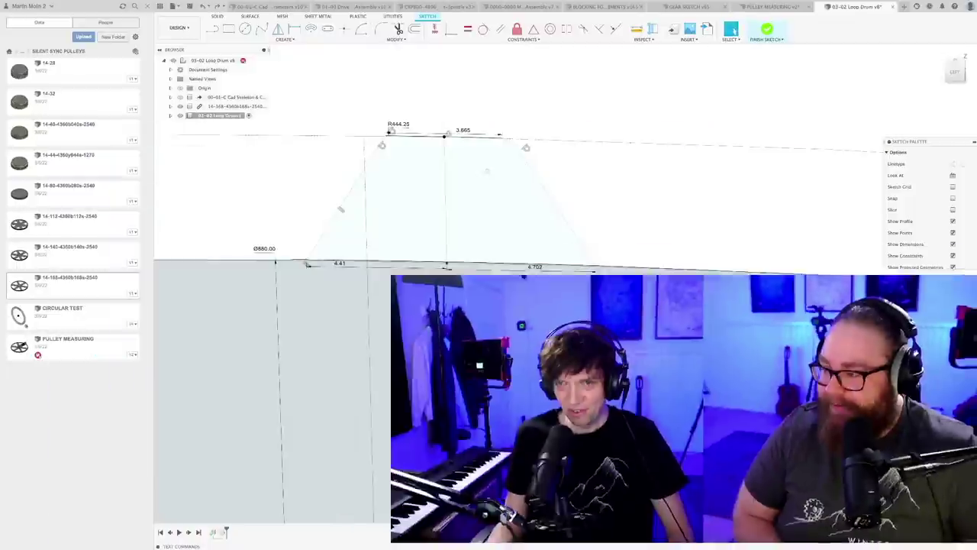
- Zoom and pan in close on the tooth profile's lower base corner
mouse_move(437, 325)
middle_down()
mouse_move(448, 326)
mouse_move(483, 389)
middle_up()
scroll(448, 326, up, 2)
scroll(483, 389, up, 2)
mouse_move(721, 358)
middle_down()
mouse_move(710, 380)
mouse_move(646, 355)
middle_up()
scroll(688, 374, down, 3)
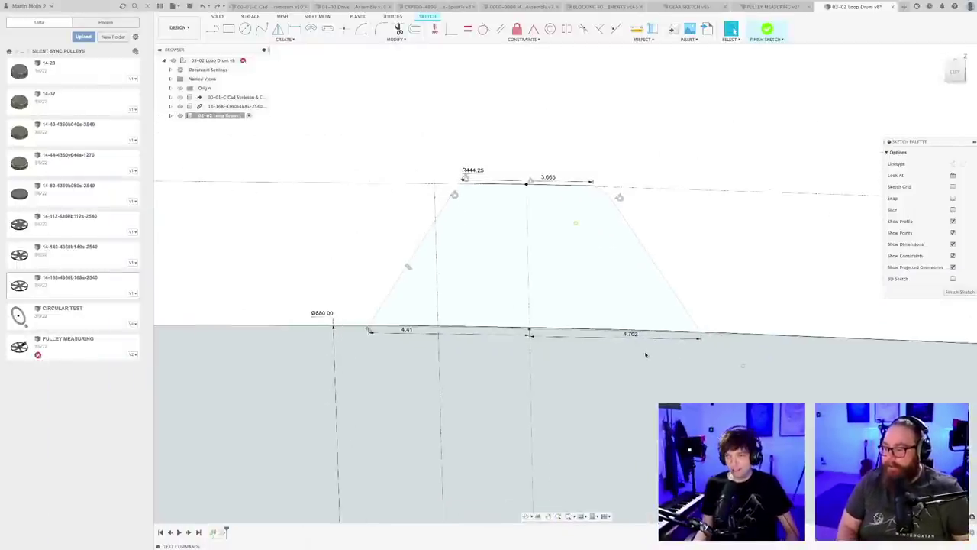
scroll(691, 347, up, 2)
scroll(710, 245, down, 1)
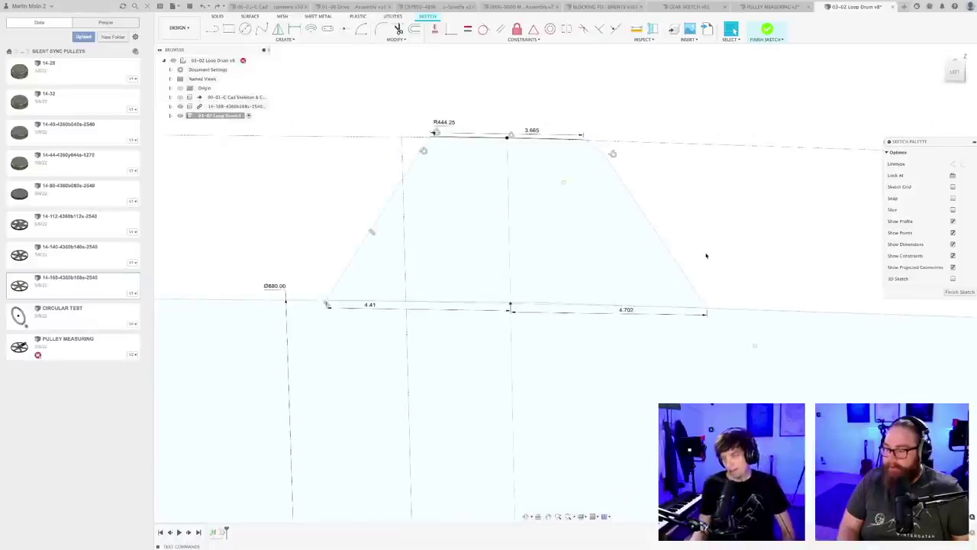
scroll(703, 256, up, 2)
scroll(701, 260, up, 2)
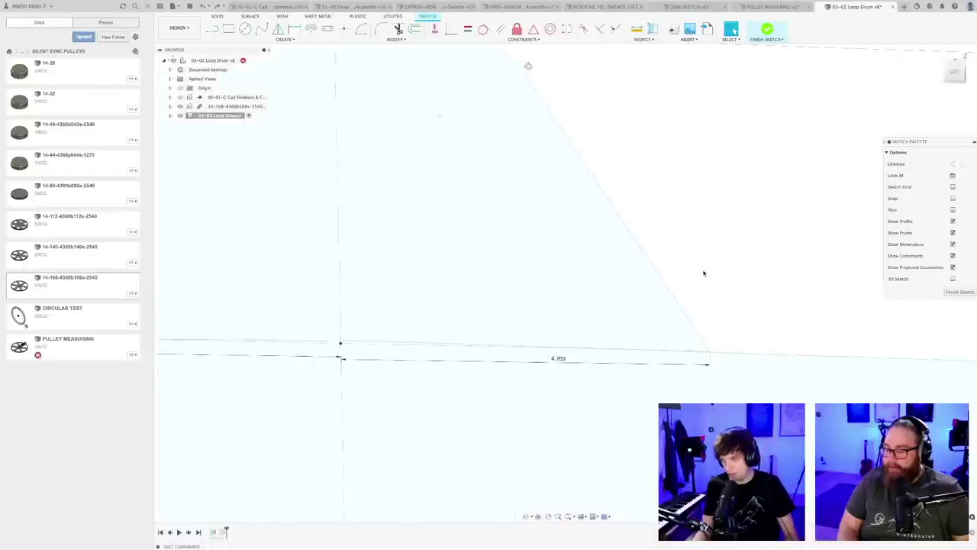
mouse_move(703, 271)
middle_down()
mouse_move(477, 220)
mouse_move(503, 333)
middle_up()
scroll(496, 228, up, 1)
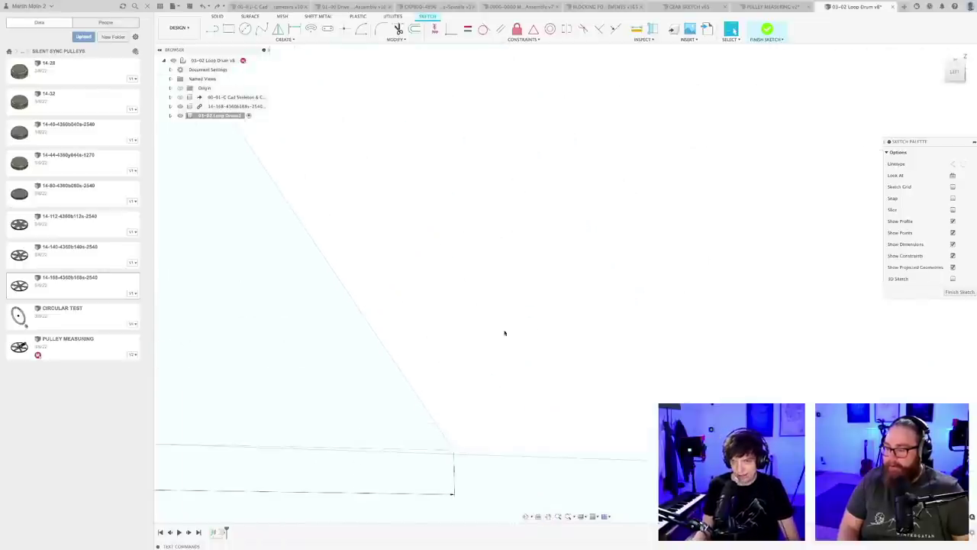
middle_drag(487, 418, 541, 264)
scroll(536, 288, up, 4)
- Draw a short line below one base corner and start a Collinear constraint
key(l)
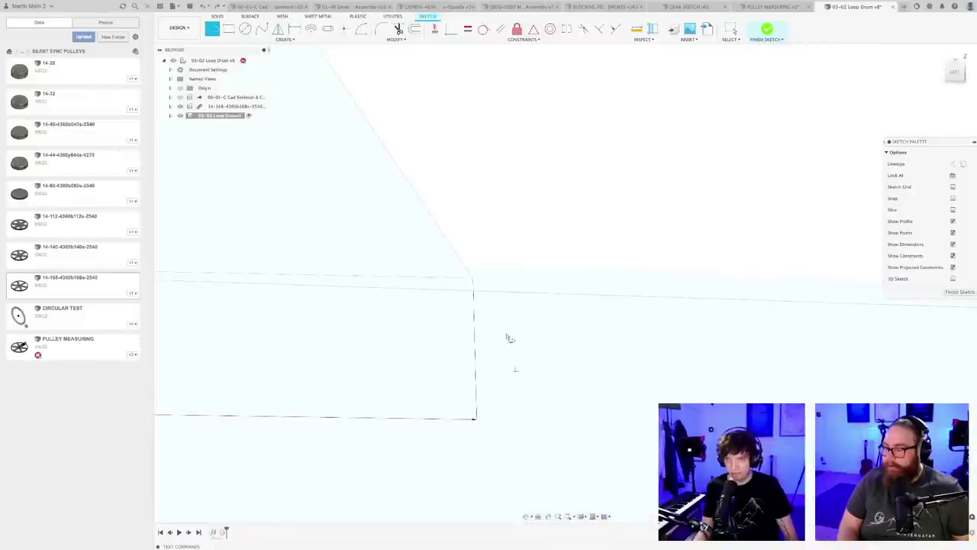
scroll(475, 281, up, 2)
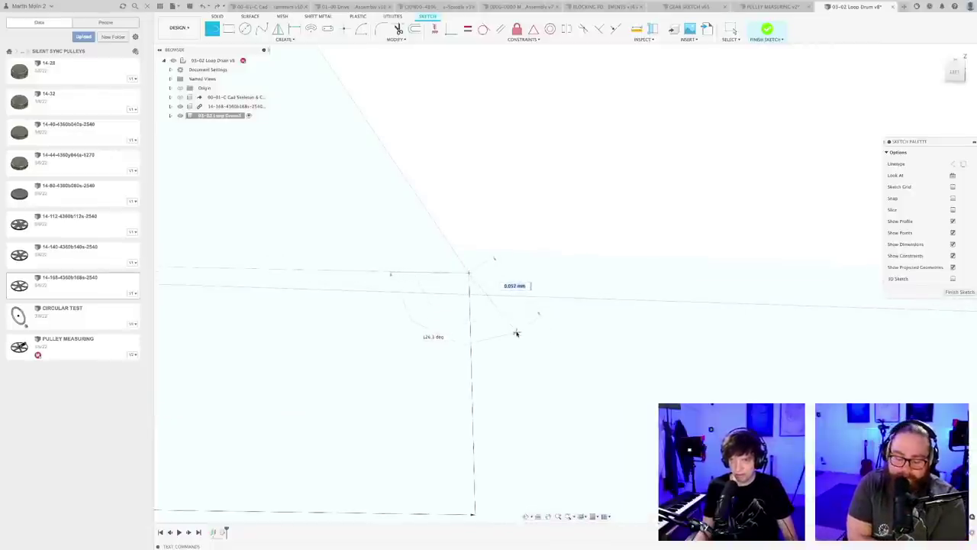
click(517, 370)
key(Escape)
click(500, 31)
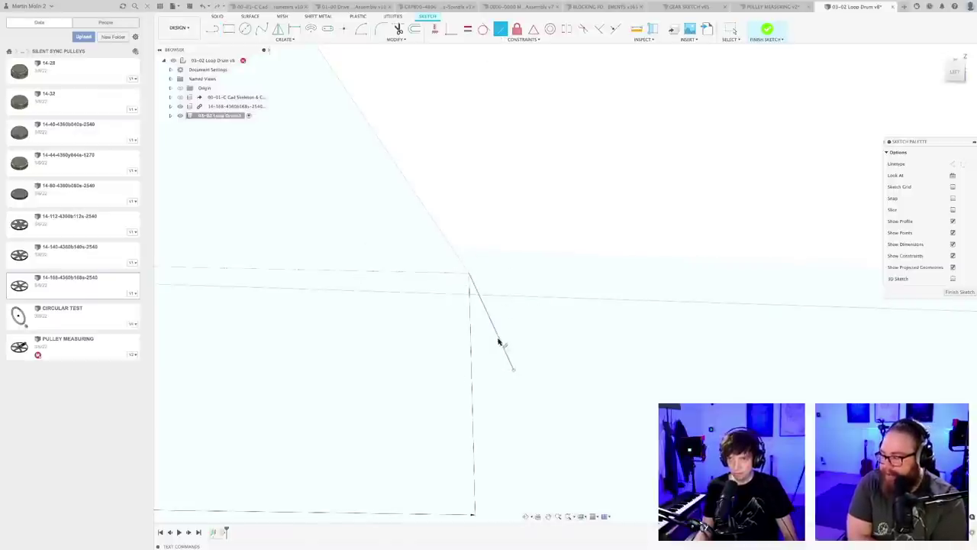
scroll(584, 319, down, 5)
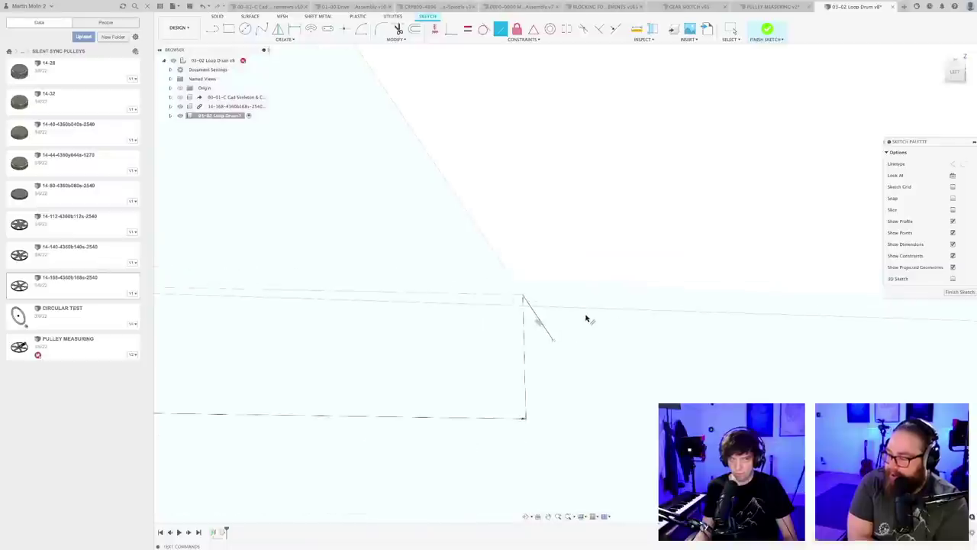
scroll(584, 318, up, 8)
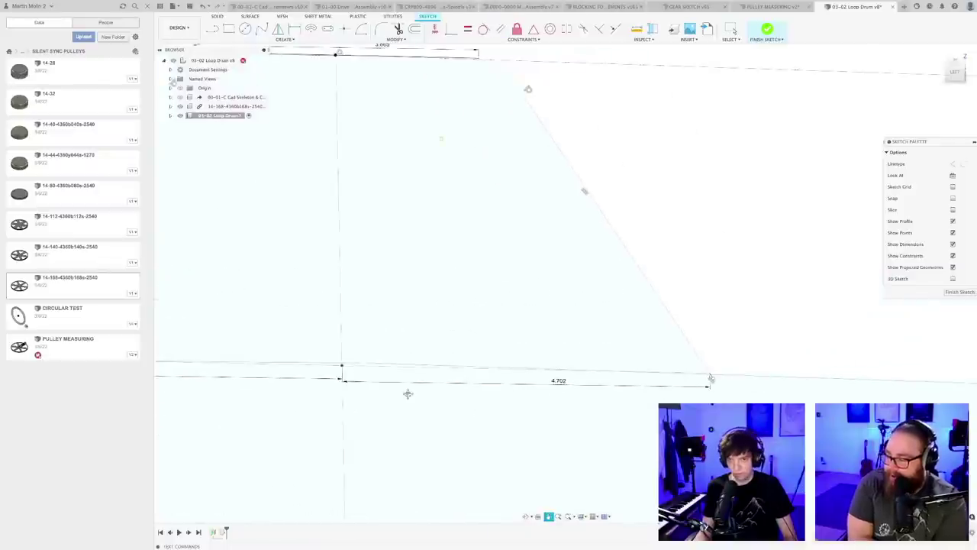
scroll(290, 374, up, 6)
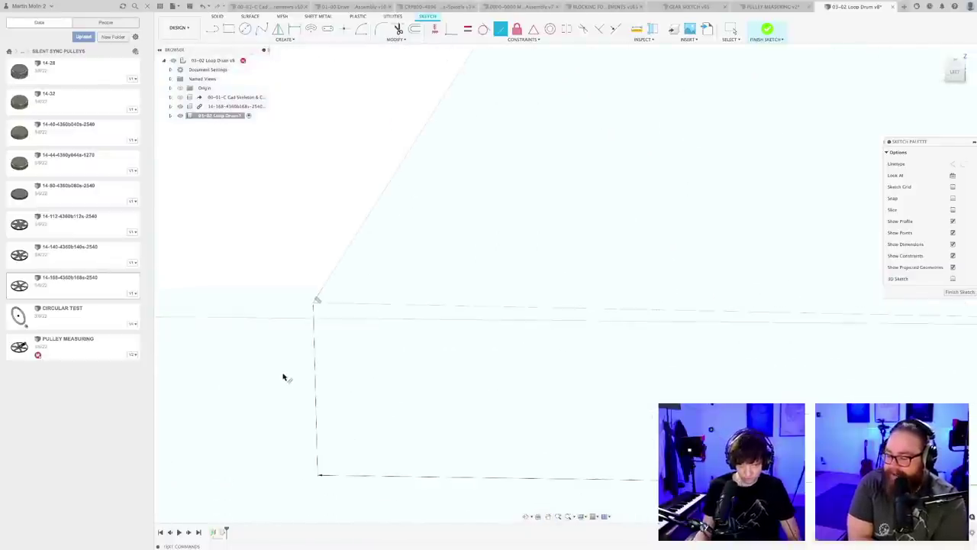
- Draw a second short line from the other base corner, collinear with its slanted side
key(l)
scroll(325, 288, up, 3)
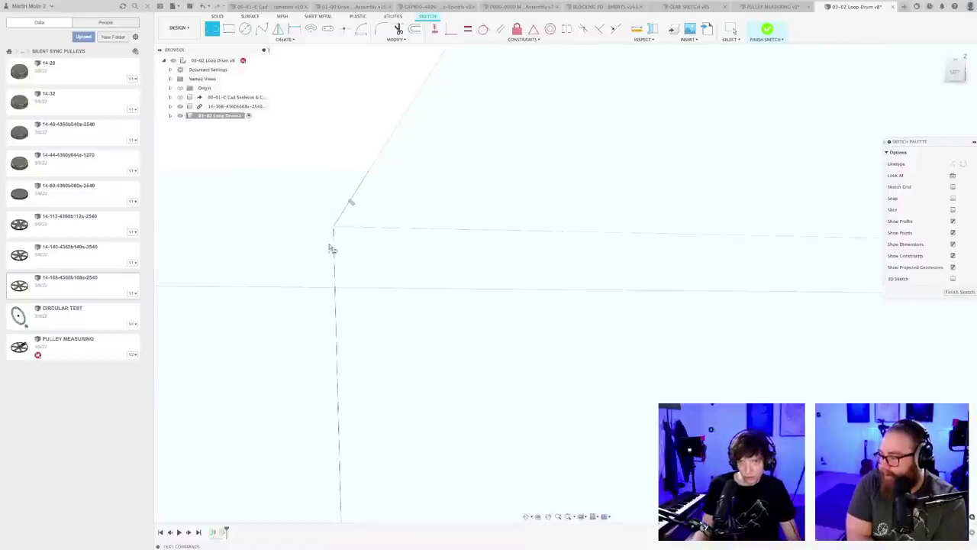
click(335, 228)
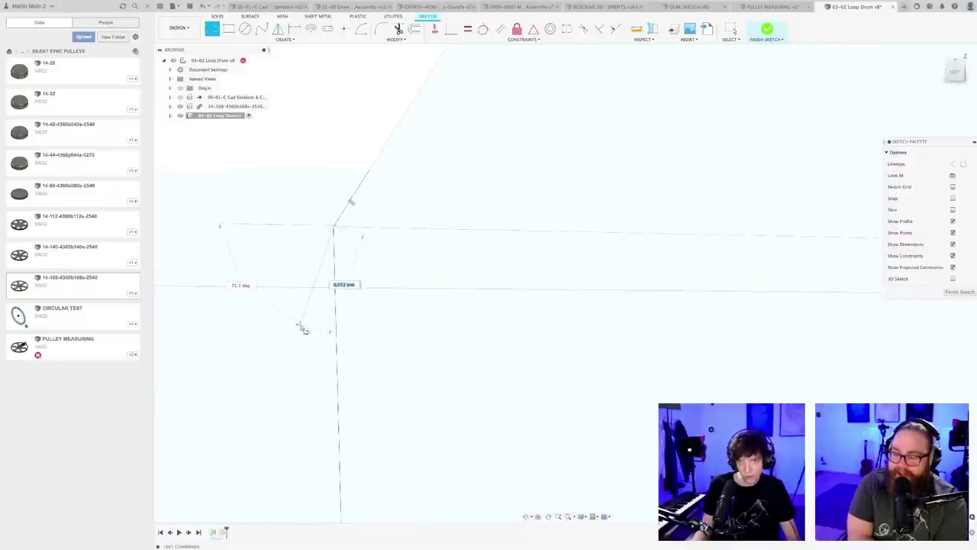
click(301, 325)
key(Escape)
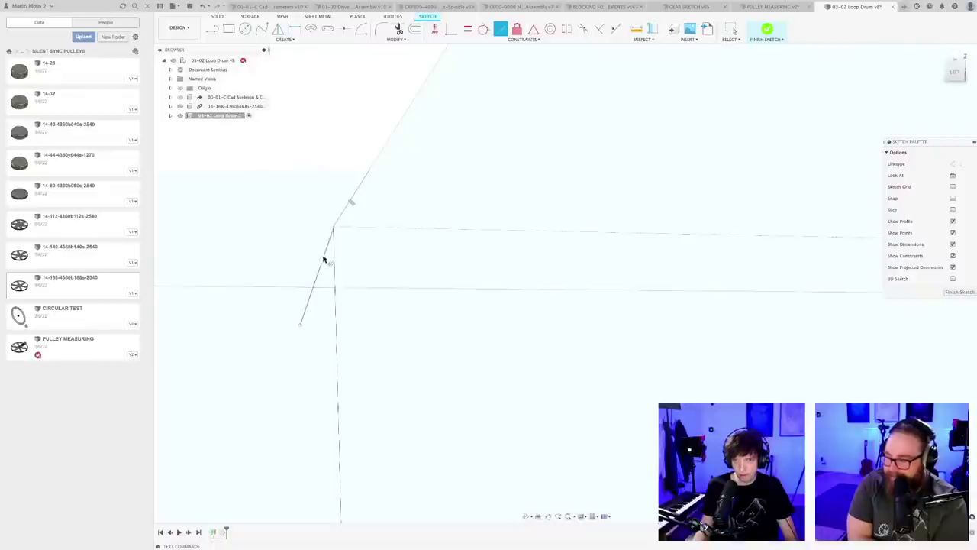
click(378, 159)
scroll(445, 200, down, 8)
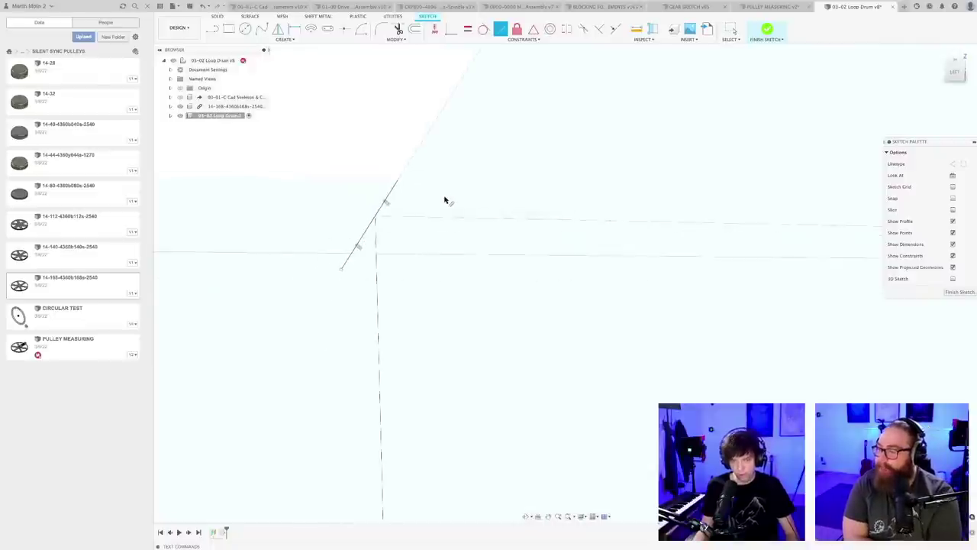
scroll(452, 227, down, 4)
middle_drag(536, 227, 424, 325)
scroll(454, 280, down, 10)
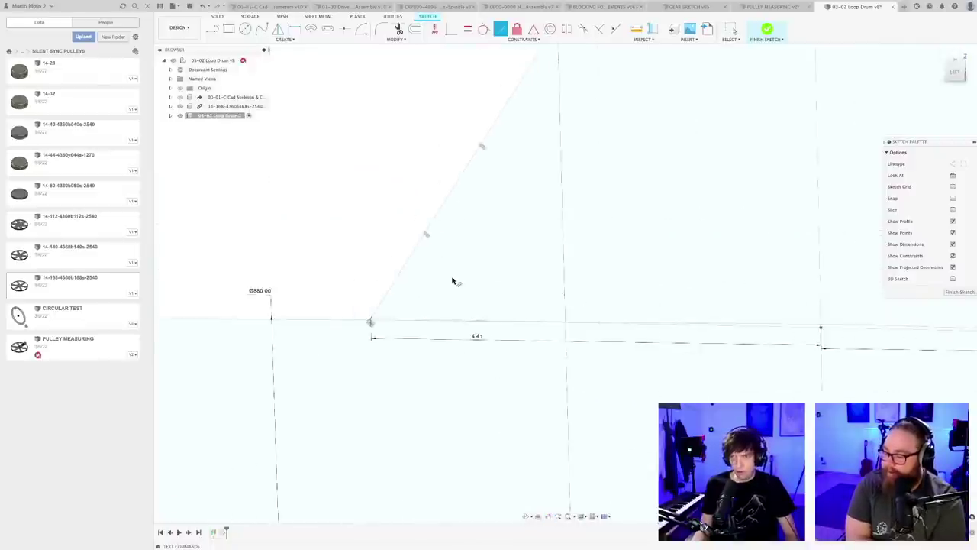
mouse_move(547, 263)
middle_down()
mouse_move(447, 281)
mouse_move(439, 273)
middle_up()
scroll(442, 274, up, 3)
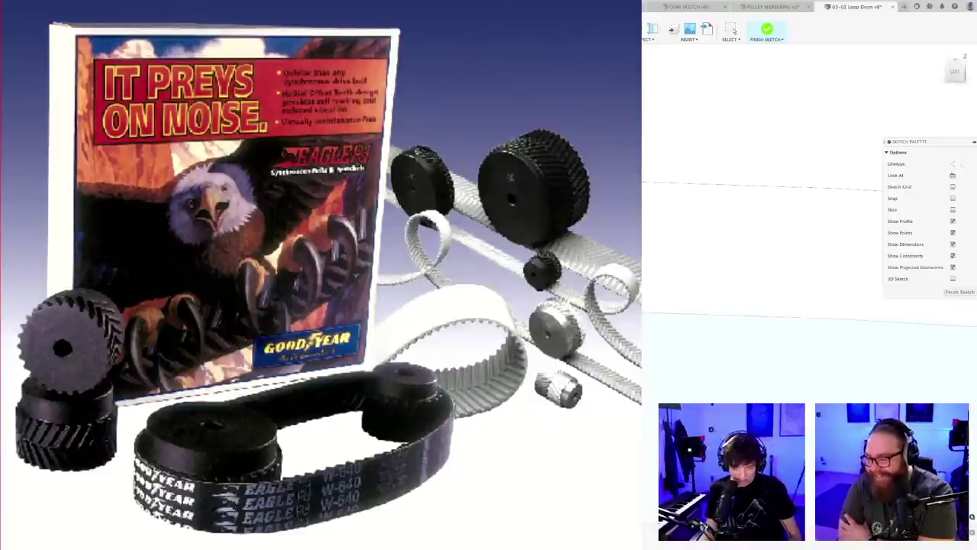
scroll(764, 237, down, 8)
scroll(764, 236, down, 2)
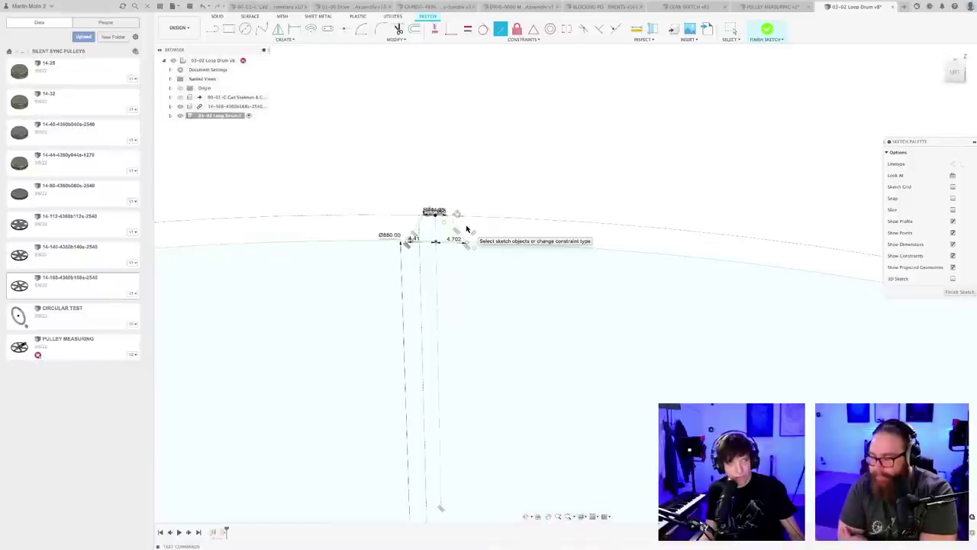
- Finish the tooth sketch and switch to the parameters, then the machine assembly blocking document
scroll(467, 228, down, 6)
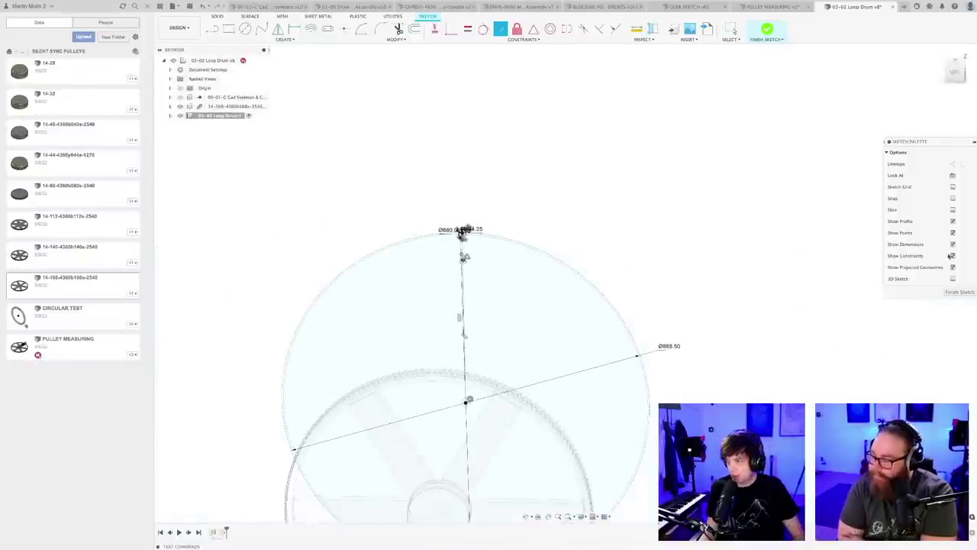
click(959, 291)
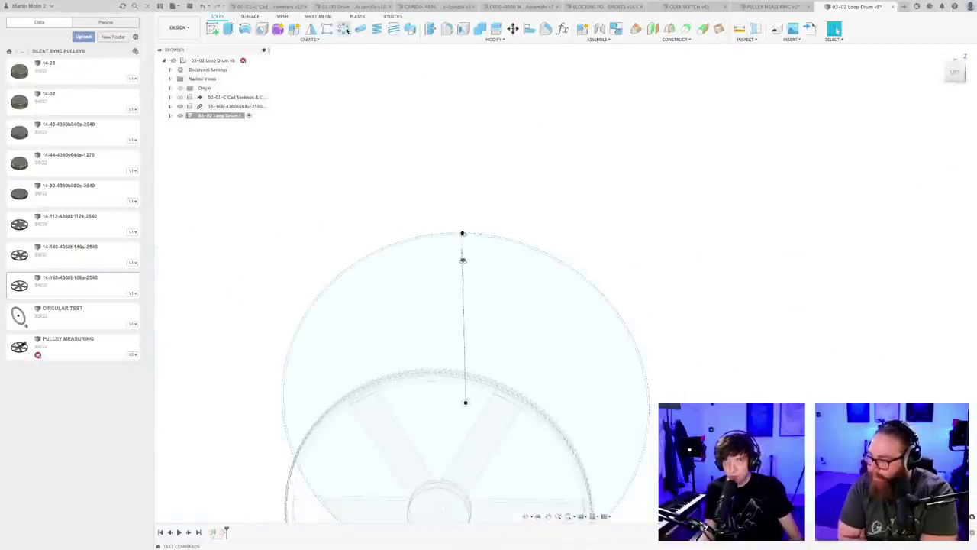
click(268, 6)
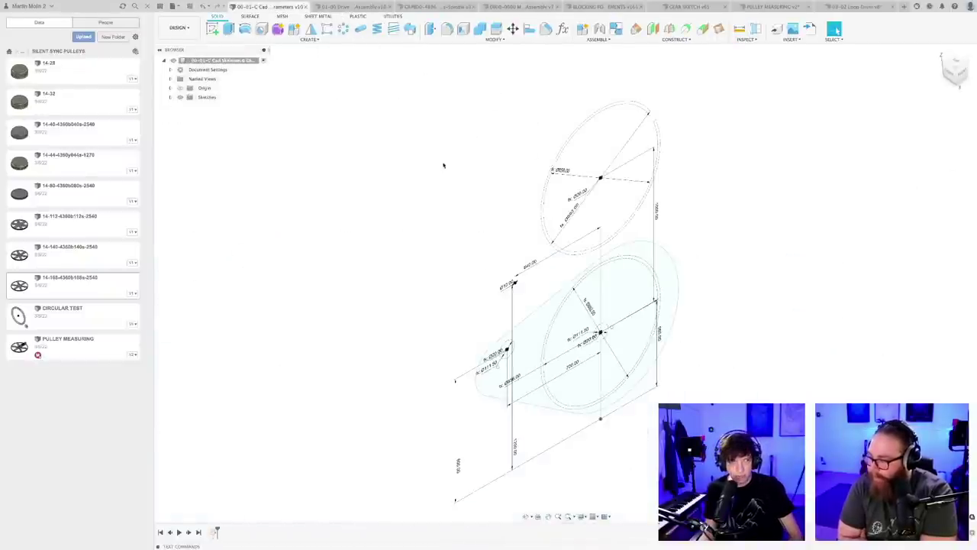
click(603, 6)
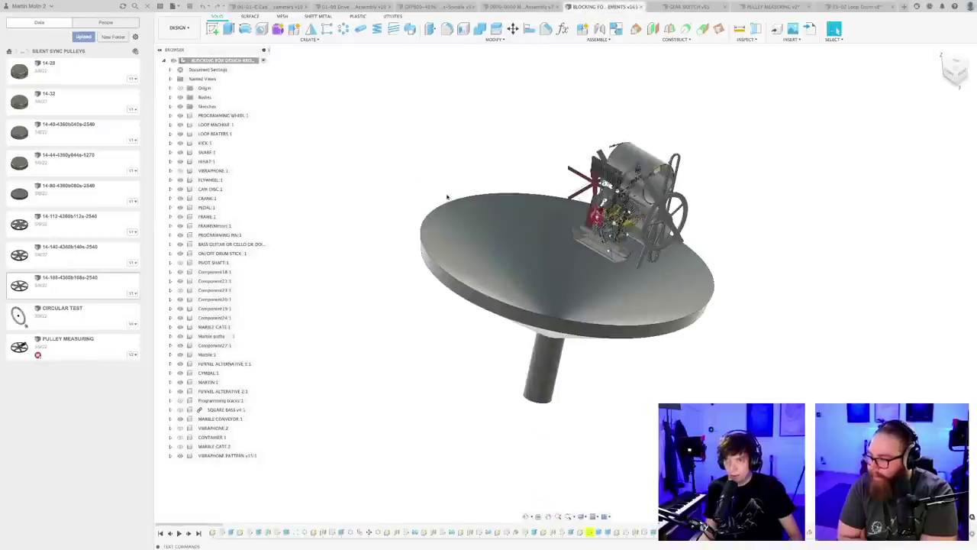
- Orbit the machine assembly to inspect the funnel from below and above
scroll(451, 187, down, 4)
shift+middle_drag(478, 191, 554, 196)
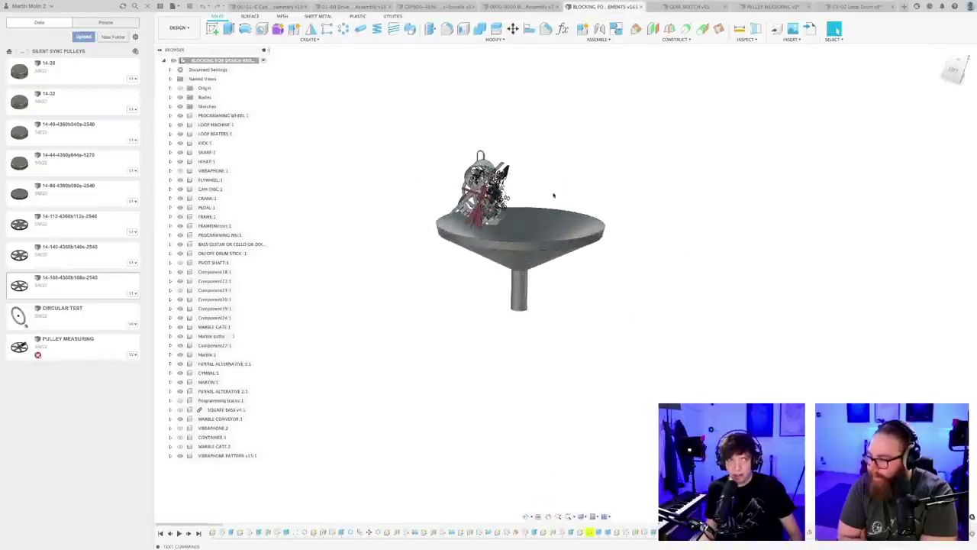
scroll(543, 220, up, 5)
shift+middle_drag(556, 231, 498, 263)
scroll(499, 309, up, 5)
scroll(499, 309, down, 4)
scroll(500, 301, down, 2)
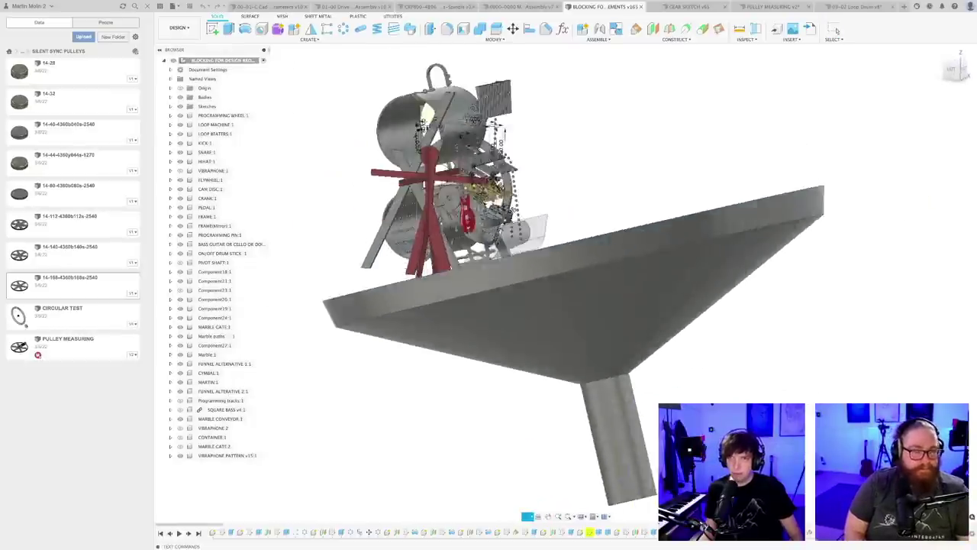
shift+middle_drag(492, 171, 475, 235)
scroll(475, 236, up, 5)
scroll(475, 235, down, 3)
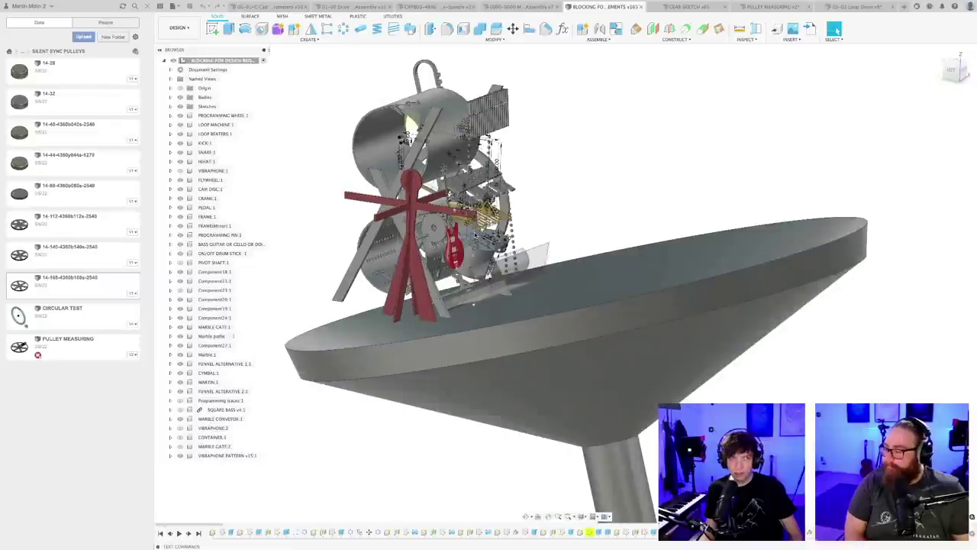
shift+middle_drag(474, 304, 468, 303)
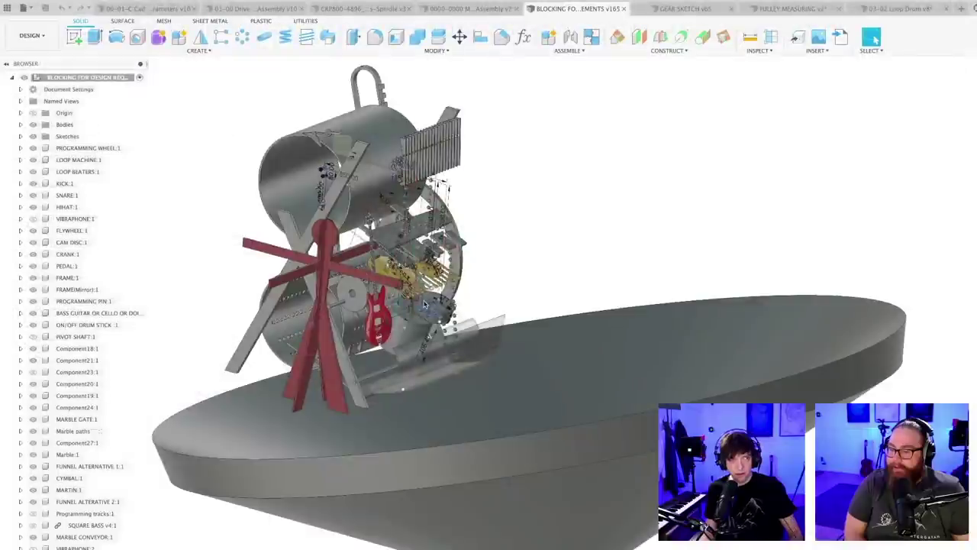
scroll(425, 304, down, 3)
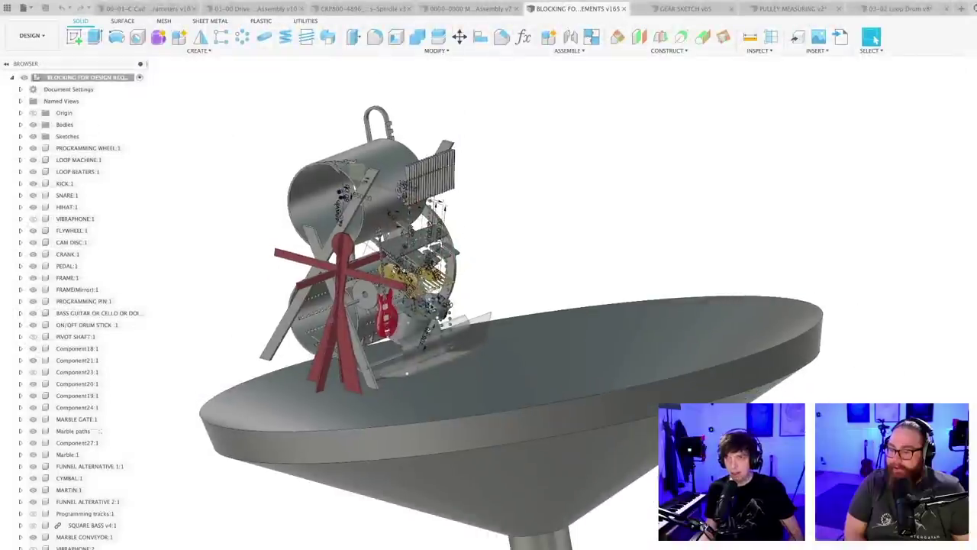
middle_drag(425, 304, 415, 319)
- Open the GEAR SKETCH design, expand Bodies, and show Body1 through Body4
click(687, 9)
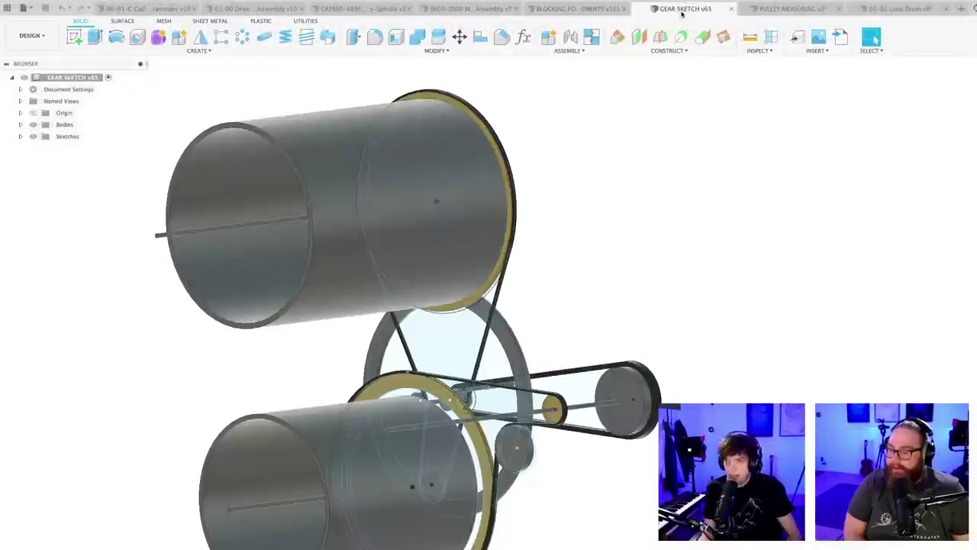
scroll(423, 354, down, 5)
shift+middle_drag(431, 351, 473, 384)
click(20, 136)
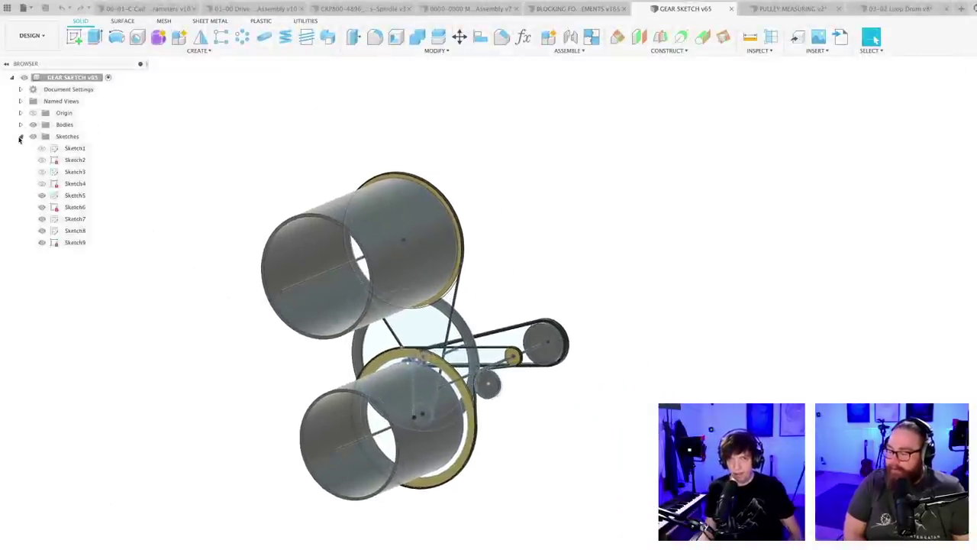
click(20, 124)
click(42, 137)
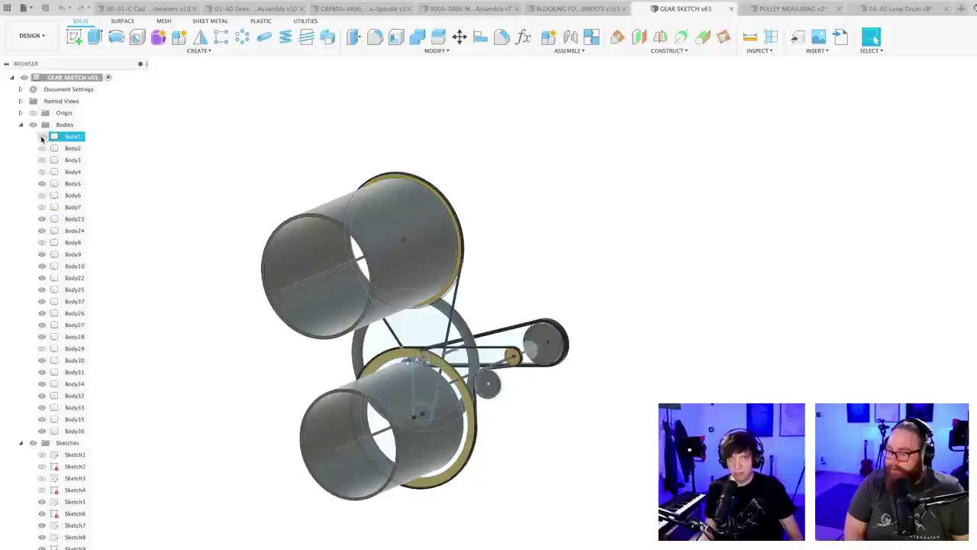
click(42, 148)
click(42, 161)
click(42, 171)
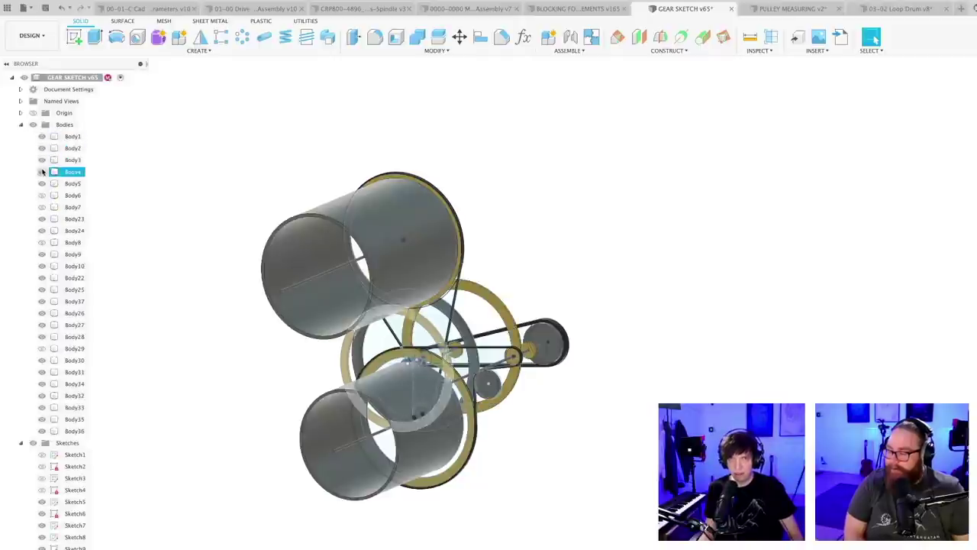
- Hide Body1 through Body6 in the Browser, clearing the gold gear rings
shift+middle_drag(519, 387, 414, 382)
scroll(415, 383, up, 5)
middle_drag(456, 412, 426, 390)
scroll(473, 366, down, 4)
scroll(496, 389, up, 4)
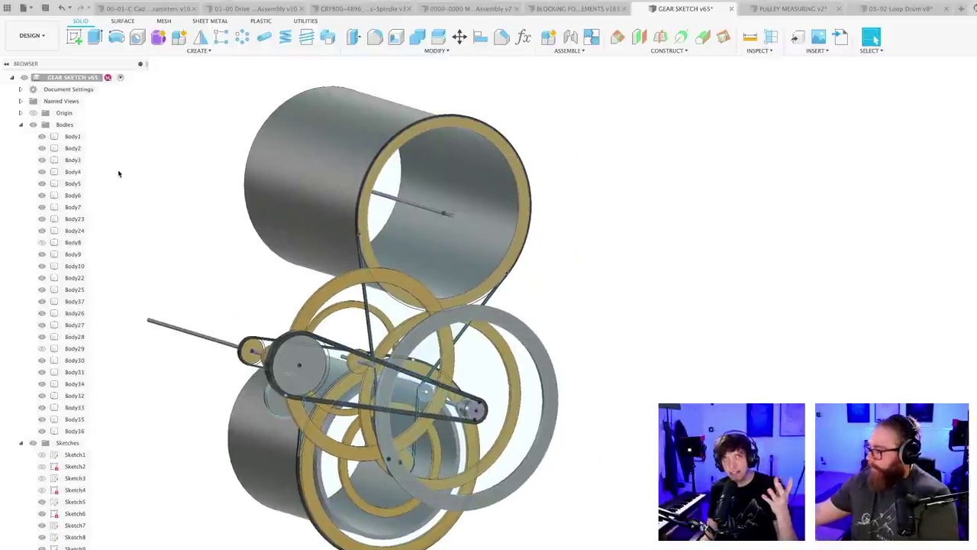
click(46, 137)
click(42, 137)
click(42, 148)
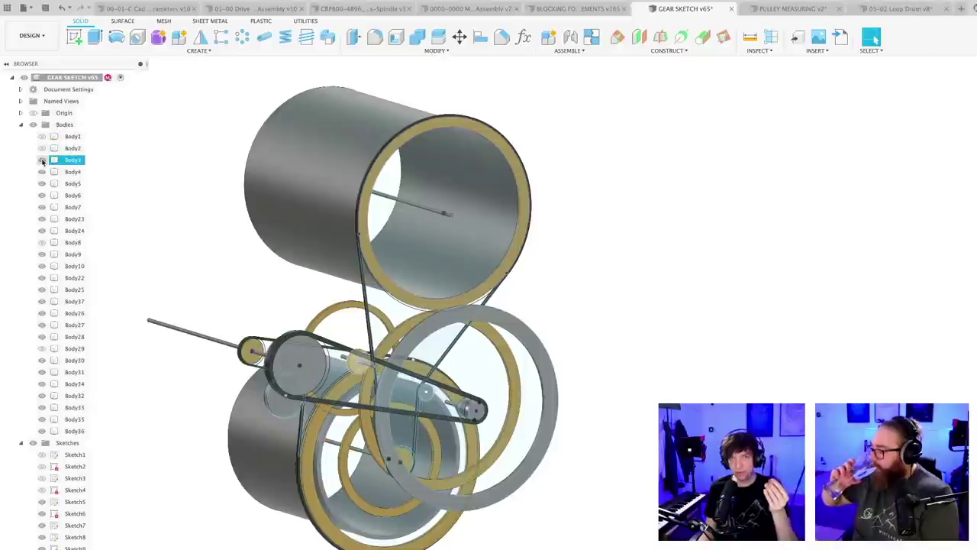
click(42, 159)
click(42, 172)
click(42, 184)
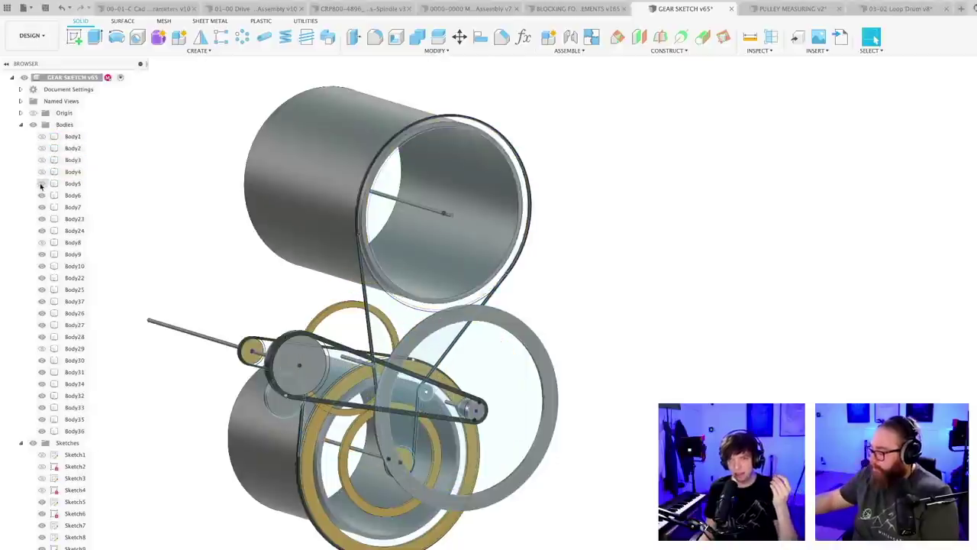
click(42, 195)
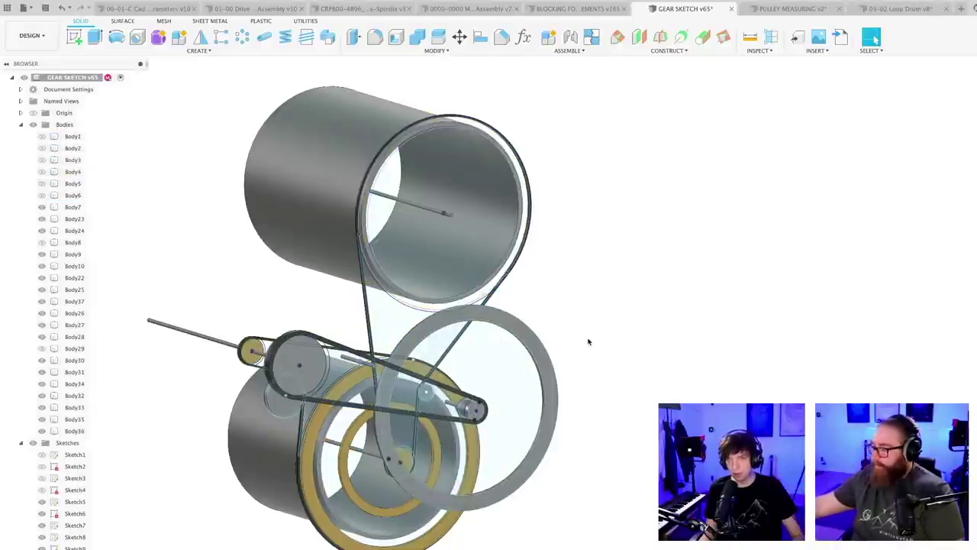
- Orbit the drums from side and oblique angles, then switch to the belt catalogue
shift+middle_drag(588, 338, 664, 356)
shift+middle_drag(599, 413, 507, 368)
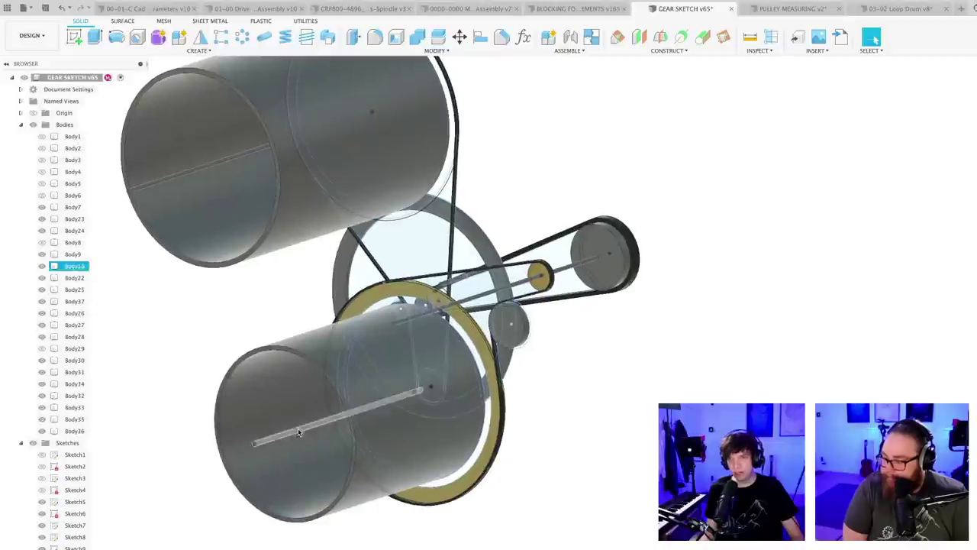
scroll(504, 294, up, 1)
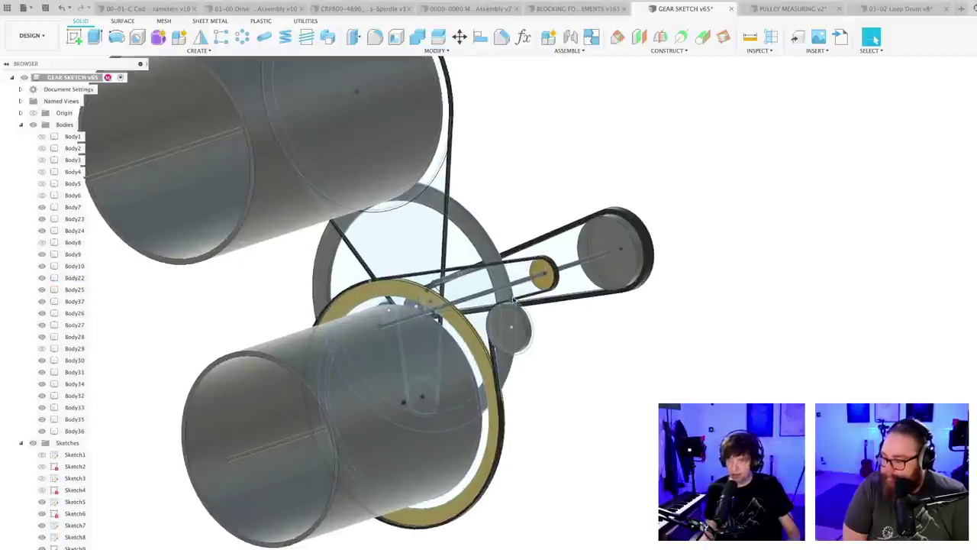
scroll(504, 294, down, 3)
shift+middle_drag(536, 342, 559, 362)
scroll(565, 369, up, 2)
middle_drag(541, 404, 542, 434)
key(super+Tab)
key(super+Tab)
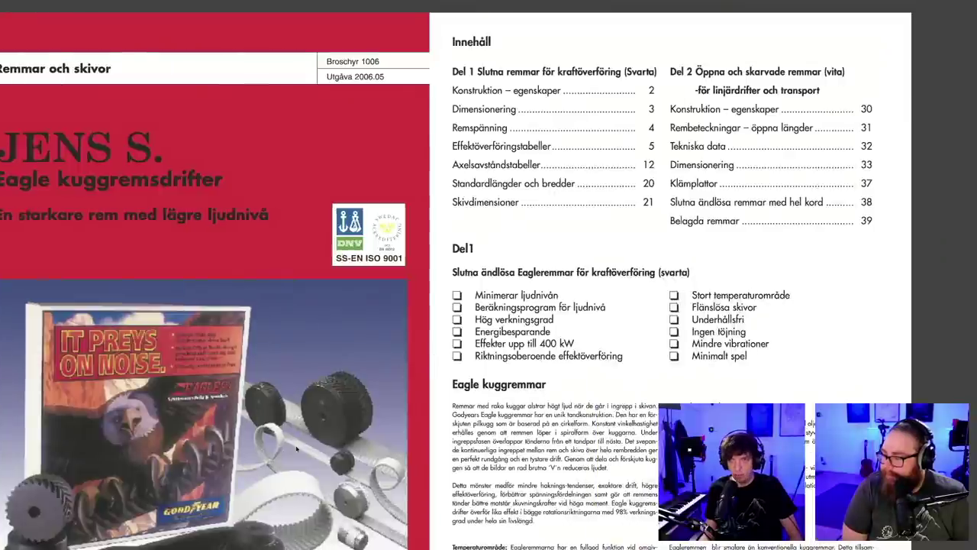
- Scroll the catalogue to page 6 with SilentSync standard belt sizes and 8M sprocket tables
scroll(282, 450, down, 4)
scroll(282, 450, up, 10)
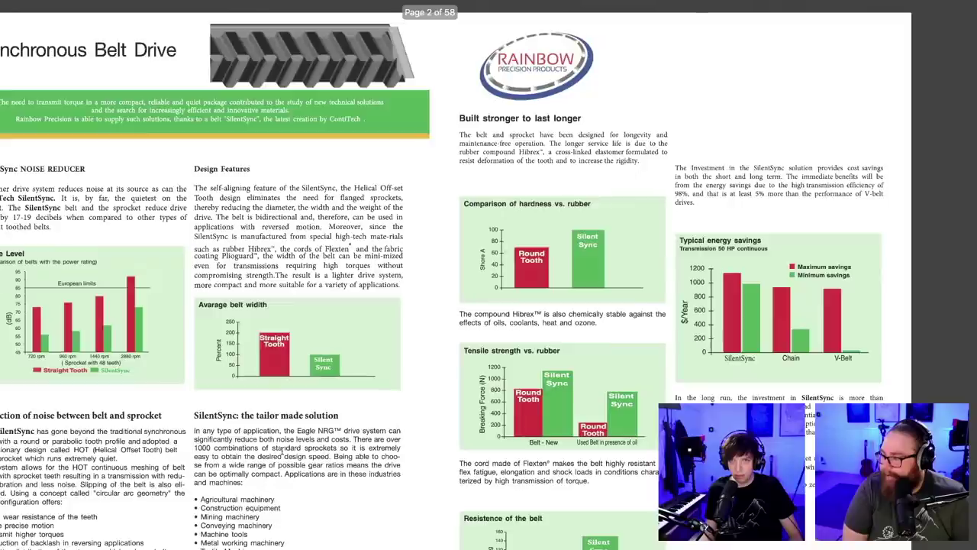
scroll(281, 429, up, 5)
scroll(374, 437, down, 3)
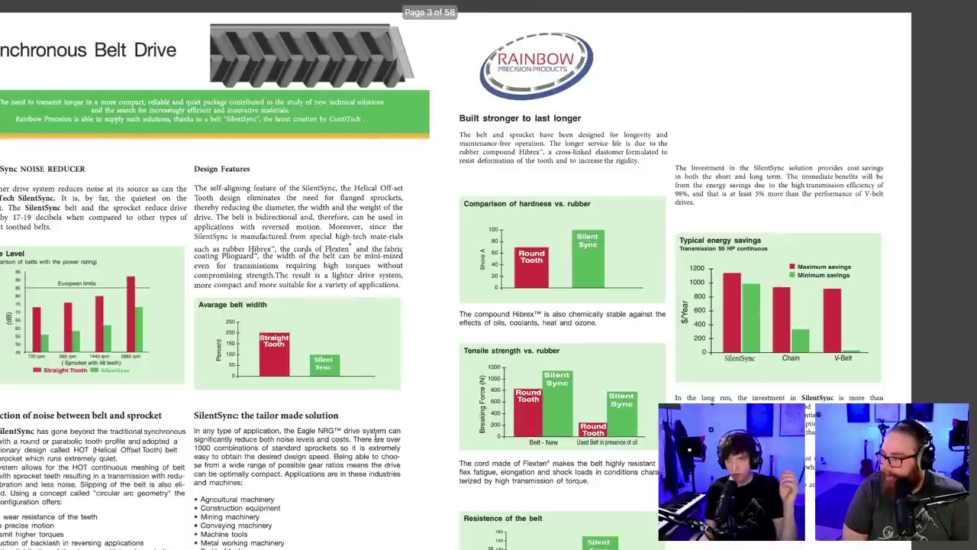
scroll(374, 436, up, 3)
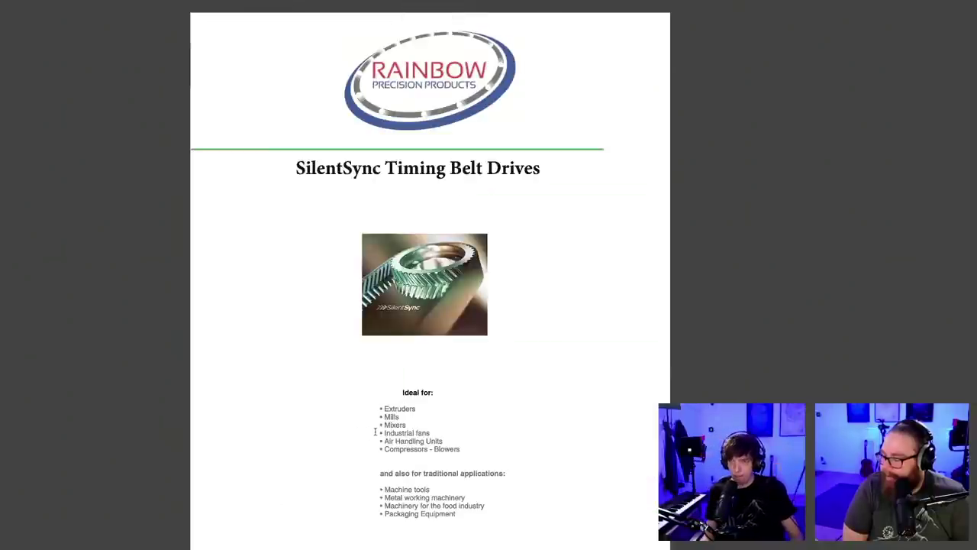
scroll(376, 431, down, 3)
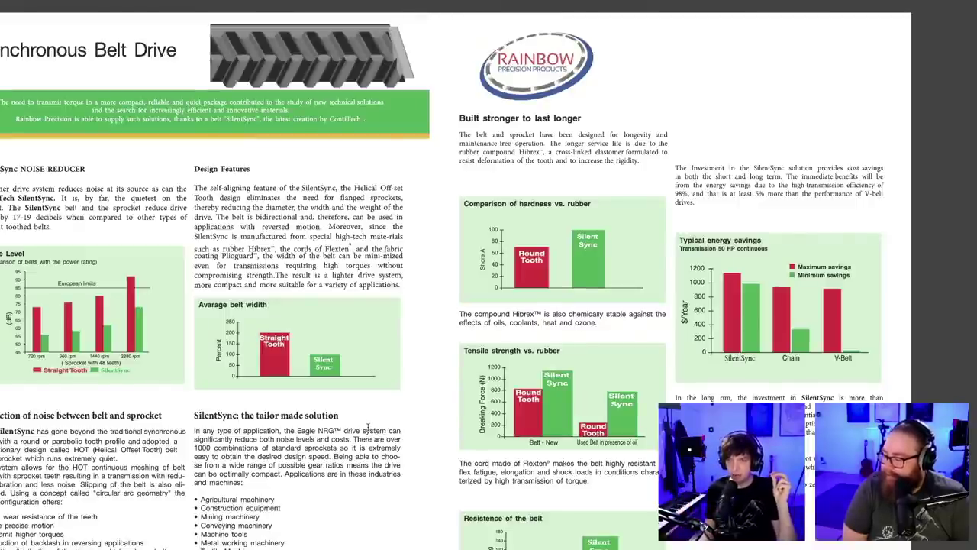
scroll(367, 428, down, 3)
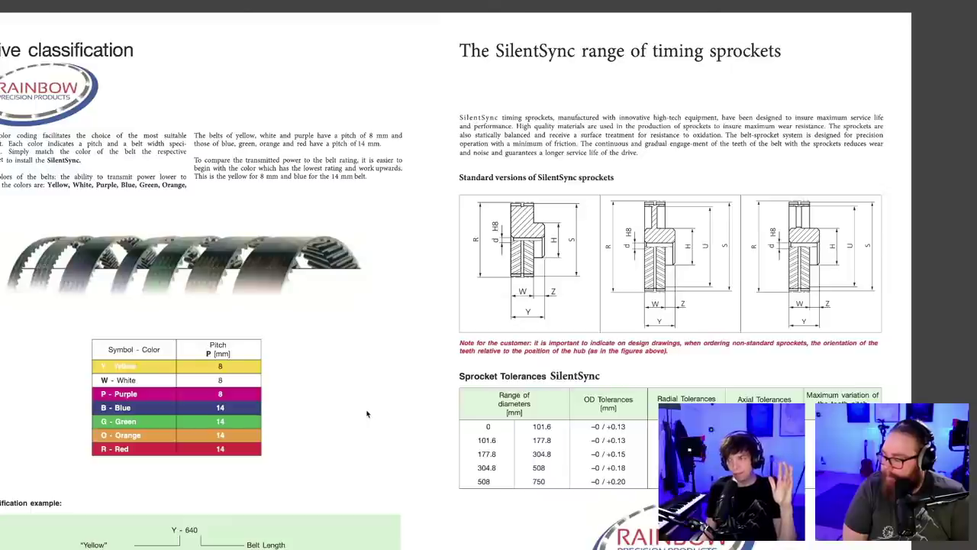
scroll(366, 410, down, 3)
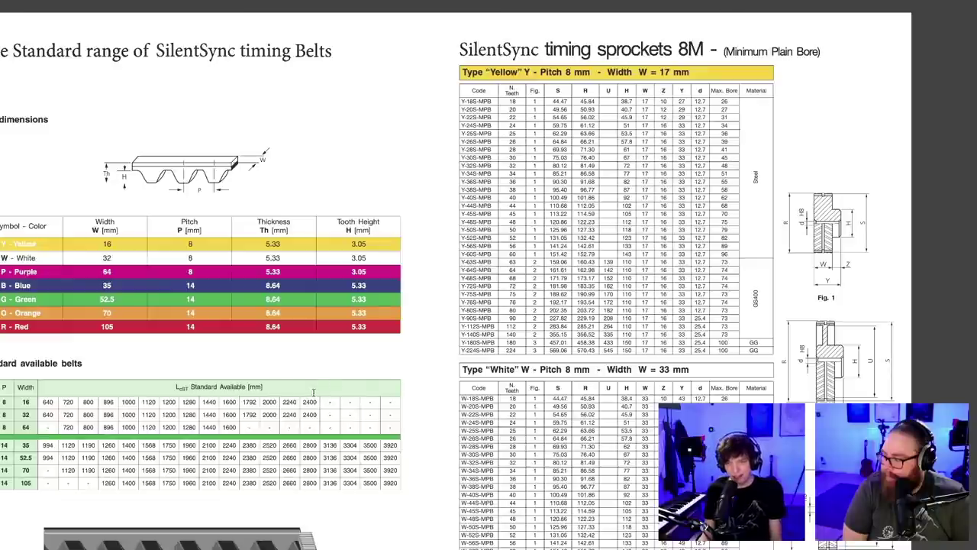
- Return to Fusion 360 and show Body6 and Body5 again
key(ctrl+Left)
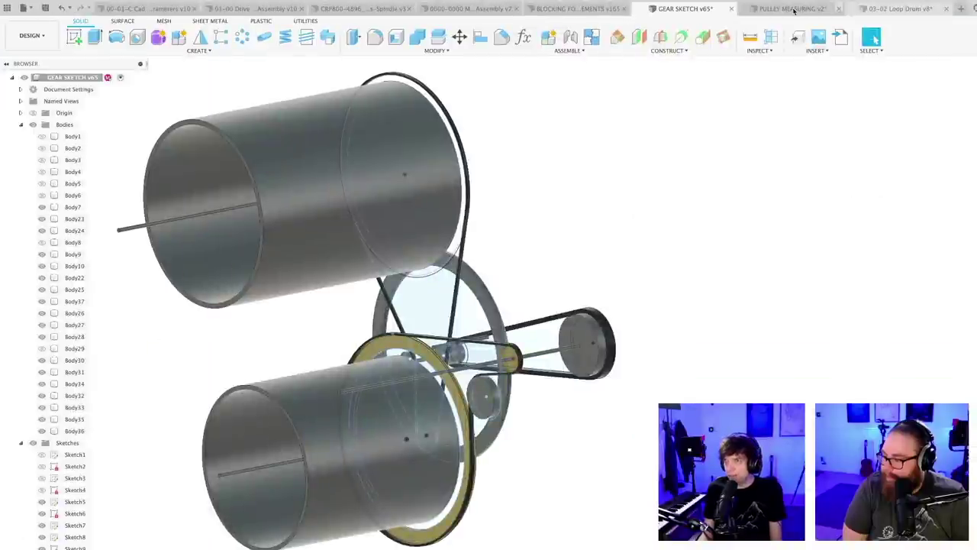
scroll(444, 263, down, 1)
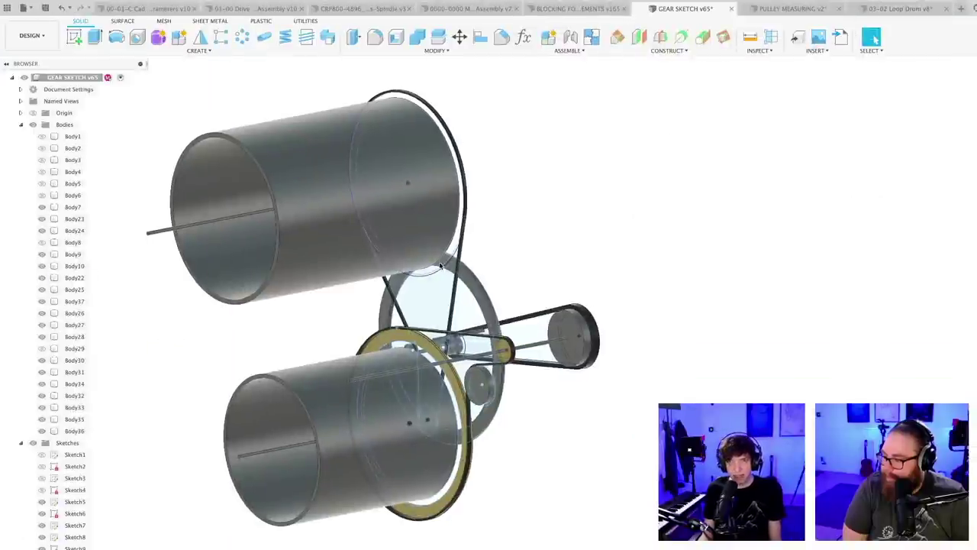
shift+middle_drag(562, 212, 539, 240)
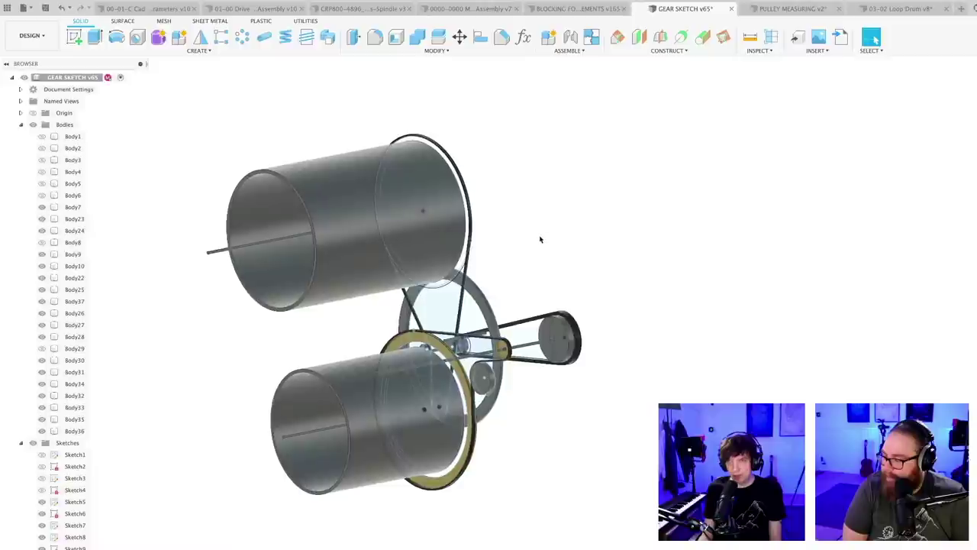
click(42, 196)
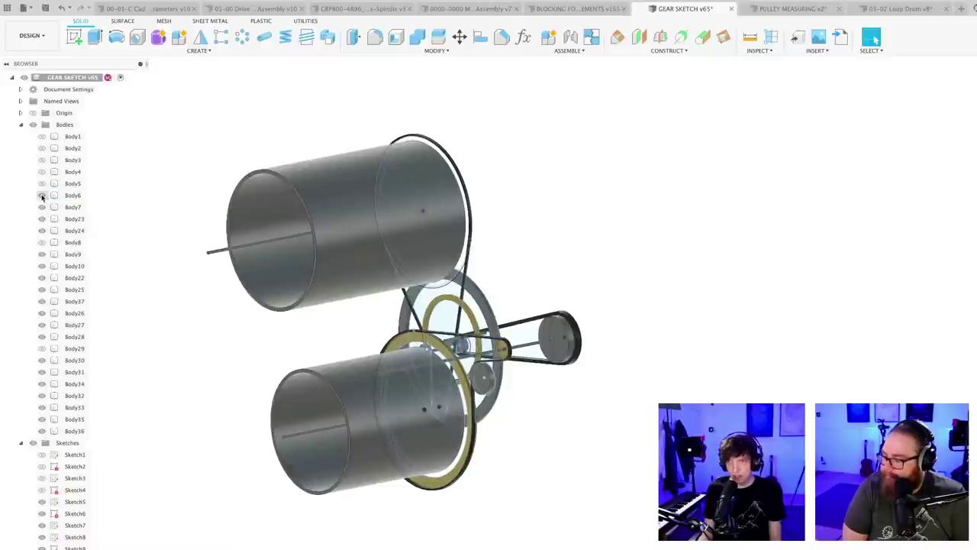
click(42, 184)
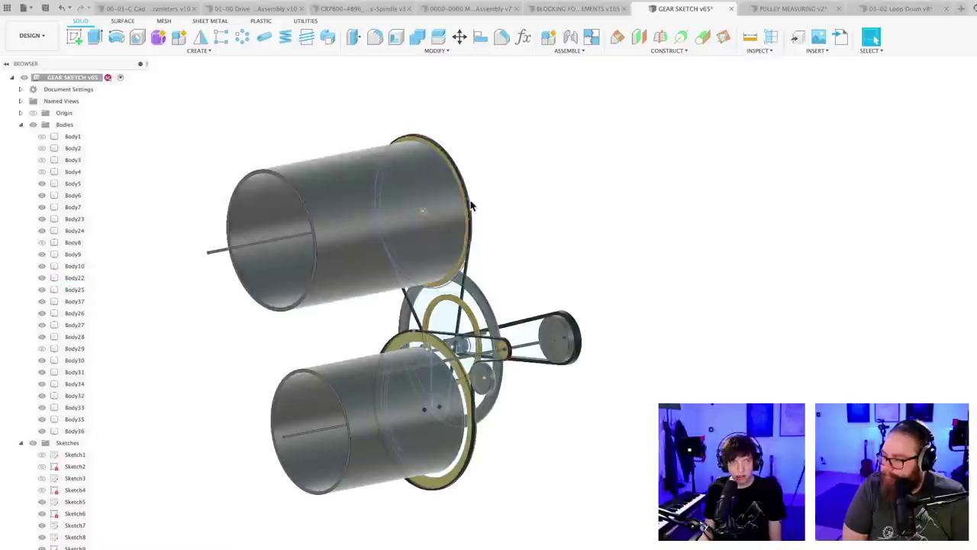
- Select the upper drum and its rim ring and orbit around them
middle_drag(474, 207, 434, 247)
click(321, 250)
shift+middle_drag(320, 250, 460, 259)
scroll(451, 252, up, 10)
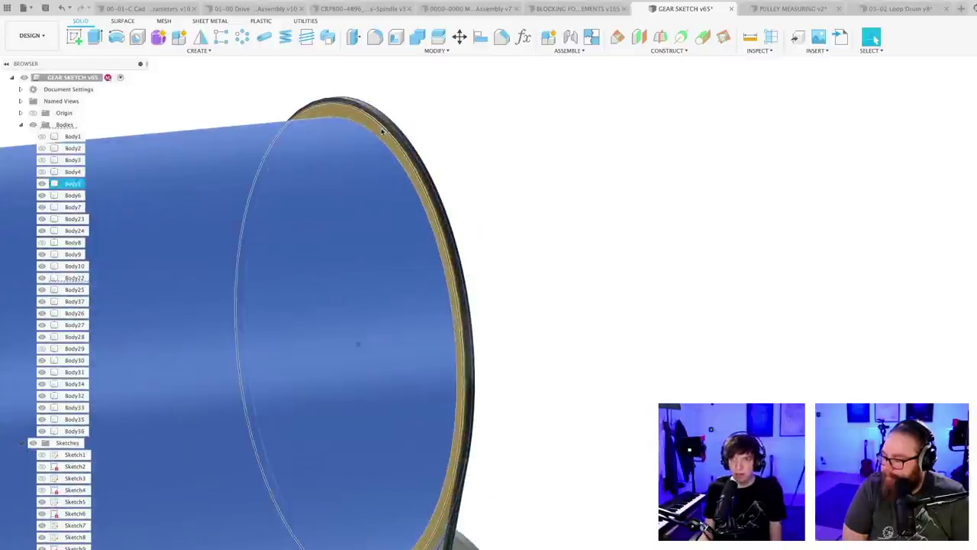
click(380, 131)
shift+middle_drag(394, 233, 349, 235)
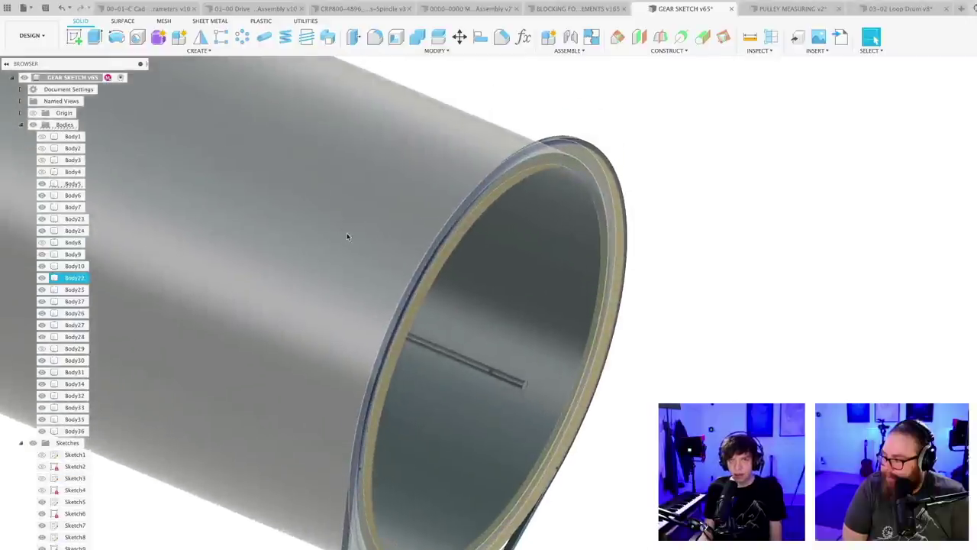
scroll(348, 235, down, 6)
click(547, 295)
middle_drag(525, 291, 580, 296)
shift+middle_drag(580, 296, 586, 280)
- Glance at the CNC spindle and Loop Drum v8 designs, then re-inspect the GEAR SKETCH drum rim
click(360, 11)
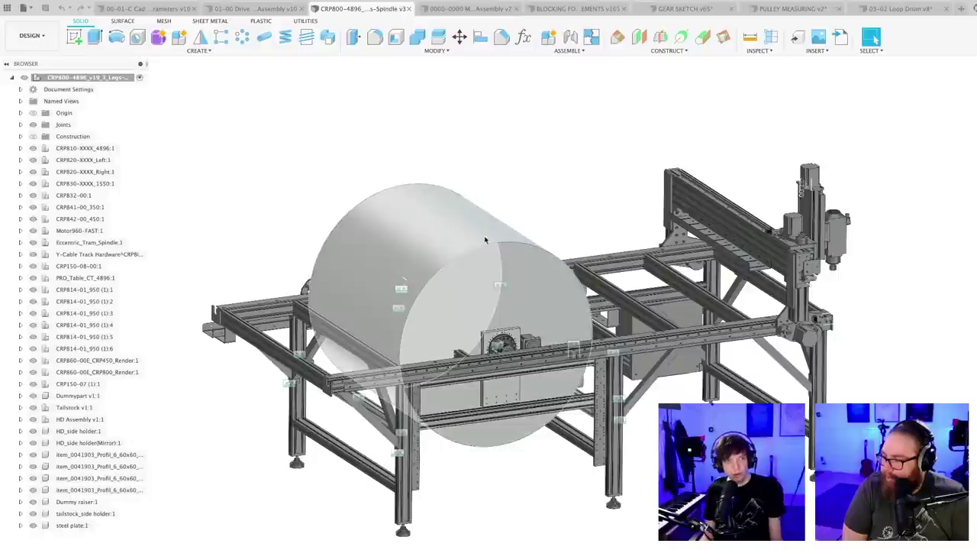
click(886, 10)
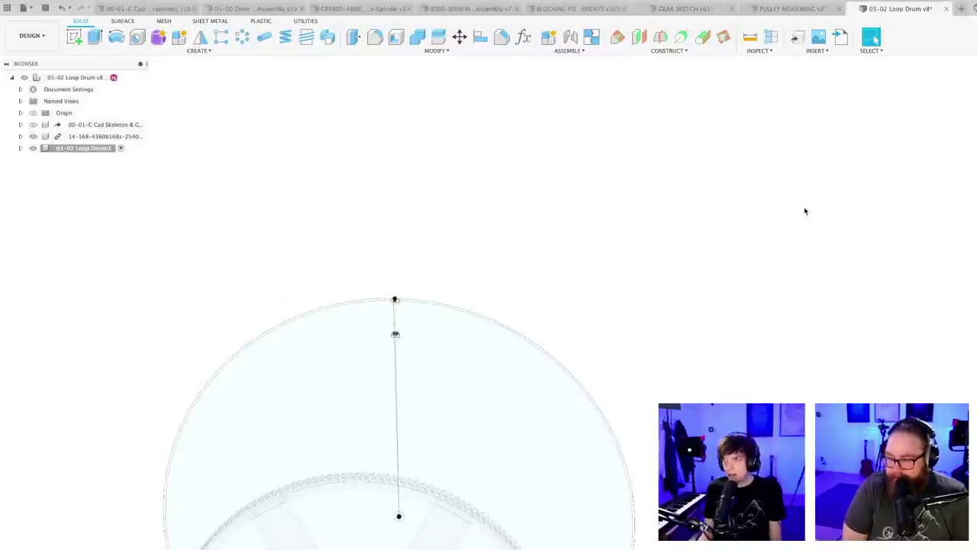
click(682, 9)
click(369, 266)
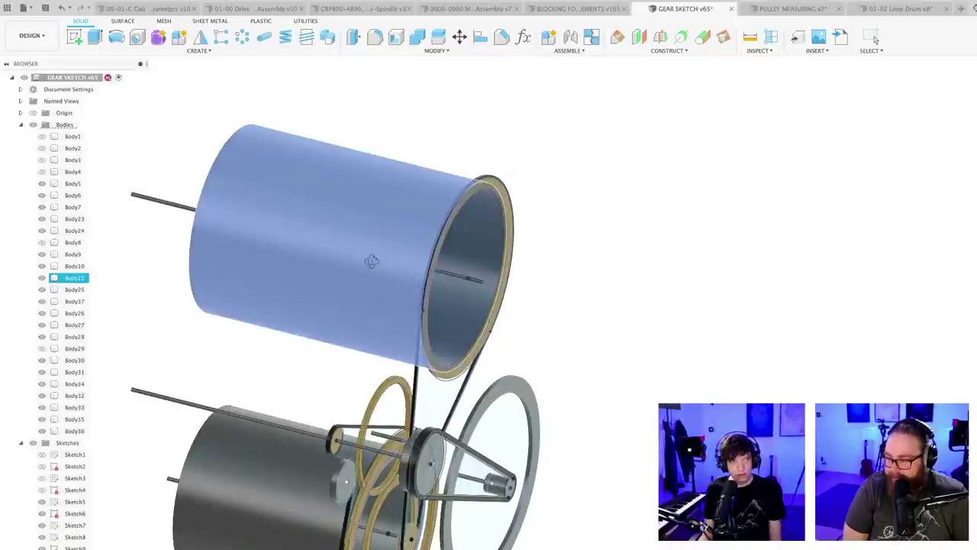
shift+middle_drag(374, 263, 403, 287)
scroll(401, 287, up, 3)
click(404, 289)
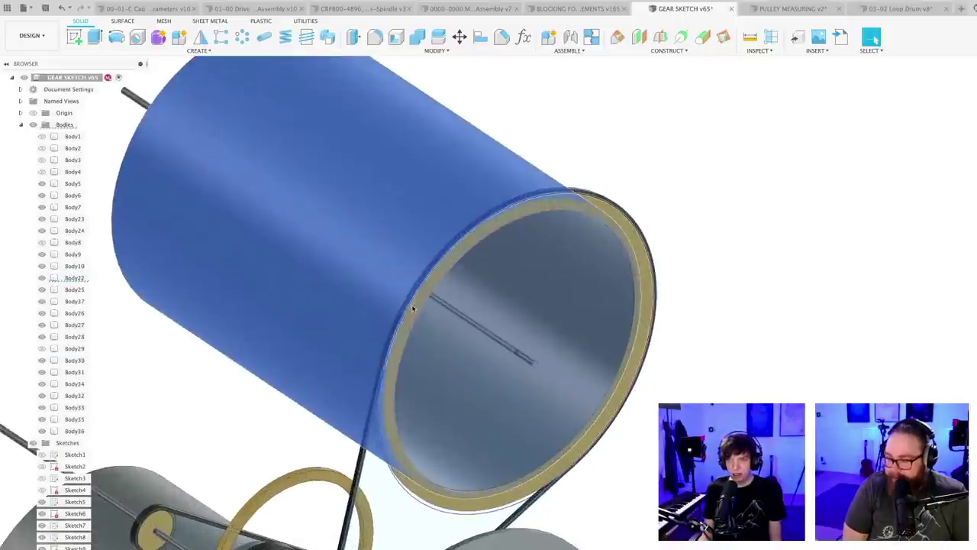
click(420, 305)
scroll(420, 305, down, 2)
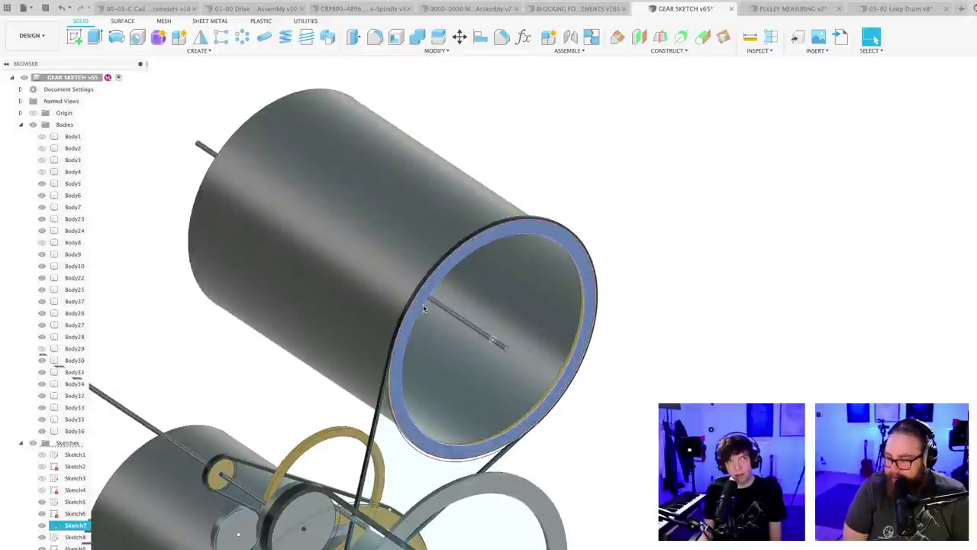
mouse_move(426, 310)
shift+middle_down()
mouse_move(470, 346)
mouse_move(558, 349)
mouse_move(549, 343)
mouse_move(506, 372)
shift+middle_up()
scroll(437, 326, down, 3)
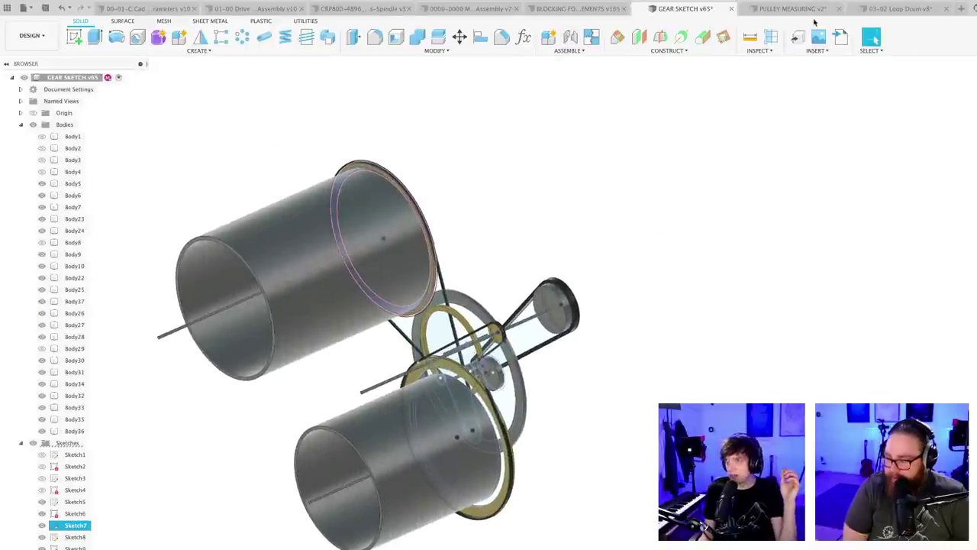
- Inspect the shaft gear in the 01-00 Drive Assembly, then open 03-02 Loop Drum v8
click(241, 9)
scroll(506, 370, up, 10)
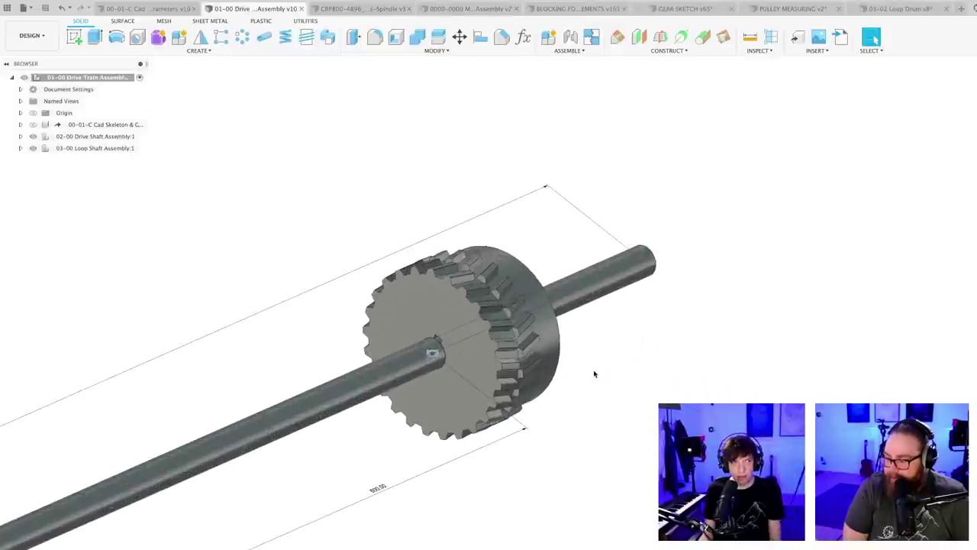
scroll(594, 374, up, 3)
shift+middle_drag(591, 375, 591, 422)
scroll(594, 375, up, 2)
scroll(586, 439, down, 5)
scroll(586, 438, down, 8)
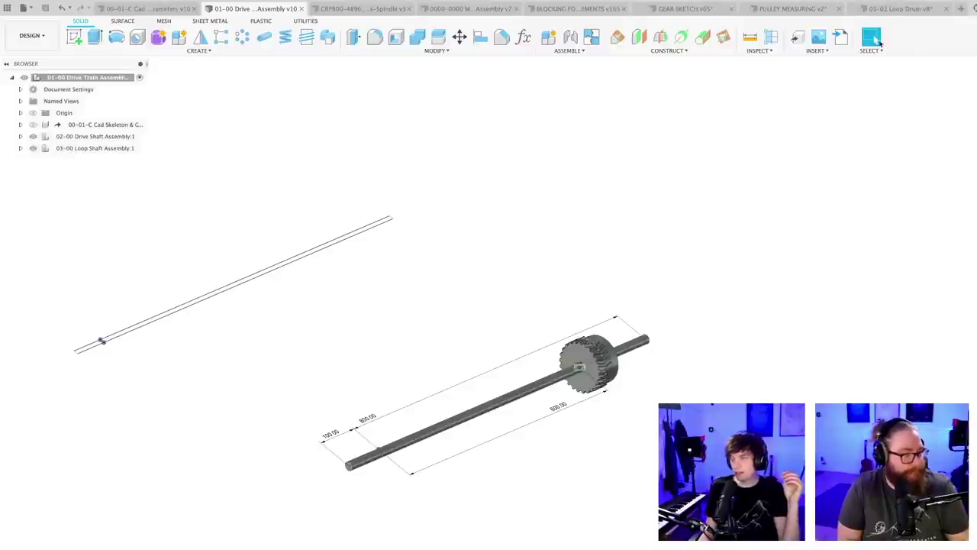
click(878, 9)
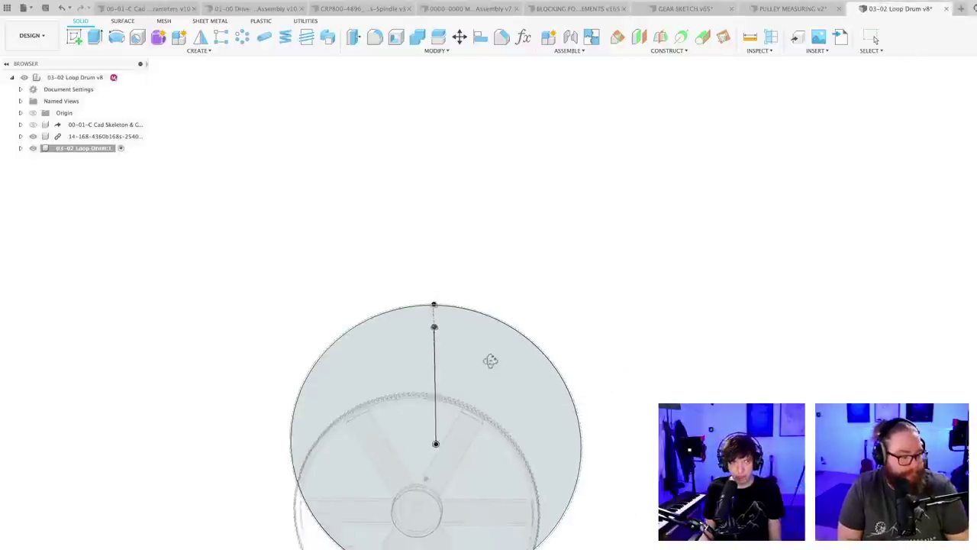
- Activate the Loop Drum root component and orbit along the drum's toothed rim
mouse_move(490, 361)
shift+middle_down()
mouse_move(482, 371)
mouse_move(471, 314)
mouse_move(476, 333)
mouse_move(504, 343)
mouse_move(481, 343)
mouse_move(506, 346)
mouse_move(496, 338)
mouse_move(498, 373)
shift+middle_up()
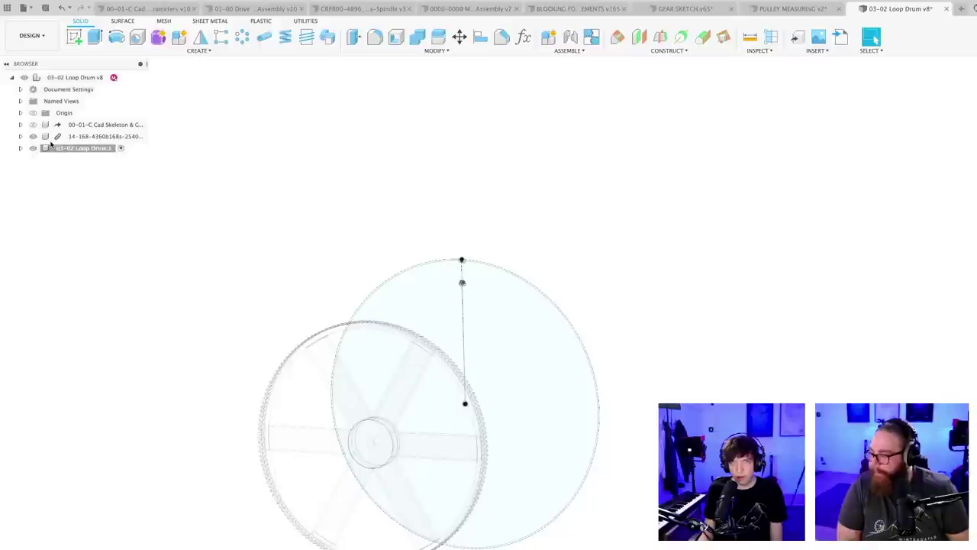
click(126, 78)
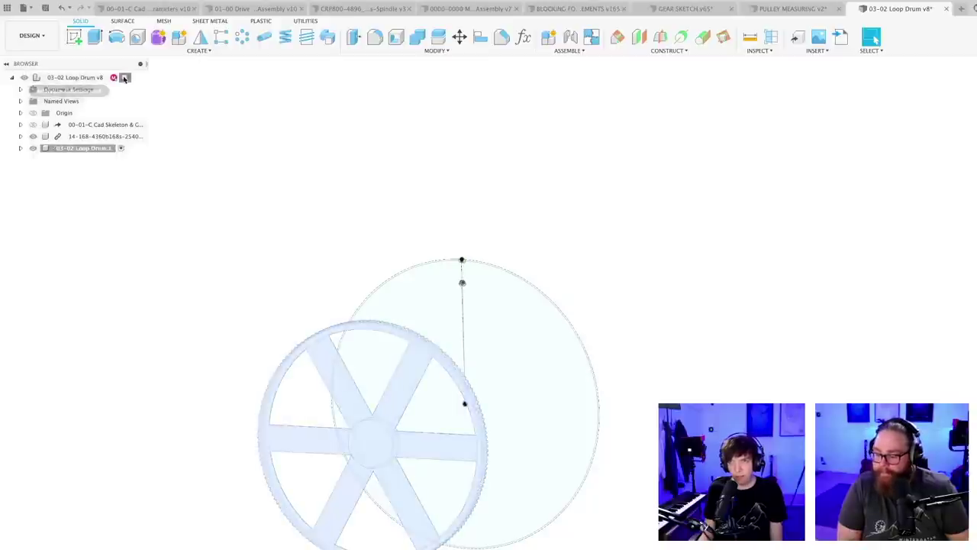
shift+middle_drag(270, 285, 292, 181)
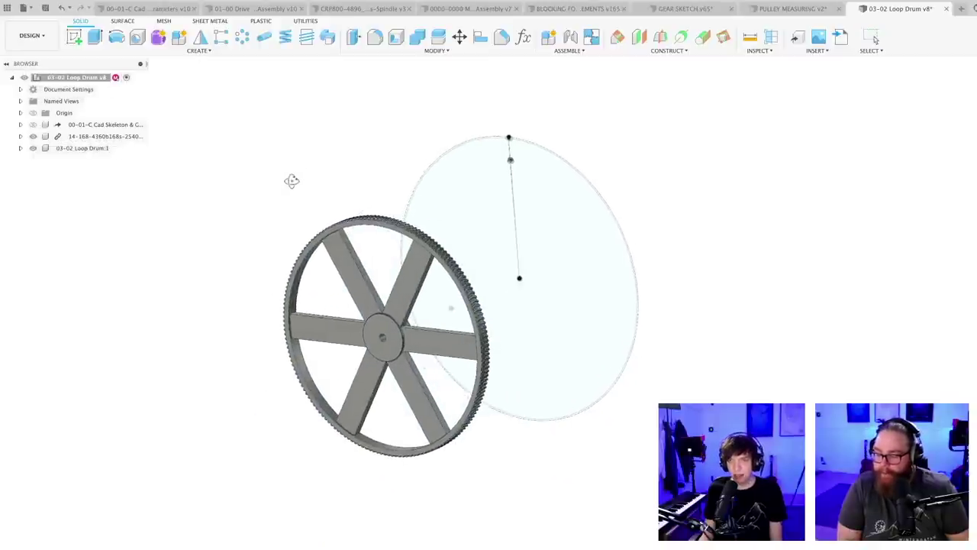
scroll(401, 267, up, 6)
scroll(371, 323, up, 6)
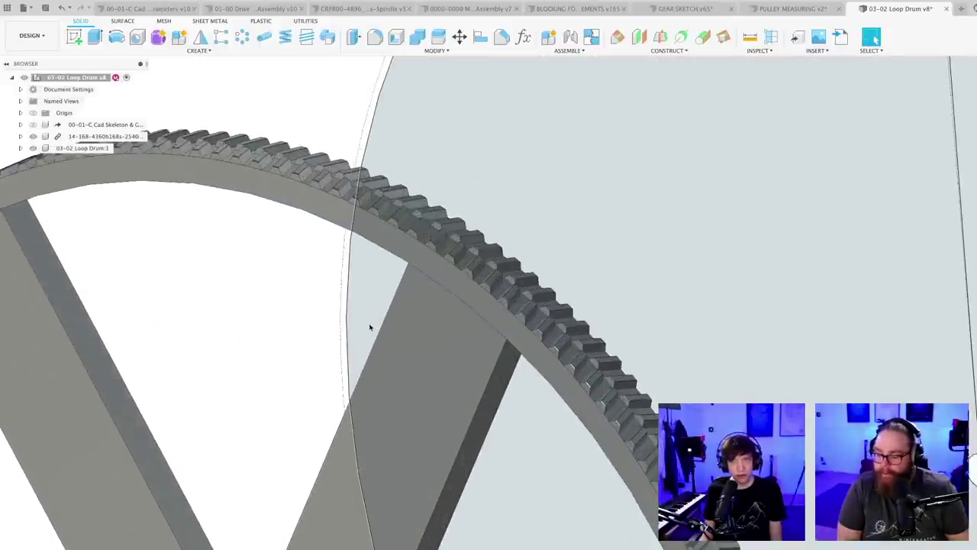
scroll(188, 280, down, 5)
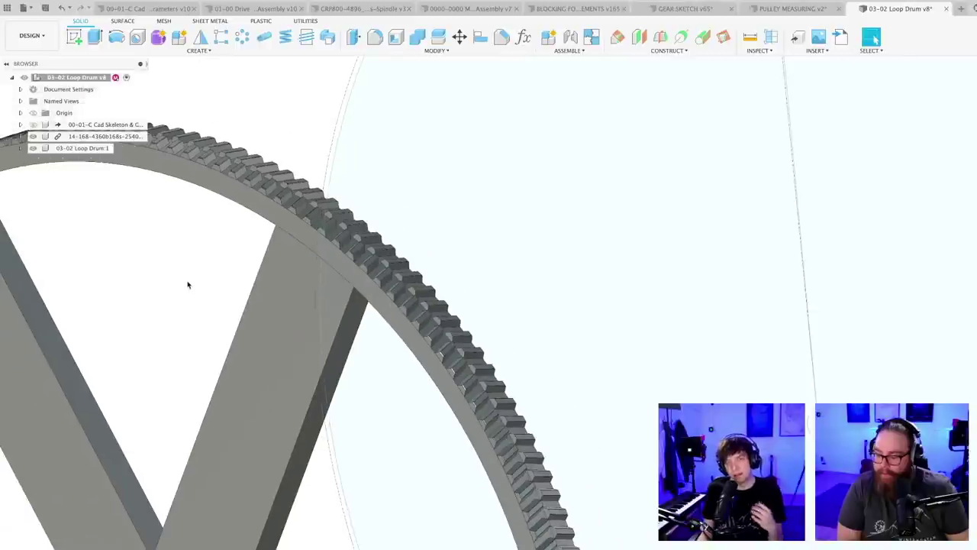
middle_drag(242, 288, 335, 274)
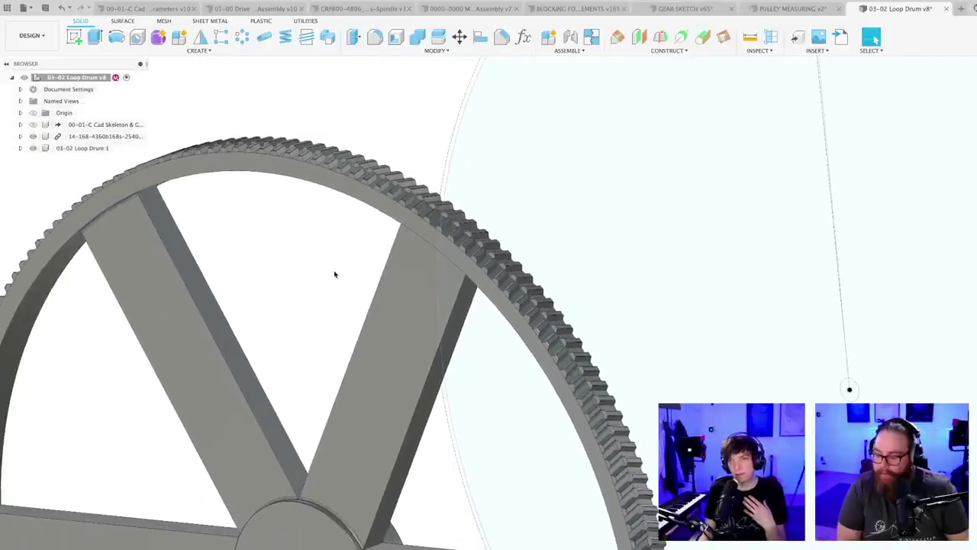
scroll(331, 273, down, 6)
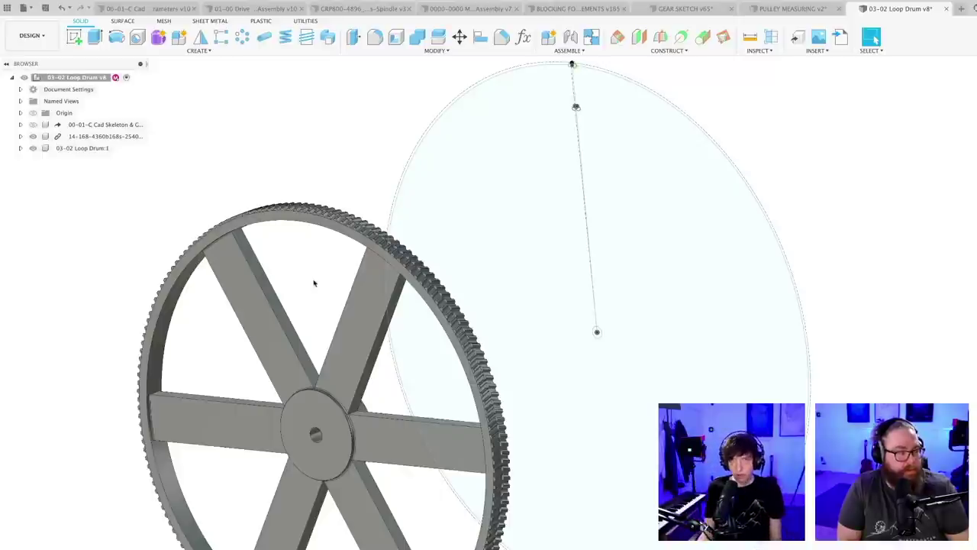
- View the PULLEY MEASURING v2 nested pulleys face-on, then switch to the spreadsheet
click(794, 8)
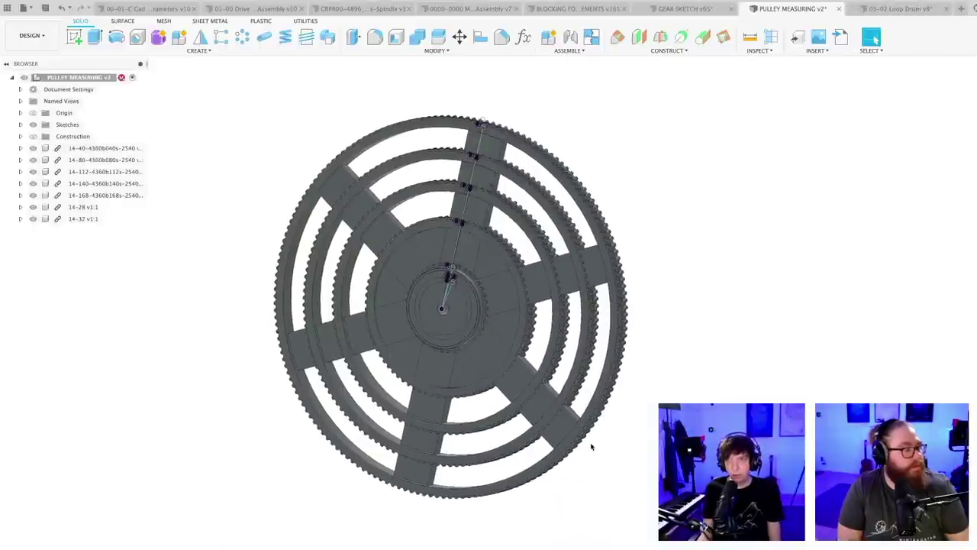
shift+middle_drag(591, 445, 614, 468)
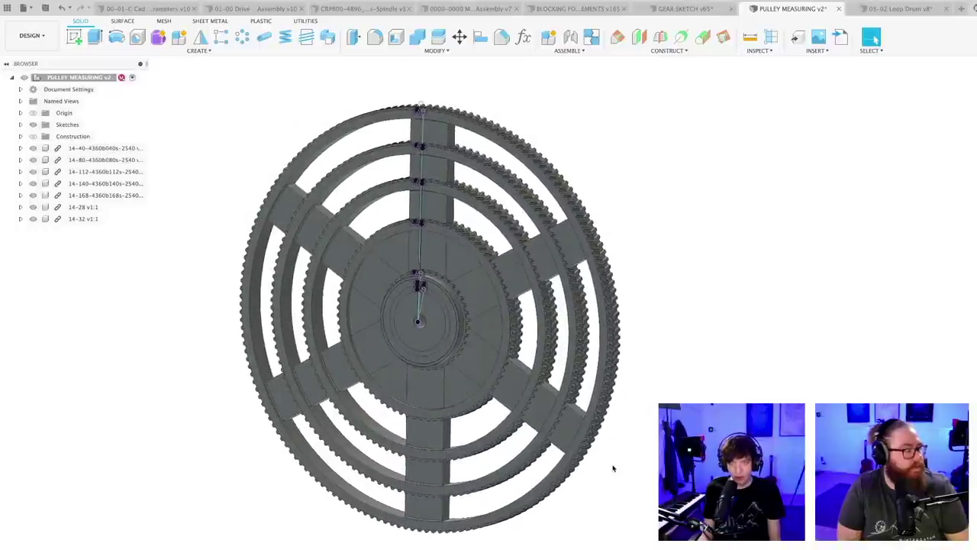
key(super+Tab)
- In the pulley spreadsheet, select the 888.5 OD row and review its width and separation values
click(372, 370)
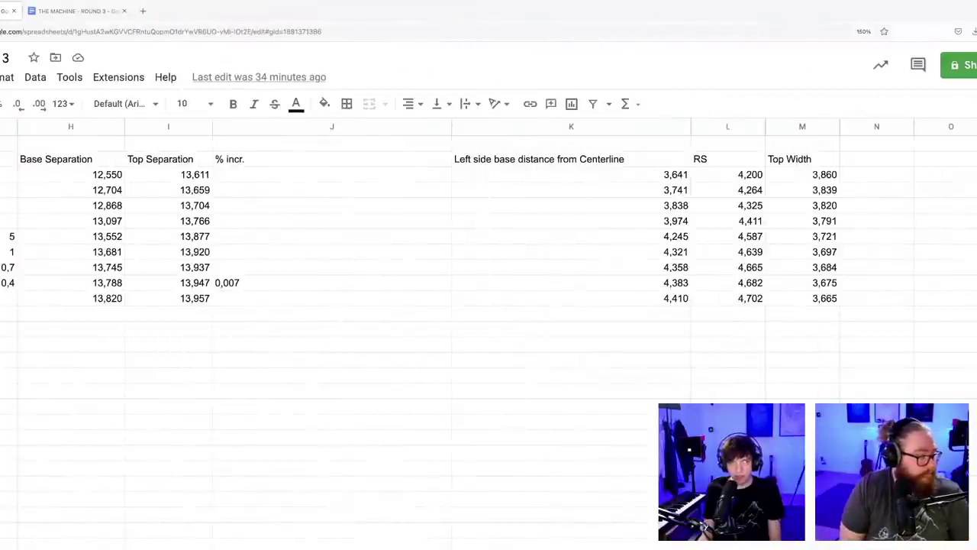
scroll(452, 305, left, 6)
scroll(488, 229, left, 2)
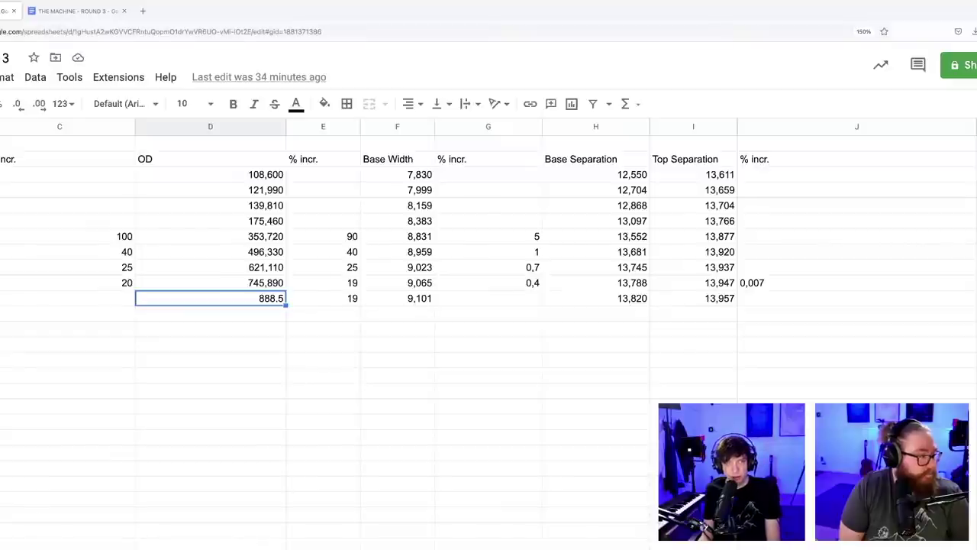
click(2, 175)
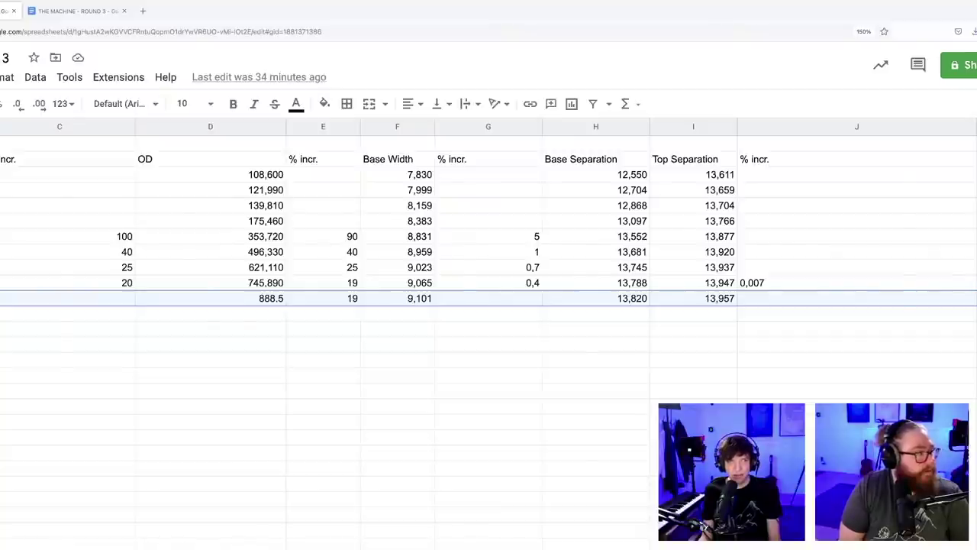
scroll(489, 305, right, 2)
scroll(488, 305, right, 8)
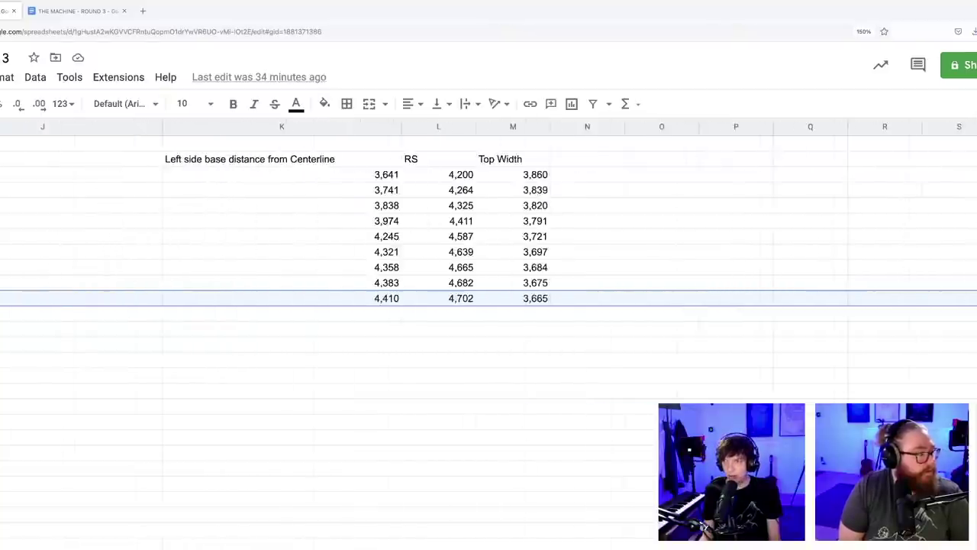
scroll(488, 306, left, 10)
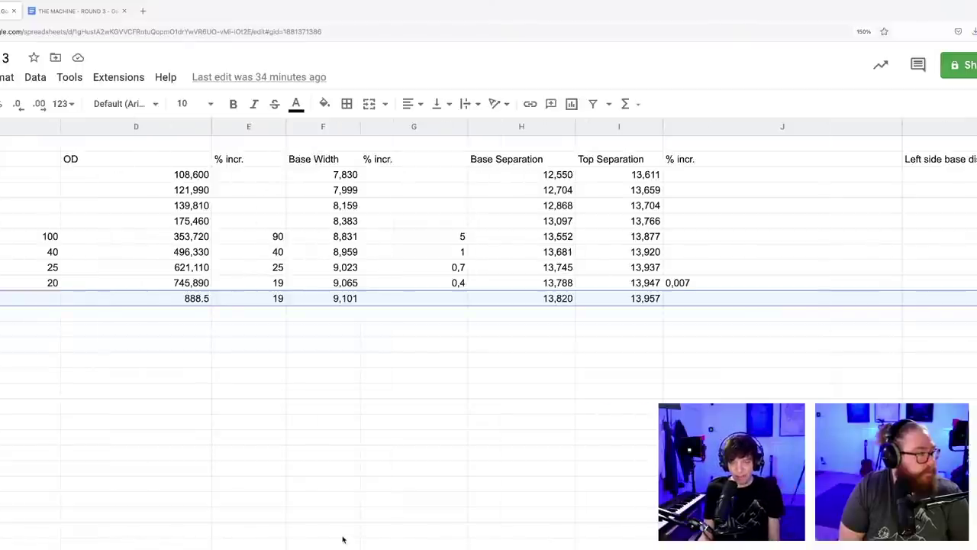
key(super+Tab)
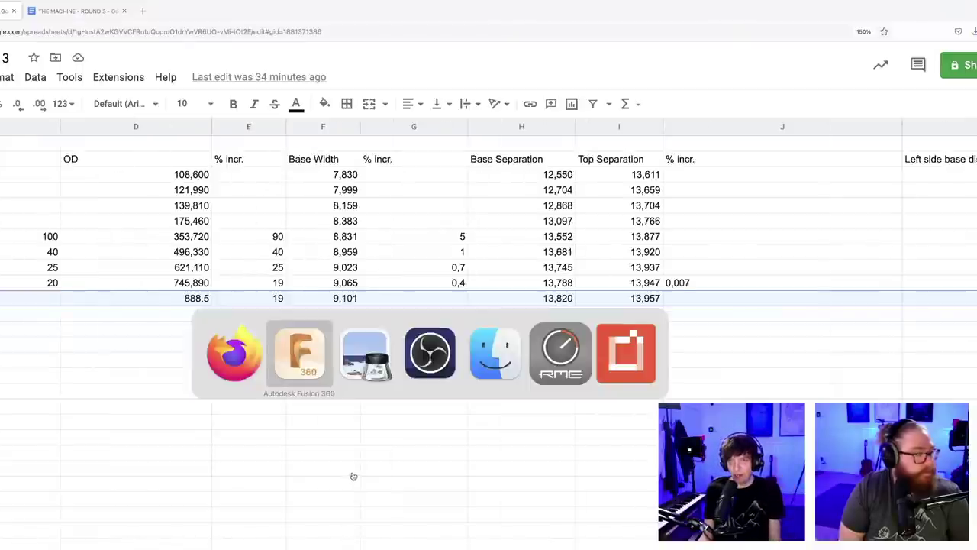
- Look over the Goodyear belt photo, then go back to the 03-02 Loop Drum design via GEAR SKETCH
click(308, 360)
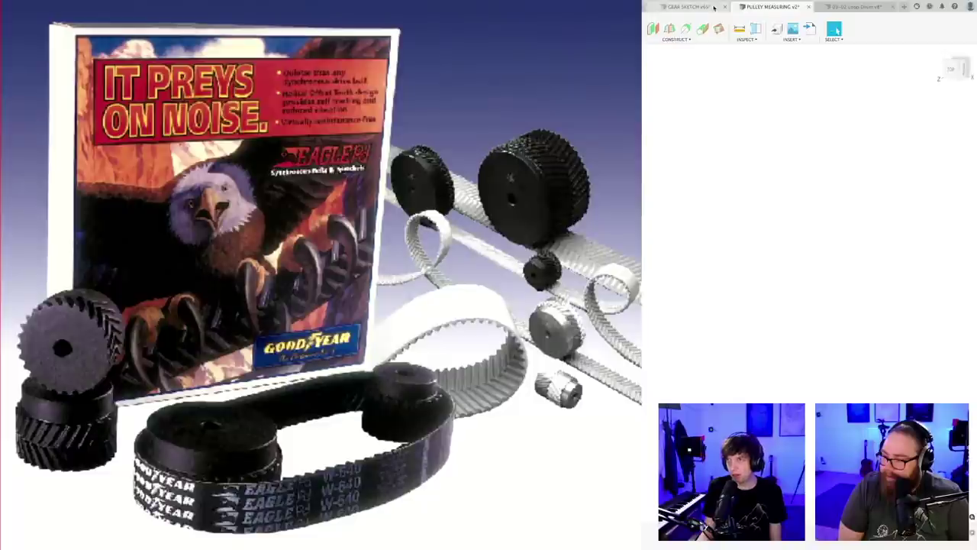
click(687, 6)
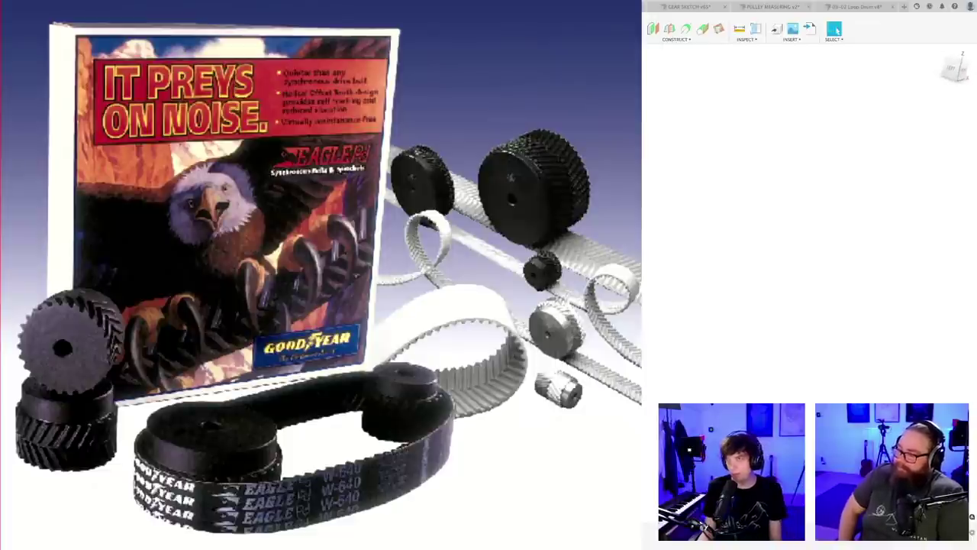
click(862, 6)
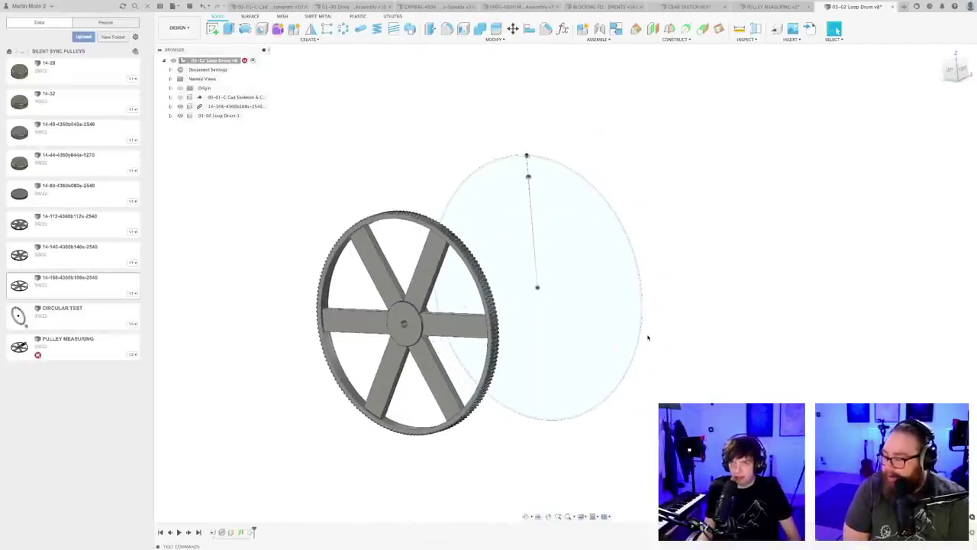
- Save the 03-02 Loop Drum design as new version v9
key(super+s)
key(Return)
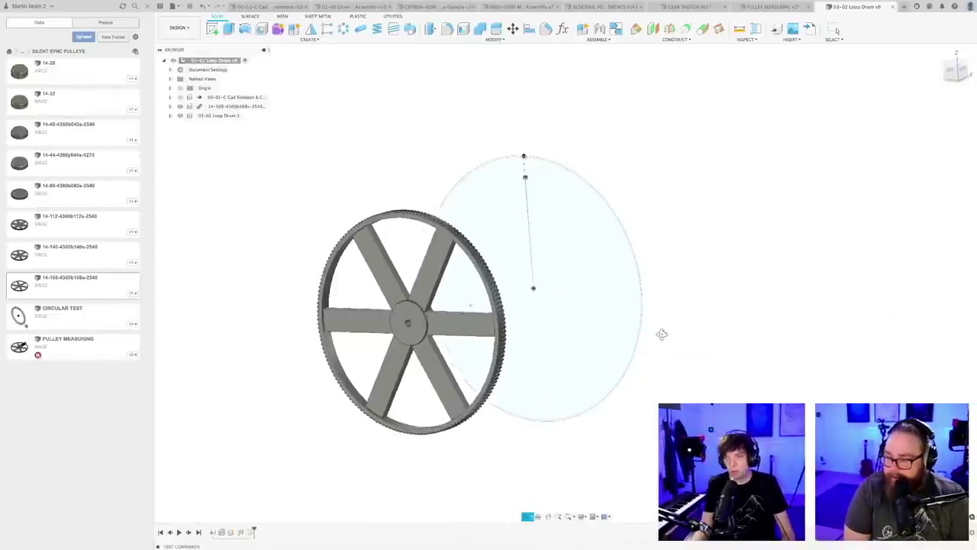
- Orbit and zoom to inspect the trapezoid tooth sketch on the drum rim
shift+middle_drag(662, 335, 697, 327)
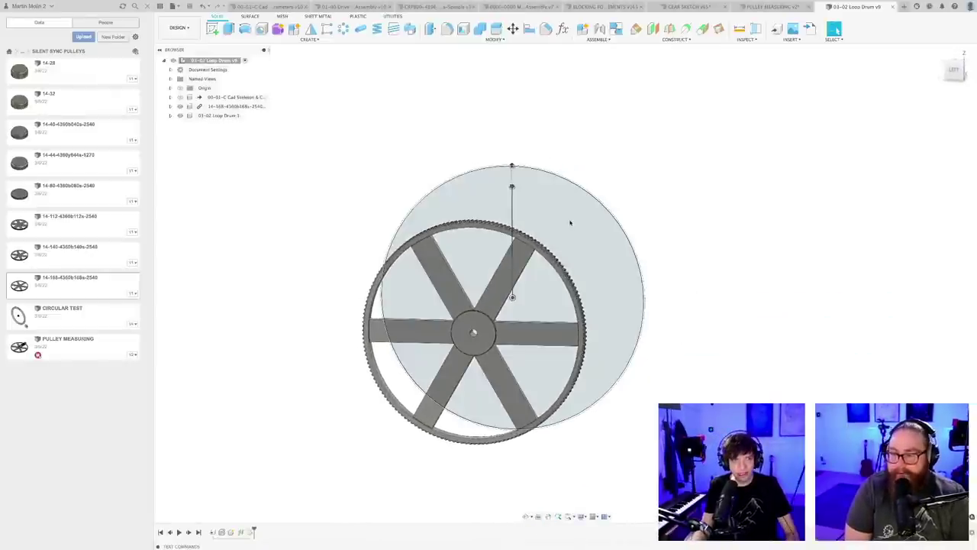
scroll(565, 221, up, 3)
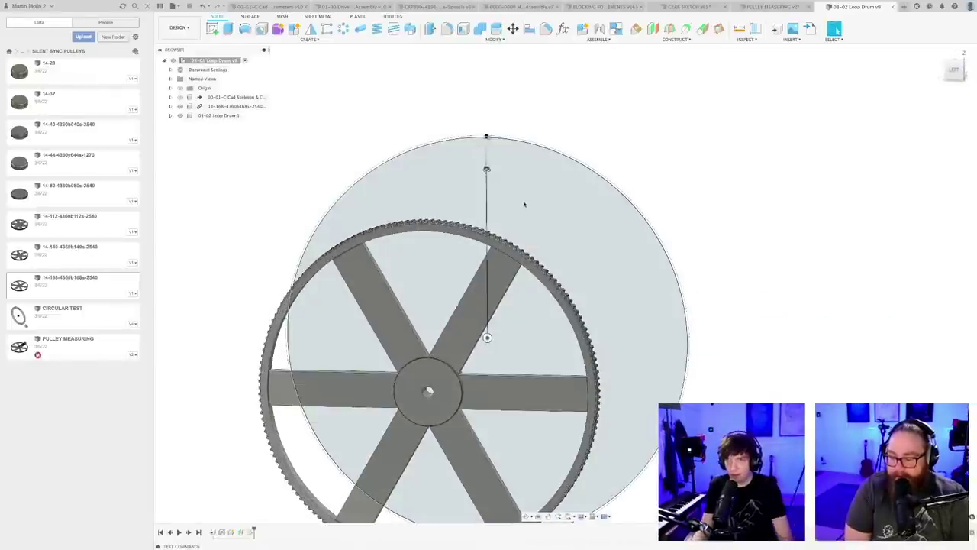
scroll(519, 191, up, 3)
shift+middle_drag(517, 188, 533, 215)
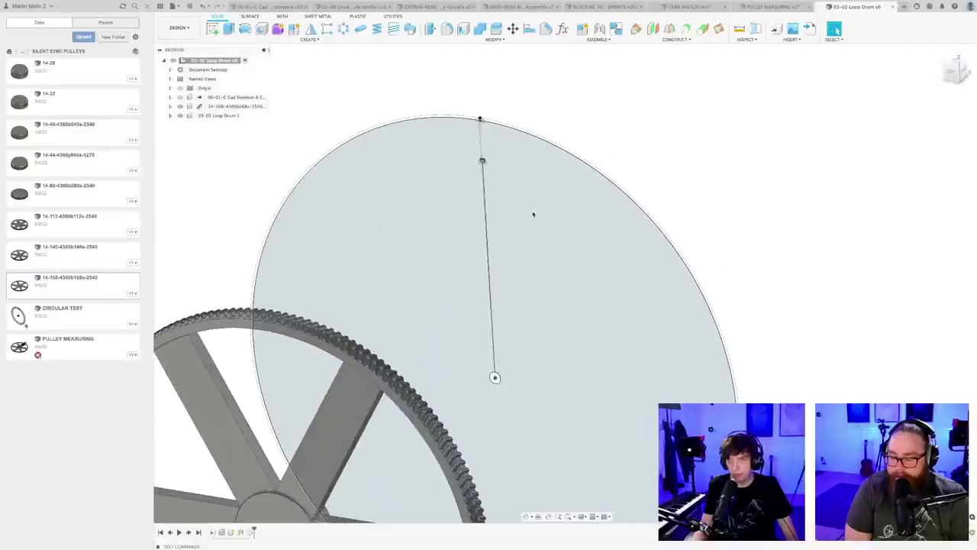
scroll(609, 183, down, 4)
mouse_move(611, 201)
shift+middle_down()
mouse_move(613, 215)
mouse_move(578, 236)
mouse_move(585, 227)
shift+middle_up()
scroll(570, 213, up, 4)
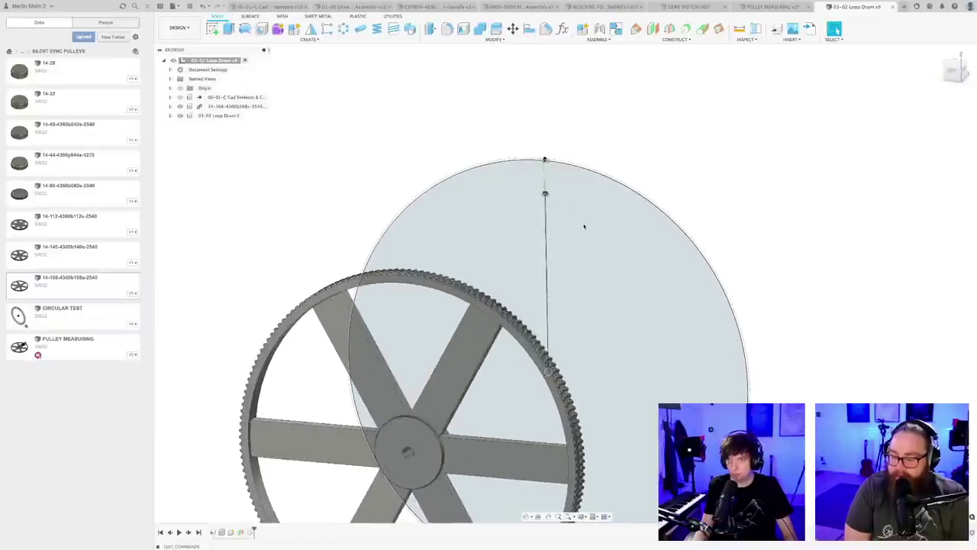
scroll(553, 158, up, 5)
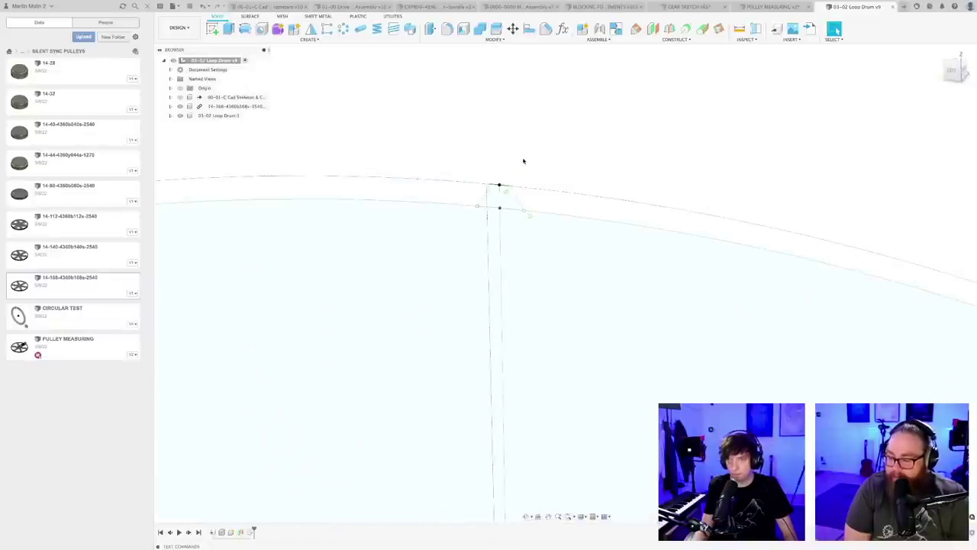
scroll(526, 165, up, 2)
scroll(533, 171, up, 2)
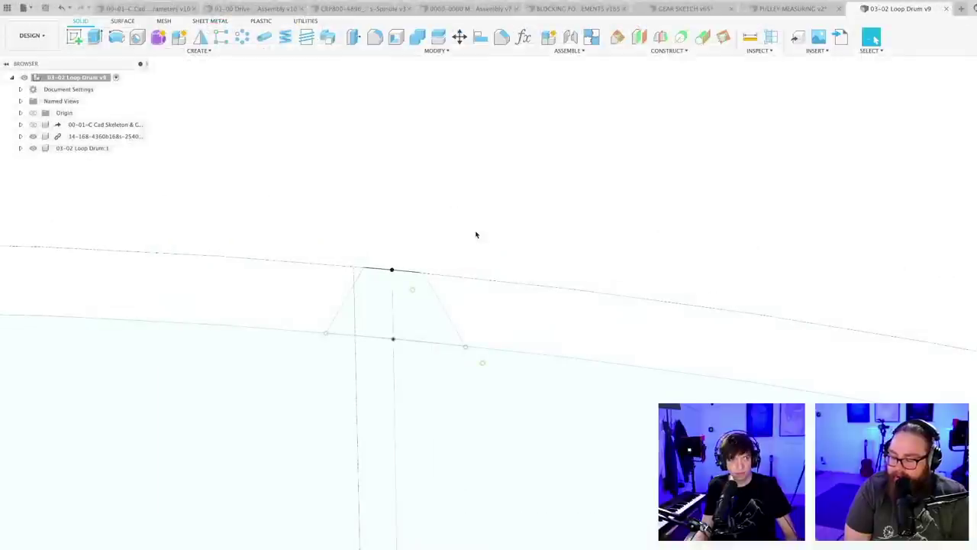
mouse_move(479, 233)
shift+middle_down()
mouse_move(509, 221)
mouse_move(421, 238)
mouse_move(406, 259)
shift+middle_up()
scroll(407, 259, up, 5)
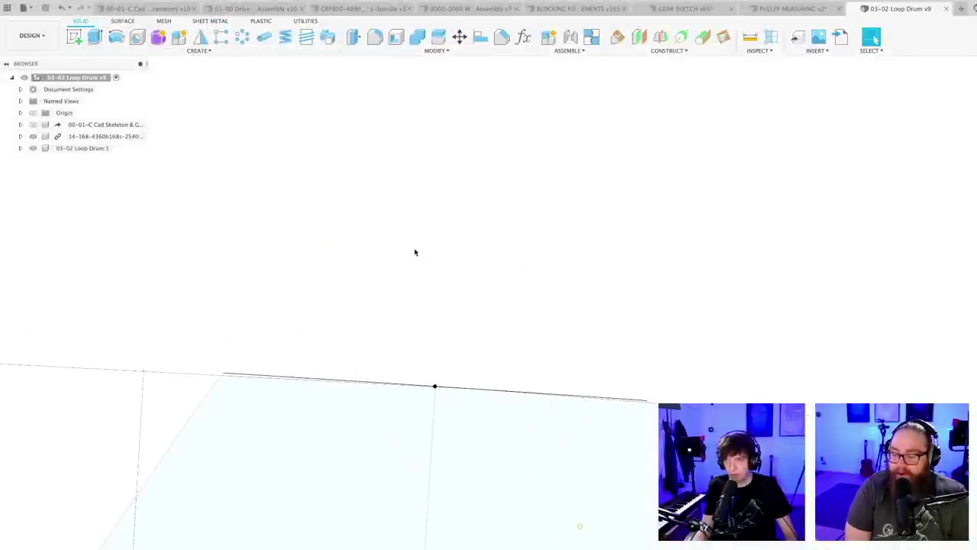
scroll(414, 252, down, 5)
scroll(434, 253, down, 2)
mouse_move(436, 250)
shift+middle_down()
mouse_move(426, 249)
mouse_move(453, 168)
mouse_move(447, 175)
mouse_move(462, 181)
shift+middle_up()
scroll(428, 248, down, 3)
scroll(463, 180, up, 3)
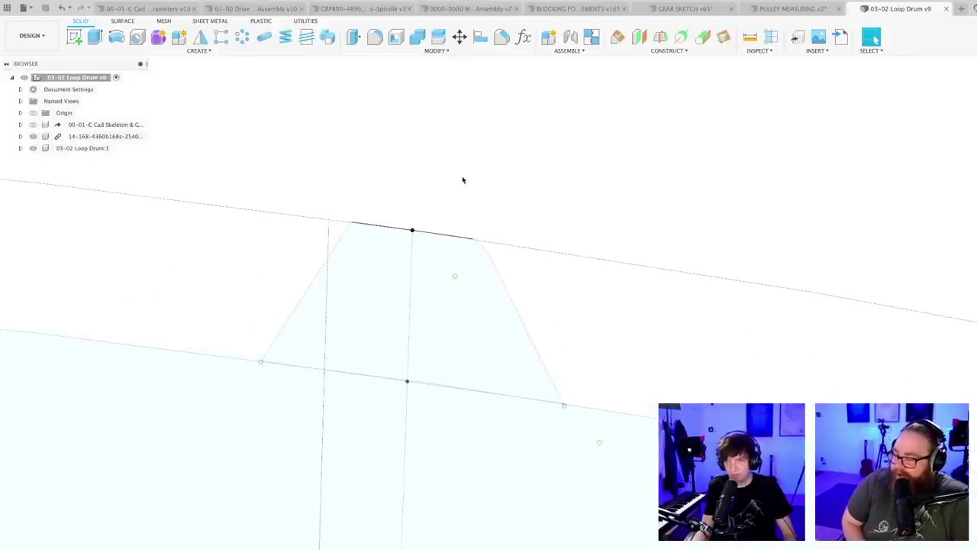
scroll(462, 181, down, 6)
- Activate the 03-02 Loop Drum:1 component in the Browser
click(80, 148)
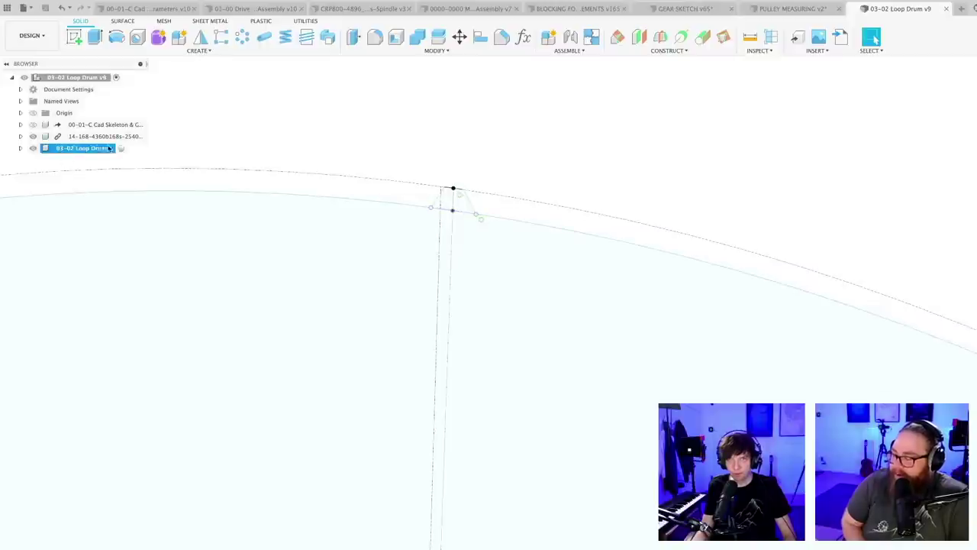
click(120, 149)
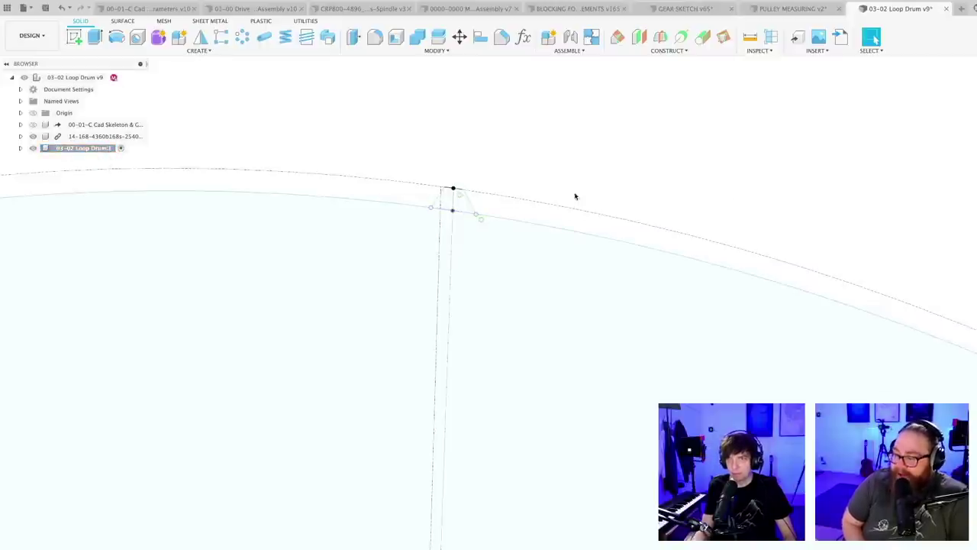
scroll(574, 194, down, 5)
scroll(582, 193, down, 3)
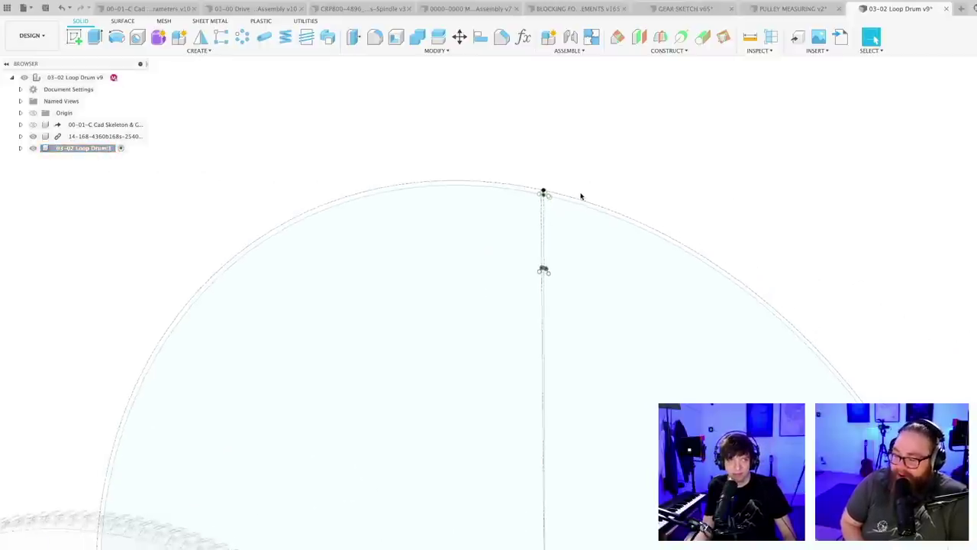
mouse_move(581, 194)
shift+middle_down()
mouse_move(585, 229)
mouse_move(557, 236)
shift+middle_up()
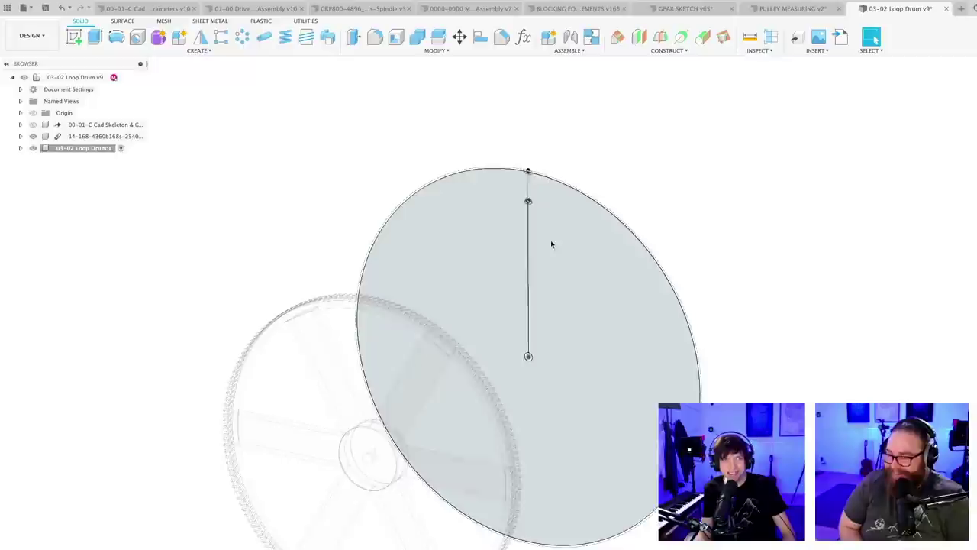
- Create a plane at an angle hinged on the tooth's base line
click(618, 36)
scroll(504, 213, up, 3)
scroll(613, 122, up, 6)
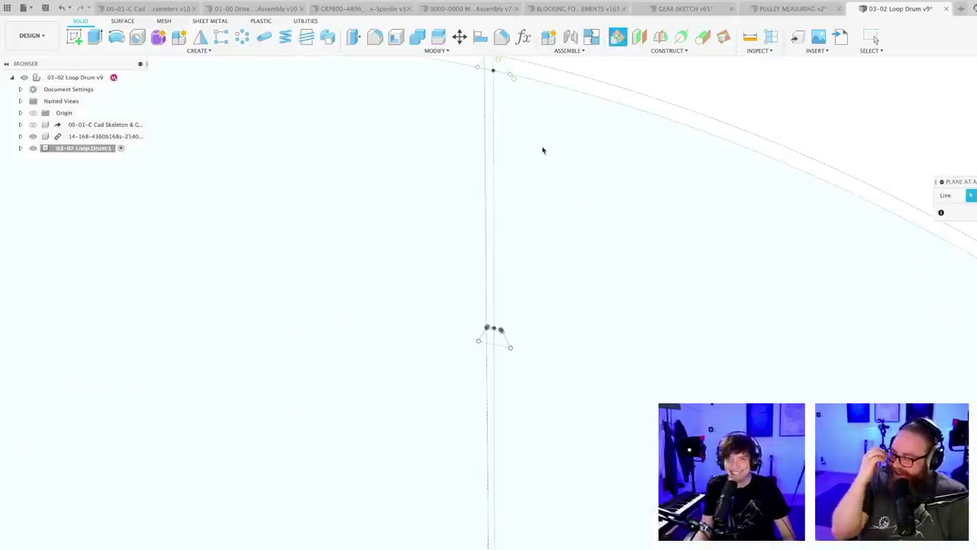
scroll(514, 286, up, 5)
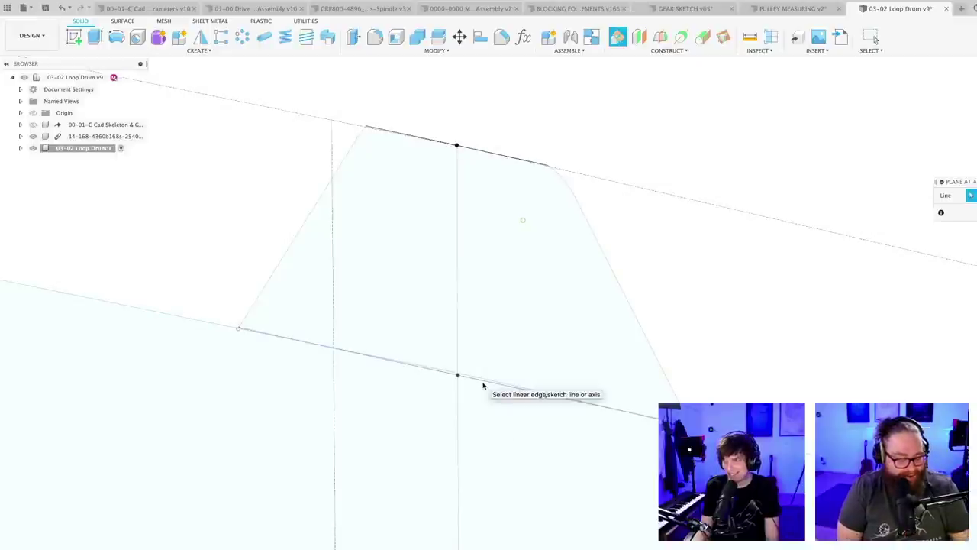
click(483, 386)
key(Return)
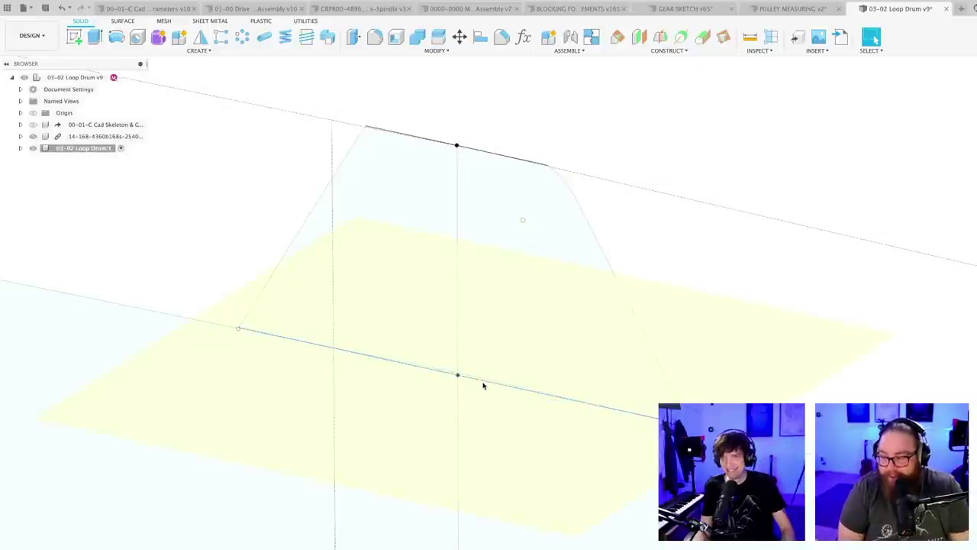
scroll(489, 393, down, 5)
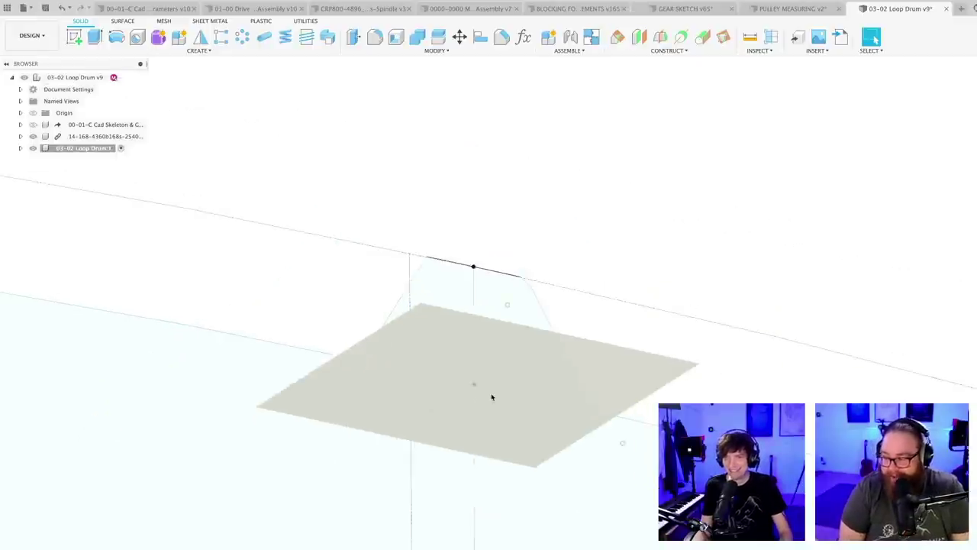
- Start a new sketch on the new angled construction plane
click(74, 36)
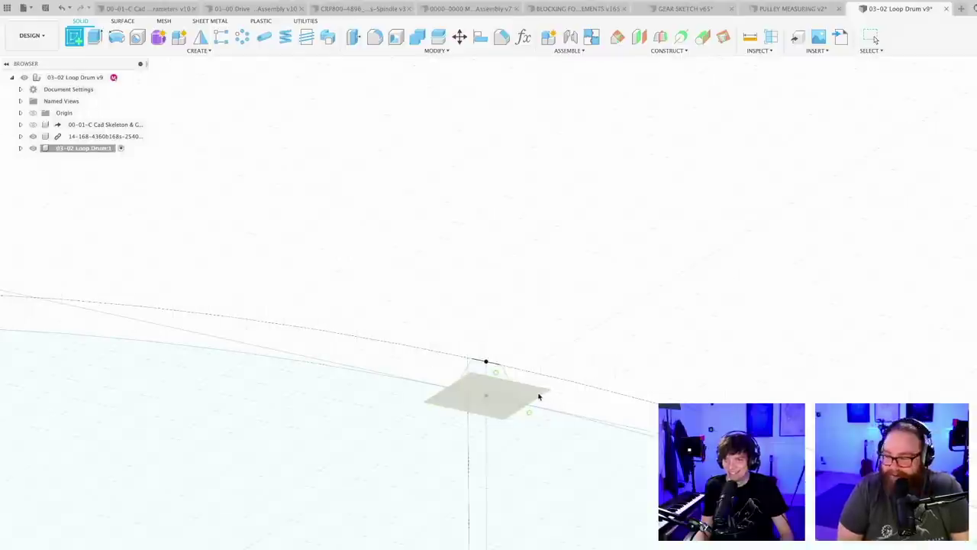
click(538, 396)
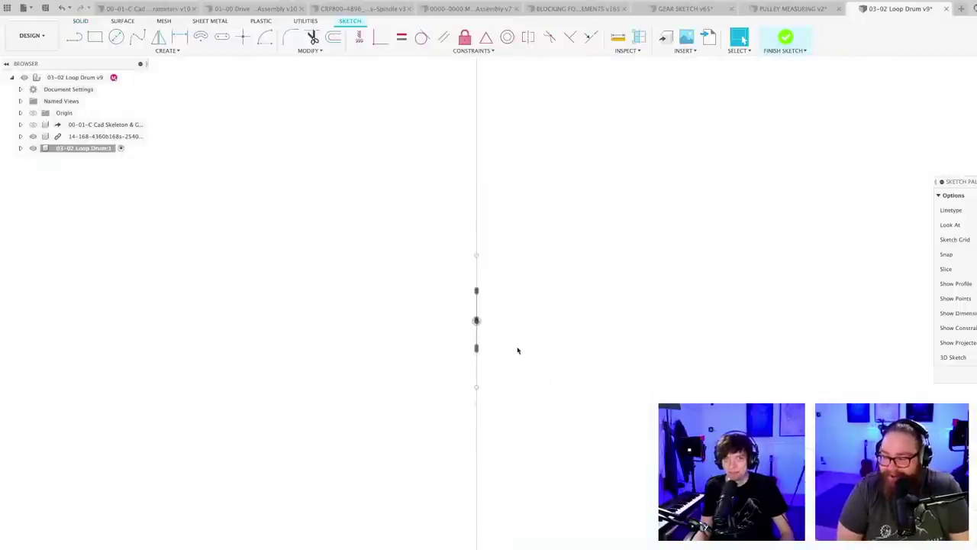
mouse_move(423, 336)
shift+middle_down()
mouse_move(448, 317)
mouse_move(448, 296)
shift+middle_up()
scroll(492, 368, up, 3)
mouse_move(493, 370)
shift+middle_down()
mouse_move(463, 410)
mouse_move(487, 405)
shift+middle_up()
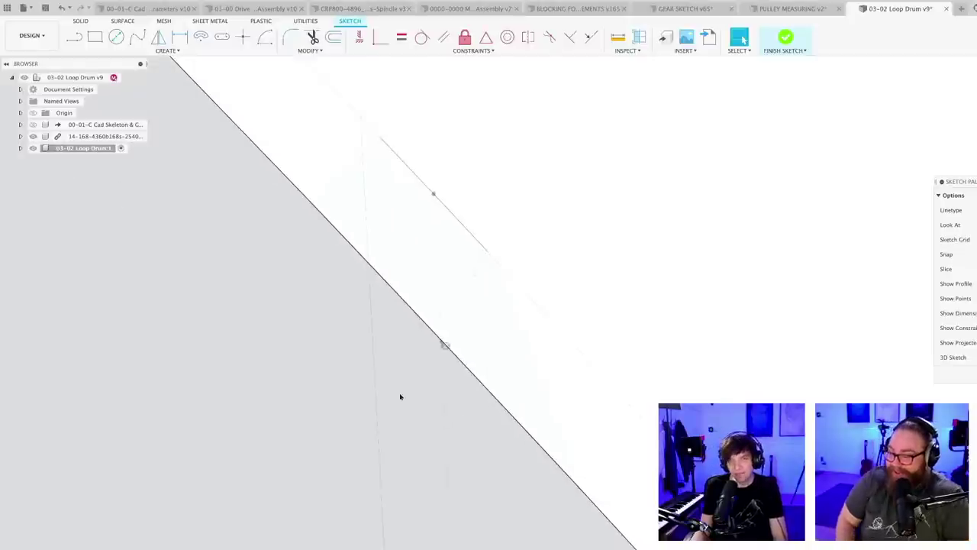
- Make Plane2 visible in the Construction folder while keeping Sketch1 shown
click(20, 149)
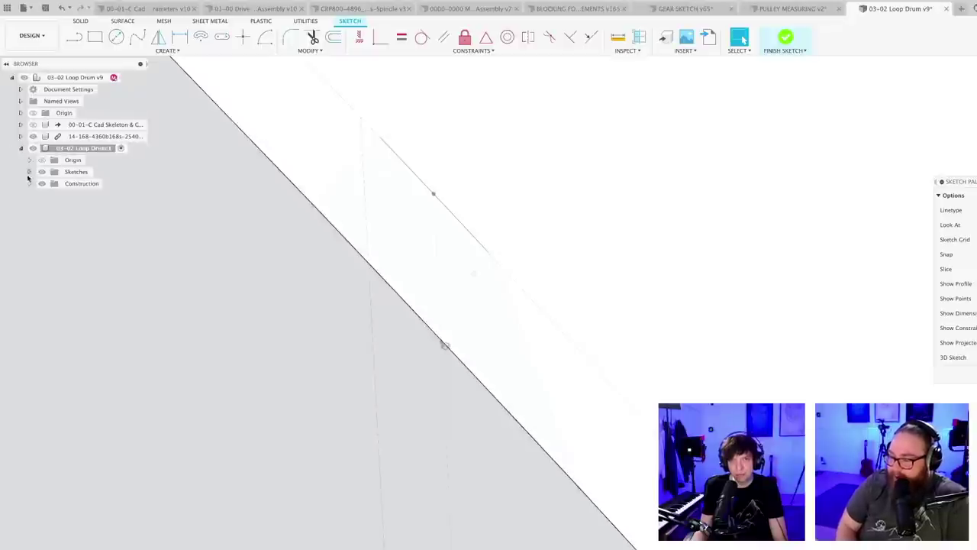
click(29, 172)
click(51, 183)
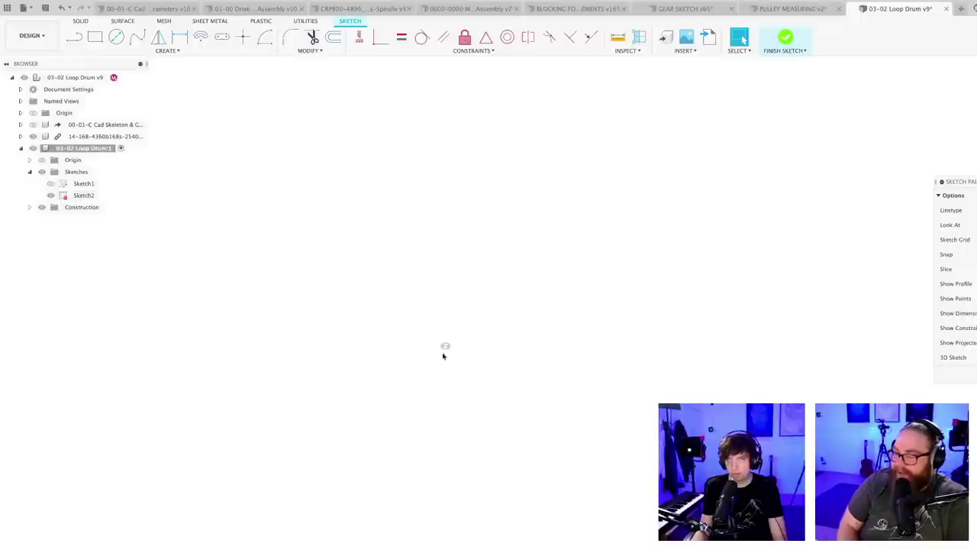
click(30, 207)
click(50, 230)
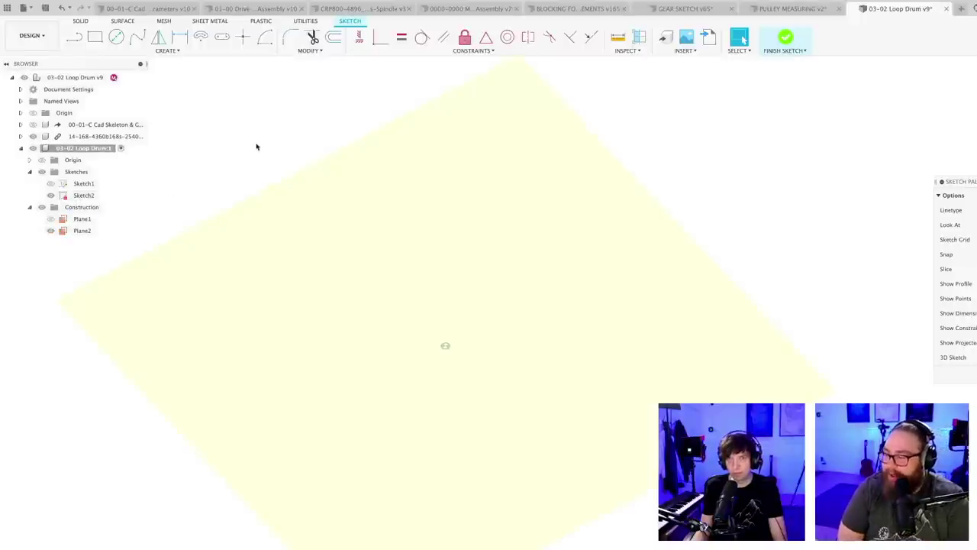
click(51, 184)
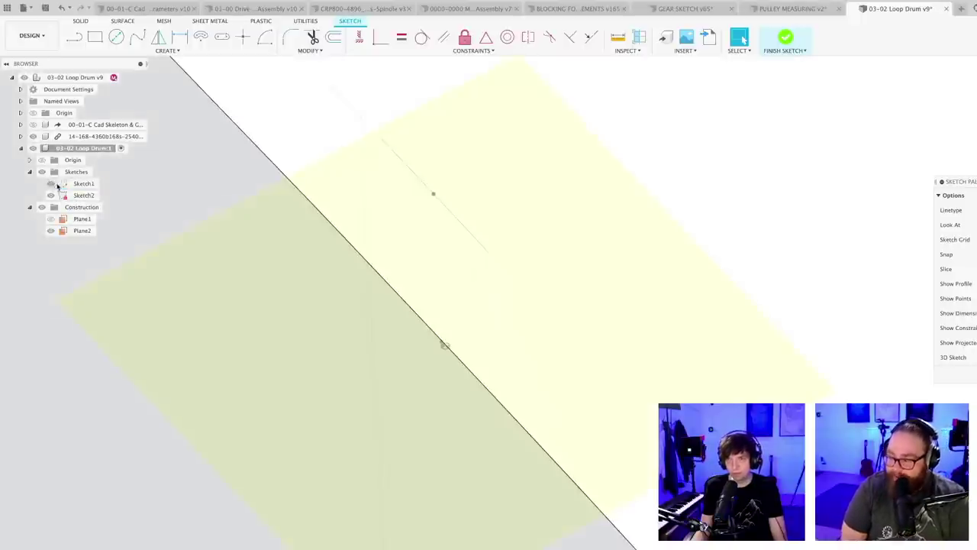
- Start the Project tool to bring geometry into the sketch
key(p)
mouse_move(167, 207)
shift+middle_down()
mouse_move(281, 231)
mouse_move(321, 287)
mouse_move(314, 275)
mouse_move(425, 330)
mouse_move(372, 341)
shift+middle_up()
key(p)
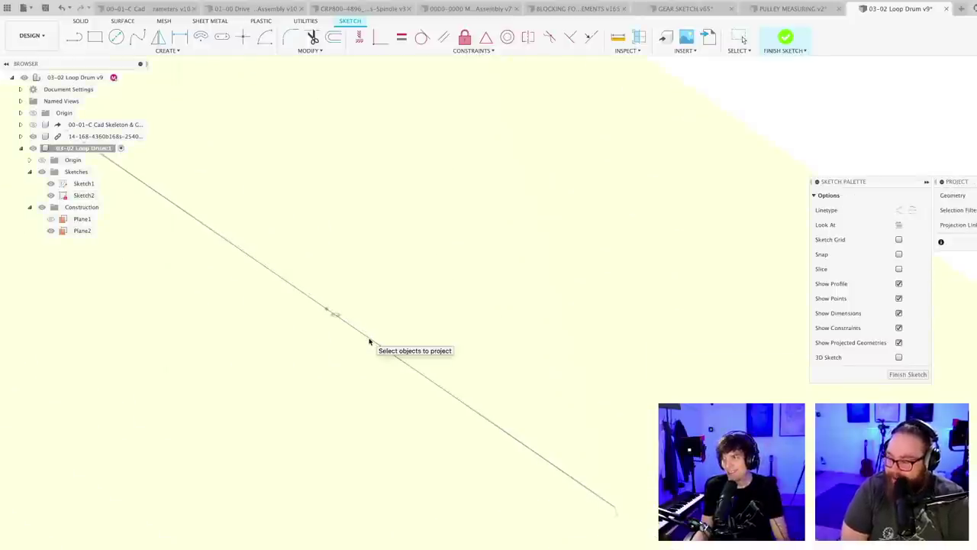
scroll(370, 341, down, 2)
middle_drag(363, 349, 407, 392)
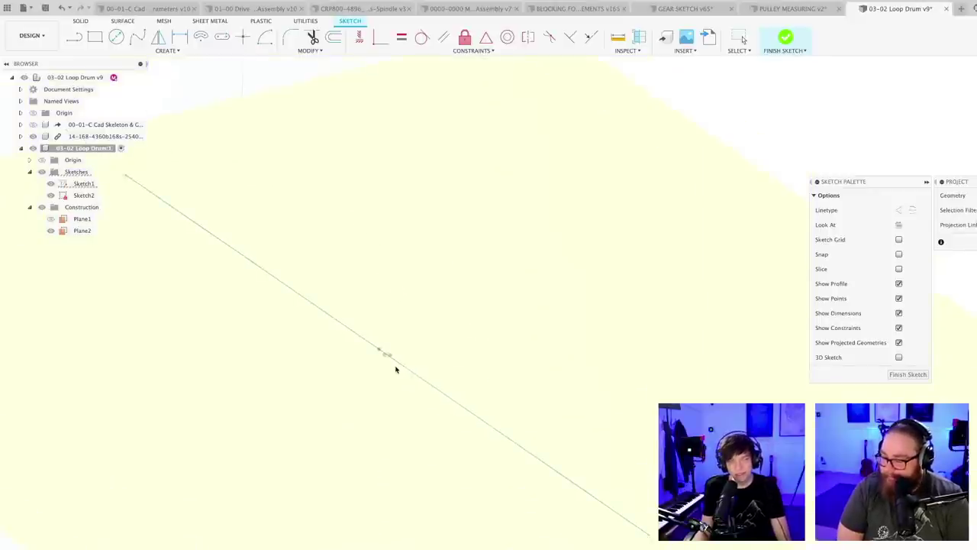
shift+middle_drag(396, 369, 400, 432)
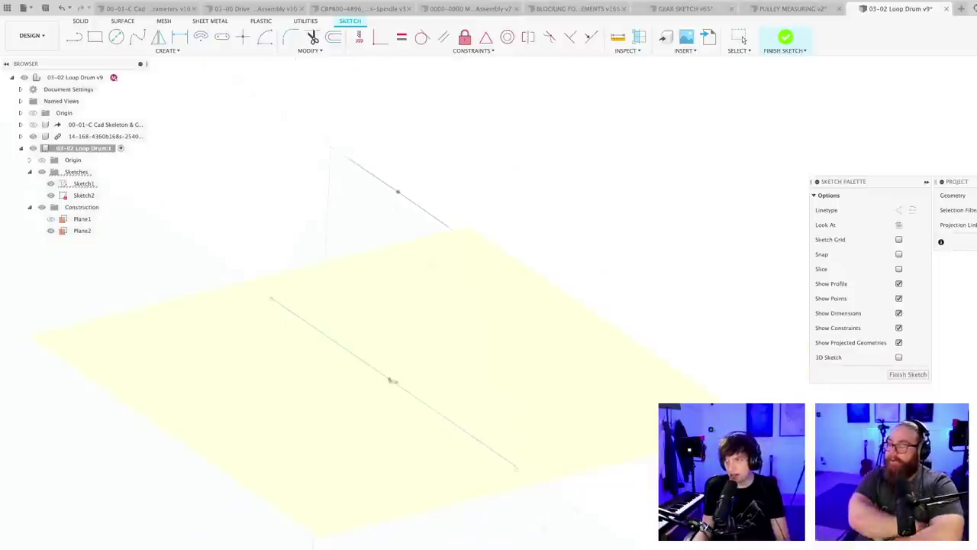
- Cancel projecting and select Plane2, orbiting to look onto it
key(Escape)
click(573, 353)
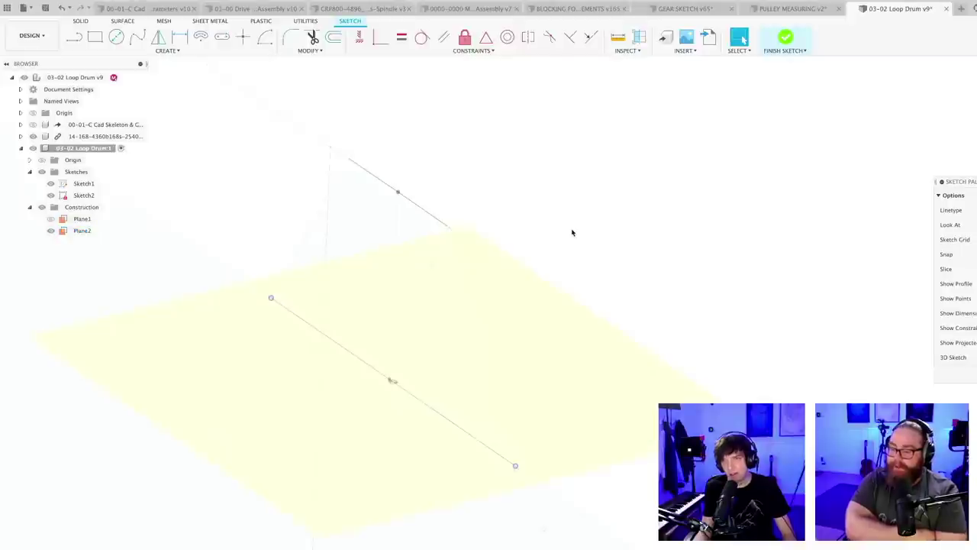
click(563, 336)
click(316, 475)
click(420, 385)
shift+middle_drag(419, 386, 434, 391)
scroll(428, 384, down, 2)
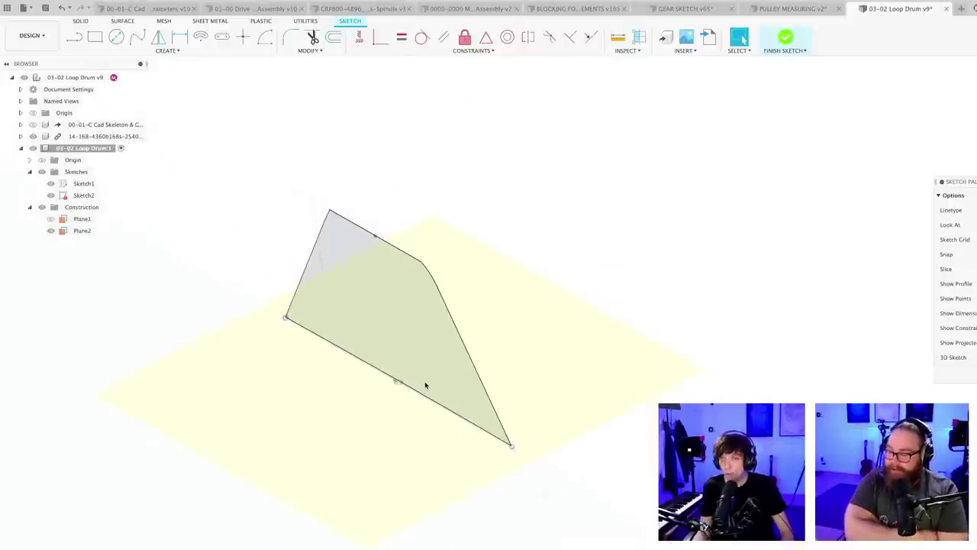
scroll(426, 385, up, 4)
scroll(405, 423, down, 4)
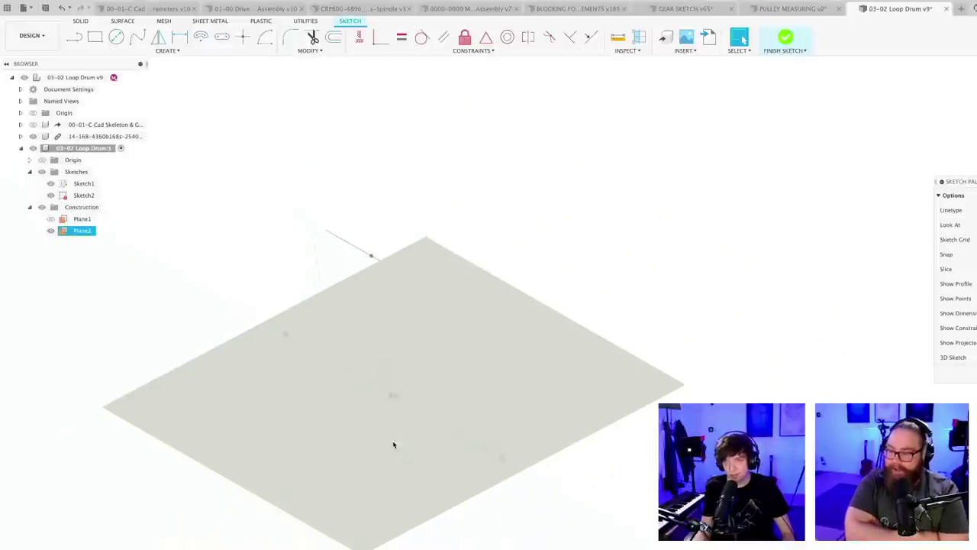
key(Escape)
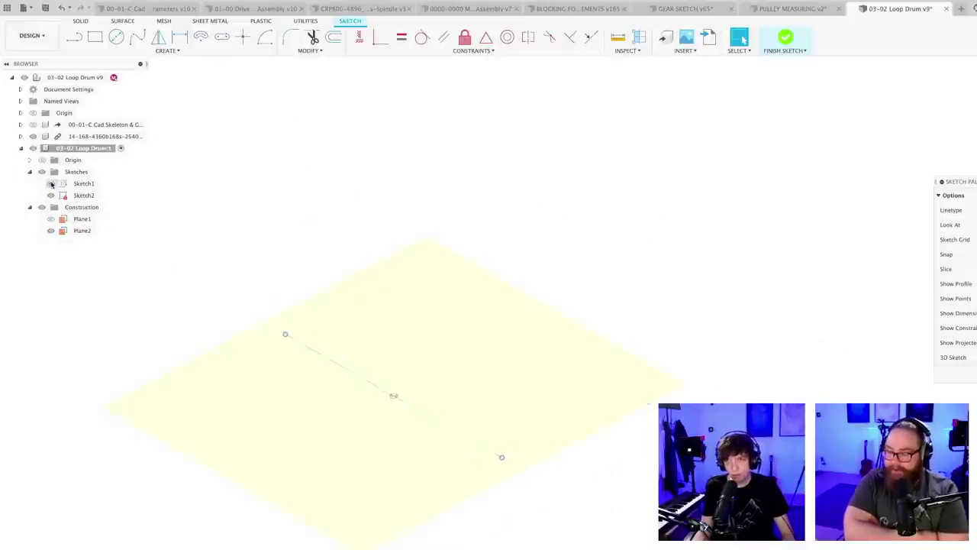
click(82, 230)
shift+middle_drag(426, 395, 439, 379)
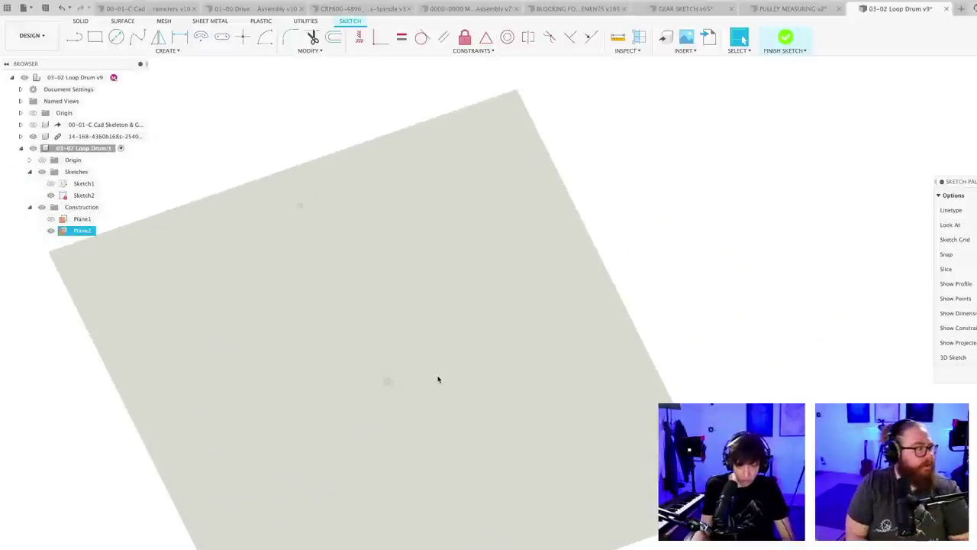
- Draw a new line starting at the existing line's midpoint
key(l)
click(387, 381)
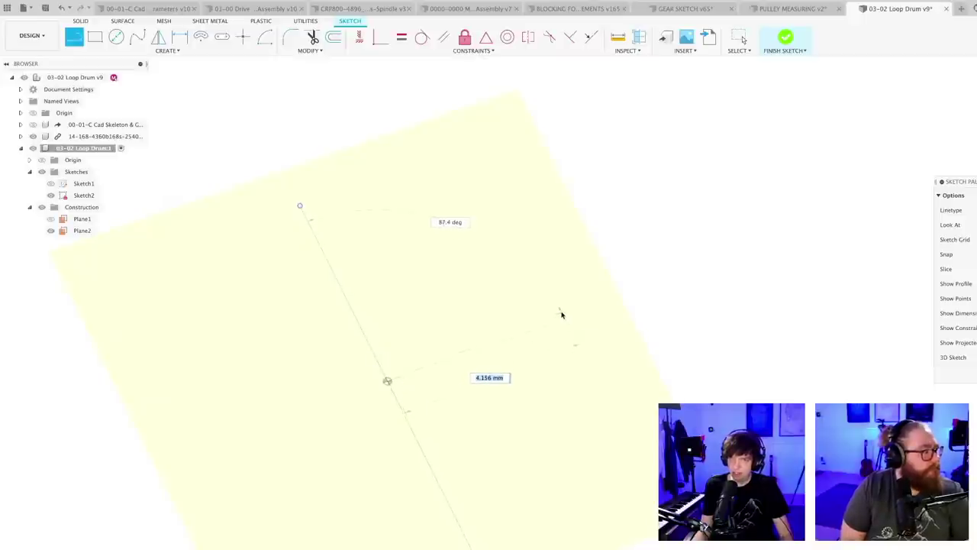
click(528, 224)
key(Escape)
click(476, 394)
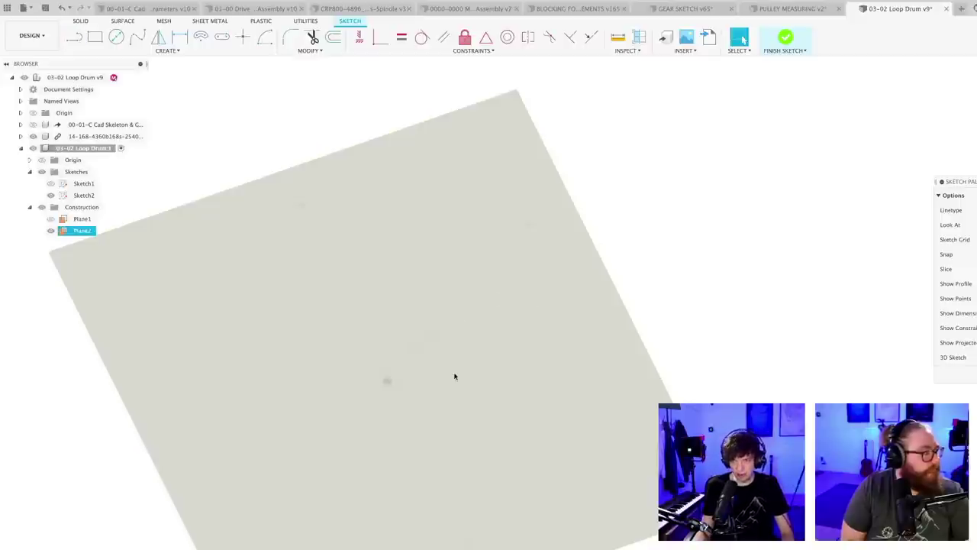
scroll(455, 377, down, 5)
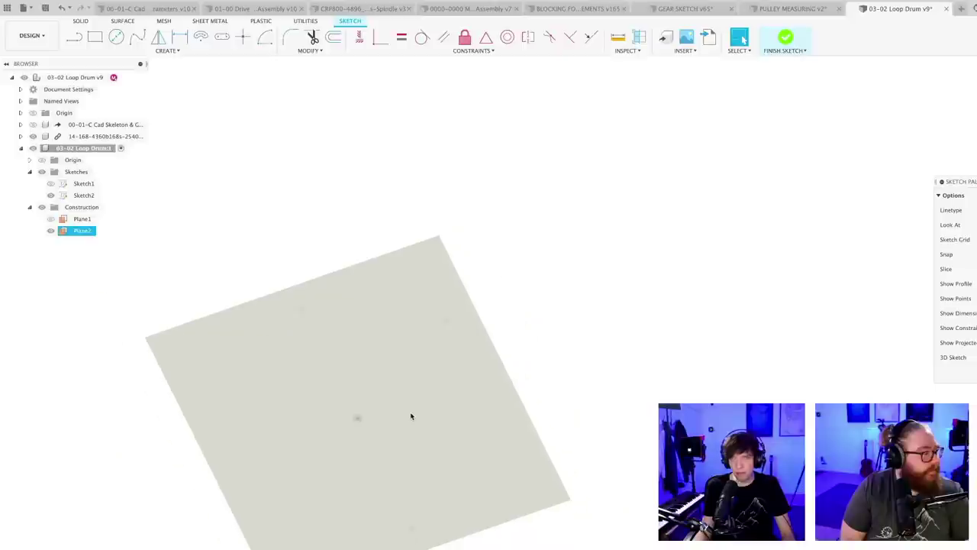
- Dimension the angle between the two lines to 75°
key(d)
click(392, 379)
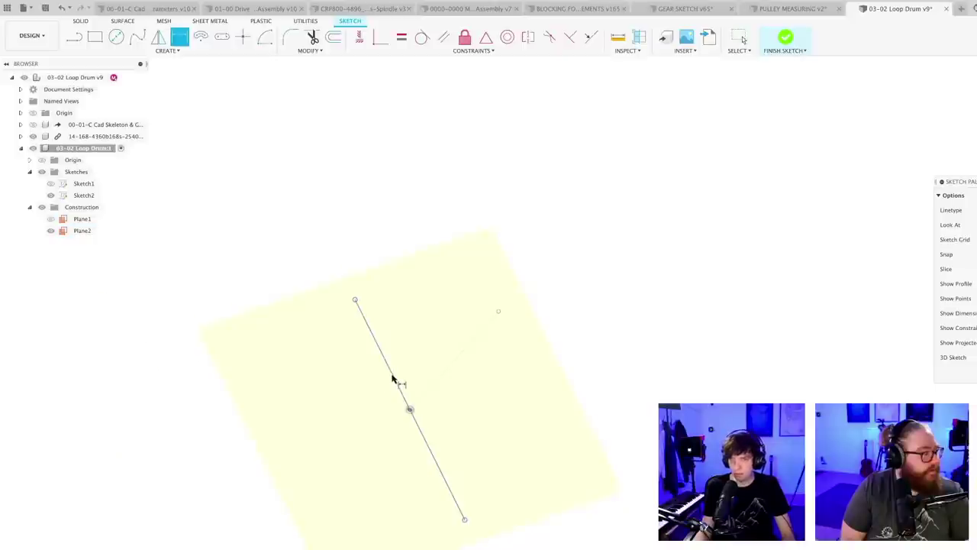
click(443, 375)
click(432, 359)
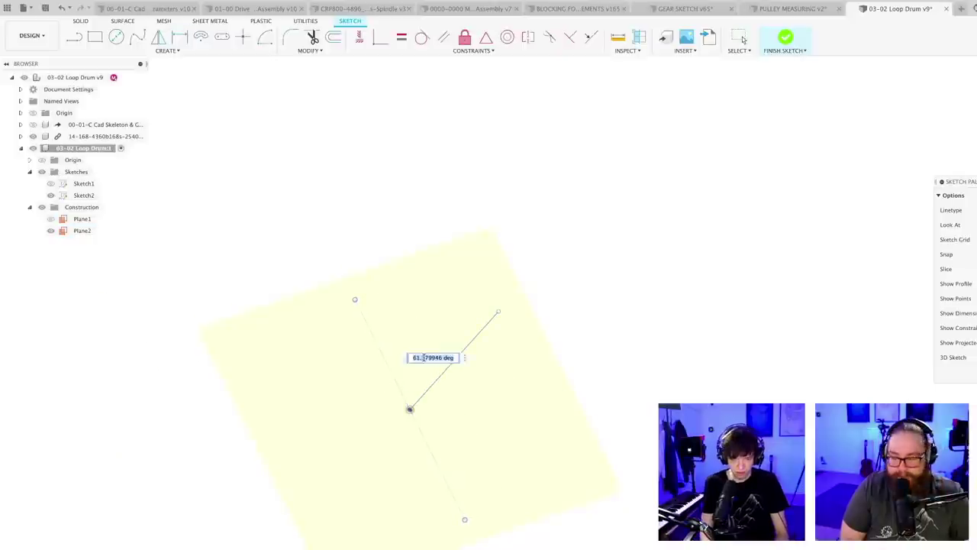
text(75)
key(Return)
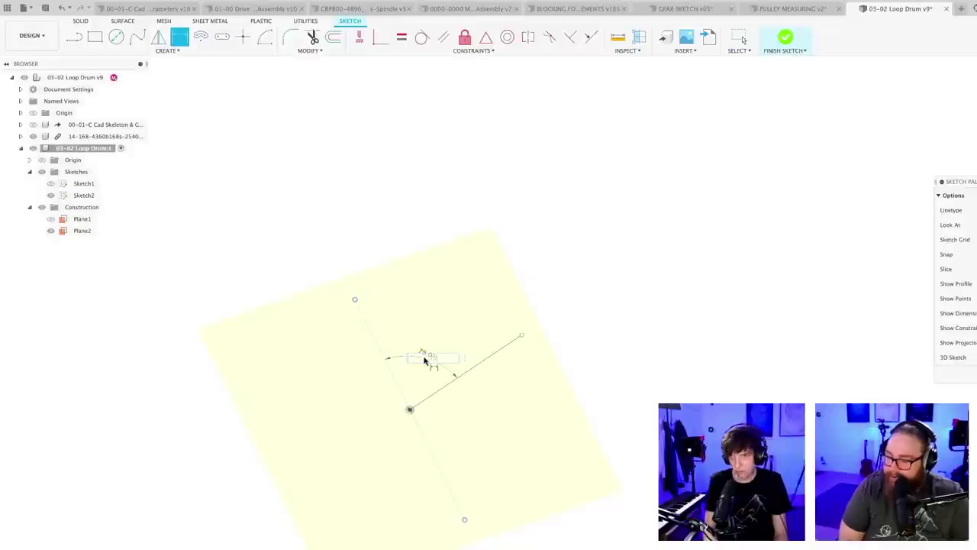
- Drag the short line's free endpoint outward to lengthen it along 75°
scroll(430, 371, up, 3)
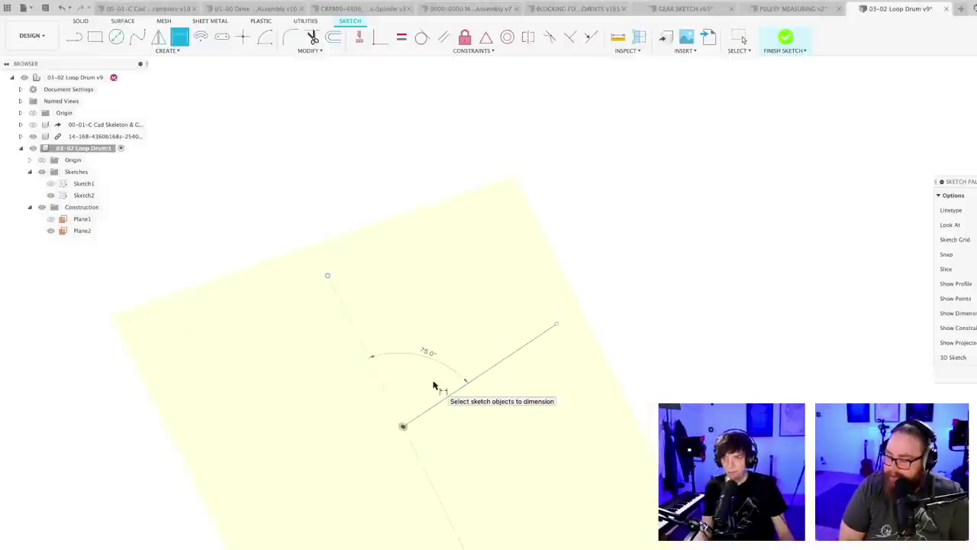
click(561, 327)
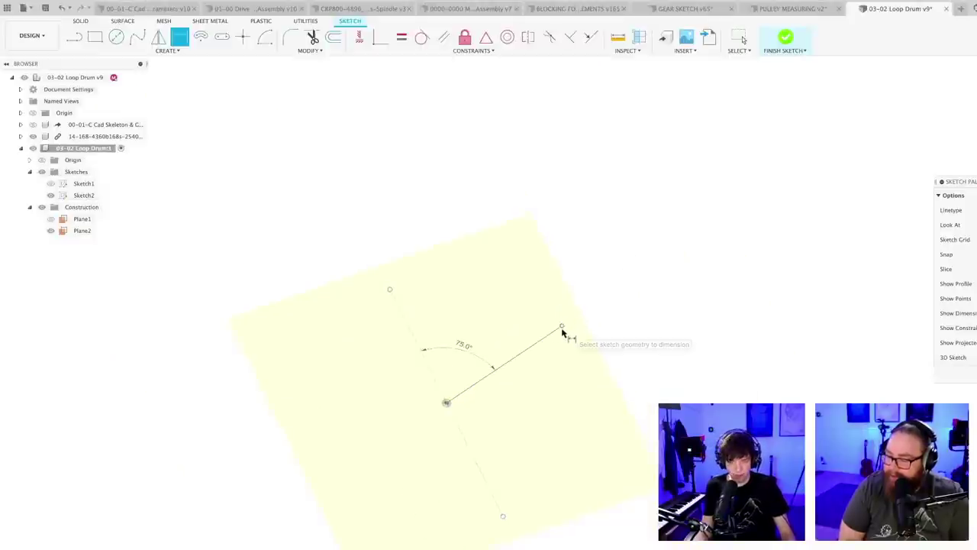
key(Escape)
drag(562, 328, 659, 247)
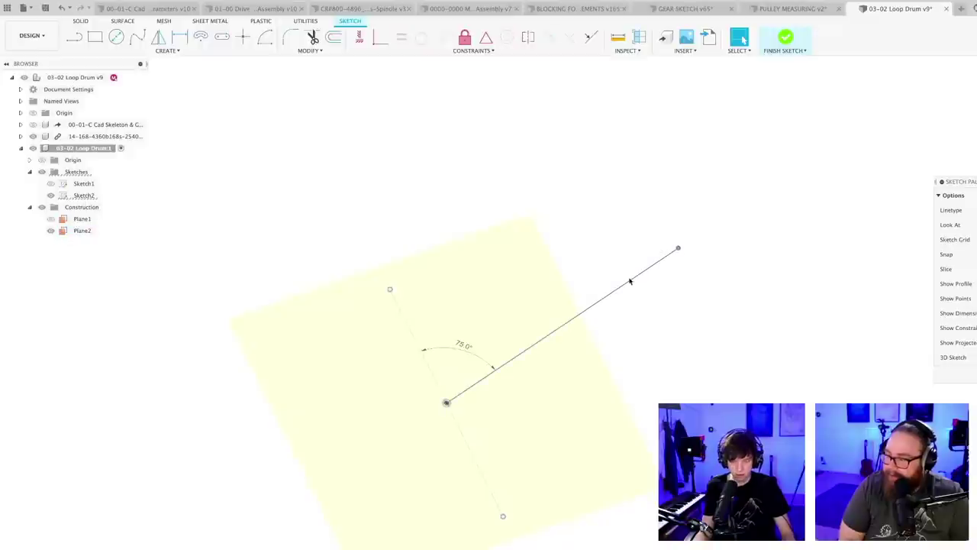
- Save the Loop Drum design as new version v10
key(ctrl+s)
key(Return)
scroll(601, 313, down, 2)
middle_drag(637, 356, 584, 379)
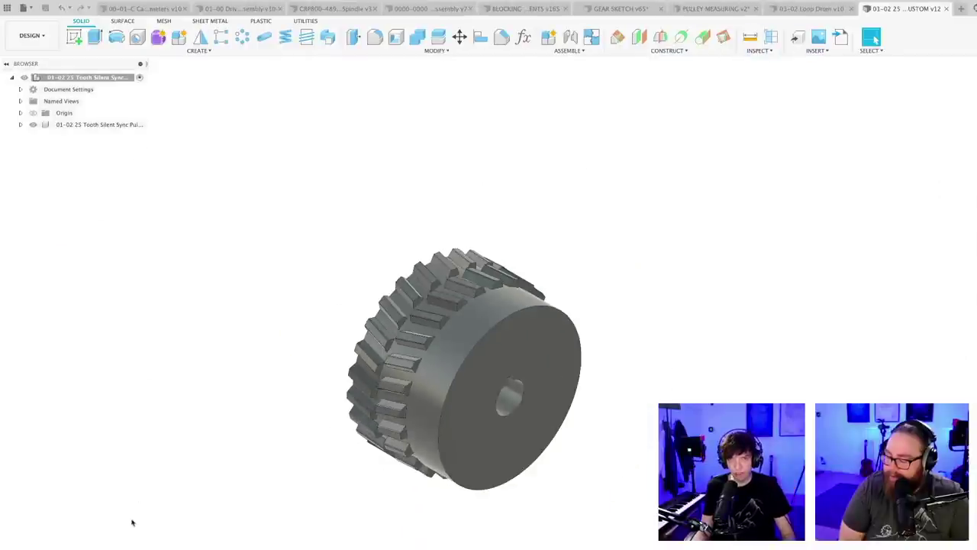
- Expand the pulley component and show Sketch2 on the gear, leaving Sketch1 hidden
click(20, 124)
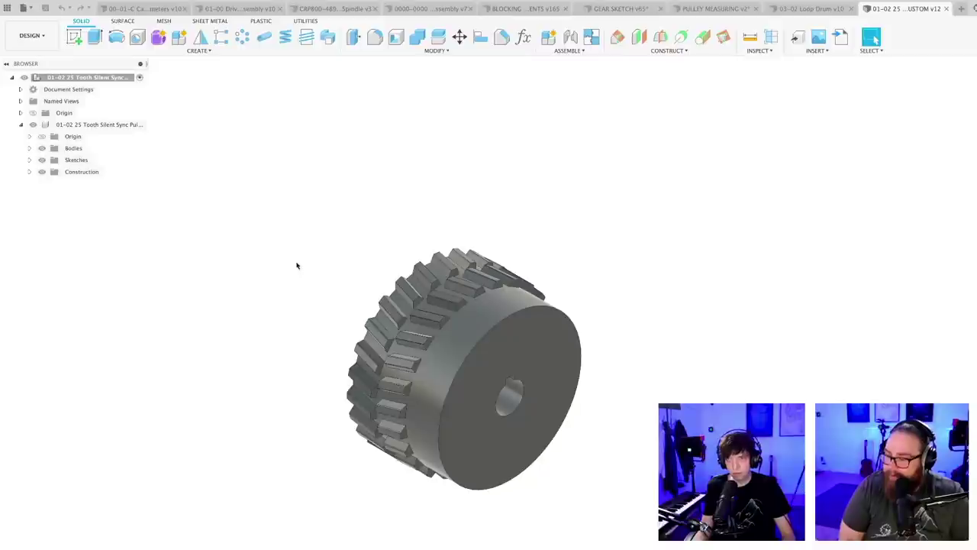
shift+middle_drag(297, 266, 601, 405)
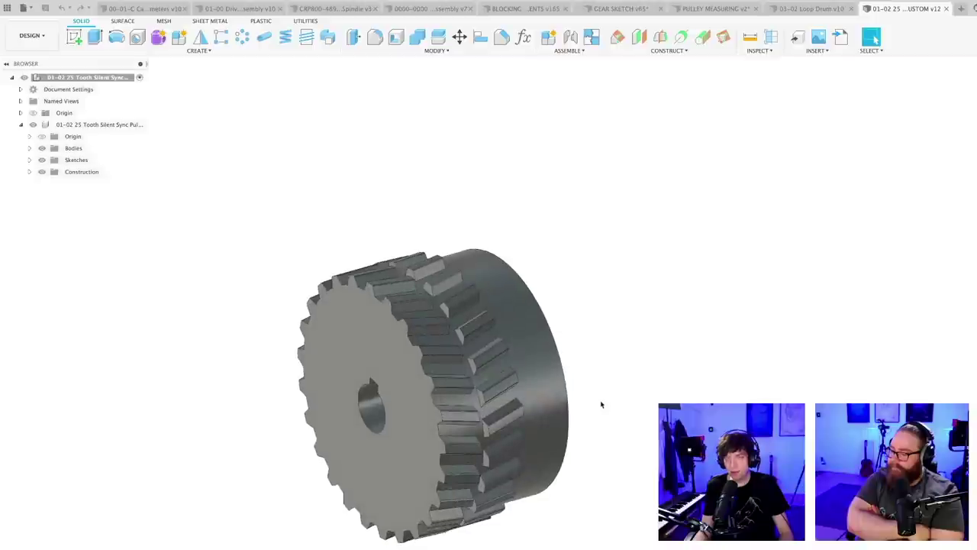
scroll(603, 381, up, 1)
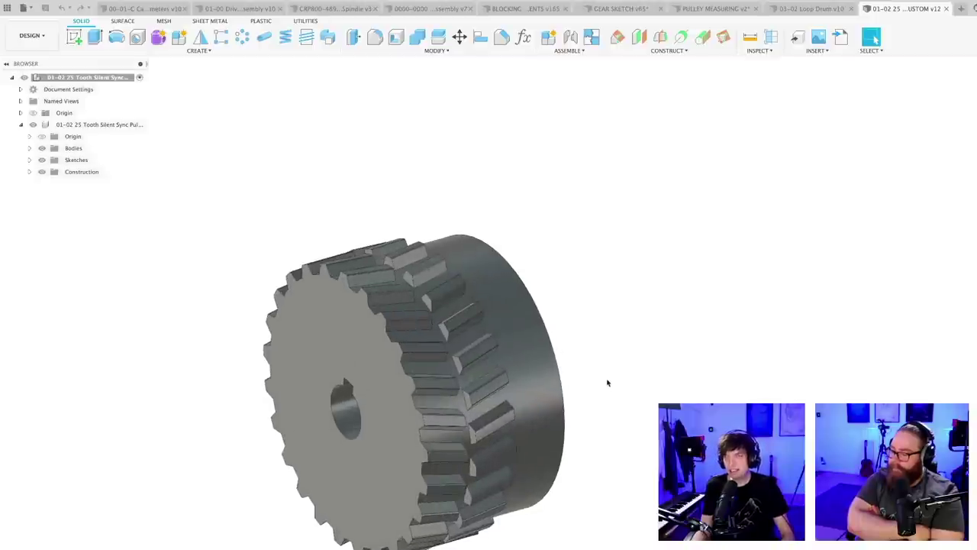
mouse_move(608, 384)
shift+middle_down()
mouse_move(619, 407)
mouse_move(591, 377)
mouse_move(616, 366)
shift+middle_up()
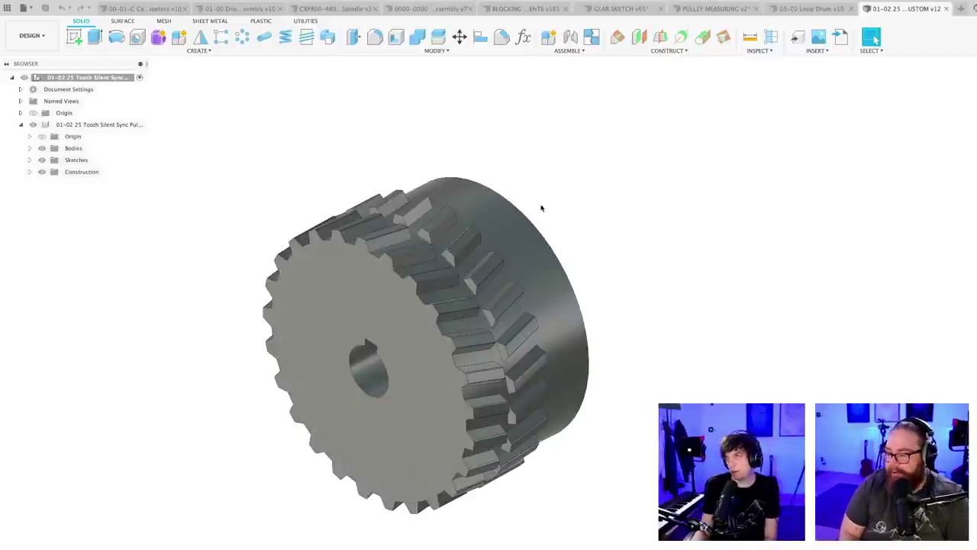
middle_drag(532, 206, 530, 212)
click(30, 159)
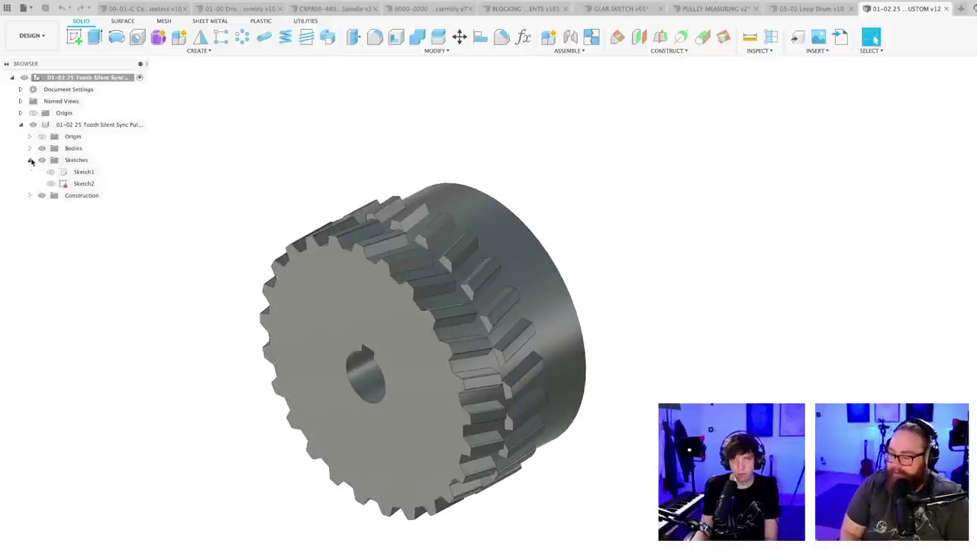
click(51, 184)
click(50, 172)
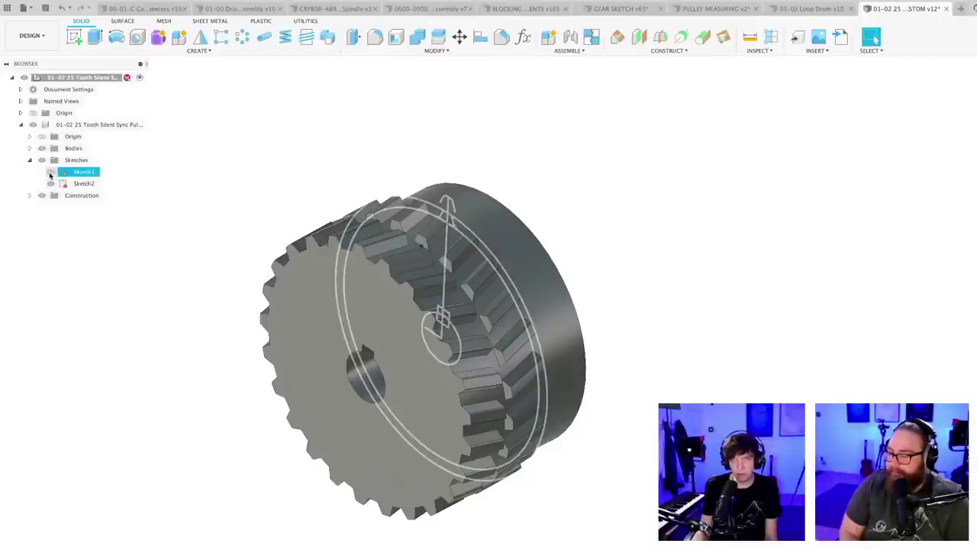
click(50, 172)
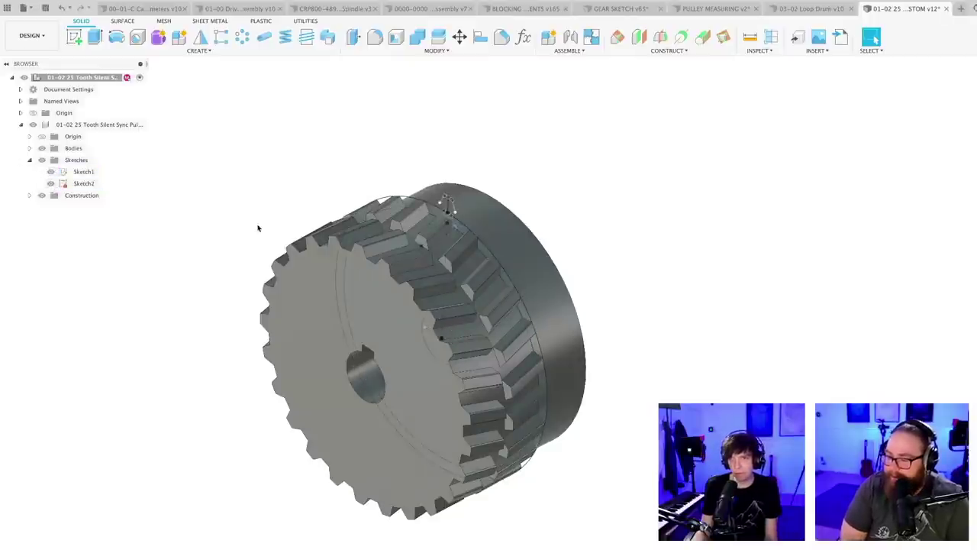
shift+middle_drag(258, 228, 232, 232)
- Edit Sketch2, check the line's 17.276 mm length, and finish the sketch
double_click(92, 184)
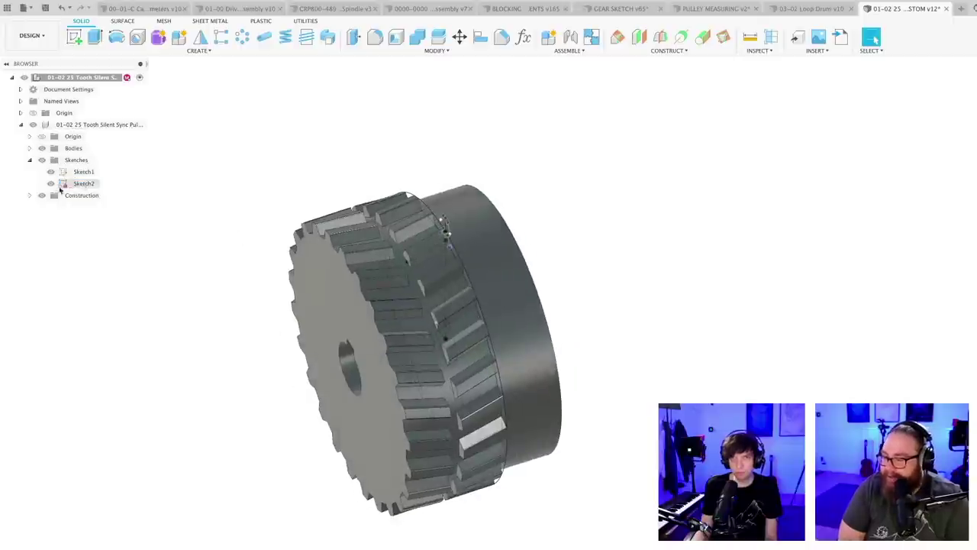
double_click(83, 184)
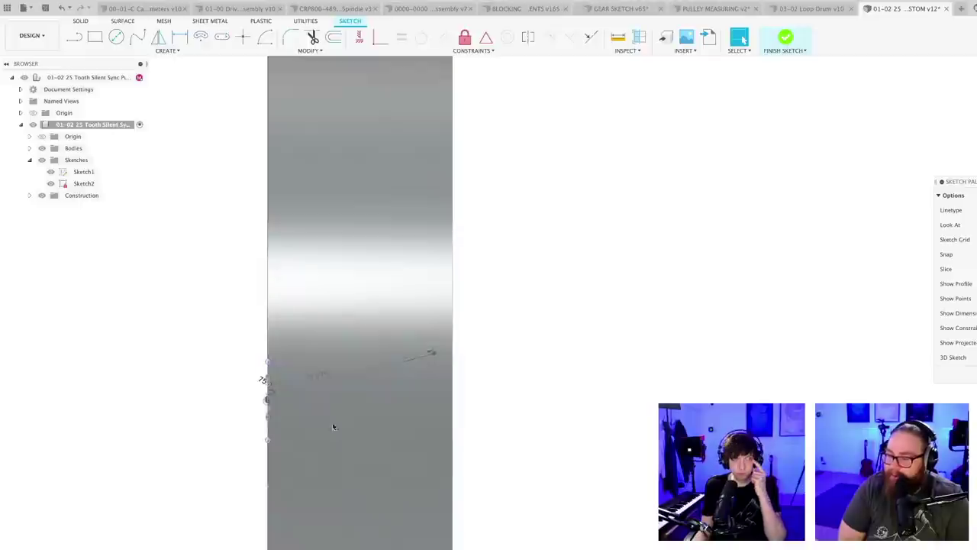
double_click(347, 326)
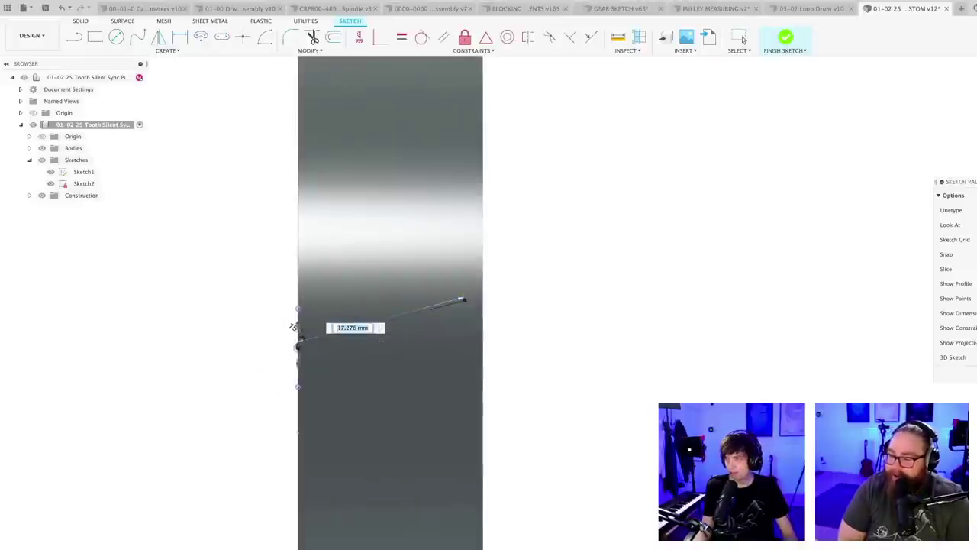
click(786, 37)
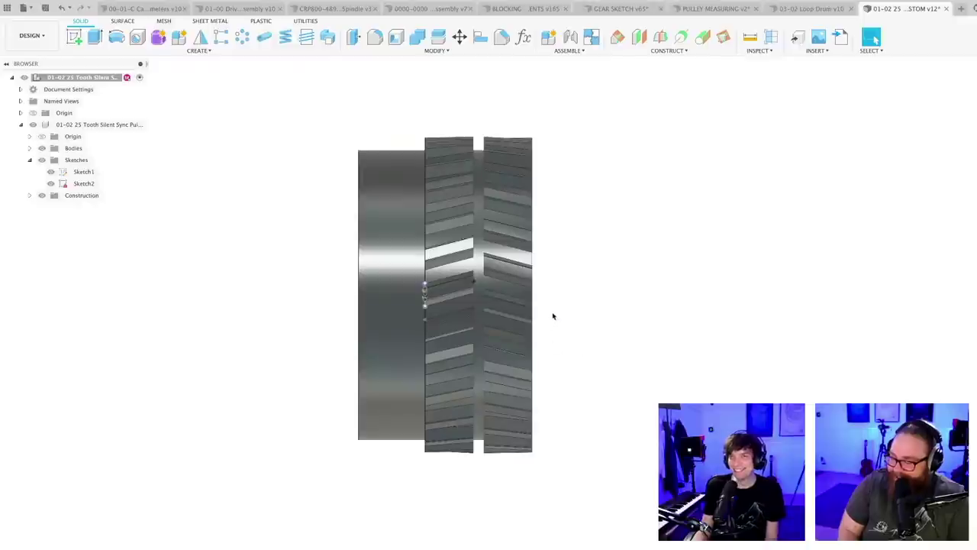
middle_drag(554, 315, 554, 342)
- Switch to the 00-01-C CAD skeleton layout document via the drive assembly
click(150, 7)
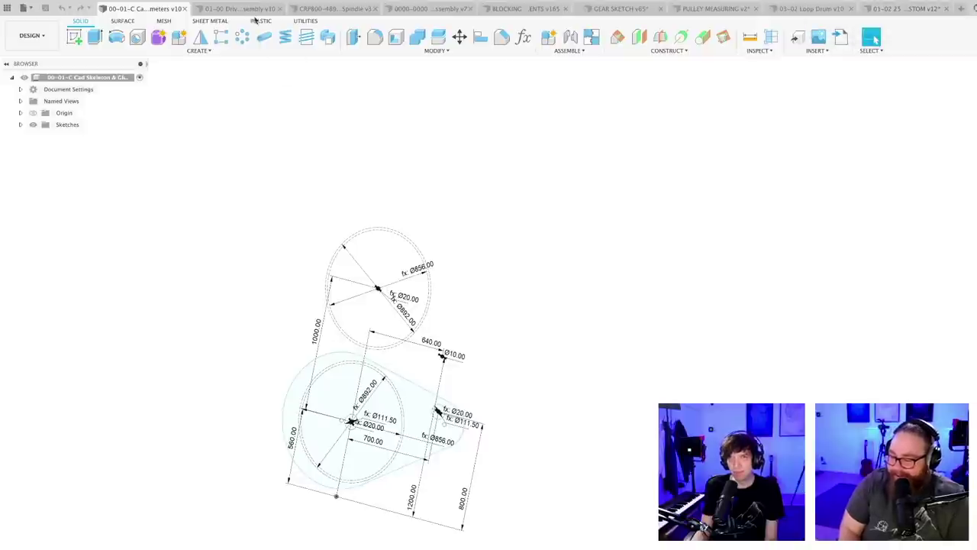
click(238, 9)
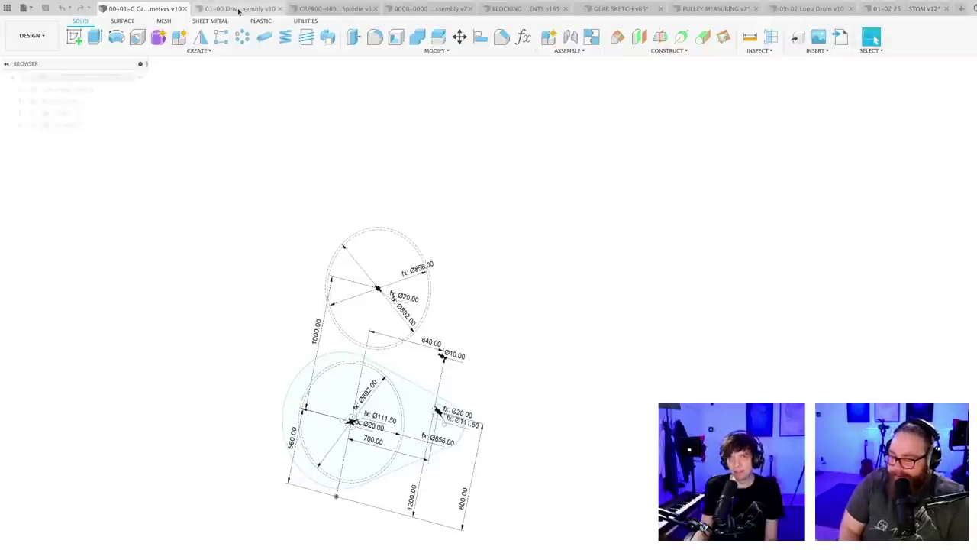
click(151, 9)
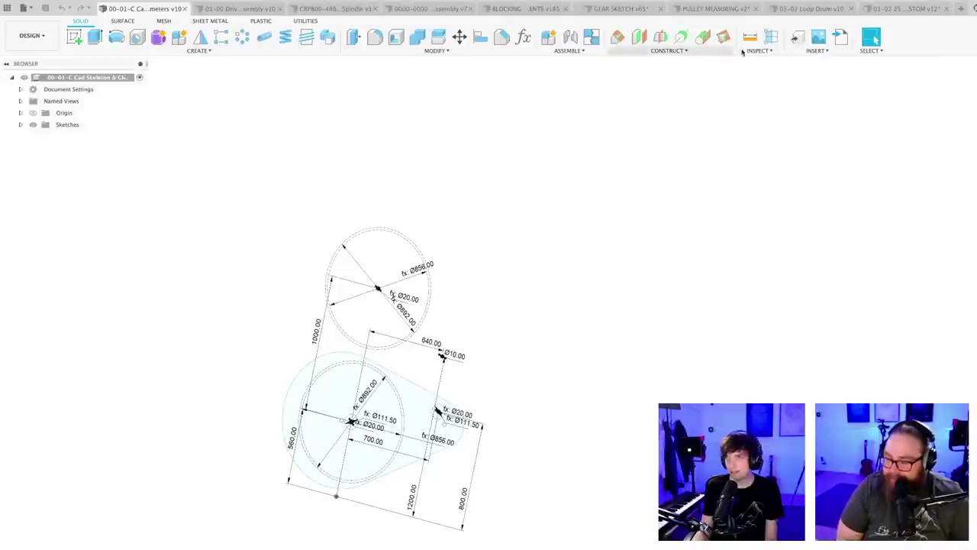
- In the 03-02 Loop Drum sketch, dimension the 75° line to 17.276 mm
click(811, 8)
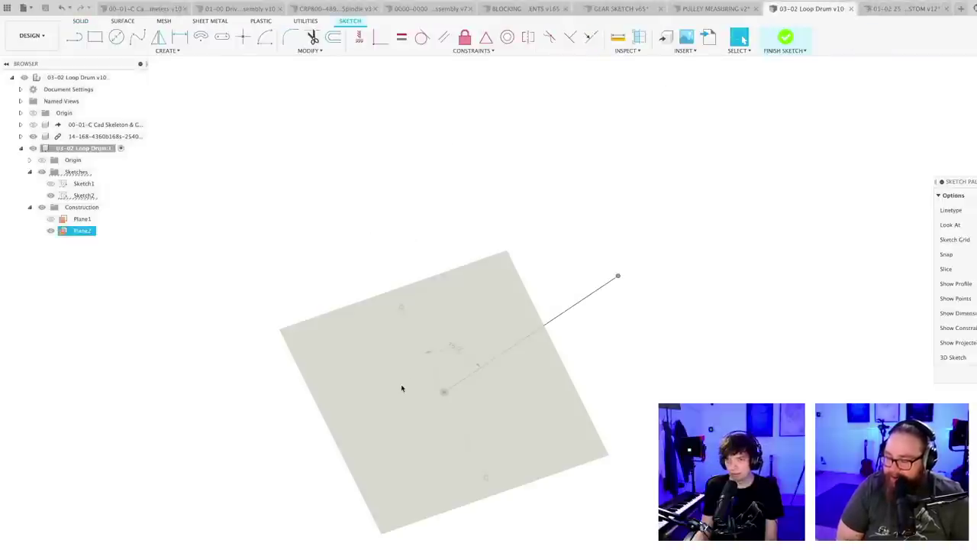
click(662, 360)
mouse_move(655, 359)
shift+middle_down()
mouse_move(602, 320)
mouse_move(569, 320)
shift+middle_up()
scroll(527, 343, up, 5)
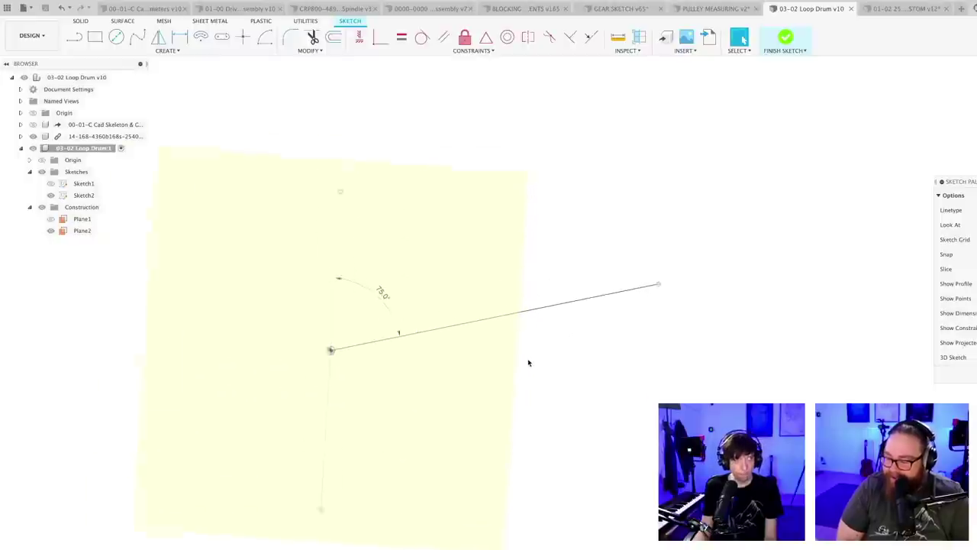
key(l)
click(484, 316)
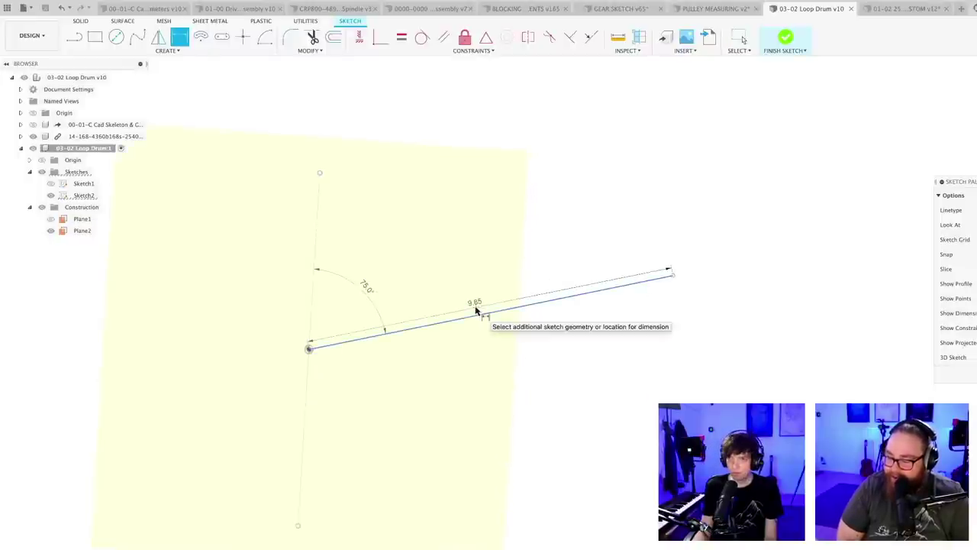
click(477, 309)
text(17.276)
key(Return)
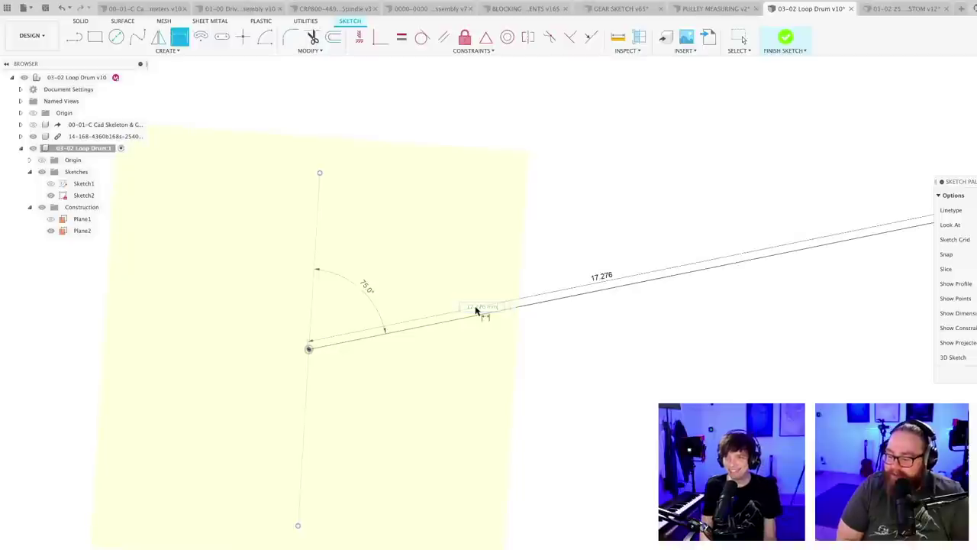
- Orbit and zoom around the dimensioned line and move the sketch options panel aside
scroll(588, 384, down, 4)
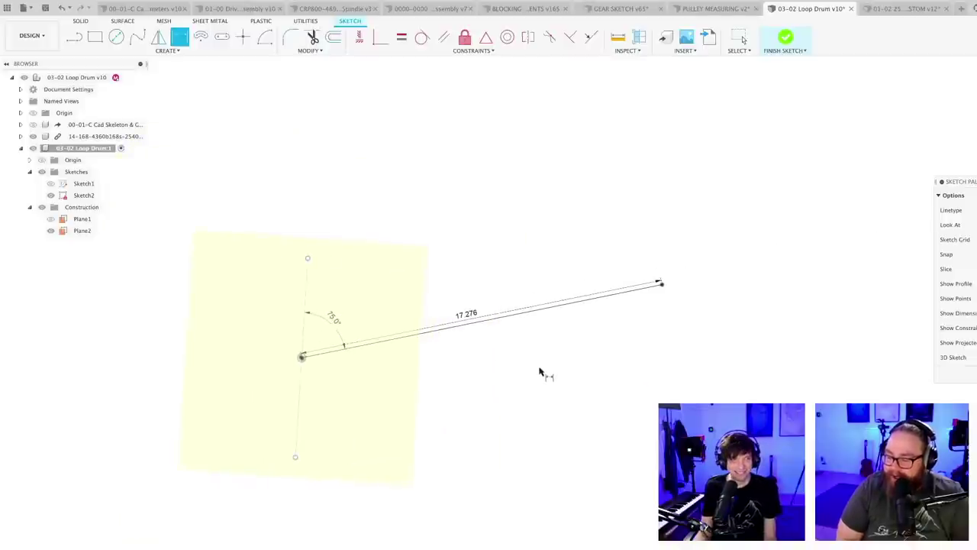
shift+middle_drag(539, 371, 582, 340)
scroll(583, 340, up, 1)
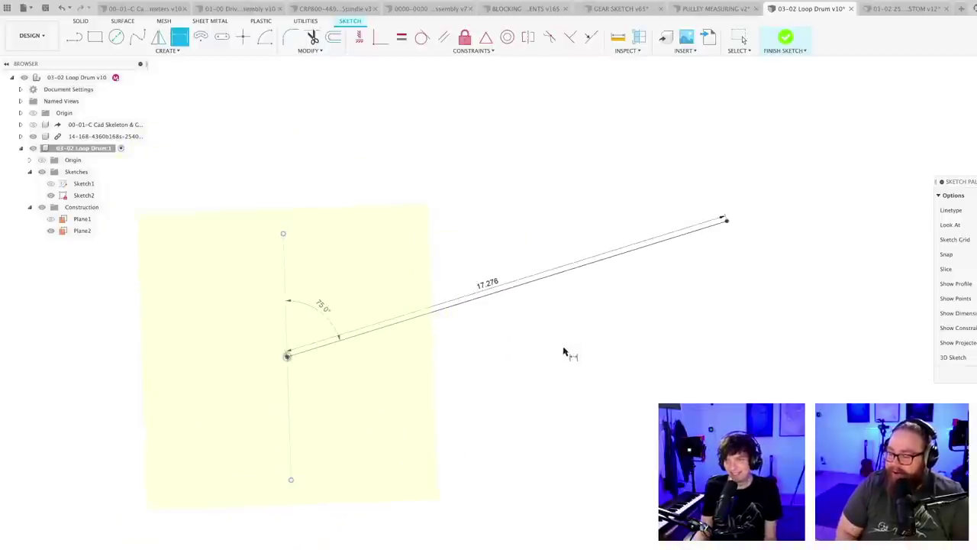
mouse_move(512, 341)
middle_down()
mouse_move(526, 373)
mouse_move(545, 359)
middle_up()
scroll(522, 356, up, 1)
scroll(528, 375, up, 2)
scroll(552, 372, down, 1)
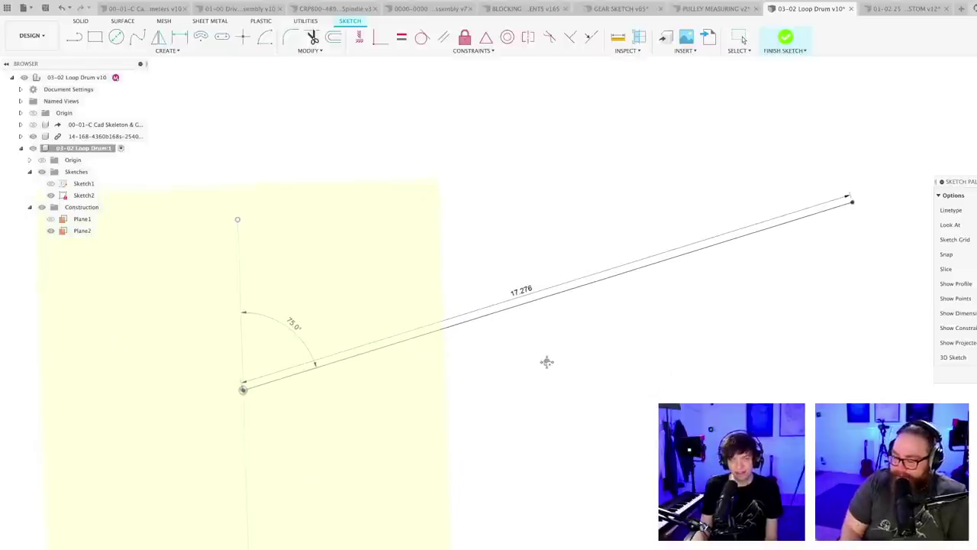
scroll(550, 367, up, 1)
scroll(541, 356, up, 1)
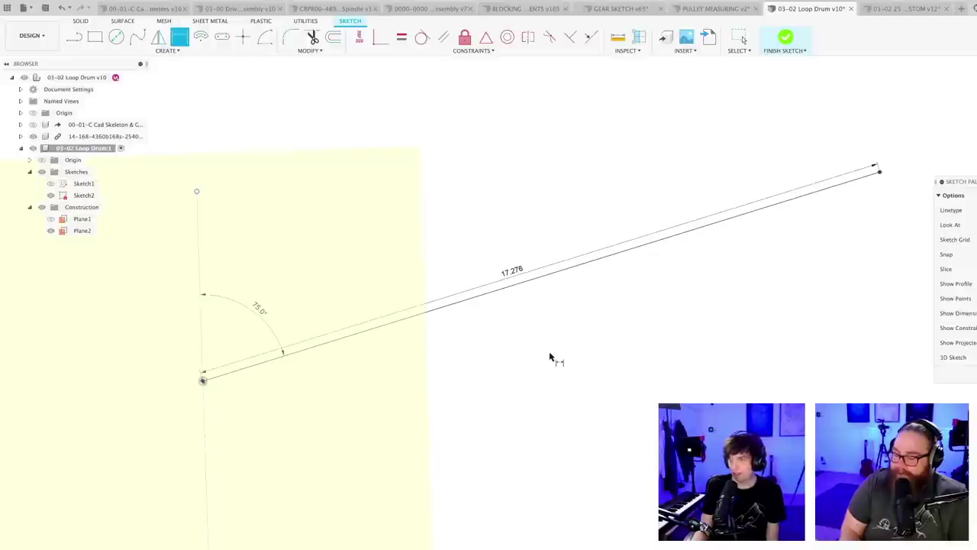
scroll(552, 365, down, 2)
mouse_move(552, 364)
shift+middle_down()
mouse_move(562, 334)
mouse_move(568, 347)
shift+middle_up()
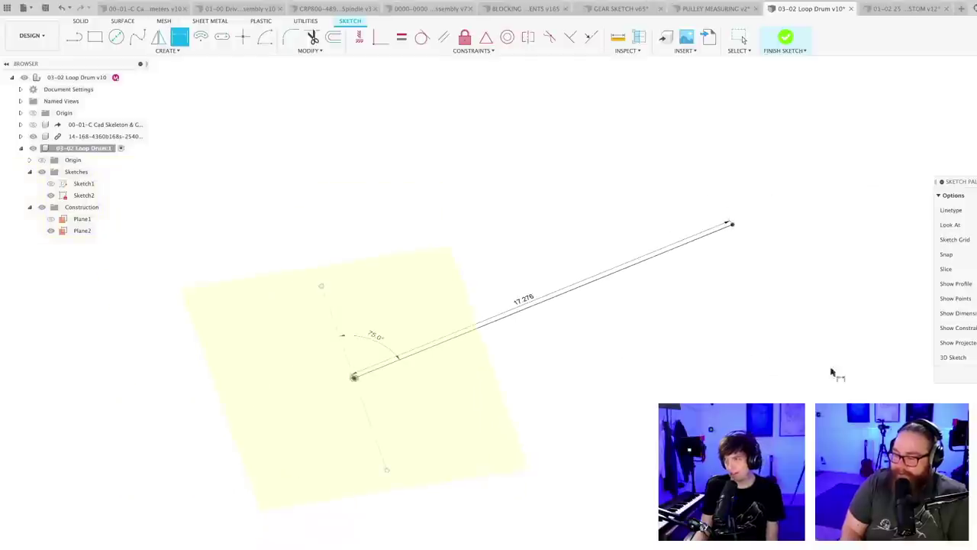
mouse_move(949, 181)
mouse_down()
mouse_move(922, 191)
mouse_move(898, 244)
mouse_move(865, 269)
mouse_up()
- Finish the Loop Drum sketch and save the design as a new version
click(949, 461)
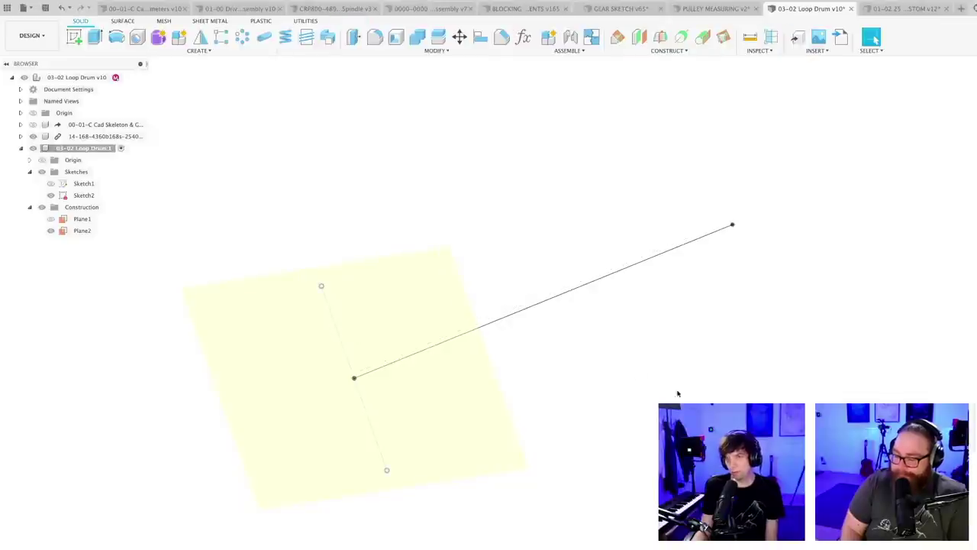
scroll(637, 378, down, 3)
mouse_move(651, 382)
middle_down()
mouse_move(606, 374)
mouse_move(613, 356)
mouse_move(601, 369)
middle_up()
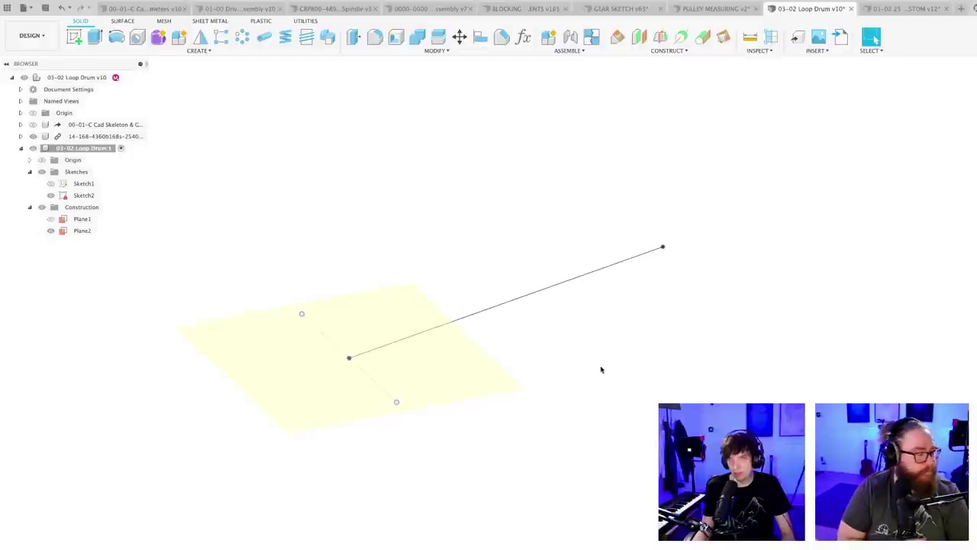
key(super+s)
key(Return)
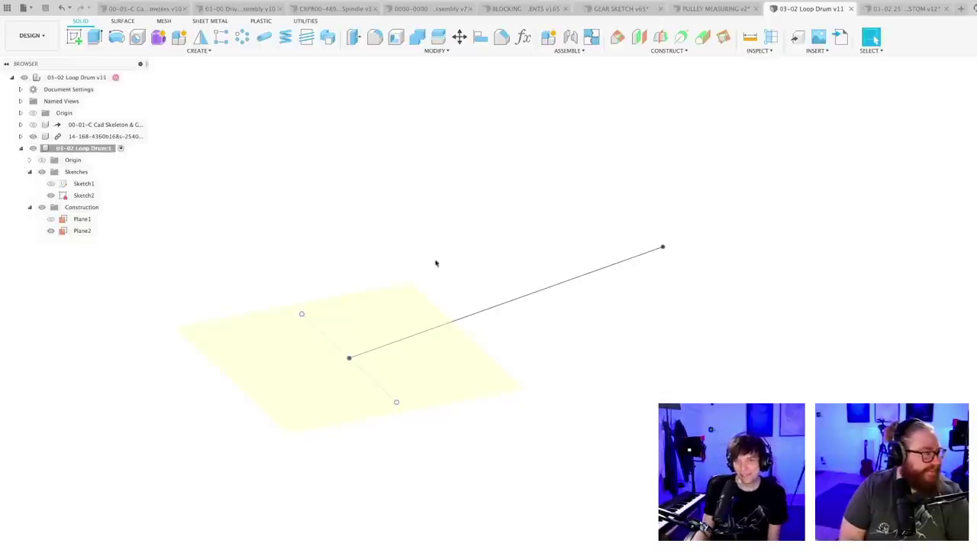
- Make Sketch1 visible and orbit so its large circle and the drum wheel face the viewer
mouse_move(439, 255)
shift+middle_down()
mouse_move(450, 288)
mouse_move(454, 275)
mouse_move(432, 259)
shift+middle_up()
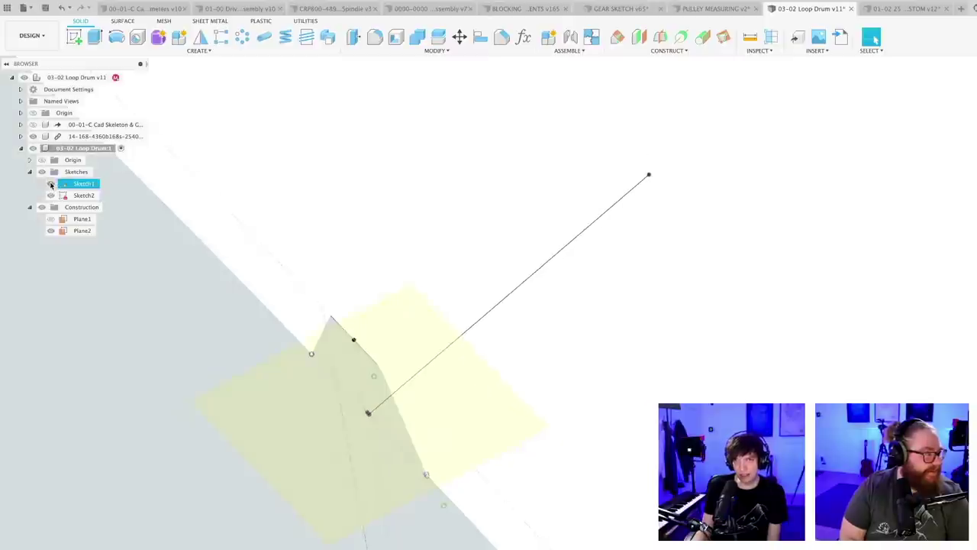
scroll(381, 198, down, 5)
scroll(390, 221, down, 5)
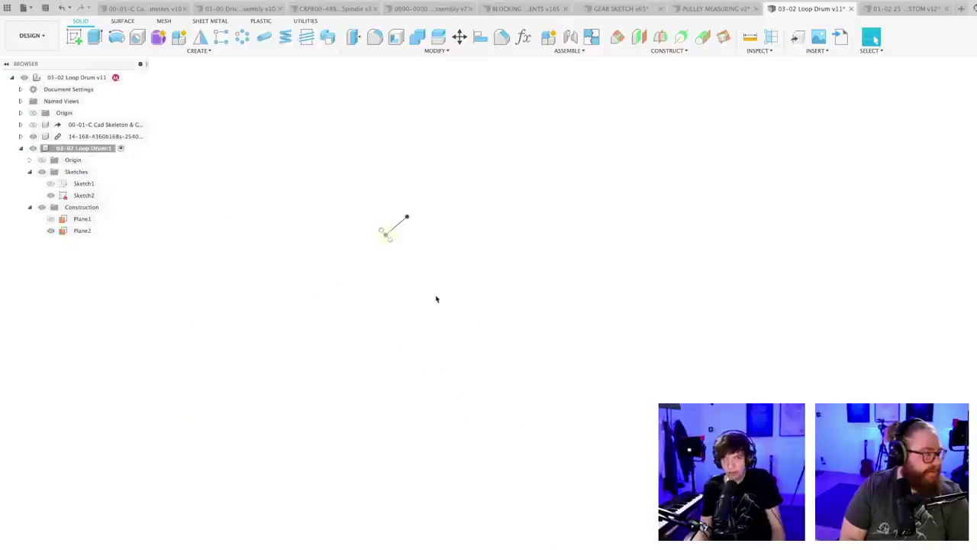
middle_drag(436, 299, 507, 260)
click(50, 184)
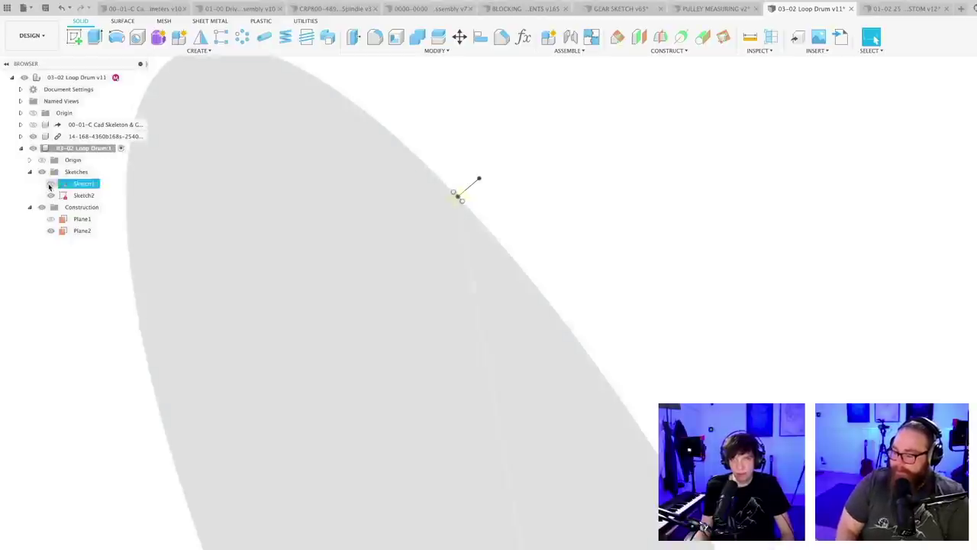
scroll(508, 243, down, 5)
shift+middle_drag(514, 249, 589, 246)
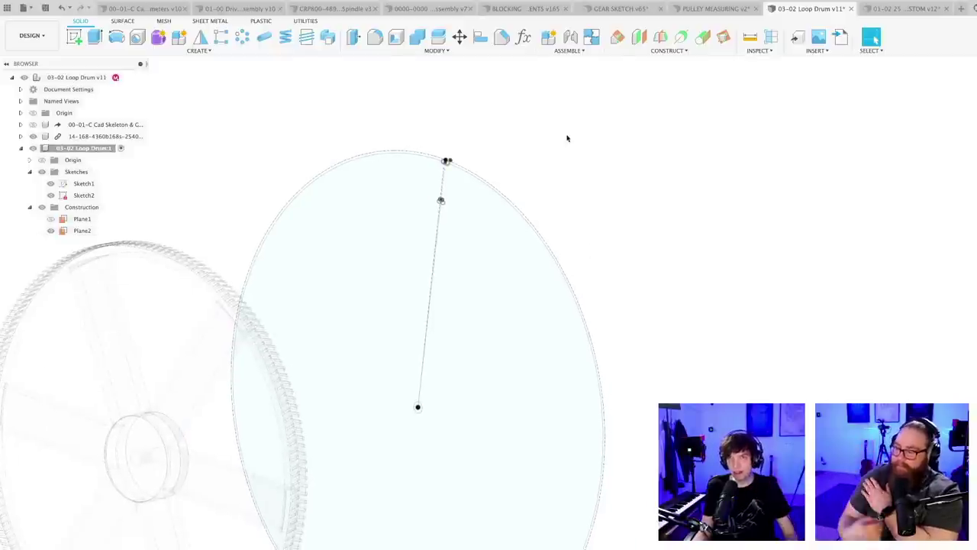
scroll(567, 138, down, 3)
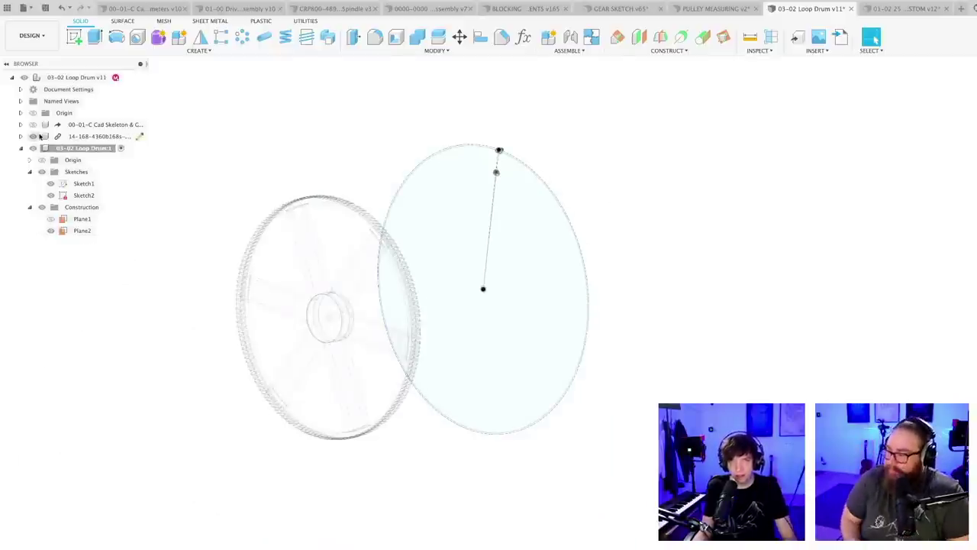
mouse_move(442, 492)
shift+middle_down()
mouse_move(387, 343)
mouse_move(287, 163)
shift+middle_up()
scroll(290, 196, up, 1)
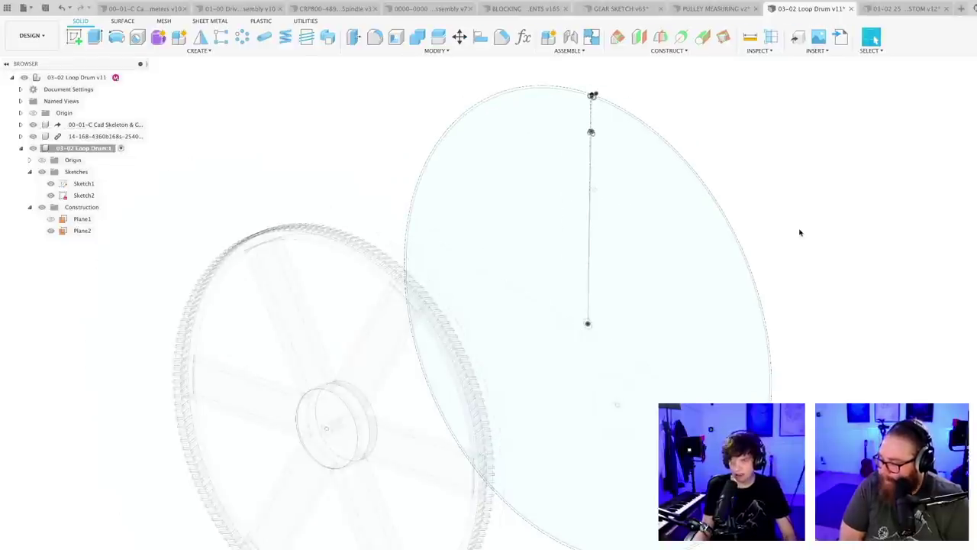
scroll(771, 241, up, 3)
- Start editing a sketch, then cancel the command
key(i)
middle_drag(627, 290, 557, 373)
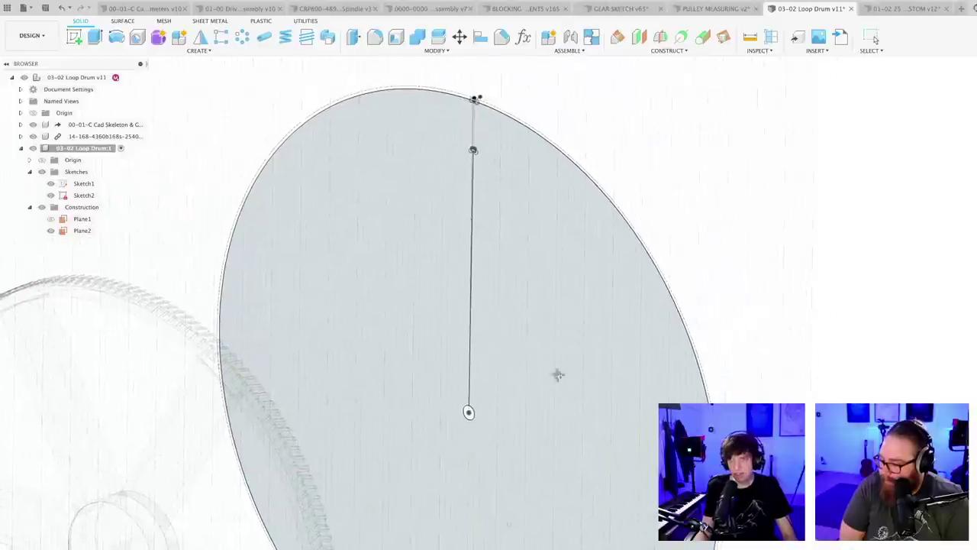
scroll(468, 420, up, 4)
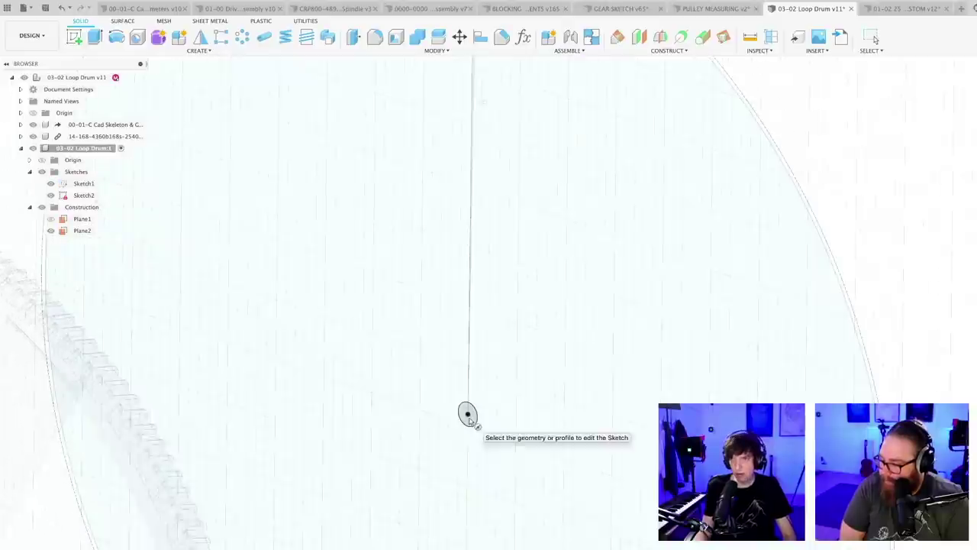
scroll(471, 421, down, 3)
key(Escape)
scroll(481, 417, down, 1)
- Reopen Sketch1, hide the linked spoke component, and draw a circle at the drum centre
double_click(84, 183)
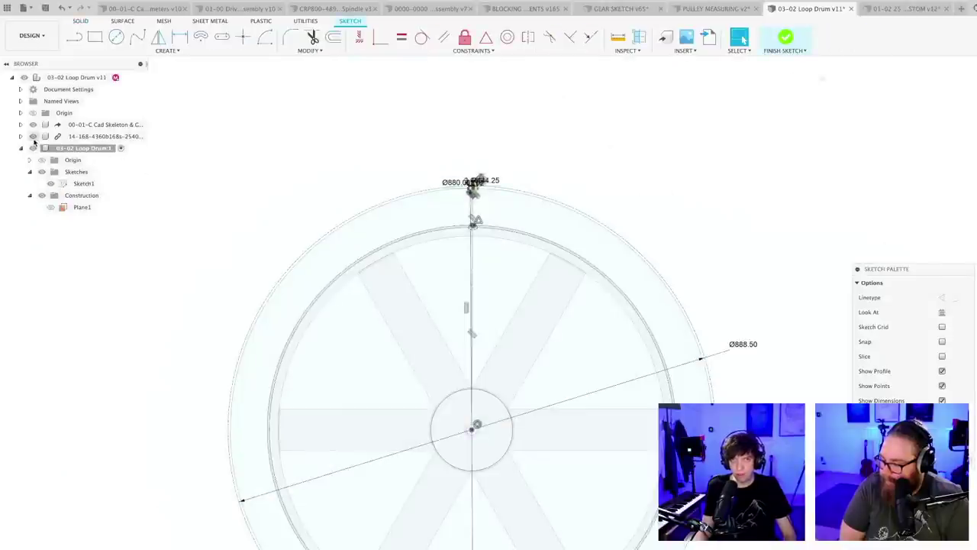
click(33, 136)
key(c)
scroll(520, 320, up, 2)
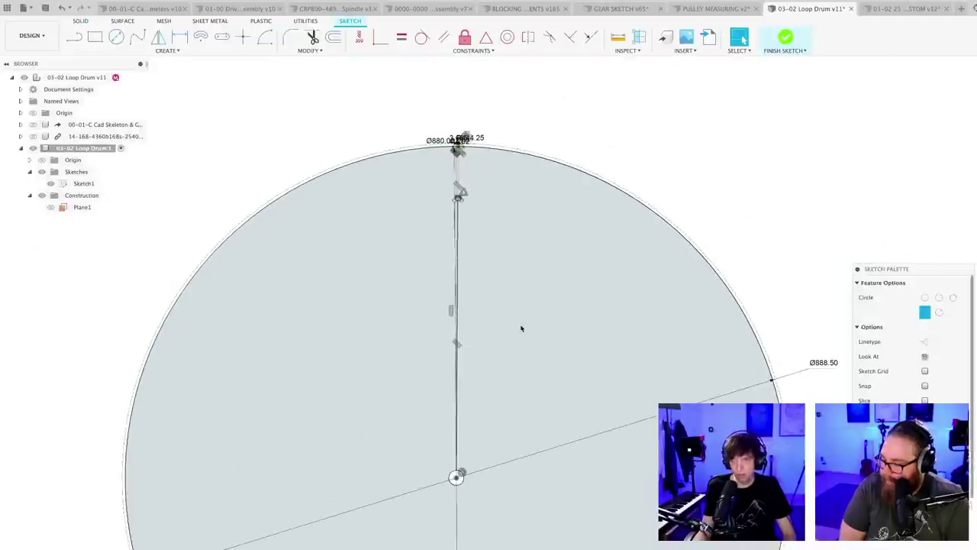
scroll(460, 483, up, 3)
click(453, 473)
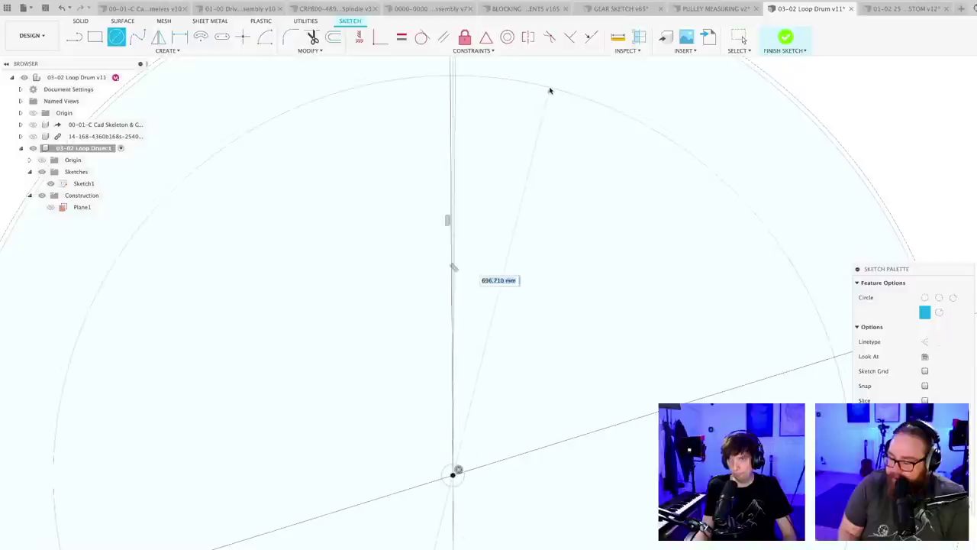
click(550, 91)
scroll(585, 190, down, 3)
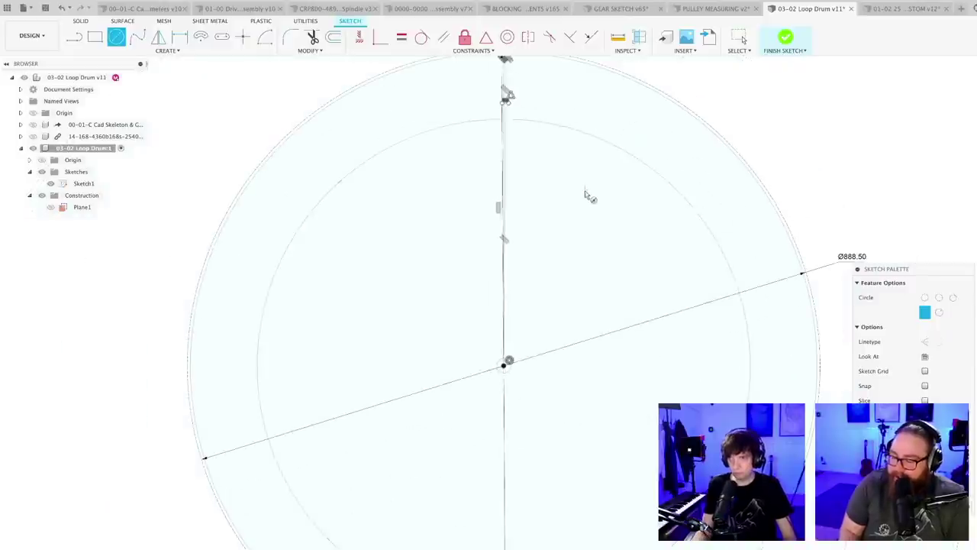
- Dimension the new inner circle to a diameter of 856 mm
key(d)
mouse_move(583, 190)
middle_down()
mouse_move(481, 196)
mouse_move(451, 245)
middle_up()
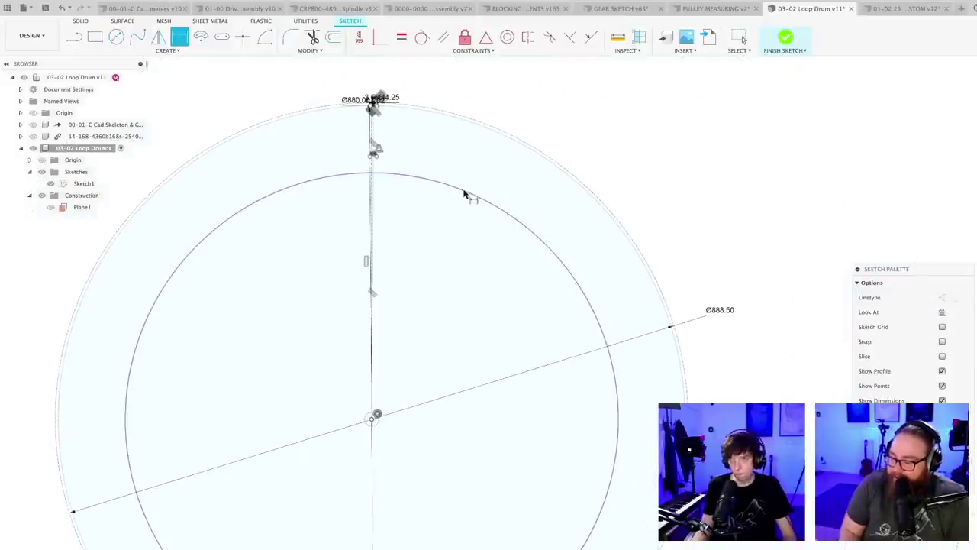
click(464, 194)
click(453, 221)
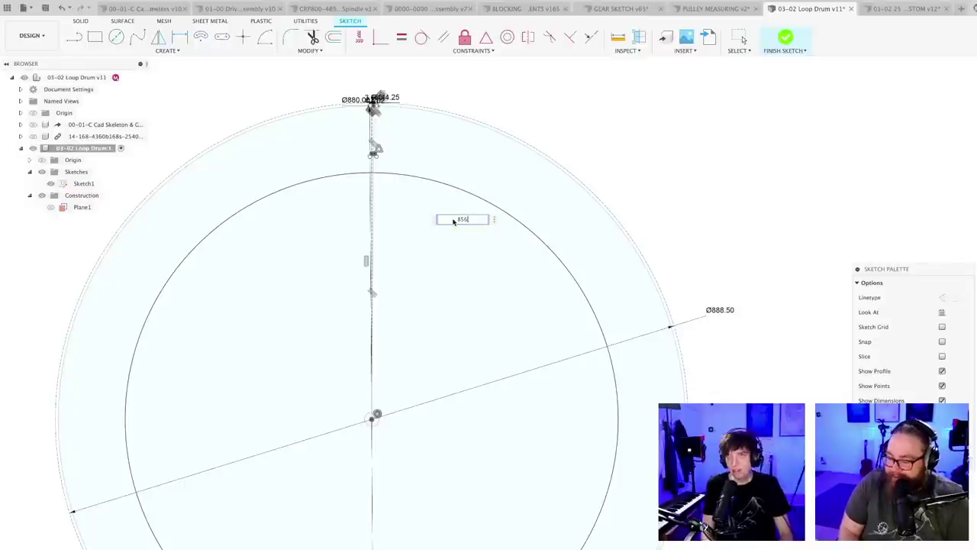
text(856)
key(Return)
scroll(491, 175, up, 2)
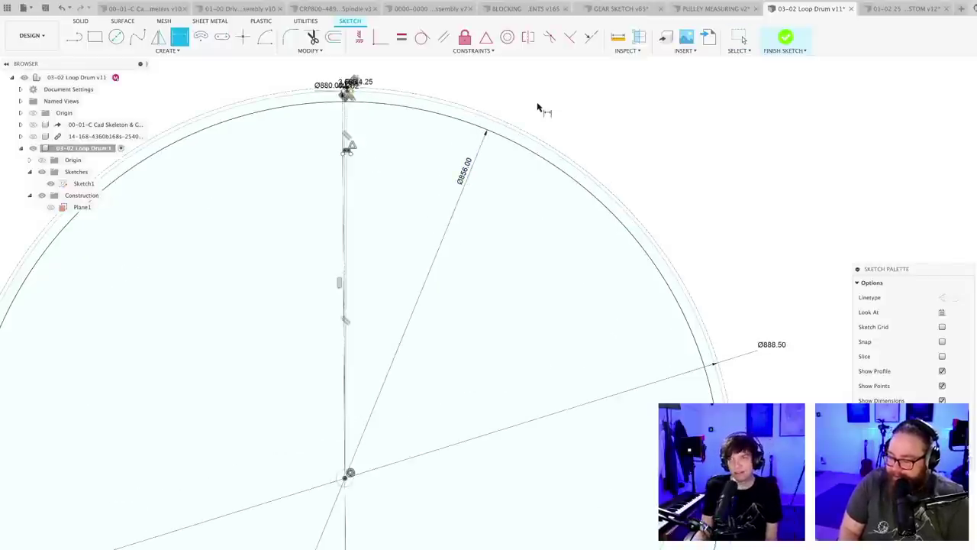
scroll(534, 109, up, 3)
mouse_move(560, 99)
middle_down()
mouse_move(639, 161)
mouse_move(688, 137)
middle_up()
scroll(627, 170, down, 2)
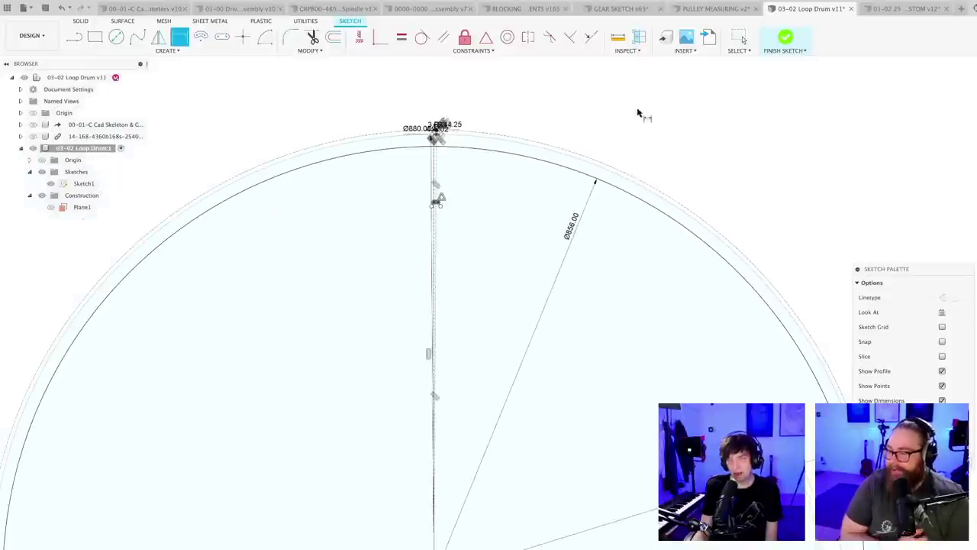
scroll(542, 287, up, 3)
mouse_move(570, 110)
middle_down()
mouse_move(543, 285)
mouse_move(558, 238)
middle_up()
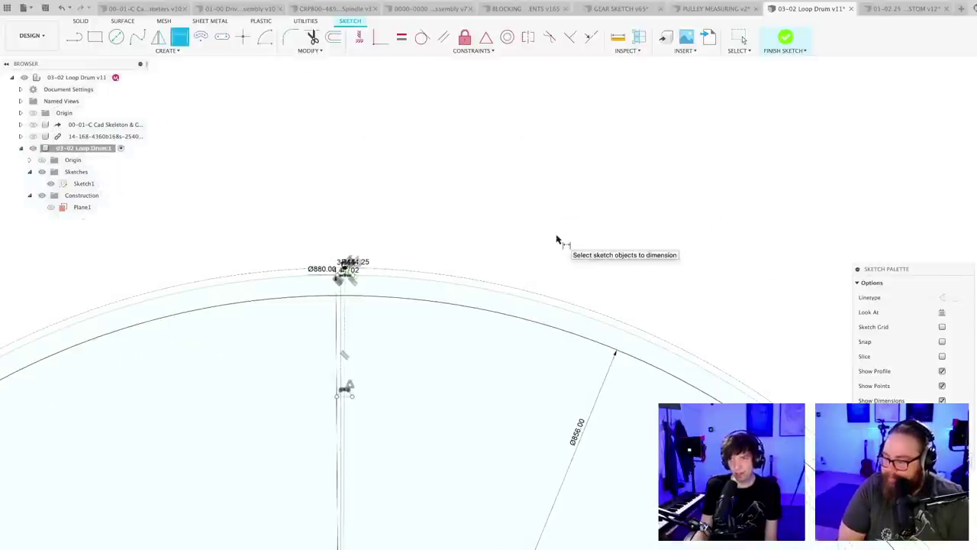
key(Escape)
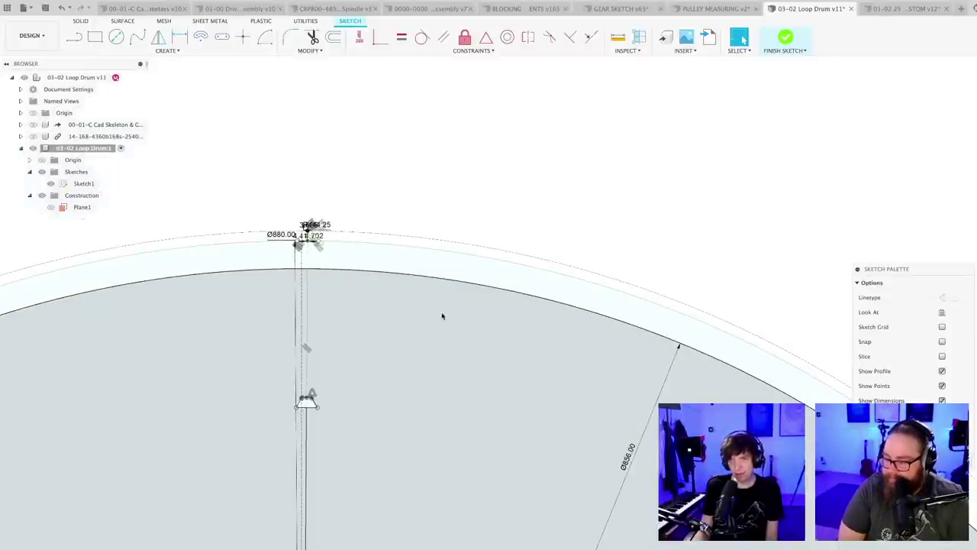
- Start an extrusion and select the drum's ring profile
scroll(488, 293, down, 2)
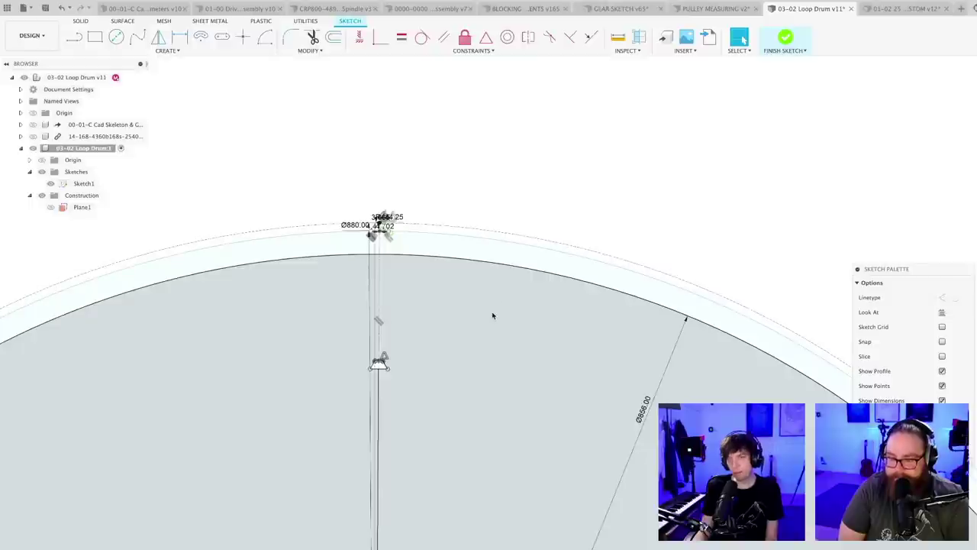
scroll(487, 320, up, 2)
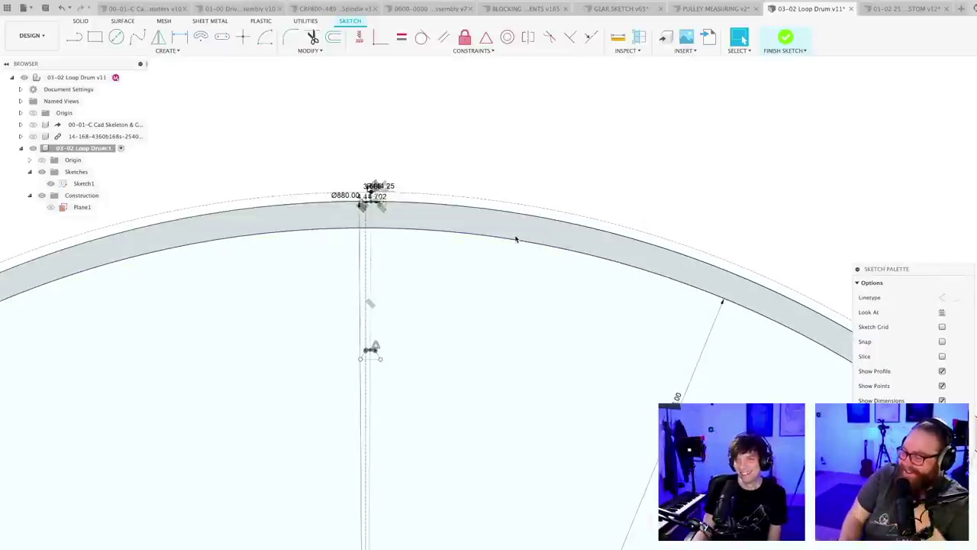
scroll(514, 239, down, 3)
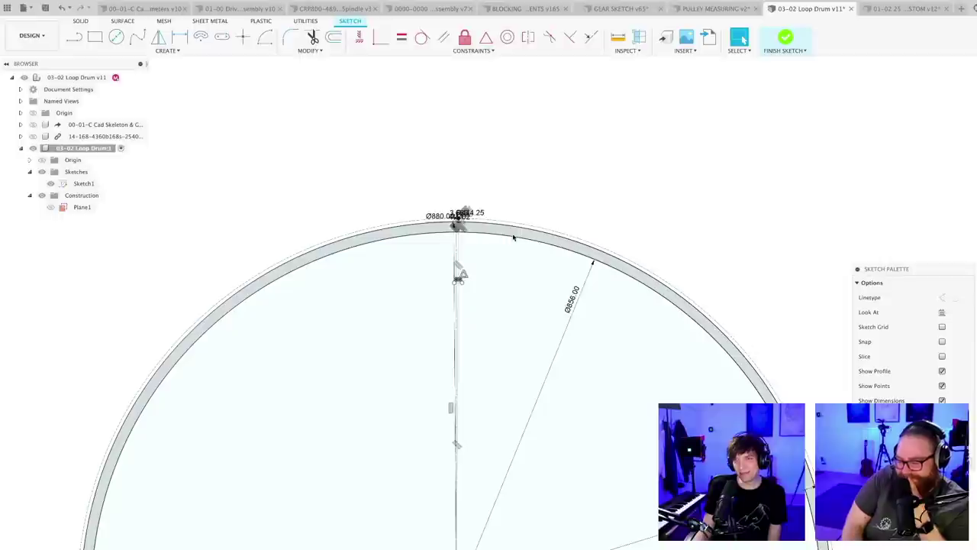
scroll(513, 239, down, 3)
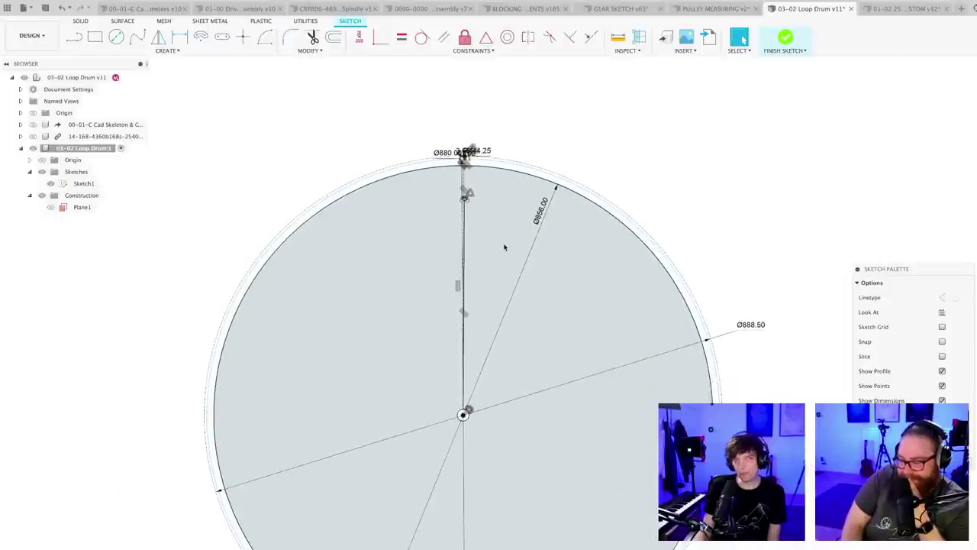
middle_drag(504, 247, 508, 212)
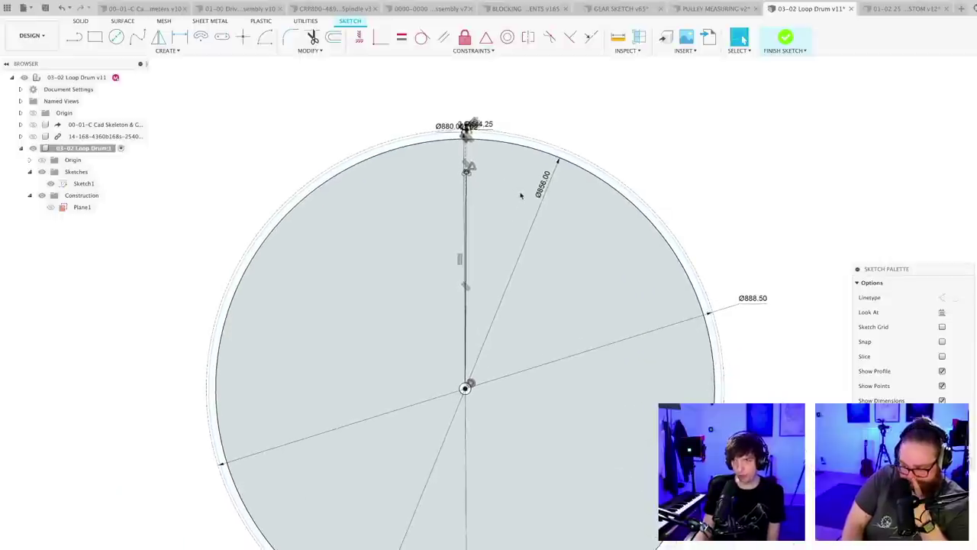
scroll(510, 200, down, 2)
scroll(497, 204, up, 2)
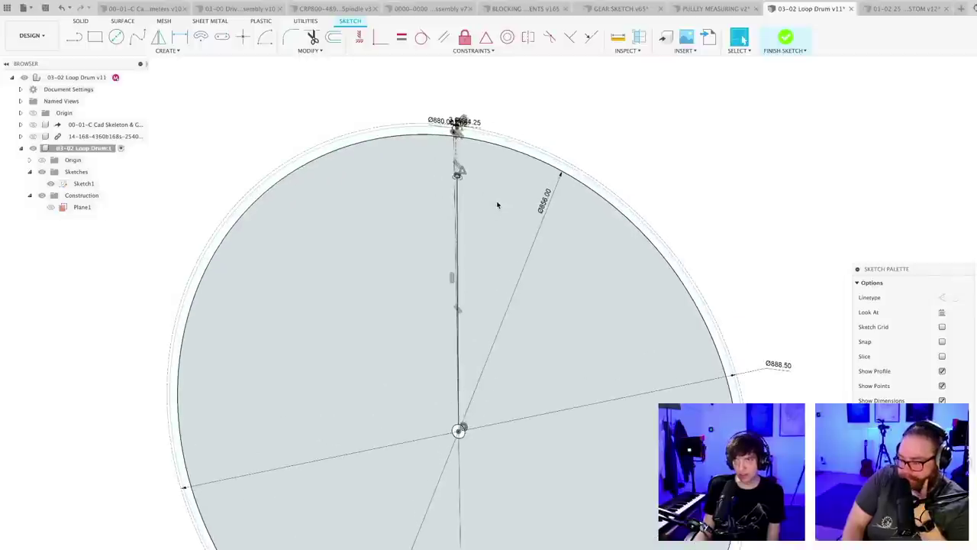
scroll(484, 188, up, 4)
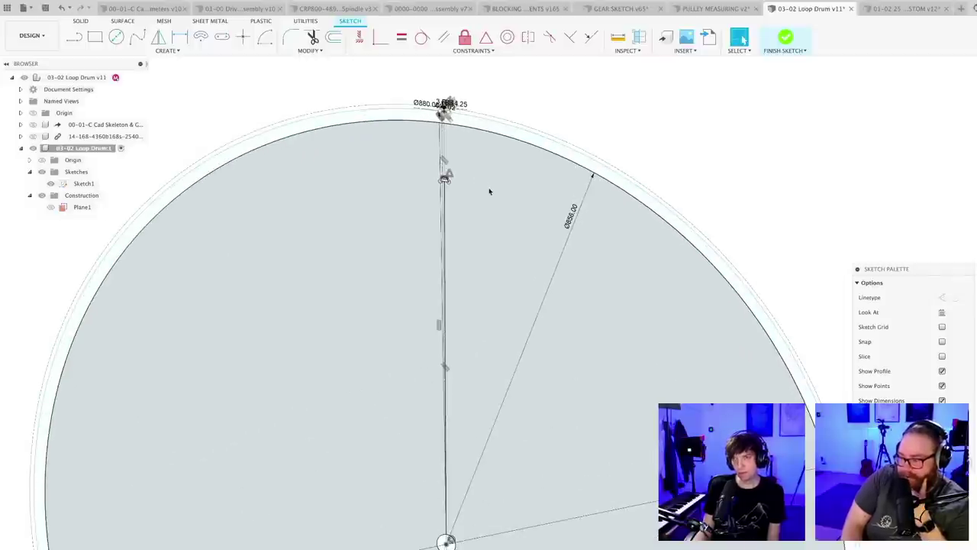
scroll(488, 189, down, 2)
key(e)
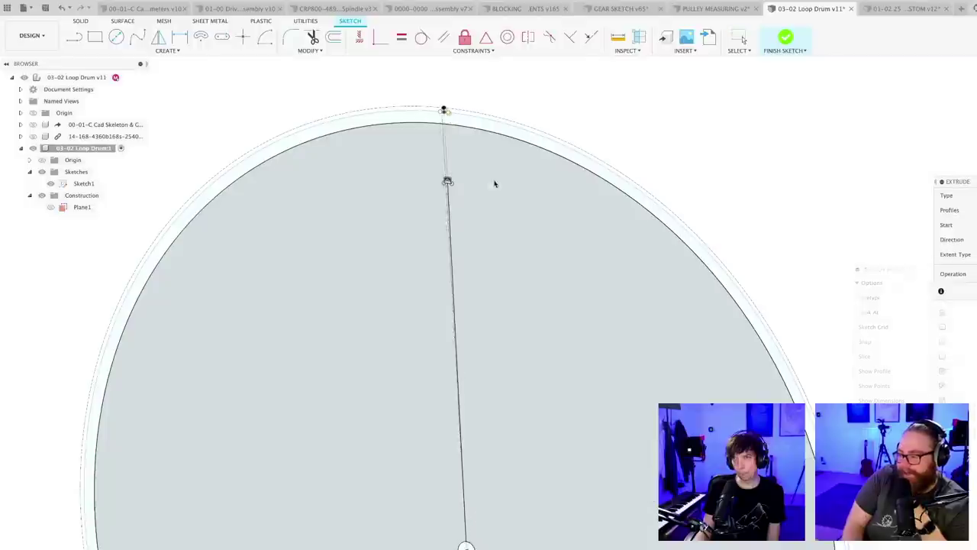
click(499, 127)
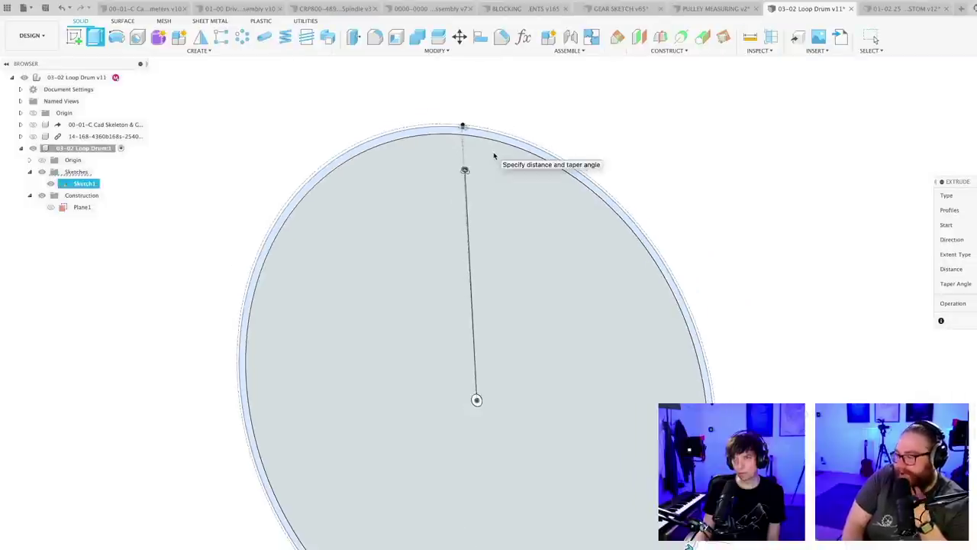
- Extrude the ring profile 40 mm into a new body, forming a thin circular band
shift+middle_drag(510, 179, 496, 198)
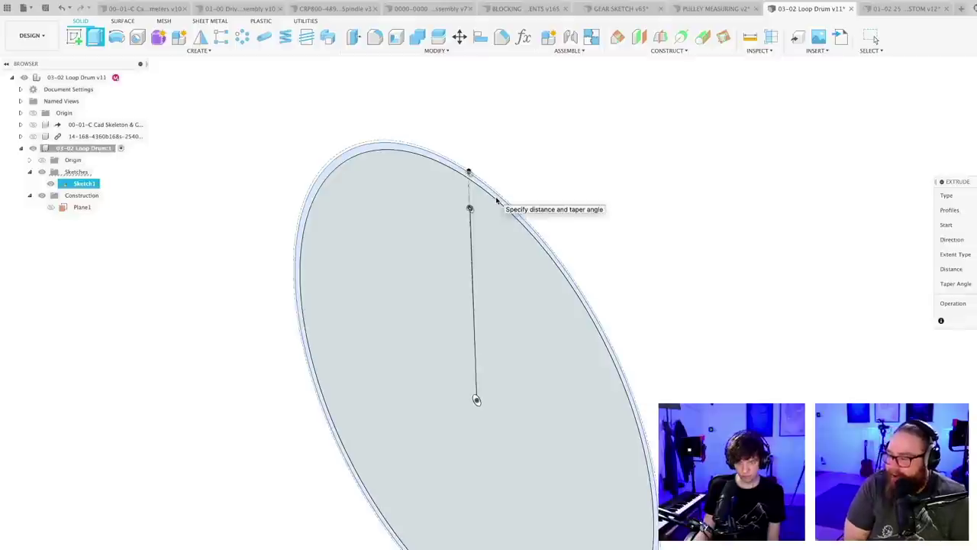
drag(628, 549, 485, 549)
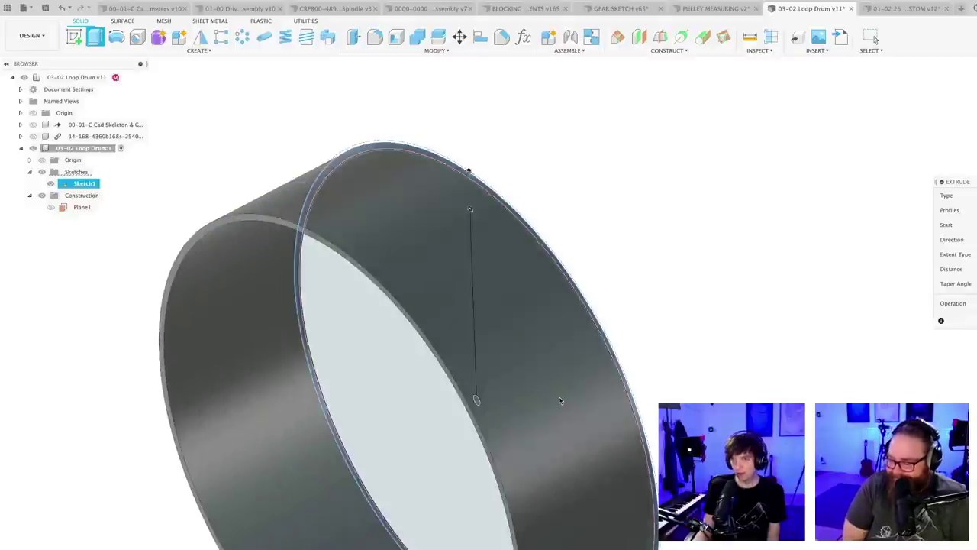
scroll(560, 401, down, 5)
middle_drag(567, 450, 540, 383)
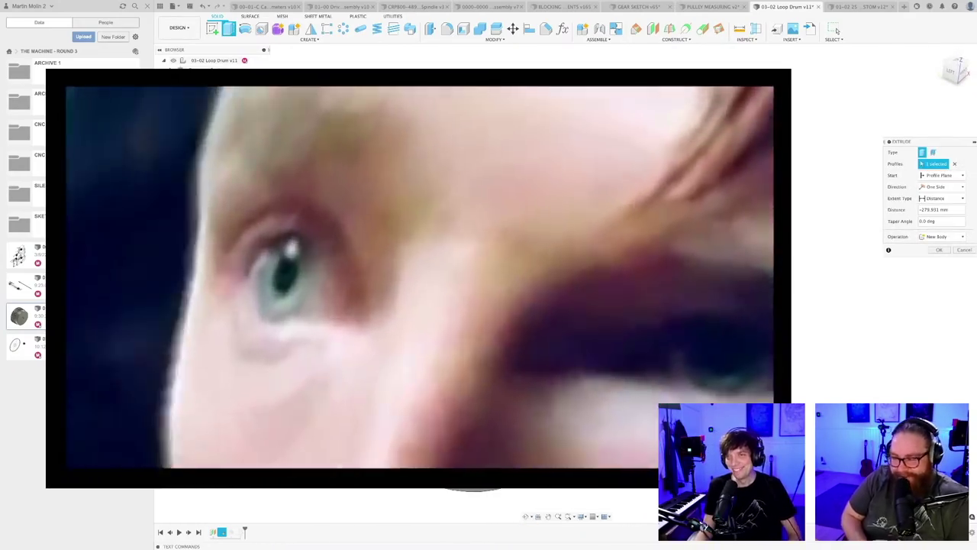
shift+middle_drag(571, 185, 600, 183)
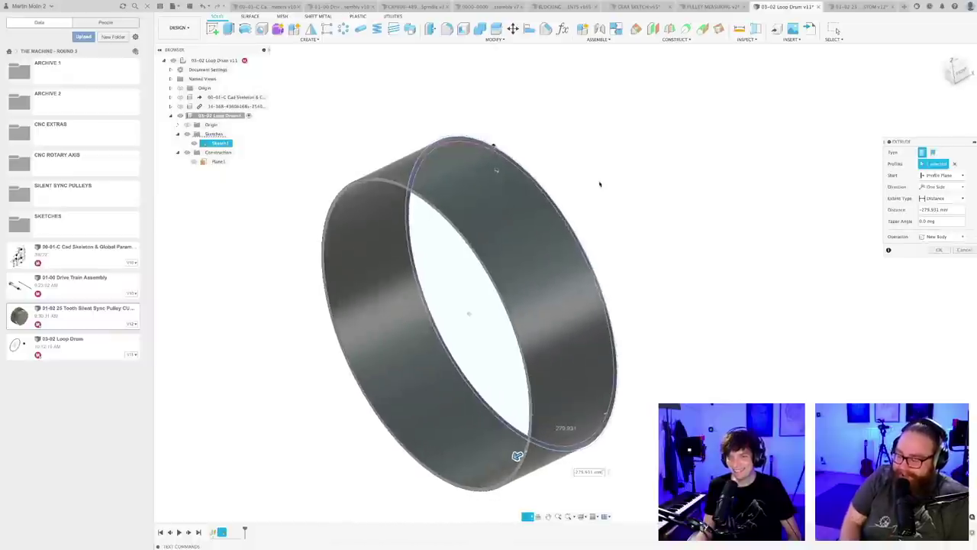
drag(517, 455, 655, 389)
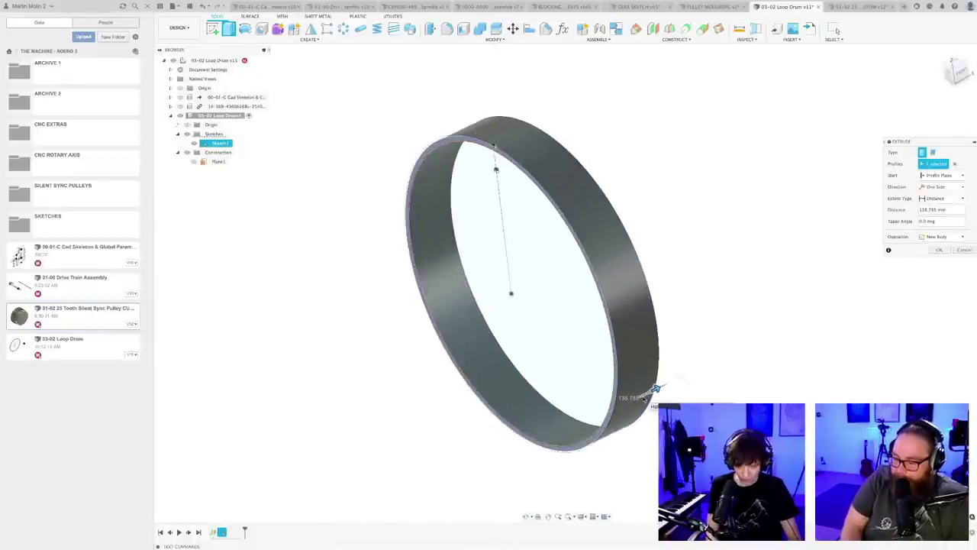
text(40)
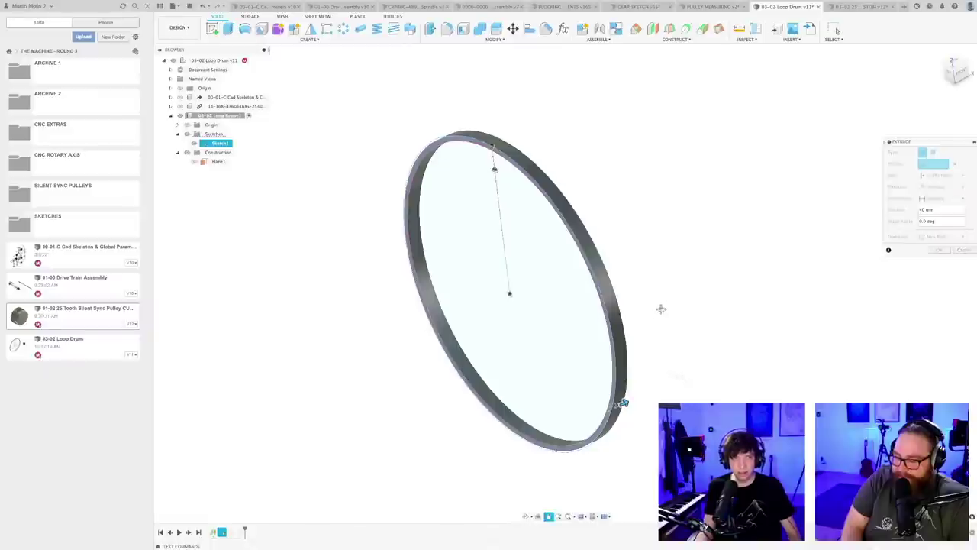
middle_drag(659, 307, 648, 321)
key(Return)
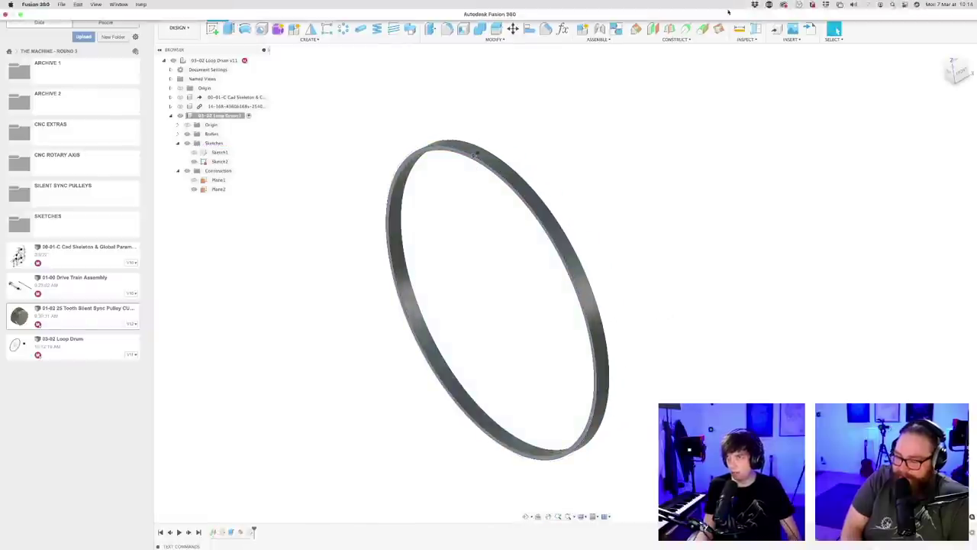
click(714, 8)
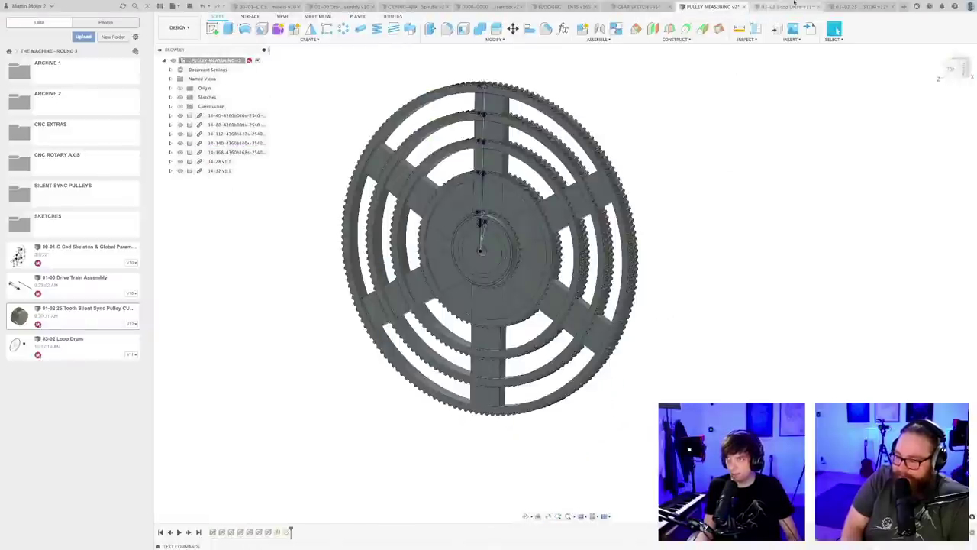
click(856, 8)
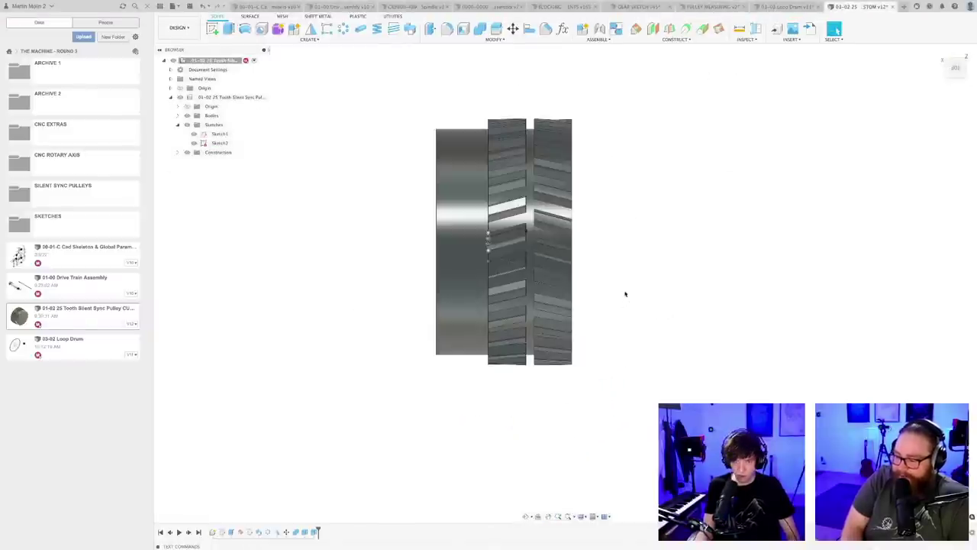
shift+middle_drag(626, 294, 643, 273)
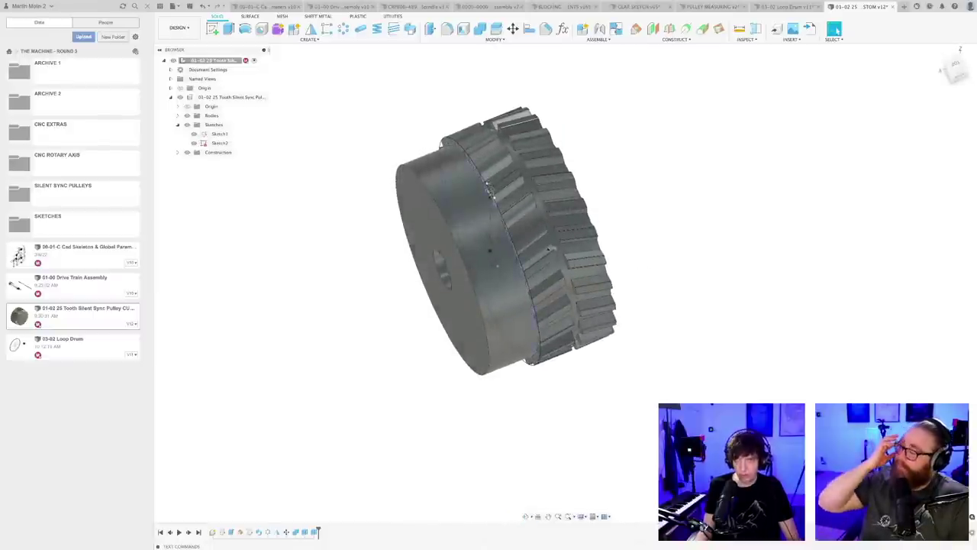
click(187, 124)
key(i)
scroll(530, 196, up, 5)
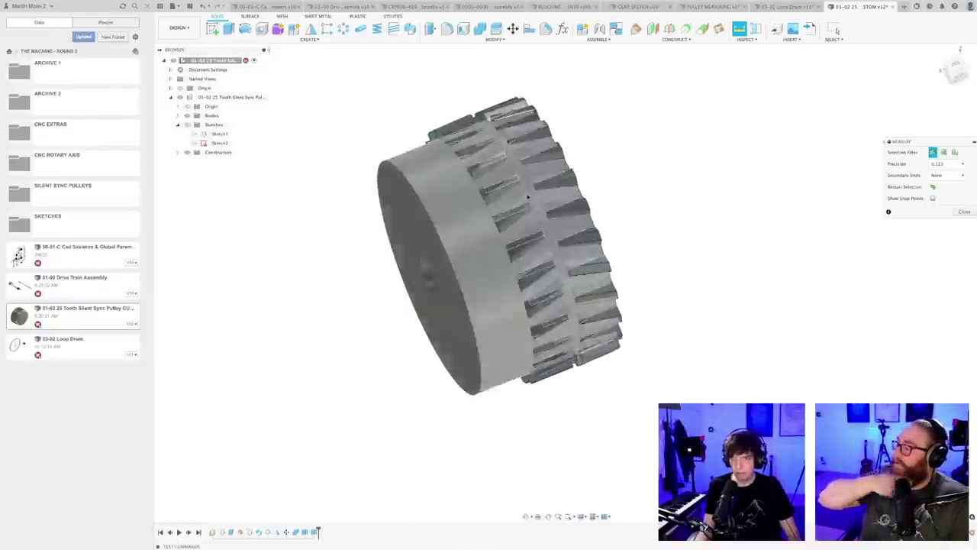
scroll(431, 166, up, 4)
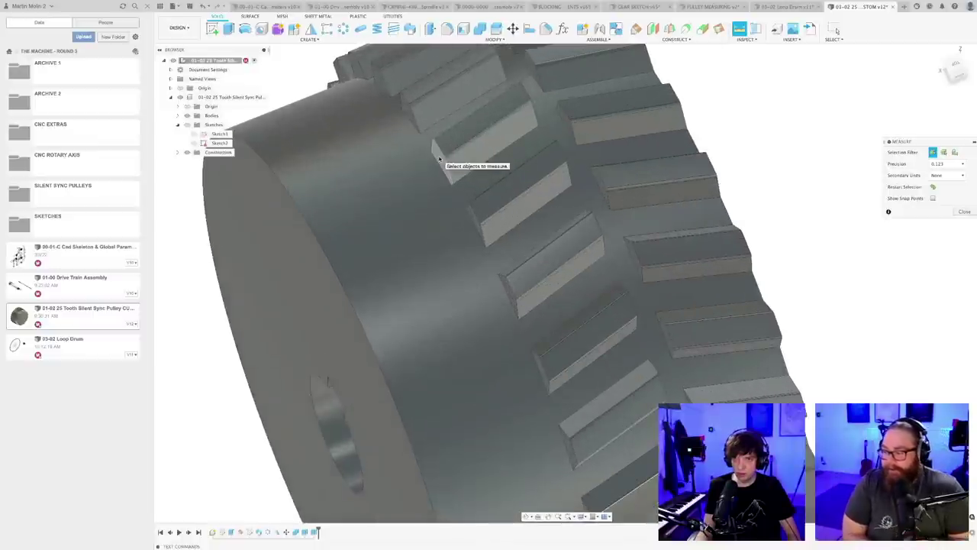
click(445, 158)
shift+middle_drag(430, 217, 390, 179)
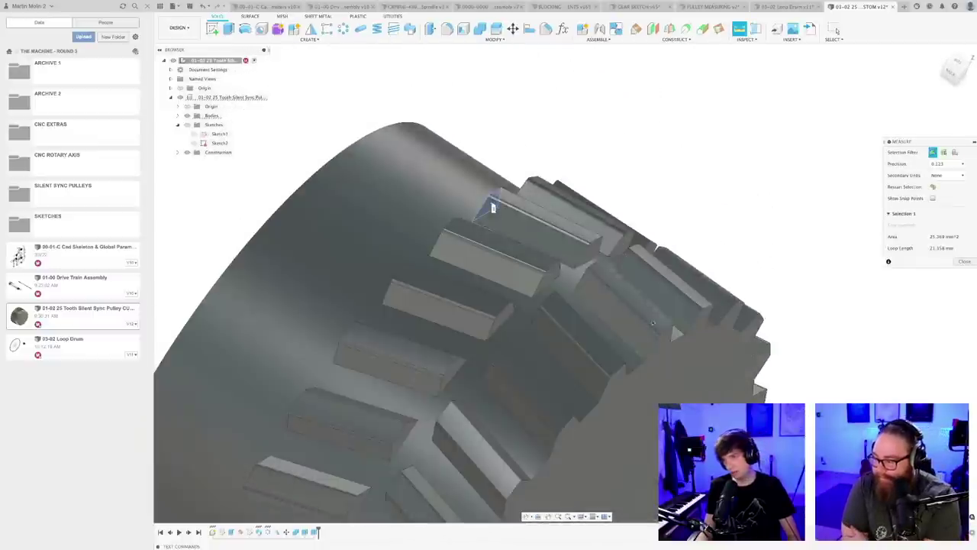
click(697, 372)
key(Escape)
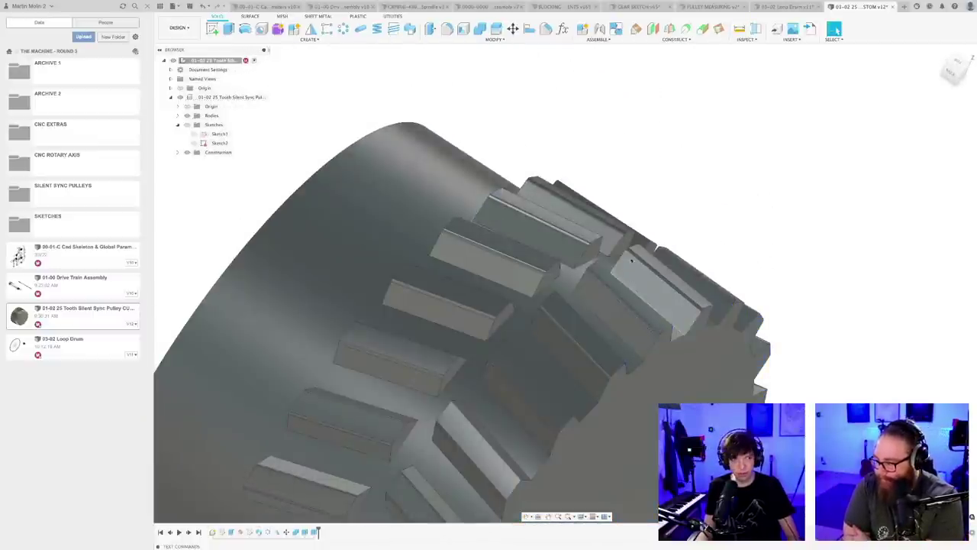
scroll(631, 248, down, 4)
click(779, 7)
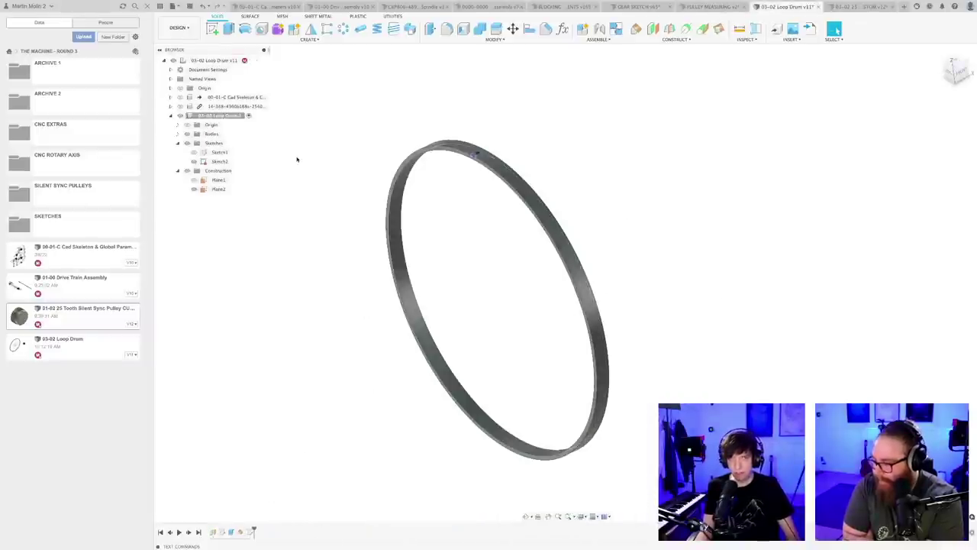
right_click(239, 533)
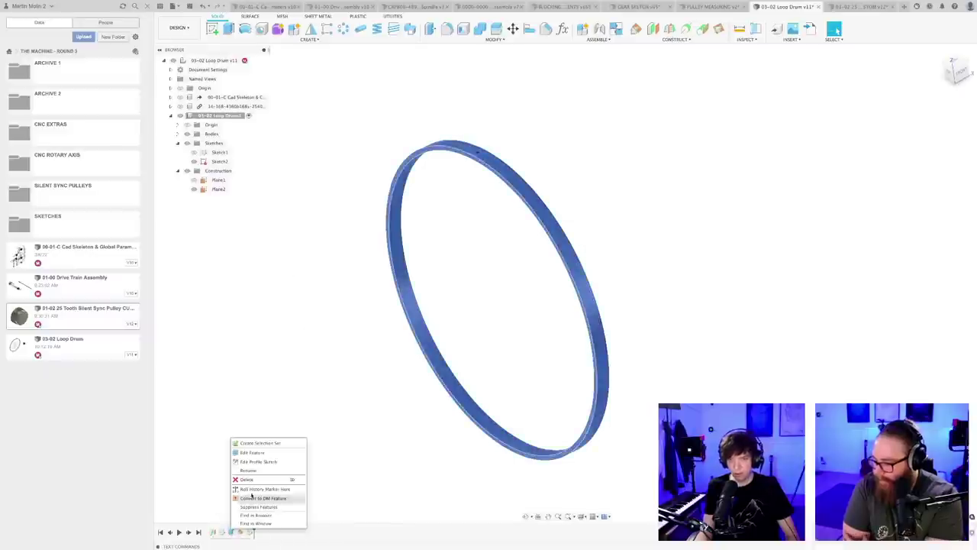
click(252, 452)
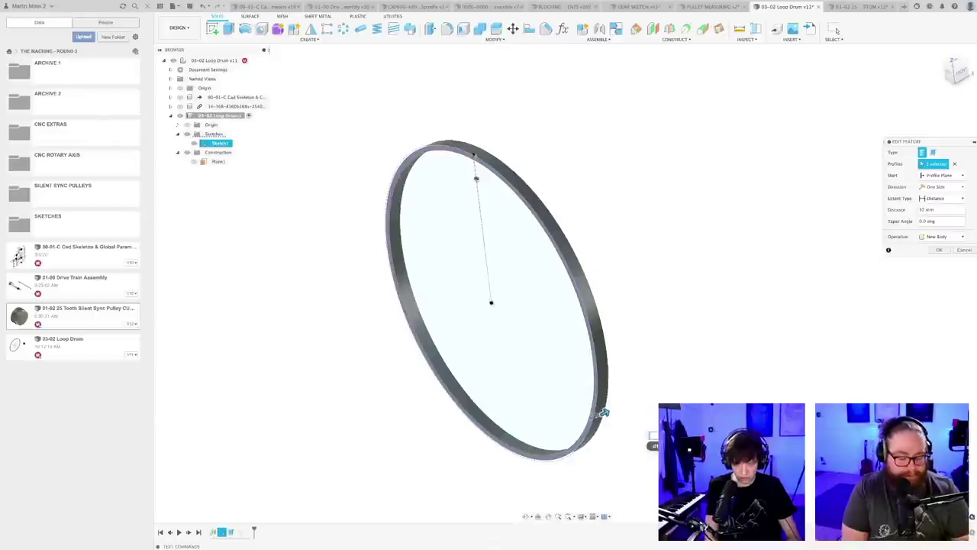
key(Return)
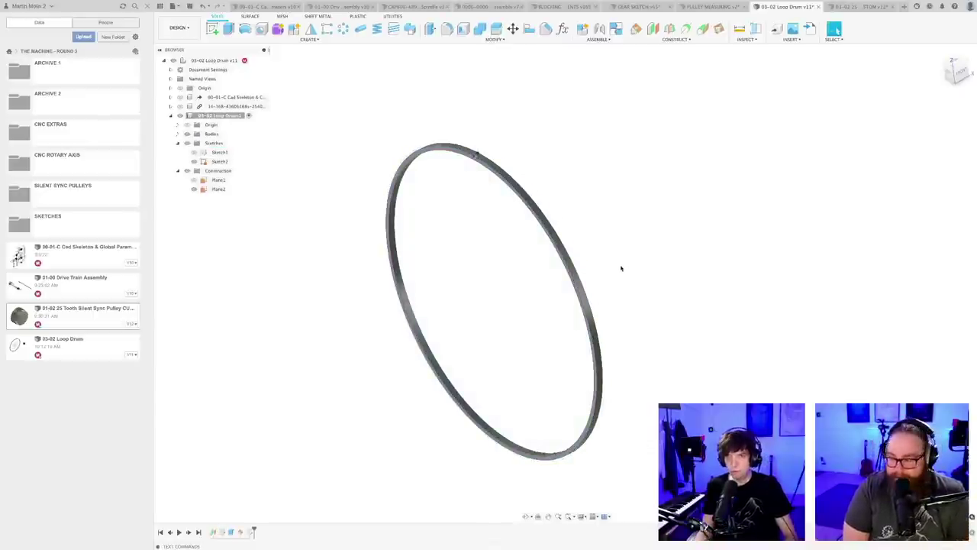
shift+middle_drag(618, 264, 532, 296)
scroll(514, 267, up, 3)
shift+middle_drag(522, 246, 527, 271)
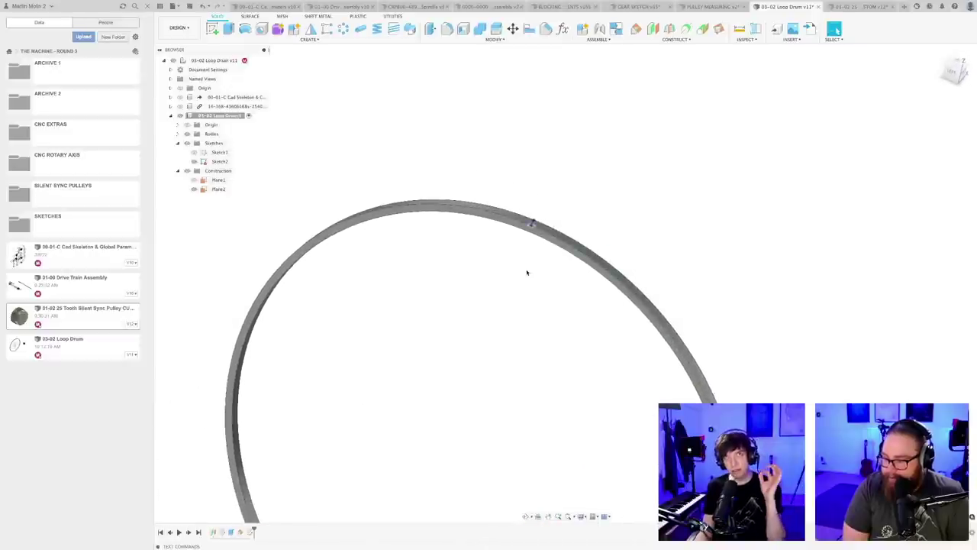
scroll(533, 272, up, 2)
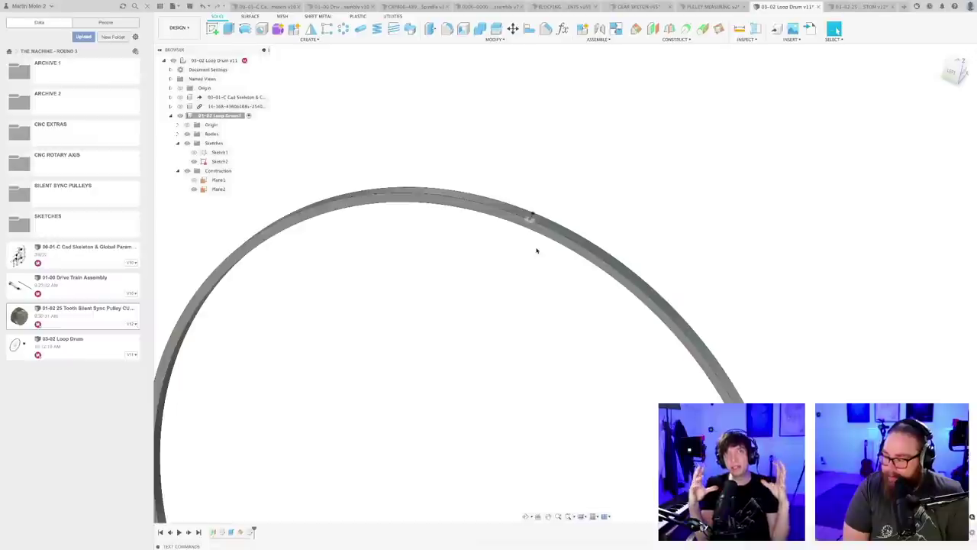
- Unhide the tooth sketch on the rim and select its trapezoidal profile
scroll(534, 215, up, 10)
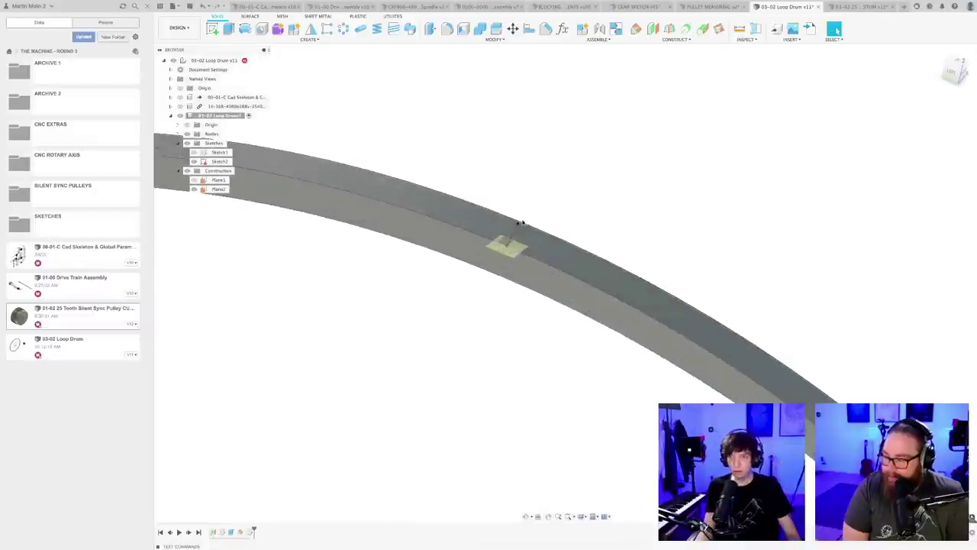
click(195, 152)
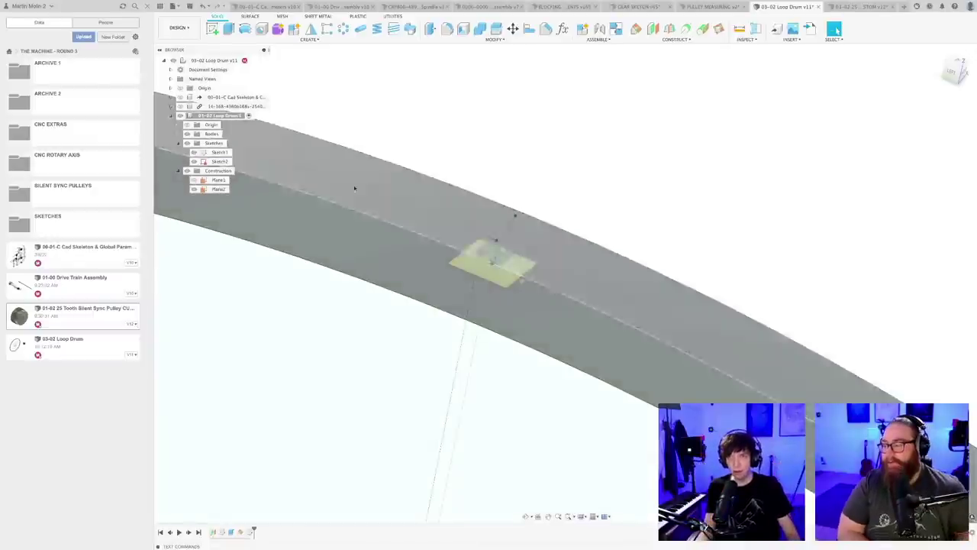
mouse_move(515, 216)
shift+middle_down()
mouse_move(506, 194)
mouse_move(514, 191)
shift+middle_up()
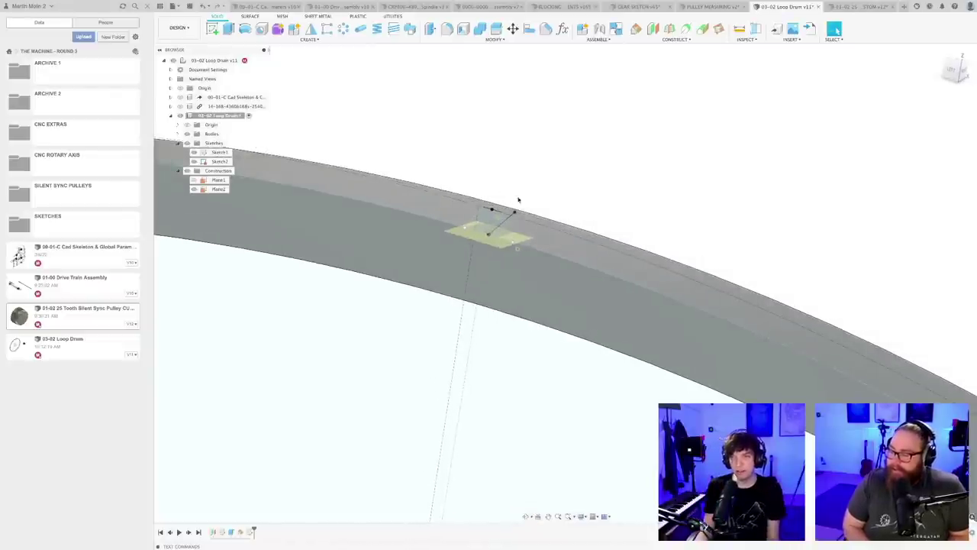
mouse_move(518, 200)
shift+middle_down()
mouse_move(534, 233)
mouse_move(565, 254)
mouse_move(557, 262)
mouse_move(573, 265)
mouse_move(573, 316)
shift+middle_up()
key(e)
scroll(564, 234, up, 6)
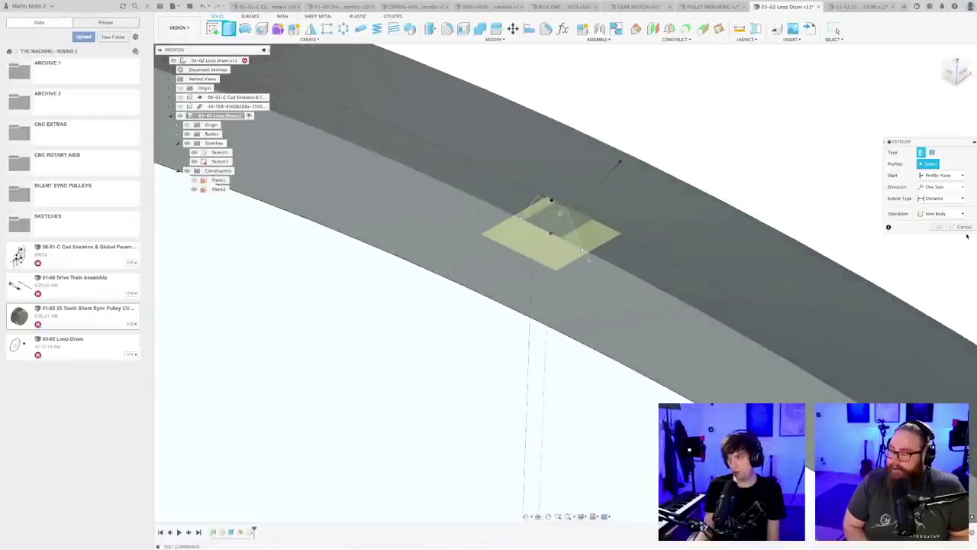
click(965, 227)
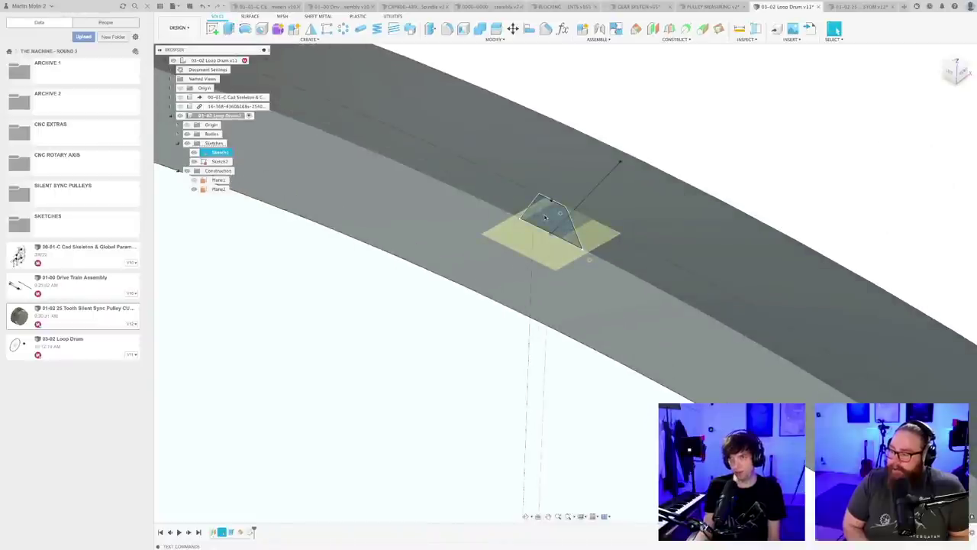
click(545, 218)
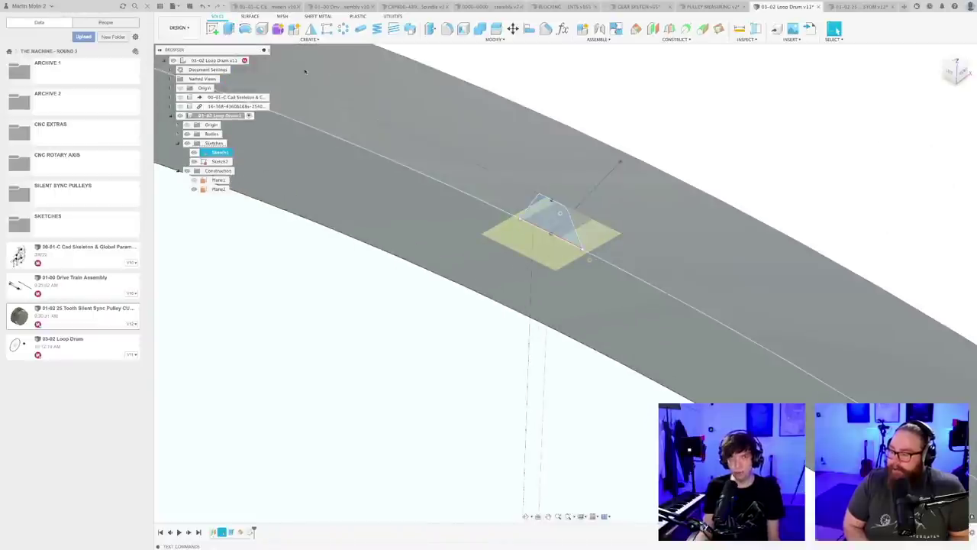
middle_drag(420, 154, 368, 216)
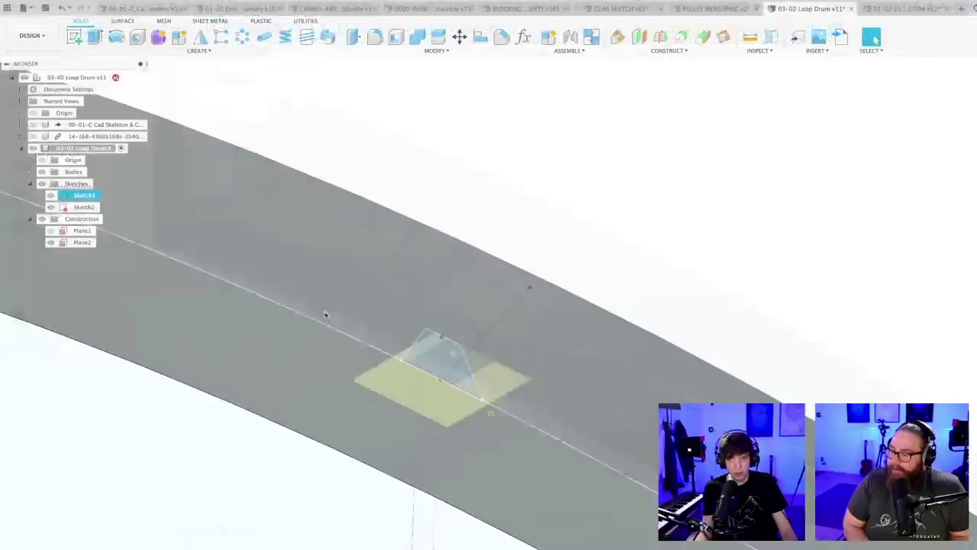
click(200, 51)
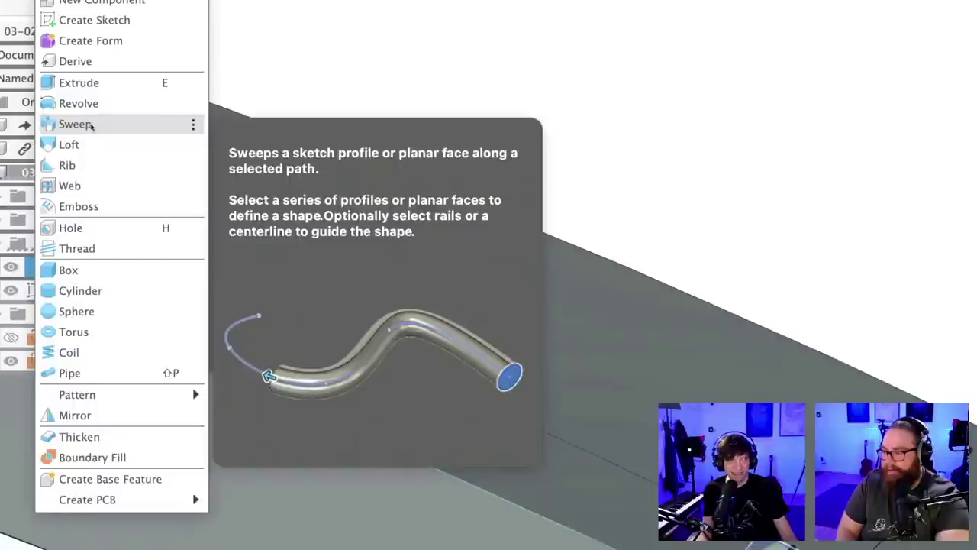
- Start a sweep of the tooth profile and pick the path line
click(76, 124)
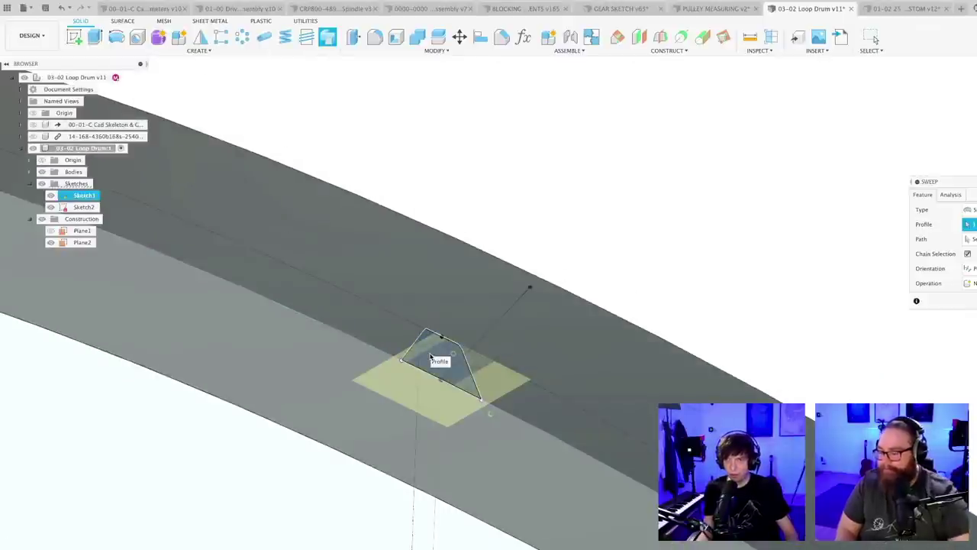
scroll(432, 344, up, 5)
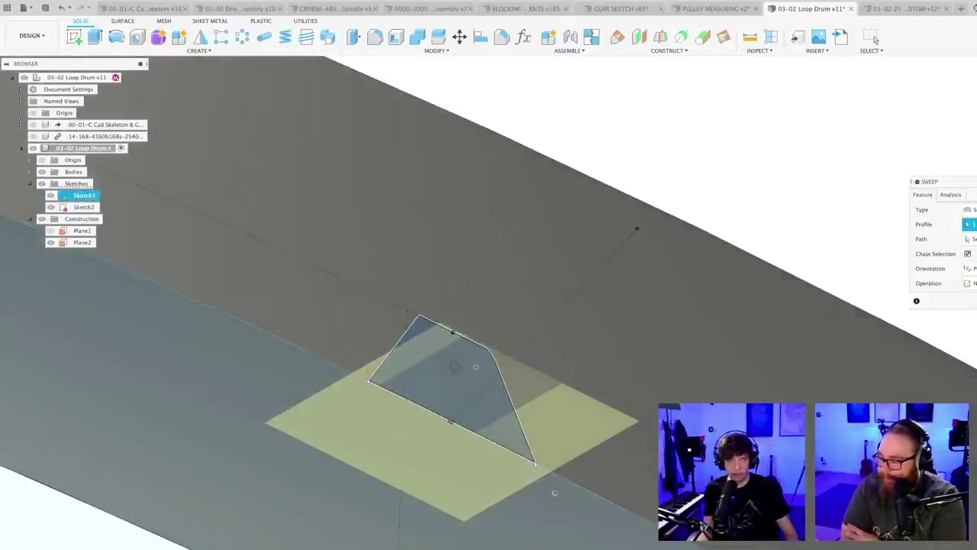
shift+middle_drag(452, 375, 453, 362)
scroll(454, 374, down, 3)
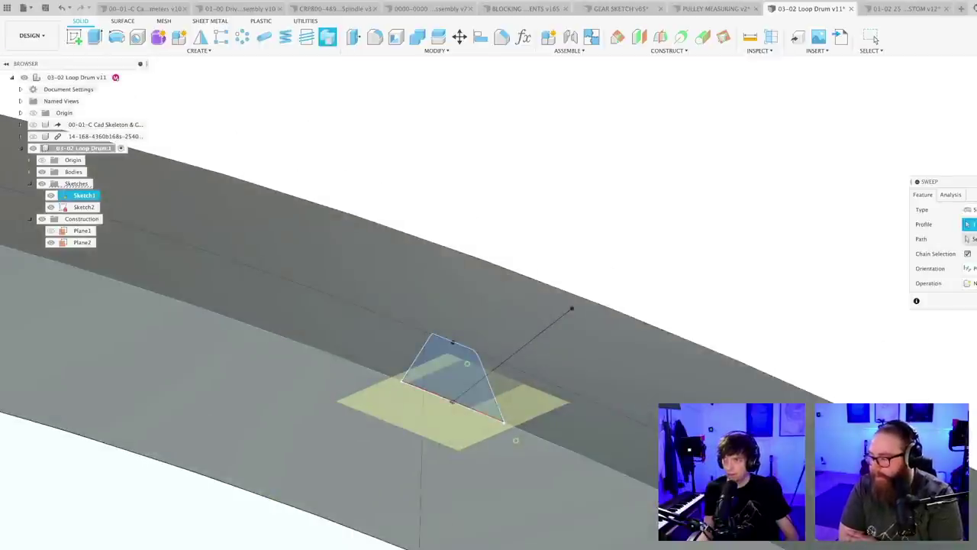
drag(975, 182, 652, 216)
click(638, 274)
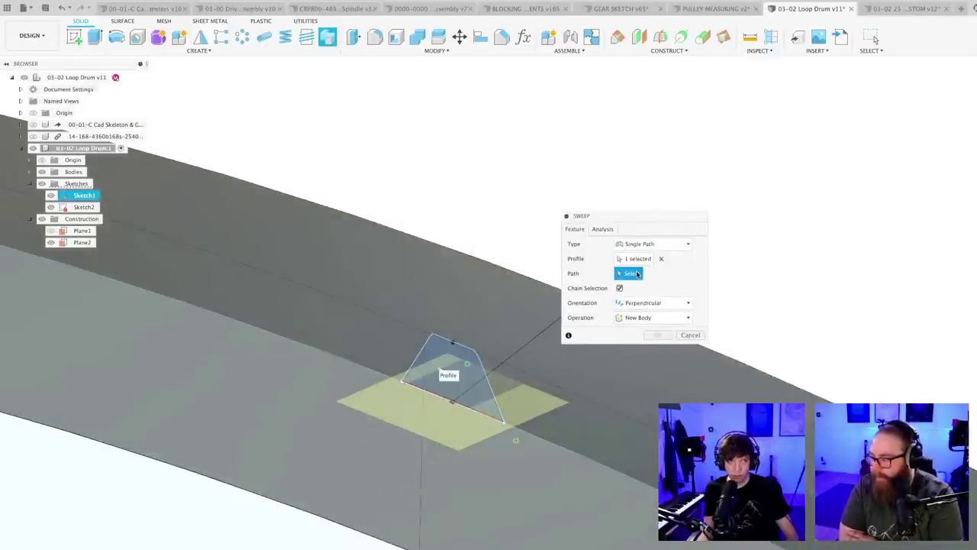
click(518, 351)
shift+middle_drag(519, 351, 594, 378)
- Set the sweep operation to Join and confirm the solid tooth
click(649, 362)
click(631, 374)
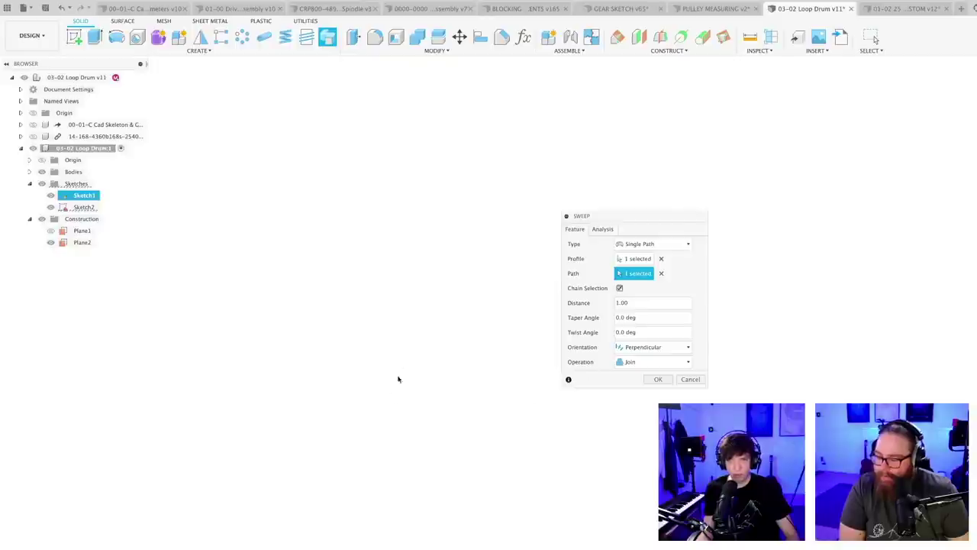
middle_drag(398, 515, 414, 355)
middle_drag(482, 387, 249, 203)
scroll(439, 371, up, 8)
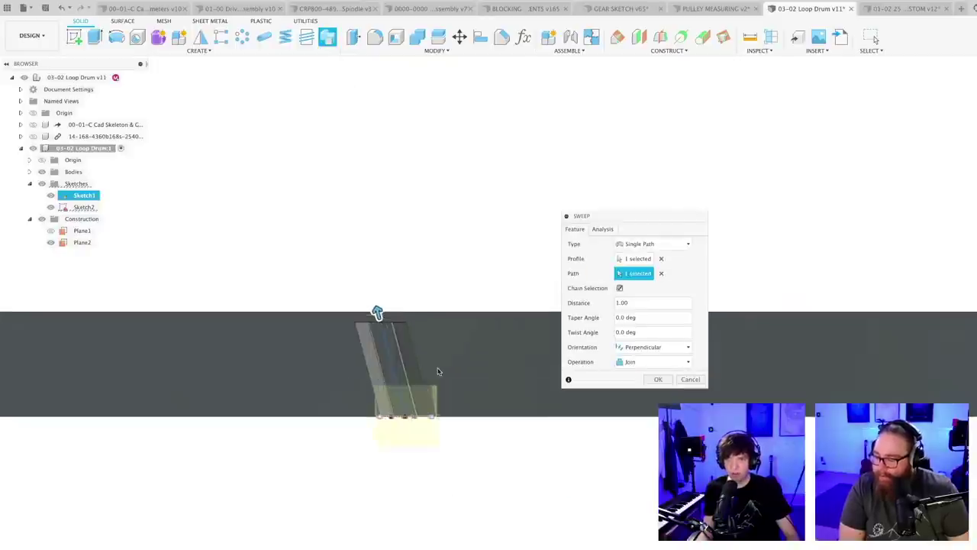
shift+middle_drag(449, 449, 471, 409)
shift+middle_drag(560, 459, 577, 414)
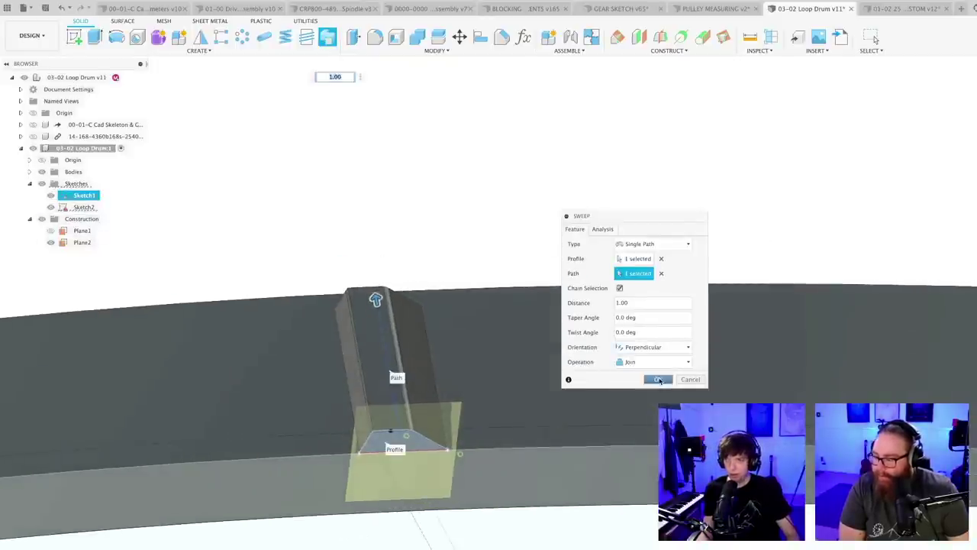
click(660, 379)
scroll(489, 397, down, 6)
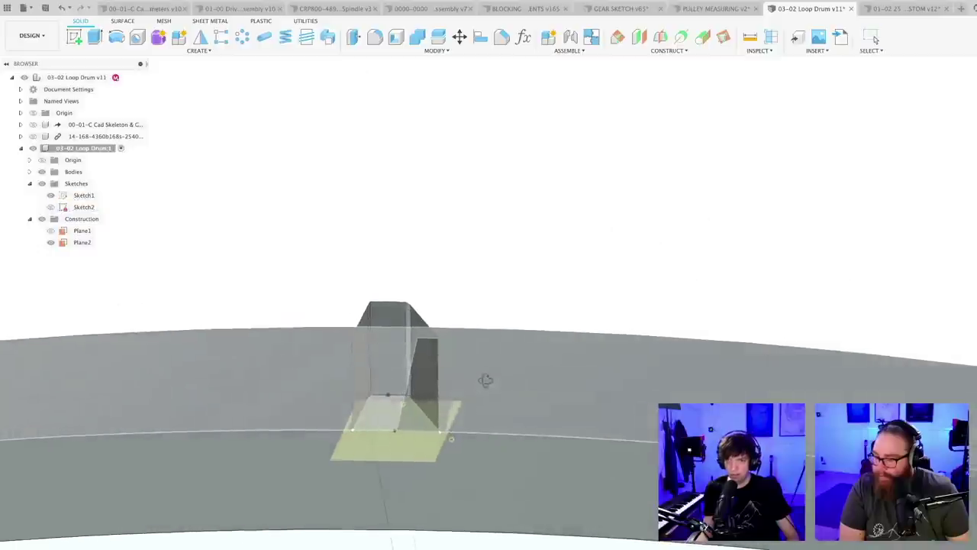
- Abandon a started circular pattern, then hide all sketches and construction planes
scroll(501, 411, down, 3)
middle_drag(500, 409, 459, 176)
middle_drag(528, 273, 501, 286)
click(242, 37)
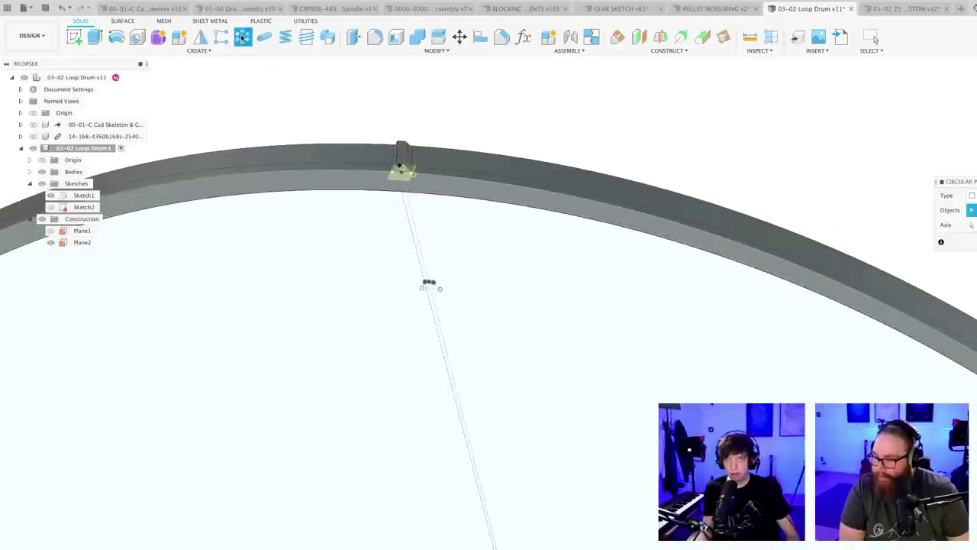
click(873, 38)
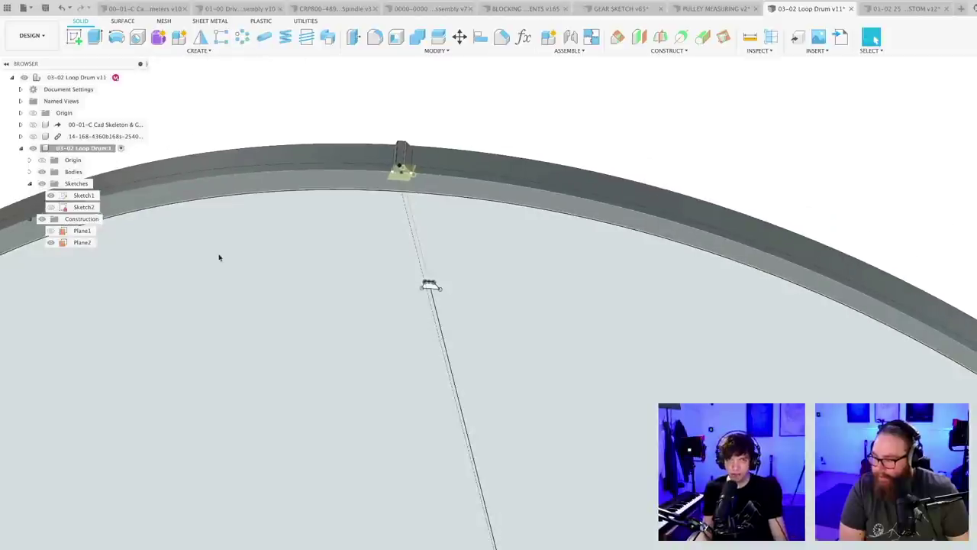
click(41, 183)
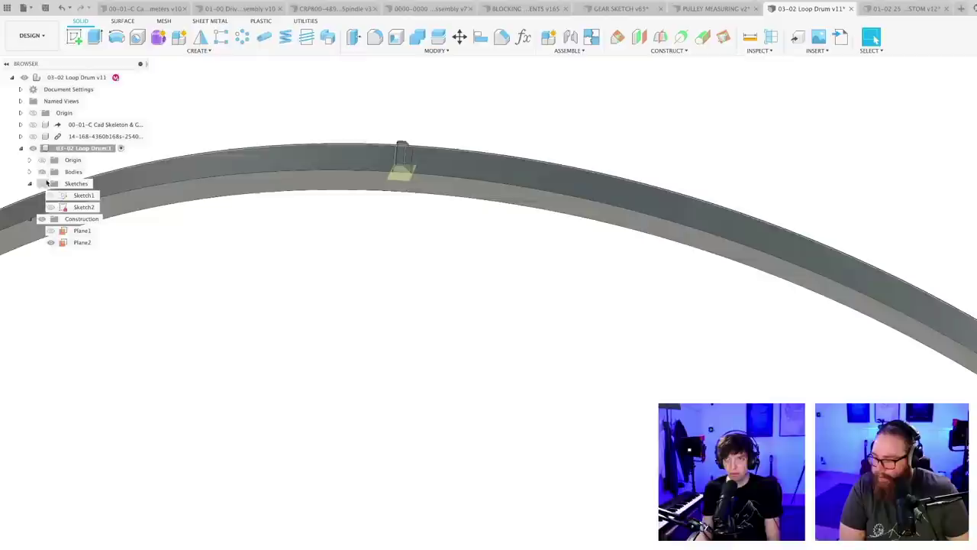
click(43, 219)
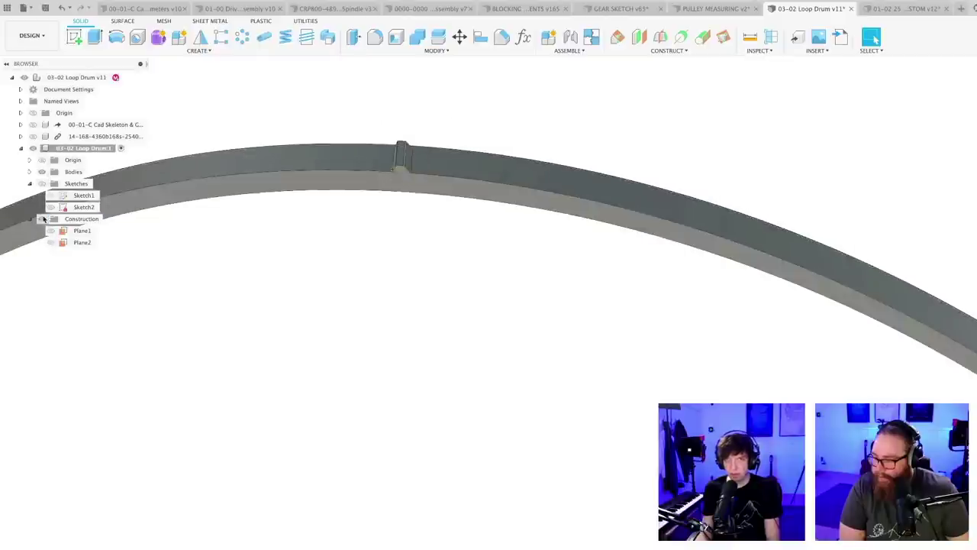
- Orbit to inspect the tooth and reopen the tooth sweep feature for editing
scroll(402, 168, up, 6)
shift+middle_drag(401, 168, 435, 265)
scroll(434, 264, up, 3)
shift+middle_drag(417, 263, 440, 262)
scroll(440, 262, up, 3)
middle_drag(381, 260, 493, 148)
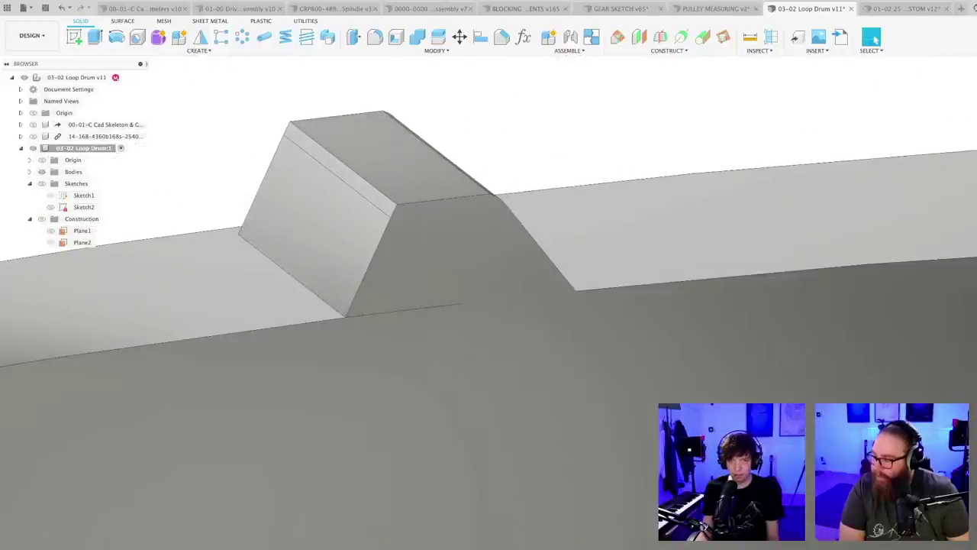
click(229, 547)
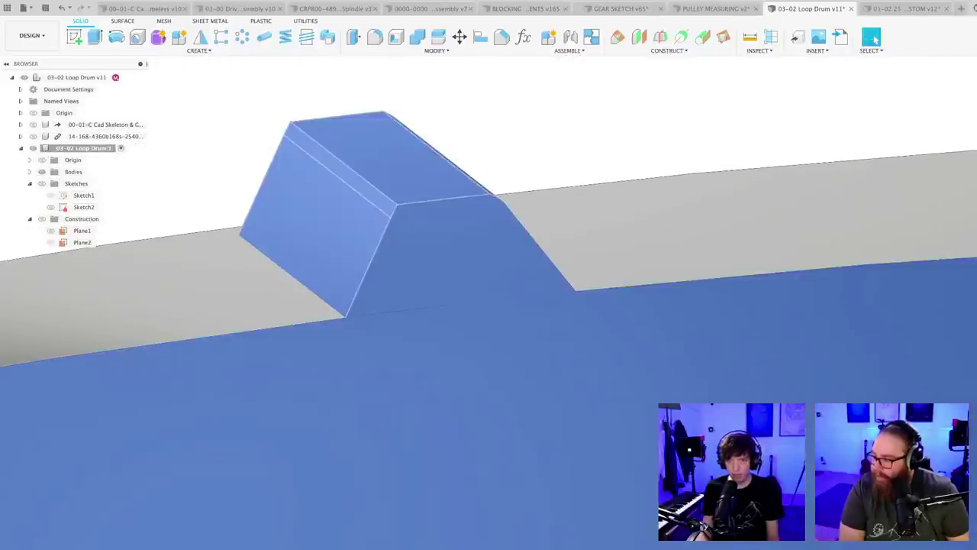
double_click(351, 220)
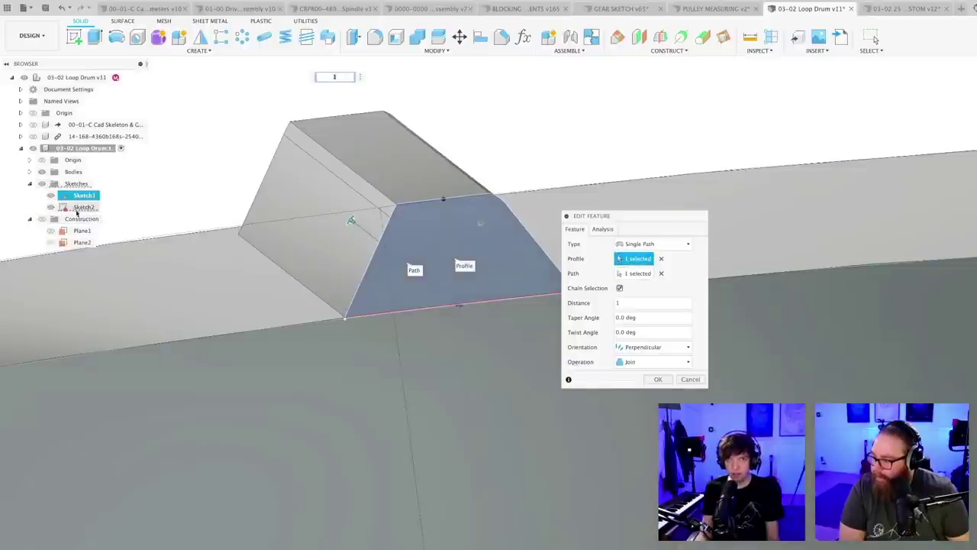
- Add the lower sketch region as a second sweep profile and confirm the edited sweep
click(375, 374)
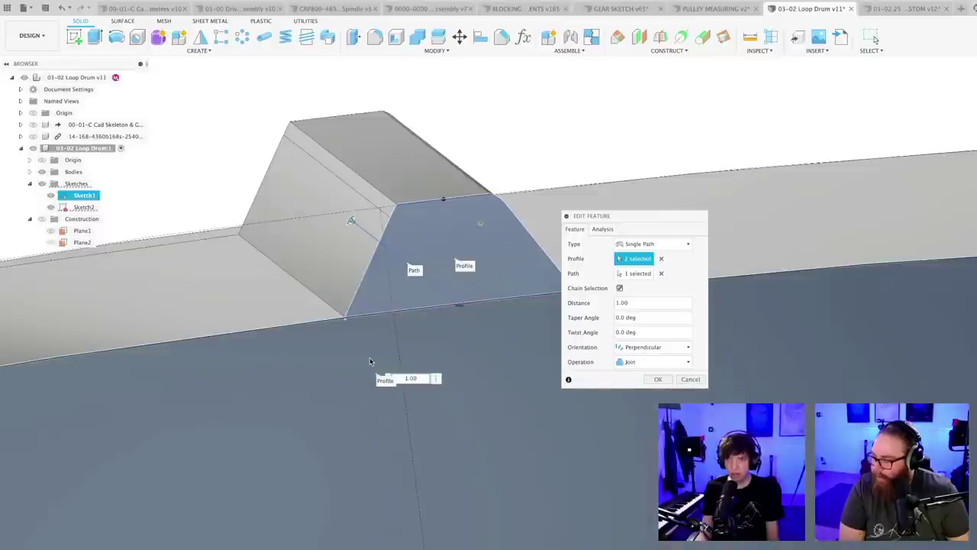
mouse_move(370, 361)
shift+middle_down()
mouse_move(344, 350)
mouse_move(370, 348)
shift+middle_up()
scroll(383, 320, up, 5)
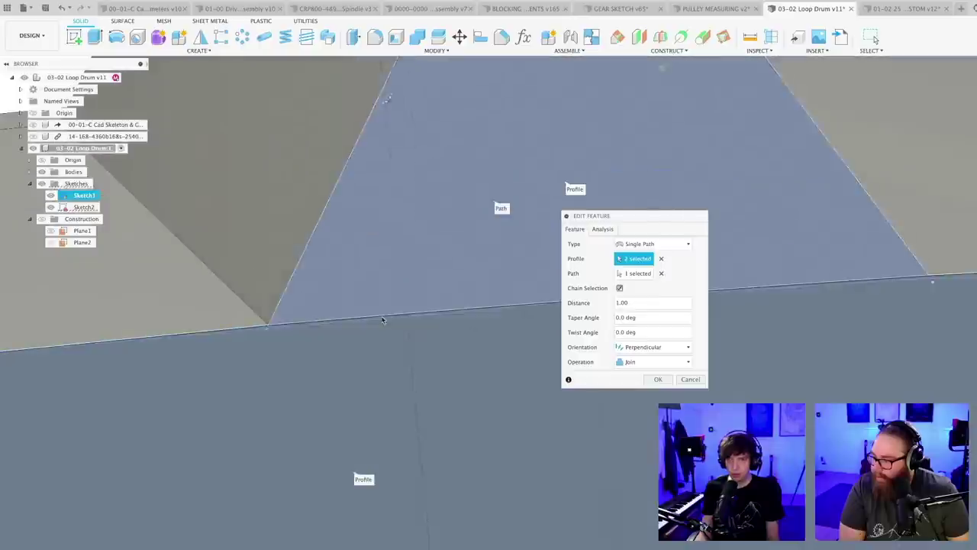
scroll(383, 320, up, 3)
scroll(225, 347, up, 5)
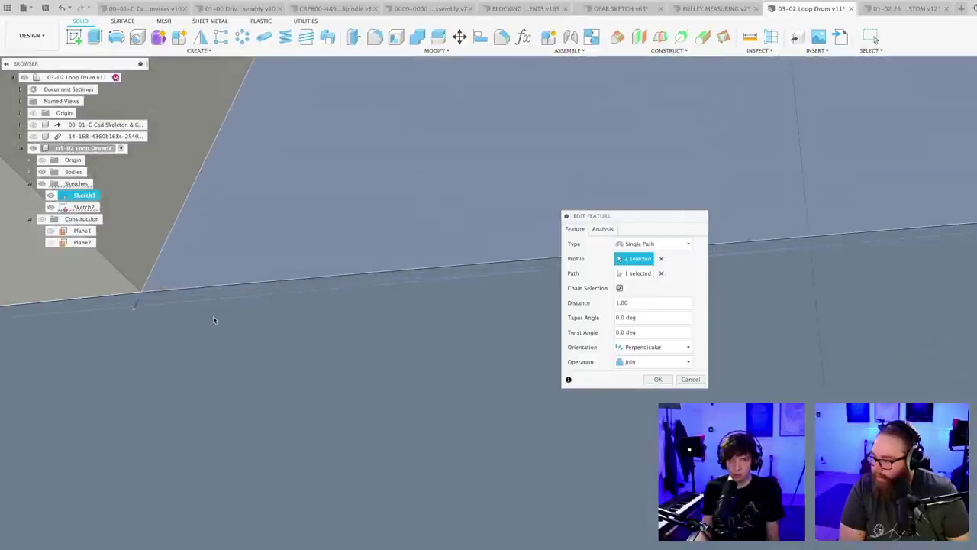
scroll(233, 338, down, 5)
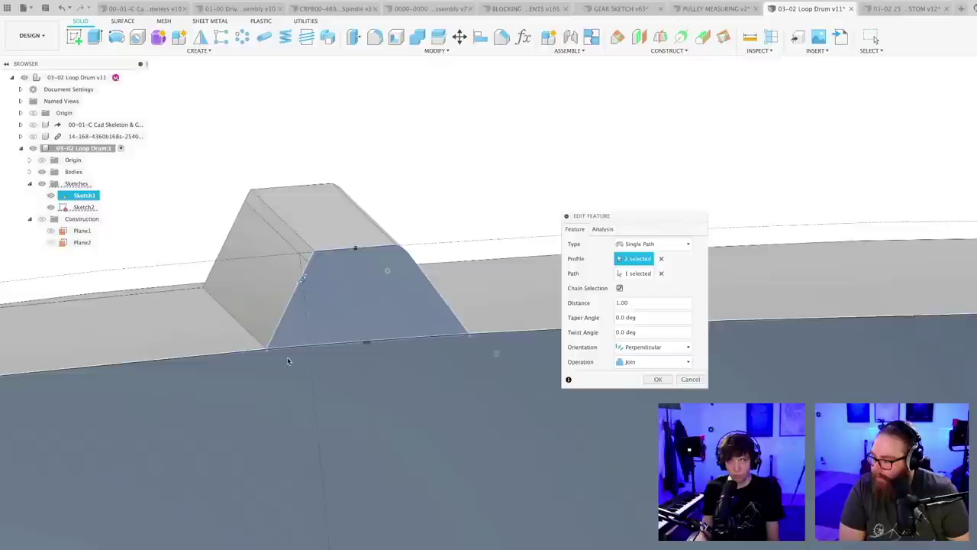
scroll(326, 410, down, 3)
middle_drag(367, 433, 384, 385)
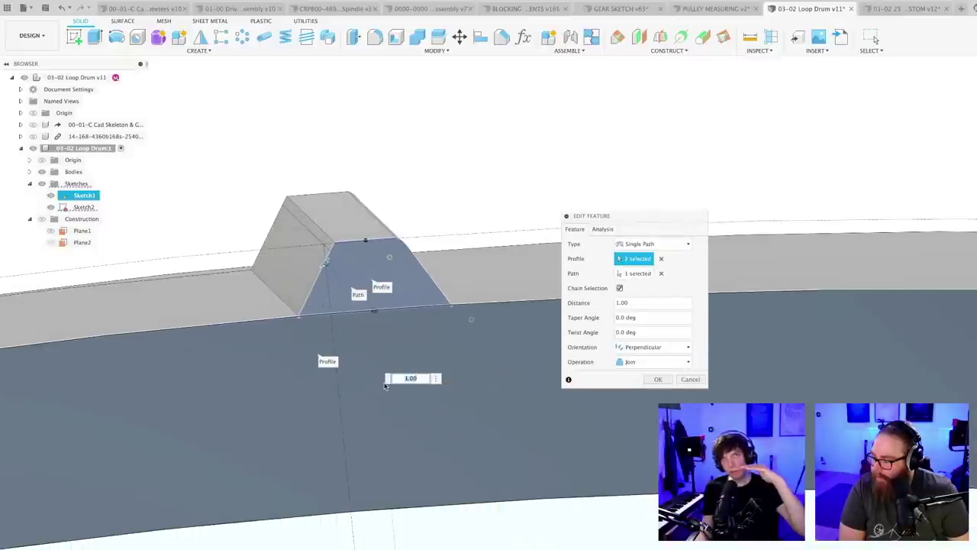
click(658, 379)
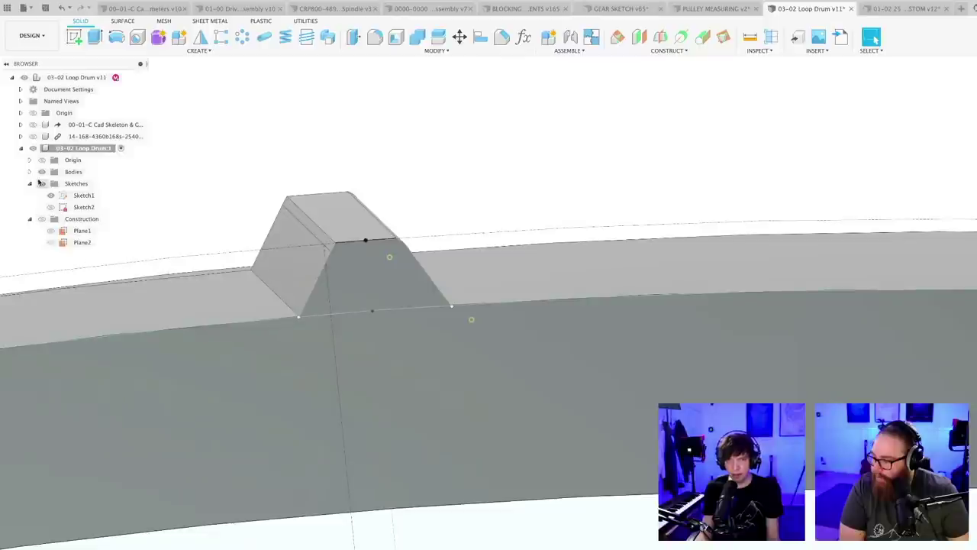
- Hide sketches, start a Features-type circular pattern, and select the swept tooth feature
click(41, 184)
scroll(369, 345, up, 5)
mouse_move(369, 345)
middle_down()
mouse_move(489, 413)
mouse_move(487, 400)
mouse_move(486, 410)
mouse_move(451, 410)
mouse_move(471, 421)
mouse_move(481, 412)
mouse_move(501, 435)
mouse_move(408, 358)
middle_up()
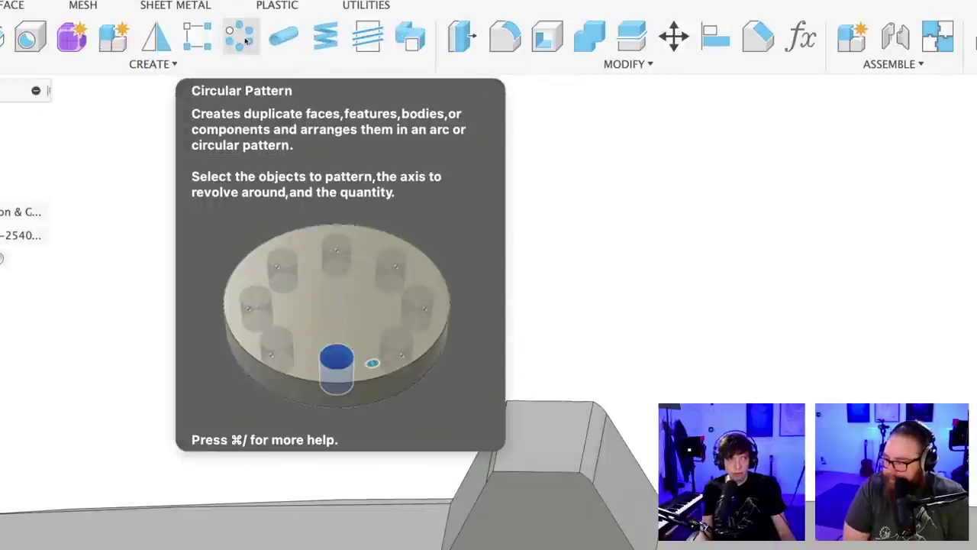
click(243, 38)
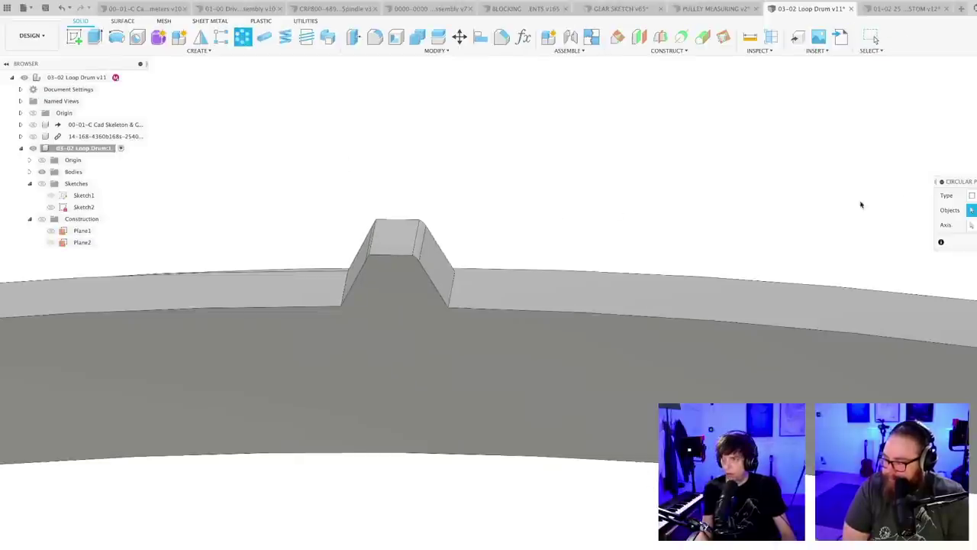
drag(962, 183, 472, 188)
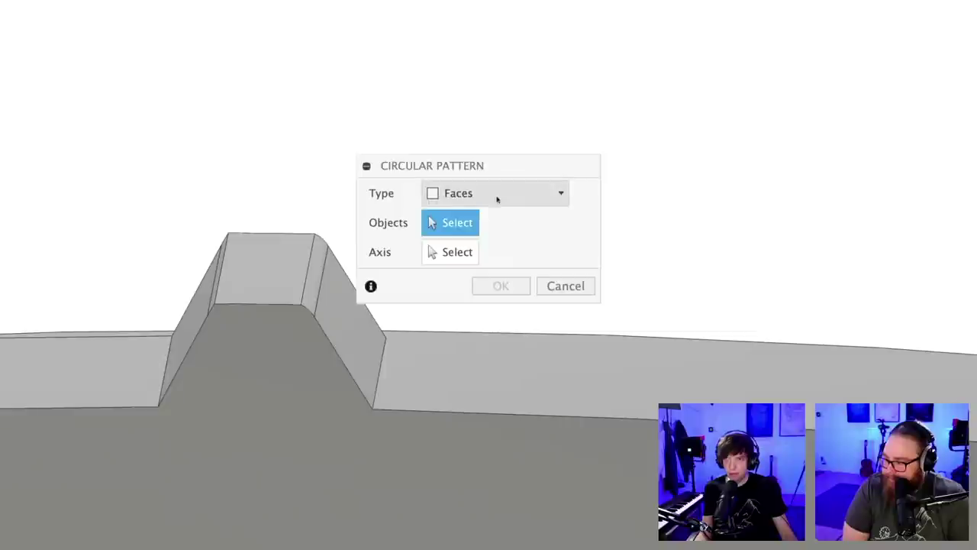
click(502, 205)
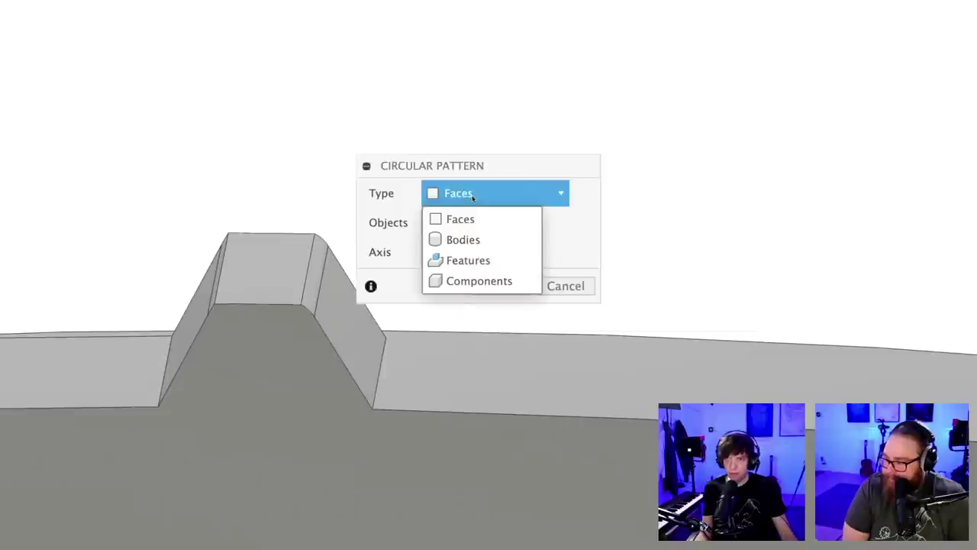
click(469, 260)
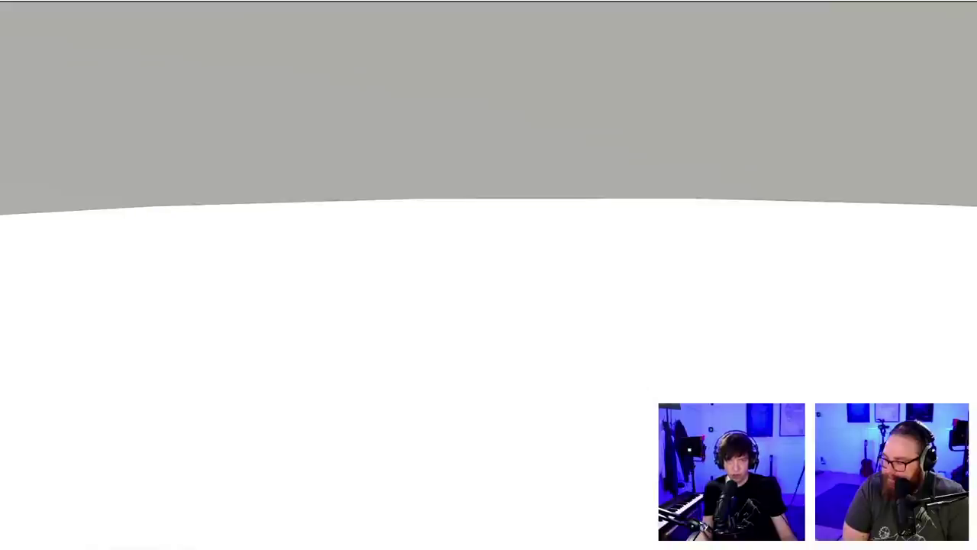
click(141, 547)
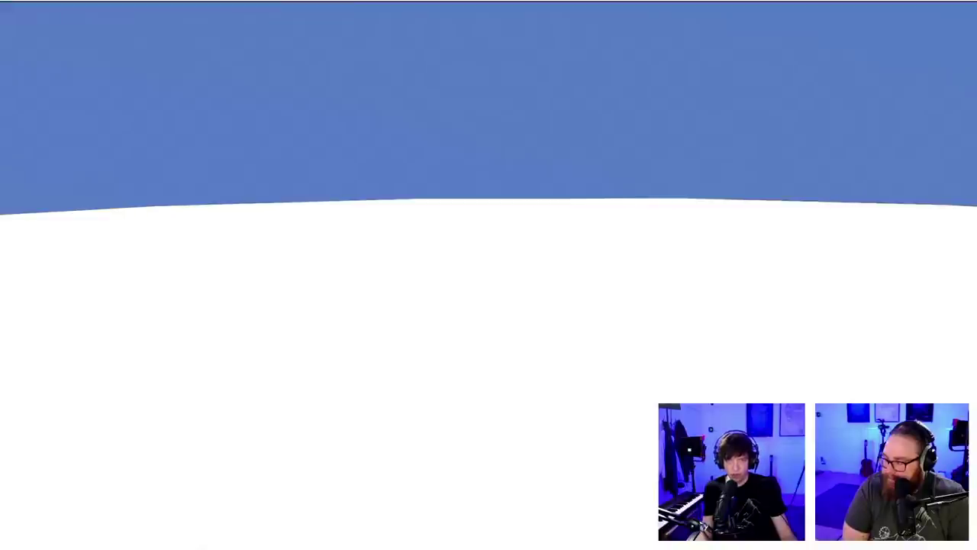
shift+middle_drag(387, 522, 361, 539)
- Pattern the tooth around the drum's circular edge: quantity 200, compute option Identical
drag(511, 187, 541, 184)
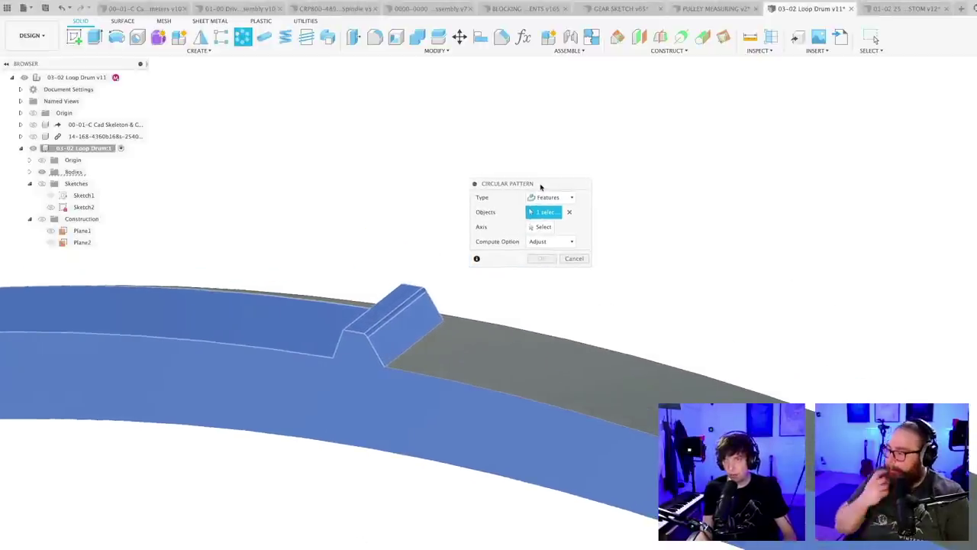
click(539, 229)
click(539, 229)
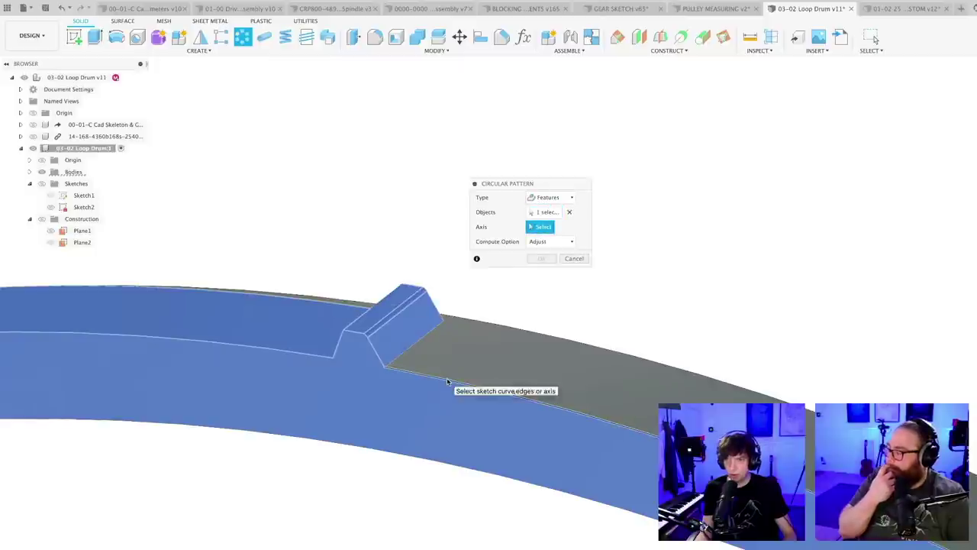
click(446, 379)
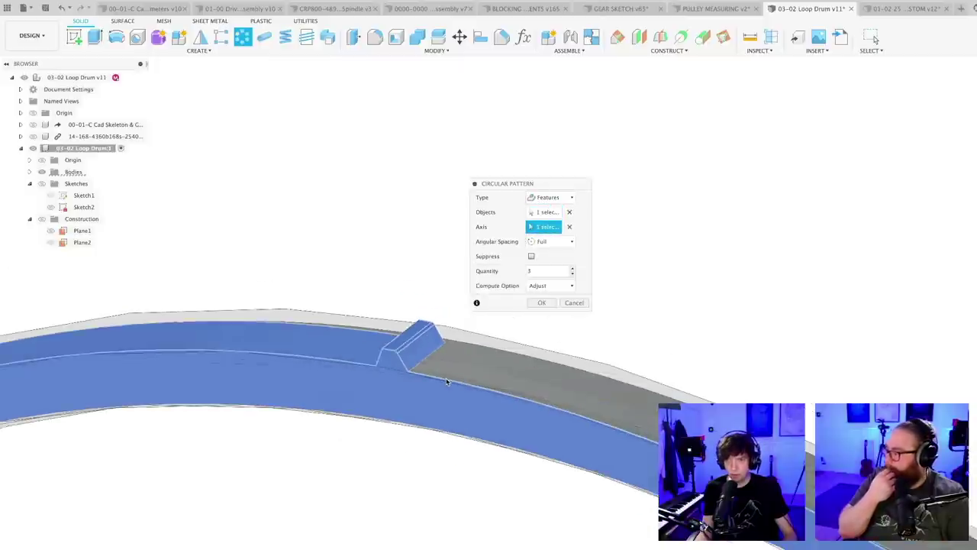
click(539, 270)
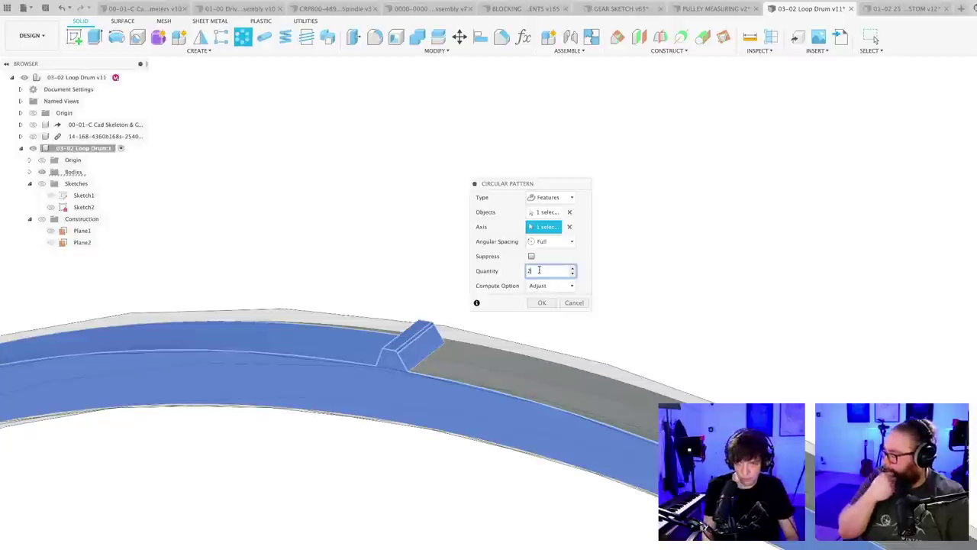
text(200)
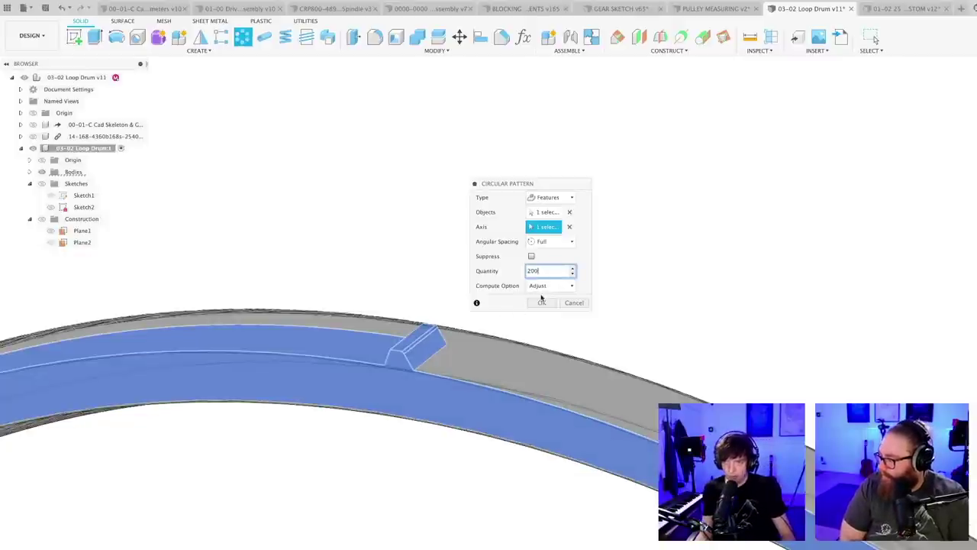
click(545, 289)
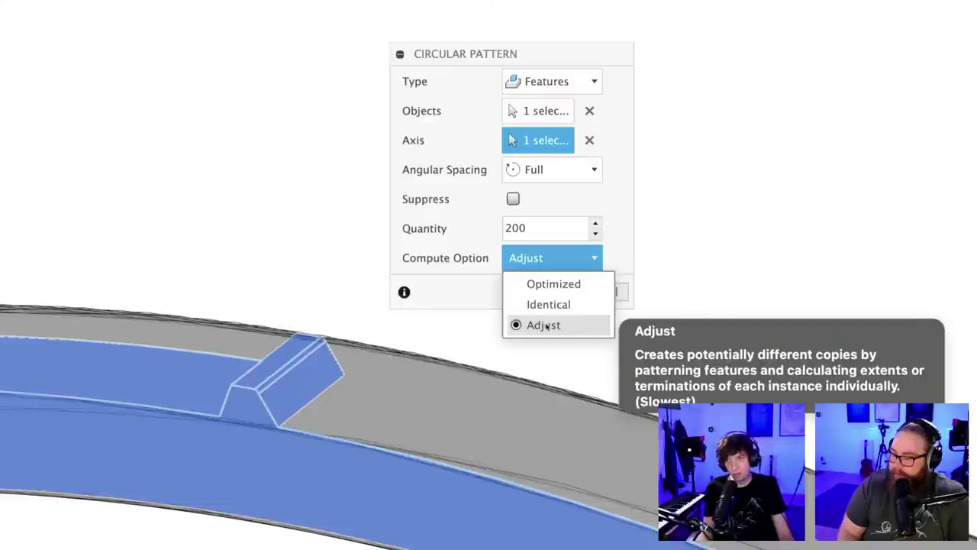
click(543, 307)
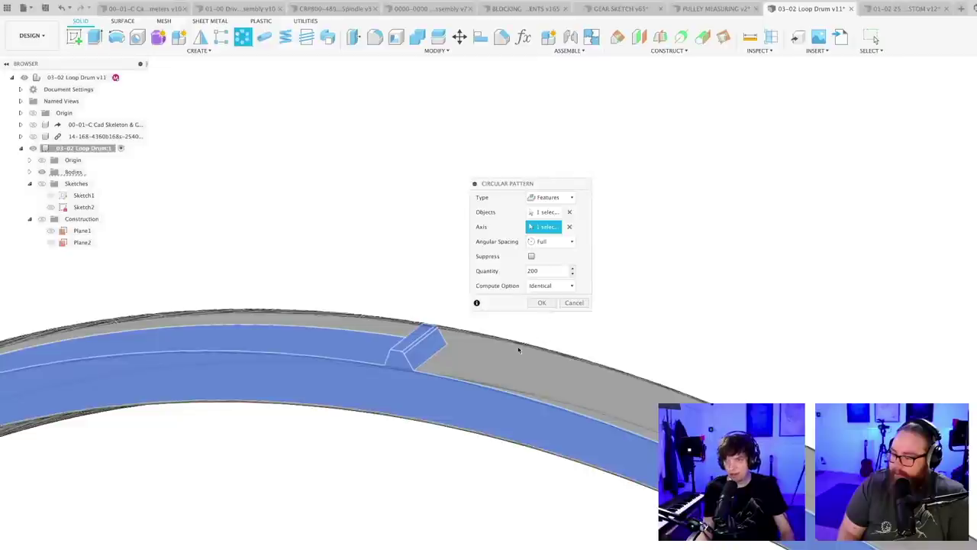
scroll(441, 366, down, 5)
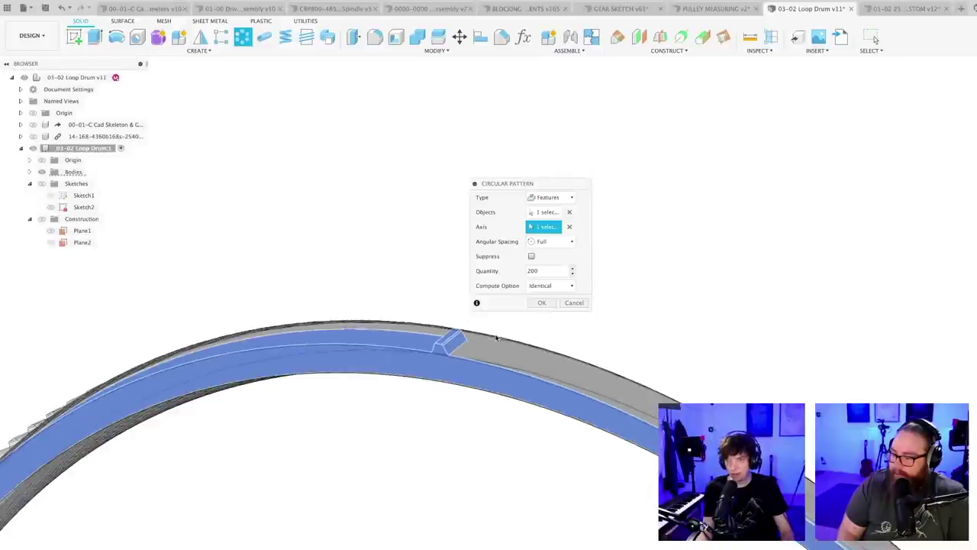
click(542, 303)
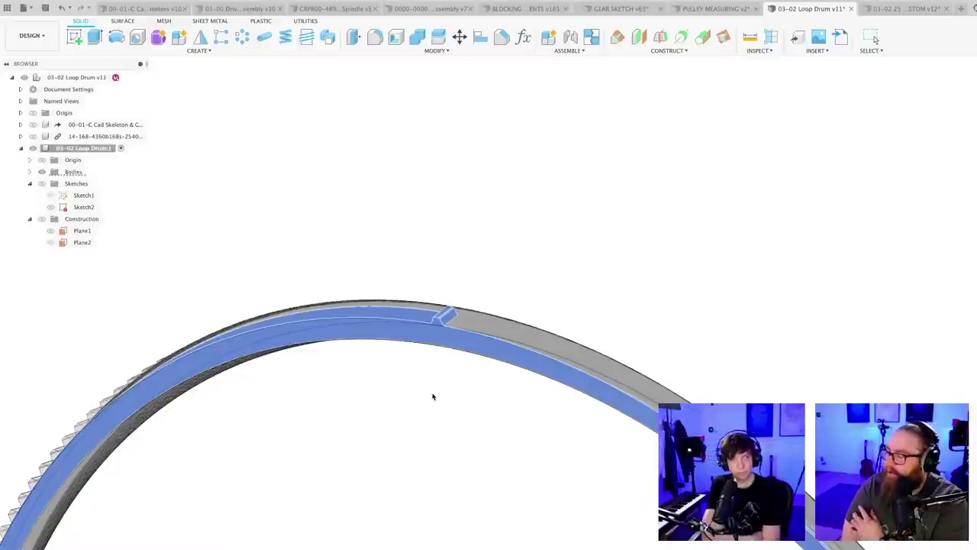
- Undo the 200-tooth pattern, leaving the drum with its single tooth
key(Escape)
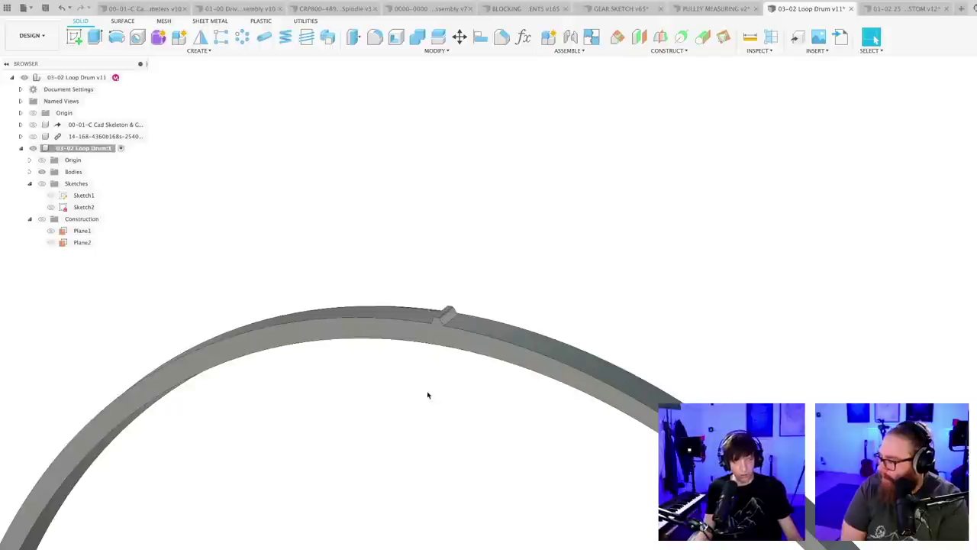
scroll(426, 393, down, 1)
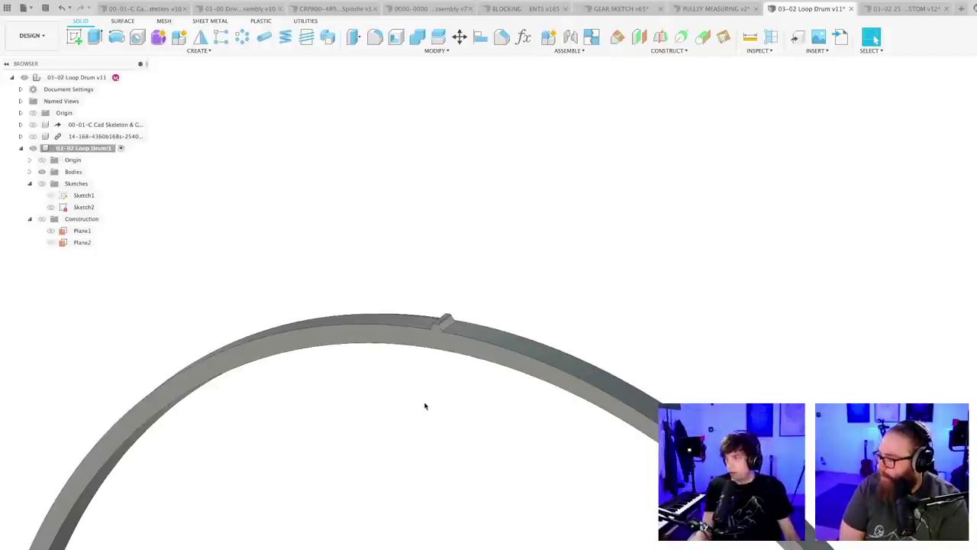
middle_drag(425, 406, 423, 371)
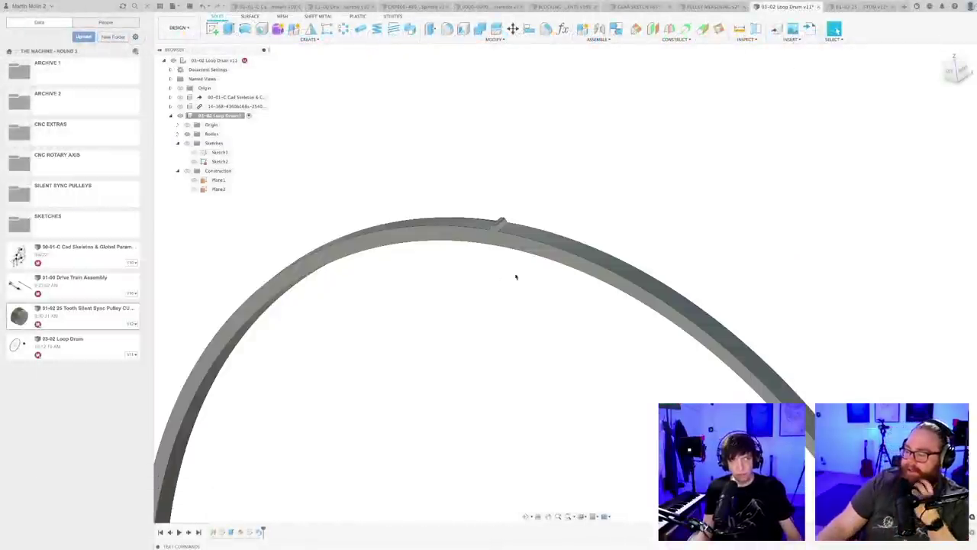
shift+middle_drag(516, 284, 505, 245)
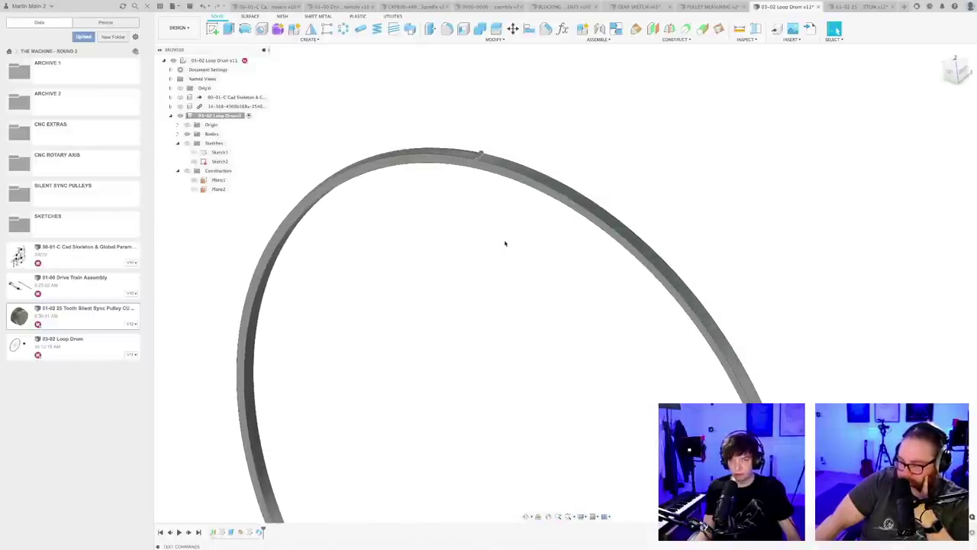
- Set up a Features circular pattern of the tooth sweep, then cancel it
click(345, 29)
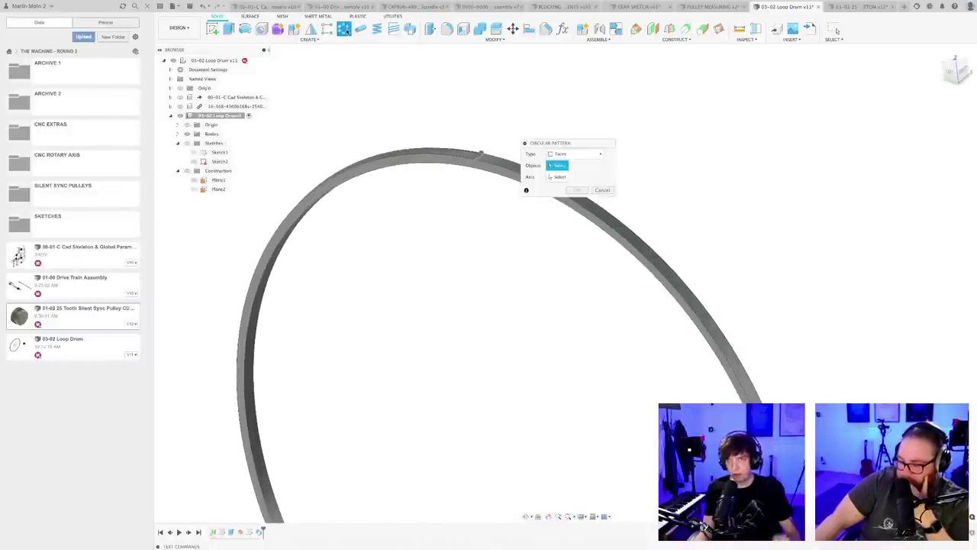
click(598, 153)
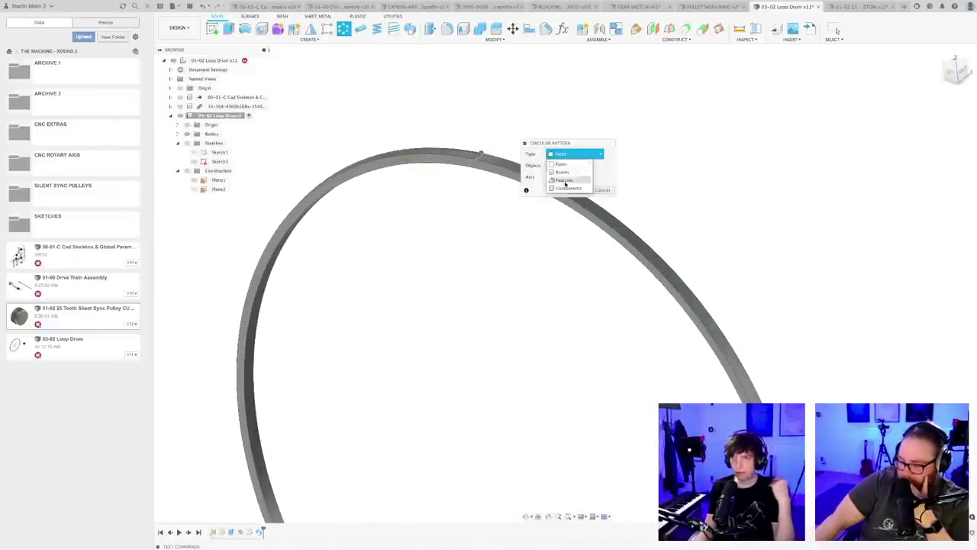
click(562, 180)
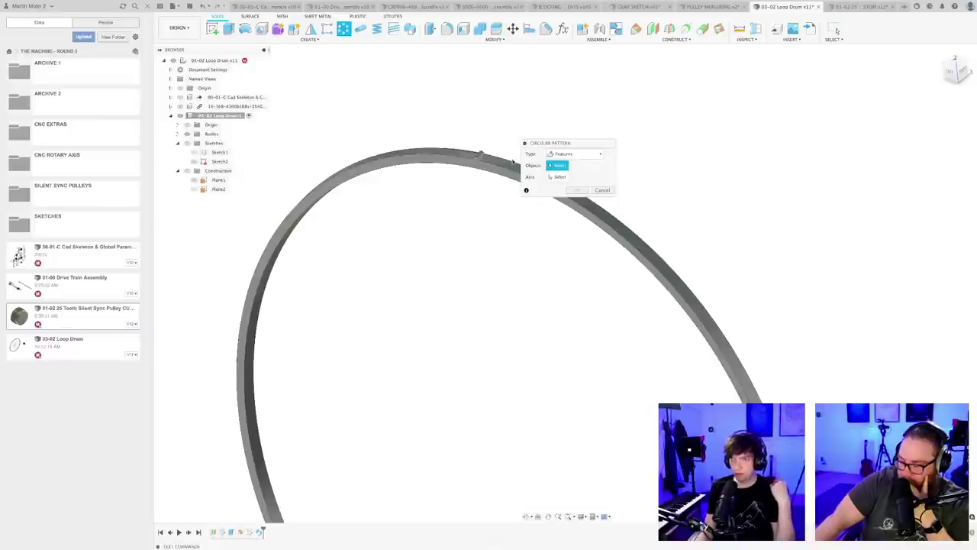
click(260, 531)
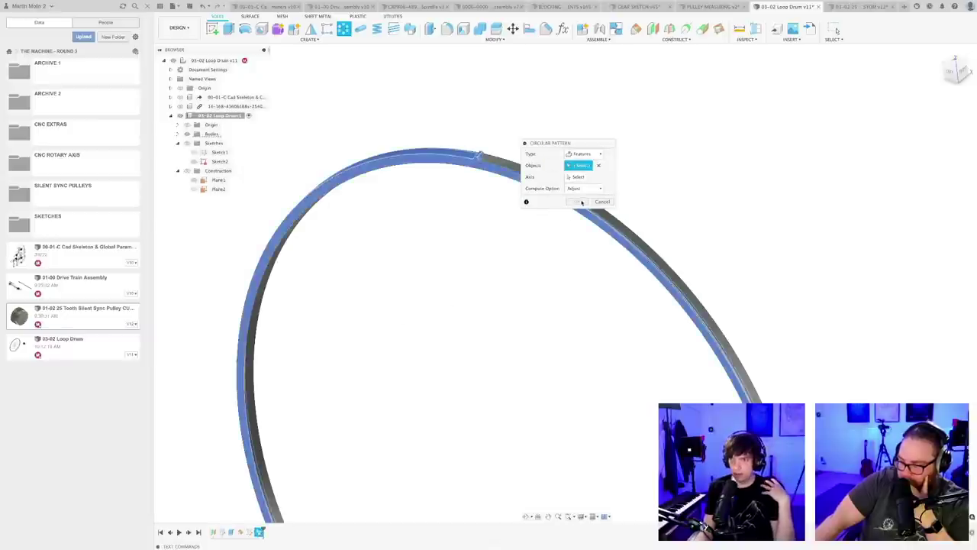
click(577, 176)
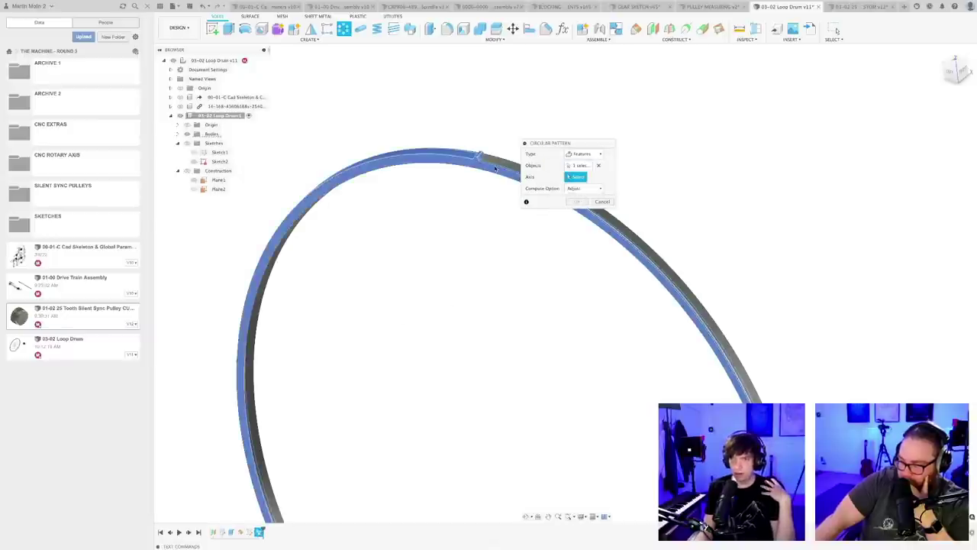
click(603, 202)
- Save a new version, then start a Features circular pattern of the tooth sweep
key(super+s)
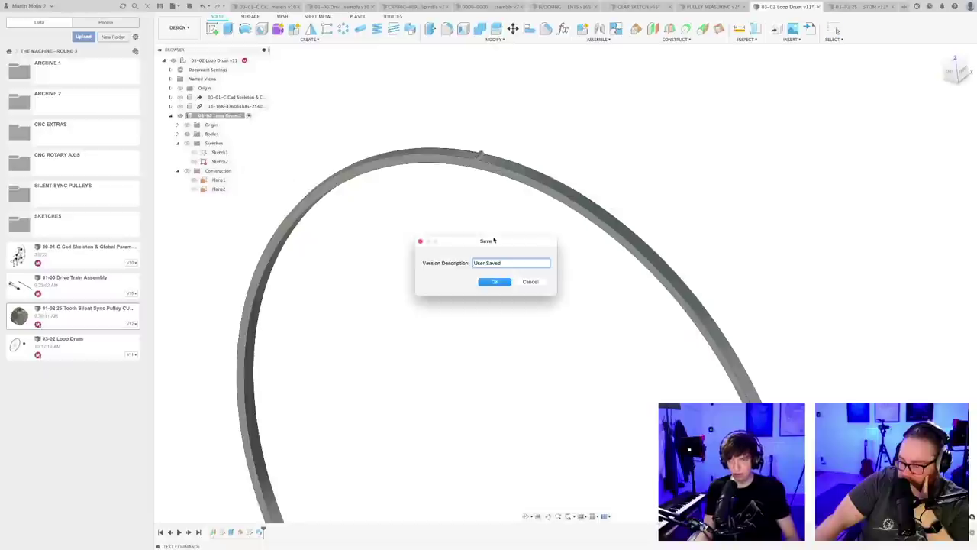
key(Return)
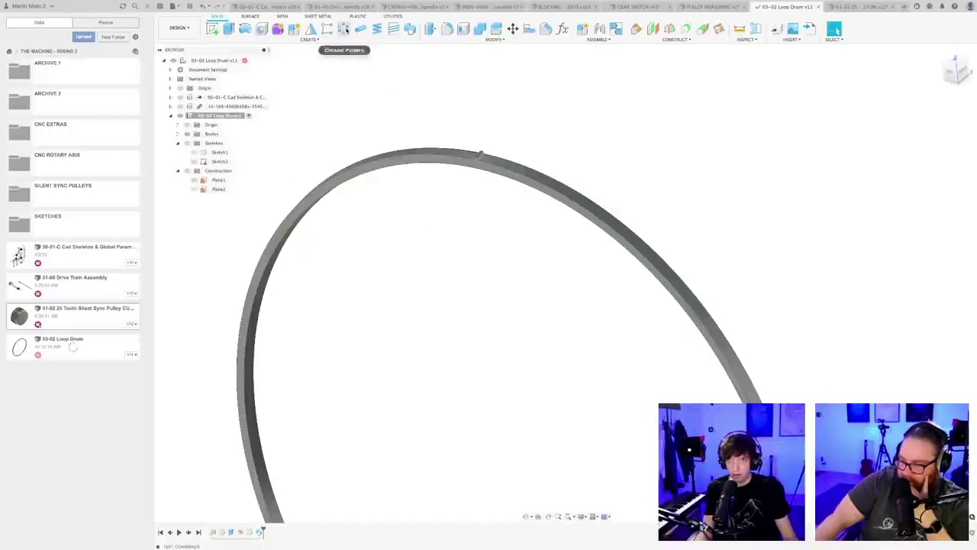
click(344, 29)
click(575, 153)
click(563, 189)
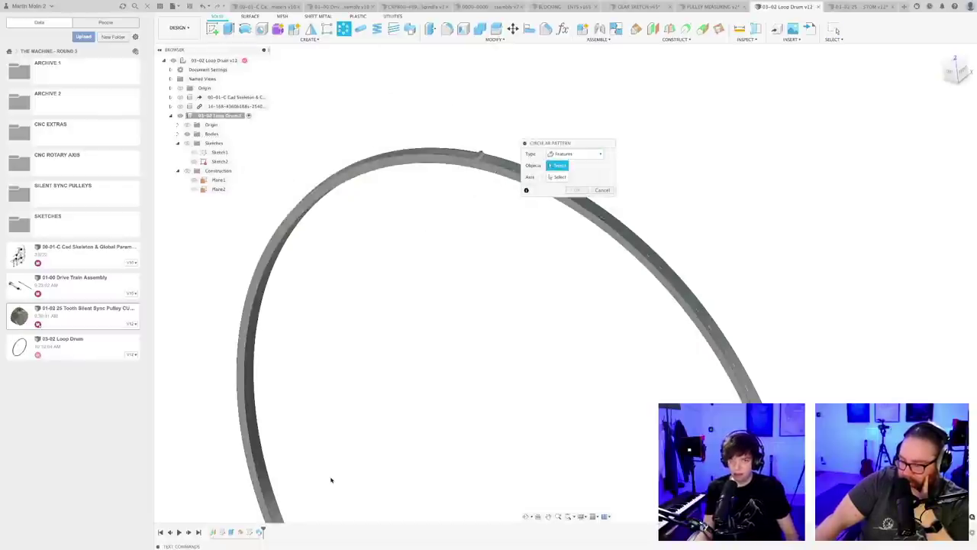
click(260, 533)
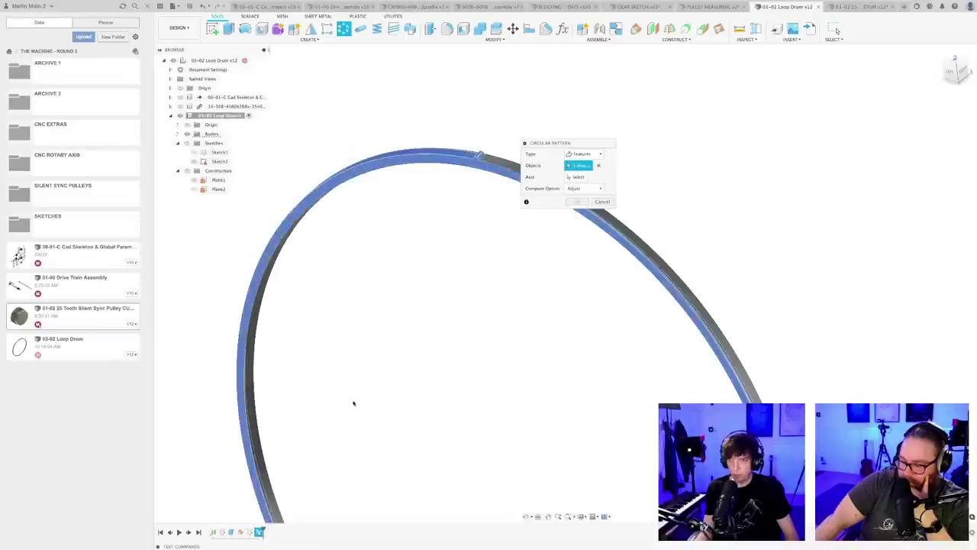
- Use the ring edge as the axis and pattern the tooth 200 times
click(577, 176)
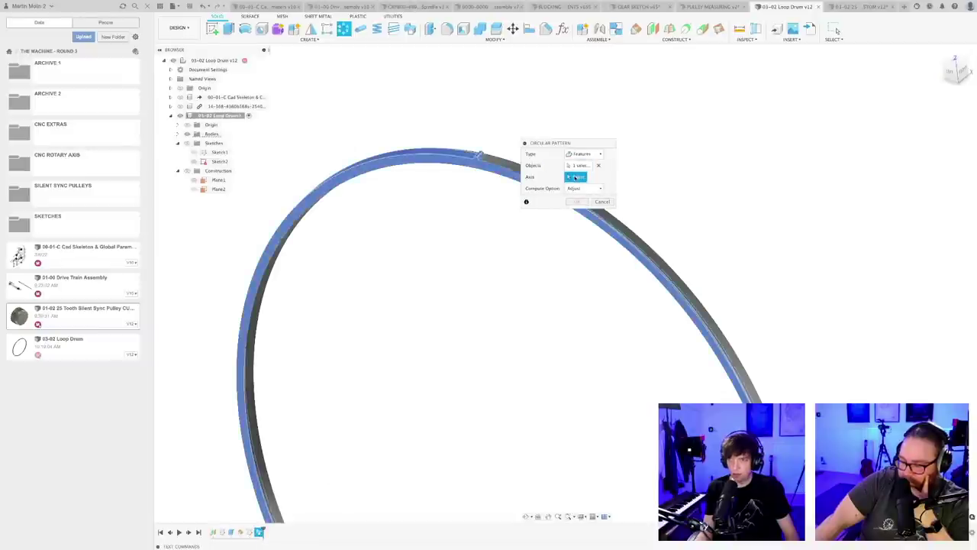
click(491, 176)
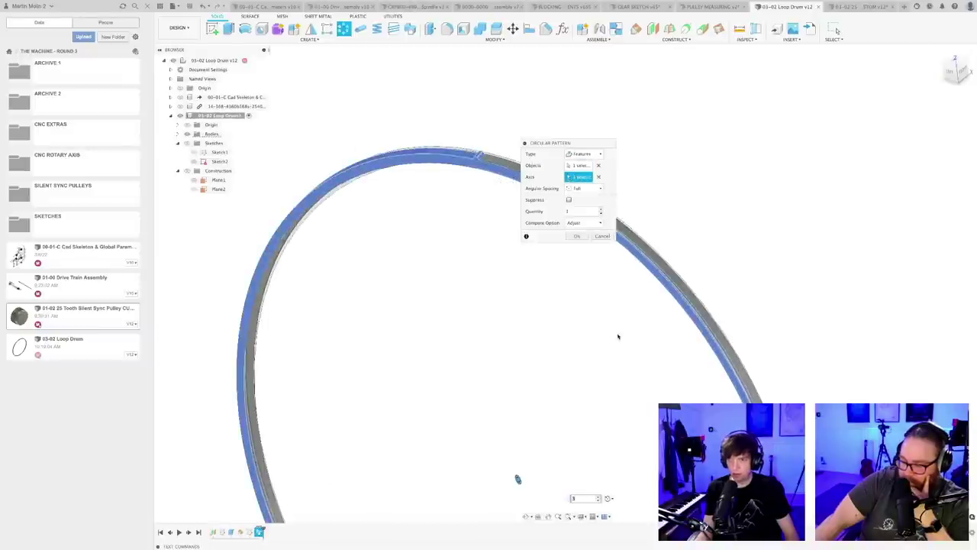
double_click(574, 210)
text(200)
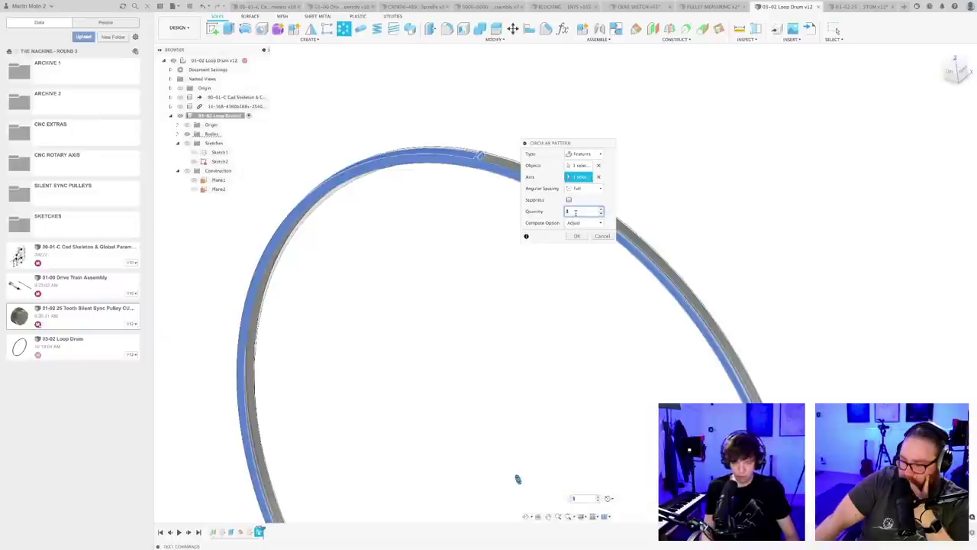
click(579, 236)
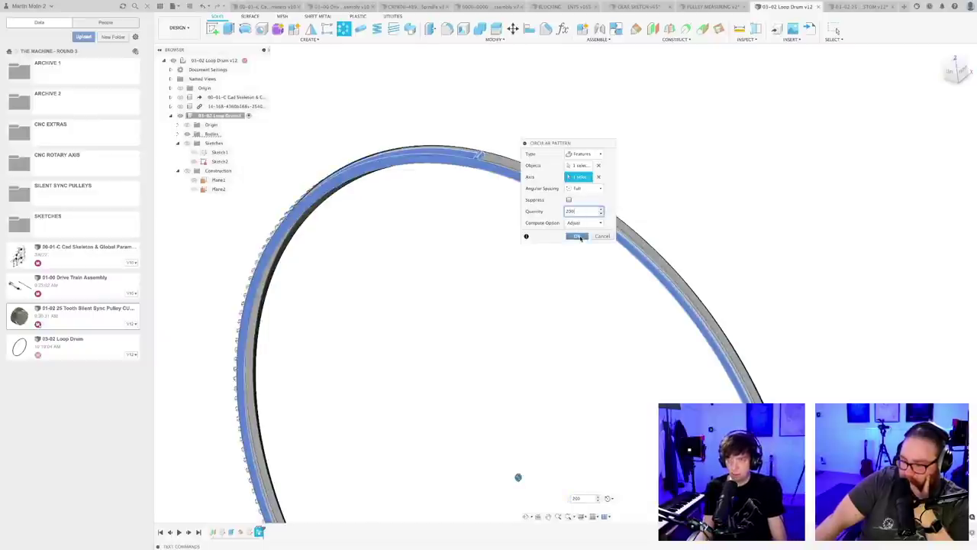
click(579, 237)
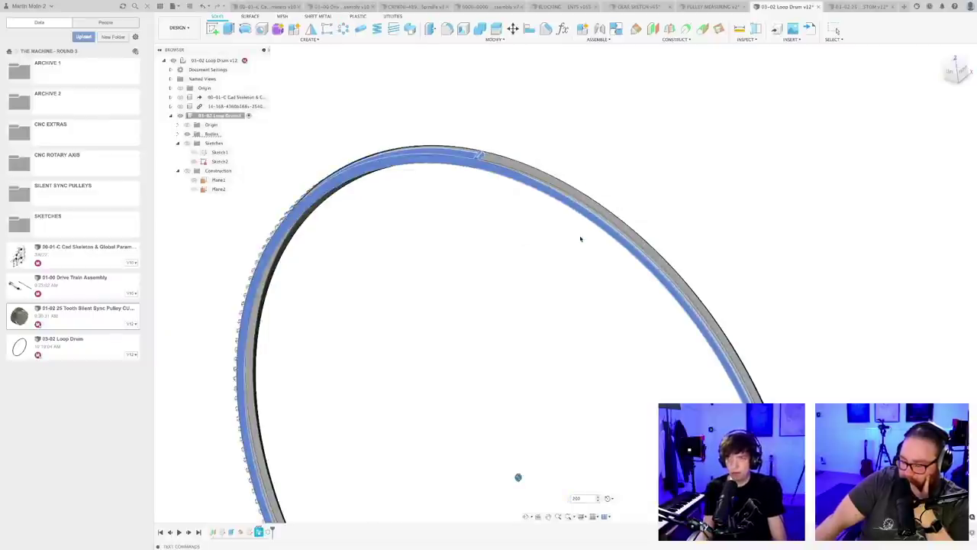
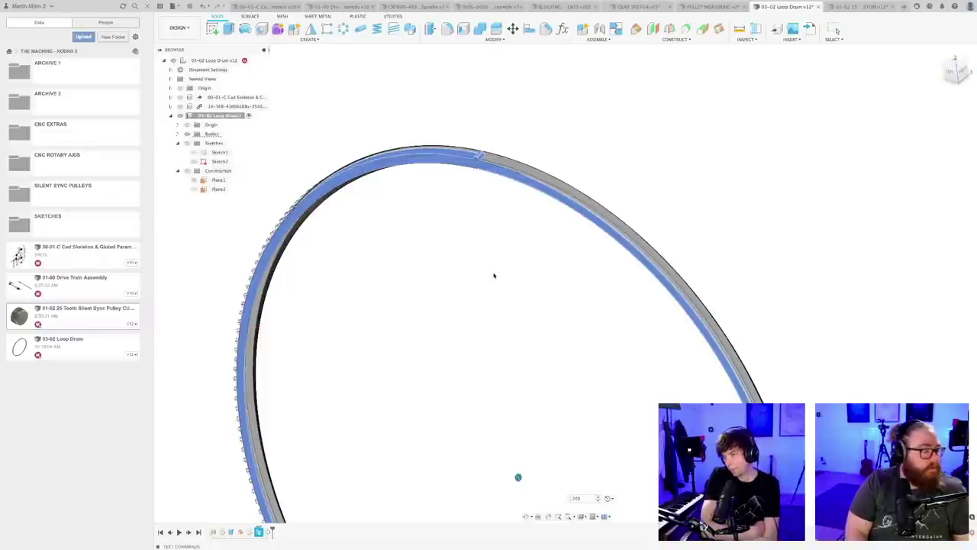
- Switch from the Fusion 360 loop drum model over to the browser
key(super+Tab)
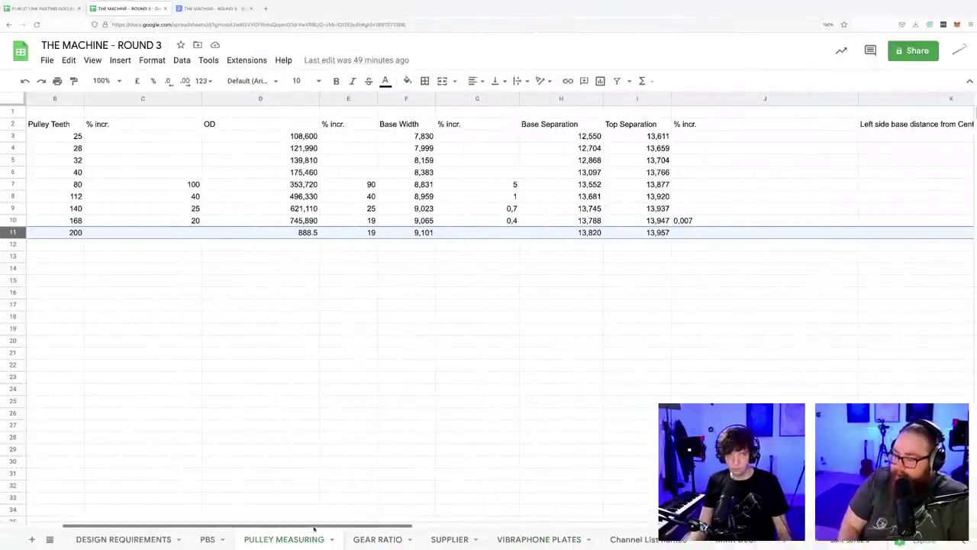
- Add a blank Sheet10 between PULLEY MEASURING and GEAR RATIO in THE MACHINE - ROUND 3
drag(313, 529, 271, 528)
drag(208, 525, 189, 521)
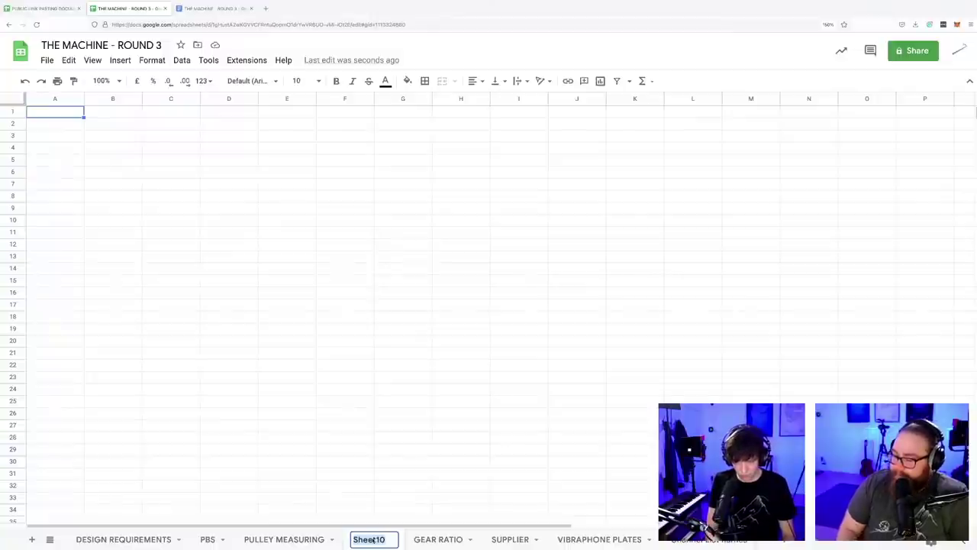
- Name the sheet KNOWN ISSUES and enter the 25-tooth blue 14M pitch silent sync pulley note in B4
text(KNOWN ISSUES)
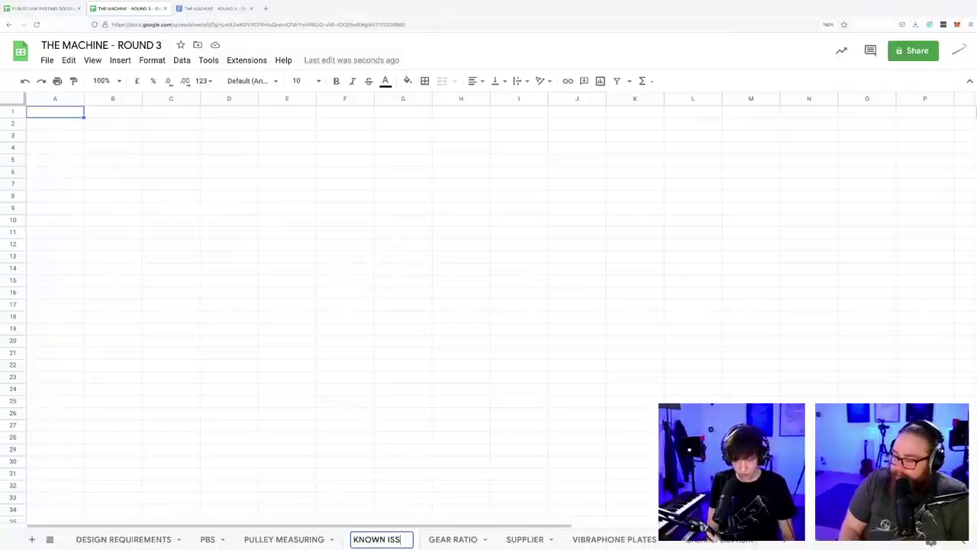
click(115, 147)
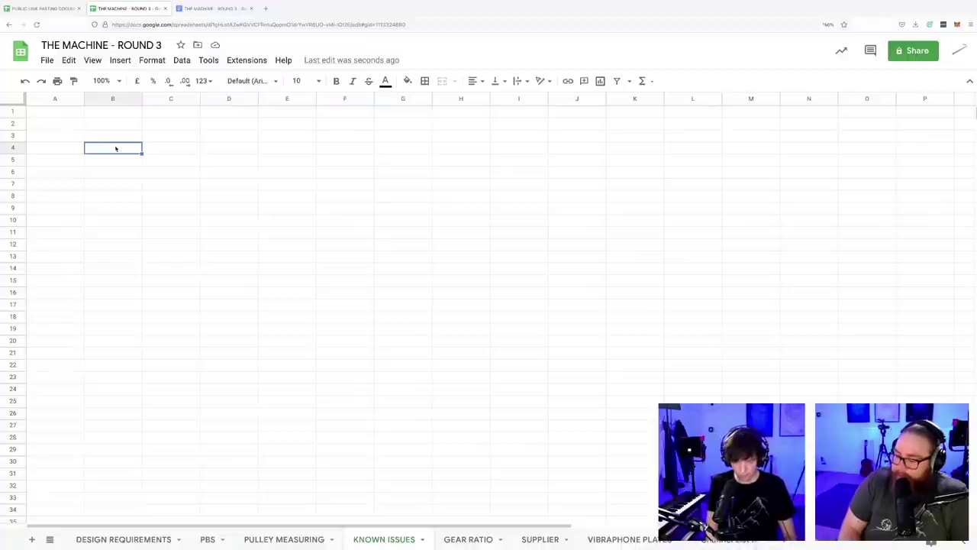
text(A proper )
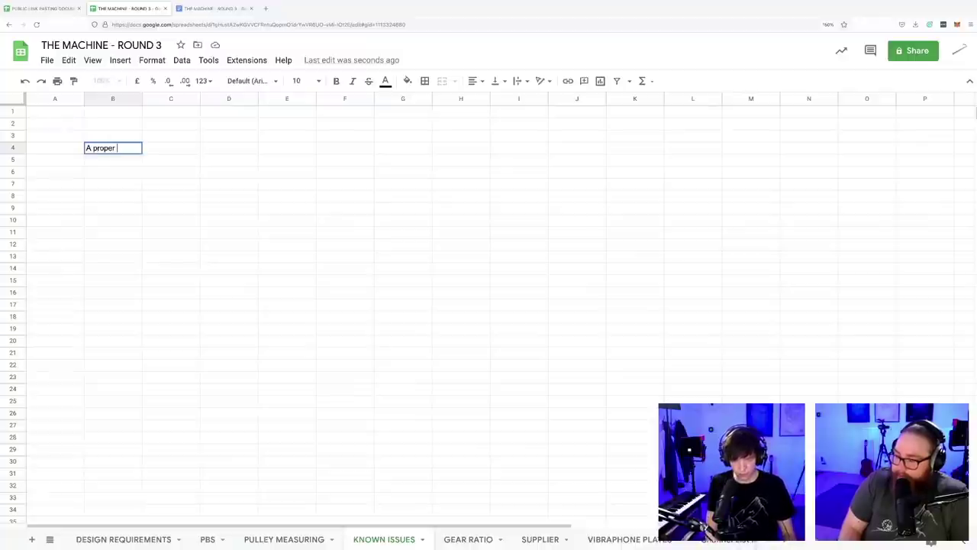
text(CAD design )
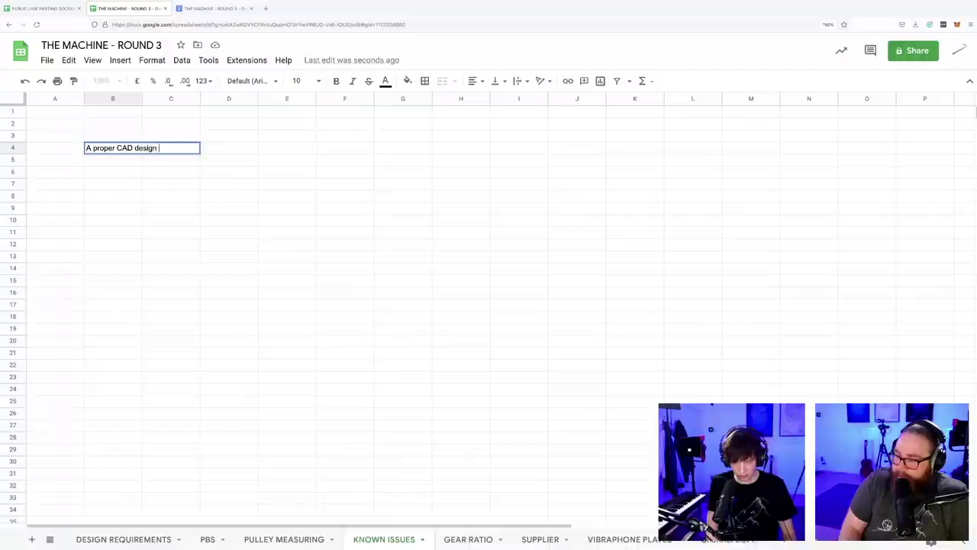
text(of a 25 t)
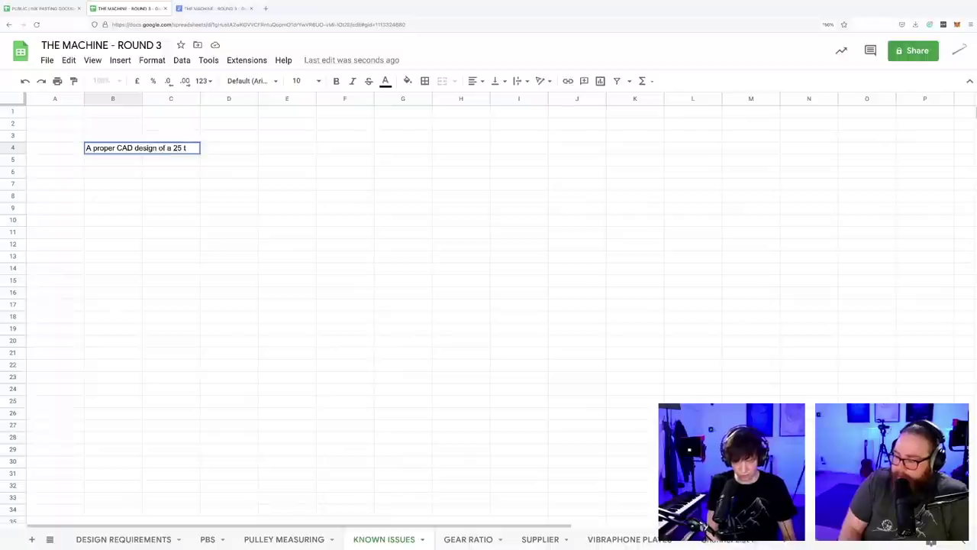
text(ooth bl)
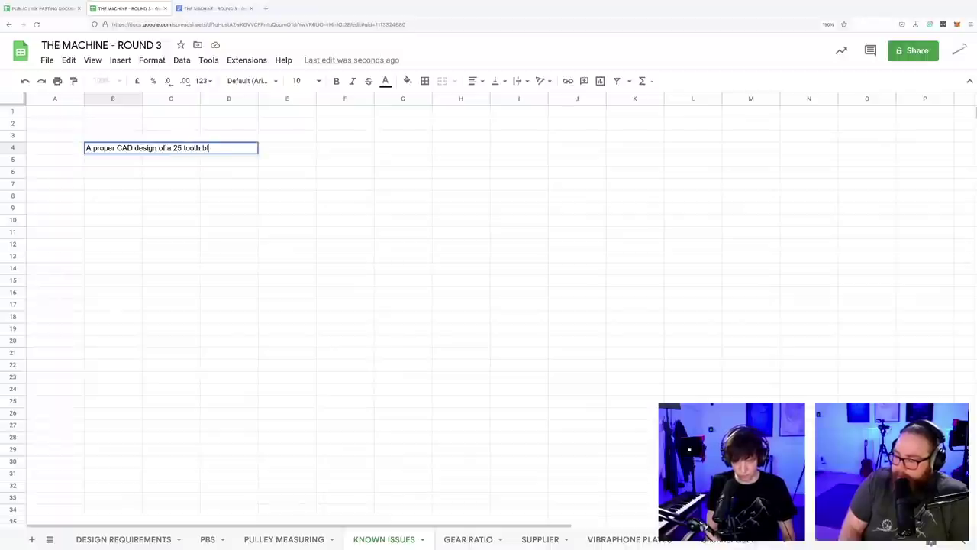
text(ue 14M p)
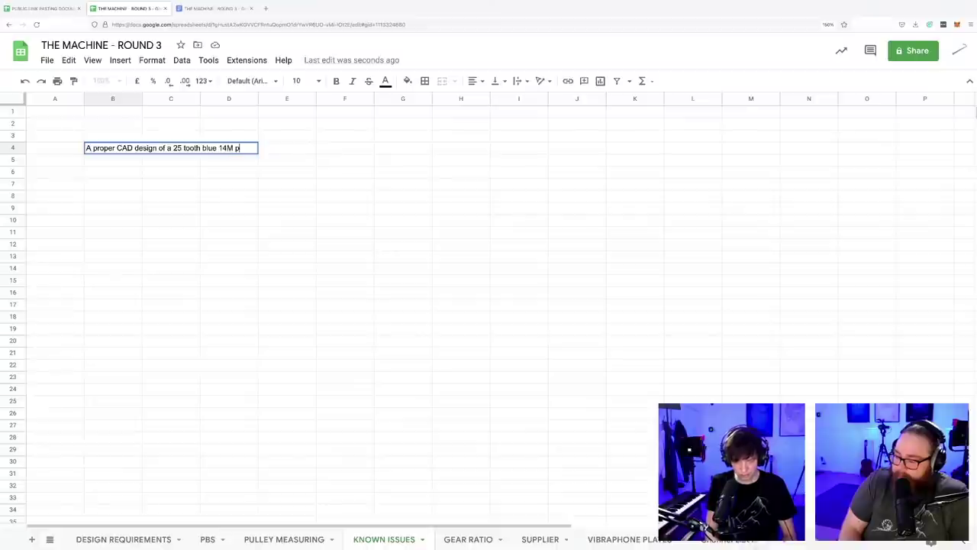
text(itch Pul)
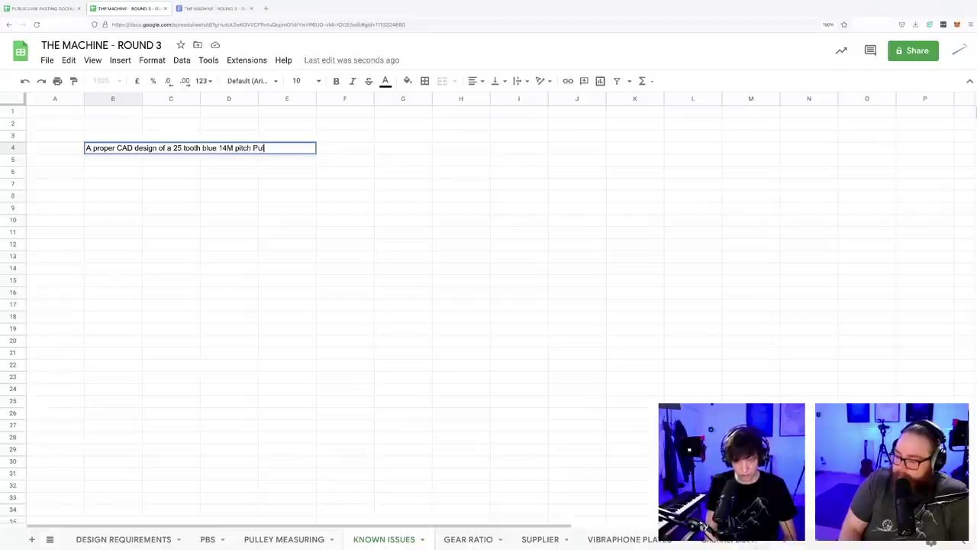
text(ley for silent sync)
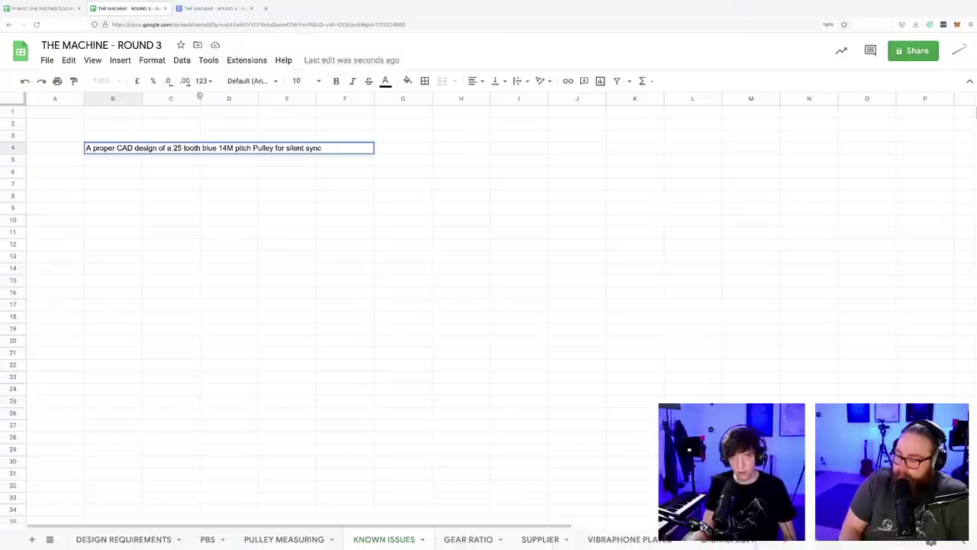
click(173, 184)
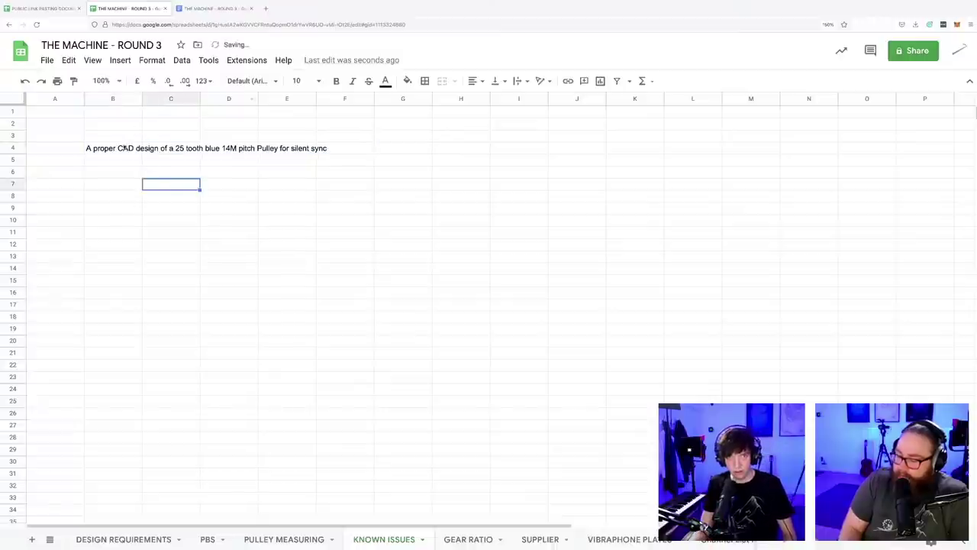
- Copy the note into B5, change it to 200 tooth, and return to Fusion 360
click(113, 150)
double_click(95, 150)
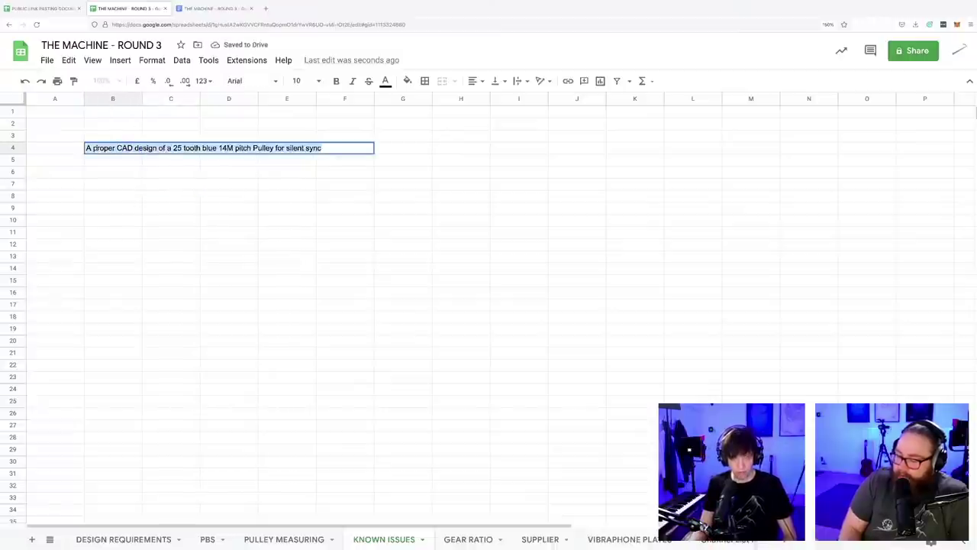
click(99, 162)
text(A proper CAD design of a 25 tooth blue 14M pitch Pulley for silent sync)
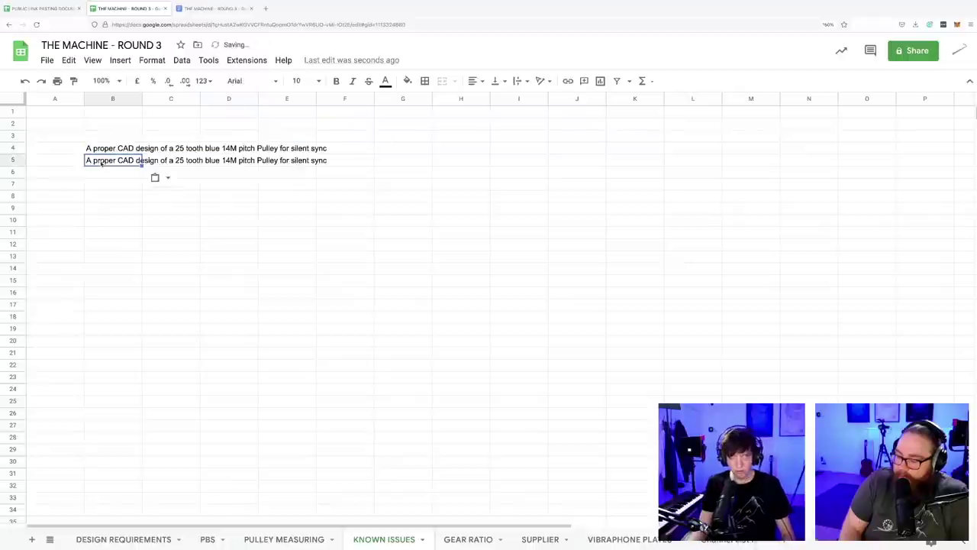
click(172, 163)
click(105, 161)
double_click(105, 161)
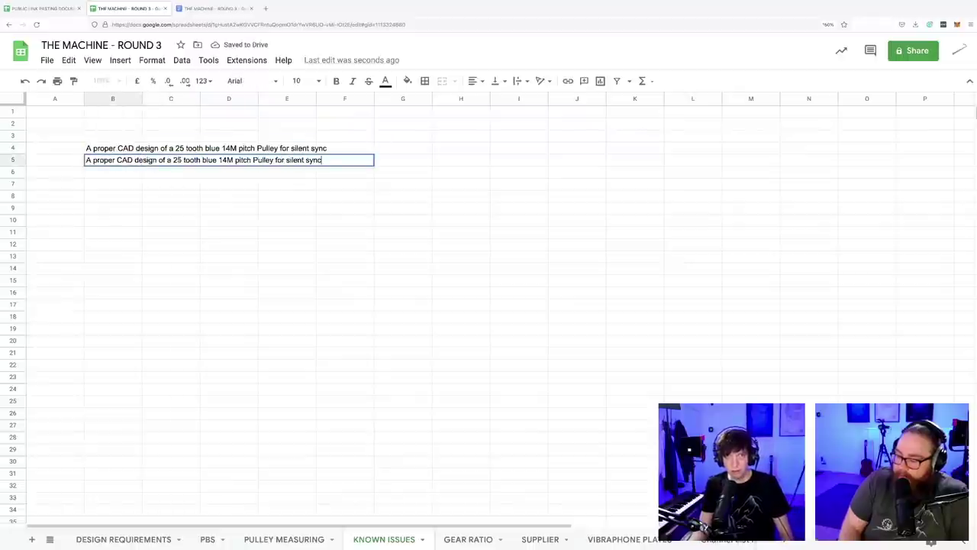
key(BackSpace)
text(00)
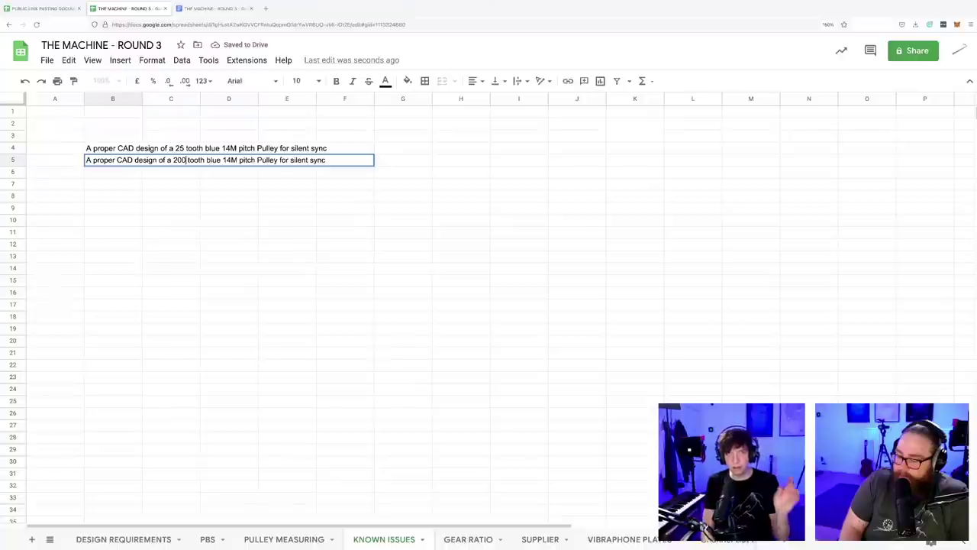
key(Return)
click(239, 220)
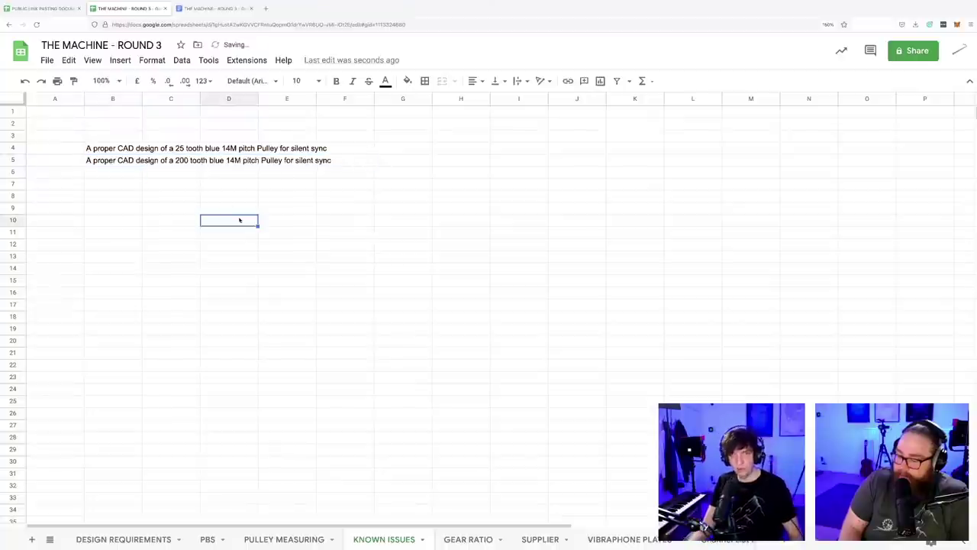
key(super+Tab)
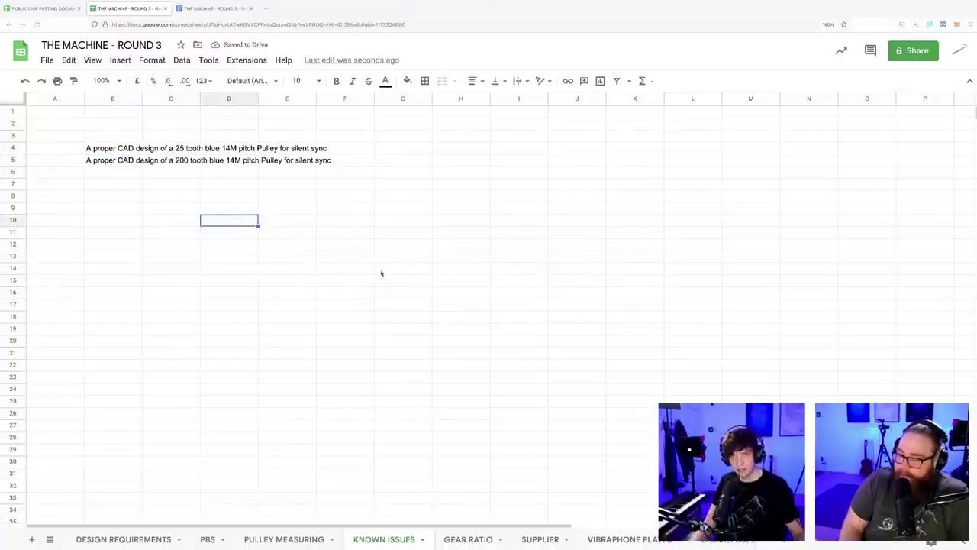
key(super+Tab)
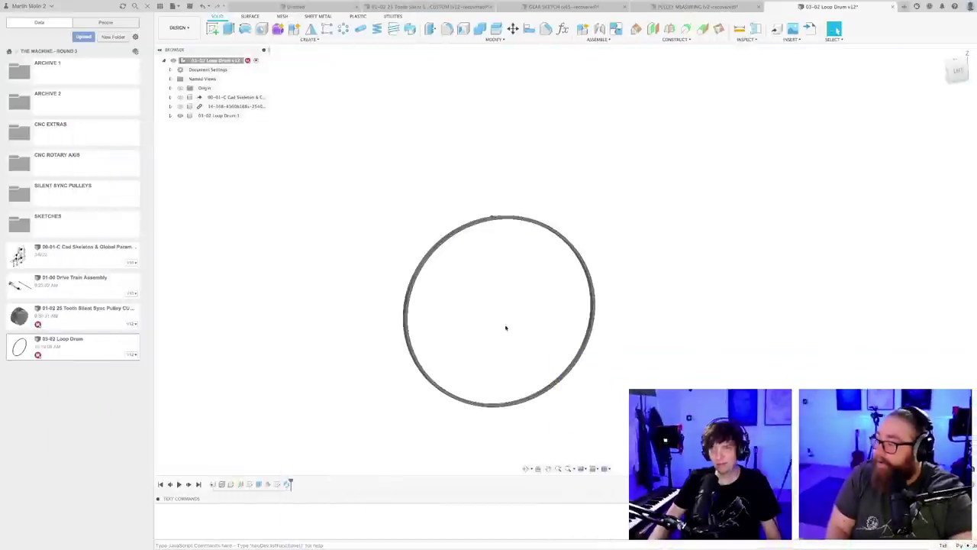
- Show the Loop Drum component's sketches and open Sketch1 for editing
shift+middle_drag(506, 328, 469, 329)
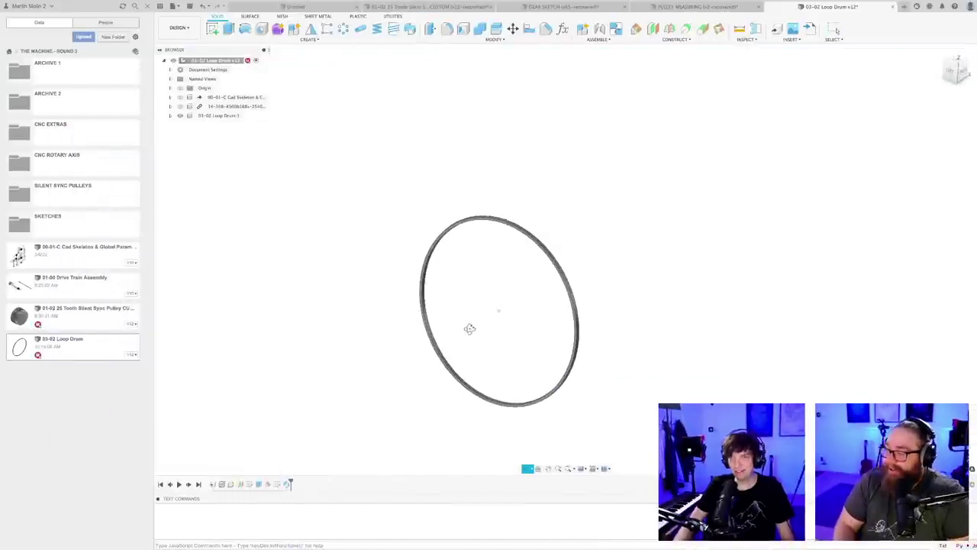
shift+middle_drag(520, 289, 643, 267)
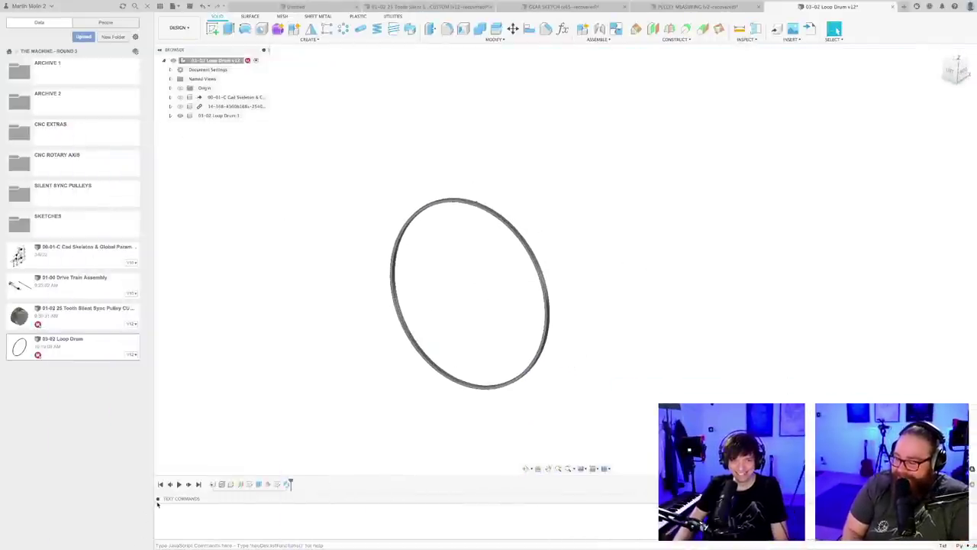
click(158, 501)
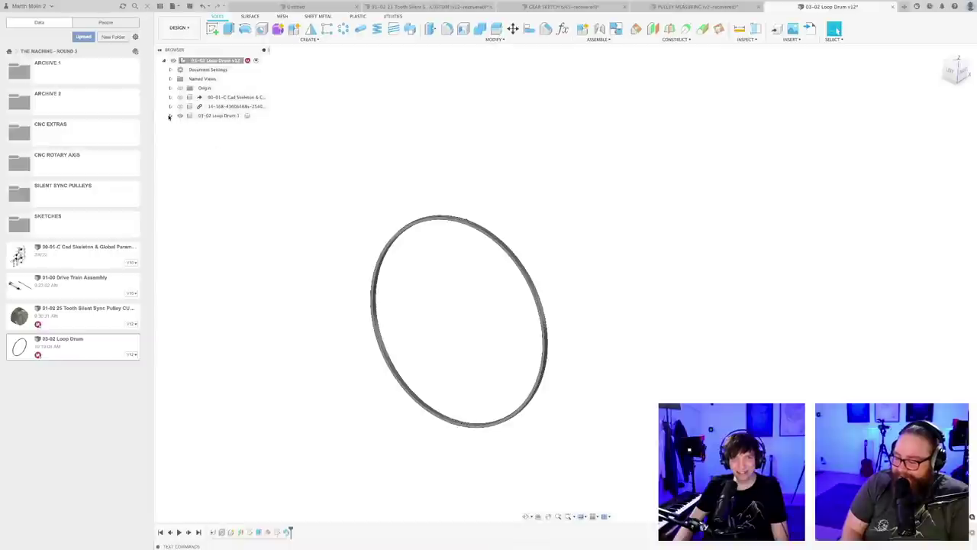
click(170, 115)
click(186, 144)
click(178, 144)
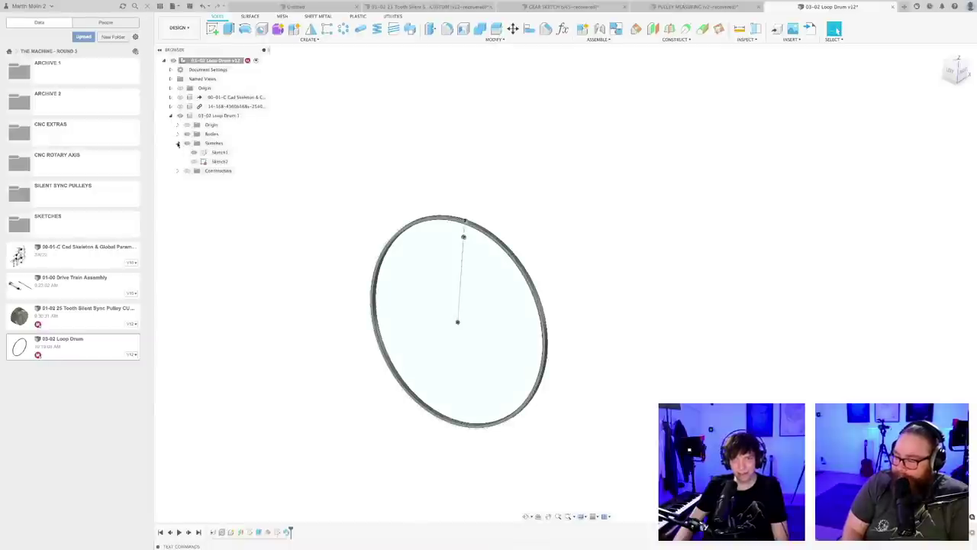
double_click(217, 153)
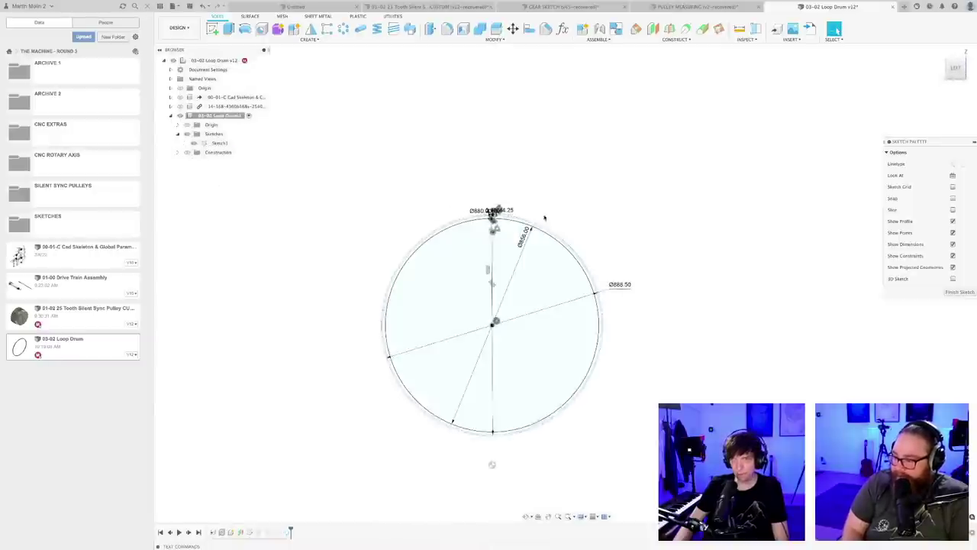
scroll(481, 221, up, 8)
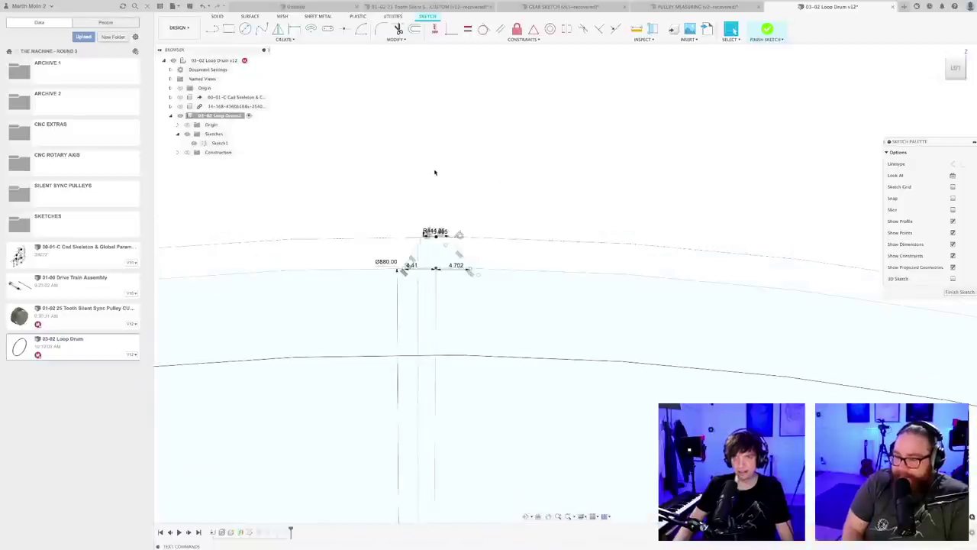
scroll(494, 323, up, 5)
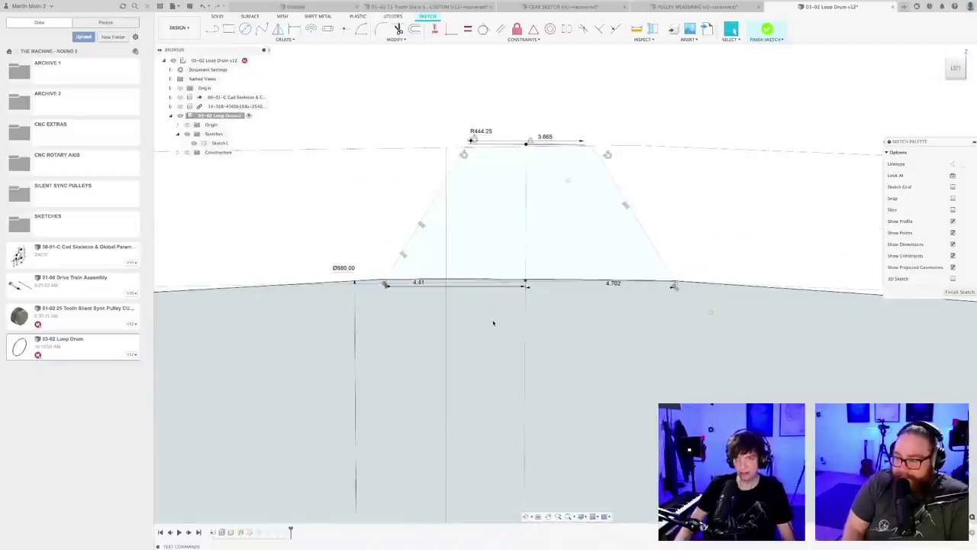
scroll(493, 323, up, 4)
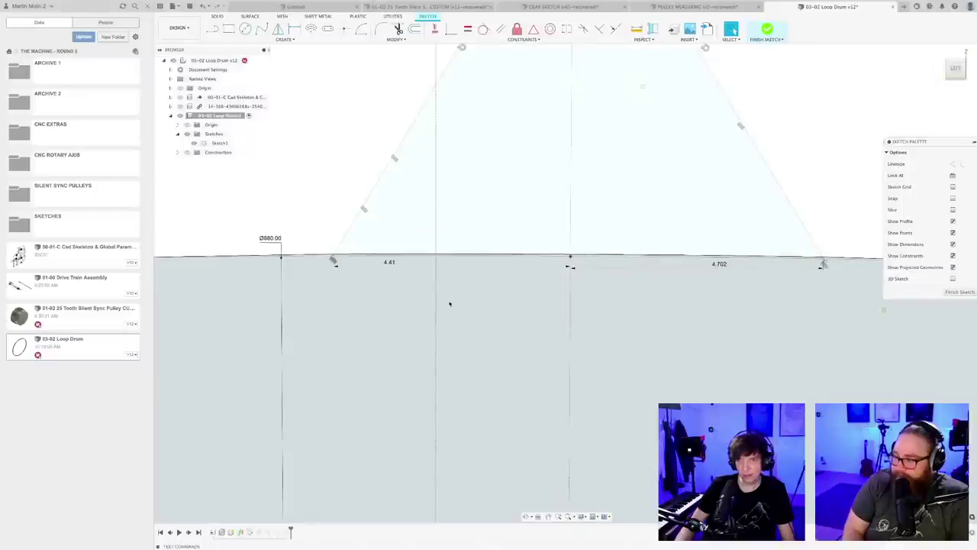
- Draw the final line closing the trapezoid at the 4.41 dimension's end and finish the sketch
key(l)
scroll(838, 284, up, 2)
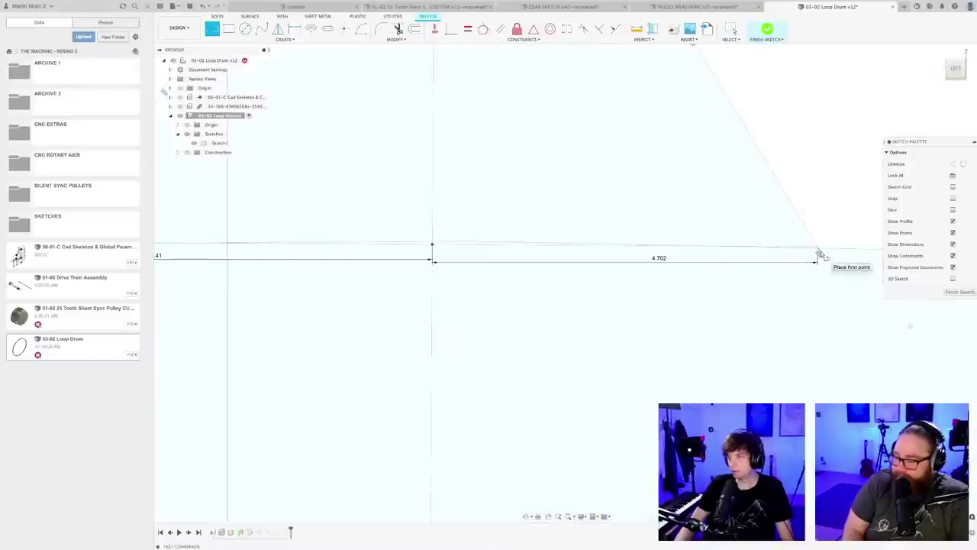
click(820, 253)
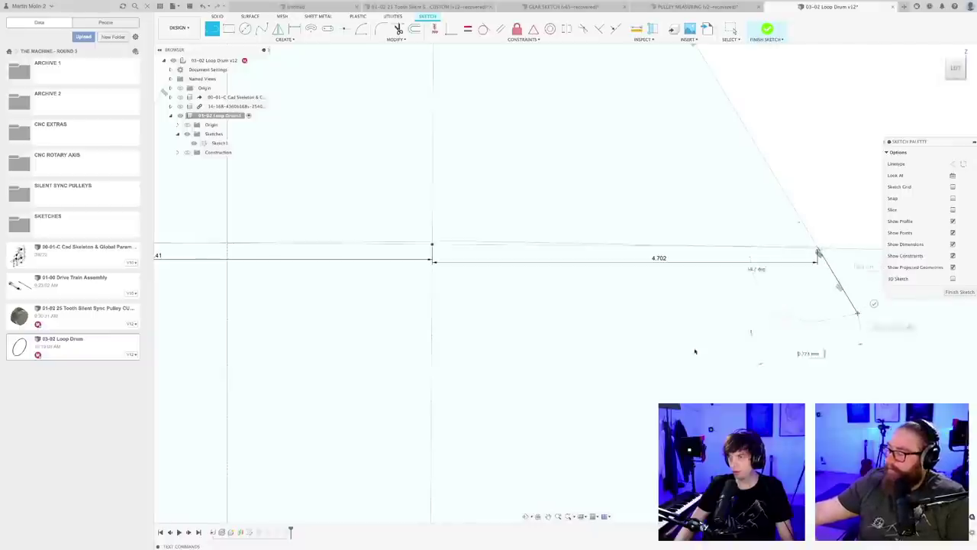
scroll(694, 349, down, 3)
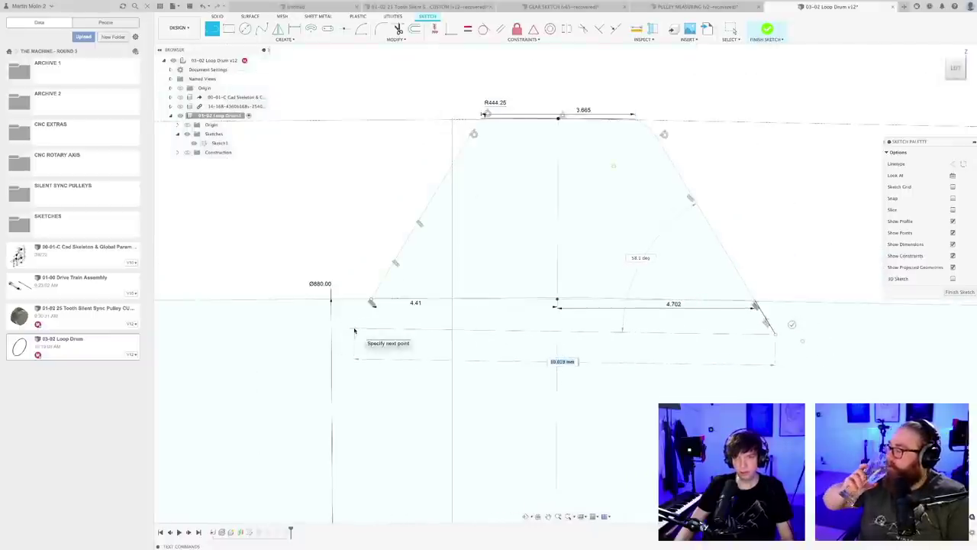
scroll(364, 307, up, 3)
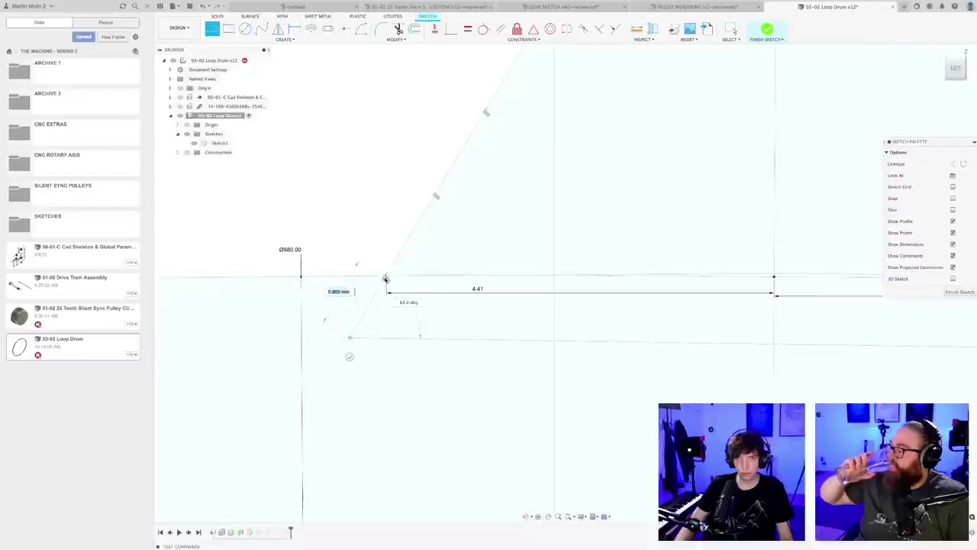
scroll(385, 279, up, 5)
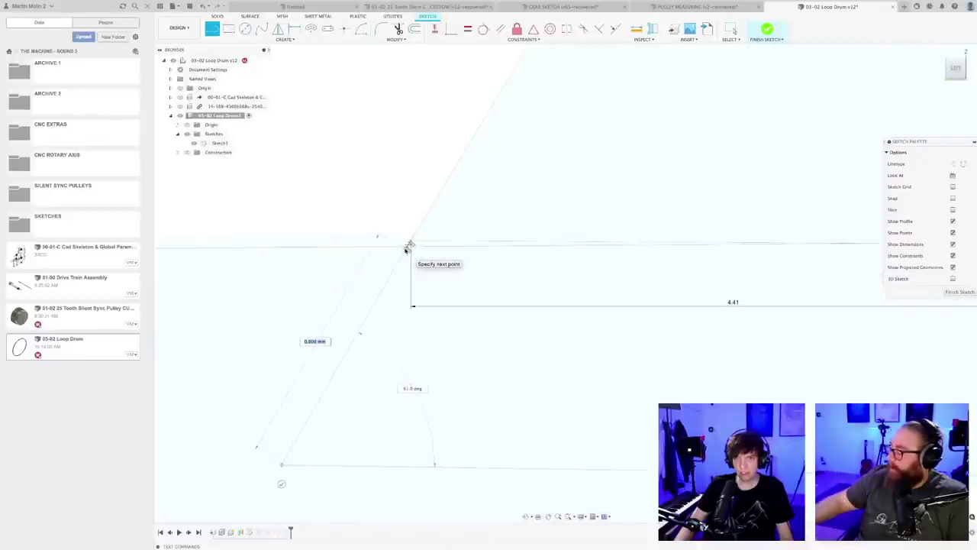
click(406, 247)
scroll(398, 333, down, 3)
scroll(399, 333, down, 4)
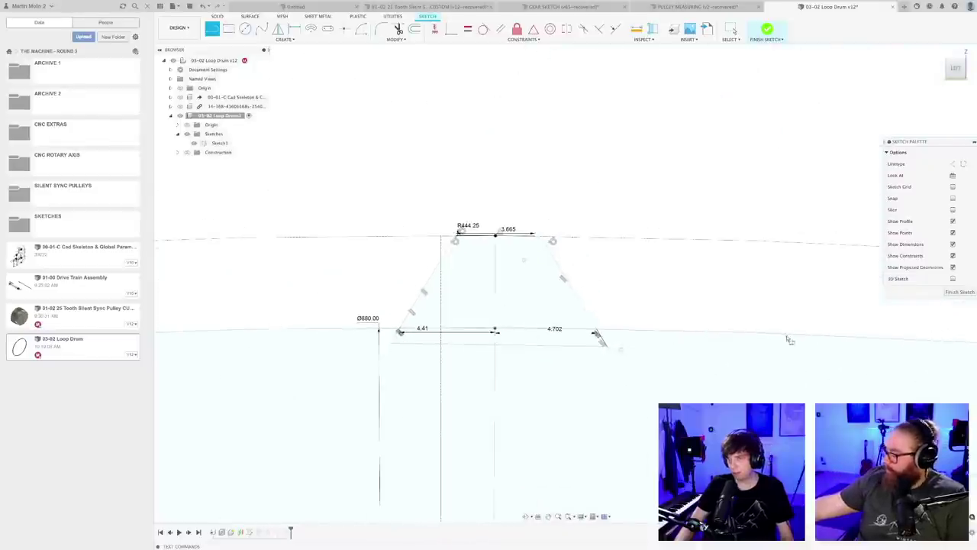
click(960, 292)
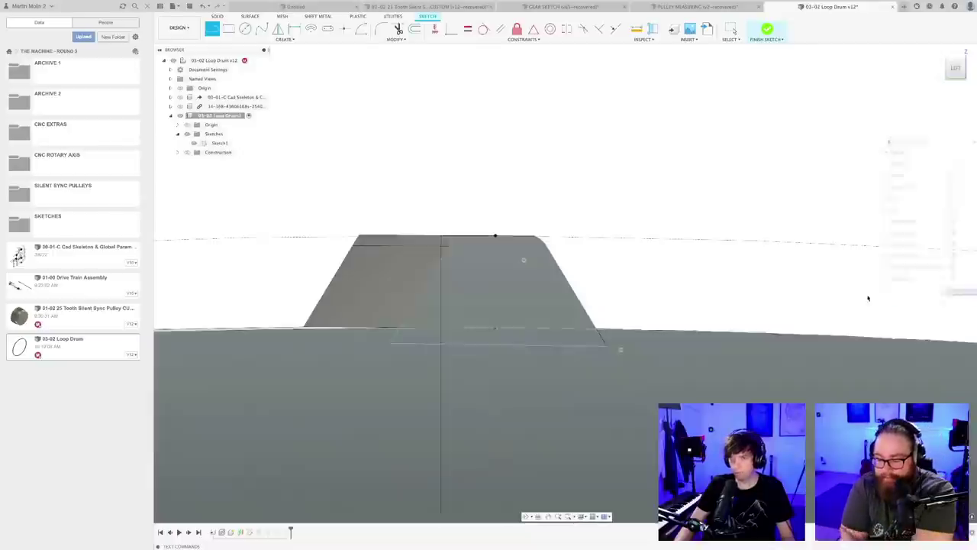
- Edit the tooth sweep to use both the lower strip and upper trapezoid profiles
scroll(605, 357, down, 3)
shift+middle_drag(605, 357, 582, 393)
right_click(288, 532)
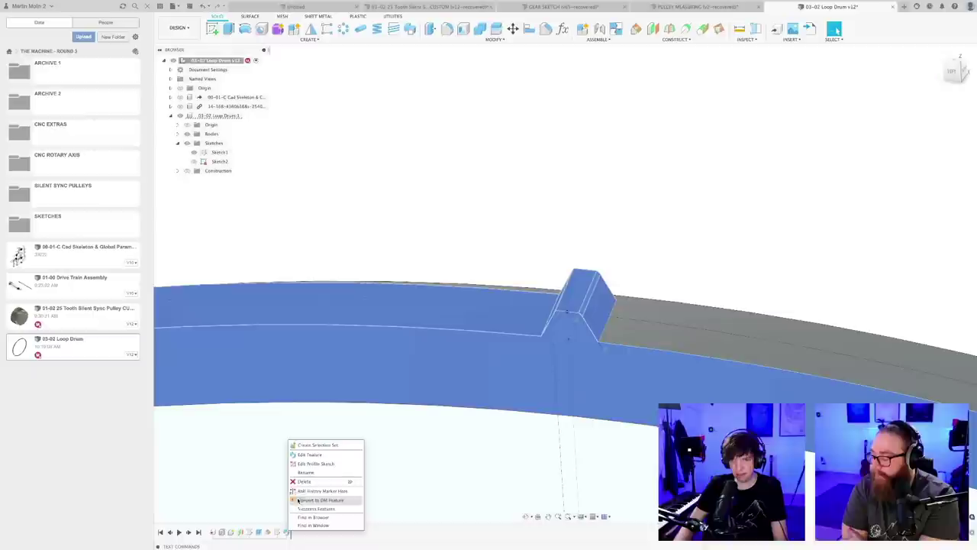
click(310, 455)
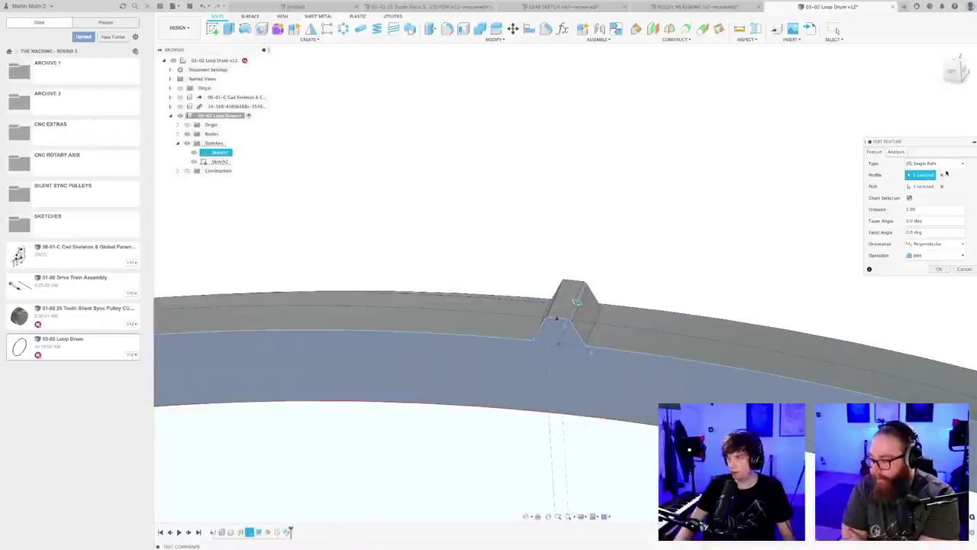
click(943, 174)
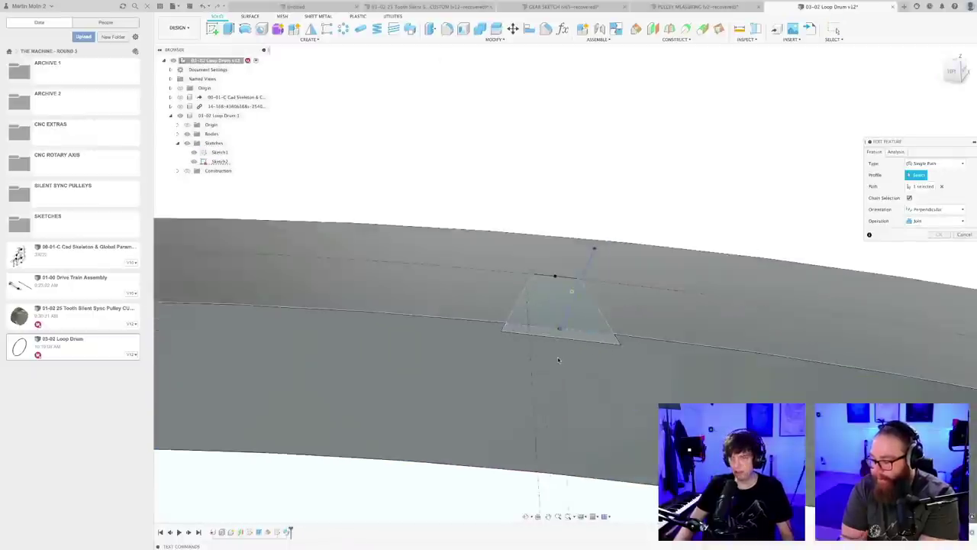
scroll(559, 355, up, 5)
click(565, 291)
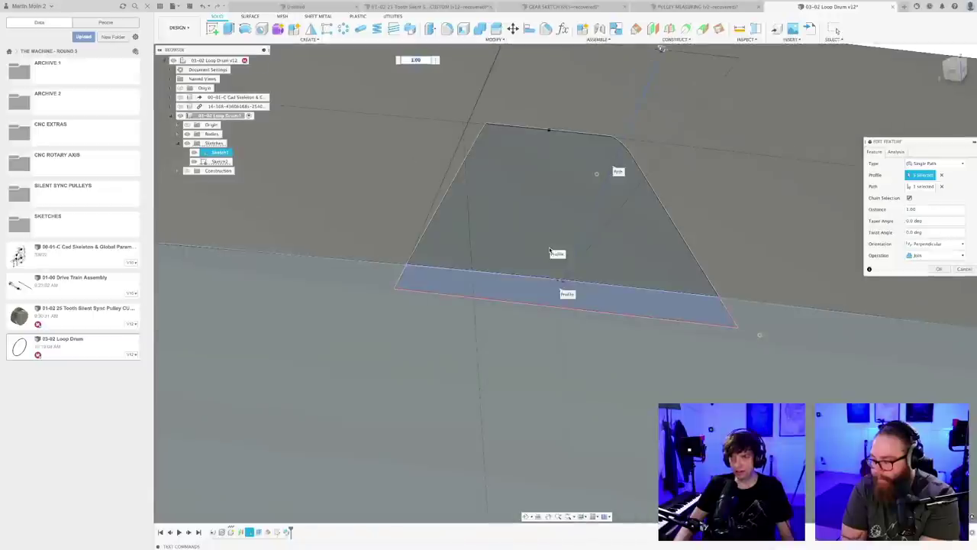
click(550, 252)
scroll(550, 251, down, 5)
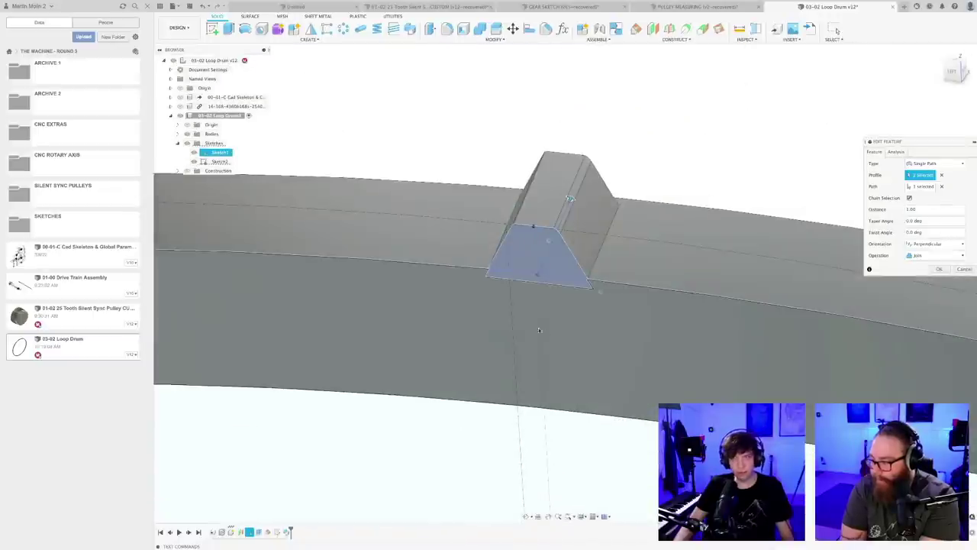
shift+middle_drag(539, 330, 569, 328)
scroll(570, 328, down, 3)
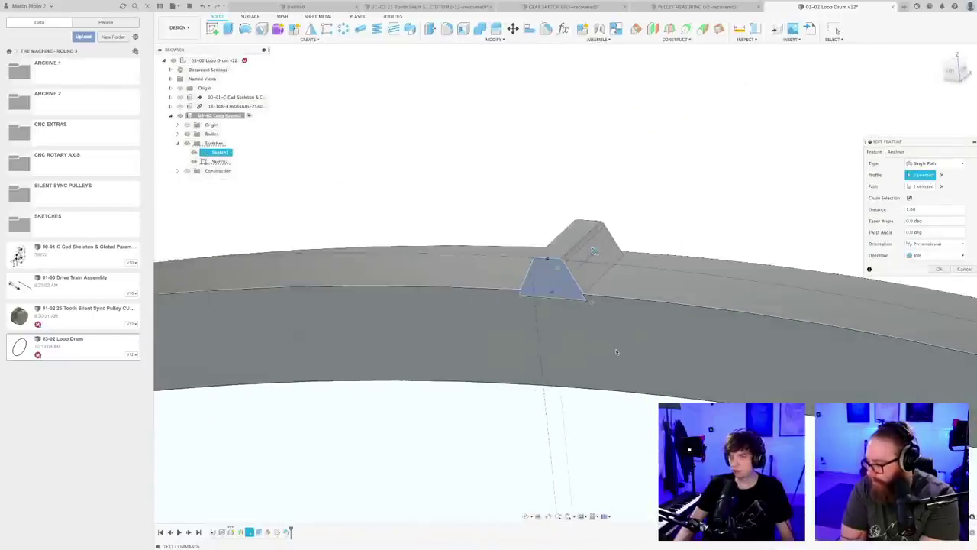
middle_drag(616, 352, 512, 326)
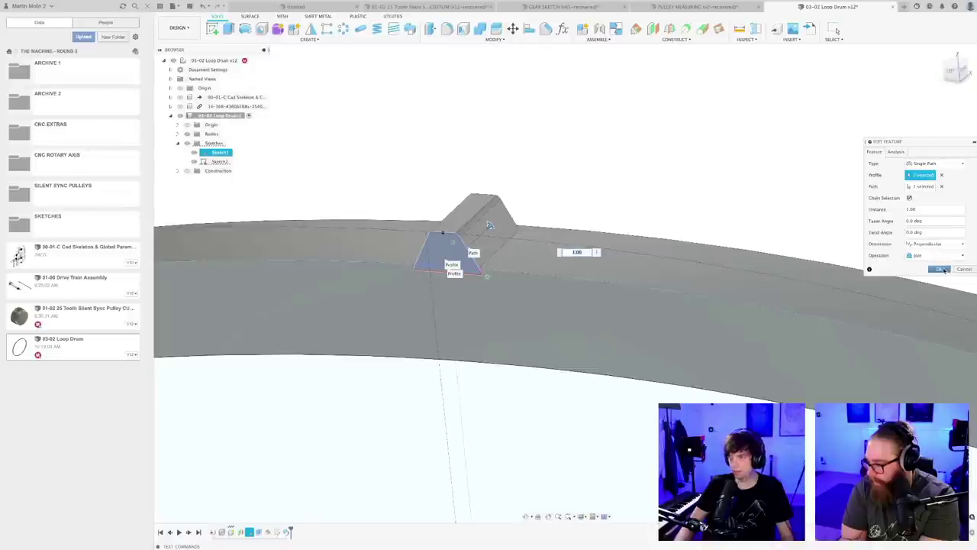
click(940, 269)
- Save the drum design as new version v13 and start a circular pattern
scroll(602, 267, down, 10)
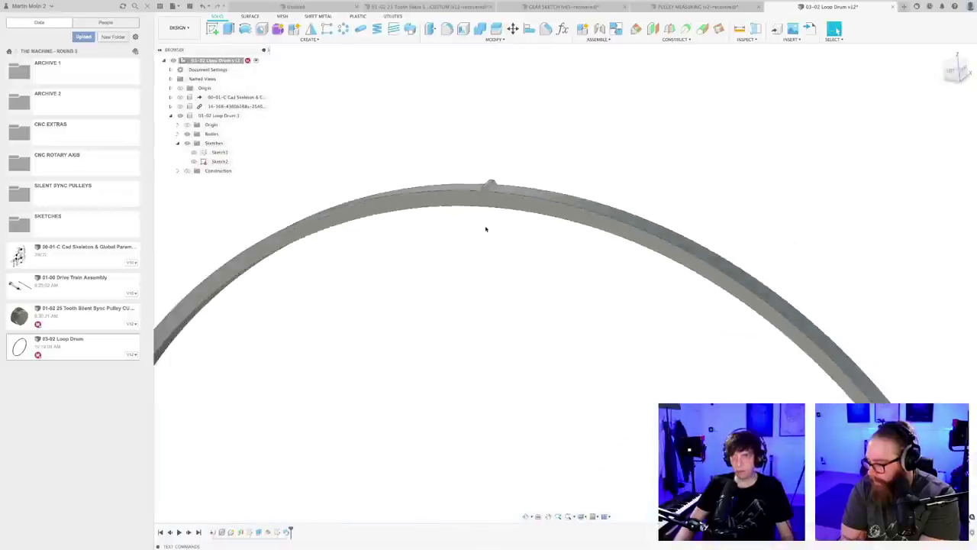
scroll(481, 259, down, 3)
shift+middle_drag(476, 298, 516, 239)
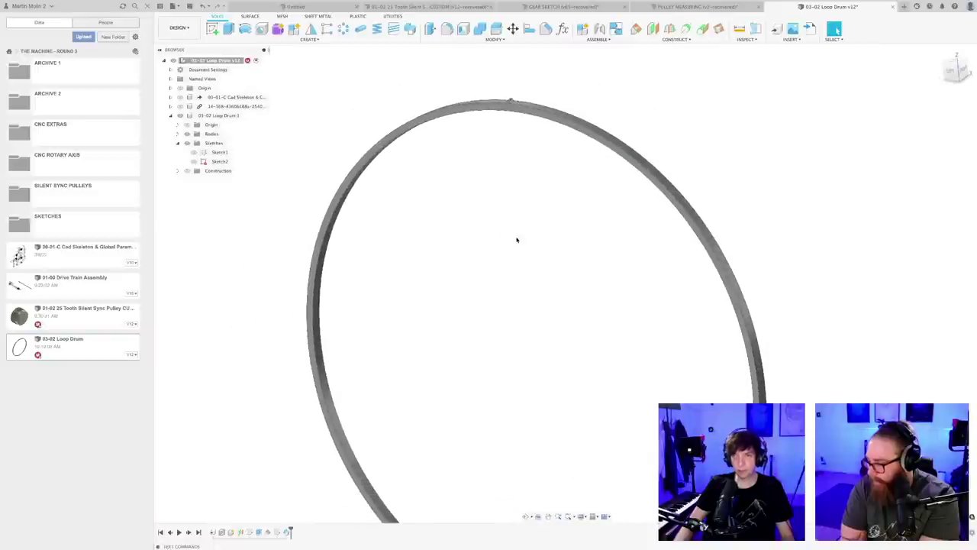
key(ctrl+s)
key(Return)
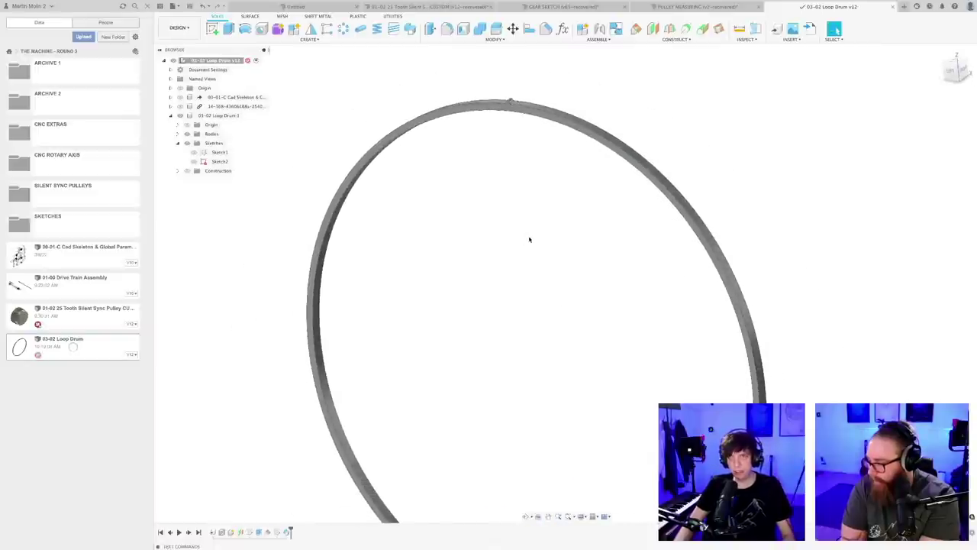
middle_drag(529, 196, 491, 219)
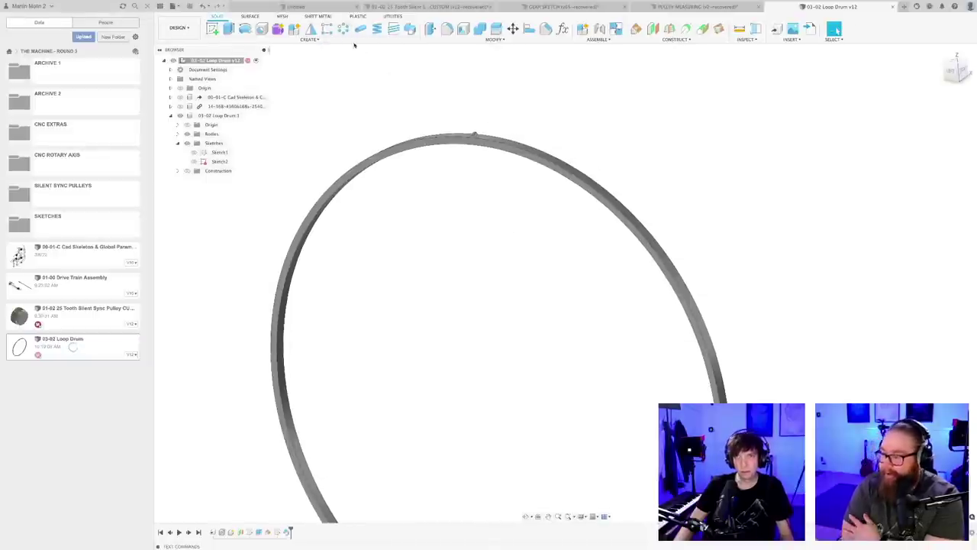
click(340, 30)
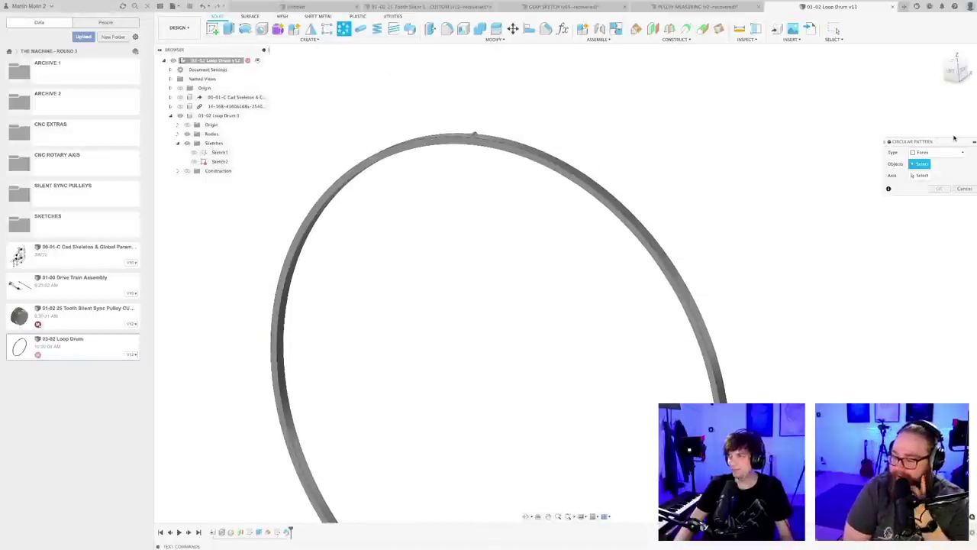
- Set the circular pattern Type to Features with the tooth sweep as object, then begin picking the axis
drag(953, 143, 838, 169)
click(823, 178)
click(817, 203)
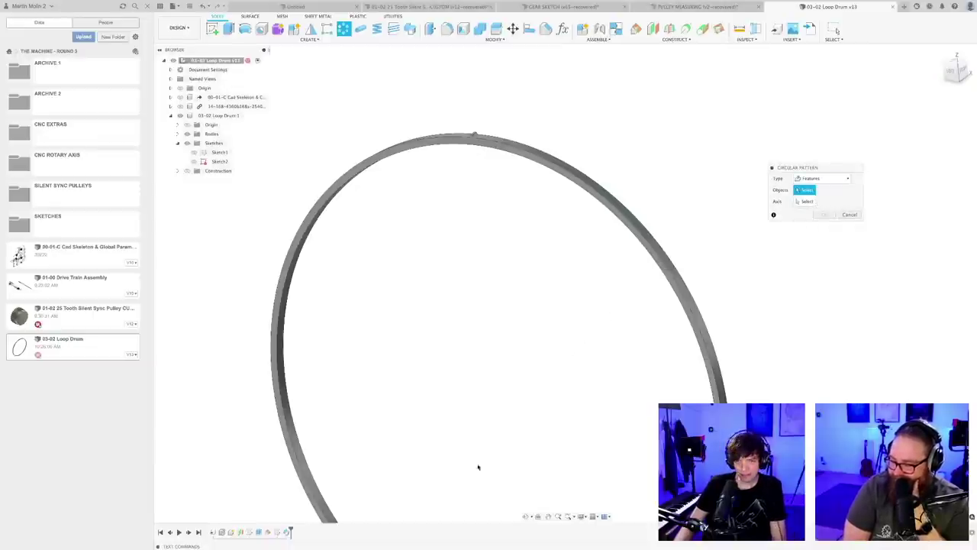
click(287, 532)
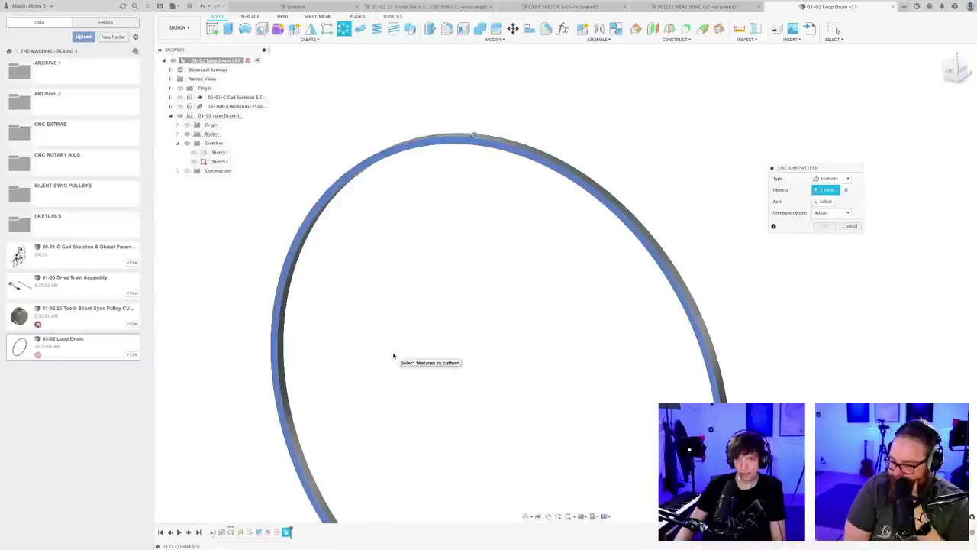
scroll(480, 229, down, 3)
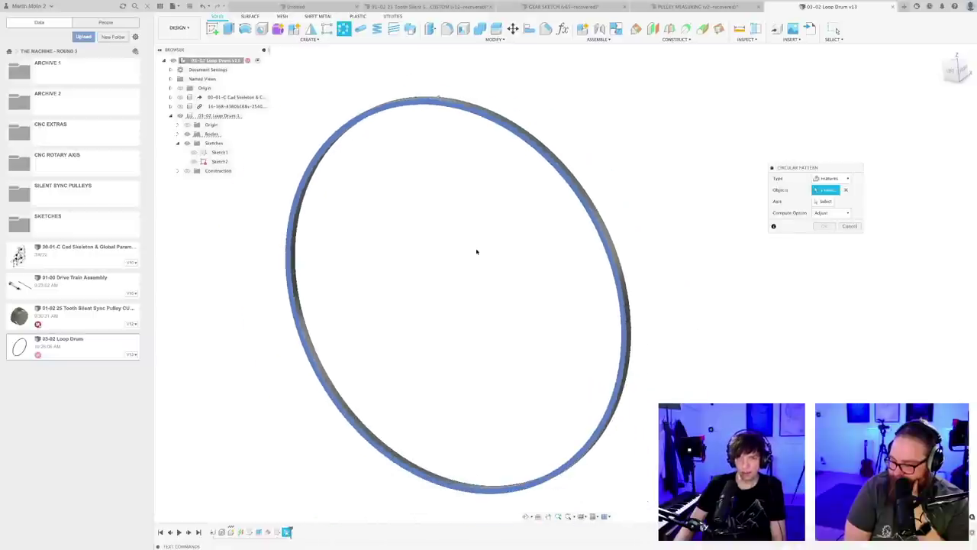
shift+middle_drag(480, 267, 490, 271)
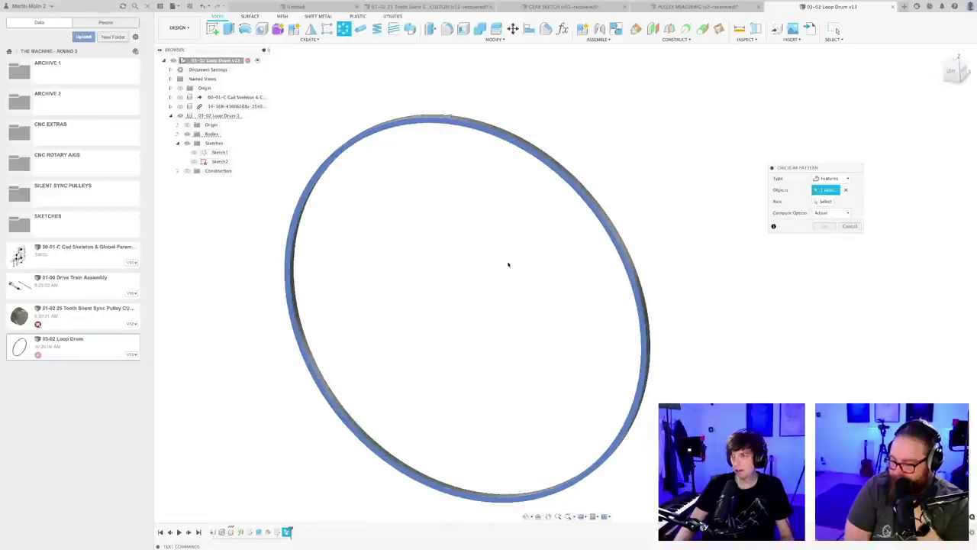
click(826, 201)
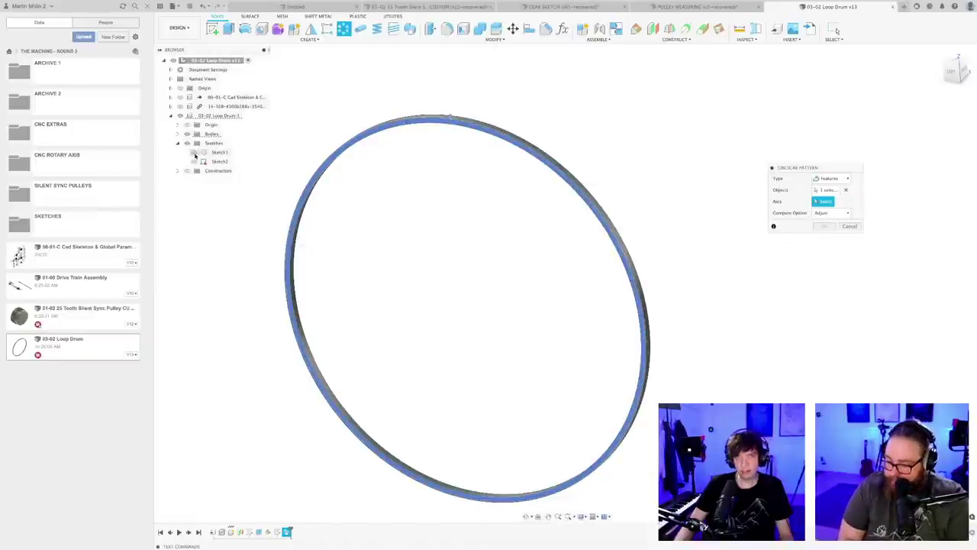
scroll(488, 157, up, 6)
middle_drag(460, 139, 503, 282)
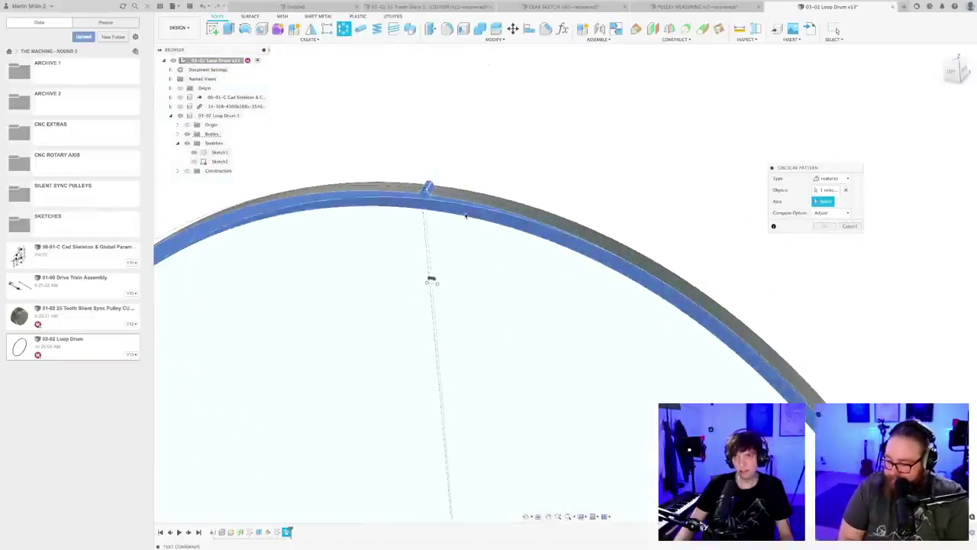
scroll(466, 214, up, 3)
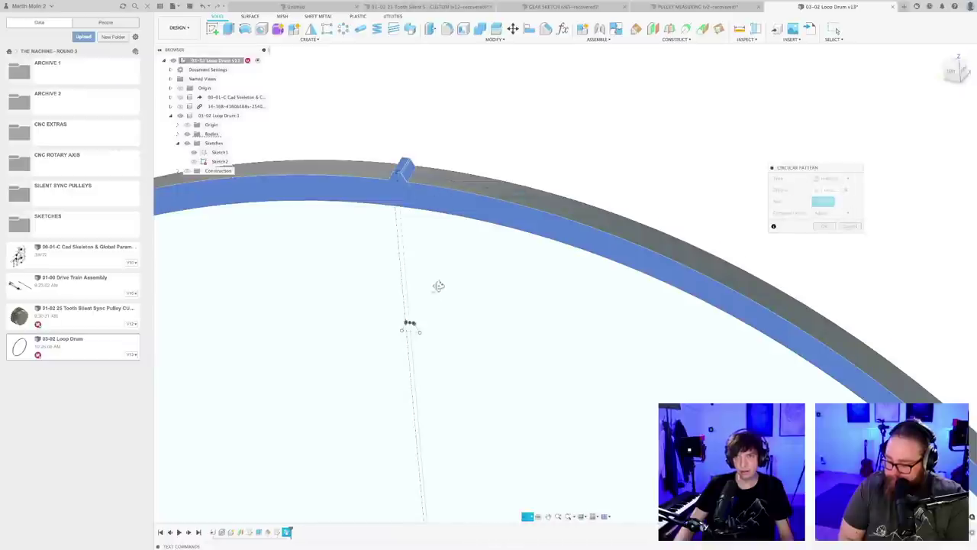
shift+middle_drag(448, 182, 447, 166)
- Use the ring edge as axis, keep Adjust compute, and repeat the tooth 200 times around the ring
click(442, 170)
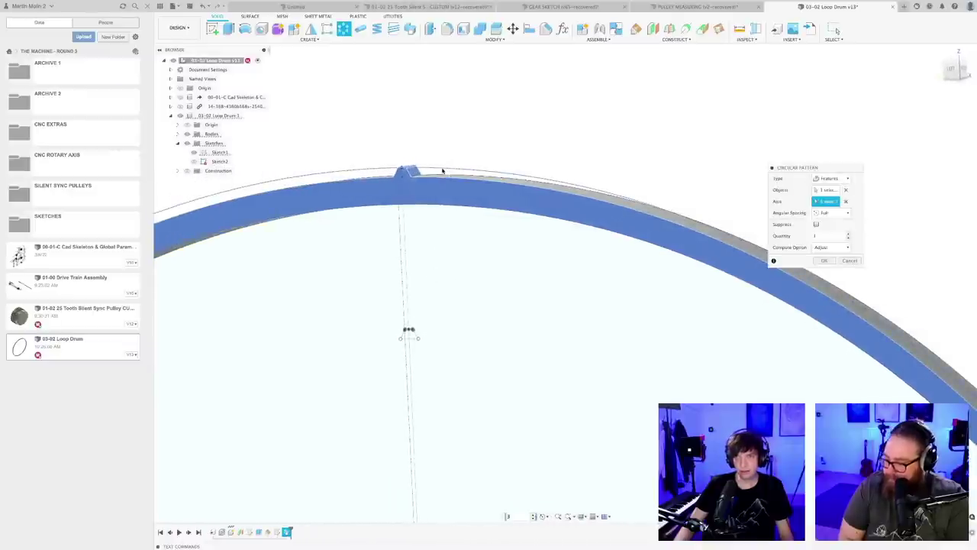
scroll(512, 278, down, 3)
scroll(527, 282, down, 3)
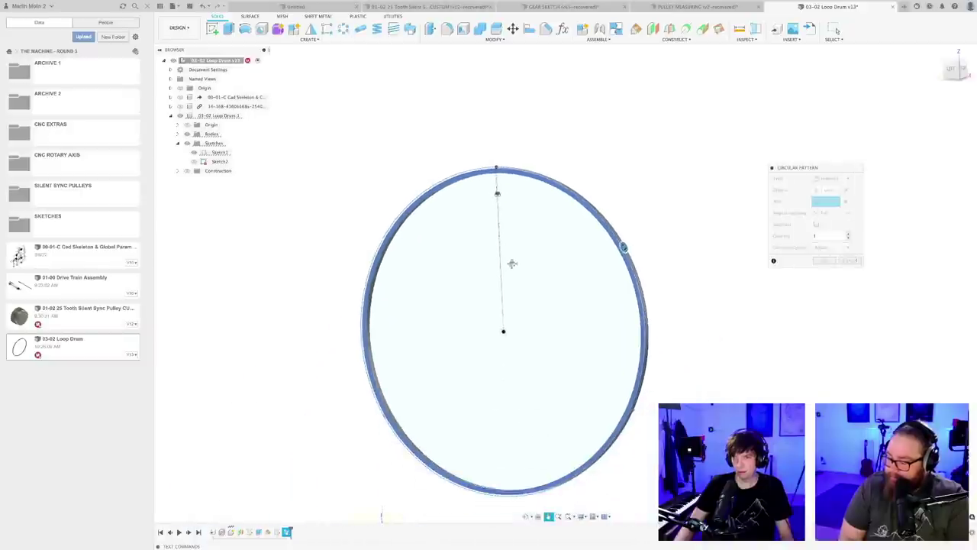
shift+middle_drag(512, 262, 521, 283)
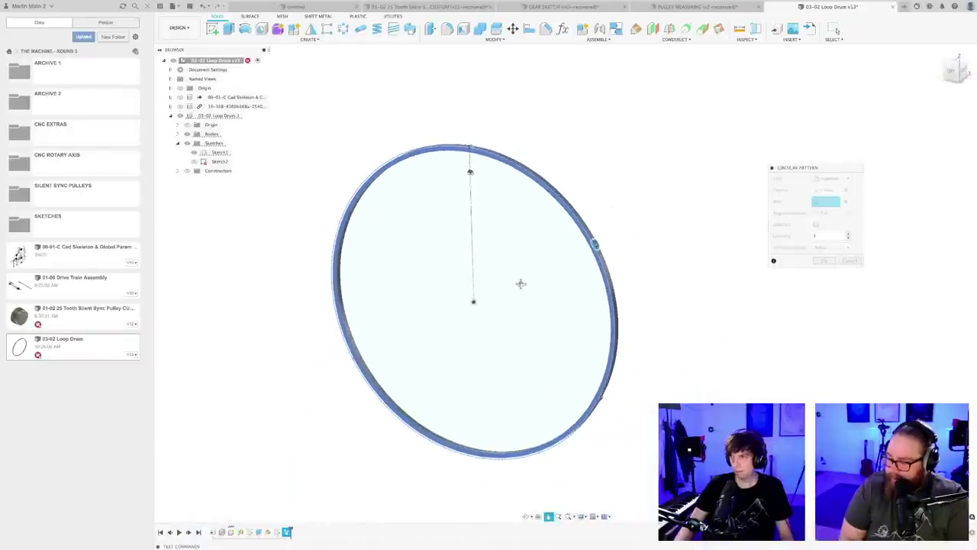
click(826, 247)
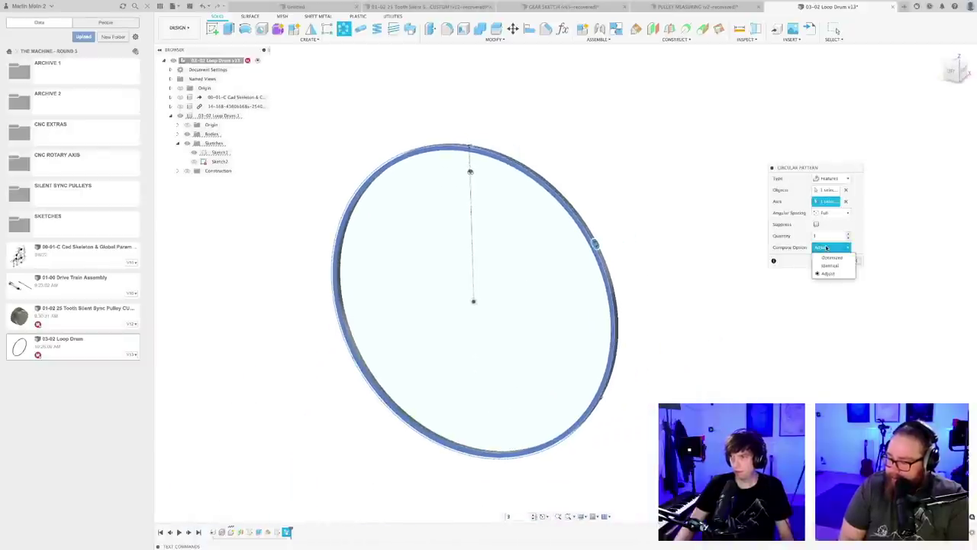
click(825, 235)
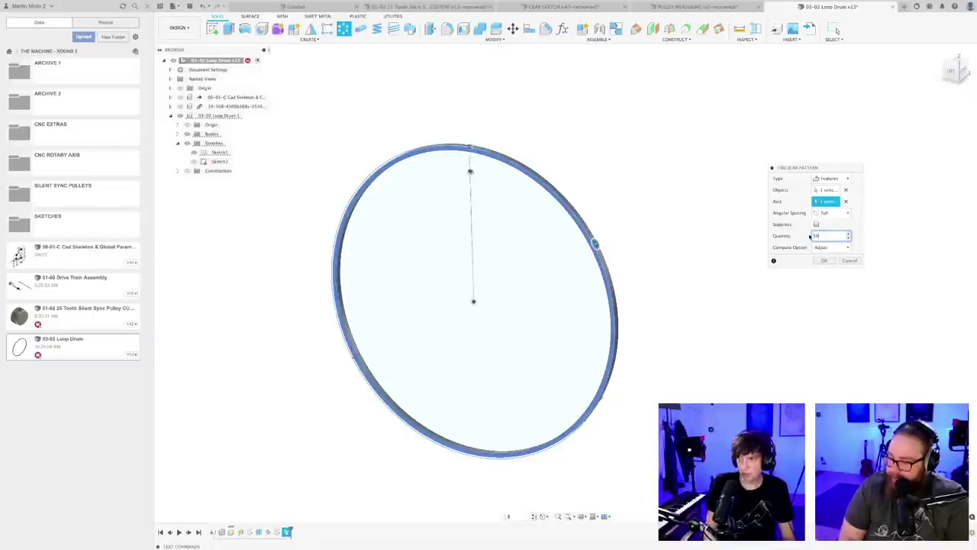
drag(843, 167, 744, 174)
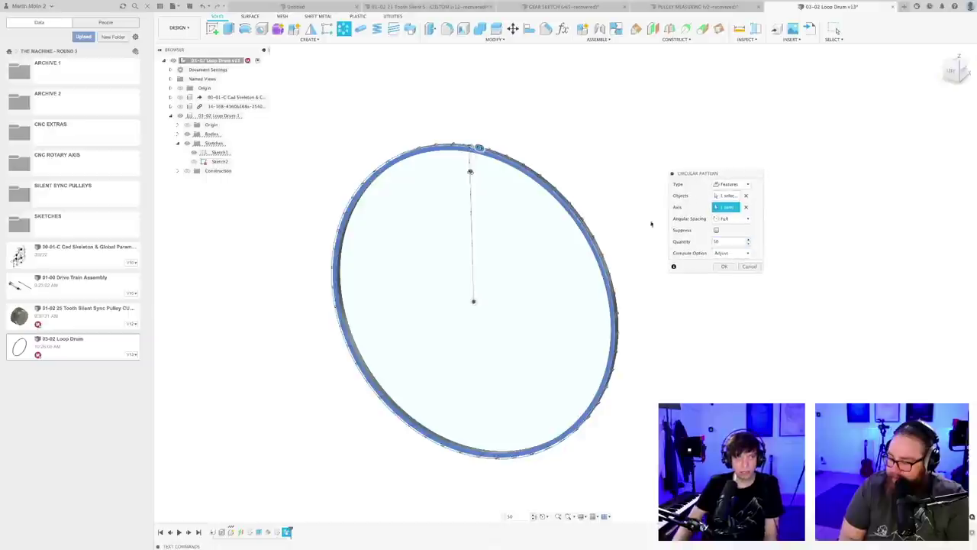
scroll(581, 221, up, 3)
scroll(537, 251, up, 5)
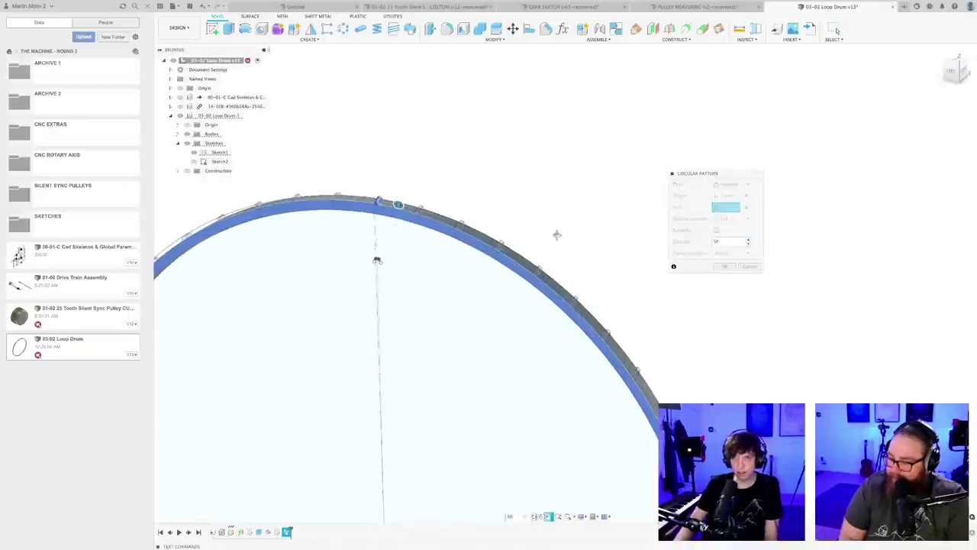
scroll(586, 259, up, 2)
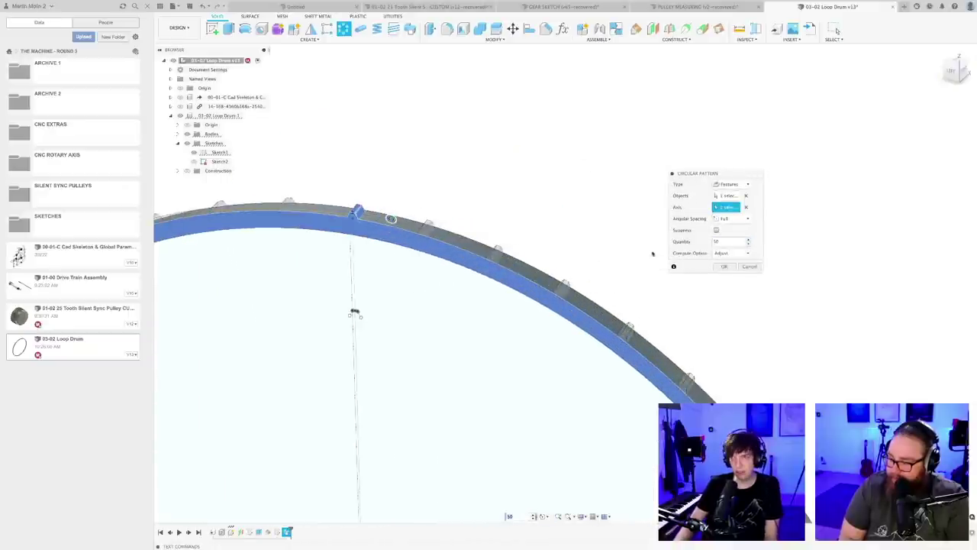
click(724, 241)
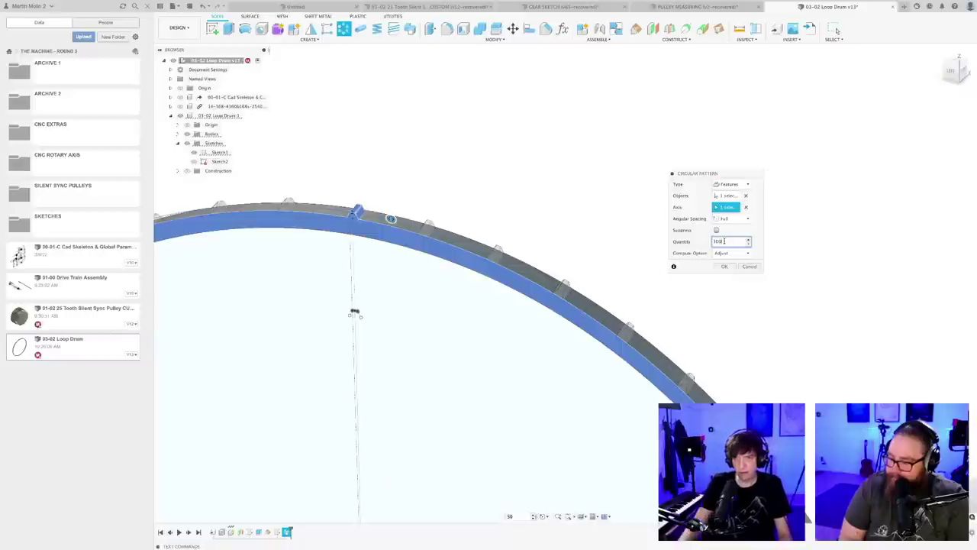
middle_drag(578, 233, 615, 242)
scroll(608, 233, up, 4)
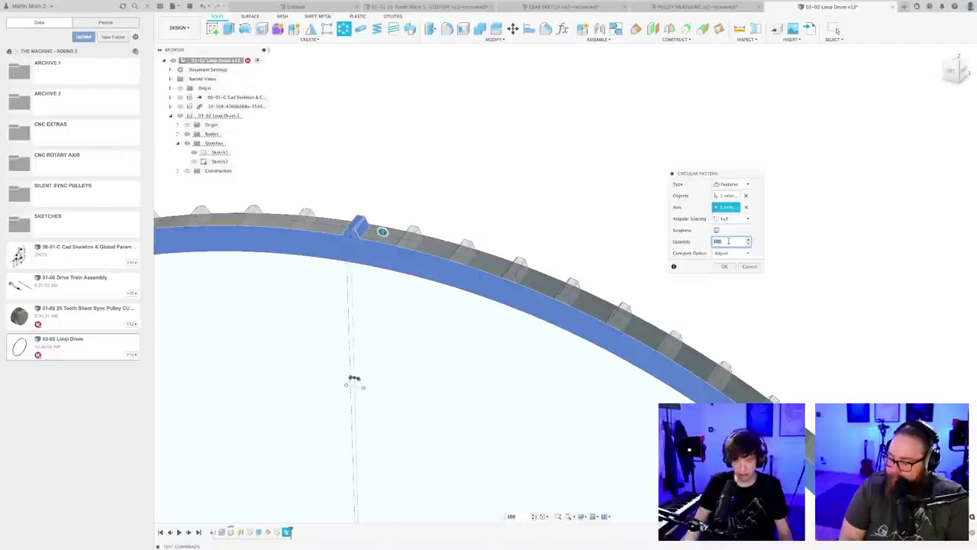
key(Return)
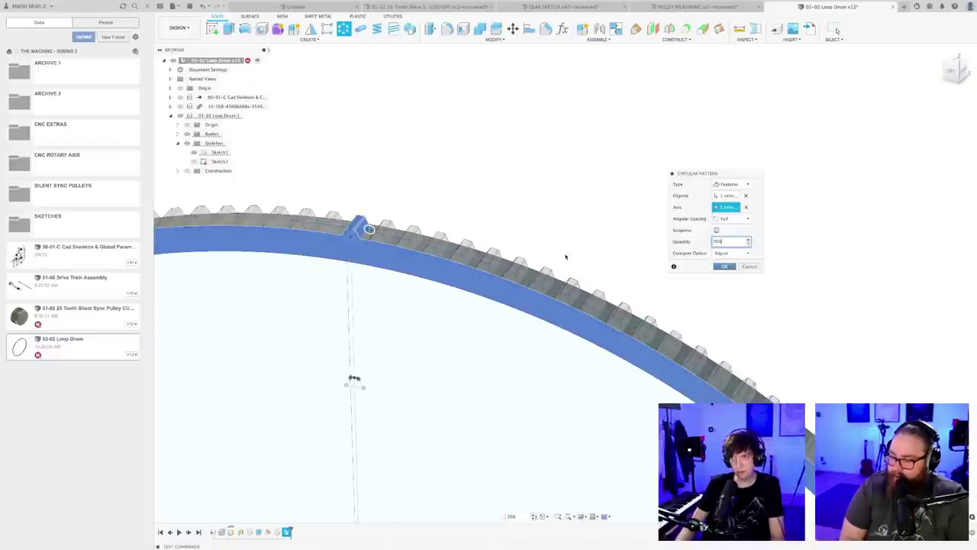
key(Return)
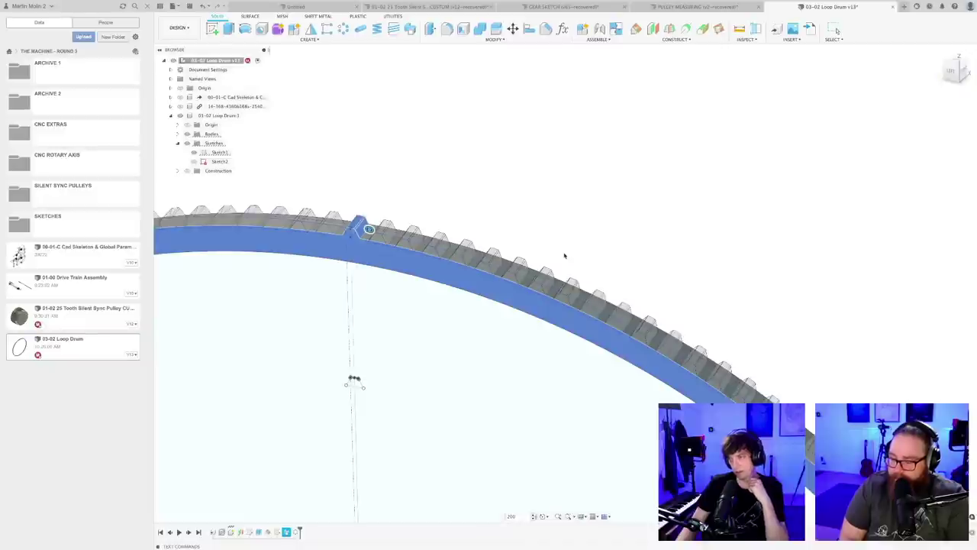
- Hide Sketch1, orbit the 200-tooth ring, and bring up the Design Shortcuts box
mouse_move(565, 256)
shift+middle_down()
mouse_move(516, 237)
mouse_move(540, 253)
mouse_move(541, 237)
mouse_move(558, 269)
mouse_move(543, 299)
mouse_move(543, 236)
mouse_move(502, 197)
mouse_move(532, 277)
mouse_move(652, 280)
mouse_move(566, 259)
shift+middle_up()
click(193, 152)
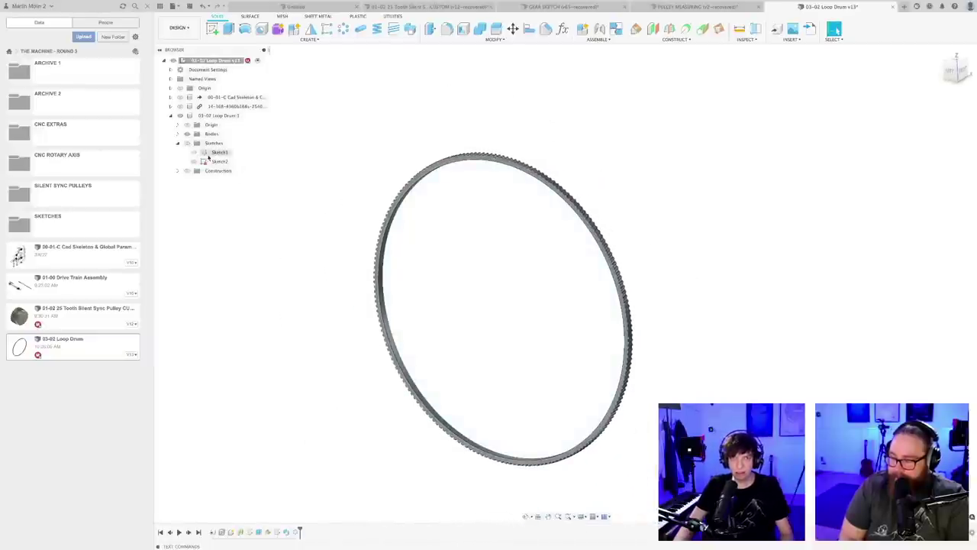
mouse_move(329, 233)
shift+middle_down()
mouse_move(290, 240)
mouse_move(303, 246)
shift+middle_up()
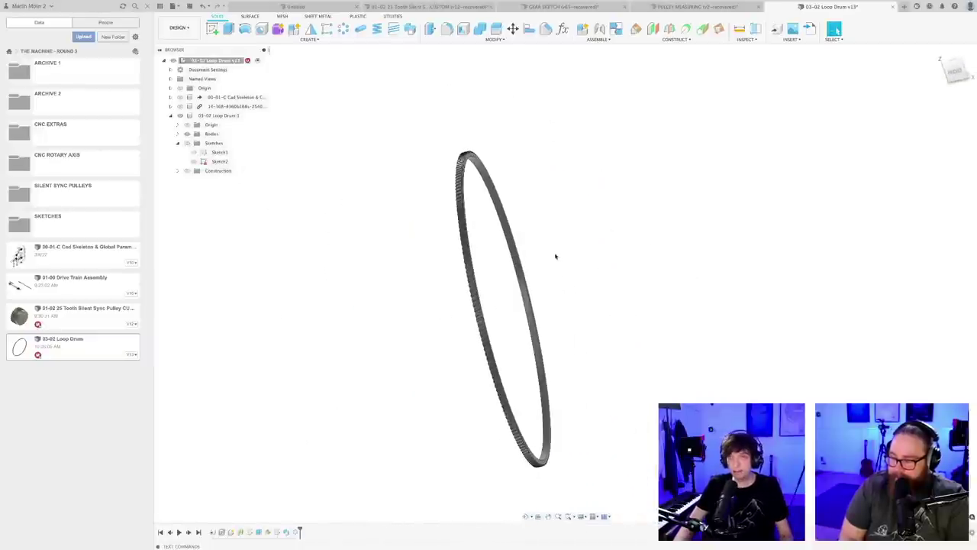
shift+middle_drag(556, 257, 601, 308)
scroll(427, 194, up, 6)
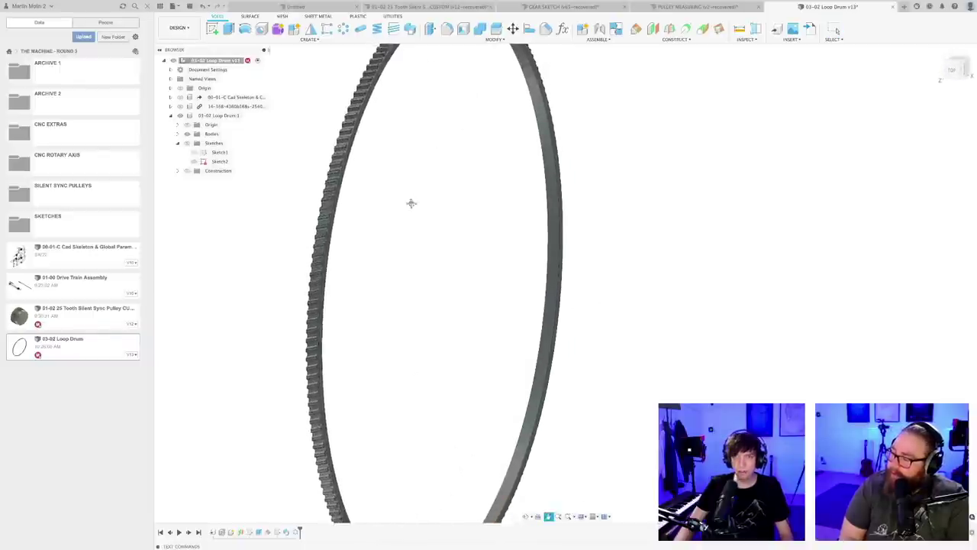
shift+middle_drag(411, 203, 419, 239)
key(s)
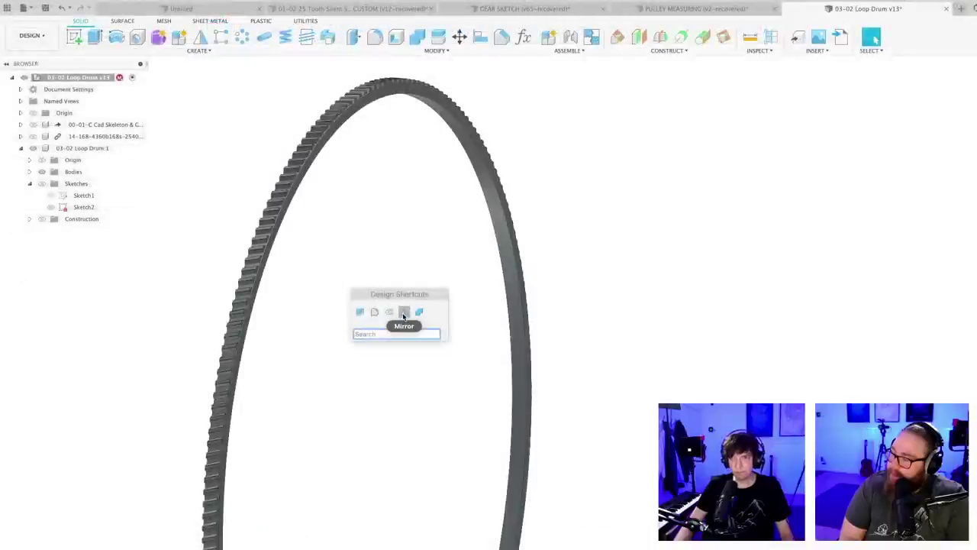
scroll(393, 297, up, 2)
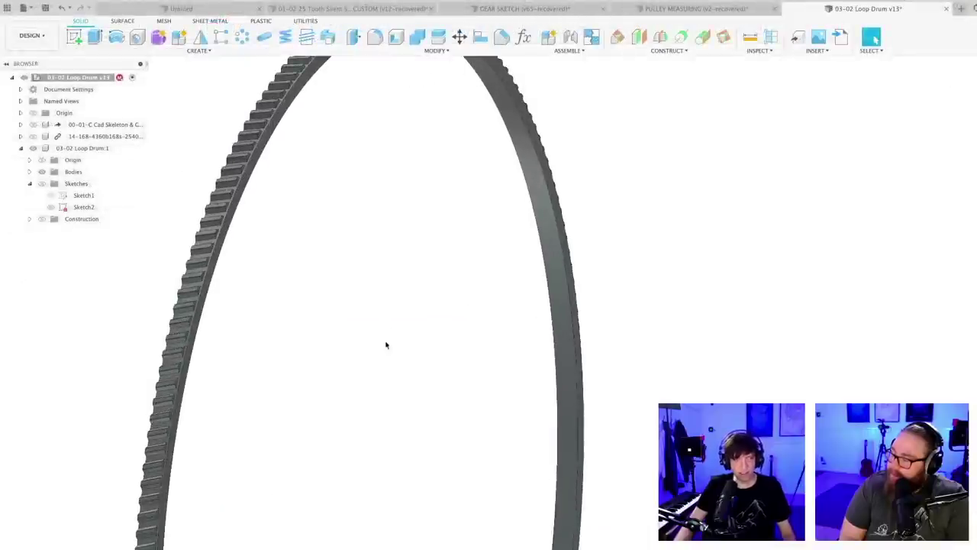
key(s)
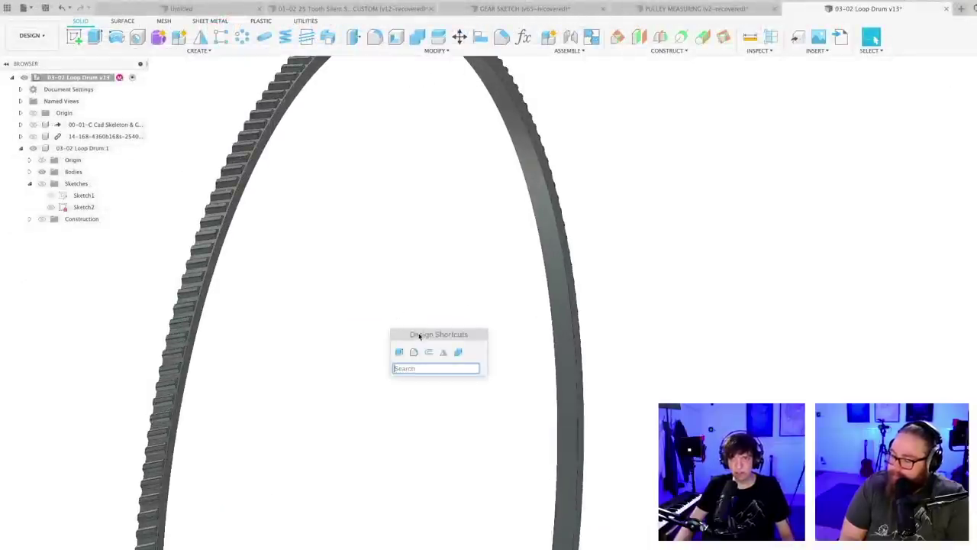
drag(420, 336, 392, 284)
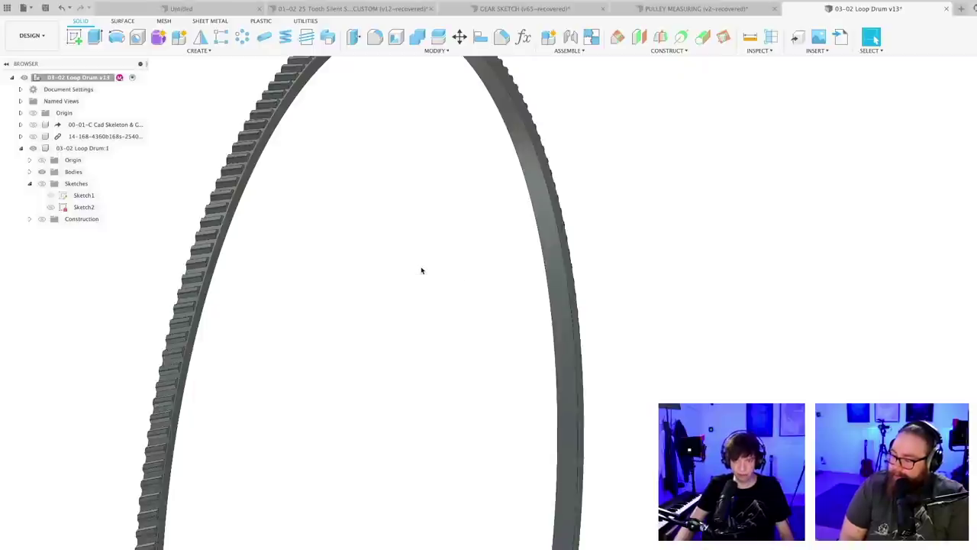
- Start a Mirror of type Bodies and expand the Loop Drum's Bodies folder to find Body1
key(s)
click(474, 288)
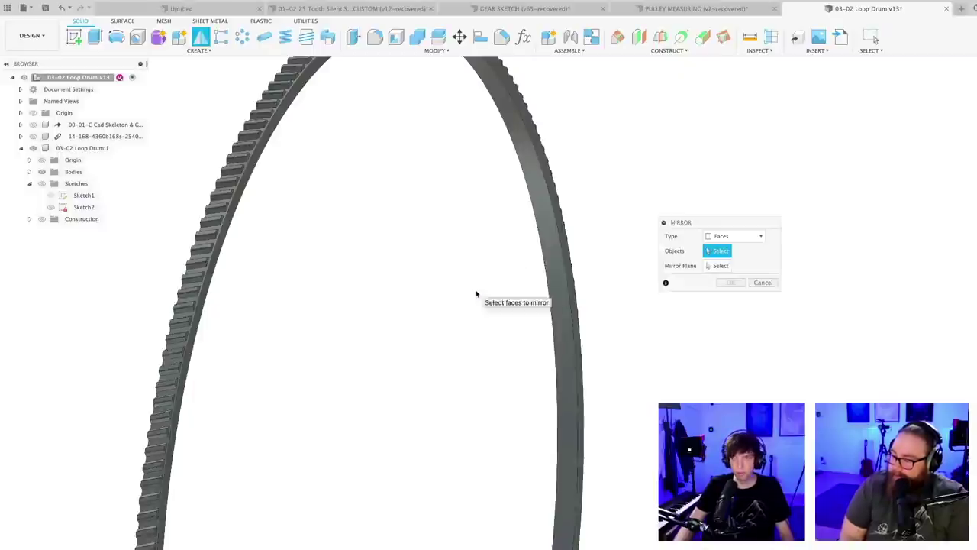
scroll(534, 268, down, 3)
click(722, 237)
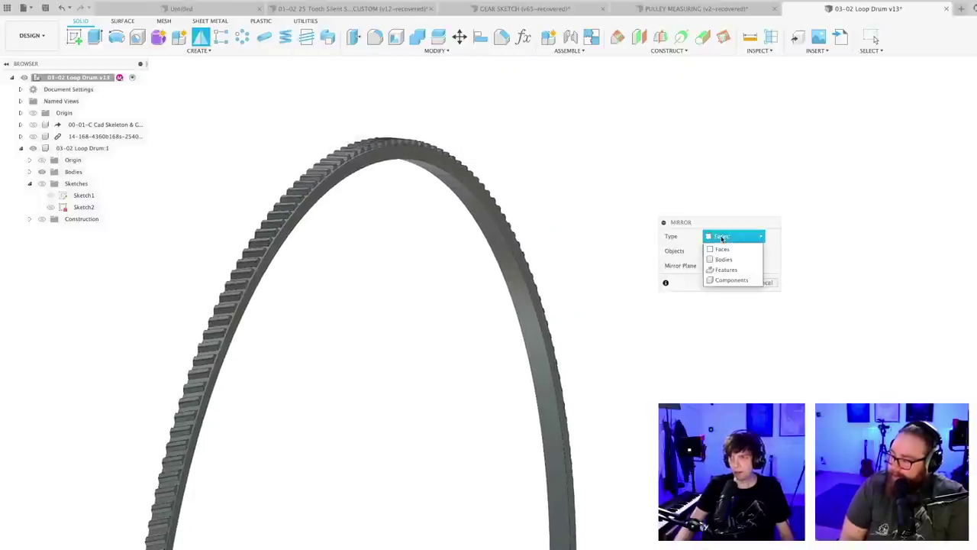
click(723, 259)
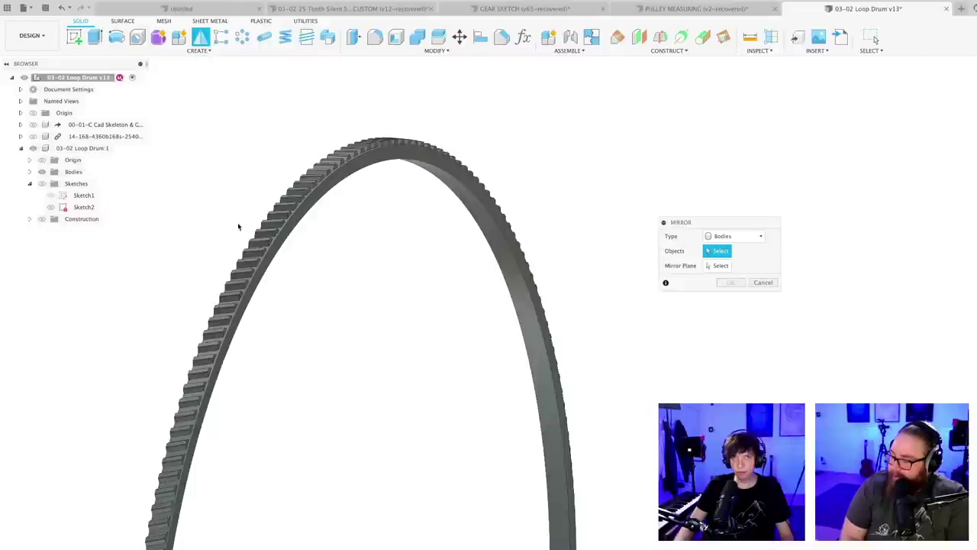
click(98, 150)
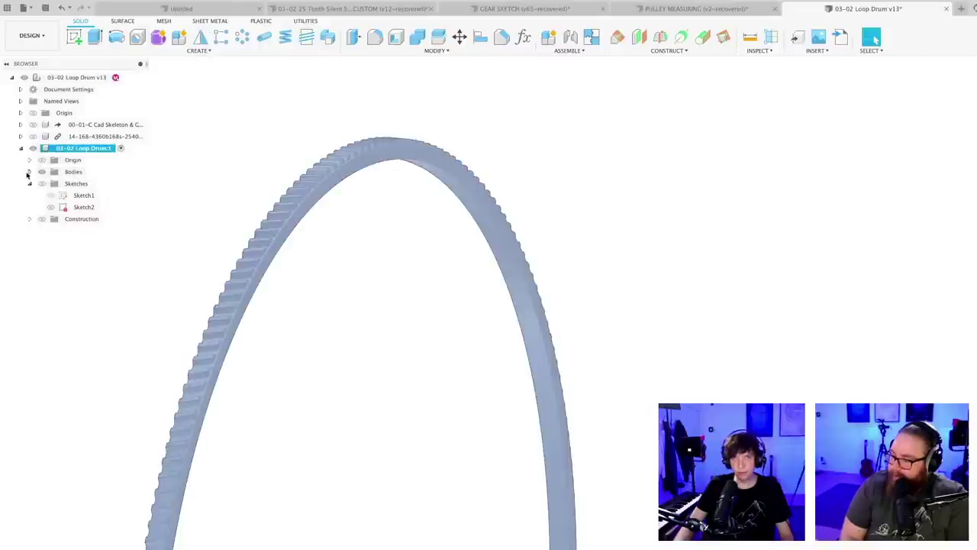
click(29, 172)
click(152, 190)
- Mirror Body1 across the ring's side face with the New Body operation
key(s)
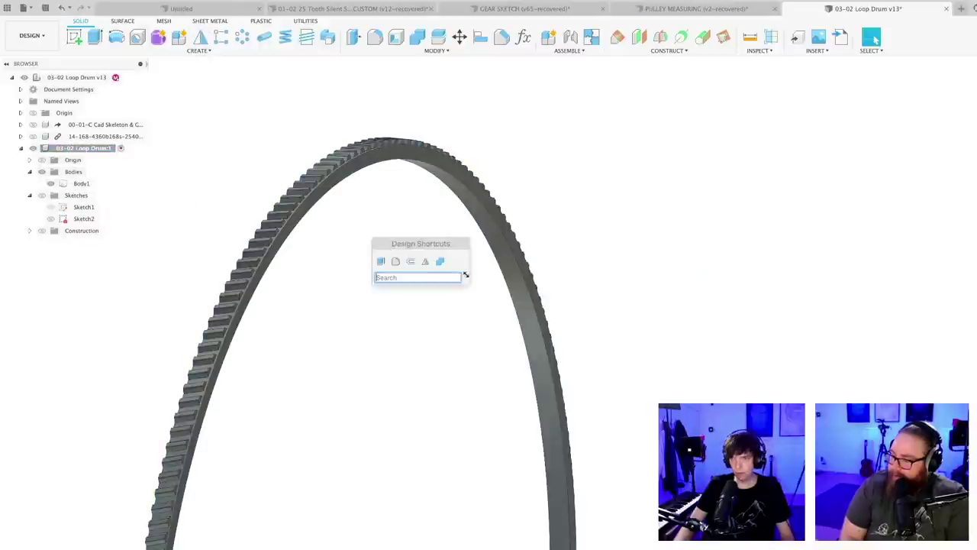
click(425, 262)
click(421, 157)
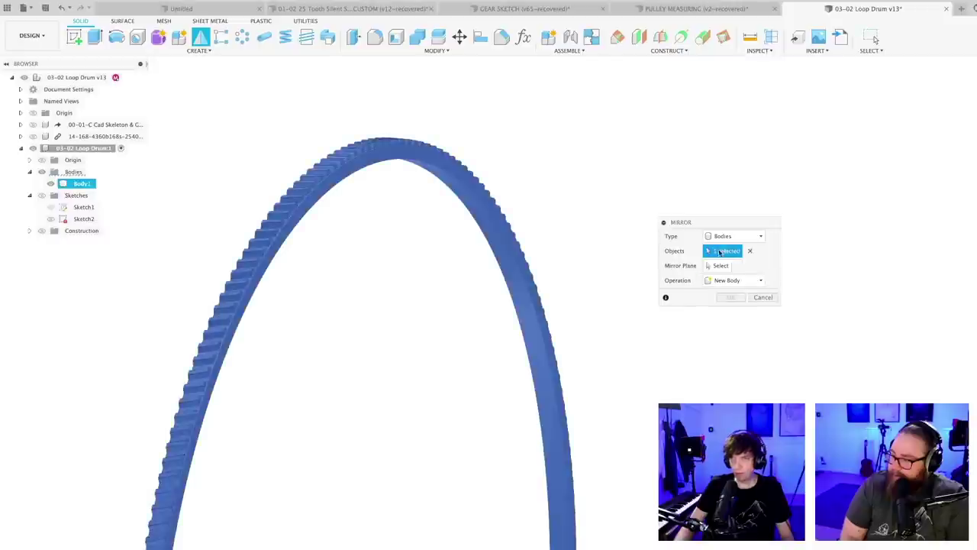
click(721, 266)
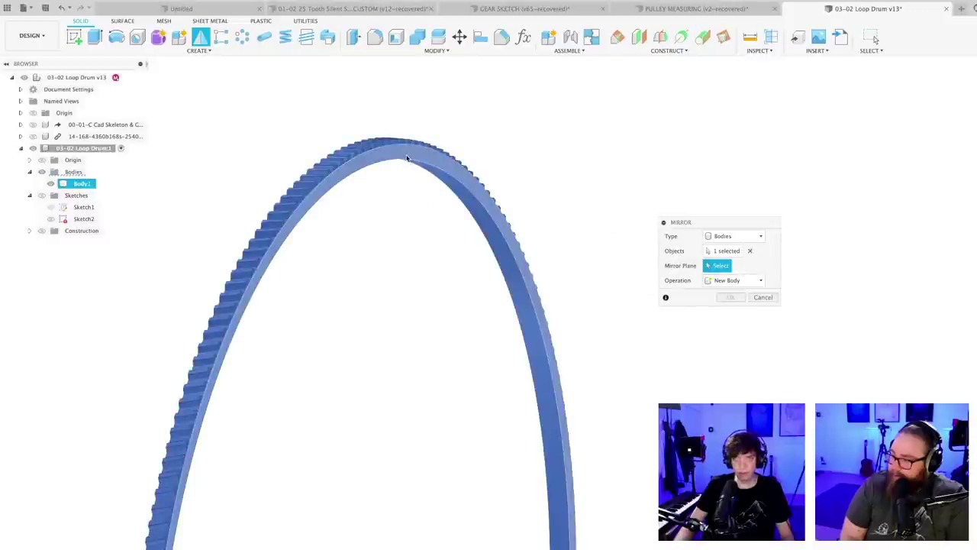
click(434, 248)
shift+middle_drag(434, 249, 473, 259)
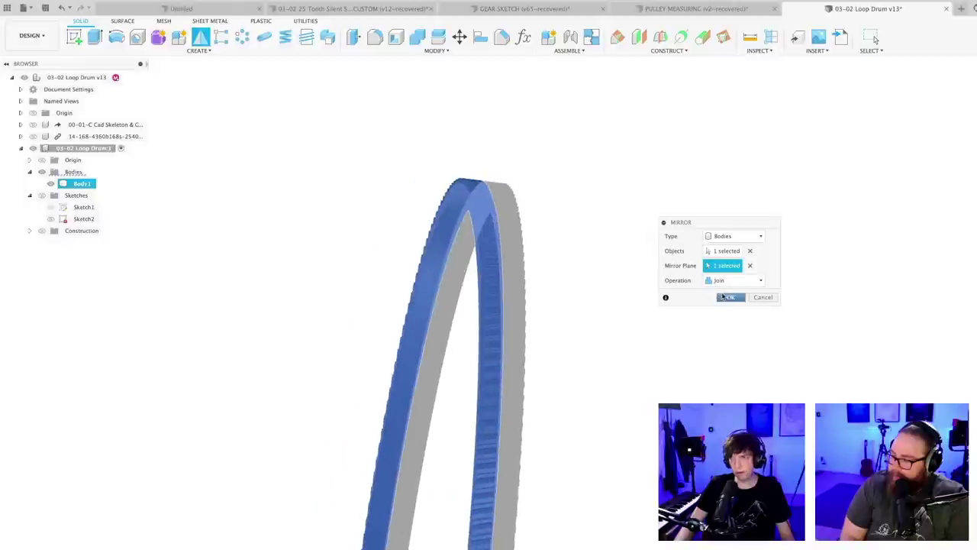
drag(726, 222, 674, 240)
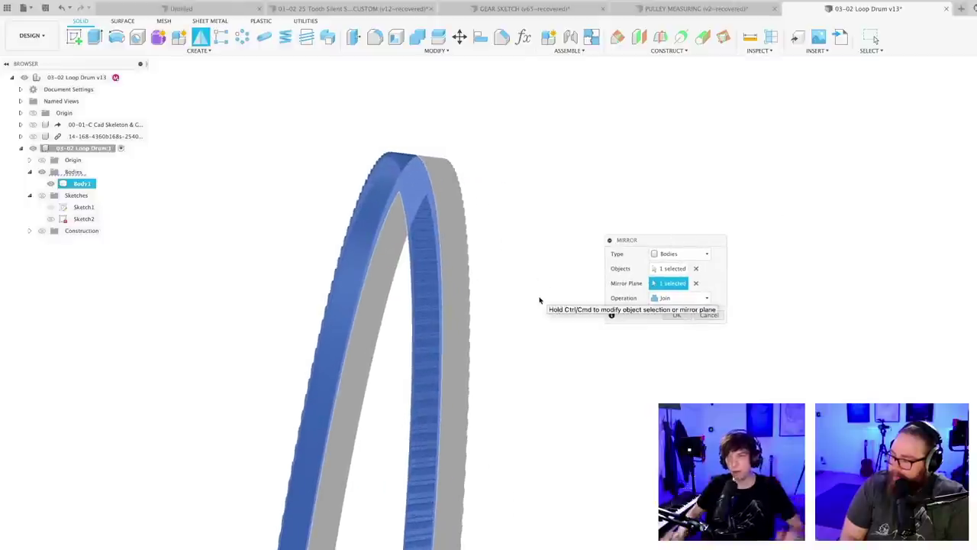
click(680, 298)
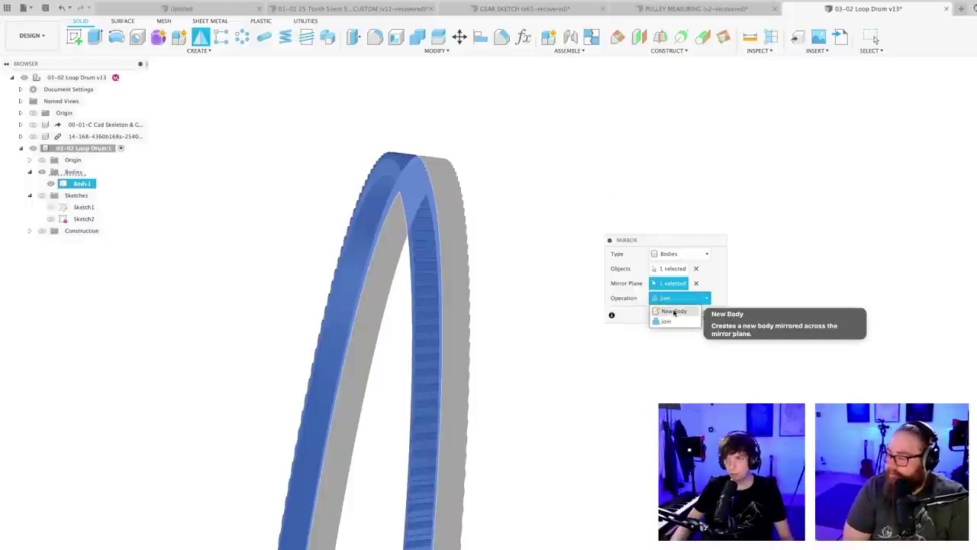
click(675, 311)
- Confirm the mirror to create Body2 and inspect the double-width toothed ring
key(Return)
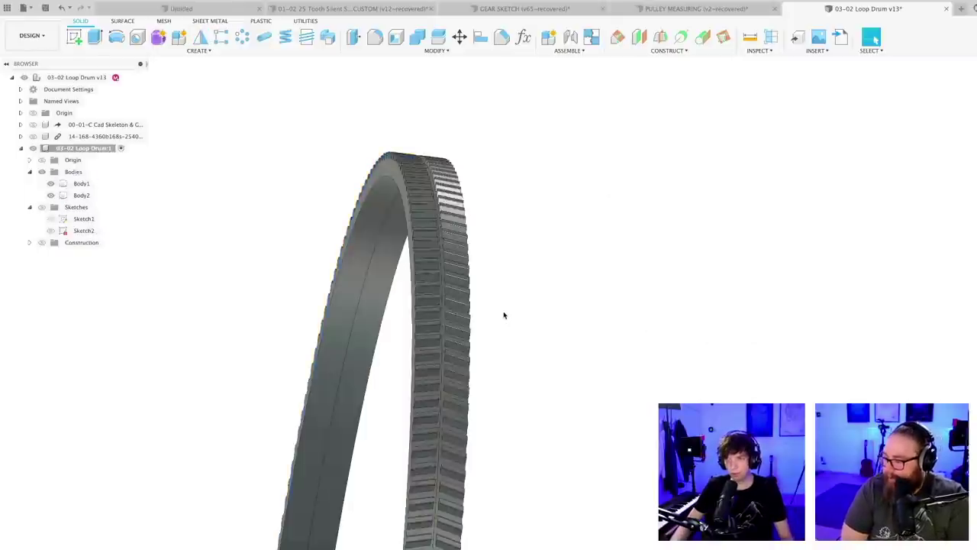
scroll(500, 320, up, 10)
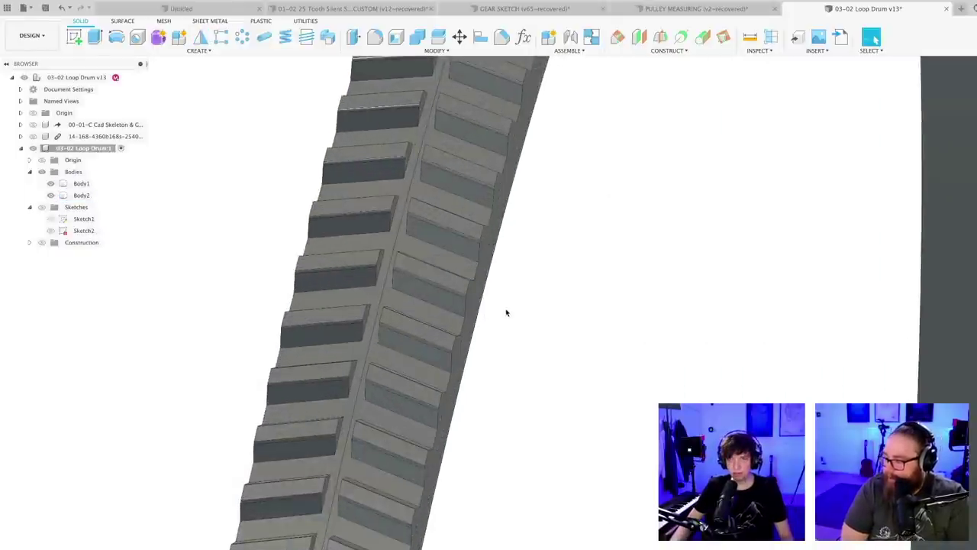
shift+middle_drag(521, 303, 480, 327)
scroll(518, 307, down, 4)
scroll(518, 307, down, 5)
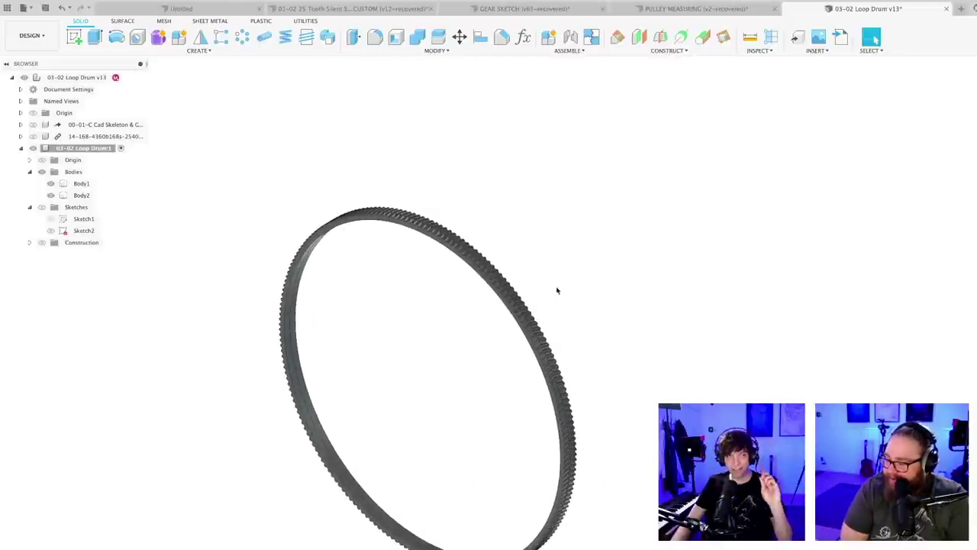
shift+middle_drag(567, 320, 578, 293)
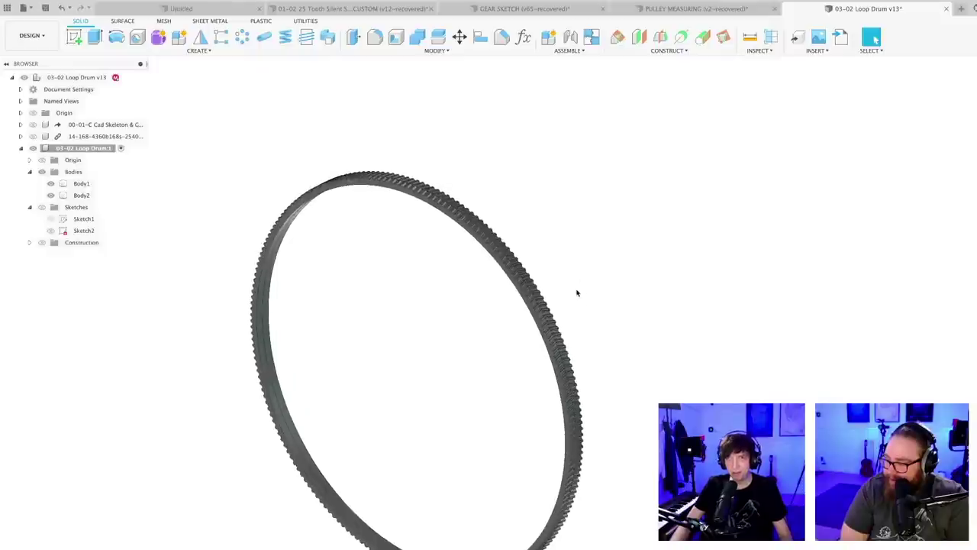
- Save the double-width drum with Body1 and Body2 as a new version
key(super+s)
key(Return)
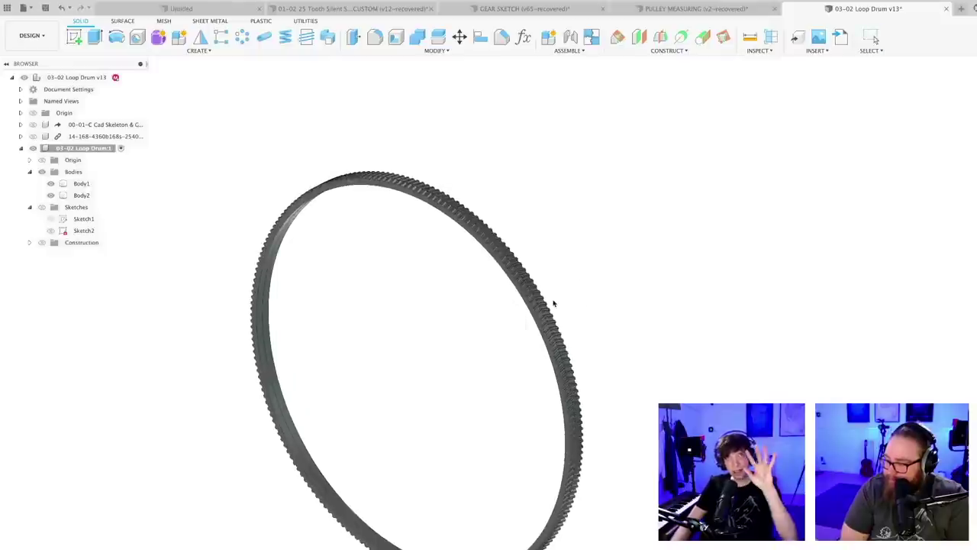
scroll(469, 325, up, 3)
shift+drag(449, 284, 448, 285)
shift+middle_drag(449, 284, 450, 280)
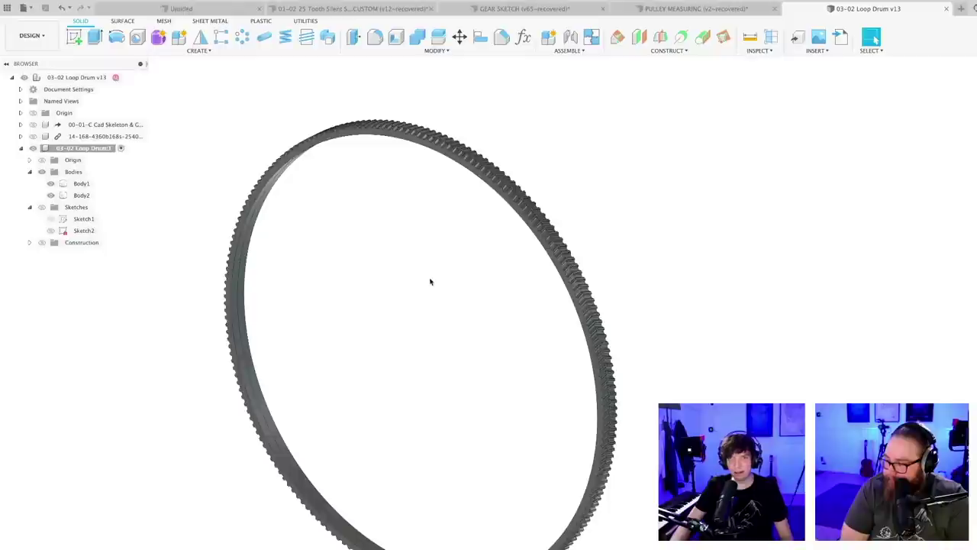
- Start a Move/Copy rotation of Body2 using the ring's edge as the axis
right_click(81, 195)
click(133, 203)
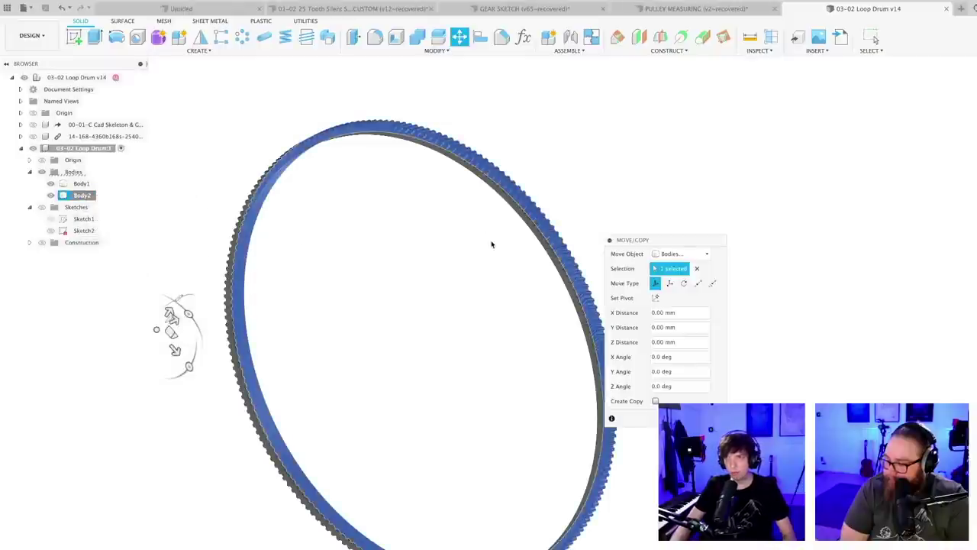
click(683, 284)
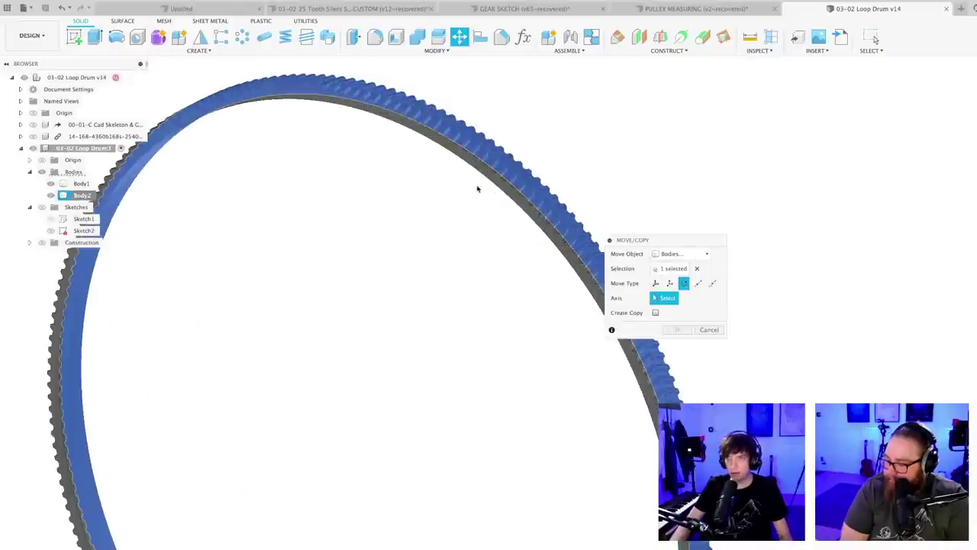
scroll(481, 177, up, 3)
click(481, 178)
scroll(492, 275, down, 3)
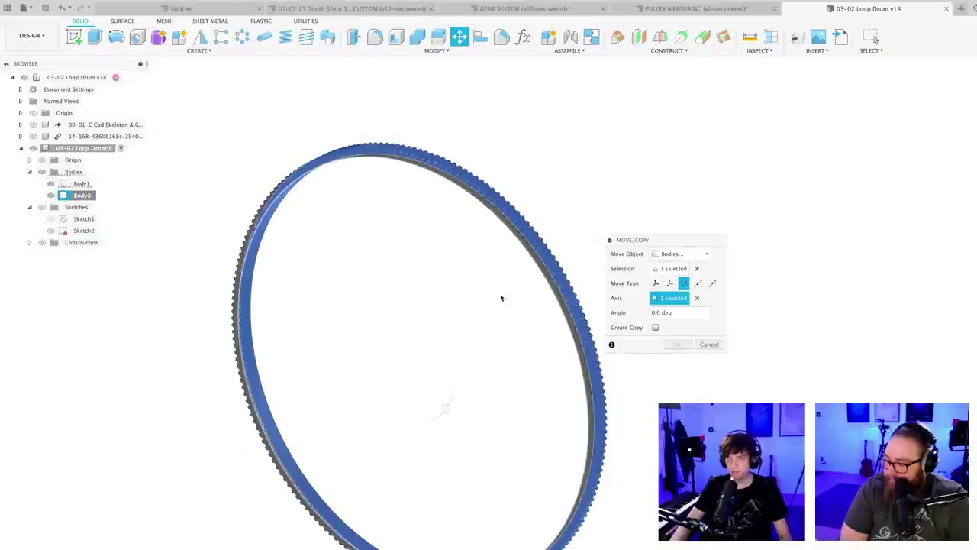
drag(712, 244, 534, 255)
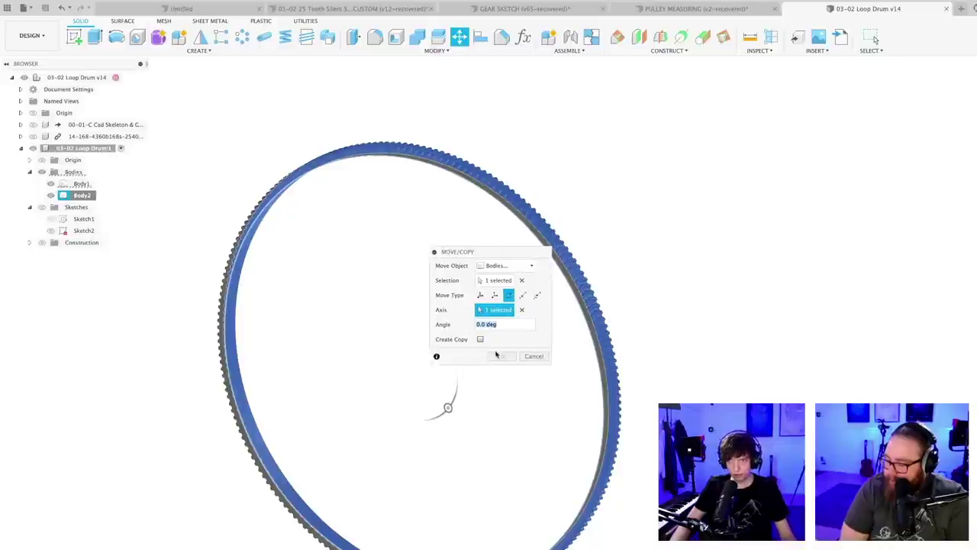
- Set the rotation angle to (360/200)*0.5, half a tooth pitch, and confirm
click(498, 325)
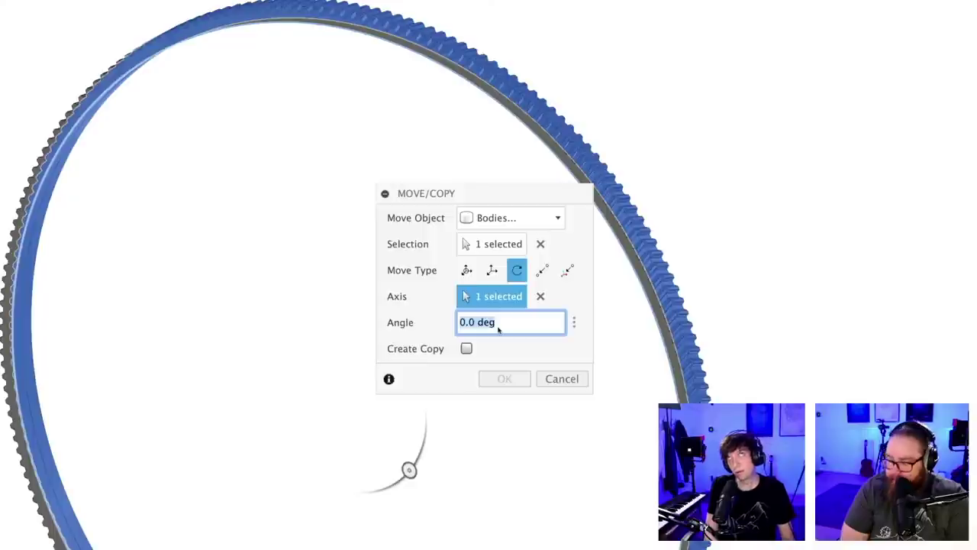
text(360)
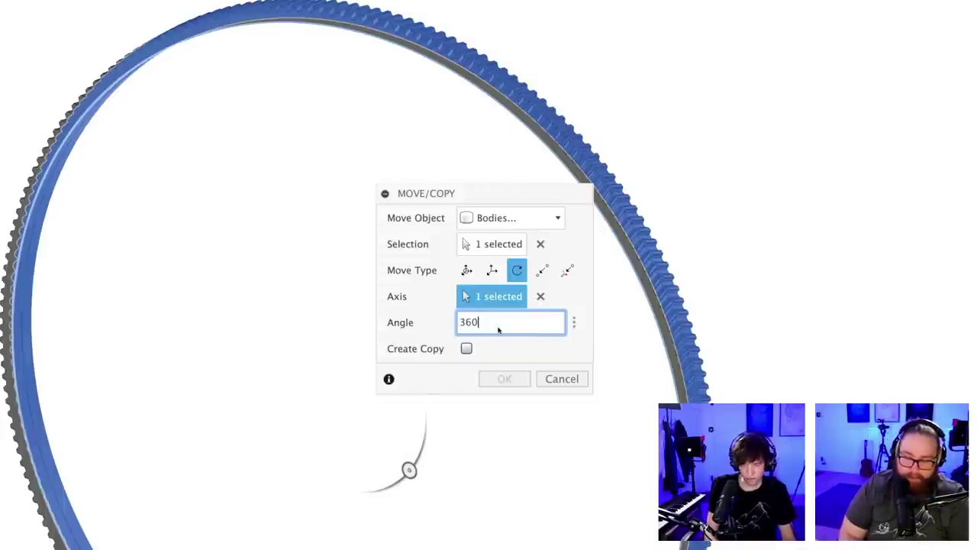
text(*)
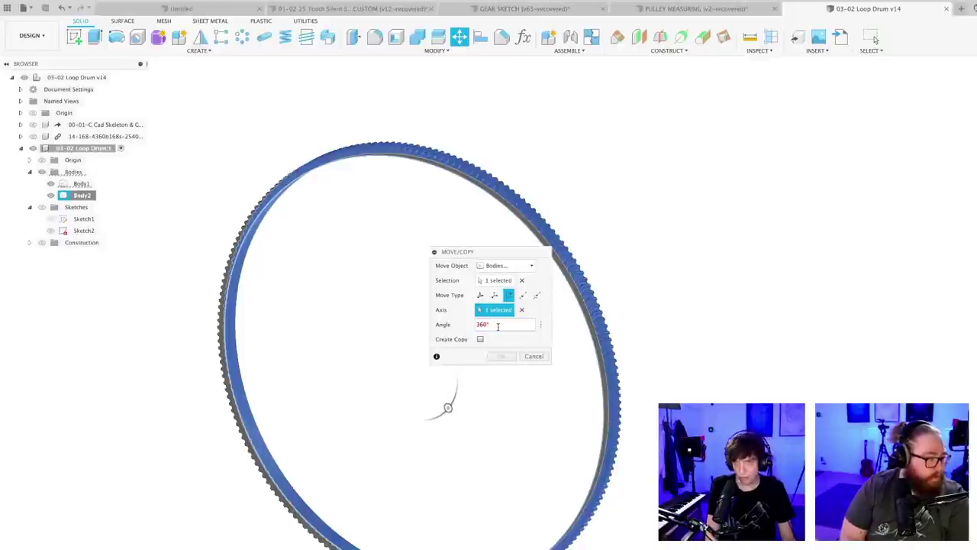
text(1)
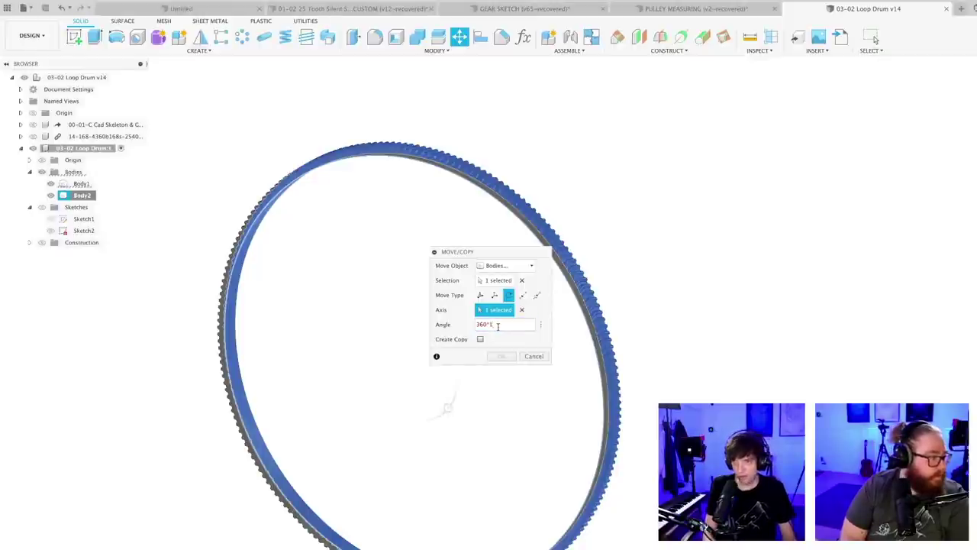
text(/)
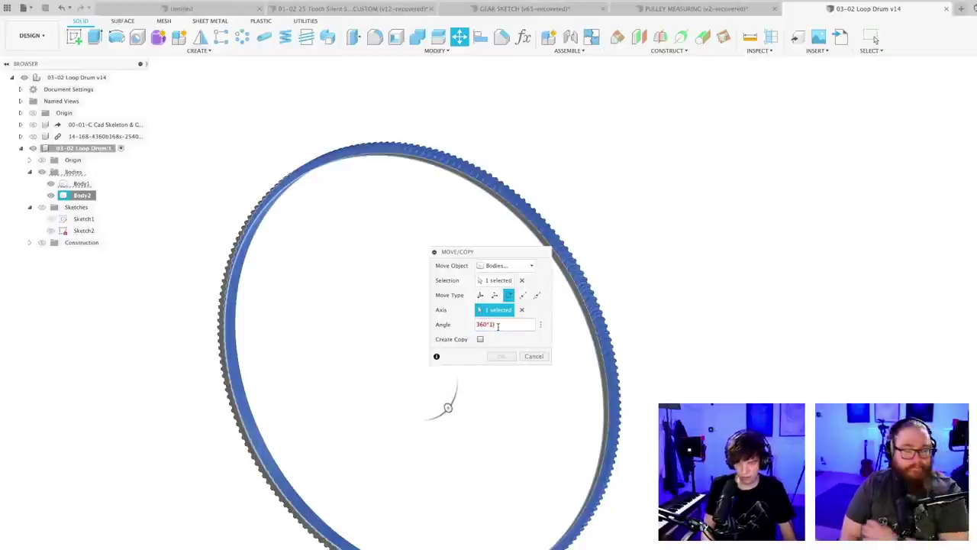
text(()
key(Right)
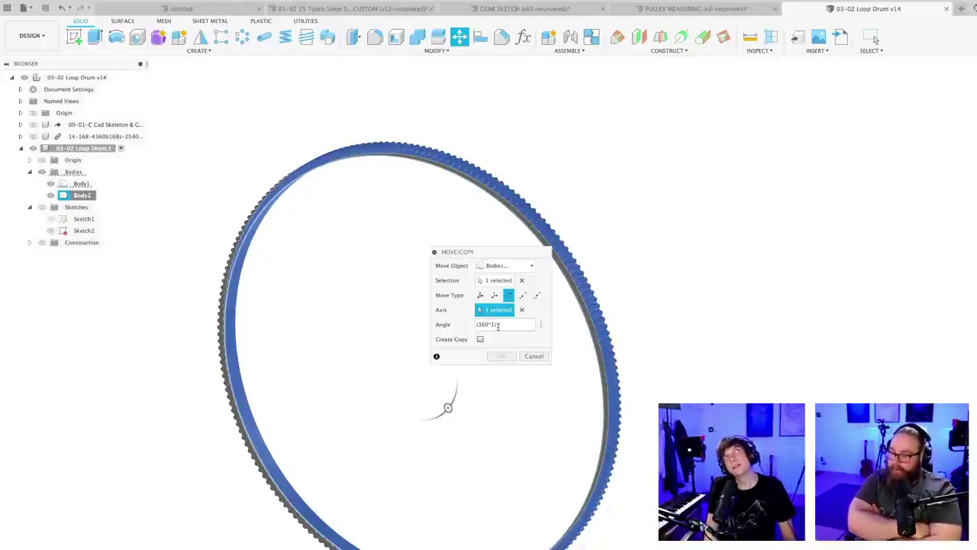
text(*)
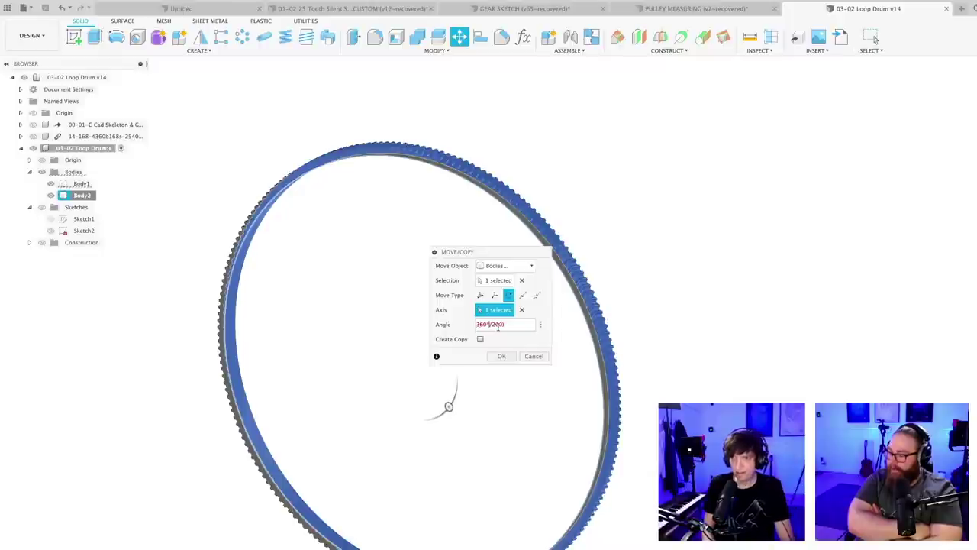
click(497, 327)
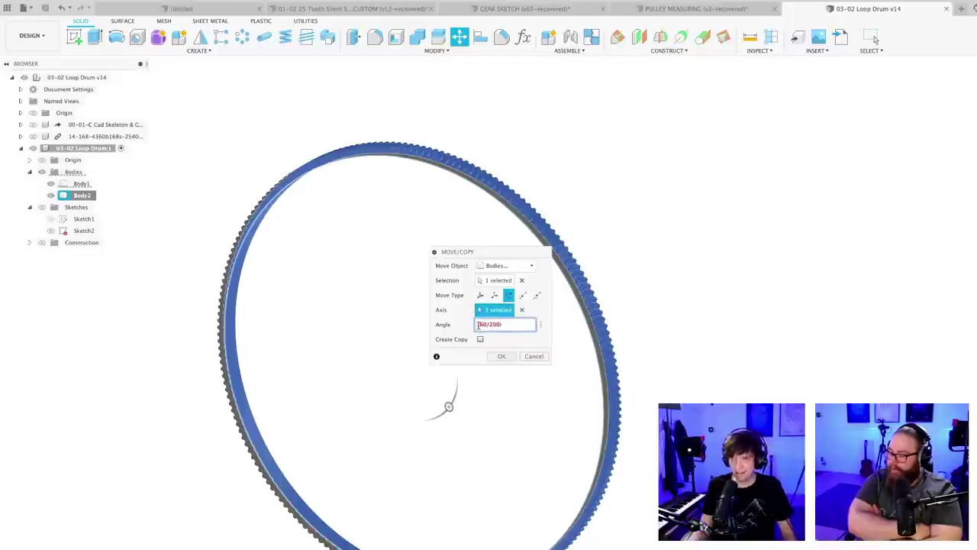
text(()
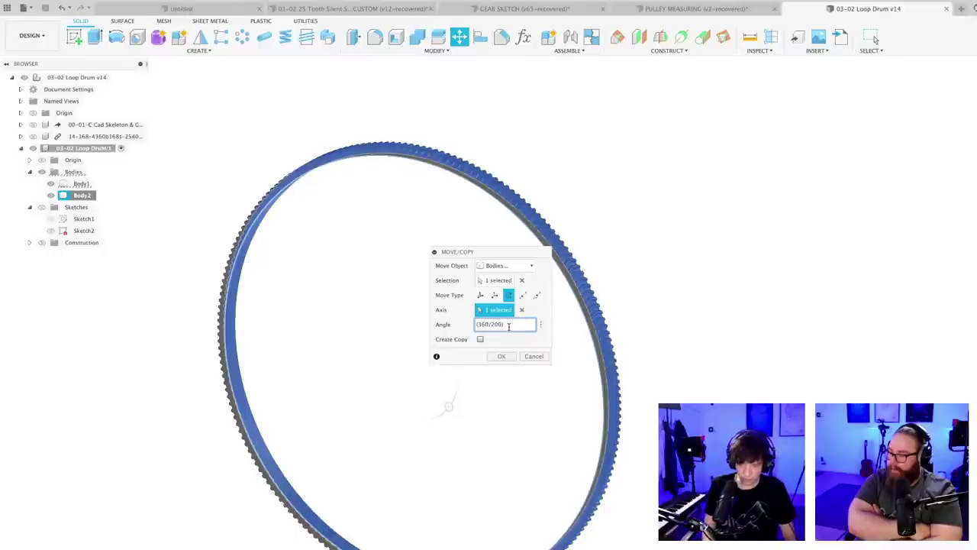
key(Return)
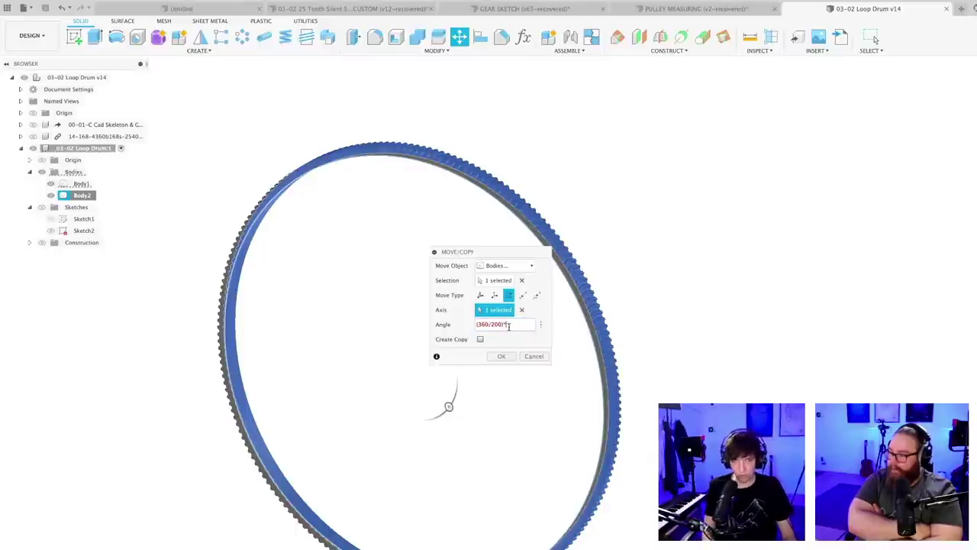
text(*0.)
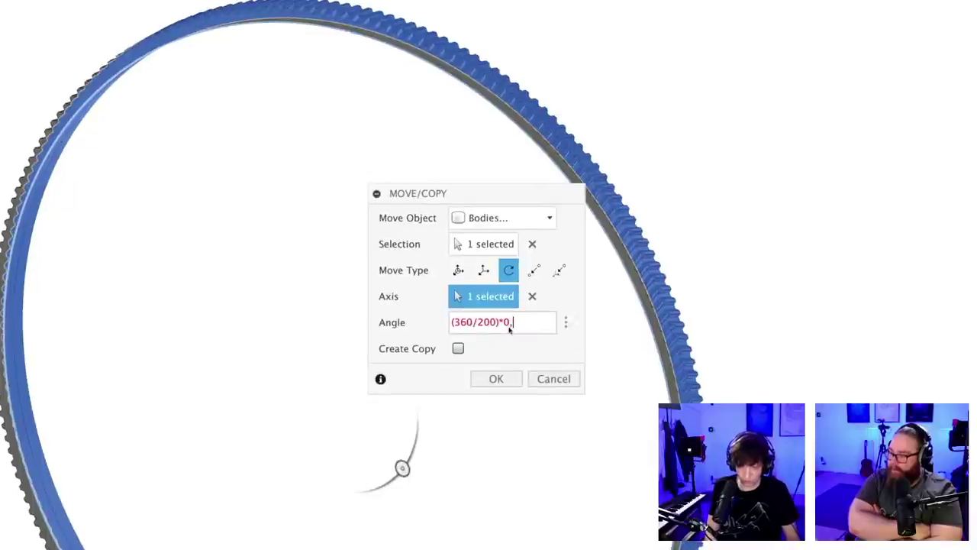
text(5)
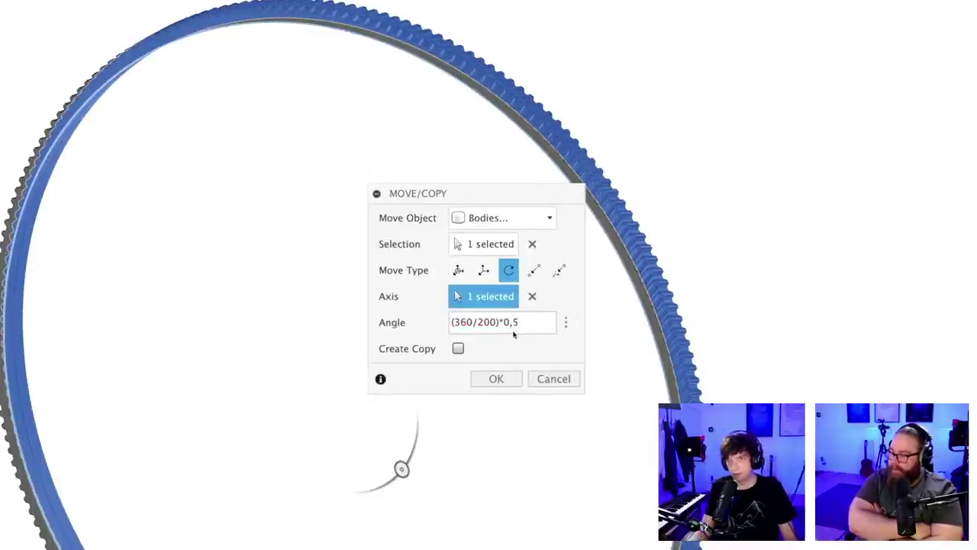
scroll(472, 76, up, 10)
key(Return)
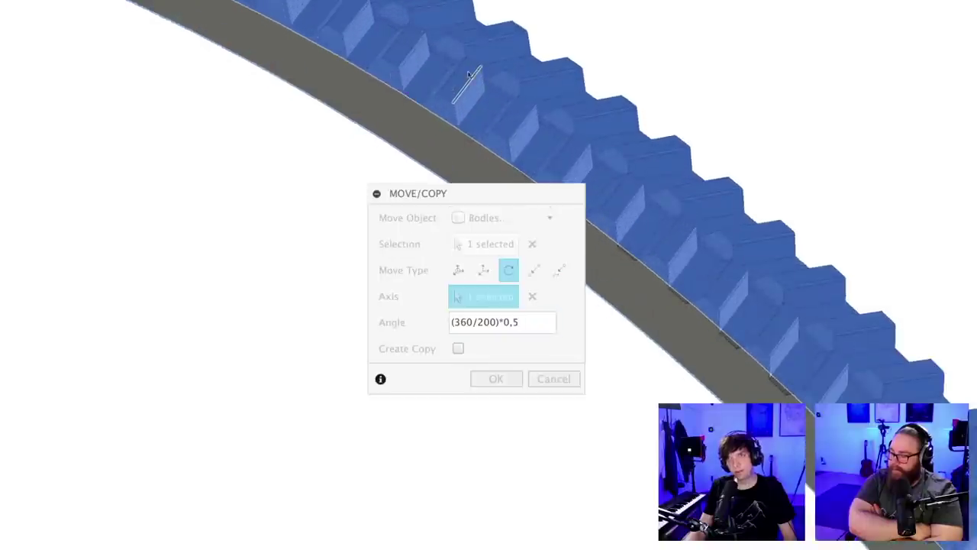
middle_drag(469, 74, 255, 338)
scroll(252, 338, up, 4)
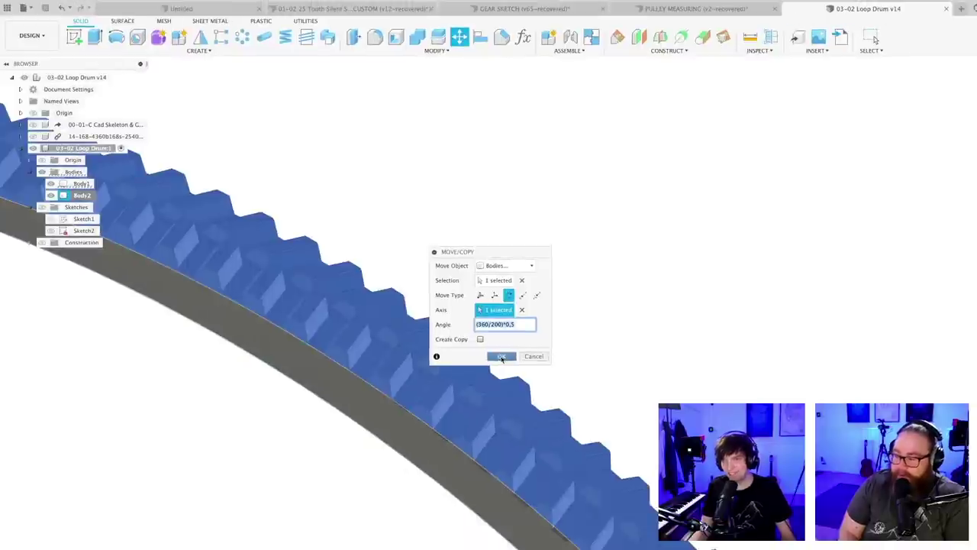
click(501, 356)
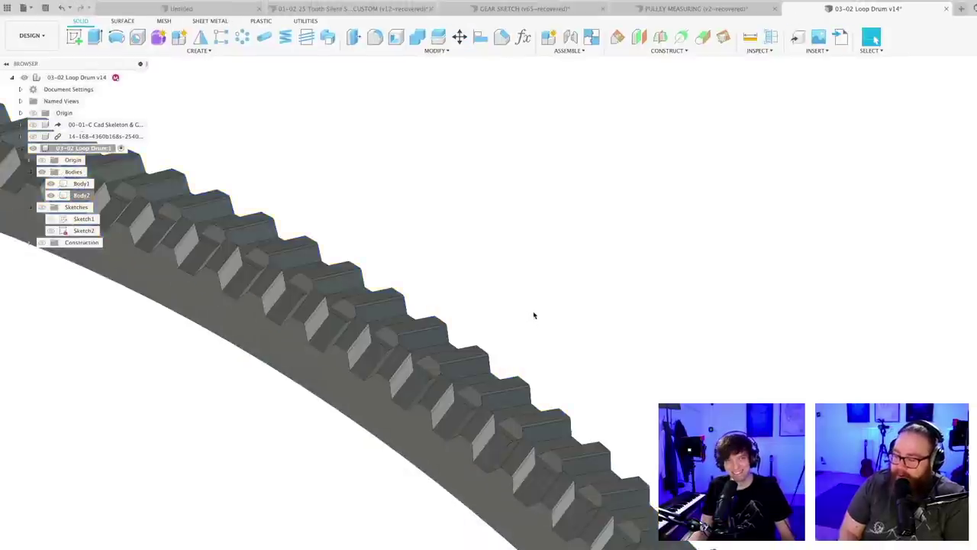
- Save the drum with the offset teeth as a new version
scroll(534, 317, down, 3)
scroll(538, 317, down, 2)
mouse_move(539, 316)
shift+middle_down()
mouse_move(528, 334)
mouse_move(549, 303)
shift+middle_up()
key(ctrl+s)
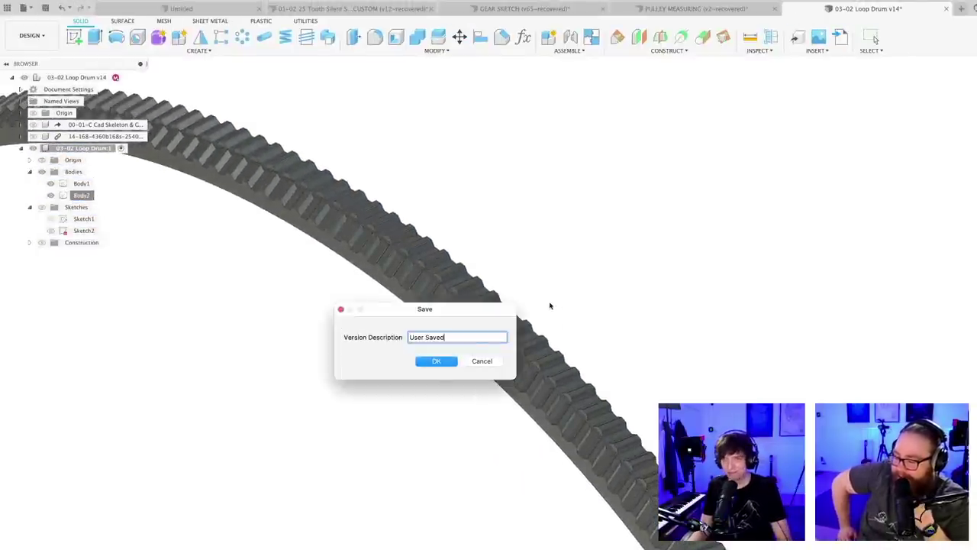
key(Return)
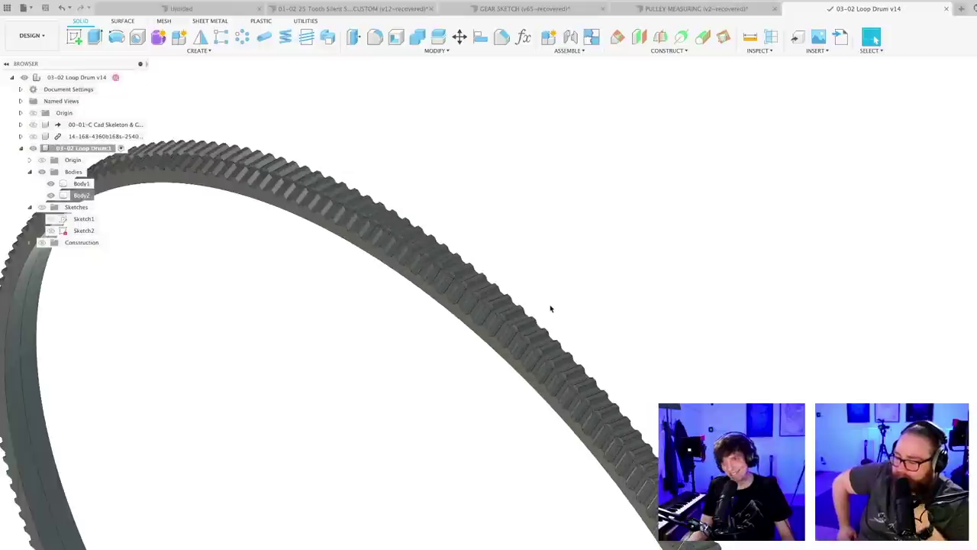
- Orbit and zoom in on Body2's teeth, staggered half a pitch from Body1's
shift+middle_drag(551, 309, 524, 263)
scroll(479, 359, up, 8)
scroll(510, 288, up, 2)
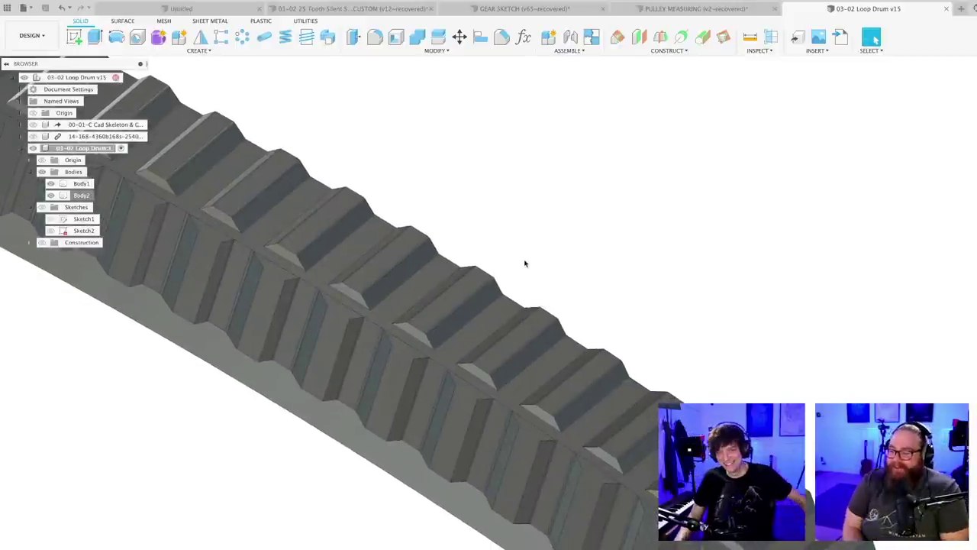
shift+middle_drag(539, 291, 442, 376)
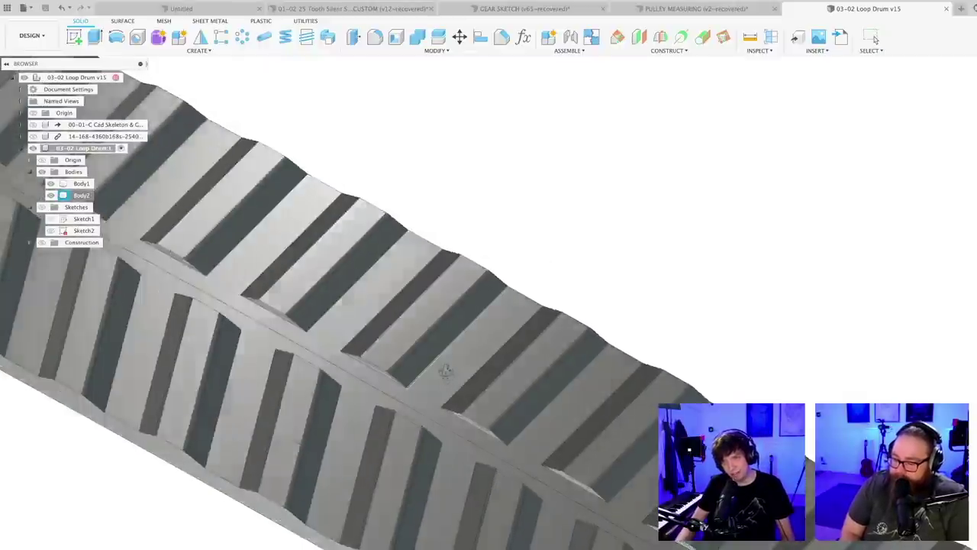
scroll(520, 325, up, 3)
shift+middle_drag(486, 352, 532, 318)
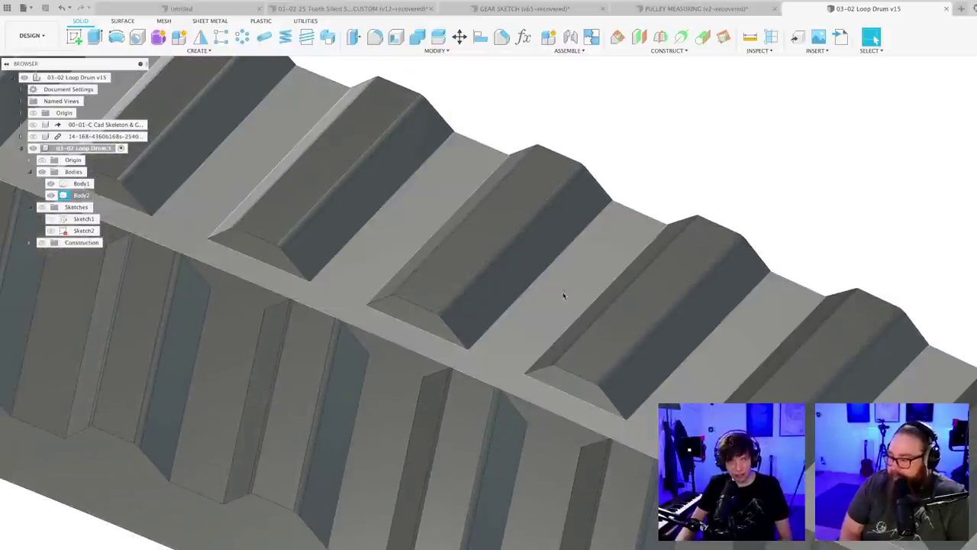
shift+middle_drag(524, 321, 516, 323)
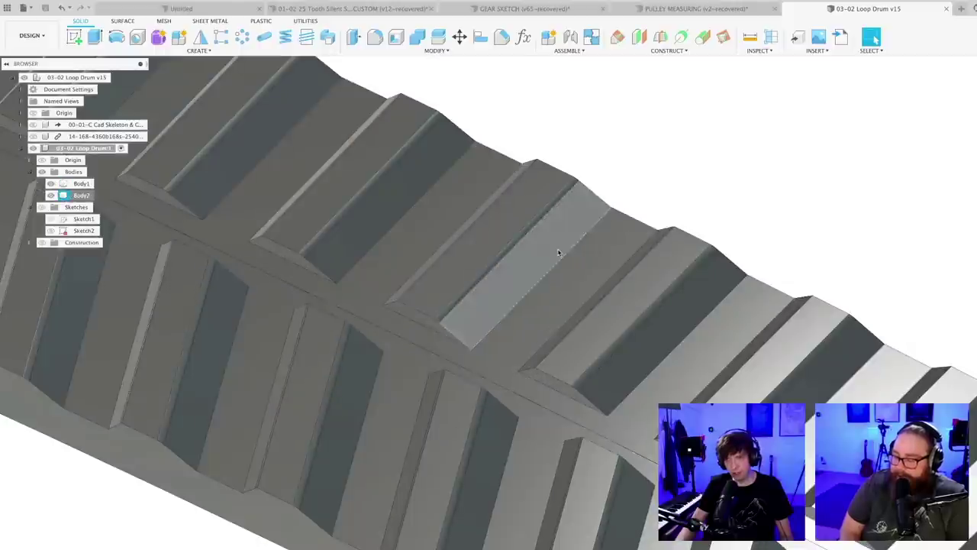
- Take a first Measure reading between two tooth corners on the drum
key(i)
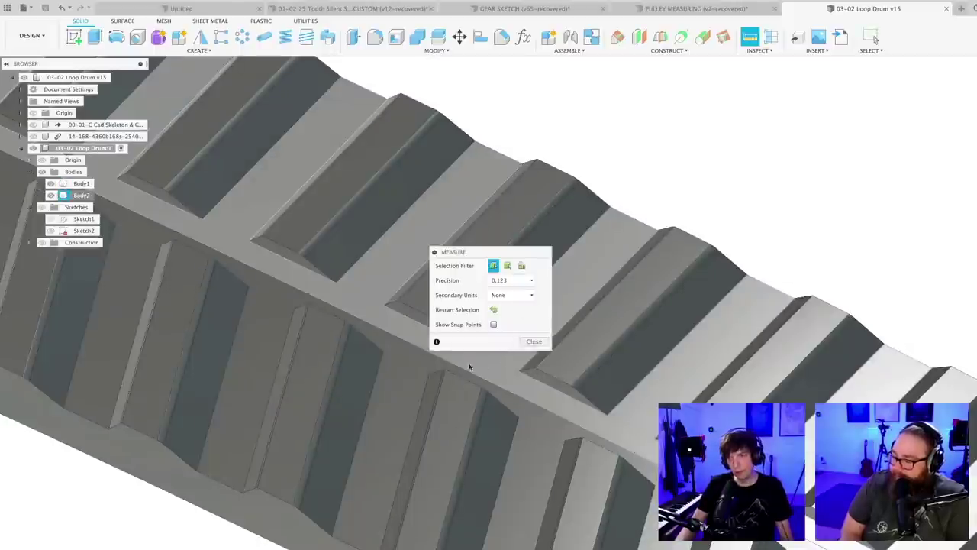
shift+middle_drag(471, 367, 298, 384)
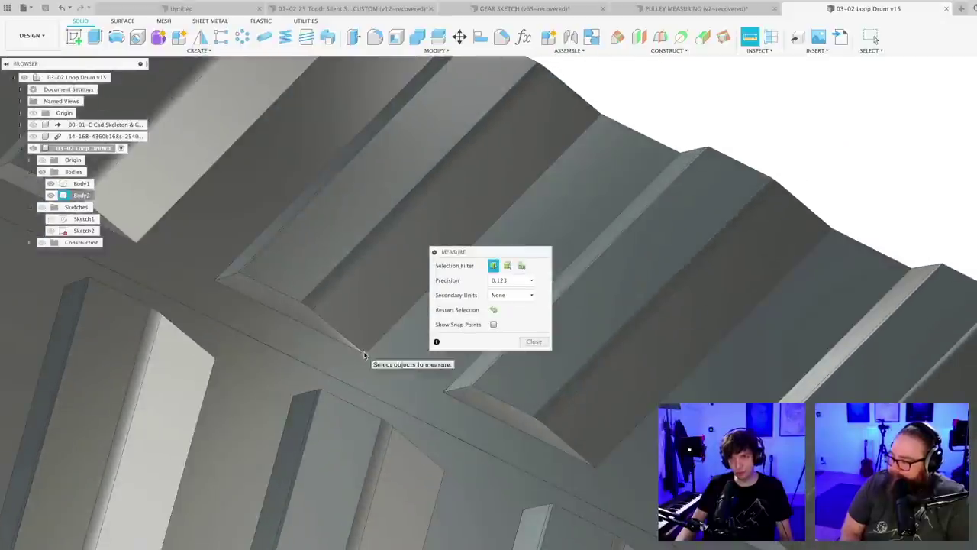
click(364, 356)
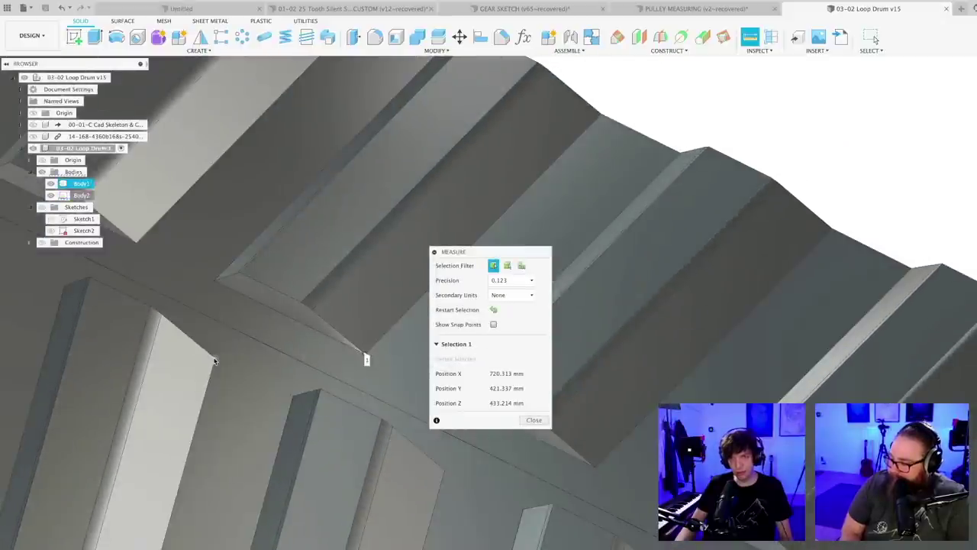
click(216, 361)
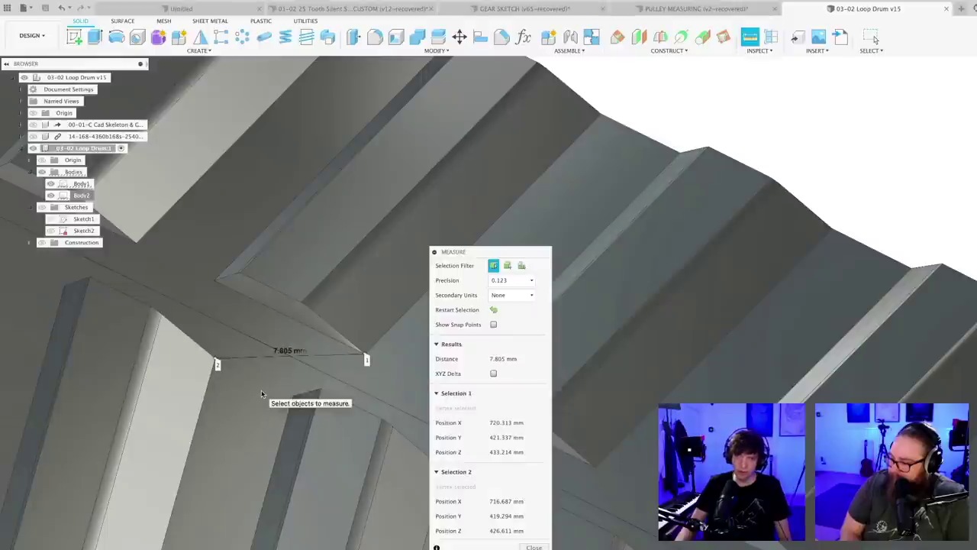
shift+middle_drag(262, 395, 308, 422)
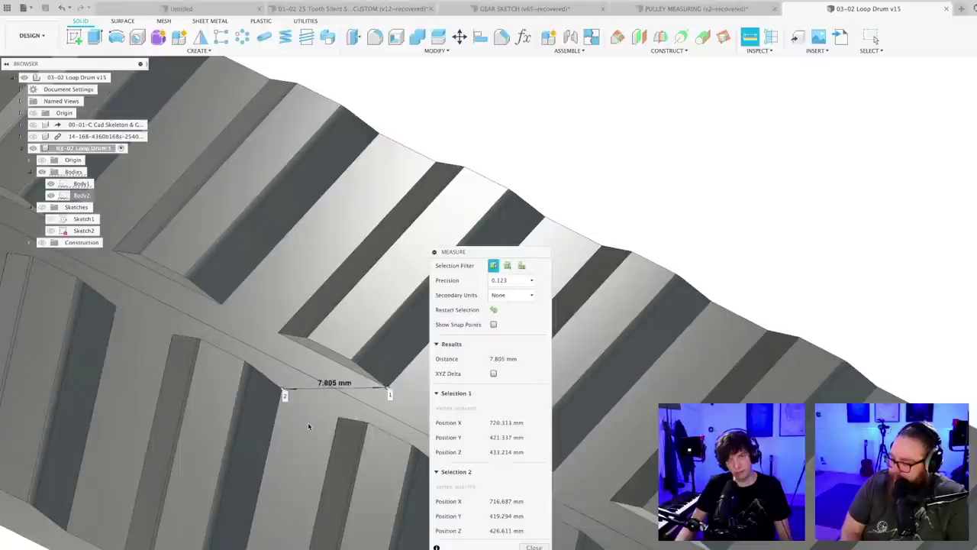
key(Escape)
- Re-measure between adjacent tooth corners, getting 7.805 mm, and view the whole ring
key(i)
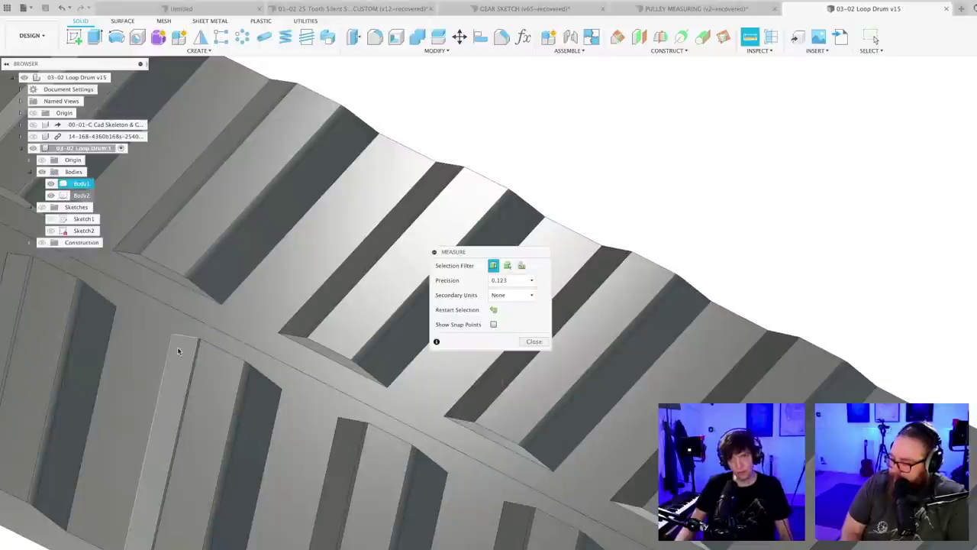
click(277, 375)
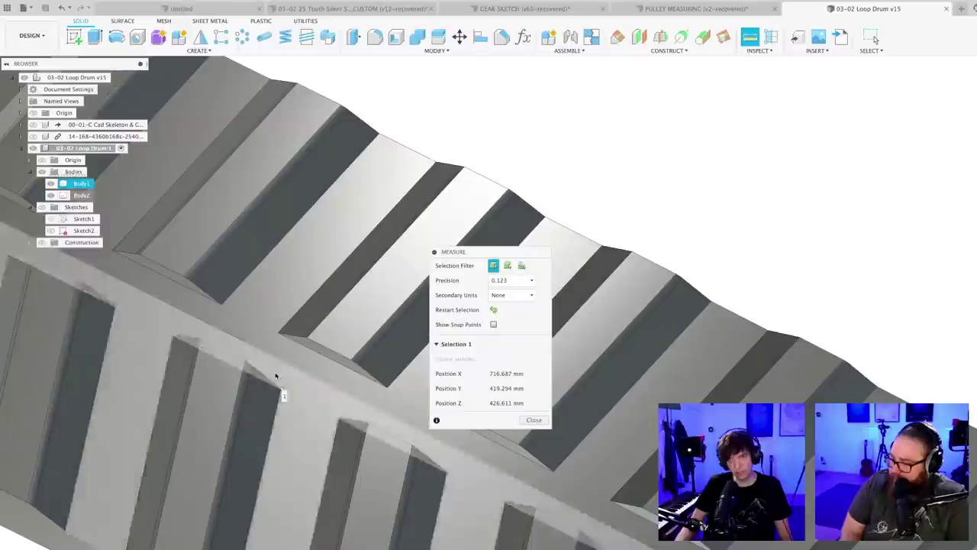
click(222, 304)
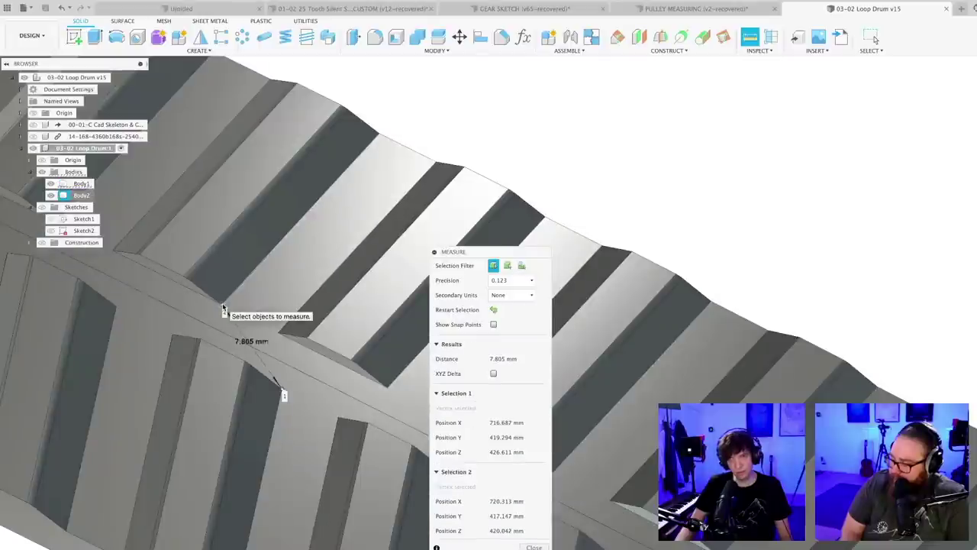
scroll(238, 363, up, 3)
scroll(246, 385, down, 6)
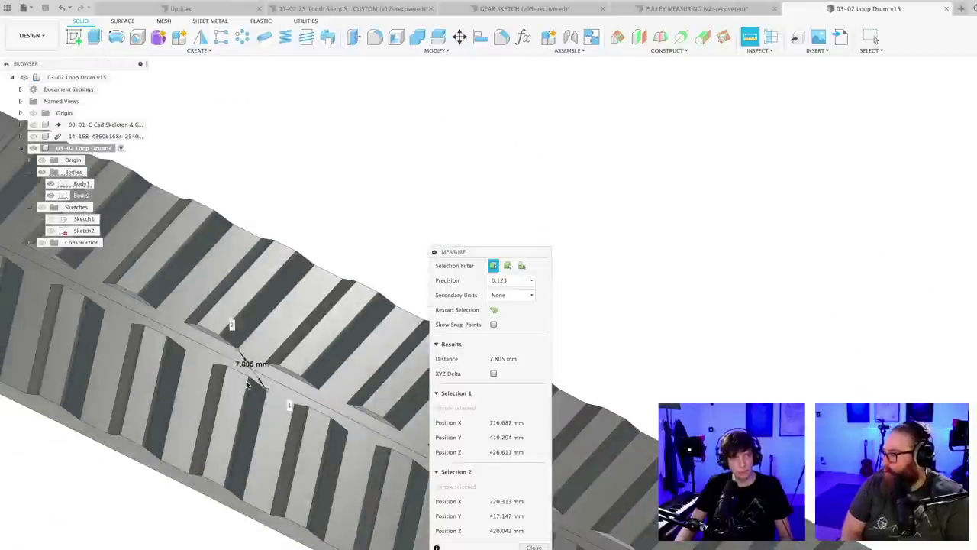
scroll(246, 386, down, 8)
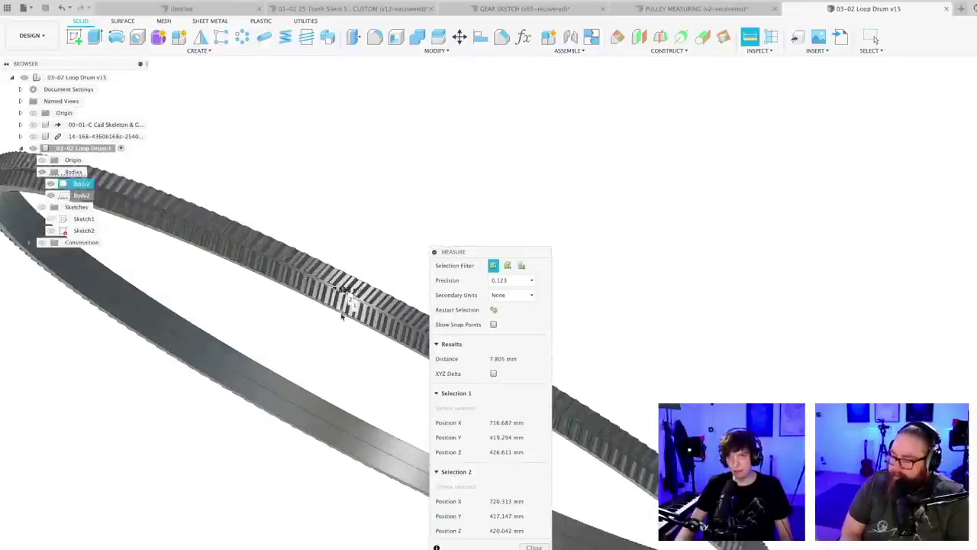
scroll(343, 316, down, 5)
shift+middle_drag(343, 316, 330, 272)
- Combine the toothed ring (target) and the other body with Join into one body
key(Escape)
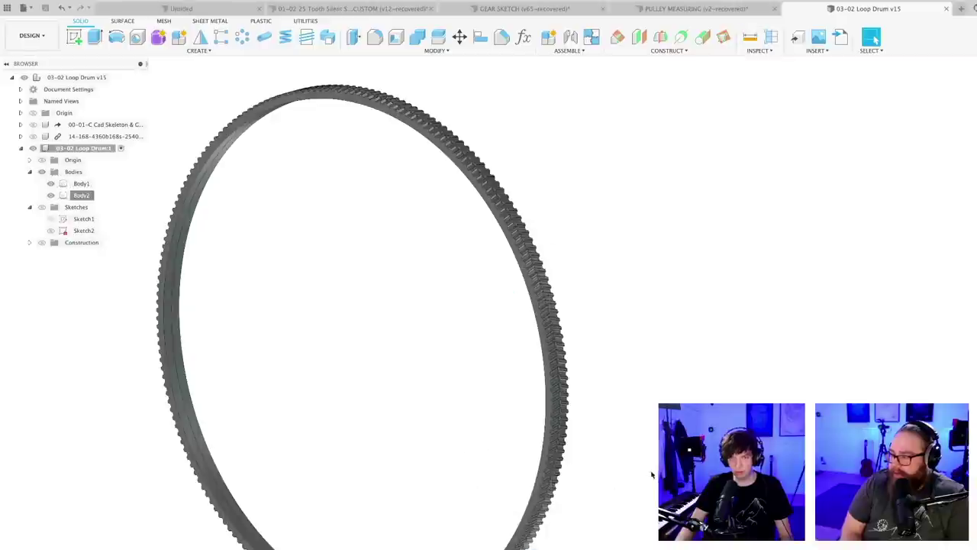
scroll(617, 449, down, 3)
middle_drag(494, 122, 533, 100)
click(418, 38)
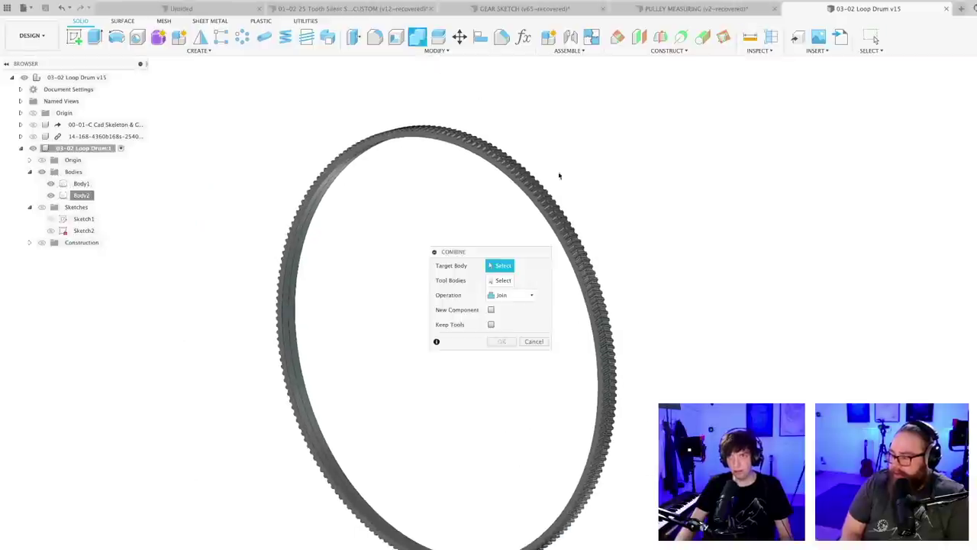
click(561, 231)
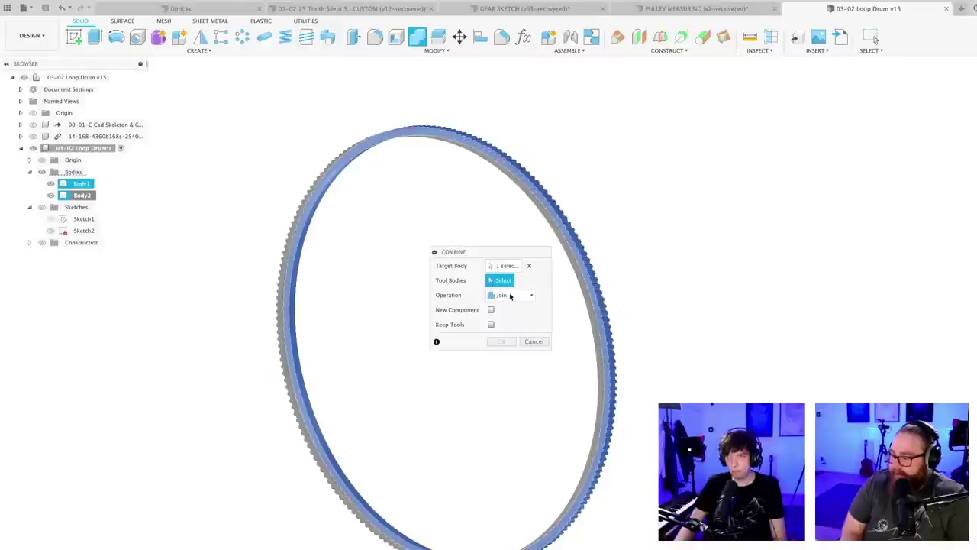
click(548, 223)
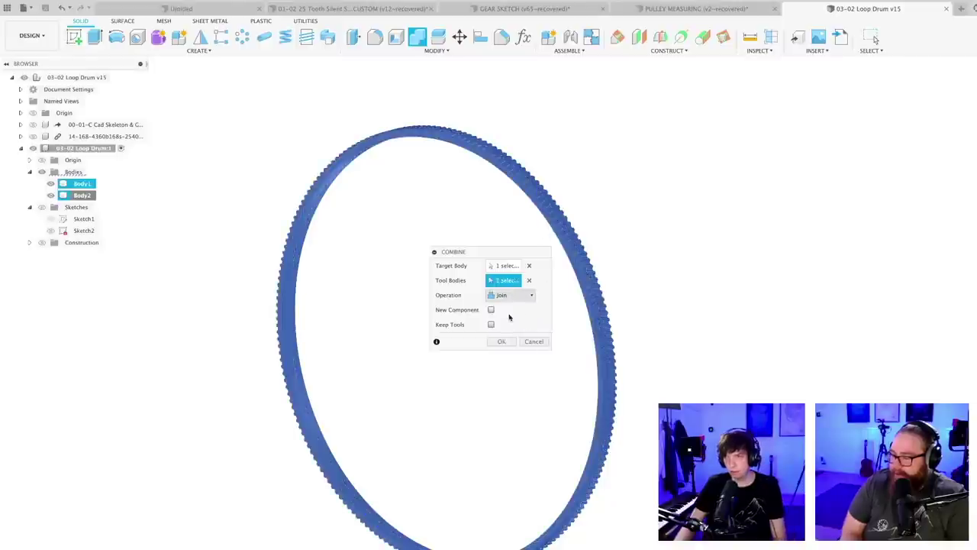
click(501, 342)
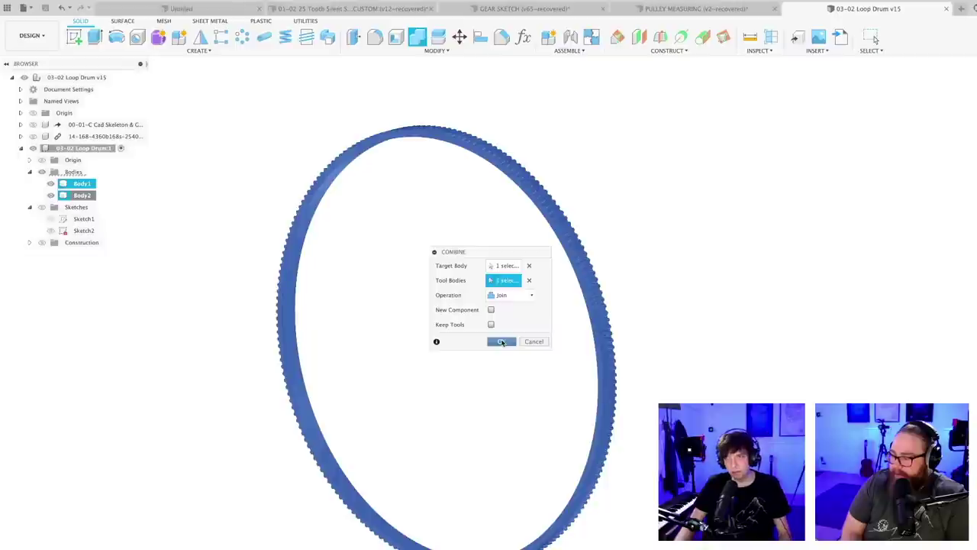
click(502, 342)
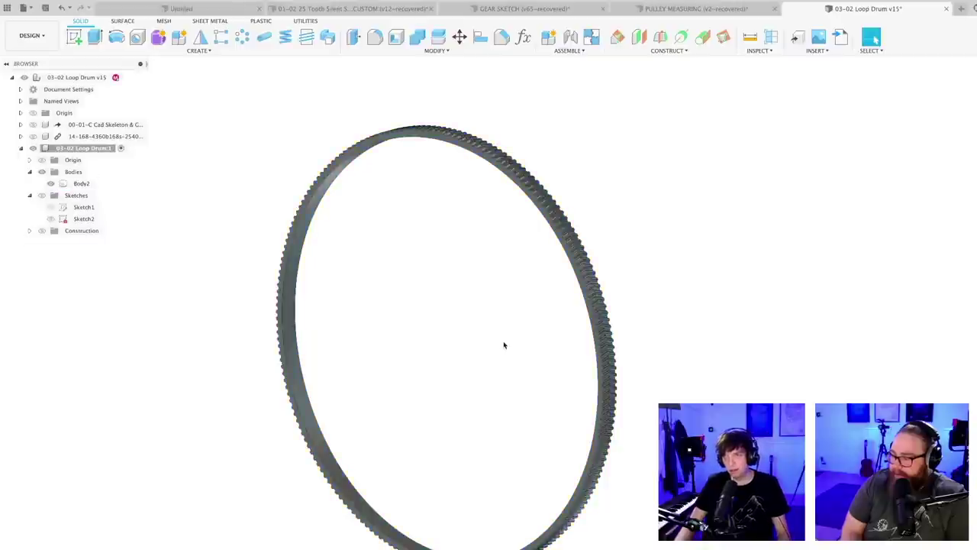
- Save the joined loop drum as a new version
shift+middle_drag(510, 294, 450, 321)
key(super+s)
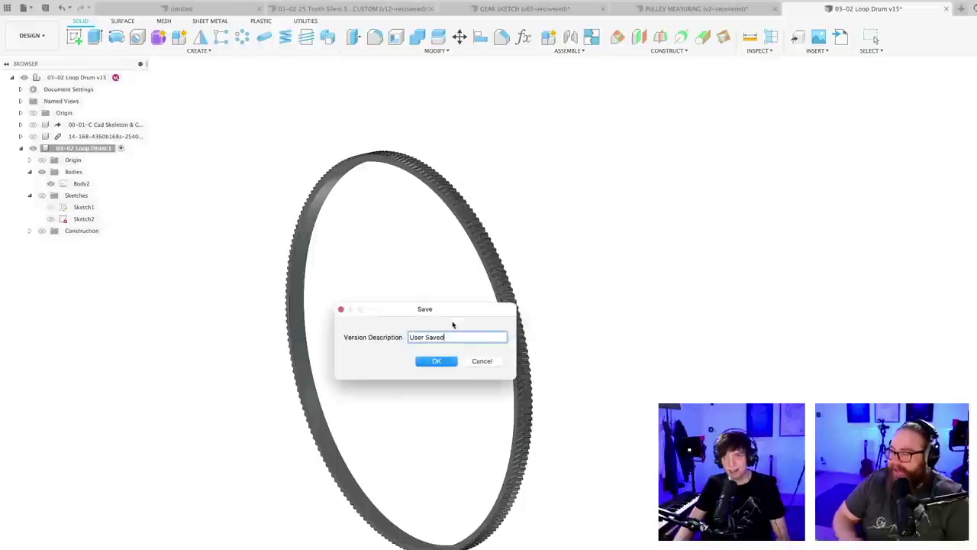
click(437, 361)
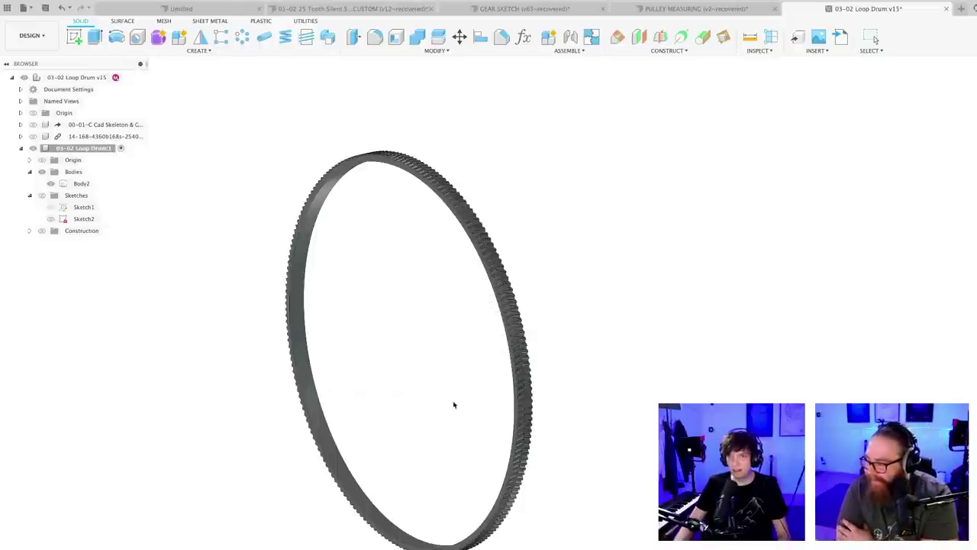
shift+middle_drag(434, 373, 432, 372)
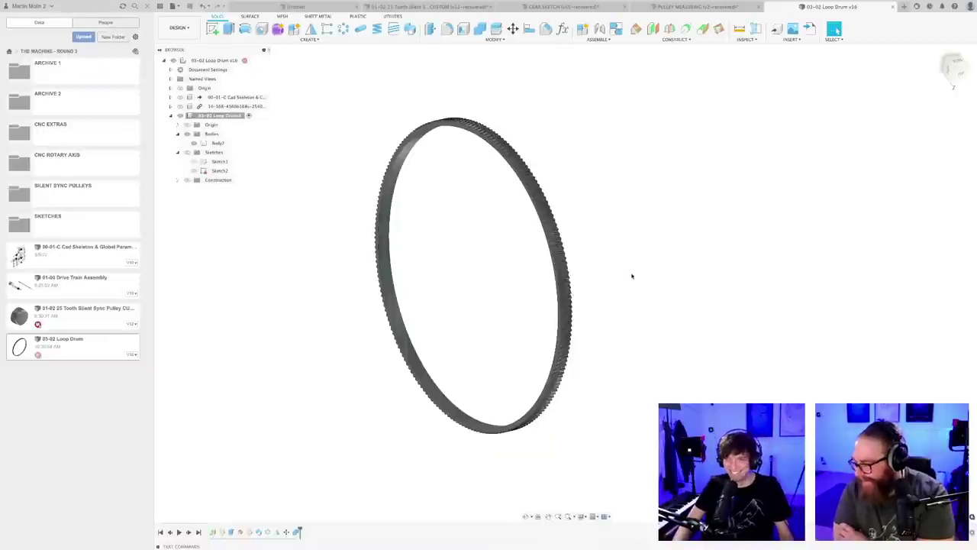
shift+middle_drag(511, 270, 528, 230)
scroll(503, 234, up, 2)
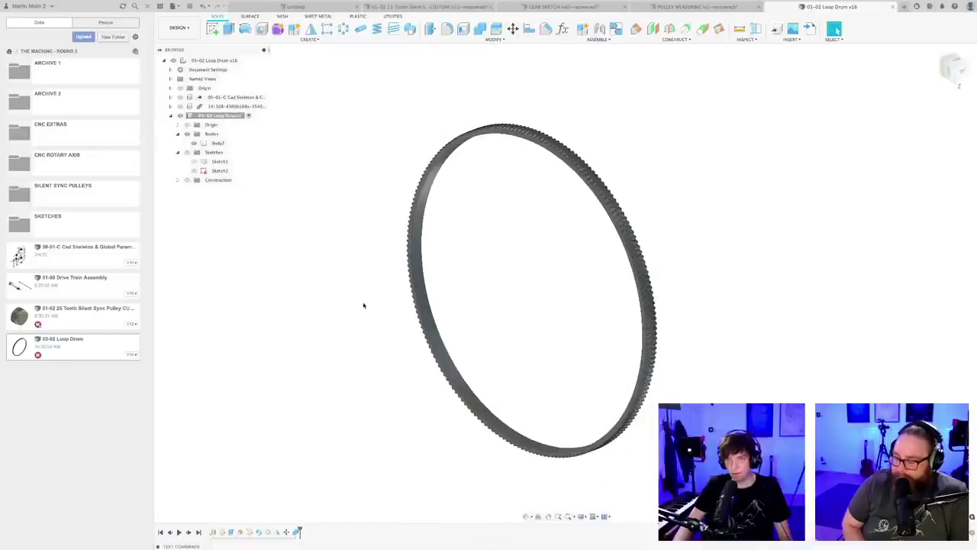
- Show the drum's sketches and extrude Sketch1's profile -5 mm as a join
click(188, 153)
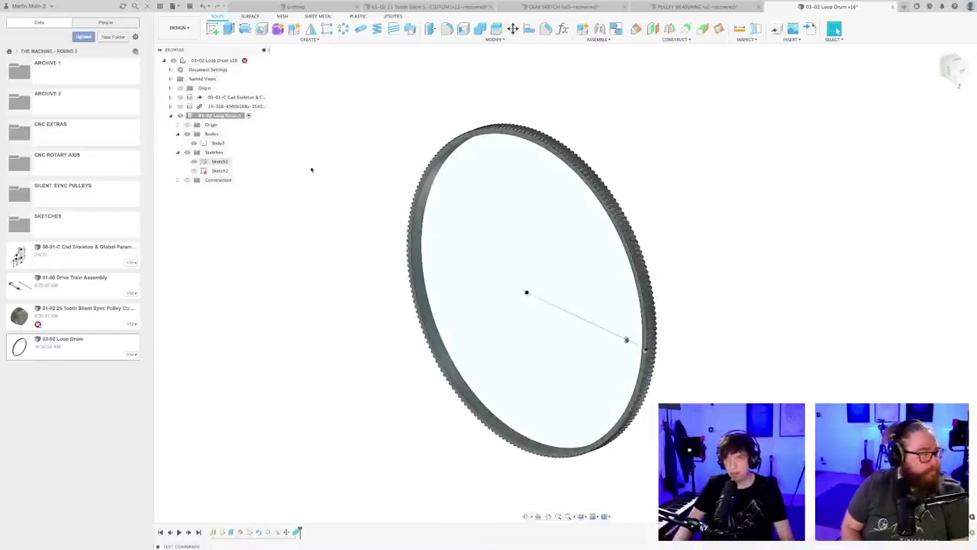
scroll(548, 171, up, 5)
shift+middle_drag(544, 172, 557, 201)
scroll(552, 181, up, 4)
click(208, 161)
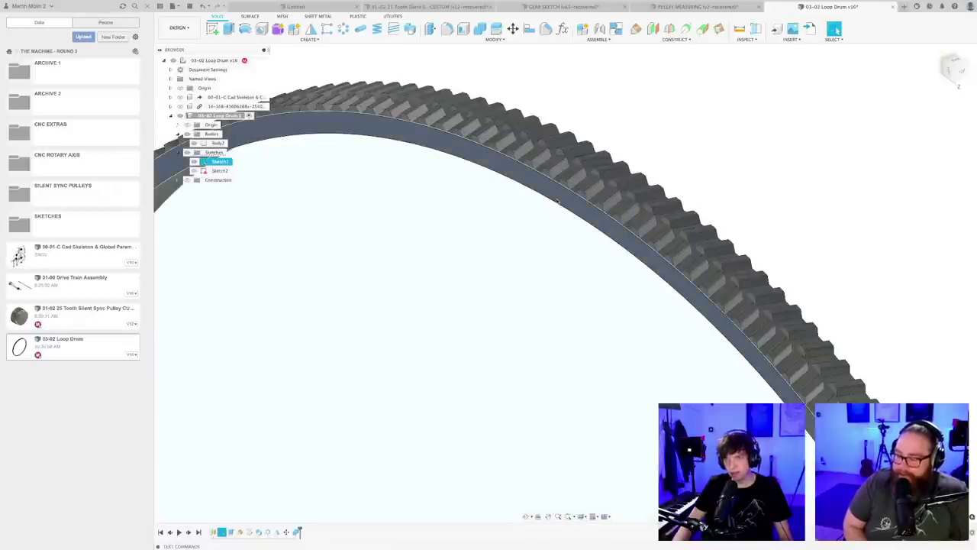
key(e)
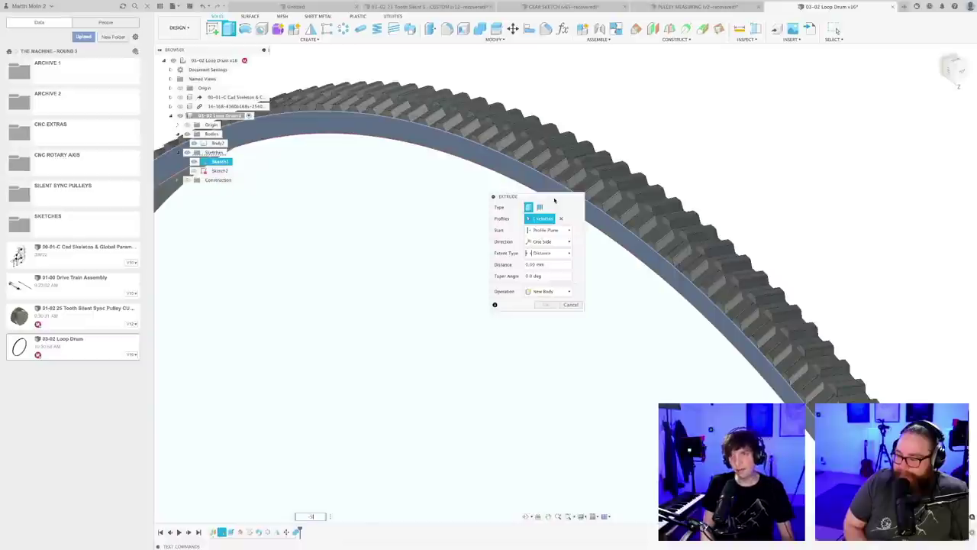
text(-5)
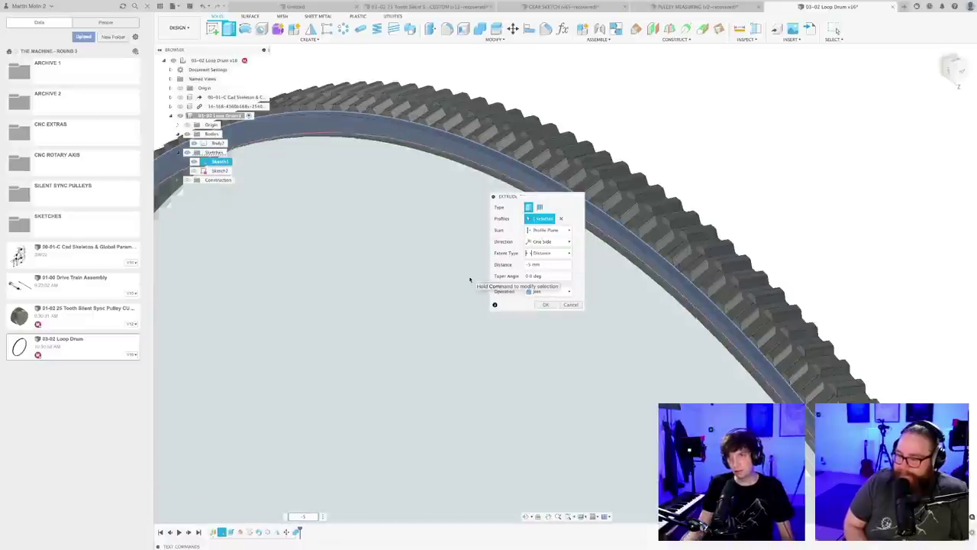
shift+middle_drag(469, 279, 458, 278)
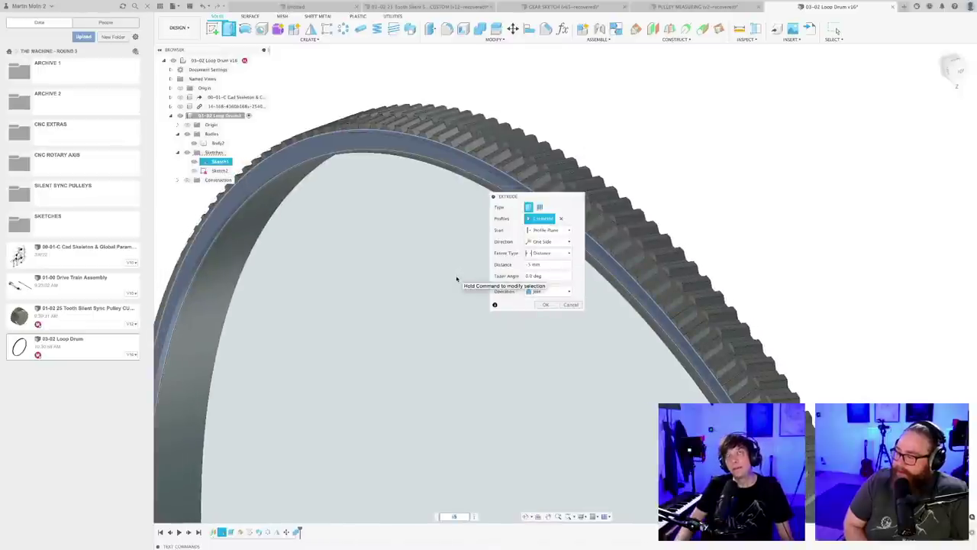
click(544, 305)
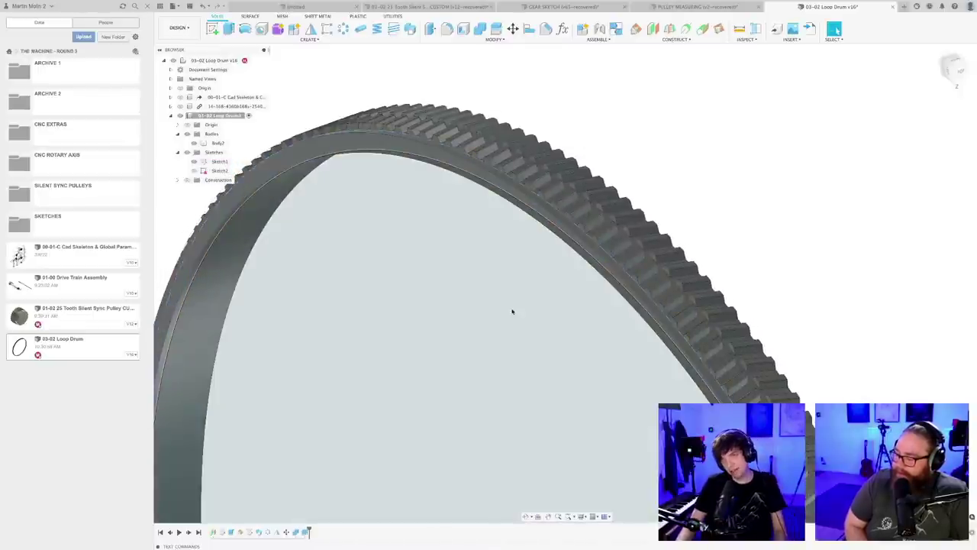
- Save the extended drum as a new version
scroll(514, 307, down, 5)
middle_drag(504, 316, 518, 226)
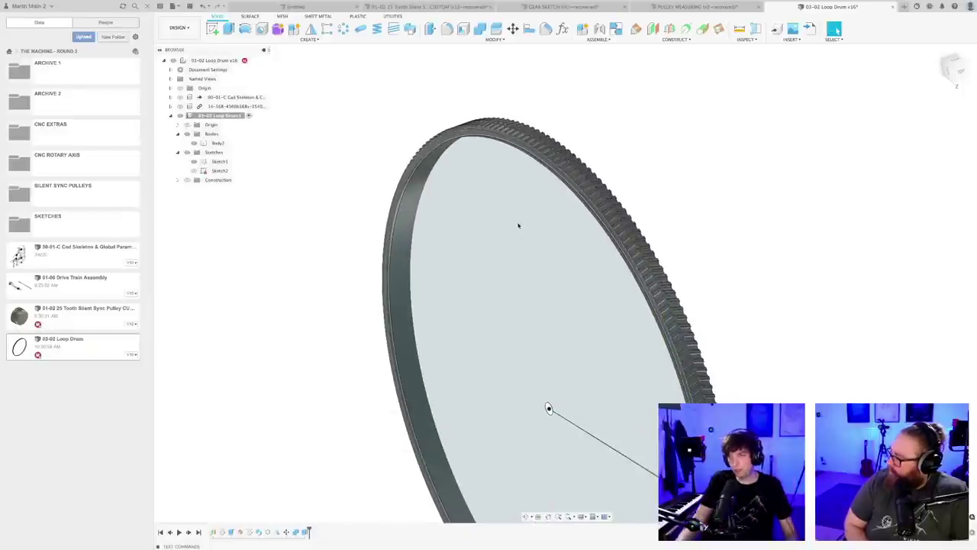
shift+middle_drag(511, 272, 535, 245)
key(ctrl+s)
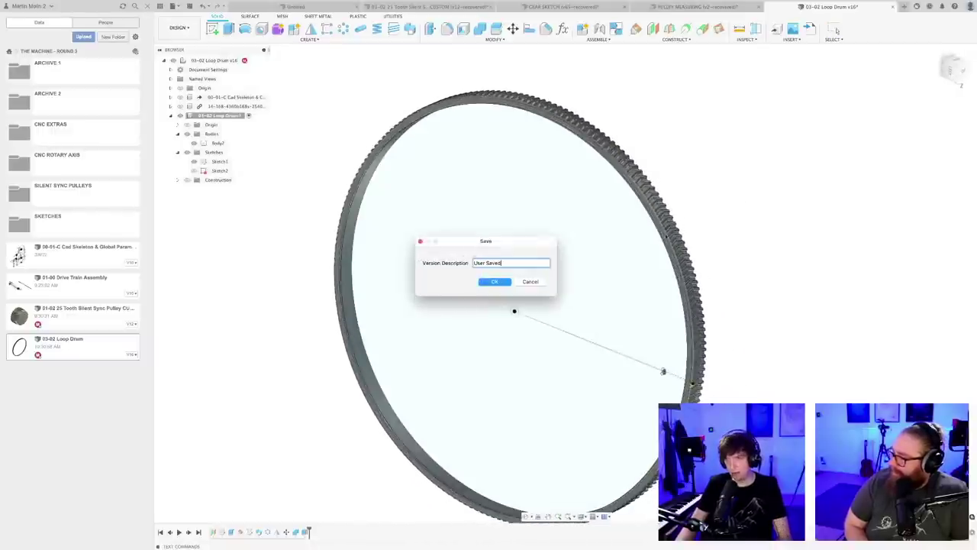
key(Return)
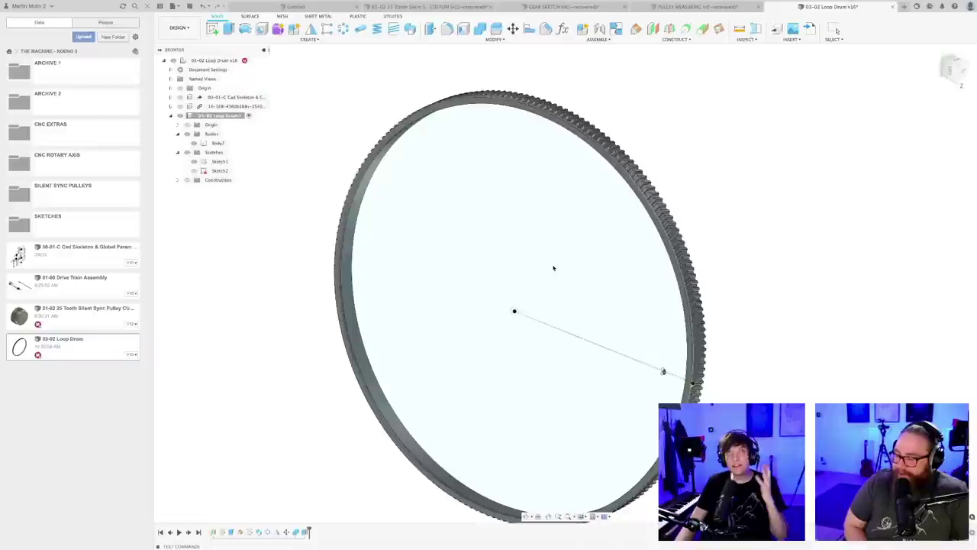
- Orbit the drum until the thin toothed ring faces the viewer
scroll(553, 268, down, 2)
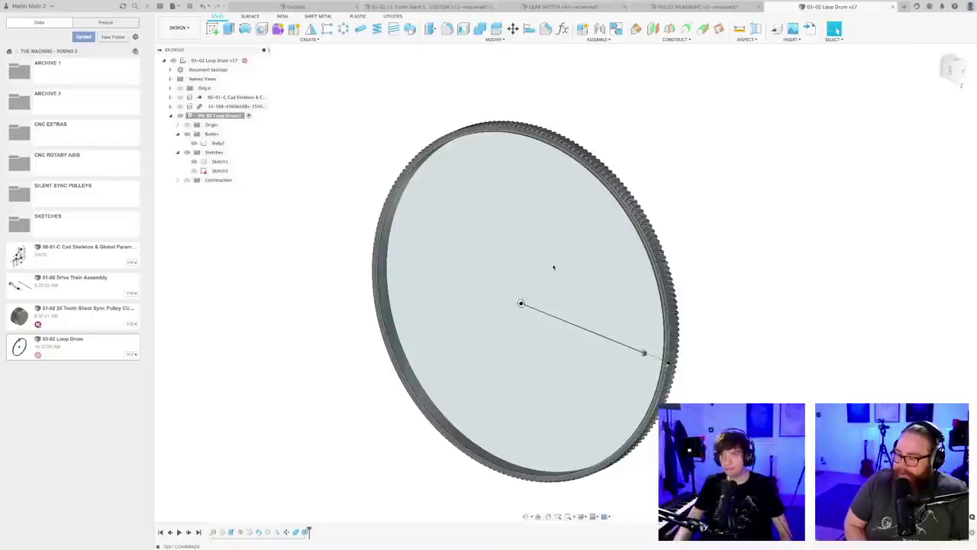
shift+middle_drag(554, 267, 664, 245)
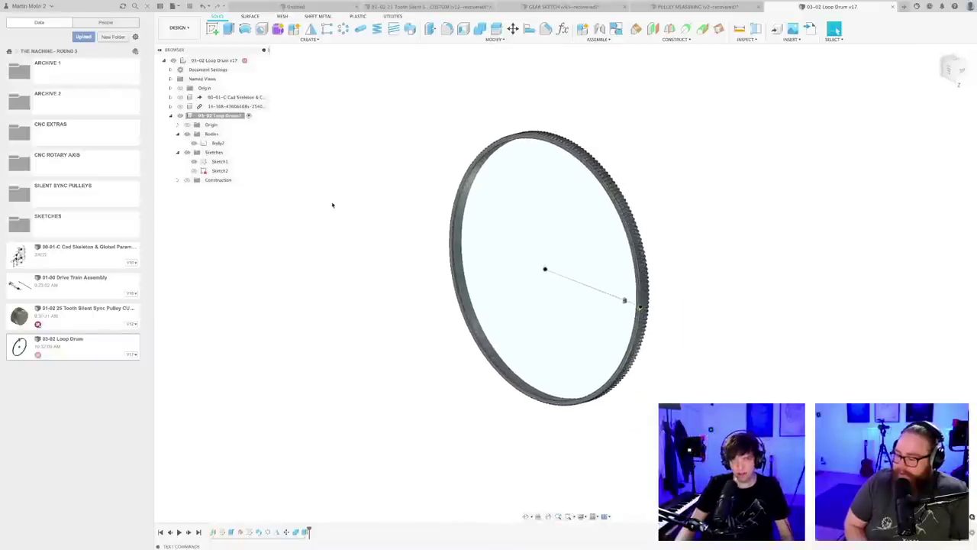
scroll(653, 172, up, 3)
shift+middle_drag(644, 182, 651, 186)
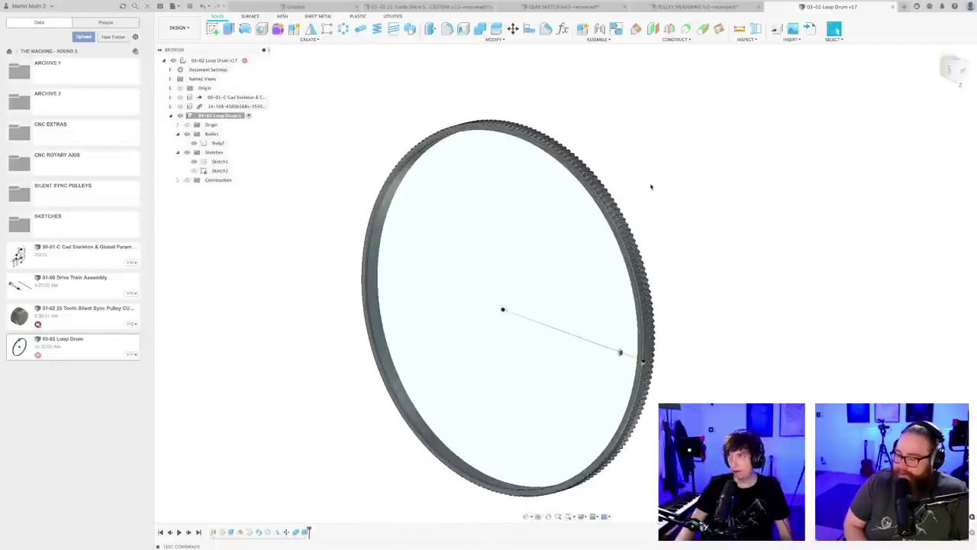
shift+middle_drag(617, 143, 372, 140)
- Show the linked CAD skeleton's teardrop plate and circles around the drum
middle_drag(372, 140, 462, 127)
click(187, 98)
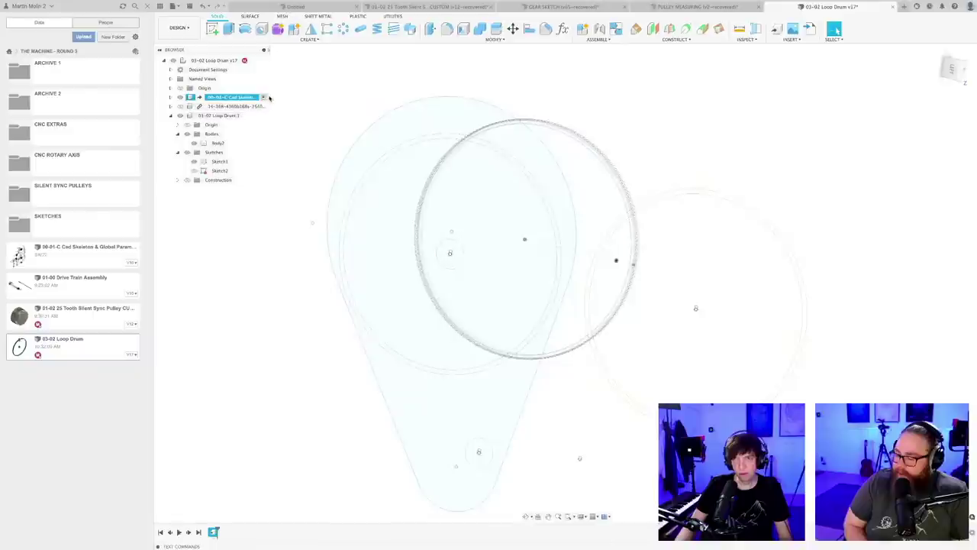
shift+middle_drag(509, 208, 516, 215)
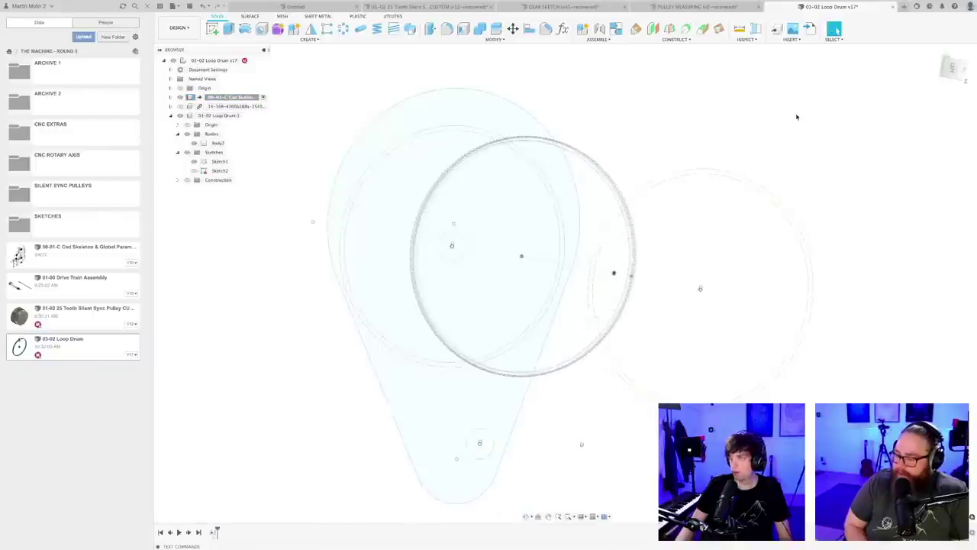
click(952, 69)
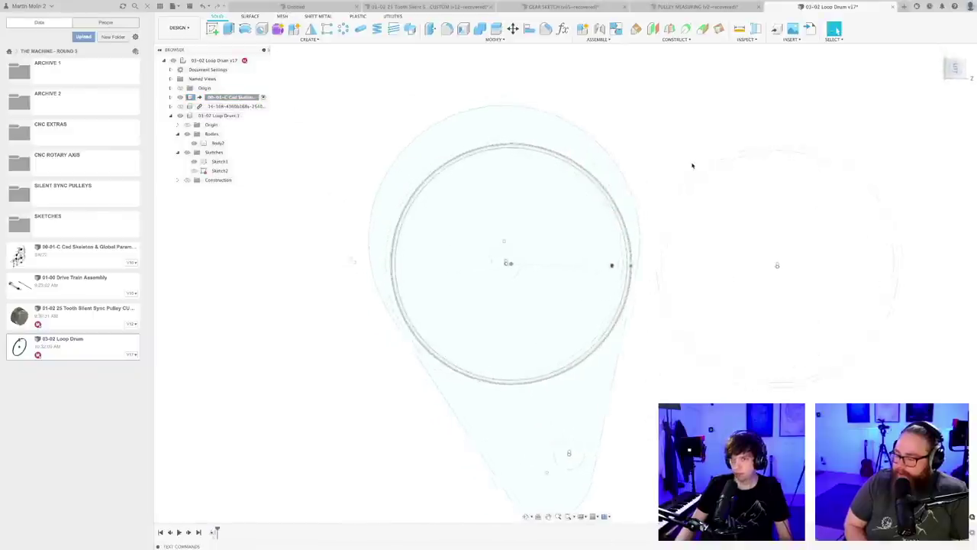
scroll(655, 169, down, 5)
shift+middle_drag(674, 197, 553, 273)
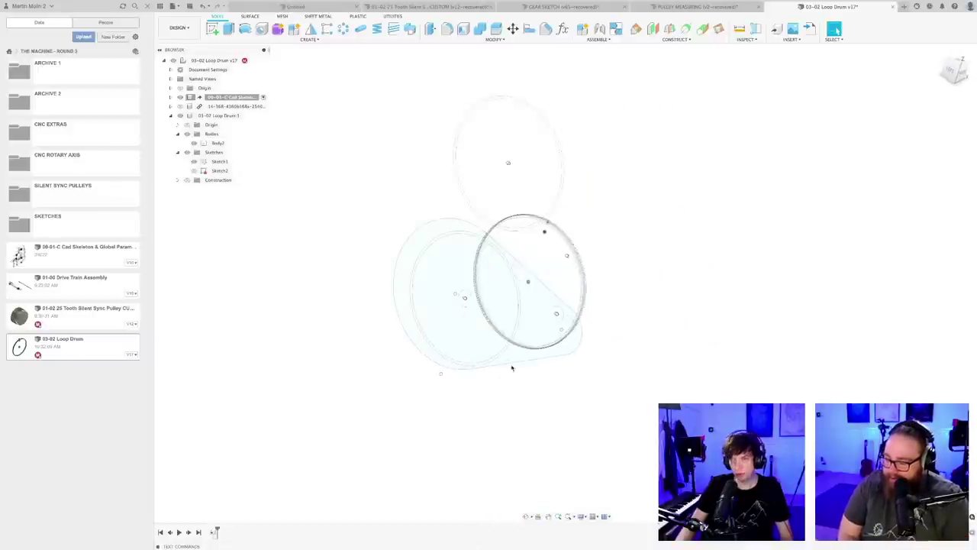
- Open the Change Parameters list for the design
scroll(511, 351, up, 5)
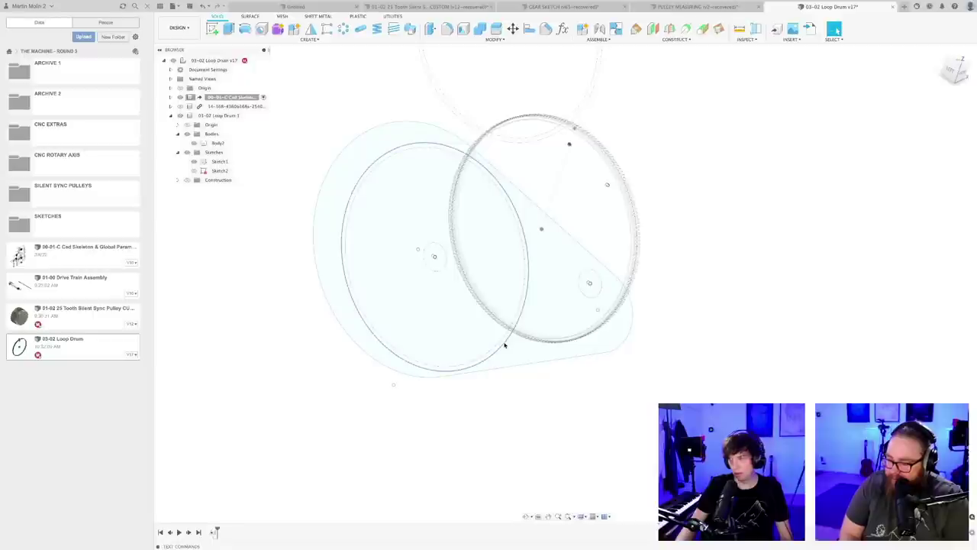
scroll(530, 398, down, 3)
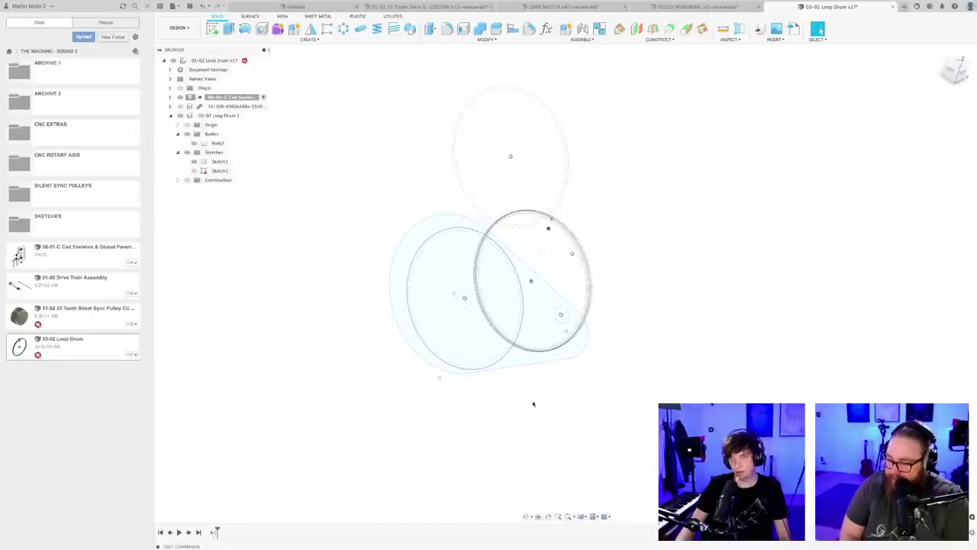
mouse_move(529, 396)
shift+middle_down()
mouse_move(543, 388)
mouse_move(533, 383)
shift+middle_up()
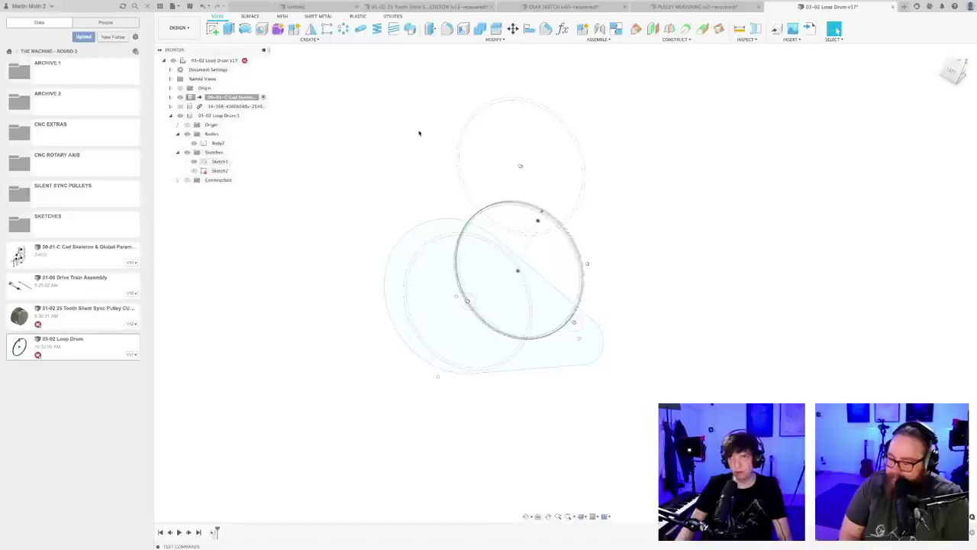
click(564, 29)
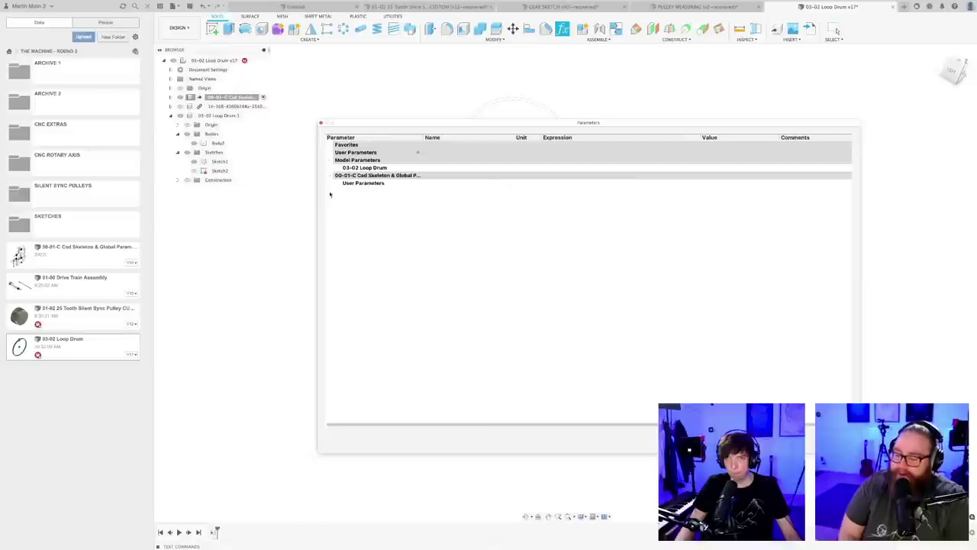
- Expand the skeleton's three user parameters, then close the Parameters dialog
click(337, 184)
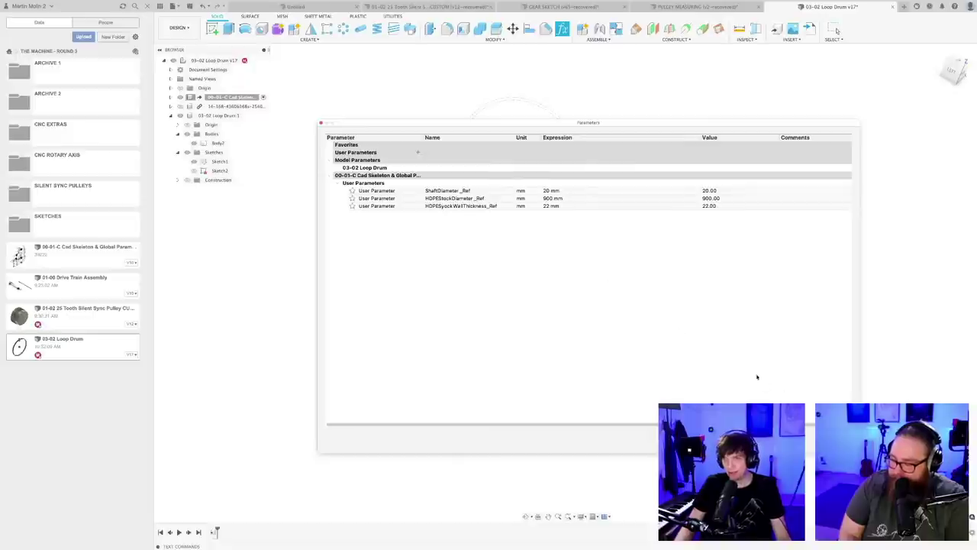
click(833, 441)
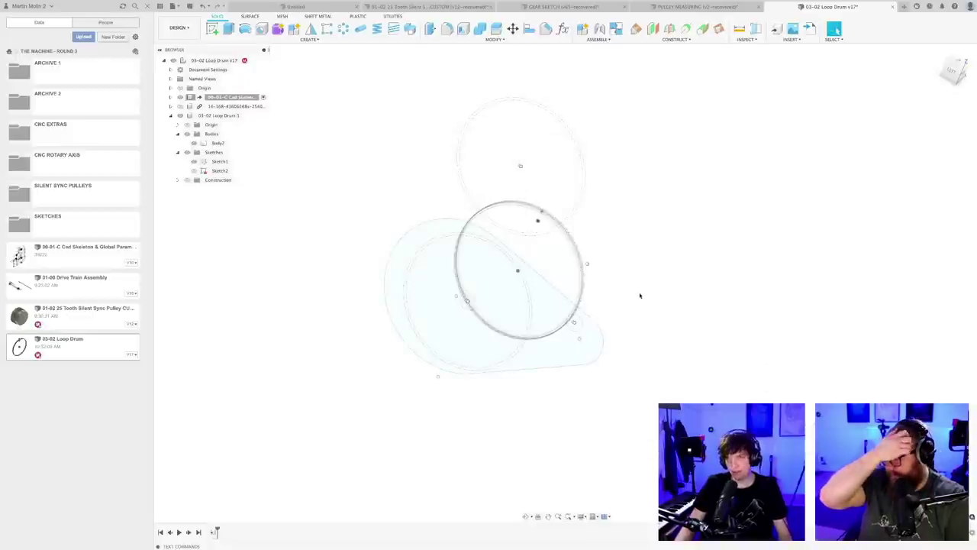
mouse_move(647, 305)
shift+middle_down()
mouse_move(639, 288)
mouse_move(650, 295)
mouse_move(633, 290)
mouse_move(644, 299)
mouse_move(643, 358)
shift+middle_up()
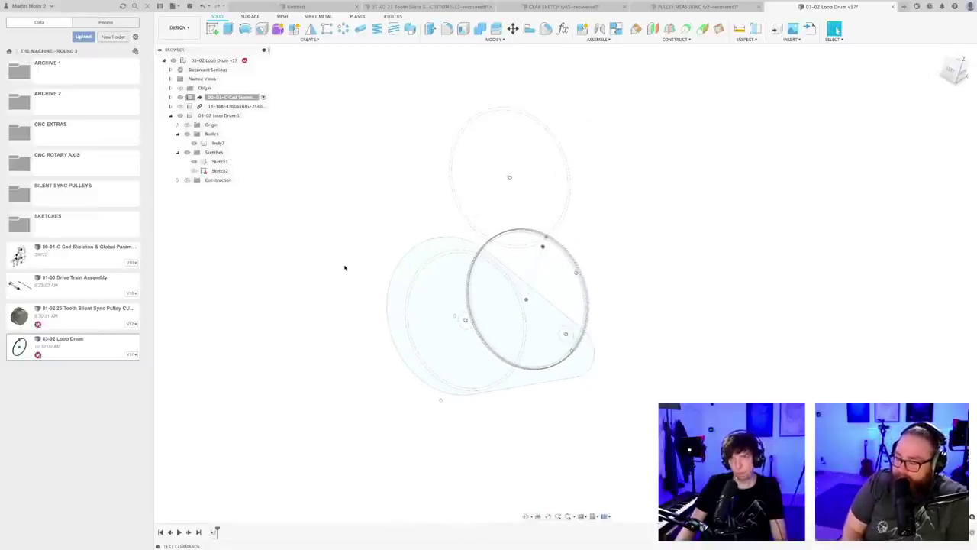
scroll(681, 267, up, 3)
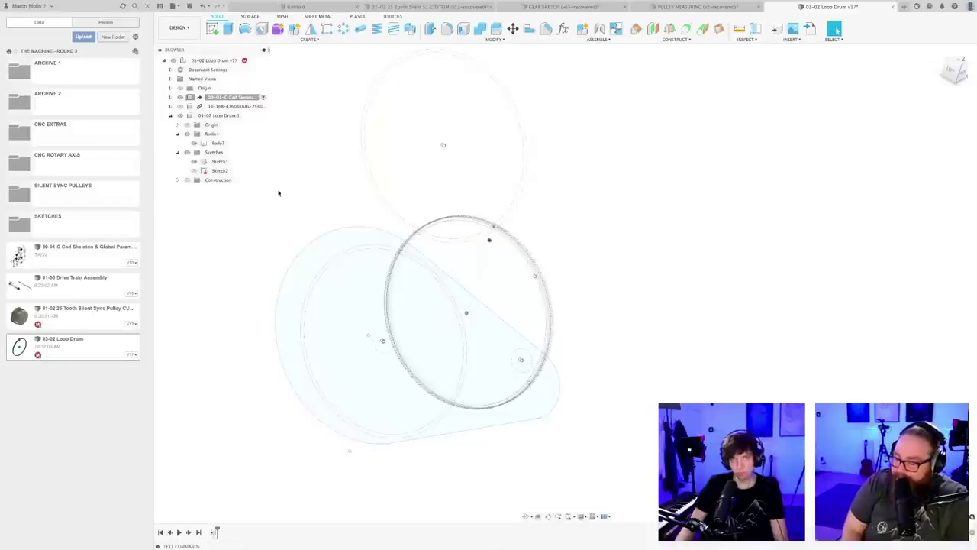
- Save the Loop Drum as version 18 and orbit to inspect it
key(ctrl+s)
key(Return)
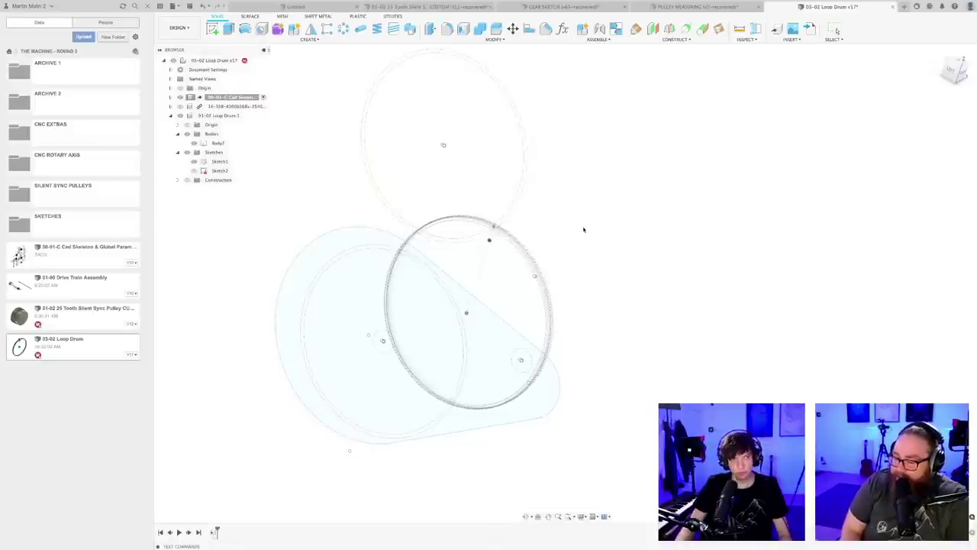
mouse_move(562, 233)
shift+middle_down()
mouse_move(548, 234)
mouse_move(562, 255)
mouse_move(554, 253)
shift+middle_up()
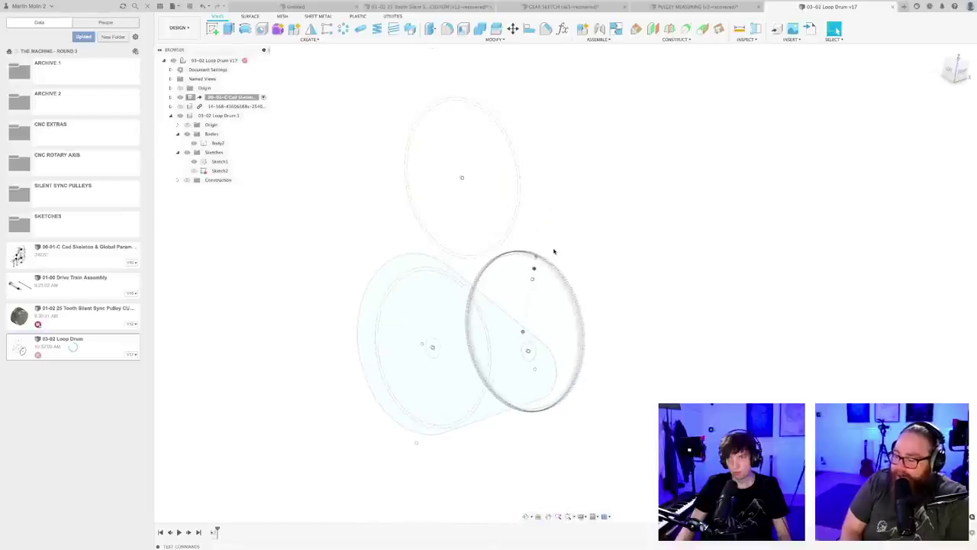
scroll(555, 251, up, 1)
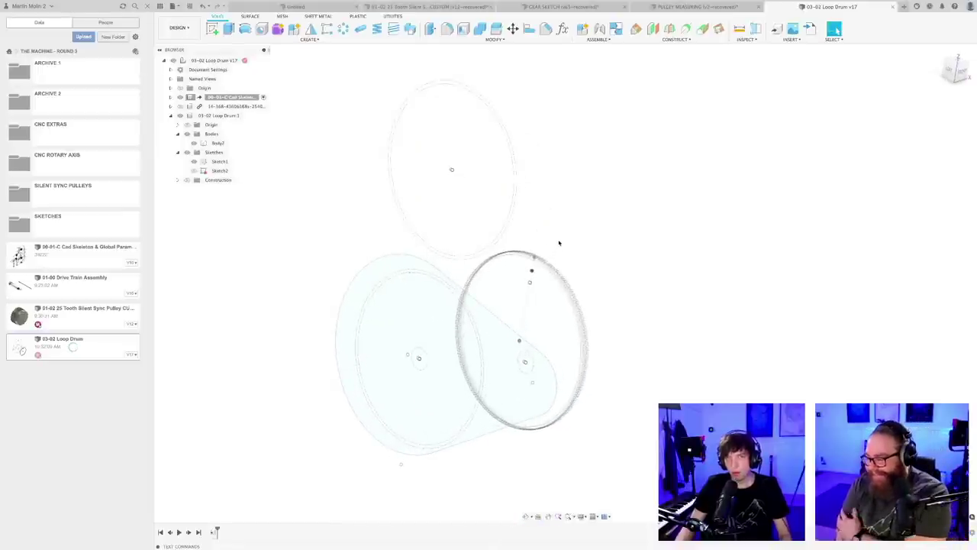
shift+middle_drag(559, 243, 560, 246)
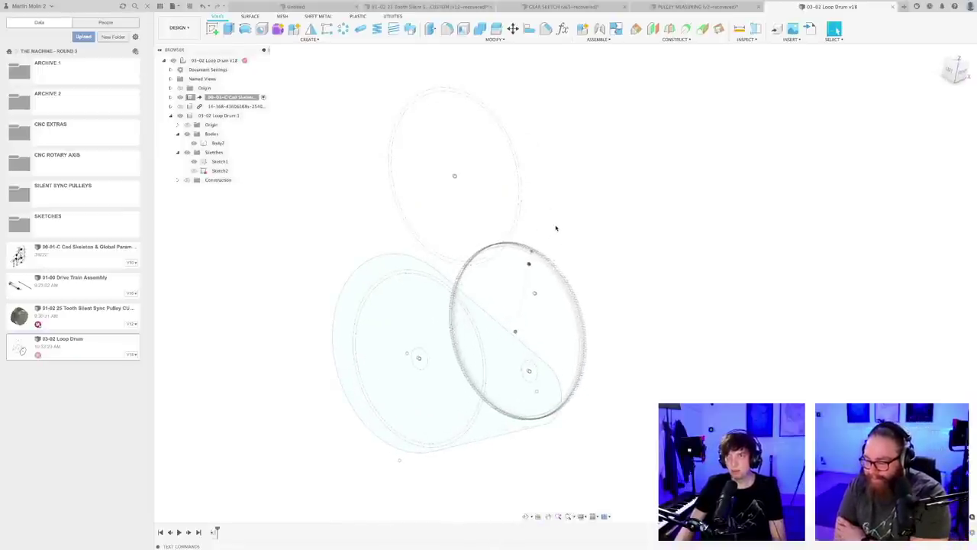
shift+middle_drag(416, 246, 372, 232)
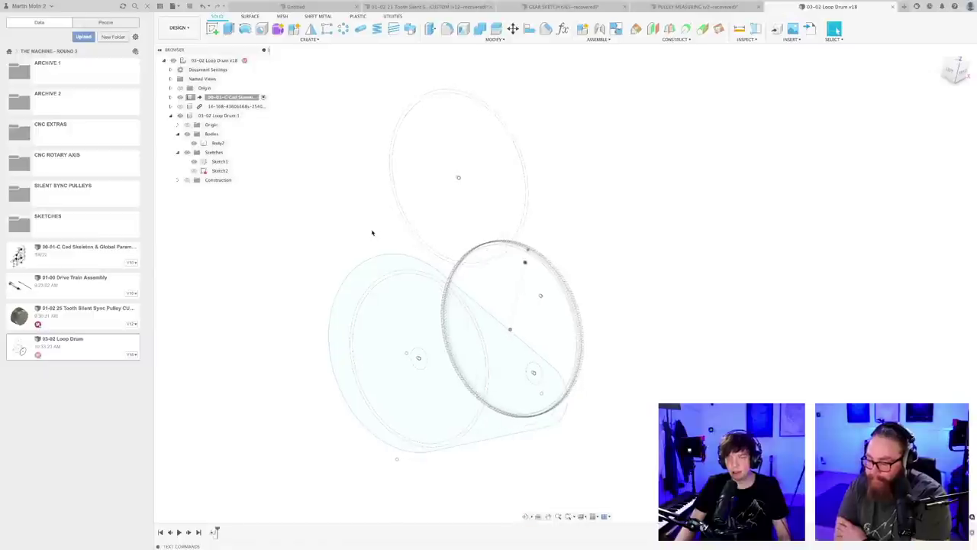
mouse_move(568, 230)
middle_down()
mouse_move(580, 231)
mouse_move(576, 239)
middle_up()
scroll(575, 235, up, 1)
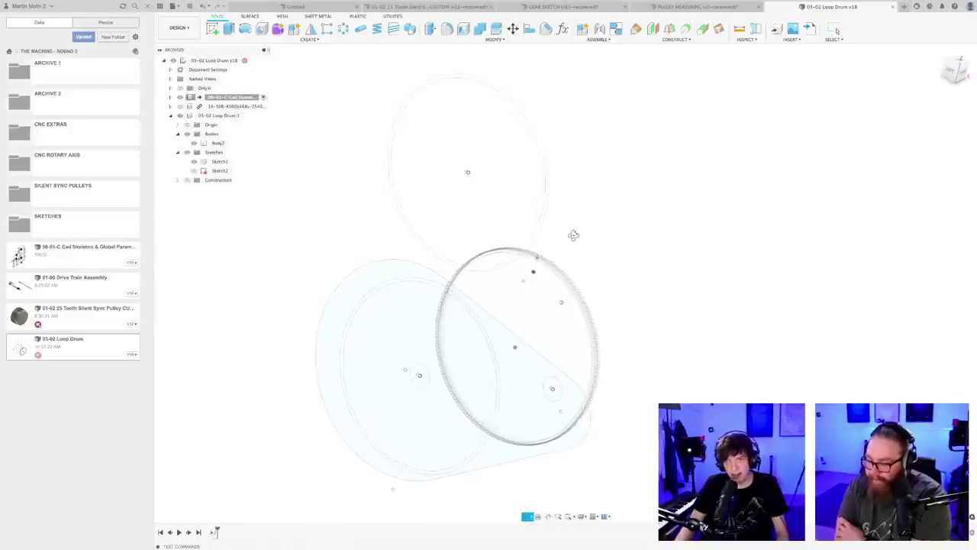
scroll(430, 305, up, 3)
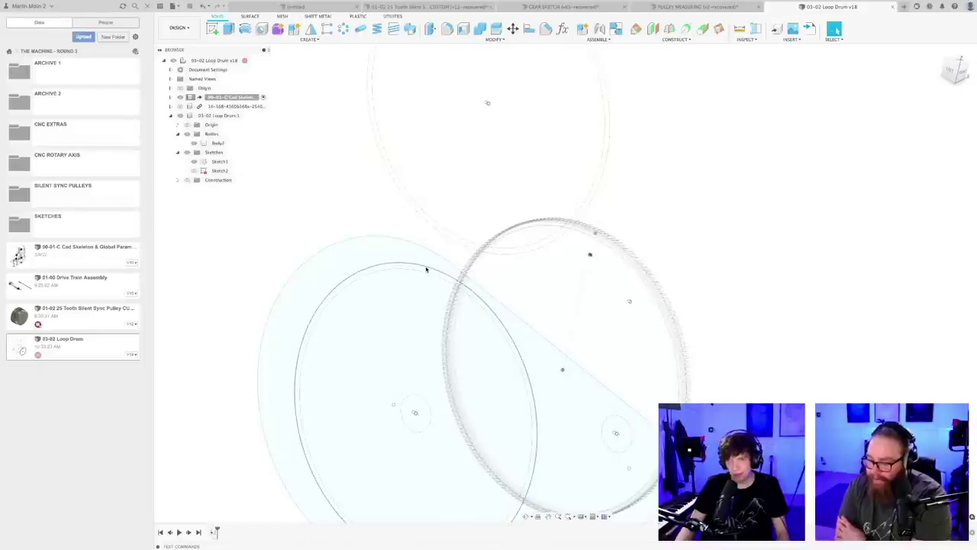
- Open the drum's Sketch2 for editing
double_click(219, 170)
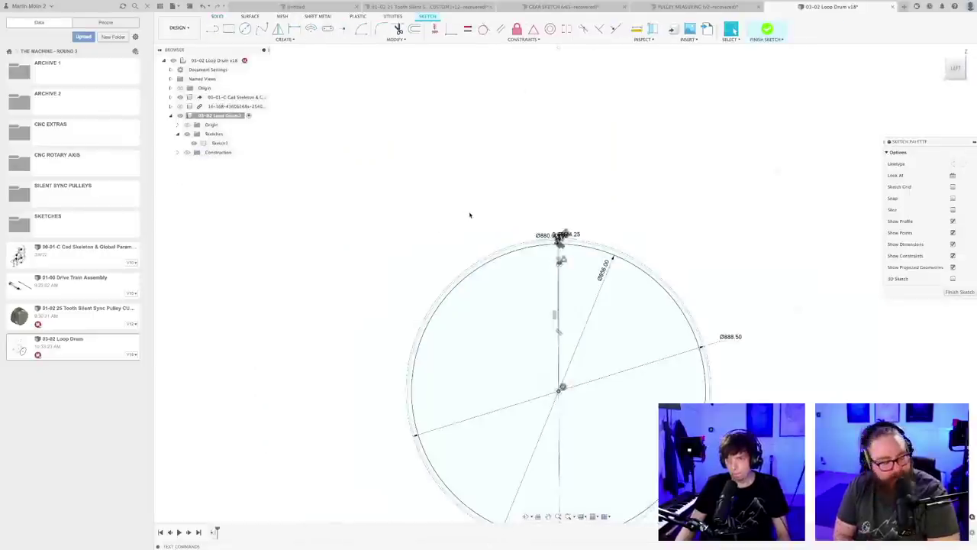
scroll(470, 215, down, 3)
scroll(572, 301, up, 4)
shift+middle_drag(374, 214, 343, 219)
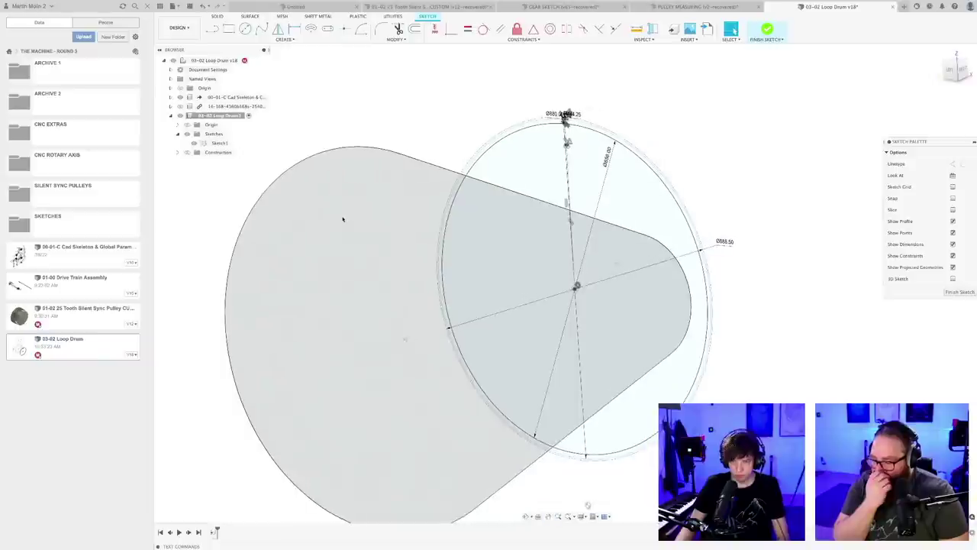
- Project the skeleton geometry into Sketch2 and finish the sketch
key(p)
scroll(379, 168, up, 2)
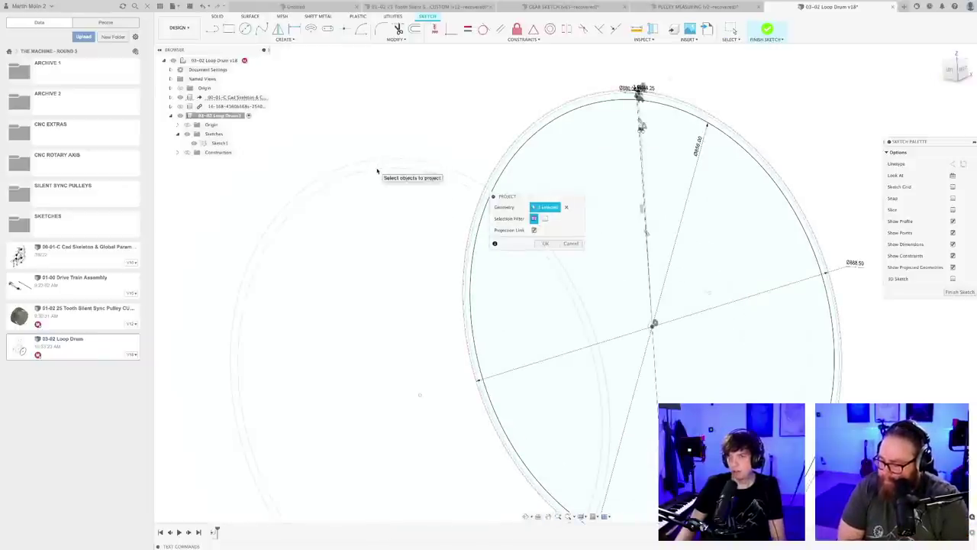
click(546, 243)
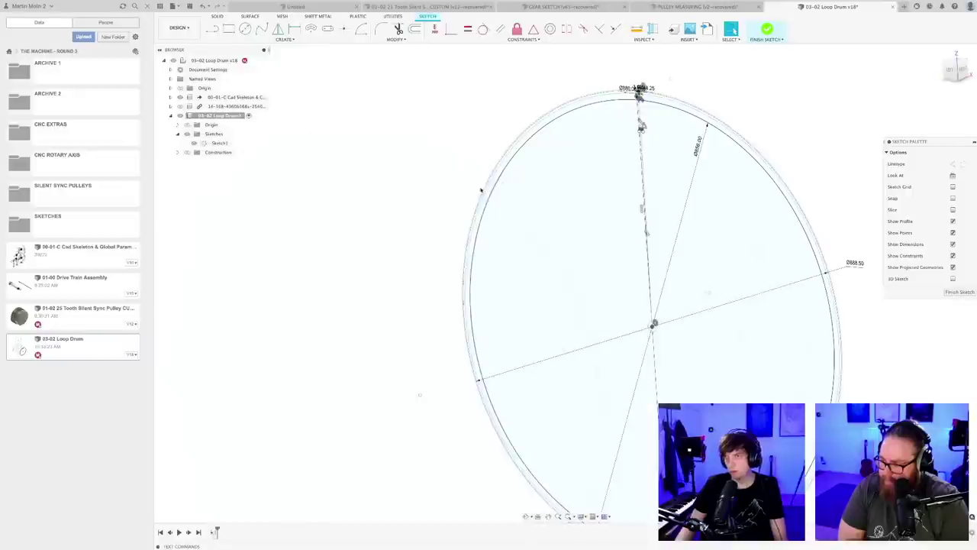
scroll(794, 135, up, 5)
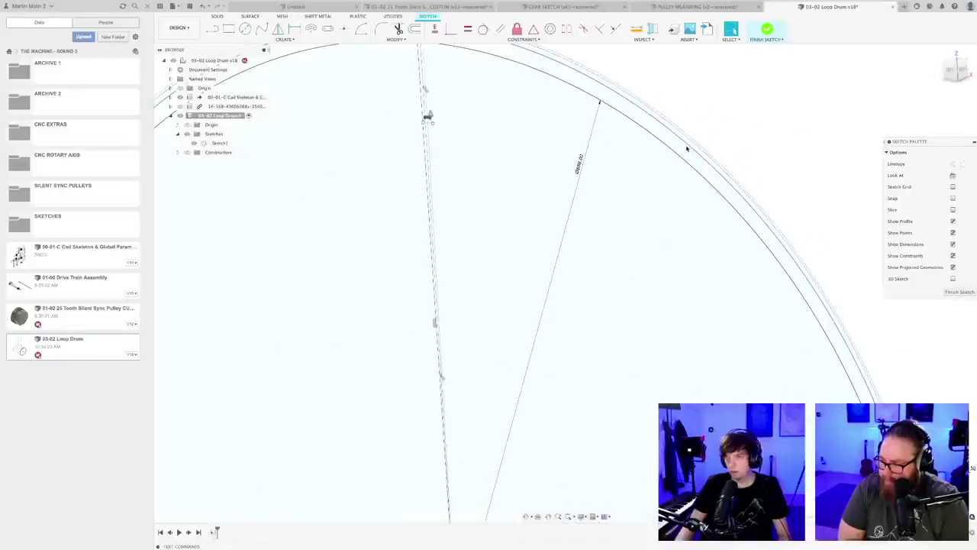
scroll(685, 152, down, 3)
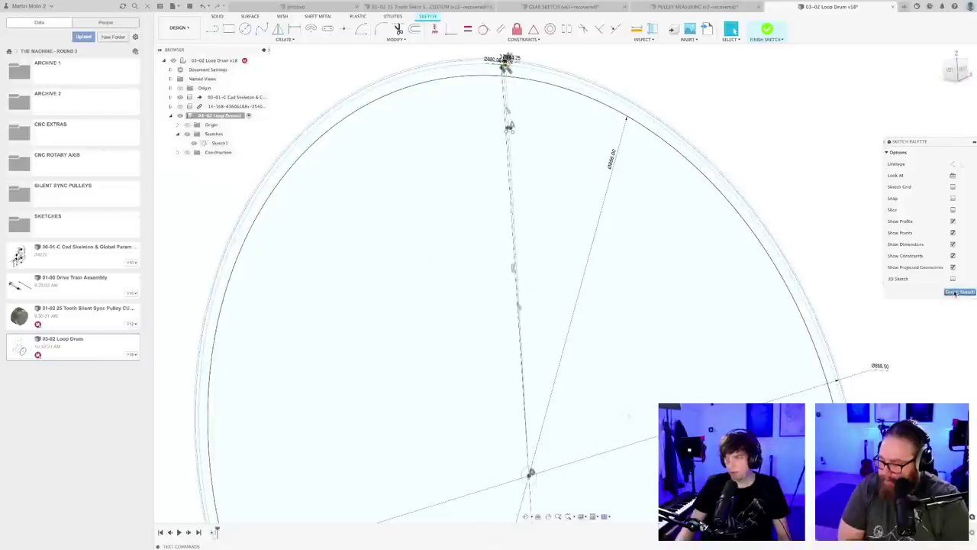
click(958, 293)
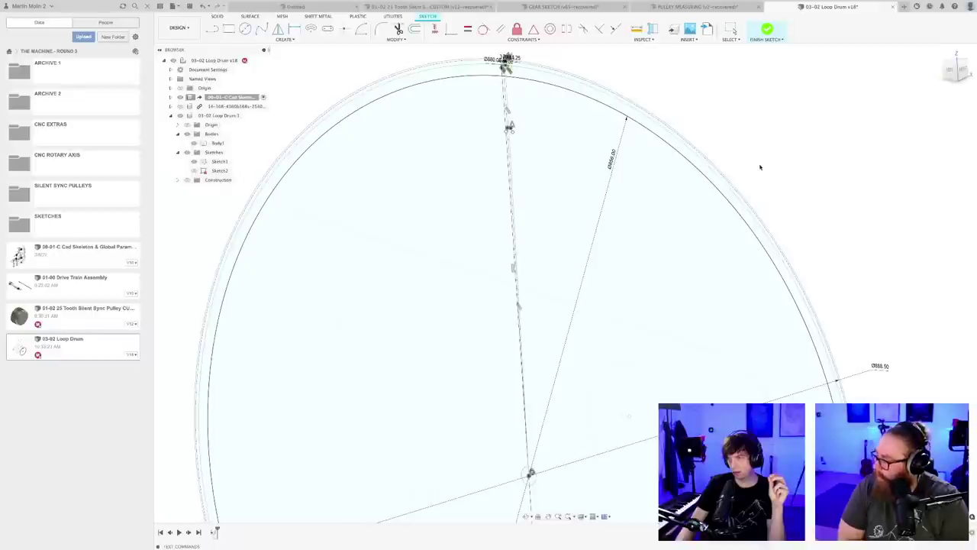
key(ctrl+z)
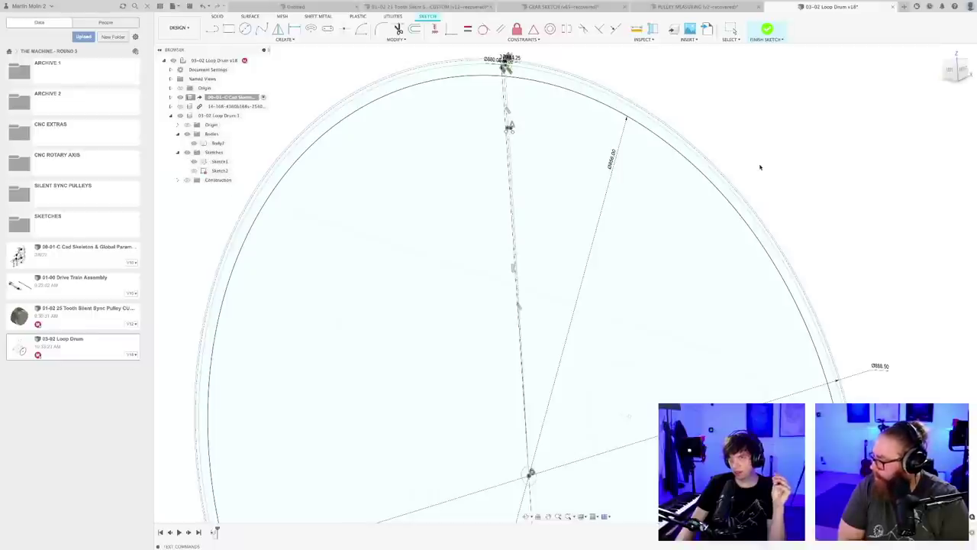
- Hide the skeleton component and make the Loop Drum component active
key(ctrl+z)
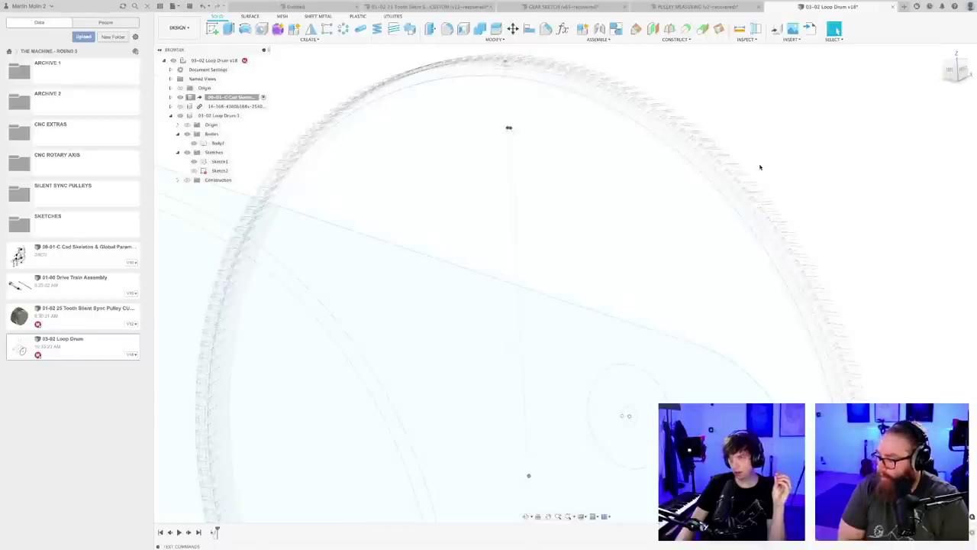
scroll(761, 167, down, 6)
middle_drag(622, 195, 567, 181)
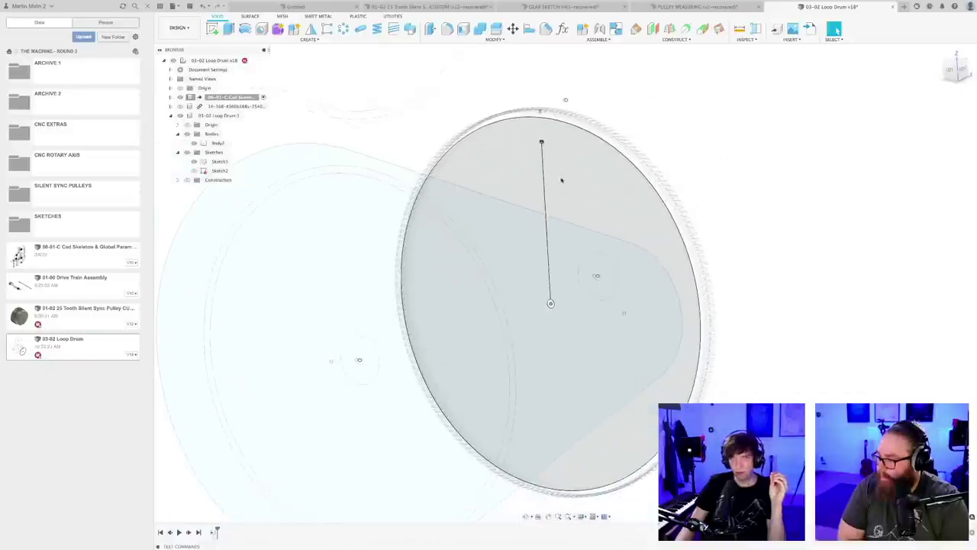
click(180, 98)
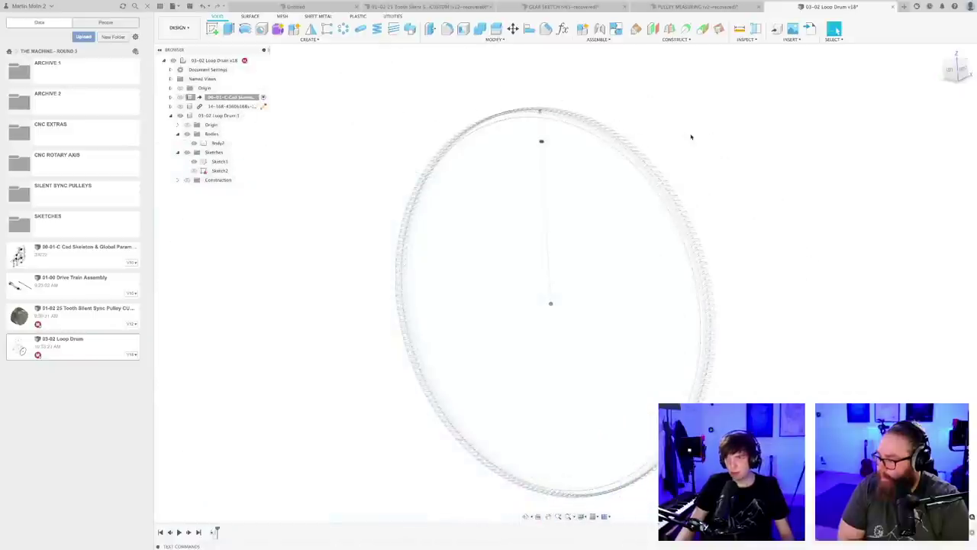
click(249, 116)
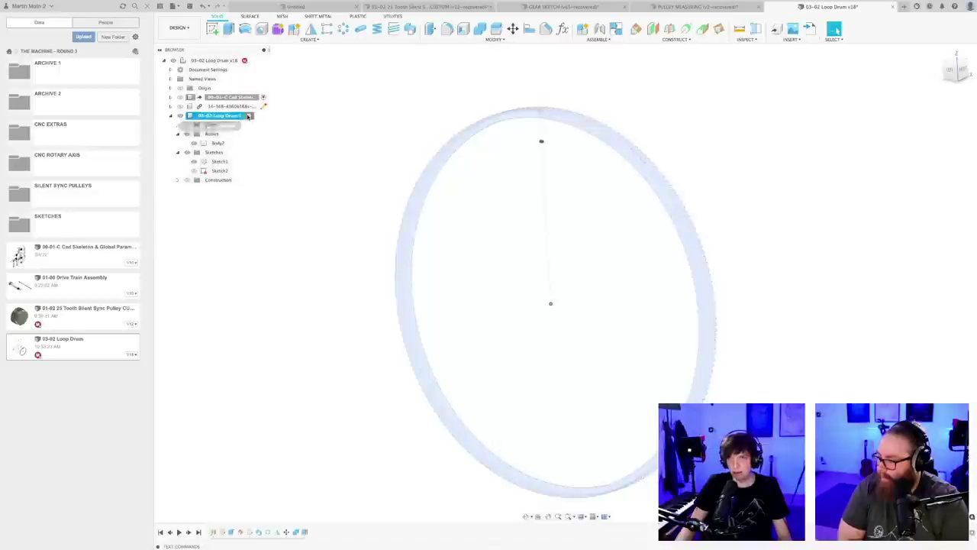
click(746, 218)
middle_drag(739, 212, 711, 198)
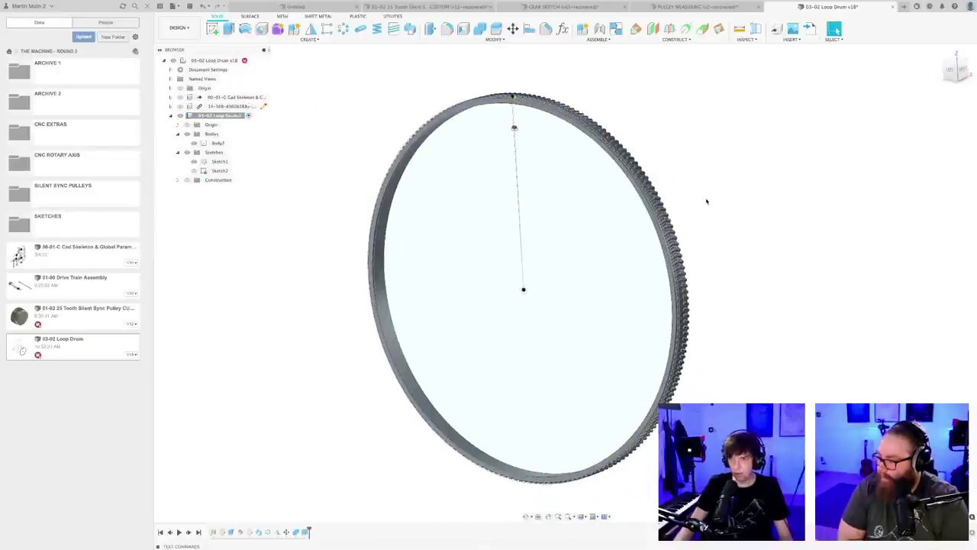
- Start a new extrusion on the tooth profiles, then cancel it
key(e)
scroll(695, 194, up, 4)
middle_drag(640, 142, 711, 269)
scroll(637, 282, up, 8)
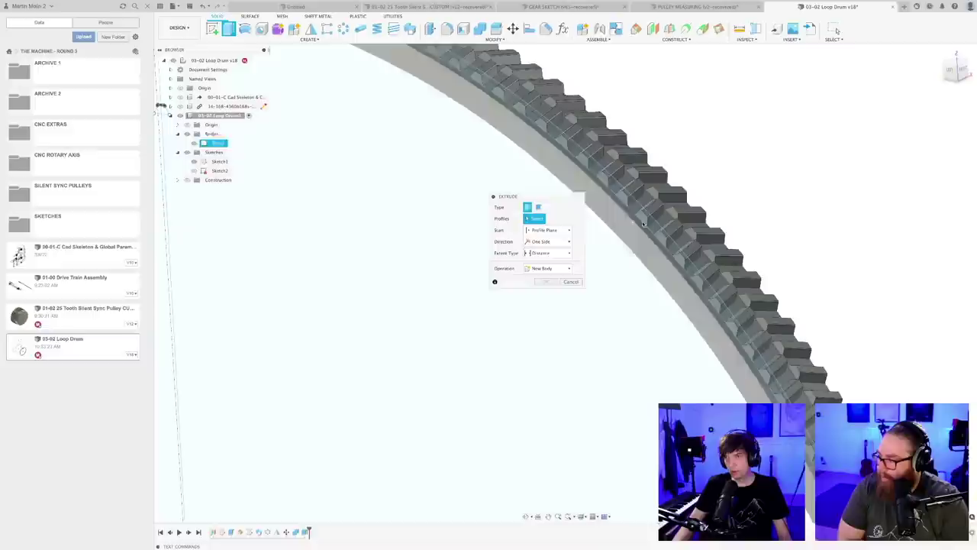
click(602, 190)
scroll(619, 229, up, 4)
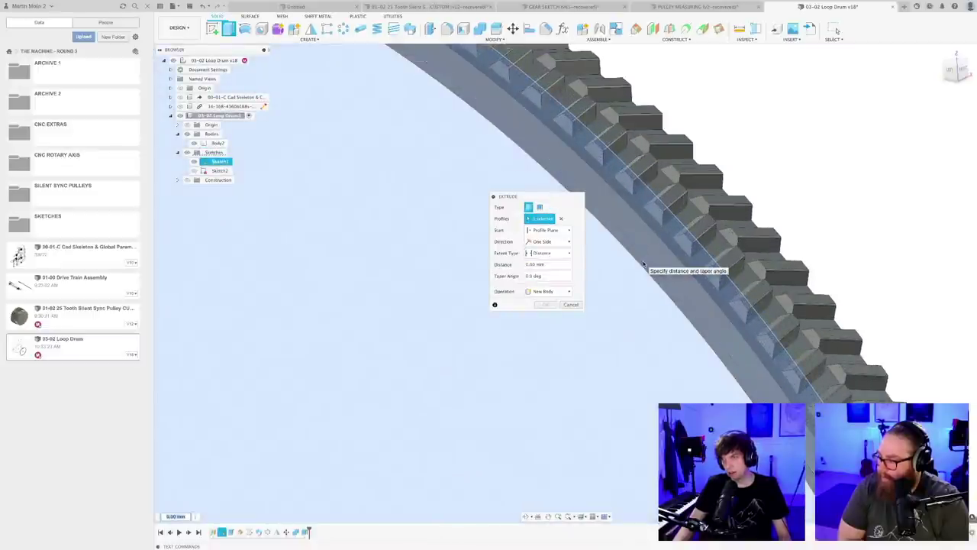
scroll(645, 291, down, 5)
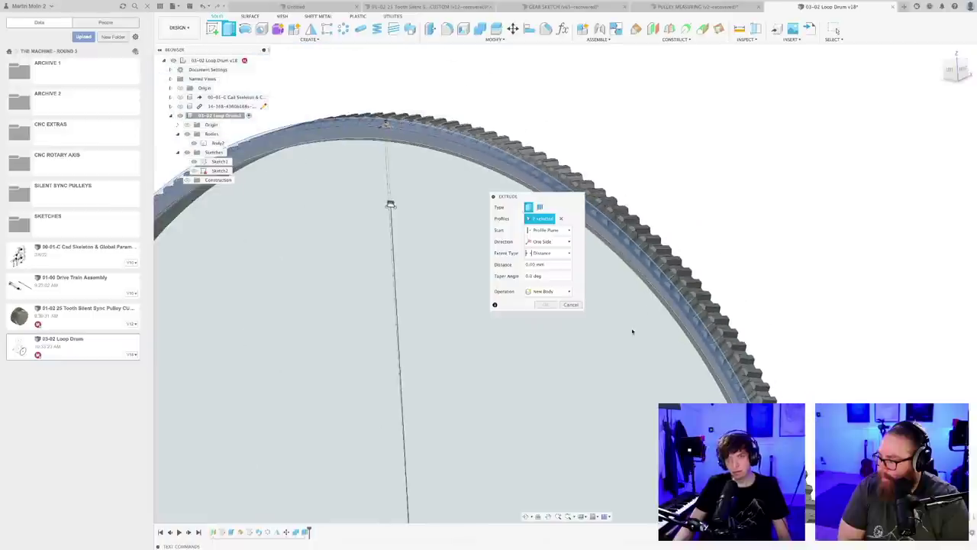
mouse_move(633, 331)
shift+middle_down()
mouse_move(657, 320)
mouse_move(639, 321)
mouse_move(608, 375)
mouse_move(700, 253)
mouse_move(694, 306)
shift+middle_up()
scroll(676, 275, up, 6)
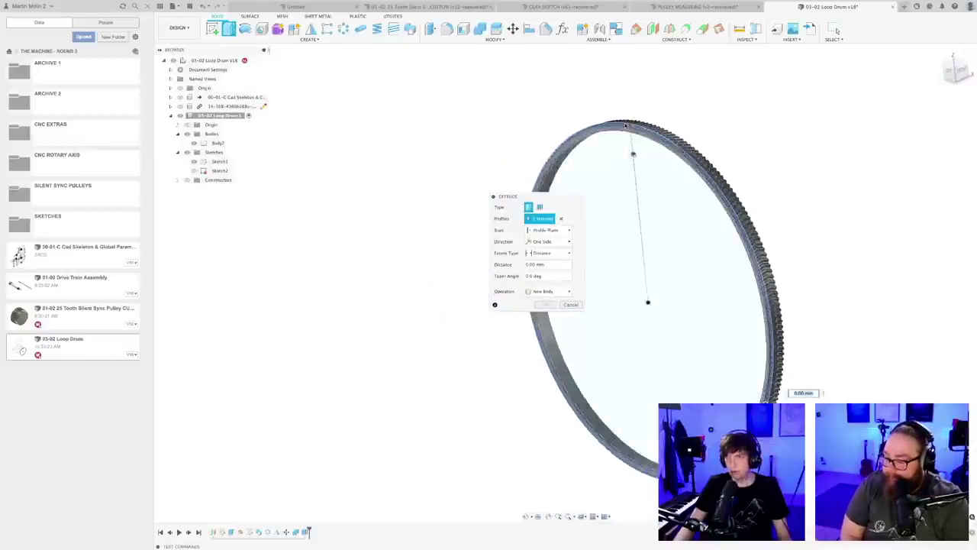
scroll(632, 128, up, 4)
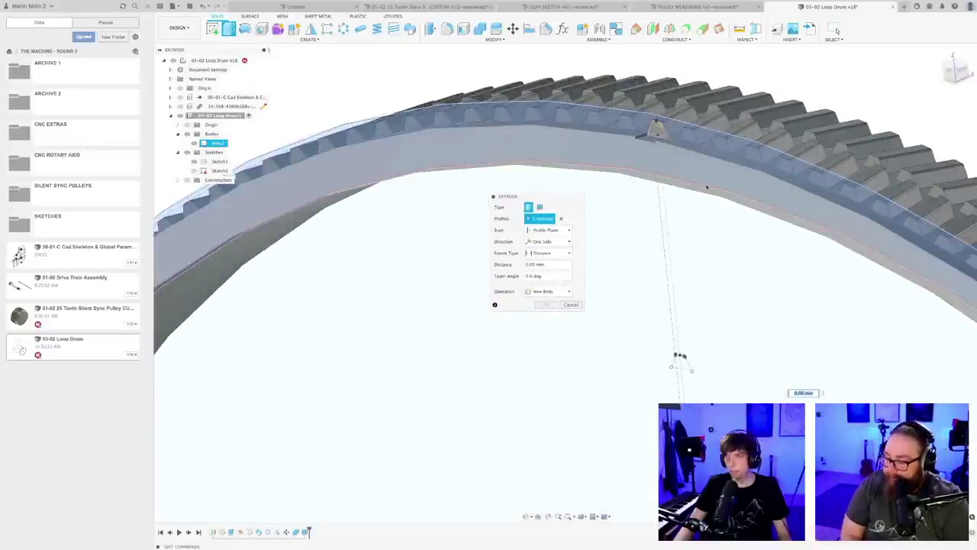
mouse_move(680, 357)
shift+middle_down()
mouse_move(621, 356)
mouse_move(665, 365)
mouse_move(699, 347)
mouse_move(677, 338)
shift+middle_up()
scroll(665, 364, up, 5)
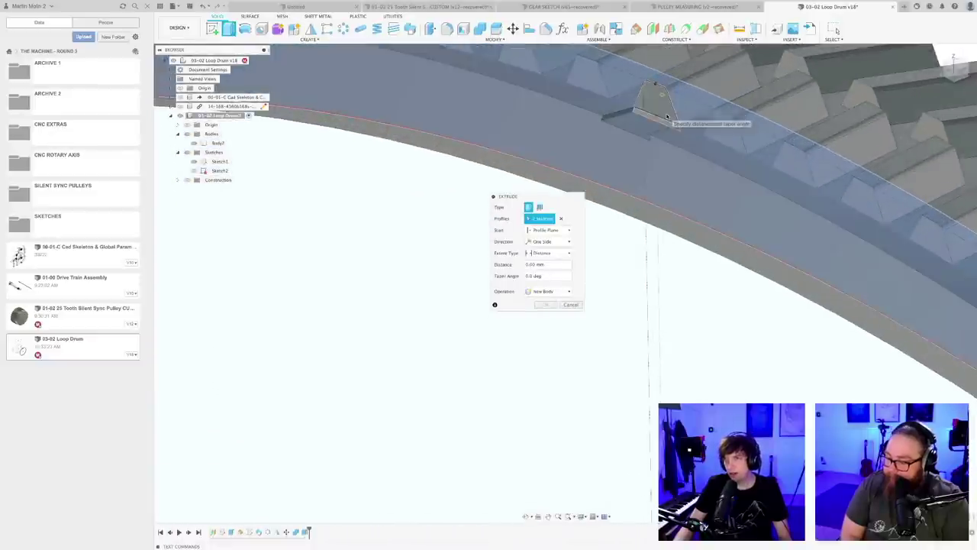
click(666, 117)
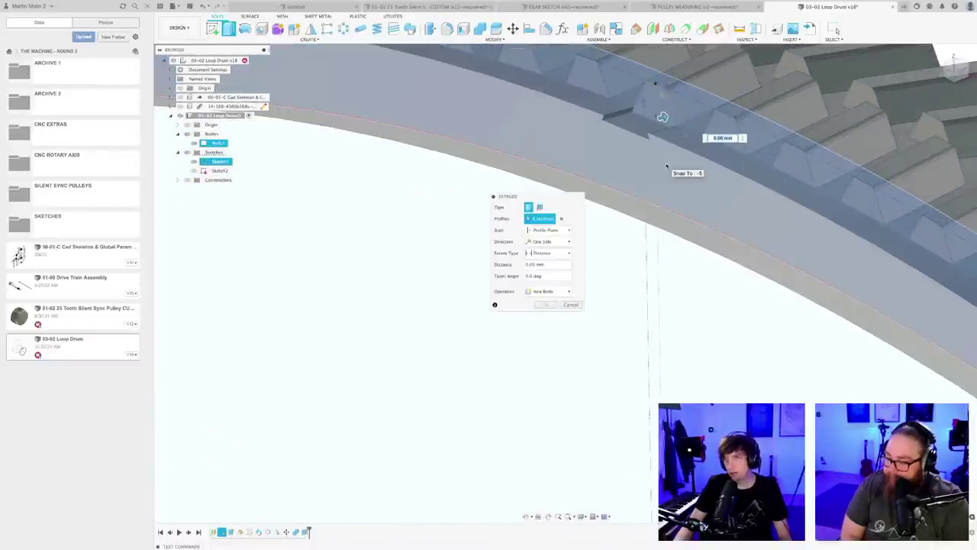
shift+middle_drag(666, 166, 528, 303)
click(574, 306)
- Reopen the last tooth extrusion (-5 mm, Join) for editing
scroll(655, 143, up, 5)
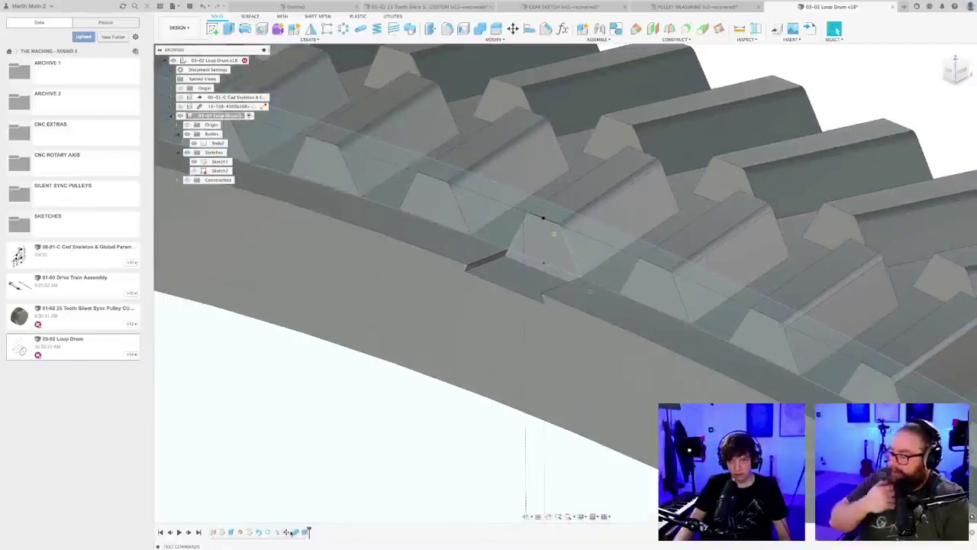
right_click(304, 532)
click(333, 455)
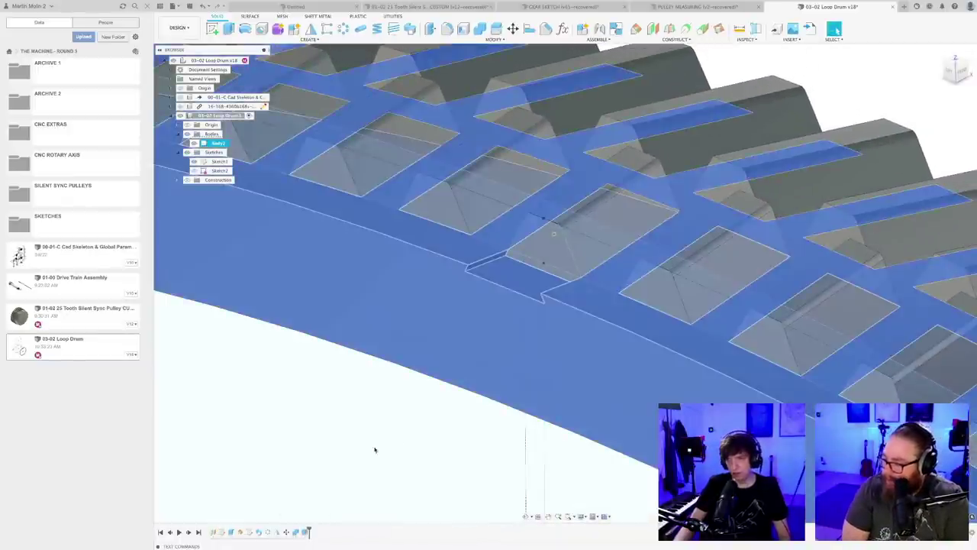
key(Escape)
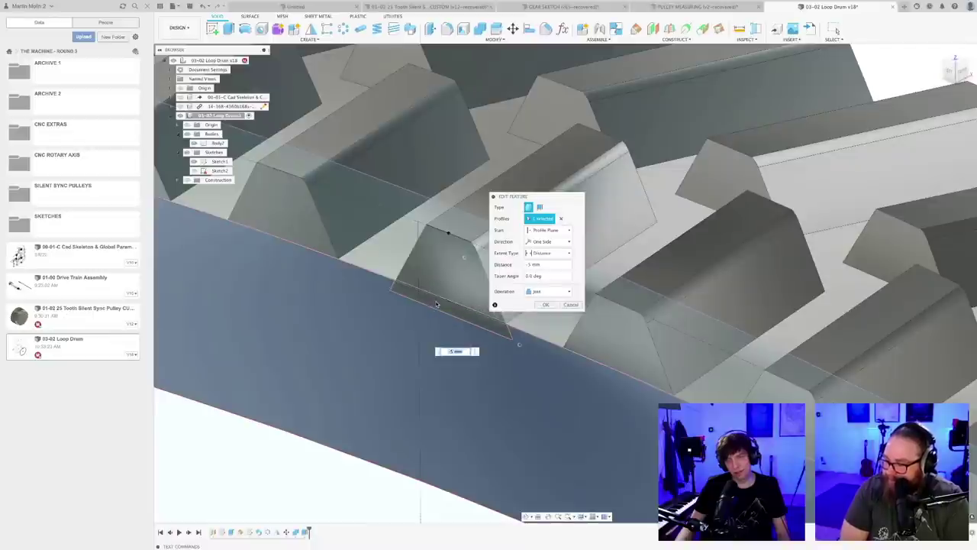
- Add the tooth face as a second profile to the edited extrusion and confirm it
click(437, 305)
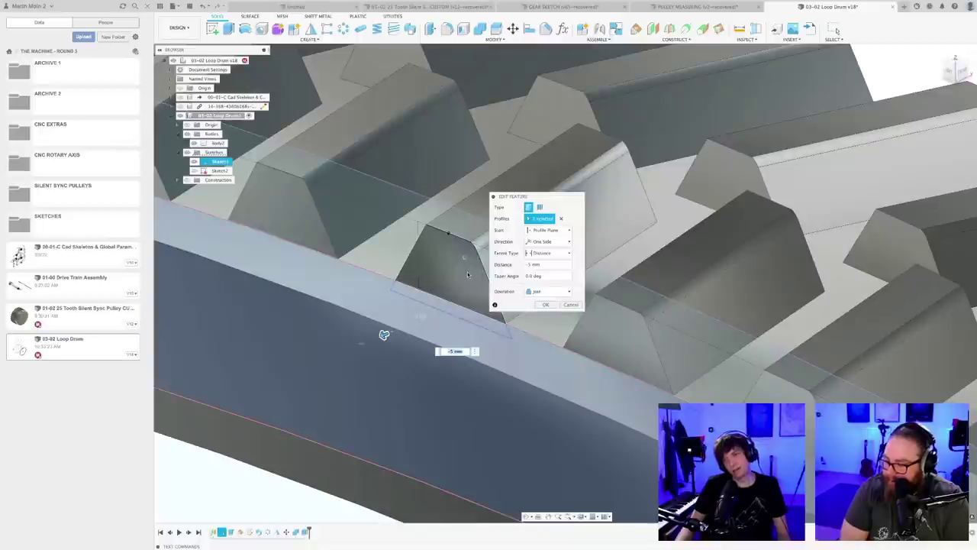
click(546, 305)
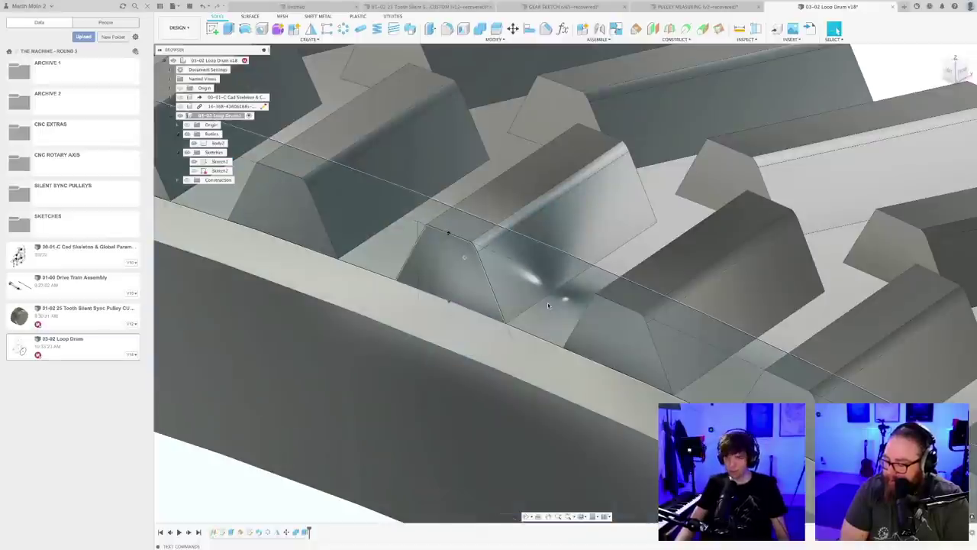
scroll(547, 302, down, 6)
scroll(544, 300, down, 2)
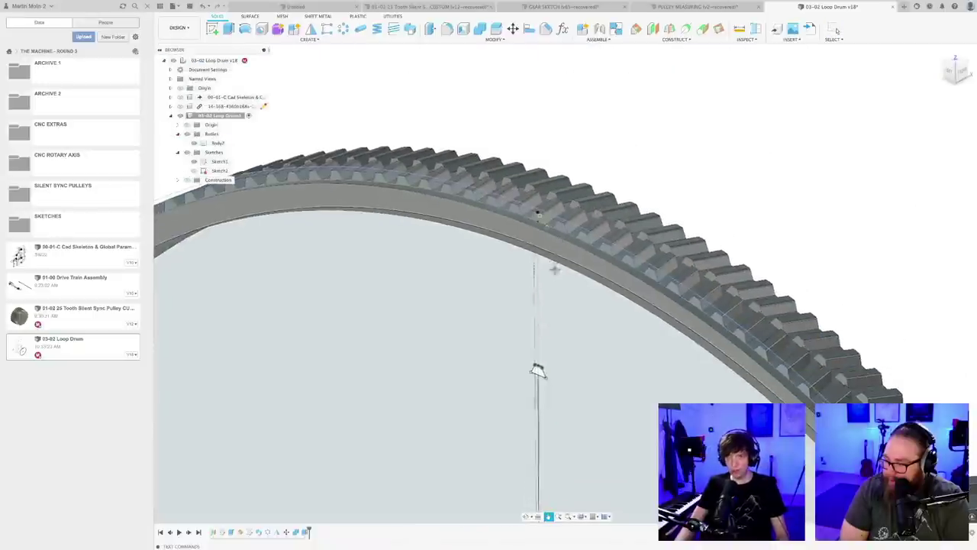
- Start an extrusion of the ring's sketch profile, starting from the ring body as object
key(e)
scroll(645, 193, up, 4)
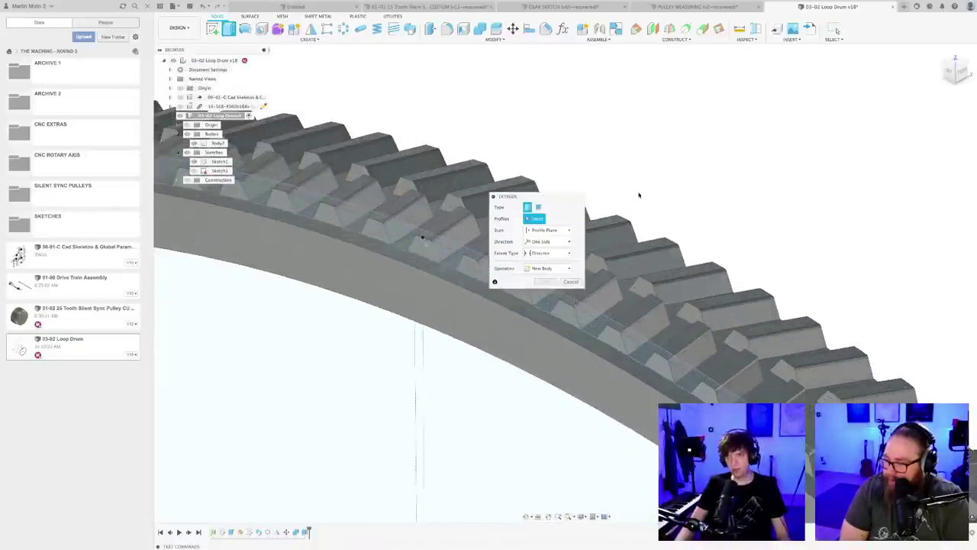
click(408, 269)
scroll(400, 273, up, 2)
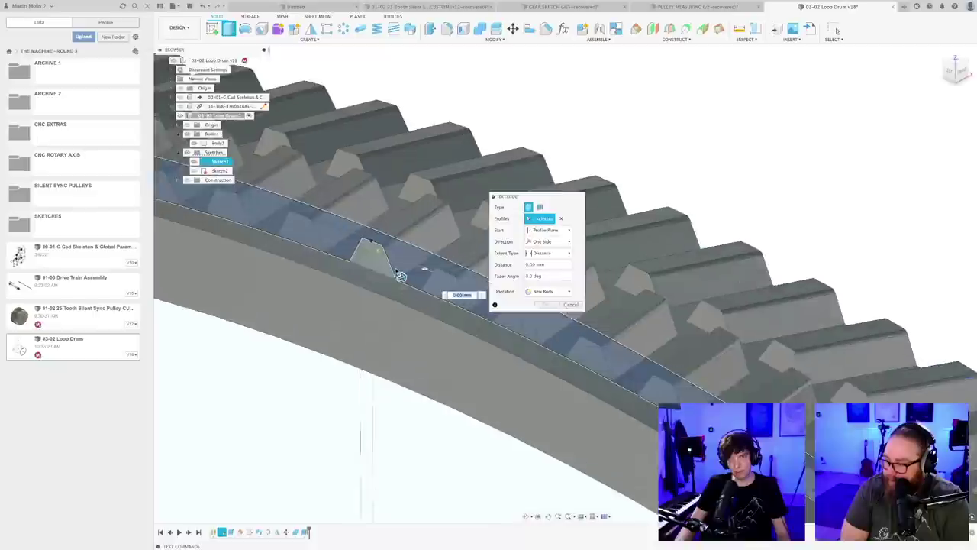
click(556, 232)
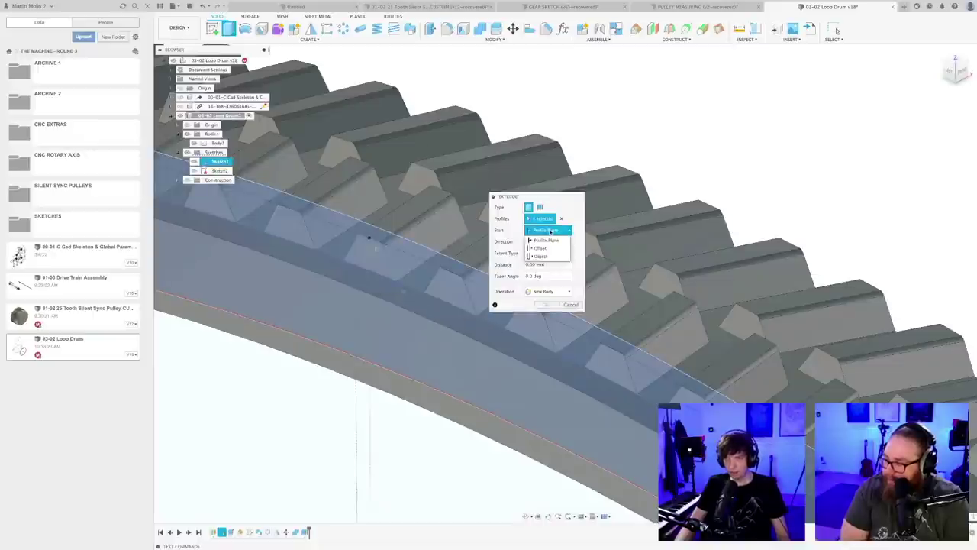
click(543, 254)
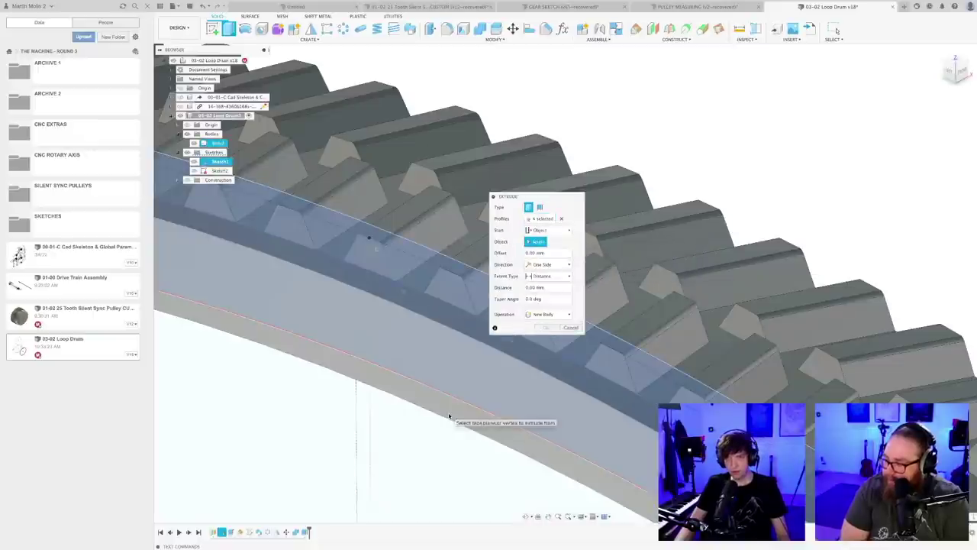
click(452, 416)
scroll(481, 412, down, 5)
scroll(564, 413, down, 2)
middle_drag(564, 413, 640, 203)
scroll(655, 279, down, 6)
shift+middle_drag(662, 293, 615, 267)
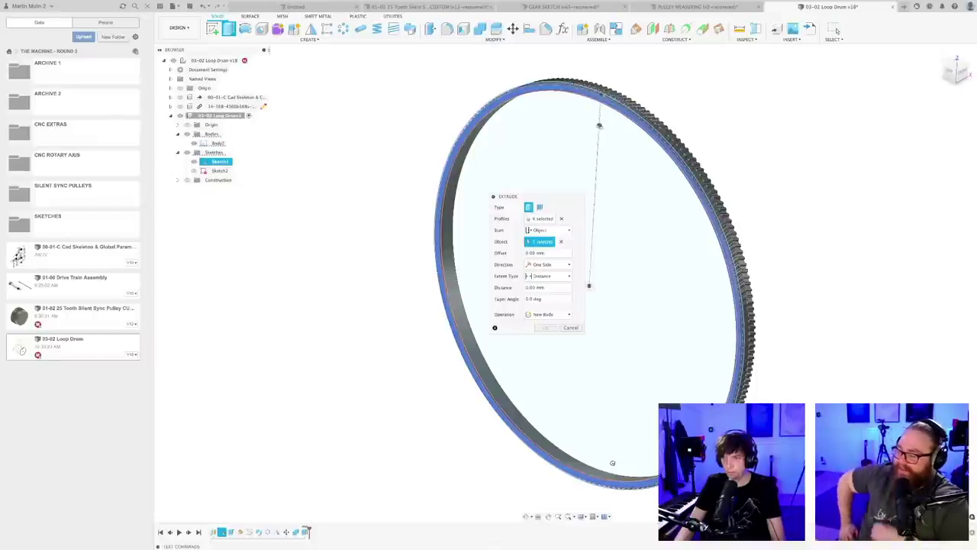
- Set the extrusion distance to -400 mm and commit the long cylinder extrusion
drag(583, 482, 650, 398)
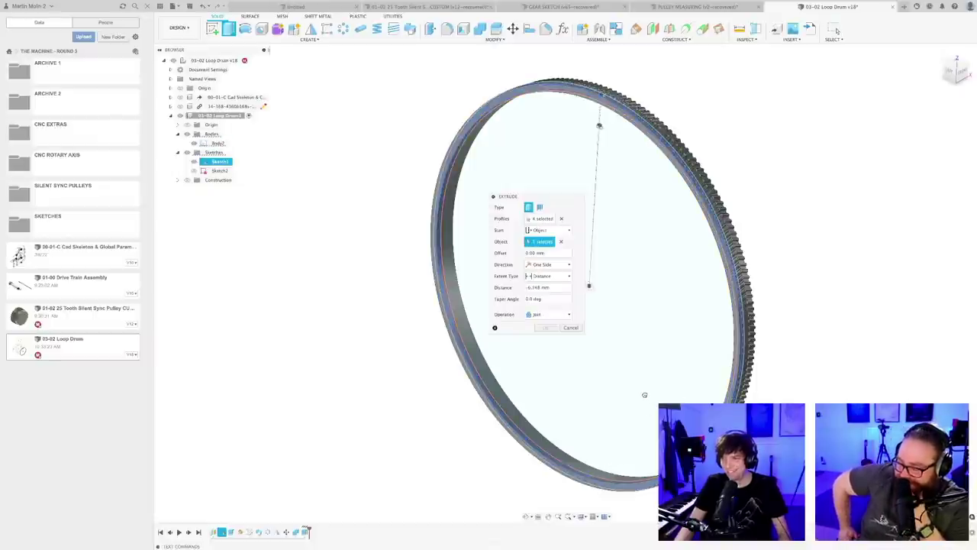
scroll(645, 389, down, 5)
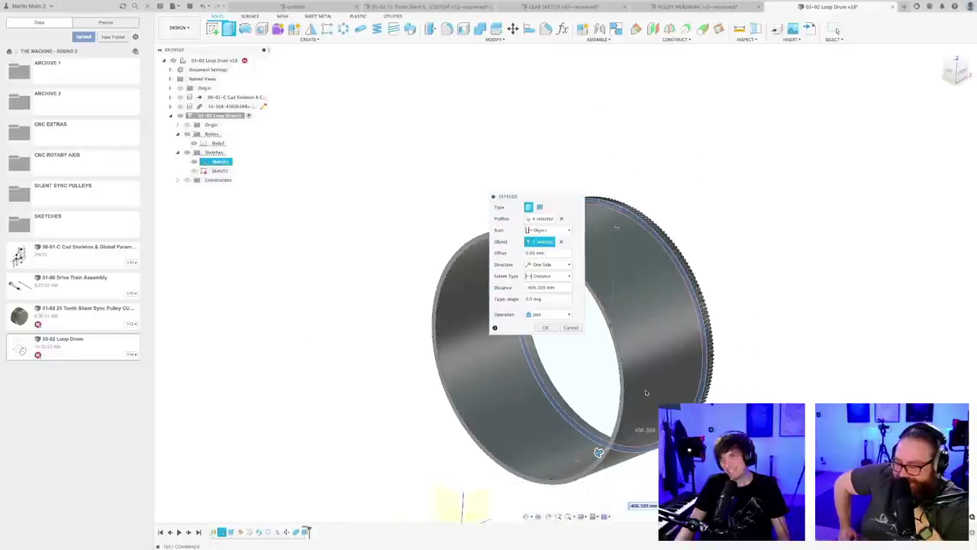
middle_drag(645, 389, 604, 288)
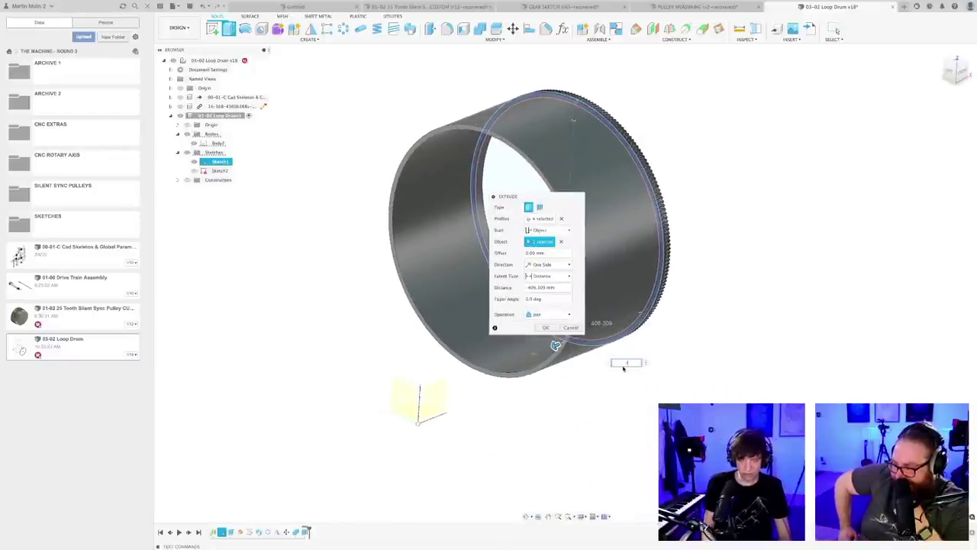
key(BackSpace)
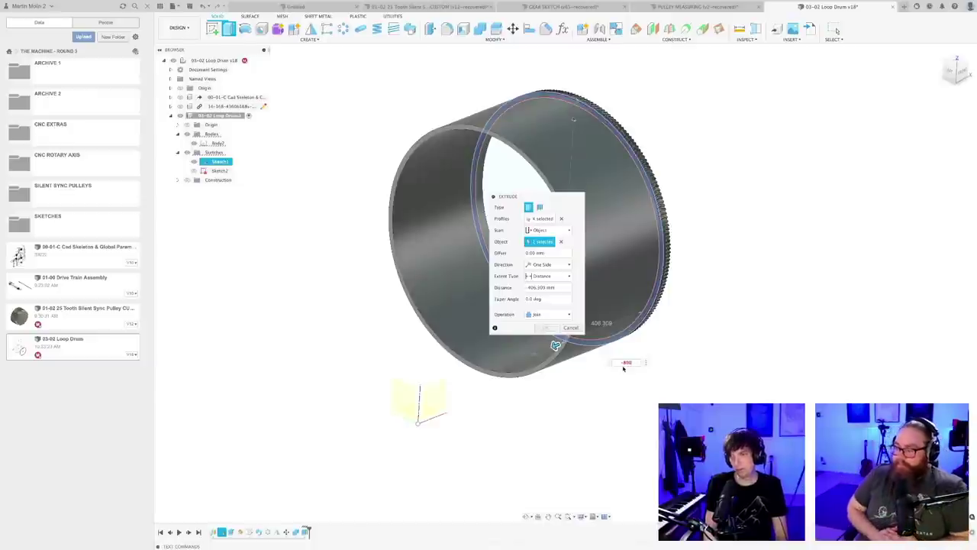
text(-400)
key(Return)
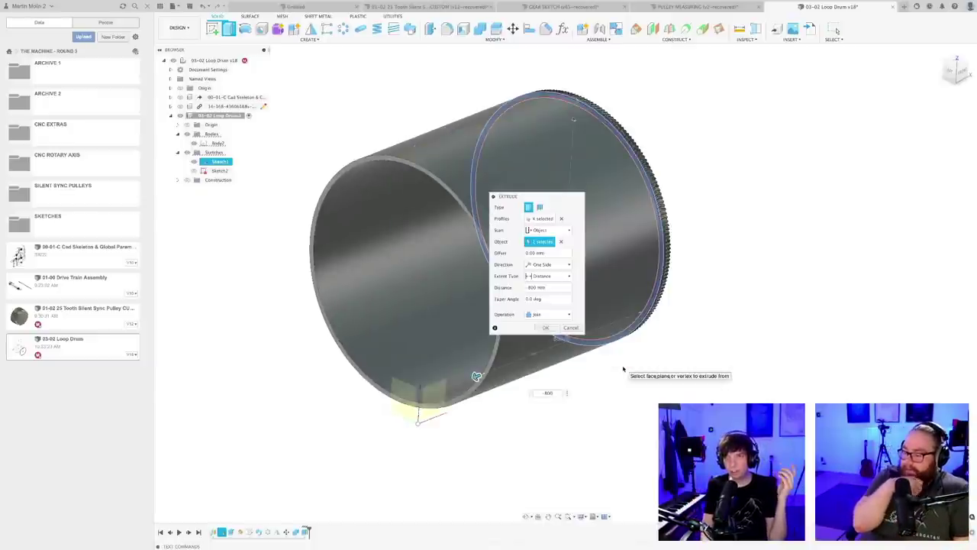
key(Return)
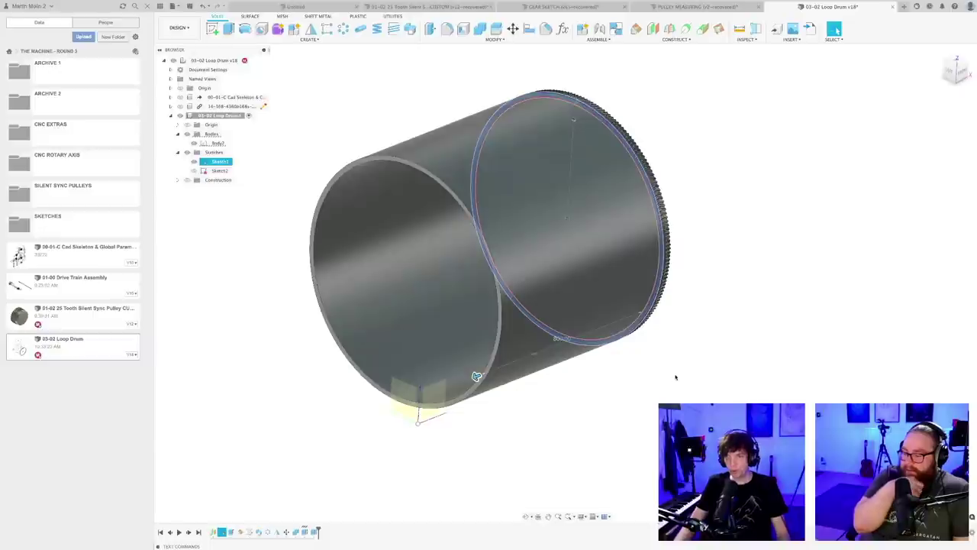
- Orbit the drum to inspect its toothed end and open side
click(684, 373)
middle_drag(683, 372, 651, 395)
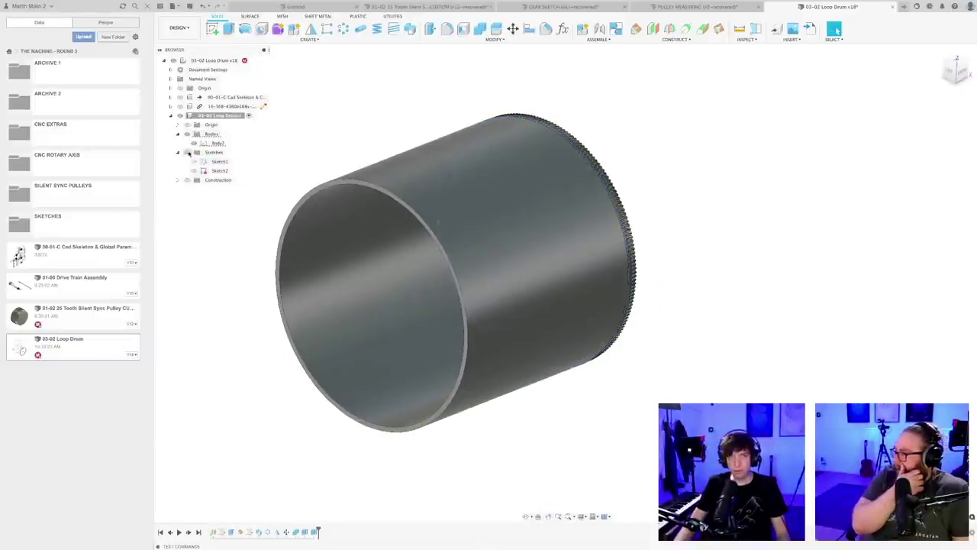
shift+middle_drag(697, 204, 636, 226)
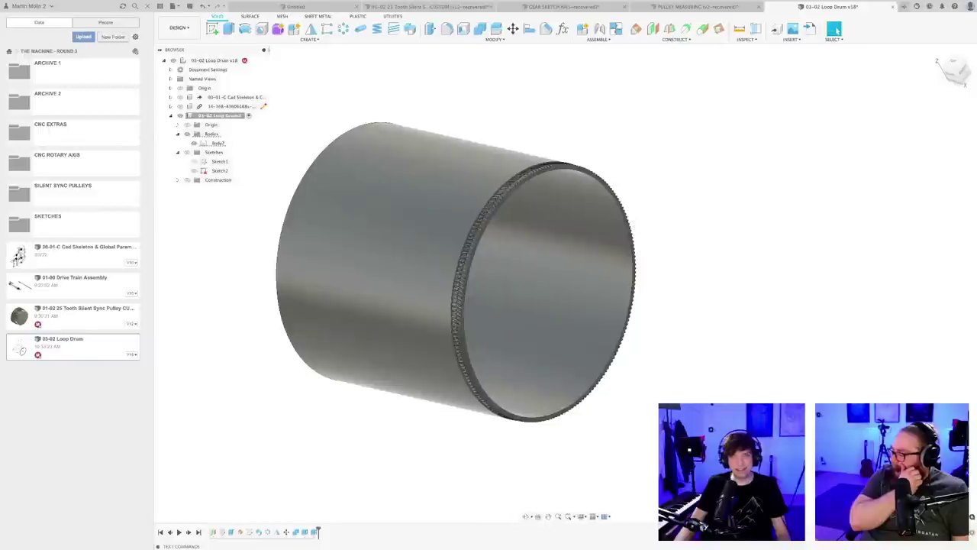
scroll(604, 238, up, 5)
shift+middle_drag(520, 230, 558, 273)
shift+middle_drag(548, 269, 646, 312)
scroll(555, 257, down, 5)
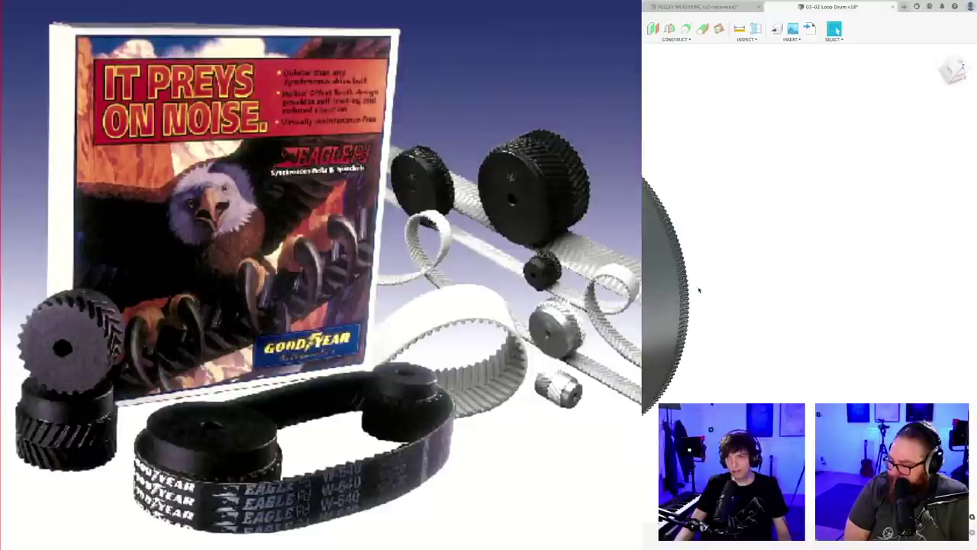
mouse_move(699, 291)
shift+middle_down()
mouse_move(733, 269)
mouse_move(754, 284)
mouse_move(814, 277)
shift+middle_up()
- Save the Loop Drum as a new version, then open 01-00 Drive Train Assembly
key(super+s)
click(505, 282)
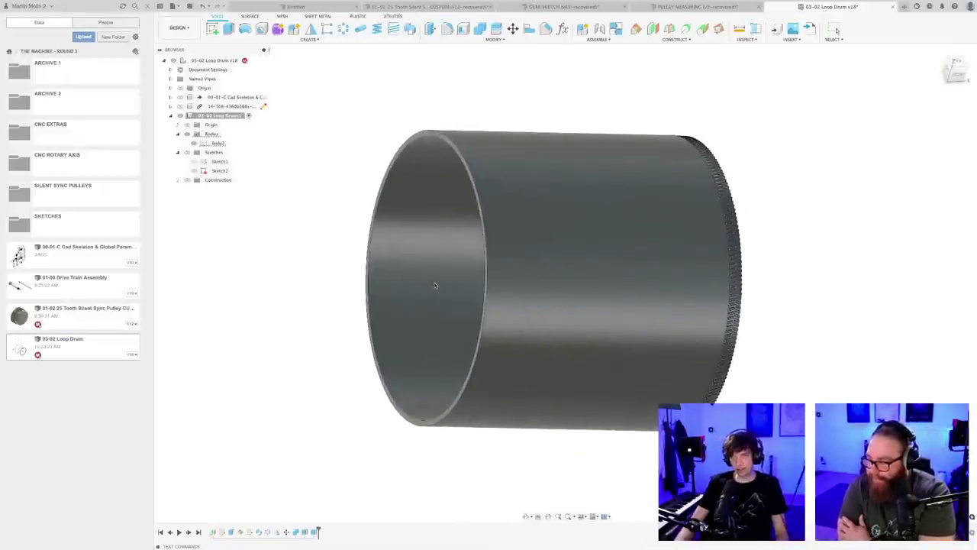
click(407, 234)
shift+middle_drag(394, 225, 405, 243)
click(746, 126)
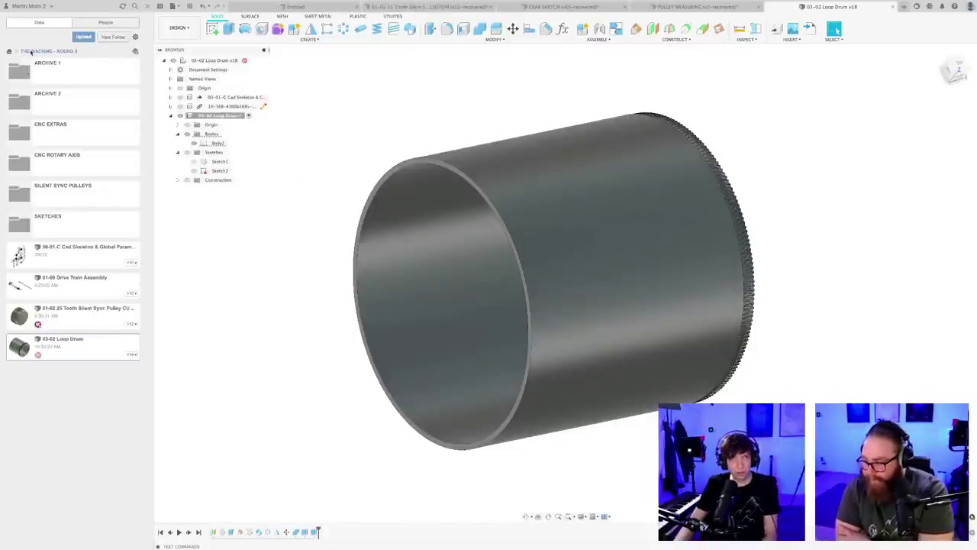
double_click(72, 291)
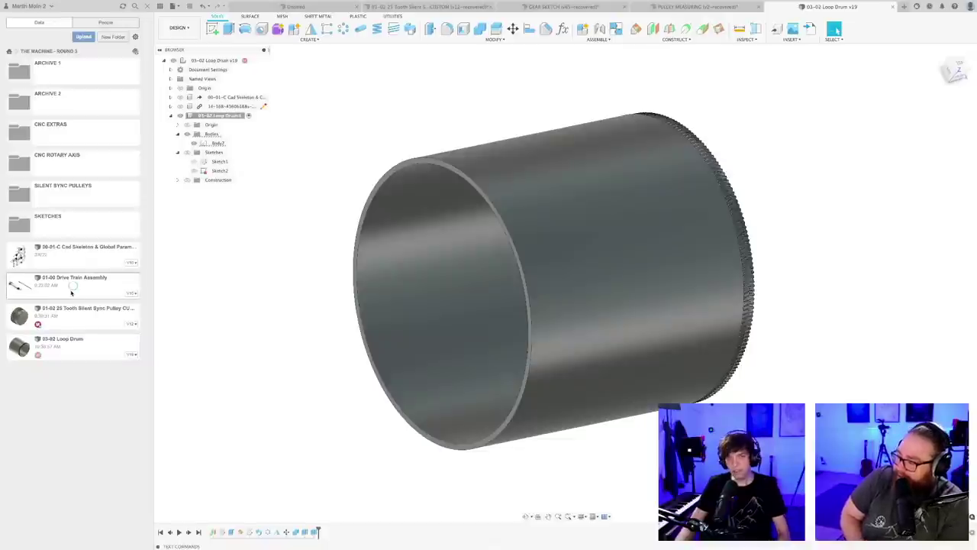
- Activate the 02-00 Drive Shaft Assembly component for editing
shift+middle_drag(405, 341, 442, 320)
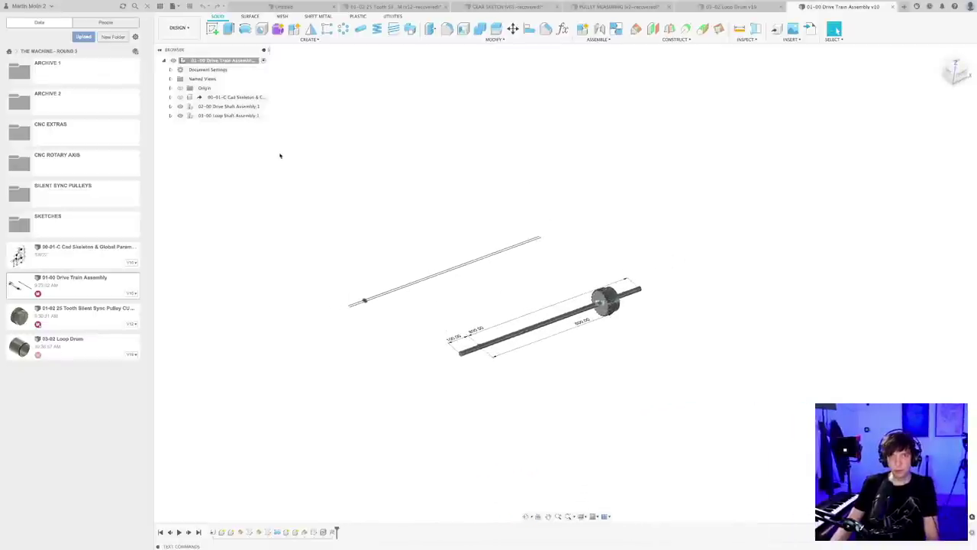
click(228, 107)
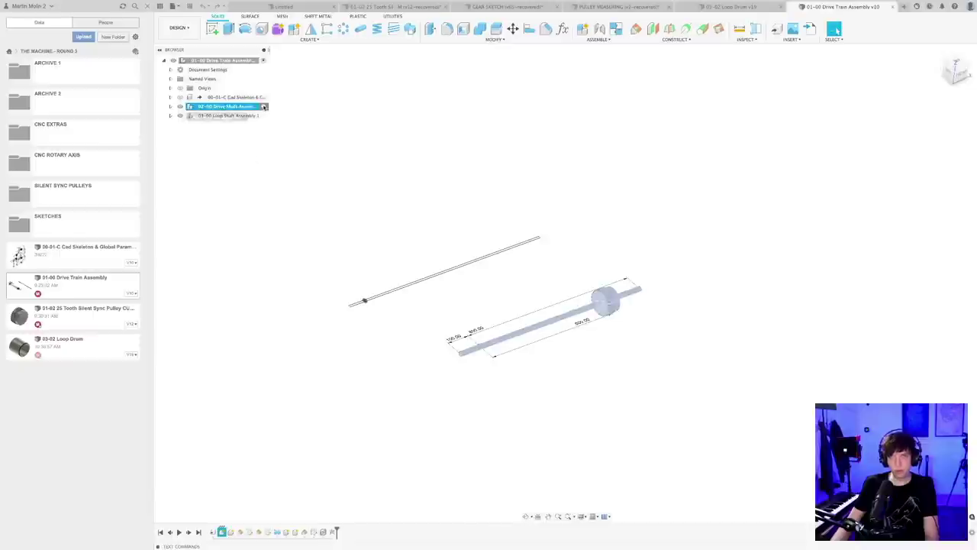
click(264, 107)
click(481, 198)
scroll(480, 242, down, 3)
mouse_move(496, 297)
shift+middle_down()
mouse_move(498, 283)
mouse_move(495, 302)
shift+middle_up()
middle_drag(298, 290, 327, 312)
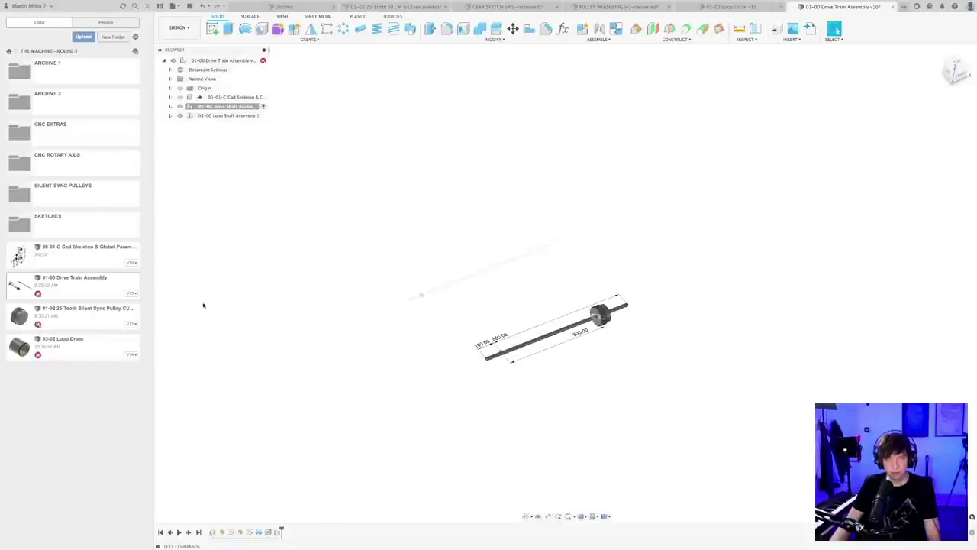
- Insert 03-02 Loop Drum into the current design and accept its placement
right_click(90, 347)
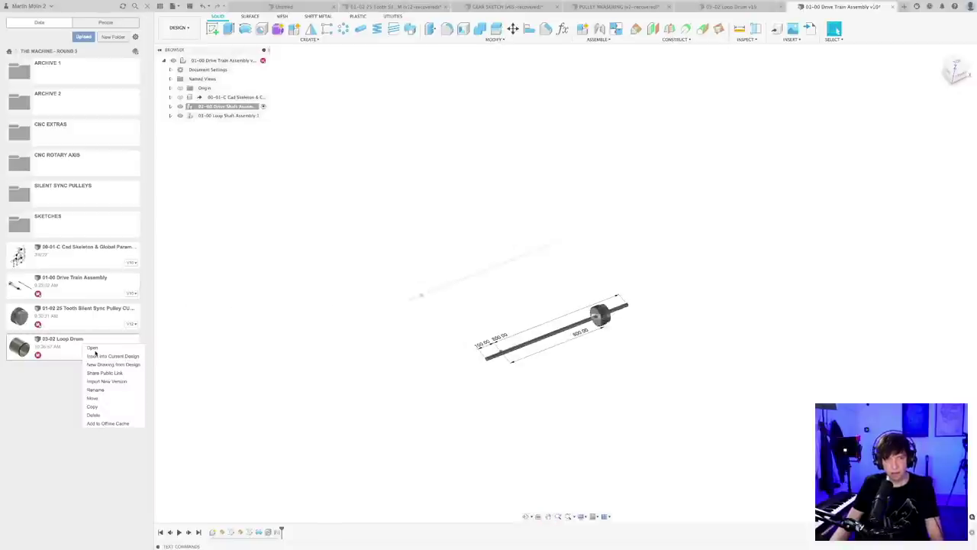
click(472, 257)
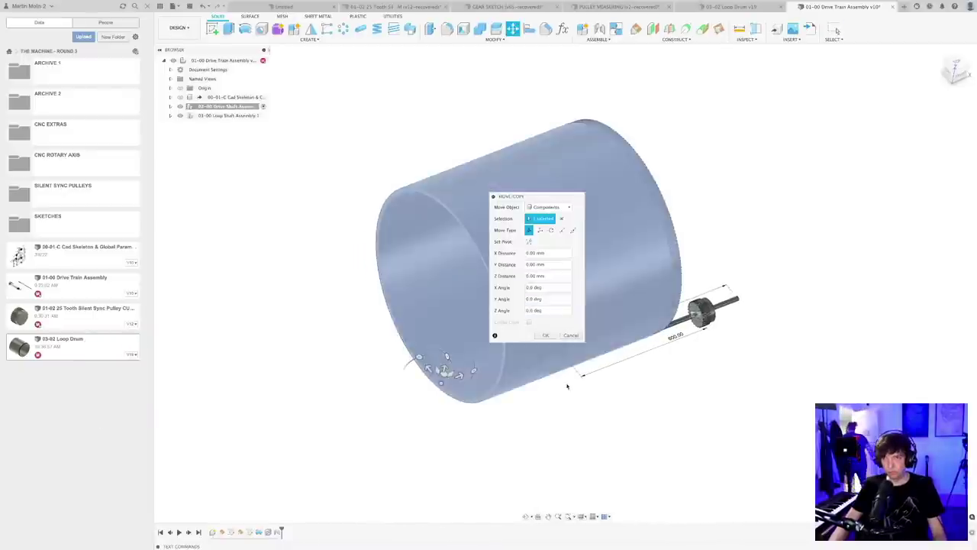
shift+middle_drag(568, 386, 531, 362)
click(547, 335)
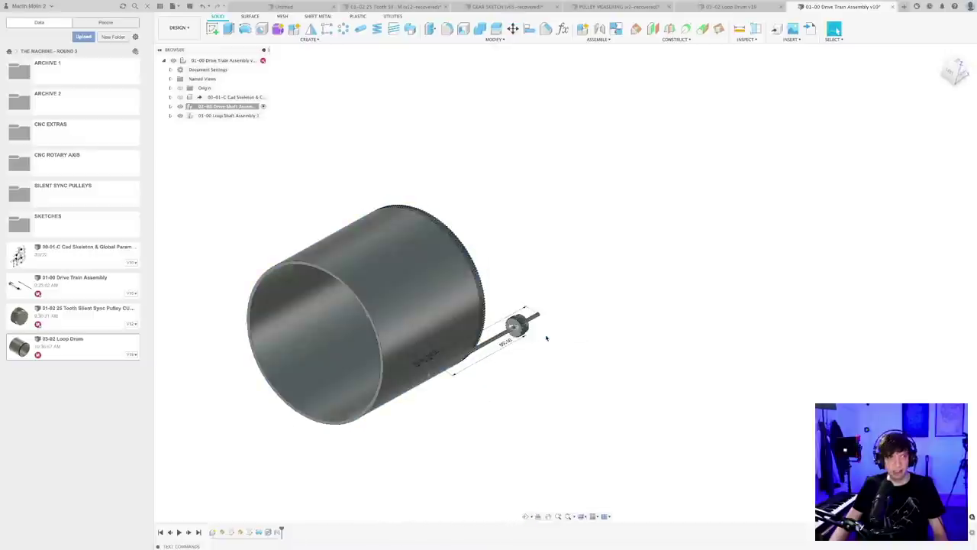
shift+middle_drag(563, 399, 636, 414)
scroll(496, 406, up, 5)
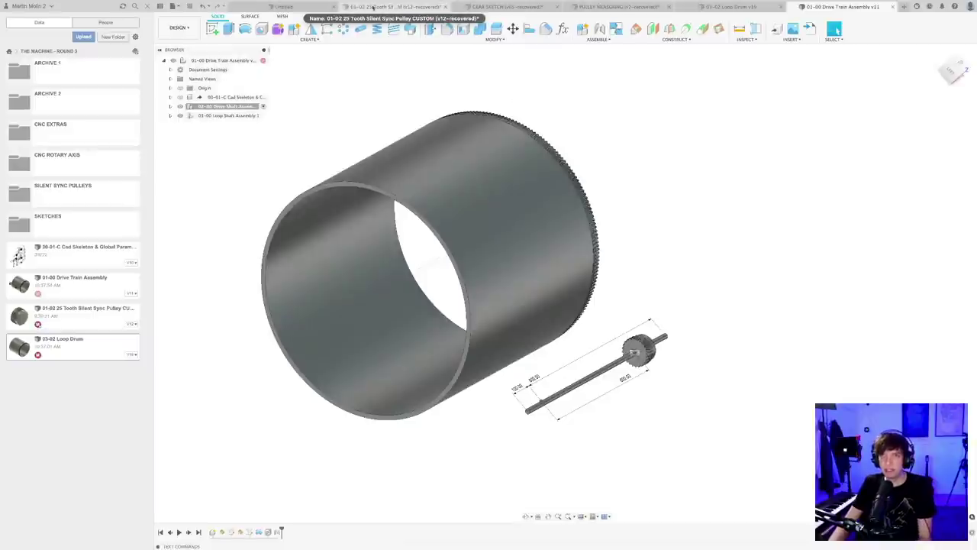
- In 00-01-C Cad Skeleton, create user parameter Pulley1Distance with expression 700 mm
double_click(65, 257)
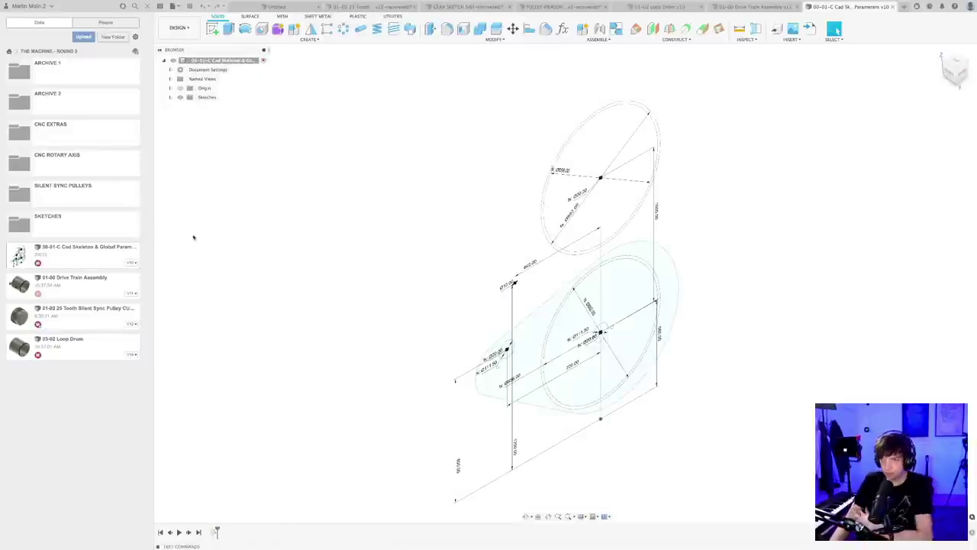
mouse_move(433, 252)
middle_down()
mouse_move(373, 212)
mouse_move(428, 204)
mouse_move(498, 224)
middle_up()
click(563, 29)
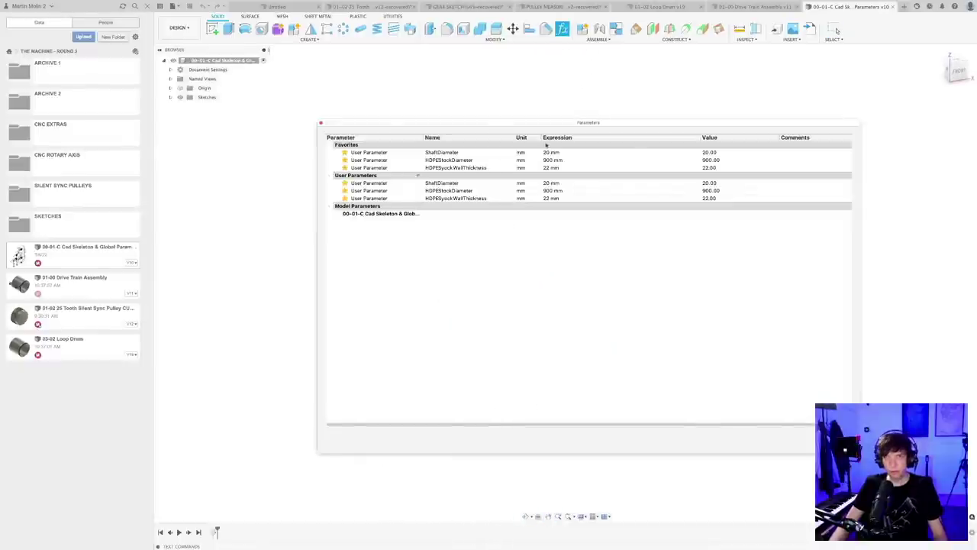
click(418, 176)
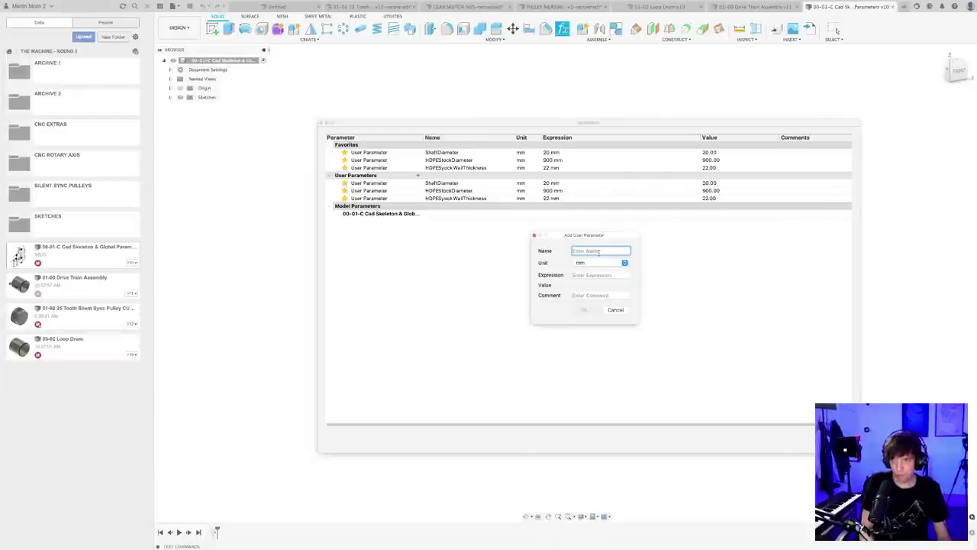
text(P)
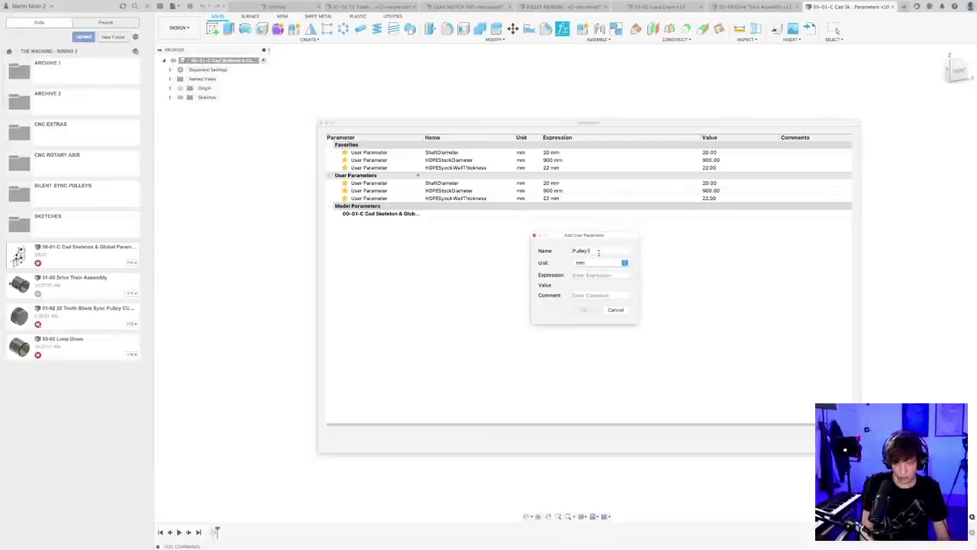
text(ulleyDistance)
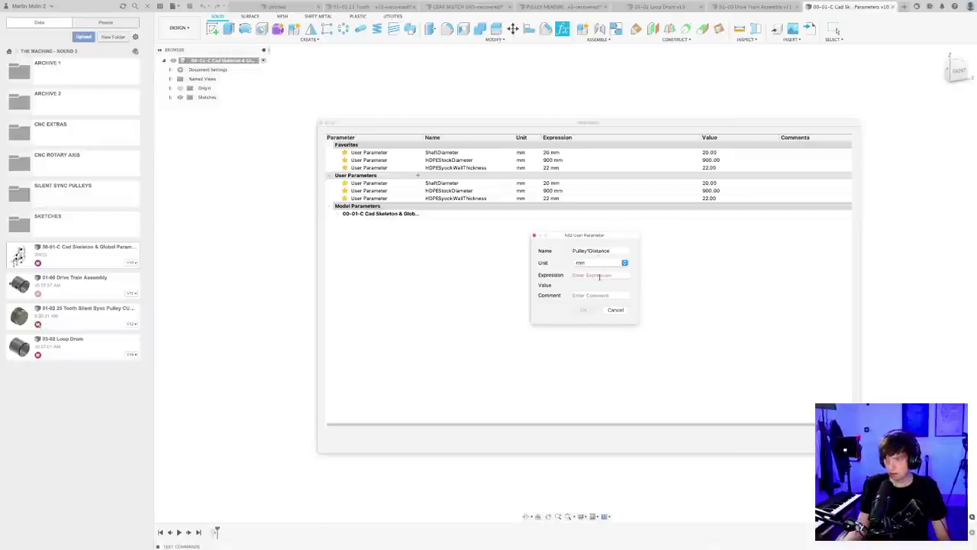
click(599, 277)
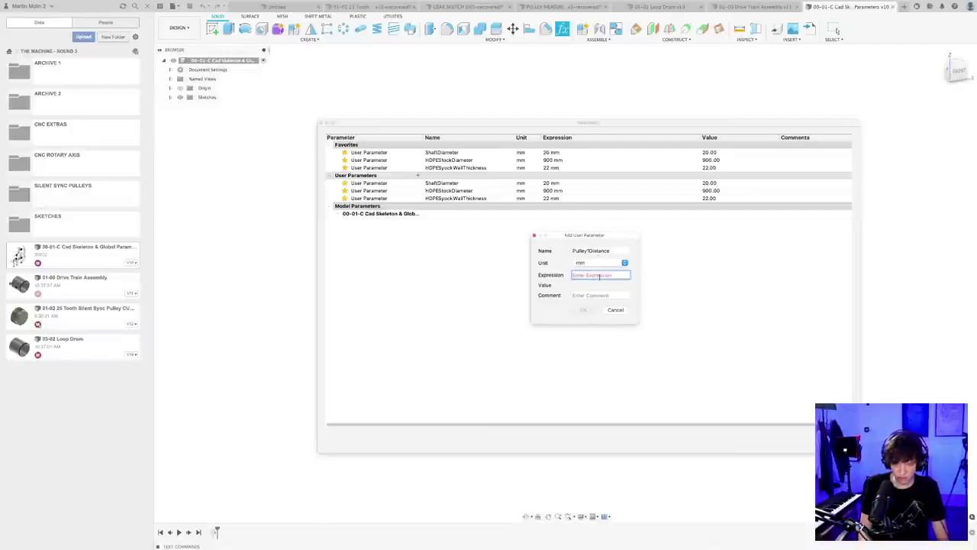
text(700)
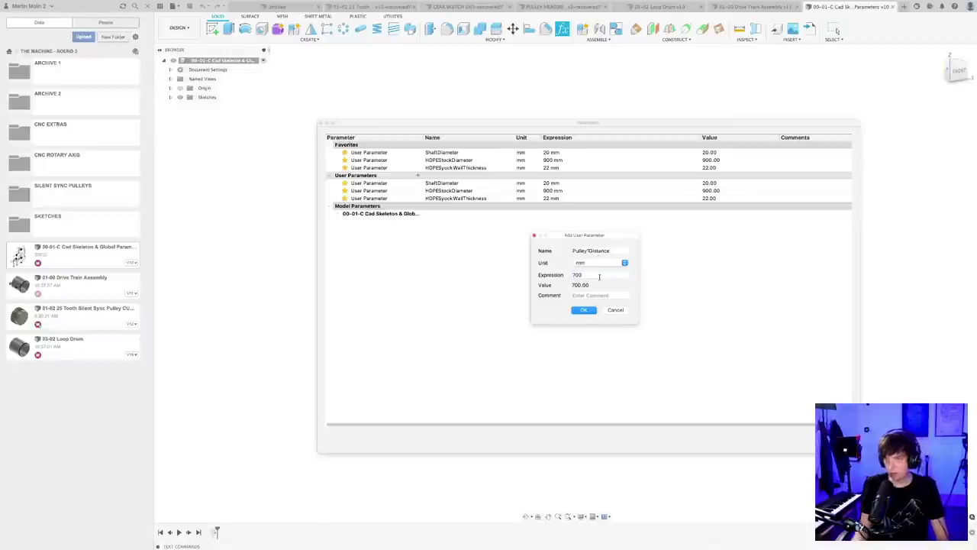
click(584, 310)
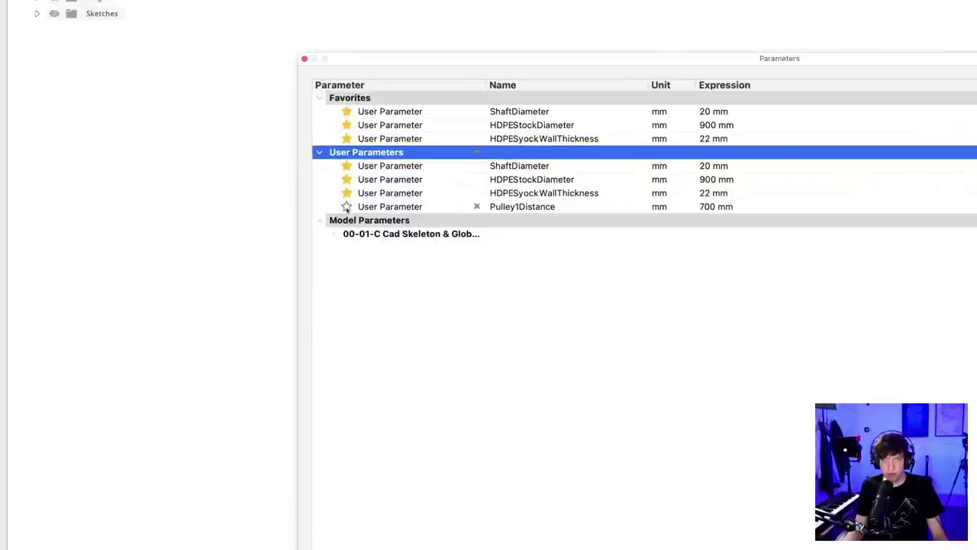
- Favourite Pulley1Distance, save the skeleton, and return to the Drive Train Assembly
click(347, 206)
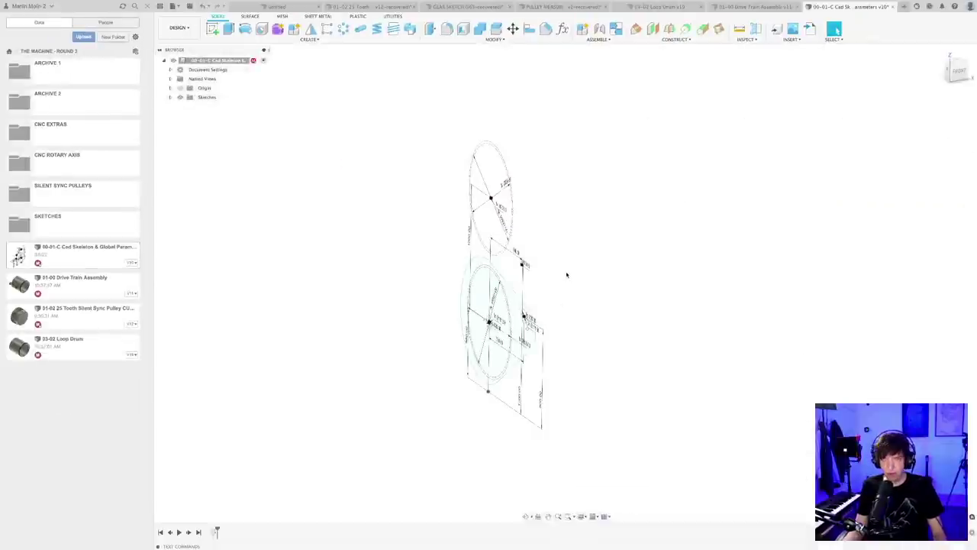
key(ctrl+s)
key(Return)
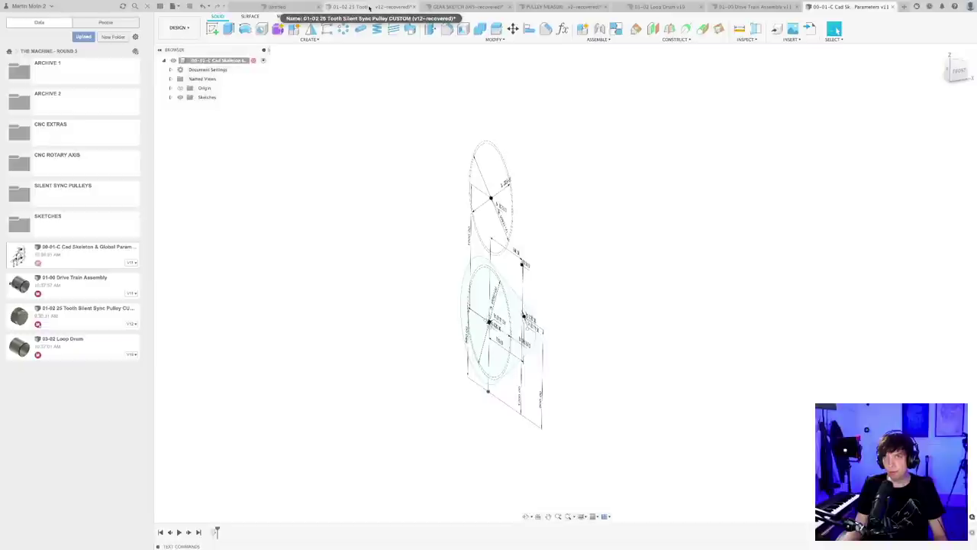
click(756, 7)
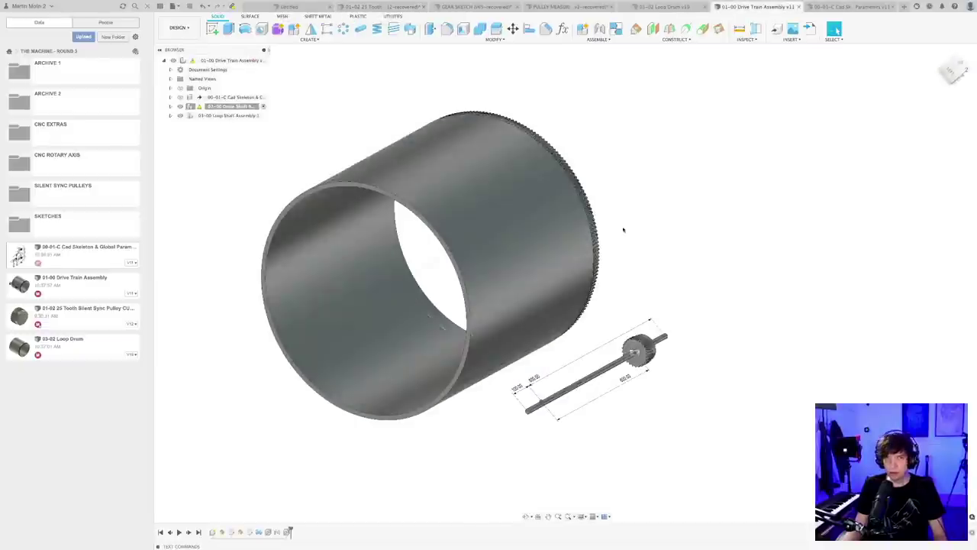
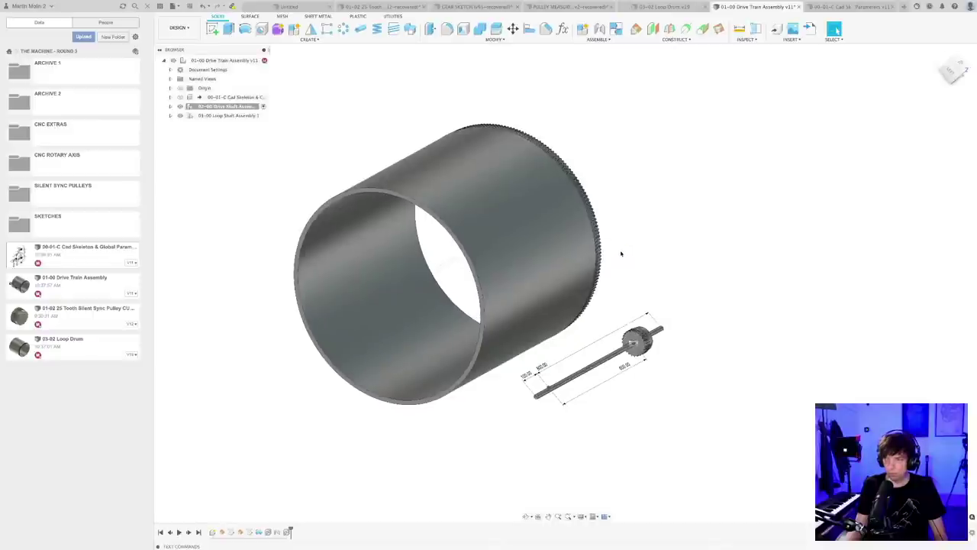
- Save the Drive Train Assembly as a new version
shift+middle_drag(623, 253, 604, 258)
key(ctrl+s)
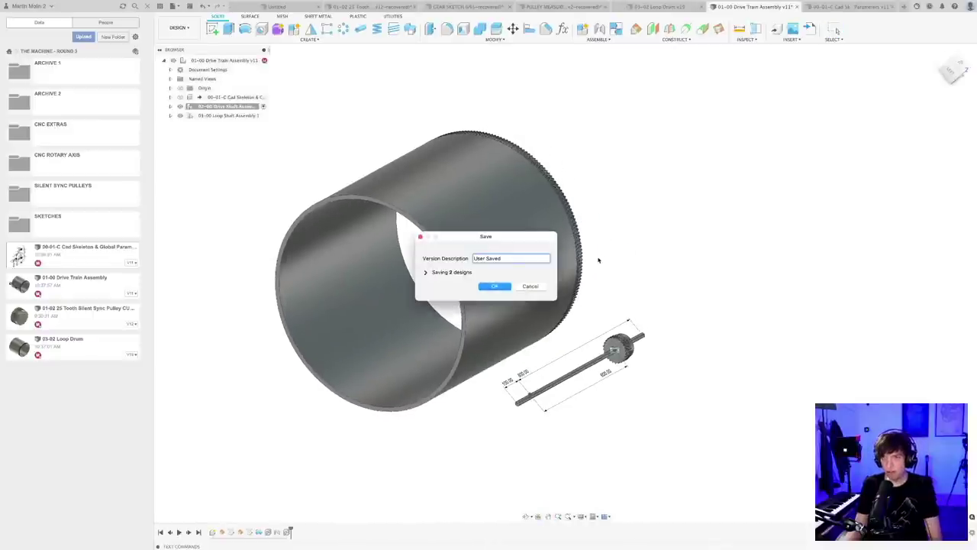
key(Return)
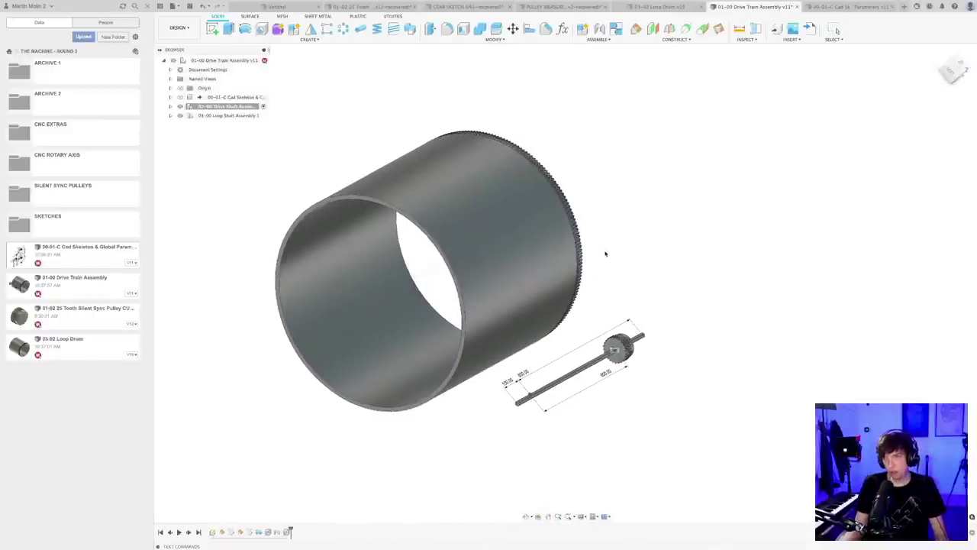
shift+middle_drag(607, 252, 602, 252)
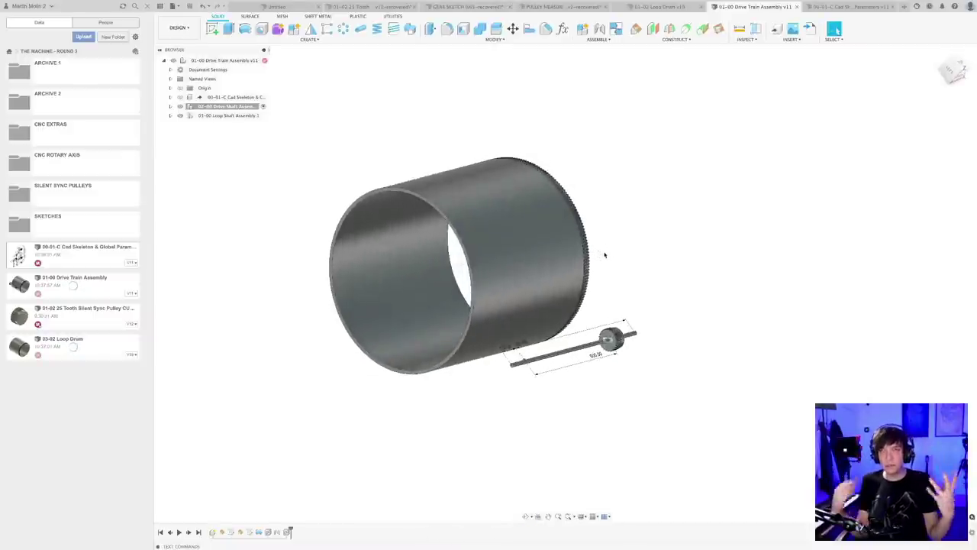
shift+middle_drag(603, 231, 605, 236)
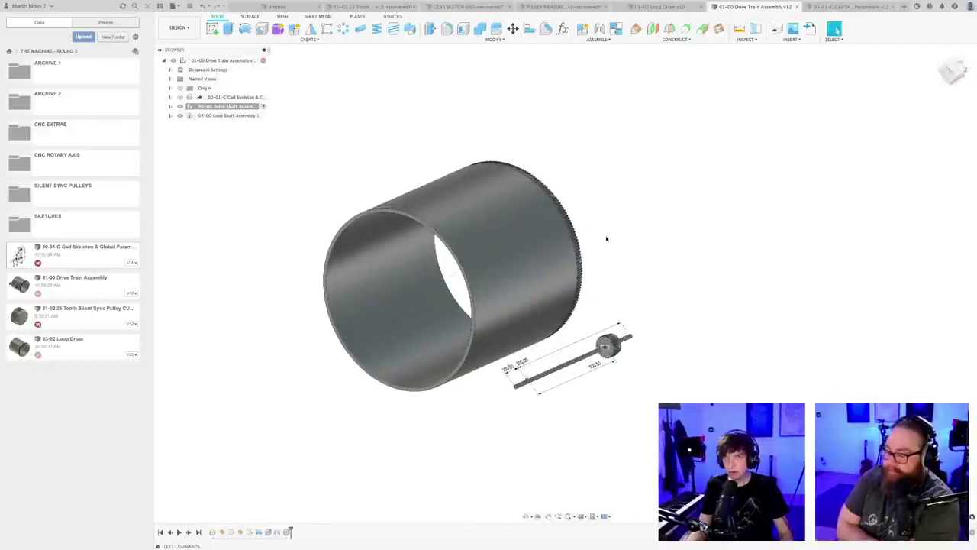
- Look over the skeleton sketch document, then return to the Drive Train Assembly
click(833, 11)
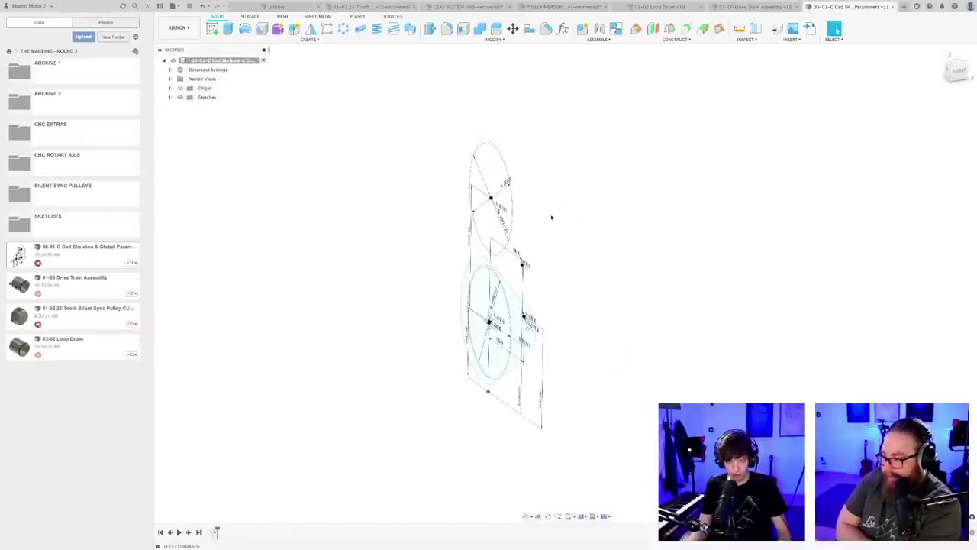
scroll(551, 220, up, 2)
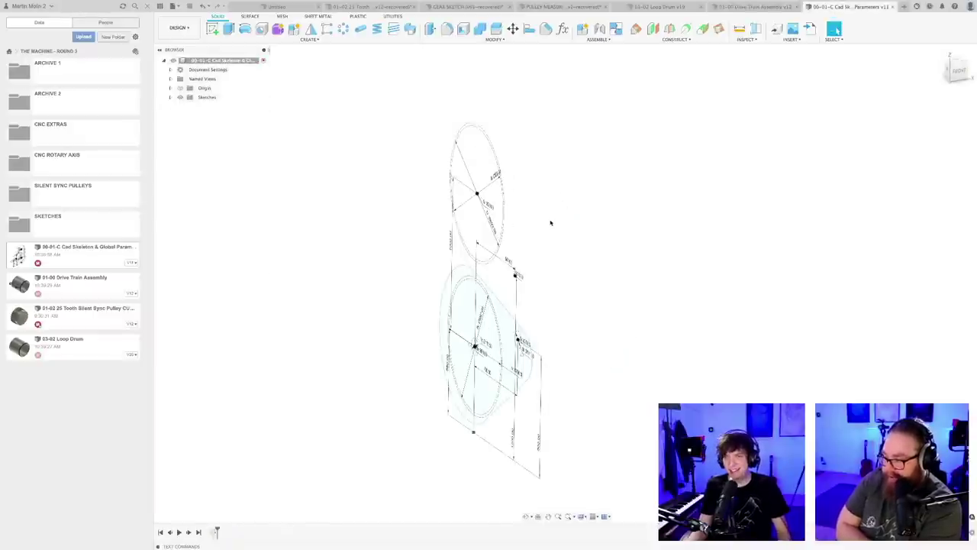
scroll(551, 221, down, 1)
shift+middle_drag(566, 217, 569, 215)
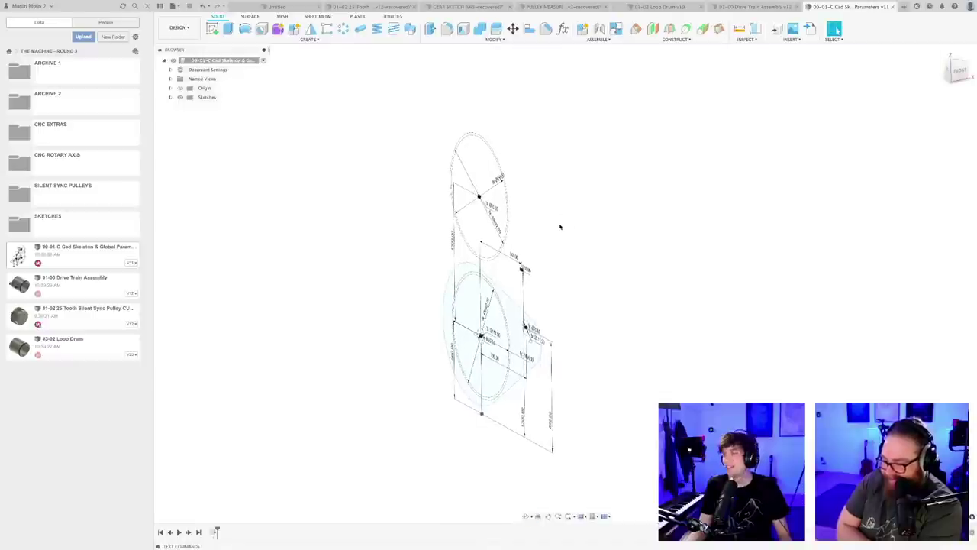
click(750, 7)
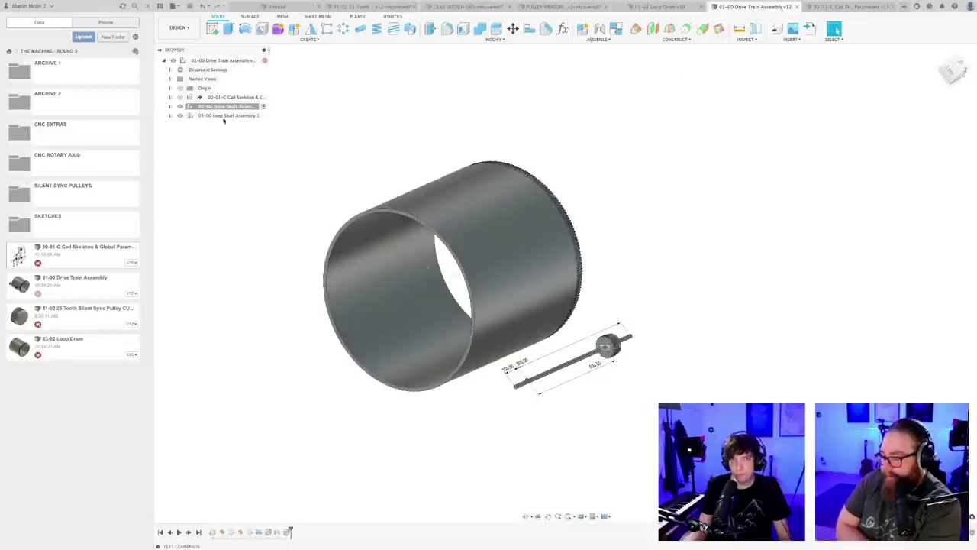
- Favourite ShaftDiameter_Ref, HDPEStockDiameter_Ref and Pulley1Distance_Ref skeleton parameters, then save the assembly
click(563, 28)
click(333, 190)
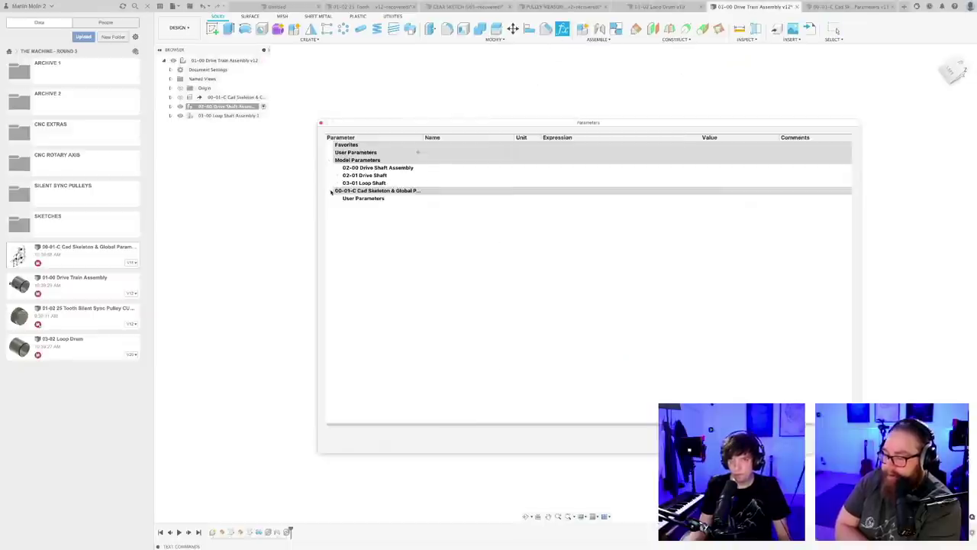
click(339, 199)
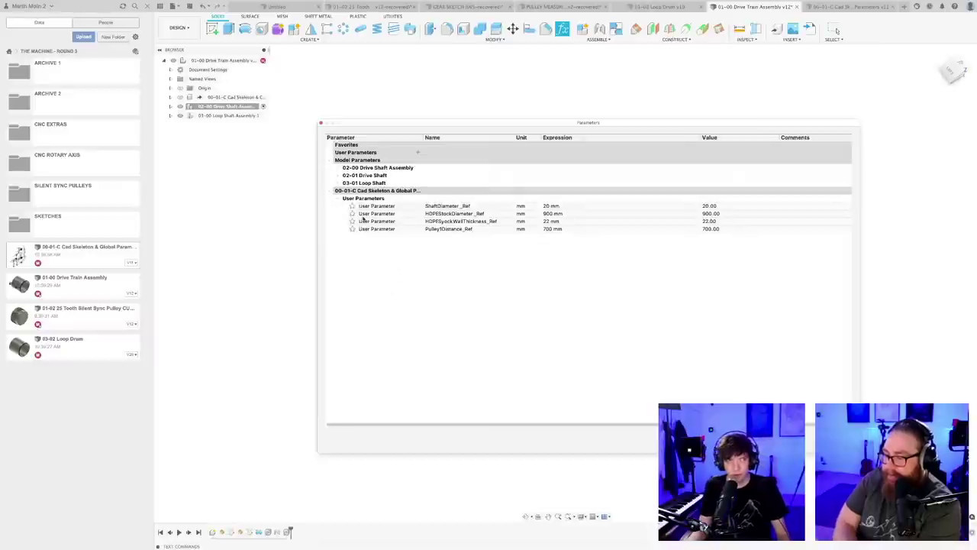
click(352, 206)
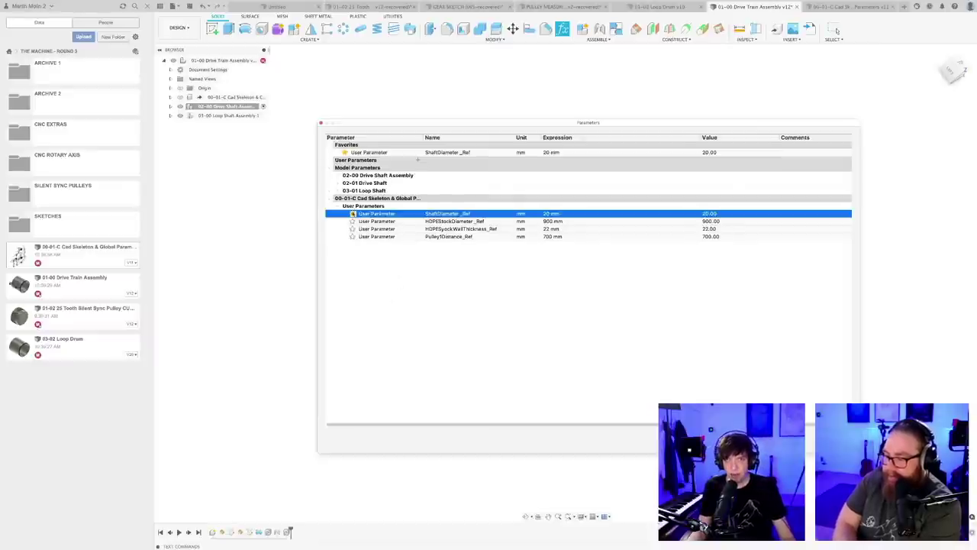
click(352, 221)
click(353, 251)
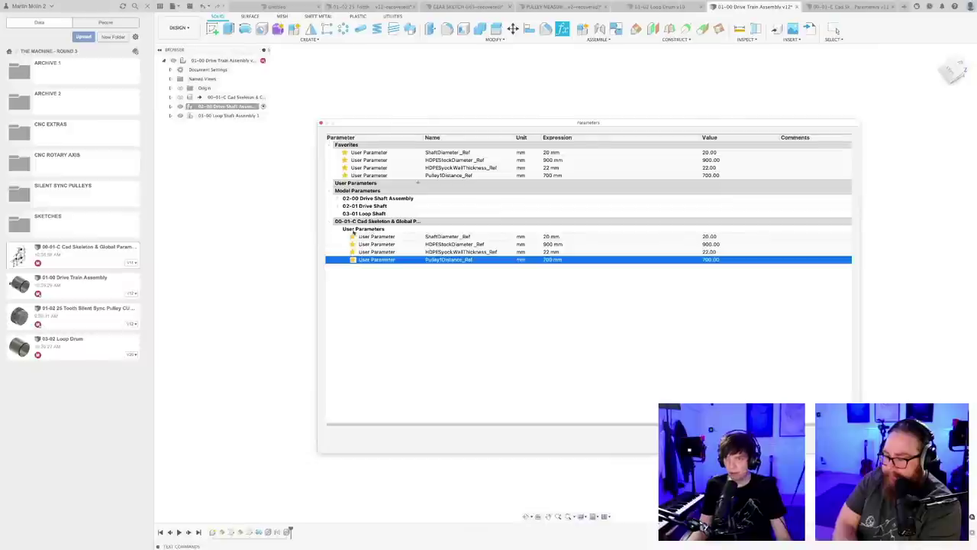
click(835, 440)
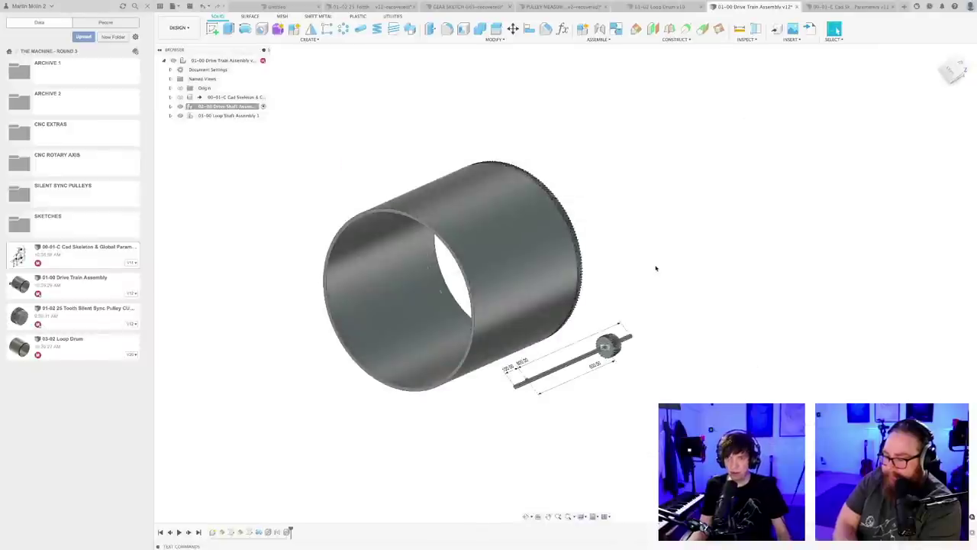
middle_drag(656, 268, 625, 263)
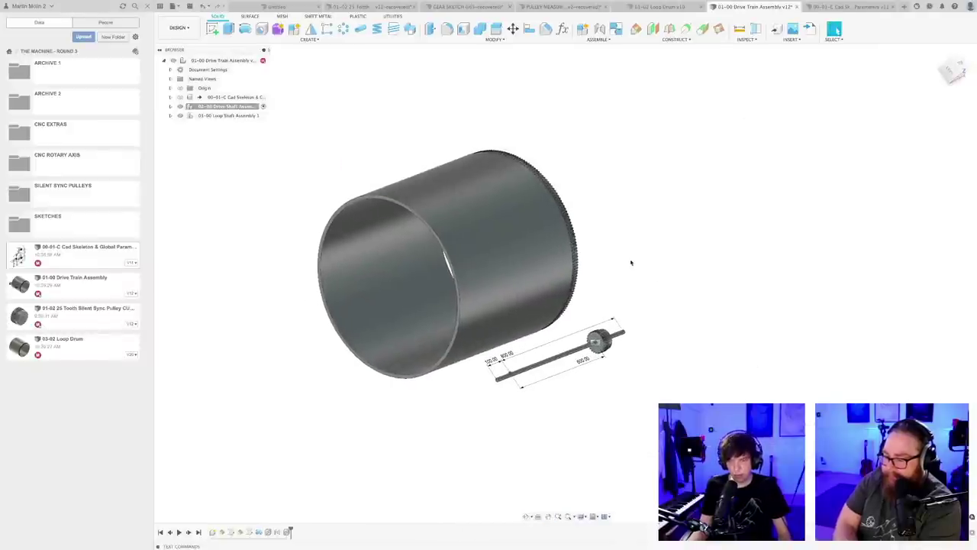
key(ctrl+s)
key(Return)
- Drive the pulley's 800 position dimension with Pulley1Distance_Ref, making it 700
shift+middle_drag(605, 407, 555, 372)
scroll(560, 405, up, 5)
double_click(551, 373)
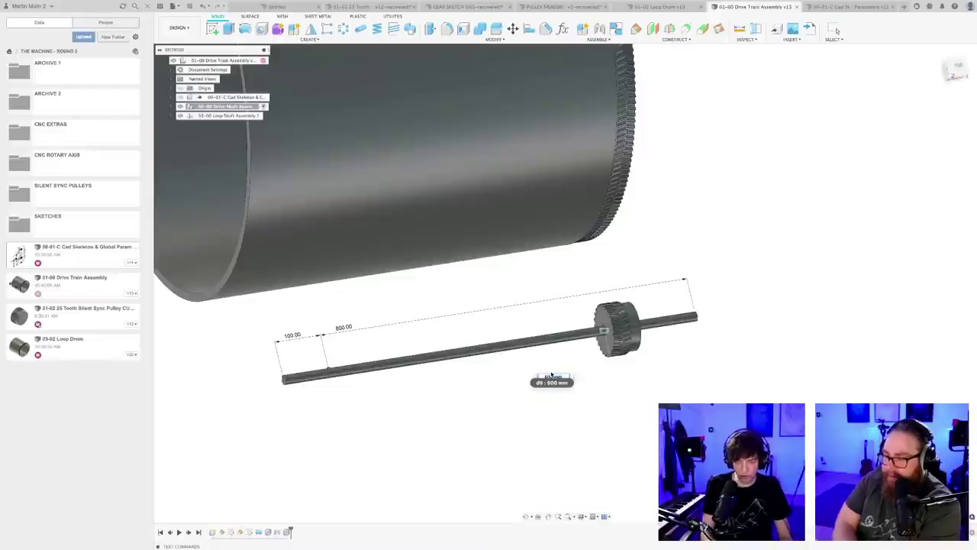
text(p)
key(Return)
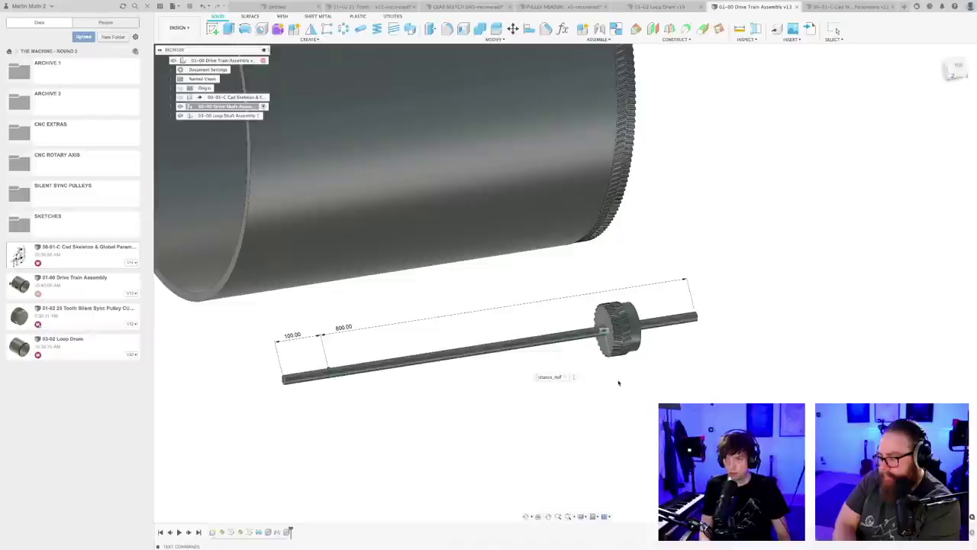
key(Return)
- Orbit, pan and zoom around the drum to inspect the pulley at 700 mm
scroll(620, 388, down, 2)
middle_drag(635, 402, 582, 249)
scroll(601, 405, down, 3)
scroll(572, 429, up, 5)
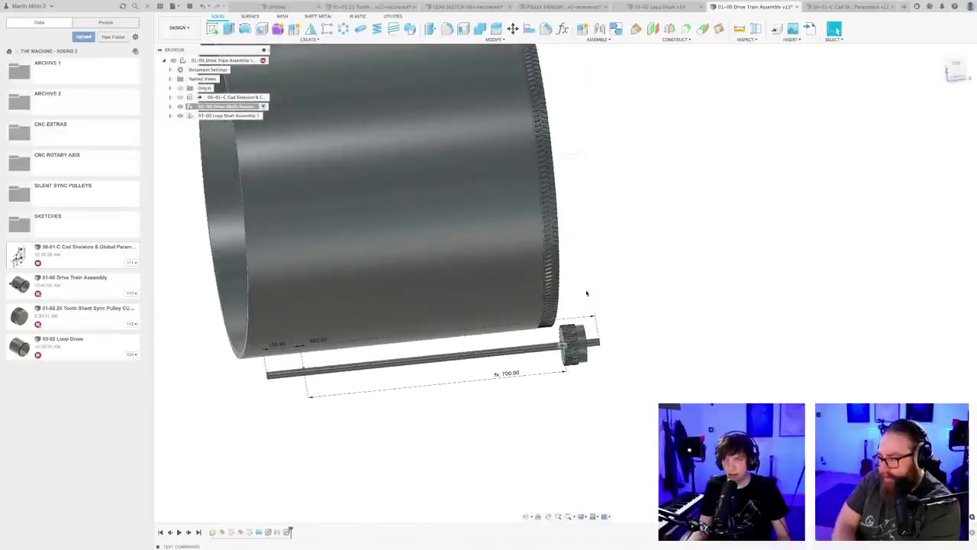
scroll(578, 360, up, 4)
shift+middle_drag(587, 371, 512, 365)
scroll(543, 406, up, 3)
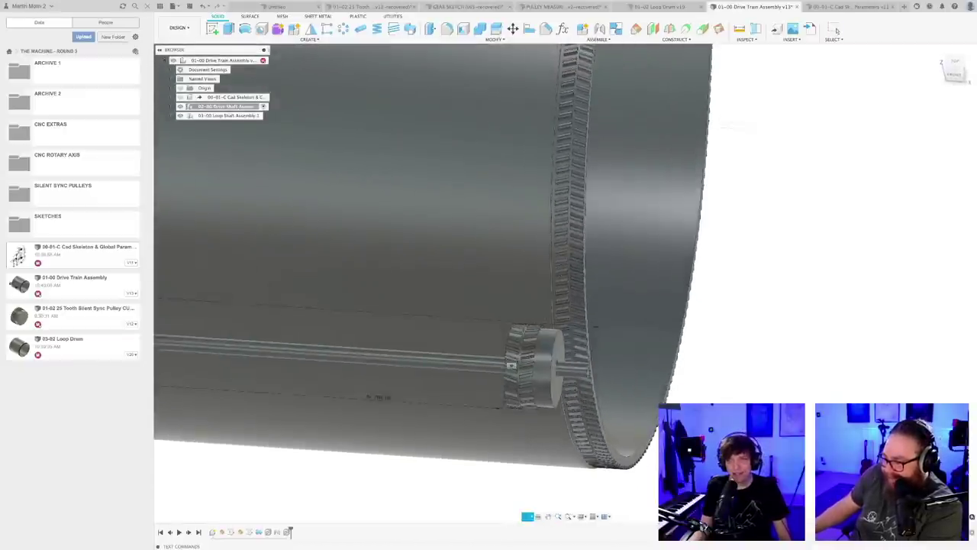
scroll(580, 219, up, 5)
scroll(567, 218, down, 6)
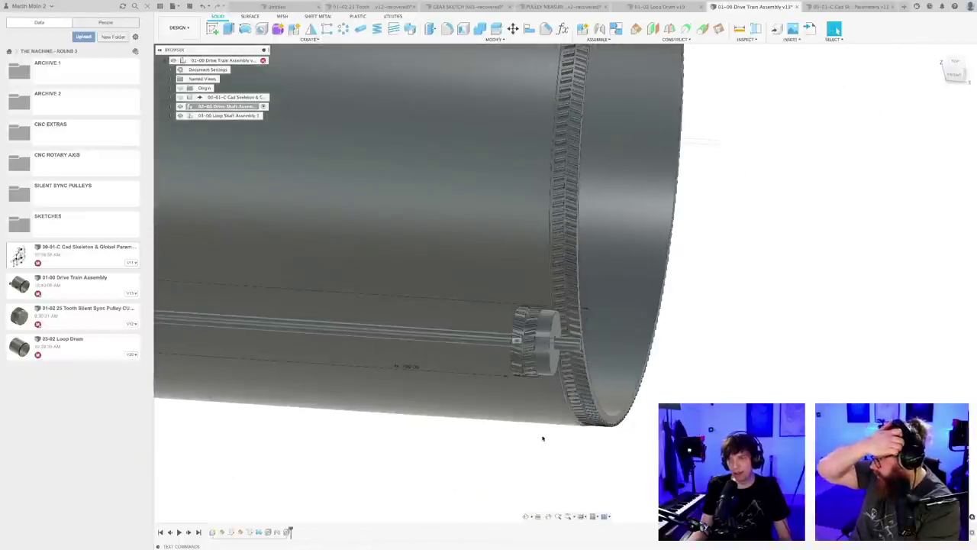
scroll(534, 358, up, 3)
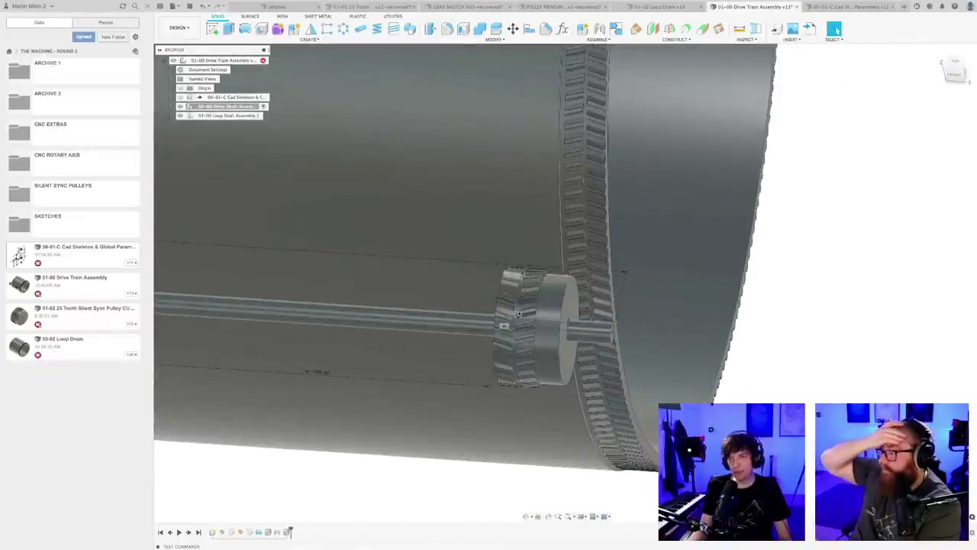
scroll(534, 326, down, 6)
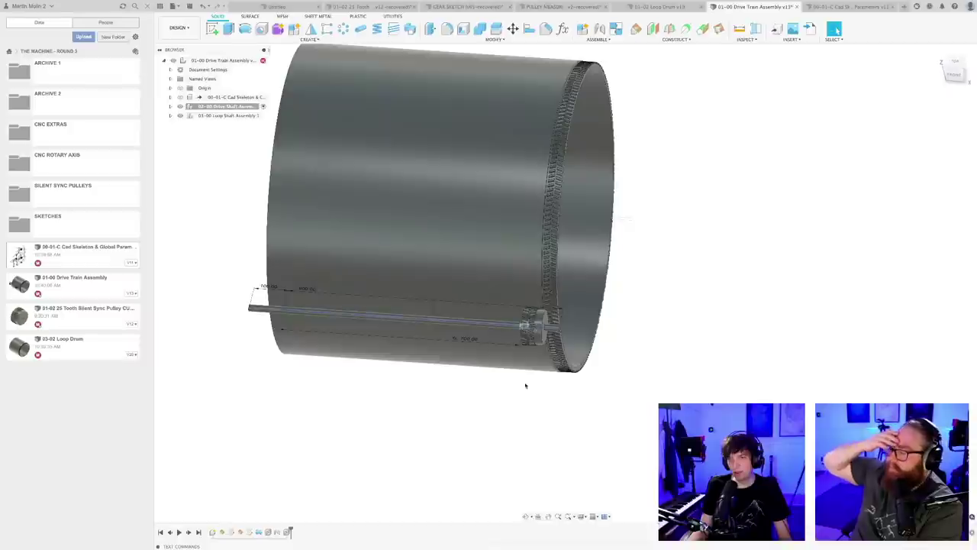
shift+middle_drag(526, 386, 523, 426)
scroll(540, 226, up, 5)
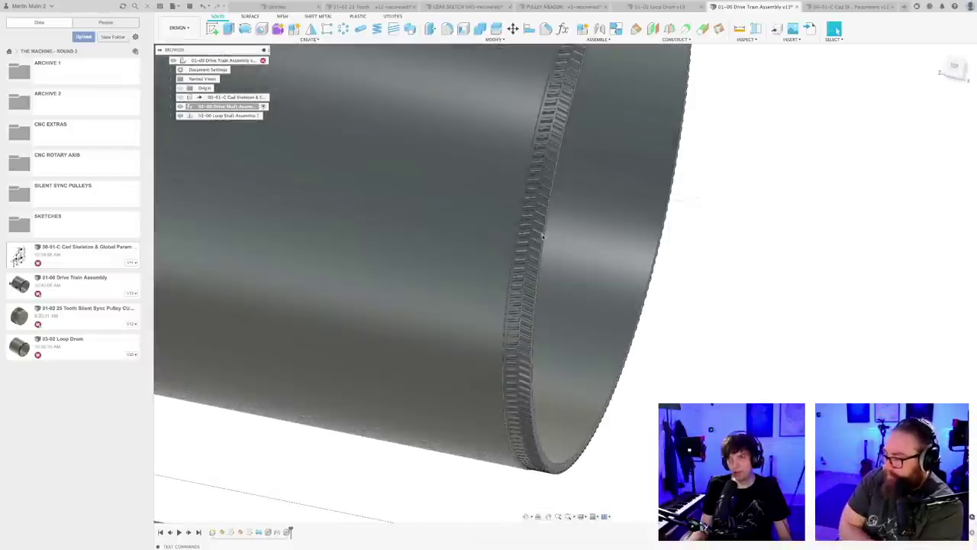
scroll(537, 242, down, 5)
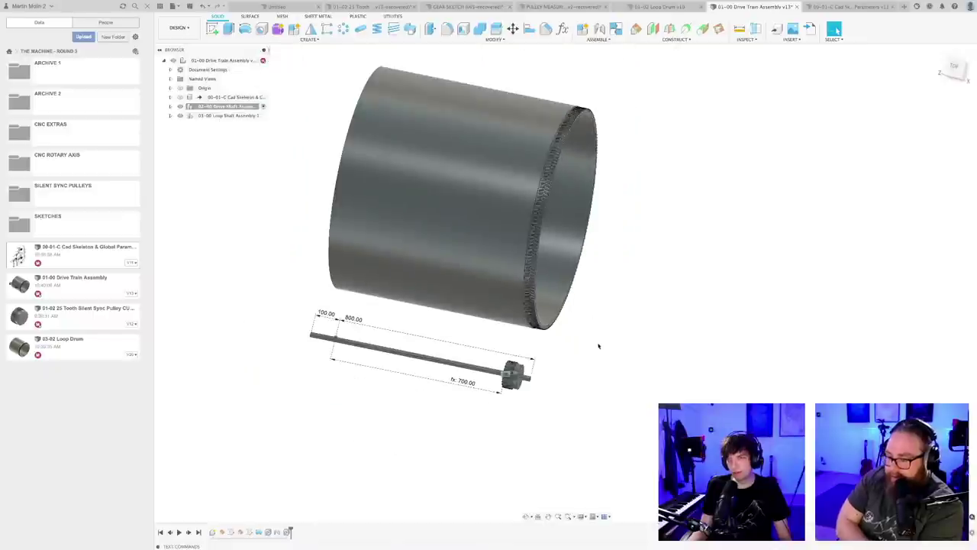
- Save the assembly as a new version and view the drum and shaft from another angle
key(super+s)
key(Return)
scroll(551, 349, up, 2)
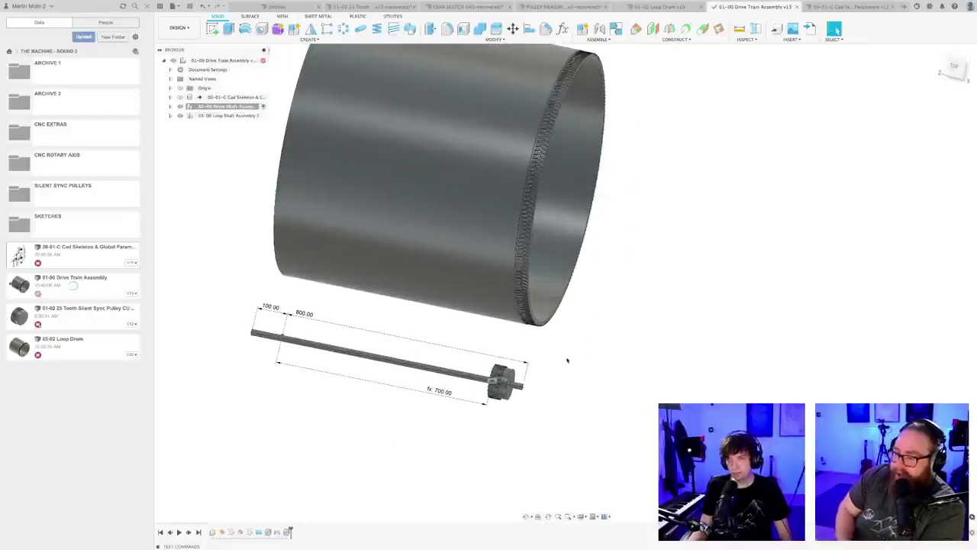
scroll(567, 359, down, 4)
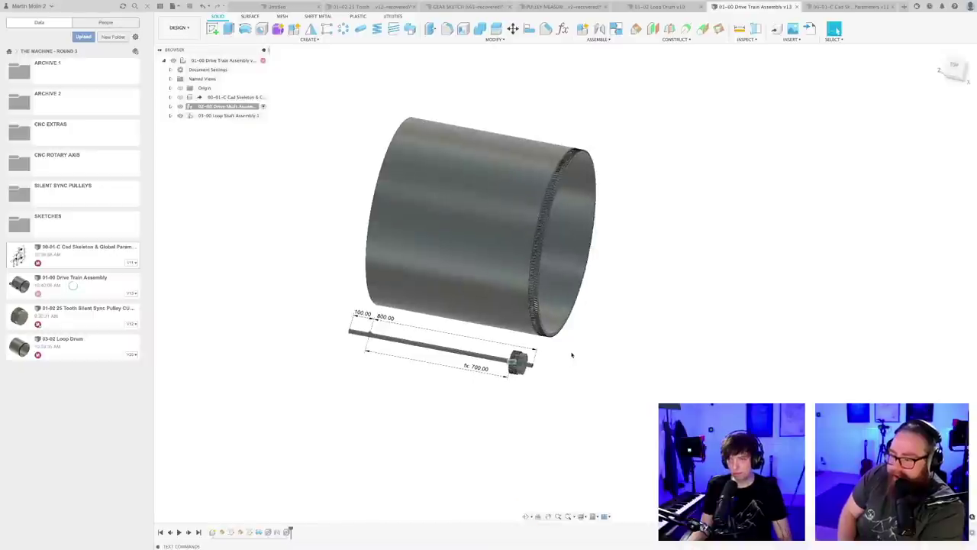
shift+middle_drag(571, 354, 602, 355)
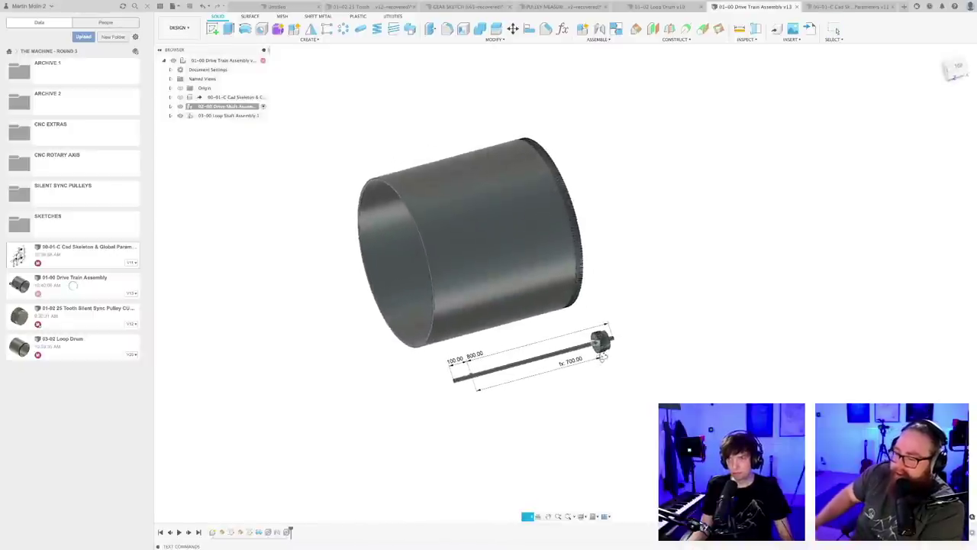
shift+middle_drag(590, 402, 584, 432)
scroll(591, 427, up, 1)
scroll(587, 429, up, 1)
scroll(582, 430, up, 1)
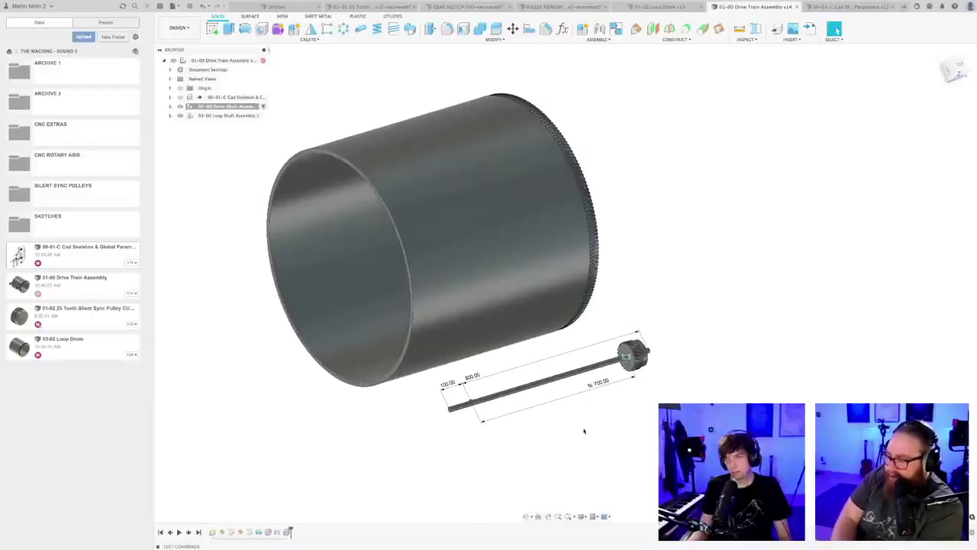
- Check the skeleton document, then return and frame the drum and shaft in the assembly
click(845, 7)
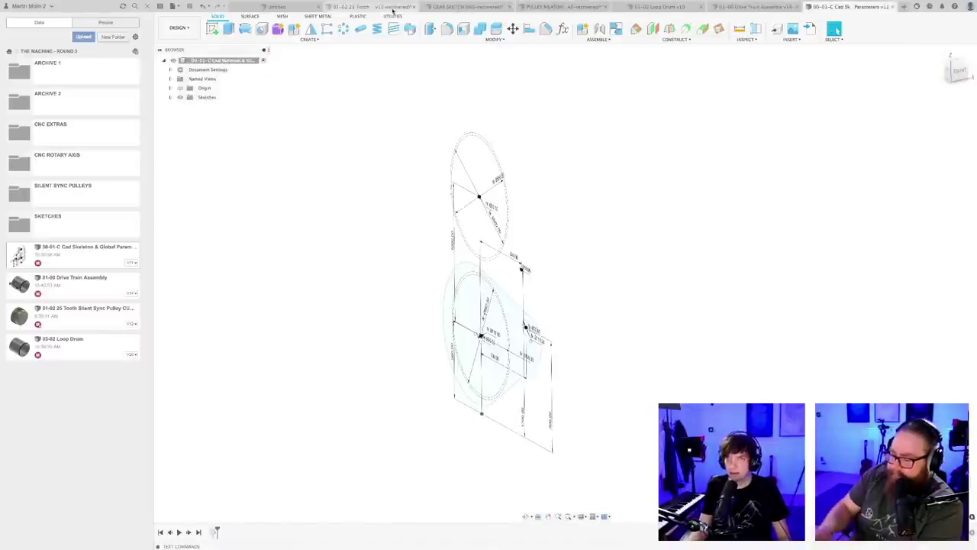
click(757, 7)
shift+middle_drag(676, 245, 650, 277)
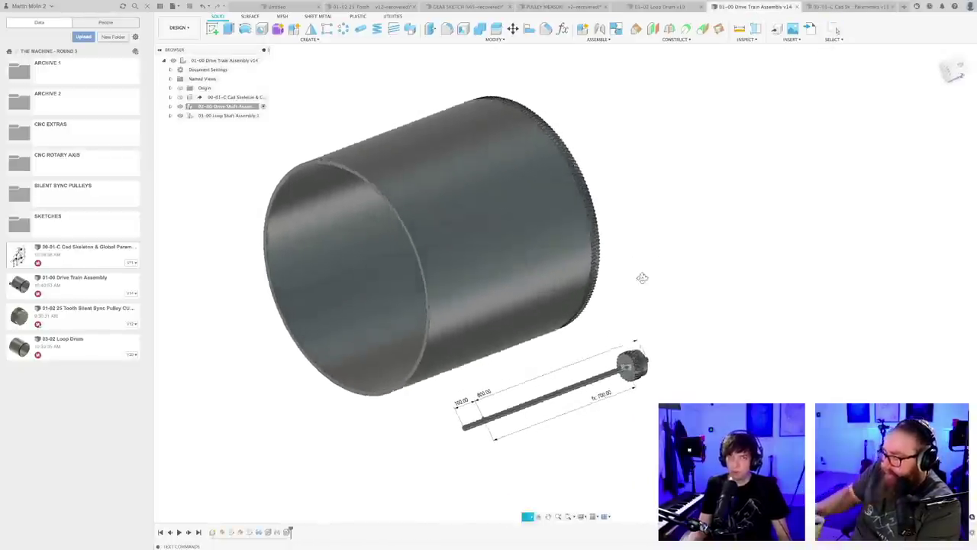
middle_drag(635, 285, 662, 274)
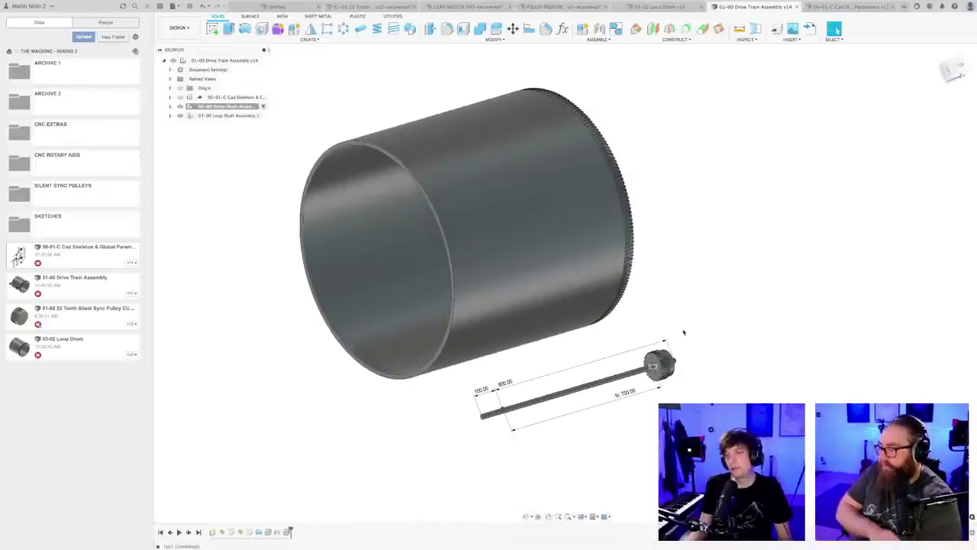
shift+middle_drag(691, 327, 695, 330)
scroll(689, 323, up, 2)
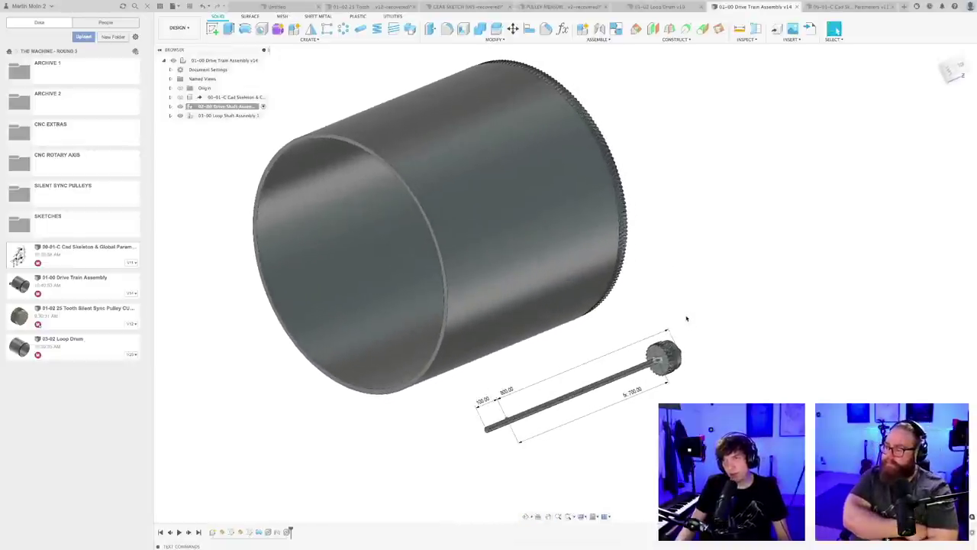
middle_drag(666, 296, 661, 311)
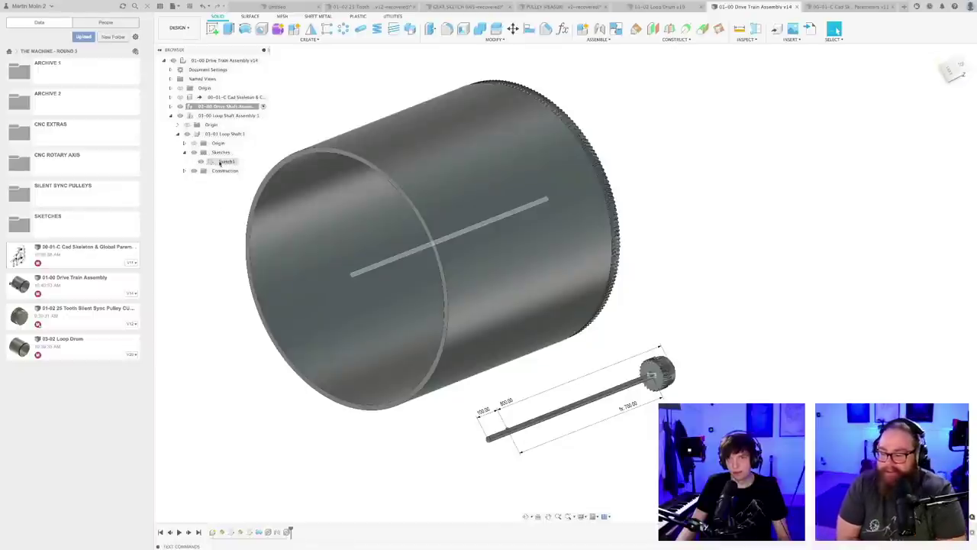
- Open the loop shaft's Sketch1 for editing and zoom in on the shaft line
double_click(220, 162)
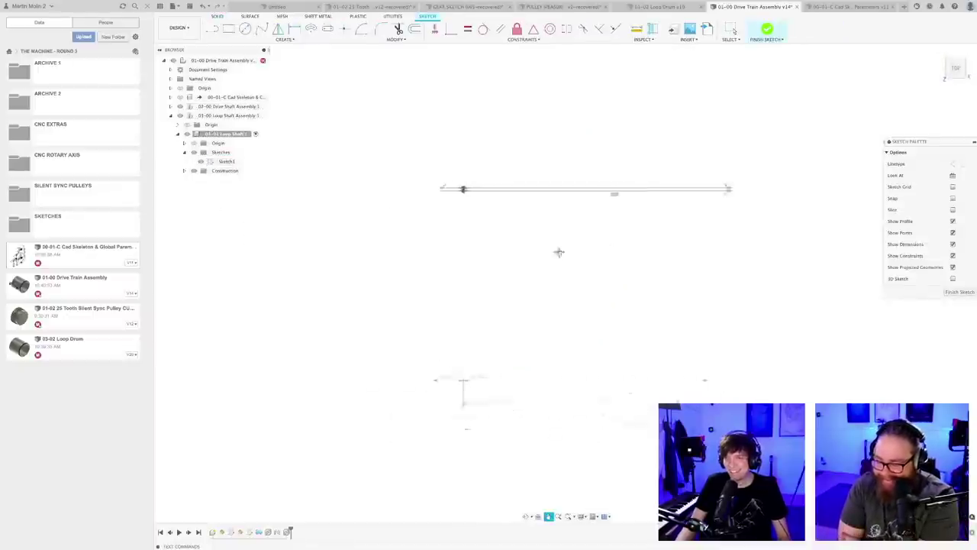
scroll(482, 257, up, 3)
mouse_move(574, 256)
middle_down()
mouse_move(560, 211)
mouse_move(529, 194)
mouse_move(561, 227)
mouse_move(613, 225)
mouse_move(623, 306)
middle_up()
scroll(604, 227, up, 1)
scroll(621, 308, up, 4)
mouse_move(536, 312)
middle_down()
mouse_move(561, 326)
mouse_move(429, 361)
mouse_move(623, 281)
middle_up()
scroll(388, 364, up, 1)
scroll(623, 281, up, 3)
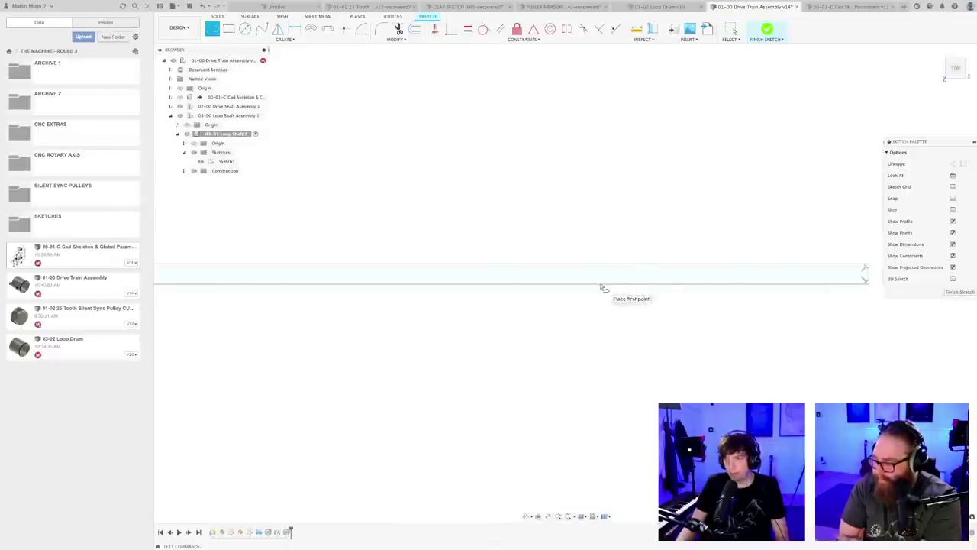
key(Escape)
scroll(608, 277, down, 2)
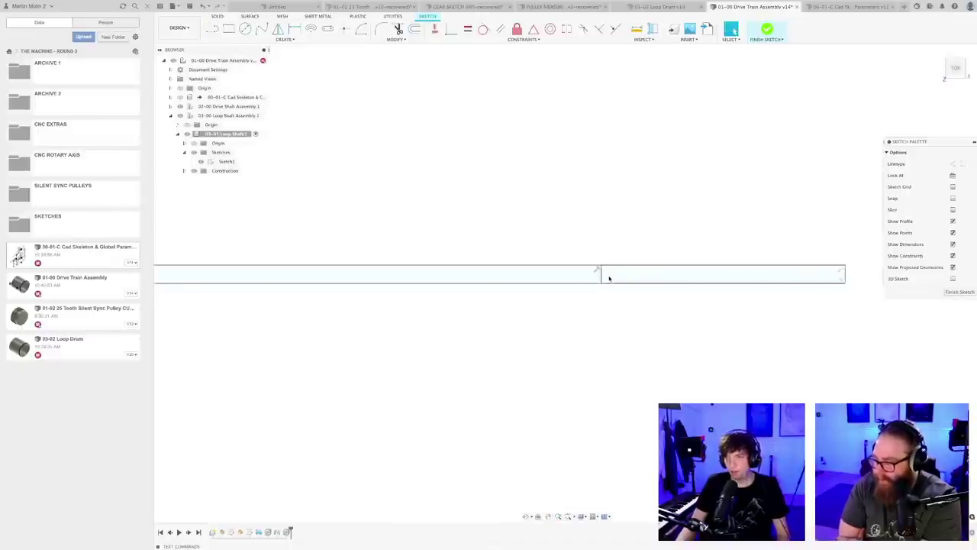
scroll(606, 278, up, 2)
scroll(611, 296, down, 2)
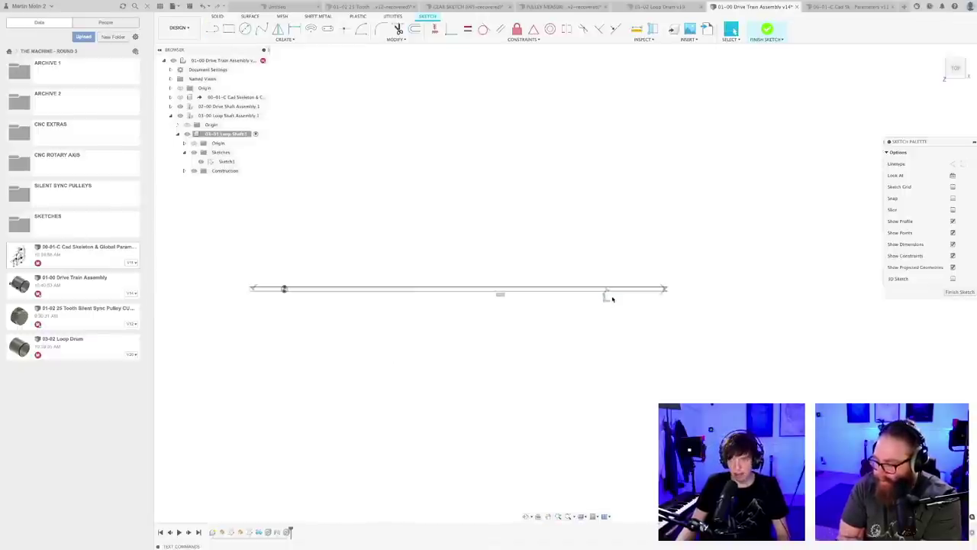
scroll(656, 256, up, 3)
- Dimension the shaft line with PulleyDistance_Ref so it reads 700.00
key(d)
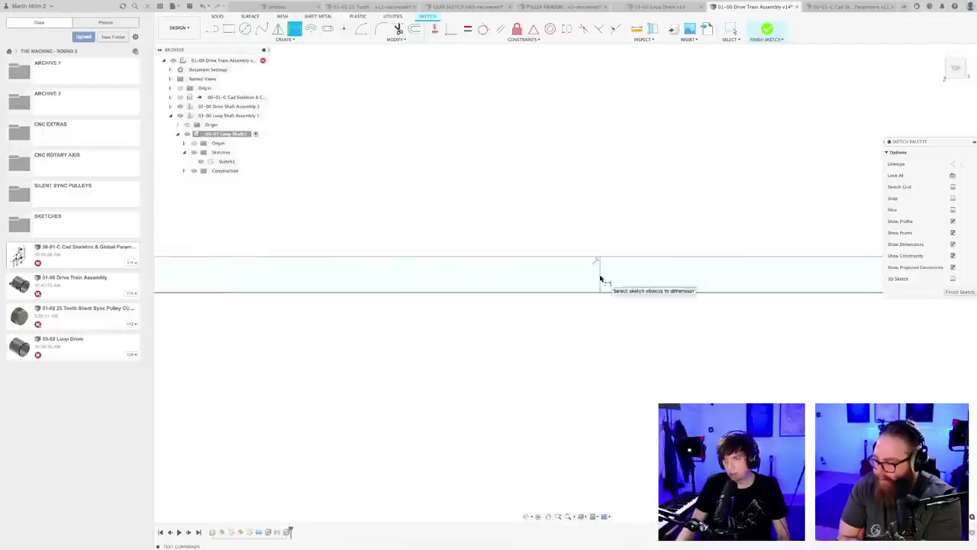
click(600, 278)
scroll(634, 324, down, 2)
middle_drag(356, 344, 678, 318)
scroll(434, 320, down, 2)
scroll(572, 323, down, 2)
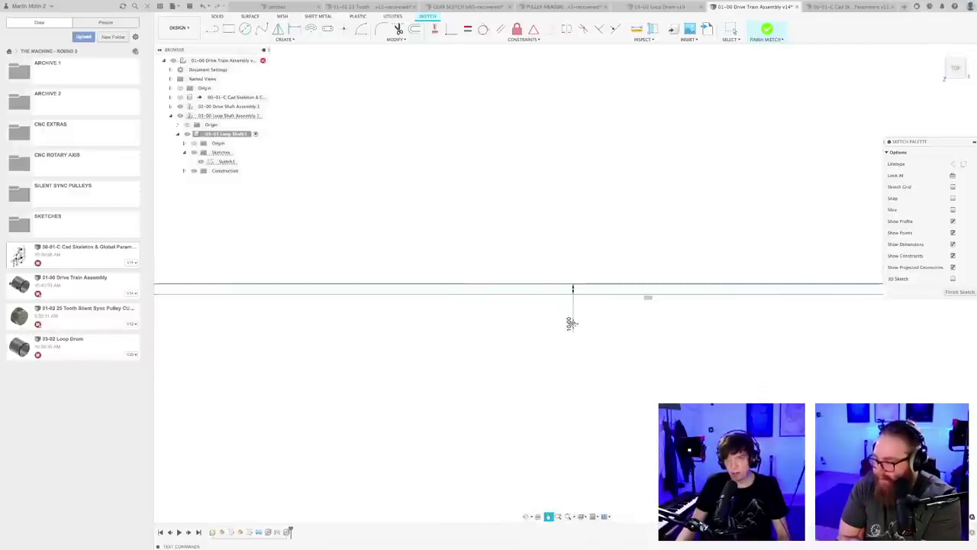
scroll(562, 323, down, 2)
scroll(321, 305, up, 3)
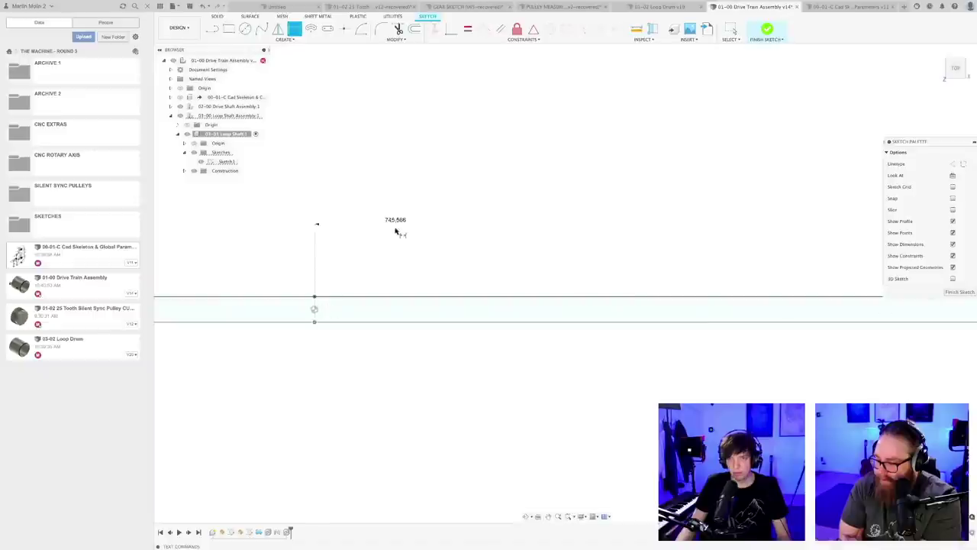
scroll(417, 243, down, 3)
click(470, 298)
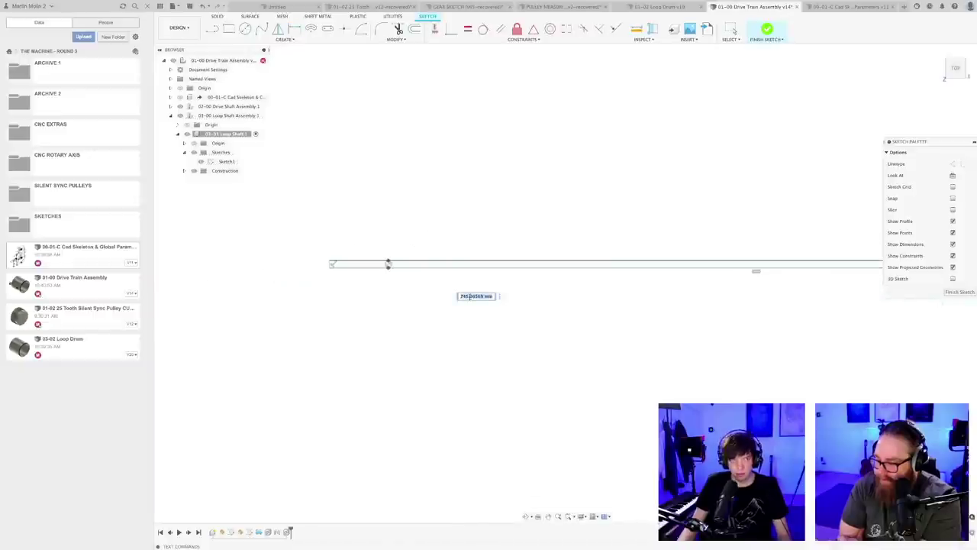
text(Pu)
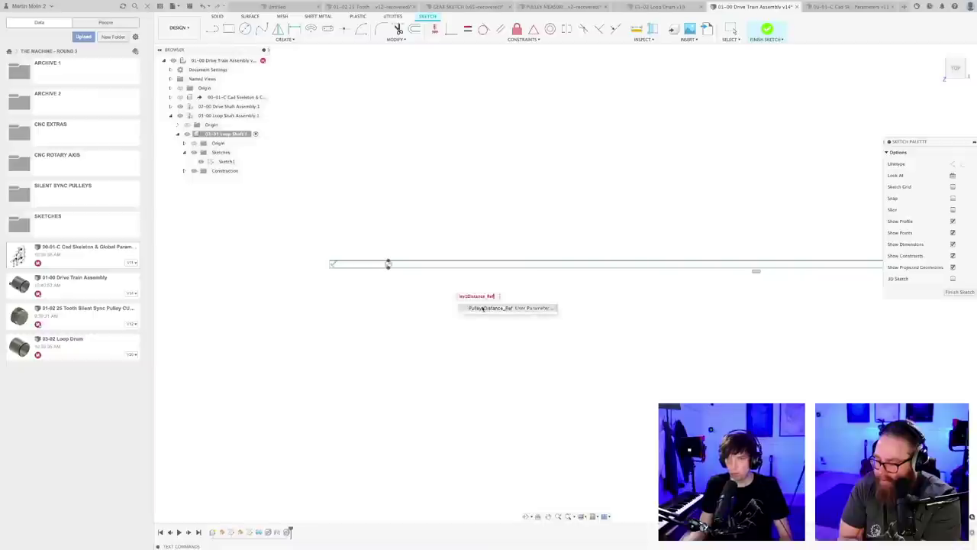
click(484, 309)
key(Return)
scroll(535, 352, down, 3)
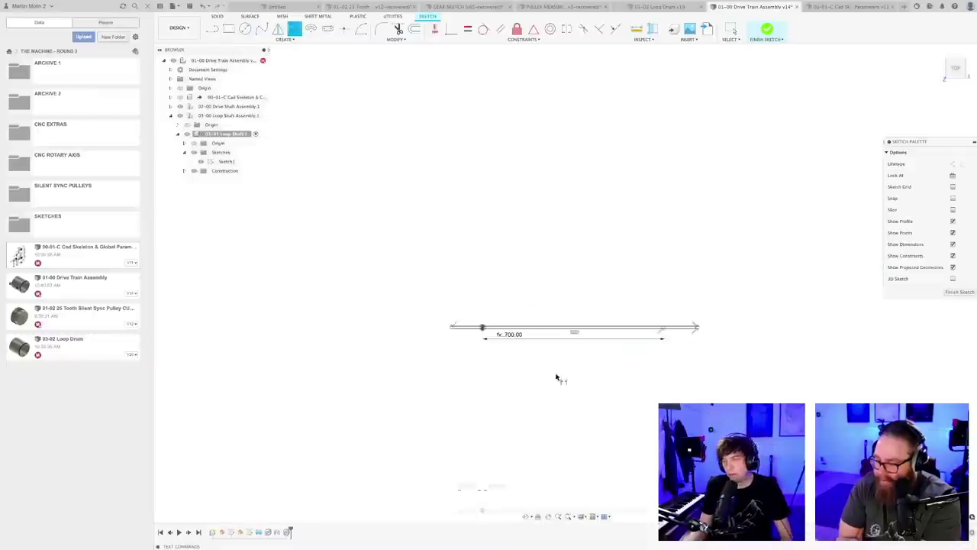
mouse_move(557, 377)
middle_down()
mouse_move(476, 245)
mouse_move(524, 227)
mouse_move(545, 261)
mouse_move(575, 255)
mouse_move(554, 247)
middle_up()
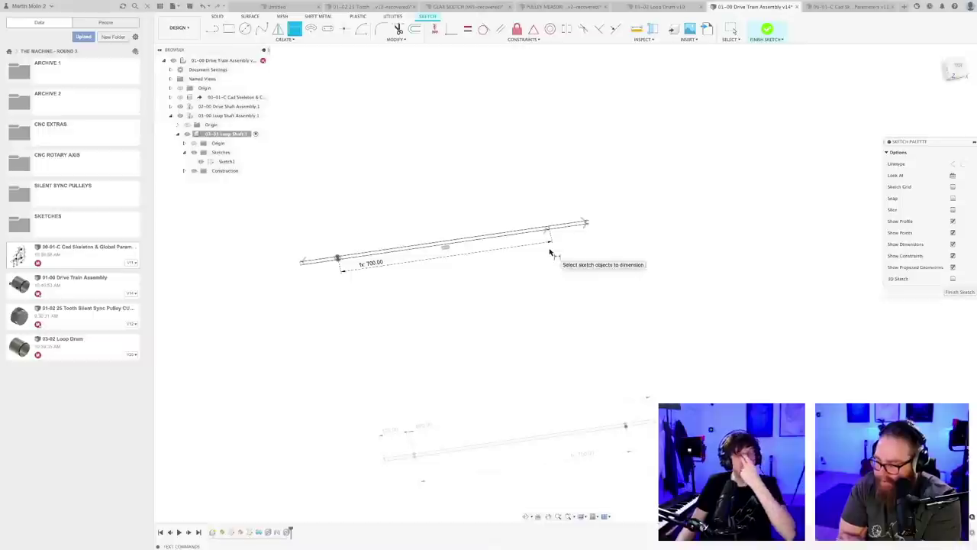
shift+middle_drag(550, 251, 556, 275)
- Finish Sketch1 and make the 03-01 Loop Shaft component active
click(927, 290)
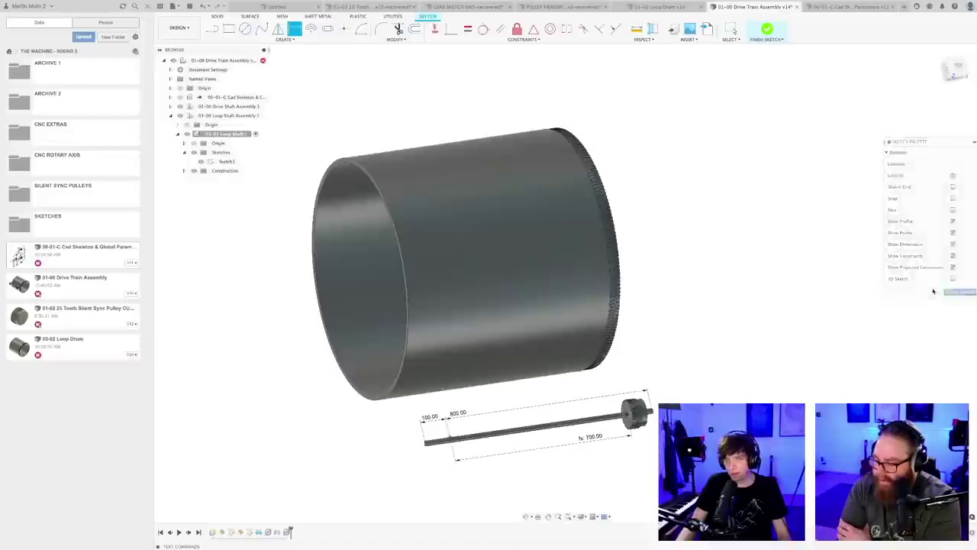
double_click(222, 134)
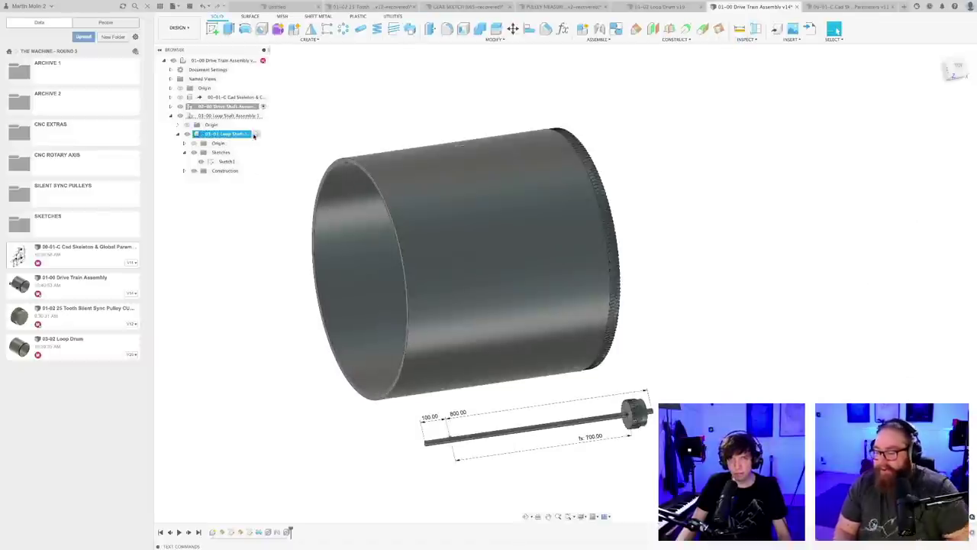
mouse_move(323, 104)
shift+middle_down()
mouse_move(338, 105)
mouse_move(316, 92)
mouse_move(338, 106)
shift+middle_up()
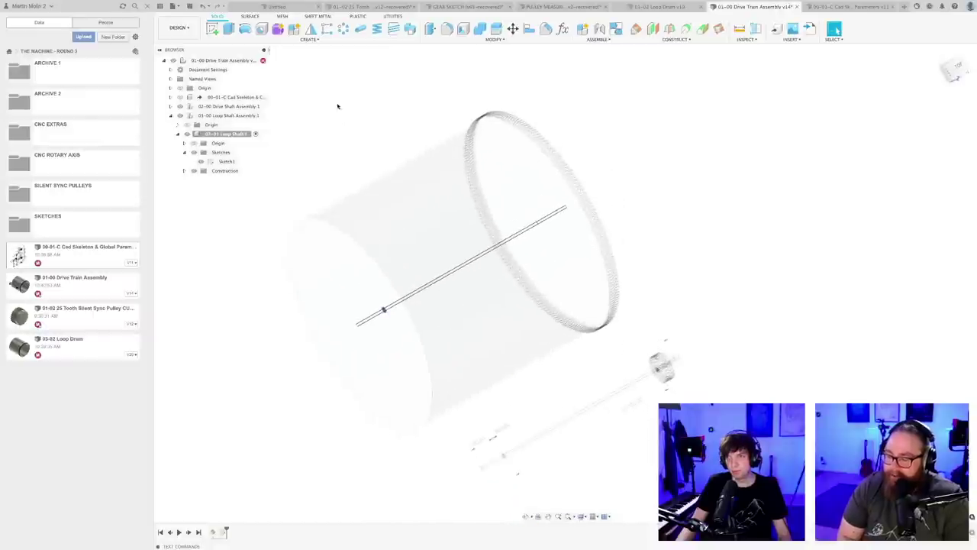
- Create a 90° plane at angle along the loop shaft line
click(636, 29)
drag(548, 199, 724, 174)
scroll(527, 223, up, 5)
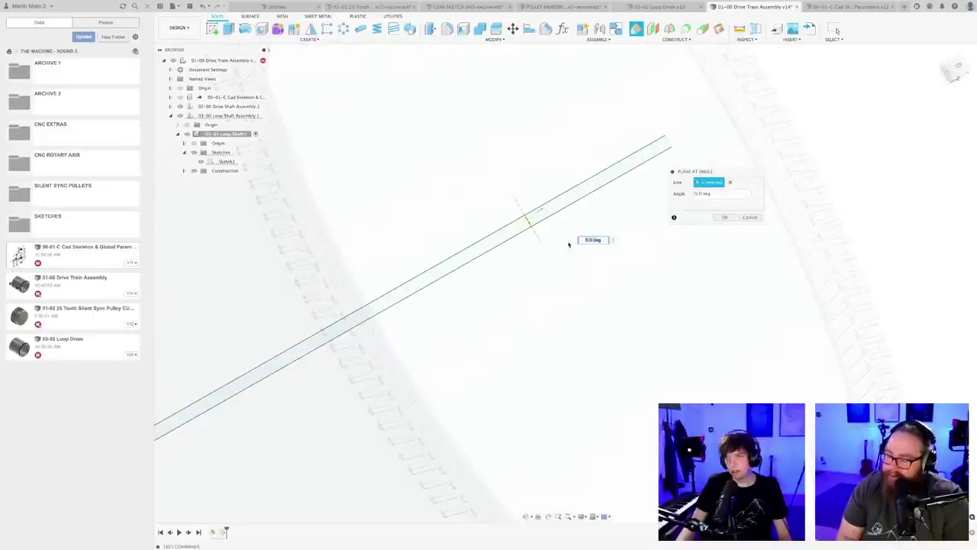
shift+middle_drag(569, 244, 526, 316)
scroll(523, 313, down, 3)
middle_drag(525, 430, 550, 304)
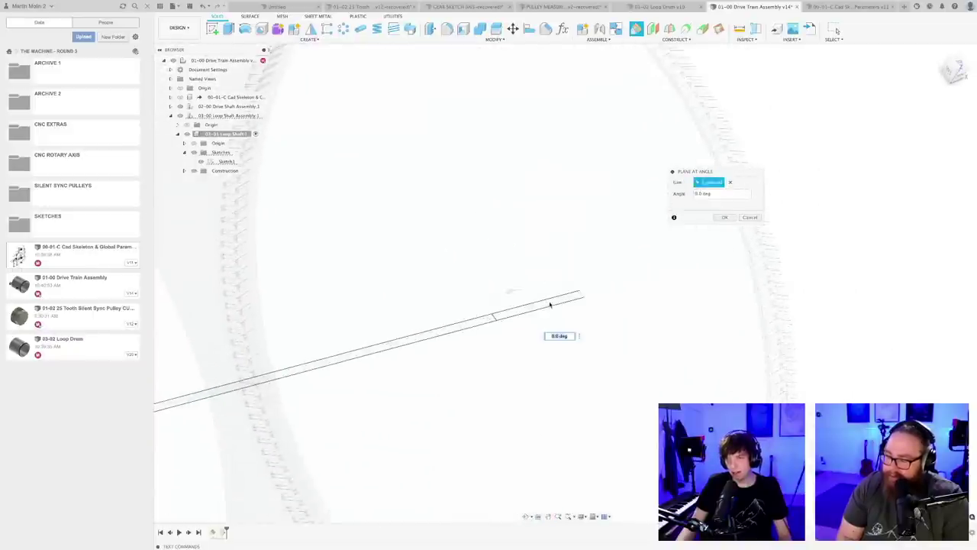
scroll(550, 304, up, 2)
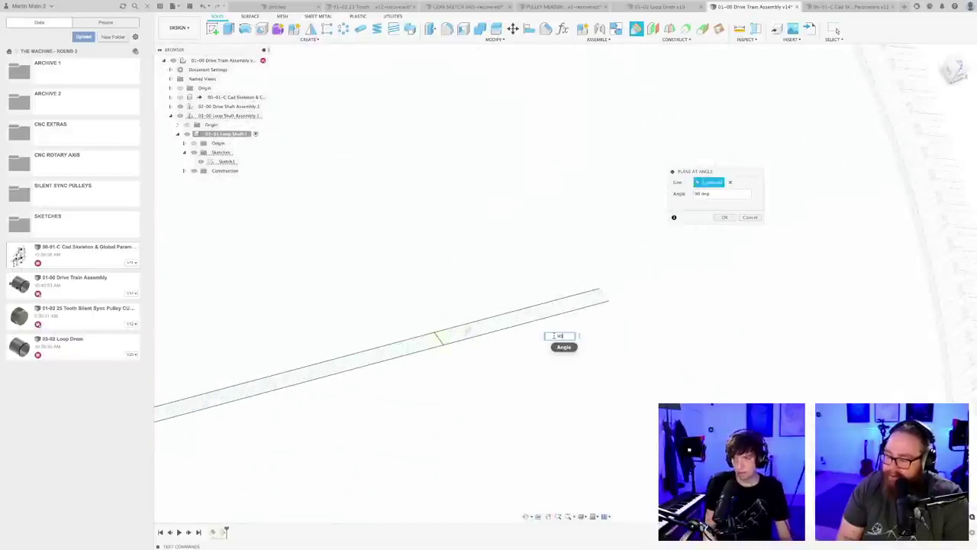
key(Escape)
scroll(557, 336, down, 5)
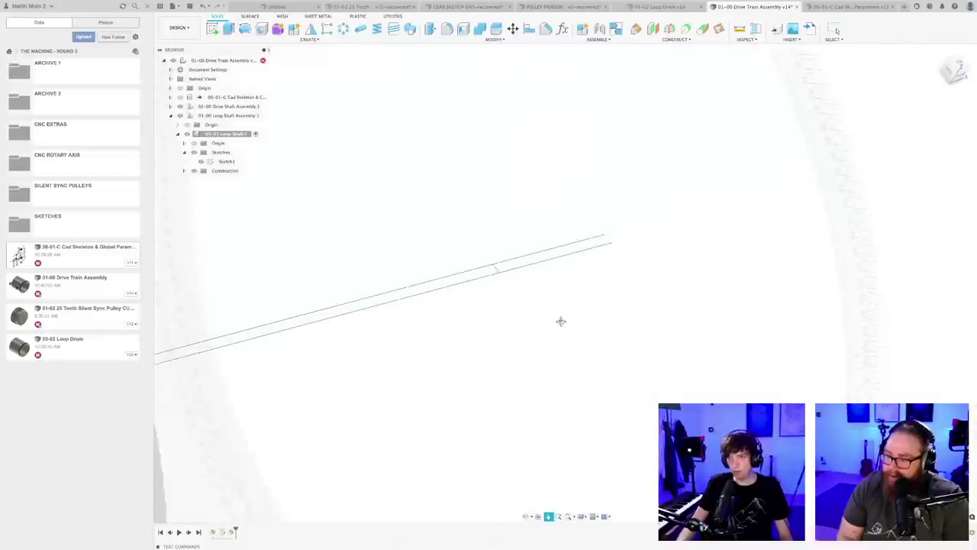
- Check the new plane against the ring and start Sketch2 on it
mouse_move(561, 329)
shift+middle_down()
mouse_move(578, 316)
mouse_move(557, 333)
mouse_move(570, 323)
shift+middle_up()
scroll(569, 322, up, 6)
middle_drag(515, 303, 550, 321)
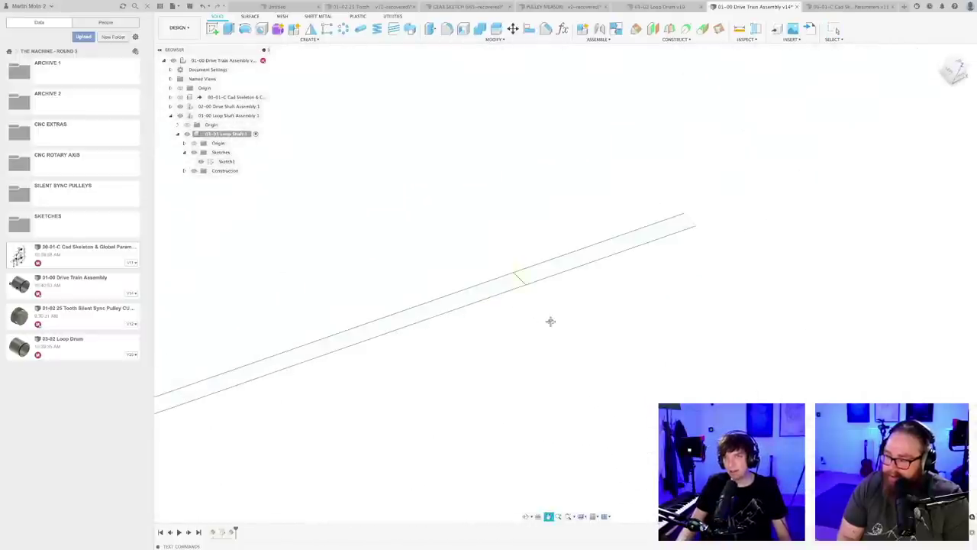
click(213, 29)
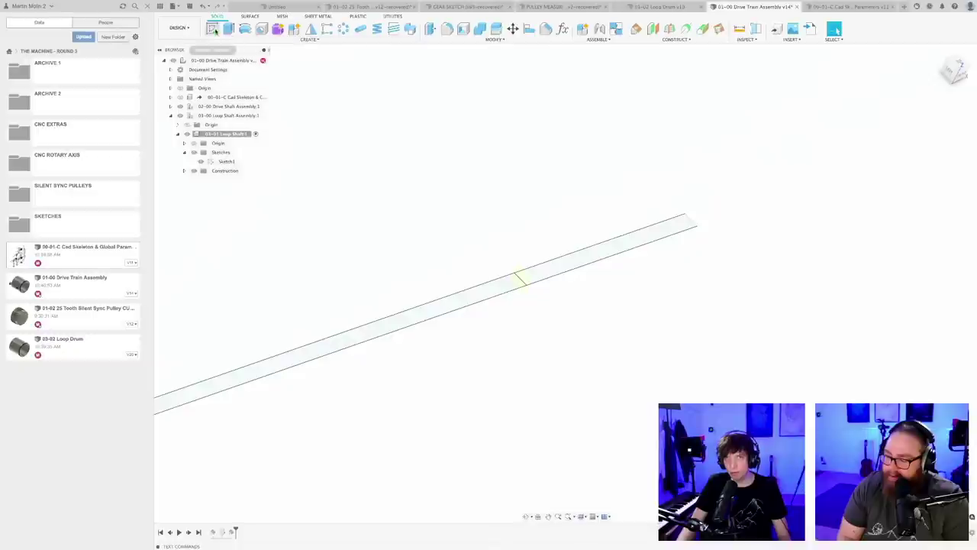
click(520, 280)
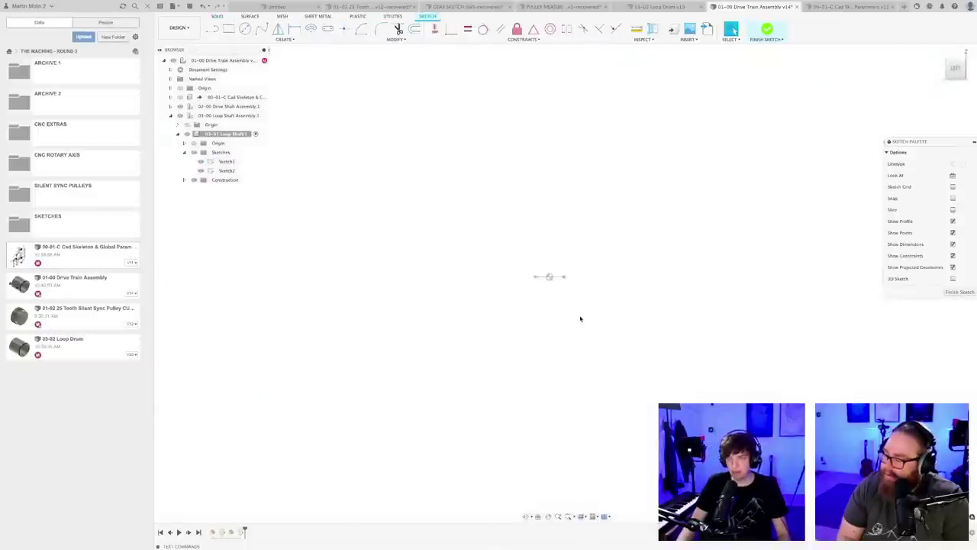
- Draw a circle on the loop shaft line in Sketch2 and finish the sketch
shift+middle_drag(567, 254, 565, 281)
scroll(566, 282, down, 6)
mouse_move(665, 252)
shift+middle_down()
mouse_move(573, 211)
mouse_move(622, 206)
mouse_move(630, 268)
shift+middle_up()
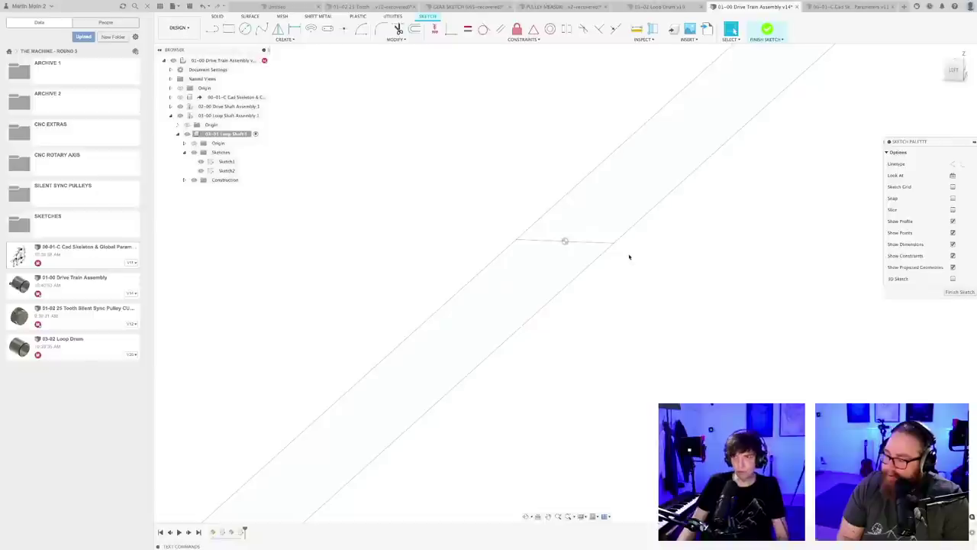
key(c)
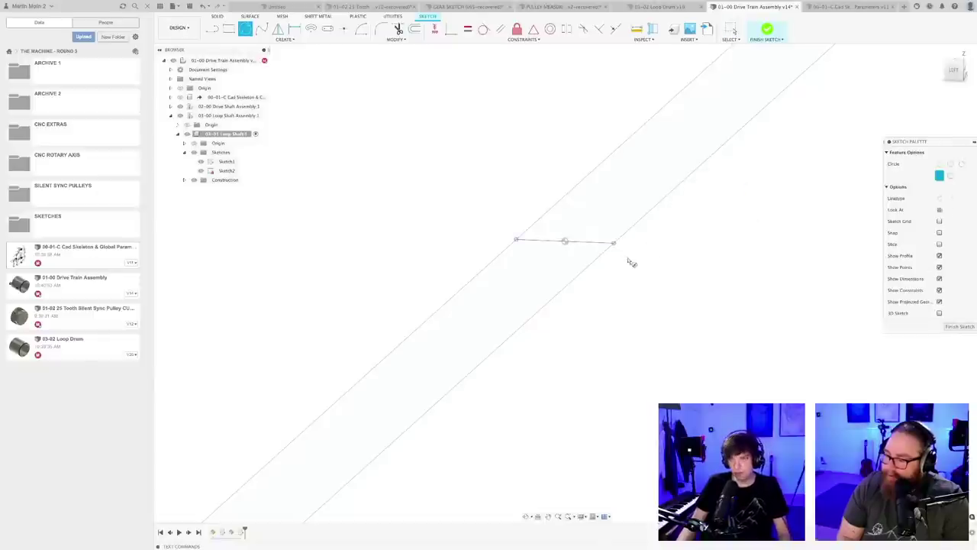
click(516, 241)
scroll(589, 309, down, 1)
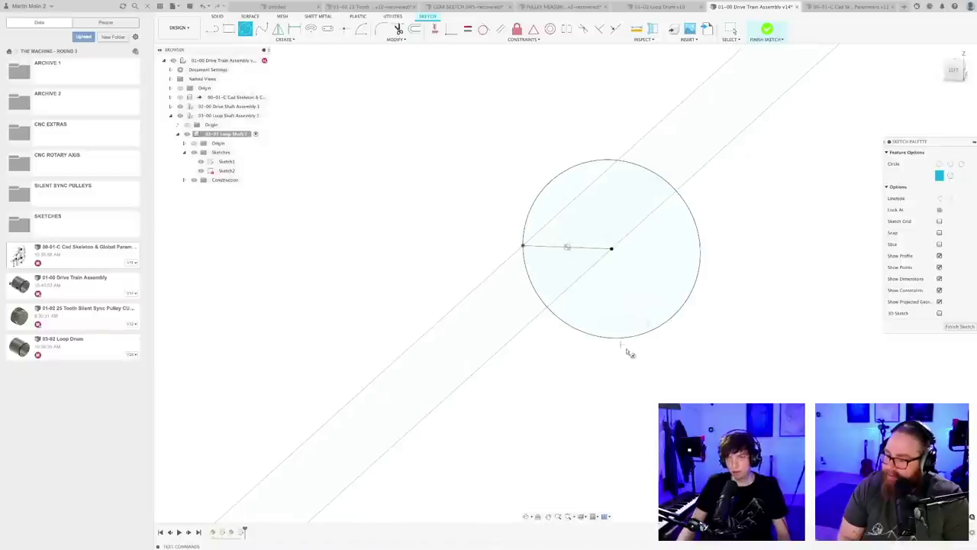
key(Escape)
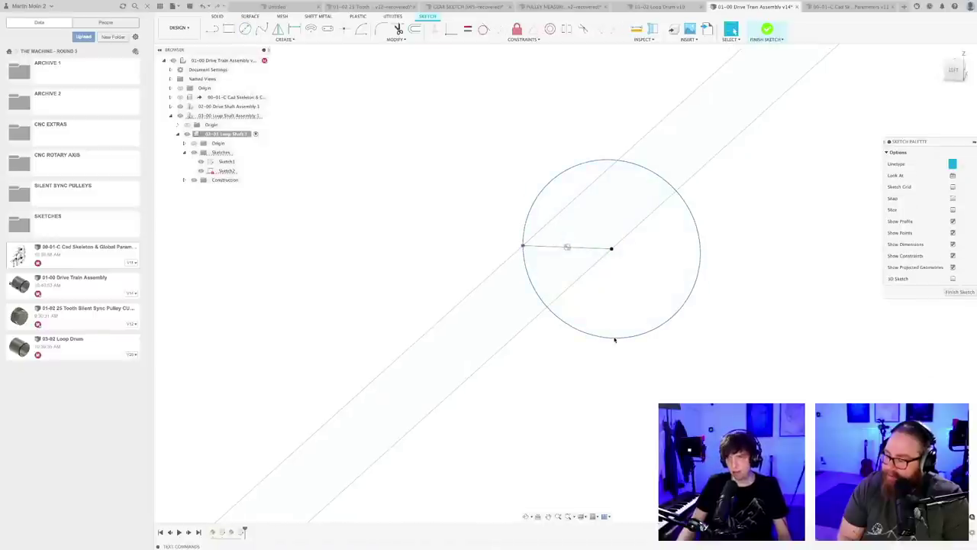
scroll(611, 345, down, 5)
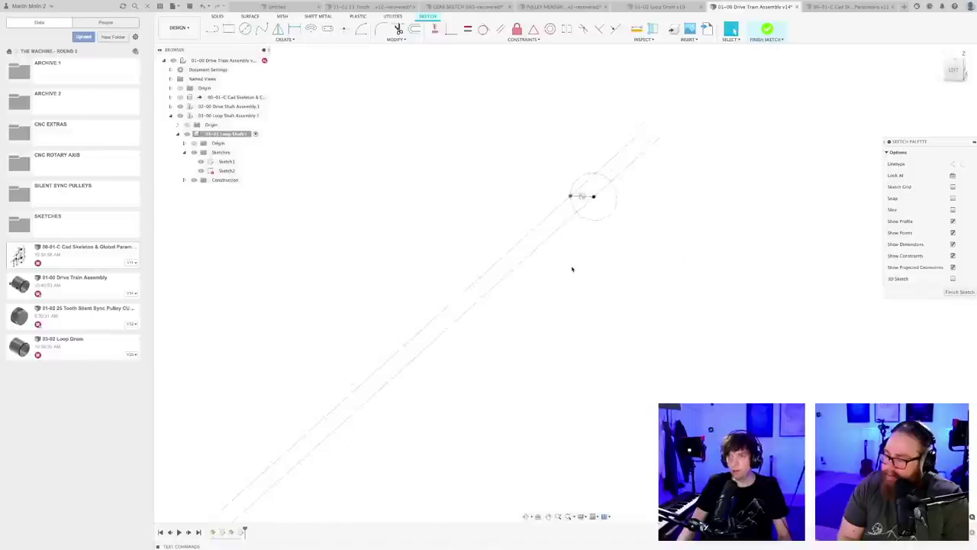
click(951, 292)
- Orbit to an angled side view of the drum and shaft
scroll(595, 282, down, 2)
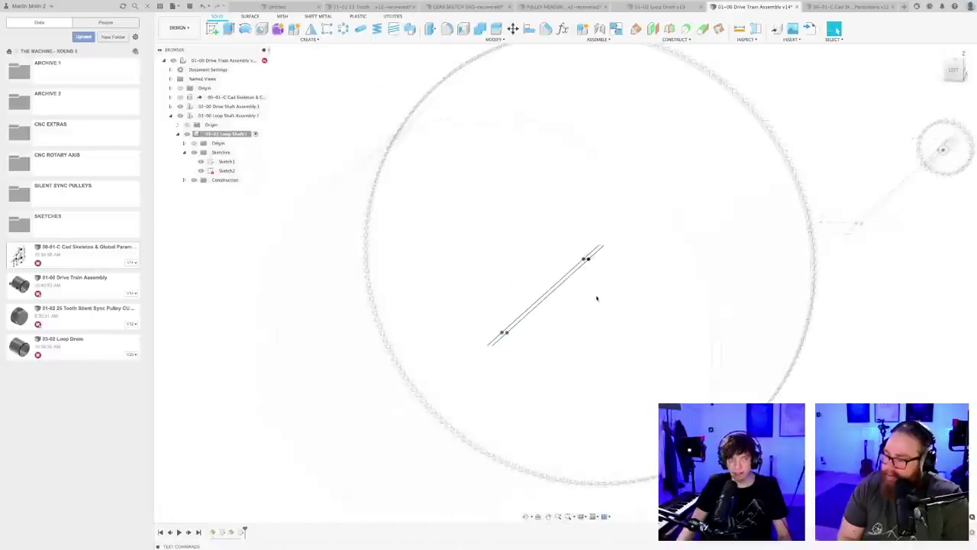
mouse_move(597, 297)
shift+middle_down()
mouse_move(576, 308)
mouse_move(582, 315)
shift+middle_up()
scroll(632, 298, down, 5)
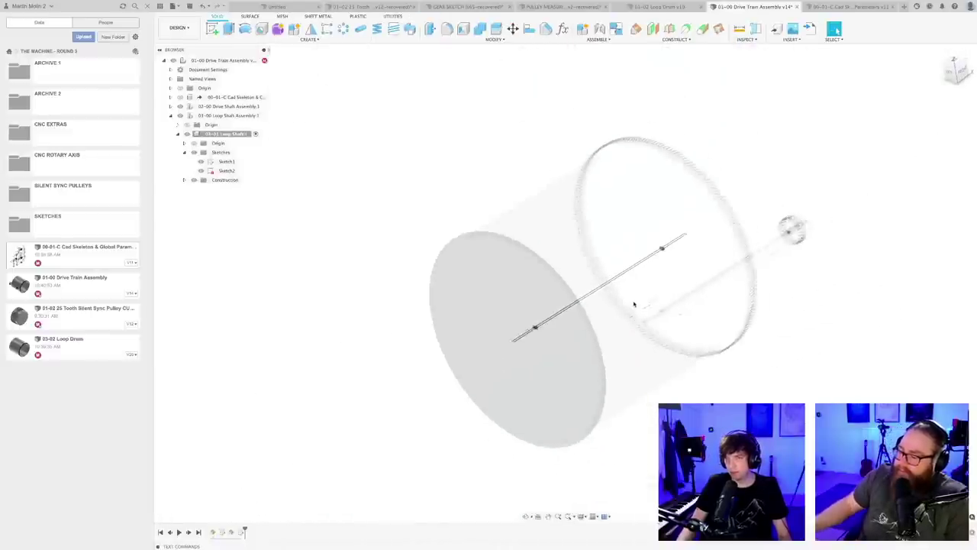
shift+middle_drag(661, 342, 650, 382)
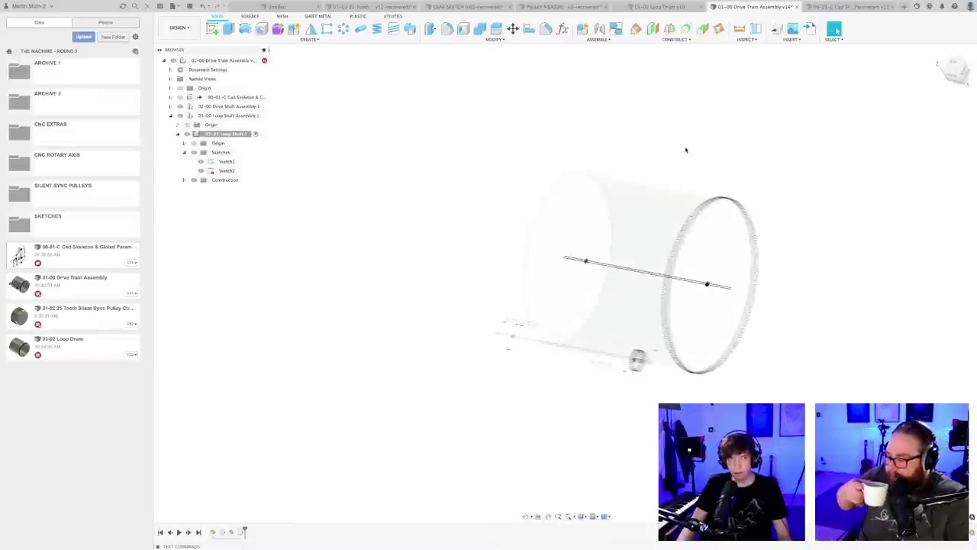
shift+middle_drag(688, 149, 586, 137)
- Joint 03-02 Loop Drum to the 03-01 Loop Shaft snap point, centring the drum
click(600, 29)
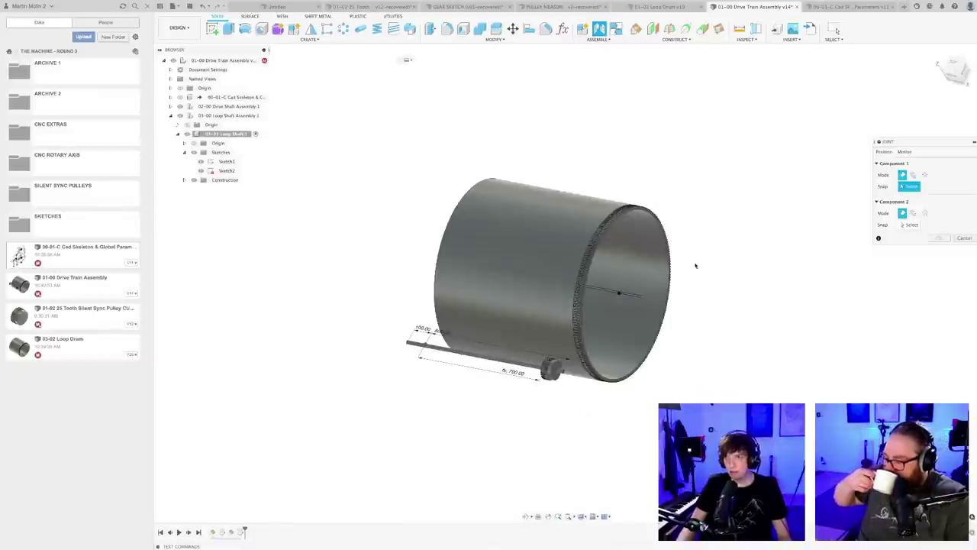
scroll(699, 271, up, 5)
scroll(530, 289, up, 3)
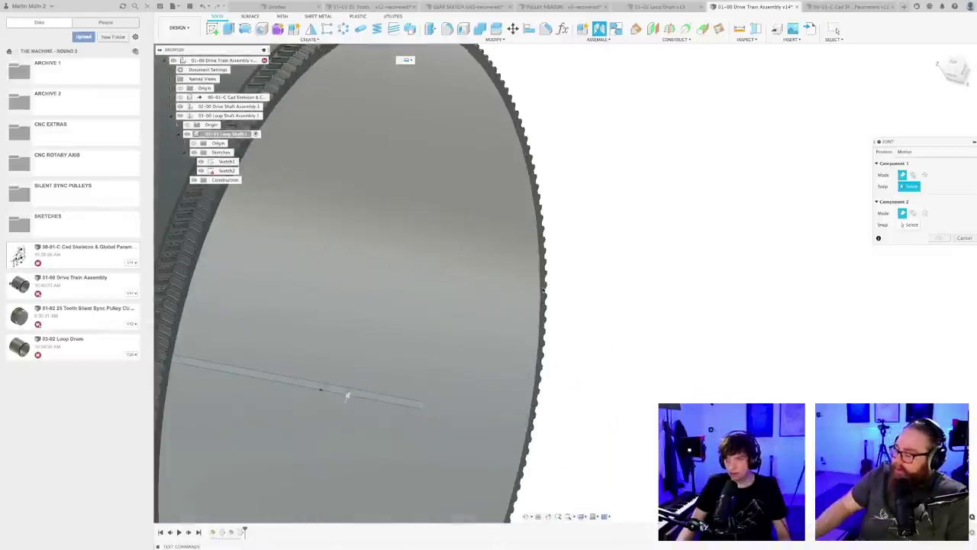
scroll(764, 291, down, 5)
shift+middle_drag(700, 366, 685, 295)
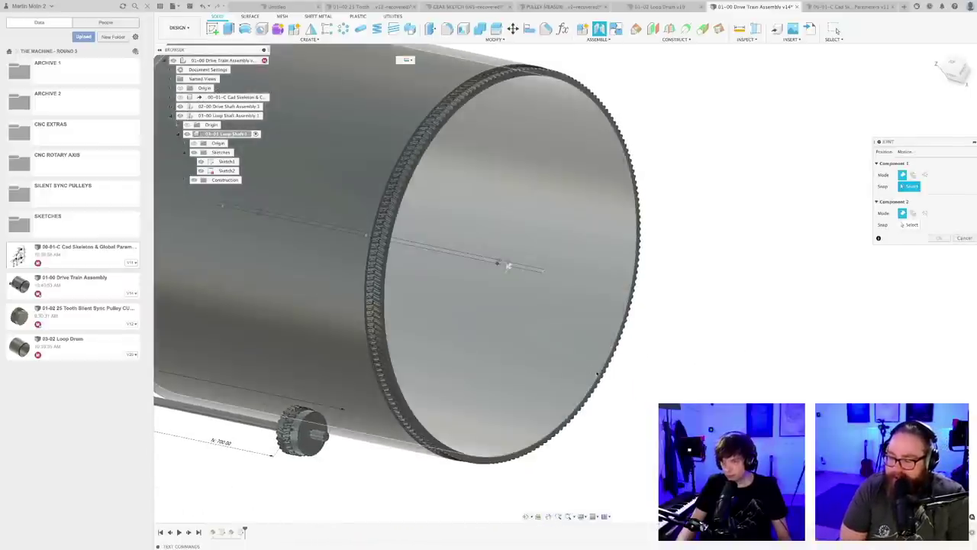
click(601, 380)
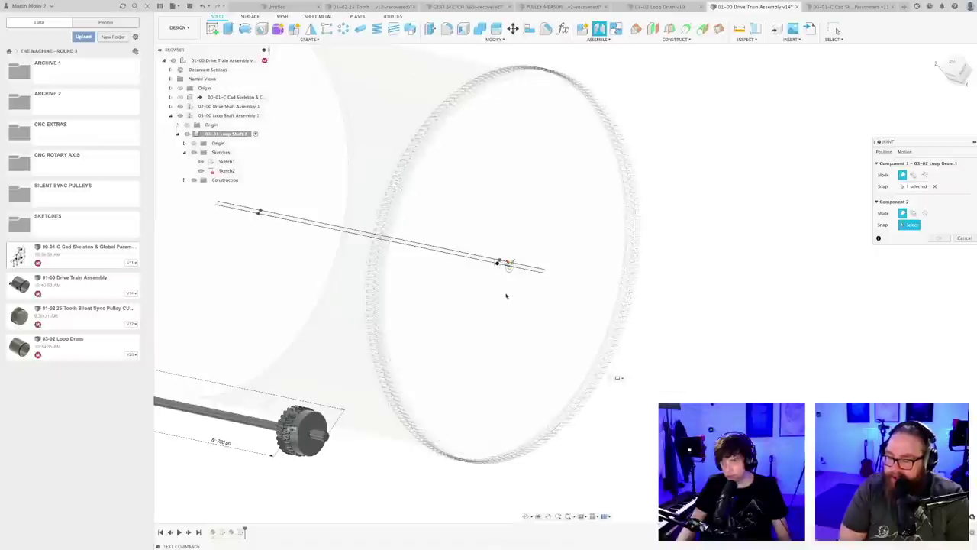
scroll(487, 263, up, 5)
click(486, 260)
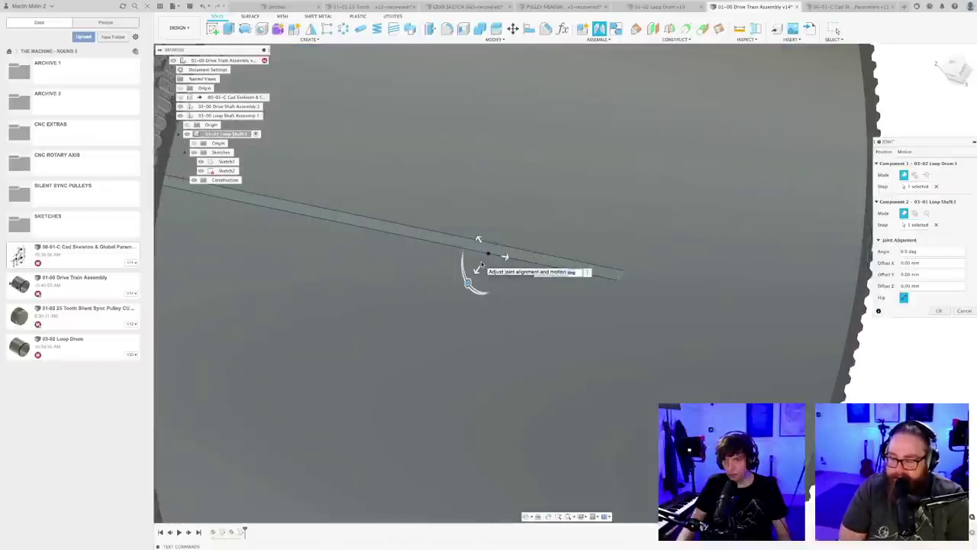
scroll(570, 359, down, 8)
shift+middle_drag(364, 479, 486, 392)
scroll(507, 332, down, 3)
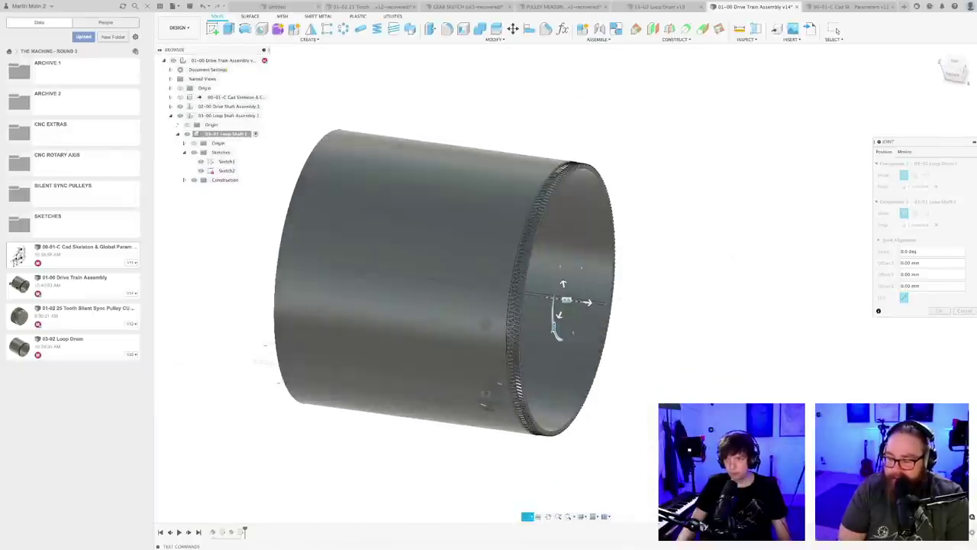
- Confirm the drum-to-shaft joint and save the assembly as a new version
click(939, 310)
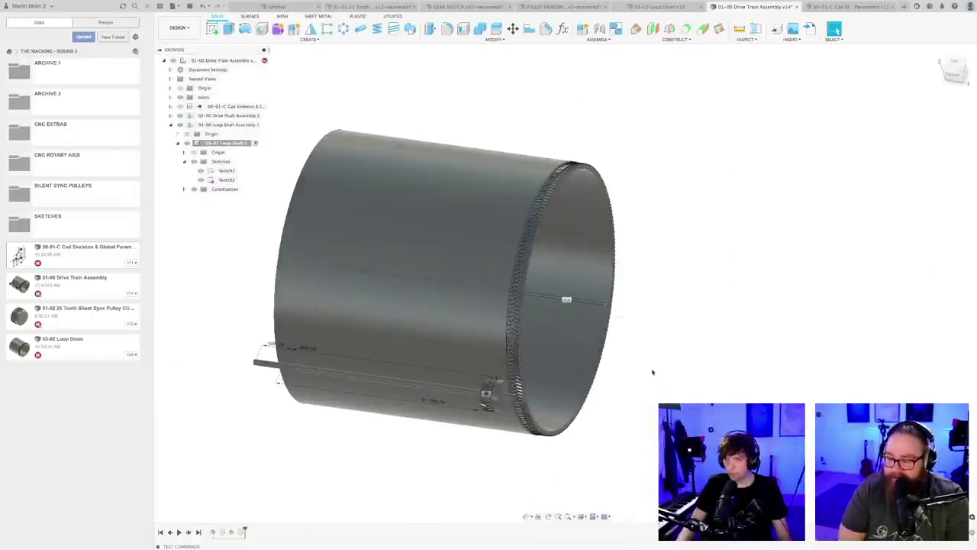
shift+middle_drag(653, 372, 676, 328)
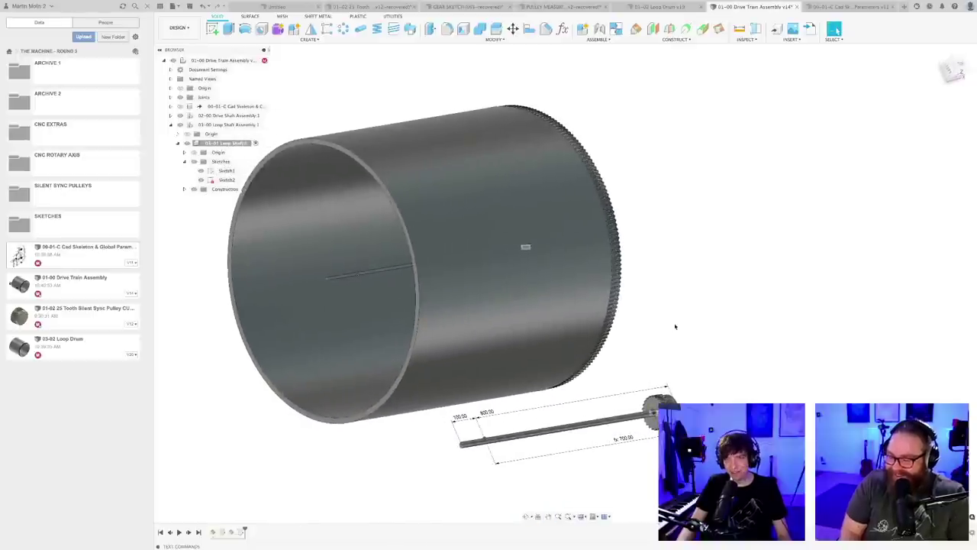
key(super+s)
key(Return)
- Inspect the joined drum from side-on, right-side and tilted views
scroll(679, 319, down, 3)
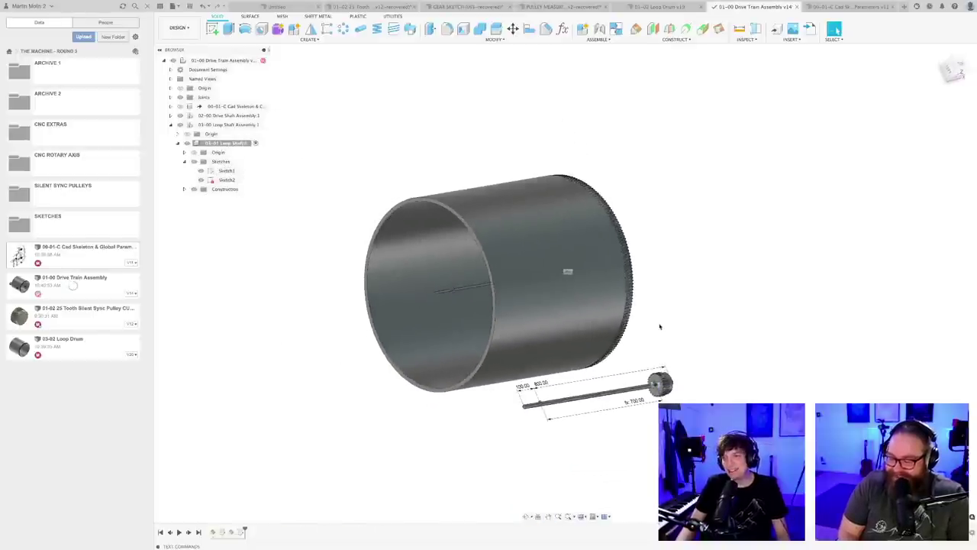
scroll(663, 325, up, 3)
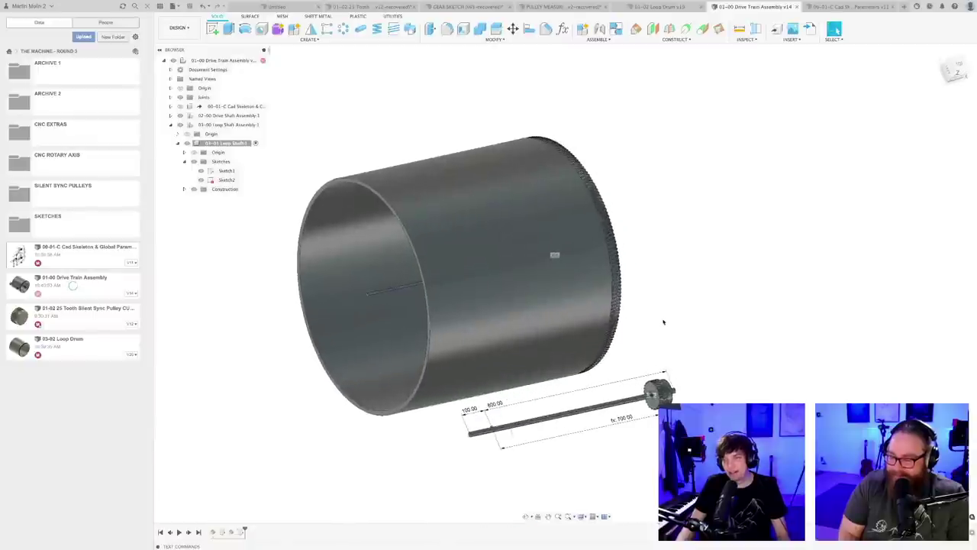
middle_drag(662, 326, 708, 302)
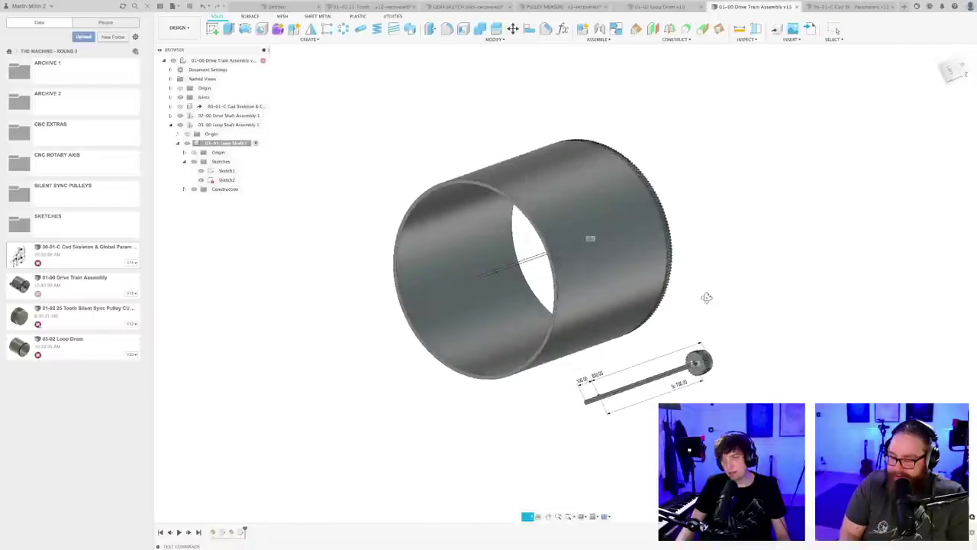
scroll(704, 302, up, 3)
shift+middle_drag(704, 304, 608, 294)
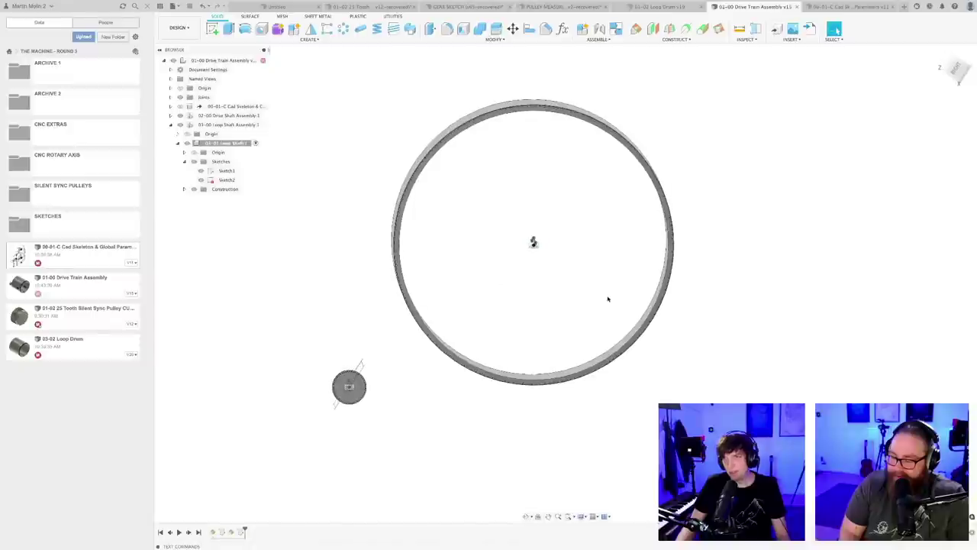
scroll(608, 110, up, 5)
click(955, 70)
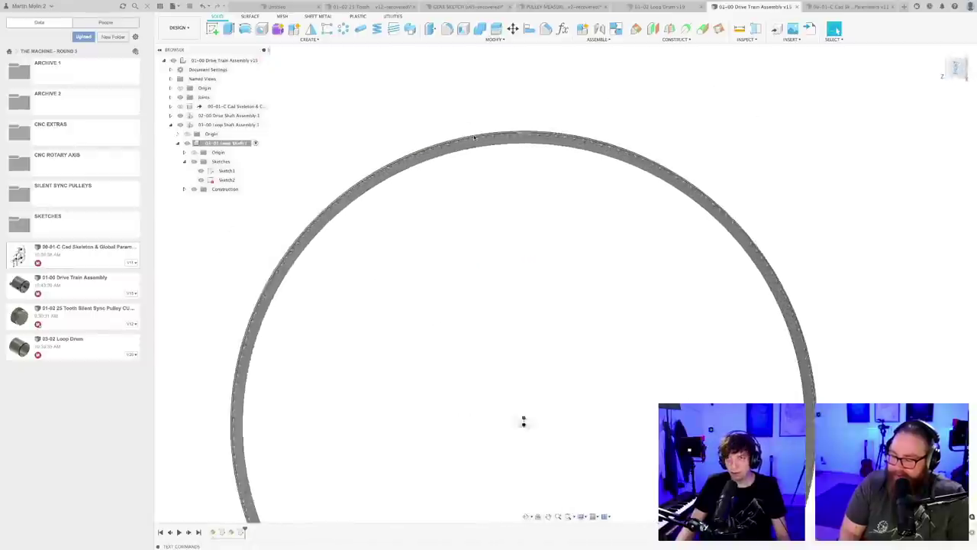
scroll(524, 138, up, 6)
scroll(542, 217, up, 2)
scroll(543, 217, down, 10)
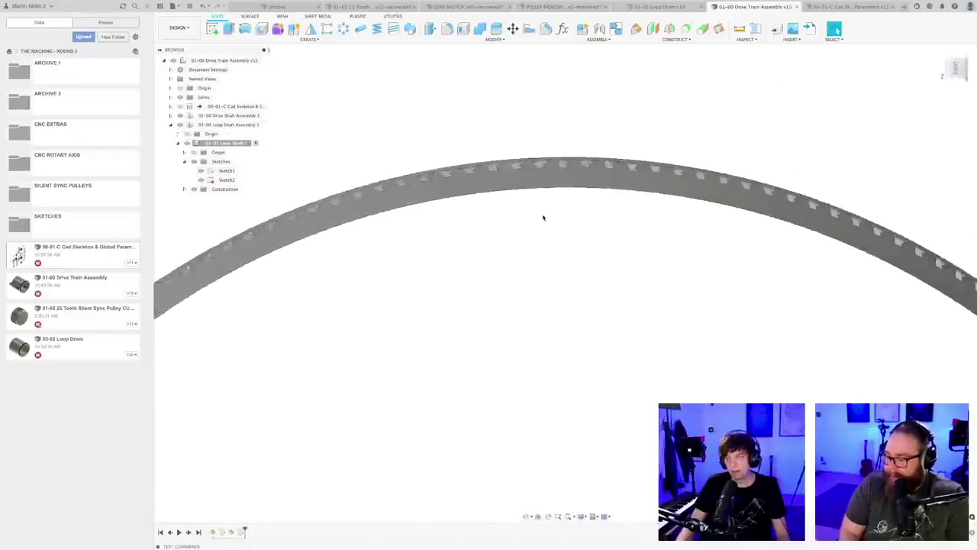
shift+middle_drag(527, 179, 620, 287)
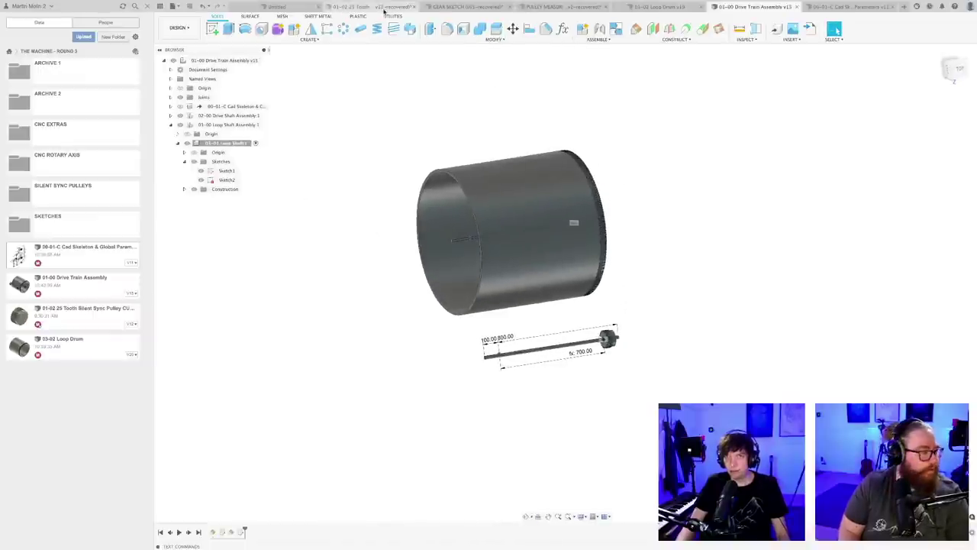
- Change the skeleton's PulleyDistance parameter from 700 mm to 500 mm
click(829, 7)
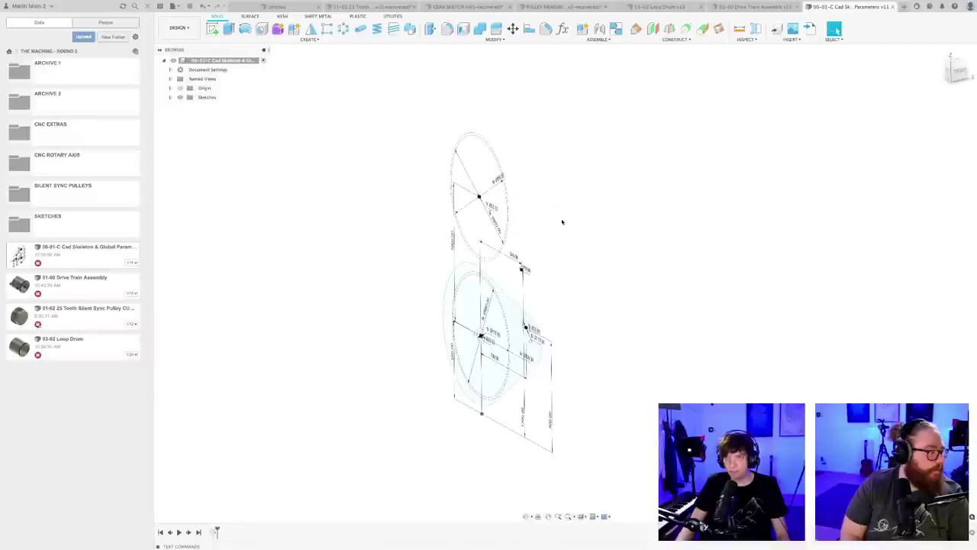
click(563, 28)
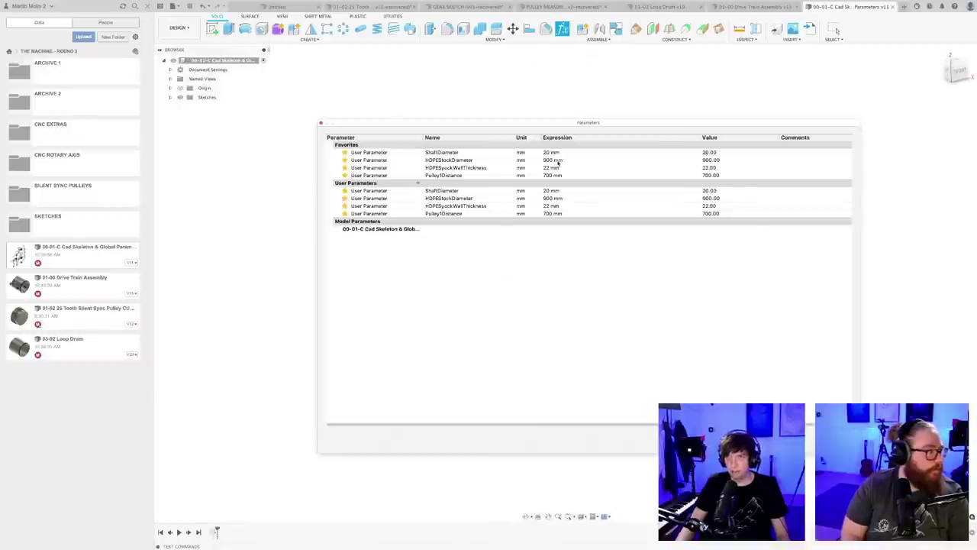
double_click(538, 175)
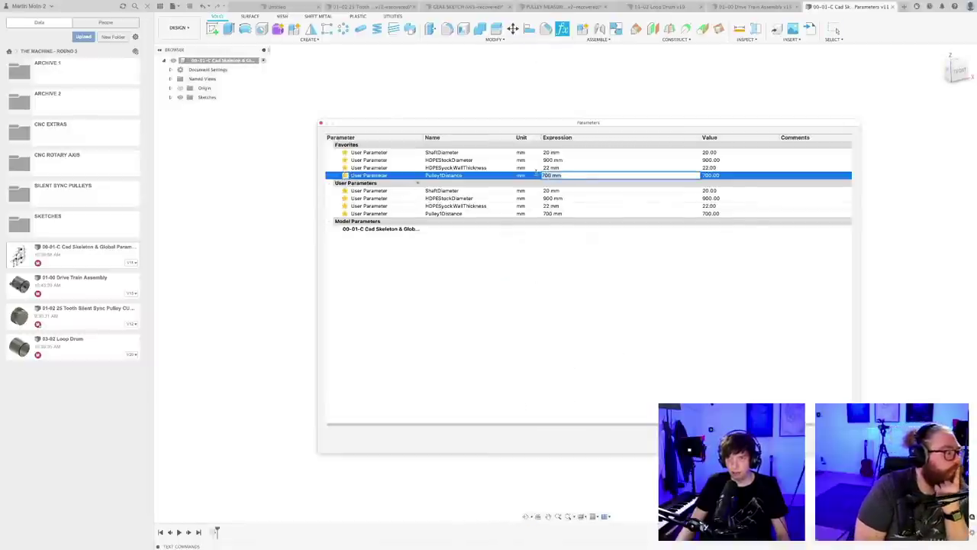
key(Return)
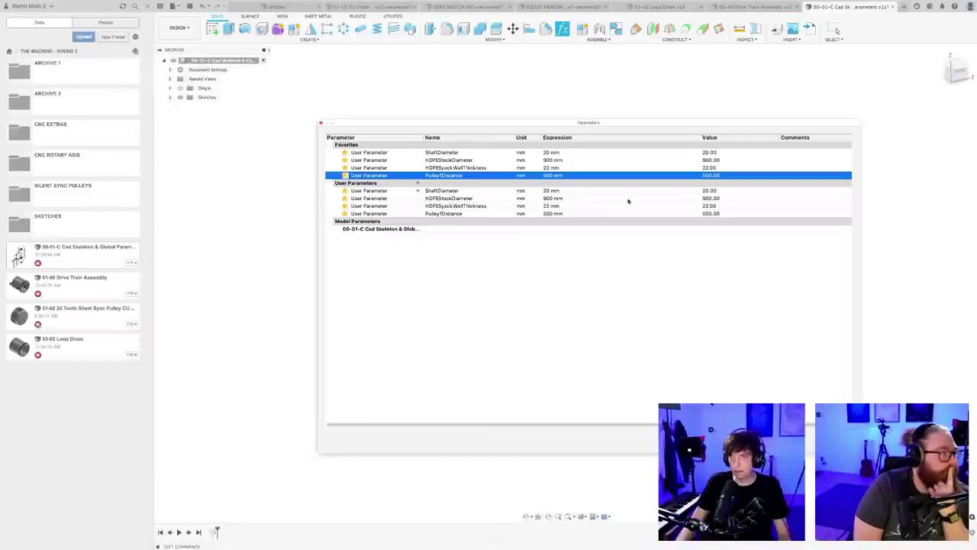
click(837, 30)
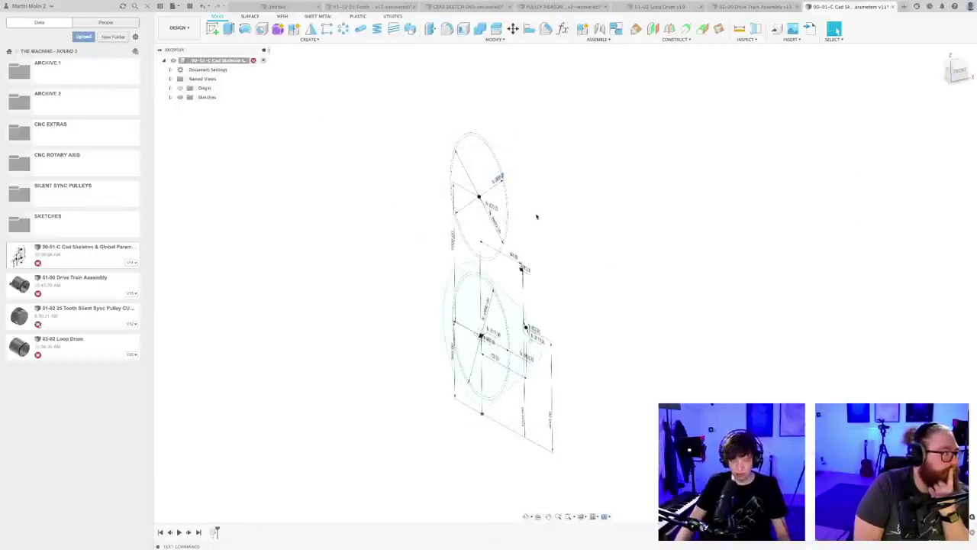
- Save the skeleton document and return to the 01-00 Drive Train Assembly
scroll(537, 216, down, 2)
key(super+s)
key(Return)
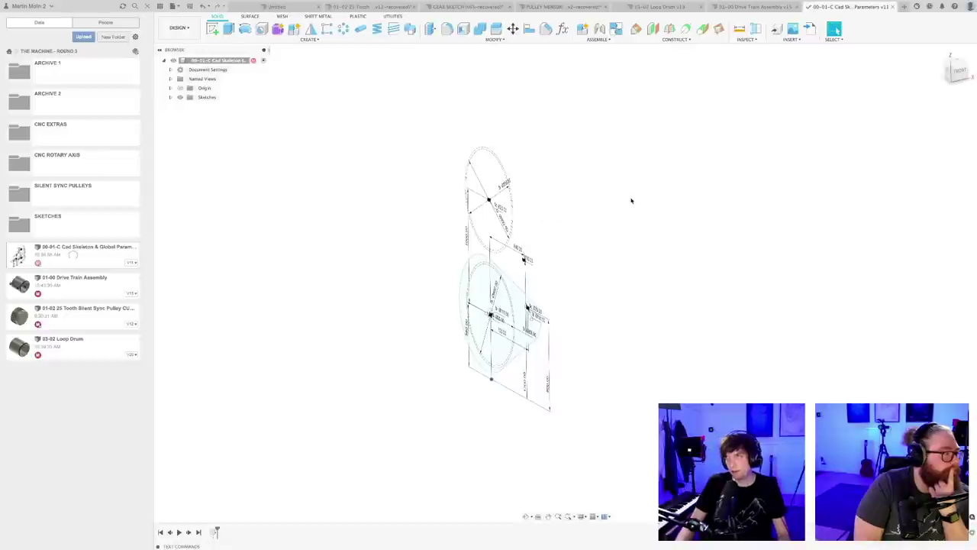
click(753, 7)
scroll(643, 221, down, 3)
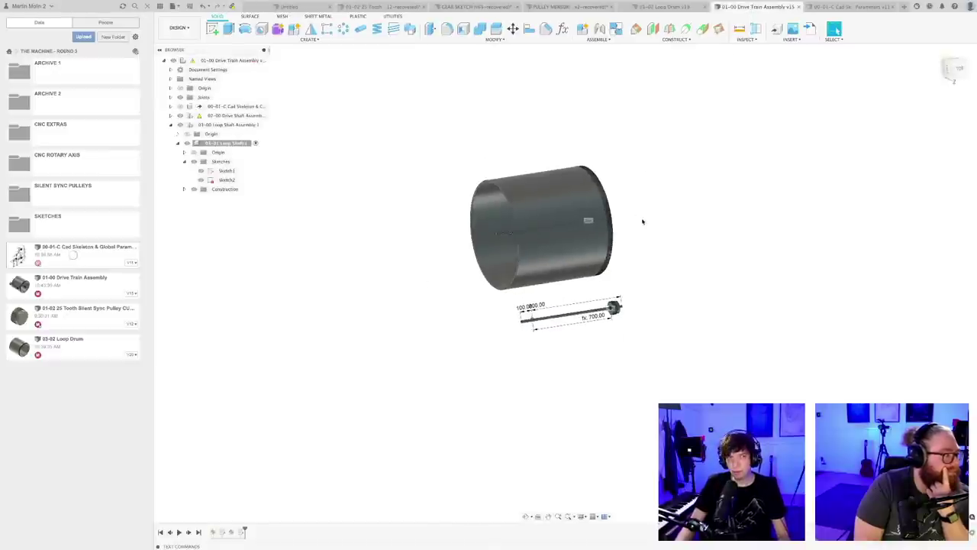
shift+middle_drag(644, 221, 620, 224)
mouse_move(644, 264)
shift+middle_down()
mouse_move(661, 258)
mouse_move(640, 264)
shift+middle_up()
- Pull in the latest skeleton changes and activate the top-level drive train assembly
scroll(611, 313, up, 5)
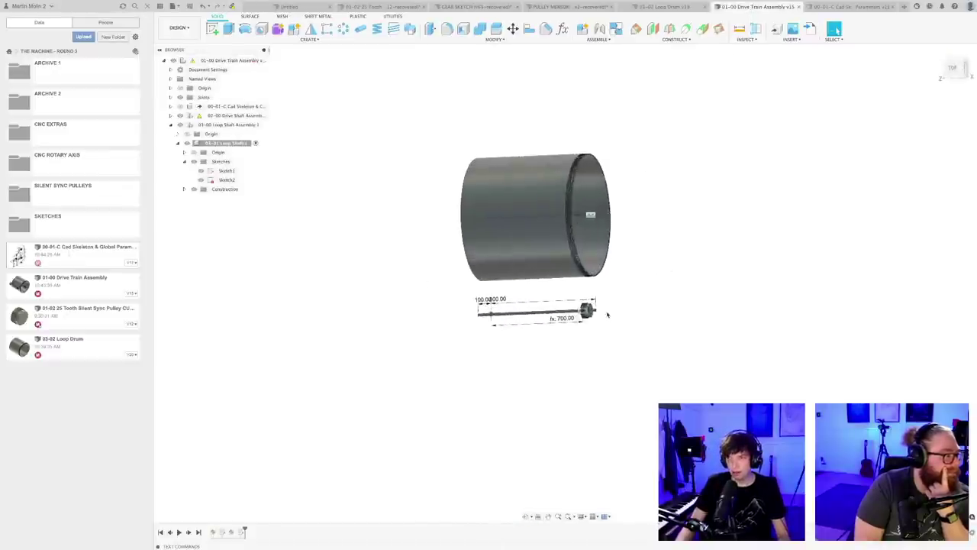
shift+middle_drag(613, 312, 639, 321)
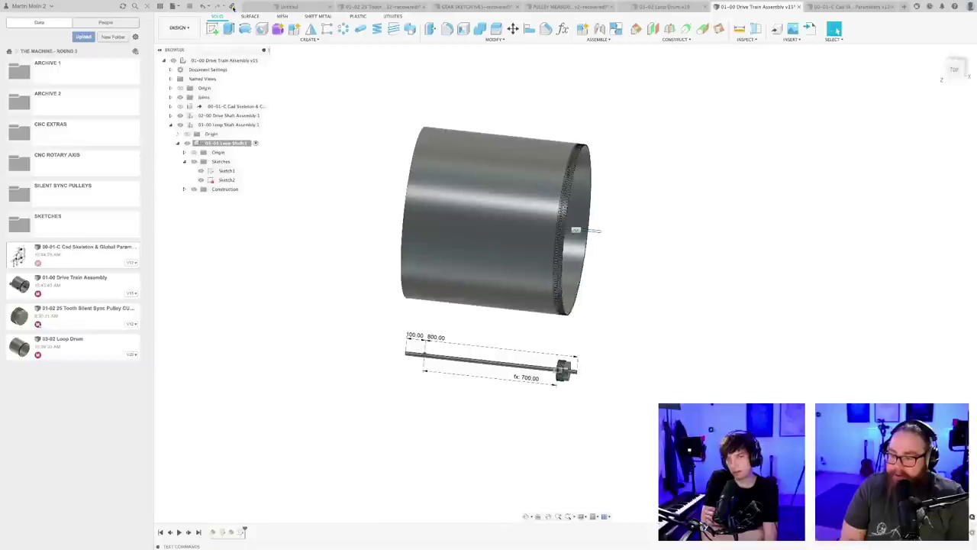
click(234, 8)
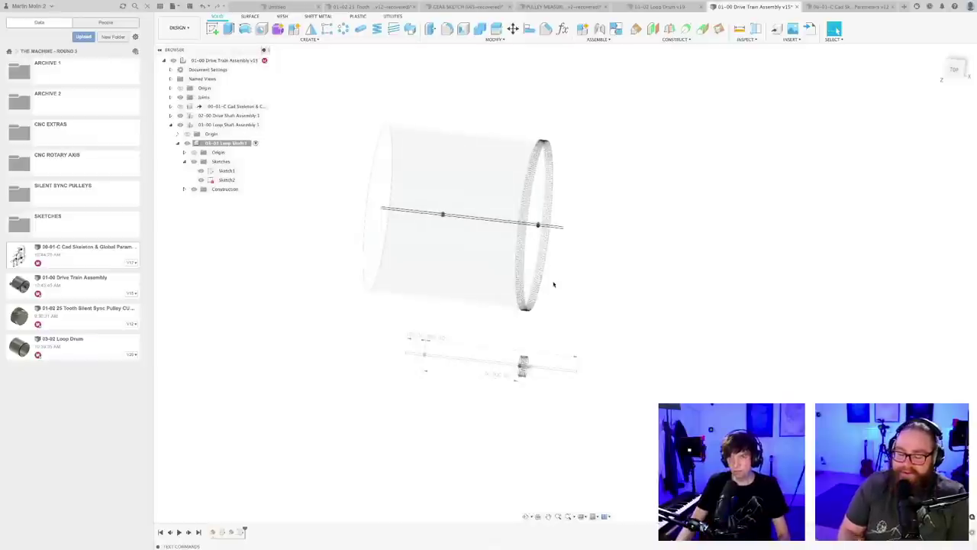
shift+middle_drag(564, 289, 567, 294)
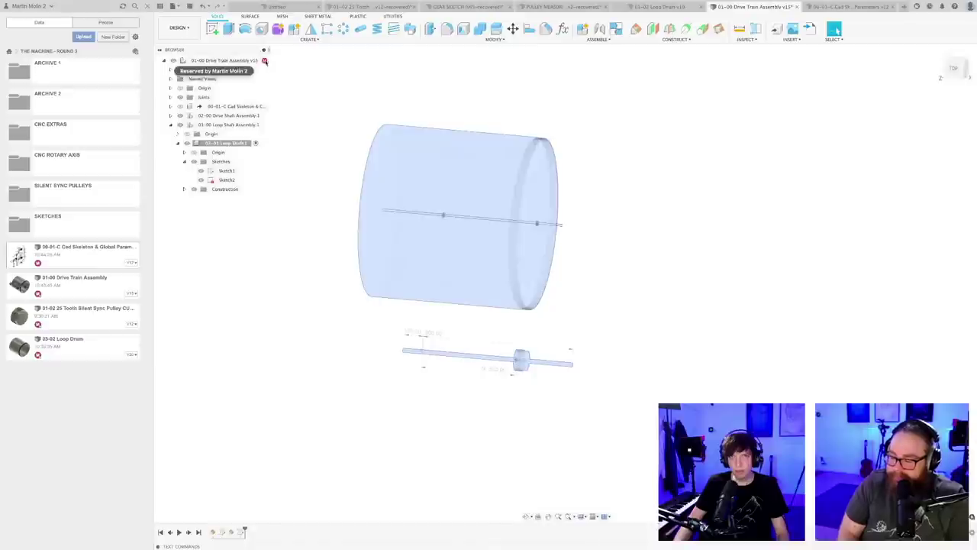
click(263, 61)
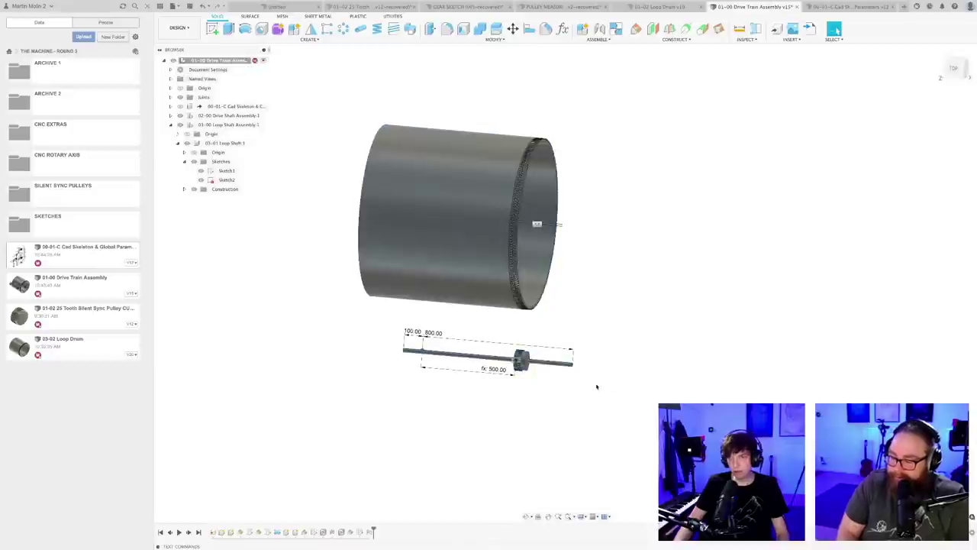
- Save the drive train assembly as a new version with the default description
shift+middle_drag(597, 387, 563, 367)
key(super+s)
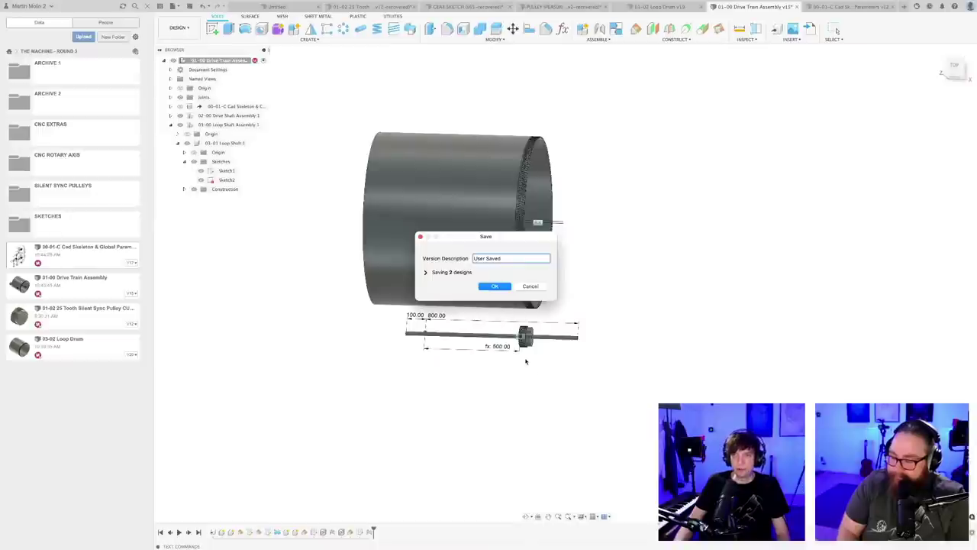
key(Return)
scroll(525, 362, up, 10)
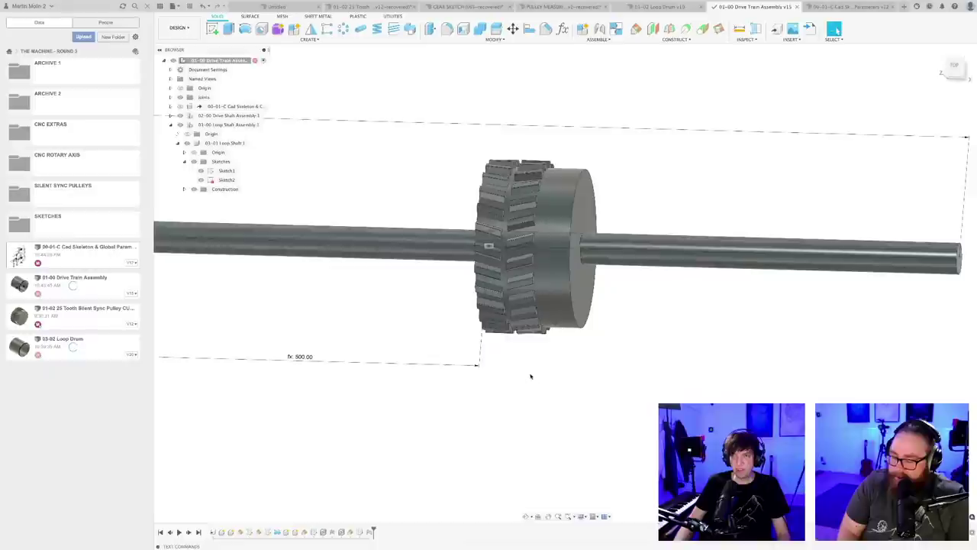
- Expand the Joints folder in the Browser to show Rigid1
shift+middle_drag(531, 376, 651, 417)
scroll(538, 373, down, 10)
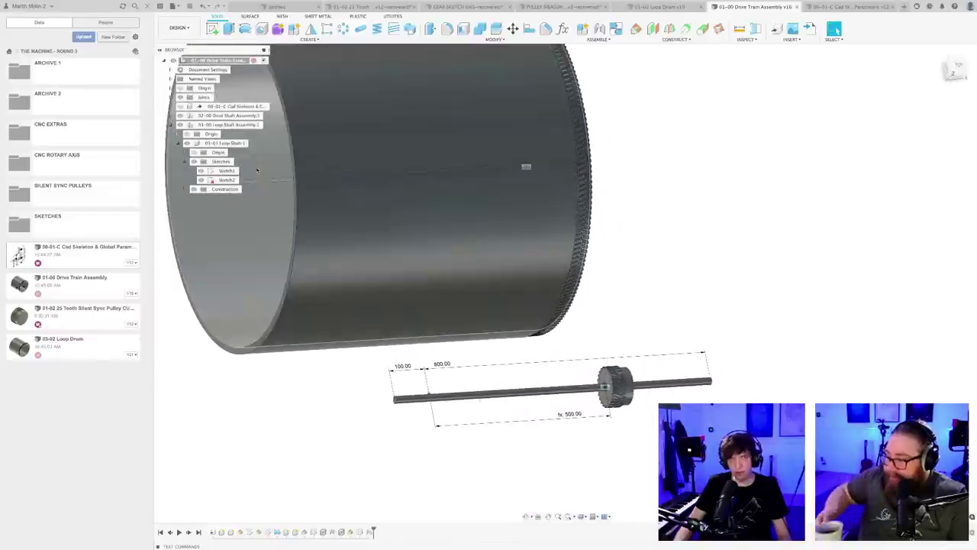
click(170, 98)
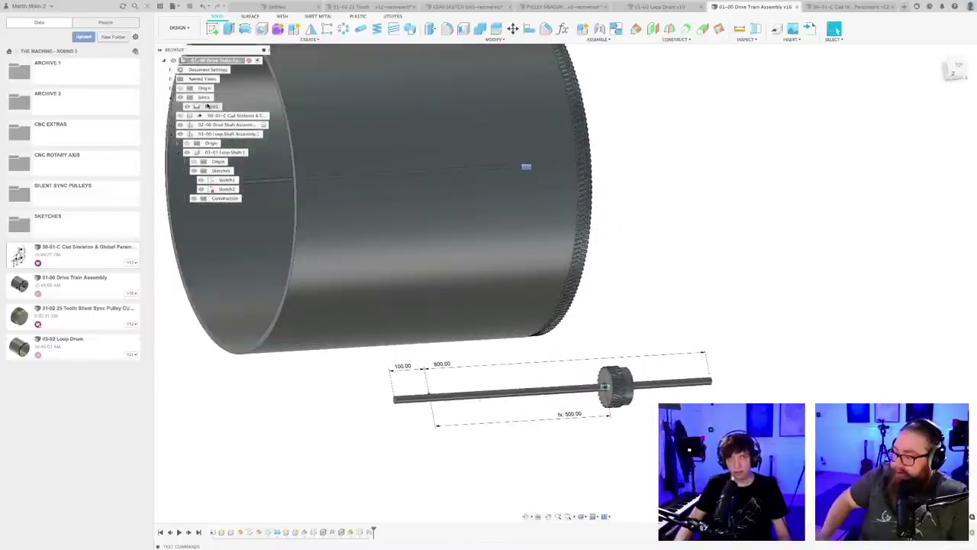
scroll(581, 386, up, 5)
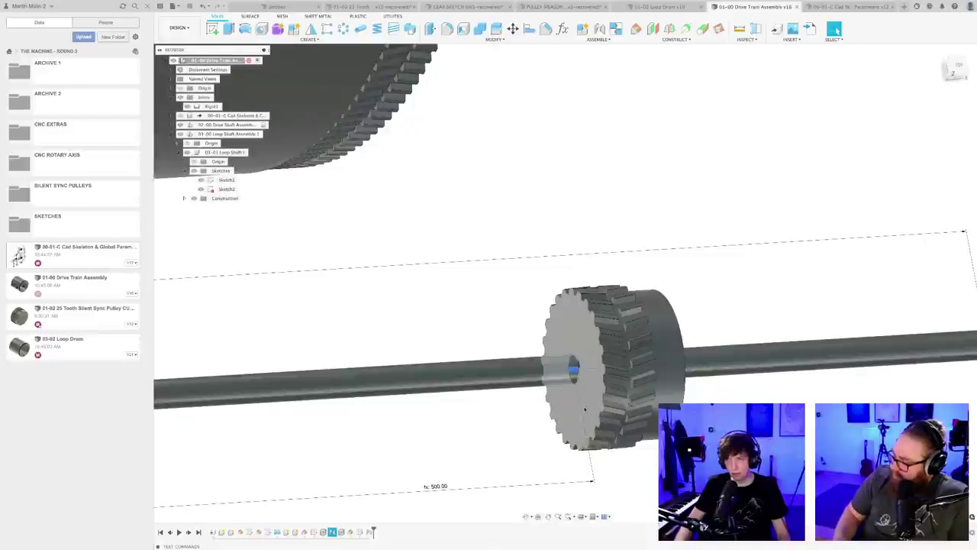
- Edit the pulley's joint, trying a 180 deg angle before settling on 0 deg
right_click(573, 371)
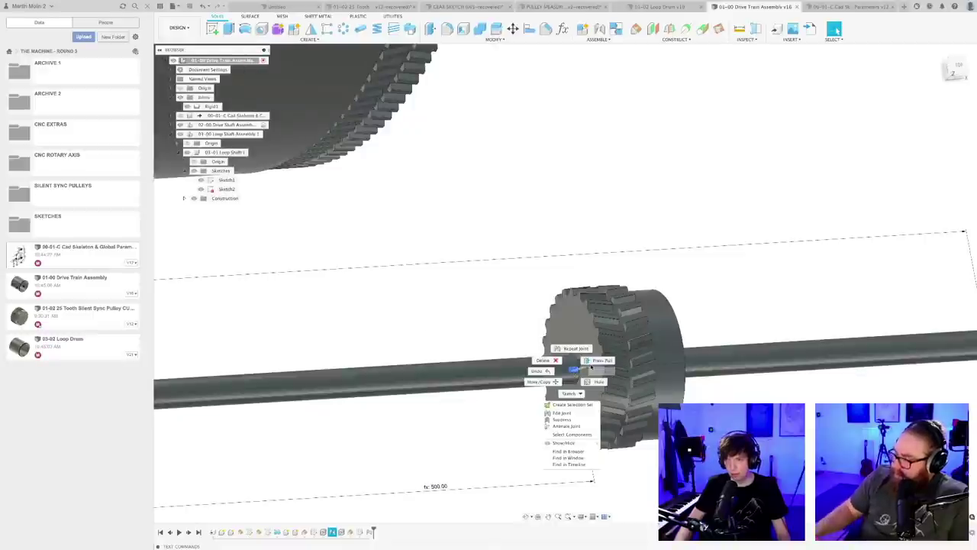
click(562, 413)
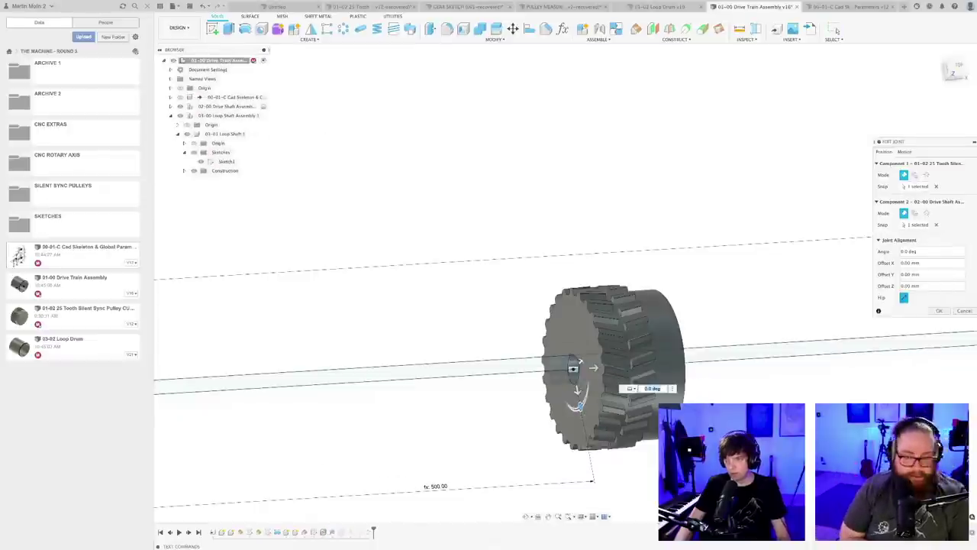
key(Return)
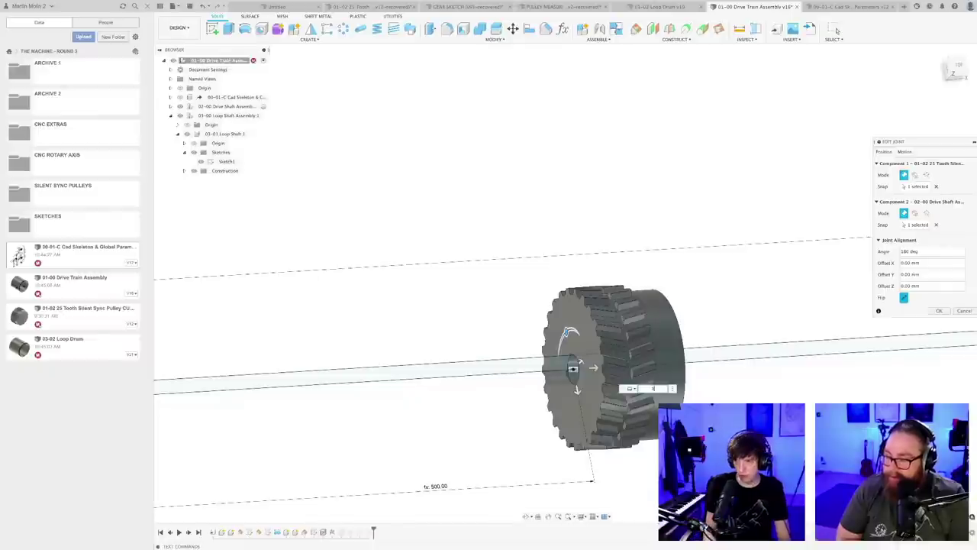
text(0)
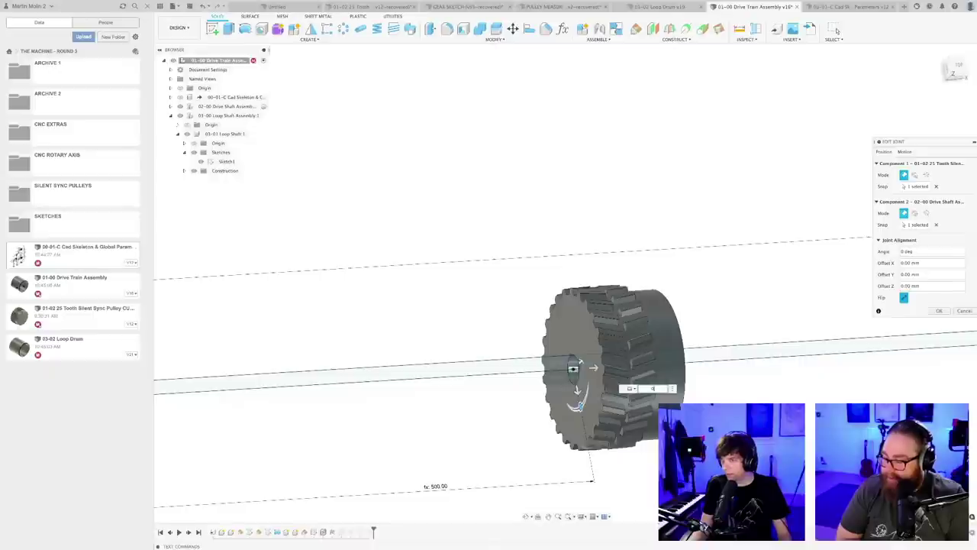
scroll(691, 420, down, 3)
shift+middle_drag(691, 420, 689, 392)
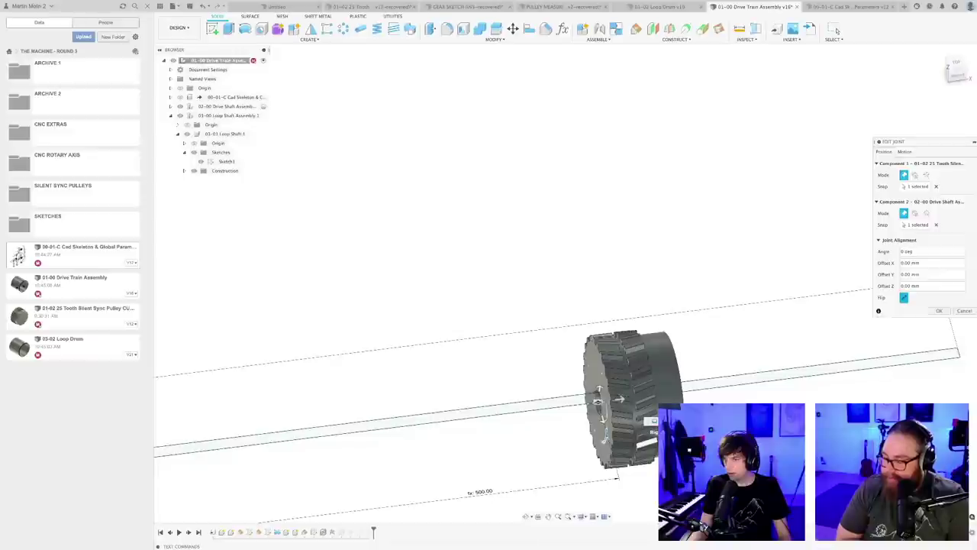
click(656, 421)
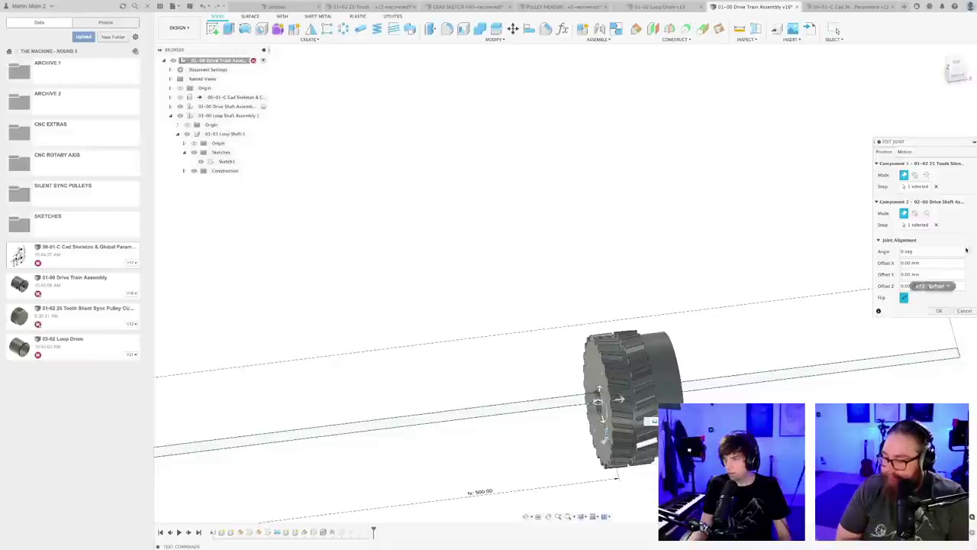
click(938, 311)
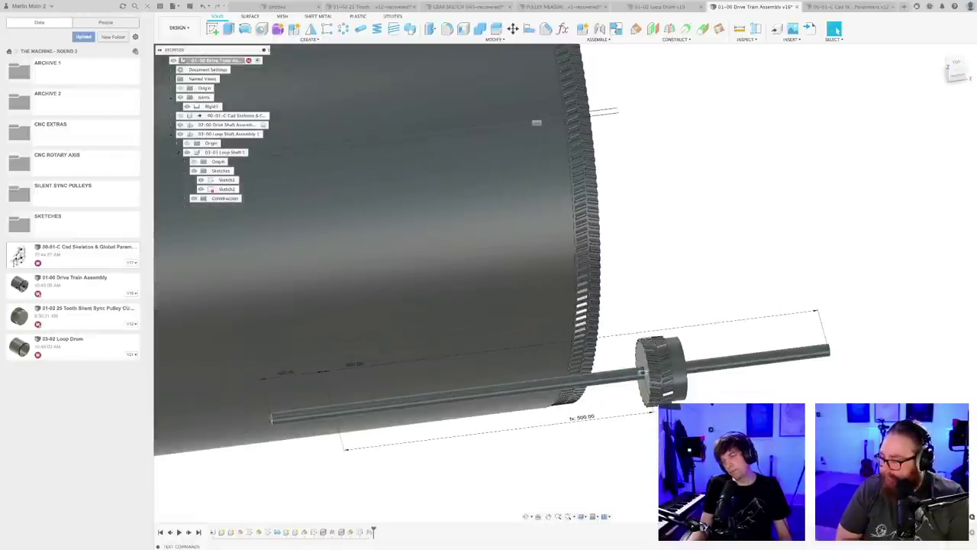
- Save the drive train assembly as version 17
scroll(697, 397, down, 5)
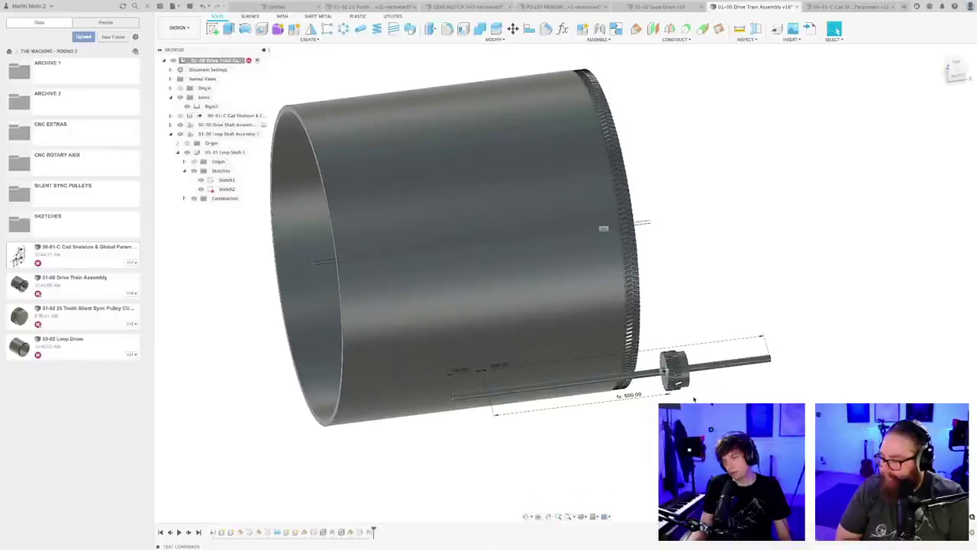
key(ctrl+s)
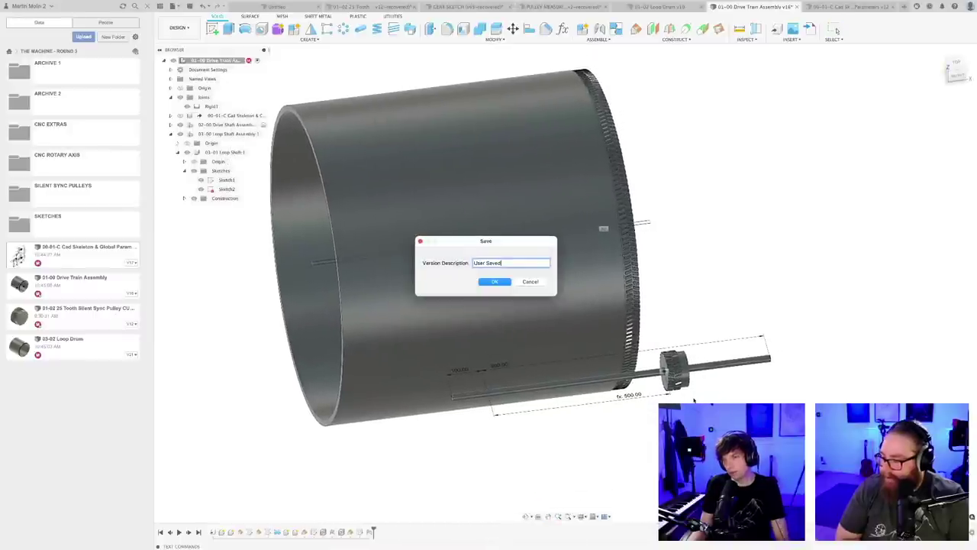
key(Return)
- Roll the design history back to before the drum and its Rigid1 joint
scroll(694, 401, down, 2)
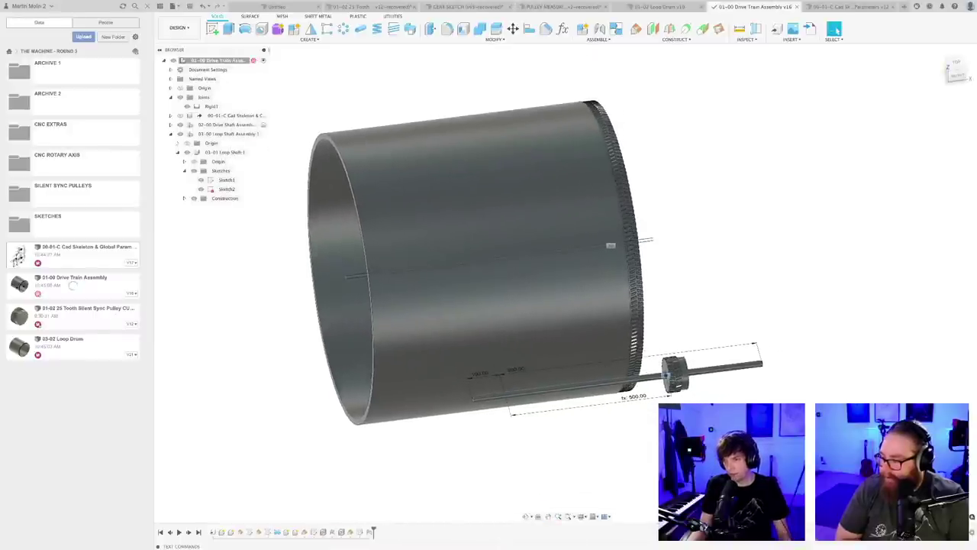
shift+middle_drag(693, 401, 692, 406)
scroll(684, 416, up, 2)
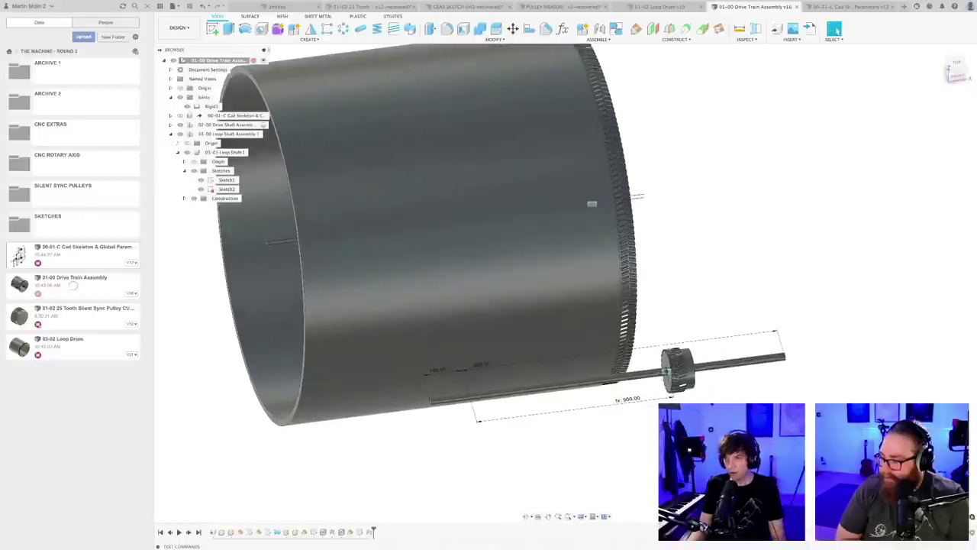
scroll(409, 505, down, 4)
middle_drag(397, 514, 416, 493)
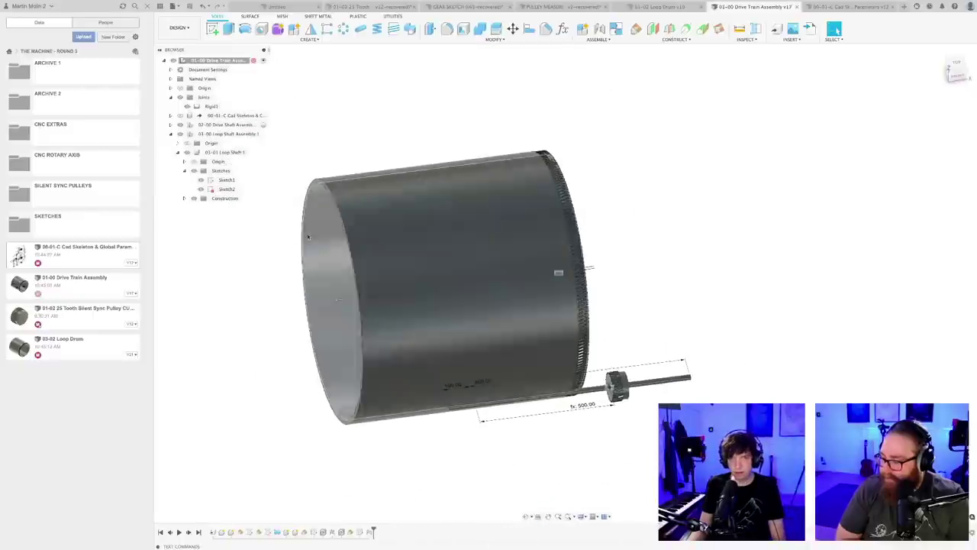
click(341, 533)
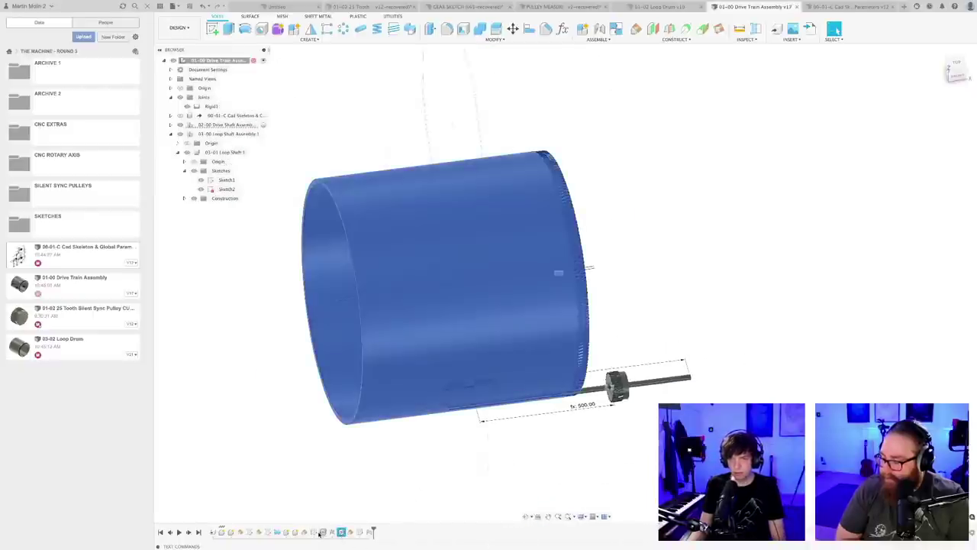
click(323, 532)
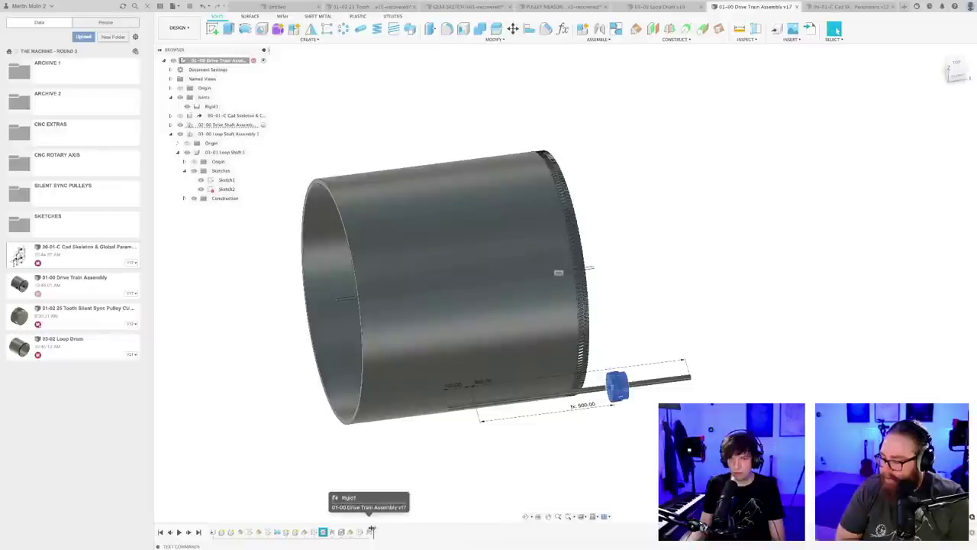
drag(372, 529, 328, 531)
- Delete the old pulley from the timeline, accepting the dependency warning
click(345, 507)
right_click(325, 532)
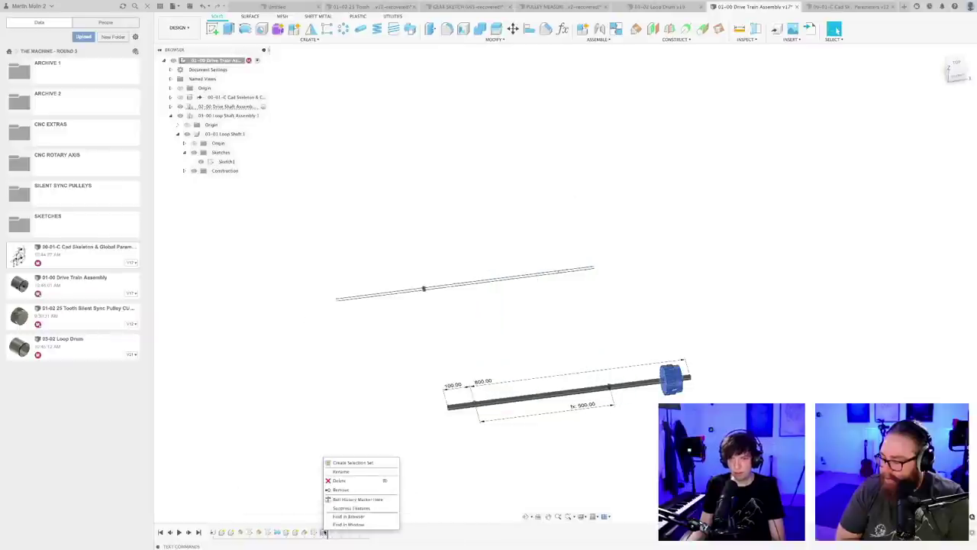
click(339, 480)
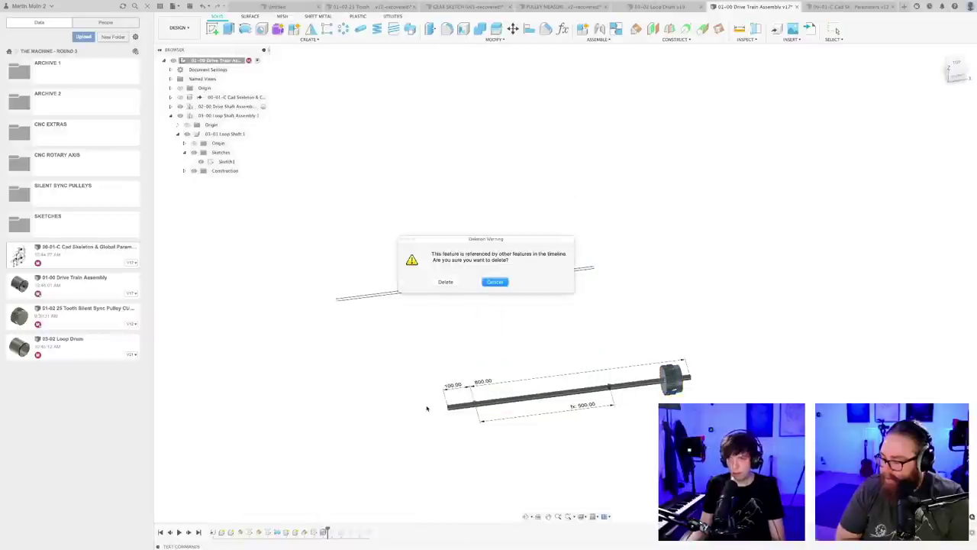
click(446, 282)
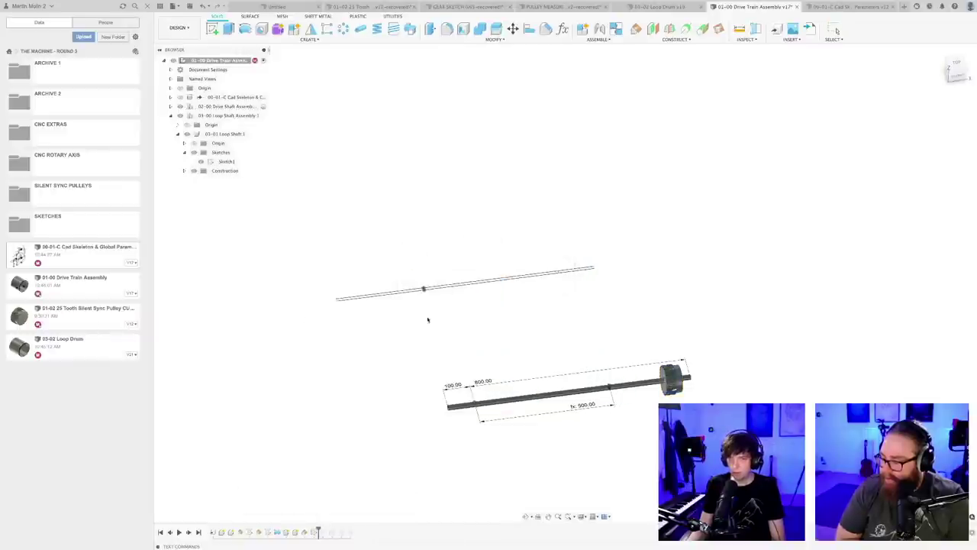
- Insert the 25 Tooth Silent Sync Pulley from the Data panel, rotated 180 degrees
right_click(77, 322)
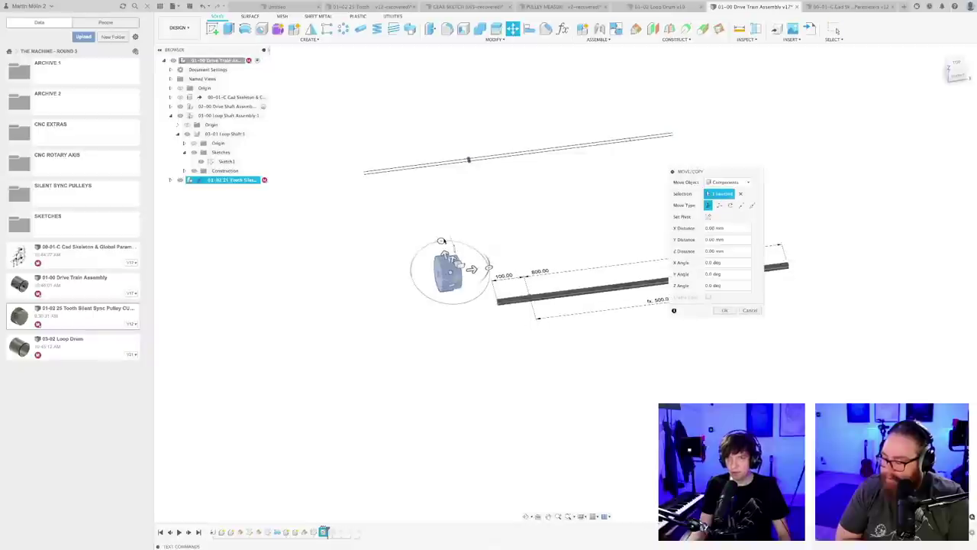
drag(442, 241, 460, 304)
click(726, 310)
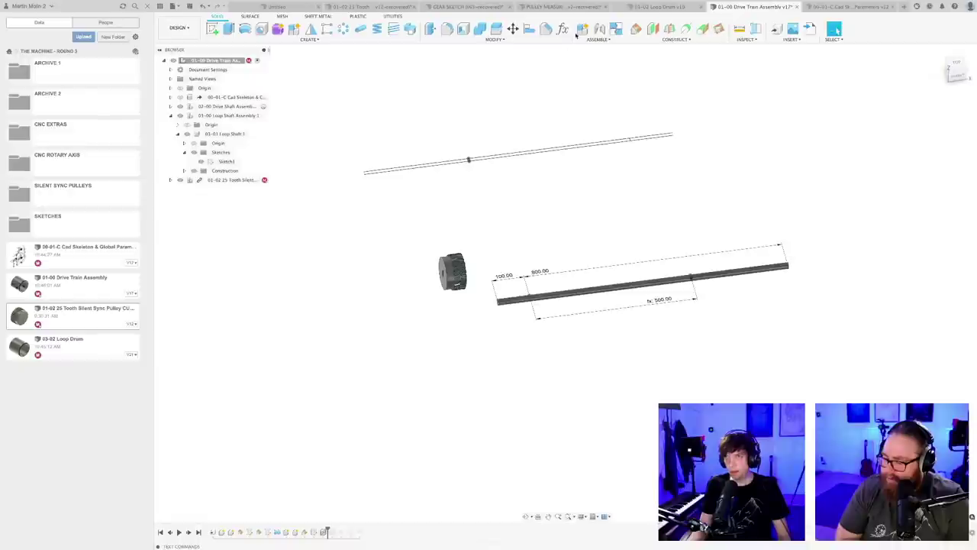
- Rigidly join the pulley to the drive shaft, then roll the timeline forward to restore the drum
key(j)
scroll(510, 229, up, 5)
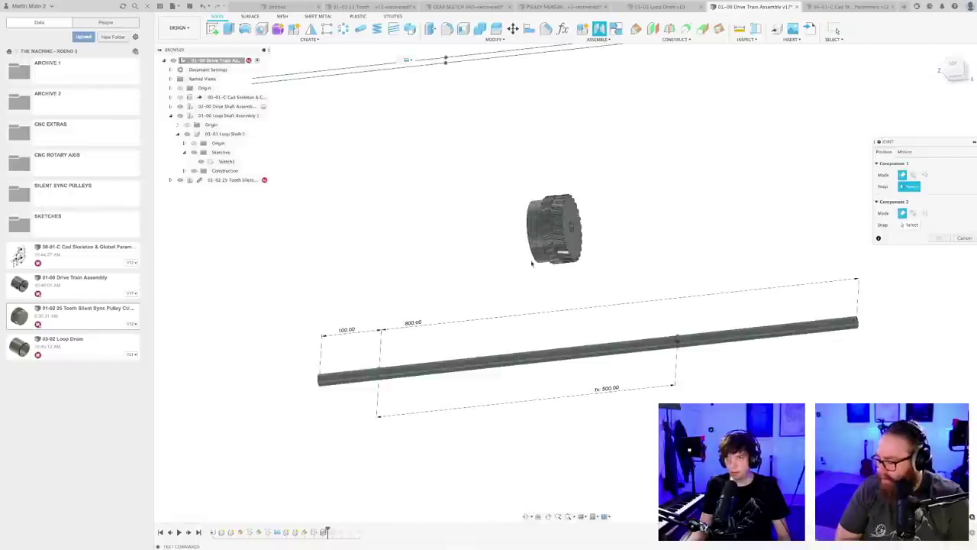
scroll(567, 236, up, 2)
click(568, 221)
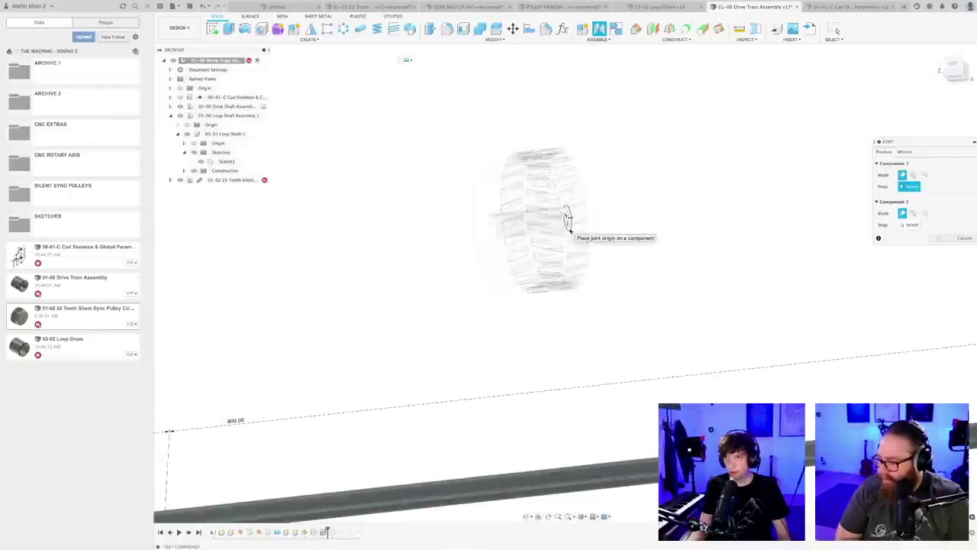
scroll(611, 275, down, 3)
scroll(603, 259, up, 4)
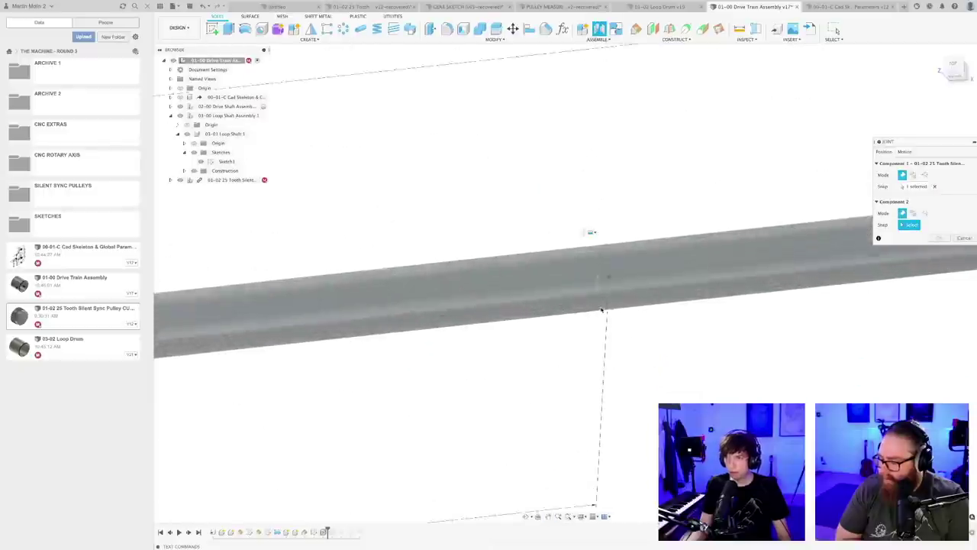
click(613, 264)
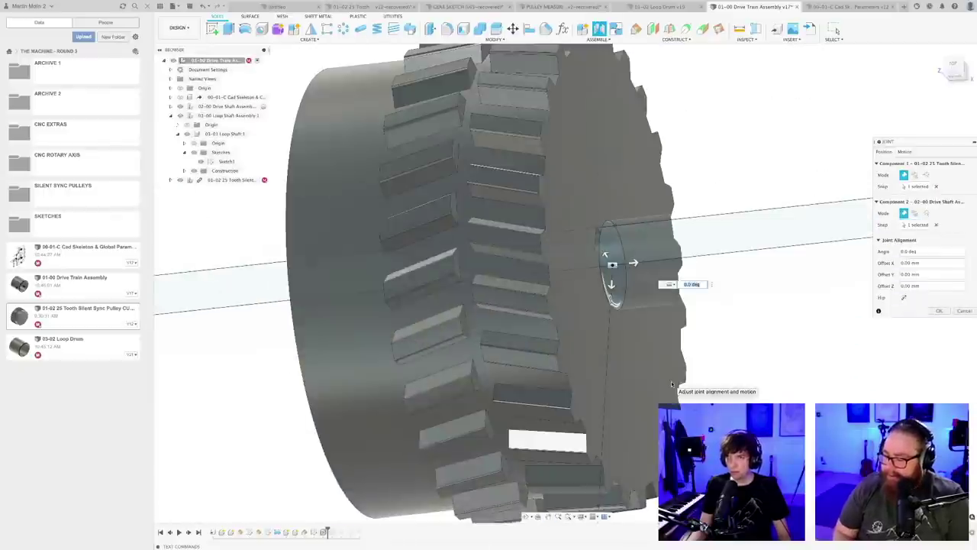
scroll(672, 384, down, 5)
scroll(712, 403, down, 6)
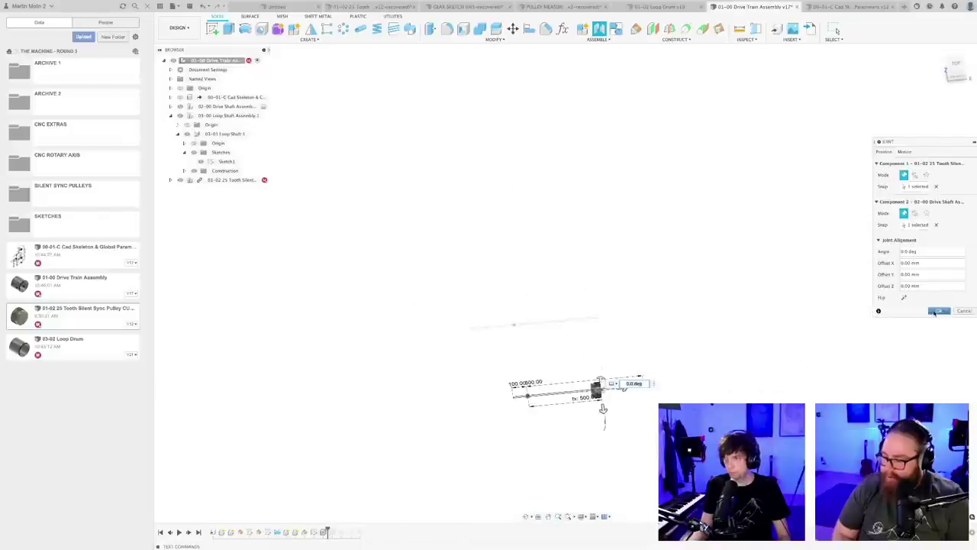
click(937, 311)
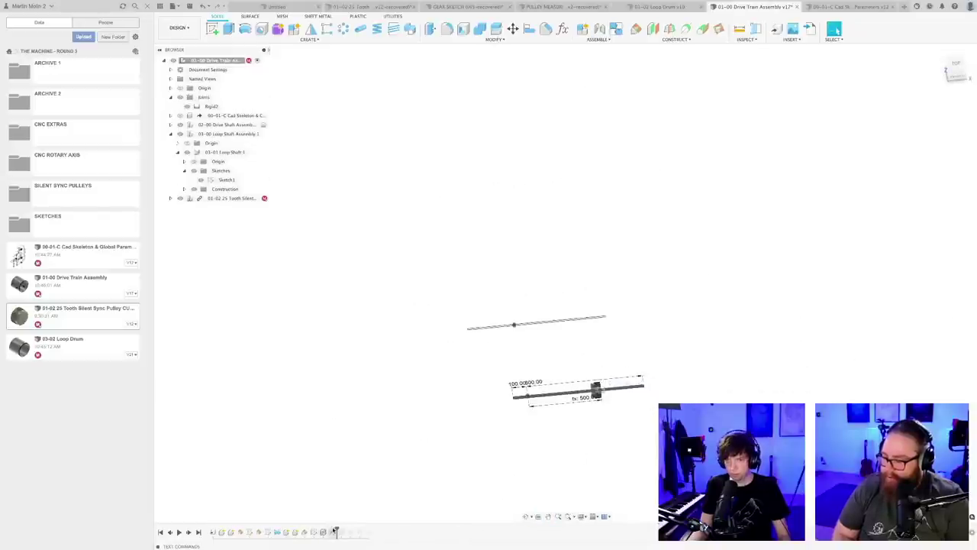
drag(336, 529, 372, 531)
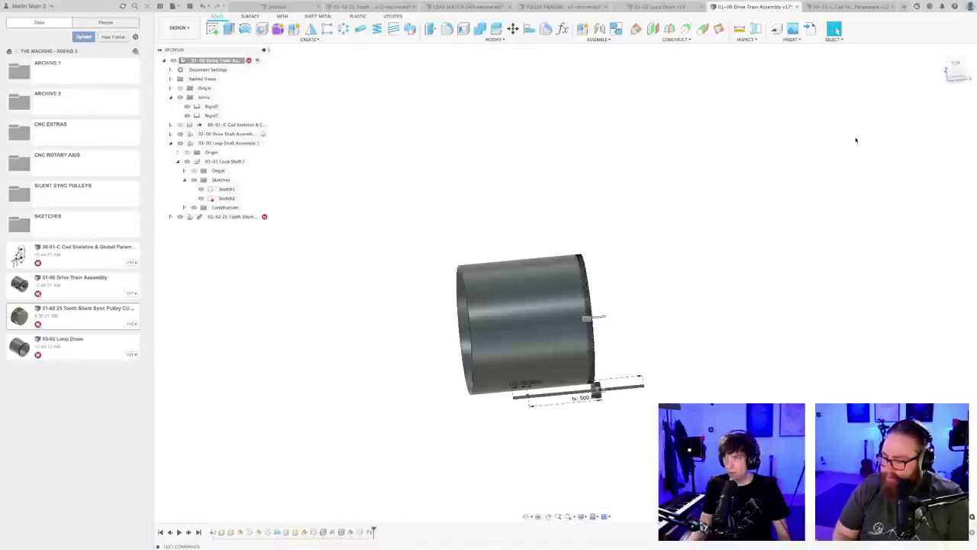
- Inspect the pulley from front and angled views, then save the assembly as version 18
scroll(600, 382, up, 8)
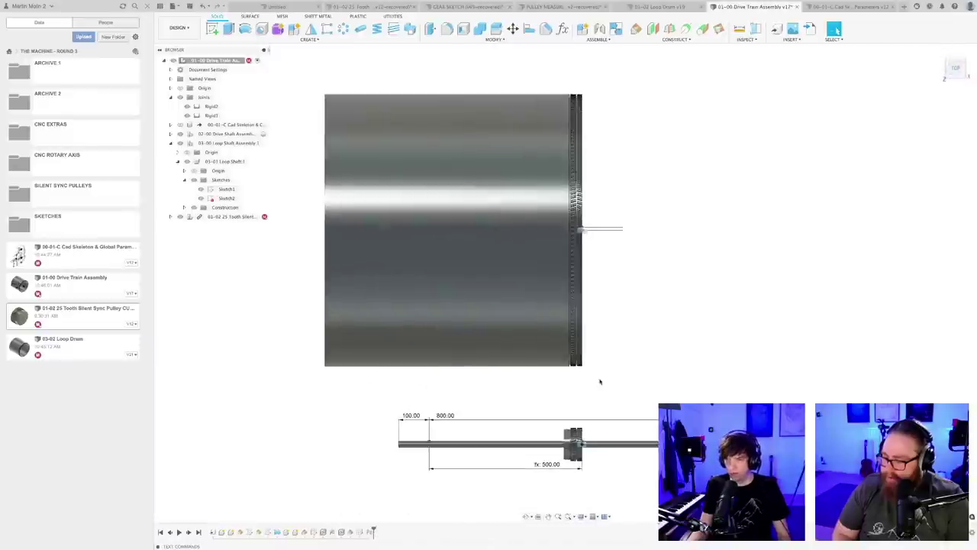
scroll(572, 391, up, 1)
shift+middle_drag(572, 389, 572, 353)
scroll(566, 385, up, 5)
shift+middle_drag(565, 391, 569, 345)
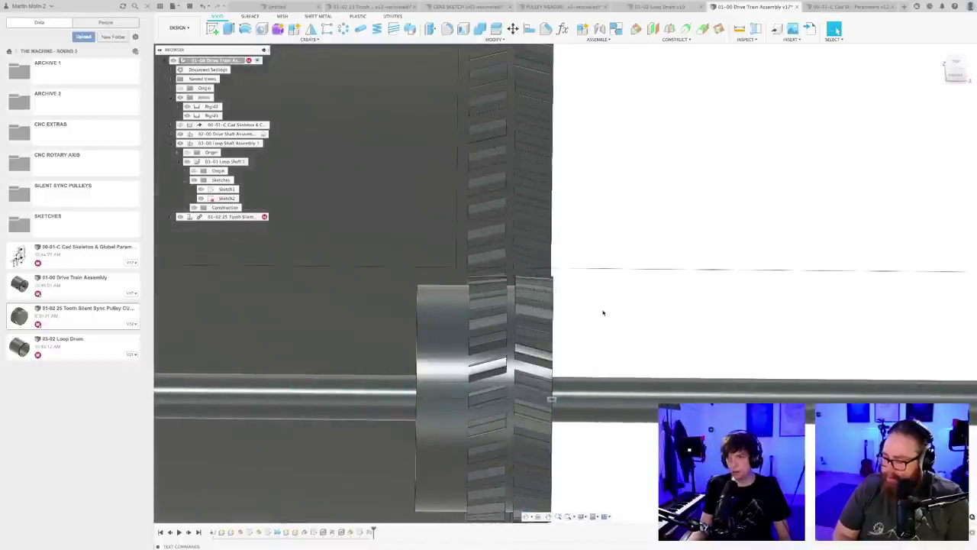
click(955, 71)
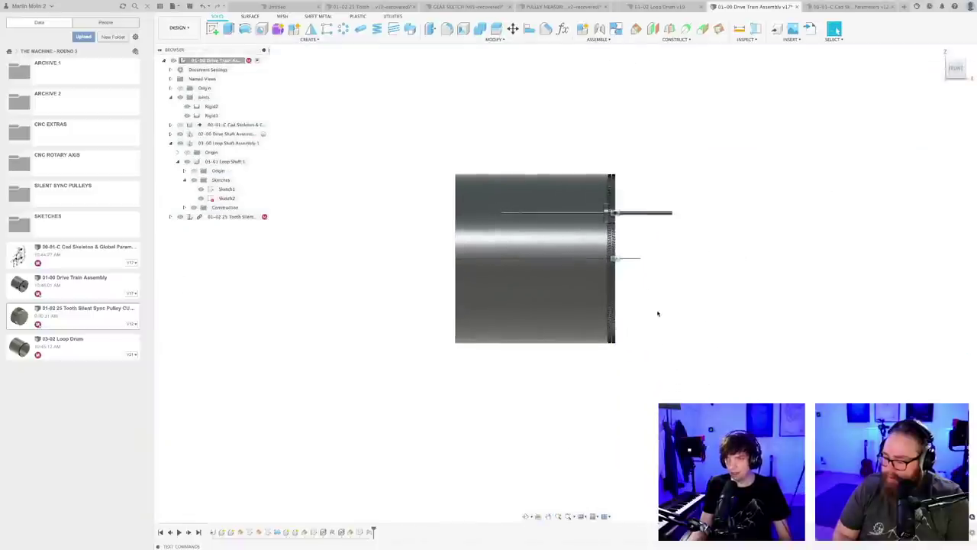
shift+middle_drag(657, 312, 602, 388)
key(ctrl+s)
key(Return)
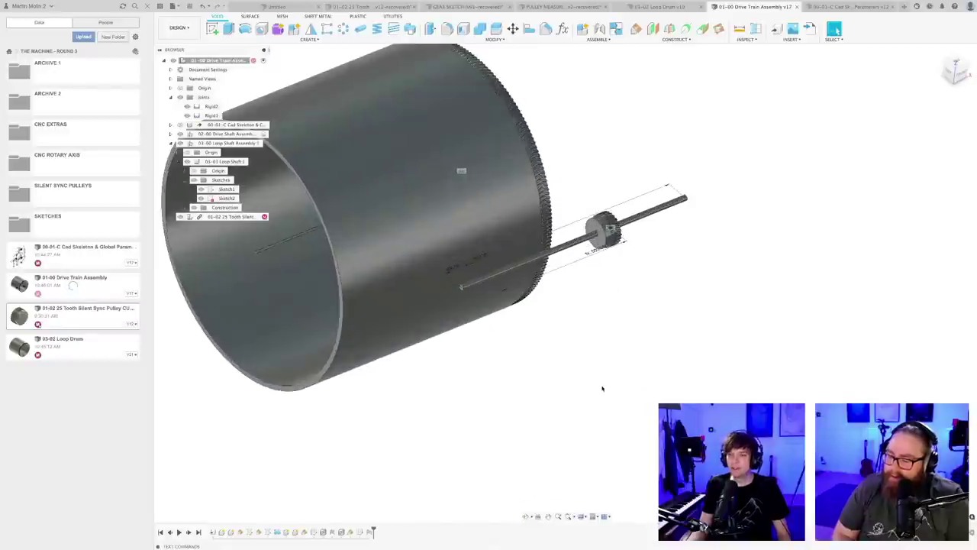
- Open the pulley's Rigid2 joint to the drive shaft for editing
scroll(596, 236, up, 6)
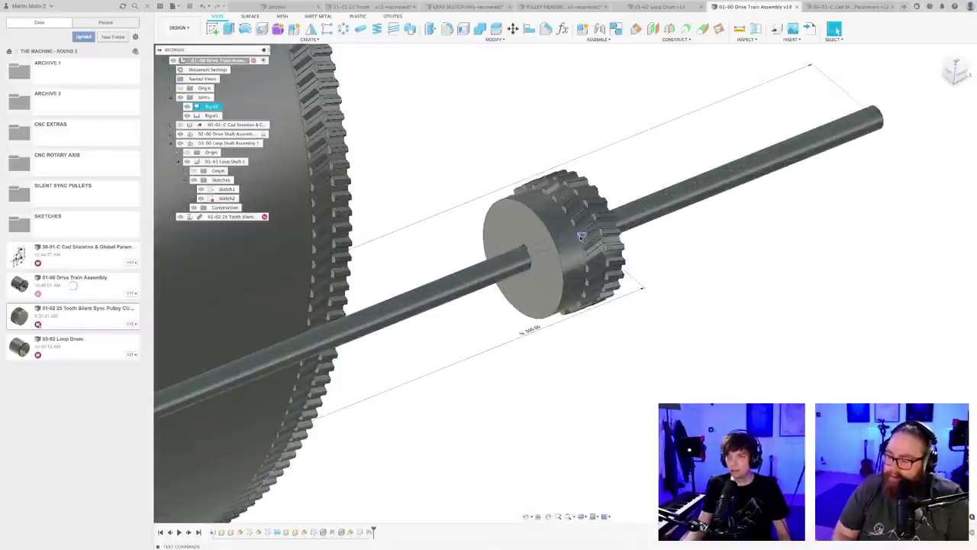
right_click(581, 237)
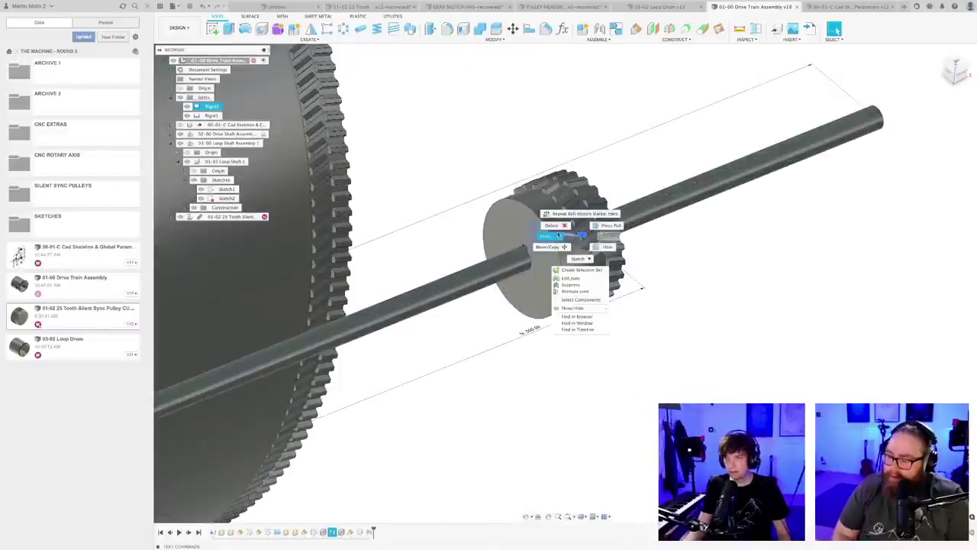
click(580, 284)
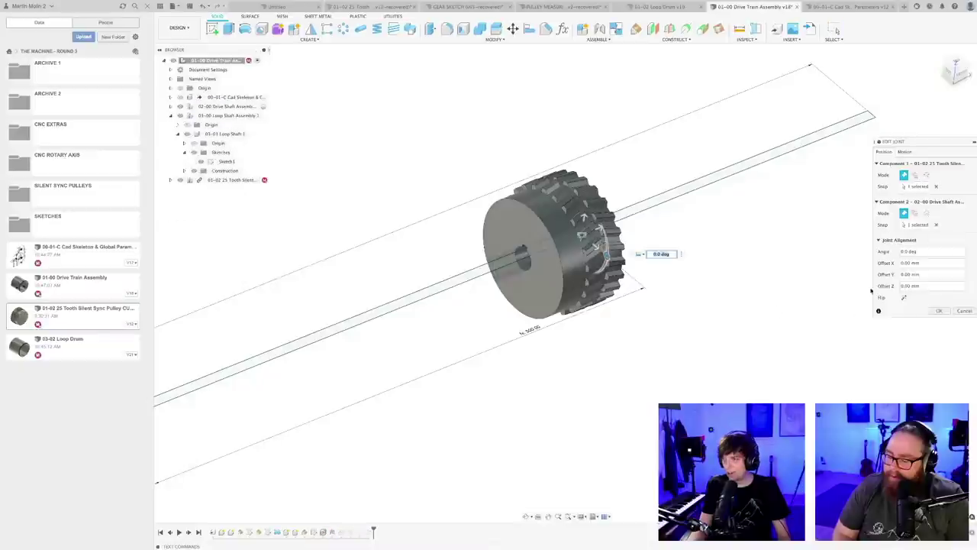
drag(936, 148, 809, 148)
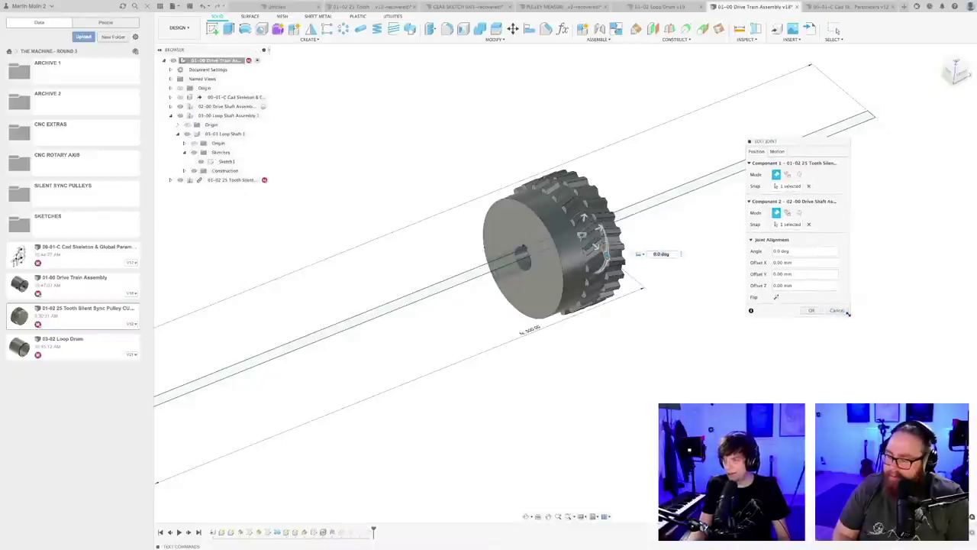
drag(848, 312, 868, 397)
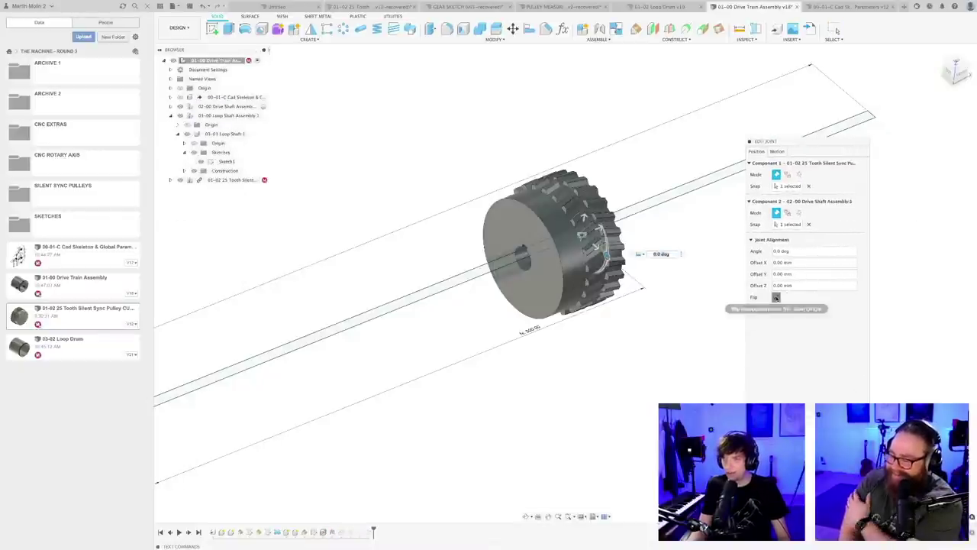
click(777, 297)
click(777, 297)
click(776, 297)
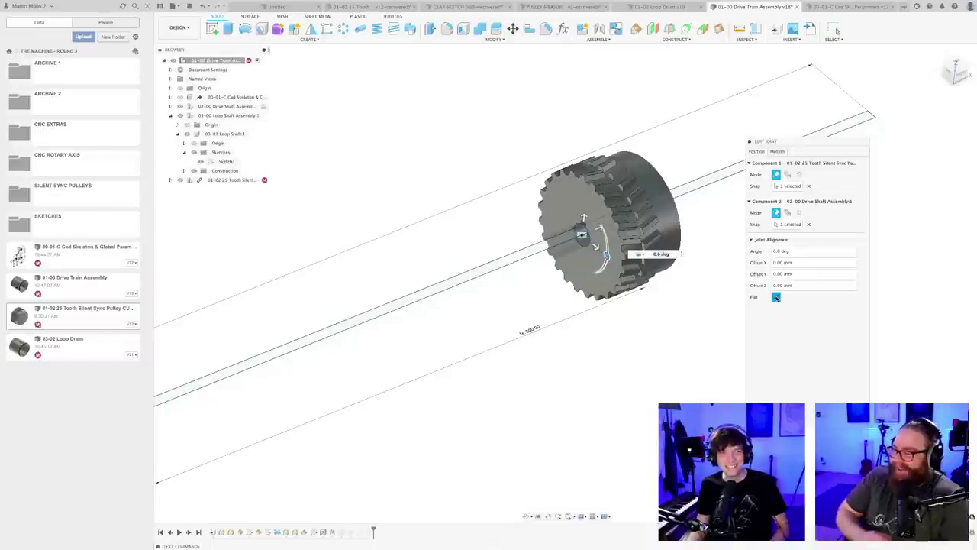
click(776, 297)
click(776, 297)
click(777, 297)
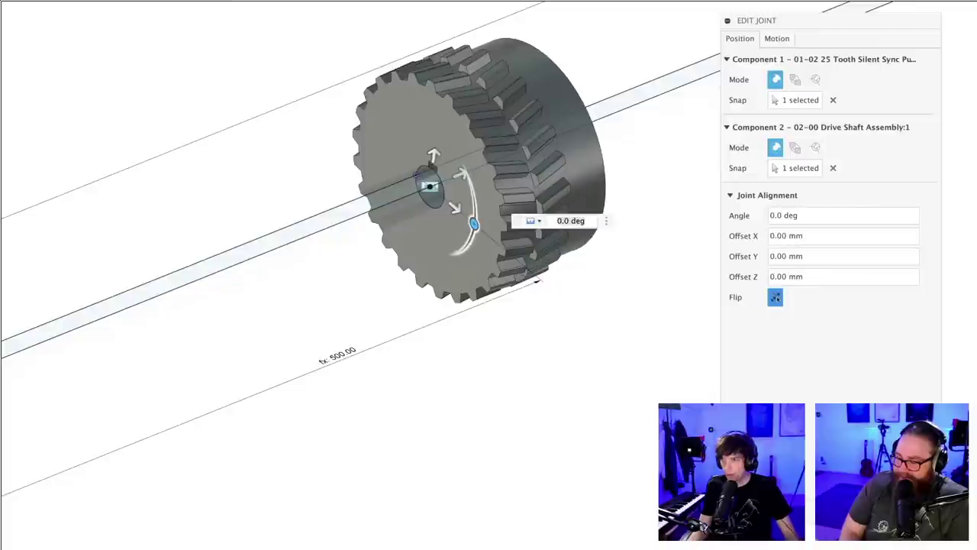
click(775, 297)
click(775, 297)
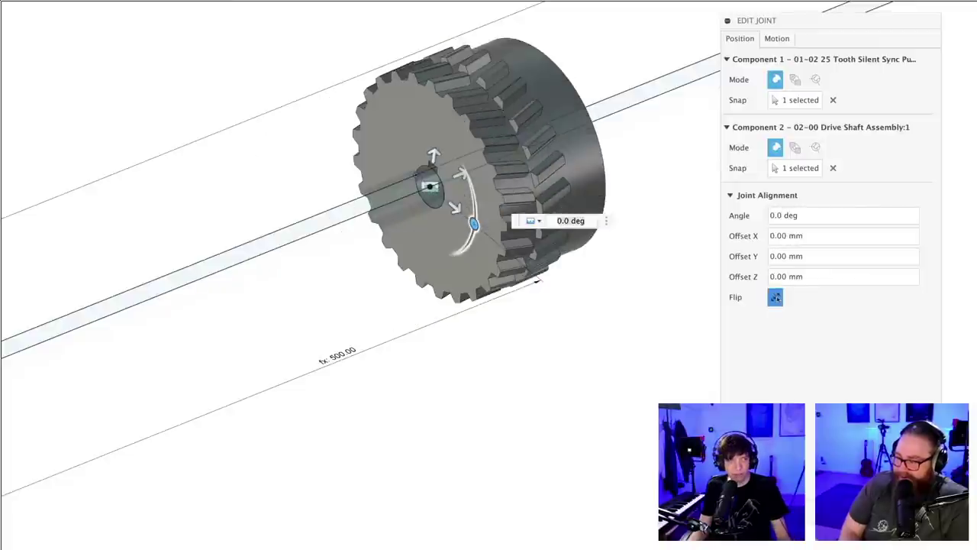
click(775, 297)
click(776, 297)
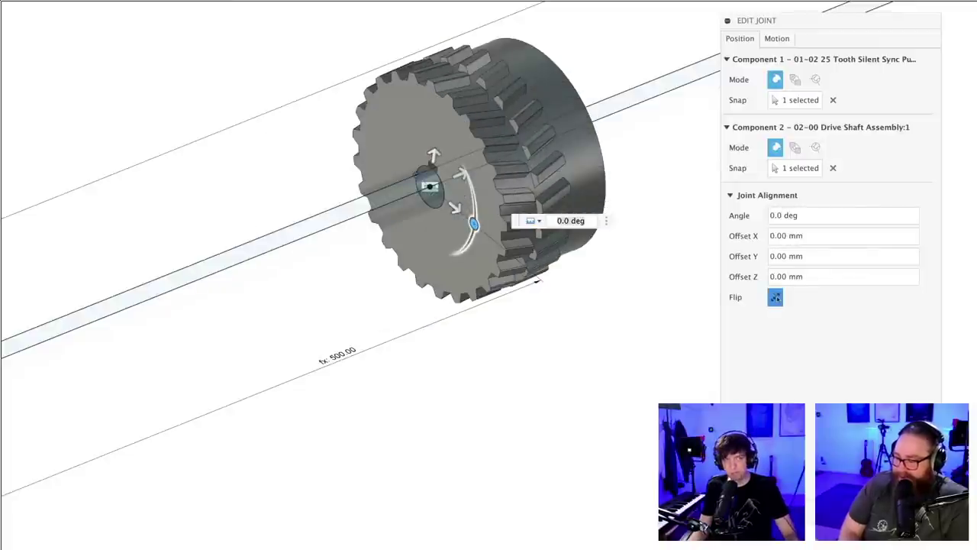
click(776, 297)
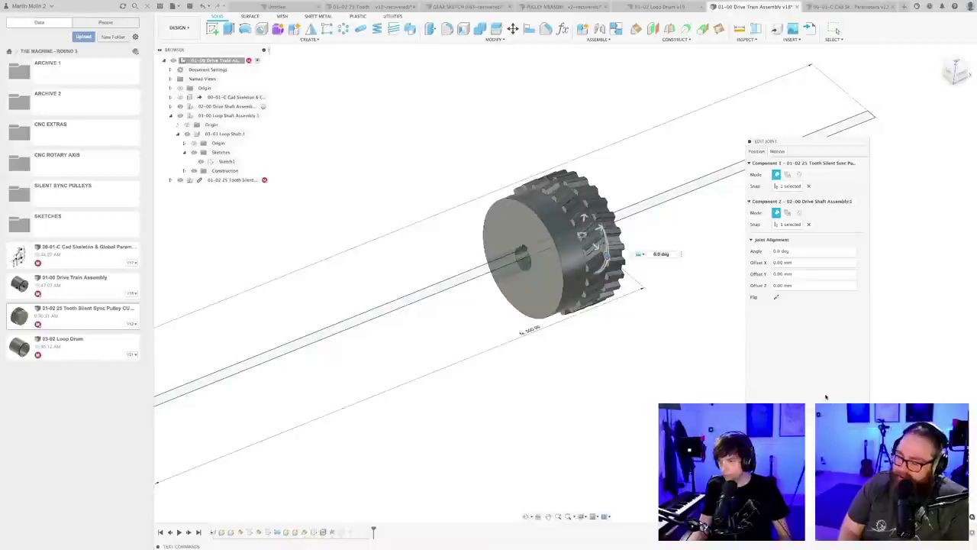
- Close the pulley joint edit and save the assembly as version 19
key(Return)
scroll(646, 368, down, 8)
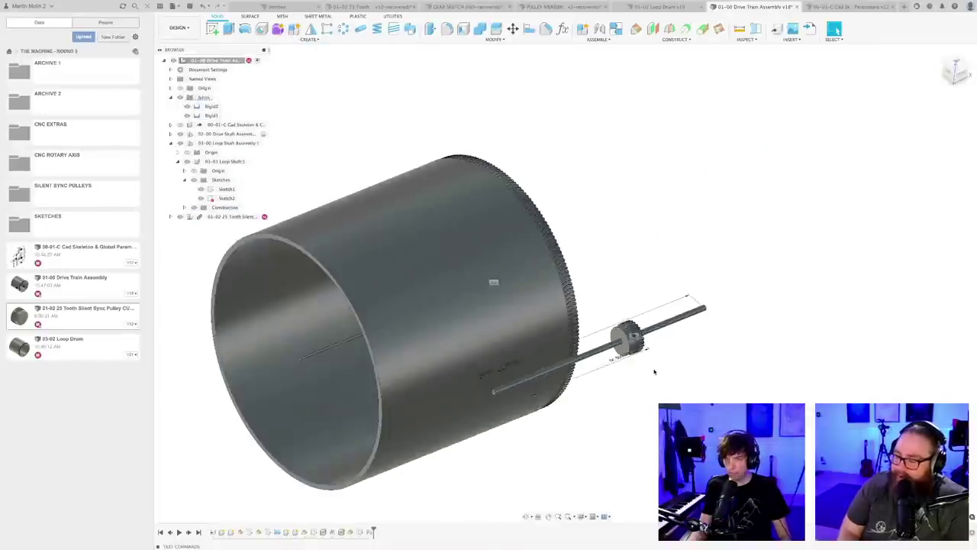
middle_drag(648, 402, 708, 353)
key(ctrl+s)
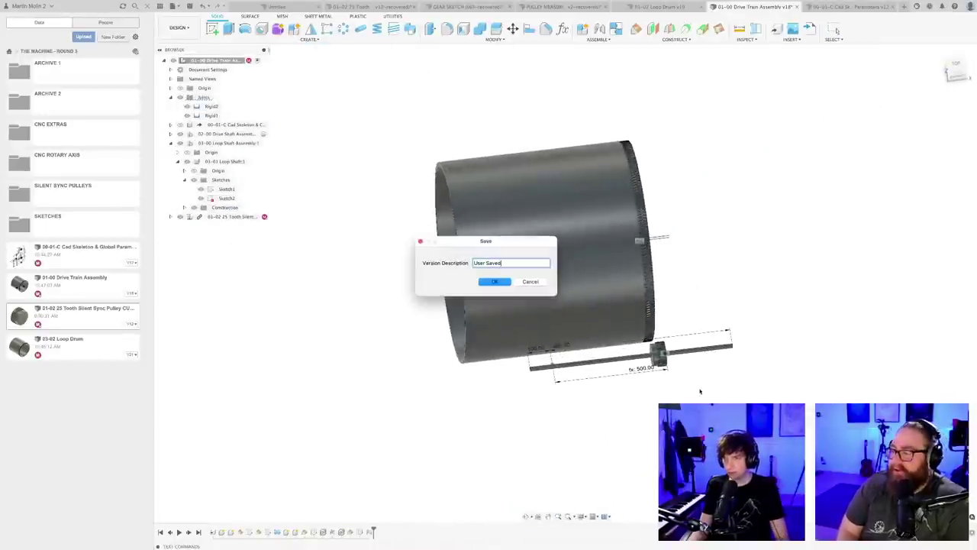
key(Return)
- View the drum assembly from above and from oblique angles
scroll(695, 386, up, 1)
mouse_move(694, 385)
shift+middle_down()
mouse_move(704, 369)
mouse_move(683, 394)
mouse_move(704, 391)
shift+middle_up()
scroll(708, 385, up, 1)
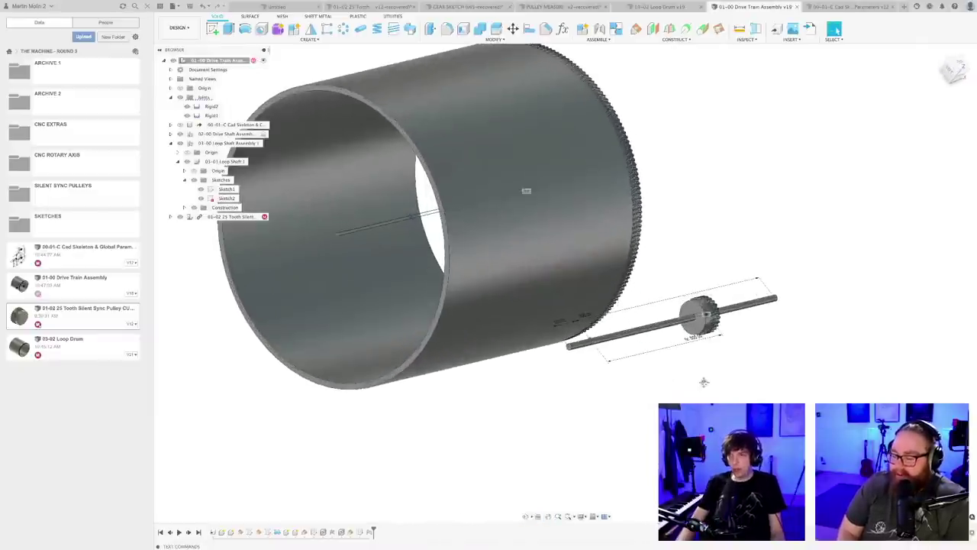
scroll(704, 381, down, 2)
shift+middle_drag(704, 382, 704, 398)
shift+middle_drag(608, 264, 563, 286)
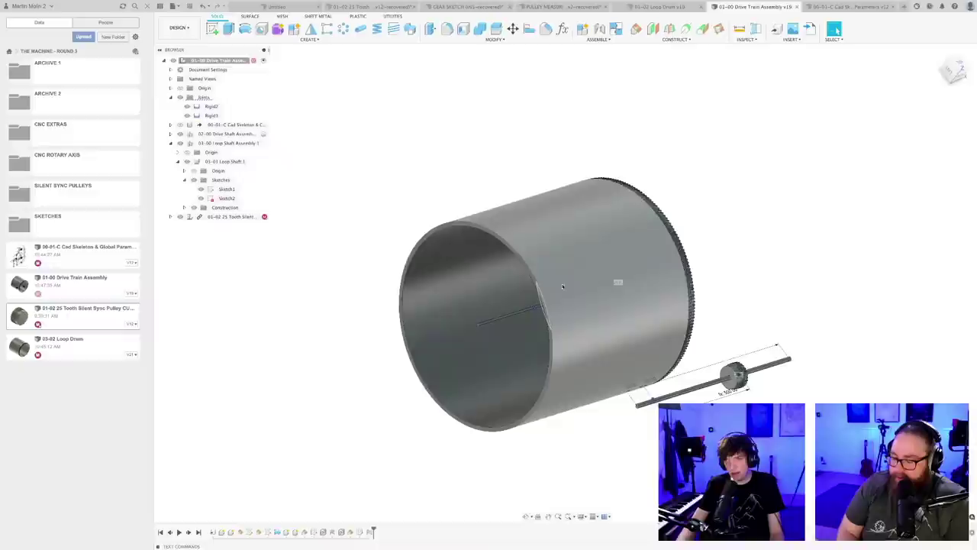
click(549, 217)
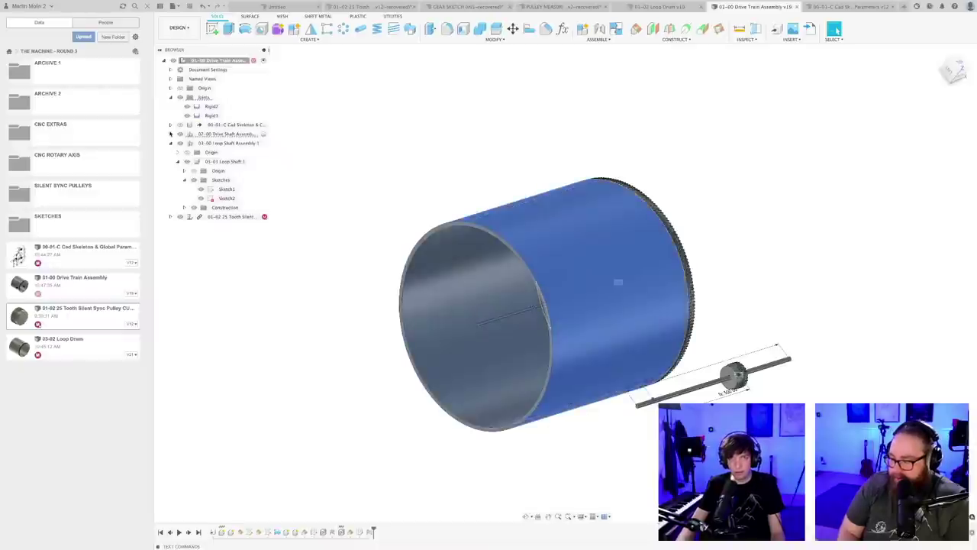
click(170, 134)
click(347, 180)
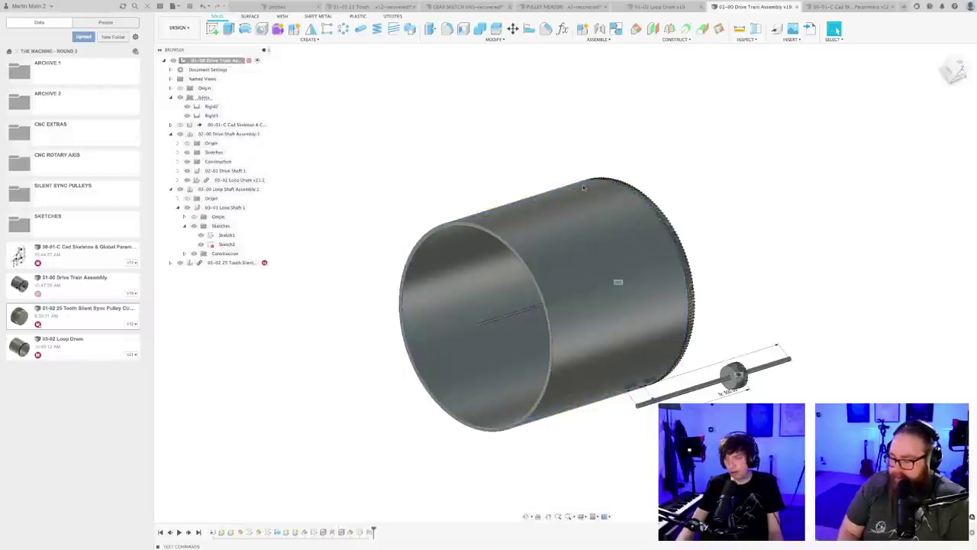
shift+middle_drag(709, 283, 718, 323)
scroll(694, 277, down, 3)
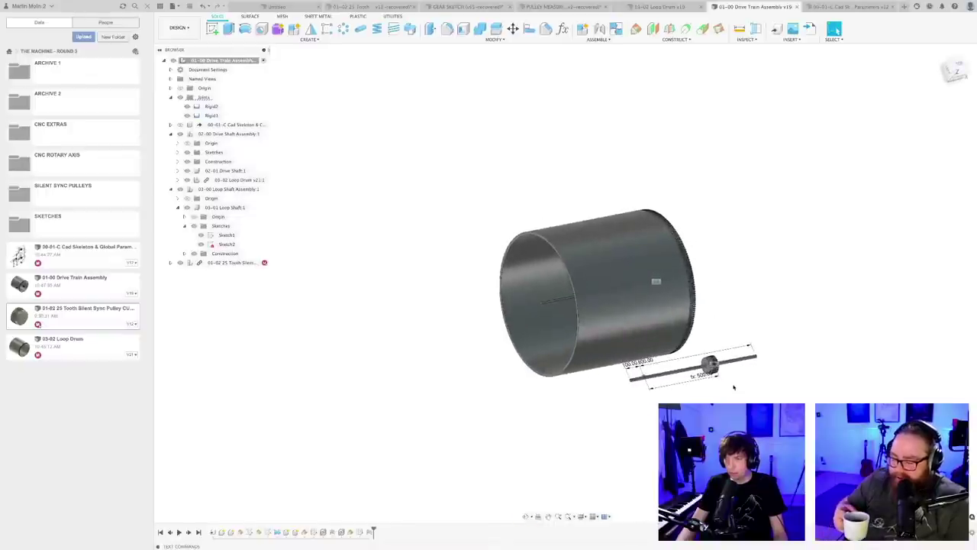
shift+middle_drag(734, 387, 600, 414)
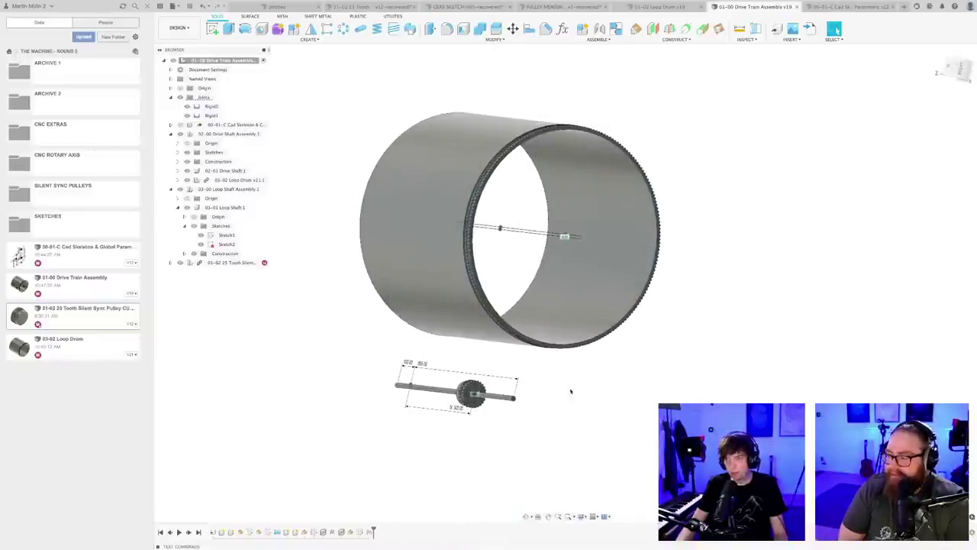
scroll(580, 393, up, 3)
shift+middle_drag(541, 369, 623, 369)
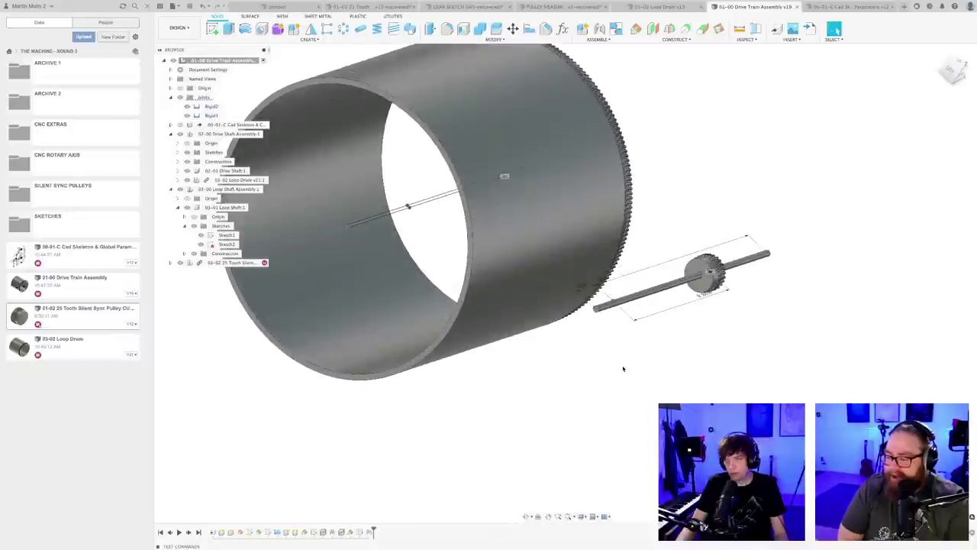
scroll(623, 368, down, 3)
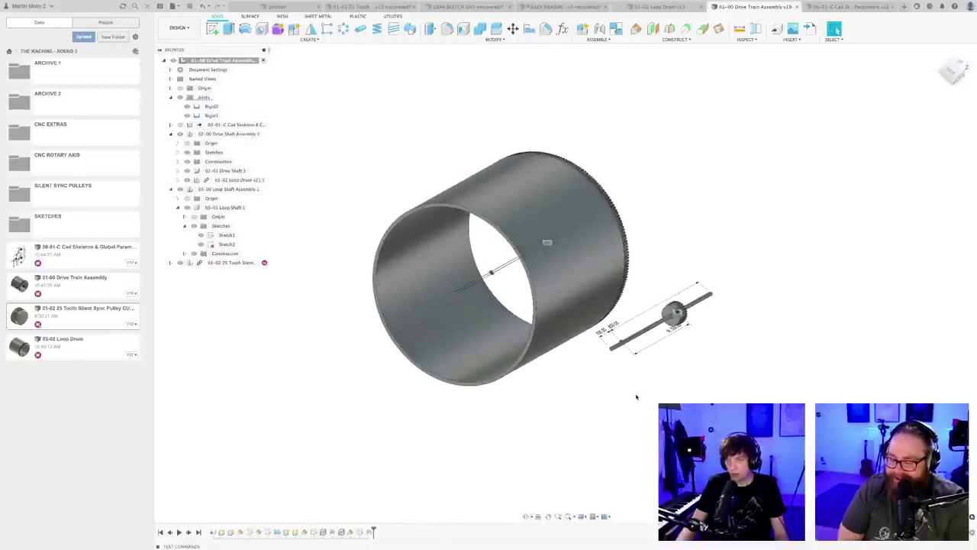
shift+middle_drag(638, 394, 619, 419)
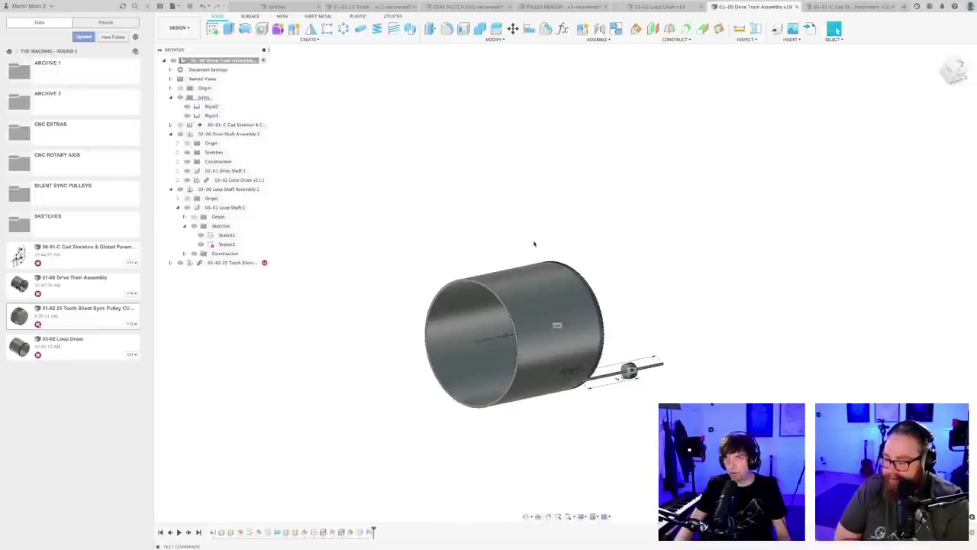
shift+middle_drag(590, 239, 619, 250)
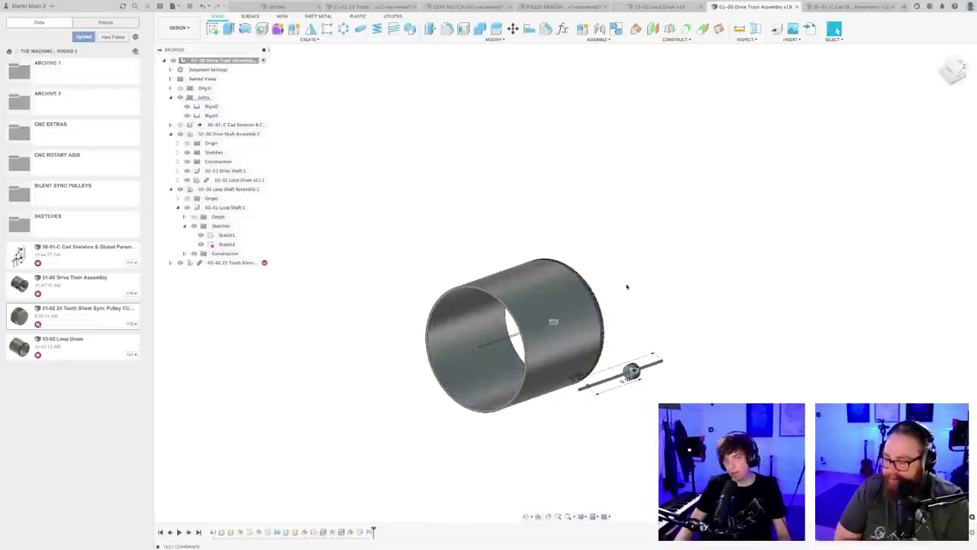
shift+middle_drag(627, 286, 529, 298)
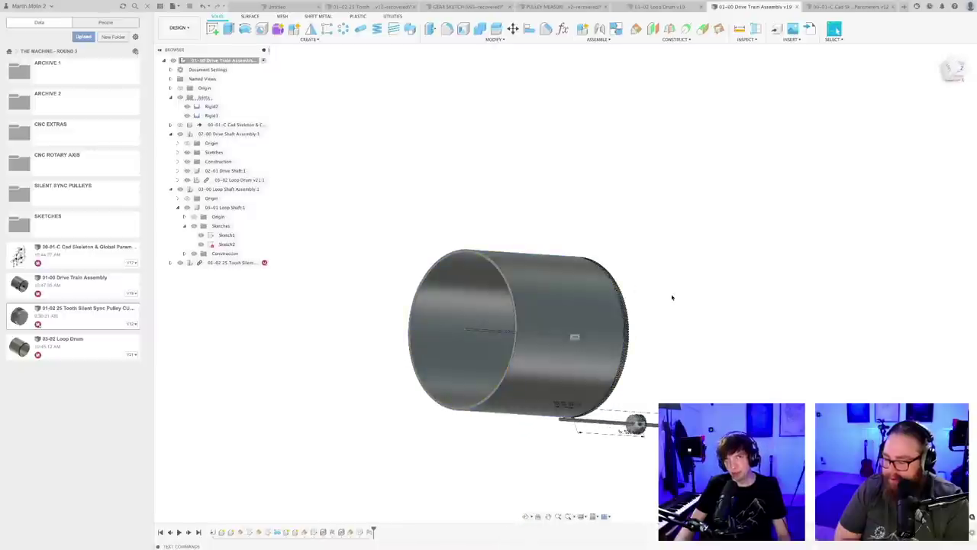
shift+middle_drag(672, 297, 647, 330)
scroll(626, 296, down, 2)
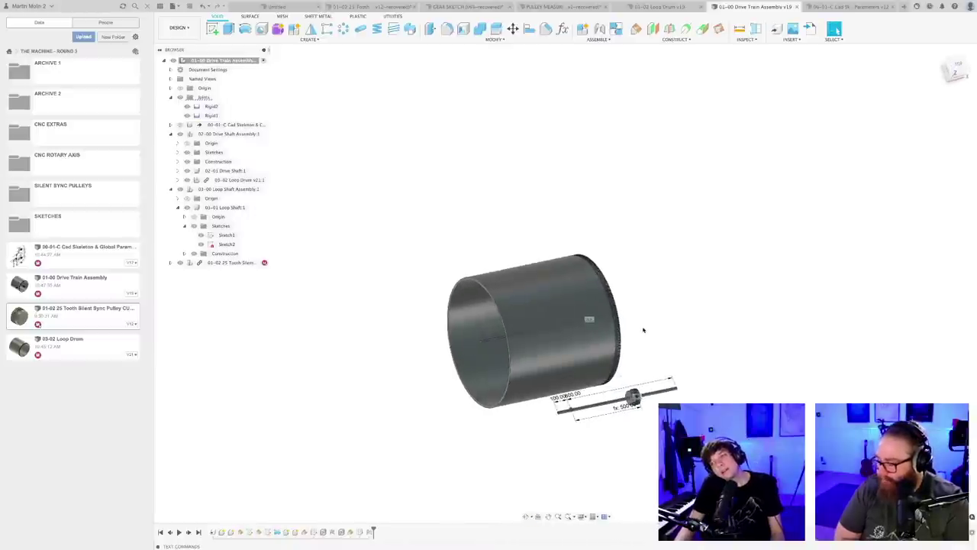
shift+middle_drag(647, 359, 548, 424)
scroll(538, 434, up, 2)
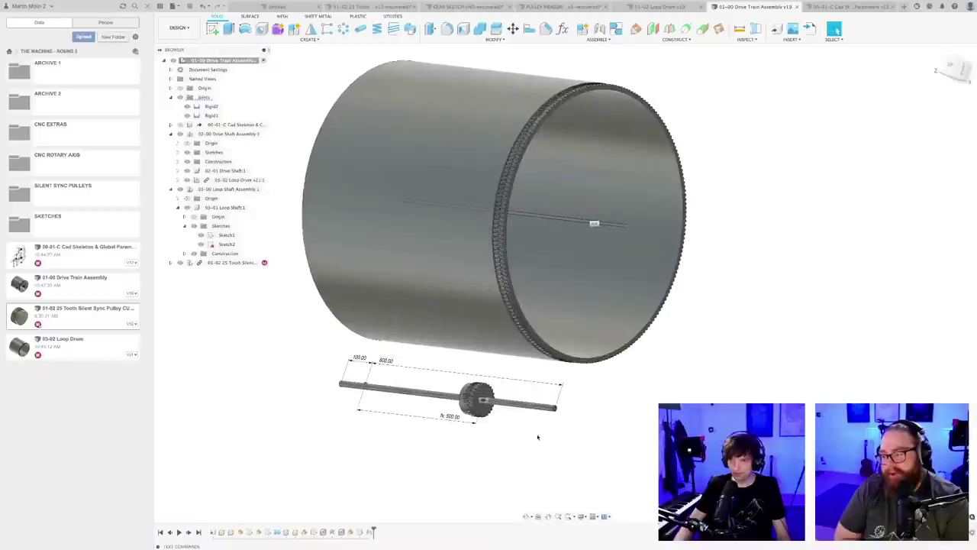
scroll(489, 424, up, 6)
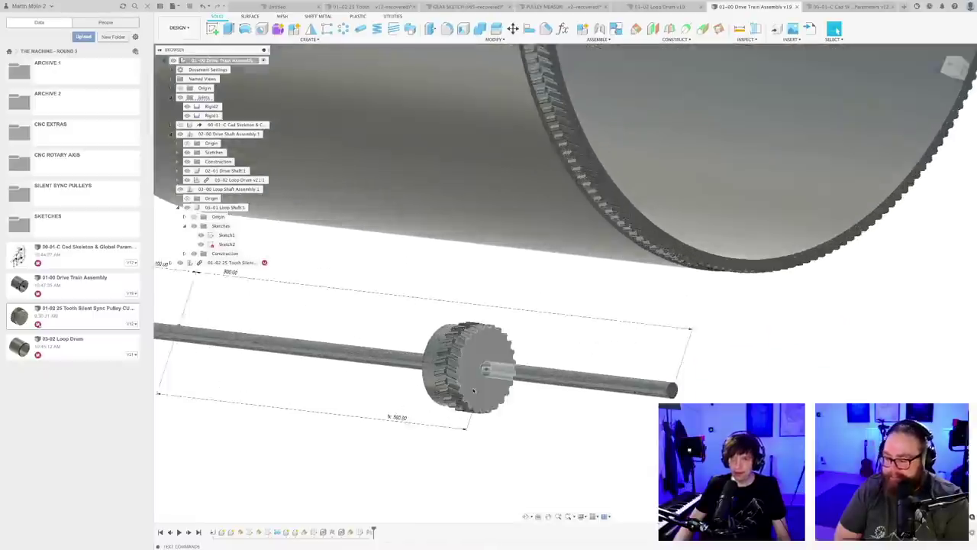
scroll(565, 463, down, 8)
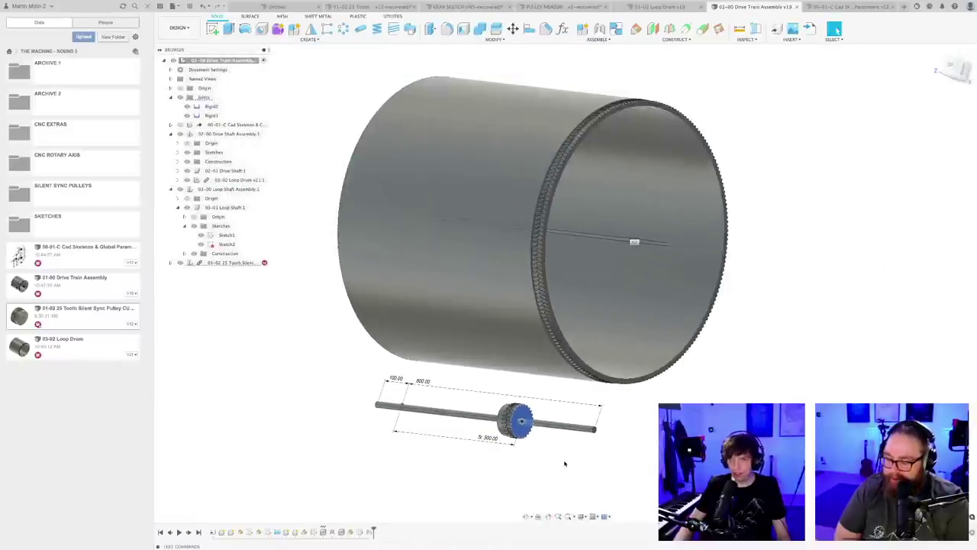
shift+middle_drag(565, 457, 633, 459)
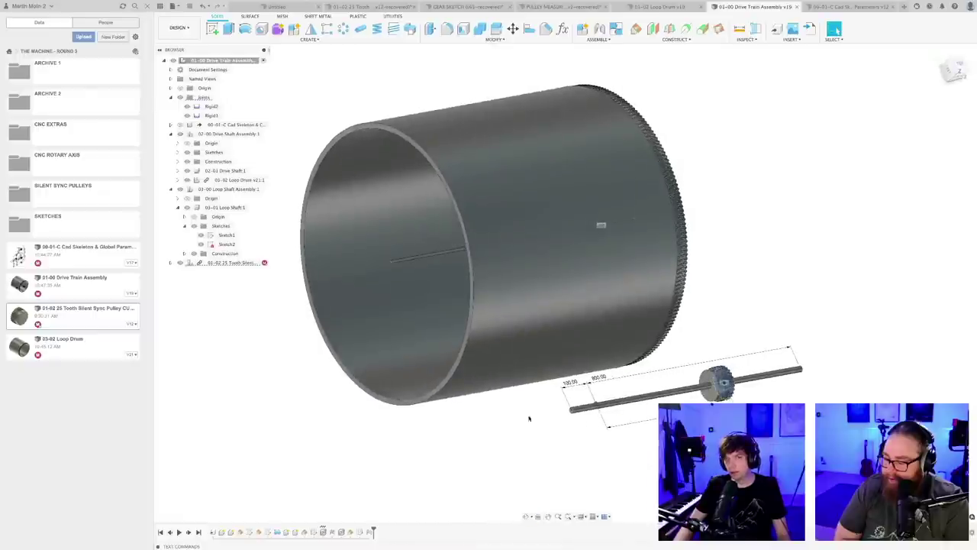
middle_drag(481, 426, 506, 436)
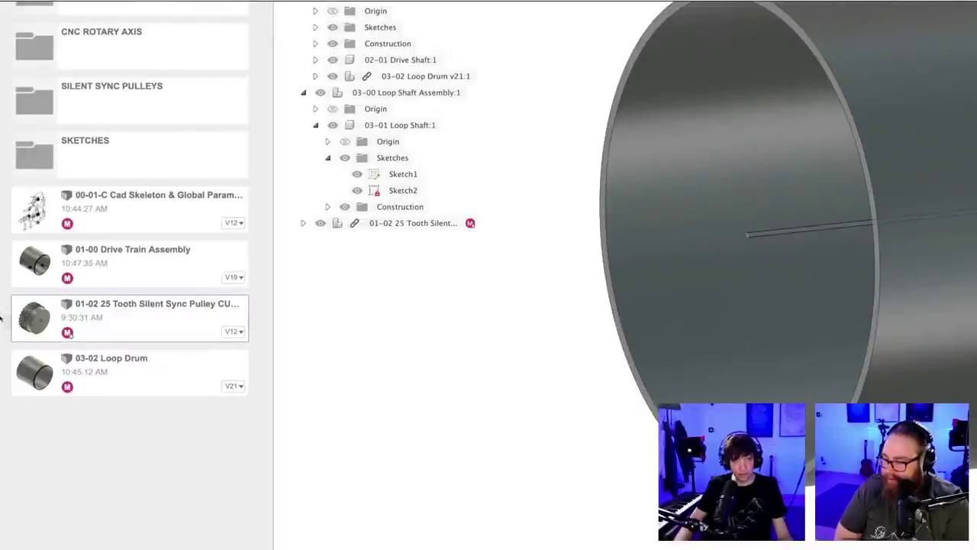
- Copy the 25 Tooth Silent Sync Pulley design into the current project and begin renaming the copy
right_click(77, 316)
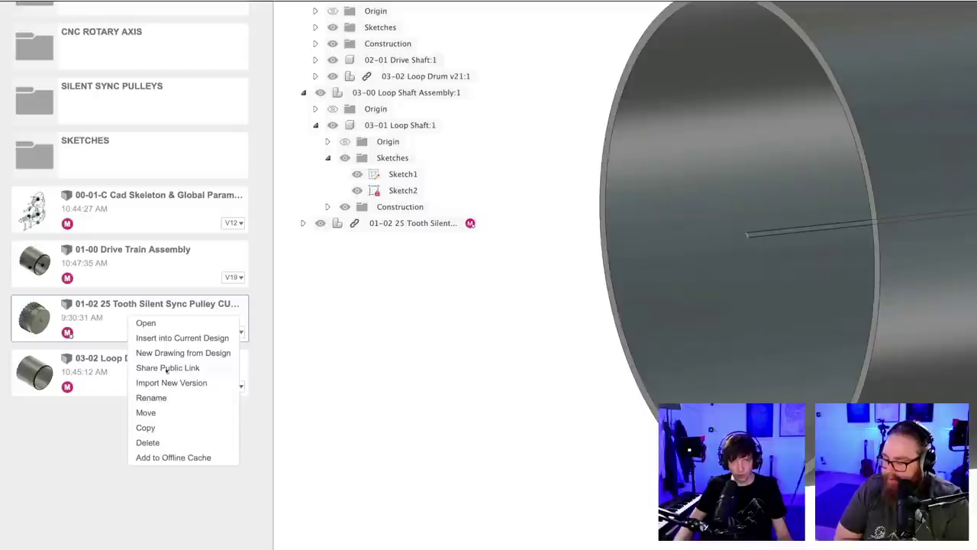
click(151, 428)
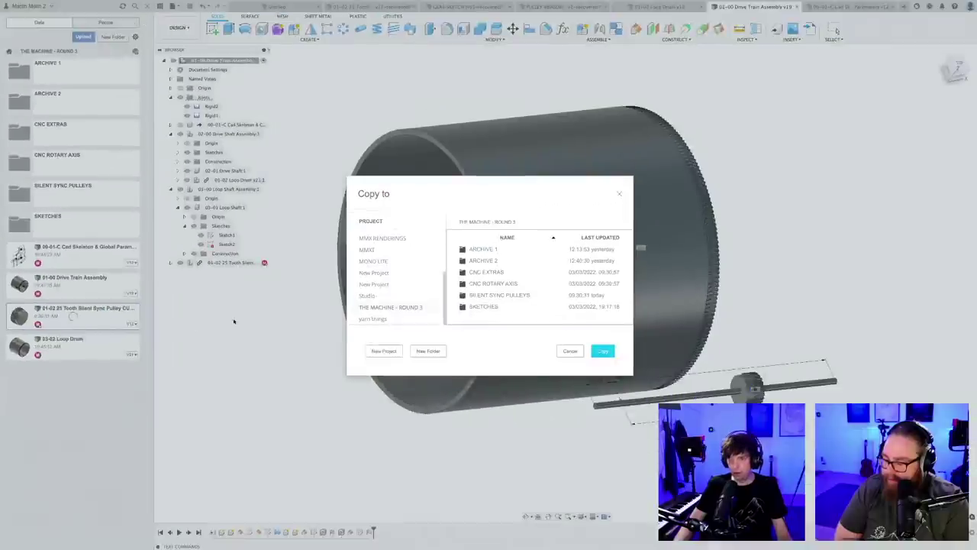
click(603, 351)
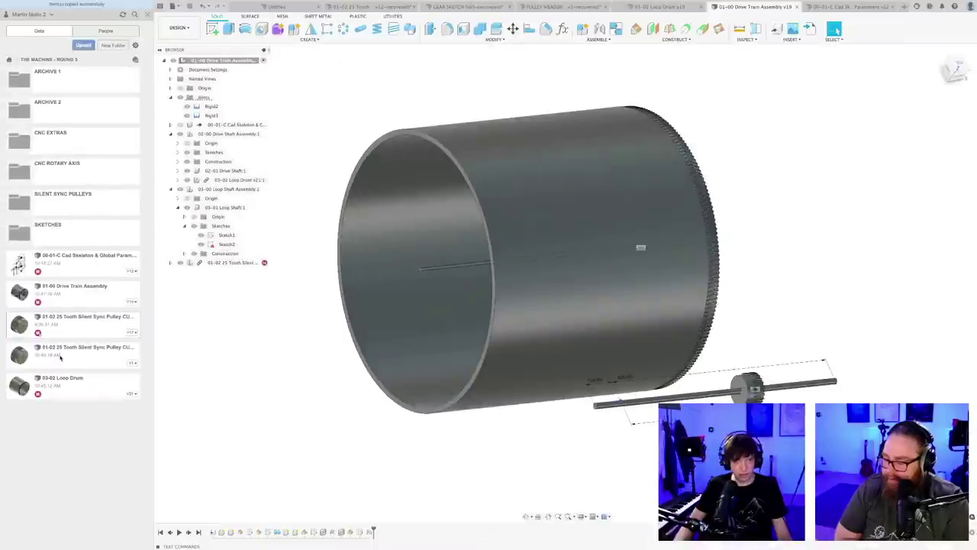
right_click(60, 355)
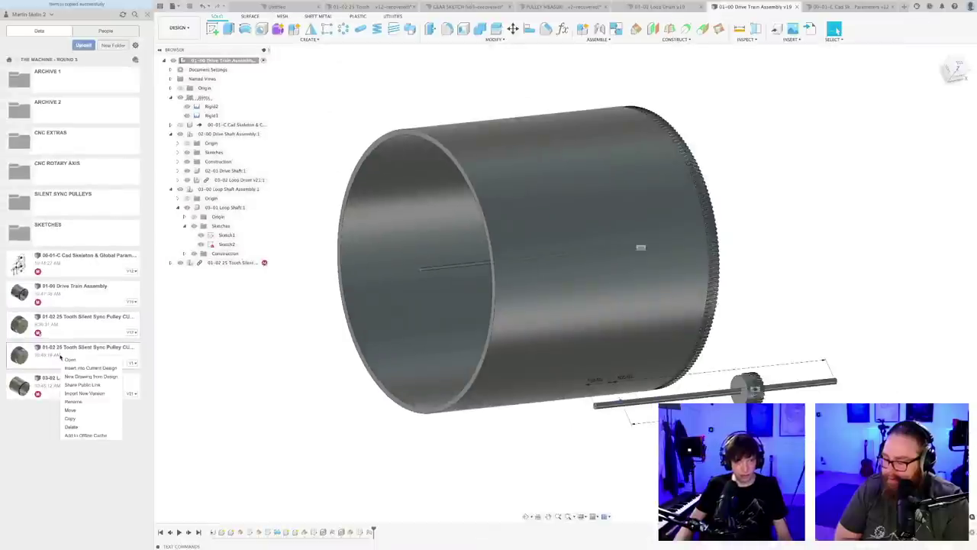
click(74, 402)
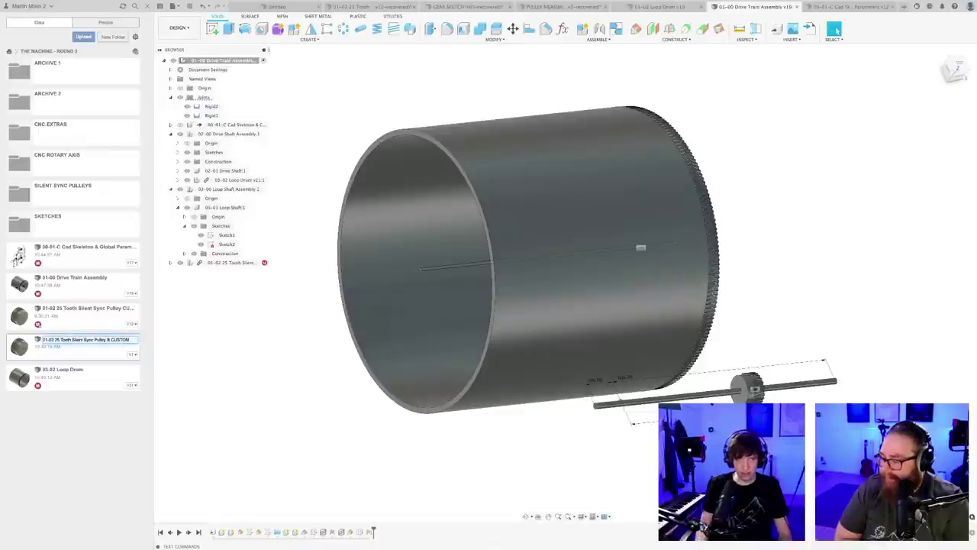
- Commit the copied pulley's new 01-03 name, then orbit and pan the drum view
key(Return)
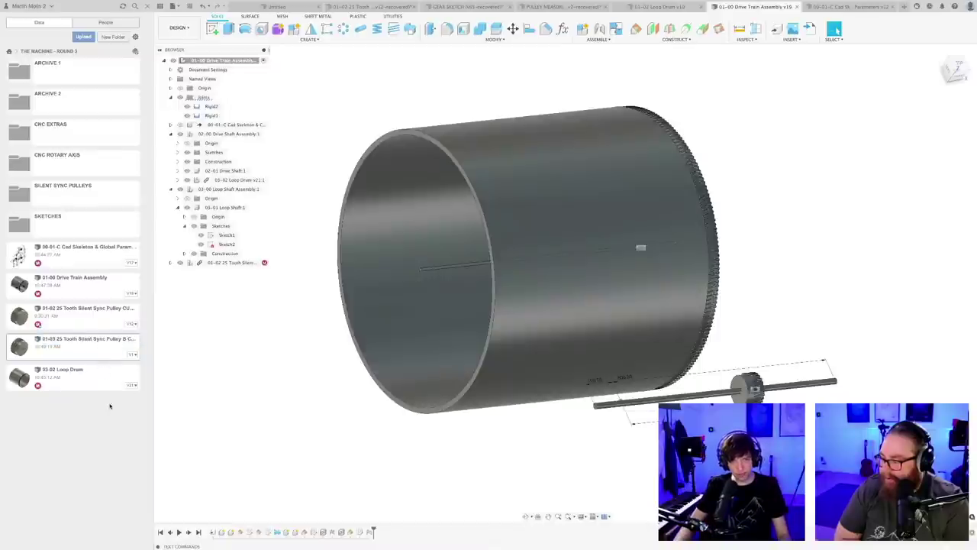
right_click(90, 349)
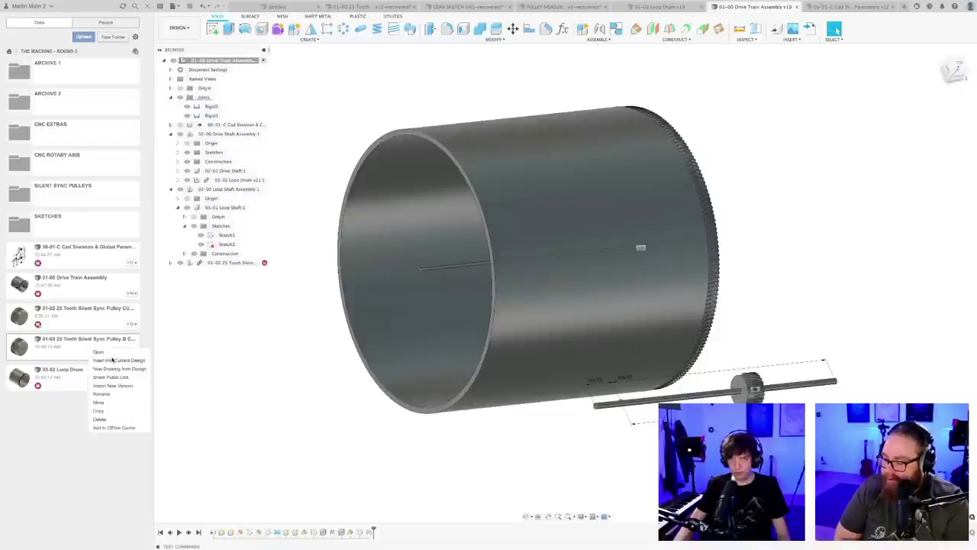
shift+middle_drag(277, 385, 592, 320)
middle_drag(601, 329, 687, 307)
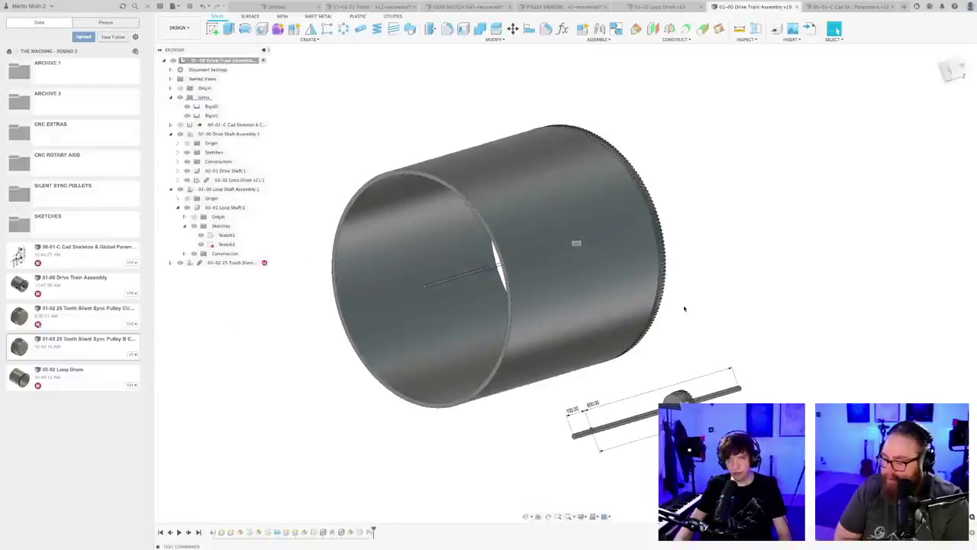
- Open the Loop Shaft's Sketch1 and dimension the gap between two vertical lines at 40 mm
double_click(226, 236)
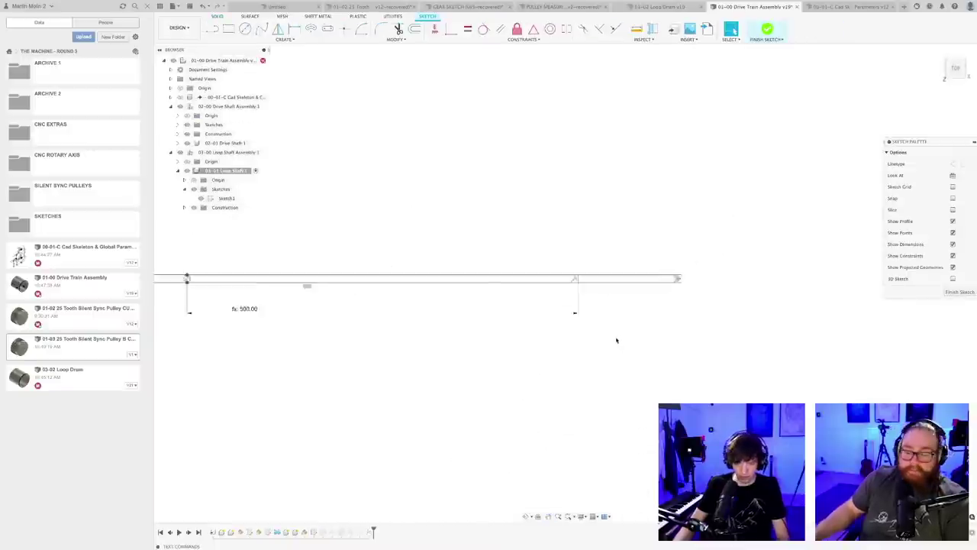
key(l)
scroll(600, 236, up, 2)
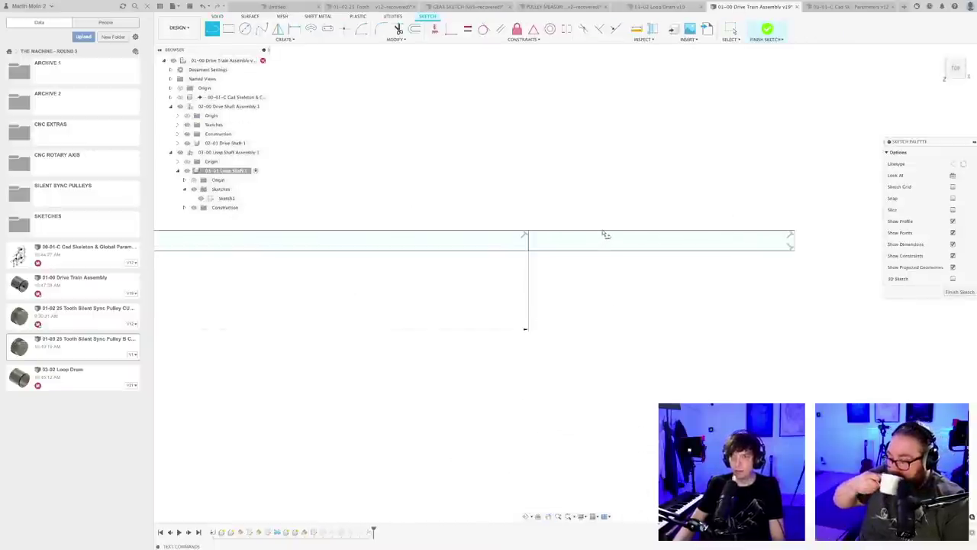
scroll(603, 298, down, 4)
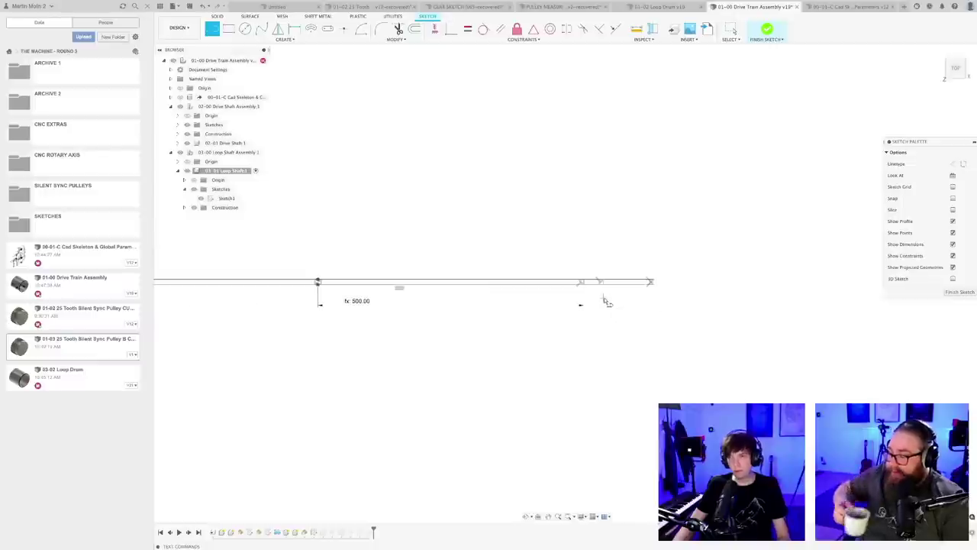
scroll(606, 303, up, 5)
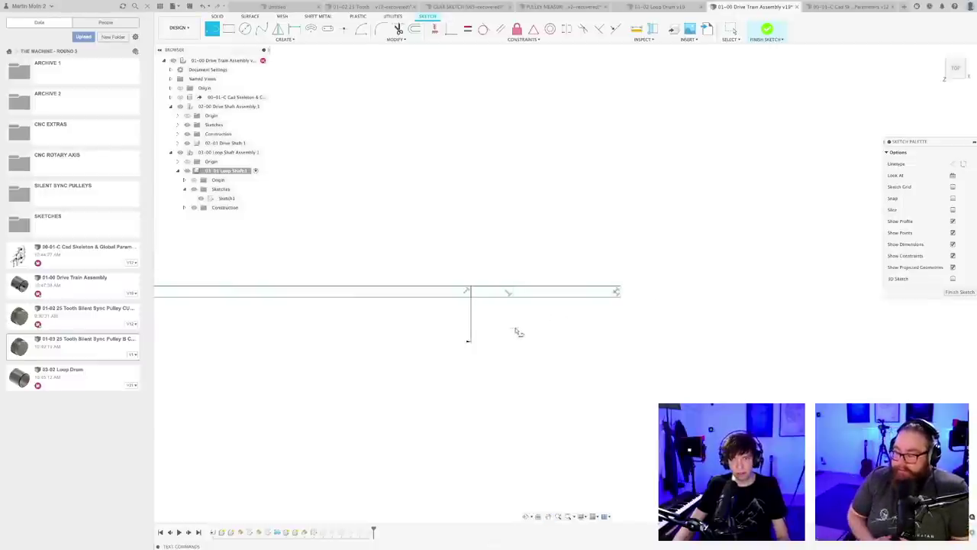
scroll(508, 317, up, 4)
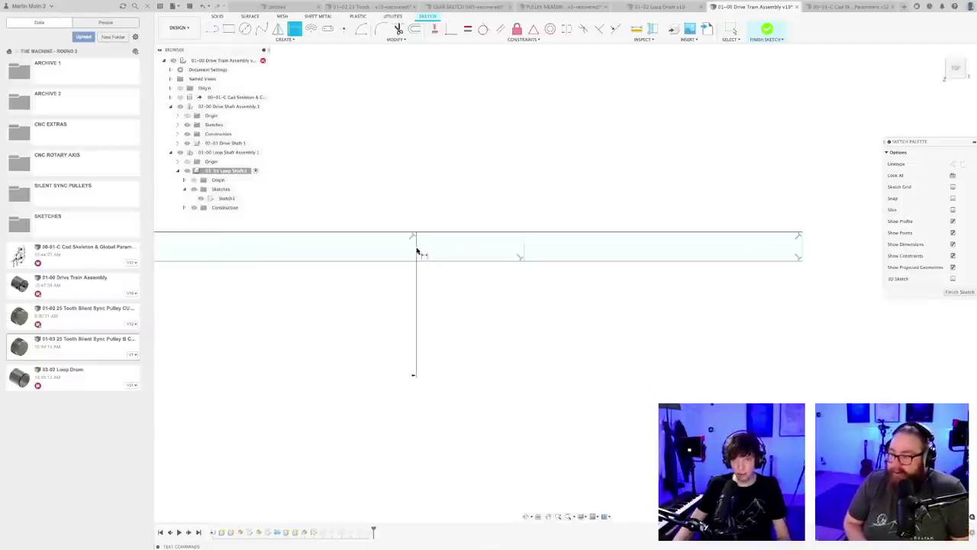
click(417, 252)
click(524, 249)
click(494, 201)
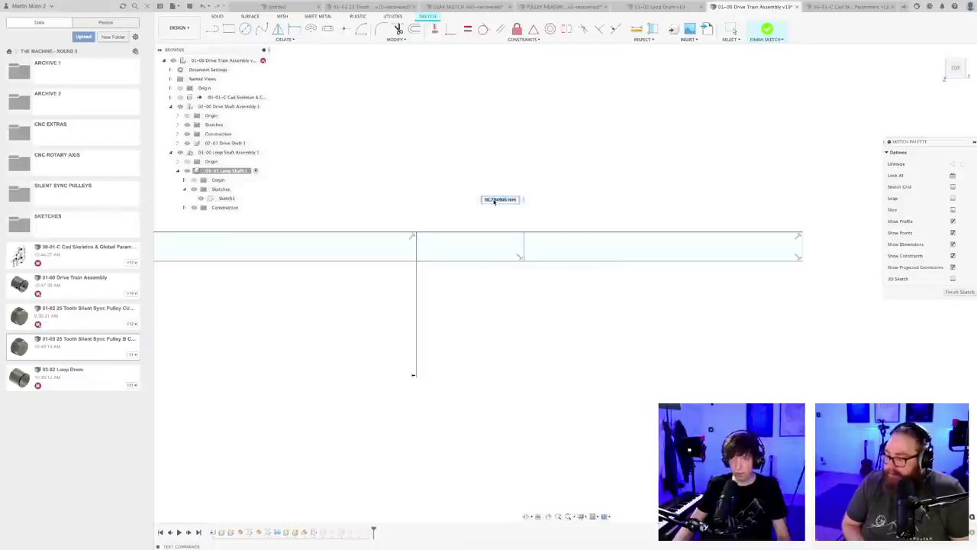
text(4)
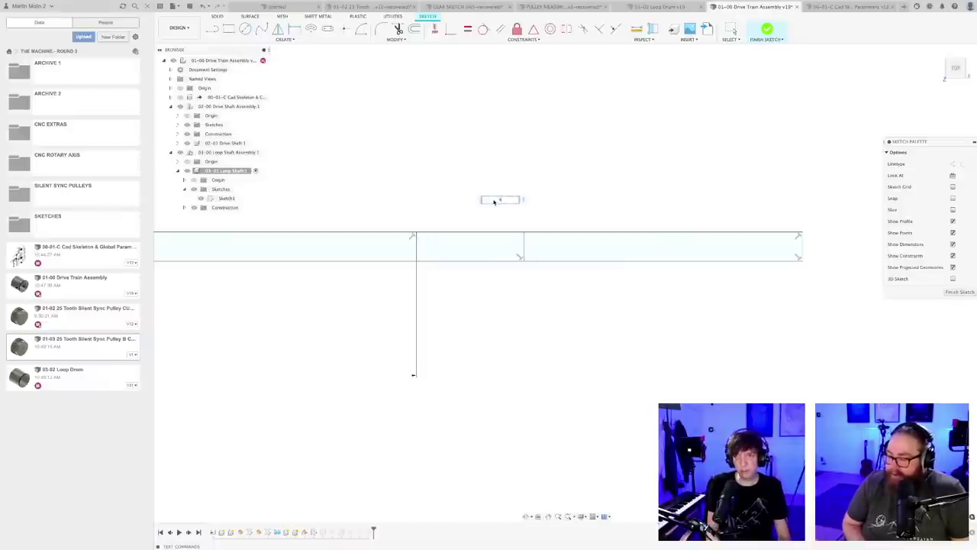
text(0)
key(Return)
- Change that dimension from 40 to 60 mm and finish the sketch
scroll(521, 270, down, 4)
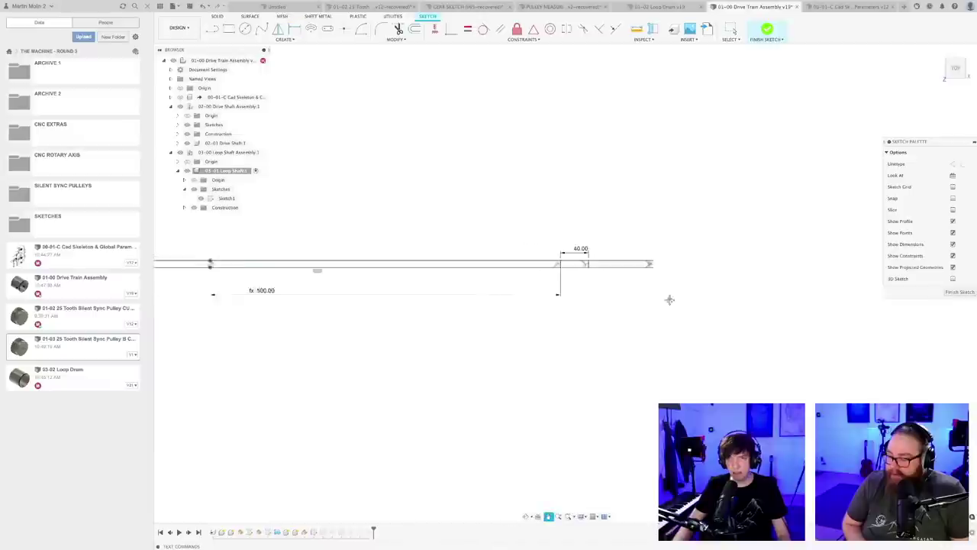
key(l)
scroll(617, 254, up, 2)
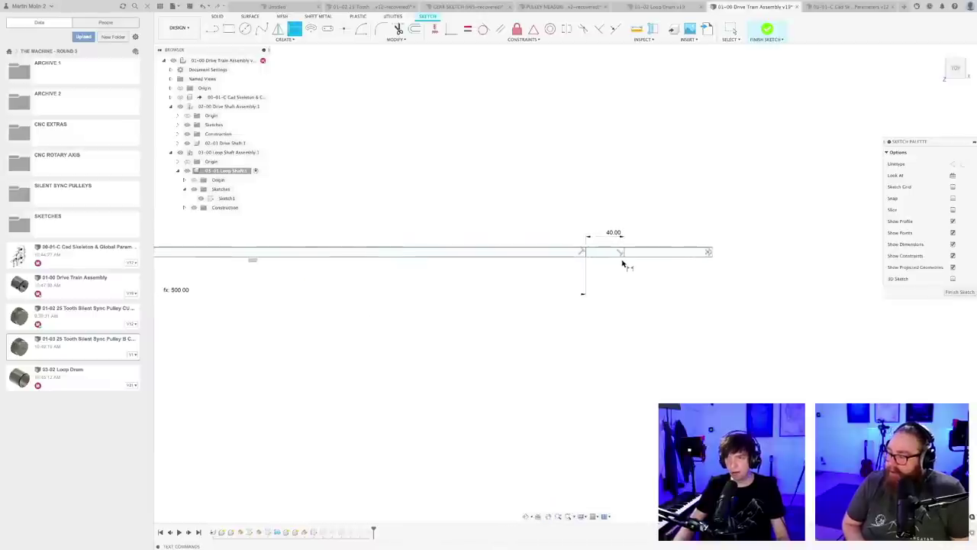
scroll(623, 260, up, 2)
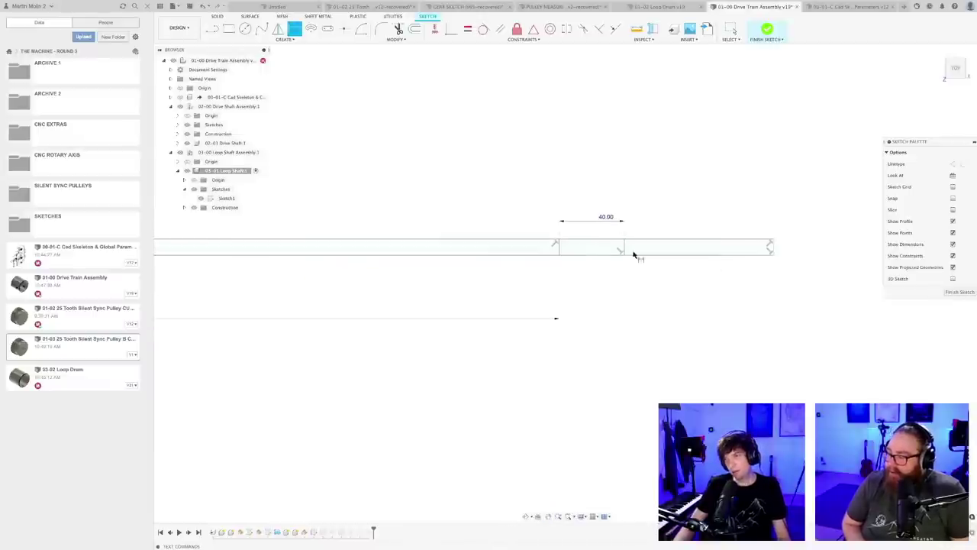
key(d)
scroll(628, 279, down, 1)
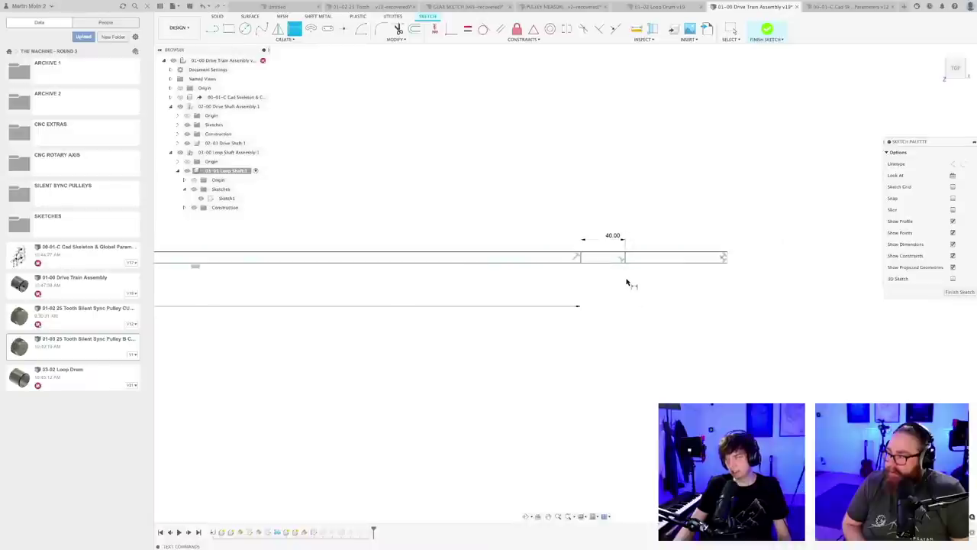
double_click(616, 238)
text(60)
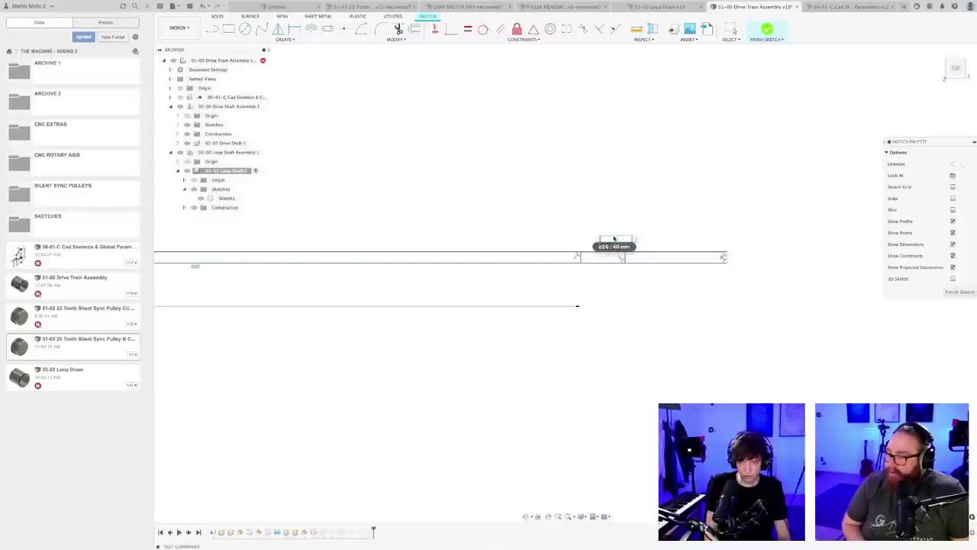
key(Return)
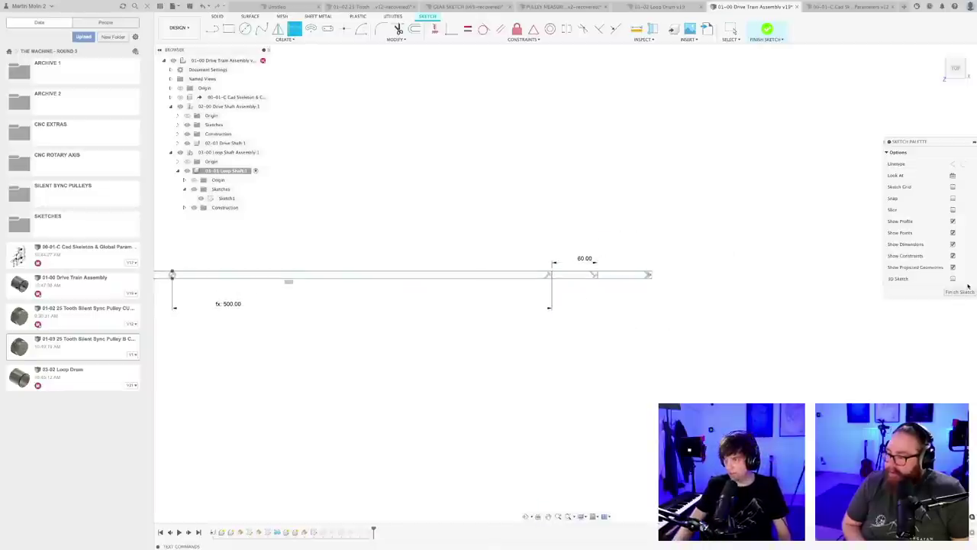
click(960, 292)
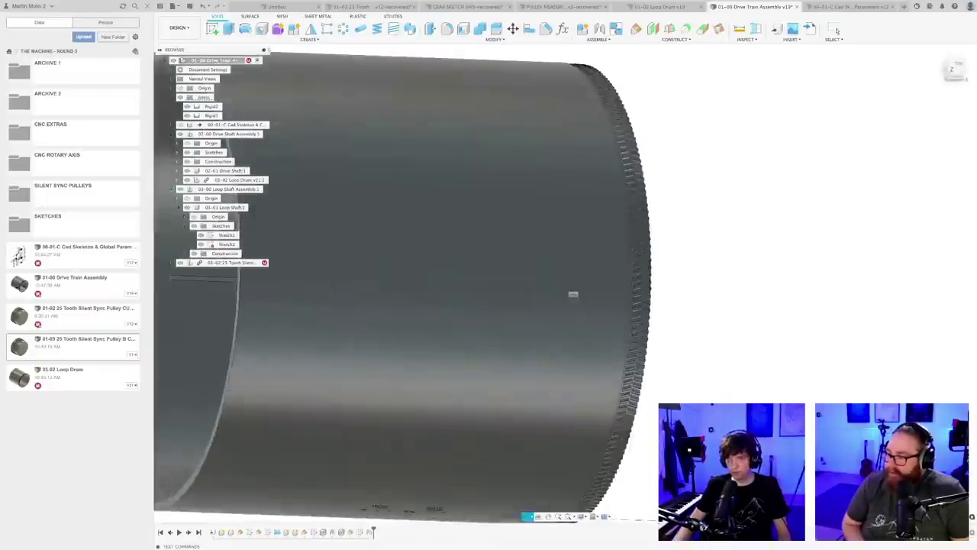
- Save a new version and activate the 03-01 Loop Shaft component
key(super+s)
key(Return)
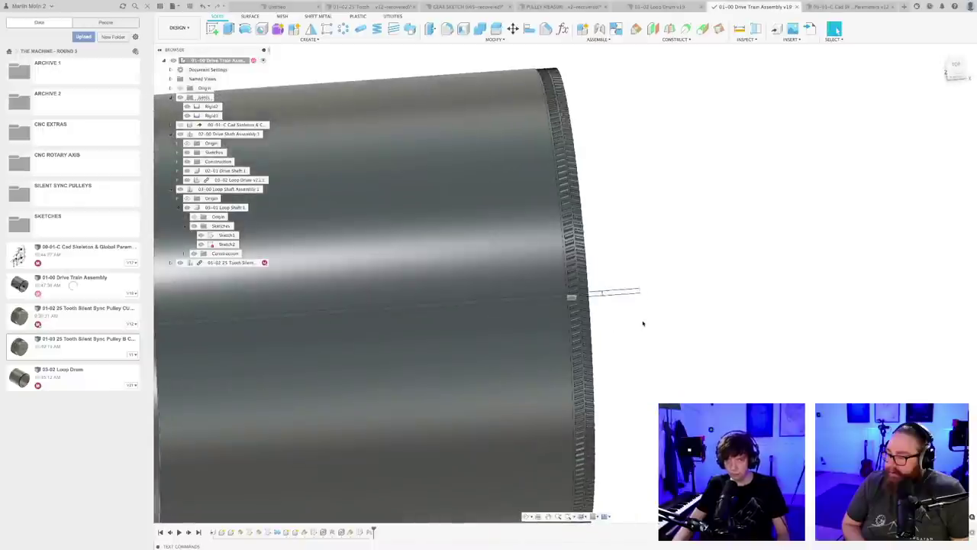
click(256, 207)
shift+middle_drag(713, 251, 685, 198)
scroll(690, 201, down, 2)
middle_drag(692, 246, 690, 233)
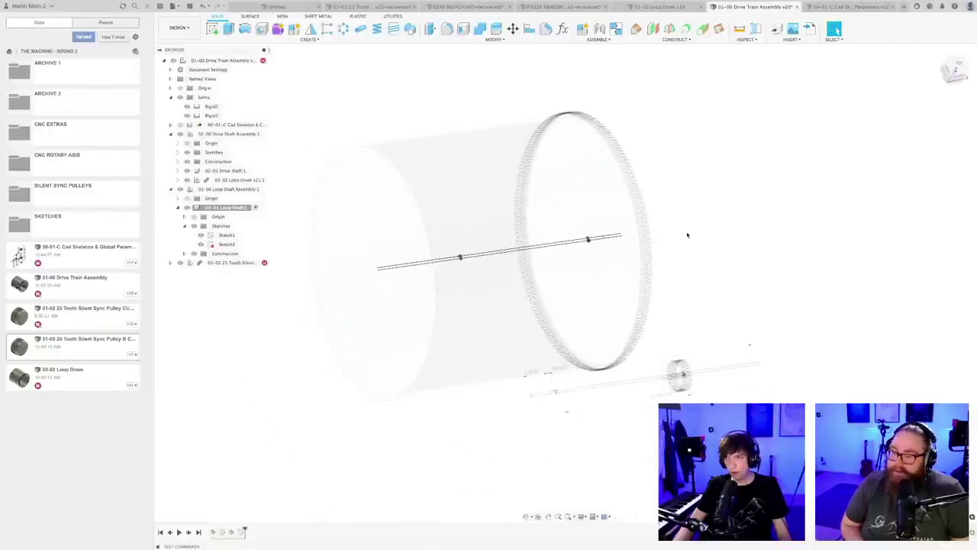
- Create a plane at an angle hinged on the shaft line and start Sketch3 on it
click(637, 29)
scroll(603, 252, up, 5)
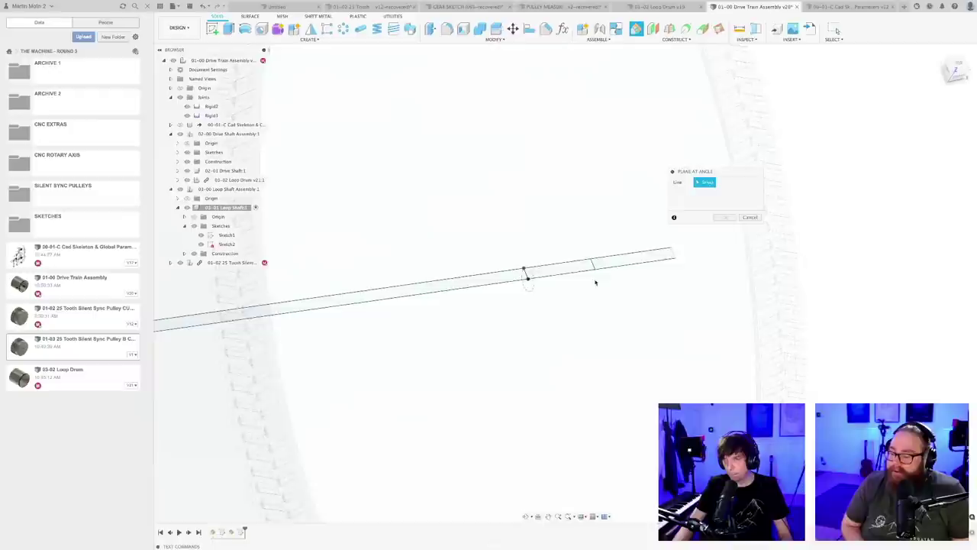
click(594, 265)
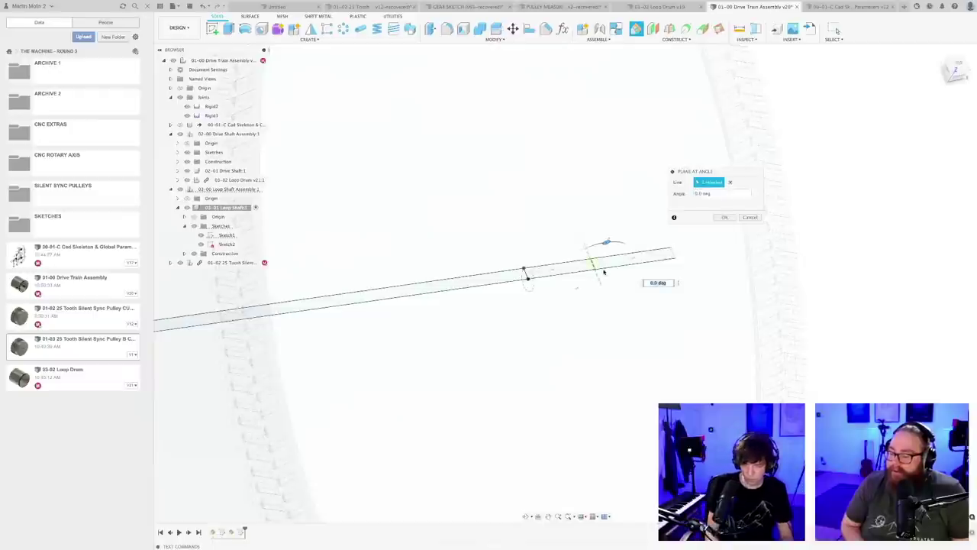
key(Escape)
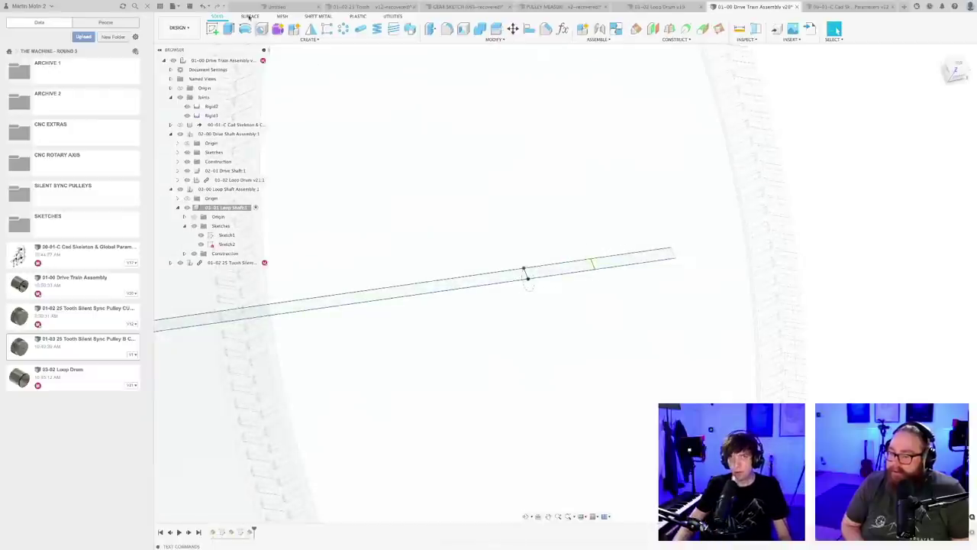
scroll(604, 277, up, 5)
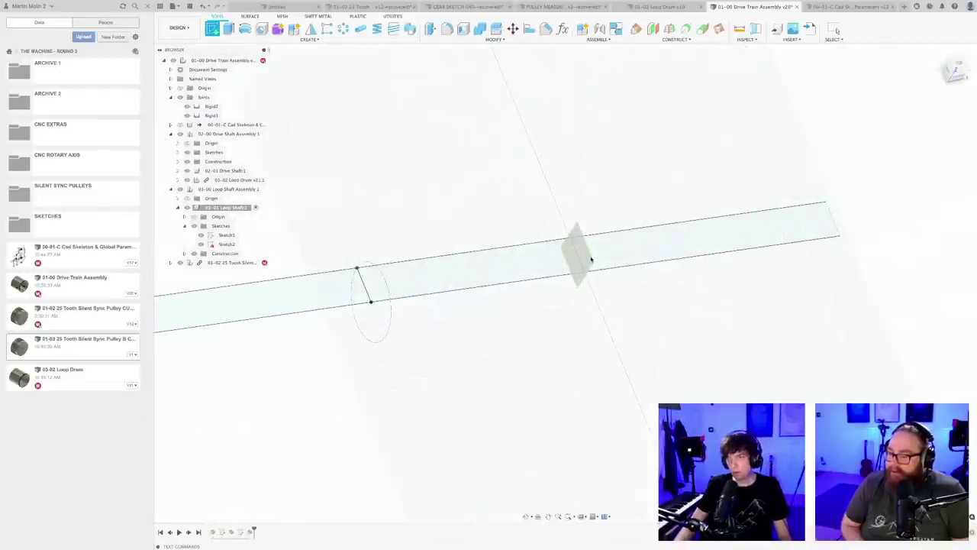
click(590, 260)
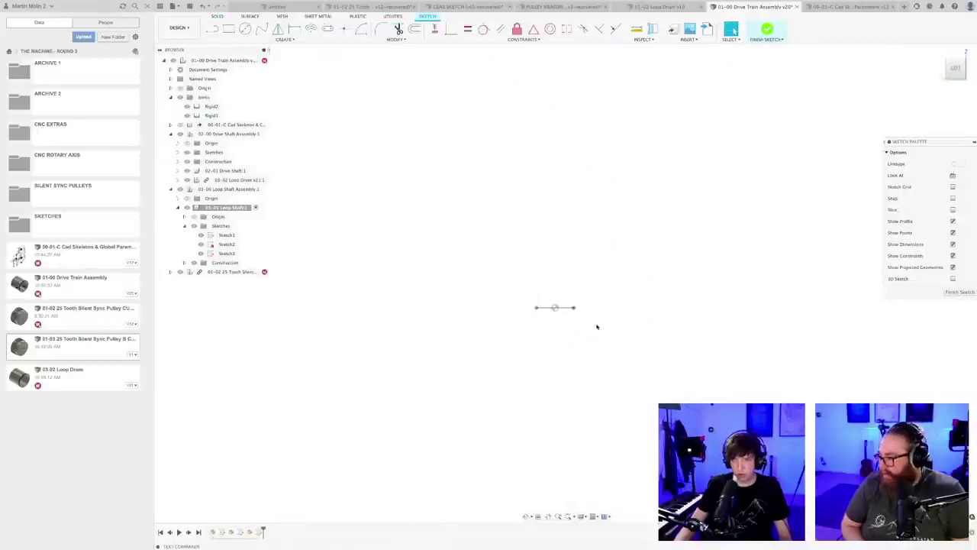
- Project the existing loop shaft line into Sketch3
key(p)
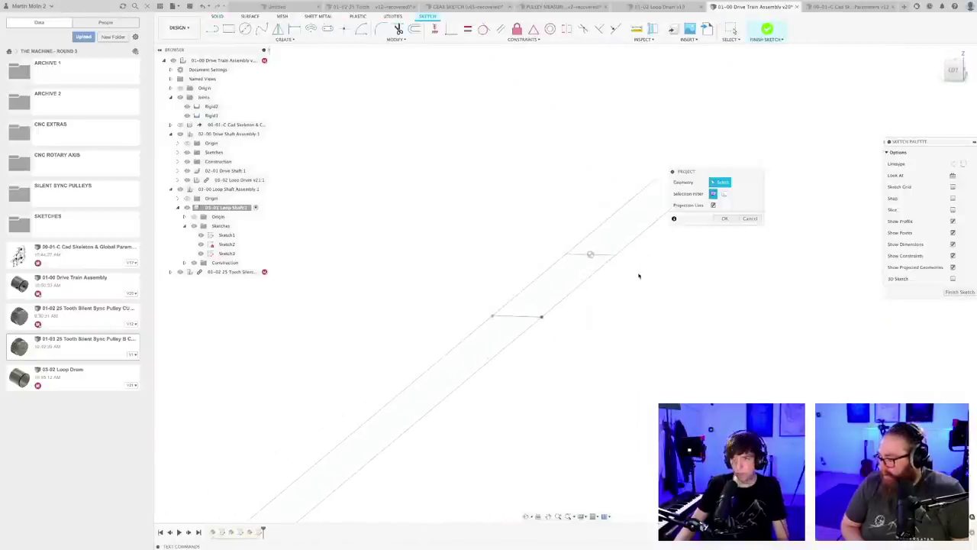
click(611, 255)
key(Return)
scroll(626, 269, up, 4)
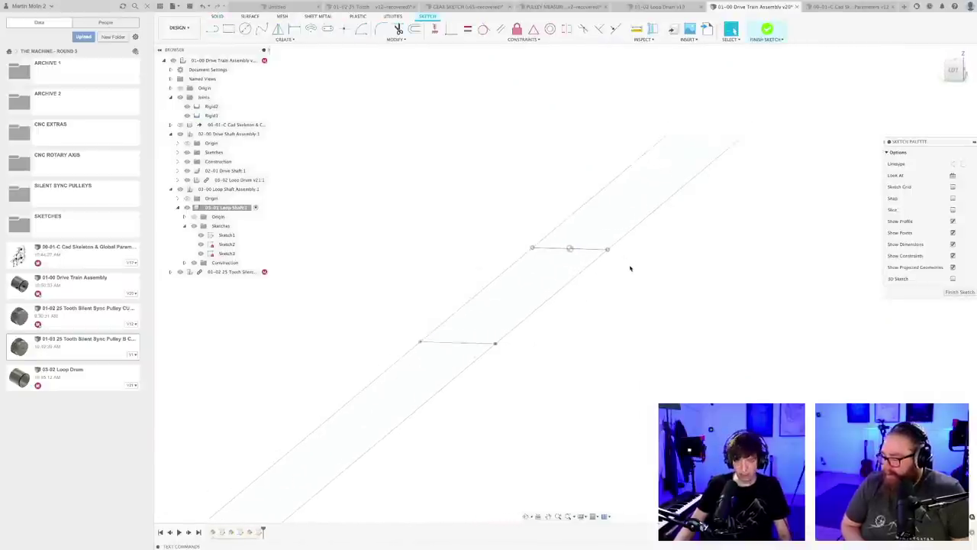
- Draw a circle centred on one line endpoint and passing through the other endpoint
key(c)
click(605, 247)
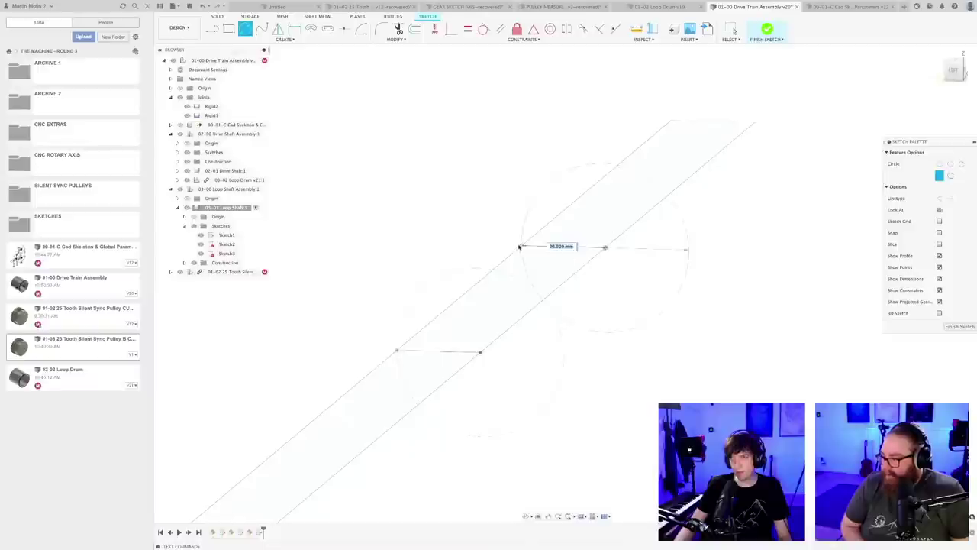
click(520, 247)
key(Escape)
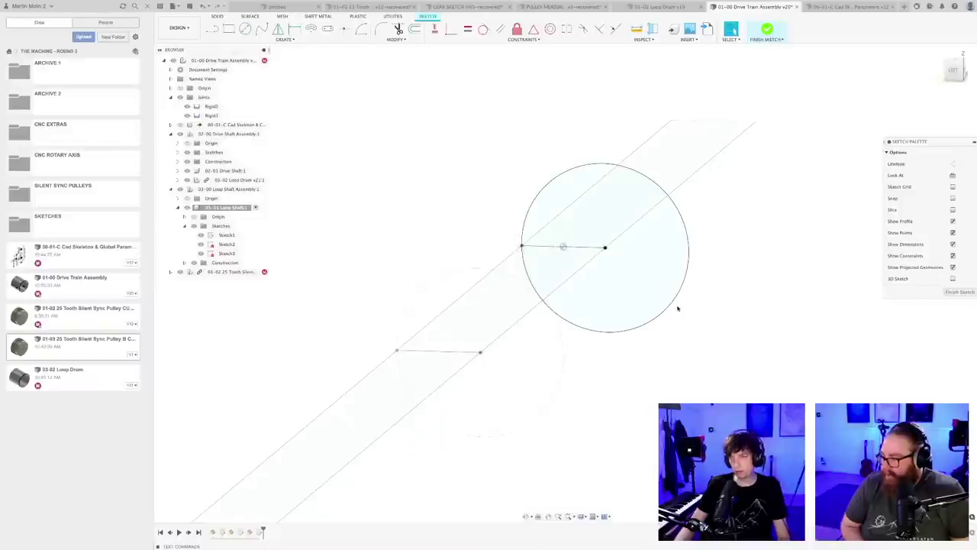
scroll(728, 304, down, 3)
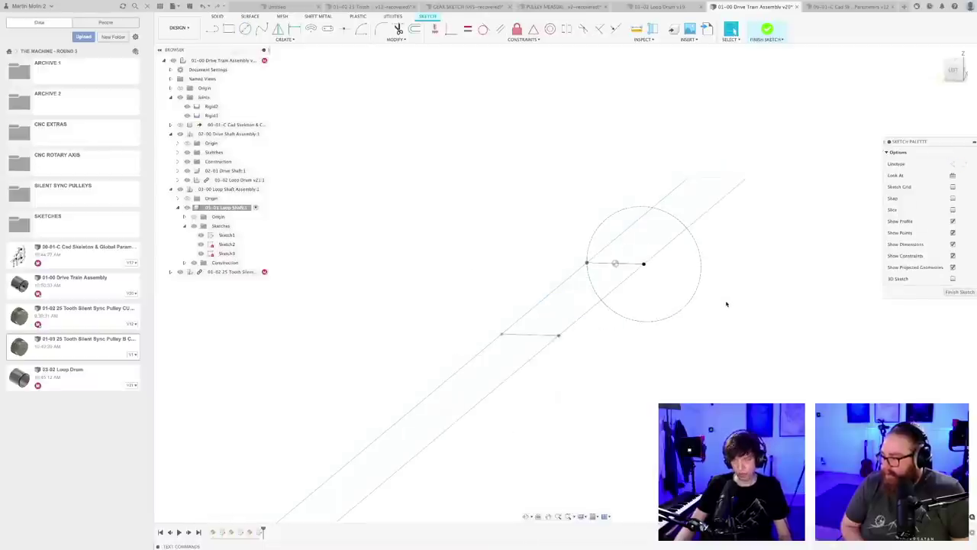
- Save a new version and finish Sketch3
key(super+s)
key(Return)
scroll(722, 305, up, 6)
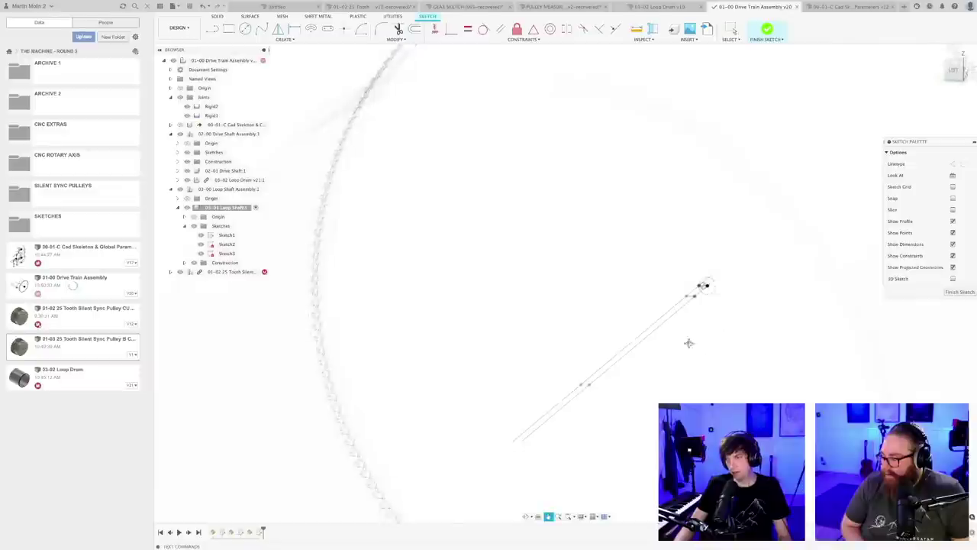
scroll(660, 291, down, 5)
shift+middle_drag(660, 292, 646, 321)
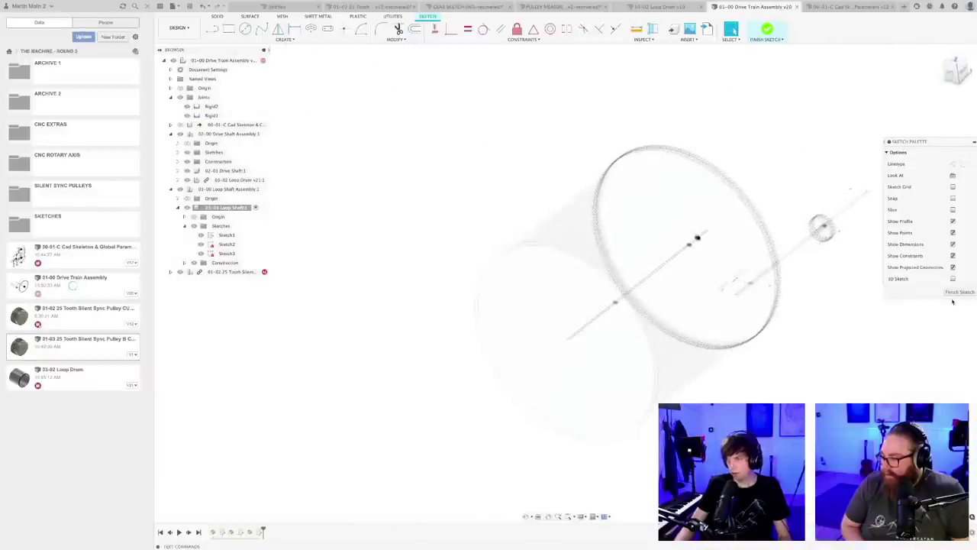
click(959, 291)
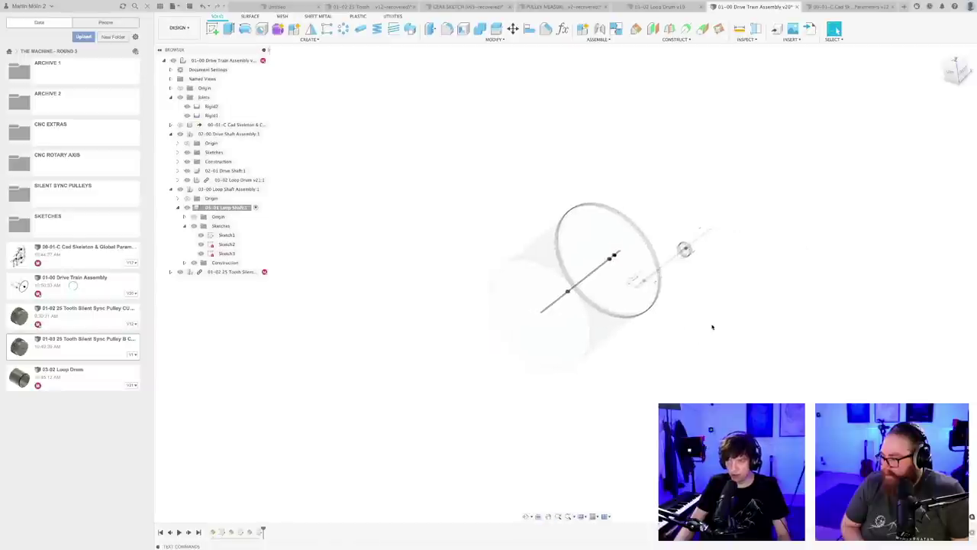
- Save a new version and collapse the 03-01 Loop Shaft and 03-00 Loop Shaft Assembly nodes
key(super+s)
key(Return)
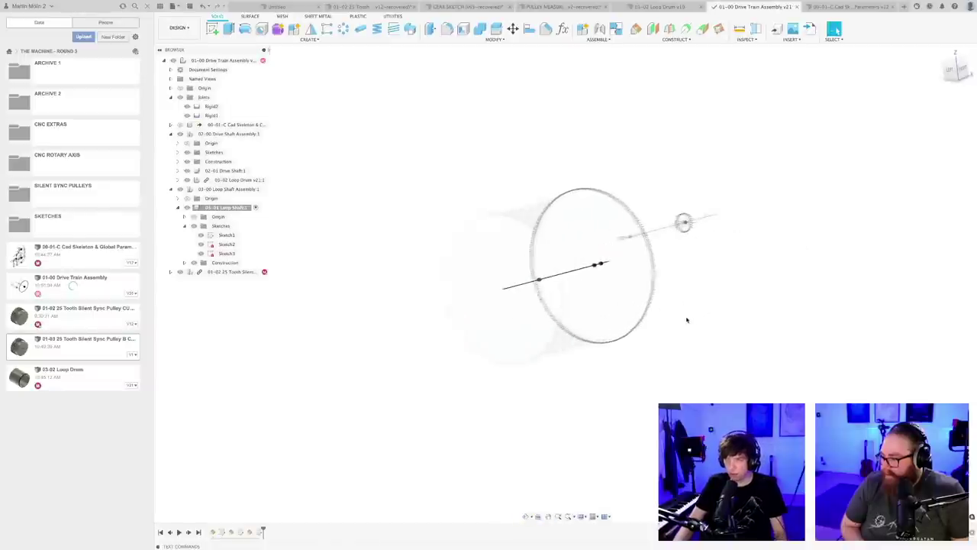
mouse_move(678, 320)
shift+middle_down()
mouse_move(667, 282)
mouse_move(667, 305)
shift+middle_up()
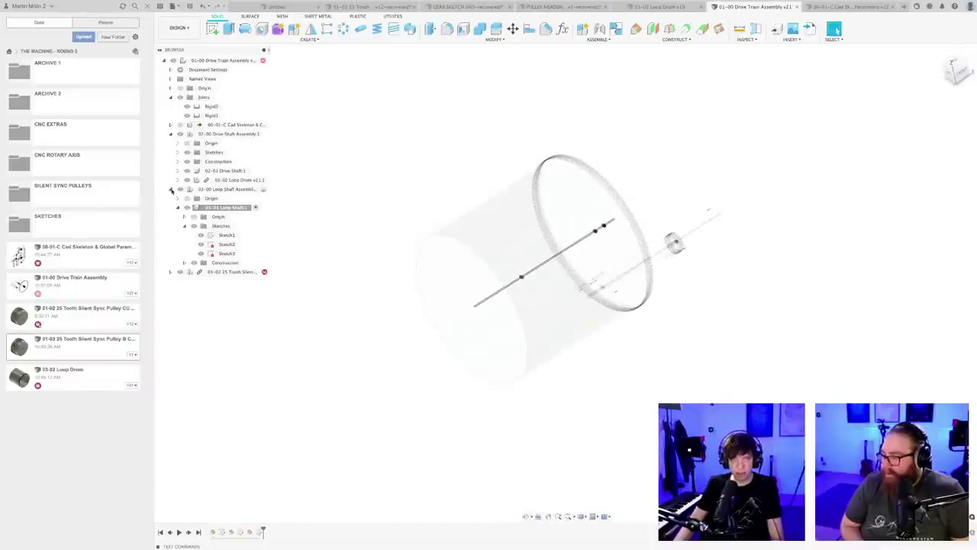
click(221, 190)
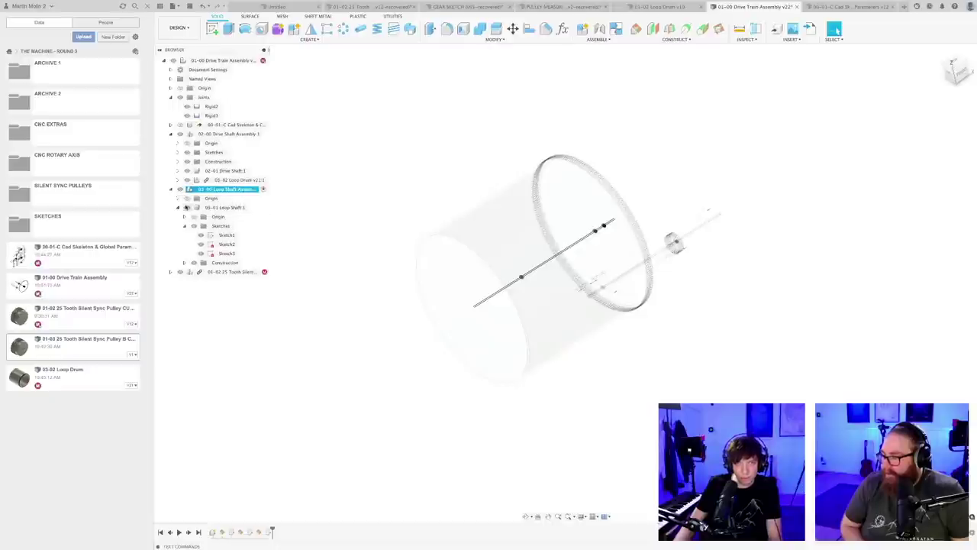
click(177, 207)
click(171, 190)
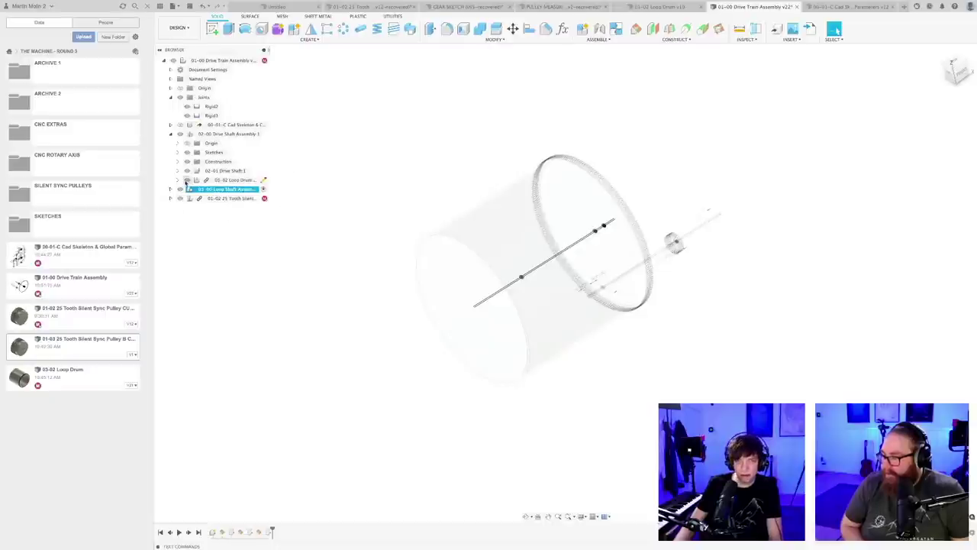
click(171, 190)
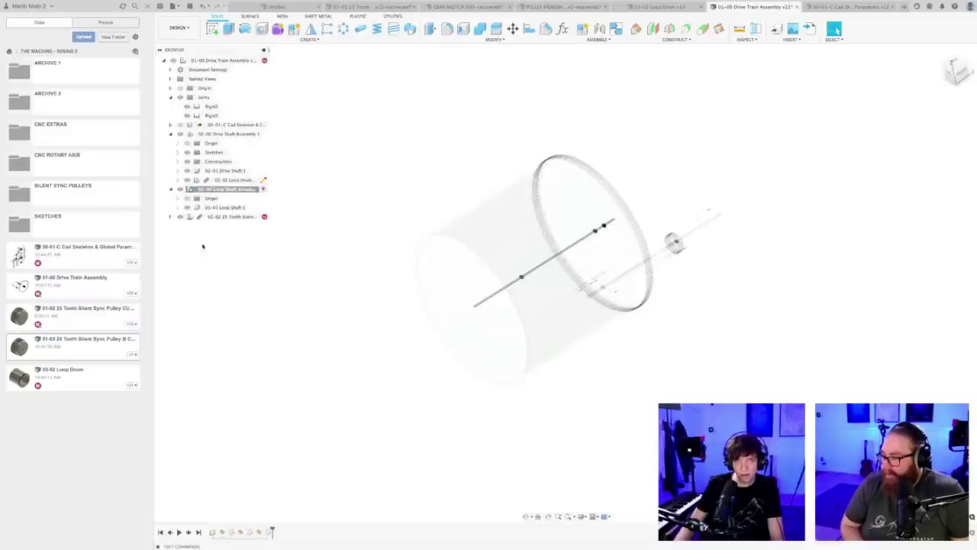
- Rename the 01-03 Silent Sync pulley file to 03-02
right_click(67, 348)
click(80, 393)
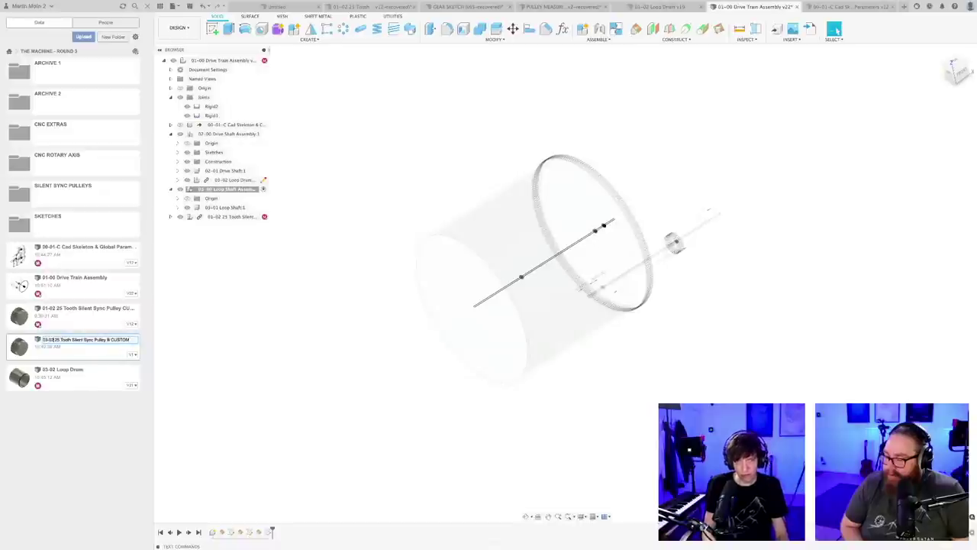
key(Return)
- Insert the 03-02 Silent Sync pulley into the current design and accept its placement
right_click(87, 346)
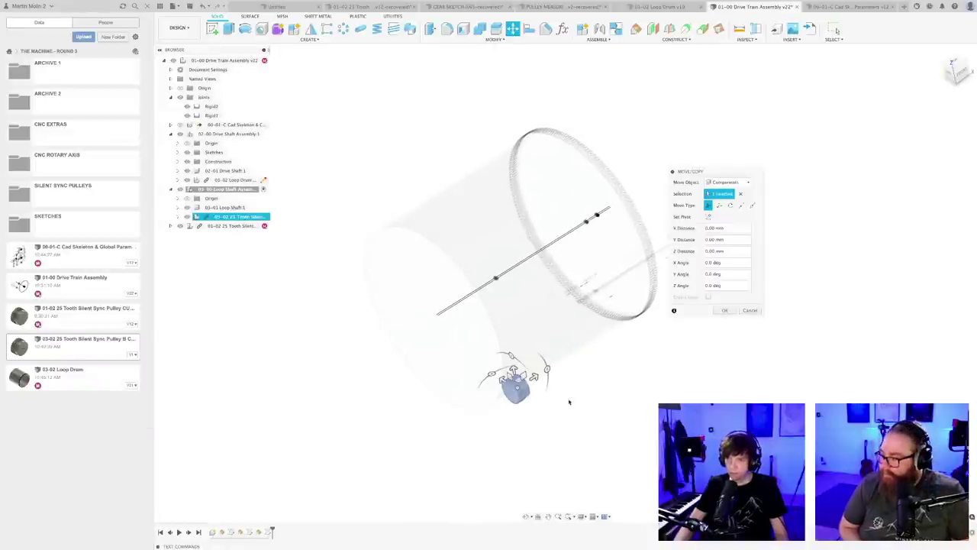
scroll(573, 406, down, 2)
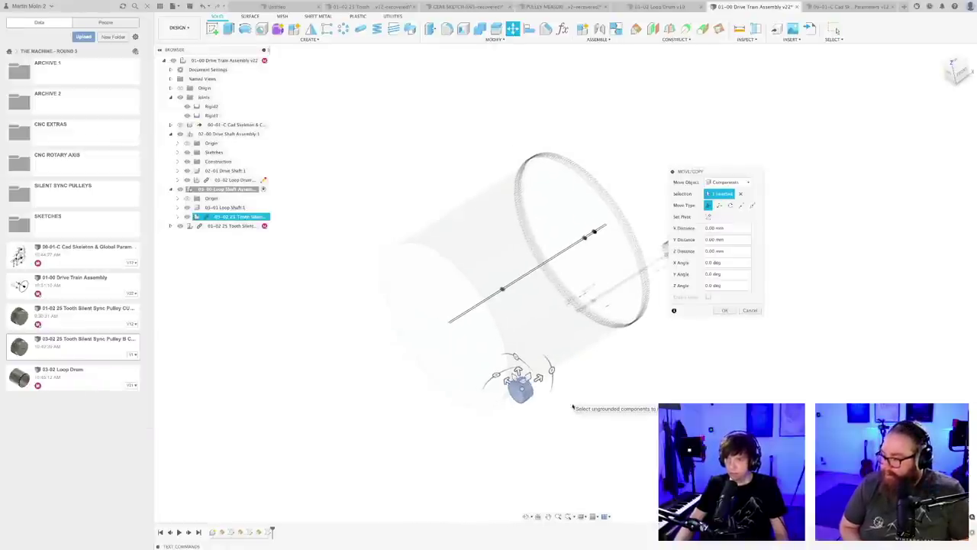
click(725, 311)
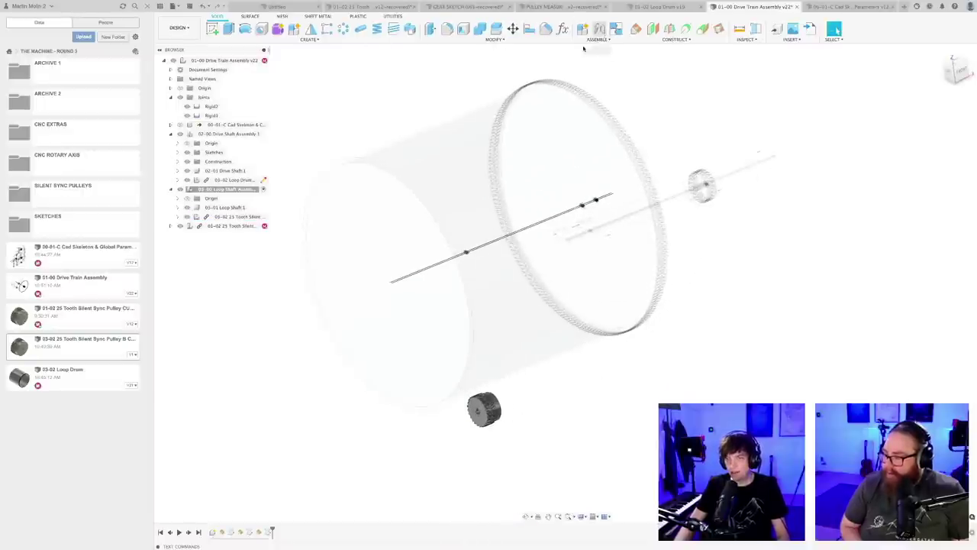
click(599, 29)
- Join the 03-02 pulley's snap point to the loop shaft with a flipped joint and save as v23
scroll(479, 420, up, 4)
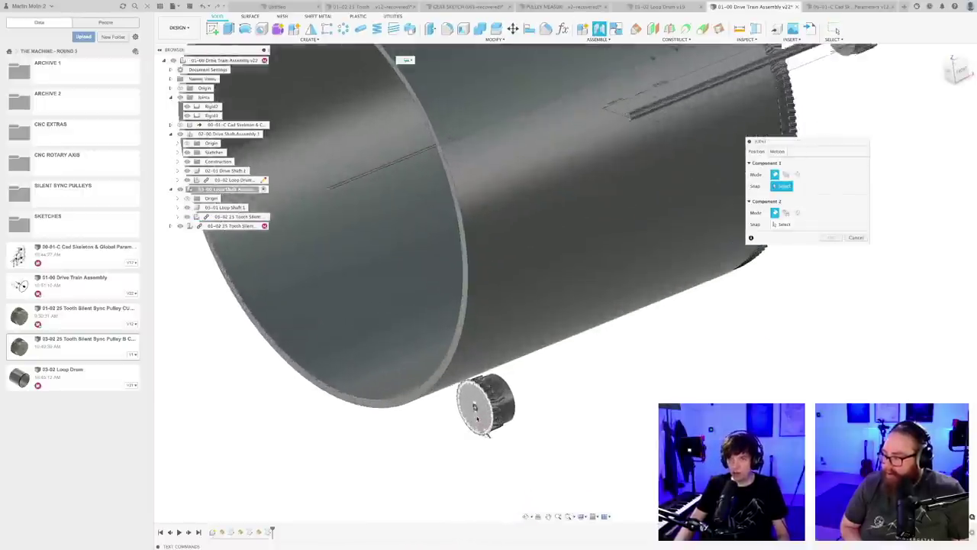
scroll(475, 413, up, 4)
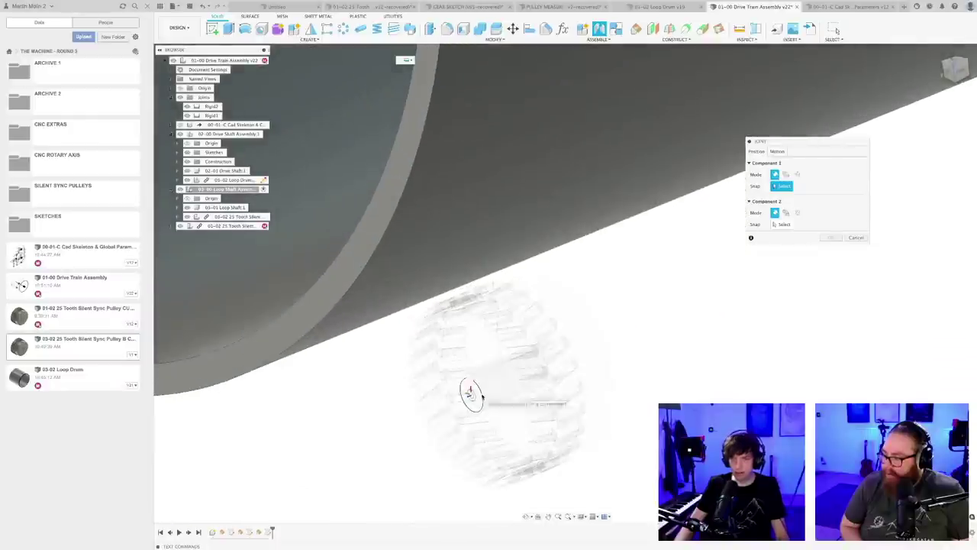
click(471, 393)
scroll(481, 391, down, 5)
scroll(428, 496, up, 6)
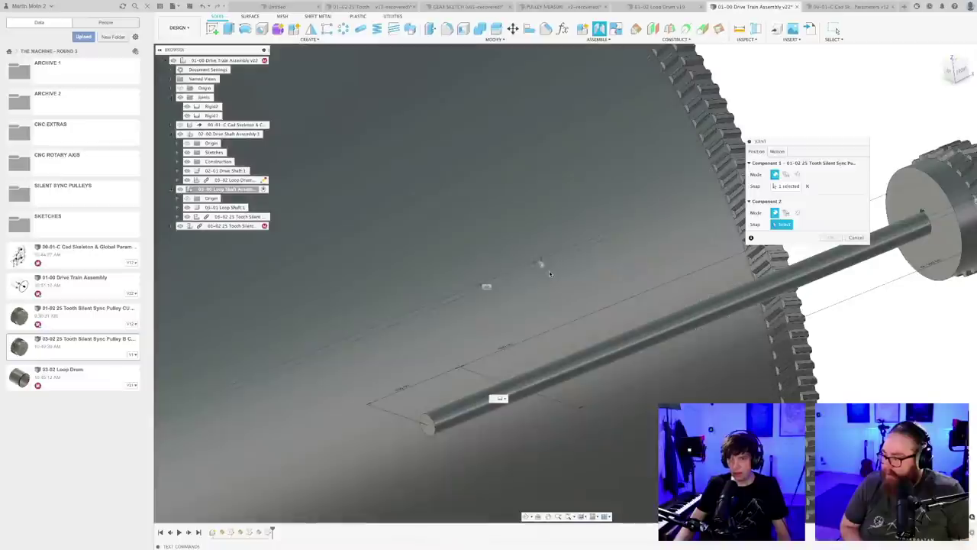
click(540, 268)
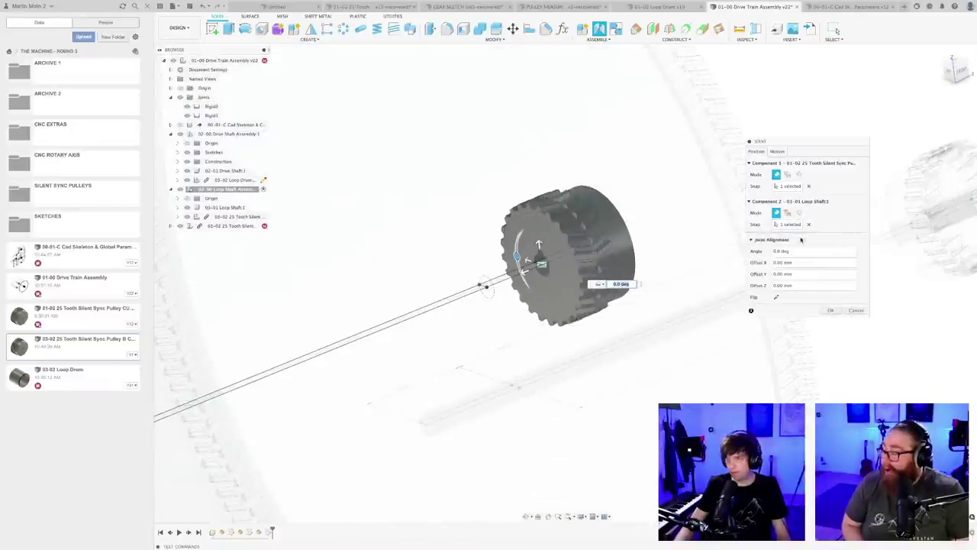
click(776, 297)
scroll(567, 302, down, 5)
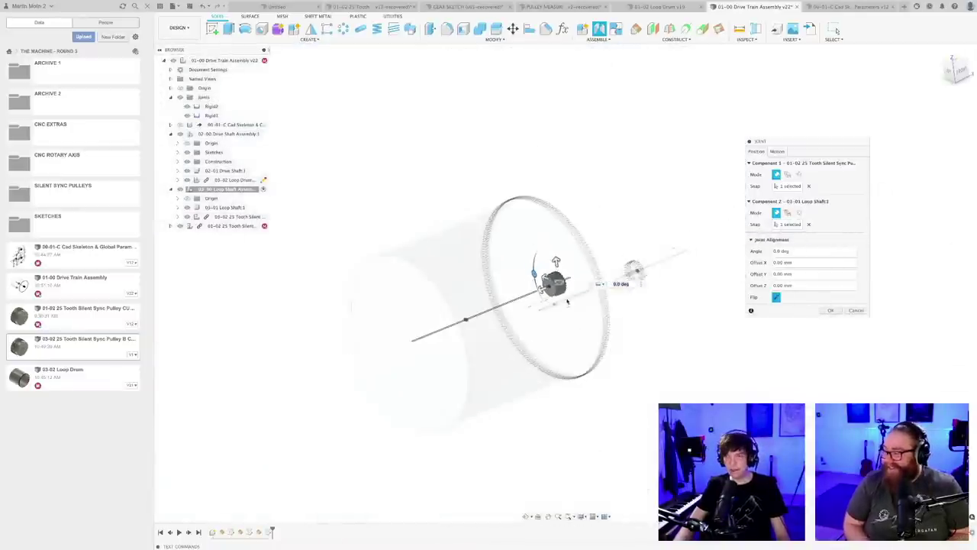
shift+middle_drag(567, 301, 597, 258)
key(Return)
key(ctrl+s)
key(Return)
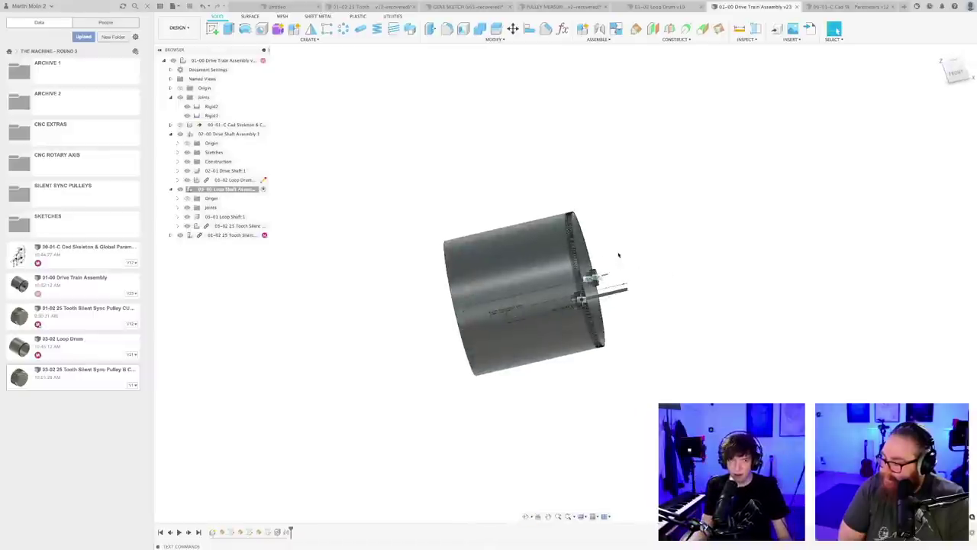
- Copy the 03-02 Loop Drum file into the current project folder
shift+middle_drag(619, 255, 572, 276)
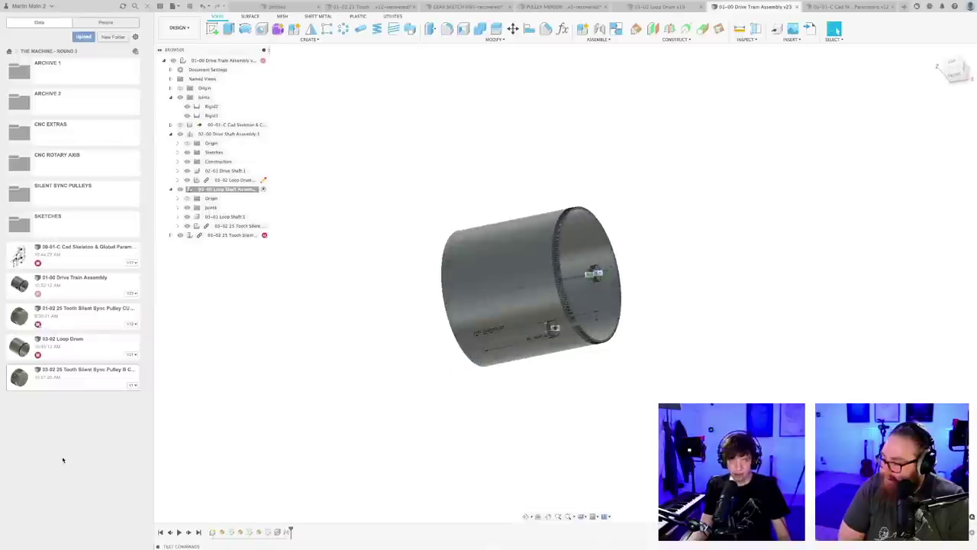
right_click(68, 351)
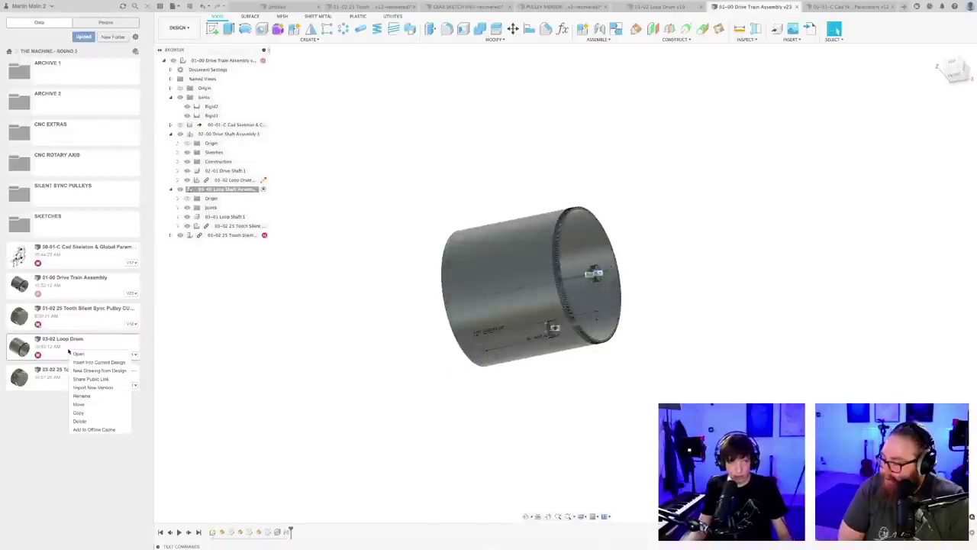
click(79, 412)
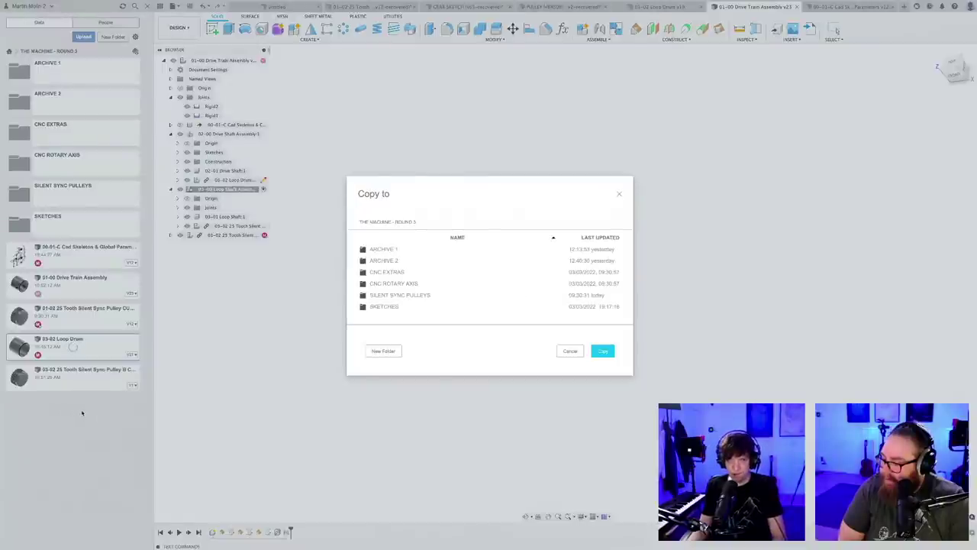
key(Return)
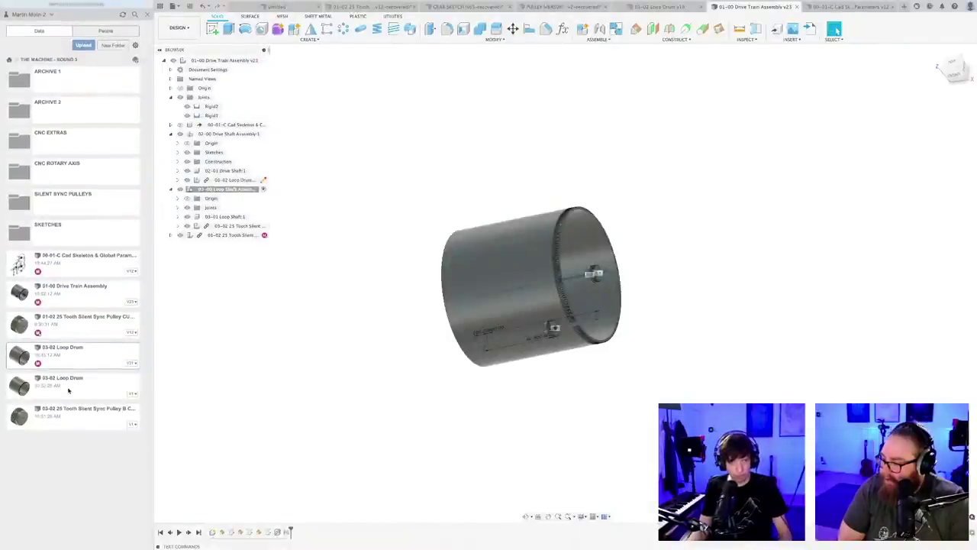
- Rename the copied drum file to 03-02 Loop Drum
click(77, 390)
right_click(79, 389)
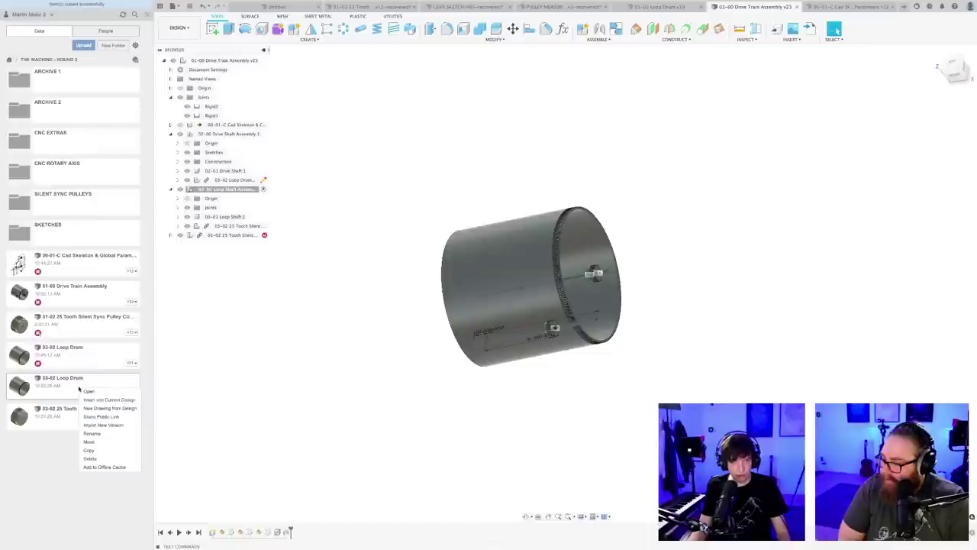
click(92, 433)
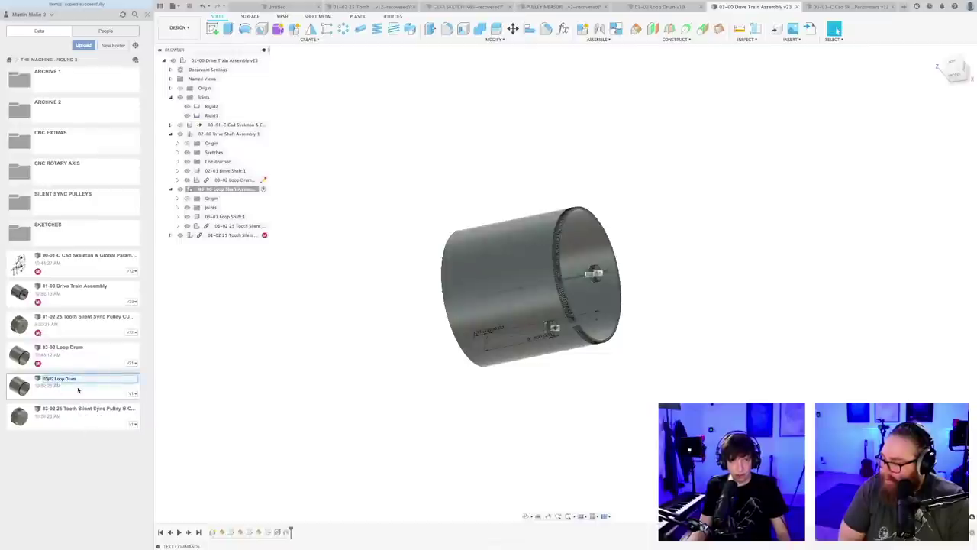
key(Return)
- Check the 03-02 part number on the spreadsheet's PBS sheet, then return to Fusion
key(super+Tab)
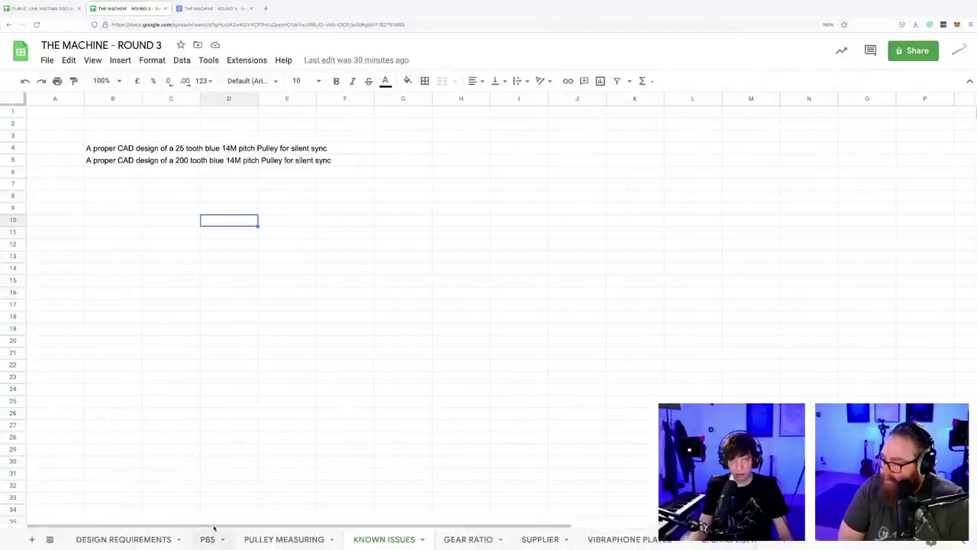
click(219, 540)
scroll(172, 401, down, 1)
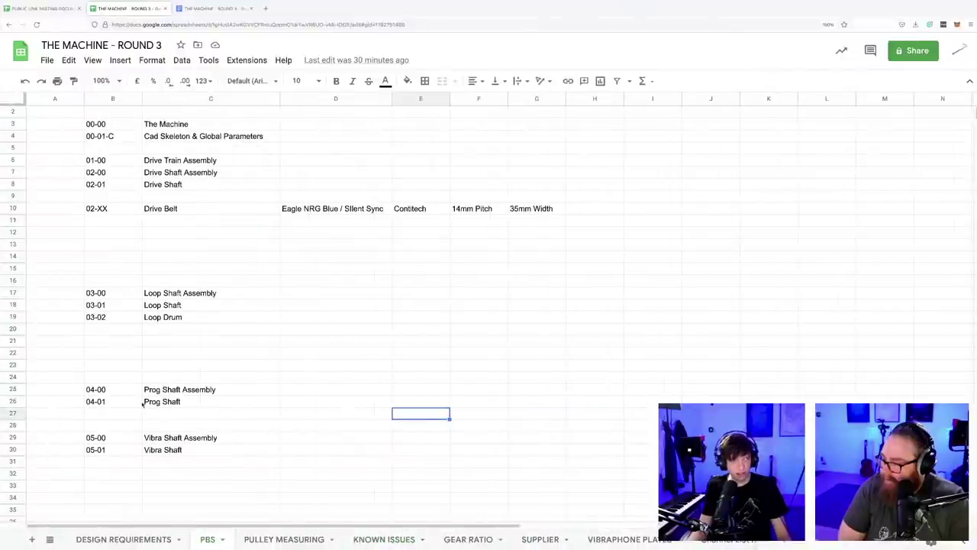
key(ctrl+Left)
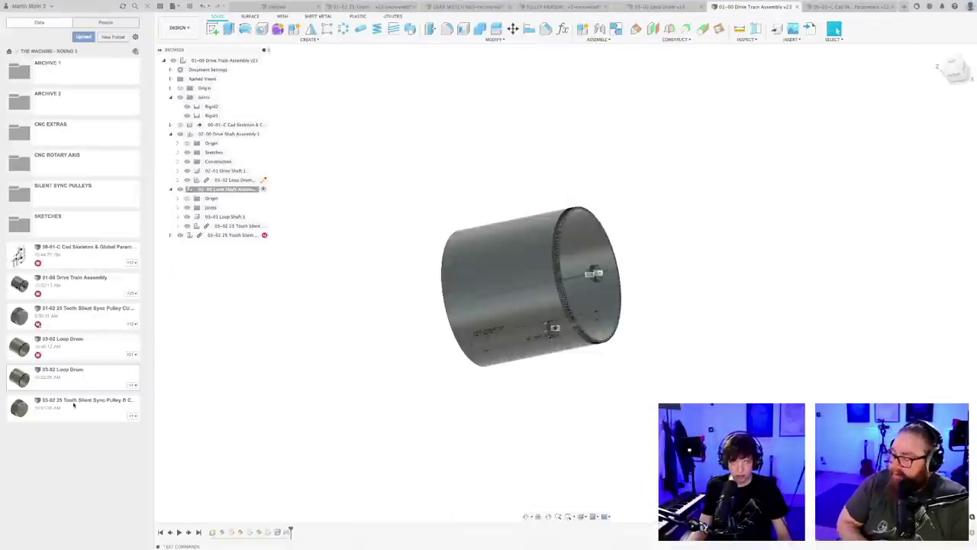
- Rename the 03-02 Loop Drum file, keeping its name
right_click(65, 386)
click(79, 430)
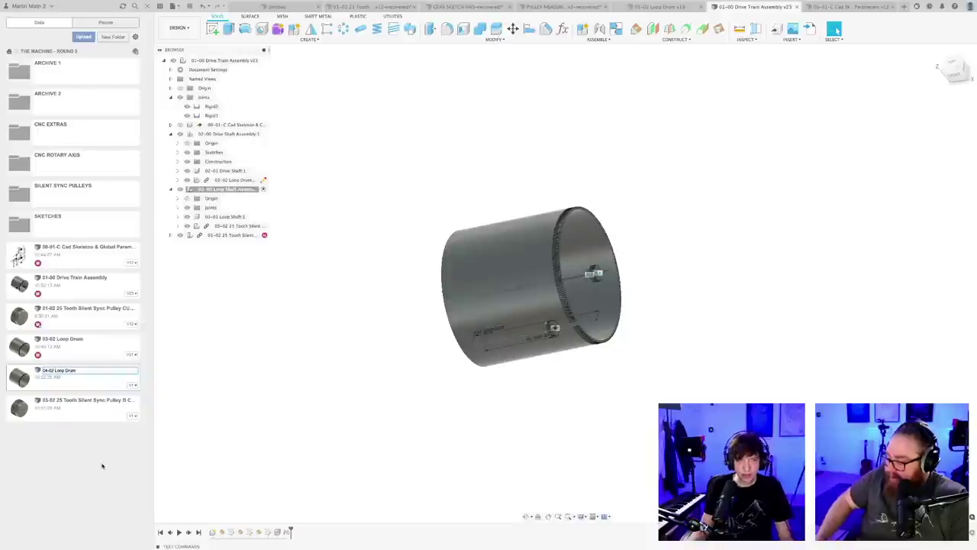
key(Return)
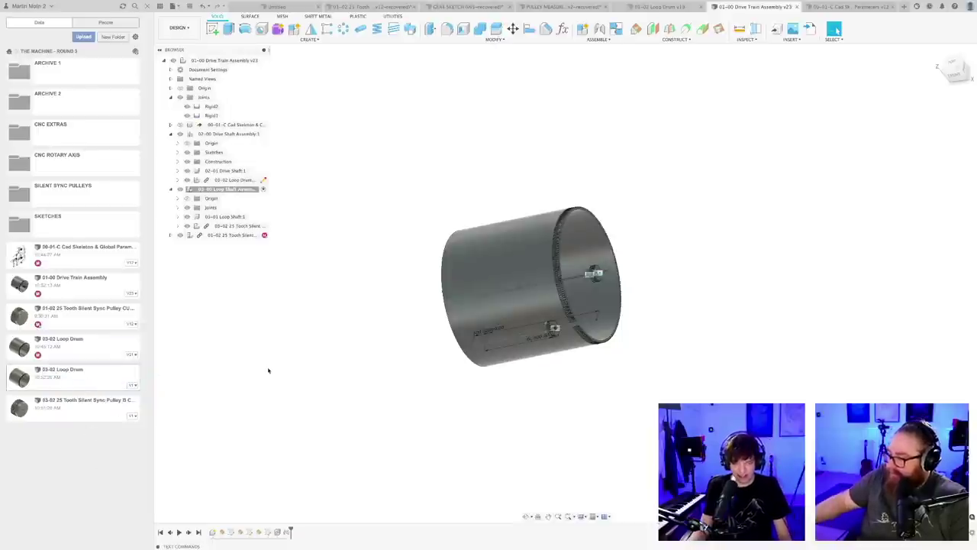
- Collapse the 03-00 Loop Shaft Assembly and inspect the drum and shaft from several angles
shift+middle_drag(282, 371, 384, 368)
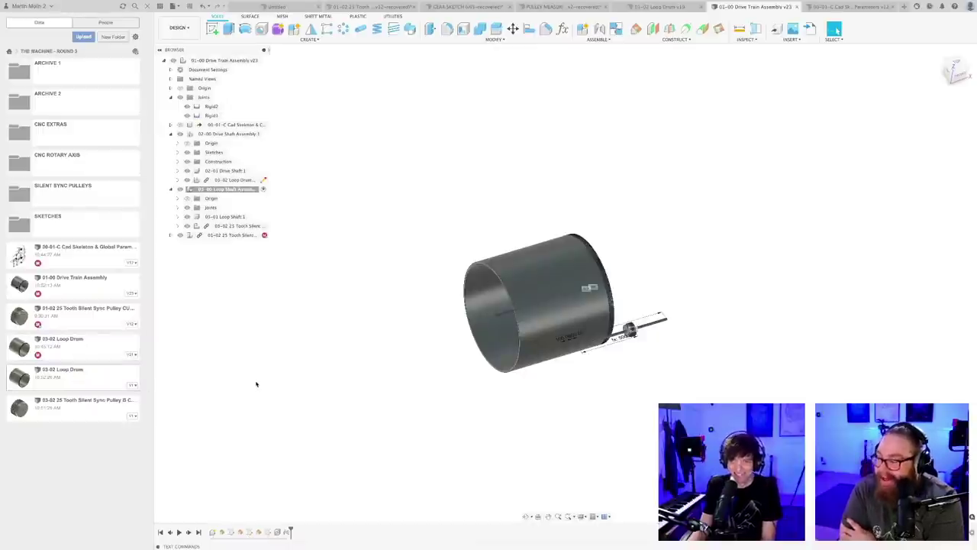
shift+middle_drag(347, 372, 339, 284)
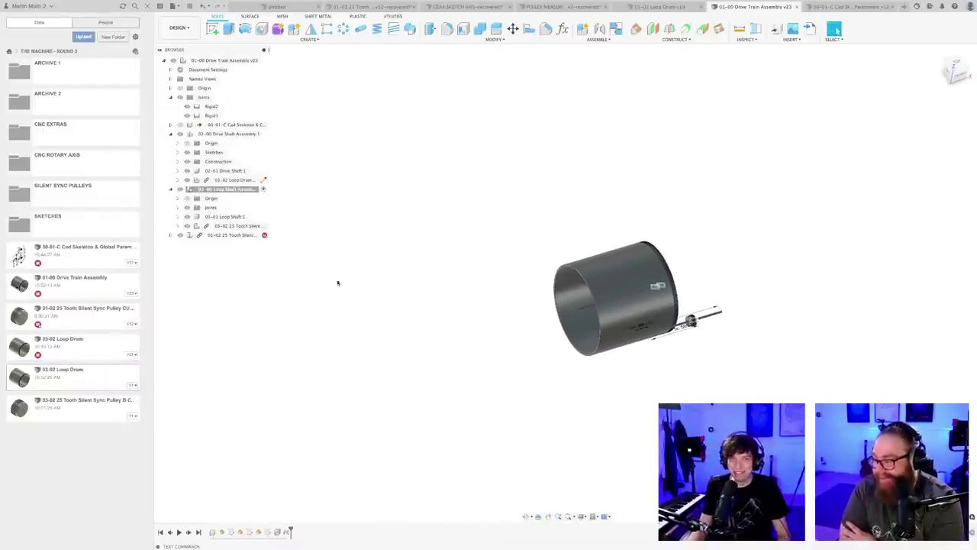
click(171, 188)
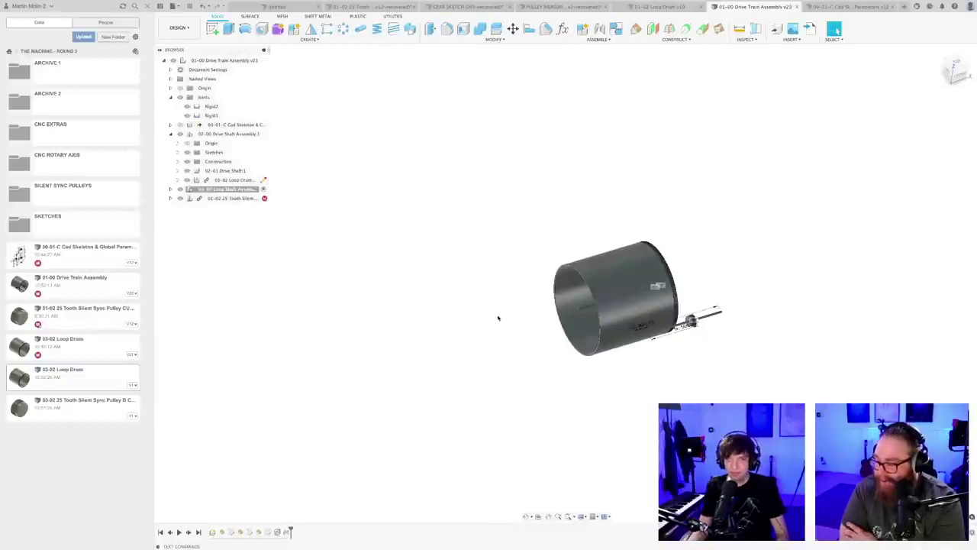
shift+middle_drag(504, 323, 443, 399)
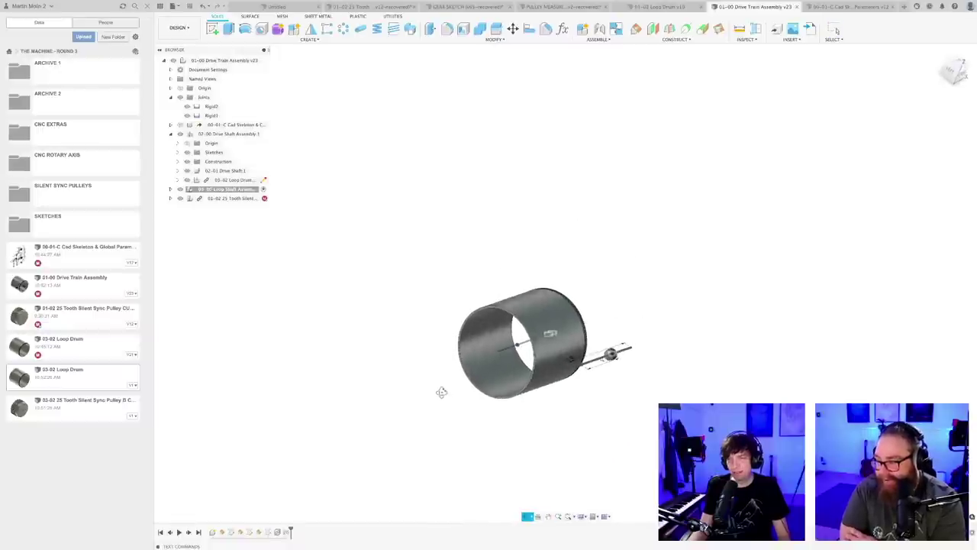
scroll(473, 391, up, 4)
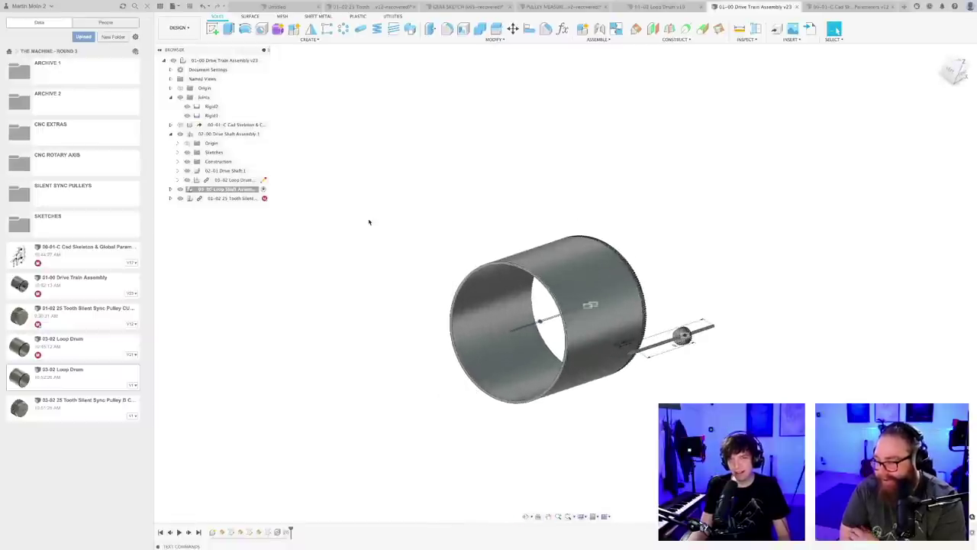
mouse_move(426, 232)
shift+middle_down()
mouse_move(434, 236)
mouse_move(423, 237)
mouse_move(432, 226)
shift+middle_up()
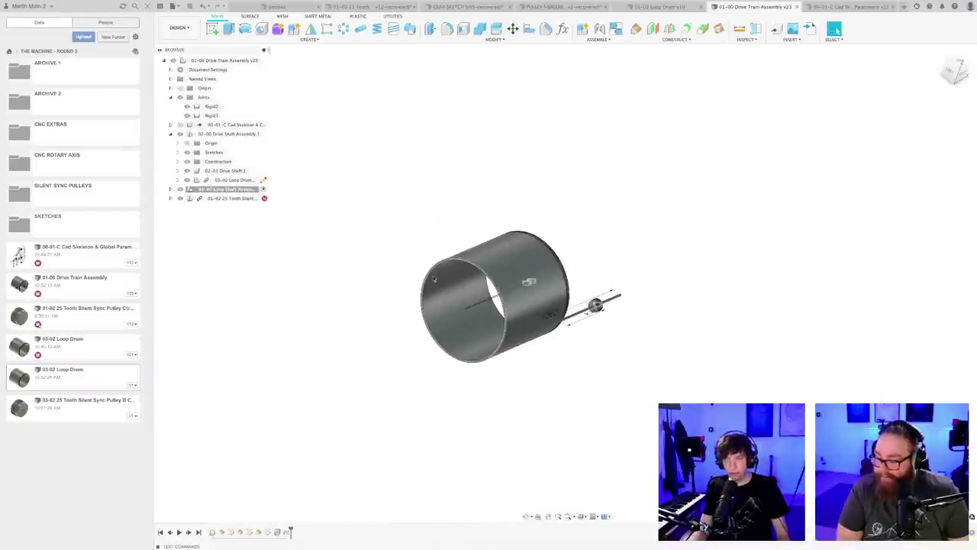
shift+middle_drag(586, 197, 541, 208)
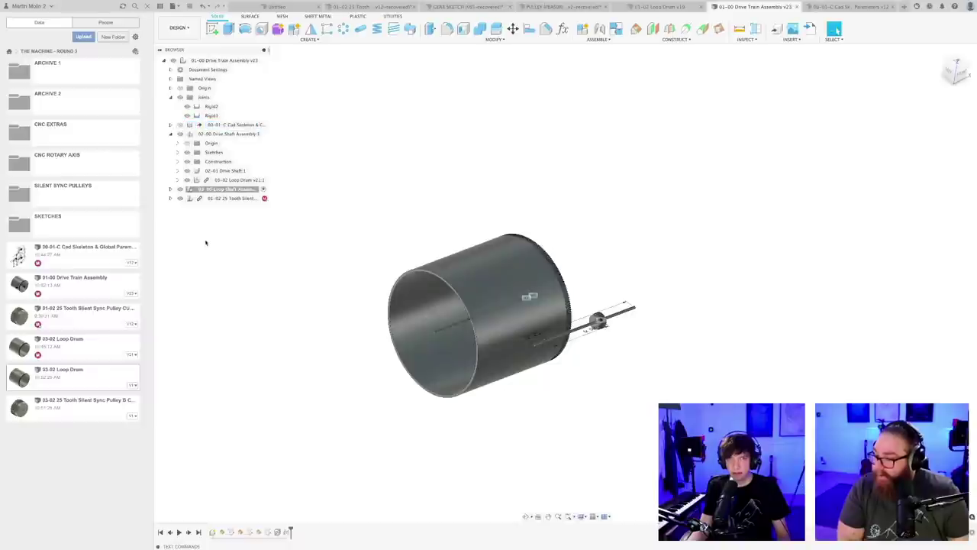
- Add a new component named 04-00 Prog Assembly to the drive train assembly
right_click(218, 62)
click(244, 76)
key(Return)
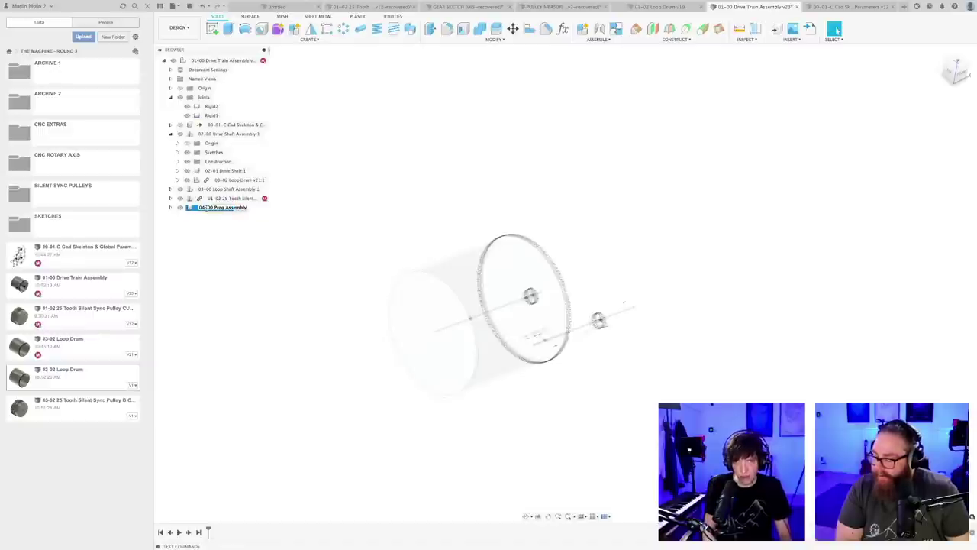
key(Return)
- Select the Cad Skeleton component and re-angle the view of the assembly
shift+middle_drag(485, 184, 475, 185)
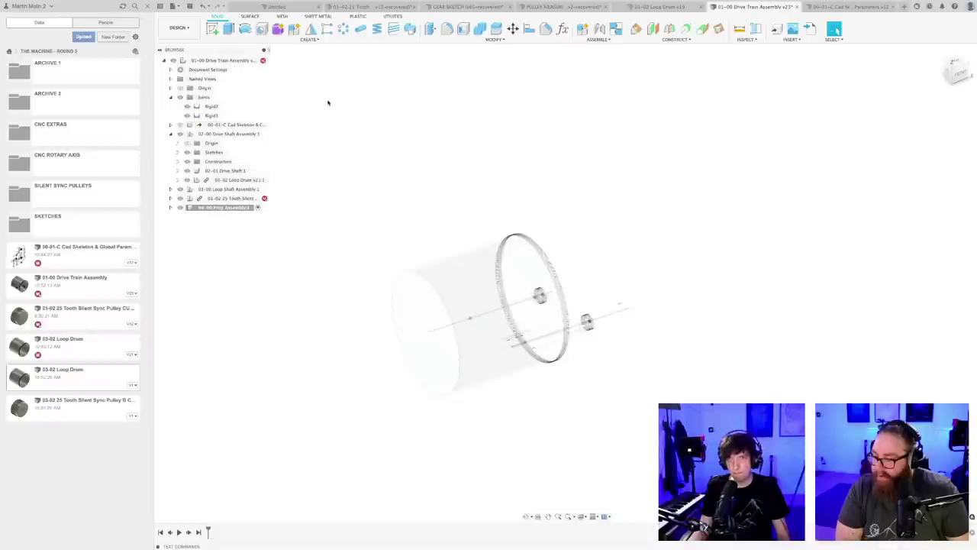
click(181, 127)
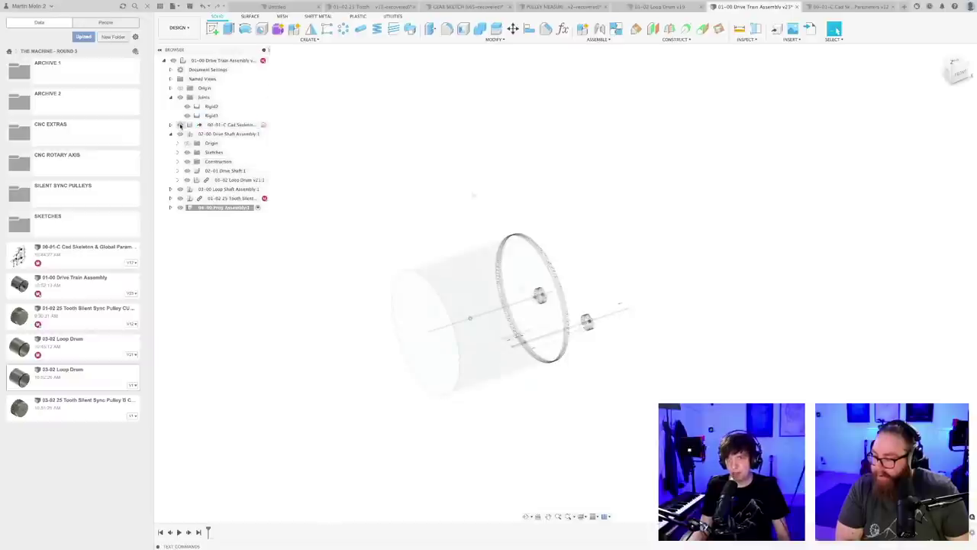
shift+middle_drag(618, 193, 462, 195)
scroll(462, 196, up, 5)
middle_drag(489, 229, 502, 290)
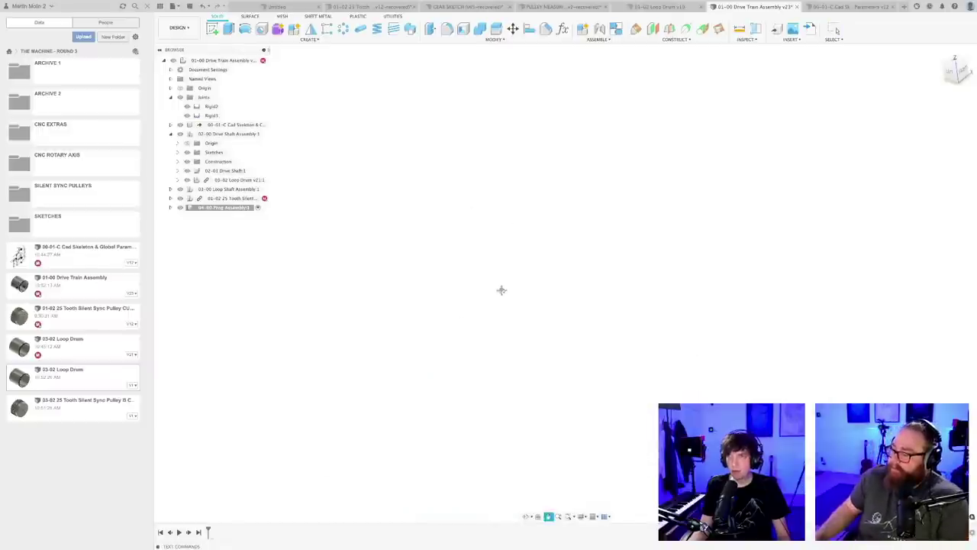
- Create an angled construction plane pivoting on a skeleton line and start a sketch on it
click(636, 29)
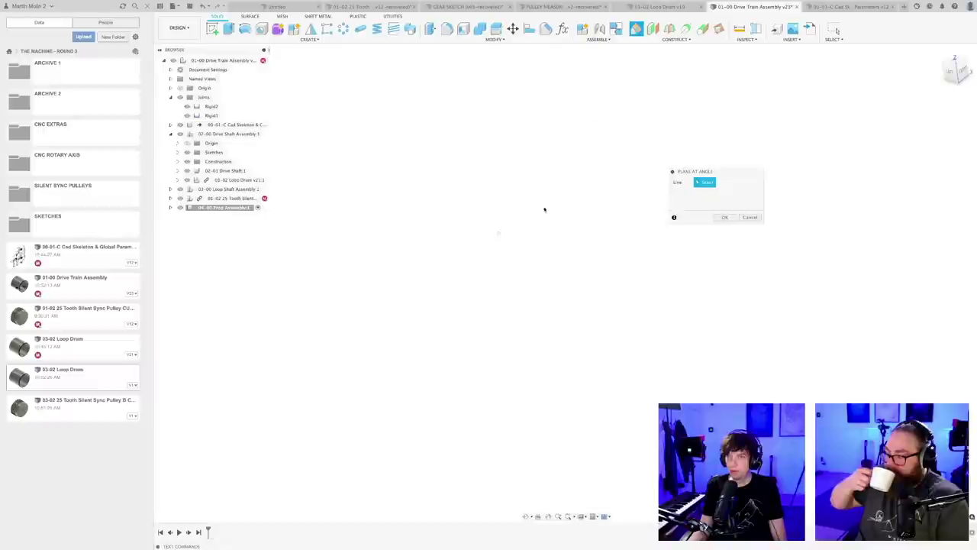
click(480, 231)
key(Escape)
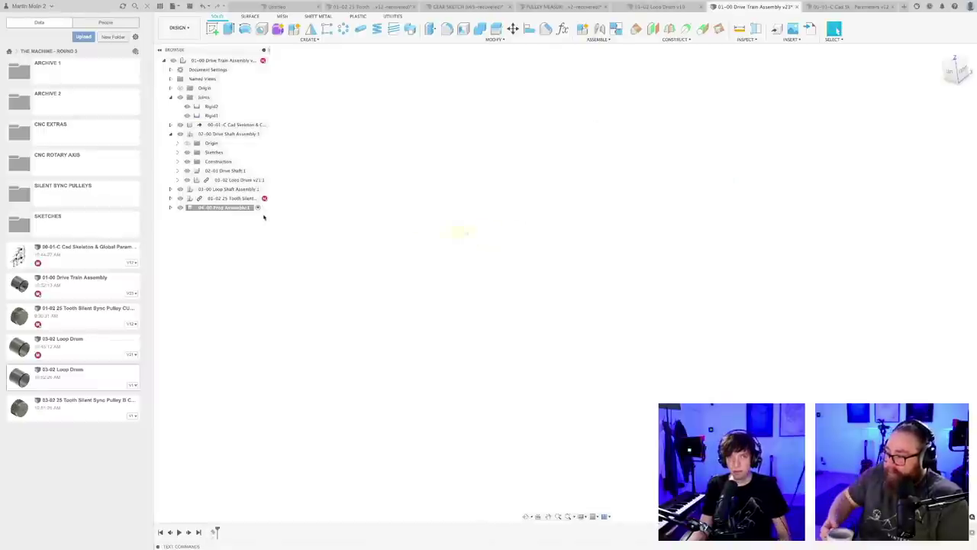
click(213, 29)
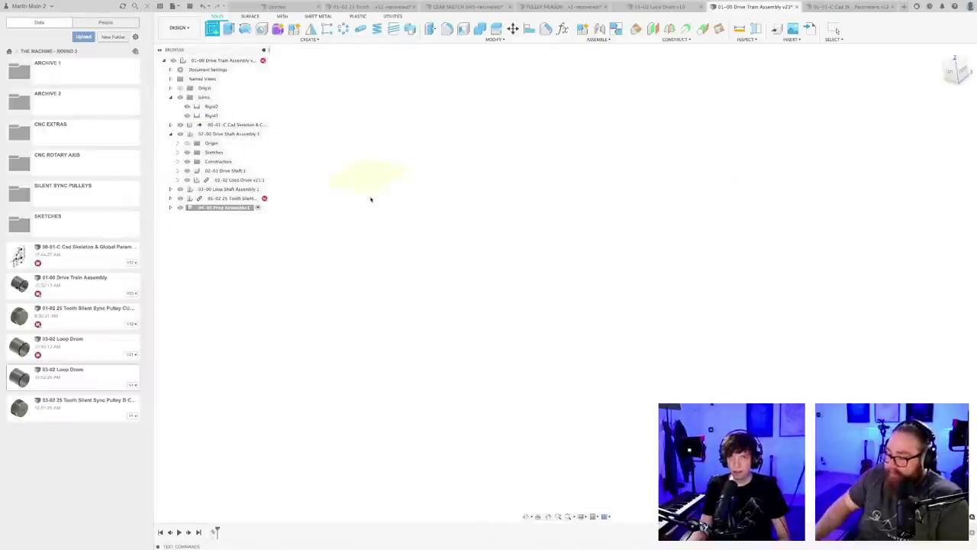
click(372, 195)
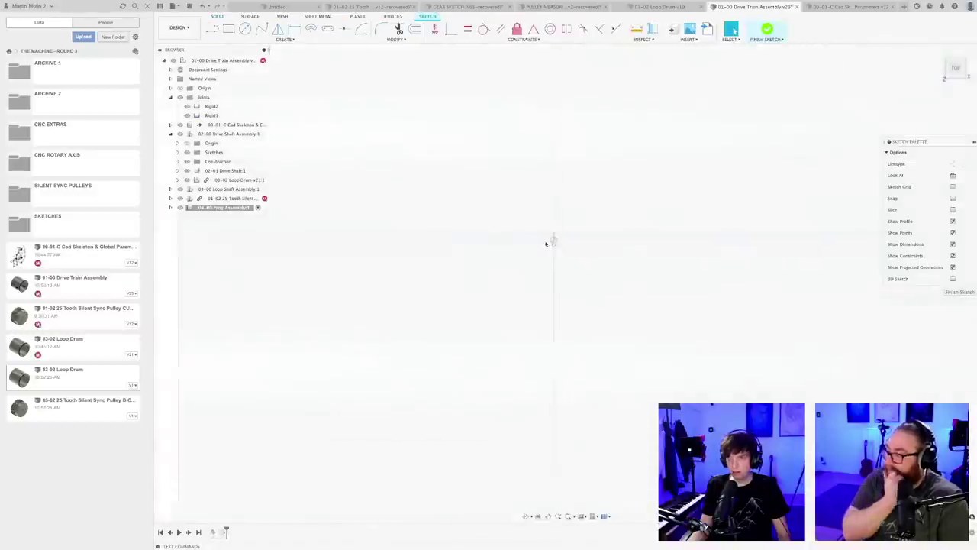
- Expand the 04-00 Prog Assembly contents and orbit and zoom toward the drum
scroll(546, 245, down, 10)
shift+middle_drag(557, 237, 574, 219)
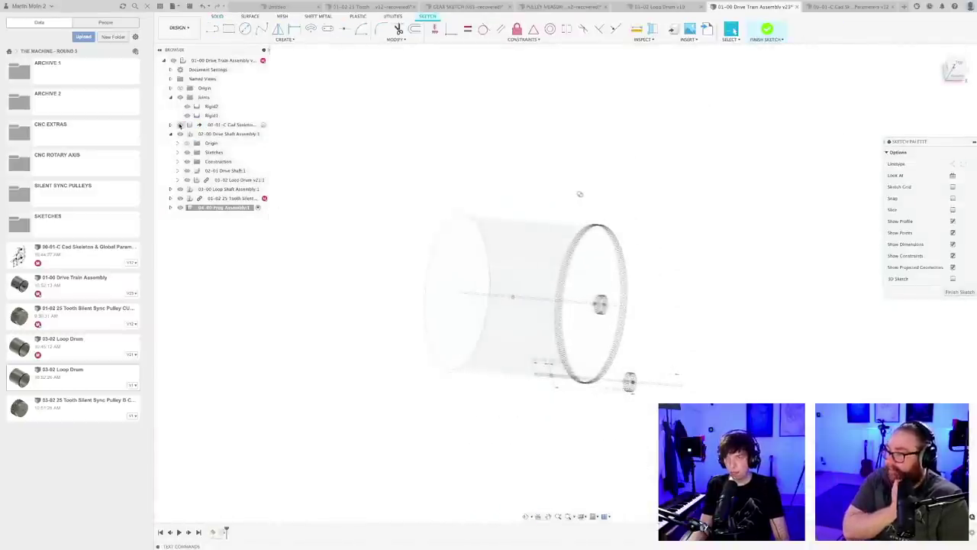
click(170, 208)
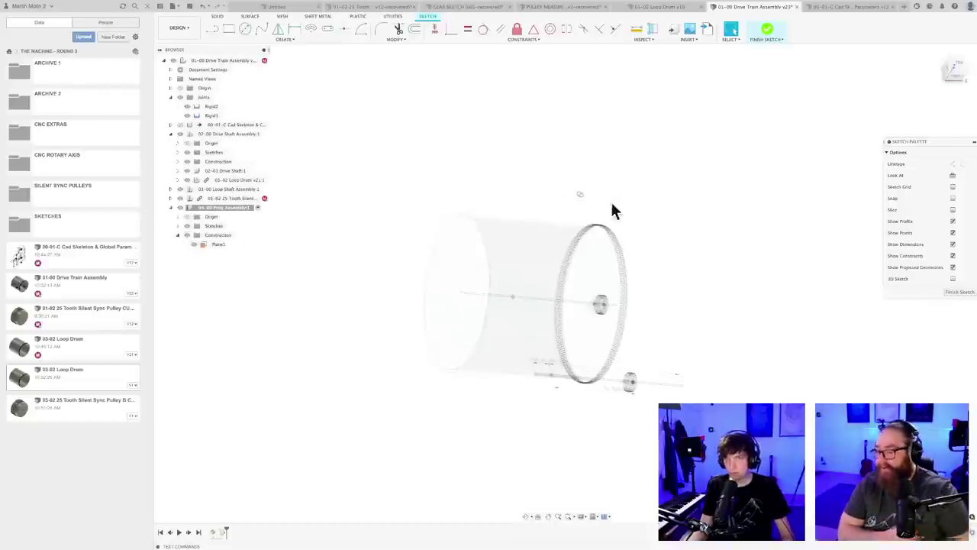
shift+middle_drag(612, 204, 643, 215)
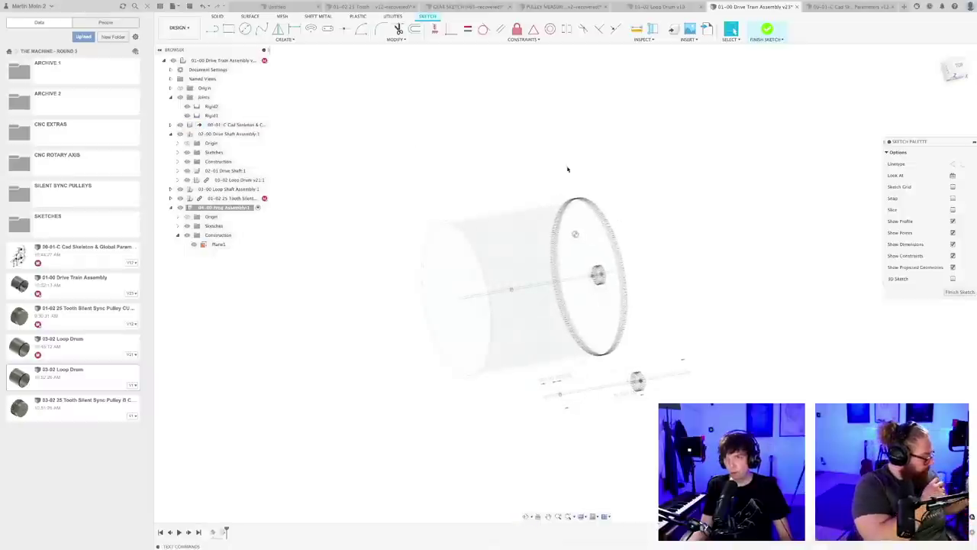
scroll(565, 153, up, 10)
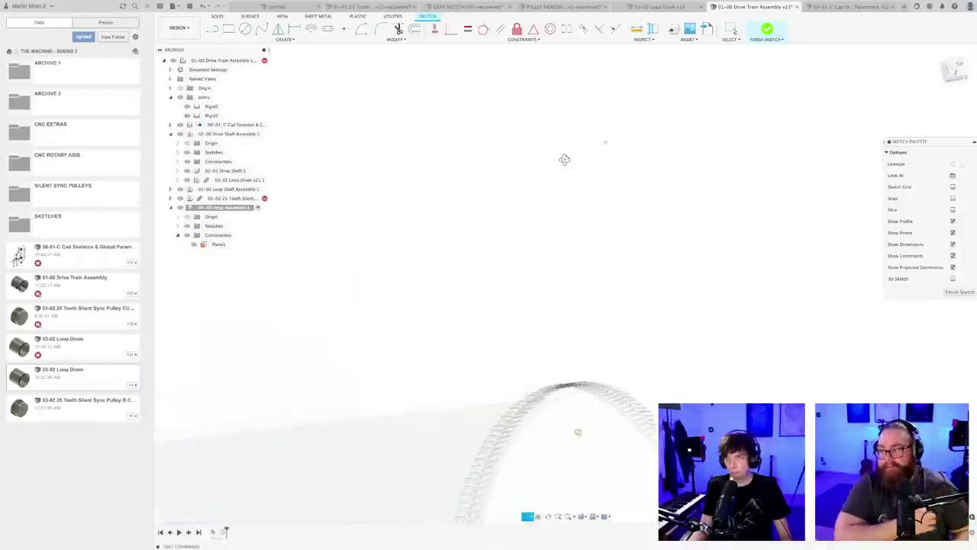
scroll(576, 165, down, 10)
scroll(580, 190, up, 10)
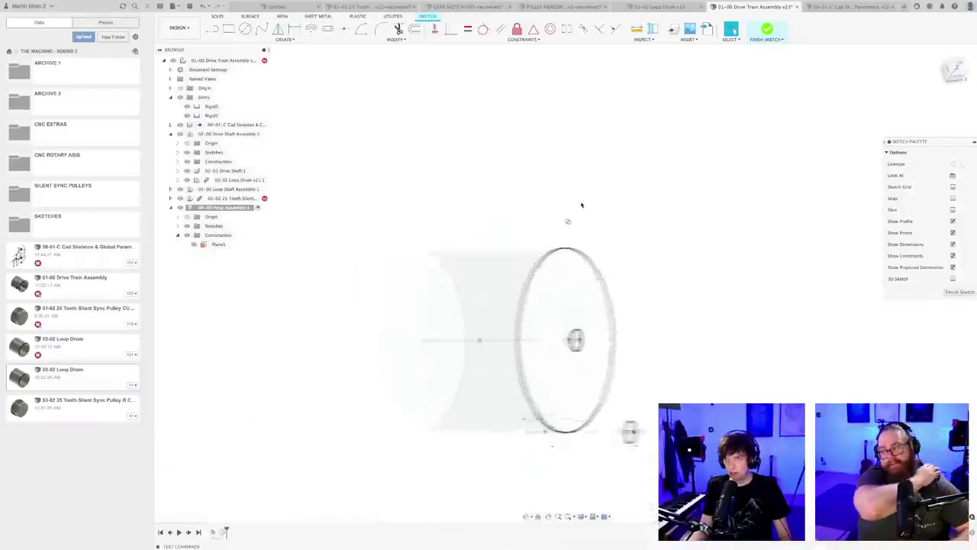
scroll(558, 245, up, 5)
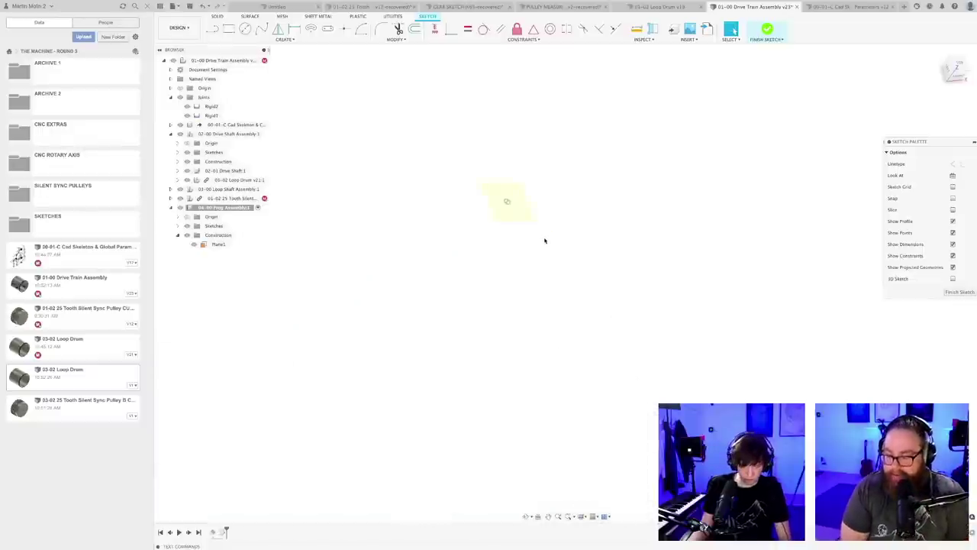
- Cancel a started projection, then pan, orbit and zoom out until the drum shows below the sketch
key(p)
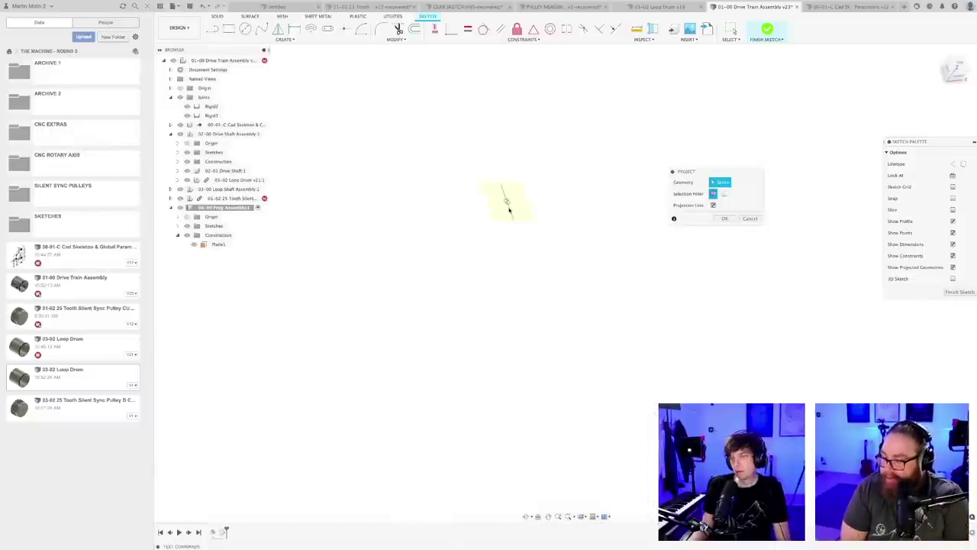
key(Escape)
scroll(541, 217, down, 5)
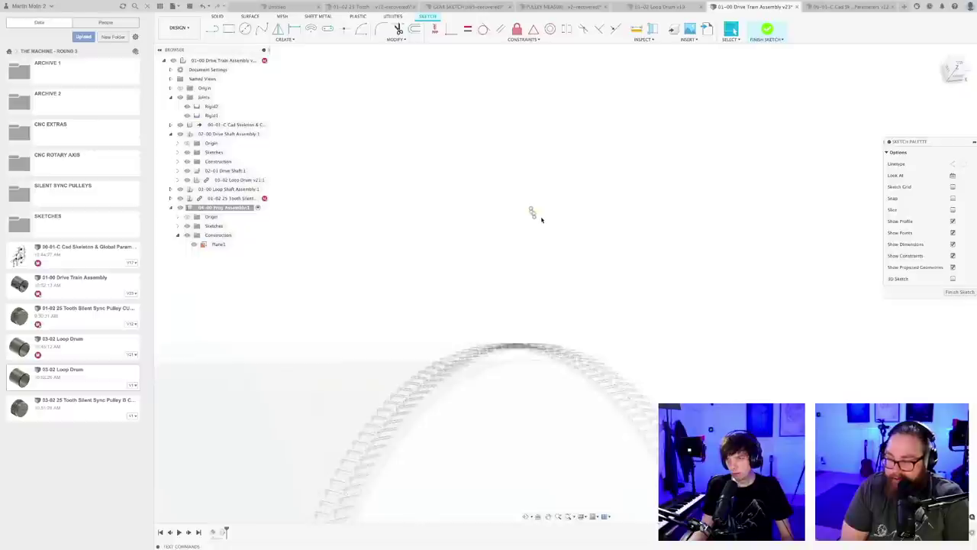
scroll(538, 219, down, 5)
mouse_move(550, 226)
shift+middle_down()
mouse_move(524, 227)
mouse_move(534, 222)
shift+middle_up()
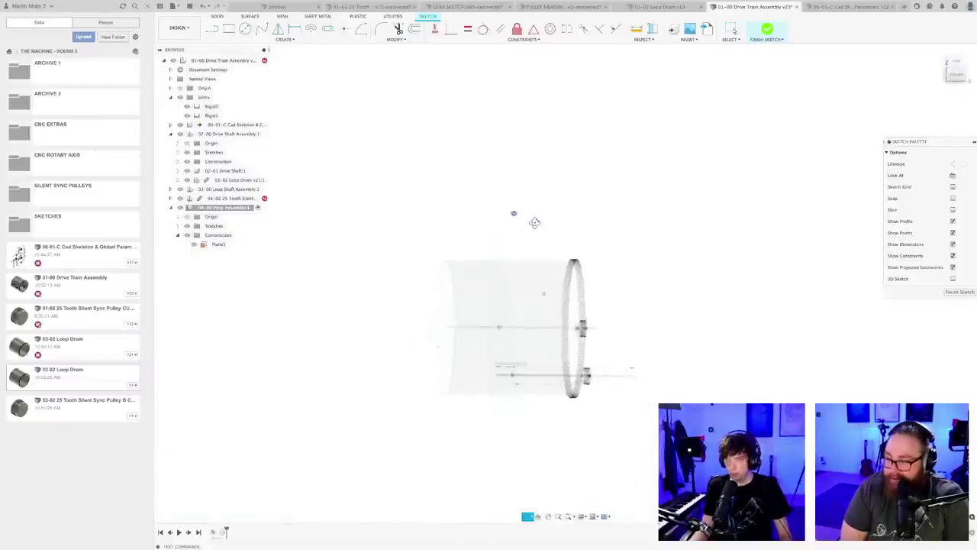
scroll(534, 222, up, 6)
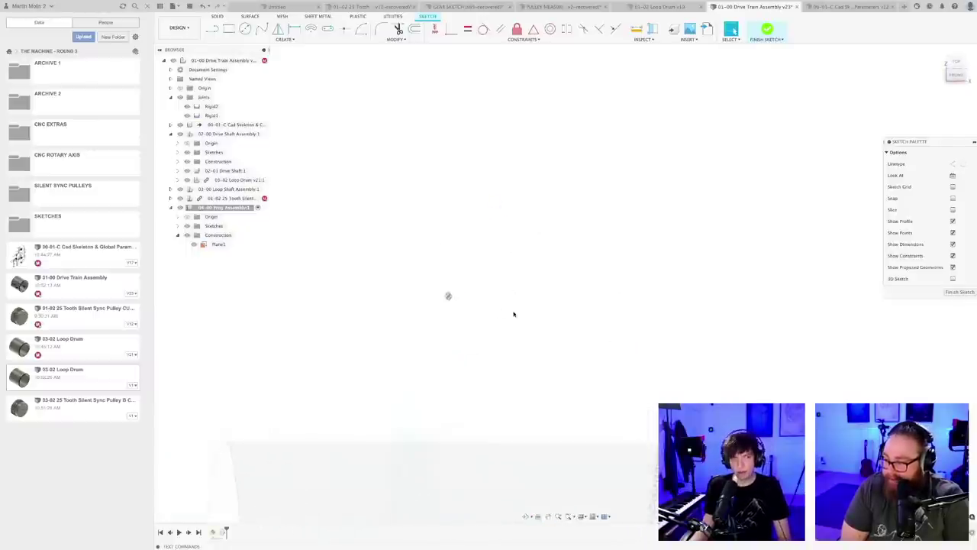
middle_drag(514, 314, 481, 266)
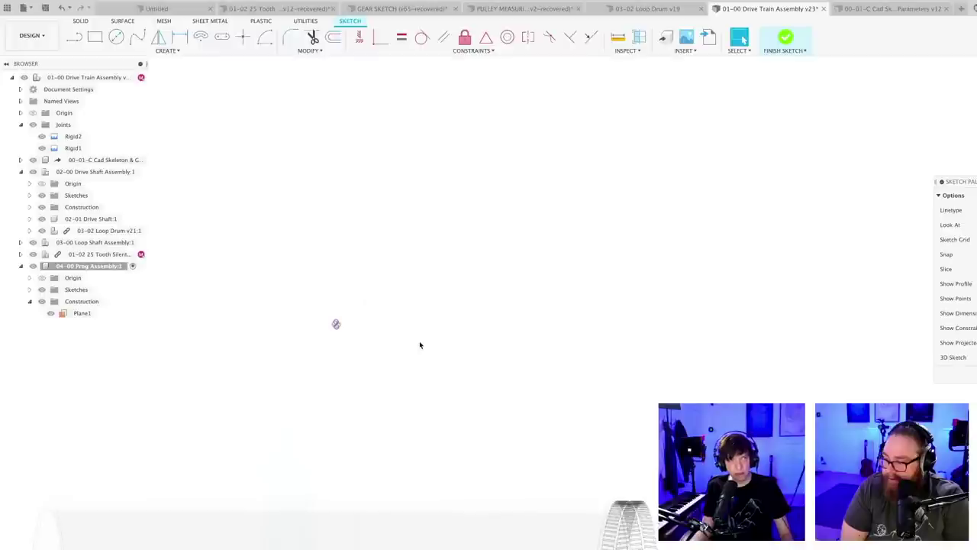
mouse_move(419, 345)
shift+middle_down()
mouse_move(432, 320)
mouse_move(442, 356)
mouse_move(410, 303)
mouse_move(412, 312)
mouse_move(370, 309)
shift+middle_up()
scroll(413, 307, down, 6)
- Draw a closed four-point line outline stretching across the drum
key(l)
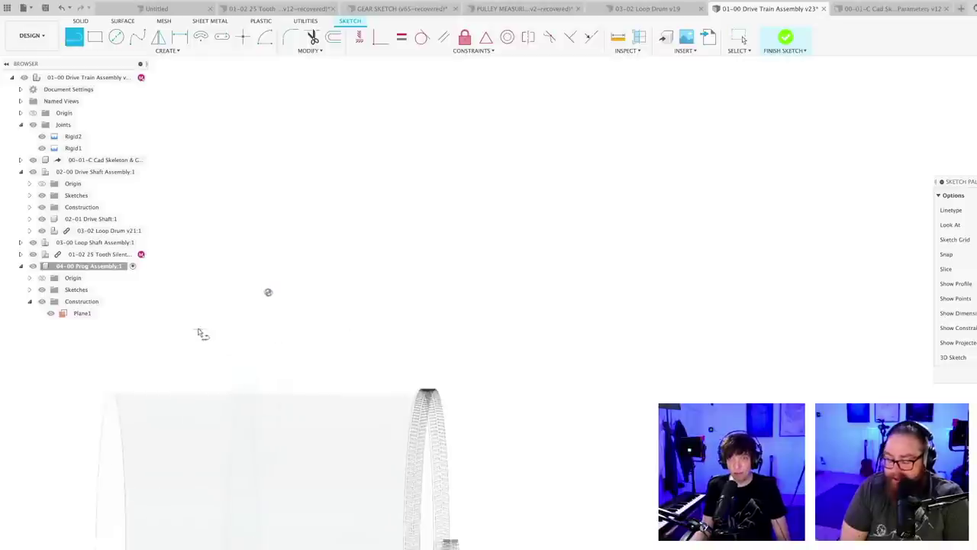
click(198, 328)
click(763, 177)
click(592, 95)
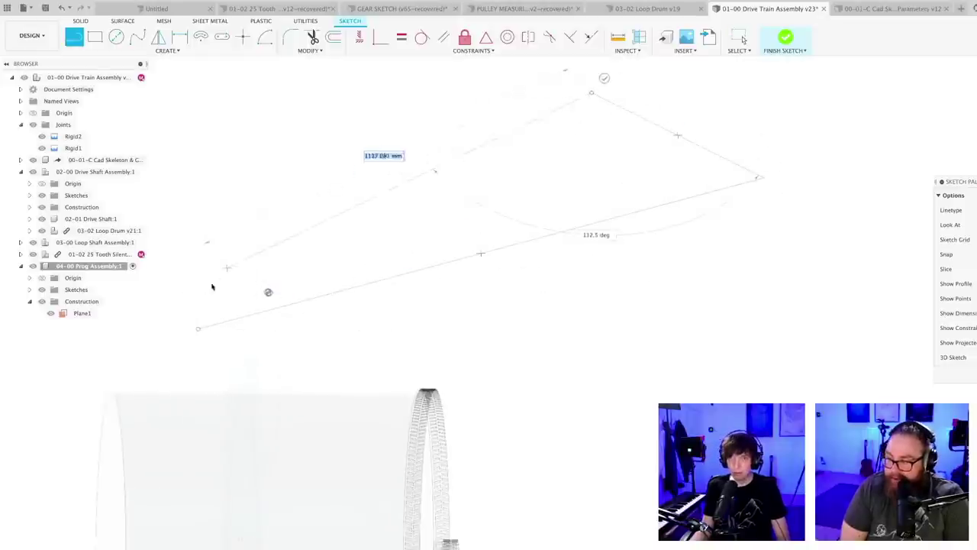
click(216, 287)
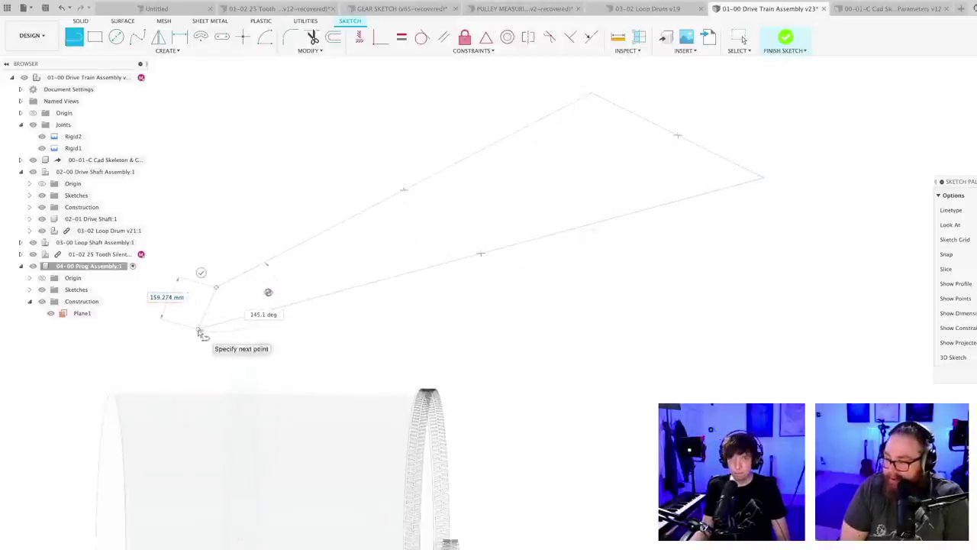
click(200, 331)
key(Escape)
mouse_move(458, 328)
shift+middle_down()
mouse_move(519, 334)
mouse_move(568, 354)
mouse_move(550, 356)
mouse_move(576, 330)
shift+middle_up()
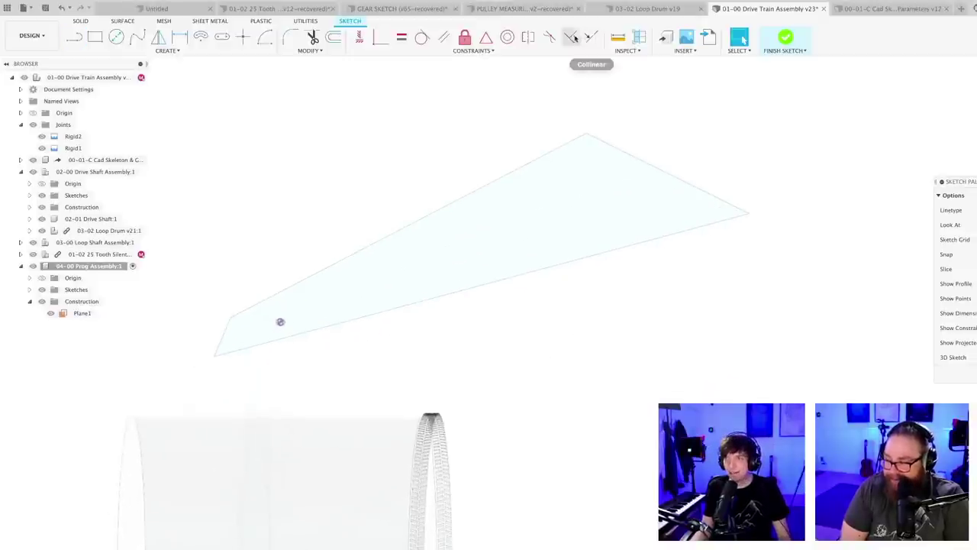
- Make two outline edges collinear, flattening it into a thin band, then pull it into a parallelogram
click(571, 37)
click(581, 139)
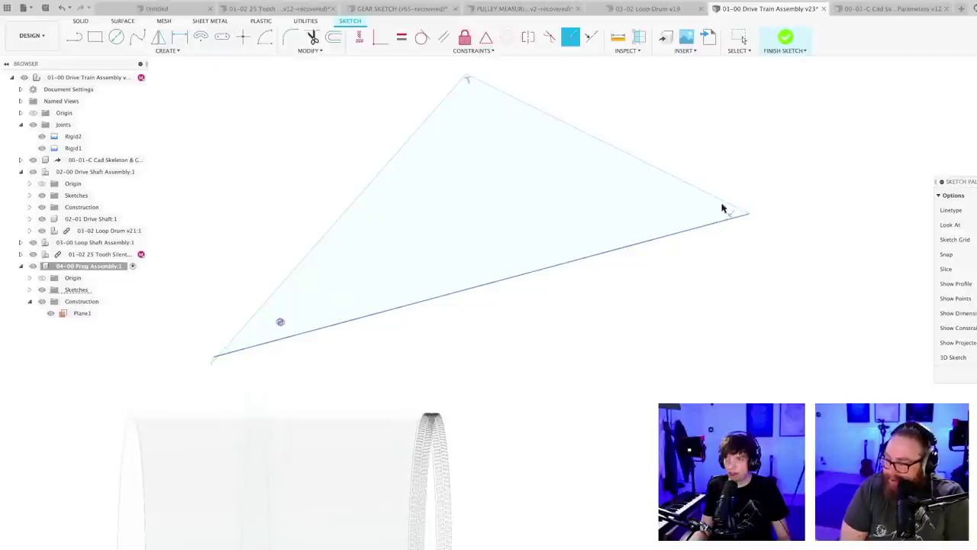
click(723, 208)
scroll(237, 354, up, 4)
middle_drag(200, 371, 425, 332)
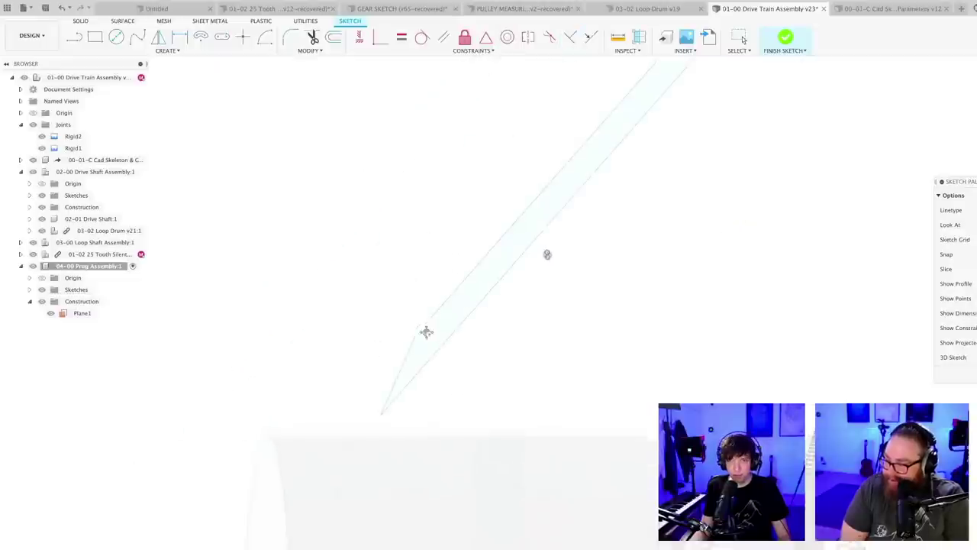
scroll(397, 390, up, 3)
click(430, 314)
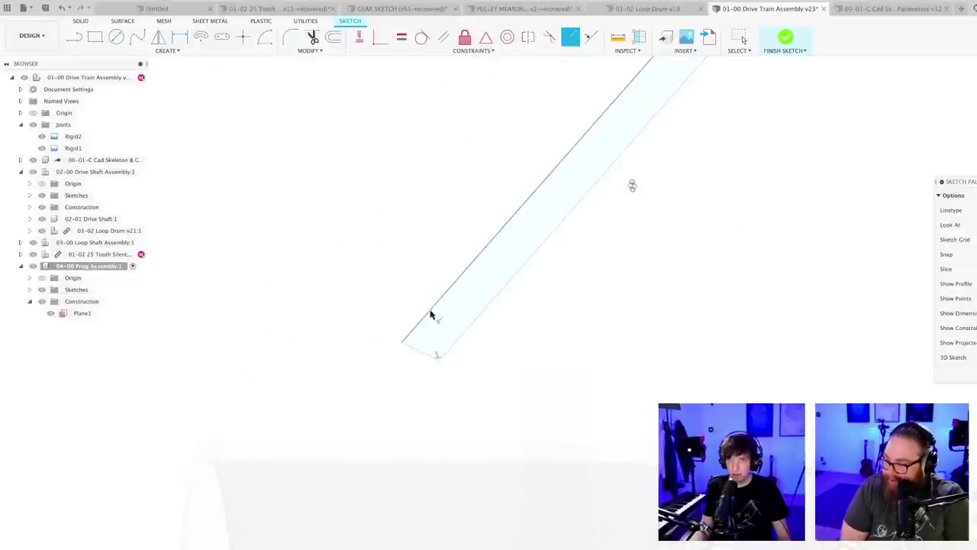
mouse_move(560, 339)
shift+middle_down()
mouse_move(660, 290)
mouse_move(547, 284)
shift+middle_up()
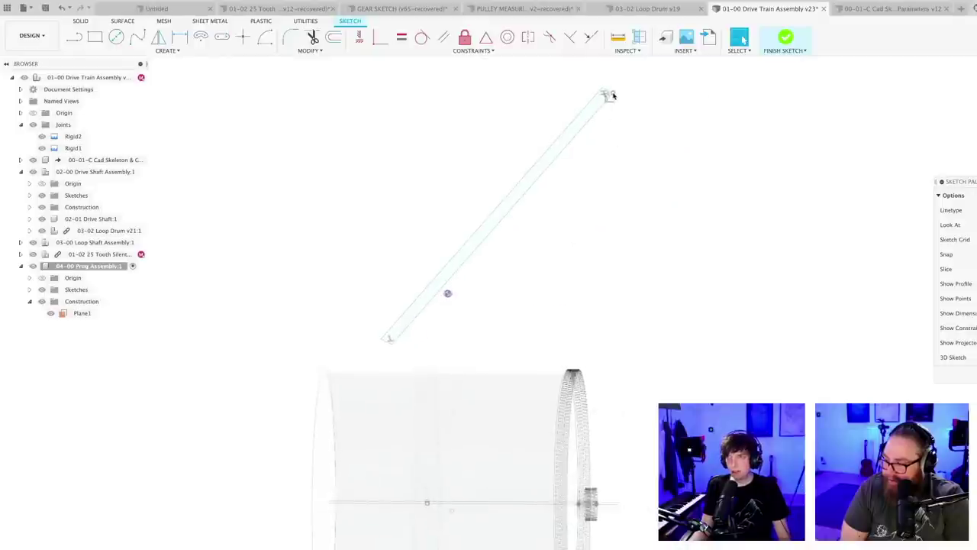
drag(613, 94, 660, 206)
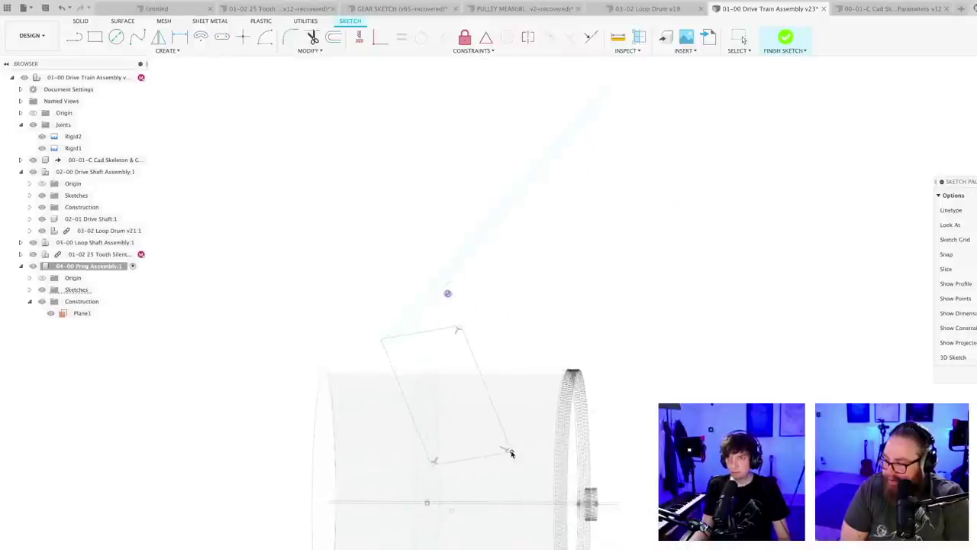
- Make the parallelogram's bottom edge horizontal, turning the outline into a rectangle
click(359, 37)
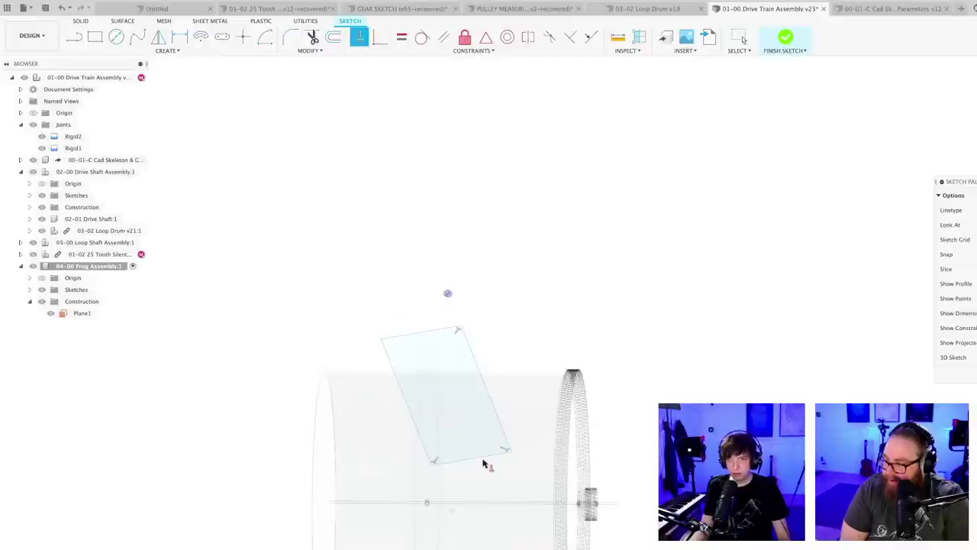
click(492, 455)
scroll(500, 424, up, 2)
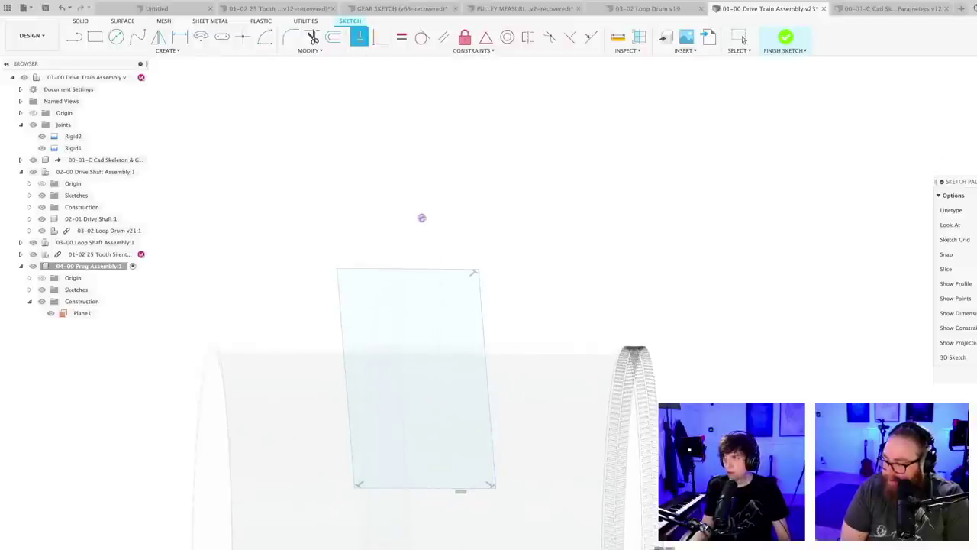
click(975, 224)
scroll(500, 341, down, 5)
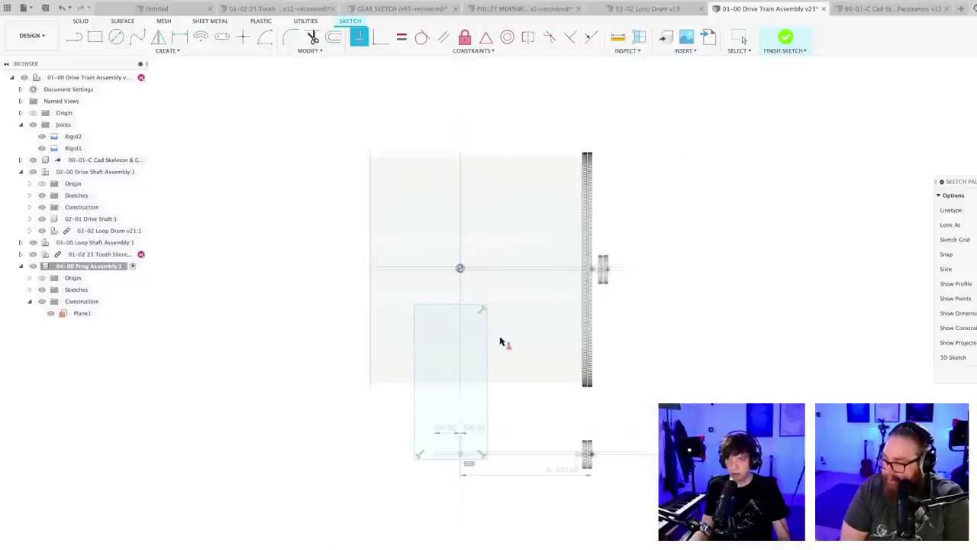
scroll(504, 341, up, 4)
key(Escape)
scroll(510, 342, down, 2)
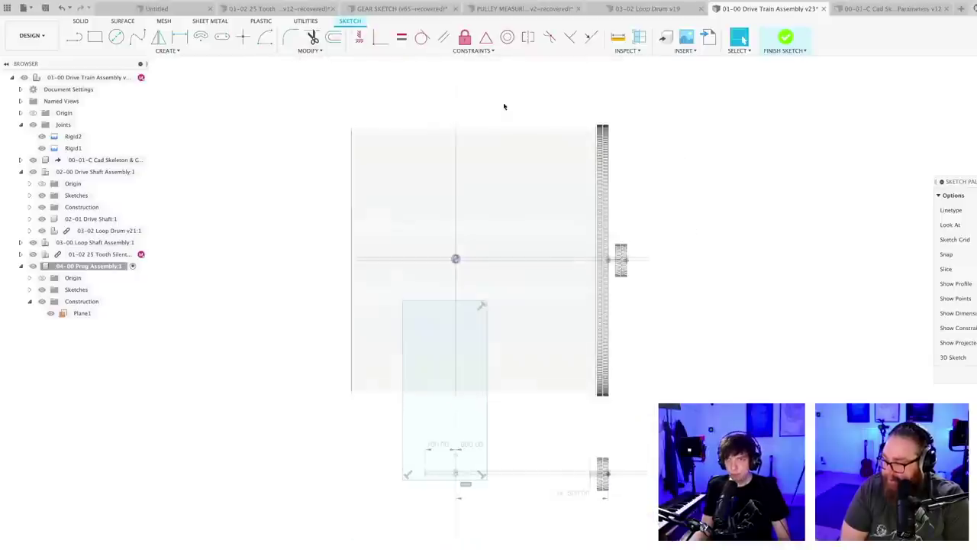
- Make the rectangle's bottom line coincident with the sketch origin point
click(380, 37)
scroll(404, 472, up, 3)
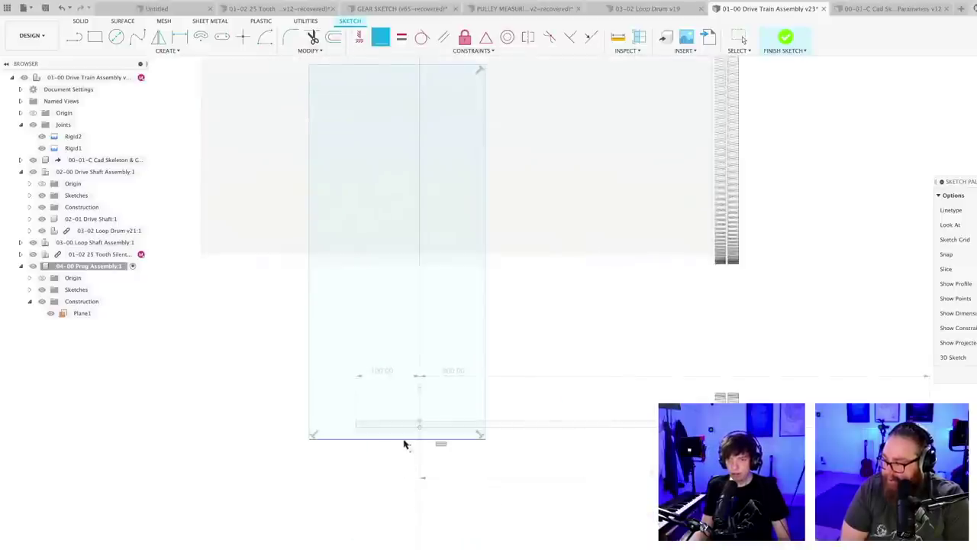
click(404, 440)
scroll(427, 500, down, 4)
middle_drag(427, 203, 465, 349)
scroll(463, 349, up, 6)
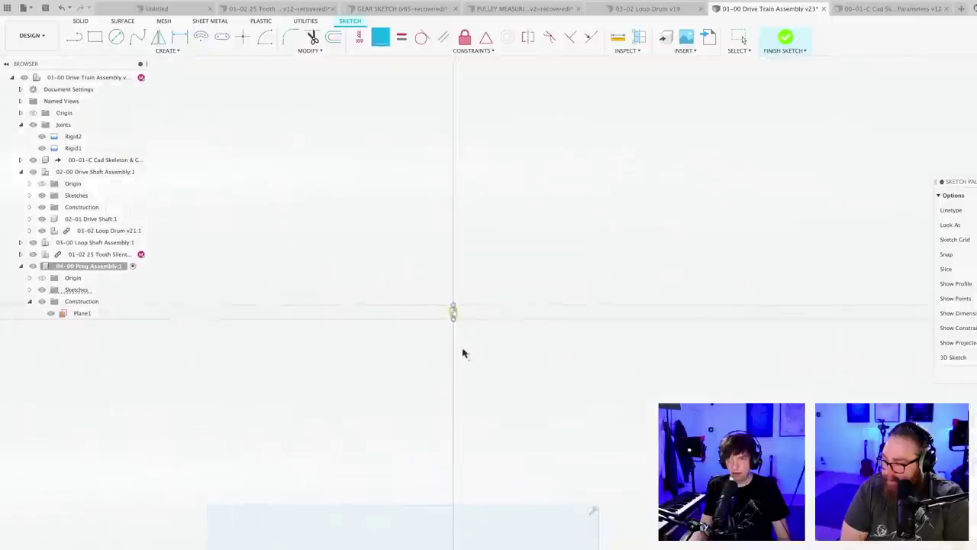
scroll(462, 354, up, 3)
click(440, 273)
scroll(491, 406, down, 8)
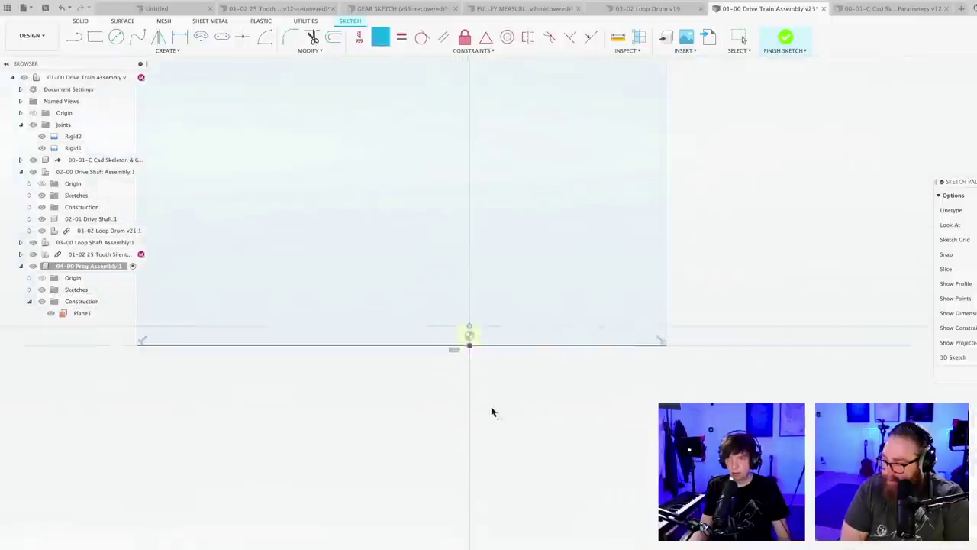
scroll(489, 524, up, 5)
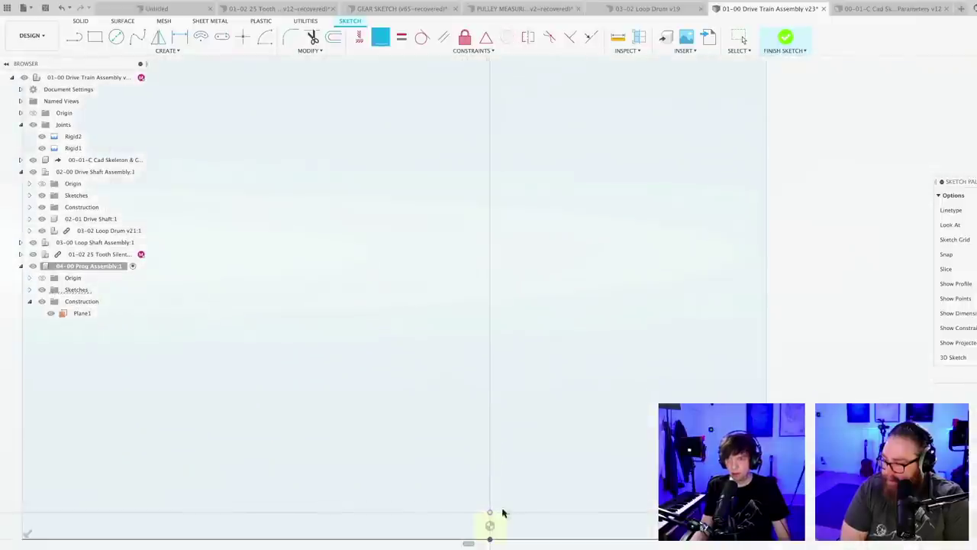
scroll(552, 429, down, 6)
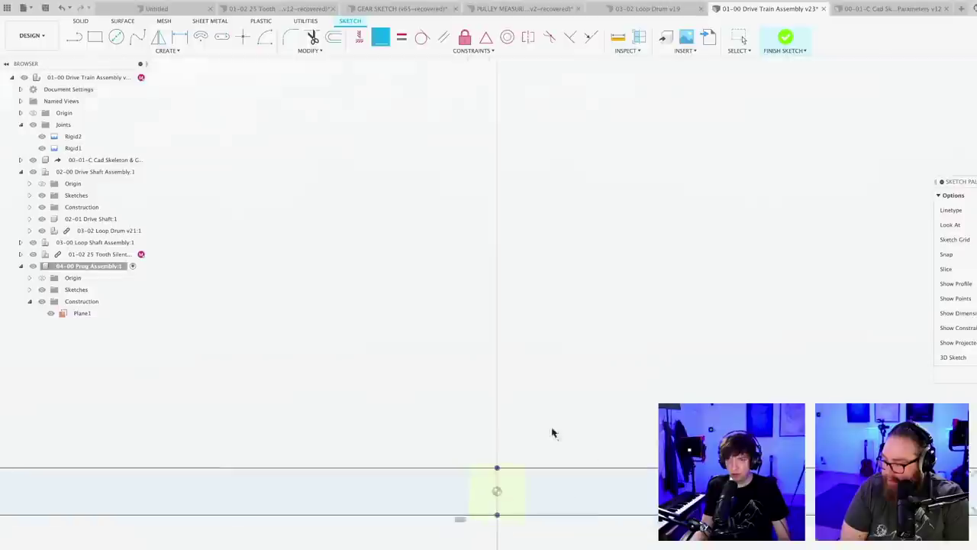
mouse_move(619, 445)
middle_down()
mouse_move(576, 405)
mouse_move(516, 396)
middle_up()
scroll(515, 396, up, 3)
scroll(341, 397, up, 1)
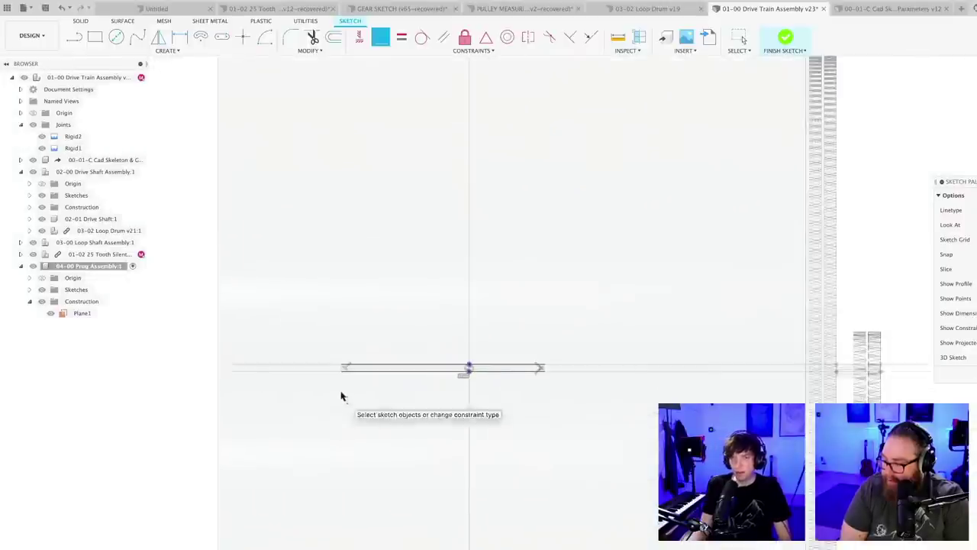
key(Escape)
scroll(342, 370, up, 2)
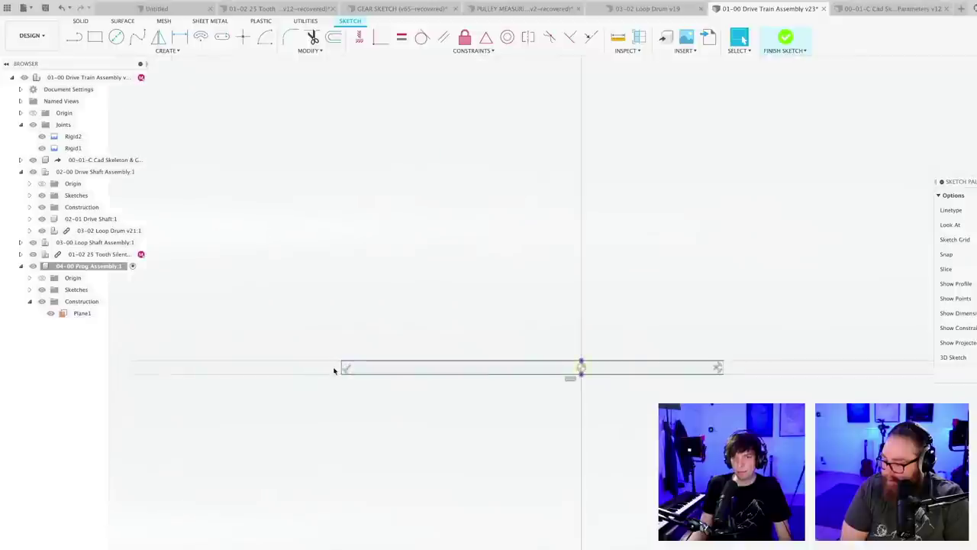
- Stretch the rectangle's left and right edges far outward across the drum
drag(342, 370, 53, 378)
scroll(523, 472, down, 2)
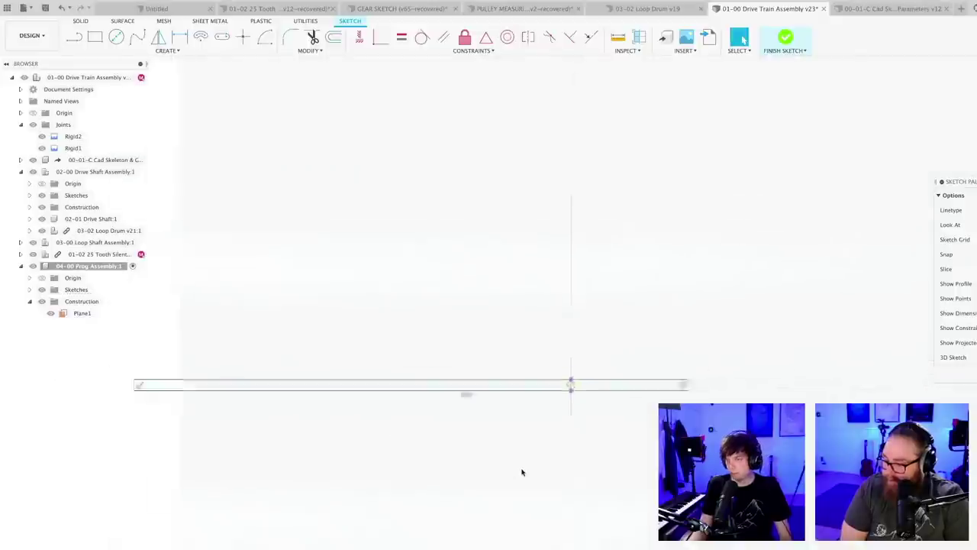
scroll(522, 472, down, 2)
scroll(633, 441, up, 2)
middle_drag(642, 442, 486, 454)
scroll(380, 434, up, 1)
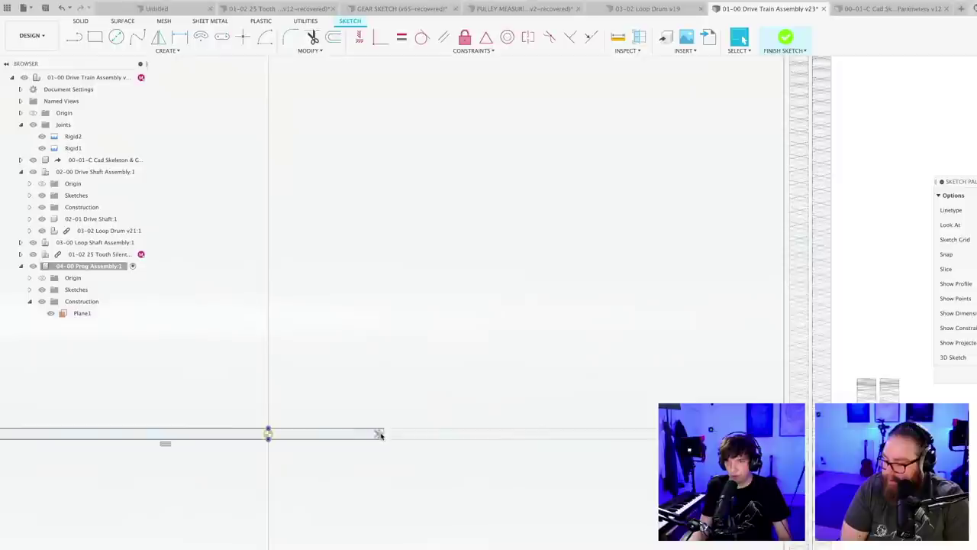
drag(384, 435, 898, 452)
scroll(896, 454, down, 3)
scroll(920, 521, down, 4)
mouse_move(920, 521)
middle_down()
mouse_move(807, 445)
mouse_move(768, 439)
middle_up()
scroll(767, 439, up, 1)
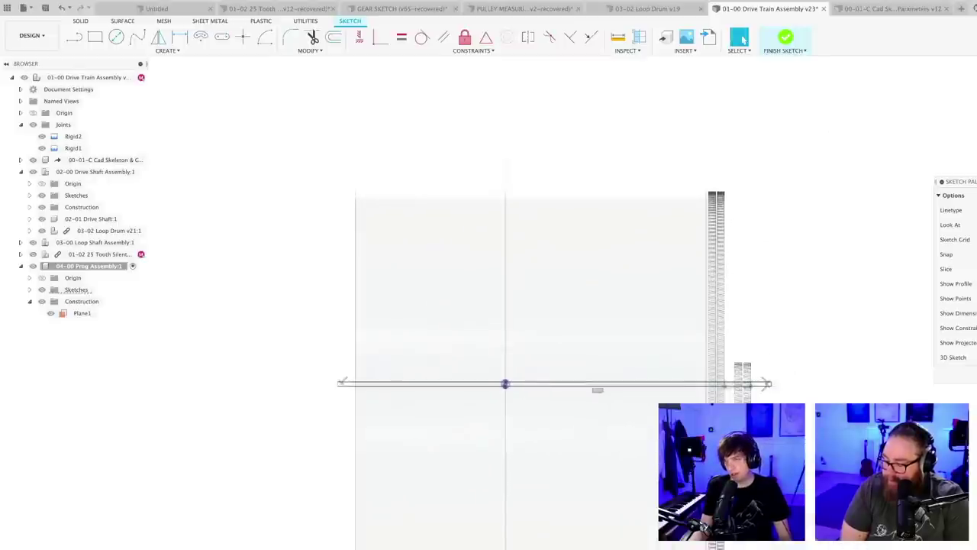
scroll(761, 402, up, 1)
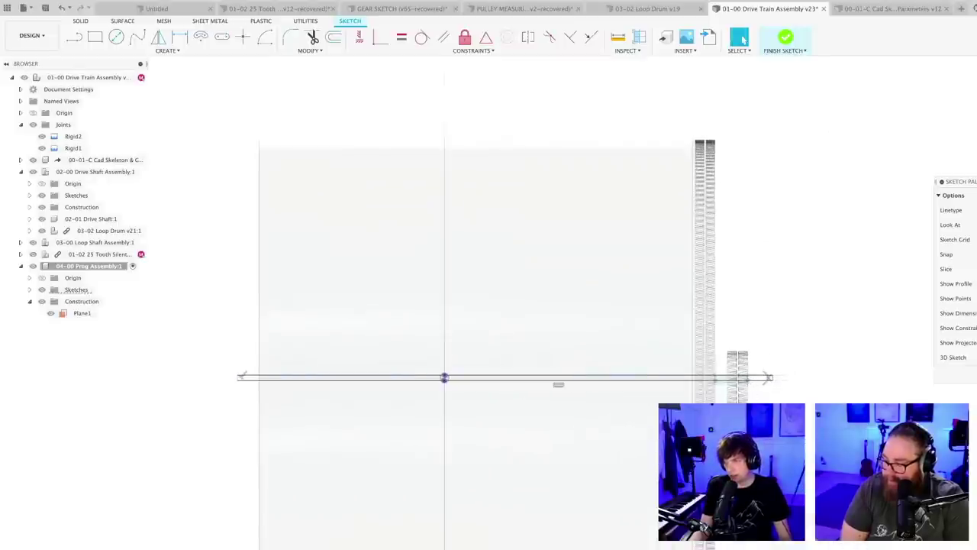
scroll(854, 369, up, 2)
scroll(715, 405, down, 2)
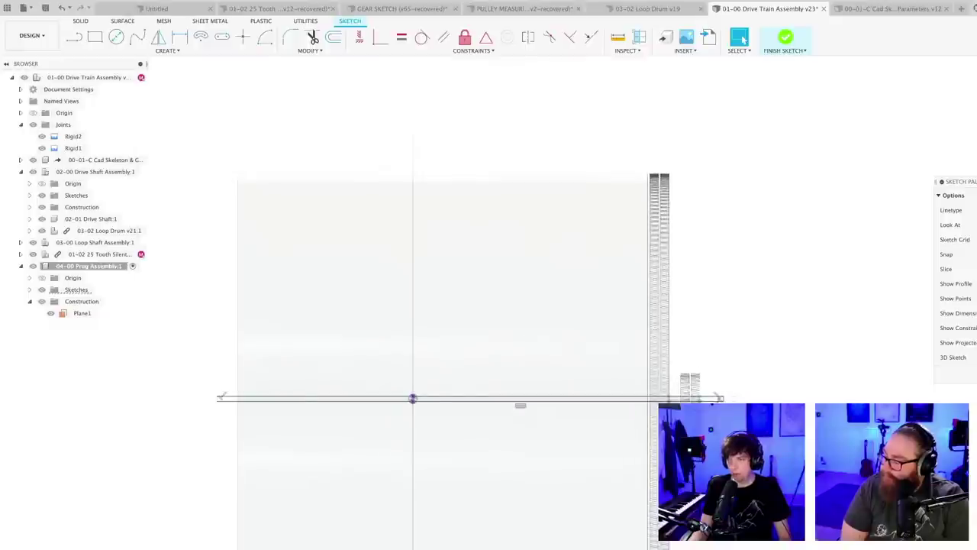
shift+middle_drag(725, 416, 709, 402)
scroll(707, 401, up, 8)
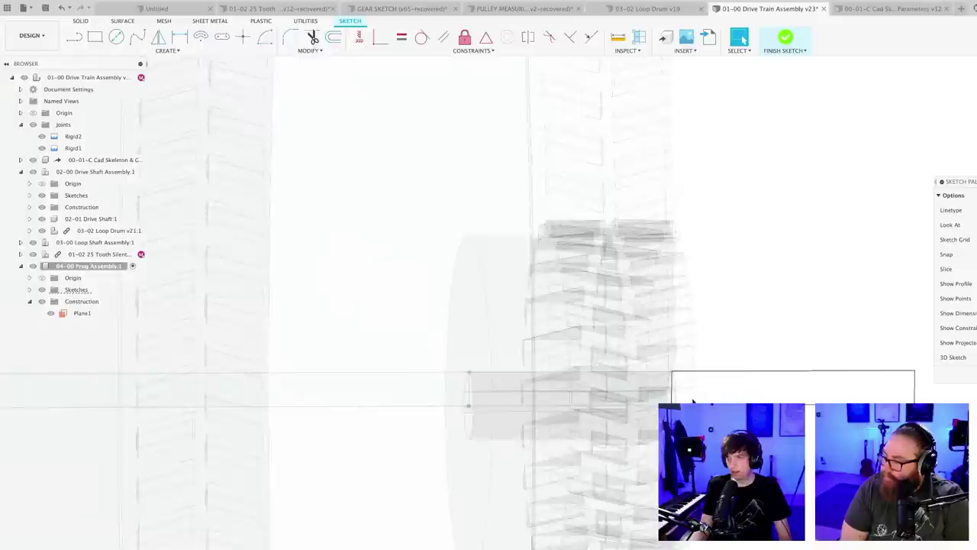
scroll(665, 388, down, 3)
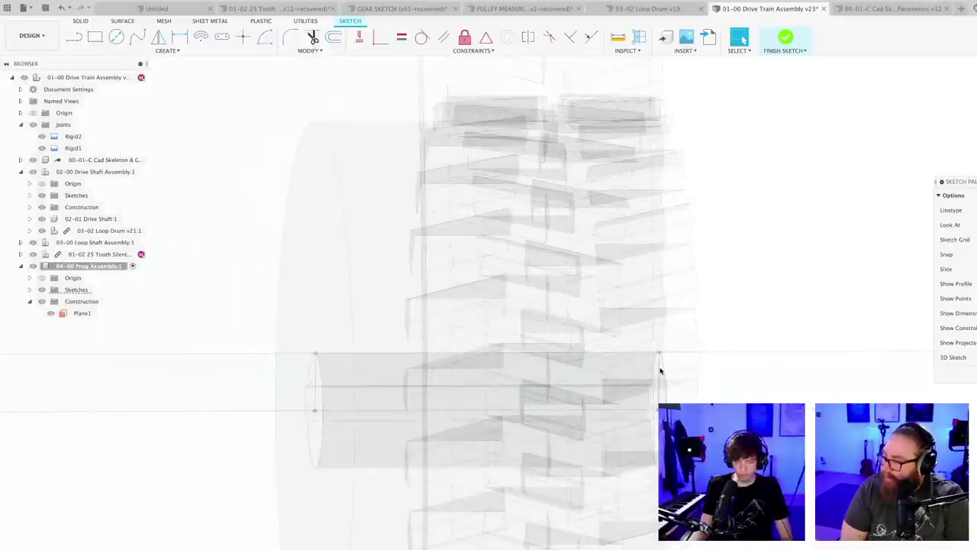
- Project the line into the sketch and finish the sketch
key(p)
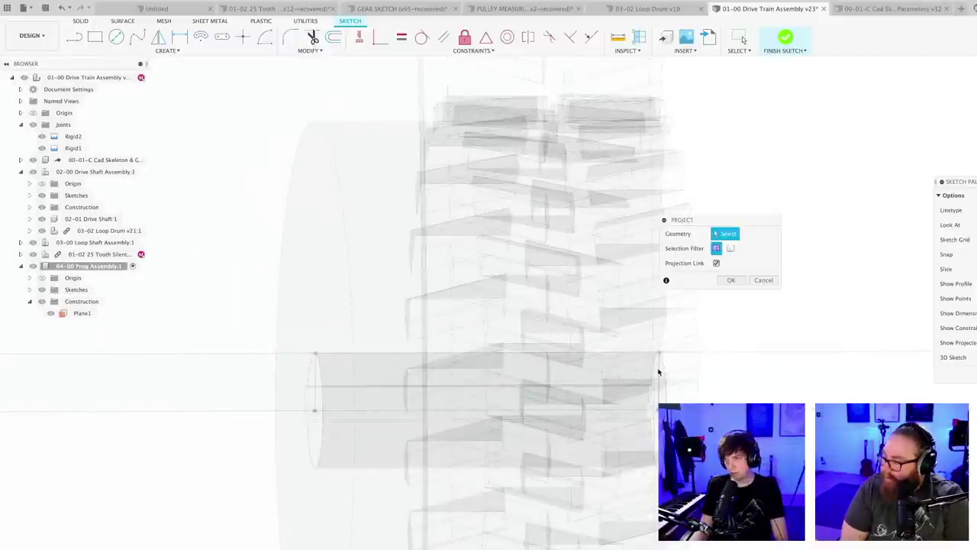
key(Return)
scroll(611, 370, up, 5)
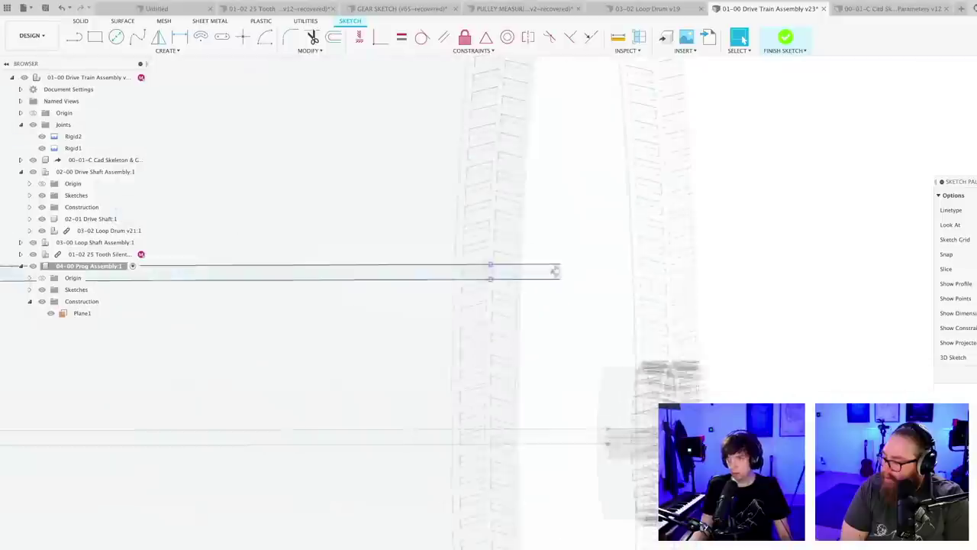
scroll(603, 382, down, 5)
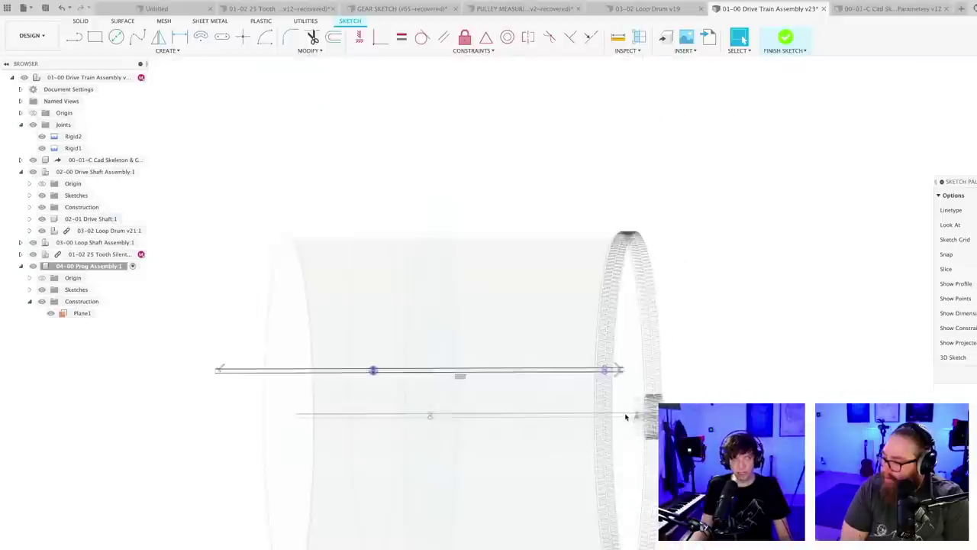
mouse_move(663, 379)
shift+middle_down()
mouse_move(707, 398)
mouse_move(699, 395)
shift+middle_up()
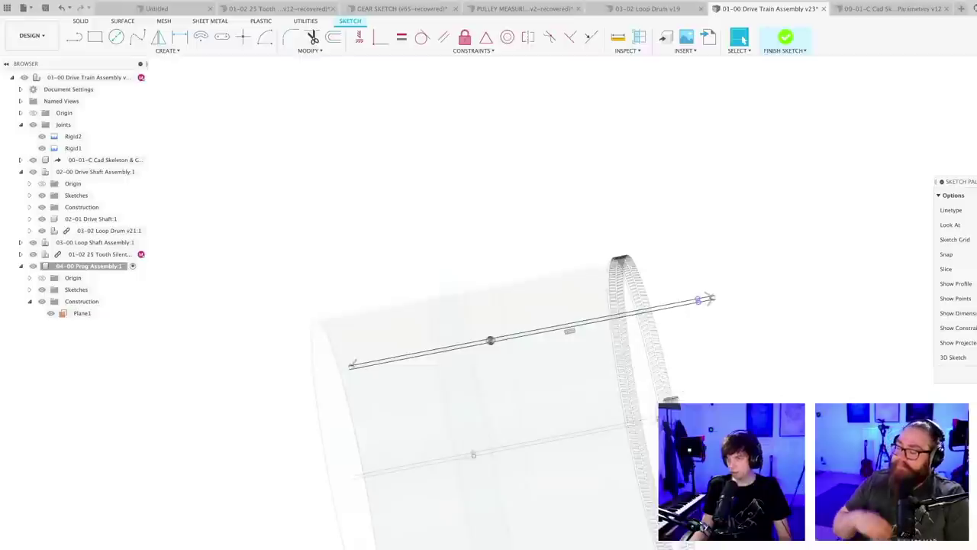
click(974, 372)
scroll(750, 393, down, 3)
shift+middle_drag(761, 375, 778, 364)
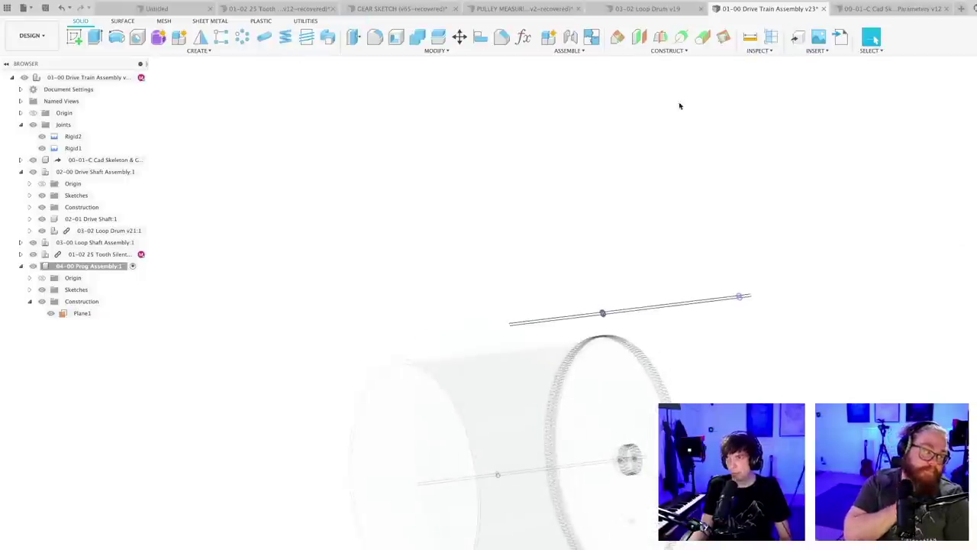
- Create Plane2 at 90 degrees through the sketch line
click(619, 38)
scroll(773, 314, up, 8)
middle_drag(609, 306, 419, 432)
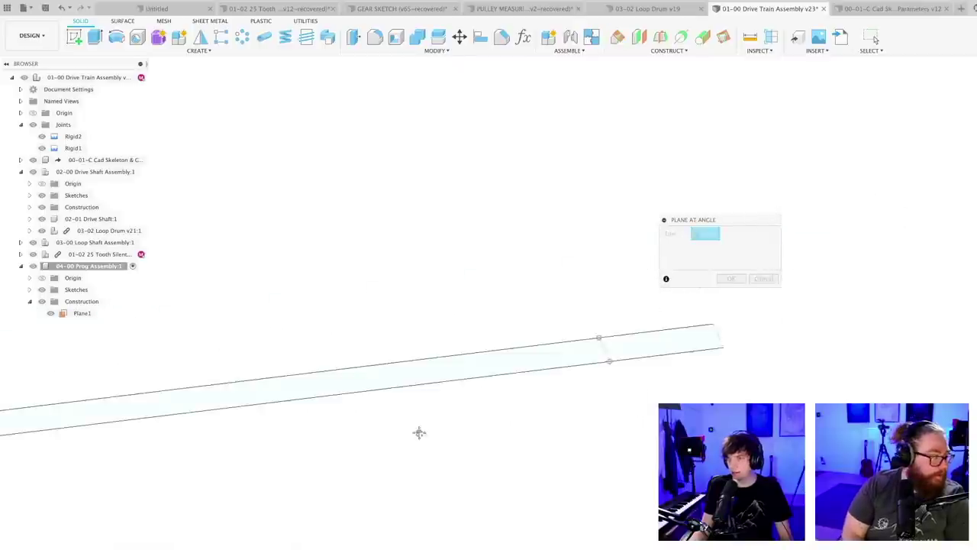
scroll(573, 363, up, 3)
click(648, 333)
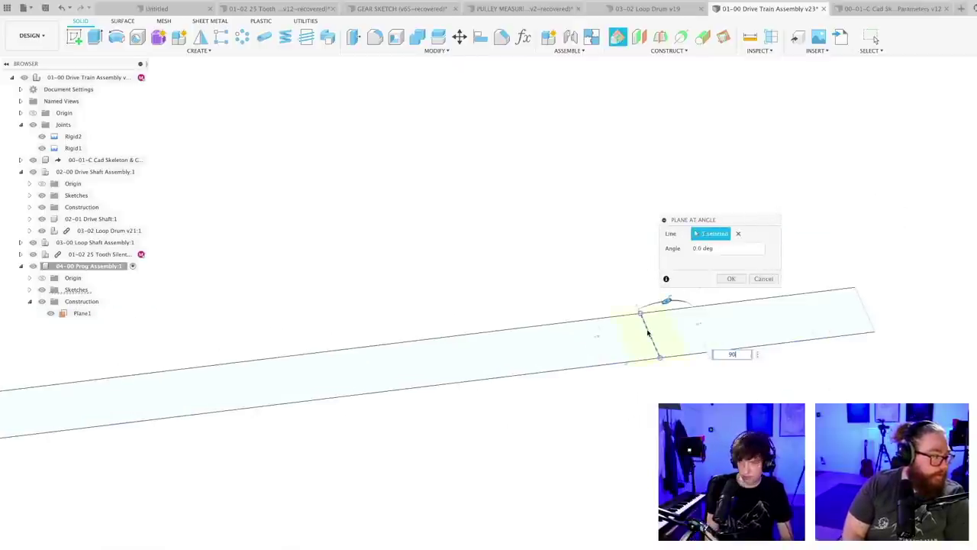
key(Return)
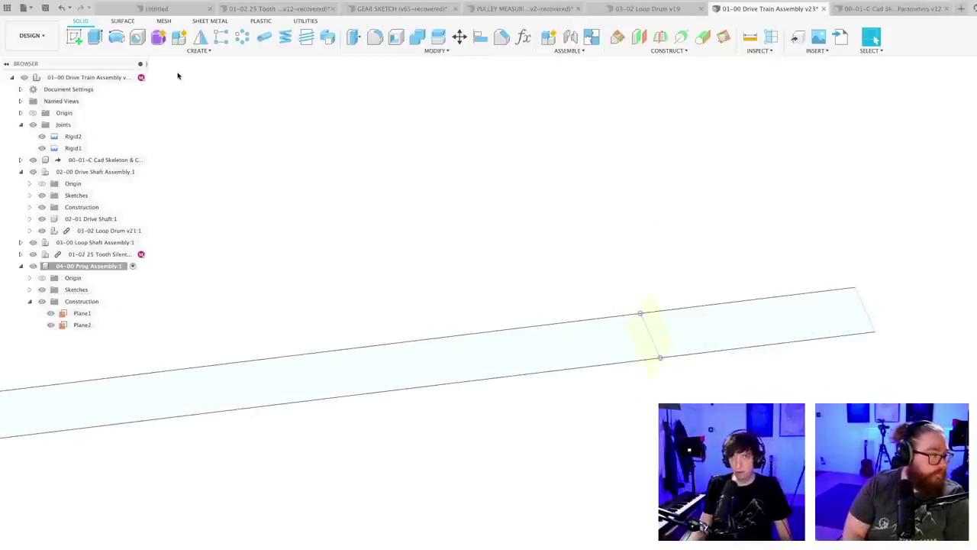
click(75, 37)
- Start a new sketch on Plane2 and ready the Circle tool
click(665, 332)
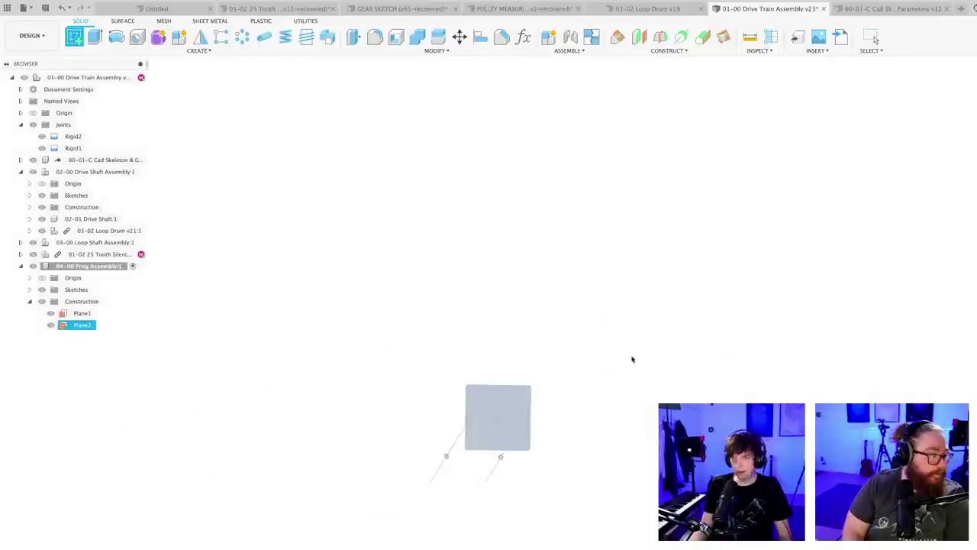
key(c)
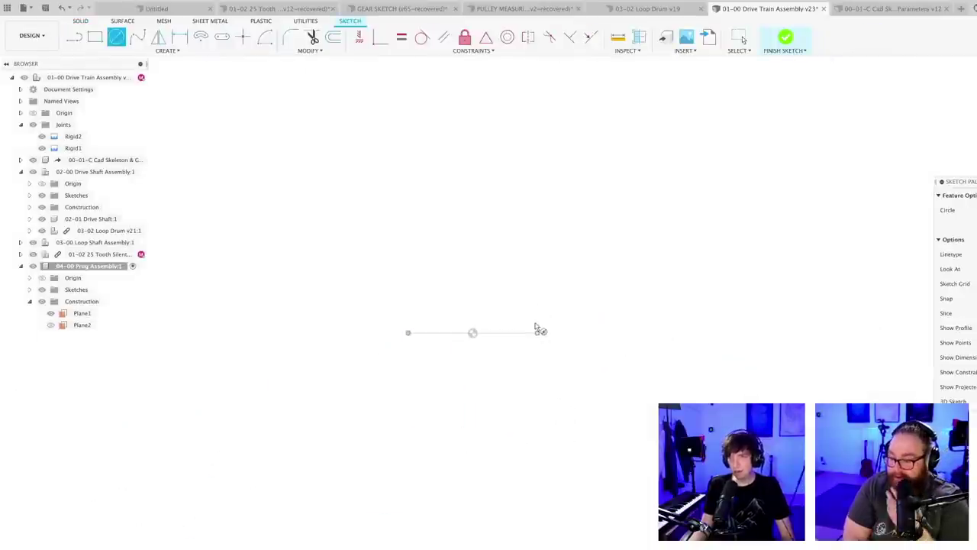
scroll(541, 363, down, 3)
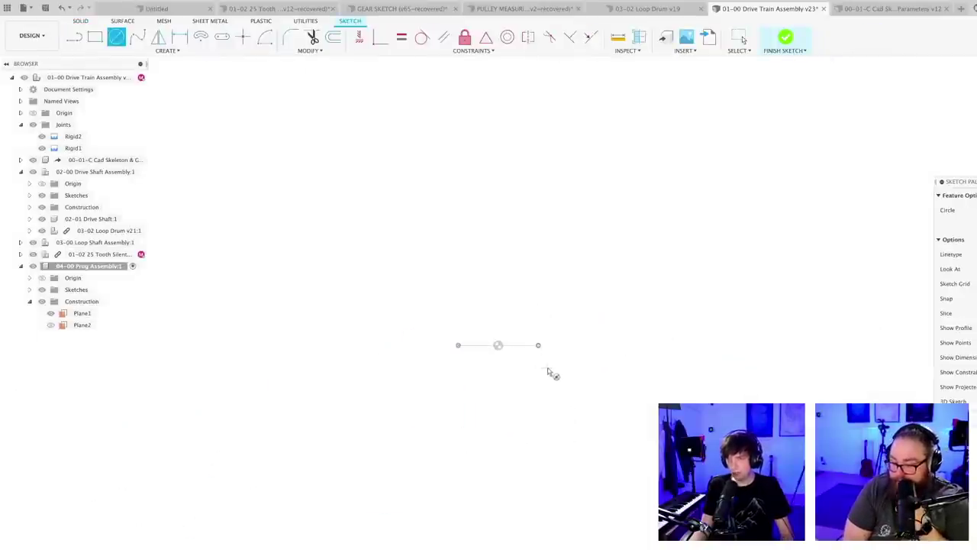
shift+middle_drag(552, 373, 542, 373)
scroll(543, 375, down, 4)
middle_drag(736, 262, 571, 327)
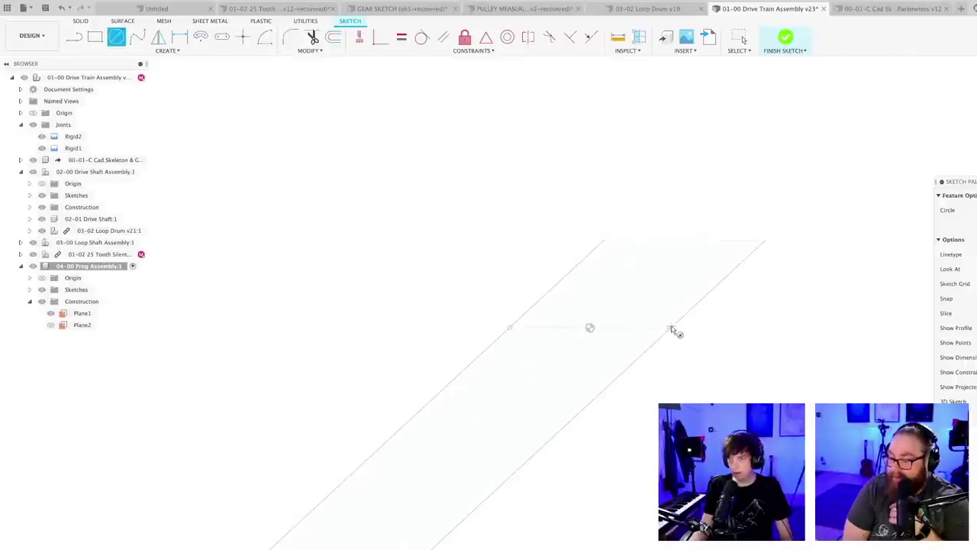
scroll(638, 398, down, 6)
middle_drag(588, 516, 606, 322)
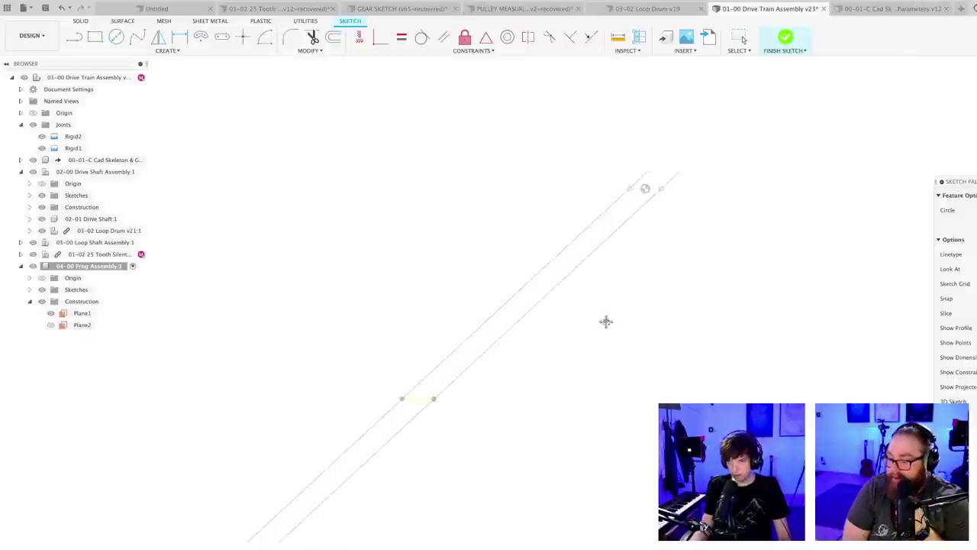
- Finish the empty sketch and orbit so the line sits above the drum
click(786, 37)
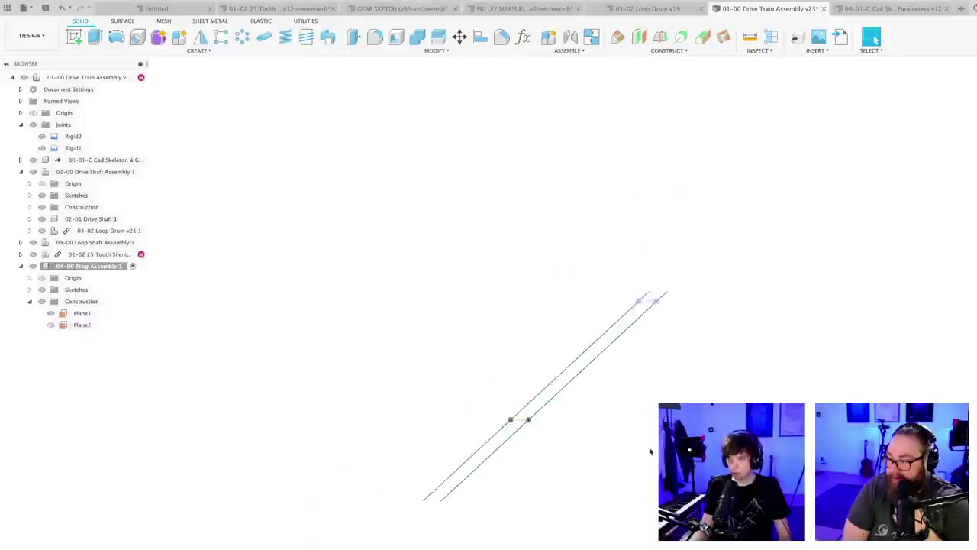
mouse_move(619, 463)
shift+middle_down()
mouse_move(585, 493)
mouse_move(676, 456)
mouse_move(695, 465)
mouse_move(683, 477)
mouse_move(691, 497)
mouse_move(688, 484)
mouse_move(718, 511)
mouse_move(729, 496)
mouse_move(722, 485)
shift+middle_up()
scroll(695, 492, down, 8)
mouse_move(677, 511)
shift+middle_down()
mouse_move(565, 403)
mouse_move(583, 371)
shift+middle_up()
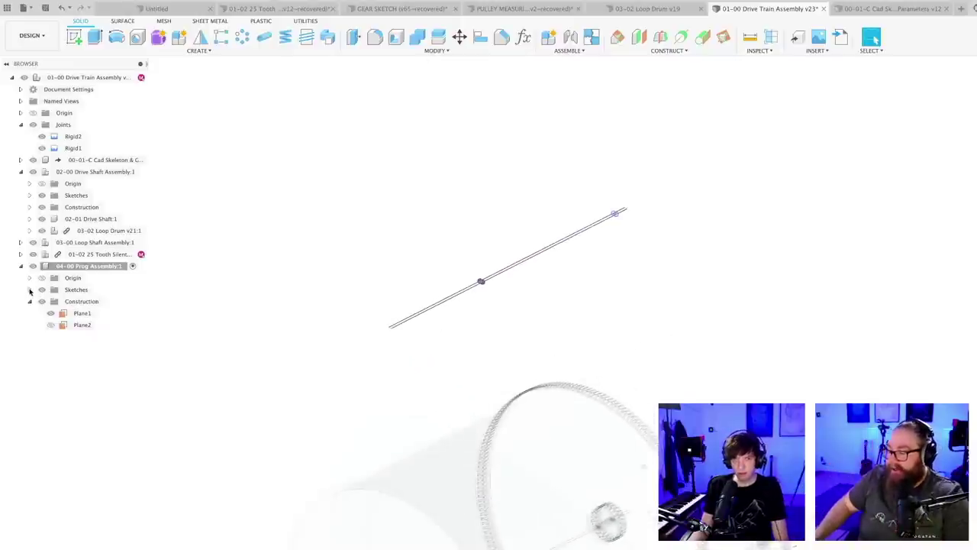
- Reopen Sketch2 from the browser and project the angled line into it
click(30, 290)
double_click(84, 313)
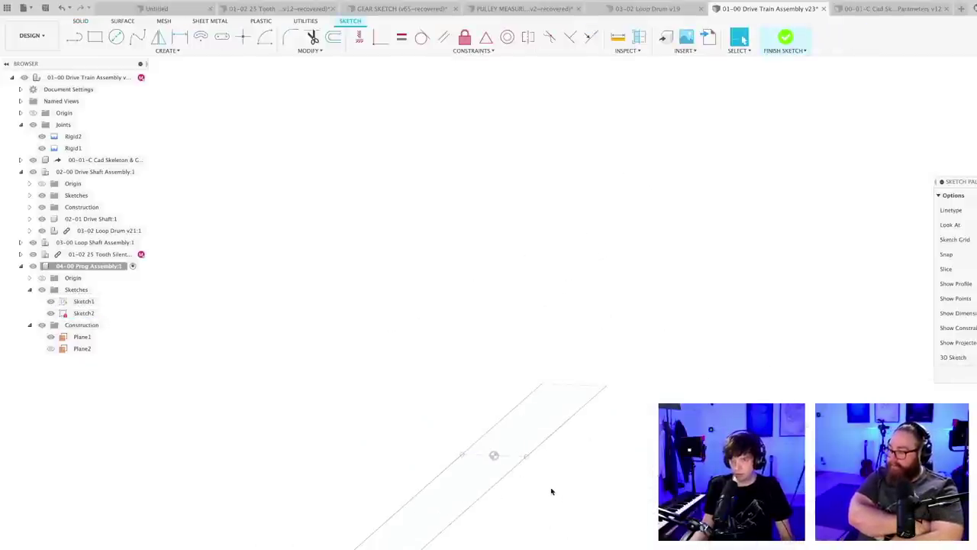
scroll(550, 491, up, 2)
key(c)
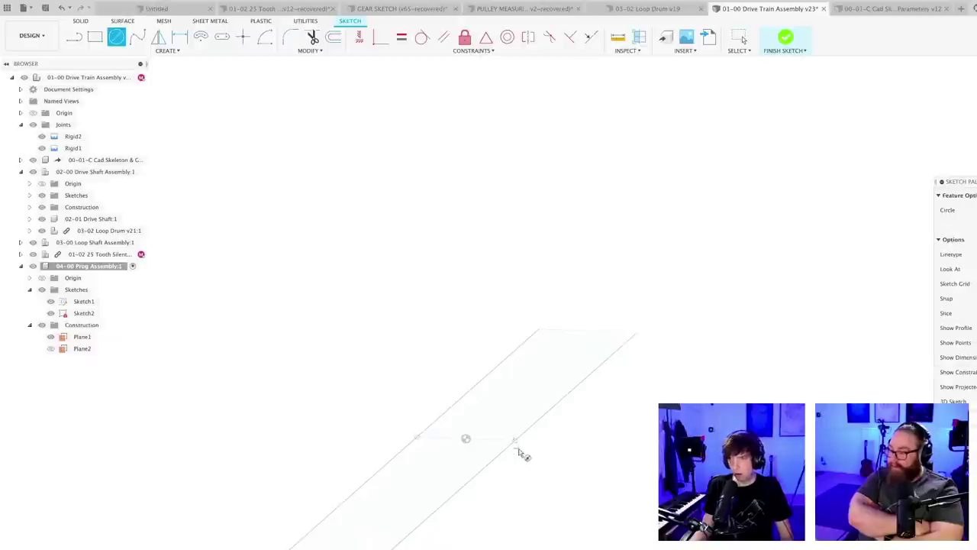
key(Escape)
key(p)
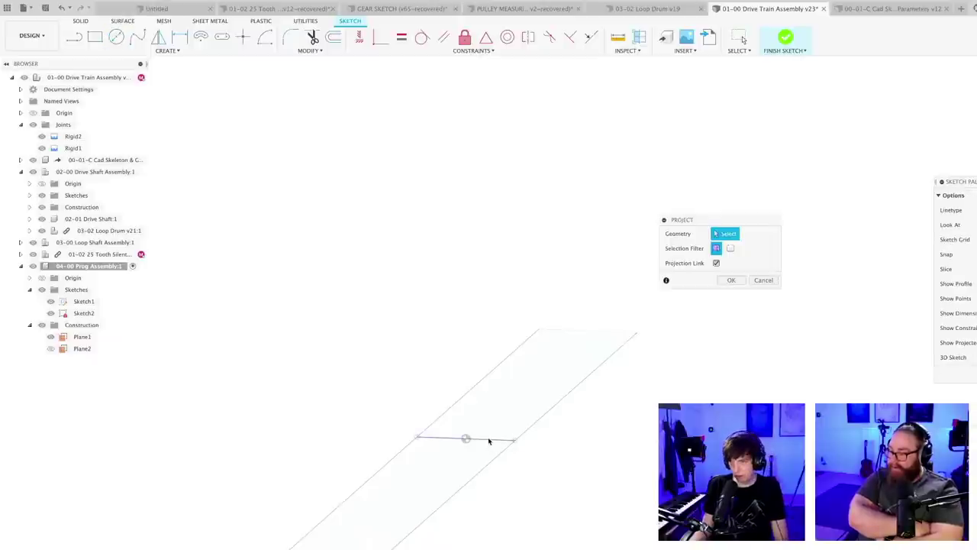
click(489, 441)
key(Return)
- Draw a circle centred on the line's right end through its left end, then finish Sketch2
key(c)
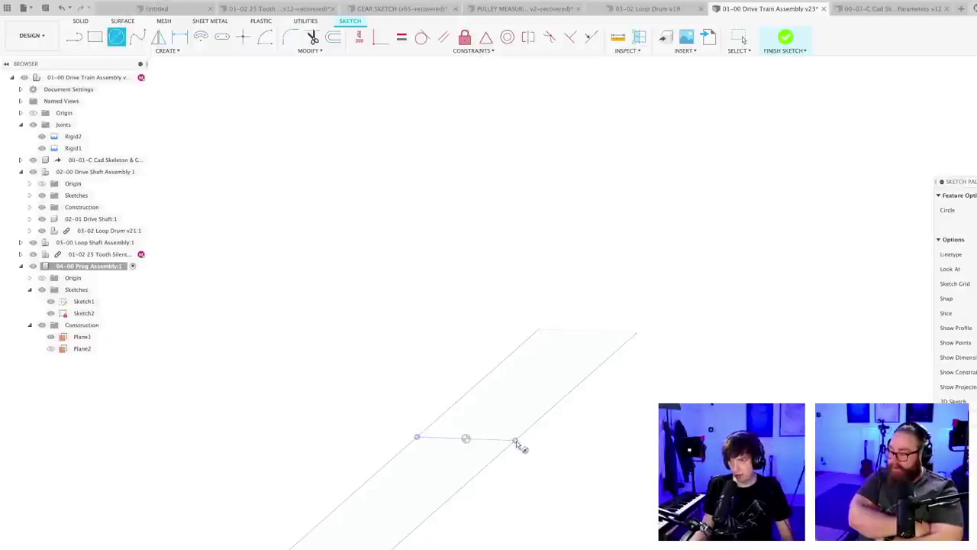
click(417, 438)
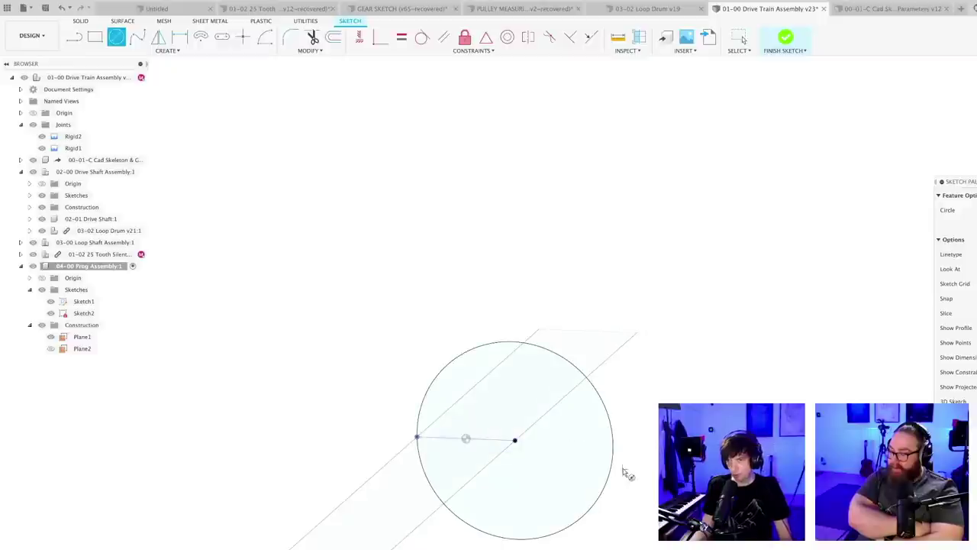
scroll(641, 463, down, 10)
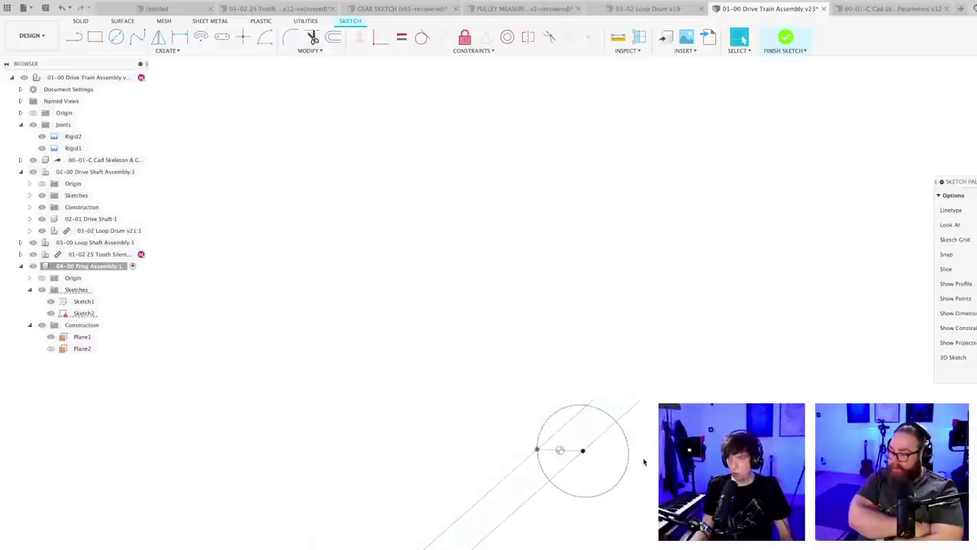
middle_drag(582, 541, 590, 271)
scroll(590, 330, down, 5)
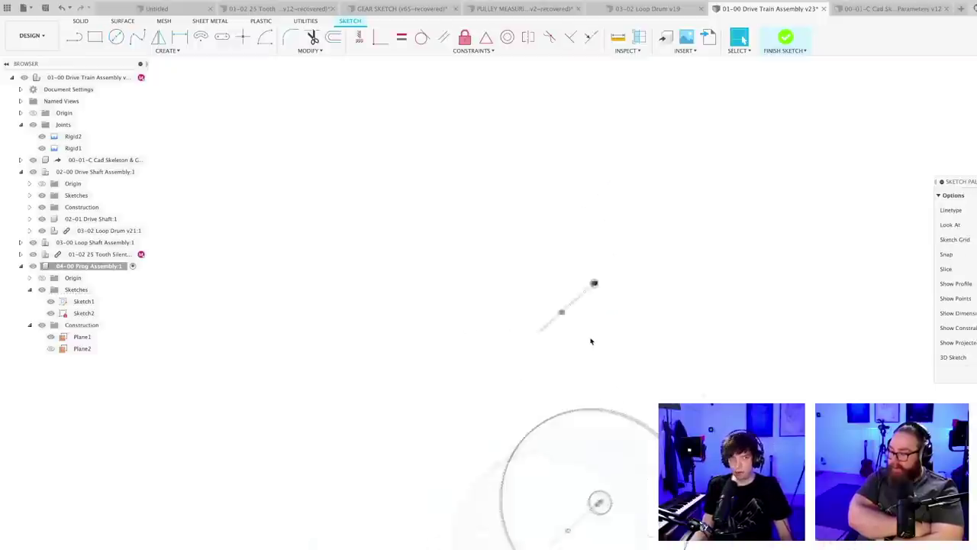
mouse_move(613, 342)
shift+middle_down()
mouse_move(589, 363)
mouse_move(556, 321)
shift+middle_up()
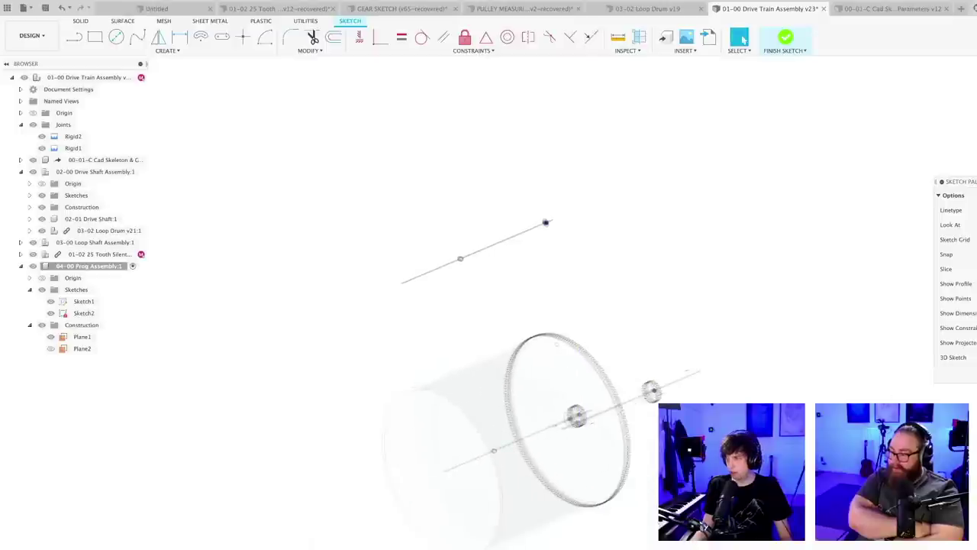
click(786, 38)
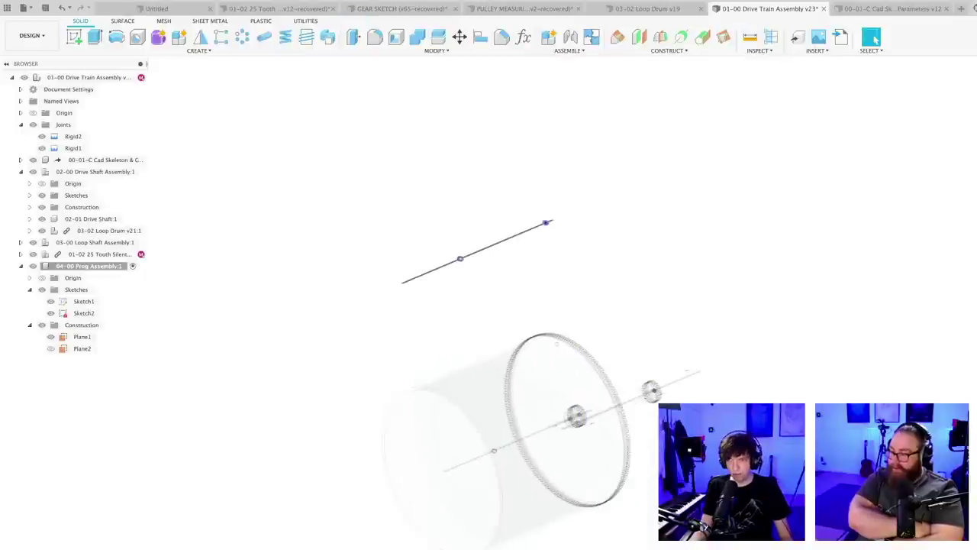
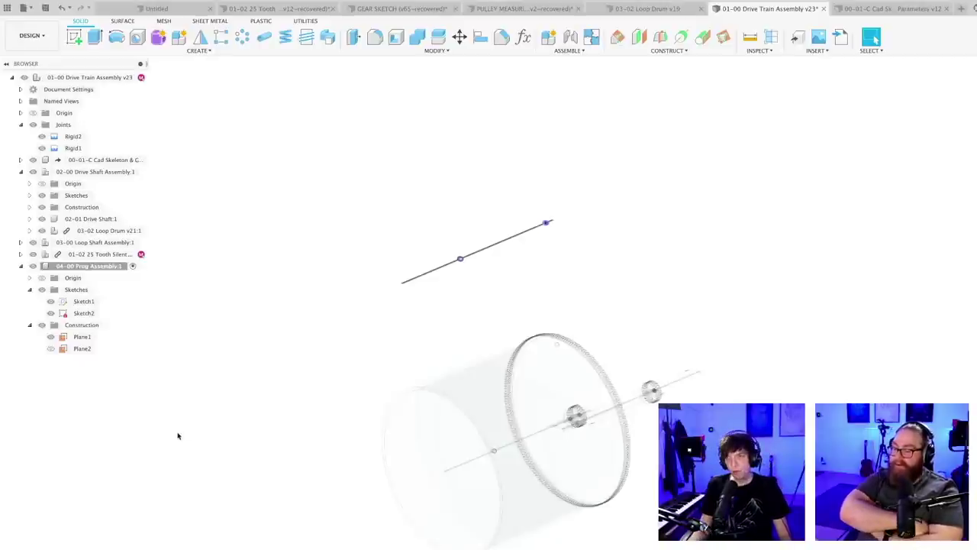
- Save the drive train assembly as version 24 with the default description
scroll(336, 389, down, 3)
shift+middle_drag(330, 424, 376, 423)
key(super+s)
key(Return)
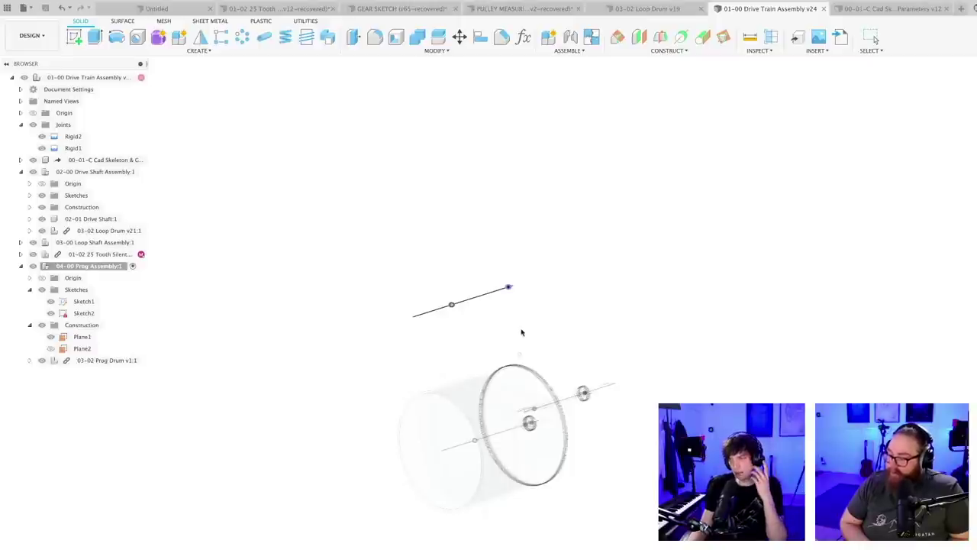
- Leave the new 03-02 Prog Drum unmoved by cancelling Move, then orbit to a side-on view
key(m)
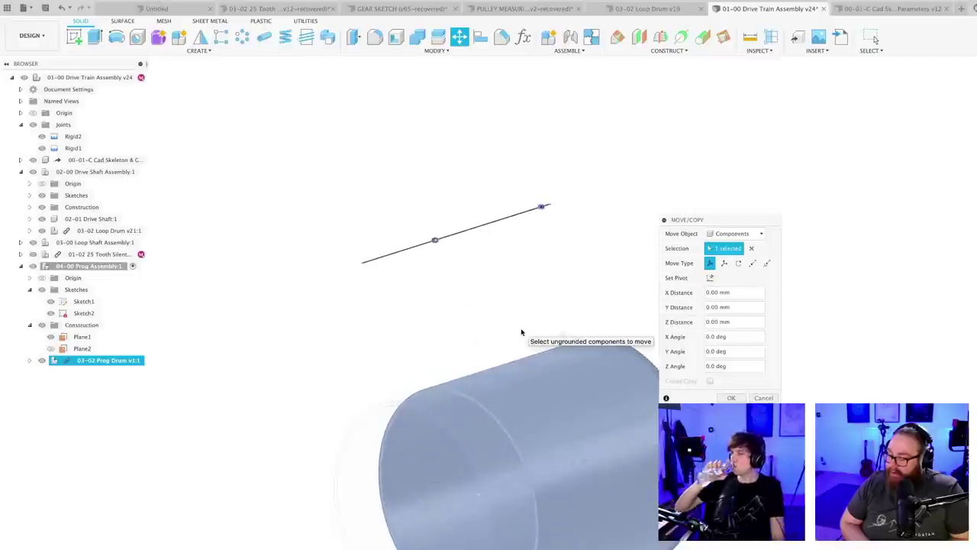
key(Escape)
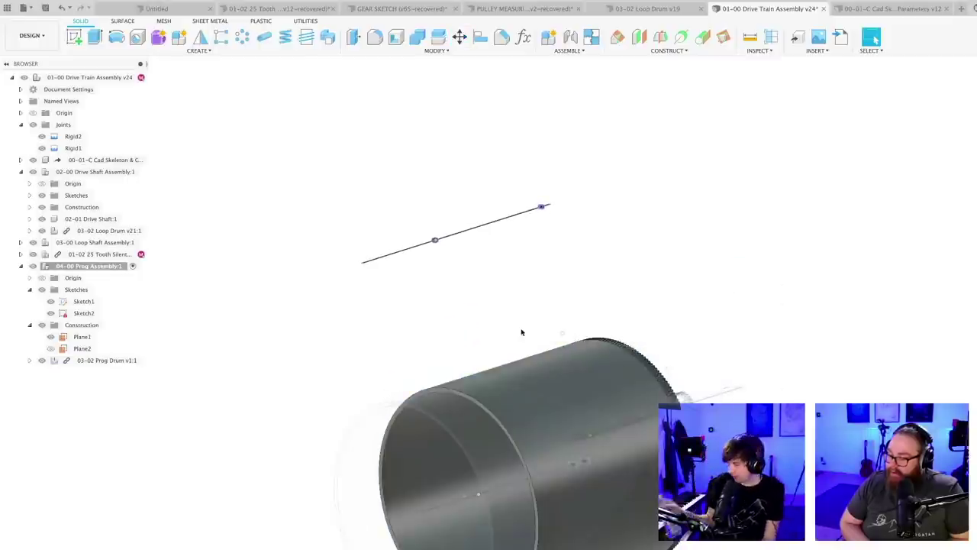
scroll(492, 343, down, 3)
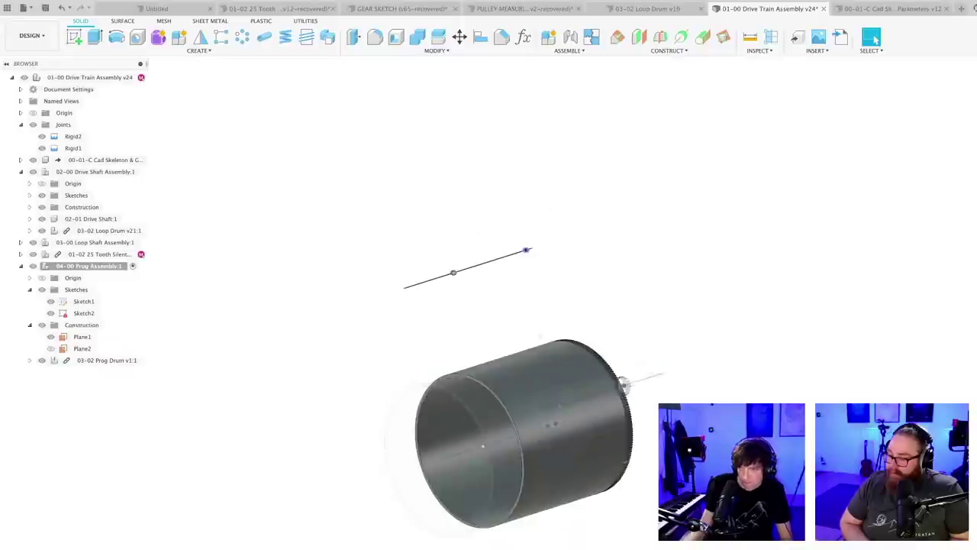
shift+middle_drag(542, 403, 591, 375)
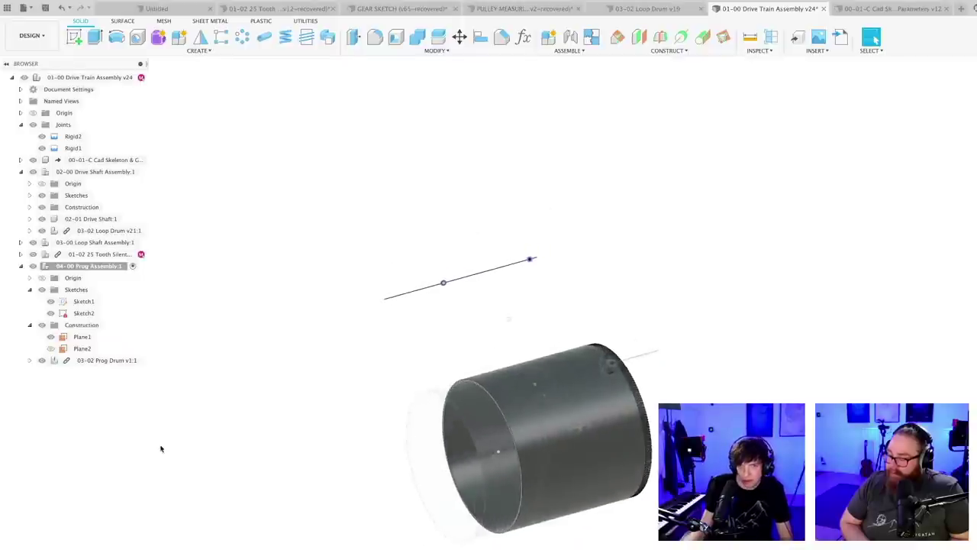
click(126, 362)
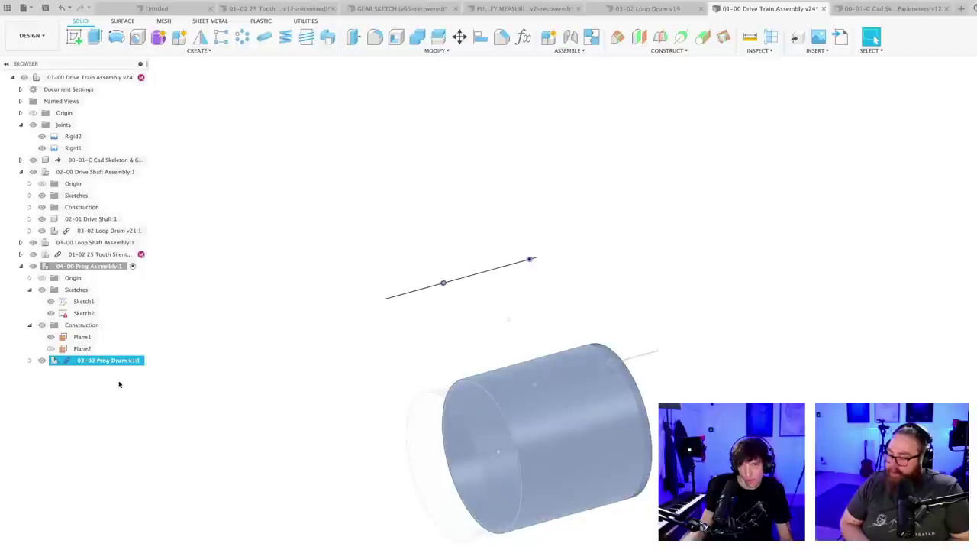
click(157, 388)
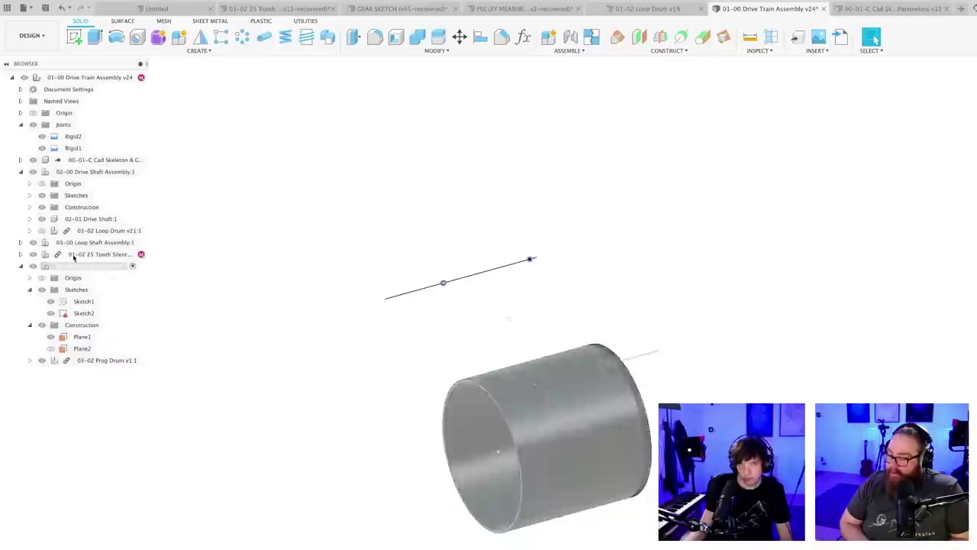
mouse_move(254, 423)
shift+middle_down()
mouse_move(227, 432)
mouse_move(255, 491)
mouse_move(247, 461)
mouse_move(229, 445)
shift+middle_up()
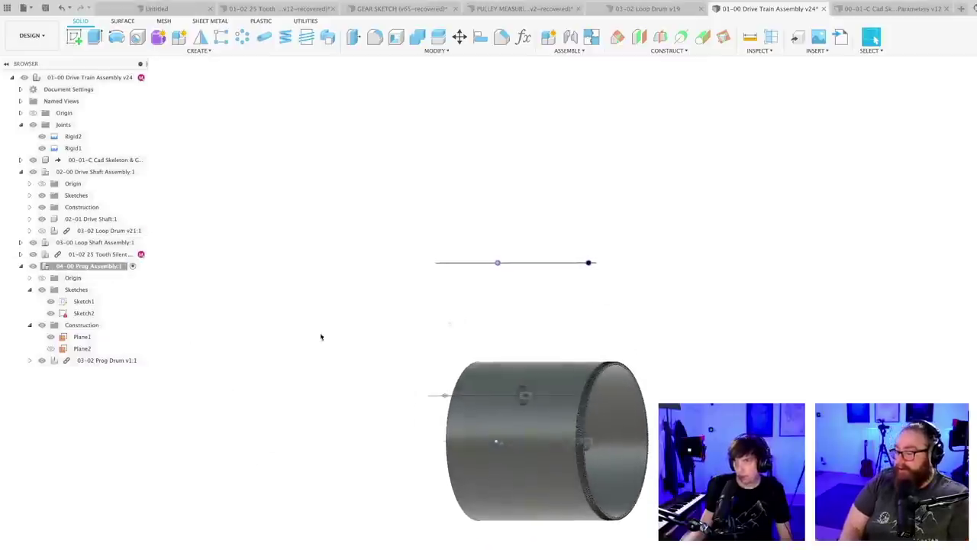
- Joint the drive shaft of 04-00 Prog Assembly to the 03-02 Loop Drum's rim
click(570, 37)
middle_drag(638, 522, 566, 520)
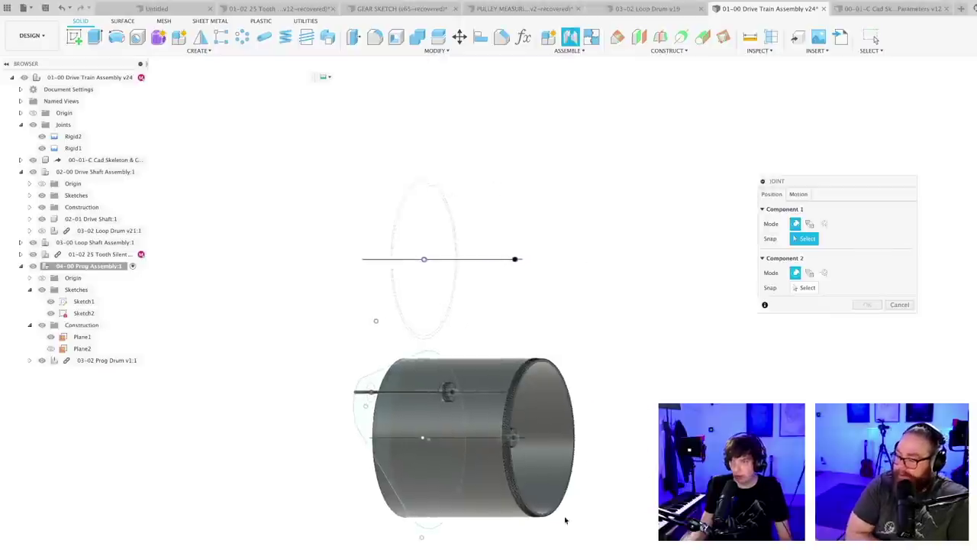
scroll(552, 502, up, 10)
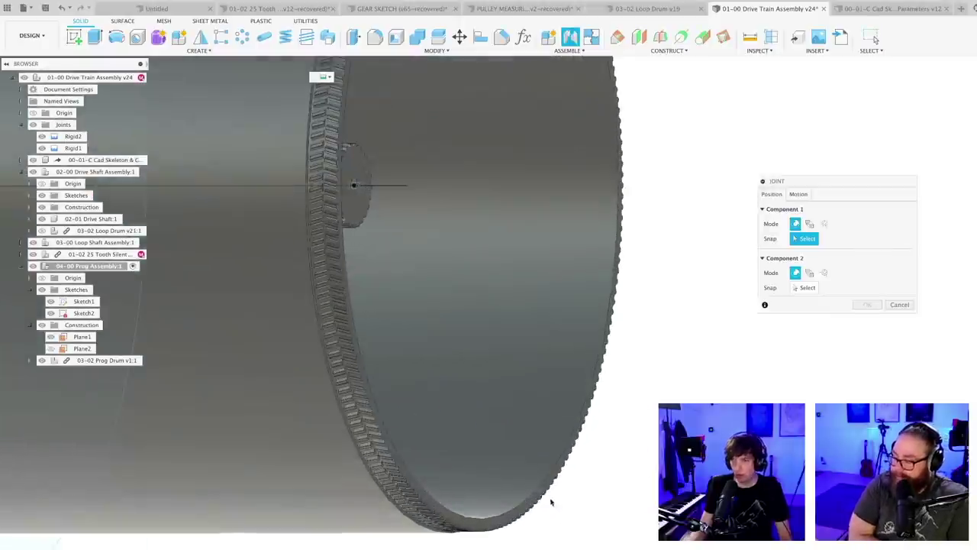
click(487, 520)
scroll(633, 527, down, 10)
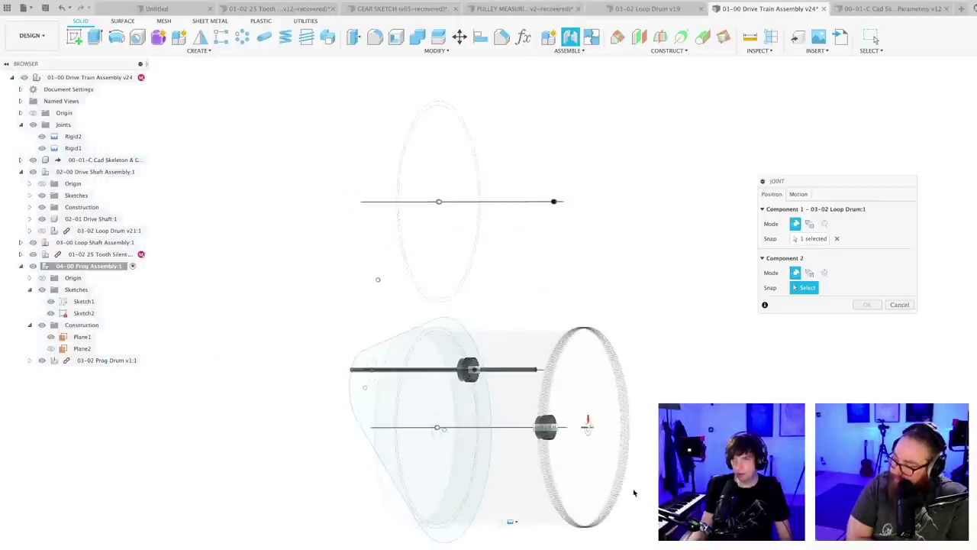
shift+middle_drag(640, 280, 547, 185)
scroll(565, 344, up, 8)
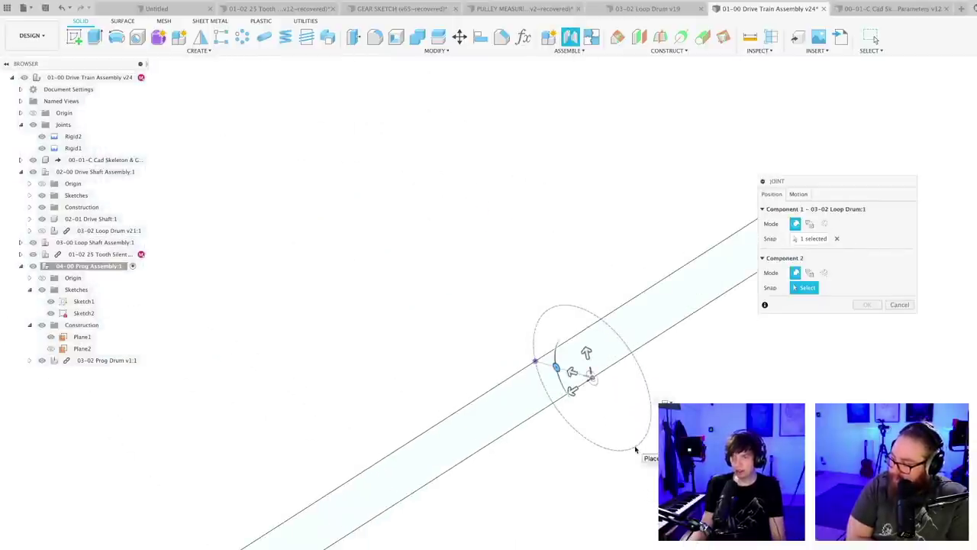
click(635, 449)
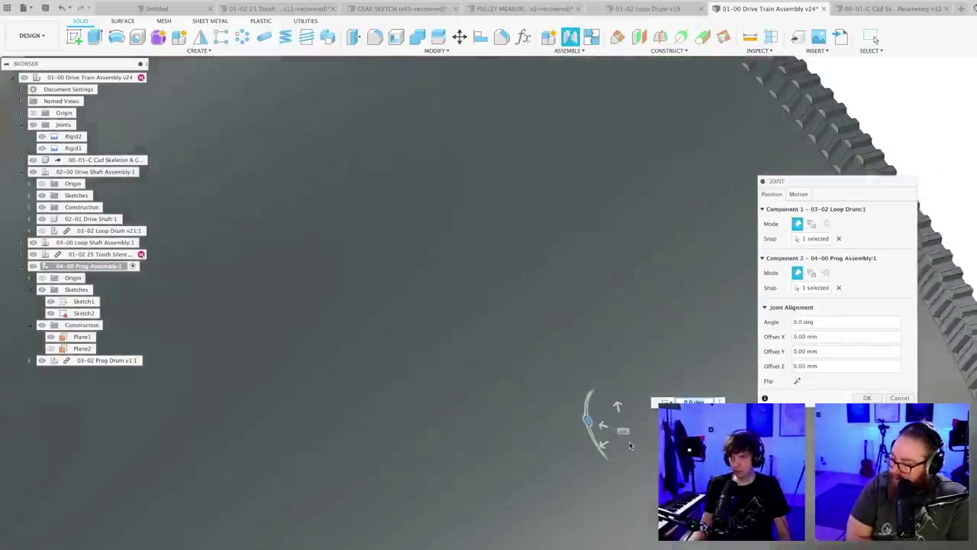
scroll(630, 445, down, 10)
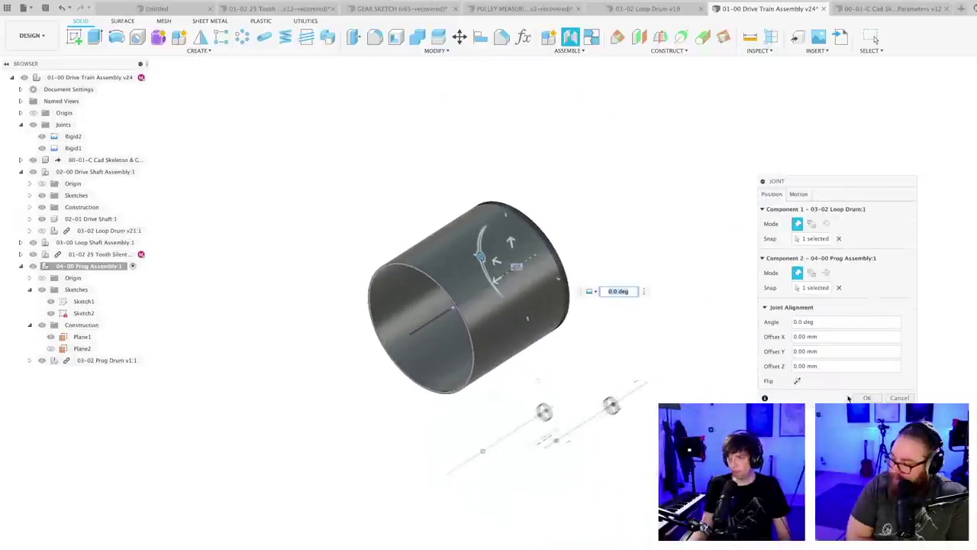
click(865, 398)
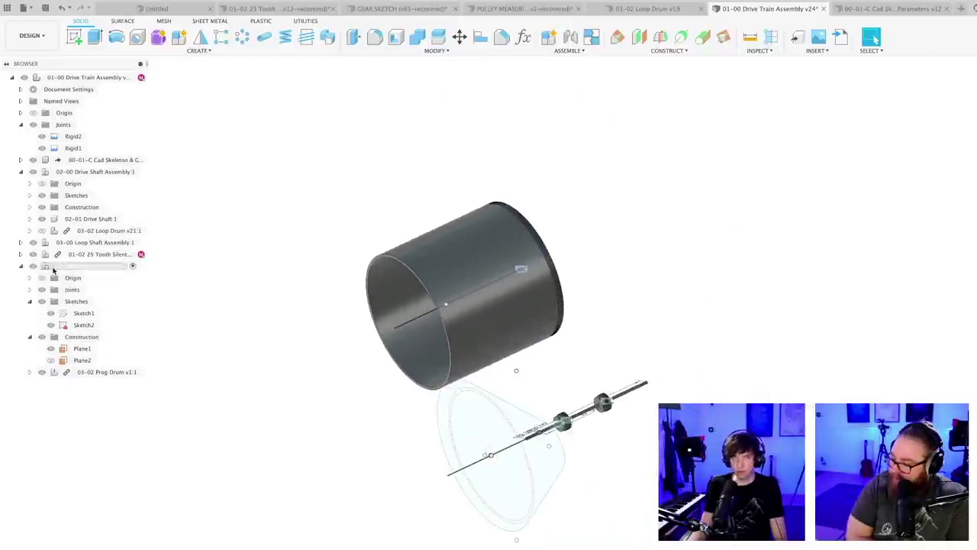
- Orbit around the joined drums to inspect them from side and oblique angles
shift+middle_drag(565, 329, 500, 299)
shift+middle_drag(691, 457, 644, 535)
scroll(640, 472, up, 3)
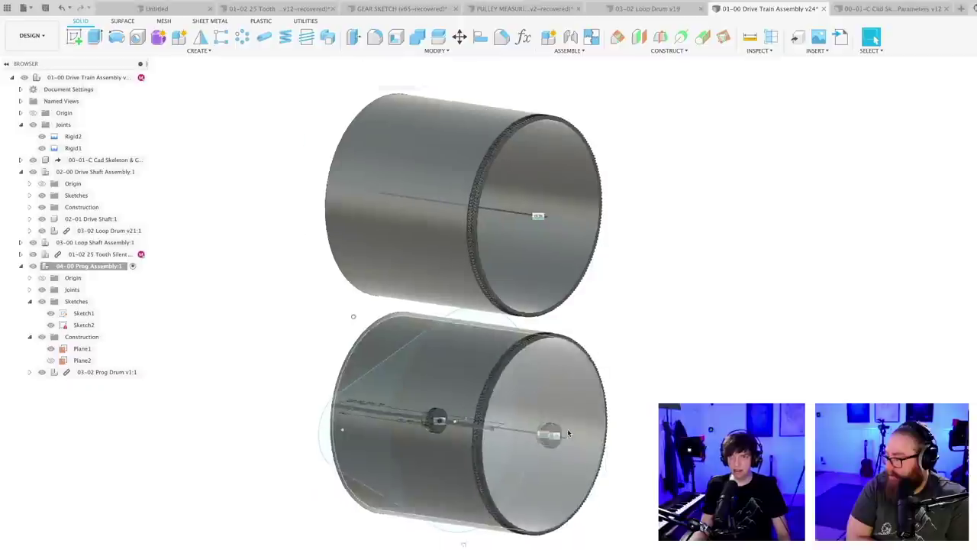
shift+middle_drag(652, 465, 396, 301)
scroll(382, 305, up, 5)
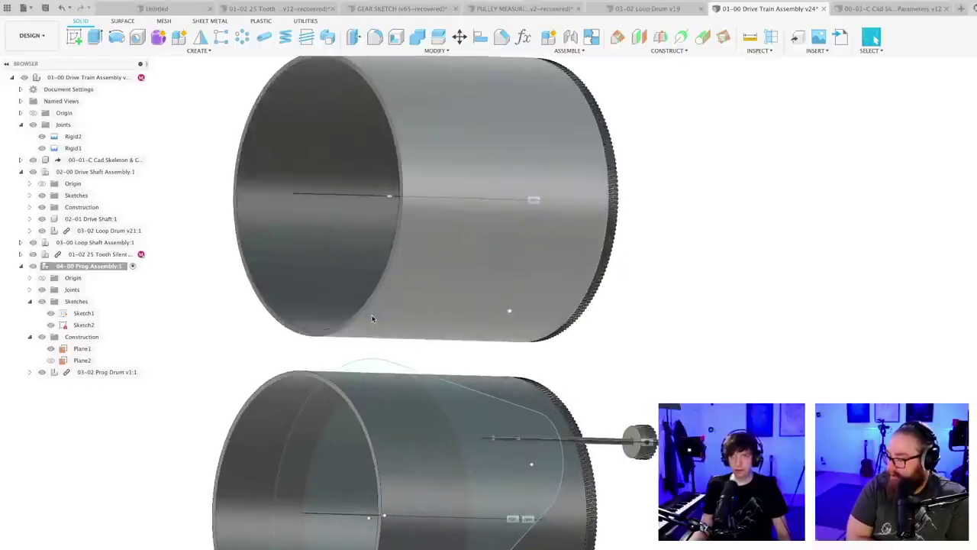
scroll(361, 313, down, 2)
scroll(360, 314, down, 3)
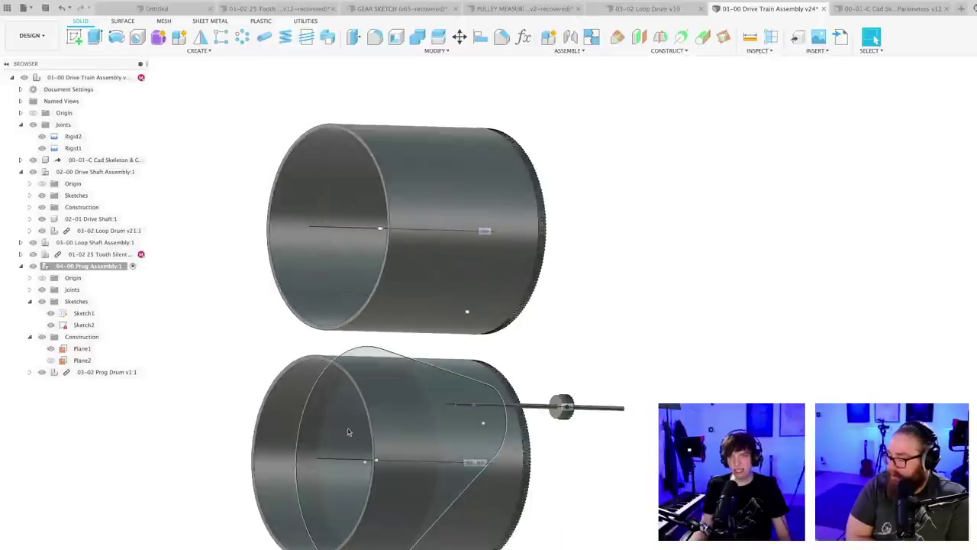
scroll(385, 408, down, 3)
shift+middle_drag(558, 489, 483, 479)
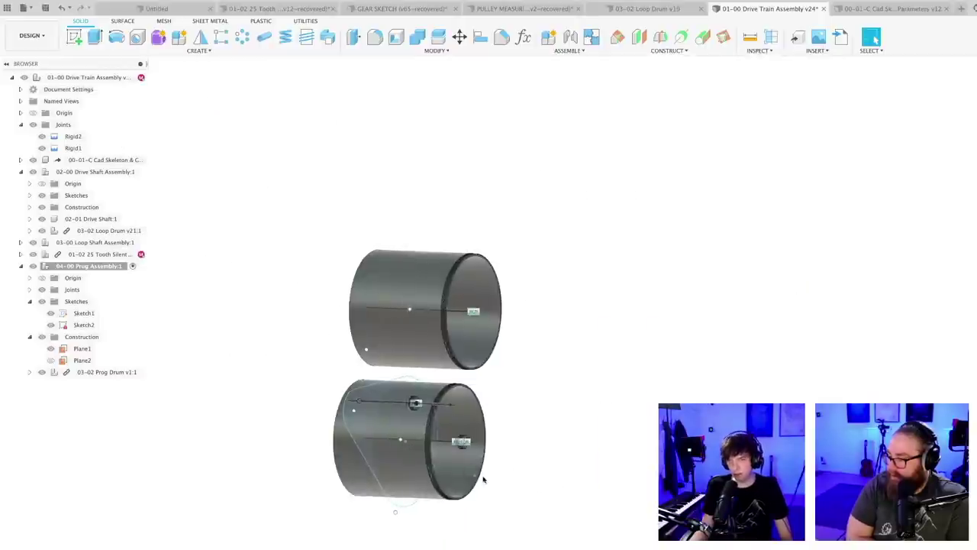
mouse_move(569, 482)
shift+middle_down()
mouse_move(511, 452)
mouse_move(480, 457)
mouse_move(552, 462)
mouse_move(565, 480)
shift+middle_up()
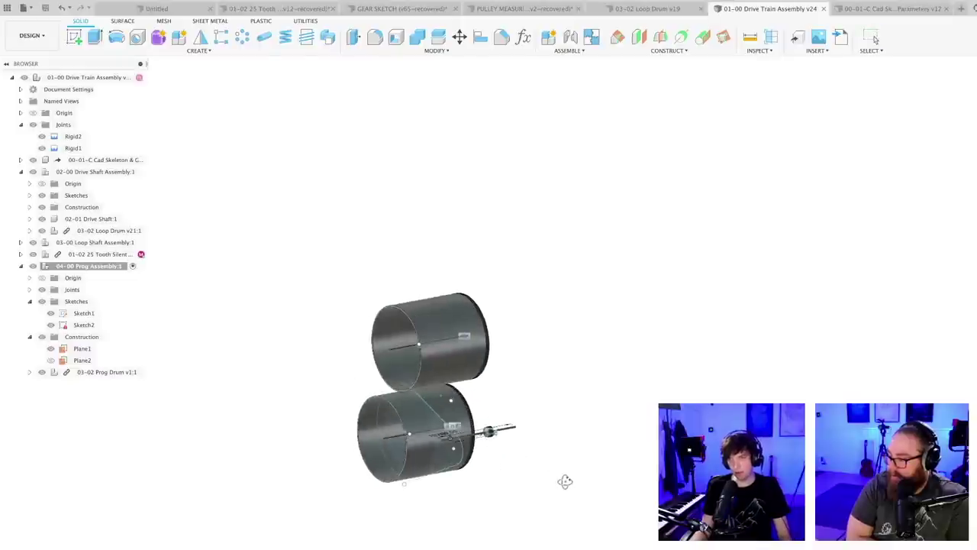
scroll(504, 472, up, 3)
shift+middle_drag(505, 471, 415, 454)
scroll(501, 447, down, 3)
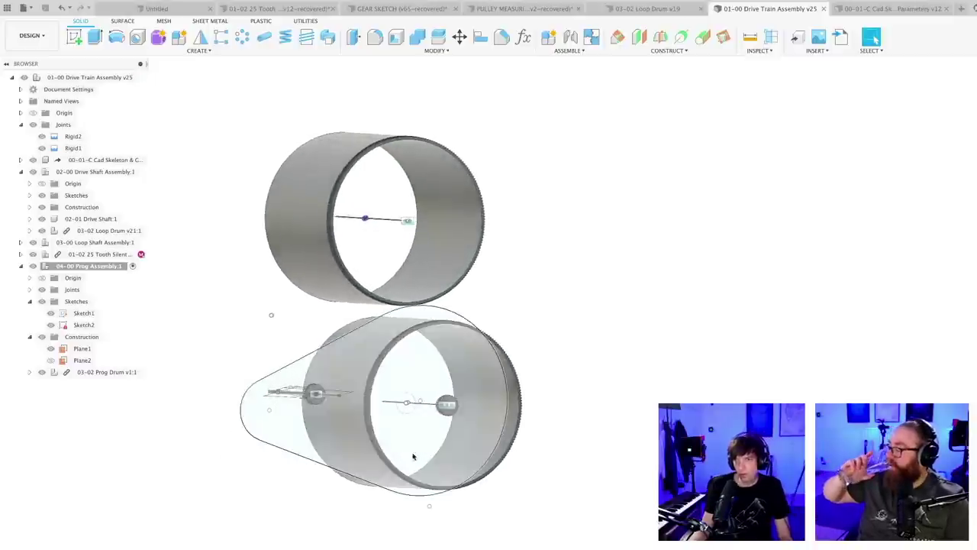
shift+middle_drag(599, 419, 626, 430)
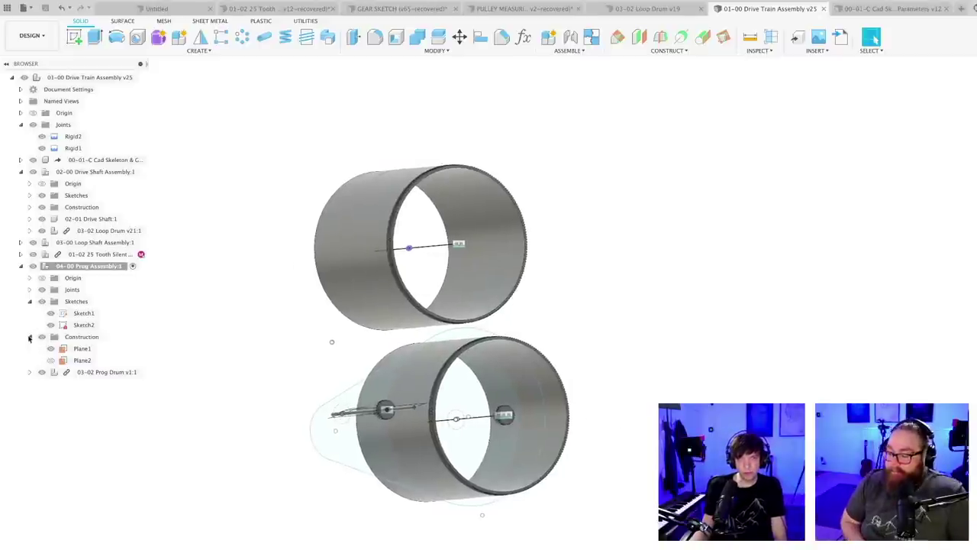
- Collapse the Construction folder and the 04-00 Prog Assembly tree in the browser
click(30, 337)
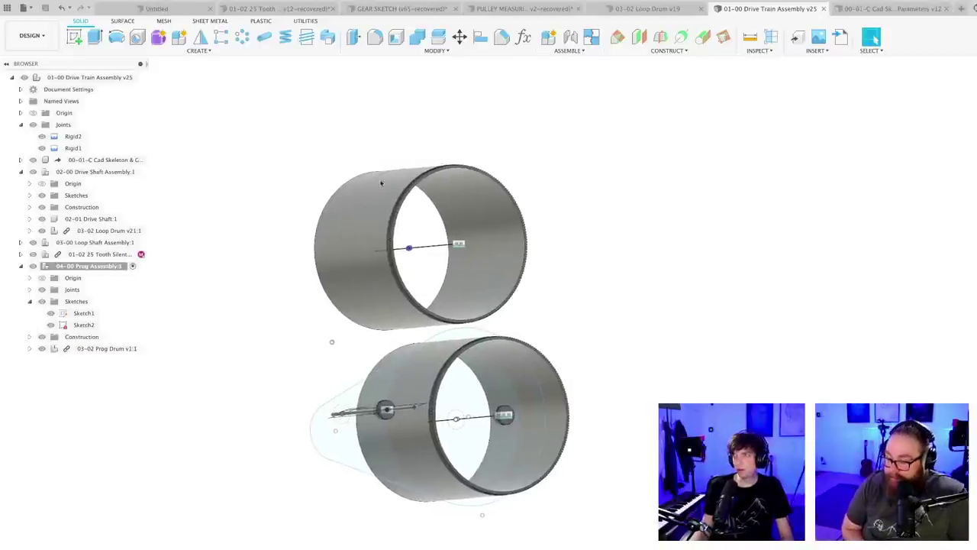
click(21, 265)
scroll(336, 381, down, 3)
shift+middle_drag(275, 340, 292, 369)
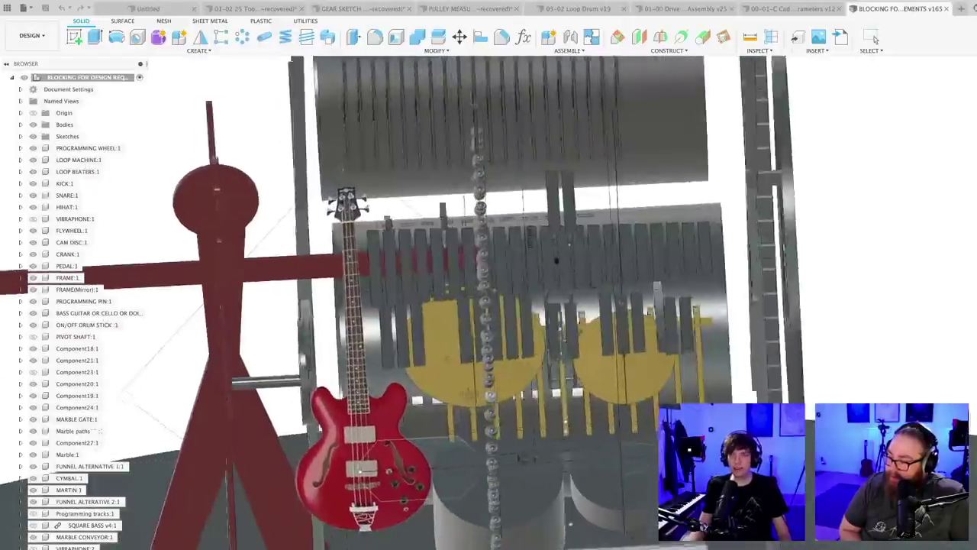
shift+middle_drag(468, 395, 380, 385)
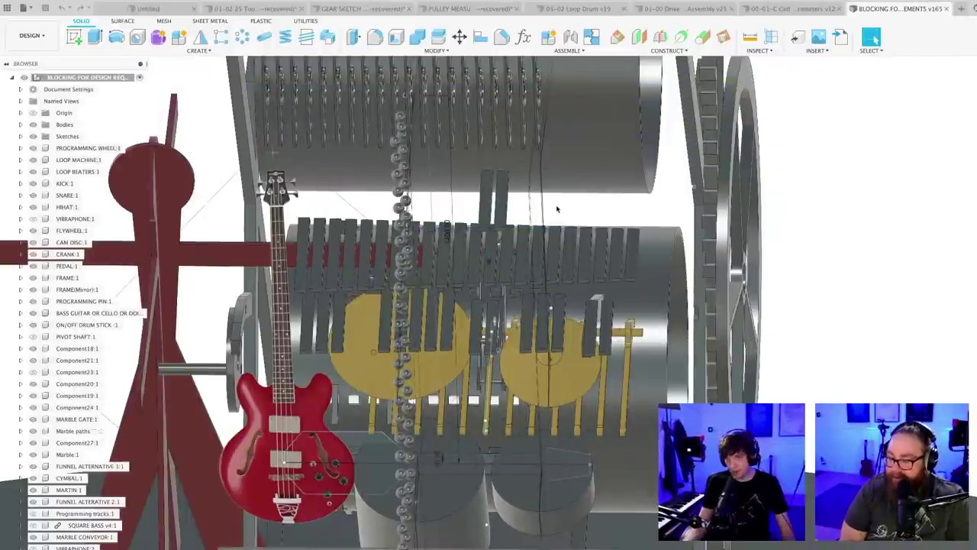
scroll(556, 215, down, 5)
shift+middle_drag(554, 216, 701, 313)
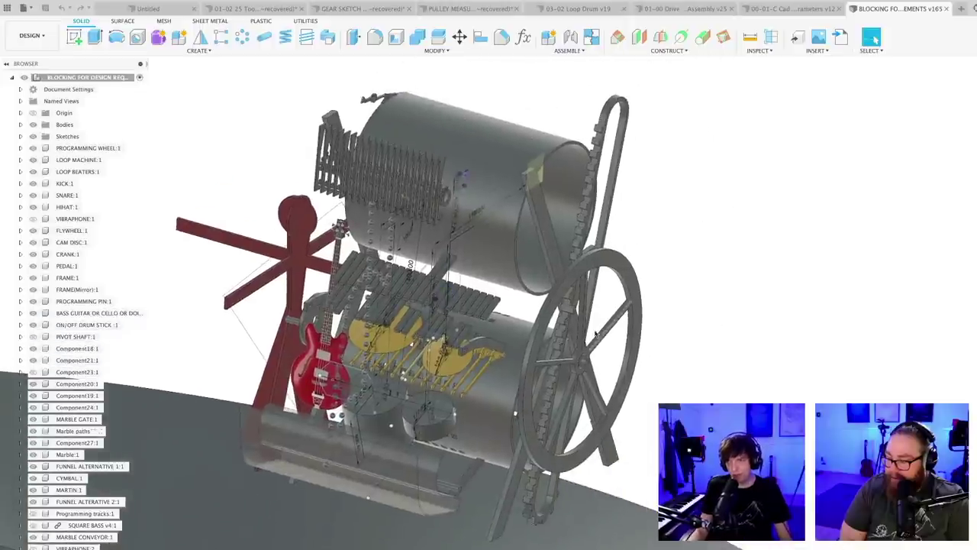
shift+drag(460, 302, 471, 302)
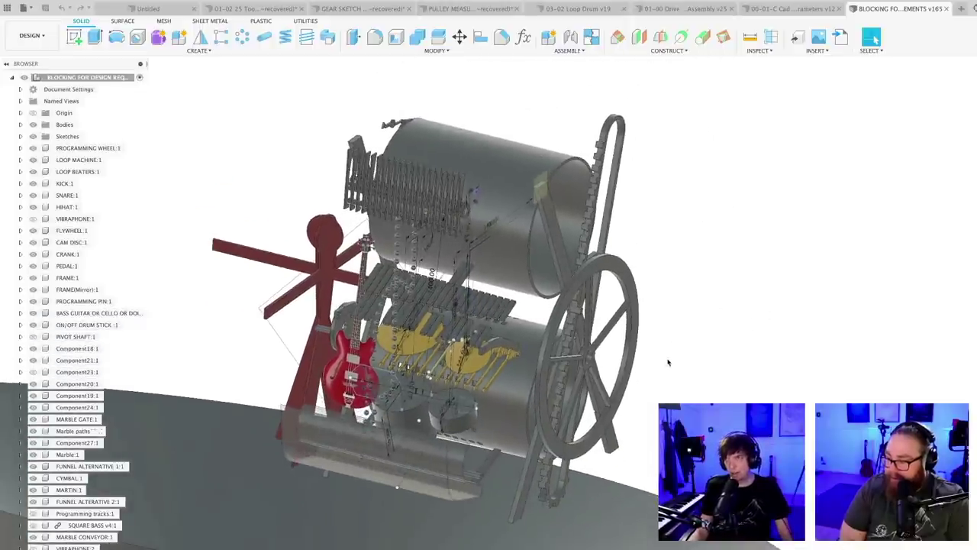
shift+middle_drag(666, 359, 676, 347)
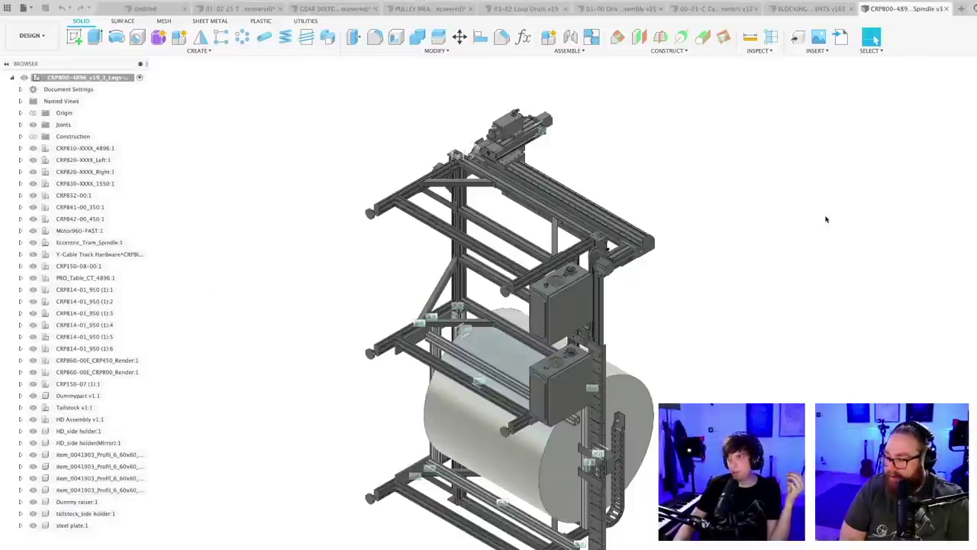
- Inspect the drum flange's inner ring face and the motor block beside it
scroll(626, 293, down, 4)
shift+middle_drag(679, 389, 624, 484)
scroll(467, 390, up, 5)
scroll(468, 393, up, 10)
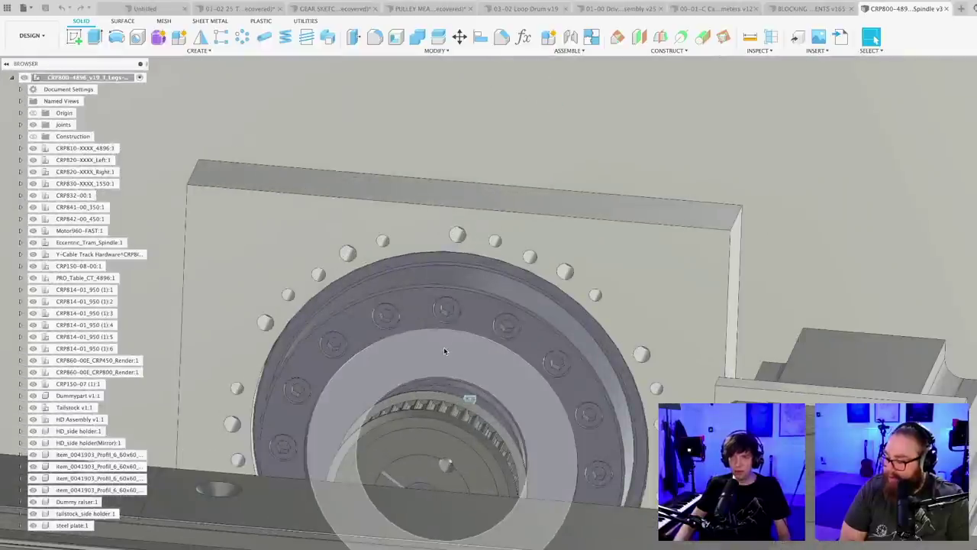
click(444, 351)
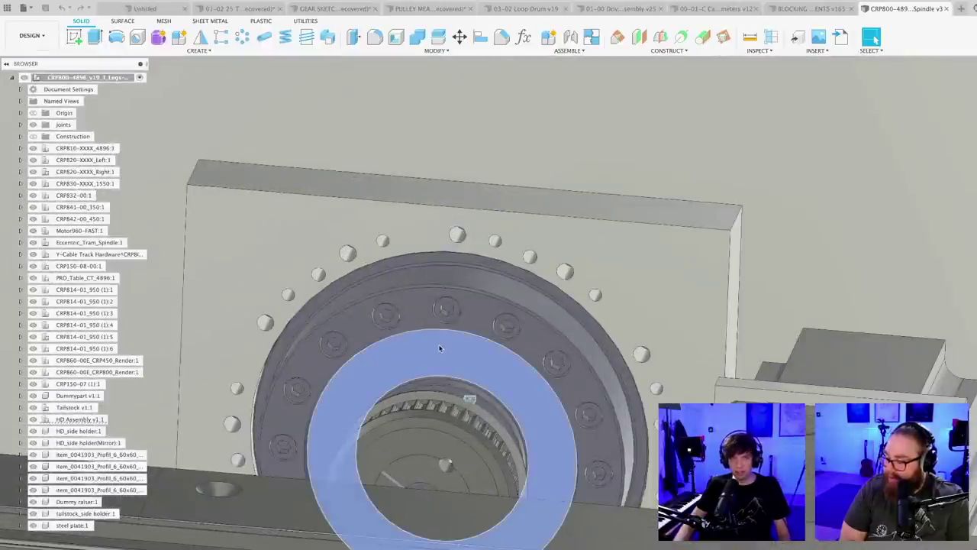
shift+middle_drag(444, 352, 440, 292)
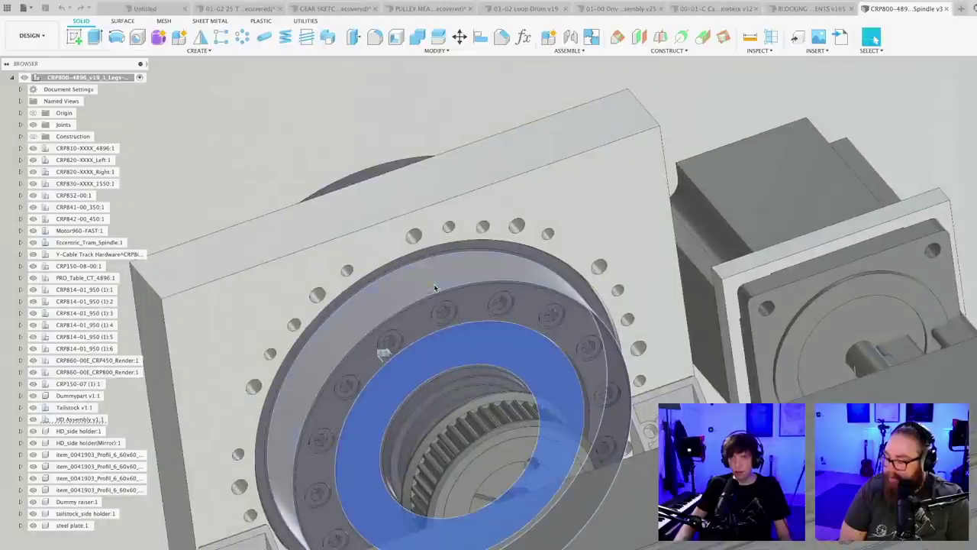
scroll(437, 290, down, 8)
scroll(436, 290, down, 8)
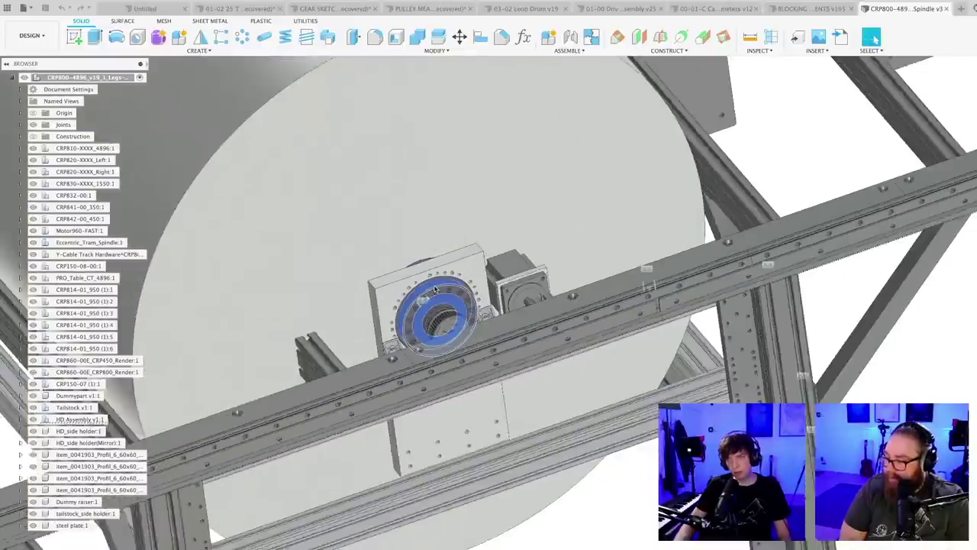
shift+middle_drag(561, 458, 471, 427)
- Select the left and right vertical frame plates, orbiting until the front rail is level
scroll(248, 368, up, 5)
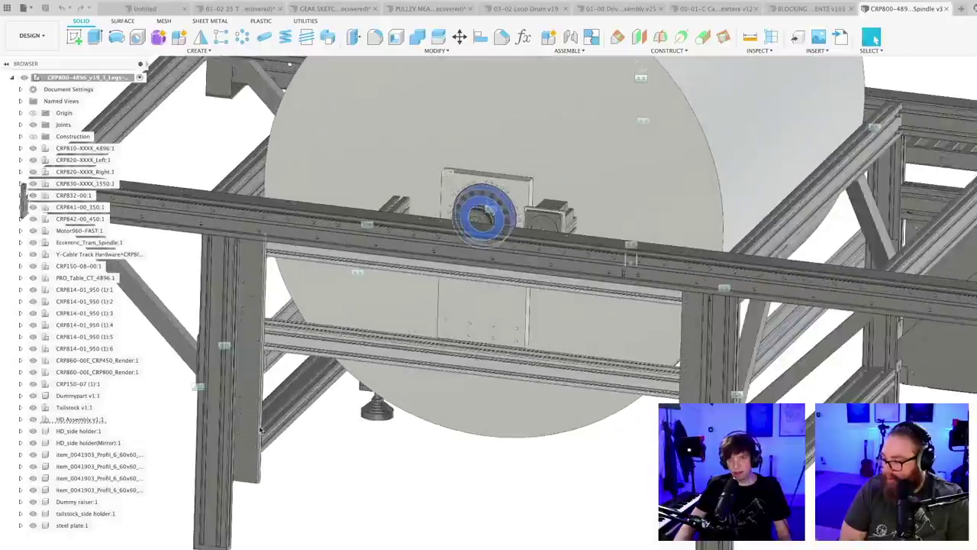
click(247, 368)
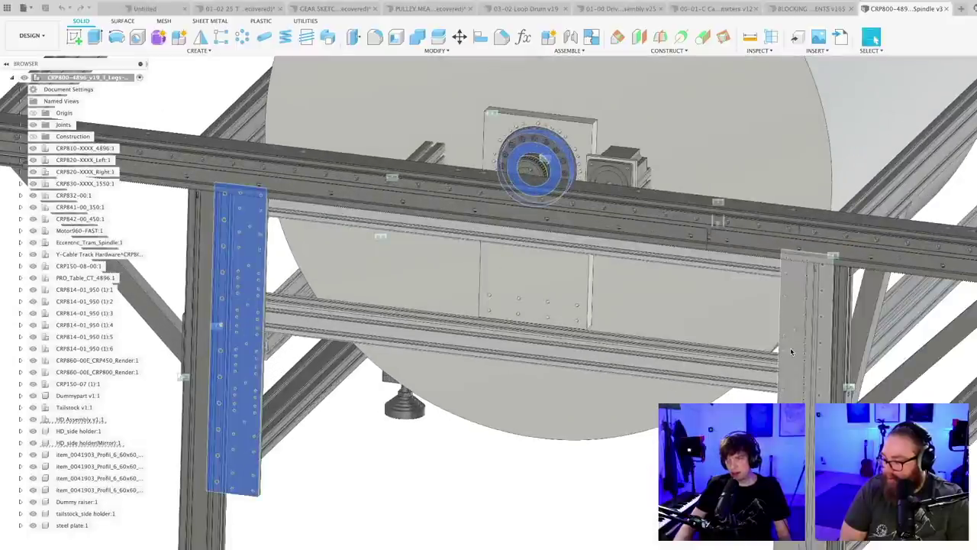
shift+click(778, 359)
scroll(783, 362, down, 6)
shift+middle_drag(729, 449, 634, 323)
scroll(611, 411, down, 4)
- Select the drum's end face, then bring up the 01-00 Drive Train Assembly v25 document
click(634, 323)
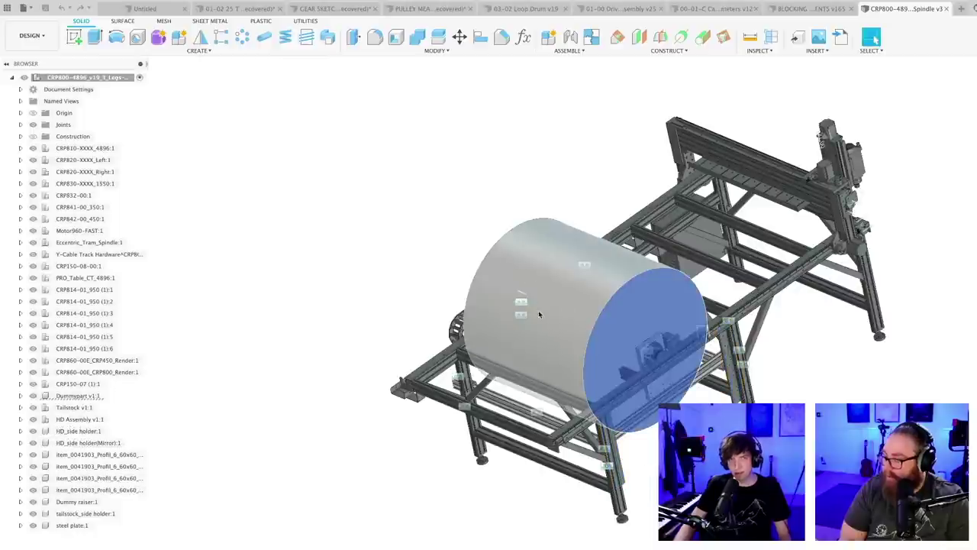
scroll(538, 313, down, 3)
shift+middle_drag(539, 313, 445, 290)
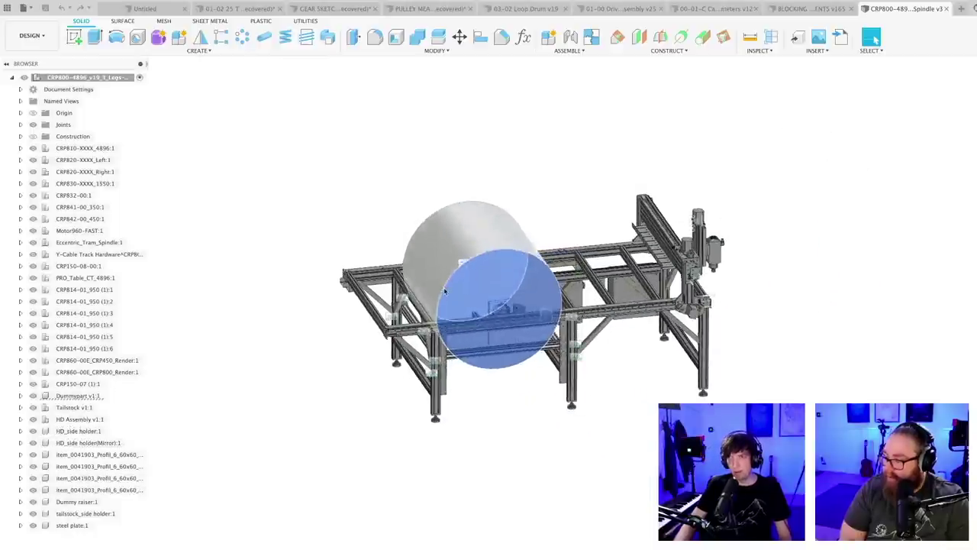
mouse_move(548, 428)
shift+middle_down()
mouse_move(545, 397)
mouse_move(515, 445)
mouse_move(528, 432)
mouse_move(550, 445)
shift+middle_up()
scroll(516, 445, up, 2)
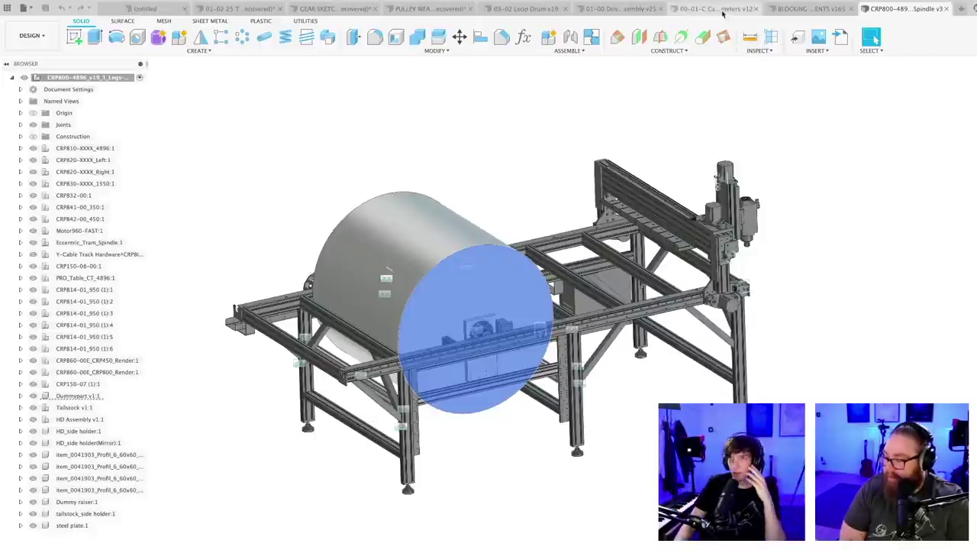
click(612, 9)
shift+middle_drag(503, 312, 613, 312)
scroll(515, 290, up, 10)
scroll(505, 360, up, 3)
scroll(612, 312, down, 10)
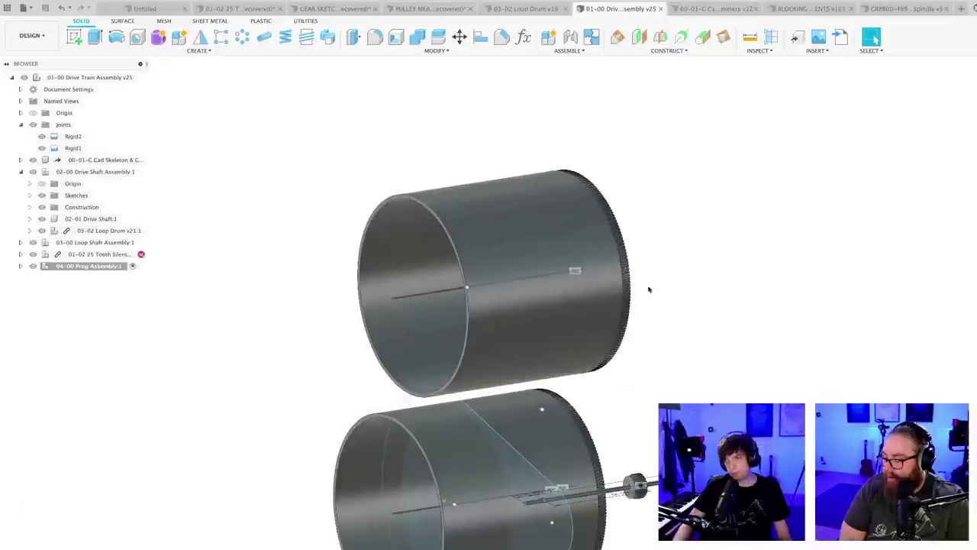
middle_drag(661, 330, 643, 306)
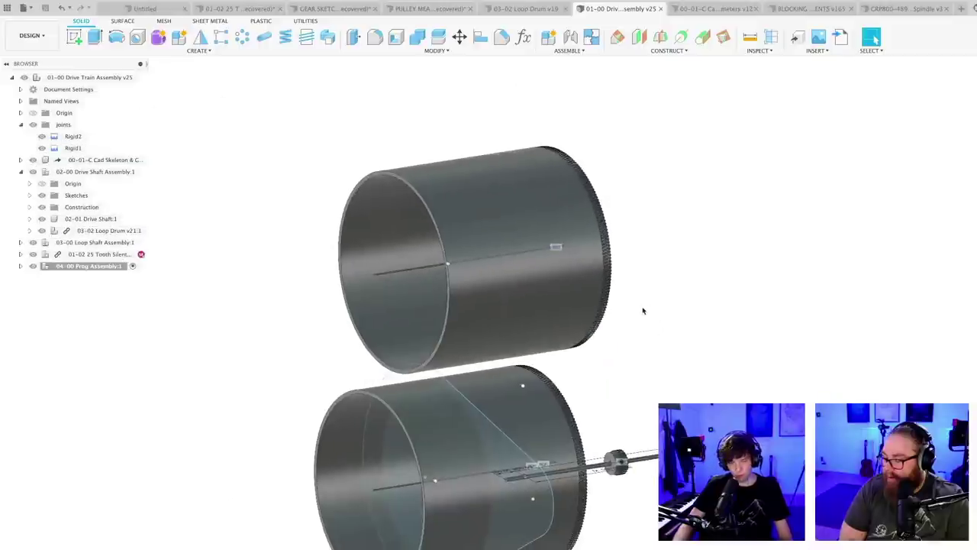
scroll(642, 311, down, 2)
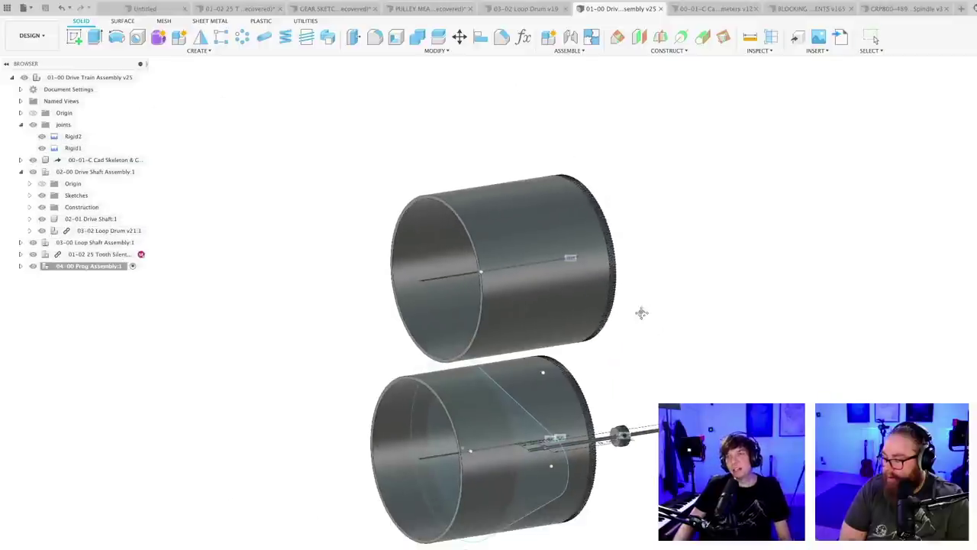
middle_drag(642, 312, 555, 315)
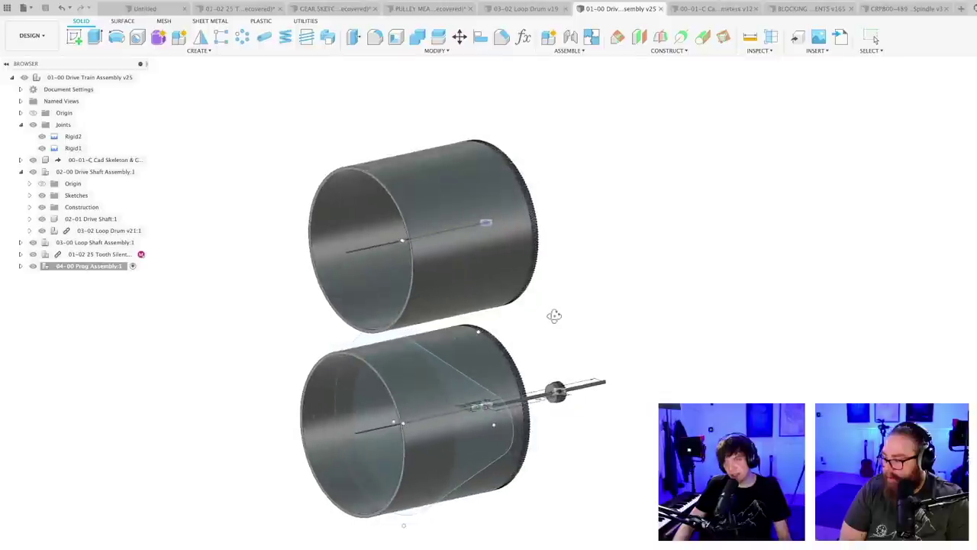
scroll(551, 319, up, 2)
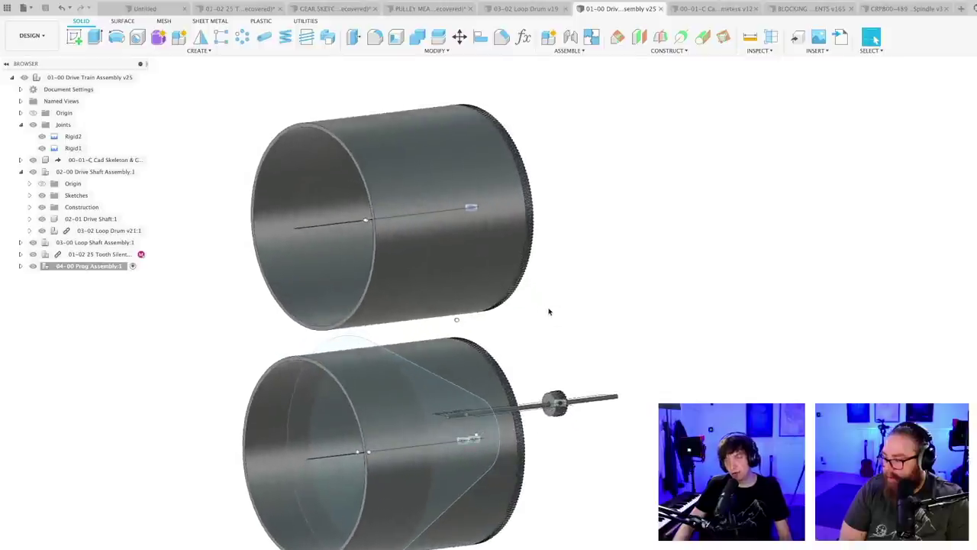
scroll(548, 312, up, 1)
scroll(542, 311, down, 1)
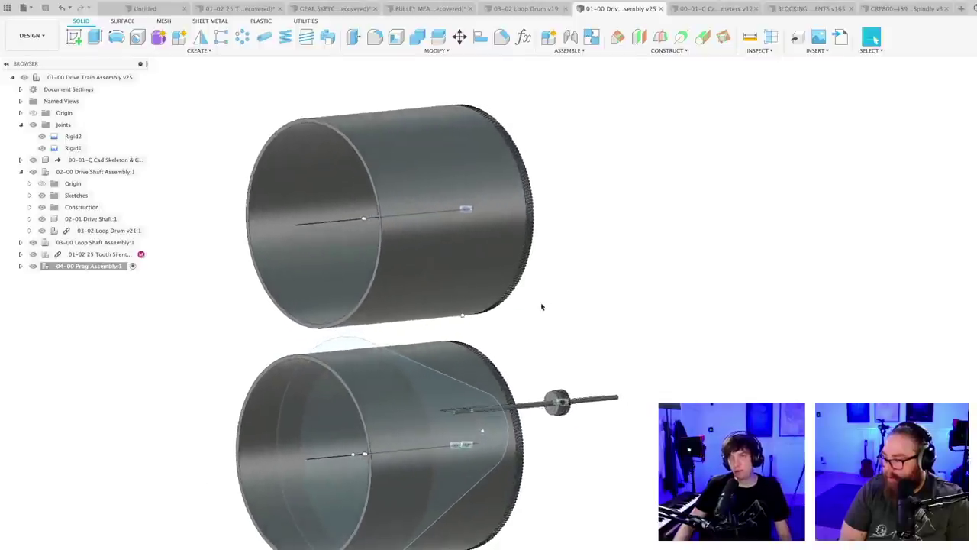
scroll(541, 305, up, 1)
scroll(510, 304, down, 2)
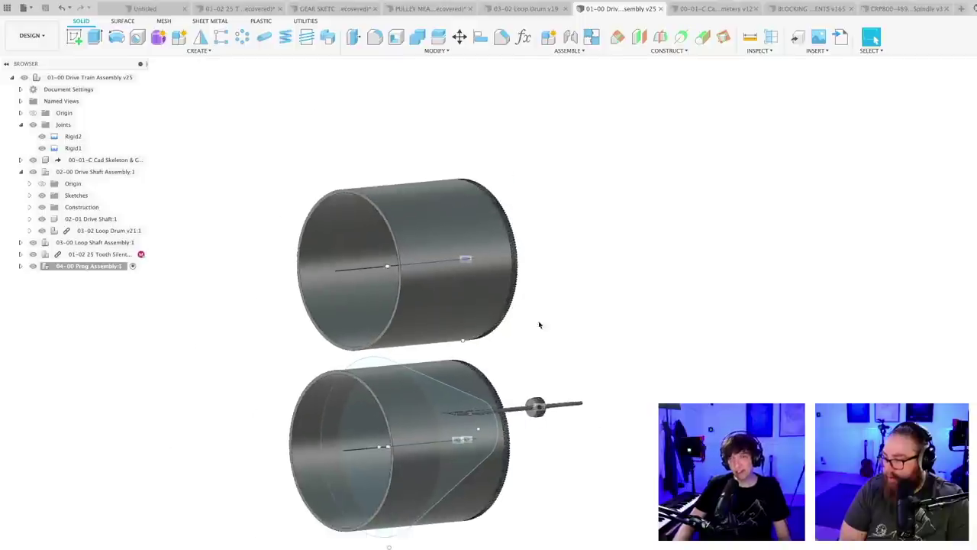
shift+middle_drag(540, 325, 564, 378)
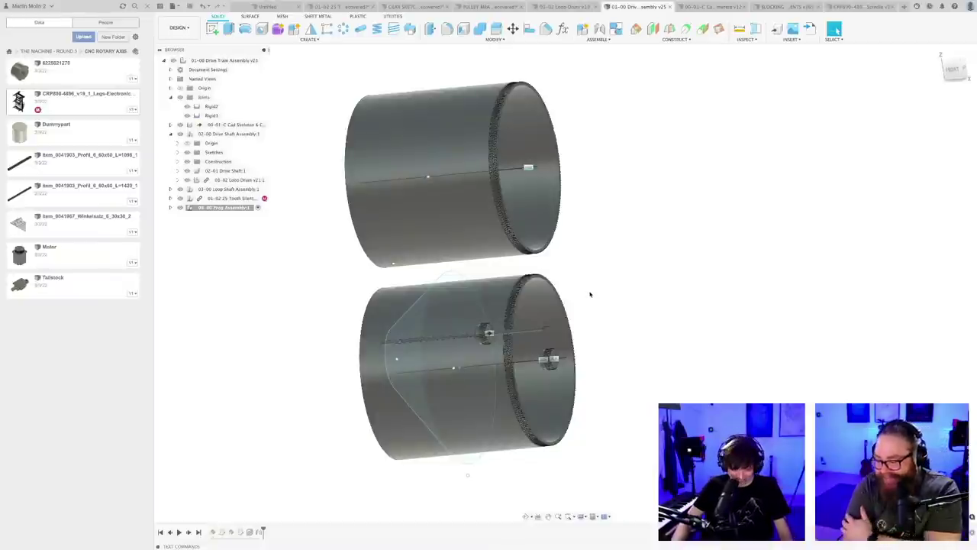
- Collapse the 02-00 Drive Shaft Assembly and hide the 00-01-C Cad Skeleton sketch
shift+middle_drag(588, 294, 639, 290)
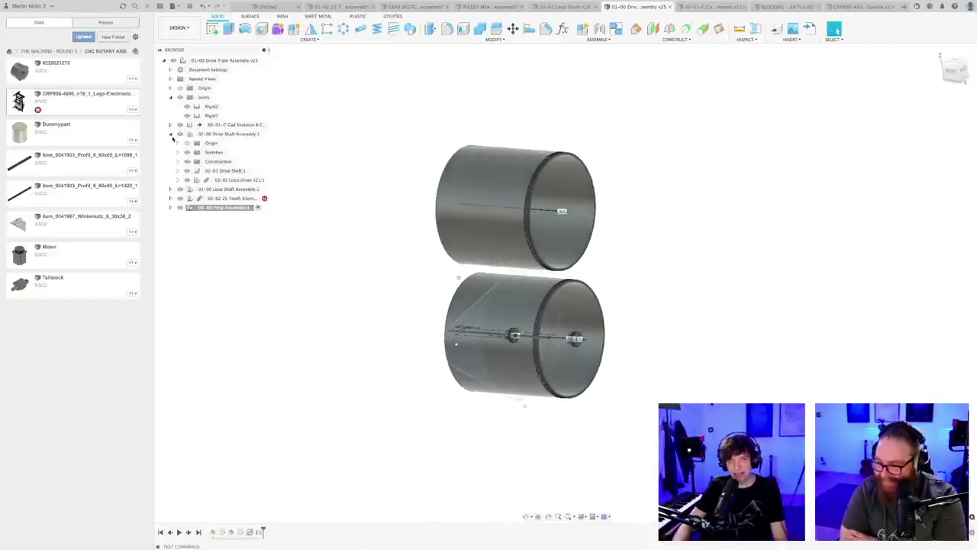
click(172, 135)
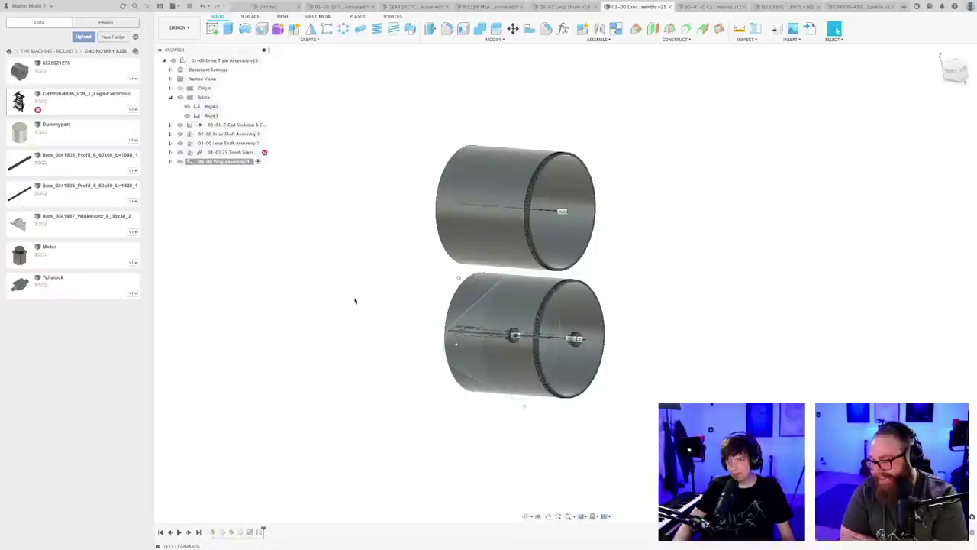
shift+middle_drag(359, 294, 349, 290)
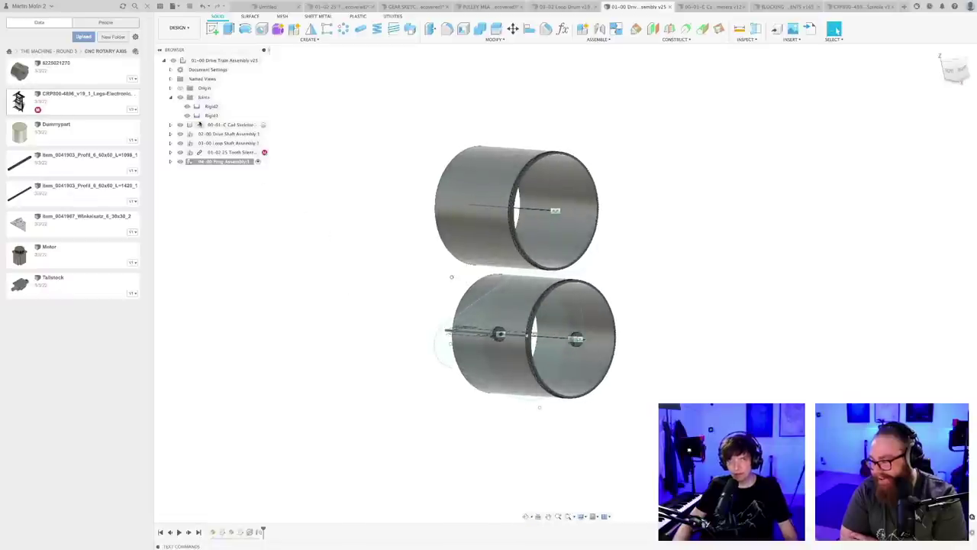
click(180, 125)
shift+middle_drag(649, 315, 641, 332)
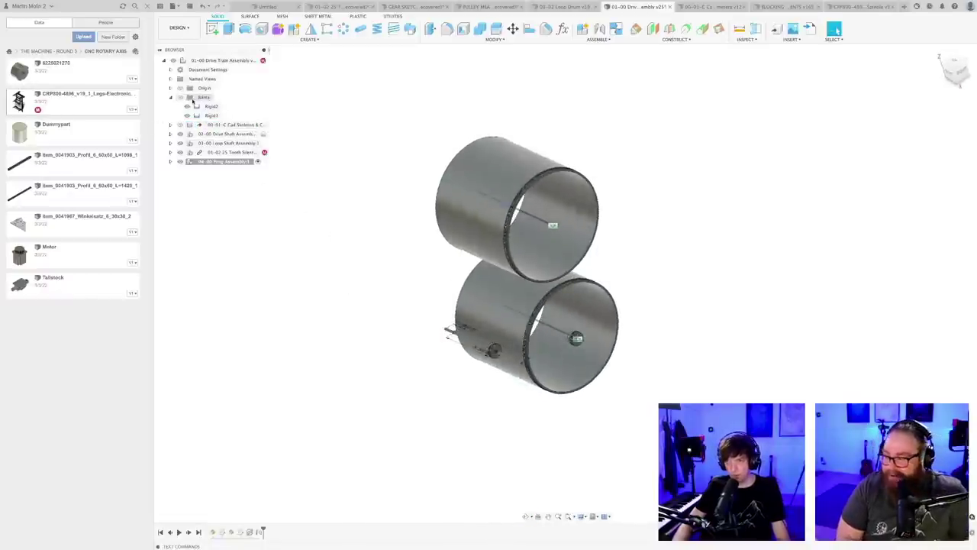
- Expand the 04-00 assembly and select the joints on the upper and lower drums
click(553, 225)
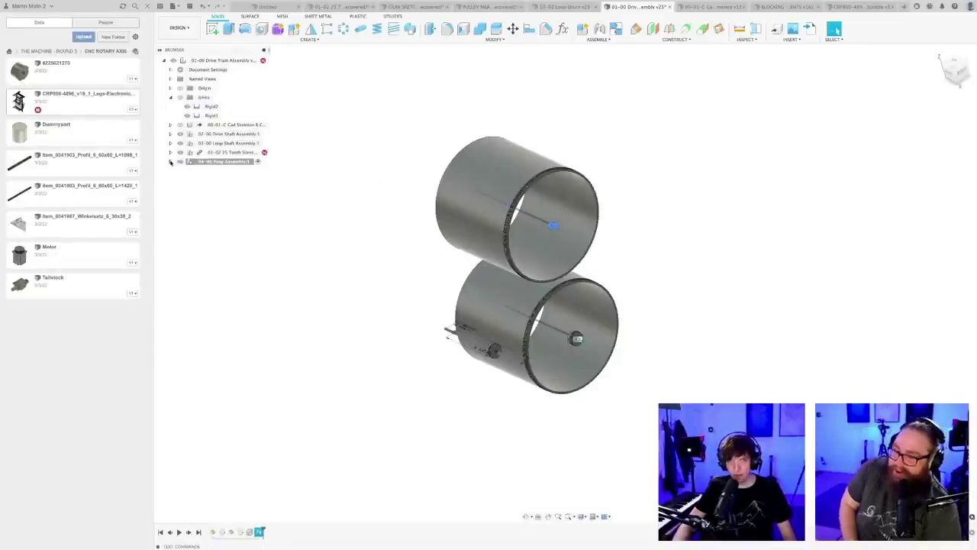
click(170, 161)
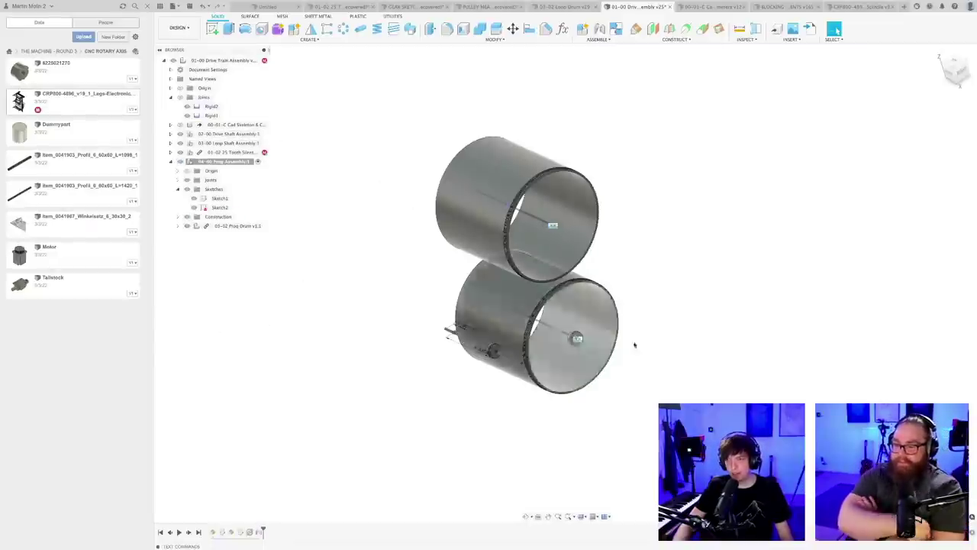
scroll(656, 327, up, 2)
scroll(513, 196, up, 5)
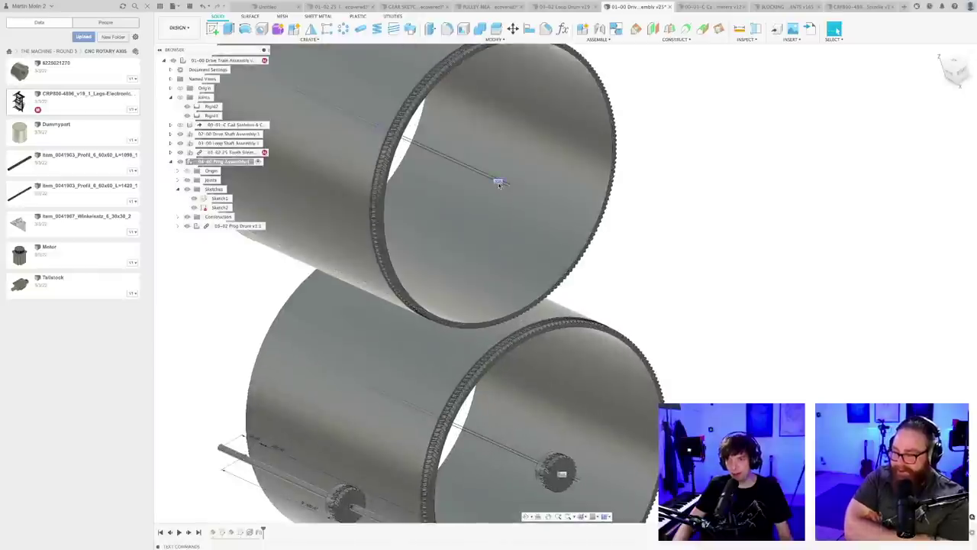
click(497, 183)
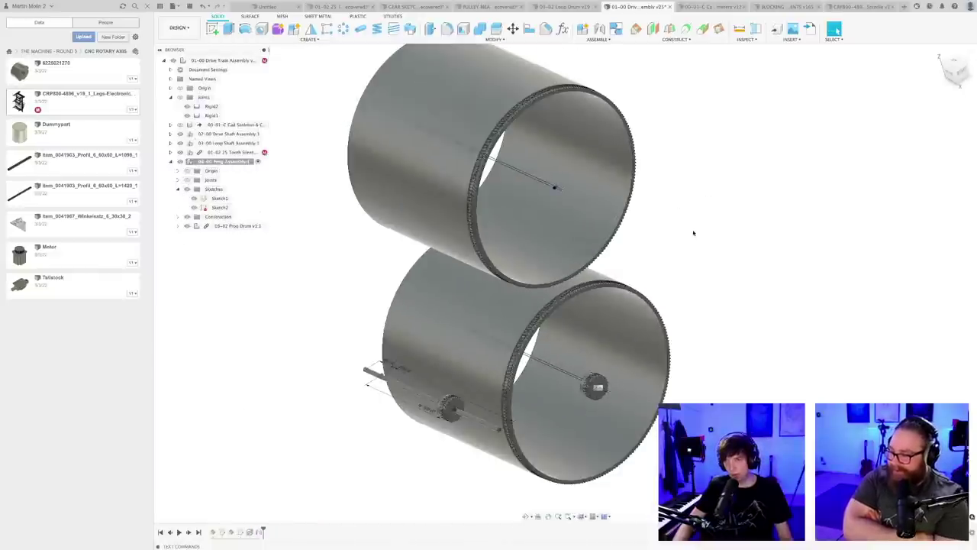
scroll(591, 388, up, 3)
click(597, 390)
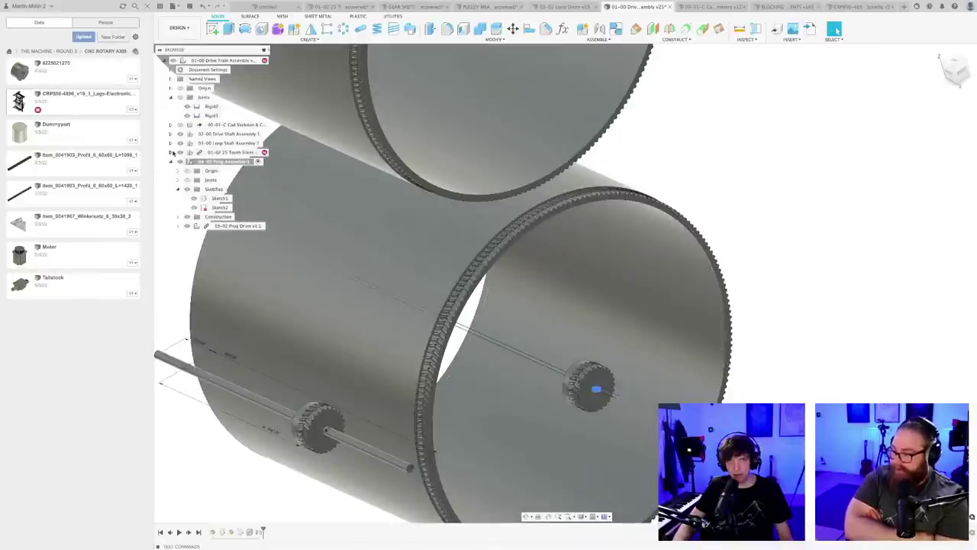
scroll(754, 235, down, 2)
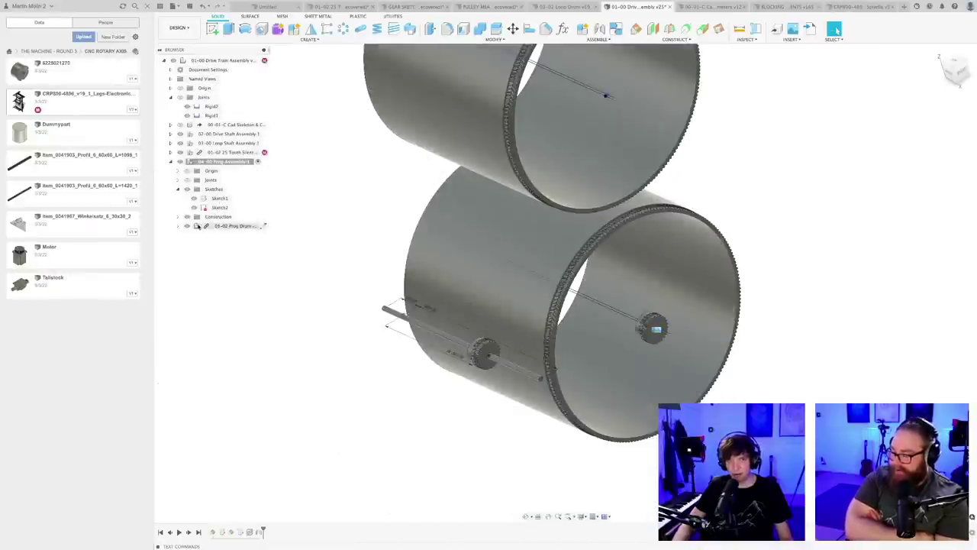
- Toggle the 03-02 Prog Drum node and collapse the 04-00 Ring Assembly contents
click(177, 226)
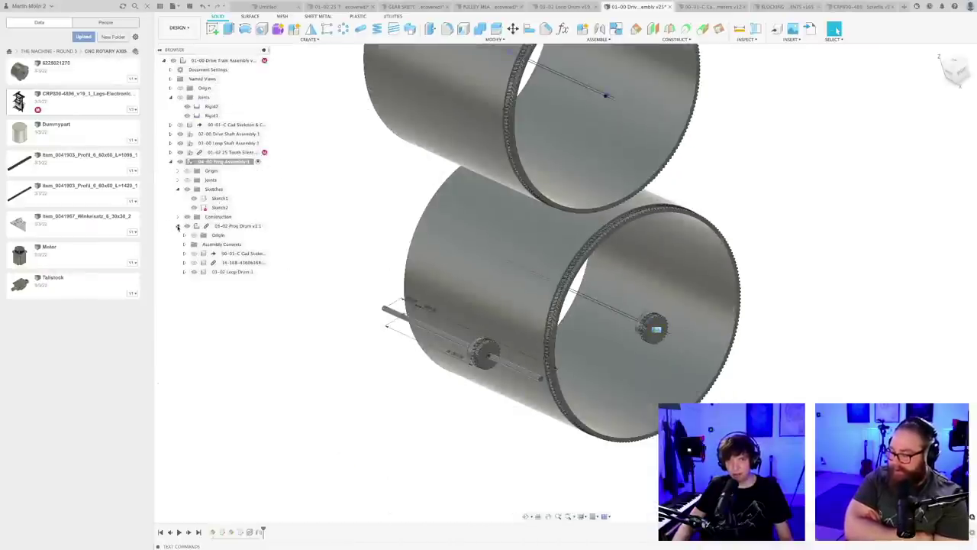
click(177, 226)
scroll(277, 353, down, 3)
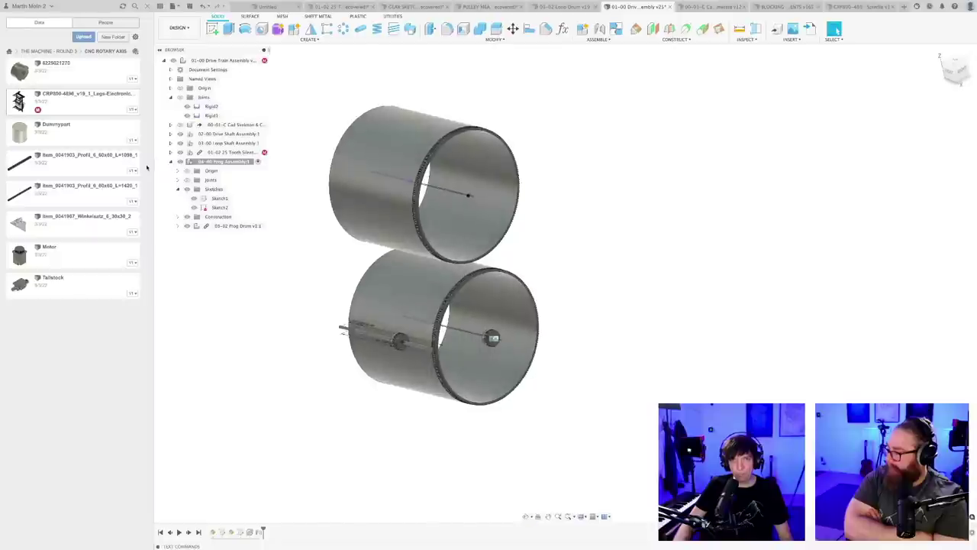
click(171, 162)
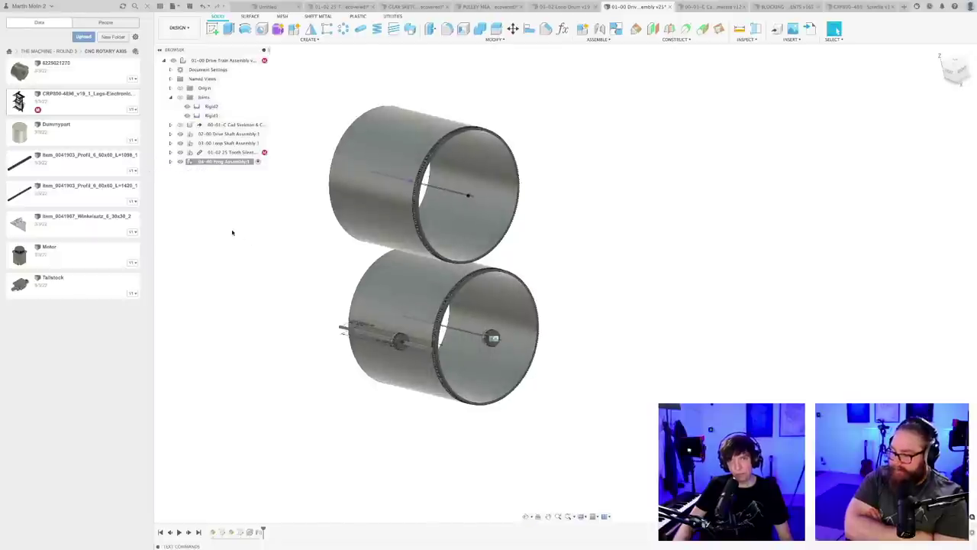
mouse_move(298, 222)
shift+middle_down()
mouse_move(295, 214)
mouse_move(340, 216)
mouse_move(293, 212)
shift+middle_up()
- Create a new component named 05-00 Timing Belts Assembly under the top-level assembly
right_click(210, 61)
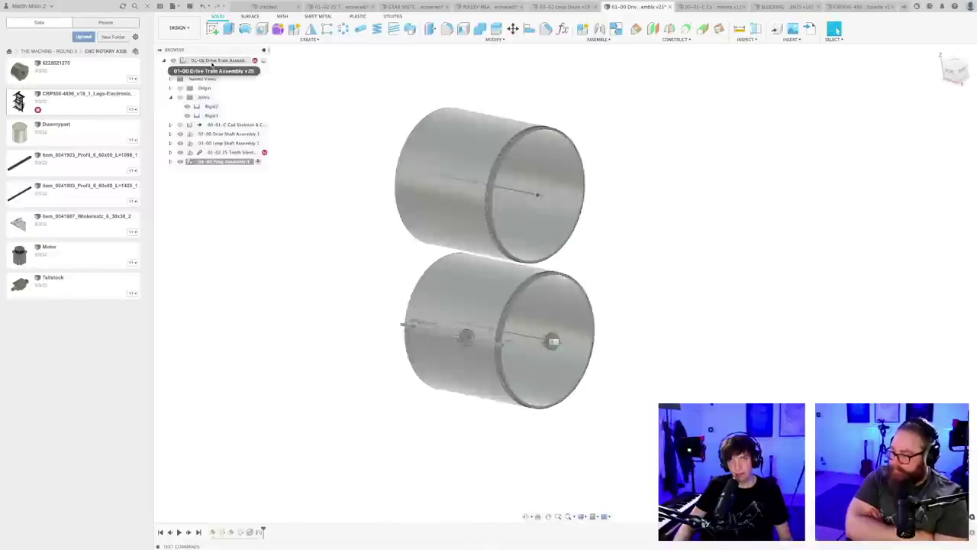
click(238, 79)
key(Return)
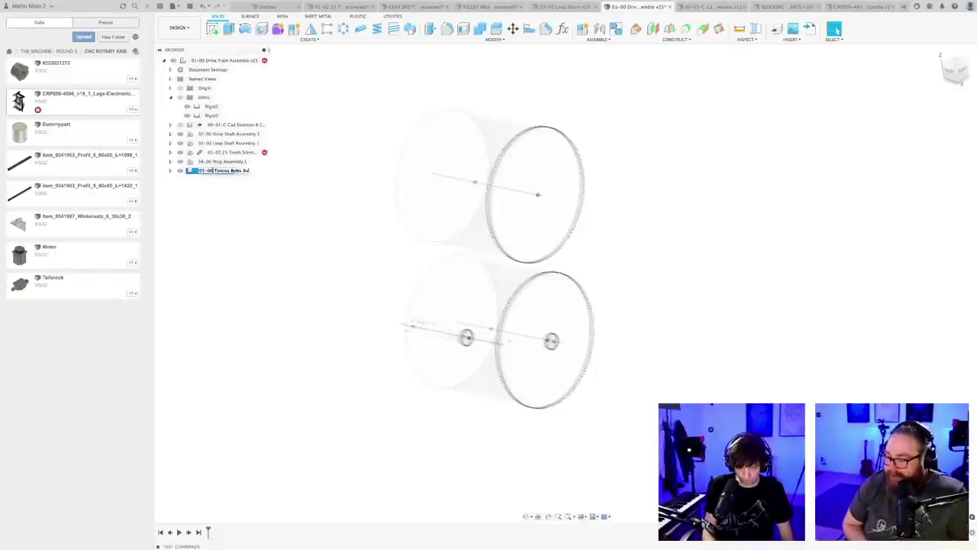
key(Return)
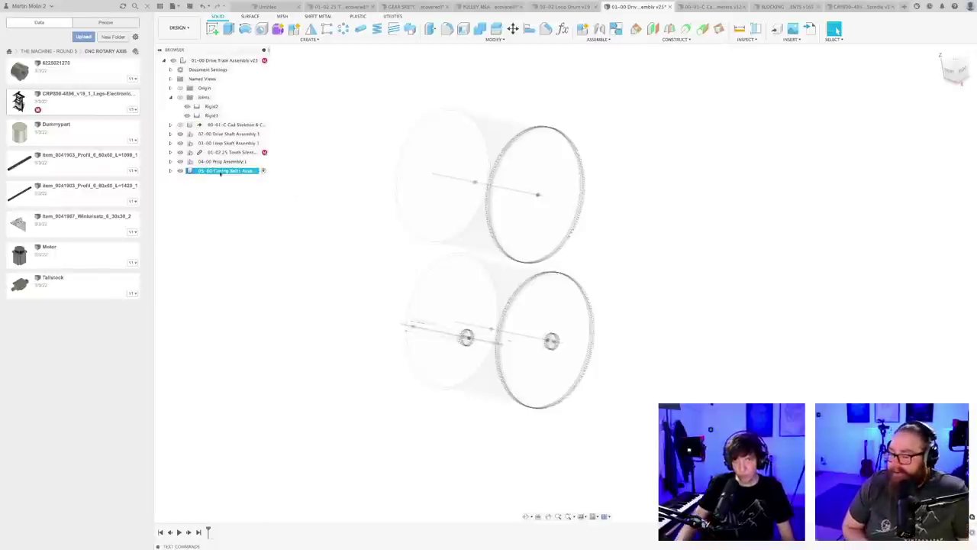
- Deselect the new component, orbit the drums, and save a new version
click(379, 237)
shift+middle_drag(382, 234, 478, 249)
scroll(511, 277, up, 5)
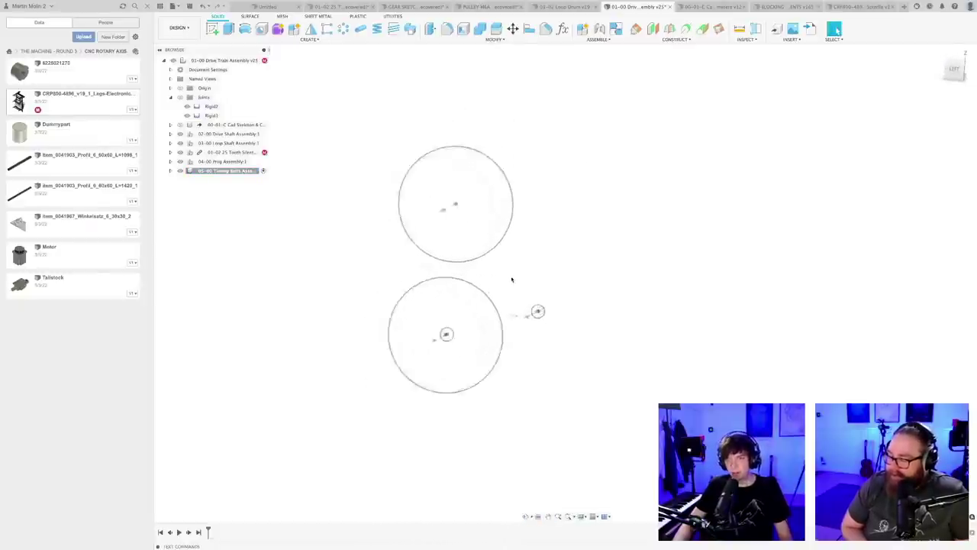
shift+middle_drag(512, 278, 550, 275)
key(super+s)
click(511, 284)
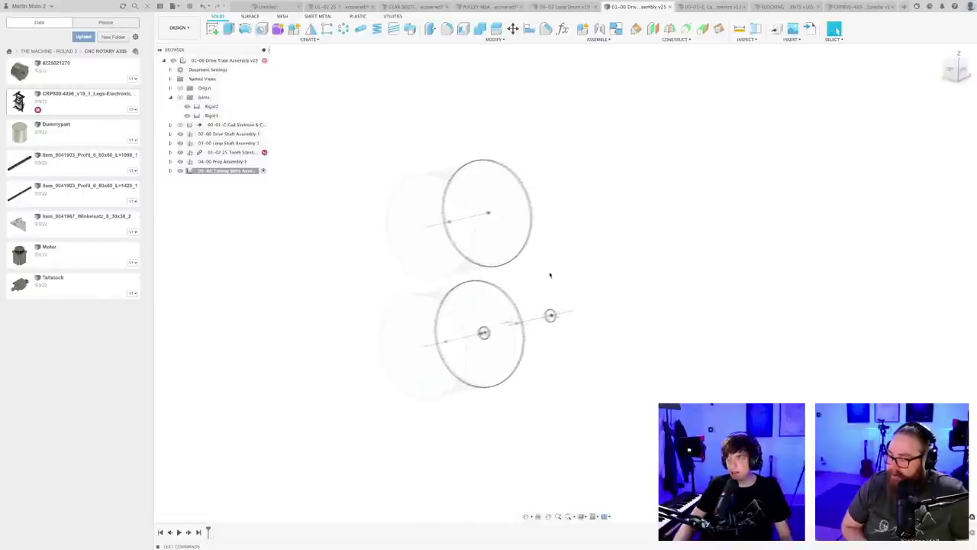
- Activate the top-level drive train assembly, save it as v26, and switch to the skeleton document
click(223, 61)
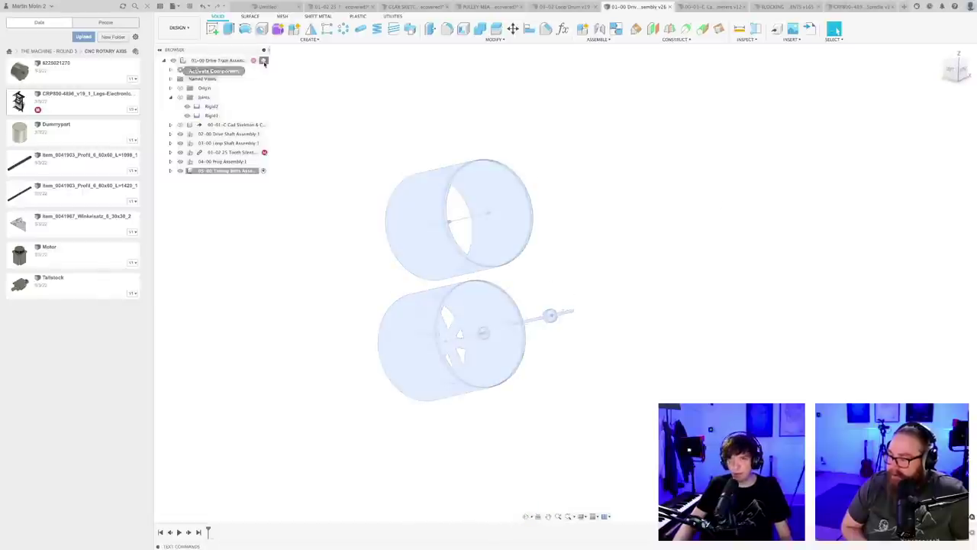
shift+middle_drag(563, 262, 572, 243)
key(super+s)
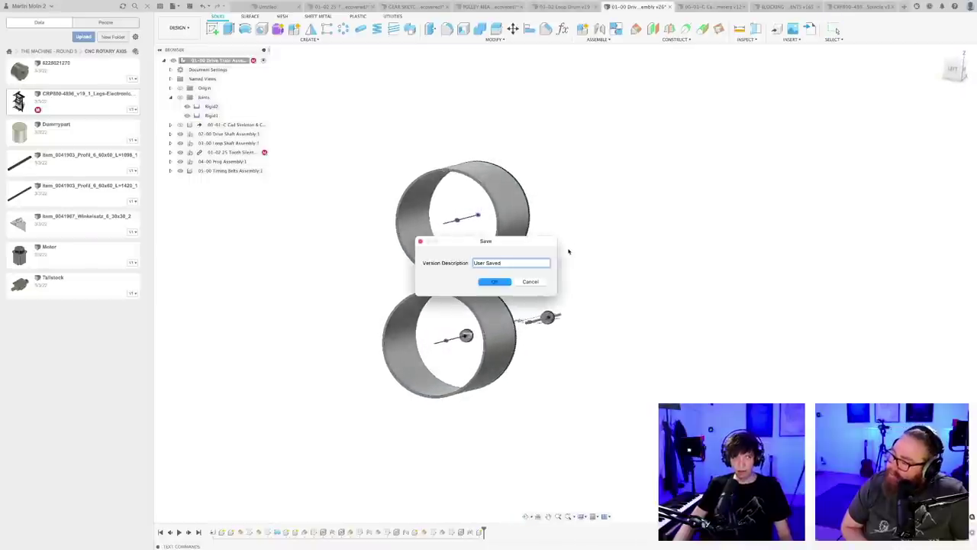
click(484, 283)
shift+middle_drag(491, 283, 539, 283)
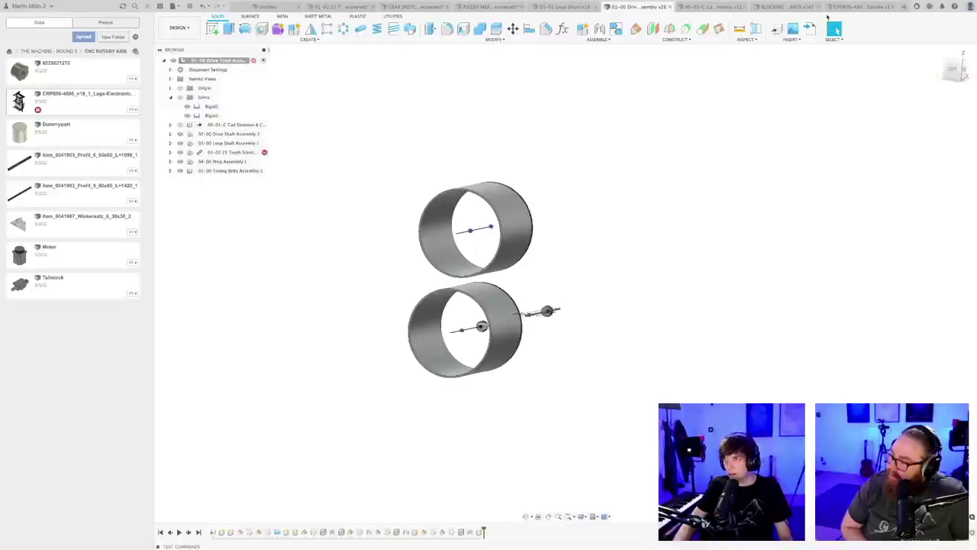
click(716, 7)
- Edit Sketch1 and change the 640 and 700 horizontal dimensions to 2000 mm
mouse_move(560, 272)
shift+middle_down()
mouse_move(589, 247)
mouse_move(589, 226)
mouse_move(576, 260)
shift+middle_up()
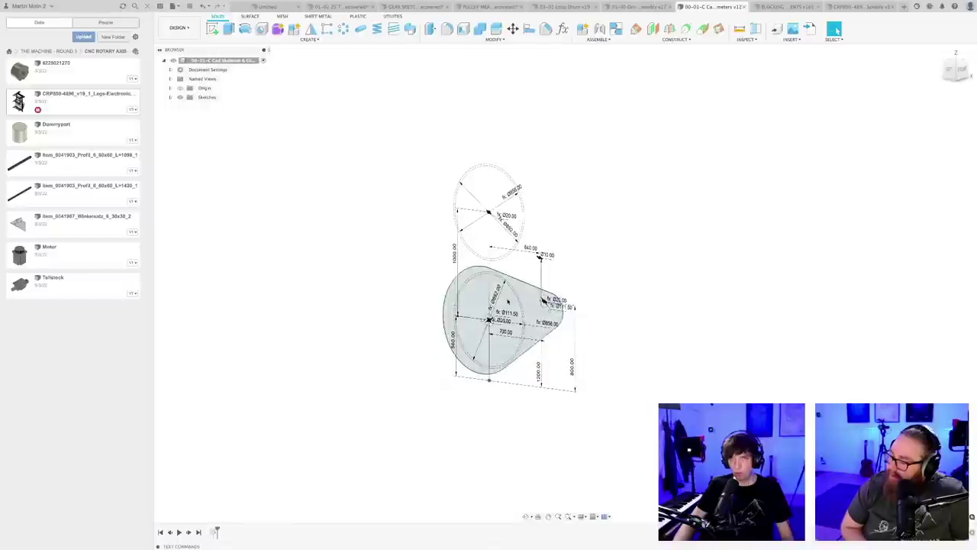
double_click(200, 108)
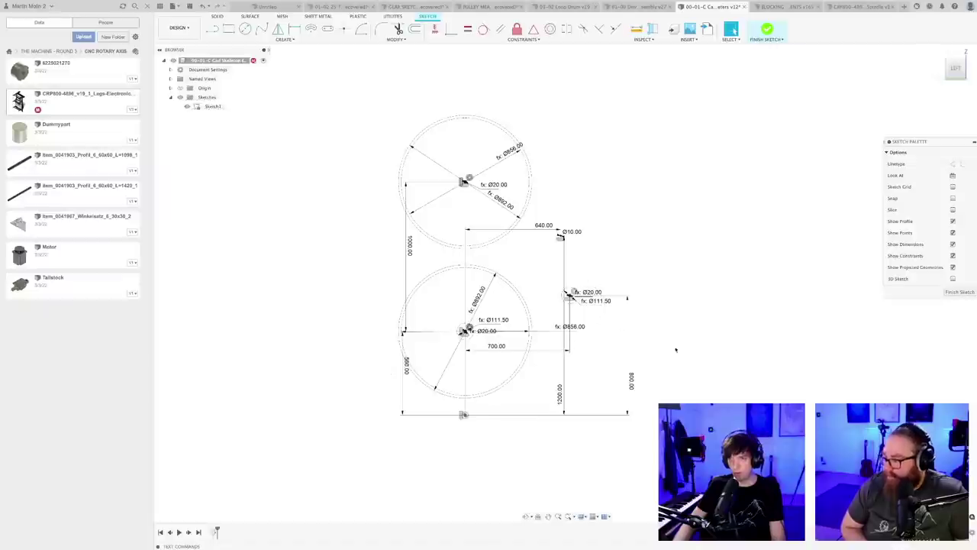
scroll(666, 374, down, 2)
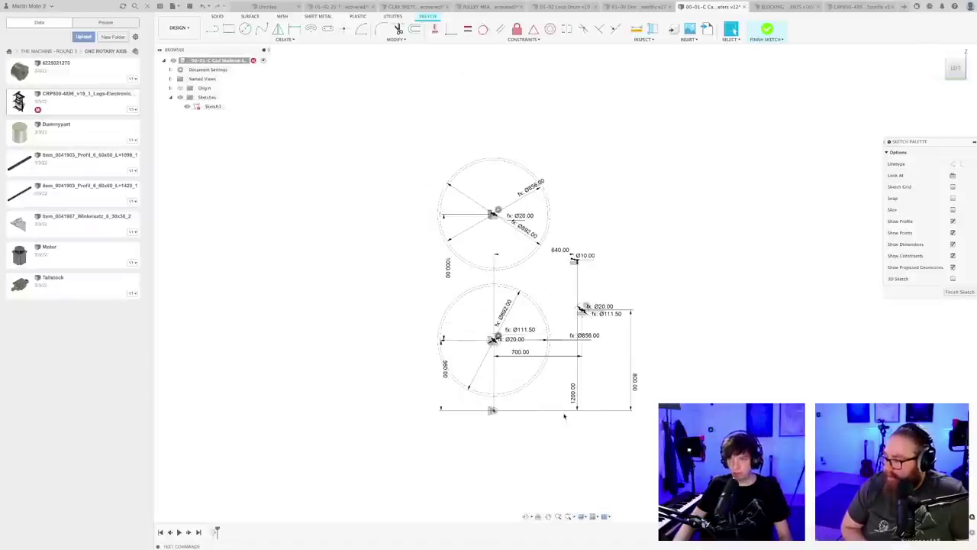
double_click(560, 251)
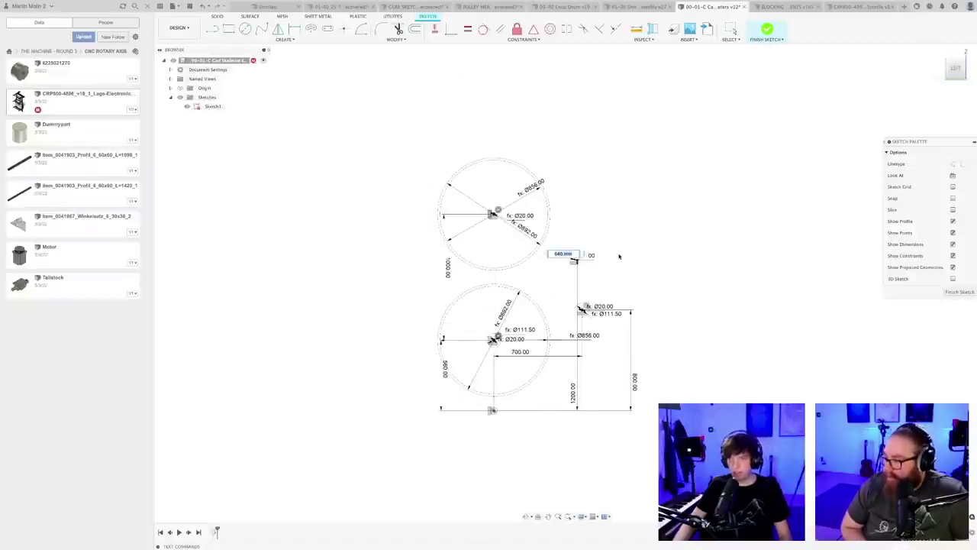
text(200)
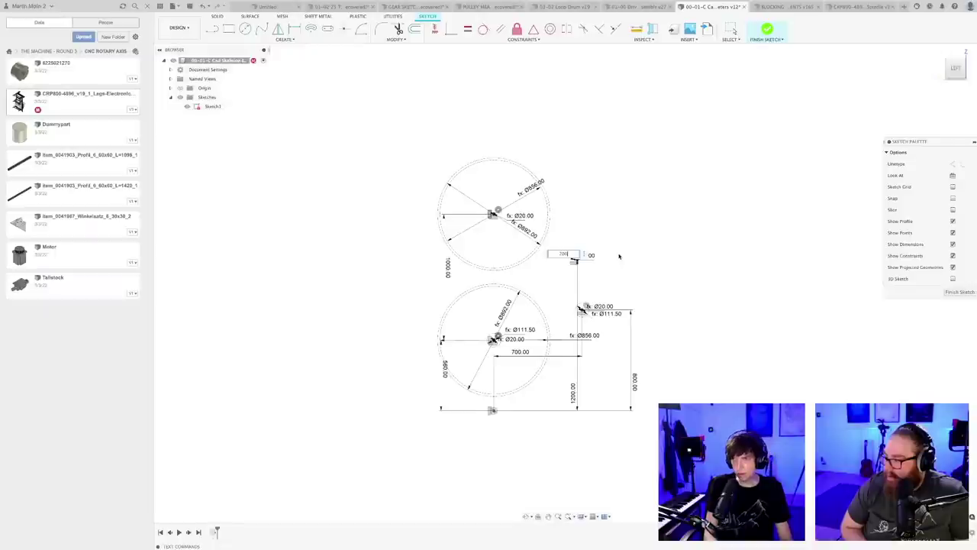
text(0)
key(Return)
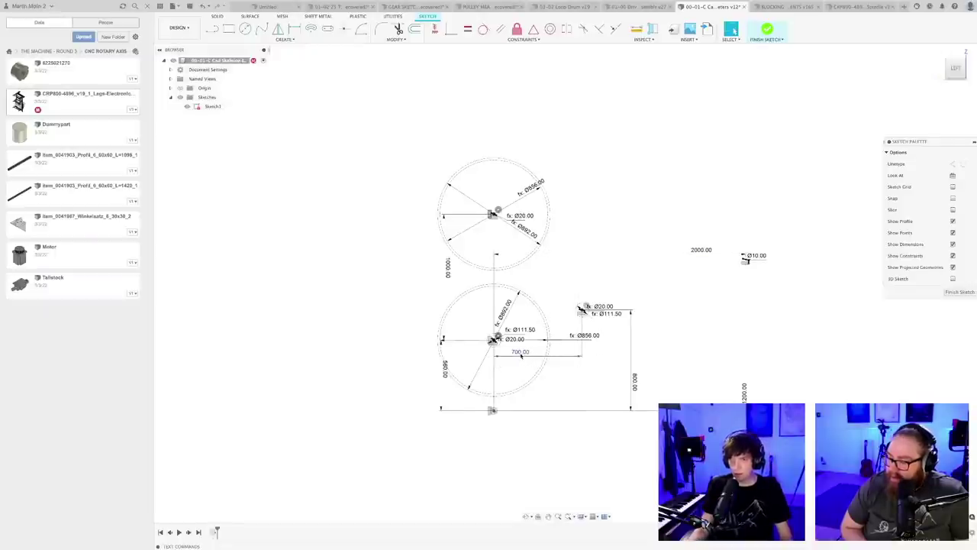
double_click(521, 356)
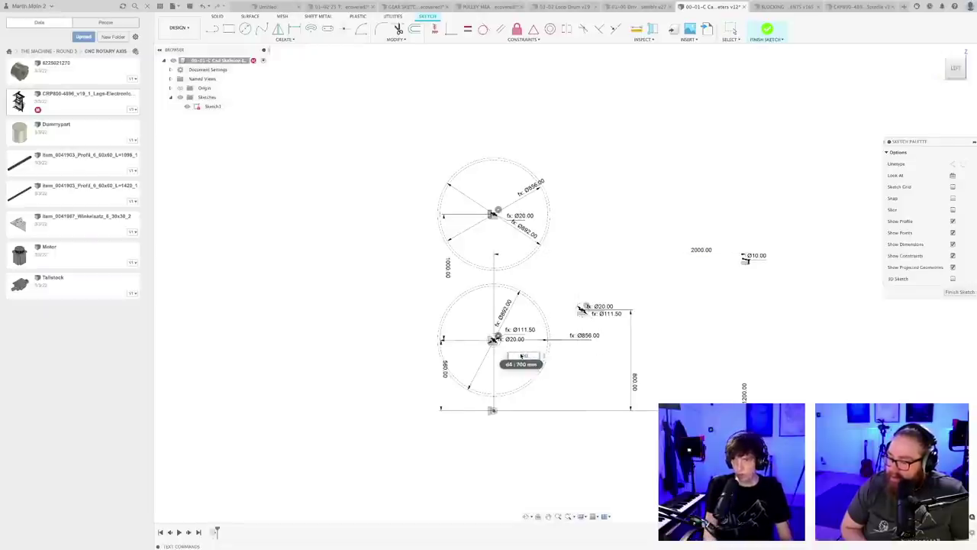
text(2000)
key(Return)
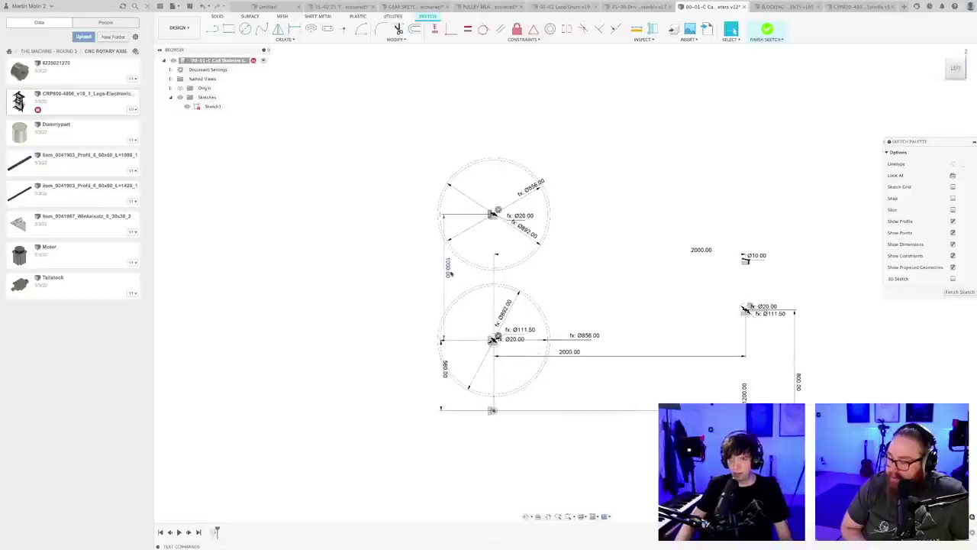
- Change the 1000 mm vertical drum spacing to 900, finish the sketch, and save
double_click(450, 272)
text(900)
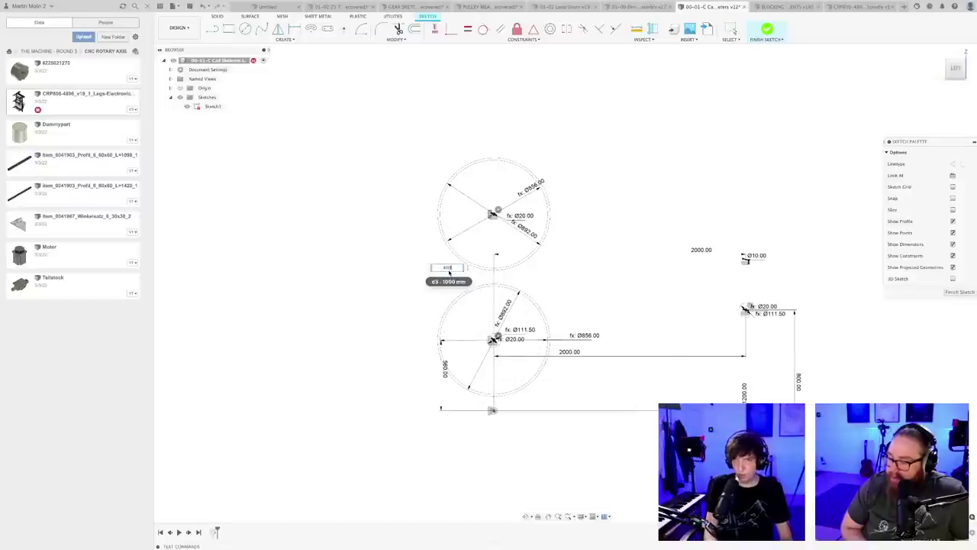
key(Return)
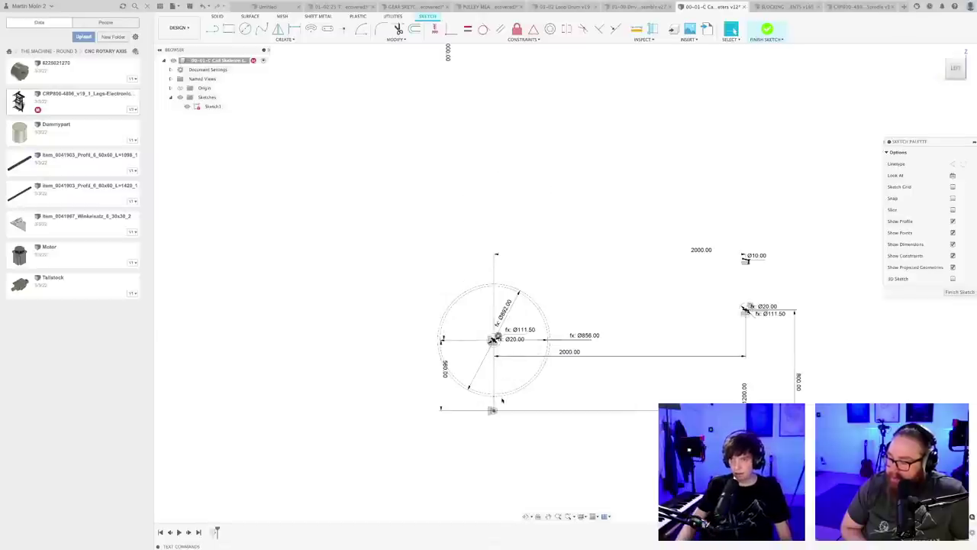
scroll(496, 343, up, 3)
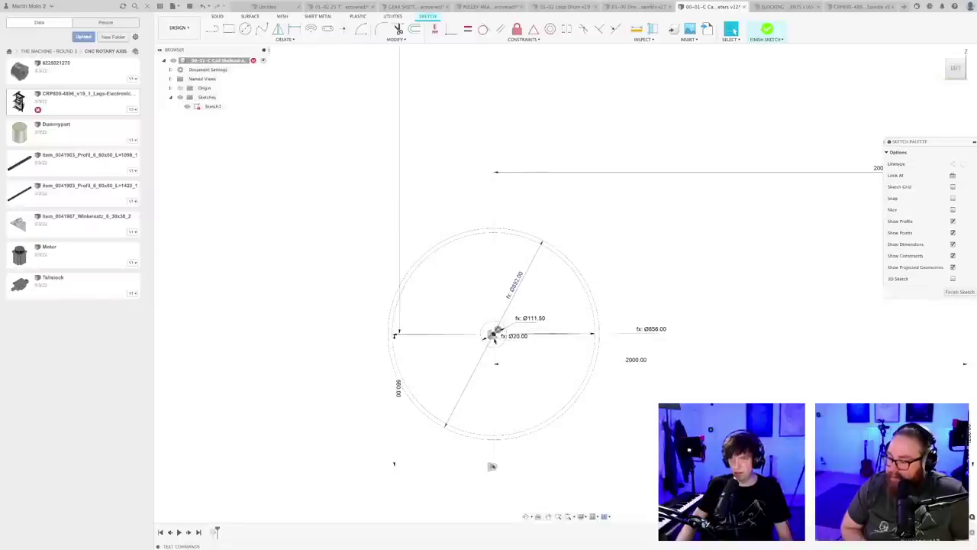
scroll(494, 339, down, 5)
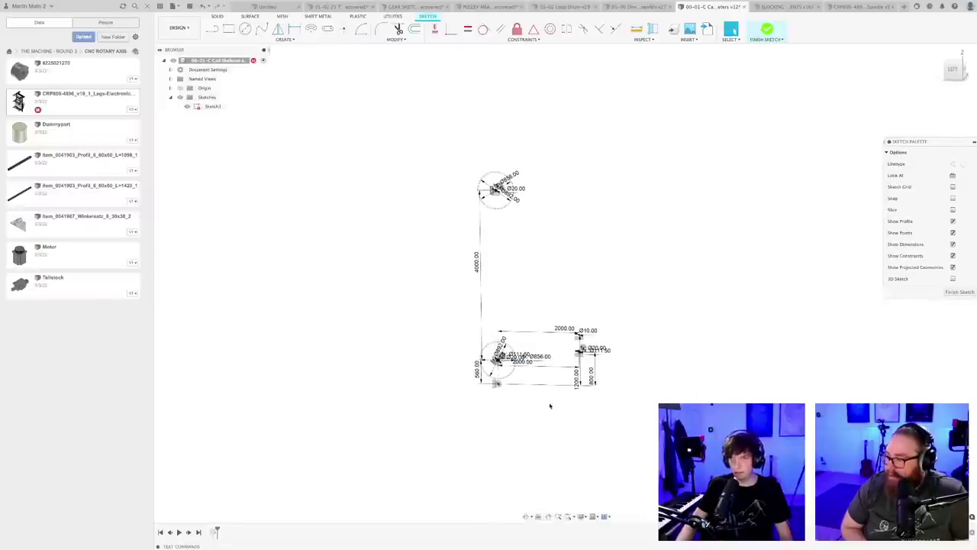
scroll(513, 397, up, 3)
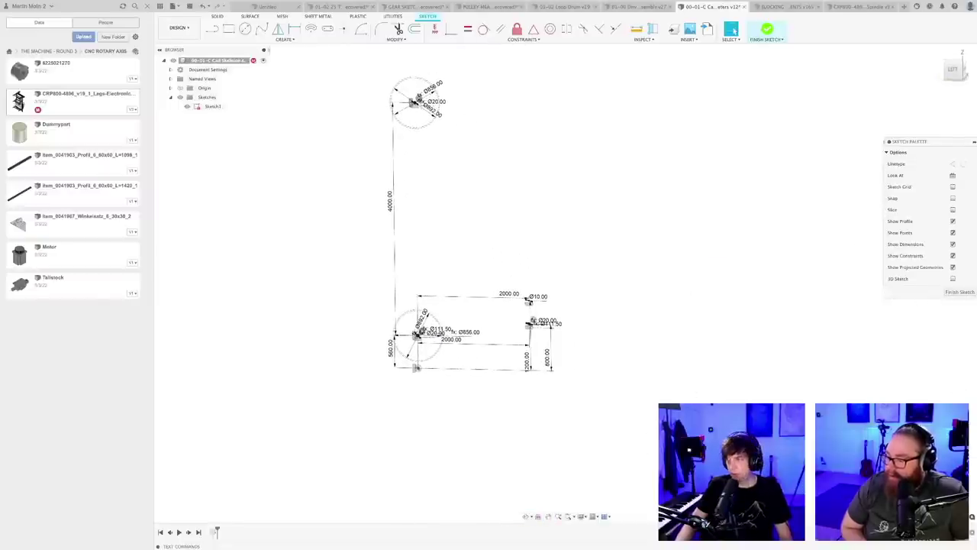
click(960, 292)
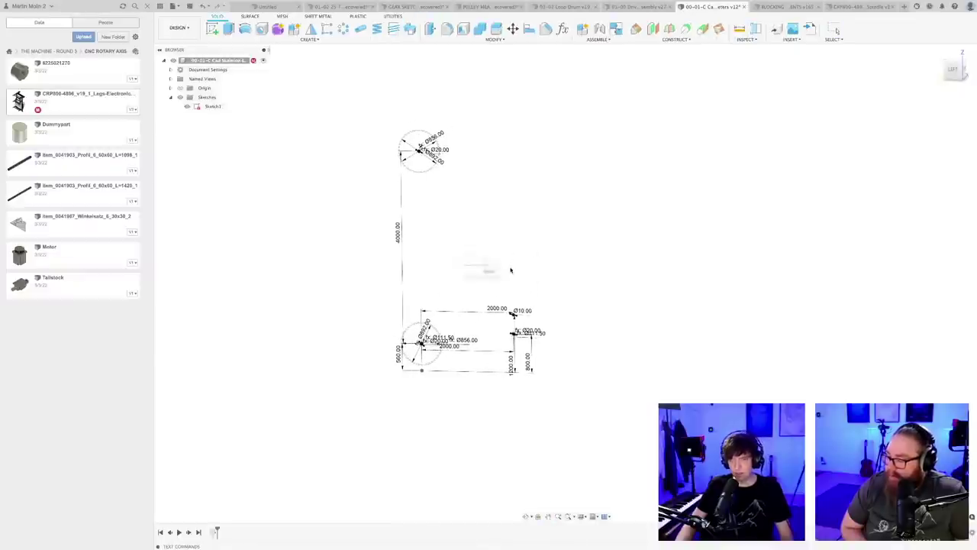
key(Return)
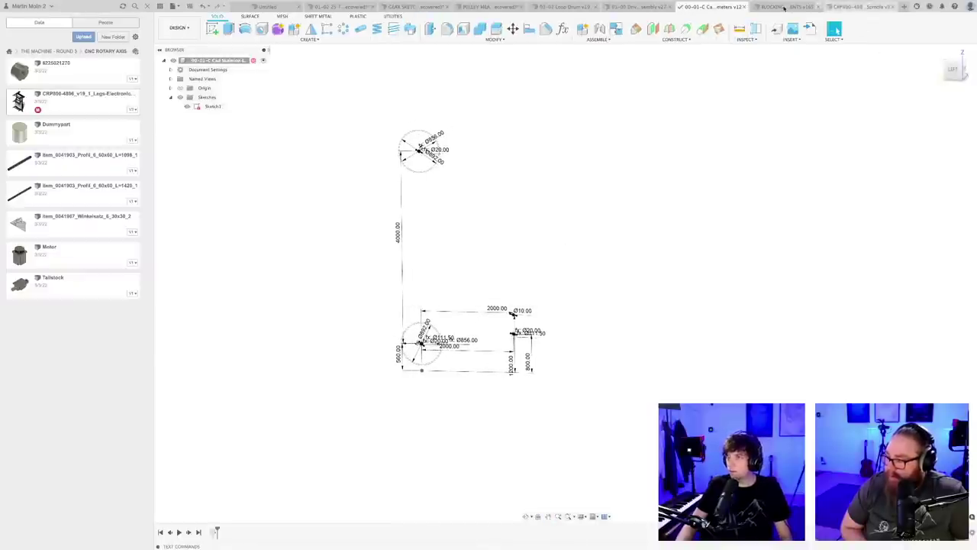
- Return to the drive train assembly and pan and orbit to view both drums and the shaft
click(638, 7)
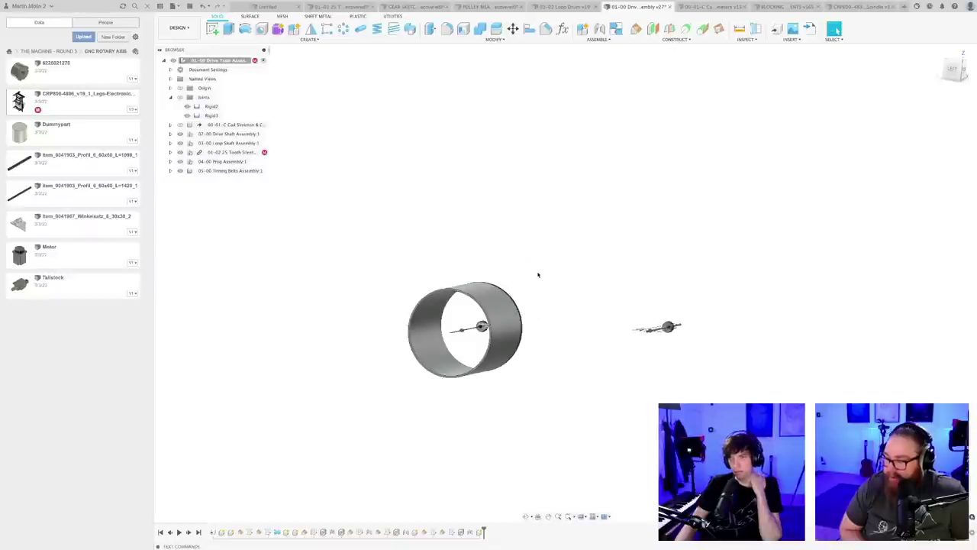
scroll(537, 275, down, 4)
middle_drag(563, 249, 498, 367)
scroll(501, 361, down, 1)
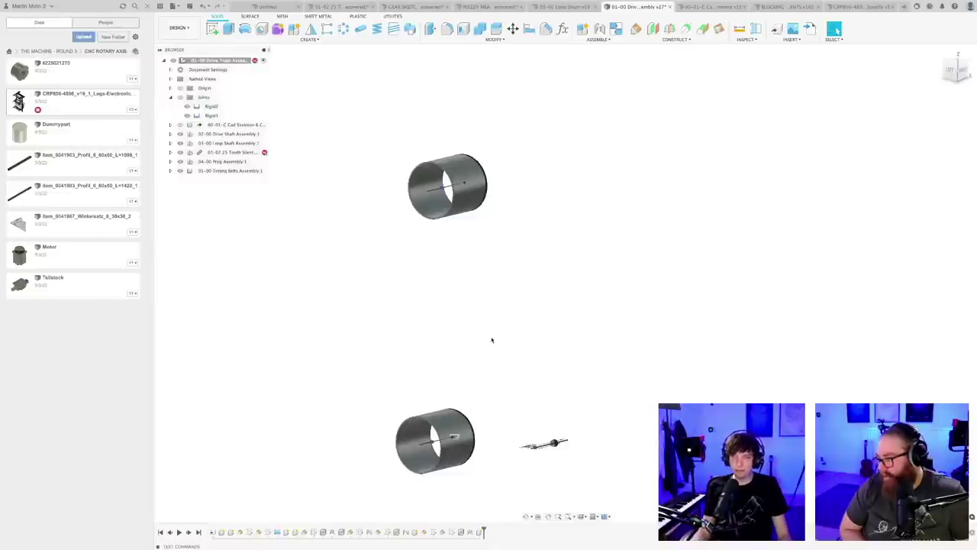
scroll(492, 340, up, 1)
scroll(470, 248, down, 2)
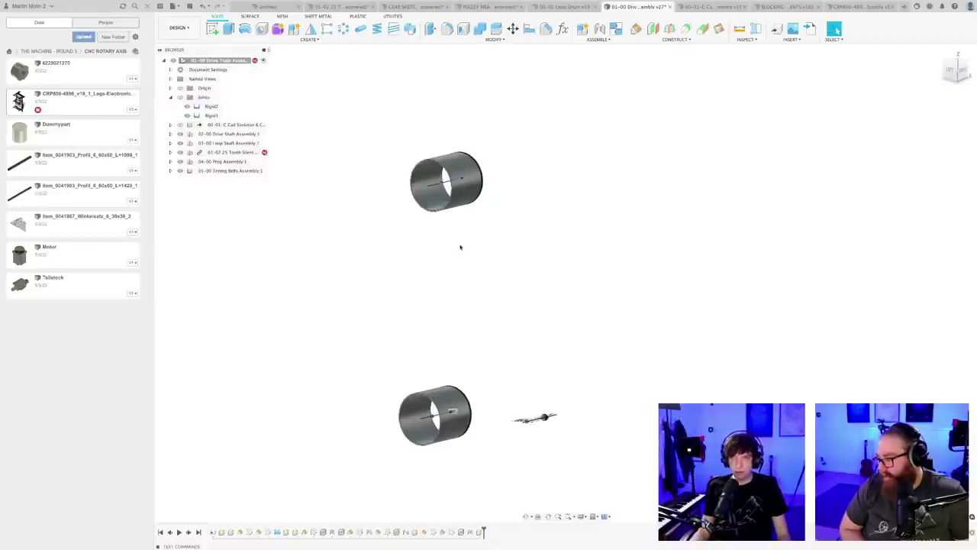
shift+middle_drag(460, 247, 420, 410)
scroll(420, 410, up, 4)
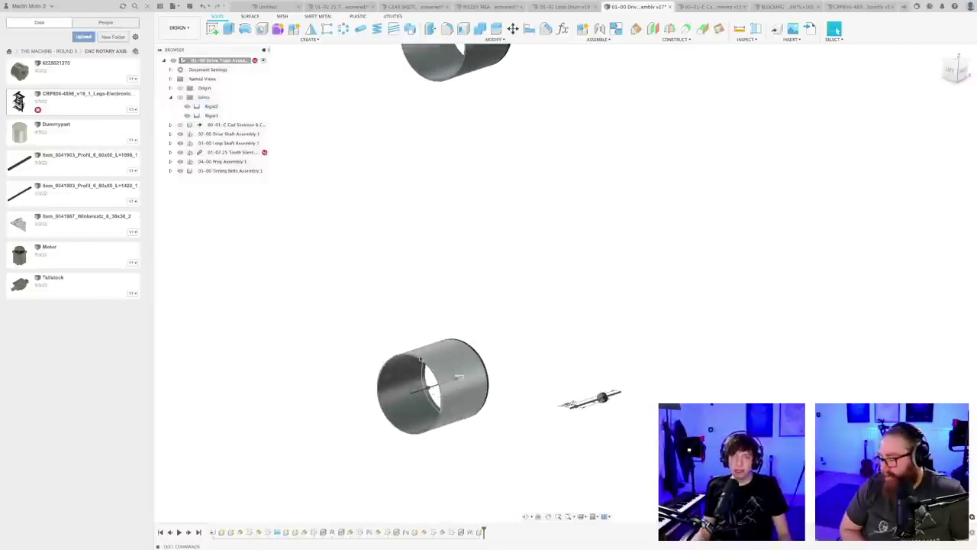
scroll(646, 410, down, 3)
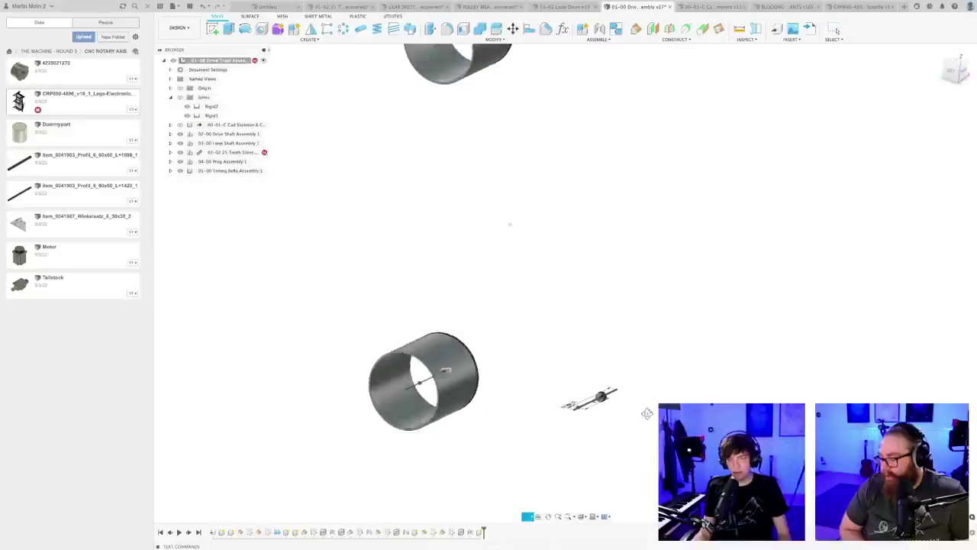
middle_drag(626, 421, 600, 449)
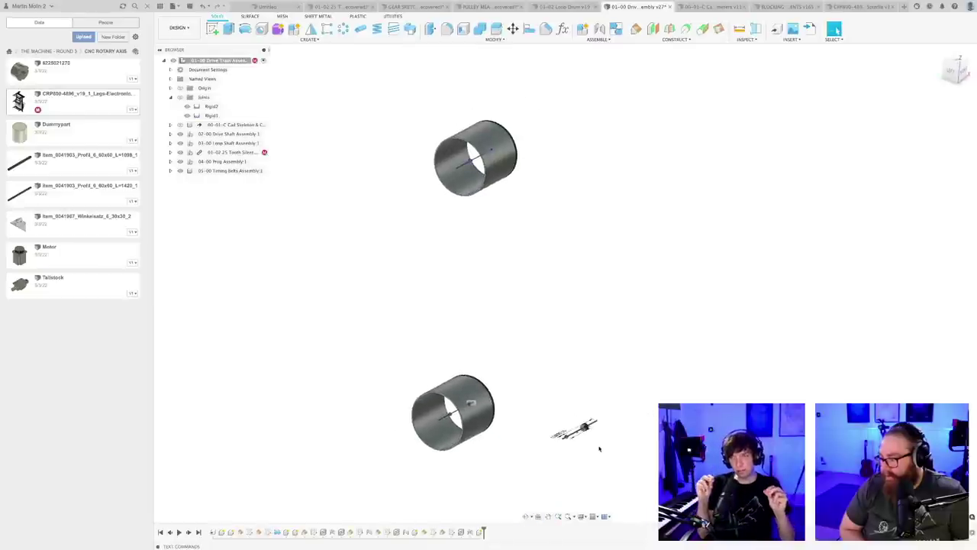
shift+middle_drag(600, 449, 597, 447)
- Save the drive train assembly as v27, then go to the 00-01-C skeleton document
key(super+s)
key(Return)
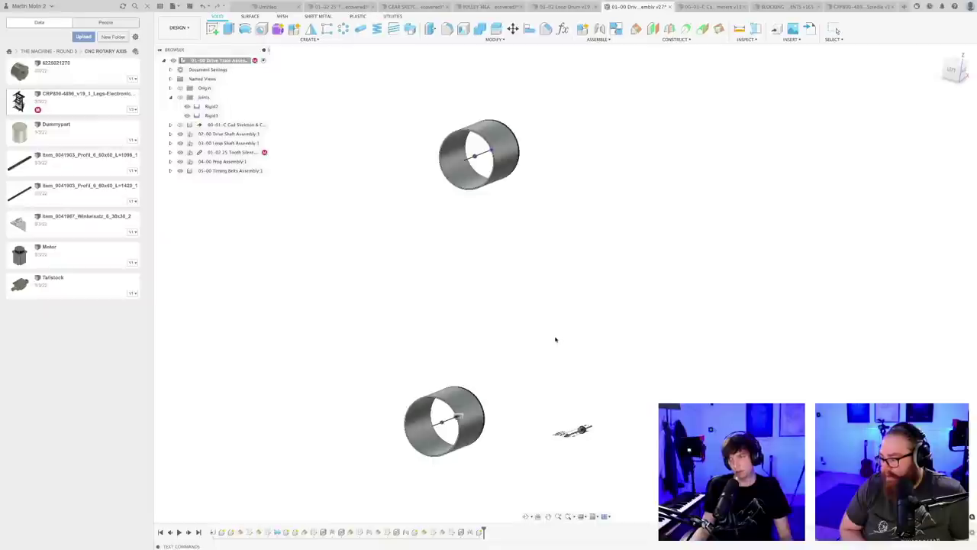
scroll(555, 339, down, 1)
shift+middle_drag(558, 339, 548, 334)
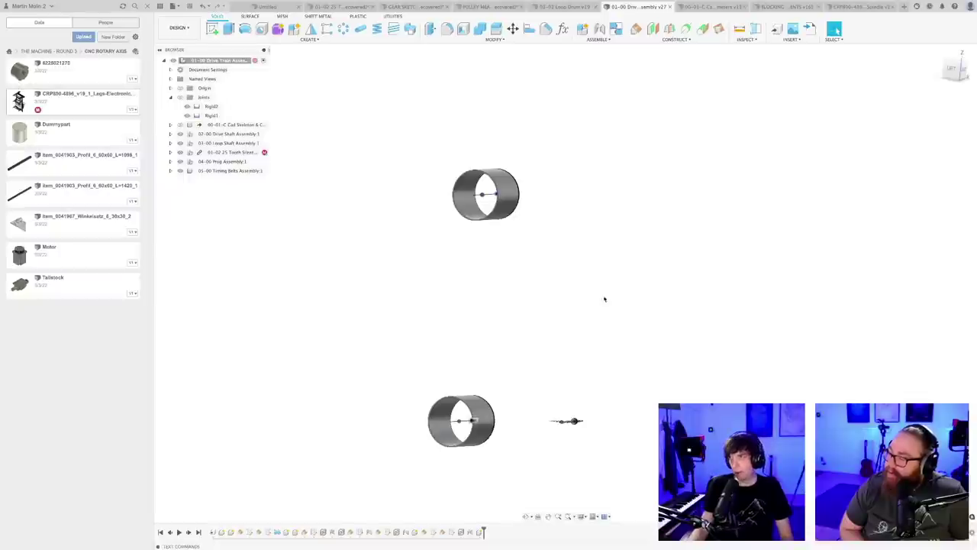
click(706, 6)
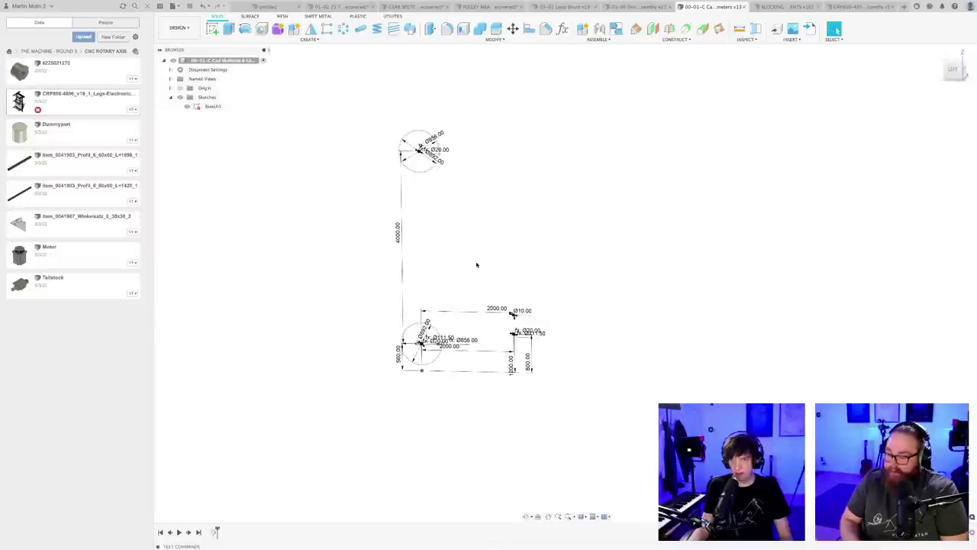
- Undo the dimension edits to restore 1000 and 700, then save the skeleton sketch
middle_drag(478, 265, 593, 227)
key(super+z)
key(super+z)
key(super+z)
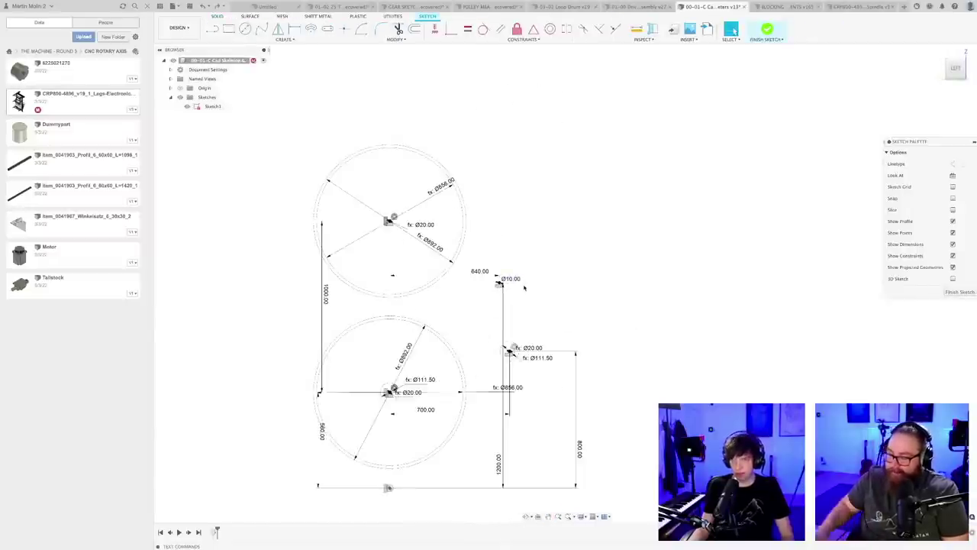
key(super+s)
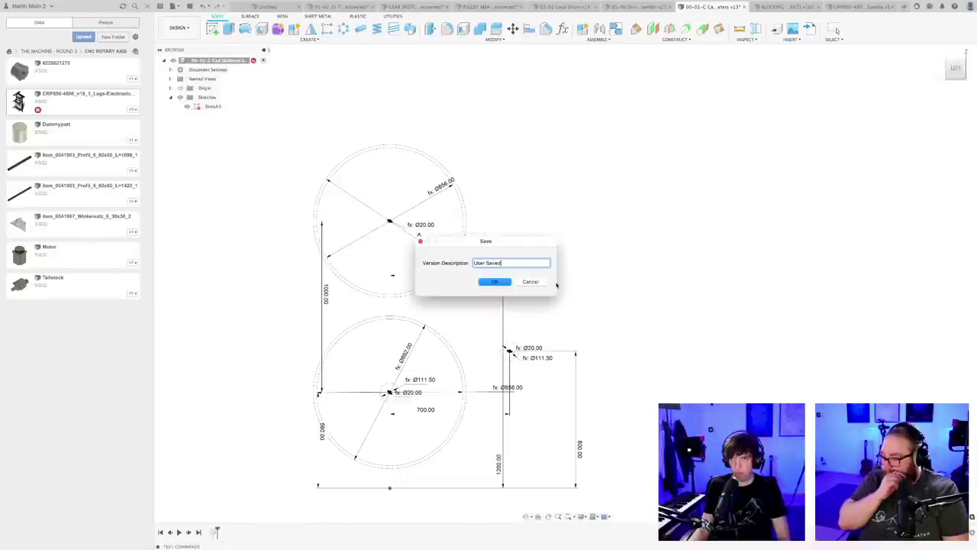
key(Return)
- Look over the spindle CNC and marble machine documents, then return to the 01-00 Drive Train
scroll(563, 281, down, 3)
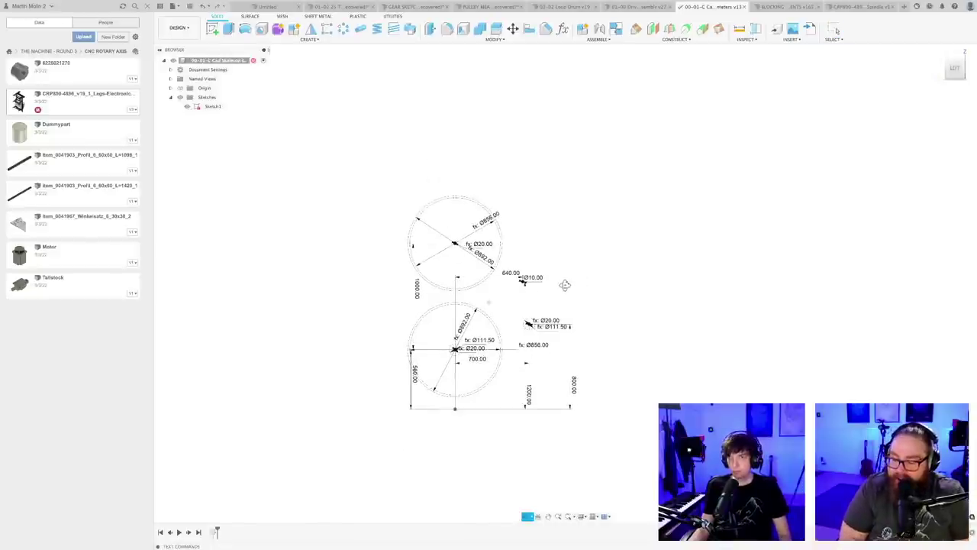
shift+middle_drag(565, 285, 597, 325)
click(860, 7)
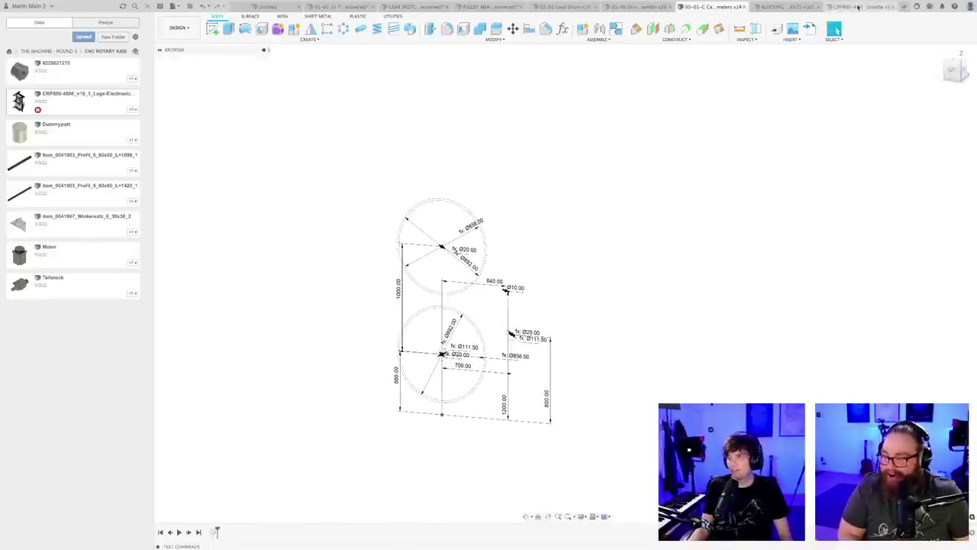
click(799, 7)
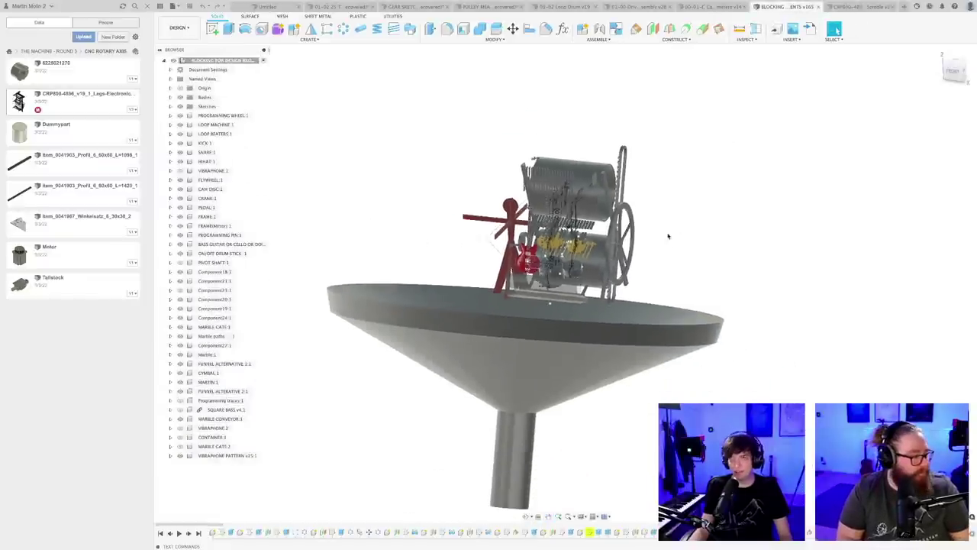
shift+middle_drag(667, 236, 697, 217)
click(710, 8)
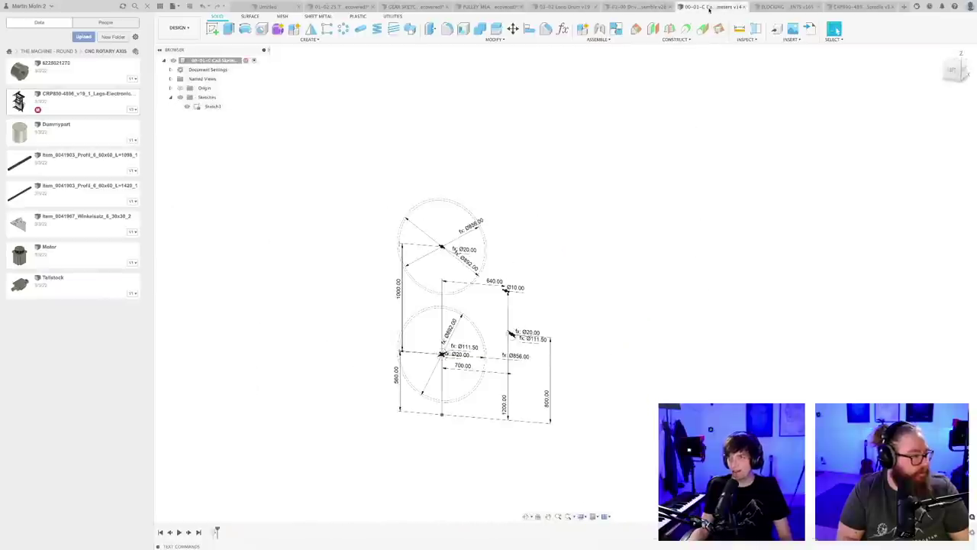
scroll(565, 260, down, 2)
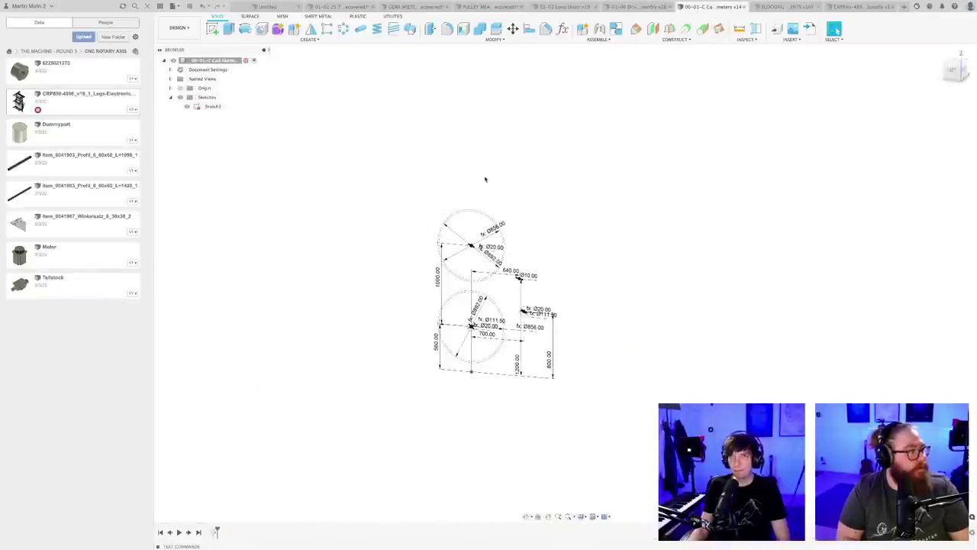
scroll(485, 180, down, 2)
scroll(485, 183, up, 3)
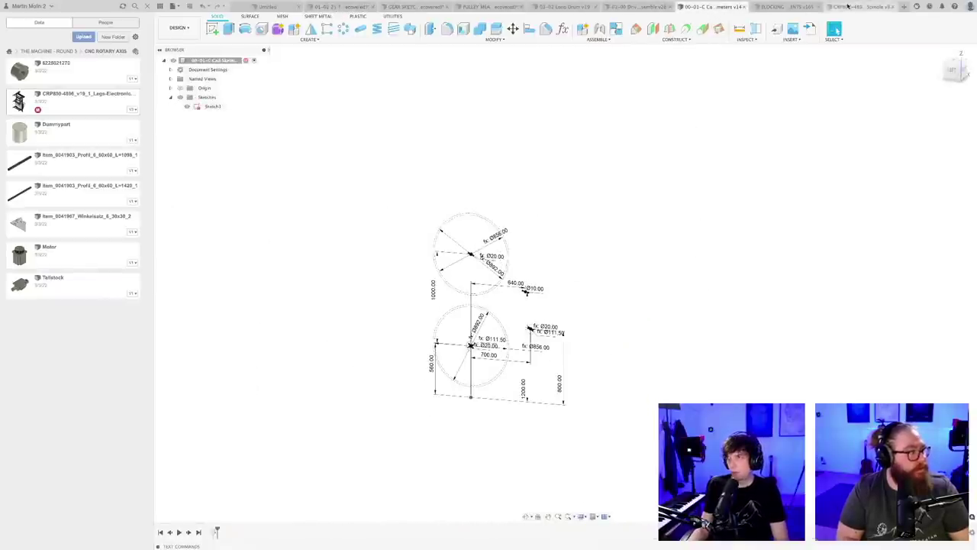
click(643, 7)
- Refresh the drive train from the restored skeleton, save it, and inspect the closely spaced drums
scroll(546, 268, down, 3)
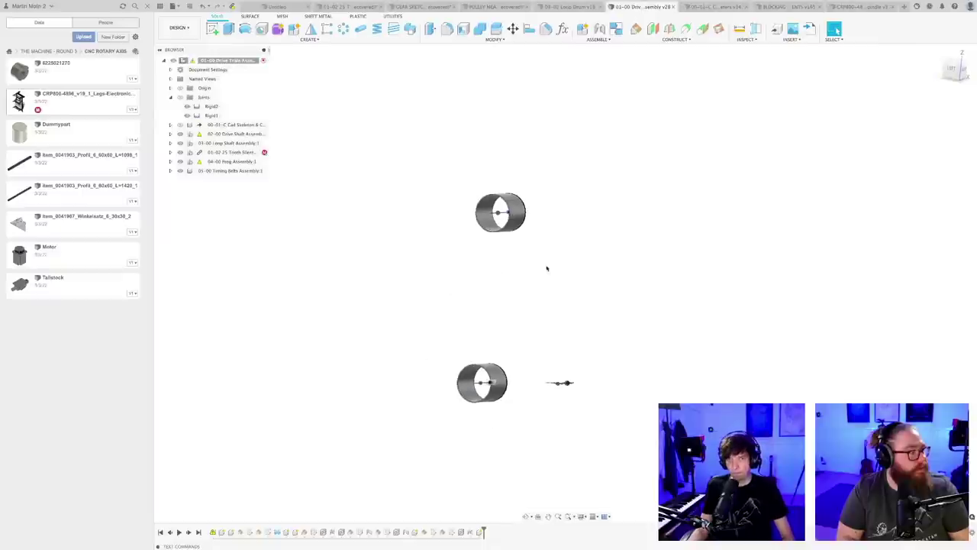
shift+middle_drag(548, 269, 554, 273)
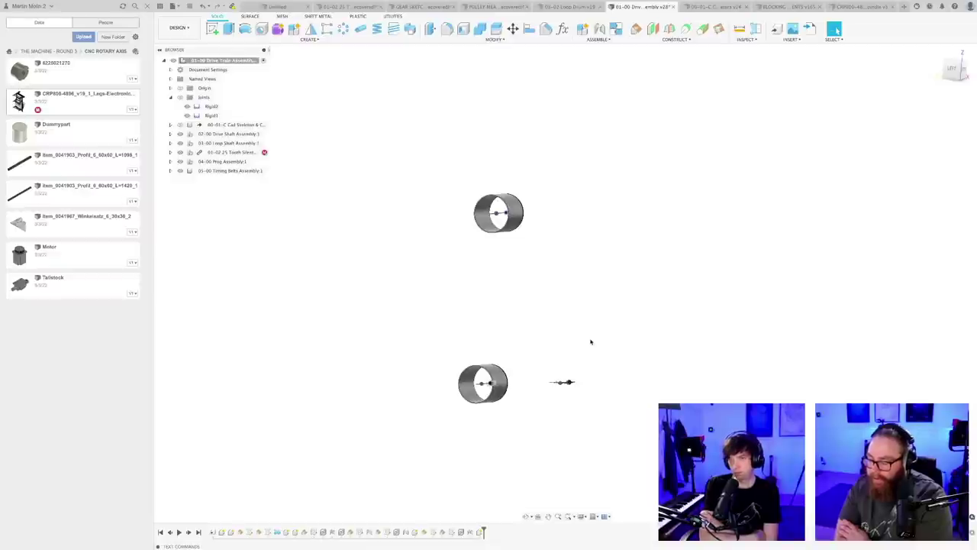
key(super+z)
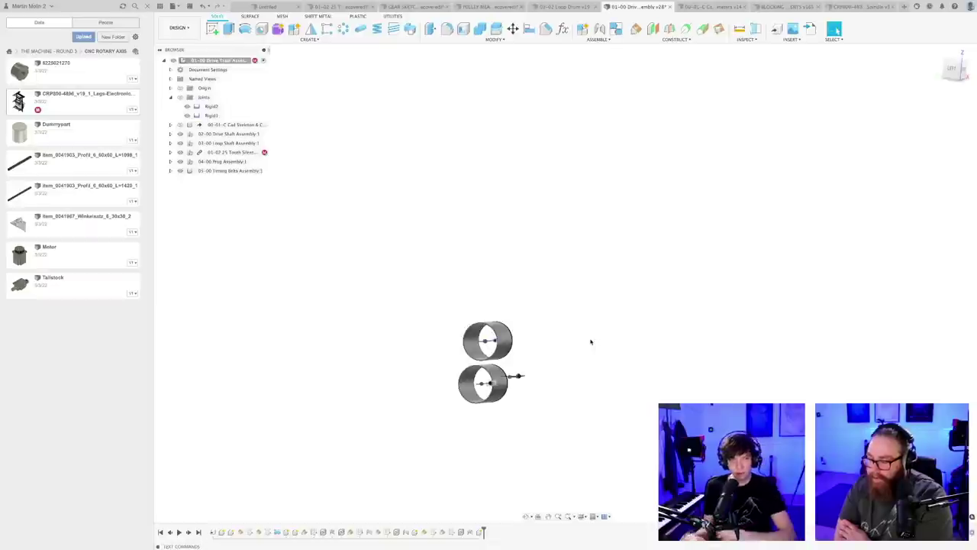
scroll(539, 368, up, 4)
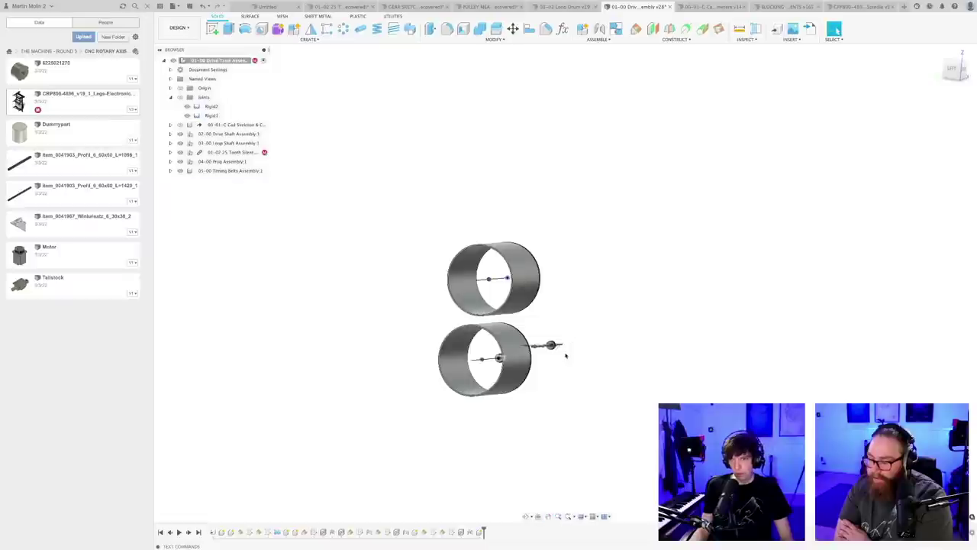
key(ctrl+s)
key(Return)
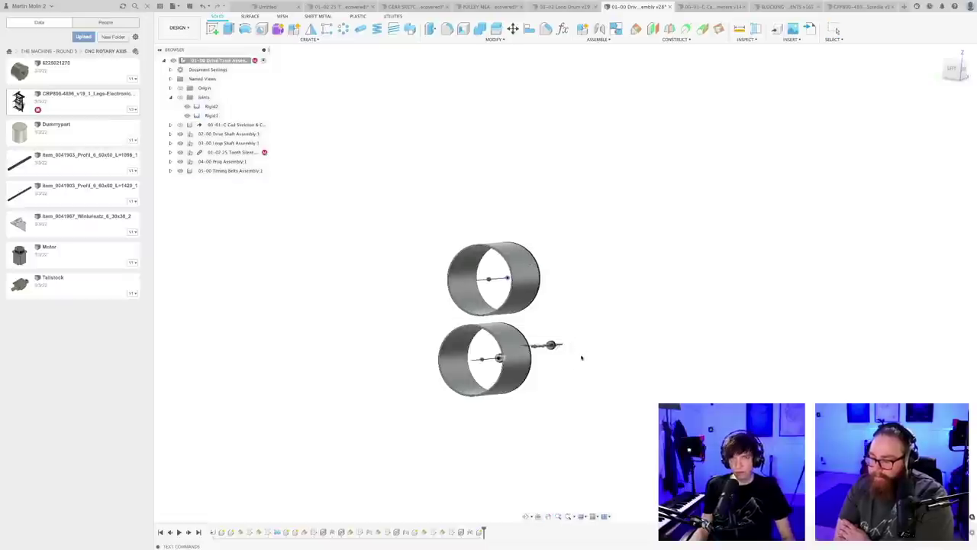
shift+middle_drag(561, 369, 545, 371)
scroll(552, 371, up, 3)
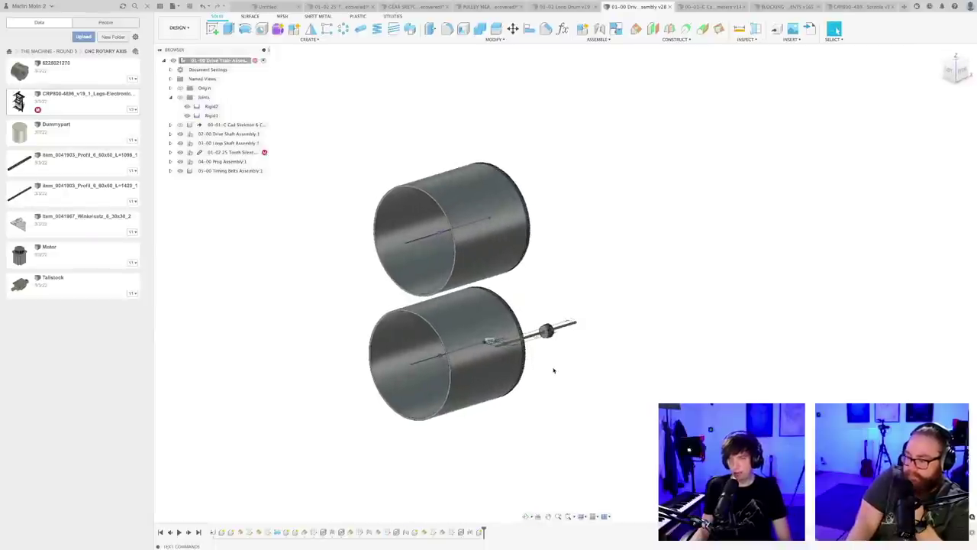
- Activate the 05-00 Timing Belts Assembly and create a new component inside it
click(263, 171)
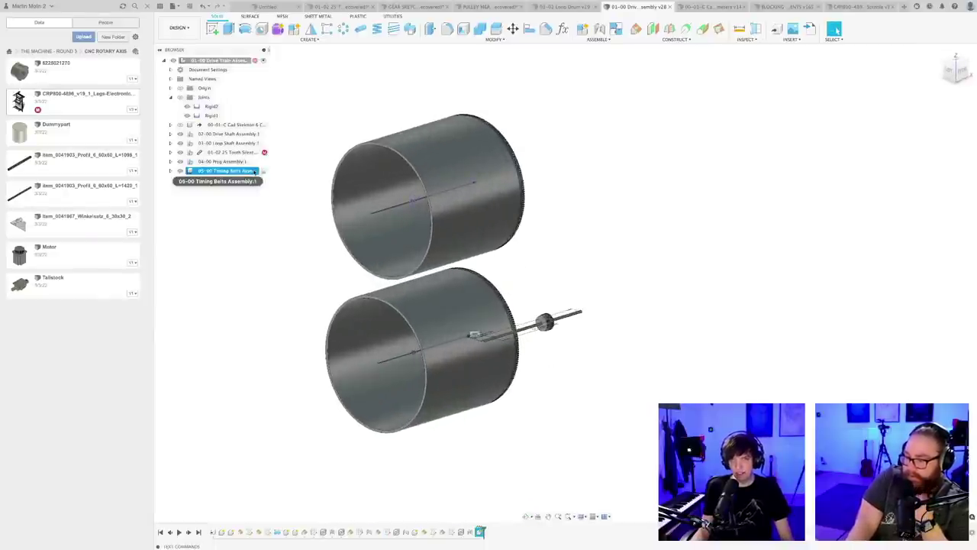
click(264, 171)
right_click(226, 171)
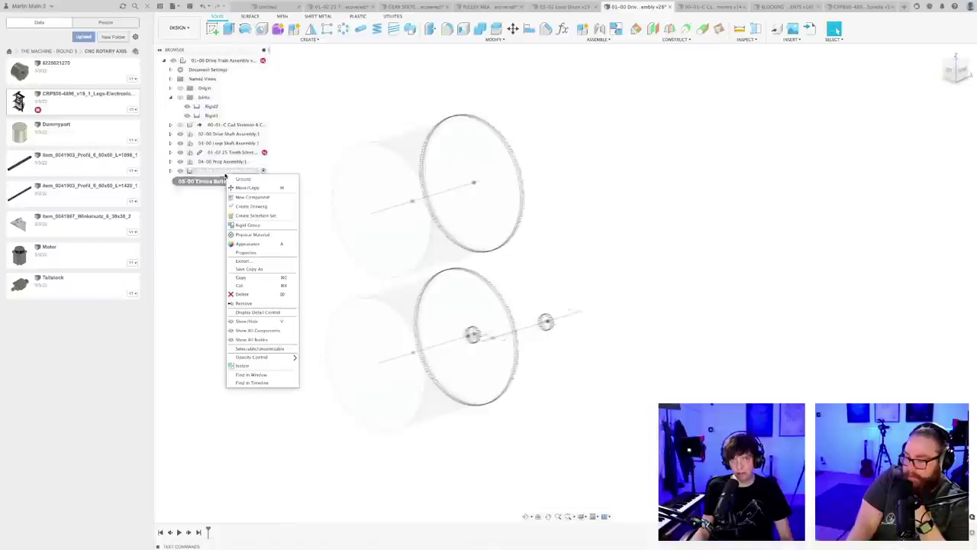
click(252, 197)
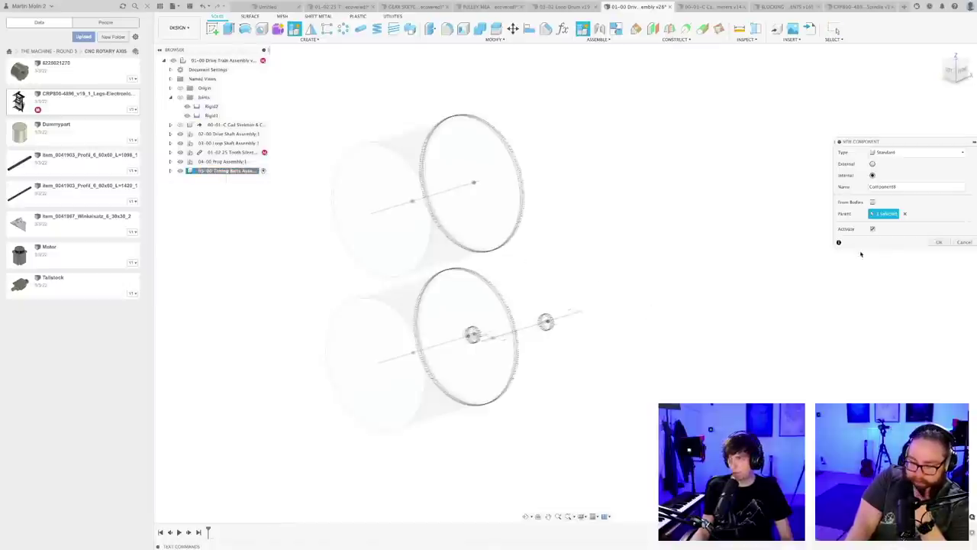
click(941, 244)
- Rename the new component to 05-00 Belt 1
double_click(221, 189)
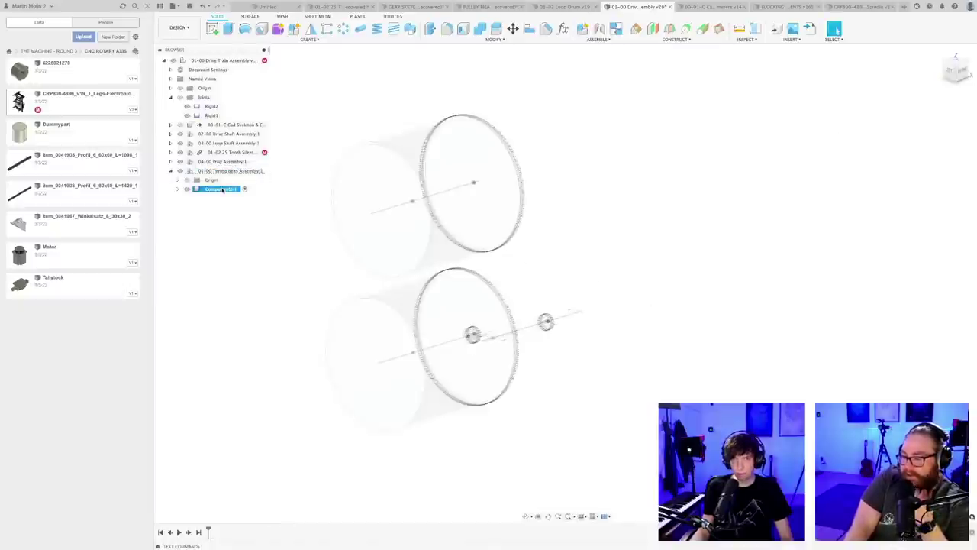
text(0)
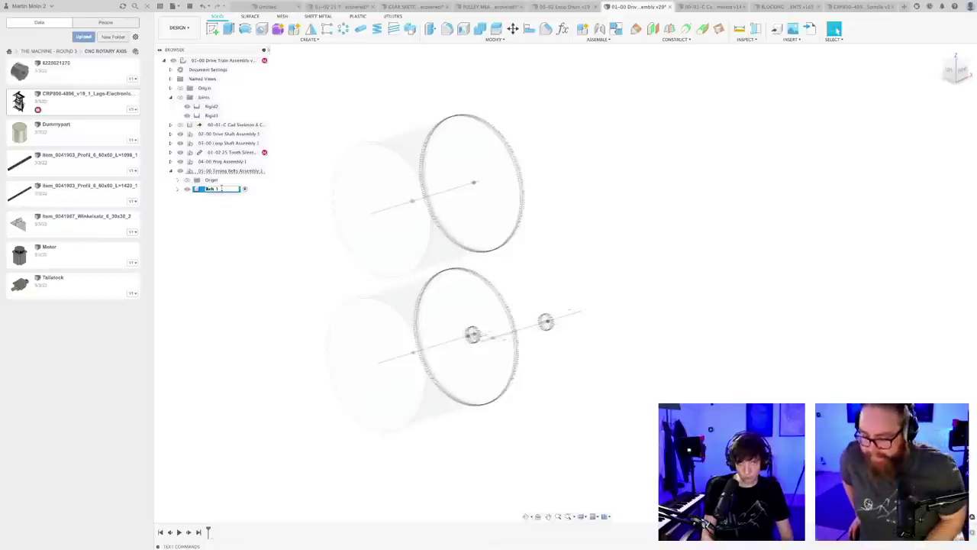
text(05)
text(-00)
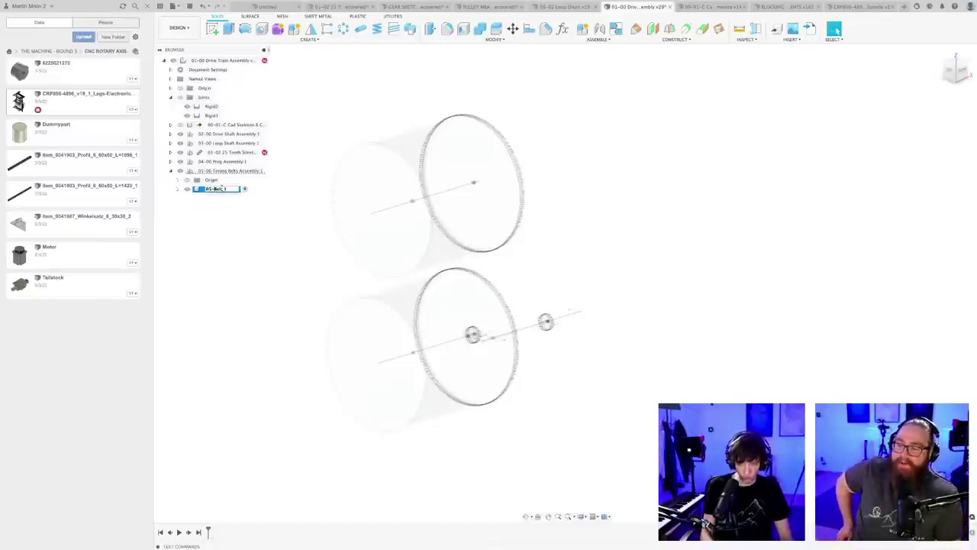
key(Return)
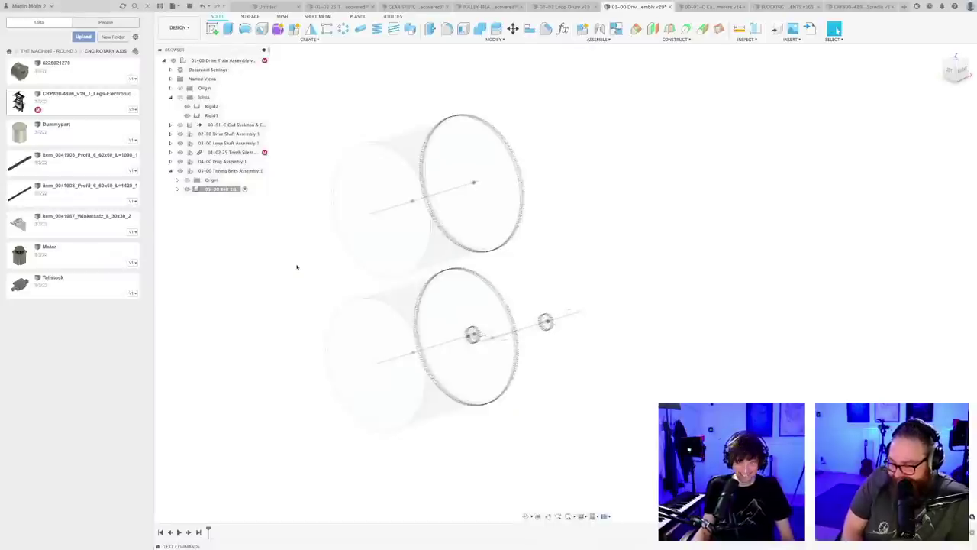
- Save the drive train assembly
middle_drag(297, 266, 347, 270)
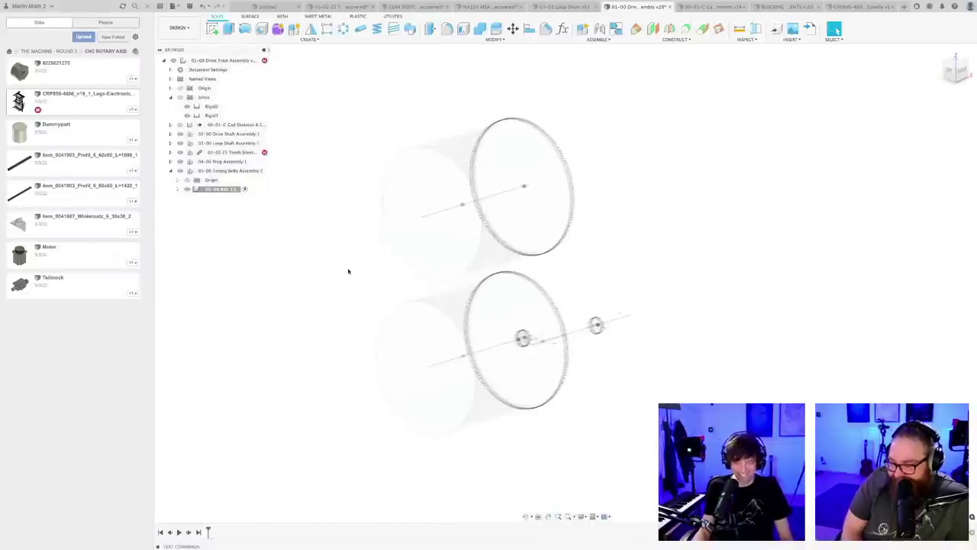
key(super+s)
click(496, 283)
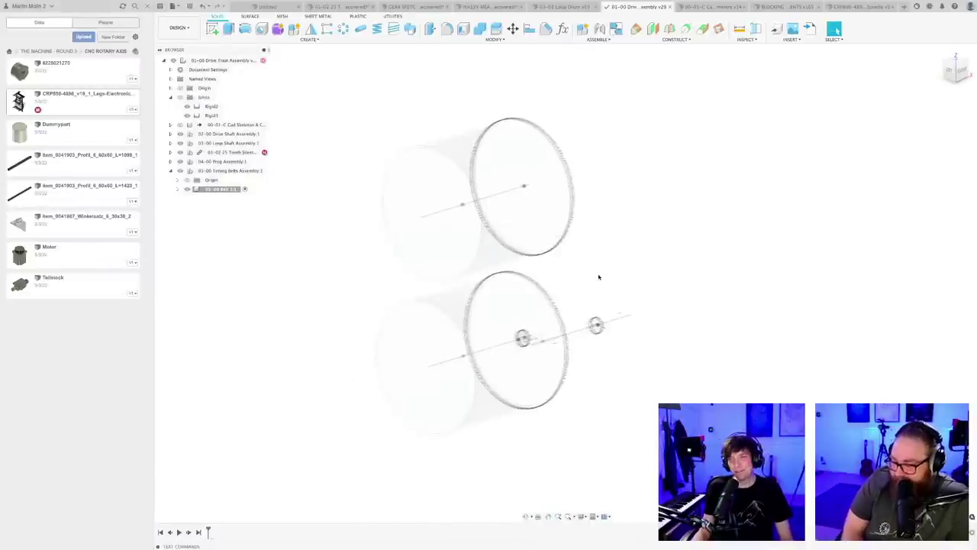
shift+middle_drag(589, 282, 583, 278)
- Switch to the timing belt catalogue PDF and page forward from its first page
key(super+Tab)
key(super+Tab)
key(super+Tab)
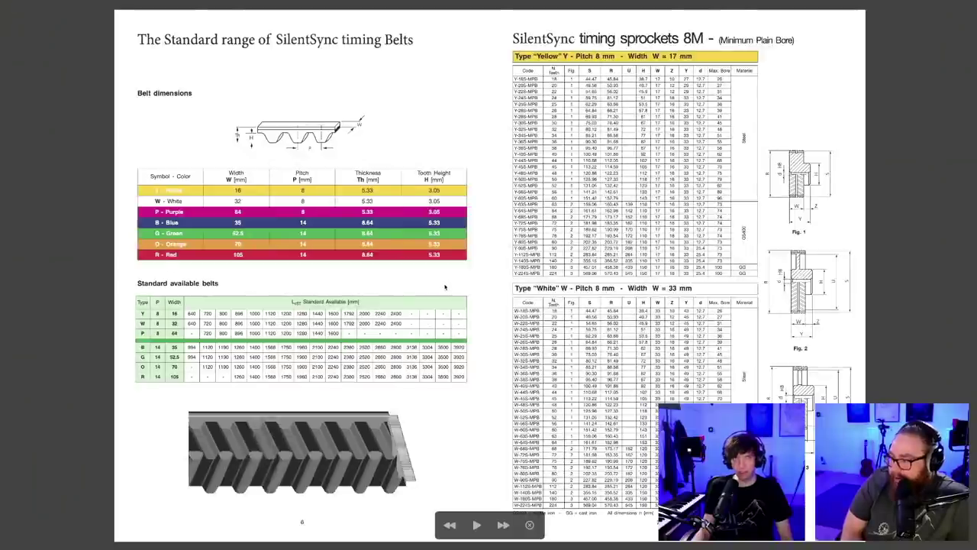
key(Home)
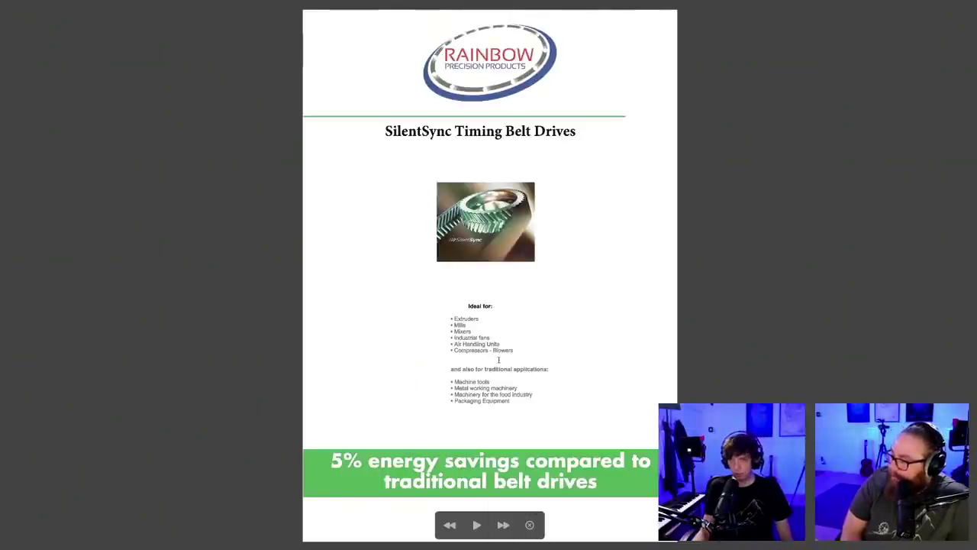
key(Right)
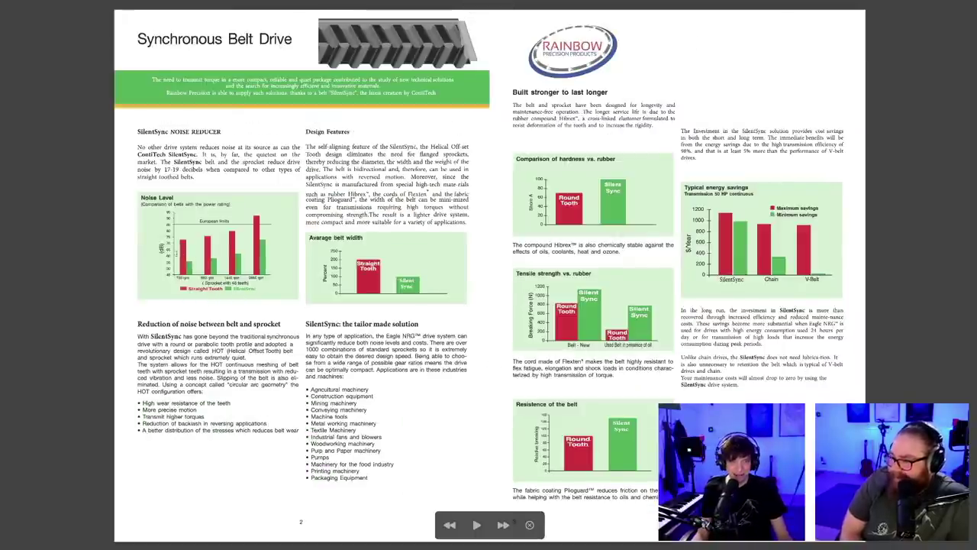
ctrl+scroll(175, 255, up, 3)
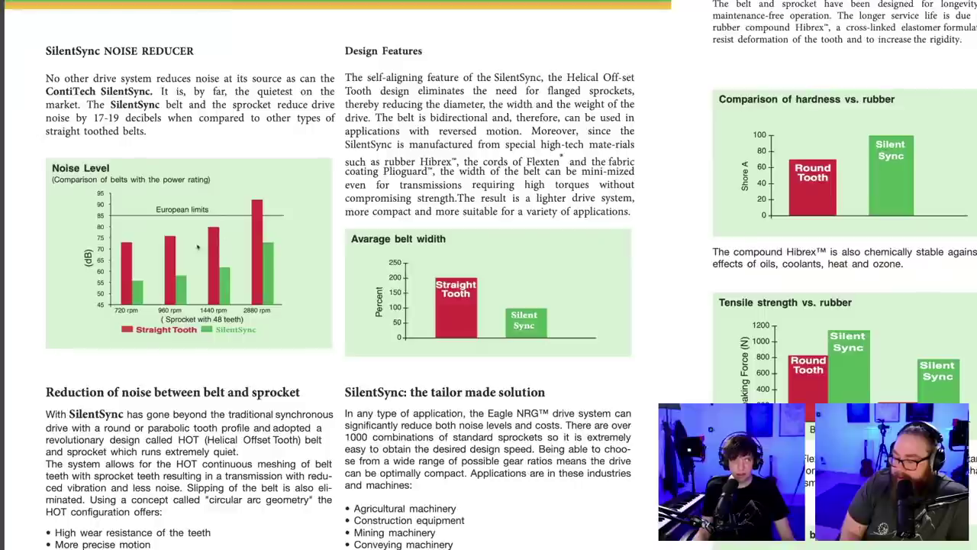
key(Right)
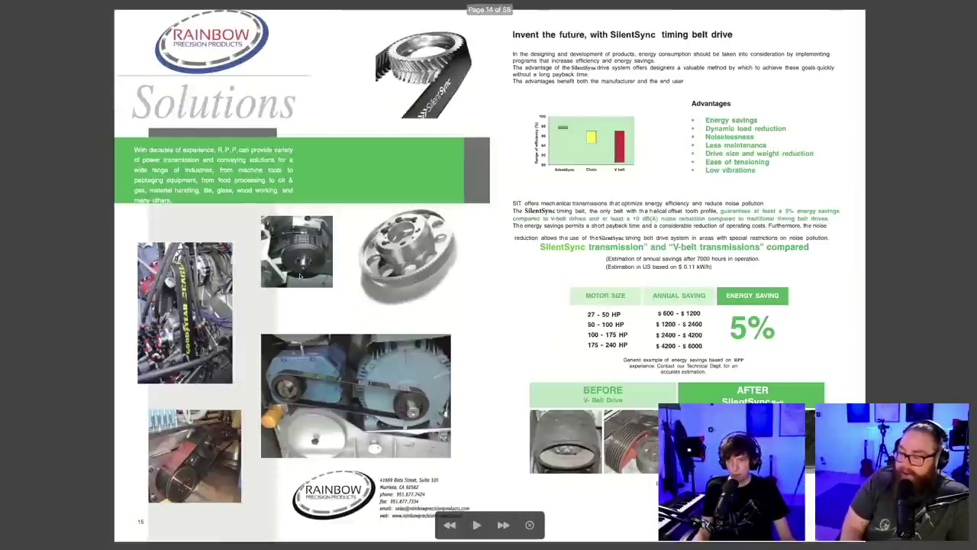
key(Right)
key(Left)
key(Left)
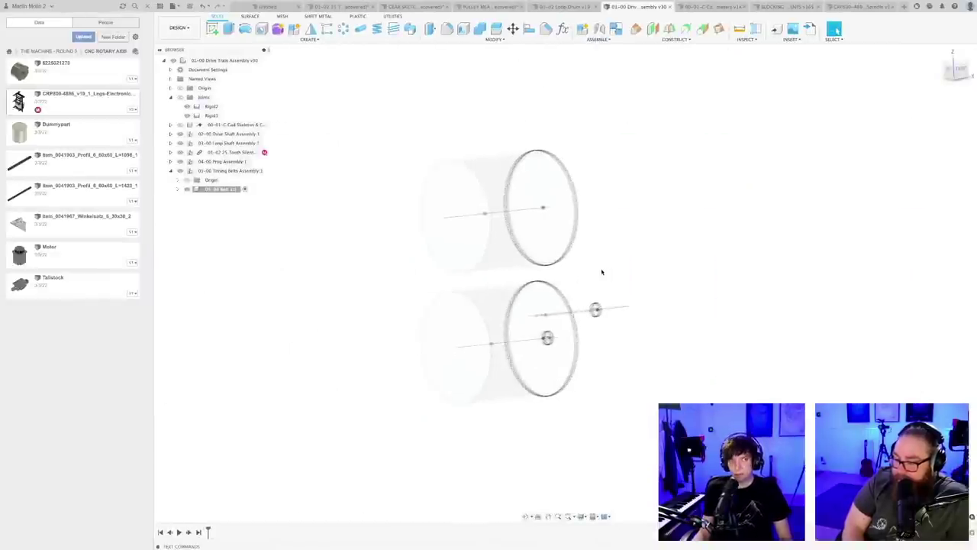
- Select the 05-00 Belt component and orbit around the drums to inspect them
scroll(601, 272, down, 2)
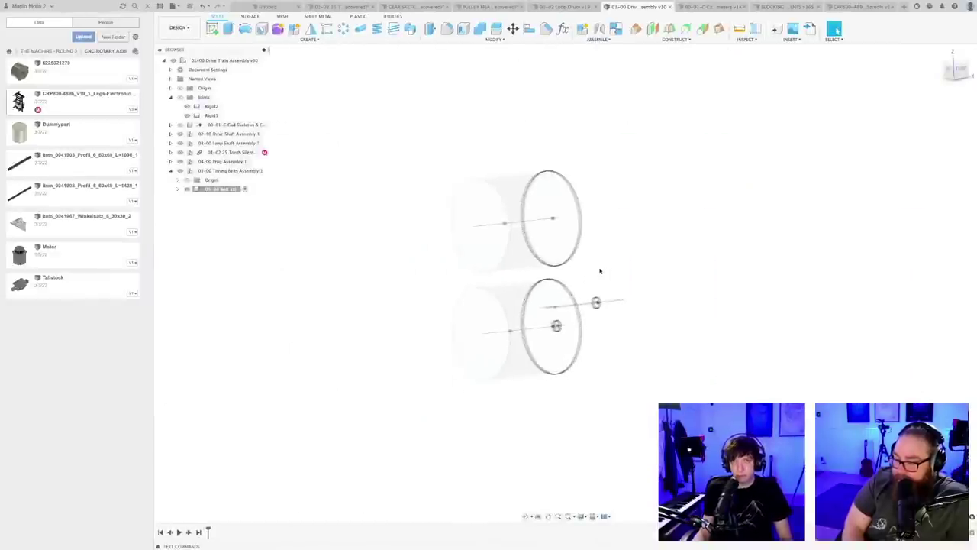
shift+middle_drag(602, 271, 608, 274)
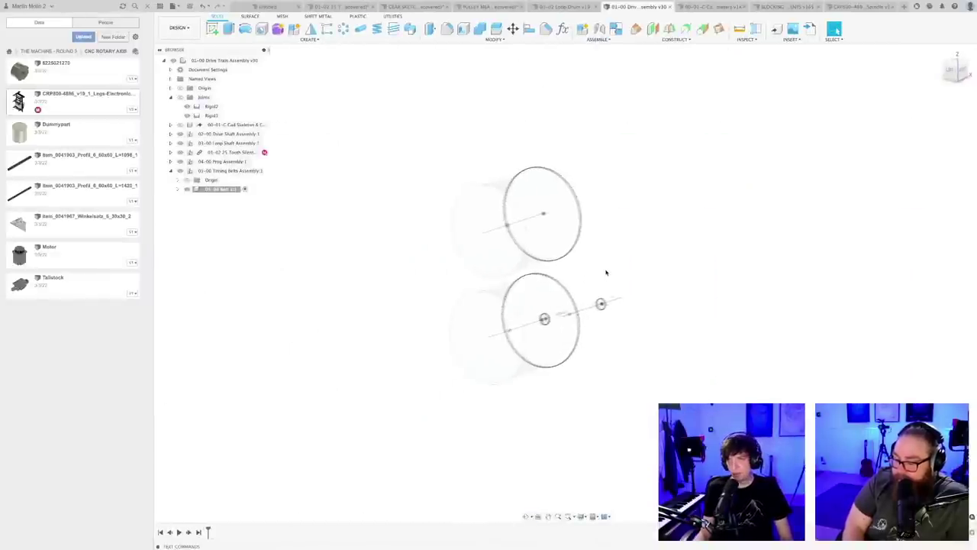
shift+middle_drag(600, 270, 581, 308)
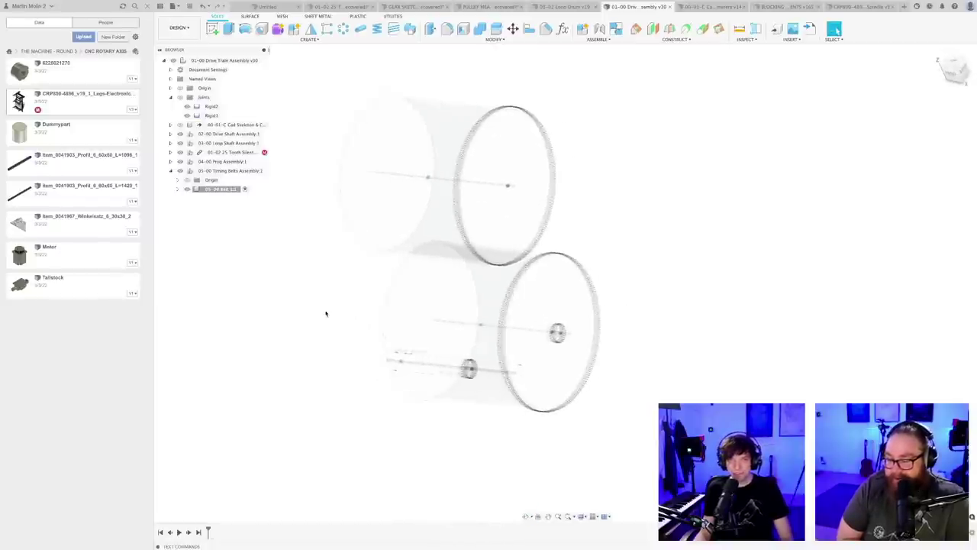
click(219, 190)
mouse_move(313, 277)
shift+middle_down()
mouse_move(323, 259)
mouse_move(307, 267)
shift+middle_up()
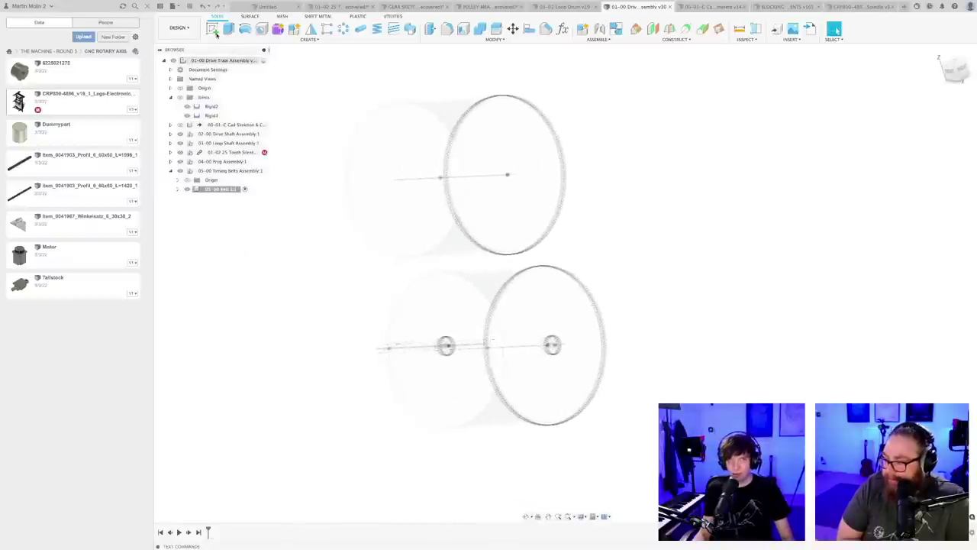
shift+middle_drag(380, 277, 448, 280)
scroll(549, 382, up, 3)
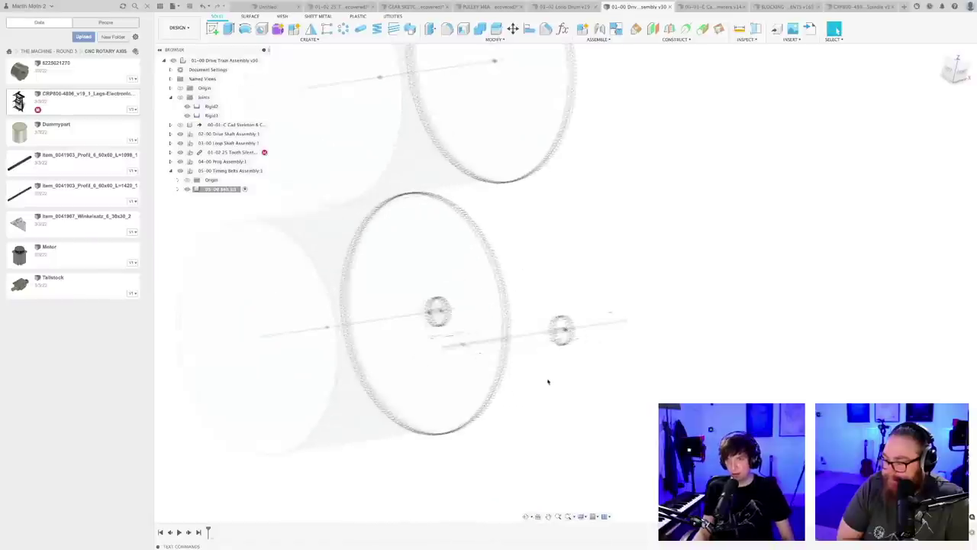
mouse_move(565, 366)
shift+middle_down()
mouse_move(519, 377)
mouse_move(569, 375)
mouse_move(495, 375)
mouse_move(519, 381)
mouse_move(540, 371)
mouse_move(559, 382)
shift+middle_up()
scroll(582, 323, up, 4)
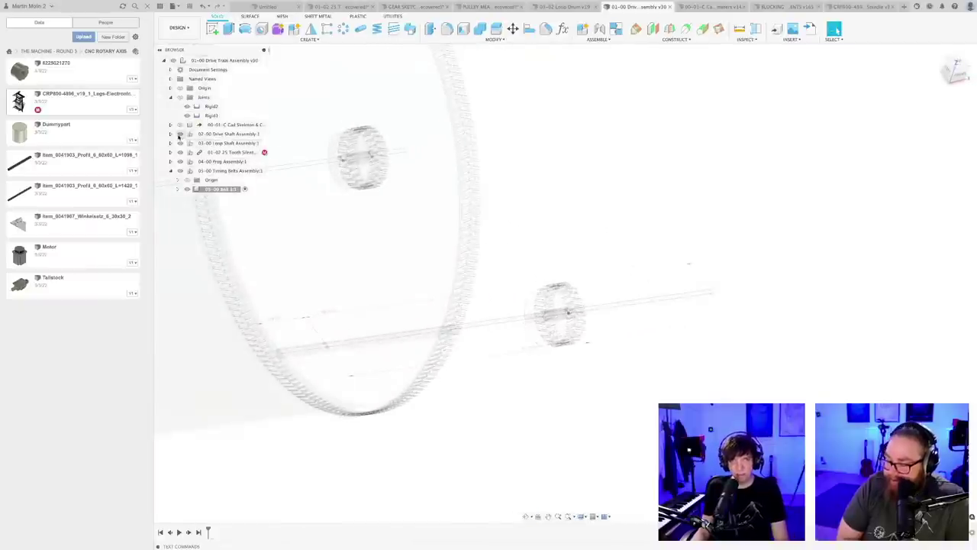
- Expand 02-00 Drive Shaft Assembly and its Construction folder to reveal Plane1
click(171, 134)
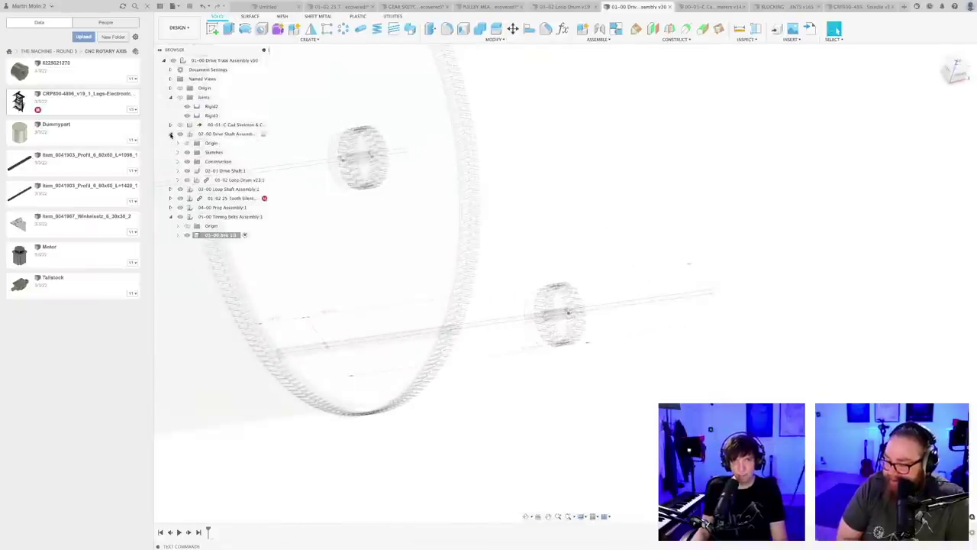
click(177, 161)
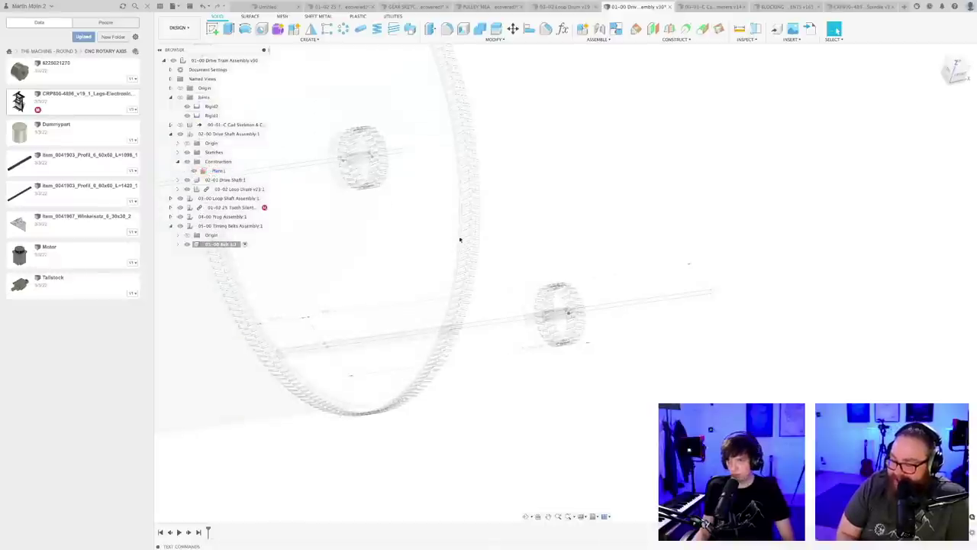
shift+middle_drag(591, 362, 646, 397)
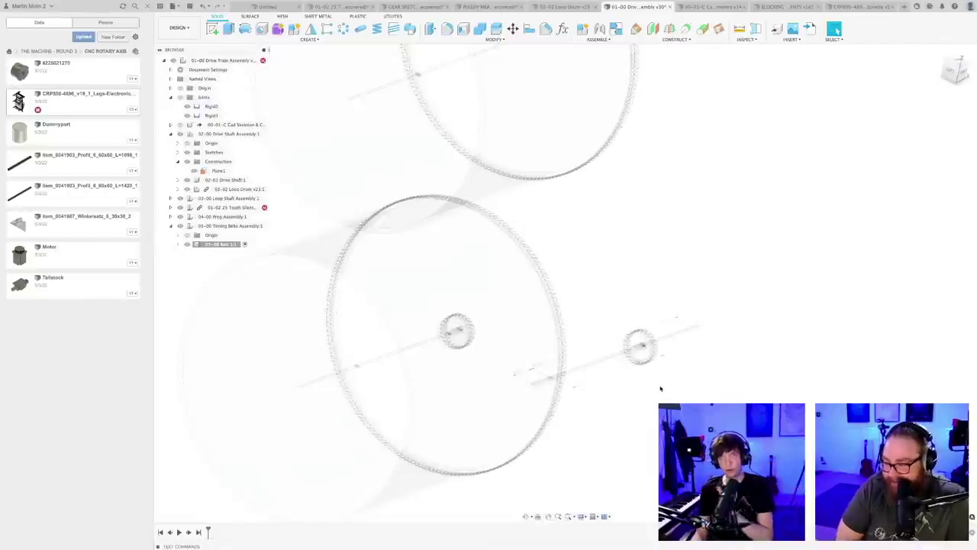
shift+middle_drag(662, 388, 595, 397)
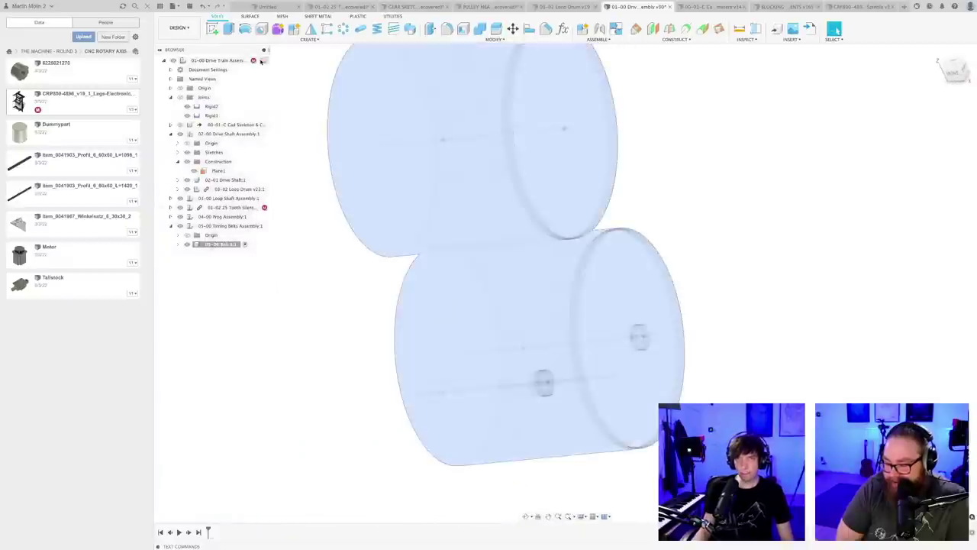
- Activate the whole drive train assembly and inspect the toothed drum rims and shaft
click(261, 61)
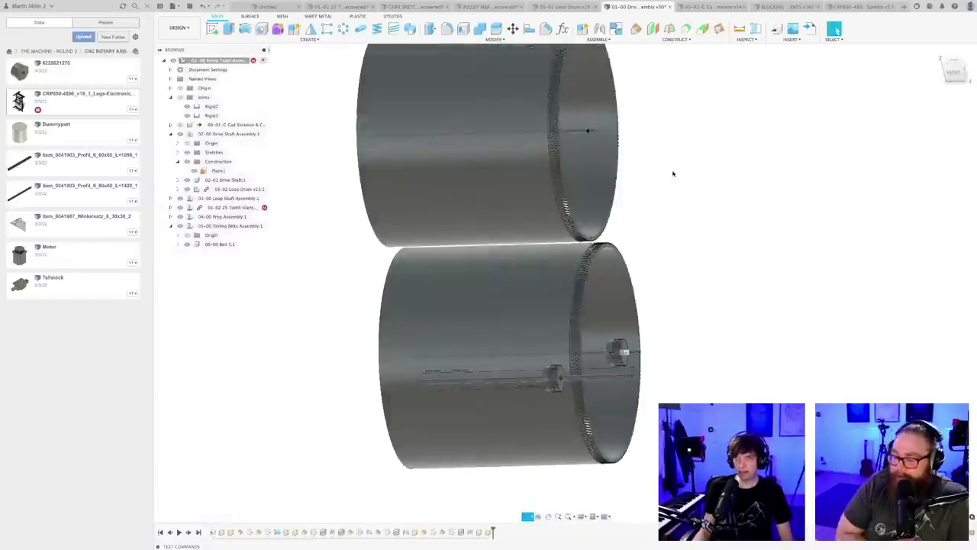
middle_drag(673, 175, 681, 320)
scroll(591, 200, up, 8)
mouse_move(561, 205)
shift+middle_down()
mouse_move(566, 187)
mouse_move(561, 197)
shift+middle_up()
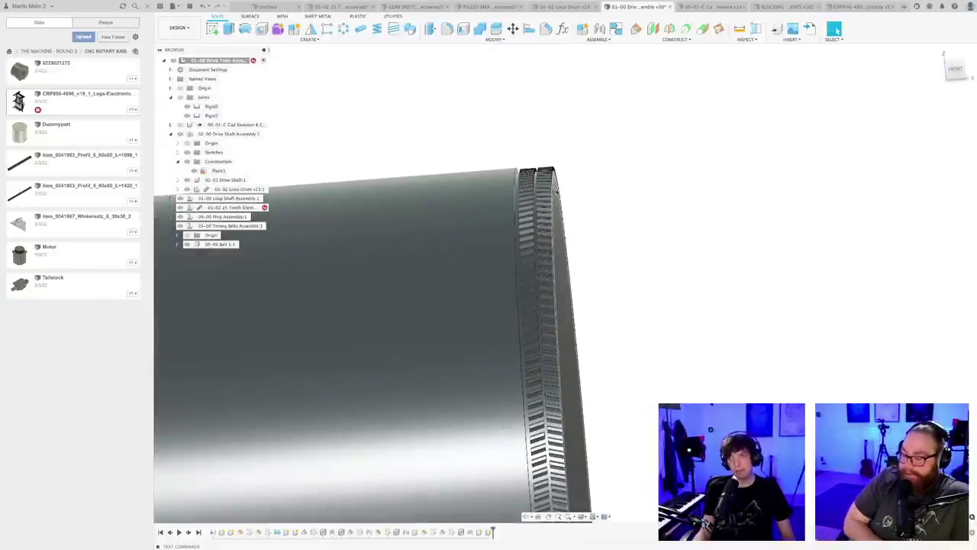
scroll(558, 192, down, 4)
scroll(539, 255, up, 4)
mouse_move(539, 253)
shift+middle_down()
mouse_move(564, 257)
mouse_move(555, 254)
shift+middle_up()
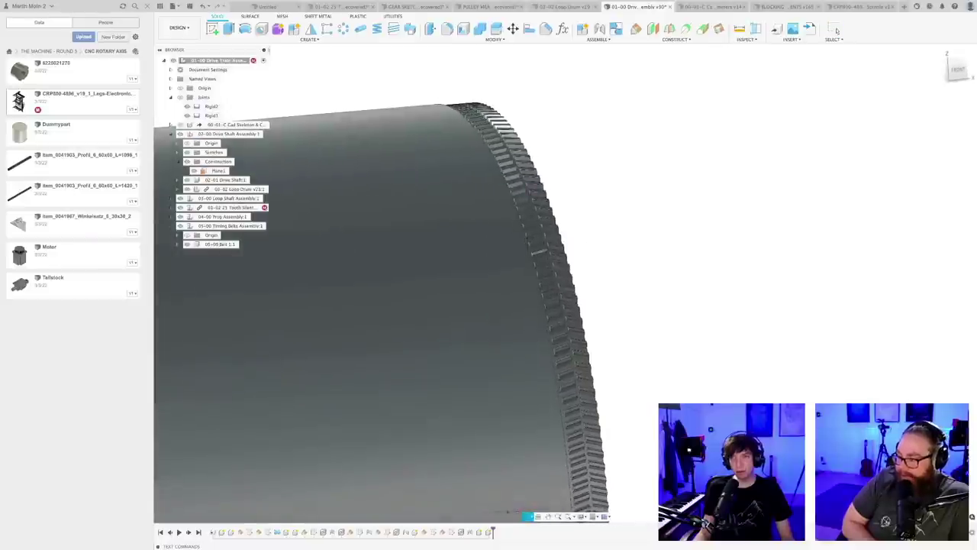
scroll(547, 252, down, 10)
middle_drag(633, 420, 599, 320)
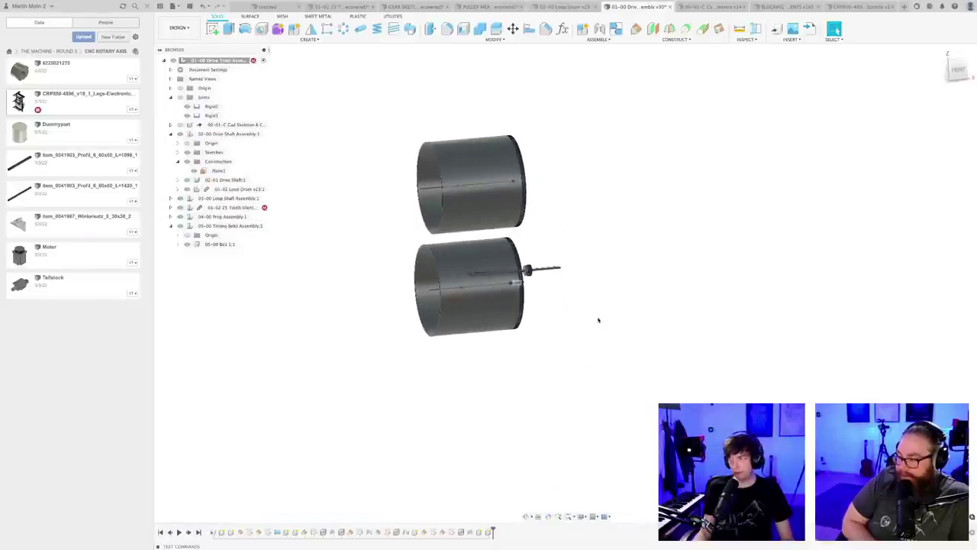
shift+middle_drag(548, 298, 528, 394)
scroll(554, 294, up, 7)
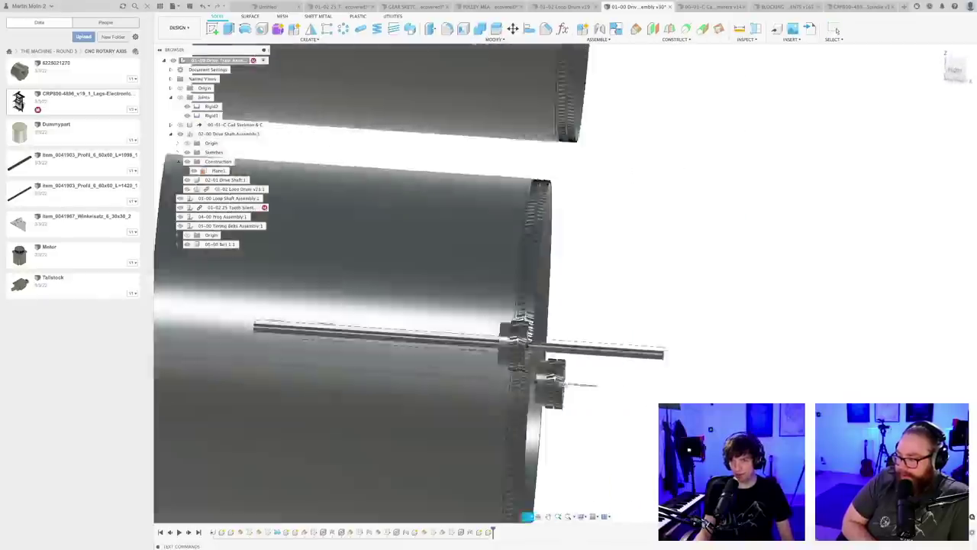
shift+middle_drag(544, 379, 514, 405)
scroll(556, 403, down, 5)
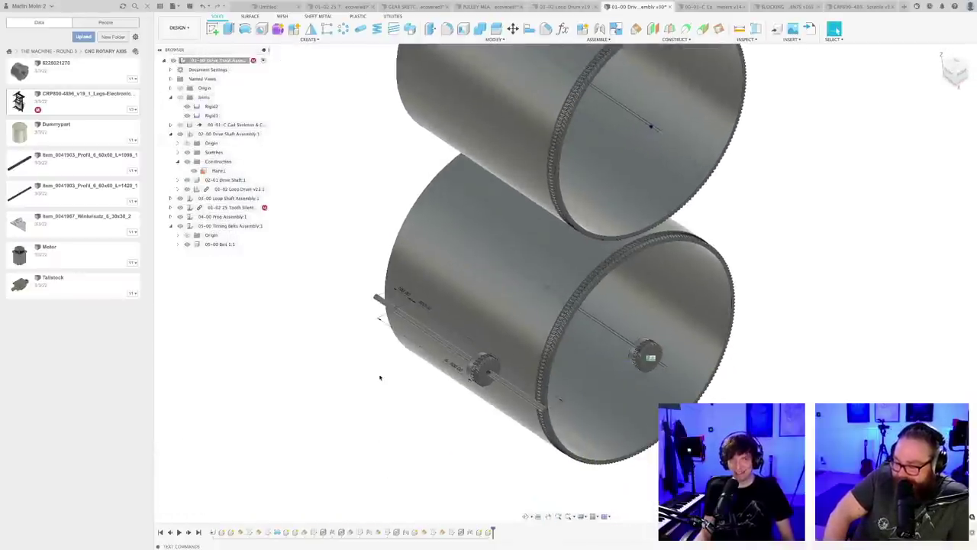
- Activate the 05-00 Belt 1:1 component and pick Plane1 as the sketch plane
click(217, 170)
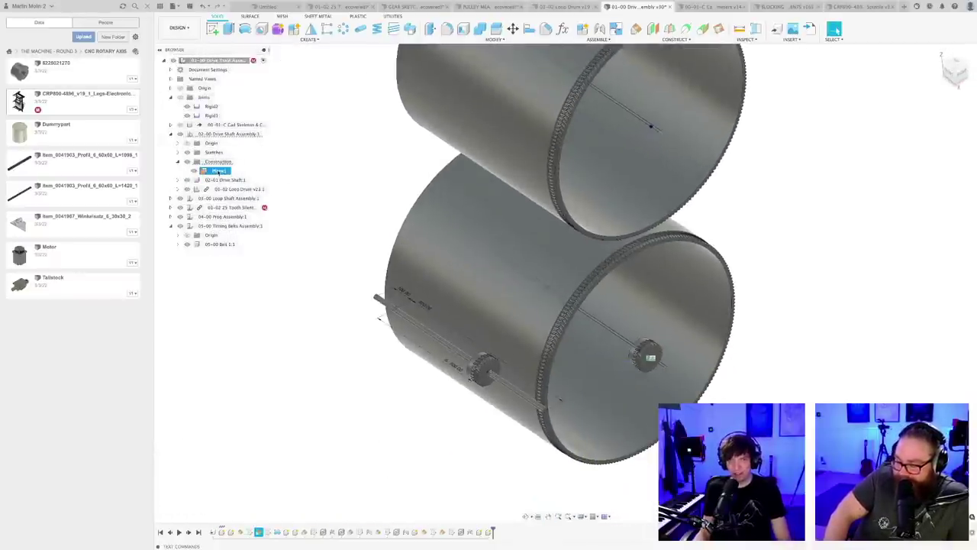
scroll(498, 365, up, 7)
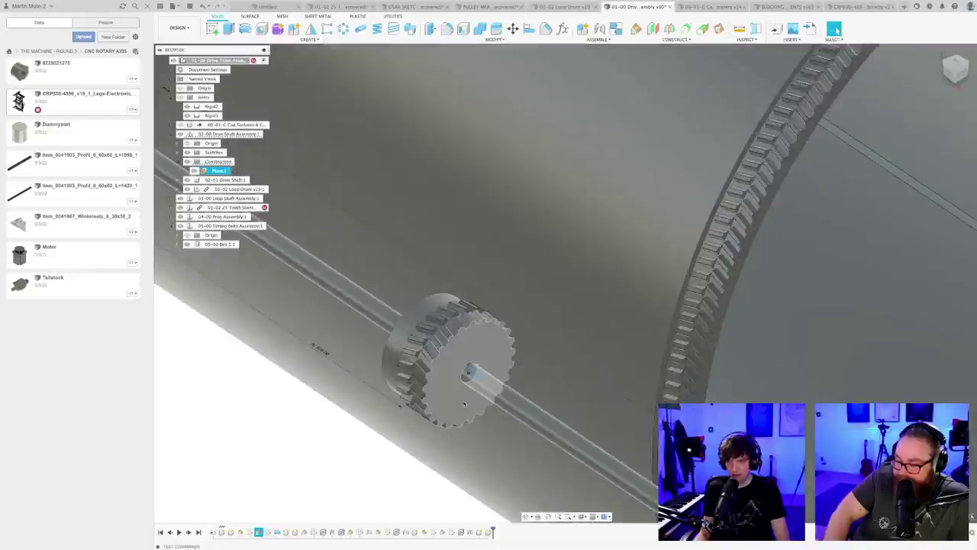
scroll(464, 404, up, 2)
click(305, 475)
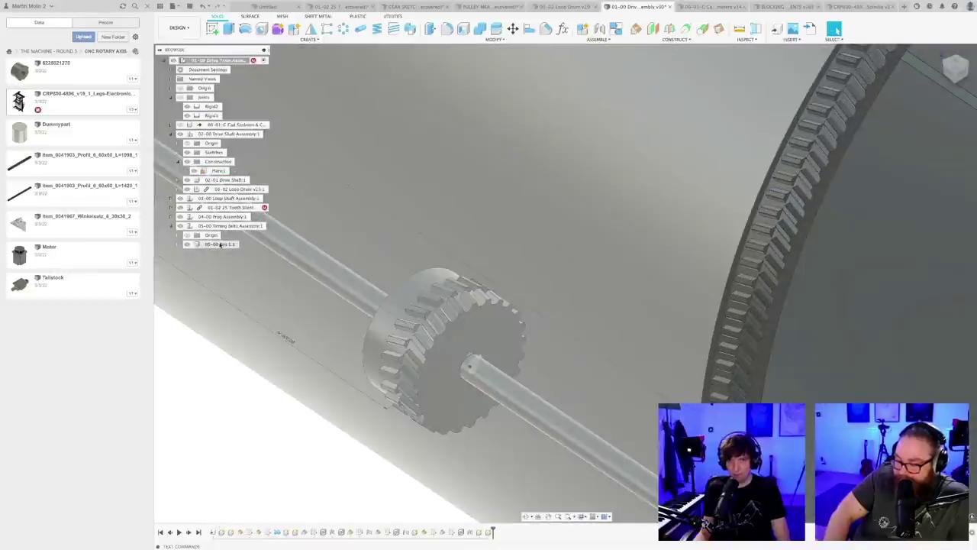
click(220, 245)
click(245, 244)
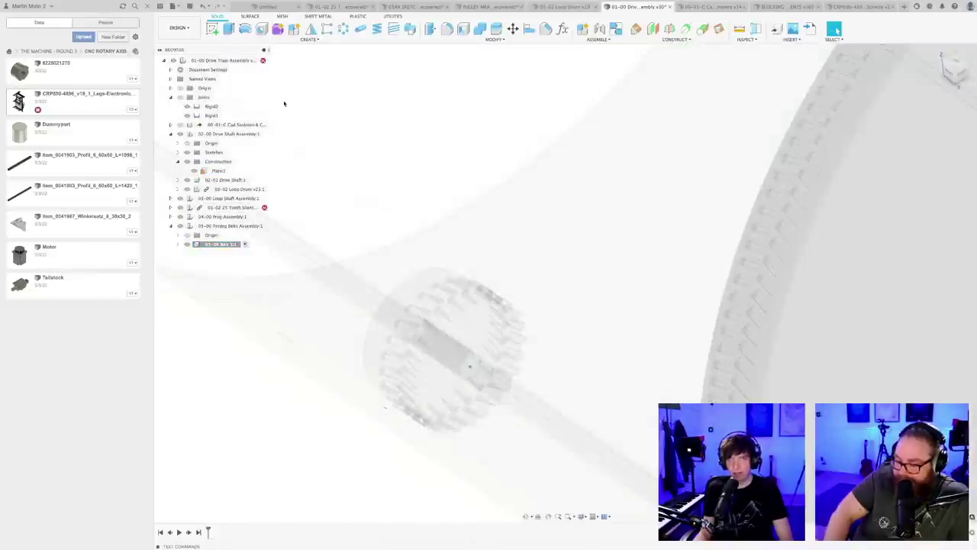
click(221, 171)
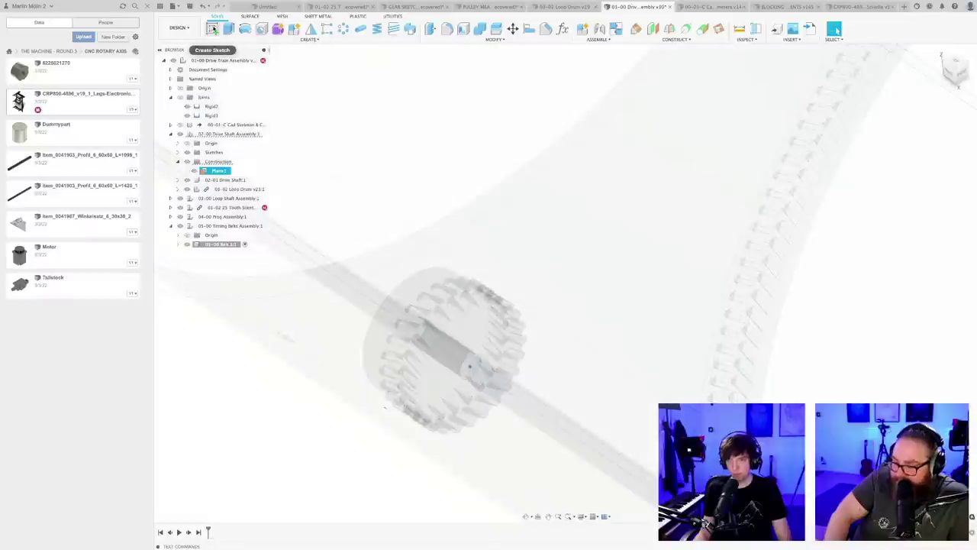
- Start a new sketch on Plane1 and frame both large circles
click(212, 29)
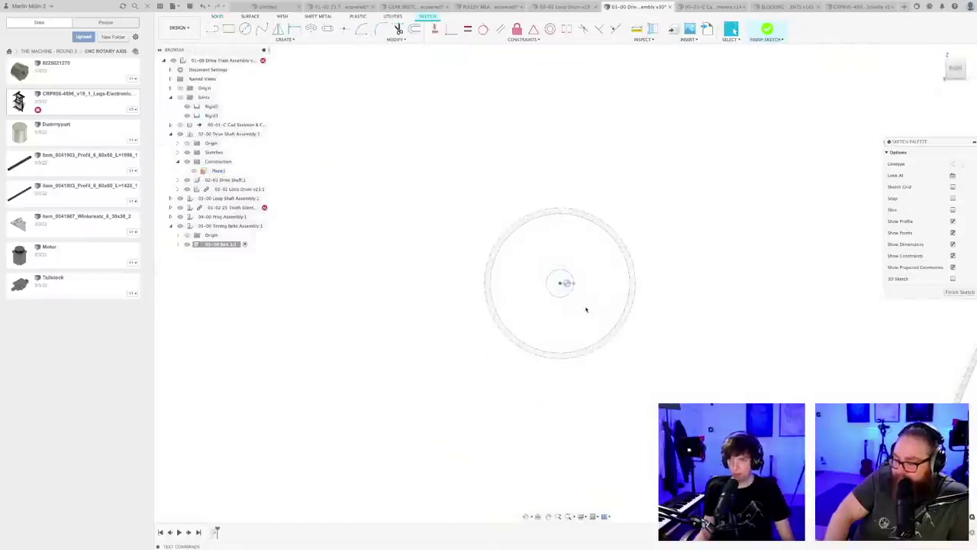
mouse_move(586, 309)
middle_down()
mouse_move(422, 303)
mouse_move(423, 360)
middle_up()
scroll(433, 304, down, 5)
scroll(444, 318, down, 3)
scroll(428, 359, down, 2)
middle_drag(448, 327, 416, 373)
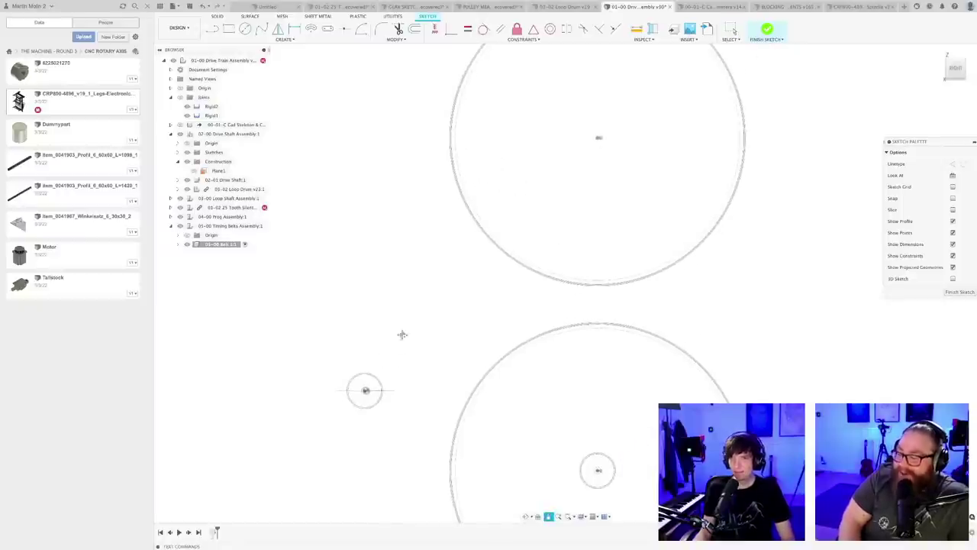
middle_drag(401, 334, 399, 384)
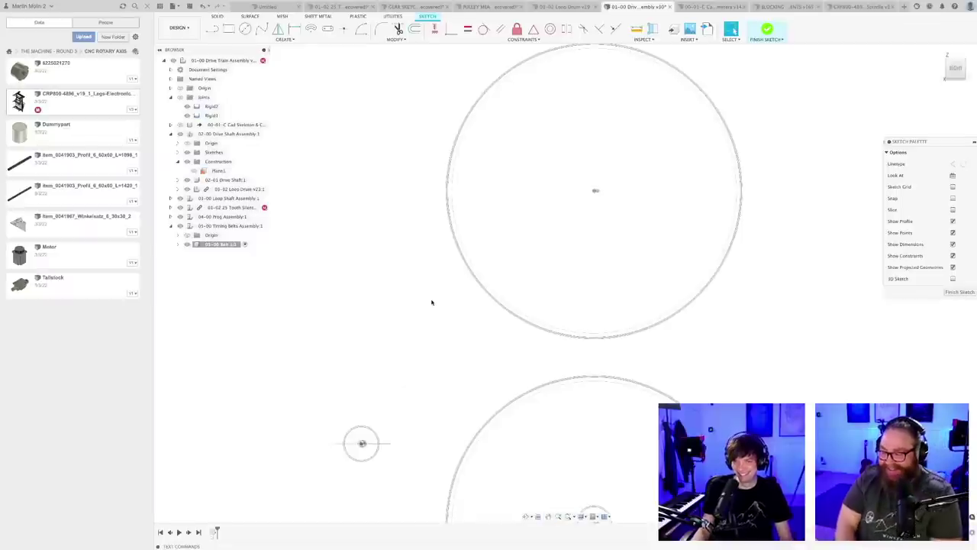
middle_drag(364, 323, 398, 299)
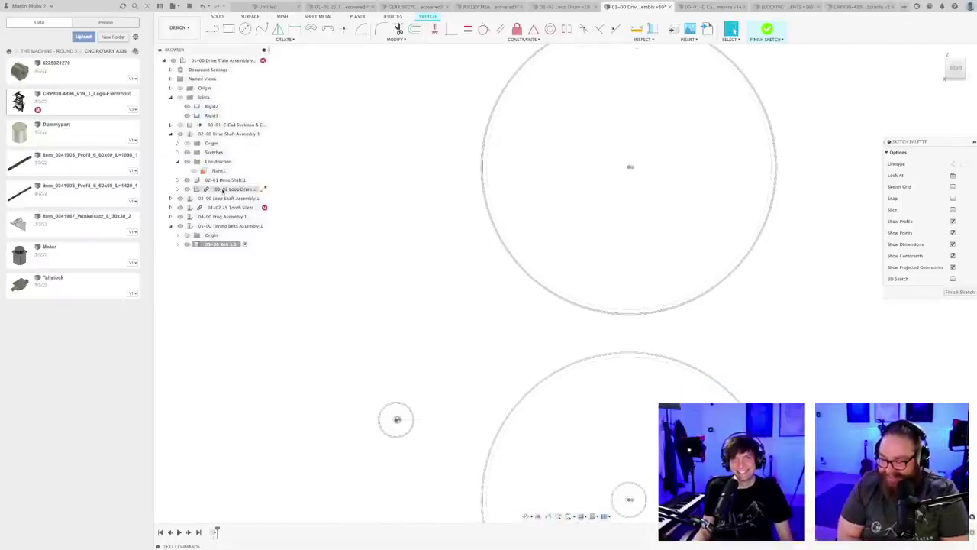
- Hide 02-00 Drive Shaft Assembly and 04-00 Frog Assembly, collapsing the drive shaft branch
click(181, 125)
click(180, 125)
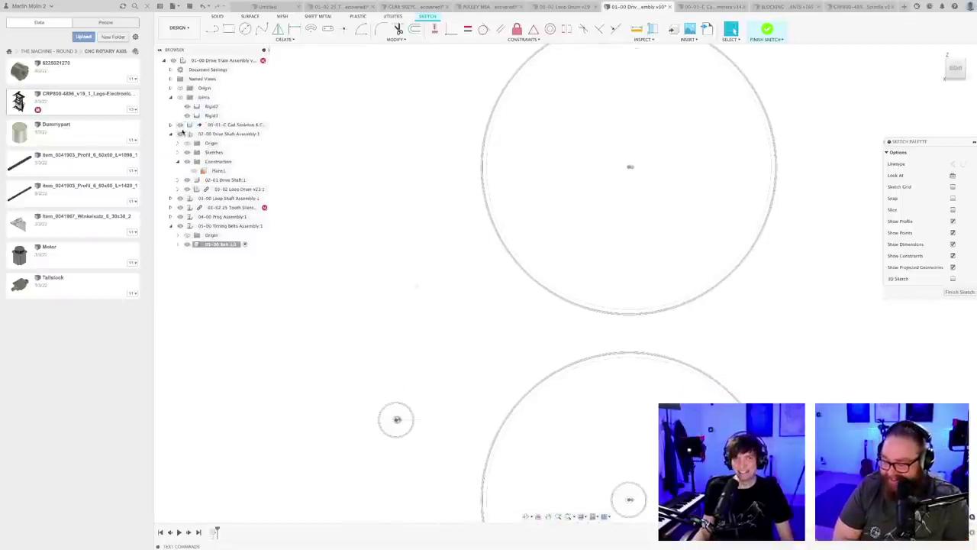
click(180, 125)
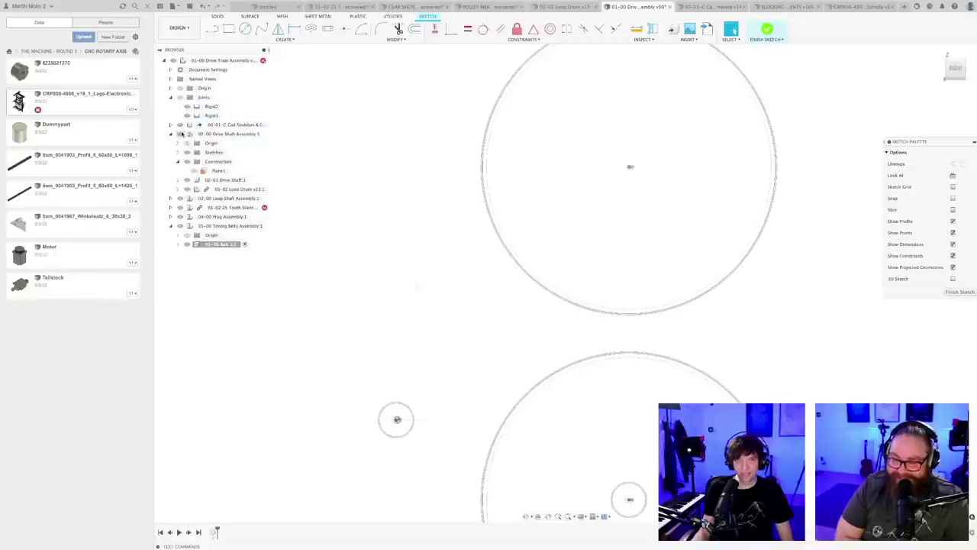
click(181, 134)
click(180, 134)
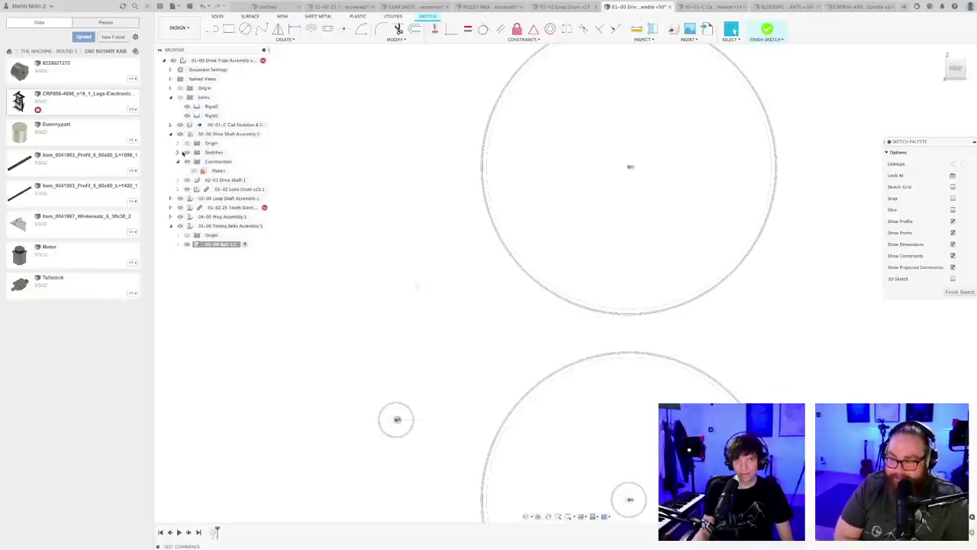
click(180, 134)
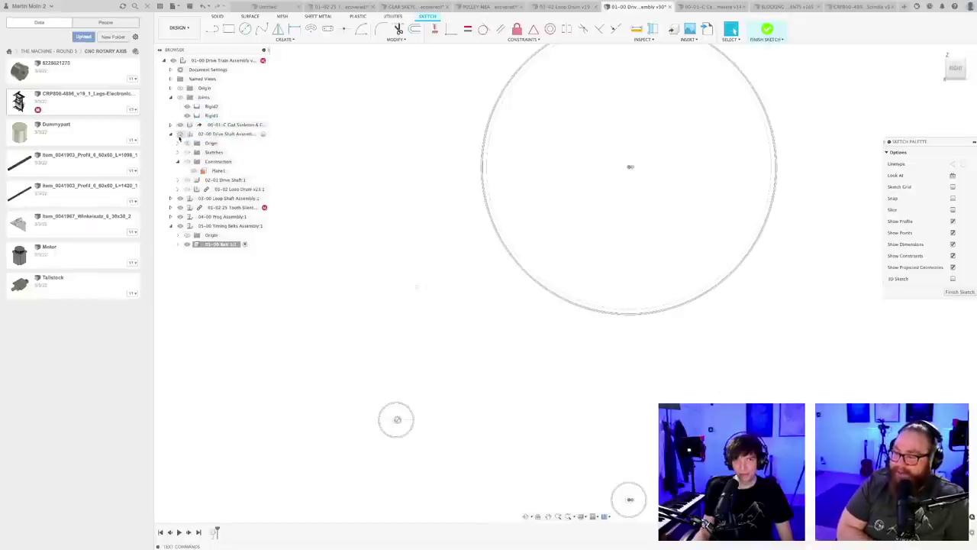
click(170, 133)
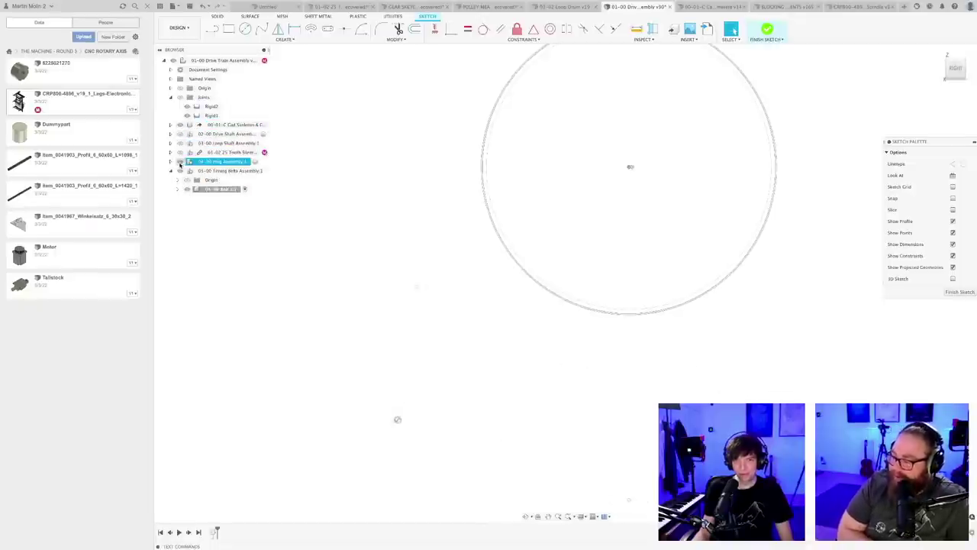
click(180, 161)
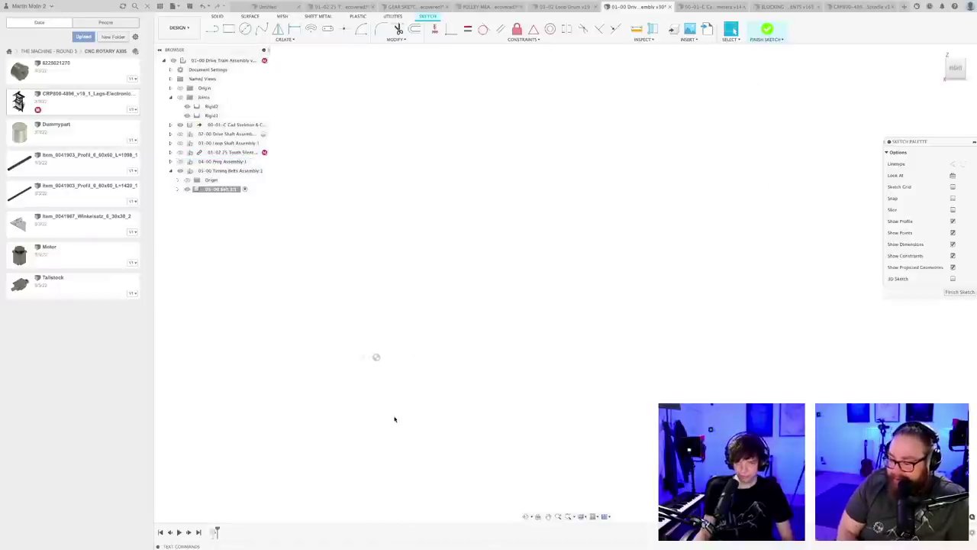
- Project the first circle into the belt sketch
key(p)
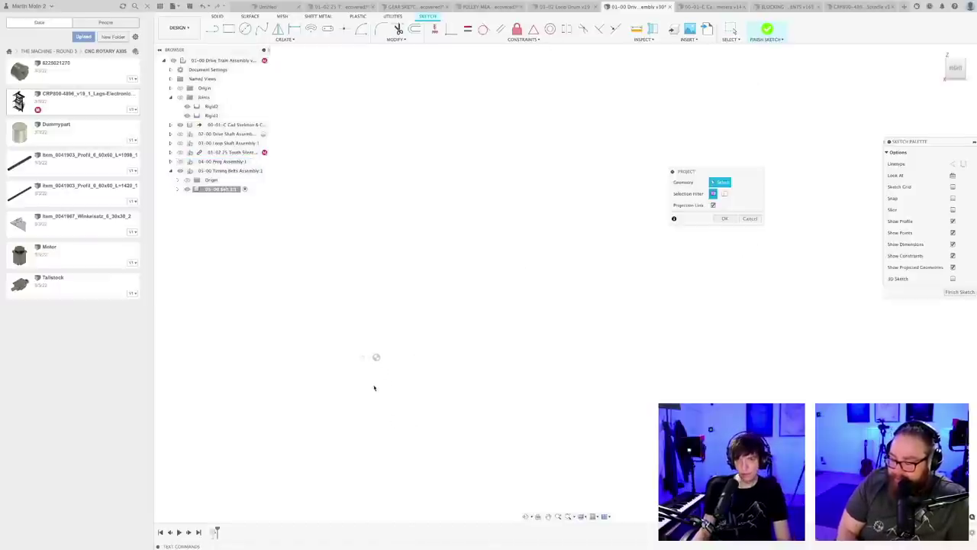
click(373, 384)
key(Return)
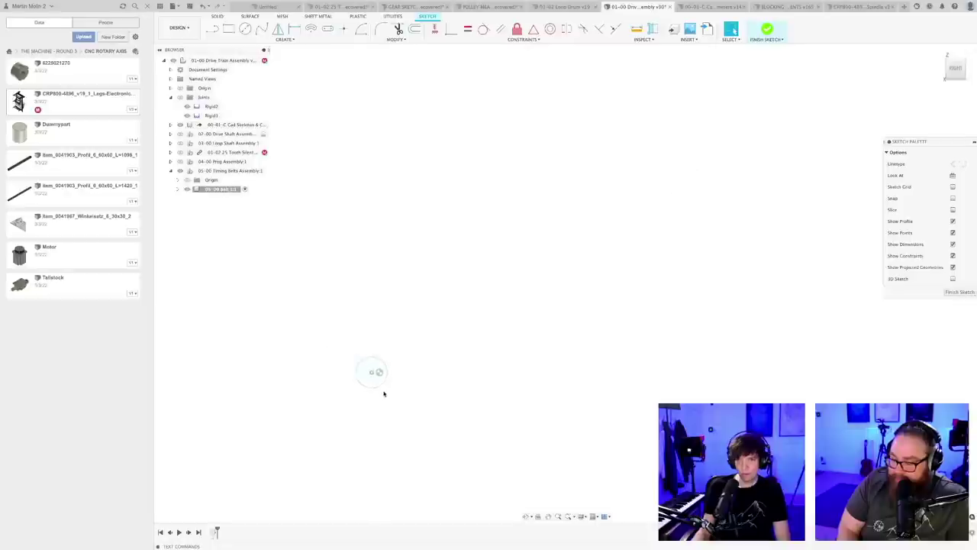
scroll(385, 391, down, 5)
mouse_move(447, 313)
middle_down()
mouse_move(396, 359)
mouse_move(480, 293)
middle_up()
scroll(396, 362, down, 3)
- Project another circle into the sketch, orbiting to view it face-on
key(p)
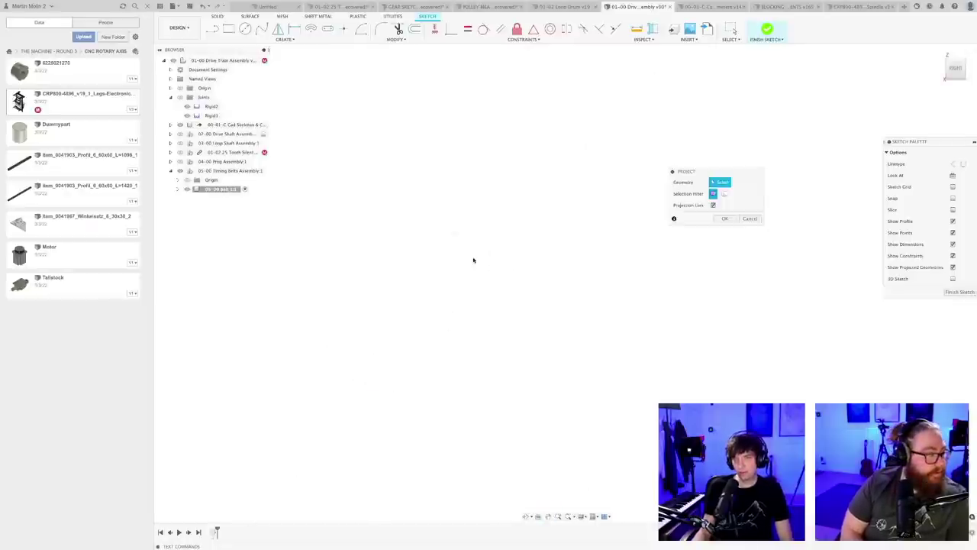
click(471, 250)
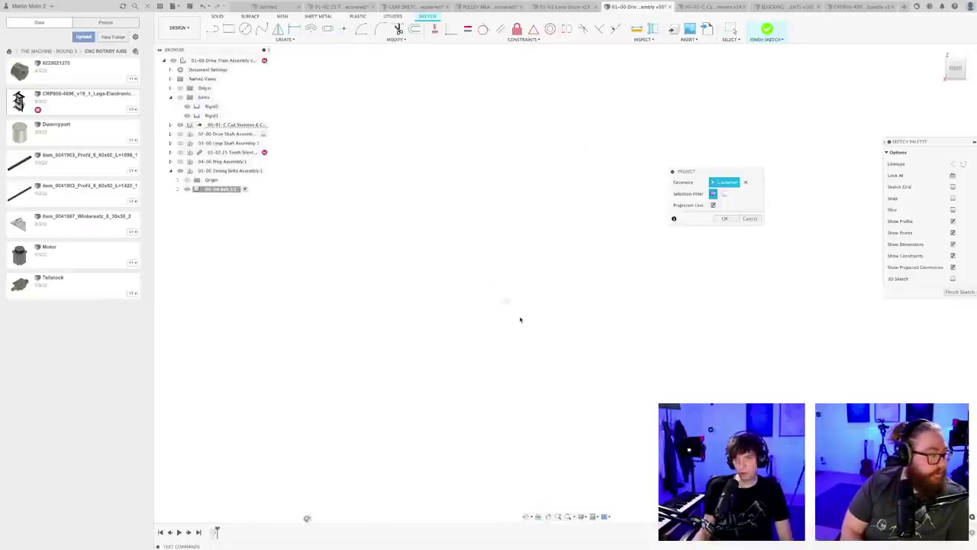
mouse_move(519, 322)
shift+middle_down()
mouse_move(524, 265)
mouse_move(524, 338)
shift+middle_up()
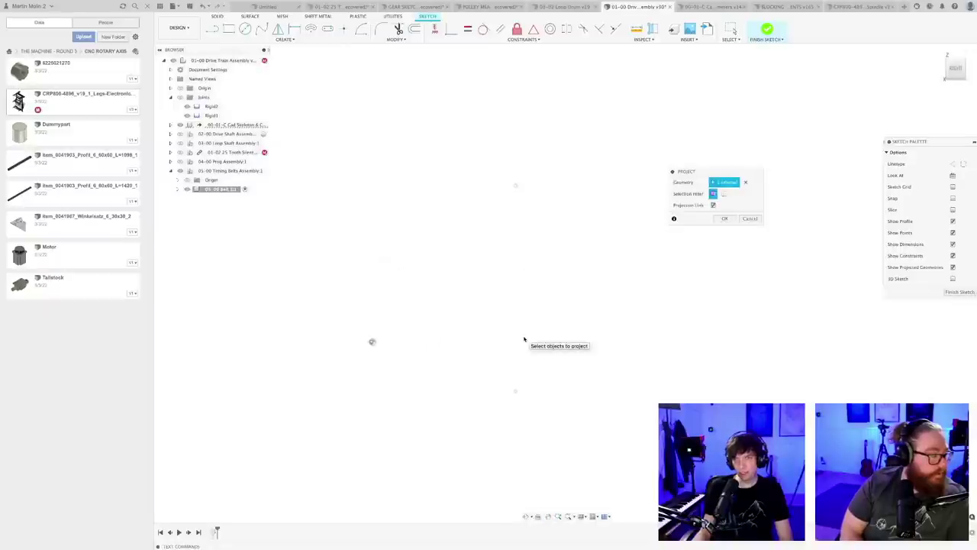
shift+middle_drag(539, 433, 514, 376)
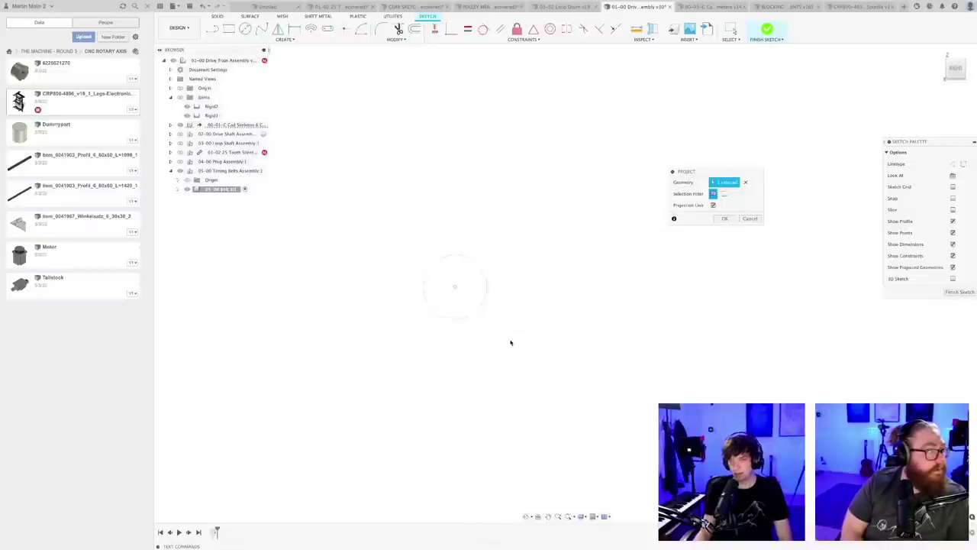
scroll(565, 375, down, 2)
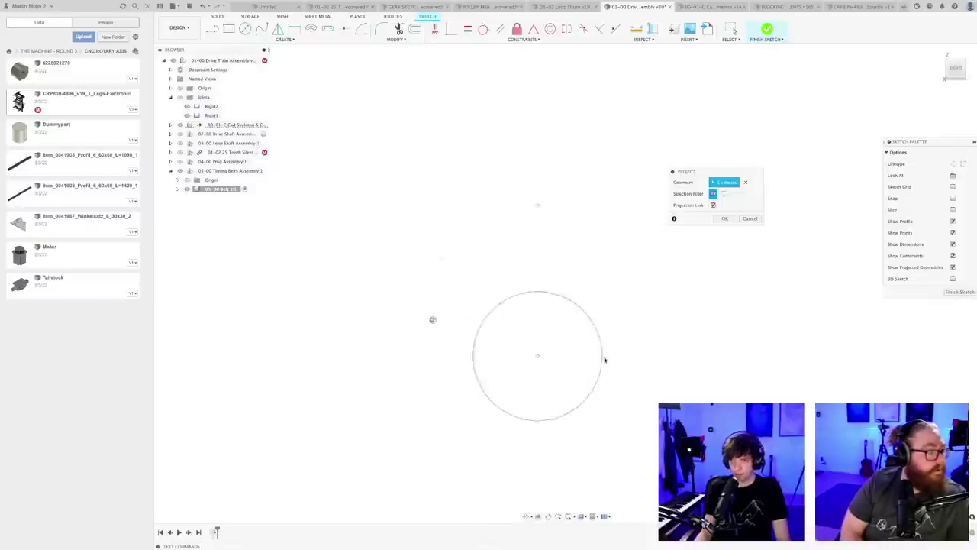
key(Return)
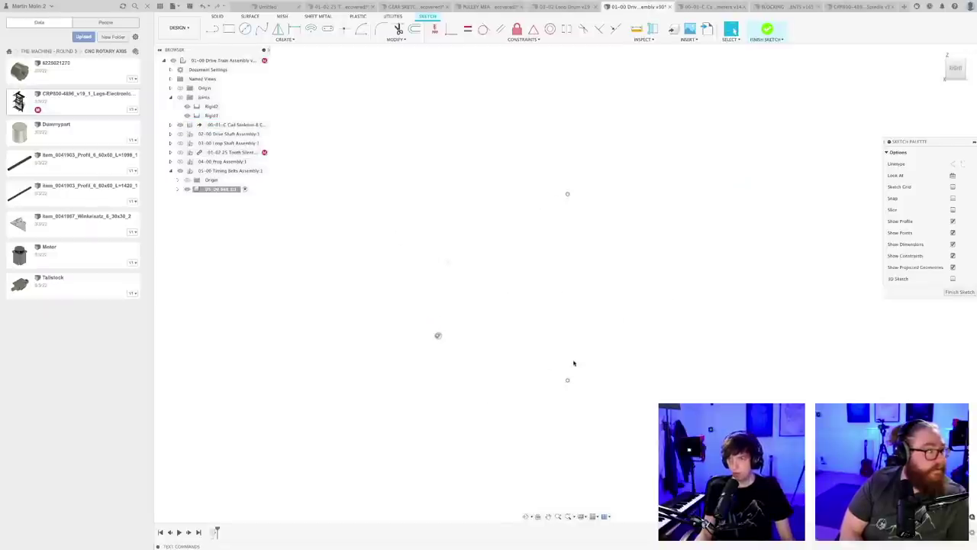
scroll(517, 341, down, 10)
scroll(480, 285, up, 10)
scroll(503, 108, up, 6)
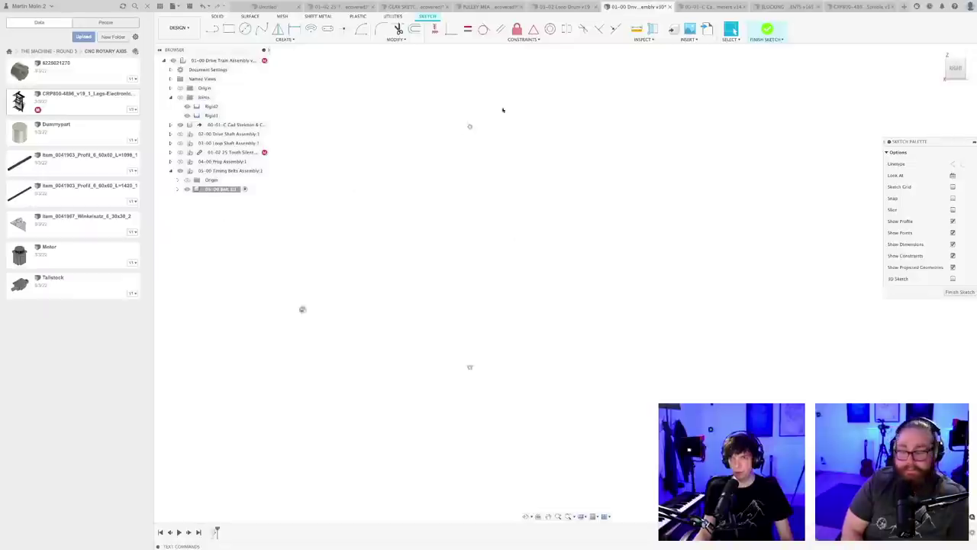
- Rename the belt sketch in the Browser to '05-00 Belt MASTERSKETCH'
middle_drag(504, 149, 589, 162)
scroll(595, 187, down, 5)
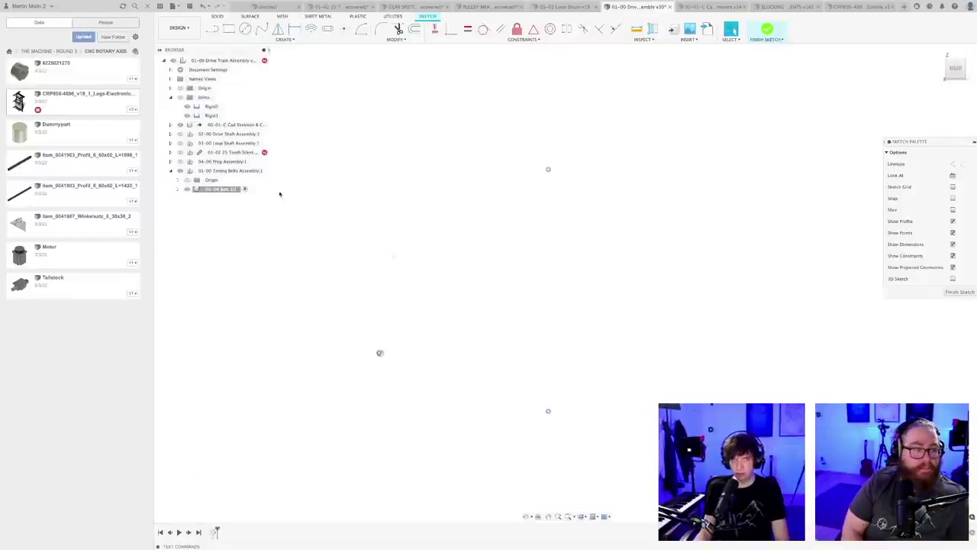
double_click(224, 189)
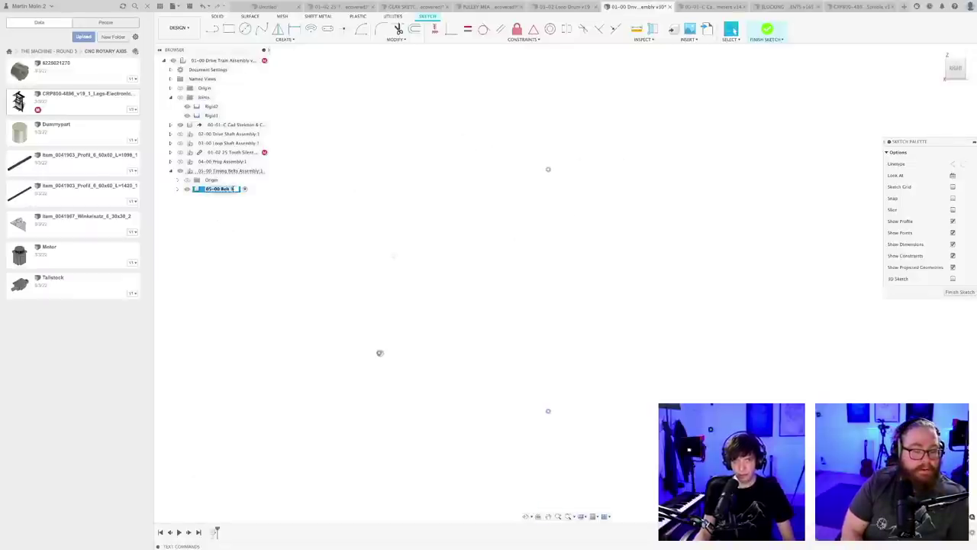
text(05-00 Belt M)
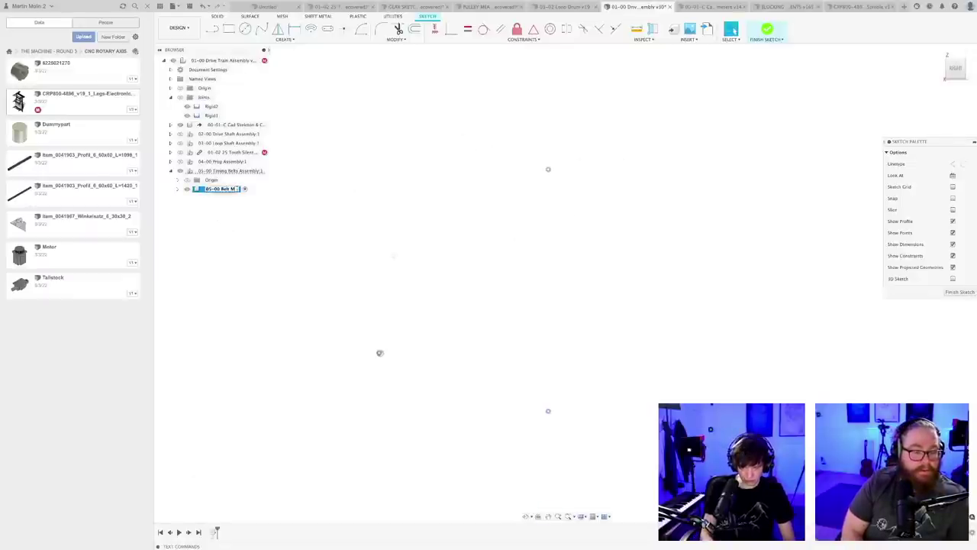
text(ASTERSKETCHES)
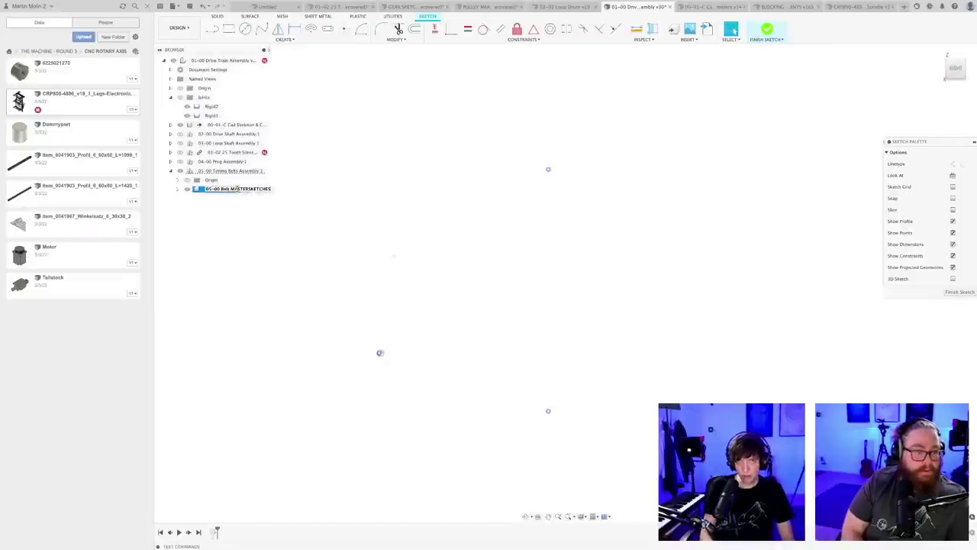
key(Return)
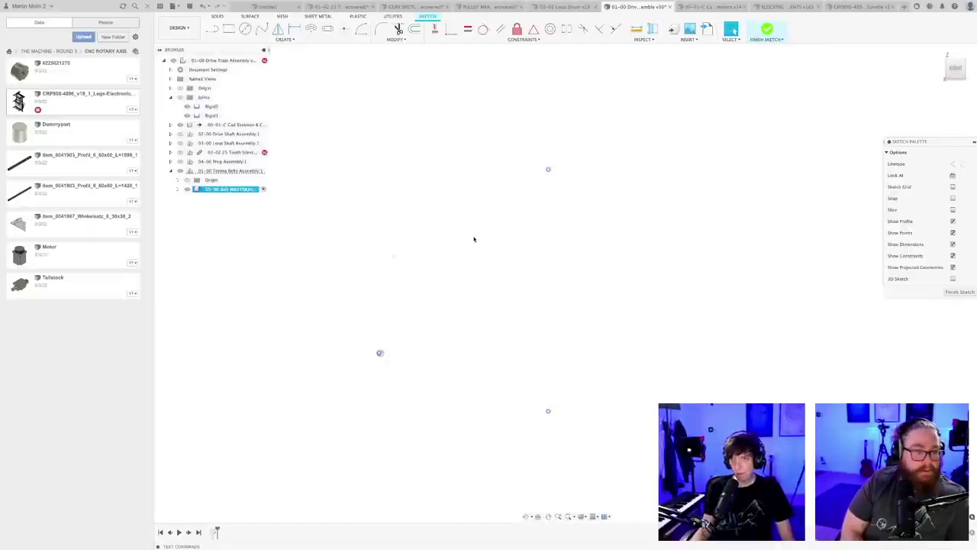
scroll(419, 252, down, 1)
click(264, 206)
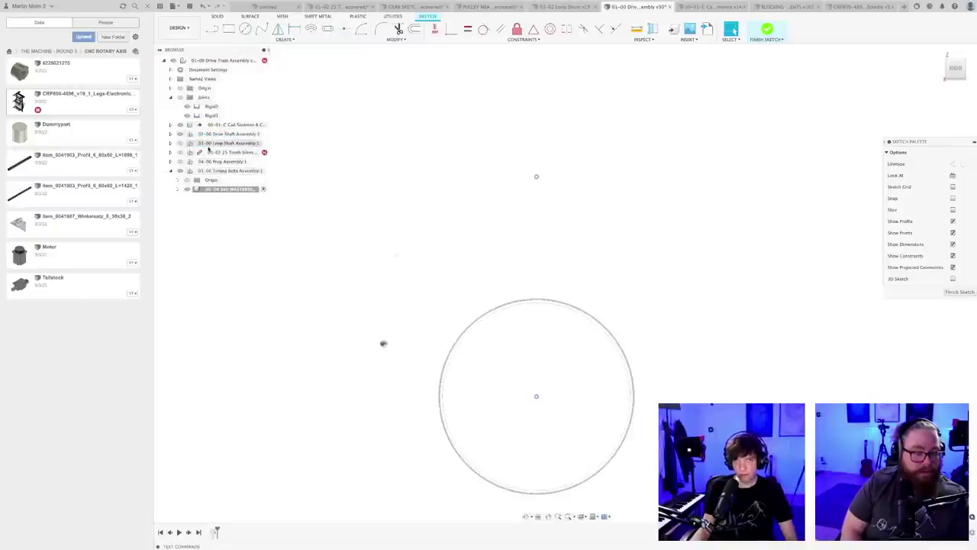
- Expand the 02-00 Drive Shaft Assembly contents and reframe the view
click(171, 134)
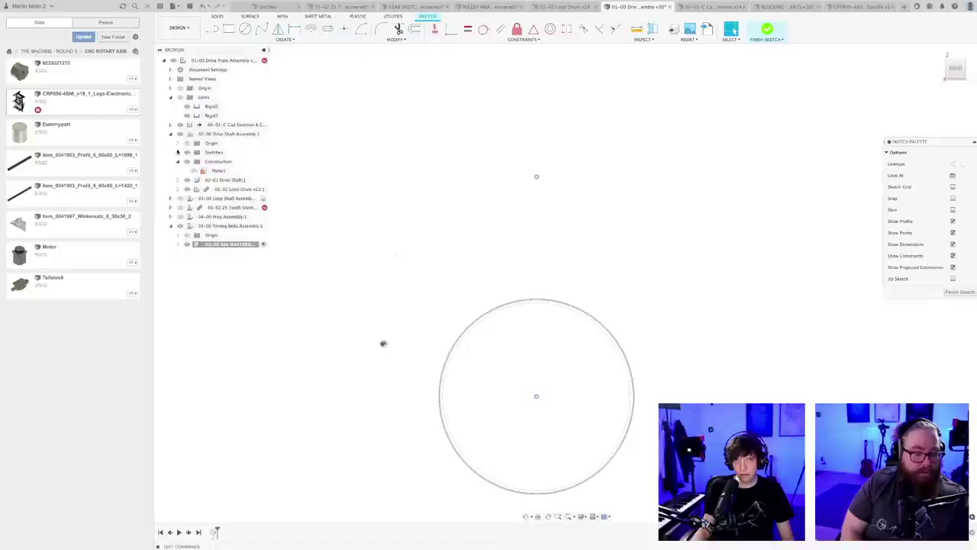
scroll(380, 336, up, 6)
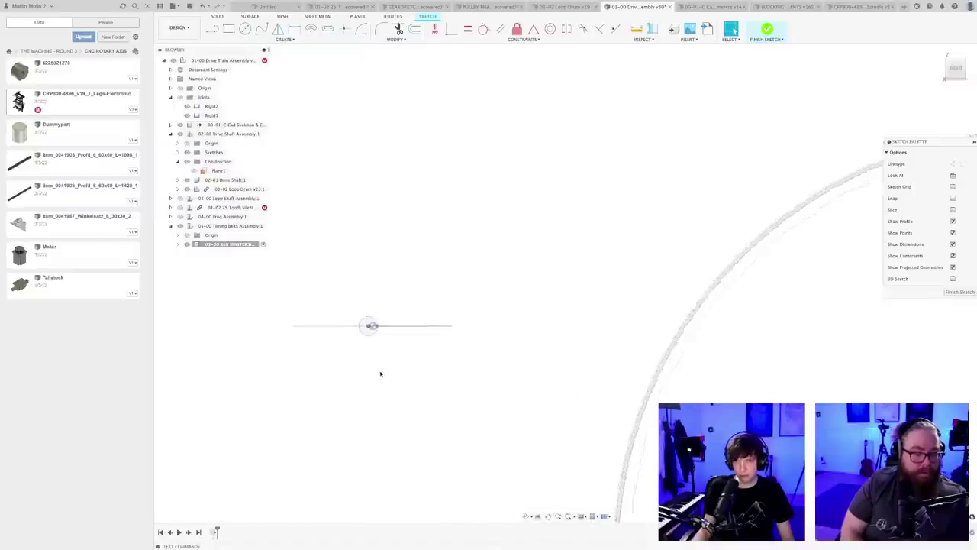
mouse_move(377, 352)
middle_down()
mouse_move(447, 361)
mouse_move(449, 347)
middle_up()
scroll(448, 361, down, 2)
scroll(452, 358, up, 3)
scroll(447, 353, down, 2)
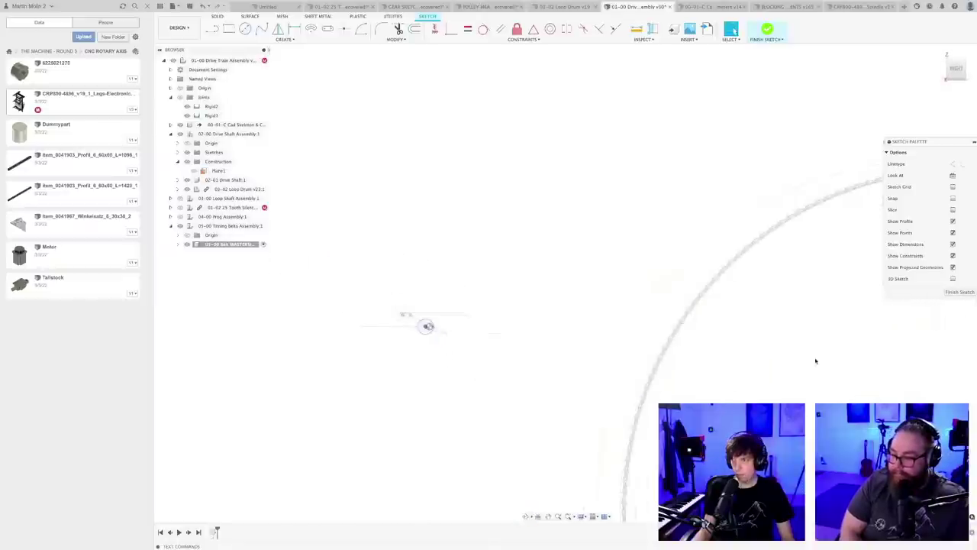
- Finish the belt sketch and activate the root 01-00 Drive Train Assembly
click(969, 291)
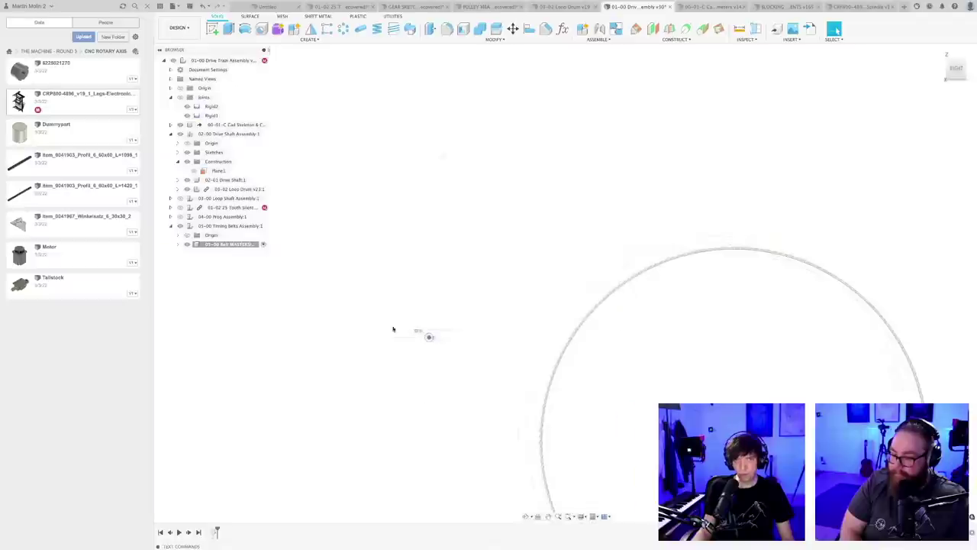
double_click(217, 60)
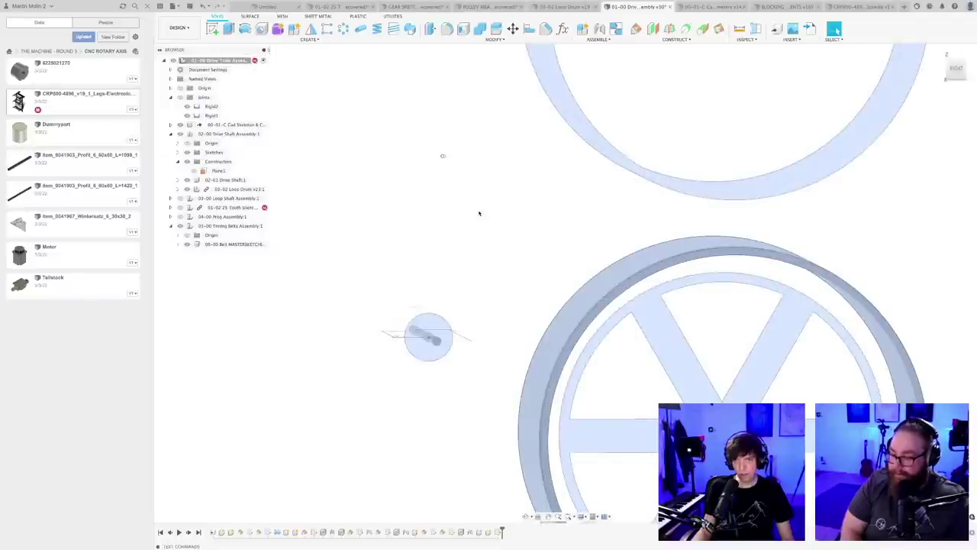
shift+middle_drag(444, 393, 447, 407)
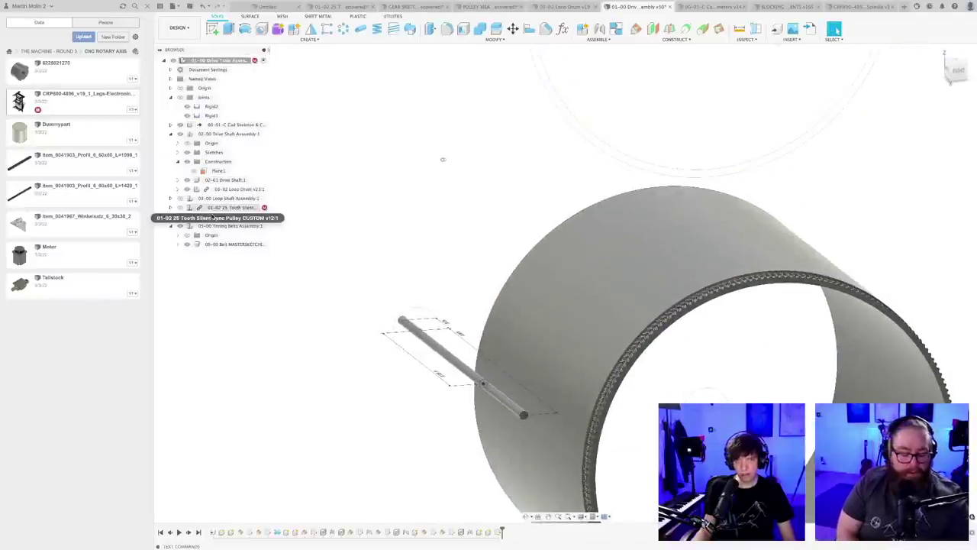
drag(201, 201, 188, 173)
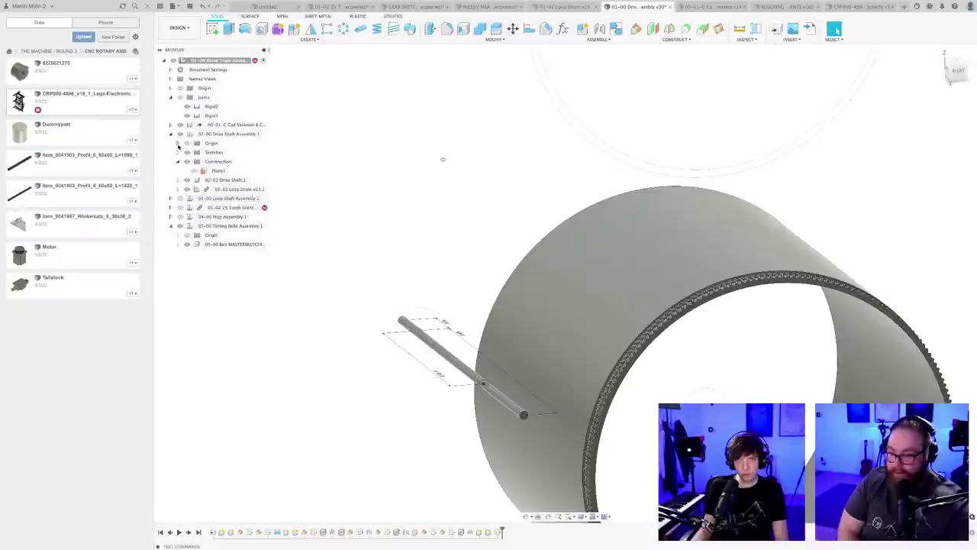
- Show 03-00 Loop Shaft Assembly, the 01-02 25 Tooth pulley and 04-00 Frog Assembly; collapse 02-00 Drive Shaft
click(180, 199)
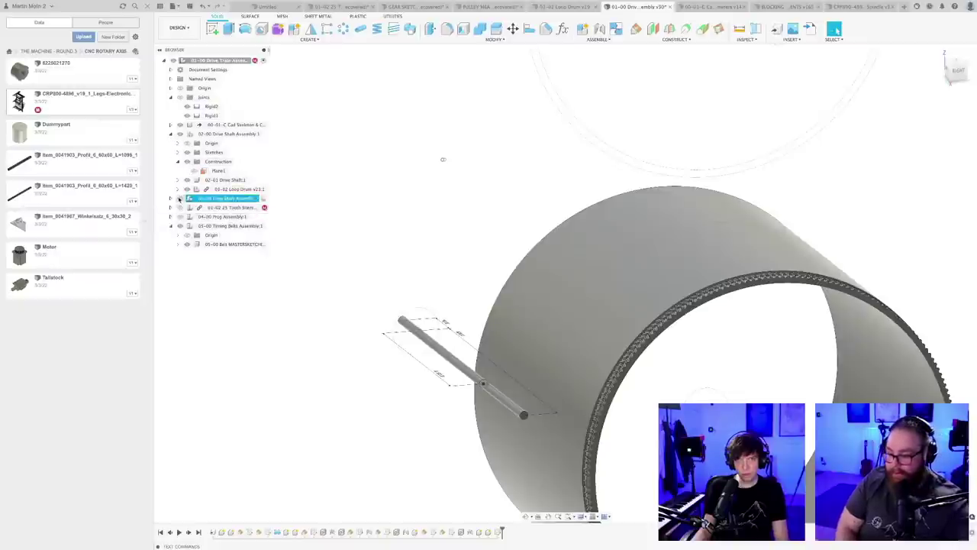
click(180, 207)
click(181, 217)
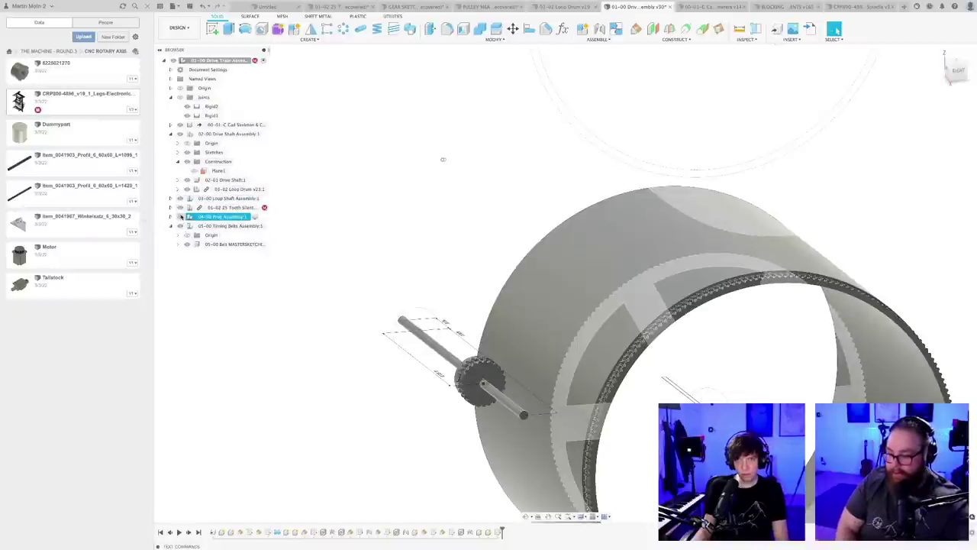
click(180, 217)
click(171, 134)
click(181, 162)
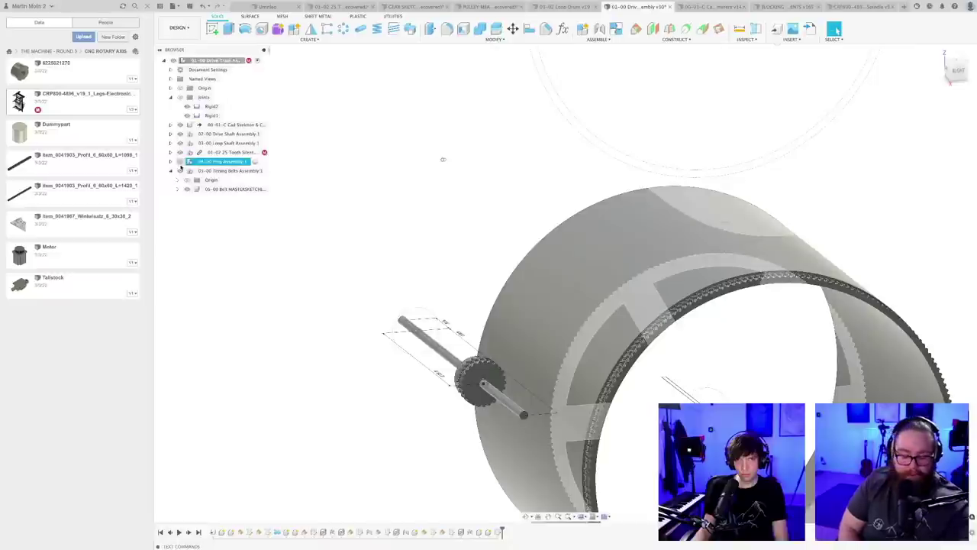
click(180, 162)
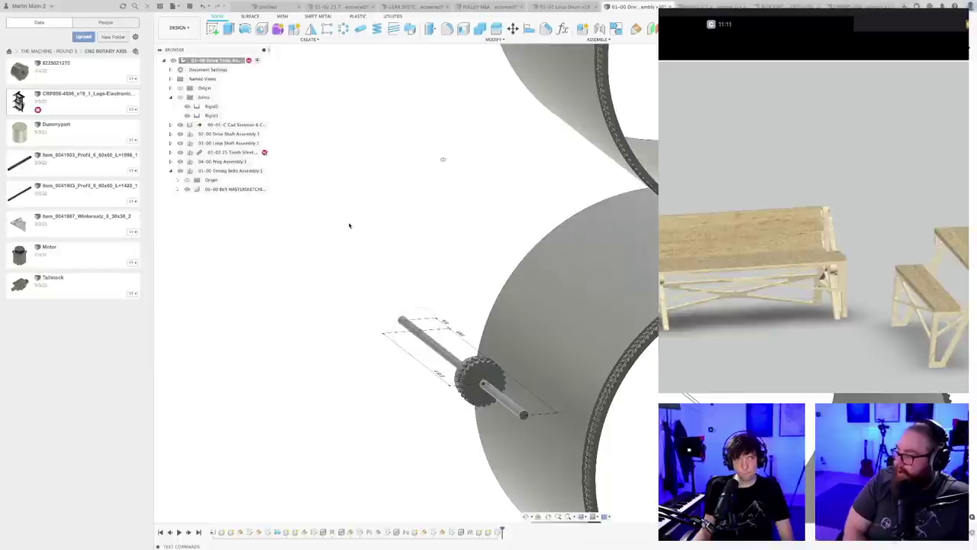
scroll(367, 228, down, 1)
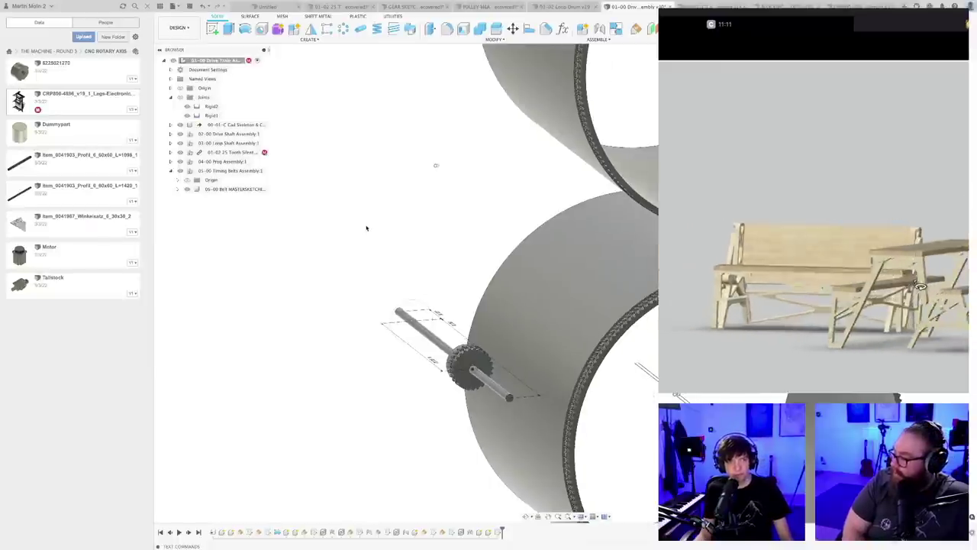
shift+middle_drag(365, 233, 394, 237)
shift+middle_drag(440, 164, 489, 345)
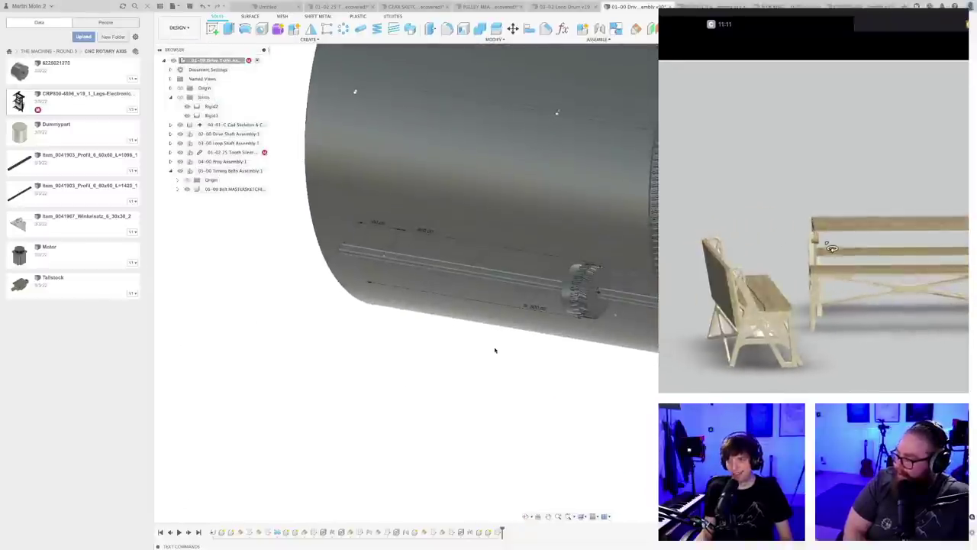
shift+middle_drag(531, 367, 493, 412)
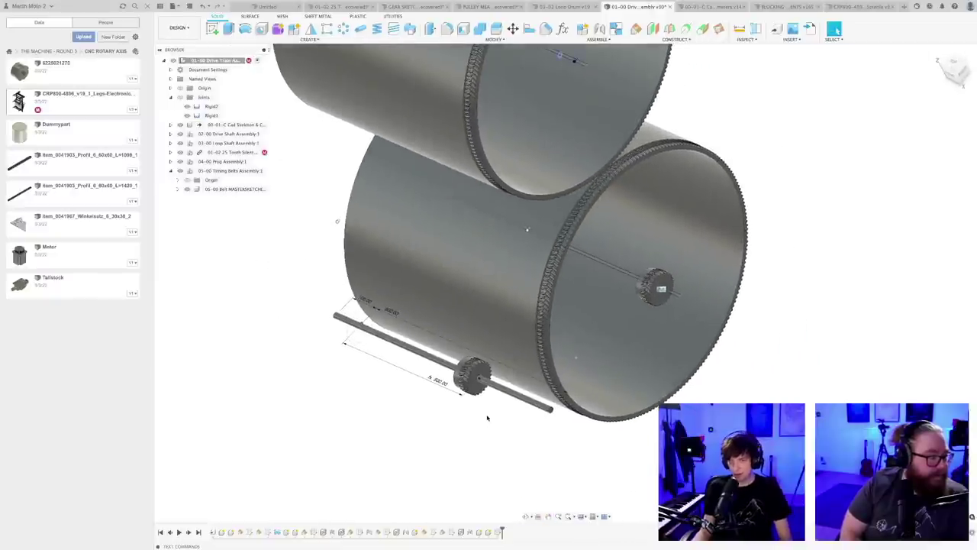
- Activate the 05-00 Belt MASTERSKETCH component
scroll(487, 418, down, 2)
shift+middle_drag(491, 423, 491, 415)
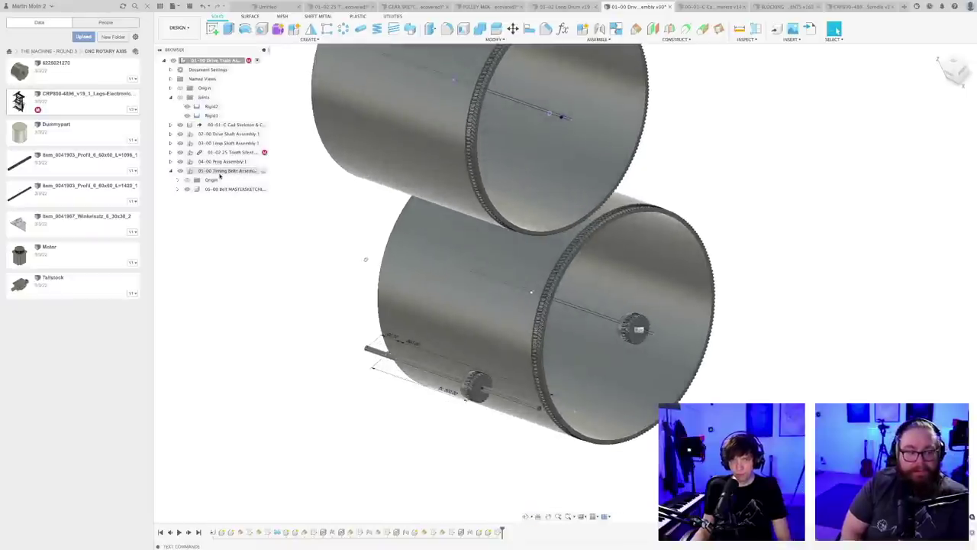
click(260, 190)
click(262, 189)
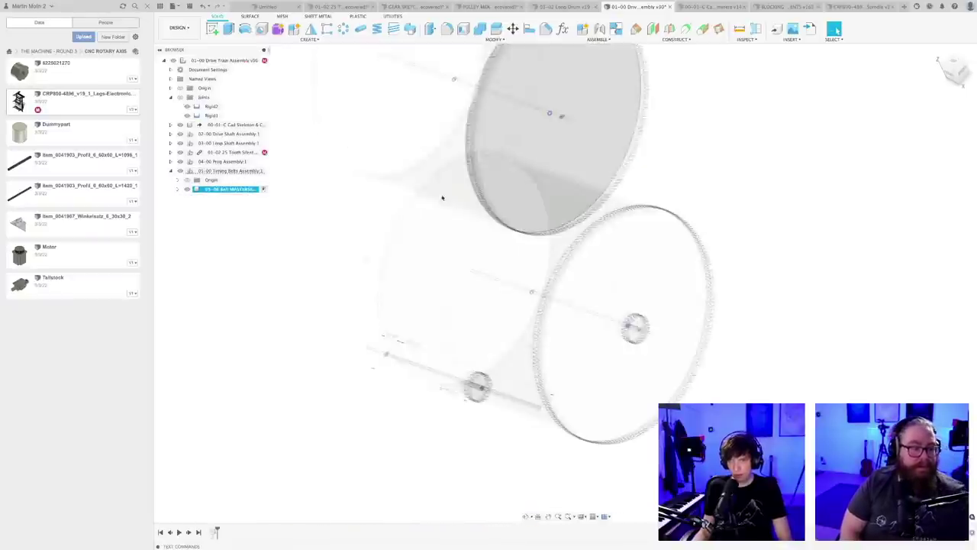
- View the assembly from the RIGHT side, centring the pulley circles
click(959, 74)
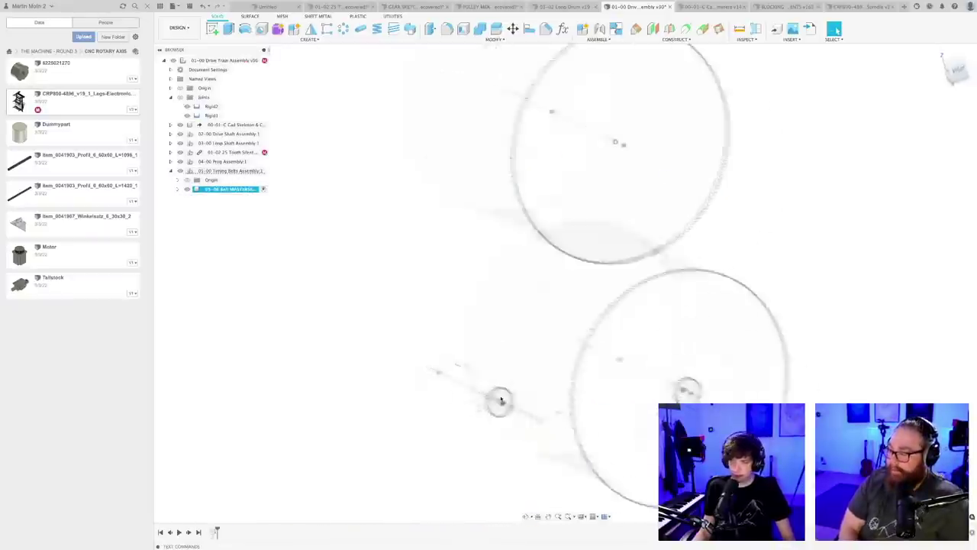
scroll(412, 336, up, 10)
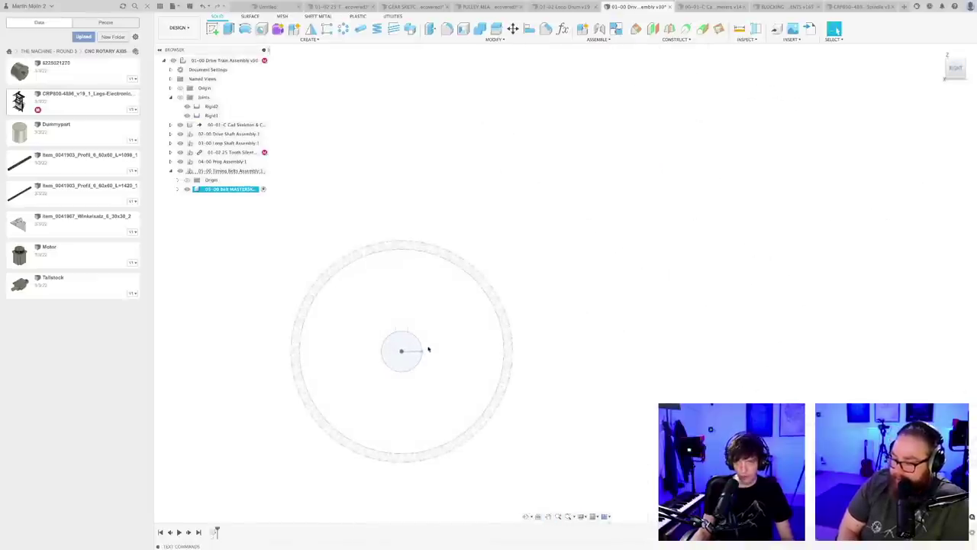
scroll(430, 320, down, 1)
scroll(427, 324, up, 2)
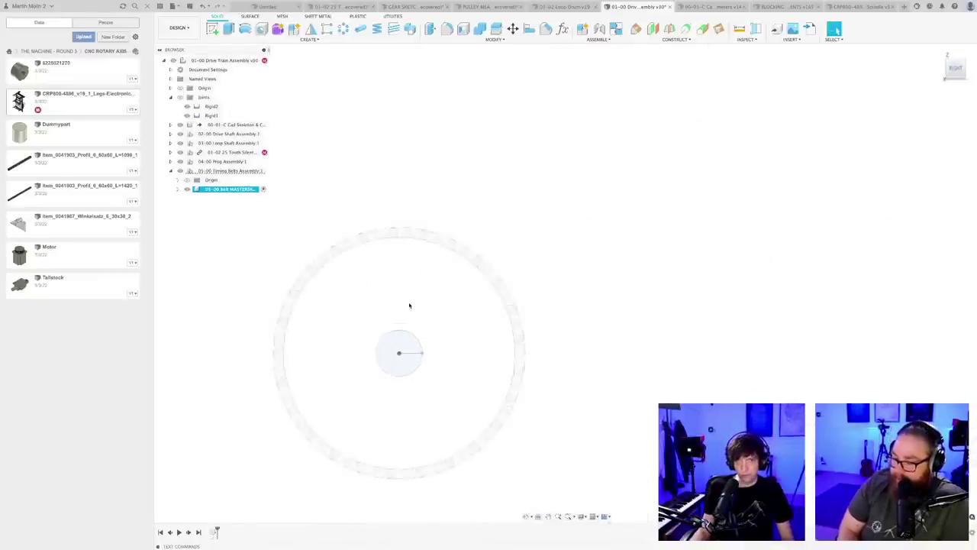
scroll(409, 305, down, 1)
middle_drag(410, 297, 446, 246)
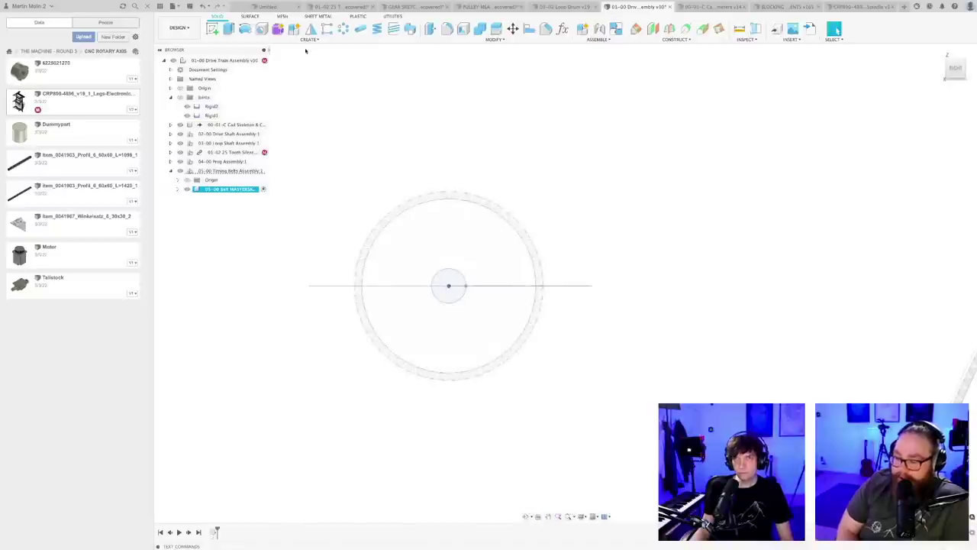
click(245, 377)
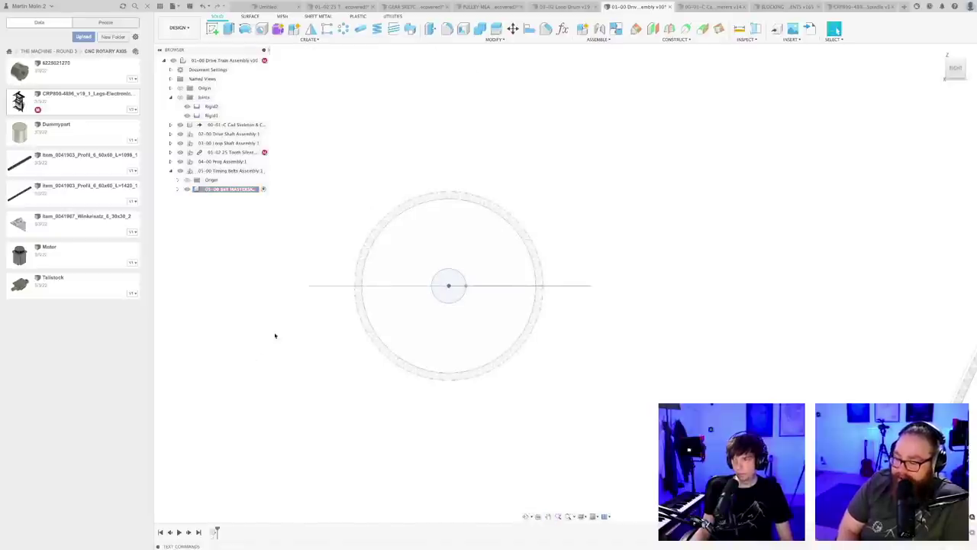
- In the belt sketch, draw an arc around the pulley starting at about 81.7 mm radius
double_click(215, 531)
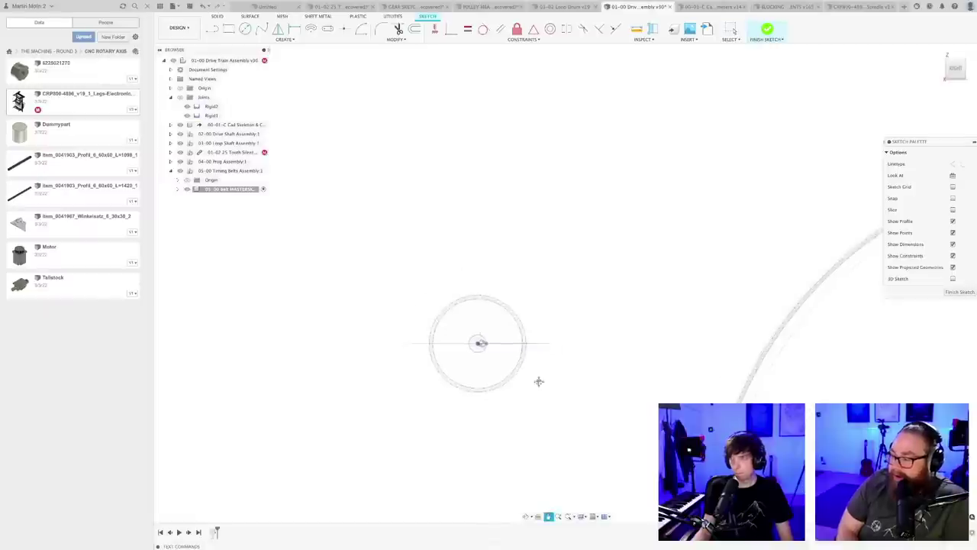
click(361, 28)
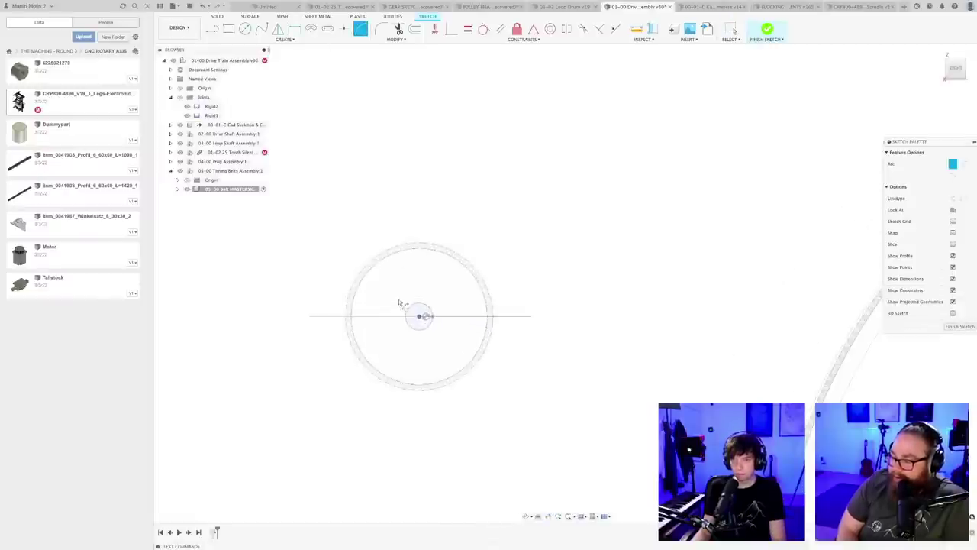
scroll(401, 304, up, 5)
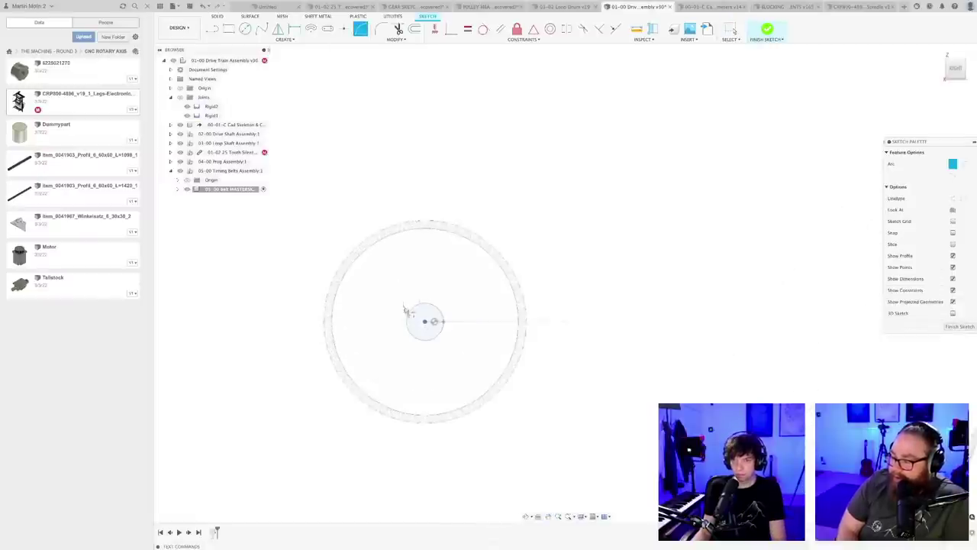
click(376, 166)
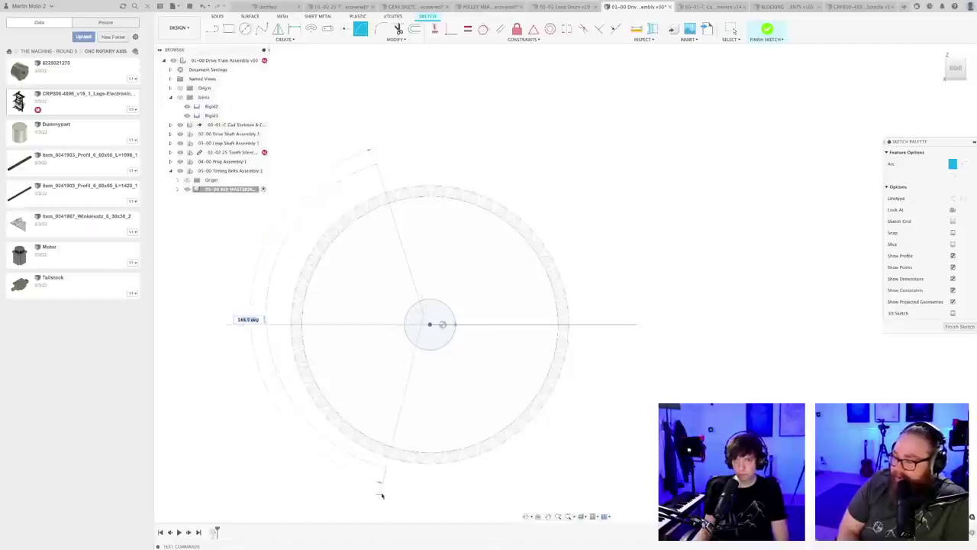
click(419, 372)
key(Escape)
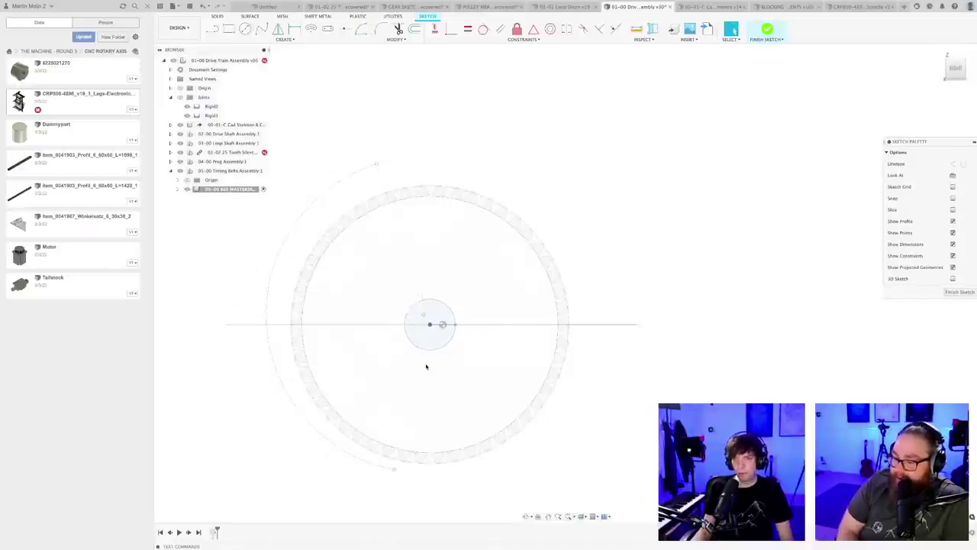
scroll(463, 140, down, 3)
scroll(501, 67, up, 4)
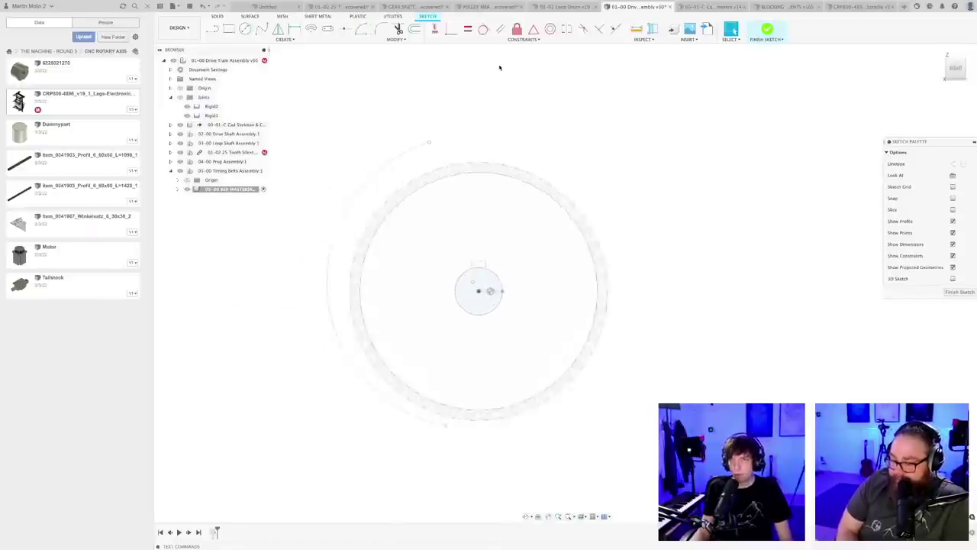
- Make the new outer arc concentric with the centre circle
click(550, 29)
scroll(402, 180, down, 2)
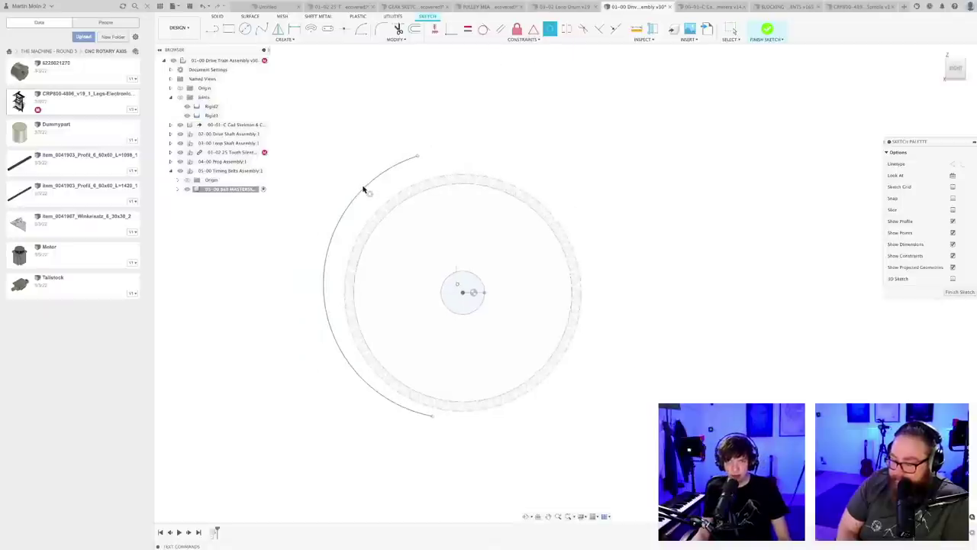
click(366, 190)
click(451, 278)
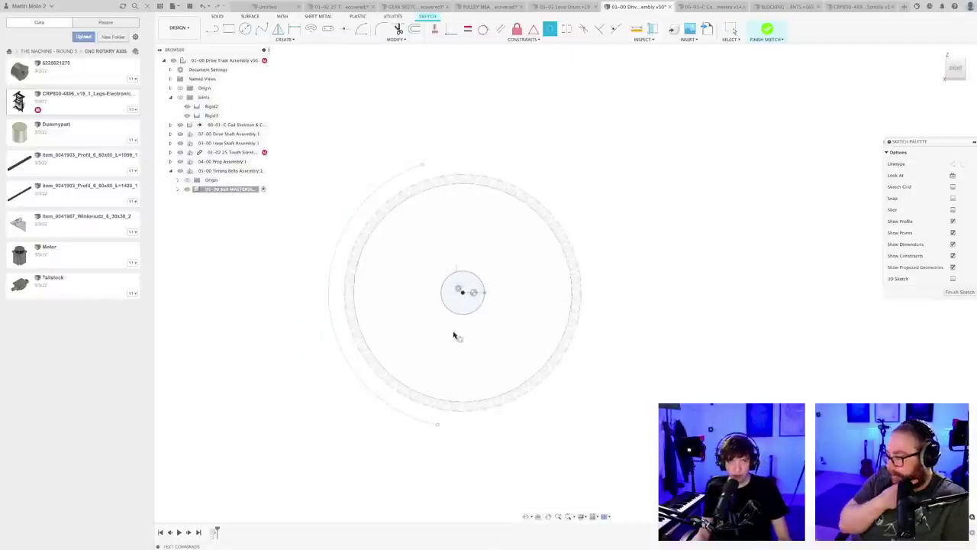
scroll(458, 314, up, 2)
scroll(448, 255, down, 3)
scroll(448, 254, down, 5)
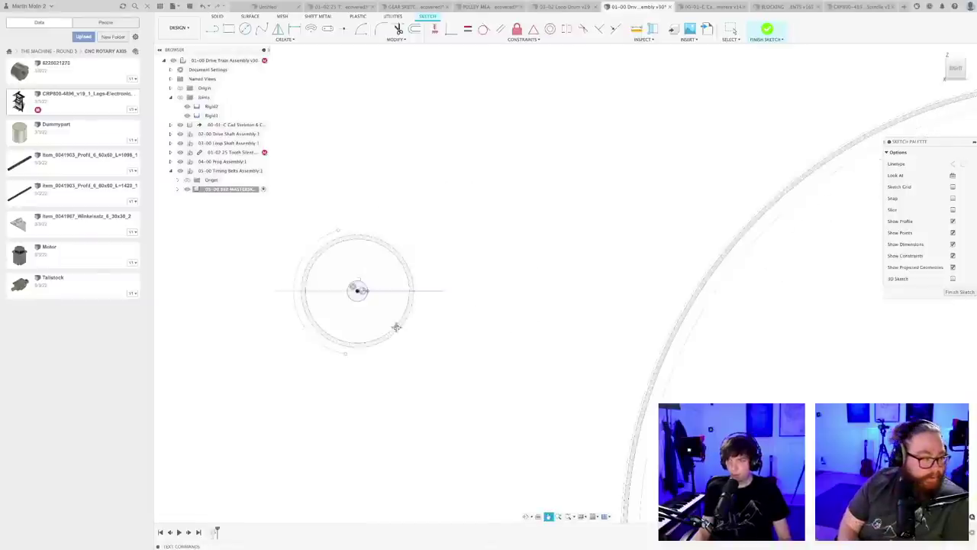
scroll(450, 334, down, 2)
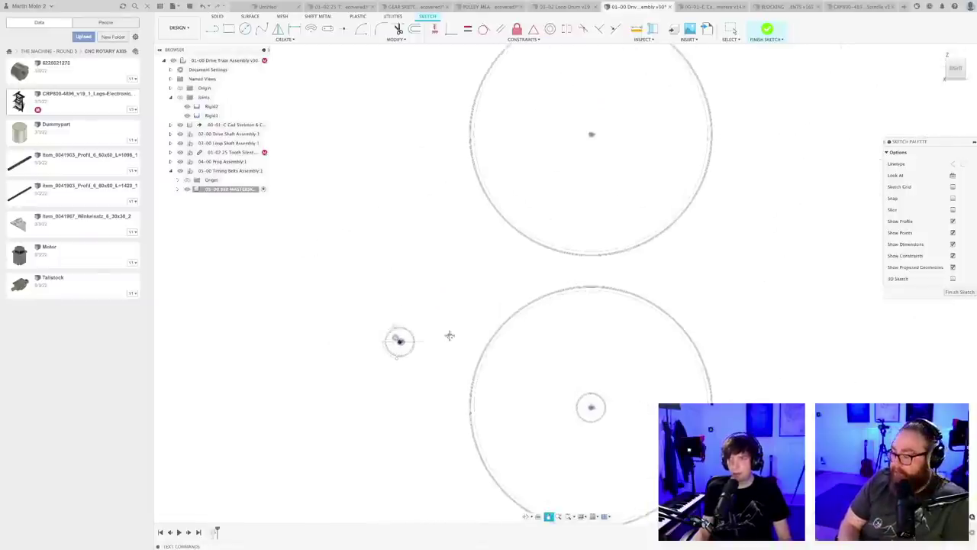
scroll(412, 367, up, 4)
key(Escape)
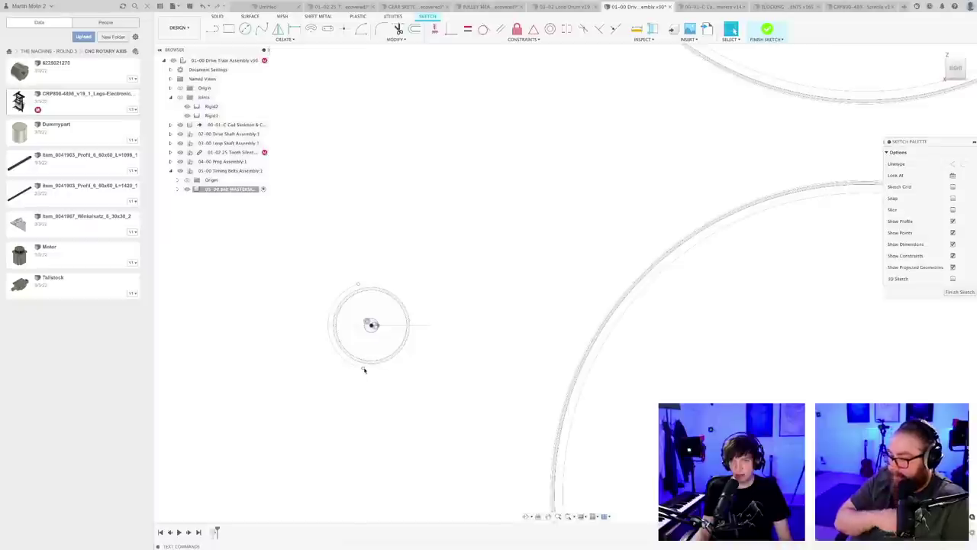
drag(364, 369, 390, 370)
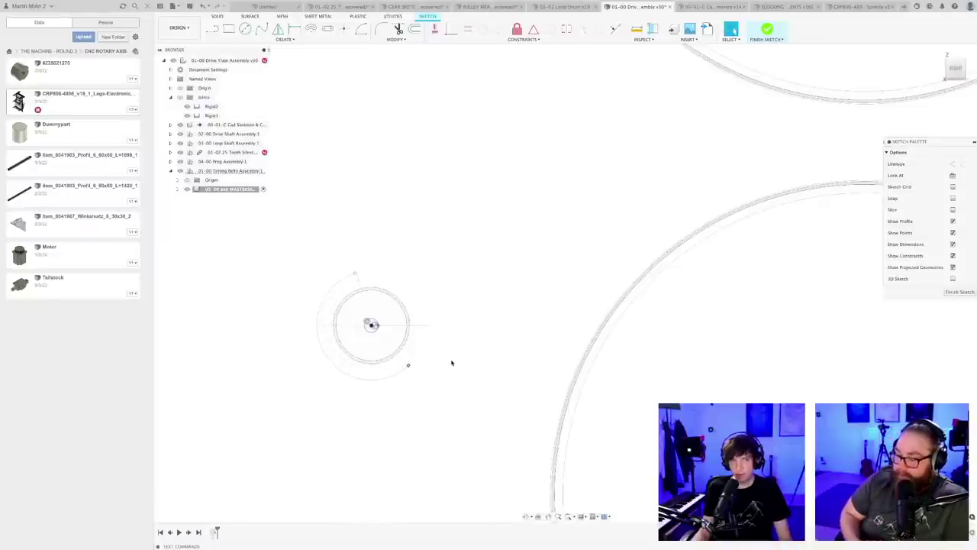
scroll(451, 363, down, 5)
mouse_move(488, 313)
middle_down()
mouse_move(413, 353)
mouse_move(388, 336)
middle_up()
scroll(412, 355, up, 1)
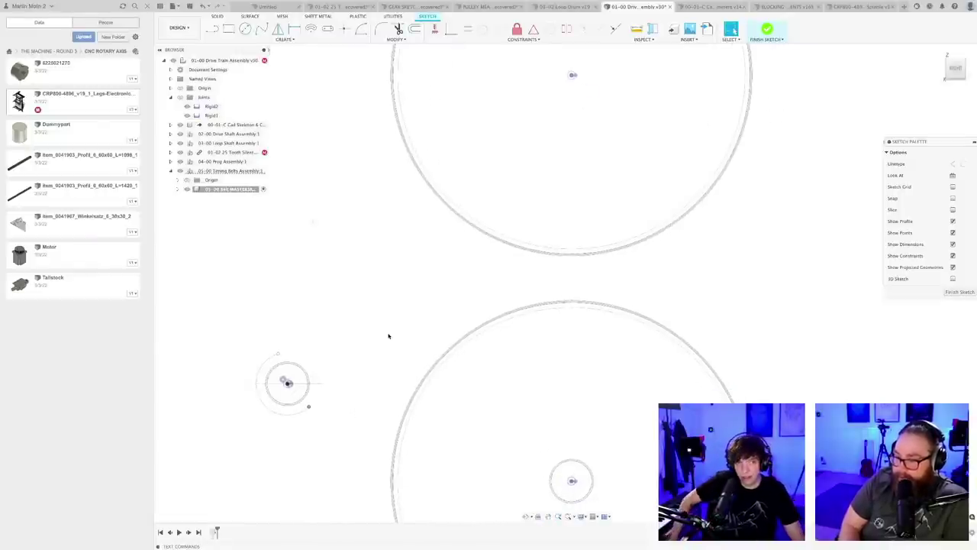
scroll(404, 334, down, 3)
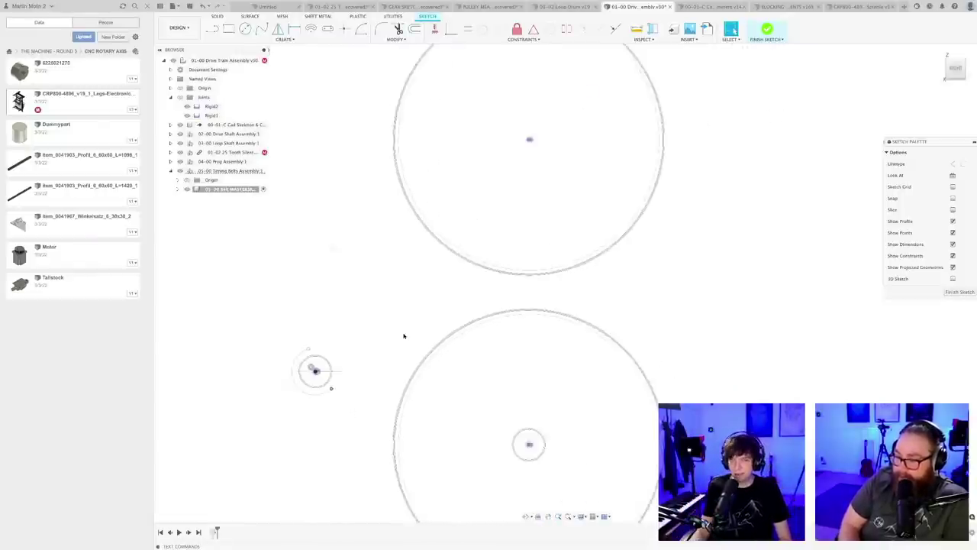
mouse_move(395, 305)
middle_down()
mouse_move(400, 291)
mouse_move(377, 283)
mouse_move(397, 307)
middle_up()
scroll(395, 301, down, 1)
scroll(421, 313, up, 3)
scroll(396, 295, down, 3)
scroll(382, 284, up, 1)
scroll(385, 283, up, 2)
scroll(398, 310, down, 3)
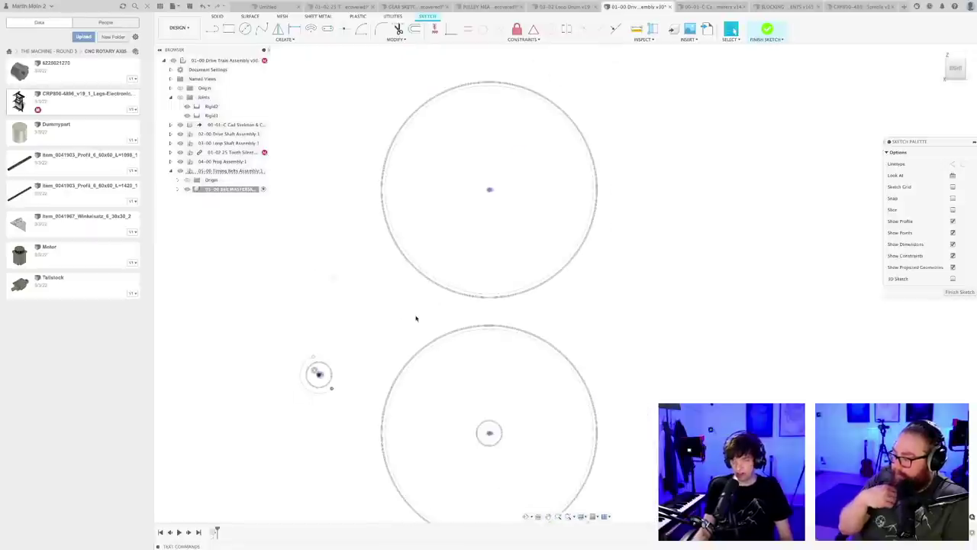
scroll(334, 388, up, 1)
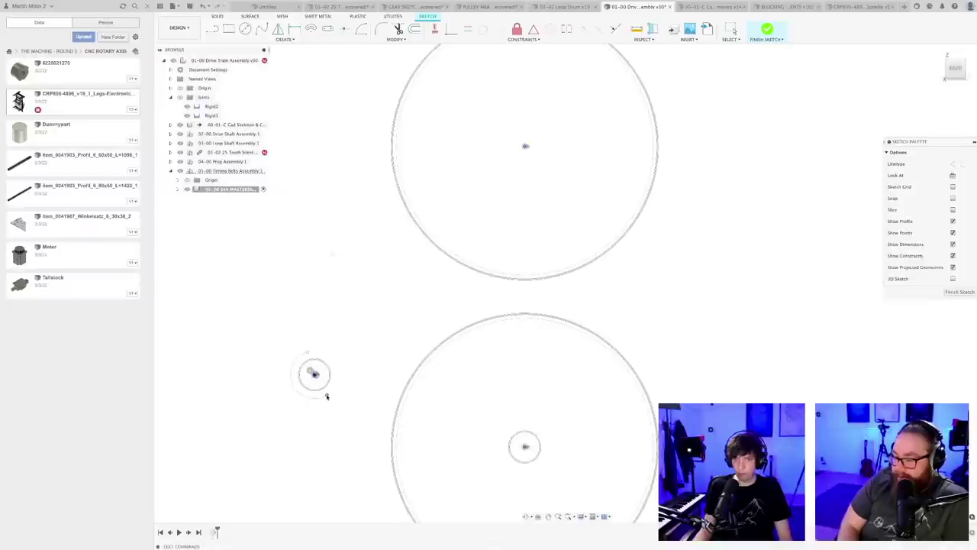
scroll(390, 319, down, 2)
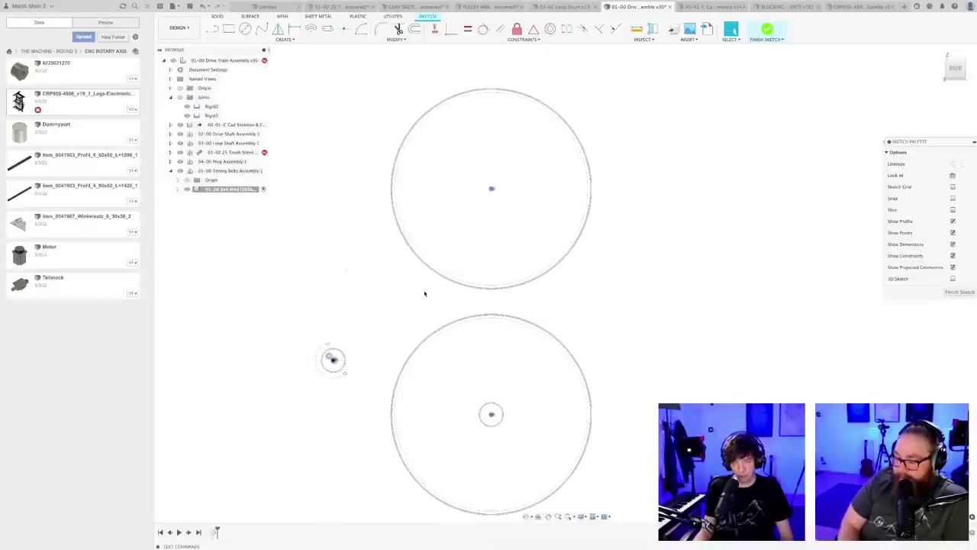
scroll(422, 294, up, 2)
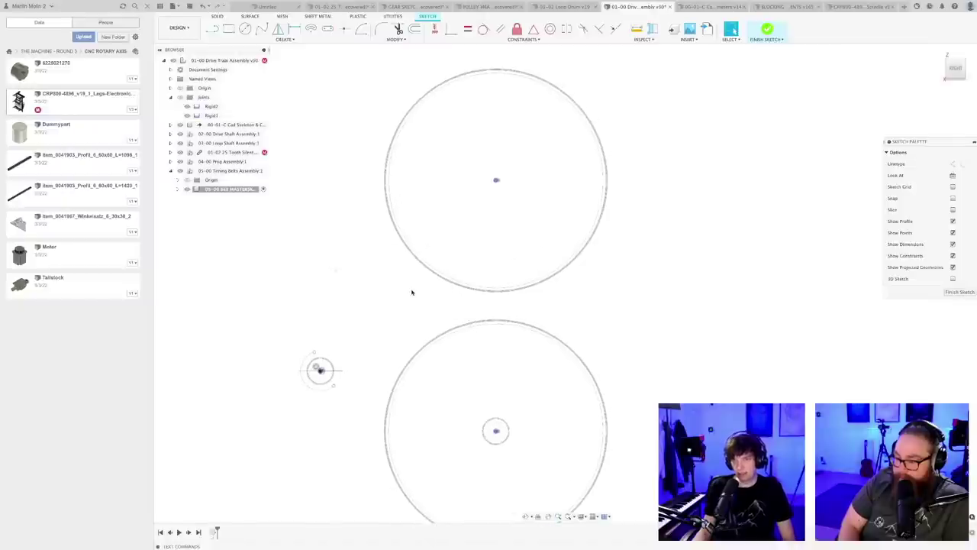
mouse_move(413, 290)
middle_down()
mouse_move(418, 258)
mouse_move(417, 268)
mouse_move(446, 255)
middle_up()
scroll(422, 265, down, 1)
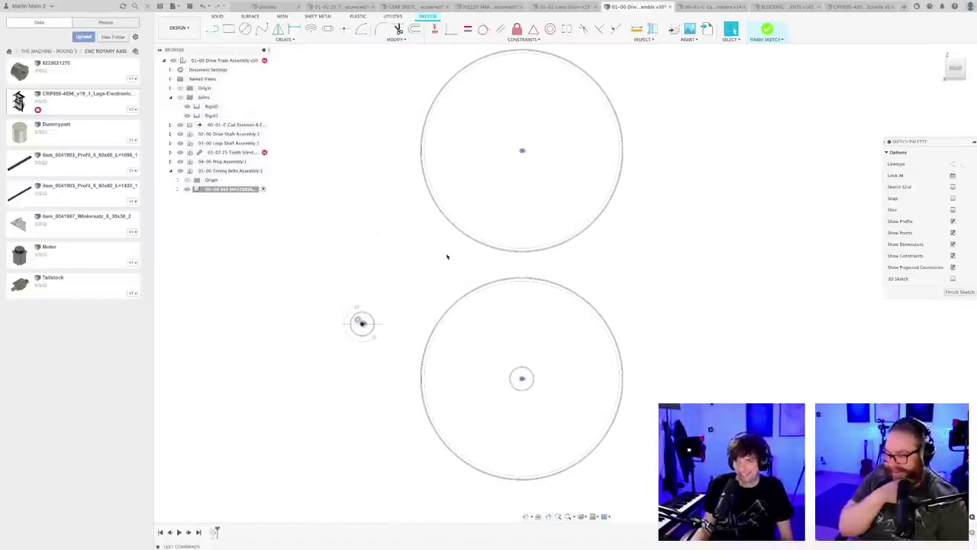
middle_drag(541, 161, 522, 221)
scroll(524, 211, up, 2)
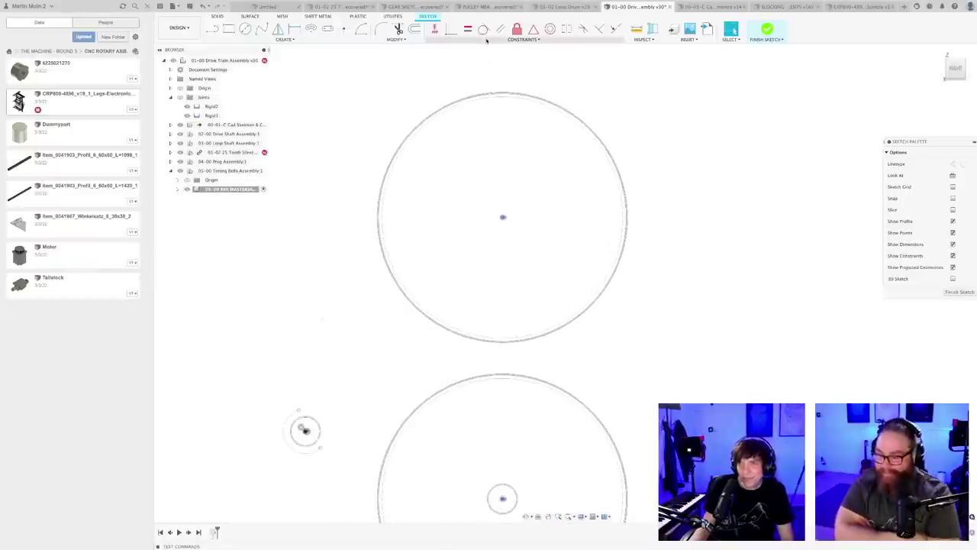
- Start a 3-point arc on the drum, then cancel it unfinished
click(360, 28)
scroll(519, 212, up, 3)
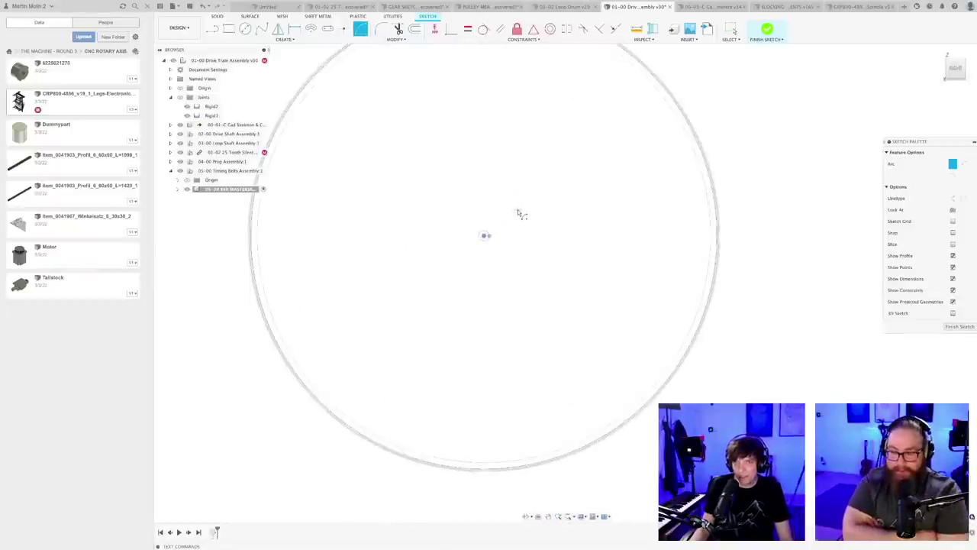
scroll(519, 213, down, 1)
middle_drag(518, 216, 526, 287)
scroll(519, 305, up, 5)
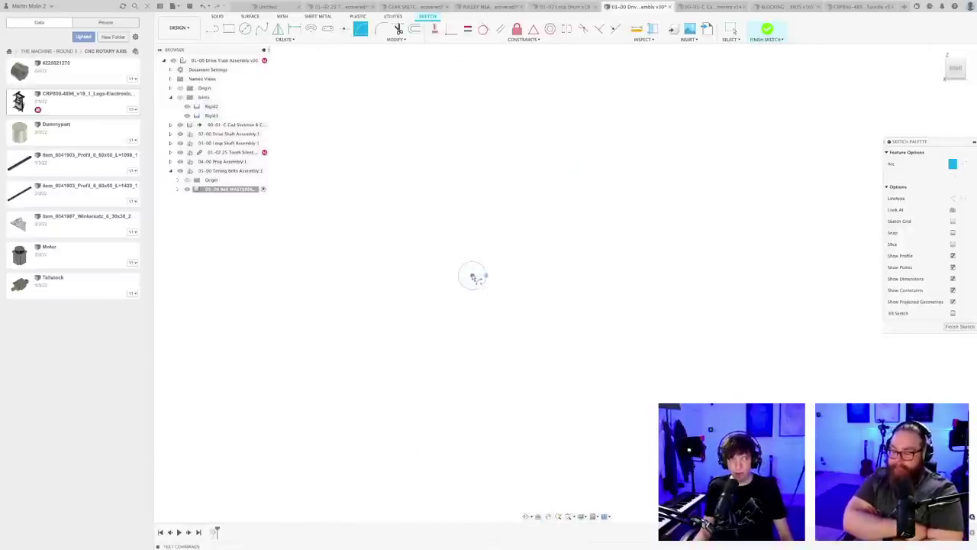
scroll(527, 284, down, 3)
scroll(542, 336, down, 2)
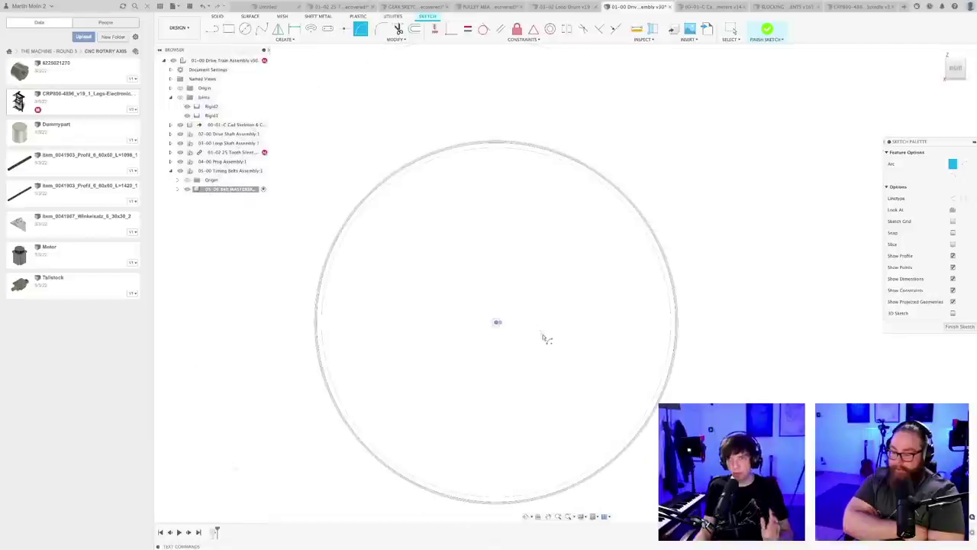
click(675, 426)
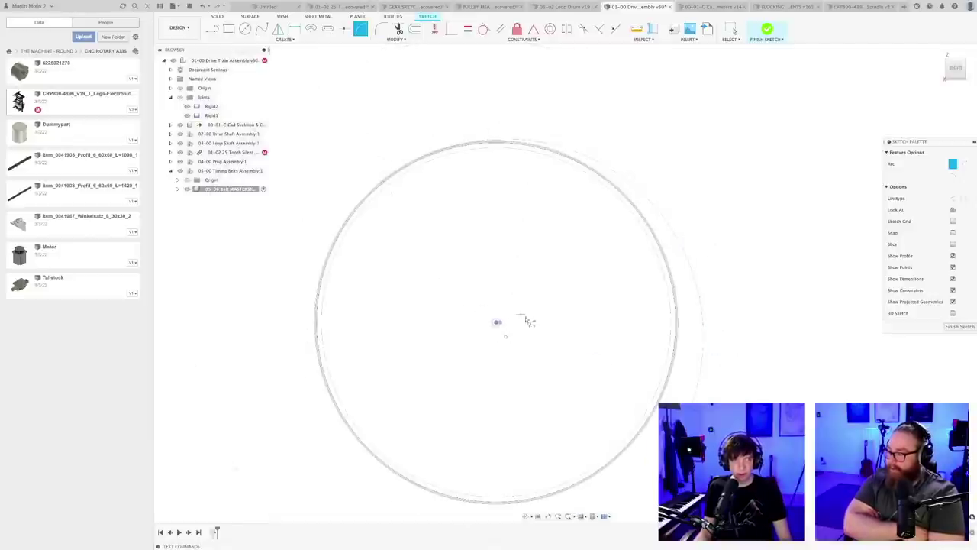
key(Escape)
mouse_move(525, 320)
middle_down()
mouse_move(486, 323)
mouse_move(445, 310)
middle_up()
scroll(469, 300, up, 2)
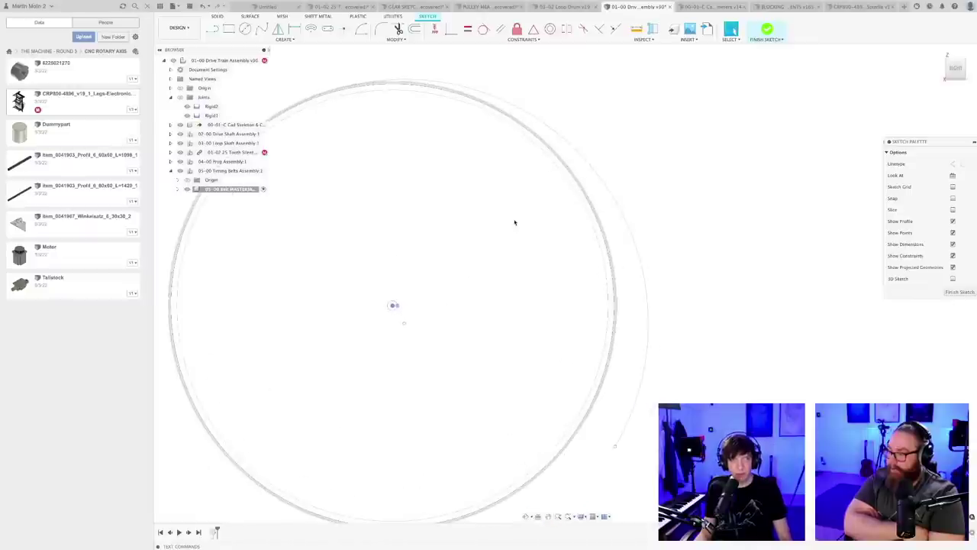
- Constrain the small circle concentric with the pulley, then frame both drums
click(550, 28)
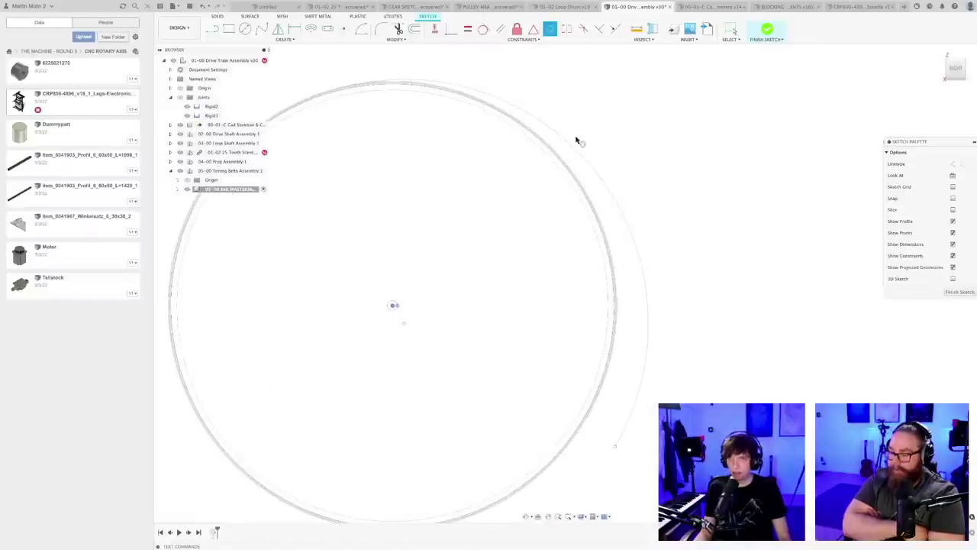
scroll(393, 329, up, 3)
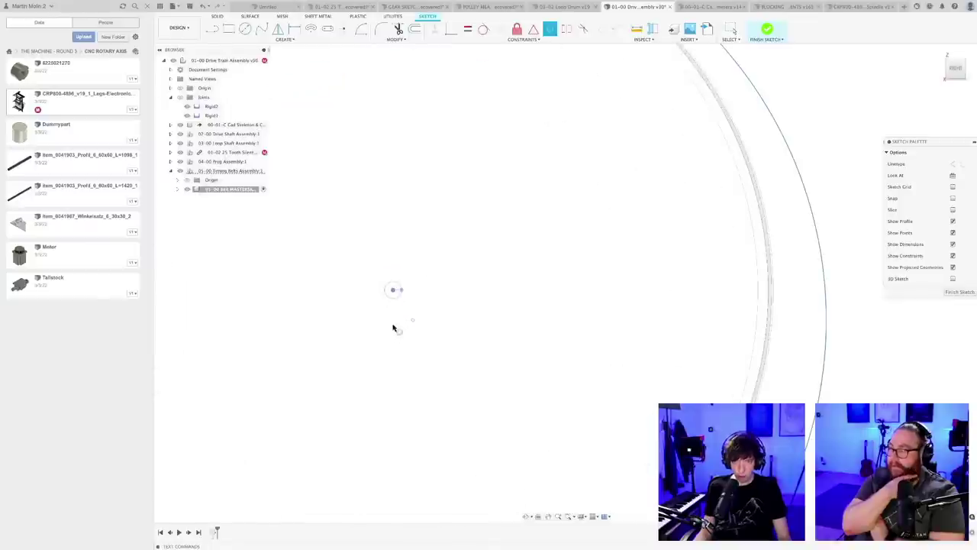
scroll(392, 303, up, 3)
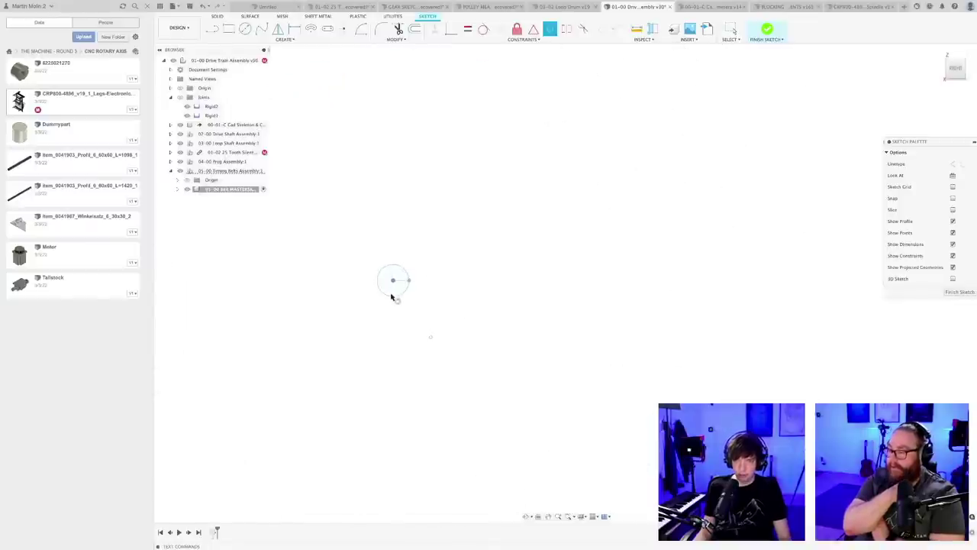
click(392, 297)
scroll(571, 292, down, 6)
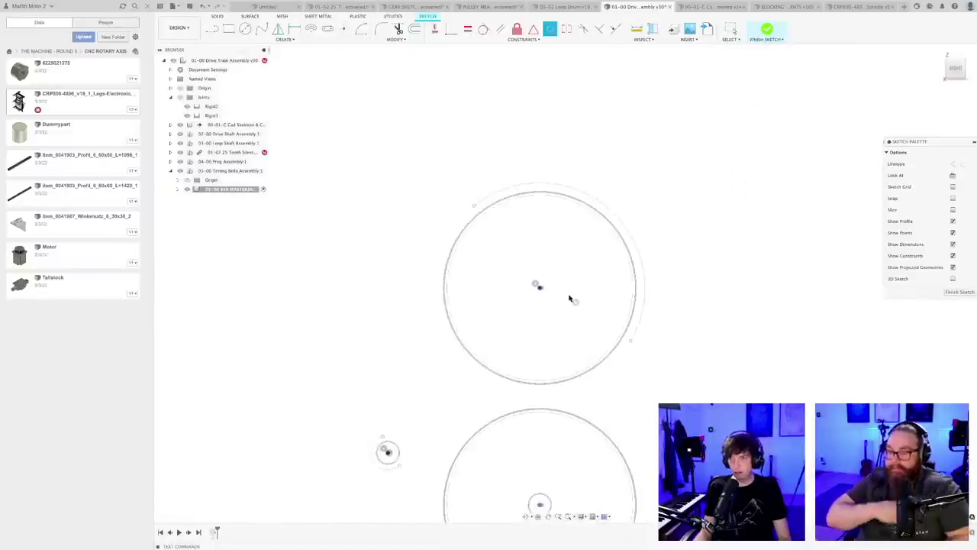
middle_drag(571, 266, 571, 186)
scroll(482, 319, up, 4)
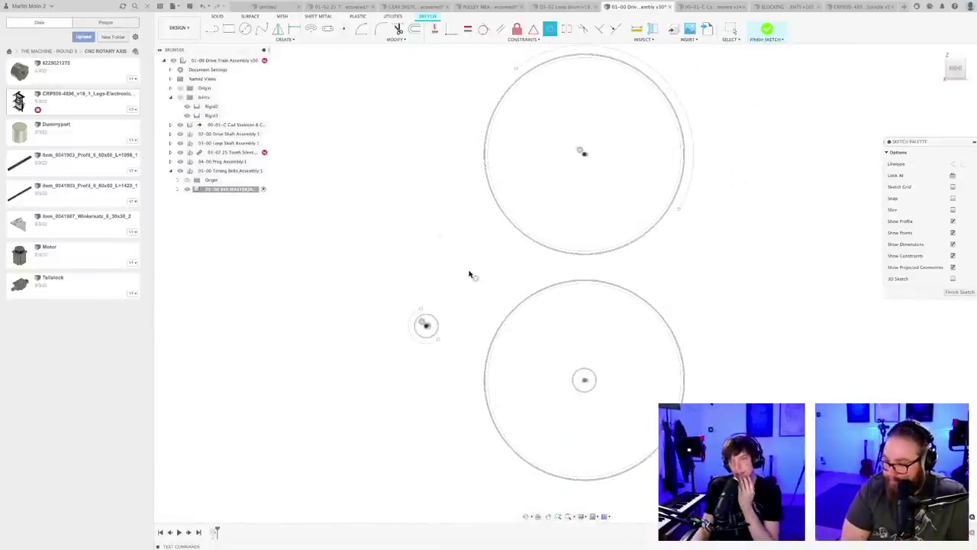
scroll(470, 275, up, 1)
scroll(464, 272, down, 2)
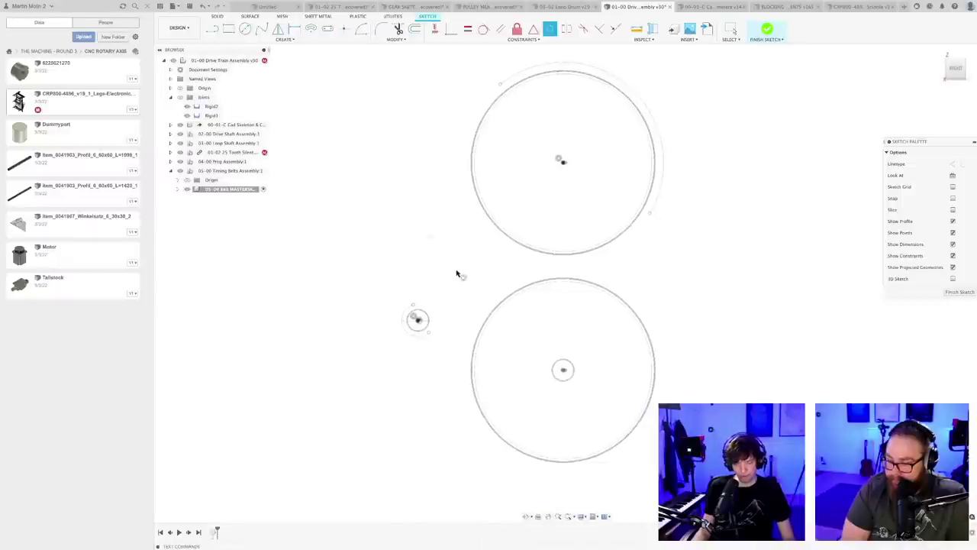
scroll(449, 271, up, 2)
- Place a new idler circle between the upper drum and the small pulley
key(c)
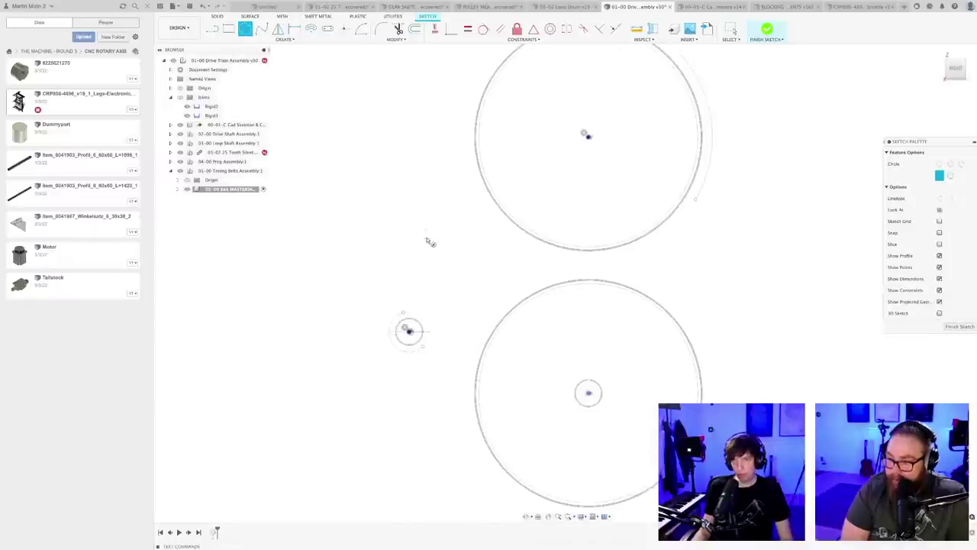
click(447, 258)
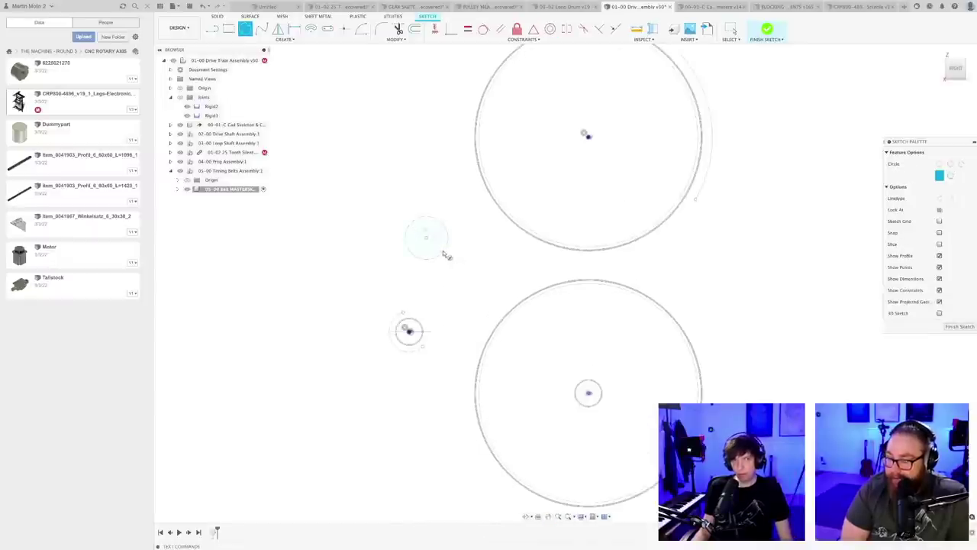
scroll(449, 295, up, 1)
scroll(449, 294, down, 1)
key(Escape)
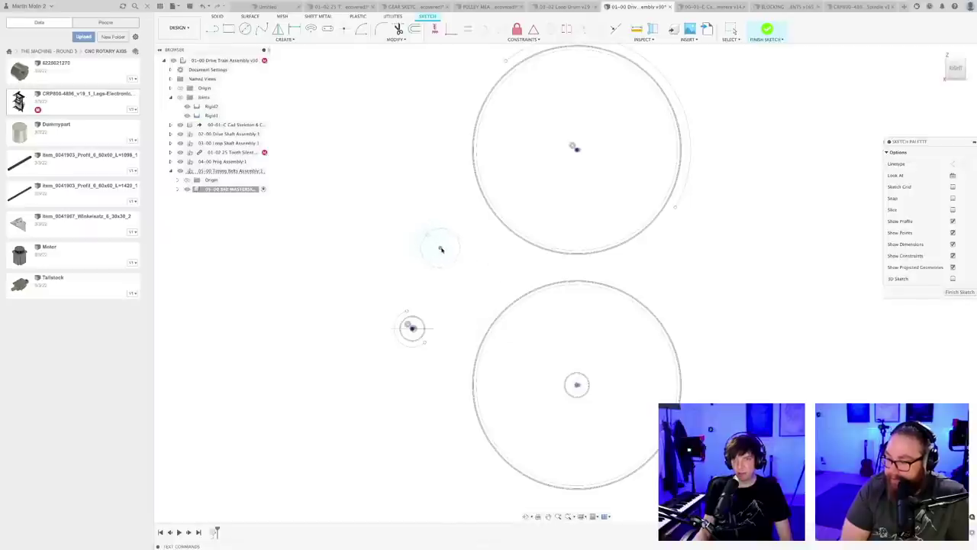
scroll(451, 287, up, 1)
scroll(451, 287, down, 1)
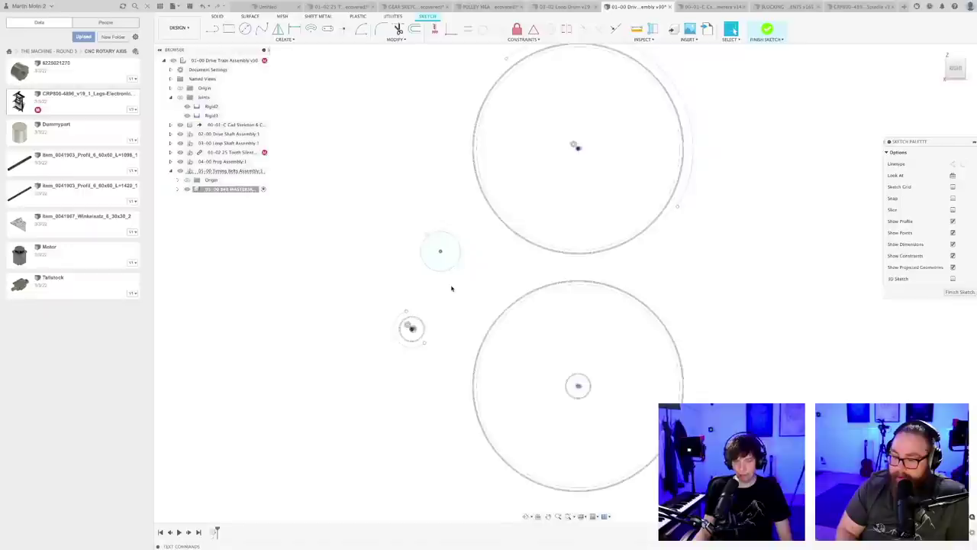
scroll(451, 291, up, 4)
- Add a diameter dimension to the new idler circle, entering 200
key(d)
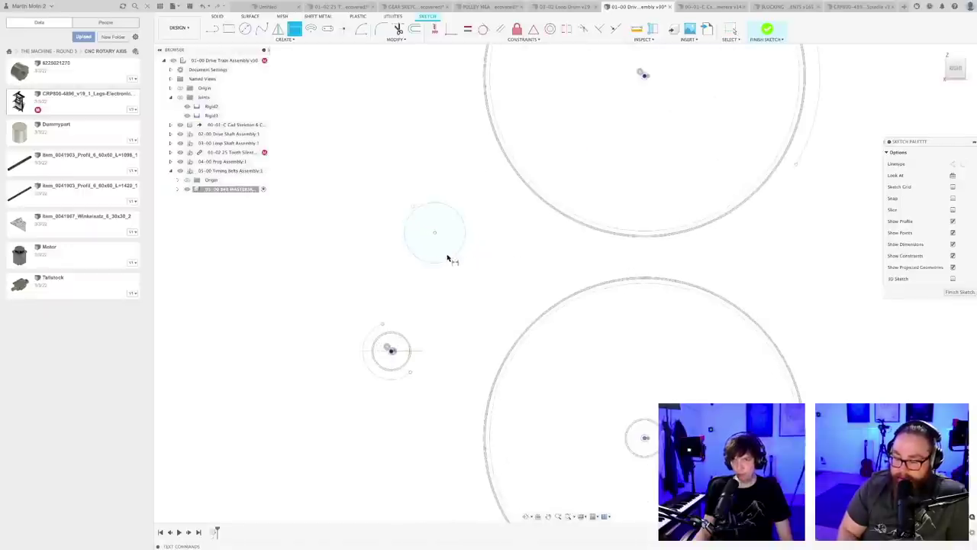
click(448, 257)
click(442, 253)
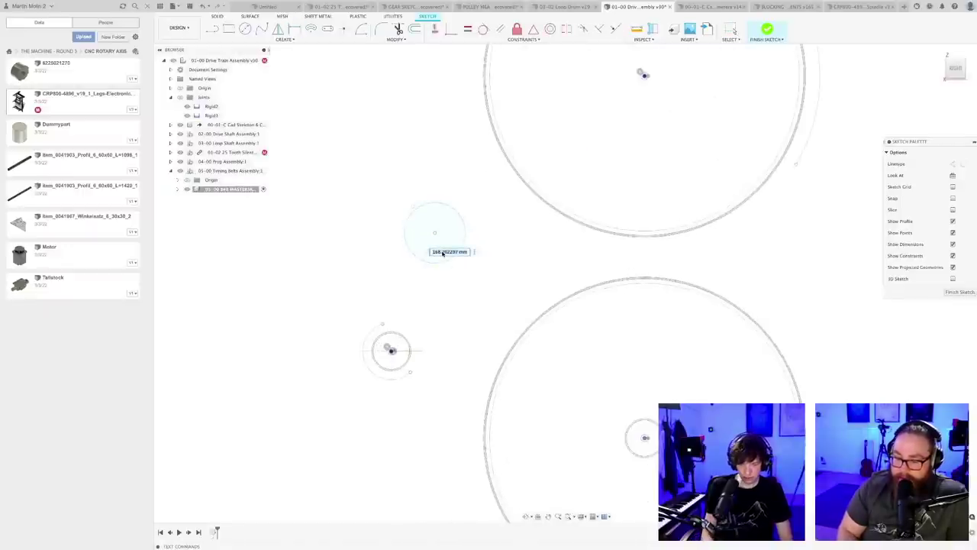
text(200)
key(Return)
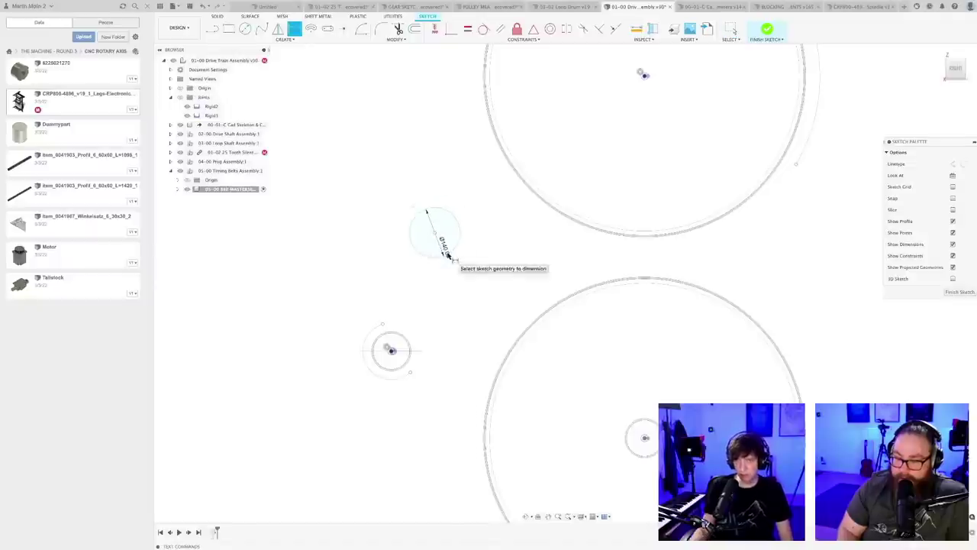
key(Escape)
scroll(474, 265, down, 2)
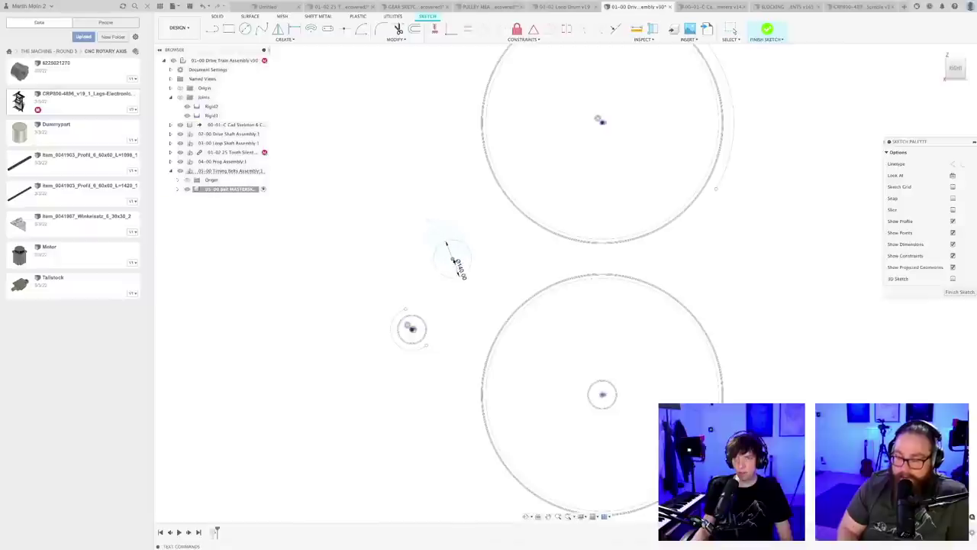
scroll(456, 303, up, 2)
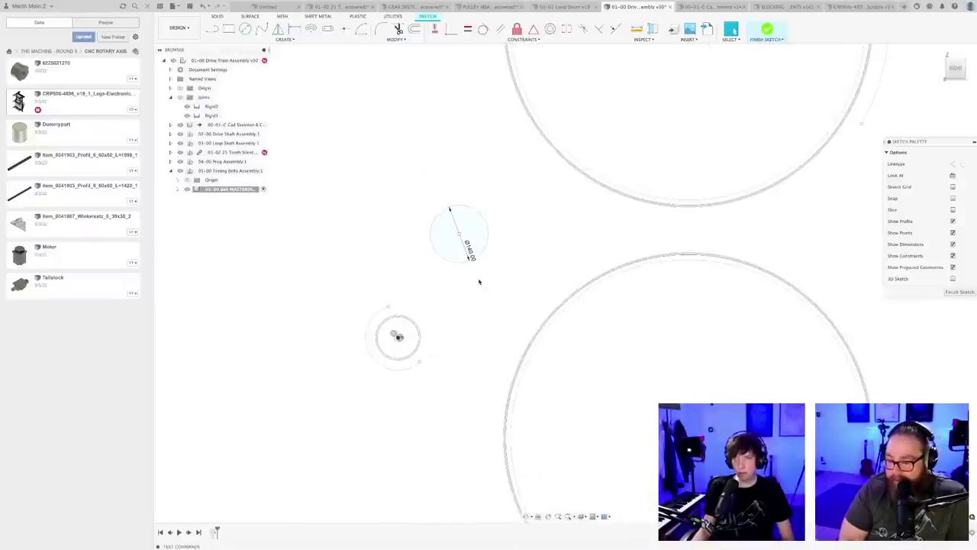
scroll(510, 120, down, 3)
middle_drag(504, 142, 480, 161)
scroll(485, 126, up, 2)
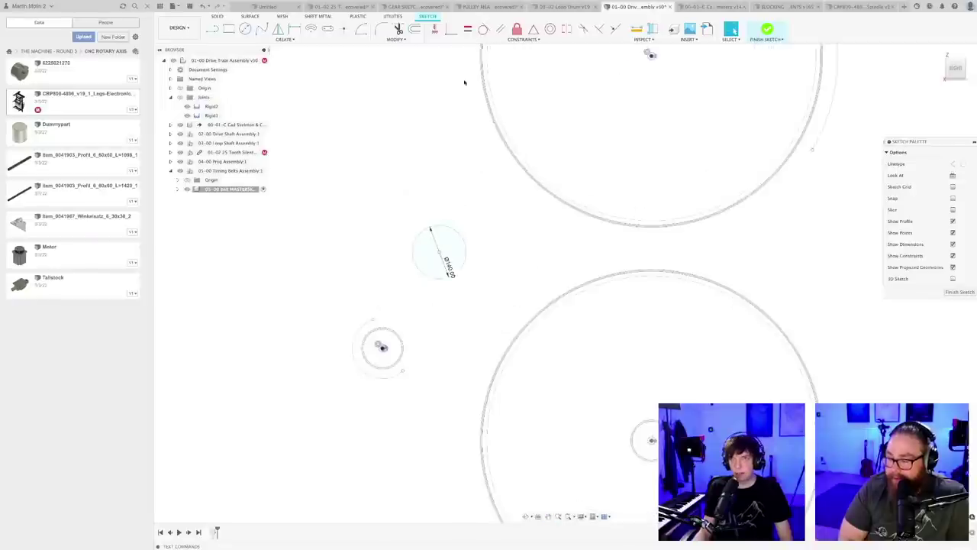
- Draw an arc beside the idler circle and make the two tangent
click(360, 29)
scroll(465, 259, up, 1)
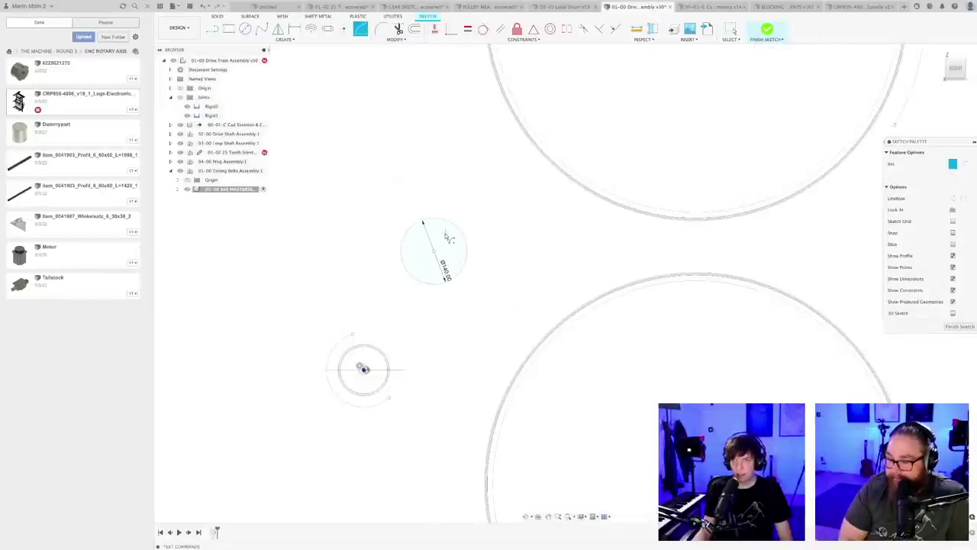
click(445, 348)
key(Escape)
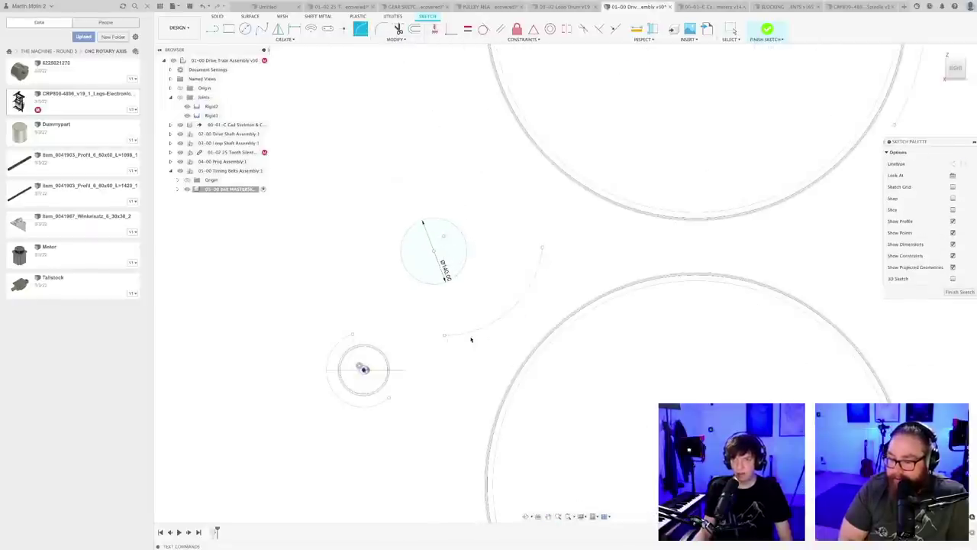
scroll(478, 349, down, 2)
middle_drag(478, 349, 472, 356)
scroll(530, 103, up, 2)
click(551, 28)
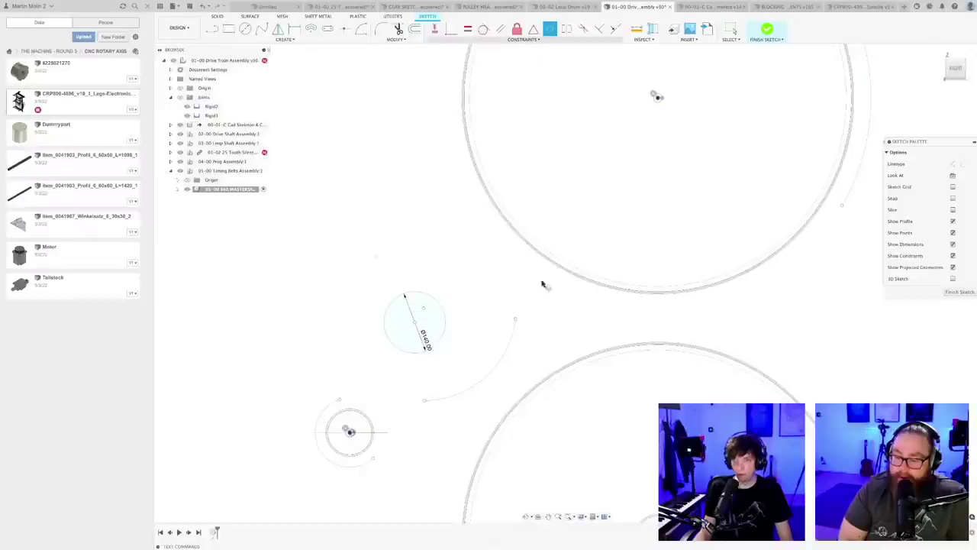
click(445, 336)
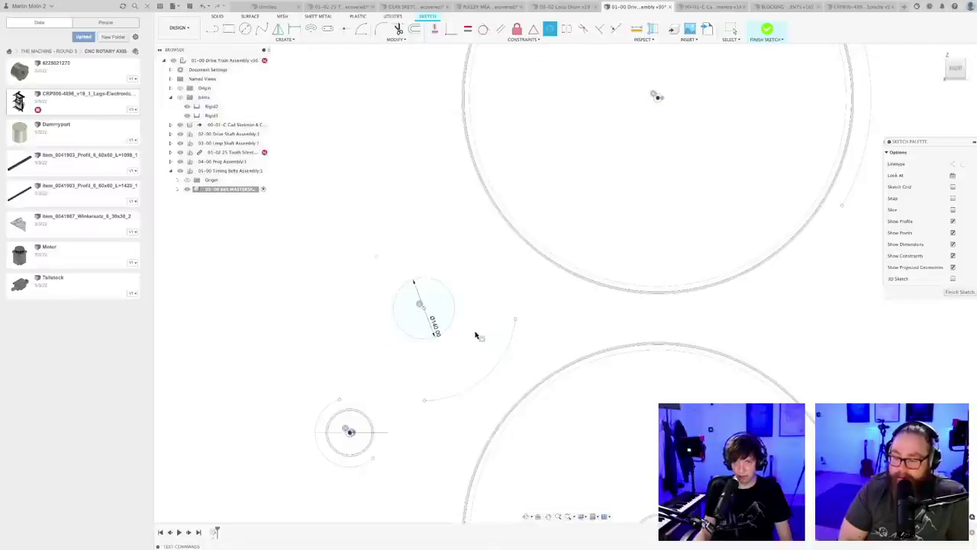
key(Escape)
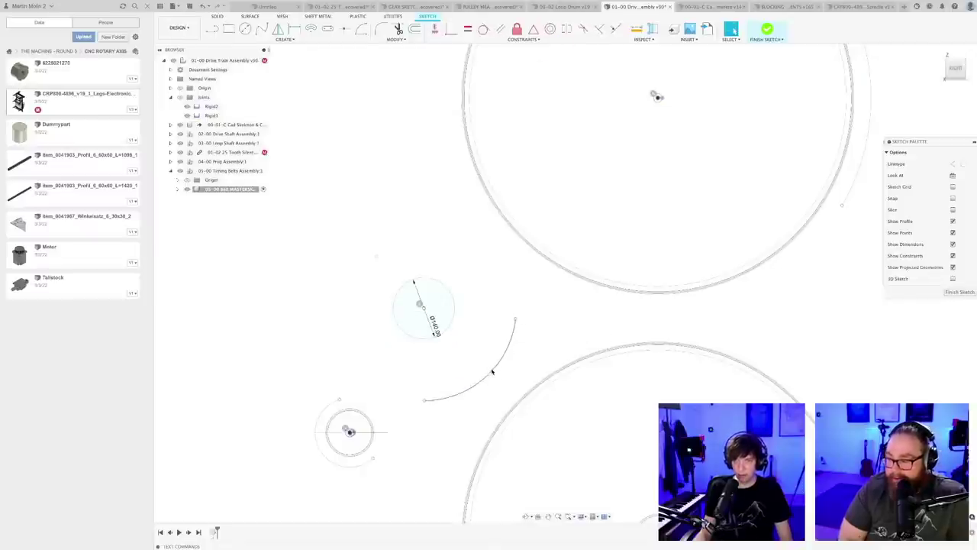
mouse_move(492, 372)
mouse_down()
mouse_move(460, 347)
mouse_move(447, 378)
mouse_up()
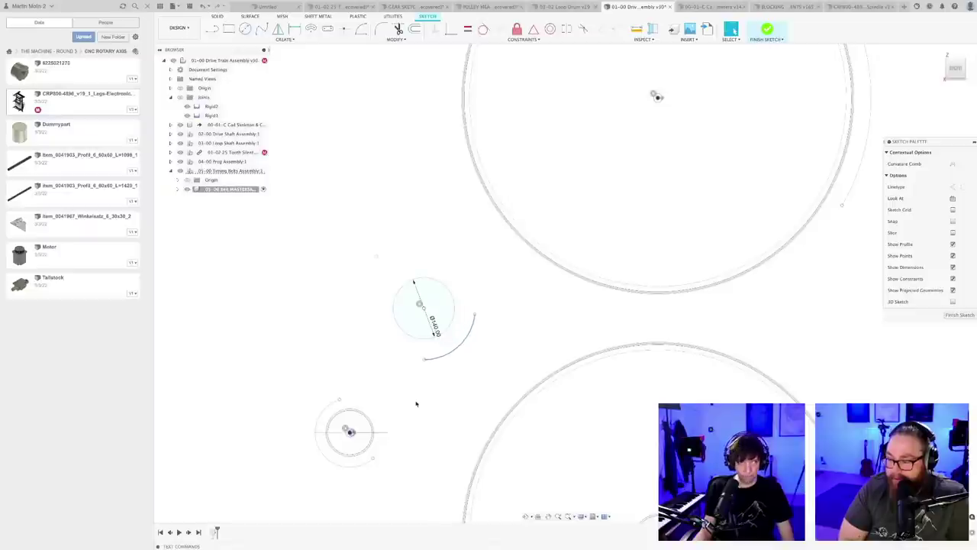
mouse_move(416, 403)
middle_down()
mouse_move(393, 341)
mouse_move(417, 349)
middle_up()
- Draw a belt line from the idler arc to the pulley arc, tangent to both
key(l)
scroll(437, 317, up, 4)
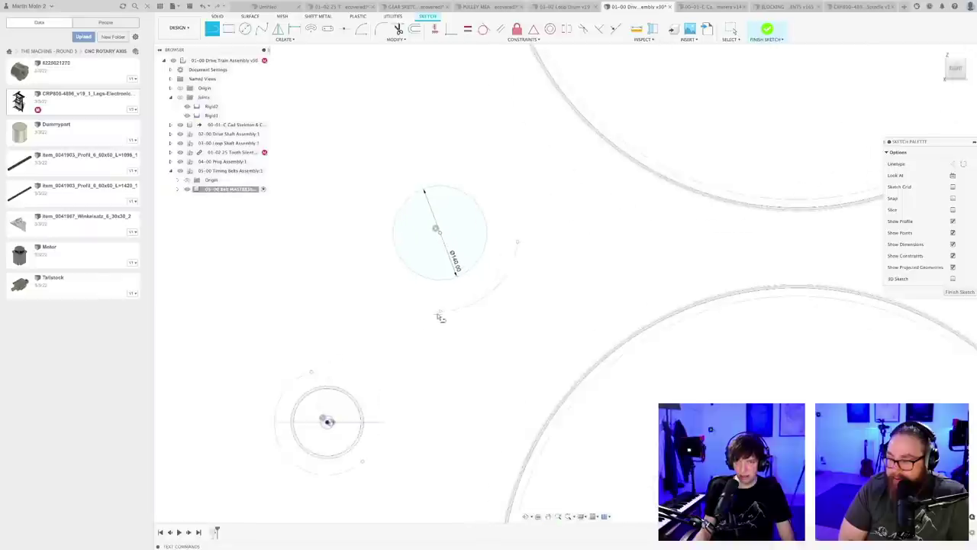
click(441, 312)
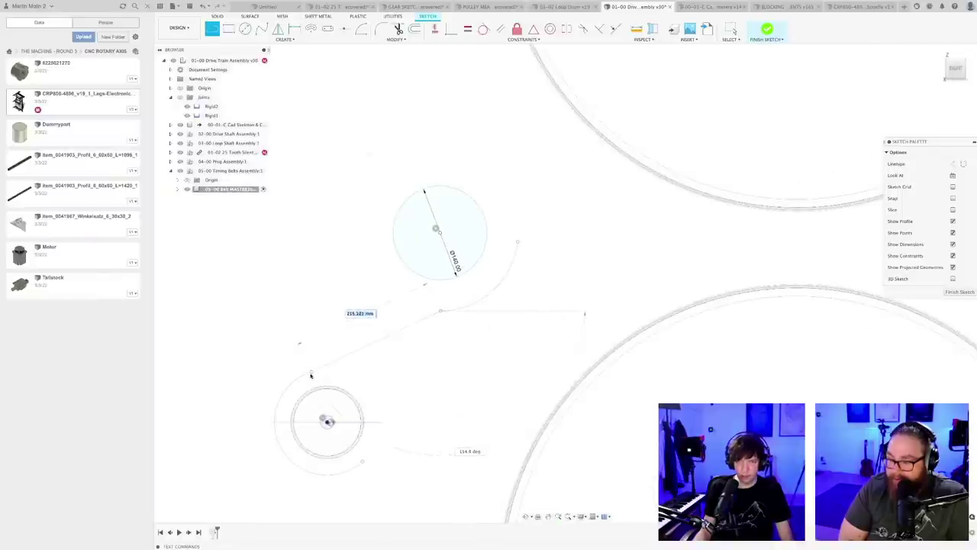
click(317, 372)
key(Escape)
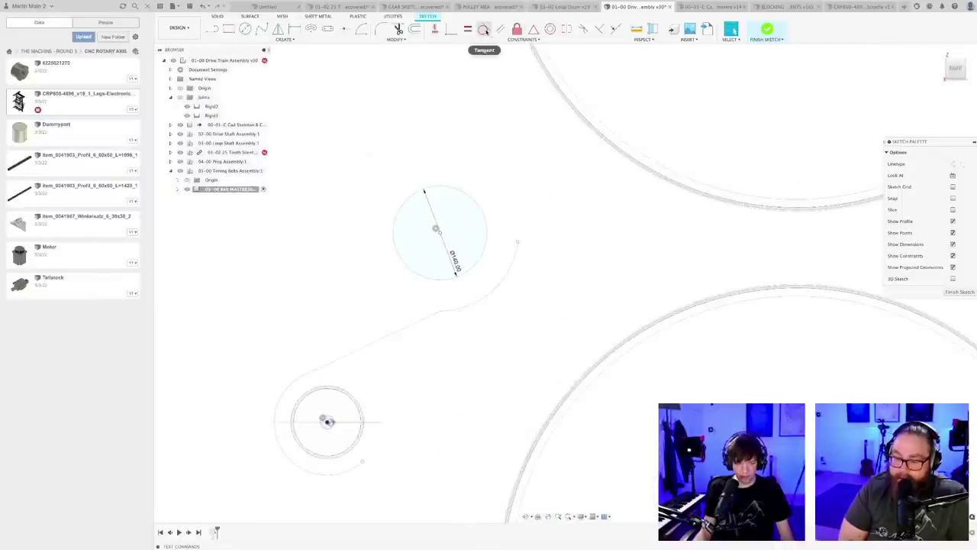
click(483, 29)
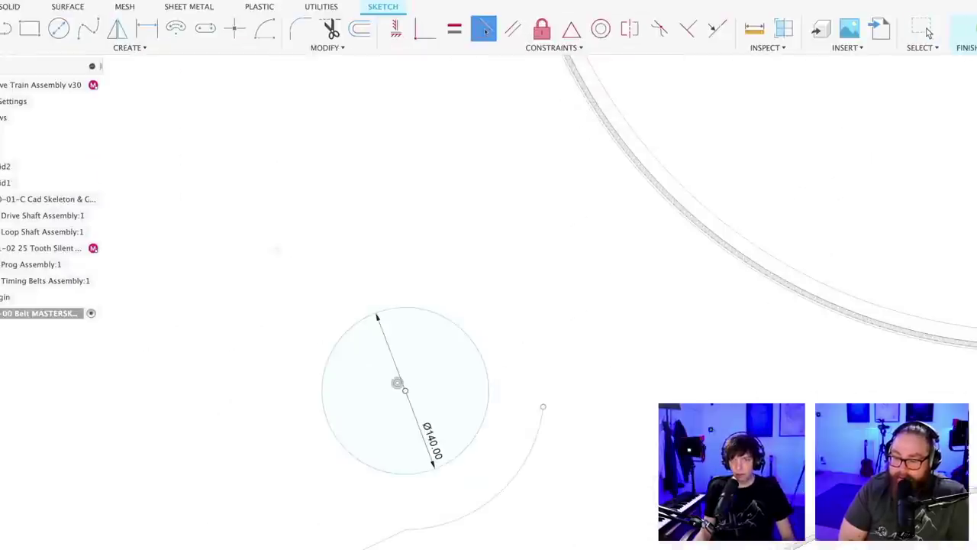
scroll(444, 323, up, 2)
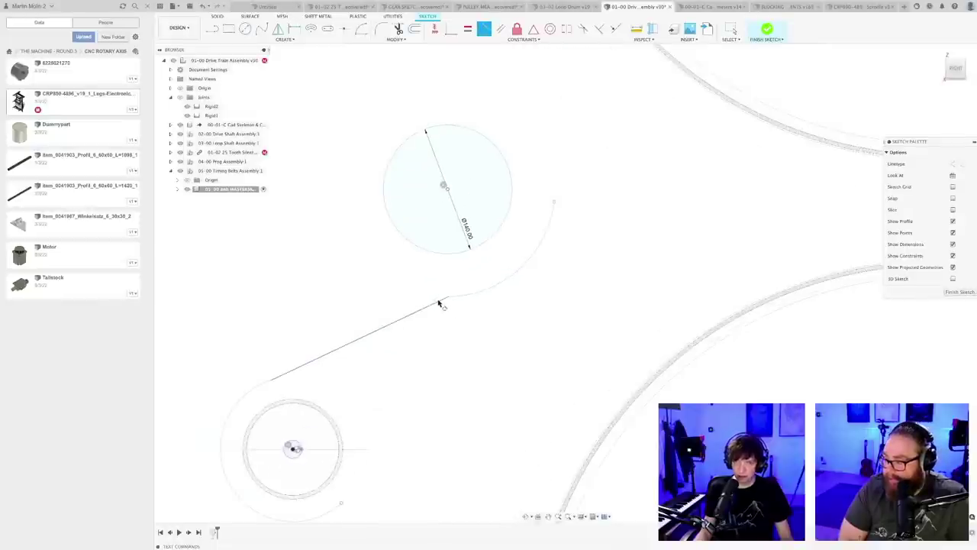
click(439, 304)
click(458, 299)
click(251, 393)
click(283, 381)
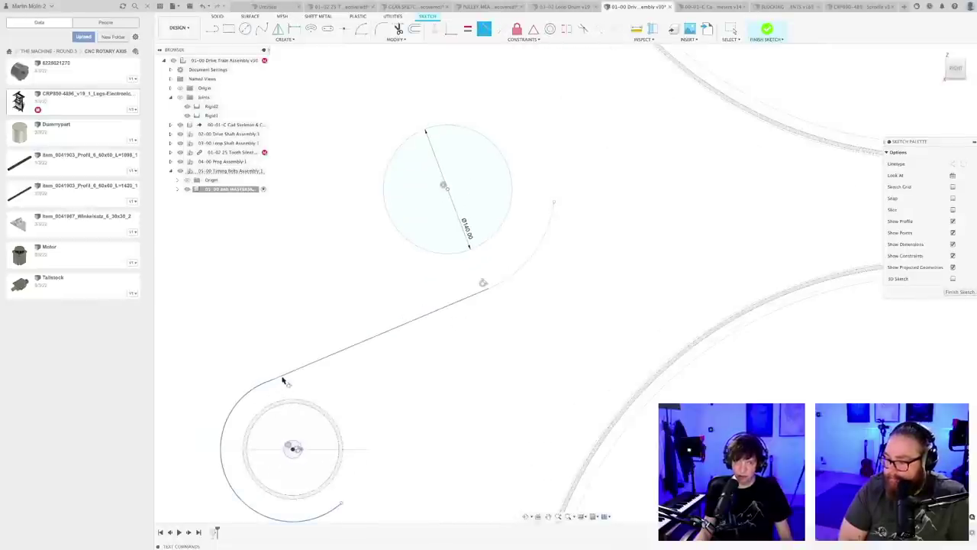
scroll(439, 385, down, 2)
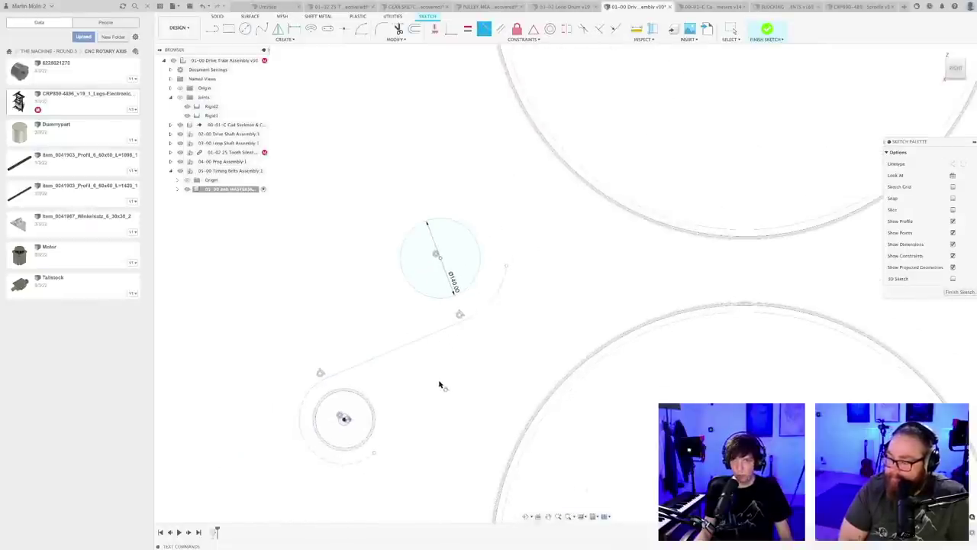
scroll(399, 338, down, 3)
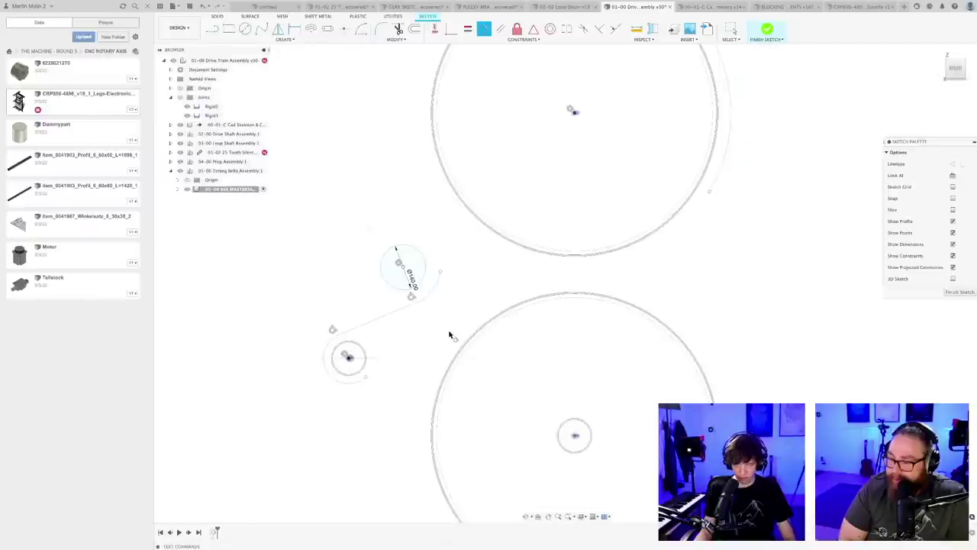
- Add a tangent belt line from the drum arc to the small pulley, then begin the closing line
key(l)
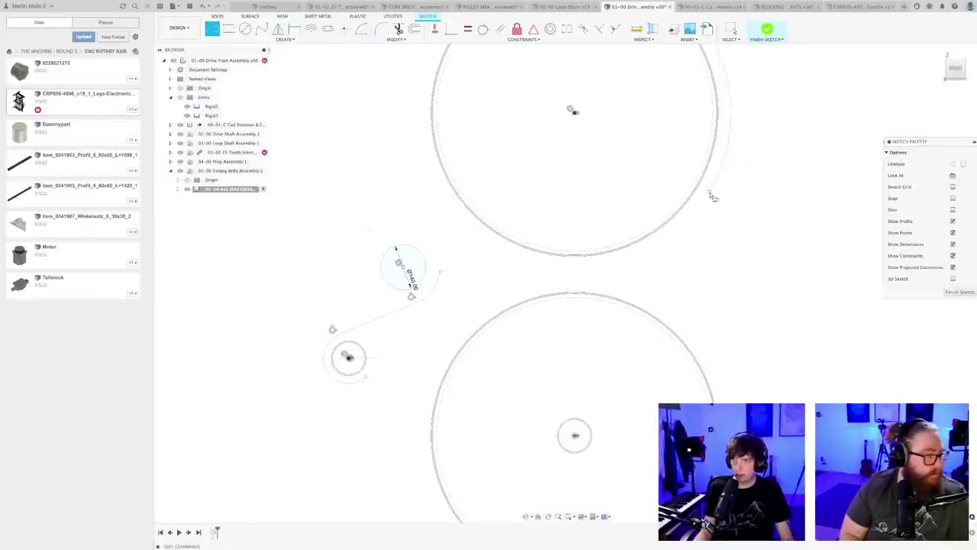
click(689, 200)
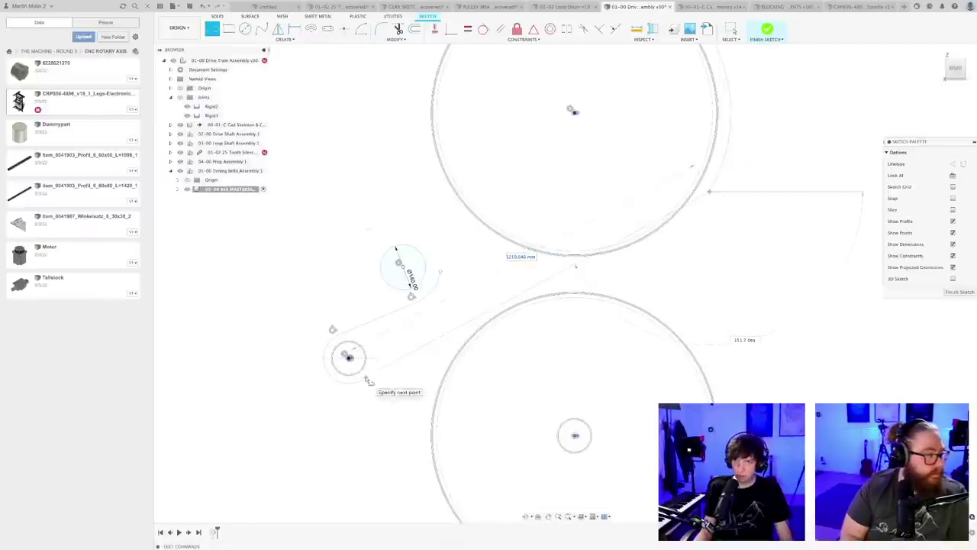
click(370, 379)
key(Escape)
click(484, 28)
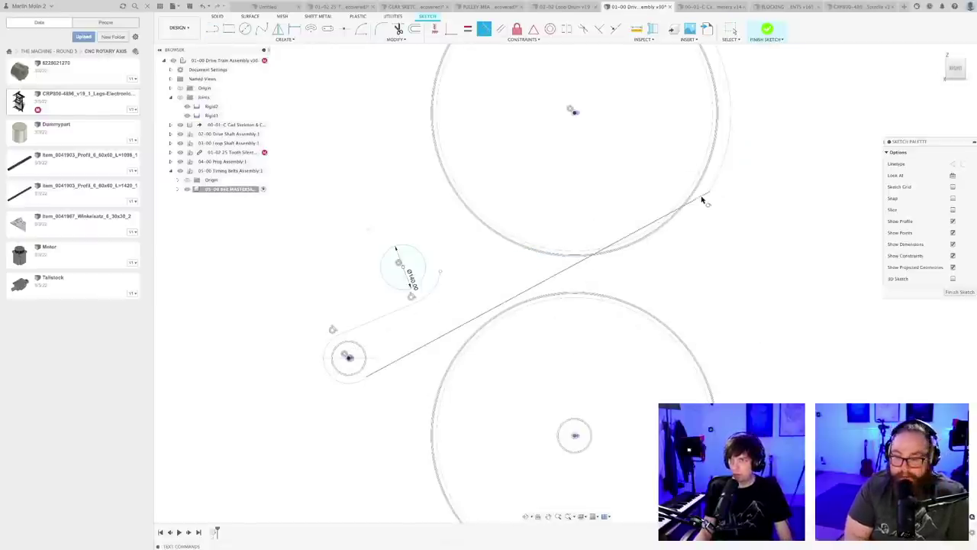
click(715, 184)
scroll(397, 371, up, 5)
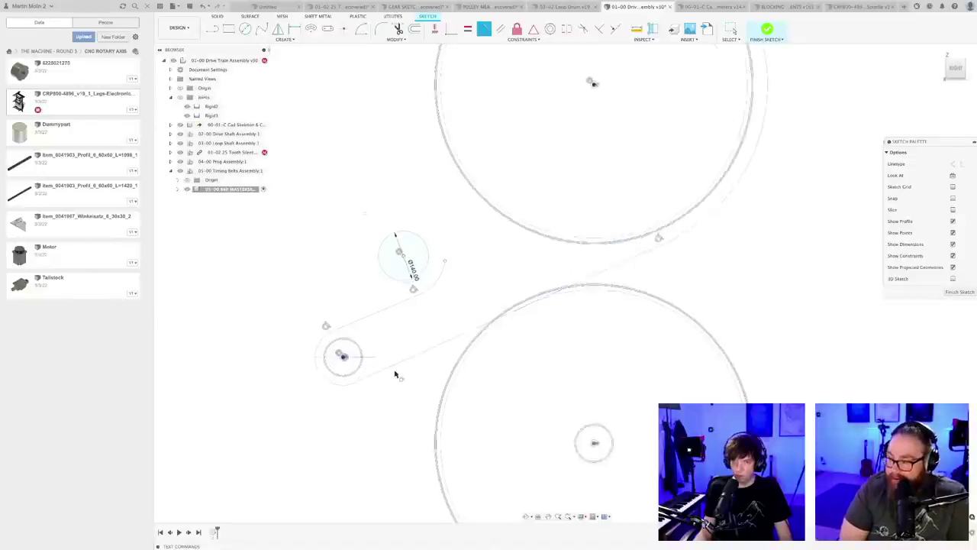
click(312, 391)
click(343, 383)
scroll(412, 403, down, 6)
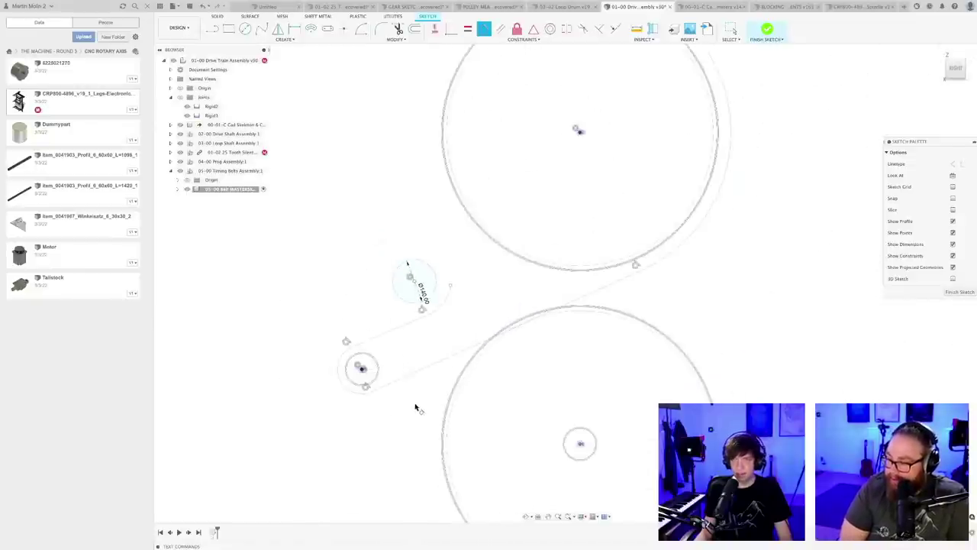
middle_drag(415, 411, 392, 421)
scroll(432, 337, up, 2)
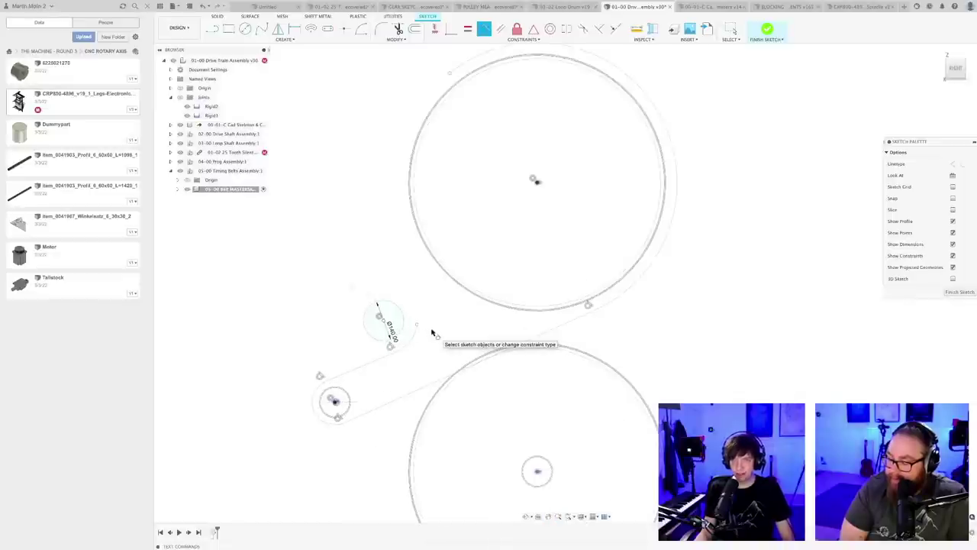
key(Escape)
key(l)
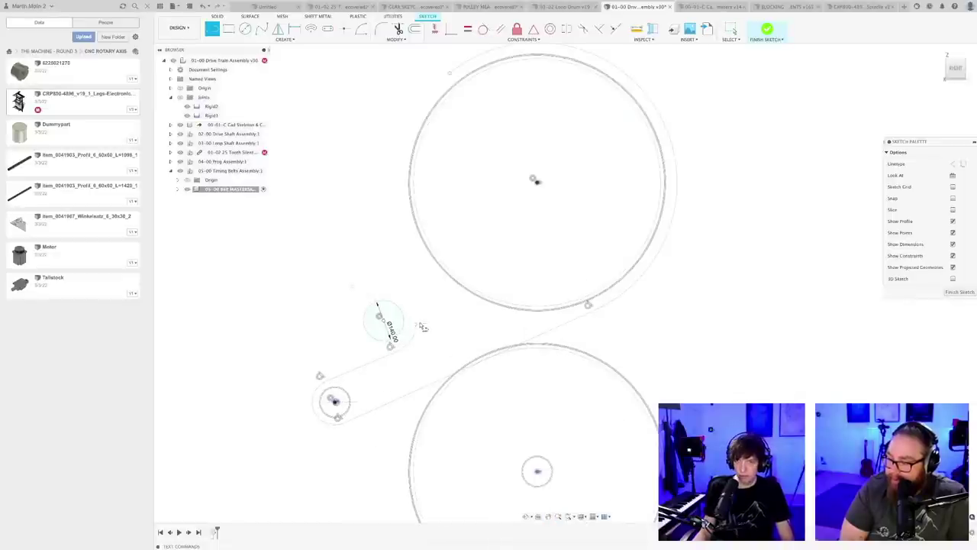
click(417, 329)
- Finish the closing belt line and make it tangent to the drum and small pulley
click(449, 73)
key(Escape)
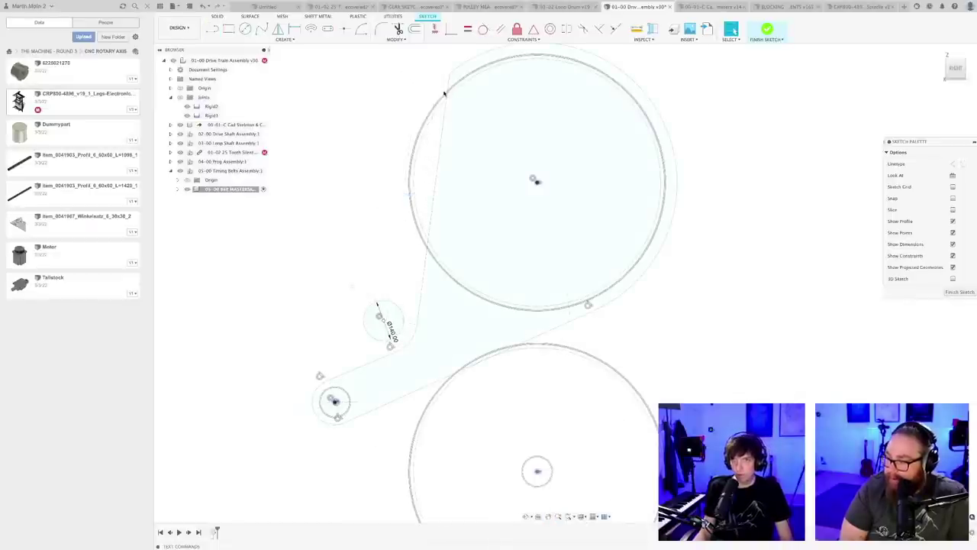
scroll(446, 93, down, 3)
click(484, 29)
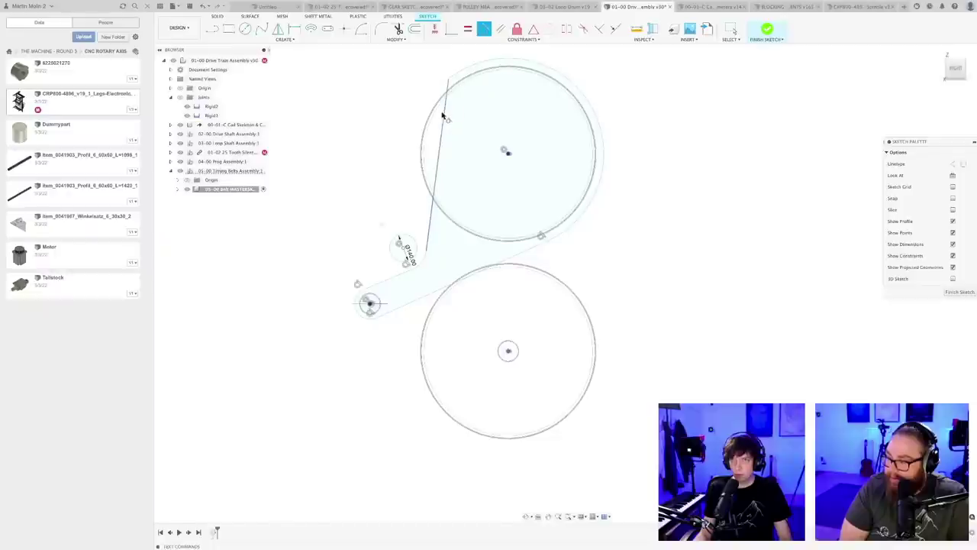
click(443, 116)
click(452, 77)
scroll(430, 241, down, 1)
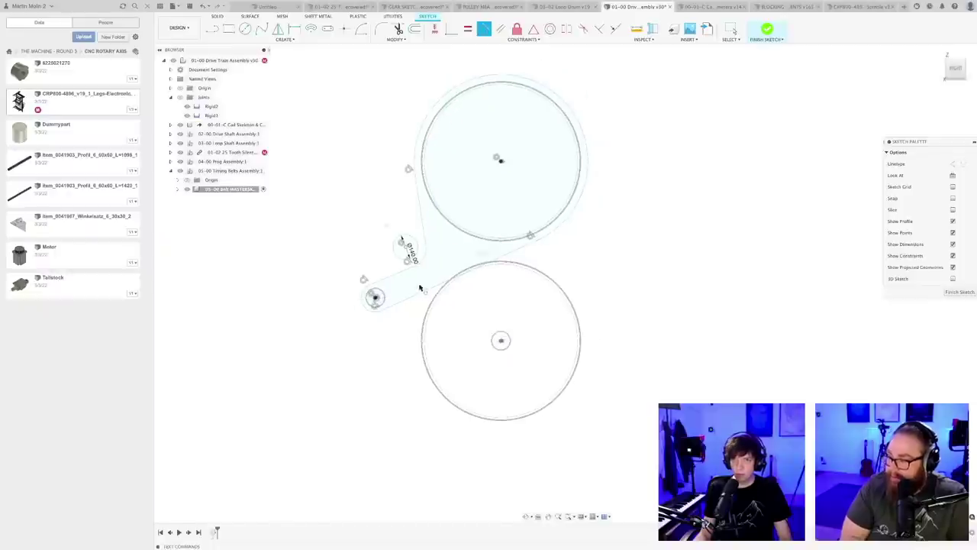
click(426, 248)
click(404, 247)
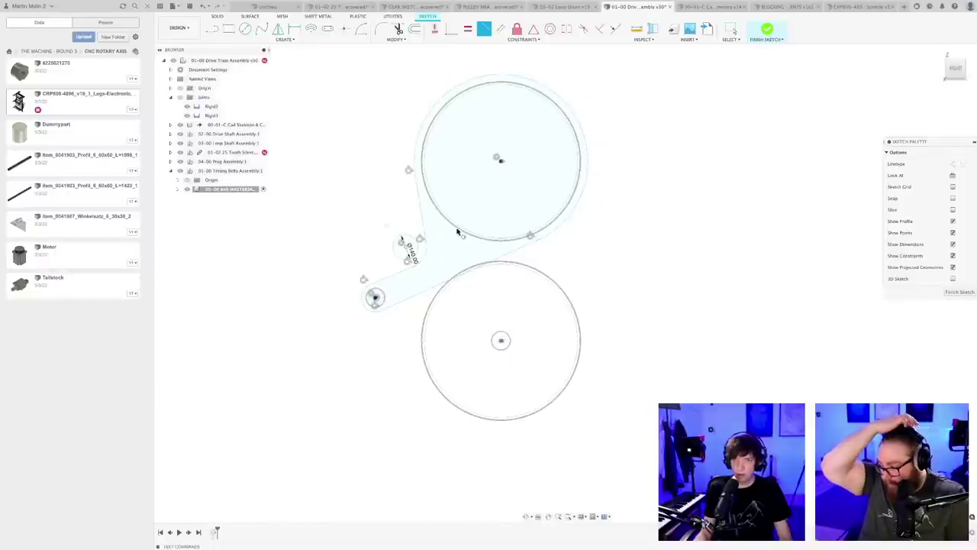
key(Escape)
scroll(405, 246, up, 2)
- Drag the 140 mm idler circle to test that the belt loop holds together
mouse_move(405, 246)
mouse_down()
mouse_move(378, 238)
mouse_move(401, 241)
mouse_move(380, 225)
mouse_move(398, 242)
mouse_up()
scroll(363, 185, down, 3)
middle_drag(361, 182, 350, 282)
scroll(467, 240, up, 3)
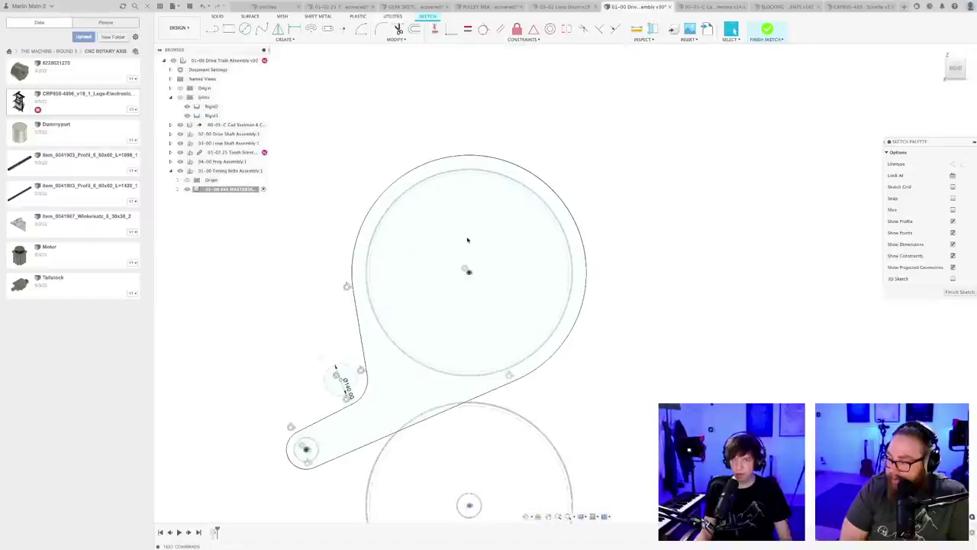
scroll(655, 265, down, 1)
scroll(627, 268, down, 2)
mouse_move(623, 268)
middle_down()
mouse_move(617, 297)
mouse_move(695, 299)
middle_up()
scroll(616, 294, up, 4)
- Dimension the drum's wrap arc to radius 460 mm
key(d)
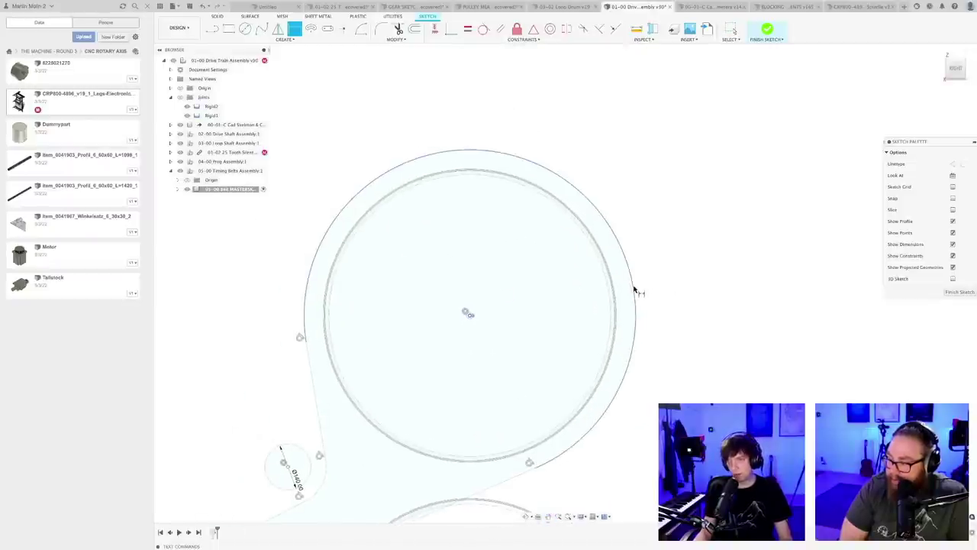
click(635, 288)
click(654, 283)
scroll(666, 296, up, 3)
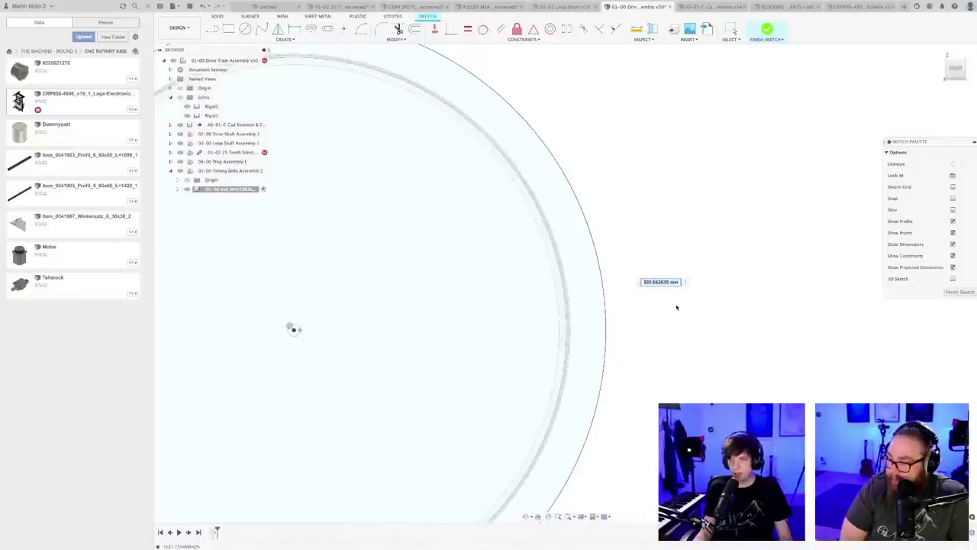
middle_drag(677, 307, 620, 317)
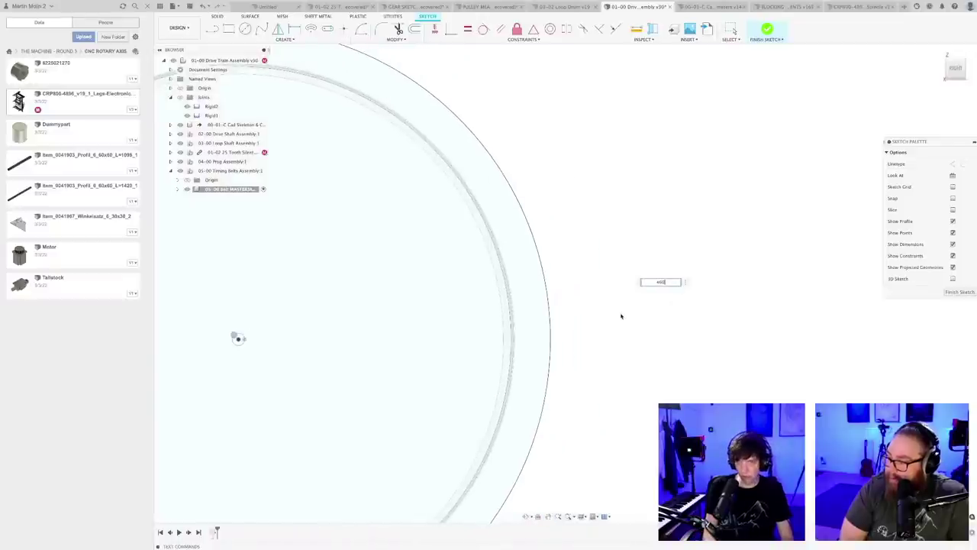
key(Return)
double_click(538, 280)
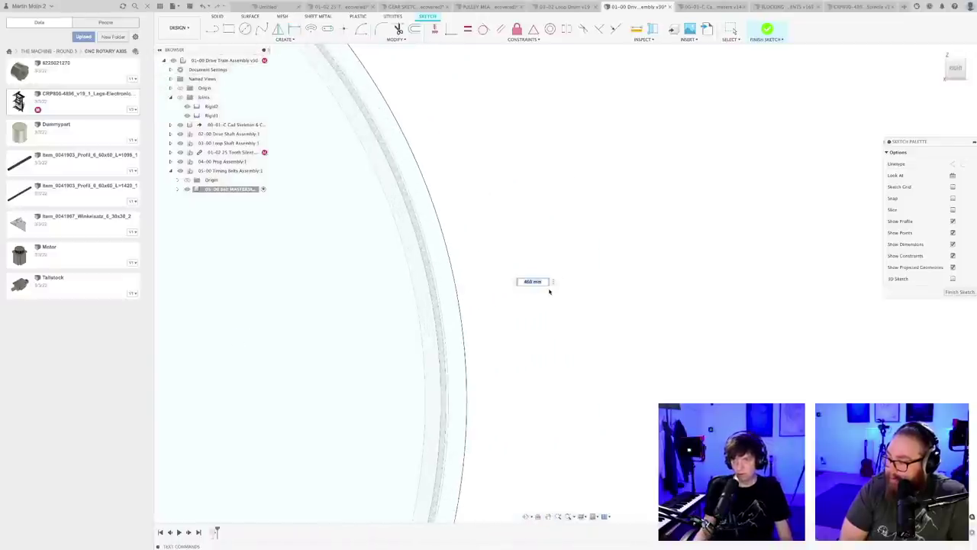
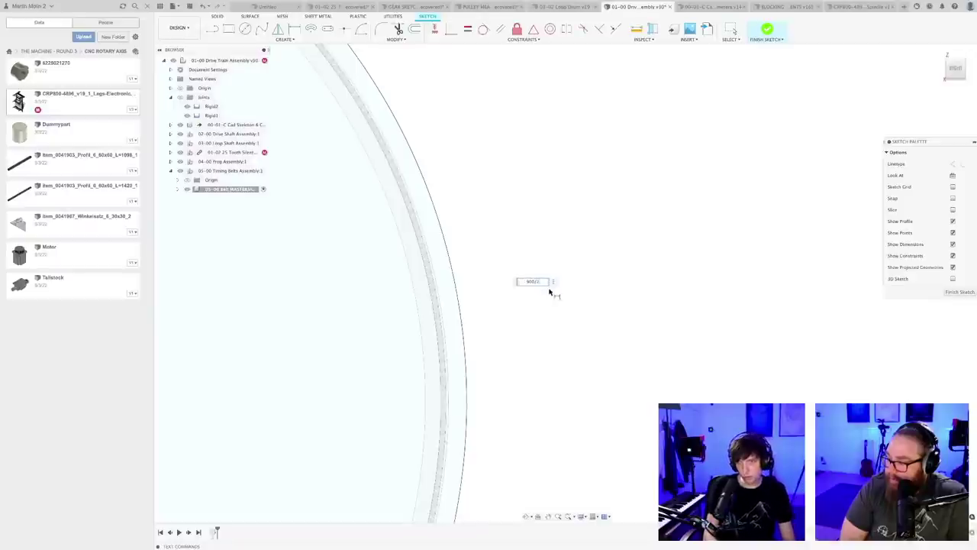
- Set the large drum circle's radius to 900/2 (R450) and check the value
text(900/2)
key(Return)
scroll(553, 298, down, 3)
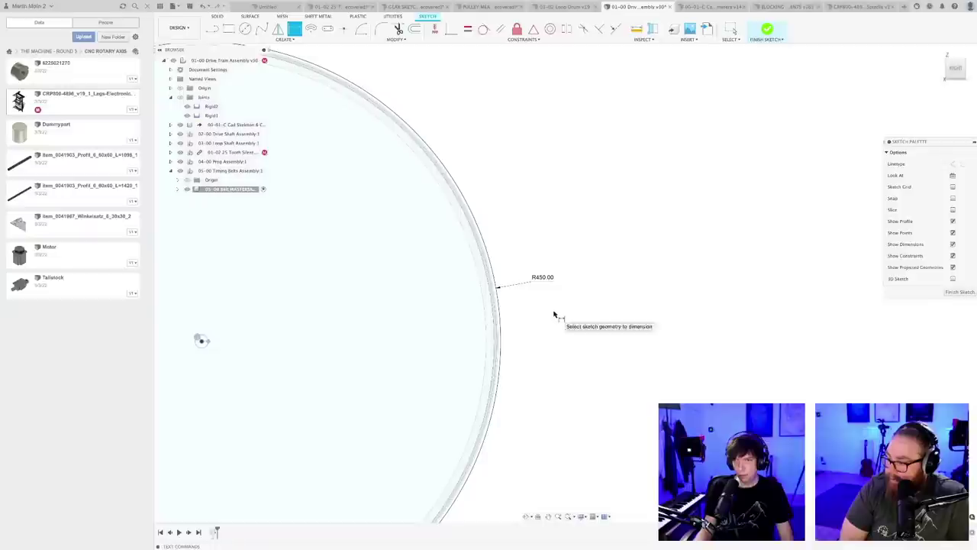
scroll(521, 292, up, 5)
double_click(574, 242)
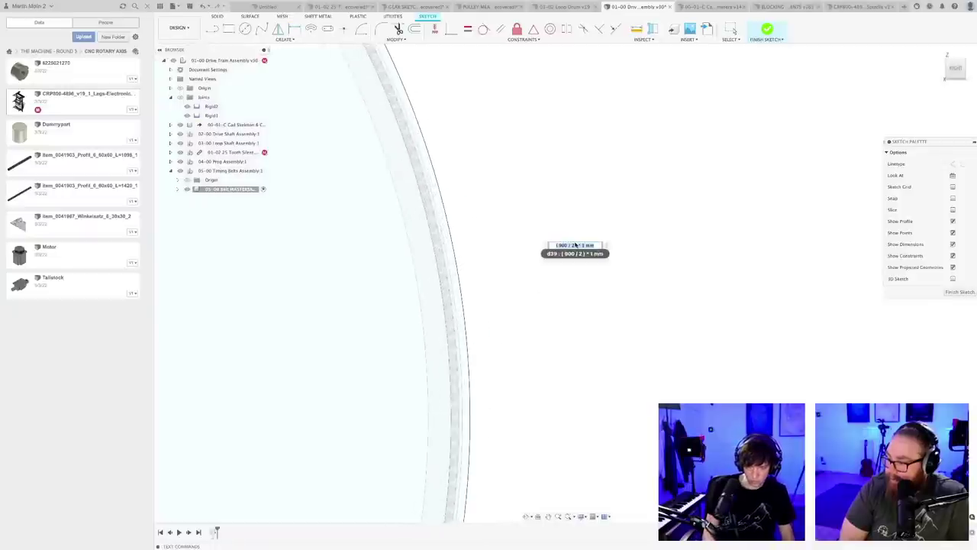
key(Escape)
- Nudge the Ø140 idler circle slightly up-left into place
scroll(598, 314, down, 5)
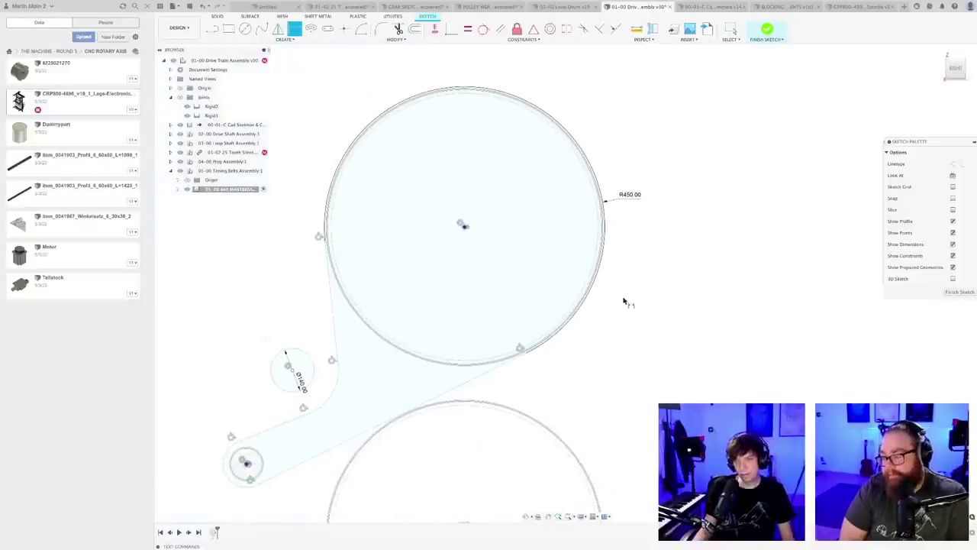
middle_drag(624, 301, 682, 218)
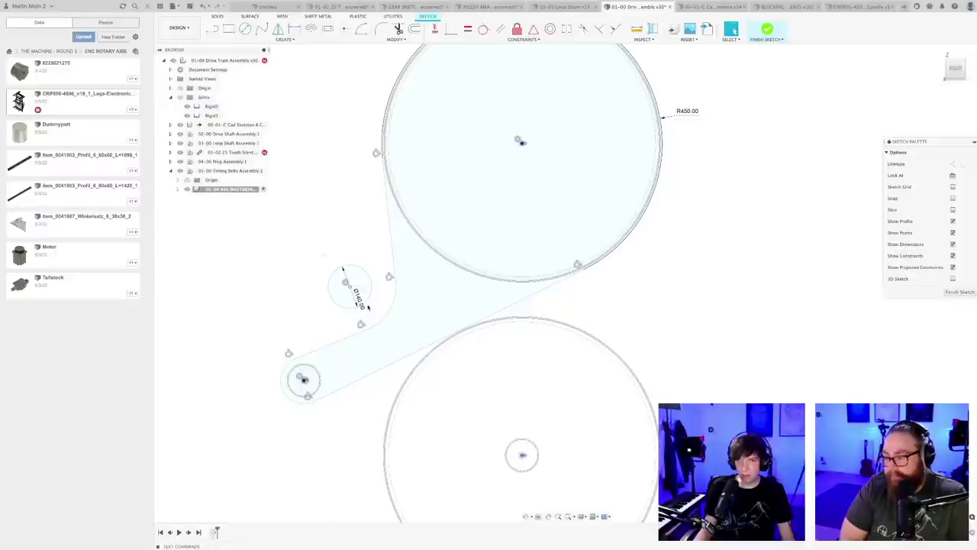
scroll(351, 287, up, 3)
drag(346, 289, 339, 284)
scroll(376, 328, up, 3)
- Radius-dimension the belt arc at the Ø140 idler, correcting the entry from 14 to 140
key(d)
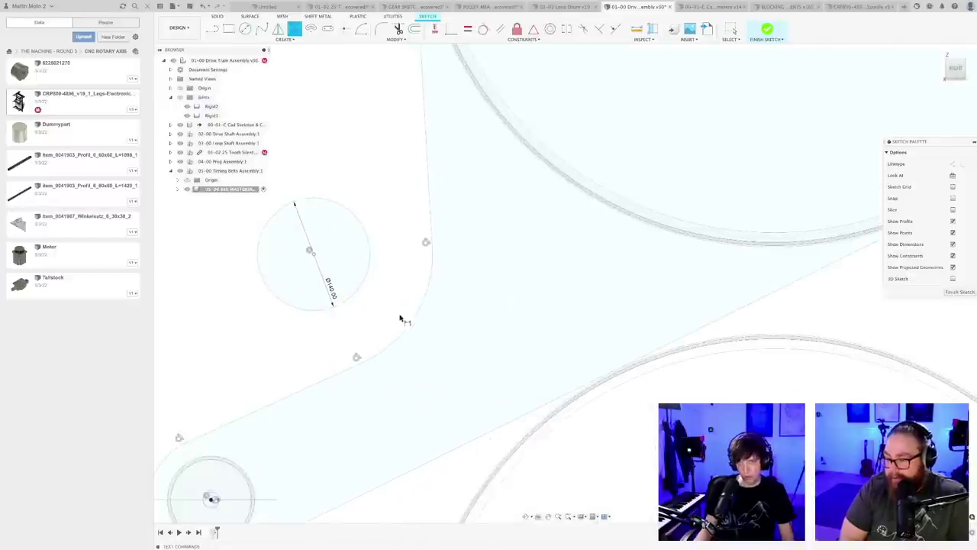
click(409, 328)
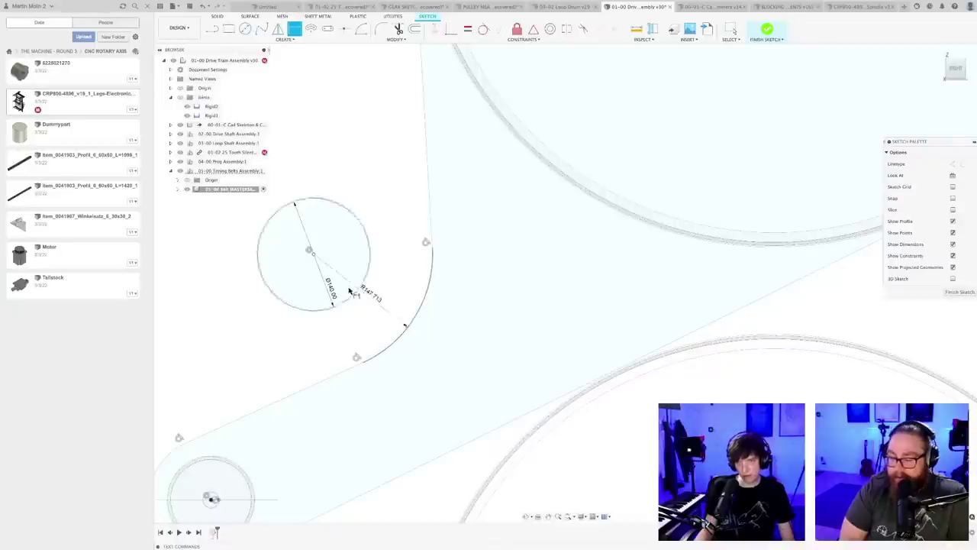
click(382, 291)
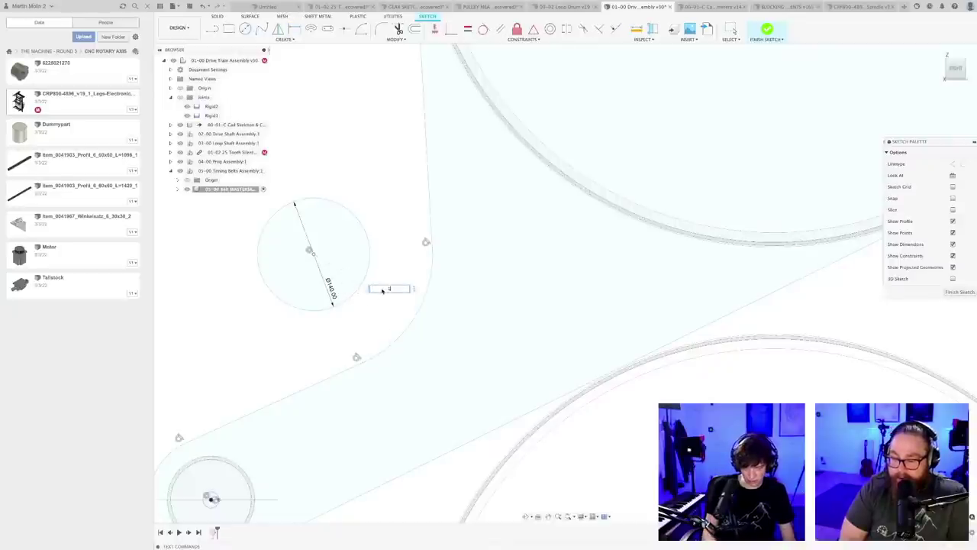
text(14)
key(Return)
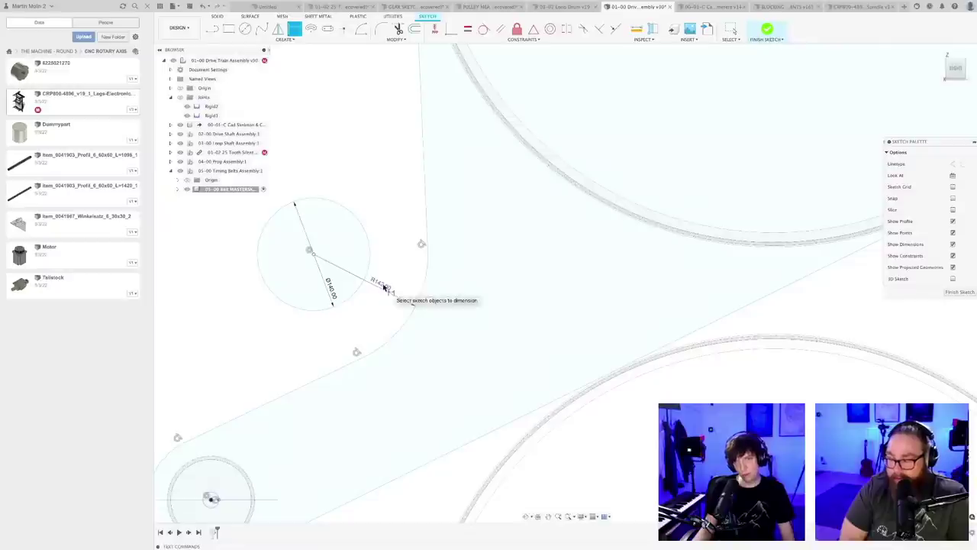
double_click(384, 287)
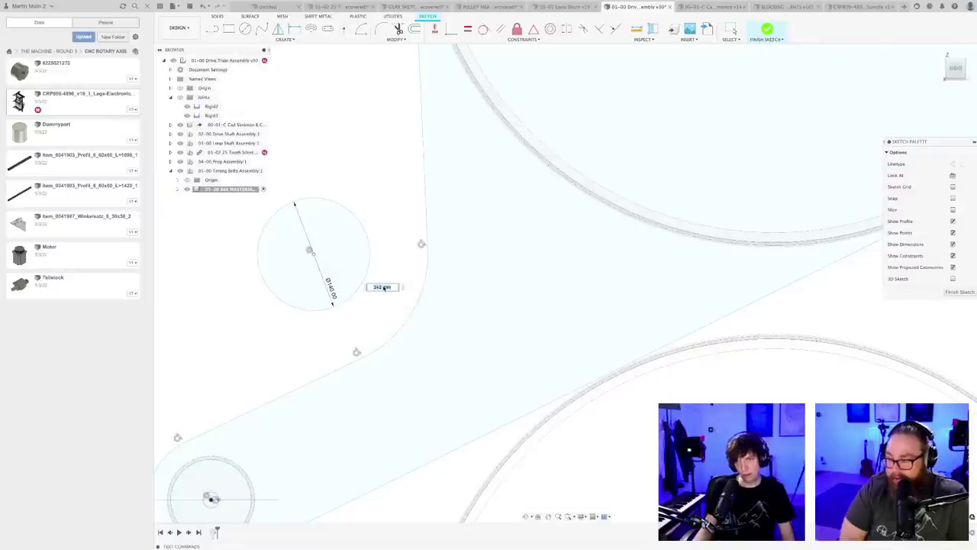
text(140)
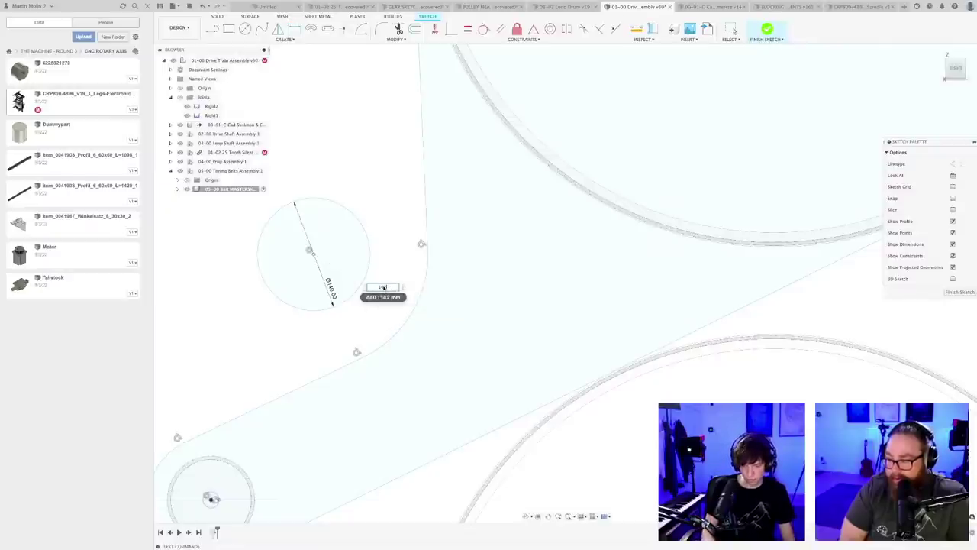
key(Return)
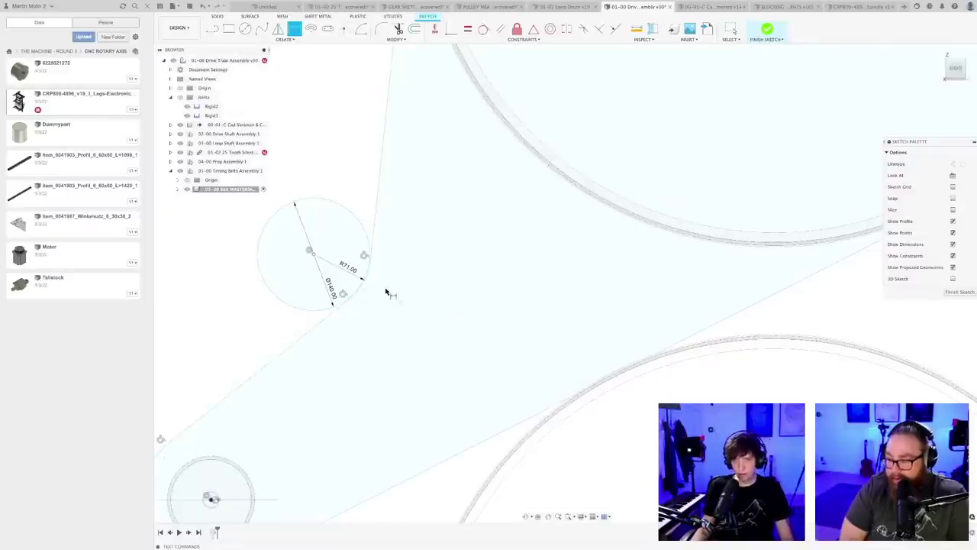
scroll(387, 290, down, 5)
key(Escape)
mouse_move(364, 277)
mouse_down()
mouse_move(398, 283)
mouse_move(356, 268)
mouse_up()
scroll(302, 381, up, 3)
scroll(262, 464, up, 1)
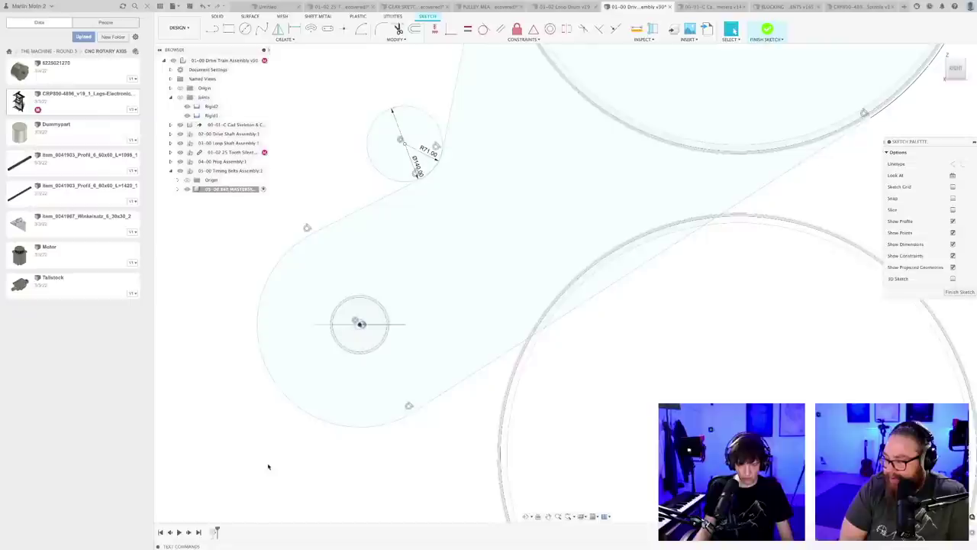
- Radius-dimension the belt arc around the small pulley, entering 100 then 130/2
key(d)
click(312, 419)
click(335, 386)
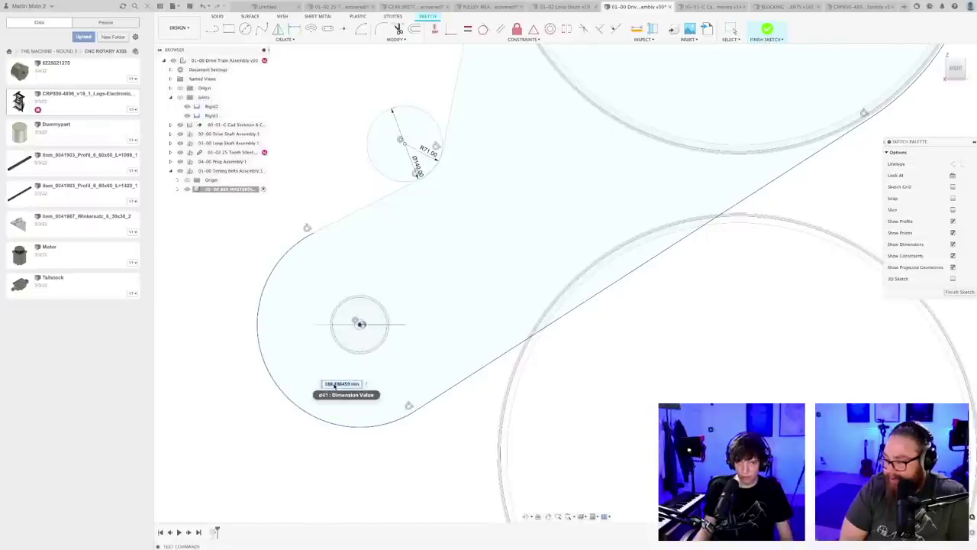
text(100)
key(Return)
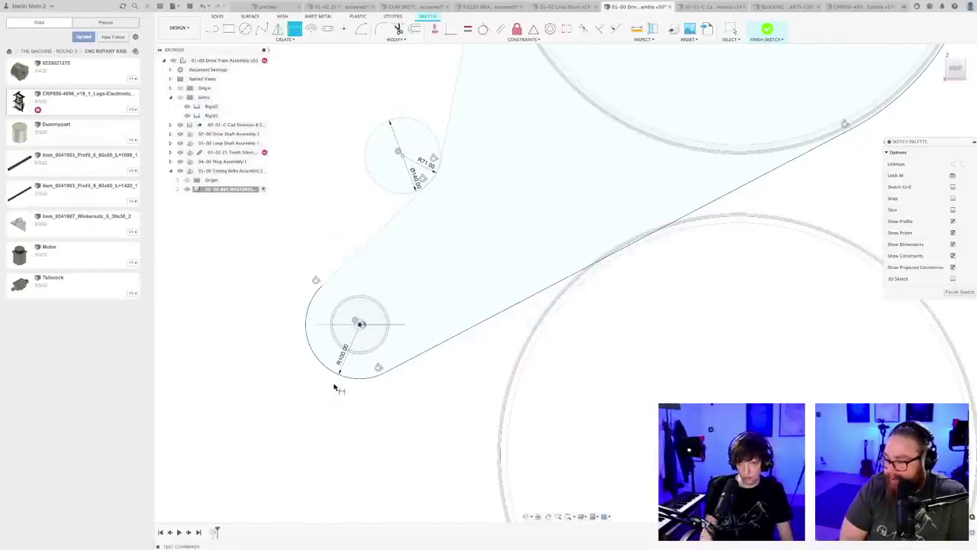
scroll(353, 352, up, 3)
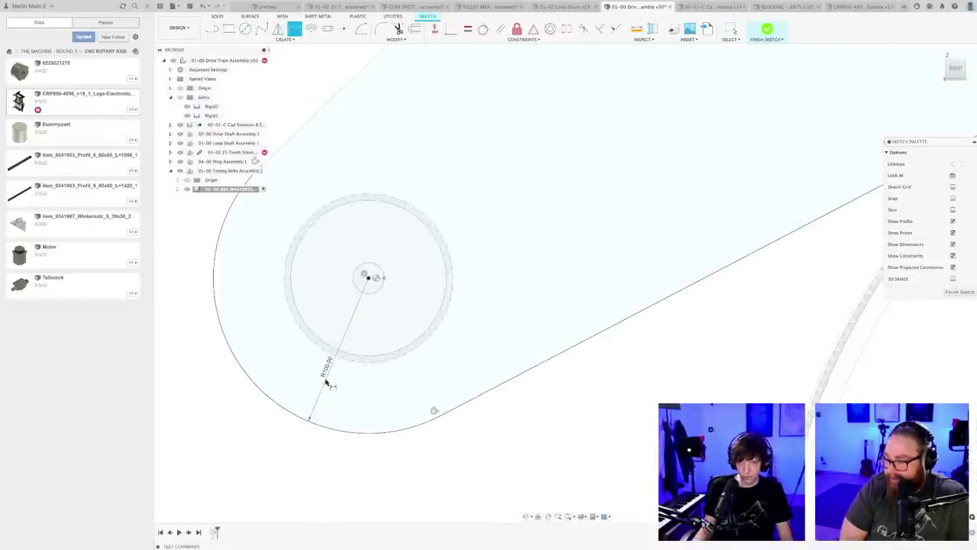
double_click(326, 374)
text(13)
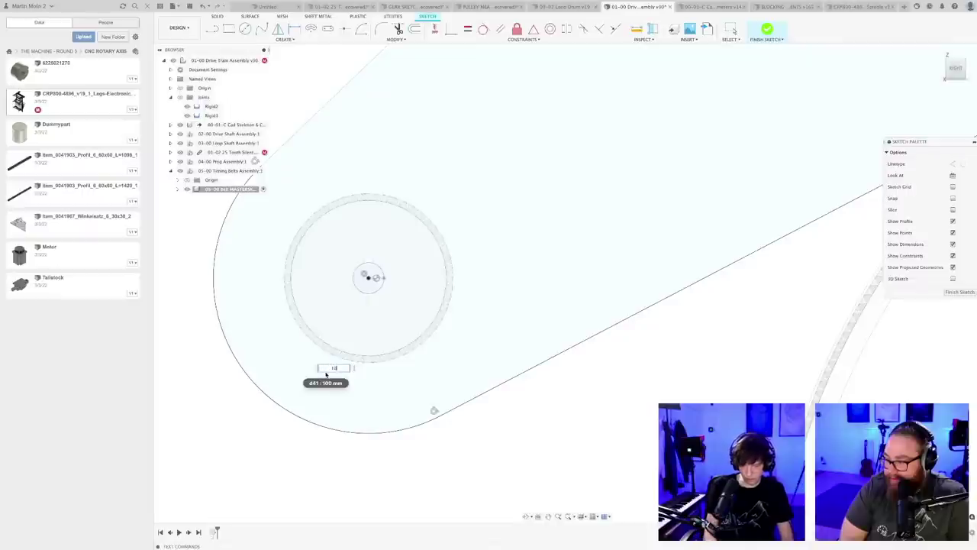
text(0/2)
key(Return)
scroll(374, 306, up, 3)
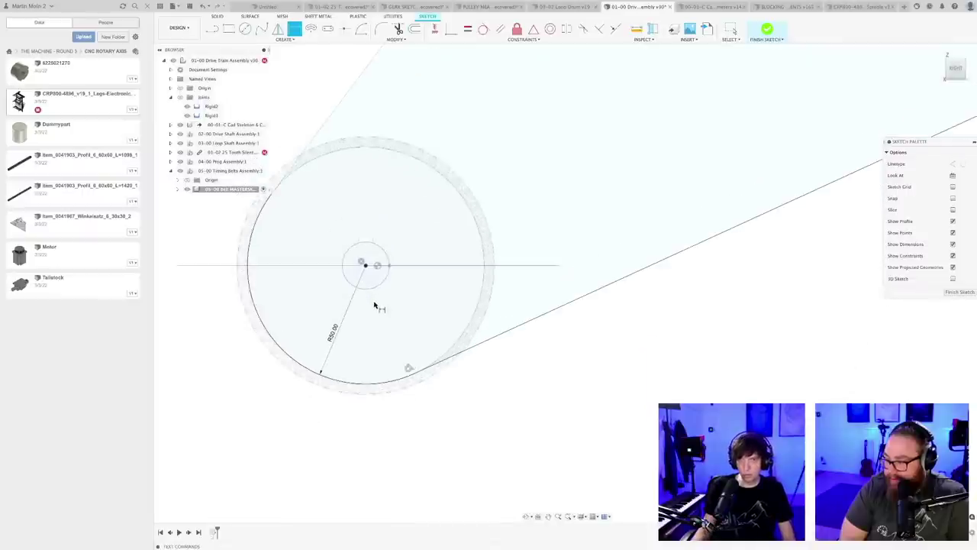
- Refine the pulley arc radius to 111,5/2, giving R55.75
middle_drag(394, 308, 518, 340)
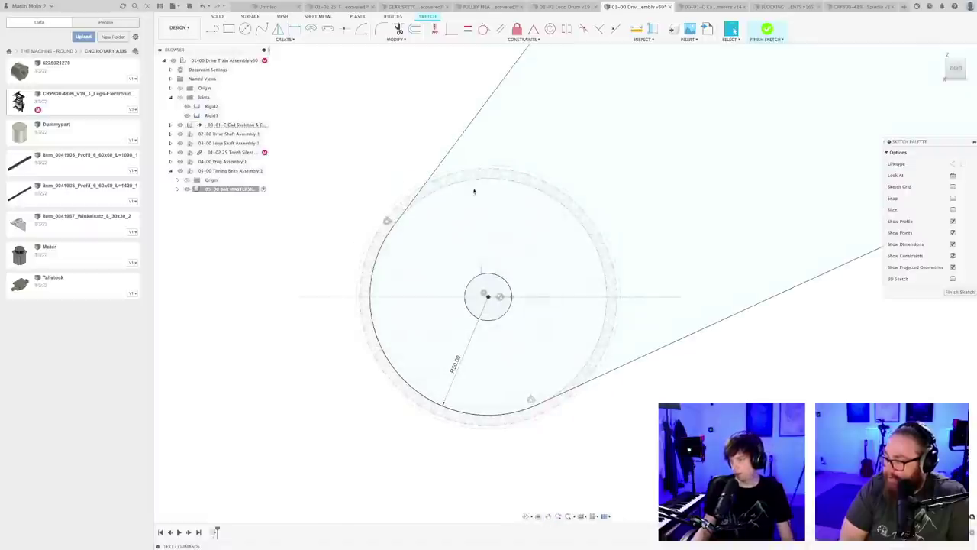
double_click(455, 364)
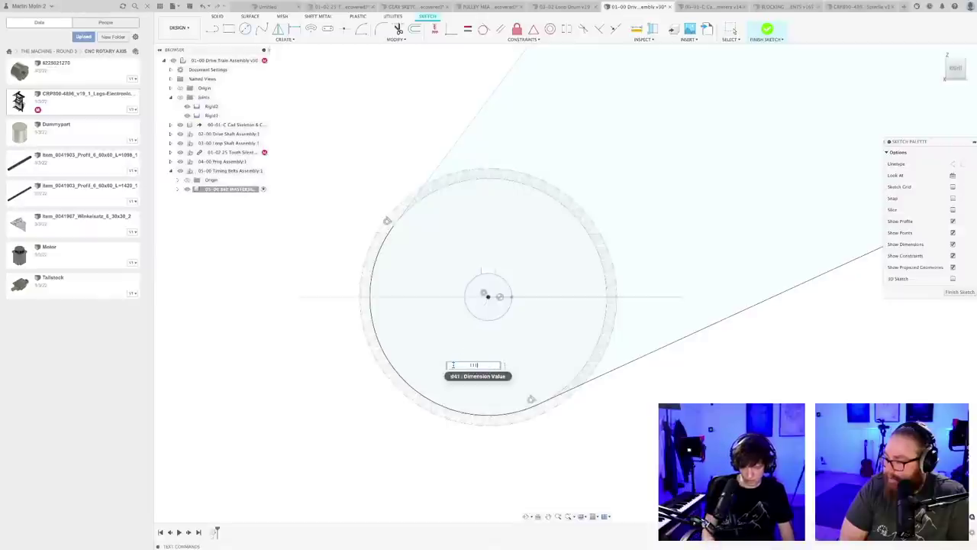
text(111,53)
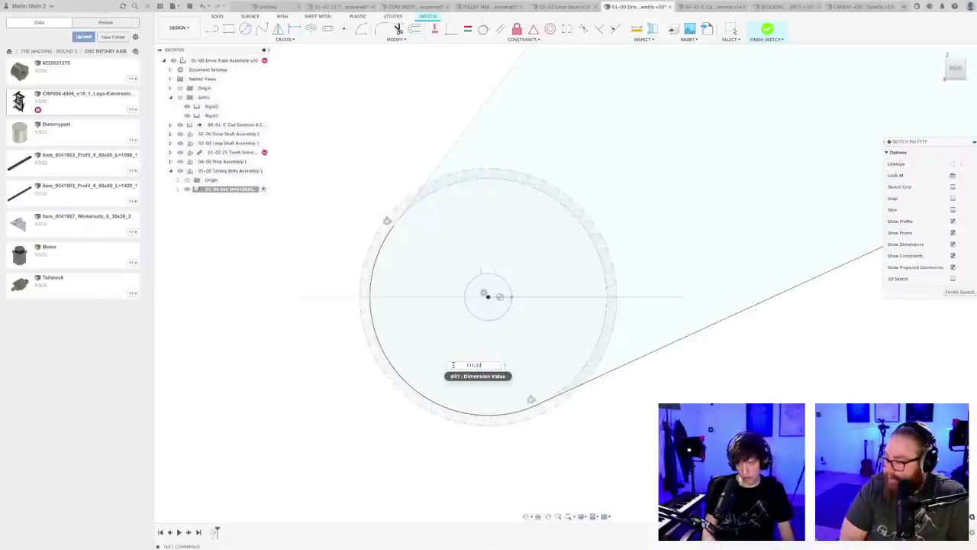
text(/2)
key(Return)
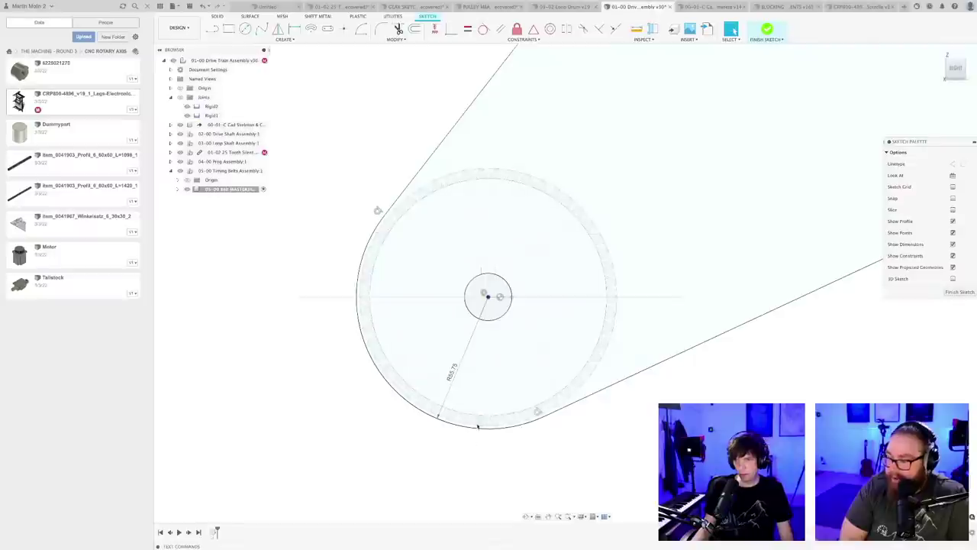
scroll(470, 443, down, 10)
- Drag the R71 idler circle left, right and up to check the belt follows
scroll(518, 444, down, 5)
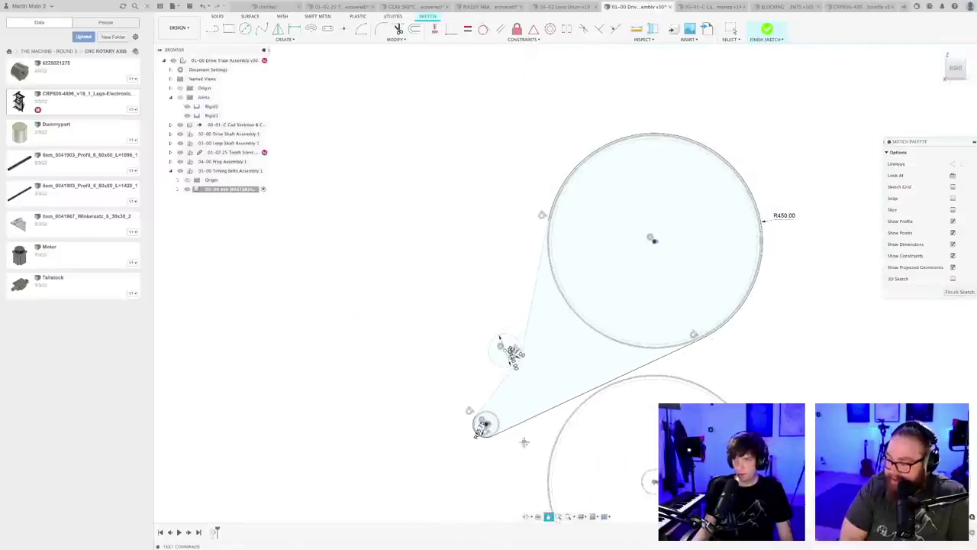
scroll(445, 326, up, 3)
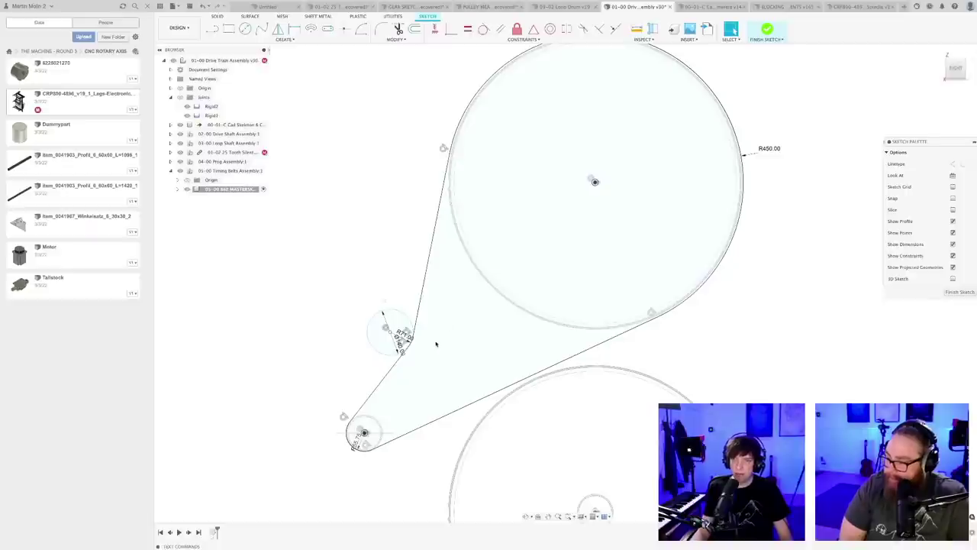
mouse_move(390, 334)
mouse_down()
mouse_move(489, 346)
mouse_move(324, 317)
mouse_move(447, 333)
mouse_move(360, 335)
mouse_move(353, 317)
mouse_move(457, 322)
mouse_move(368, 321)
mouse_move(449, 324)
mouse_move(393, 357)
mouse_move(445, 362)
mouse_move(394, 369)
mouse_up()
scroll(399, 398, up, 3)
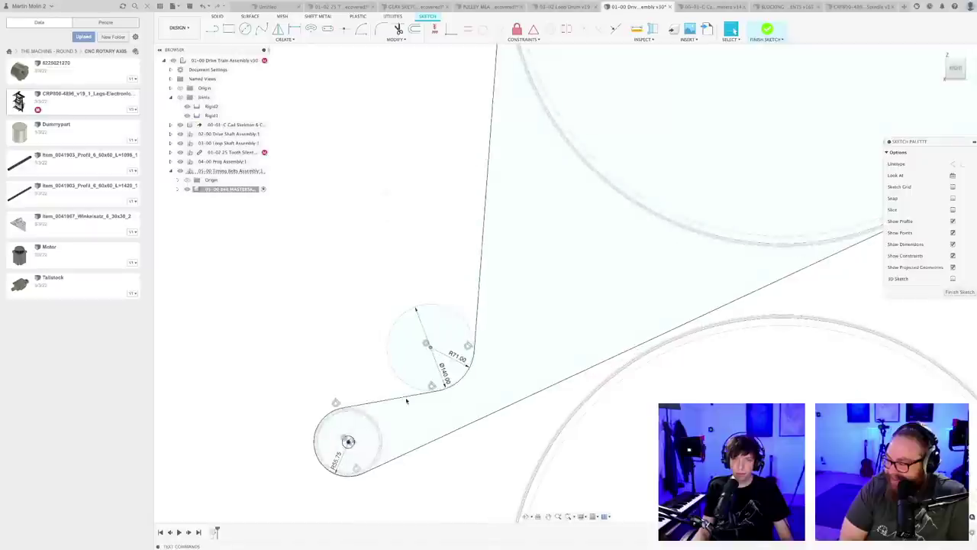
scroll(409, 361, up, 1)
scroll(410, 361, up, 5)
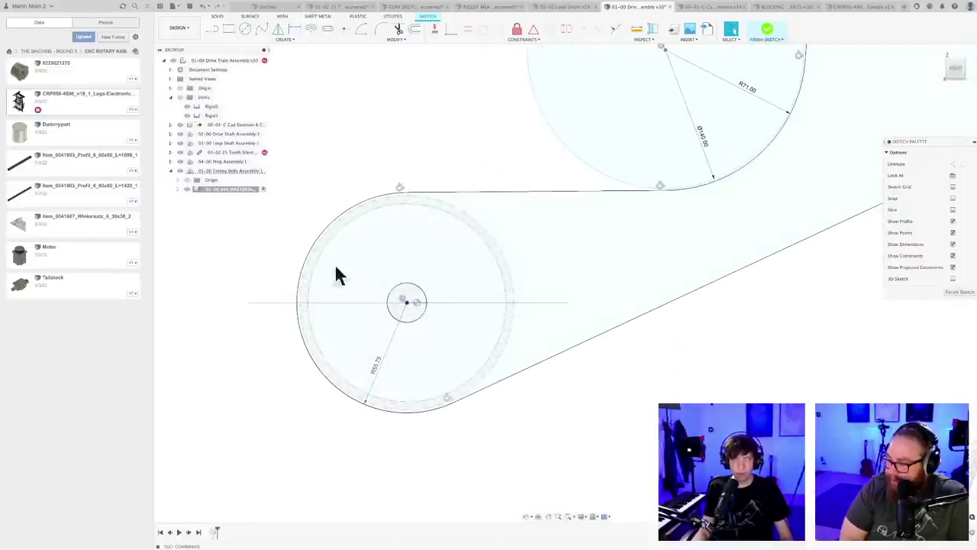
scroll(553, 317, down, 5)
middle_drag(617, 238, 557, 289)
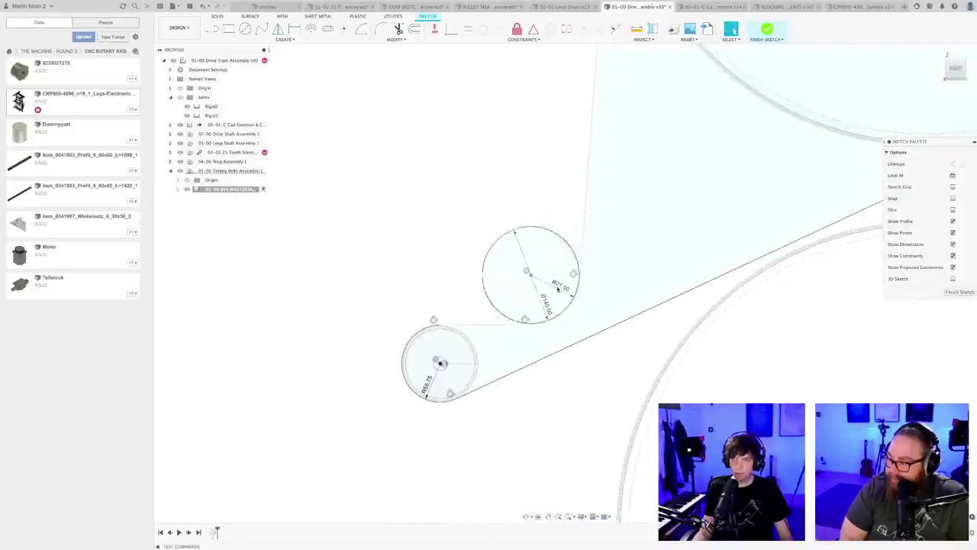
drag(531, 278, 297, 277)
scroll(416, 393, up, 8)
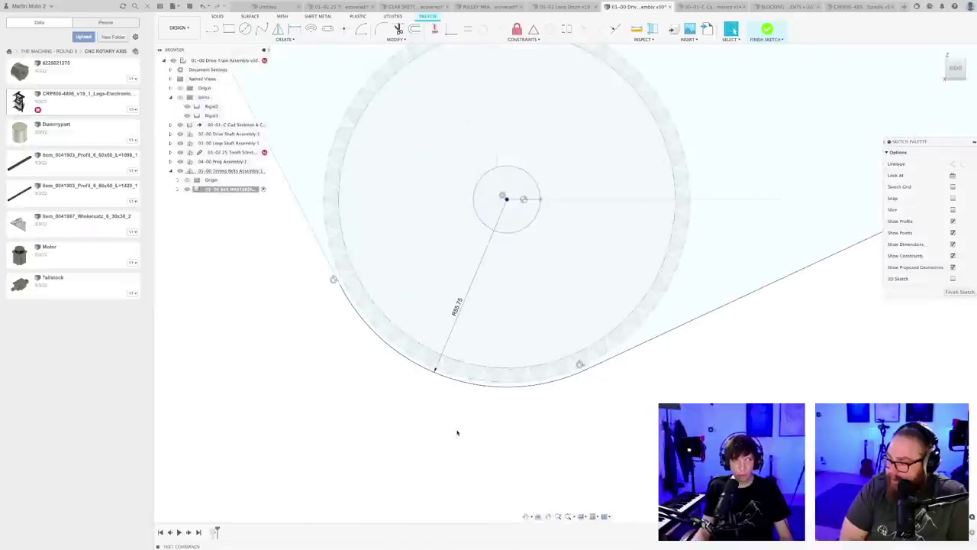
scroll(458, 432, down, 8)
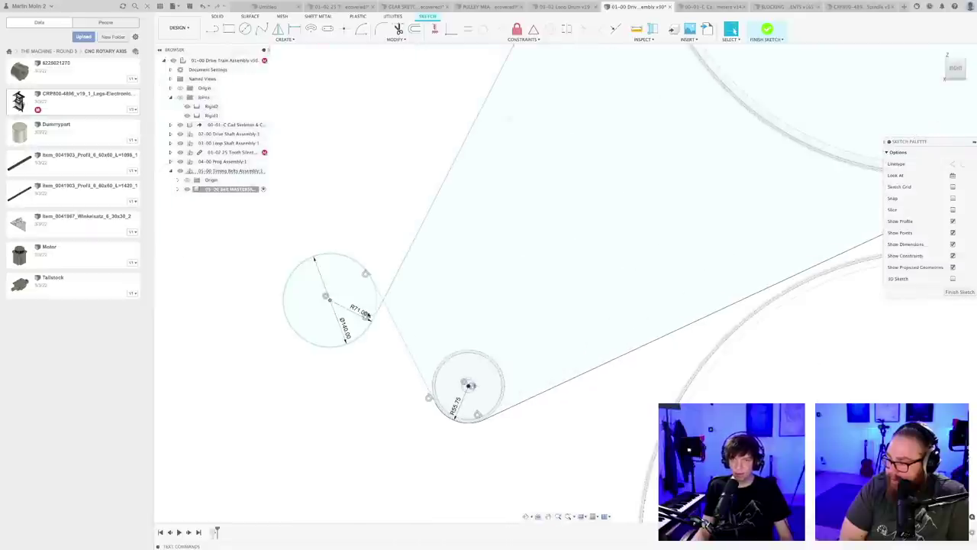
mouse_move(344, 301)
mouse_down()
mouse_move(454, 278)
mouse_move(513, 244)
mouse_move(564, 260)
mouse_move(595, 248)
mouse_move(557, 298)
mouse_up()
scroll(481, 421, down, 8)
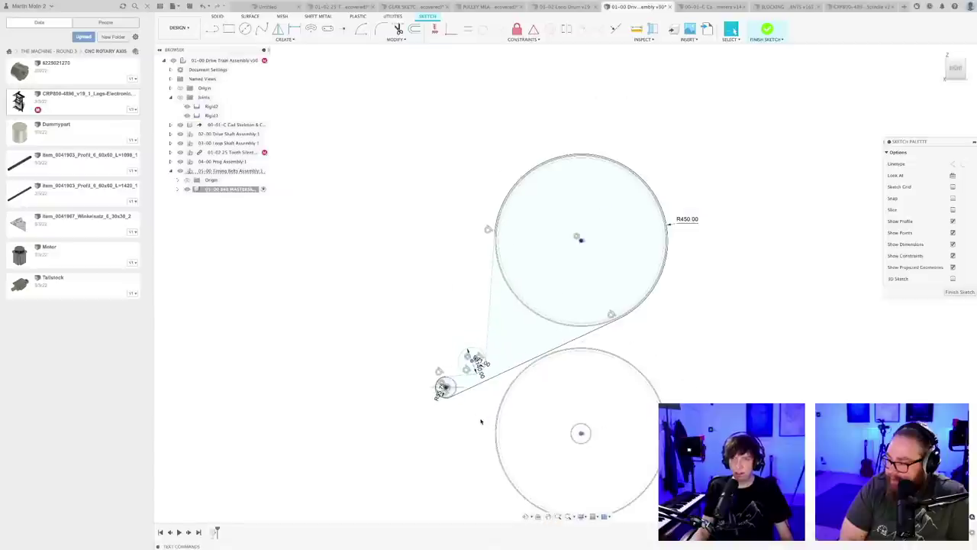
scroll(481, 421, up, 5)
mouse_move(451, 370)
mouse_down()
mouse_move(462, 353)
mouse_move(445, 352)
mouse_move(430, 329)
mouse_up()
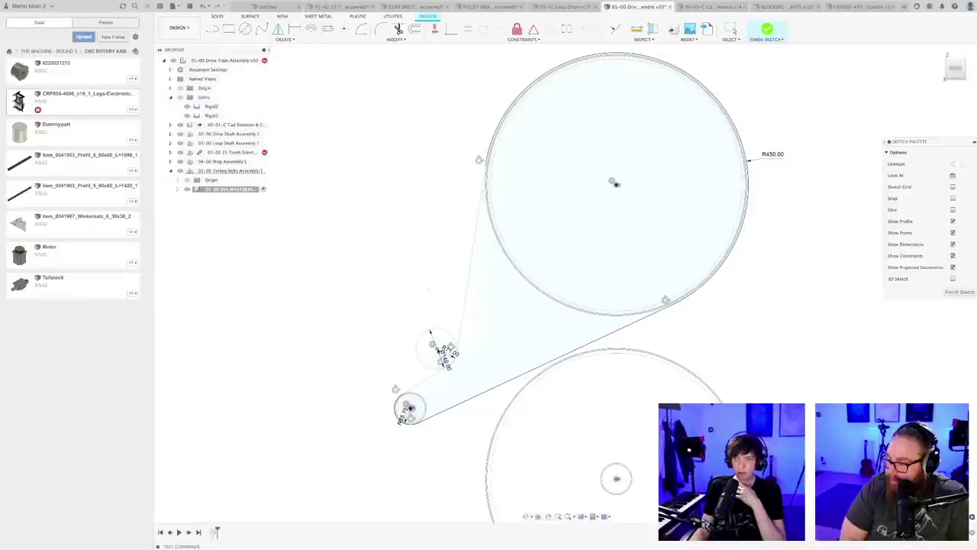
scroll(460, 374, up, 10)
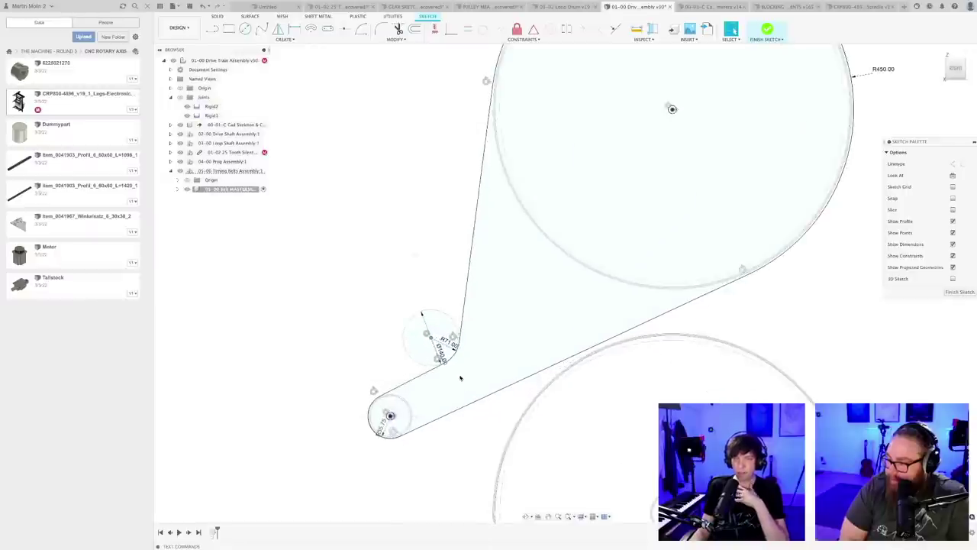
scroll(405, 367, up, 4)
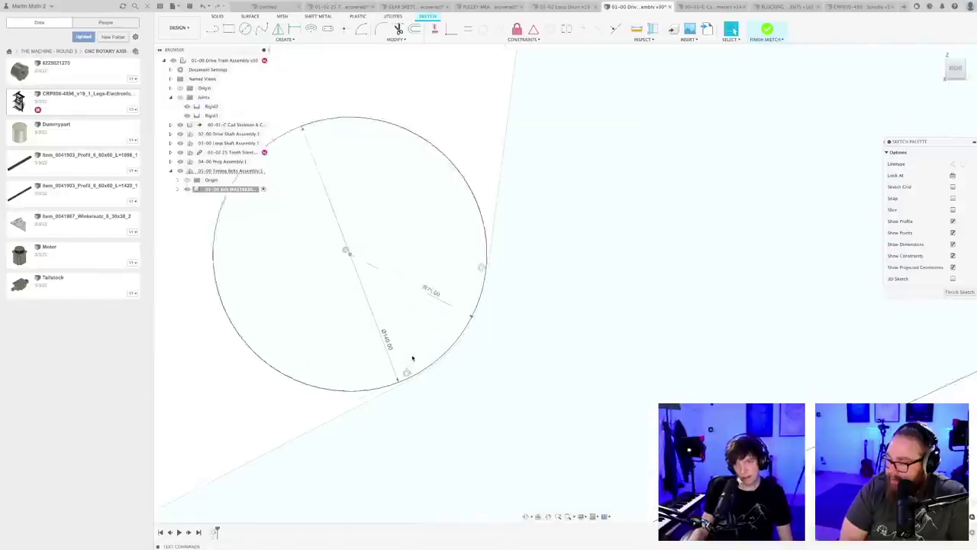
- Change the idler arc's radius dimension to 150/2, making it R75.00
double_click(445, 280)
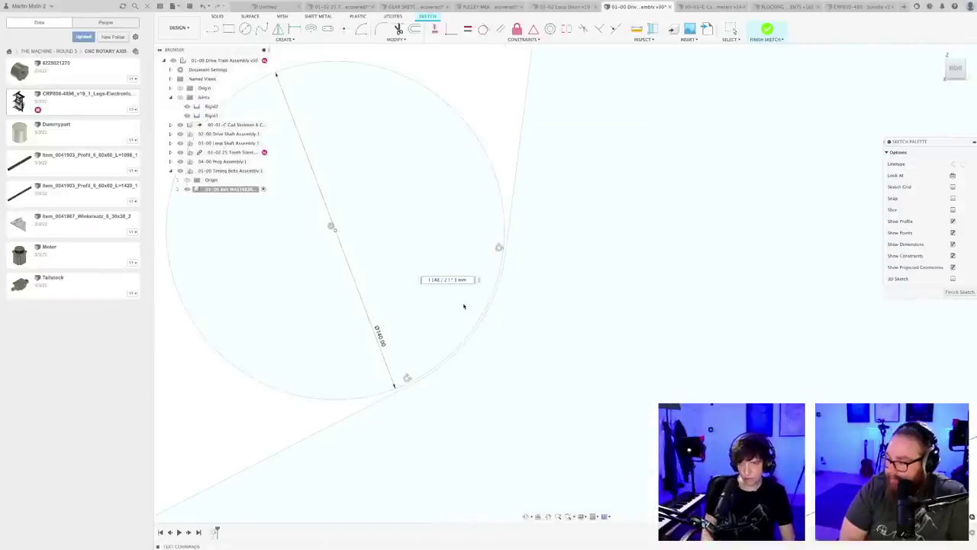
key(Return)
double_click(443, 281)
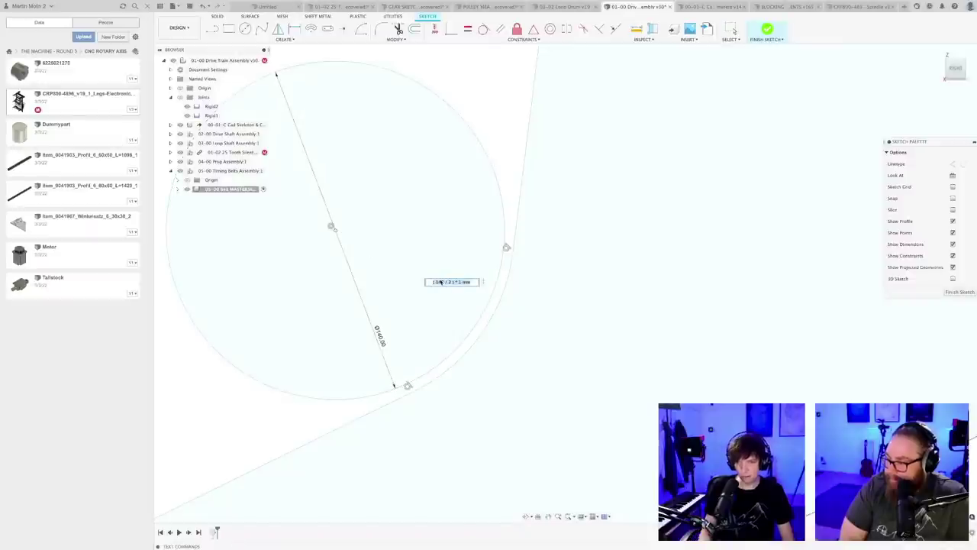
text(150/2)
key(Return)
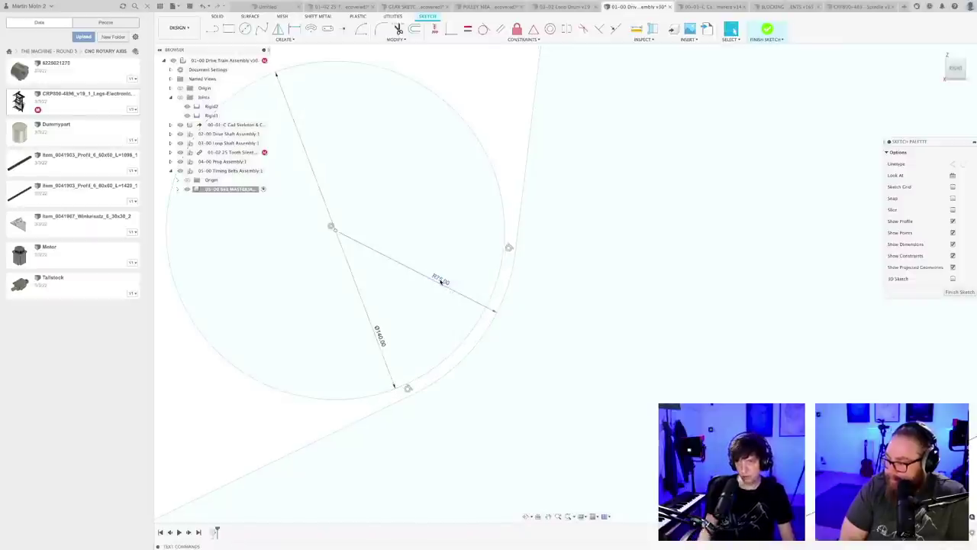
scroll(505, 300, down, 5)
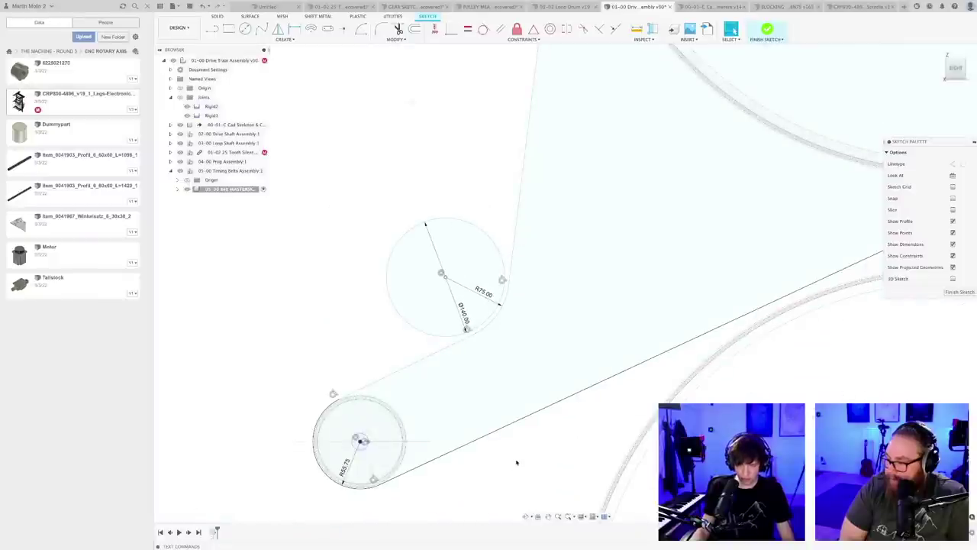
- Offset the belt chain by 4 mm to create the belt's outer outline
key(o)
click(437, 352)
scroll(451, 458, down, 3)
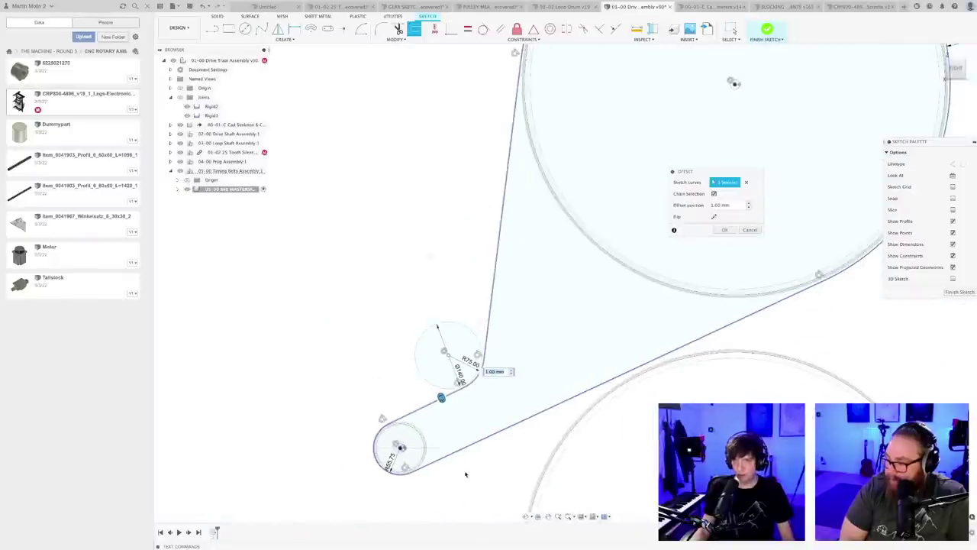
middle_drag(492, 421, 459, 409)
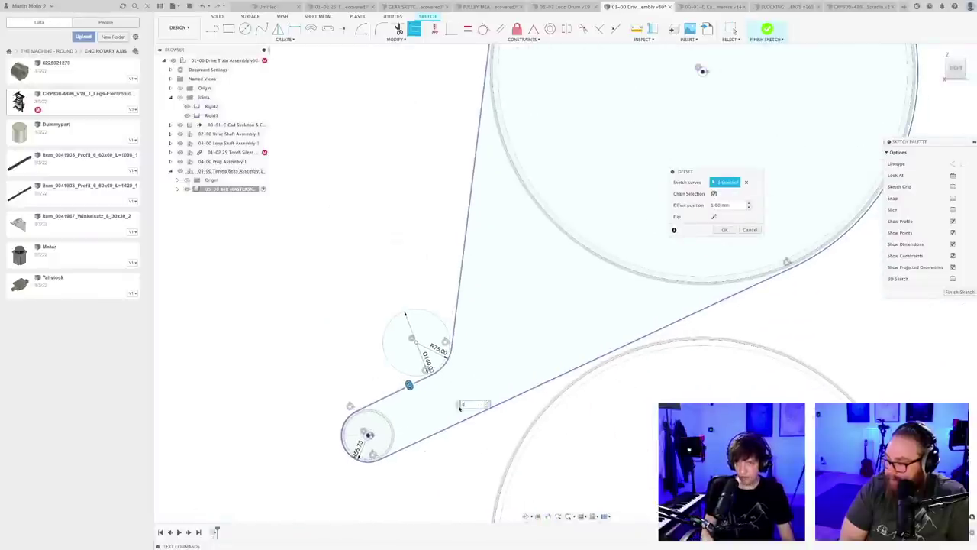
text(4)
scroll(497, 382, up, 3)
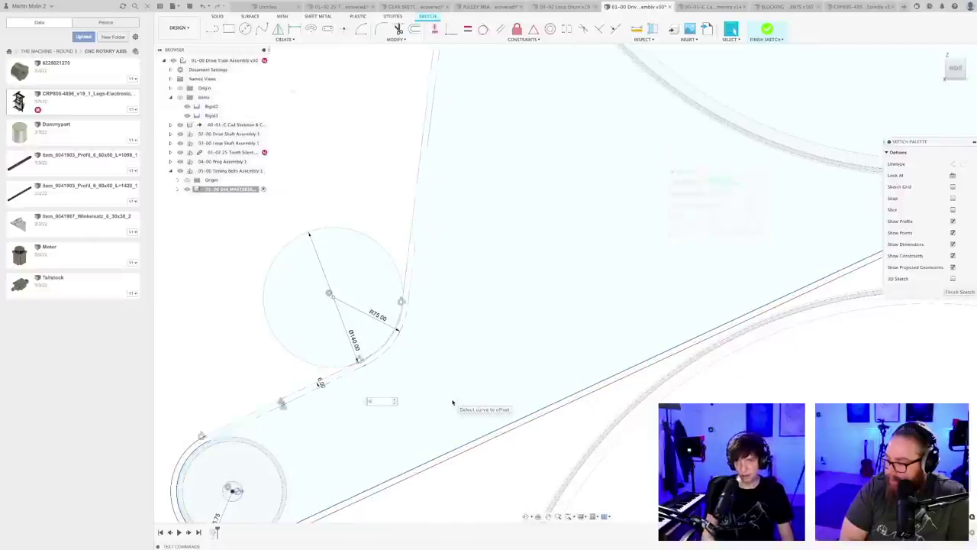
key(Return)
scroll(452, 393, down, 3)
scroll(443, 385, up, 4)
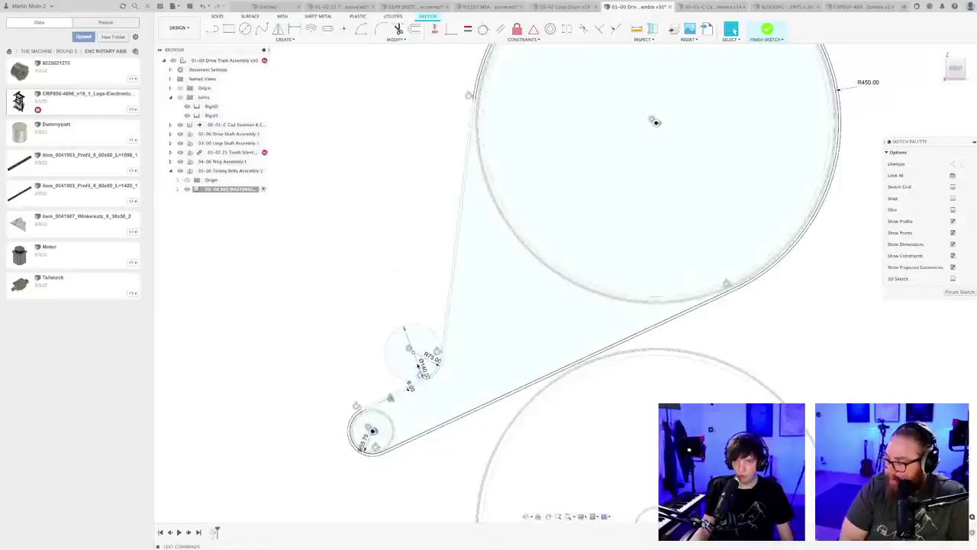
- Reposition the idler circle along the belt with small drags
drag(402, 286, 458, 332)
scroll(474, 346, up, 3)
scroll(451, 396, down, 6)
middle_drag(451, 396, 446, 364)
scroll(449, 313, up, 3)
scroll(446, 259, up, 3)
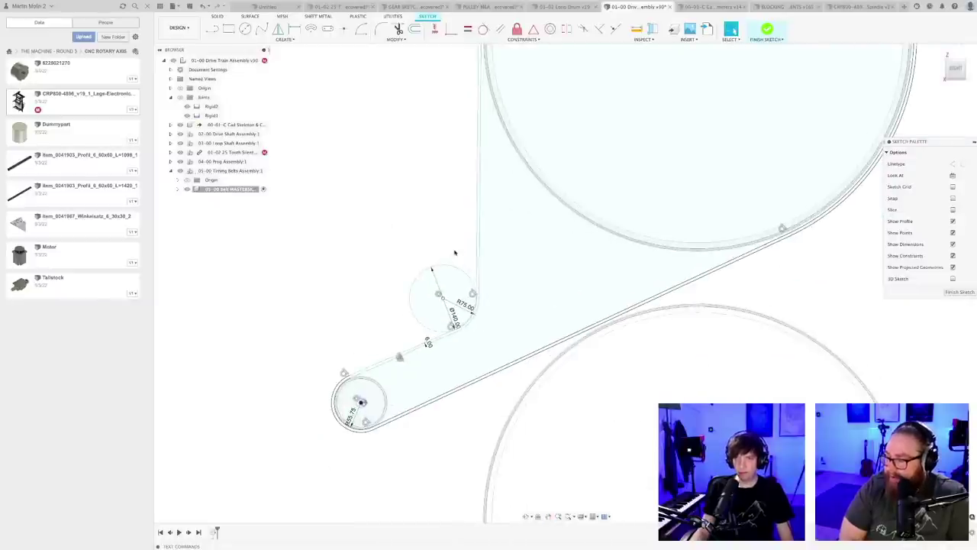
scroll(452, 257, down, 1)
drag(446, 293, 432, 283)
scroll(435, 367, down, 5)
scroll(439, 427, up, 2)
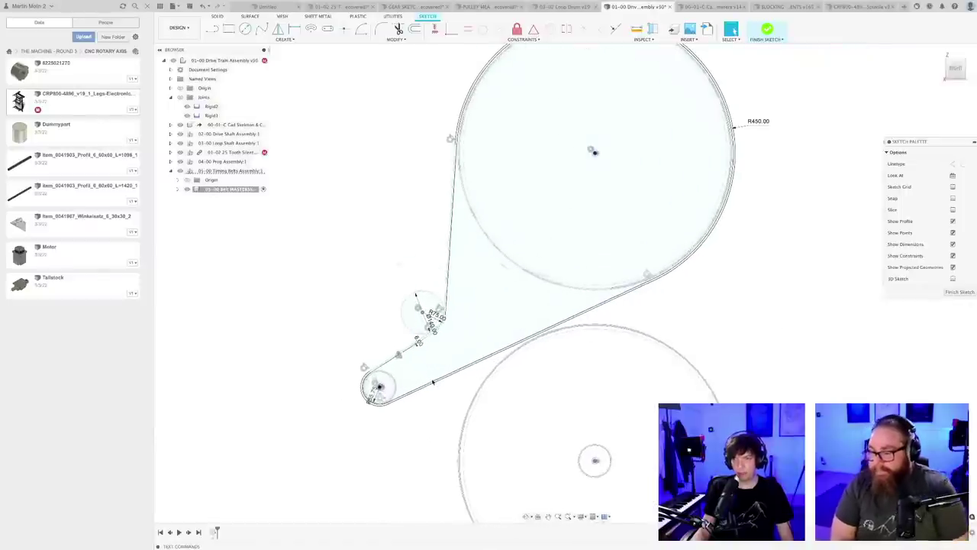
mouse_move(398, 321)
mouse_down()
mouse_move(407, 324)
mouse_move(413, 310)
mouse_move(367, 267)
mouse_move(409, 323)
mouse_move(395, 310)
mouse_up()
scroll(718, 315, down, 2)
- Finish the belt sketch and orbit to an angled 3-D view of the drums
middle_drag(718, 315, 656, 287)
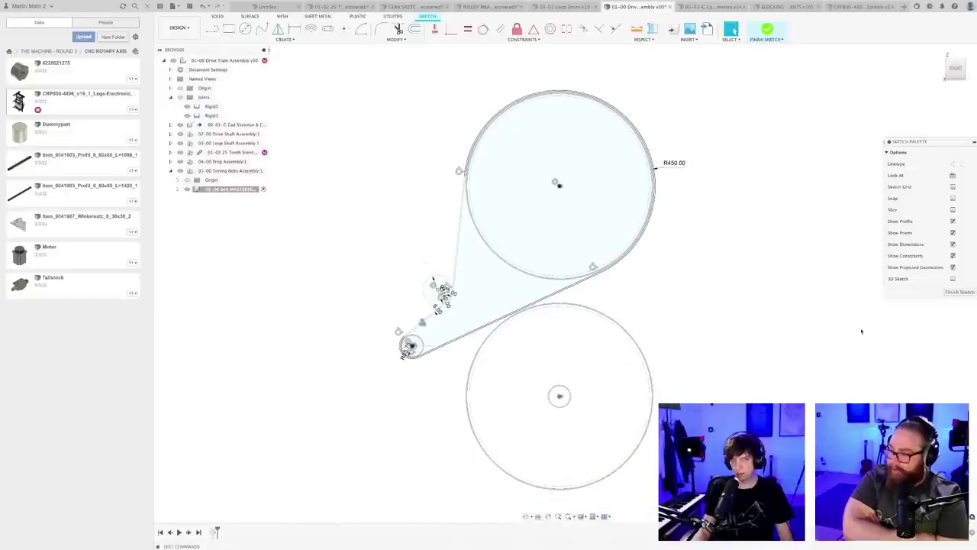
click(959, 292)
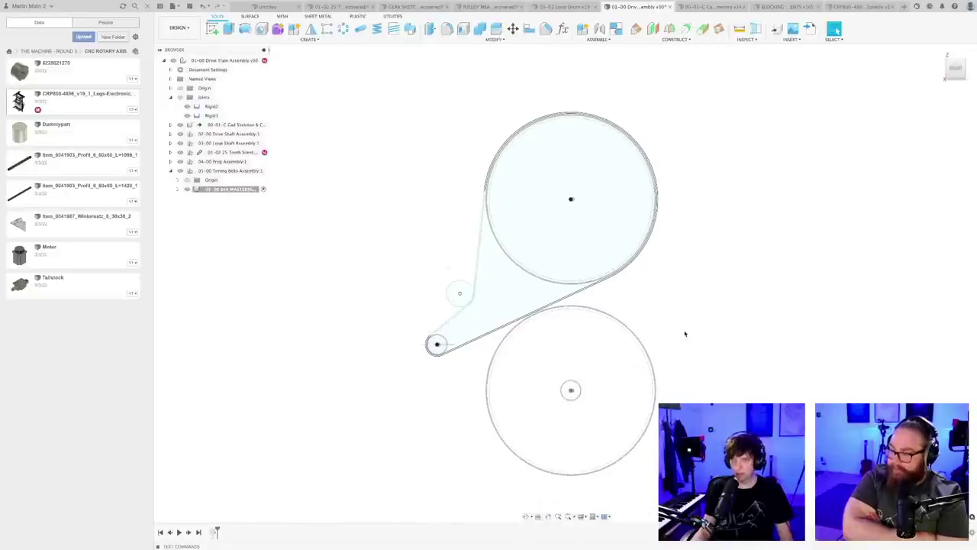
scroll(679, 323, down, 1)
shift+middle_drag(678, 324, 720, 334)
- Select the 05-00 Timing Belts Assembly and start Move/Copy, cancelling it twice without changes
click(244, 171)
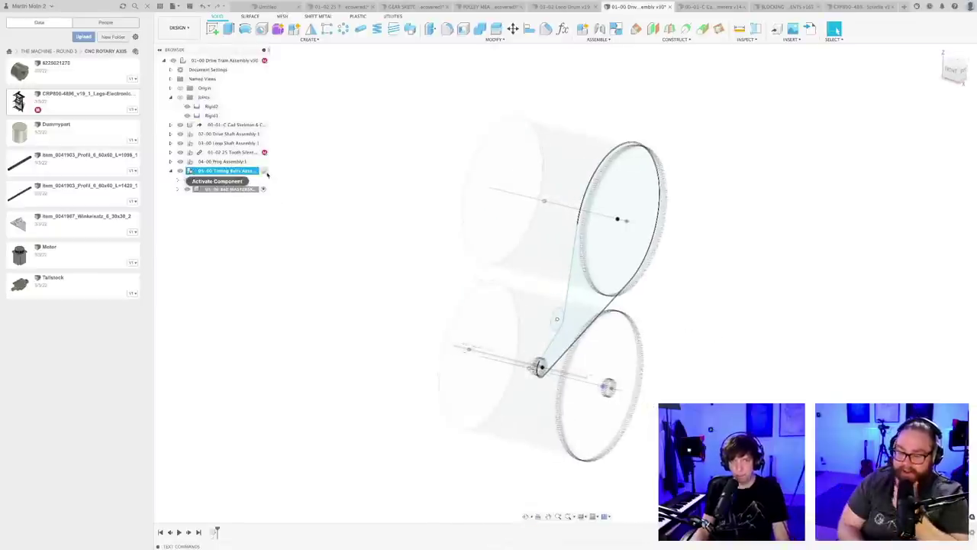
right_click(234, 175)
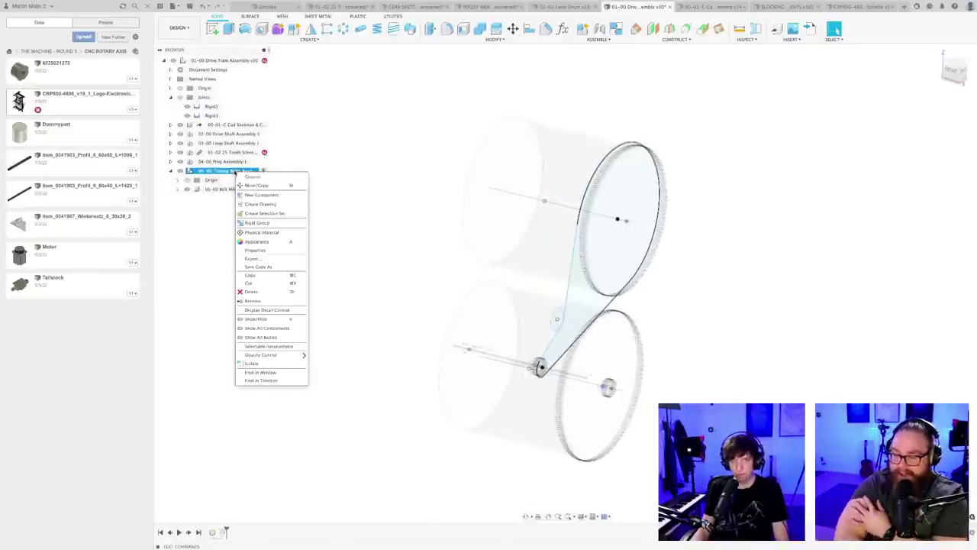
click(258, 187)
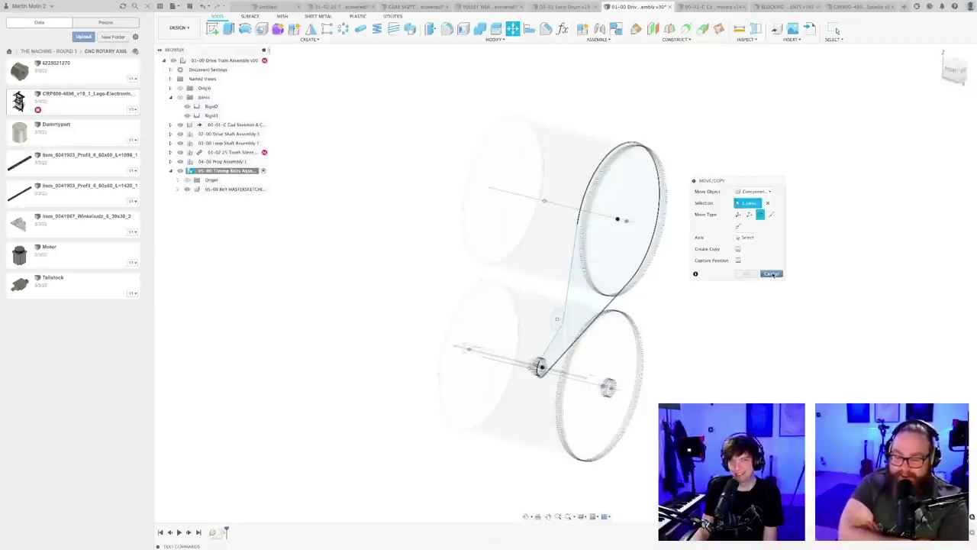
click(771, 274)
click(264, 189)
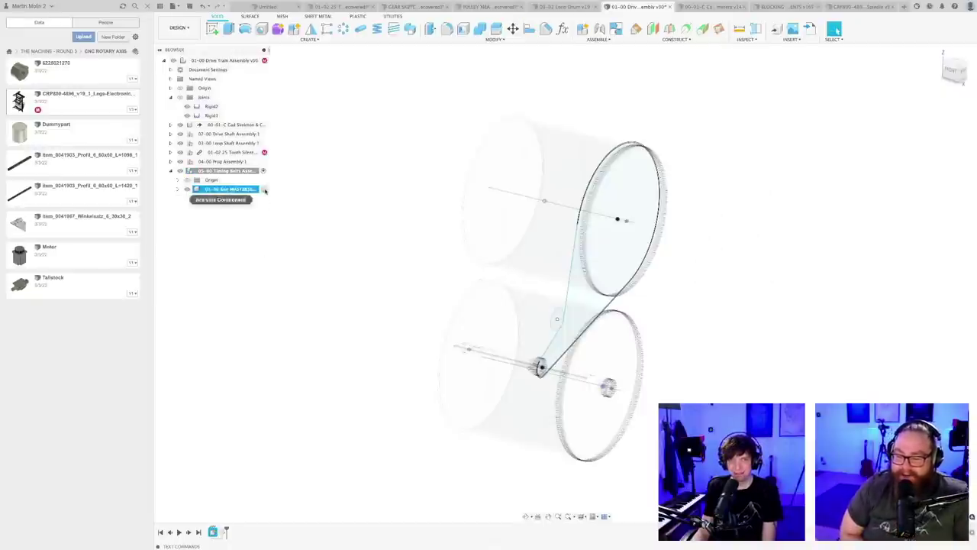
click(229, 233)
right_click(223, 171)
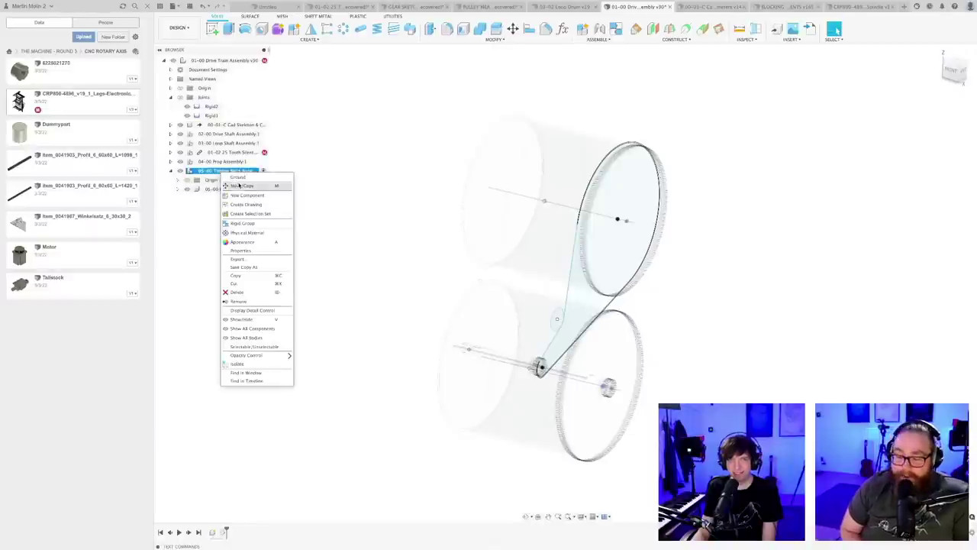
click(241, 185)
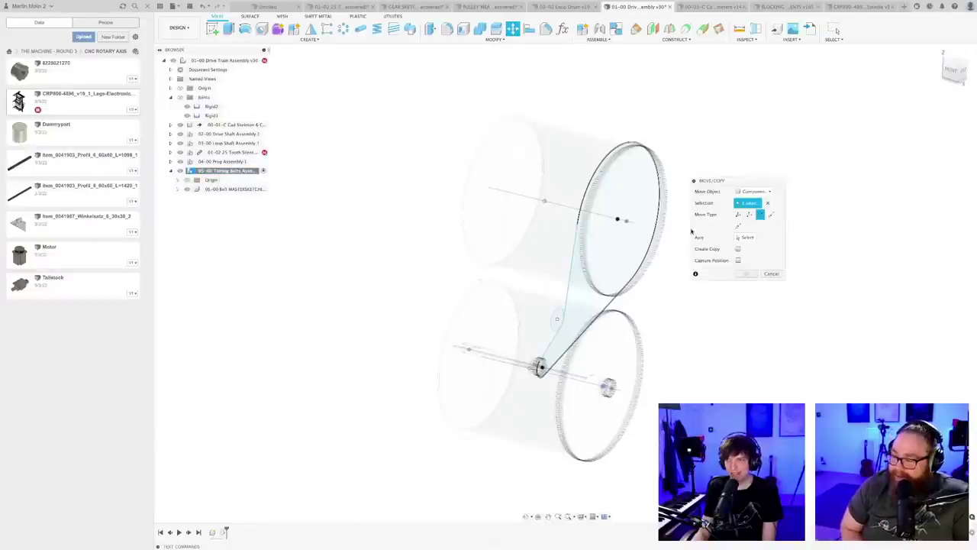
click(769, 274)
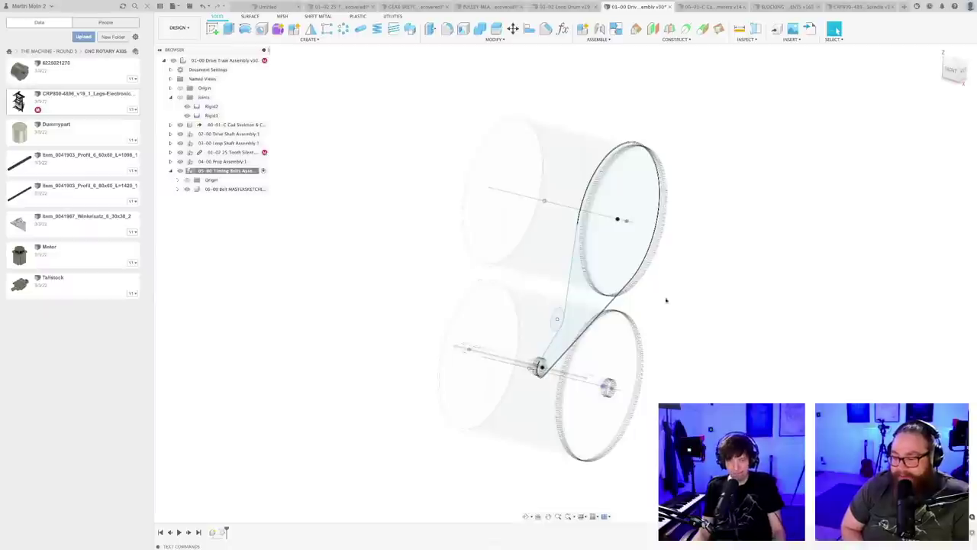
- Save the drive-train assembly as a new version (version 31)
key(super+s)
key(Return)
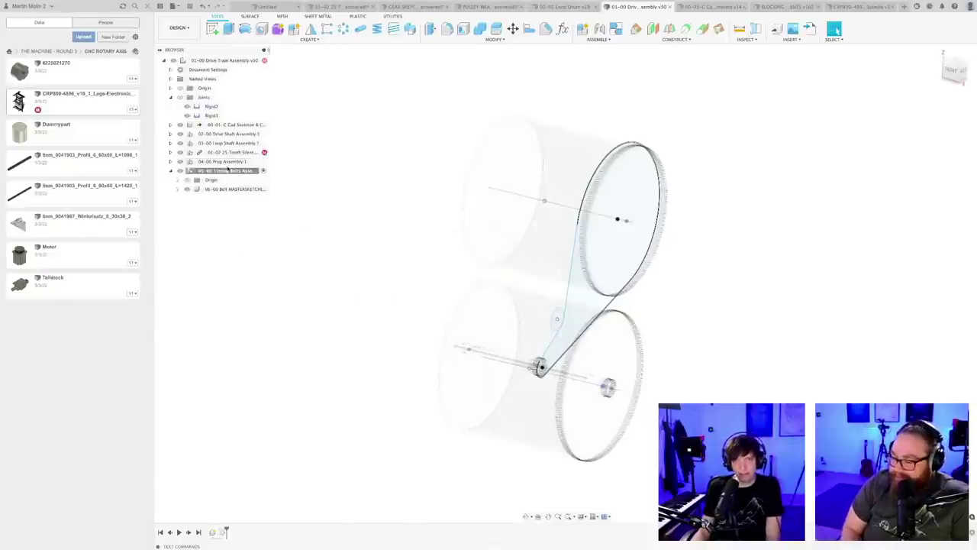
right_click(260, 171)
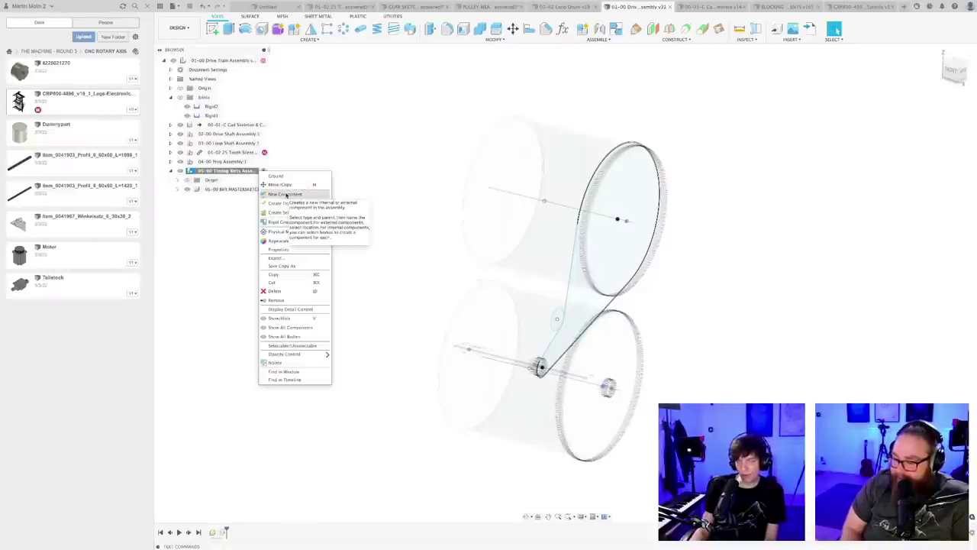
- Create a new empty component inside the 05-00 Timing Belts Assembly
click(286, 195)
key(Return)
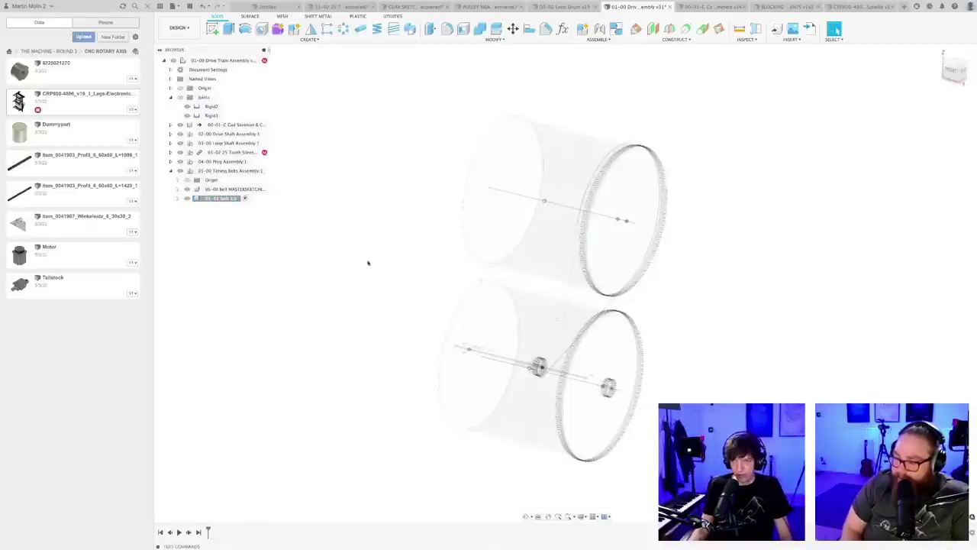
key(e)
scroll(535, 343, up, 10)
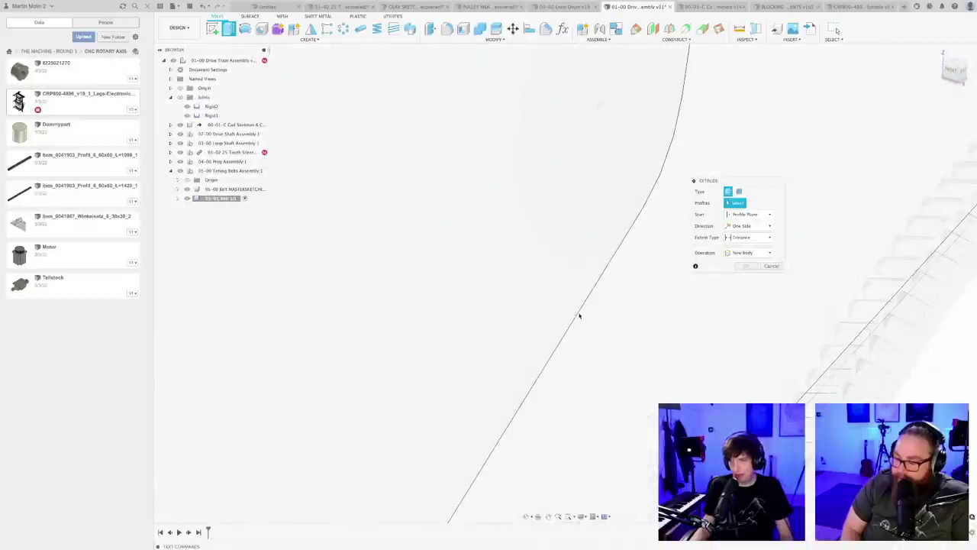
- Extrude the belt outline profile -15 mm as a new body
click(578, 316)
scroll(576, 319, down, 5)
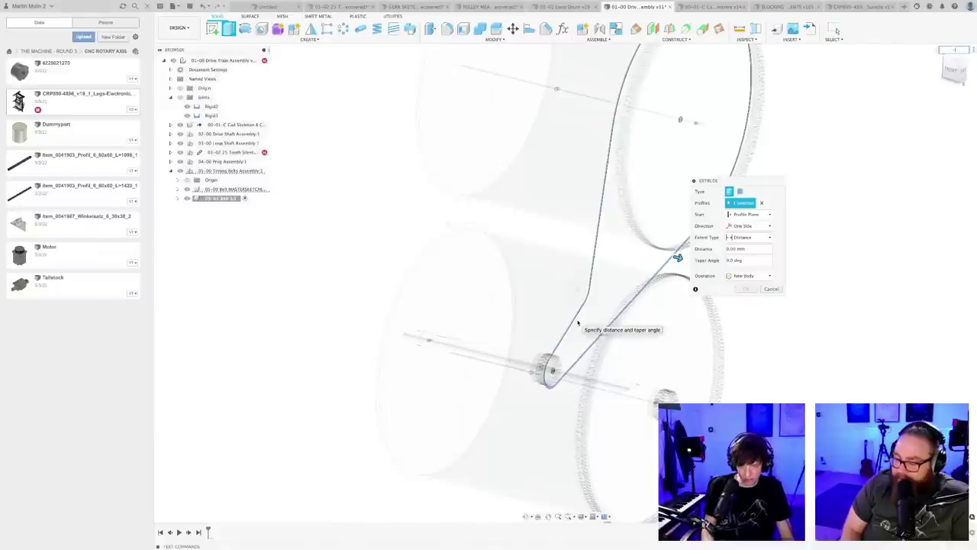
text(-15)
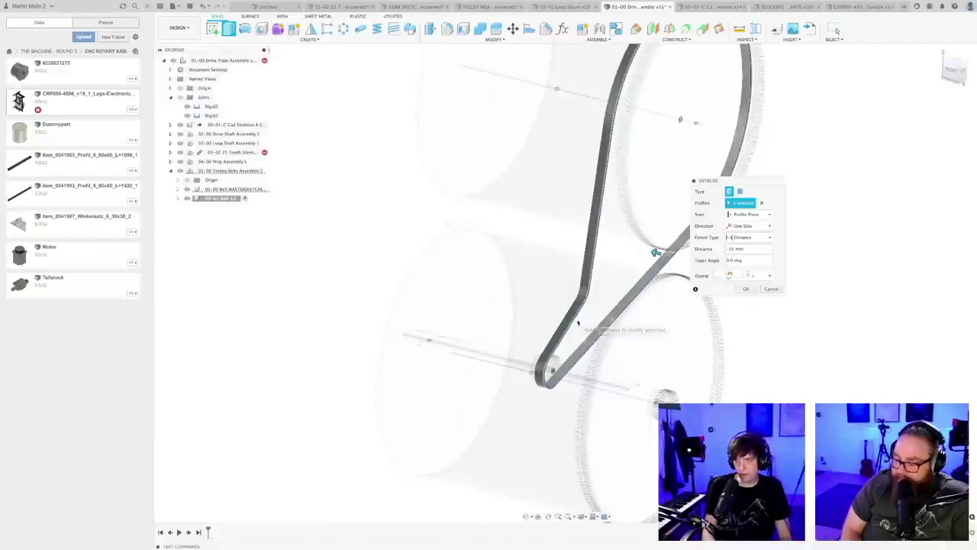
mouse_move(578, 322)
shift+middle_down()
mouse_move(492, 337)
mouse_move(565, 330)
shift+middle_up()
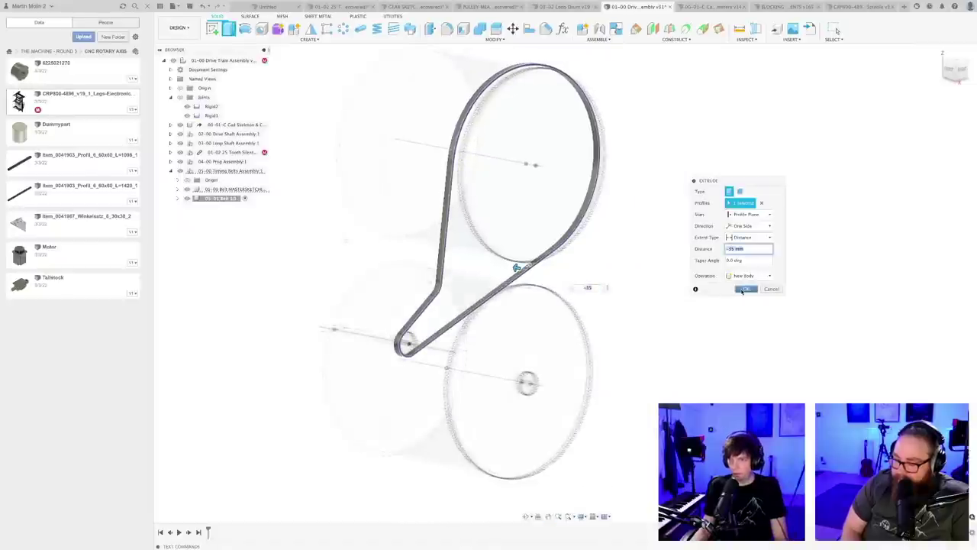
click(746, 289)
shift+middle_drag(562, 287, 568, 281)
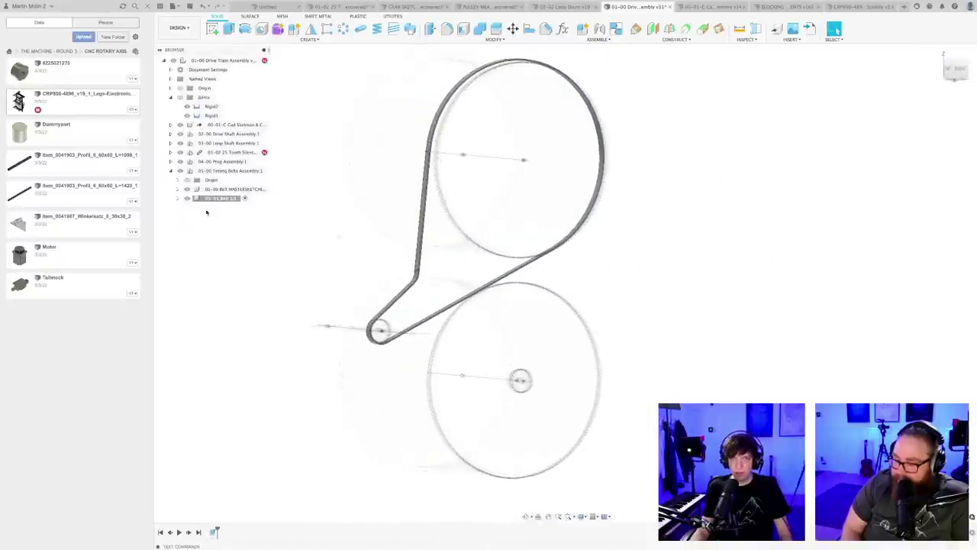
- Expand Belt MASTERSKETCH, shift the idler to reroute the belt, then reopen and finish Sketch1
click(177, 189)
click(184, 207)
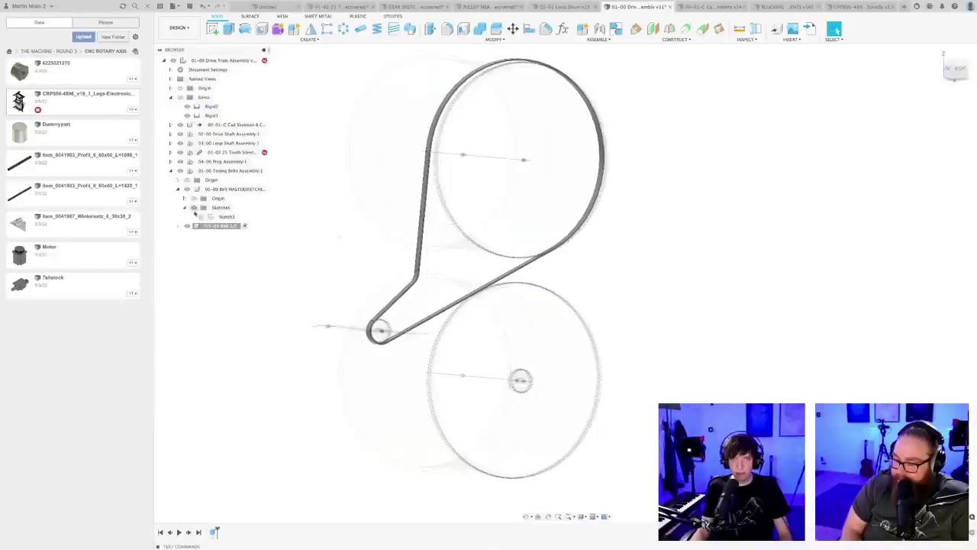
drag(403, 271, 393, 251)
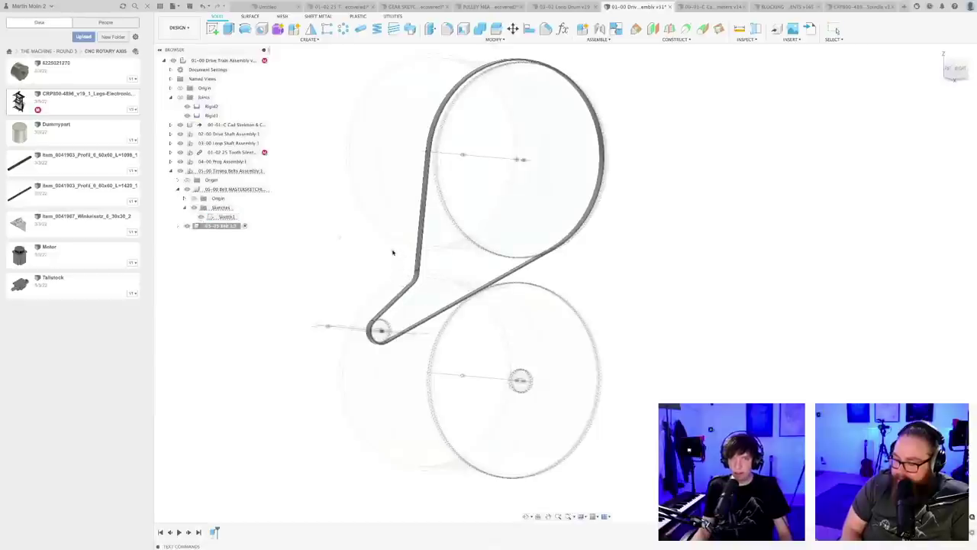
shift+middle_drag(366, 267, 365, 273)
scroll(366, 272, up, 2)
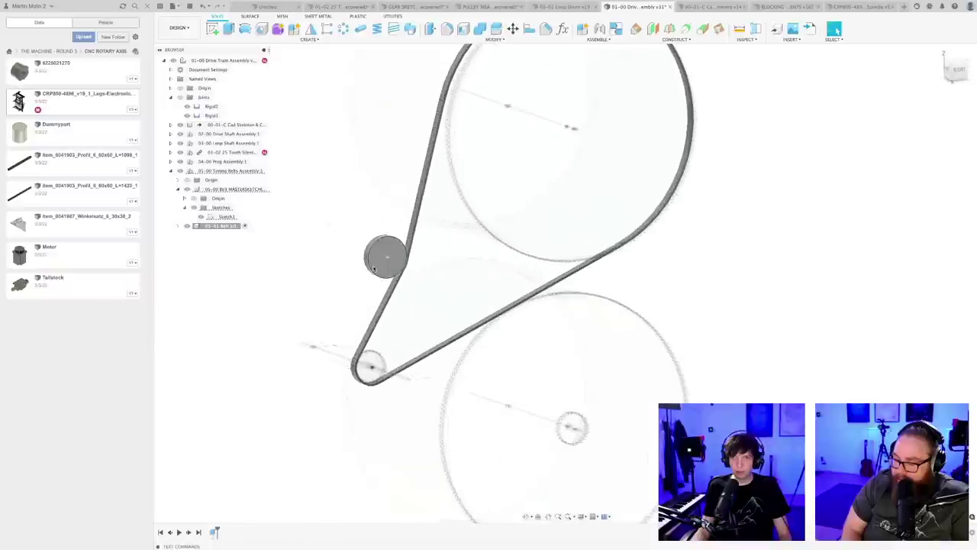
drag(376, 257, 395, 283)
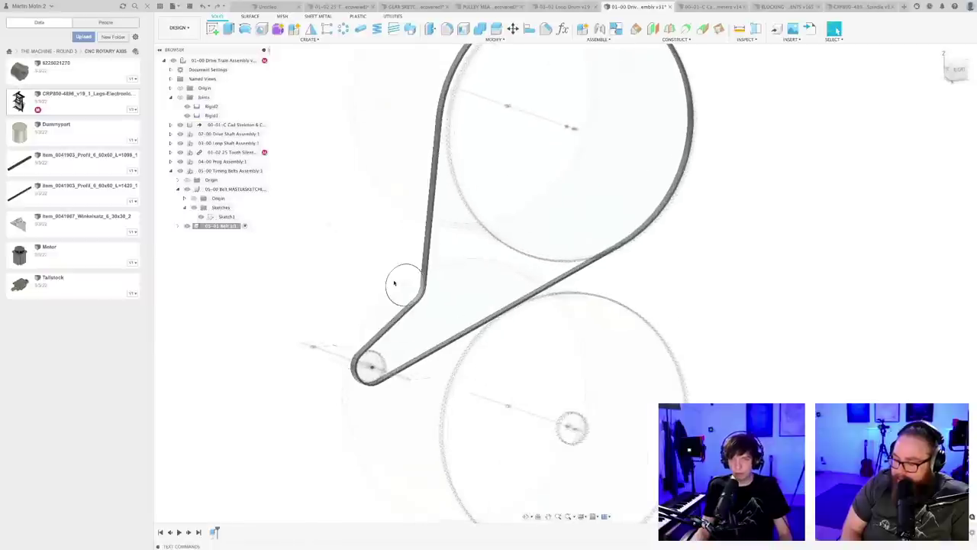
double_click(228, 226)
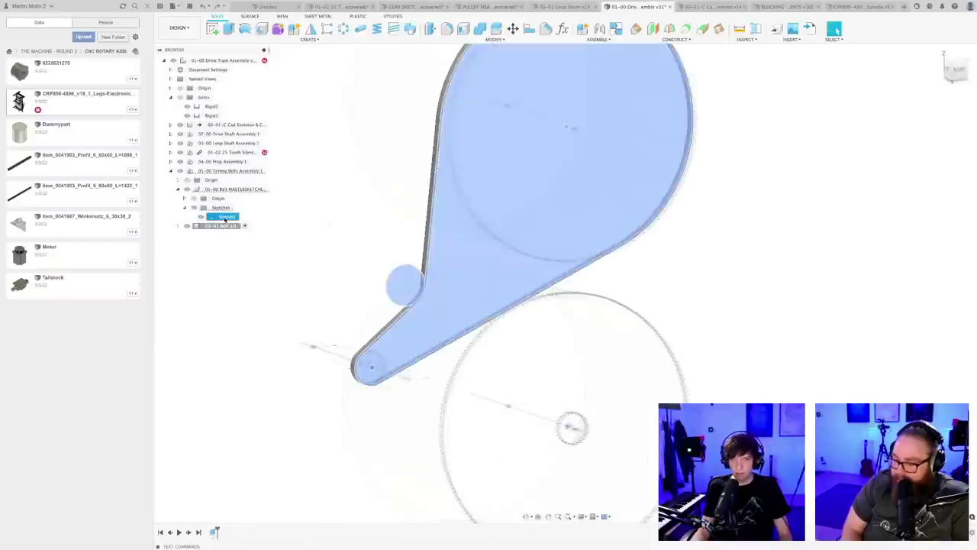
scroll(379, 308, up, 5)
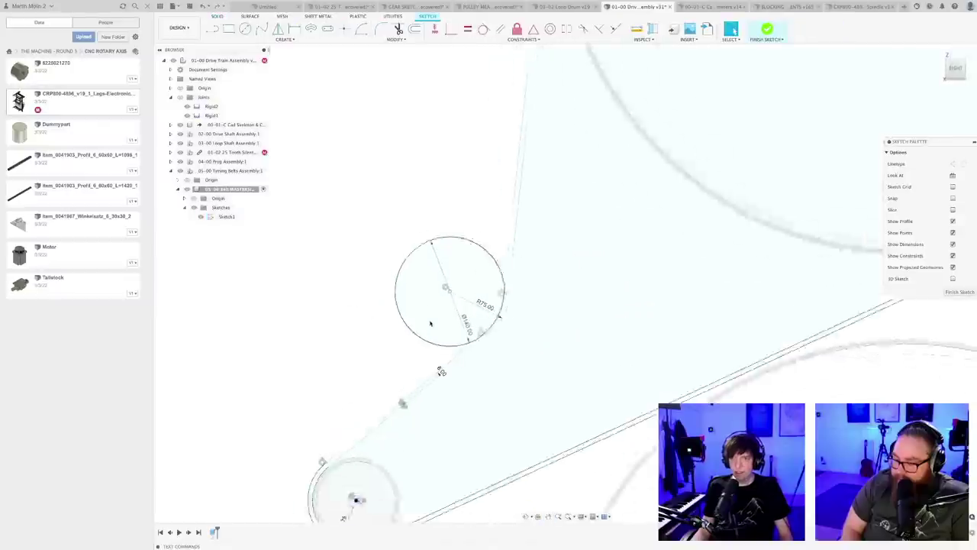
scroll(318, 312, down, 5)
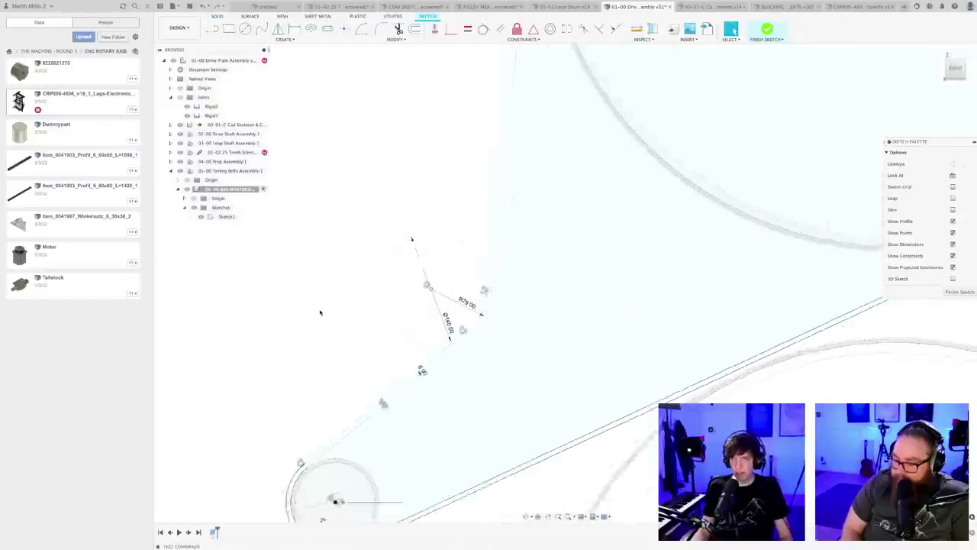
click(959, 292)
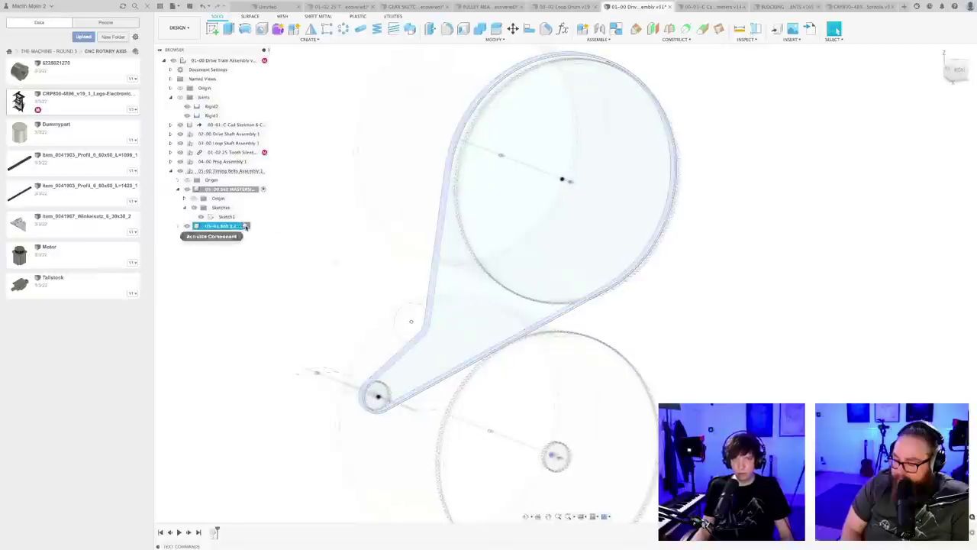
- Activate the 05-01 Belt 1:1 component and orbit around to review the belt loop
click(245, 226)
scroll(376, 275, down, 3)
mouse_move(376, 275)
shift+middle_down()
mouse_move(376, 265)
mouse_move(402, 290)
mouse_move(366, 279)
shift+middle_up()
scroll(402, 290, up, 3)
scroll(367, 281, up, 3)
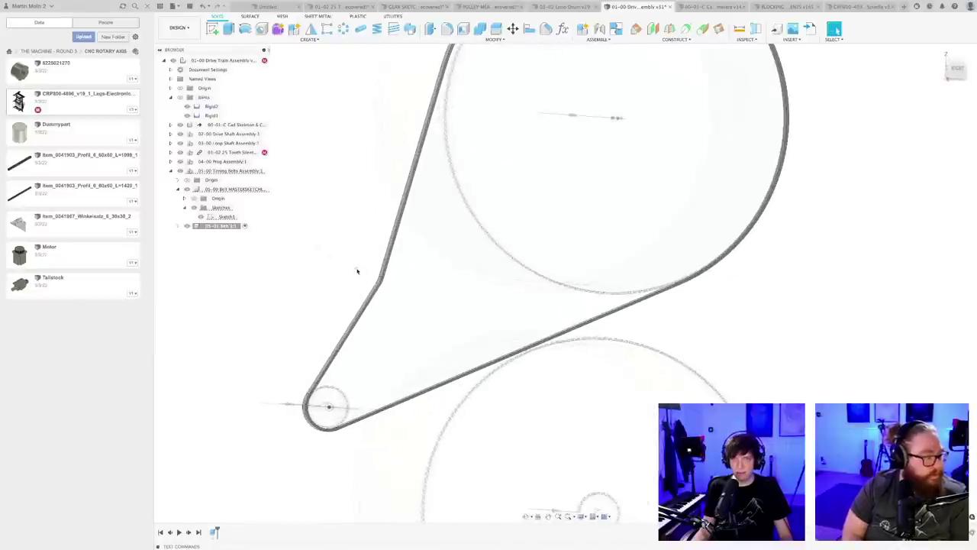
shift+middle_drag(383, 328, 399, 370)
scroll(398, 370, up, 3)
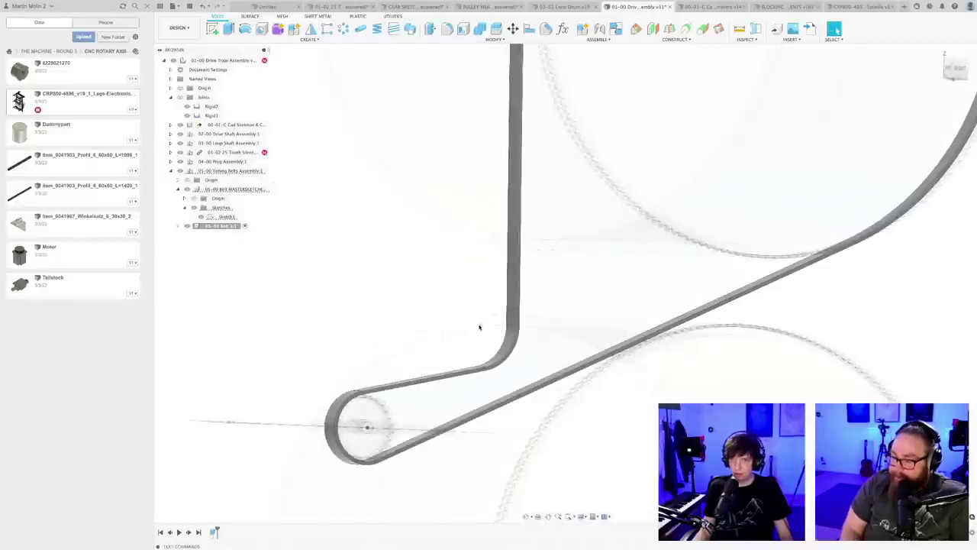
drag(518, 288, 523, 280)
scroll(418, 320, down, 6)
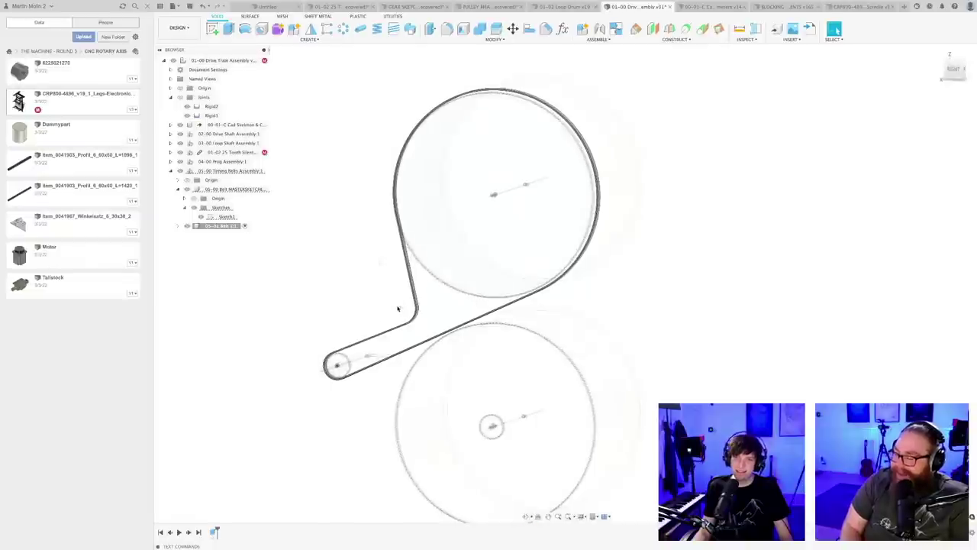
shift+middle_drag(356, 332, 426, 332)
shift+middle_drag(584, 328, 535, 325)
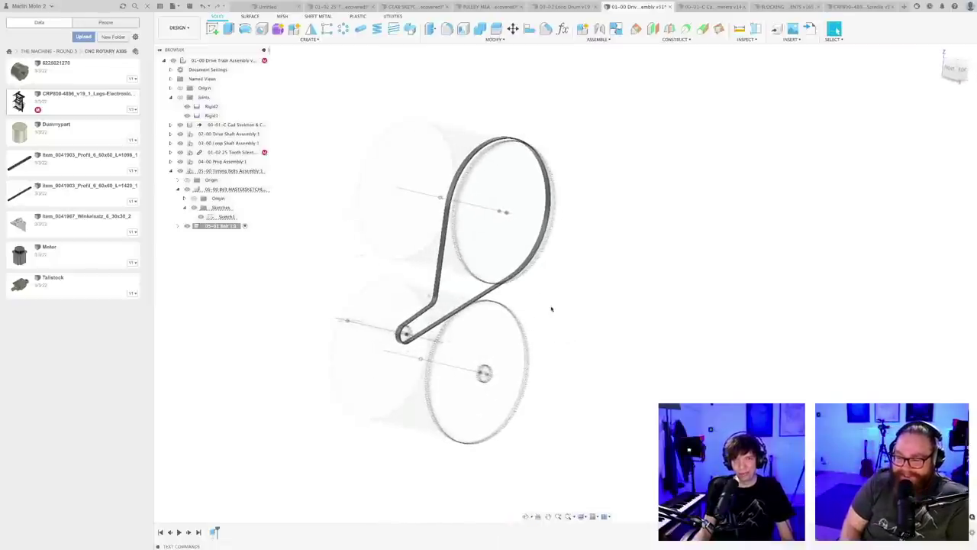
- Reopen Sketch1 and drag the belt arc endpoint onto the lower R450 drum
double_click(224, 218)
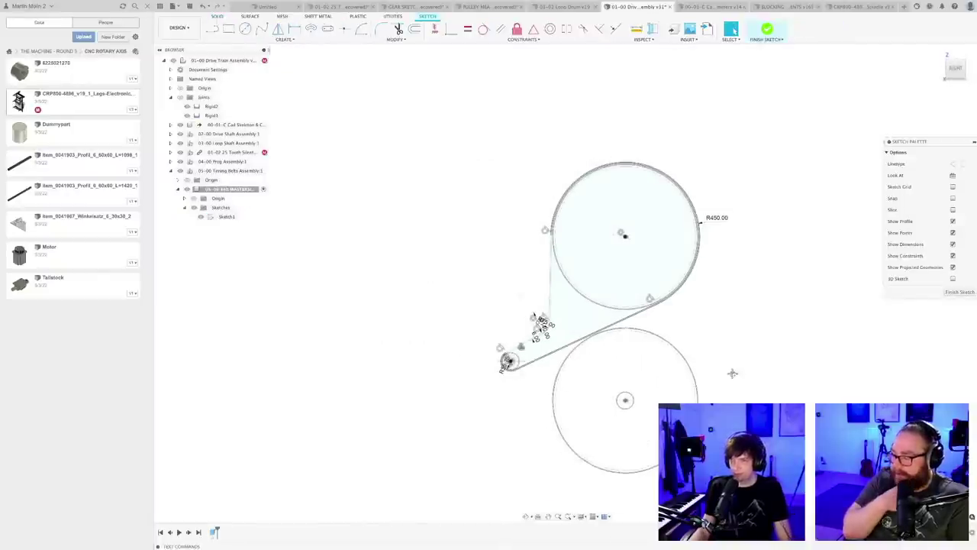
scroll(588, 329, down, 1)
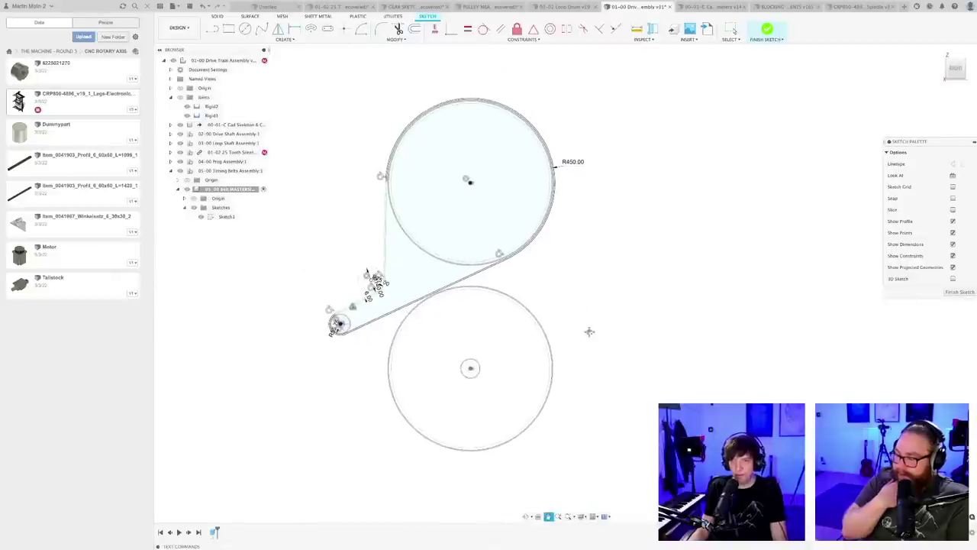
scroll(462, 204, up, 4)
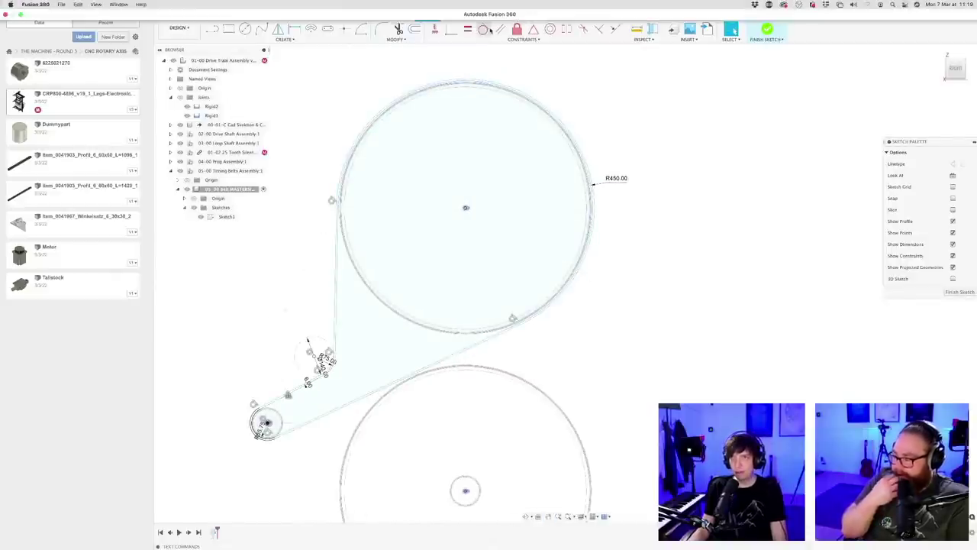
scroll(410, 160, up, 3)
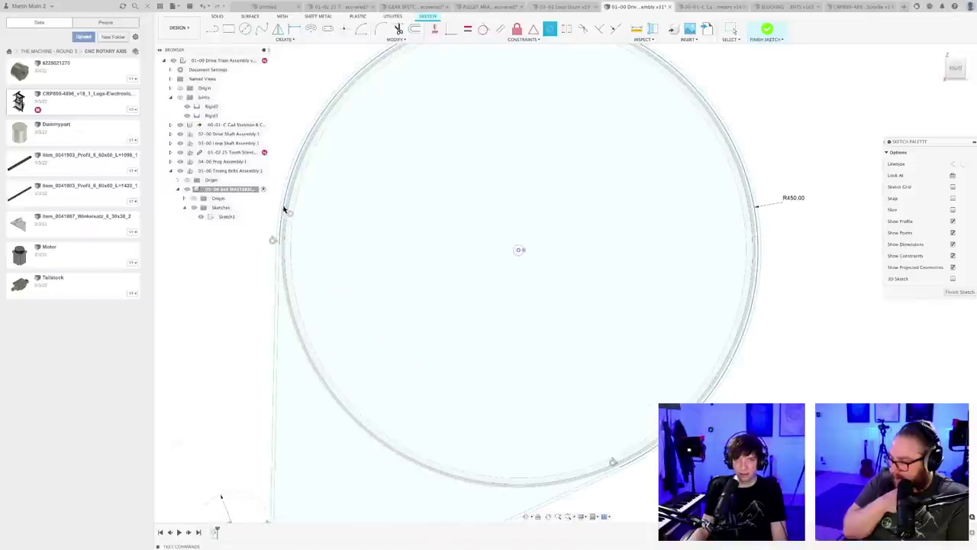
scroll(446, 218, down, 4)
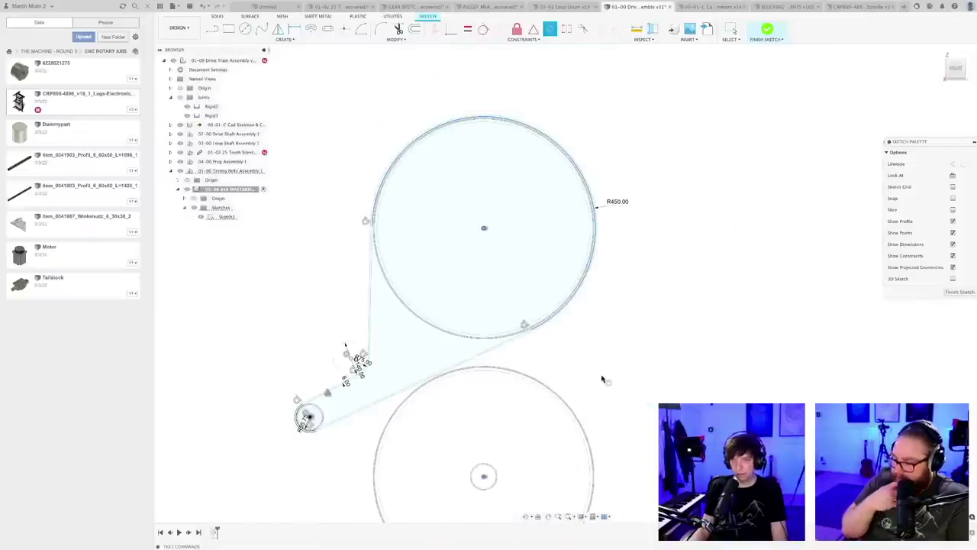
middle_drag(602, 379, 615, 268)
scroll(463, 407, up, 6)
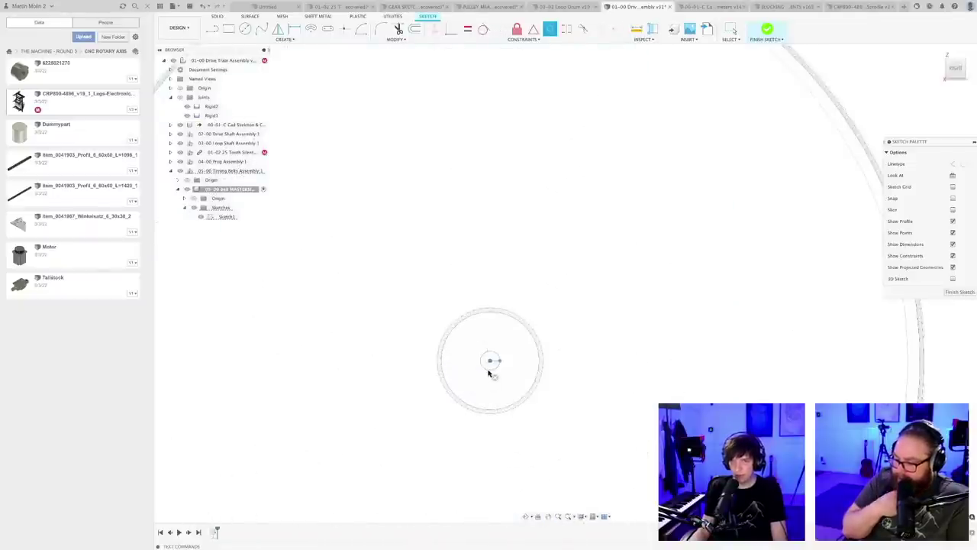
scroll(504, 372, down, 6)
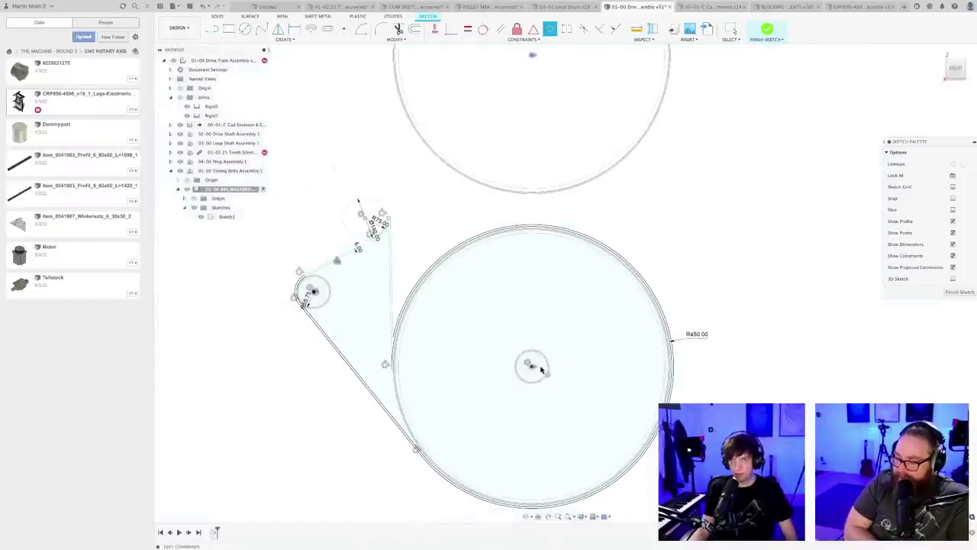
scroll(622, 395, down, 1)
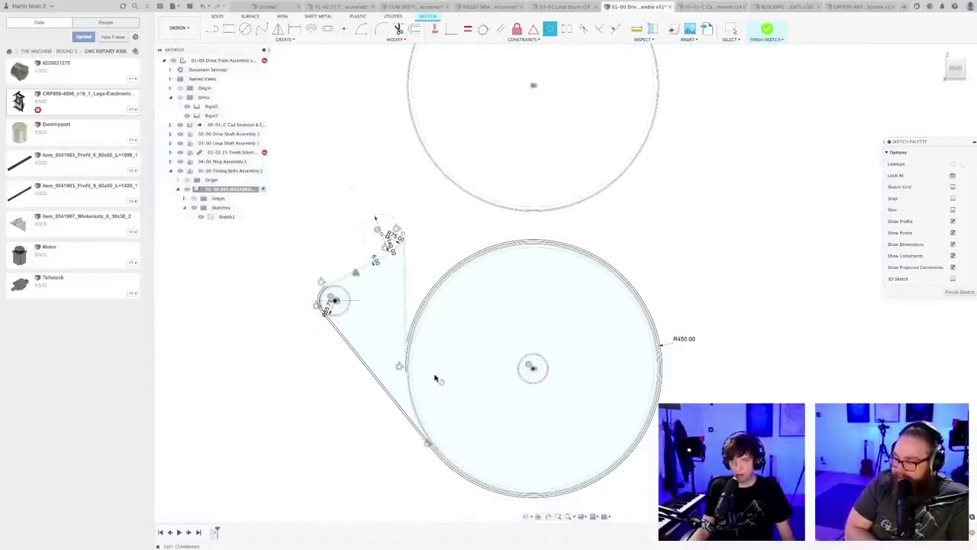
mouse_move(435, 377)
shift+middle_down()
mouse_move(452, 378)
mouse_move(423, 357)
shift+middle_up()
scroll(423, 357, up, 3)
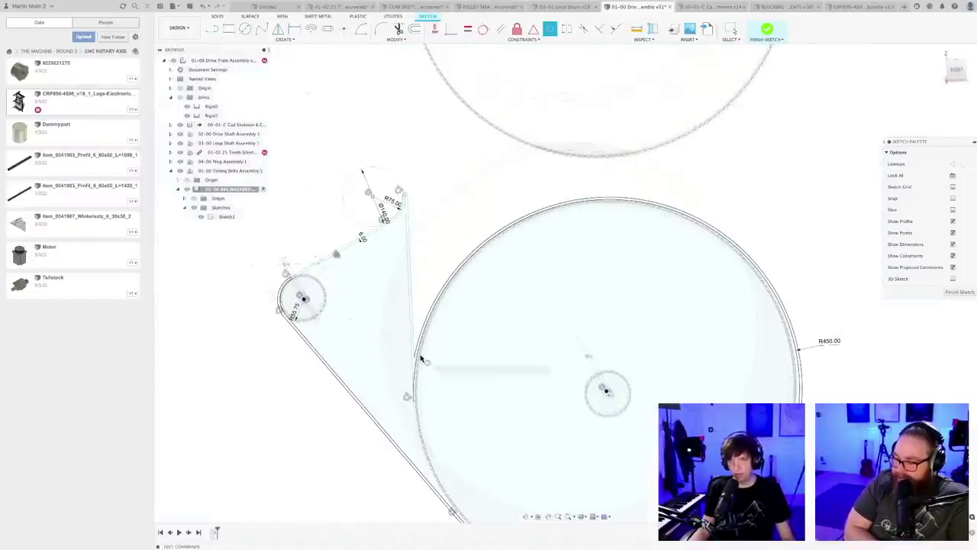
scroll(420, 355, up, 3)
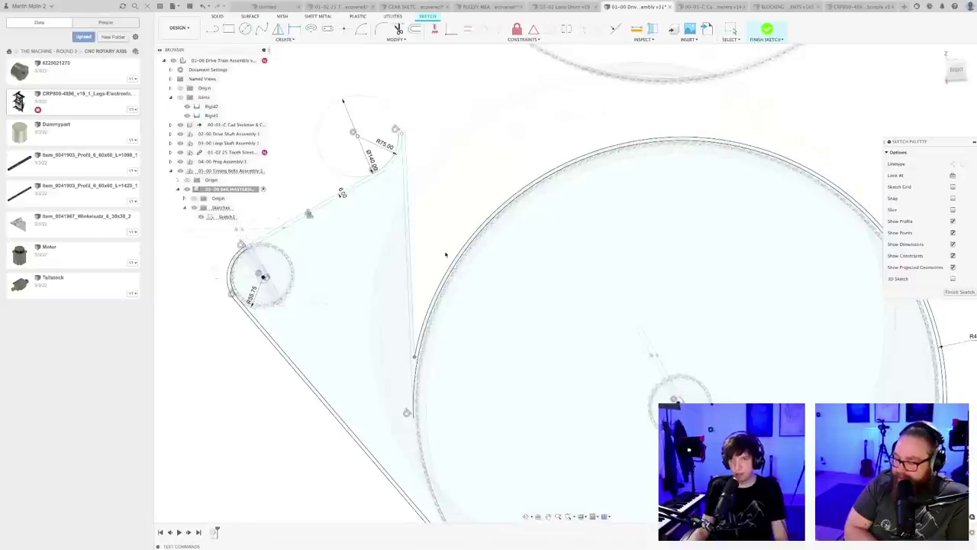
drag(413, 418, 534, 169)
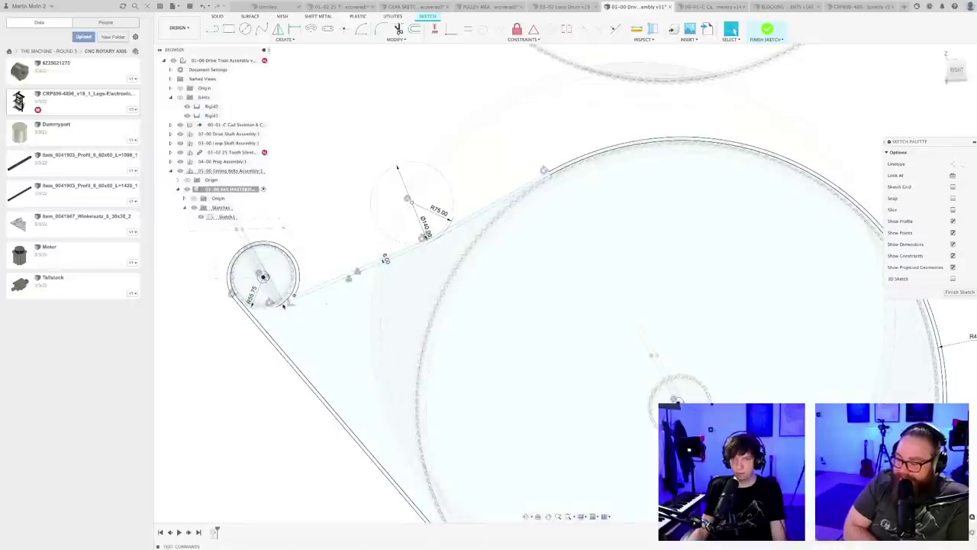
- Orbit around the pulleys to check the rerouted belt, then finish the sketch
scroll(310, 230, down, 4)
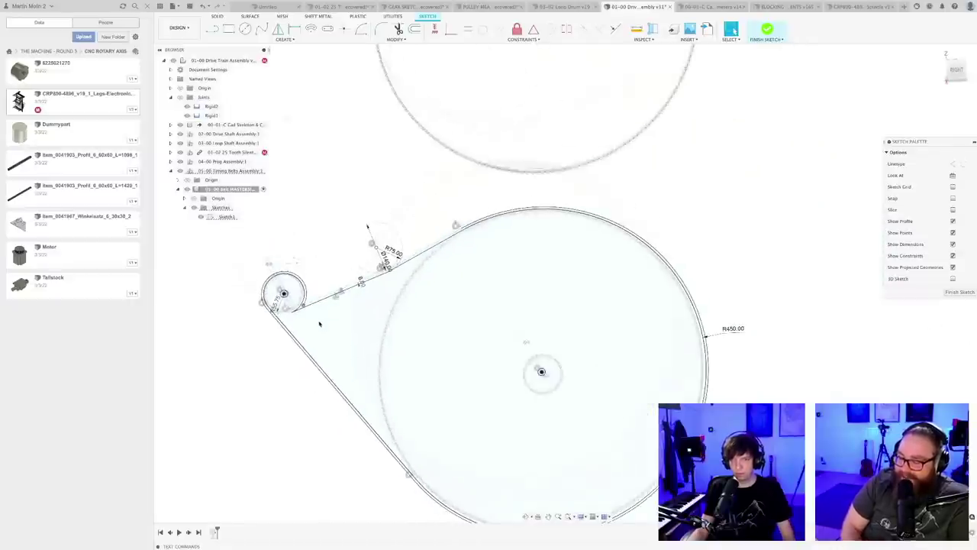
mouse_move(337, 345)
middle_down()
mouse_move(364, 343)
mouse_move(313, 410)
mouse_move(302, 401)
mouse_move(347, 423)
mouse_move(334, 428)
middle_up()
scroll(288, 391, up, 3)
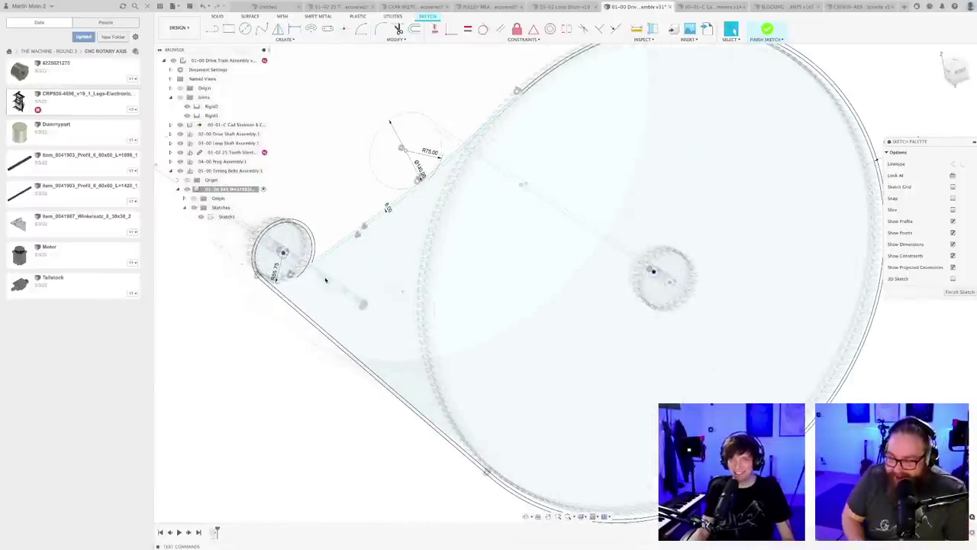
shift+middle_drag(326, 280, 312, 256)
mouse_move(336, 200)
shift+middle_down()
mouse_move(324, 248)
mouse_move(336, 229)
shift+middle_up()
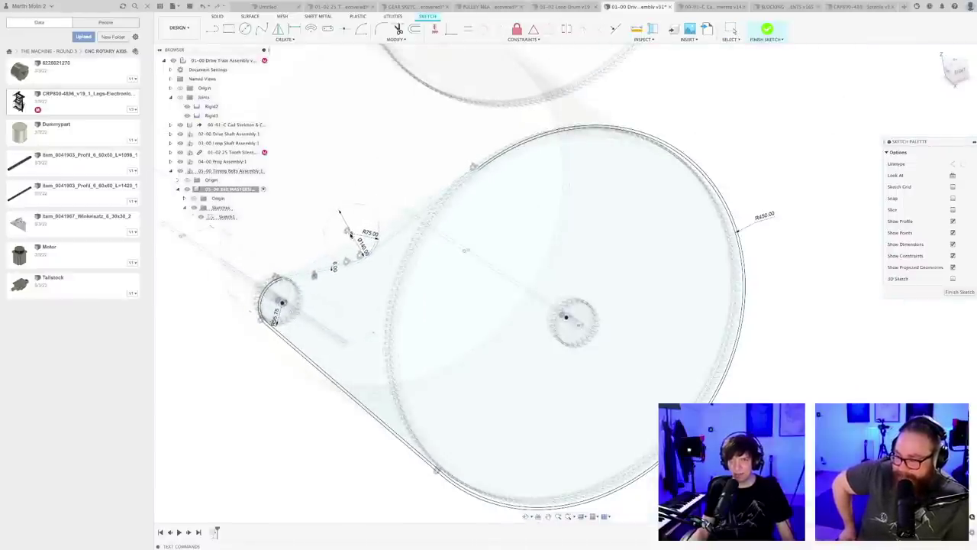
scroll(278, 425, down, 3)
shift+middle_drag(276, 423, 694, 328)
click(959, 293)
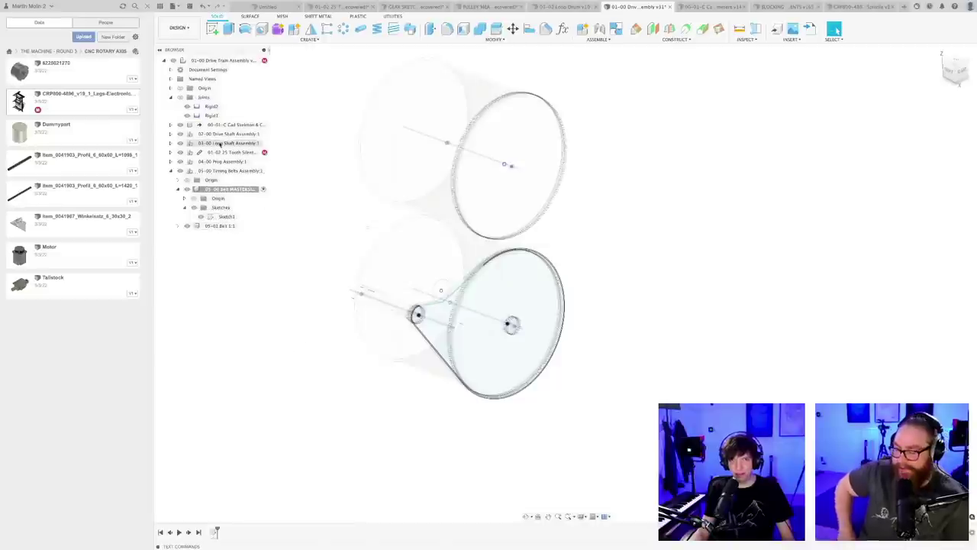
- Activate 01-00 Drive Train Assembly and orbit around the drums, shaft and collar
click(255, 60)
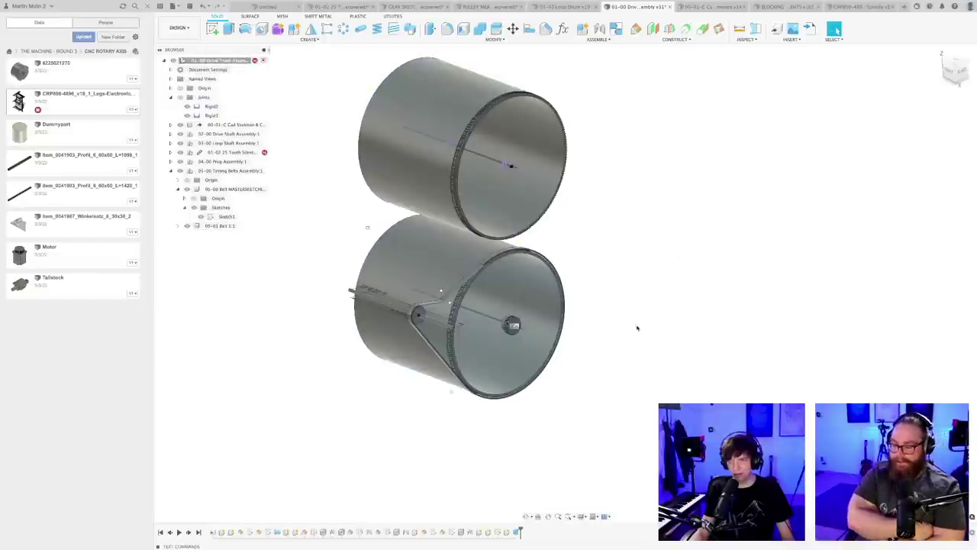
shift+middle_drag(637, 328, 659, 333)
scroll(551, 328, up, 6)
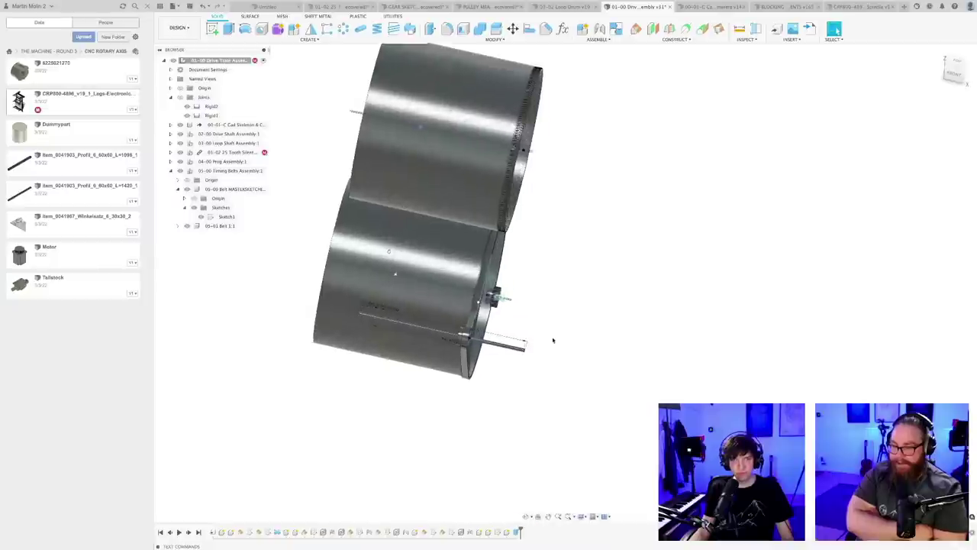
scroll(430, 360, up, 6)
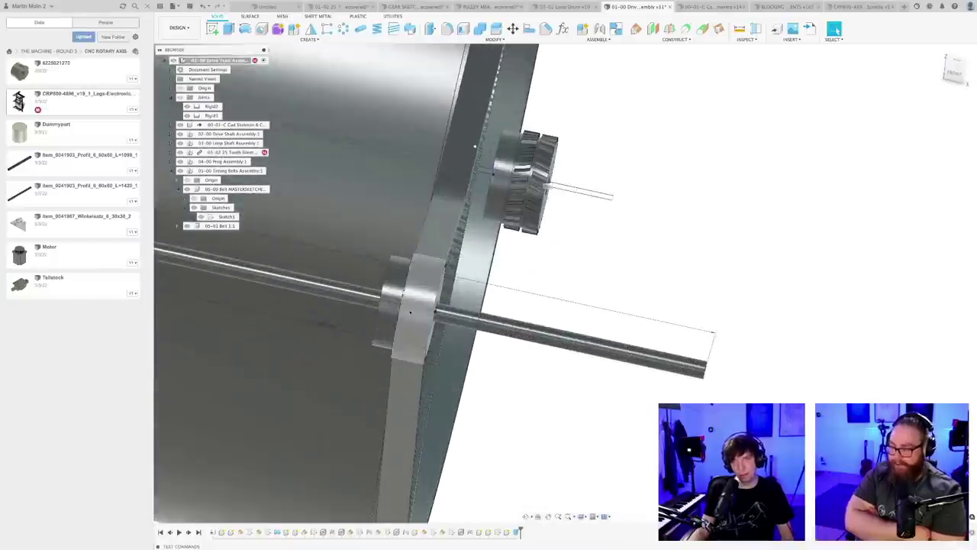
shift+middle_drag(430, 360, 459, 336)
- Save the design as a new version
scroll(426, 309, down, 8)
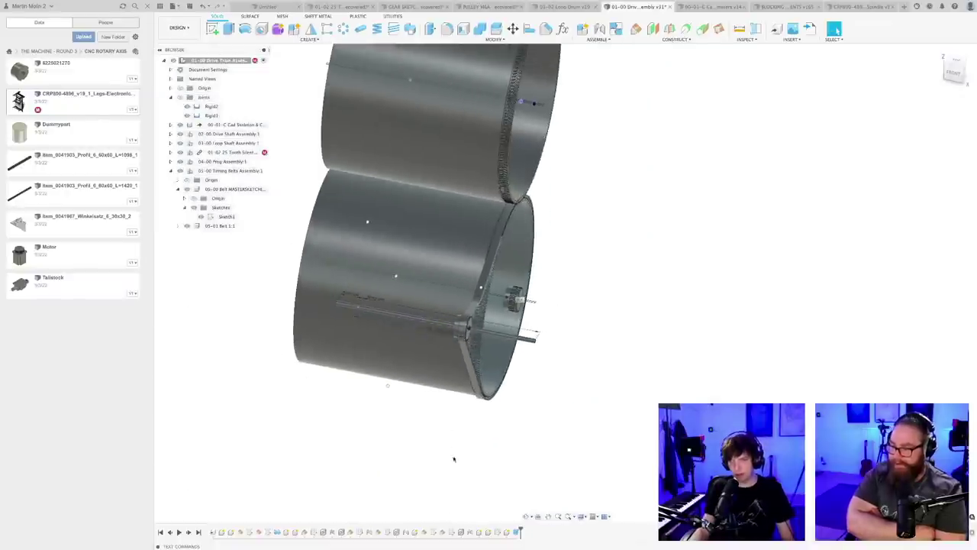
shift+middle_drag(454, 459, 457, 481)
key(super+s)
key(Return)
- Reopen the belt extrusion for editing and zoom the front view onto the shaft
right_click(518, 532)
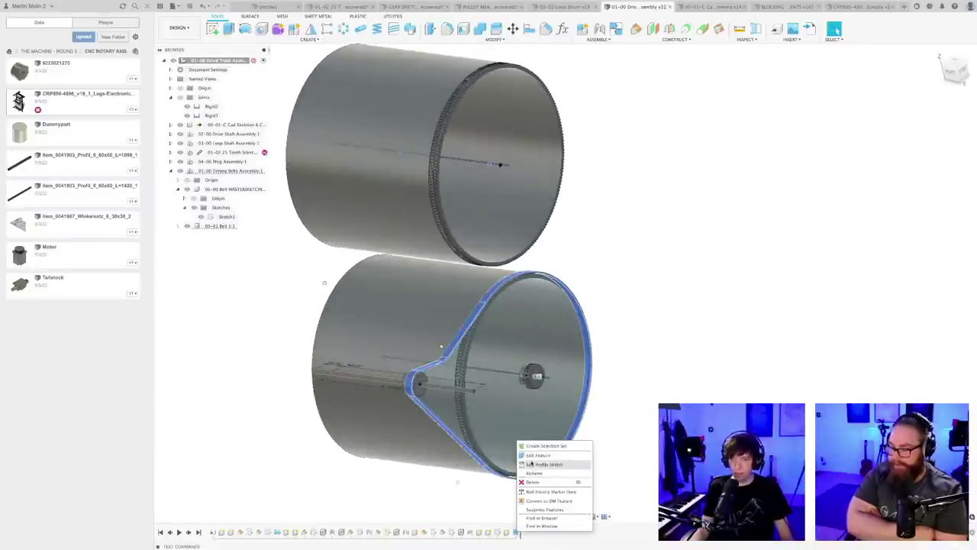
click(538, 452)
drag(745, 187, 609, 228)
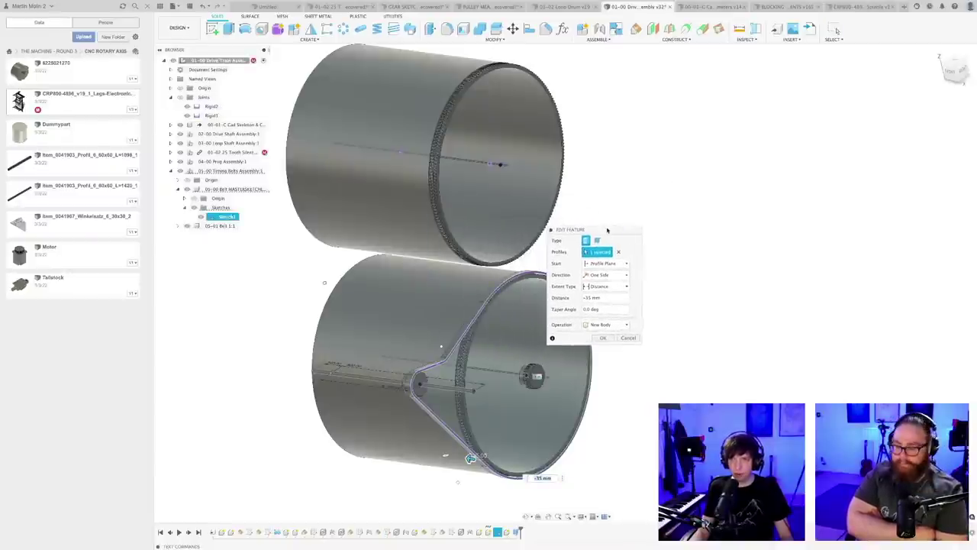
shift+middle_drag(459, 380, 522, 411)
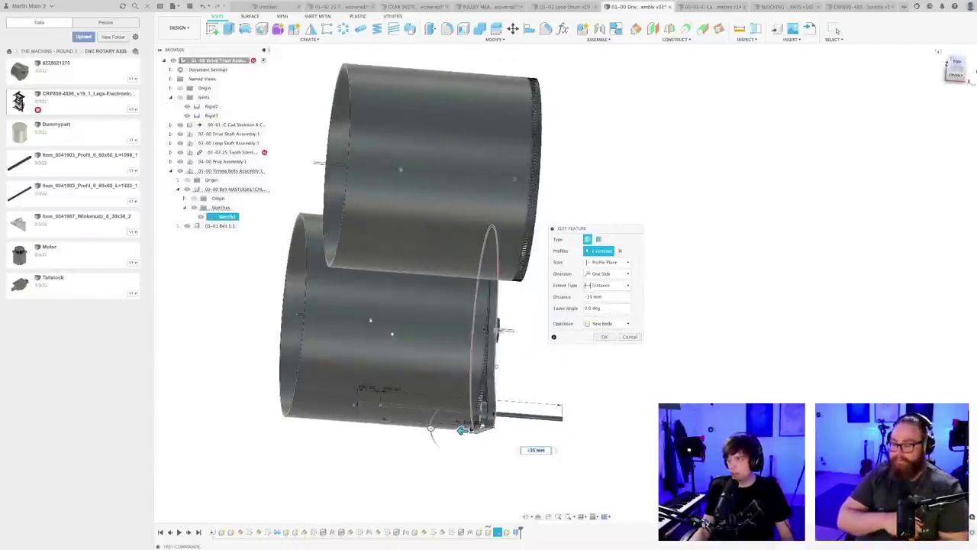
click(958, 76)
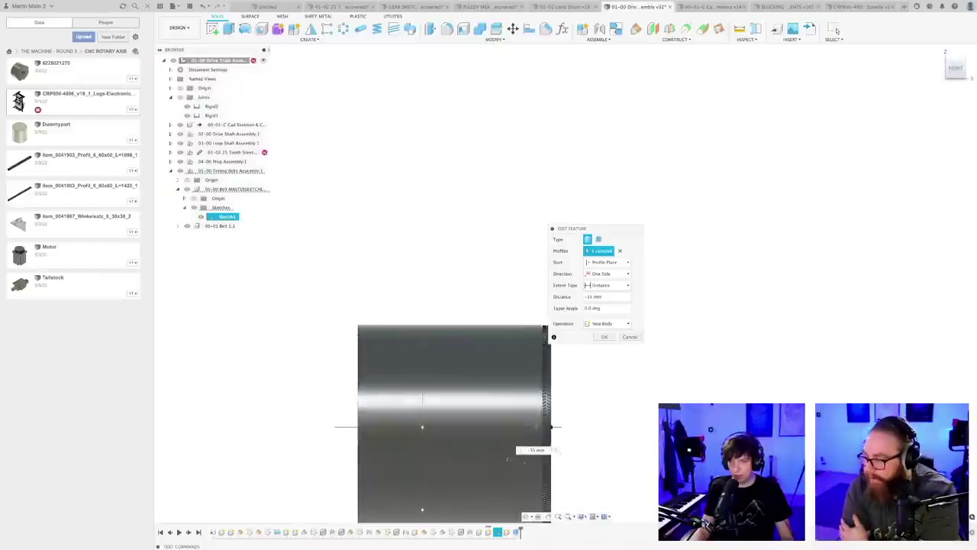
middle_drag(513, 458, 452, 138)
scroll(487, 359, up, 5)
scroll(484, 378, up, 1)
middle_drag(467, 362, 478, 474)
scroll(470, 236, up, 6)
scroll(499, 362, up, 3)
mouse_move(469, 236)
middle_down()
mouse_move(499, 362)
mouse_move(517, 379)
mouse_move(552, 383)
middle_up()
scroll(520, 381, up, 3)
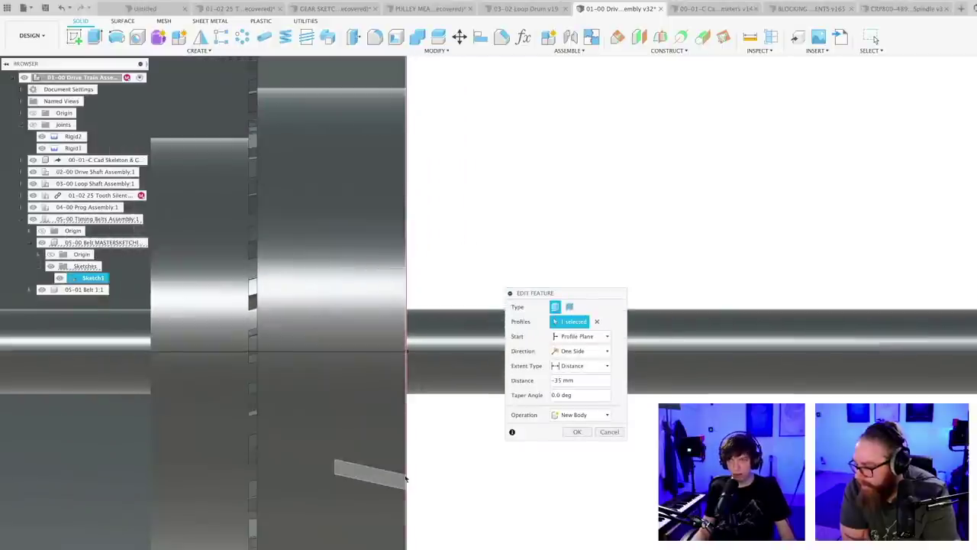
- Set the extrusion Start to Offset with a -1 mm offset and confirm
drag(573, 295, 527, 317)
click(542, 402)
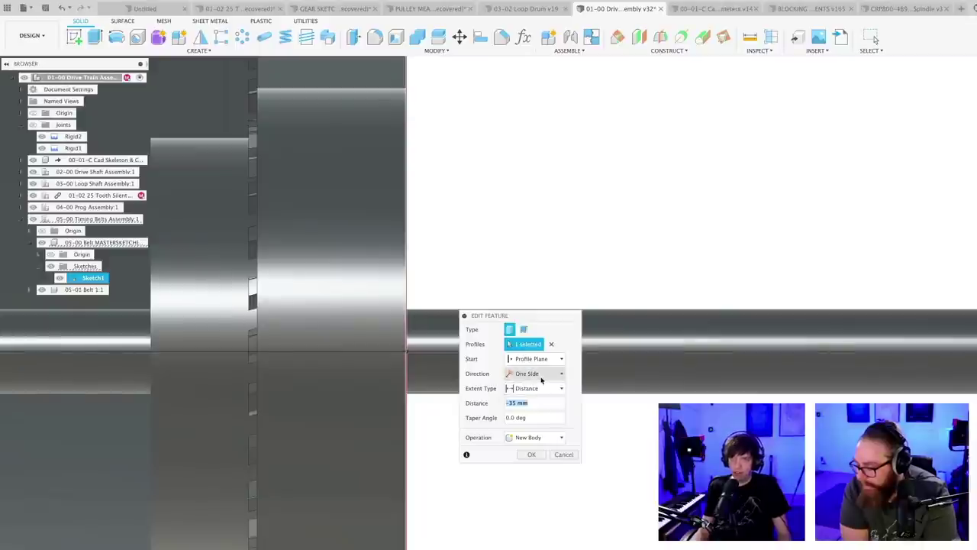
click(535, 373)
click(534, 358)
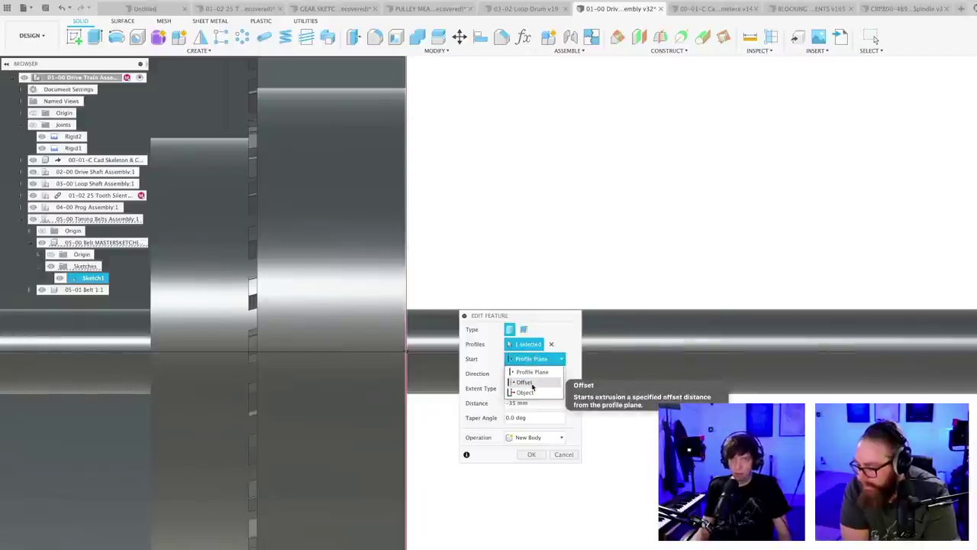
click(532, 389)
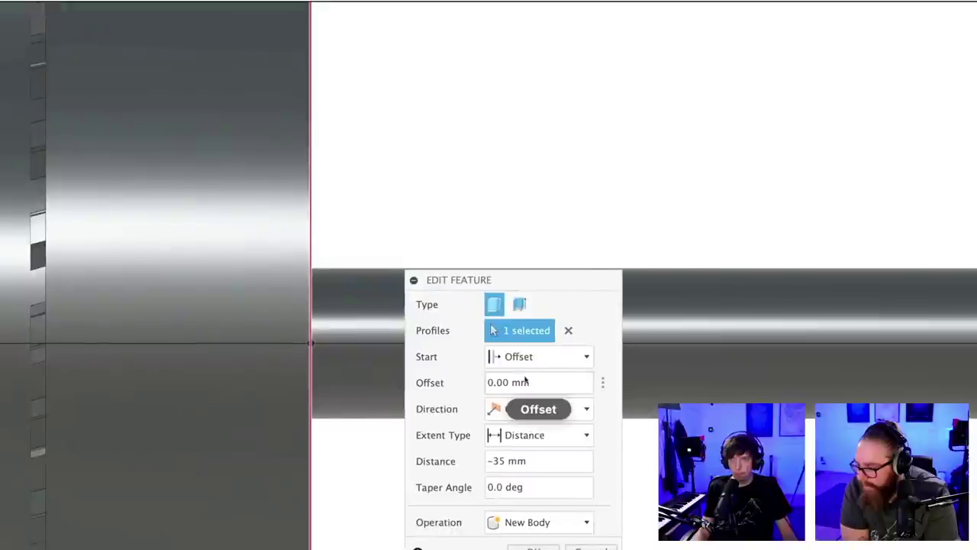
click(539, 382)
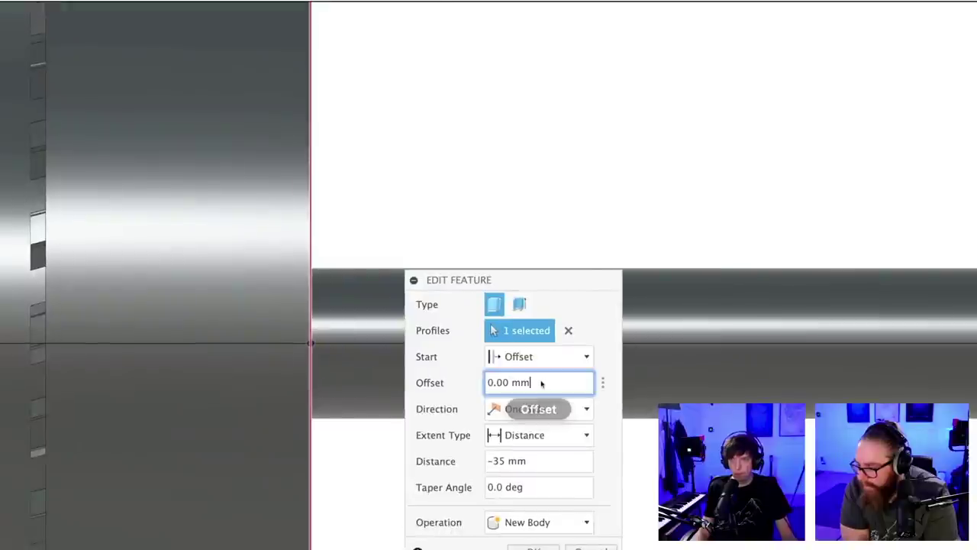
drag(540, 382, 485, 381)
text(1)
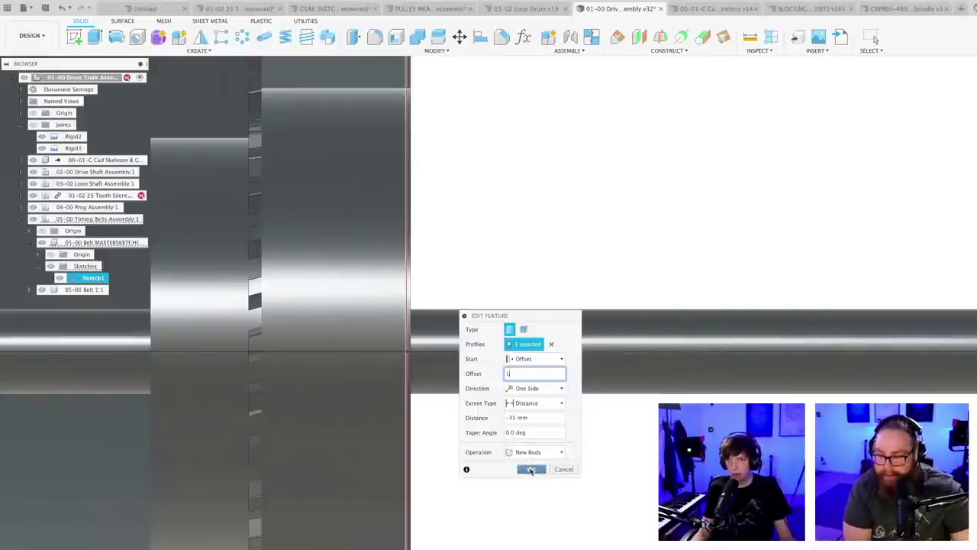
click(532, 470)
- Reopen the belt extrusion, reconfirm the -1 mm offset, and view the drums square-on
shift+middle_drag(507, 453, 505, 457)
scroll(438, 441, down, 2)
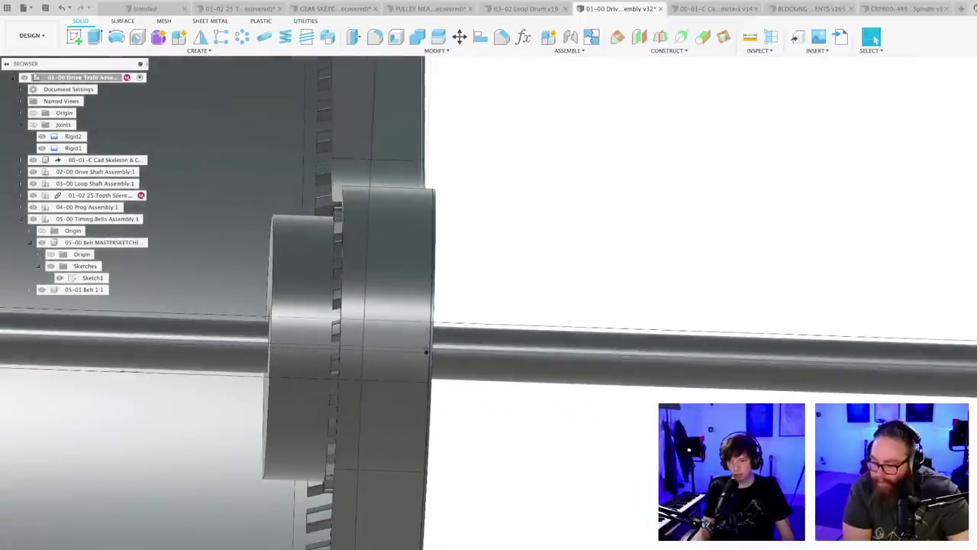
click(426, 352)
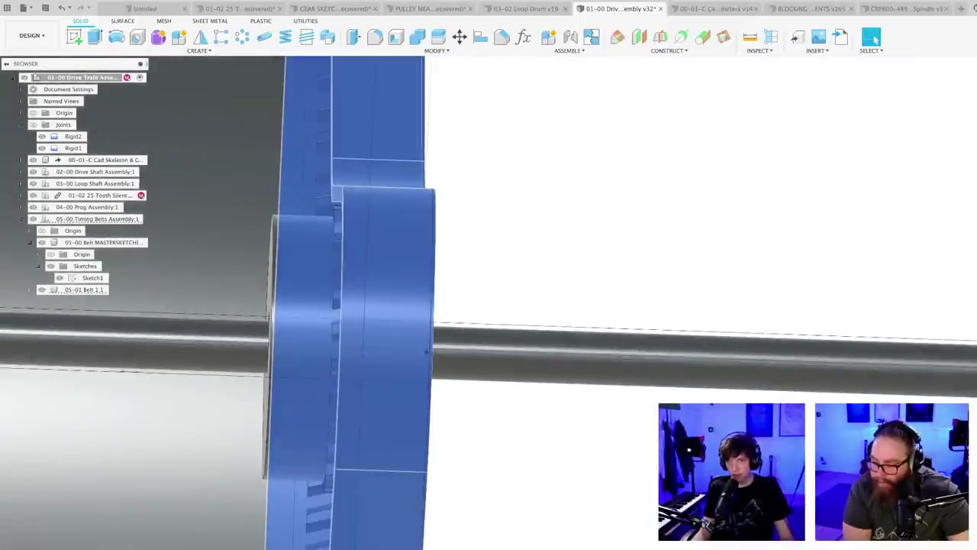
double_click(426, 352)
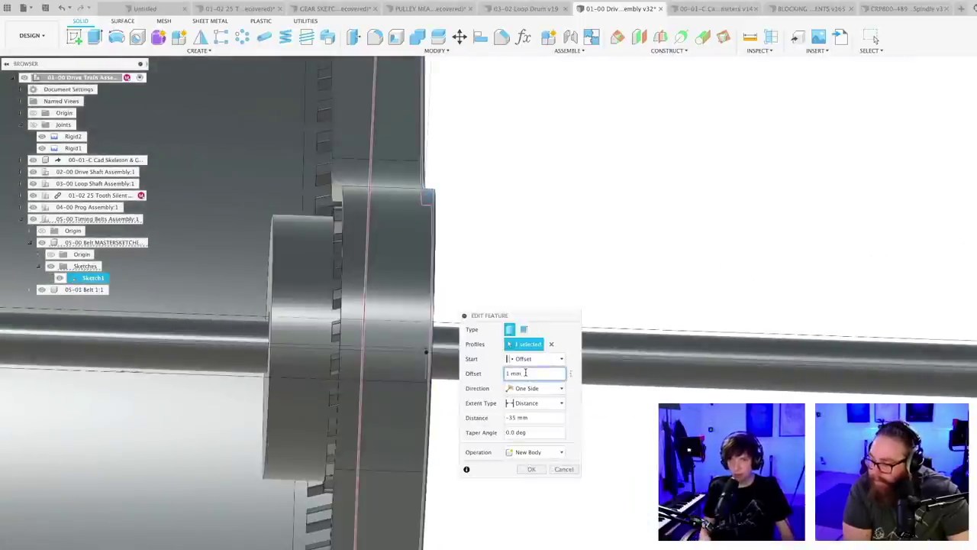
key(Left)
key(Left)
key(Left)
key(Left)
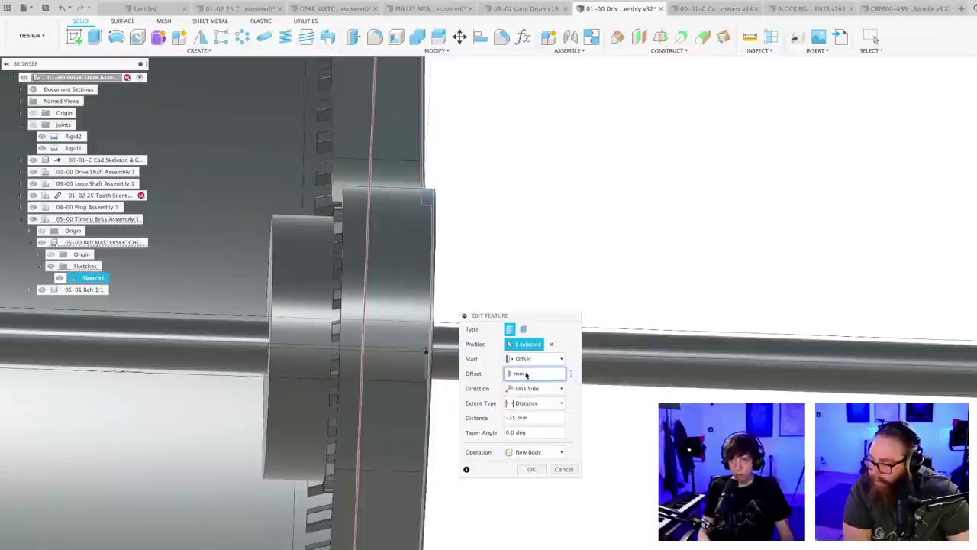
key(Return)
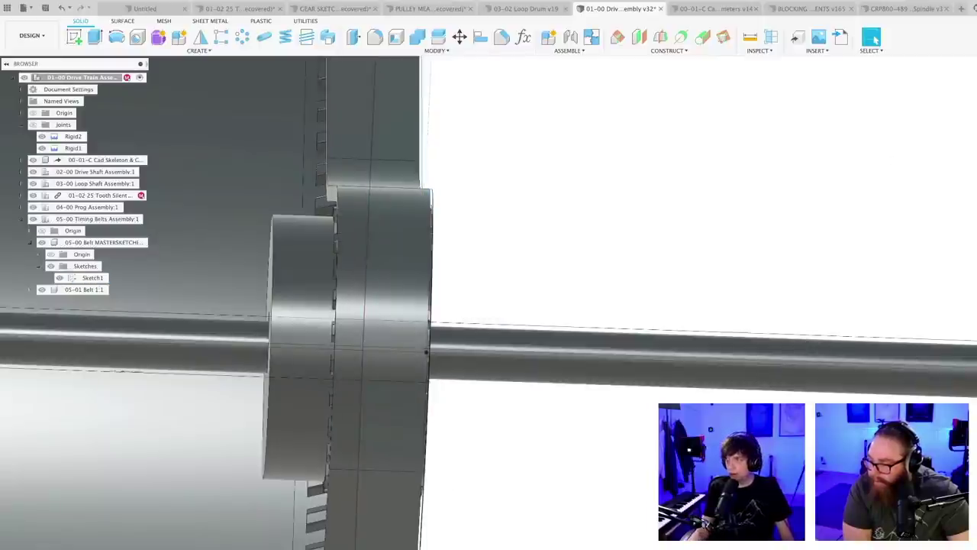
click(971, 85)
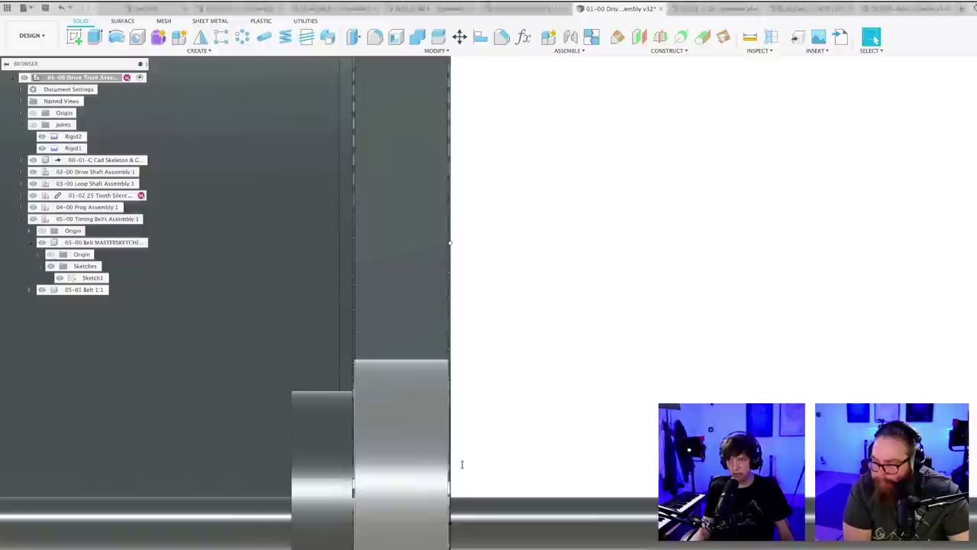
scroll(463, 465, down, 10)
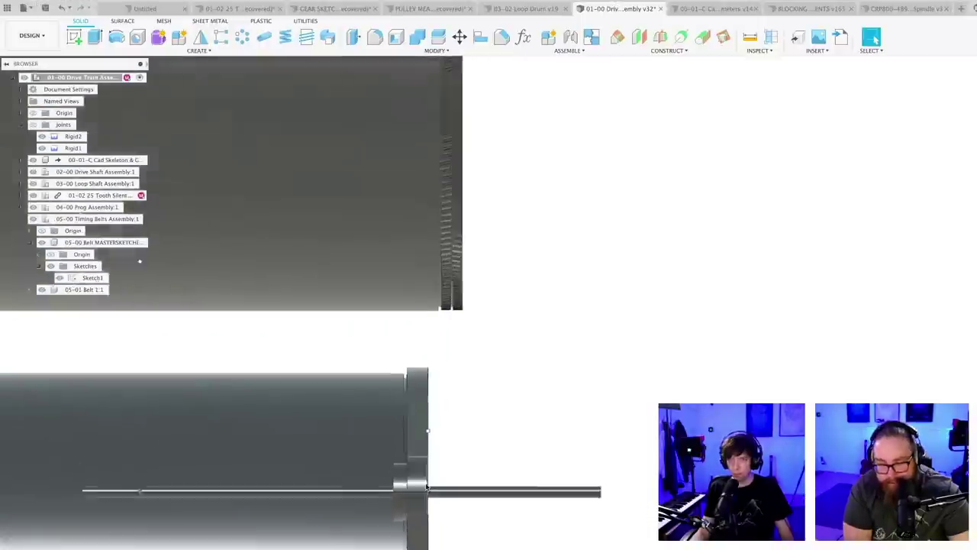
middle_drag(472, 544, 489, 429)
scroll(488, 381, down, 5)
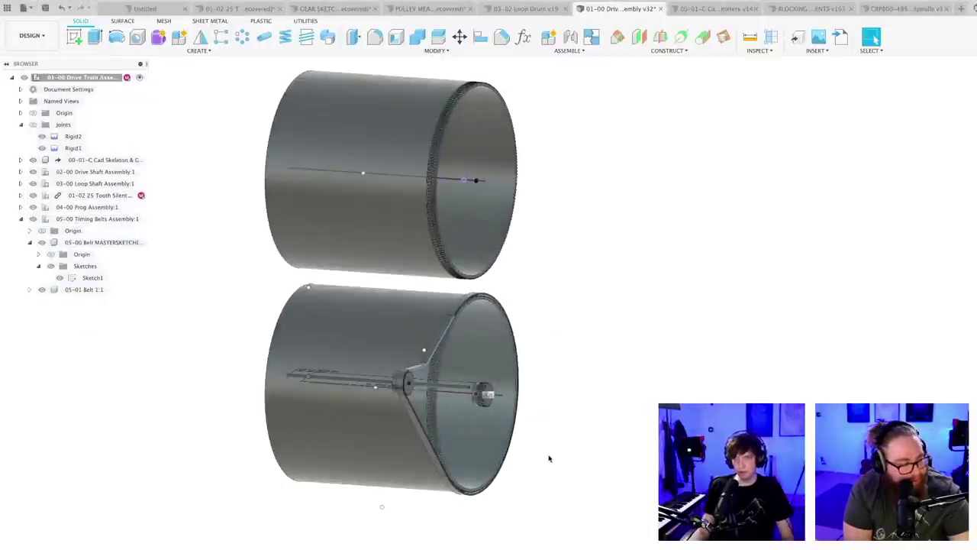
- Save a new version of the assembly and orbit to the drums' open ends
key(super+s)
key(Return)
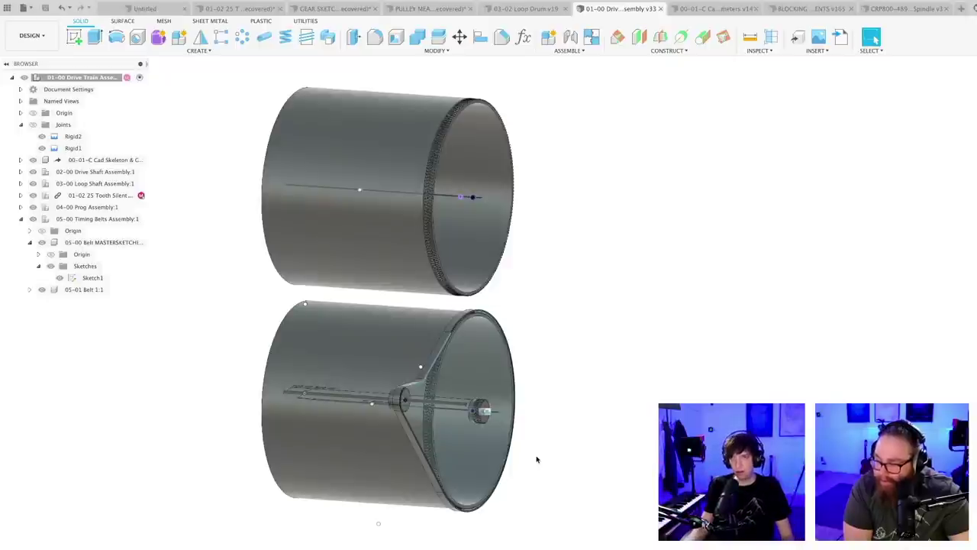
scroll(537, 459, down, 3)
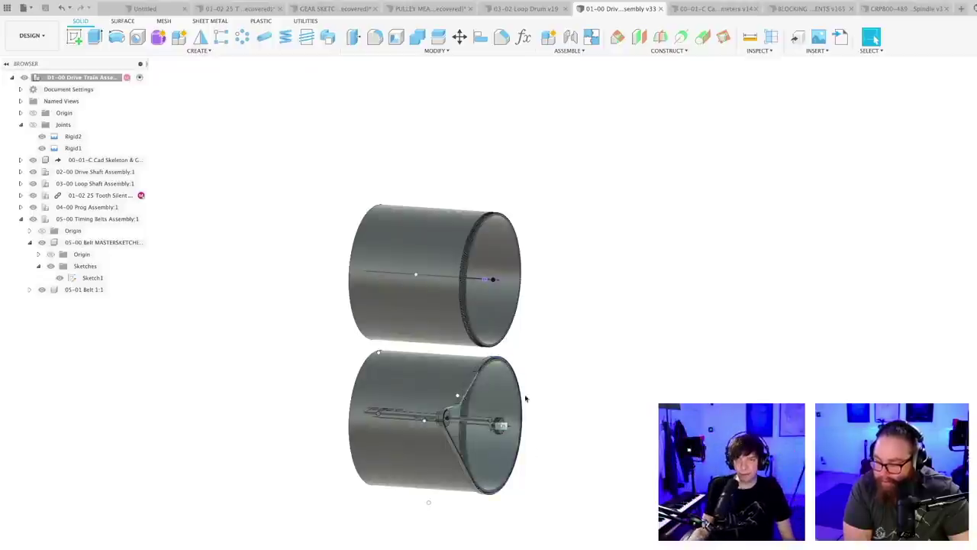
scroll(535, 428, up, 2)
shift+middle_drag(552, 452, 526, 513)
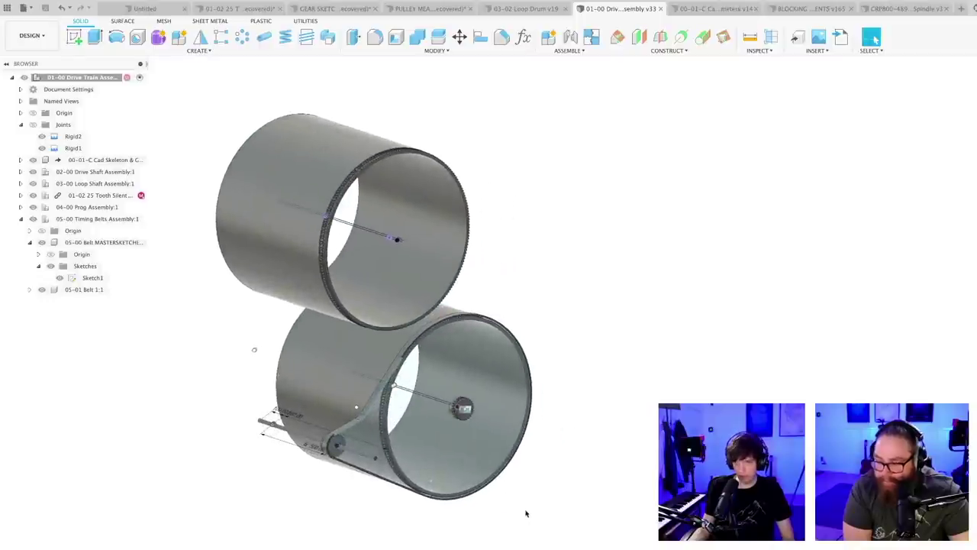
- Apply a dark appearance material to 05-01 Belt 1:1
key(a)
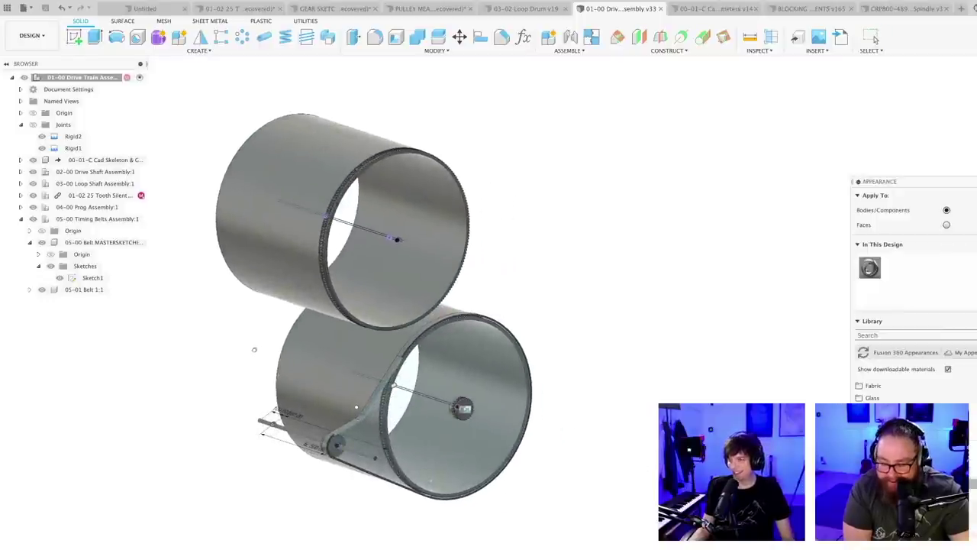
scroll(908, 393, down, 2)
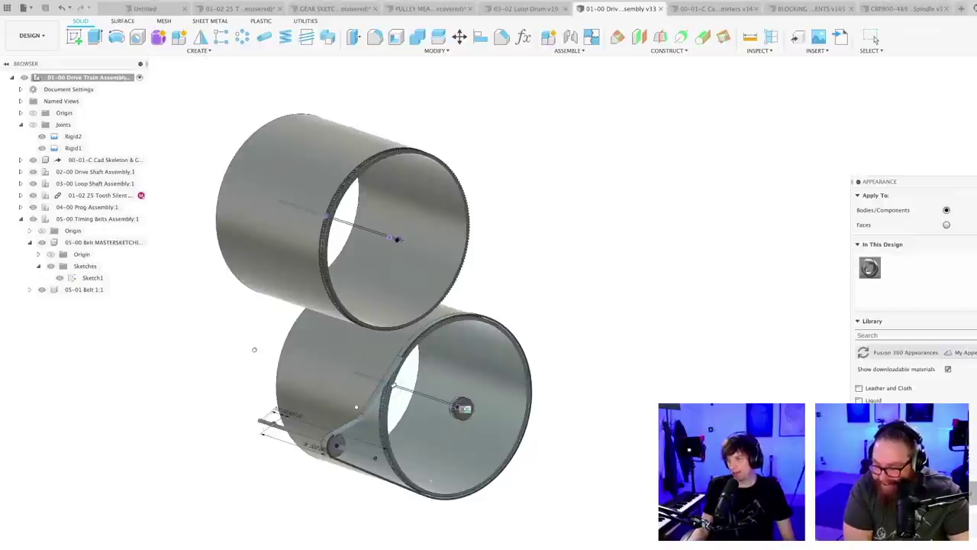
drag(243, 478, 85, 291)
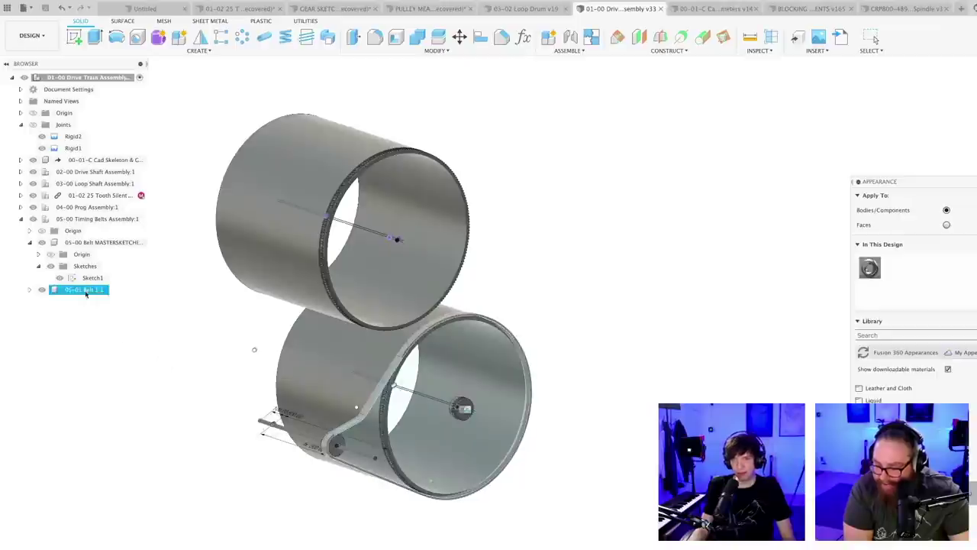
click(872, 38)
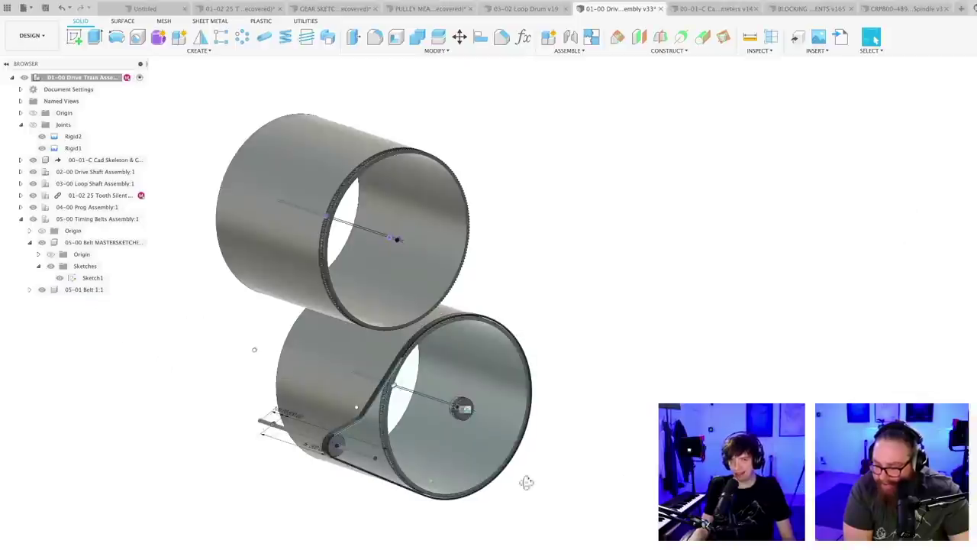
shift+middle_drag(527, 482, 537, 488)
- Save the assembly again as version 34
key(super+s)
key(Return)
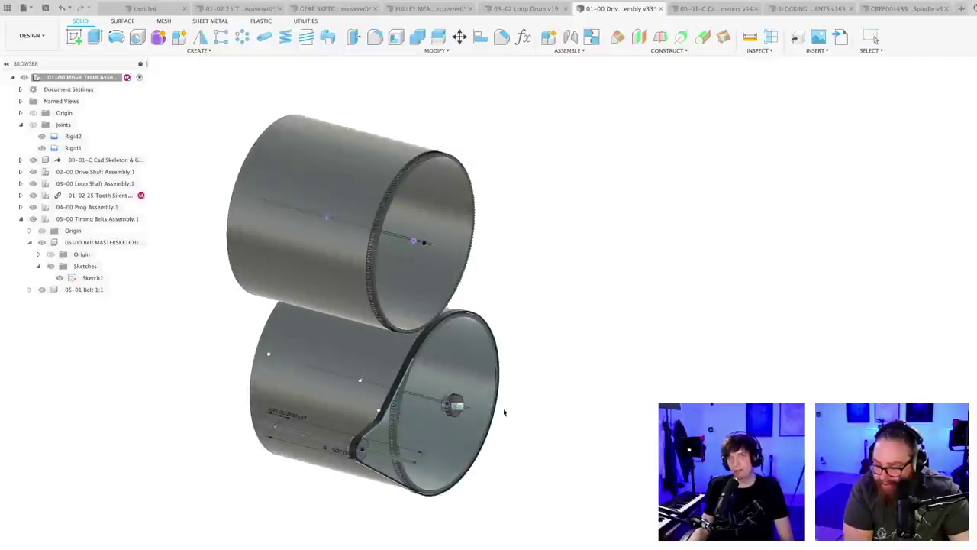
middle_drag(525, 420, 546, 429)
scroll(549, 458, up, 3)
middle_drag(560, 477, 607, 498)
- Hide the Sketches folder and save a new version
click(51, 266)
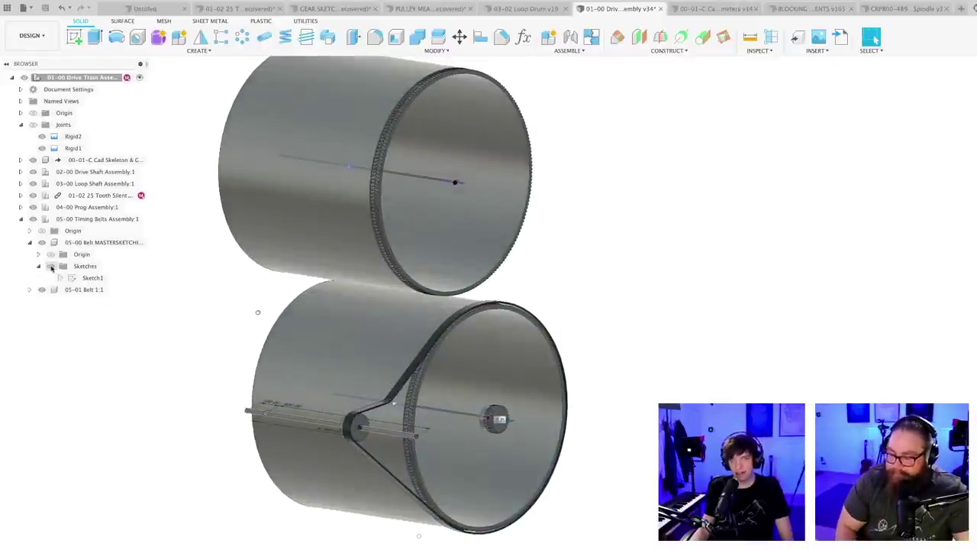
key(super+s)
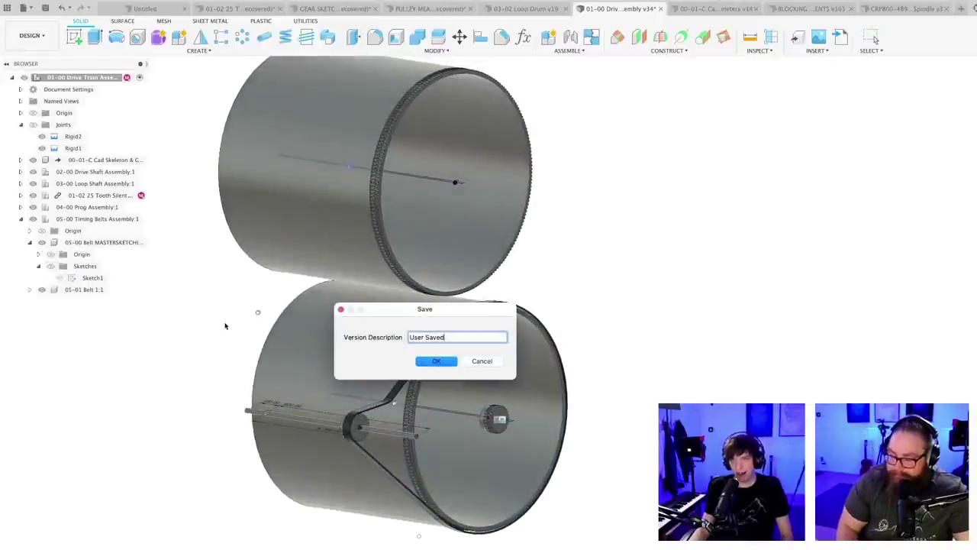
click(436, 361)
- Inspect the dark belt on the drums from several angles and select the whole belt
shift+middle_drag(617, 379, 627, 408)
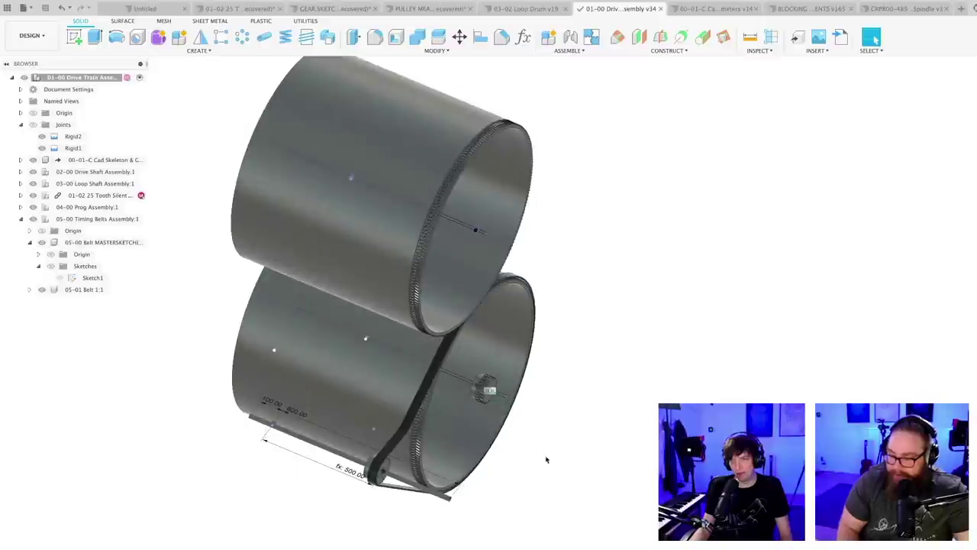
middle_drag(546, 459, 556, 503)
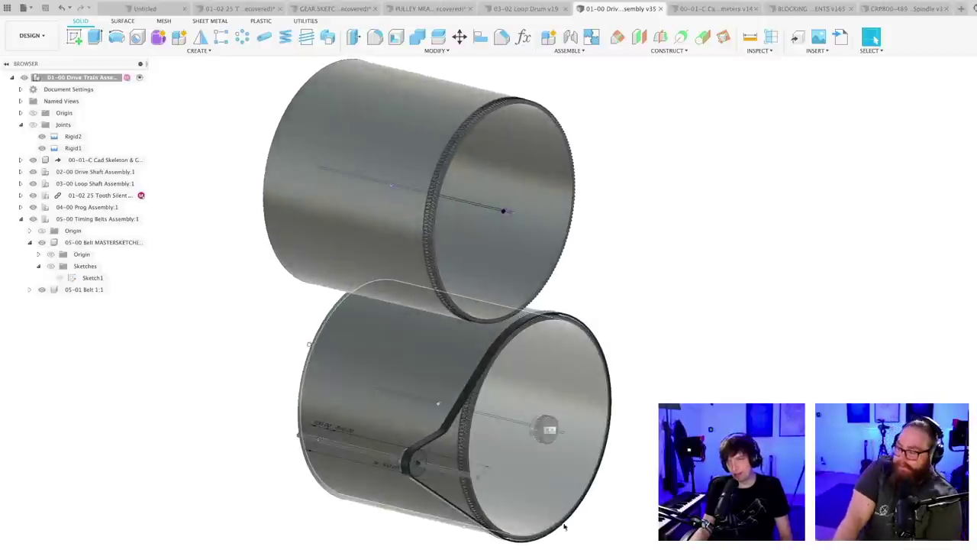
scroll(565, 527, up, 3)
shift+middle_drag(611, 525, 585, 521)
scroll(611, 520, down, 3)
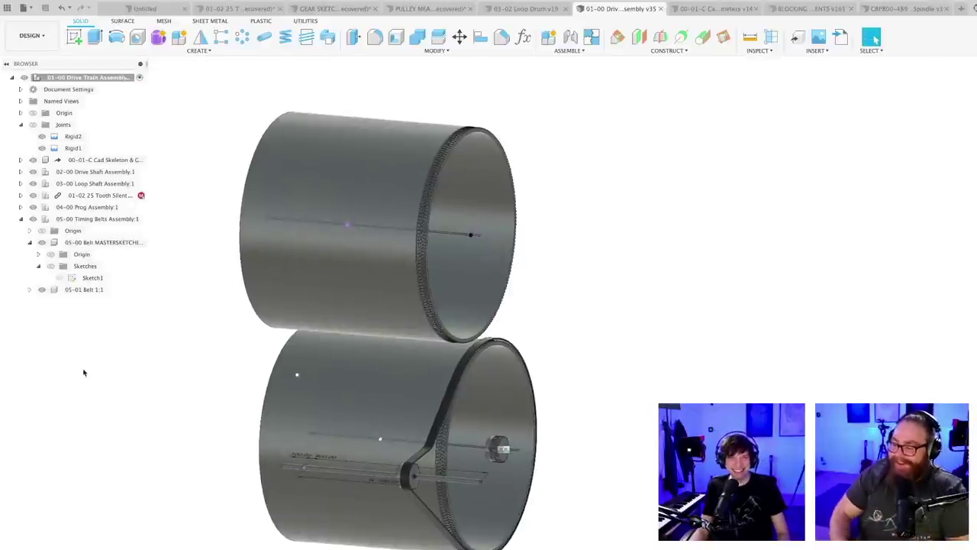
double_click(443, 411)
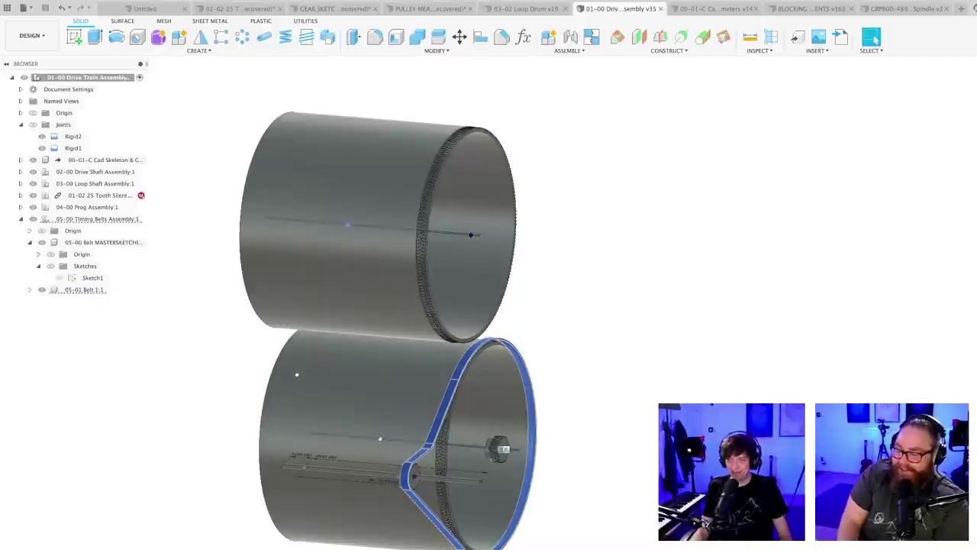
- Reopen the belt extrusion, review its -1 mm offset, and confirm
double_click(536, 548)
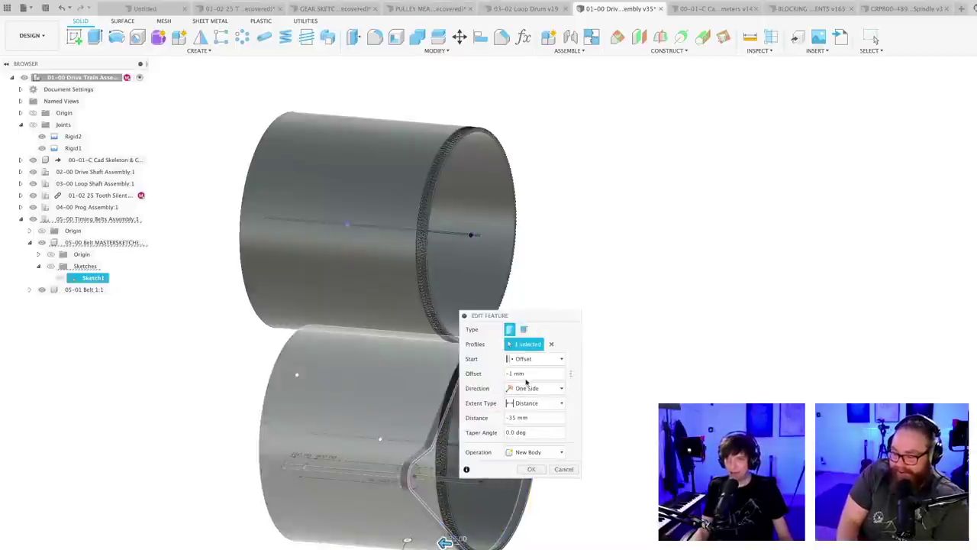
click(527, 373)
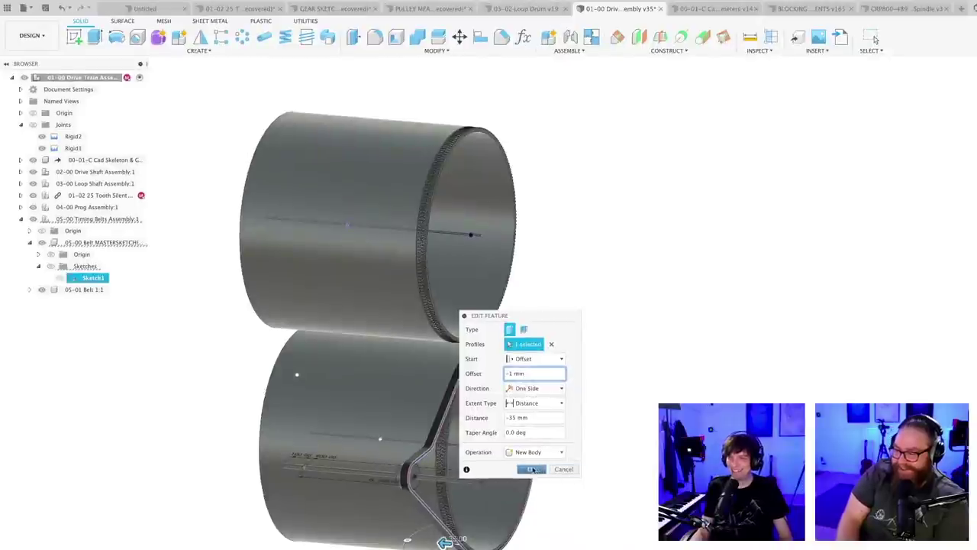
click(533, 470)
- Save a new version and orbit around the drums
key(super+s)
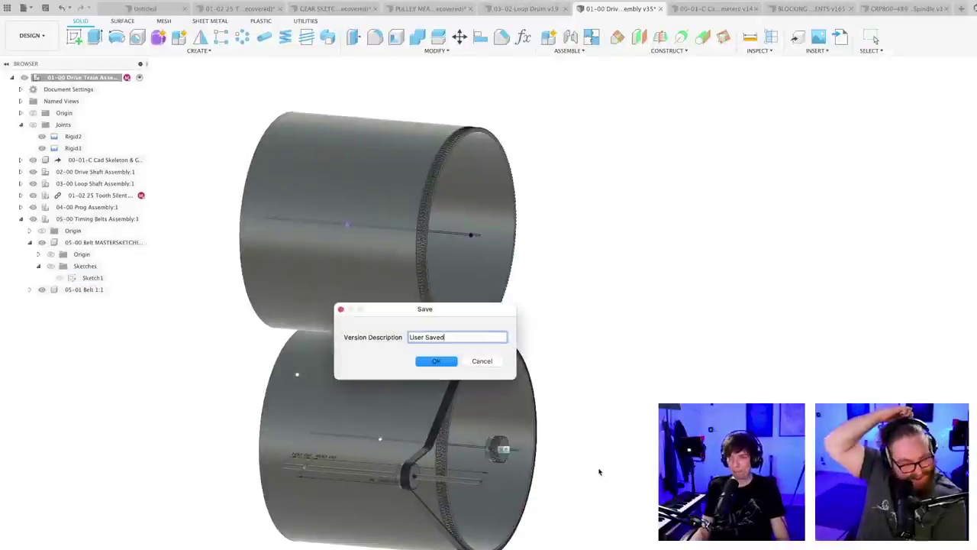
key(Return)
scroll(591, 452, down, 3)
shift+middle_drag(588, 450, 560, 427)
scroll(545, 407, up, 3)
scroll(559, 418, down, 4)
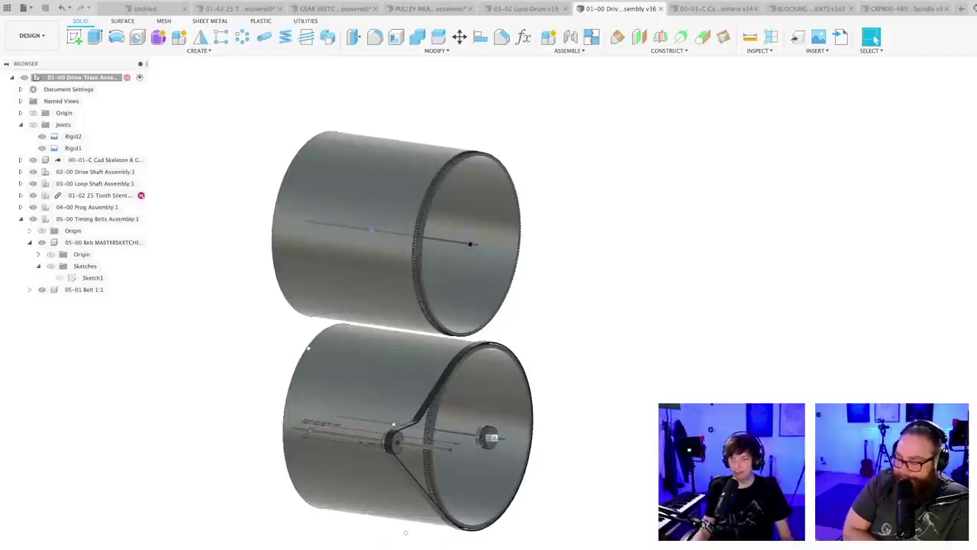
- Reopen the belt extrusion, check its Direction options, and cancel without changes
click(529, 456)
double_click(430, 510)
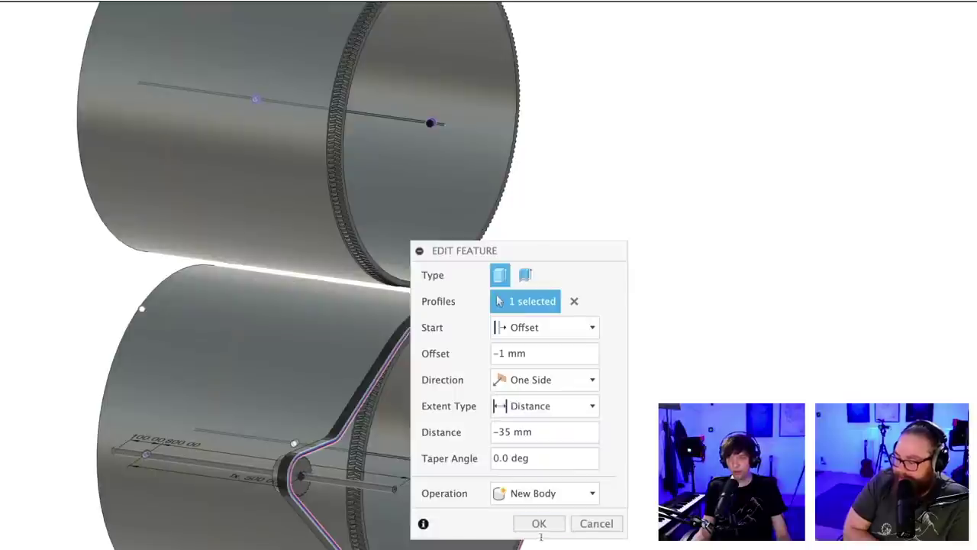
click(585, 379)
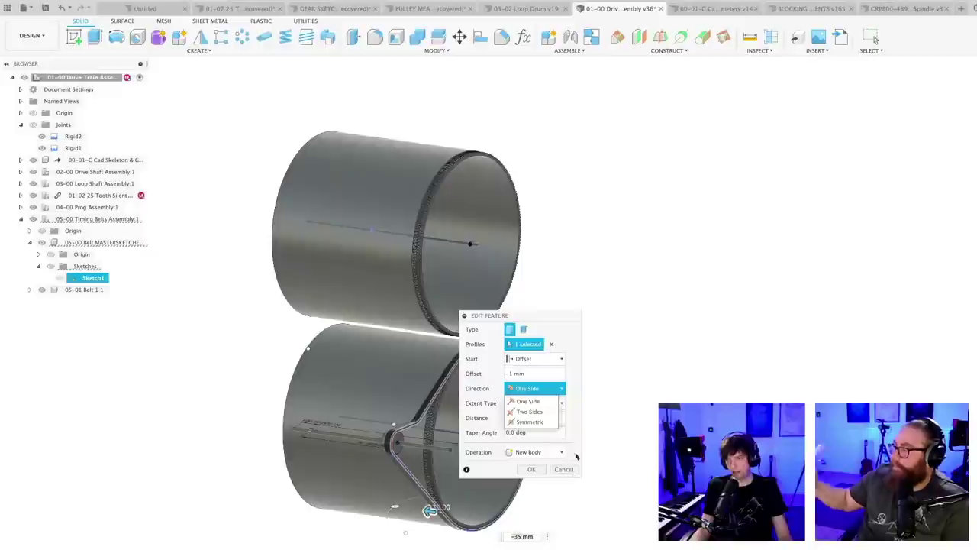
click(596, 523)
- Save the drive-train assembly as a new version
key(super+s)
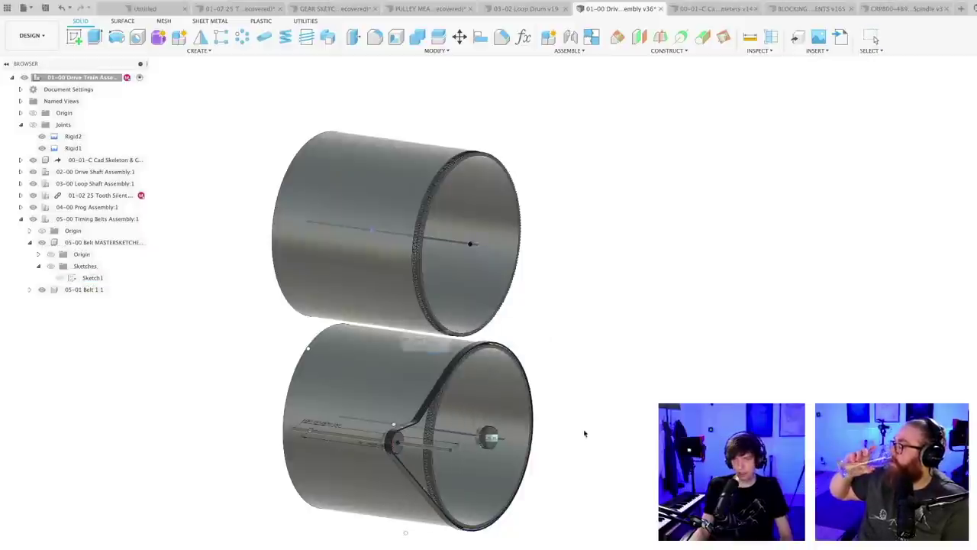
key(Return)
scroll(558, 415, down, 2)
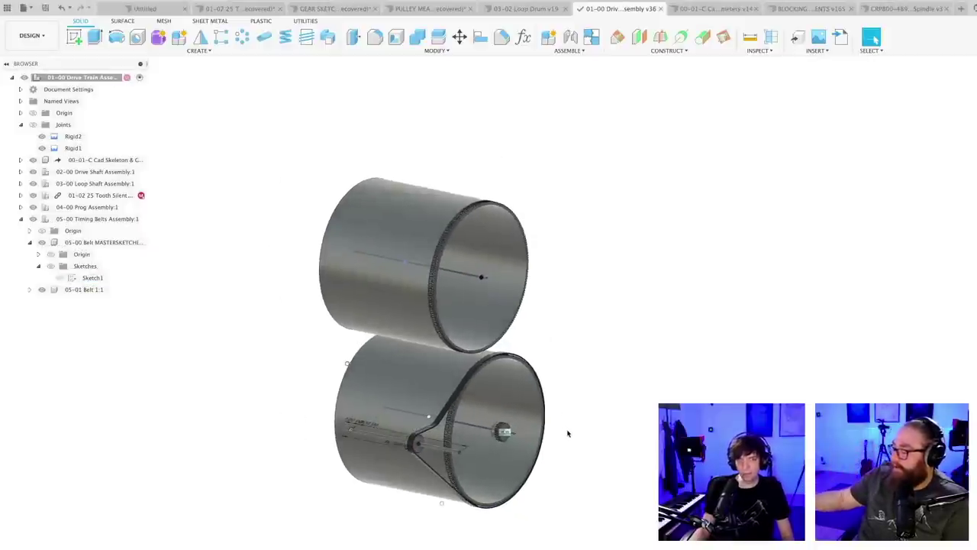
shift+middle_drag(593, 431, 579, 454)
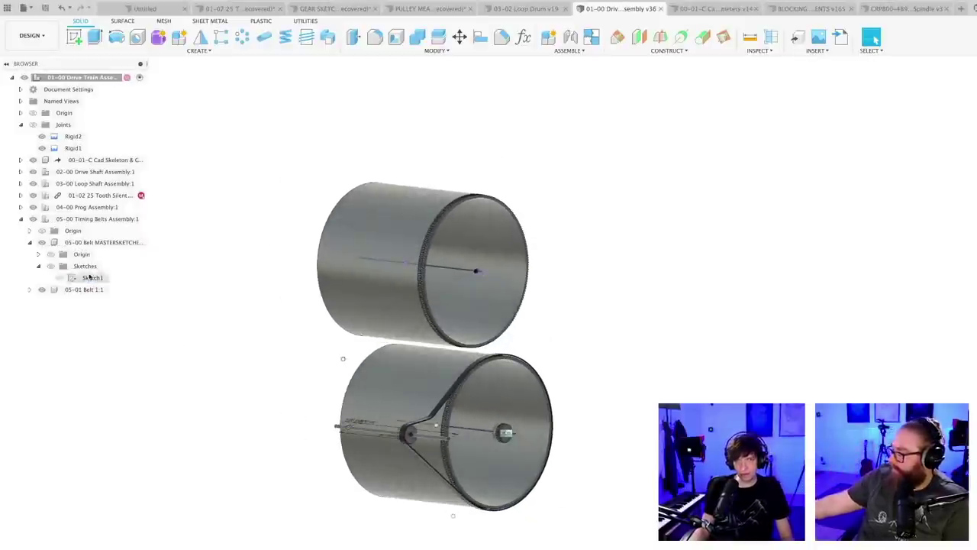
- Activate 05-00 Belt MASTERSKETCH, save version 38, and show Sketch1
click(139, 242)
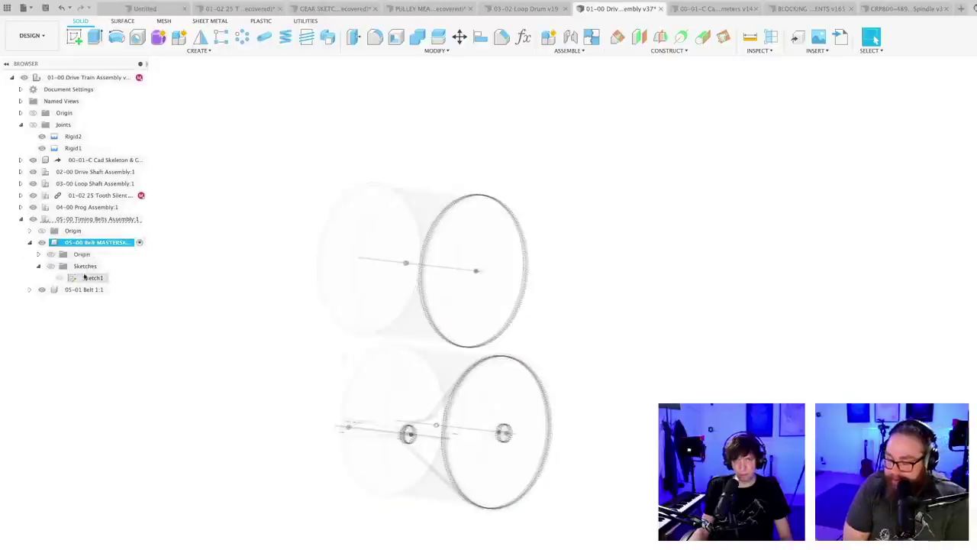
scroll(192, 274, down, 2)
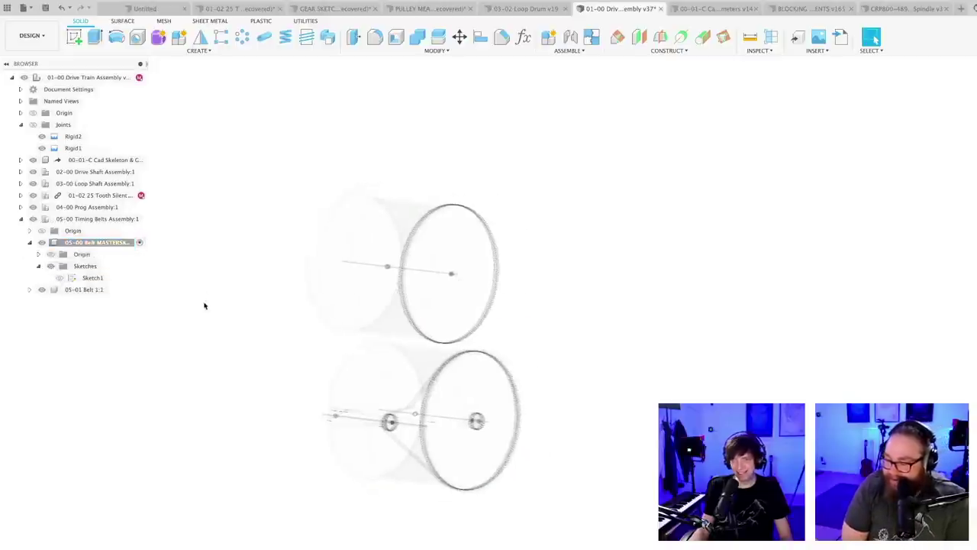
key(super+s)
key(Return)
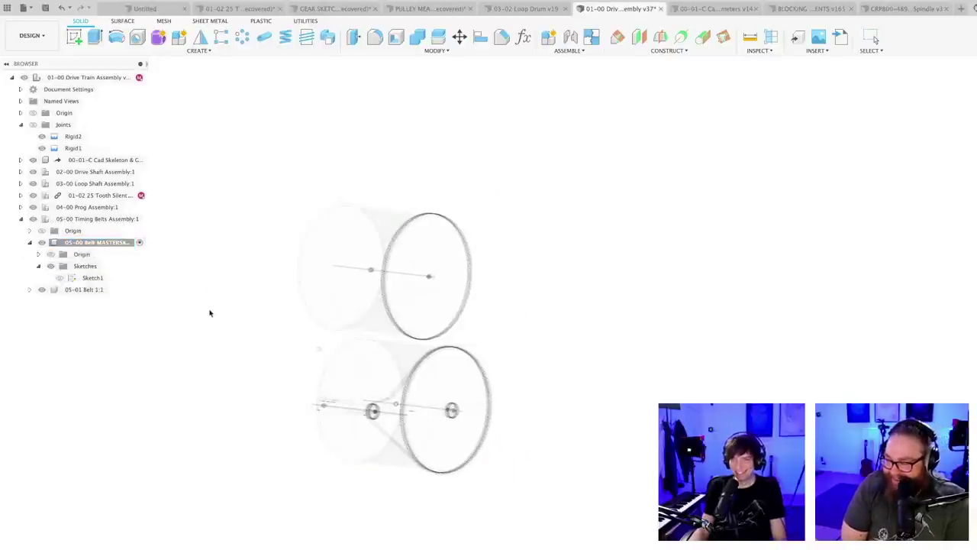
scroll(191, 302, up, 2)
click(59, 277)
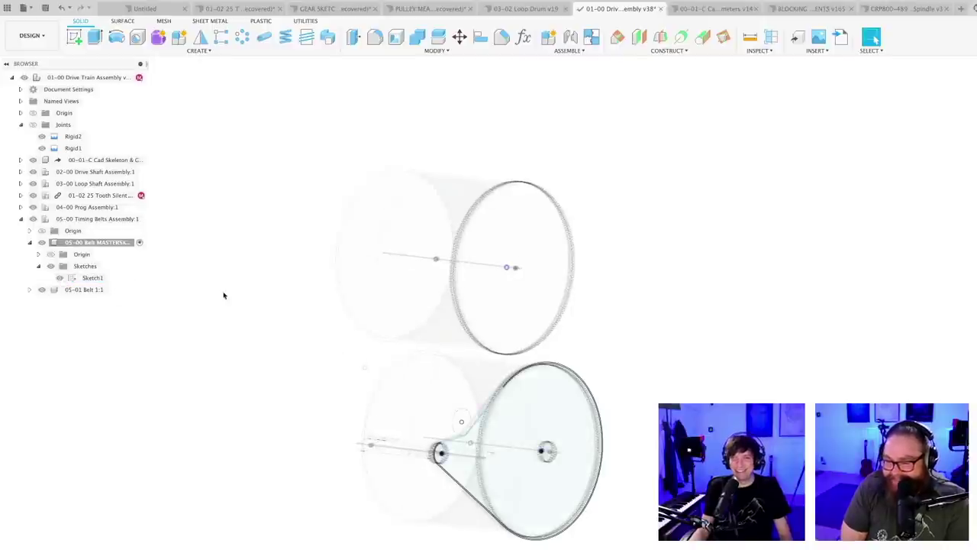
- Edit Sketch1 and draw a circle centred on the lower pulley centre
click(99, 277)
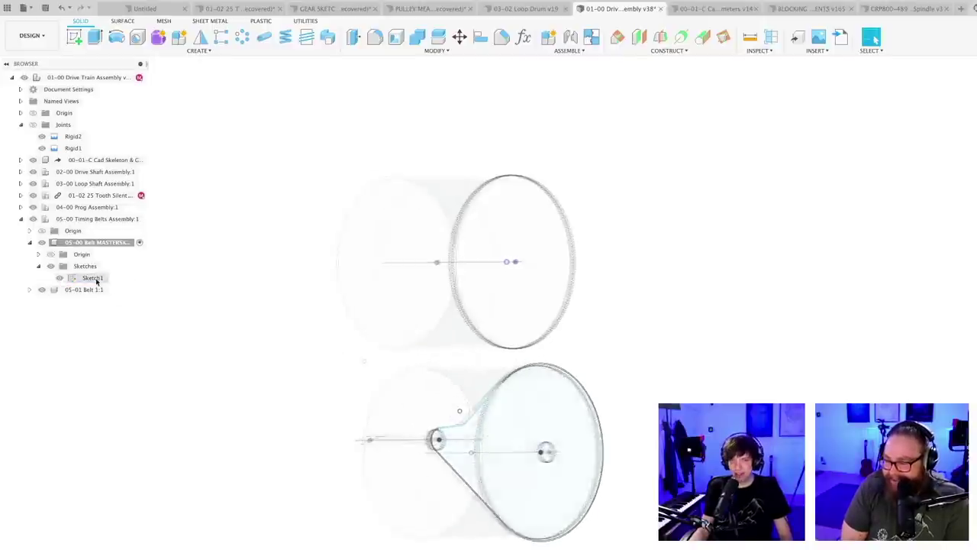
mouse_move(723, 417)
middle_down()
mouse_move(595, 407)
mouse_move(577, 379)
mouse_move(550, 388)
middle_up()
scroll(594, 407, up, 4)
scroll(596, 407, down, 2)
scroll(425, 507, up, 1)
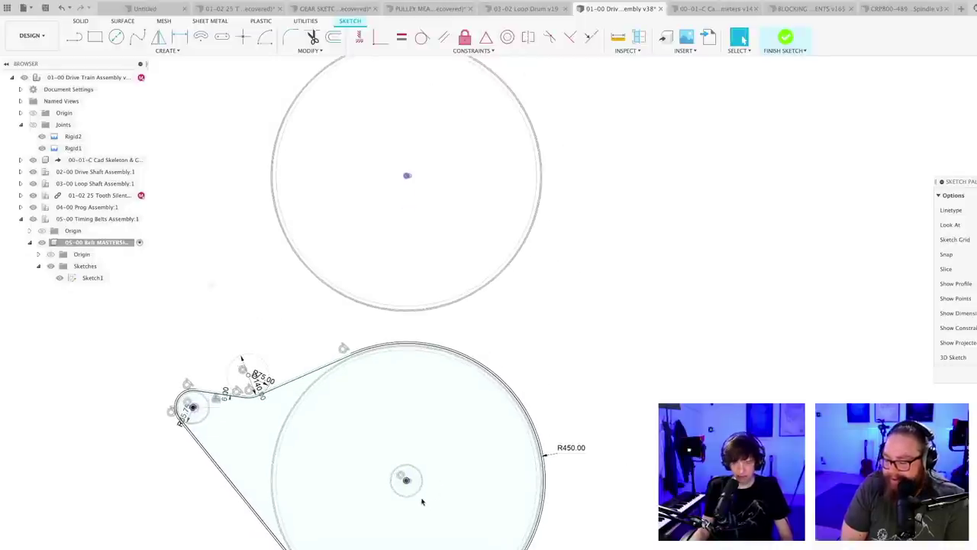
scroll(412, 489, up, 2)
middle_drag(451, 468, 563, 474)
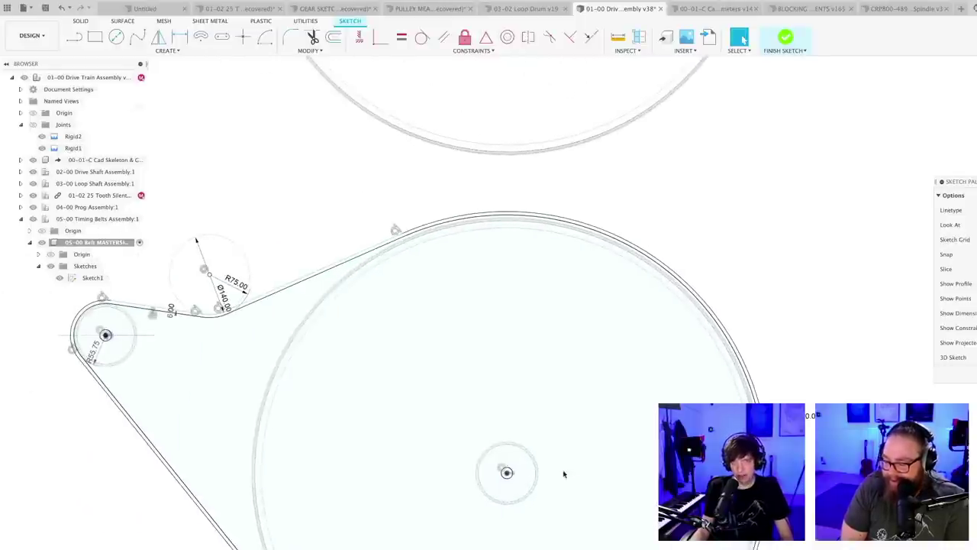
scroll(551, 477, up, 3)
key(c)
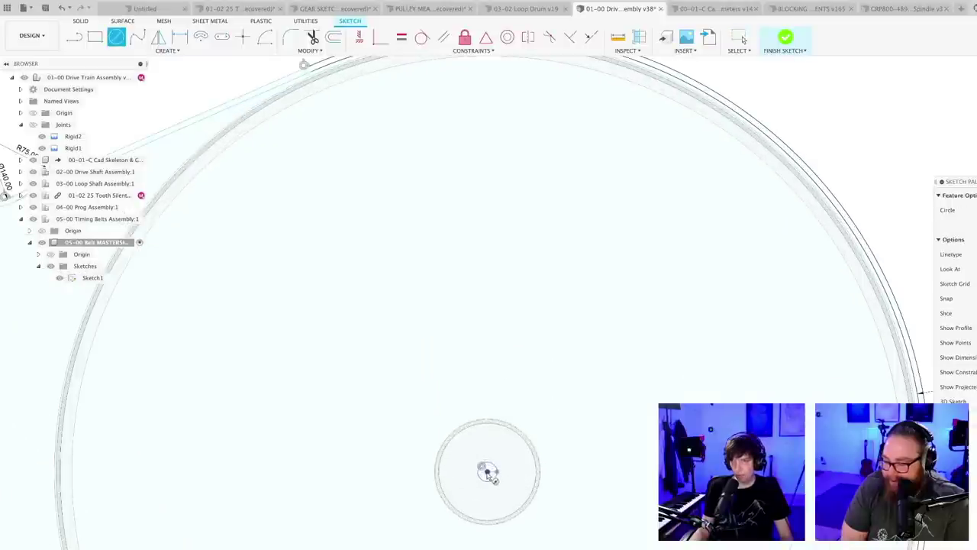
click(489, 473)
scroll(540, 456, up, 2)
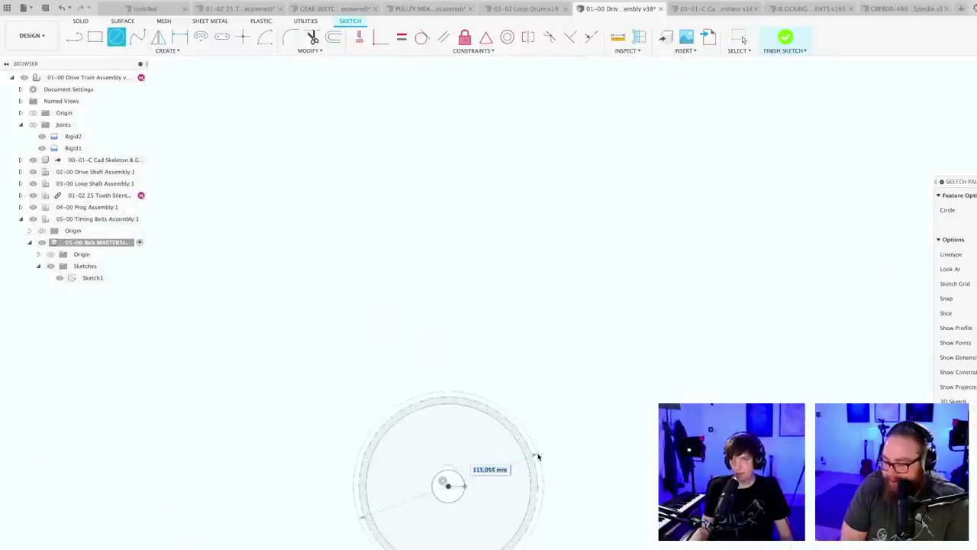
click(542, 456)
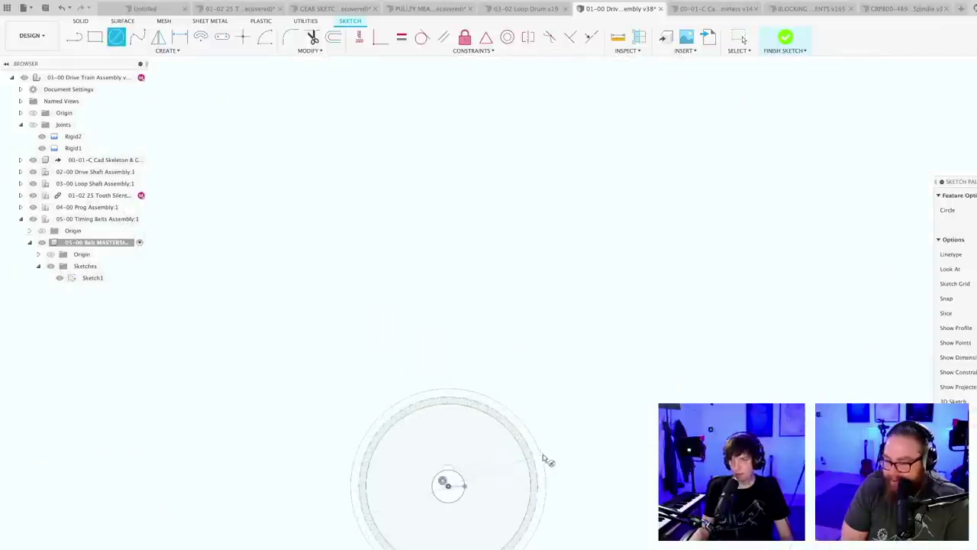
key(Escape)
- Draw an arc around the small pulley
scroll(552, 461, down, 2)
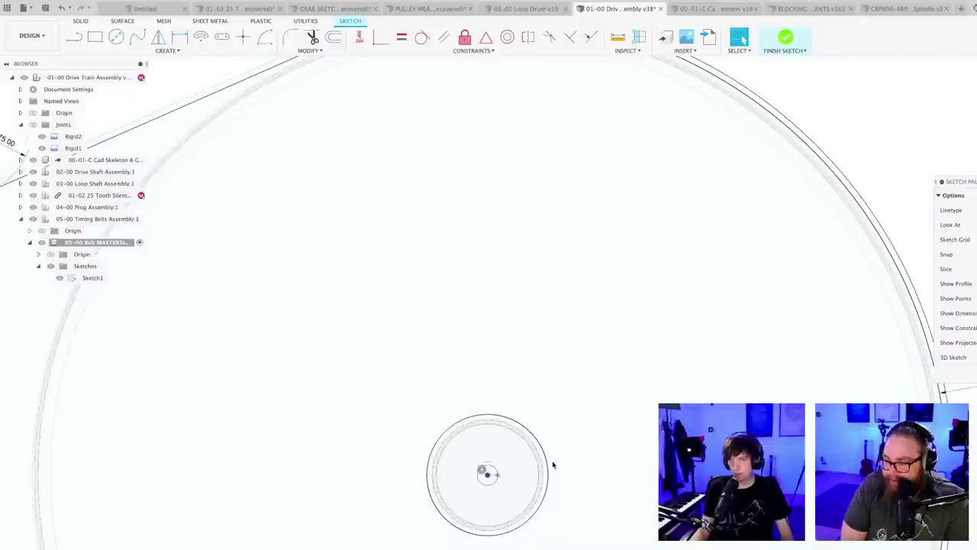
scroll(553, 463, down, 3)
scroll(551, 464, up, 1)
middle_drag(533, 451, 459, 359)
click(265, 40)
scroll(498, 426, up, 3)
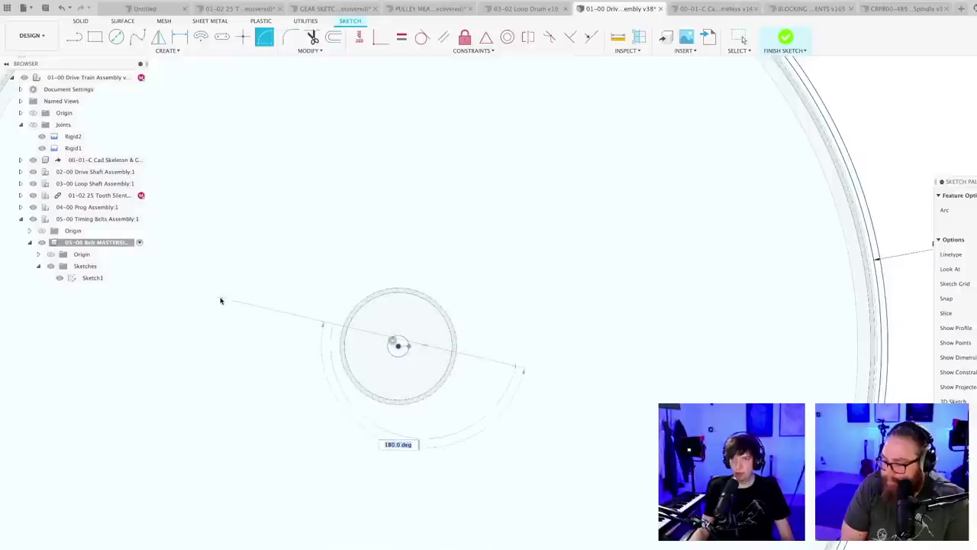
click(241, 312)
key(Escape)
click(507, 37)
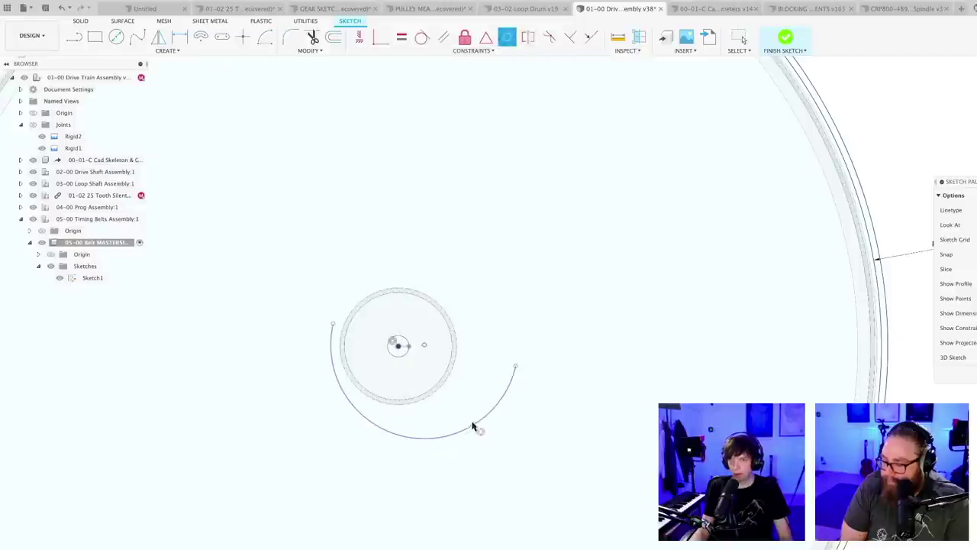
key(Escape)
- Hide the large sprocket ring and make the arc concentric with the small circle
scroll(399, 361, up, 3)
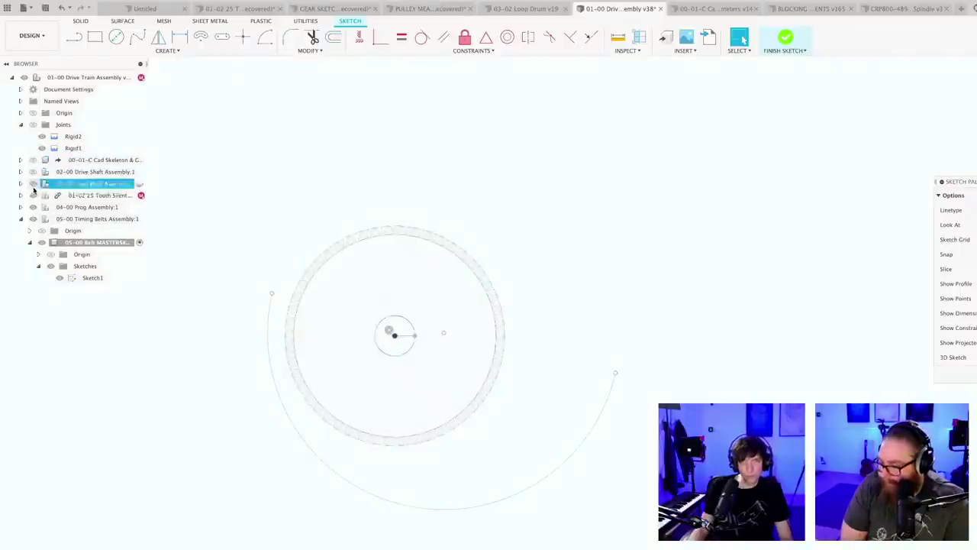
click(33, 195)
scroll(475, 300, down, 3)
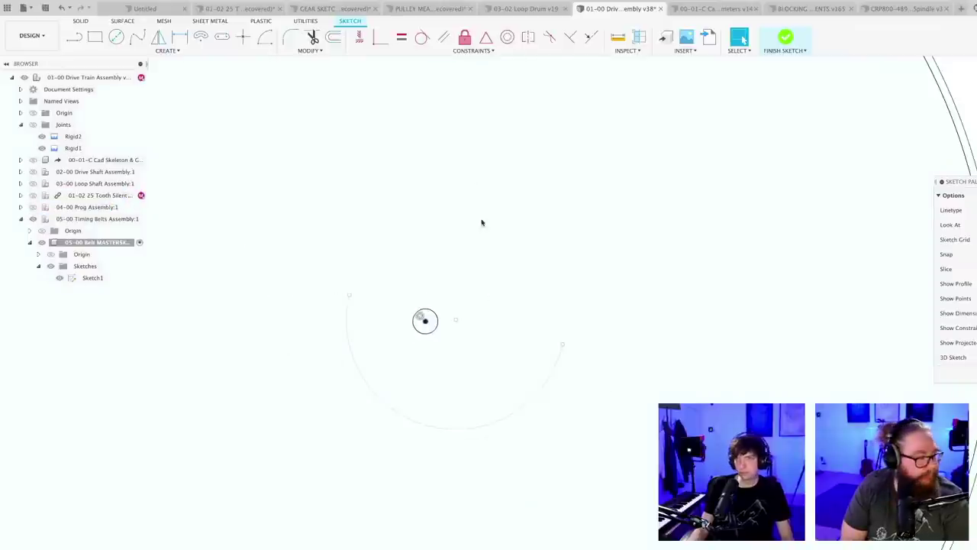
click(507, 37)
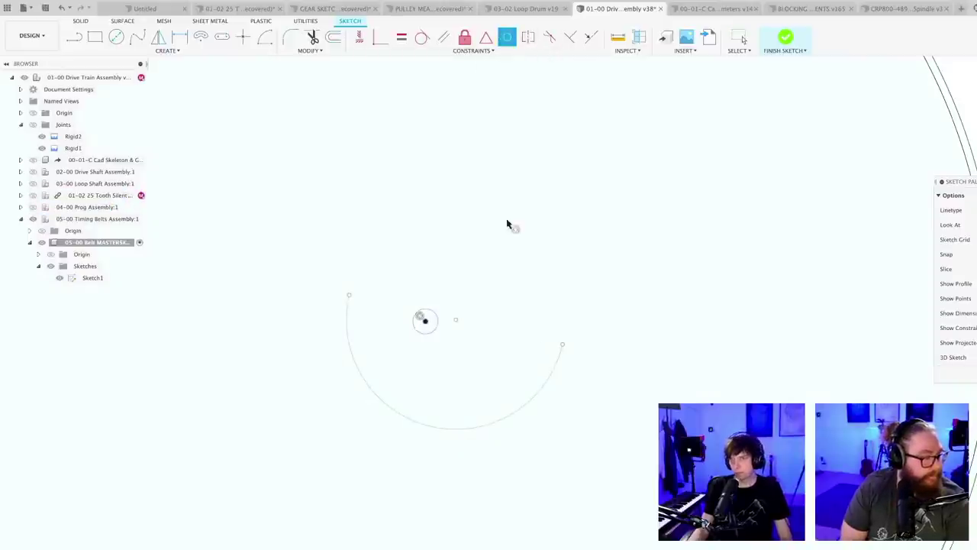
click(460, 429)
click(425, 321)
key(Escape)
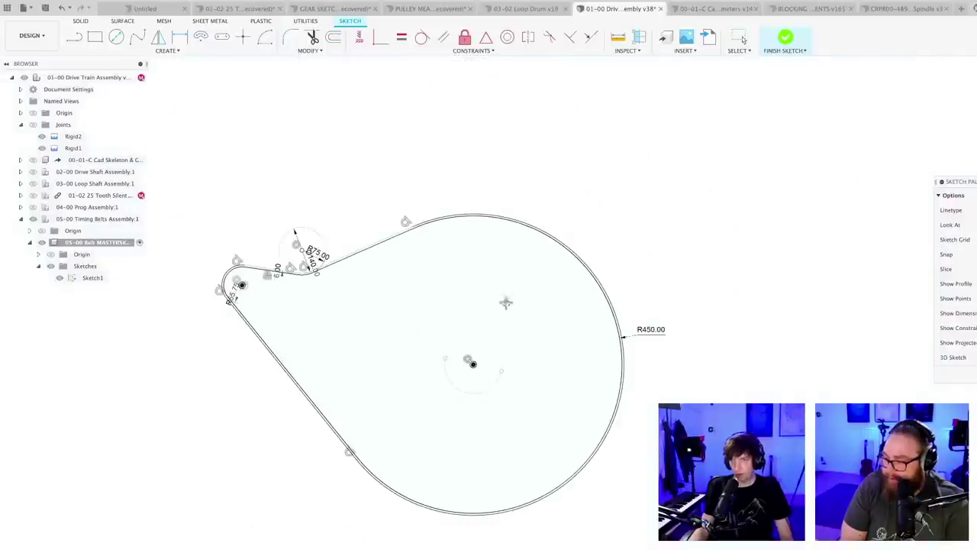
scroll(505, 302, down, 2)
middle_drag(505, 303, 459, 426)
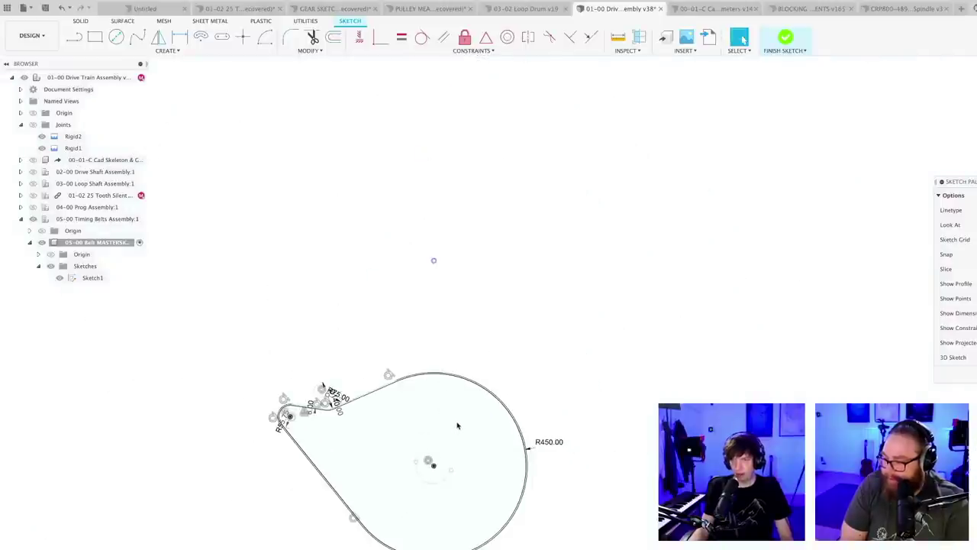
- Draw a new upper arc across the top of the belt profile
click(265, 38)
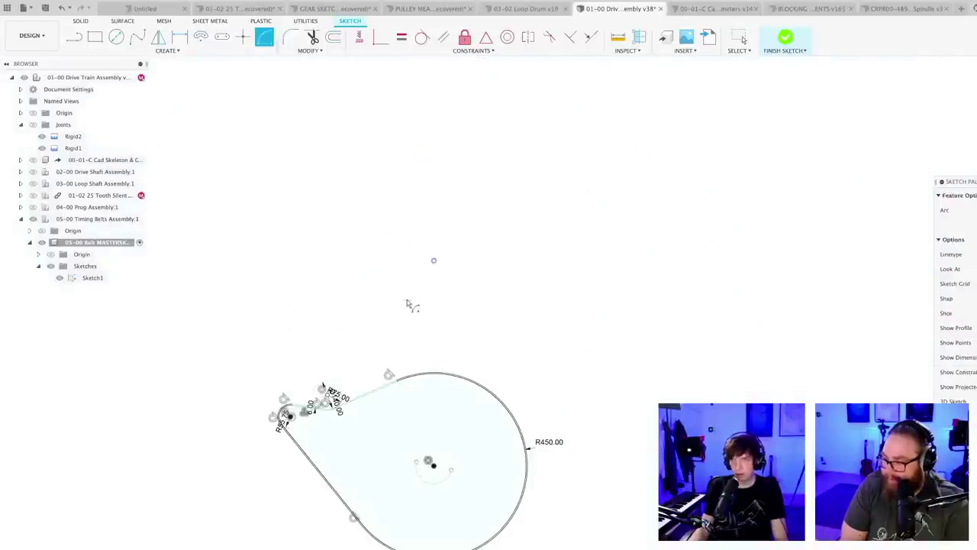
click(329, 233)
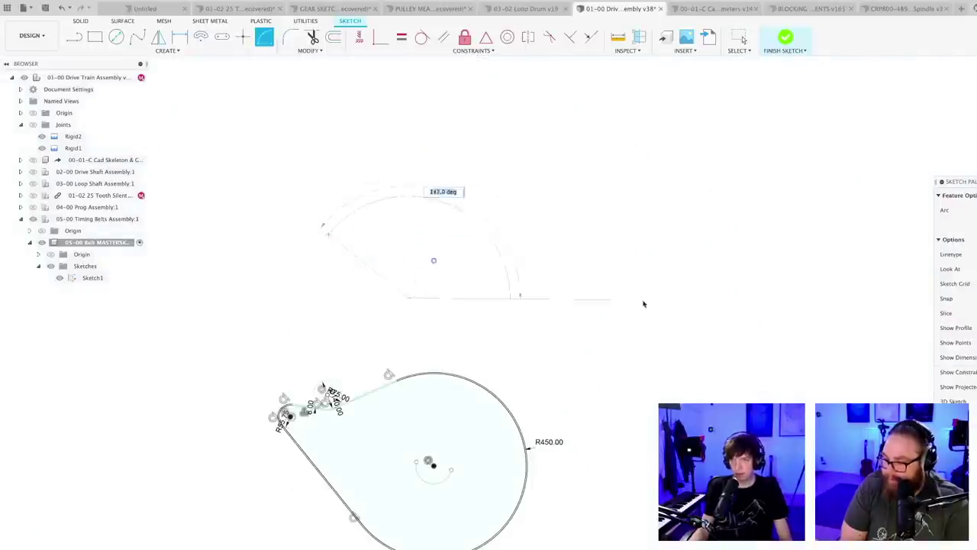
click(510, 299)
key(Escape)
scroll(459, 77, down, 2)
click(507, 37)
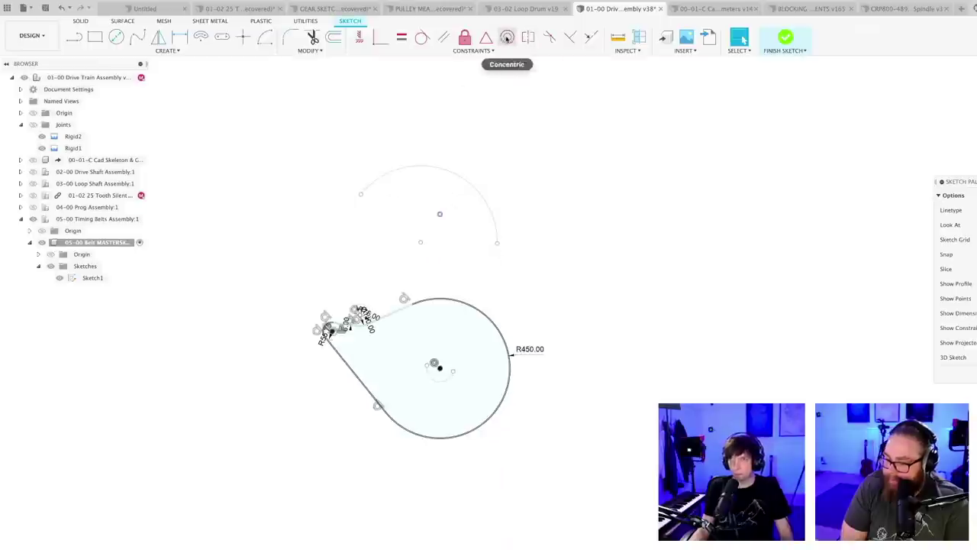
scroll(458, 124, up, 6)
click(544, 146)
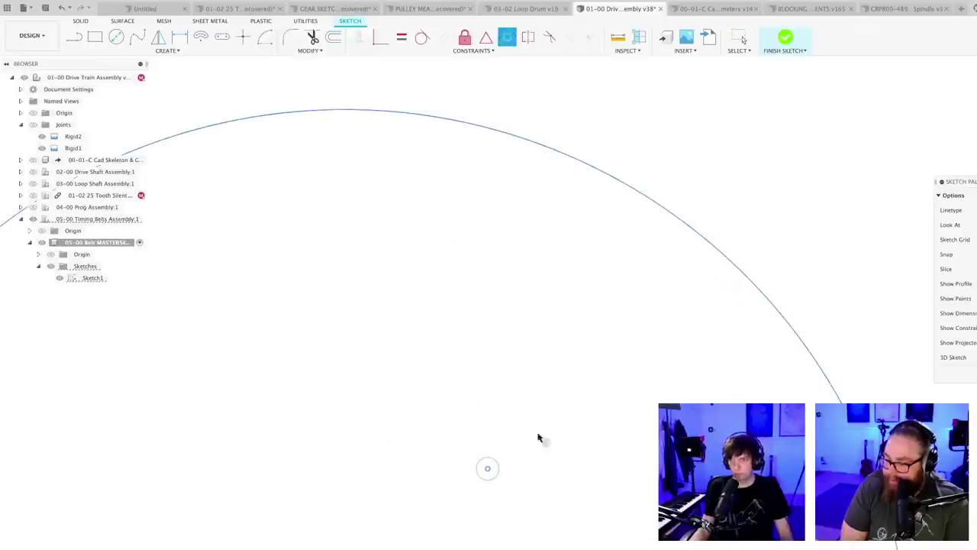
scroll(508, 480, up, 3)
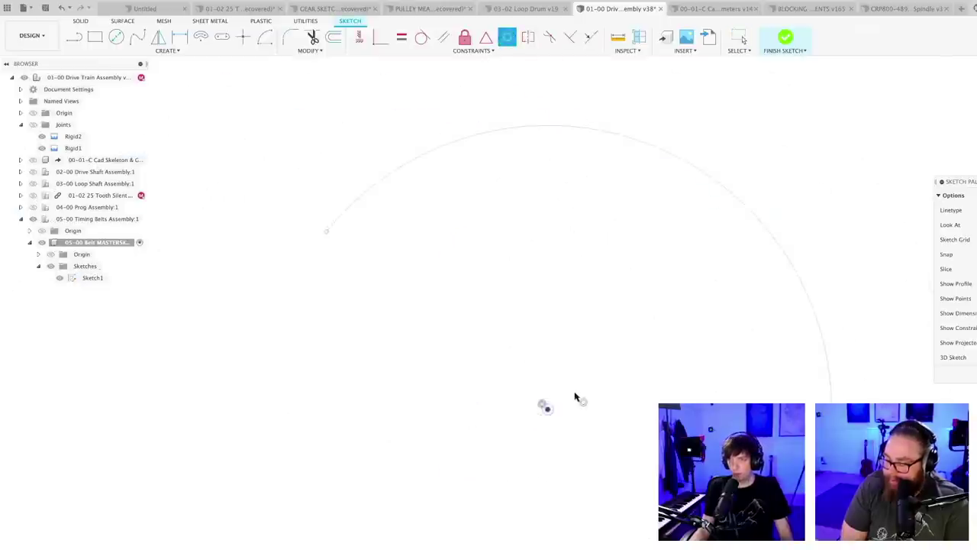
scroll(550, 305, down, 4)
key(Escape)
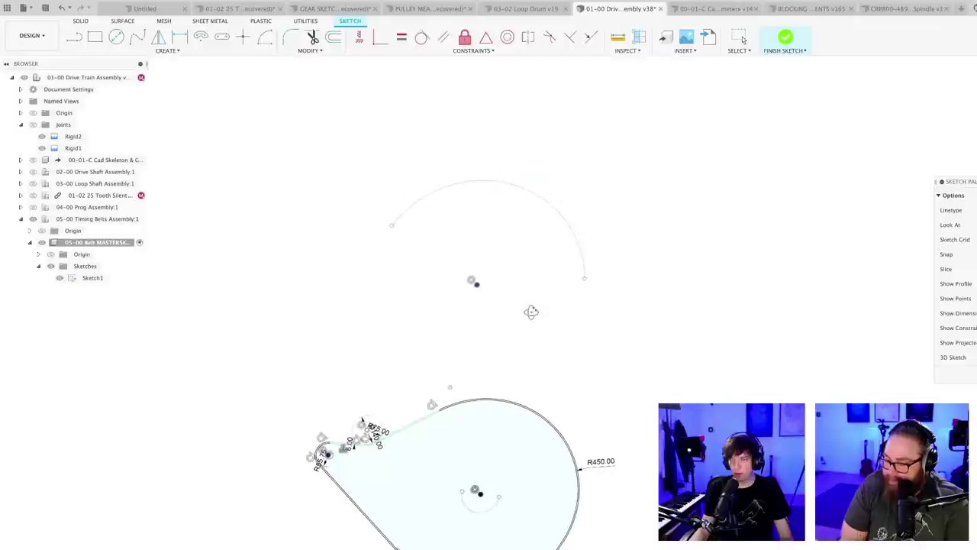
- Draw connected lines from the upper arc's end down past the lower drum, pulling the left line's end to the top arc
shift+middle_drag(531, 312, 447, 281)
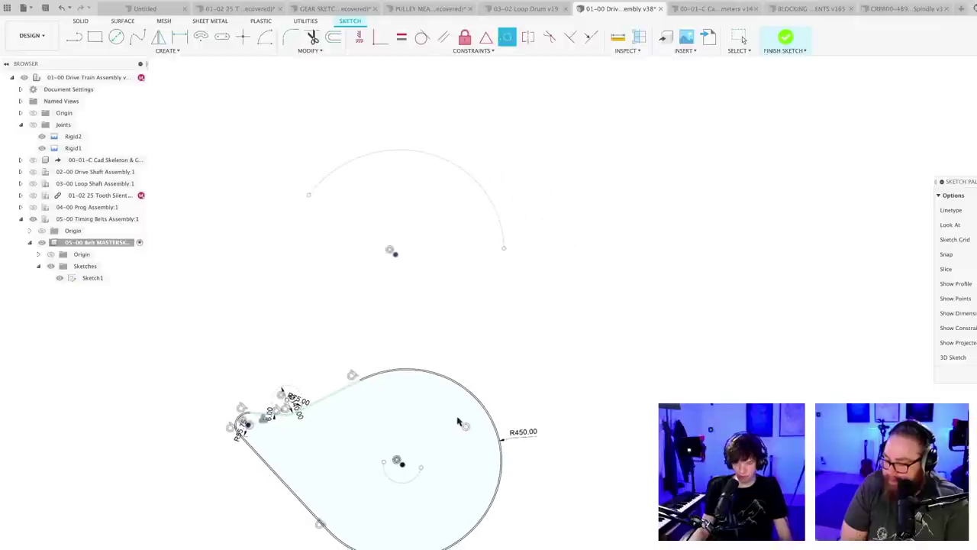
scroll(458, 419, up, 2)
key(l)
scroll(367, 312, down, 2)
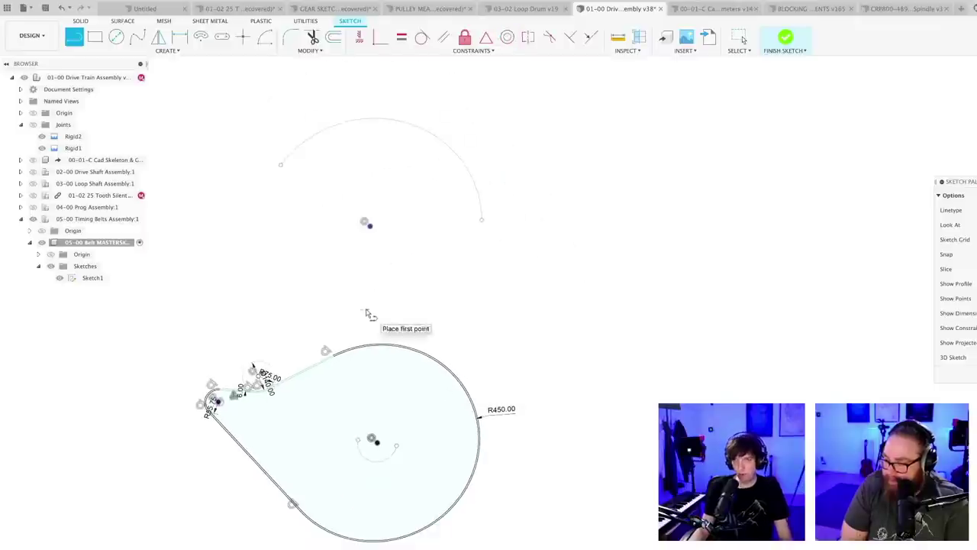
click(481, 220)
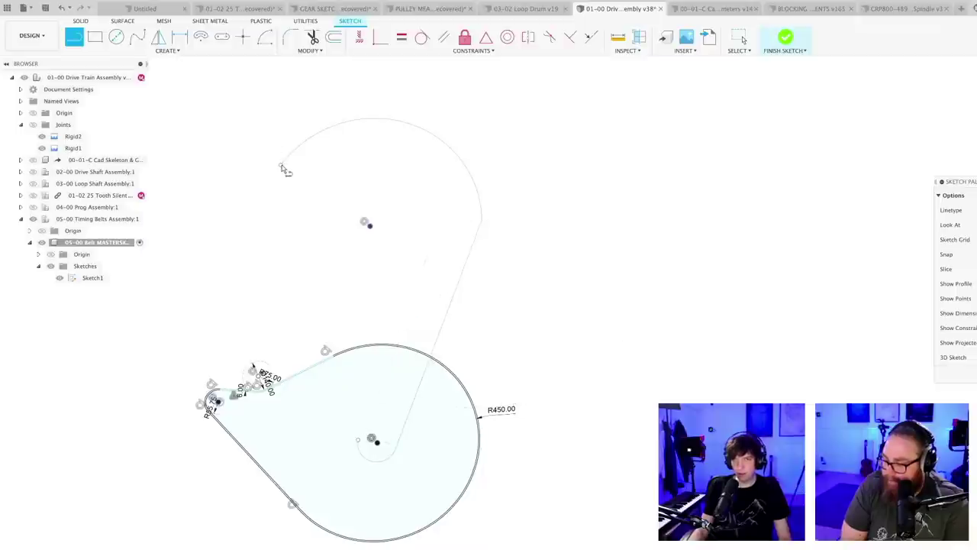
click(368, 318)
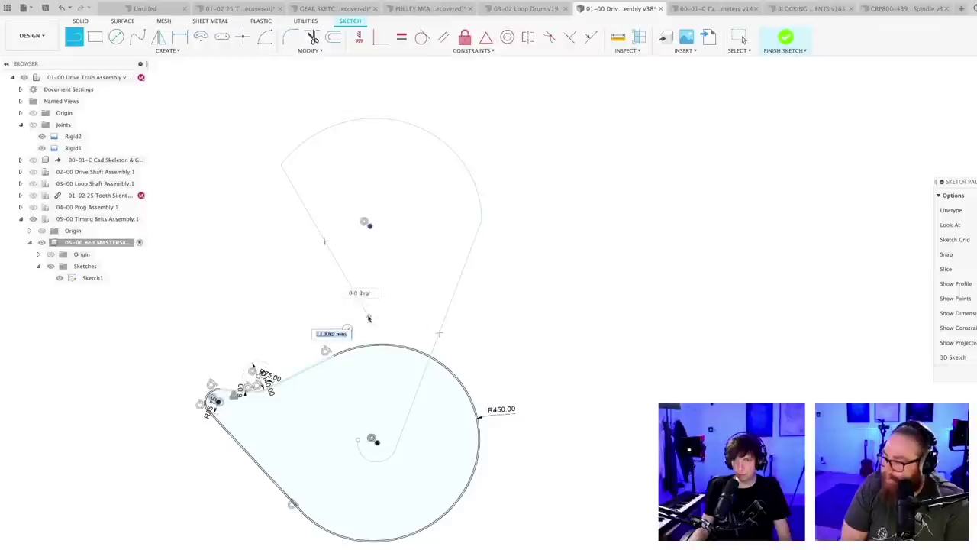
click(366, 381)
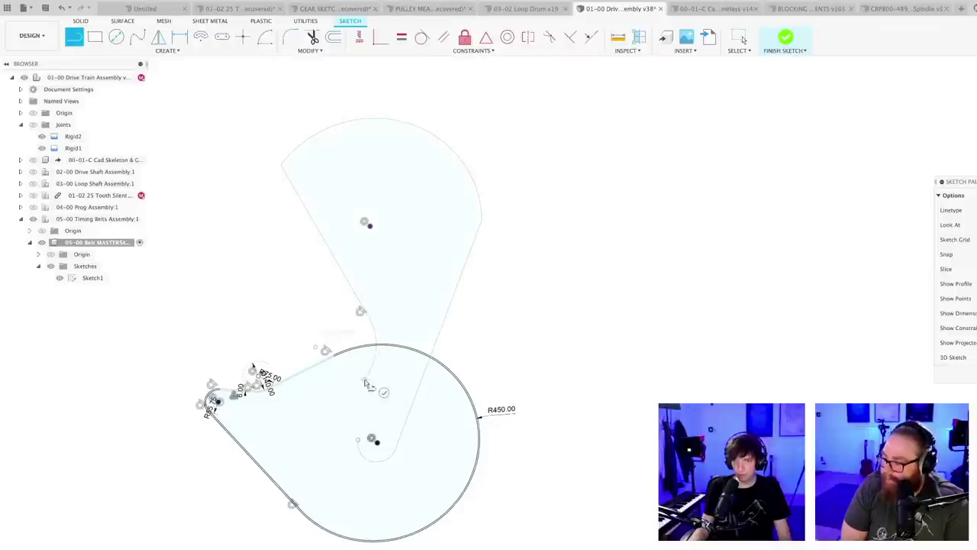
scroll(359, 426, up, 3)
click(353, 455)
key(Escape)
scroll(378, 496, down, 4)
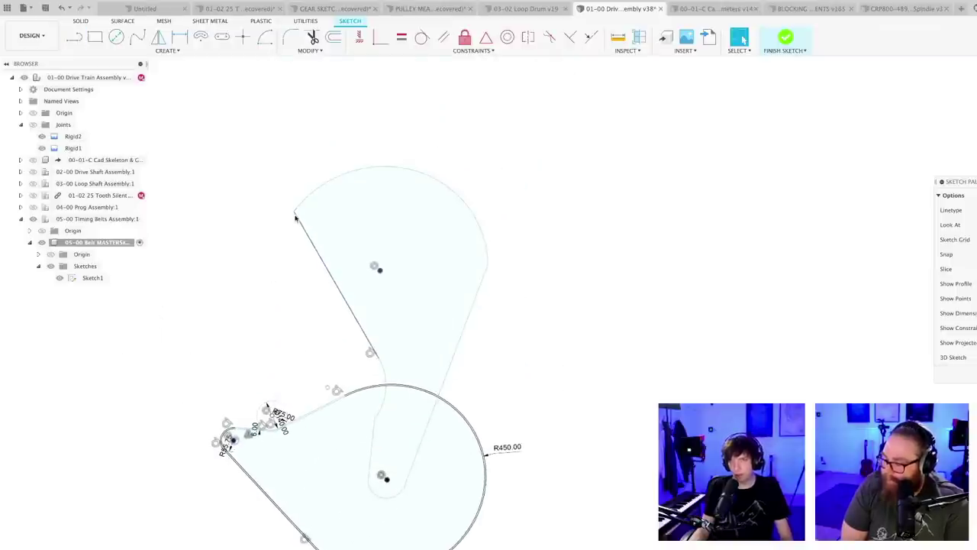
drag(294, 208, 309, 273)
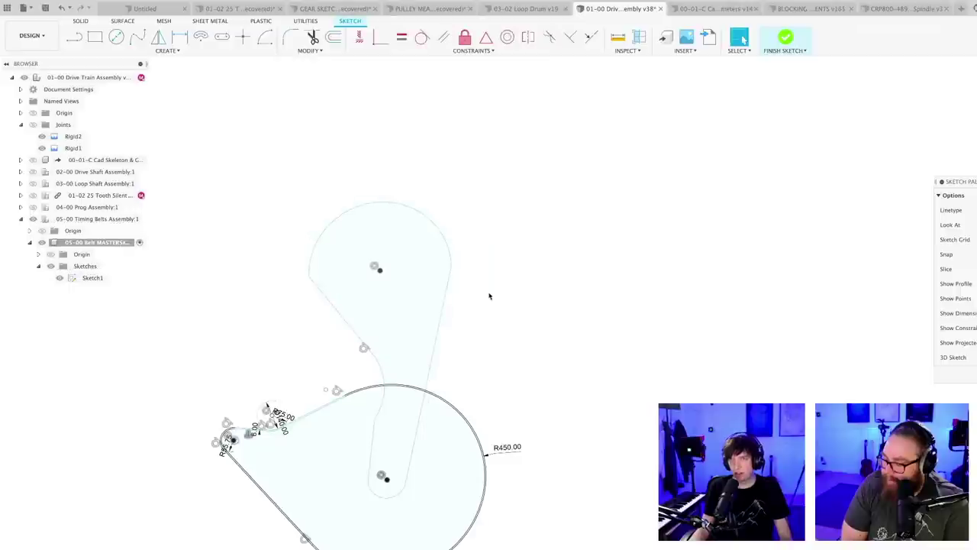
click(422, 37)
- Make the left line tangent to the top arc and the lower line tangent to the R450 arc
click(319, 287)
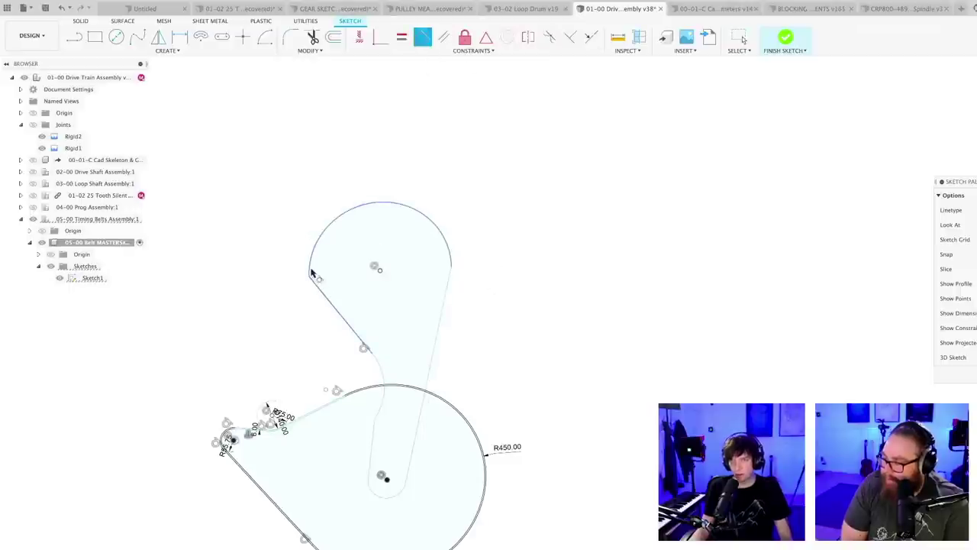
click(312, 271)
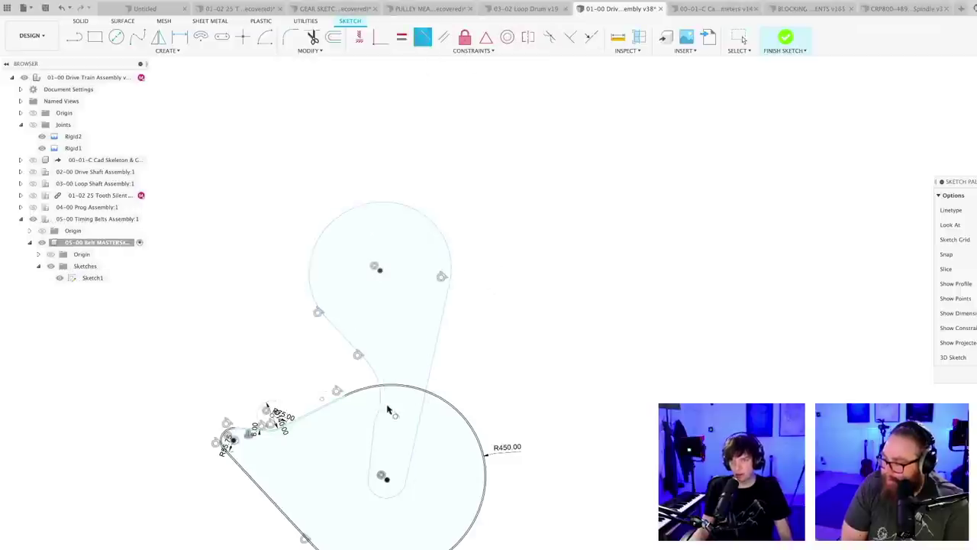
scroll(386, 405, up, 3)
click(367, 476)
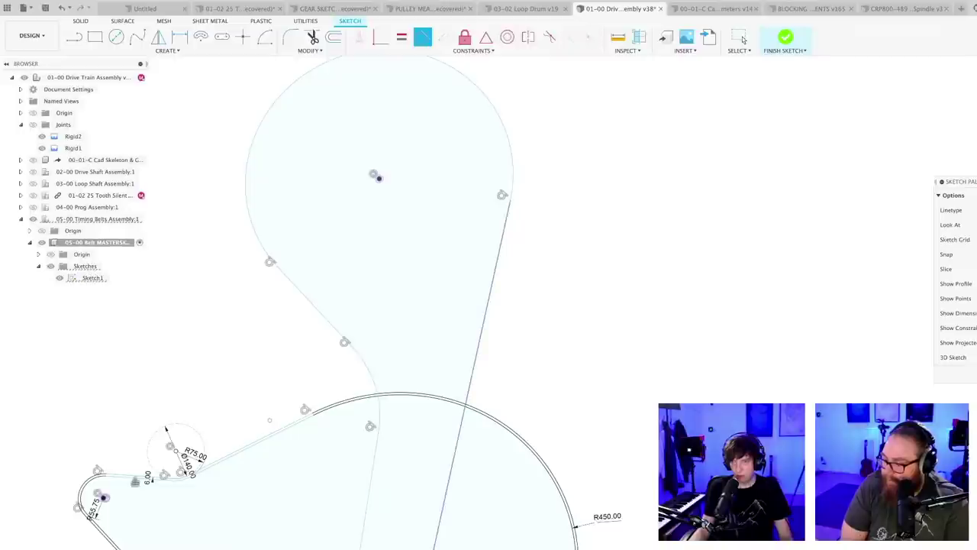
scroll(597, 425, down, 3)
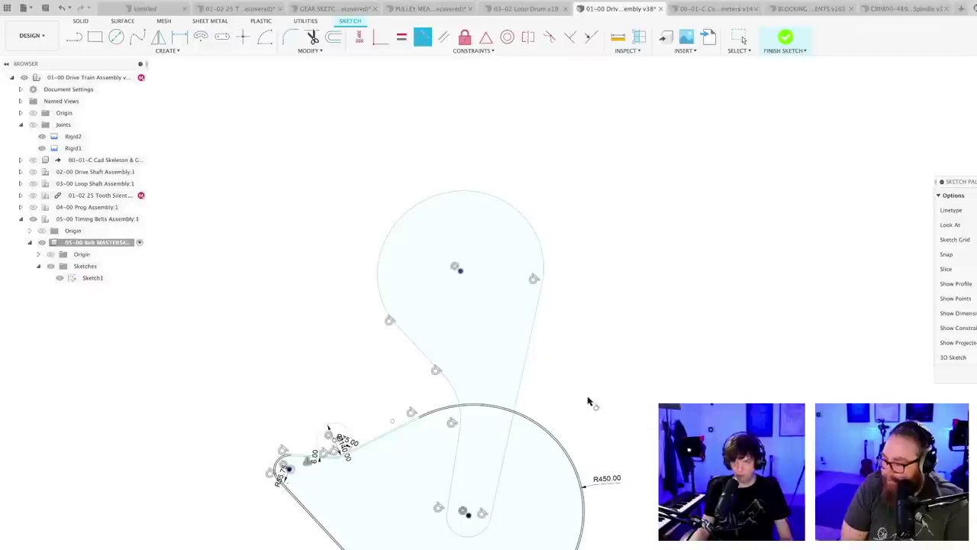
middle_drag(588, 401, 543, 375)
- Offset the belt profile by 6 mm
key(o)
click(496, 284)
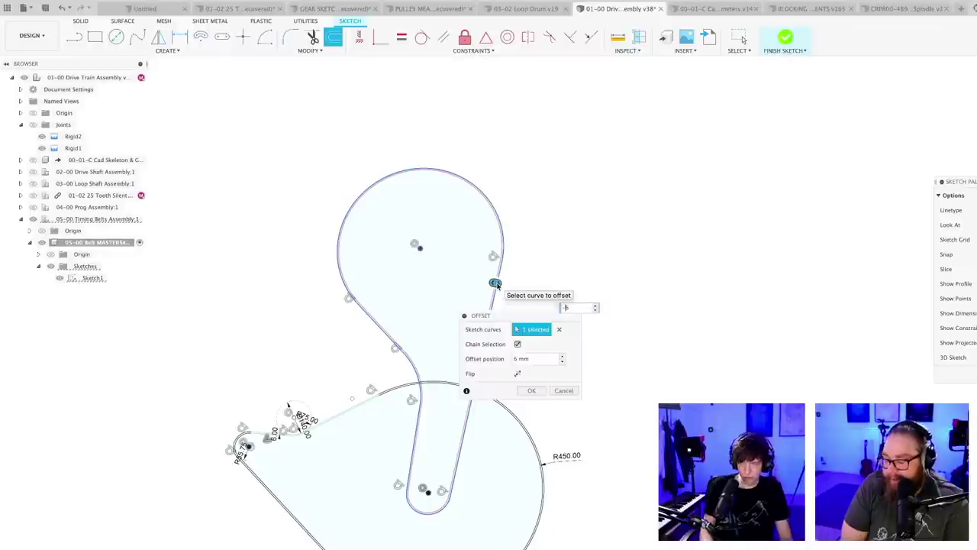
key(Return)
scroll(560, 376, up, 2)
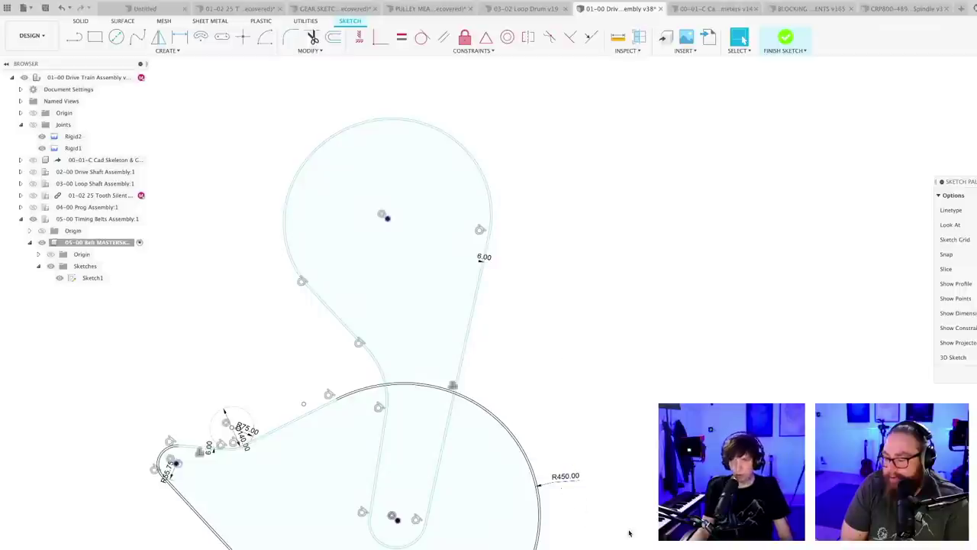
mouse_move(608, 507)
middle_down()
mouse_move(526, 499)
mouse_move(511, 470)
middle_up()
scroll(513, 469, down, 2)
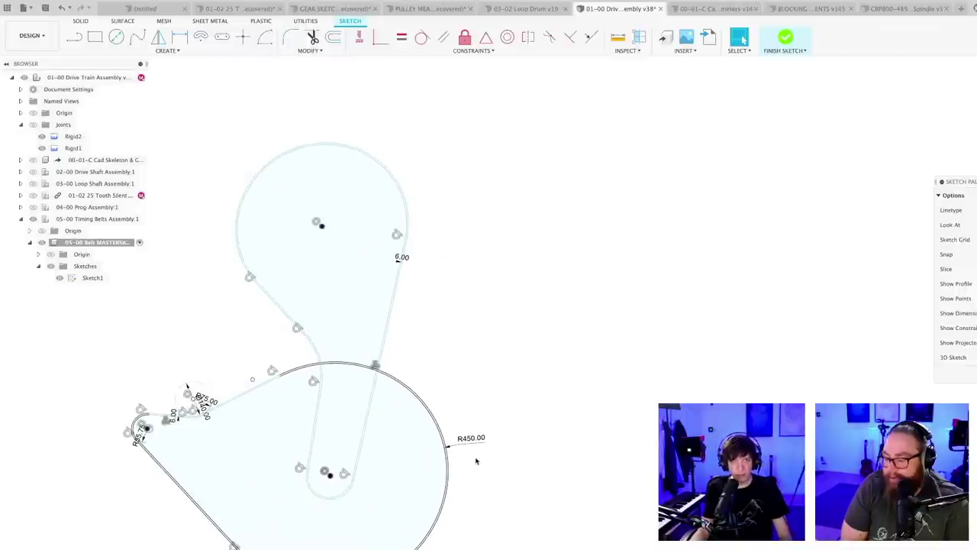
- Dimension the top arc's radius with parameter d49 so it becomes R450
mouse_move(471, 440)
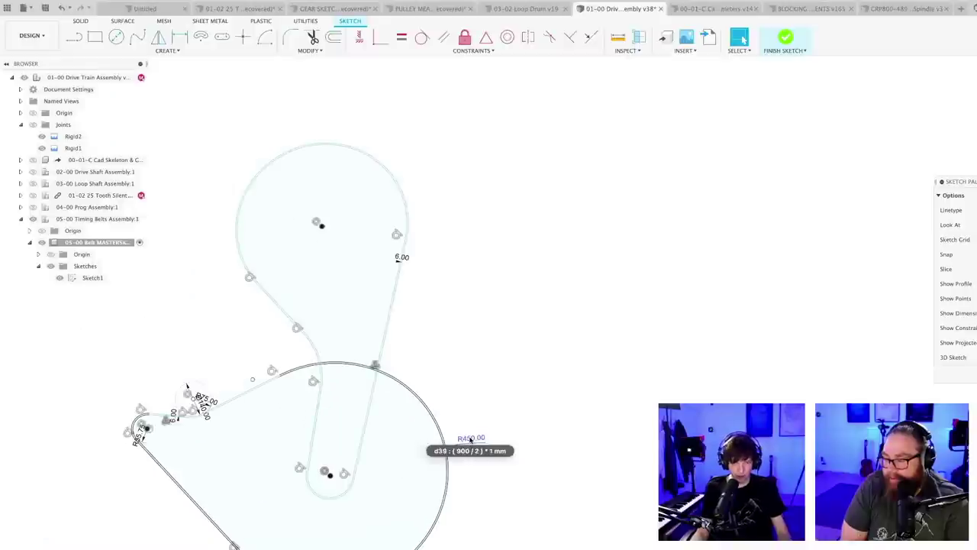
click(395, 187)
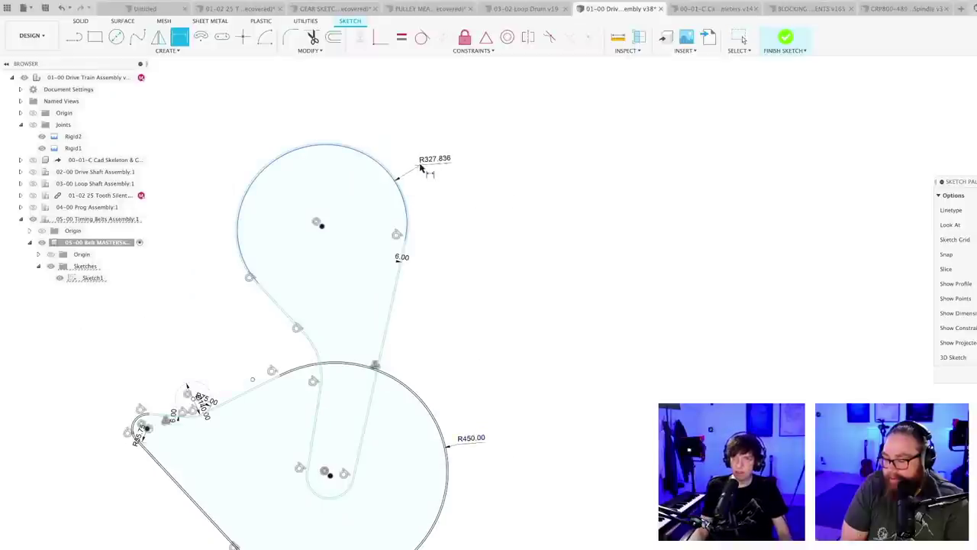
click(420, 167)
text(d49)
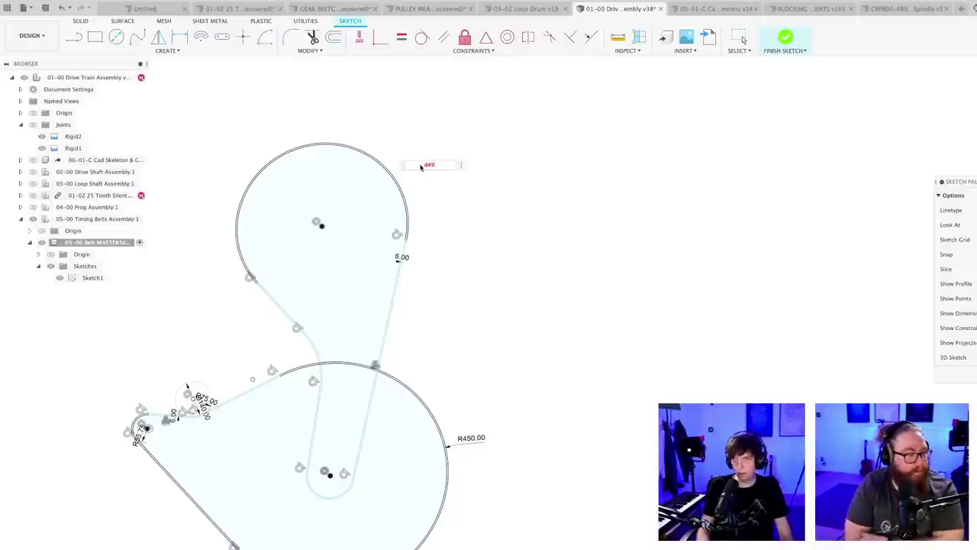
key(Return)
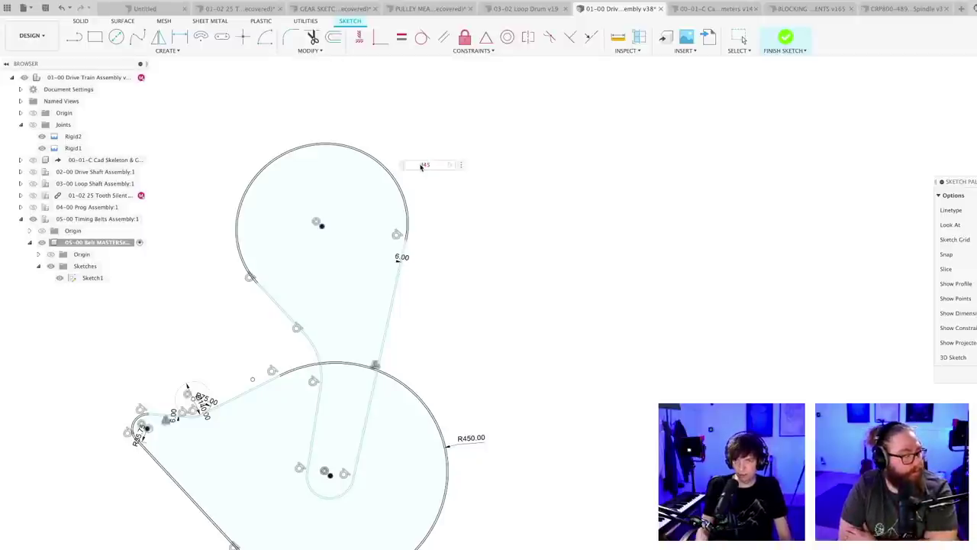
key(Return)
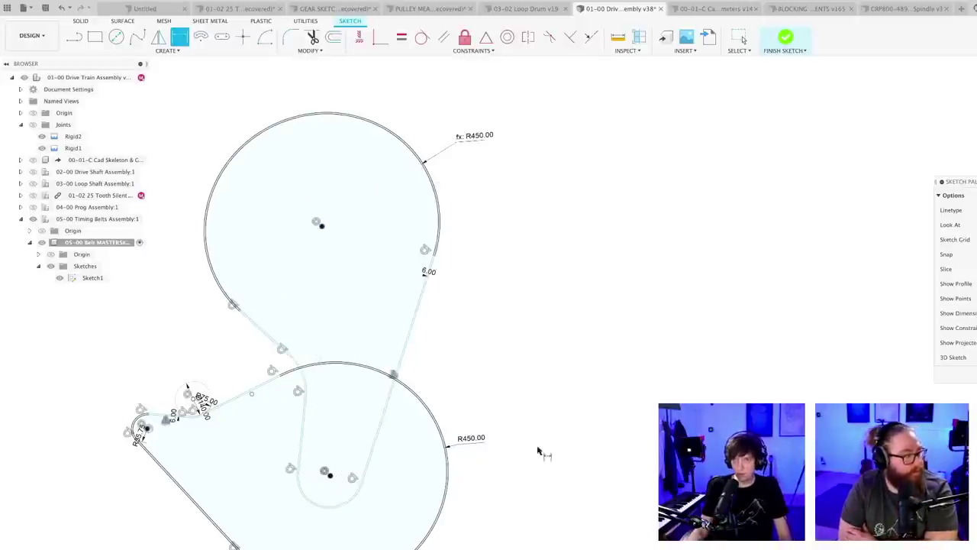
- Dimension the small bottom arc's radius with parameter d41 so it becomes R55.75
scroll(214, 467, up, 5)
scroll(146, 427, up, 3)
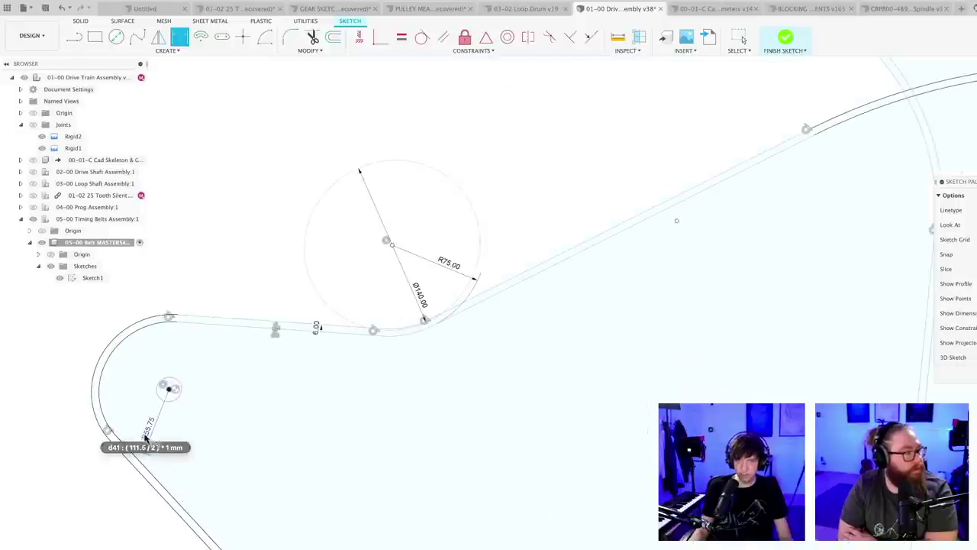
scroll(151, 443, down, 5)
scroll(152, 447, down, 2)
scroll(374, 527, up, 4)
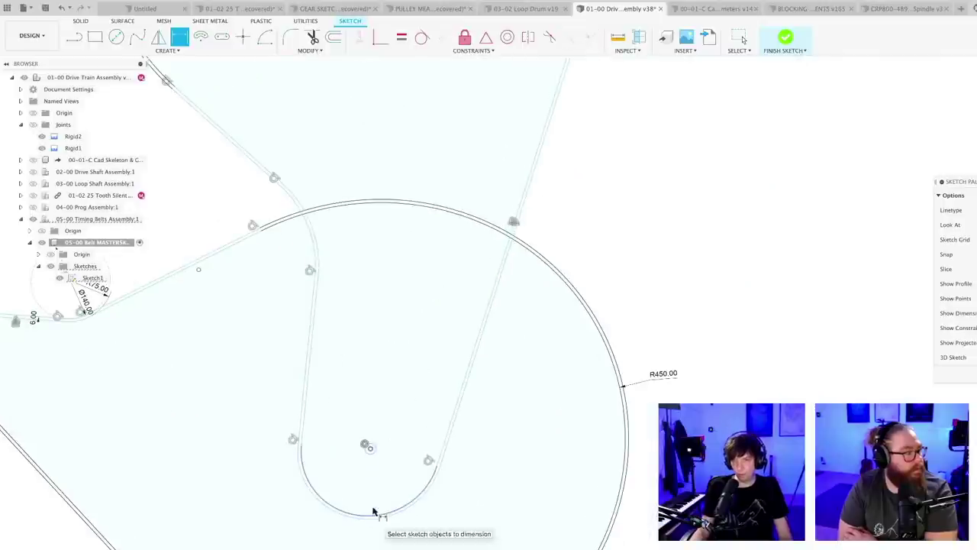
click(376, 513)
click(379, 502)
text(d41)
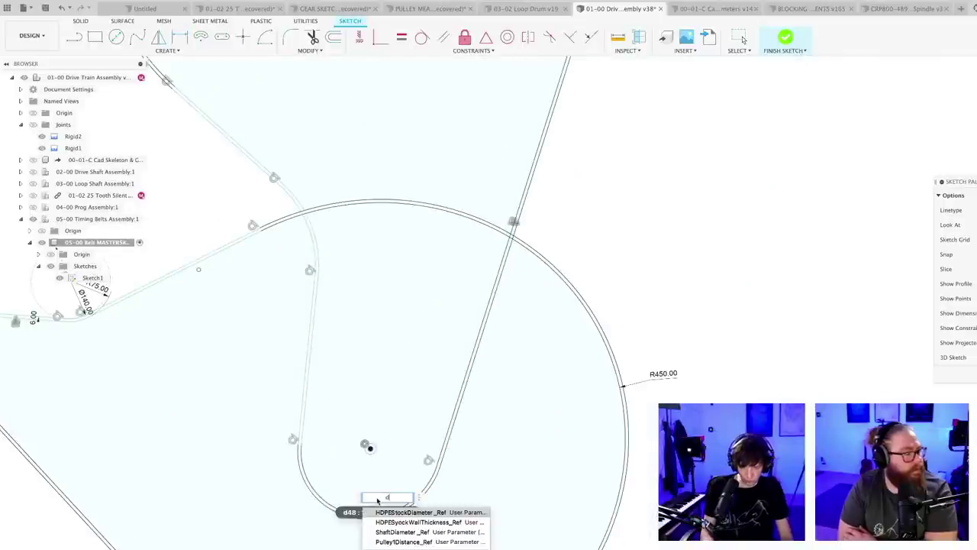
key(Return)
key(Return)
scroll(382, 510, down, 4)
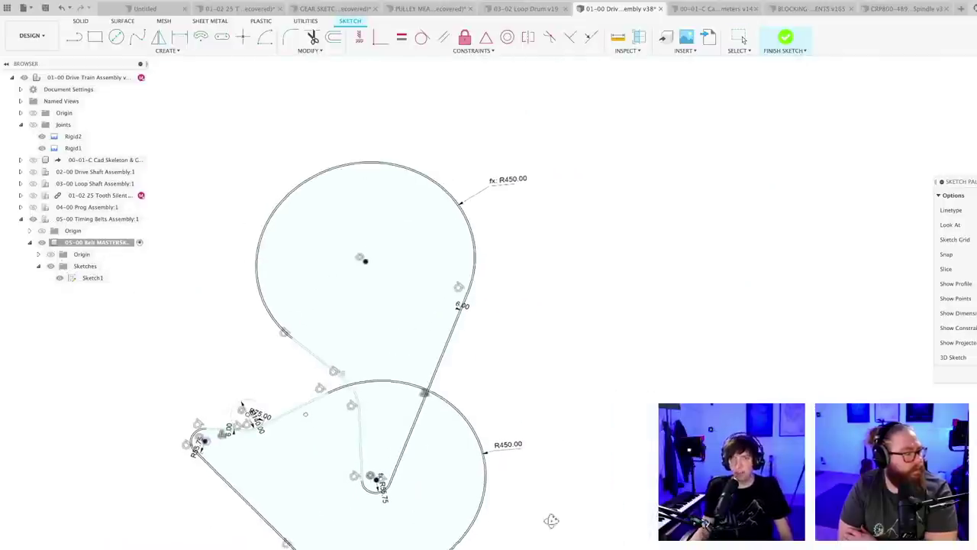
key(d)
scroll(327, 426, up, 2)
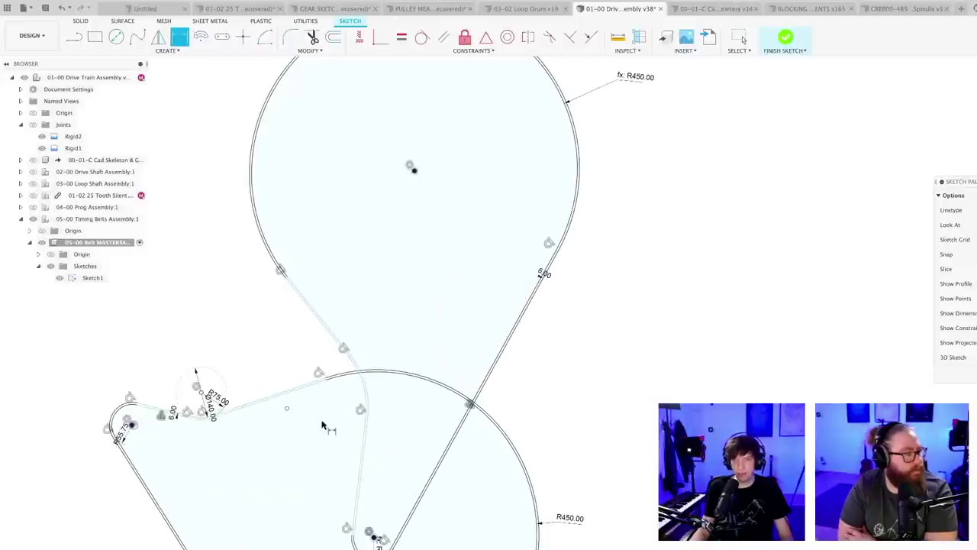
- Draw a small idler circle inside the belt loop and dimension it Ø140
scroll(320, 426, up, 1)
key(c)
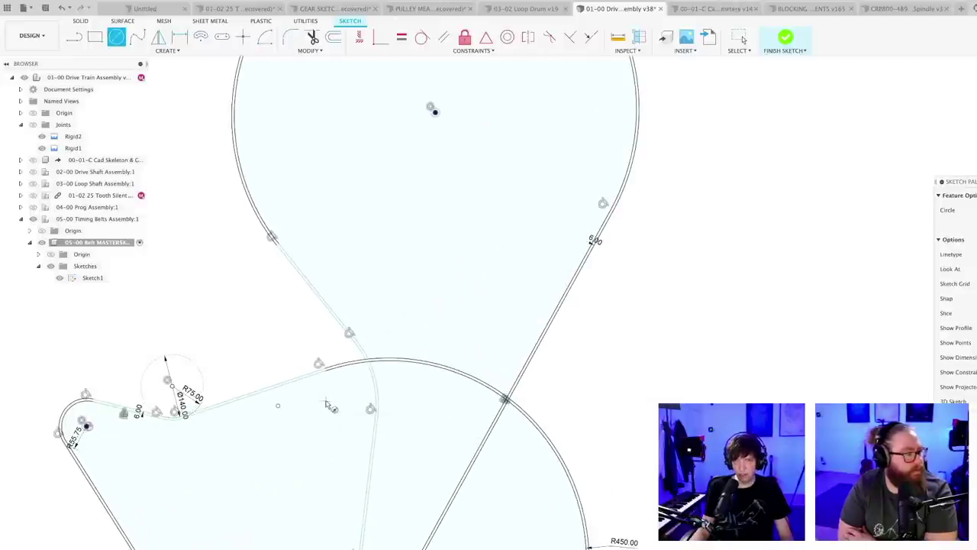
click(329, 400)
click(350, 394)
scroll(349, 394, up, 2)
key(Escape)
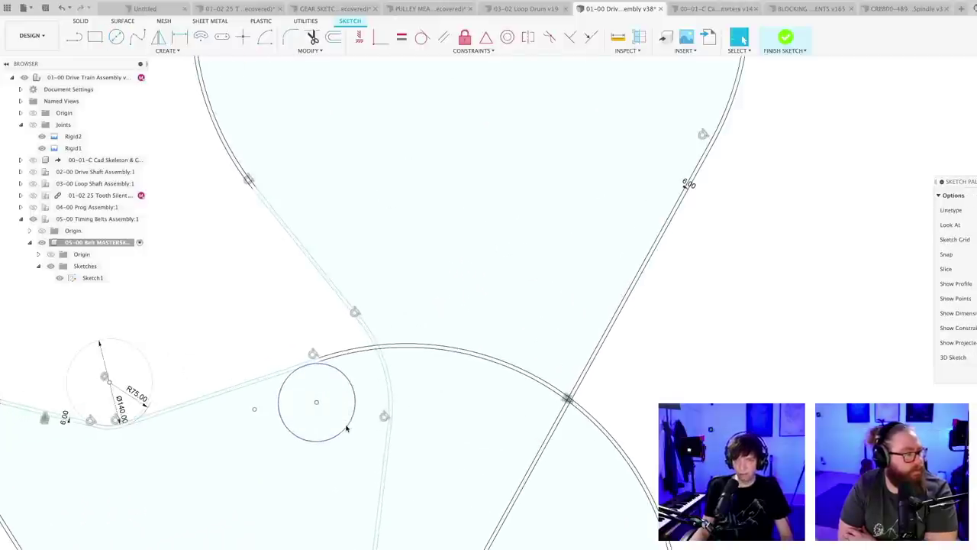
scroll(344, 425, down, 3)
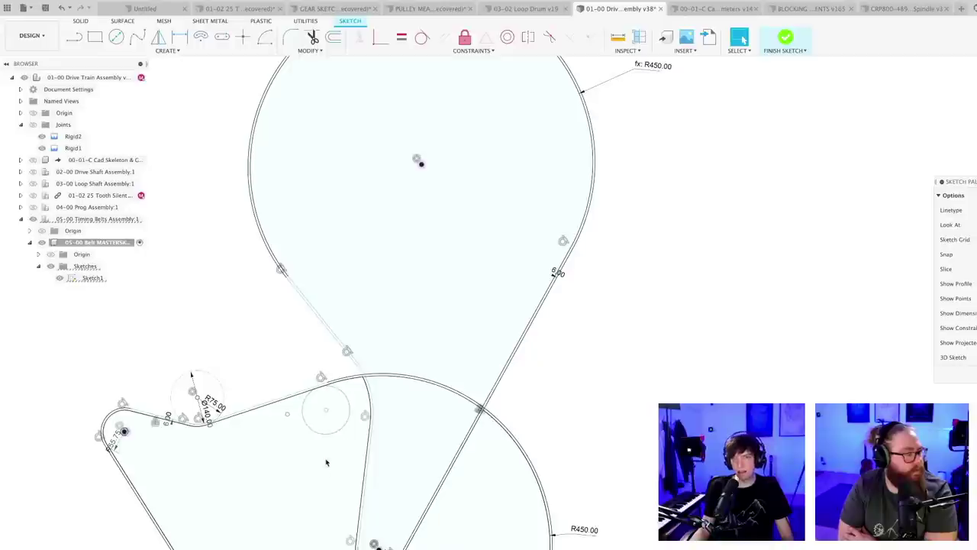
scroll(329, 435, up, 2)
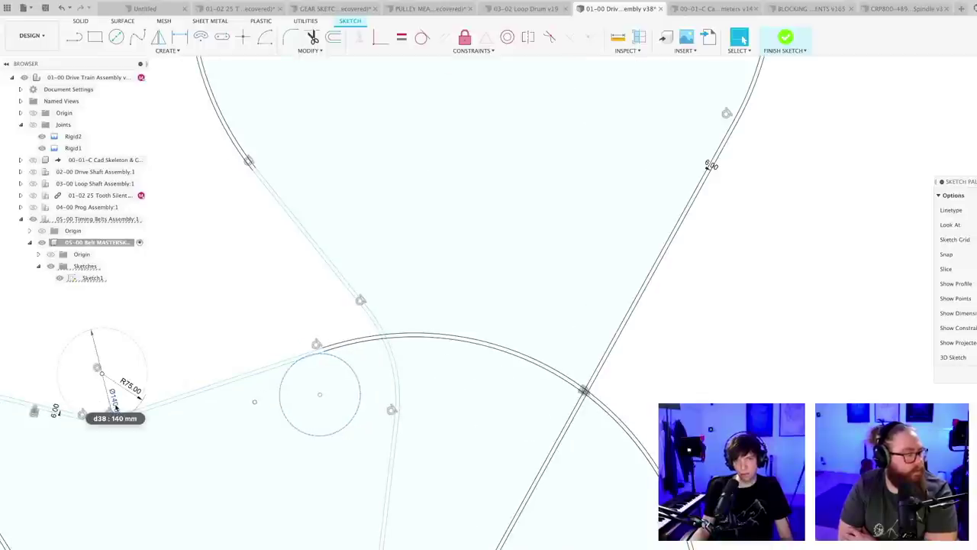
click(281, 398)
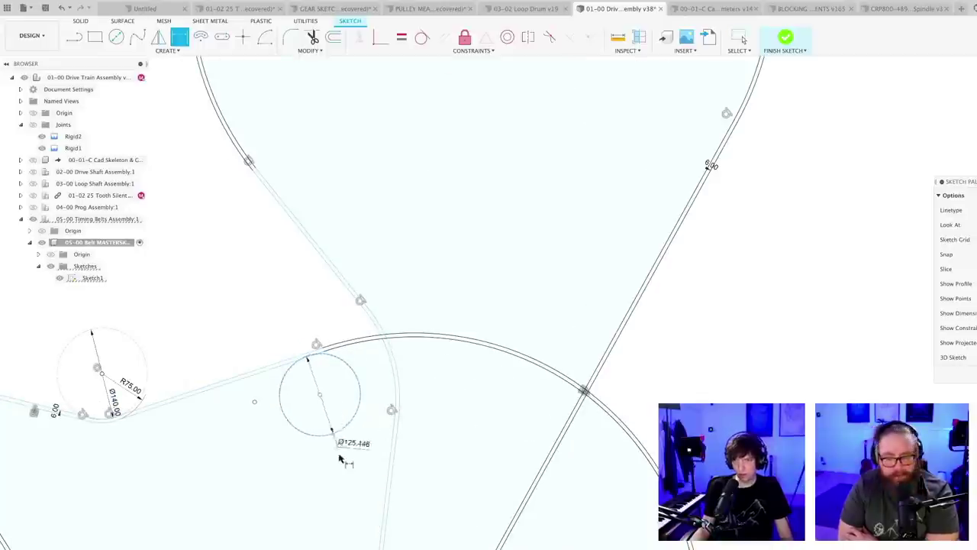
click(343, 463)
text(140)
key(Return)
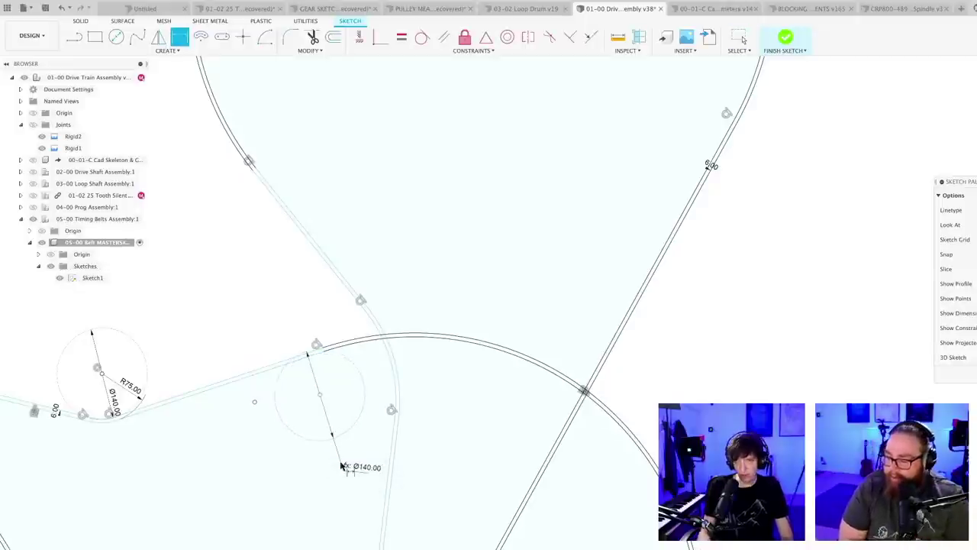
- Constrain the Ø140 idler circle against the belt line
click(507, 37)
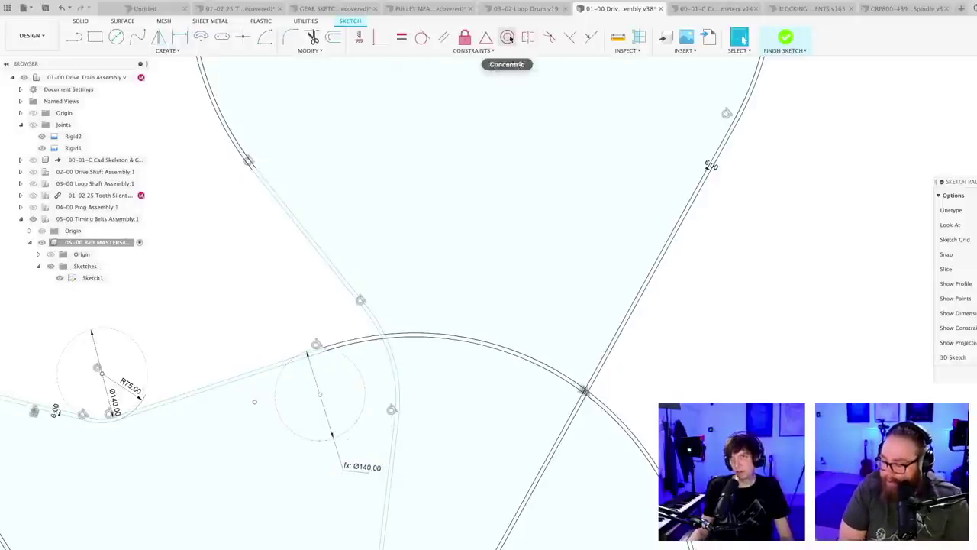
click(365, 388)
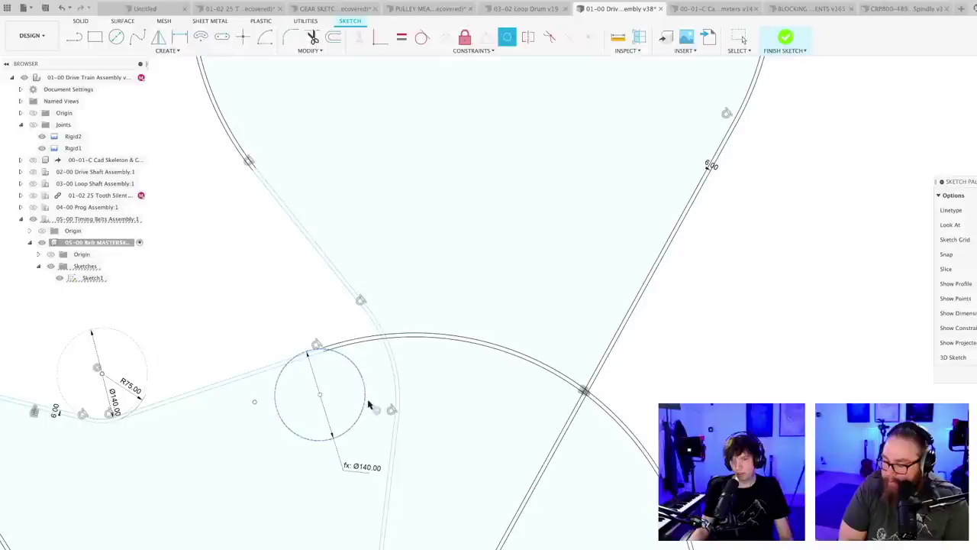
click(399, 372)
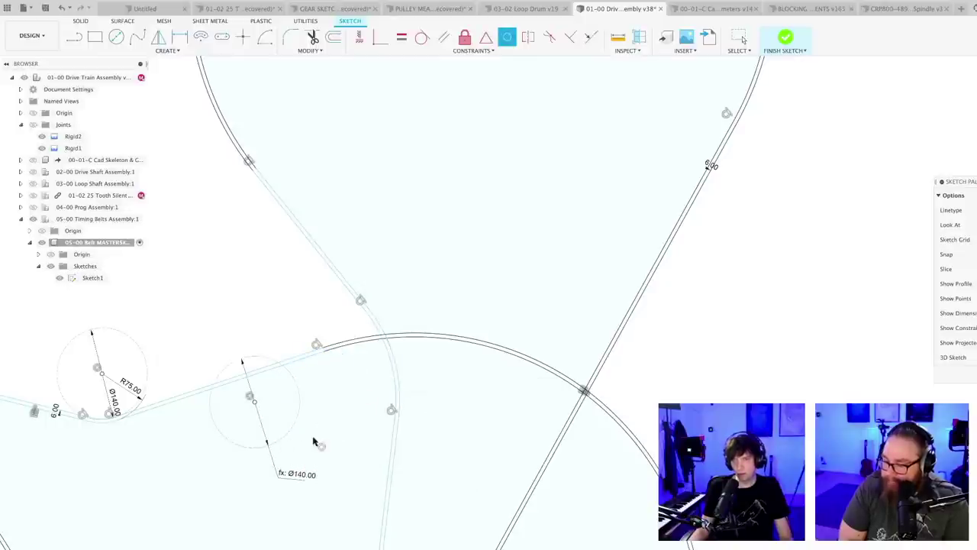
scroll(309, 435, down, 2)
scroll(309, 435, down, 1)
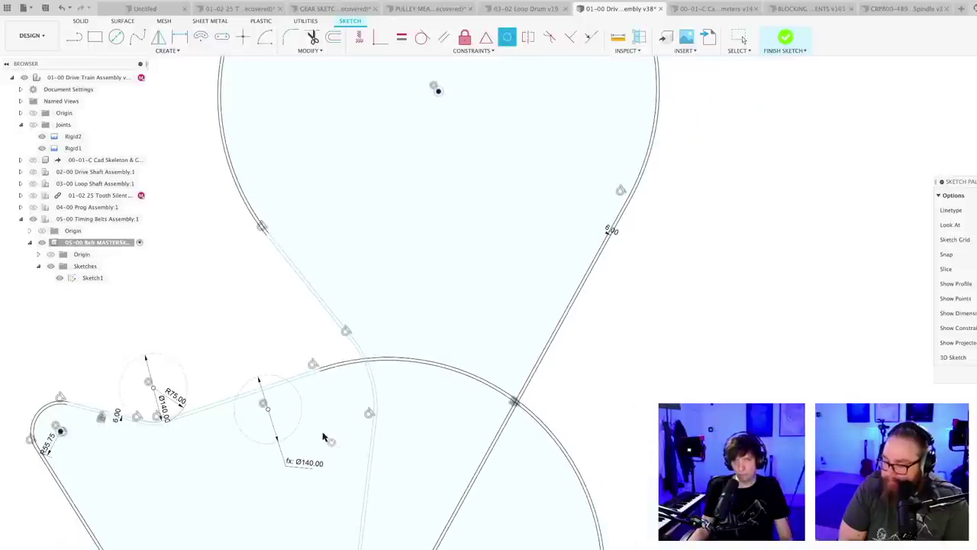
scroll(172, 454, up, 2)
scroll(183, 407, up, 1)
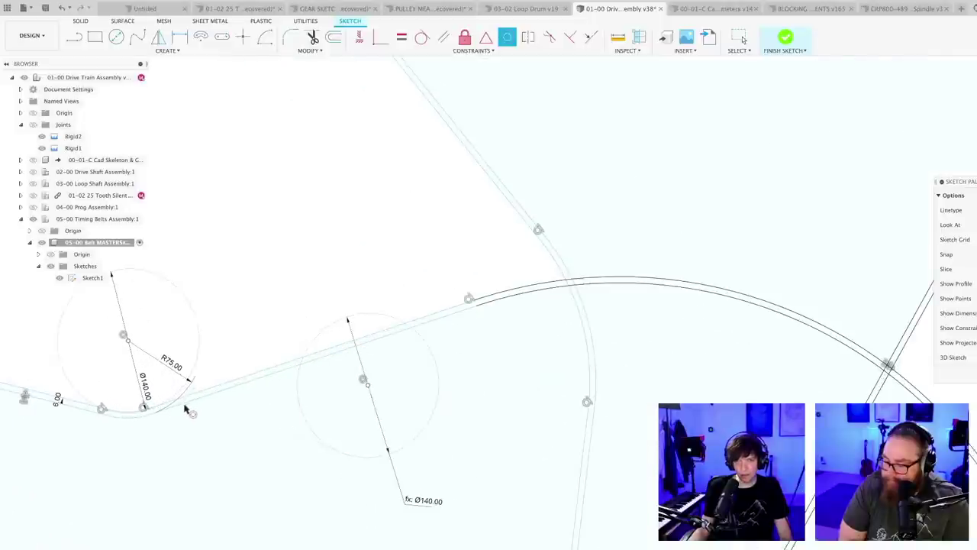
key(Escape)
- Drive the idler arc's dimension from parameter d46 so it reads R75.00
mouse_move(175, 365)
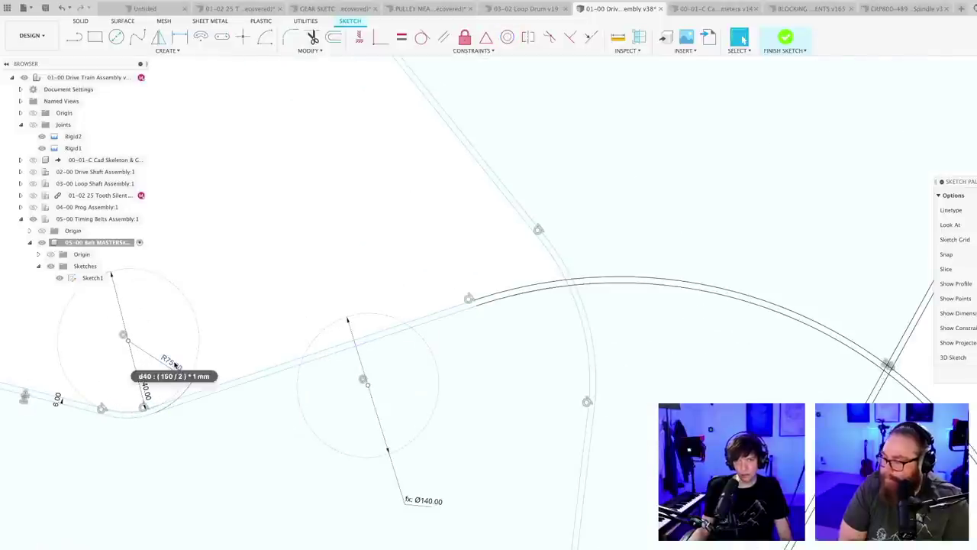
scroll(235, 531, down, 1)
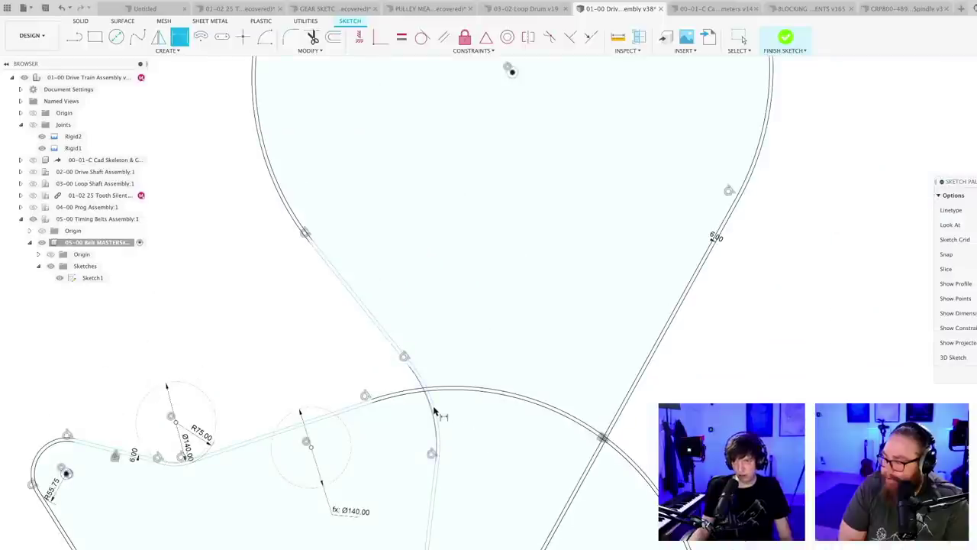
text(d46)
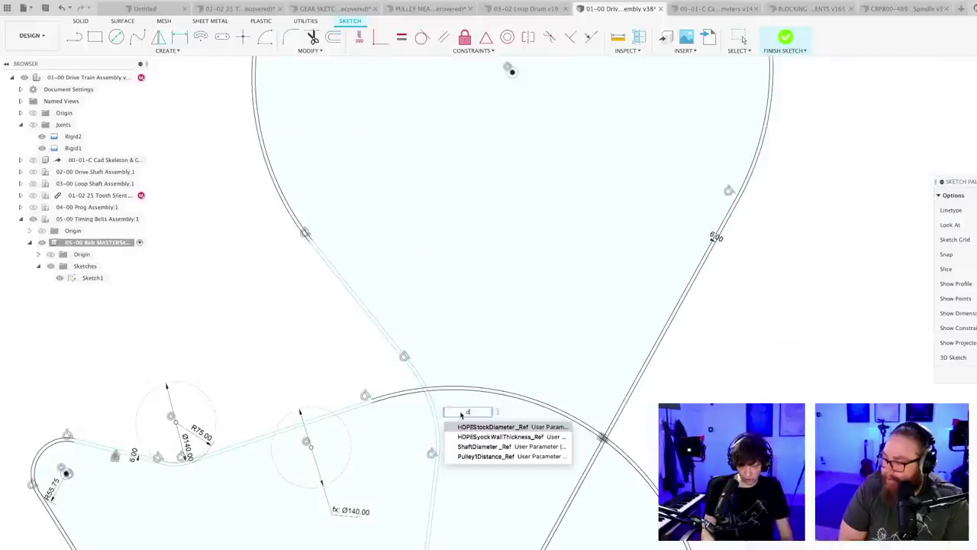
key(Return)
key(Escape)
scroll(335, 458, down, 4)
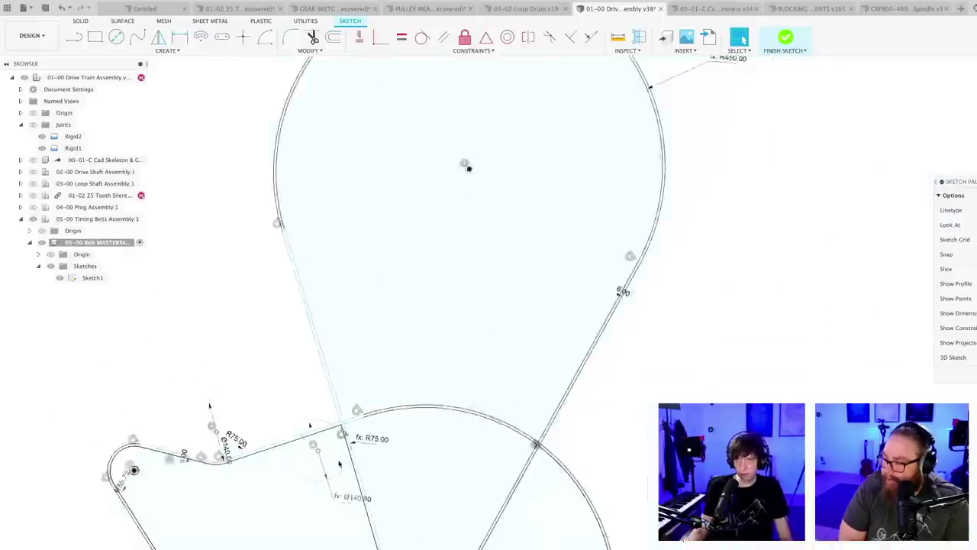
- Move the idler circle up and to the right and finish the belt sketch
drag(315, 446, 371, 405)
scroll(399, 488, down, 4)
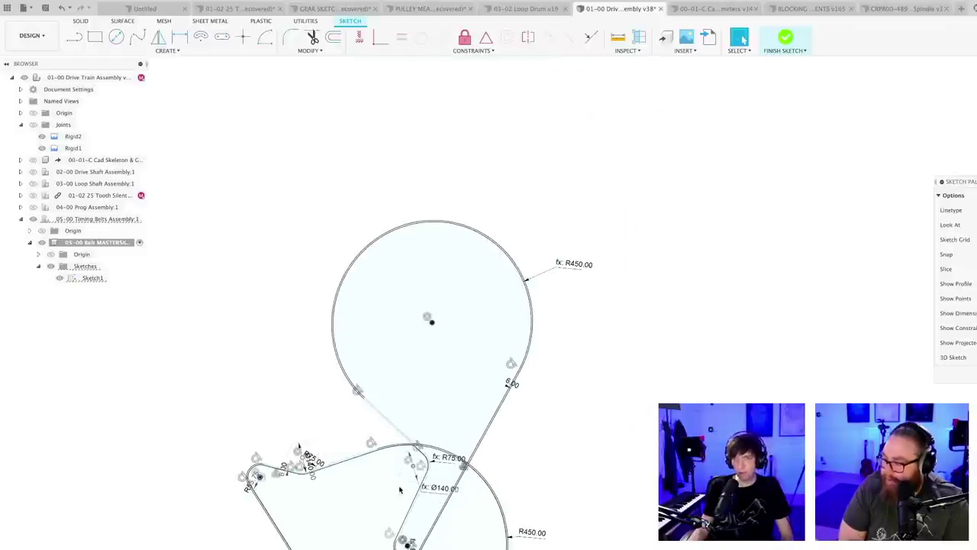
mouse_move(379, 507)
middle_down()
mouse_move(374, 461)
mouse_move(357, 441)
middle_up()
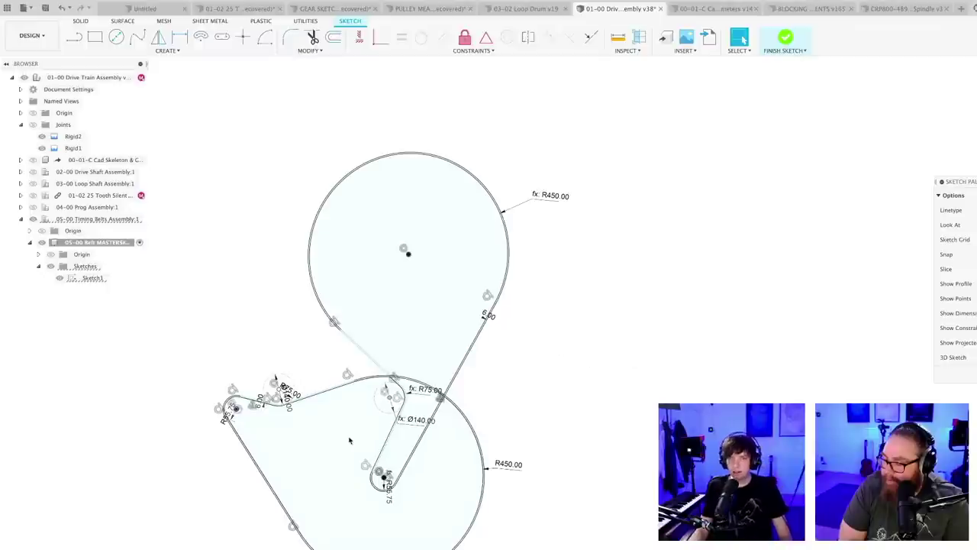
scroll(356, 427, down, 3)
middle_drag(381, 472, 394, 397)
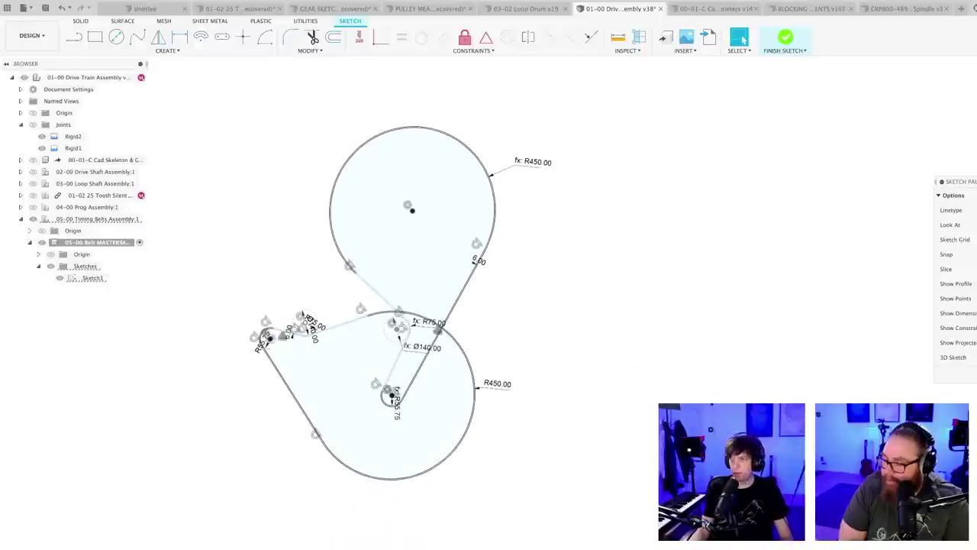
click(785, 36)
- Save the document with the finished belt sketch
mouse_move(526, 393)
shift+middle_down()
mouse_move(561, 405)
mouse_move(543, 404)
shift+middle_up()
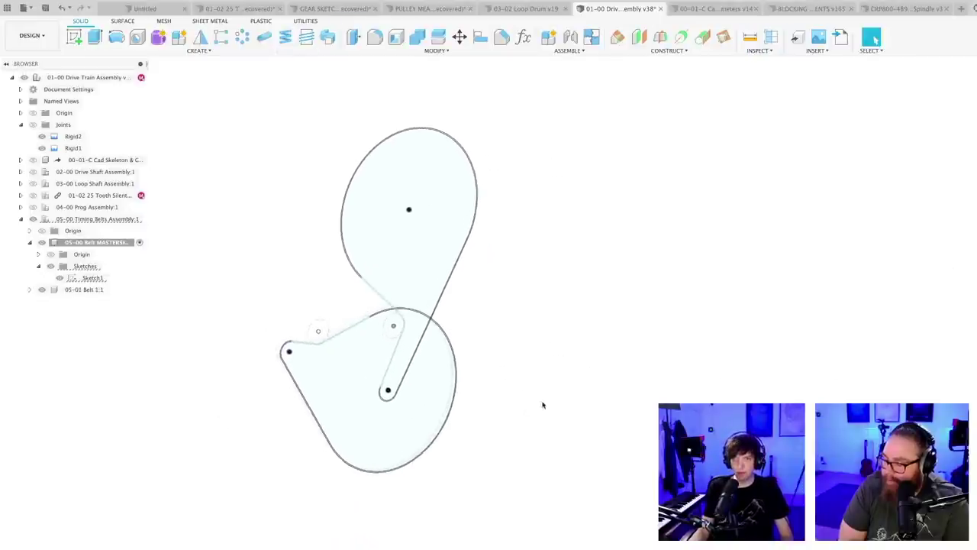
mouse_move(495, 428)
middle_down()
mouse_move(578, 452)
mouse_move(589, 440)
mouse_move(585, 450)
mouse_move(570, 443)
mouse_move(576, 452)
mouse_move(605, 439)
middle_up()
scroll(579, 452, up, 3)
key(super+s)
key(Return)
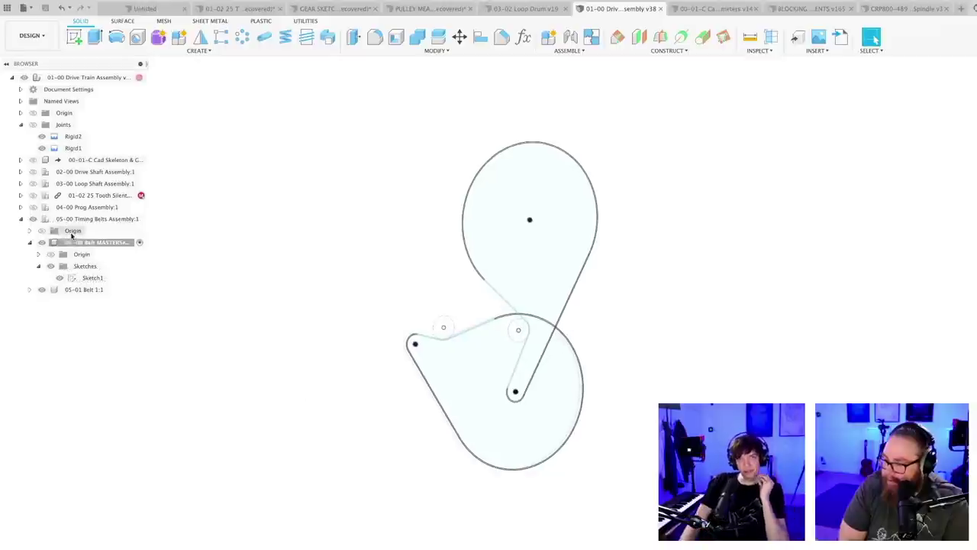
- Show the 04-00 Prog Assembly, 25 tooth pulley and 02-00 Drive Shaft Assembly, then activate the top assembly
click(33, 208)
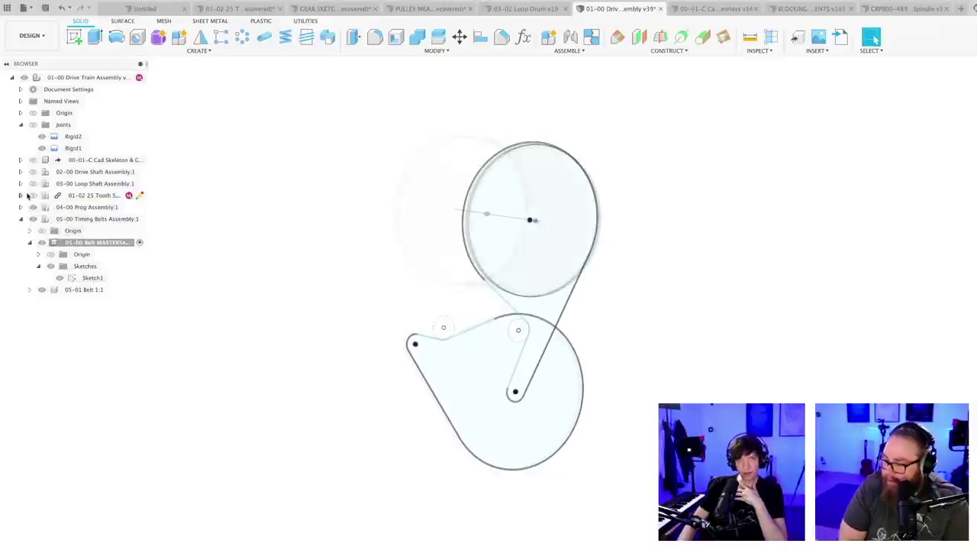
click(34, 196)
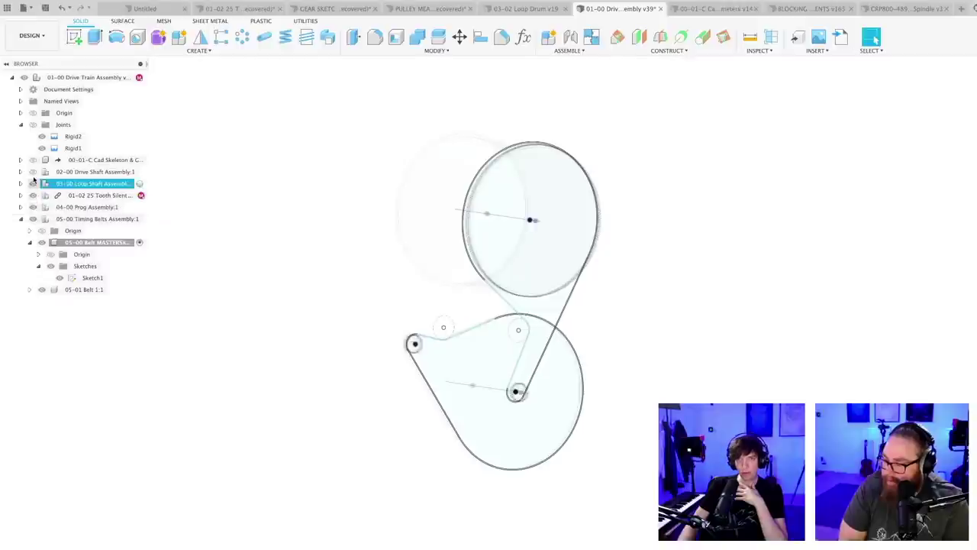
click(35, 174)
click(139, 77)
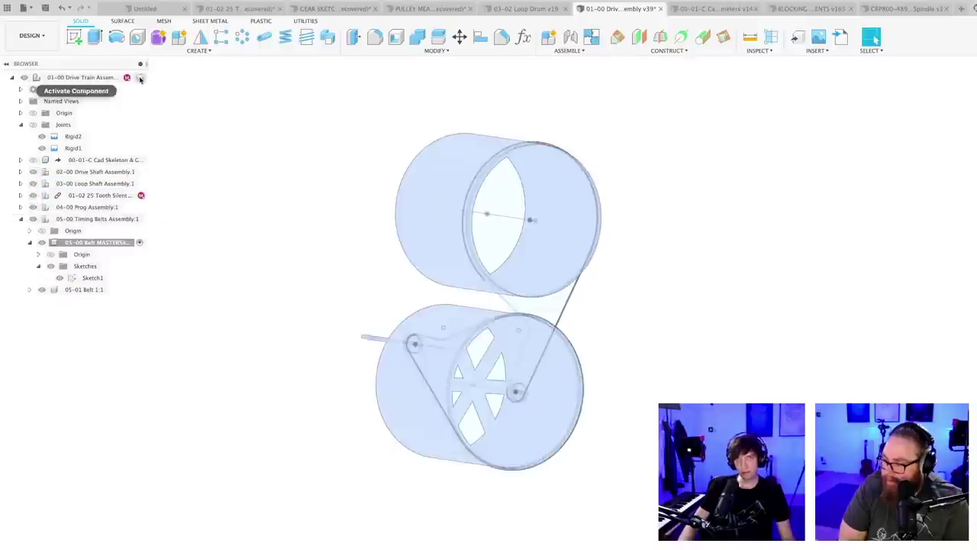
shift+middle_drag(343, 351, 520, 394)
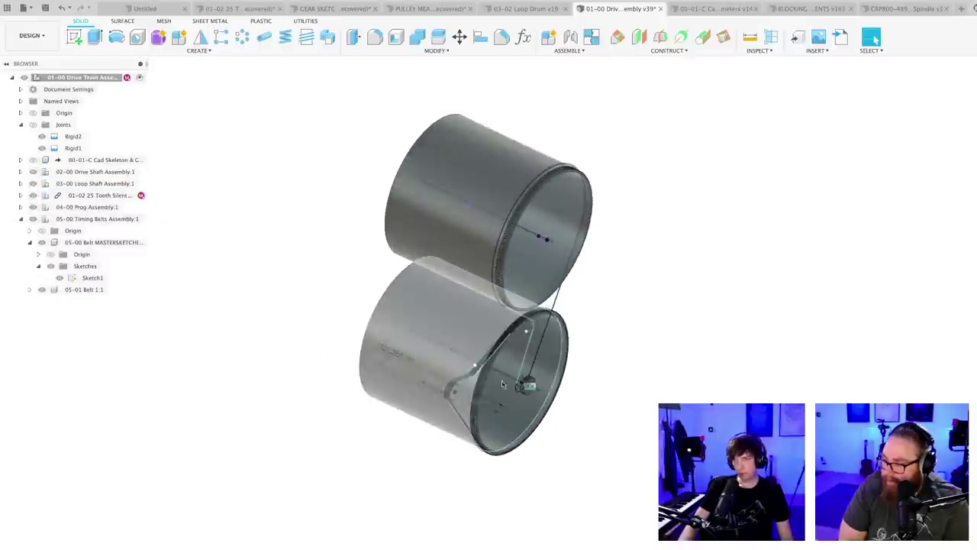
scroll(520, 394, up, 10)
scroll(555, 409, down, 5)
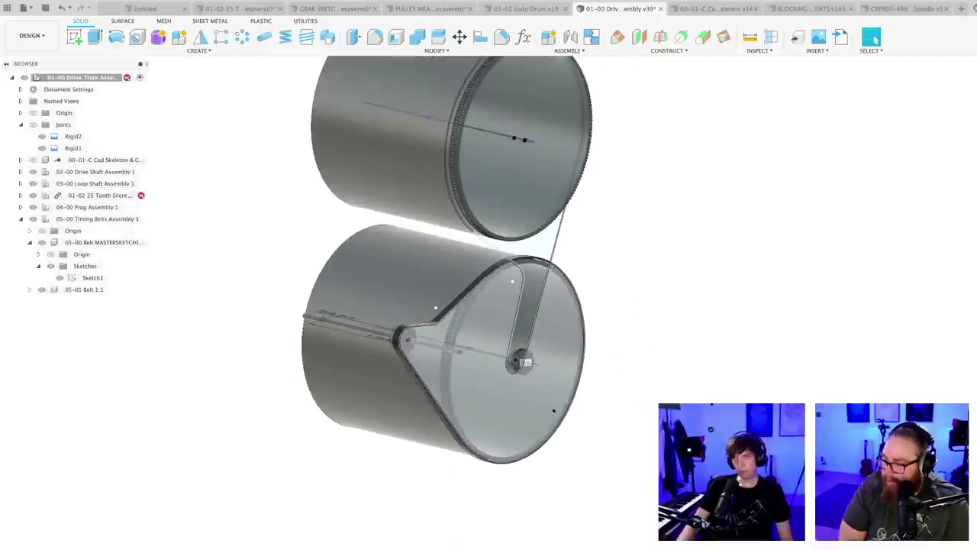
shift+middle_drag(589, 471, 603, 483)
scroll(565, 359, up, 3)
scroll(527, 347, up, 5)
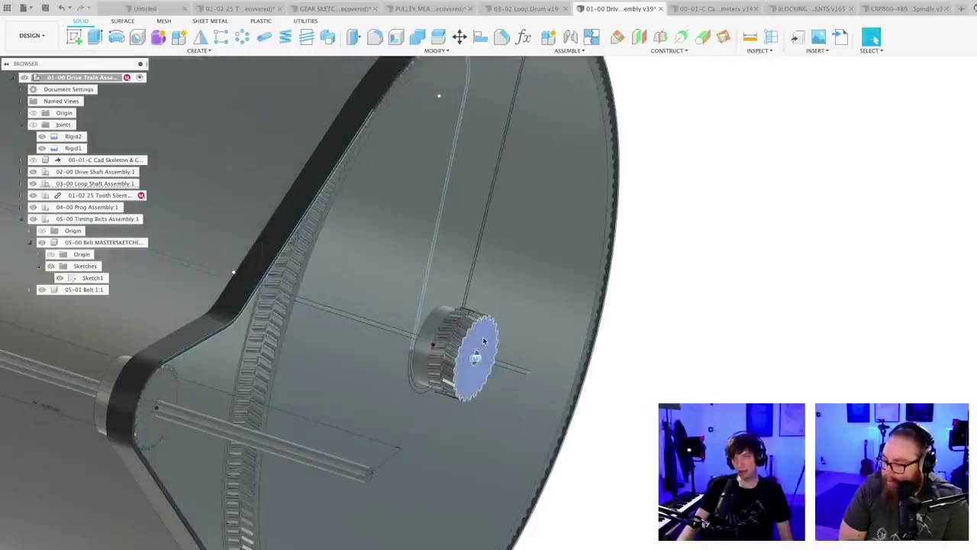
shift+middle_drag(484, 338, 504, 345)
scroll(500, 347, down, 8)
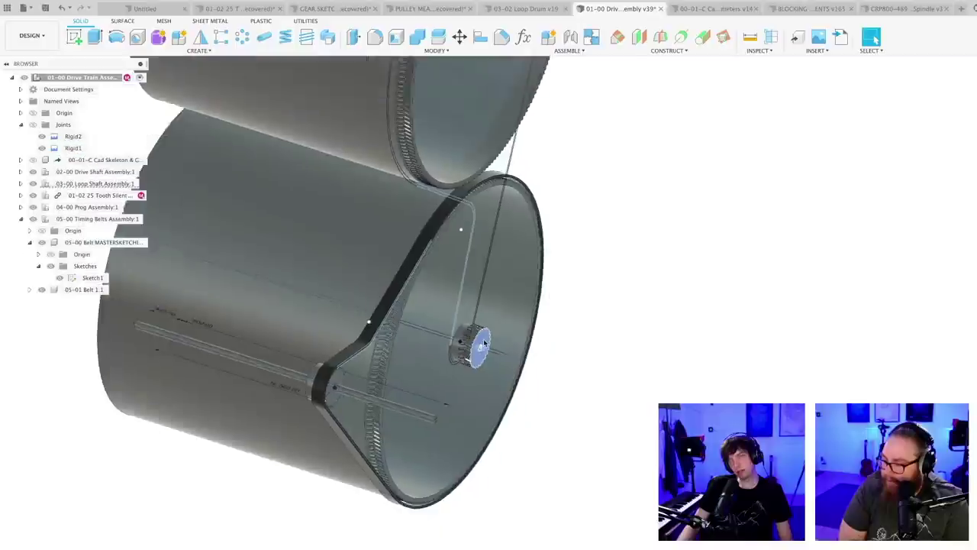
shift+middle_drag(565, 454, 596, 544)
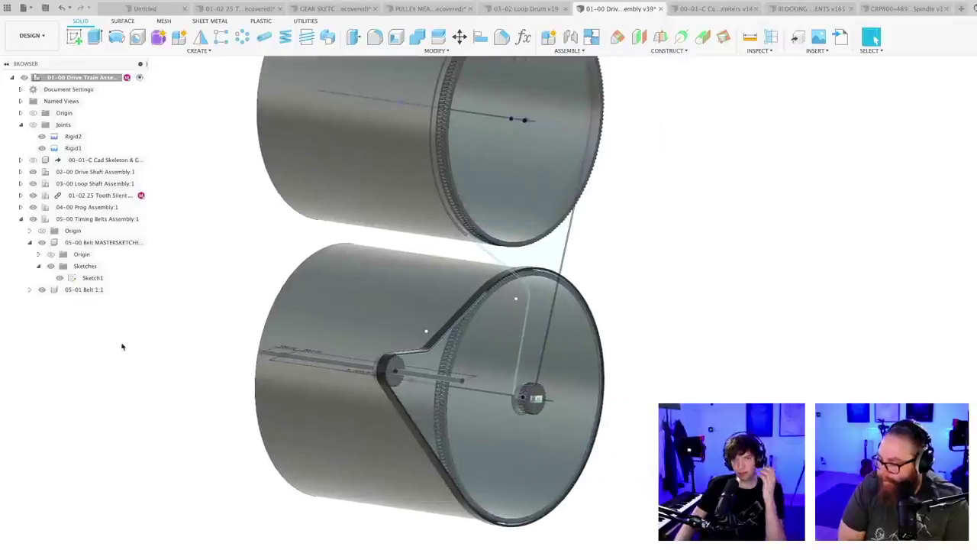
drag(90, 256, 113, 244)
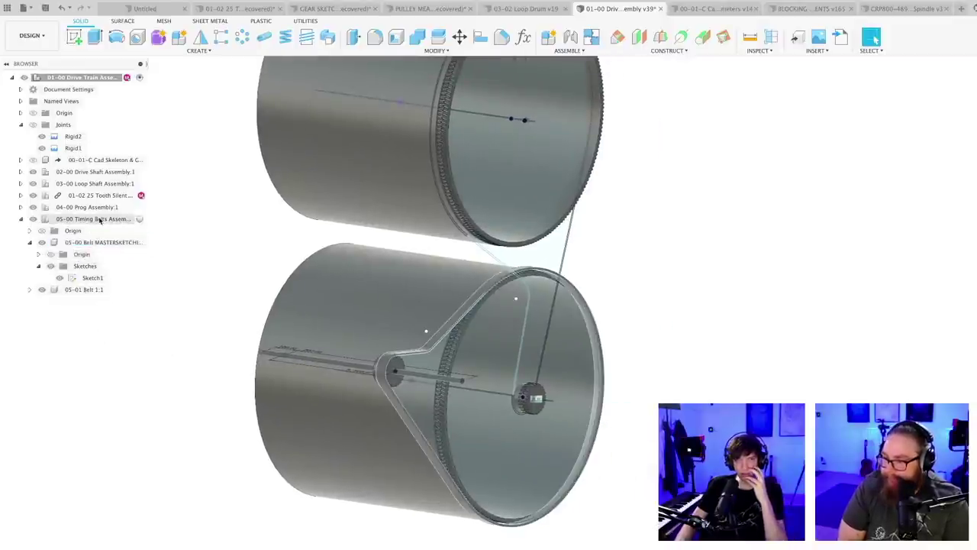
- Create a new component named 05-02 Belt 2 inside 05-00 Timing Belts Assembly
right_click(97, 220)
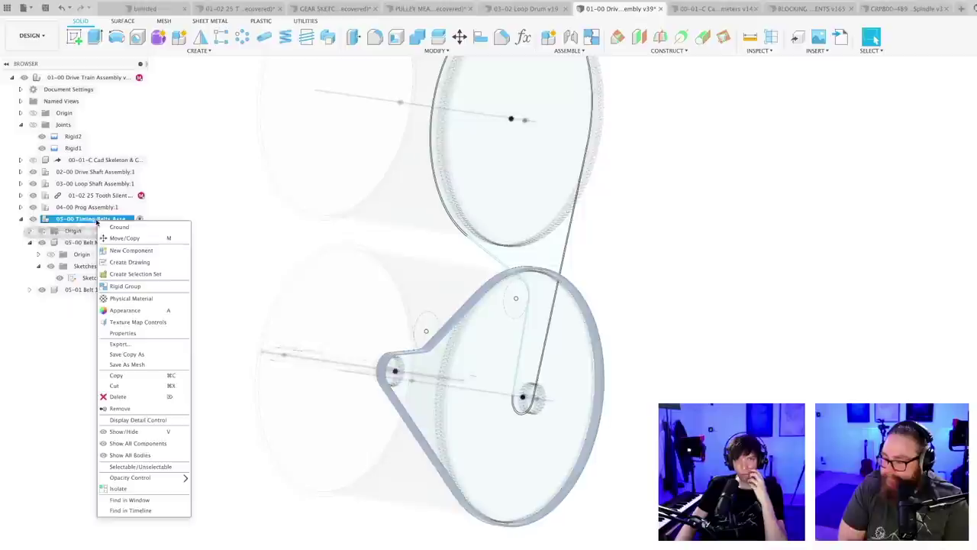
click(131, 251)
key(Return)
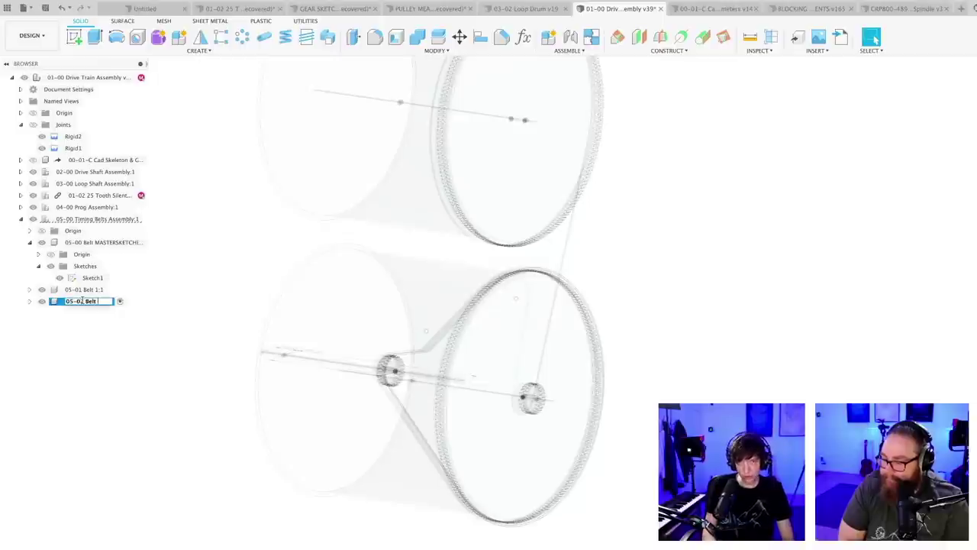
- Frame the drums from the front and start a new-body Extrude
shift+middle_drag(258, 399, 311, 376)
scroll(521, 368, up, 4)
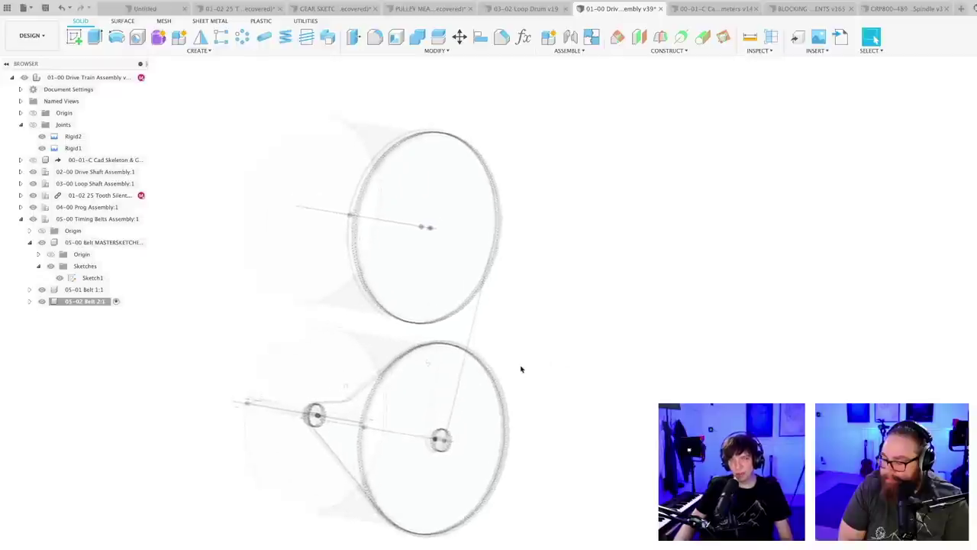
middle_drag(513, 352, 532, 354)
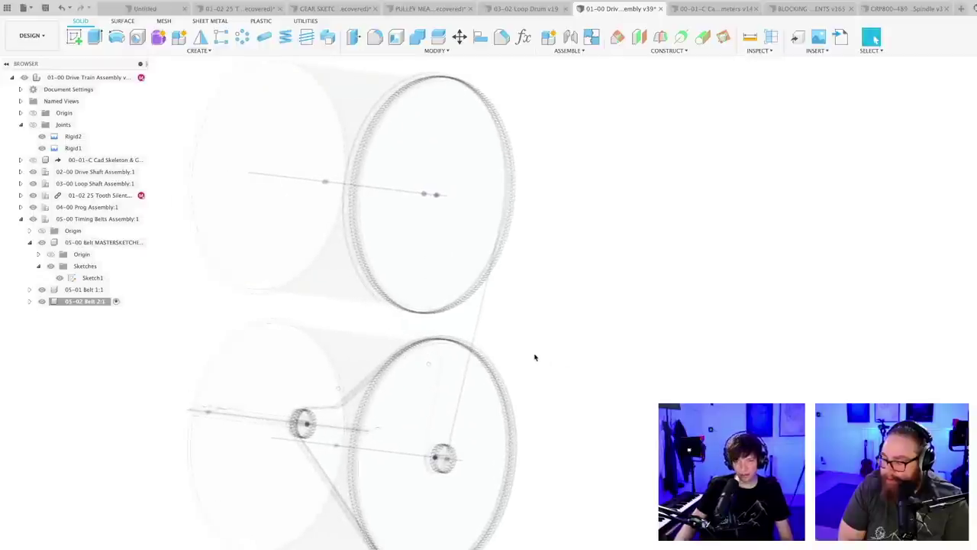
key(e)
scroll(497, 288, up, 10)
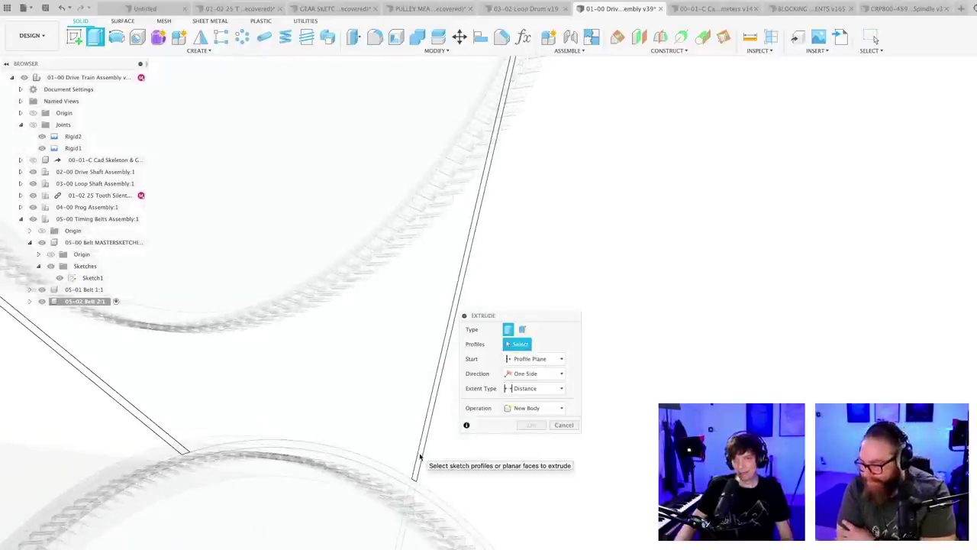
- Select the four belt-loop profiles to extrude
scroll(408, 491, down, 8)
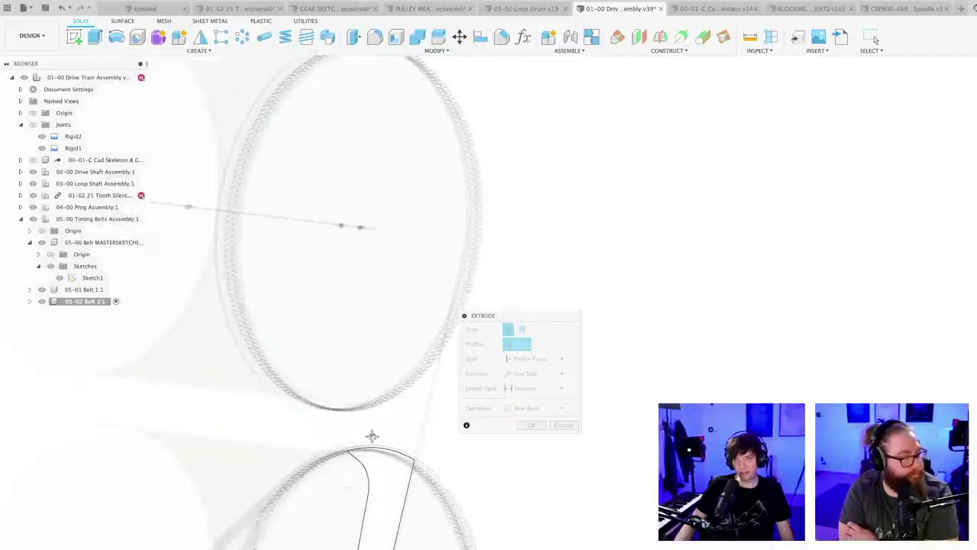
scroll(416, 357, up, 5)
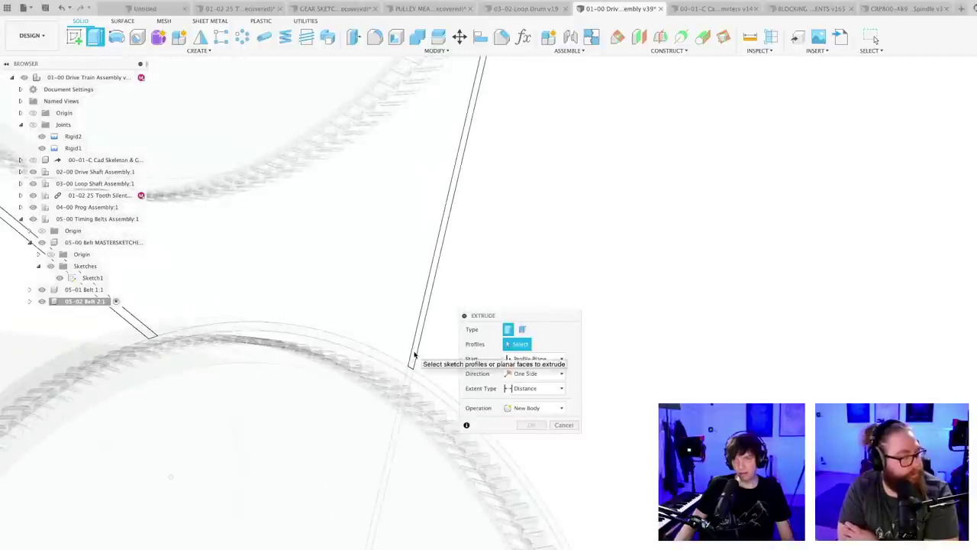
click(408, 372)
click(410, 372)
click(404, 392)
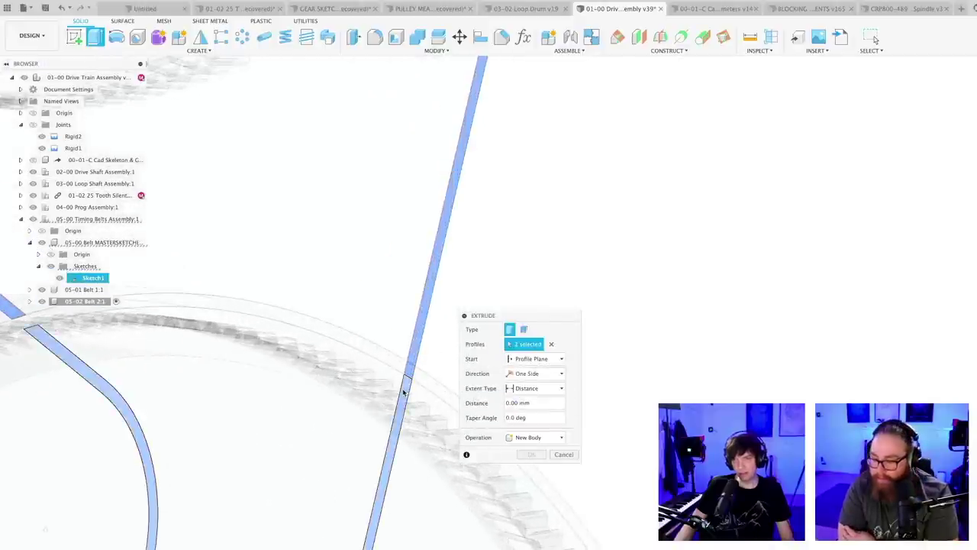
scroll(404, 392, down, 4)
scroll(201, 357, up, 2)
scroll(200, 357, down, 2)
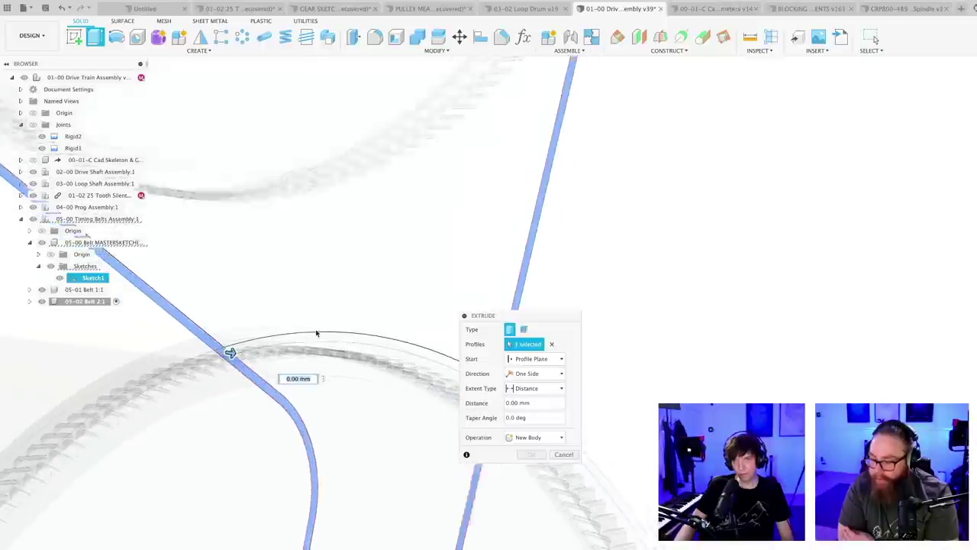
scroll(316, 333, down, 4)
scroll(330, 344, down, 3)
middle_drag(372, 320, 358, 432)
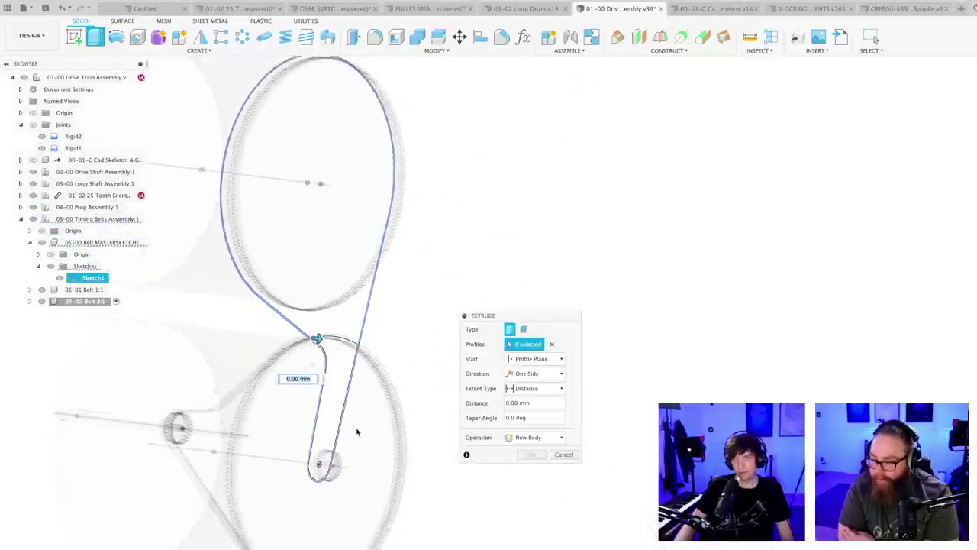
middle_drag(391, 459, 424, 410)
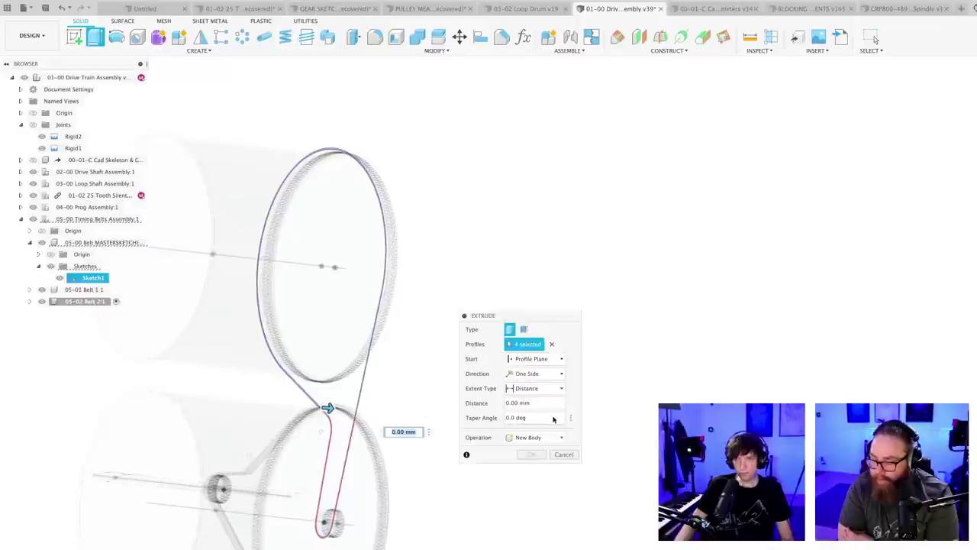
- Keep the extrusion start at Profile Plane and set the distance to 60 mm
click(536, 402)
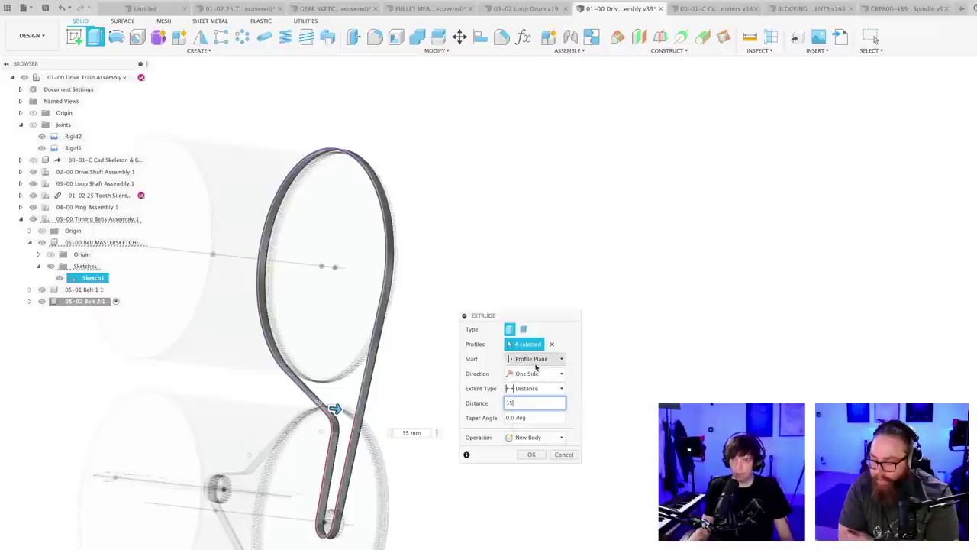
click(538, 360)
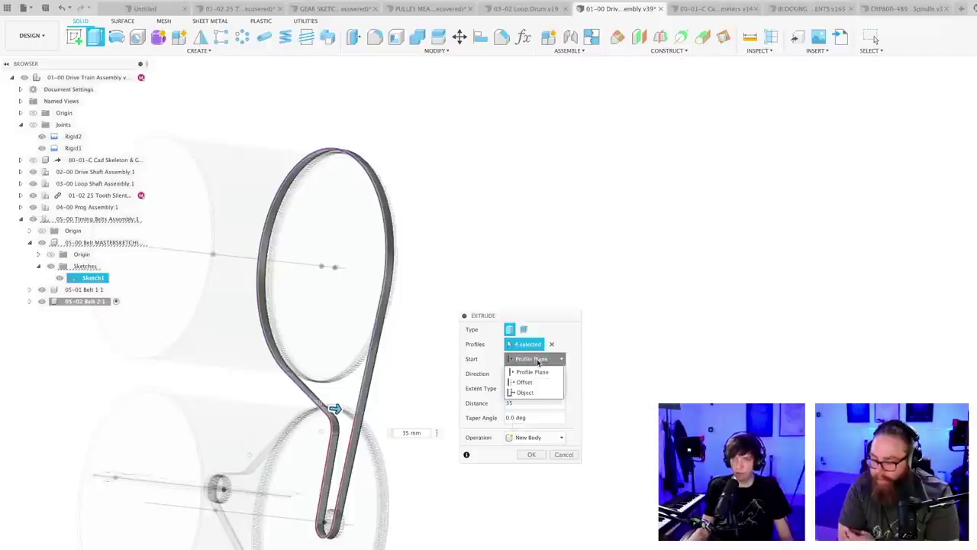
click(532, 372)
scroll(338, 530, up, 5)
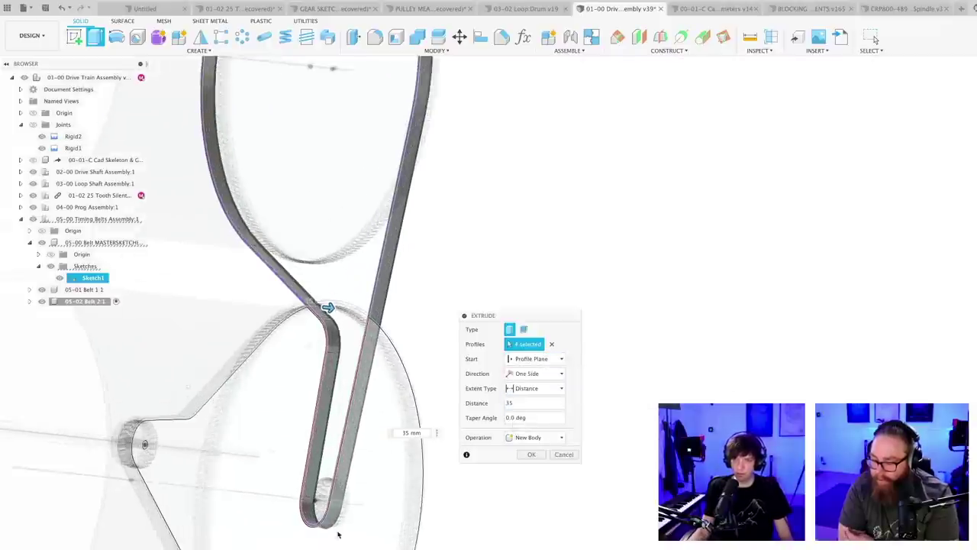
shift+middle_drag(364, 546, 412, 528)
scroll(355, 474, up, 8)
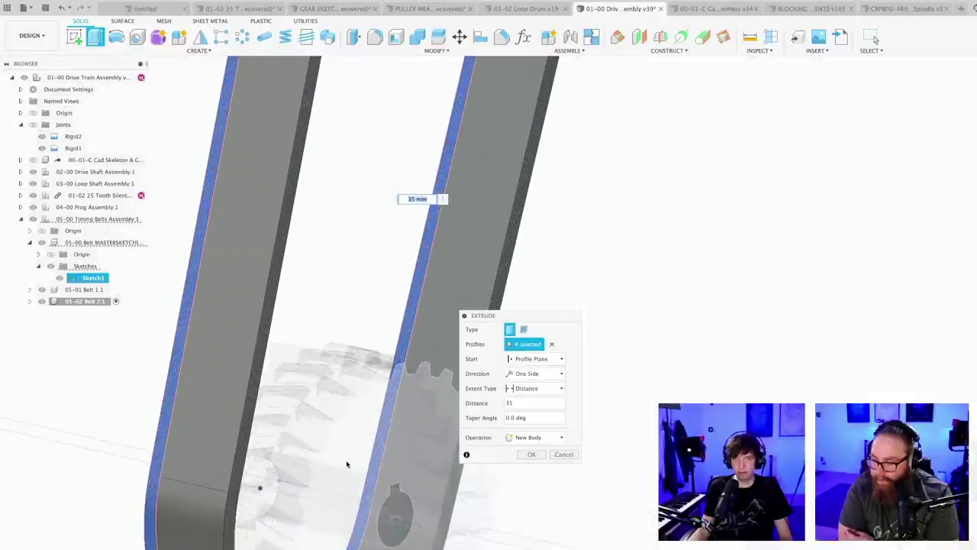
scroll(345, 464, down, 3)
middle_drag(347, 463, 362, 374)
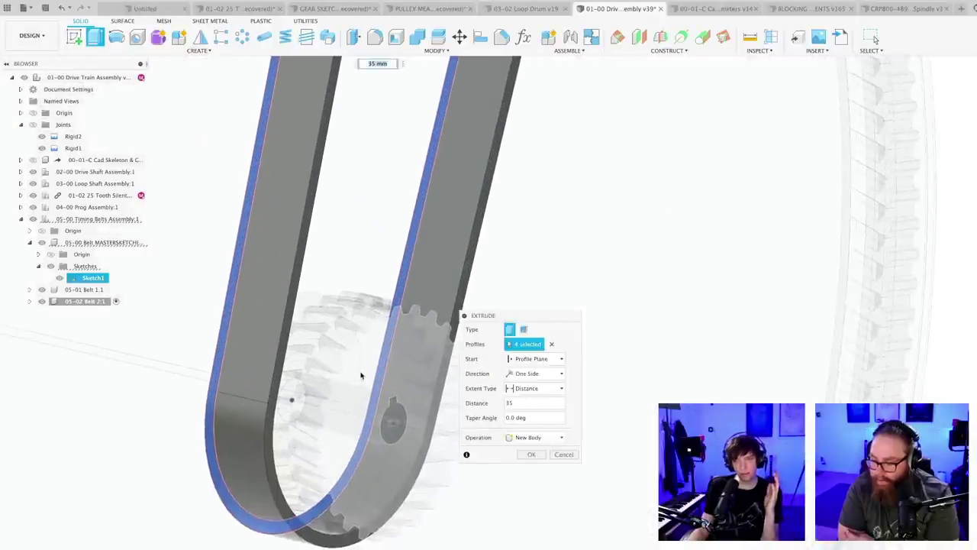
click(362, 374)
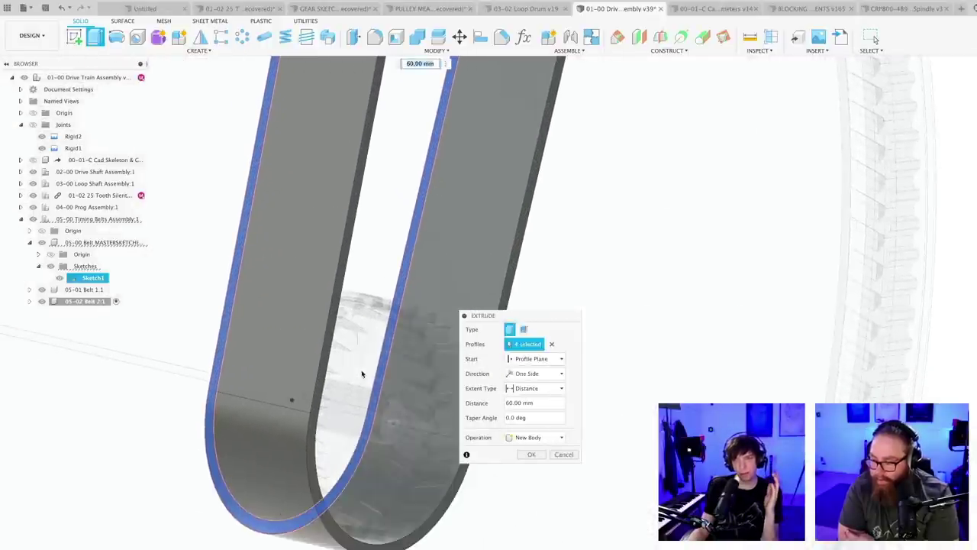
- Keep Direction as One Side and change the extrusion Start to Offset
click(541, 374)
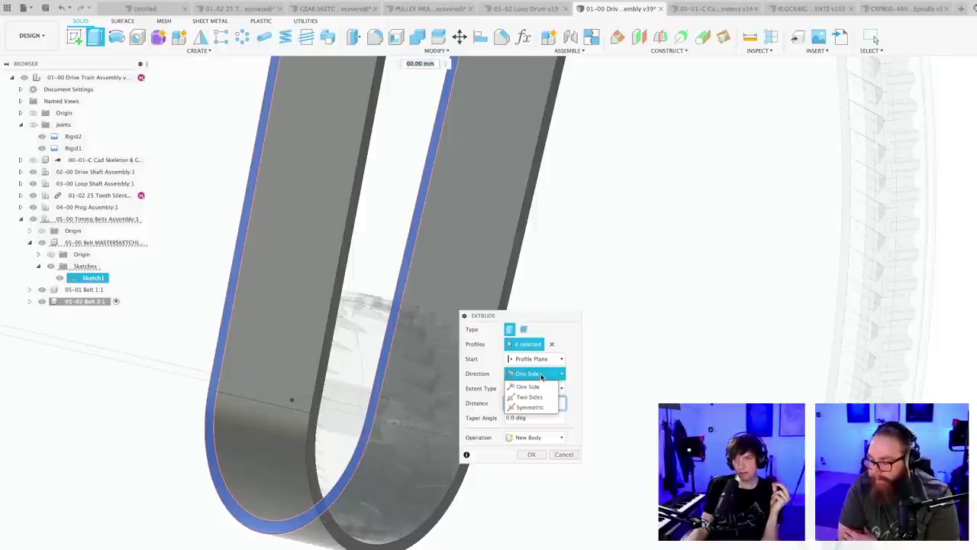
click(541, 375)
click(539, 360)
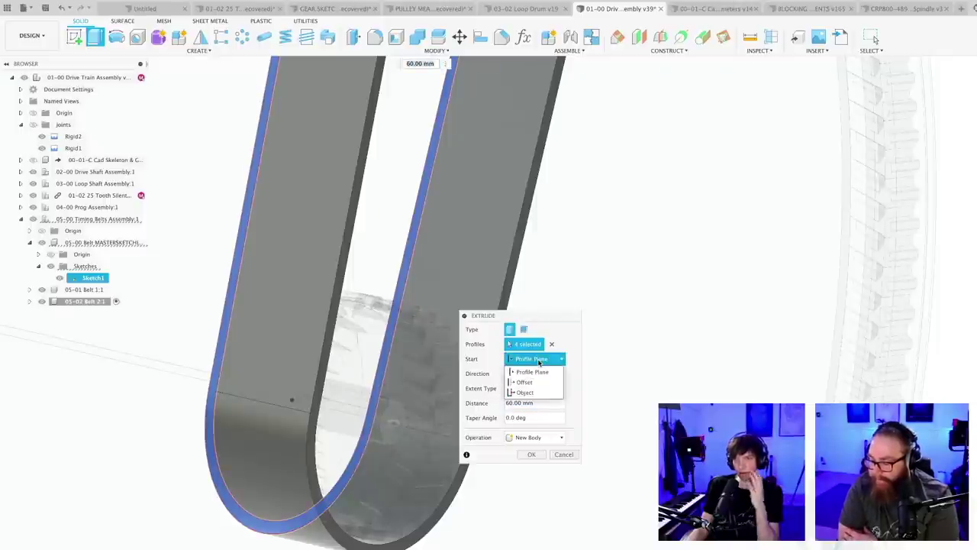
click(533, 385)
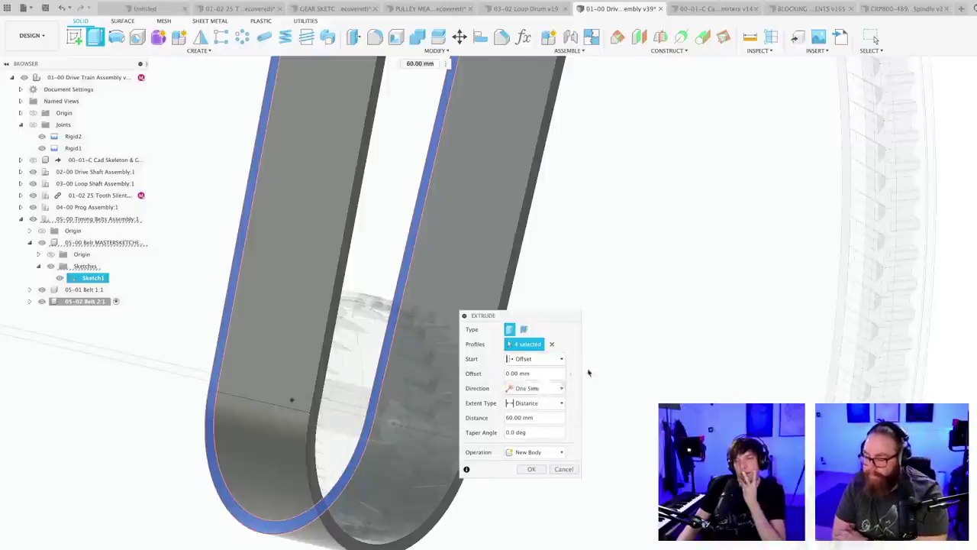
- Orbit around the belt preview to check its alignment with the drum and pulley
shift+middle_drag(587, 371, 542, 359)
mouse_move(600, 351)
shift+middle_down()
mouse_move(637, 344)
mouse_move(614, 341)
shift+middle_up()
scroll(389, 386, down, 5)
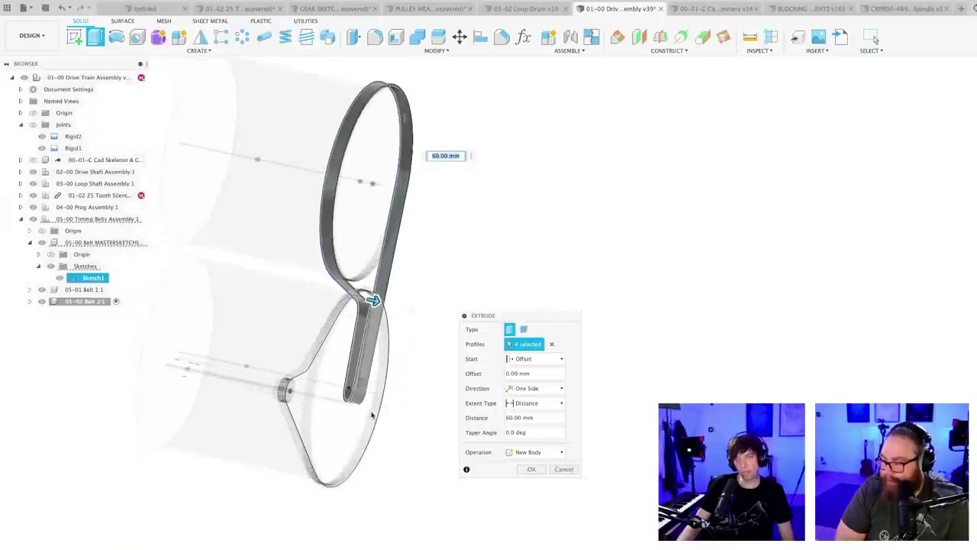
shift+middle_drag(369, 320, 370, 307)
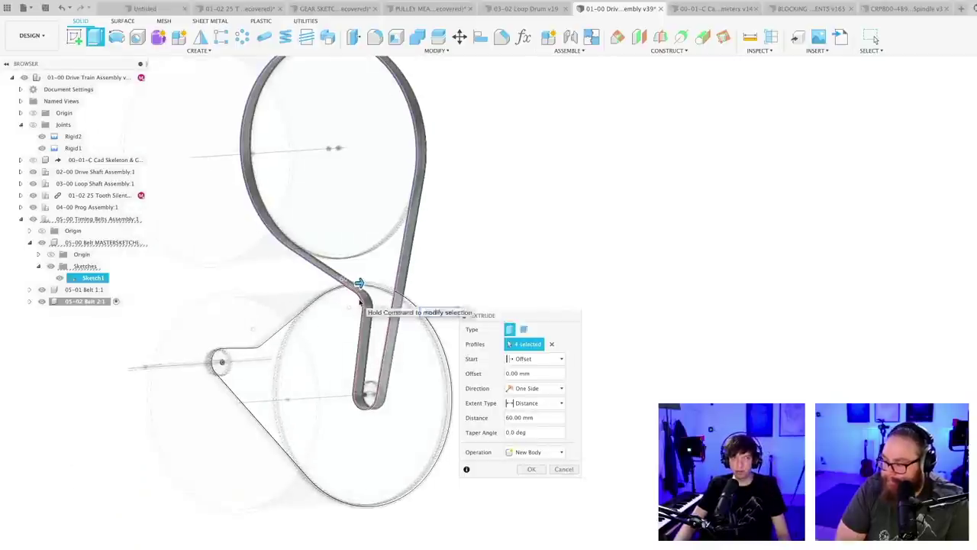
shift+middle_drag(300, 341, 302, 420)
scroll(341, 351, up, 5)
mouse_move(360, 290)
shift+middle_down()
mouse_move(384, 339)
mouse_move(365, 295)
shift+middle_up()
mouse_move(318, 436)
shift+middle_down()
mouse_move(305, 451)
mouse_move(327, 535)
mouse_move(310, 432)
mouse_move(334, 443)
mouse_move(322, 432)
shift+middle_up()
shift+middle_drag(387, 473, 264, 352)
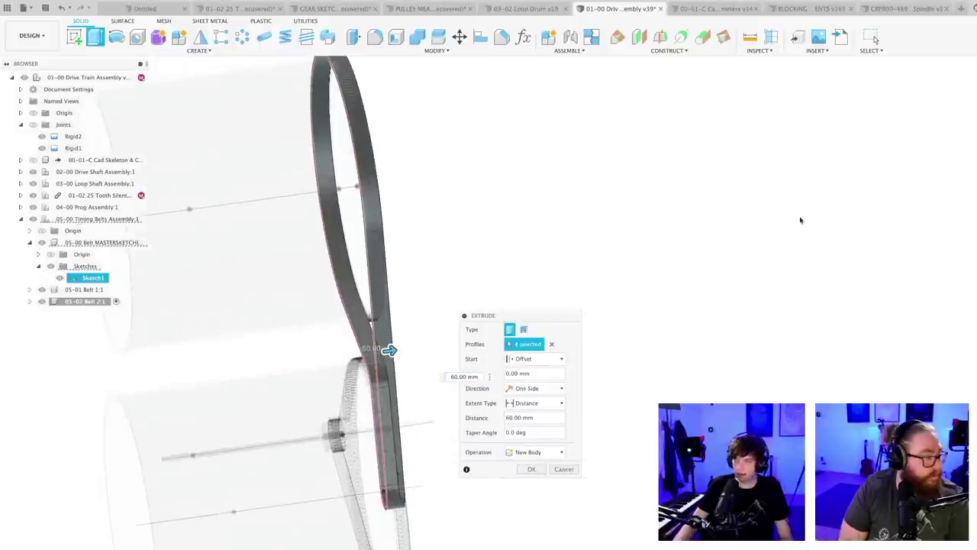
scroll(324, 494, up, 6)
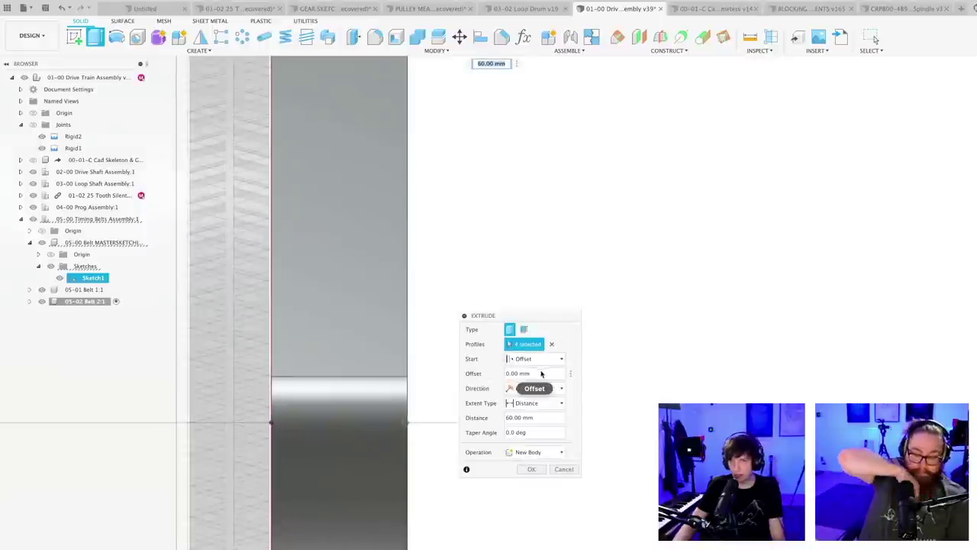
- Set the start offset to 24 mm and the extrusion distance to 35 mm
text(0)
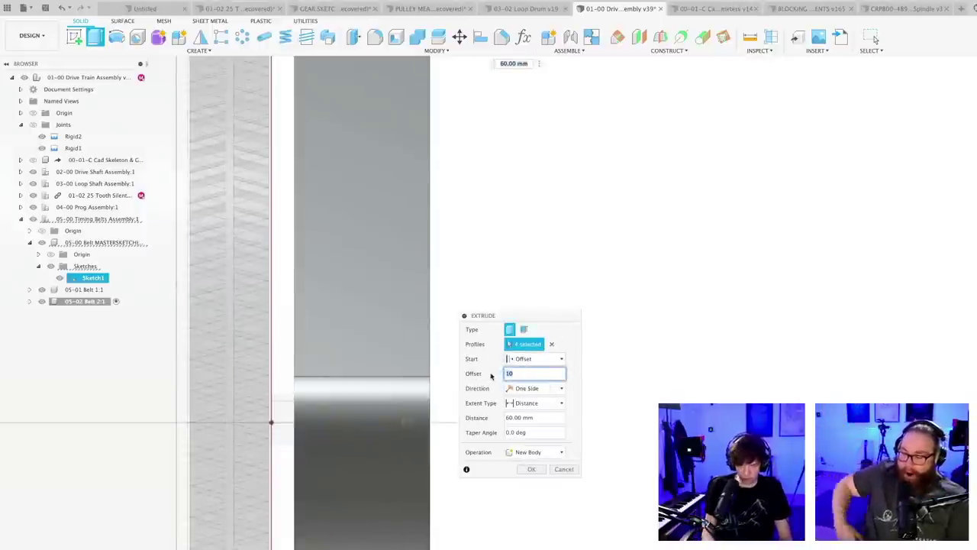
key(BackSpace)
key(BackSpace)
text(20)
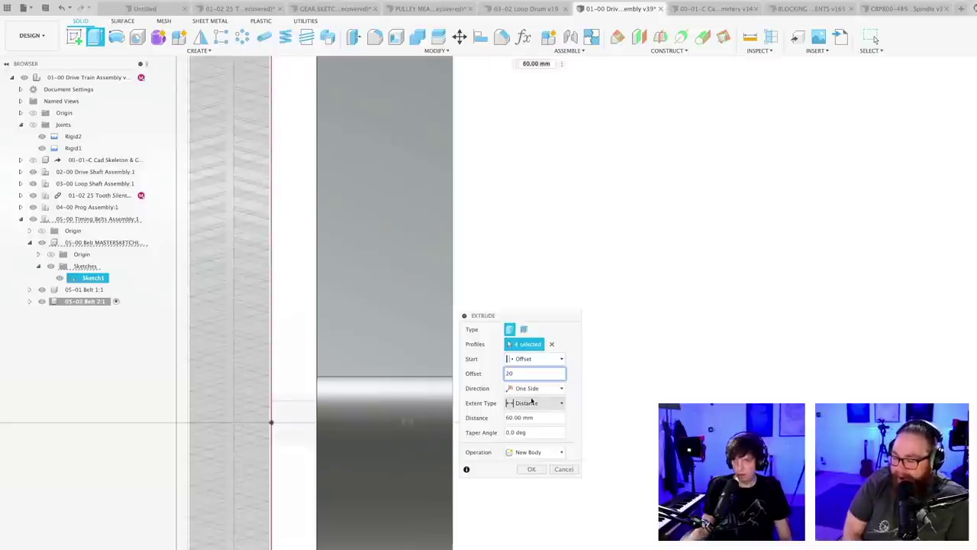
click(513, 418)
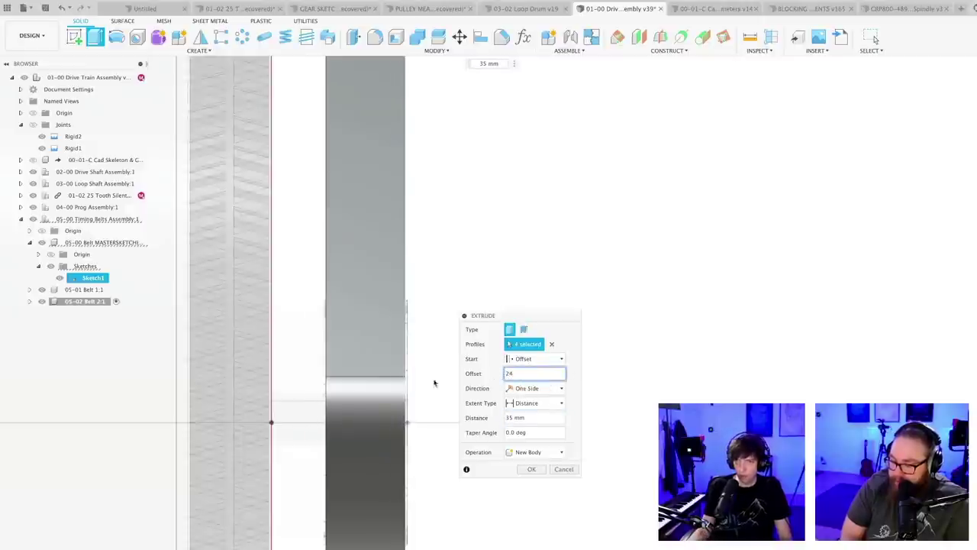
scroll(365, 396, up, 3)
scroll(489, 548, down, 3)
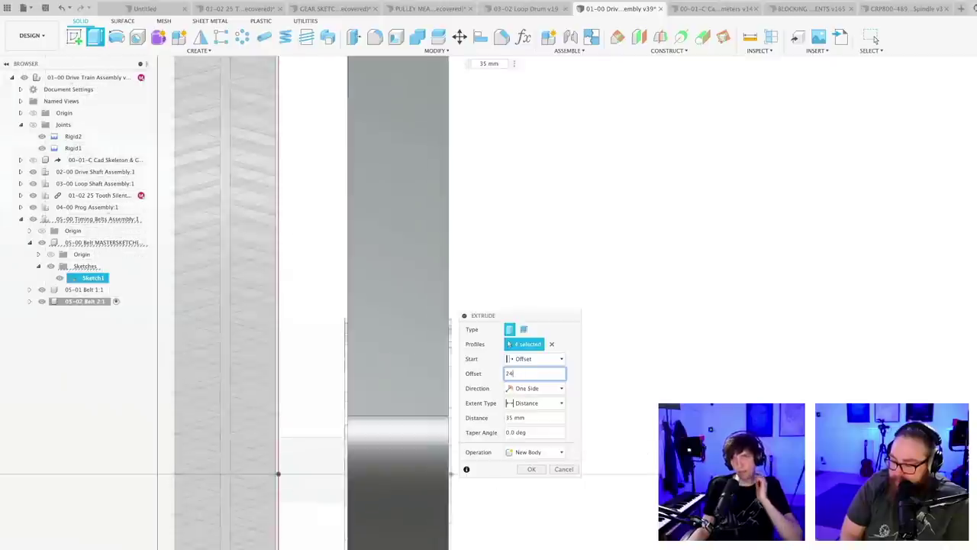
middle_drag(492, 549, 473, 536)
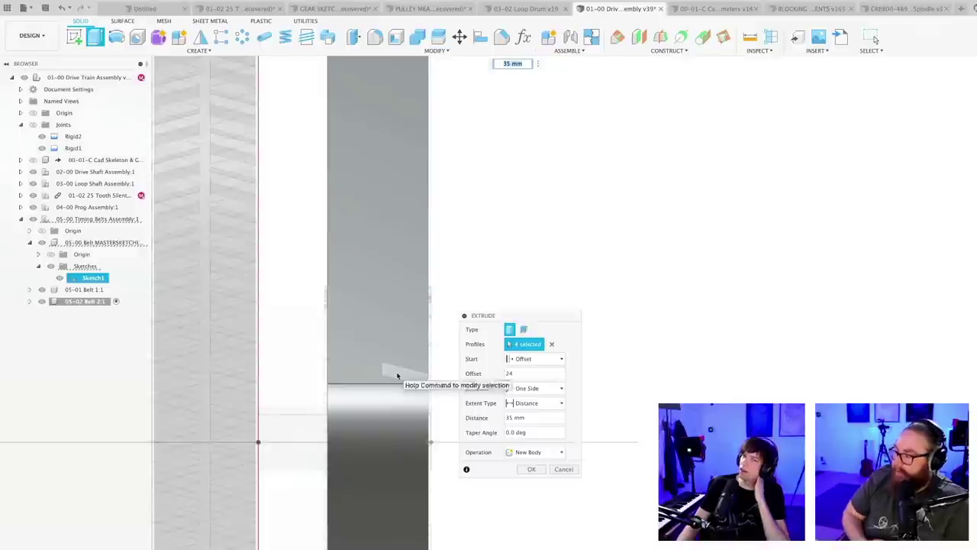
scroll(528, 518, down, 4)
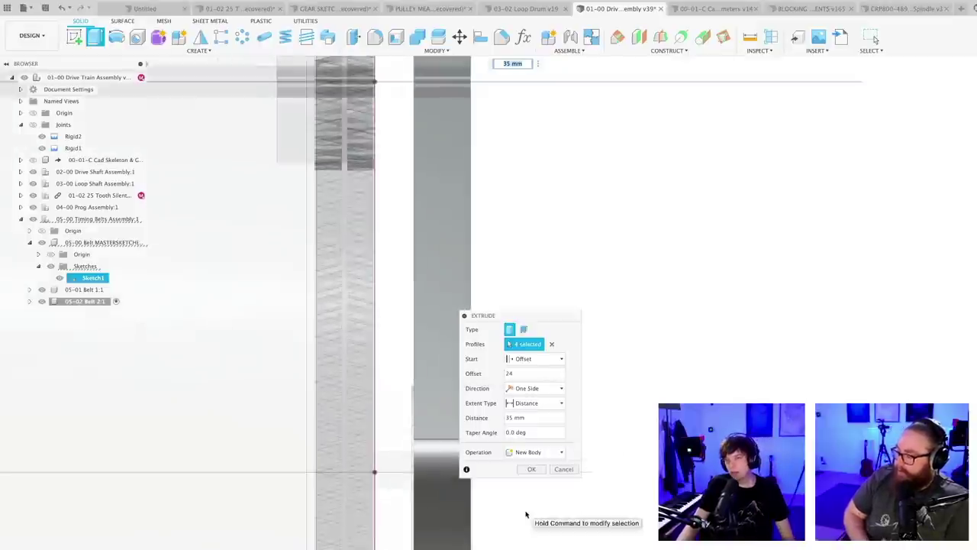
- Confirm the extrusion, creating the solid second belt band
click(532, 469)
shift+middle_drag(469, 451, 510, 529)
scroll(510, 530, down, 4)
middle_drag(578, 549, 578, 469)
- Save the assembly as a new version (version 40)
key(ctrl+s)
key(Return)
scroll(501, 469, up, 5)
scroll(501, 470, down, 4)
scroll(496, 459, up, 3)
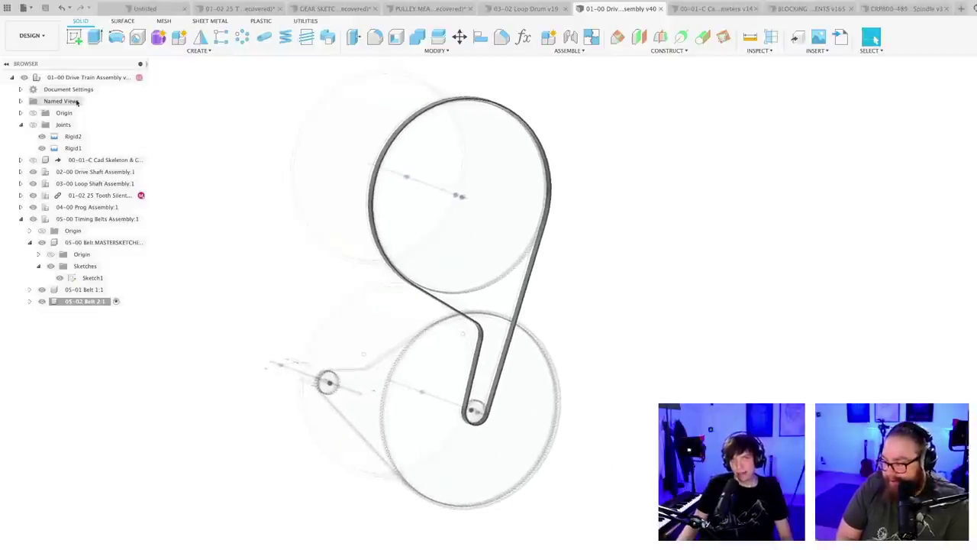
- Activate the root component and save the assembly as version 41
click(139, 77)
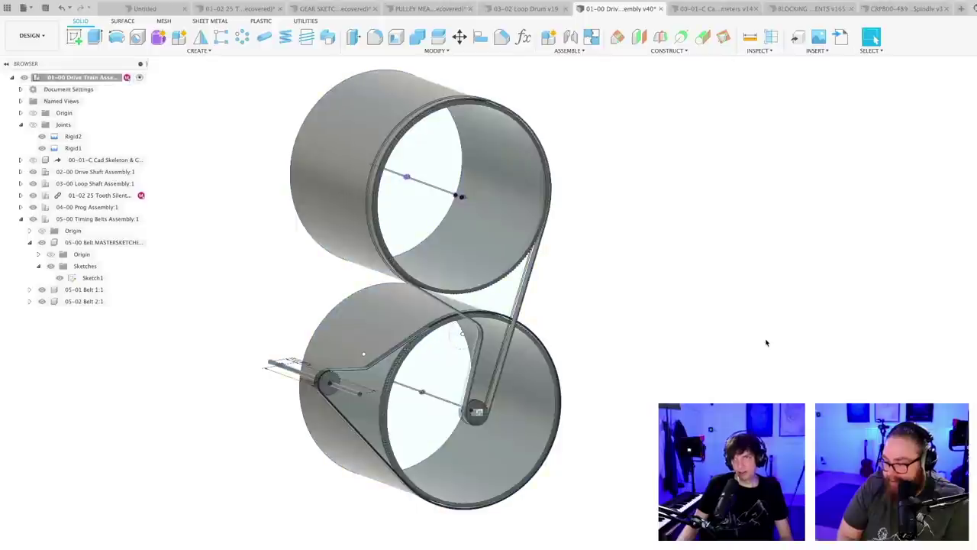
shift+middle_drag(672, 359, 610, 356)
key(super+s)
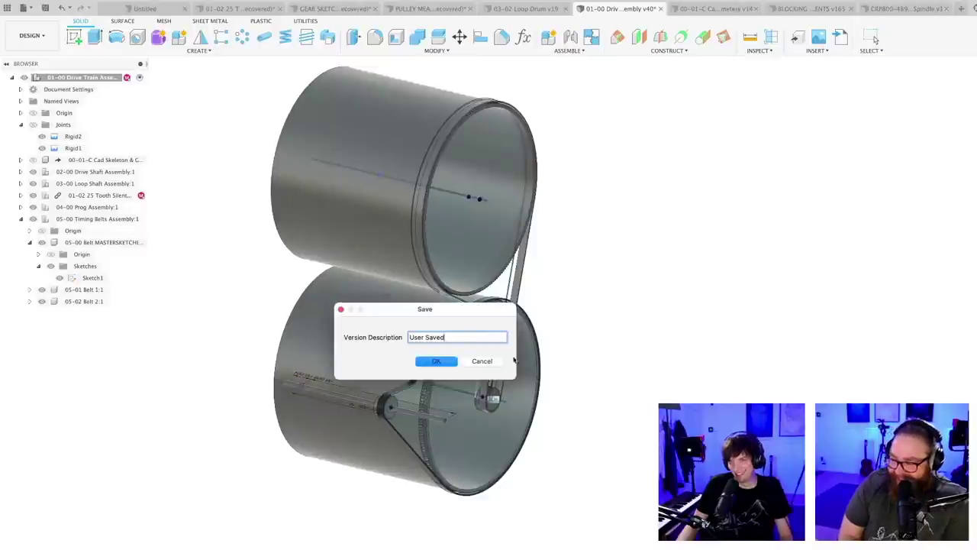
click(436, 361)
mouse_move(612, 345)
shift+middle_down()
mouse_move(593, 325)
mouse_move(581, 329)
mouse_move(602, 330)
mouse_move(590, 361)
mouse_move(573, 333)
mouse_move(606, 332)
mouse_move(604, 343)
shift+middle_up()
- Paint the second belt with Paint - Enamel Glossy (Black)
key(a)
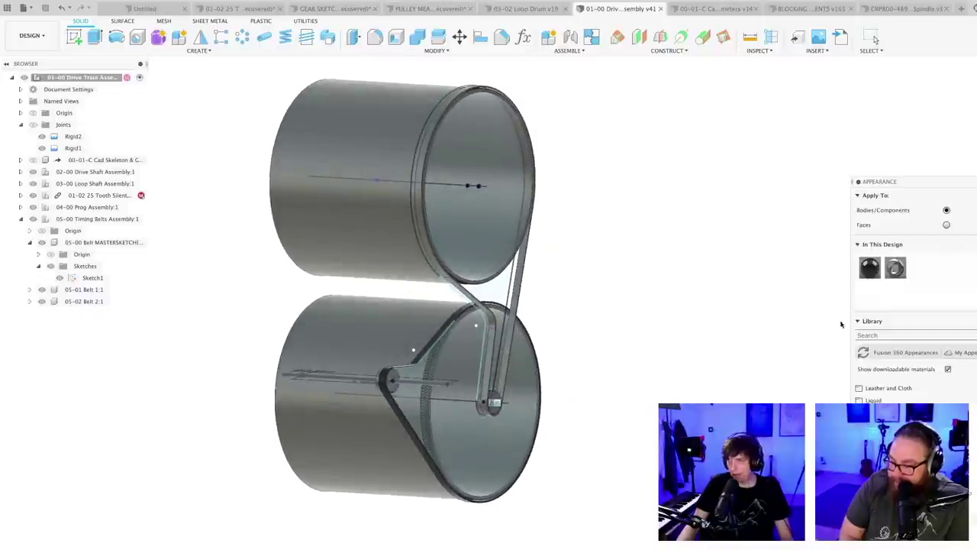
drag(523, 368, 521, 367)
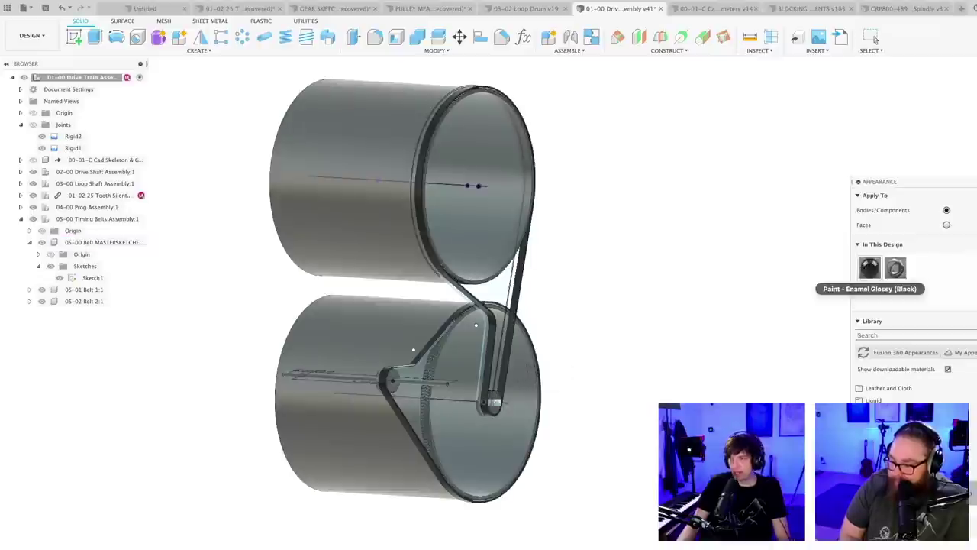
key(Escape)
shift+middle_drag(628, 379, 342, 440)
scroll(338, 410, up, 5)
scroll(339, 436, up, 4)
- Orbit and zoom to inspect the belt around the drums
scroll(343, 441, down, 6)
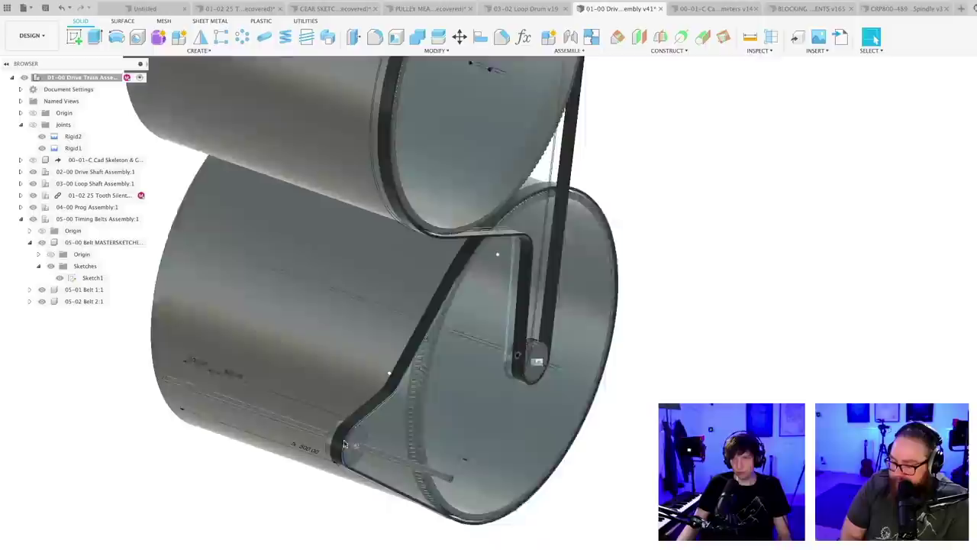
mouse_move(643, 500)
shift+middle_down()
mouse_move(660, 455)
mouse_move(655, 505)
shift+middle_up()
scroll(552, 378, up, 3)
scroll(523, 317, down, 5)
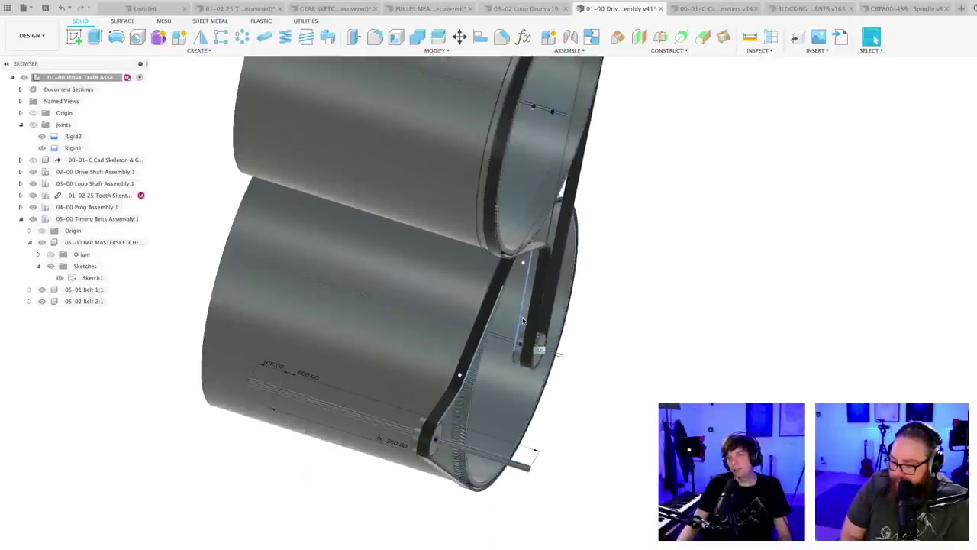
scroll(518, 348, up, 3)
scroll(522, 351, down, 3)
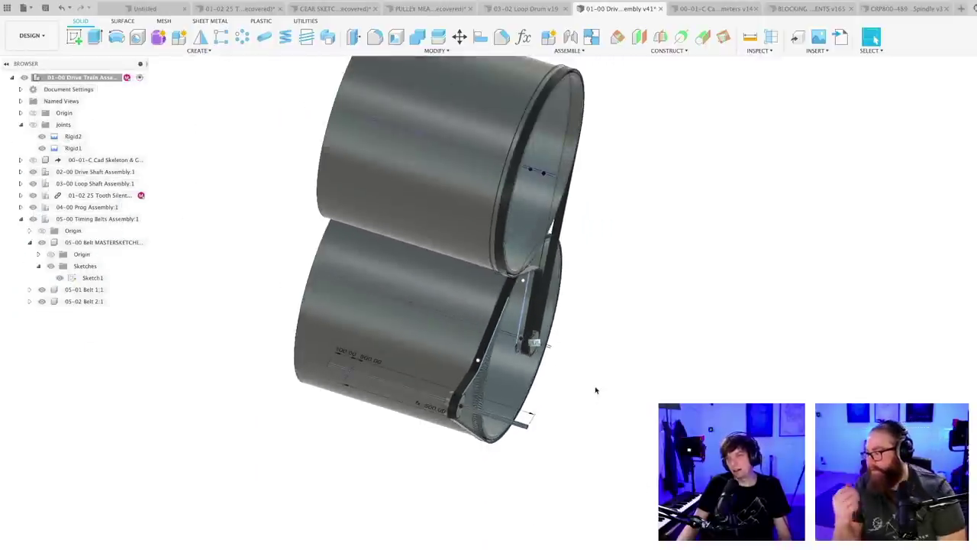
shift+middle_drag(596, 390, 514, 404)
scroll(592, 364, down, 3)
scroll(504, 400, up, 2)
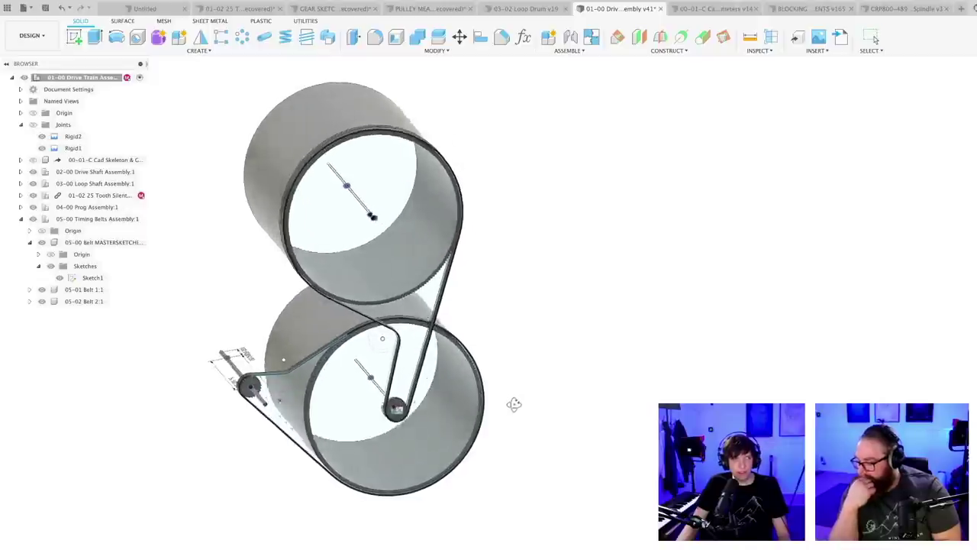
scroll(403, 320, up, 3)
- Move the idler sketch point near the left pulley to re-route the belt
mouse_move(403, 319)
mouse_down()
mouse_move(331, 377)
mouse_move(355, 355)
mouse_up()
mouse_move(255, 346)
mouse_down()
mouse_move(321, 403)
mouse_move(258, 352)
mouse_move(224, 364)
mouse_up()
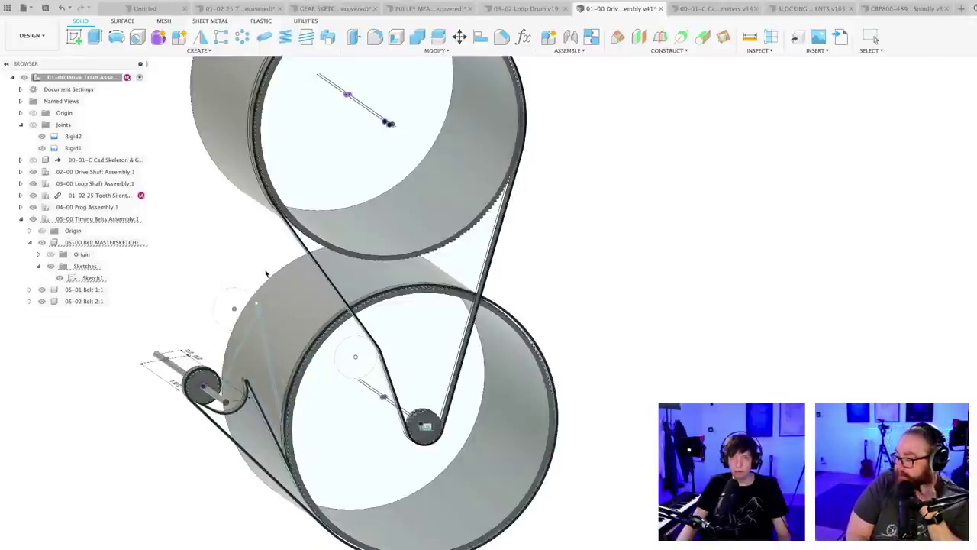
key(super+z)
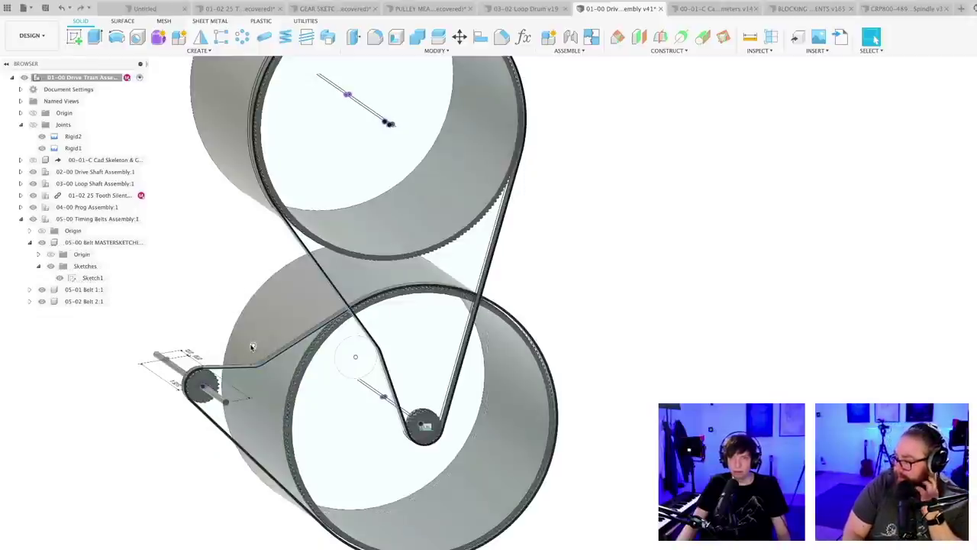
mouse_move(252, 346)
mouse_down()
mouse_move(255, 361)
mouse_move(242, 298)
mouse_move(252, 348)
mouse_up()
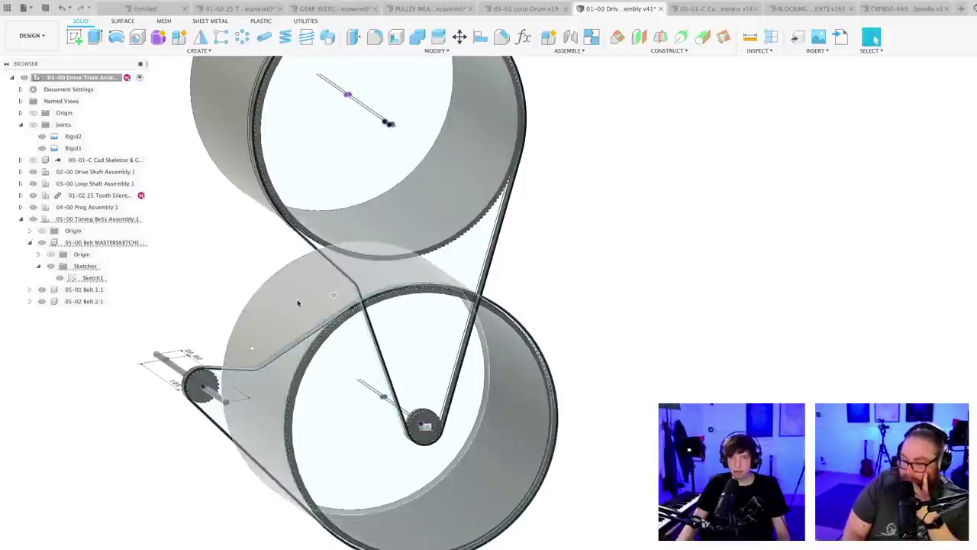
- Check the re-routed belts and save the assembly as version 42
mouse_move(333, 296)
shift+middle_down()
mouse_move(275, 294)
mouse_move(336, 294)
shift+middle_up()
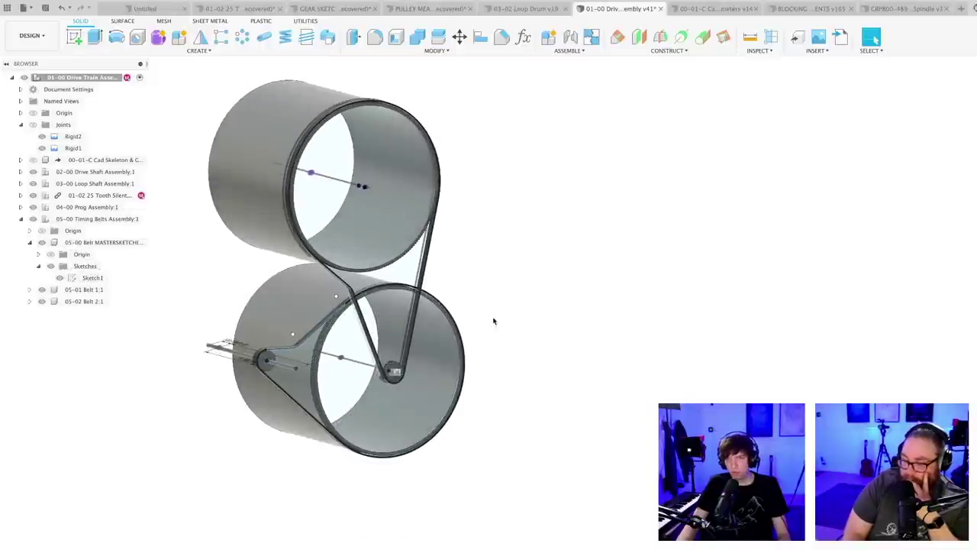
shift+middle_drag(493, 321, 578, 402)
key(super+s)
key(Return)
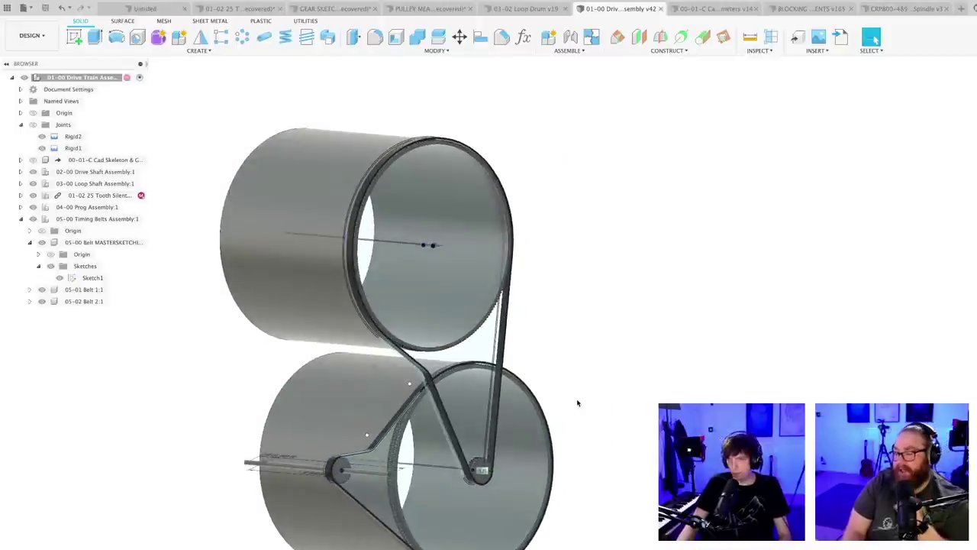
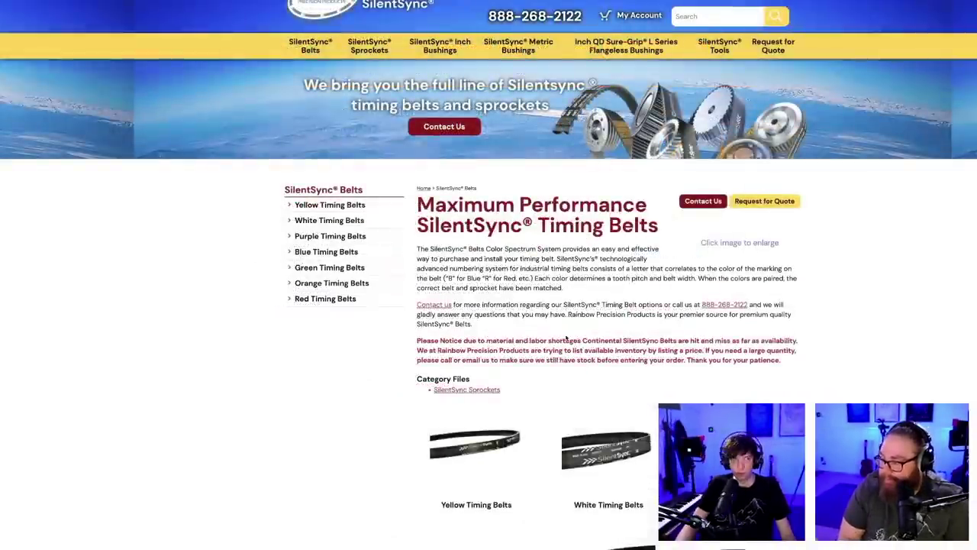
- Scroll through the Blue Timing Belts table of 18 belts, B-994 to B-3920
scroll(567, 338, down, 8)
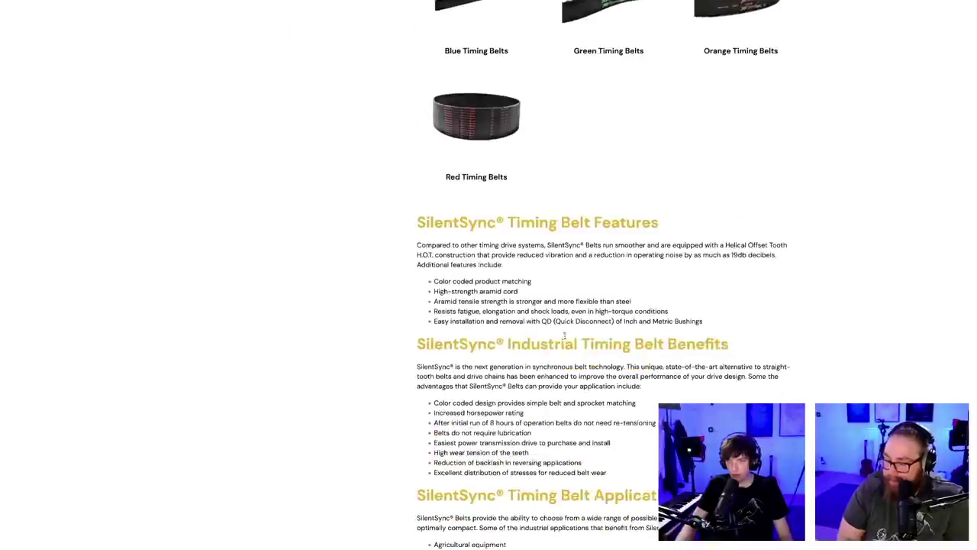
scroll(564, 334, up, 8)
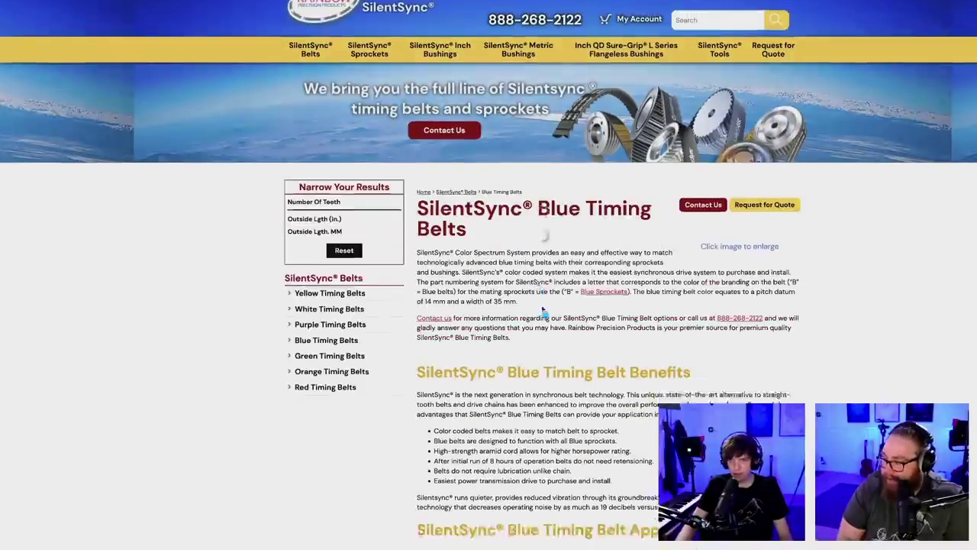
scroll(539, 308, down, 3)
scroll(544, 310, down, 3)
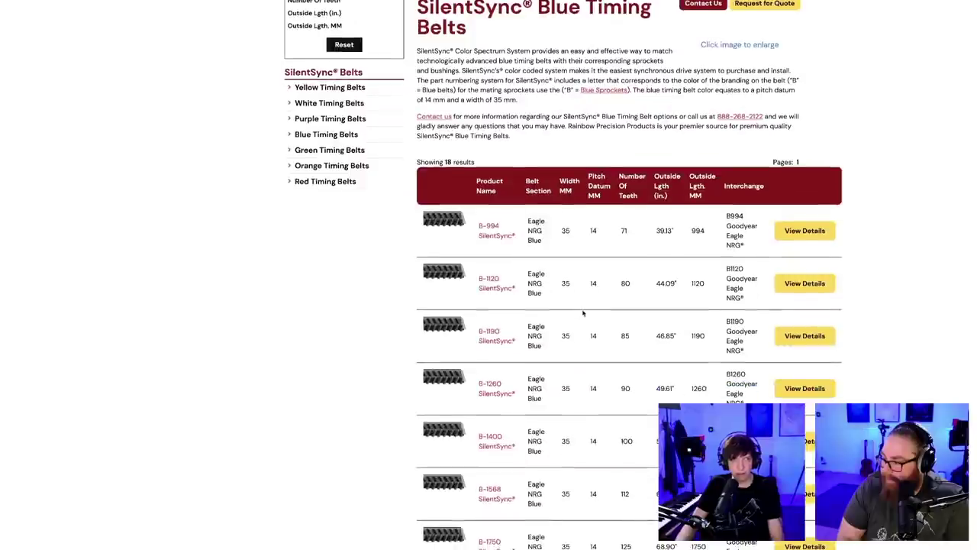
scroll(618, 321, down, 10)
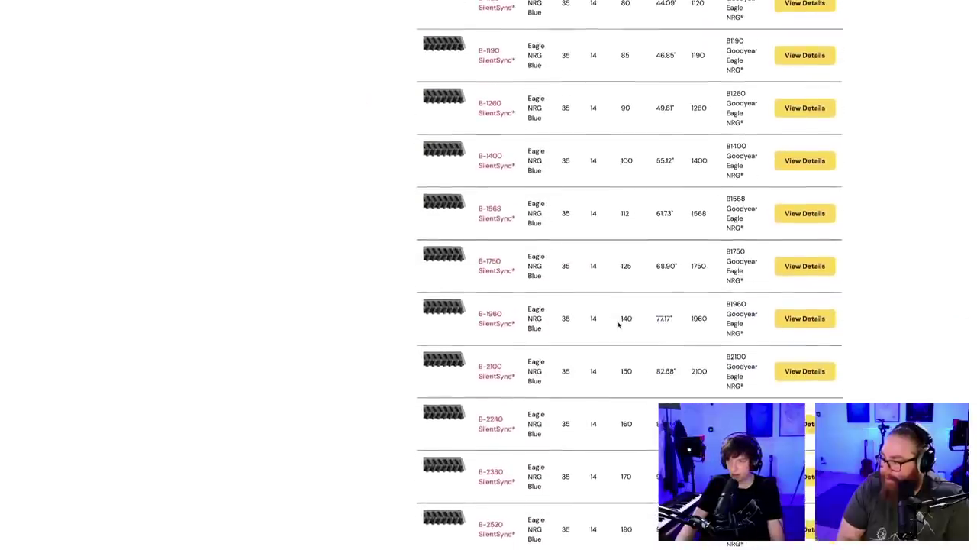
scroll(623, 329, down, 1)
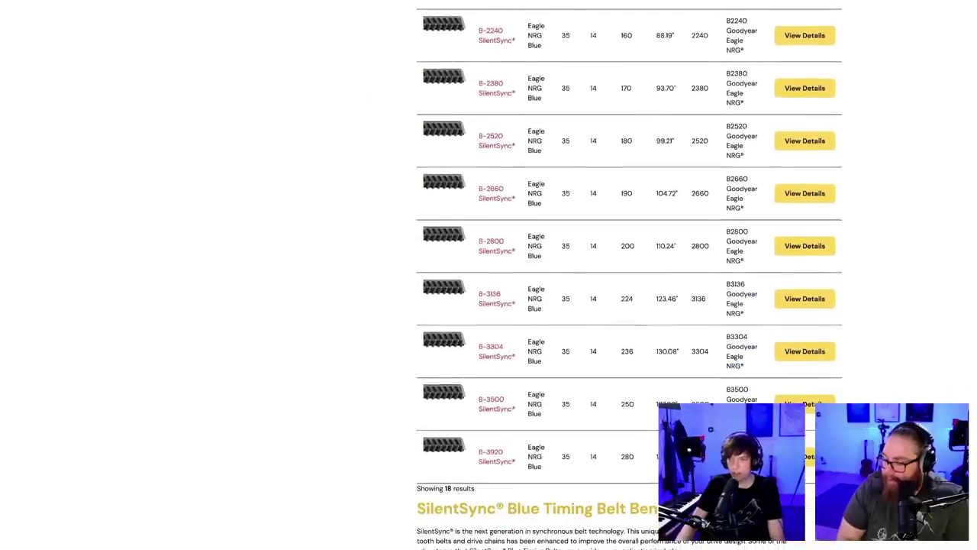
scroll(700, 384, down, 1)
scroll(701, 384, down, 1)
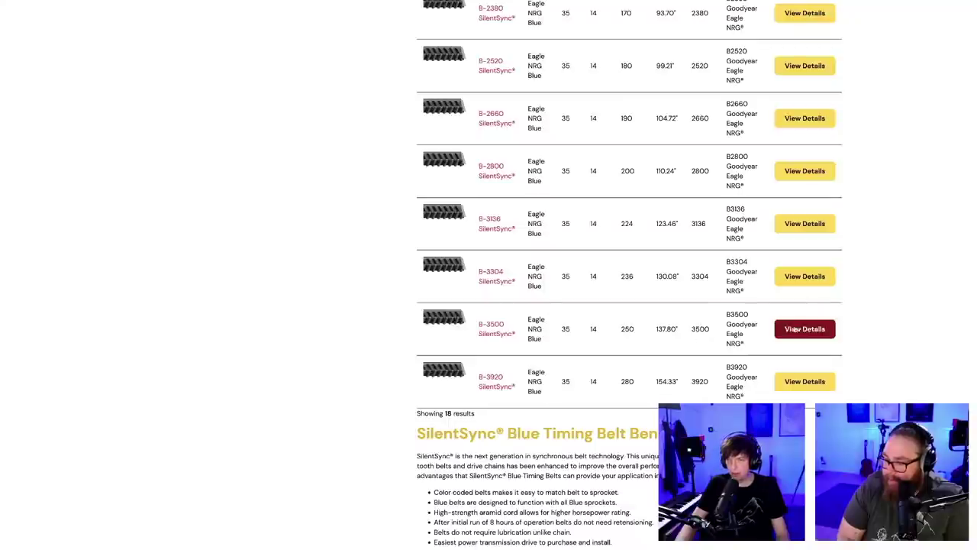
- Open the B-3500 belt spec page (250 teeth, 3500 mm) and compare it with the Fusion 360 assembly
click(801, 329)
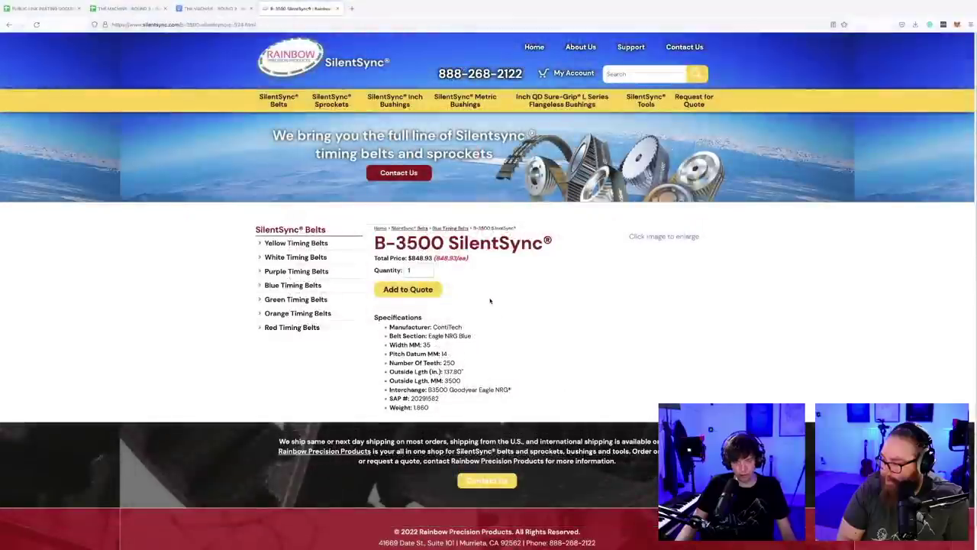
key(alt+Tab)
mouse_move(575, 284)
shift+middle_down()
mouse_move(613, 319)
mouse_move(574, 303)
mouse_move(590, 297)
shift+middle_up()
scroll(574, 299, up, 3)
key(ctrl+Right)
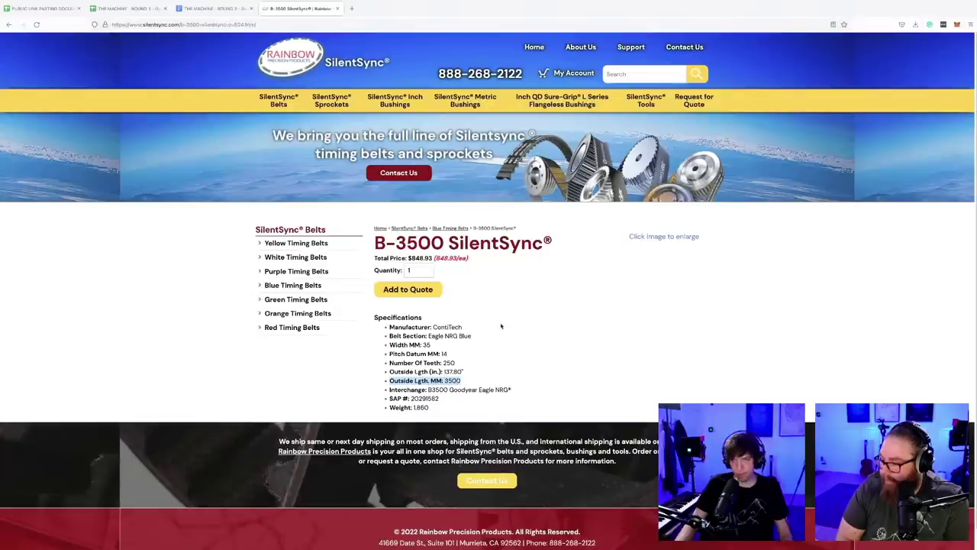
key(alt+Tab)
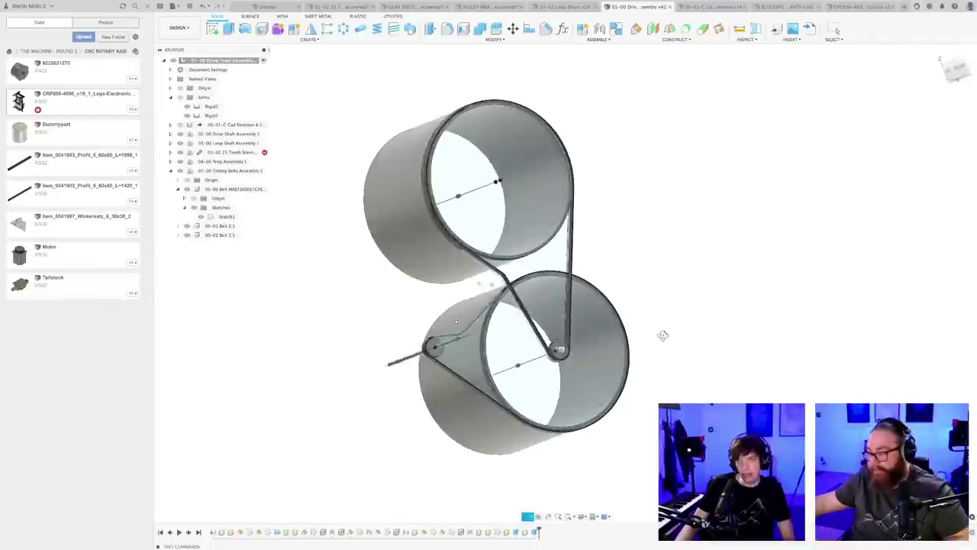
- Open Sketch1, the belt master sketch with R450 drums and R75 pulley, for editing
shift+middle_drag(663, 336, 628, 340)
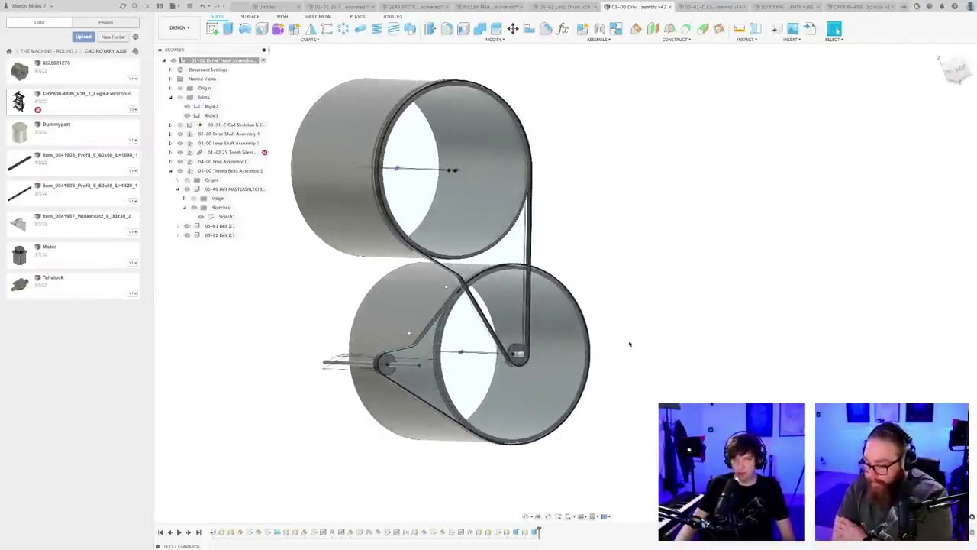
click(227, 217)
click(276, 241)
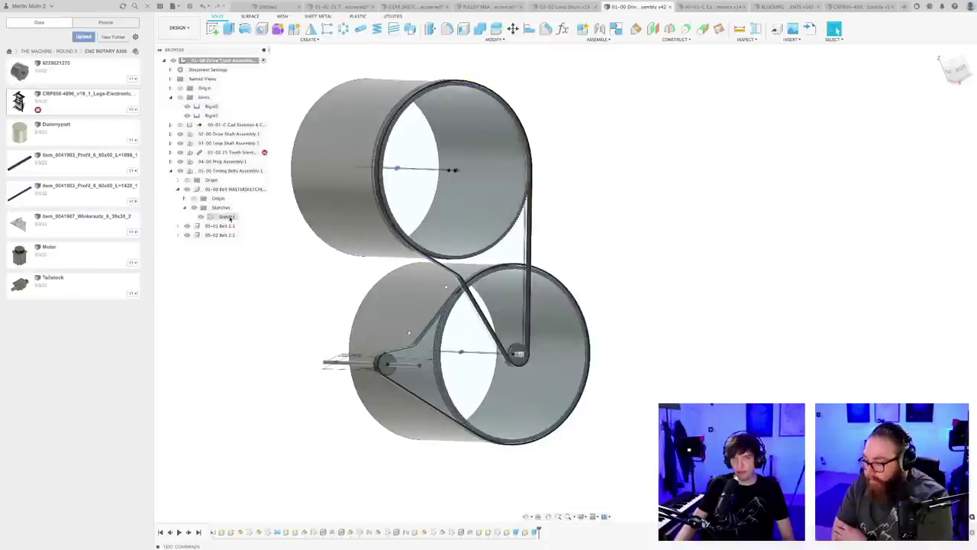
click(229, 217)
click(272, 234)
double_click(227, 217)
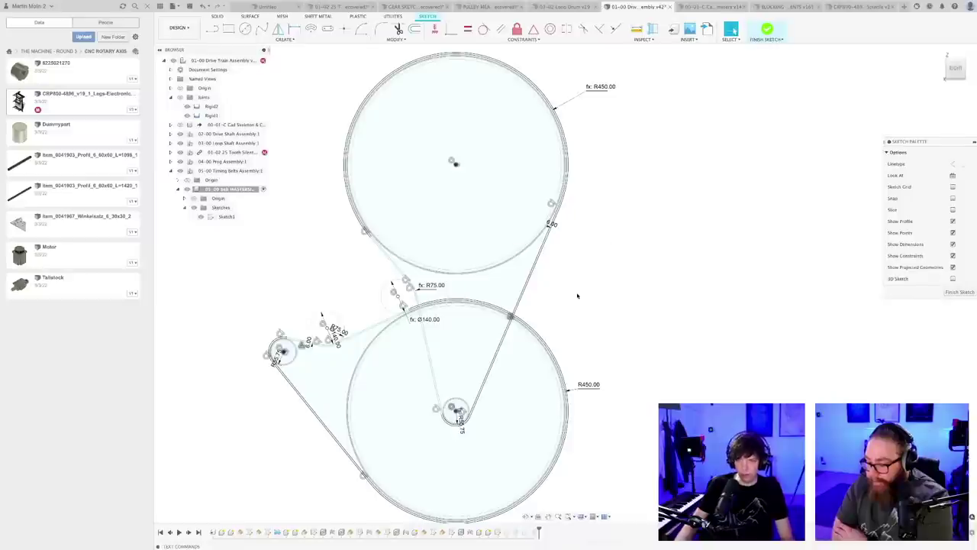
- Start Measure and try the small pulley arc, left belt line and bottom arc, then clear
key(i)
drag(606, 321, 676, 424)
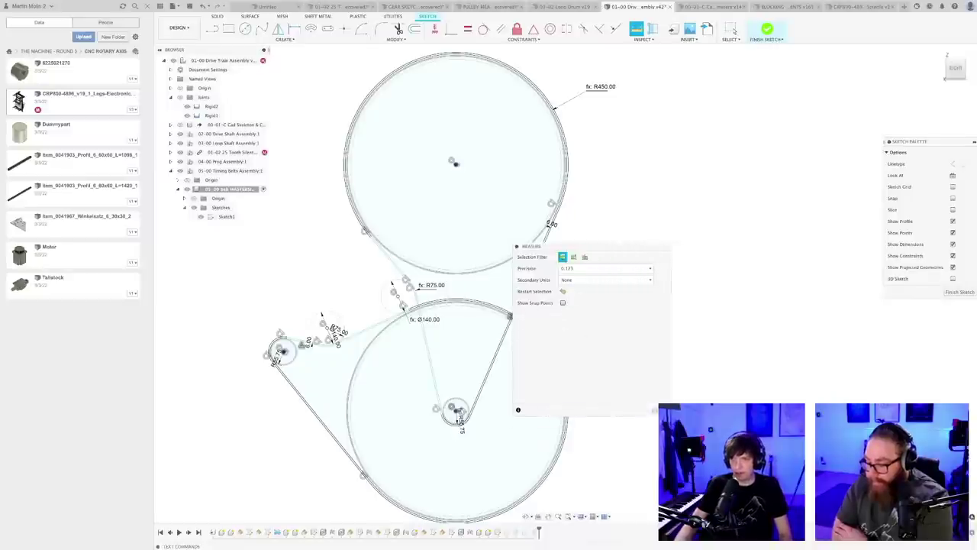
drag(582, 247, 701, 213)
scroll(581, 271, up, 4)
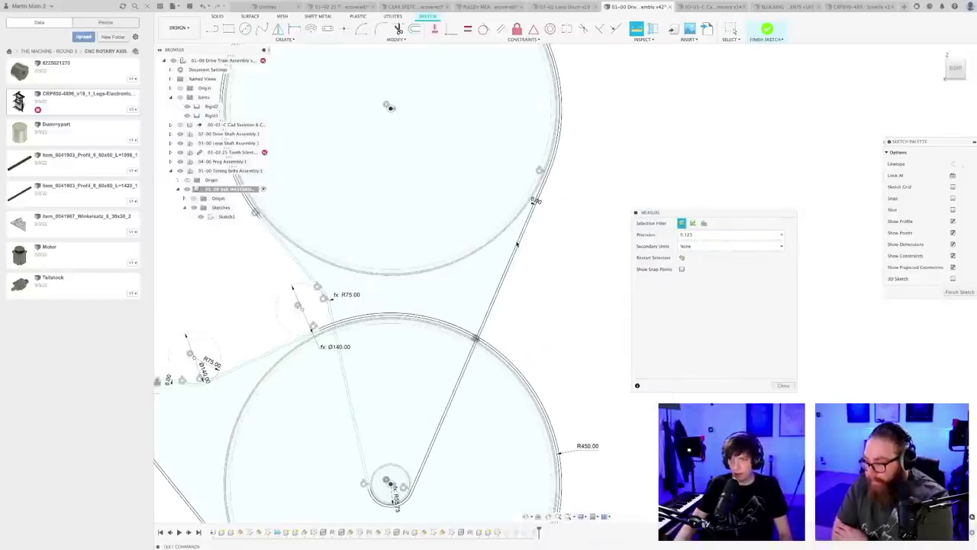
scroll(492, 286, down, 2)
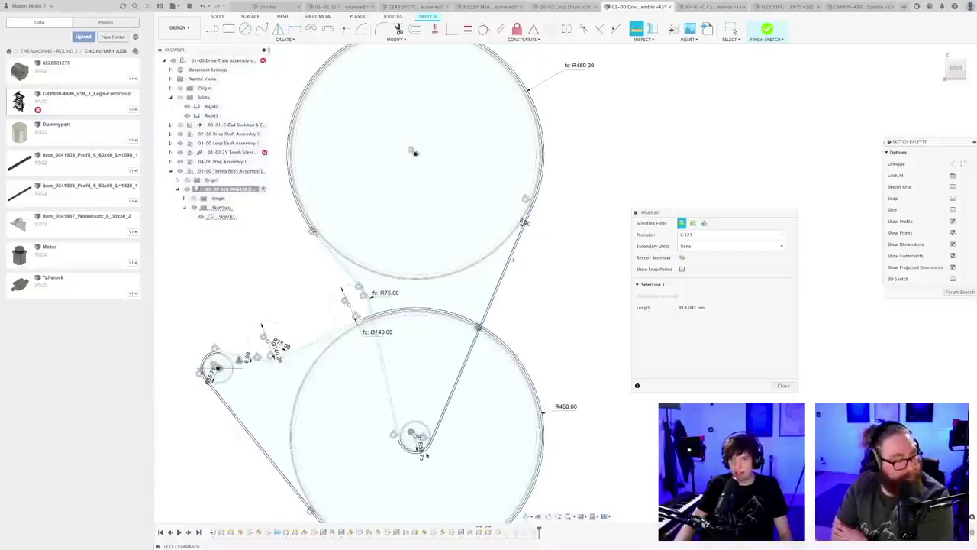
scroll(408, 461, up, 7)
click(423, 427)
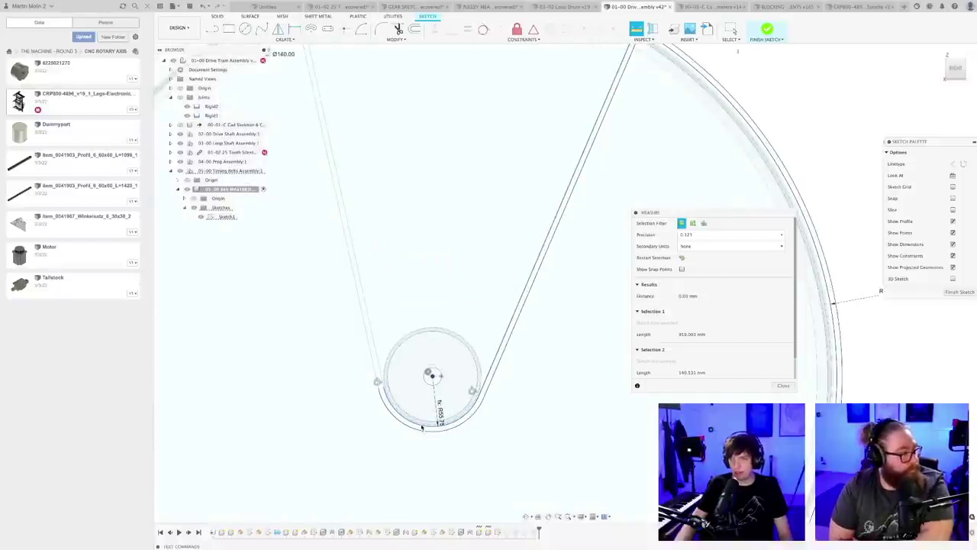
scroll(691, 344, down, 1)
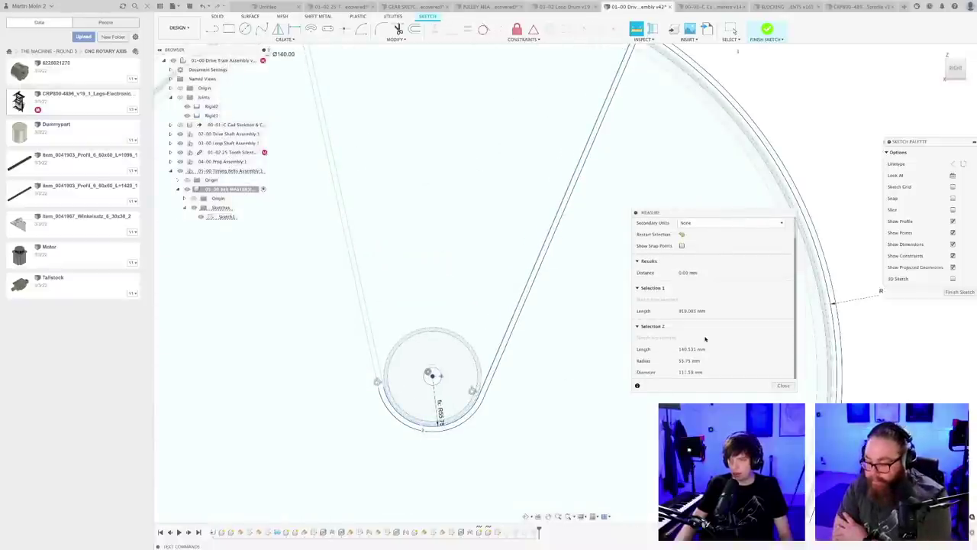
click(374, 349)
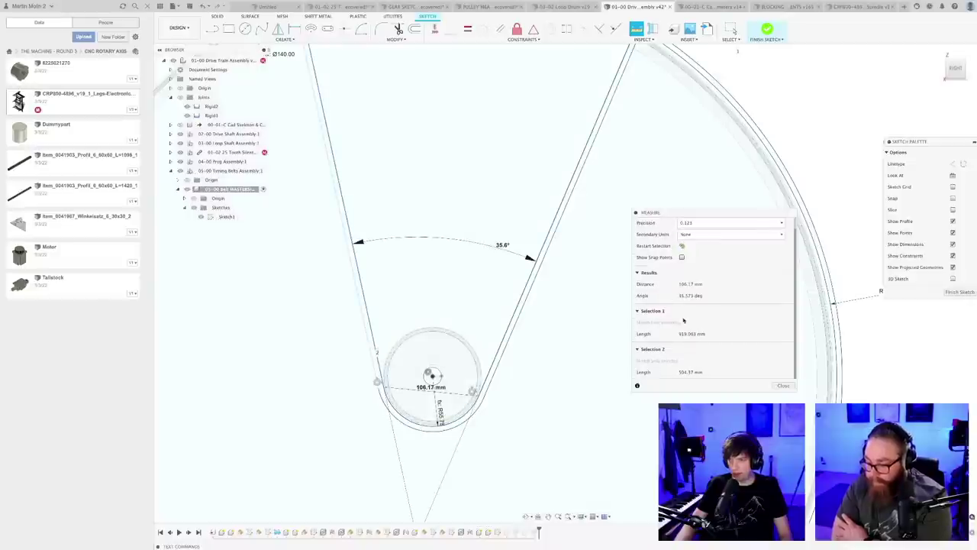
click(459, 421)
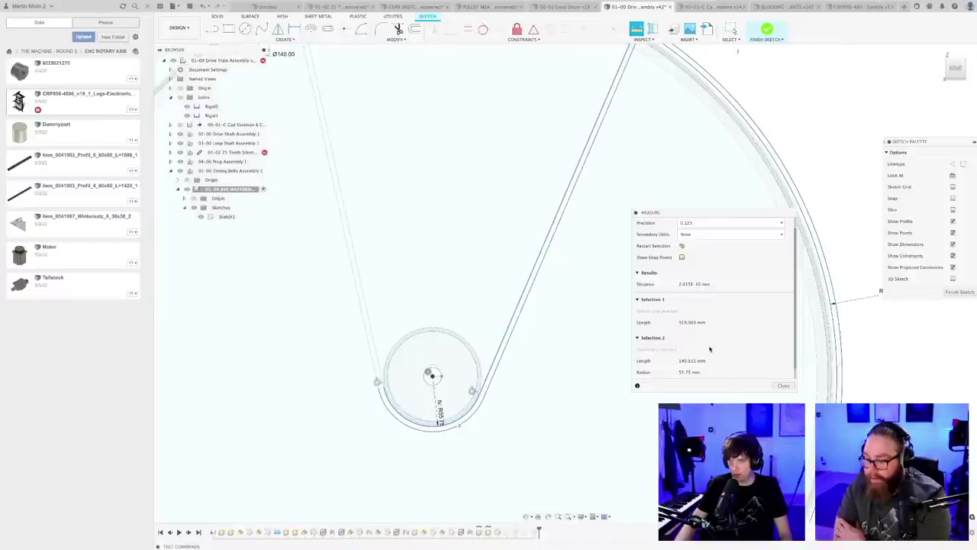
scroll(709, 349, down, 1)
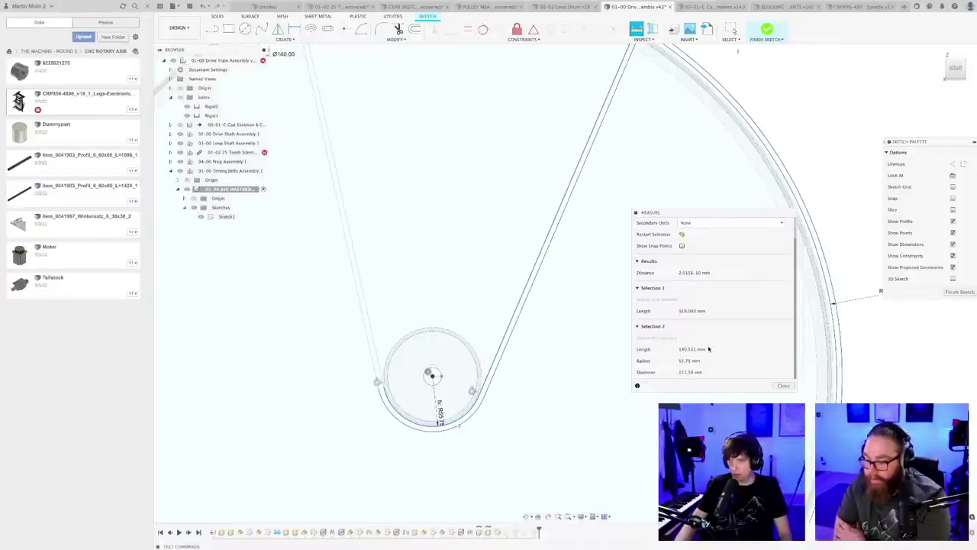
click(821, 135)
- Measure the belt tangent line (819.003 mm) and small-pulley wrap (140.531 mm, radius 55.75 mm)
scroll(510, 374, up, 4)
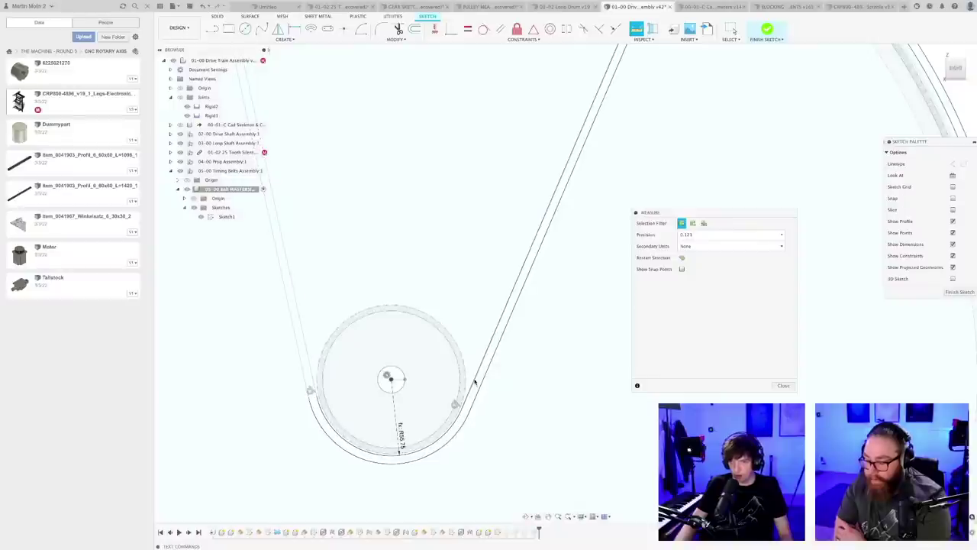
click(475, 380)
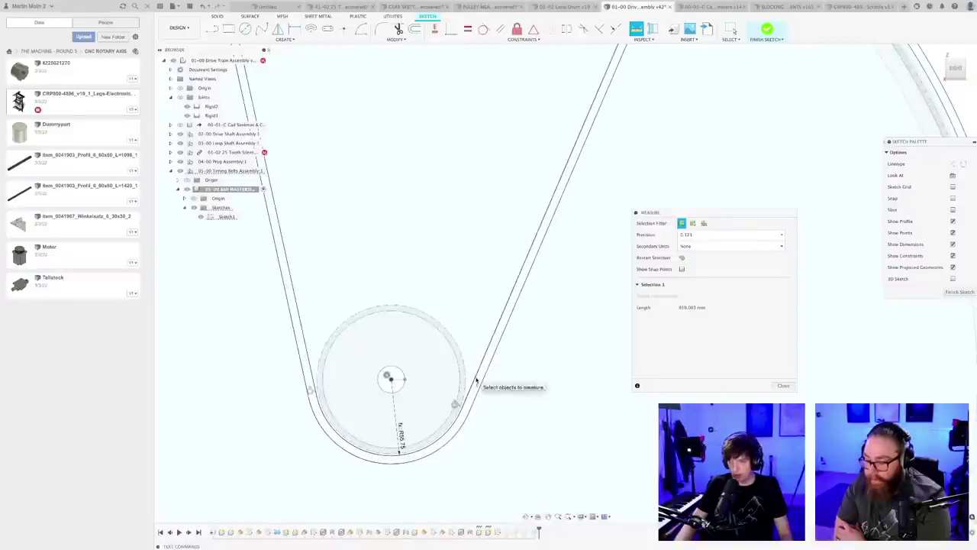
click(453, 430)
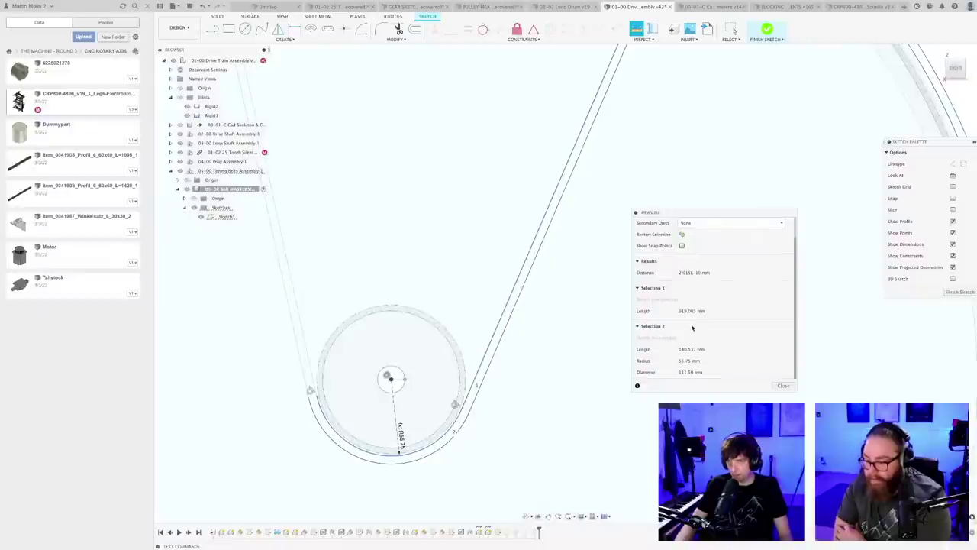
scroll(693, 331, up, 2)
scroll(574, 360, down, 6)
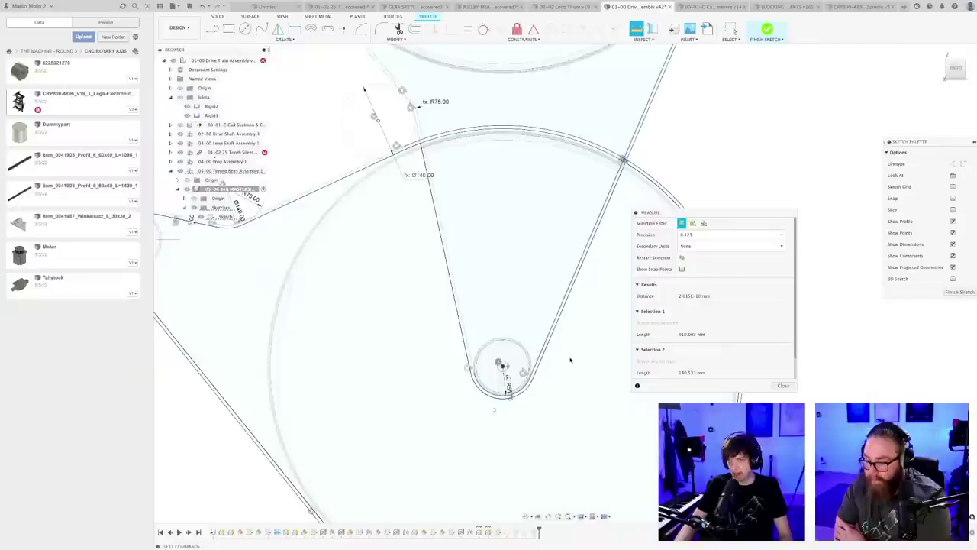
mouse_move(576, 363)
middle_down()
mouse_move(465, 404)
mouse_move(474, 400)
middle_up()
scroll(481, 396, down, 3)
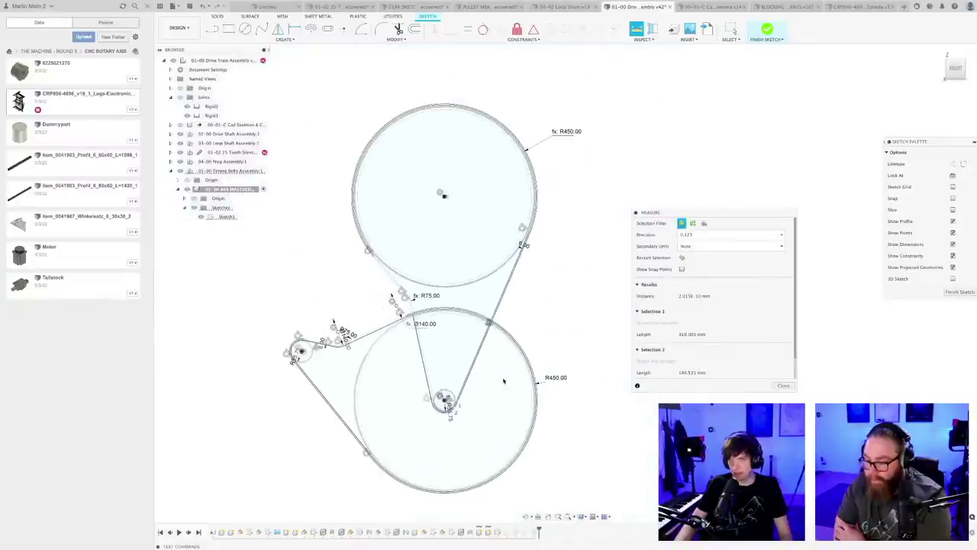
- Clear the selection, reposition the readout and measure a tangent line again (about 919 mm)
click(585, 292)
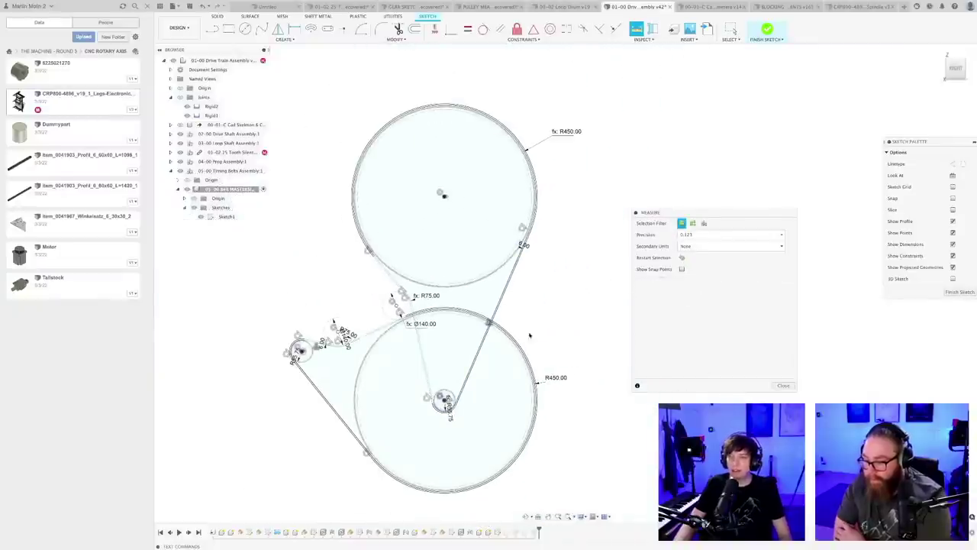
drag(710, 214, 688, 229)
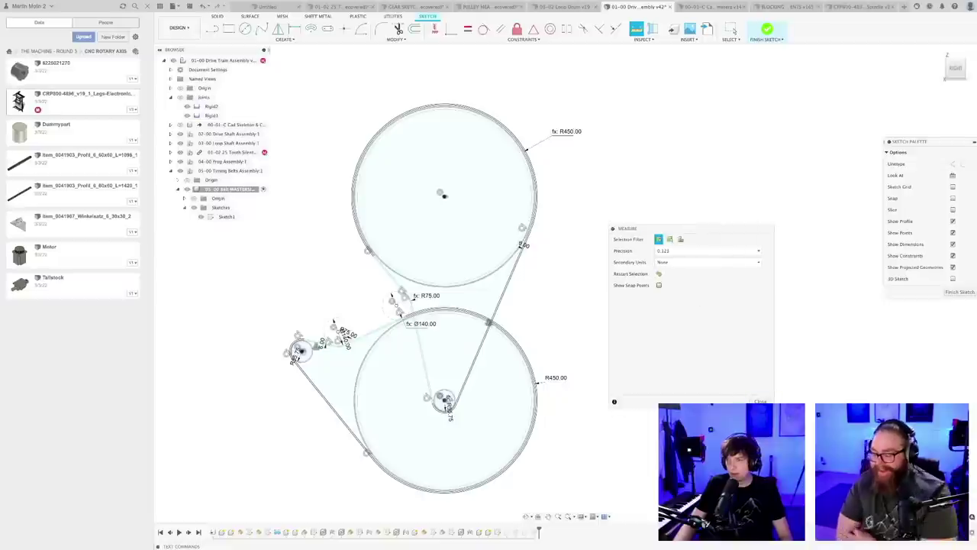
drag(774, 407, 841, 450)
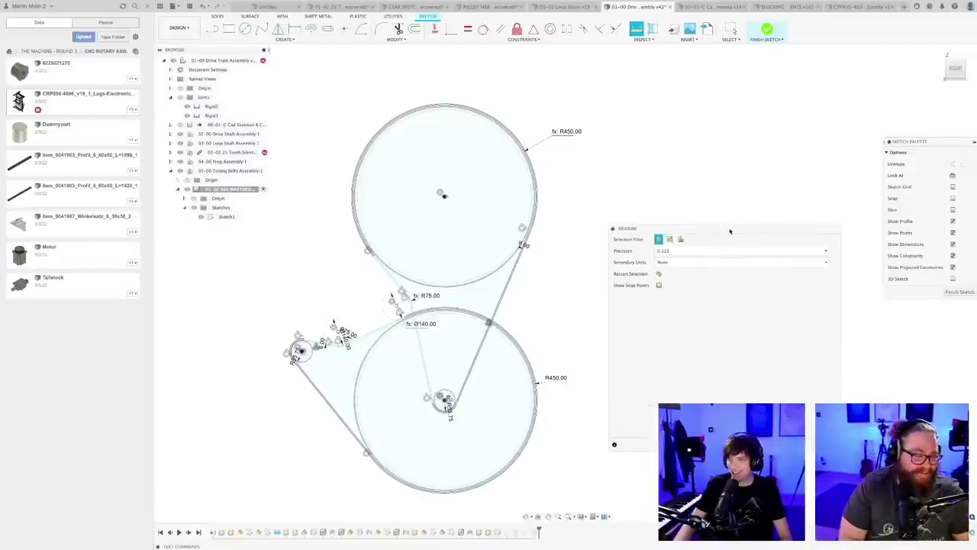
drag(731, 230, 755, 192)
scroll(578, 264, up, 5)
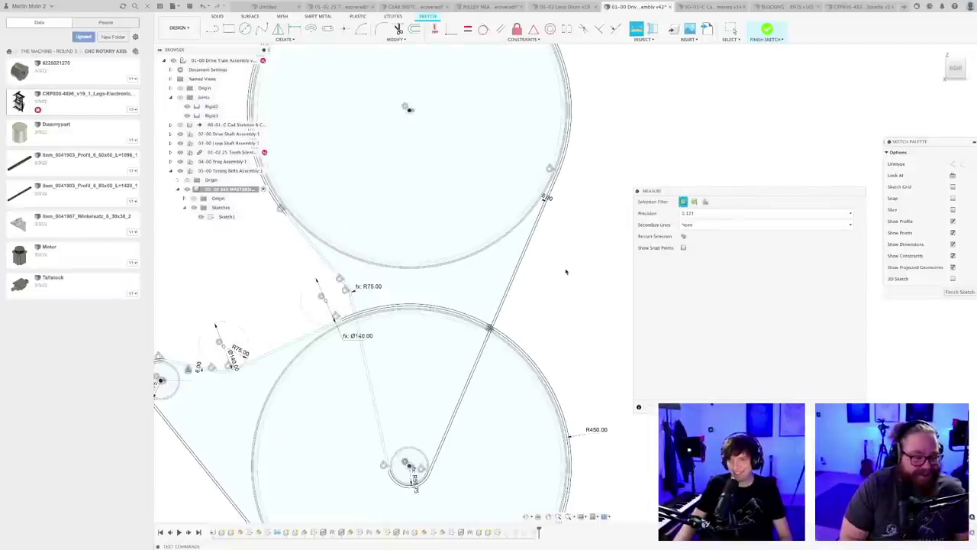
click(520, 226)
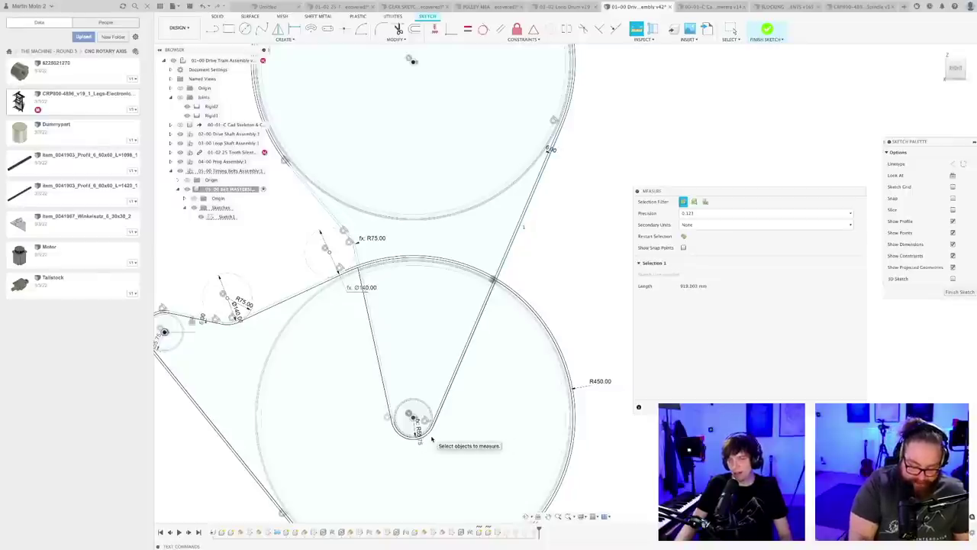
- Measure the small-pulley belt arc (155.855 mm) and the left tangent line on its own
scroll(431, 438, up, 3)
click(427, 433)
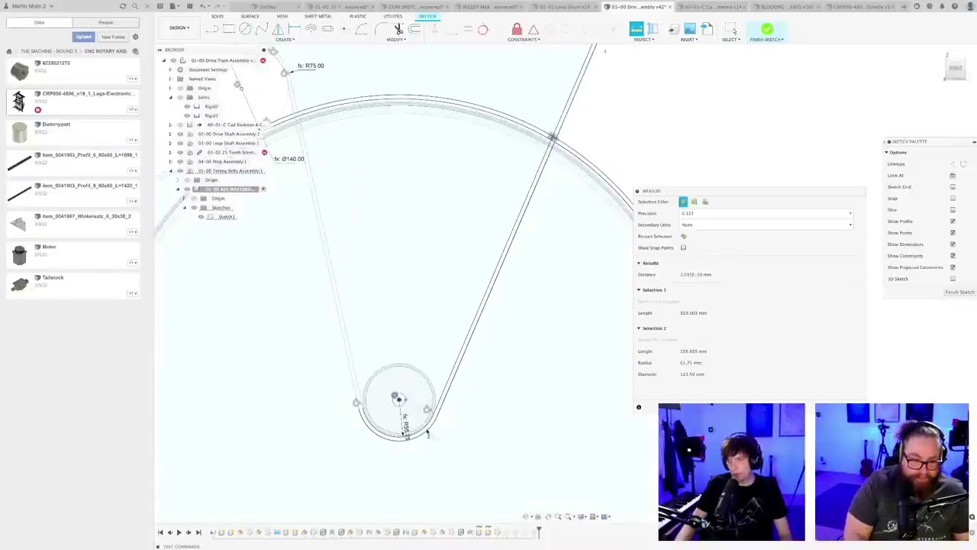
click(436, 437)
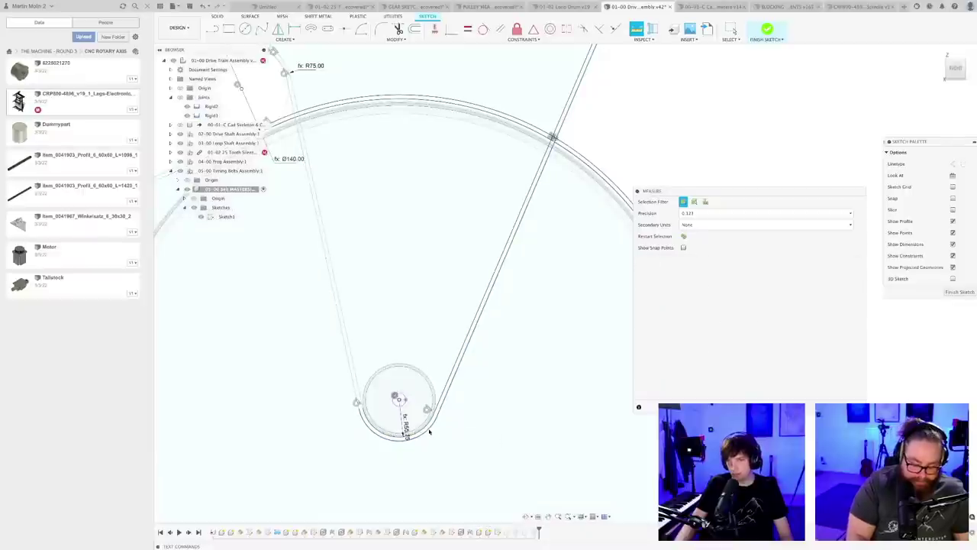
click(428, 433)
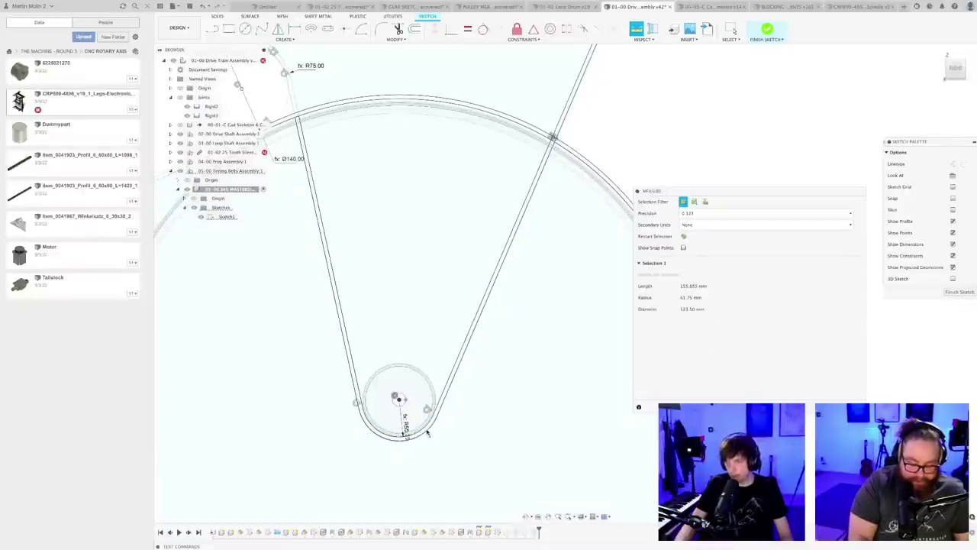
click(351, 381)
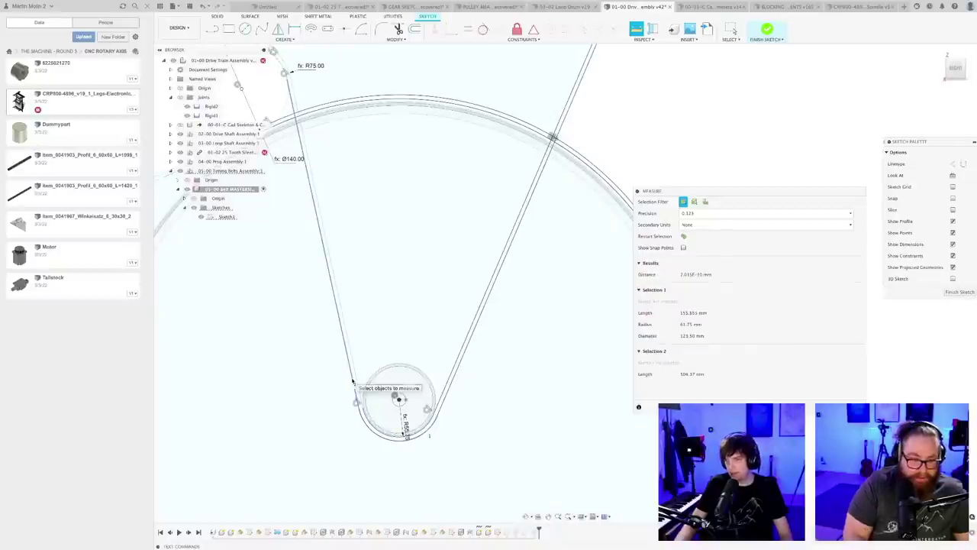
click(348, 394)
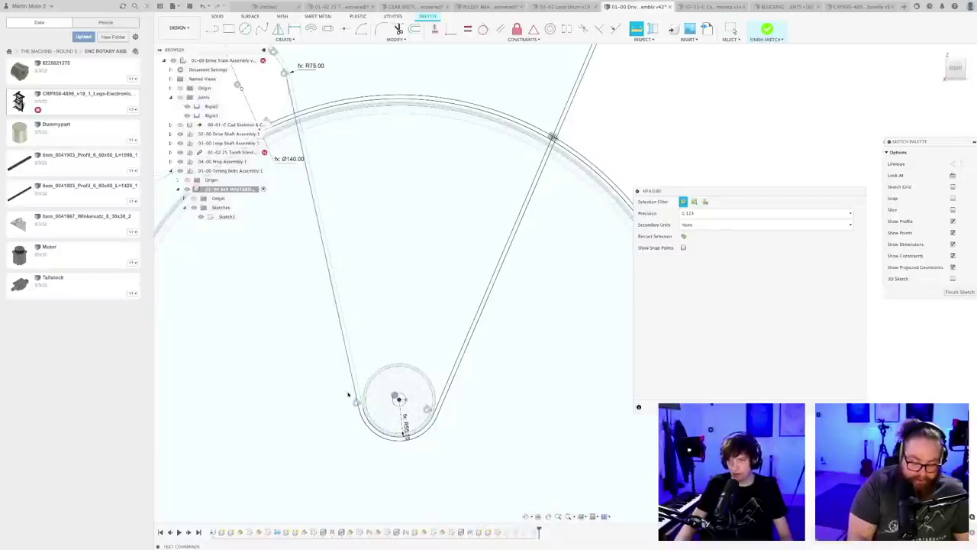
click(352, 391)
- Measure the Ø140 circle, then the tangent line beside the R75 arc
scroll(447, 349, down, 3)
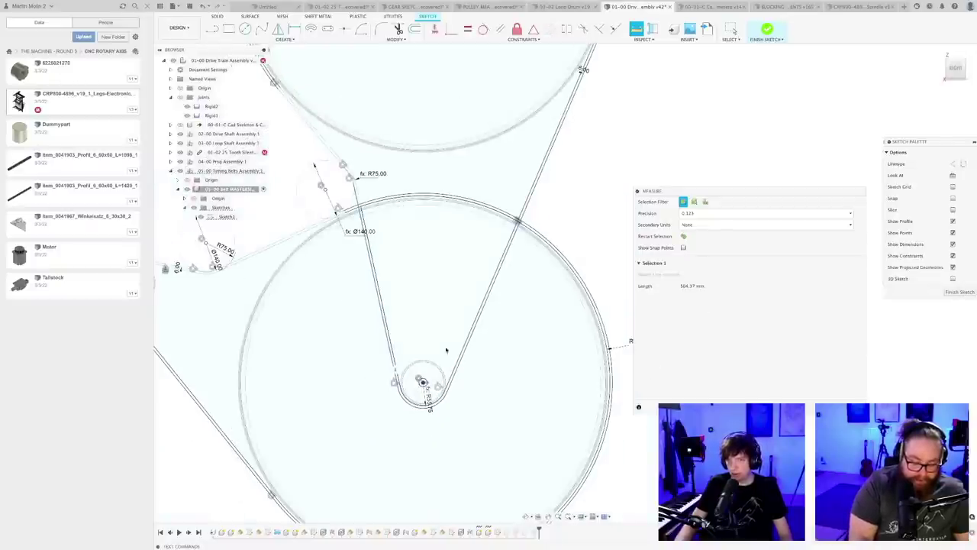
middle_drag(446, 350, 516, 444)
scroll(429, 284, up, 5)
click(413, 283)
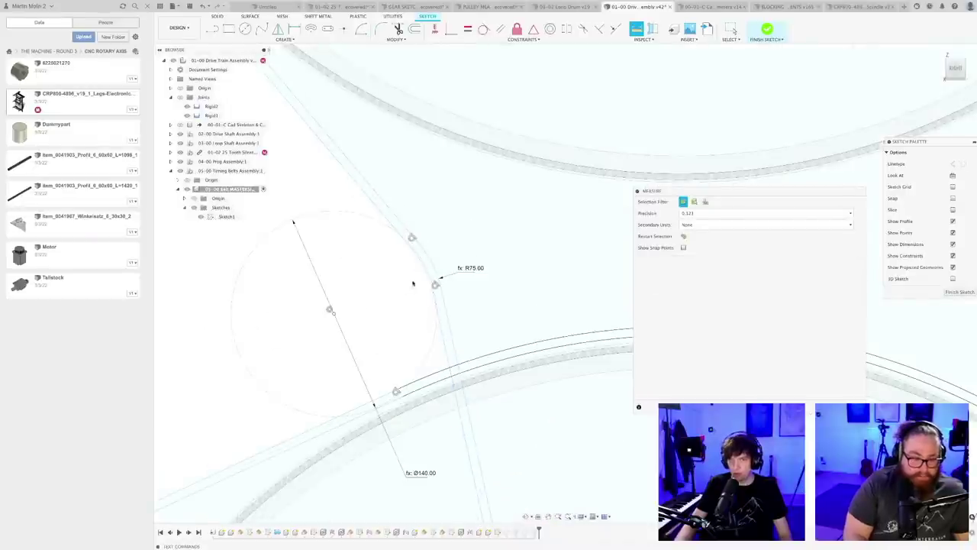
click(425, 270)
key(Escape)
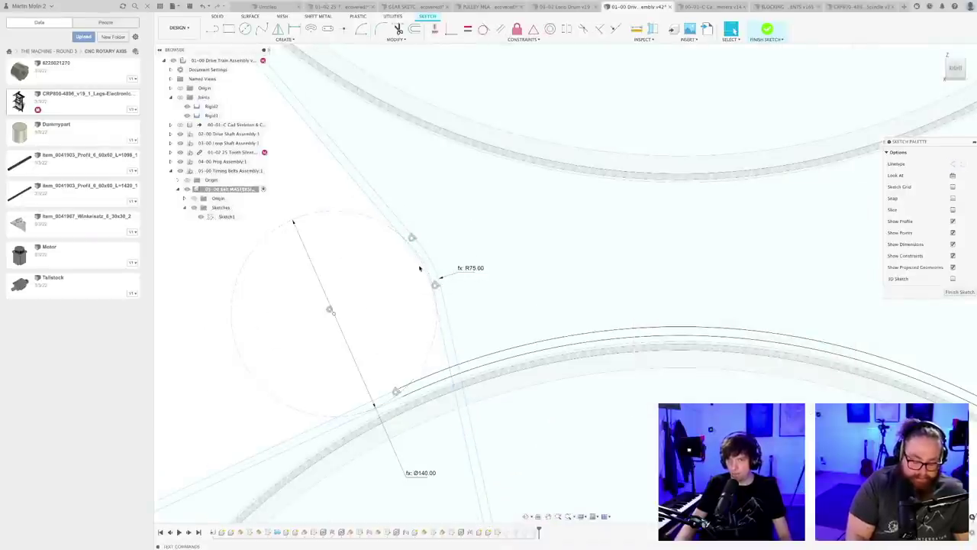
click(421, 264)
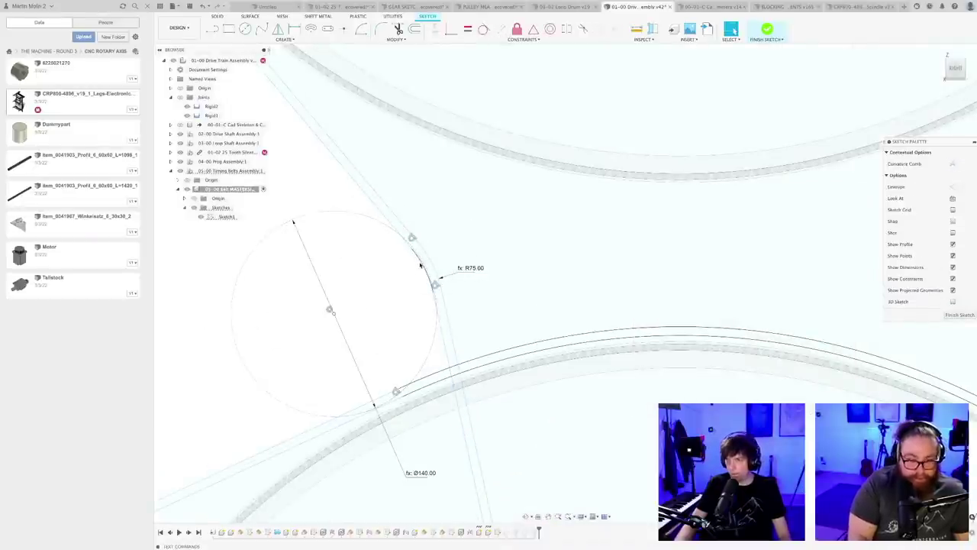
key(i)
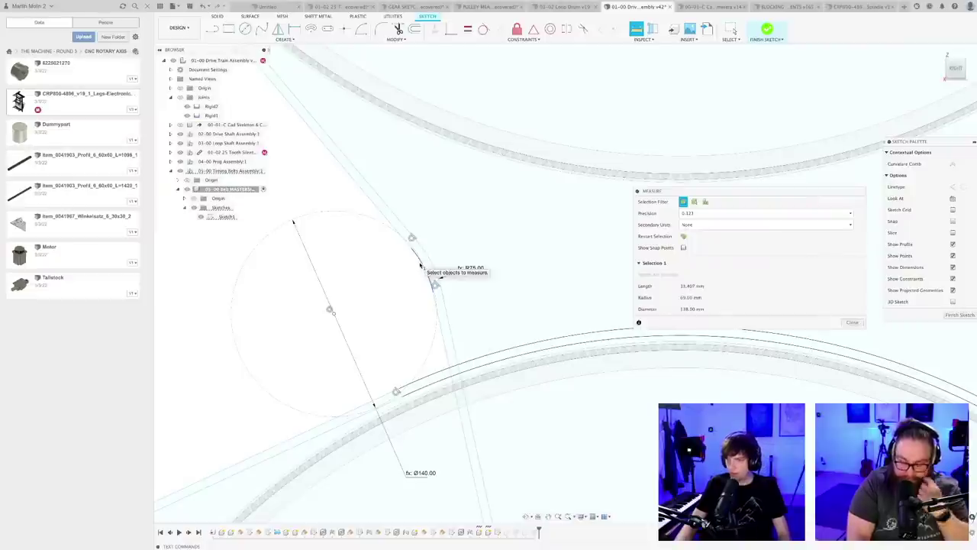
click(364, 199)
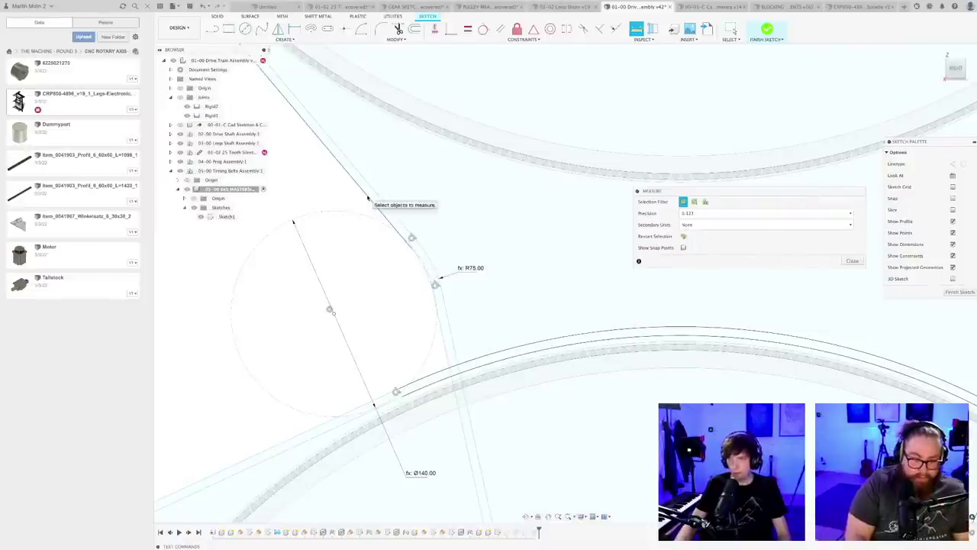
click(367, 199)
- Measure the belt arc around the upper drum and the long right tangent line (919.003 mm)
scroll(391, 302, down, 10)
middle_drag(342, 299, 348, 337)
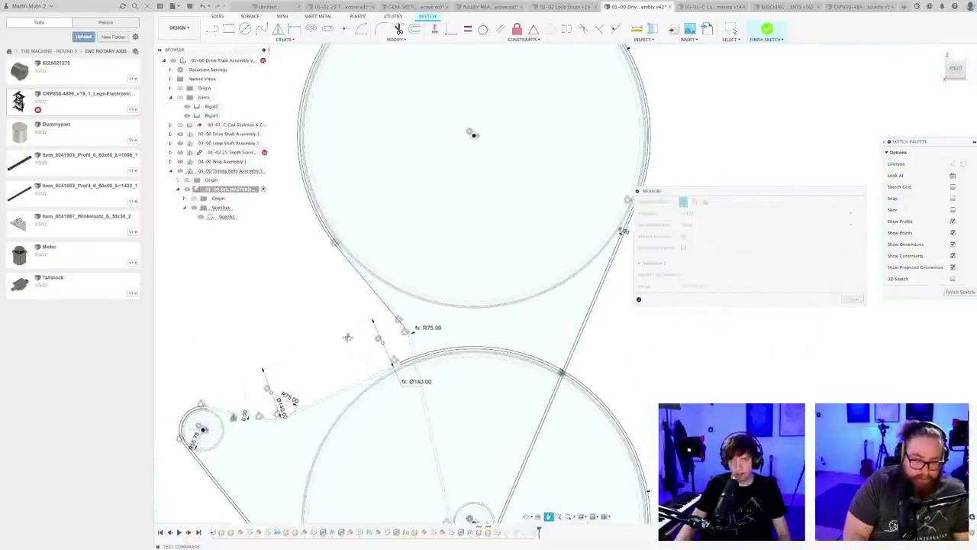
scroll(347, 337, up, 4)
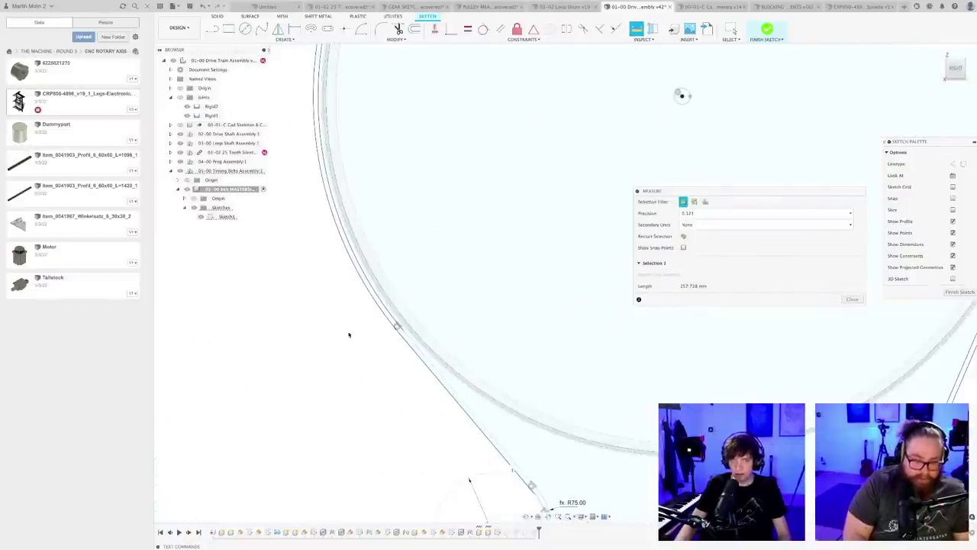
click(378, 308)
scroll(359, 328, down, 5)
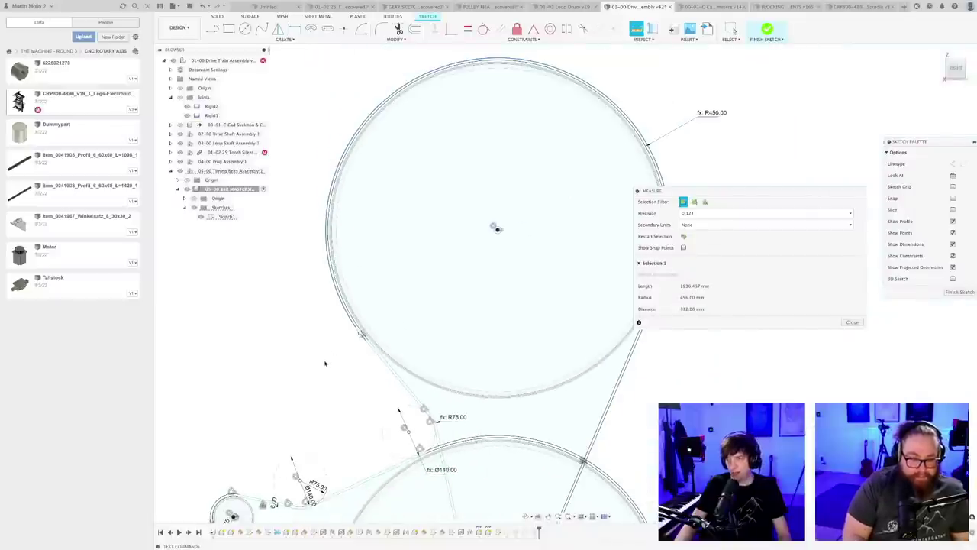
middle_drag(698, 397, 600, 369)
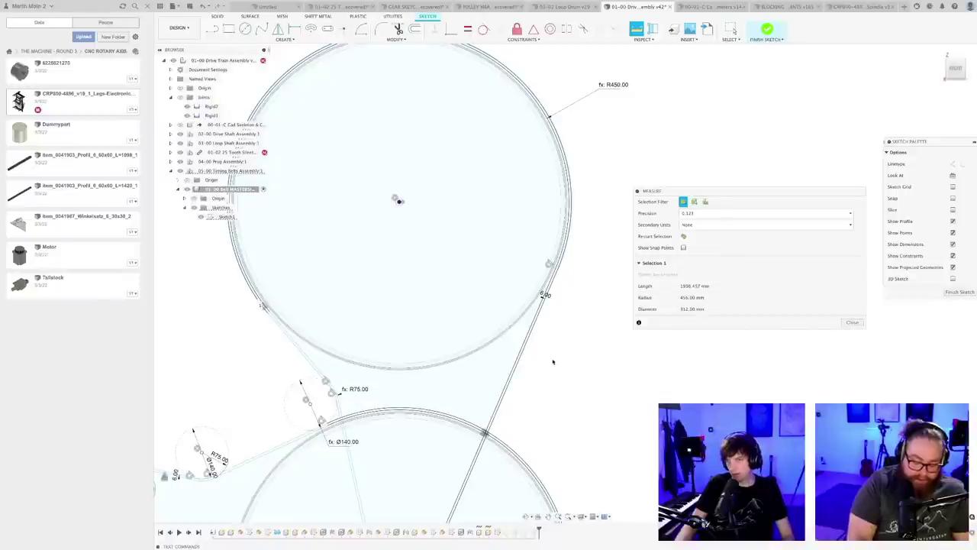
scroll(550, 363, up, 2)
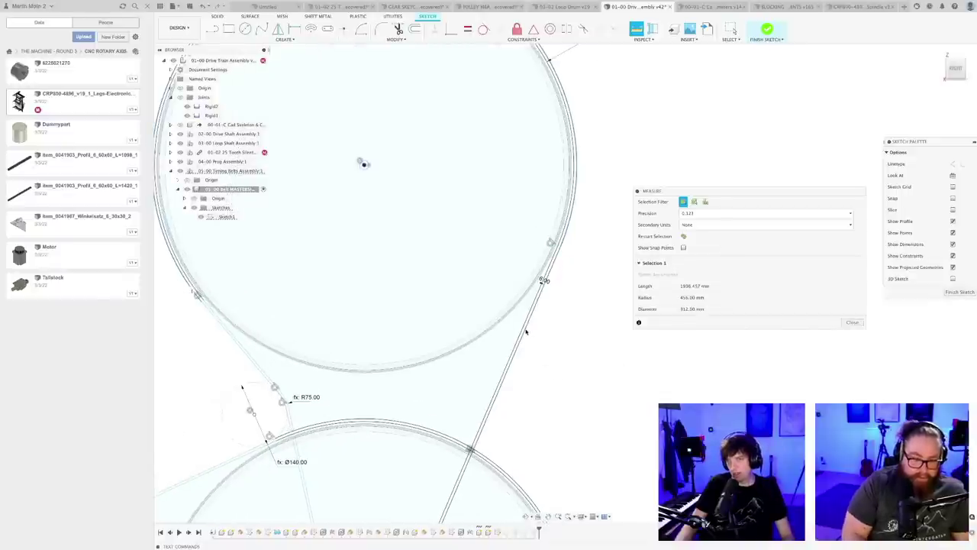
click(526, 331)
click(543, 347)
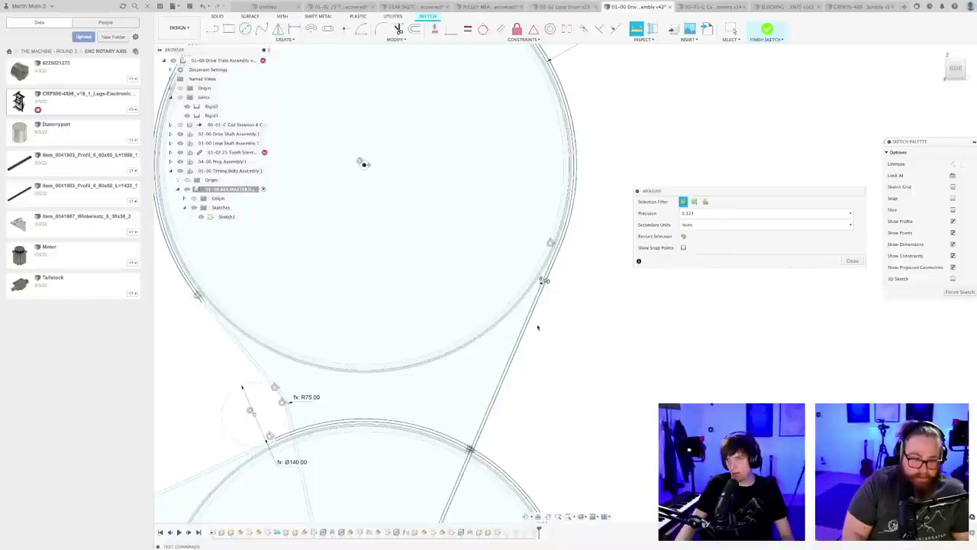
click(530, 324)
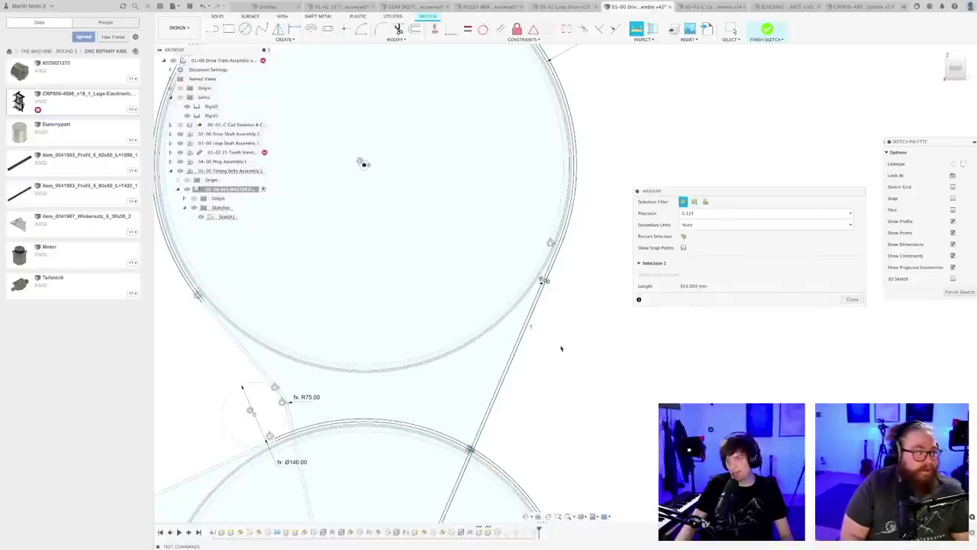
scroll(561, 349, down, 8)
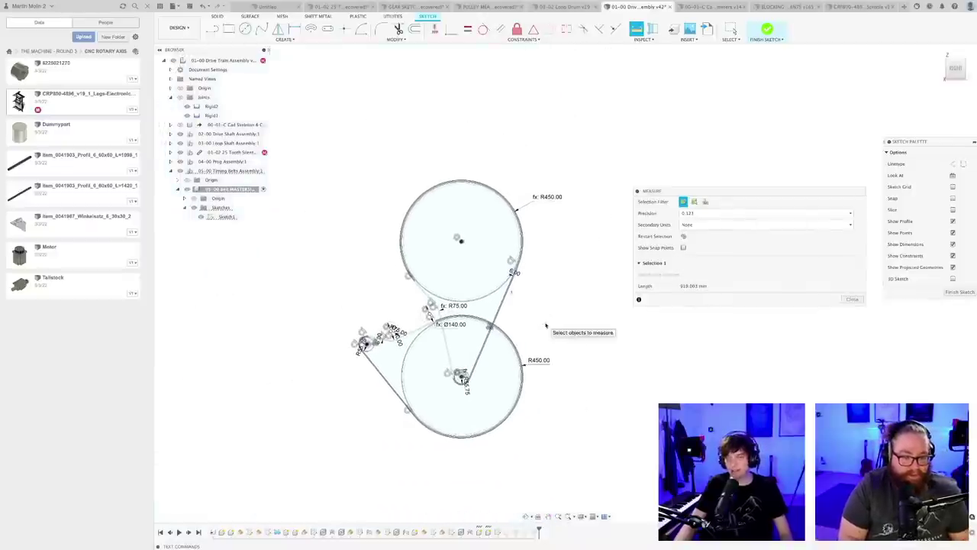
click(548, 325)
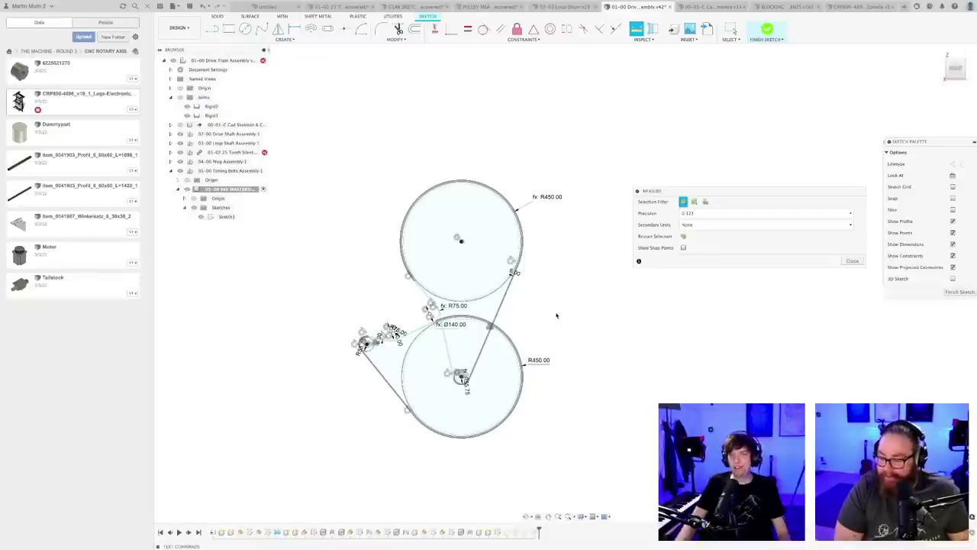
- Compare B-3500 and B-3920 outside lengths, then open B-3920 (3920 mm) and select its name
key(ctrl+Right)
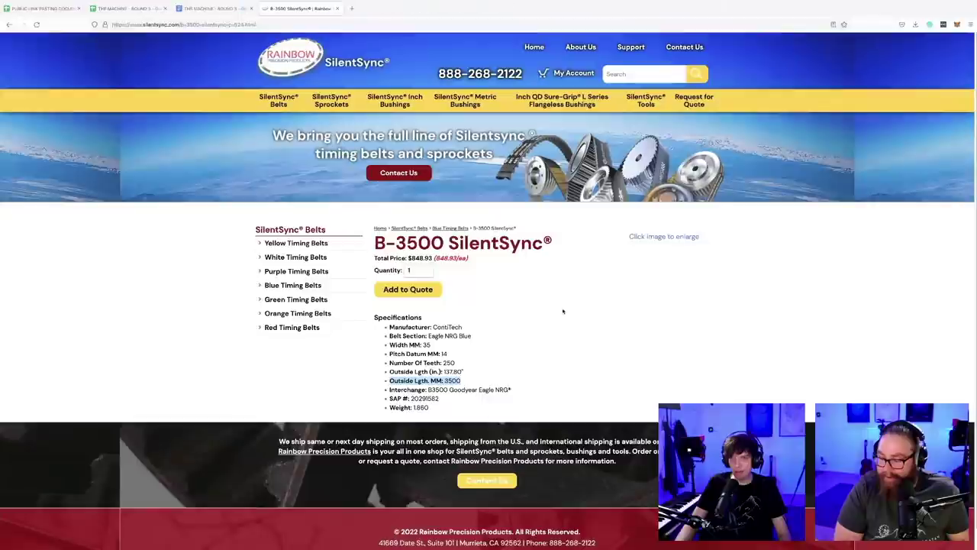
click(9, 25)
scroll(524, 368, down, 3)
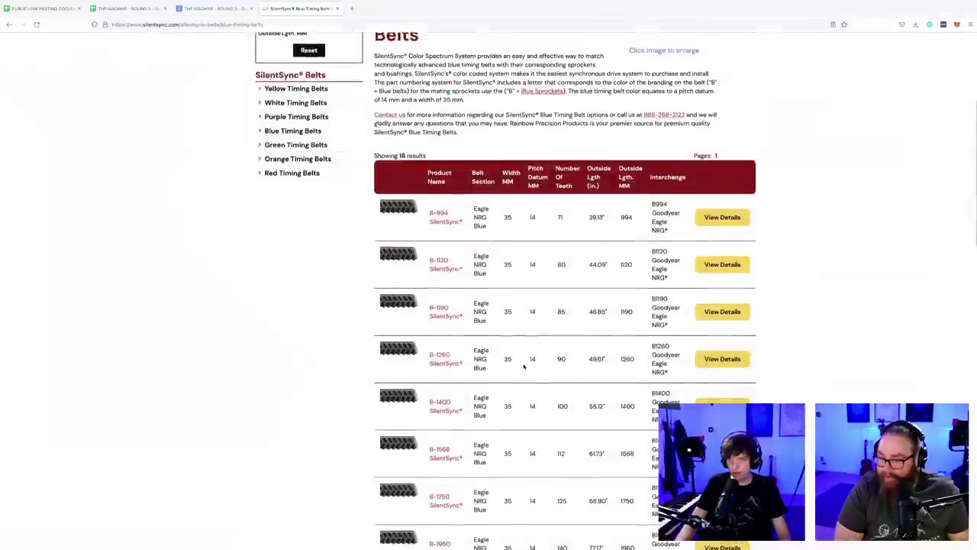
scroll(524, 367, down, 8)
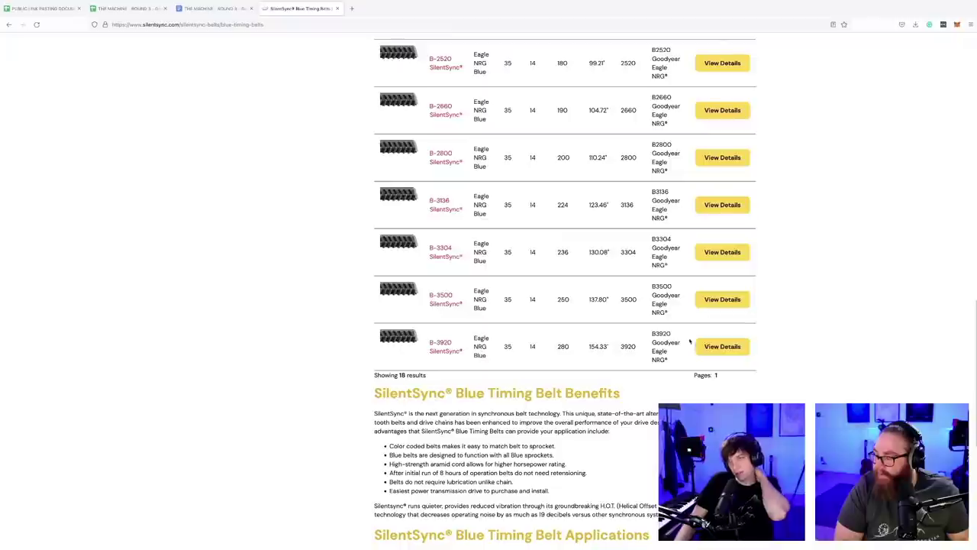
scroll(636, 345, down, 1)
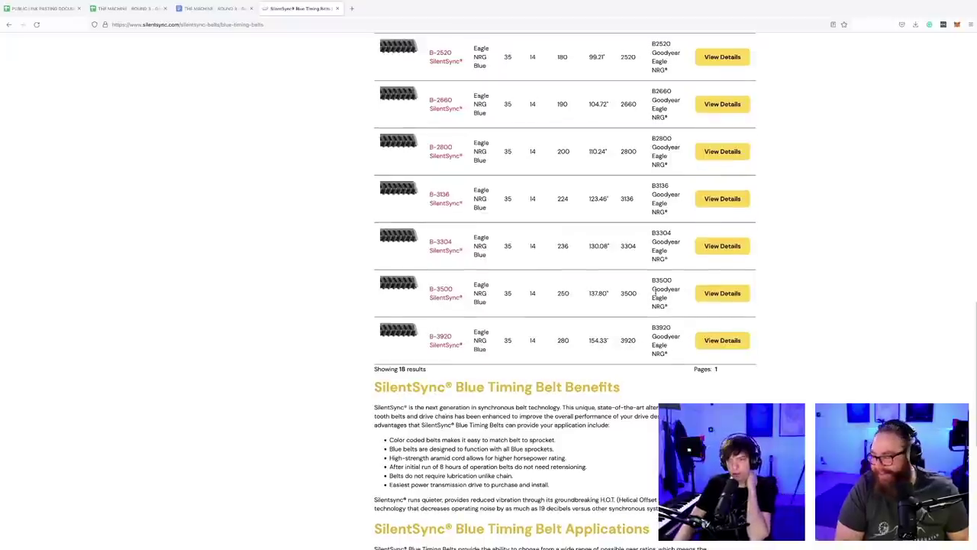
drag(621, 293, 641, 296)
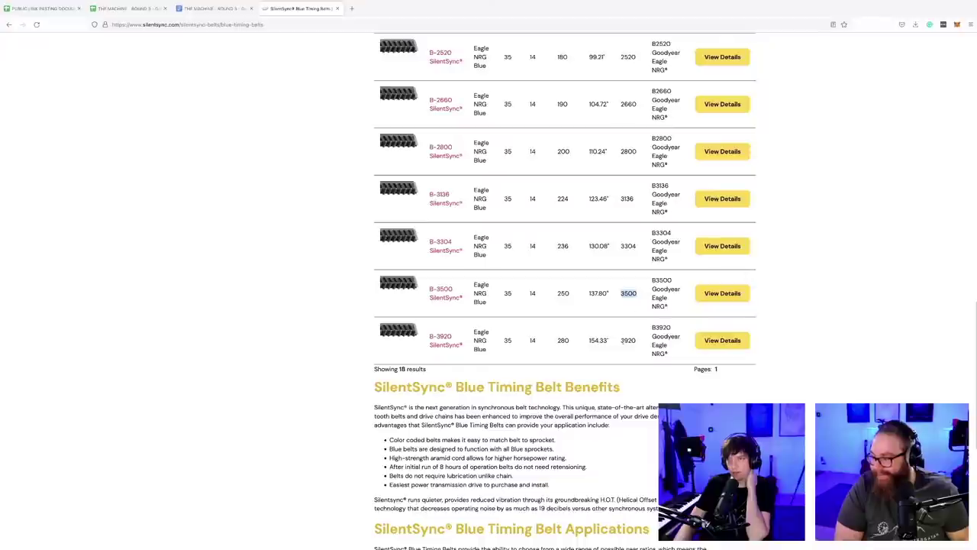
drag(621, 340, 637, 340)
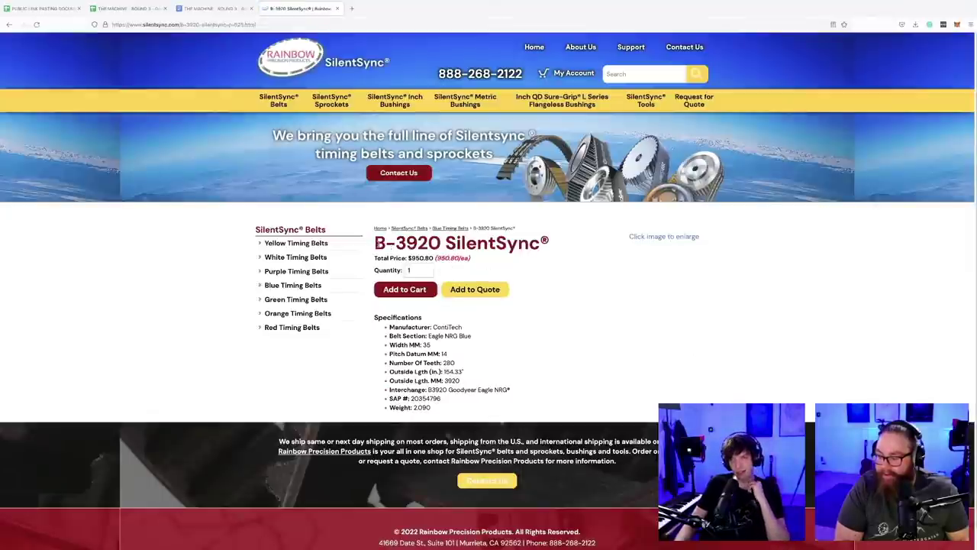
drag(377, 242, 542, 243)
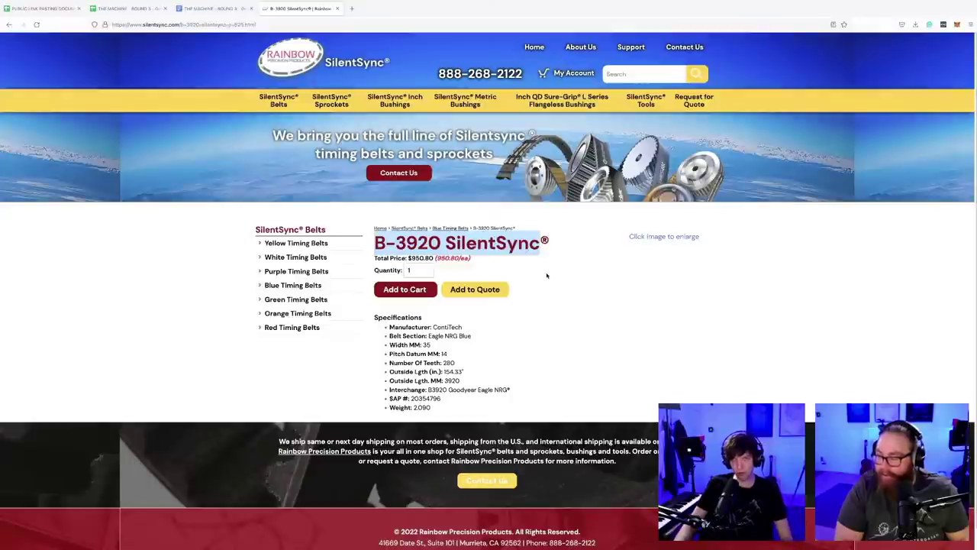
click(547, 276)
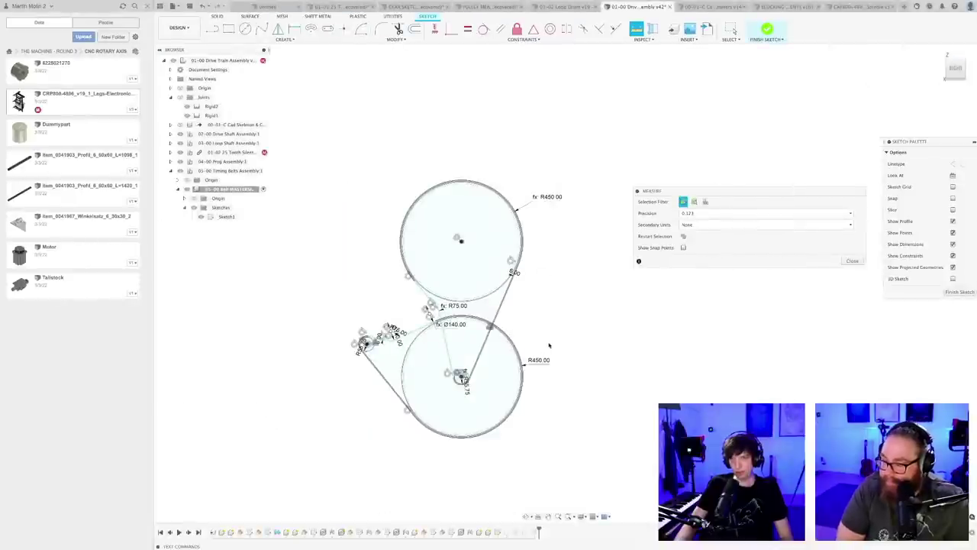
- Close Measure and drag the R75 idler circle down and to the right
scroll(447, 334, up, 5)
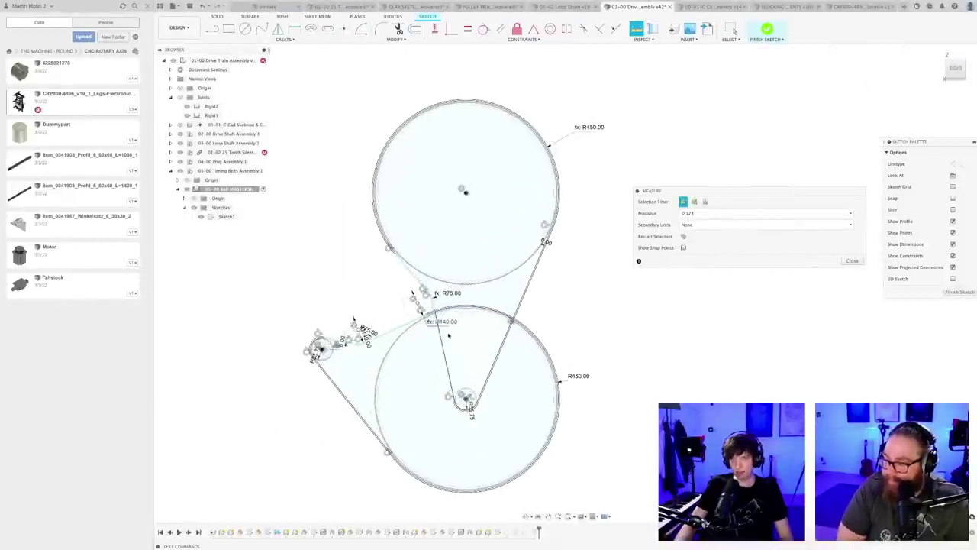
scroll(406, 295, up, 2)
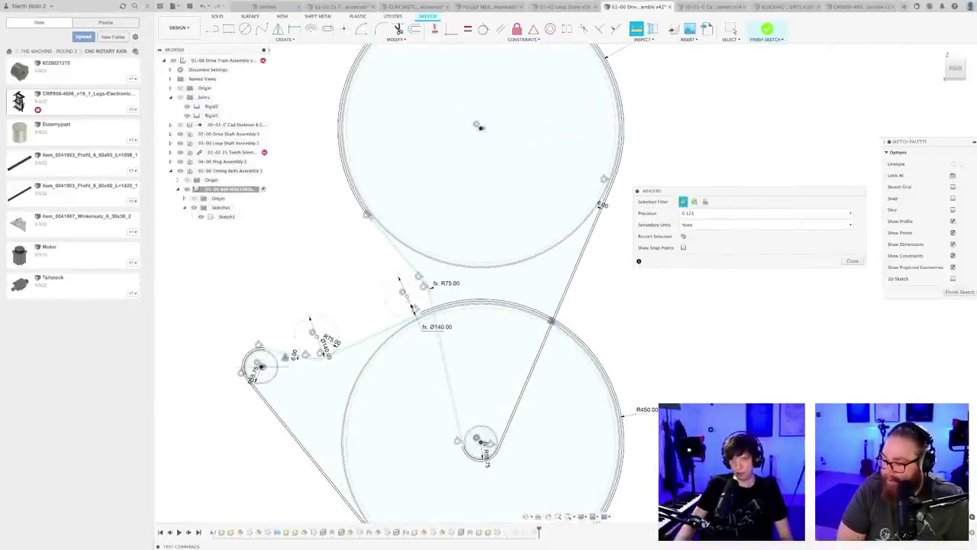
scroll(416, 302, up, 2)
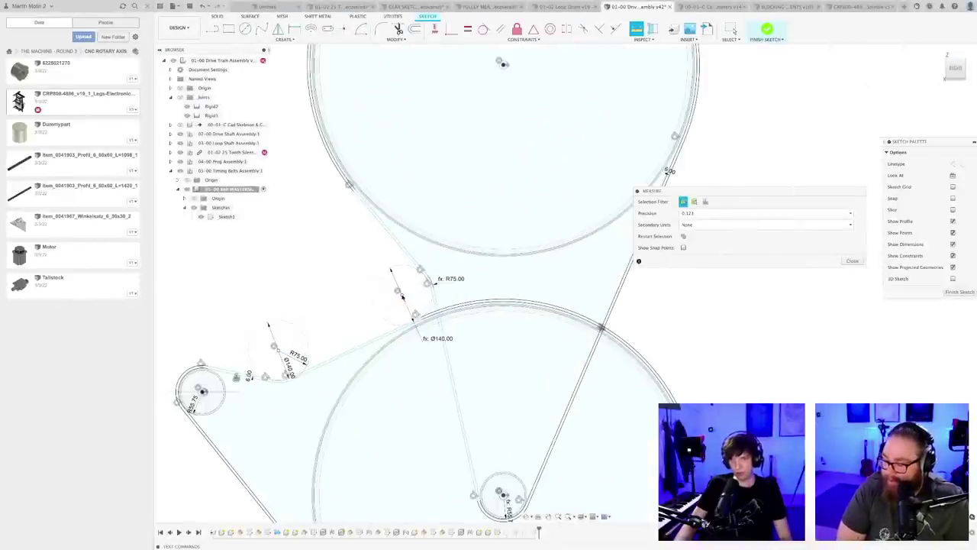
key(Escape)
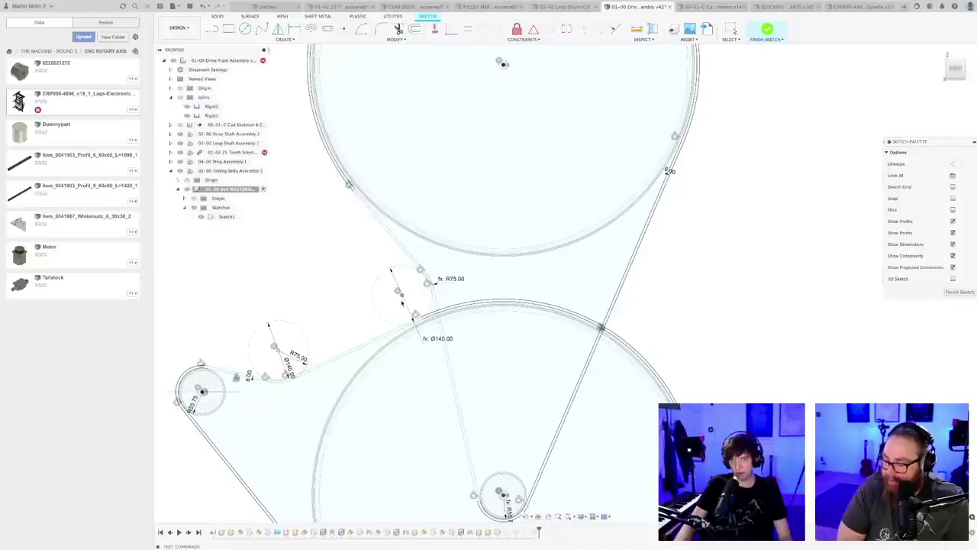
mouse_move(402, 303)
mouse_down()
mouse_move(427, 361)
mouse_move(468, 371)
mouse_up()
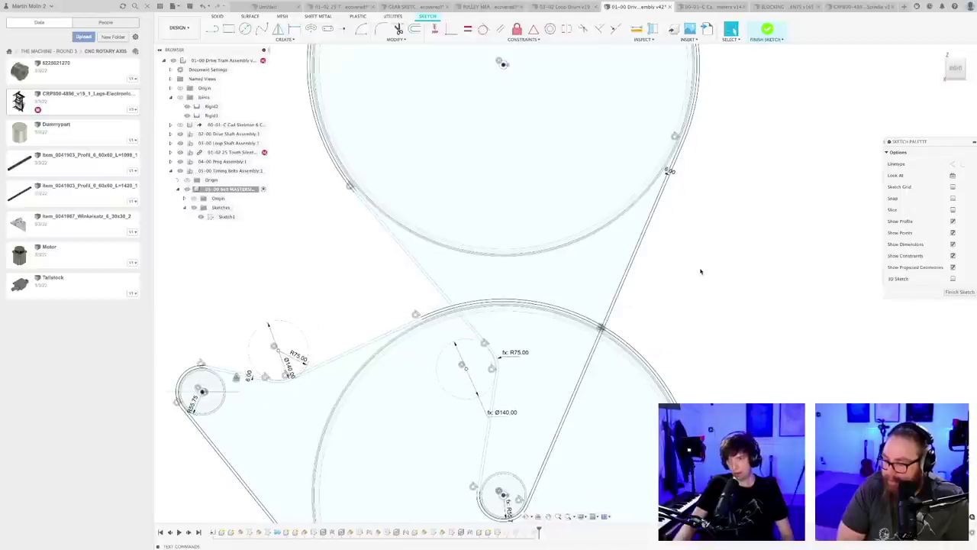
- Measure the belt curves around the small lower pulley, then switch to the browser
scroll(701, 272, down, 6)
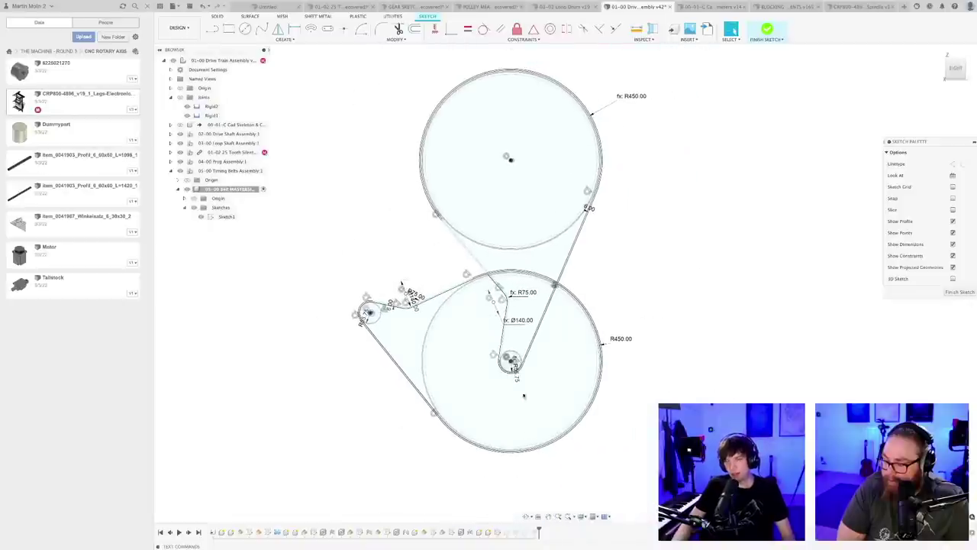
scroll(522, 394, up, 4)
scroll(521, 394, down, 3)
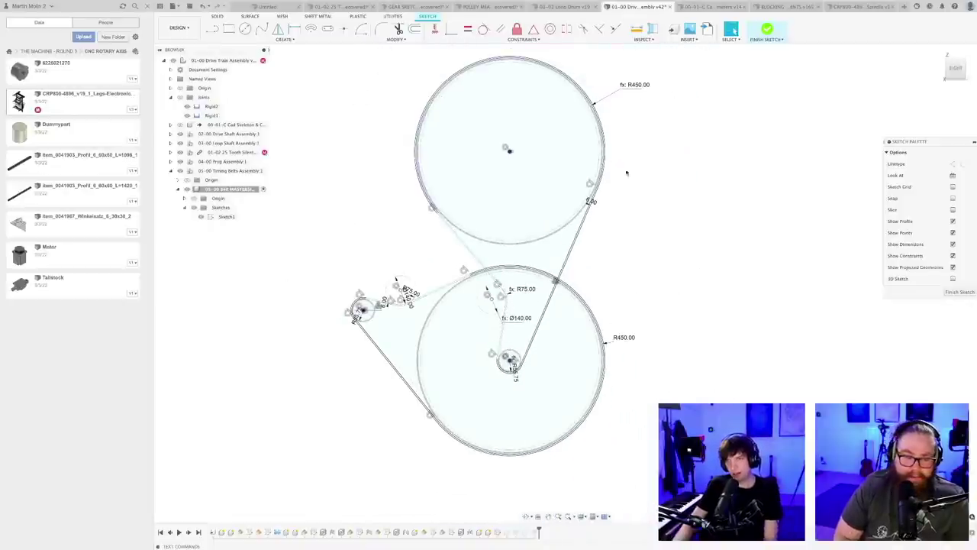
scroll(503, 393, up, 3)
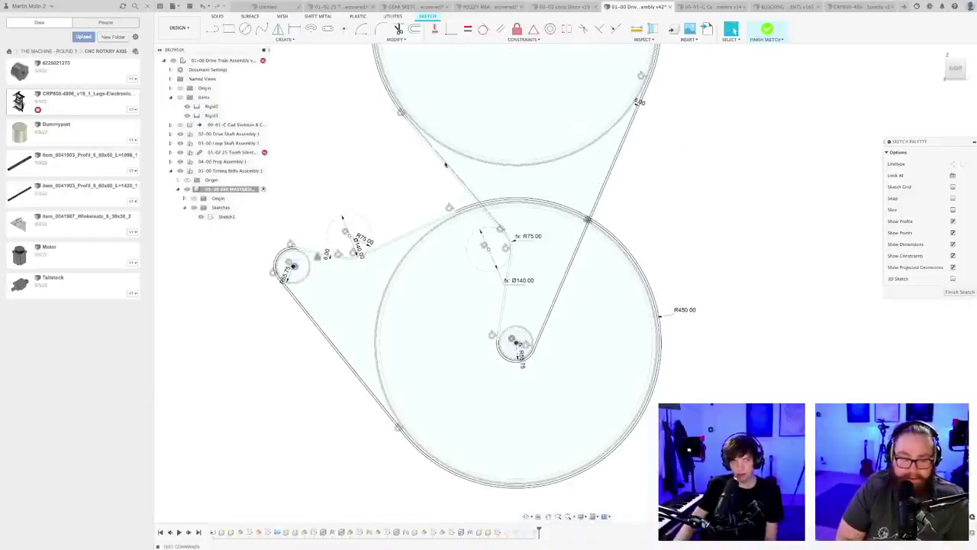
scroll(454, 355, up, 3)
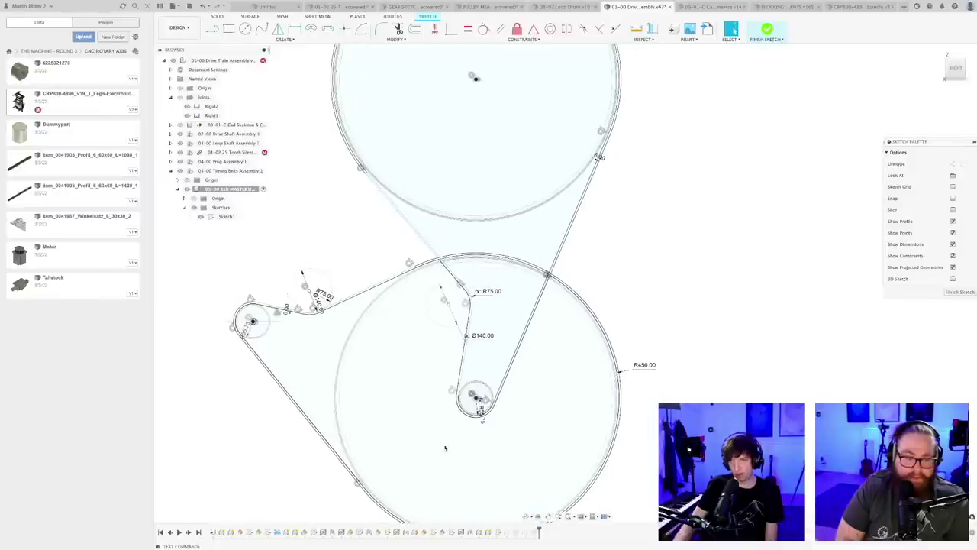
double_click(470, 410)
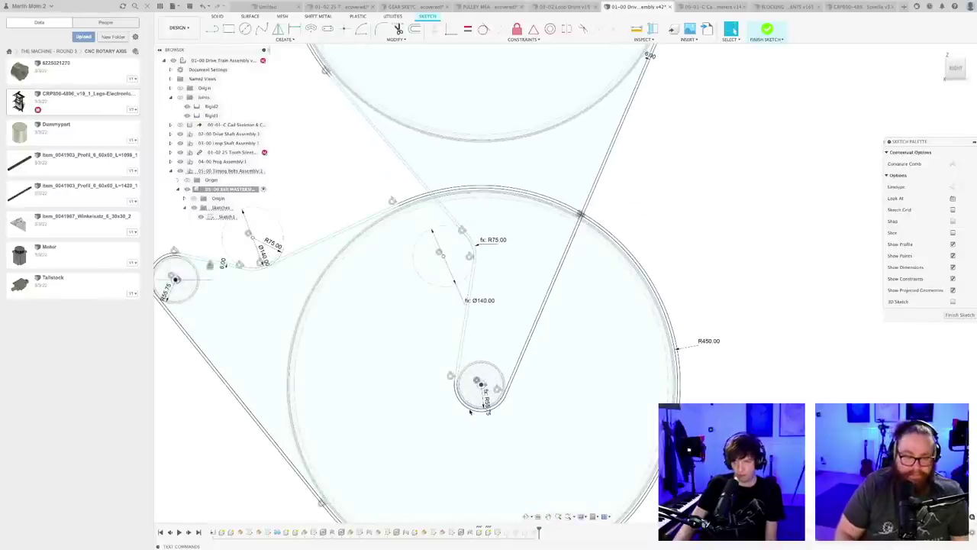
key(i)
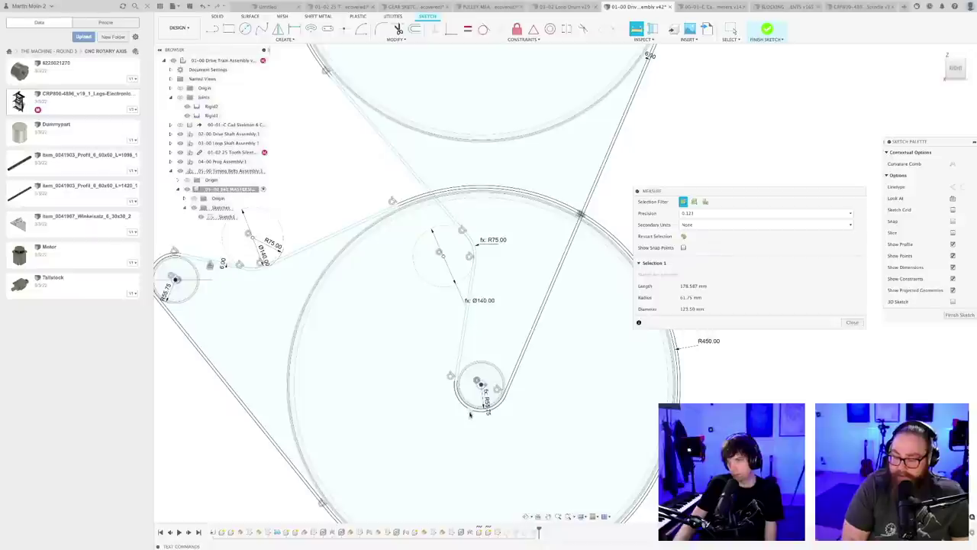
key(Escape)
key(super+Tab)
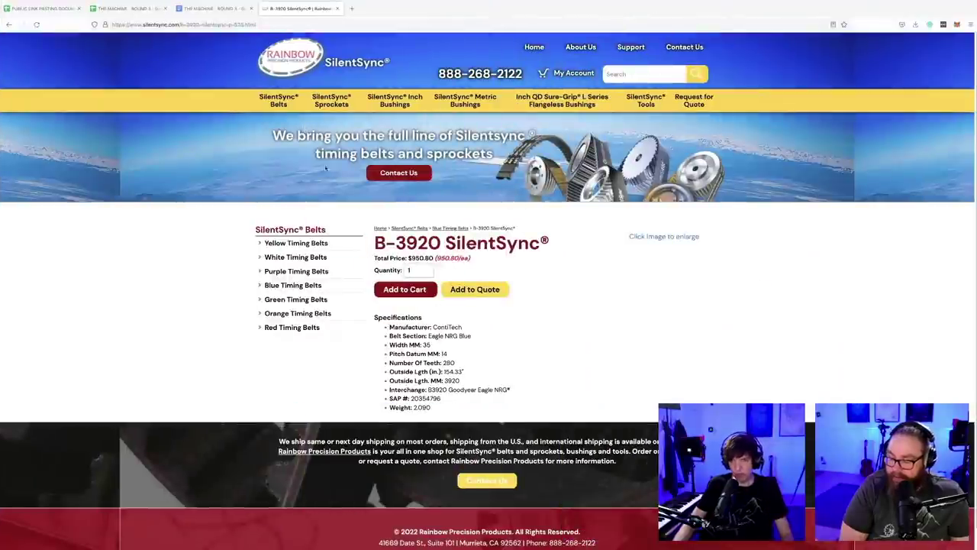
- Bring up the belt catalogue PDF and page to the Eagle kuggremsdrifter contents, page 16
key(super+Tab)
key(super+Tab)
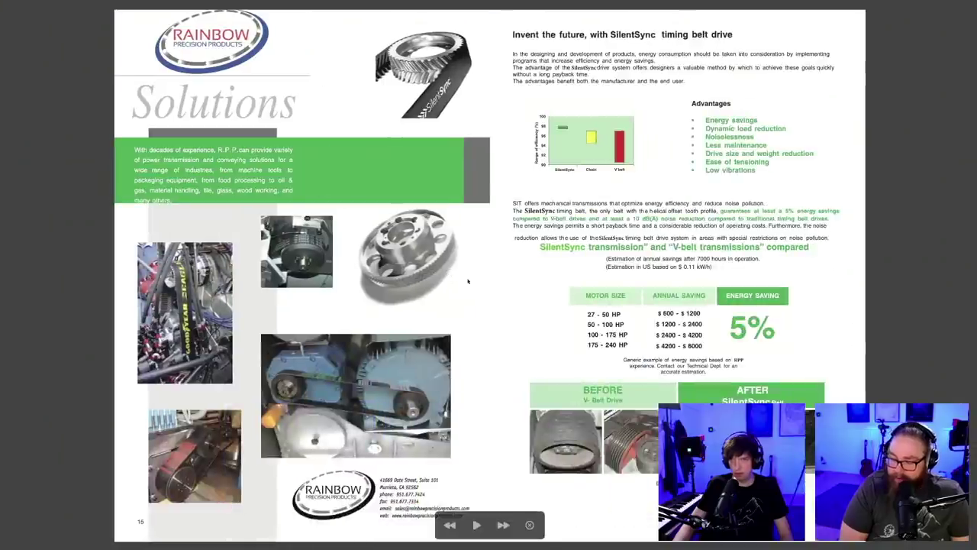
scroll(474, 287, up, 5)
scroll(474, 286, down, 5)
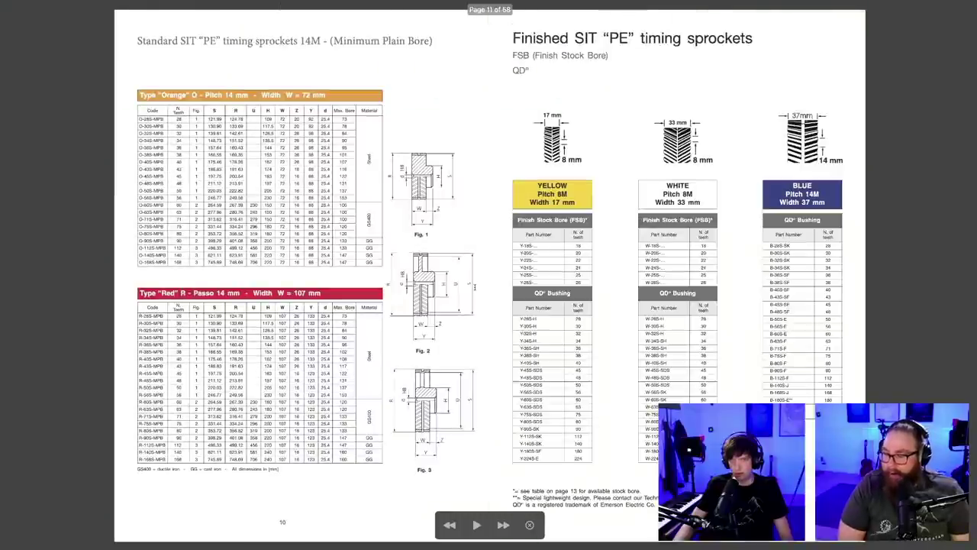
scroll(475, 290, down, 8)
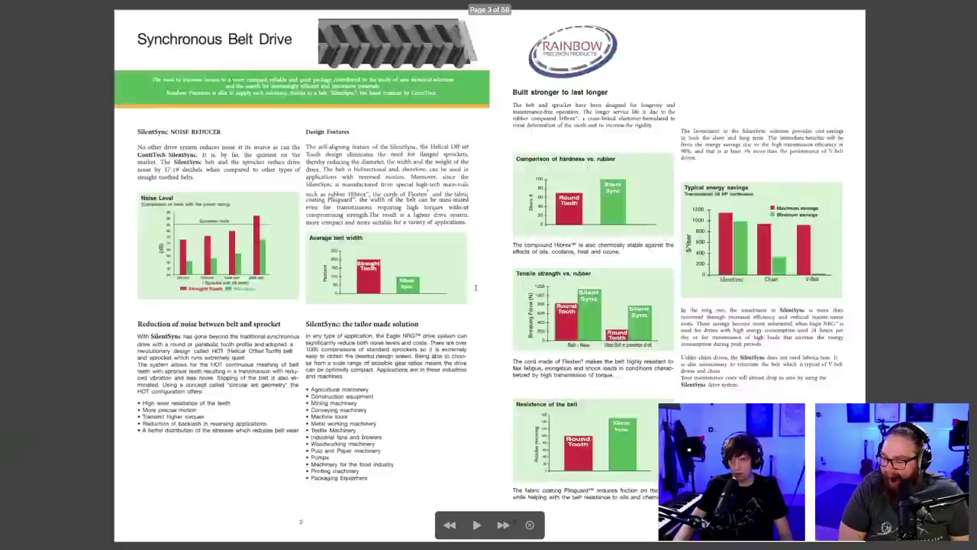
scroll(477, 290, down, 5)
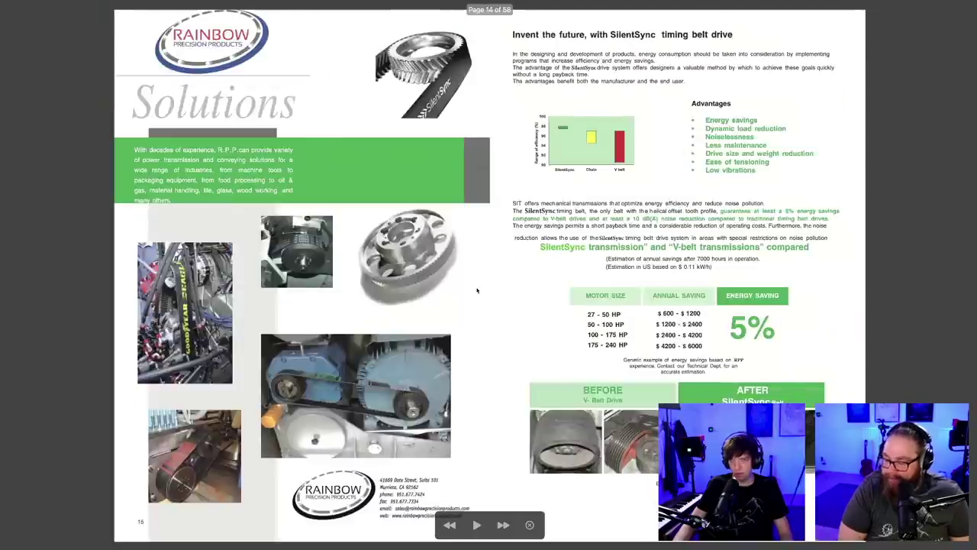
scroll(478, 290, down, 1)
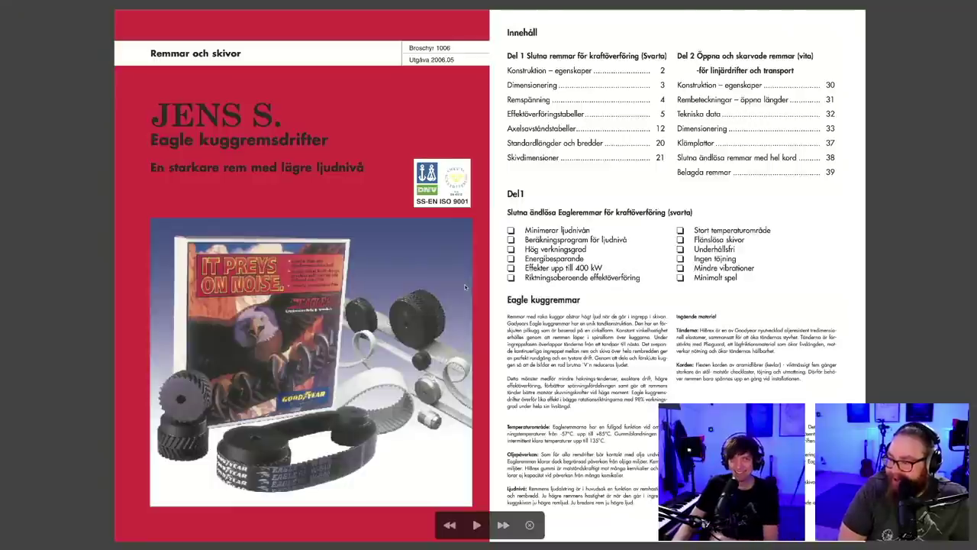
- Jump to the Remspänning section and page through Eagle tables to the calculation examples
click(569, 101)
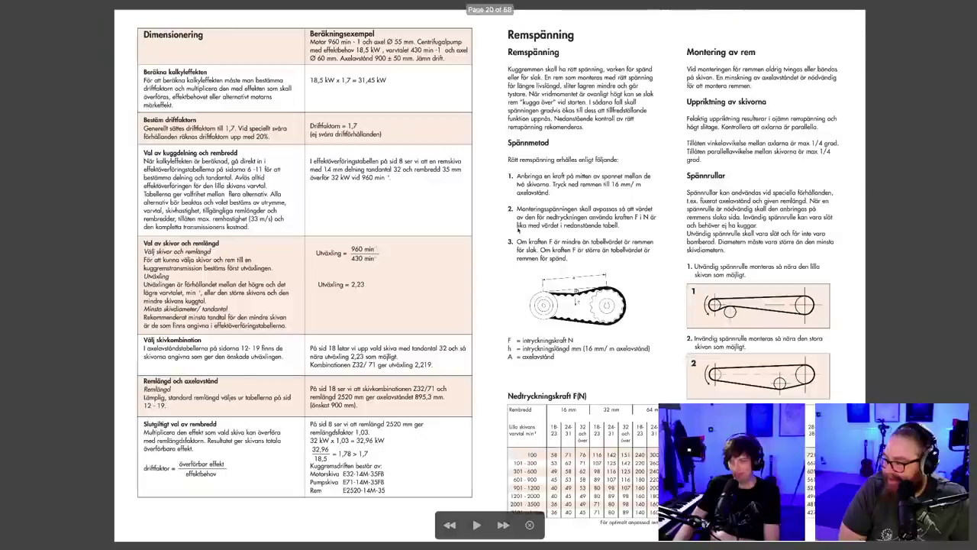
key(Right)
key(Right)
key(Right)
key(Right)
key(Right)
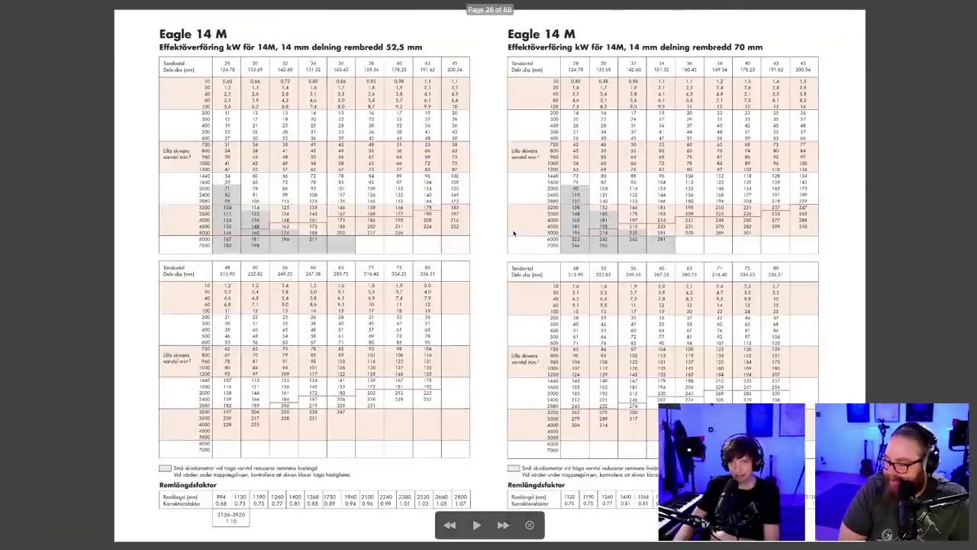
key(Right)
key(Right)
key(Right)
key(Right)
key(Right)
key(Right)
key(Right)
key(Right)
key(Right)
key(Right)
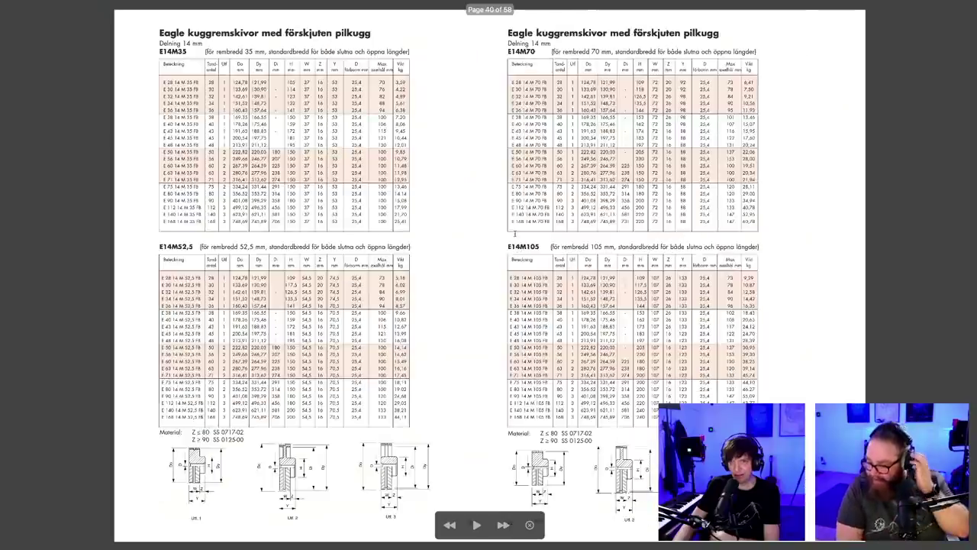
key(Right)
key(Right)
key(Right)
key(Right)
key(Right)
key(Right)
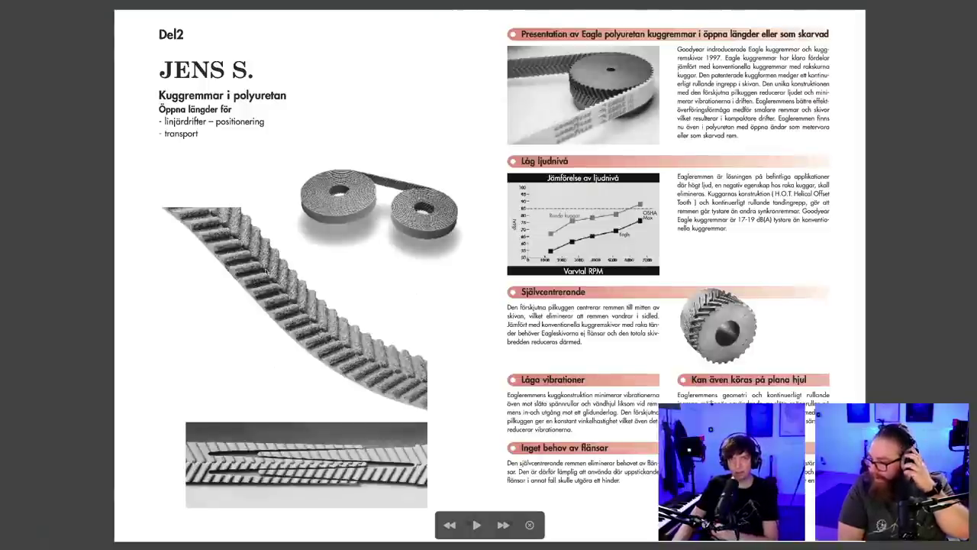
key(Left)
key(Right)
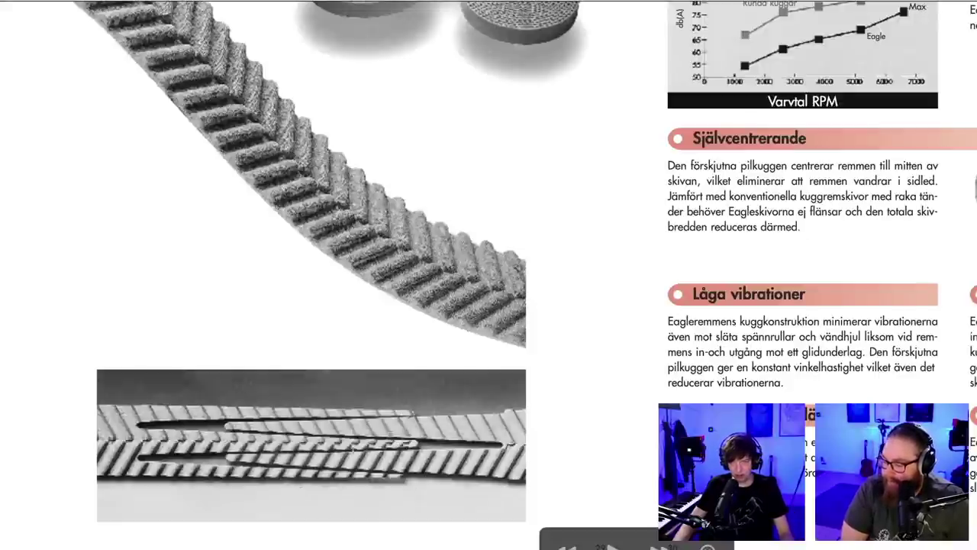
key(Right)
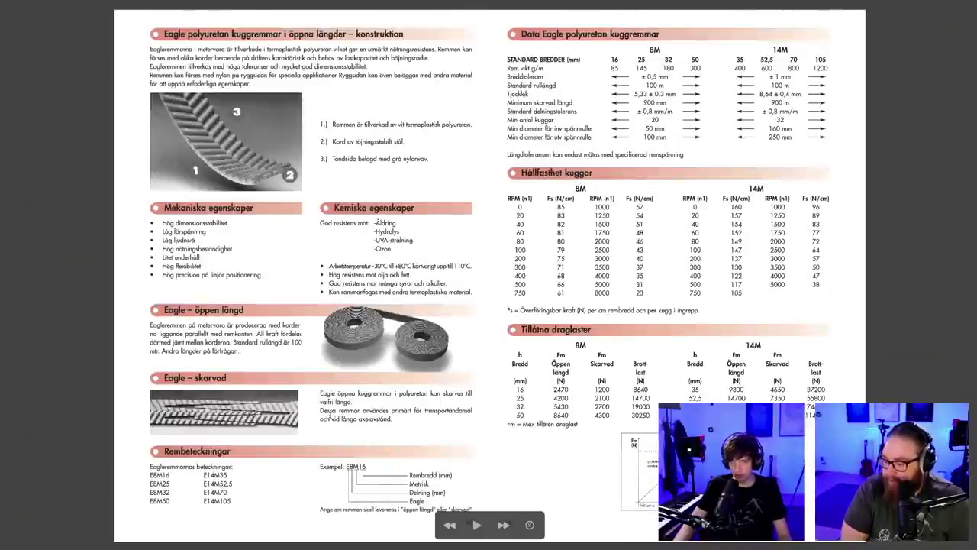
key(Right)
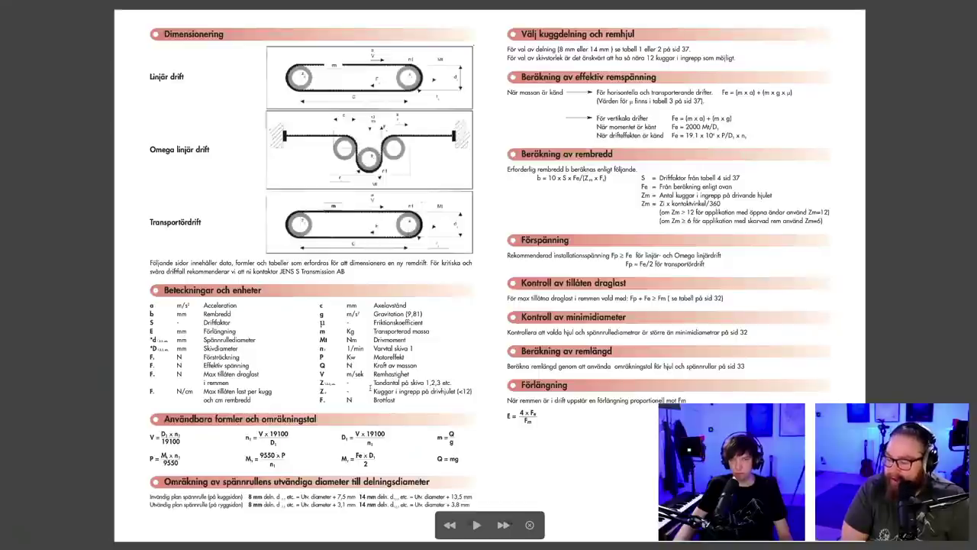
key(Right)
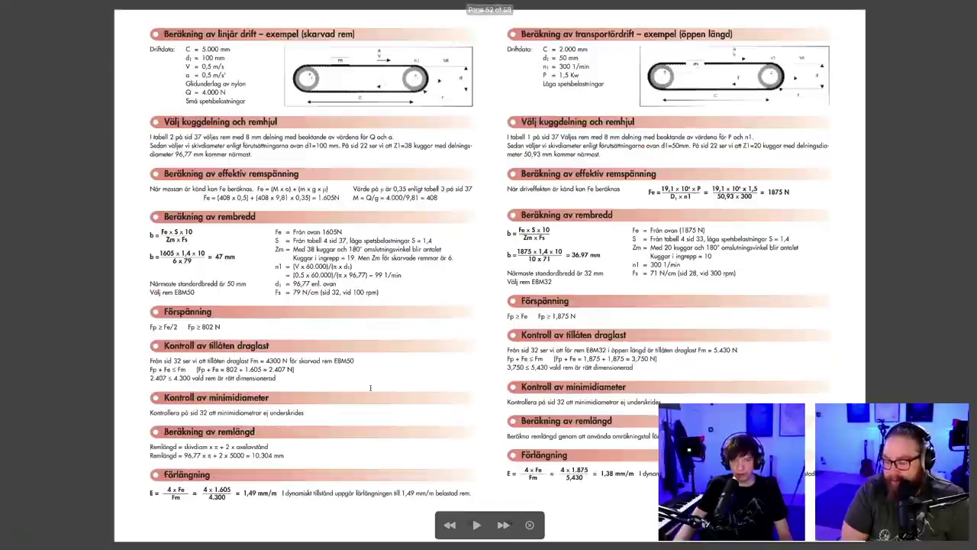
- Check the last Conti SilentSync page, then return to the Eagle 14 M standard lengths page 36
key(End)
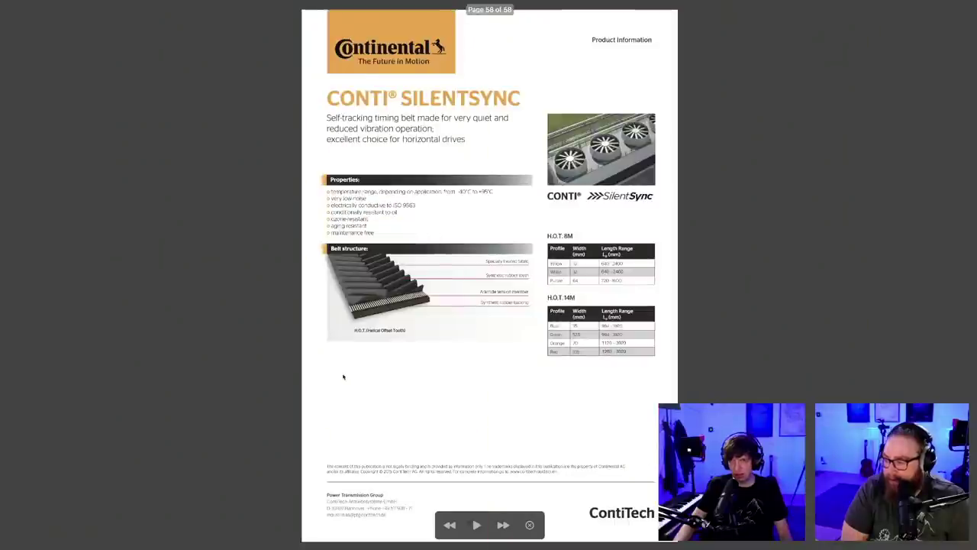
key(Left)
key(Right)
key(Left)
key(Left)
key(Left)
key(Left)
key(Left)
key(Left)
key(Left)
key(Left)
key(Left)
key(Left)
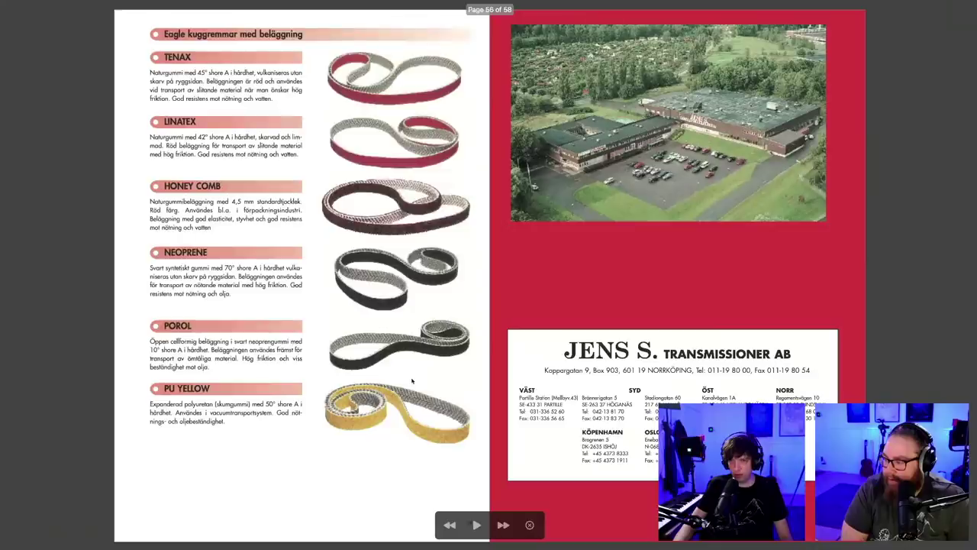
key(Left)
key(Left)
key(Left)
key(Left)
key(Left)
key(Left)
key(Left)
key(Left)
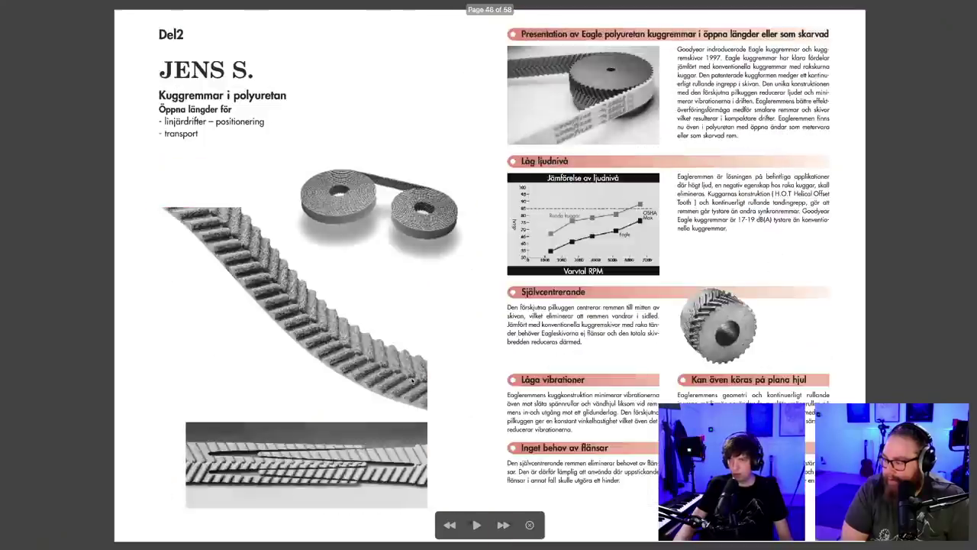
key(Left)
key(Left)
key(Left)
key(Left)
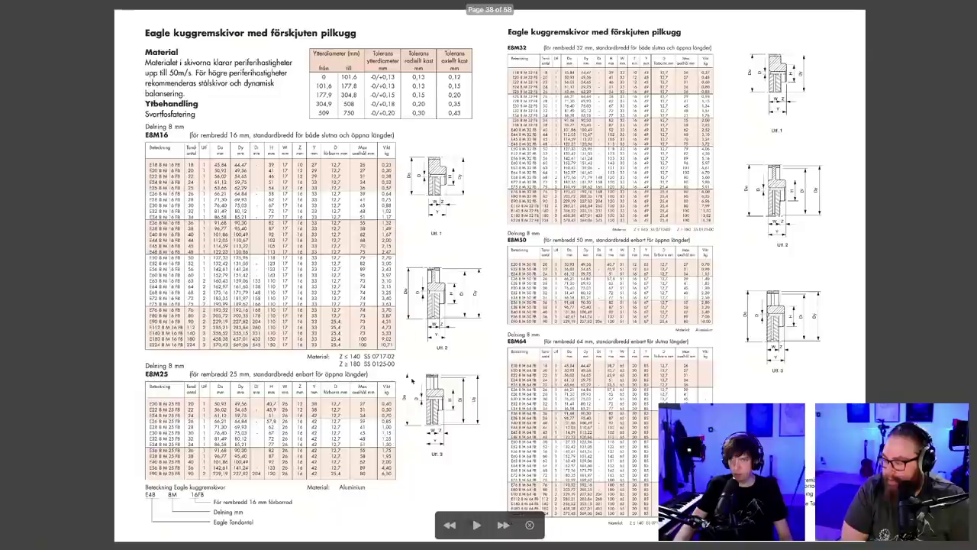
key(Right)
key(Right)
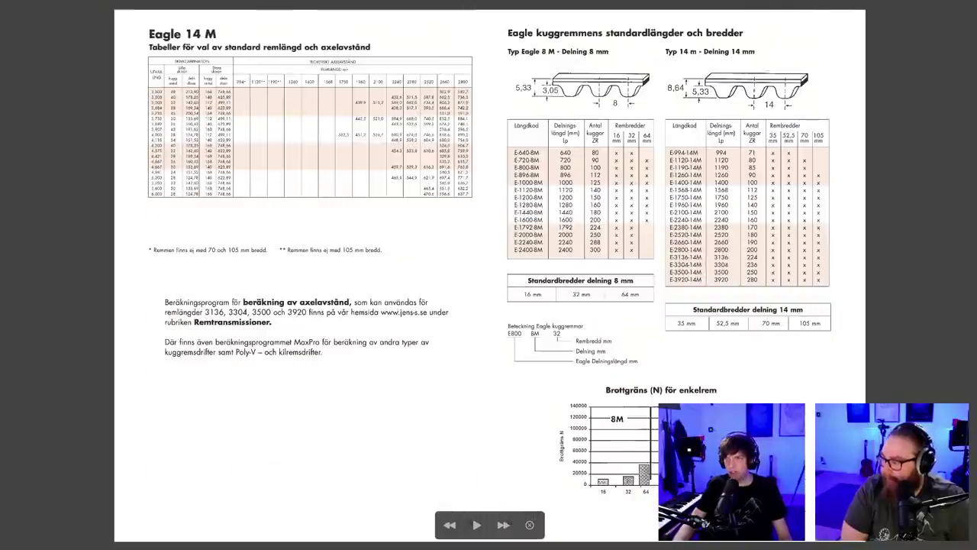
- Leave the PDF via the B-3920 belt page and return to the Fusion 360 belt sketch
ctrl+scroll(771, 42, up, 3)
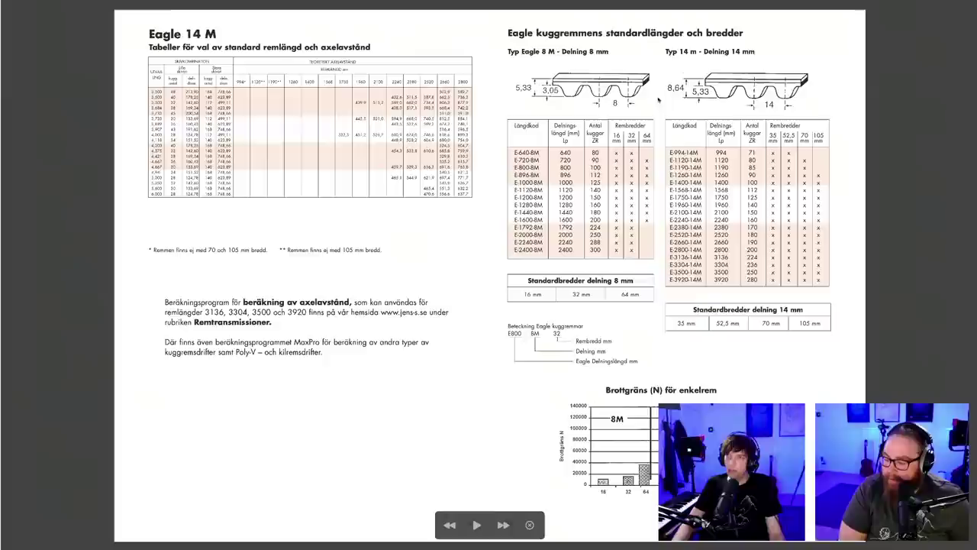
key(ctrl+Left)
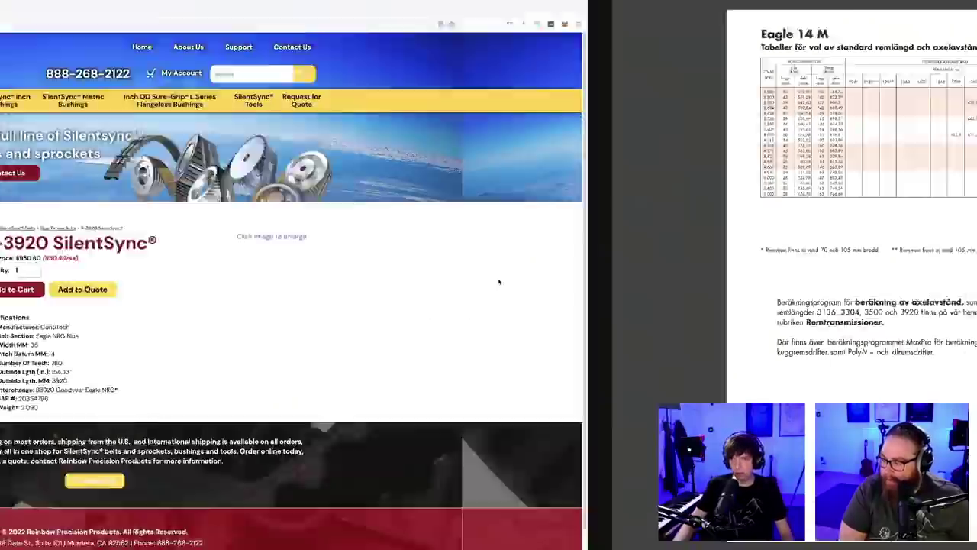
key(super+Tab)
key(super+Tab)
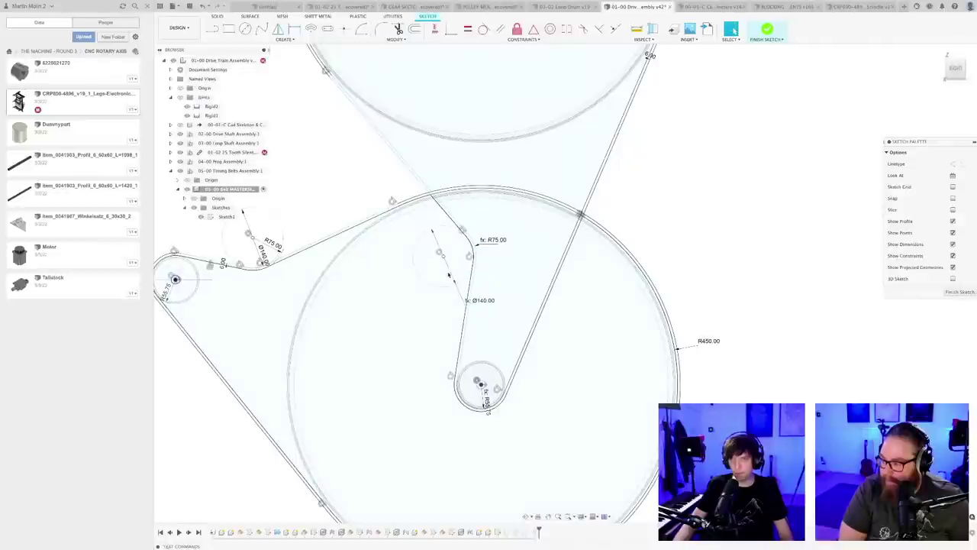
- Zoom in around the drum circle and inspect its R450.00 radius dimension
scroll(677, 251, down, 5)
mouse_move(707, 150)
middle_down()
mouse_move(628, 304)
mouse_move(613, 293)
mouse_move(604, 326)
middle_up()
scroll(598, 295, up, 5)
scroll(592, 286, up, 6)
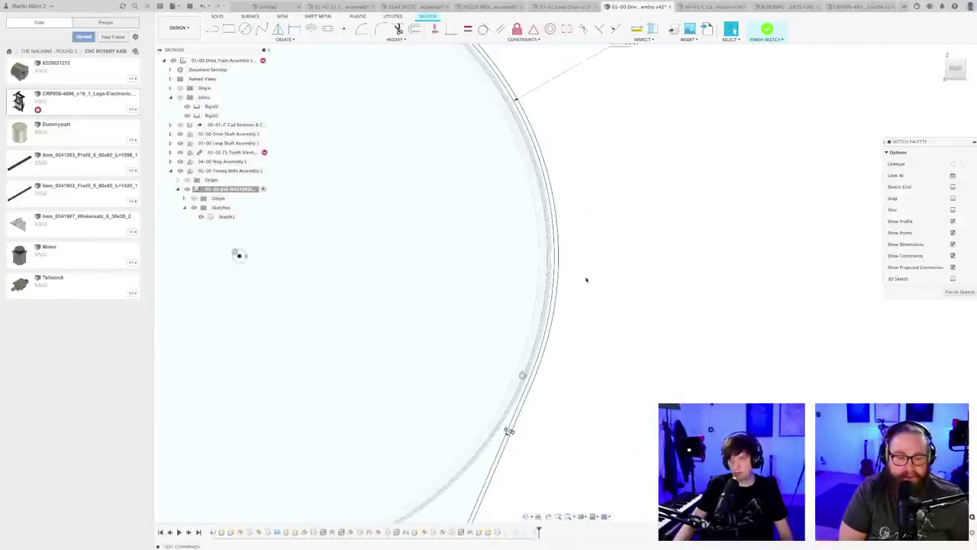
scroll(556, 247, up, 2)
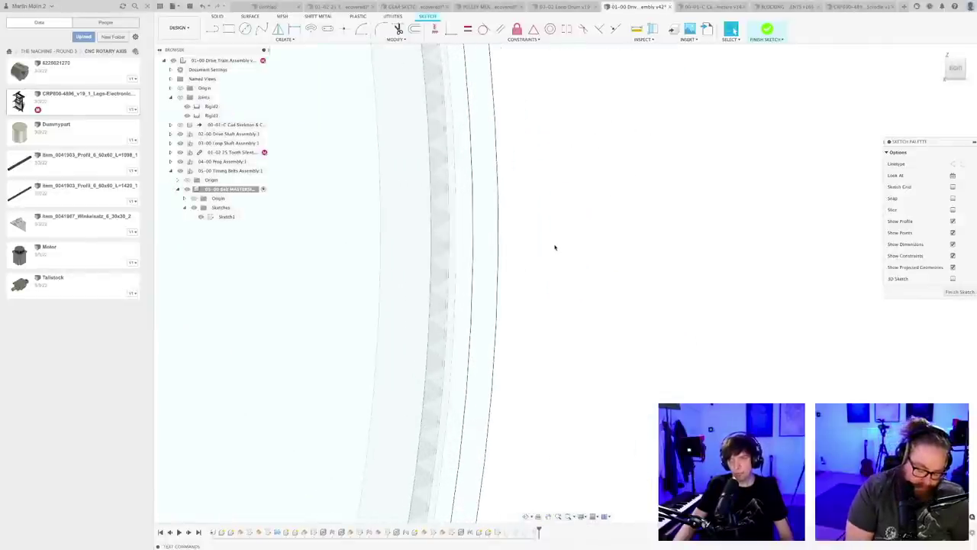
scroll(554, 249, down, 8)
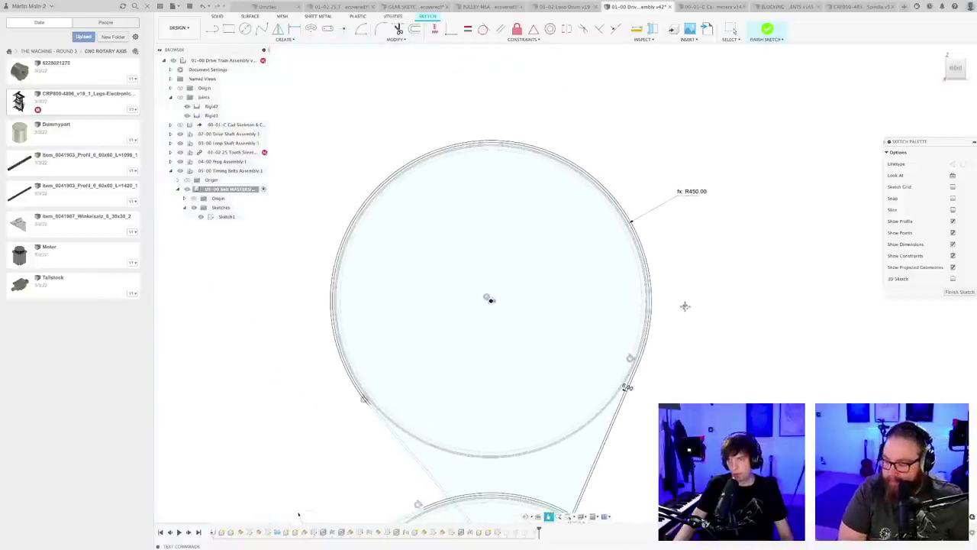
scroll(663, 258, up, 3)
scroll(654, 244, up, 4)
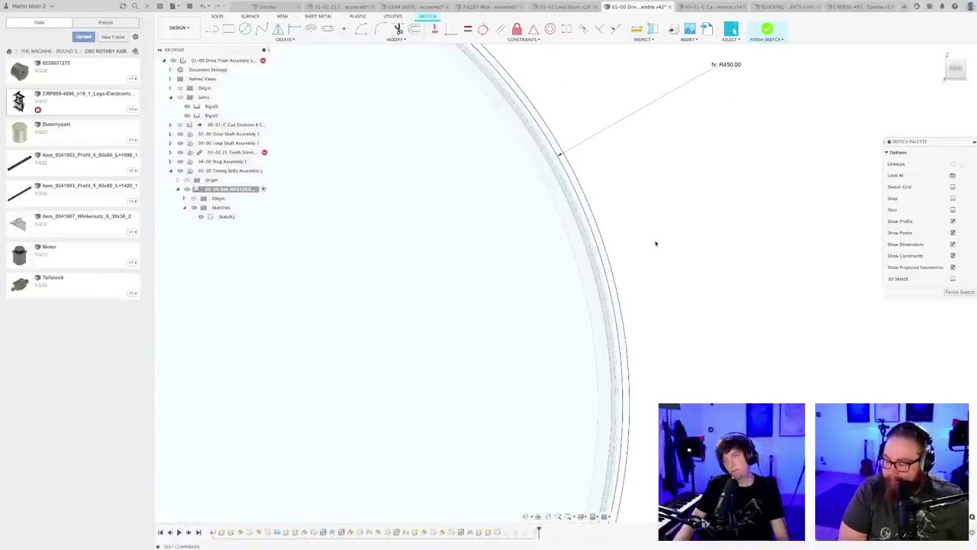
scroll(646, 242, down, 6)
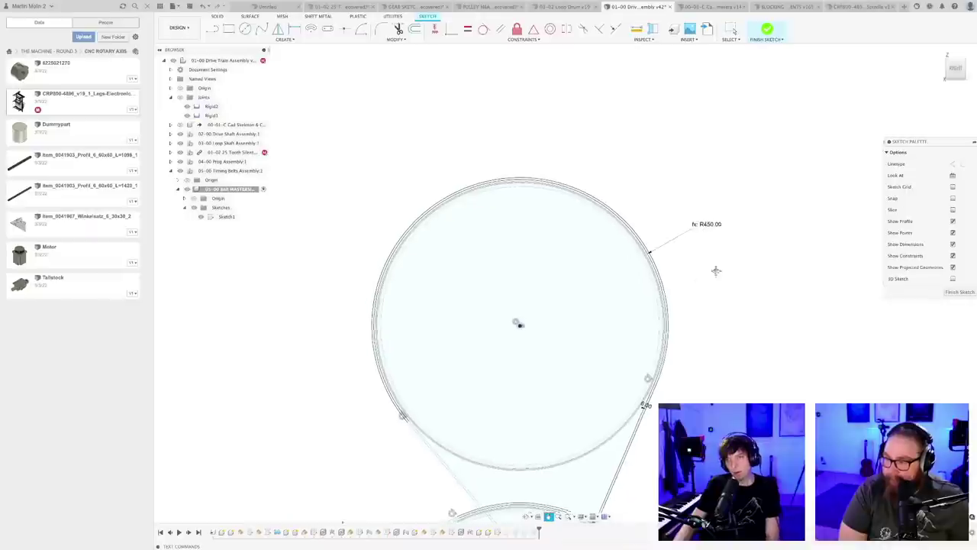
scroll(715, 270, up, 3)
scroll(700, 258, up, 4)
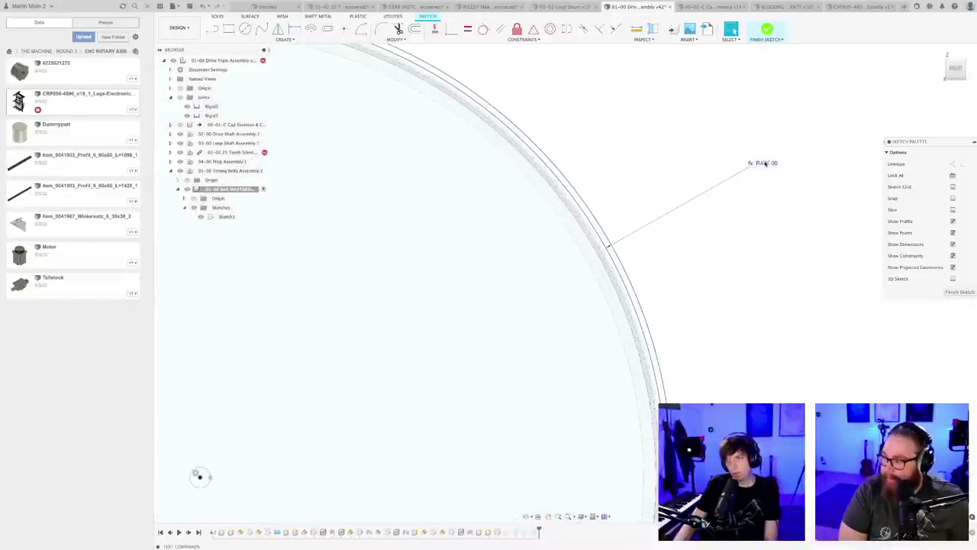
double_click(761, 165)
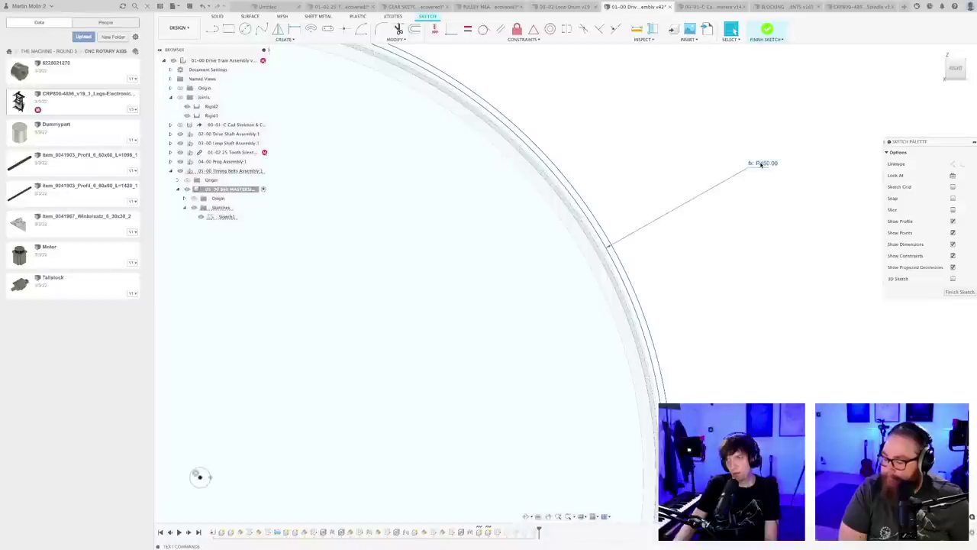
- Show the 00-01-C Cad Skeleton component so its line appears along the drum's belt
scroll(698, 253, down, 5)
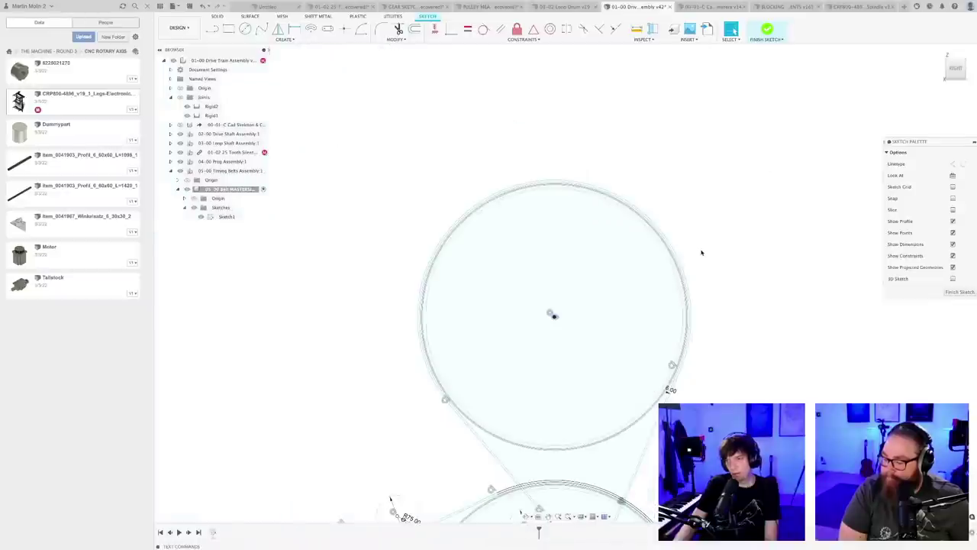
scroll(620, 271, up, 3)
scroll(565, 246, up, 5)
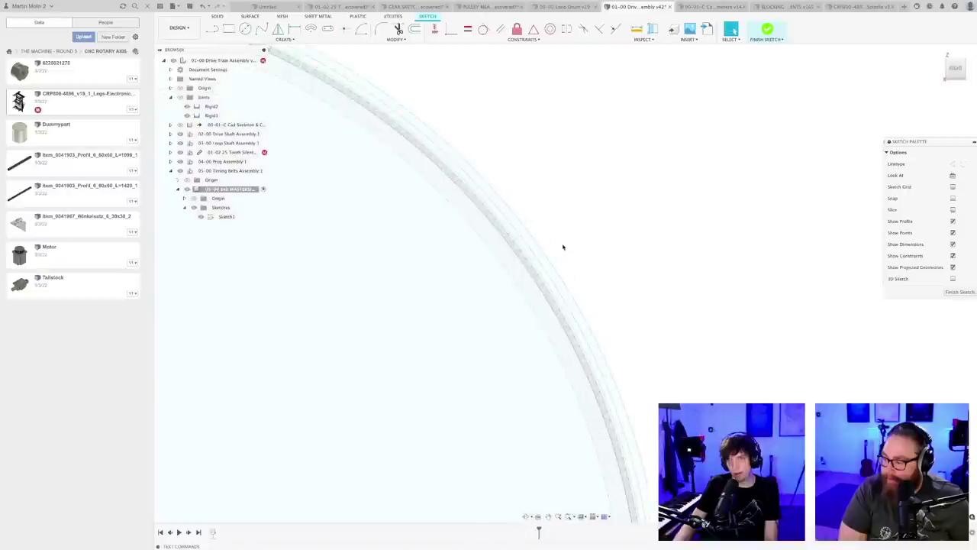
scroll(645, 268, up, 3)
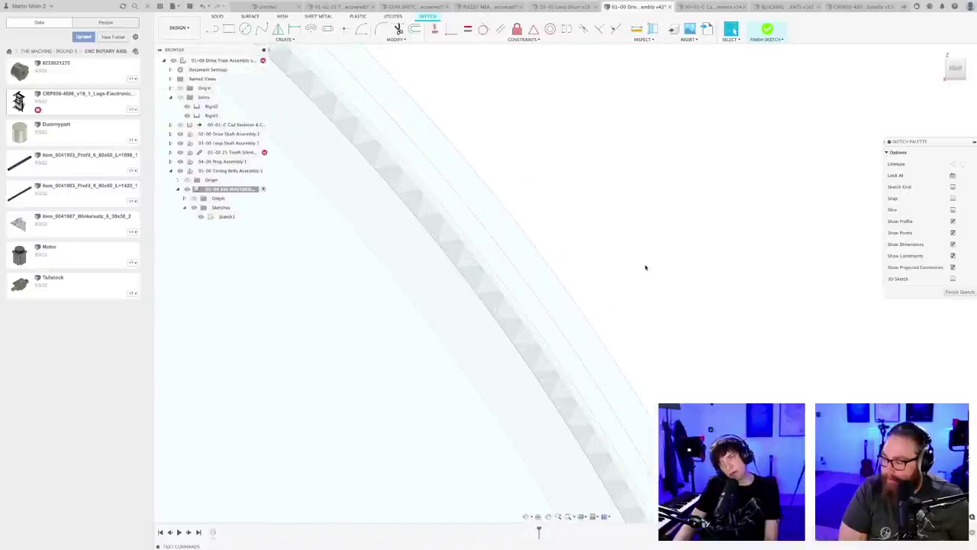
mouse_move(639, 267)
middle_down()
mouse_move(692, 270)
mouse_move(743, 298)
middle_up()
scroll(707, 254, down, 2)
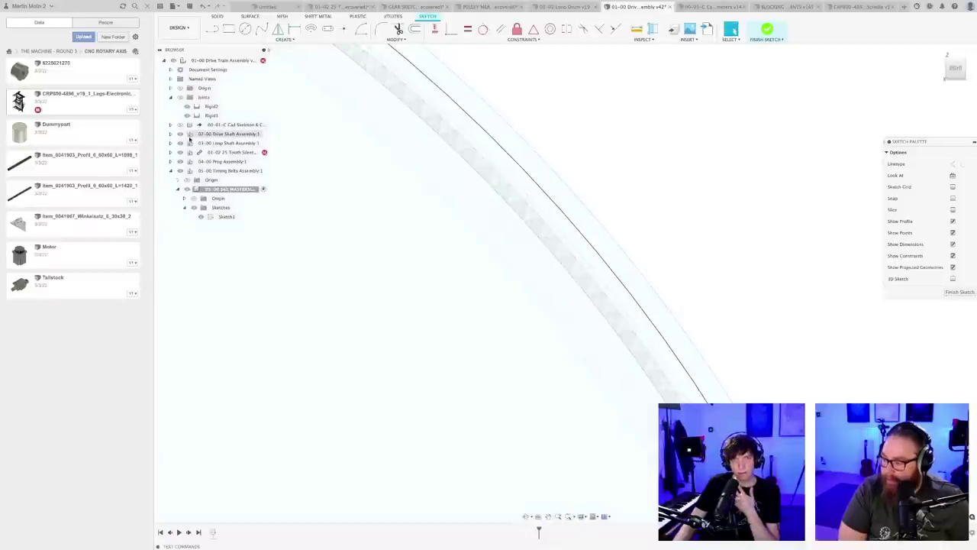
click(180, 125)
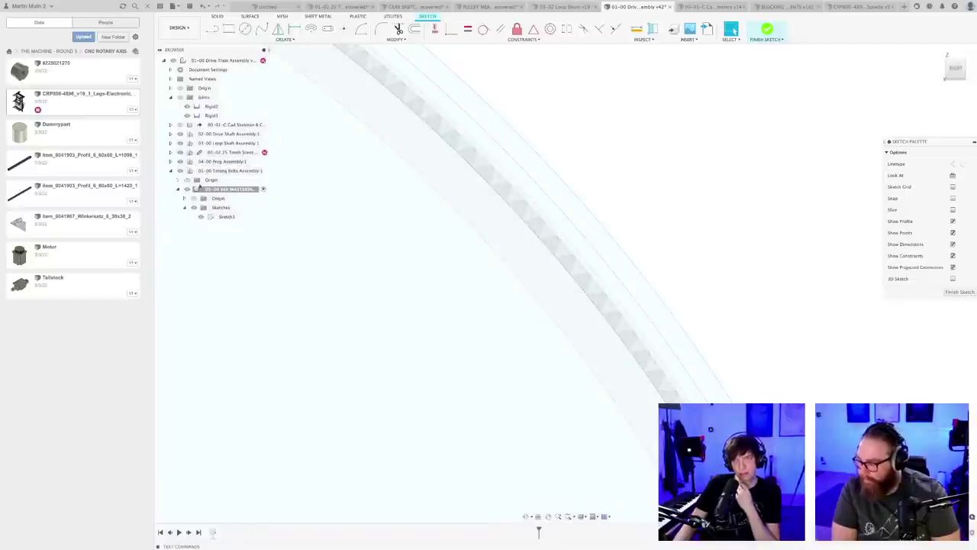
- Collapse Timing Belts Assembly, orbit to the belt teeth, and project the drum's belt curve into the sketch
click(170, 171)
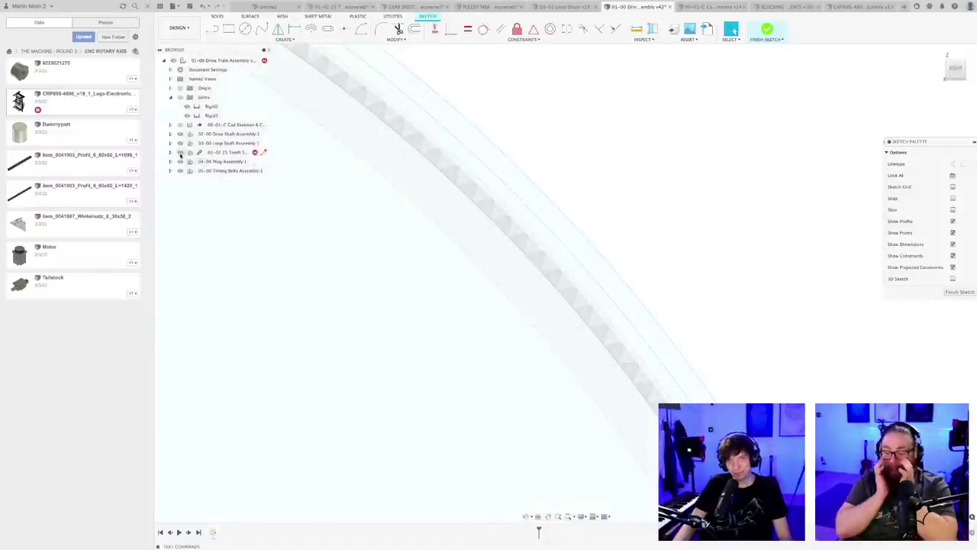
scroll(509, 183, up, 10)
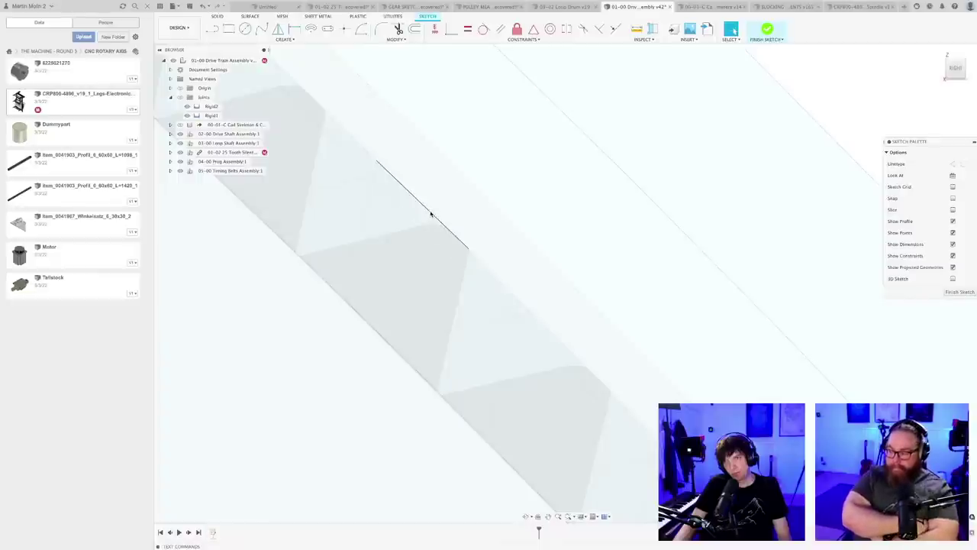
scroll(432, 214, down, 5)
shift+middle_drag(434, 214, 426, 224)
click(587, 136)
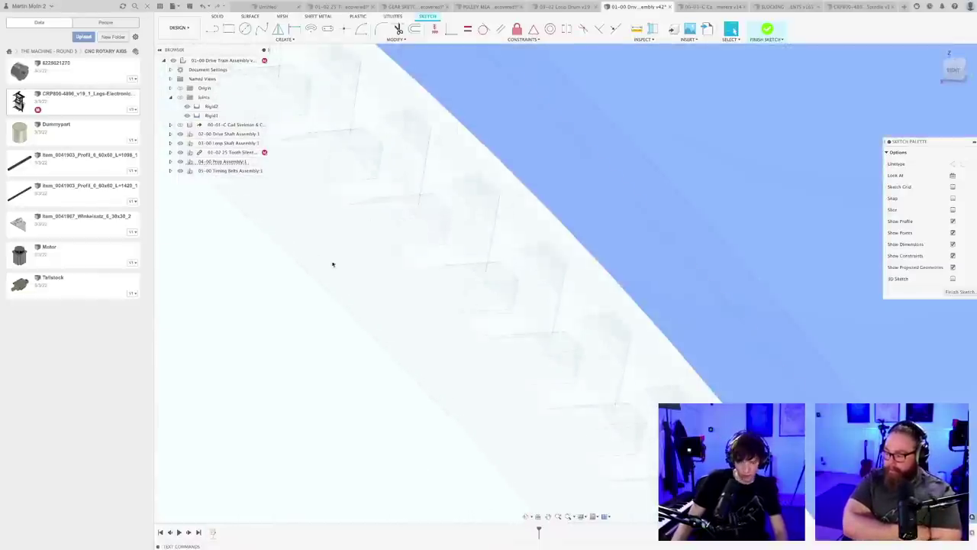
key(p)
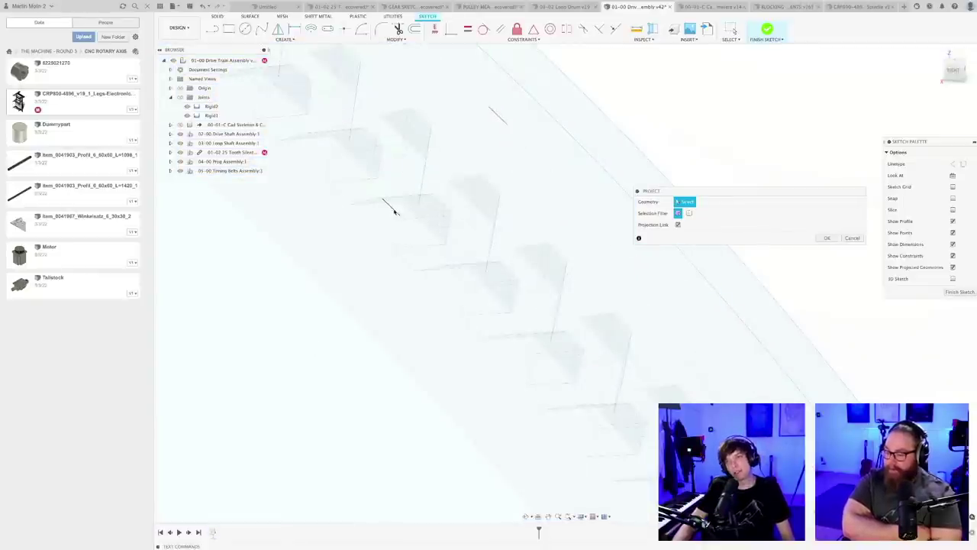
scroll(394, 212, down, 5)
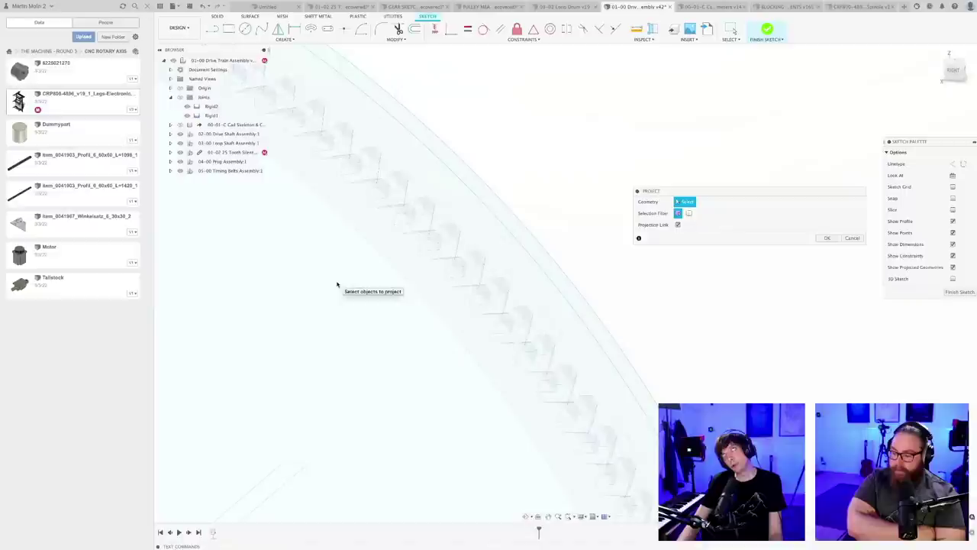
click(372, 206)
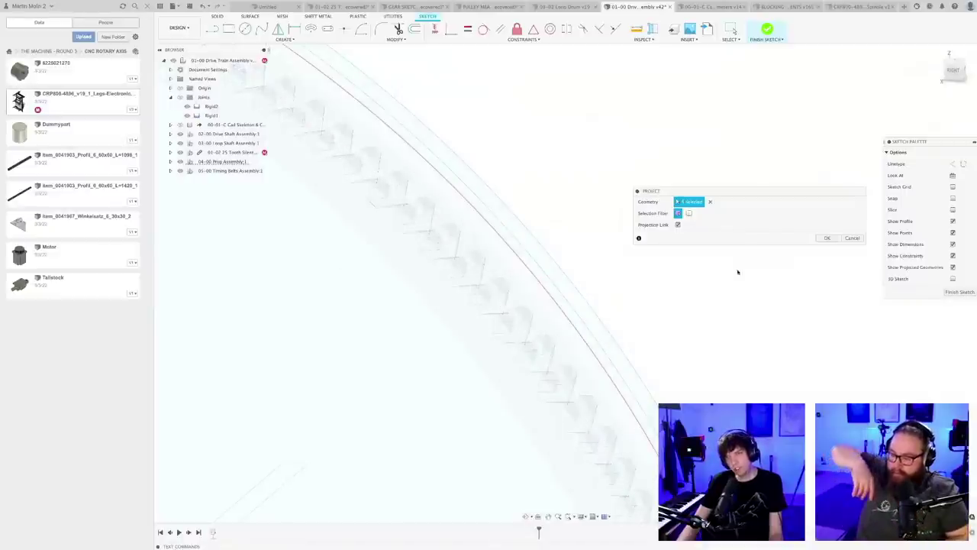
click(826, 238)
scroll(497, 247, up, 3)
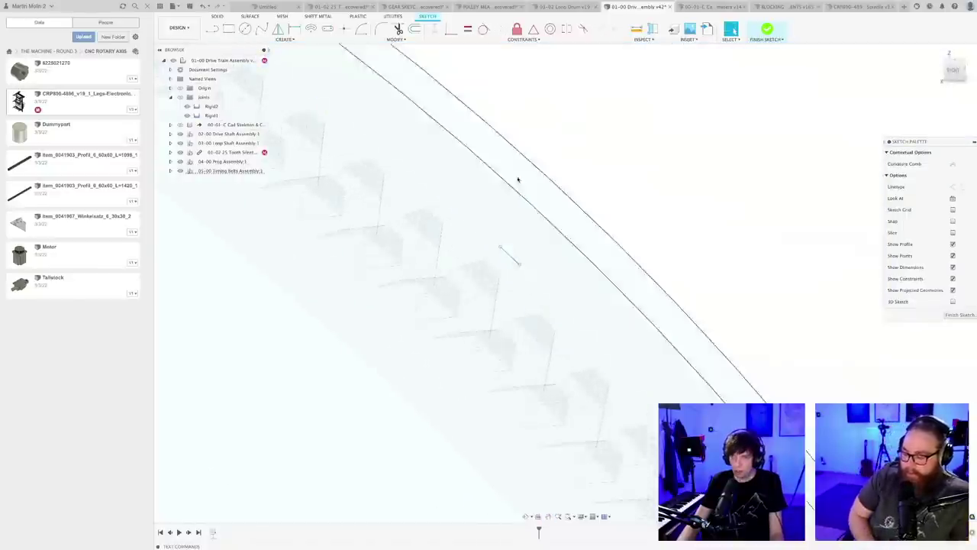
- Try the Fix and Dimension tools on the belt arc, then cancel them
click(517, 28)
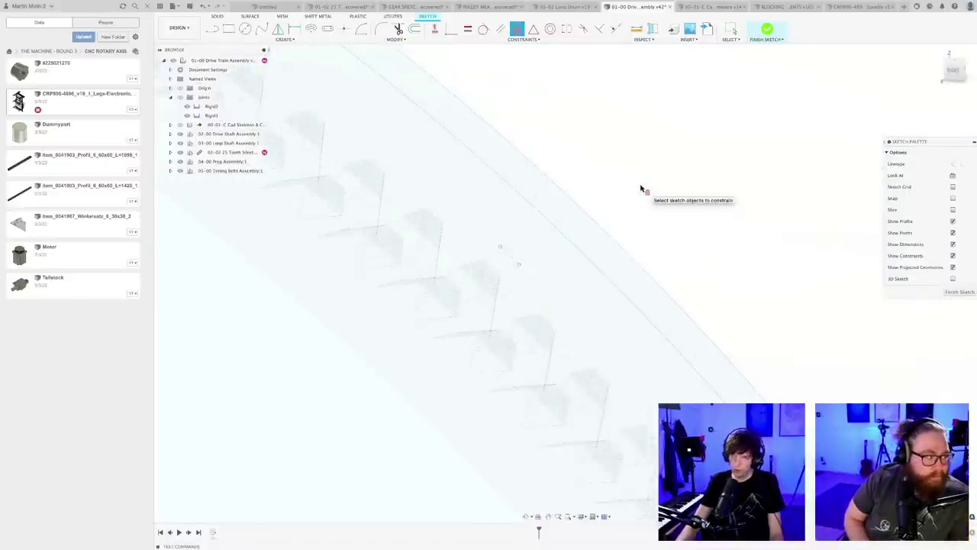
key(Escape)
scroll(628, 204, up, 2)
key(d)
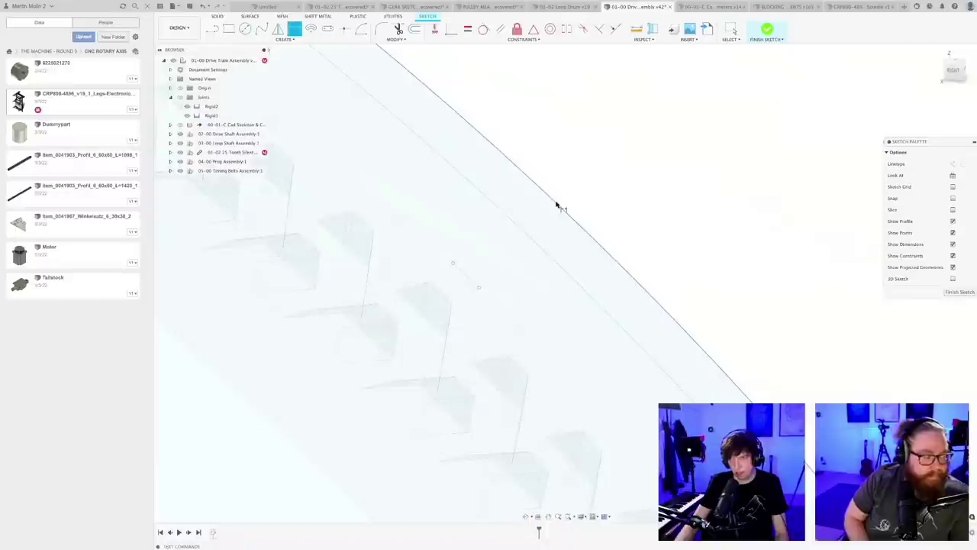
click(556, 203)
key(Escape)
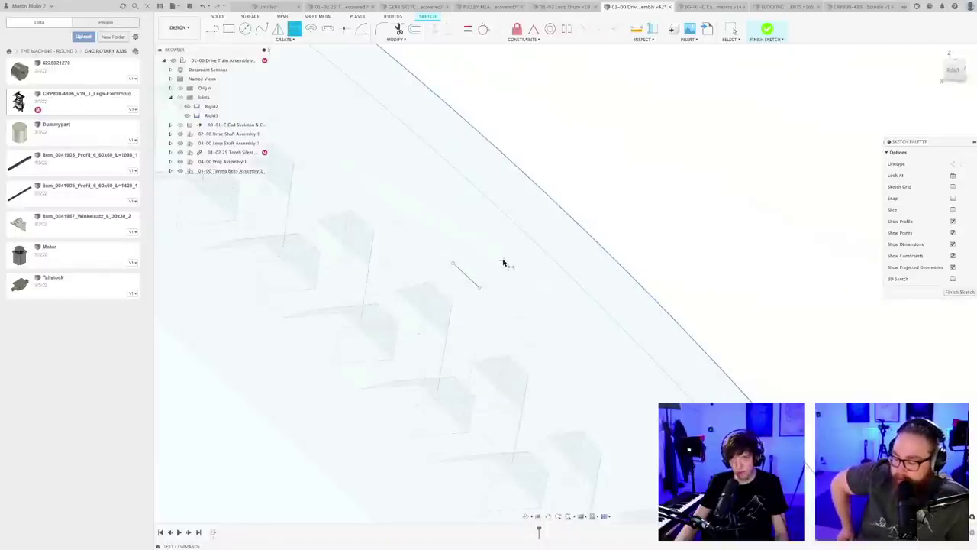
key(Escape)
scroll(578, 200, down, 3)
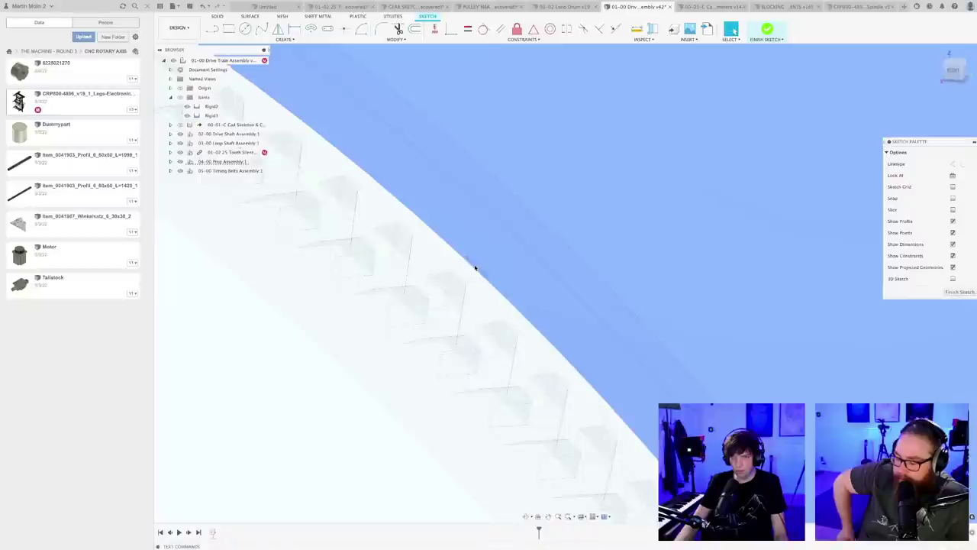
- Offset the short sketch line by 8 mm
click(475, 268)
key(o)
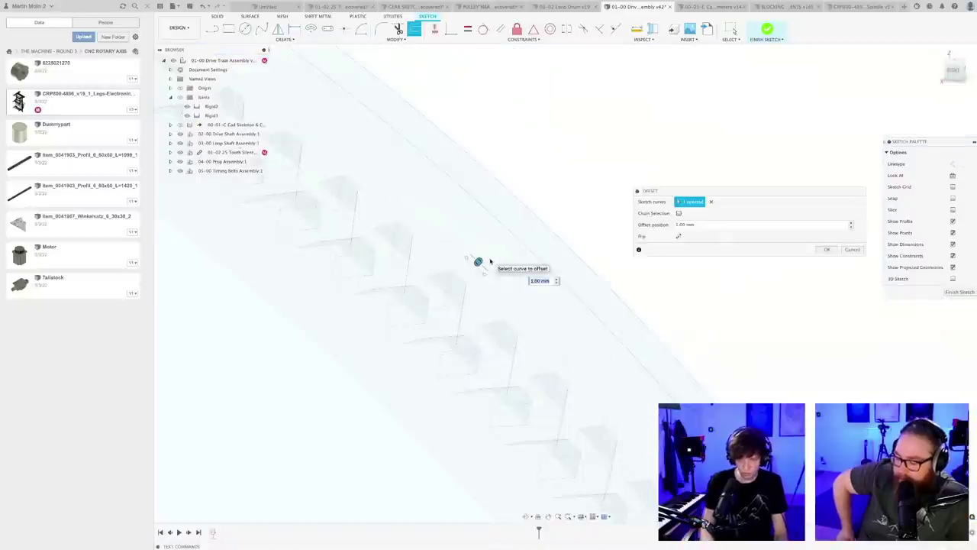
text(8.64)
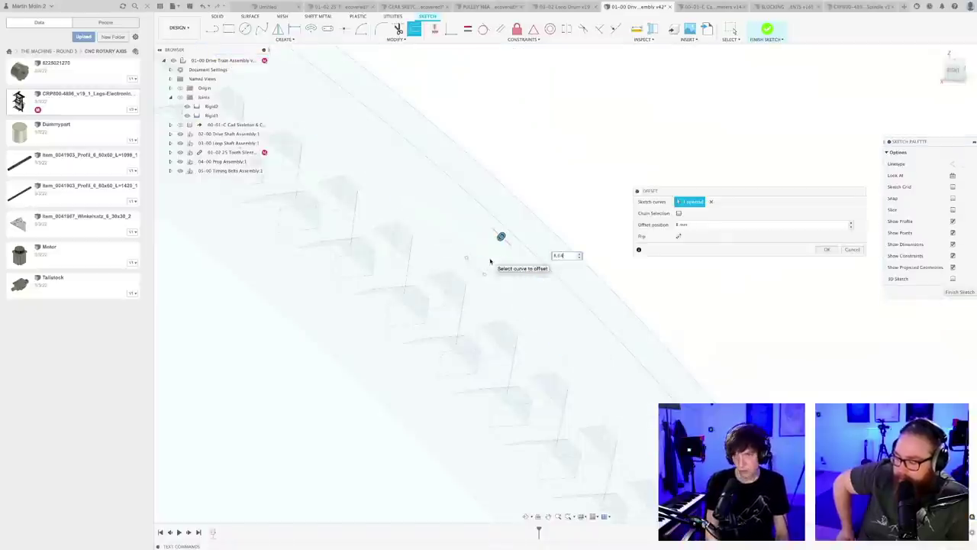
key(Return)
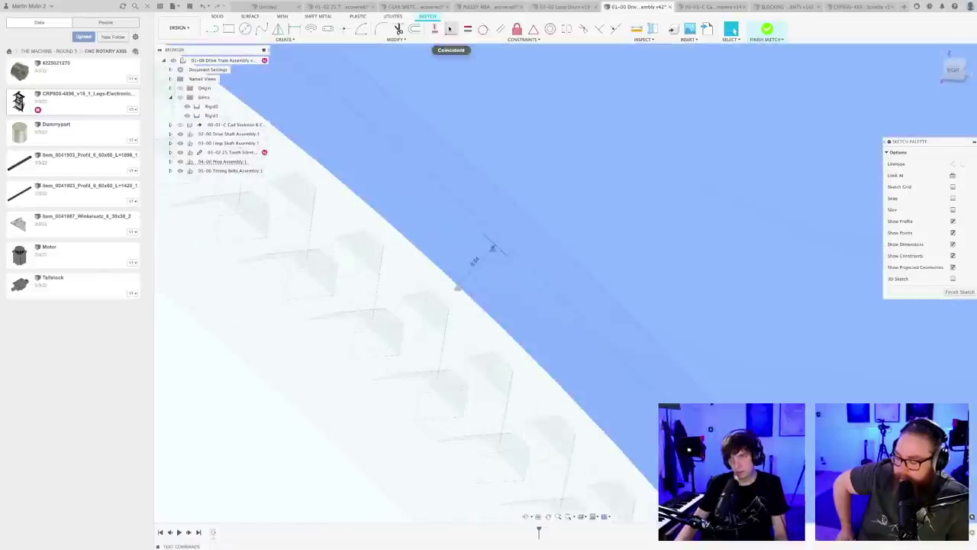
- Try a constraint between the outer curve and line endpoint, then nudge the offset line toward the belt edge
click(451, 28)
click(535, 224)
click(506, 257)
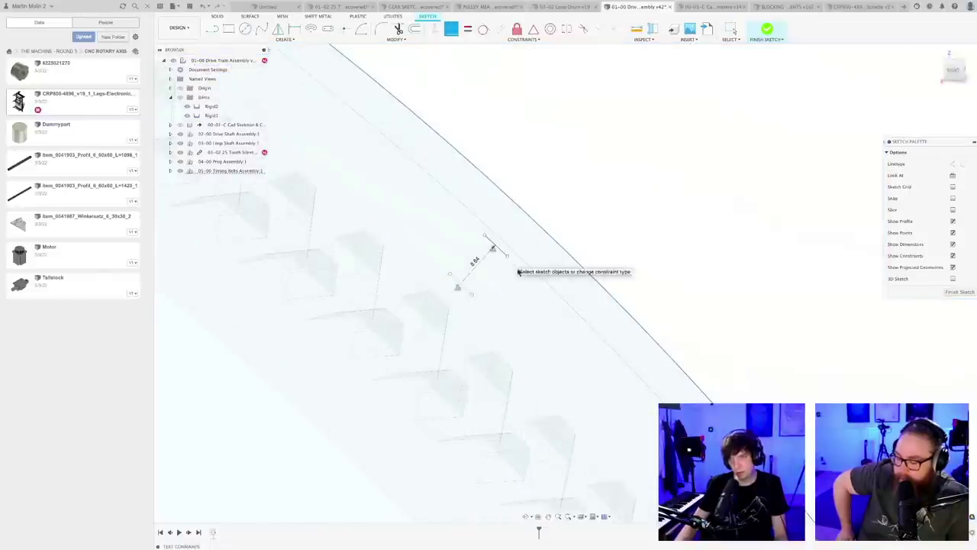
key(Escape)
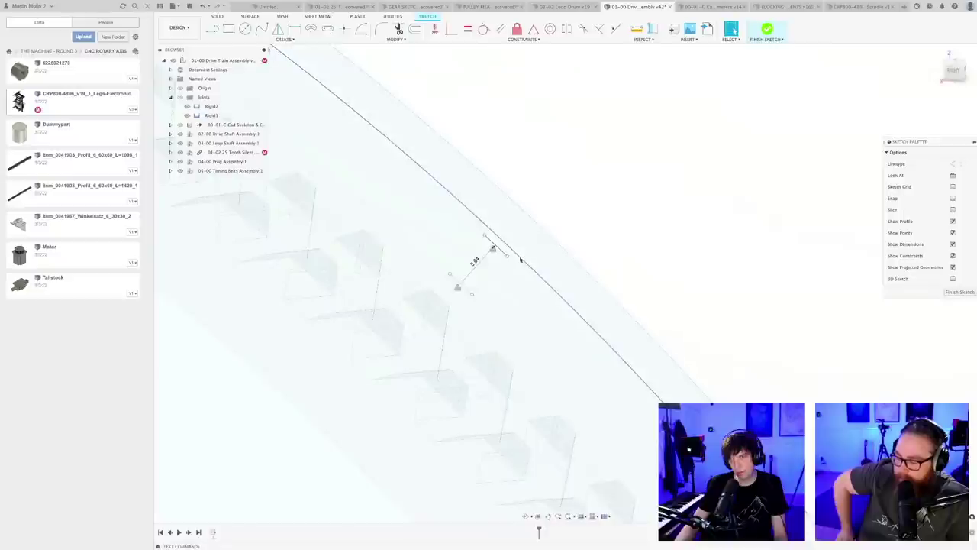
click(503, 270)
drag(491, 282, 485, 286)
click(568, 232)
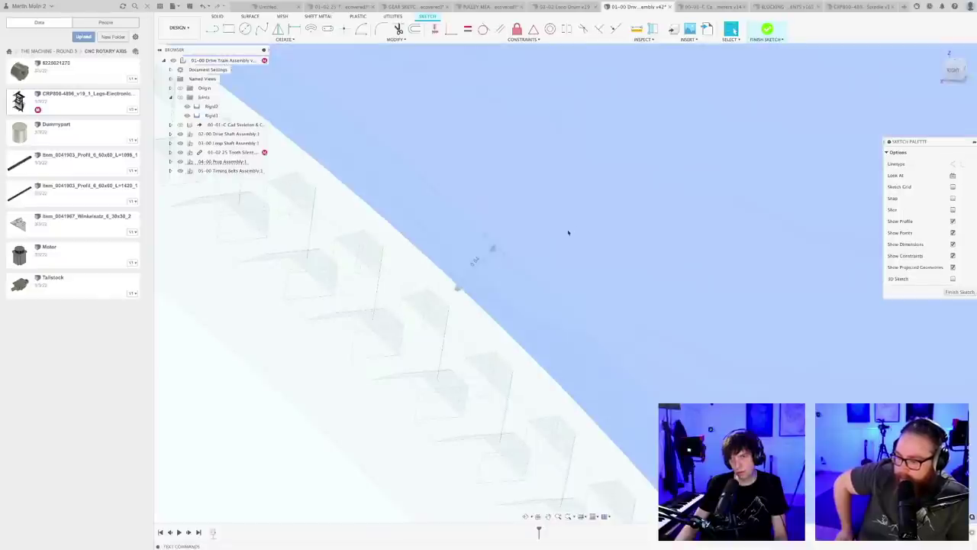
scroll(555, 236, up, 2)
key(Escape)
scroll(481, 259, up, 3)
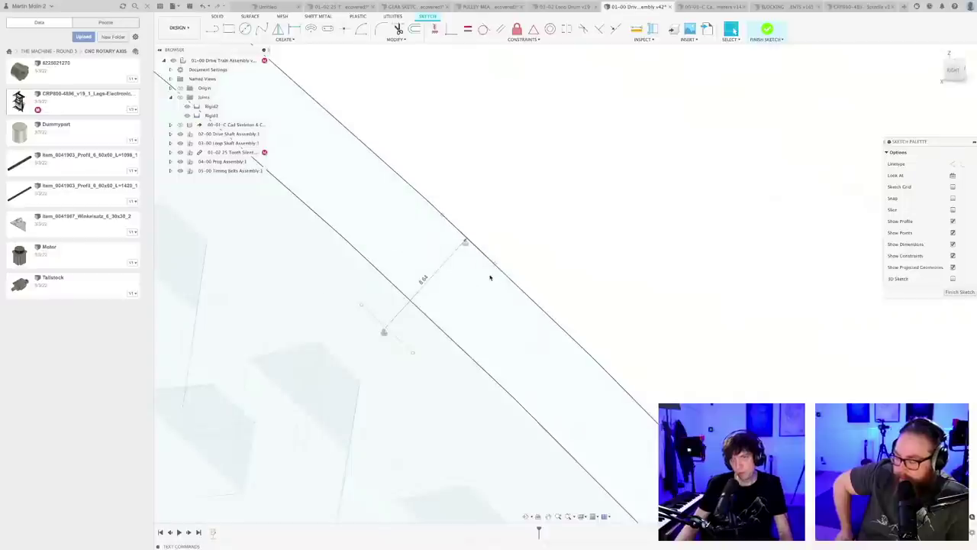
scroll(494, 276, up, 2)
click(504, 271)
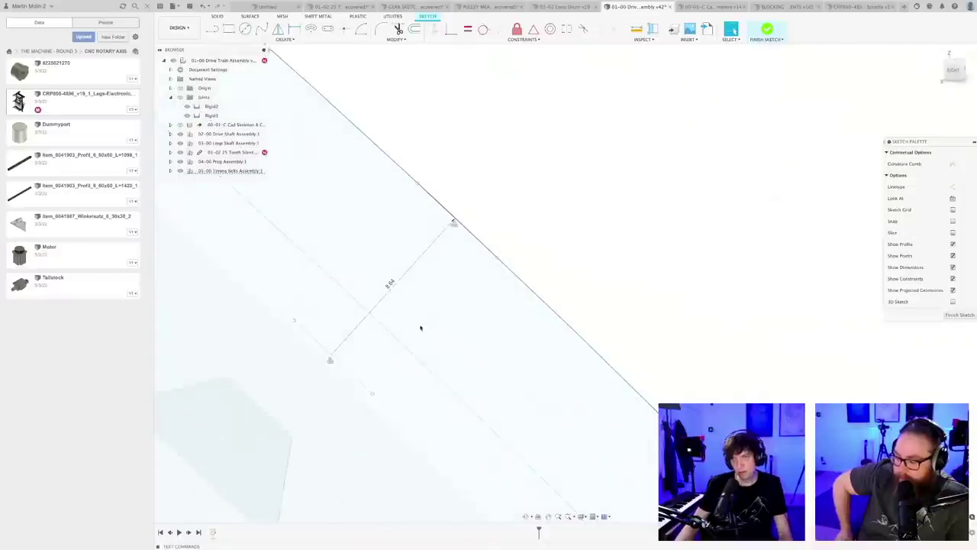
click(397, 347)
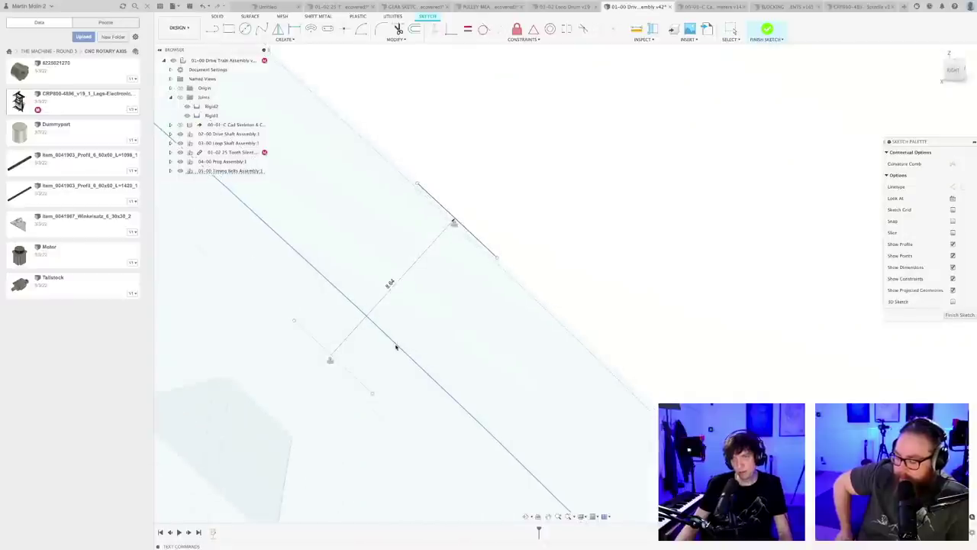
key(Escape)
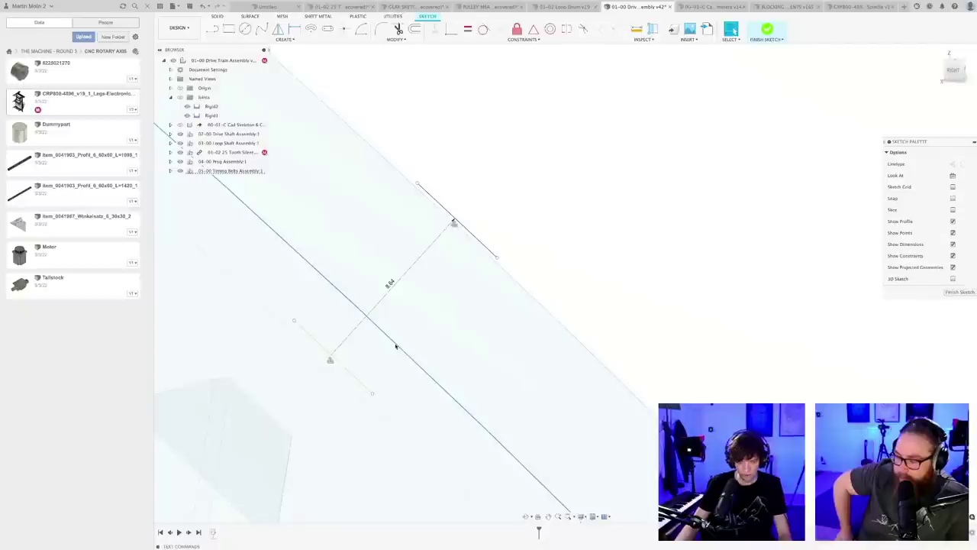
- Dimension the short upper helper line to 6 mm
key(d)
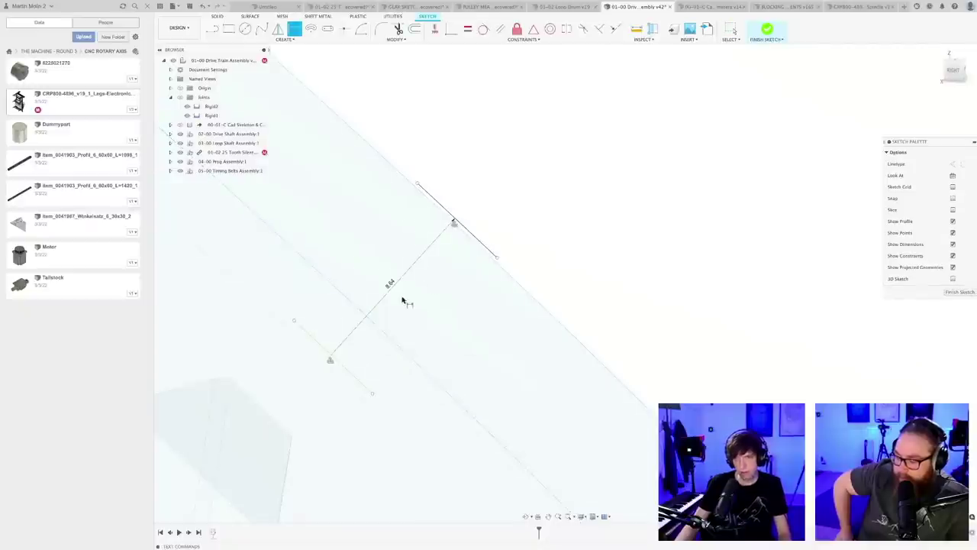
click(345, 29)
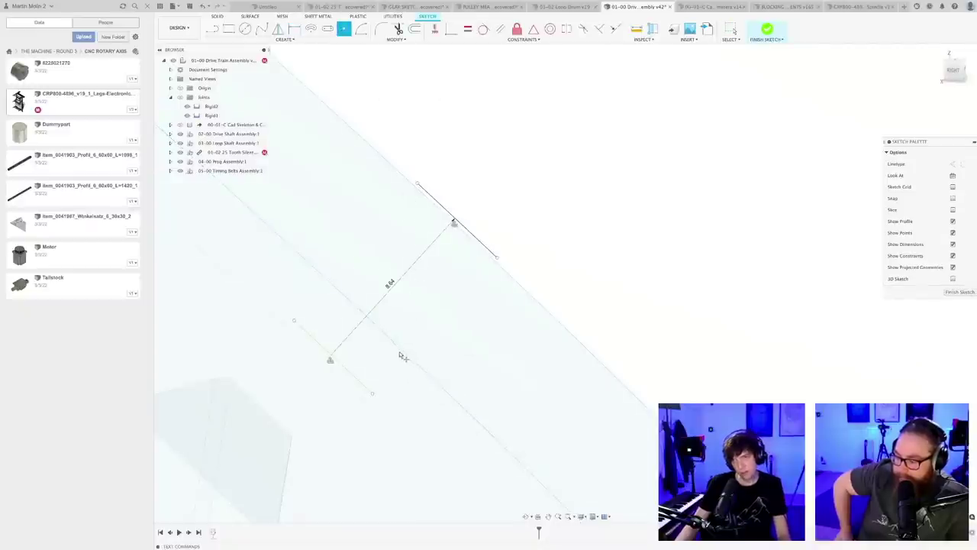
key(Escape)
key(d)
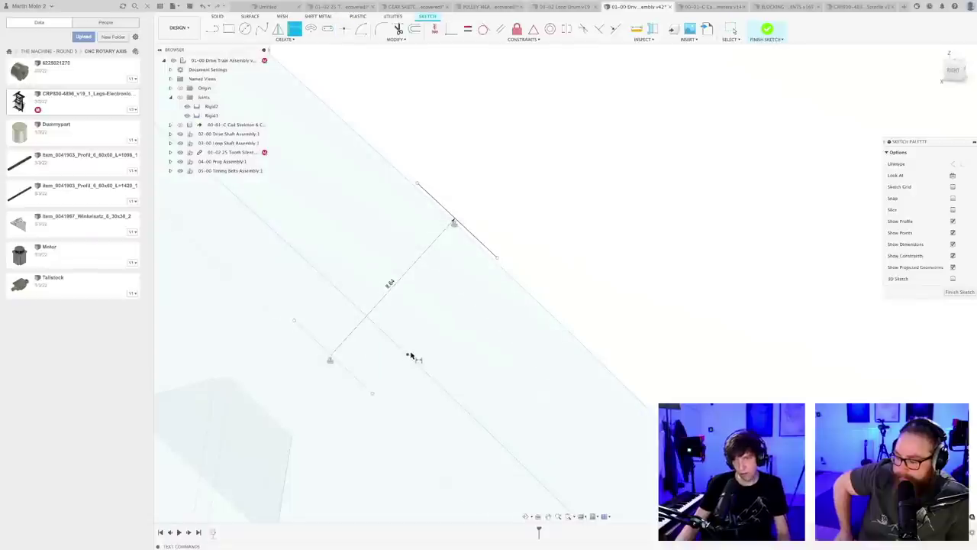
click(498, 260)
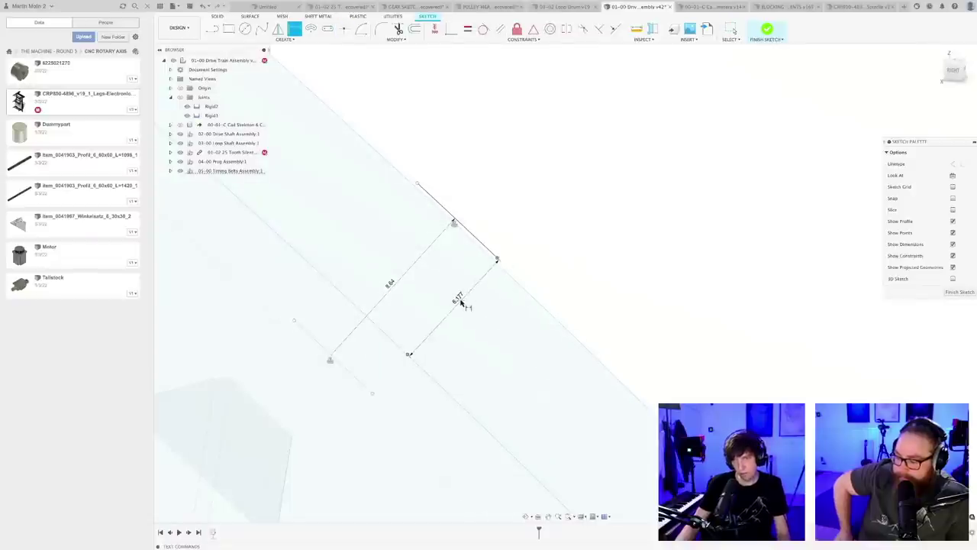
click(461, 301)
text(6)
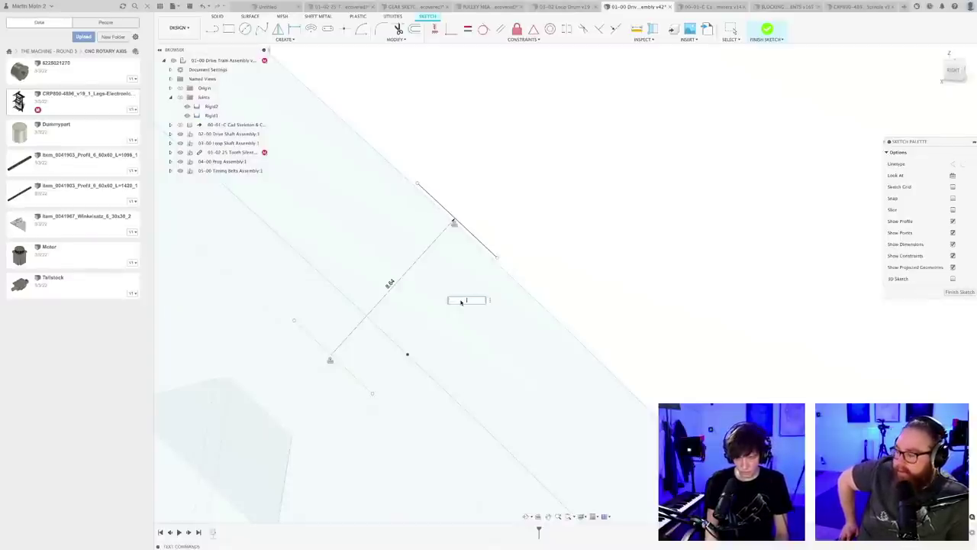
key(Return)
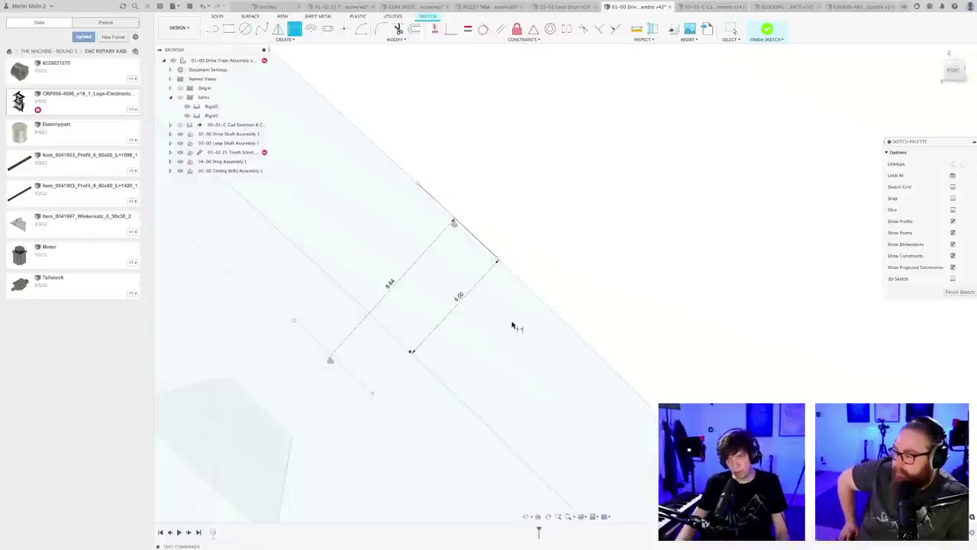
scroll(515, 323, down, 3)
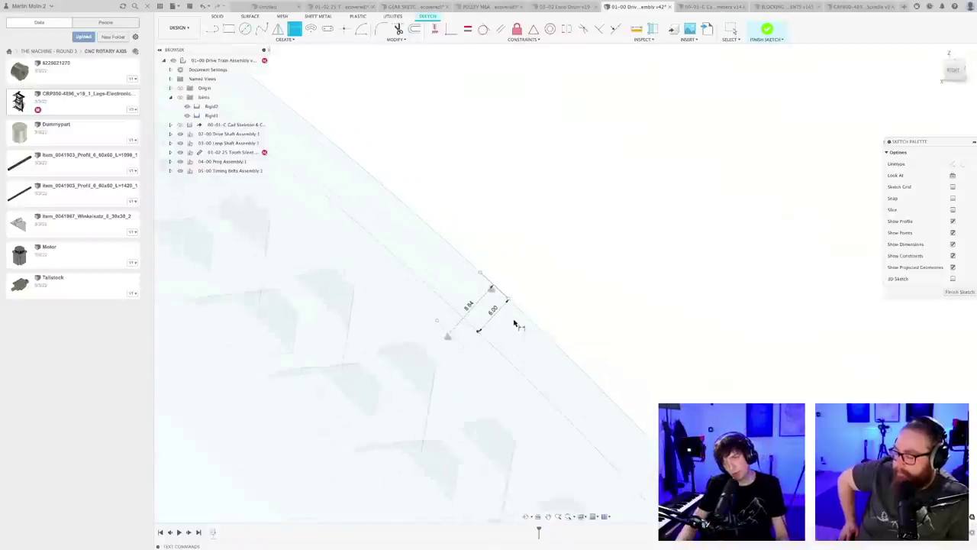
key(Escape)
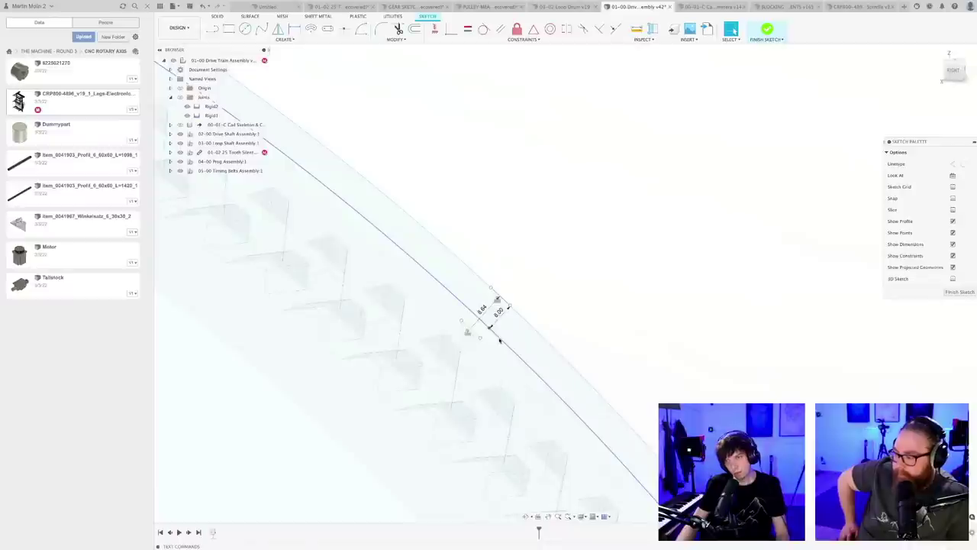
- Delete the helper line and give the inner drum arc an R442.64 radius dimension
click(500, 340)
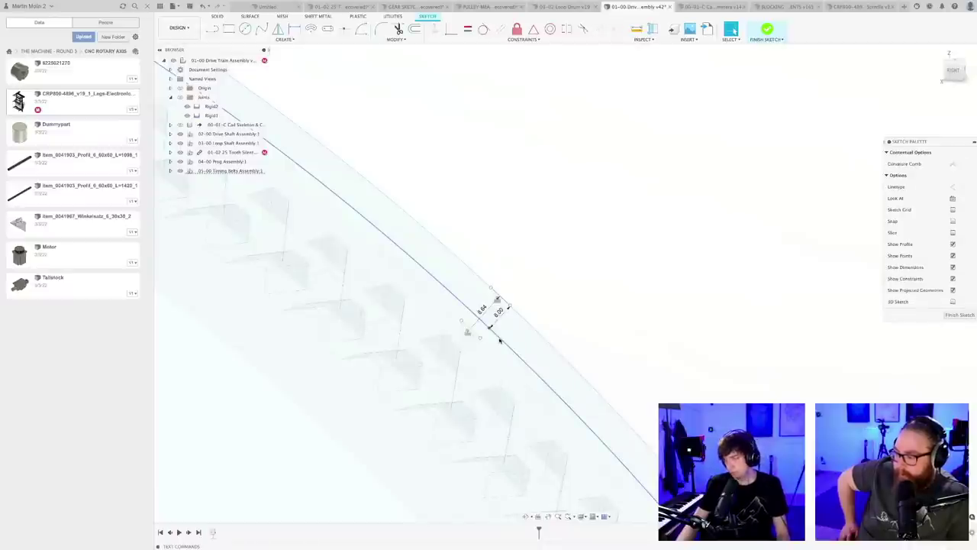
key(Delete)
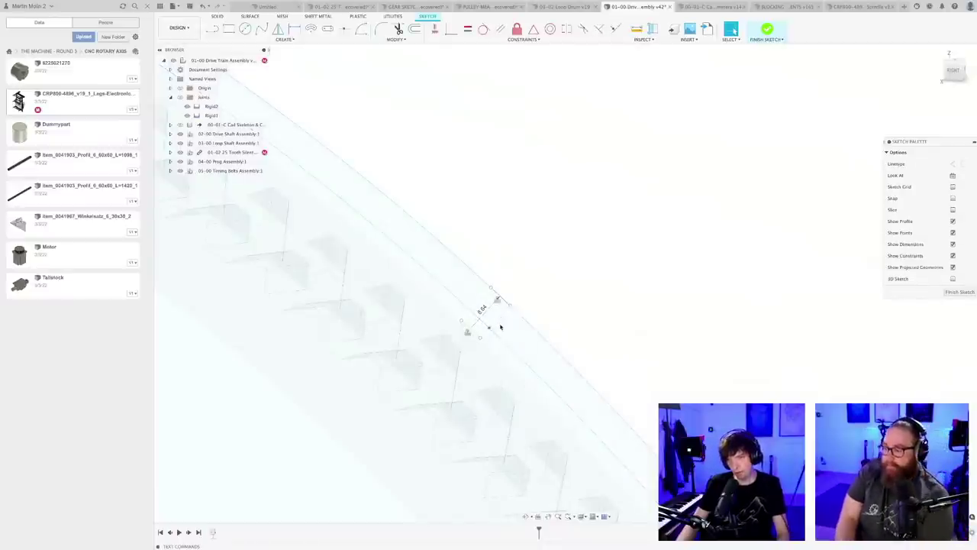
key(p)
click(501, 338)
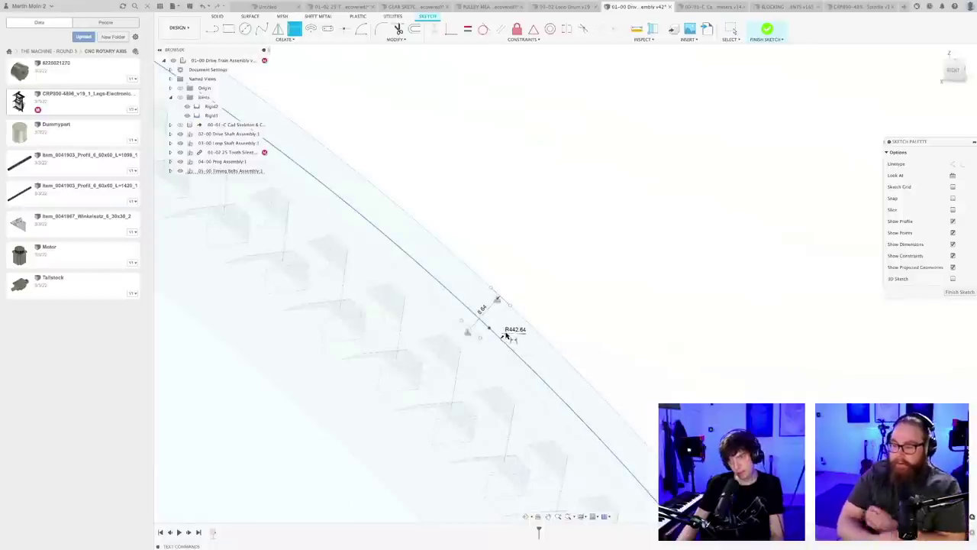
scroll(594, 311, down, 2)
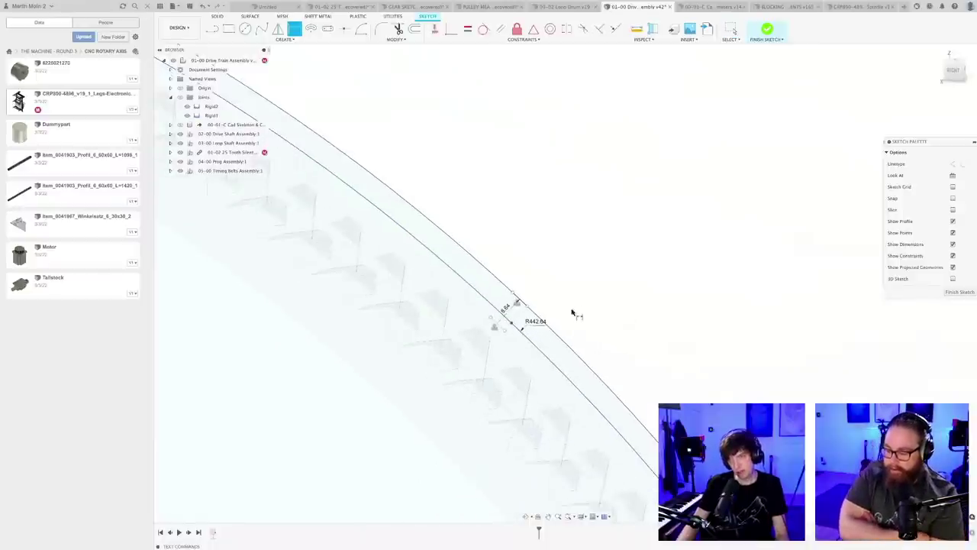
key(Escape)
double_click(535, 325)
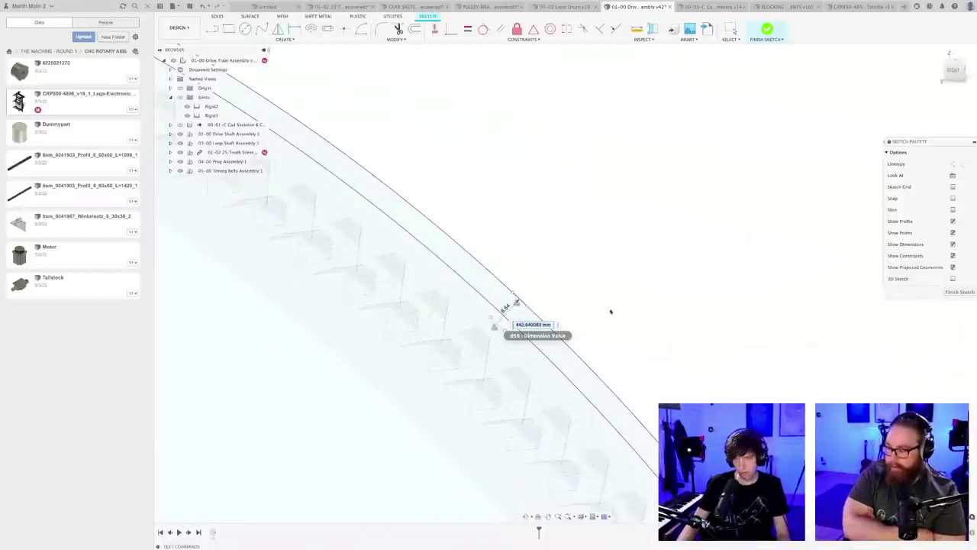
key(Escape)
- Zoom to the small pulley and start projecting its geometry into the sketch
scroll(605, 306, down, 10)
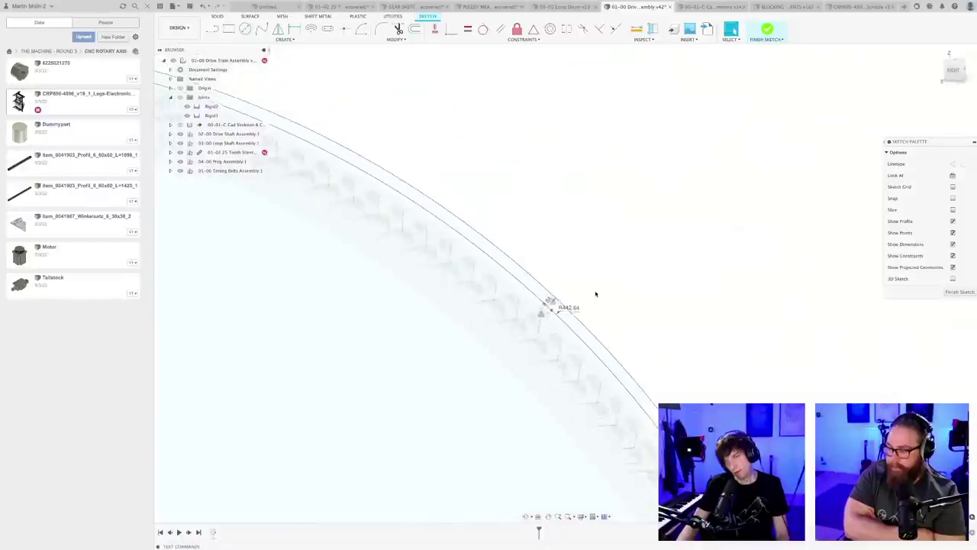
scroll(632, 382, down, 6)
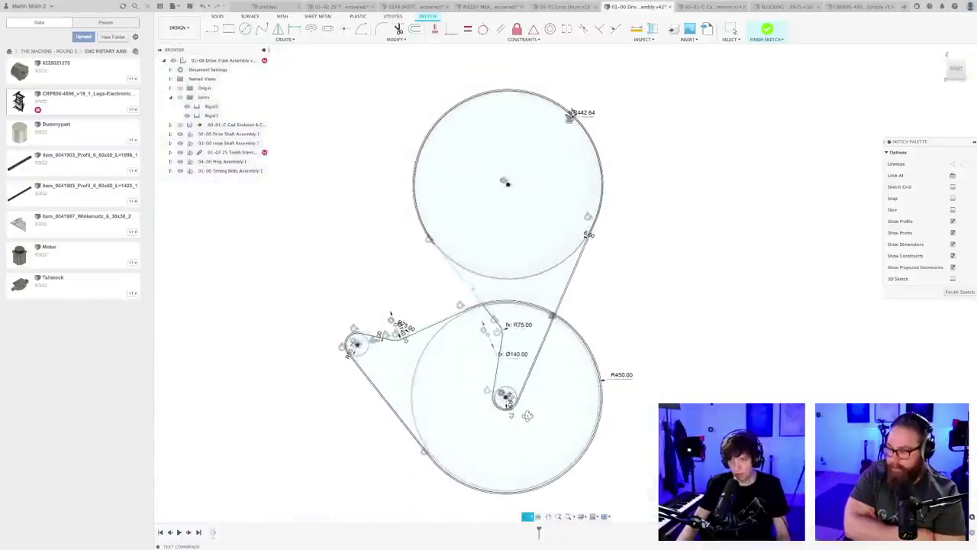
scroll(522, 399, up, 4)
scroll(522, 399, up, 3)
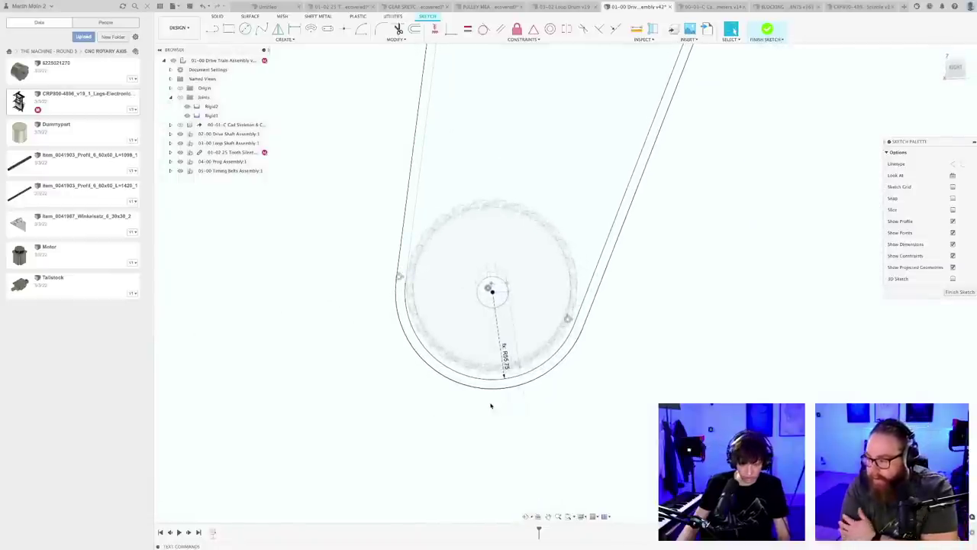
scroll(497, 397, up, 2)
key(p)
scroll(531, 158, up, 2)
scroll(532, 158, up, 4)
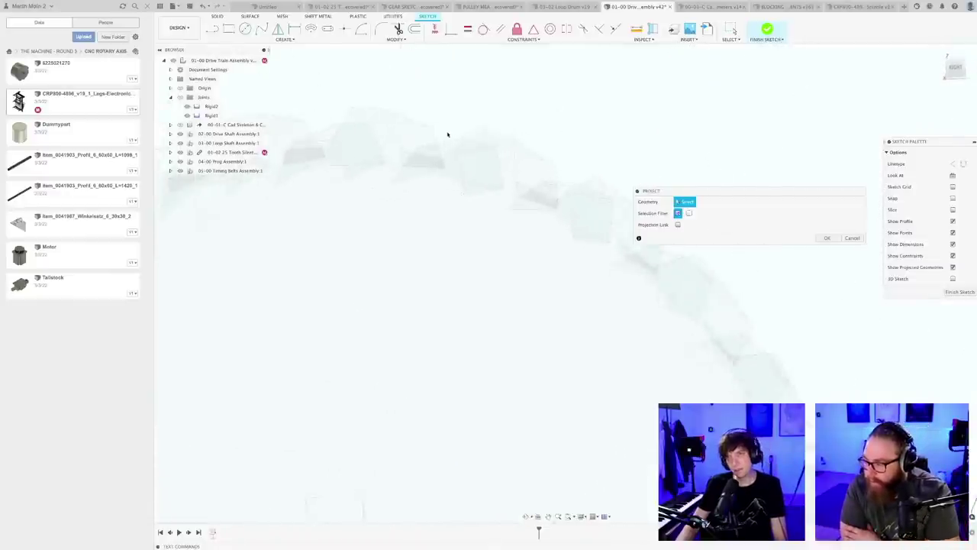
- Project a short piece of the pulley's lower outline into the sketch
scroll(445, 153, down, 5)
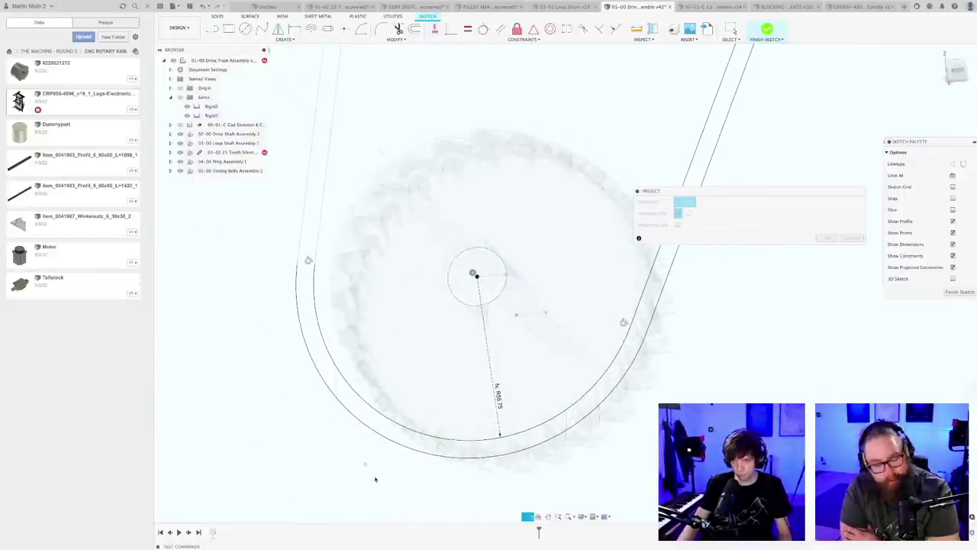
middle_drag(375, 478, 362, 392)
scroll(480, 345, up, 4)
click(448, 365)
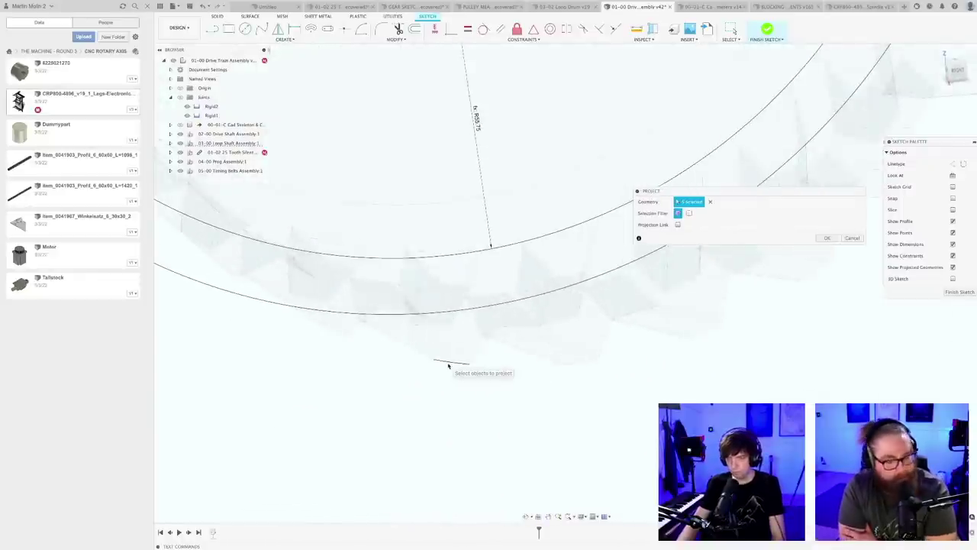
key(Escape)
- Fix the projected pulley segment in place
scroll(451, 367, down, 6)
shift+middle_drag(426, 406, 421, 403)
scroll(405, 346, up, 4)
click(404, 314)
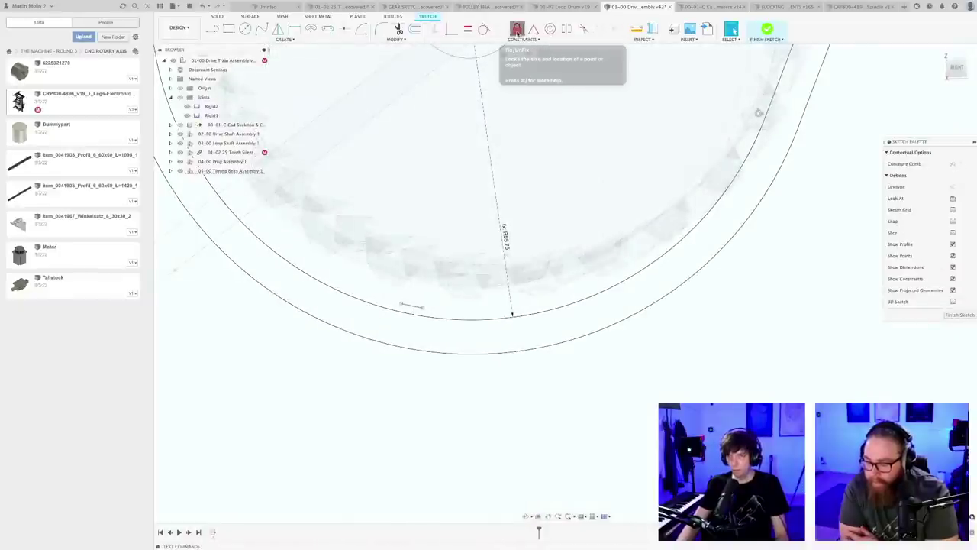
click(517, 31)
- Select the short pulley segment and start an 8.64 mm offset from it
scroll(412, 349, up, 1)
scroll(417, 339, down, 2)
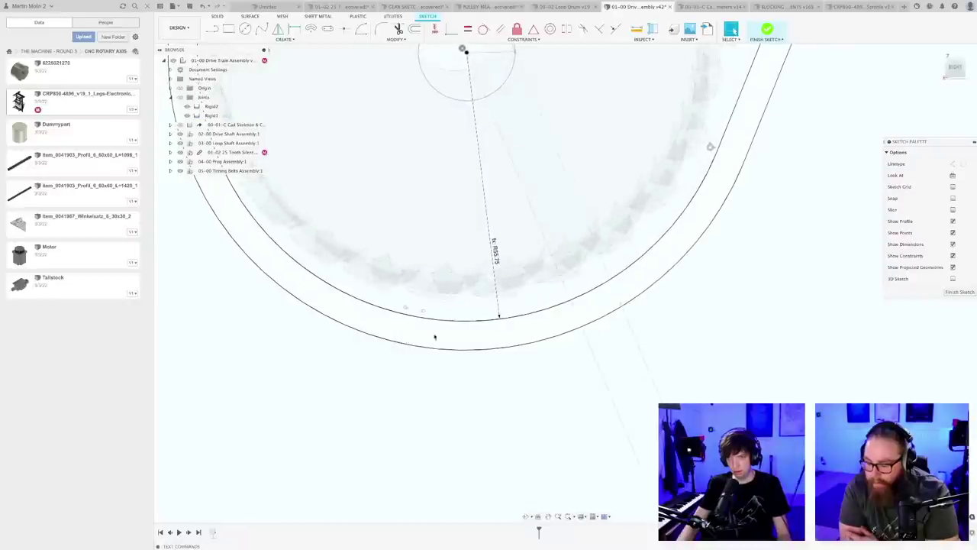
scroll(417, 329, up, 2)
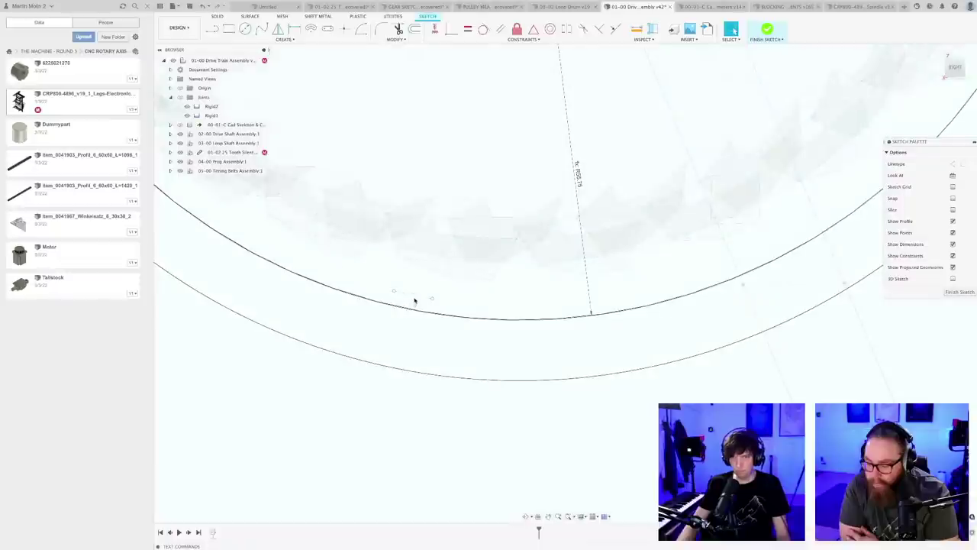
click(416, 298)
key(o)
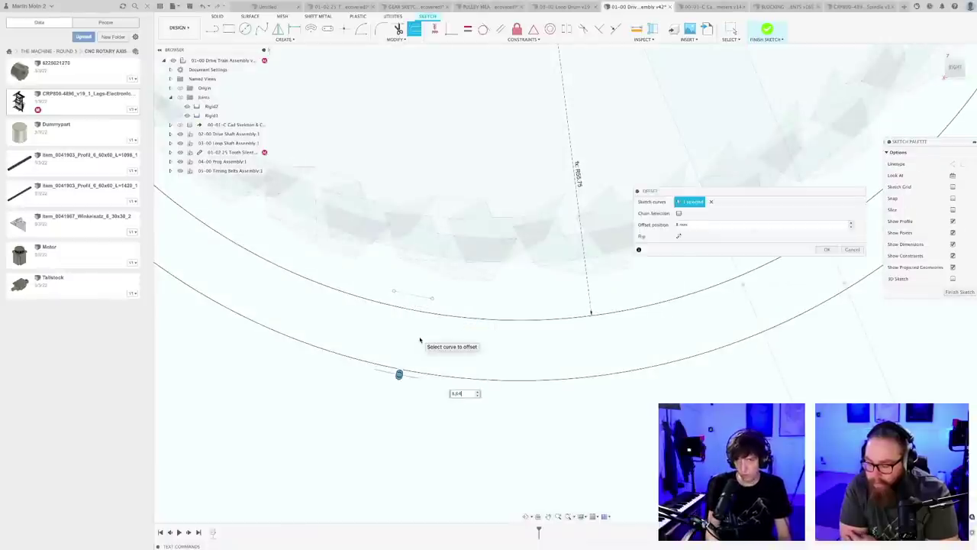
- Confirm the 8.64 mm offset between the two belt arcs
key(Return)
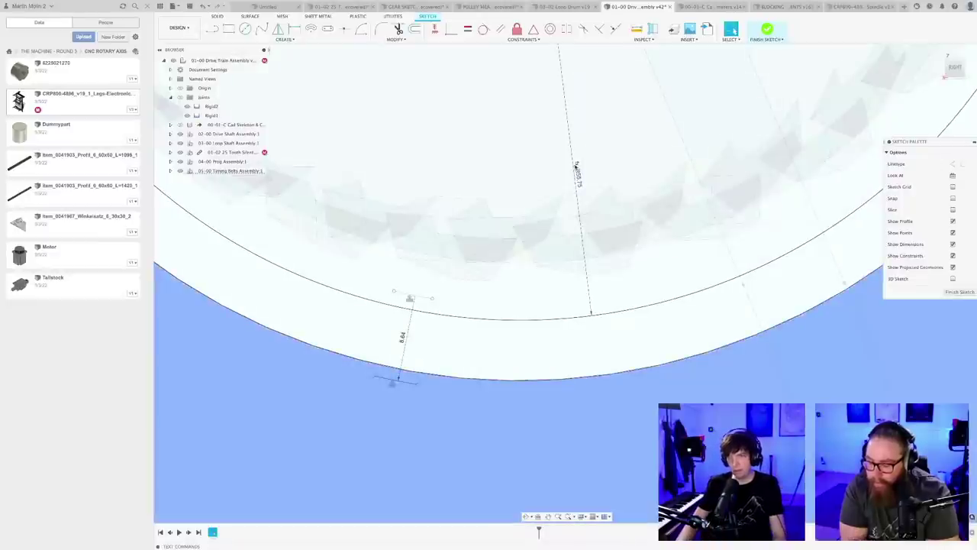
key(d)
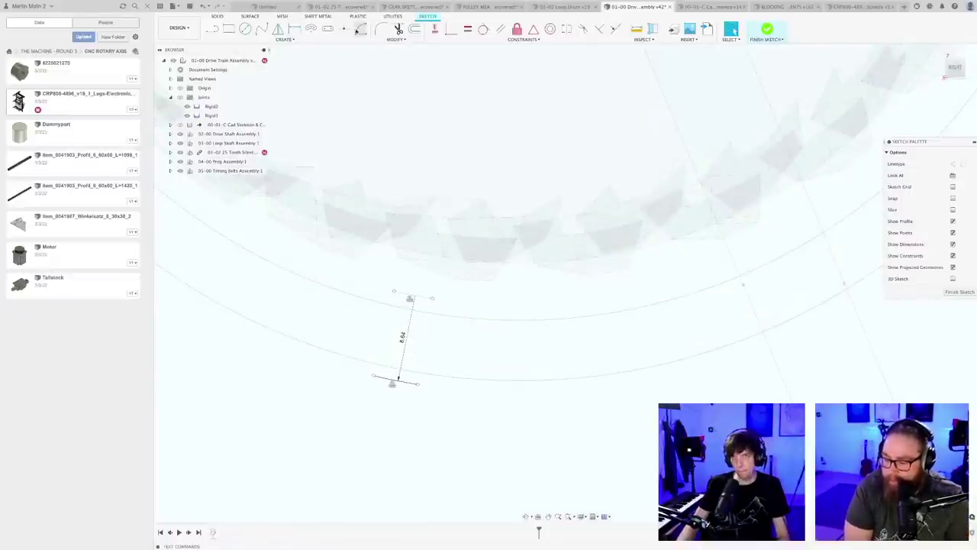
click(345, 30)
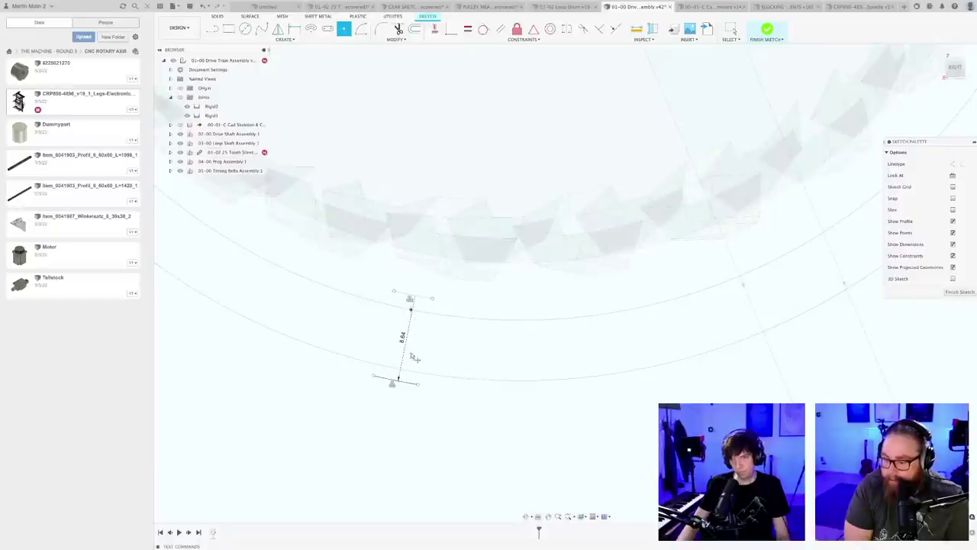
key(Escape)
scroll(413, 343, up, 2)
- Draw a line across the gap between the belt arcs, keeping its 7.089 dimension
key(l)
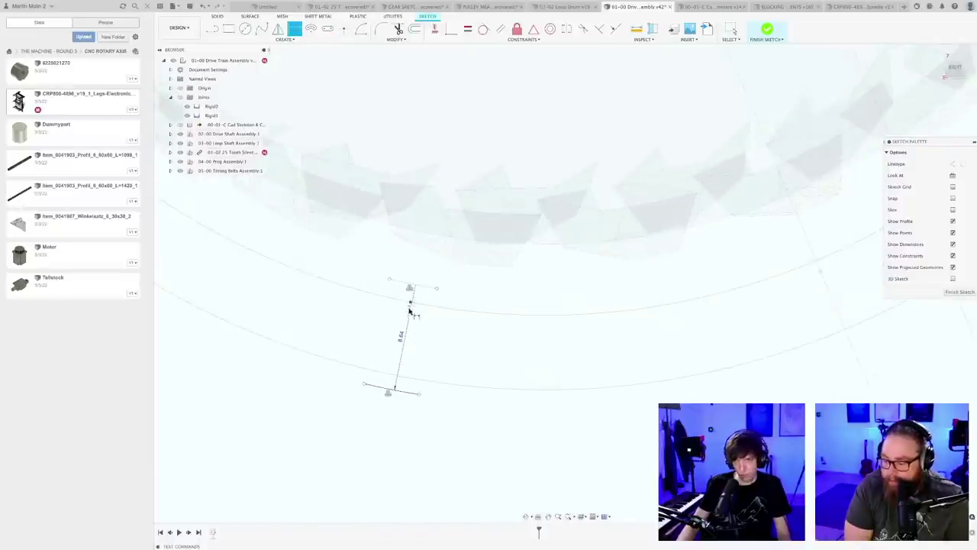
click(410, 303)
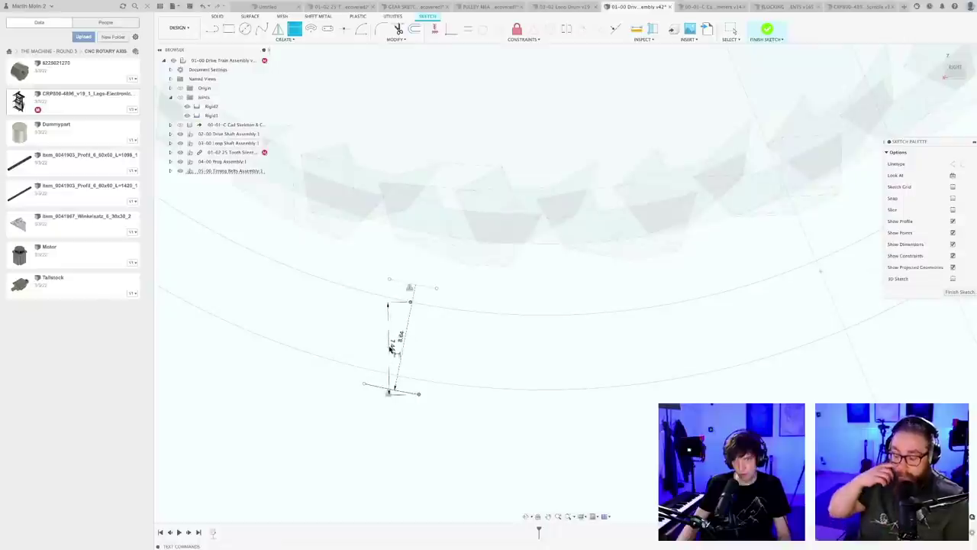
click(394, 388)
key(Escape)
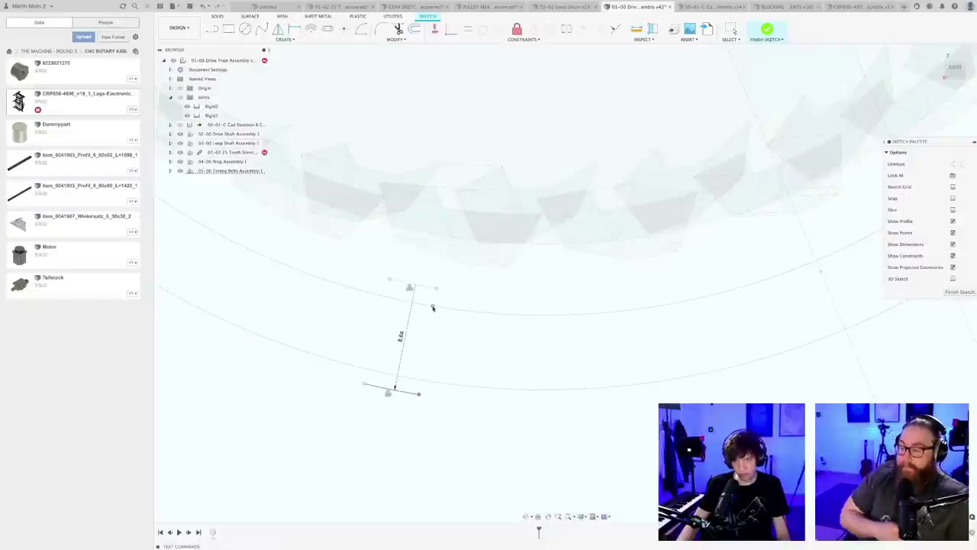
key(l)
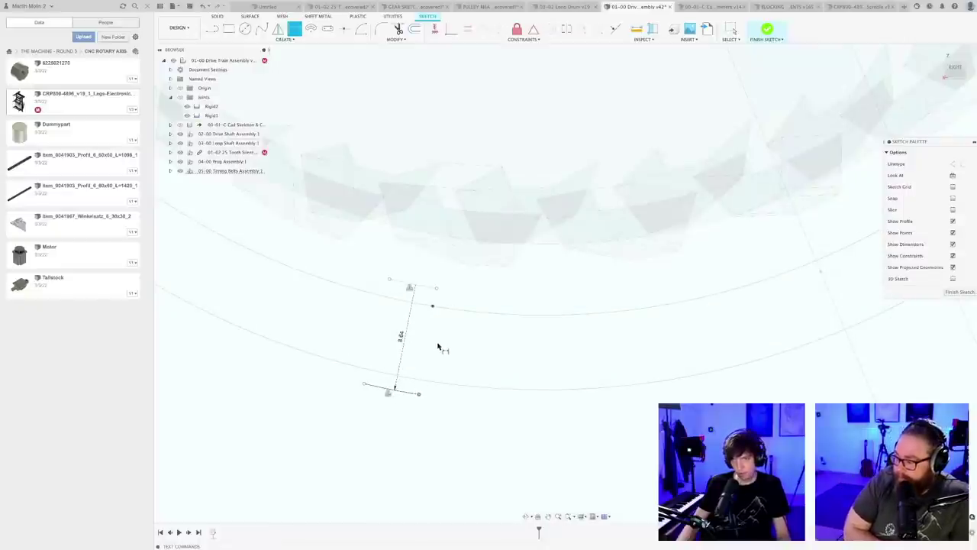
click(436, 335)
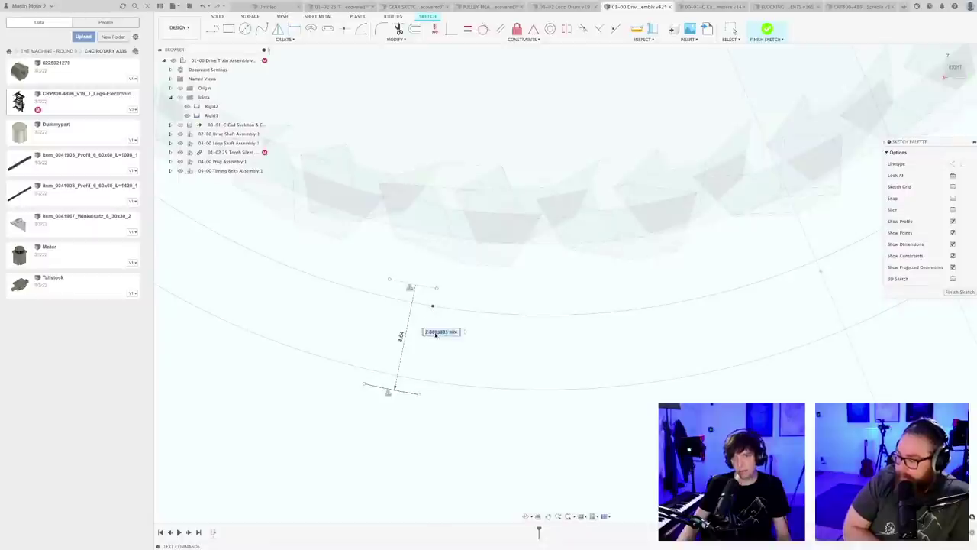
key(Return)
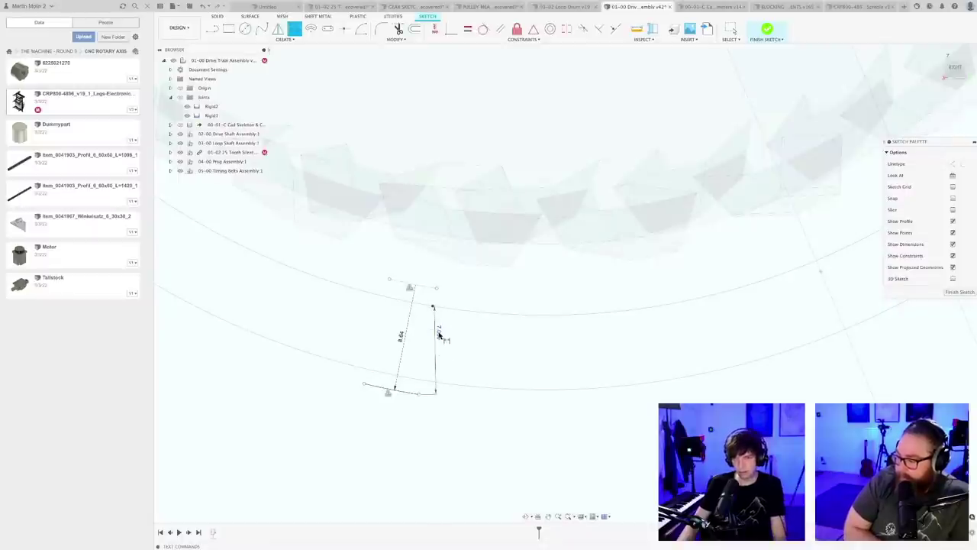
- Draw another line between the arcs and dimension it to 6 mm
scroll(432, 359, up, 3)
click(433, 279)
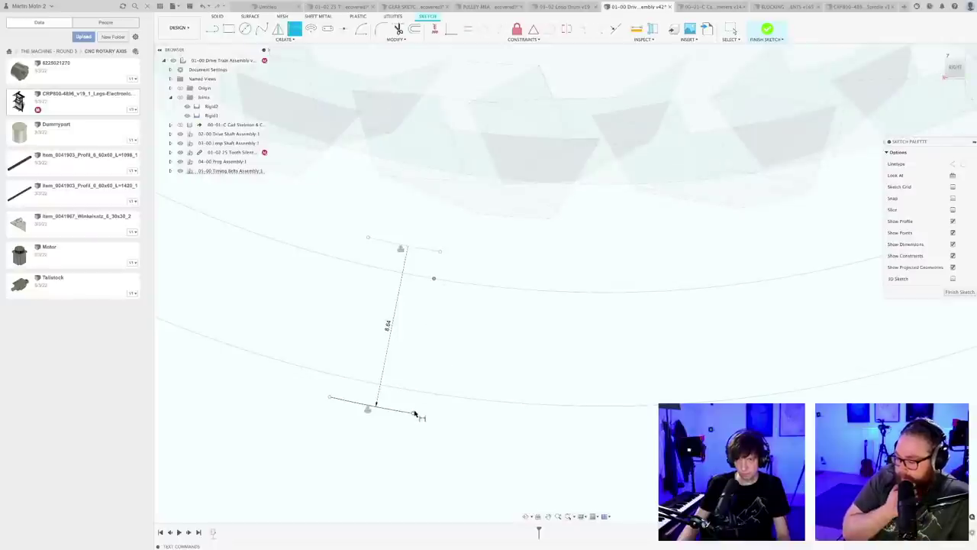
click(412, 413)
double_click(418, 363)
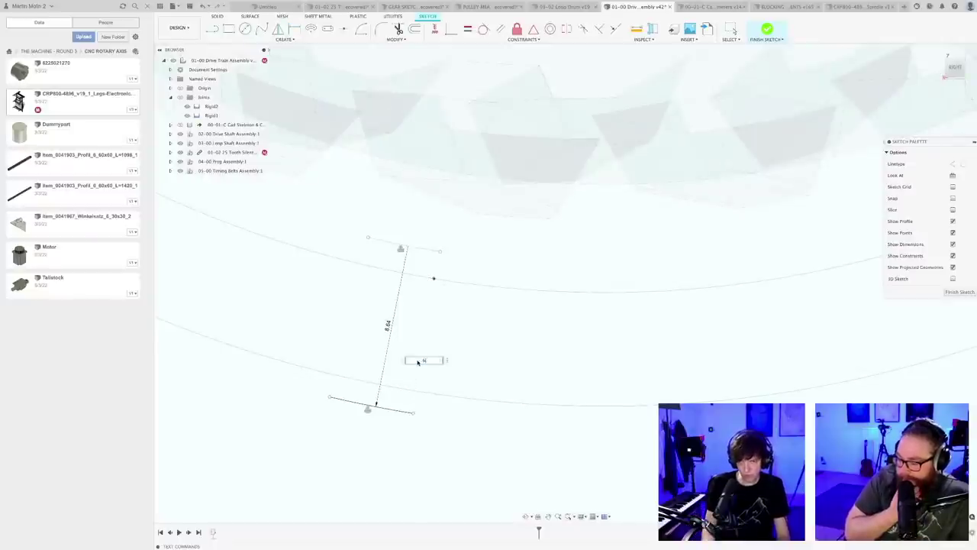
text(6)
key(Return)
scroll(434, 374, down, 5)
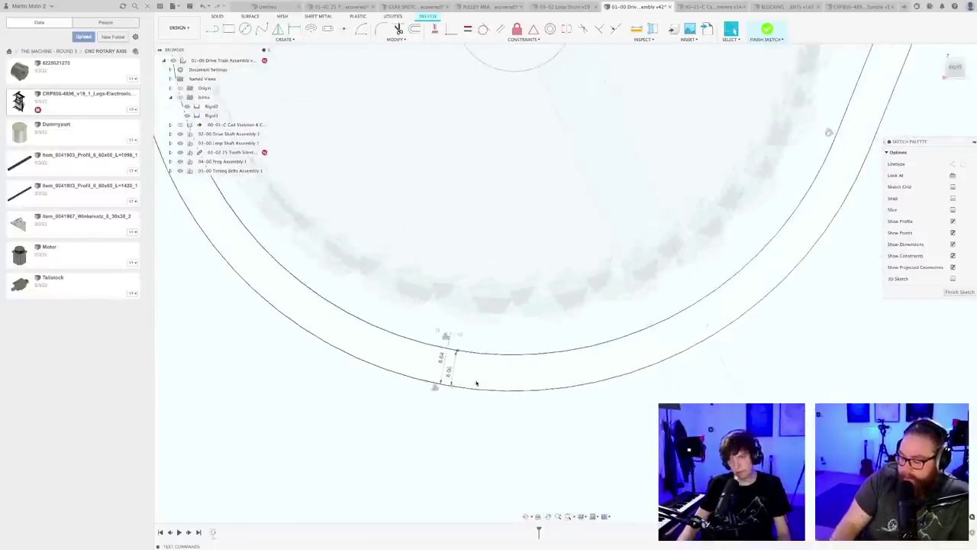
scroll(477, 383, down, 6)
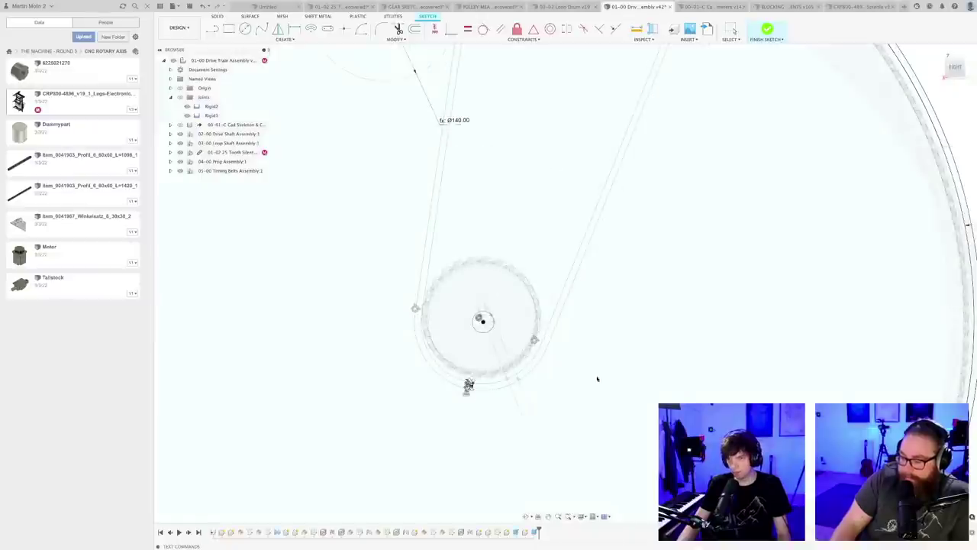
- Orbit and zoom around the drums to inspect the belt drive in 3D
scroll(539, 397, down, 8)
middle_drag(539, 397, 485, 383)
scroll(461, 382, down, 4)
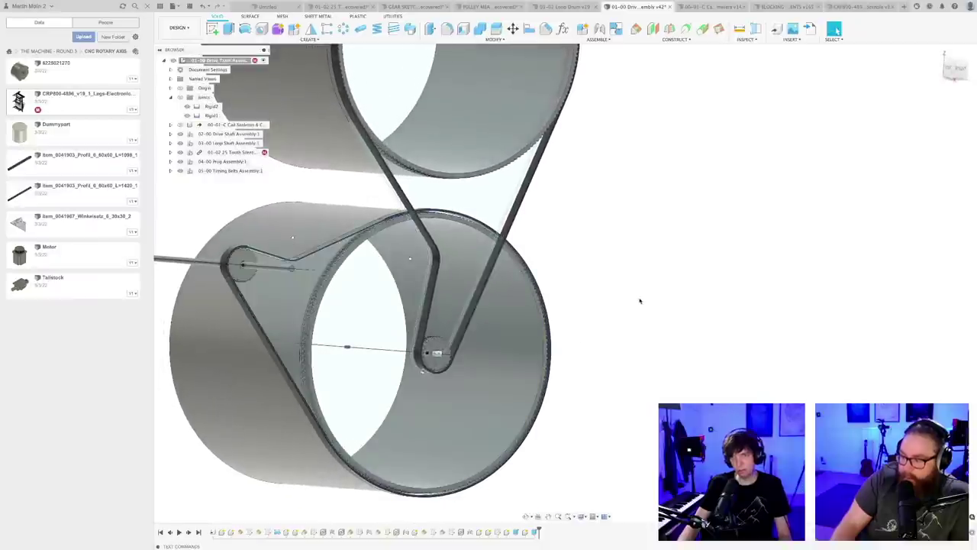
scroll(590, 318, down, 1)
scroll(458, 384, up, 3)
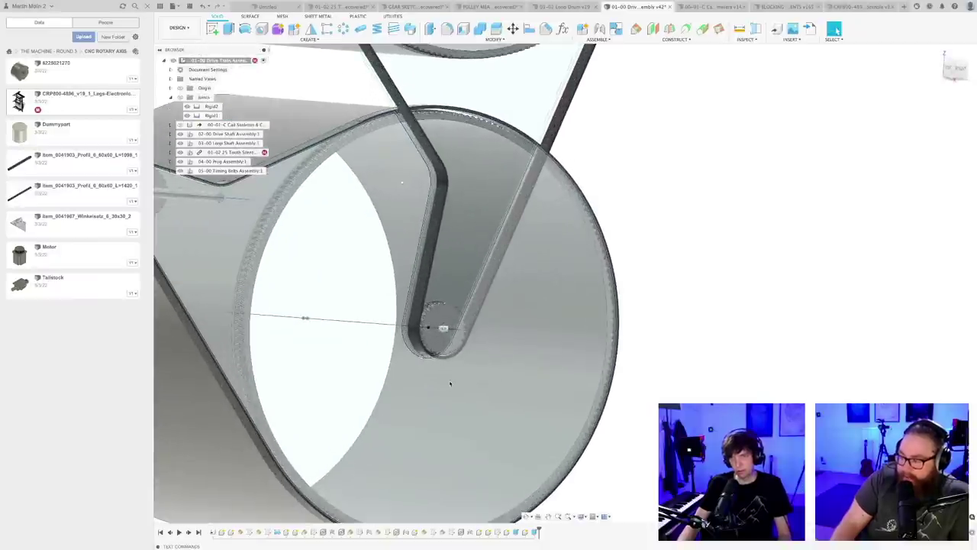
shift+middle_drag(451, 384, 432, 375)
scroll(425, 362, up, 6)
scroll(418, 395, down, 3)
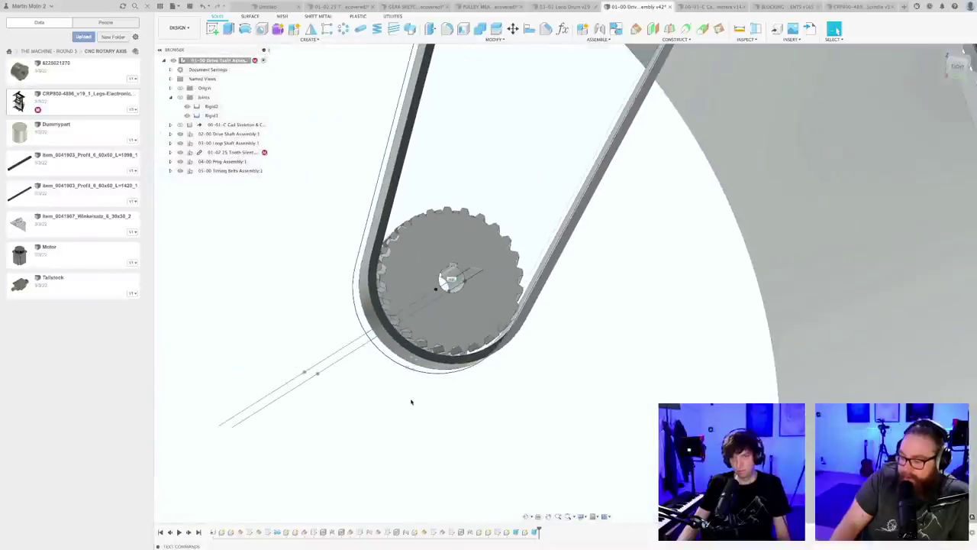
scroll(458, 415, down, 3)
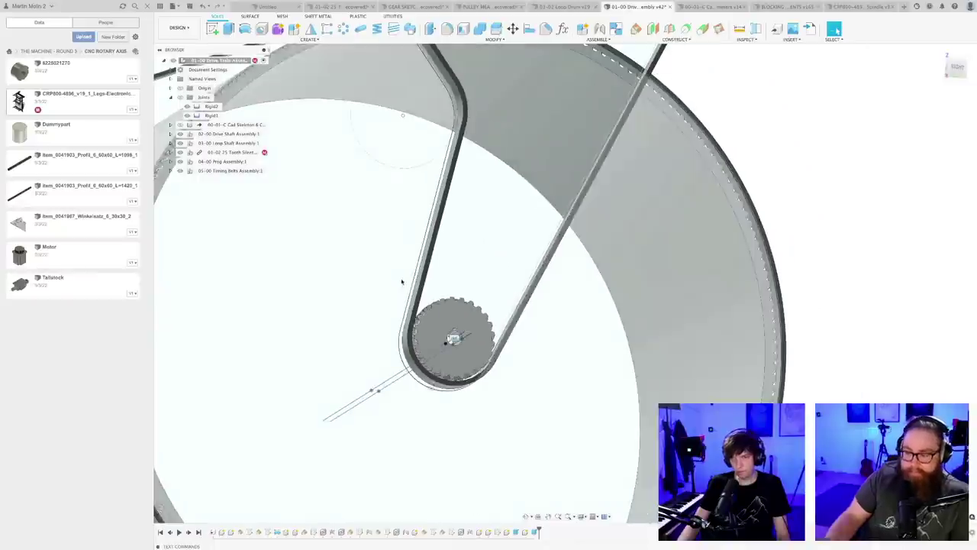
scroll(412, 283, up, 1)
- Open Sketch1 under the Timing Belts assembly and delete the 6.00 dimension near the small pulley
click(171, 172)
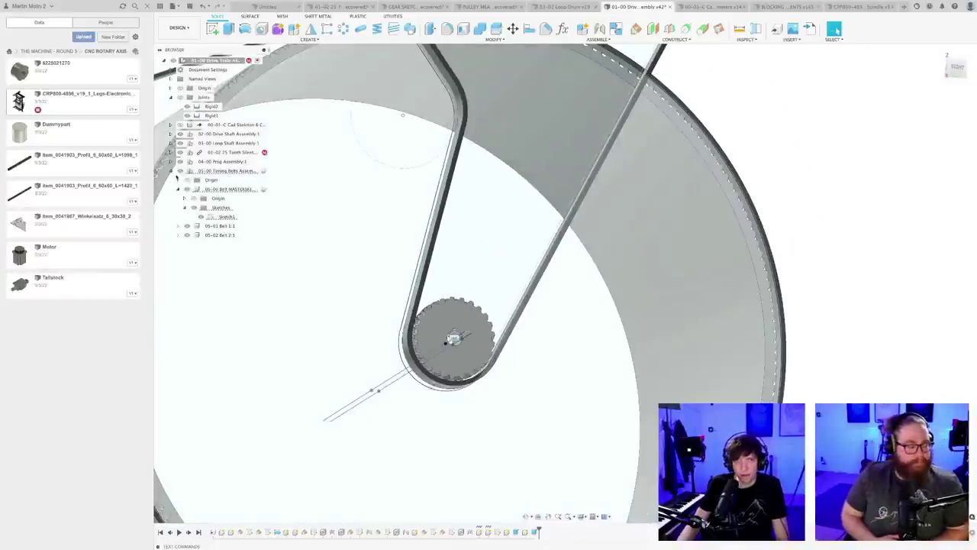
double_click(226, 216)
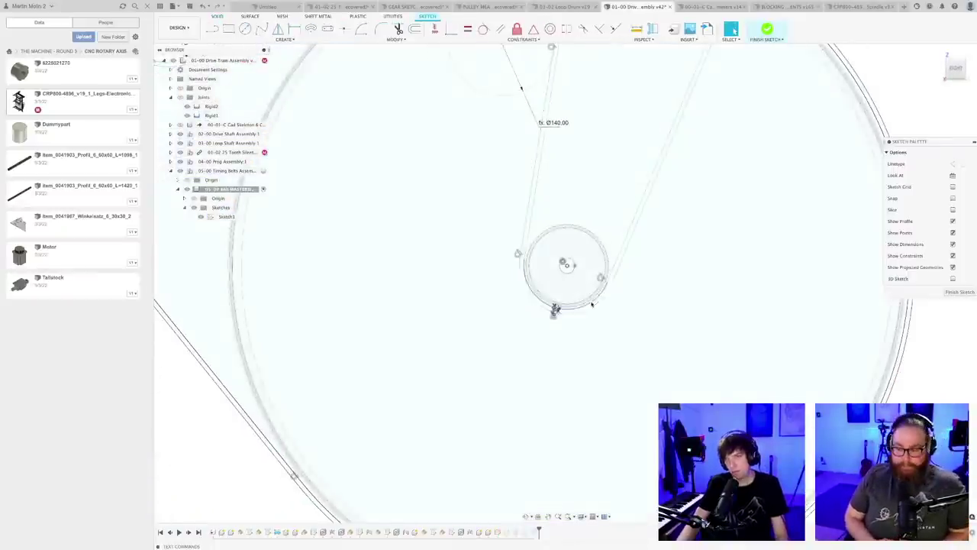
scroll(590, 320, up, 2)
middle_drag(591, 320, 516, 430)
click(511, 435)
scroll(472, 426, up, 3)
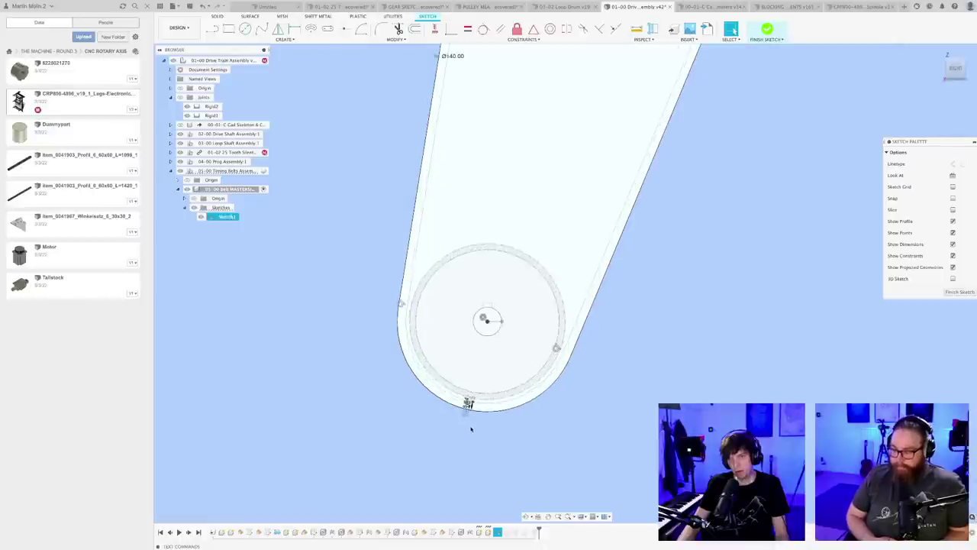
scroll(476, 425, up, 6)
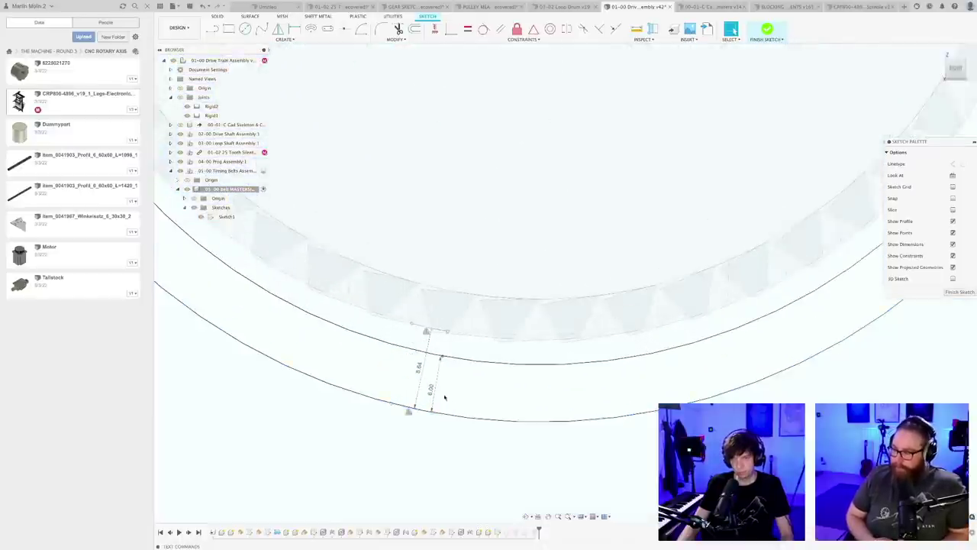
key(Delete)
key(d)
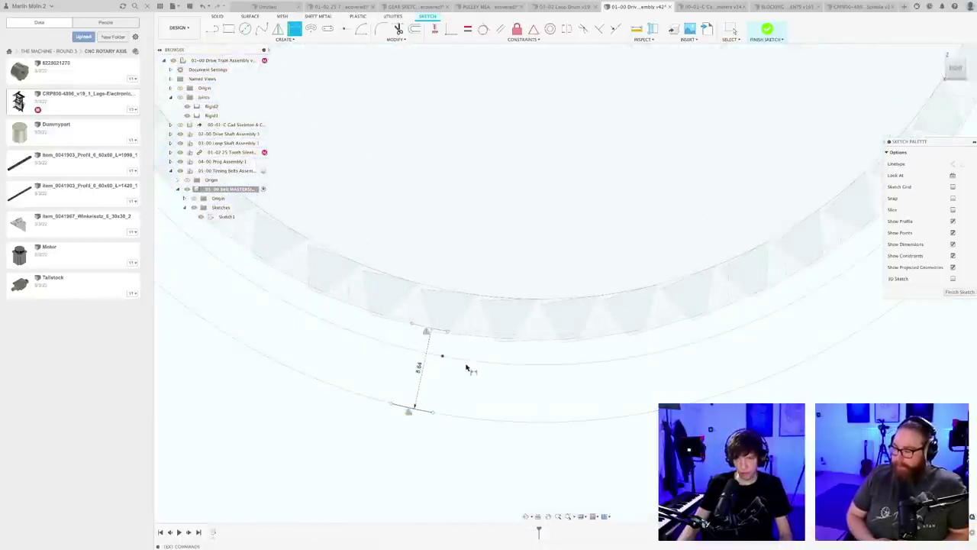
scroll(463, 384, down, 6)
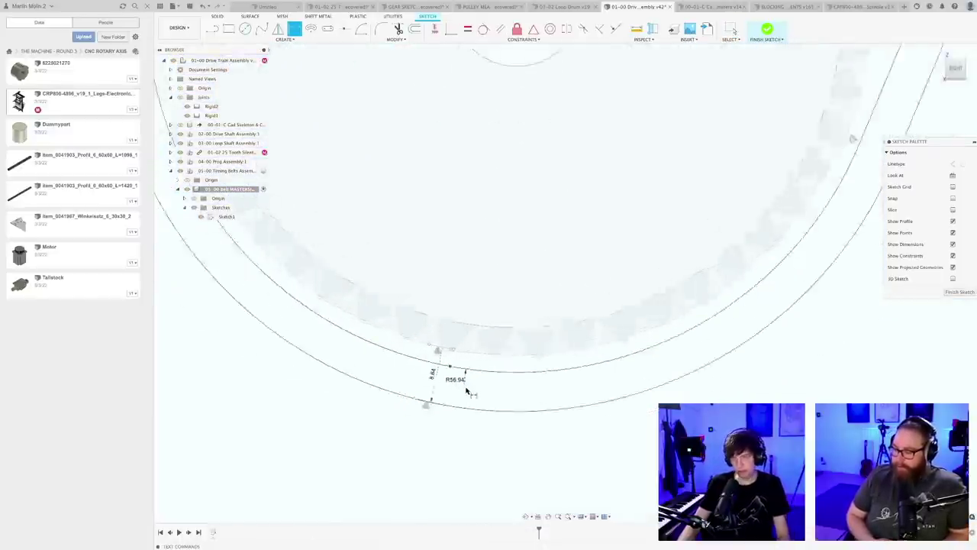
key(Escape)
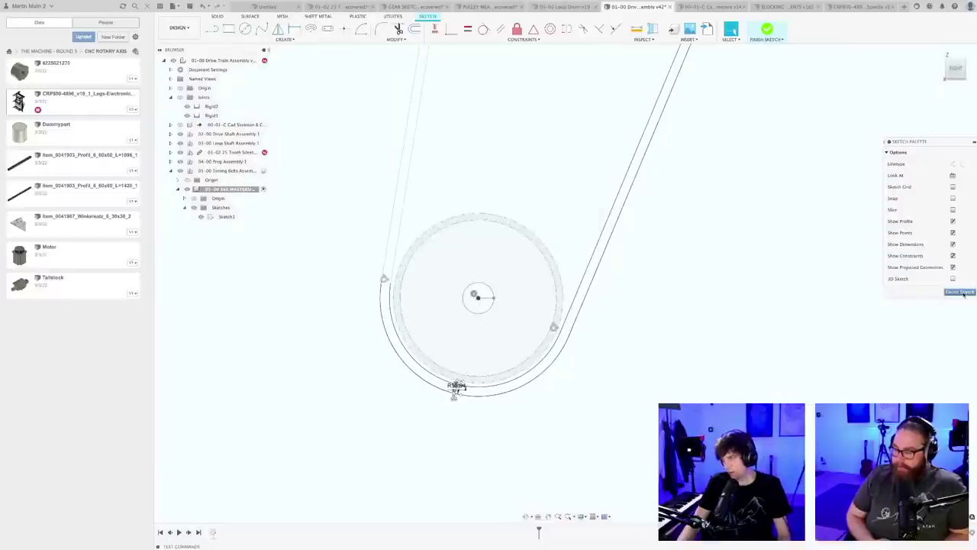
- Finish the belt sketch, check the drum and pulley in 3D, then reopen Sketch1
click(961, 292)
click(542, 390)
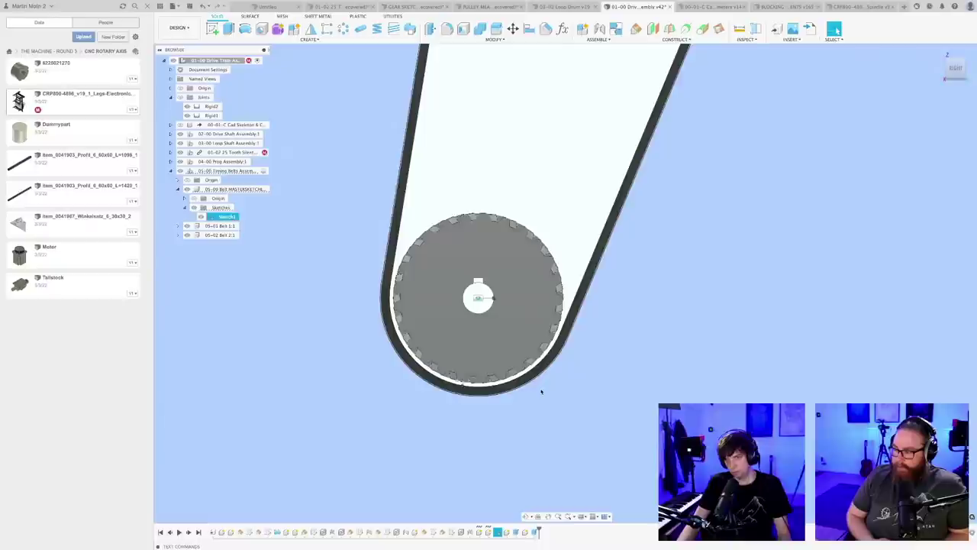
middle_drag(549, 397, 513, 364)
scroll(490, 368, down, 3)
click(758, 266)
scroll(475, 329, up, 3)
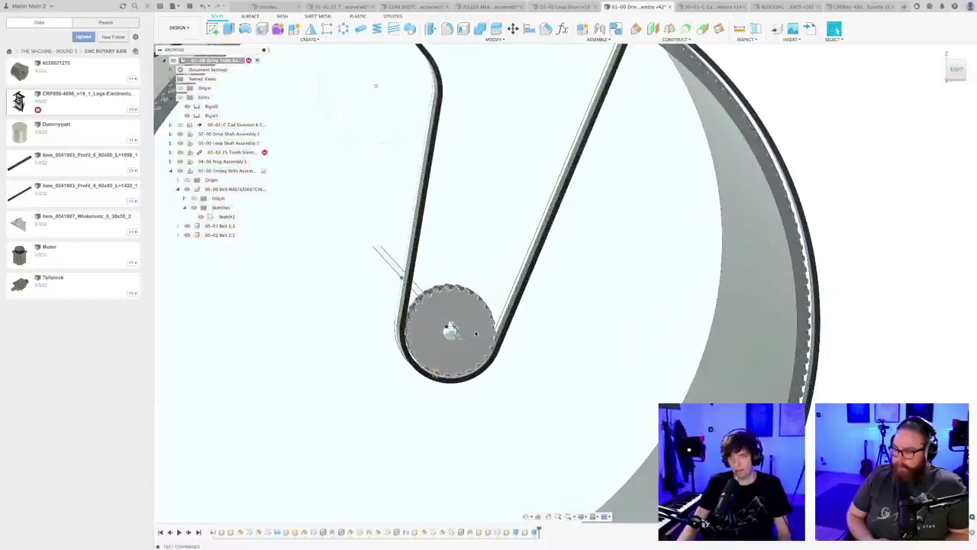
double_click(224, 217)
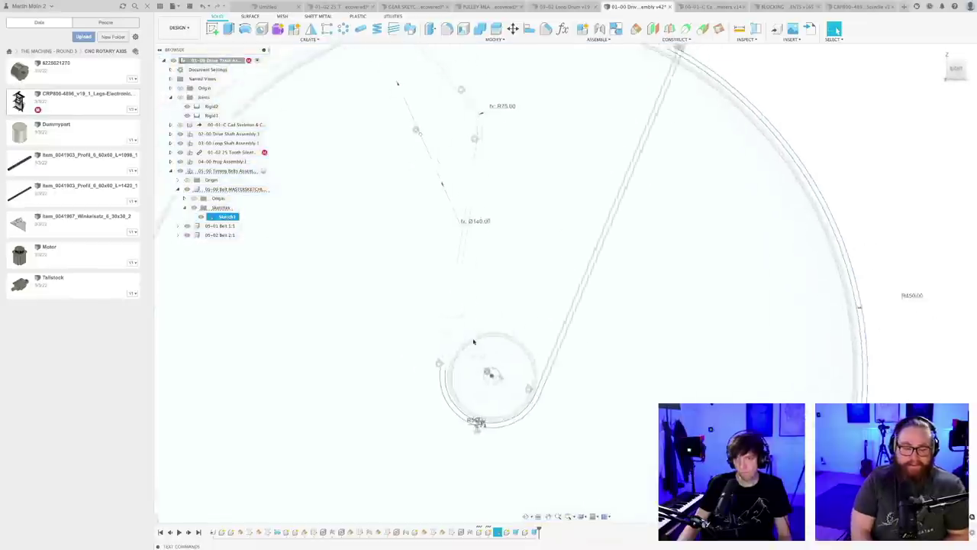
- Select the belt's left line and arc and take a quick measurement
scroll(621, 258, down, 3)
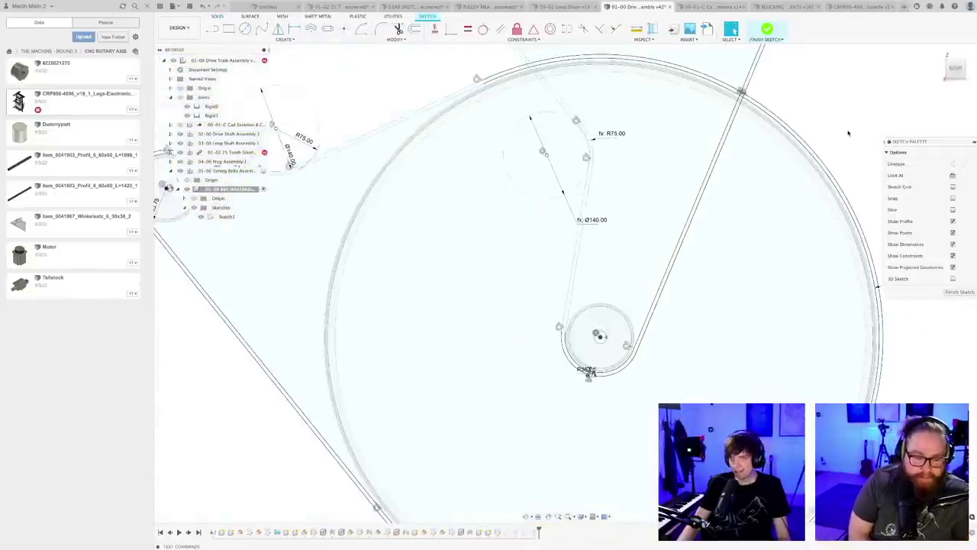
click(396, 357)
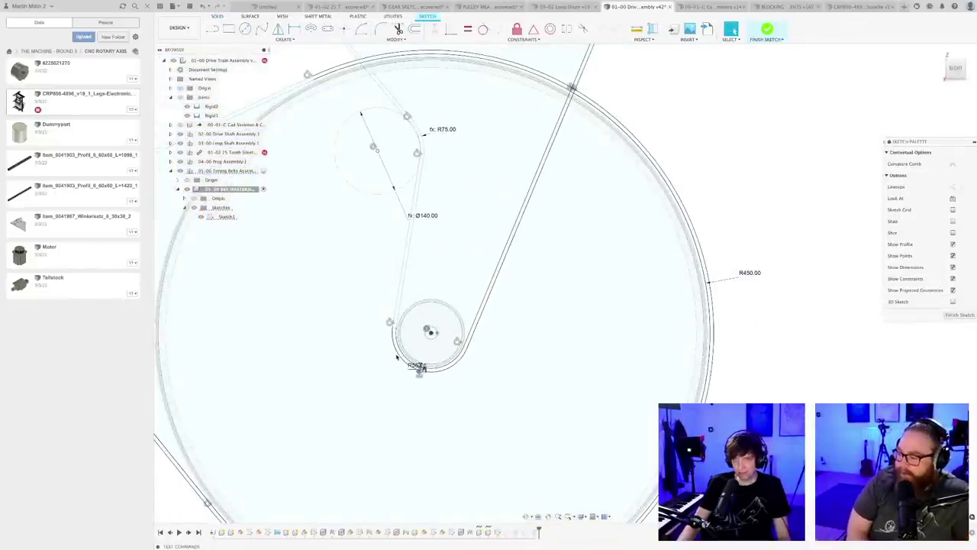
key(i)
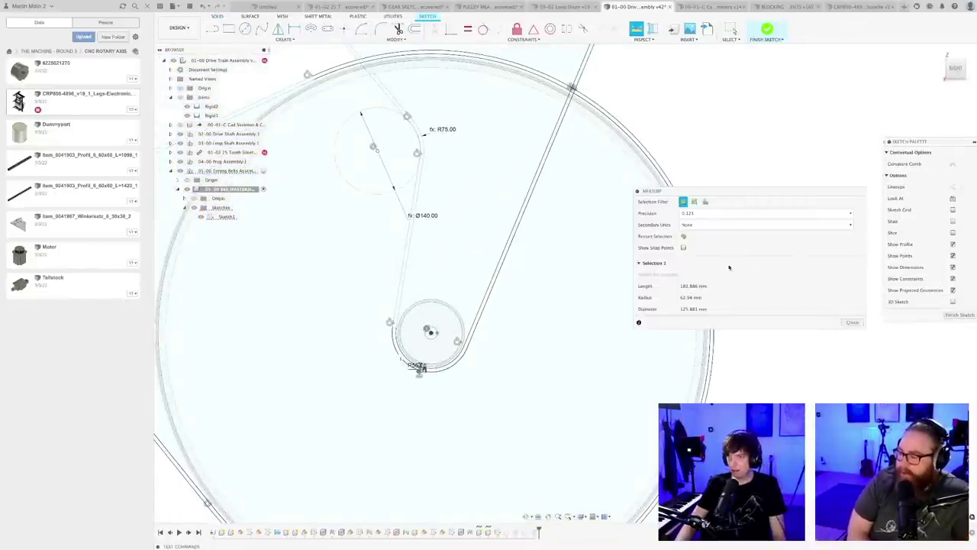
click(852, 322)
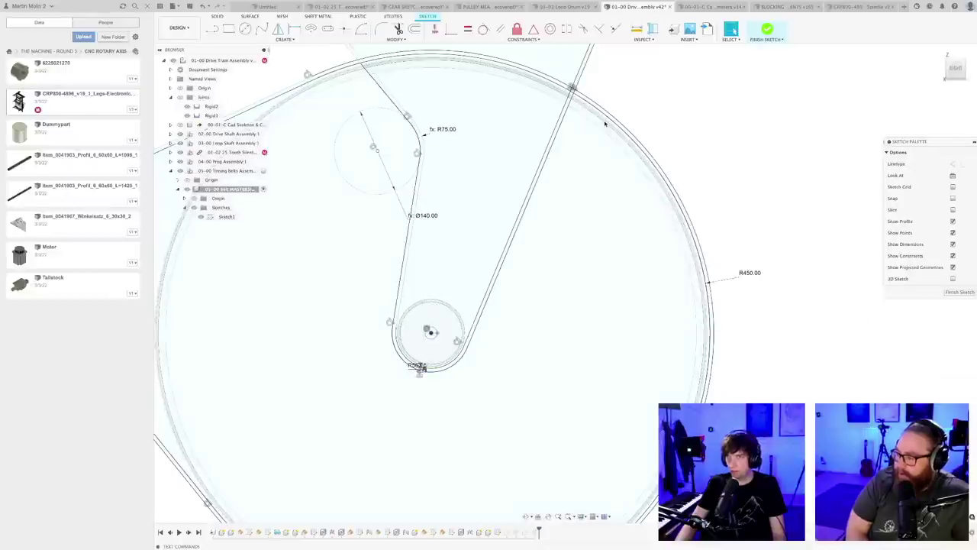
- Use Inspect > Measure to read the small-pulley belt arc and the straight span lengths
click(643, 39)
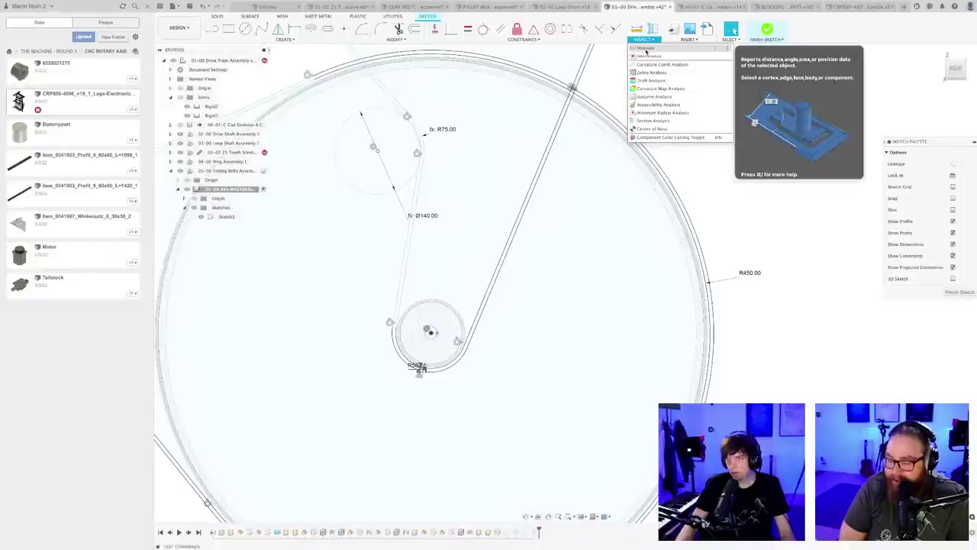
click(639, 48)
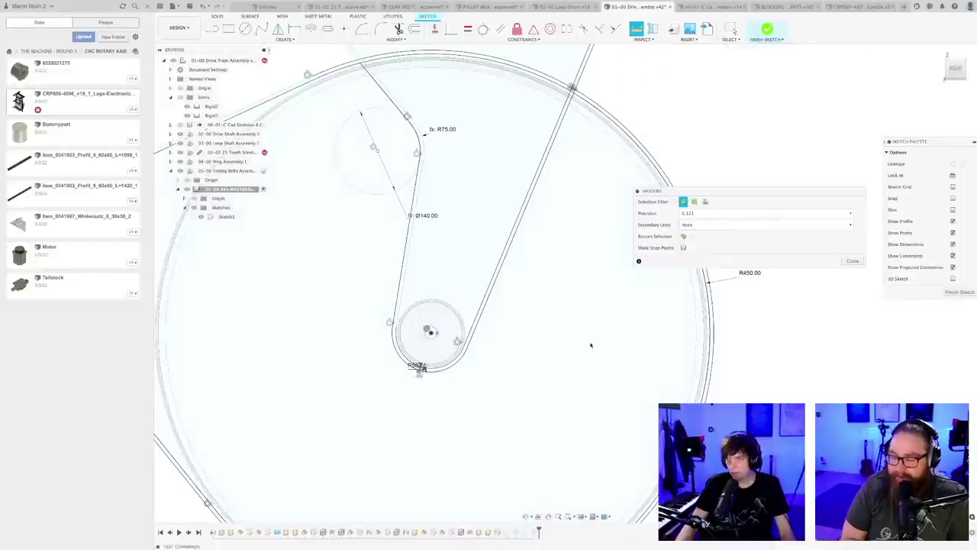
scroll(447, 389, up, 4)
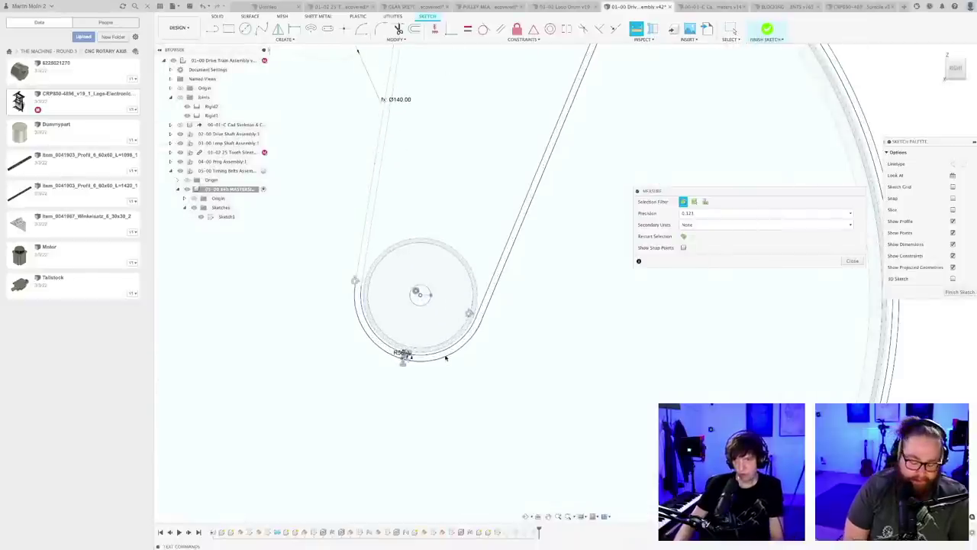
click(447, 359)
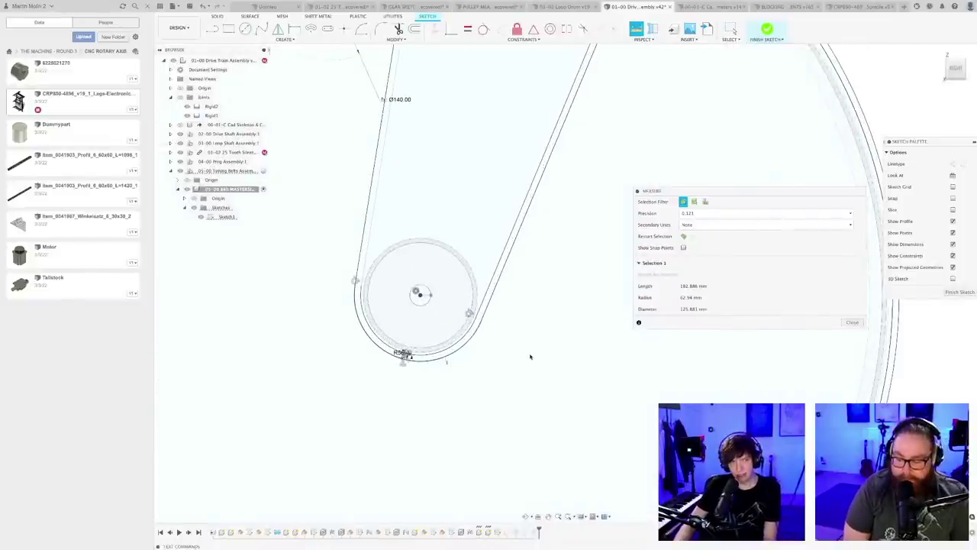
mouse_move(530, 356)
middle_down()
mouse_move(539, 339)
mouse_move(490, 392)
middle_up()
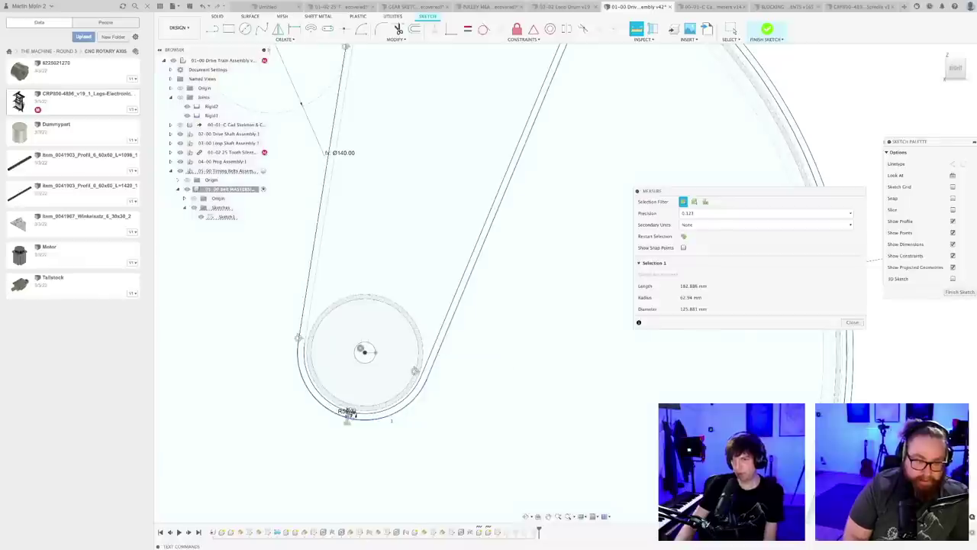
click(529, 369)
click(447, 336)
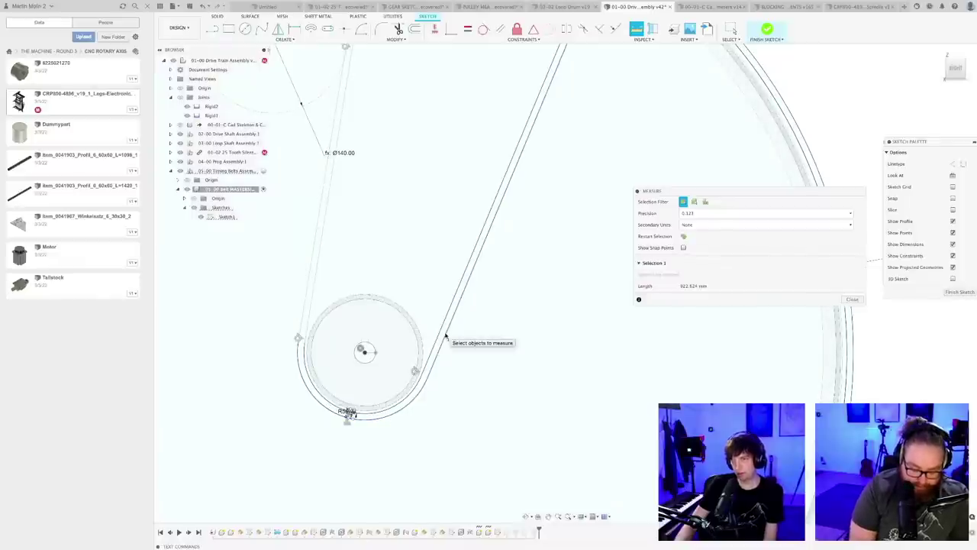
- Measure the belt arc around the large drum
scroll(521, 364, down, 3)
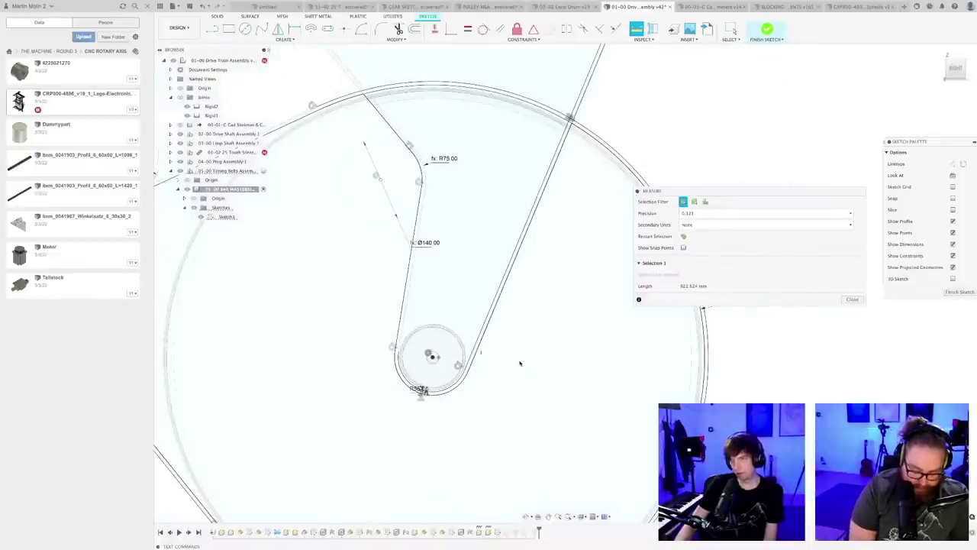
middle_drag(520, 363, 433, 537)
click(591, 213)
scroll(592, 211, up, 5)
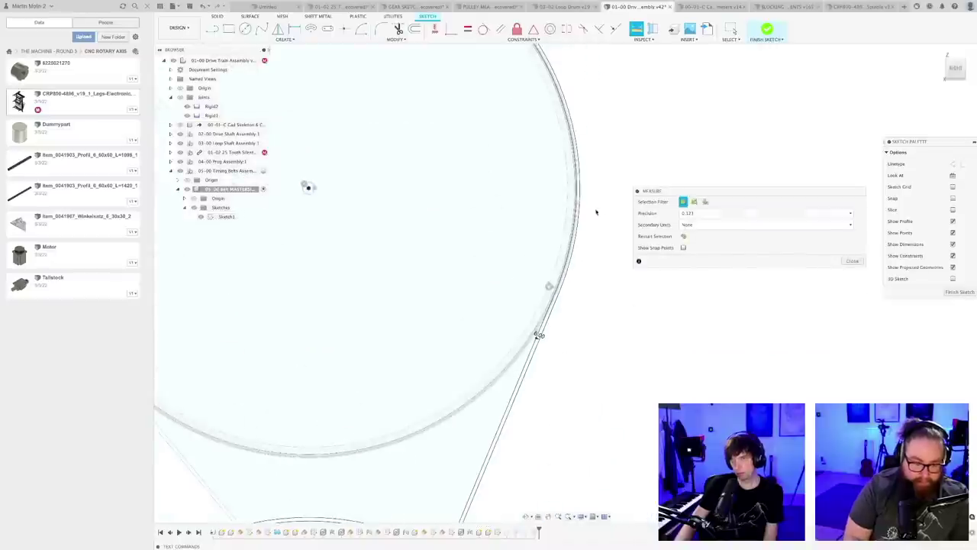
click(579, 186)
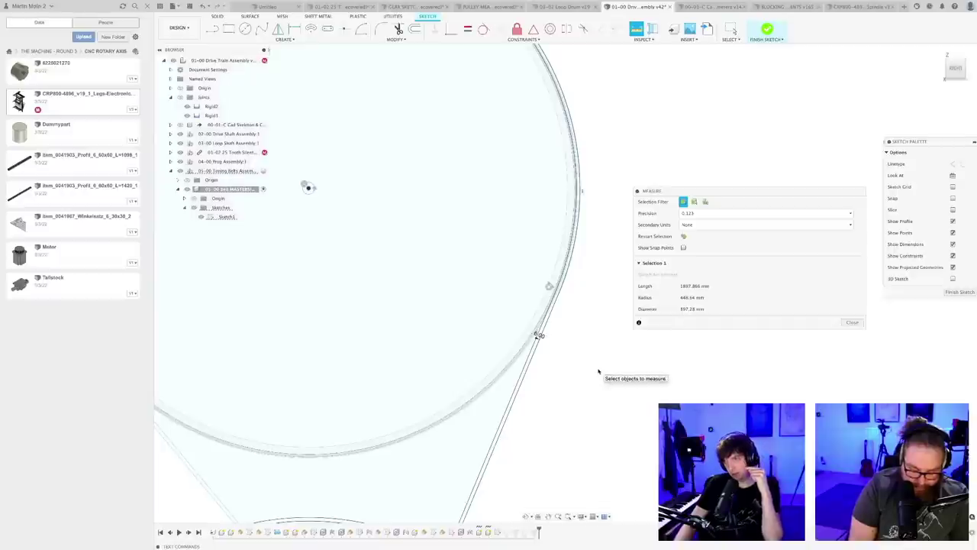
scroll(604, 373, down, 3)
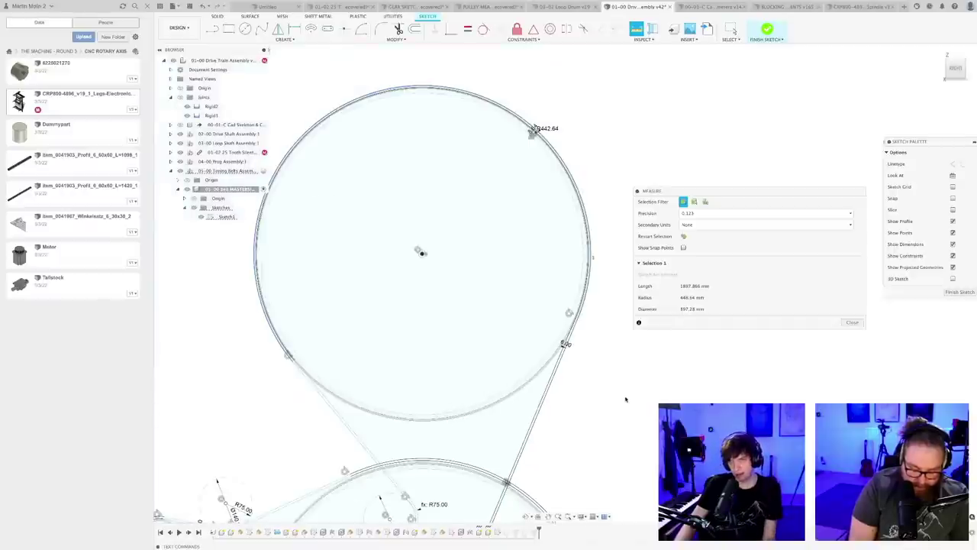
scroll(625, 398, down, 1)
mouse_move(621, 399)
middle_down()
mouse_move(600, 303)
mouse_move(585, 302)
mouse_move(586, 272)
middle_up()
scroll(587, 307, down, 2)
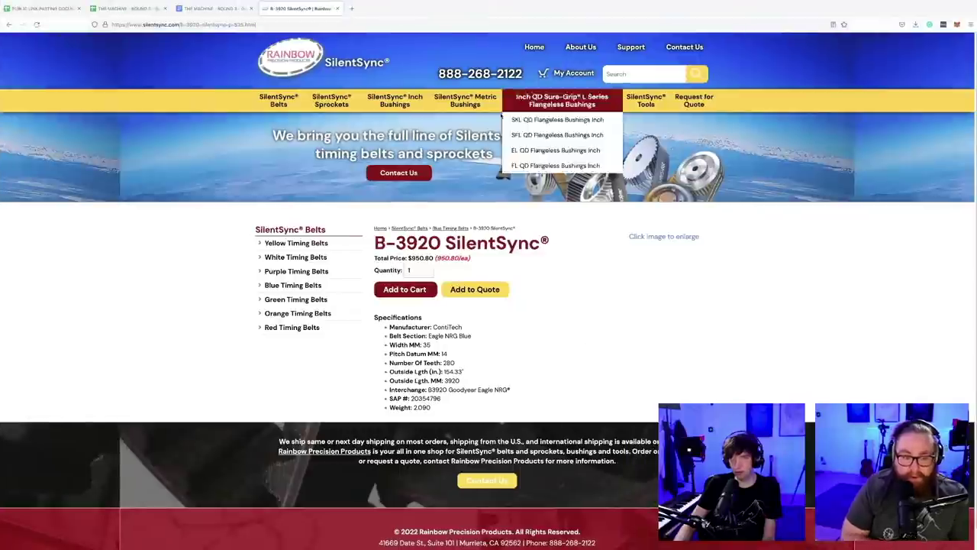
- Enter 3003 in cell I10 for the Drive Belt in THE MACHINE - ROUND 3 spreadsheet, then go back to Fusion 360
click(126, 9)
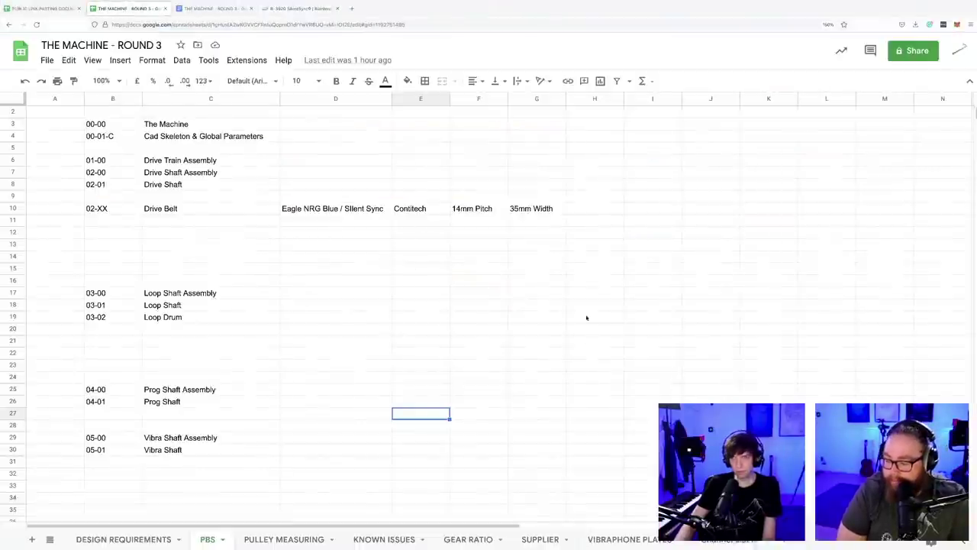
click(654, 212)
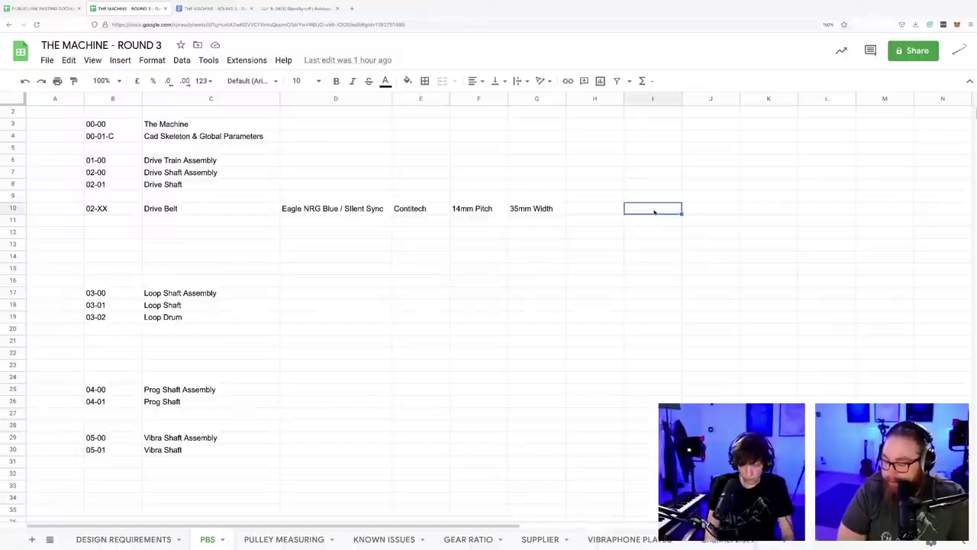
text(3003)
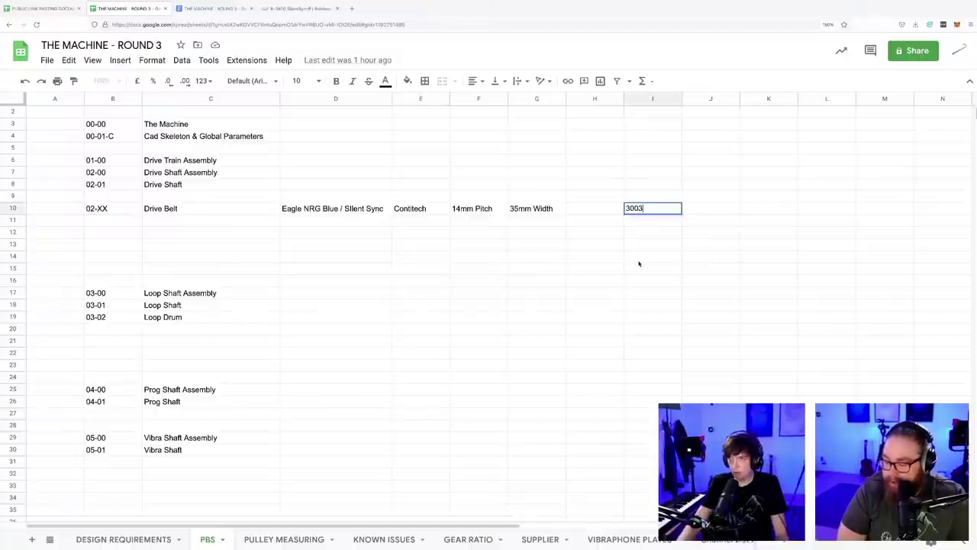
click(665, 261)
click(664, 221)
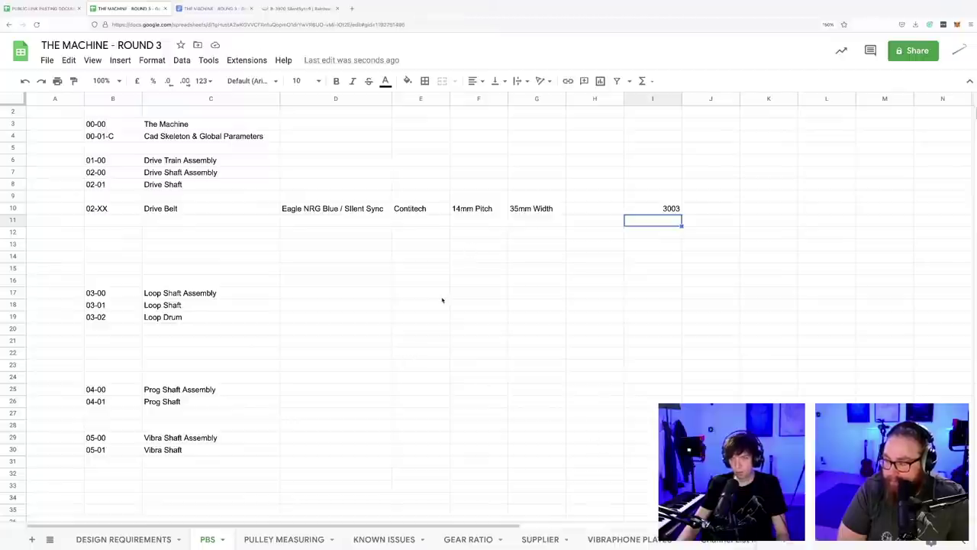
key(ctrl+Left)
- Pan and zoom across the sketch to inspect the R56.94 and R442.64 arcs and the lower small circle
scroll(468, 431, up, 5)
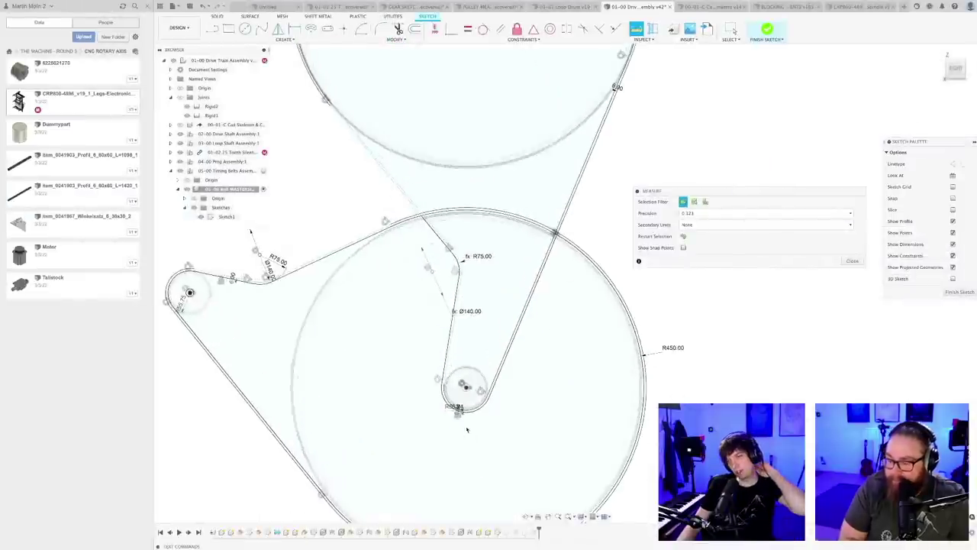
scroll(467, 429, up, 5)
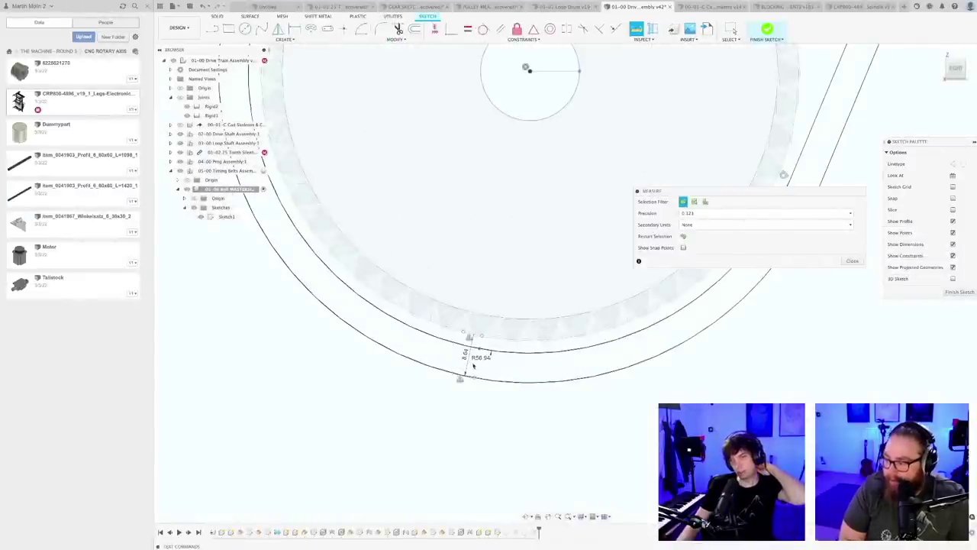
scroll(473, 366, up, 4)
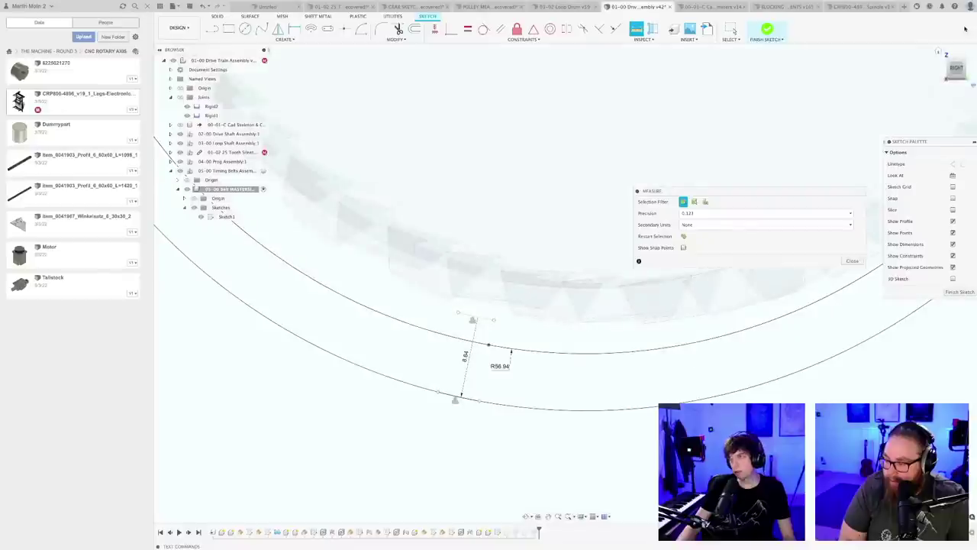
scroll(585, 351, down, 4)
scroll(532, 397, up, 5)
scroll(533, 397, down, 5)
mouse_move(532, 397)
middle_down()
mouse_move(539, 368)
mouse_move(459, 384)
middle_up()
middle_drag(725, 362, 403, 479)
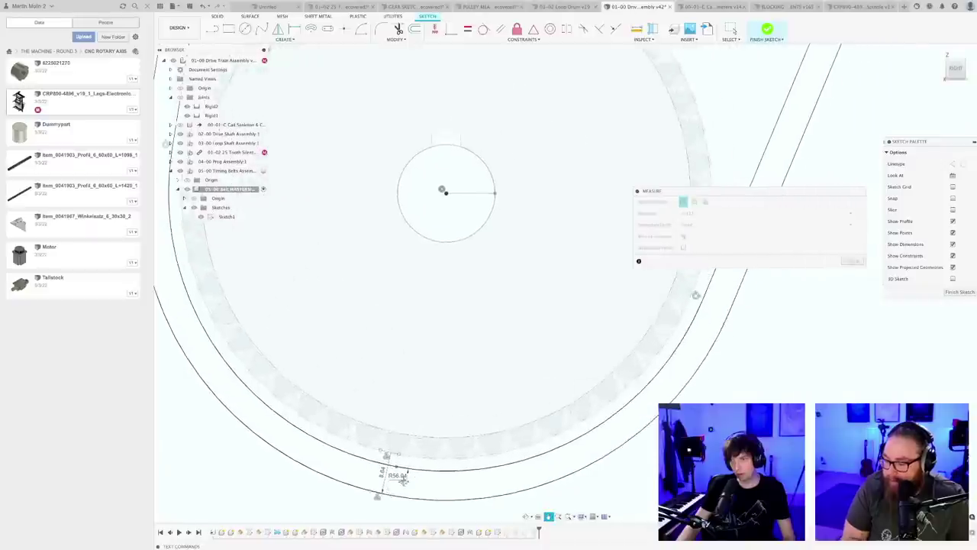
scroll(463, 394, down, 5)
middle_drag(534, 244, 415, 488)
middle_drag(536, 134, 410, 523)
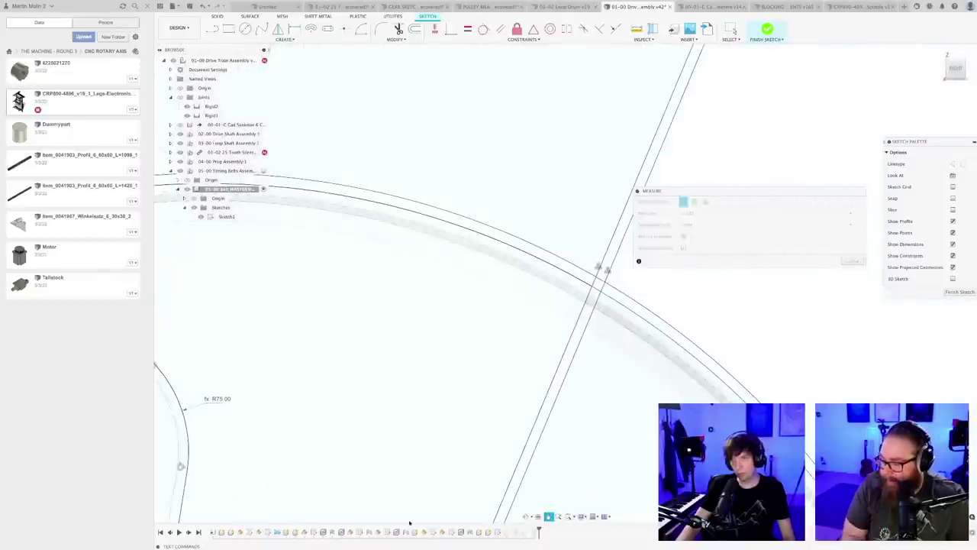
scroll(443, 332, down, 5)
scroll(535, 412, up, 10)
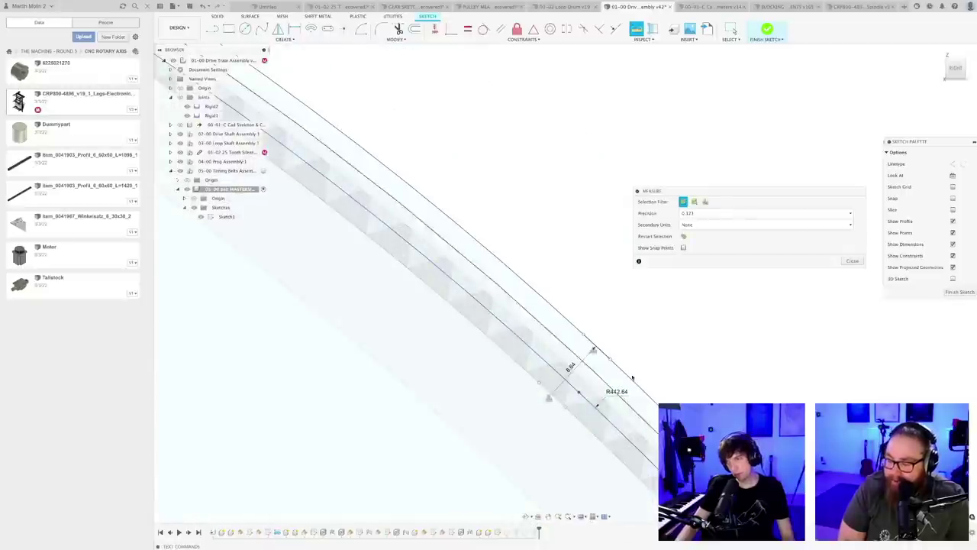
scroll(661, 351, up, 3)
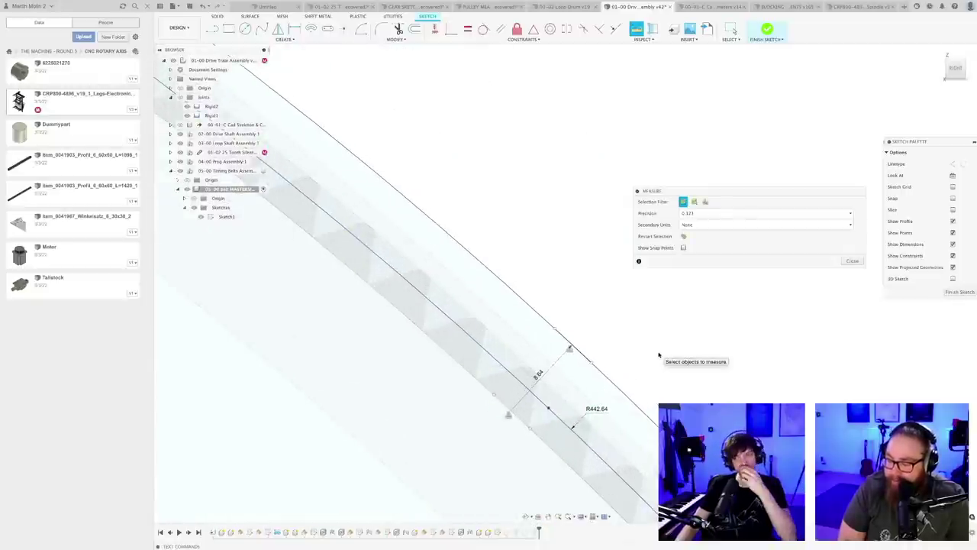
scroll(634, 378, down, 5)
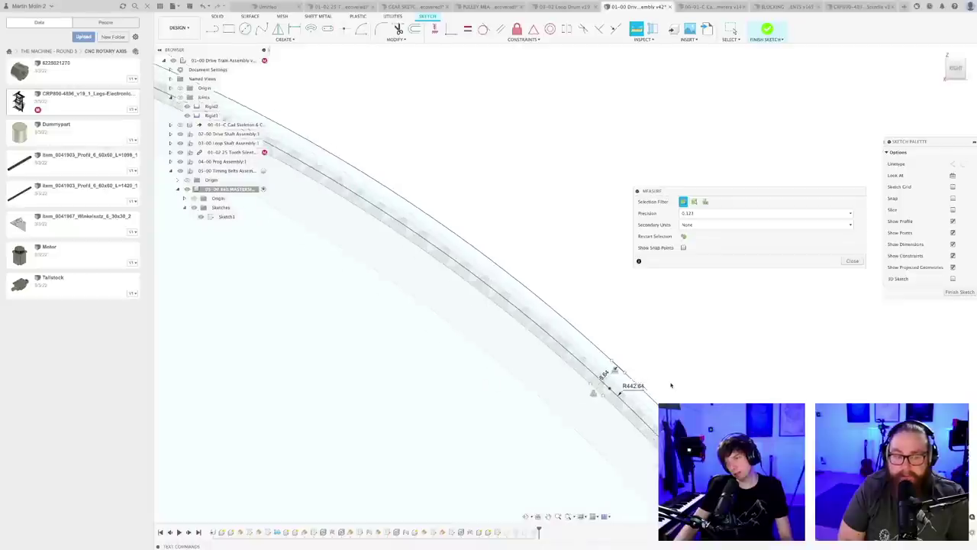
middle_drag(671, 386, 532, 287)
scroll(460, 292, up, 5)
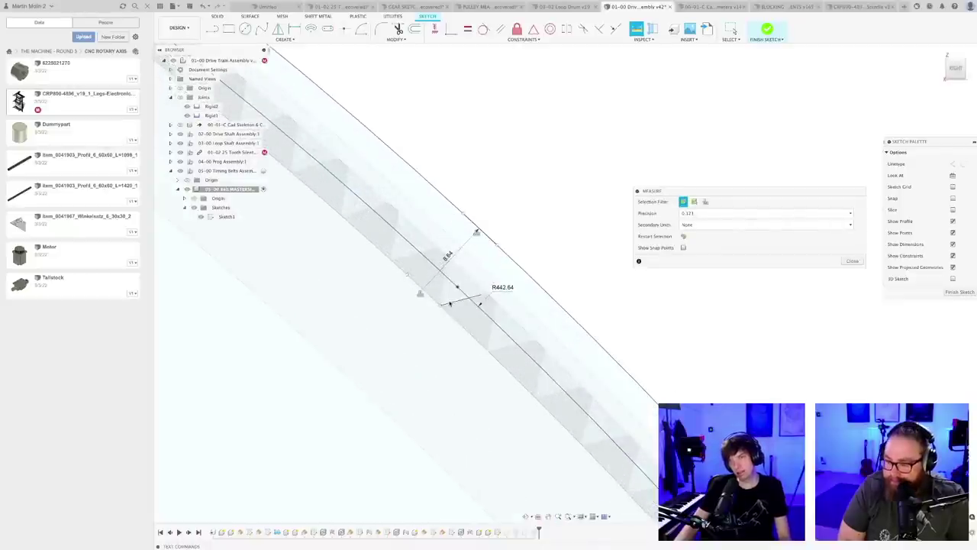
scroll(450, 298, down, 5)
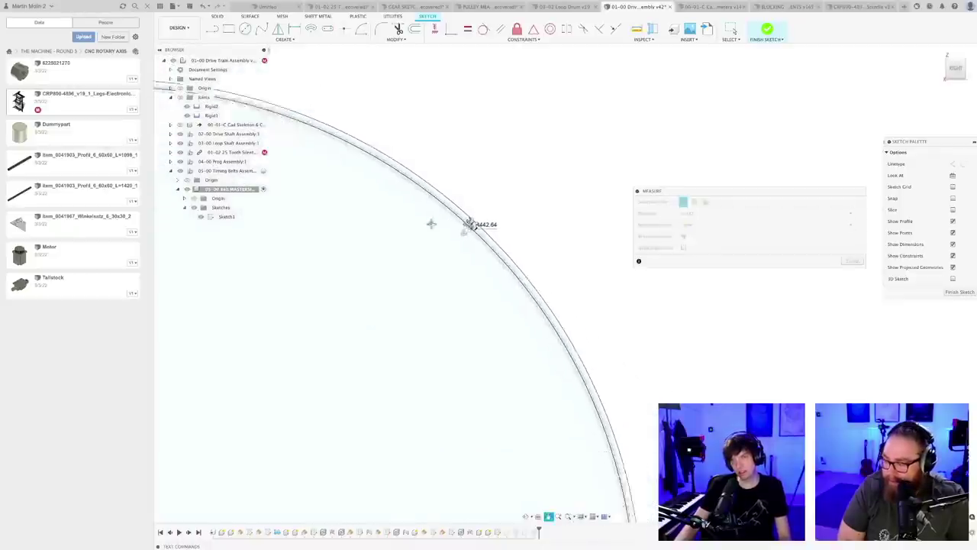
middle_drag(431, 223, 489, 119)
scroll(465, 235, down, 4)
scroll(458, 250, down, 3)
middle_drag(404, 375, 522, 162)
middle_drag(487, 478, 498, 403)
scroll(498, 403, up, 3)
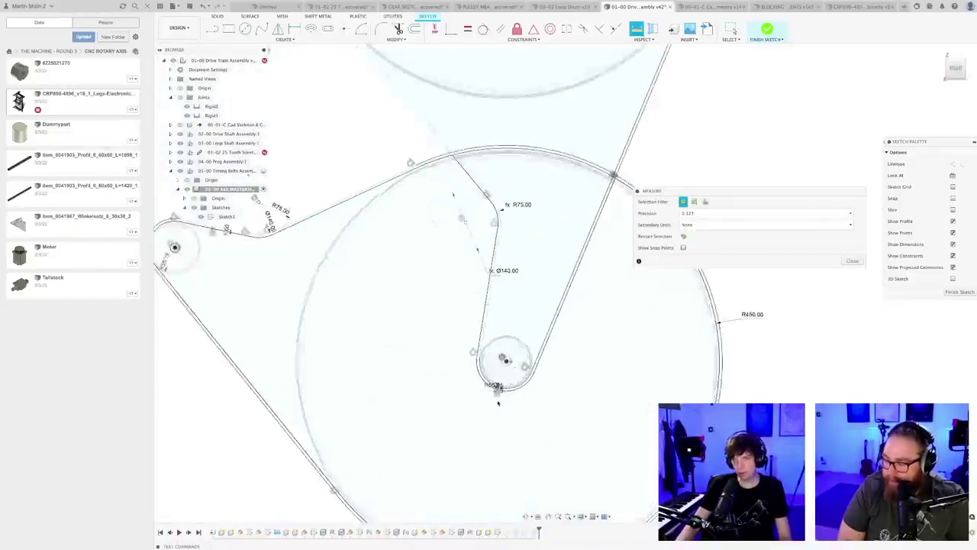
scroll(497, 403, up, 8)
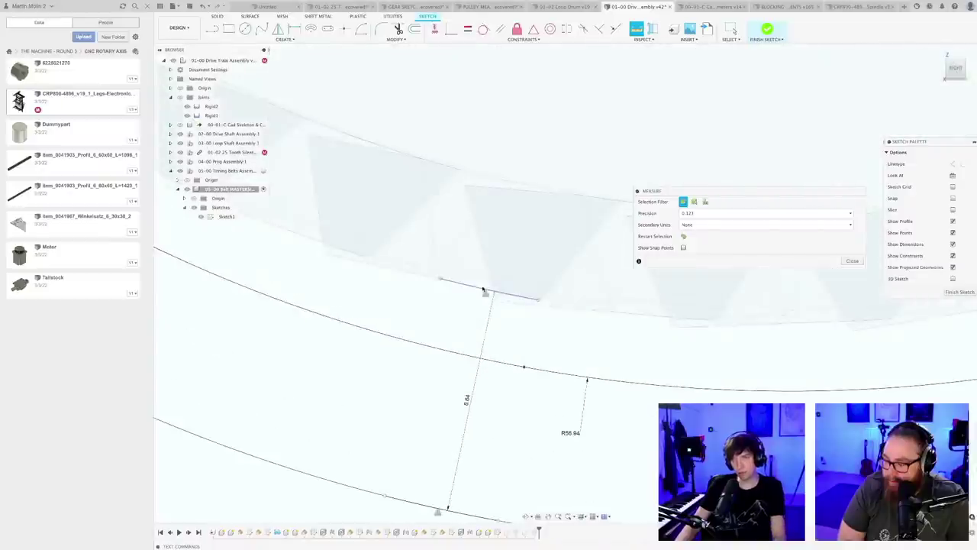
- Measure the short arc near the pulley, then delete that segment with its 8.64 dimension
click(479, 290)
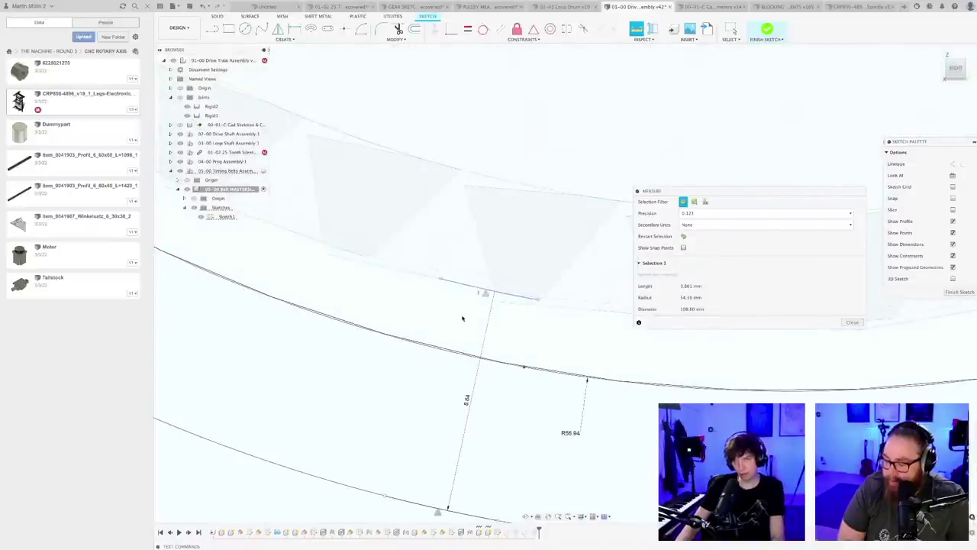
key(Escape)
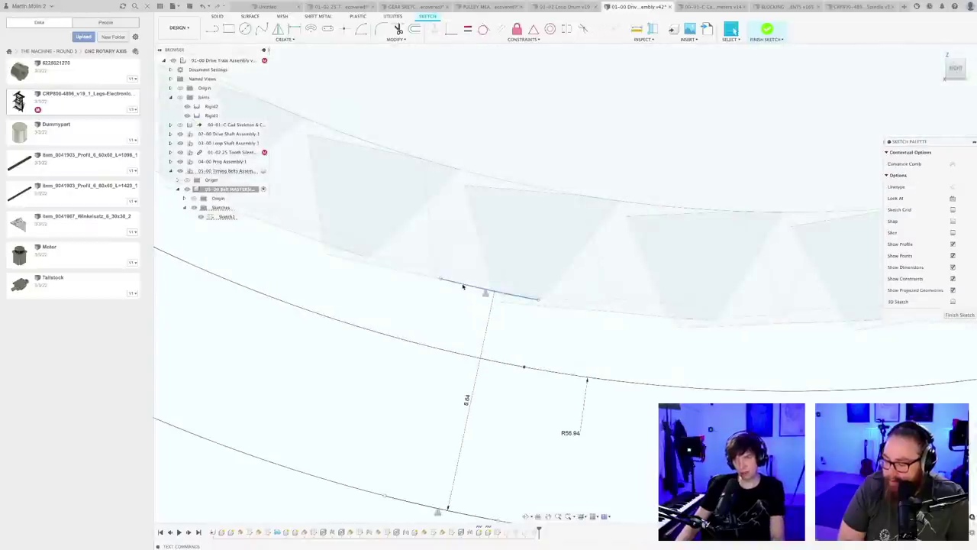
key(Delete)
scroll(460, 301, down, 3)
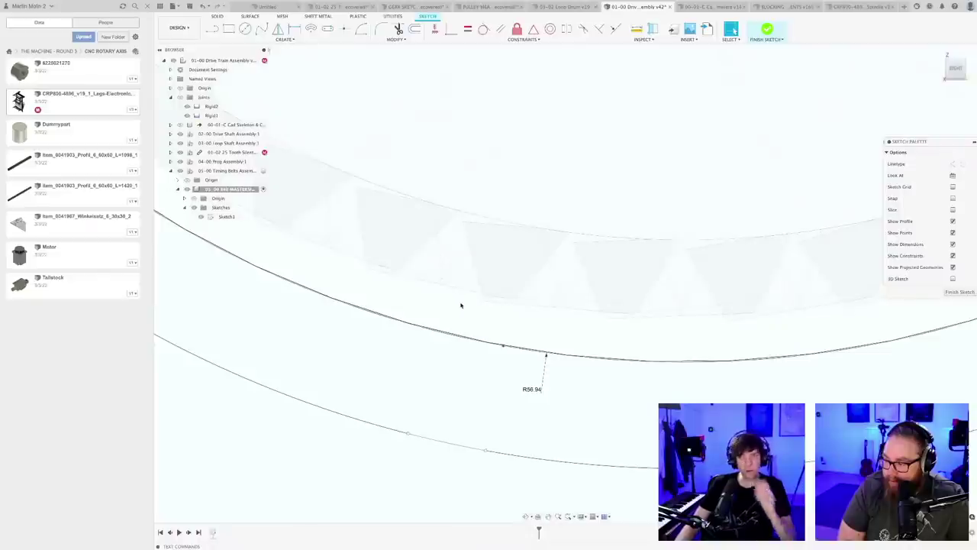
scroll(461, 305, down, 1)
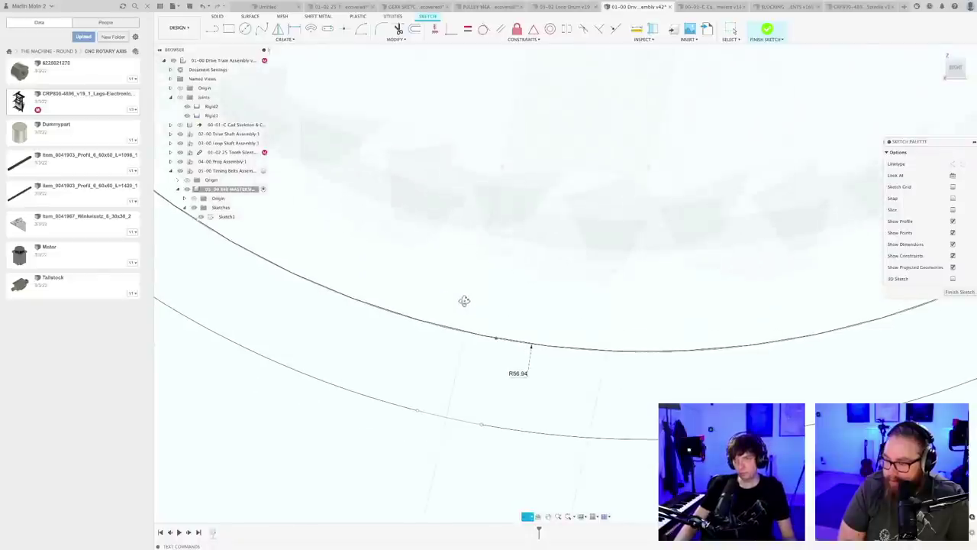
scroll(463, 301, down, 2)
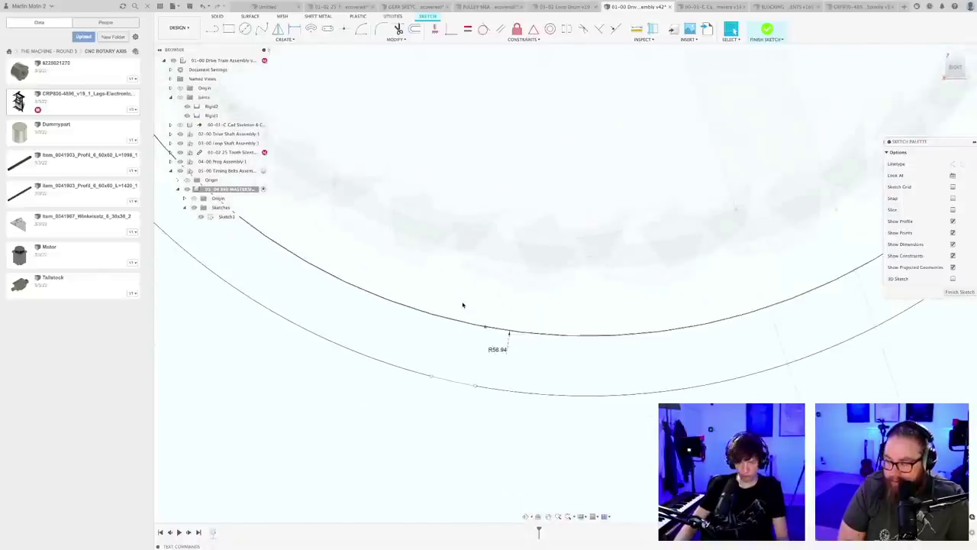
- Start the Project command (P) and orbit toward the pulley edge
key(p)
scroll(473, 305, down, 2)
mouse_move(475, 305)
shift+middle_down()
mouse_move(468, 301)
mouse_move(502, 297)
shift+middle_up()
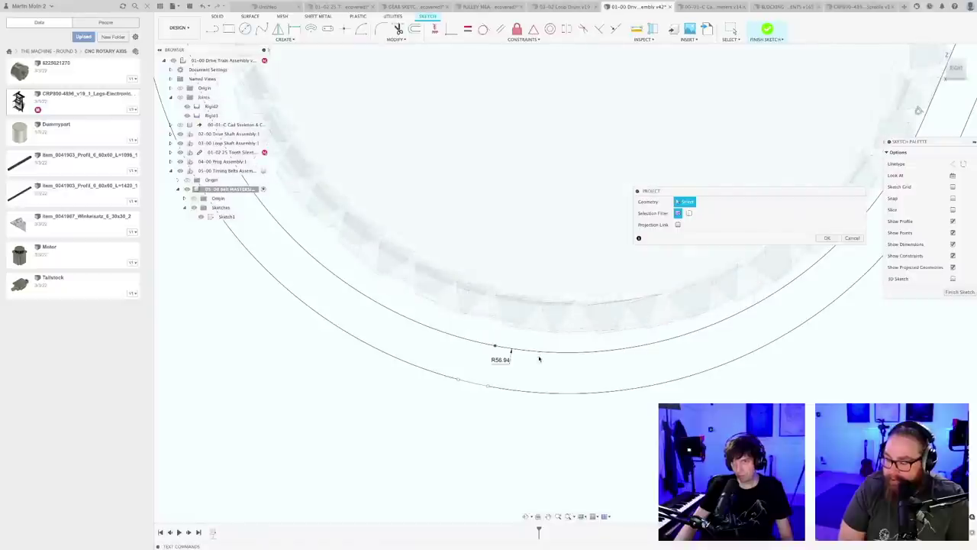
- Project the pulley edge into the belt sketch and fix it in place
mouse_move(534, 351)
shift+middle_down()
mouse_move(341, 362)
mouse_move(351, 348)
shift+middle_up()
click(350, 348)
key(Return)
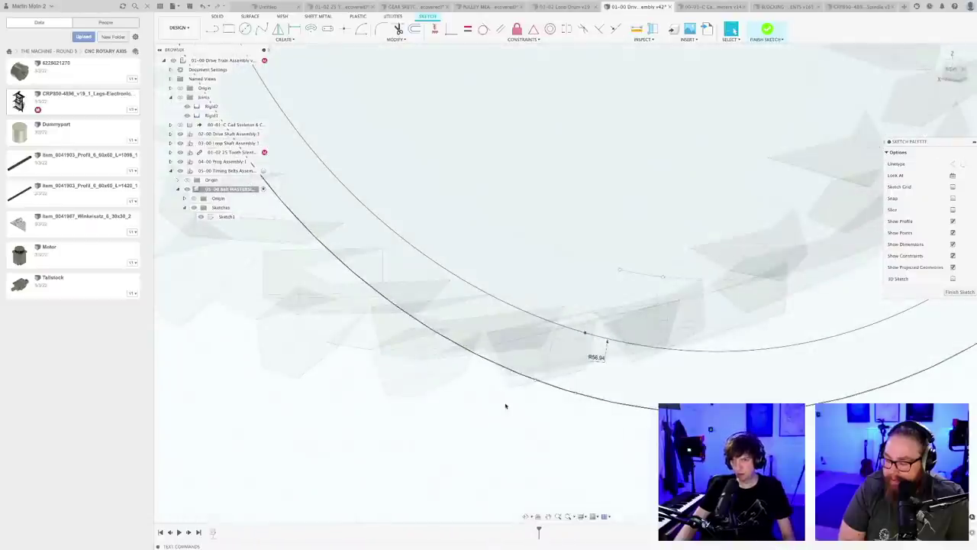
scroll(508, 407, down, 4)
mouse_move(509, 407)
shift+middle_down()
mouse_move(522, 392)
mouse_move(570, 410)
mouse_move(499, 409)
mouse_move(478, 354)
shift+middle_up()
scroll(499, 409, up, 5)
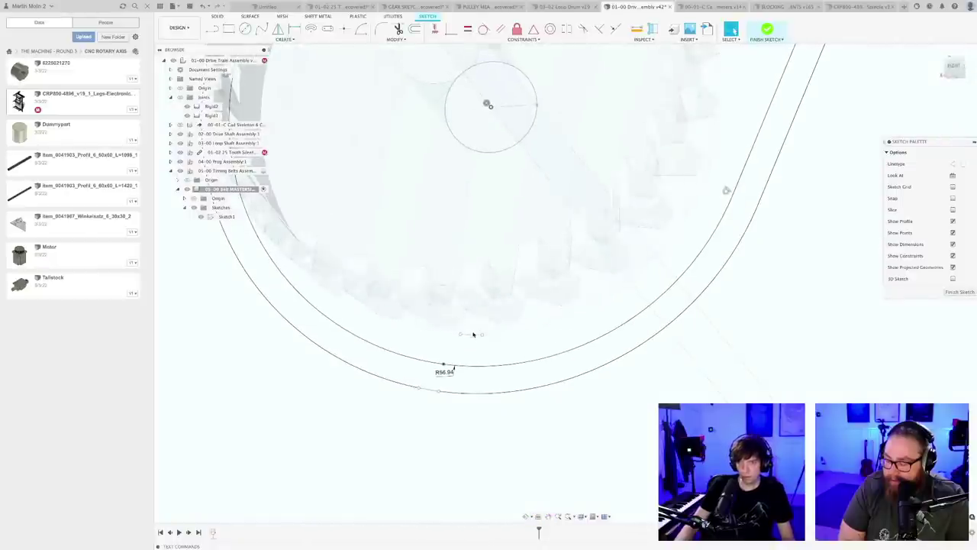
click(517, 29)
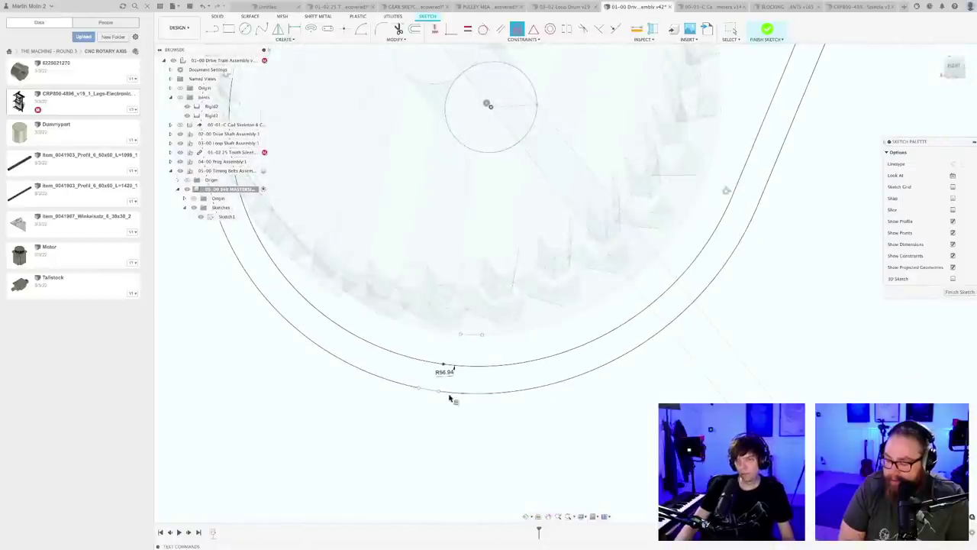
- Measure the projected segment's 50.05 mm radius, then open the R56.94 radius dimension for editing
shift+middle_drag(481, 424, 478, 415)
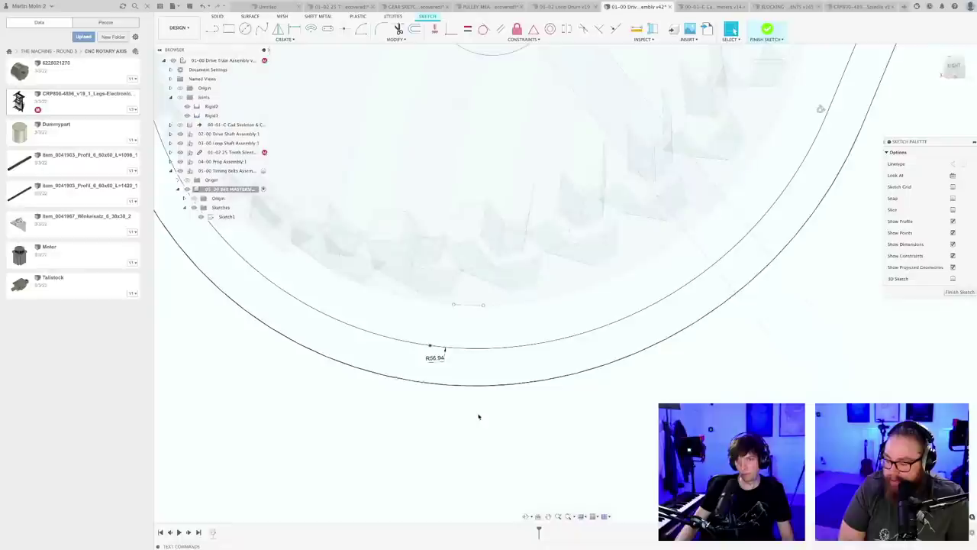
click(470, 306)
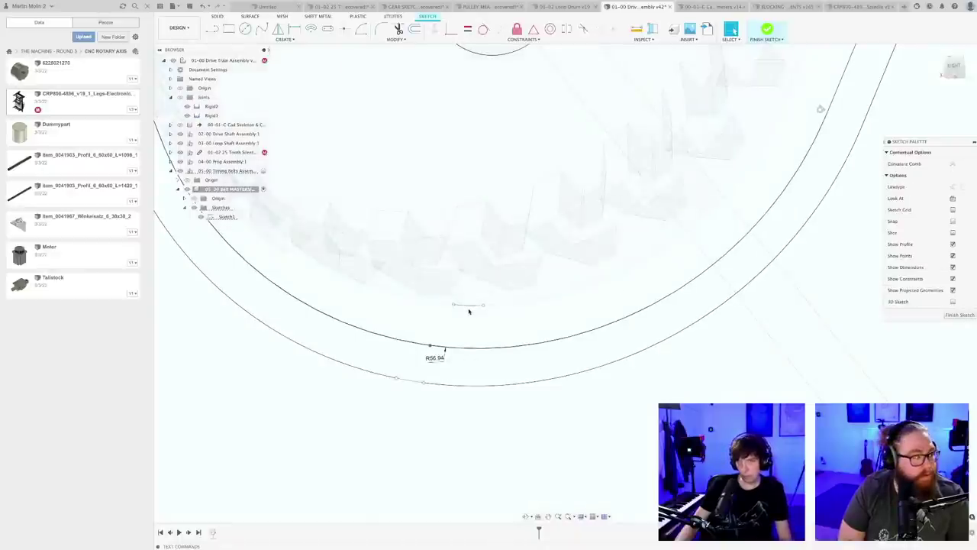
key(i)
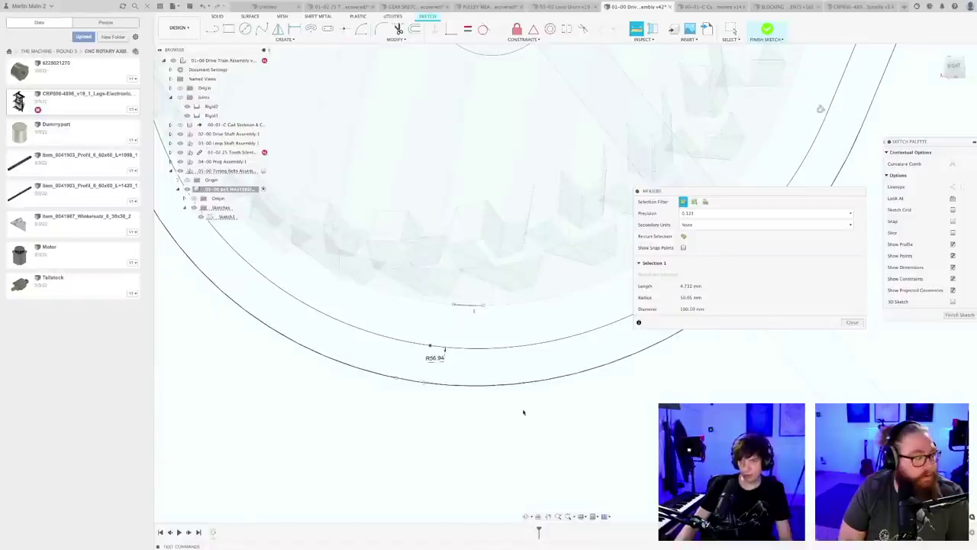
key(Escape)
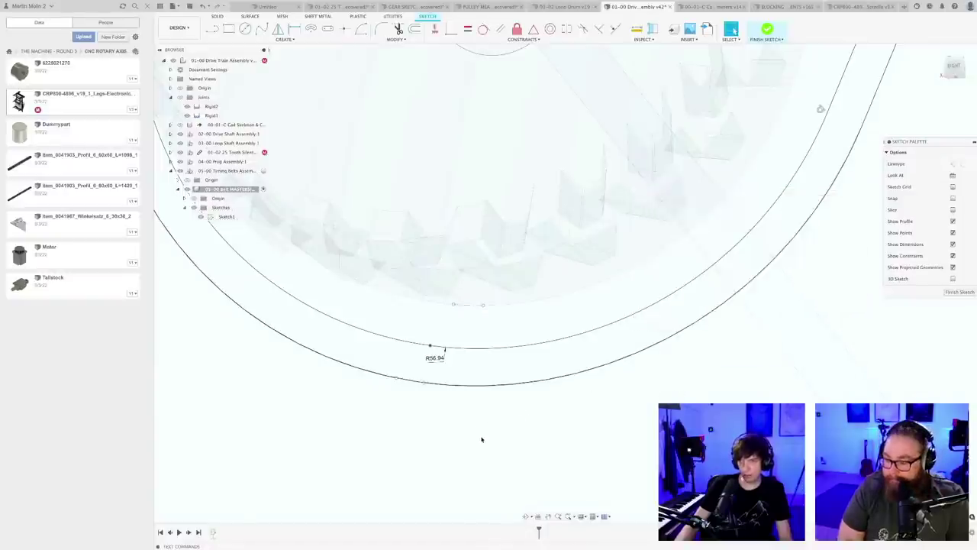
click(482, 438)
click(436, 358)
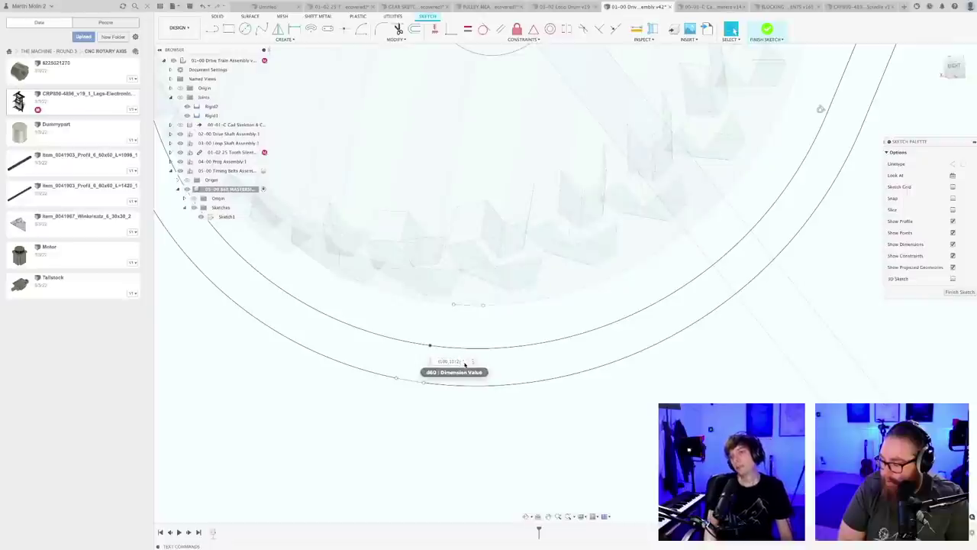
- Set the belt arc radius to (100.10/2) mm, half the pulley diameter
key(Return)
scroll(429, 341, up, 3)
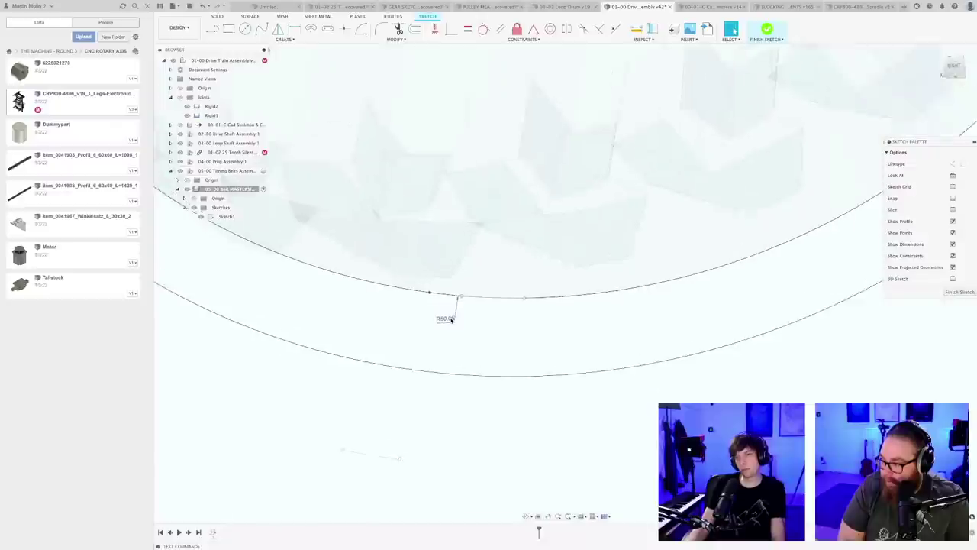
scroll(451, 336, down, 5)
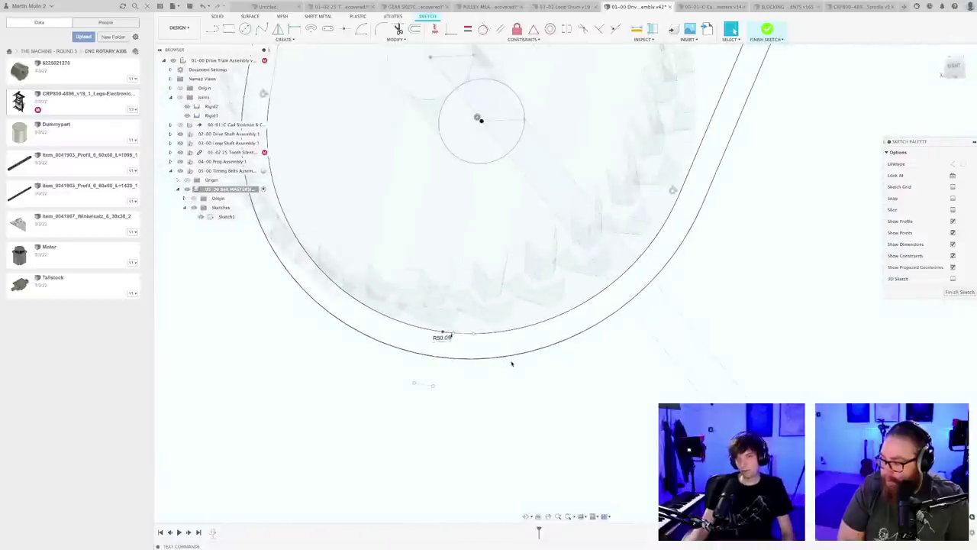
shift+middle_drag(513, 362, 513, 367)
scroll(512, 369, up, 2)
scroll(465, 355, up, 2)
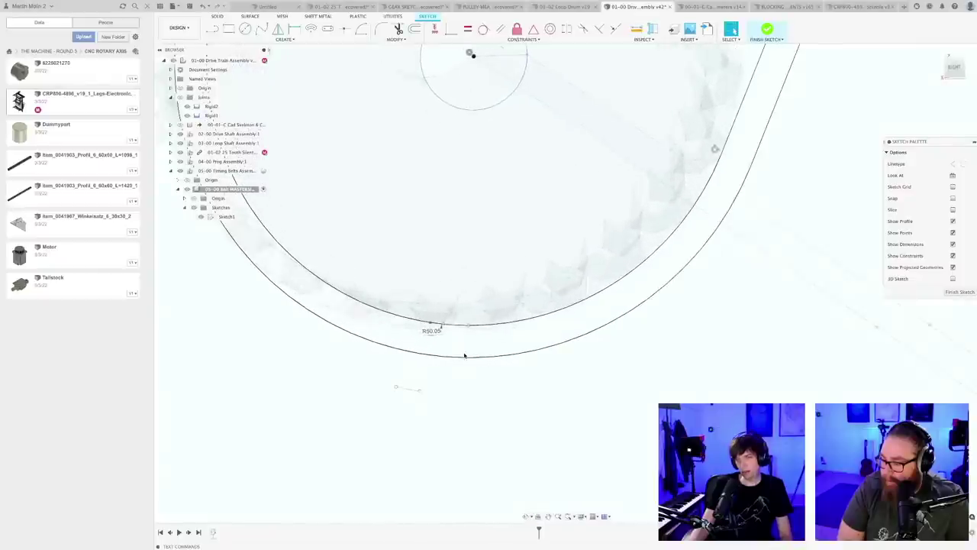
scroll(458, 351, down, 5)
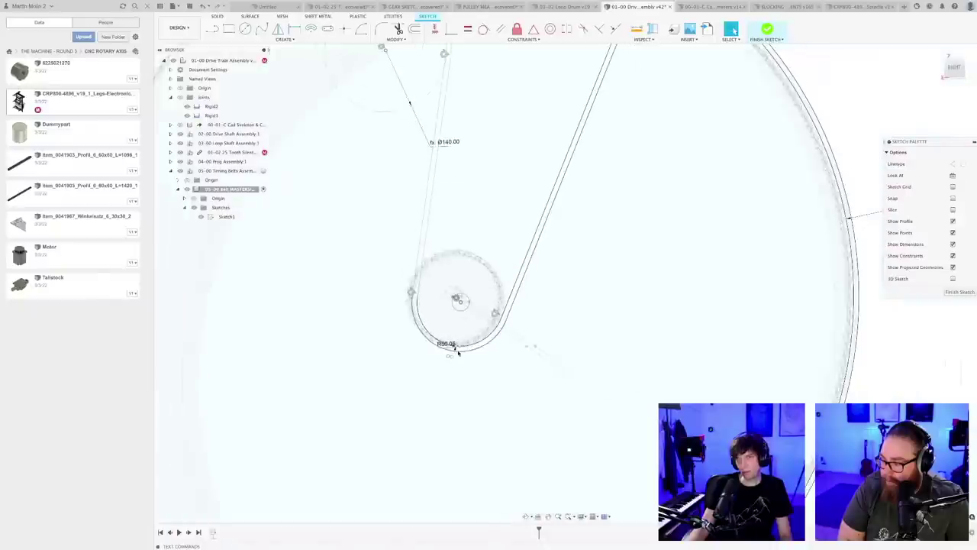
- Re-edit the R50.05 radius to add the offset, making the arc R55.33
middle_drag(477, 259, 453, 382)
scroll(453, 382, down, 2)
mouse_move(494, 323)
shift+middle_down()
mouse_move(503, 324)
mouse_move(496, 328)
shift+middle_up()
scroll(441, 443, up, 6)
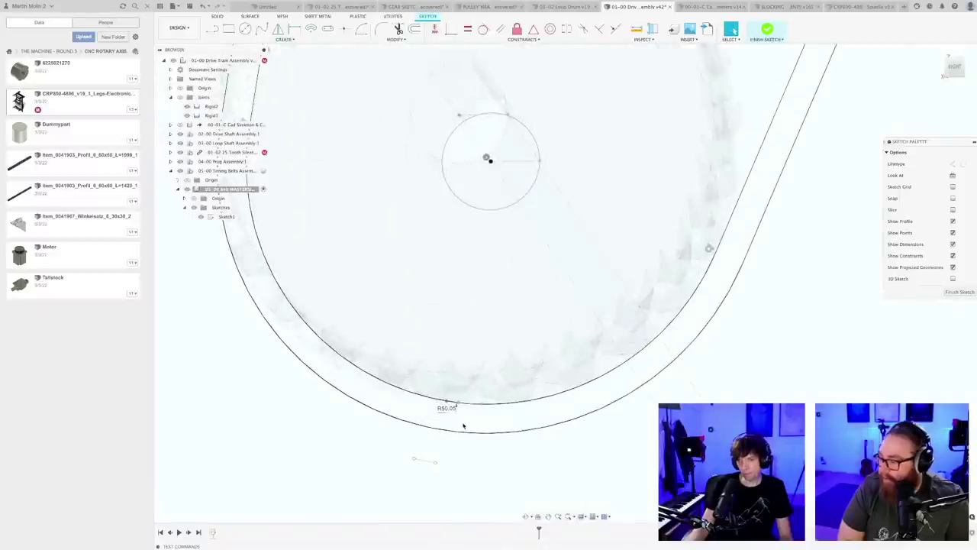
scroll(462, 423, up, 2)
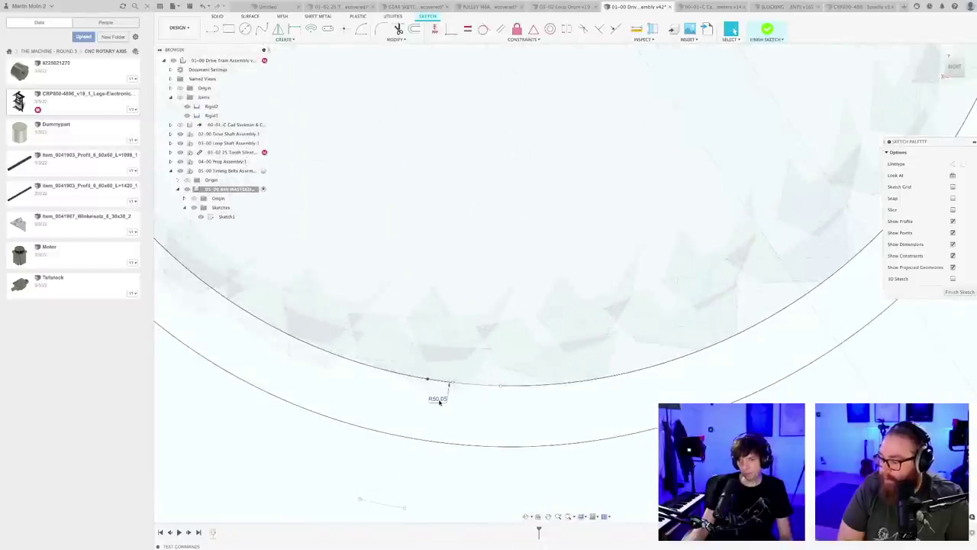
double_click(438, 399)
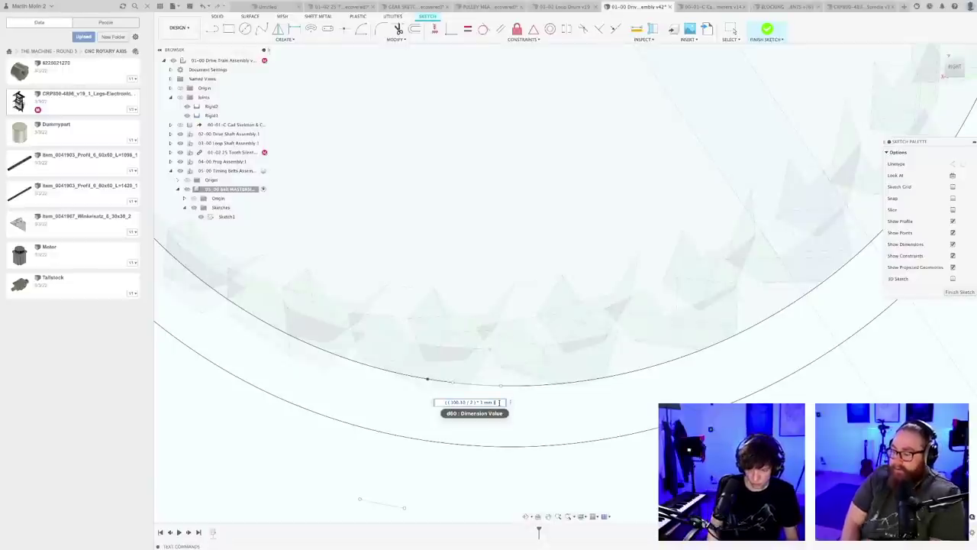
text(+ 2.64+3)
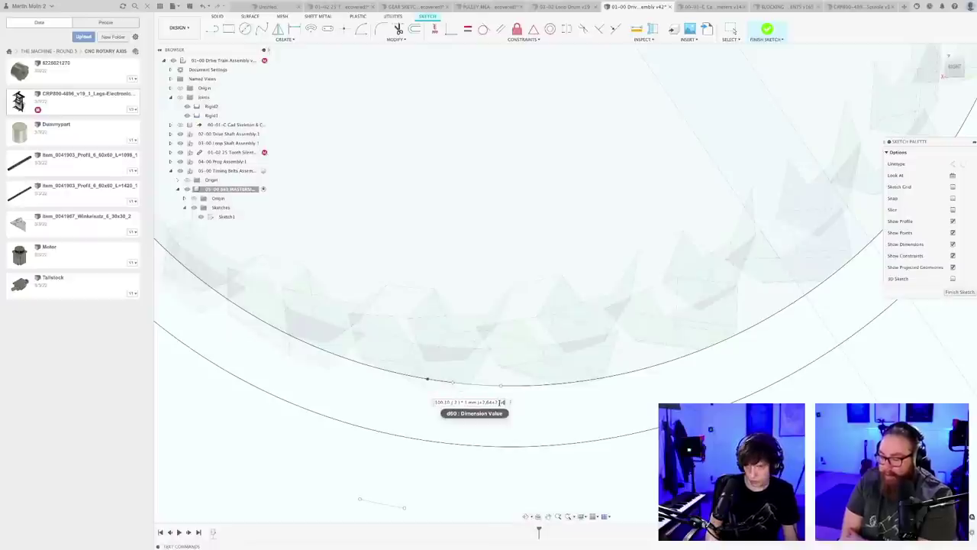
key(Return)
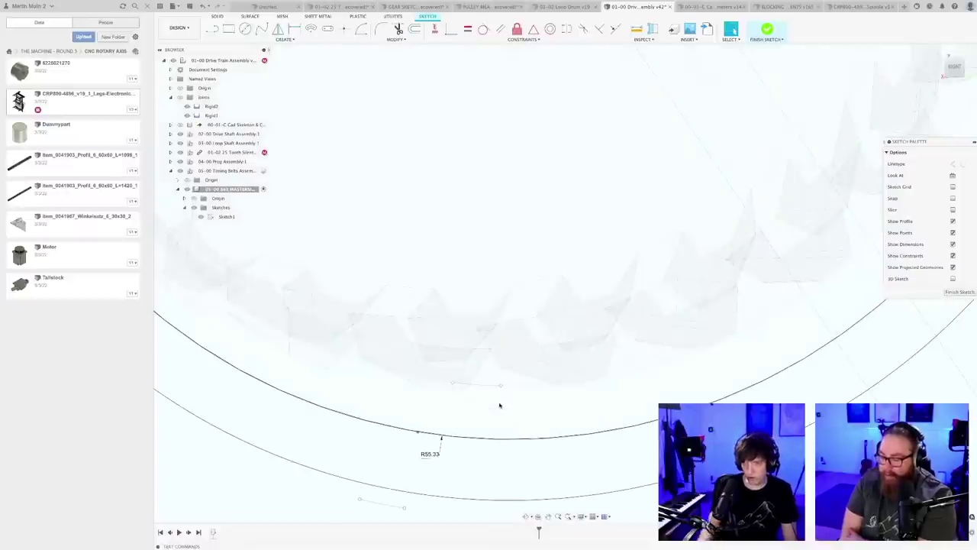
- Finish the belt sketch to return to the solid model
scroll(504, 405, down, 5)
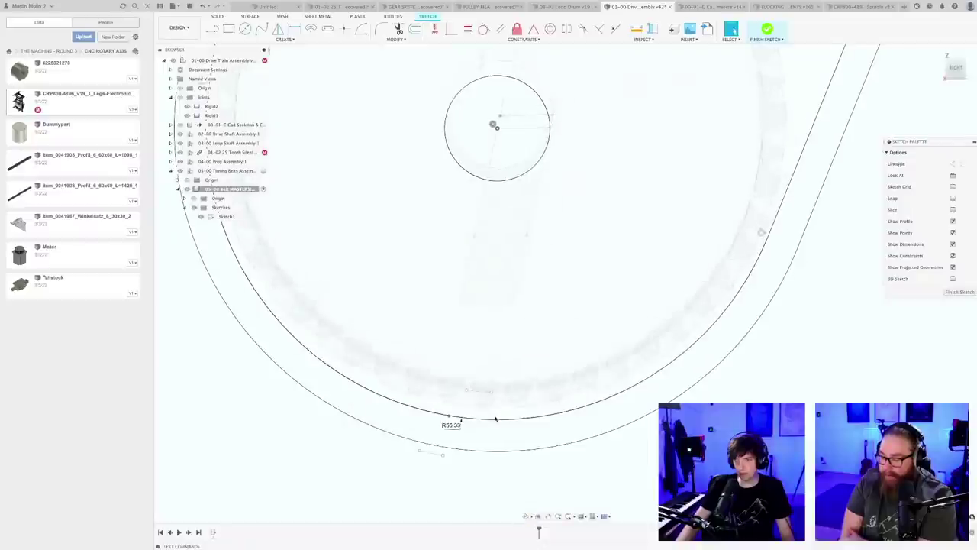
scroll(606, 375, down, 5)
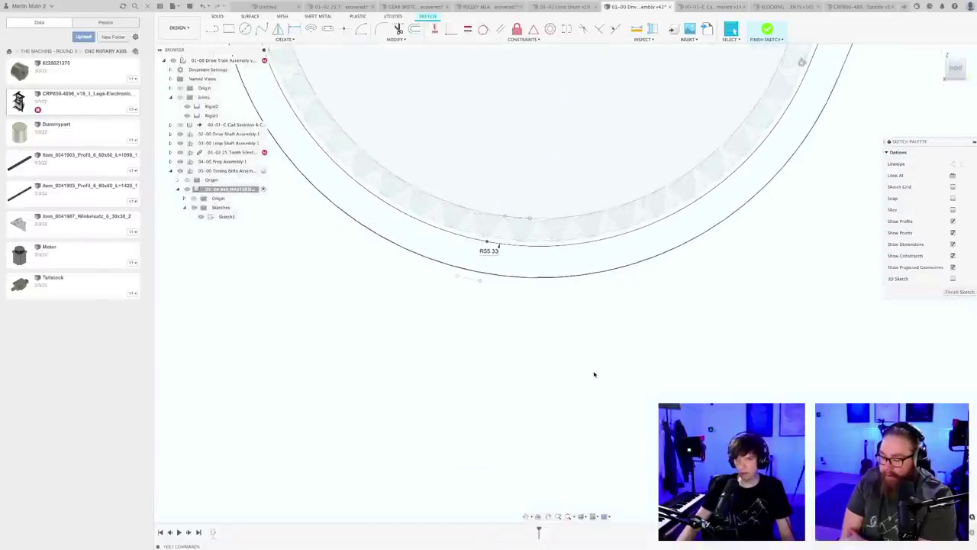
middle_drag(591, 325, 522, 409)
click(525, 407)
scroll(555, 401, down, 3)
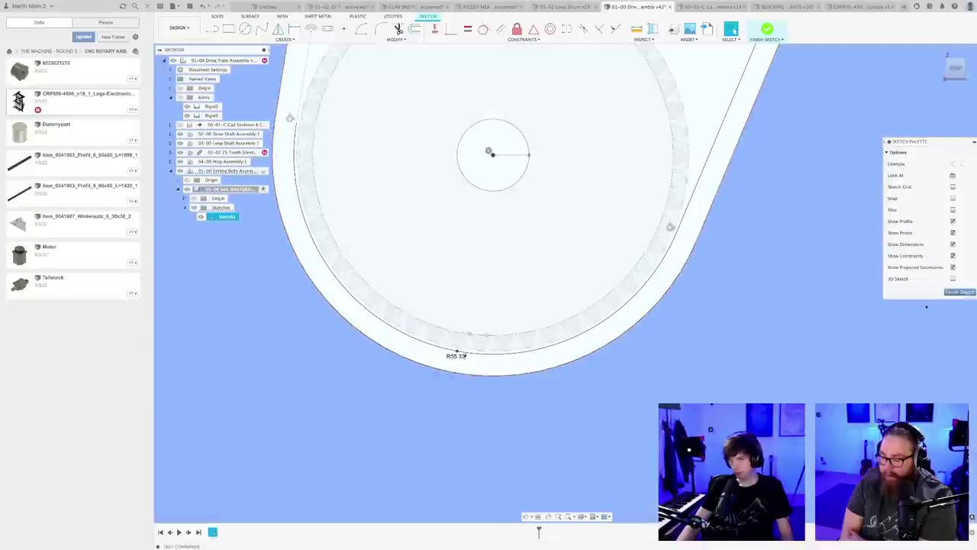
click(960, 291)
- Save the design as a new version
scroll(548, 414, down, 4)
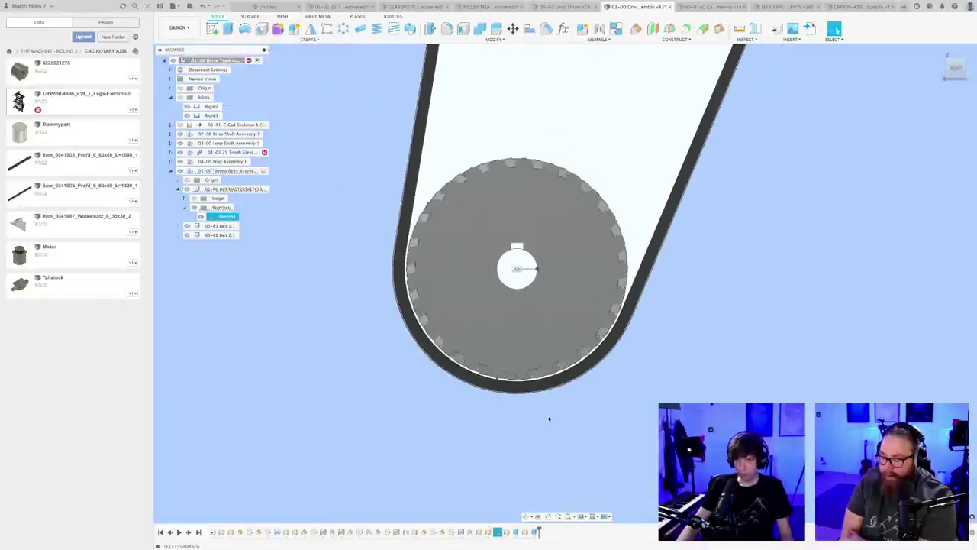
key(super+s)
key(Return)
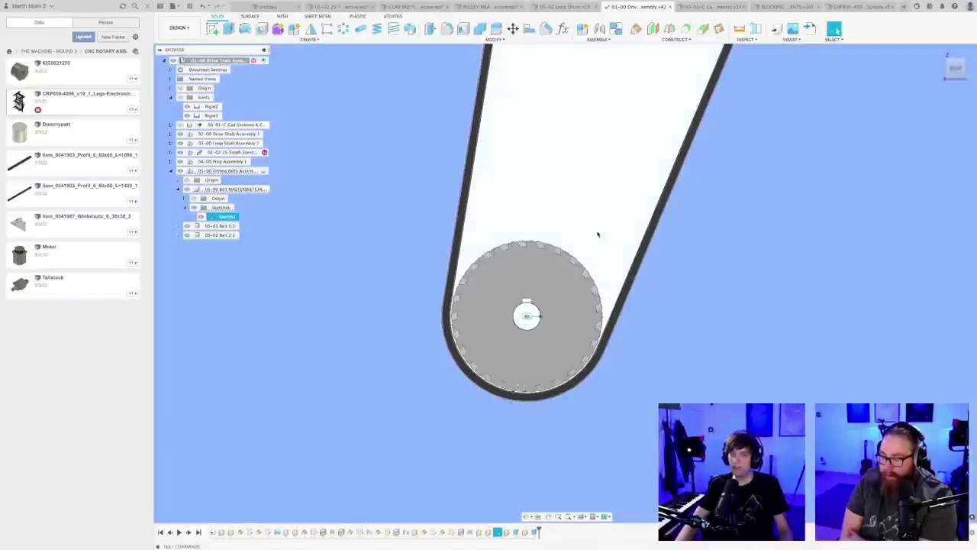
- Measure the curved belt edge at the small pulley: about 178.9 mm long, radius 61.13 mm
scroll(609, 448, down, 3)
scroll(644, 399, down, 3)
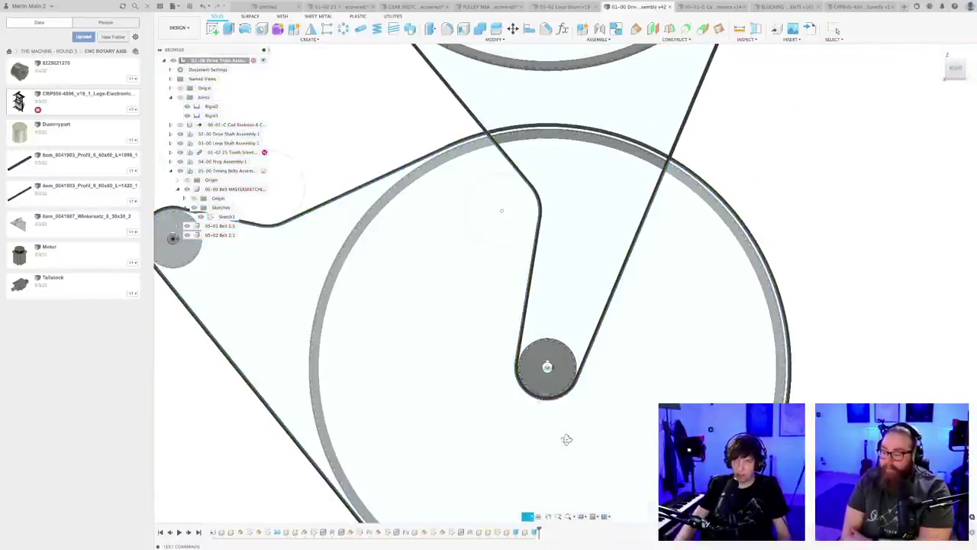
mouse_move(566, 439)
shift+middle_down()
mouse_move(555, 400)
mouse_move(530, 423)
mouse_move(542, 423)
mouse_move(539, 452)
mouse_move(552, 430)
mouse_move(784, 300)
mouse_move(554, 413)
shift+middle_up()
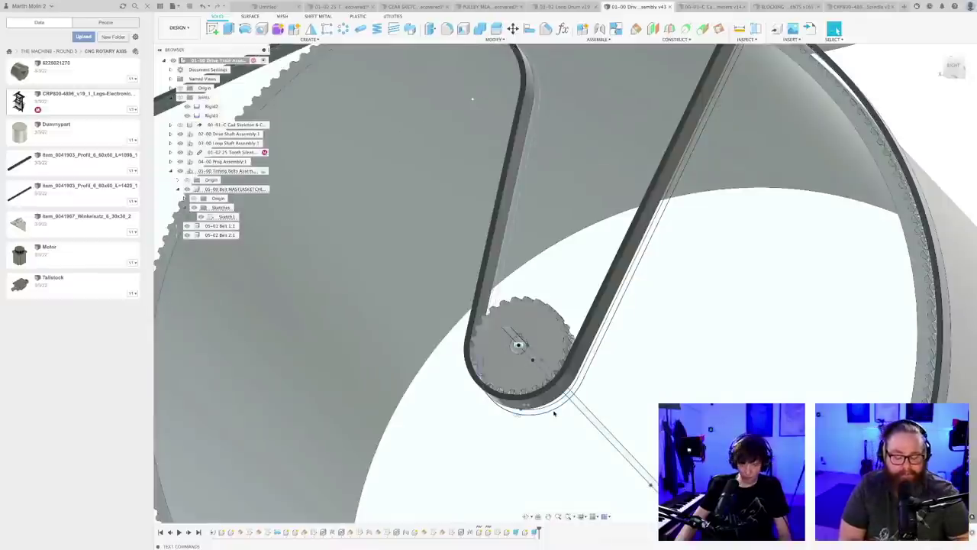
key(i)
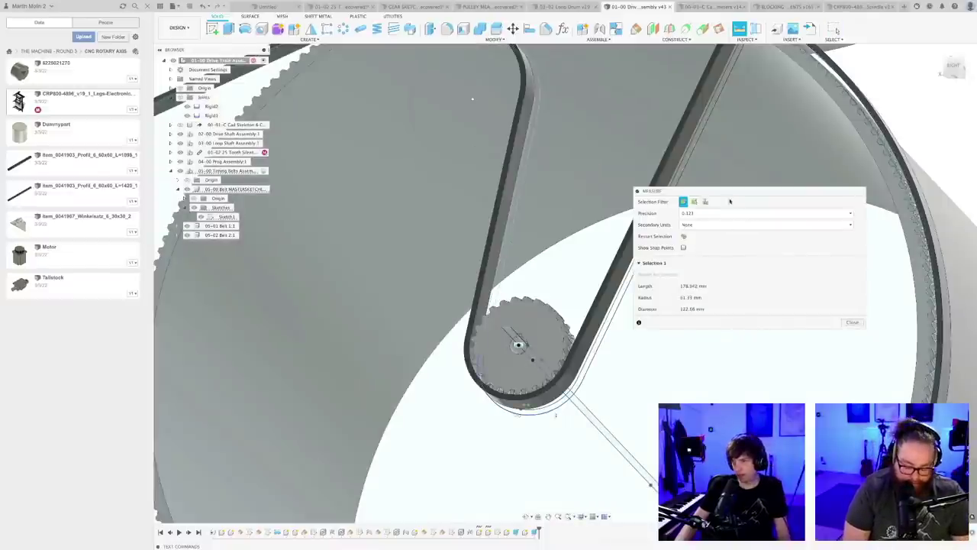
- Dismiss the previous measurement results and restart Measure with a cleared selection
drag(731, 192, 772, 246)
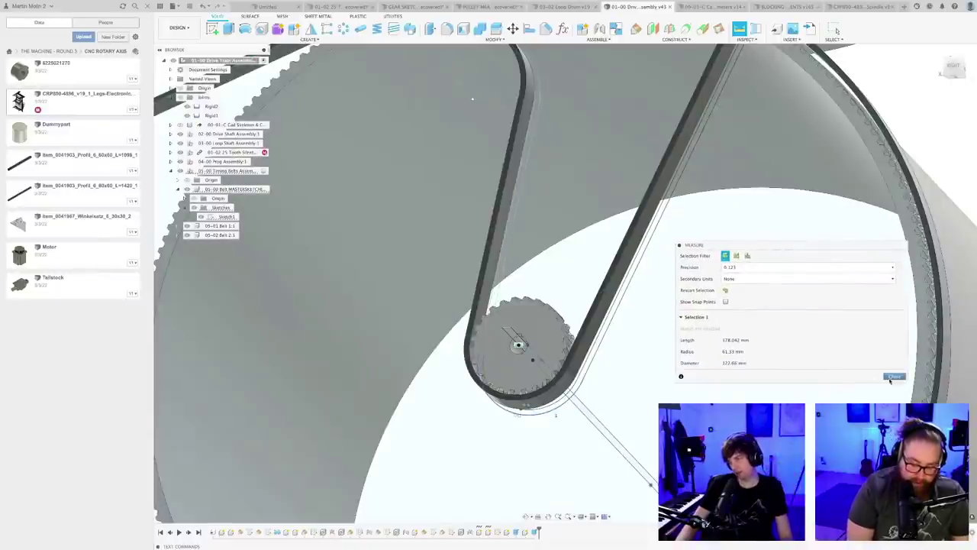
click(894, 376)
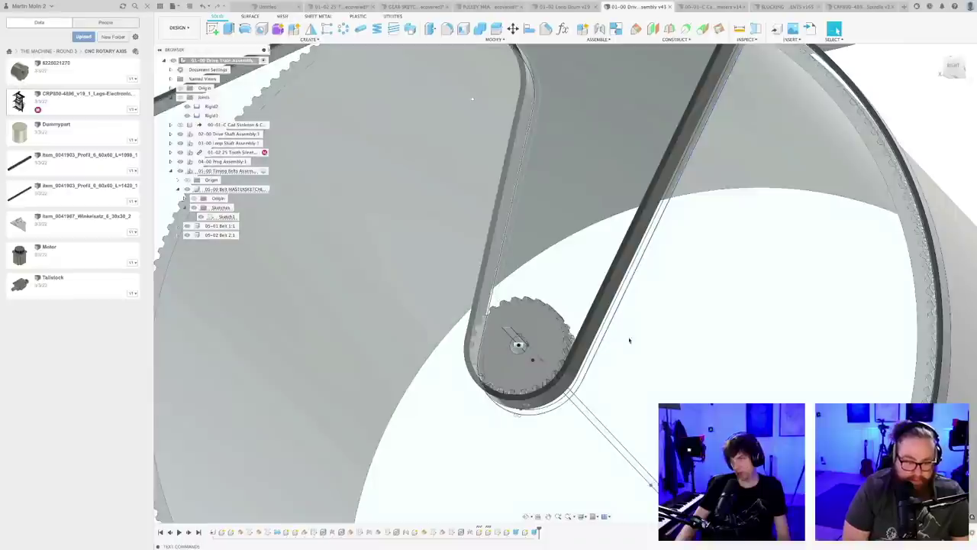
key(i)
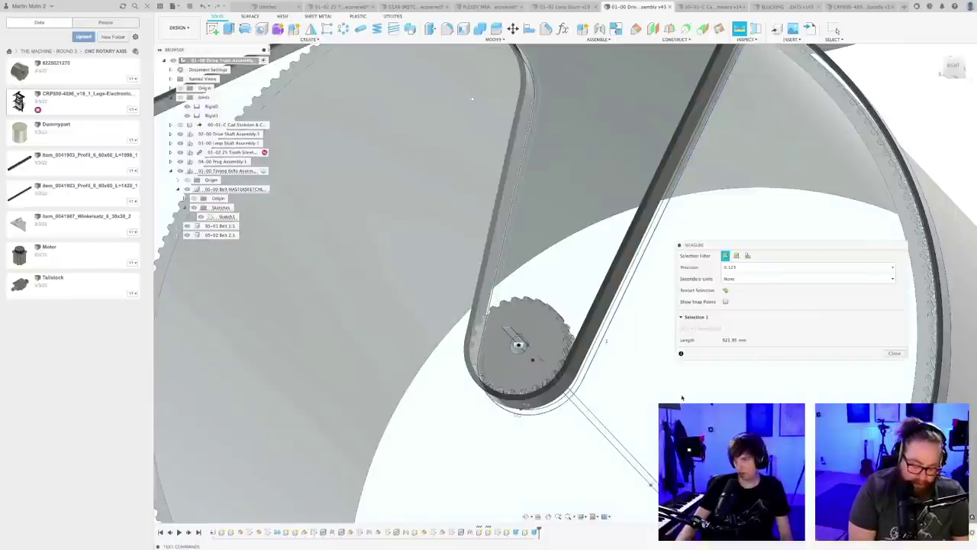
scroll(681, 395, down, 1)
scroll(672, 388, down, 3)
middle_drag(672, 389, 548, 373)
scroll(541, 369, down, 5)
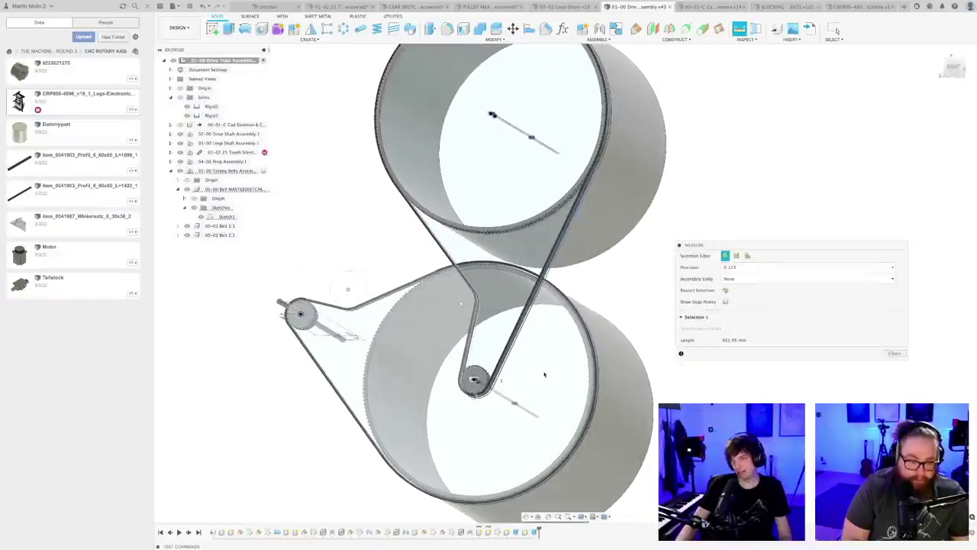
click(616, 274)
scroll(613, 231, up, 5)
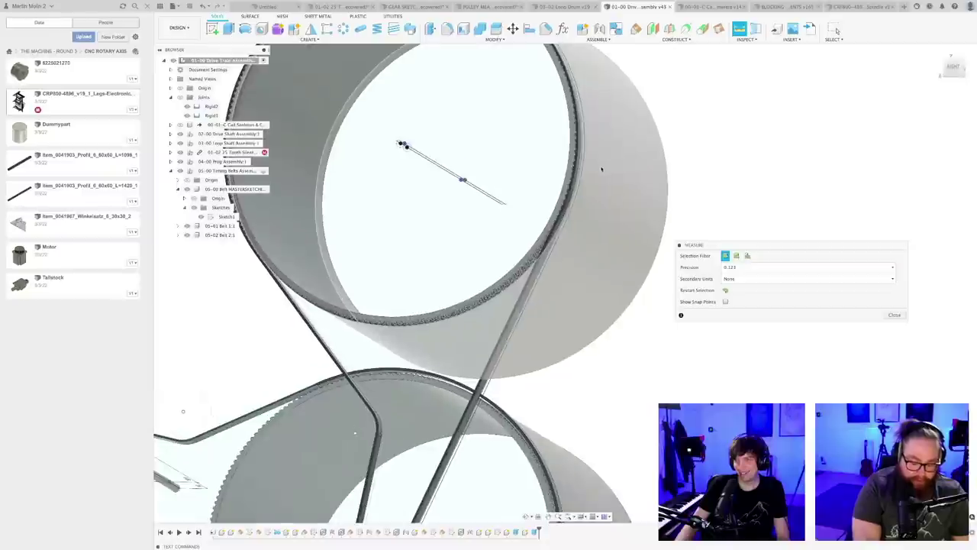
scroll(628, 258, down, 2)
scroll(495, 416, up, 5)
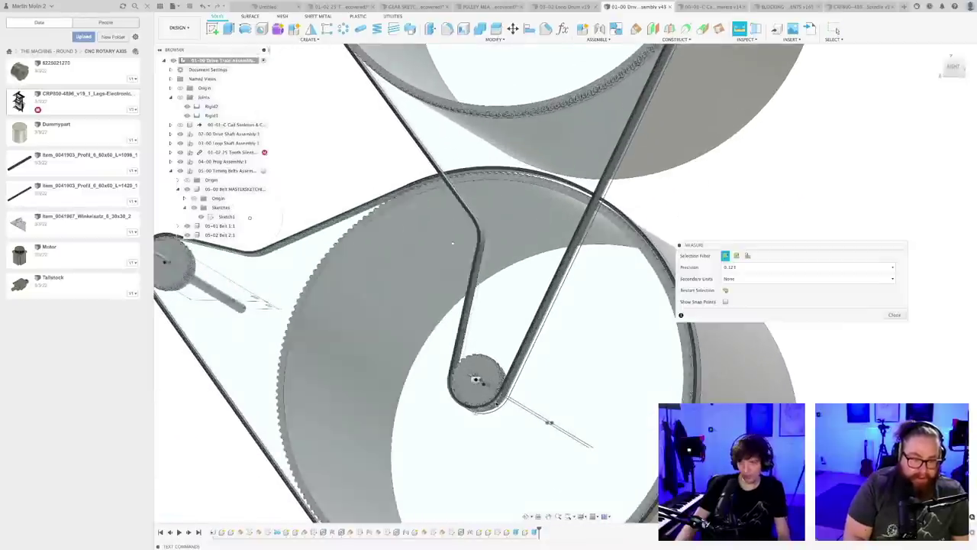
- Measure the full belt loop length, which reads 822.95 mm
click(495, 416)
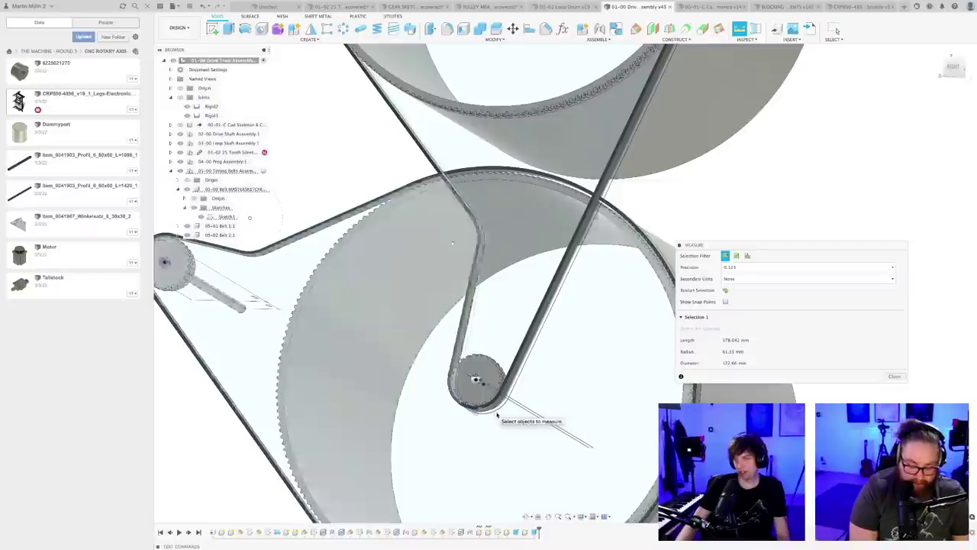
key(Escape)
key(i)
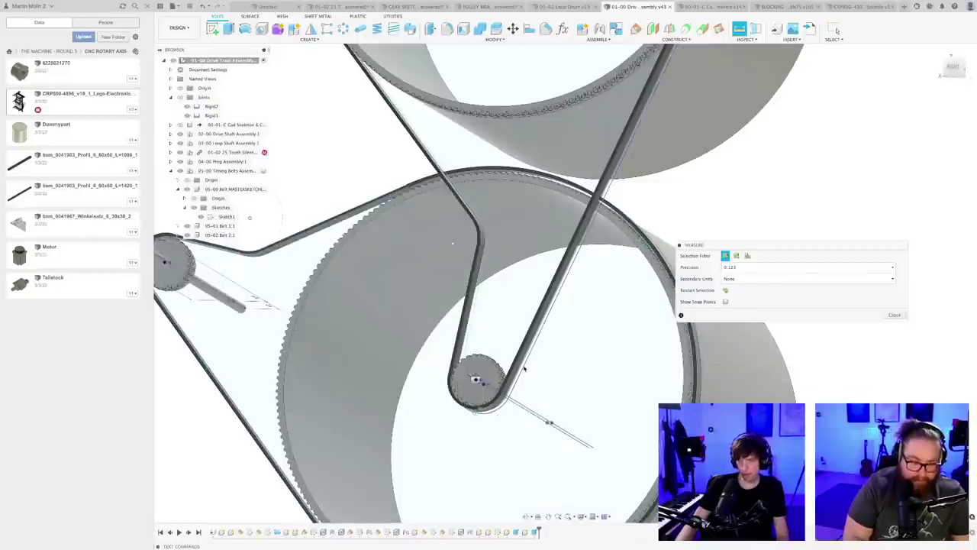
click(524, 369)
scroll(585, 387, down, 5)
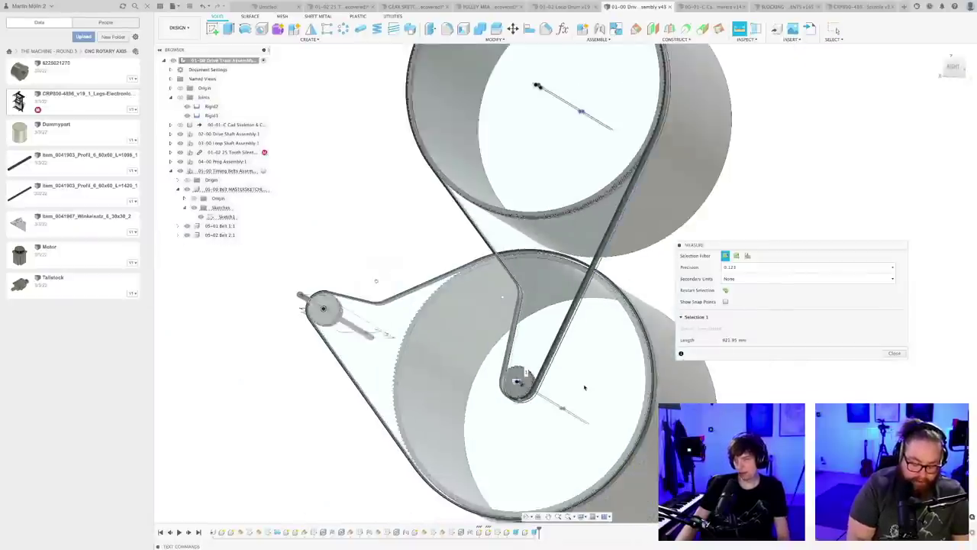
key(Escape)
- Measure the upper drum rim circumference, then bring the spec sheet forward
scroll(706, 194, up, 5)
key(i)
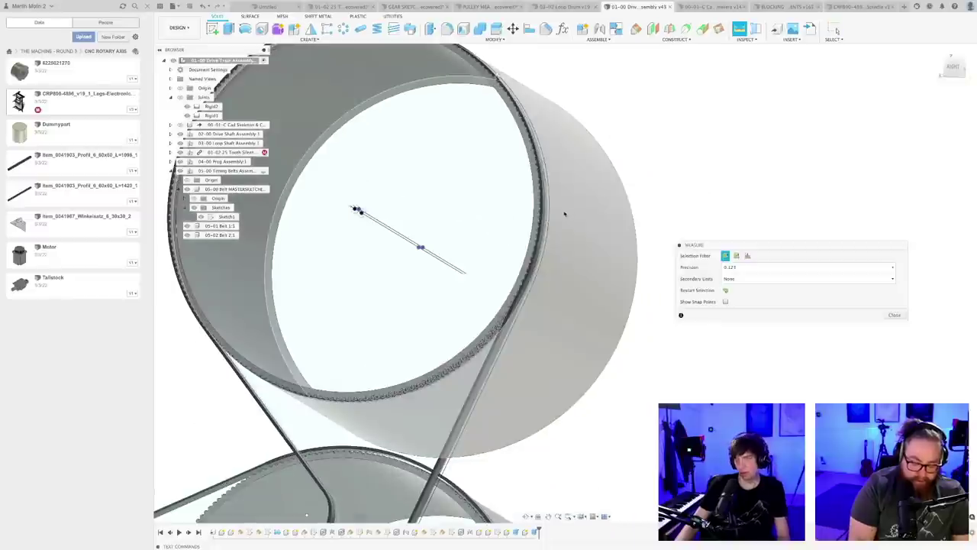
scroll(563, 212, up, 5)
click(542, 213)
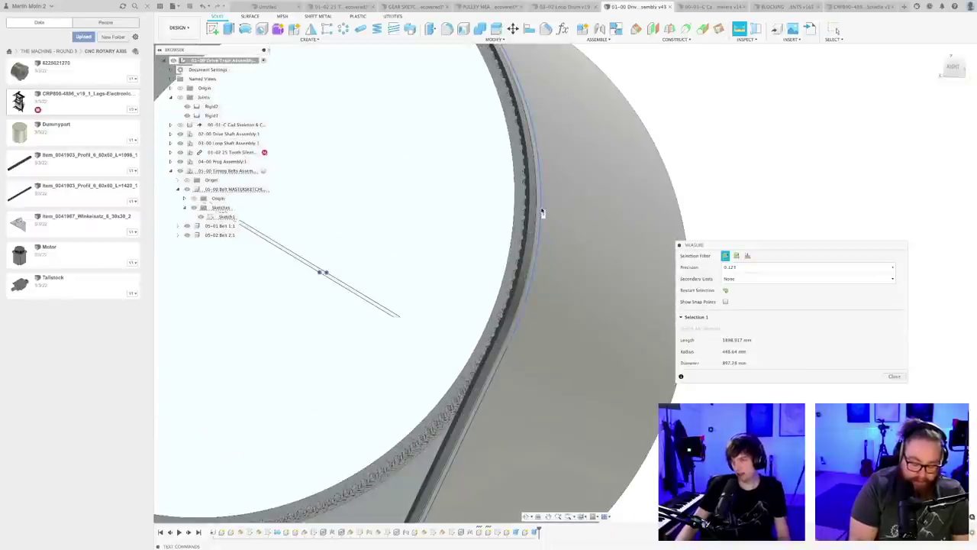
scroll(542, 213, down, 2)
scroll(549, 215, down, 8)
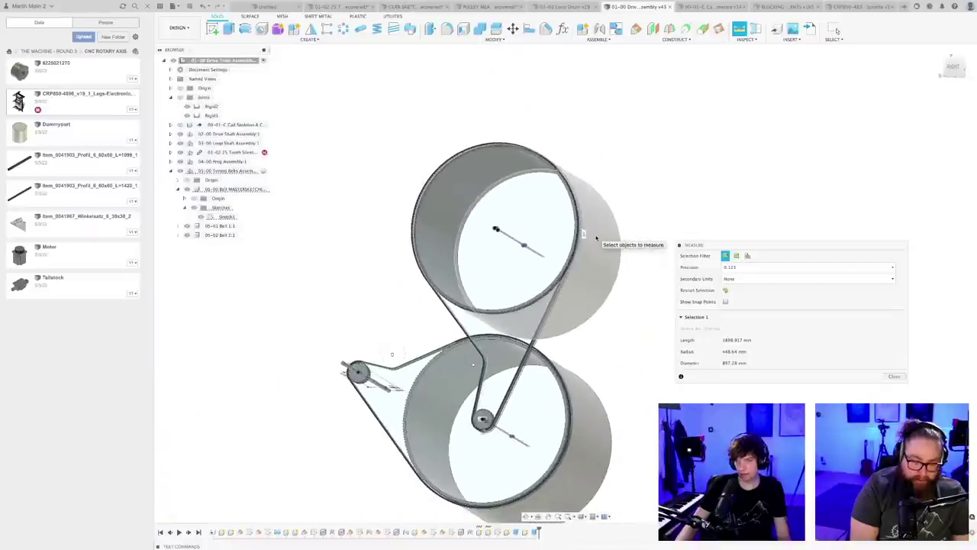
key(Escape)
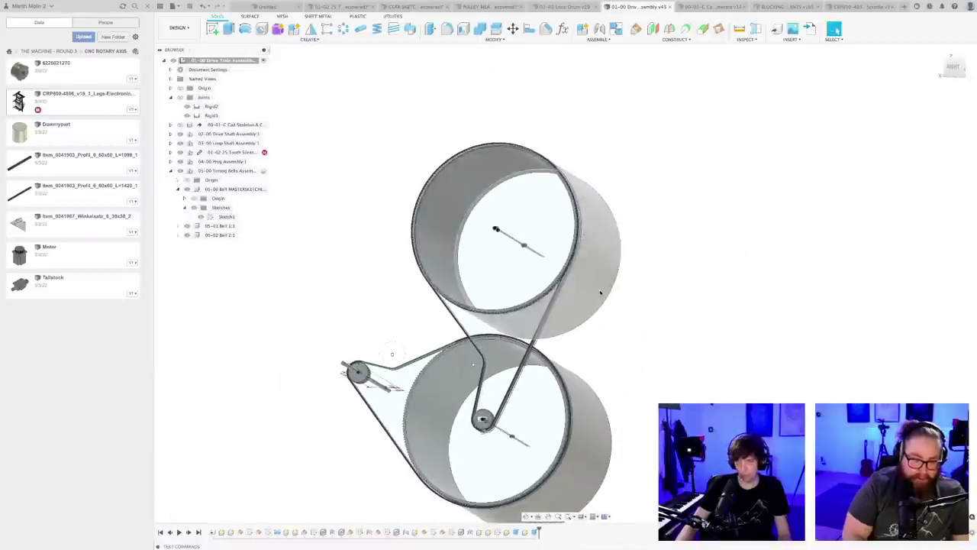
key(super+Tab)
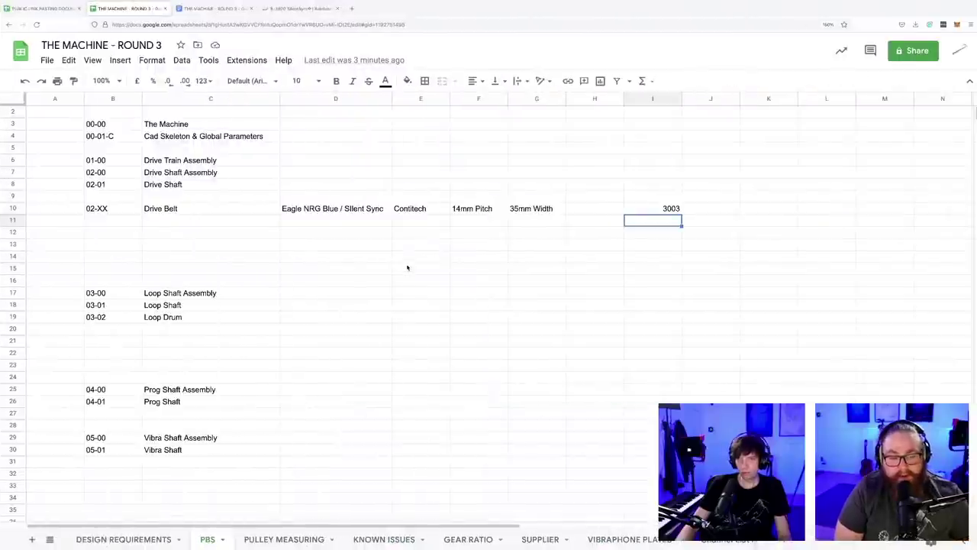
- Enter 2999 as the Drive Belt length in I10 and 3820 in I12
click(671, 208)
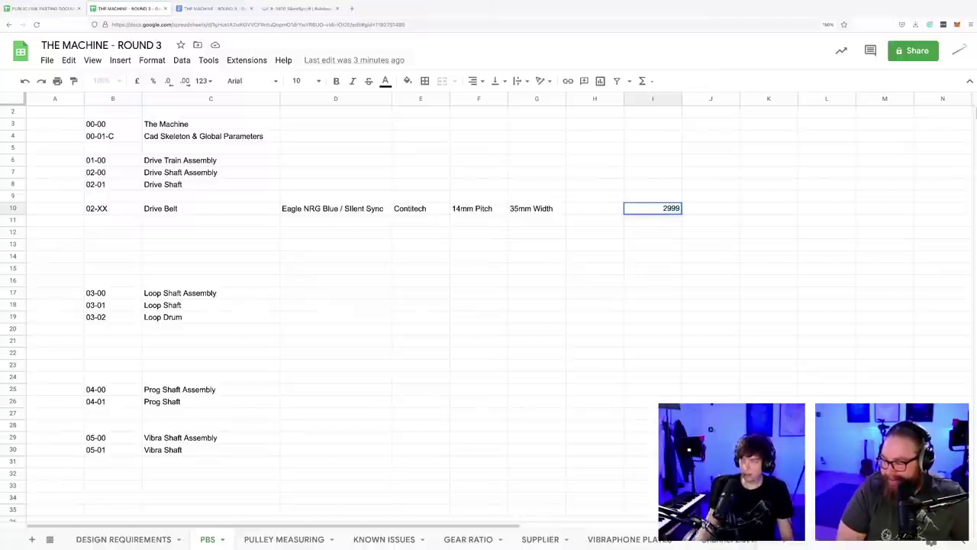
click(661, 233)
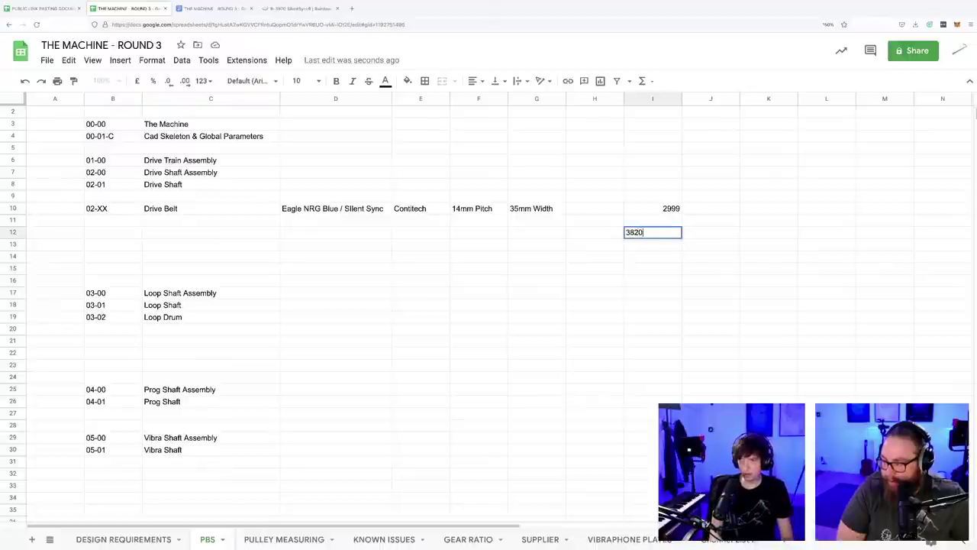
click(599, 309)
- Check the belt length tables PDF and SilentSync B-3920 product page, then reselect I12
key(super+Tab)
key(Tab)
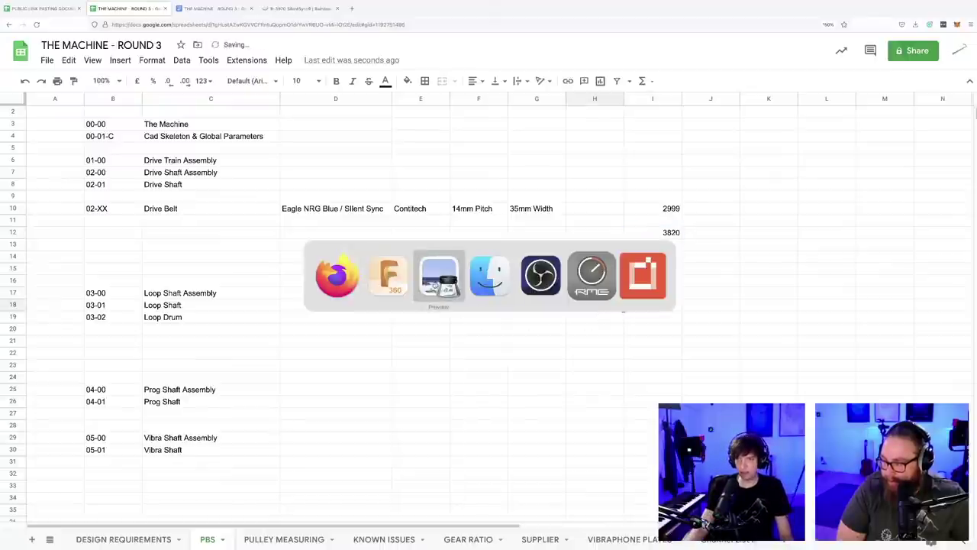
key(super+Tab)
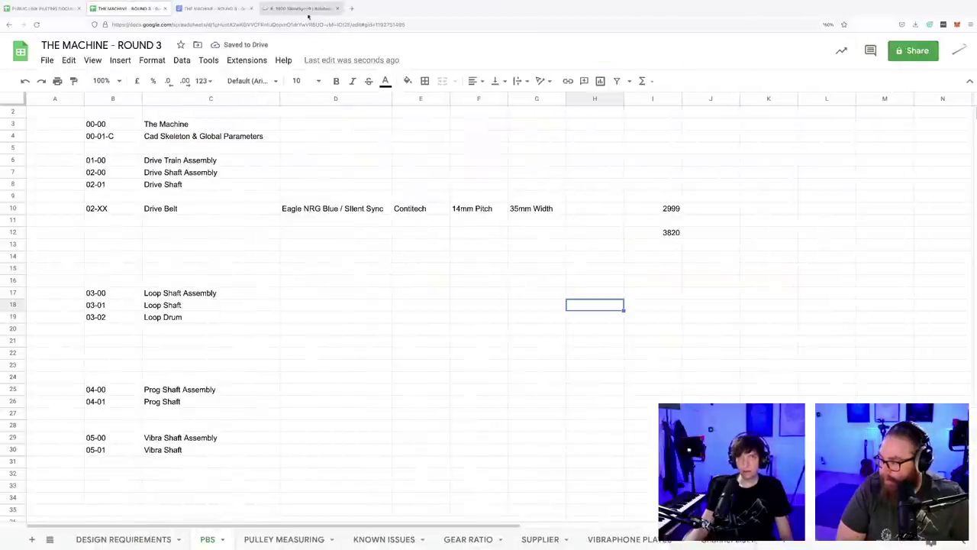
click(308, 10)
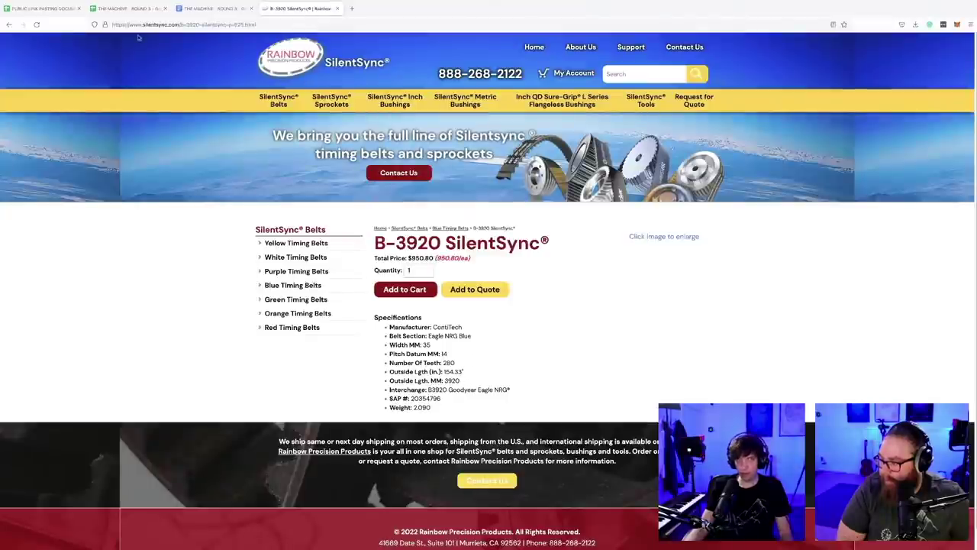
click(128, 8)
click(668, 233)
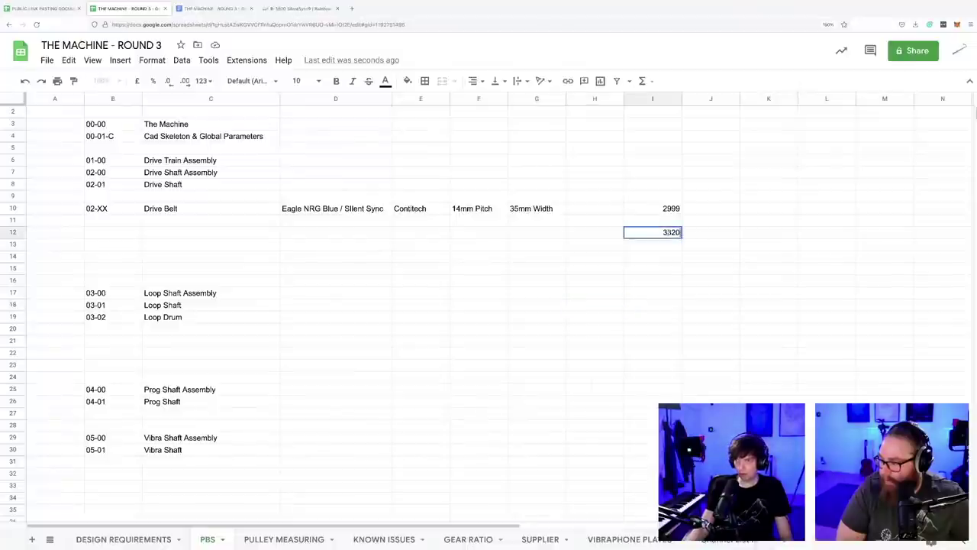
- Correct cell I12 from 3820 to 3920 and bring Fusion 360 back to front
key(BackSpace)
text(9)
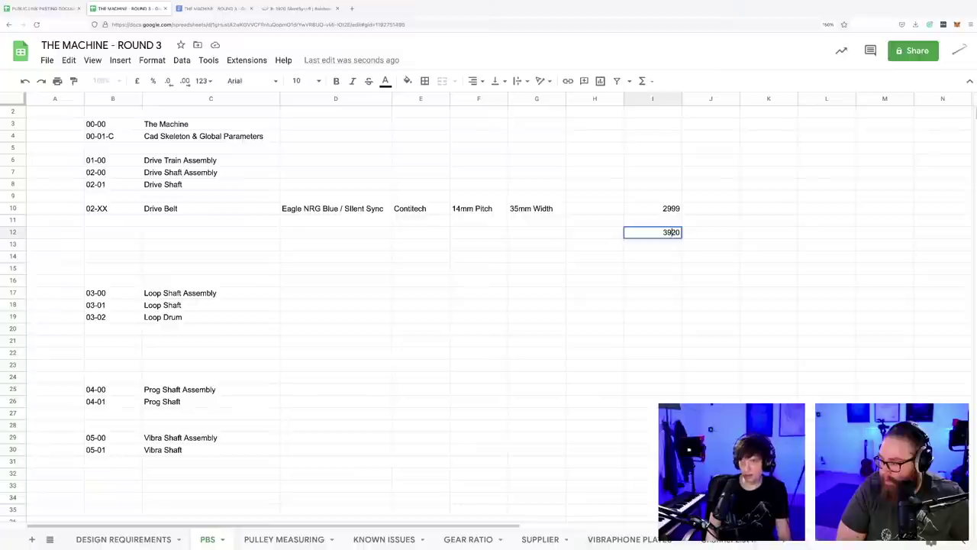
key(Return)
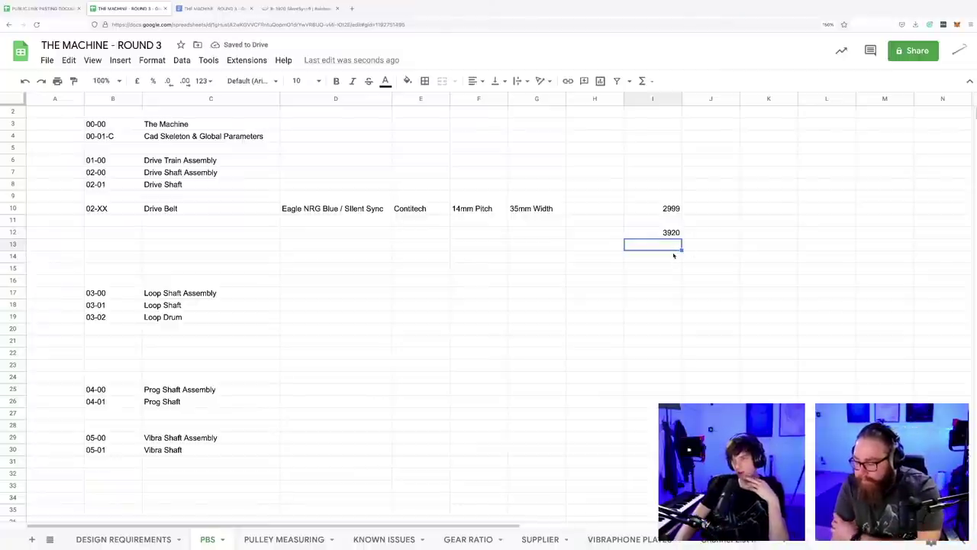
click(671, 257)
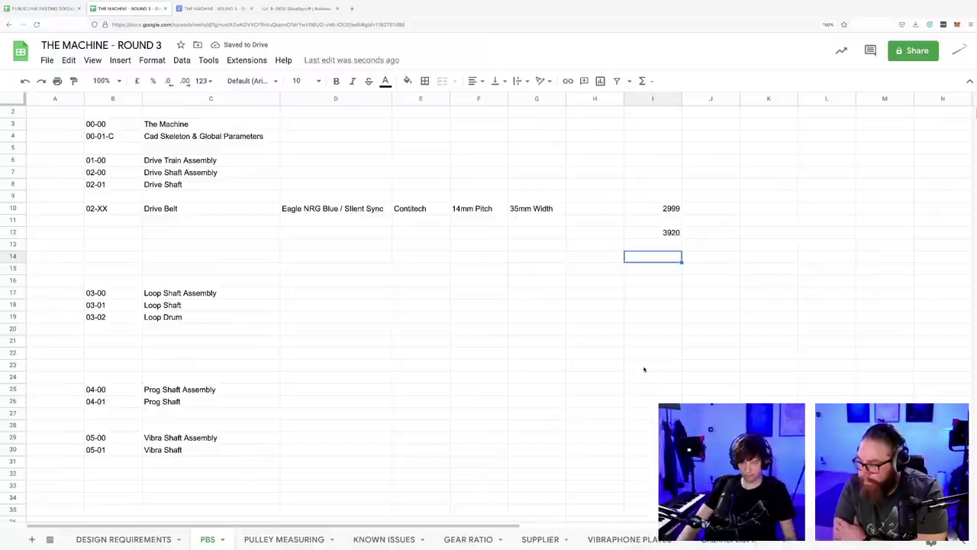
key(super+Tab)
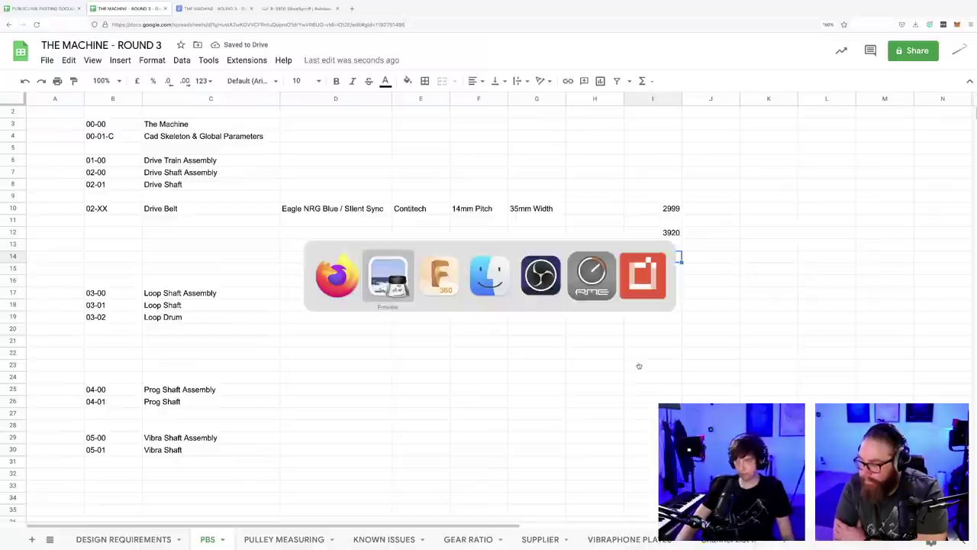
click(452, 281)
scroll(628, 348, down, 2)
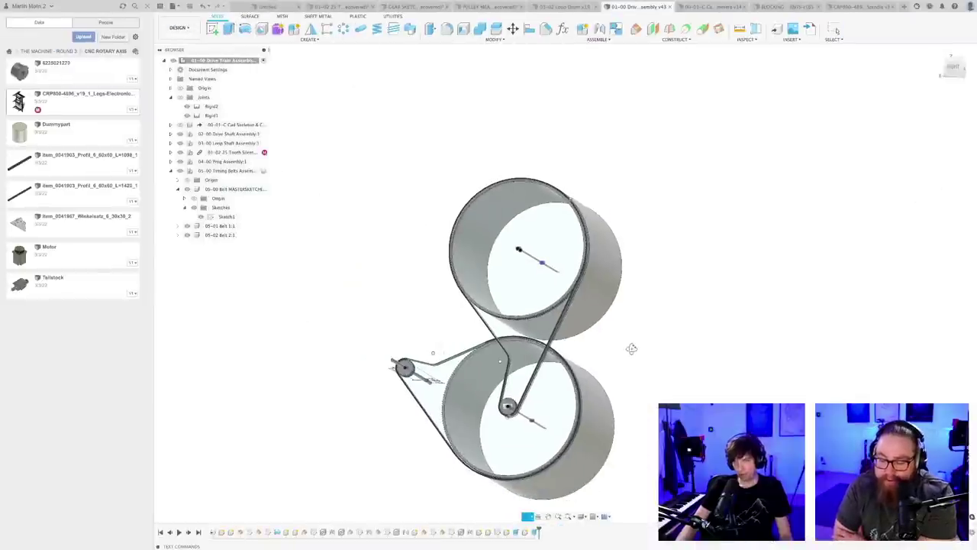
scroll(467, 397, up, 6)
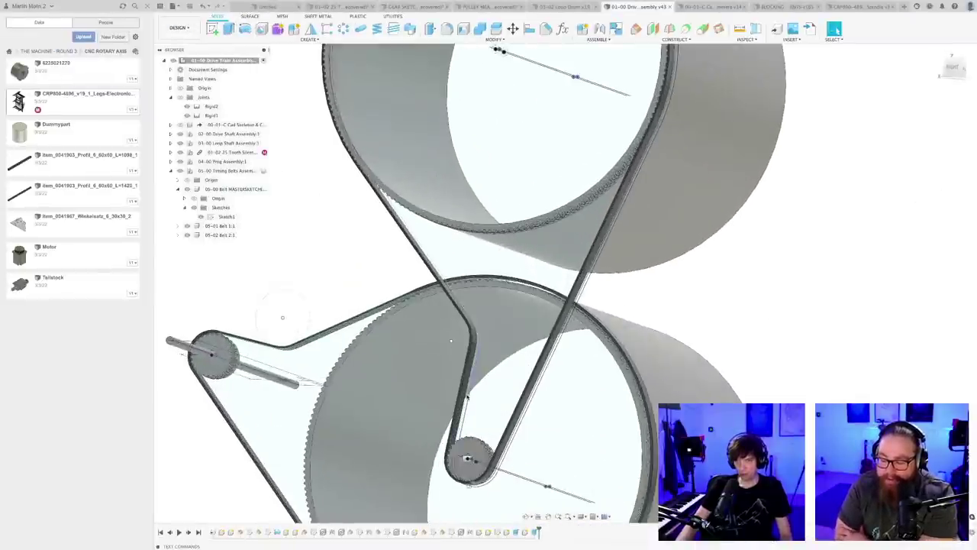
shift+middle_drag(467, 397, 710, 326)
scroll(720, 315, down, 3)
scroll(646, 357, up, 3)
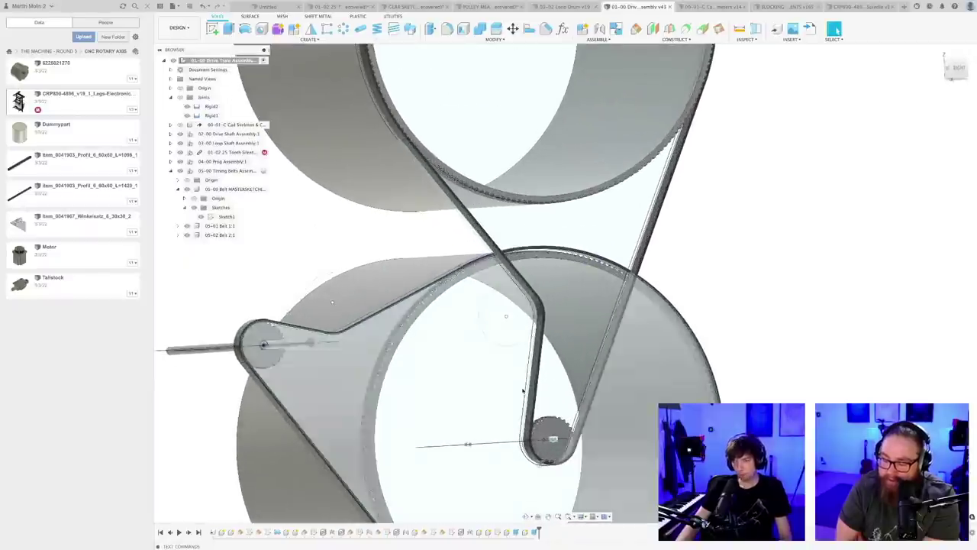
scroll(524, 390, up, 2)
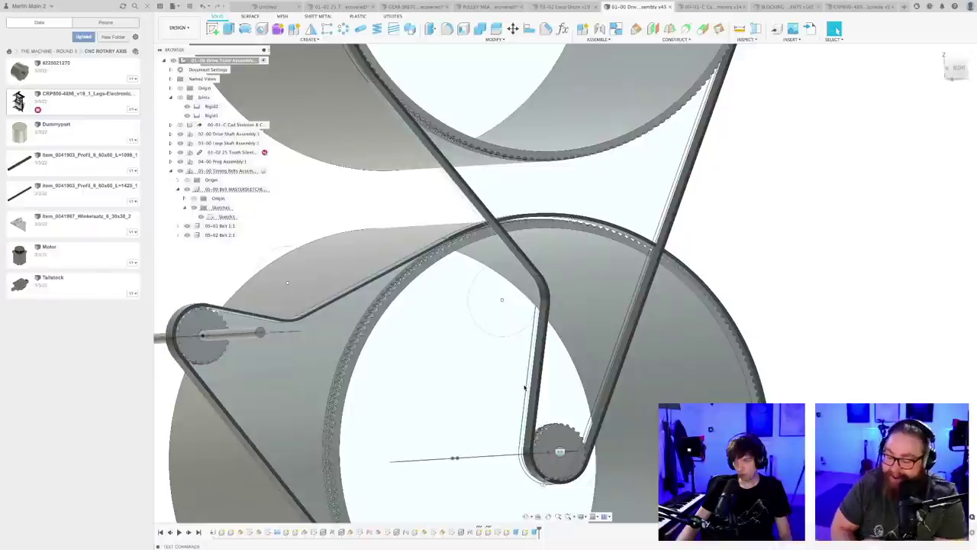
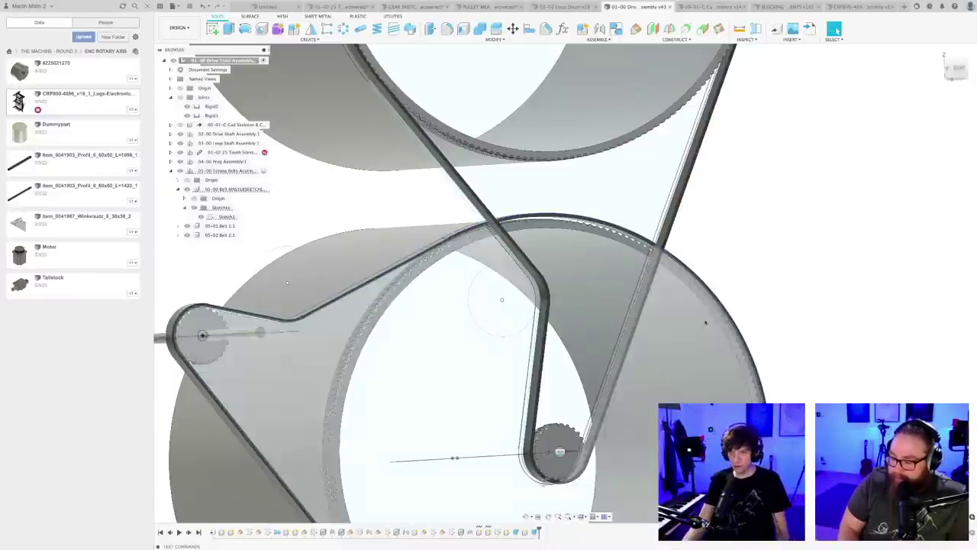
- Orbit around the belt loop on the pulleys, then bring up the Eagle 14M belt length catalogue
shift+middle_drag(557, 386, 799, 274)
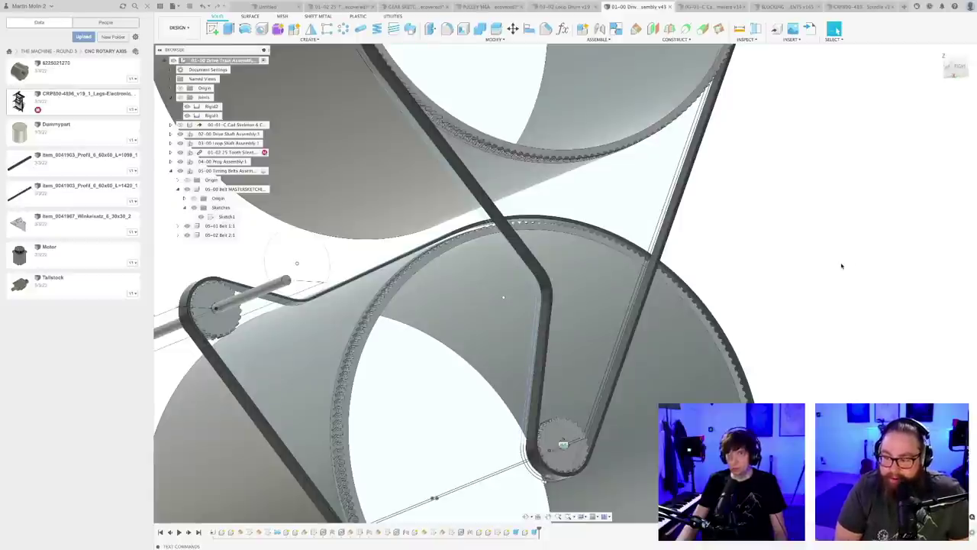
key(super+Tab)
key(super+Tab)
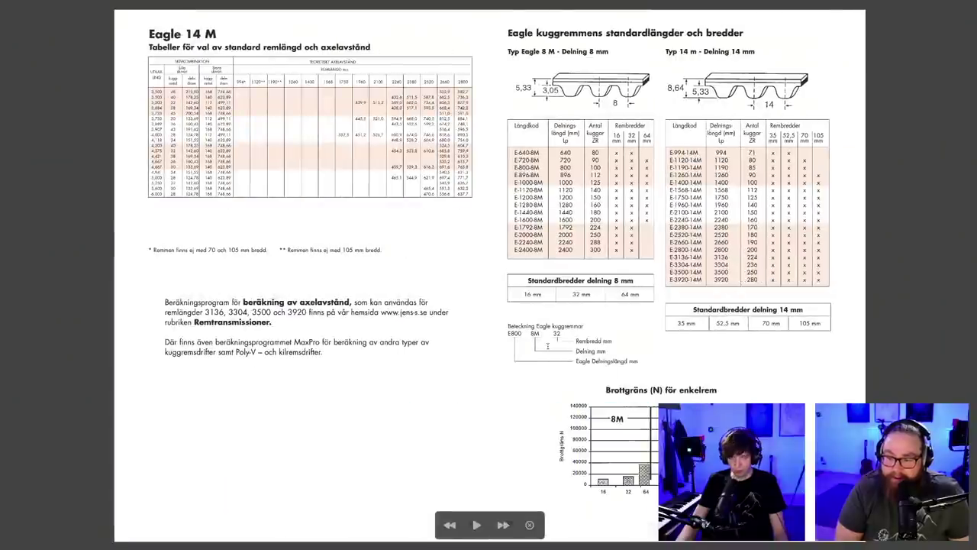
- Open the SilentSync B-3920 belt page ($950.80, 14 mm pitch, 35 mm width) and select its product name
key(super+Tab)
key(super+Tab)
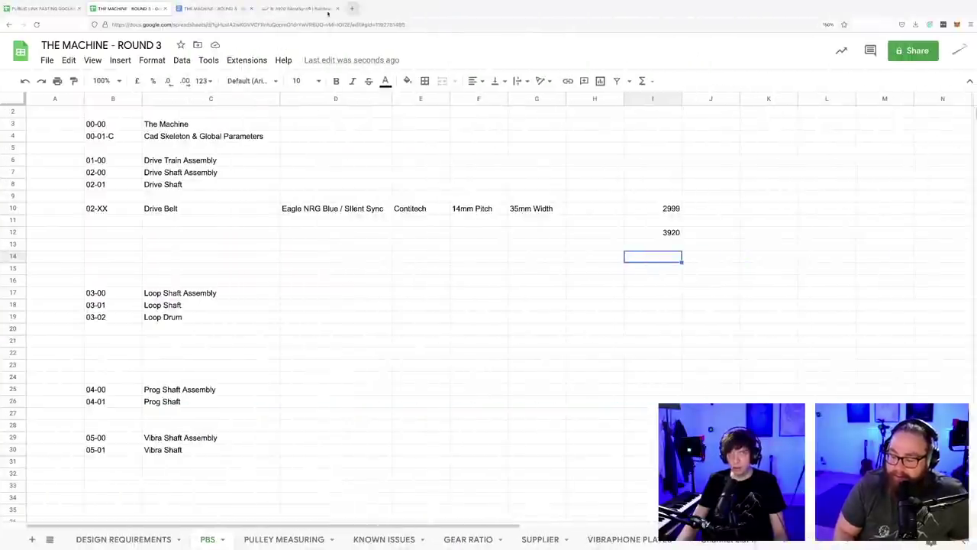
click(298, 8)
drag(374, 242, 537, 243)
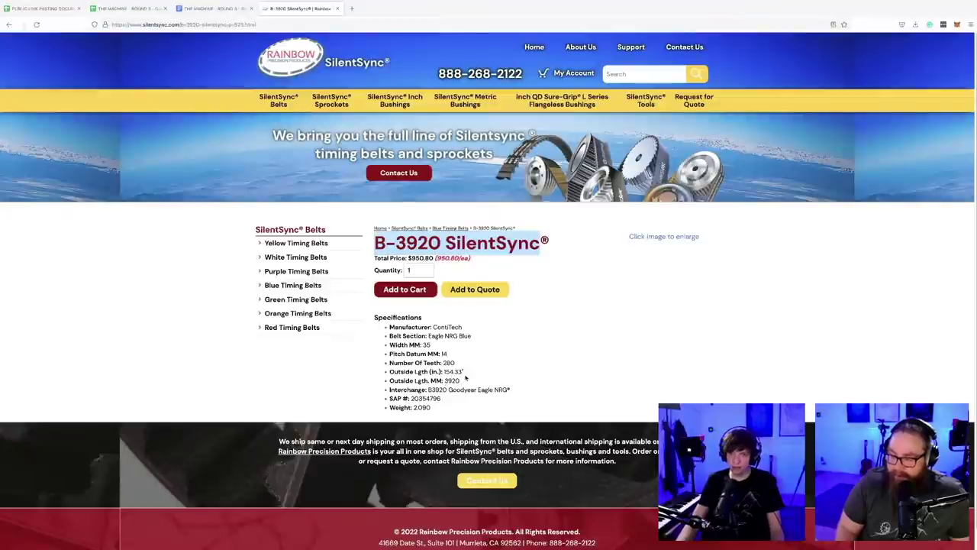
- Pick out the B prefix and 3920 length digits of the part number, then return to Fusion 360
click(386, 241)
double_click(383, 242)
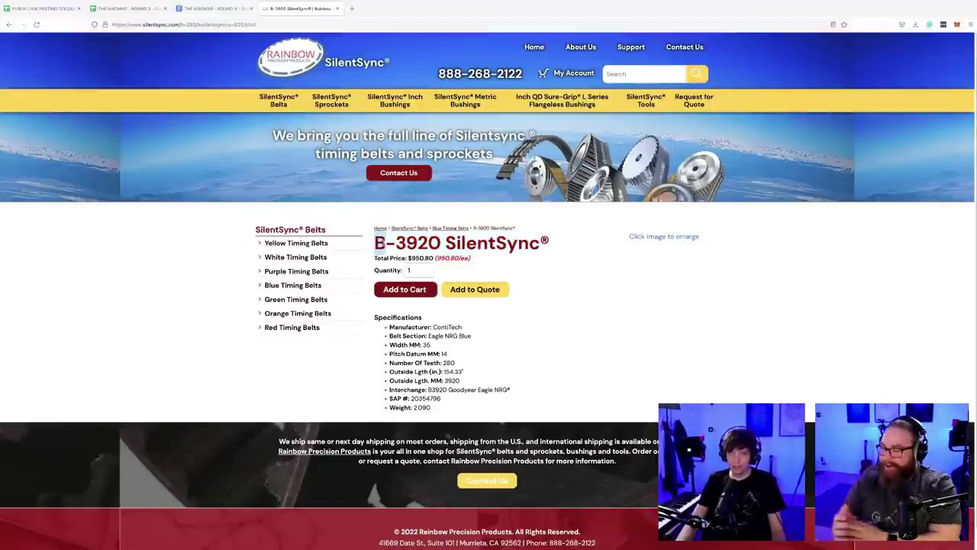
drag(375, 243, 431, 247)
click(457, 244)
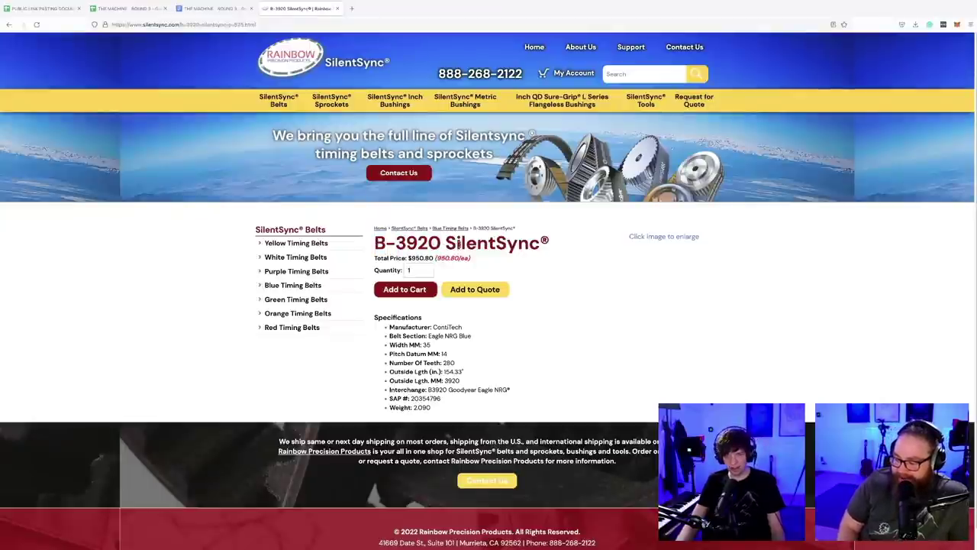
key(super+Tab)
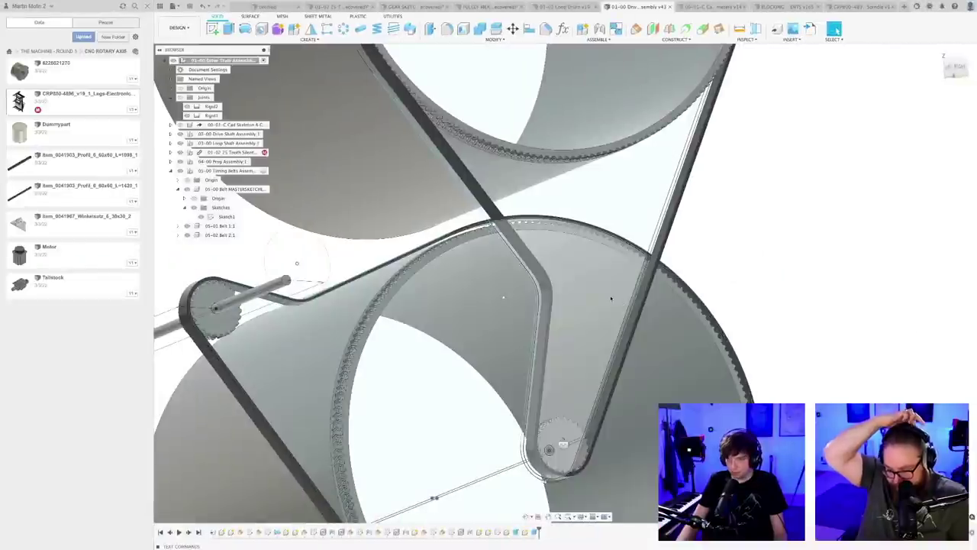
scroll(612, 298, down, 4)
middle_drag(609, 296, 581, 285)
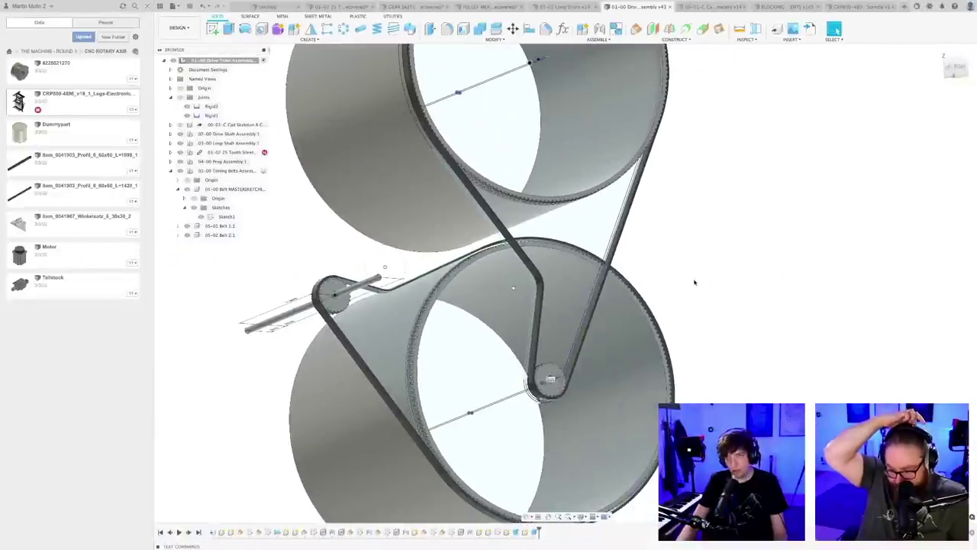
scroll(528, 351, up, 4)
scroll(527, 352, down, 4)
scroll(526, 349, up, 4)
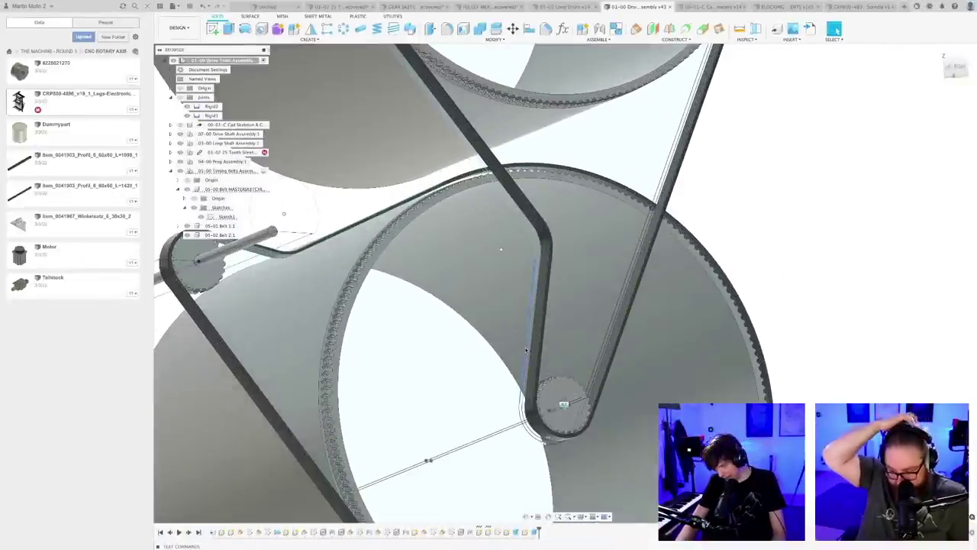
key(i)
click(526, 351)
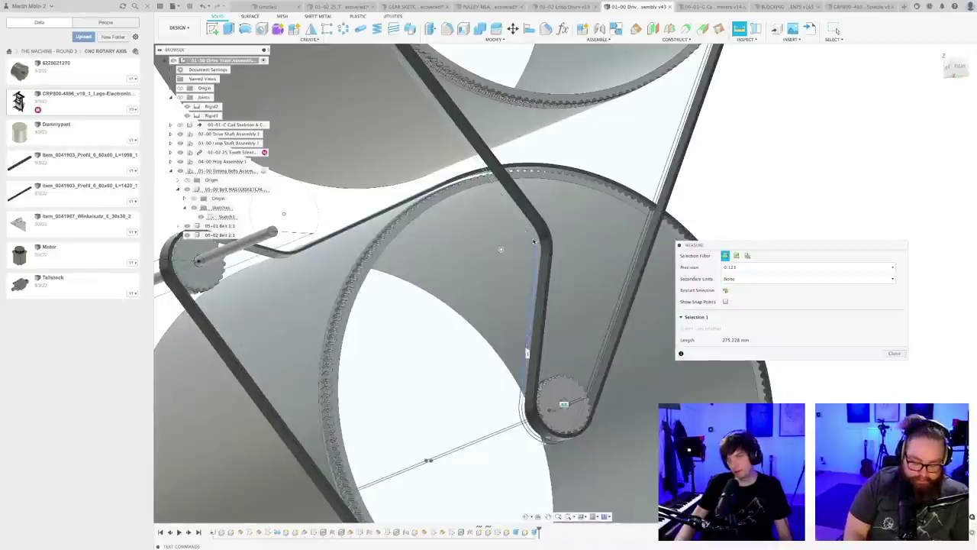
click(533, 241)
key(Escape)
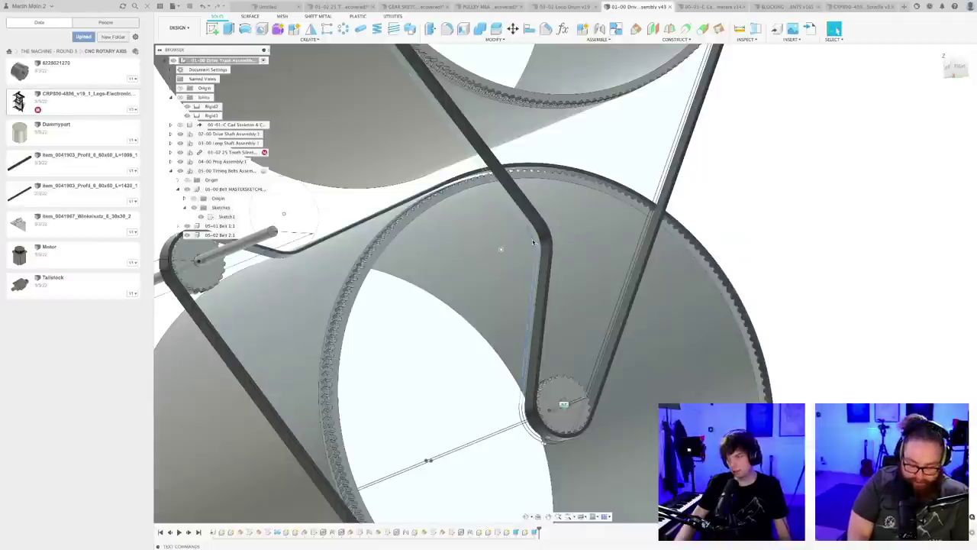
key(i)
click(534, 244)
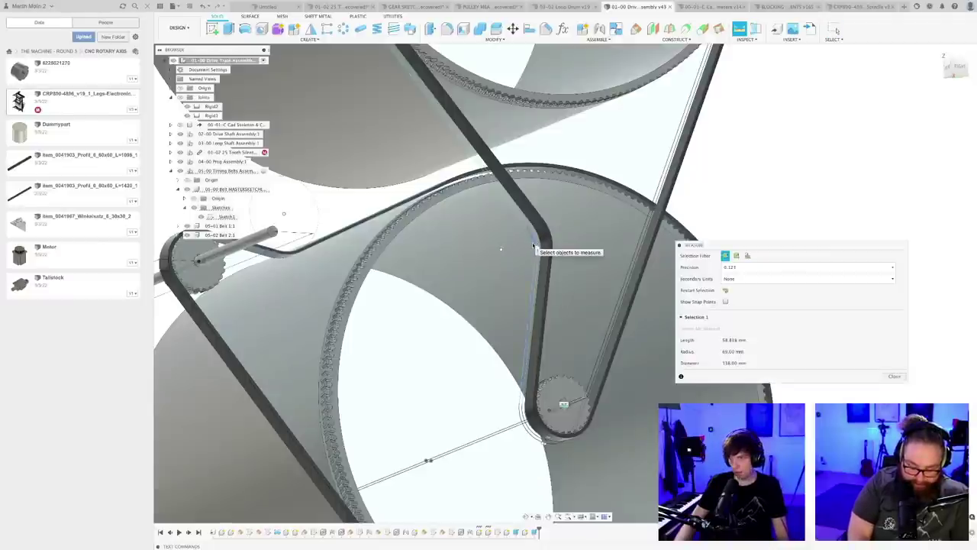
scroll(492, 275, down, 2)
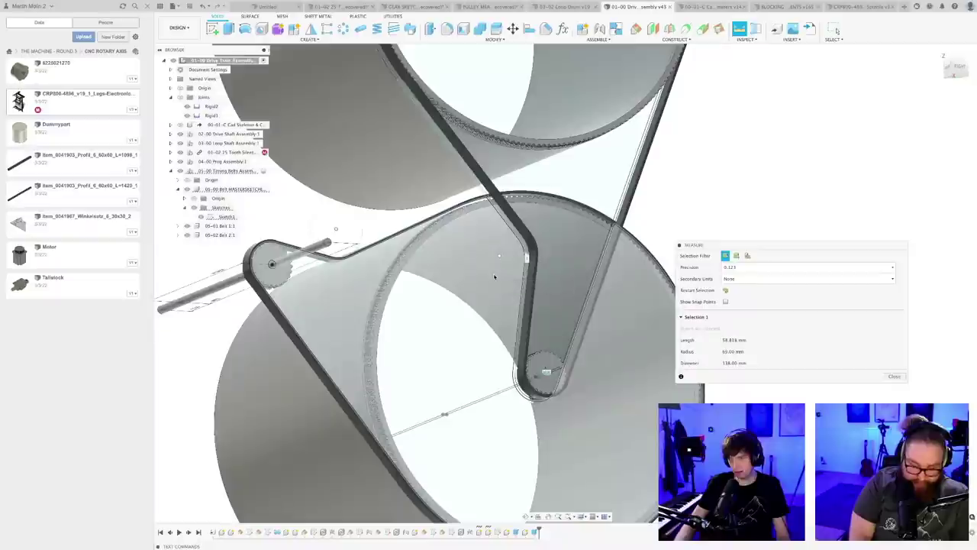
key(Escape)
key(i)
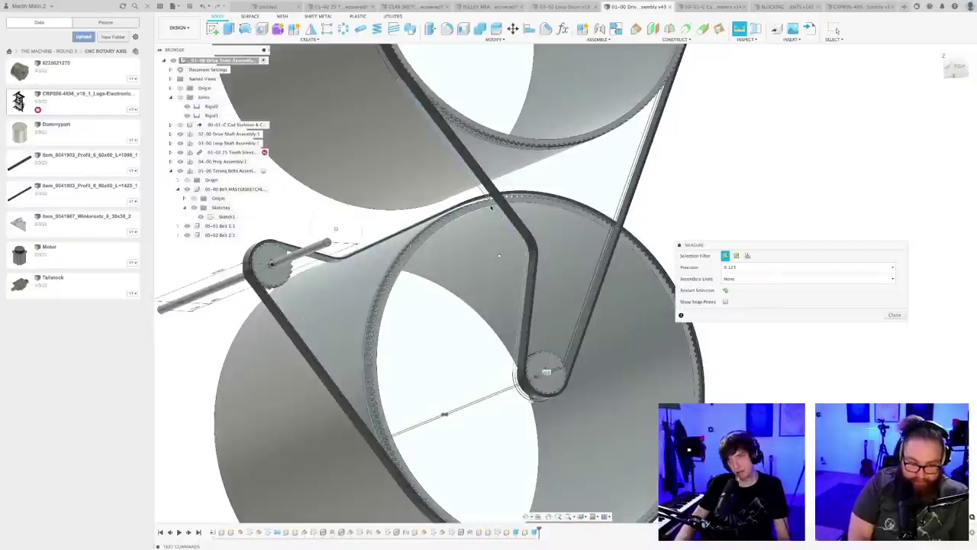
click(493, 206)
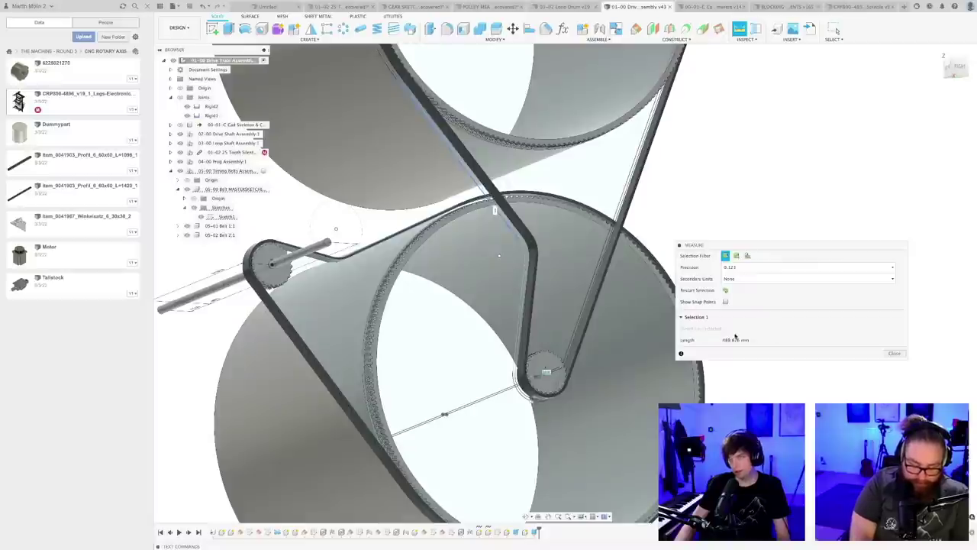
key(Escape)
key(super+Tab)
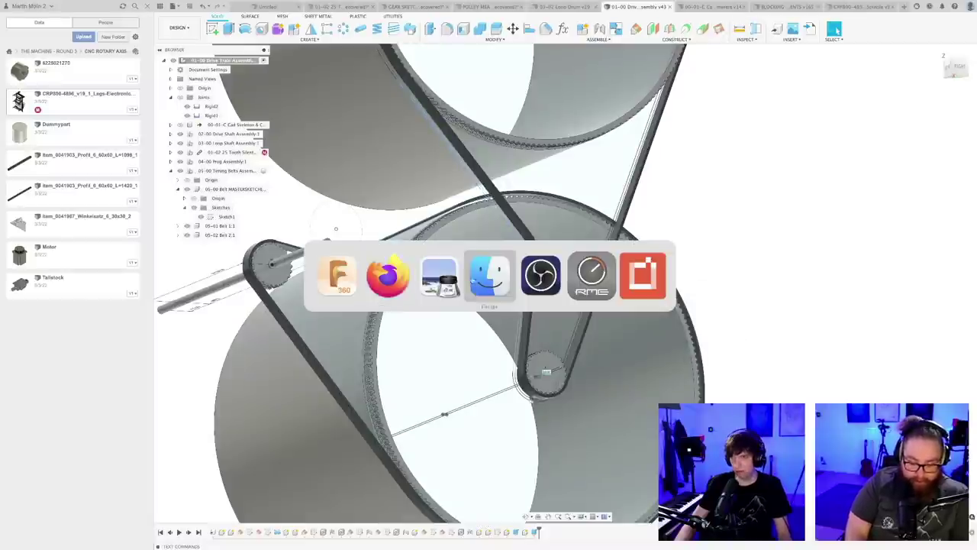
- Enter 823 in cell I14 of the THE MACHINE - ROUND 3 sheet, then switch back to Fusion 360
click(390, 283)
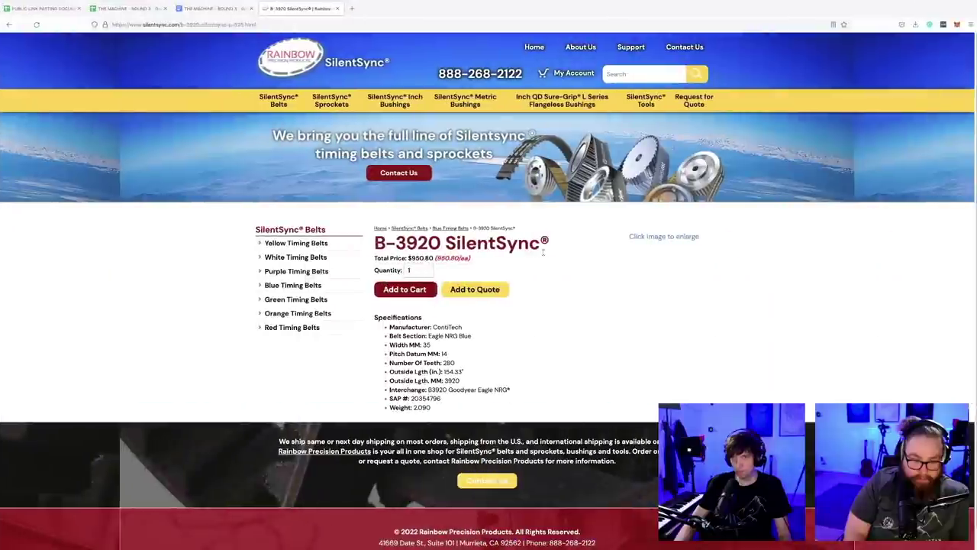
click(142, 9)
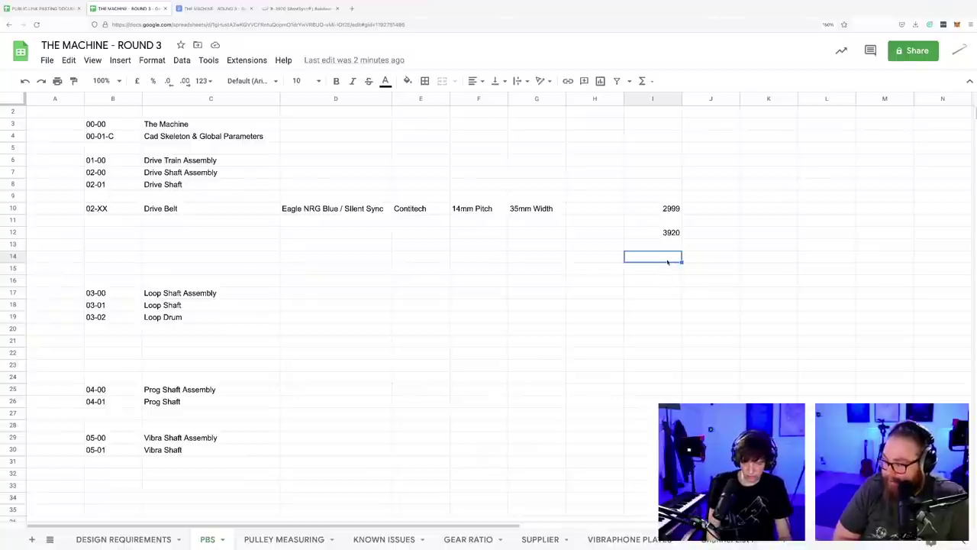
text(823)
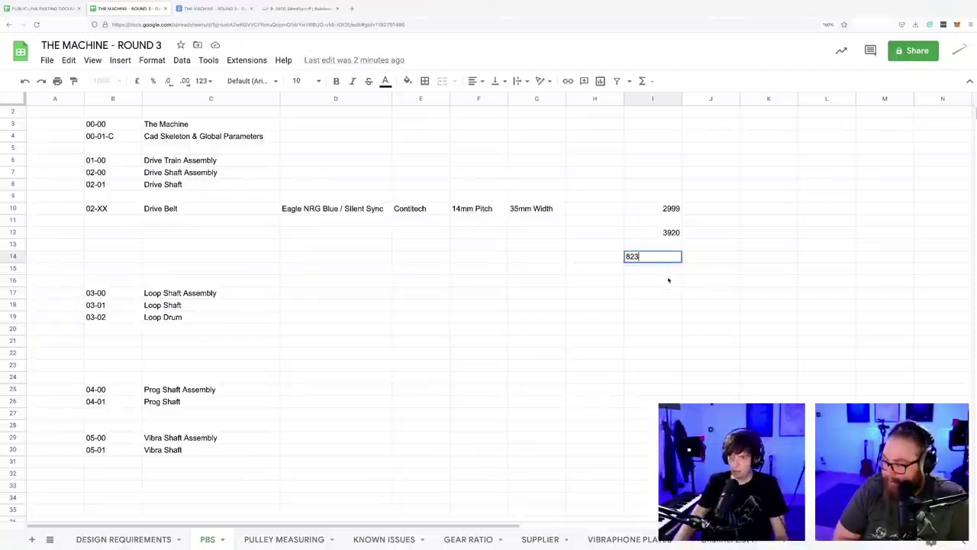
click(668, 280)
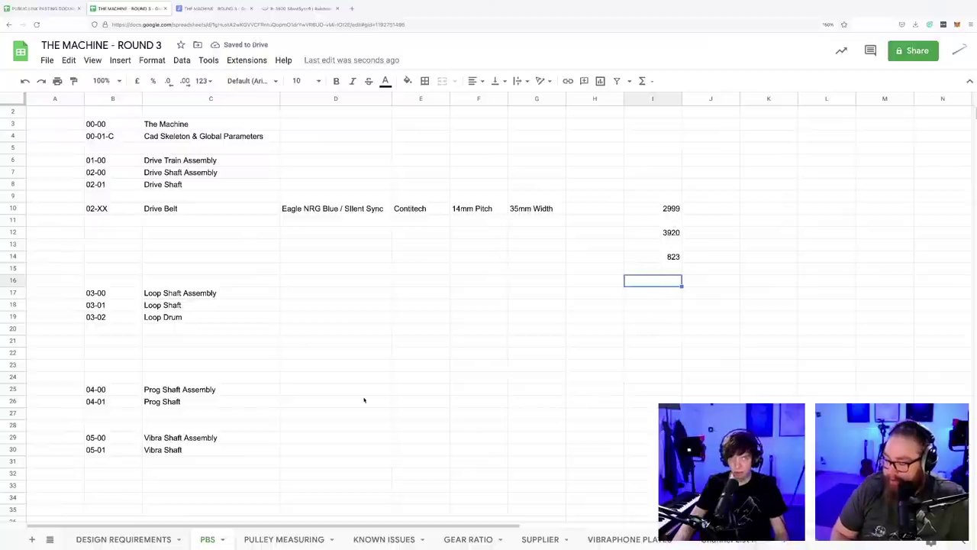
key(super+Tab)
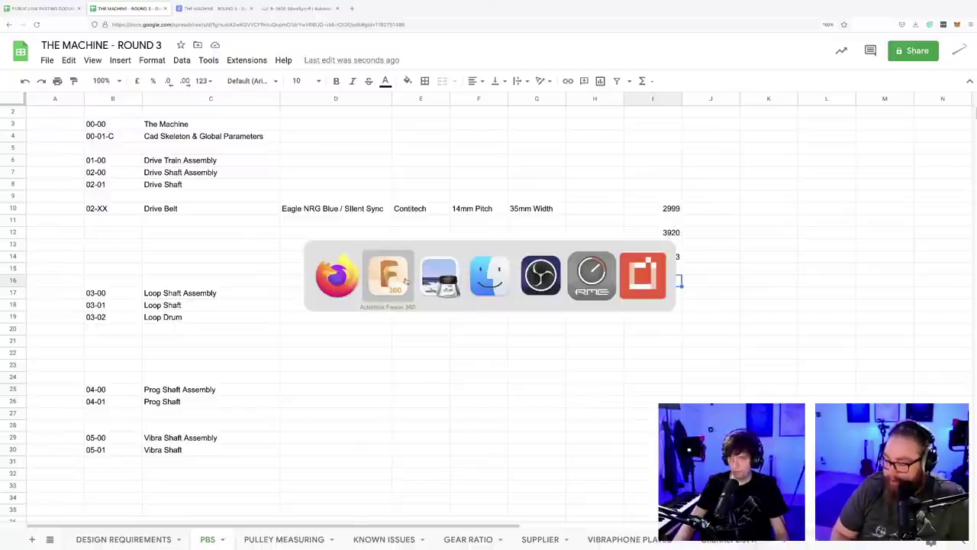
key(super+Tab)
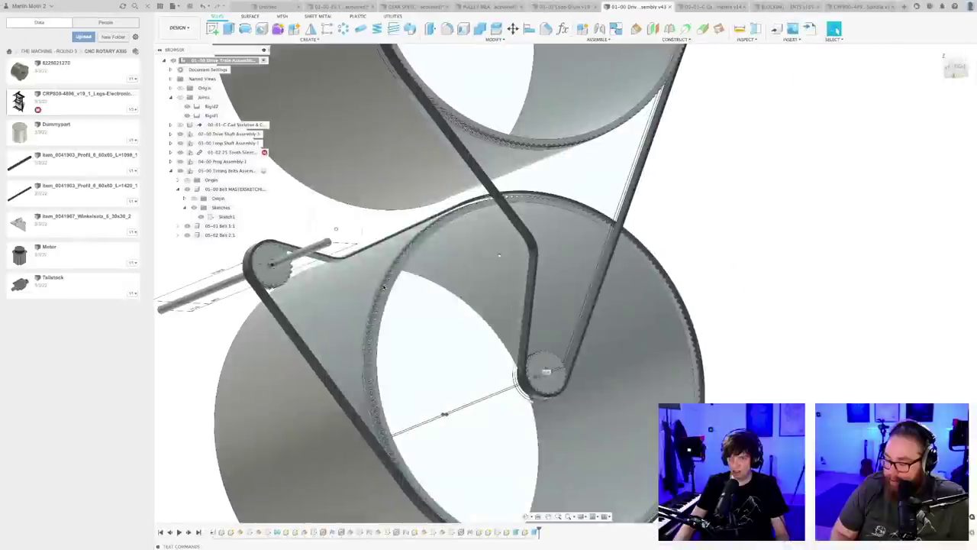
- Orbit and zoom in on the timing belt where it wraps the small lower pulley
shift+middle_drag(544, 351, 591, 341)
scroll(477, 362, up, 3)
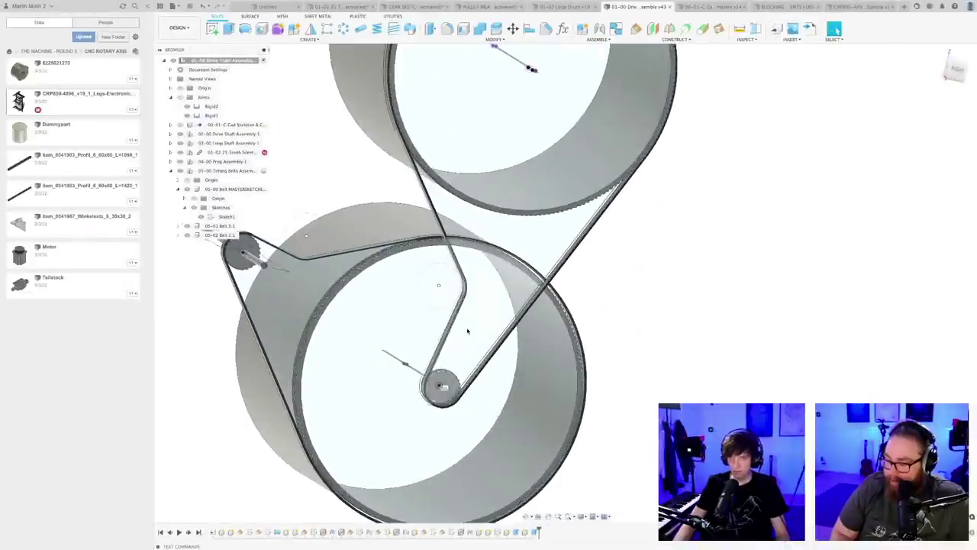
drag(439, 287, 444, 288)
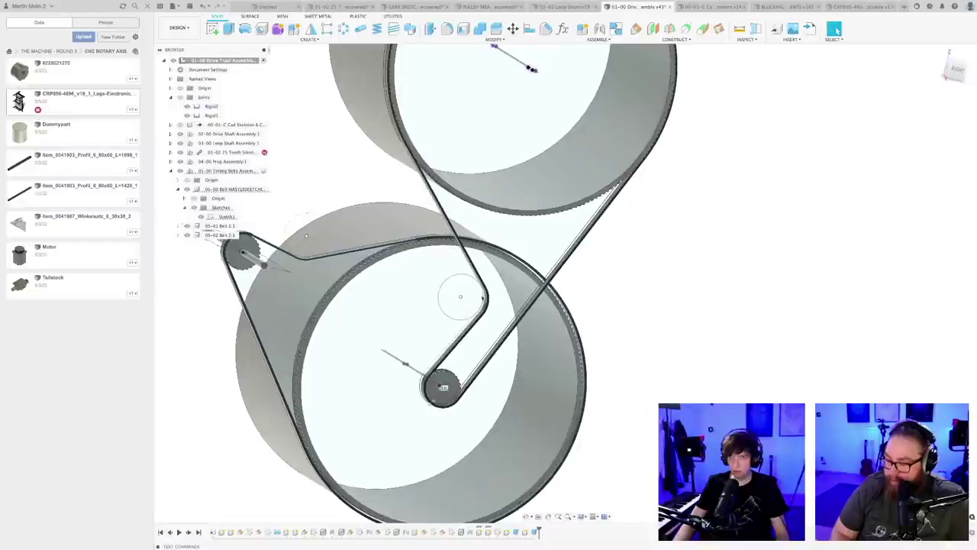
scroll(649, 331, down, 3)
shift+middle_drag(650, 331, 591, 377)
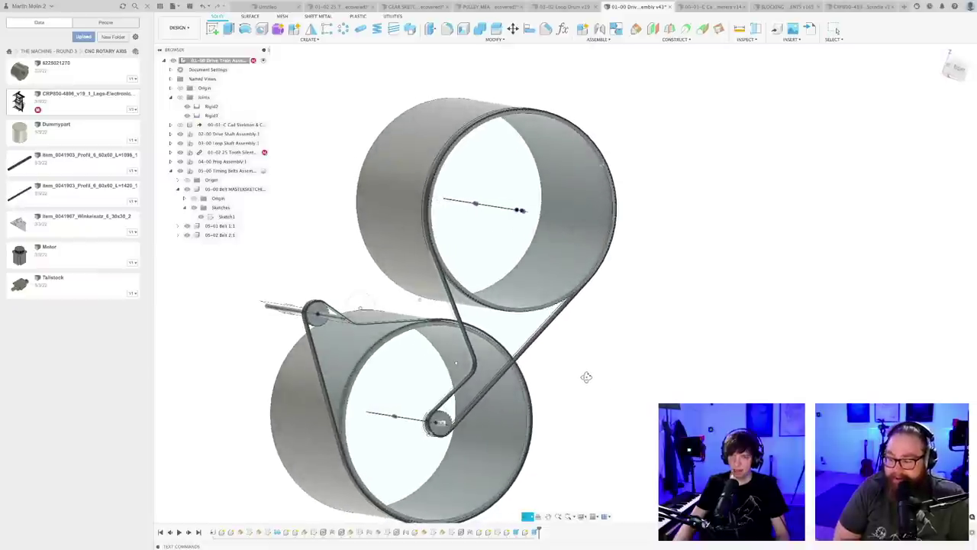
scroll(585, 375, up, 3)
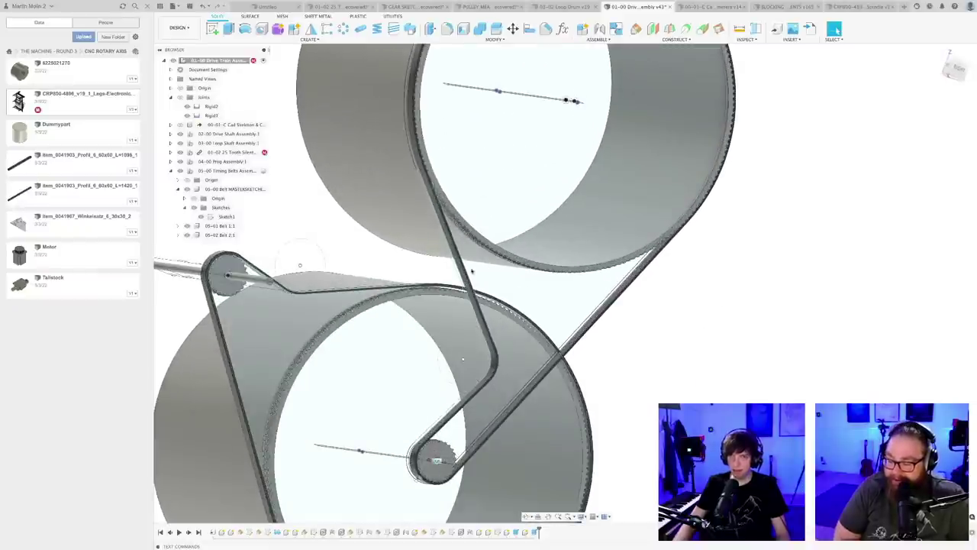
scroll(673, 379, down, 3)
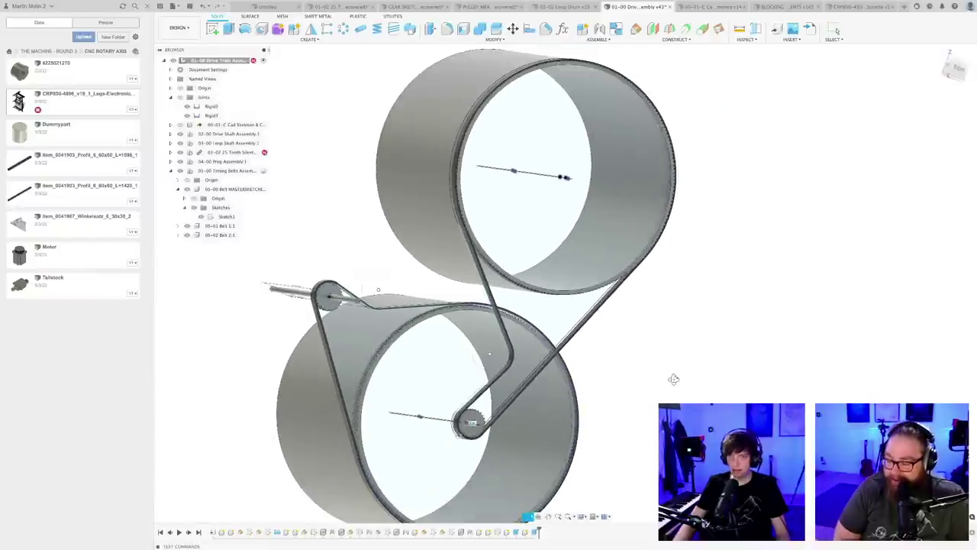
shift+middle_drag(673, 379, 648, 373)
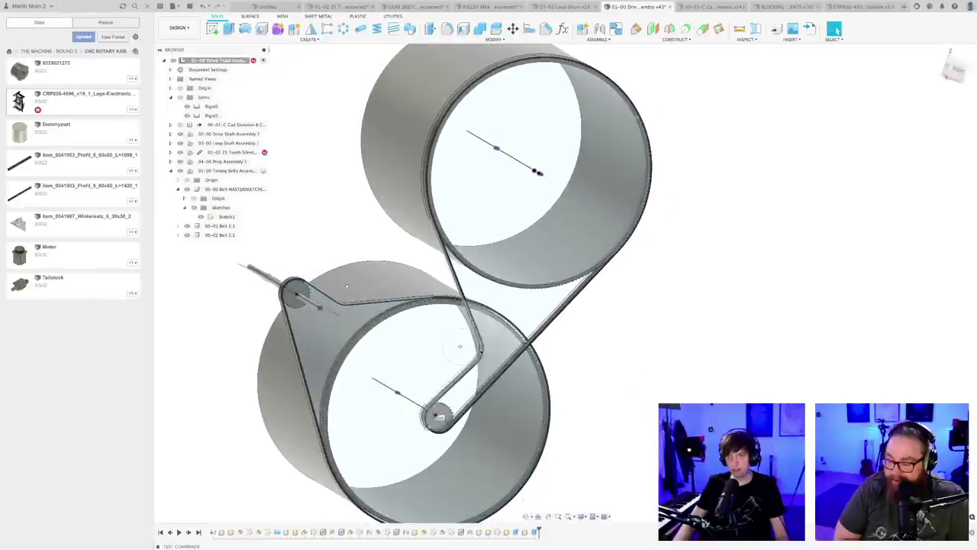
scroll(451, 340, up, 2)
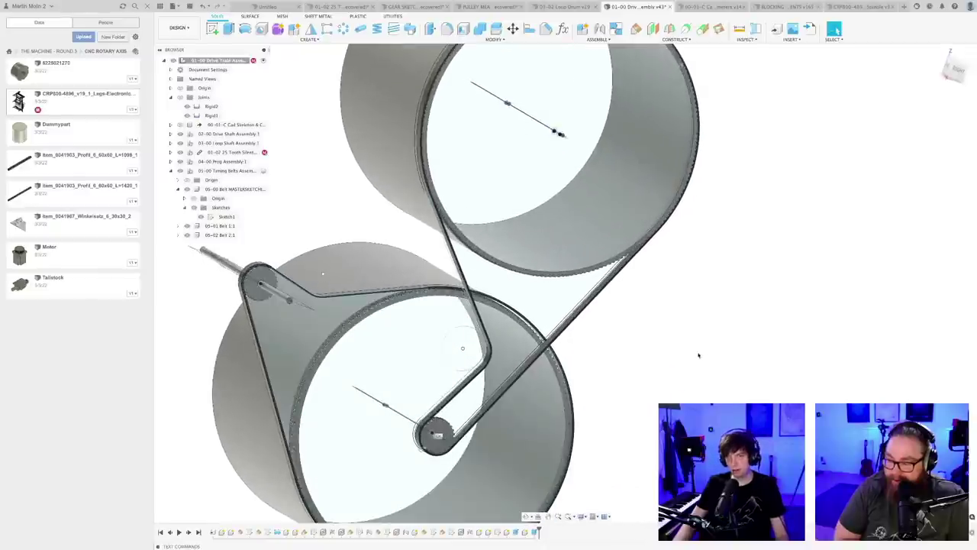
scroll(610, 344, down, 2)
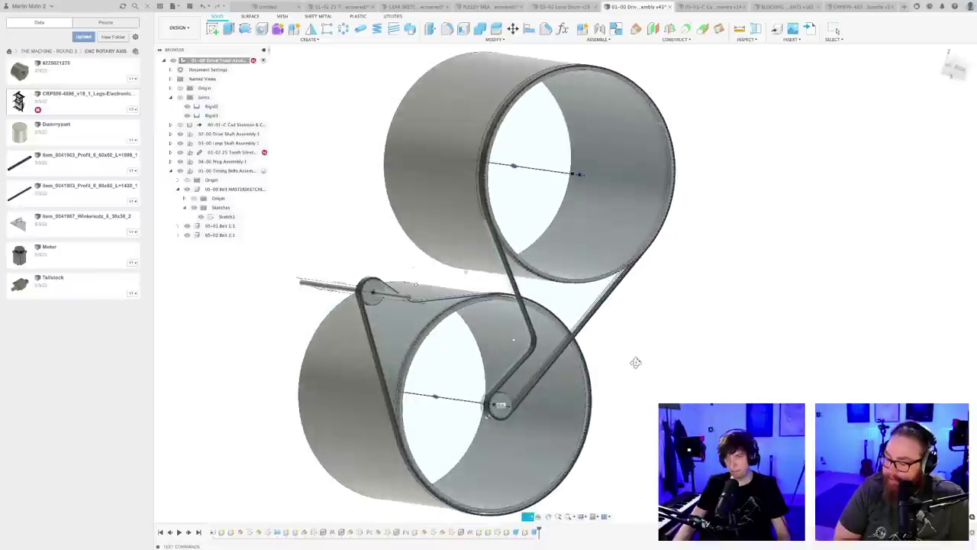
scroll(558, 325, up, 5)
scroll(361, 319, up, 4)
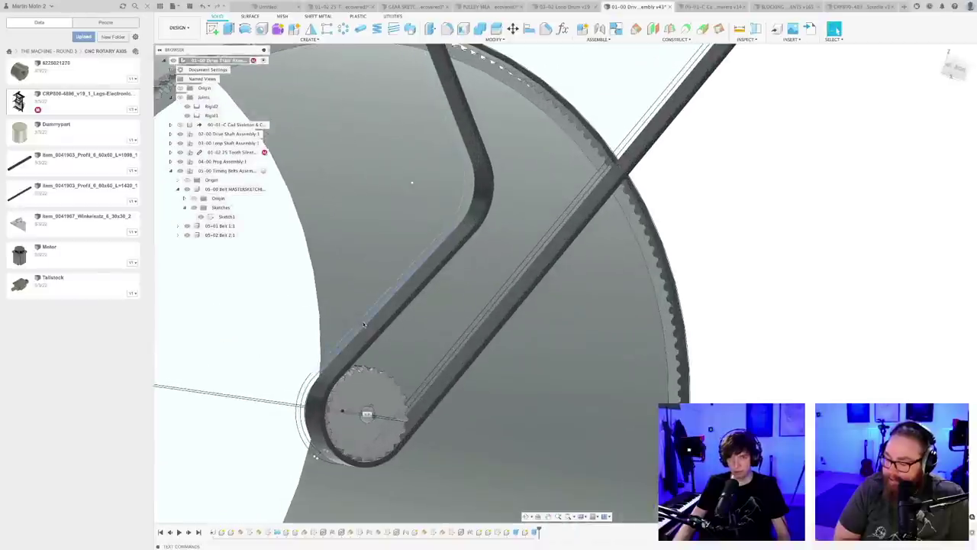
- Measure the belt arc wrapping around the small pulley
key(i)
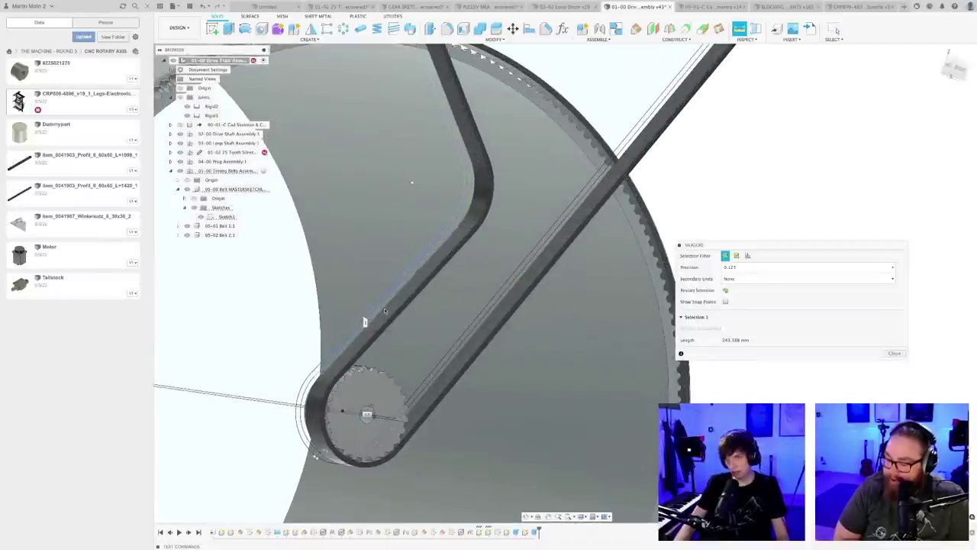
click(450, 212)
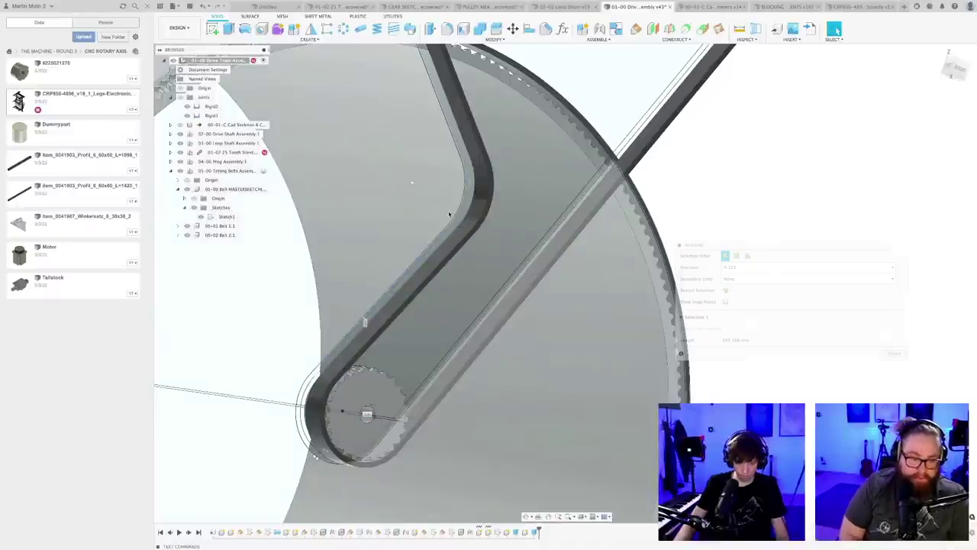
click(461, 206)
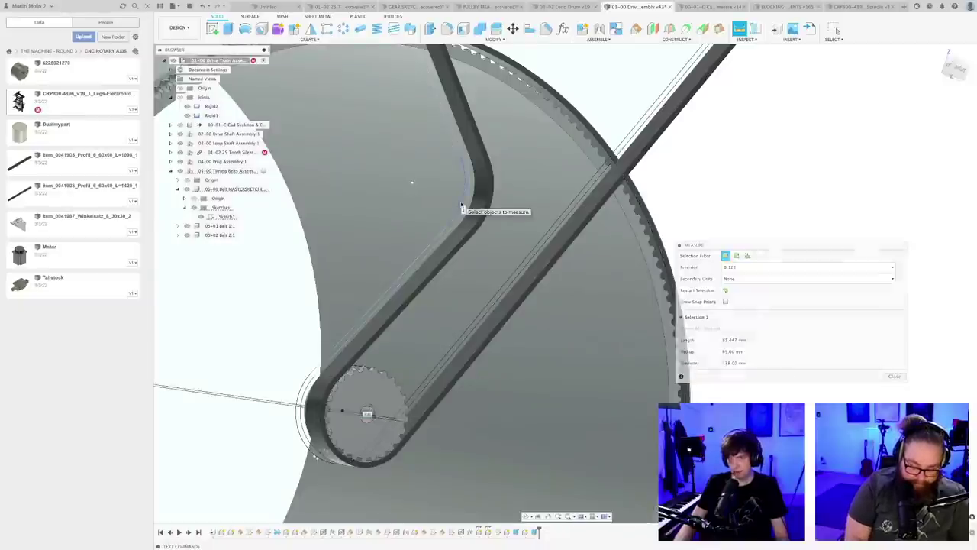
key(Escape)
- Select the belt sketch curves, measure again, then switch to the spreadsheet
scroll(455, 206, down, 3)
key(o)
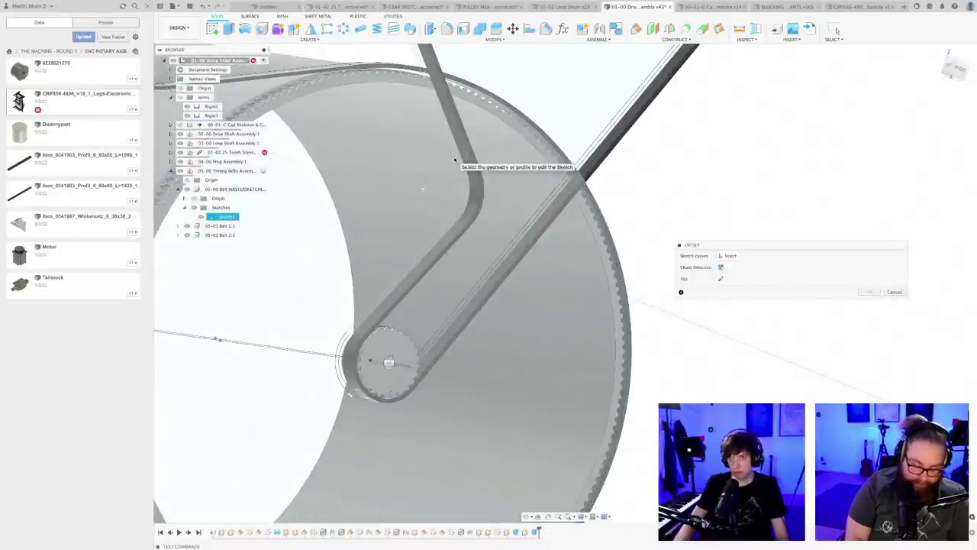
key(Escape)
double_click(451, 150)
scroll(451, 150, down, 4)
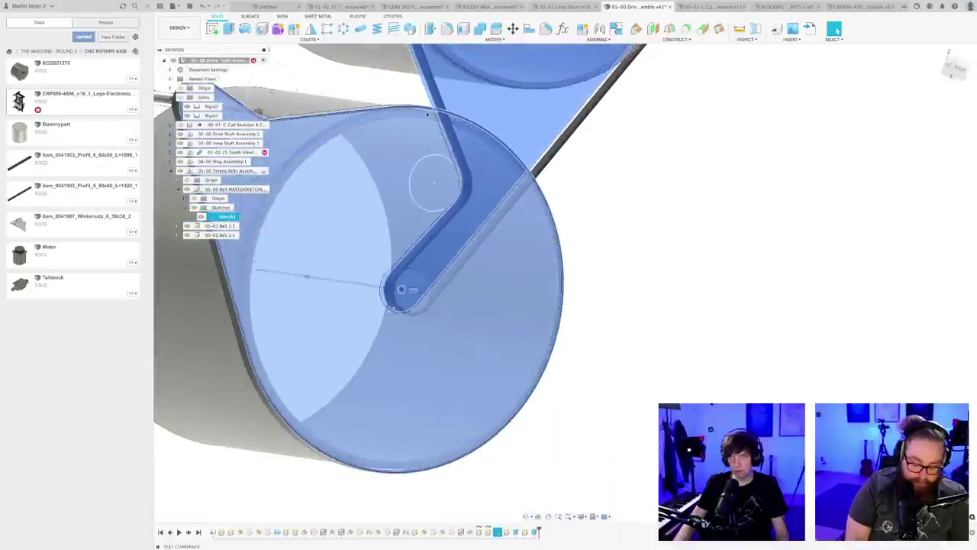
click(413, 94)
key(i)
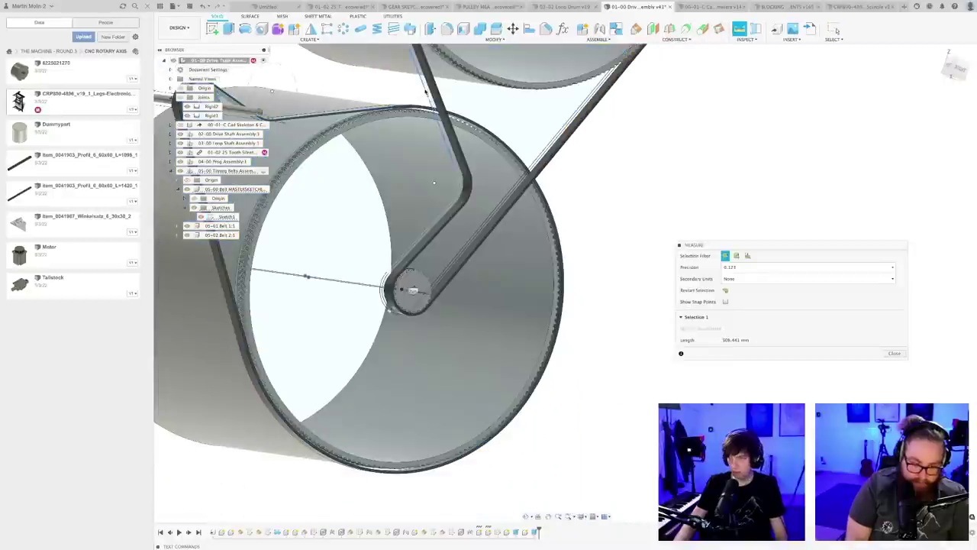
scroll(504, 272, down, 4)
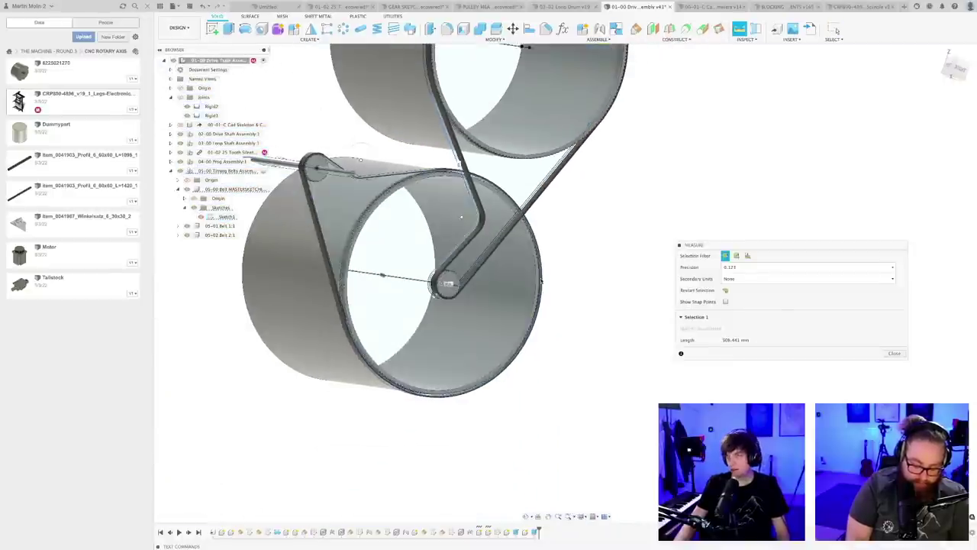
click(567, 288)
click(894, 315)
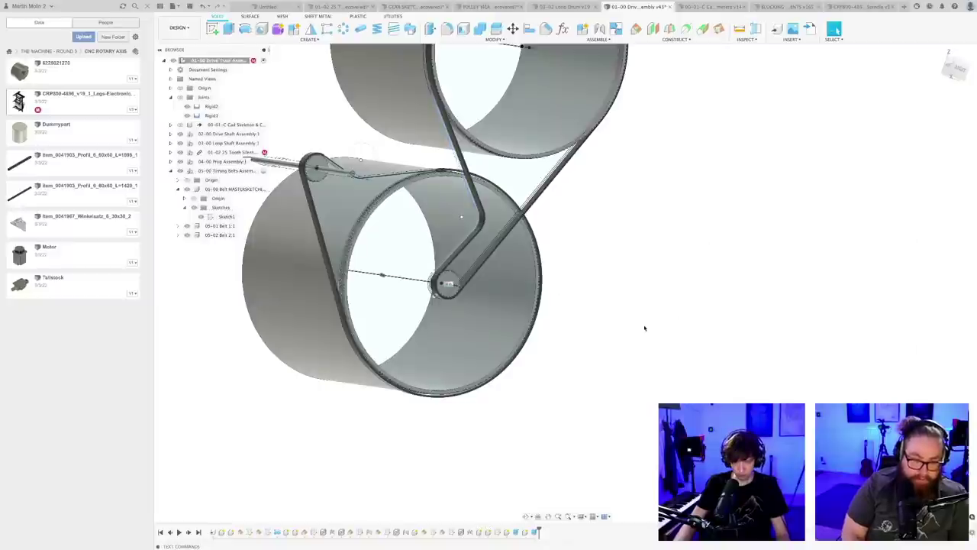
key(alt+Tab)
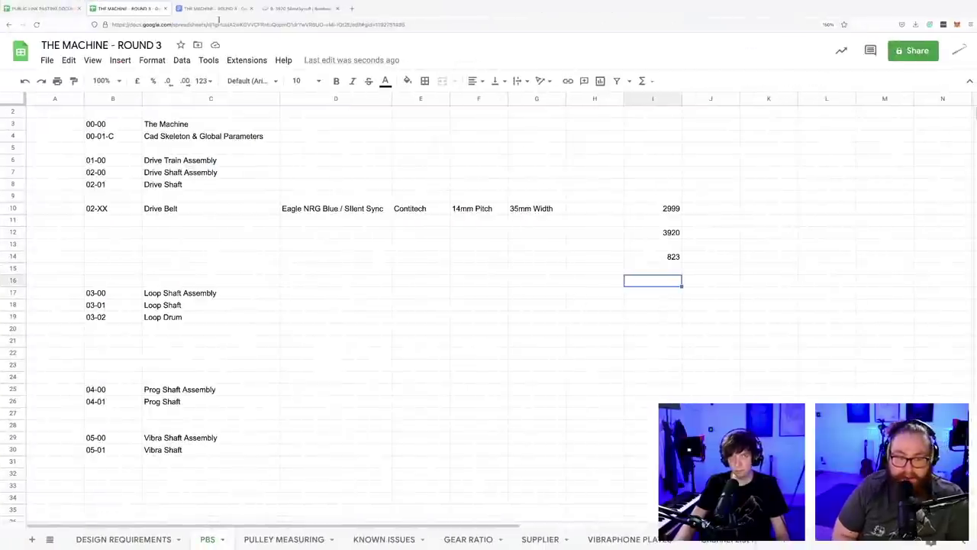
- Enter 835 in cell I16 below 823, then switch back to Fusion 360
click(672, 303)
click(669, 285)
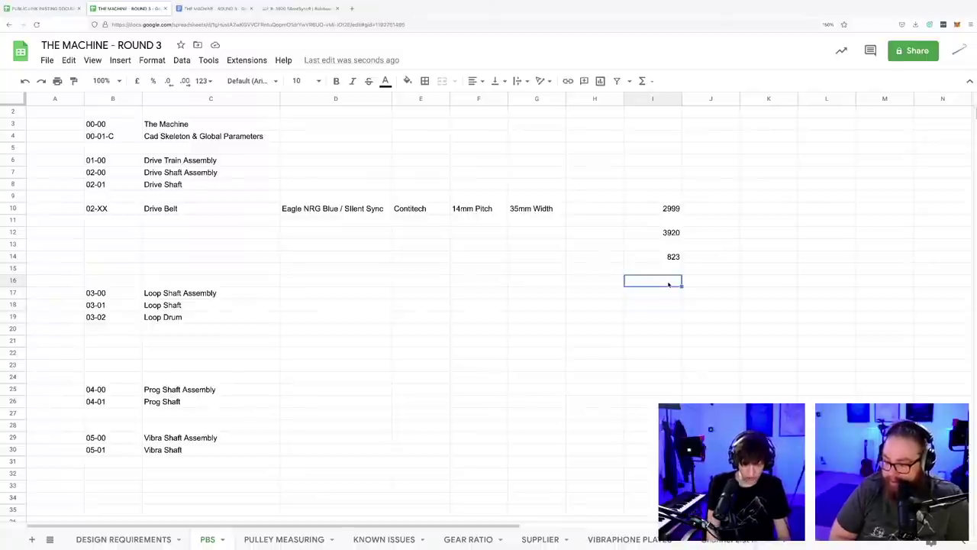
text(835)
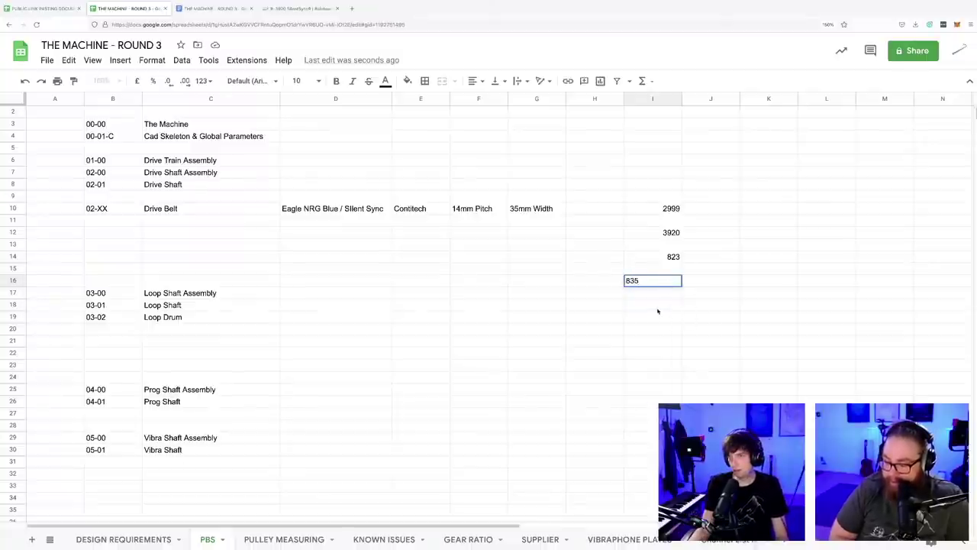
click(658, 309)
scroll(664, 291, up, 1)
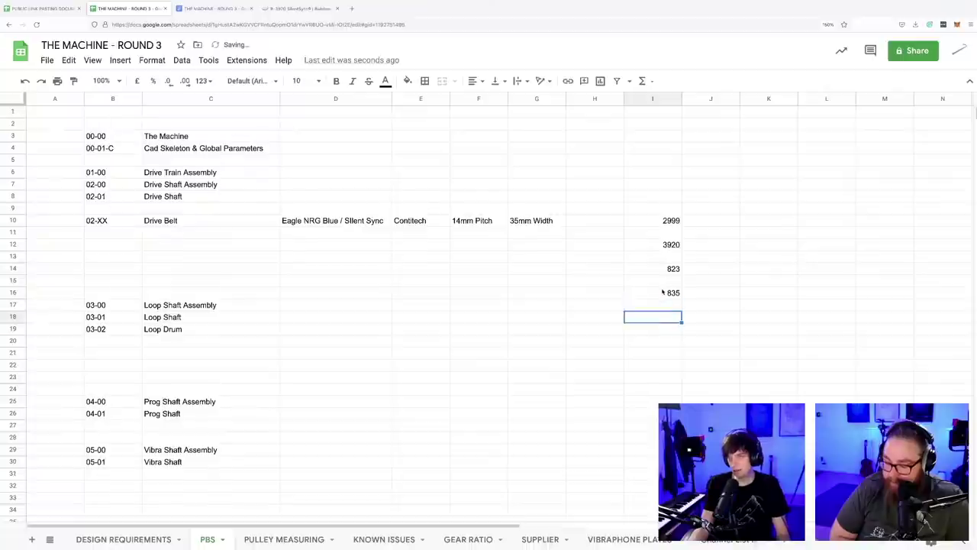
click(664, 352)
click(662, 294)
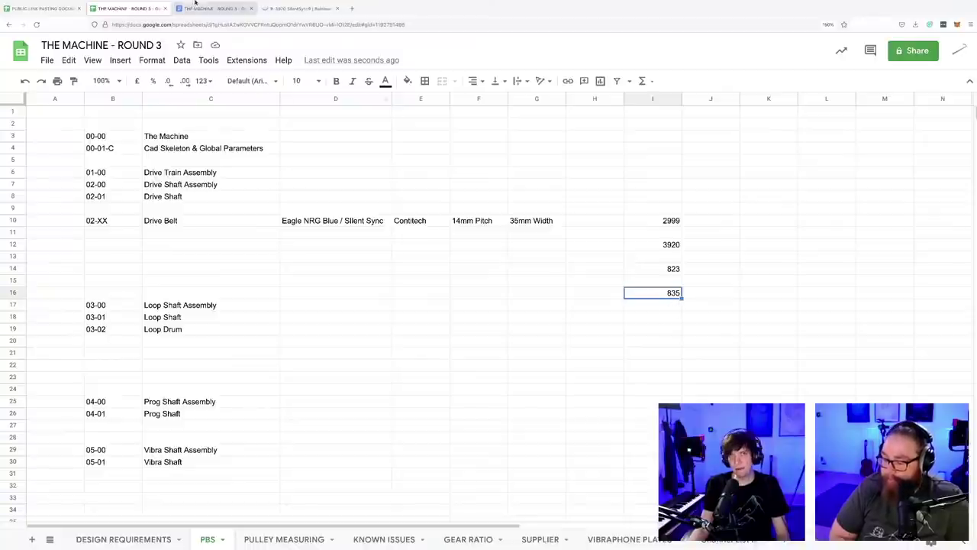
key(super+Tab)
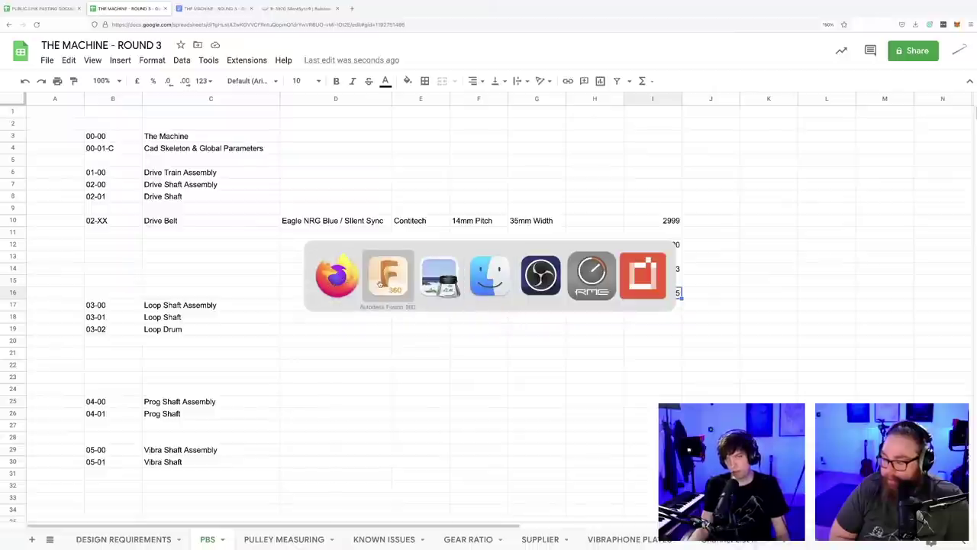
click(349, 287)
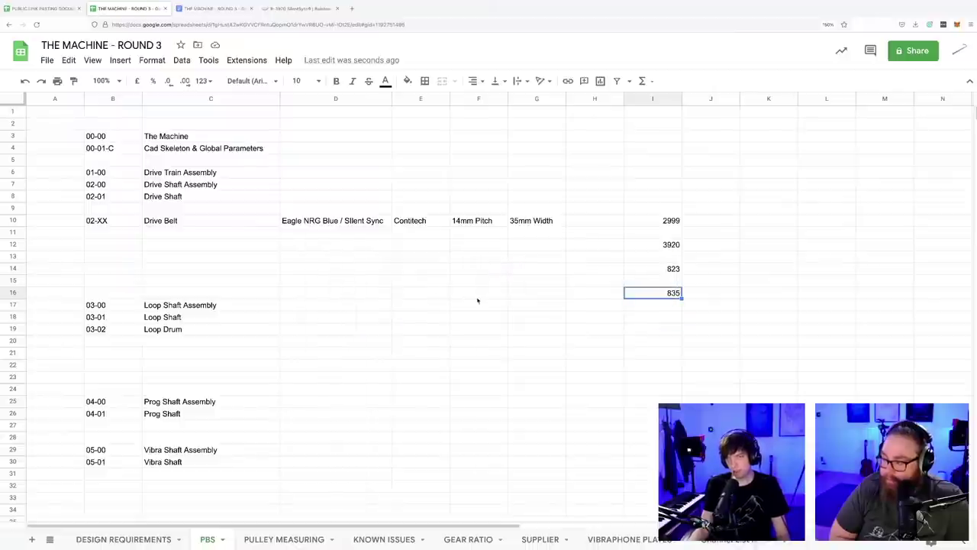
key(super+Tab)
- Orbit around the pulleys and belt, then save the assembly as version 44
click(389, 275)
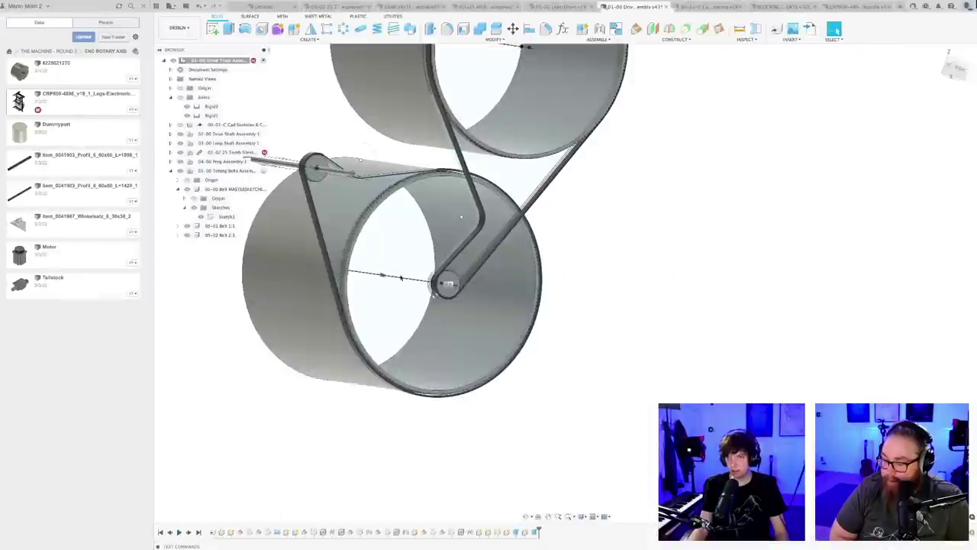
scroll(610, 286, down, 5)
shift+middle_drag(610, 288, 586, 283)
shift+middle_drag(585, 283, 620, 378)
key(super+s)
- Open the 00-01-C Cad Skeleton design and view its dimensioned sketch face-on
scroll(595, 341, up, 3)
click(712, 7)
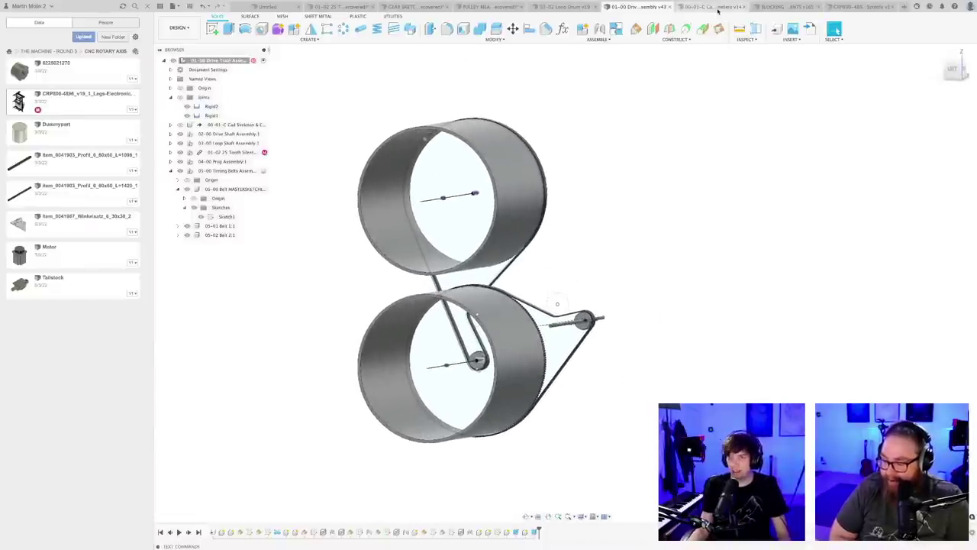
shift+middle_drag(469, 324, 431, 256)
scroll(448, 303, up, 5)
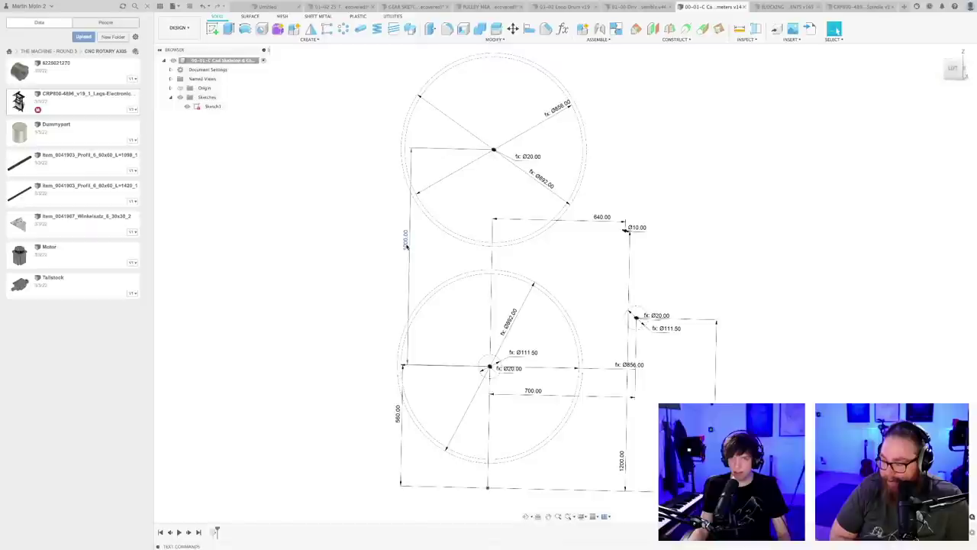
- Change the vertical drum-centre dimension to 1050 mm, save the skeleton, and reopen 01-00 Drive Train Assembly
double_click(406, 245)
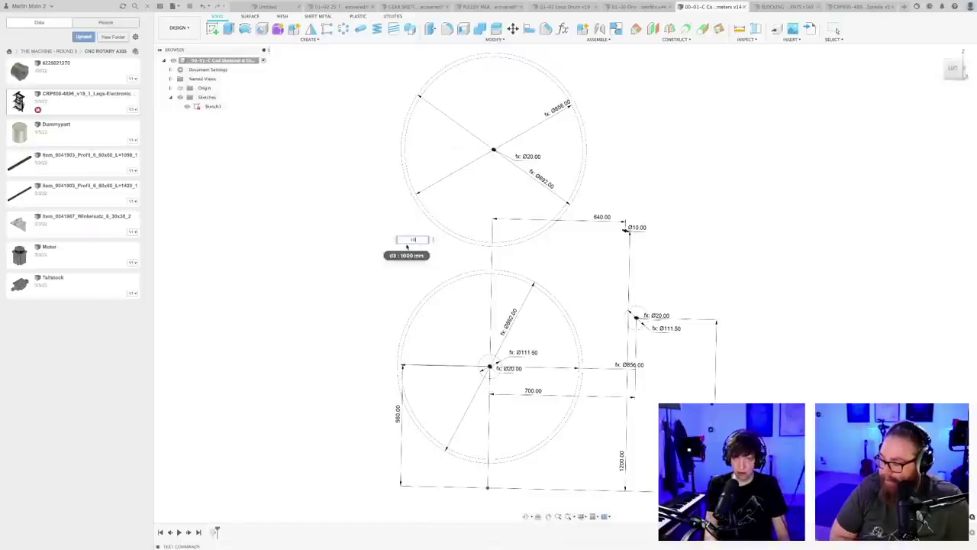
text(1050)
key(Return)
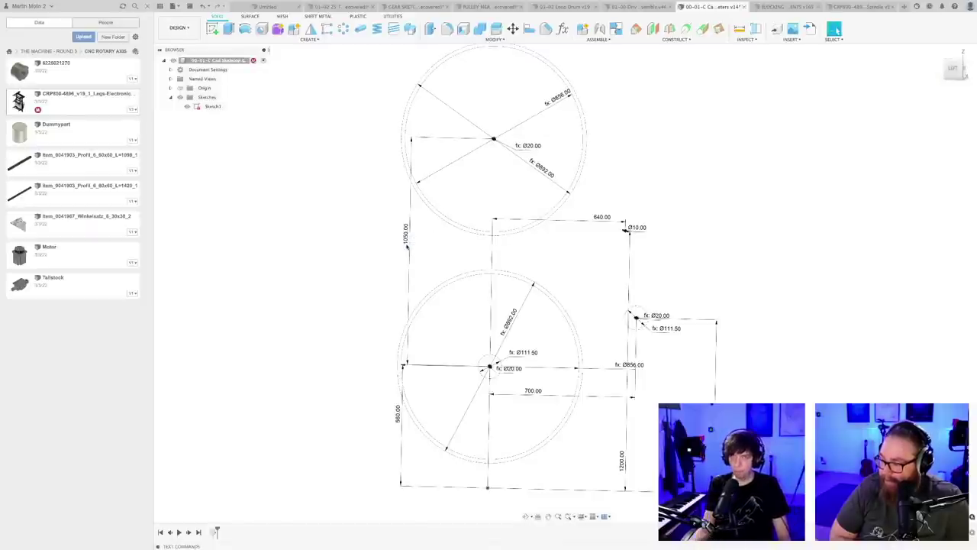
scroll(388, 282, down, 3)
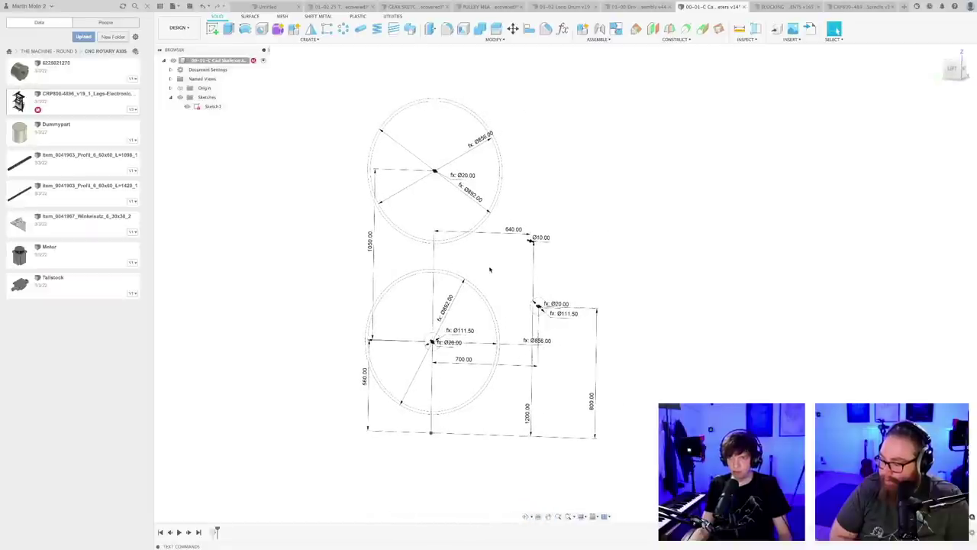
key(ctrl+s)
key(Return)
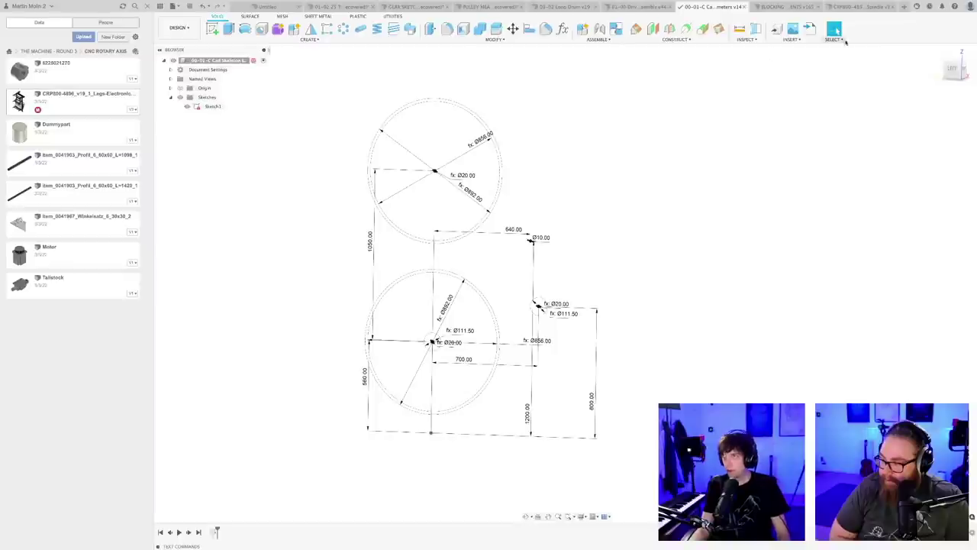
click(639, 7)
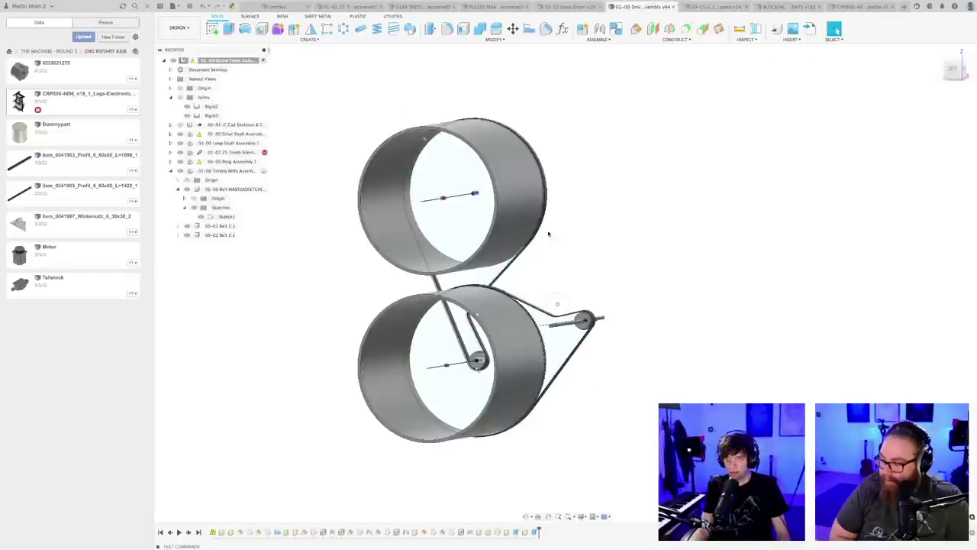
- Inspect the raised upper drum from the right, then begin saving a version covering 3 designs
scroll(571, 227, down, 4)
shift+middle_drag(748, 256, 573, 303)
scroll(610, 276, up, 4)
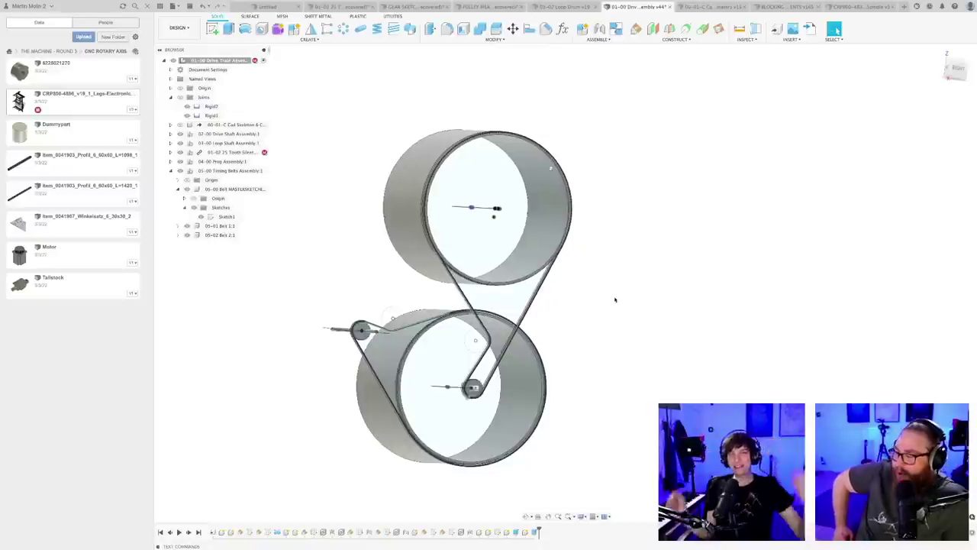
key(super+s)
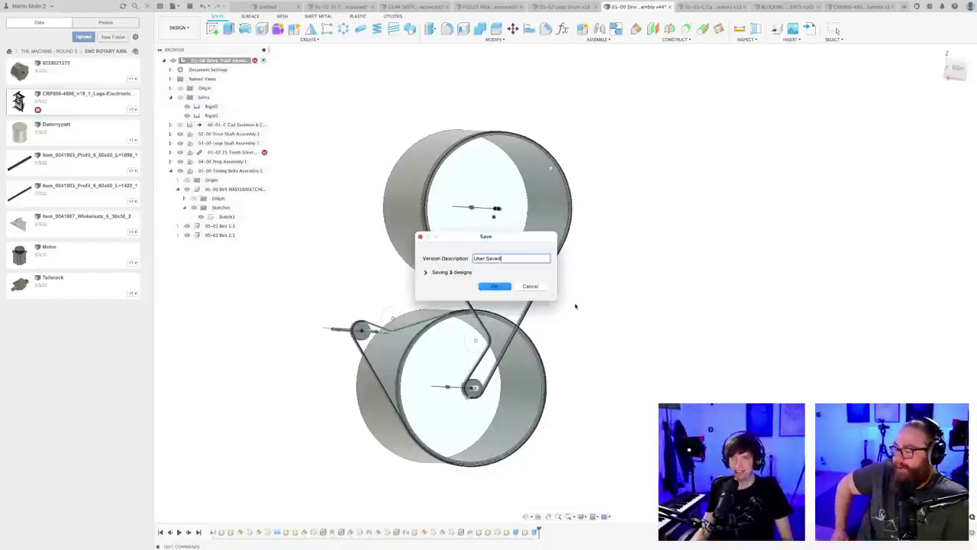
- Confirm saving version 45, then measure the belt arc around the small pulley
click(497, 287)
mouse_move(567, 323)
shift+middle_down()
mouse_move(582, 325)
mouse_move(565, 323)
mouse_move(578, 314)
mouse_move(578, 323)
mouse_move(570, 314)
shift+middle_up()
scroll(495, 408, up, 3)
shift+middle_drag(495, 408, 461, 410)
scroll(460, 410, up, 4)
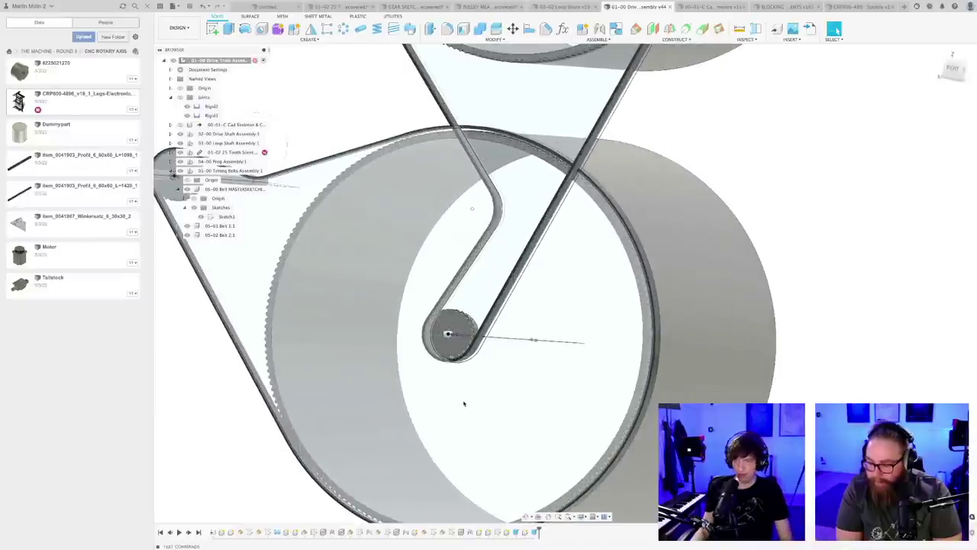
key(i)
scroll(463, 403, up, 3)
click(475, 342)
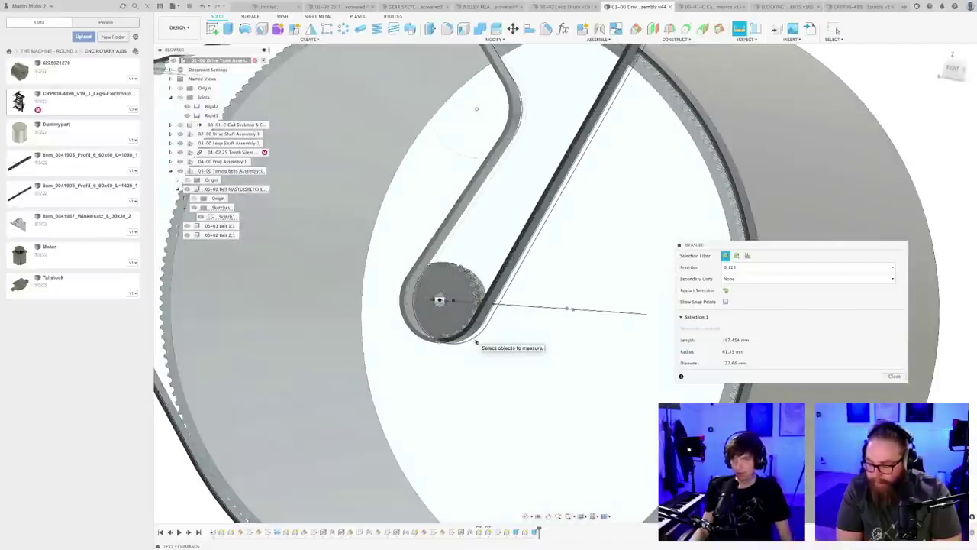
shift+middle_drag(480, 349, 445, 380)
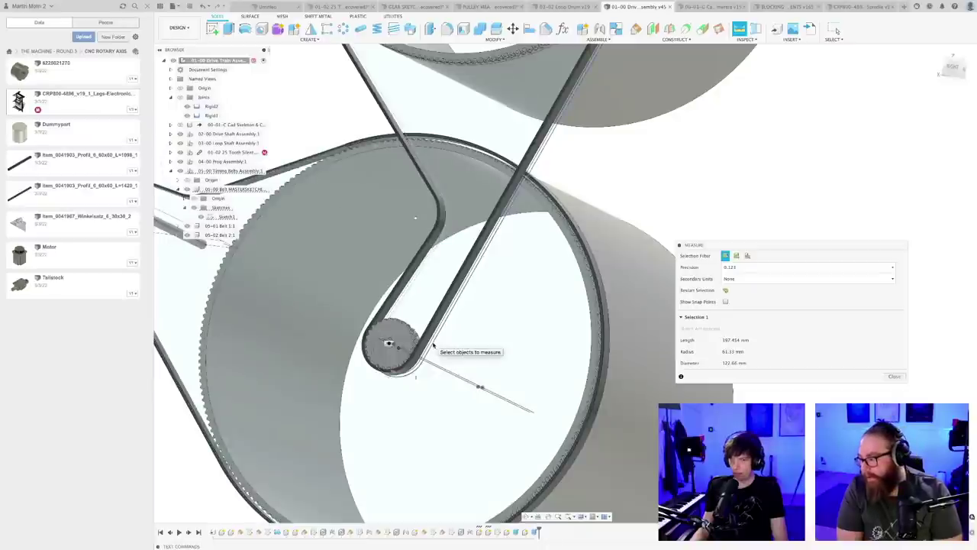
- Measure the small pulley's edge and its distance to the belt edge
key(Escape)
key(i)
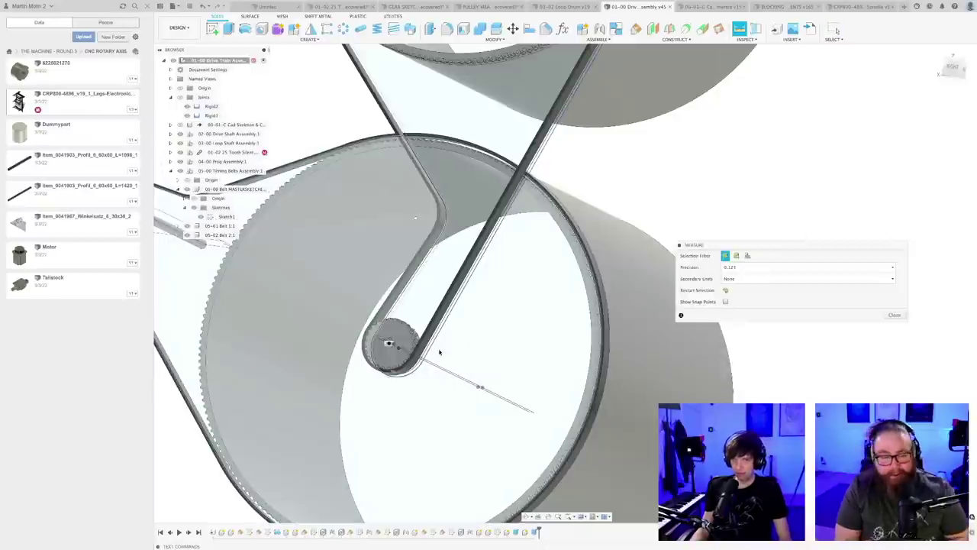
click(411, 374)
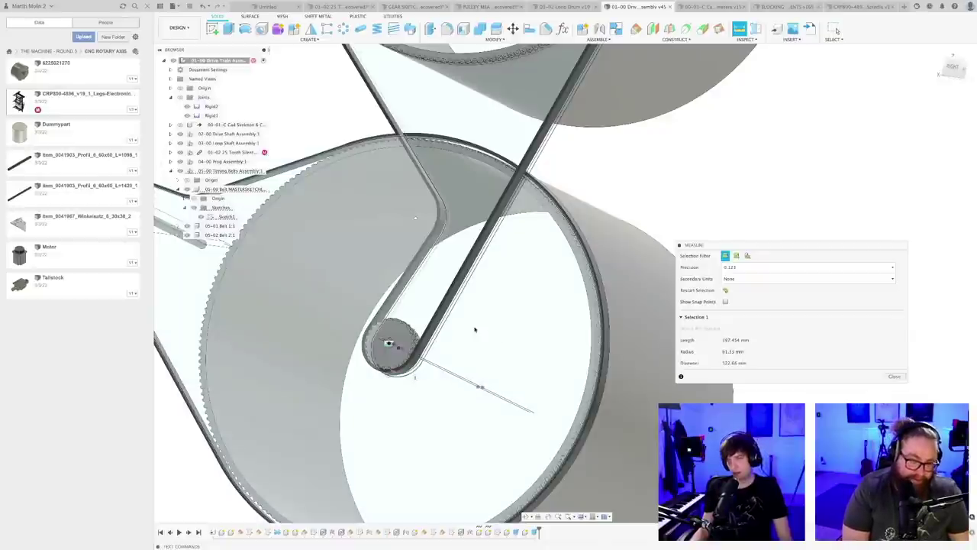
click(451, 320)
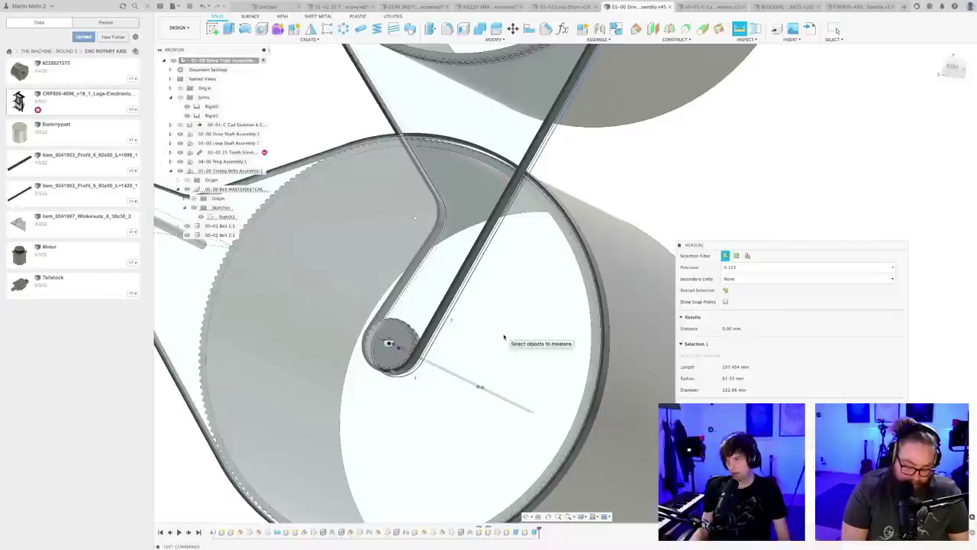
key(Escape)
- Measure the belt's length and the upper drum's rim
click(453, 316)
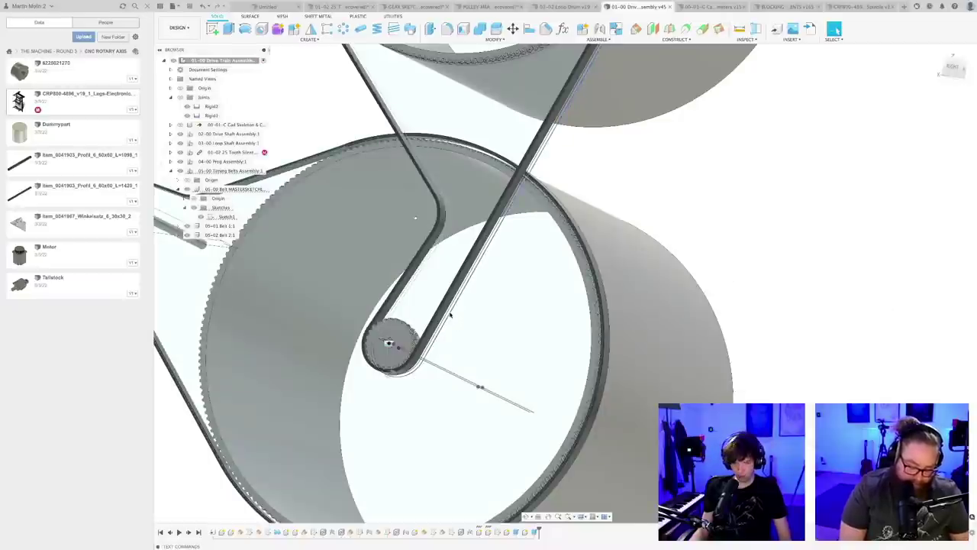
key(i)
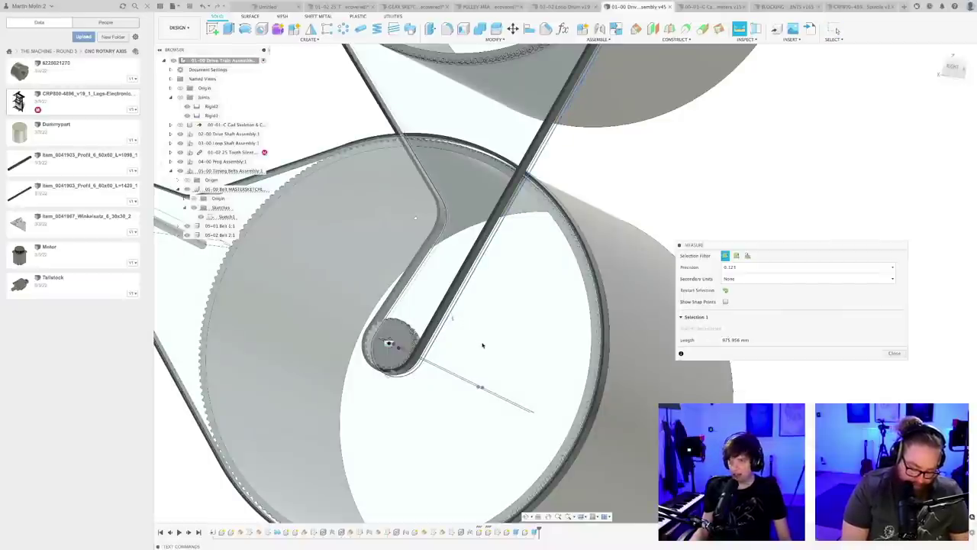
scroll(482, 345, down, 6)
click(644, 178)
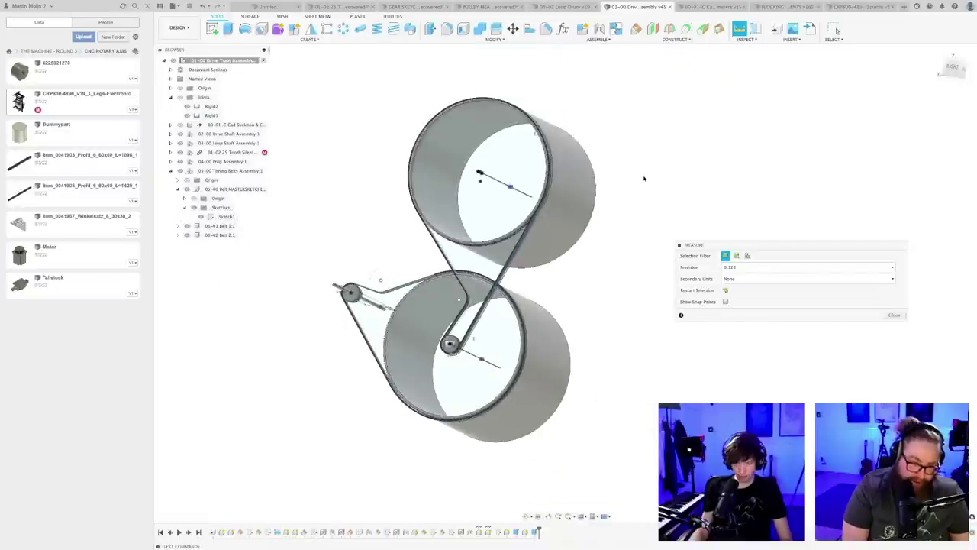
scroll(555, 185, up, 5)
click(556, 189)
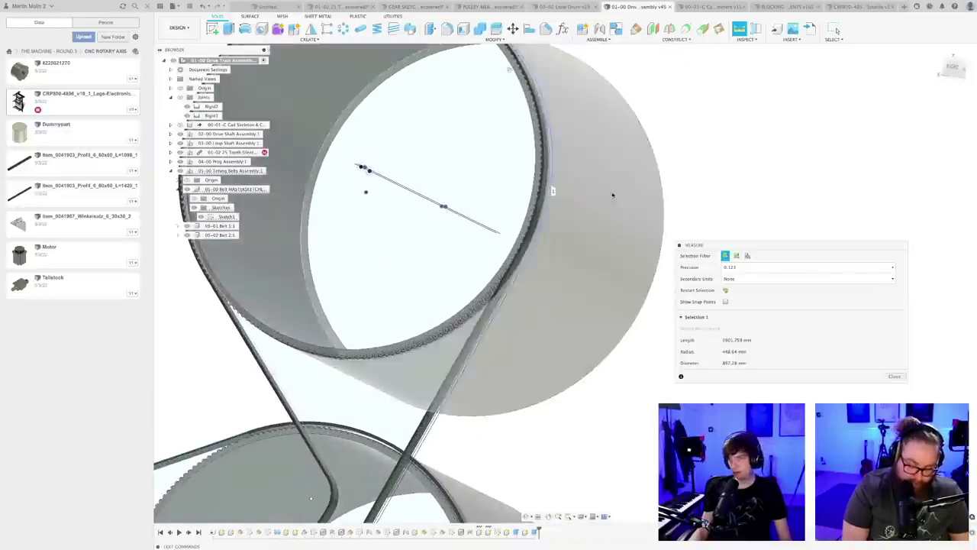
scroll(612, 195, down, 5)
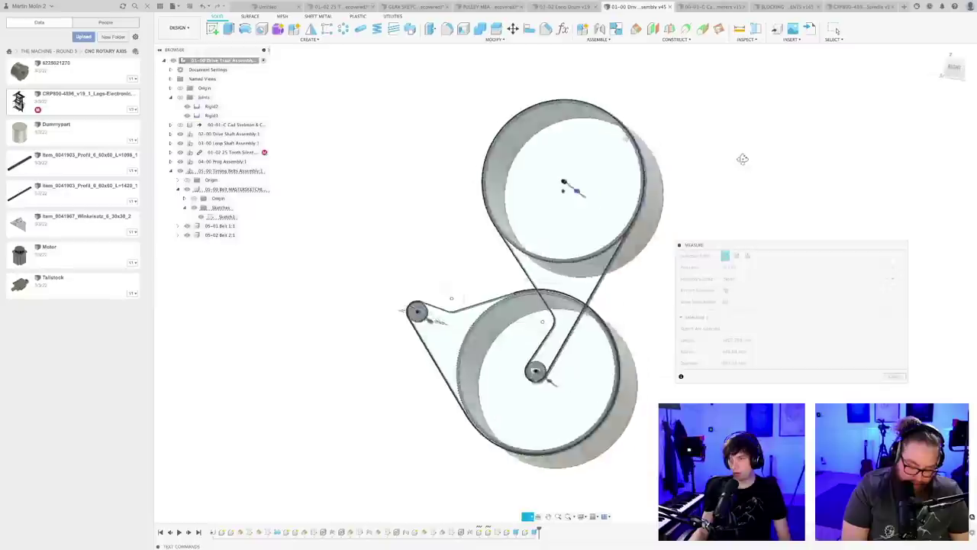
- Measure the belt's inner edge around the pulley and the straight belt span's length
mouse_move(742, 159)
shift+middle_down()
mouse_move(768, 163)
mouse_move(761, 160)
shift+middle_up()
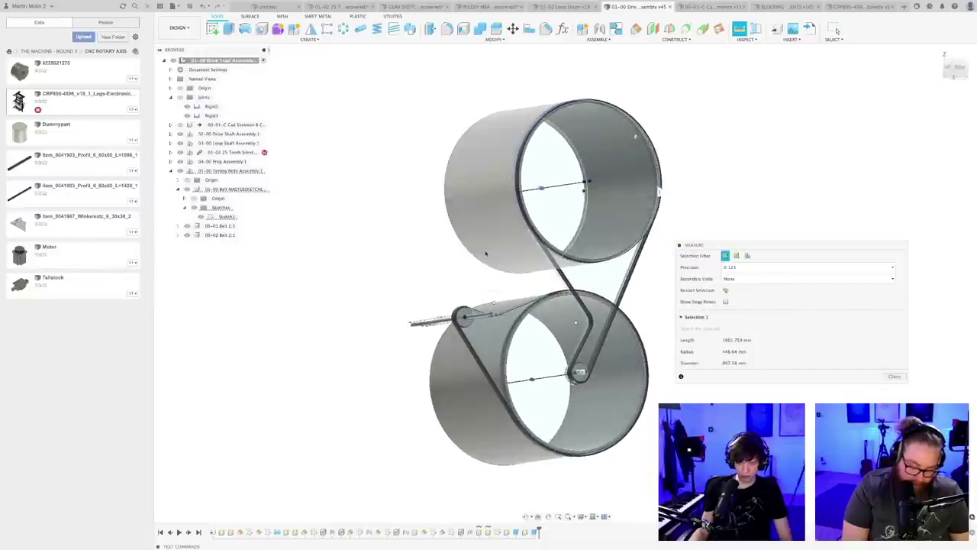
scroll(443, 285, up, 2)
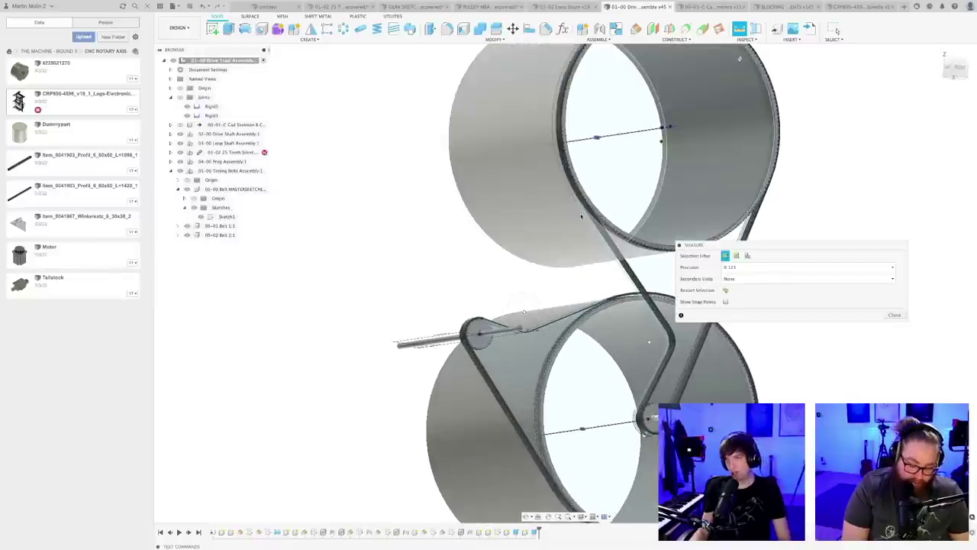
scroll(578, 211, up, 4)
scroll(577, 209, down, 3)
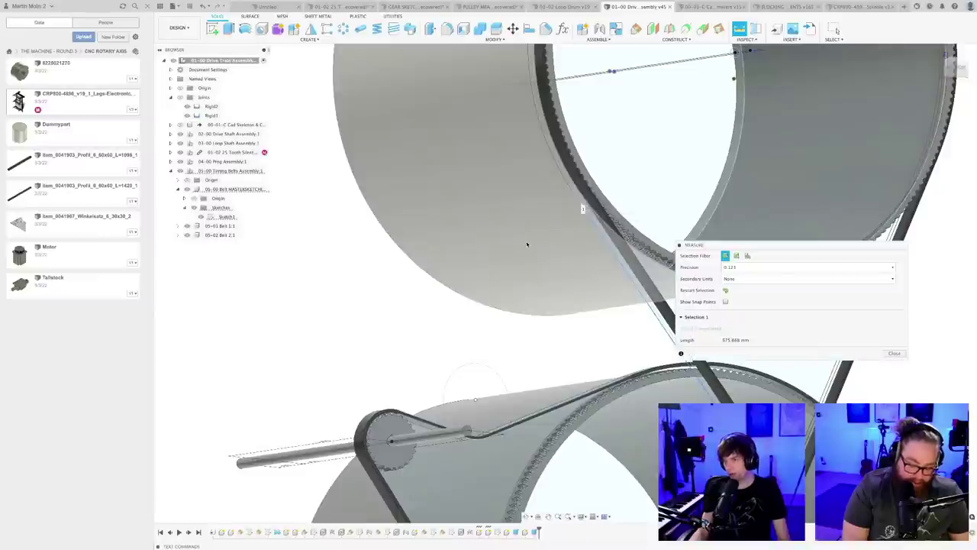
shift+middle_drag(527, 244, 505, 283)
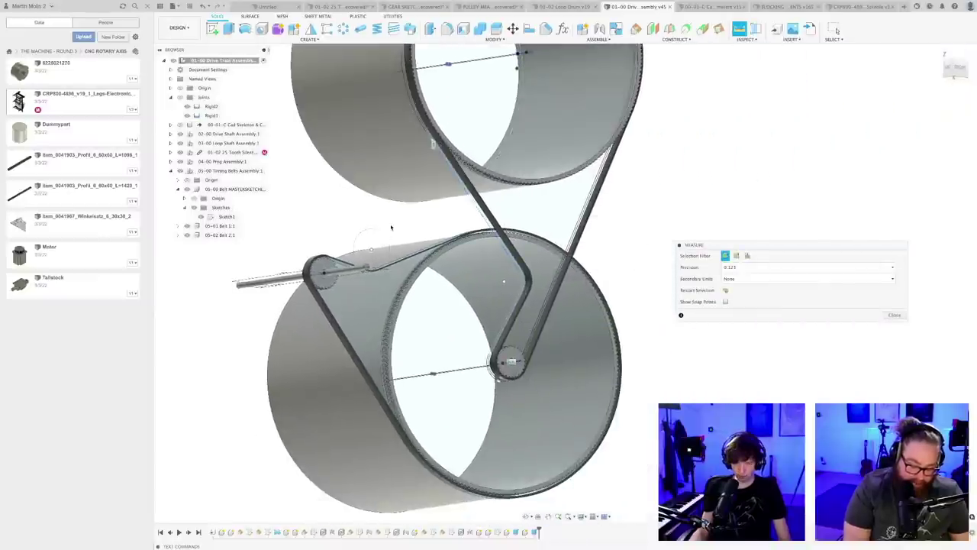
scroll(506, 298, up, 4)
click(557, 296)
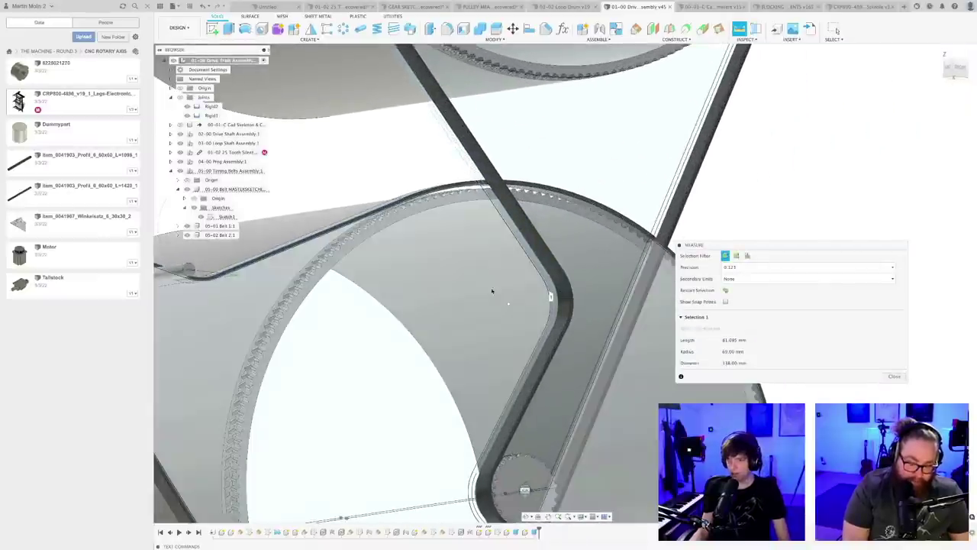
scroll(459, 279, down, 3)
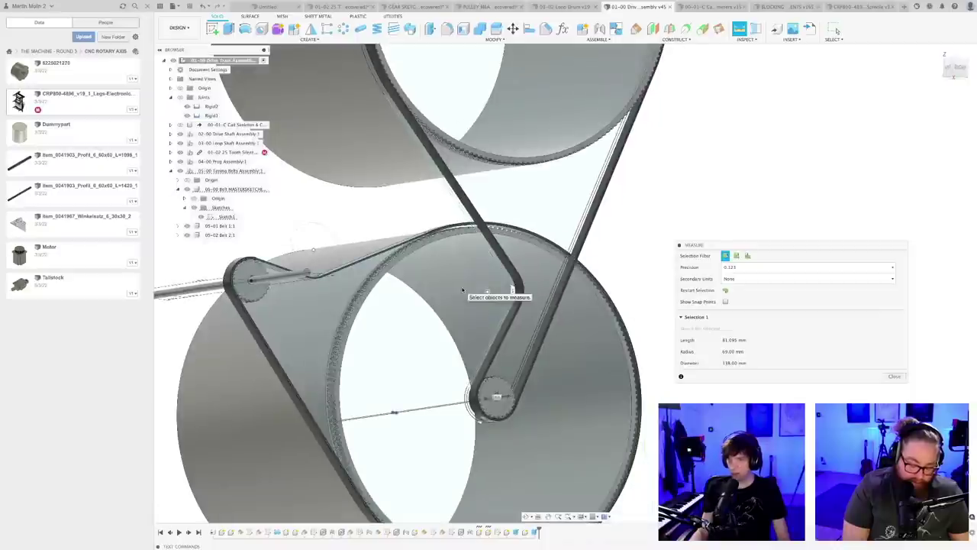
shift+middle_drag(460, 284, 451, 262)
scroll(414, 311, up, 3)
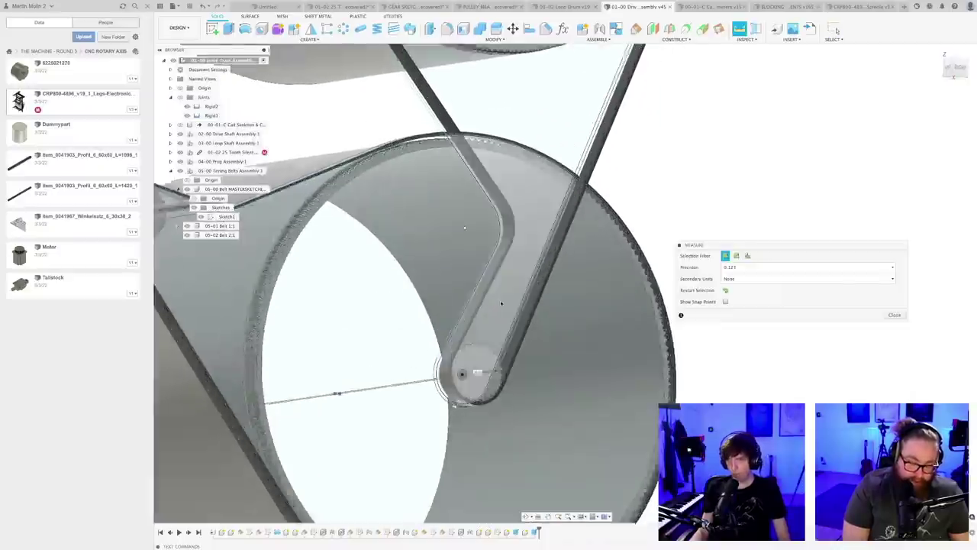
click(474, 274)
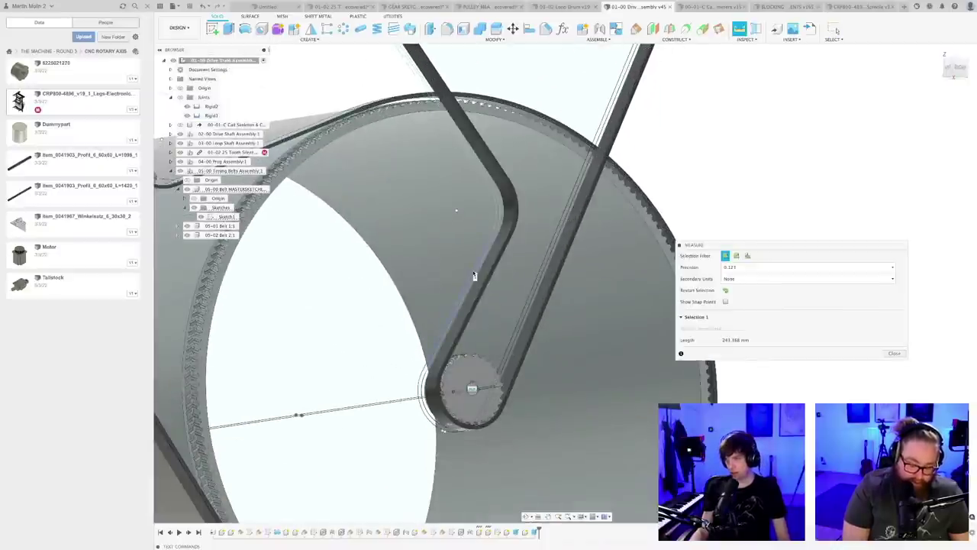
key(Escape)
scroll(726, 213, down, 4)
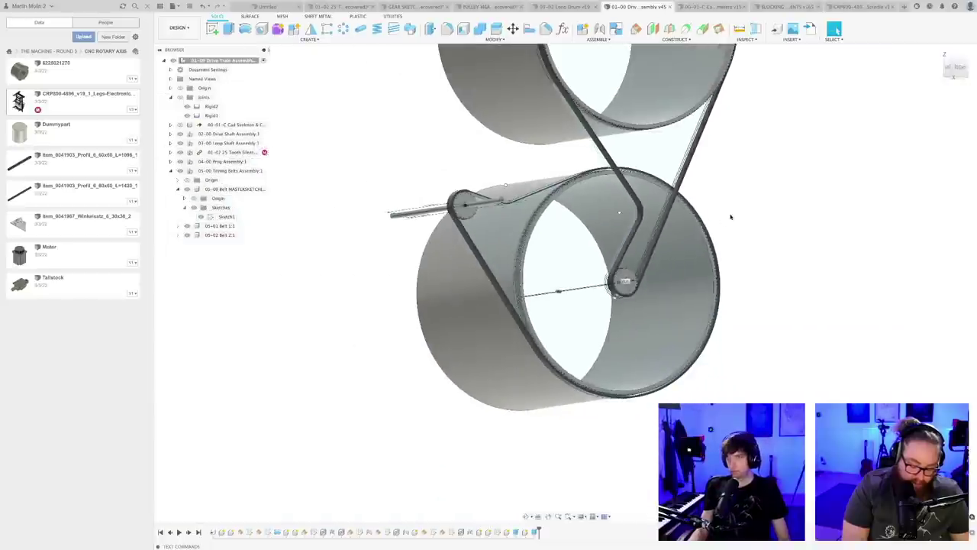
key(super+Tab)
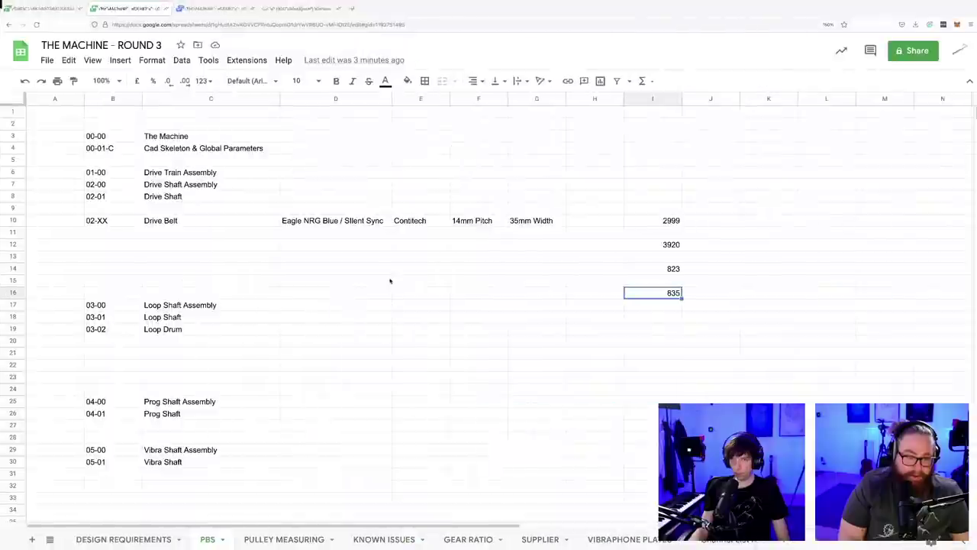
- Enter the belt length 3970 in cell I13 of the PBS sheet, below 3920
click(665, 317)
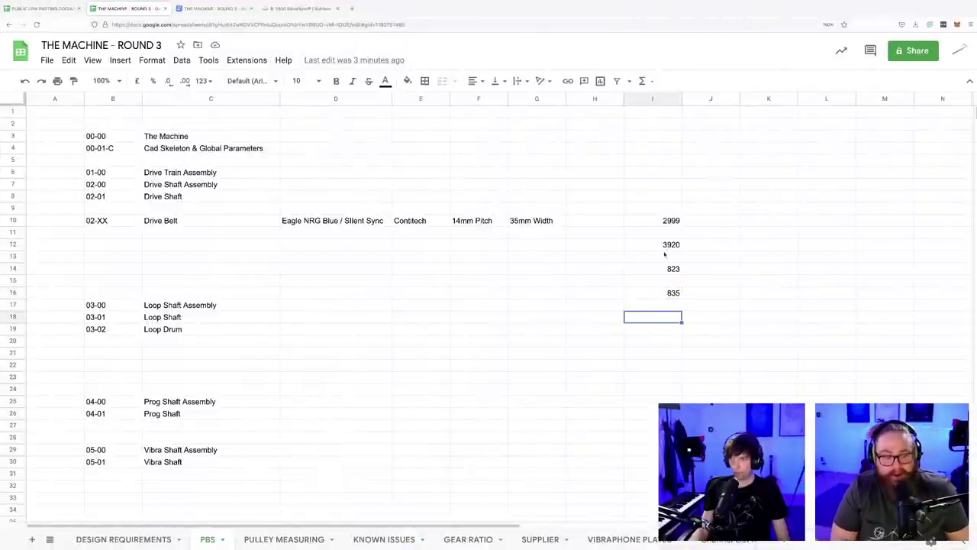
click(664, 257)
text(3)
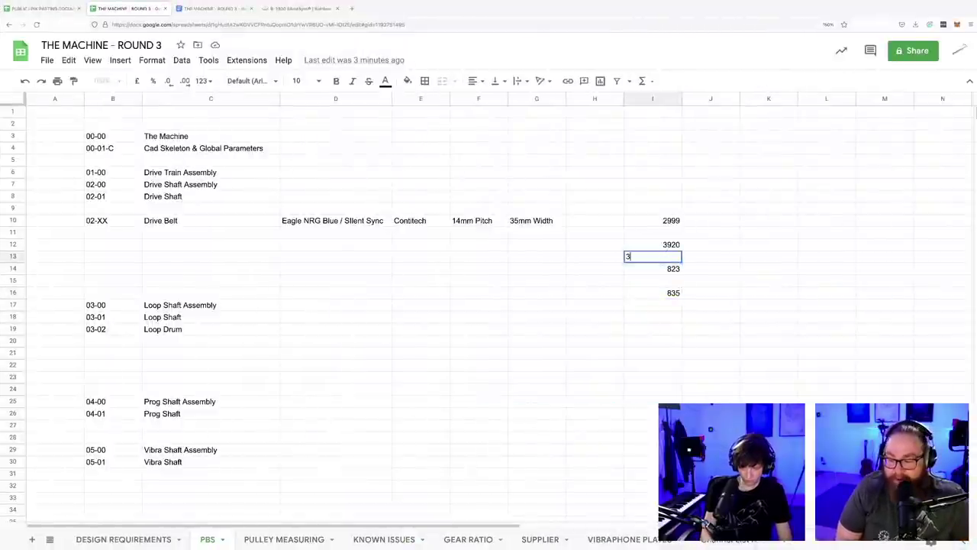
text(970)
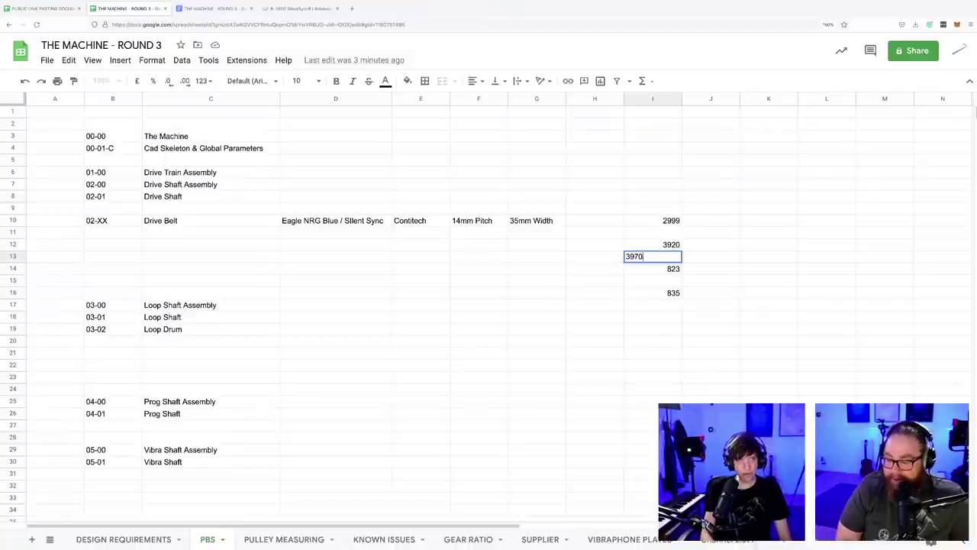
key(Return)
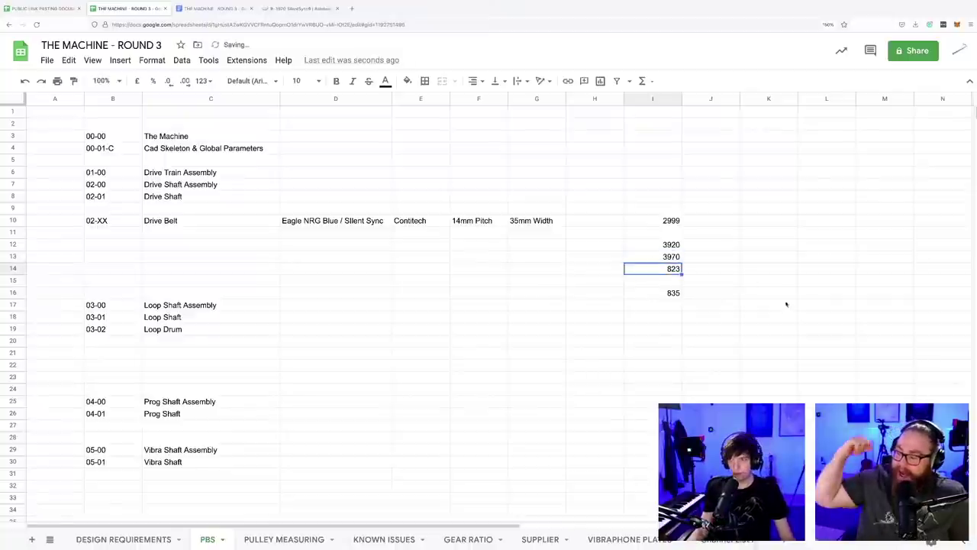
click(768, 293)
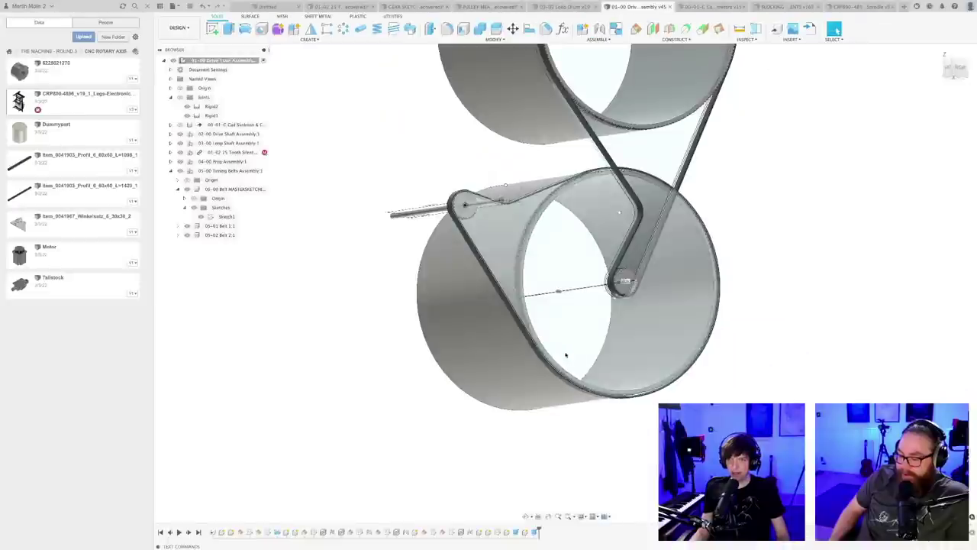
- Look over the belt-and-drum layout and save the assembly as version 46
shift+middle_drag(565, 356, 601, 359)
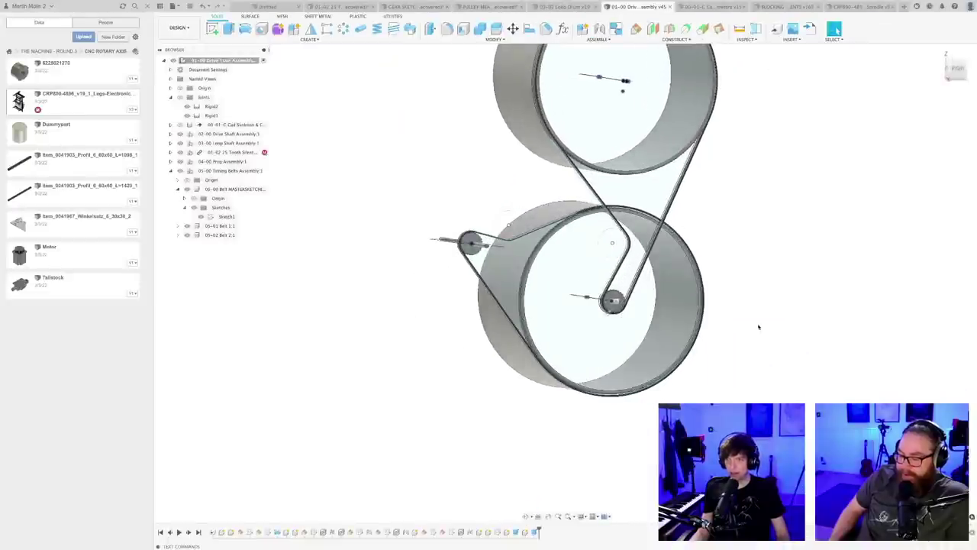
shift+middle_drag(759, 327, 751, 330)
middle_drag(751, 330, 732, 356)
scroll(598, 273, up, 4)
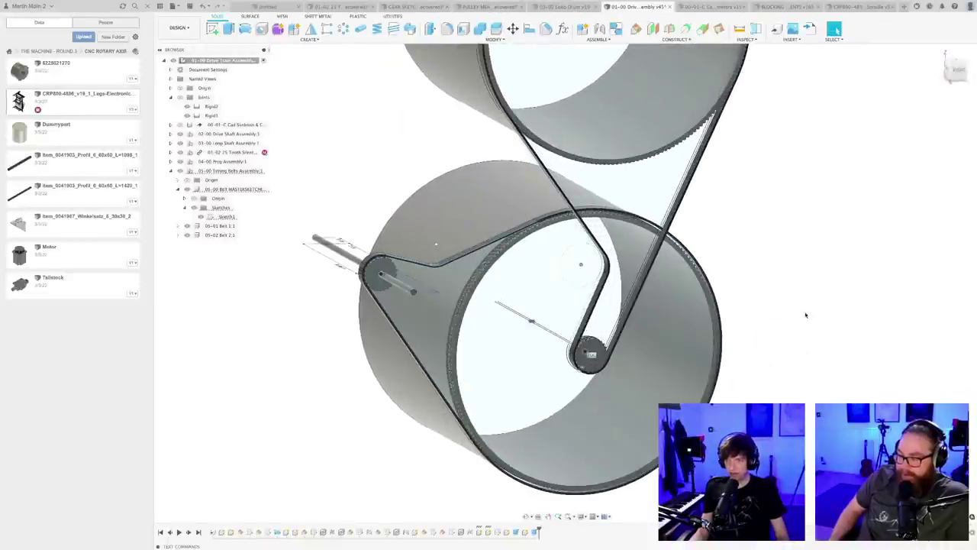
scroll(784, 329, down, 5)
mouse_move(784, 329)
middle_down()
mouse_move(644, 356)
mouse_move(646, 336)
mouse_move(649, 351)
mouse_move(611, 329)
mouse_move(410, 332)
middle_up()
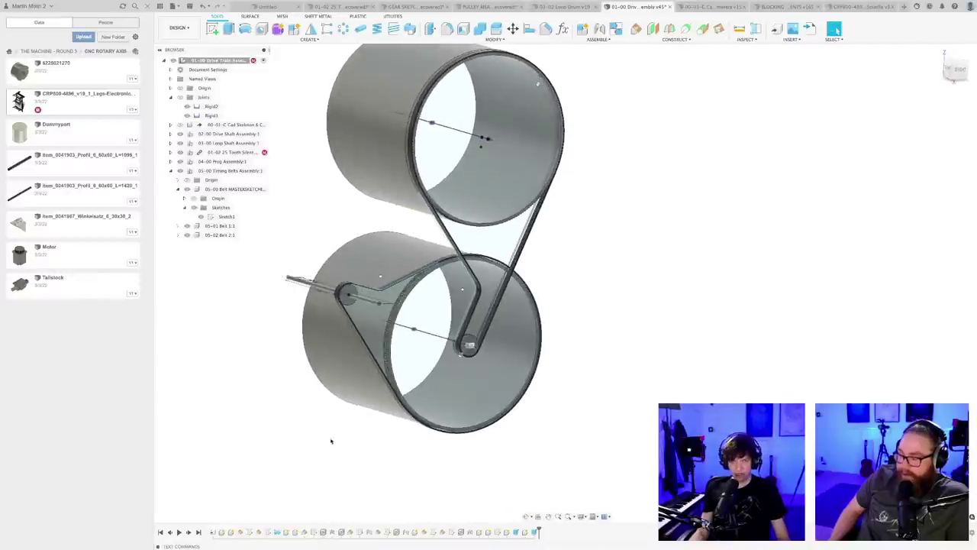
key(super+s)
key(Return)
scroll(337, 438, down, 2)
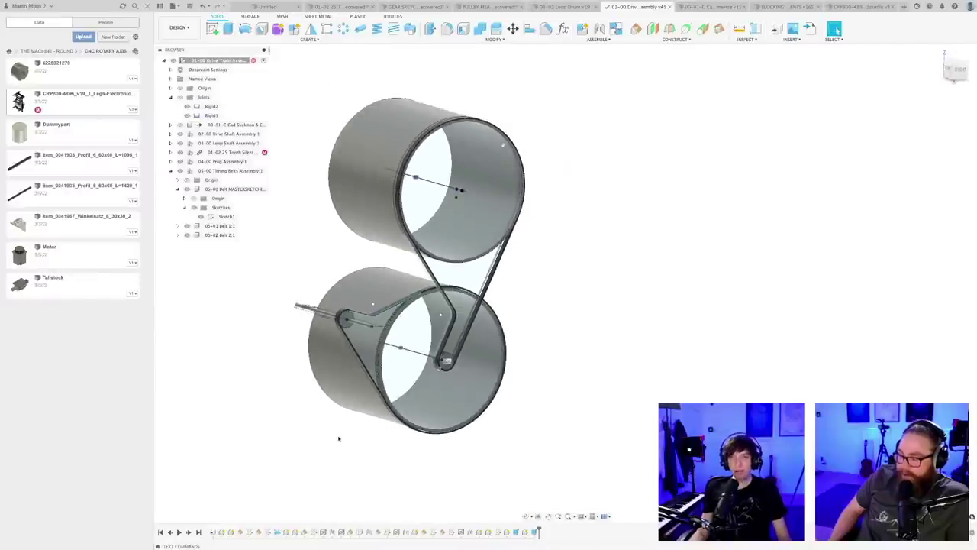
shift+middle_drag(339, 438, 331, 407)
- Reopen Measure, view the small pulley from the front, then close the measurement panel
scroll(375, 427, up, 4)
key(i)
scroll(331, 224, up, 2)
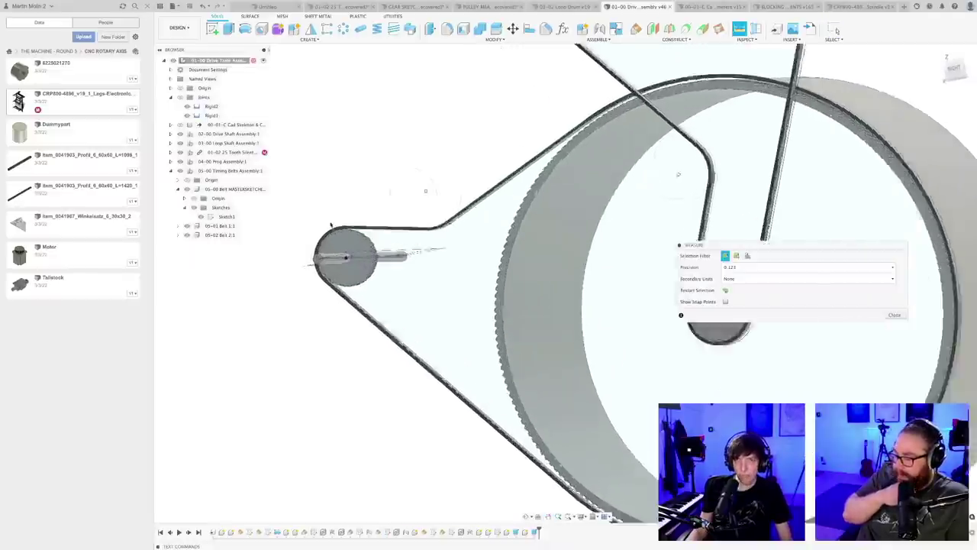
scroll(331, 224, up, 5)
mouse_move(371, 205)
shift+middle_down()
mouse_move(379, 212)
mouse_move(367, 207)
shift+middle_up()
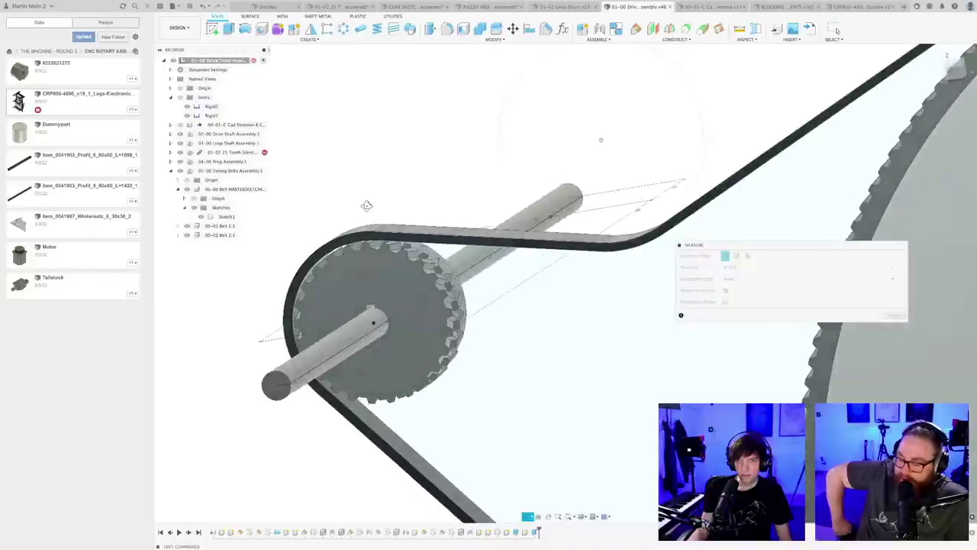
scroll(361, 208, down, 5)
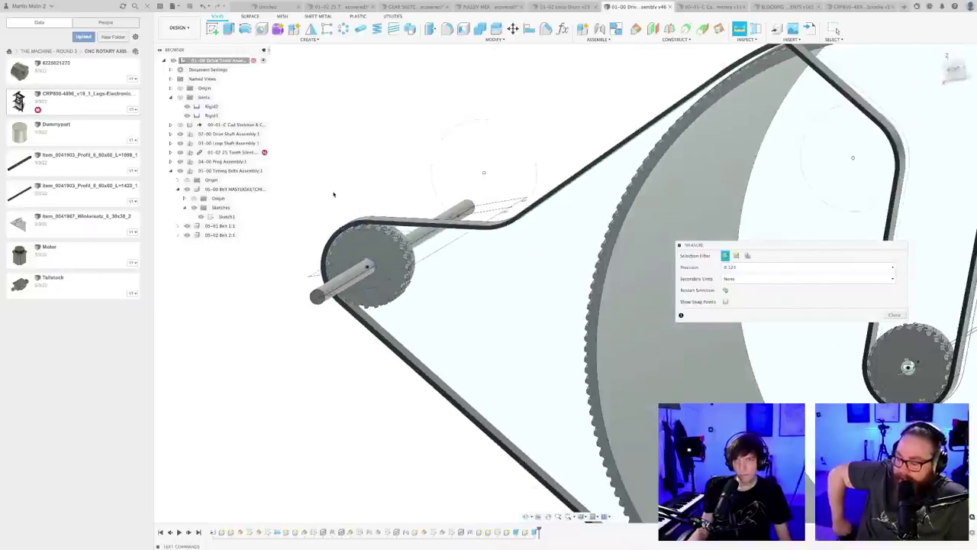
scroll(332, 194, down, 5)
shift+middle_drag(338, 397, 415, 393)
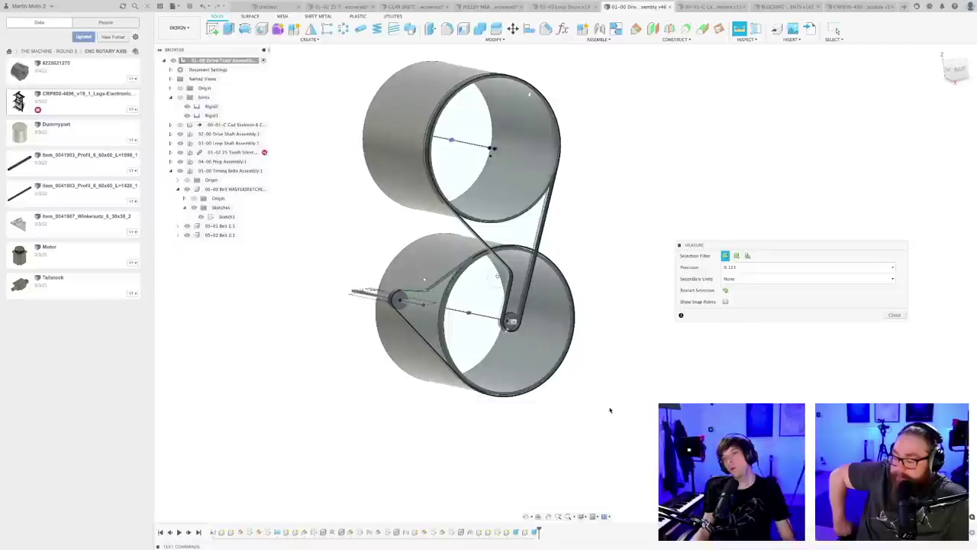
click(893, 315)
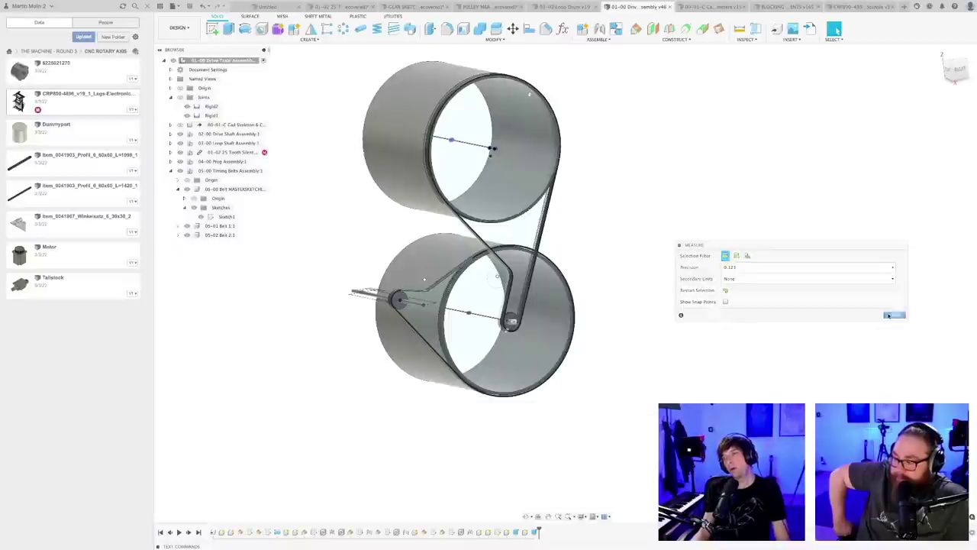
mouse_move(608, 369)
shift+middle_down()
mouse_move(600, 352)
mouse_move(598, 376)
shift+middle_up()
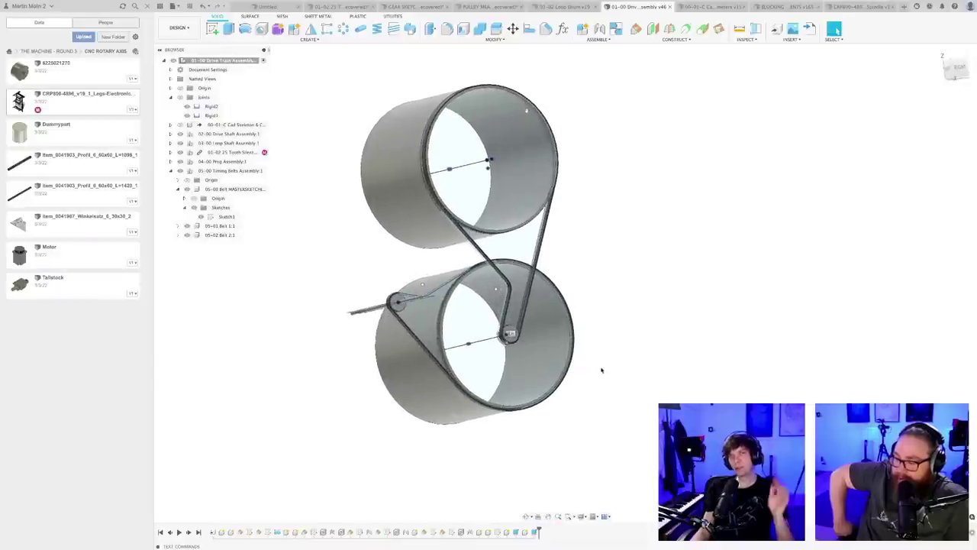
- Try a sweep using the belt as path, then cancel it and fit both drums into view
click(309, 40)
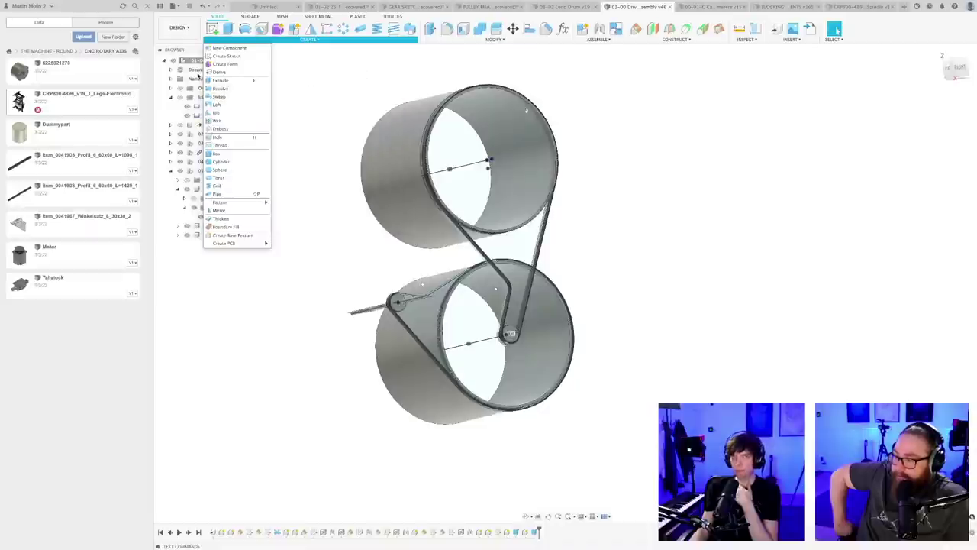
click(219, 96)
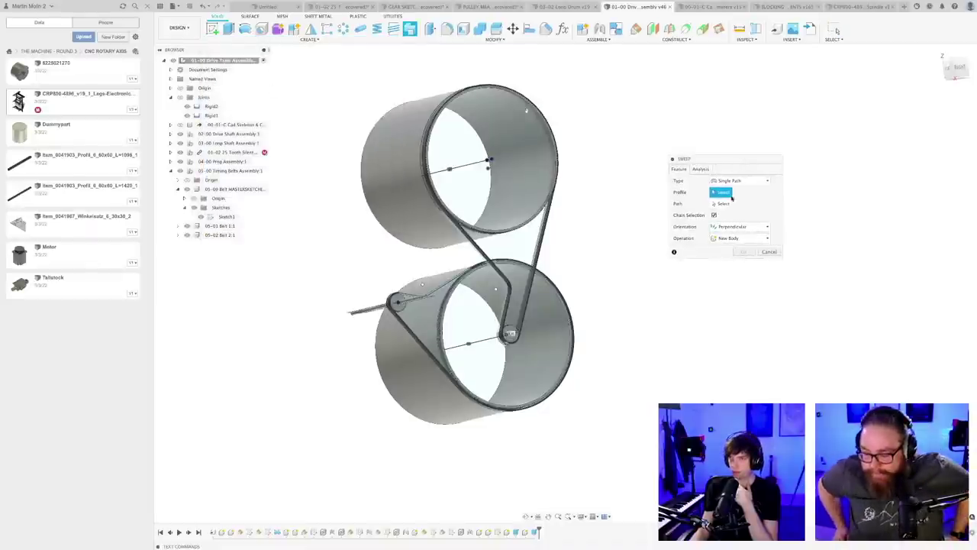
click(723, 204)
scroll(527, 280, up, 5)
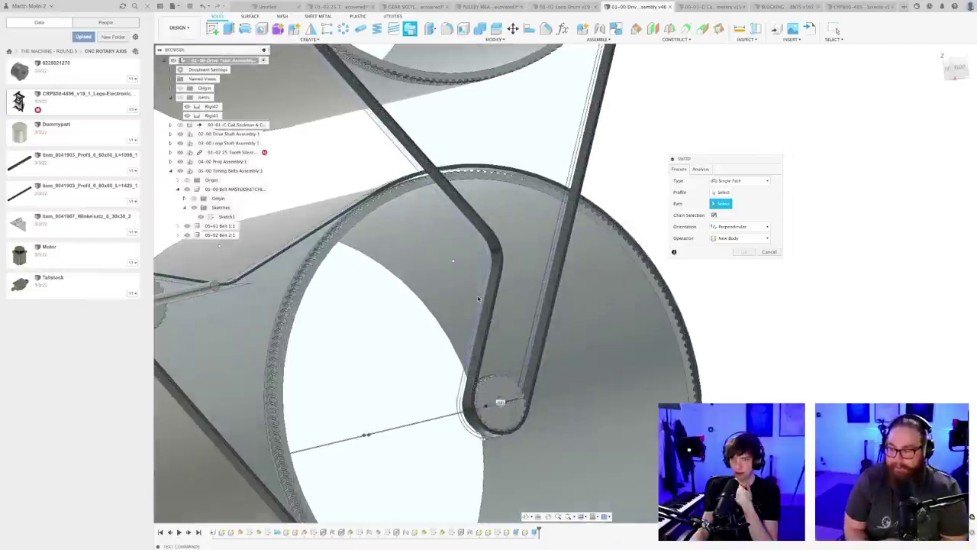
click(479, 300)
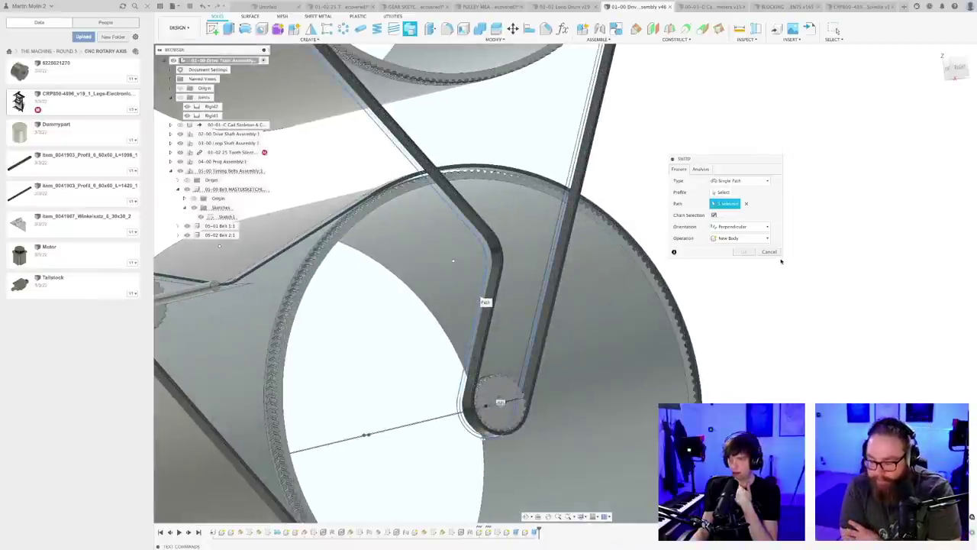
drag(782, 258, 842, 385)
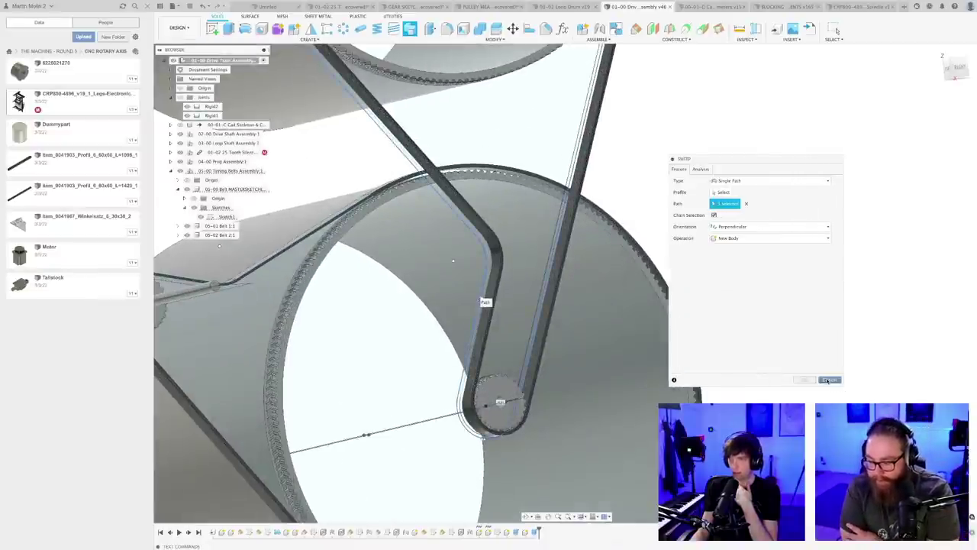
click(830, 379)
scroll(773, 282, down, 5)
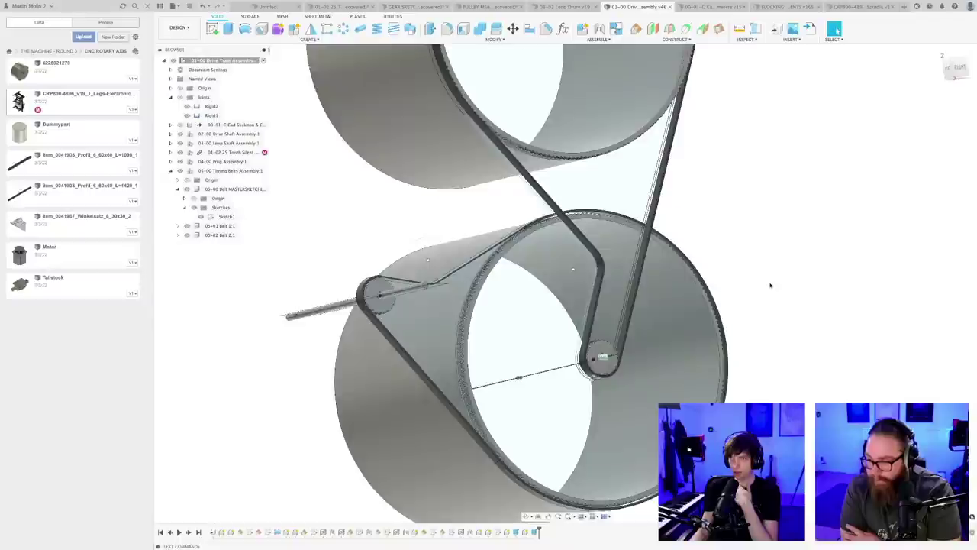
middle_drag(760, 285, 681, 321)
scroll(666, 330, down, 2)
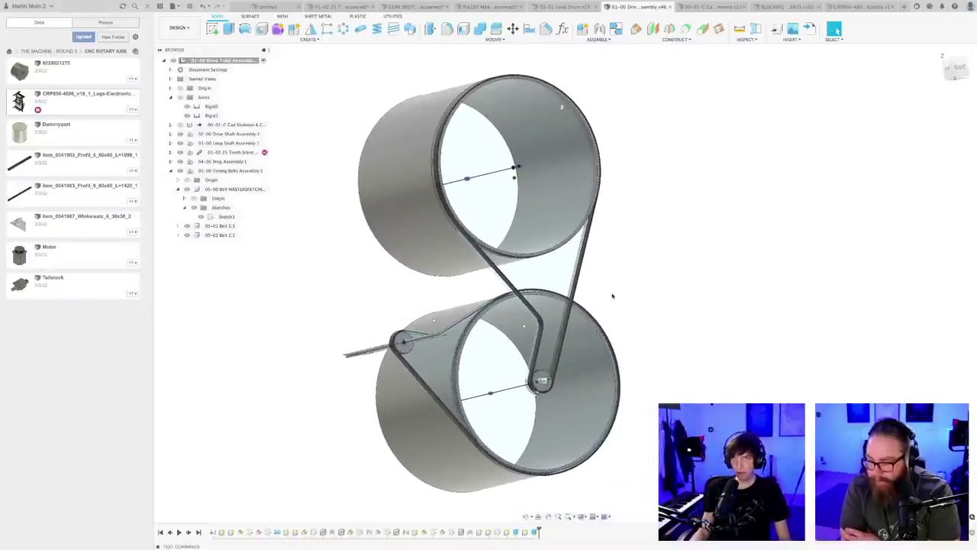
double_click(224, 217)
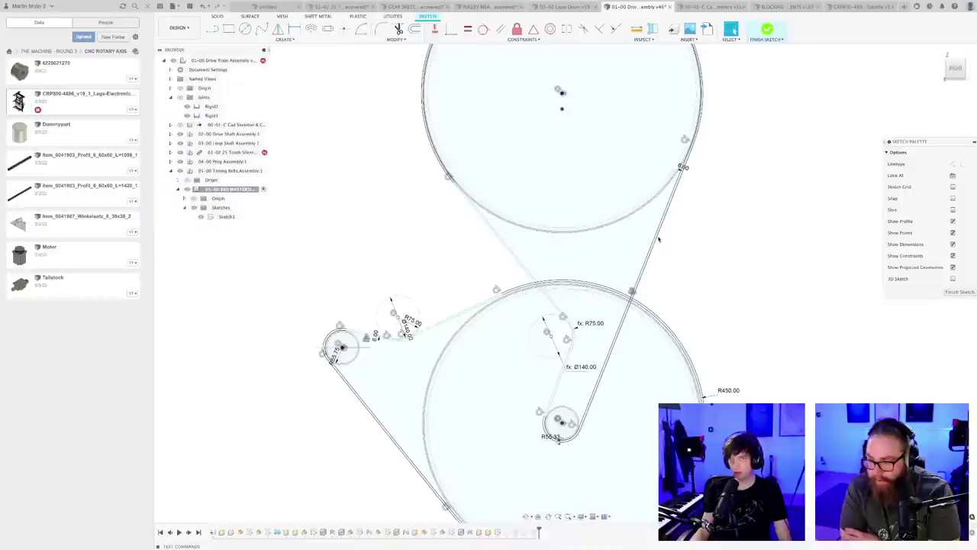
click(284, 41)
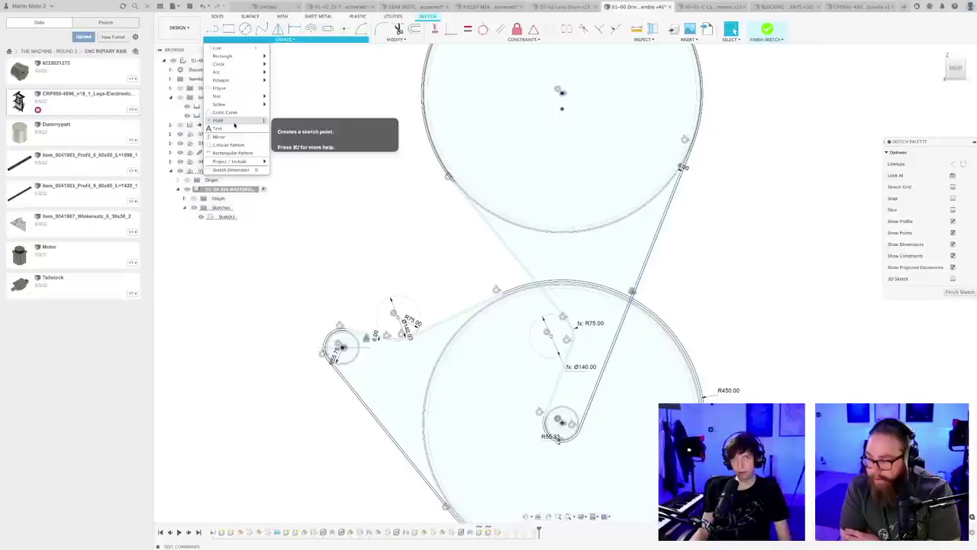
click(961, 293)
scroll(696, 258, down, 2)
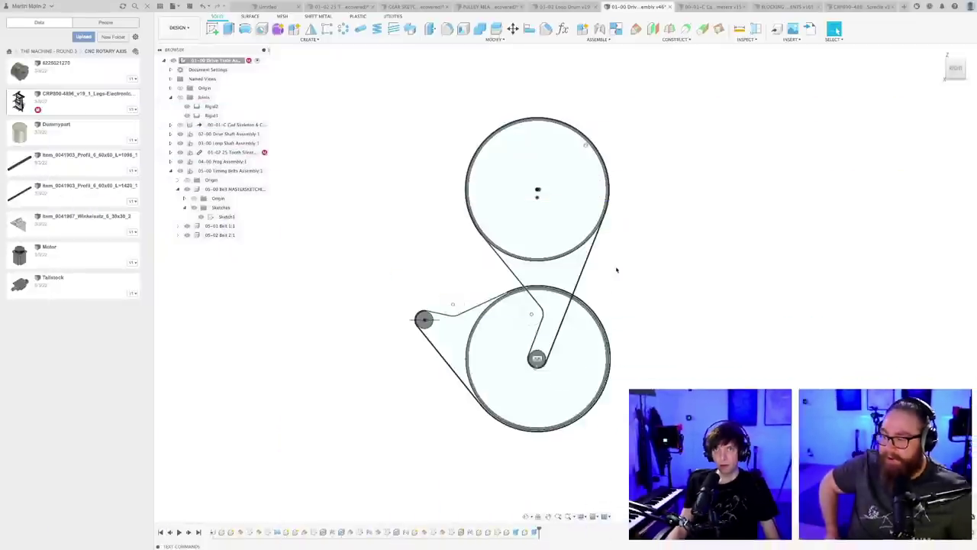
- Start a Point Along Path on the belt loop
scroll(617, 269, down, 2)
shift+middle_drag(623, 269, 636, 274)
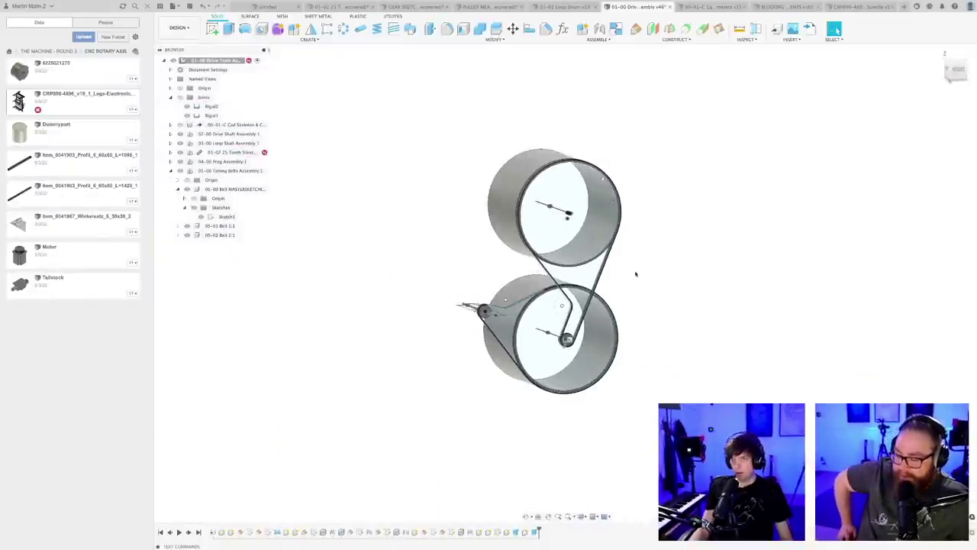
click(678, 39)
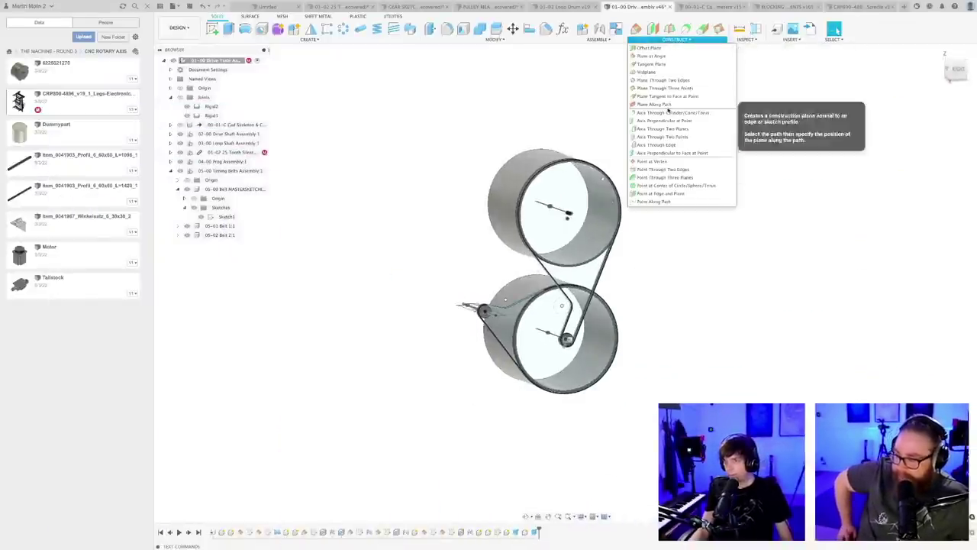
click(655, 201)
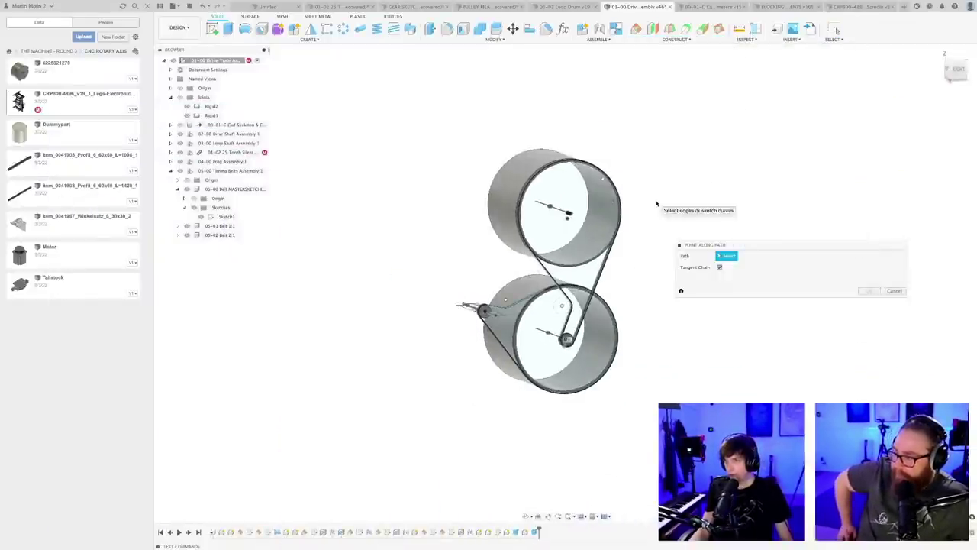
scroll(611, 317, up, 10)
click(493, 336)
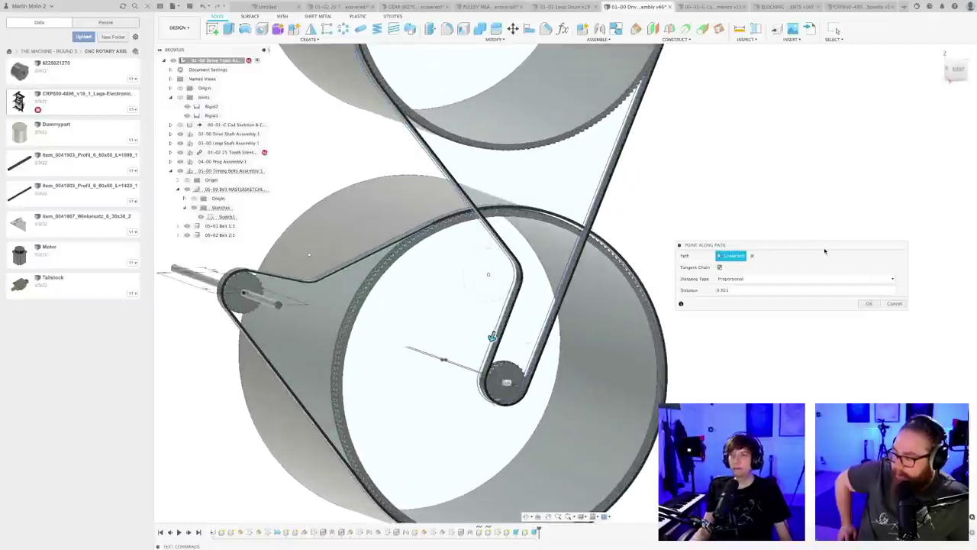
drag(821, 246, 807, 217)
drag(895, 282, 921, 406)
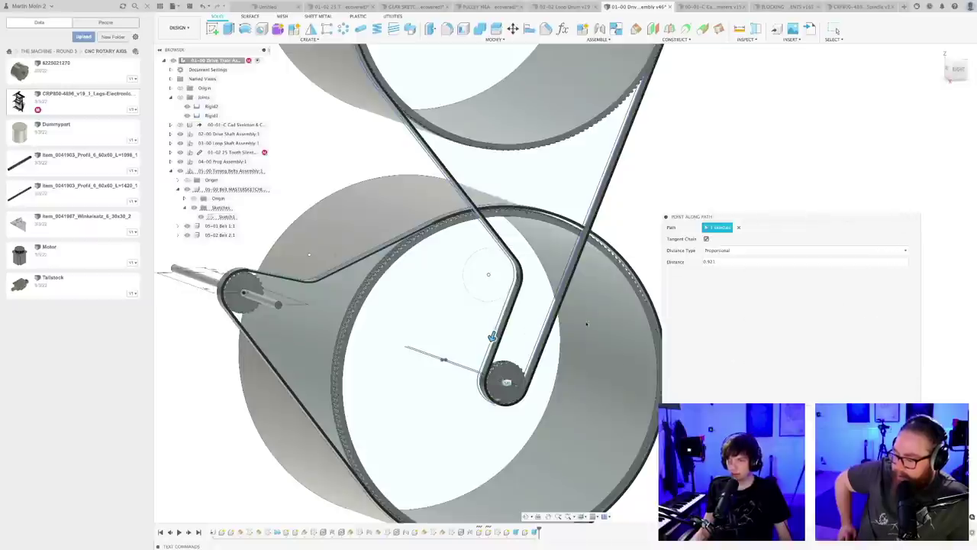
mouse_move(586, 323)
shift+middle_down()
mouse_move(565, 313)
mouse_move(583, 313)
shift+middle_up()
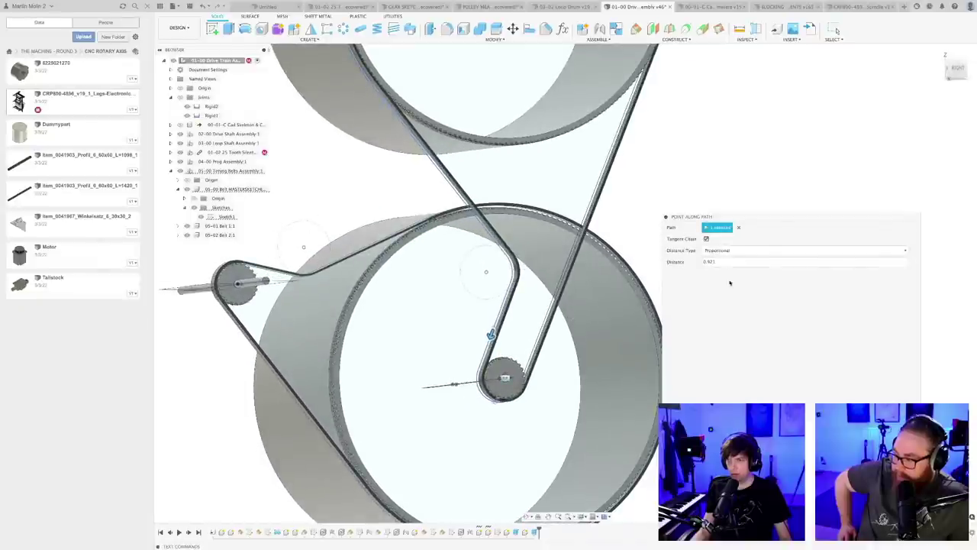
- Slide the point around the small pulley and switch its distance type to Physical
click(719, 261)
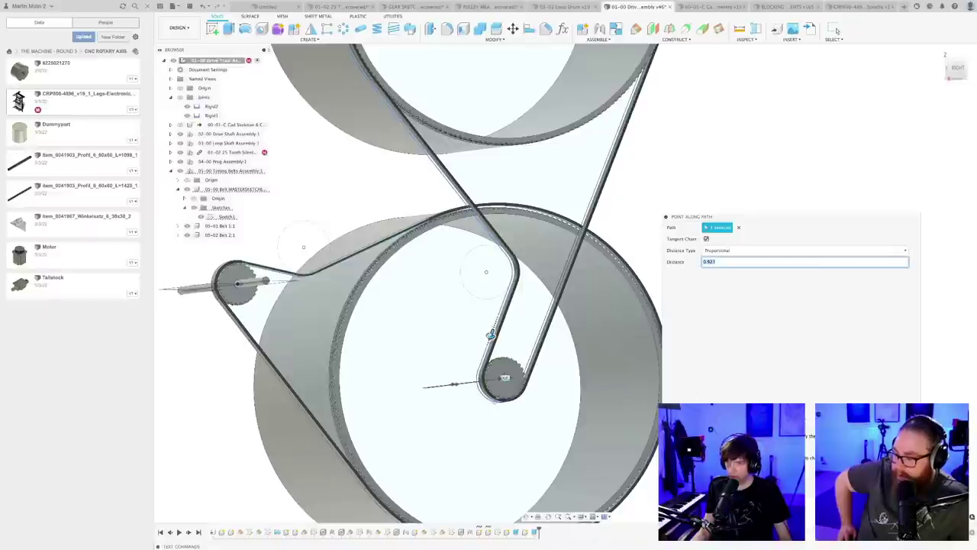
mouse_move(491, 335)
mouse_down()
mouse_move(478, 379)
mouse_move(546, 336)
mouse_move(640, 76)
mouse_up()
drag(572, 251, 566, 269)
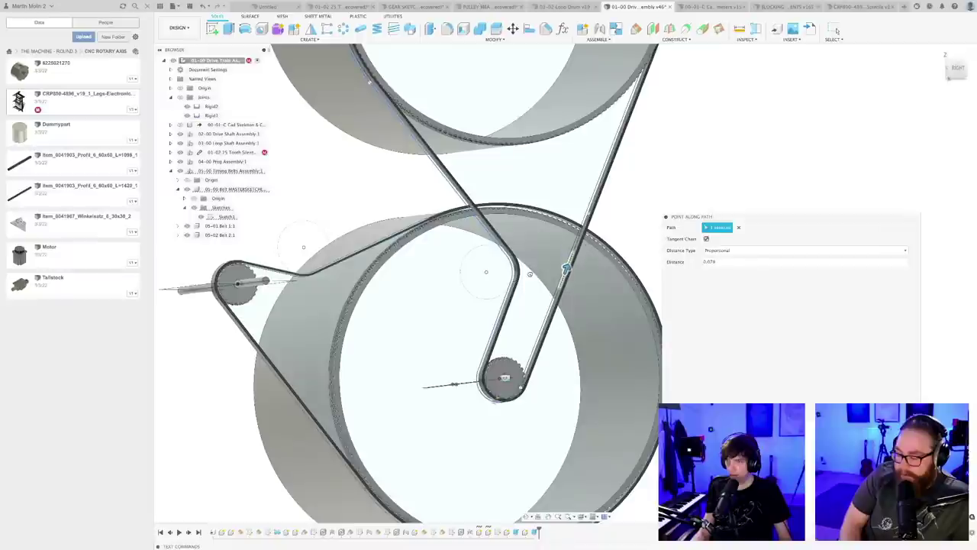
shift+middle_drag(547, 375, 648, 189)
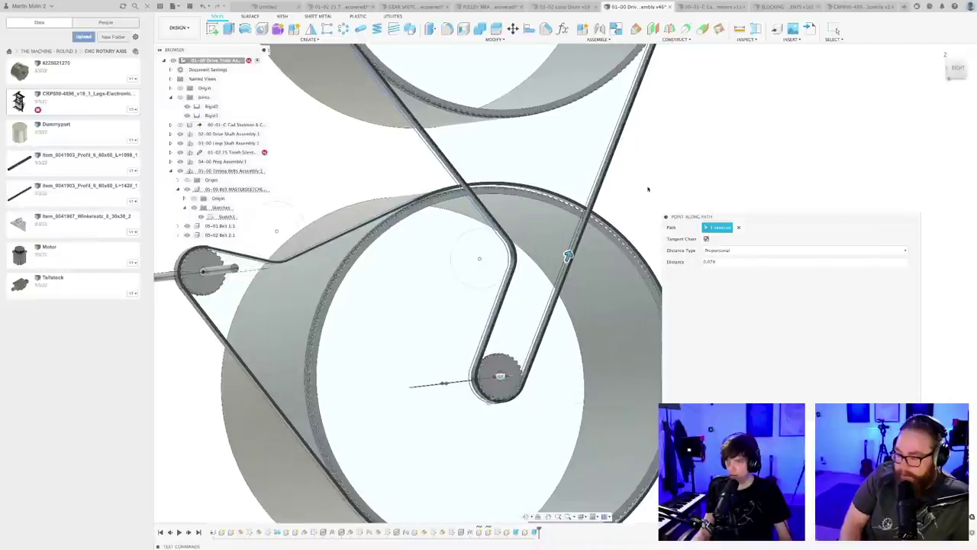
drag(791, 218, 799, 198)
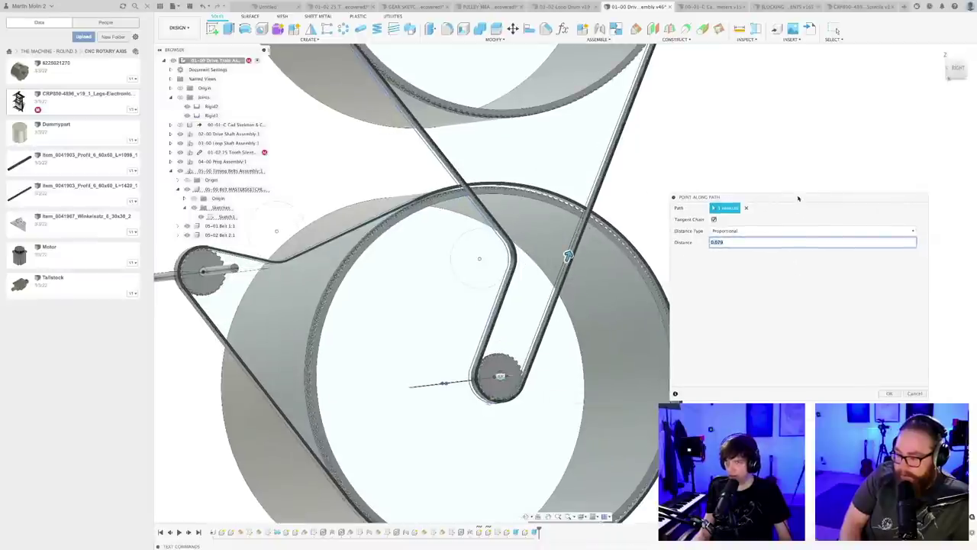
shift+middle_drag(653, 202, 635, 203)
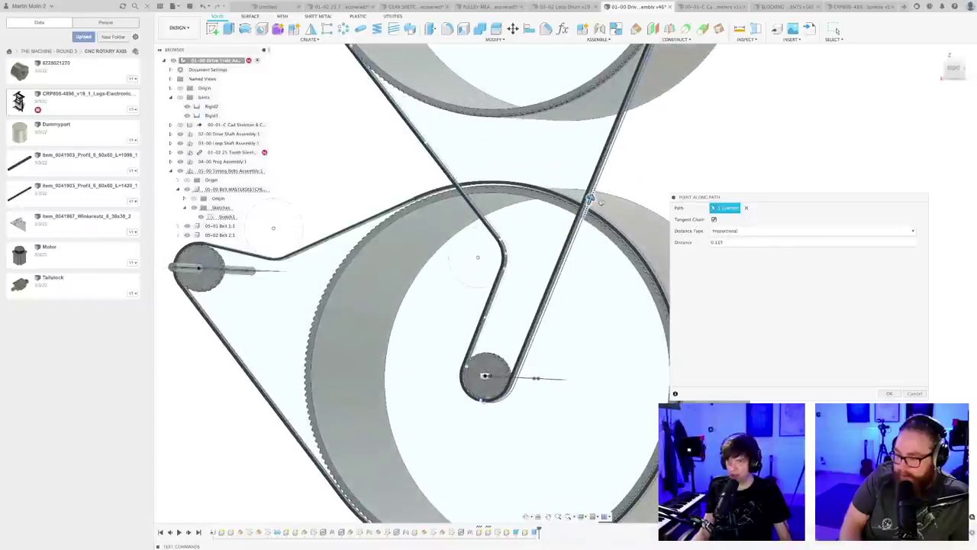
drag(615, 135, 578, 226)
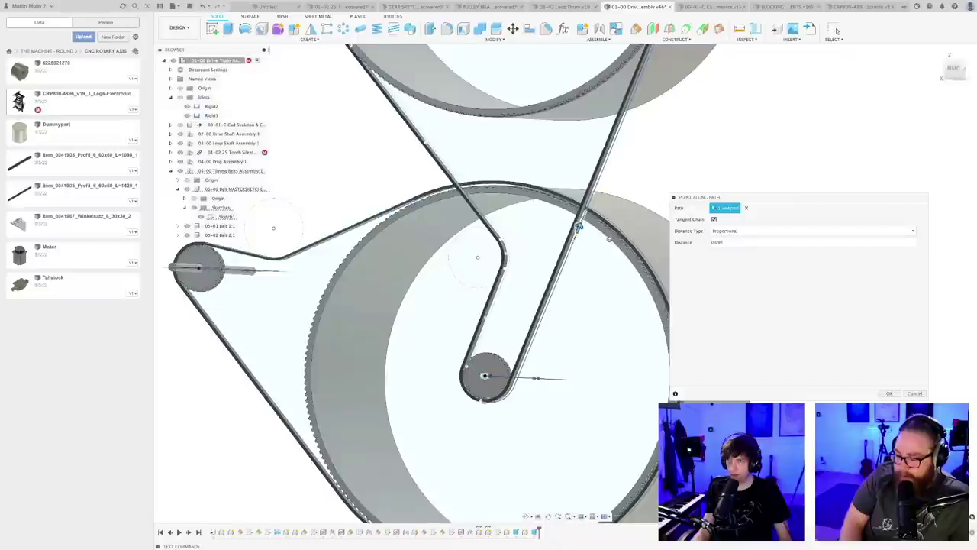
click(731, 230)
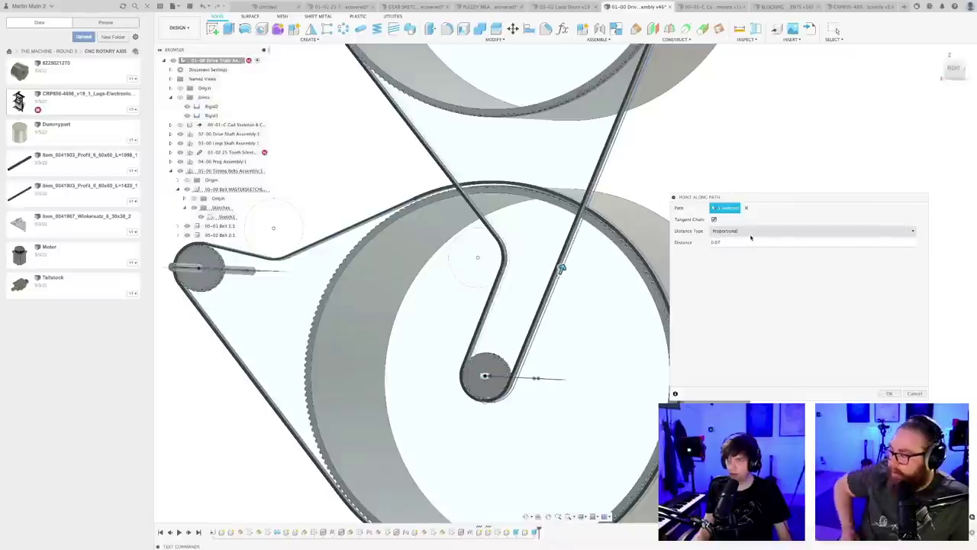
click(733, 249)
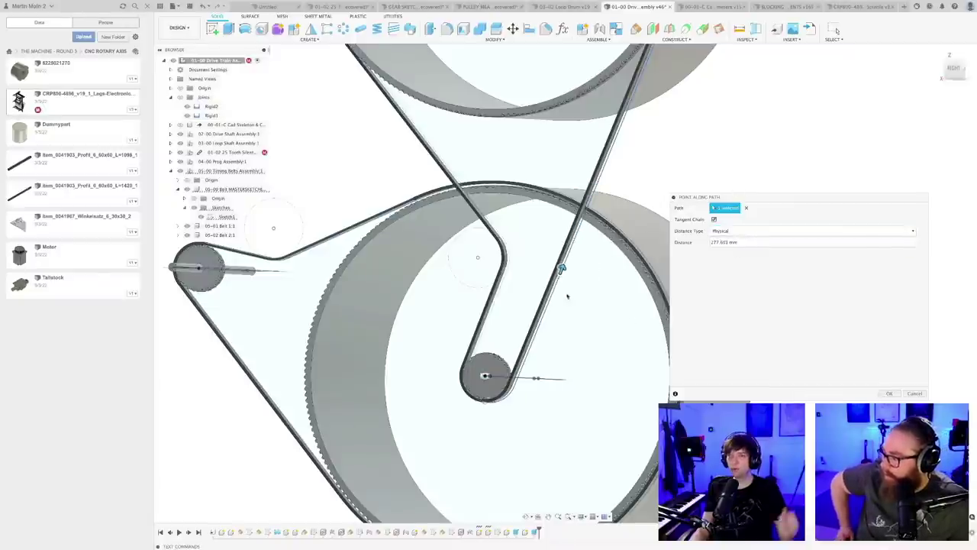
- Slide the point to the lower pulley, reading about 3717.495 mm, then abandon it
drag(549, 299, 462, 376)
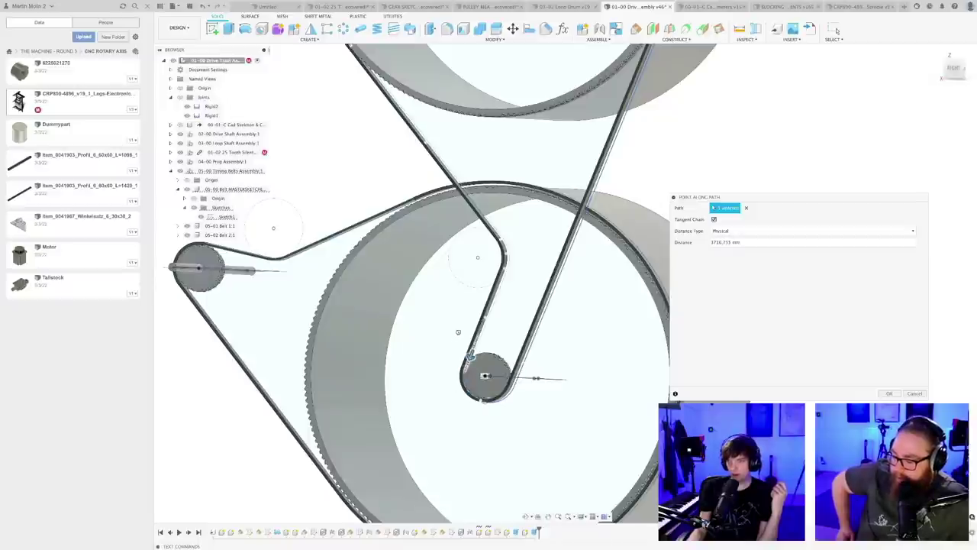
drag(457, 325, 454, 341)
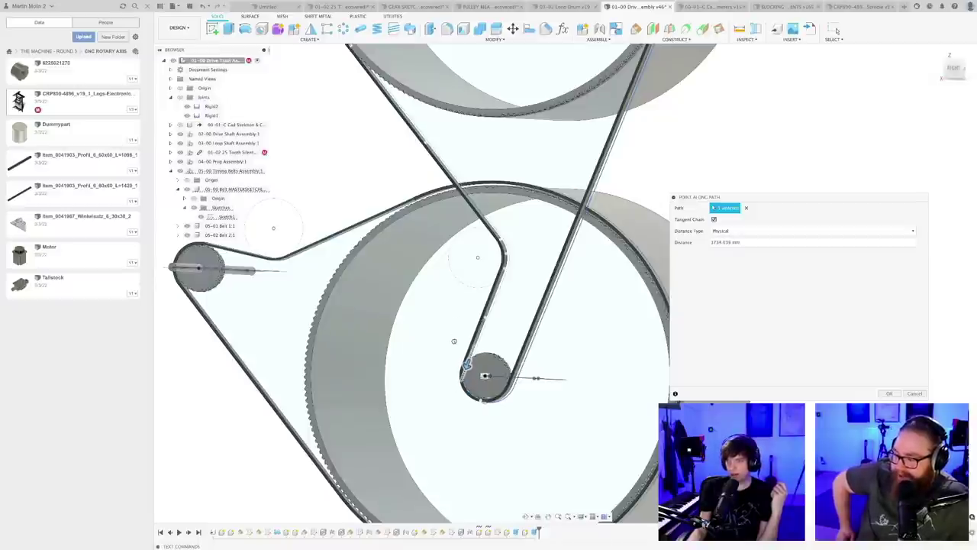
drag(703, 197, 554, 215)
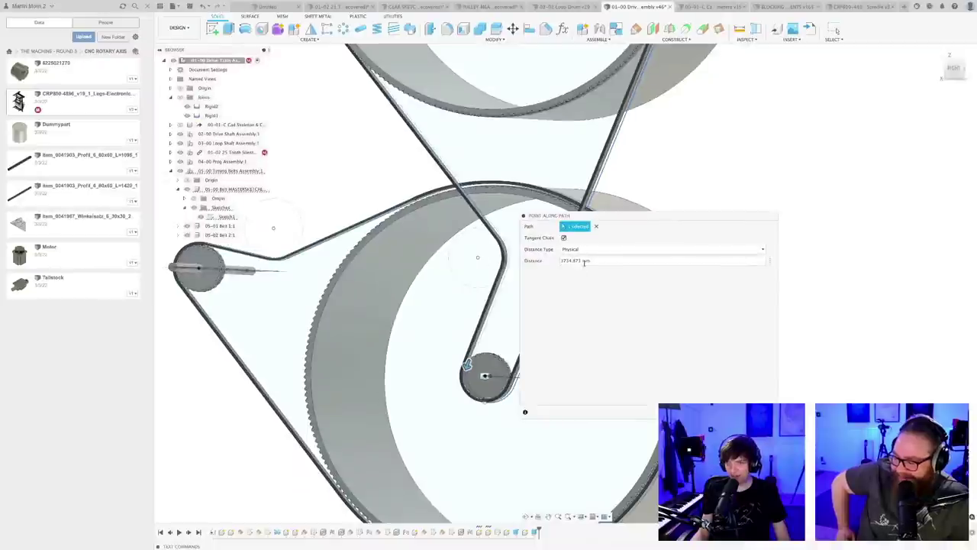
click(581, 249)
click(572, 266)
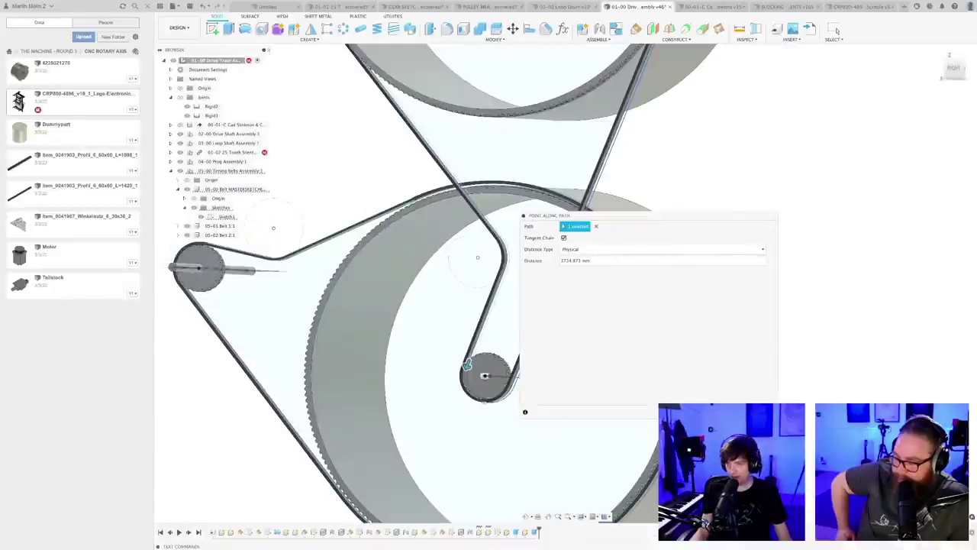
scroll(480, 367, up, 3)
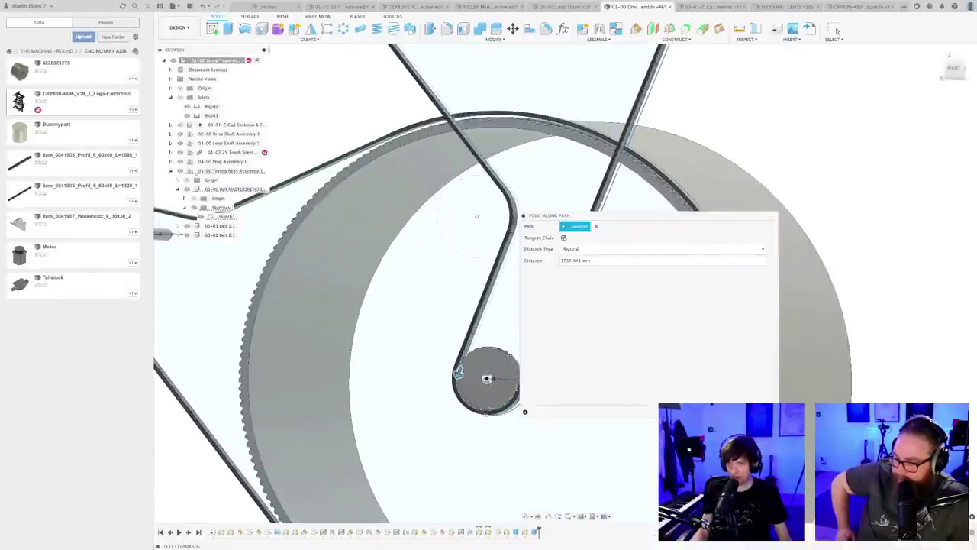
key(Escape)
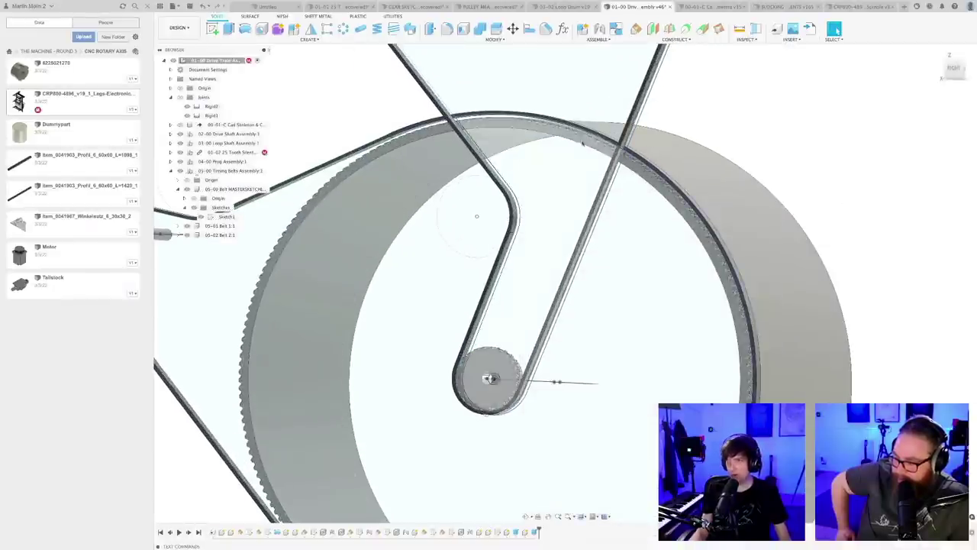
shift+middle_drag(538, 200, 611, 130)
click(675, 39)
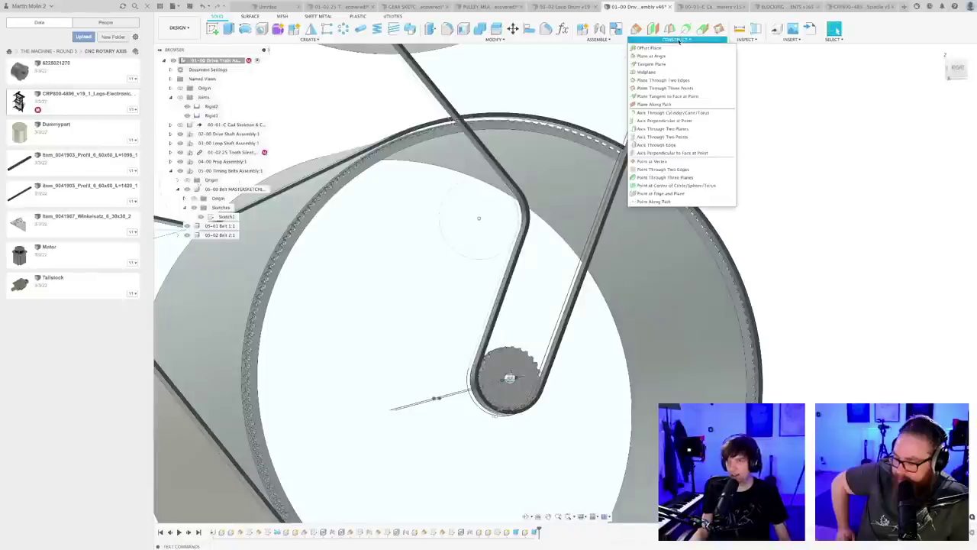
click(655, 201)
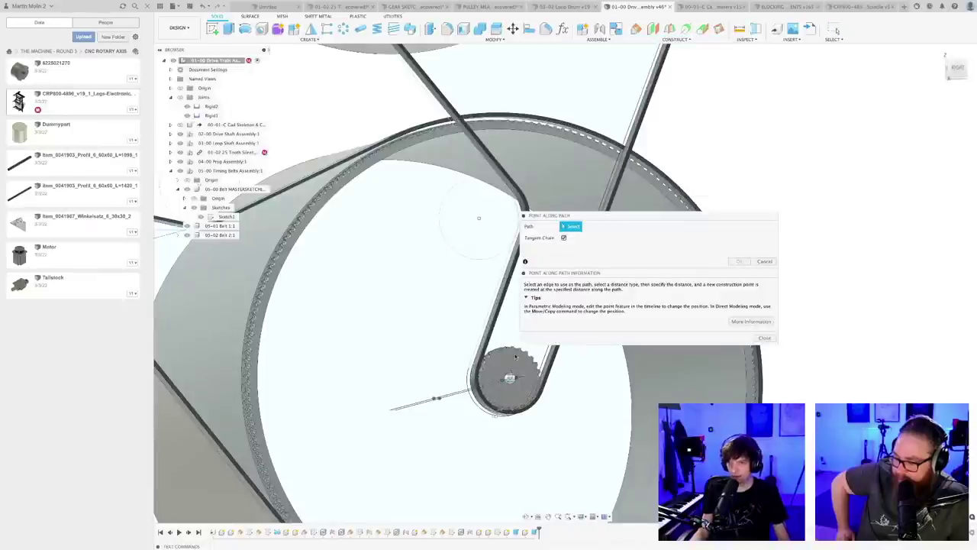
click(476, 346)
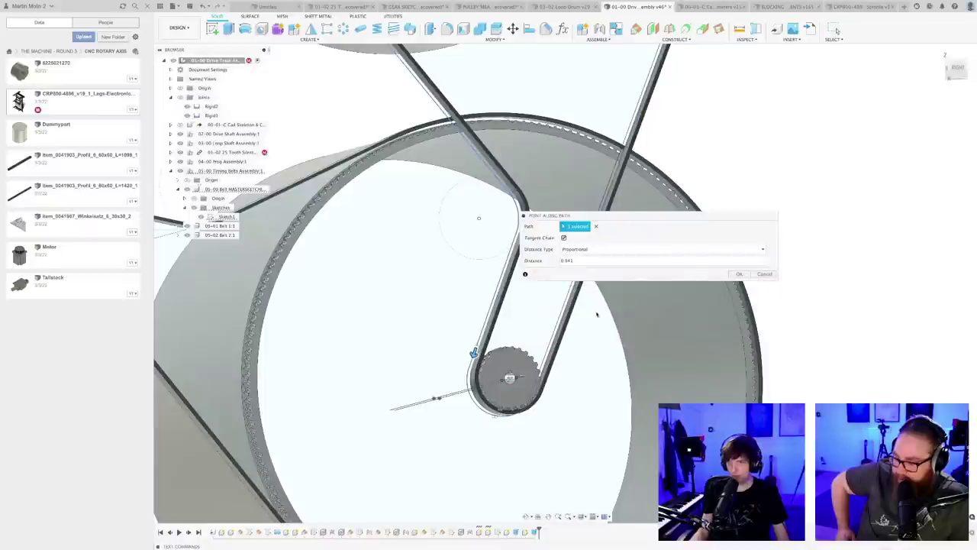
click(587, 249)
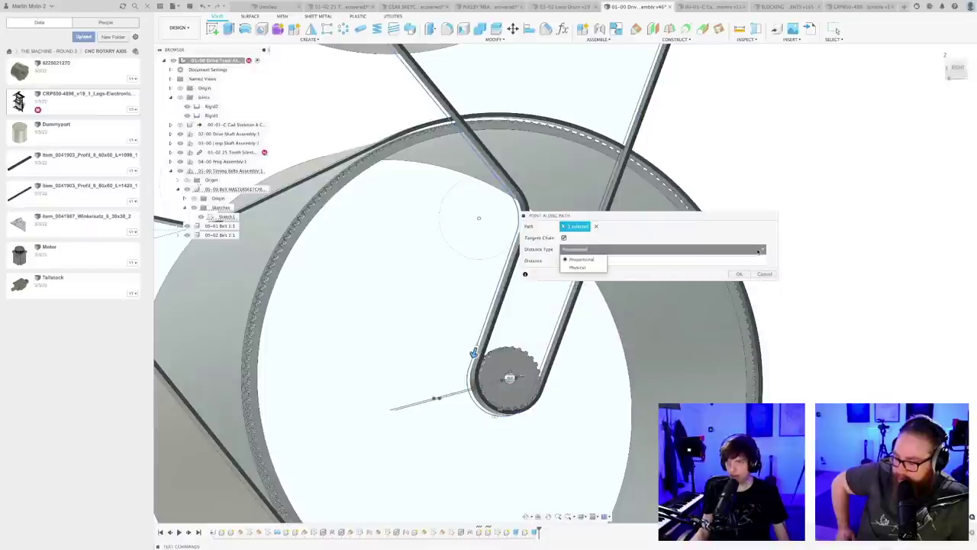
click(588, 268)
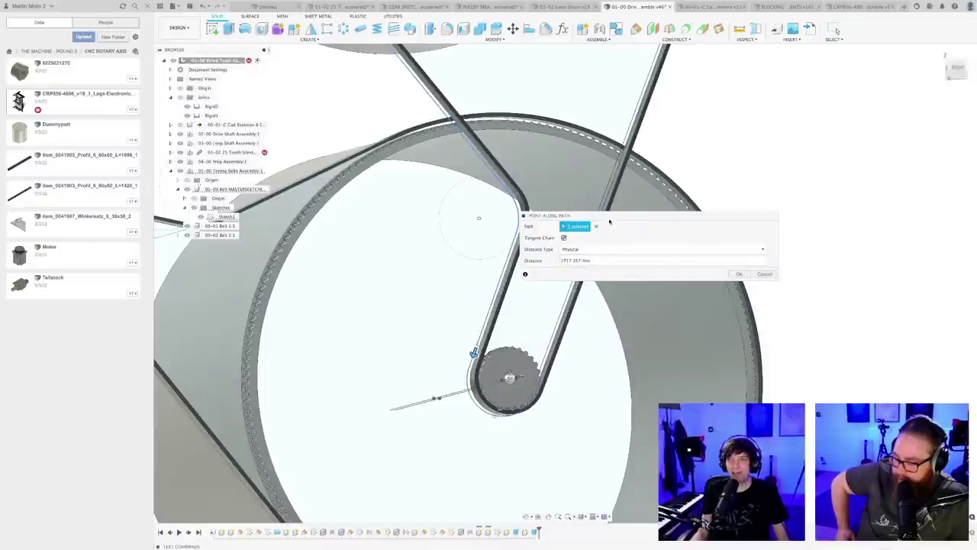
drag(609, 220, 698, 243)
middle_drag(618, 356, 557, 356)
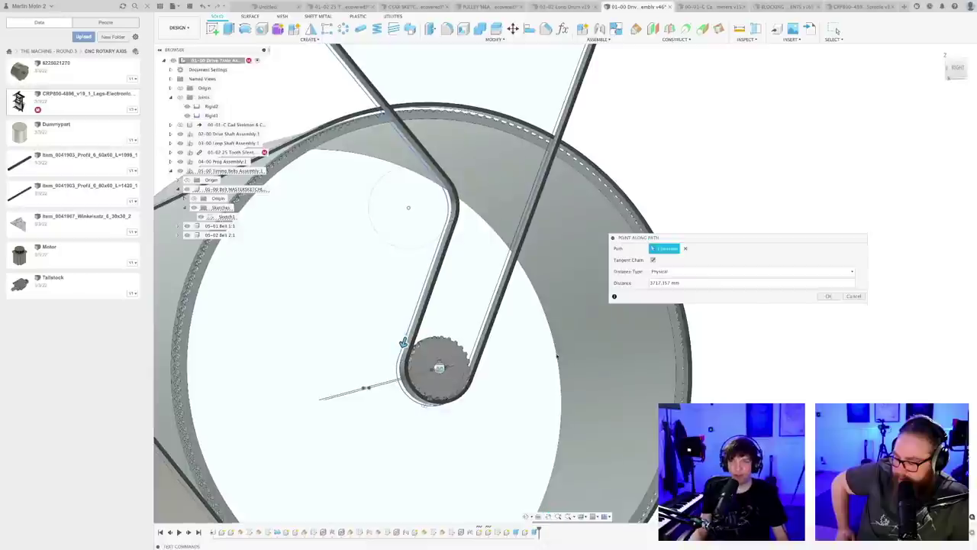
scroll(557, 356, up, 3)
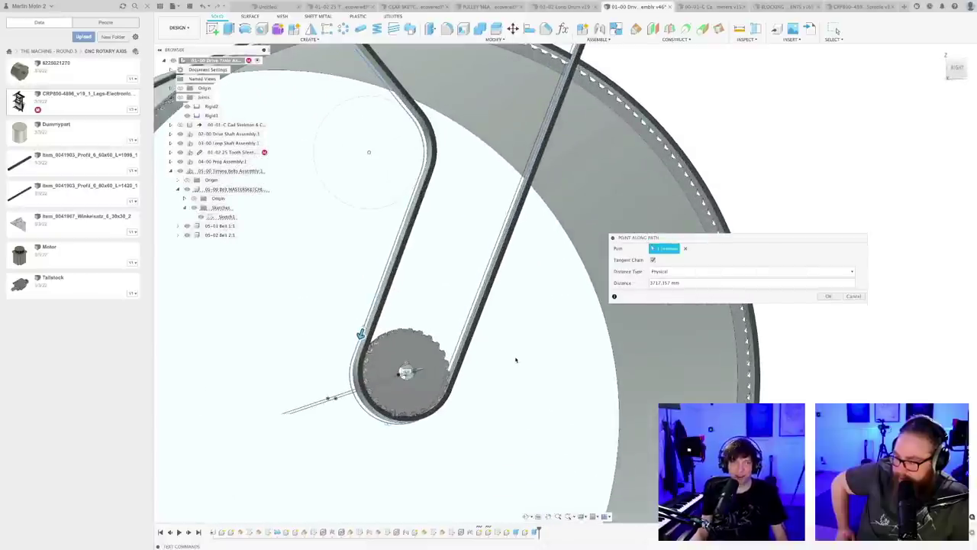
mouse_move(517, 359)
middle_down()
mouse_move(486, 362)
mouse_move(518, 352)
mouse_move(498, 345)
mouse_move(529, 350)
mouse_move(527, 358)
mouse_move(546, 349)
mouse_move(508, 345)
mouse_move(529, 351)
middle_up()
scroll(527, 360, down, 5)
scroll(527, 352, up, 3)
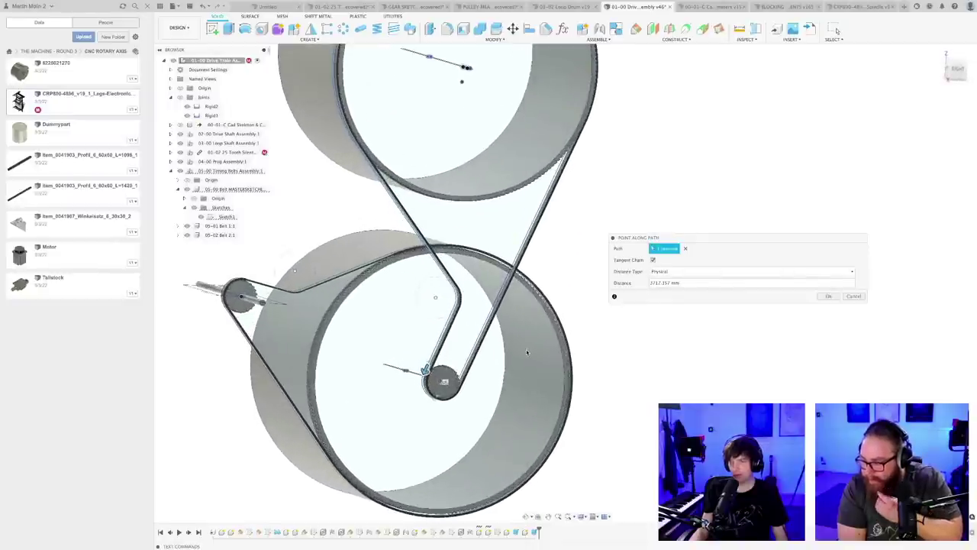
mouse_move(509, 356)
middle_down()
mouse_move(509, 368)
mouse_move(502, 359)
middle_up()
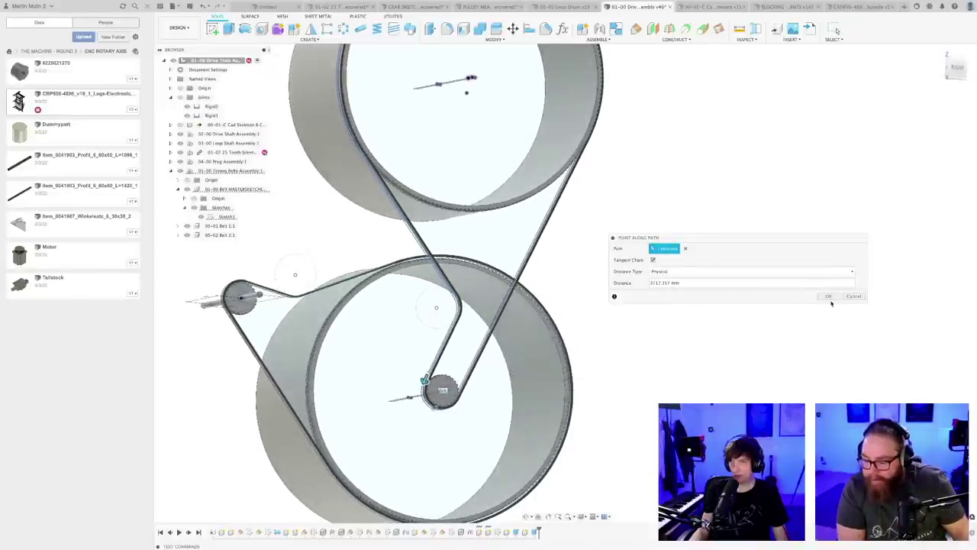
click(850, 298)
scroll(741, 199, down, 5)
middle_drag(745, 230, 536, 278)
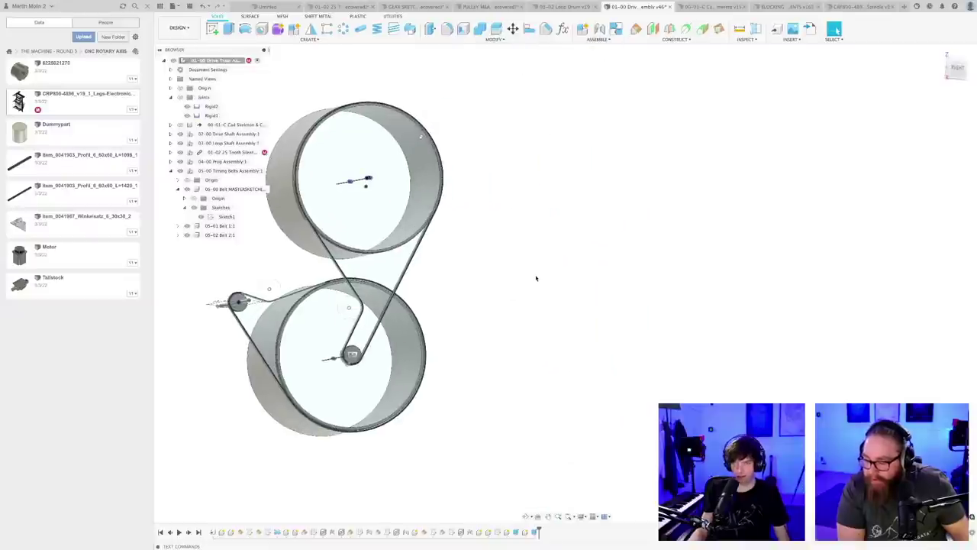
- Draw a horizontal line in Sketch1 and dimension it to 1000 mm
double_click(225, 217)
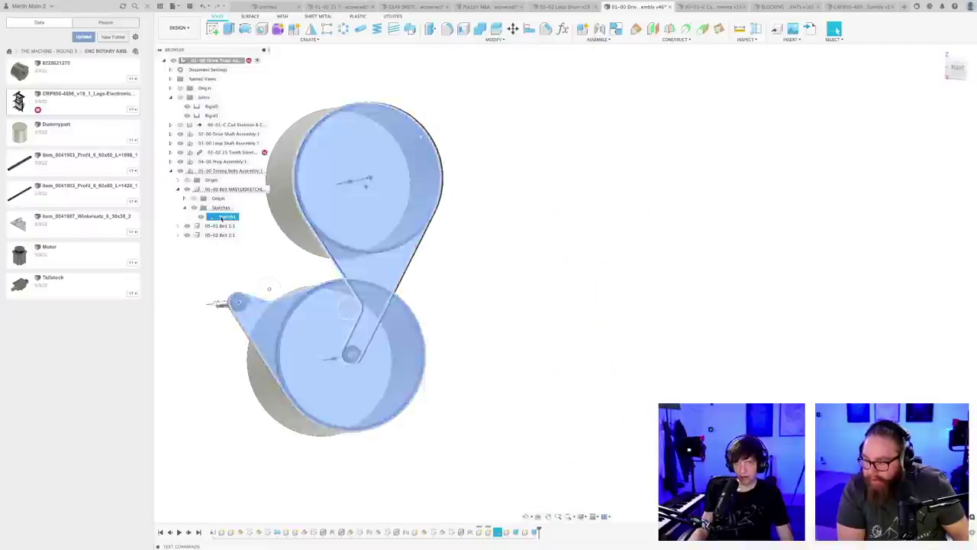
key(l)
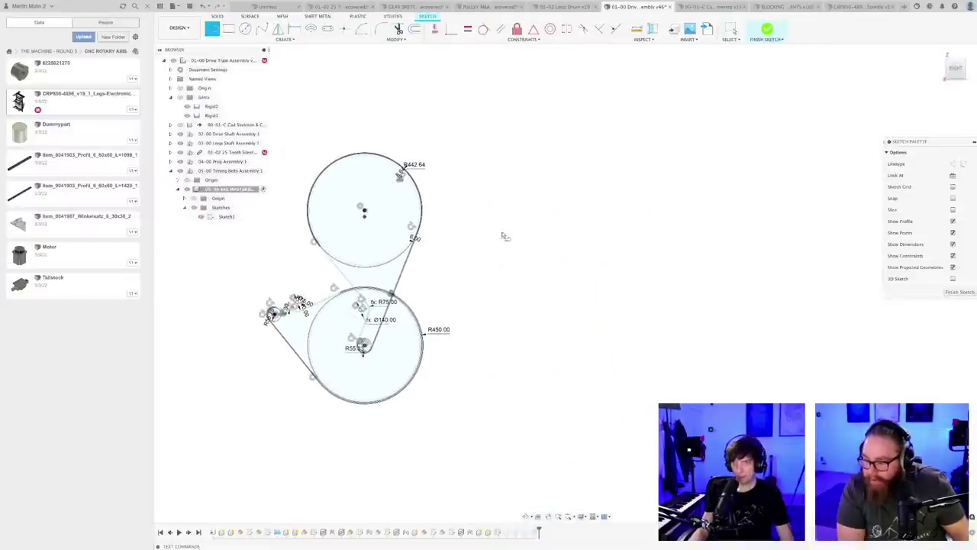
click(496, 228)
click(642, 230)
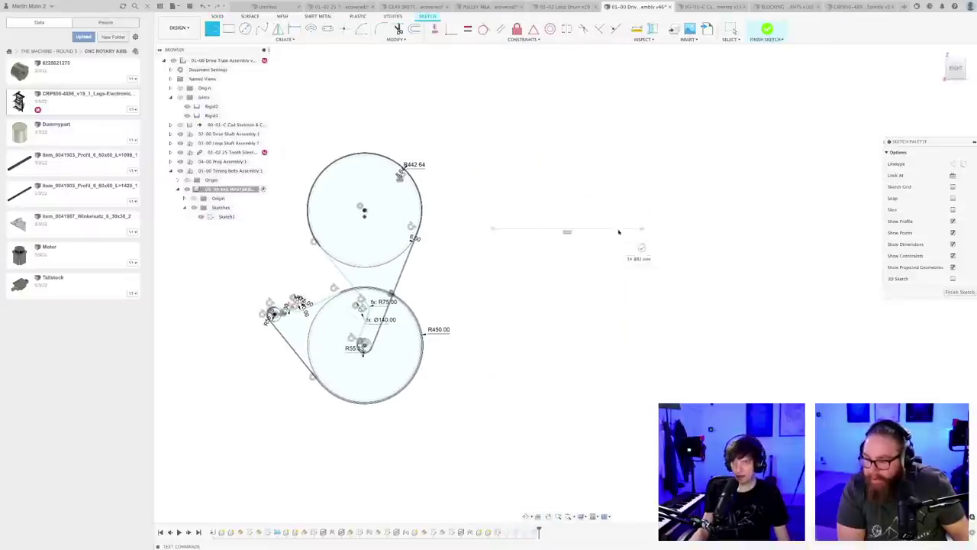
key(Escape)
scroll(539, 235, up, 1)
key(d)
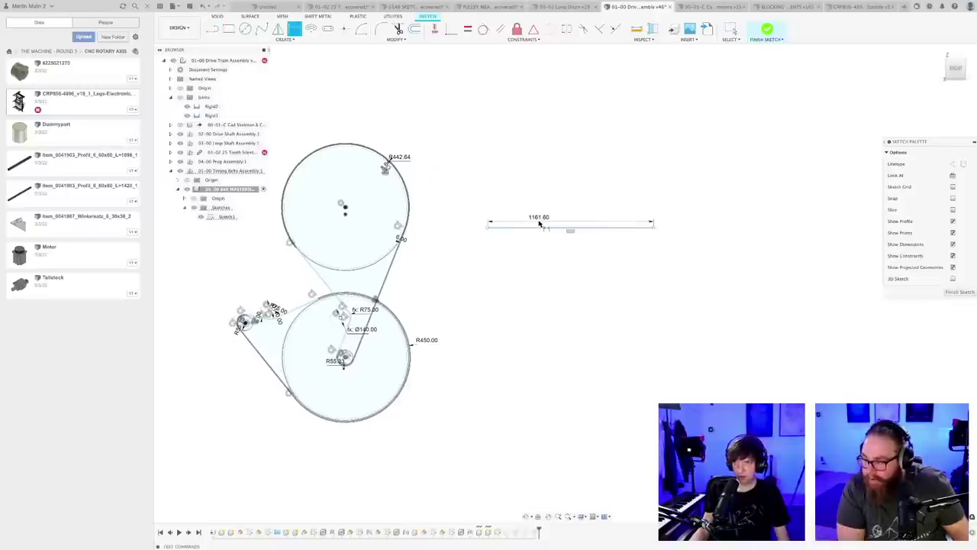
click(539, 222)
text(1000)
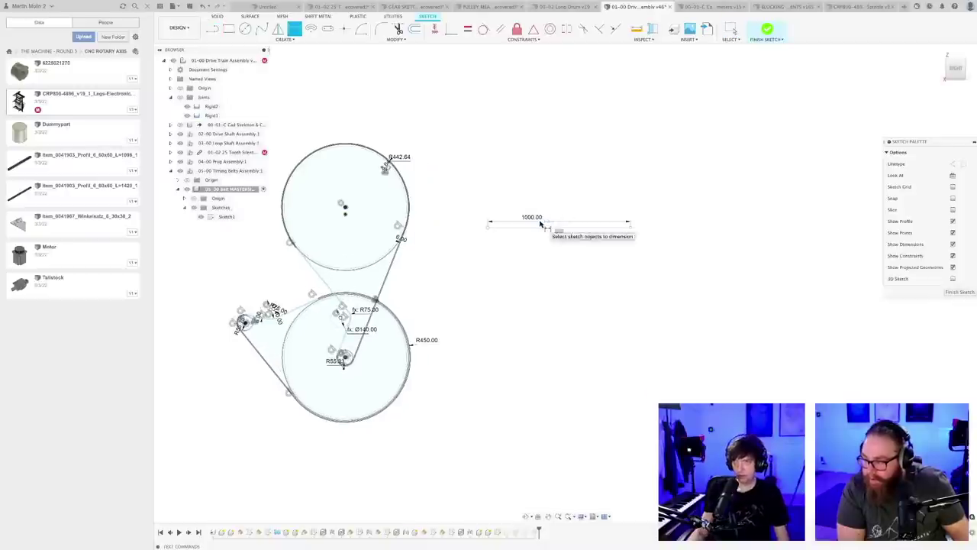
key(Return)
scroll(545, 262, up, 2)
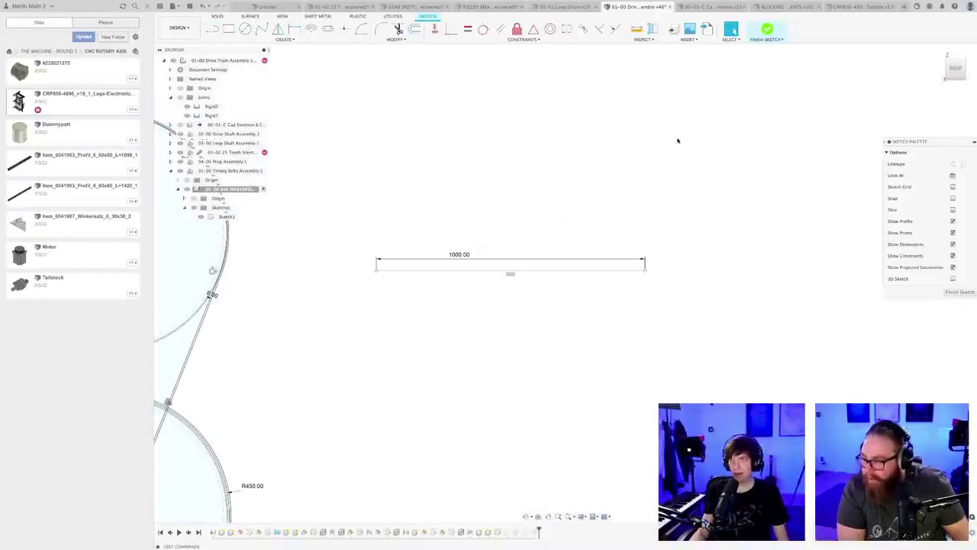
- Finish the sketch and start a Point Along Path on the new line
click(956, 292)
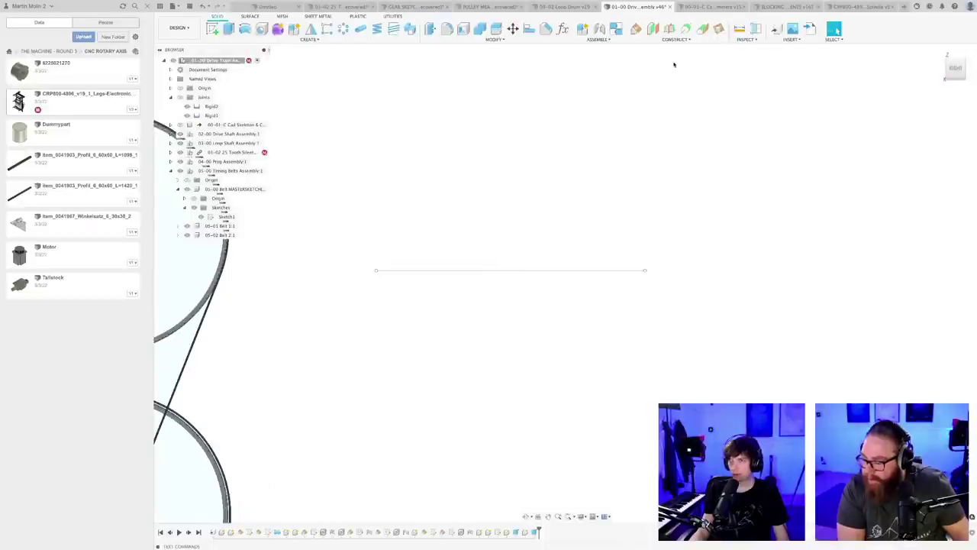
click(675, 39)
click(653, 201)
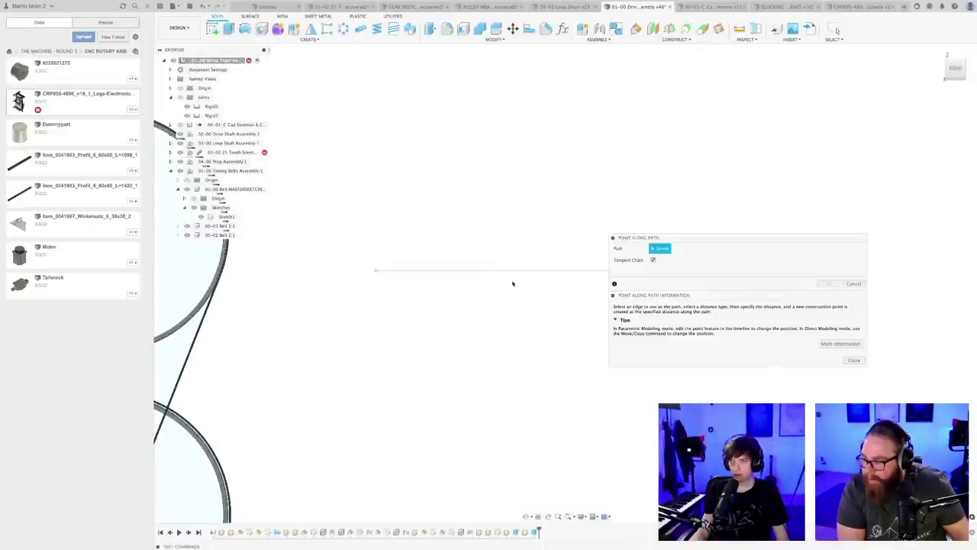
click(514, 270)
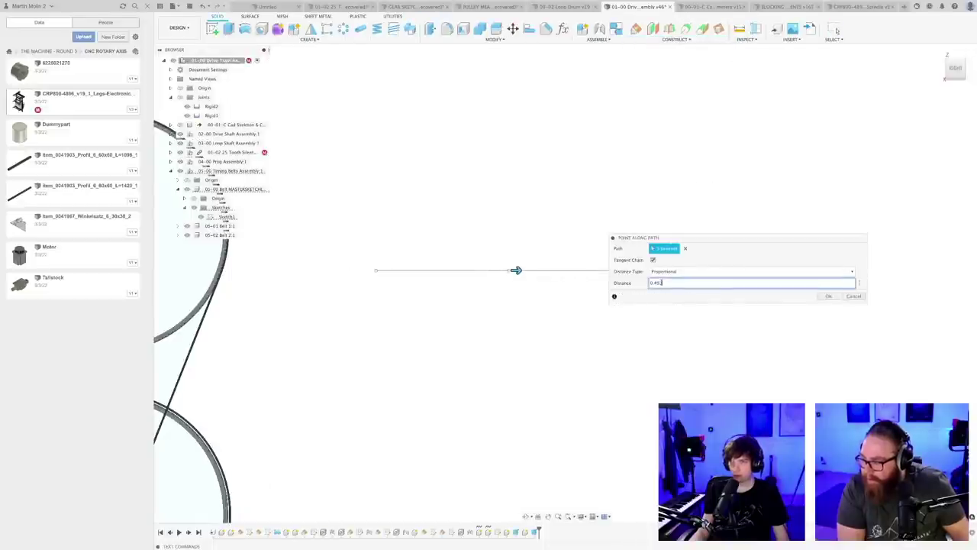
- Set the point's distance type to Physical and slide it to the line's end at 1000.00 mm
click(669, 272)
click(670, 287)
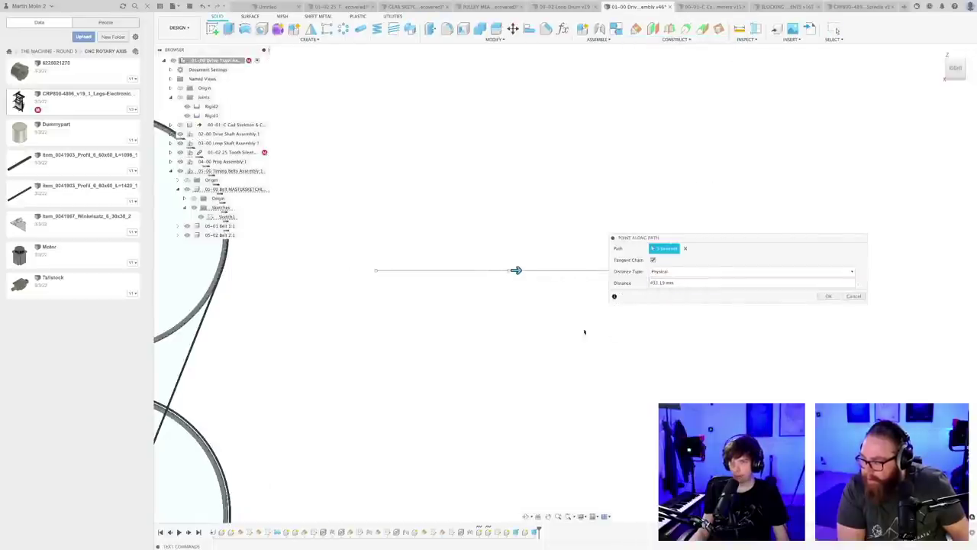
mouse_move(563, 296)
middle_down()
mouse_move(487, 264)
mouse_move(521, 225)
middle_up()
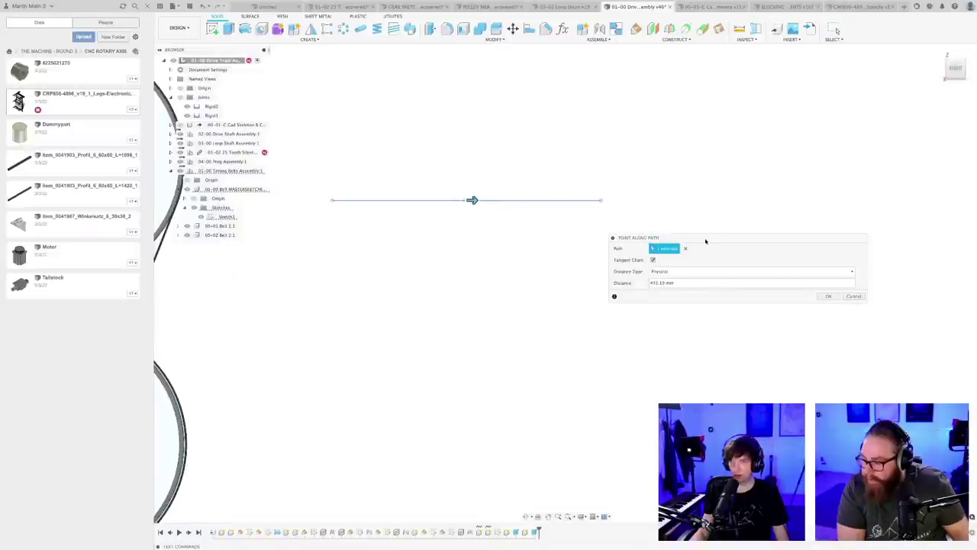
drag(705, 241, 581, 263)
scroll(474, 221, up, 2)
middle_drag(473, 220, 539, 226)
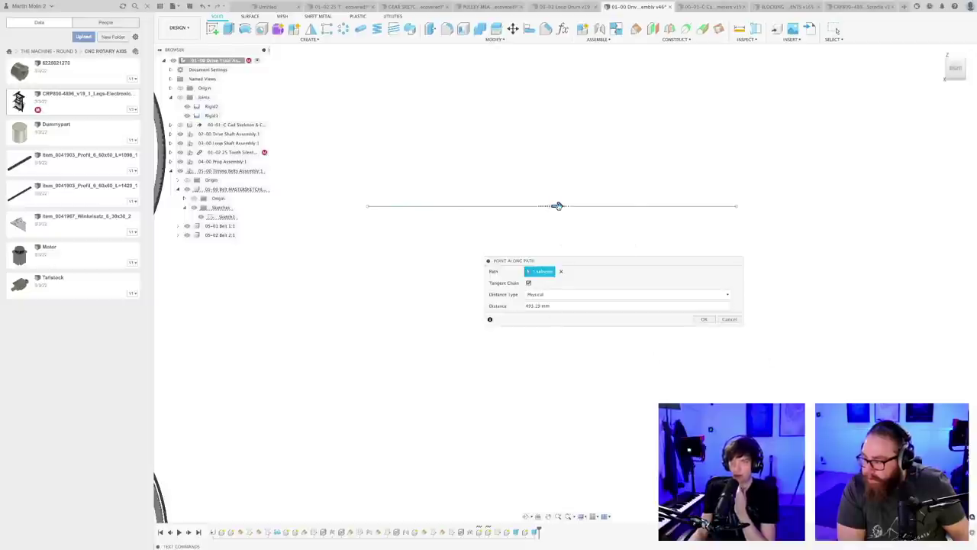
drag(558, 206, 653, 214)
drag(723, 216, 794, 207)
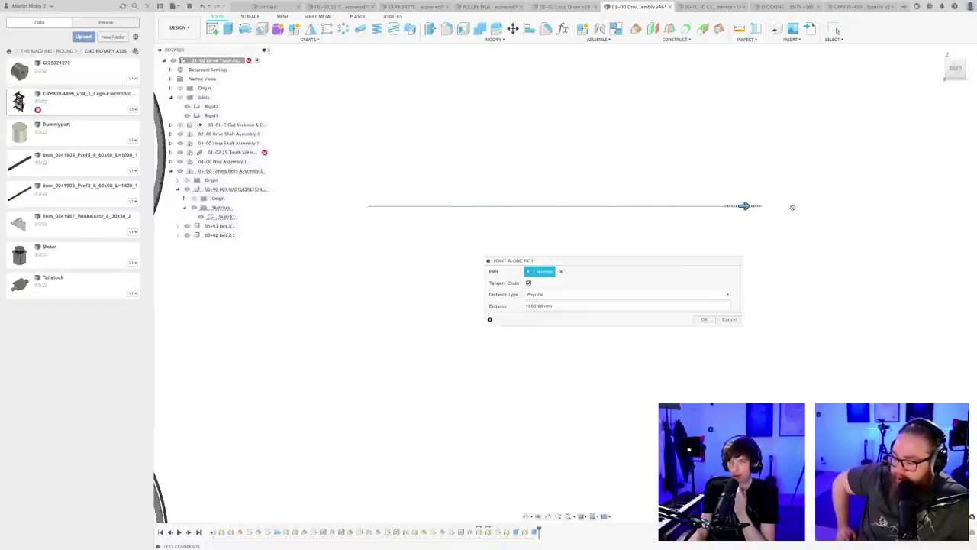
- Cancel the point on the test line and bring the belt assembly back into view
click(730, 320)
scroll(562, 300, down, 5)
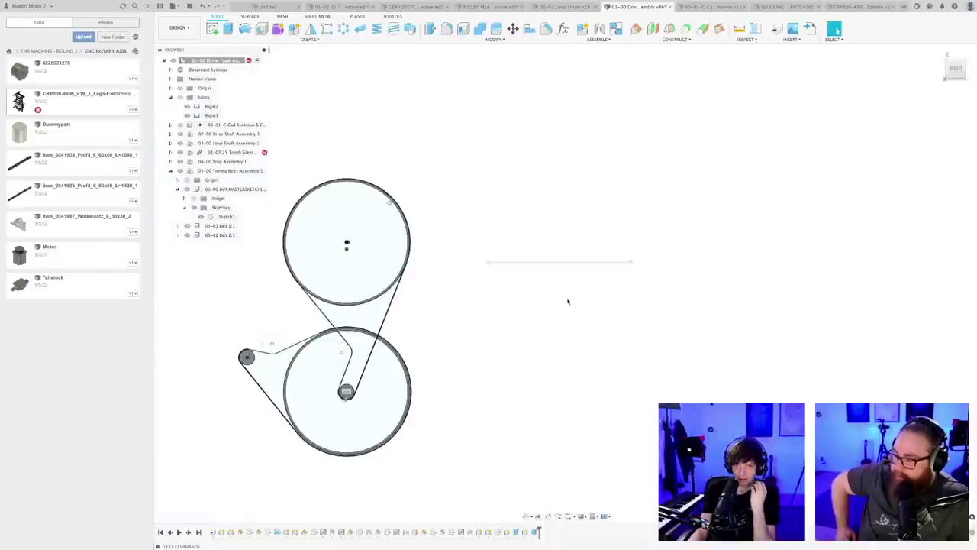
middle_drag(569, 301, 624, 282)
mouse_move(534, 273)
shift+middle_down()
mouse_move(561, 266)
mouse_move(553, 275)
shift+middle_up()
middle_drag(515, 316, 591, 319)
scroll(590, 318, up, 4)
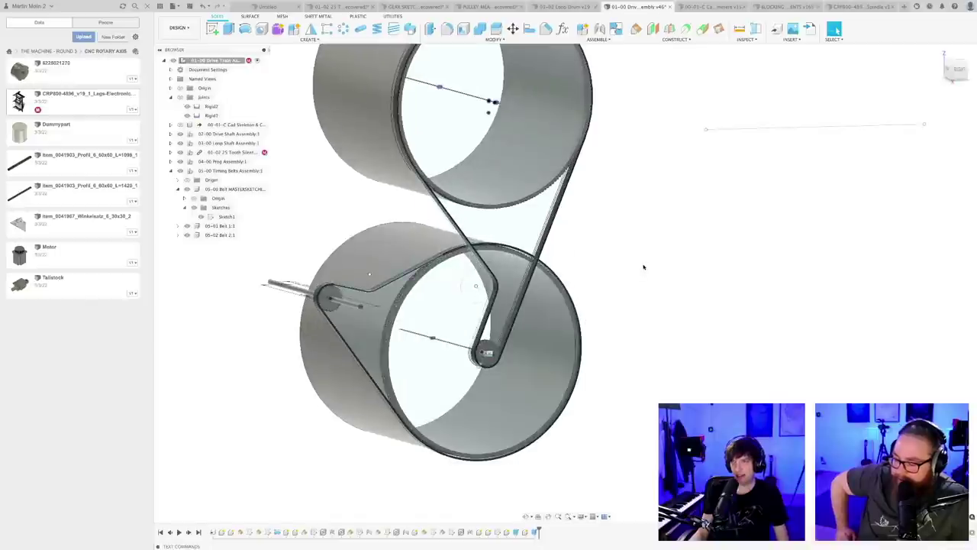
- Place a Point Along Path on the belt edge and slide it to the path's end
click(679, 38)
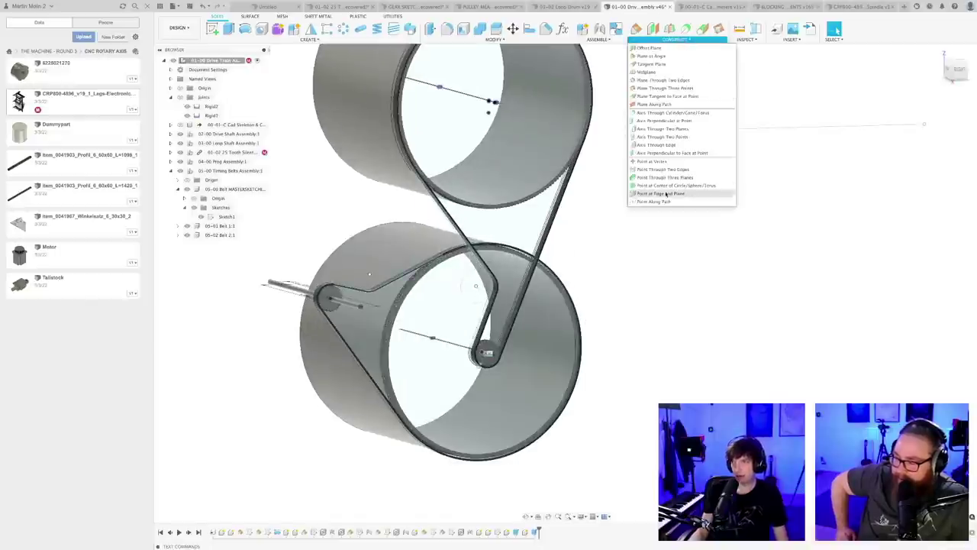
click(668, 195)
scroll(413, 389, up, 10)
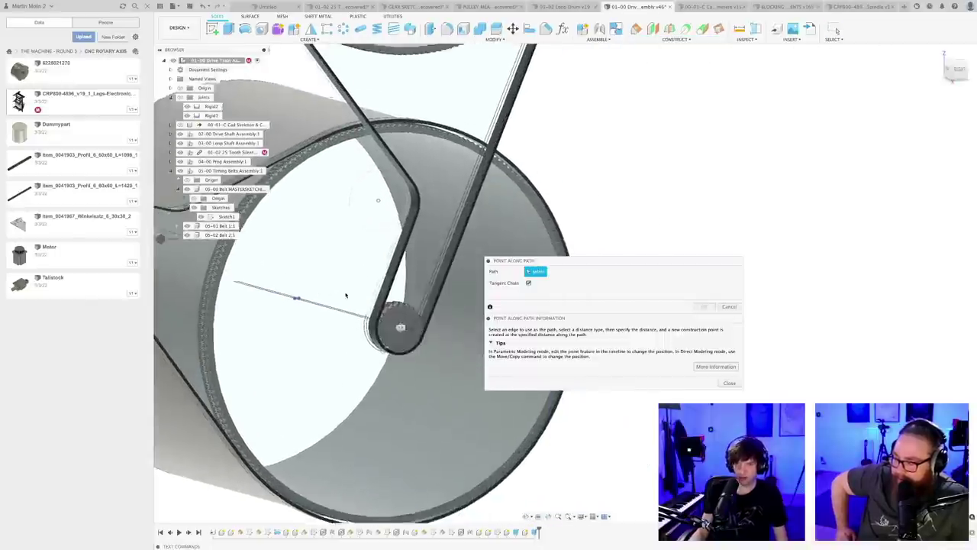
click(407, 296)
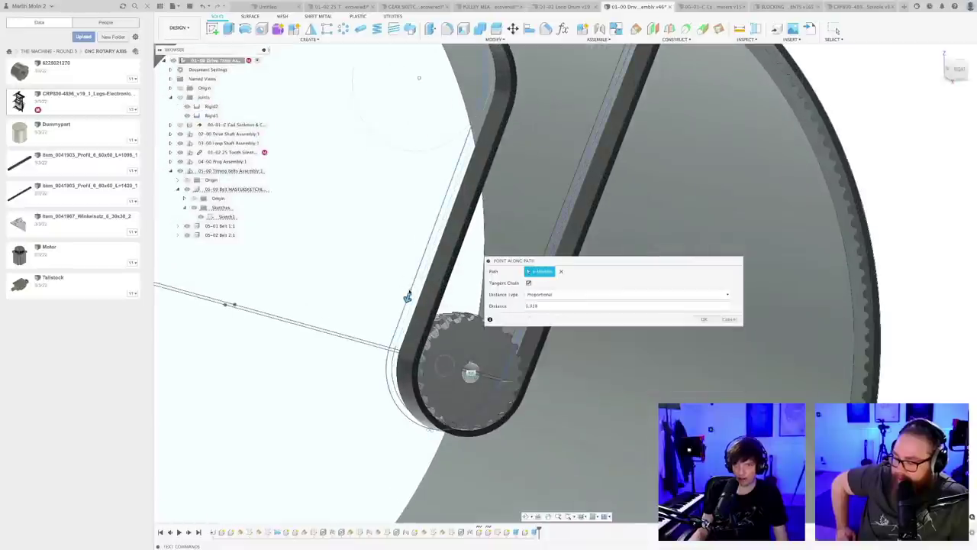
scroll(367, 277, down, 2)
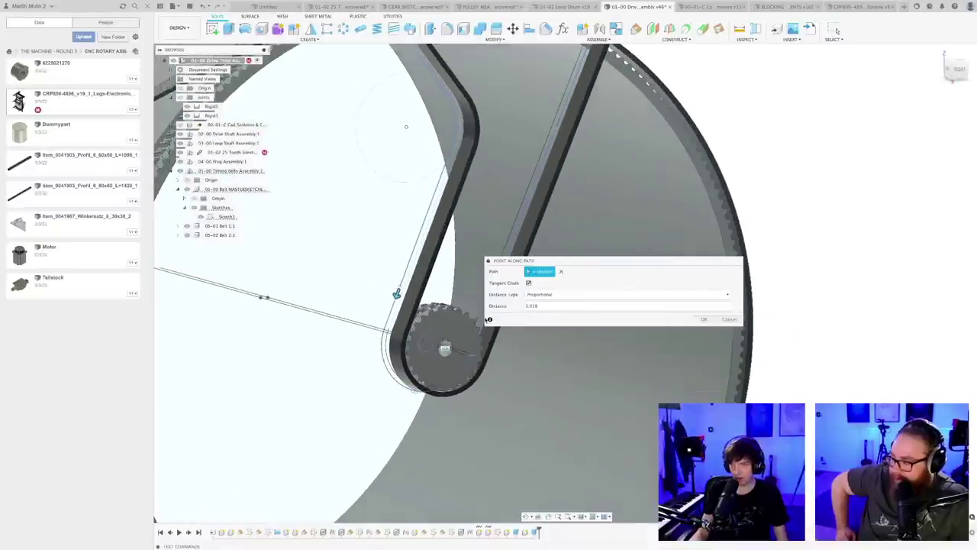
click(536, 305)
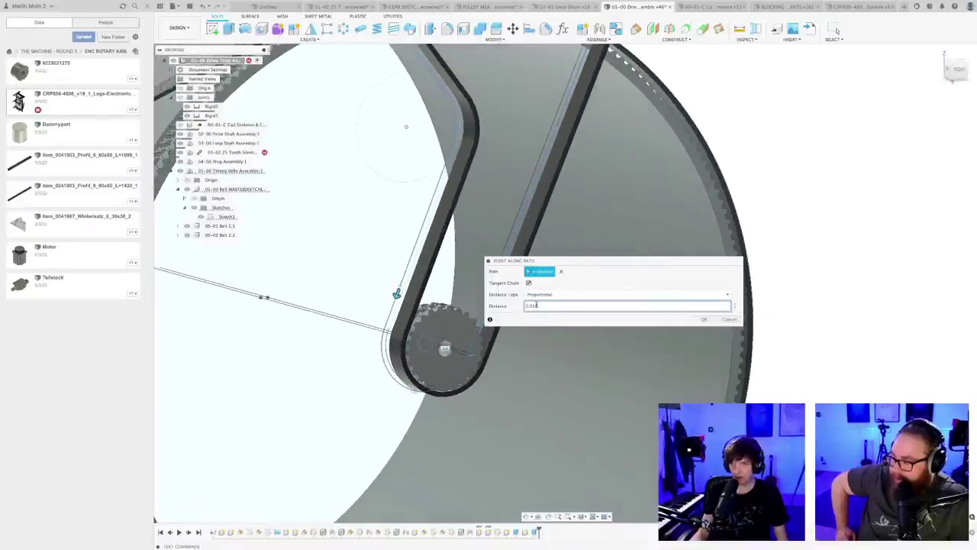
drag(397, 294, 459, 364)
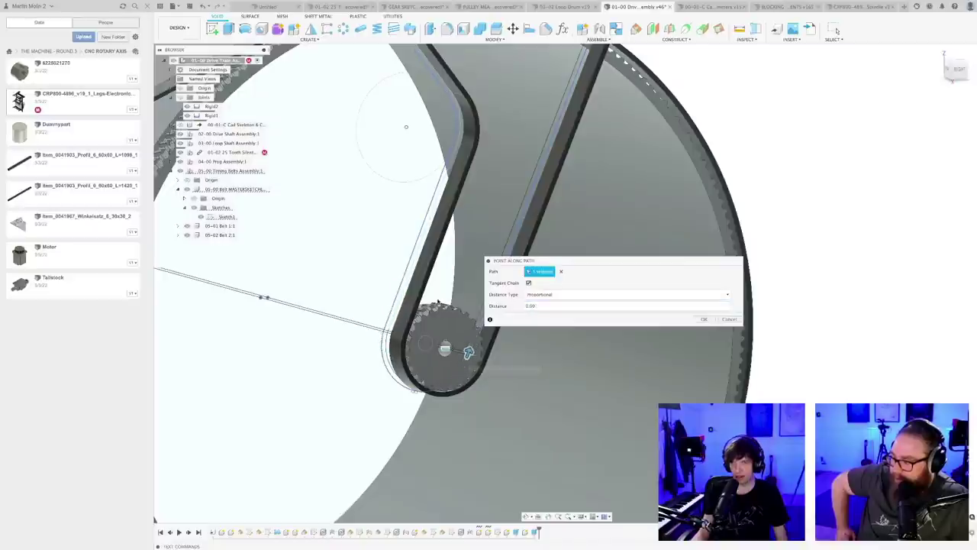
- Switch the distance type to Physical, reading a belt length of roughly 3949 mm
scroll(456, 288, down, 2)
middle_drag(456, 289, 391, 301)
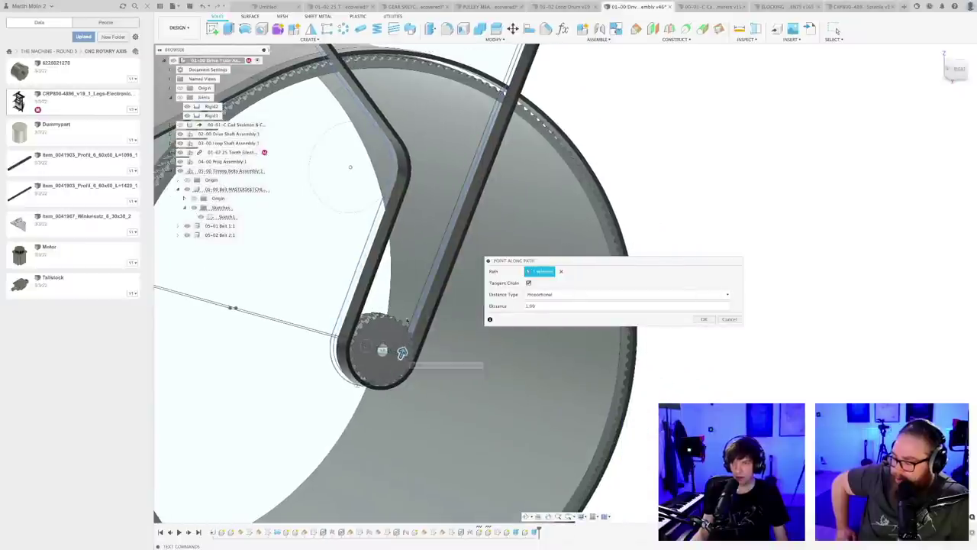
shift+middle_drag(402, 352, 400, 313)
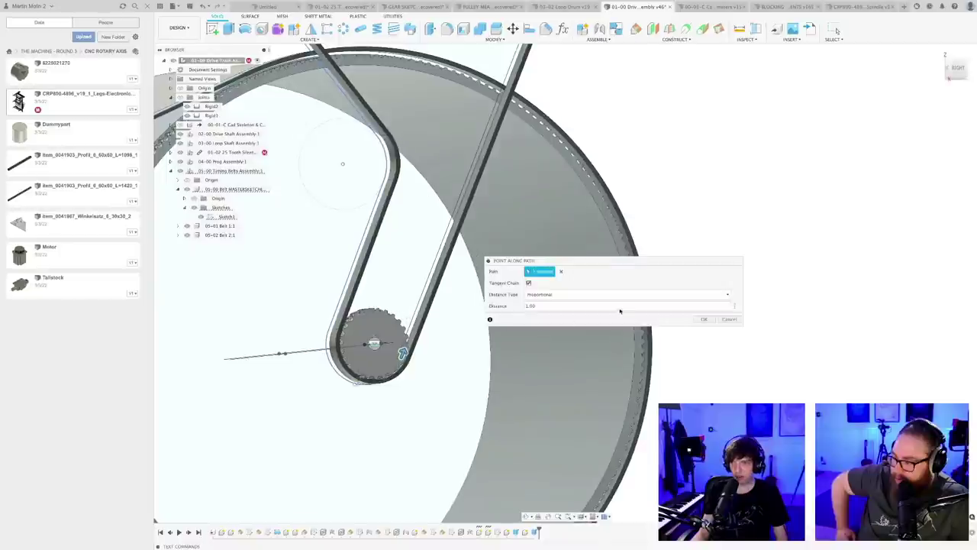
click(555, 294)
click(545, 306)
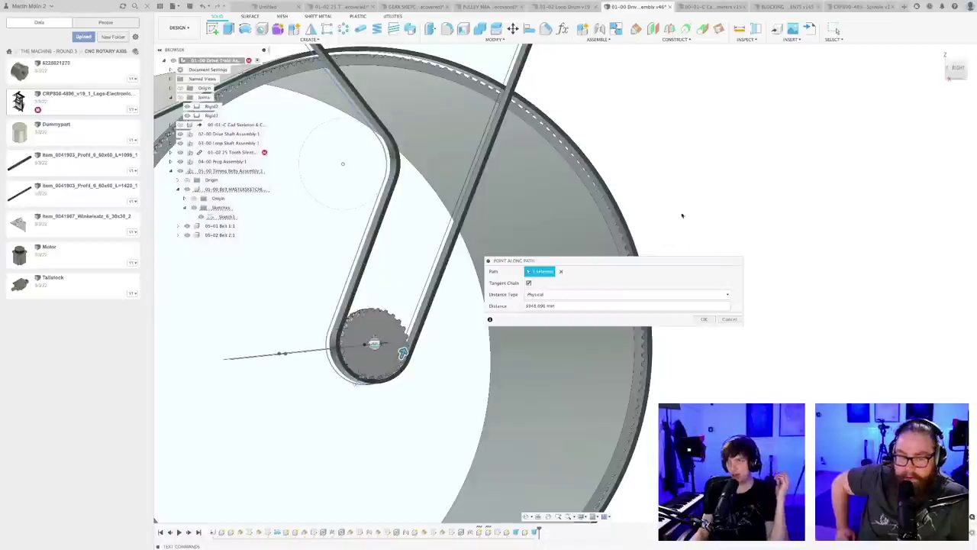
- Enter the belt length 3948 in cell I18 on the Loop Shaft row, then return to Fusion
key(super+Tab)
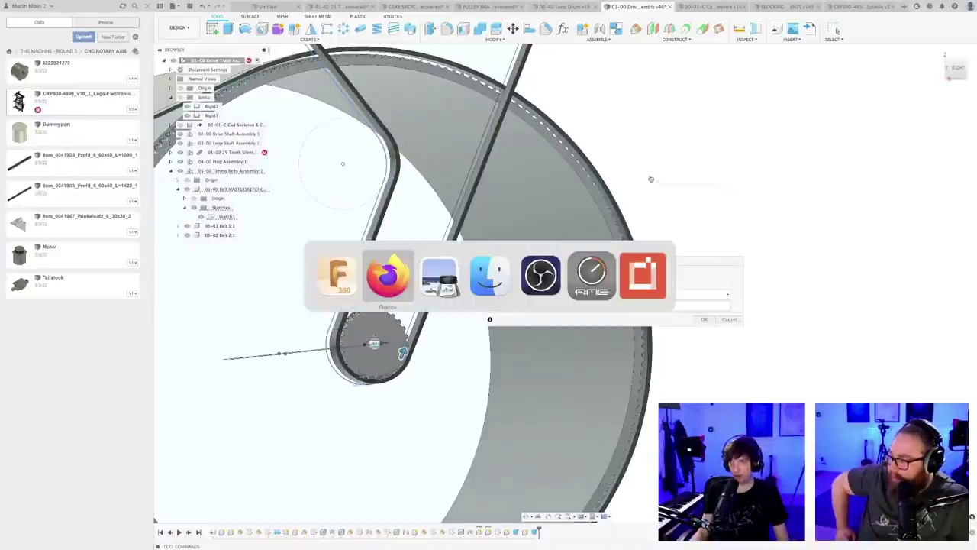
key(super+Tab)
key(super+shift+Tab)
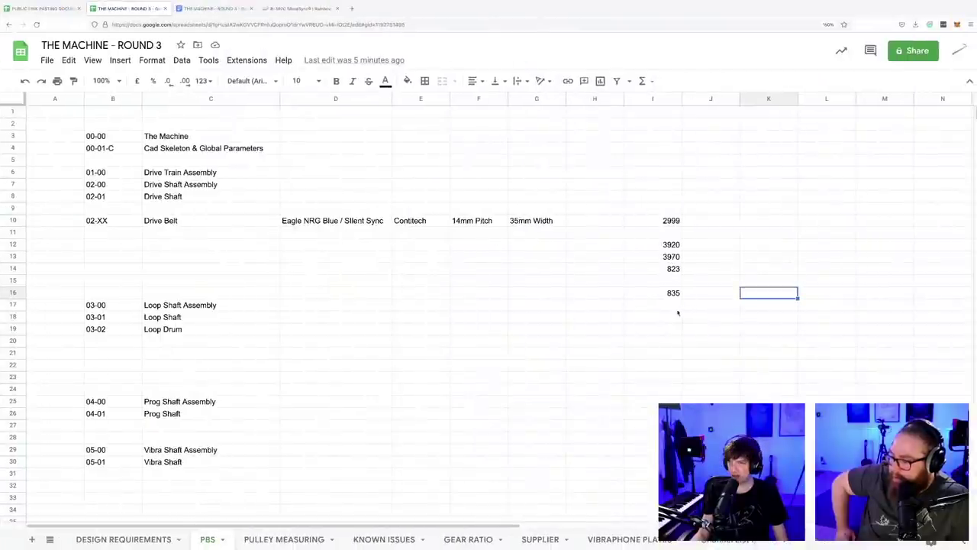
click(667, 318)
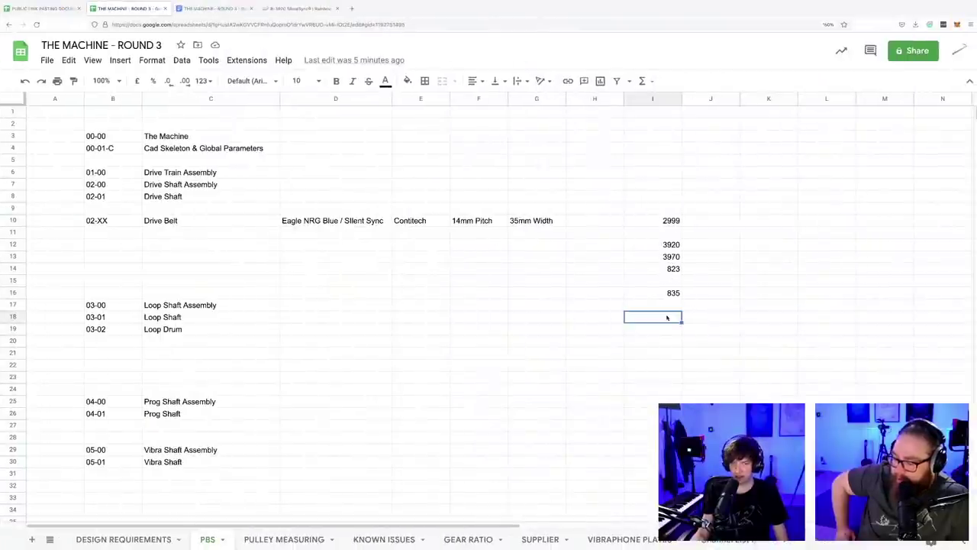
text(3)
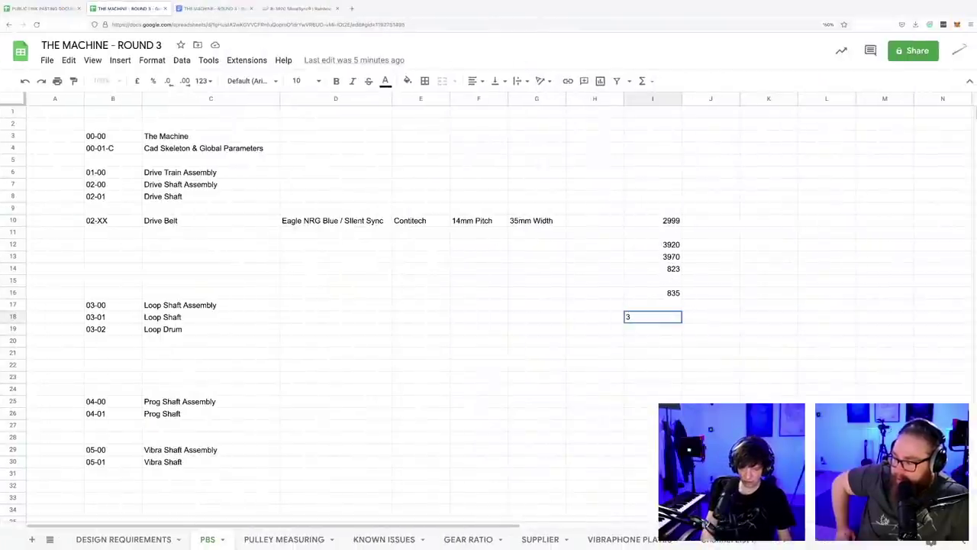
text(948)
key(Return)
click(534, 340)
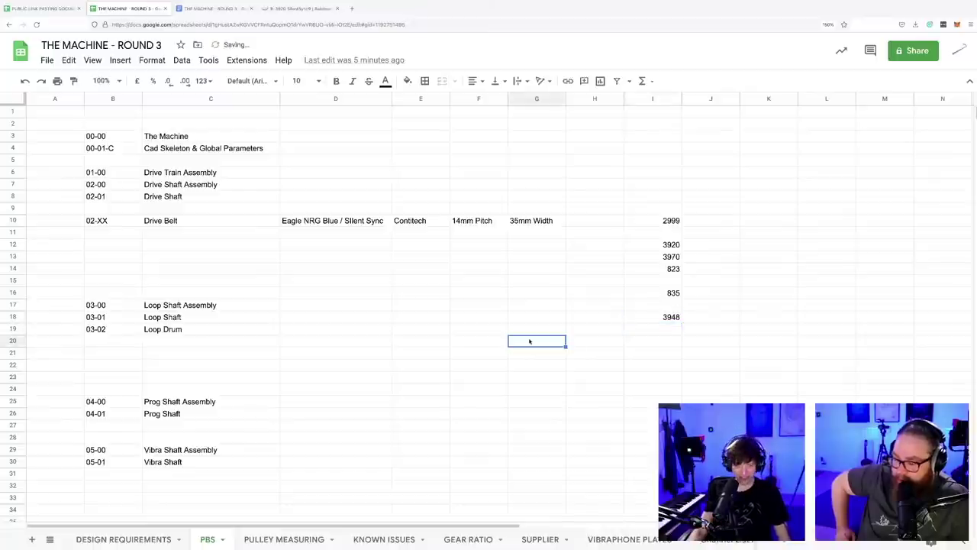
key(super+Tab)
key(super+Tab)
click(388, 275)
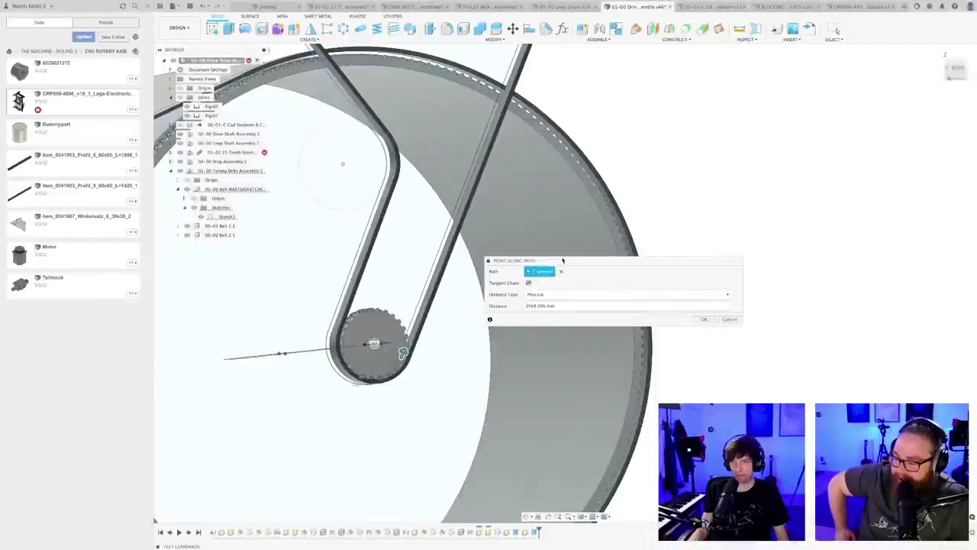
- Confirm the point along the belt path and orbit the view onto the belt drive
click(702, 319)
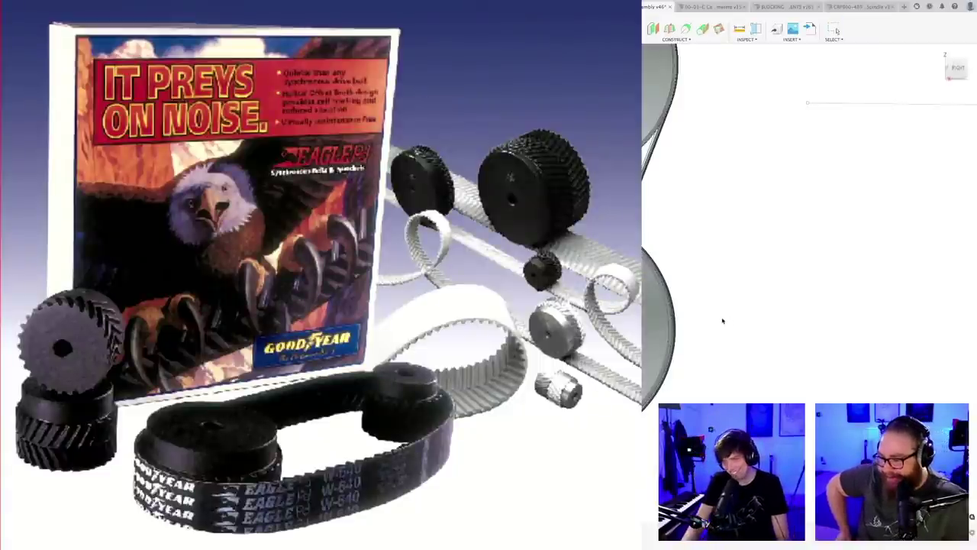
mouse_move(718, 318)
shift+middle_down()
mouse_move(723, 310)
mouse_move(672, 356)
mouse_move(696, 310)
mouse_move(686, 313)
mouse_move(694, 310)
mouse_move(689, 332)
mouse_move(684, 325)
mouse_move(698, 327)
mouse_move(680, 331)
mouse_move(733, 290)
mouse_move(711, 285)
mouse_move(695, 240)
mouse_move(779, 252)
shift+middle_up()
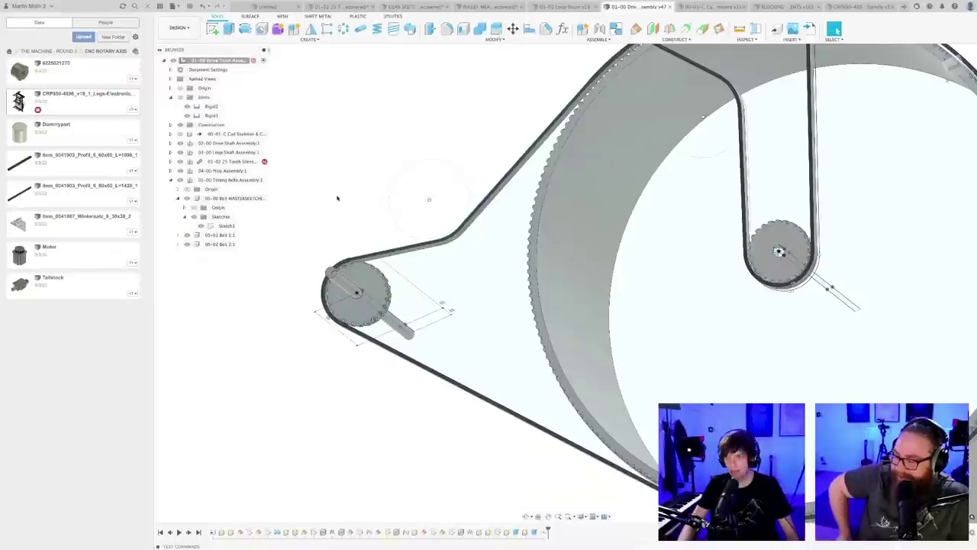
scroll(338, 199, down, 4)
shift+middle_drag(339, 199, 526, 112)
- Start a Point Along Path on the second belt's edge and slide it around the pulley
click(675, 39)
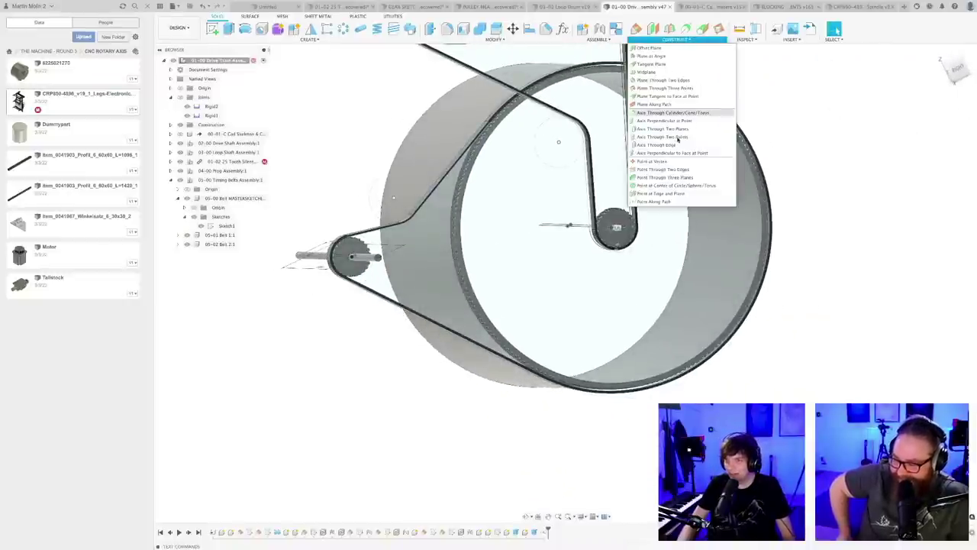
click(656, 196)
scroll(364, 239, up, 4)
click(359, 230)
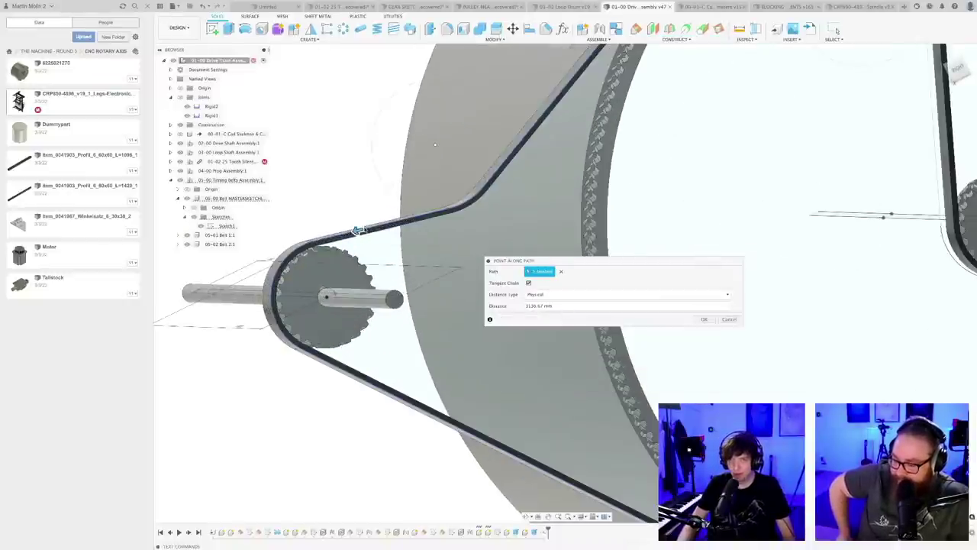
click(544, 295)
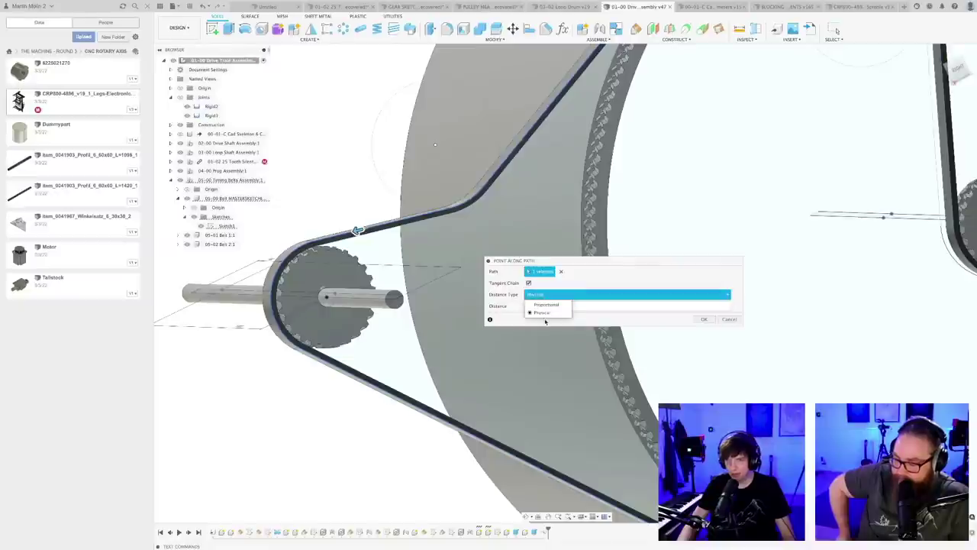
click(546, 305)
mouse_move(356, 230)
mouse_down()
mouse_move(306, 245)
mouse_move(270, 296)
mouse_move(322, 358)
mouse_move(304, 350)
mouse_up()
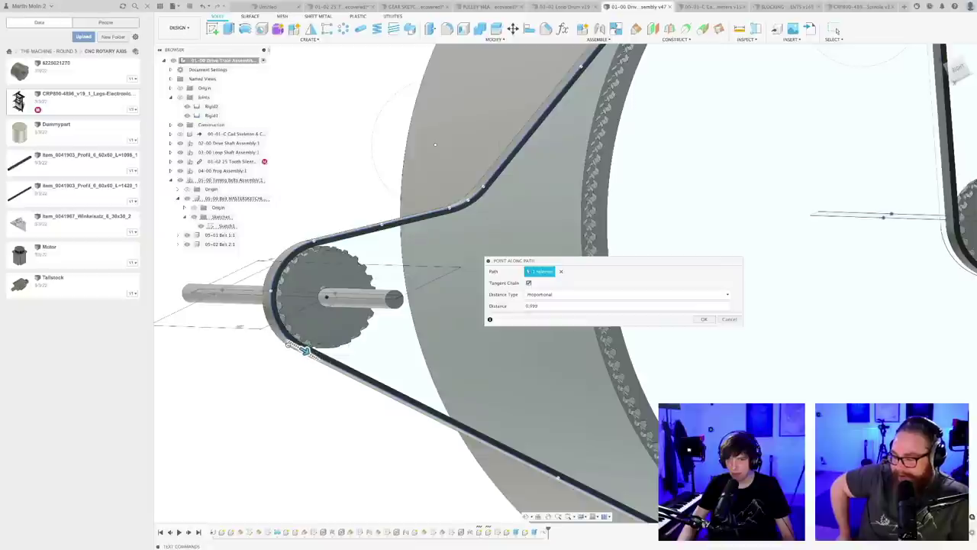
- Switch the distance type to Physical, reading about 3346.001 mm, and confirm the point
click(580, 294)
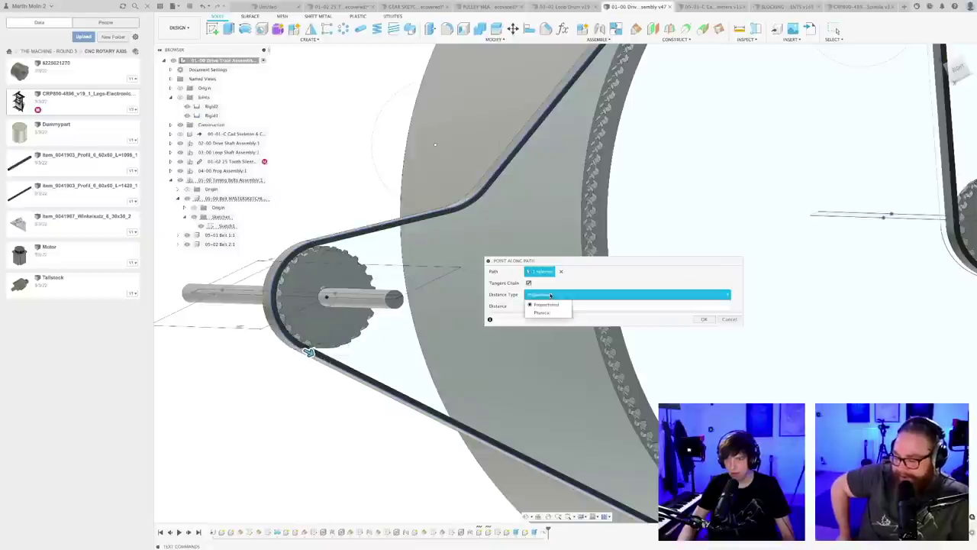
click(547, 312)
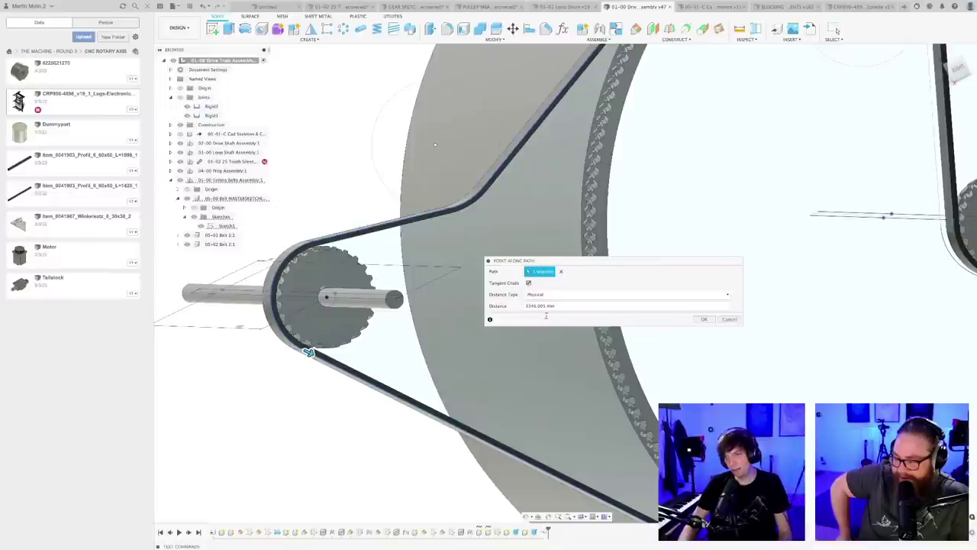
scroll(401, 414, down, 5)
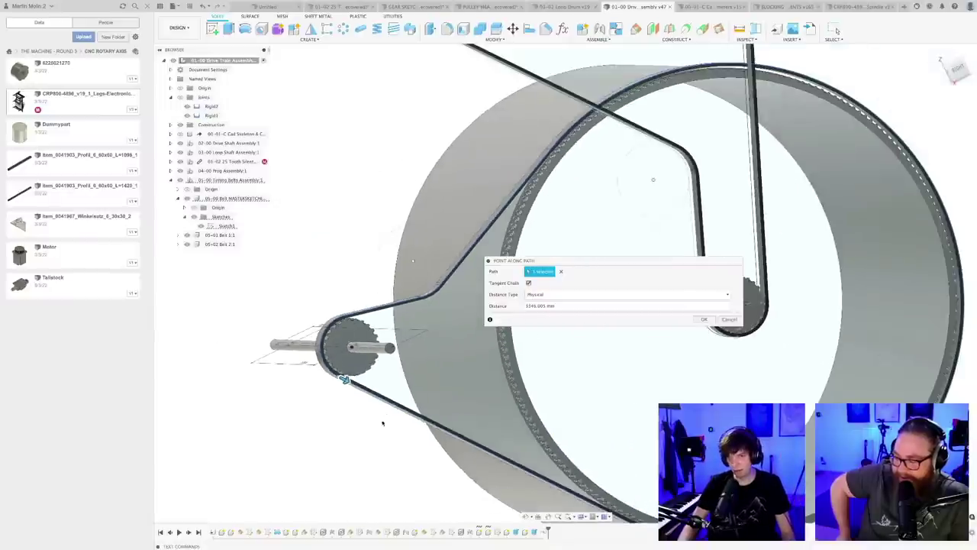
middle_drag(382, 423, 430, 358)
scroll(388, 388, down, 6)
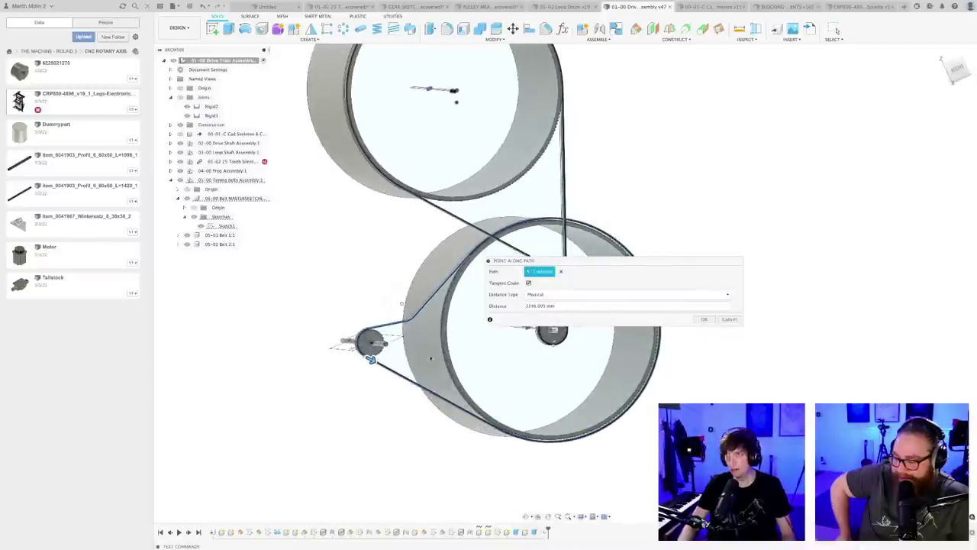
click(704, 319)
key(super+Tab)
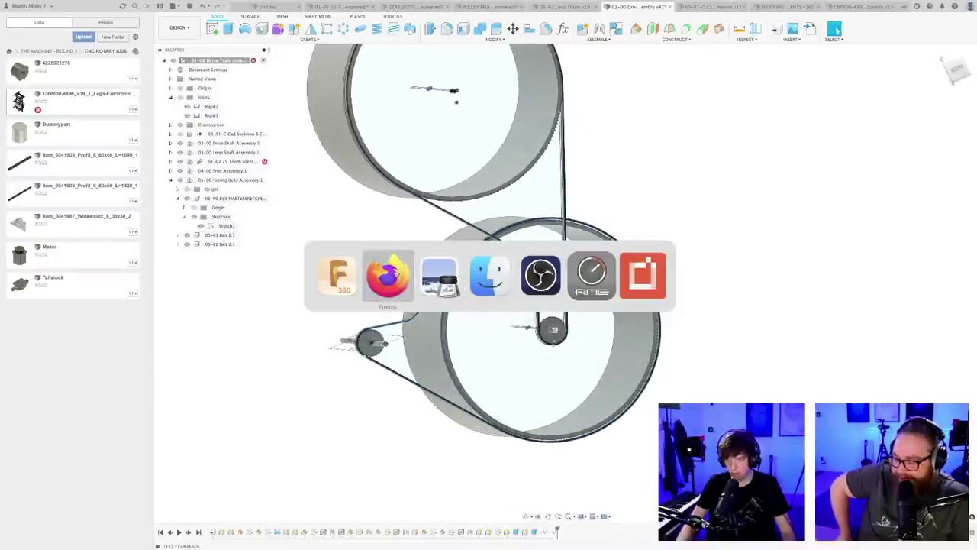
- Log 3346 in cell I22 with the note 'second belt' in the next column
click(394, 276)
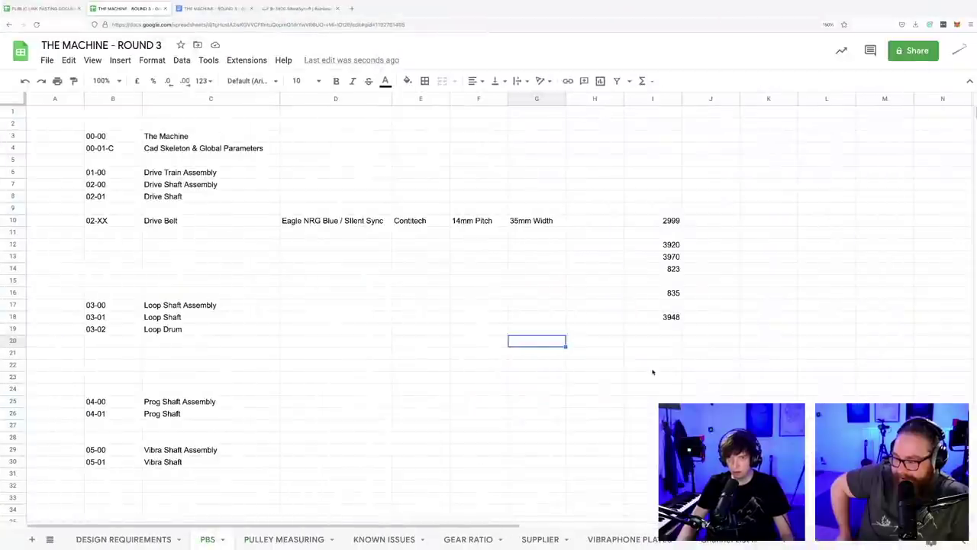
click(653, 367)
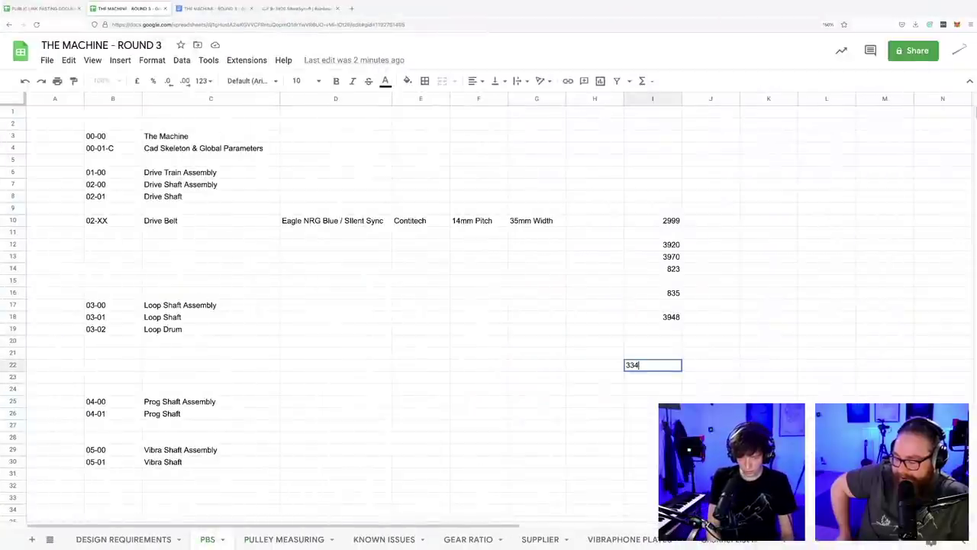
key(Tab)
text(se)
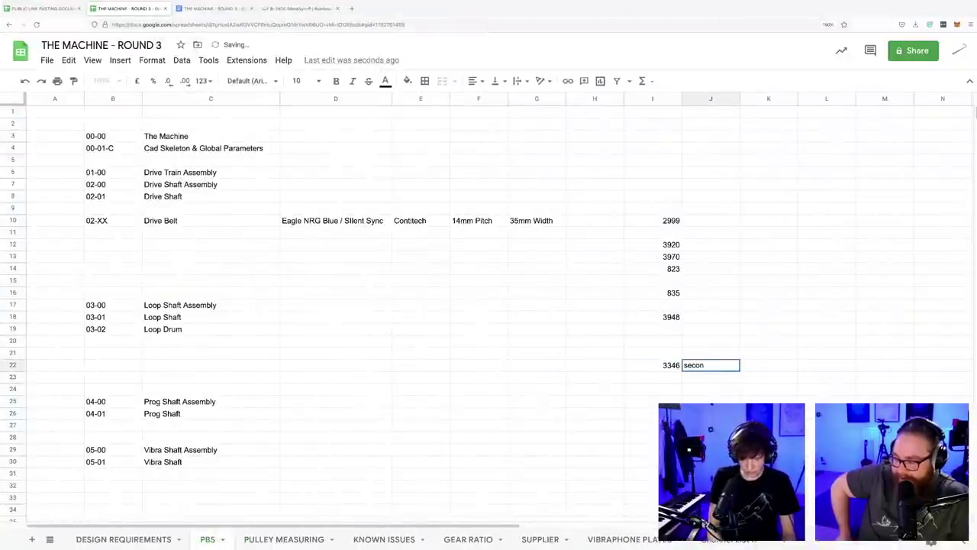
key(Return)
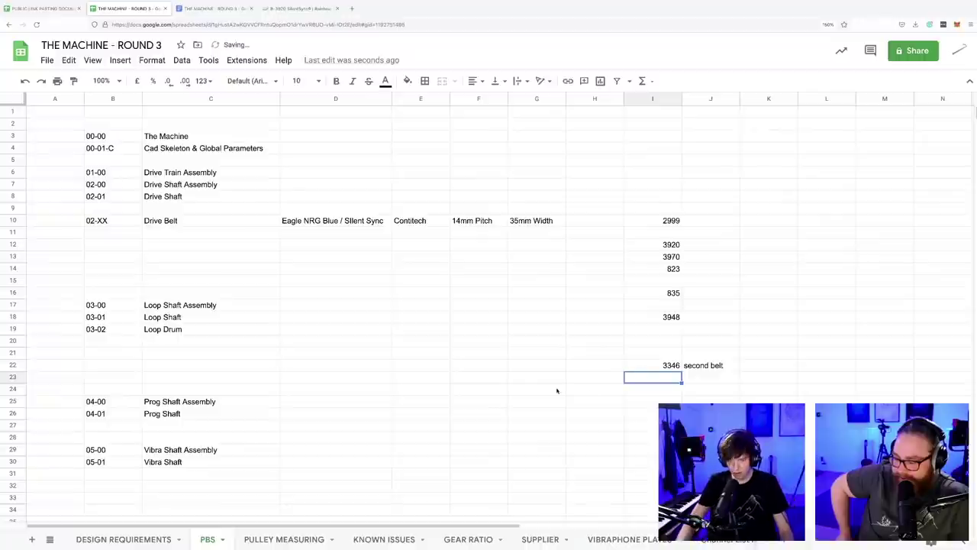
click(549, 387)
key(ctrl+4)
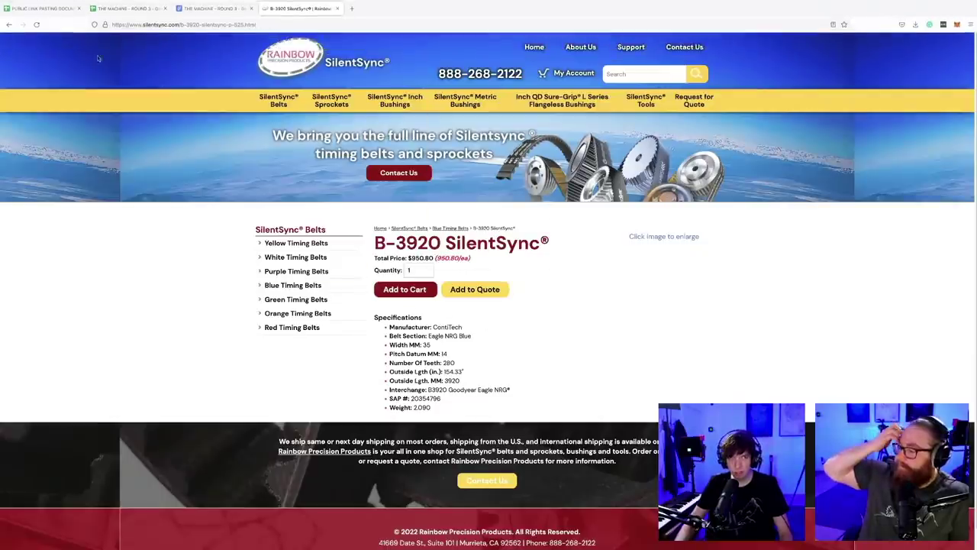
- Open the B-3500 belt's details page from the blue timing belt list: 250 teeth, 3500 mm
click(9, 26)
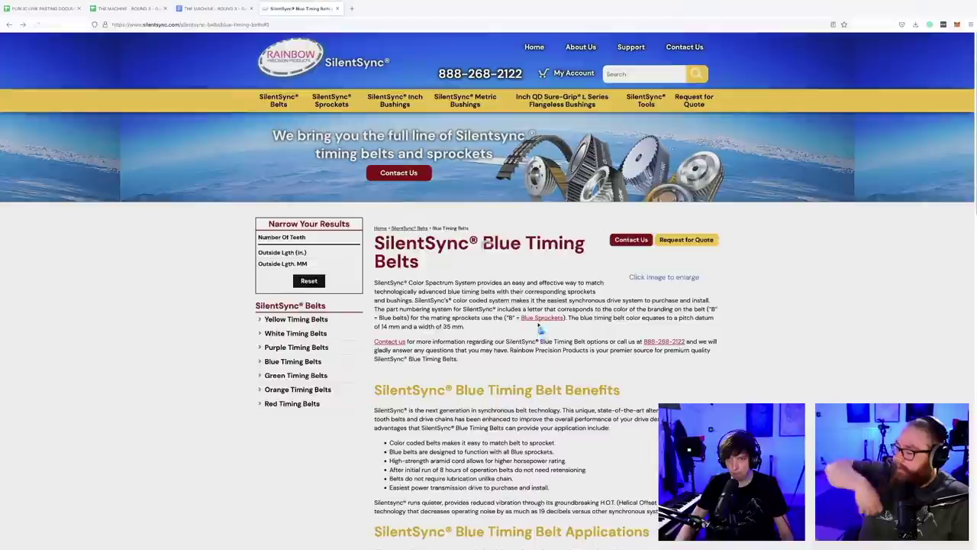
scroll(539, 336, down, 10)
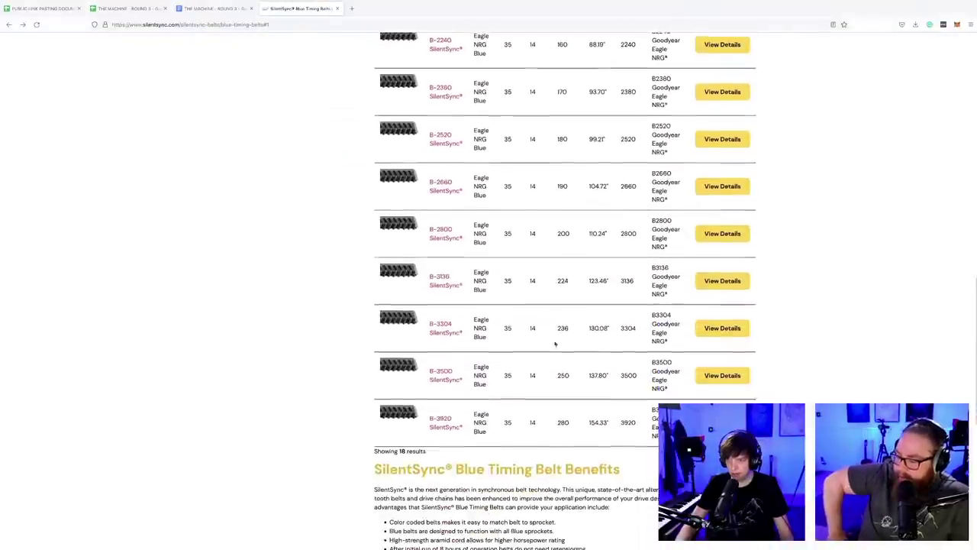
click(712, 373)
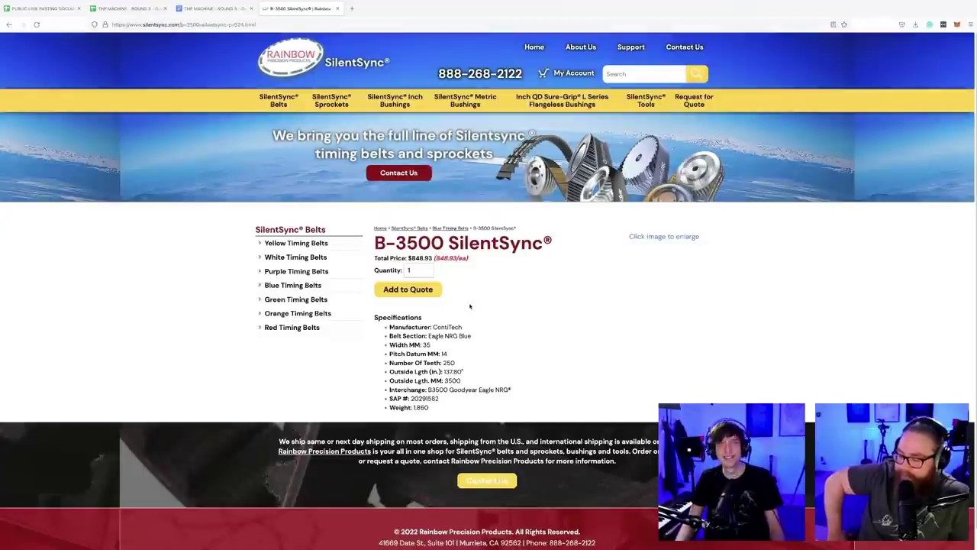
key(super+Tab)
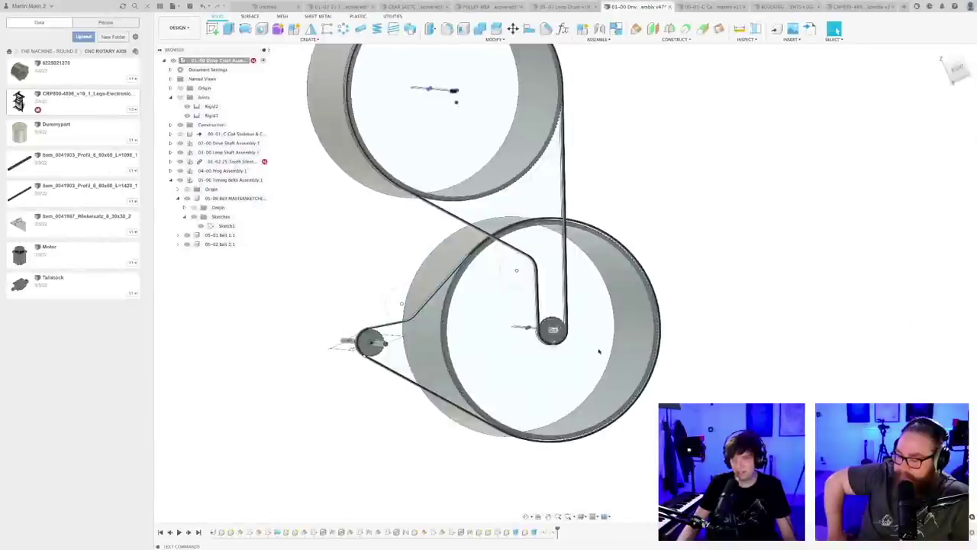
- Save the drive train assembly as a new version
scroll(698, 352, down, 4)
middle_drag(702, 353, 672, 348)
key(super+s)
key(Return)
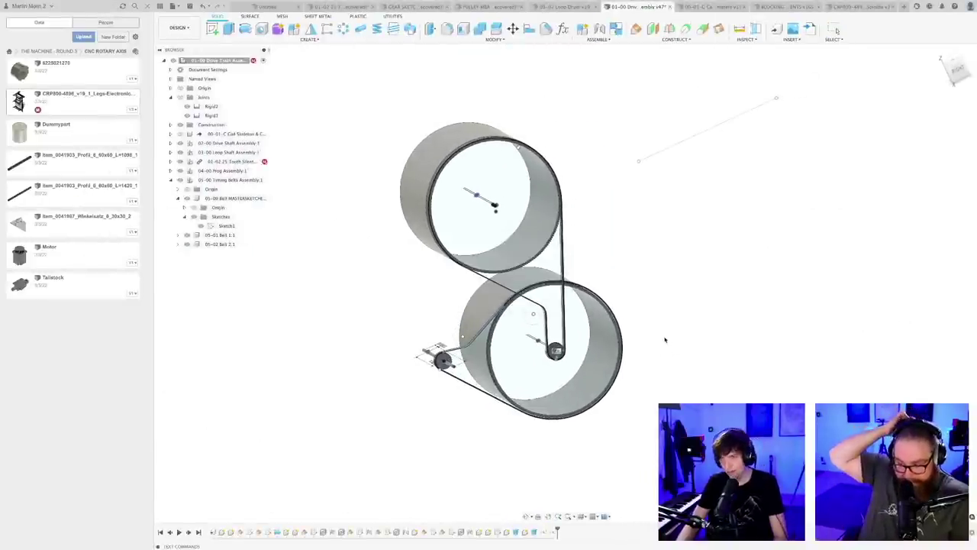
shift+middle_drag(658, 239, 645, 271)
- Rename the first belt component to '05-01 Belt 1 B-3500 SILENTSYNC'
click(216, 235)
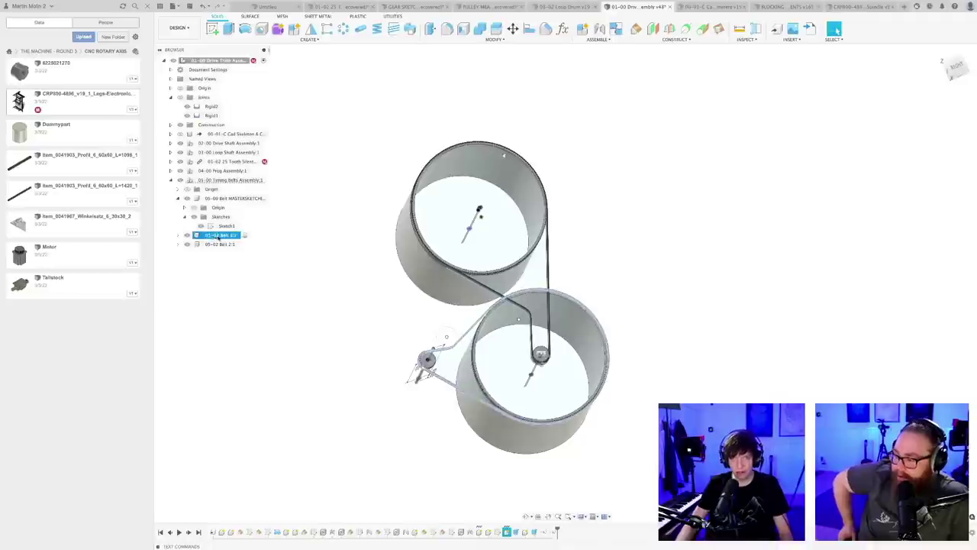
click(220, 236)
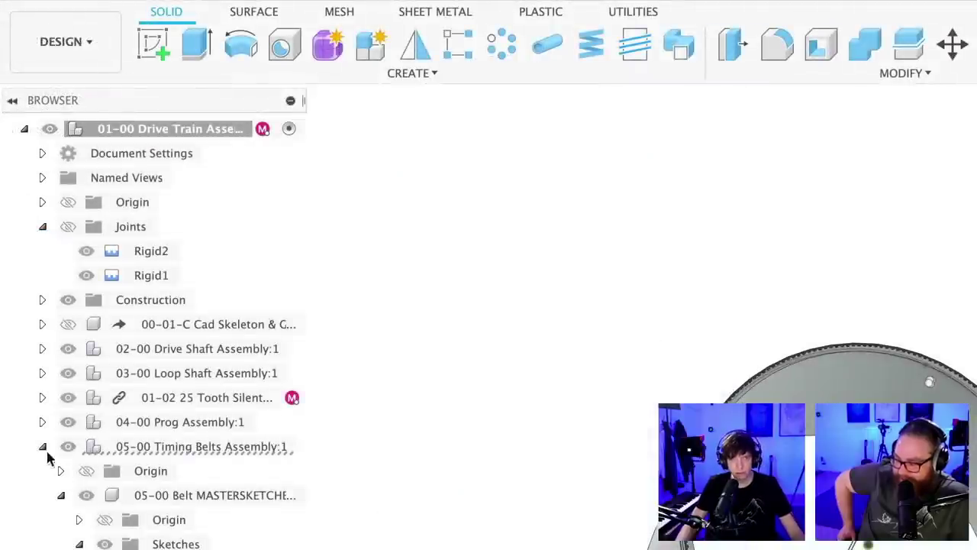
click(42, 227)
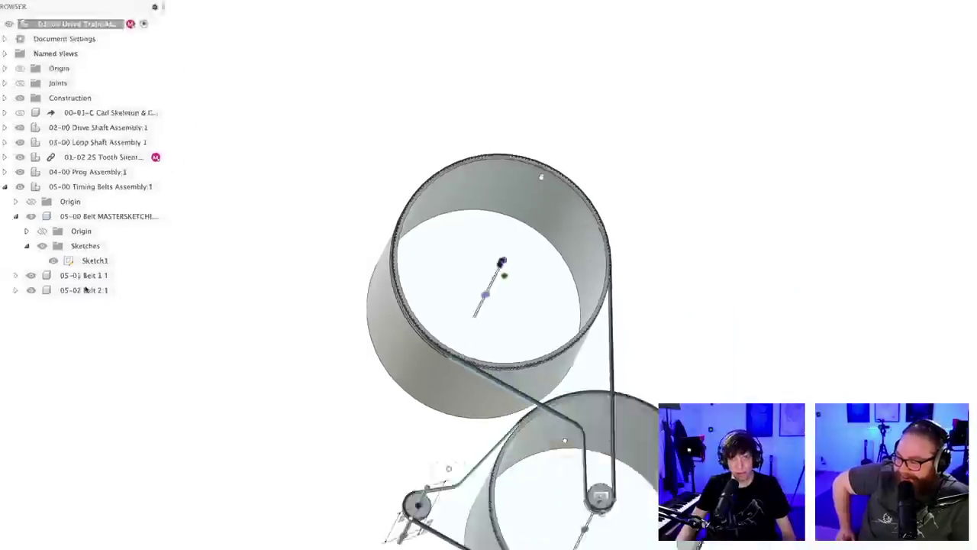
double_click(84, 275)
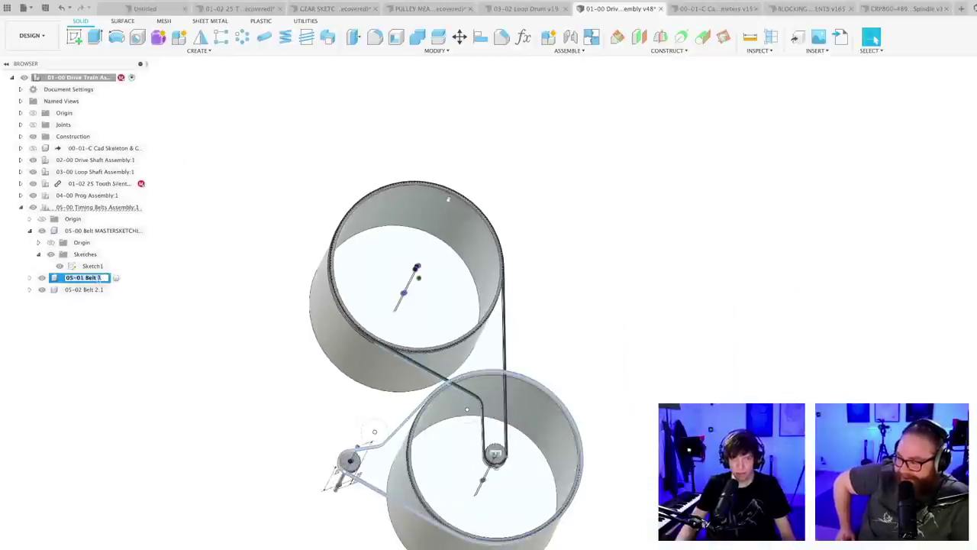
click(105, 278)
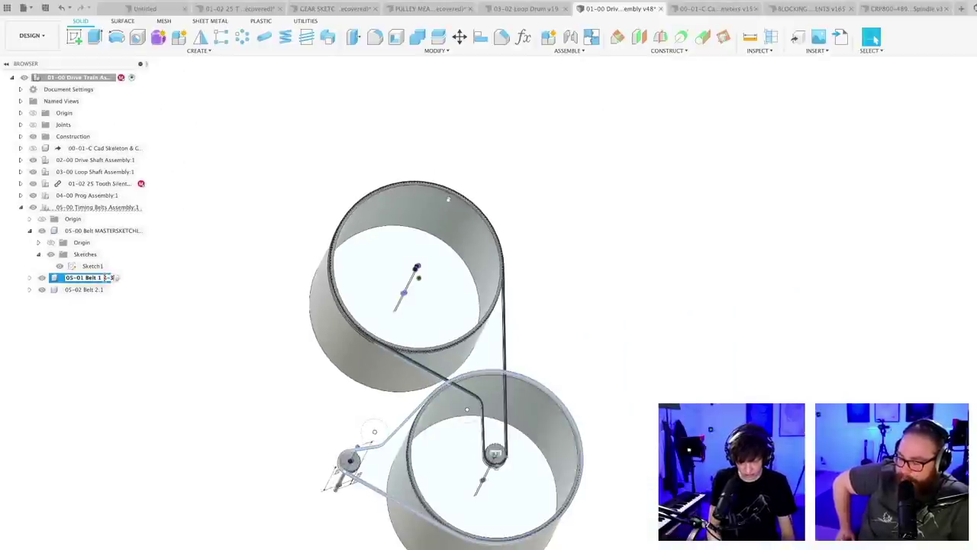
text(5-3500 SILENTSYNC)
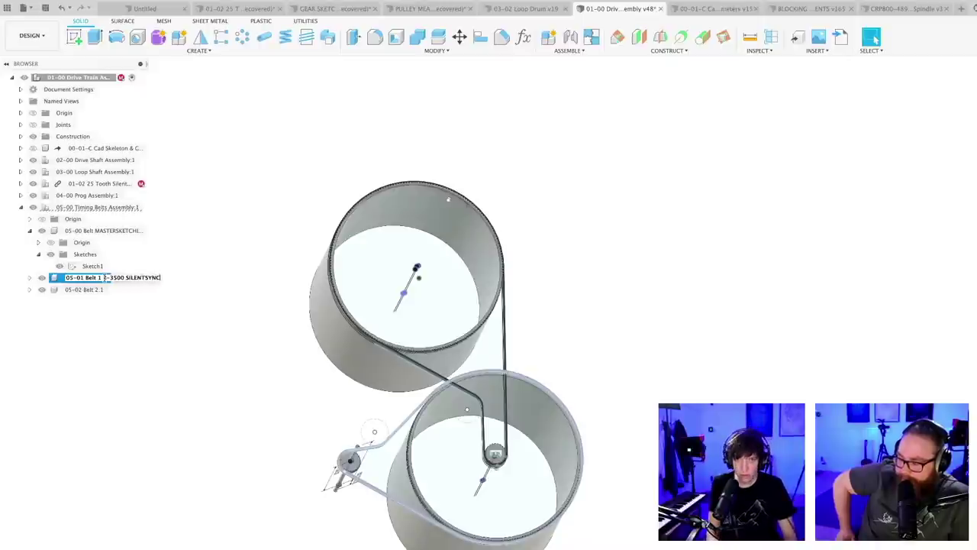
key(Return)
click(132, 306)
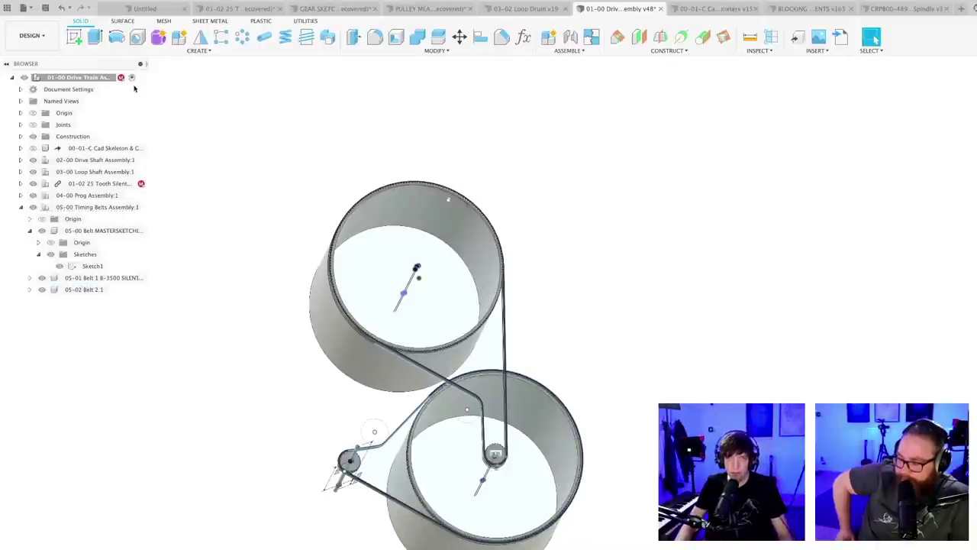
drag(151, 71, 223, 84)
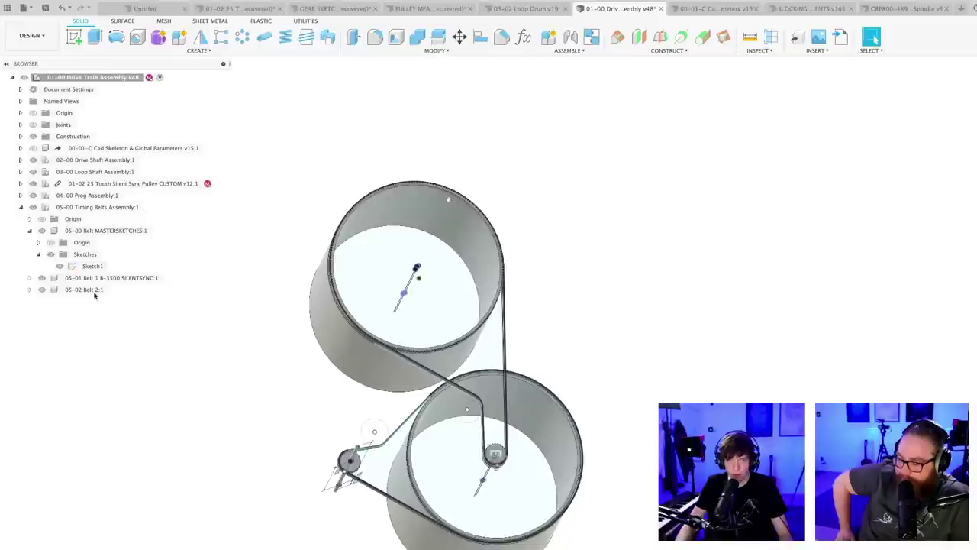
- Rename the second belt component to '05-02 Belt 2 B-3920 SILENTSYNC'
click(85, 290)
double_click(86, 290)
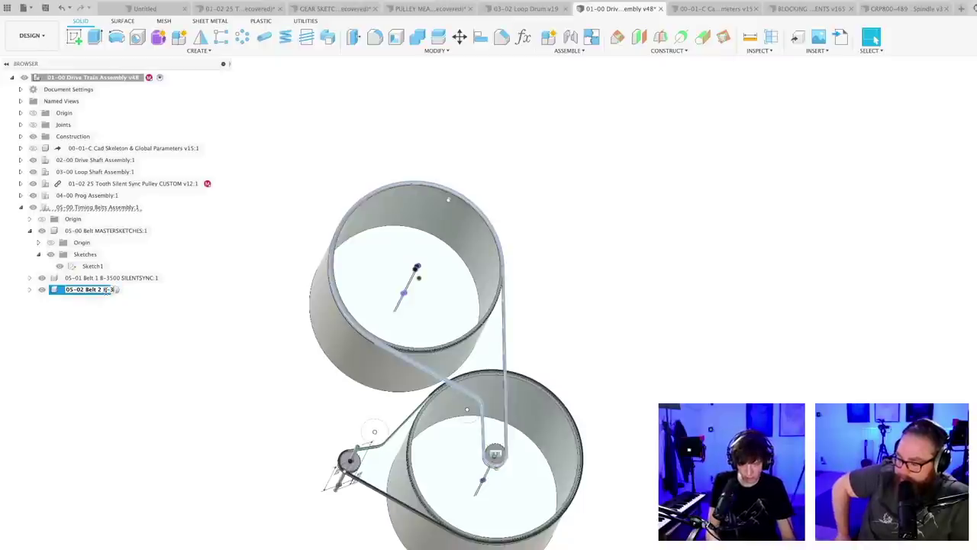
text(B-3920)
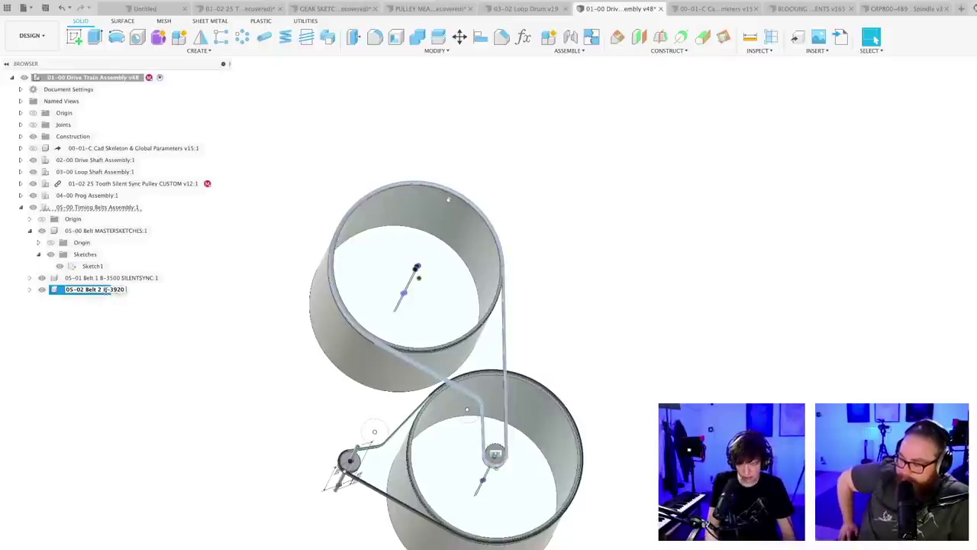
text( SILENTSY)
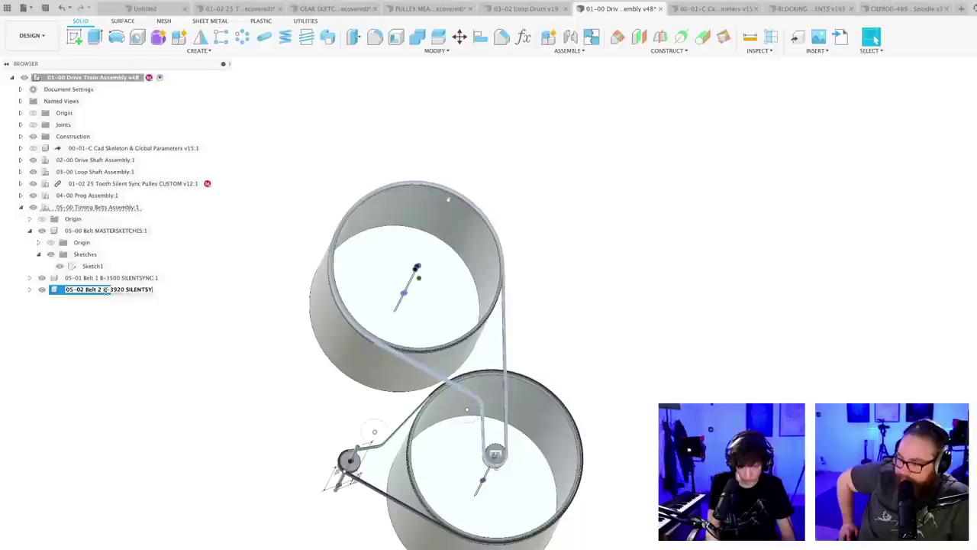
text(NC)
key(Return)
click(203, 419)
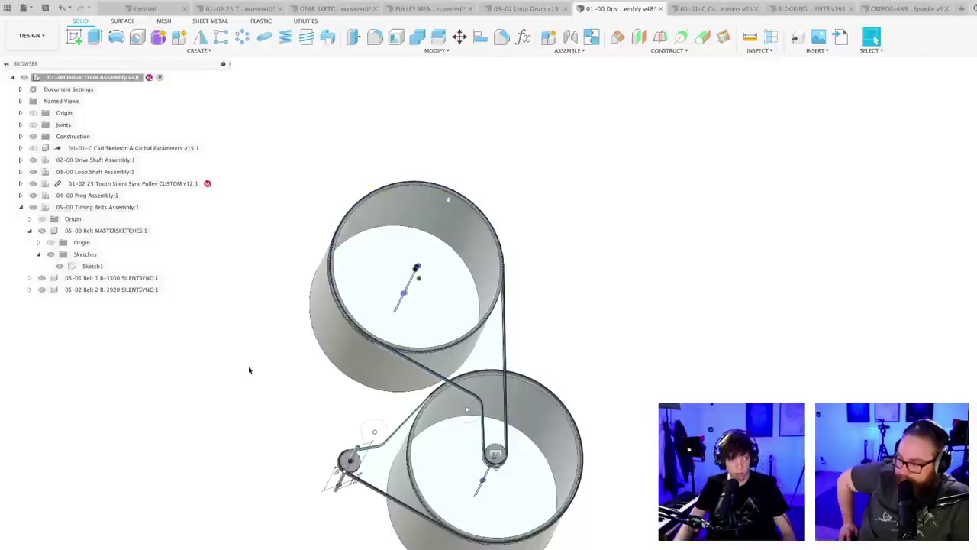
scroll(250, 371, down, 3)
shift+middle_drag(267, 388, 290, 391)
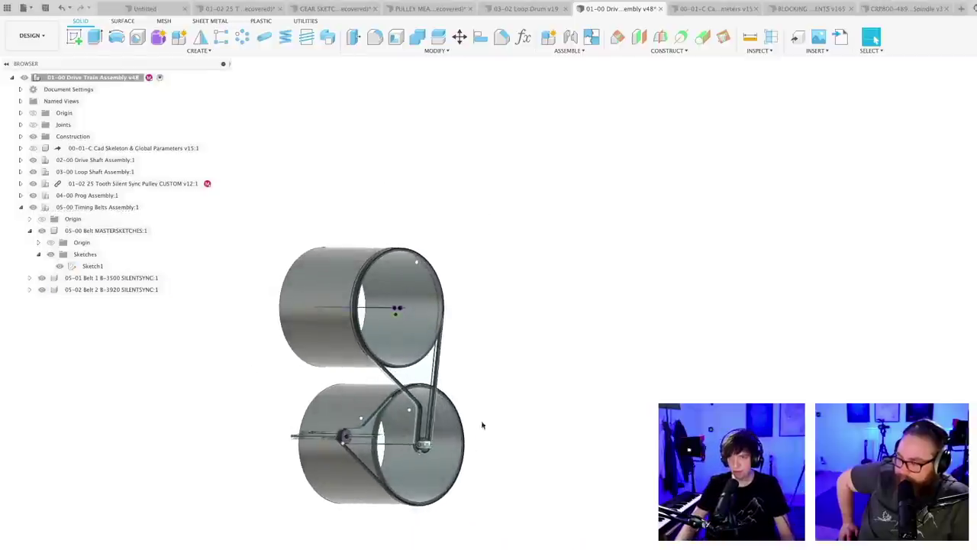
- Save the assembly with both renamed belts as version 49
key(super+s)
click(439, 364)
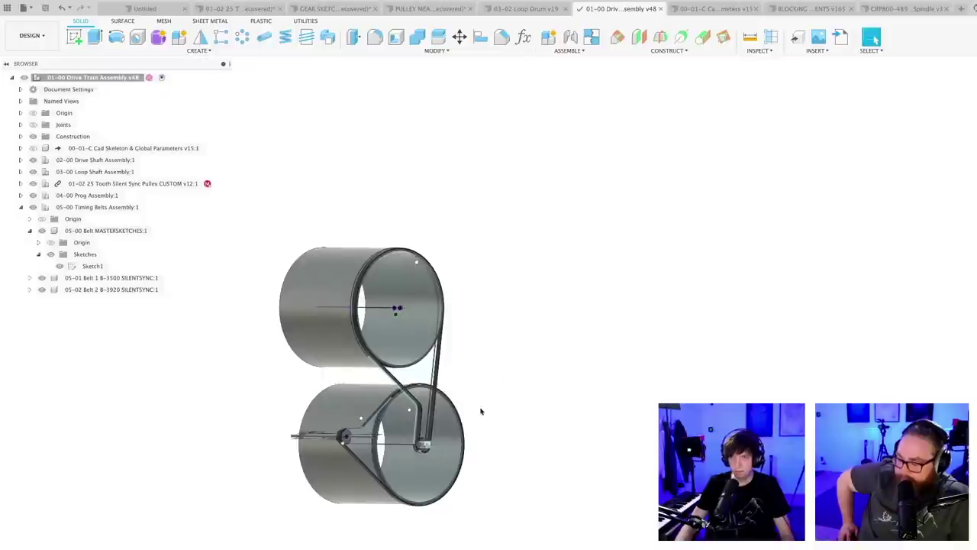
mouse_move(481, 412)
shift+middle_down()
mouse_move(489, 417)
mouse_move(478, 399)
mouse_move(471, 426)
shift+middle_up()
scroll(494, 370, up, 2)
shift+middle_drag(494, 371, 569, 388)
scroll(532, 416, up, 2)
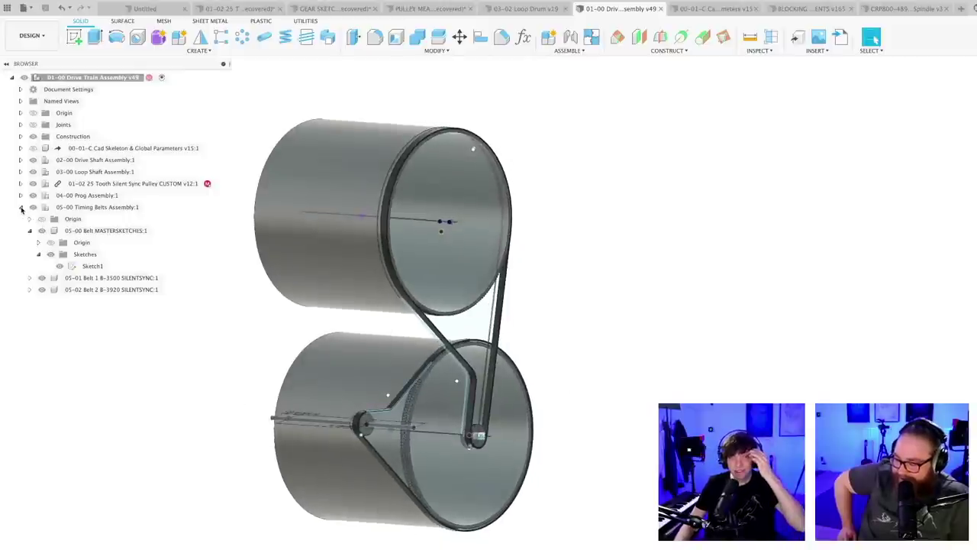
shift+middle_drag(207, 427, 527, 351)
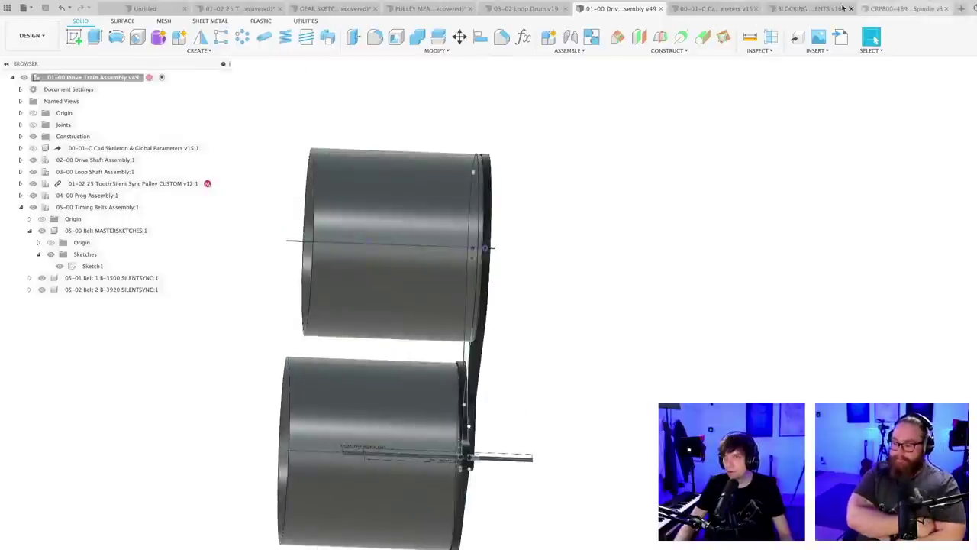
- In the BLOCKING FOR DESIGN REQUIREMENTS design, hide the FUNNEL ALTERNATIVE 1:1 component
click(807, 8)
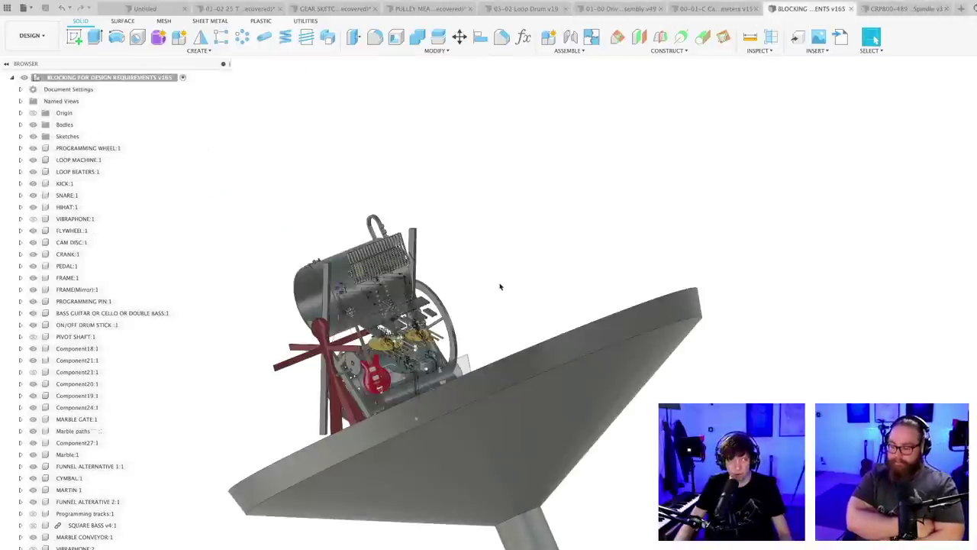
shift+middle_drag(500, 287, 545, 266)
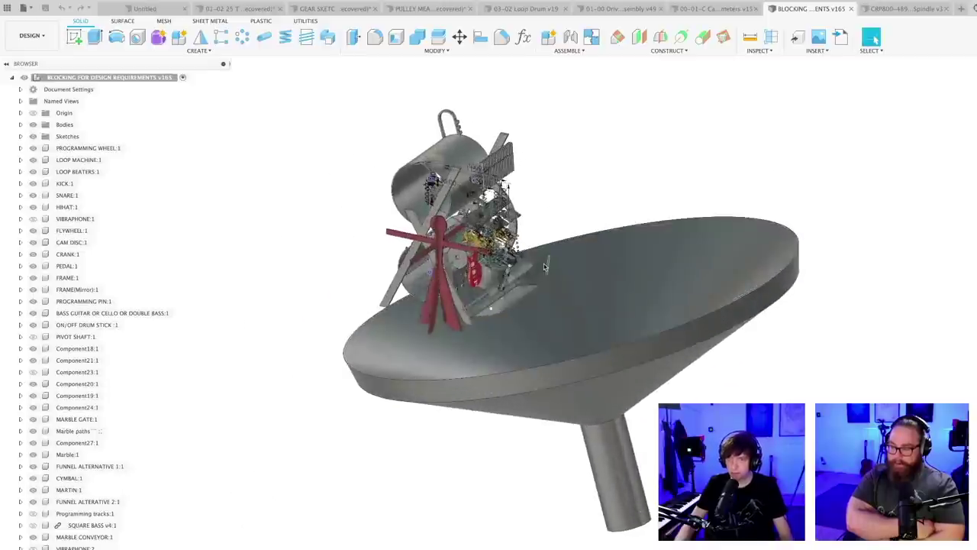
scroll(543, 268, up, 4)
click(621, 332)
click(33, 466)
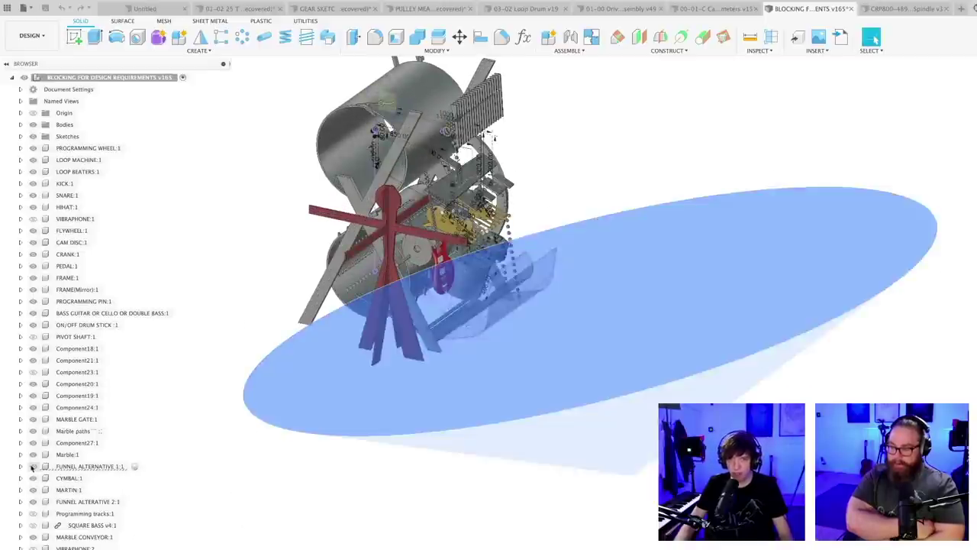
- Select the drum stick and save the blocking design
mouse_move(470, 431)
shift+middle_down()
mouse_move(493, 421)
mouse_move(469, 415)
shift+middle_up()
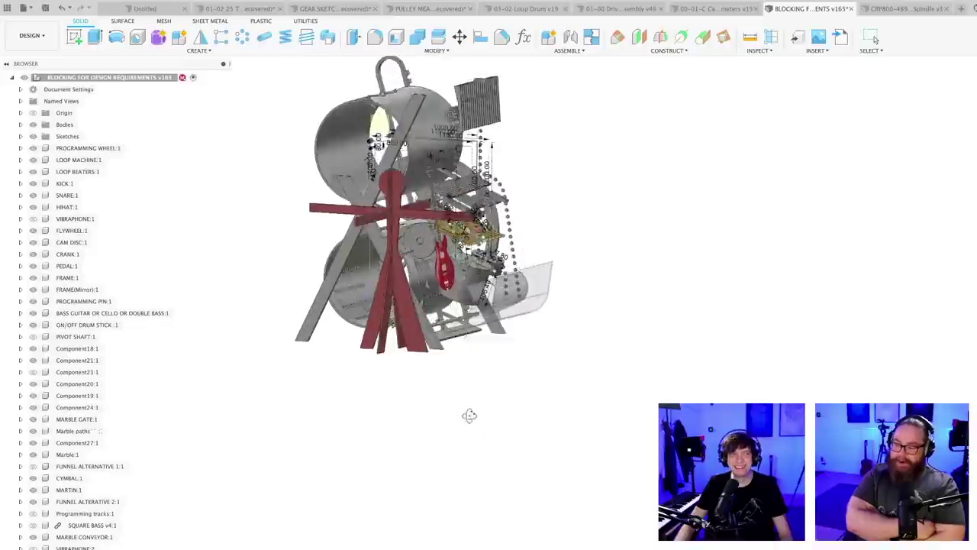
scroll(464, 489, up, 10)
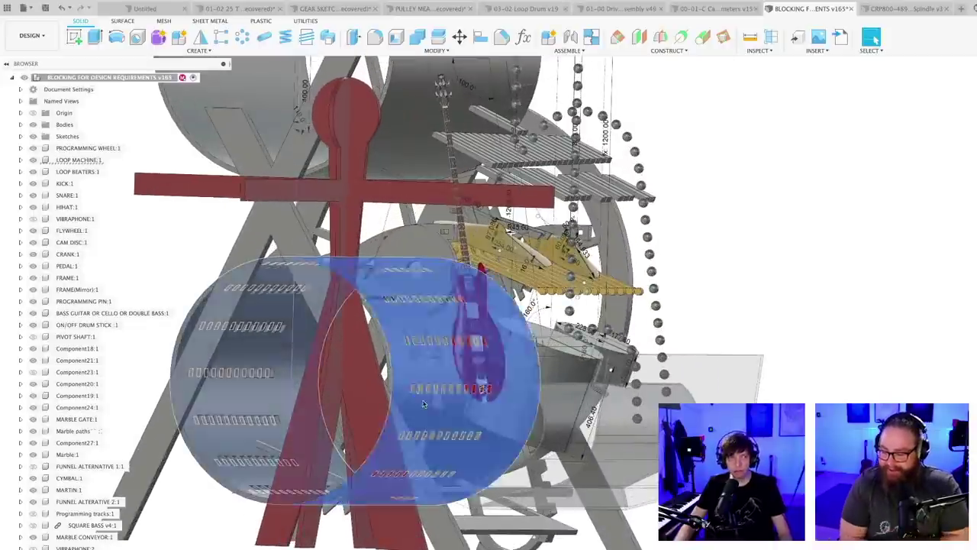
scroll(431, 393, down, 3)
shift+middle_drag(436, 385, 645, 475)
shift+middle_drag(540, 505, 534, 495)
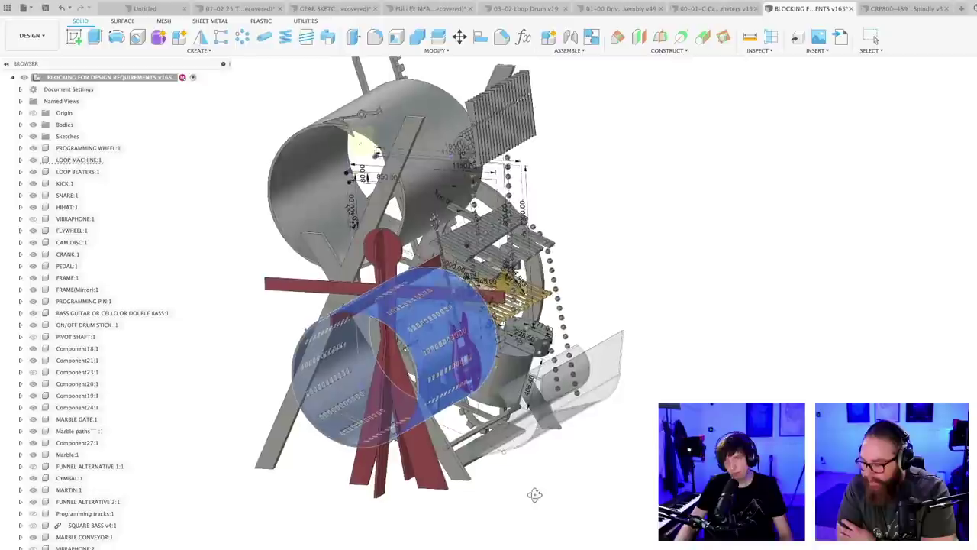
scroll(528, 270, up, 5)
scroll(528, 303, up, 3)
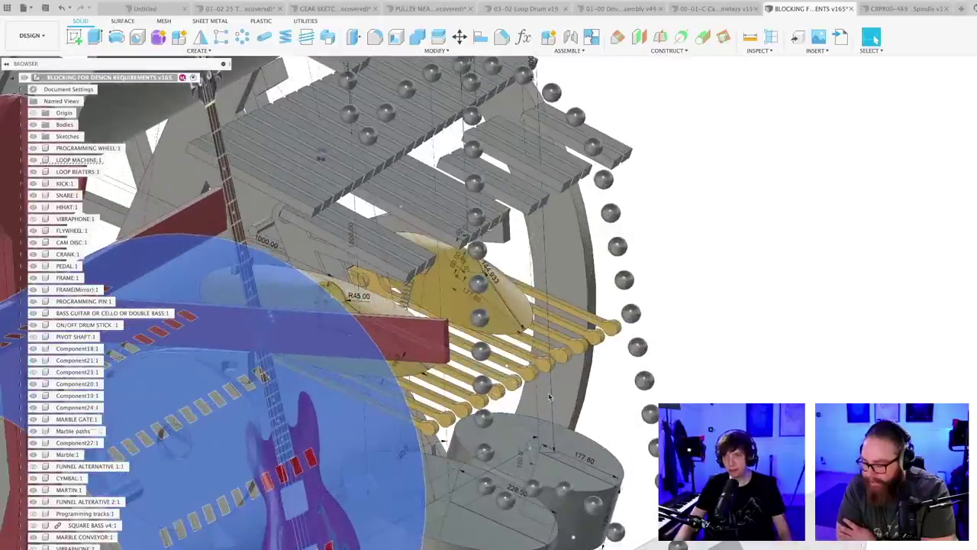
click(540, 368)
scroll(541, 367, down, 3)
scroll(540, 368, down, 4)
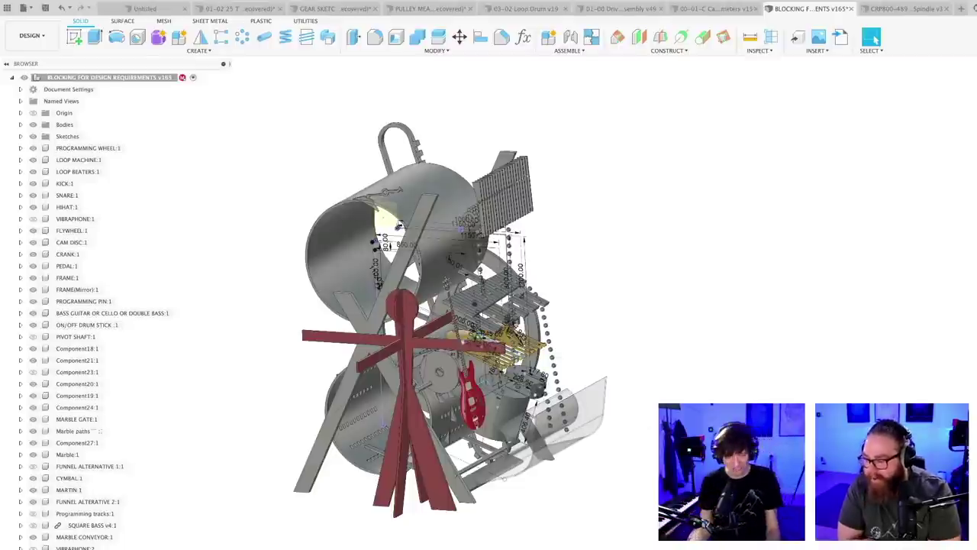
key(super+s)
key(Return)
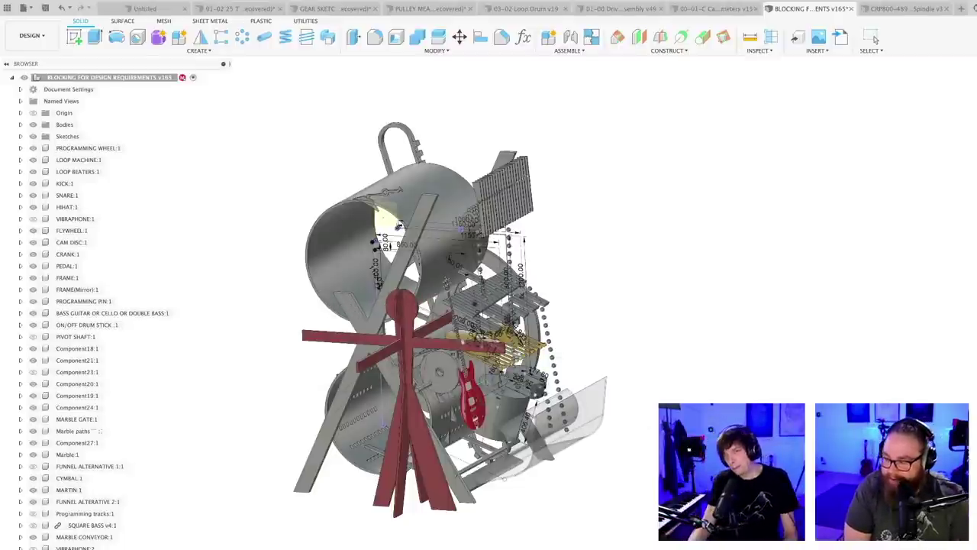
- Select both drums, clear the selection, and bring up the CRP800 Spindle document
scroll(439, 396, up, 2)
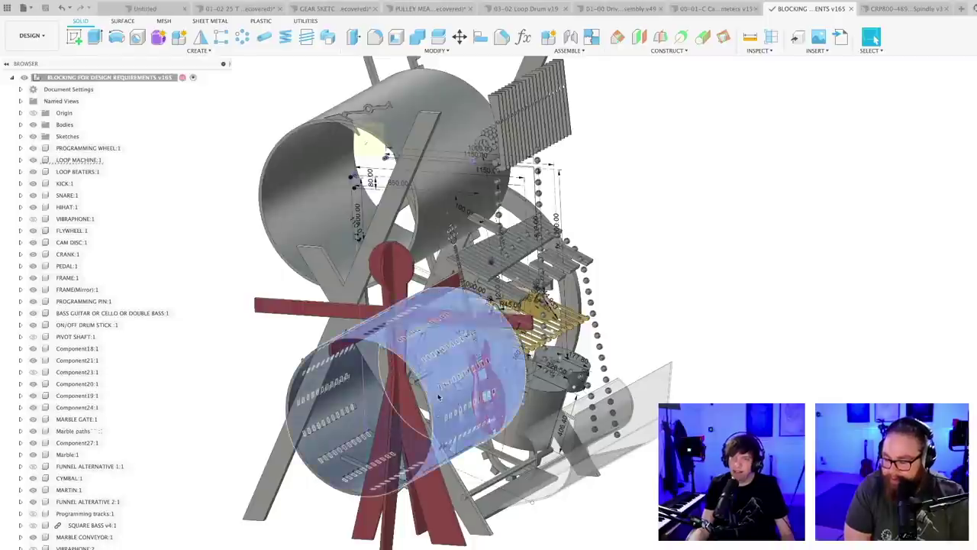
click(439, 396)
shift+click(451, 136)
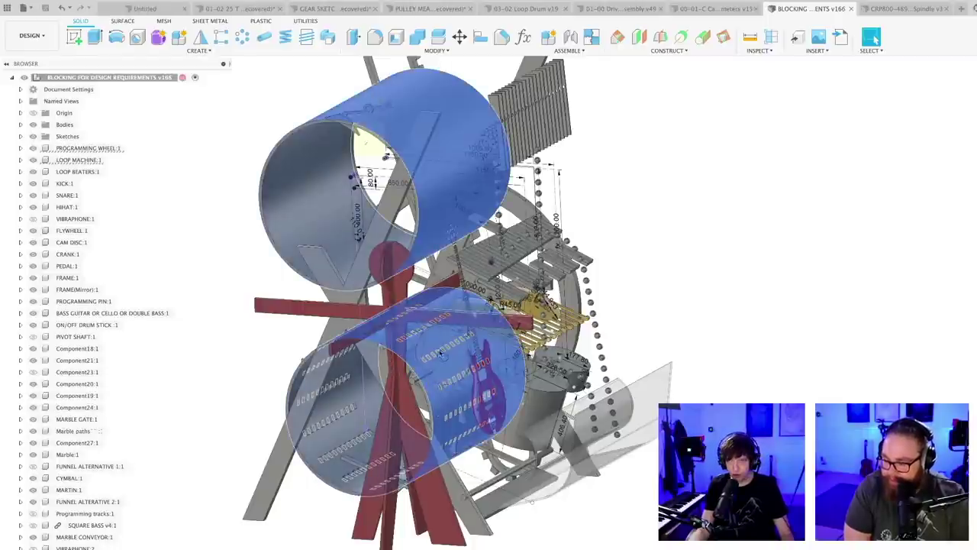
shift+middle_drag(441, 353, 473, 328)
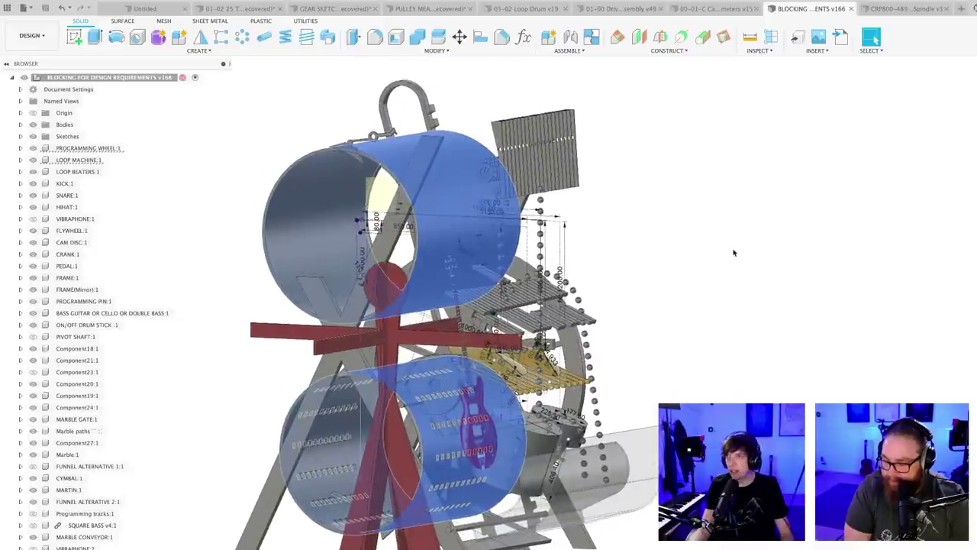
click(653, 260)
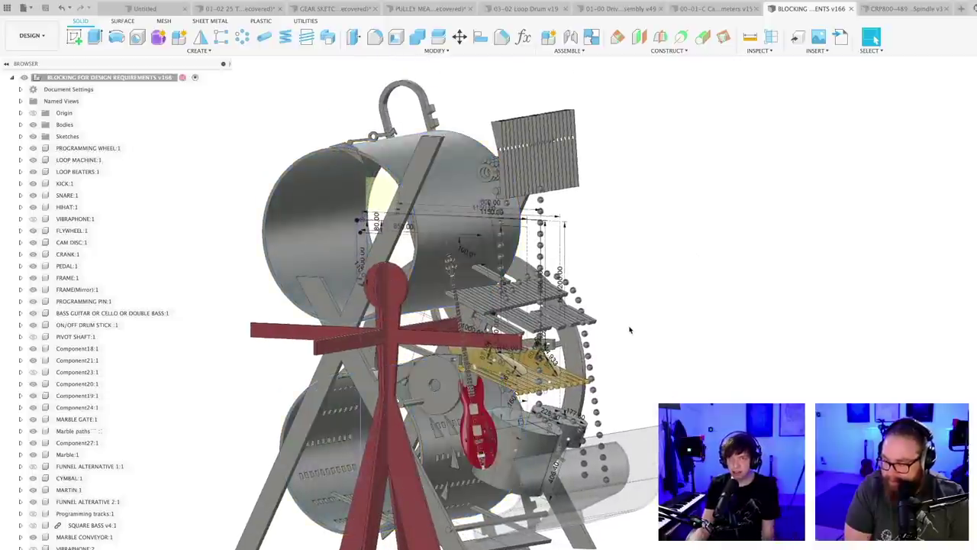
scroll(629, 329, up, 2)
middle_drag(639, 318, 661, 311)
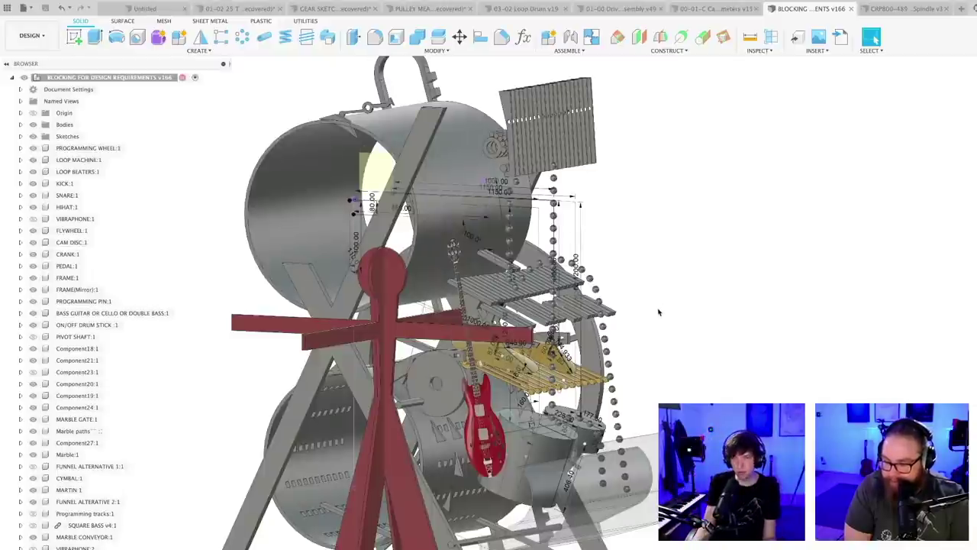
scroll(657, 311, down, 3)
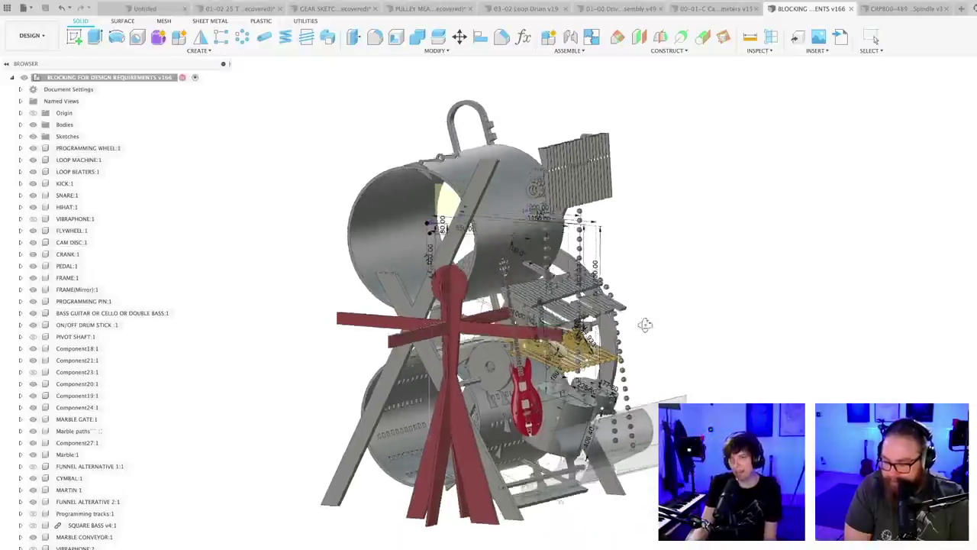
middle_drag(644, 326, 623, 341)
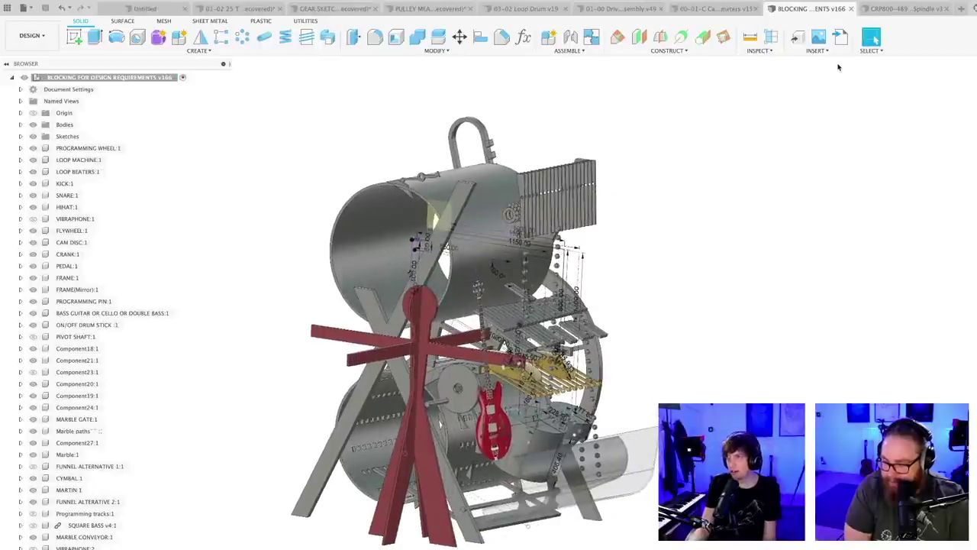
click(901, 8)
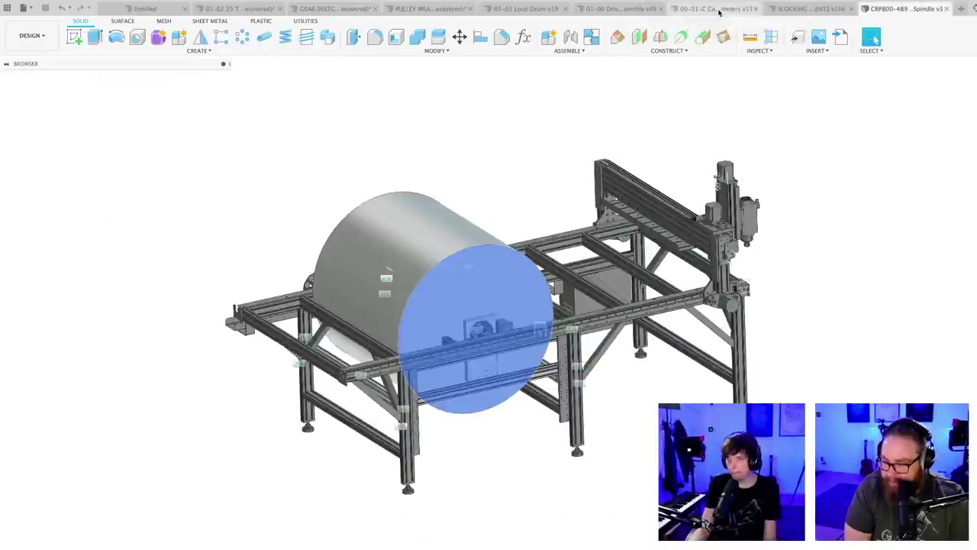
- Return to 01-00 Drive Train Assembly, collapse Timing Belts, and activate 03-00 Loop Shaft Assembly
click(720, 11)
click(579, 9)
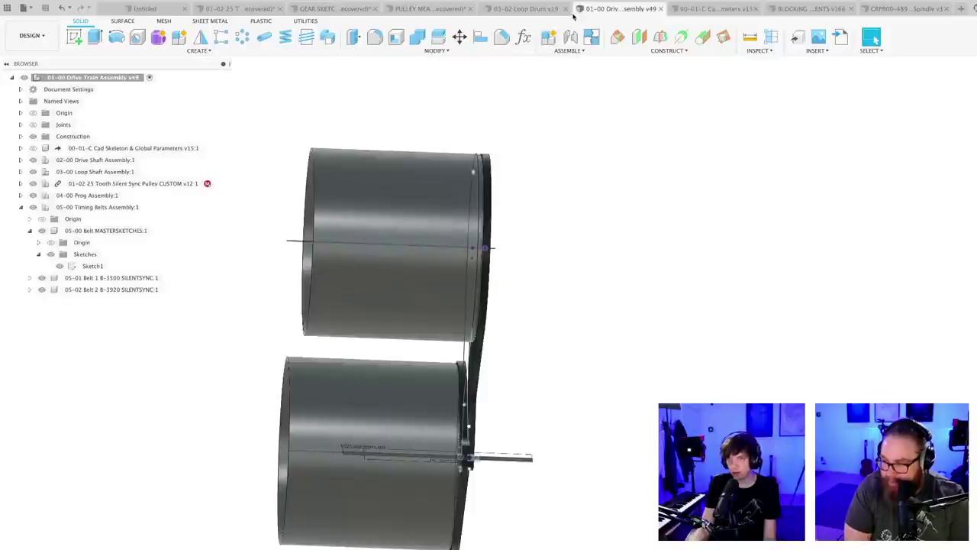
shift+middle_drag(537, 413, 551, 545)
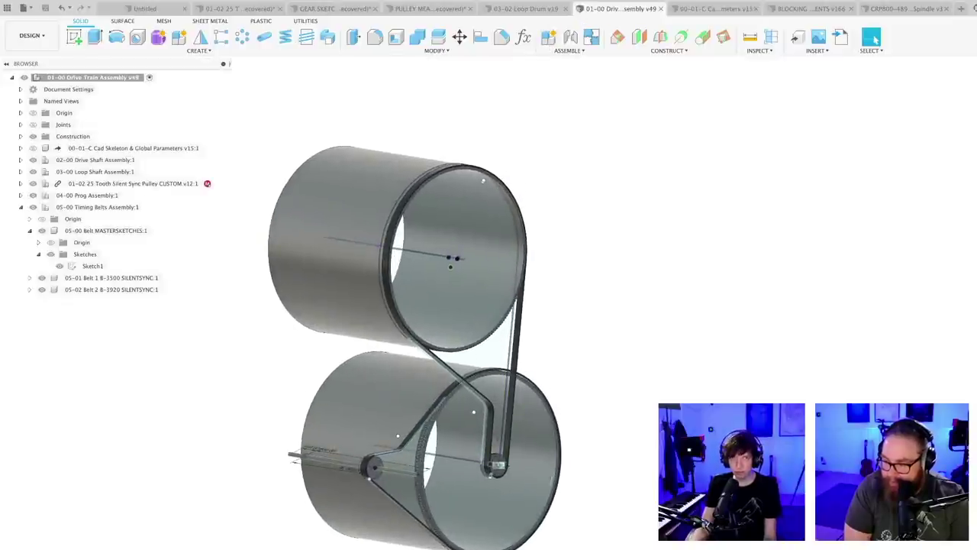
click(21, 208)
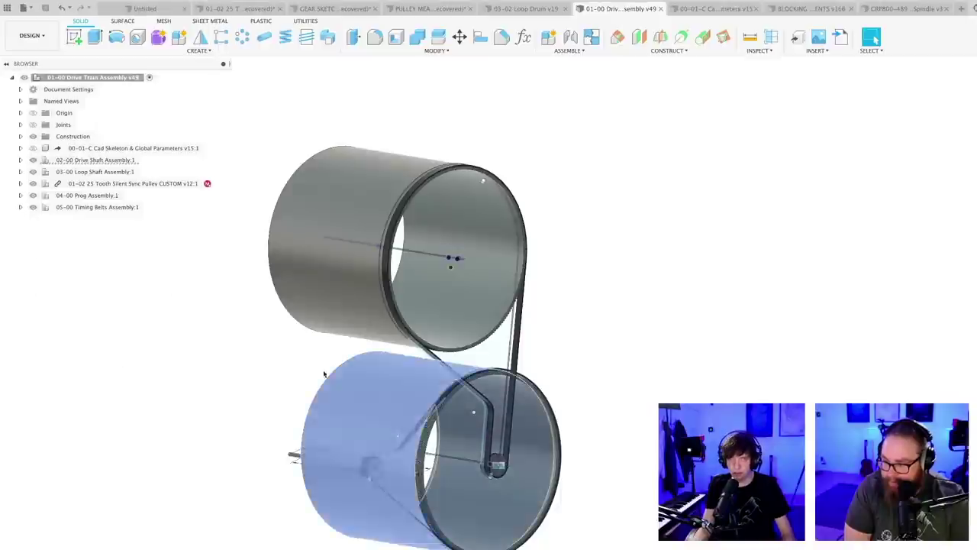
click(86, 160)
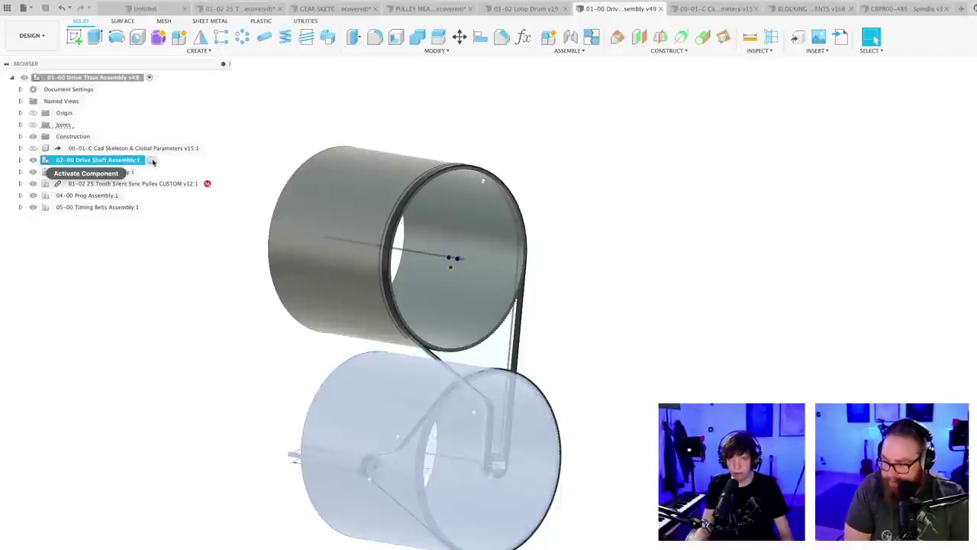
double_click(179, 171)
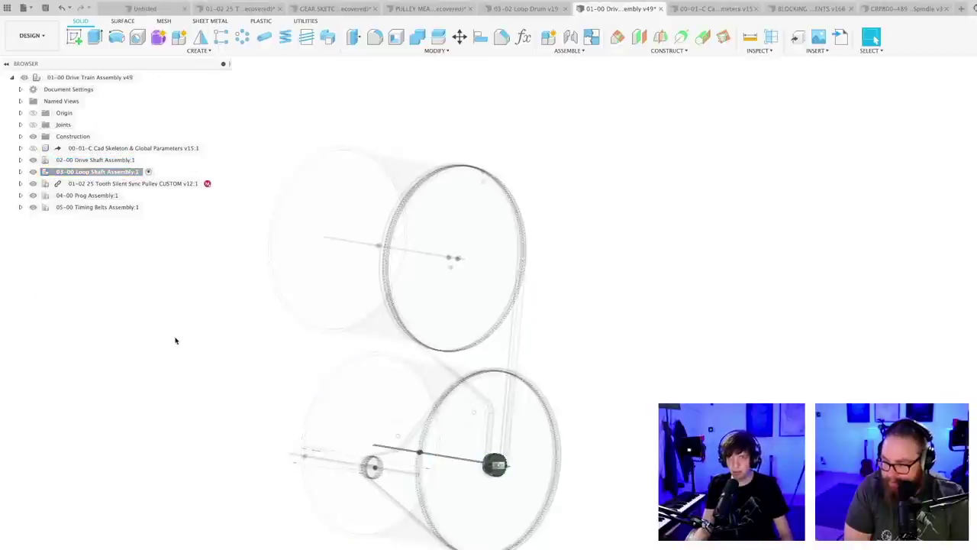
- Delete the stray Component11 accidentally created at the top level
right_click(98, 77)
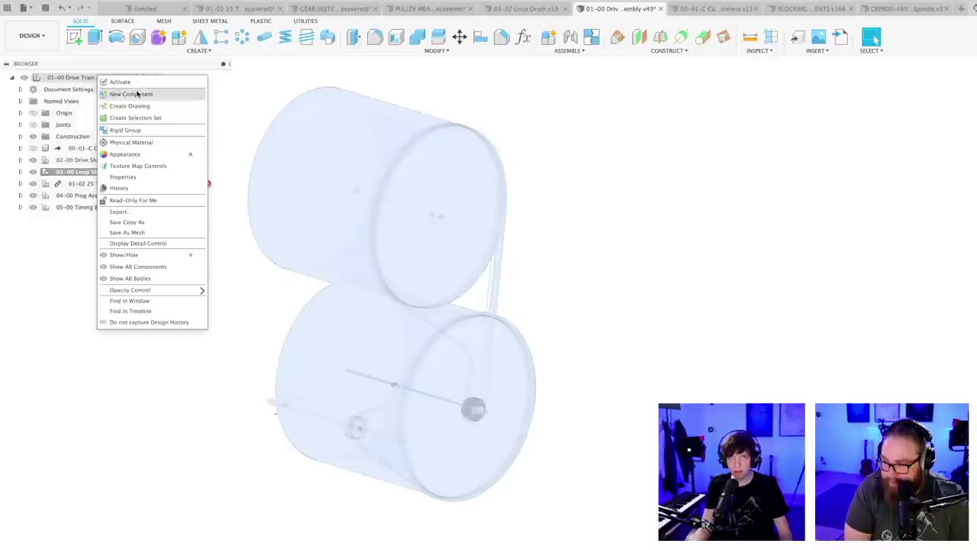
click(138, 94)
key(Return)
click(20, 171)
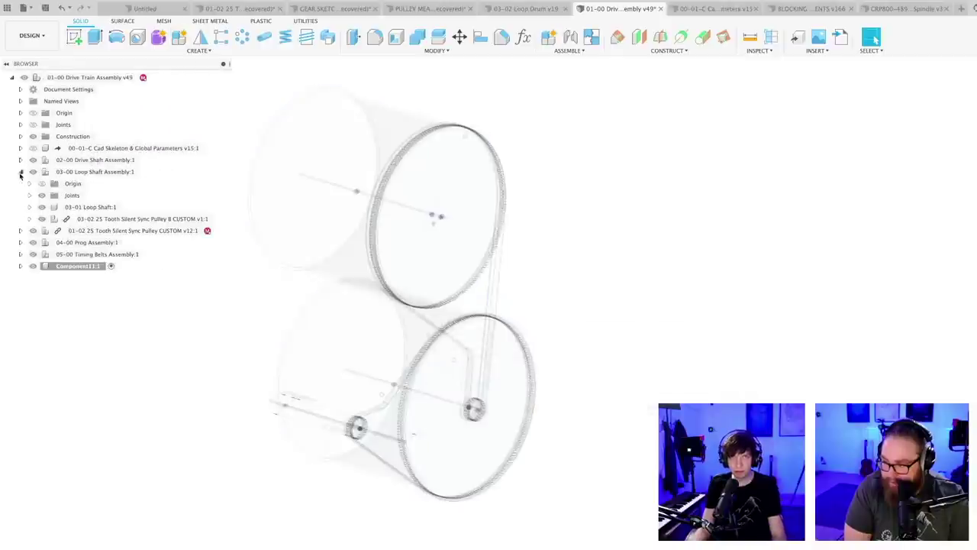
double_click(73, 266)
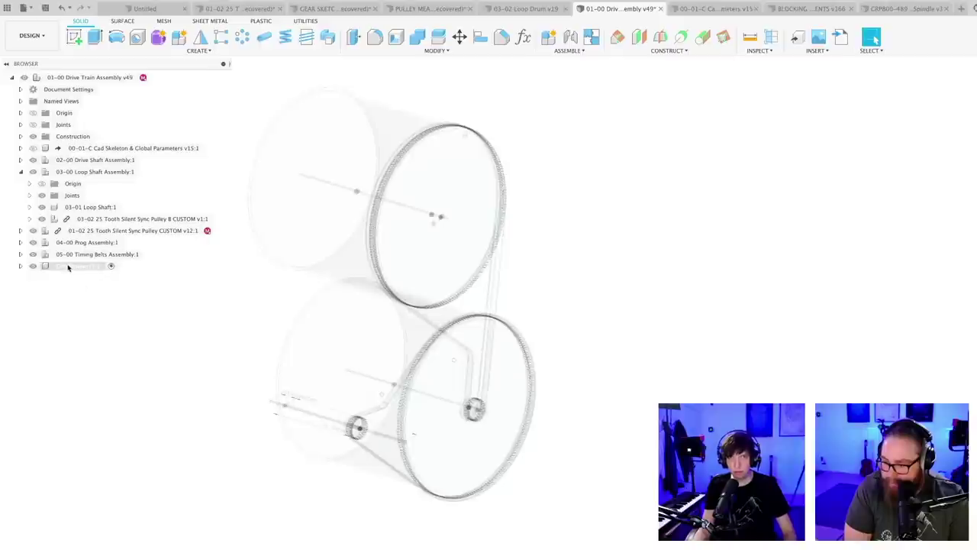
key(Delete)
- Create a component named '03-02 TIMING ADJUST' inside 03-00 Loop Shaft Assembly
right_click(70, 173)
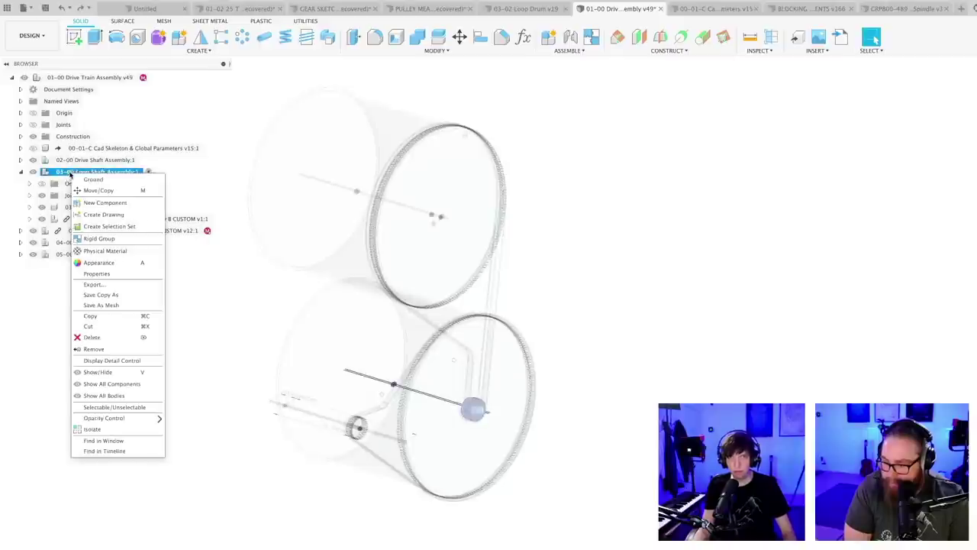
click(108, 203)
key(Return)
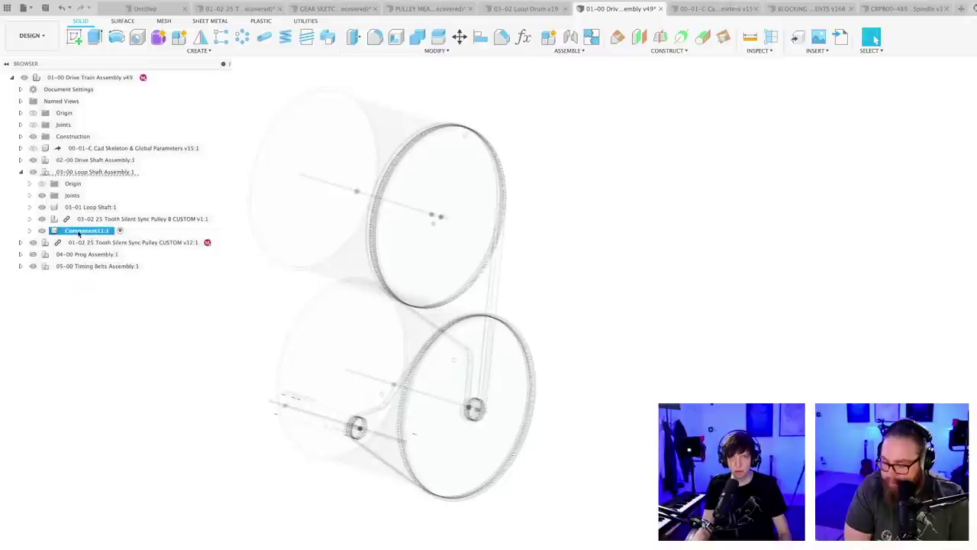
double_click(79, 231)
text(03-02)
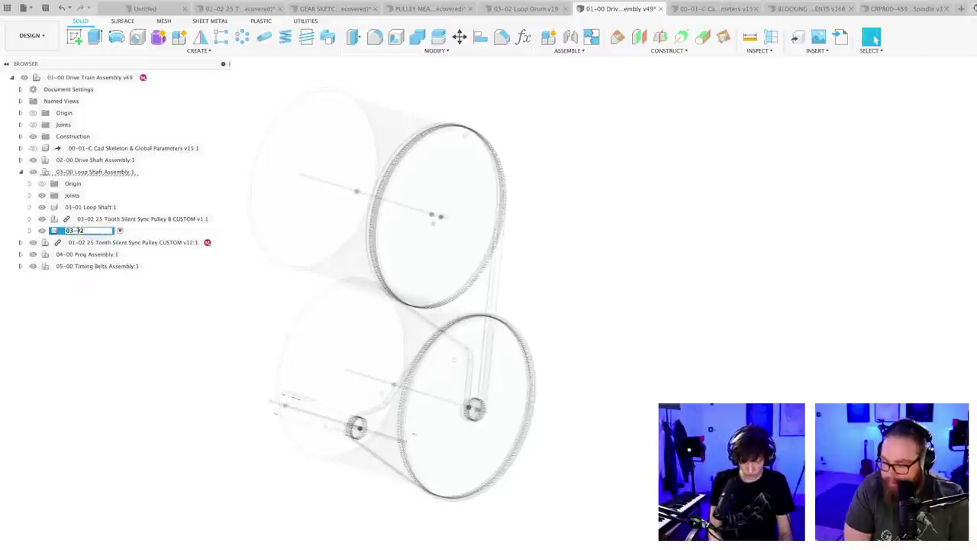
text( TIMING ADJUST)
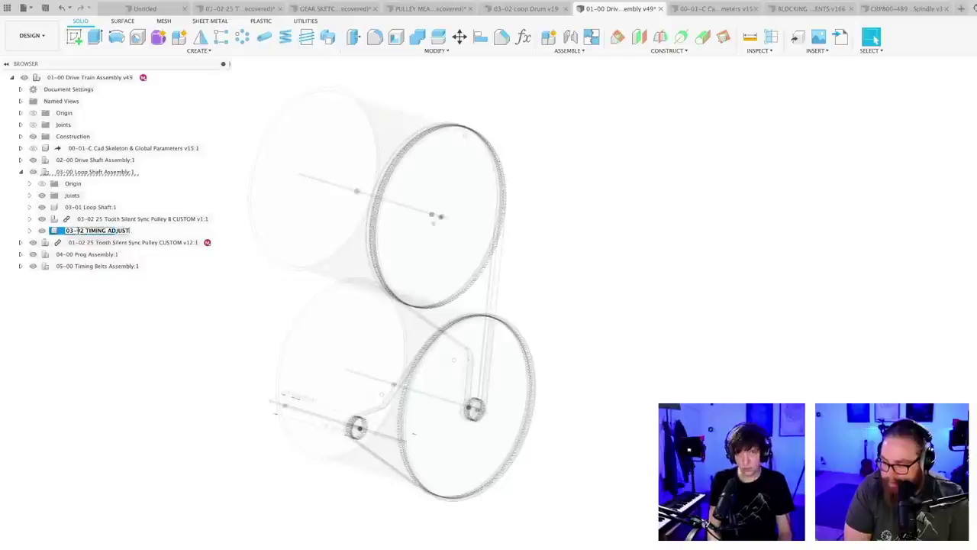
key(Return)
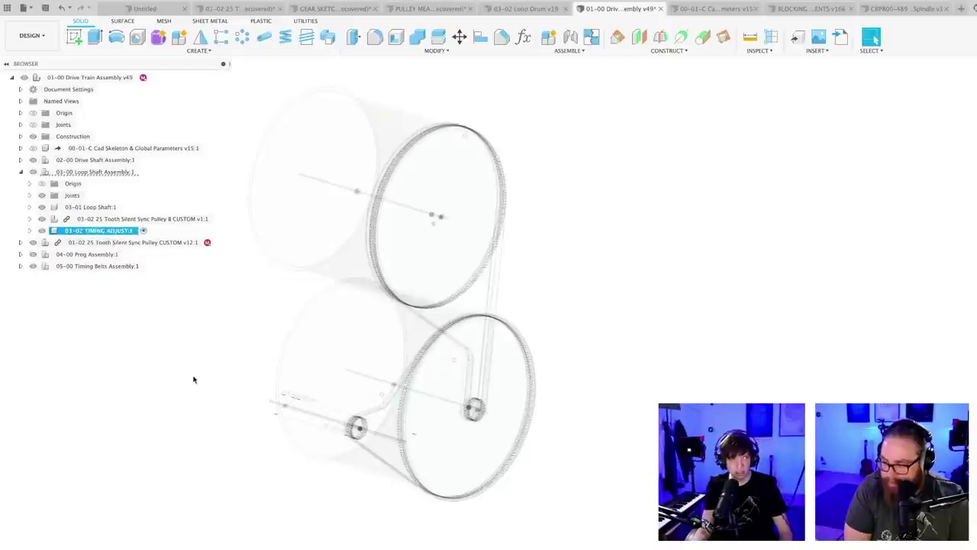
- Save the design with the new TIMING ADJUST component as a new version
shift+middle_drag(580, 439, 572, 448)
scroll(542, 453, up, 3)
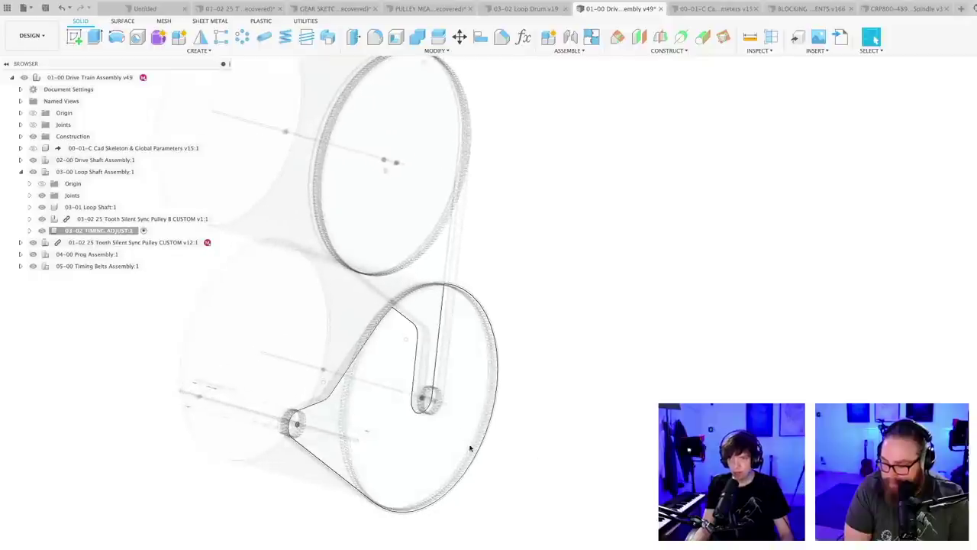
shift+middle_drag(461, 457, 608, 547)
scroll(499, 443, up, 5)
scroll(708, 546, down, 3)
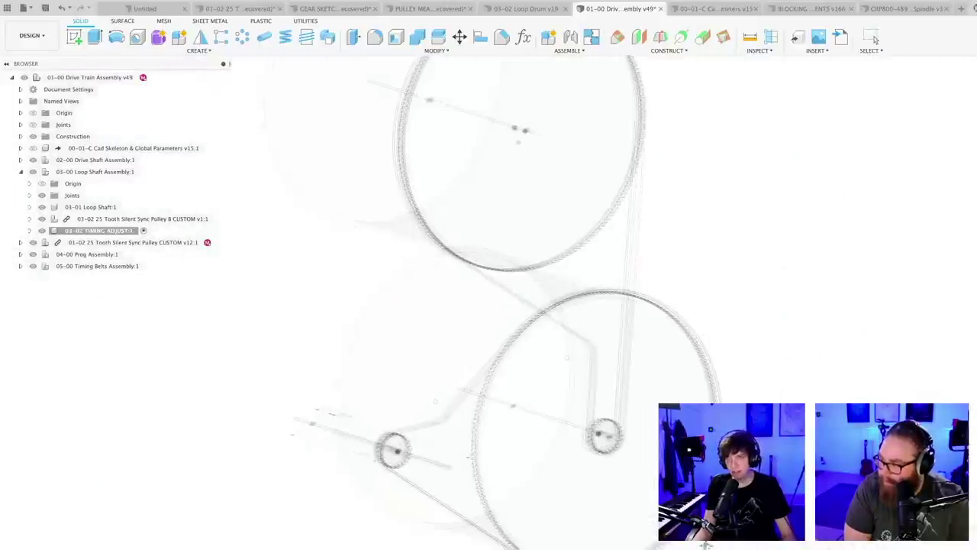
middle_drag(708, 546, 671, 545)
scroll(661, 531, down, 2)
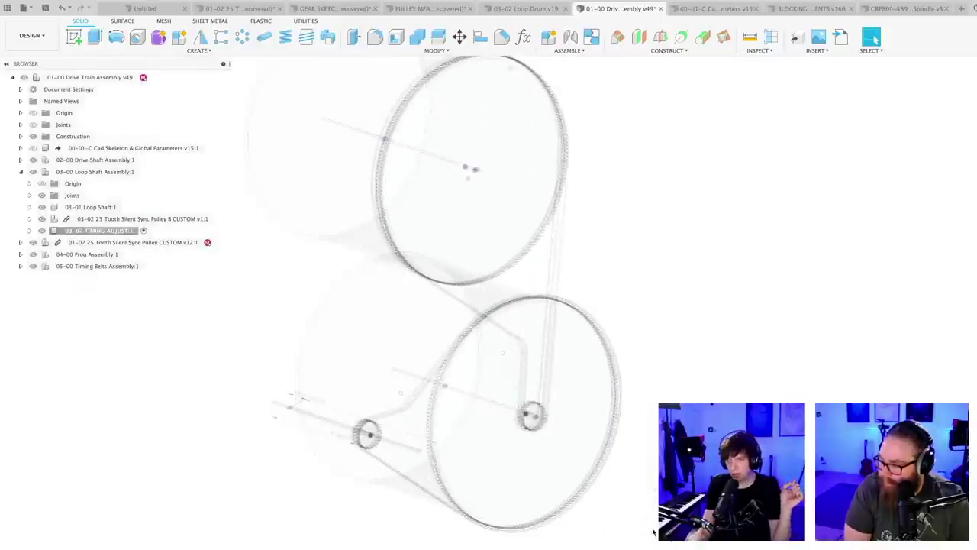
key(super+s)
key(Return)
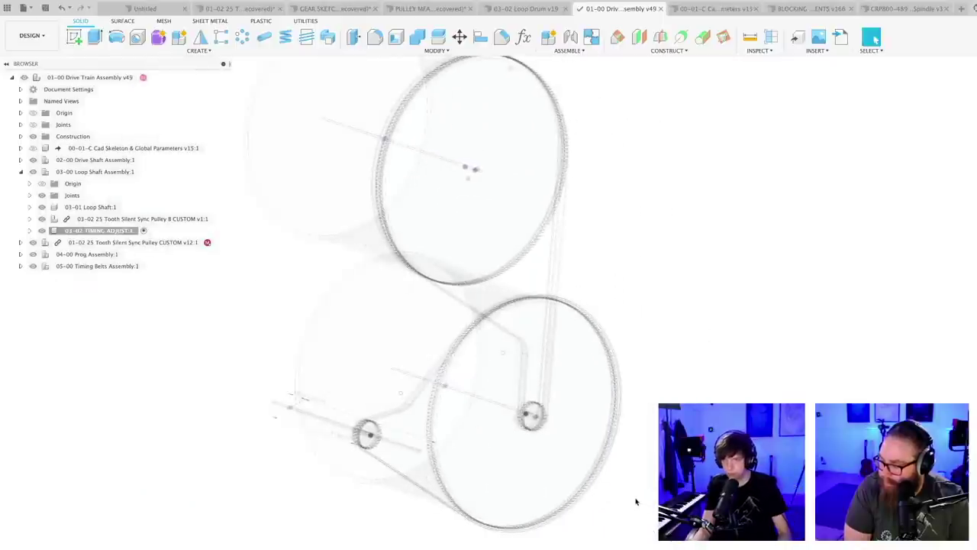
mouse_move(637, 499)
shift+middle_down()
mouse_move(638, 509)
mouse_move(651, 507)
mouse_move(642, 515)
shift+middle_up()
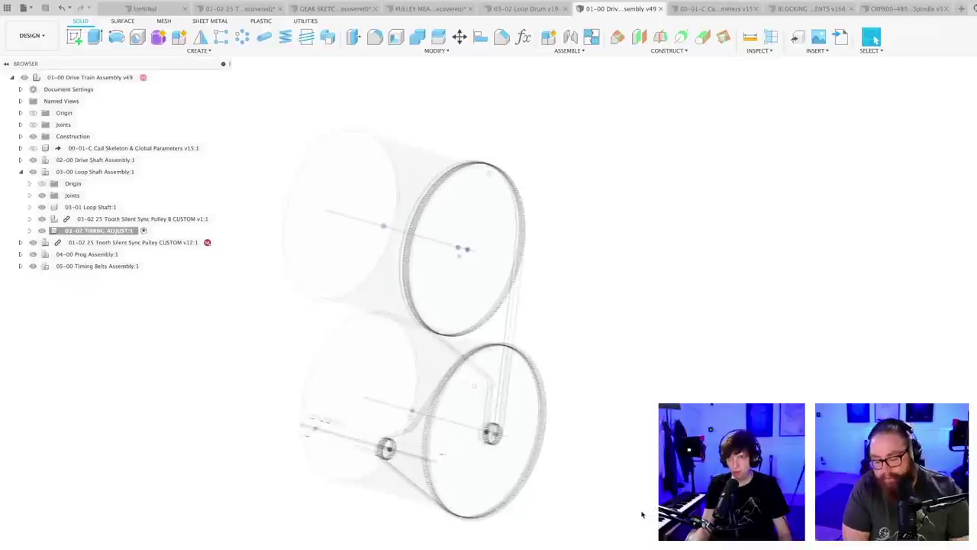
scroll(638, 503, up, 4)
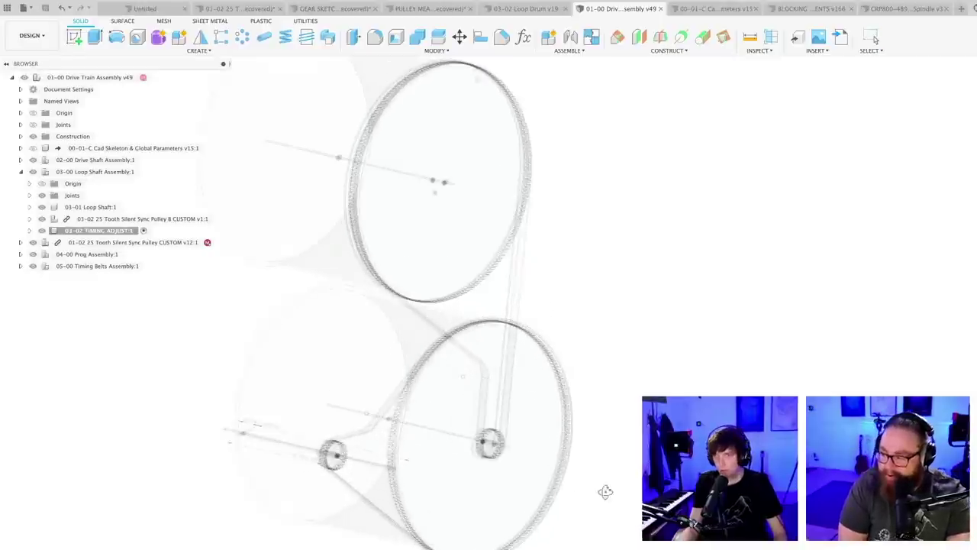
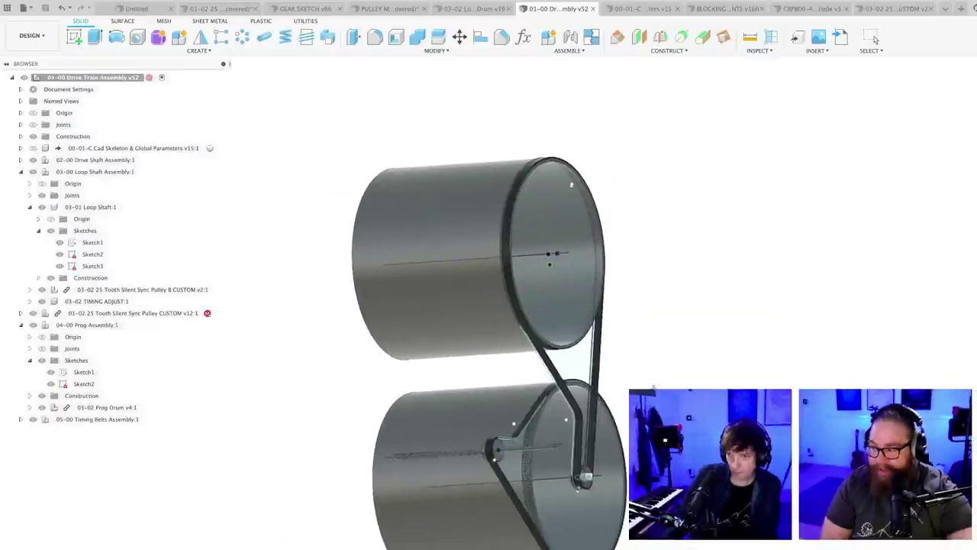
- Turn the drum assembly to the belt side, then switch to the 0000-0000 MMX Master Assembly v7 document
shift+middle_drag(654, 388, 633, 416)
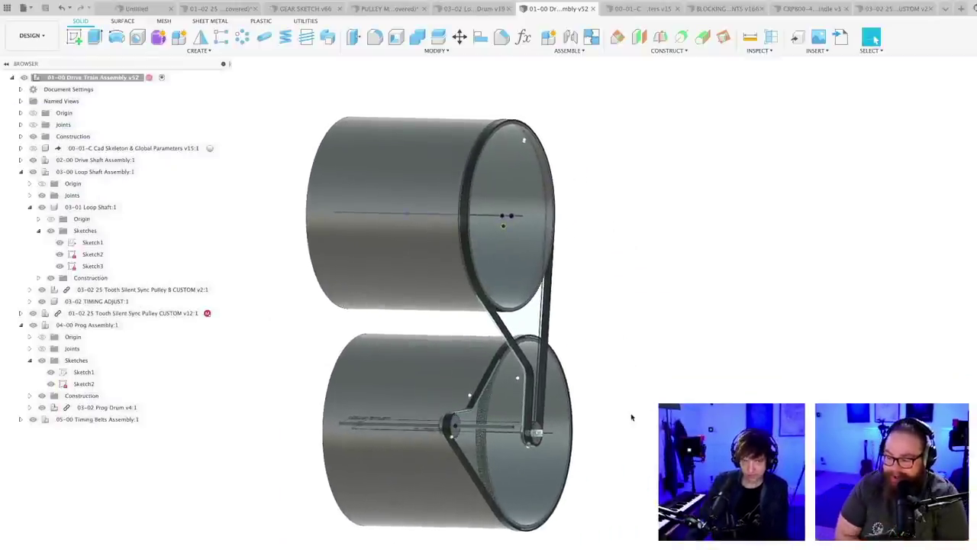
shift+middle_drag(647, 404, 613, 443)
scroll(613, 447, up, 5)
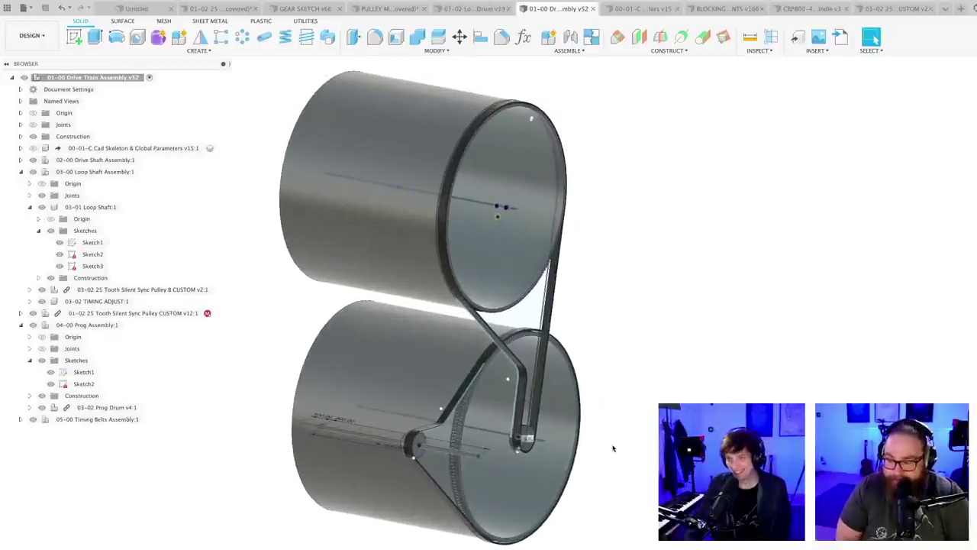
scroll(600, 473, down, 4)
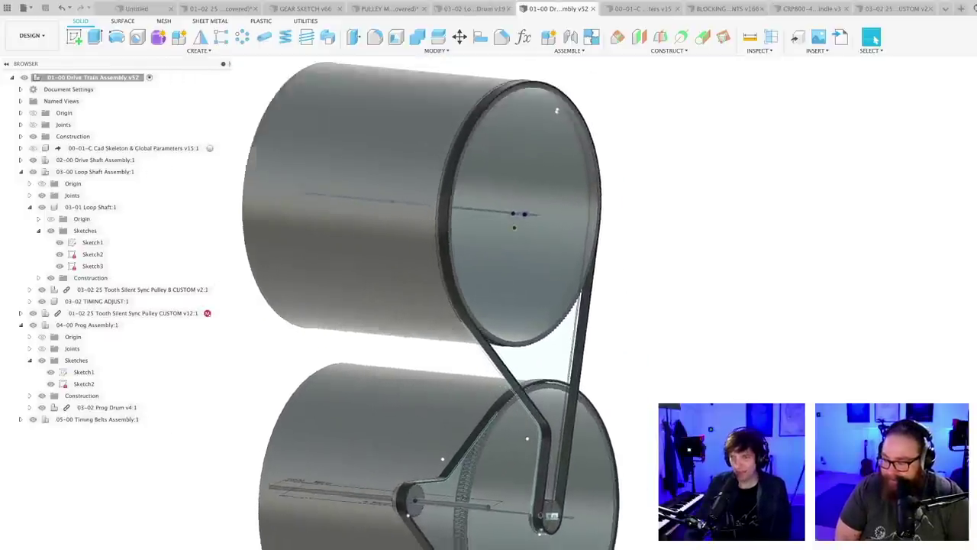
scroll(638, 432, down, 2)
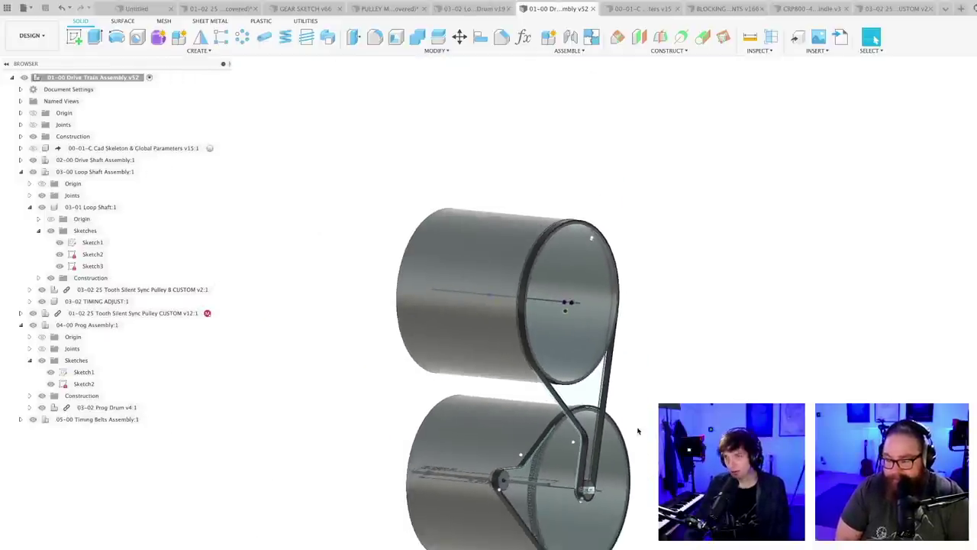
shift+middle_drag(569, 403, 666, 397)
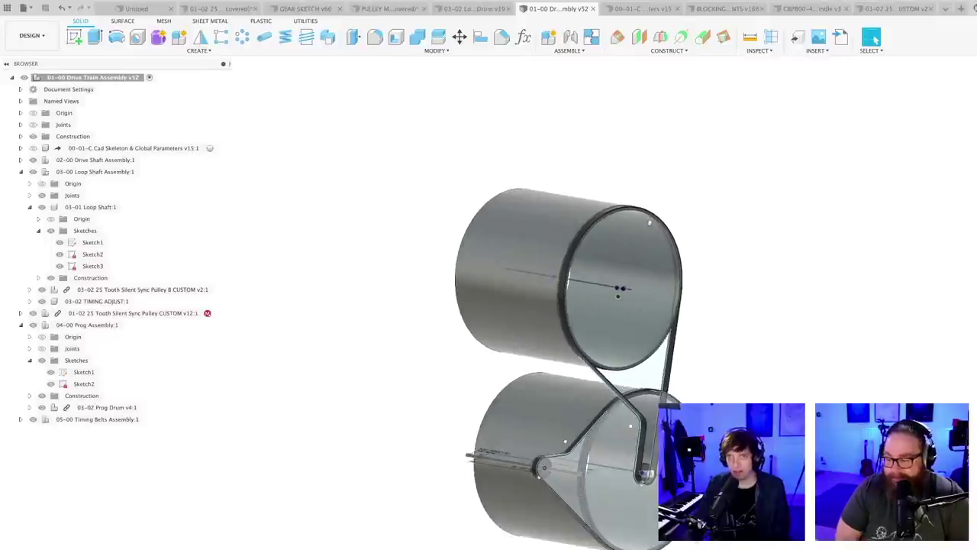
middle_drag(674, 476, 642, 485)
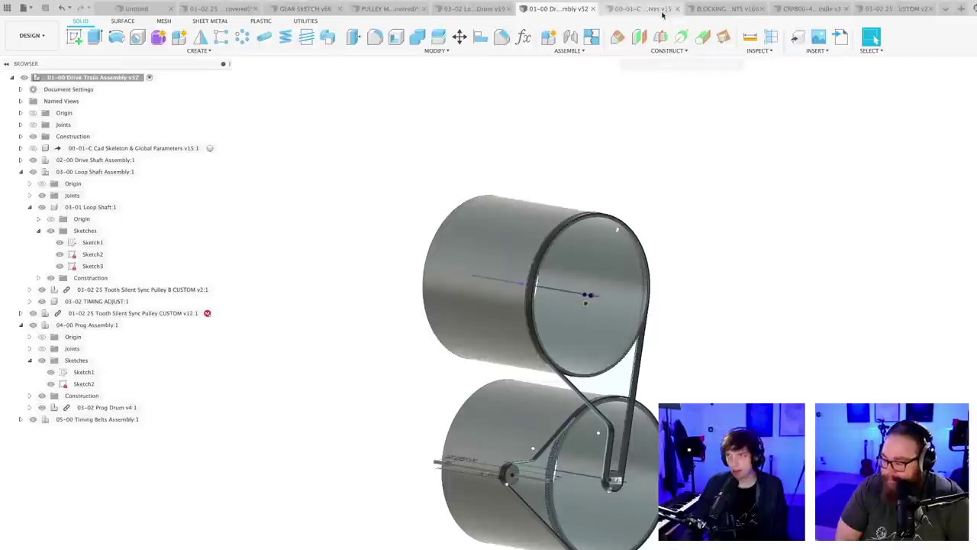
click(945, 8)
click(863, 124)
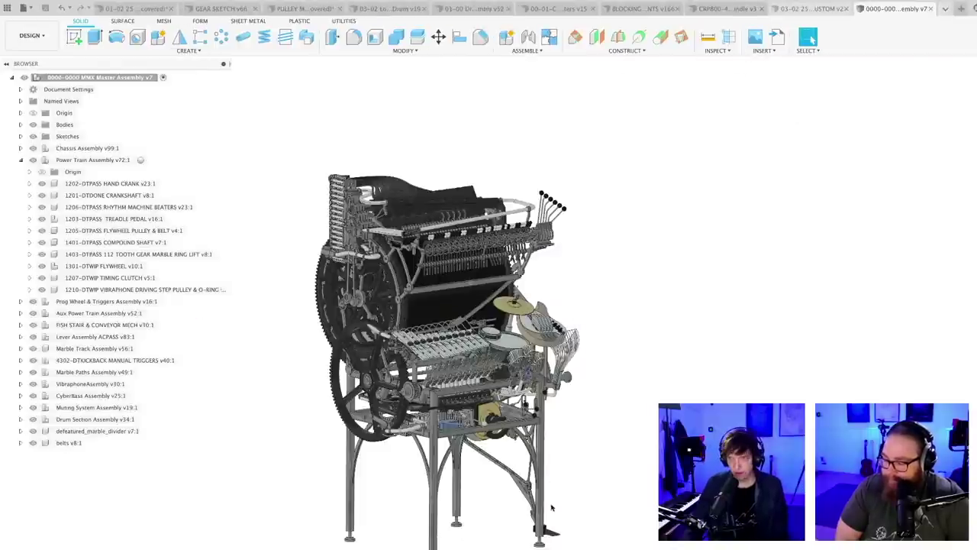
- Isolate the 1207-DTWIP TIMING CLUTCH component so it is shown alone
shift+middle_drag(552, 507, 572, 458)
scroll(572, 451, up, 3)
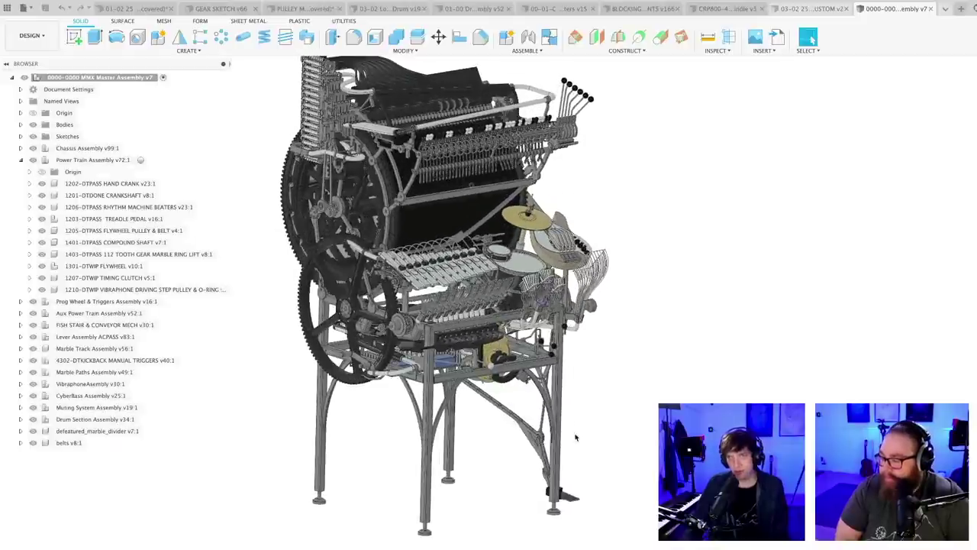
scroll(576, 437, up, 2)
scroll(491, 411, up, 4)
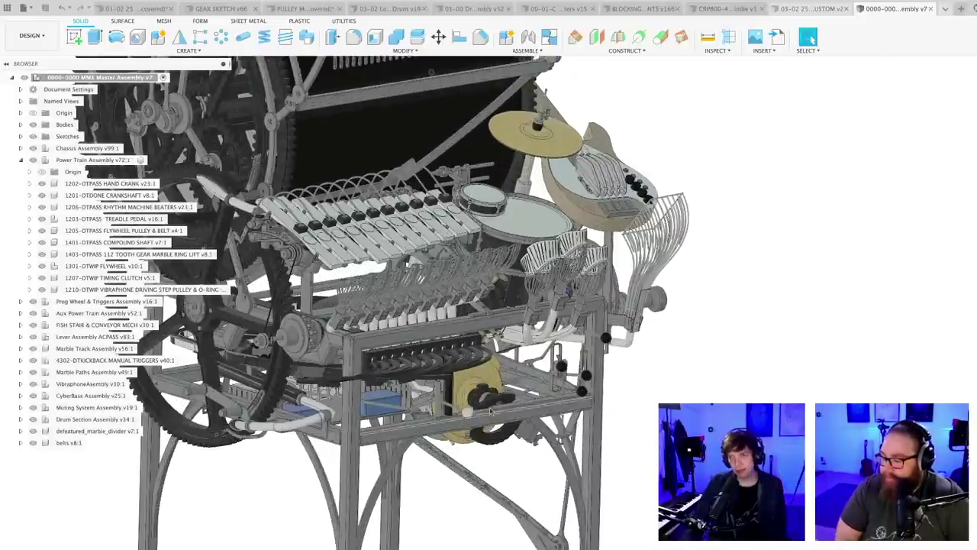
scroll(491, 411, up, 3)
scroll(483, 370, up, 3)
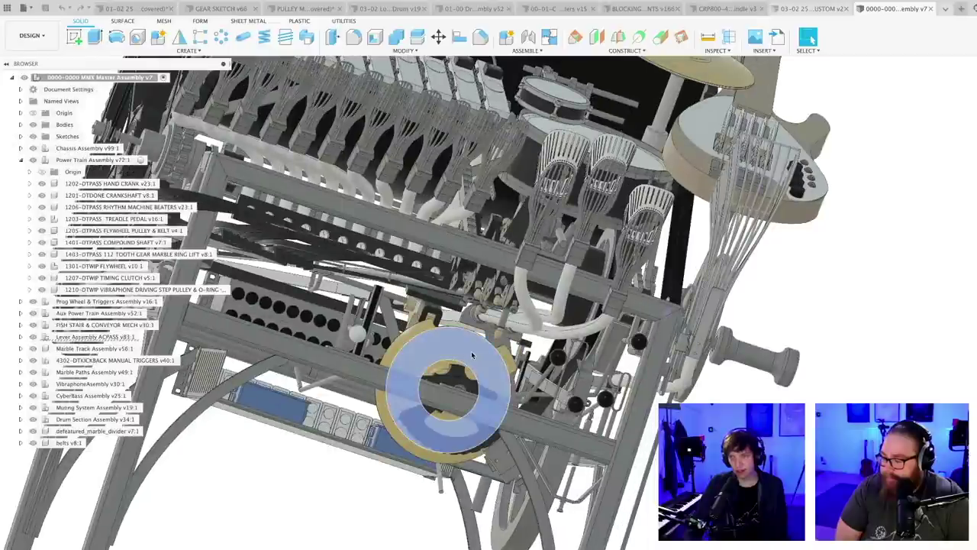
scroll(472, 355, down, 5)
shift+middle_drag(472, 355, 504, 335)
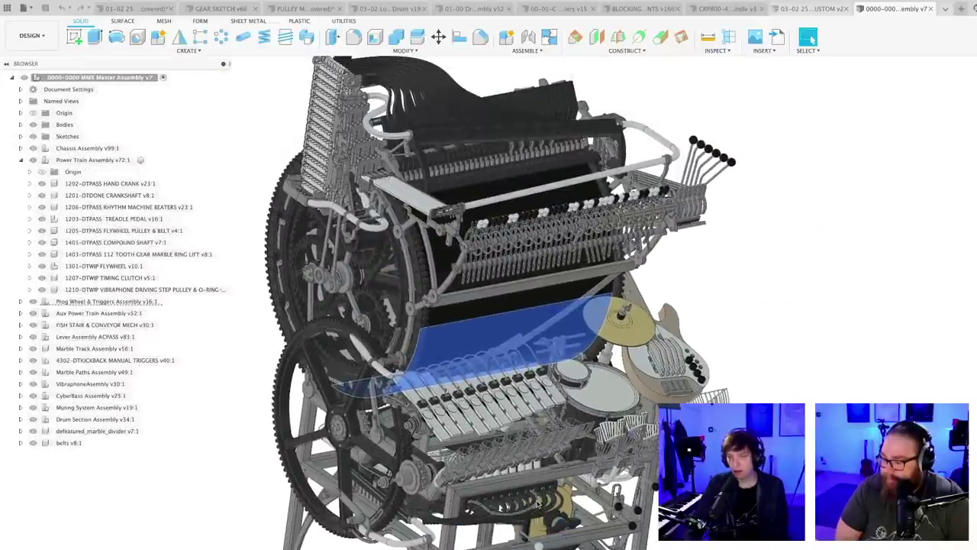
shift+middle_drag(475, 164, 439, 171)
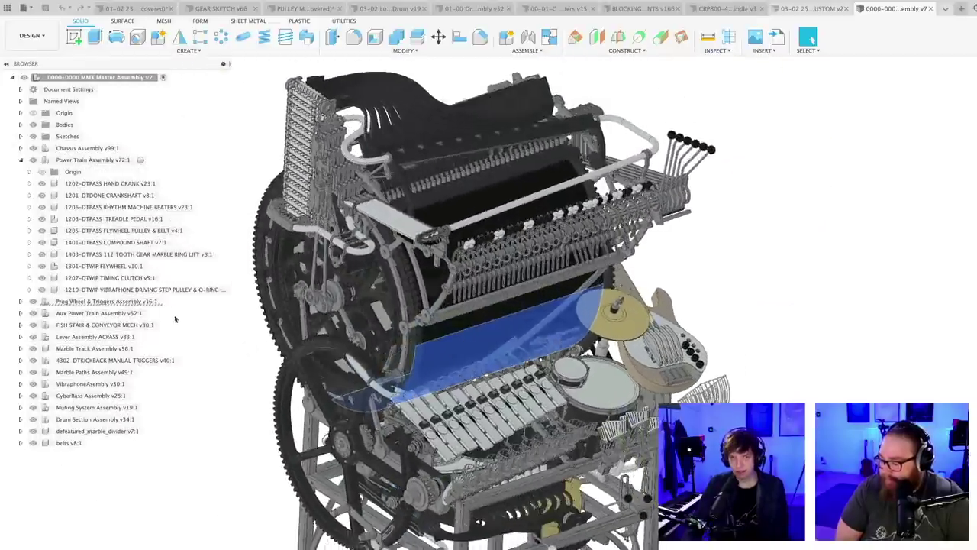
click(115, 278)
right_click(114, 279)
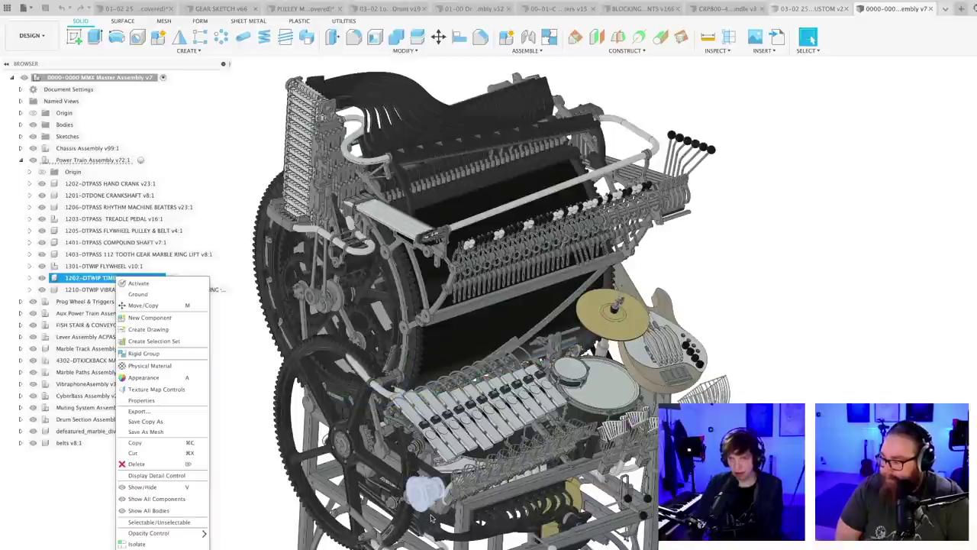
click(141, 543)
- Orbit and zoom around the isolated timing clutch to inspect its gears from several sides
middle_drag(431, 545, 481, 413)
scroll(502, 392, up, 5)
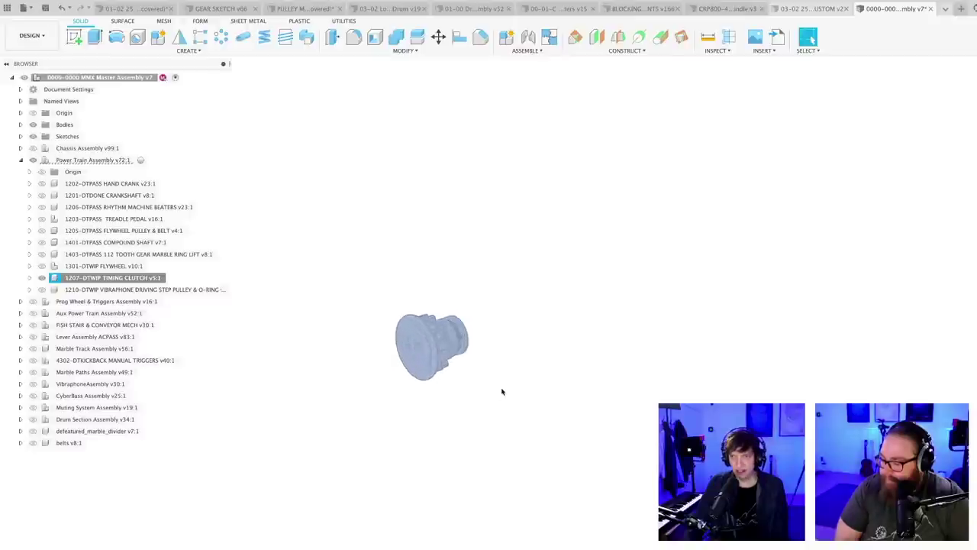
click(418, 417)
shift+middle_drag(417, 417, 435, 395)
scroll(510, 435, up, 5)
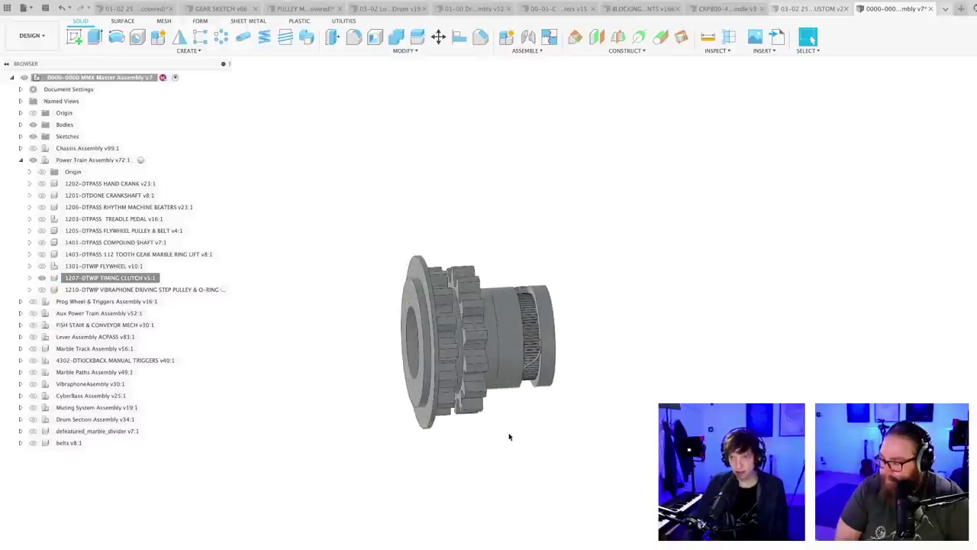
shift+middle_drag(510, 441, 471, 432)
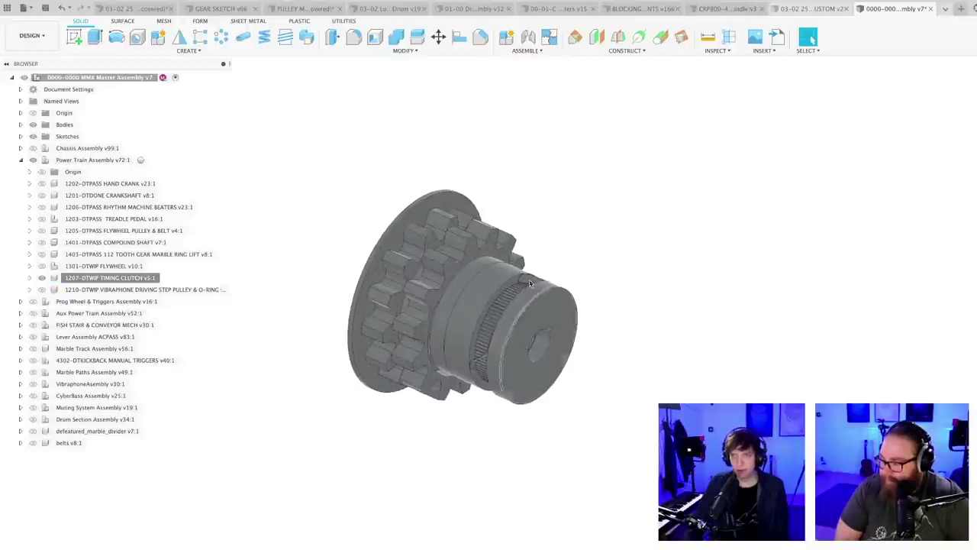
scroll(451, 302, up, 5)
scroll(481, 351, up, 4)
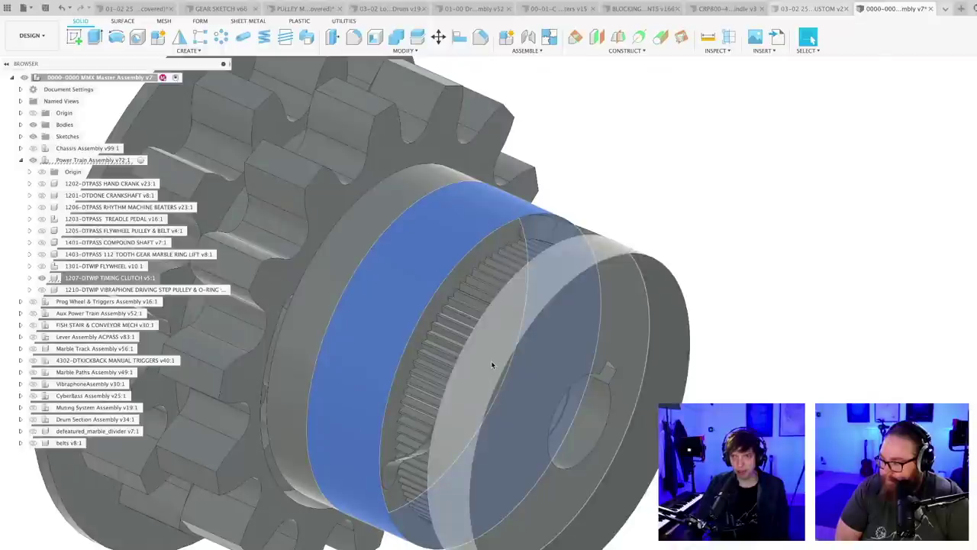
scroll(491, 365, down, 5)
scroll(492, 365, down, 4)
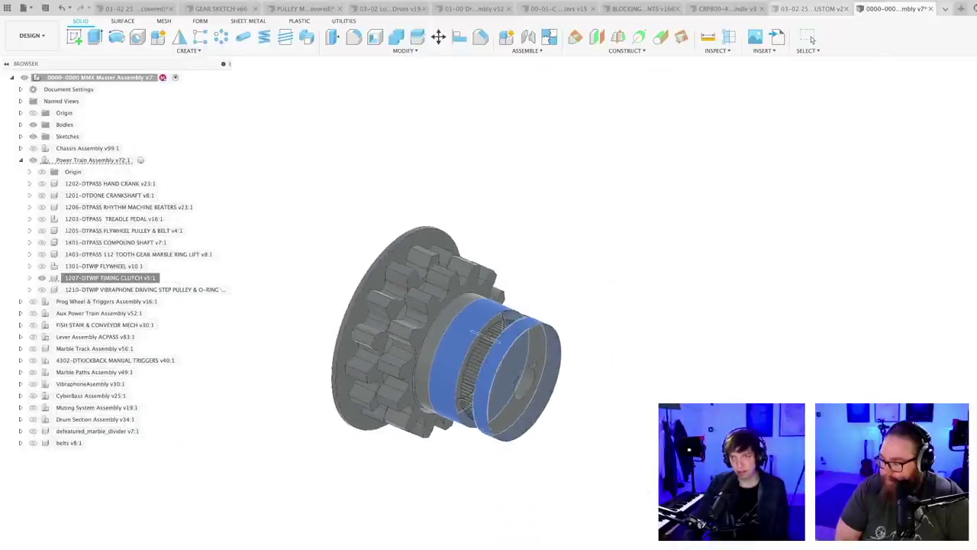
shift+middle_drag(488, 363, 559, 356)
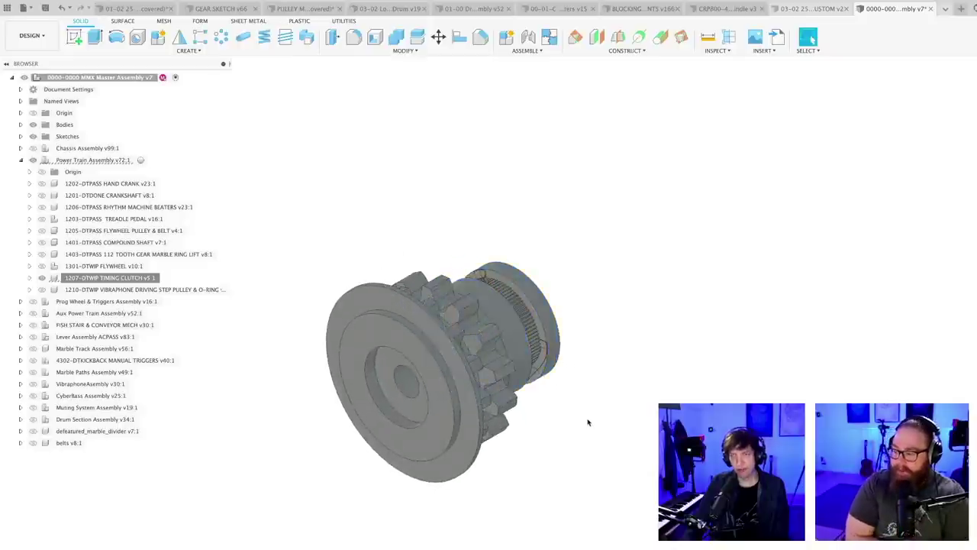
scroll(574, 422, up, 2)
scroll(573, 422, up, 2)
scroll(571, 423, down, 2)
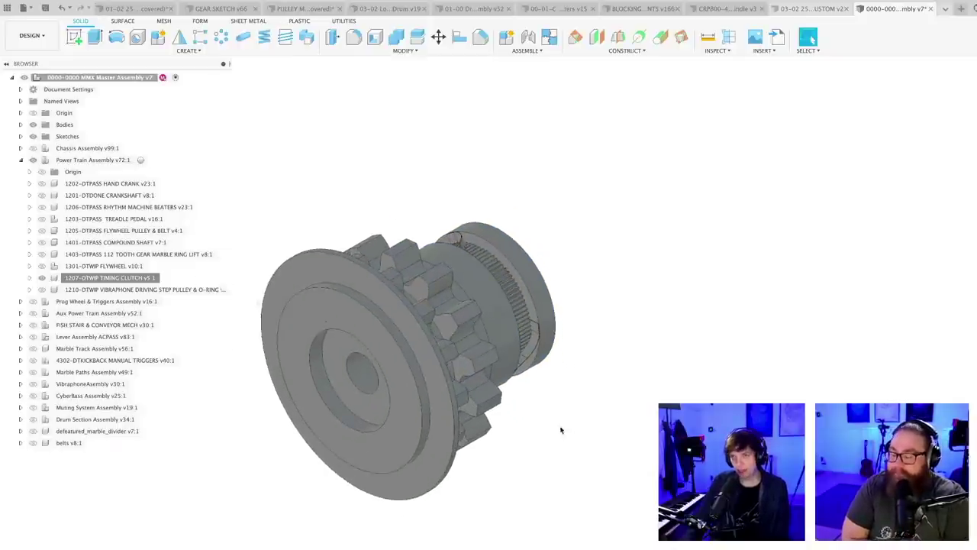
- Unisolate the timing clutch and zoom out to see the whole machine
right_click(89, 278)
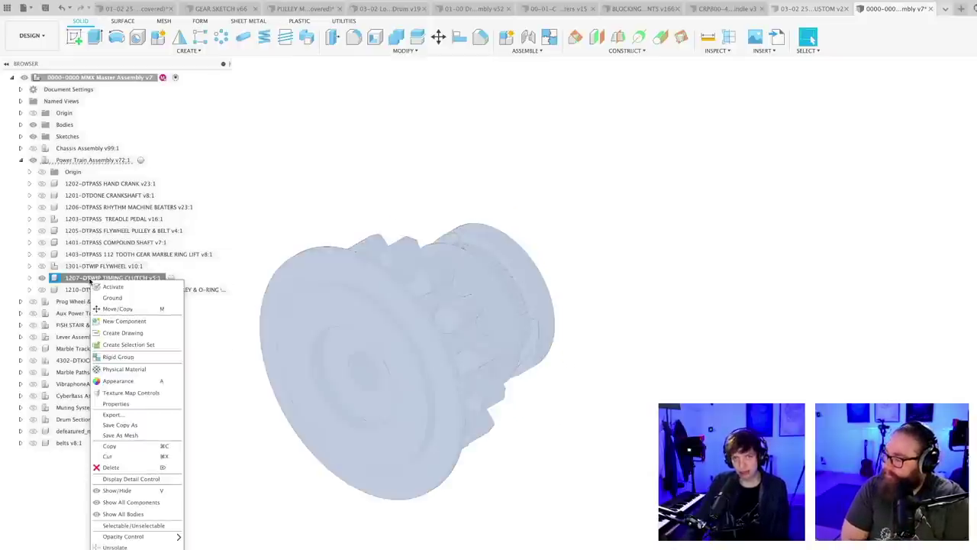
click(116, 546)
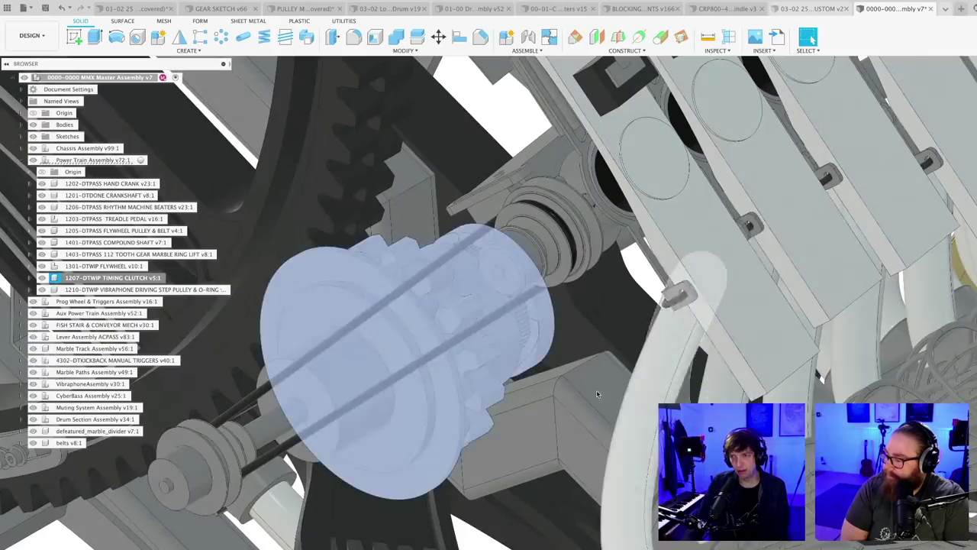
scroll(534, 467, down, 2)
click(503, 541)
scroll(504, 543, down, 5)
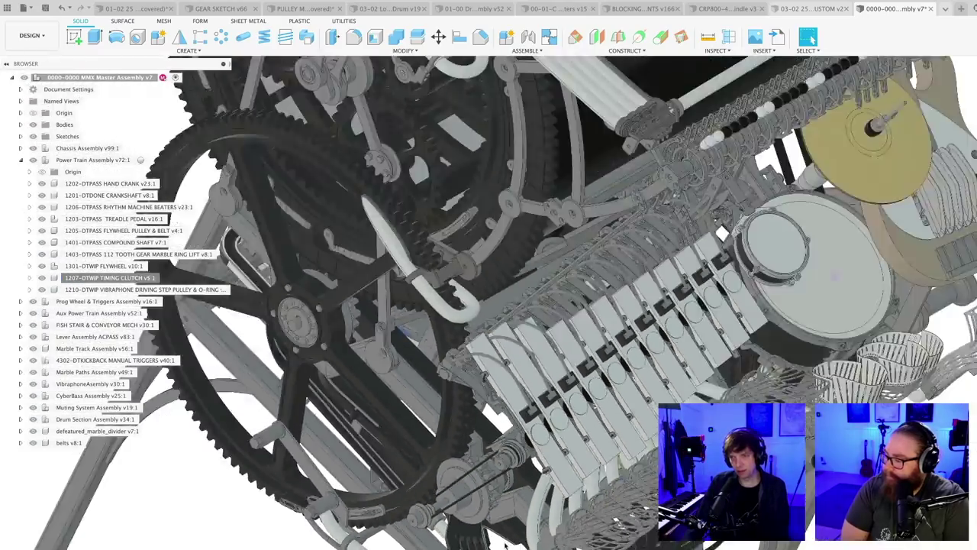
shift+middle_drag(504, 543, 481, 442)
shift+middle_drag(487, 457, 560, 443)
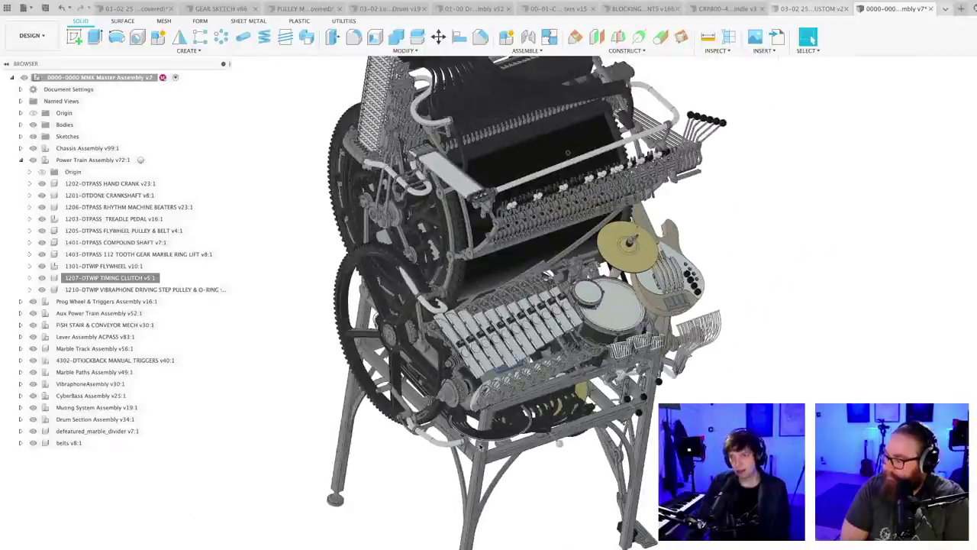
- Save a new version of the master assembly
key(super+s)
key(Return)
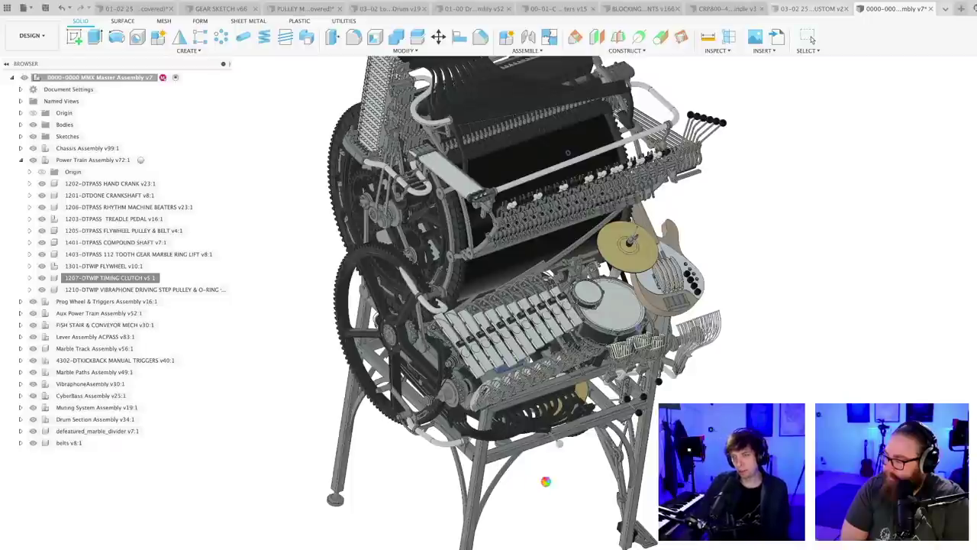
scroll(547, 482, down, 5)
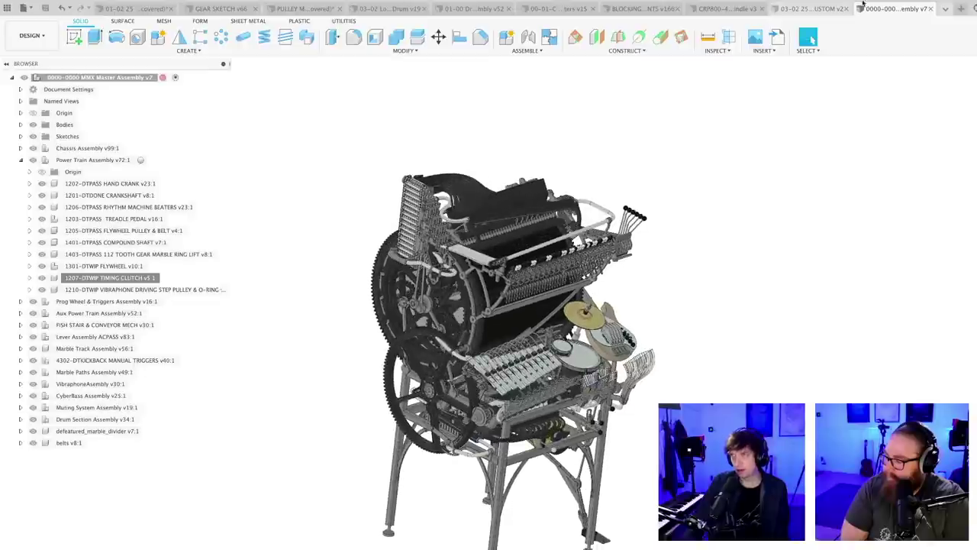
- Switch to the 01-00 Drive Train Assembly document
click(556, 9)
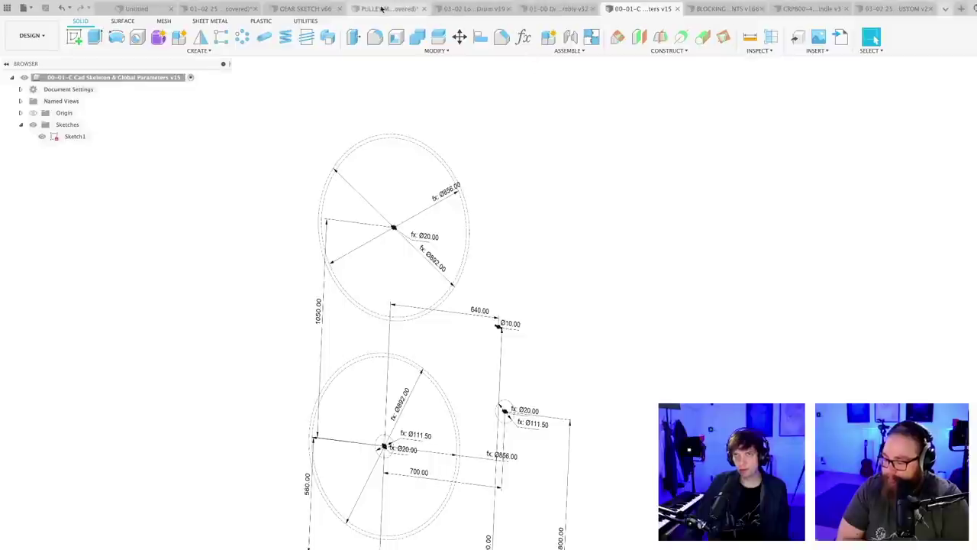
click(948, 9)
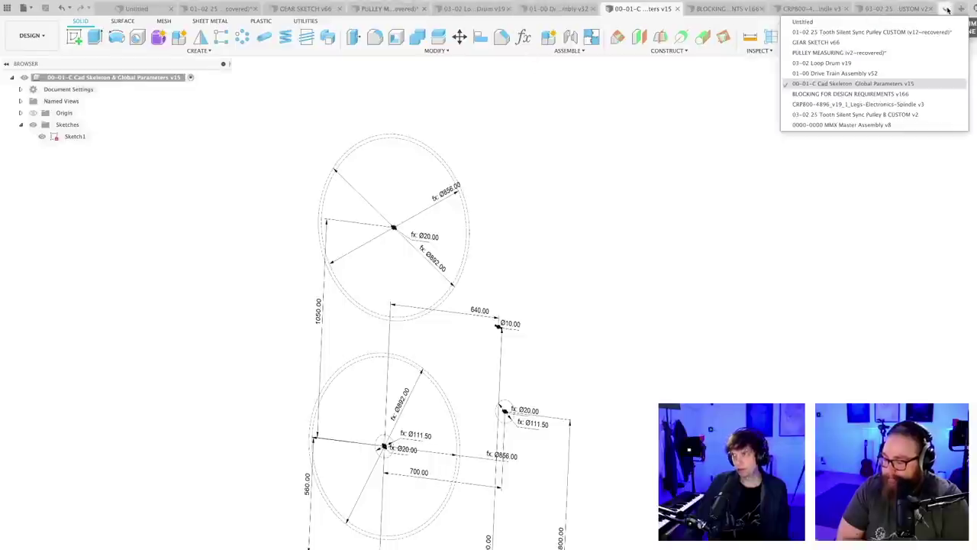
click(828, 73)
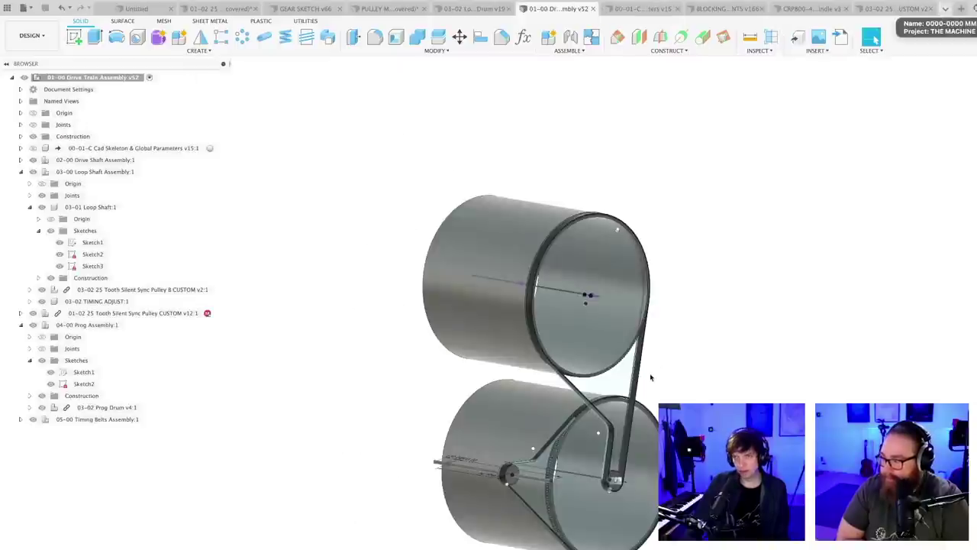
- Orbit to the upper belt and select the four slot pins on the pulley
shift+middle_drag(666, 370, 589, 481)
scroll(626, 471, up, 5)
scroll(554, 398, up, 10)
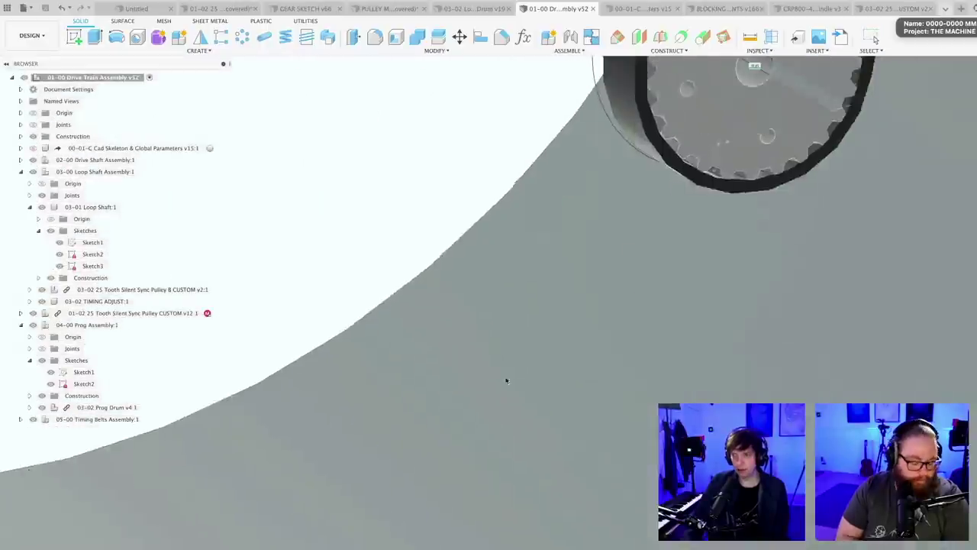
scroll(506, 381, down, 5)
middle_drag(527, 347, 349, 533)
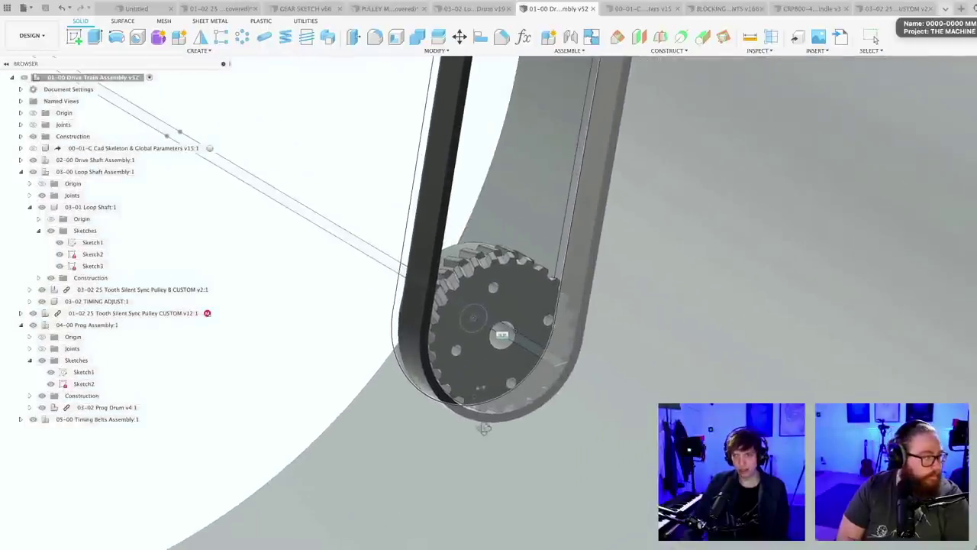
shift+middle_drag(484, 430, 283, 309)
scroll(419, 381, up, 4)
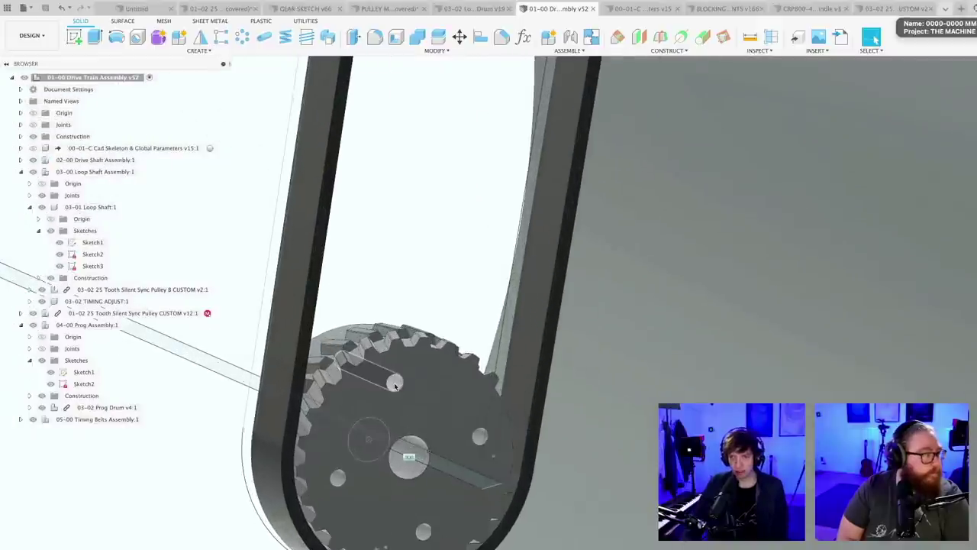
click(394, 383)
shift+click(338, 479)
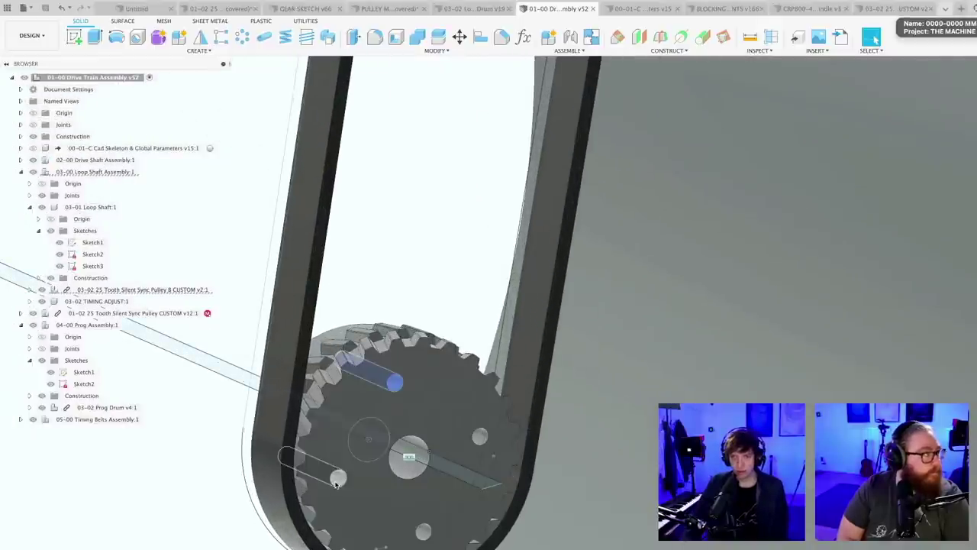
click(424, 532)
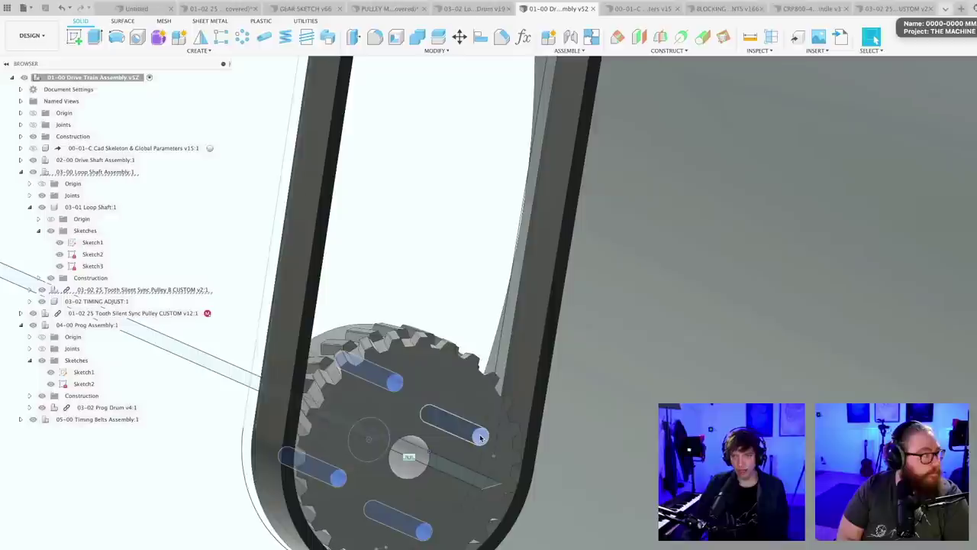
click(480, 436)
- Move the view around the drums toward the small pulley, briefly selecting the upper drum
scroll(408, 413, up, 2)
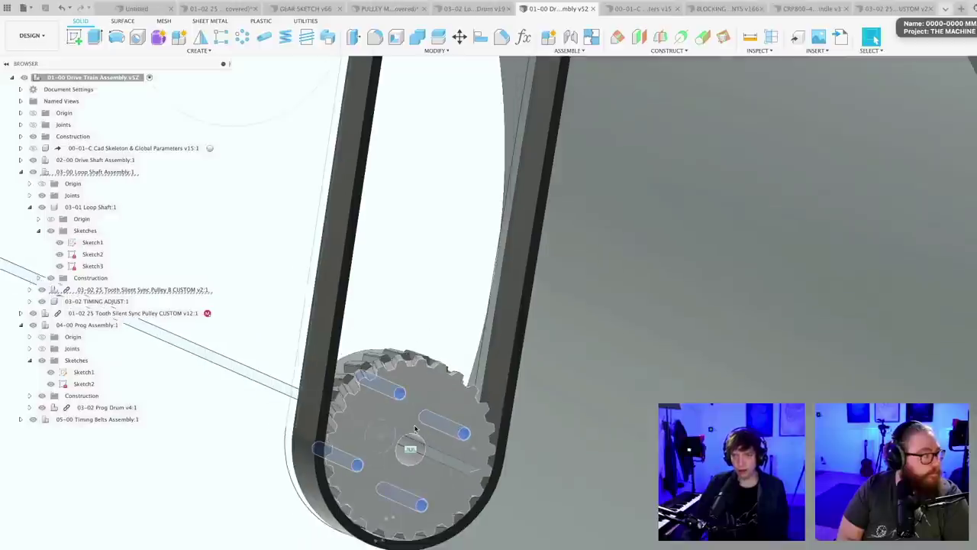
scroll(409, 414, down, 3)
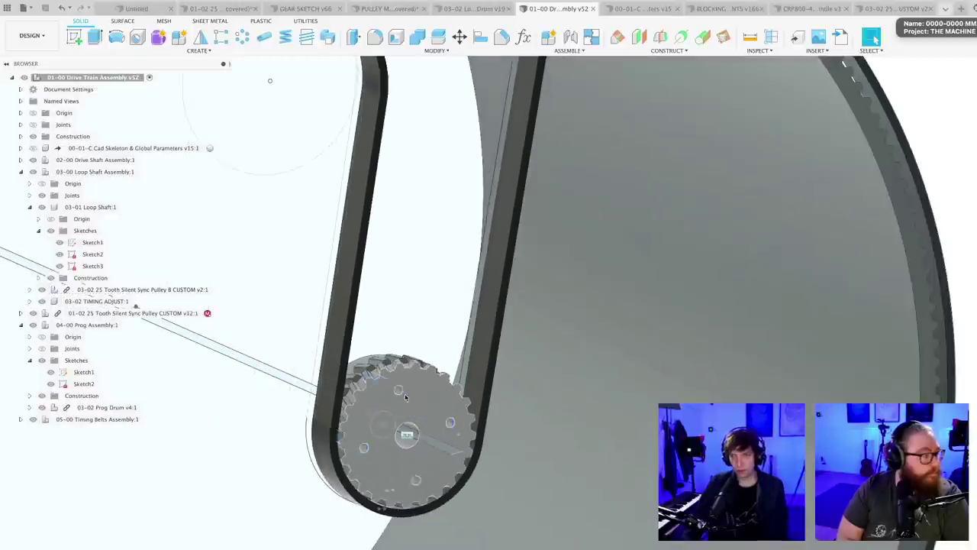
scroll(406, 410, down, 1)
scroll(406, 409, down, 1)
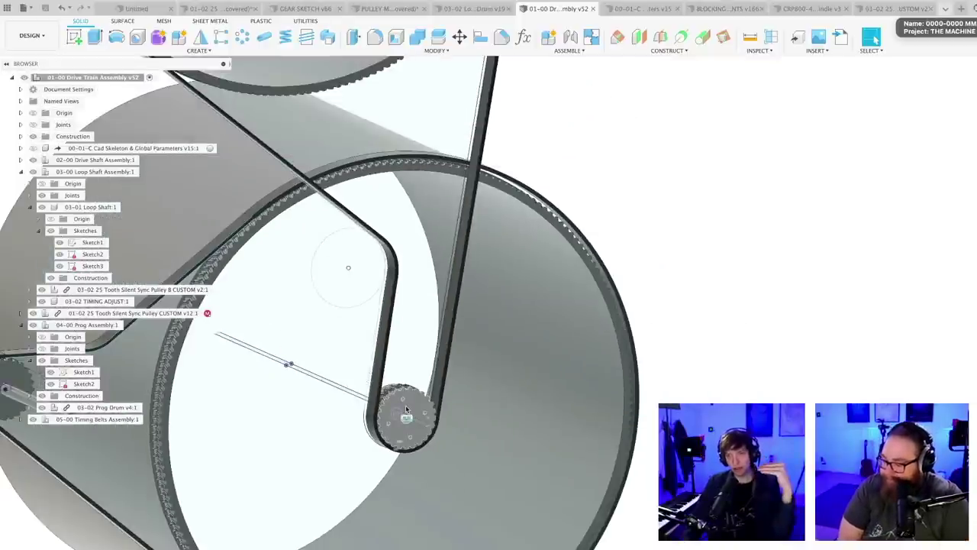
scroll(407, 410, down, 3)
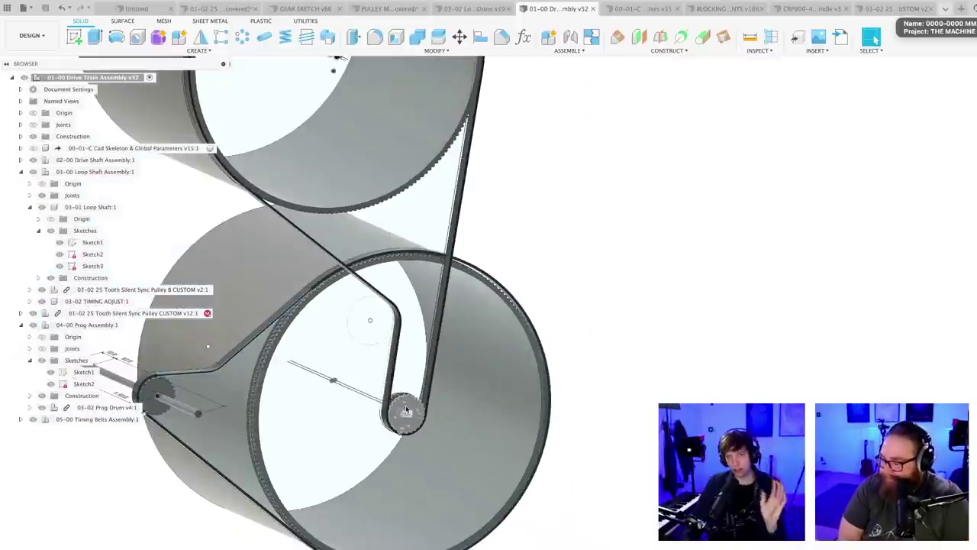
scroll(611, 436, down, 2)
shift+middle_drag(610, 436, 378, 479)
scroll(378, 479, up, 4)
scroll(377, 479, up, 6)
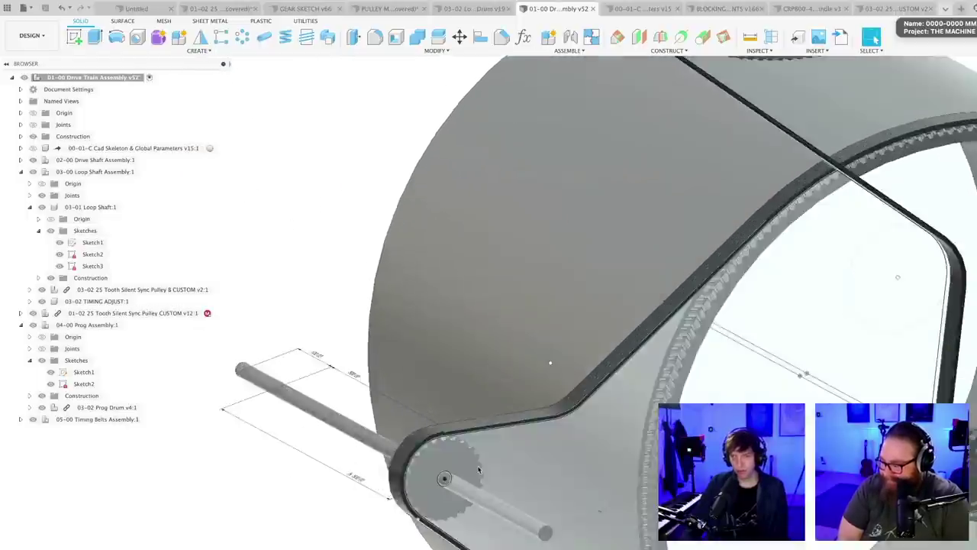
shift+middle_drag(406, 449, 404, 435)
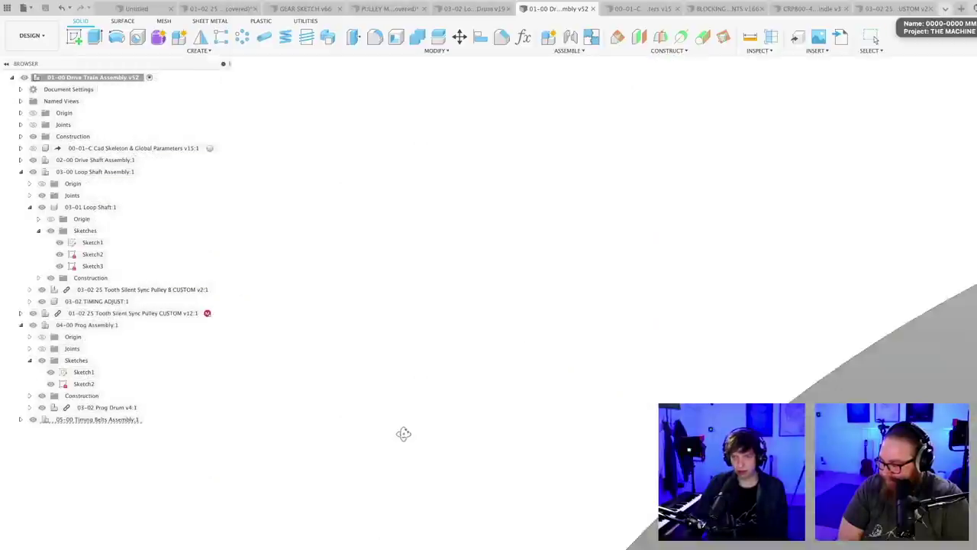
scroll(407, 439, down, 8)
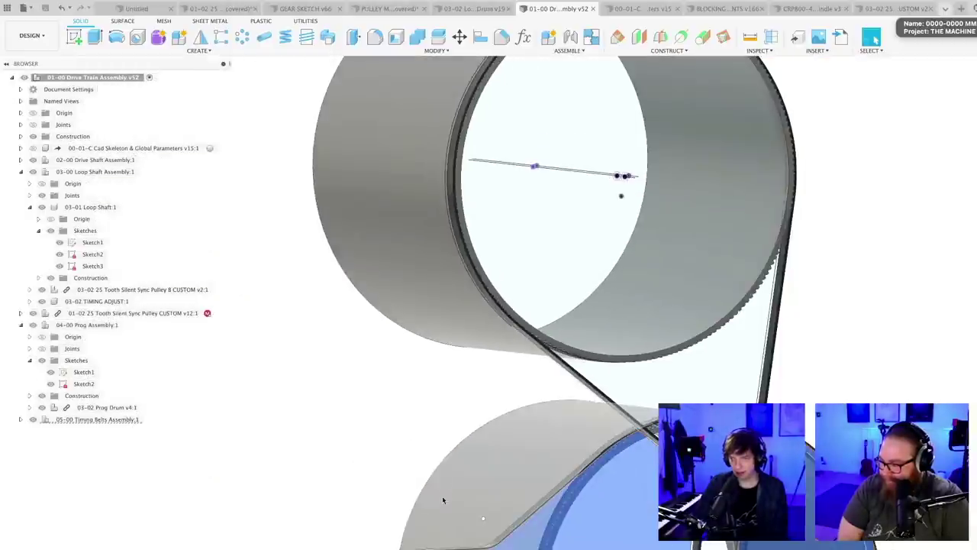
middle_drag(339, 516, 280, 372)
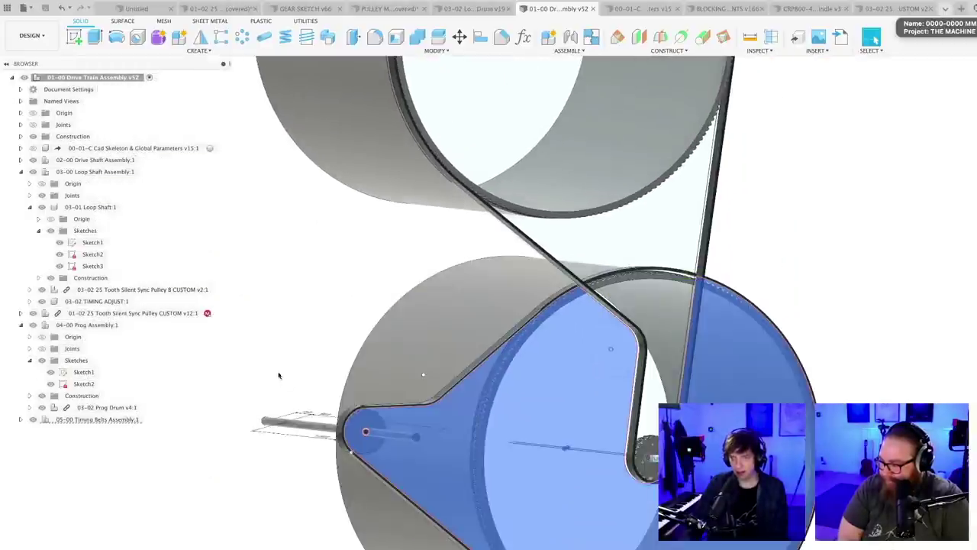
scroll(362, 454, up, 5)
scroll(361, 455, down, 5)
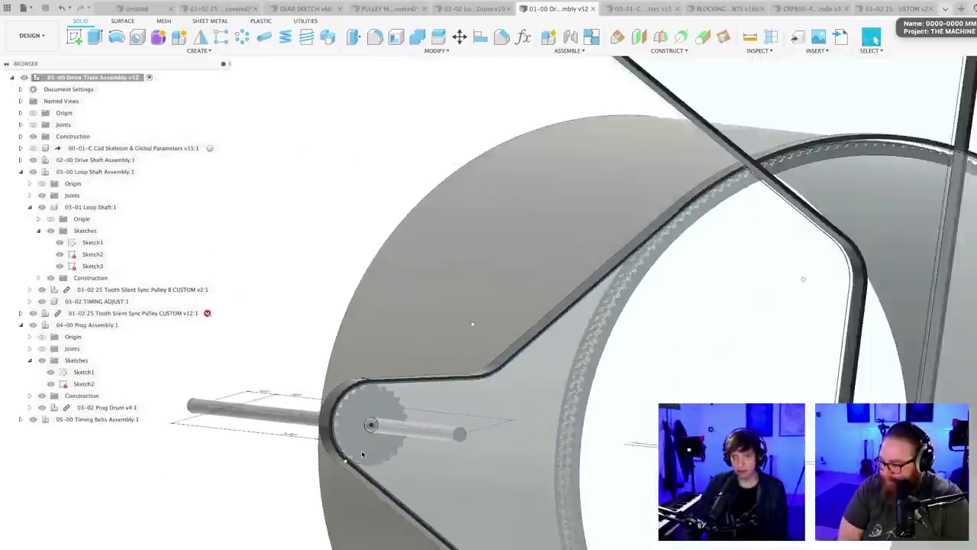
scroll(271, 522, down, 3)
shift+middle_drag(293, 539, 422, 548)
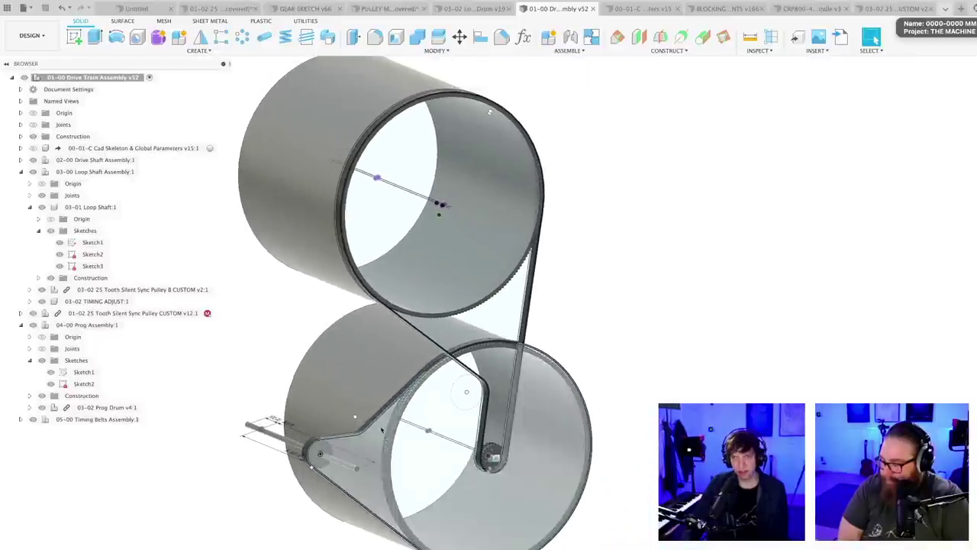
click(310, 207)
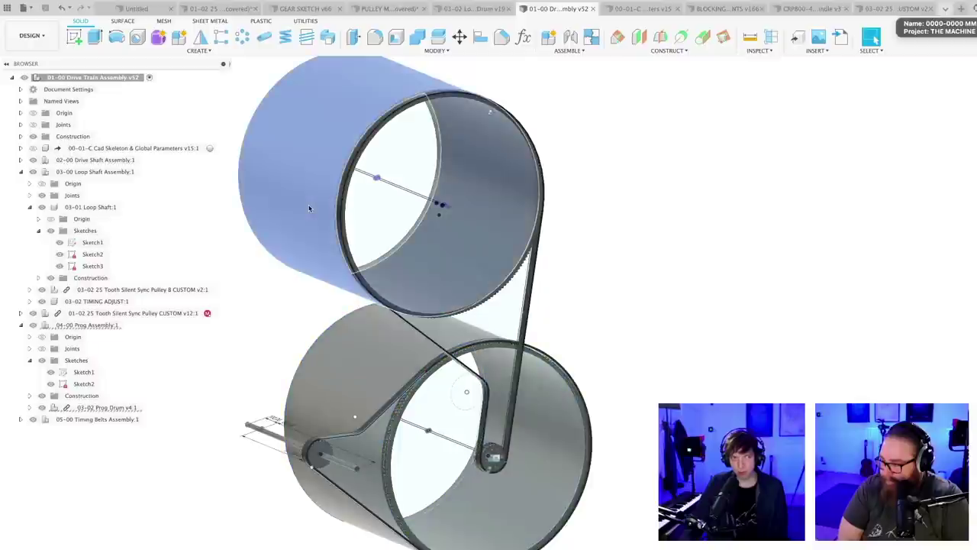
click(674, 269)
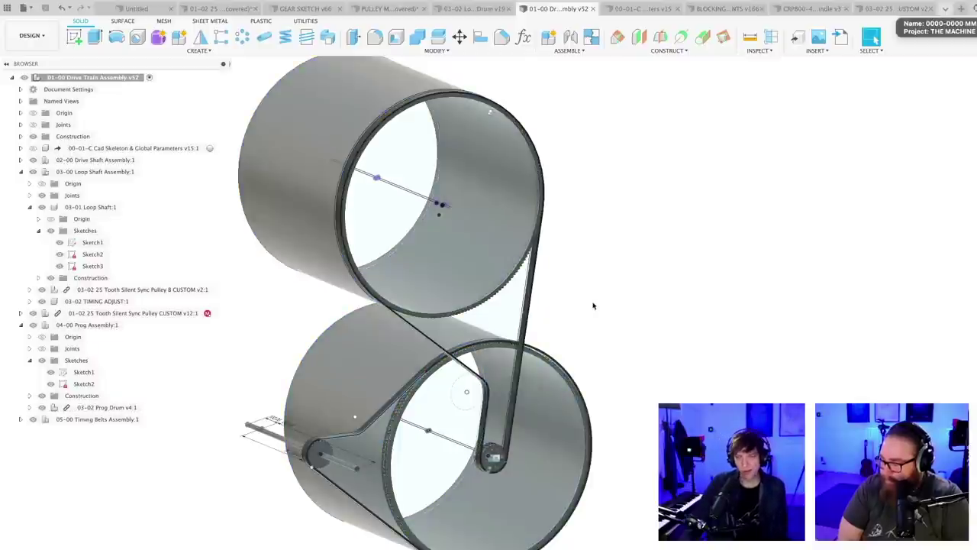
- Make 03-02 TIMING ADJUST:1 the active component so the rest of the assembly fades
scroll(625, 417, down, 1)
shift+middle_drag(626, 438, 651, 483)
scroll(586, 412, up, 1)
scroll(630, 477, up, 3)
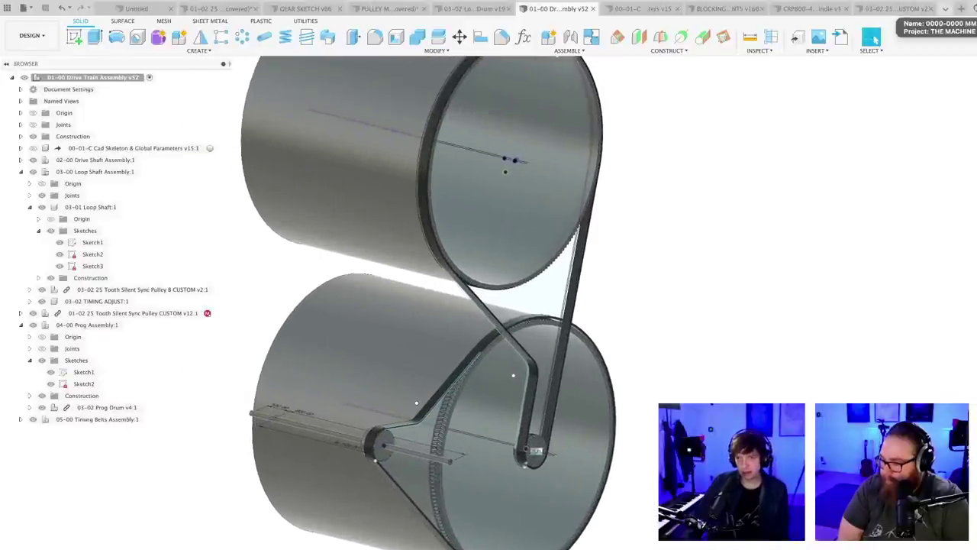
scroll(249, 546, down, 4)
shift+middle_drag(249, 546, 428, 542)
middle_drag(171, 548, 119, 502)
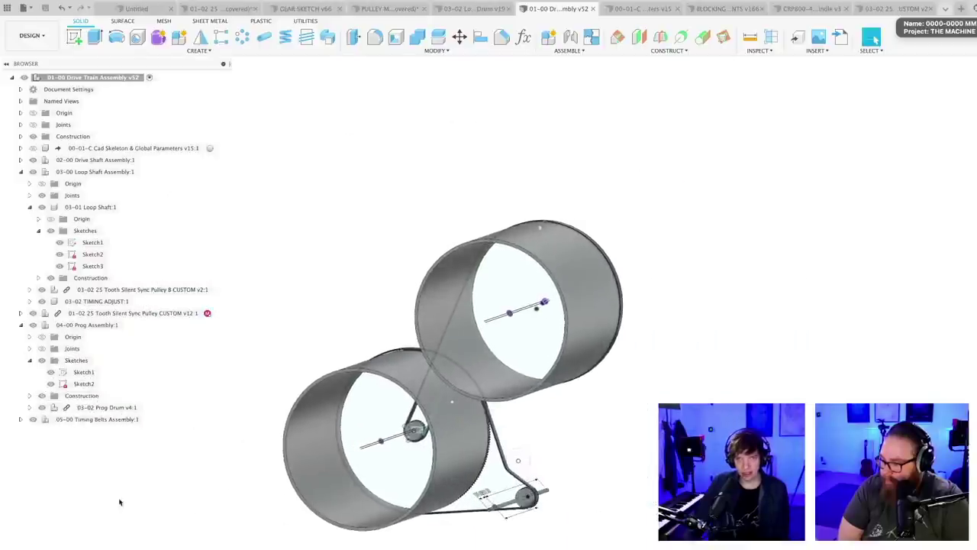
scroll(99, 430, up, 1)
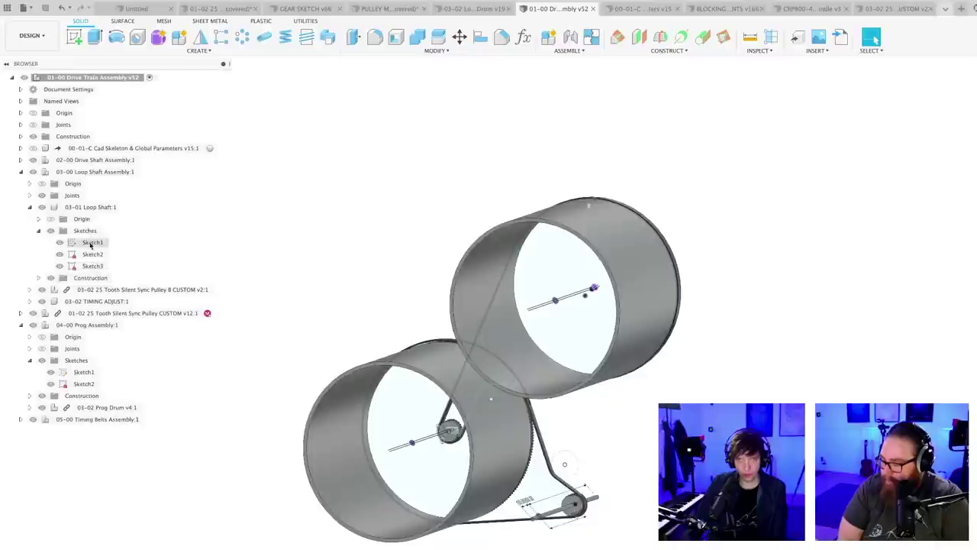
click(143, 301)
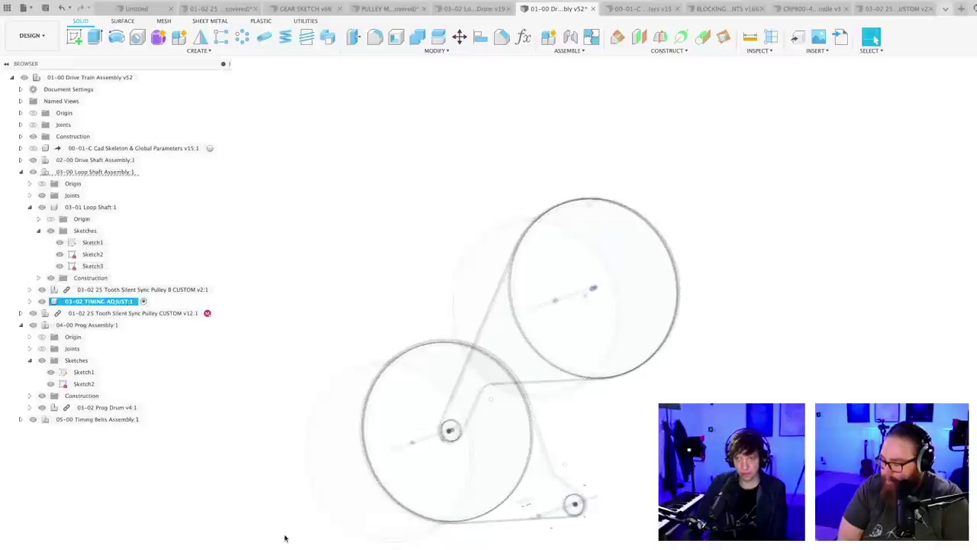
click(250, 518)
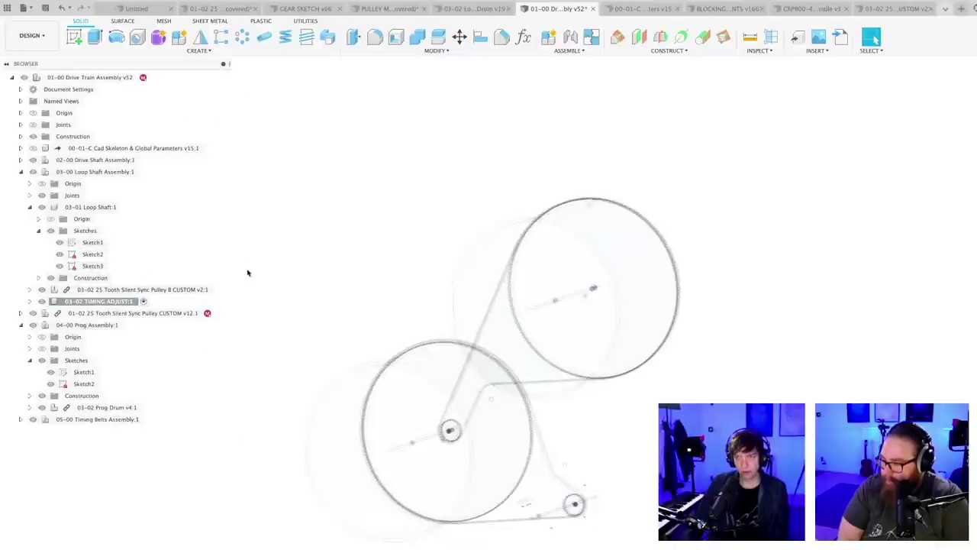
- Reposition the view on the faded pulley assembly and select the 03-01 Loop Shaft component
shift+middle_drag(374, 275, 371, 274)
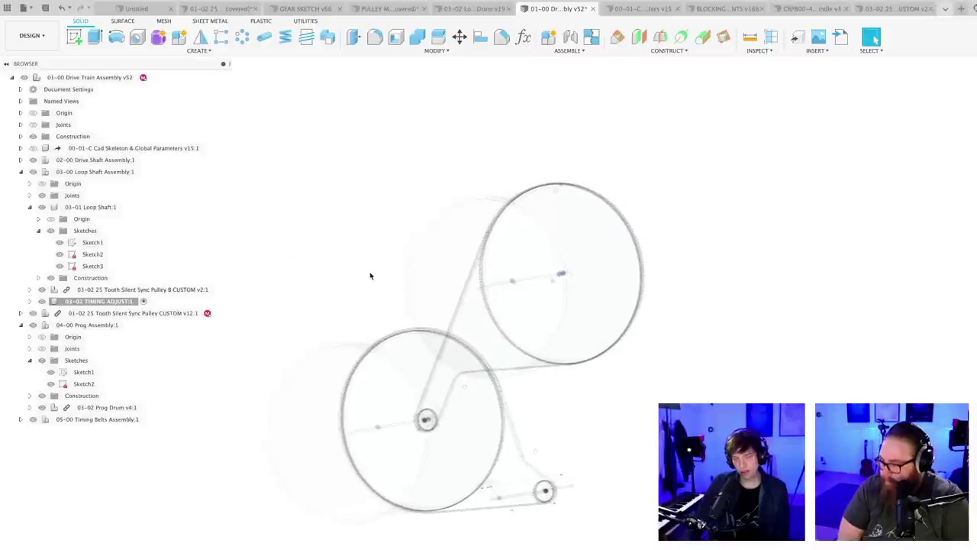
scroll(371, 275, up, 3)
middle_drag(412, 526, 462, 389)
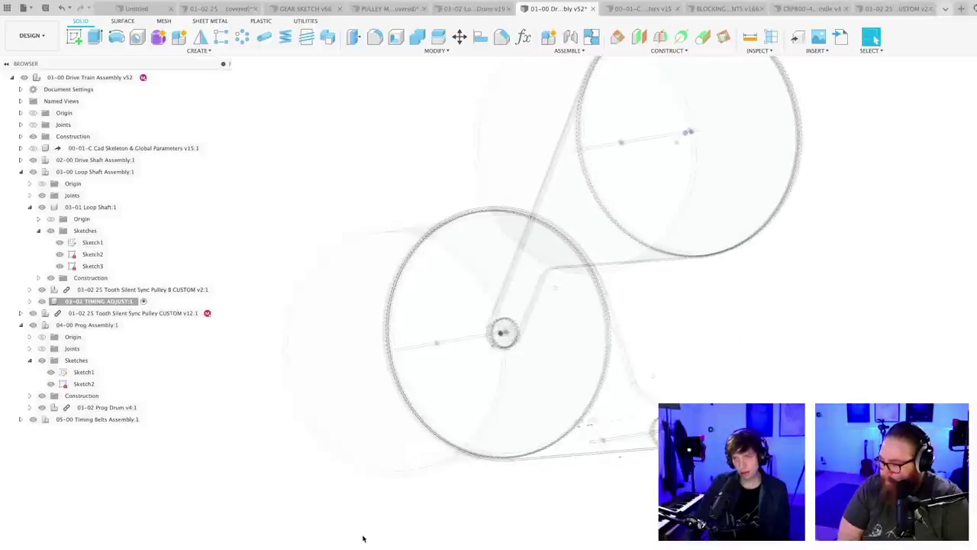
scroll(417, 503, up, 1)
middle_drag(419, 501, 404, 518)
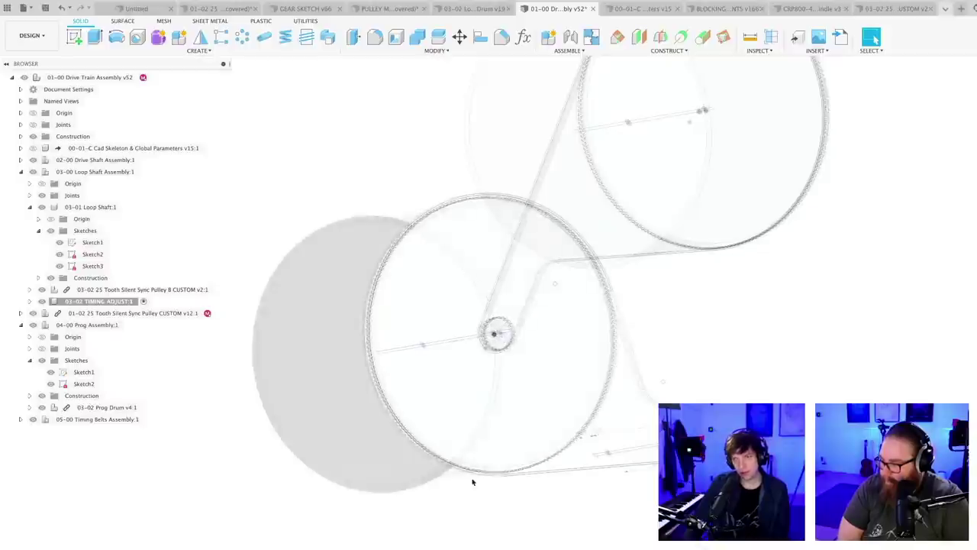
scroll(481, 527, down, 4)
mouse_move(481, 536)
shift+middle_down()
mouse_move(471, 539)
mouse_move(501, 511)
mouse_move(484, 530)
shift+middle_up()
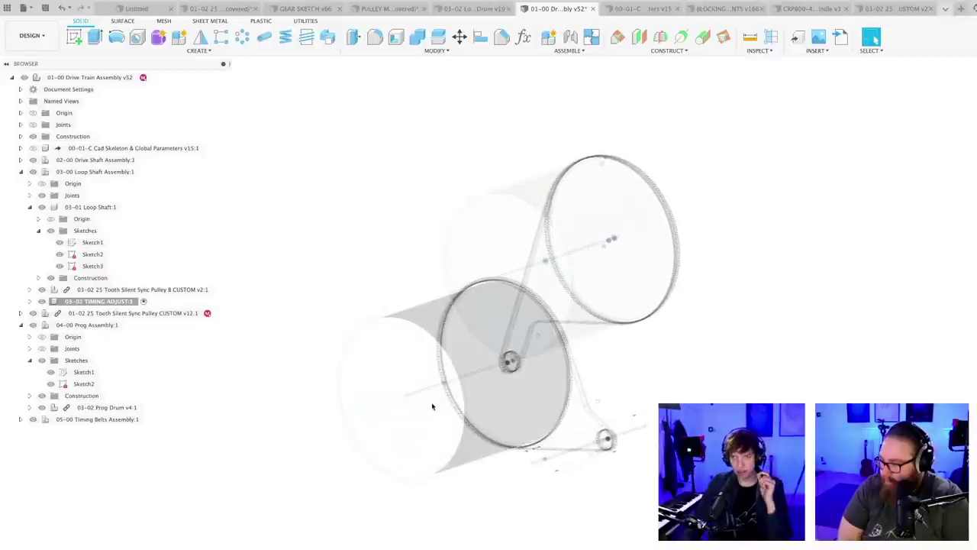
click(126, 207)
- Open Sketch1 of the 03-01 Loop Shaft and draw a short line across the shaft
double_click(93, 243)
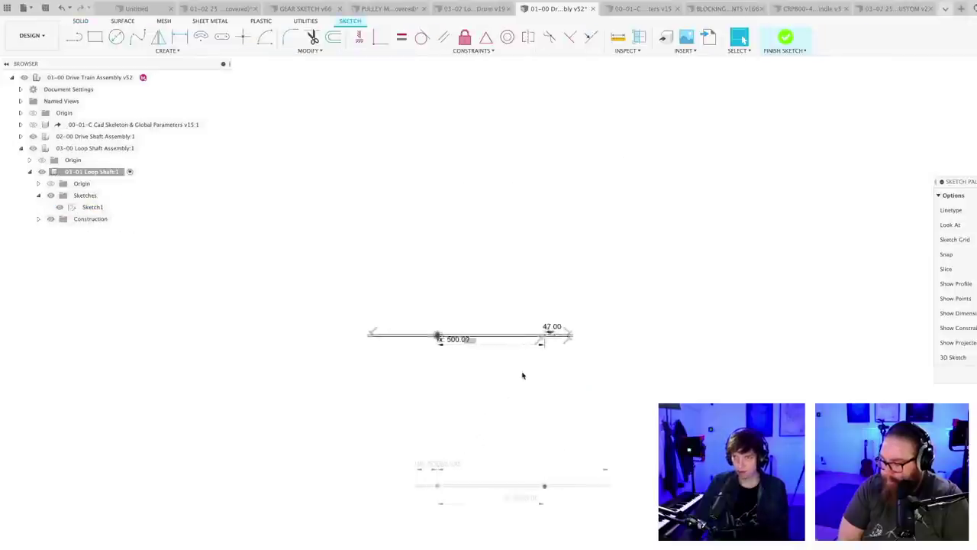
scroll(522, 375, up, 8)
middle_drag(383, 464, 309, 516)
scroll(349, 313, down, 3)
middle_drag(300, 288, 416, 346)
scroll(414, 401, up, 3)
key(l)
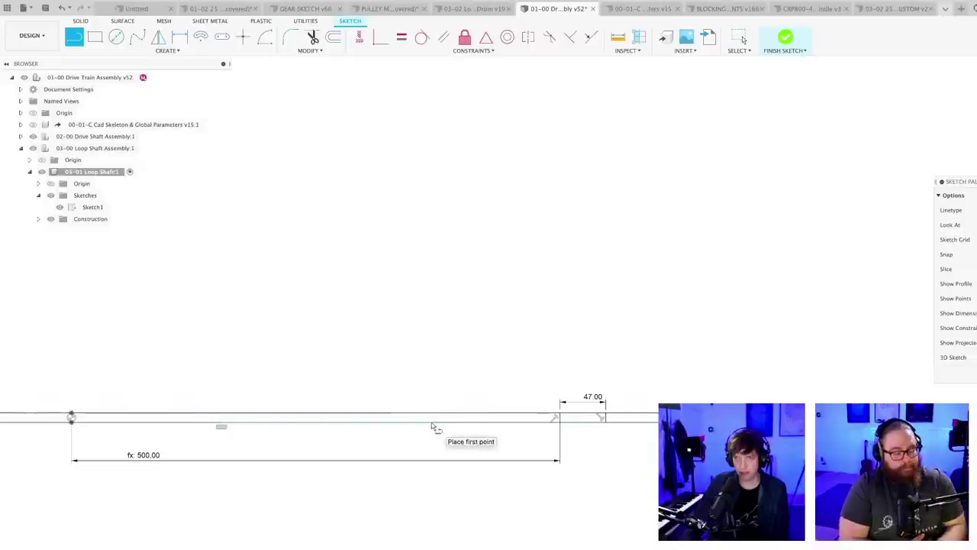
click(431, 422)
click(433, 414)
key(Escape)
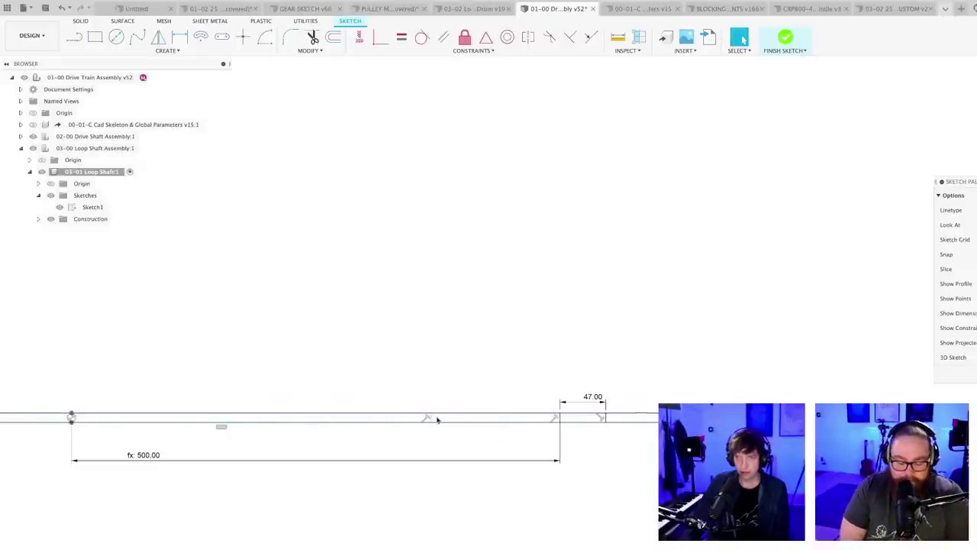
- Dimension the new line 370 mm from the shaft end
scroll(436, 419, up, 2)
scroll(438, 436, down, 4)
mouse_move(427, 452)
middle_down()
mouse_move(492, 435)
mouse_move(572, 441)
middle_up()
scroll(492, 434, up, 2)
scroll(572, 441, down, 1)
key(d)
scroll(572, 441, up, 2)
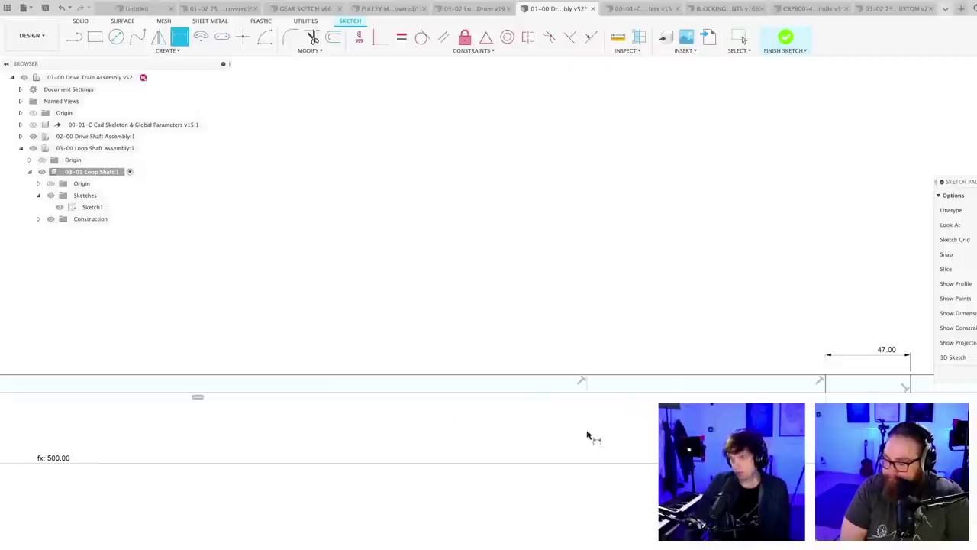
scroll(585, 389, down, 2)
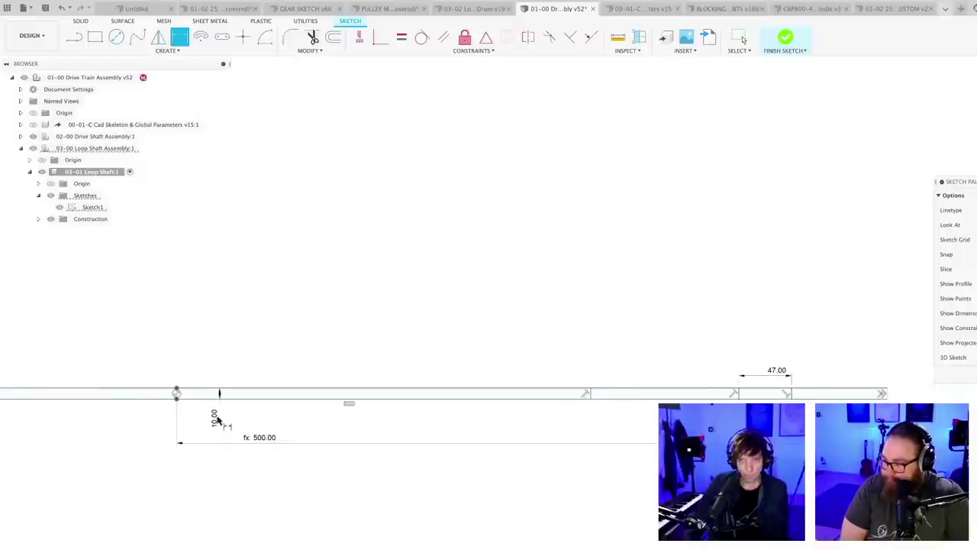
scroll(217, 420, up, 2)
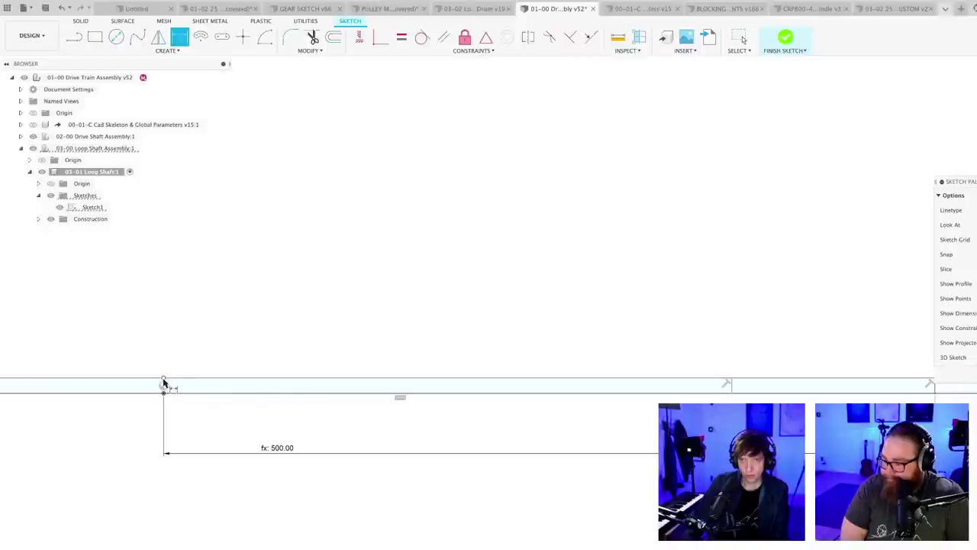
click(617, 253)
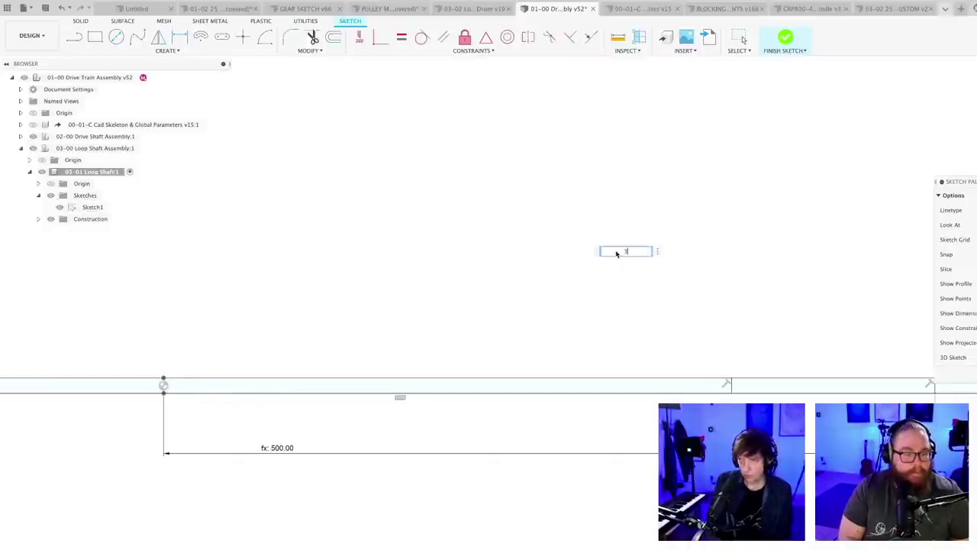
key(Return)
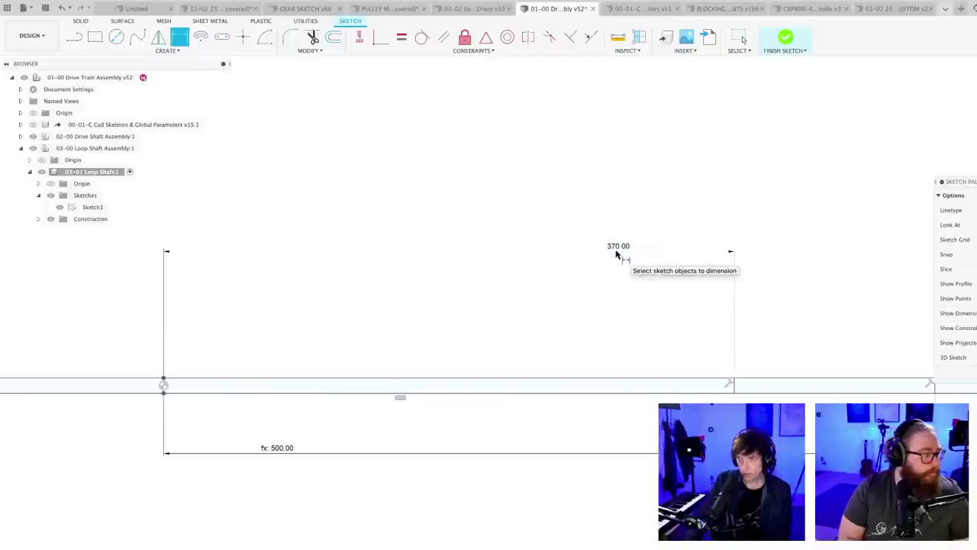
scroll(702, 397, down, 3)
key(Escape)
- Finish the sketch and return to the model
mouse_move(691, 467)
shift+middle_down()
mouse_move(706, 480)
mouse_move(633, 396)
shift+middle_up()
scroll(633, 397, down, 1)
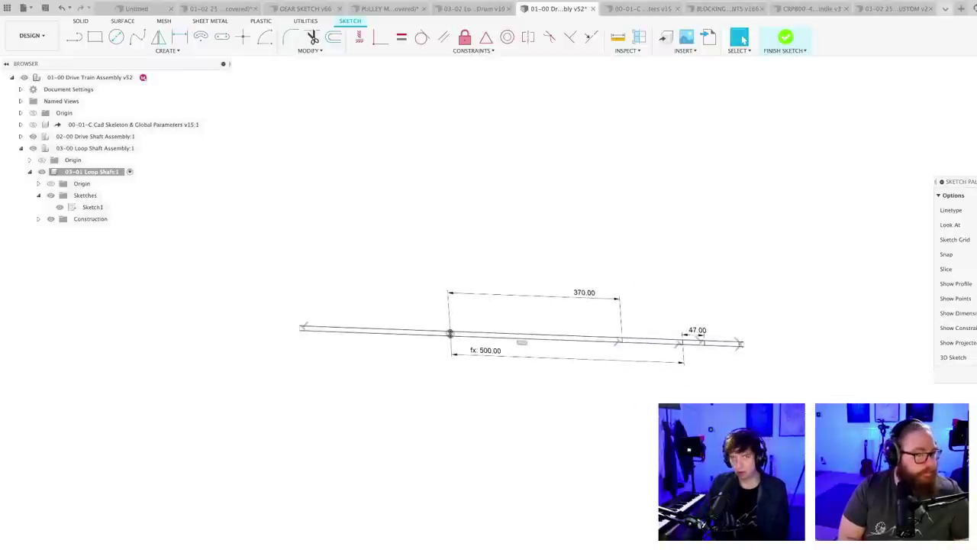
click(976, 374)
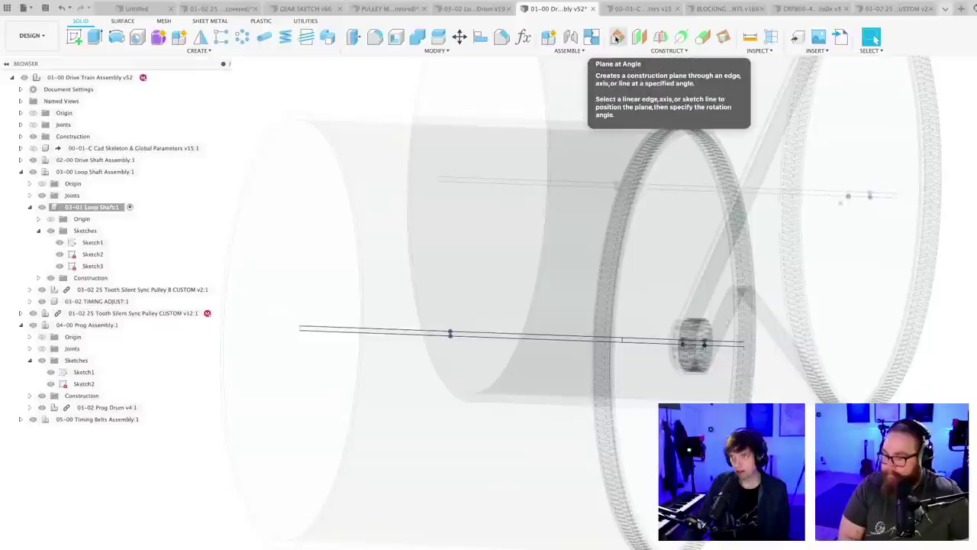
- Create a Plane at Angle construction plane through the shaft line
click(617, 39)
scroll(603, 341, up, 5)
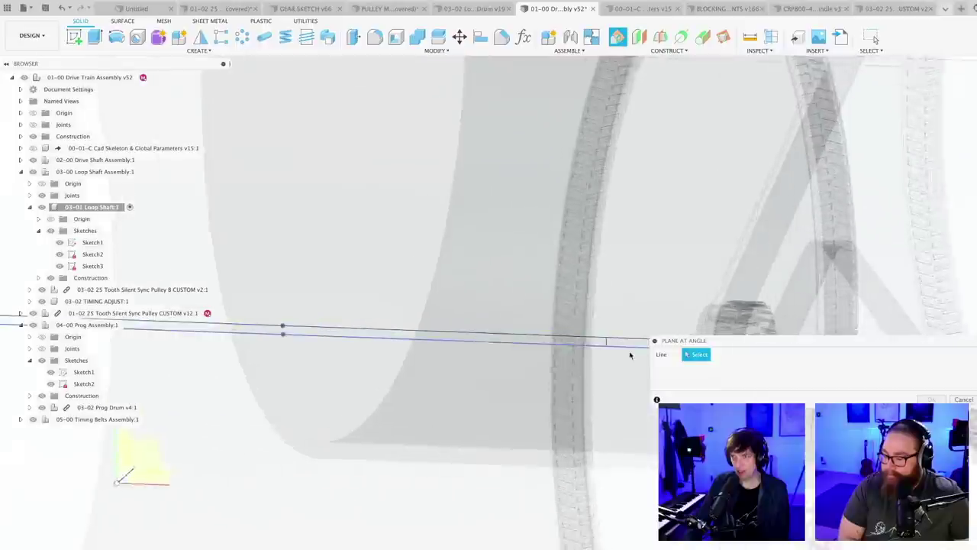
click(607, 330)
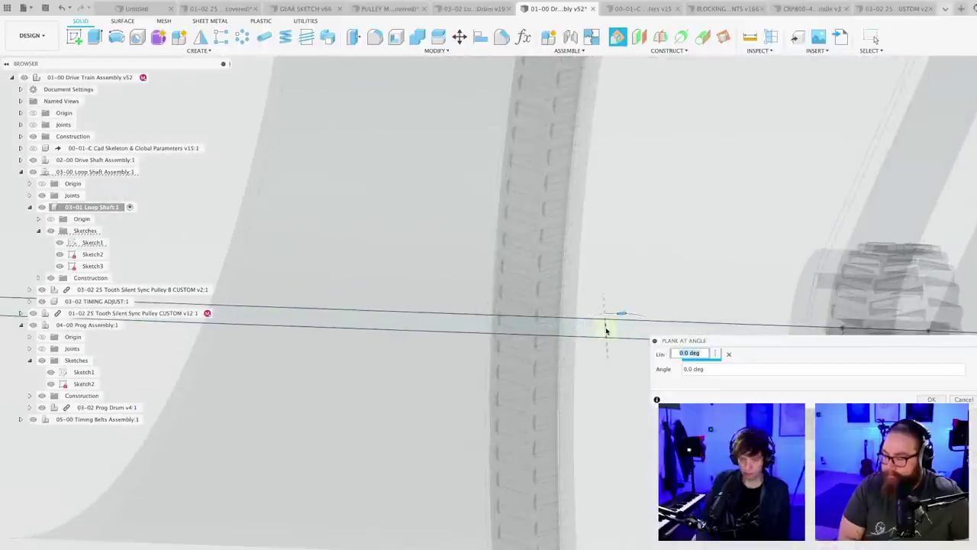
key(Return)
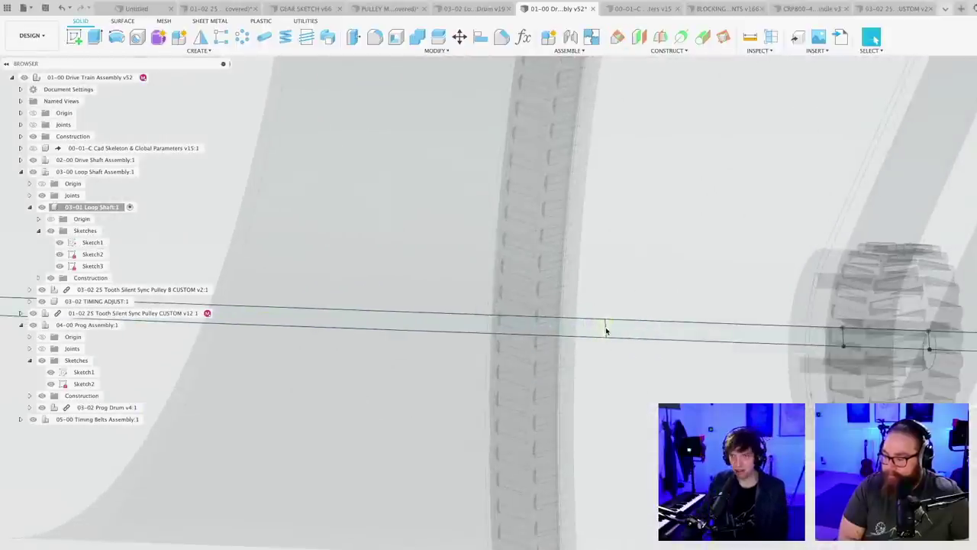
scroll(607, 330, down, 5)
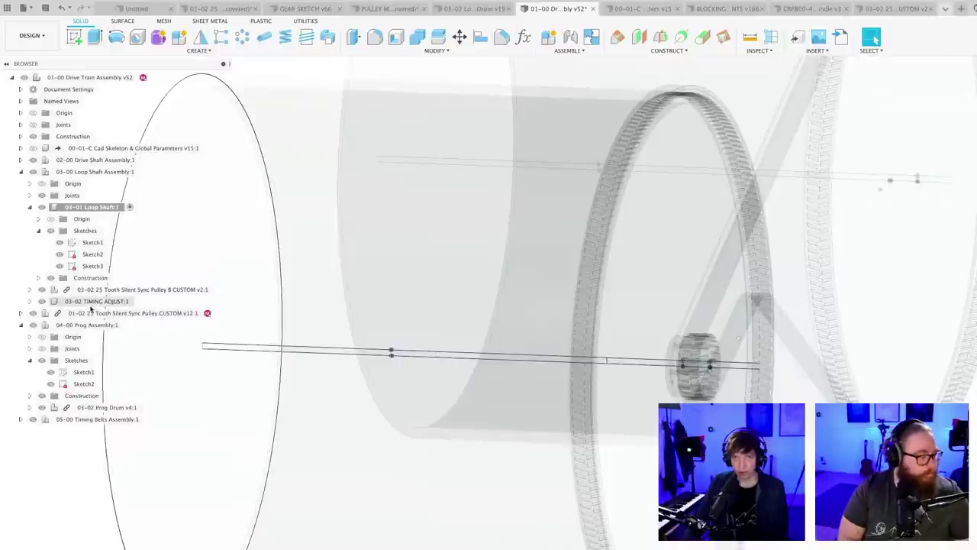
- Activate 03-02 TIMING ADJUST and start a new sketch on the Loop Shaft's Plane4
click(119, 301)
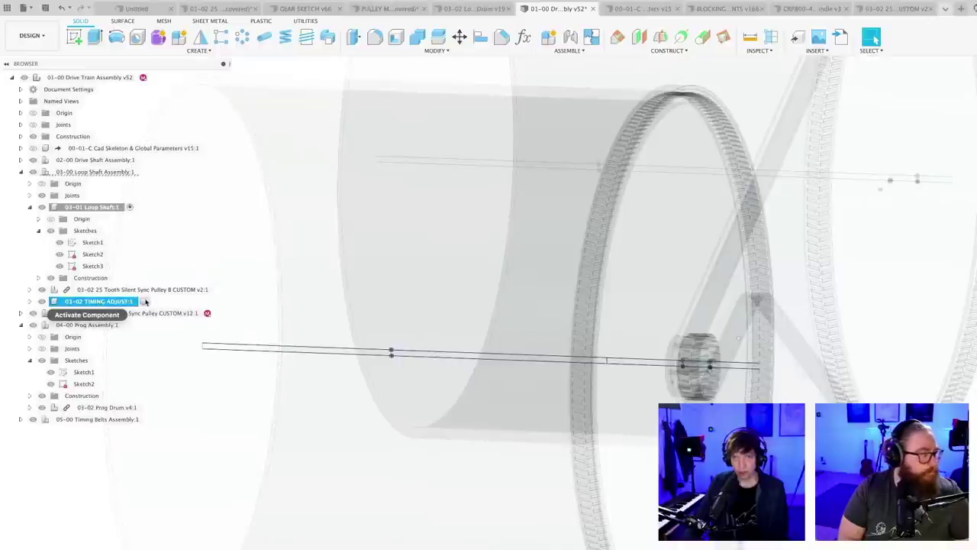
click(143, 303)
click(75, 36)
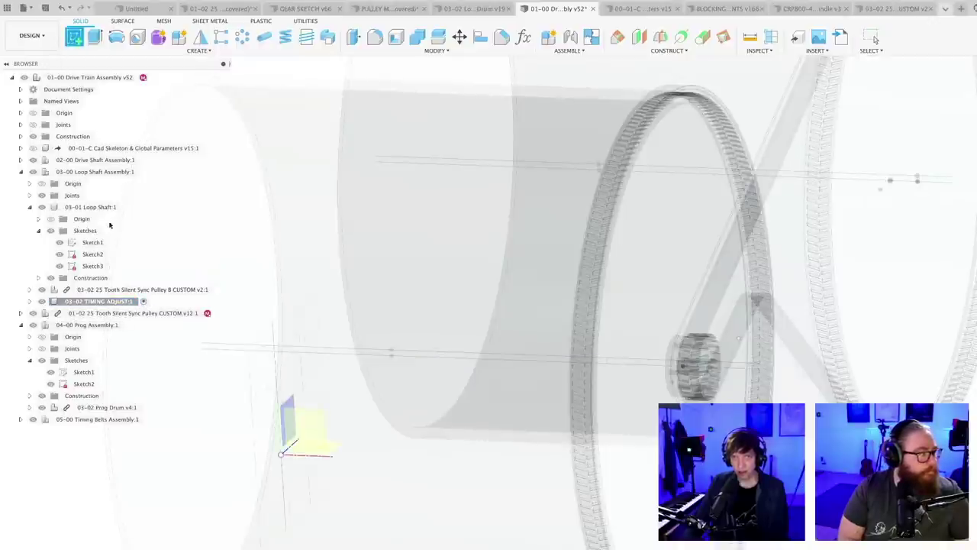
scroll(623, 351, up, 5)
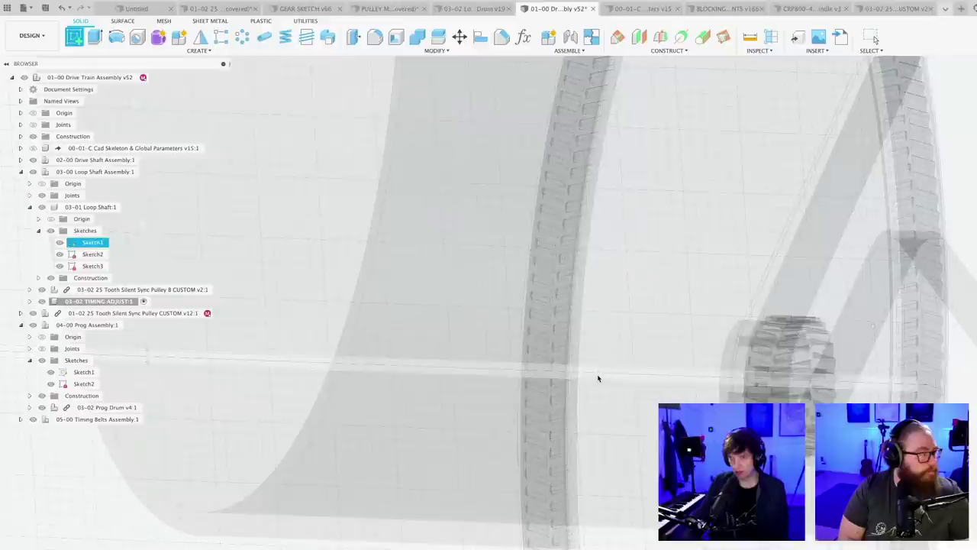
click(39, 278)
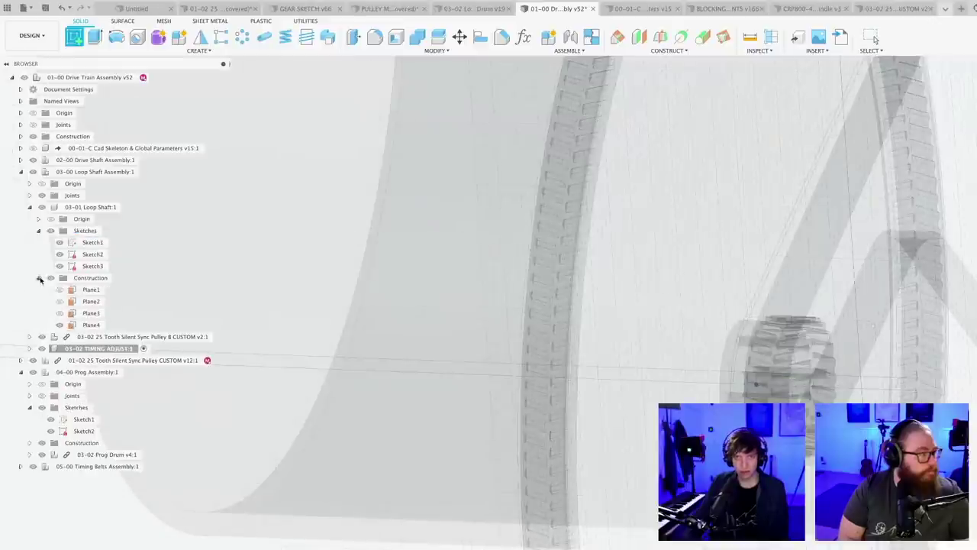
click(87, 325)
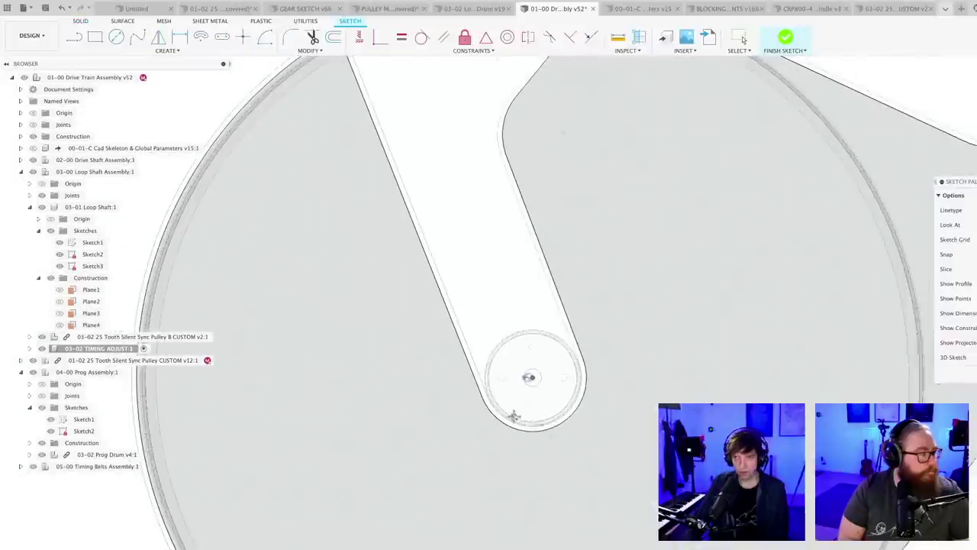
- Project the pulley face into the new sketch
middle_drag(513, 416, 441, 328)
scroll(491, 356, down, 3)
shift+middle_drag(493, 356, 474, 397)
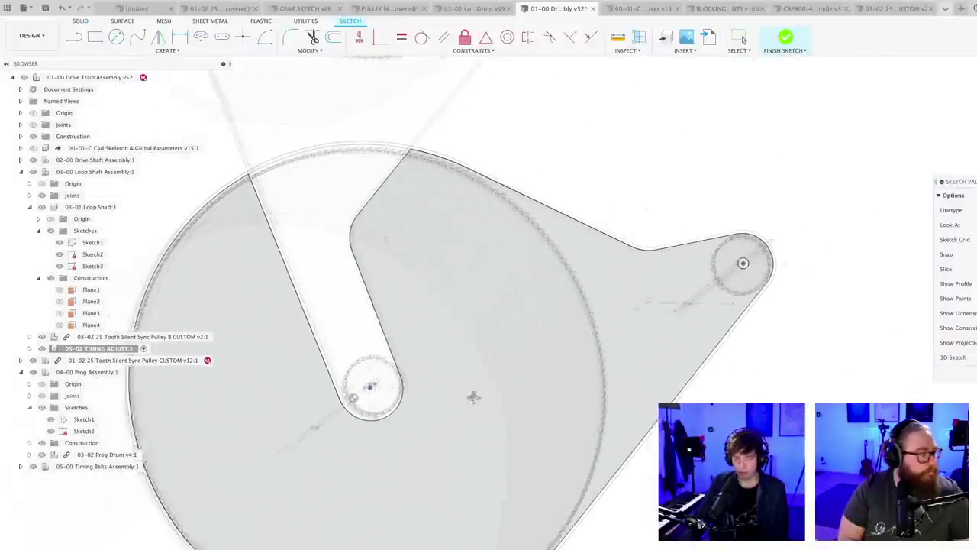
scroll(514, 353, up, 5)
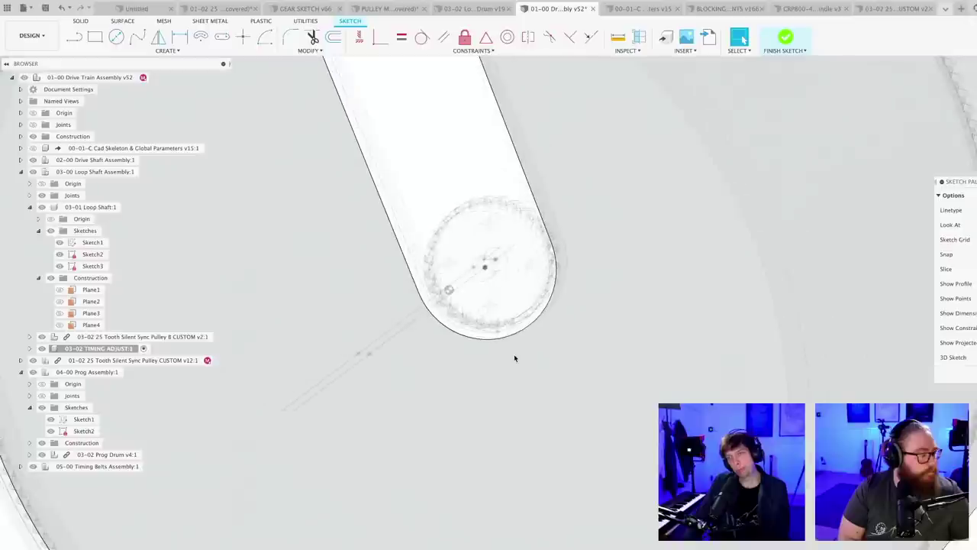
scroll(514, 354, down, 2)
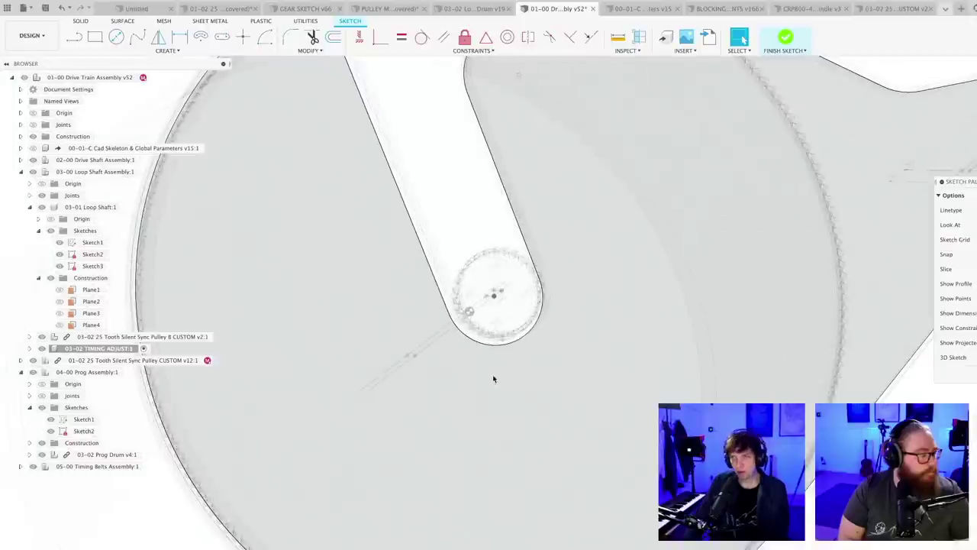
shift+middle_drag(492, 375, 497, 364)
scroll(497, 363, down, 3)
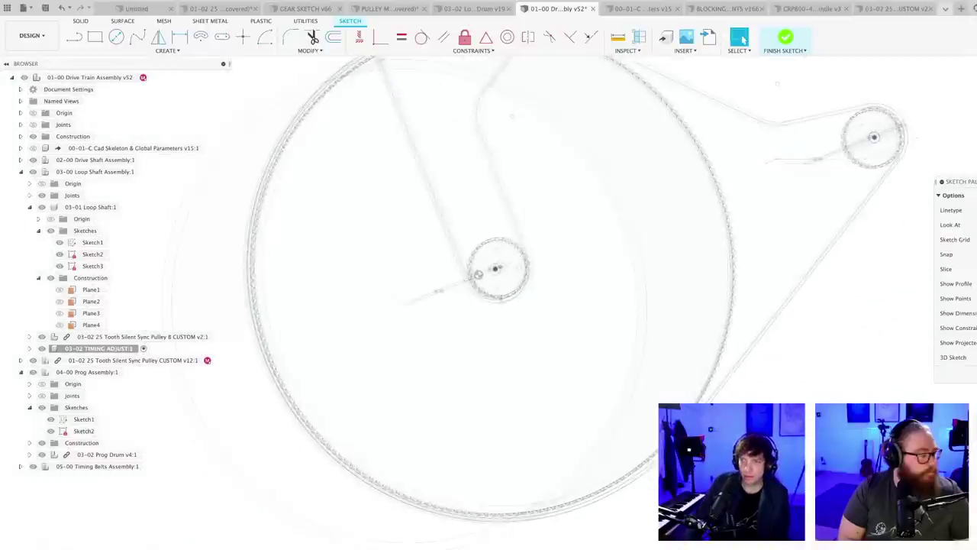
key(p)
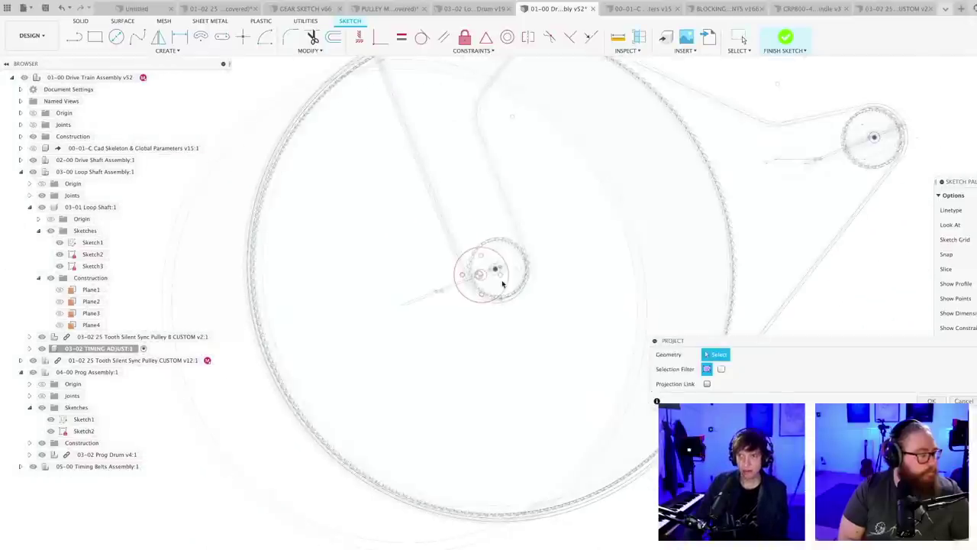
scroll(497, 282, up, 4)
click(494, 286)
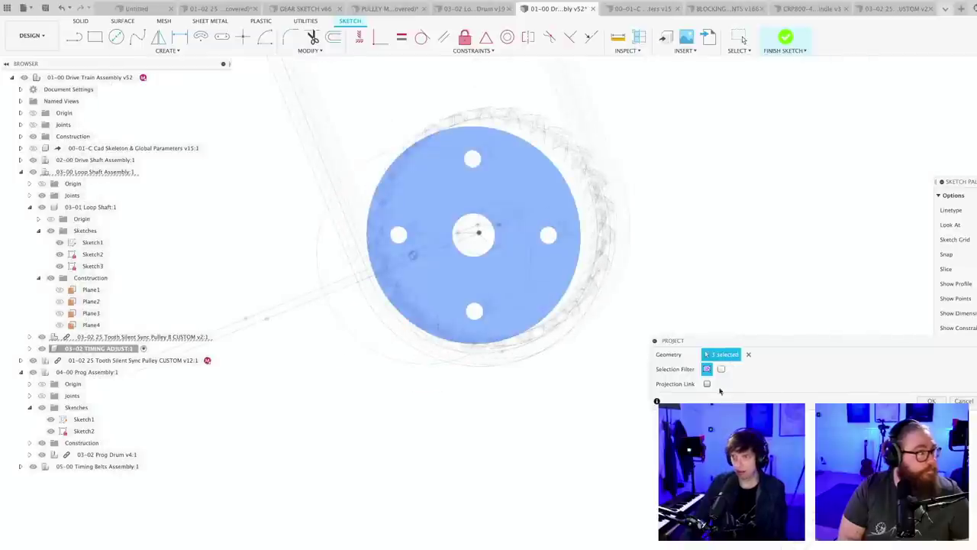
key(Return)
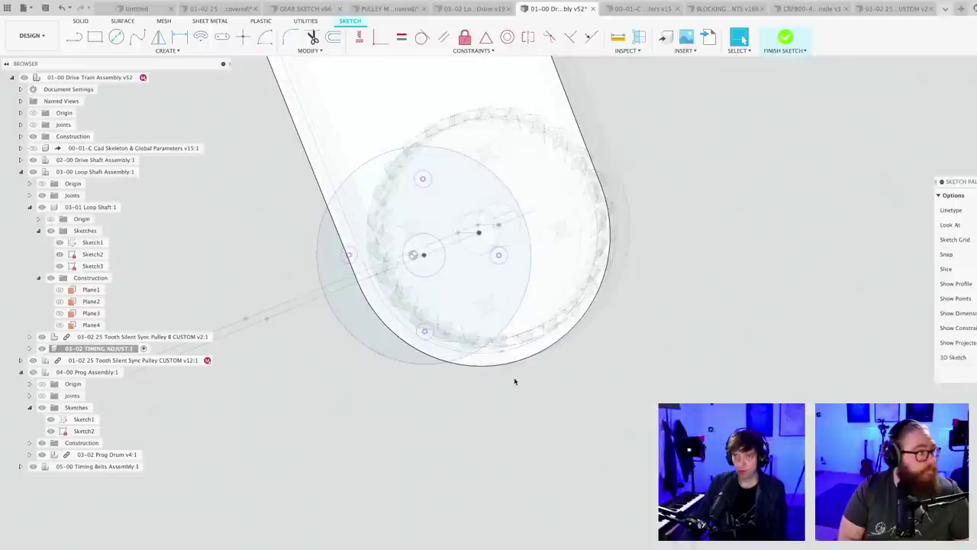
- Check the projection, then view the sketch square-on along the arm
scroll(517, 385, down, 5)
shift+middle_drag(517, 393, 509, 390)
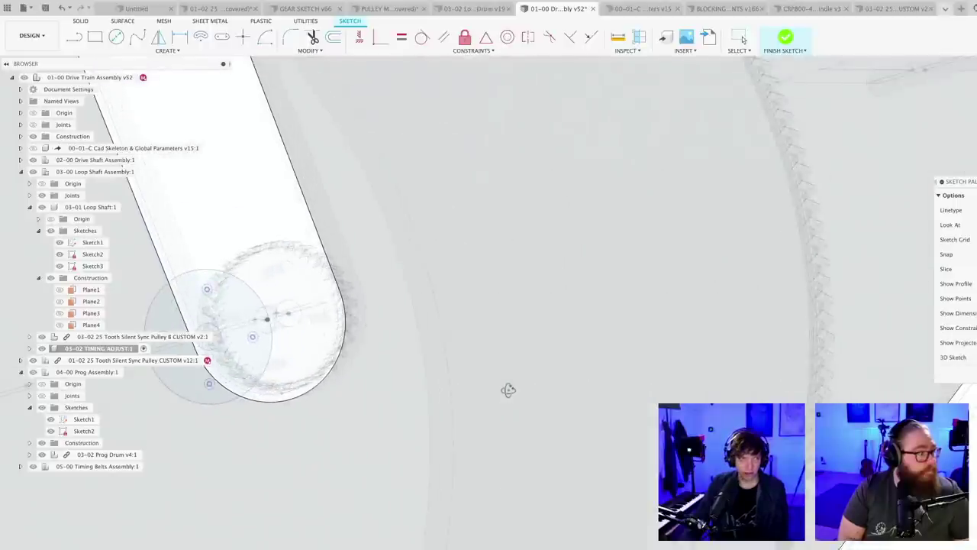
scroll(504, 394, down, 5)
middle_drag(394, 415, 543, 532)
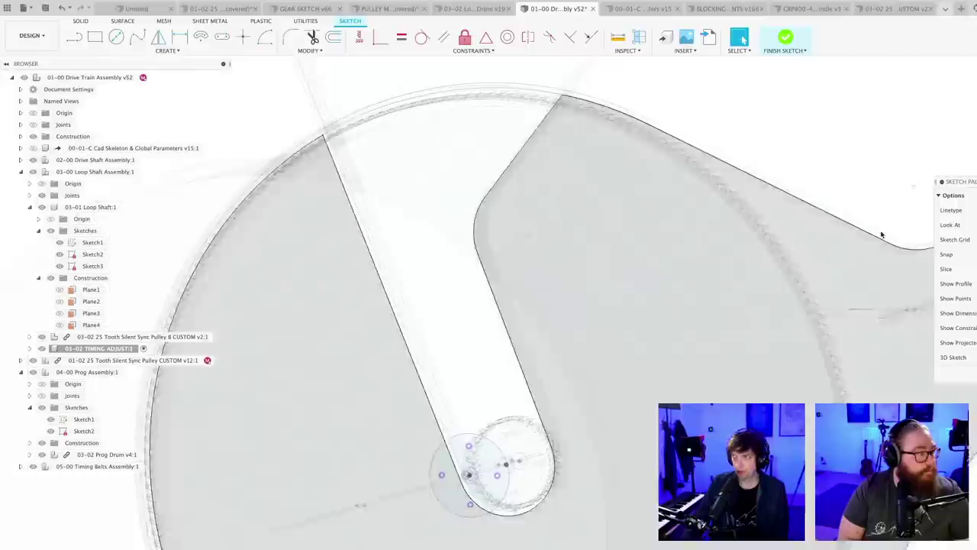
click(950, 225)
scroll(515, 392, down, 5)
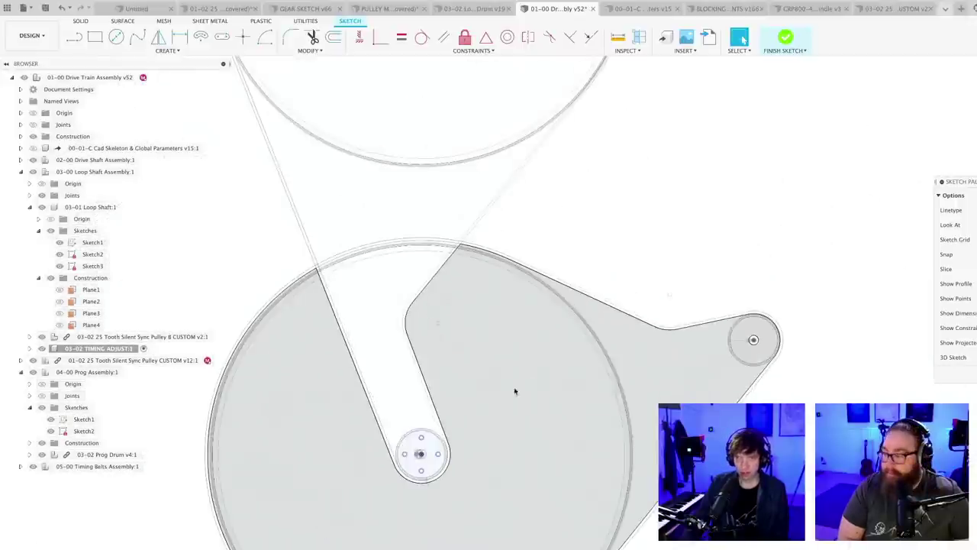
middle_drag(514, 391, 617, 338)
scroll(578, 388, up, 2)
scroll(576, 391, down, 1)
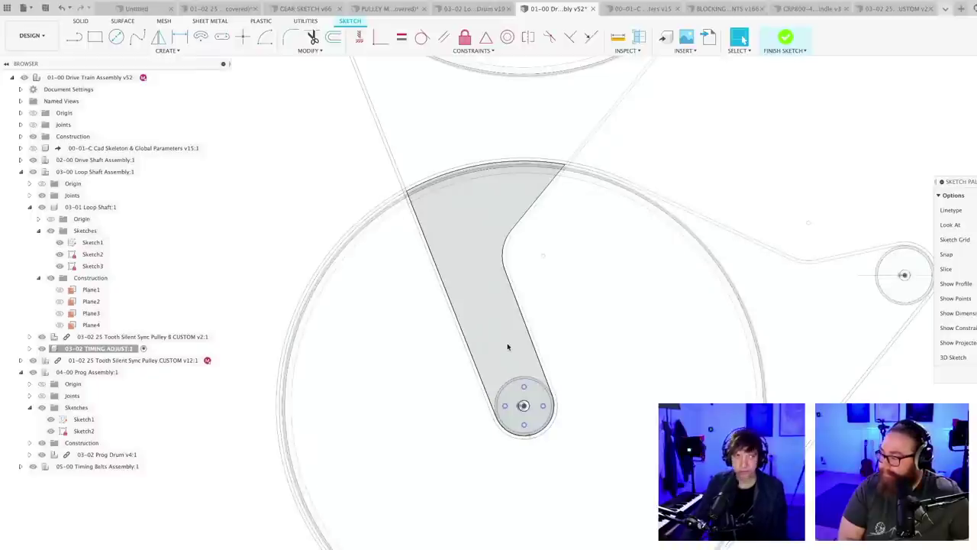
scroll(508, 347, up, 1)
- Project the large drum circle into the sketch with Projection Link checked
key(l)
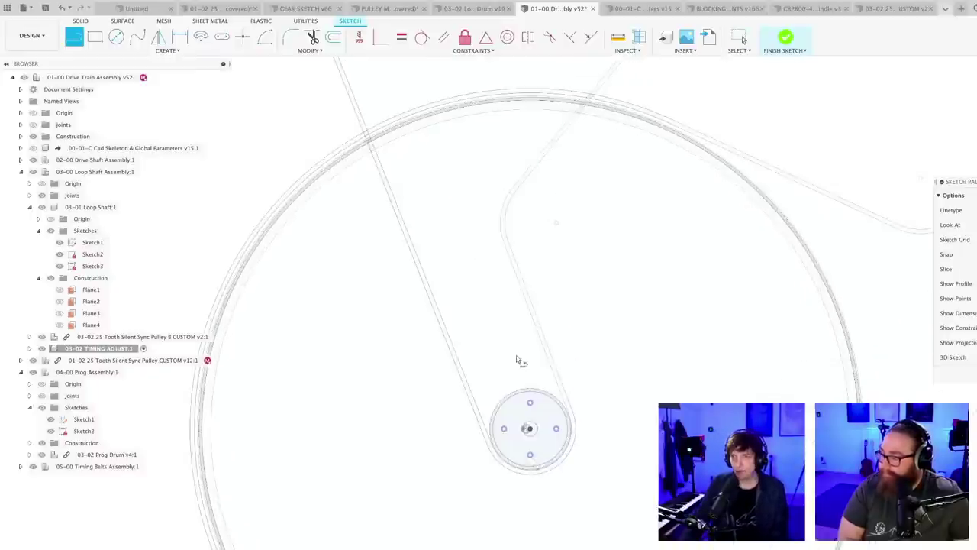
scroll(517, 358, up, 1)
scroll(516, 359, down, 2)
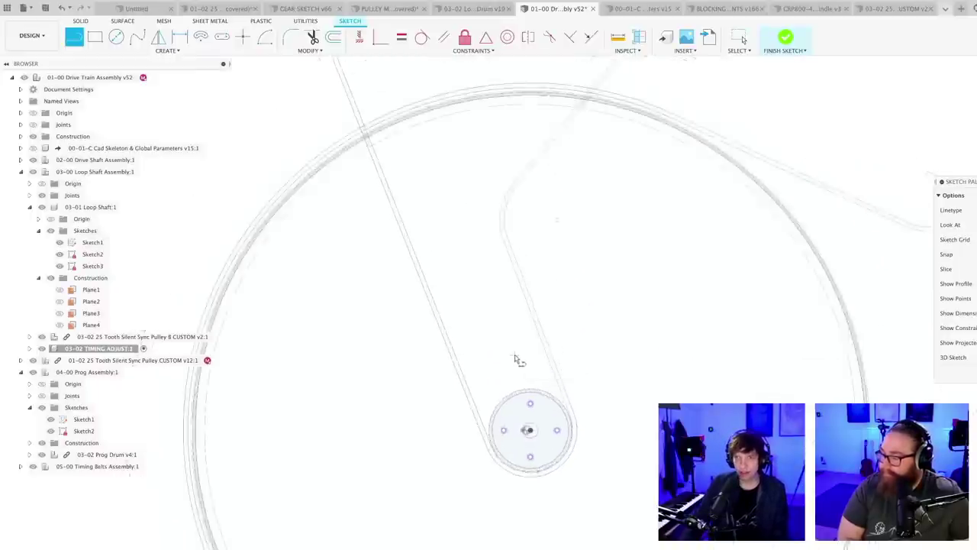
key(Escape)
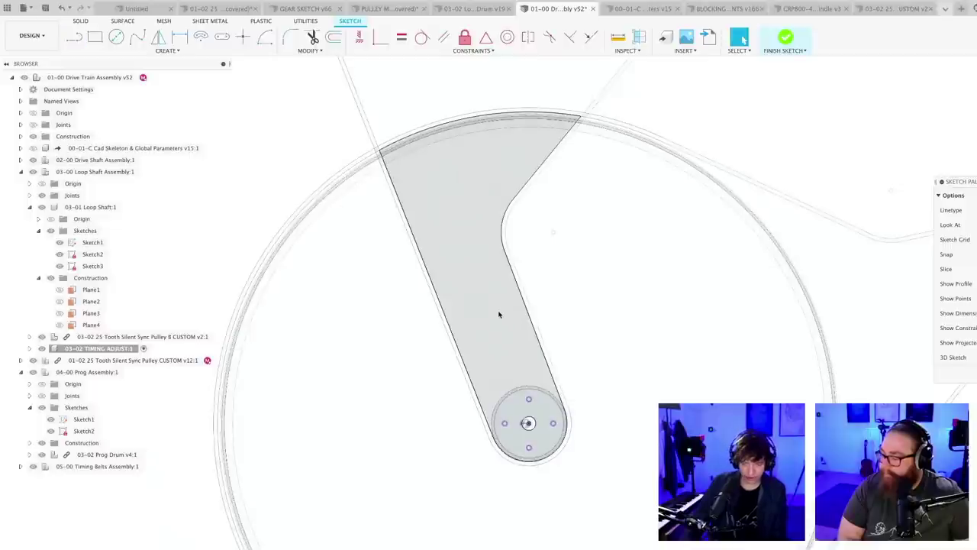
key(p)
click(499, 131)
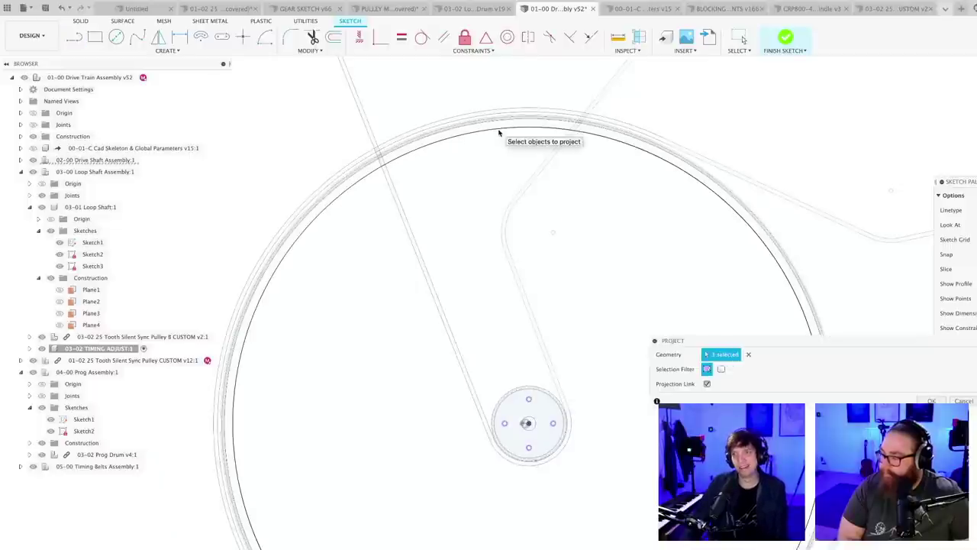
key(Return)
scroll(482, 222, up, 1)
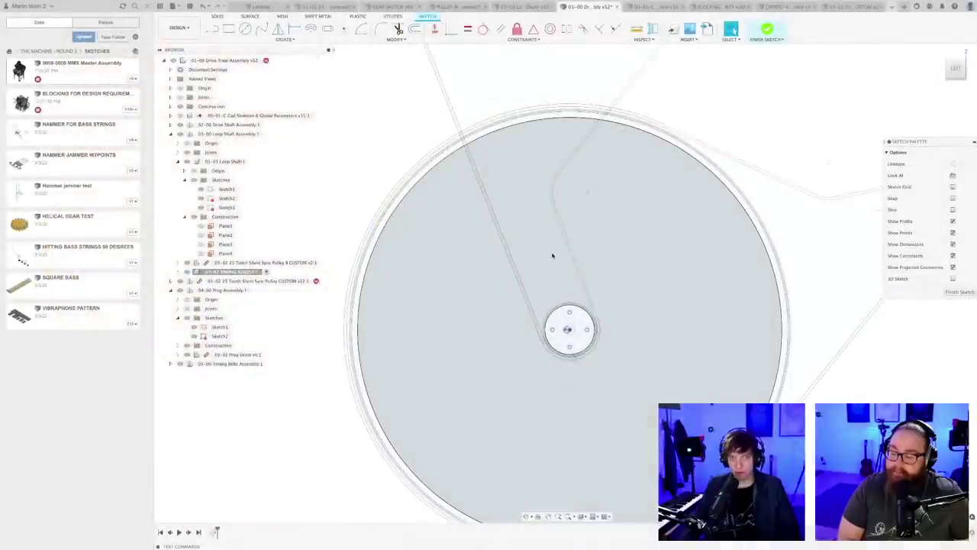
- Isolate 03-02 TIMING ADJUST:1 from the browser so only its disc and hub remain
scroll(552, 256, down, 10)
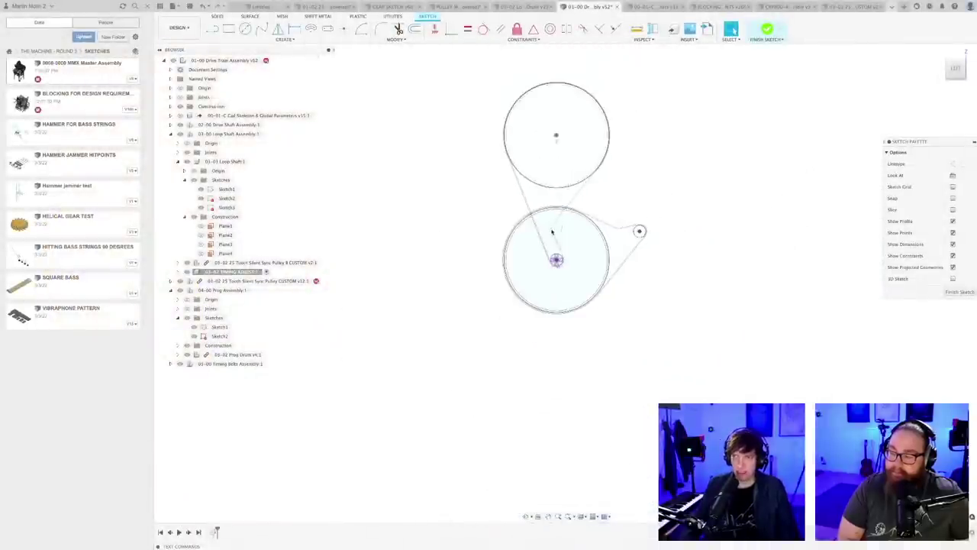
scroll(552, 231, down, 2)
scroll(534, 258, up, 12)
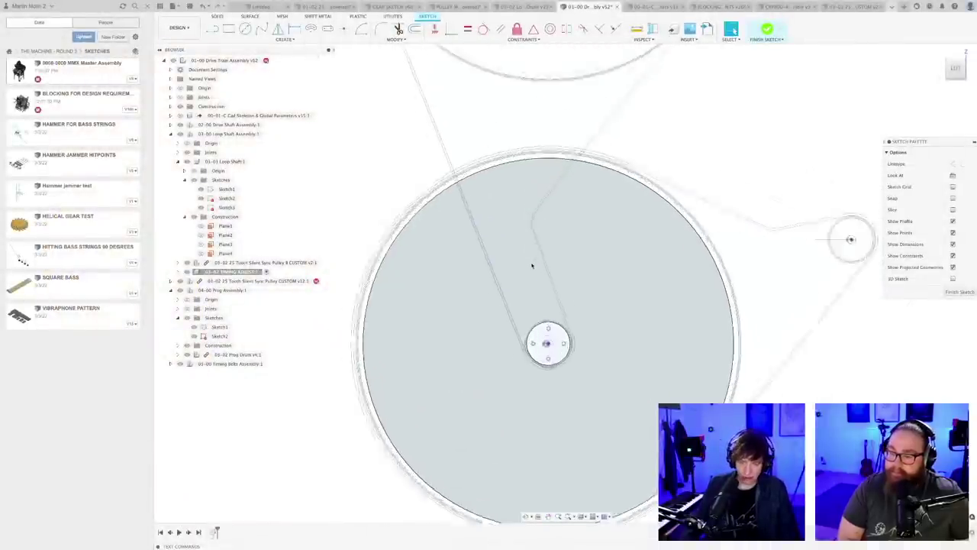
scroll(532, 265, up, 2)
scroll(531, 265, up, 2)
middle_drag(530, 268, 497, 260)
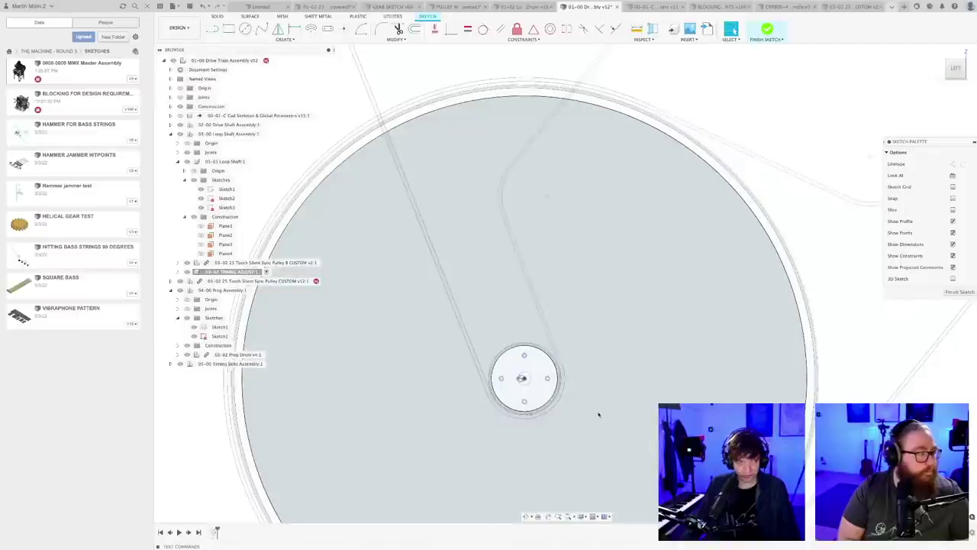
middle_drag(587, 383, 602, 352)
key(l)
scroll(596, 364, up, 3)
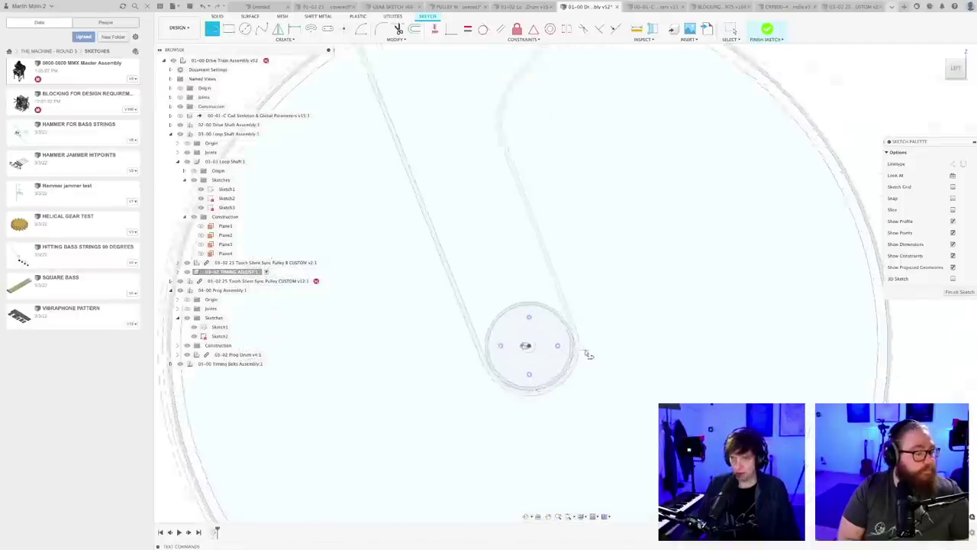
scroll(575, 343, down, 5)
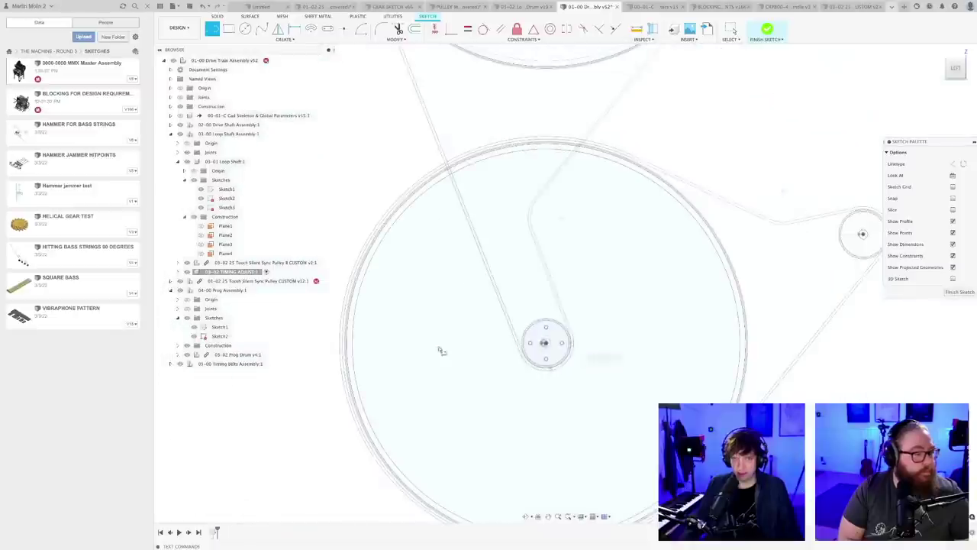
key(Escape)
right_click(238, 273)
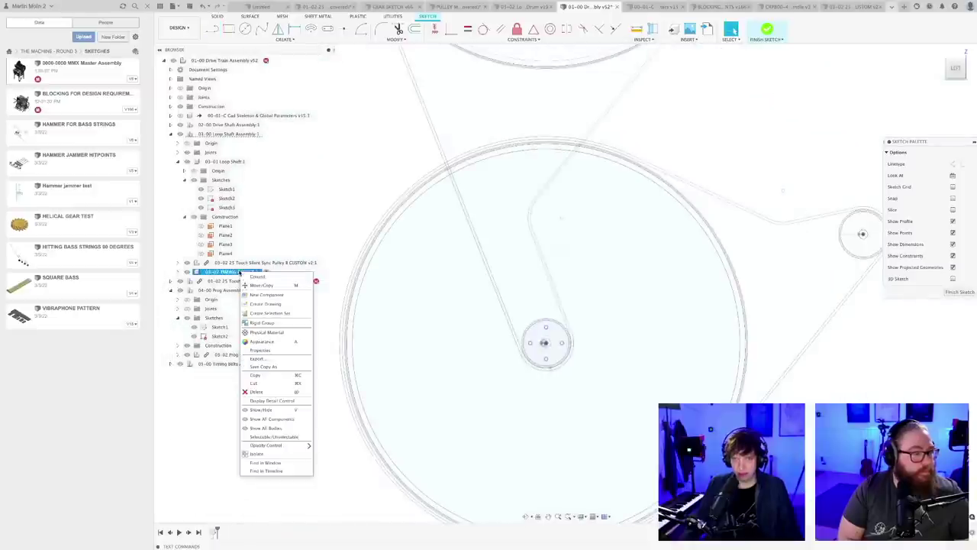
click(268, 454)
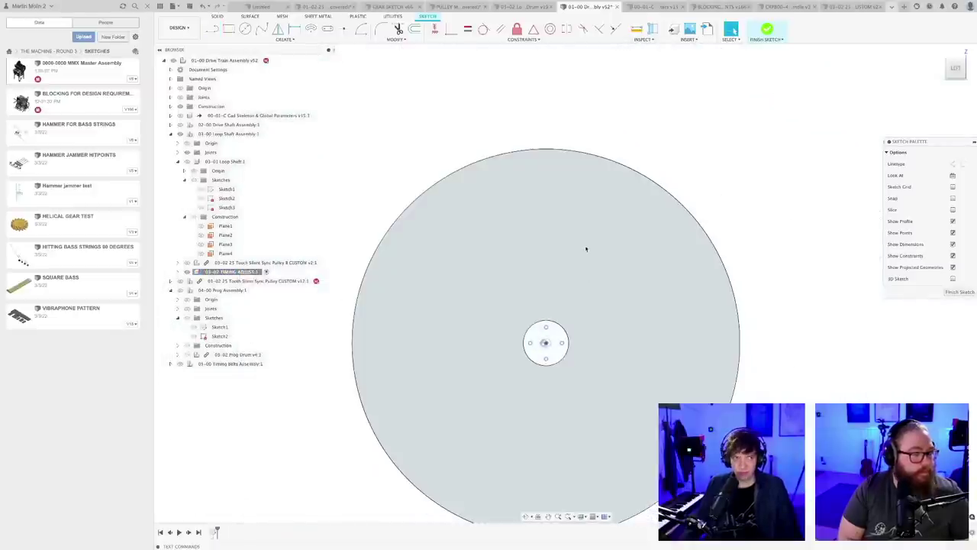
scroll(564, 274, up, 2)
- Draw two slot lines from the hub circle out to the disc rim
key(l)
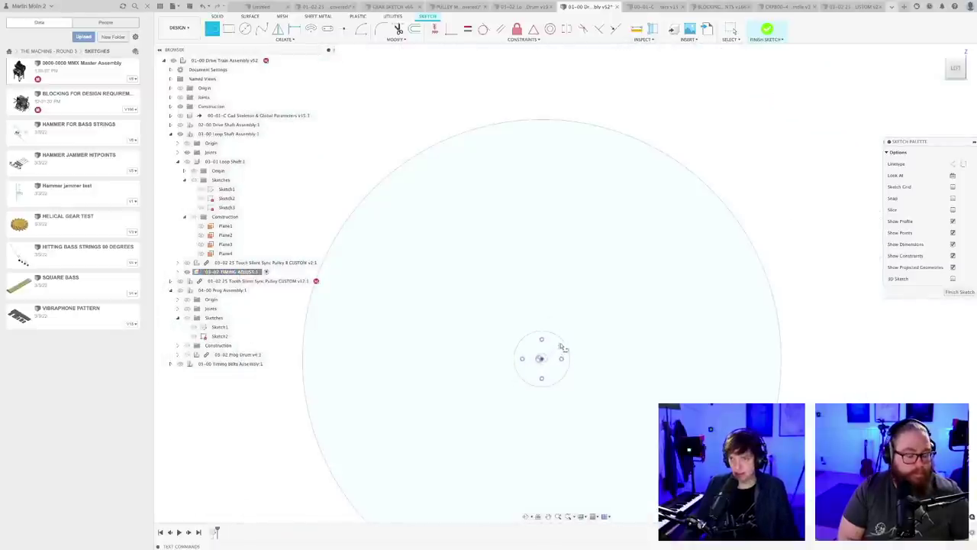
click(561, 341)
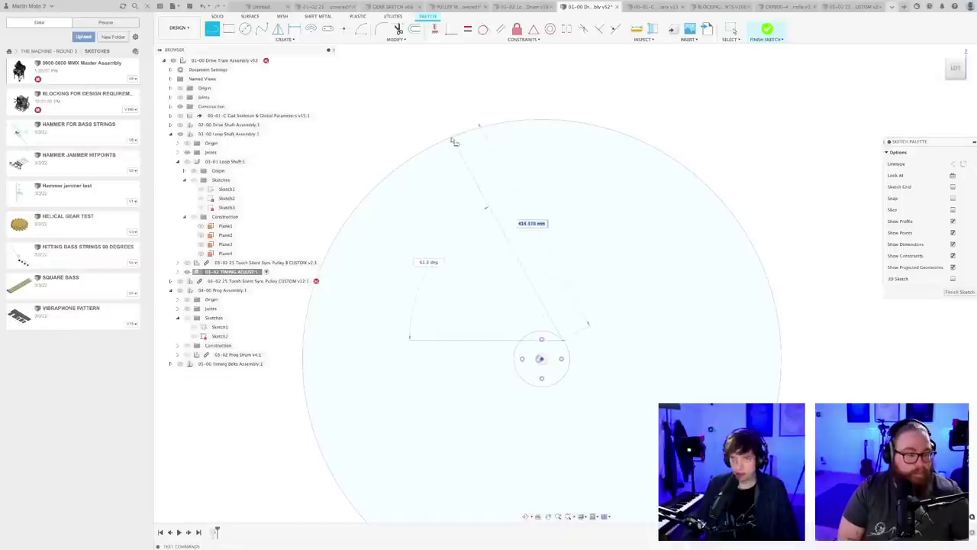
click(451, 138)
key(Escape)
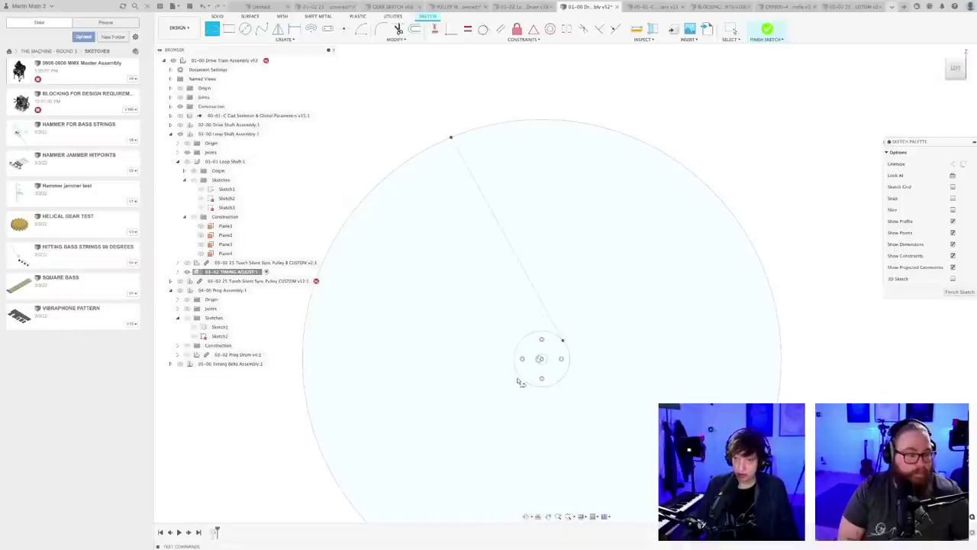
click(519, 373)
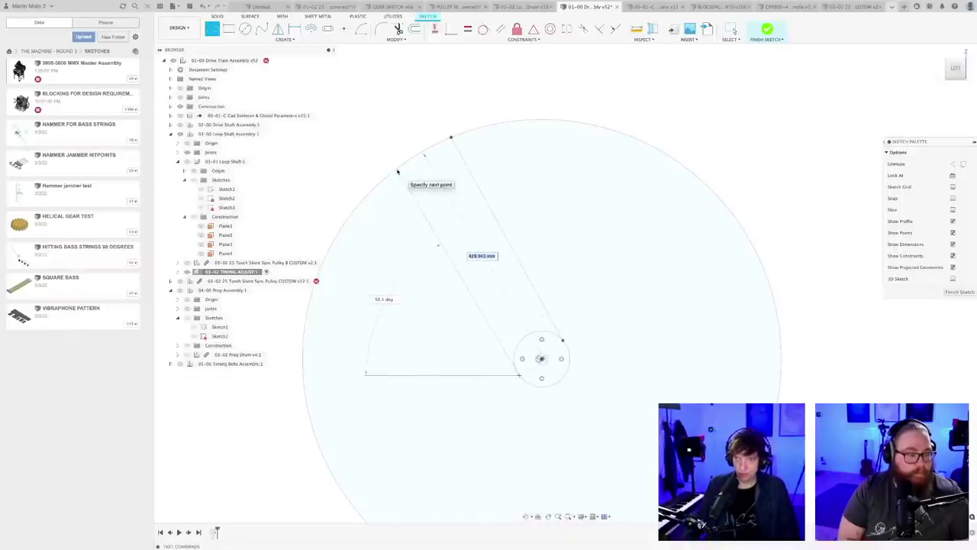
click(397, 171)
key(Escape)
scroll(595, 293, down, 3)
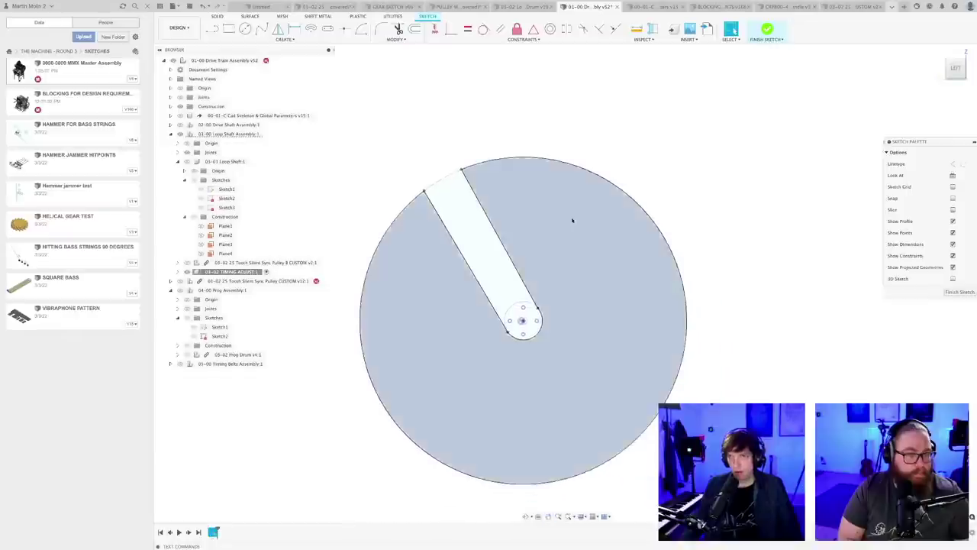
scroll(565, 199, up, 2)
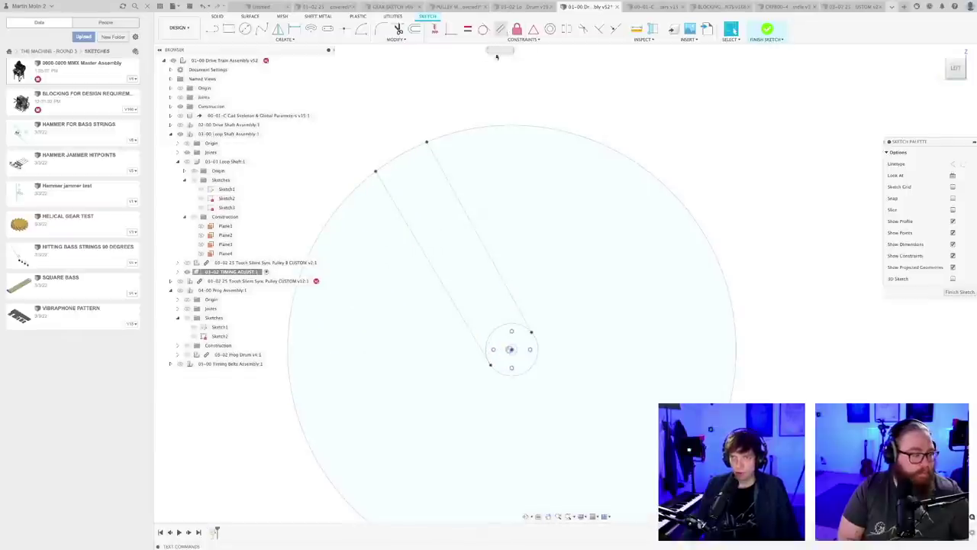
- Make the two slot lines parallel and both tangent to the hub circle
click(500, 29)
click(423, 255)
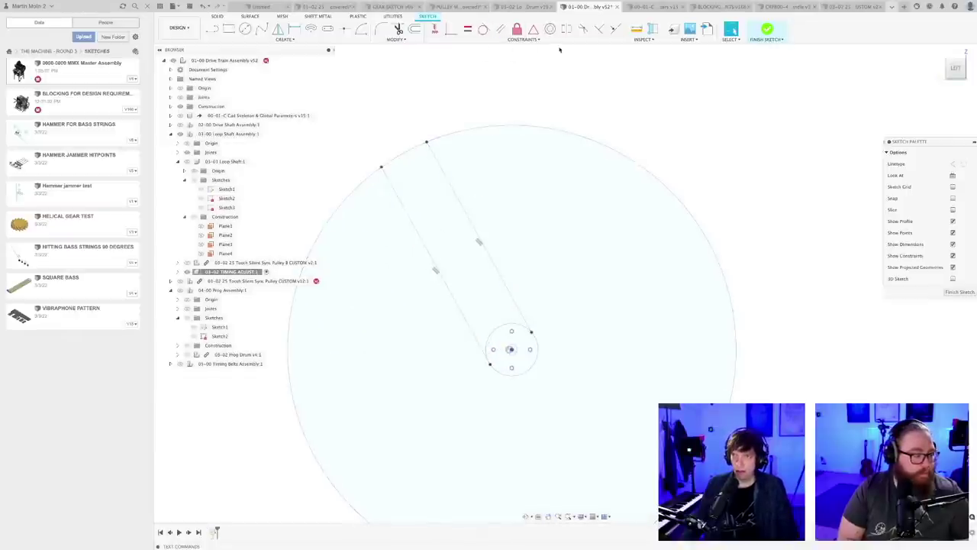
click(484, 29)
click(520, 309)
click(538, 349)
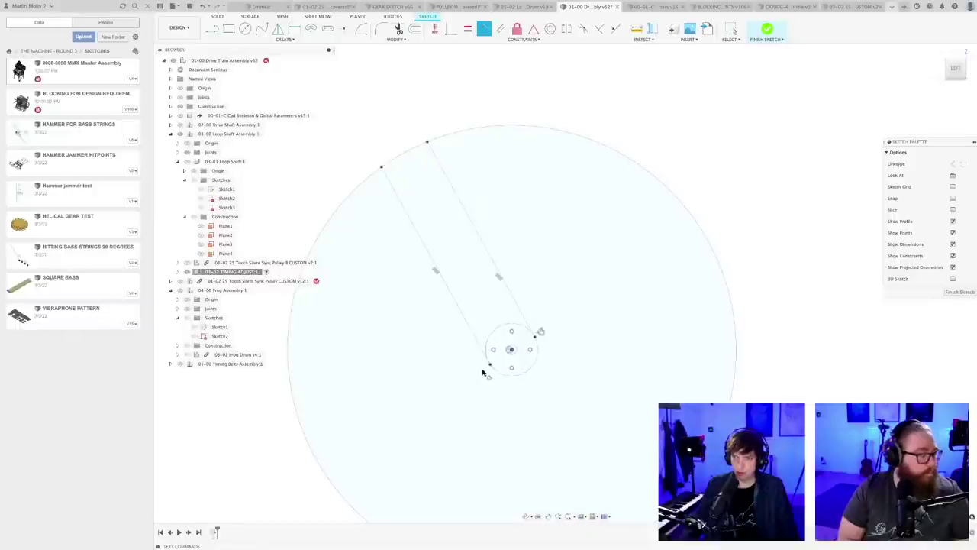
click(487, 343)
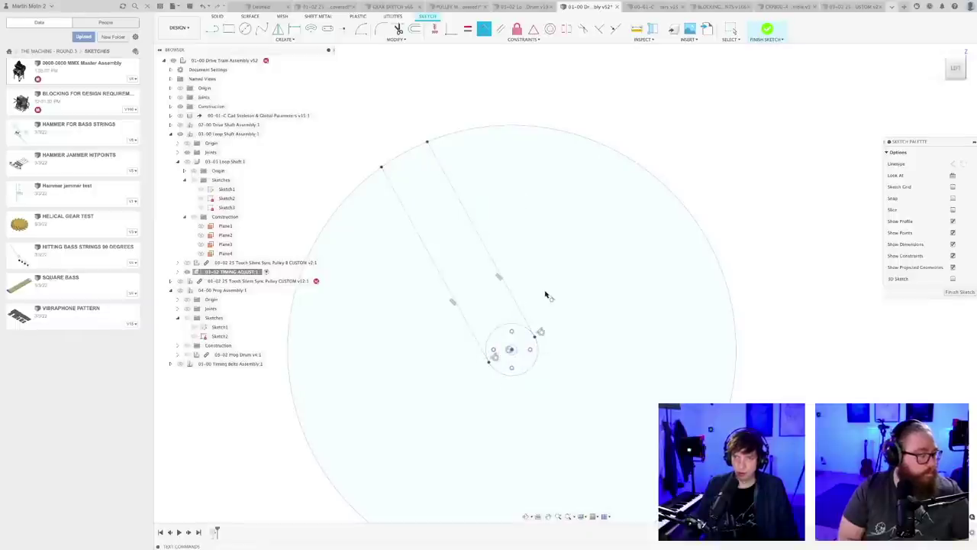
scroll(563, 269, down, 3)
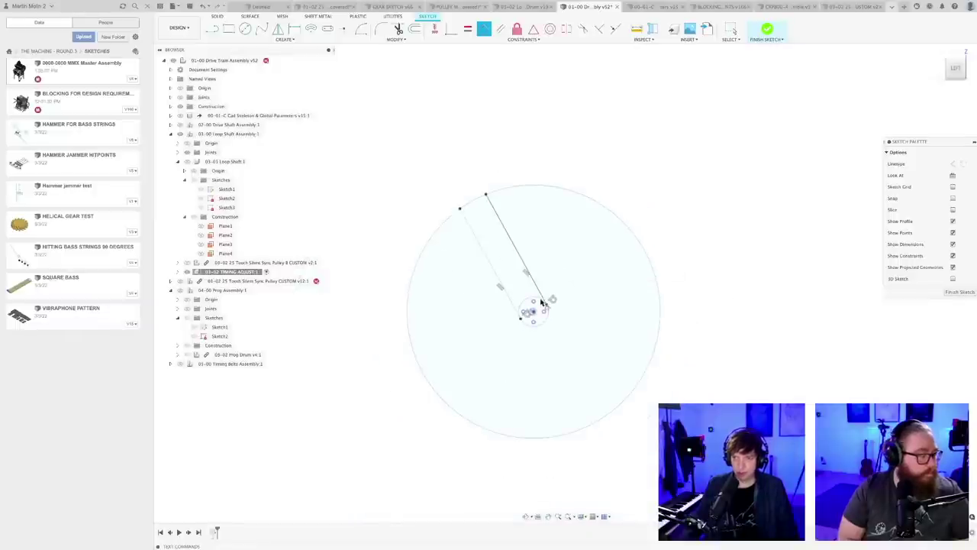
scroll(552, 286, up, 2)
scroll(554, 290, down, 2)
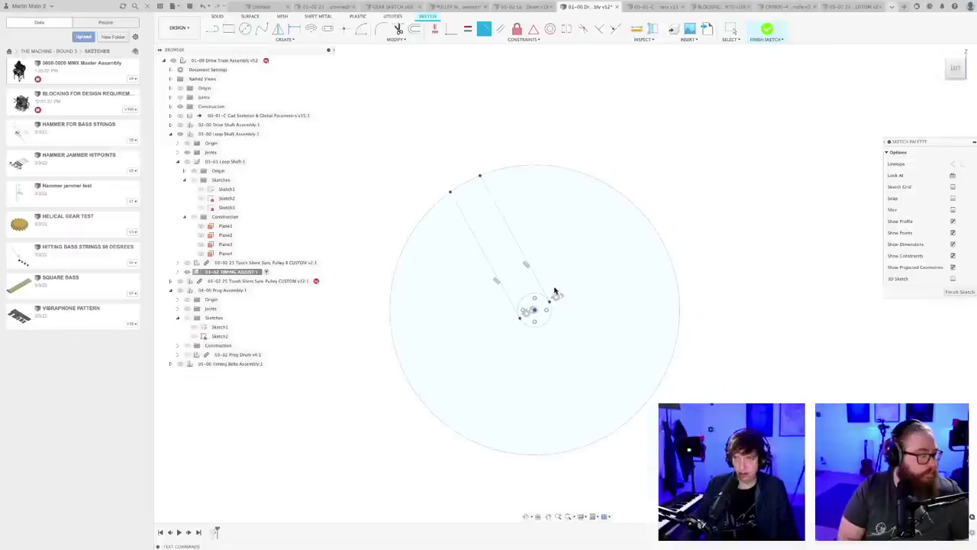
scroll(545, 327, up, 3)
- Draw a vertical reference line from the hub circle's top point to its centre
key(l)
scroll(534, 309, up, 3)
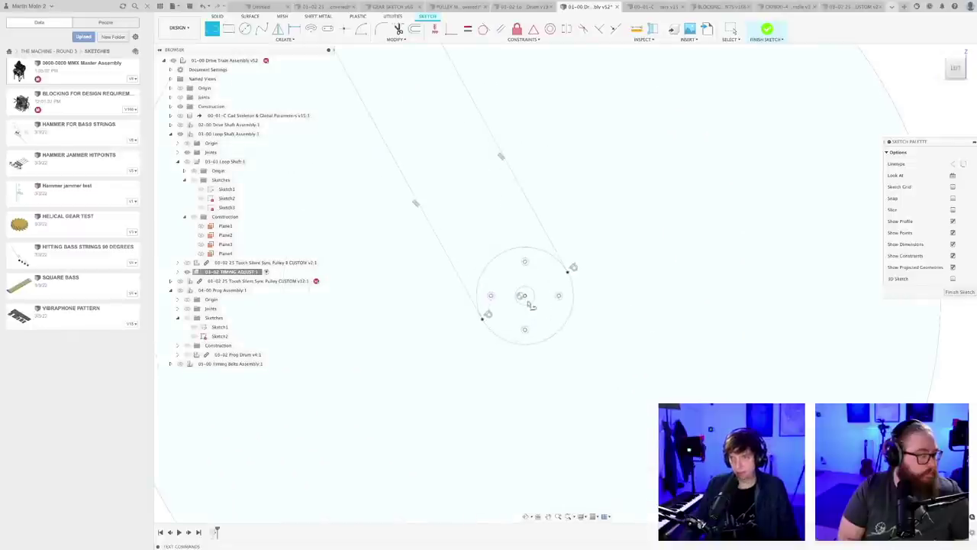
click(525, 261)
click(524, 295)
key(Escape)
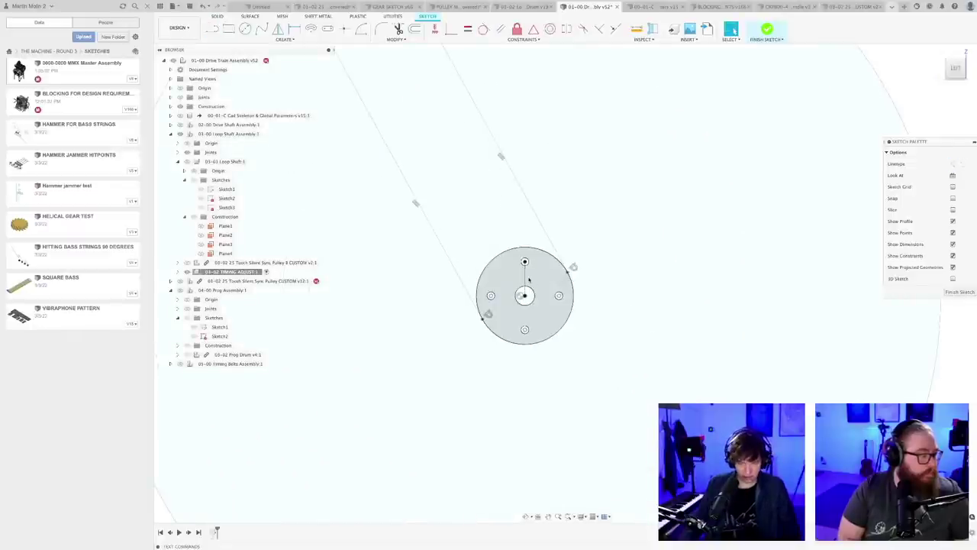
- Dimension the angle between the vertical line and the left slot line to 35°
key(c)
click(524, 295)
click(524, 279)
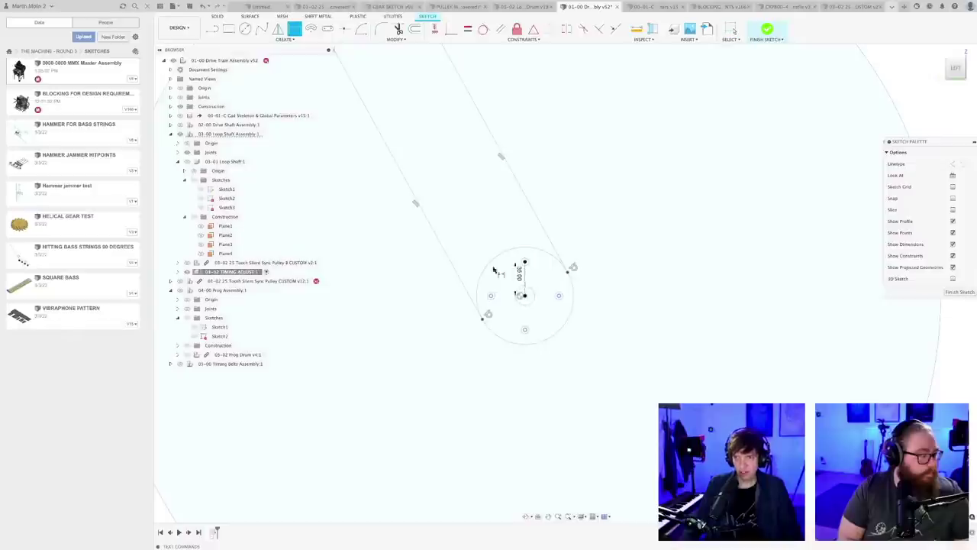
click(455, 269)
click(467, 234)
text(3)
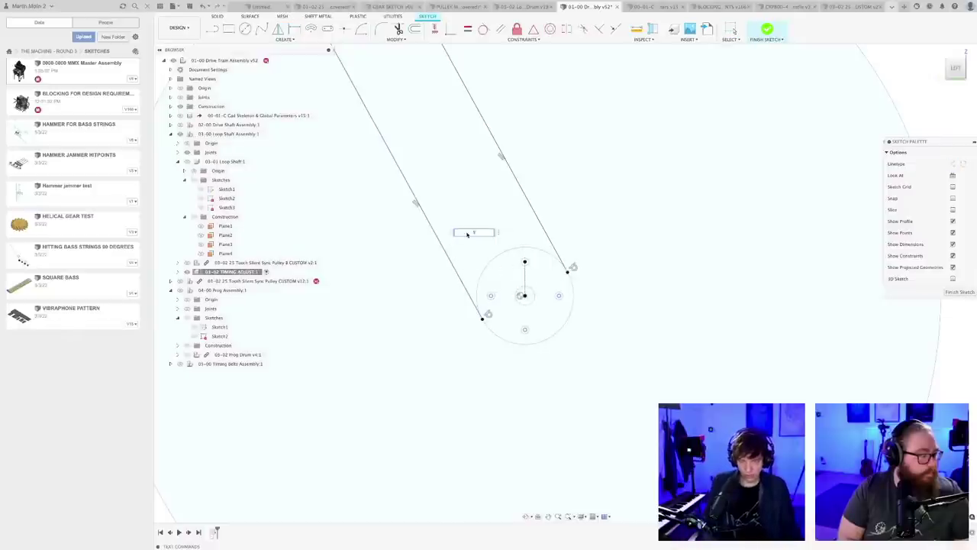
text(5)
key(Return)
scroll(473, 236, down, 4)
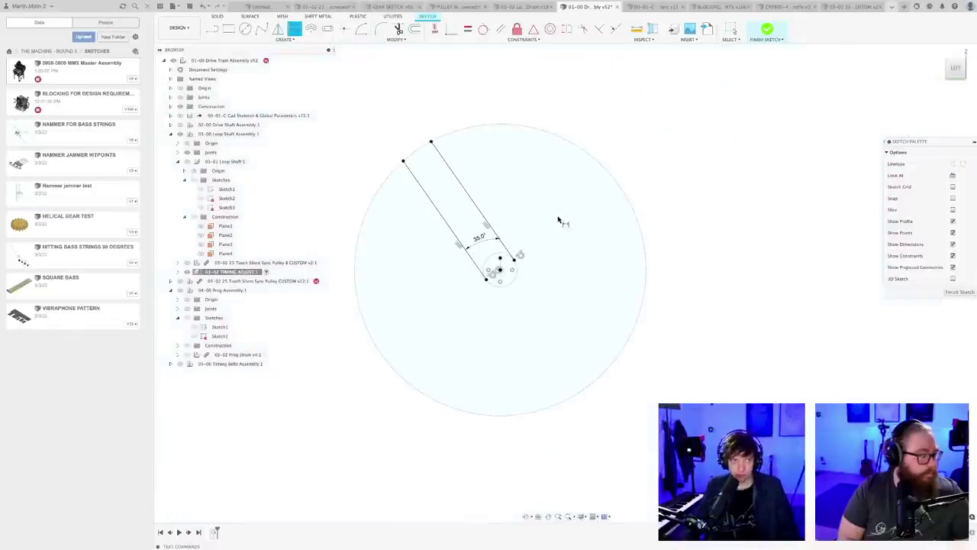
key(Escape)
scroll(524, 210, down, 3)
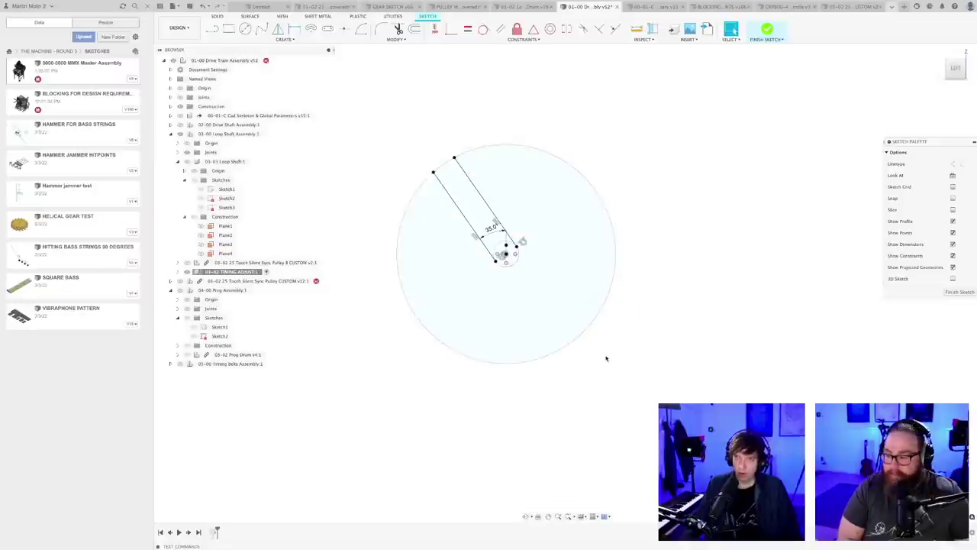
scroll(607, 358, up, 2)
middle_drag(600, 347, 619, 397)
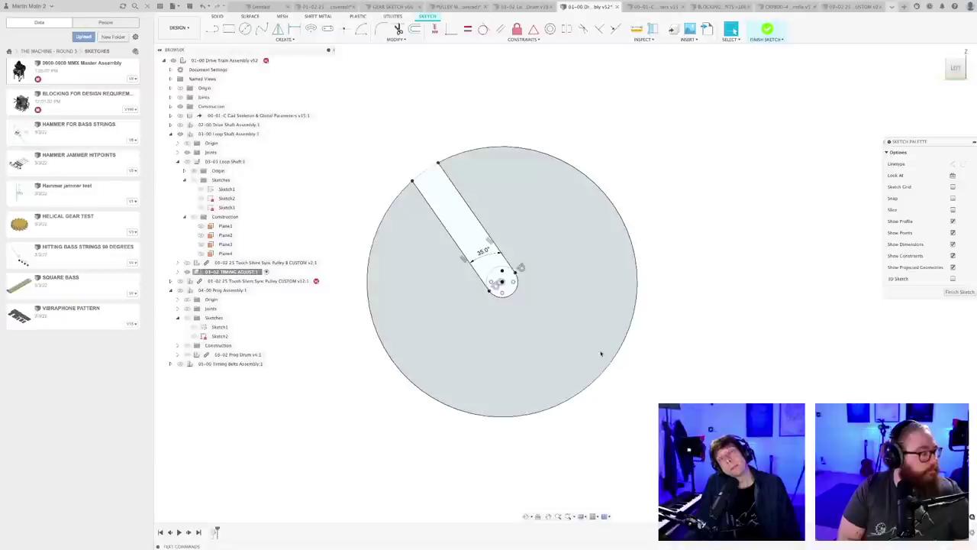
middle_drag(512, 231, 575, 331)
scroll(524, 226, up, 3)
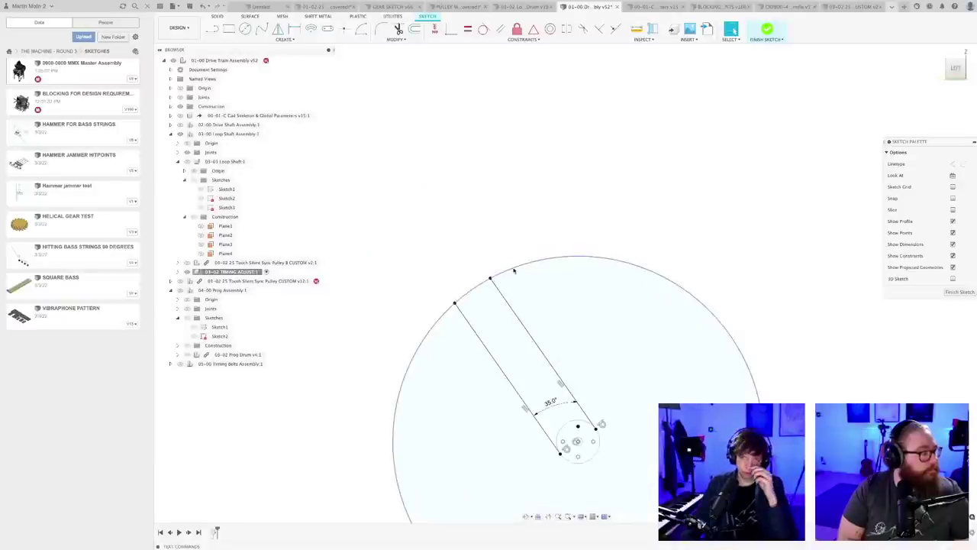
middle_drag(530, 295, 519, 195)
scroll(513, 221, up, 2)
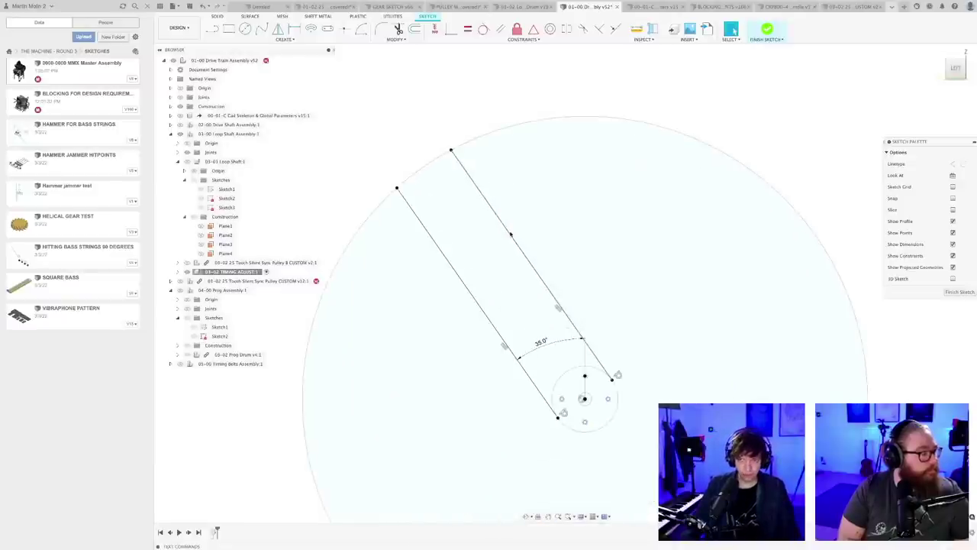
scroll(512, 230, down, 1)
scroll(548, 255, up, 1)
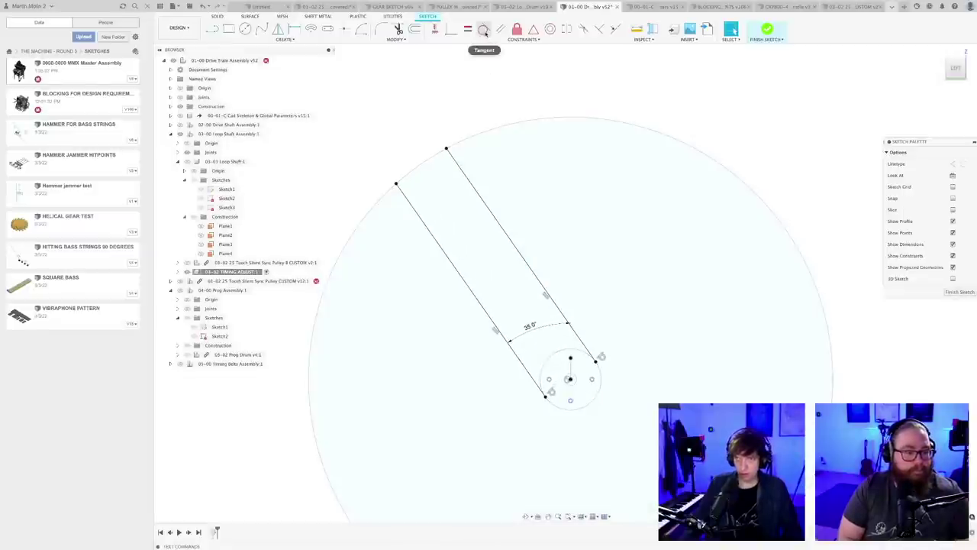
- Draw two centre-point arcs across the slot near the rim, centred on the hub
click(360, 28)
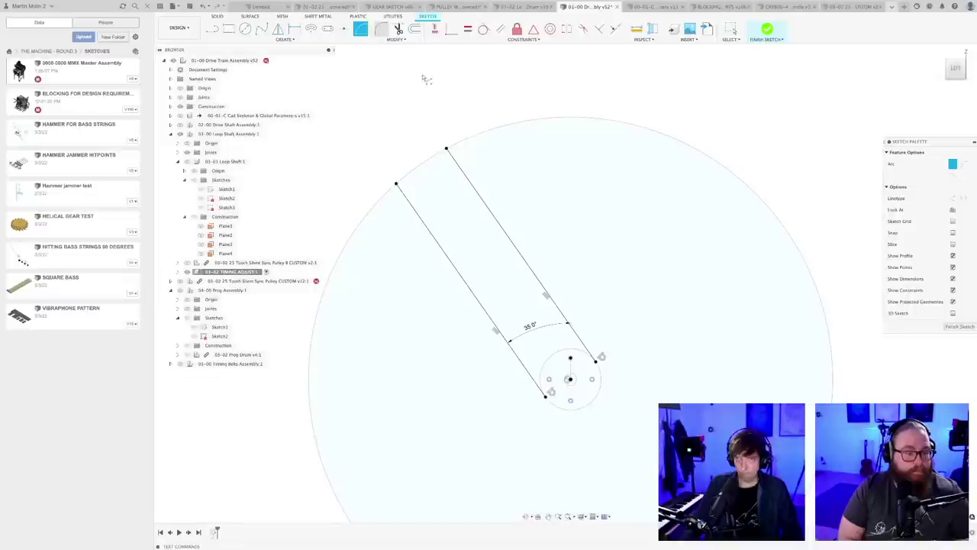
click(570, 379)
scroll(445, 175, up, 2)
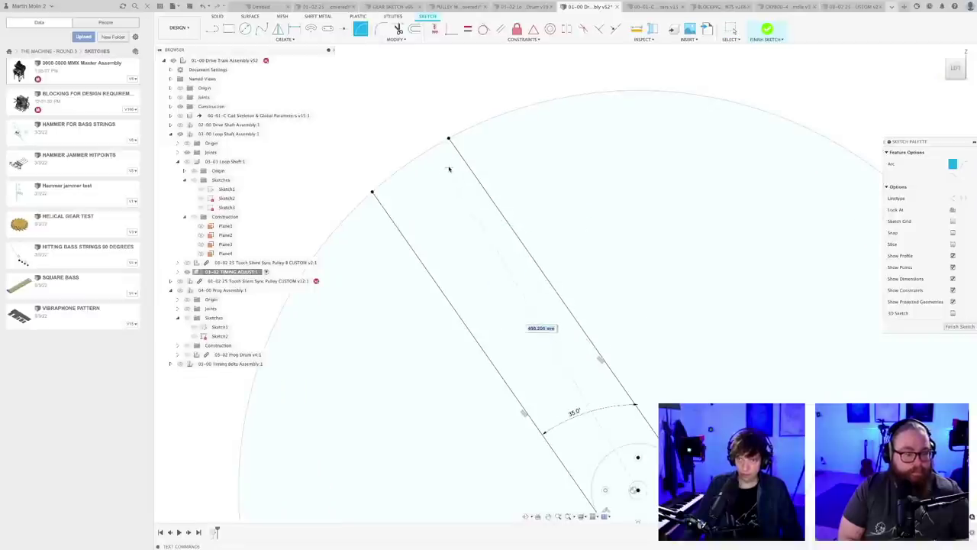
click(447, 164)
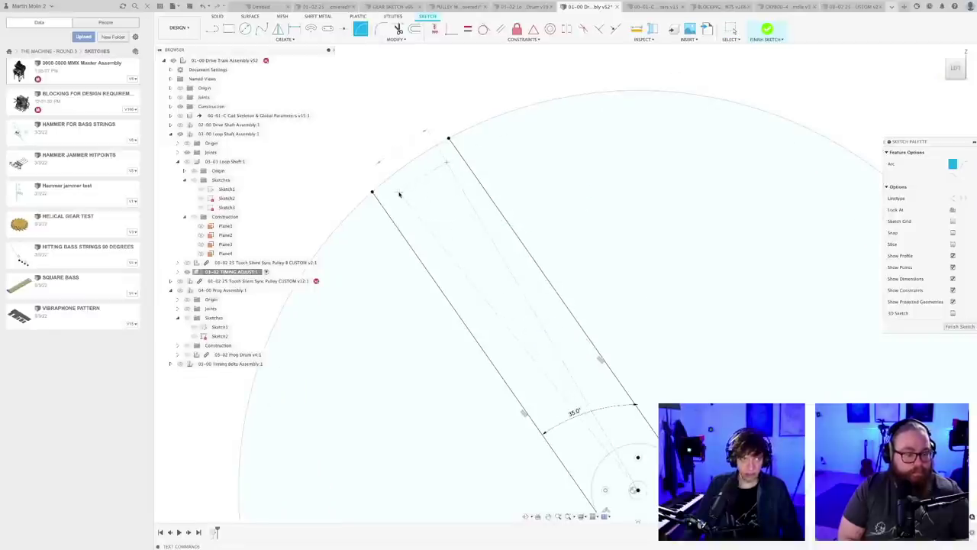
click(416, 212)
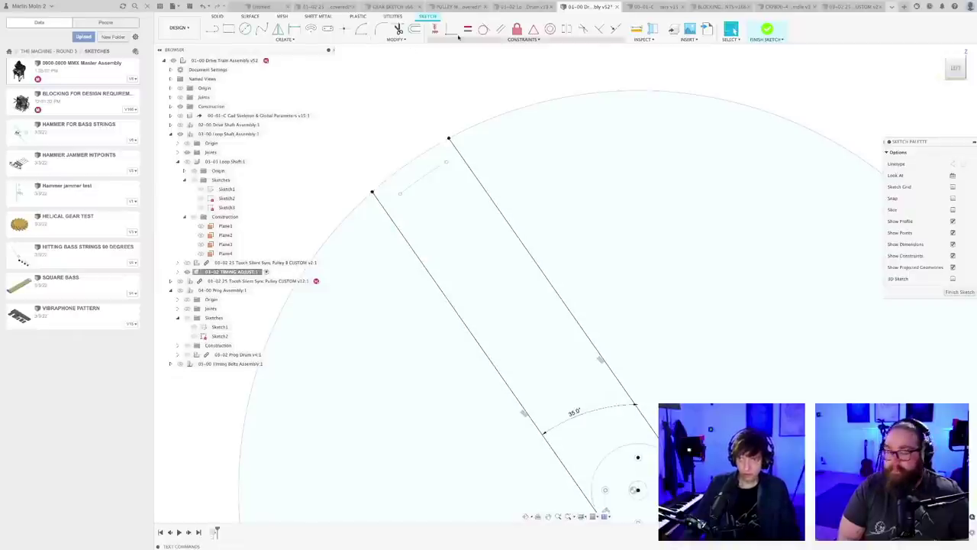
click(361, 28)
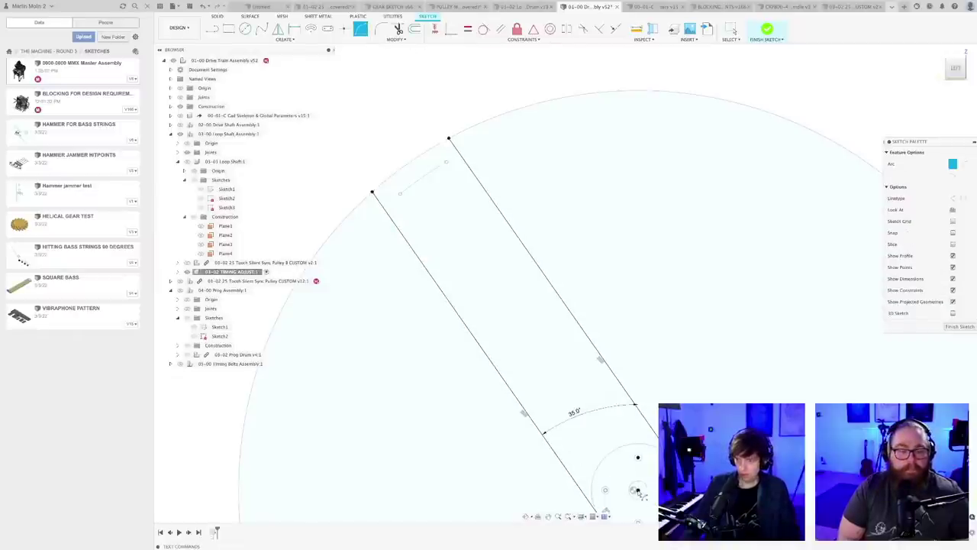
click(456, 178)
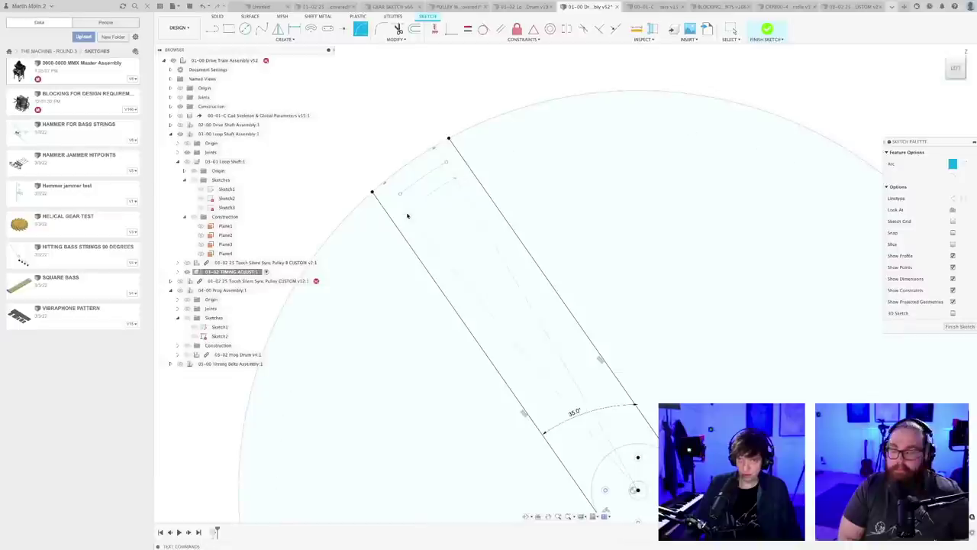
click(410, 209)
key(Escape)
scroll(418, 213, up, 4)
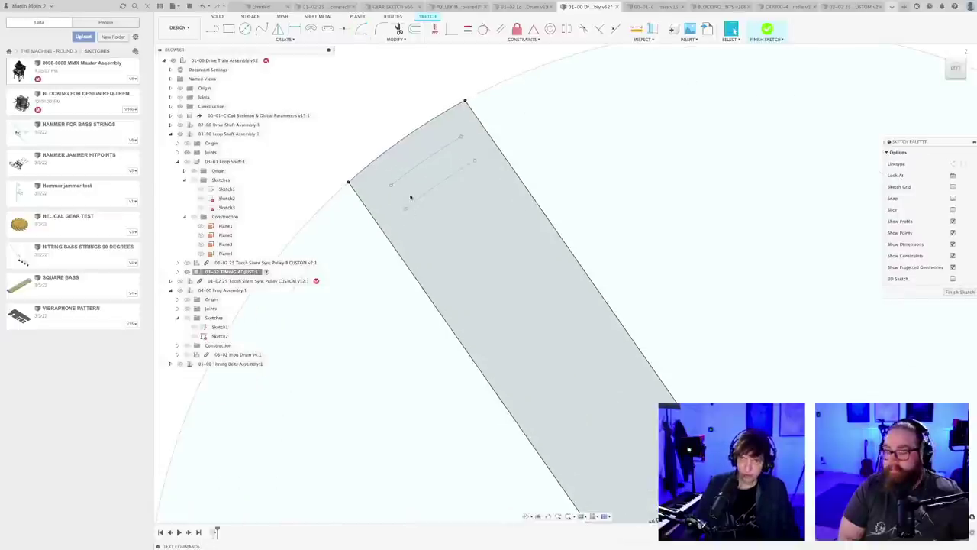
- Start lines between the arc ends, cancelling both attempts
key(l)
click(392, 184)
key(Escape)
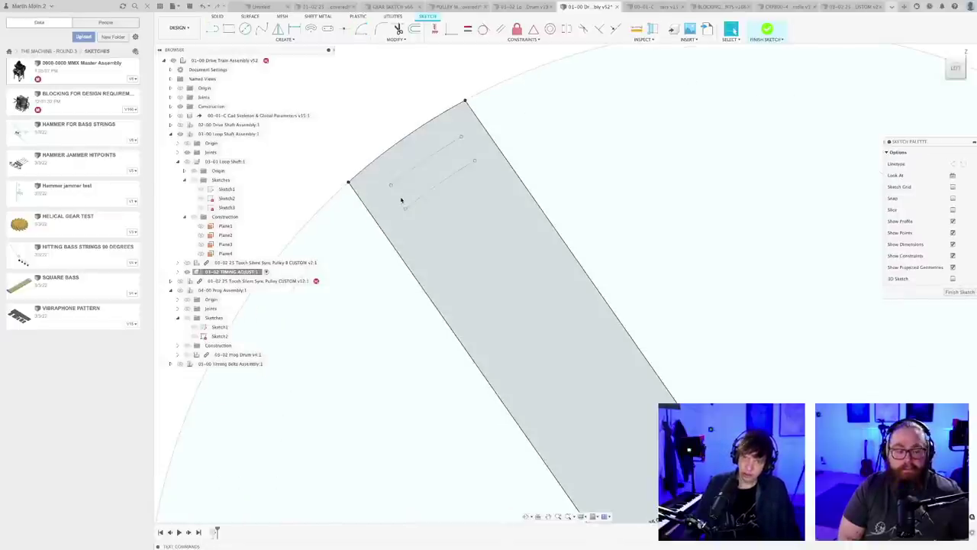
scroll(400, 199, up, 3)
key(l)
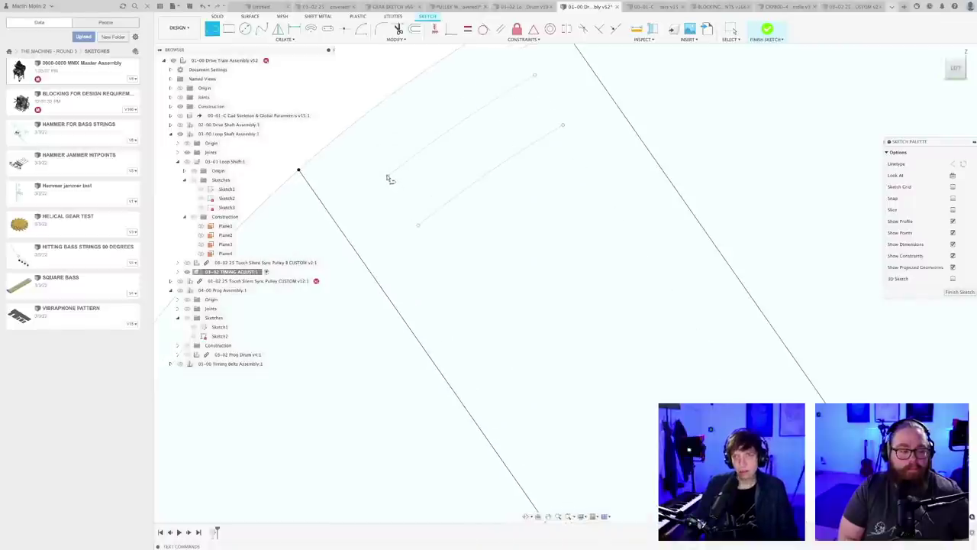
click(388, 177)
key(Escape)
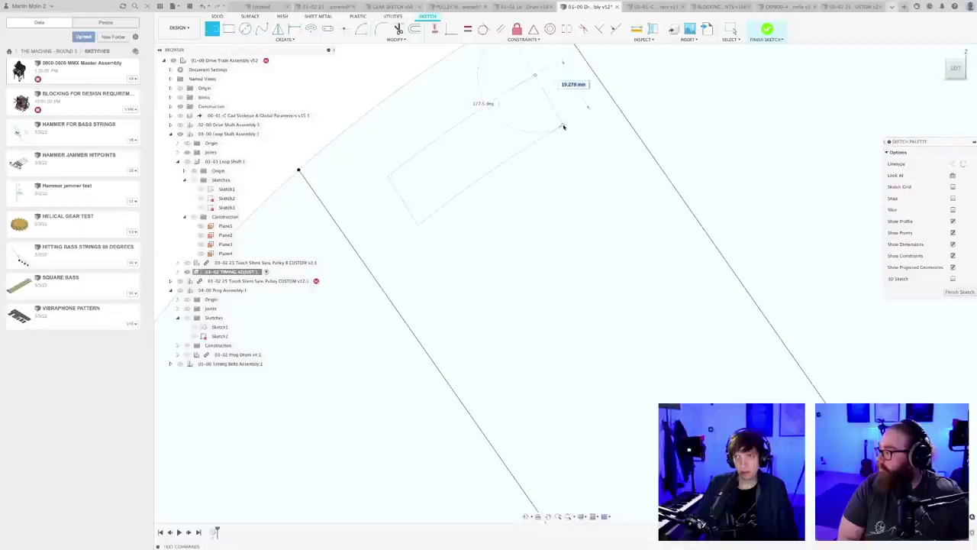
- Make both slot rectangle edges parallel to the arm's long sides
scroll(534, 135, down, 2)
scroll(546, 153, down, 1)
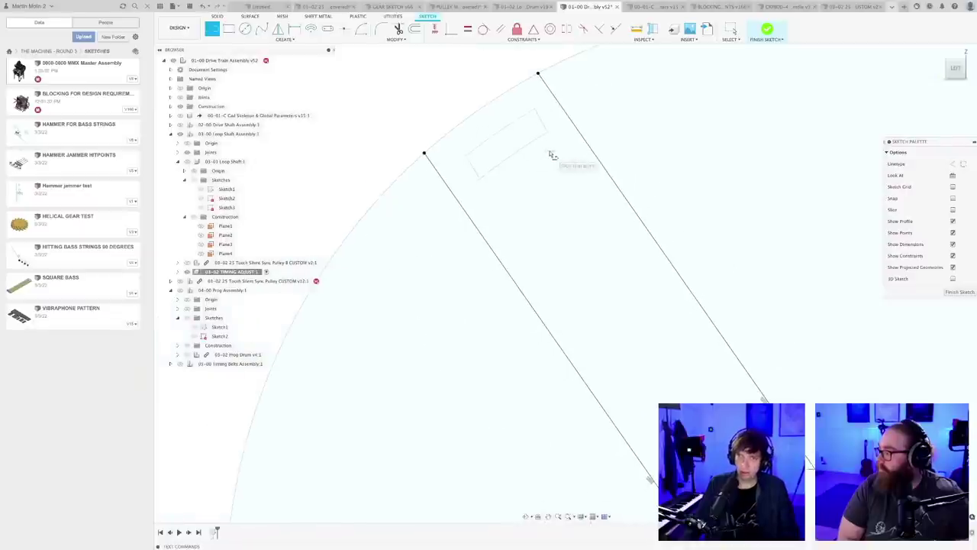
scroll(492, 184, down, 2)
middle_drag(497, 200, 506, 270)
scroll(506, 271, up, 2)
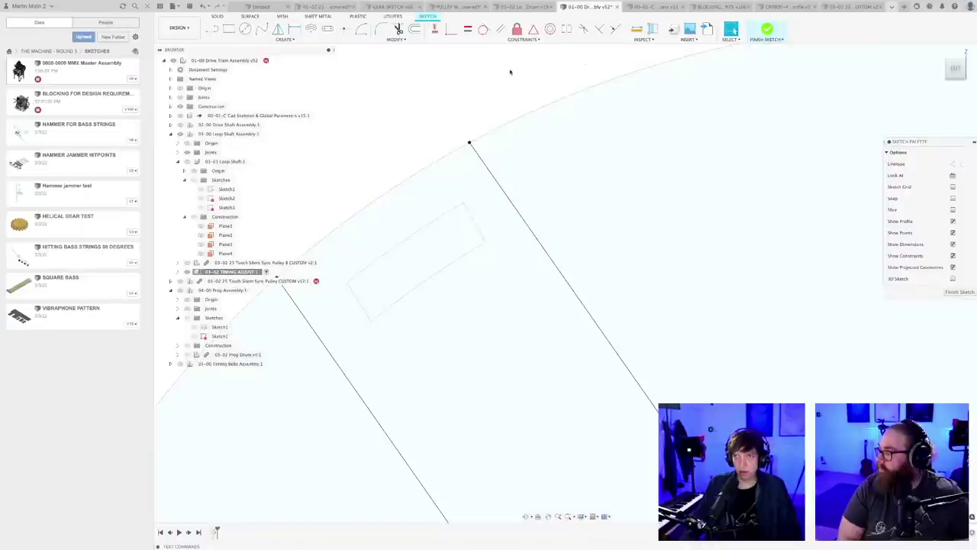
click(499, 30)
click(474, 225)
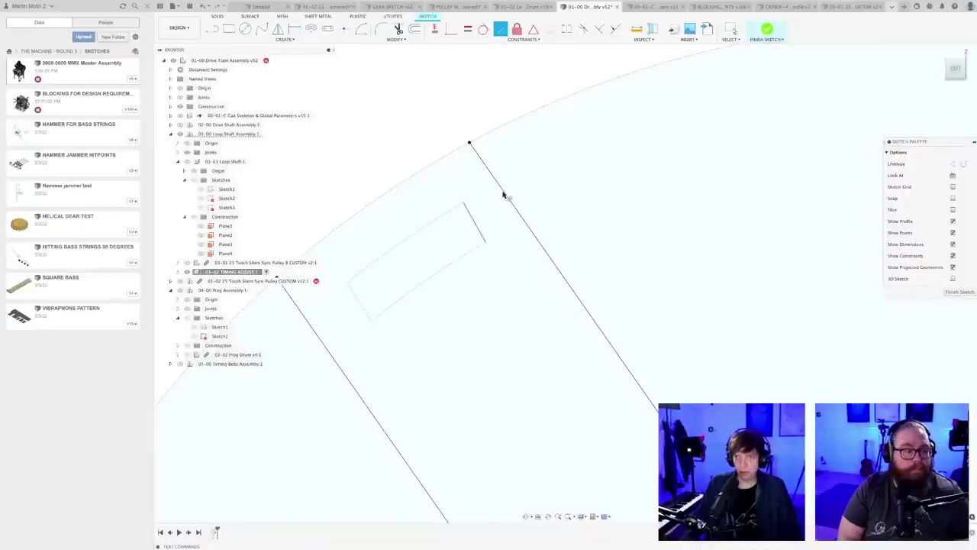
click(502, 196)
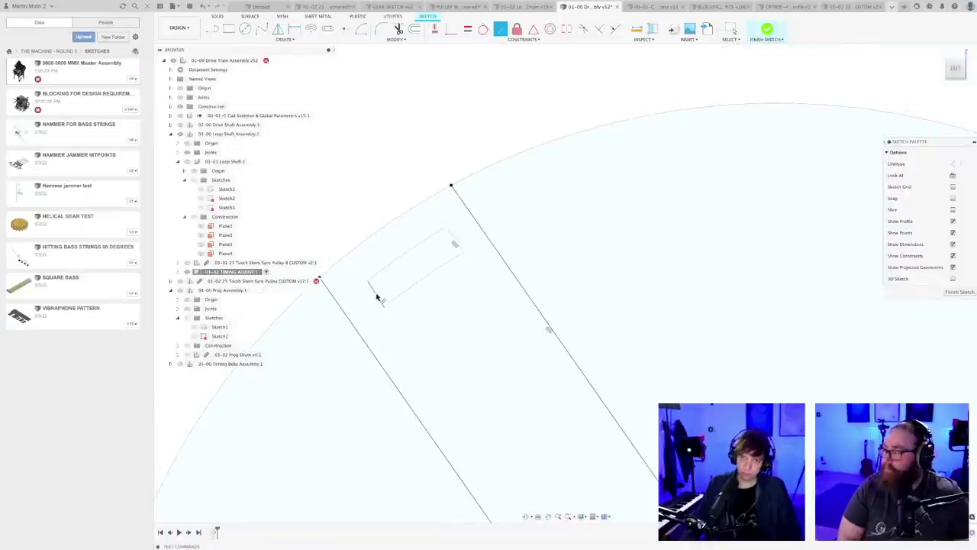
click(378, 297)
click(356, 329)
scroll(456, 280, down, 5)
key(Escape)
mouse_move(469, 338)
middle_down()
mouse_move(475, 171)
mouse_move(462, 213)
middle_up()
scroll(462, 213, up, 3)
scroll(463, 213, down, 3)
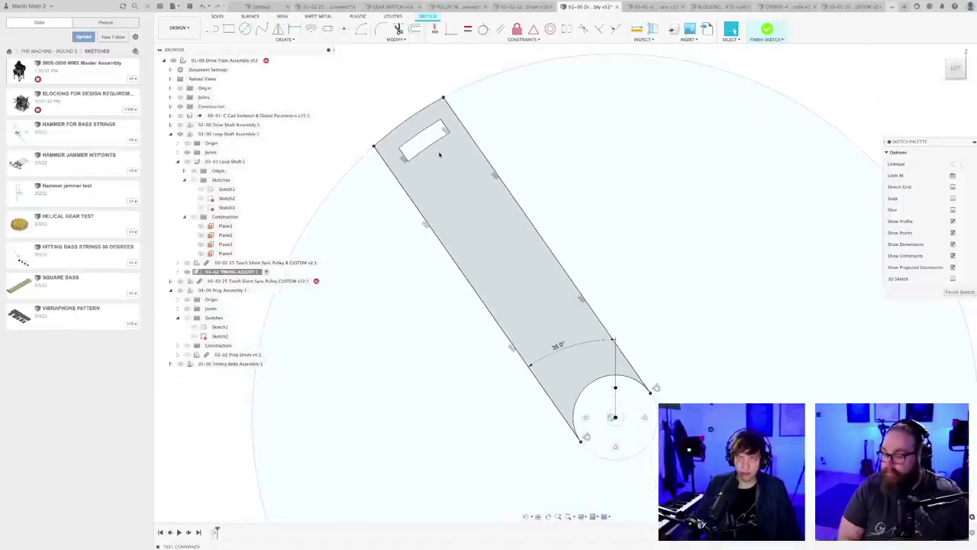
scroll(450, 168, up, 2)
scroll(492, 231, down, 2)
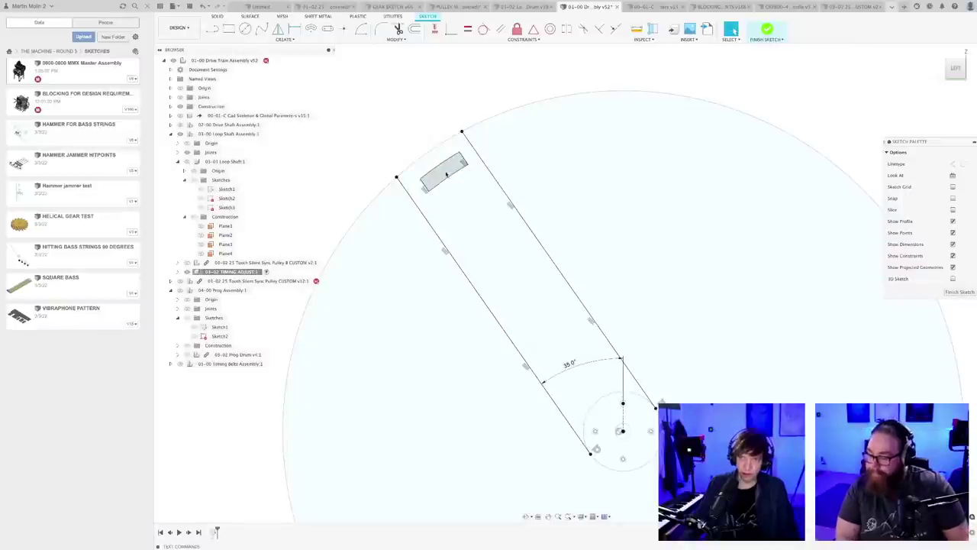
scroll(448, 174, up, 3)
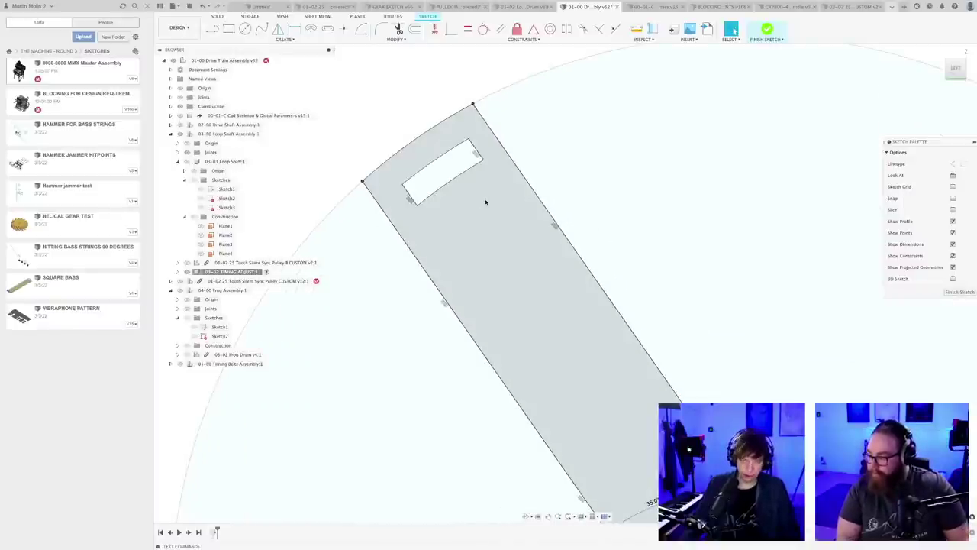
- Dimension the slot 16 mm from both edges of the arm
key(d)
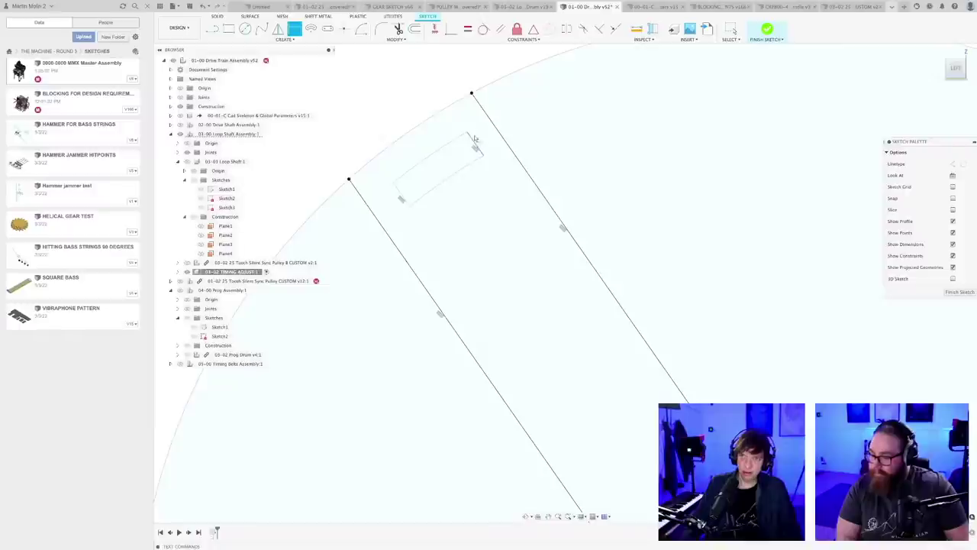
click(486, 139)
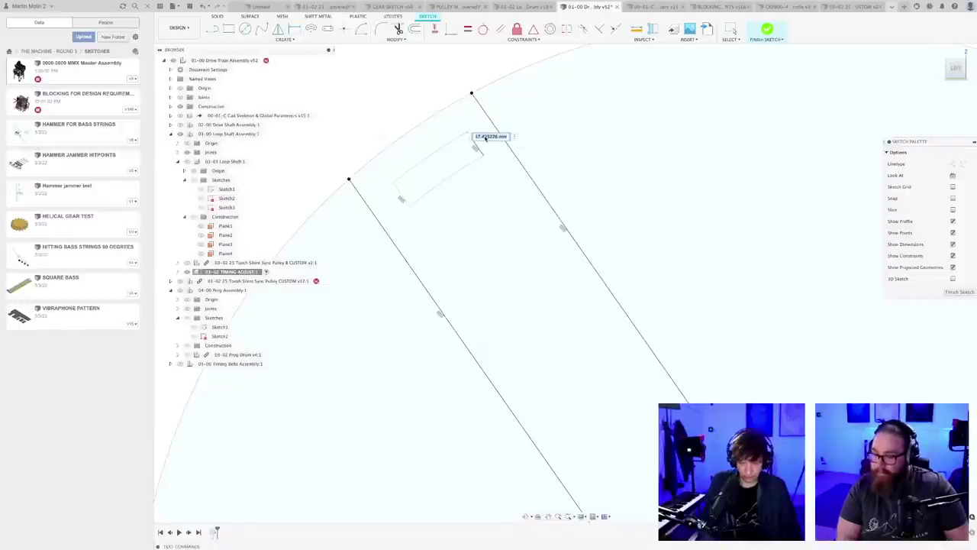
text(16)
key(Return)
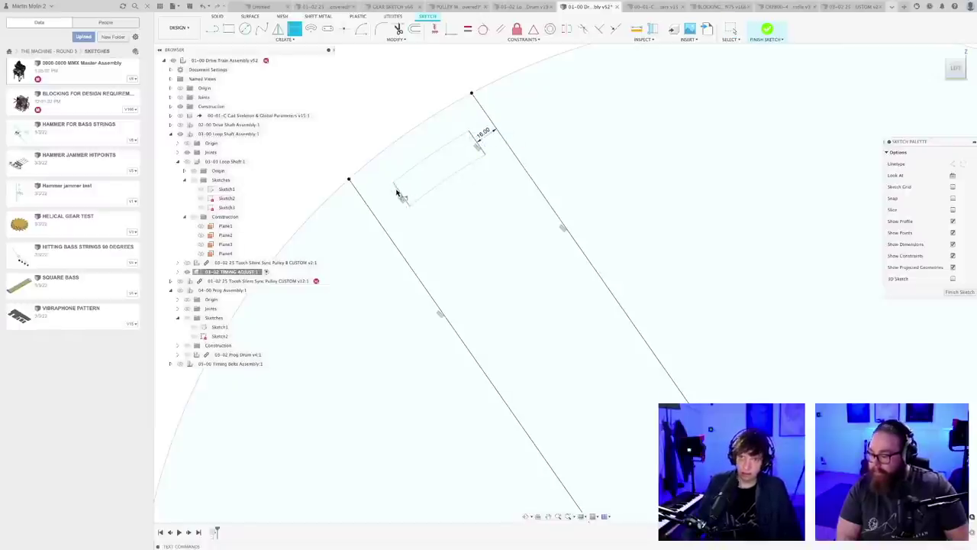
click(404, 197)
click(384, 208)
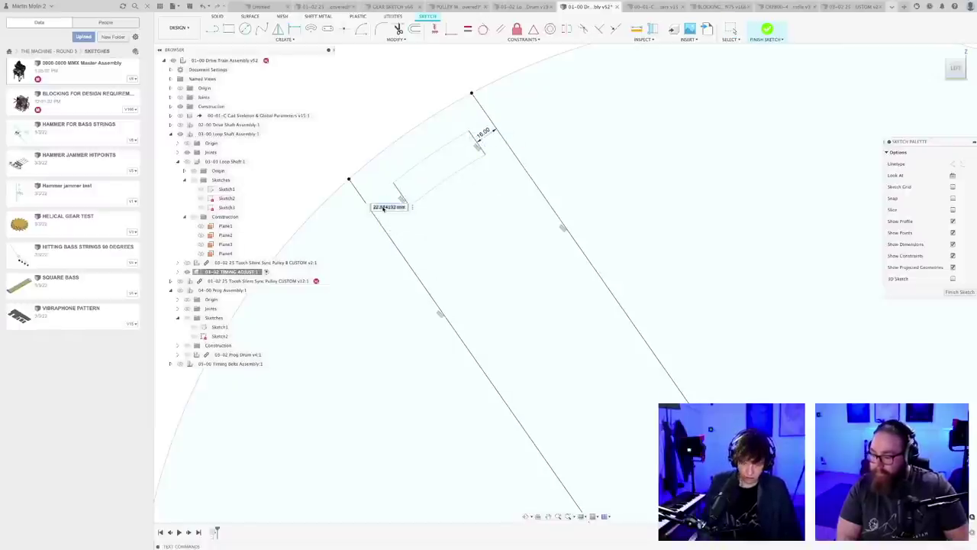
key(Return)
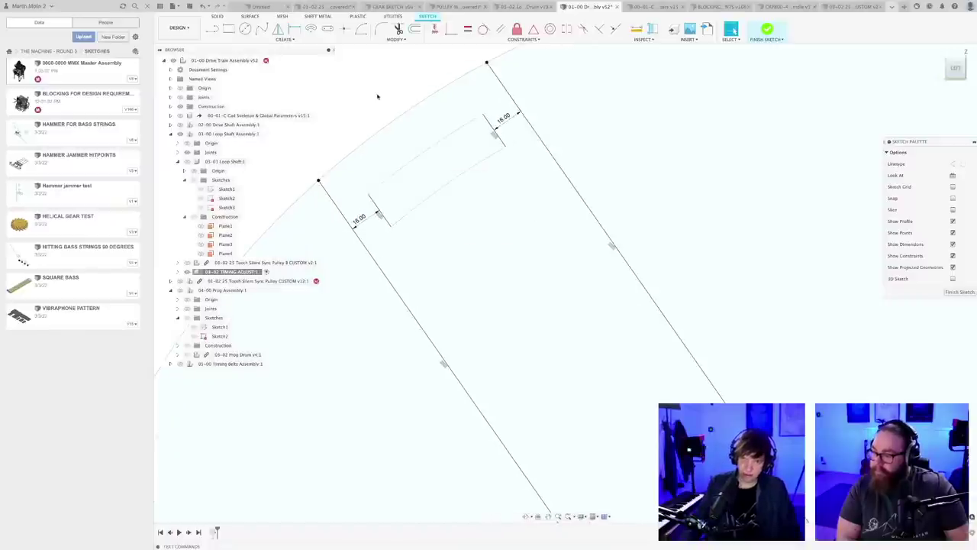
scroll(378, 101, down, 3)
- Offset the arm's outer rim curves
key(d)
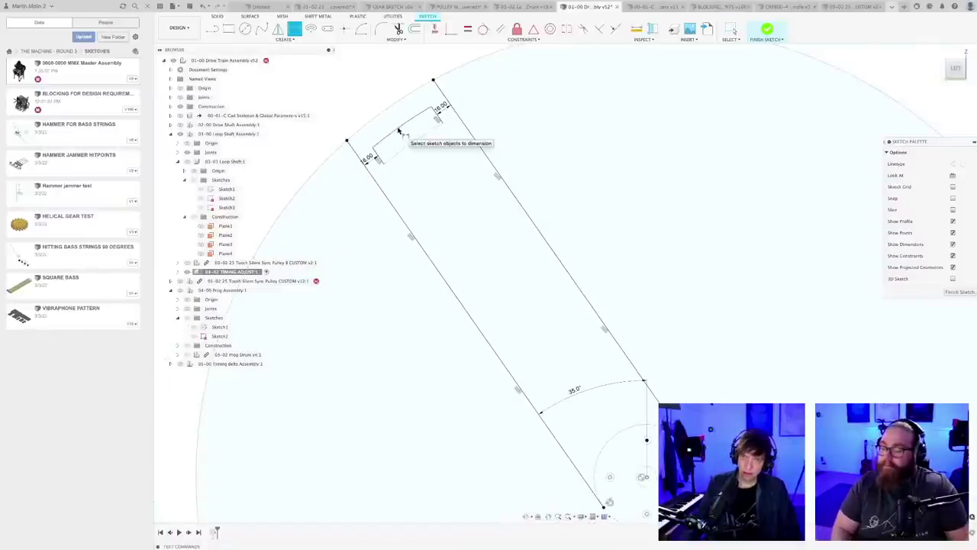
key(Escape)
scroll(399, 131, down, 4)
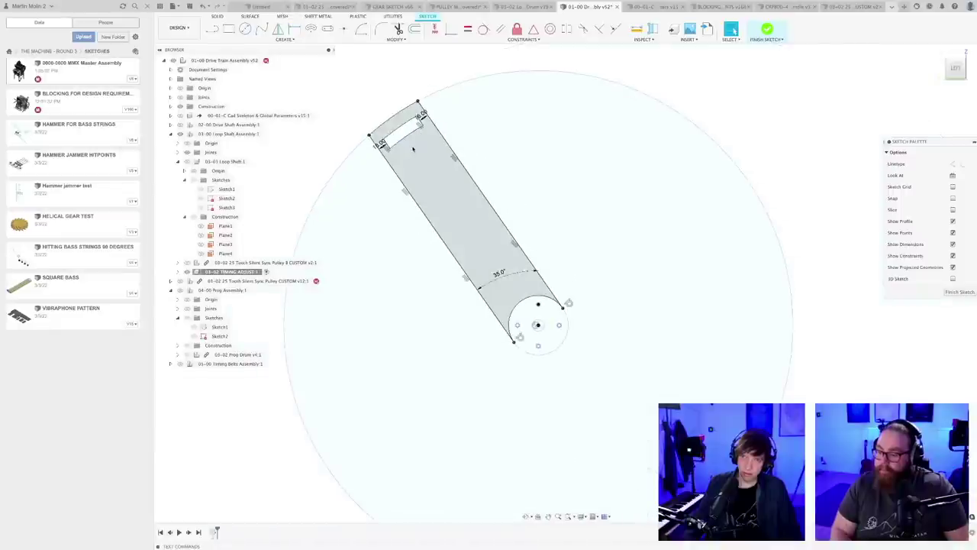
scroll(396, 132, up, 4)
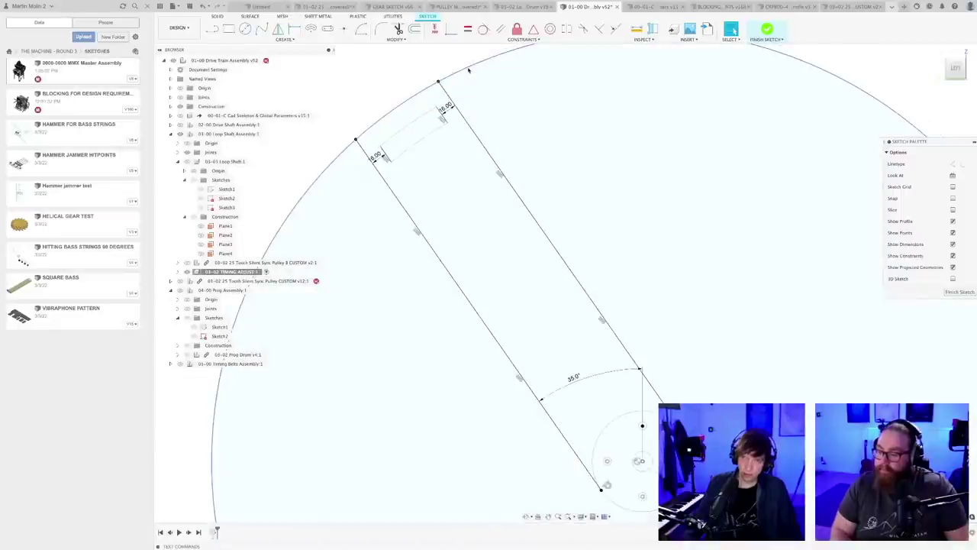
key(o)
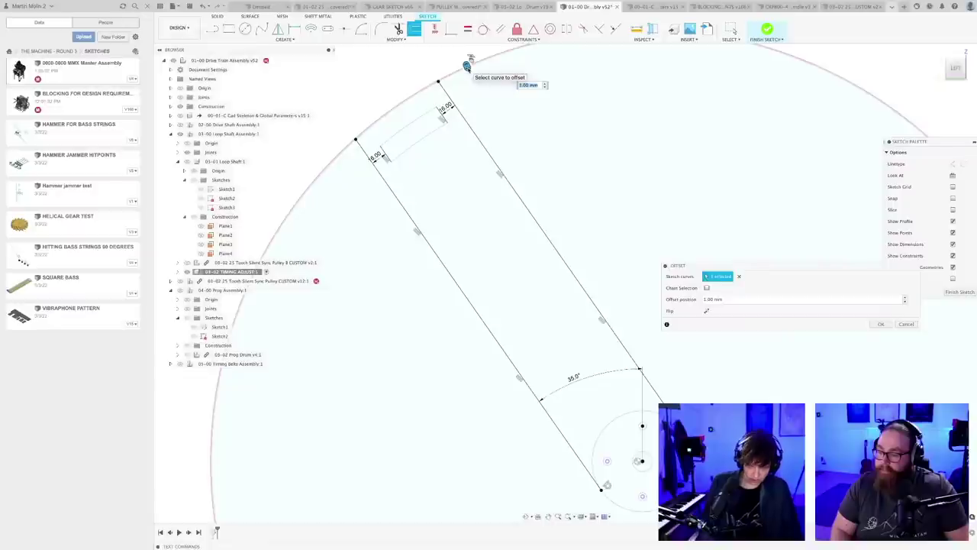
key(Return)
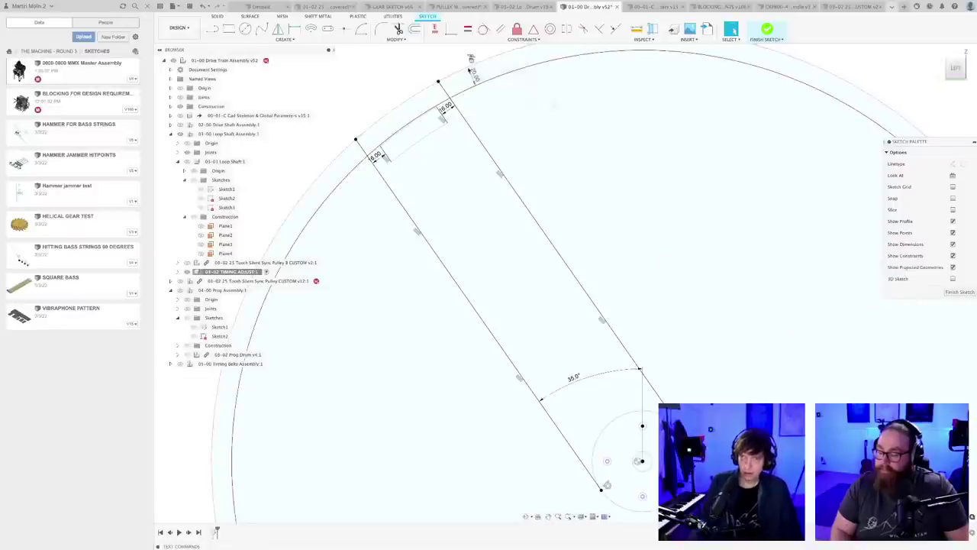
scroll(409, 143, up, 1)
scroll(404, 140, up, 2)
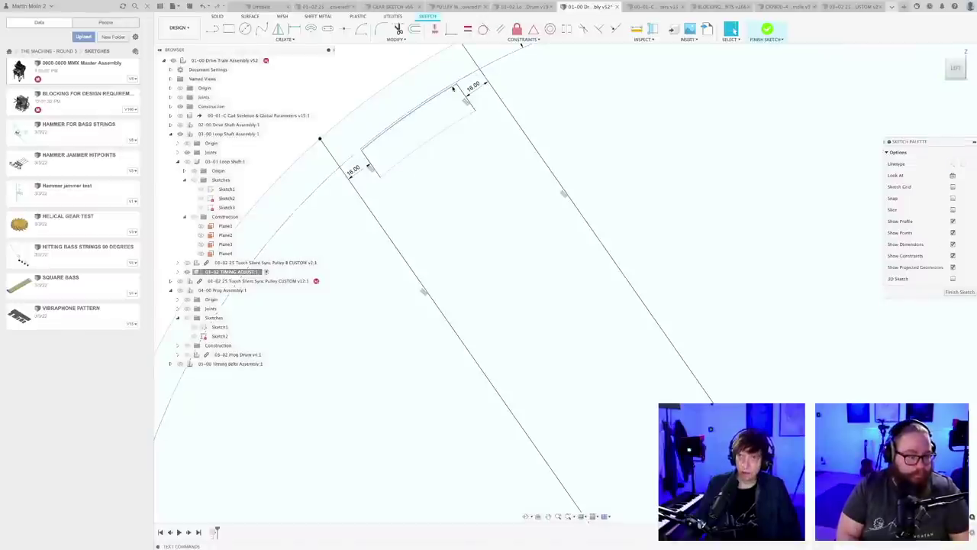
- Add a constraint to the slot and dimension its top edge
click(485, 29)
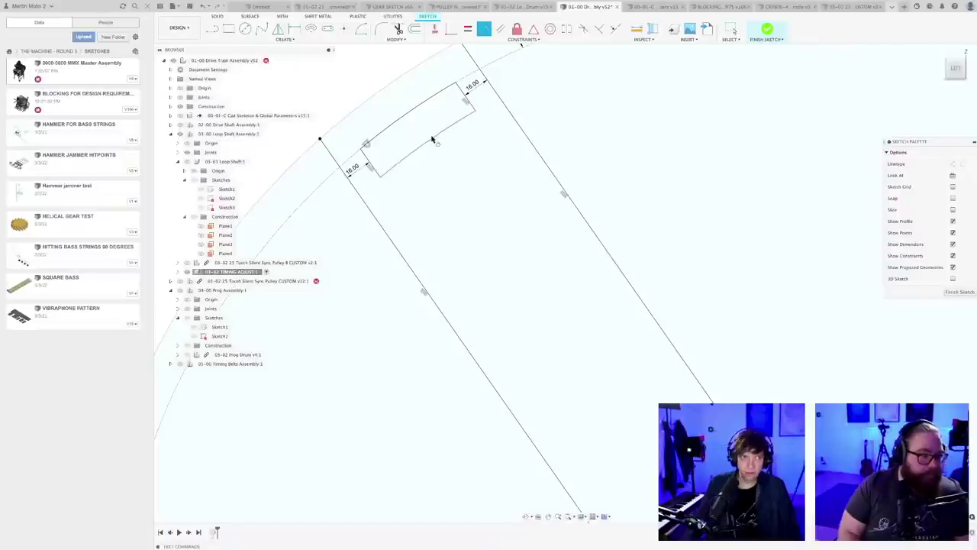
key(Escape)
middle_drag(458, 150, 473, 213)
scroll(475, 207, up, 3)
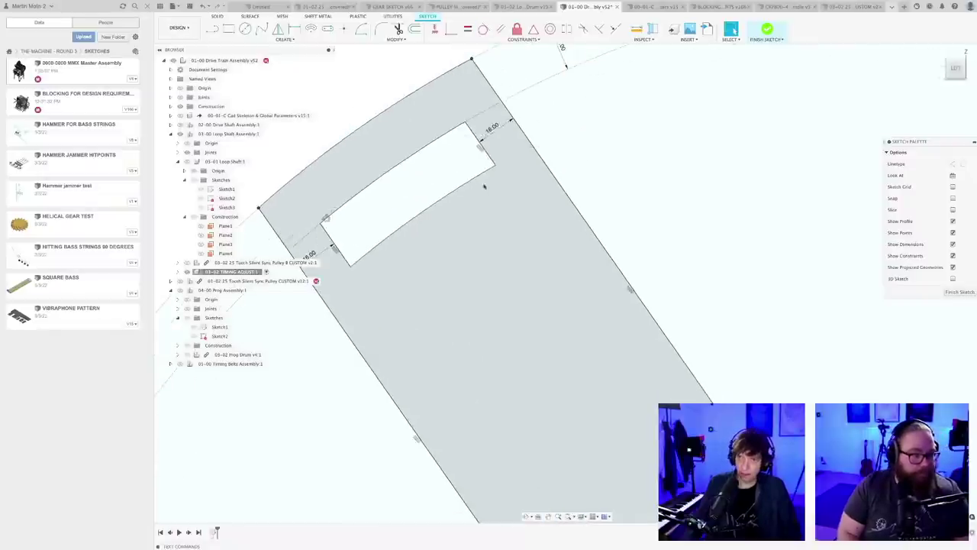
key(d)
click(478, 132)
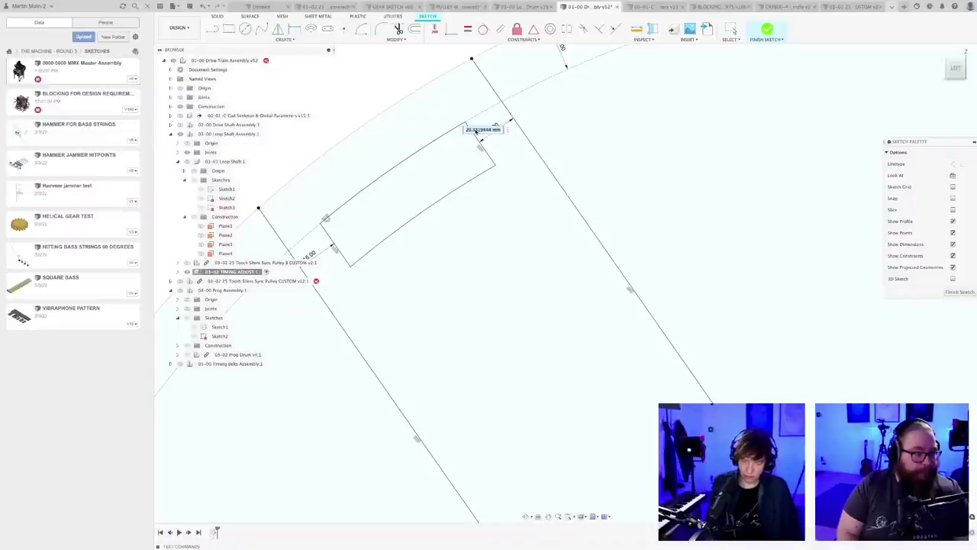
key(Return)
key(Escape)
scroll(488, 233, down, 10)
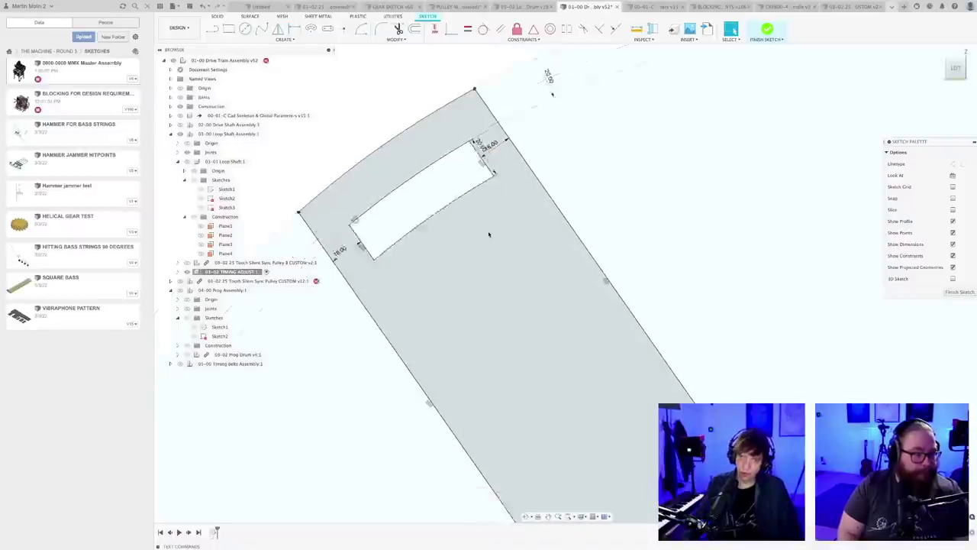
- Select the arm profile with the whole arm in view, ready for extrusion
middle_drag(510, 276, 463, 173)
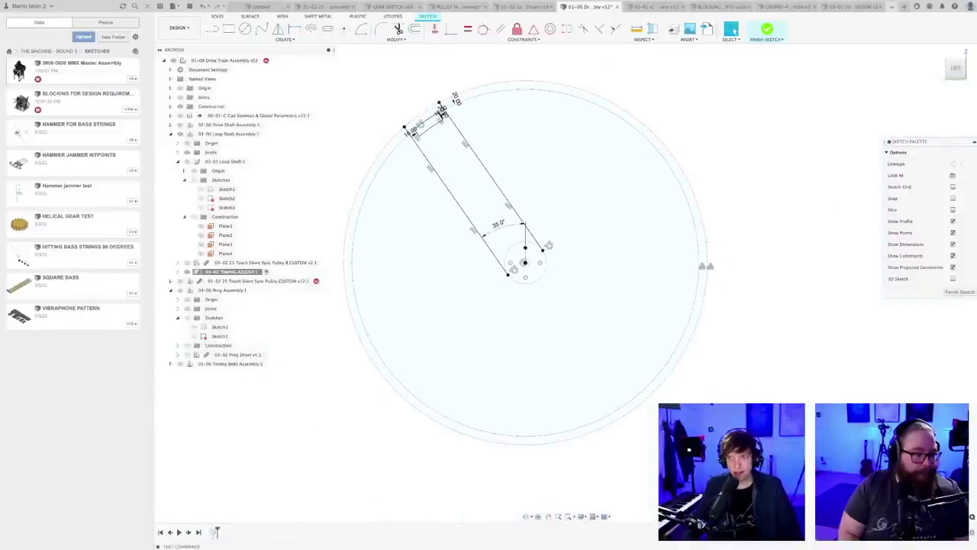
middle_drag(717, 375, 740, 429)
click(494, 234)
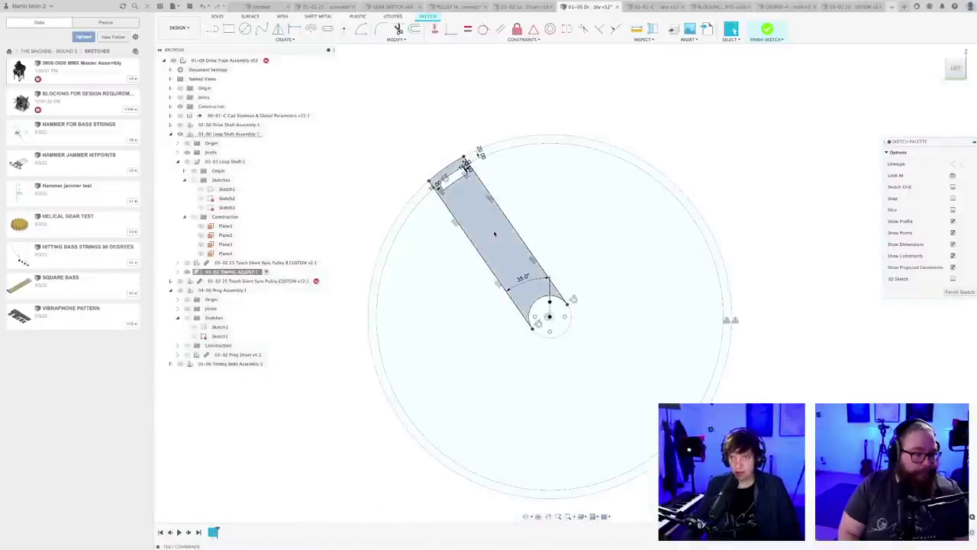
scroll(545, 301, up, 2)
scroll(547, 301, up, 2)
scroll(556, 309, down, 3)
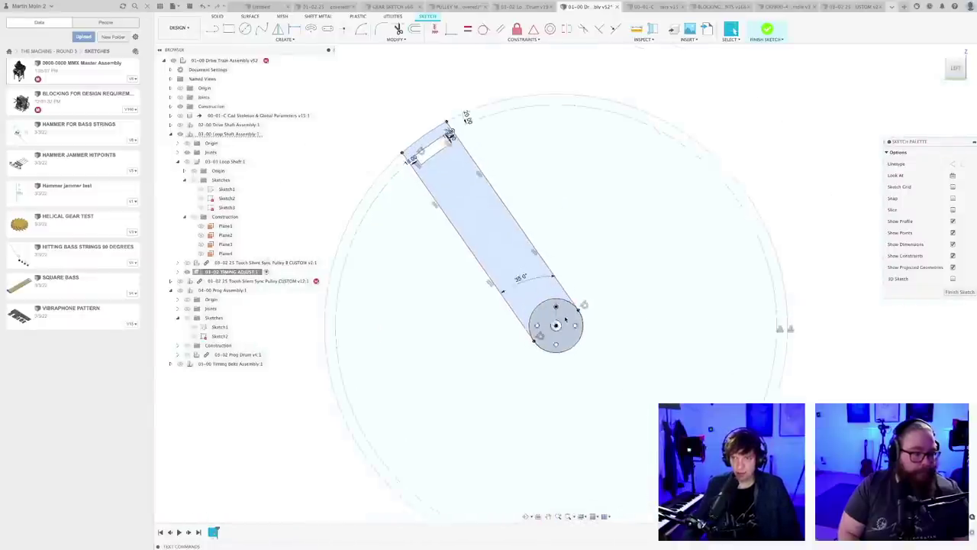
shift+middle_drag(564, 322, 550, 331)
middle_drag(443, 364, 655, 238)
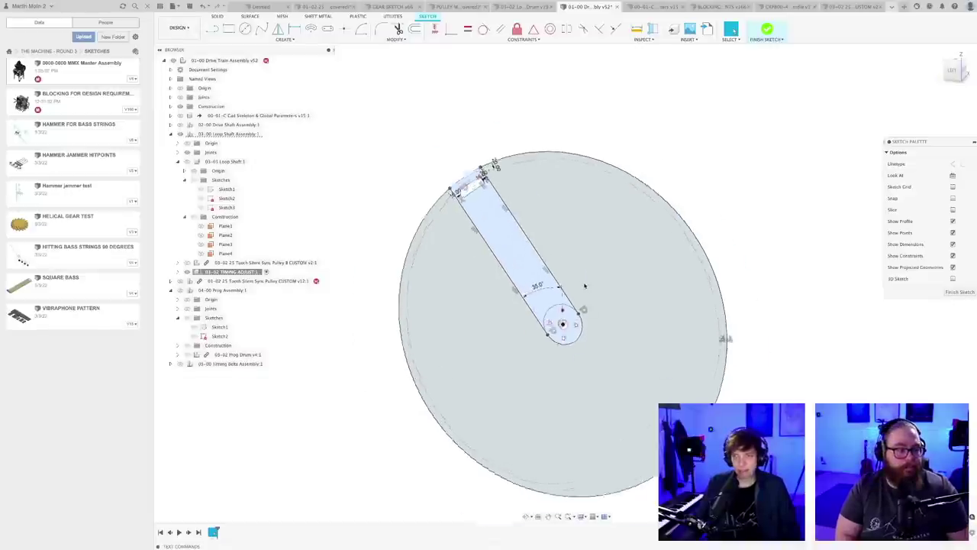
scroll(585, 287, up, 2)
shift+middle_drag(588, 284, 583, 283)
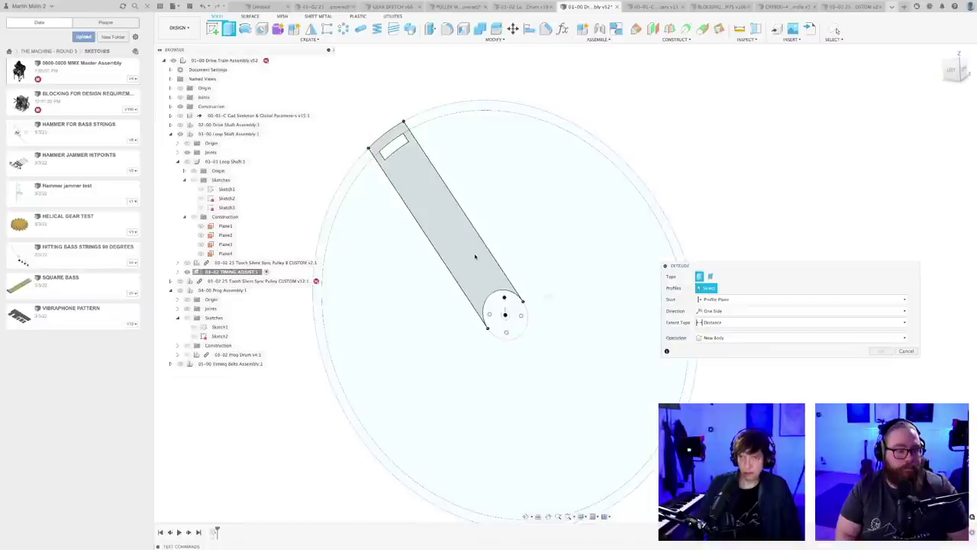
- Extrude the arm and rounded-end profiles as a New Body, then save version v53
click(473, 255)
click(501, 307)
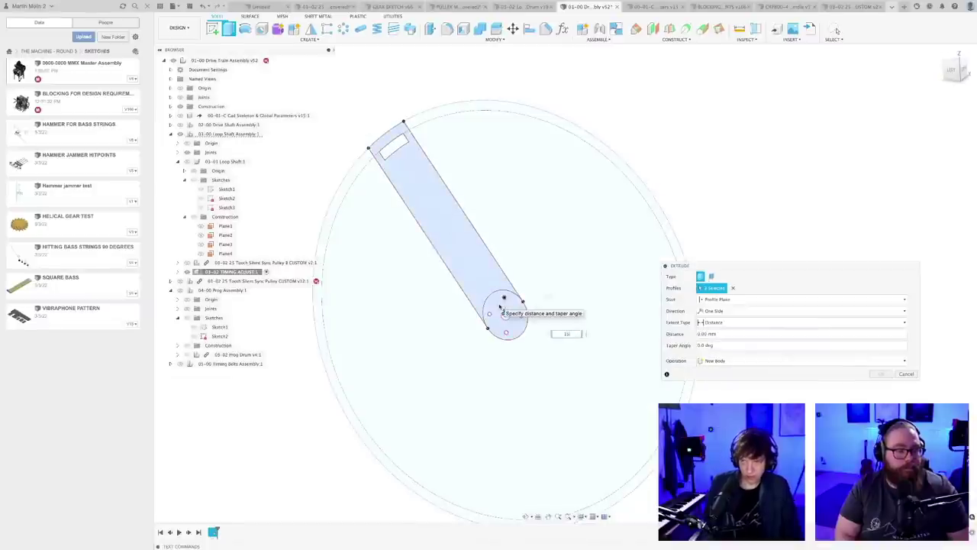
key(Return)
scroll(540, 322, down, 3)
shift+middle_drag(540, 322, 689, 311)
scroll(690, 311, up, 3)
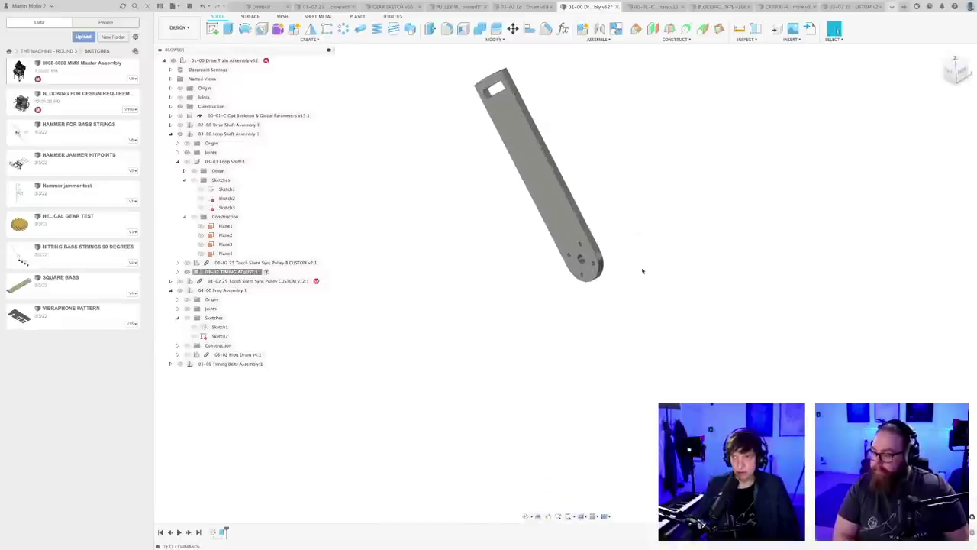
middle_drag(642, 270, 594, 402)
key(super+s)
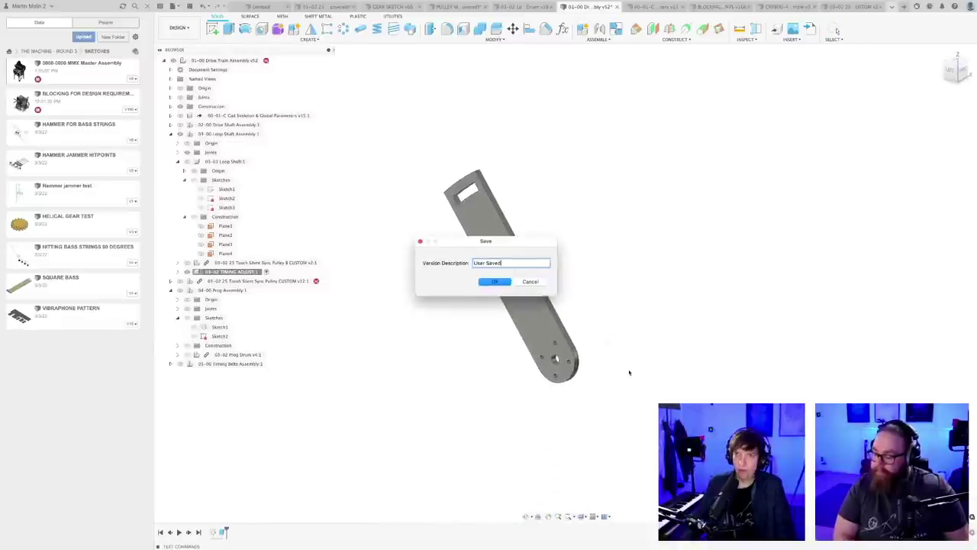
key(Return)
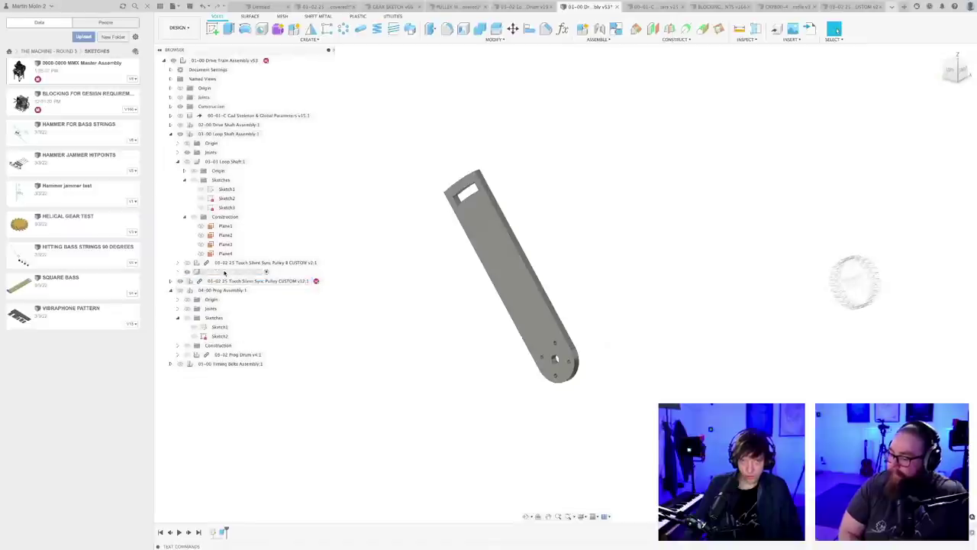
- Bring back the rest of the assembly around TIMING ADJUST and square the view to the left side
right_click(226, 272)
click(238, 482)
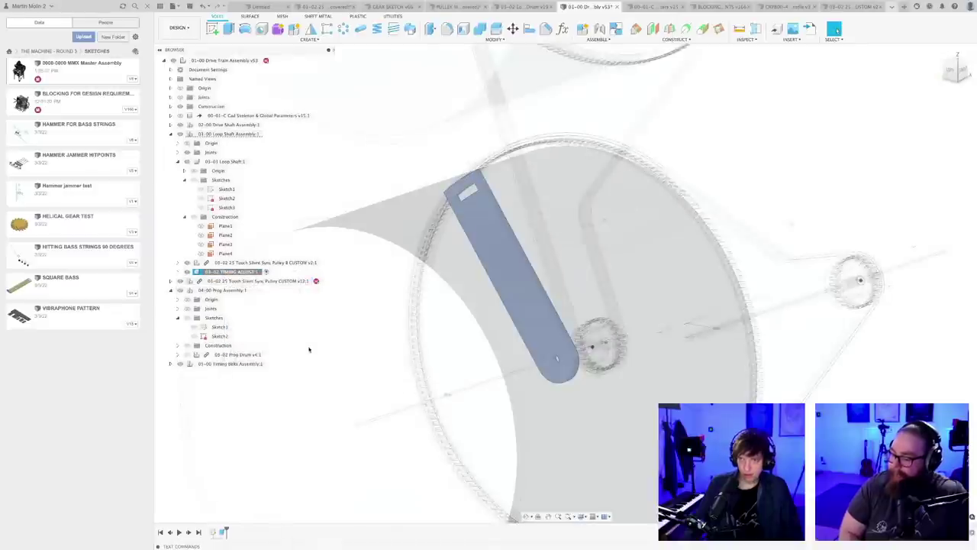
click(321, 345)
shift+middle_drag(347, 339, 137, 433)
click(955, 72)
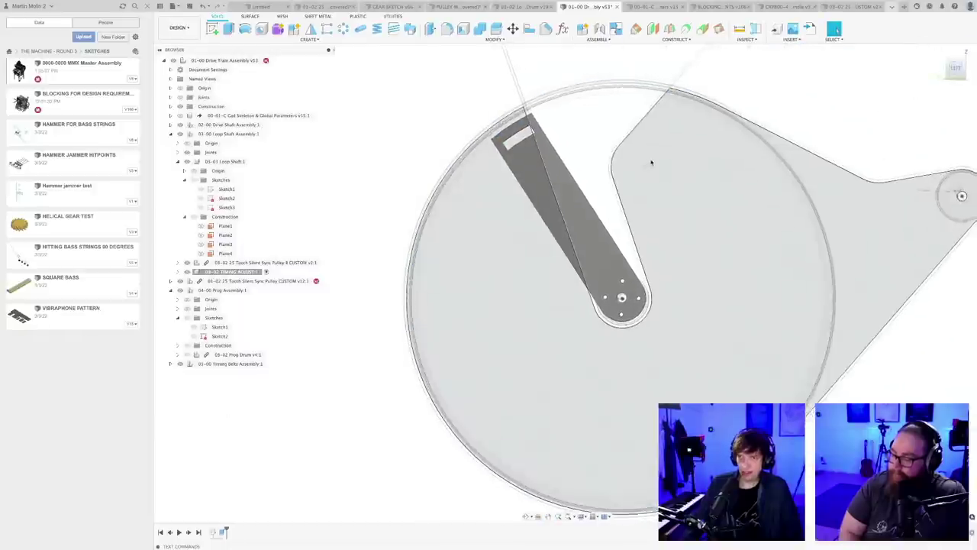
scroll(550, 142, down, 5)
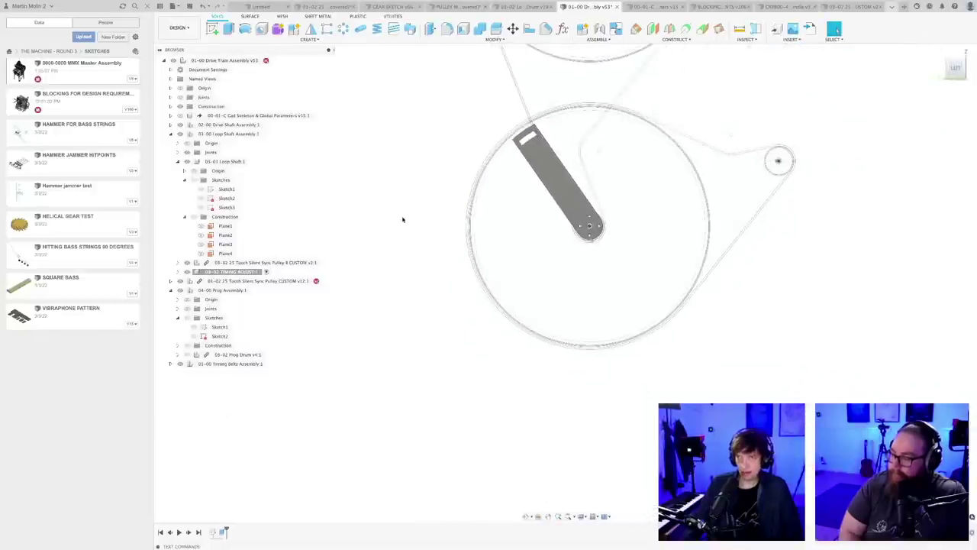
- Activate the top-level Drive Train assembly and orbit to see the drum's end and shaft
double_click(235, 60)
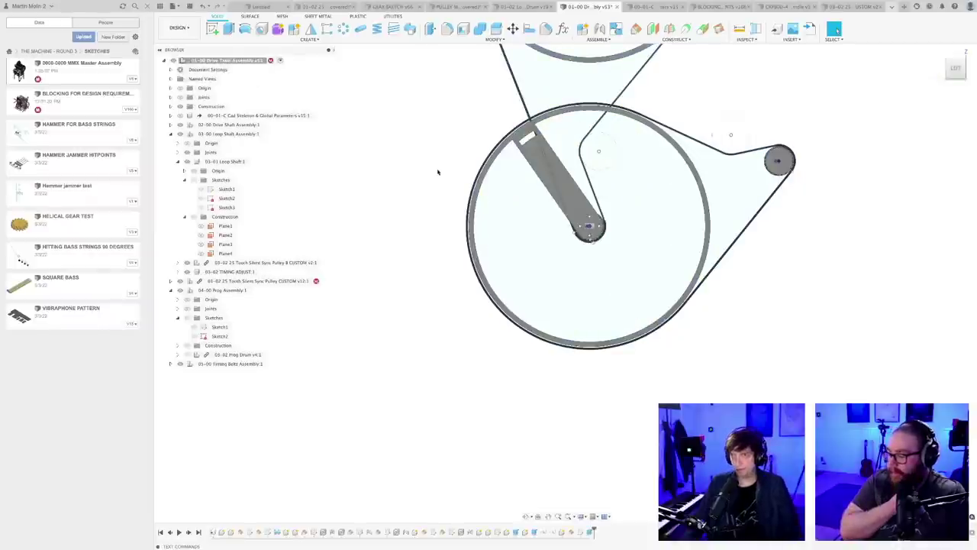
shift+middle_drag(438, 172, 458, 171)
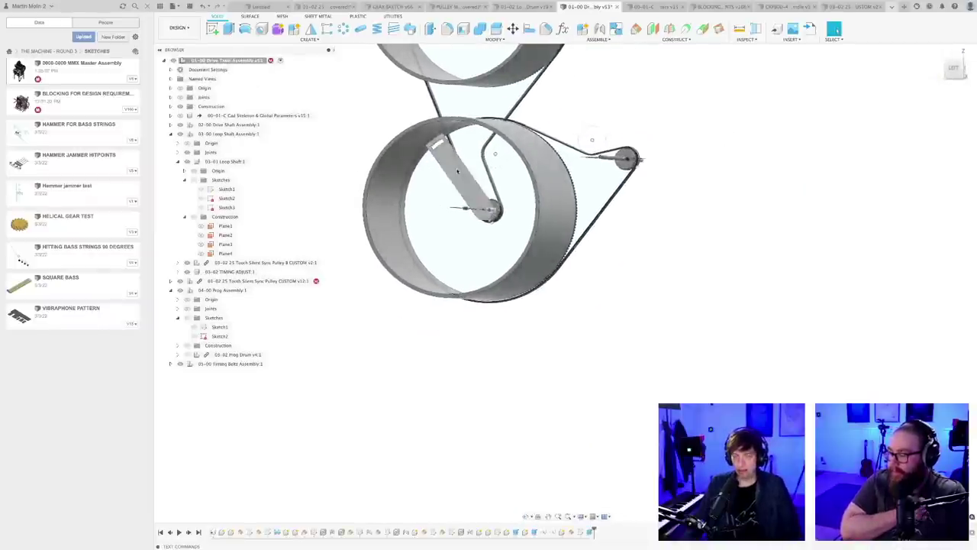
scroll(458, 171, up, 3)
scroll(518, 247, up, 4)
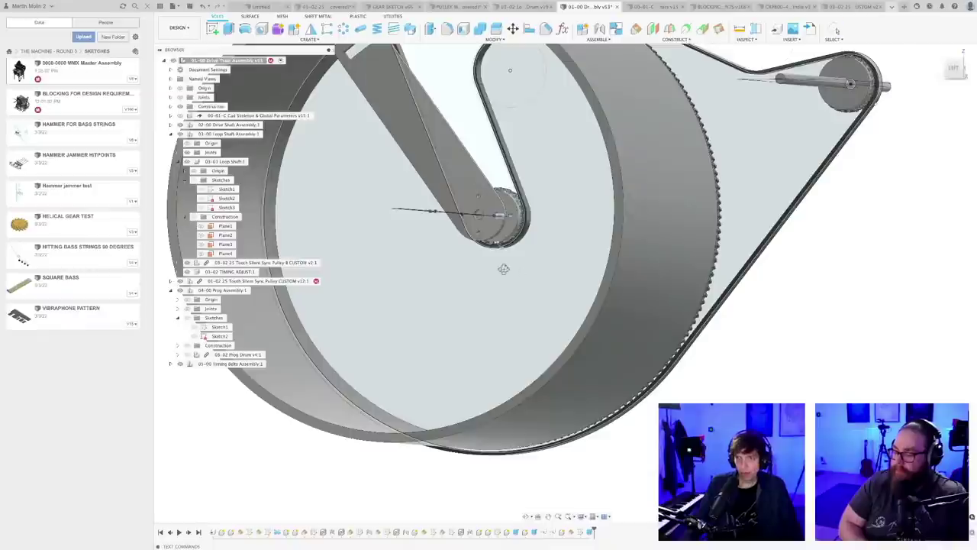
shift+middle_drag(504, 269, 494, 286)
scroll(432, 324, down, 5)
shift+middle_drag(648, 288, 671, 277)
middle_drag(573, 282, 607, 251)
scroll(608, 251, up, 5)
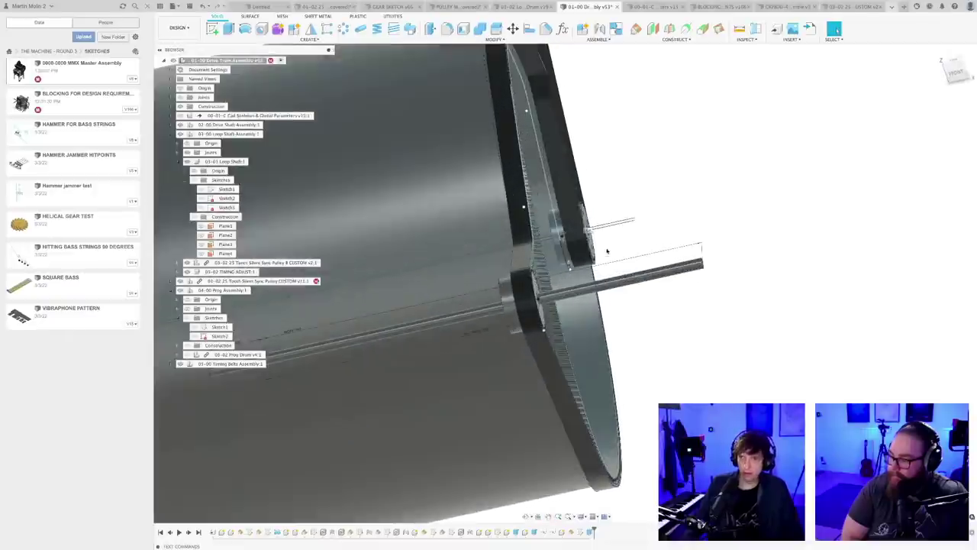
shift+middle_drag(669, 267, 655, 275)
scroll(663, 275, down, 8)
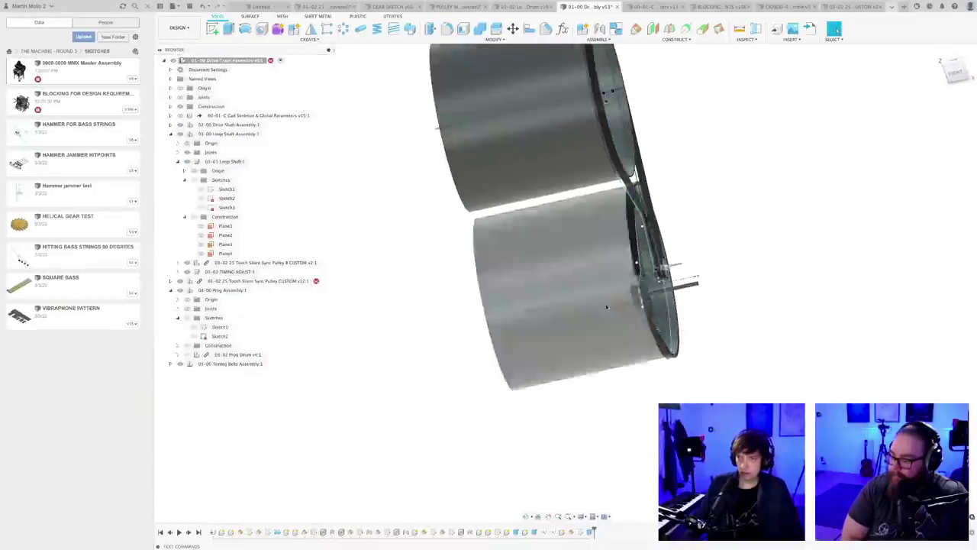
- Hide the lower 03-02 Loop Drum to expose the belt and shafts
click(578, 246)
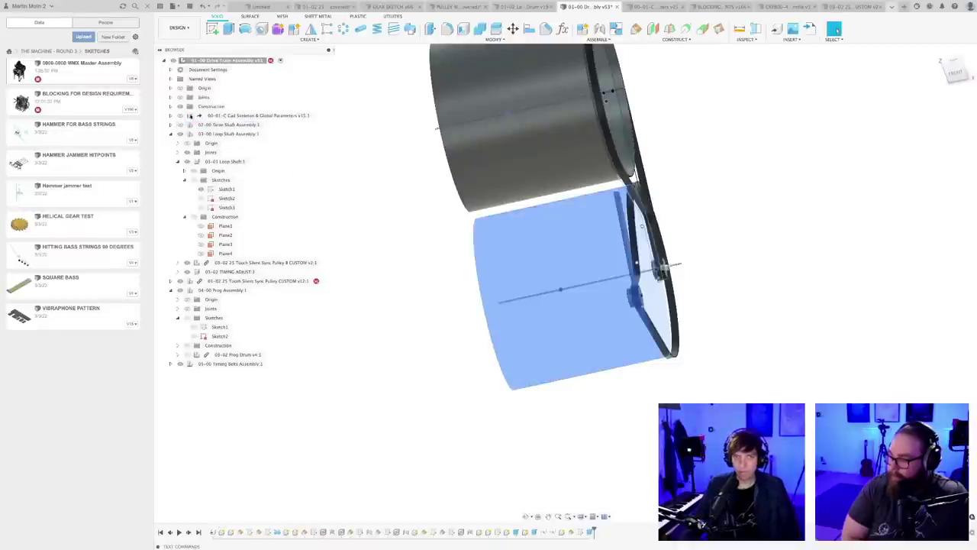
click(171, 125)
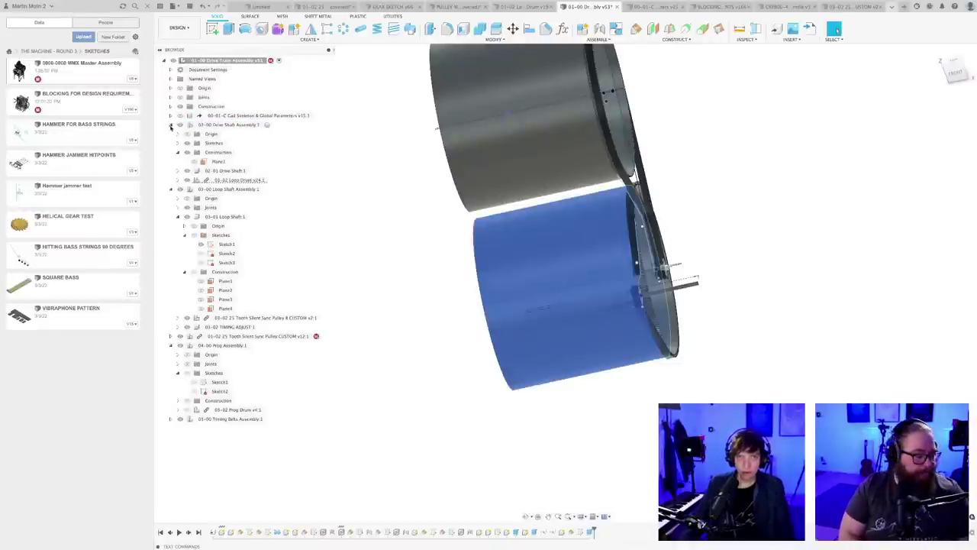
click(186, 181)
shift+middle_drag(710, 328, 726, 326)
scroll(591, 291, up, 6)
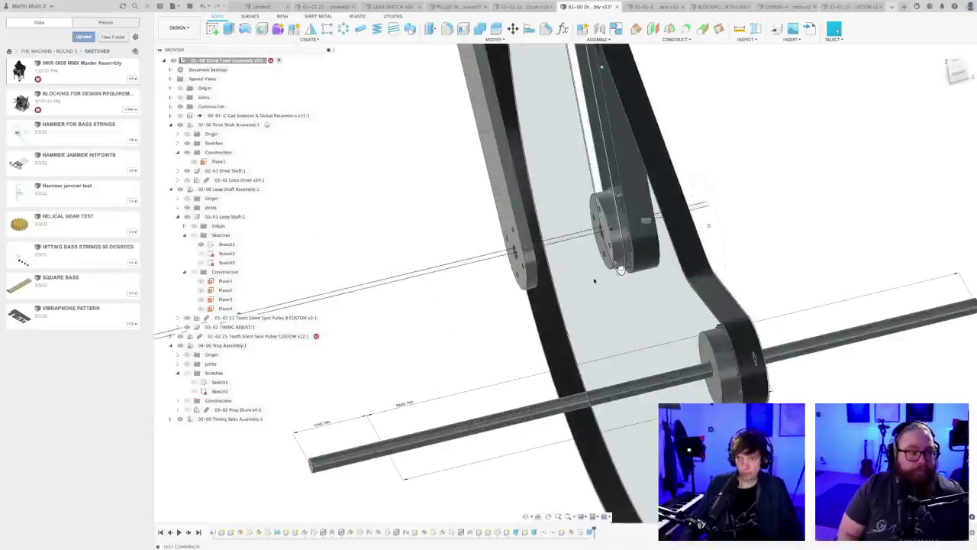
shift+middle_drag(487, 458, 495, 364)
scroll(588, 260, up, 5)
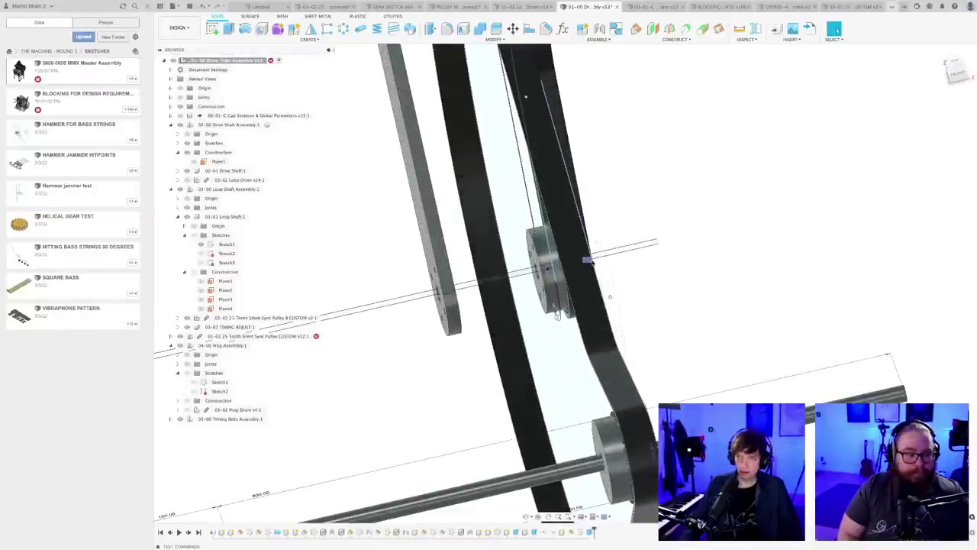
- Start a measurement on one of the pulley's faces
key(i)
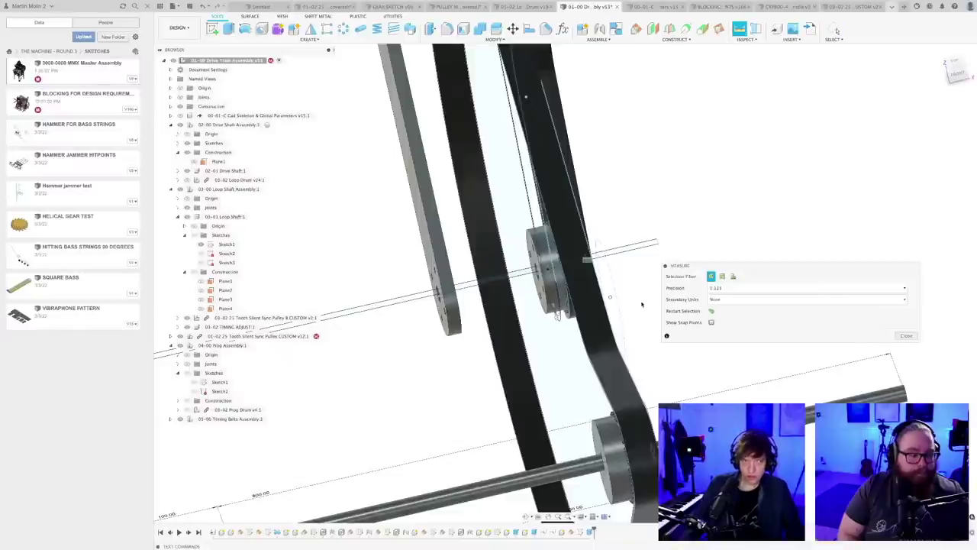
scroll(643, 304, down, 3)
shift+middle_drag(640, 301, 649, 291)
scroll(479, 302, up, 4)
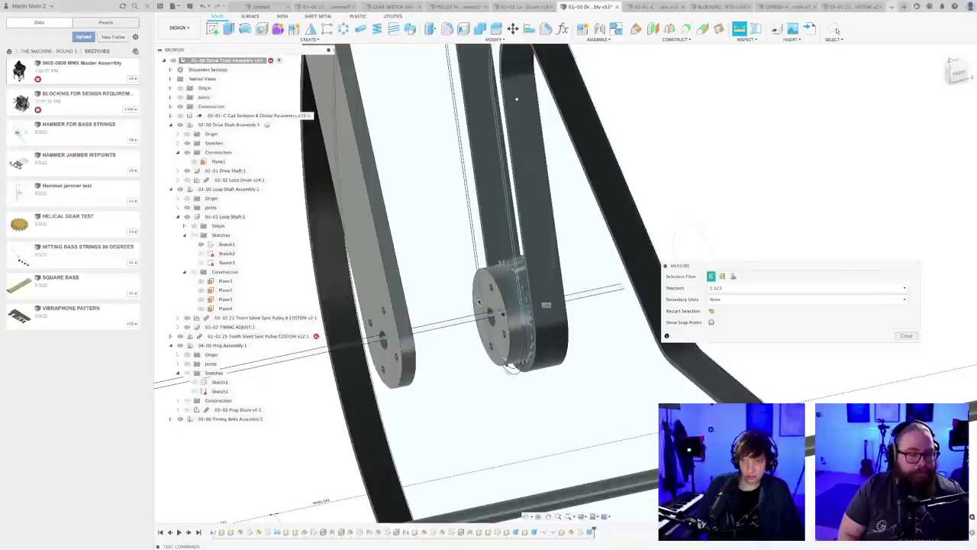
click(438, 268)
scroll(441, 268, down, 2)
- Apply White paint to the left arm from the appearance library
key(a)
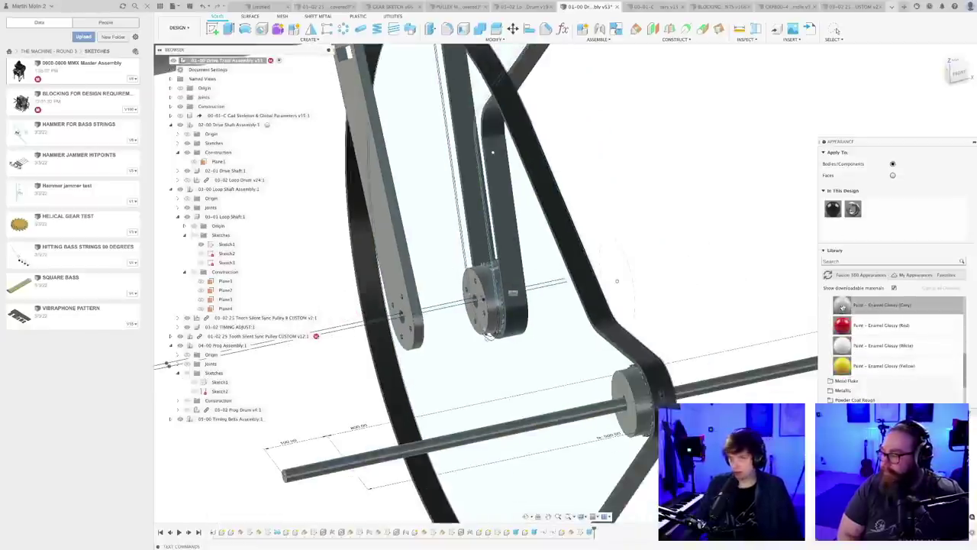
drag(442, 279, 409, 280)
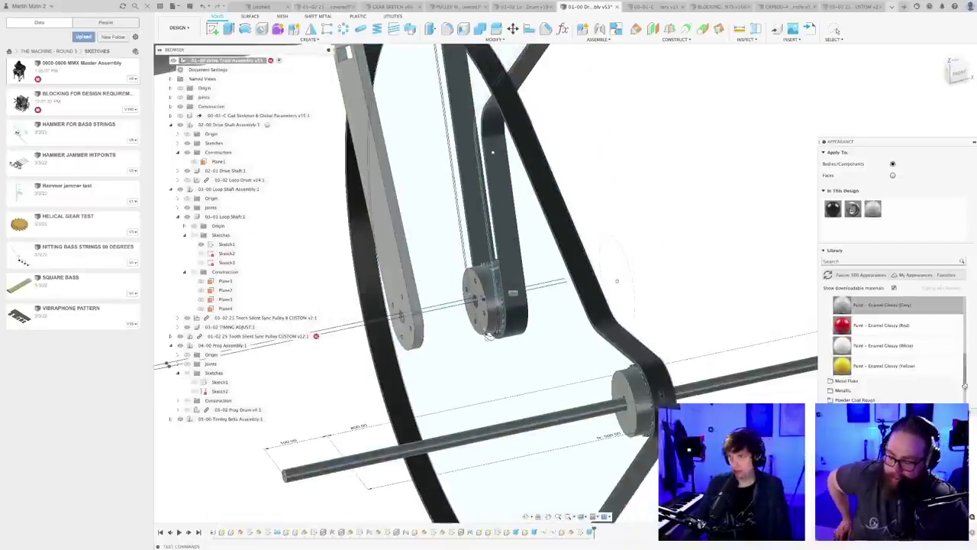
drag(843, 345, 393, 252)
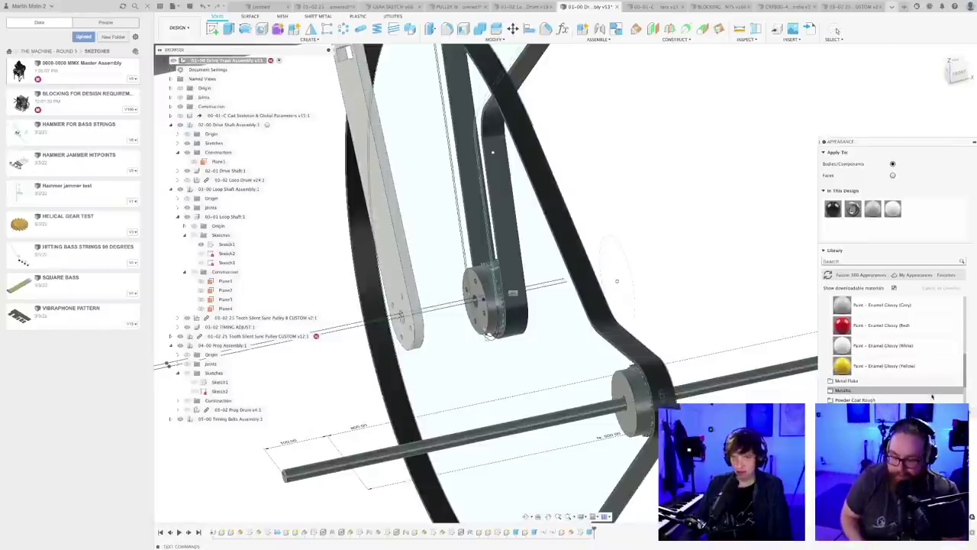
key(Escape)
scroll(478, 315, up, 4)
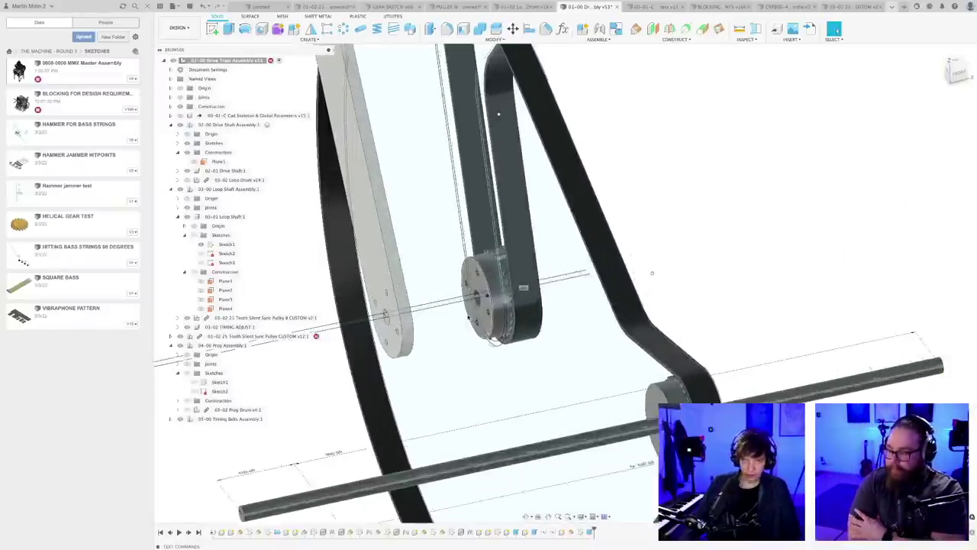
- Measure the gap between the pulley's front and side faces, about 23 mm
key(i)
scroll(486, 299, up, 3)
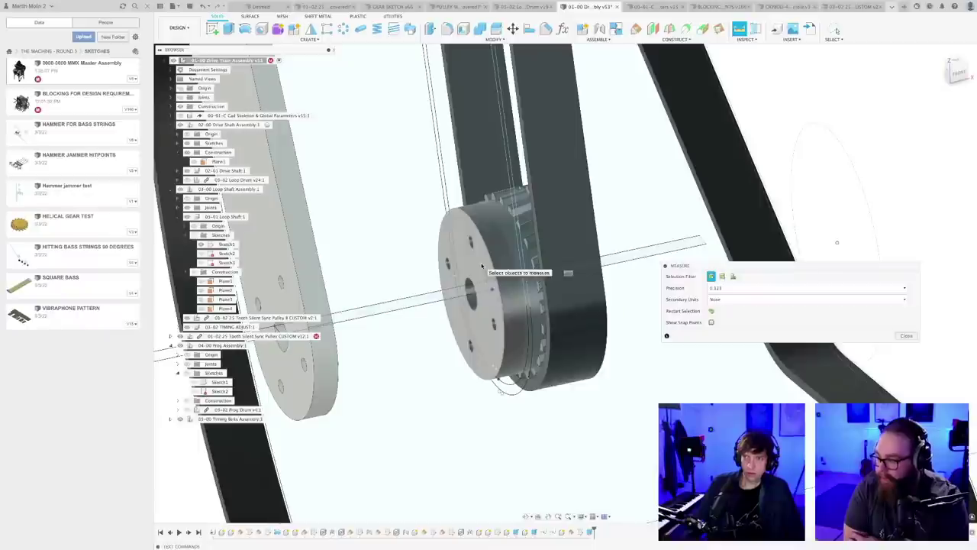
click(484, 269)
scroll(518, 283, down, 3)
scroll(519, 284, down, 2)
scroll(598, 301, up, 5)
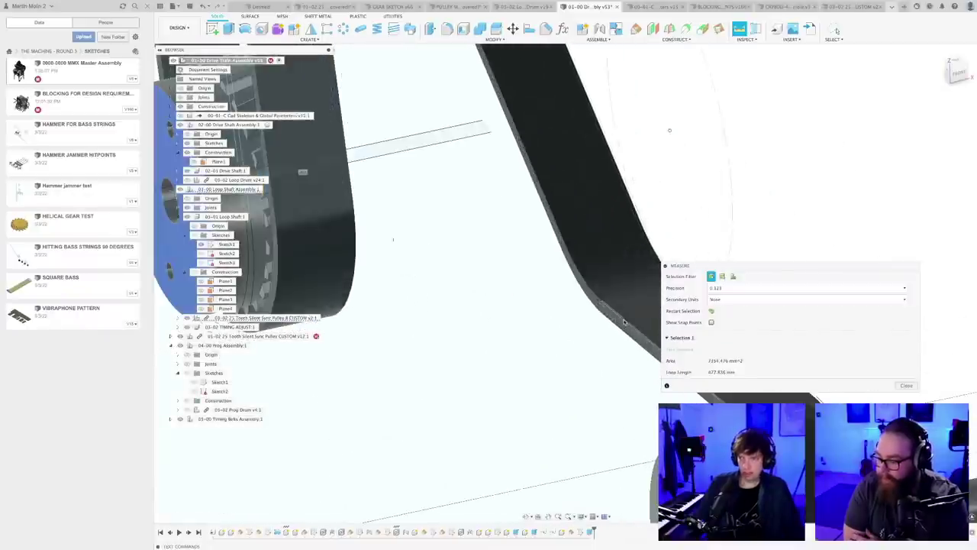
click(598, 303)
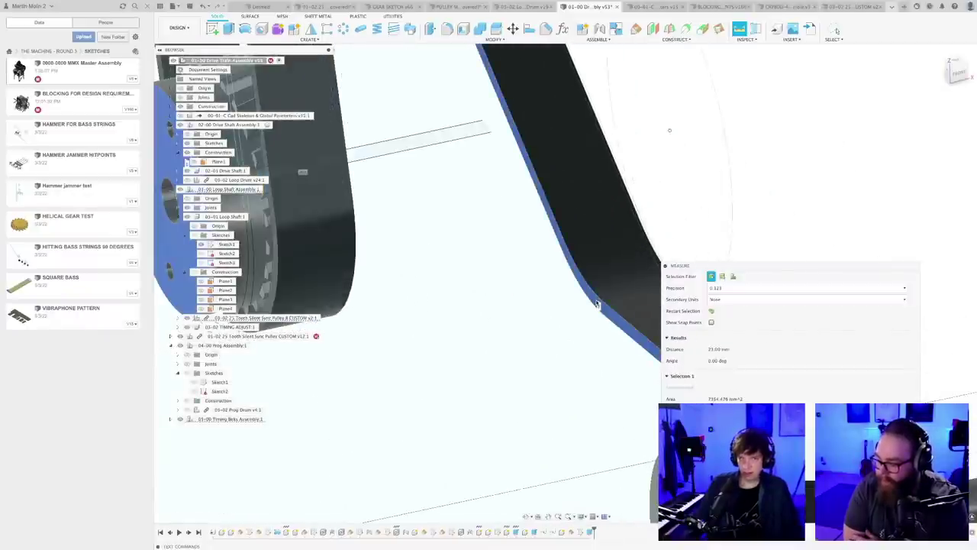
scroll(489, 333, down, 5)
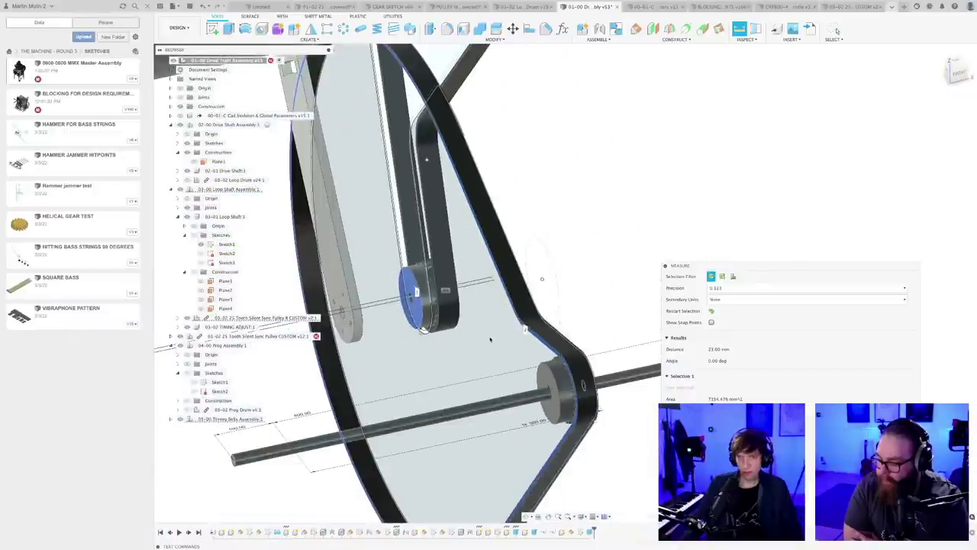
key(Escape)
- Save a new version of the Drive Train Assembly
shift+middle_drag(494, 333, 586, 279)
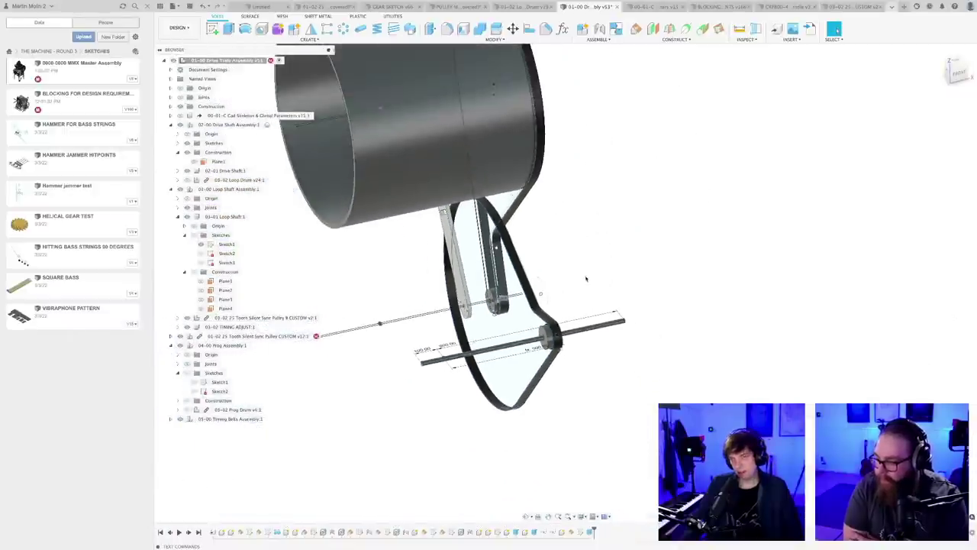
key(ctrl+s)
key(Return)
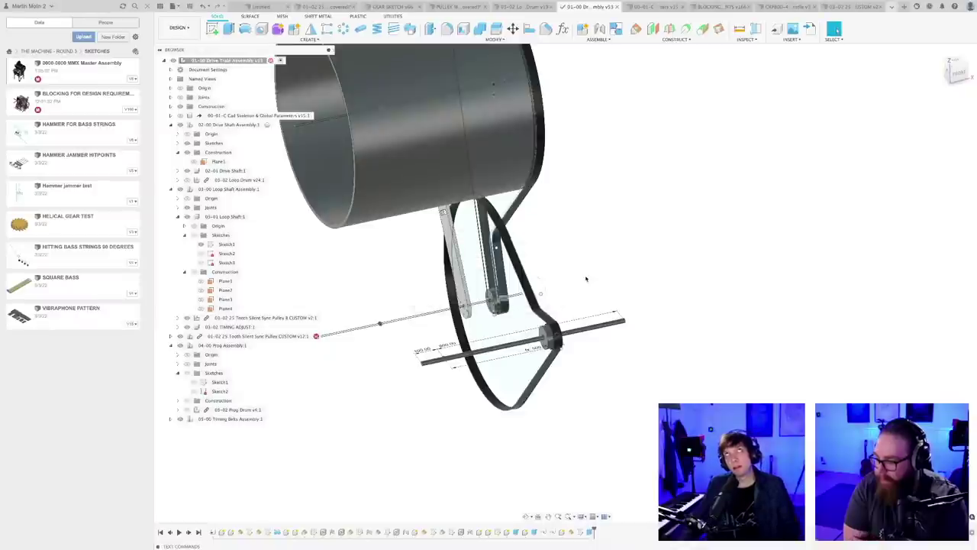
scroll(587, 279, down, 3)
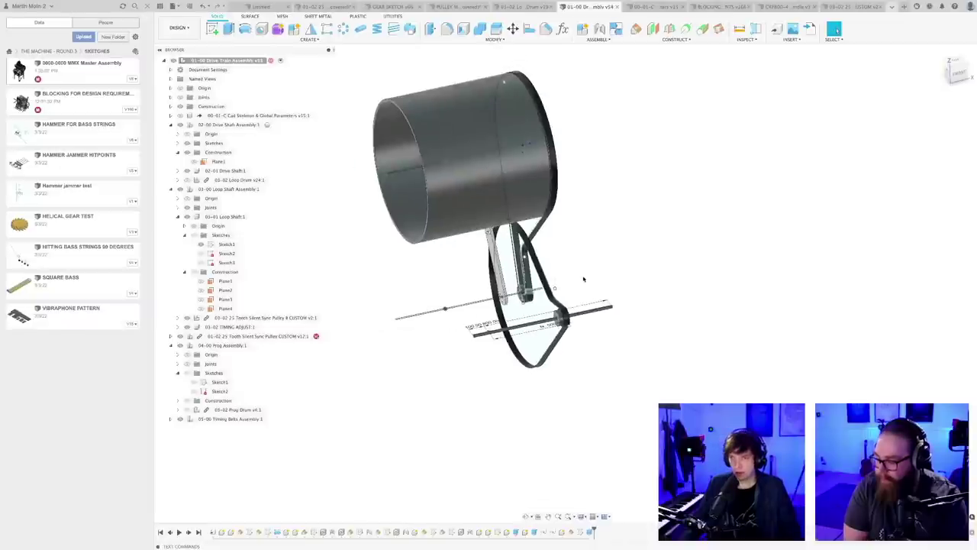
scroll(584, 279, down, 1)
scroll(575, 291, up, 3)
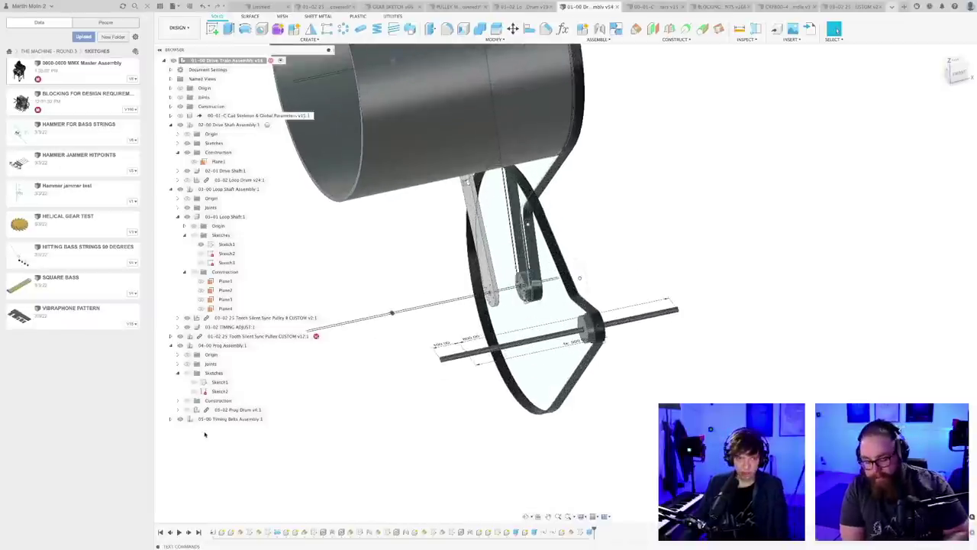
- In the 25 Tooth Silent Sync Pulley document, lengthen the pulley extrude to 23 mm + 28 mm
click(892, 6)
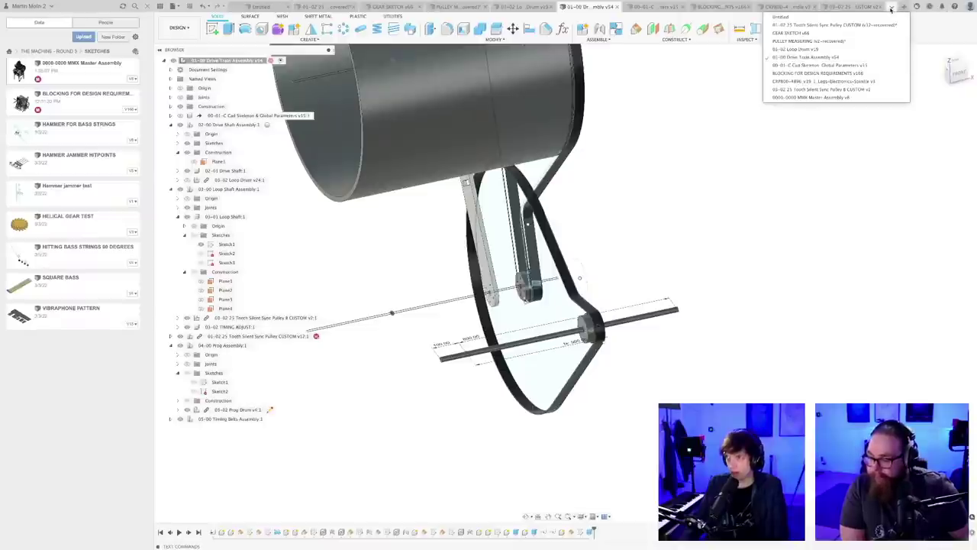
click(813, 90)
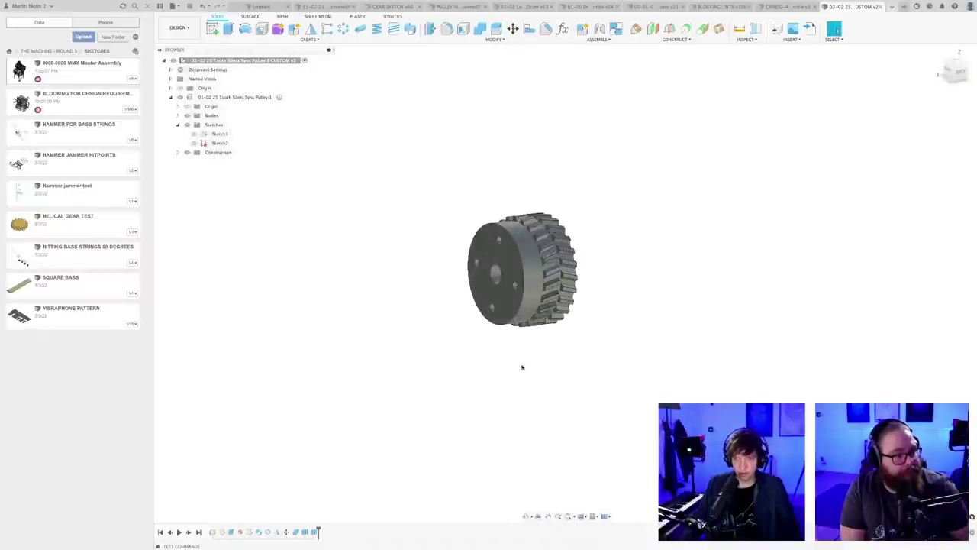
click(516, 259)
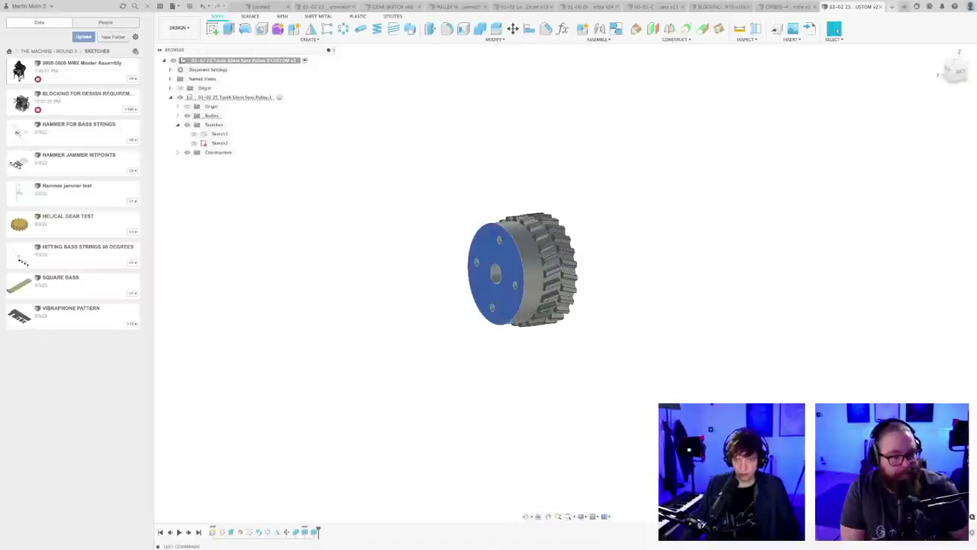
right_click(304, 531)
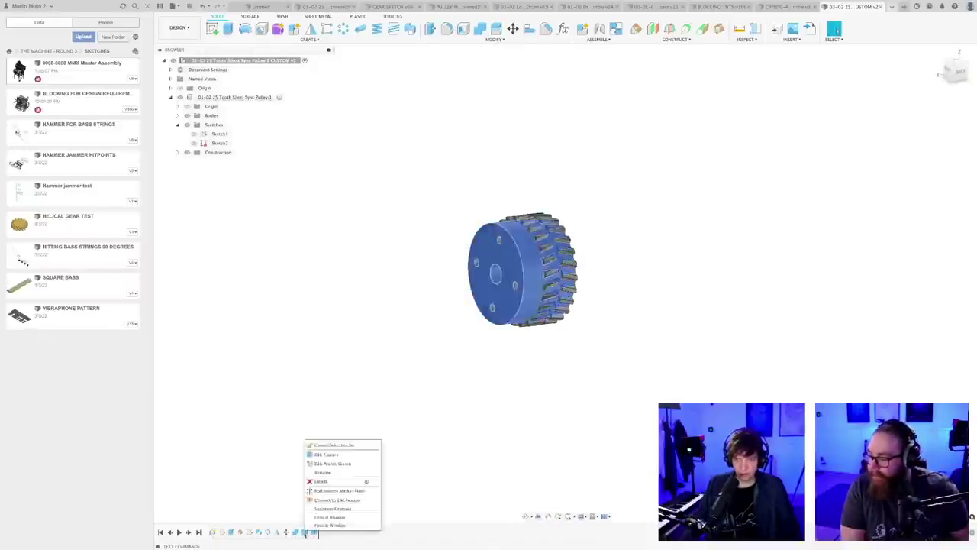
click(325, 455)
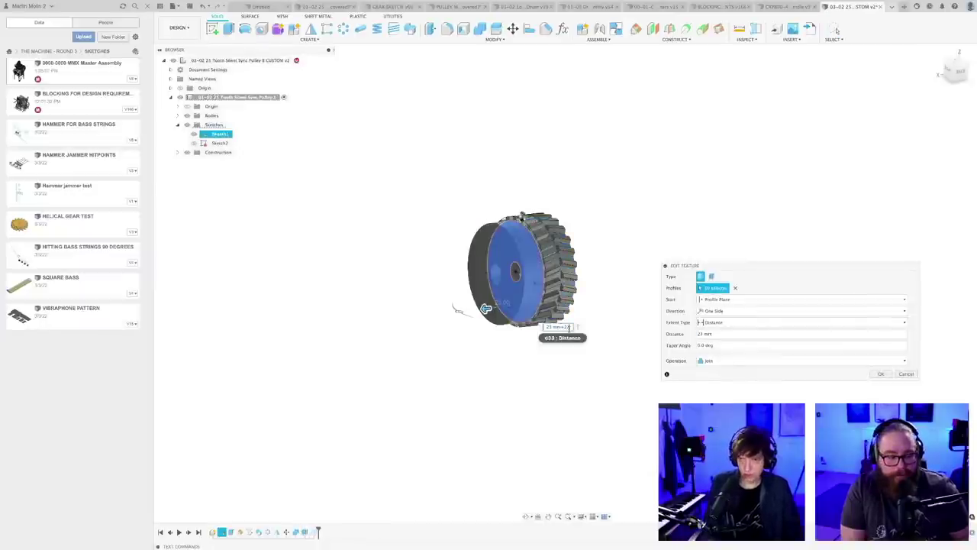
key(Return)
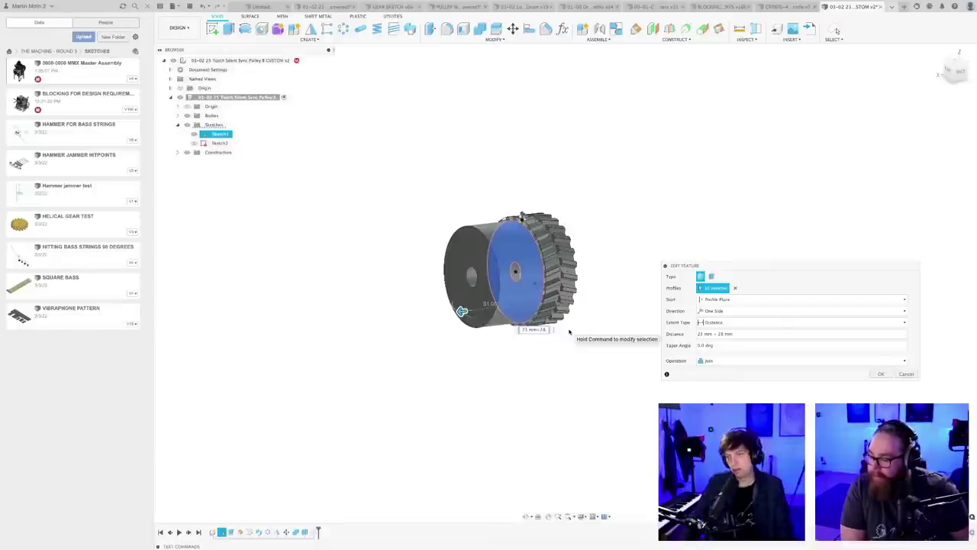
key(Return)
- Save a new pulley version described 'User Saved' and inspect the gear
key(super+s)
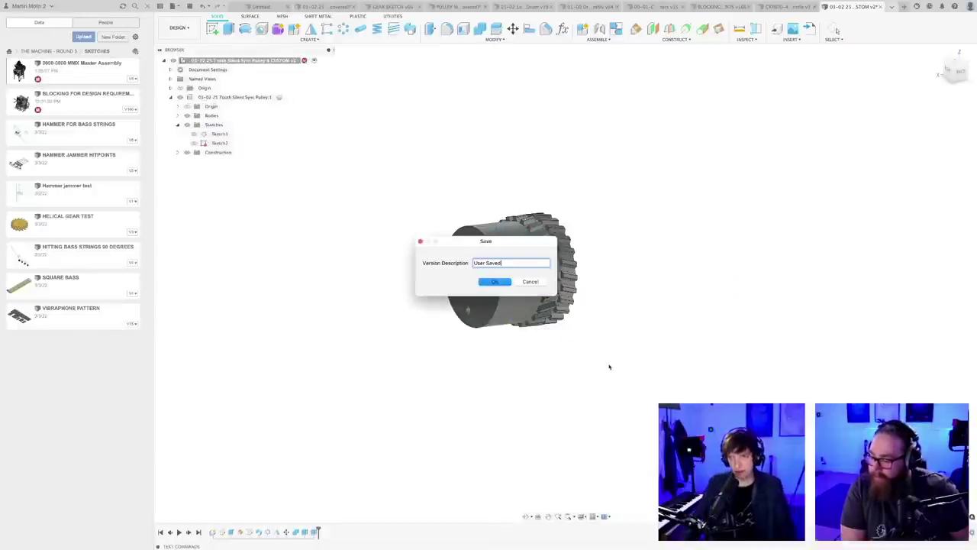
key(Return)
mouse_move(600, 312)
shift+middle_down()
mouse_move(594, 324)
mouse_move(580, 301)
mouse_move(600, 297)
shift+middle_up()
scroll(595, 322, up, 3)
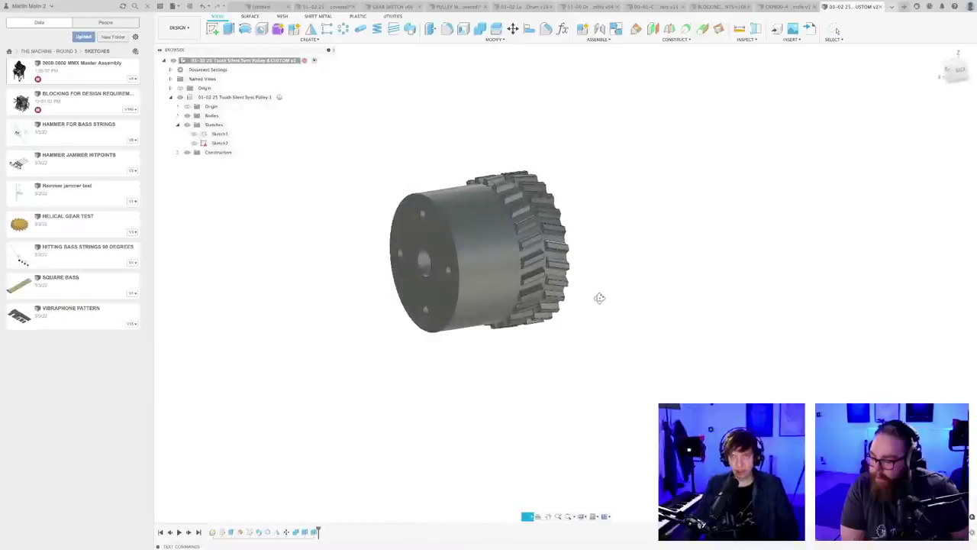
scroll(476, 355, down, 2)
mouse_move(490, 366)
shift+middle_down()
mouse_move(458, 359)
mouse_move(497, 354)
mouse_move(491, 365)
mouse_move(484, 343)
mouse_move(497, 345)
mouse_move(495, 357)
shift+middle_up()
scroll(495, 363, up, 2)
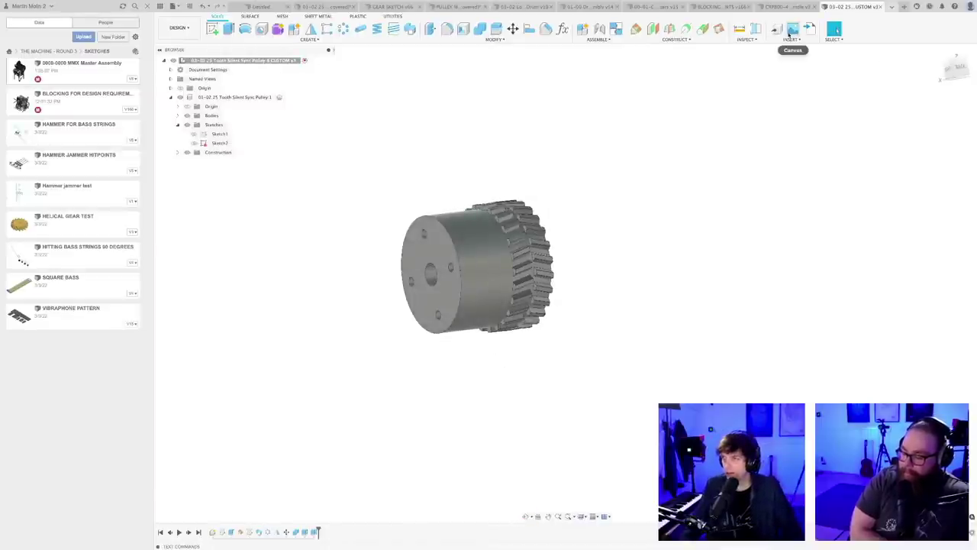
- Switch through Cad Skeleton & Global Parameters to the 01-00 Drive Train Assembly document
click(646, 6)
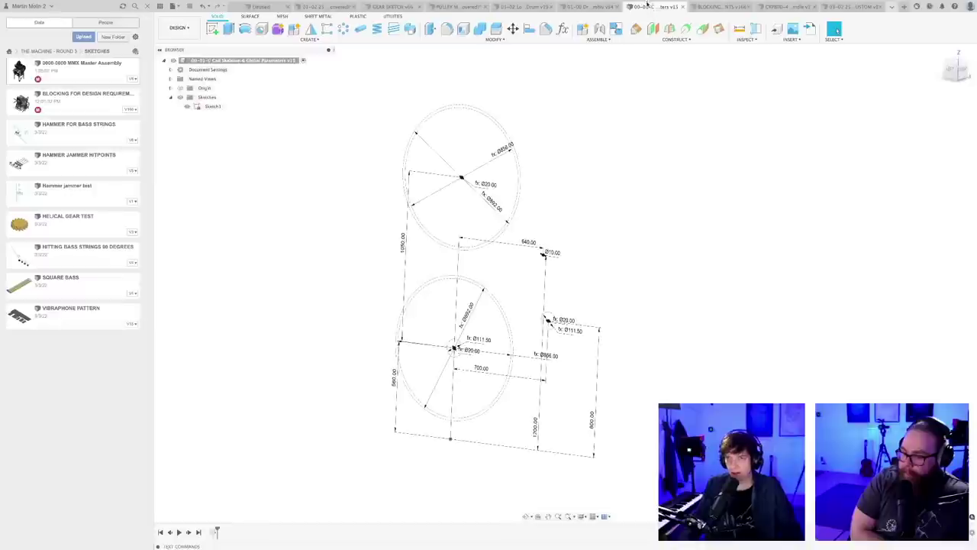
click(892, 7)
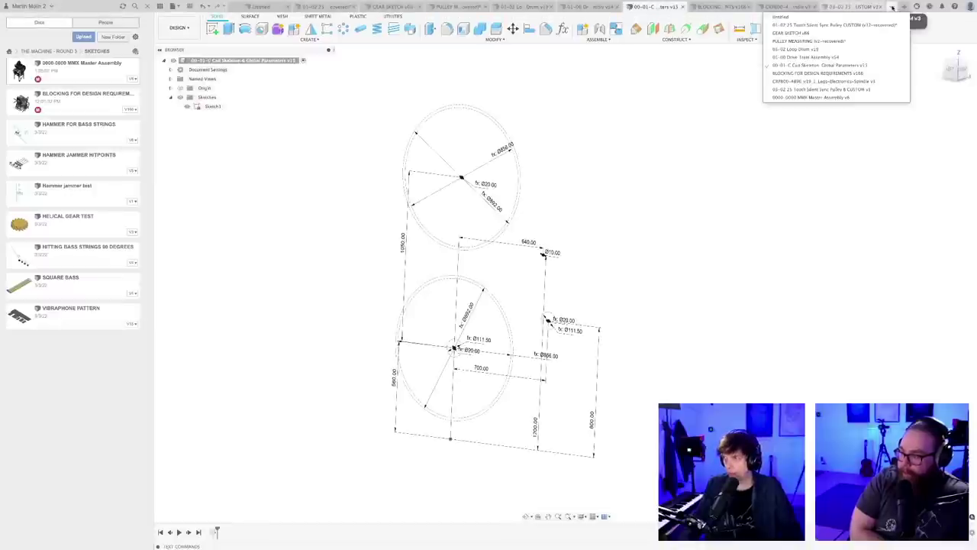
click(818, 57)
- Take a first measurement from the pulley's end face to a second face
scroll(621, 249, down, 3)
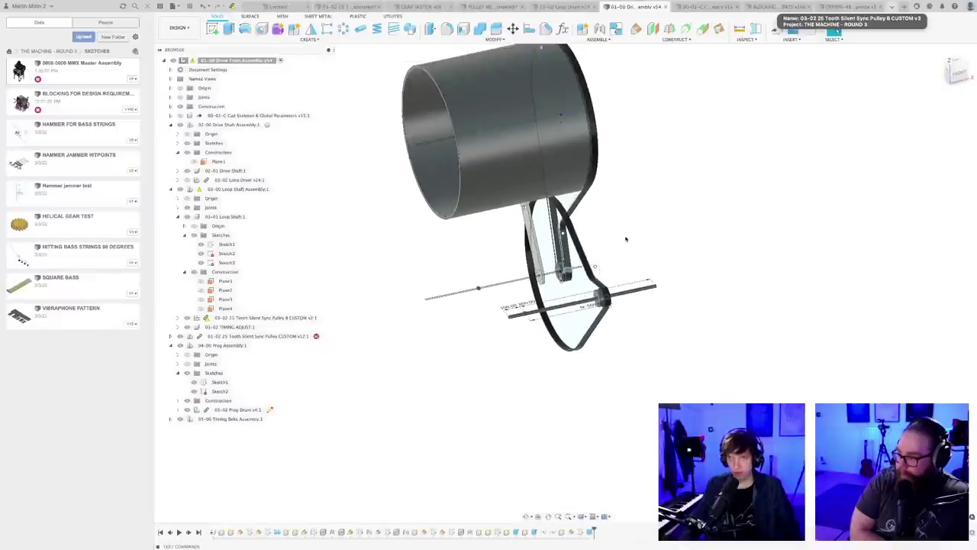
shift+middle_drag(626, 240, 631, 219)
scroll(586, 275, up, 5)
scroll(601, 259, up, 3)
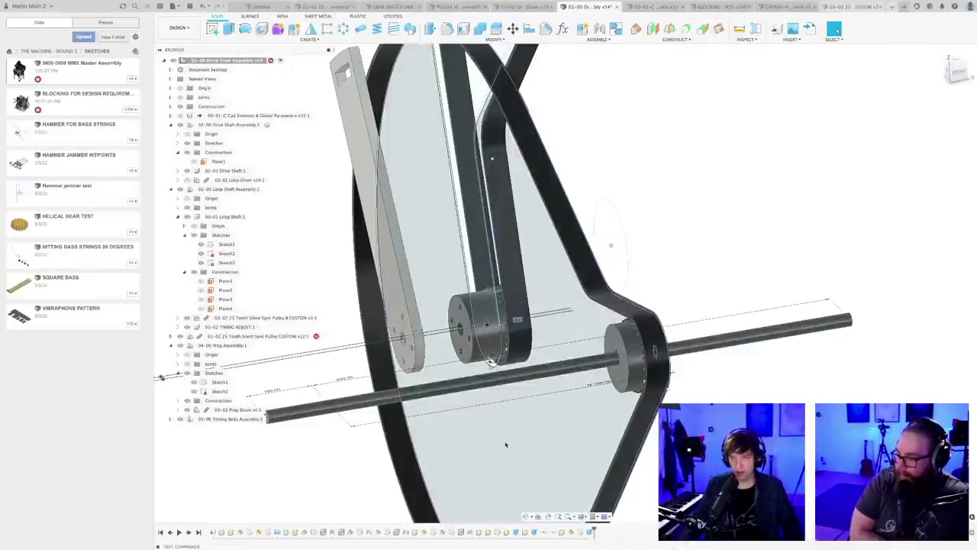
shift+middle_drag(506, 445, 639, 271)
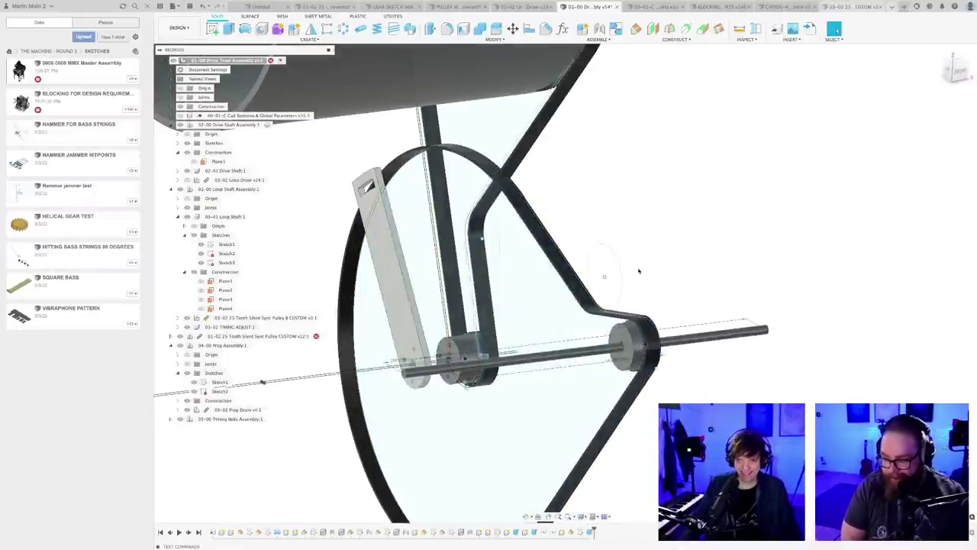
key(i)
scroll(458, 351, up, 3)
click(455, 351)
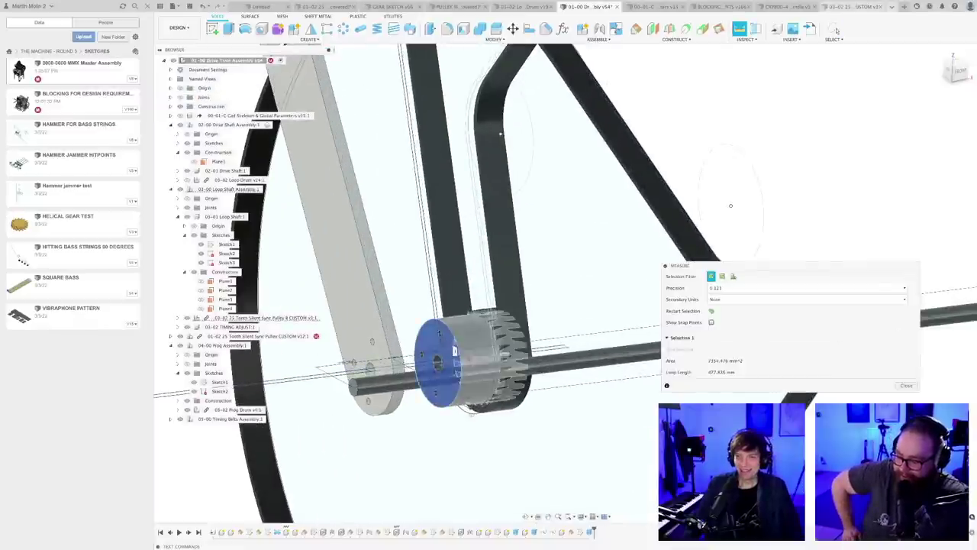
shift+middle_drag(730, 205, 419, 347)
middle_drag(550, 313, 320, 367)
scroll(450, 332, up, 4)
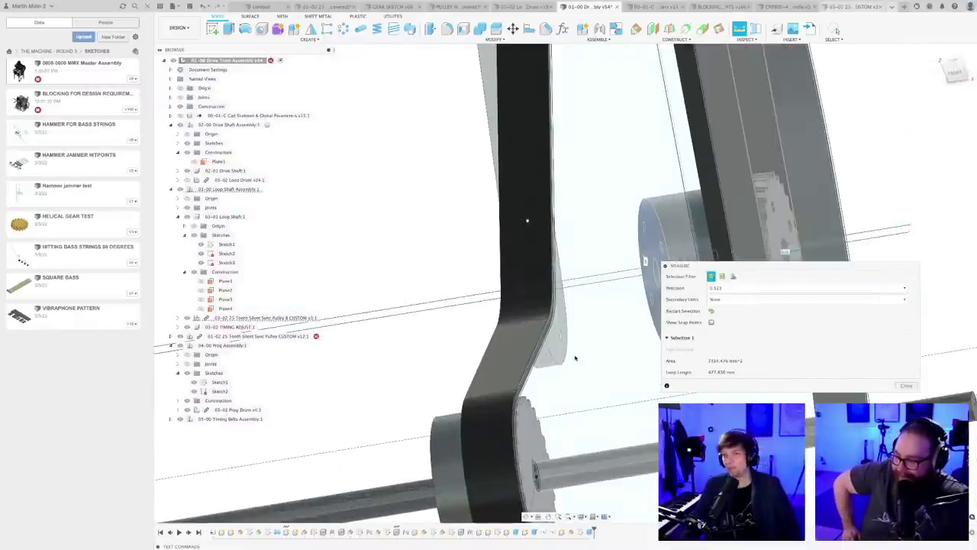
click(559, 355)
key(Escape)
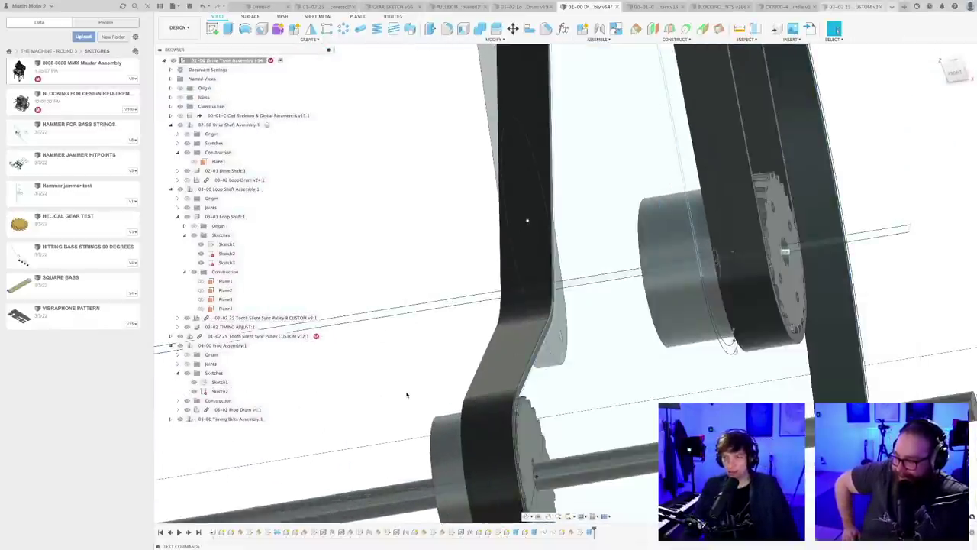
- Measure from the pulley's end face to the belt's side face: 74.00 mm at 0.00 deg
scroll(406, 395, down, 2)
shift+middle_drag(408, 395, 714, 204)
key(i)
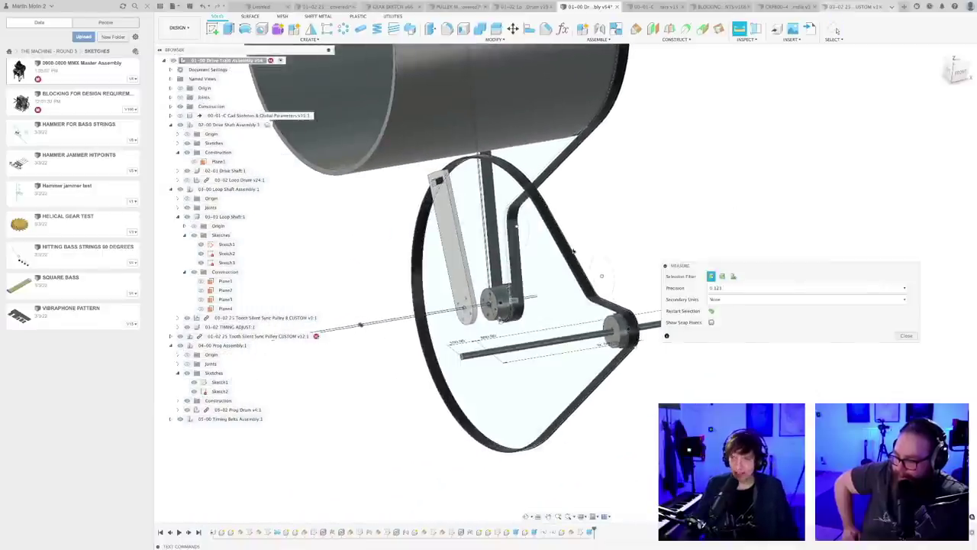
scroll(484, 302, up, 10)
click(483, 302)
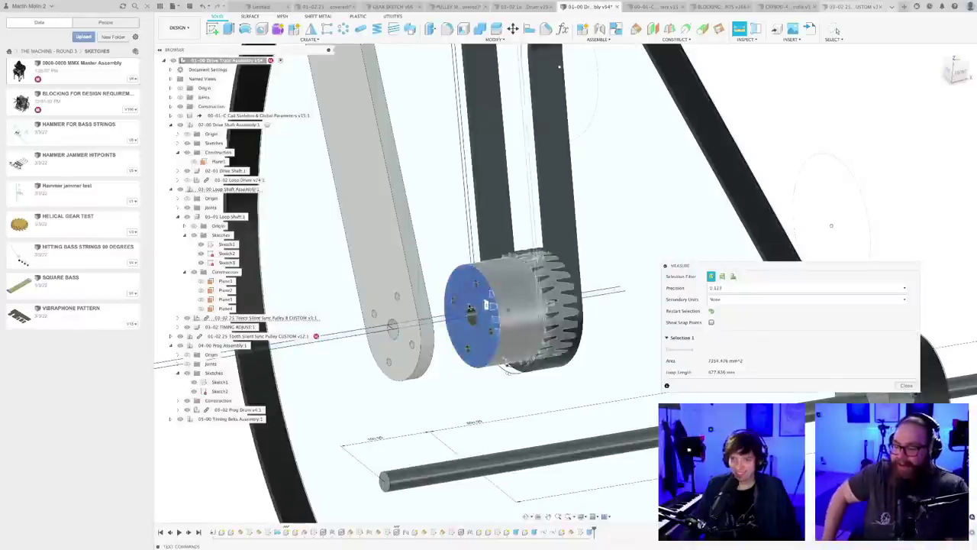
shift+middle_drag(484, 301, 277, 374)
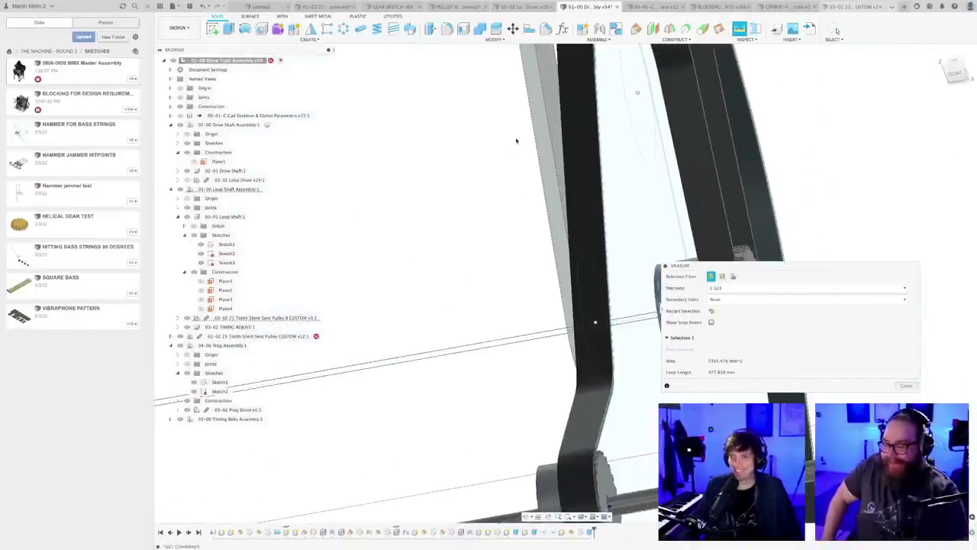
click(554, 106)
shift+middle_drag(502, 212, 497, 237)
scroll(465, 281, down, 5)
scroll(482, 279, down, 8)
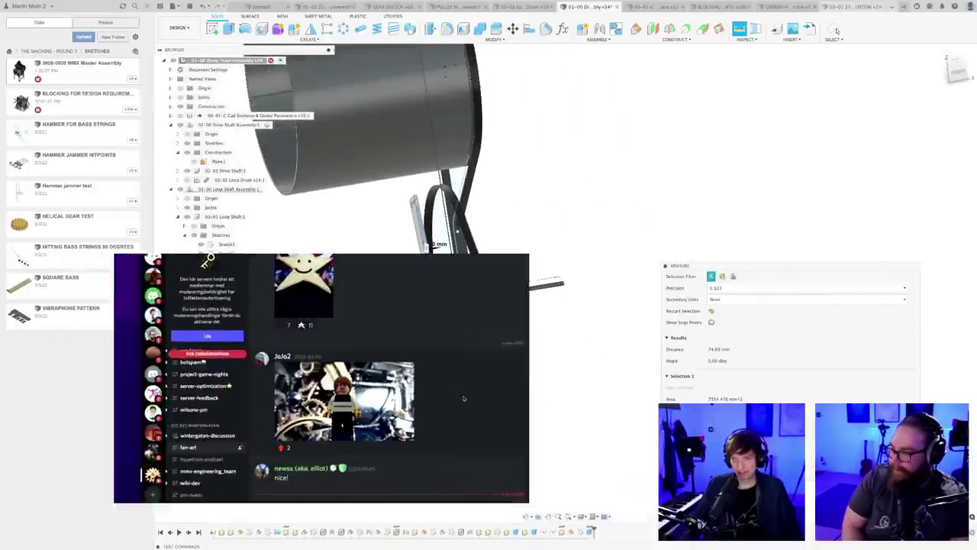
- End the measurement and save the assembly as a new version with the default description
key(Escape)
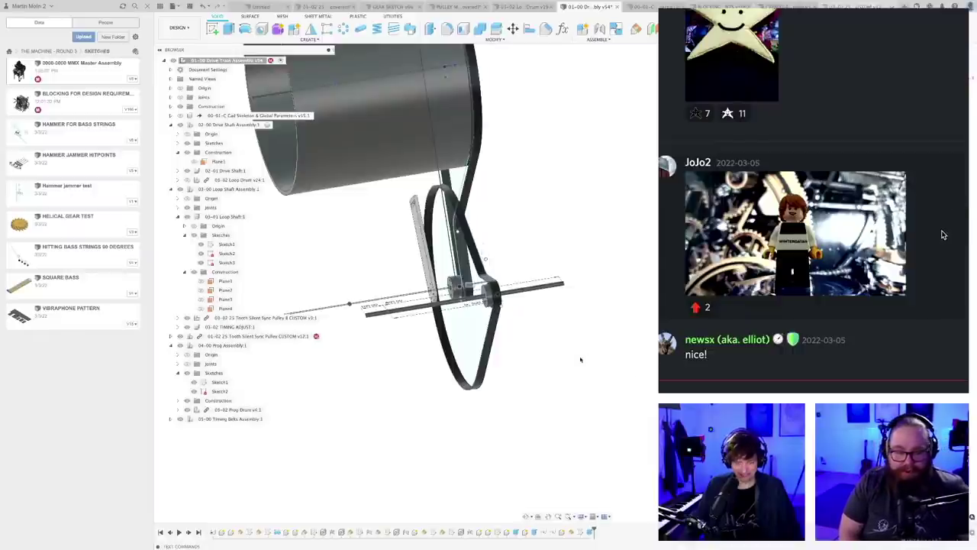
key(ctrl+s)
key(Return)
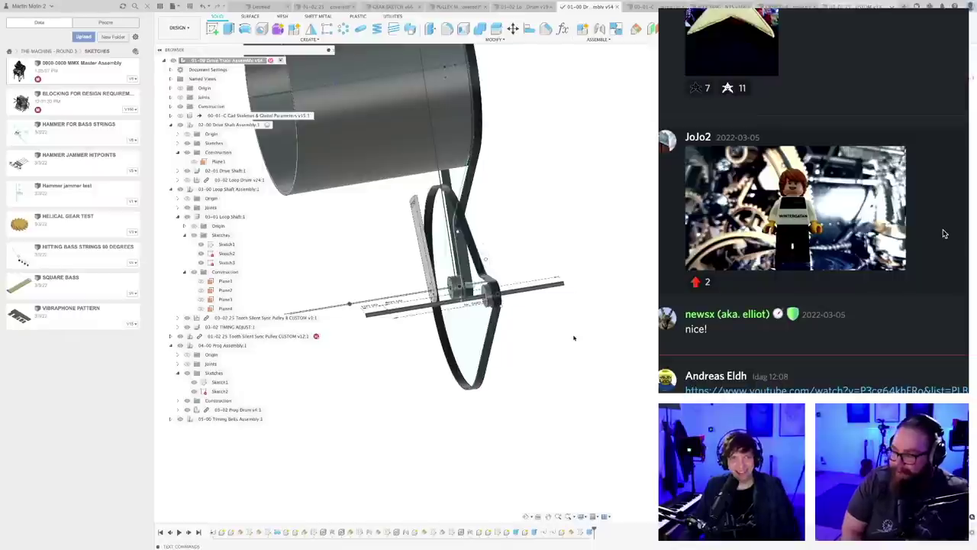
- Start playing the shared Marble Machine Song video in Discord
shift+middle_drag(575, 348, 579, 338)
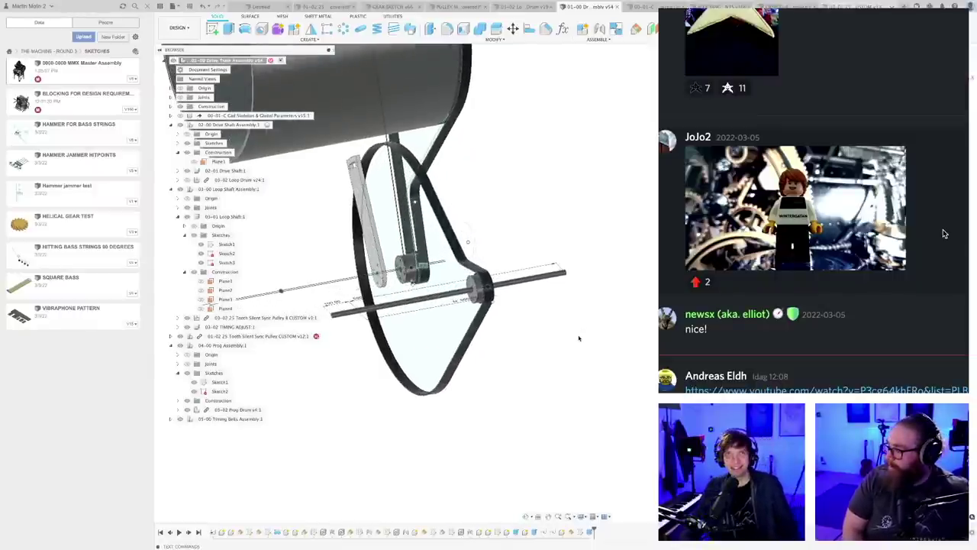
shift+middle_drag(566, 347, 582, 394)
scroll(945, 234, down, 2)
scroll(944, 234, down, 1)
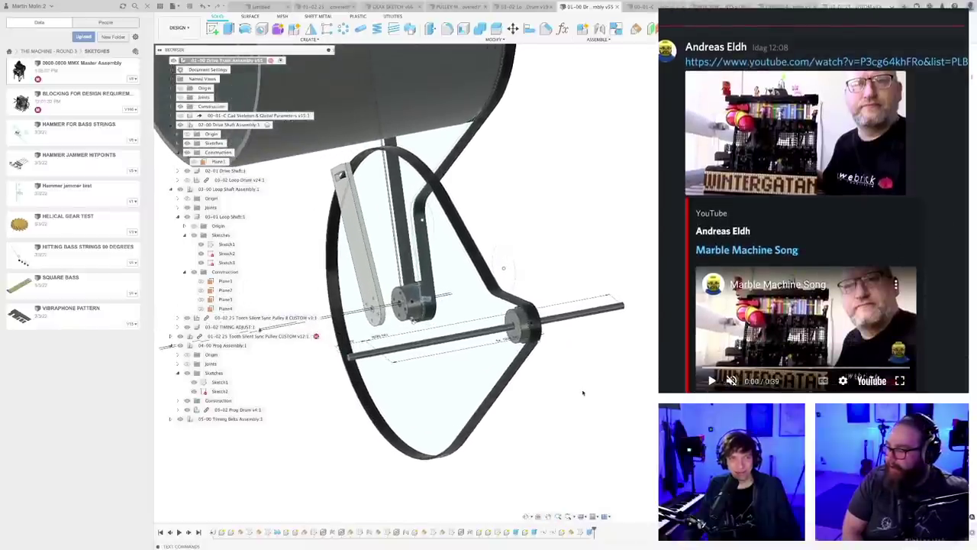
click(710, 381)
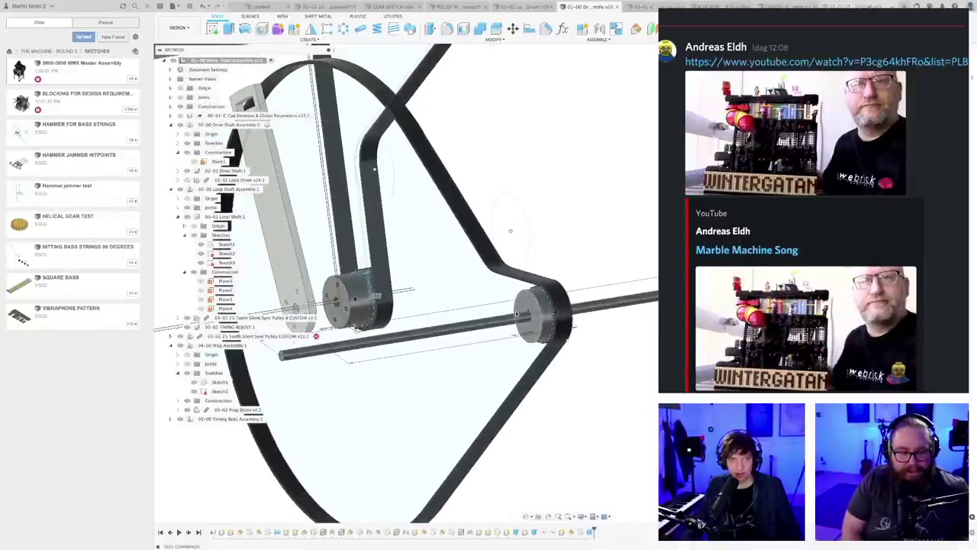
- Pause the Marble Machine Song video and close the Discord chat overlay
middle_drag(491, 334, 517, 341)
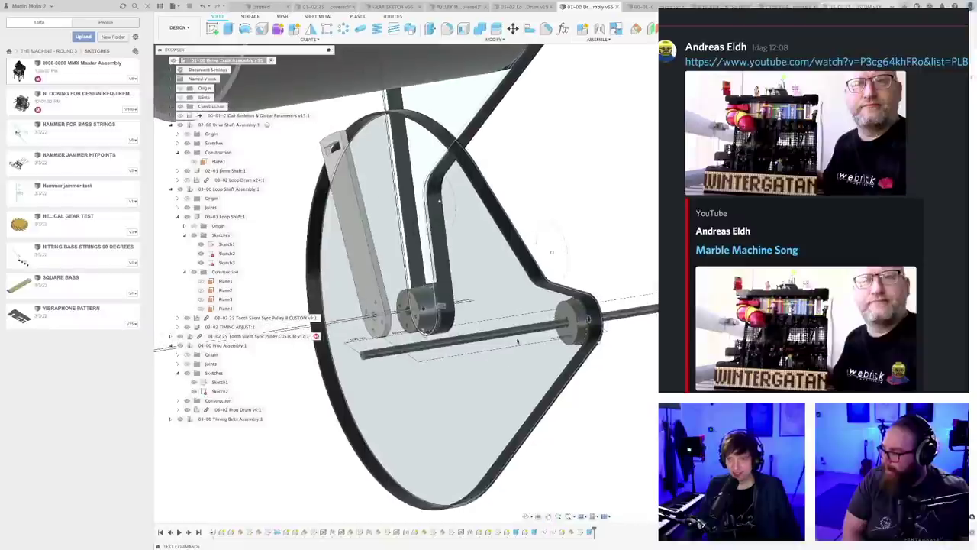
scroll(508, 324, down, 4)
shift+middle_drag(491, 308, 647, 413)
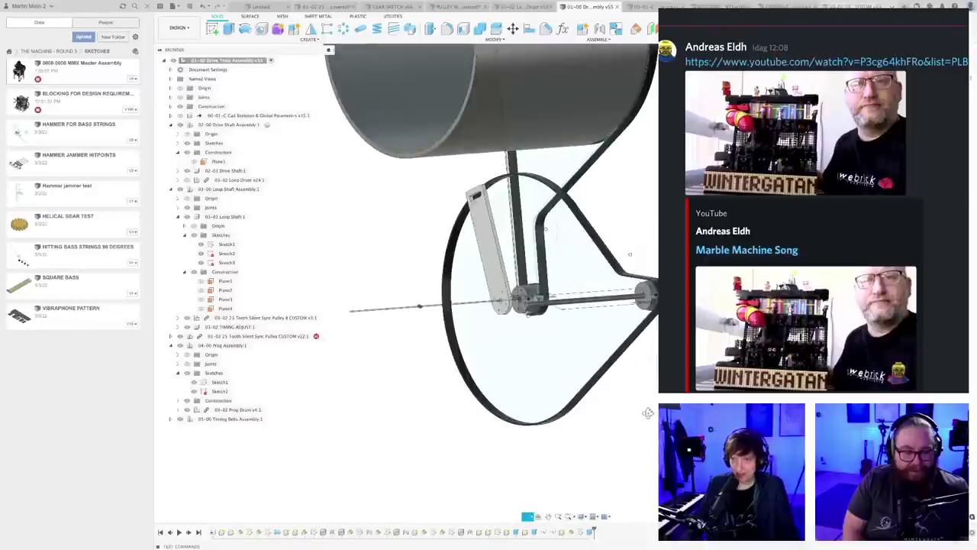
scroll(555, 302, up, 5)
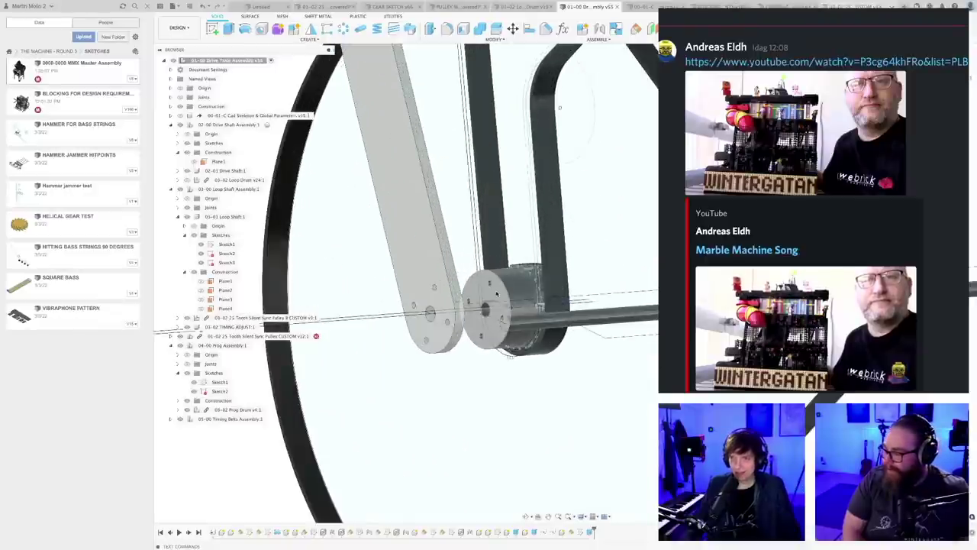
shift+middle_drag(498, 293, 615, 253)
scroll(599, 257, down, 5)
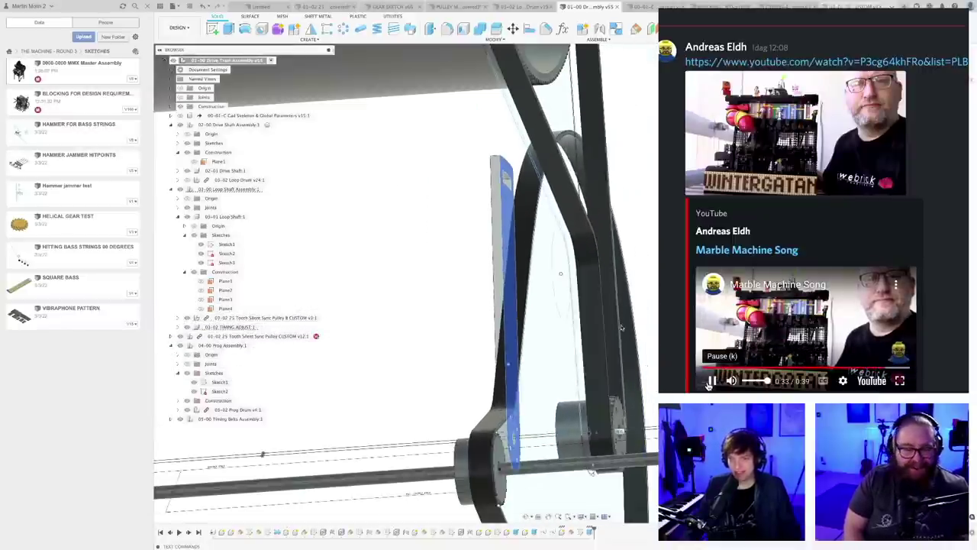
click(709, 382)
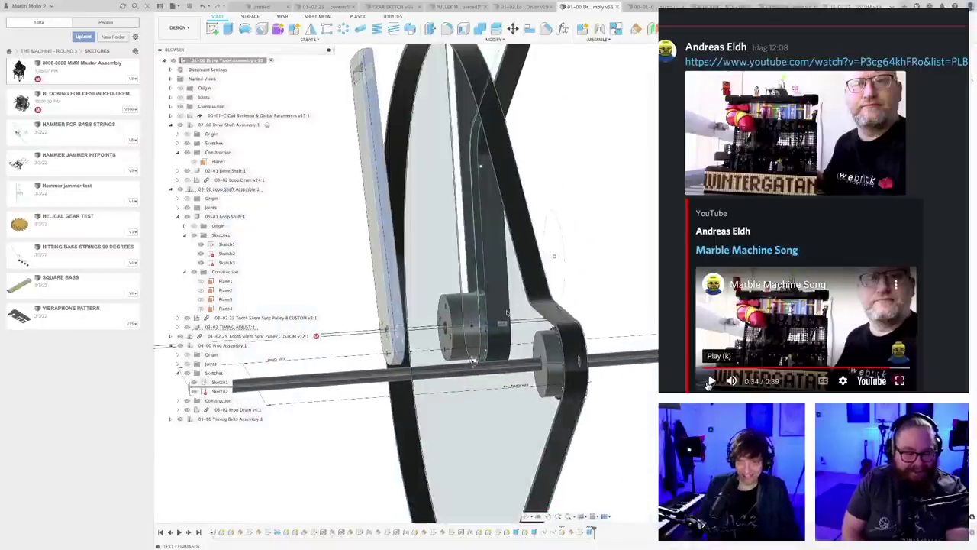
click(837, 31)
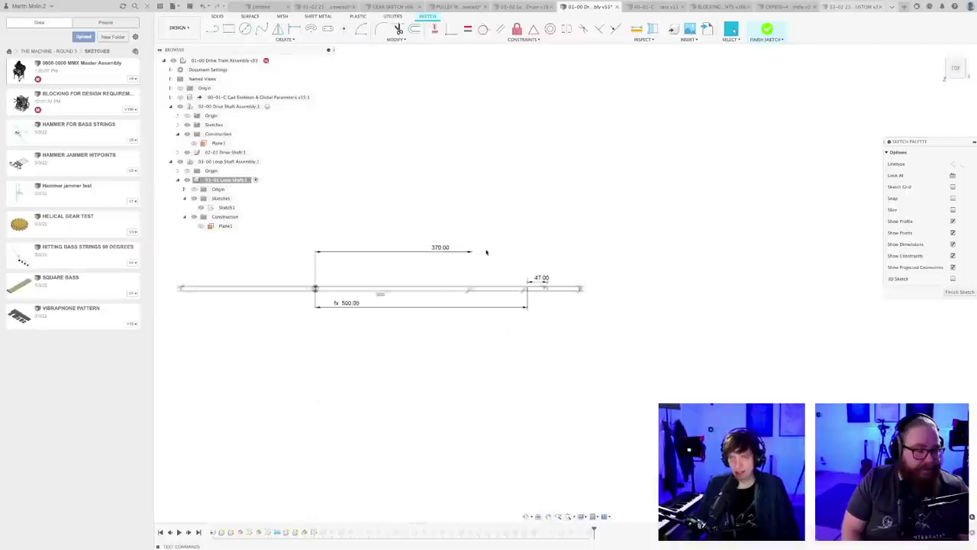
- Change the loop shaft's 370 mm dimension to 370+54 (424 mm) and finish the sketch
scroll(487, 252, up, 3)
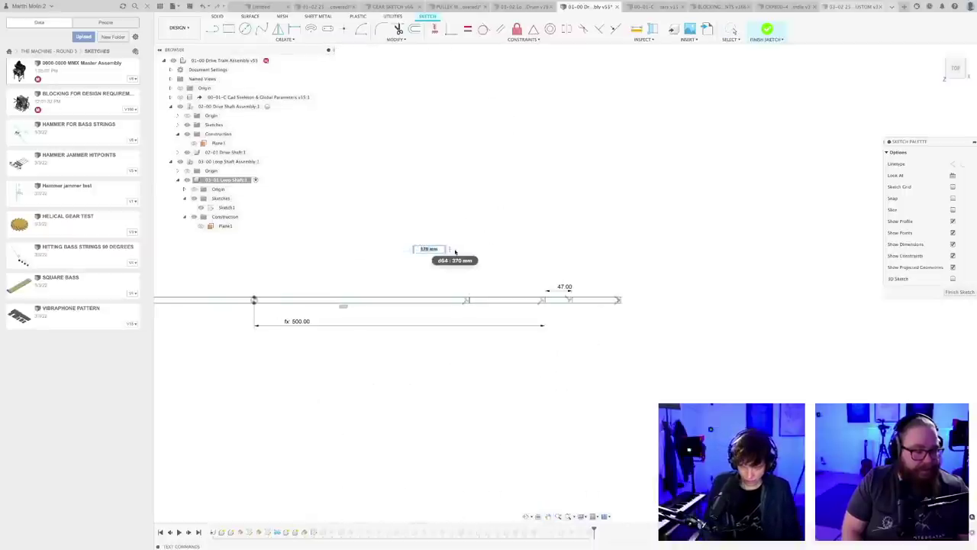
text(370)
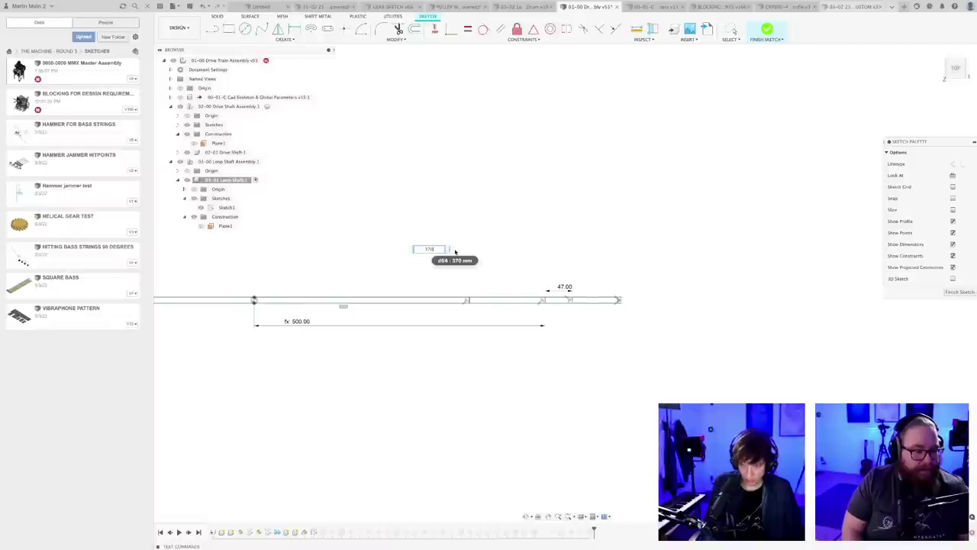
text(+54)
key(Return)
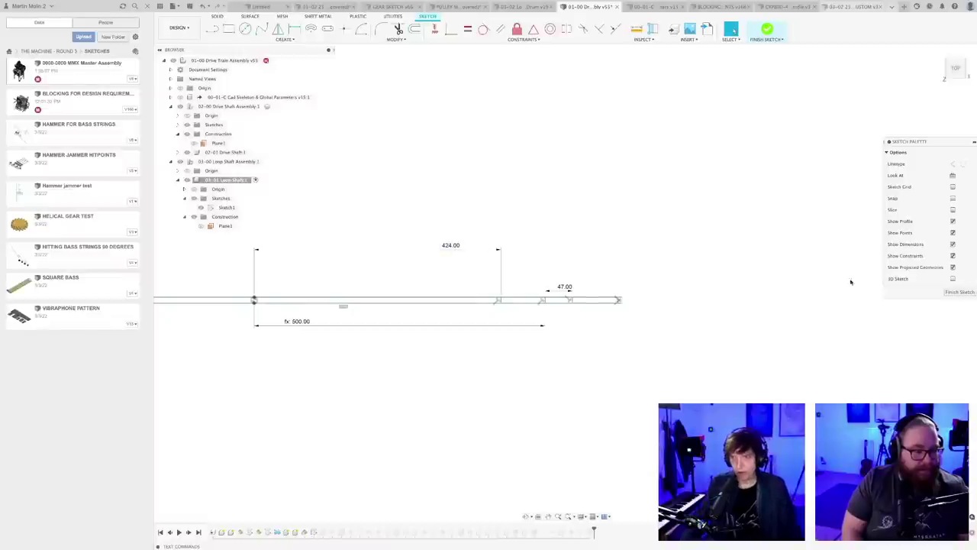
click(960, 292)
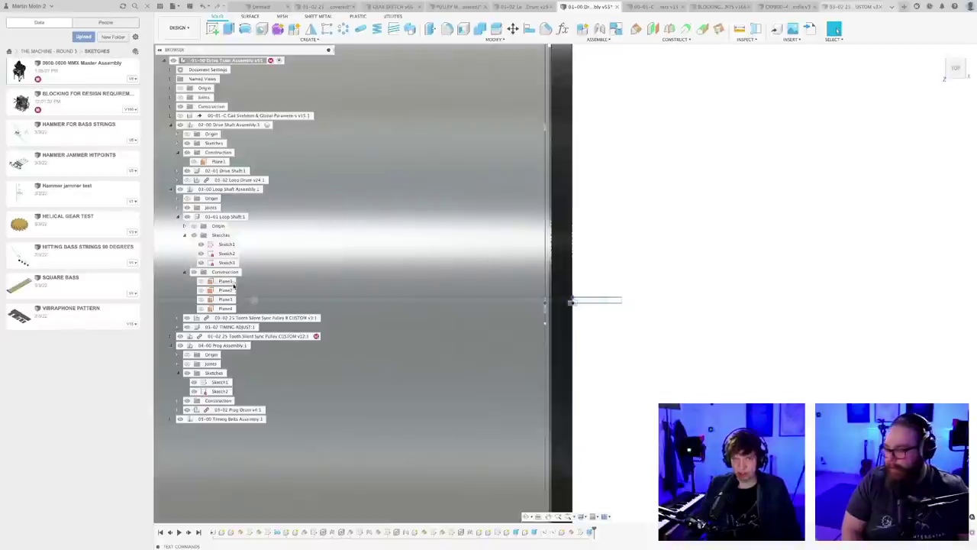
- Reopen the loop shaft's Sketch1, set that dimension to 444 mm, and finish the sketch
click(227, 243)
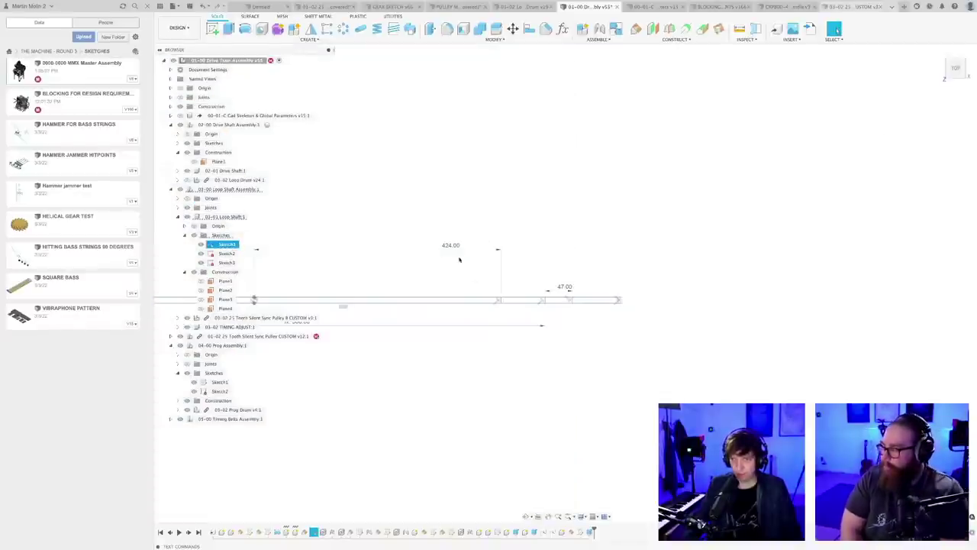
double_click(457, 248)
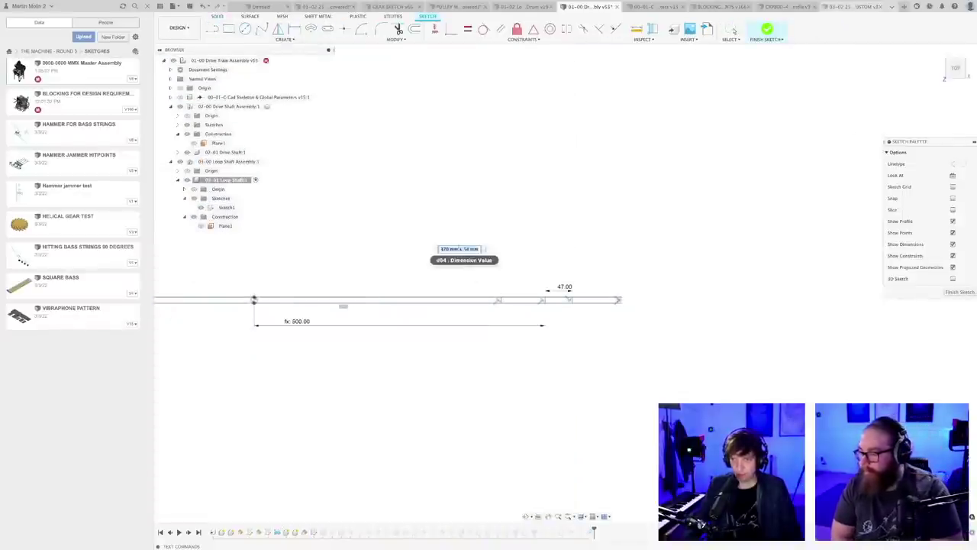
key(Return)
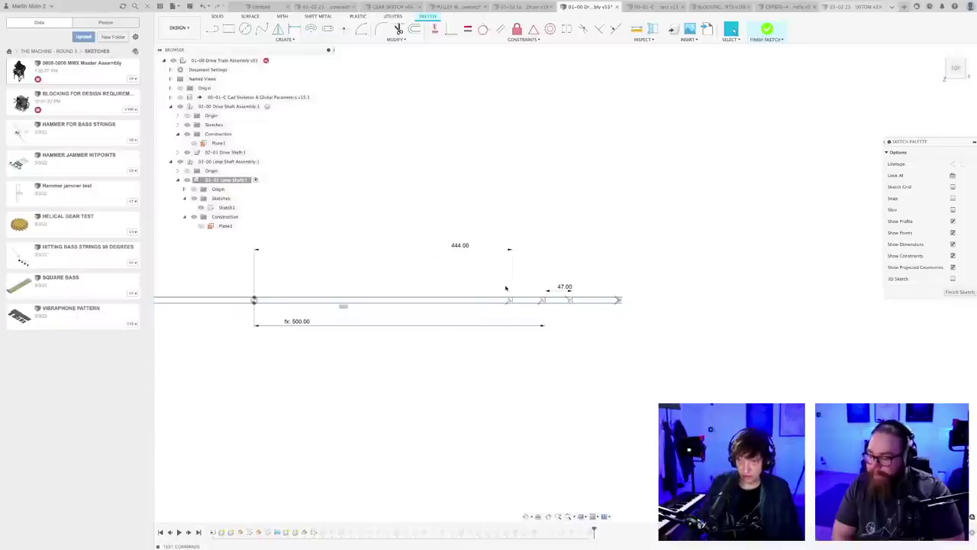
click(952, 293)
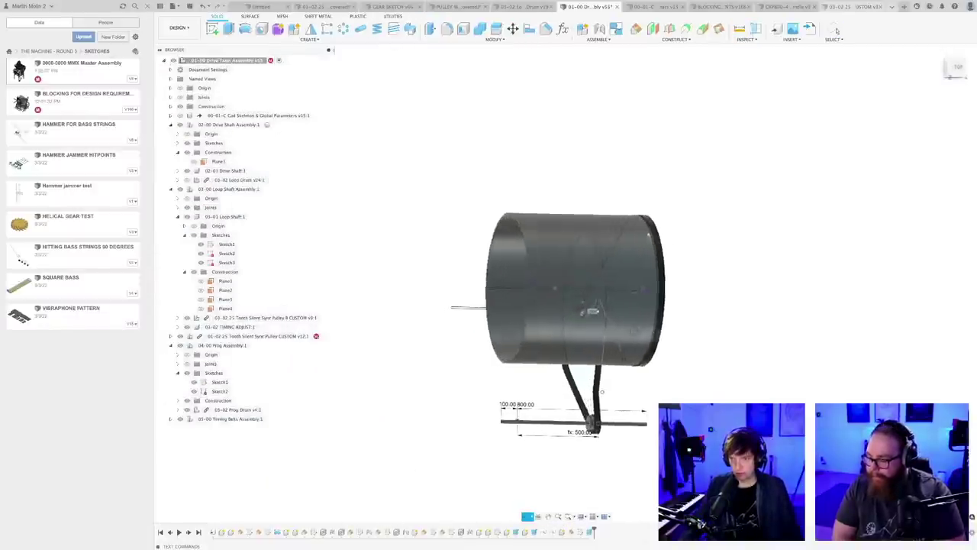
- Inspect the drum, shafts and timing adjust arm, then save the assembly as a new version
shift+middle_drag(593, 311, 626, 303)
scroll(577, 358, up, 10)
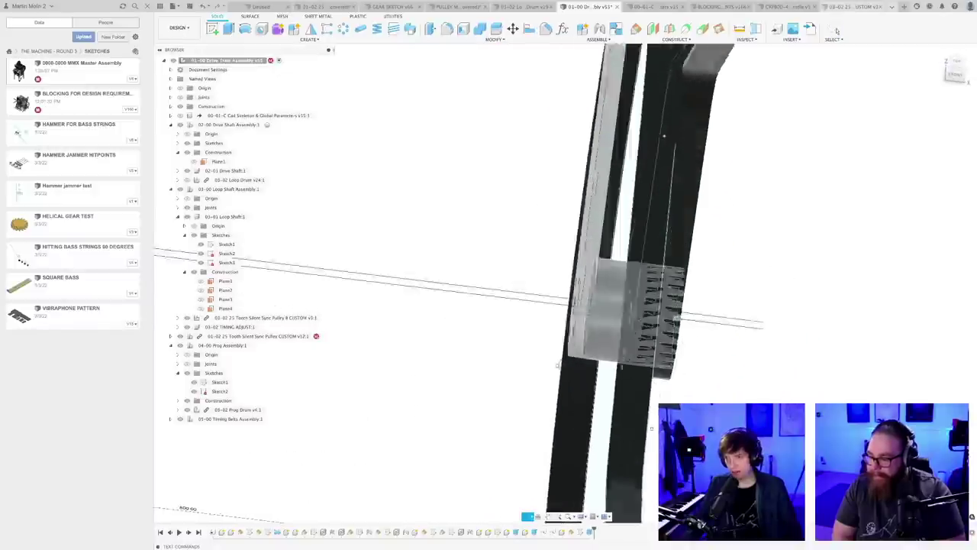
shift+middle_drag(603, 360, 564, 372)
scroll(705, 368, down, 5)
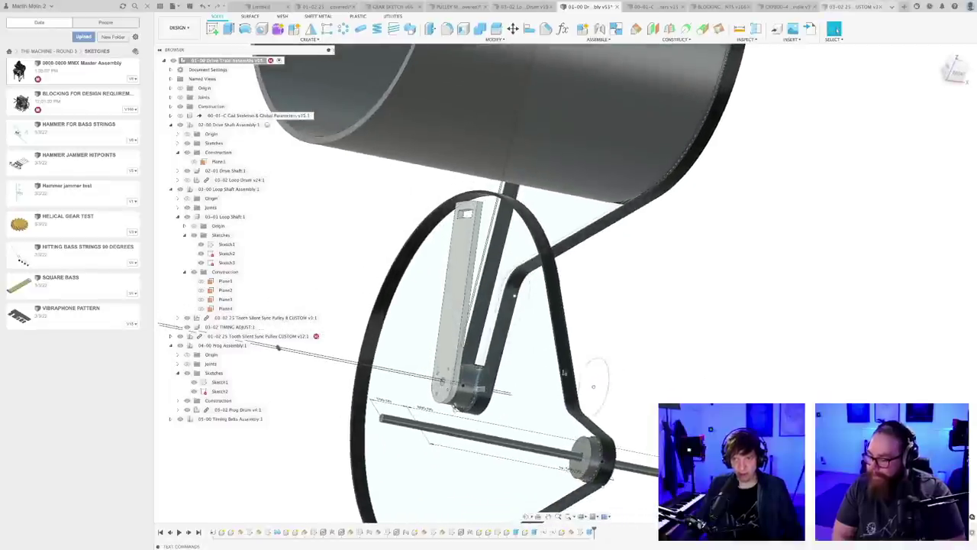
scroll(479, 396, up, 5)
click(438, 346)
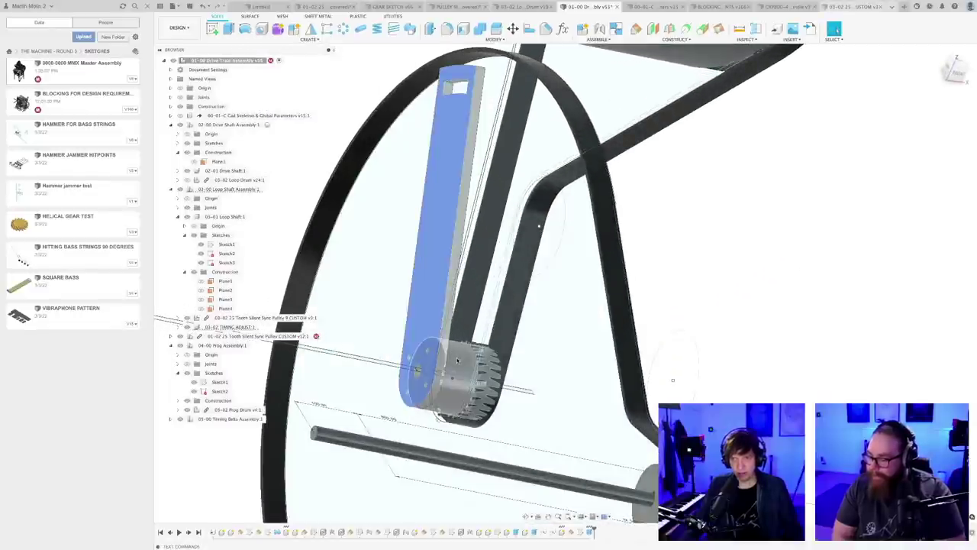
shift+middle_drag(458, 361, 465, 181)
scroll(495, 377, down, 5)
scroll(481, 253, up, 5)
scroll(430, 244, down, 8)
scroll(456, 366, up, 5)
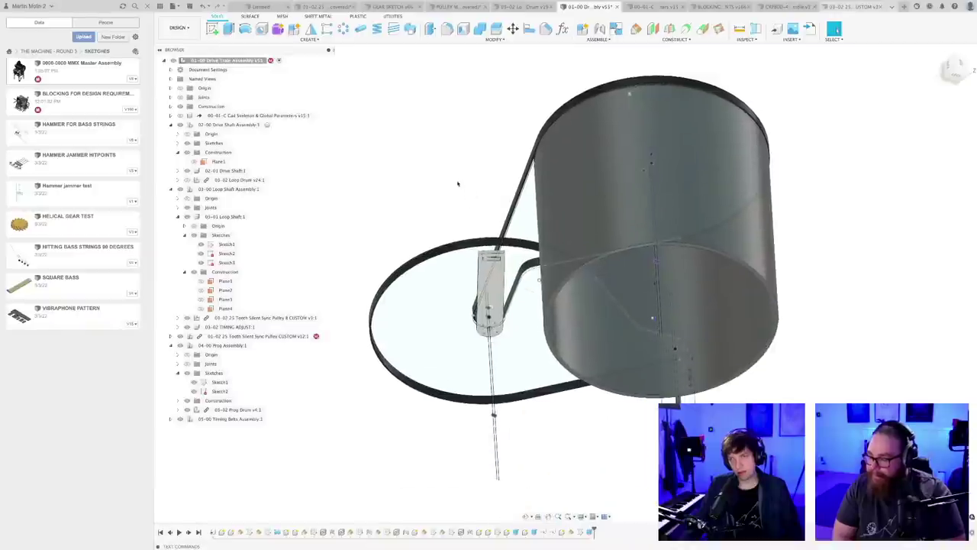
scroll(460, 203, up, 4)
scroll(462, 210, down, 5)
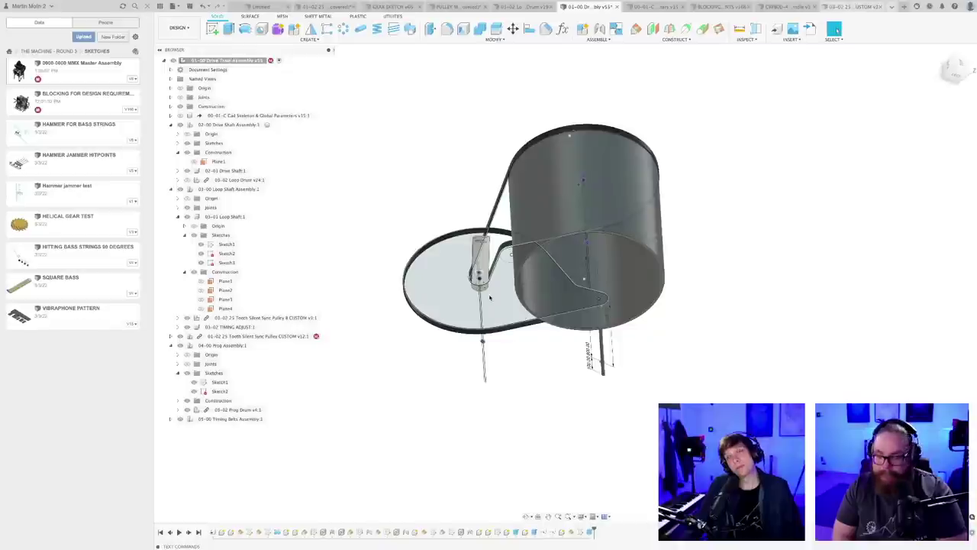
middle_drag(490, 297, 474, 194)
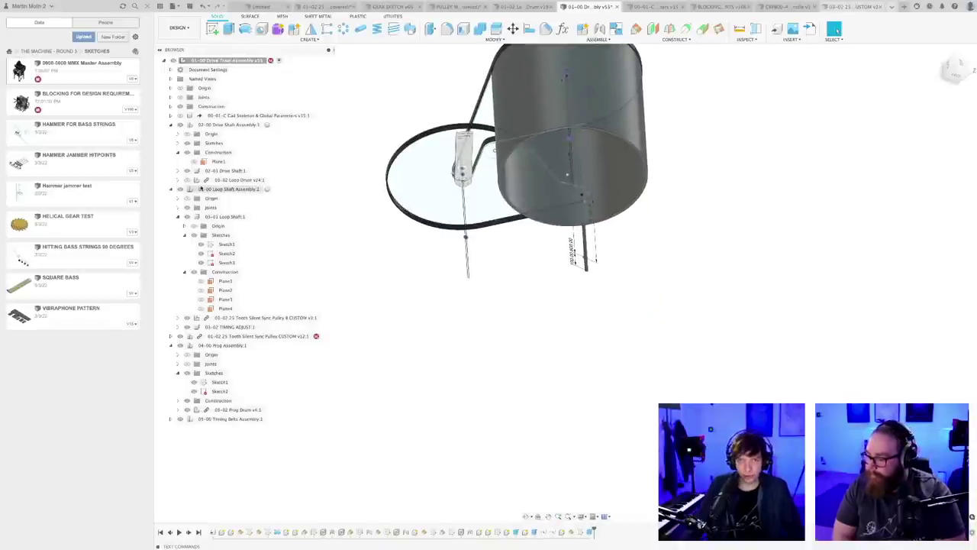
scroll(460, 175, up, 5)
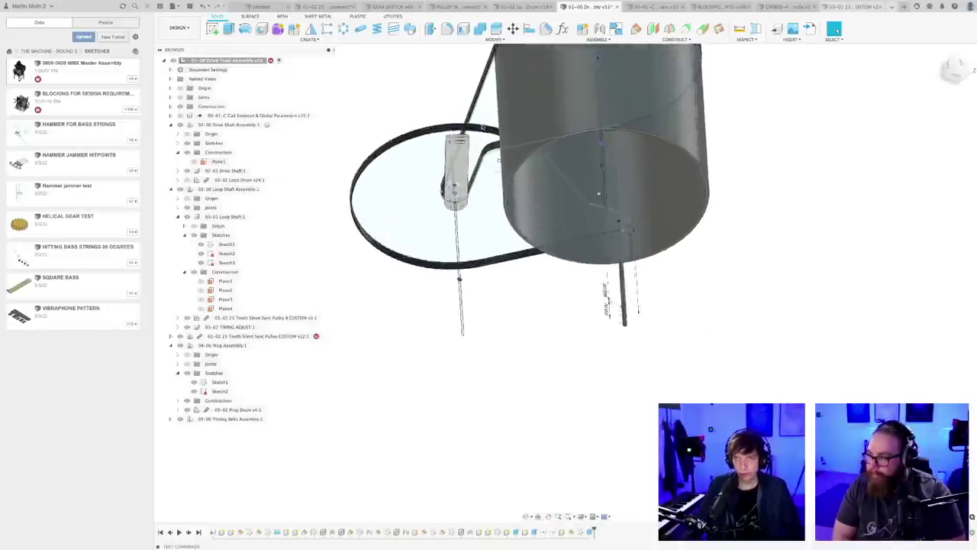
mouse_move(460, 175)
shift+middle_down()
mouse_move(382, 93)
mouse_move(393, 67)
mouse_move(471, 186)
shift+middle_up()
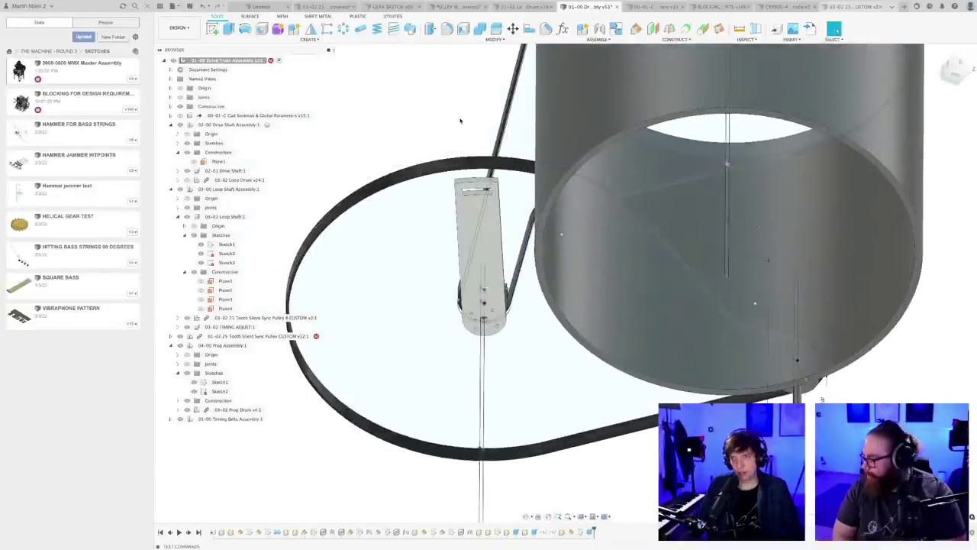
scroll(480, 178, up, 4)
scroll(480, 177, down, 4)
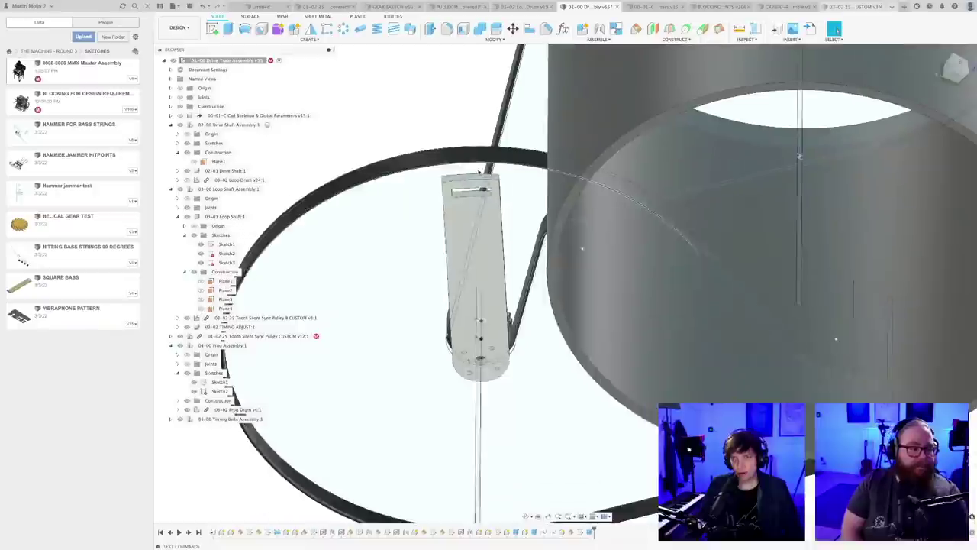
scroll(491, 245, down, 3)
shift+middle_drag(492, 245, 486, 287)
scroll(495, 323, up, 4)
scroll(496, 323, up, 2)
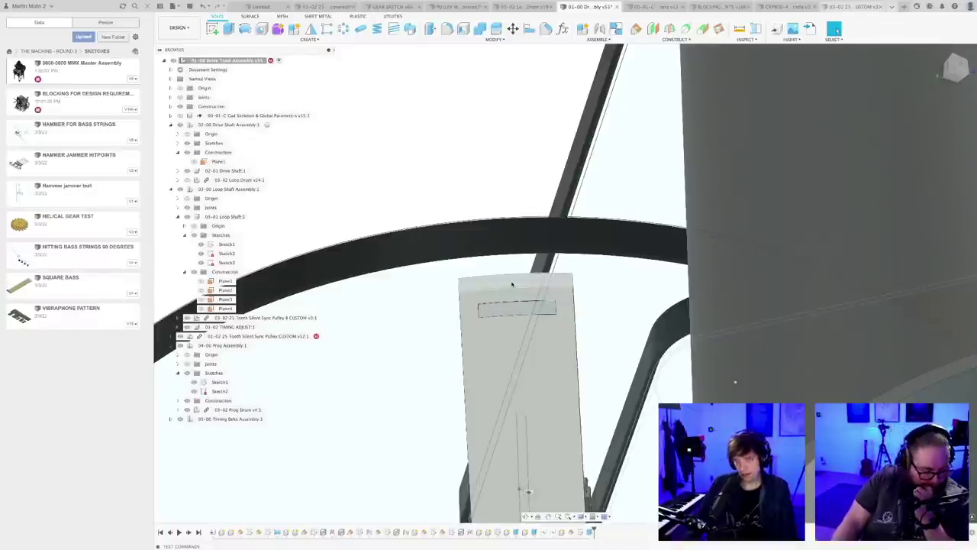
scroll(511, 284, down, 2)
scroll(505, 282, down, 3)
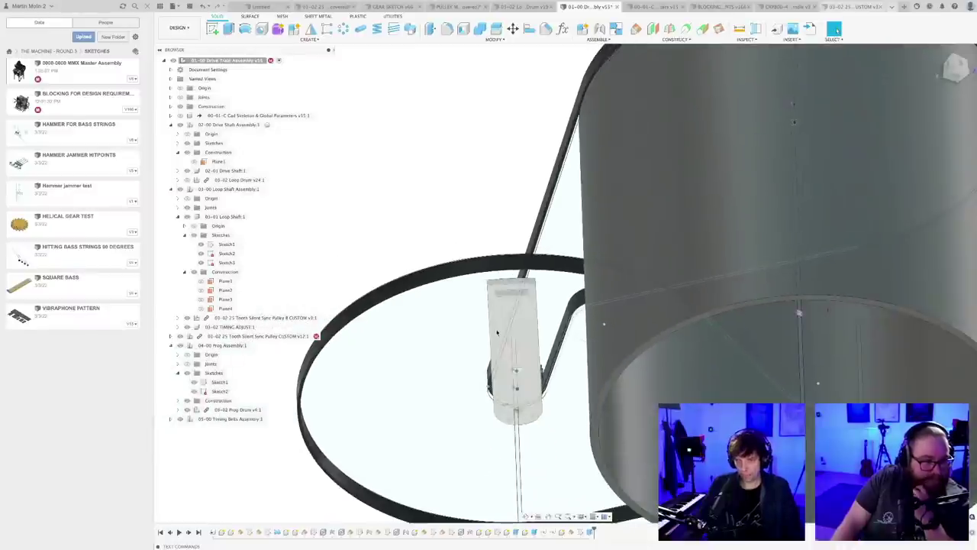
key(super+s)
key(Return)
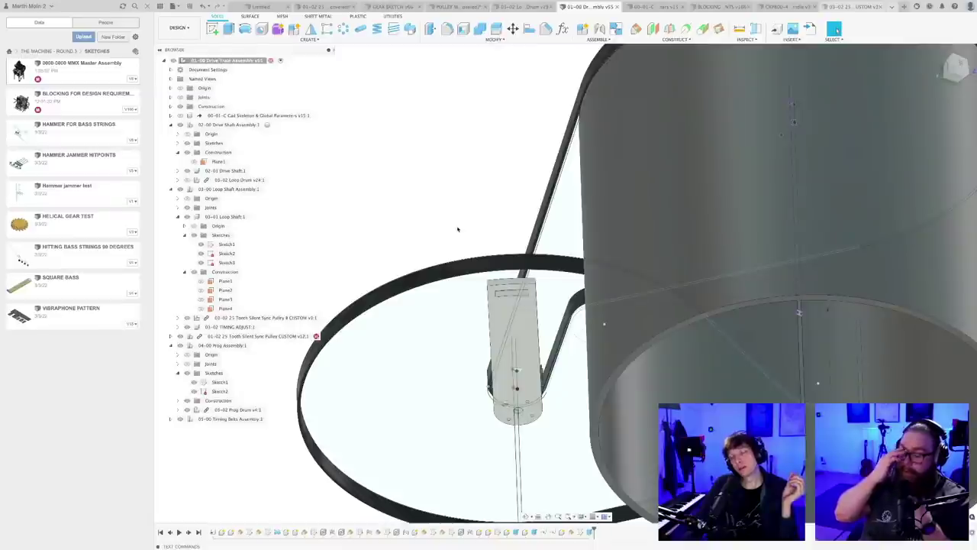
- Activate the 03-02 TIMING ADJUST component and expand its contents in the browser
scroll(459, 229, up, 2)
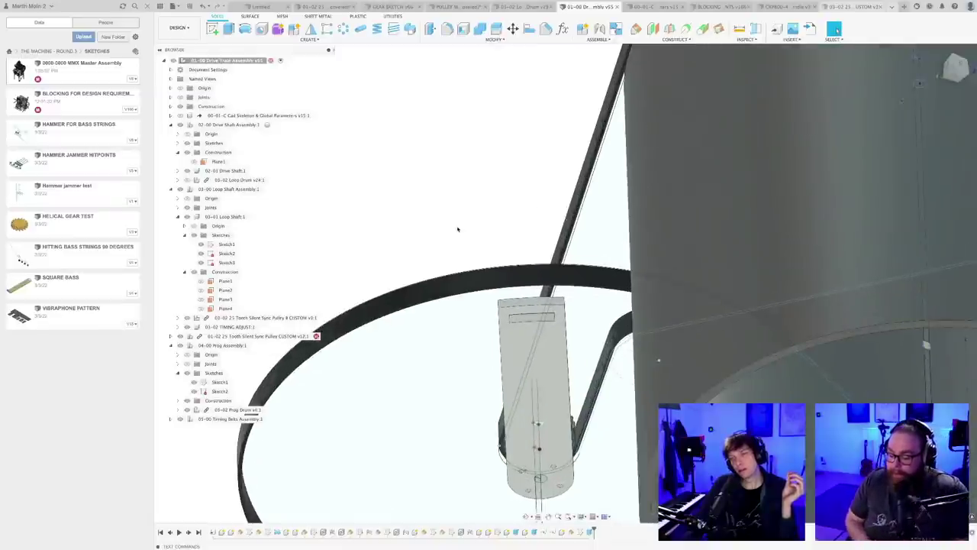
scroll(480, 292, up, 3)
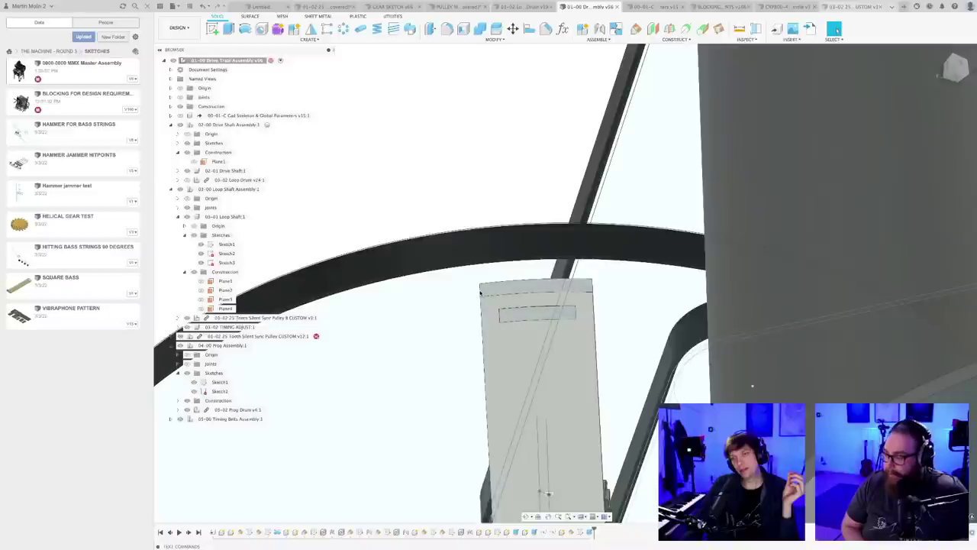
scroll(480, 293, down, 8)
shift+middle_drag(480, 293, 513, 348)
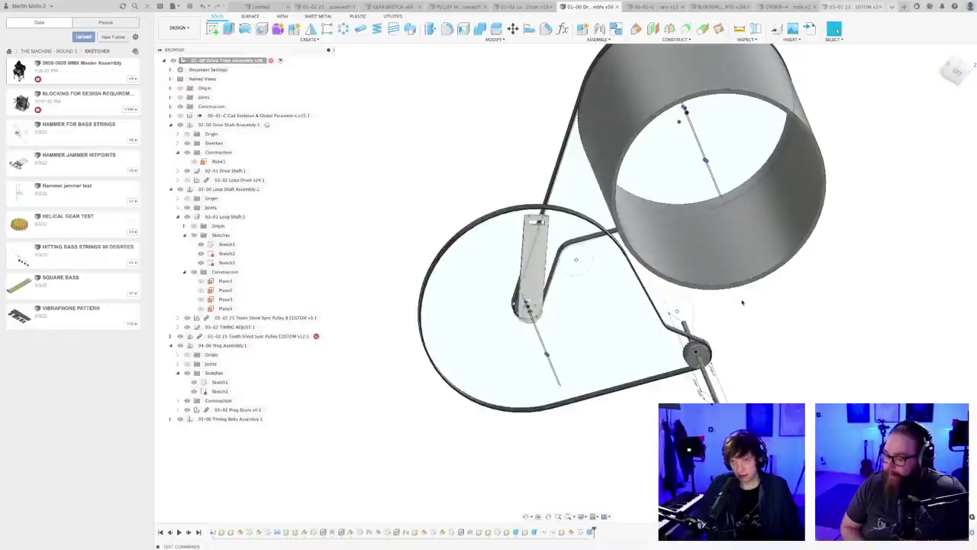
shift+middle_drag(726, 310, 720, 309)
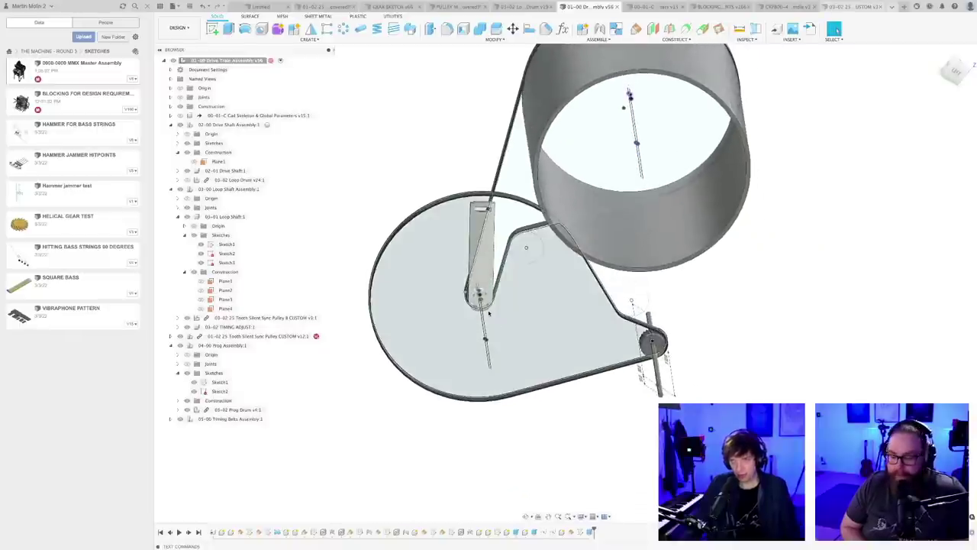
scroll(488, 258, up, 5)
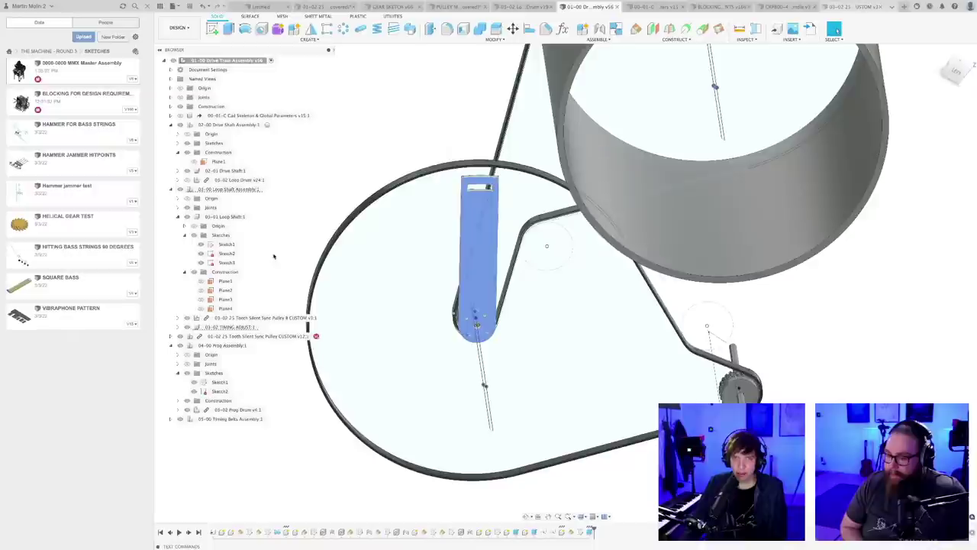
click(260, 327)
click(267, 327)
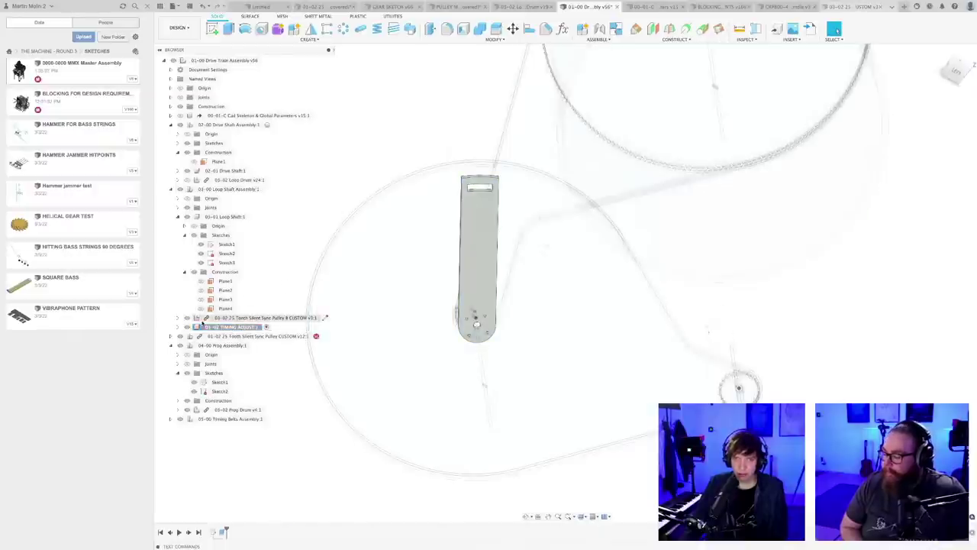
click(178, 327)
shift+middle_drag(274, 413, 410, 405)
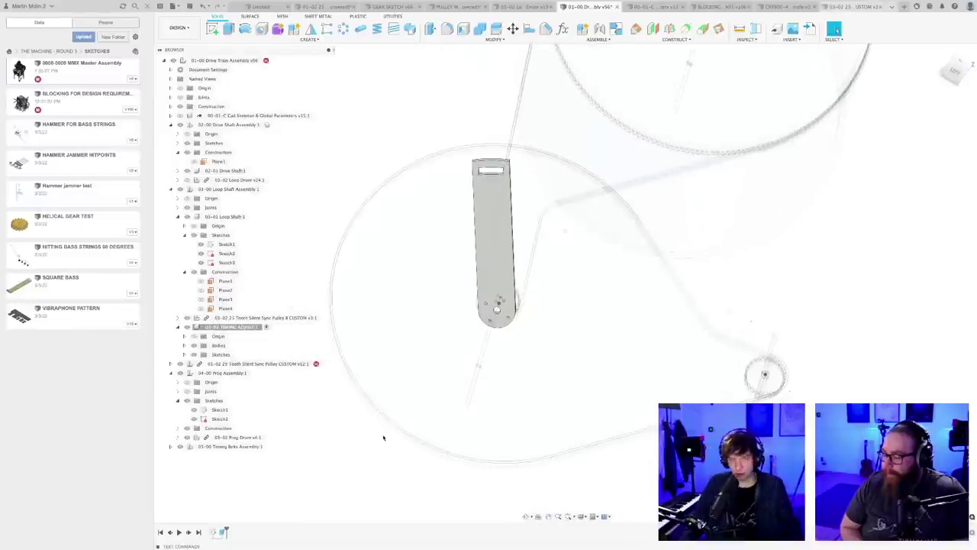
- Save the assembly and make the arm's Sketch1 visible
key(super+s)
key(Return)
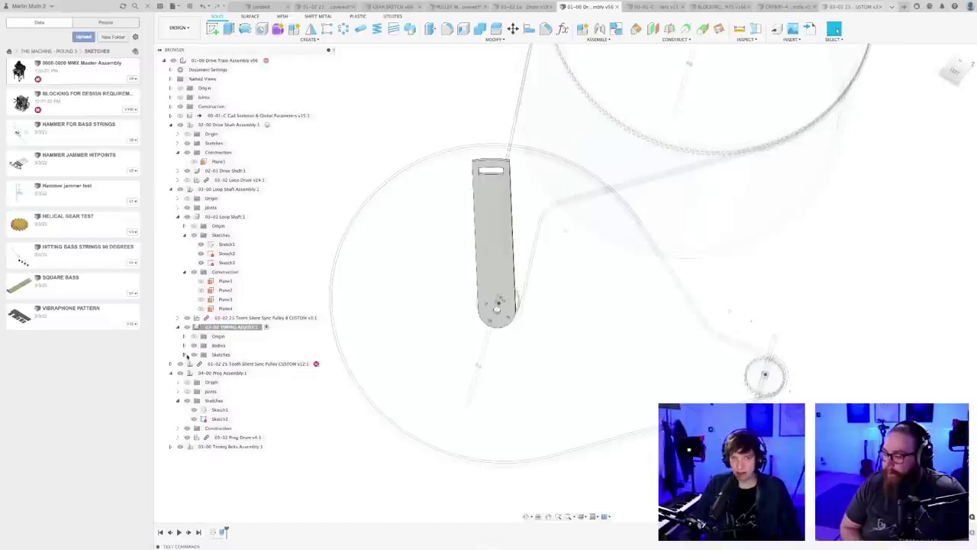
click(185, 355)
click(203, 363)
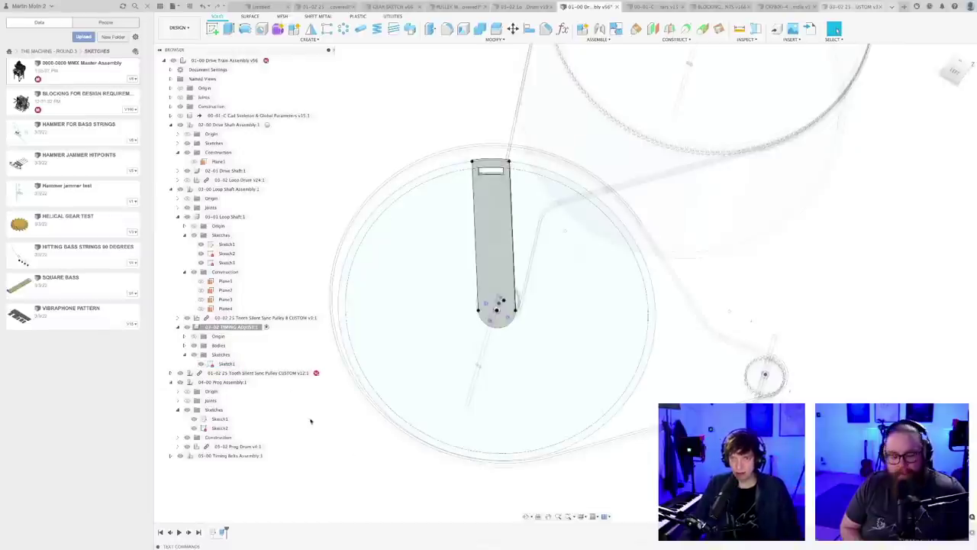
- Edit the arm's Sketch1 and draw a line ending at the slot corner
double_click(226, 364)
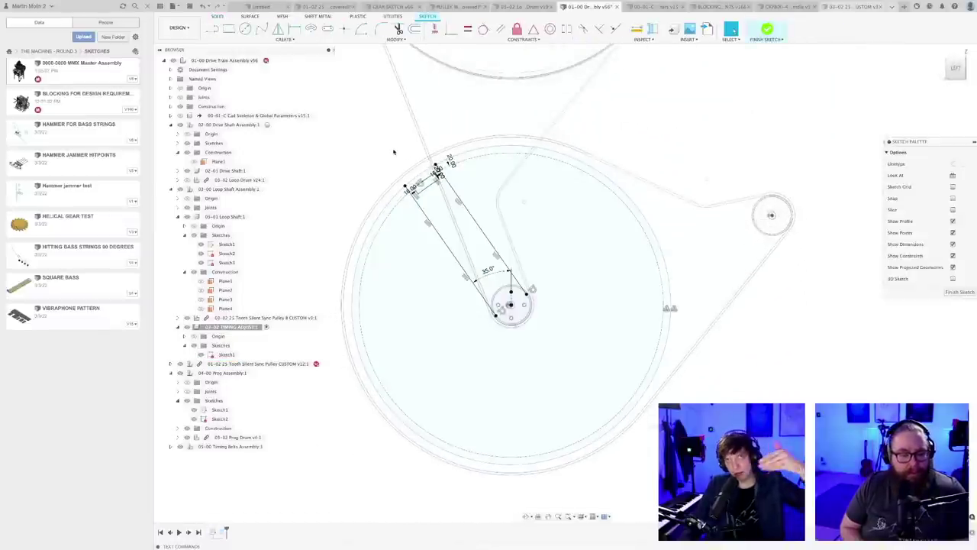
scroll(424, 156, up, 5)
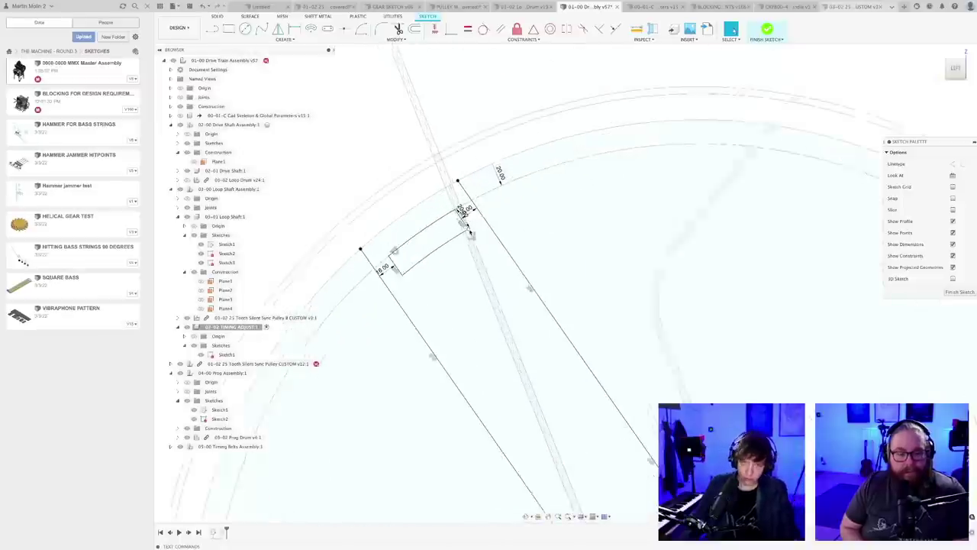
scroll(469, 229, up, 5)
key(l)
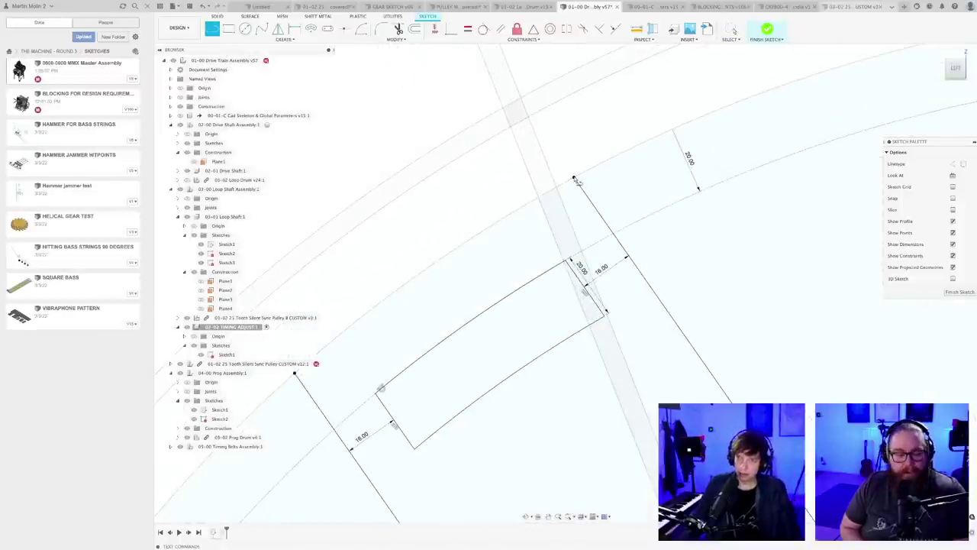
middle_drag(351, 353, 474, 273)
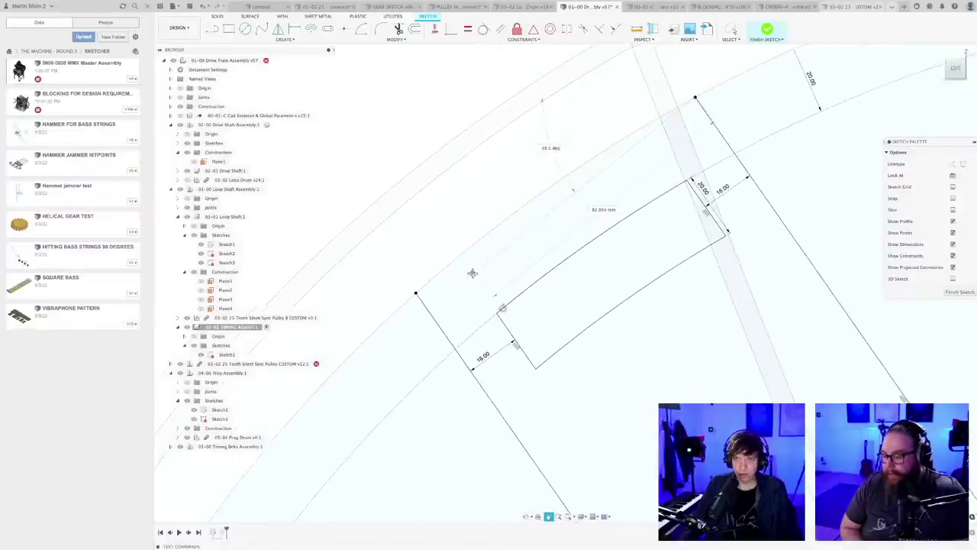
scroll(459, 274, up, 3)
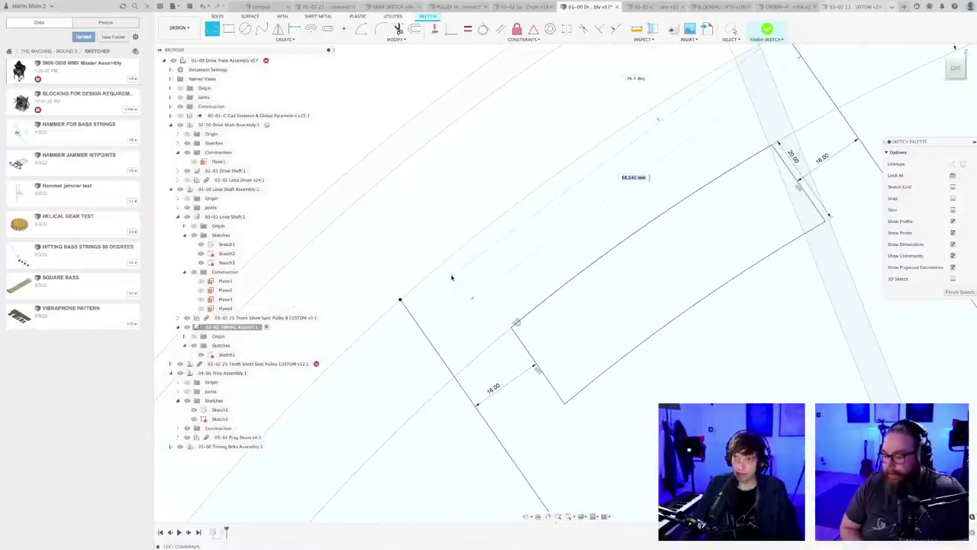
click(400, 300)
key(Escape)
- Zoom back out to the whole arm sketch and finish the sketch
scroll(495, 284, down, 3)
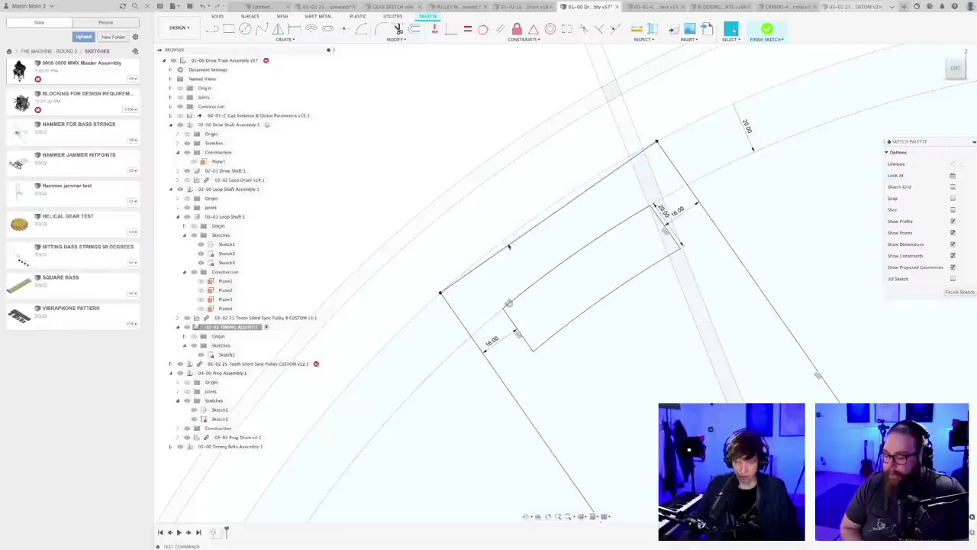
scroll(458, 222, down, 4)
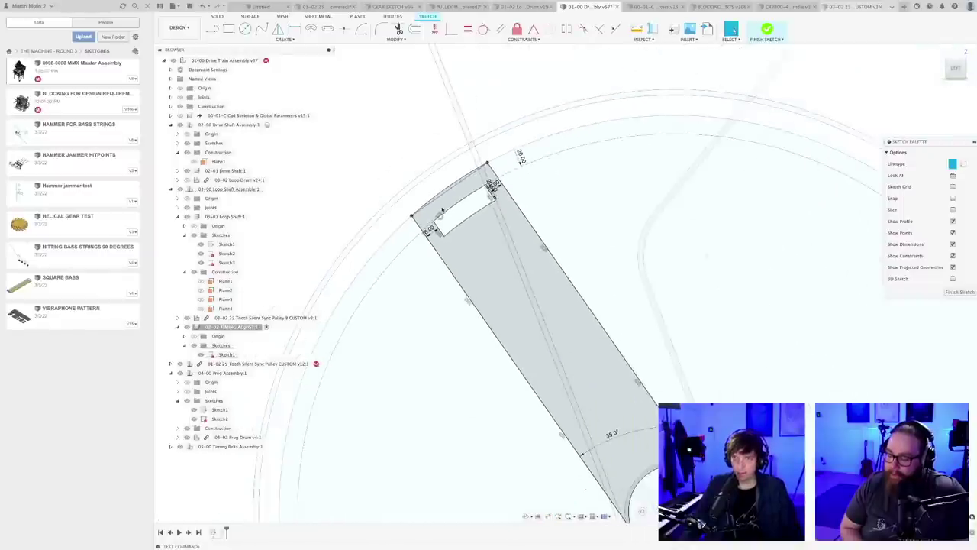
shift+middle_drag(442, 211, 451, 214)
scroll(451, 215, down, 3)
middle_drag(648, 365, 520, 263)
scroll(520, 263, down, 2)
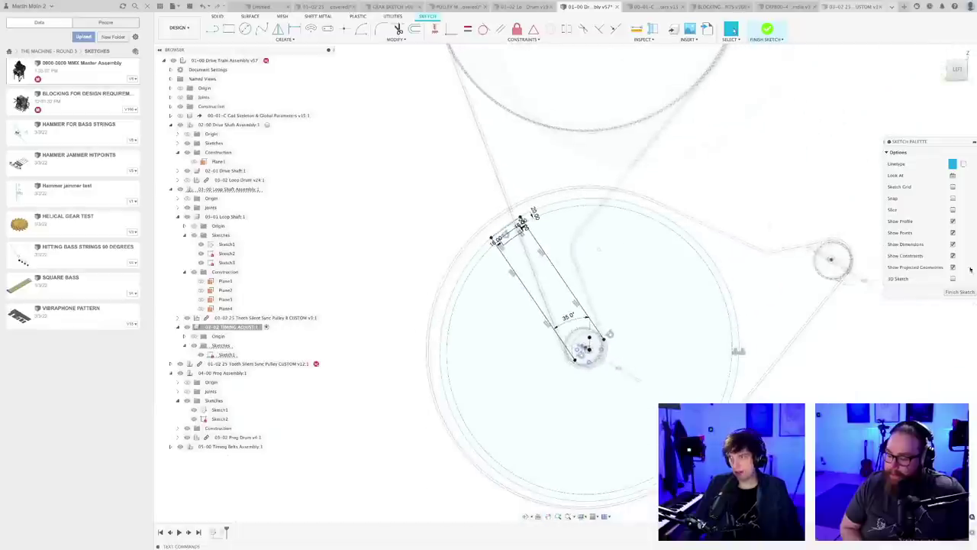
click(961, 292)
scroll(454, 243, down, 2)
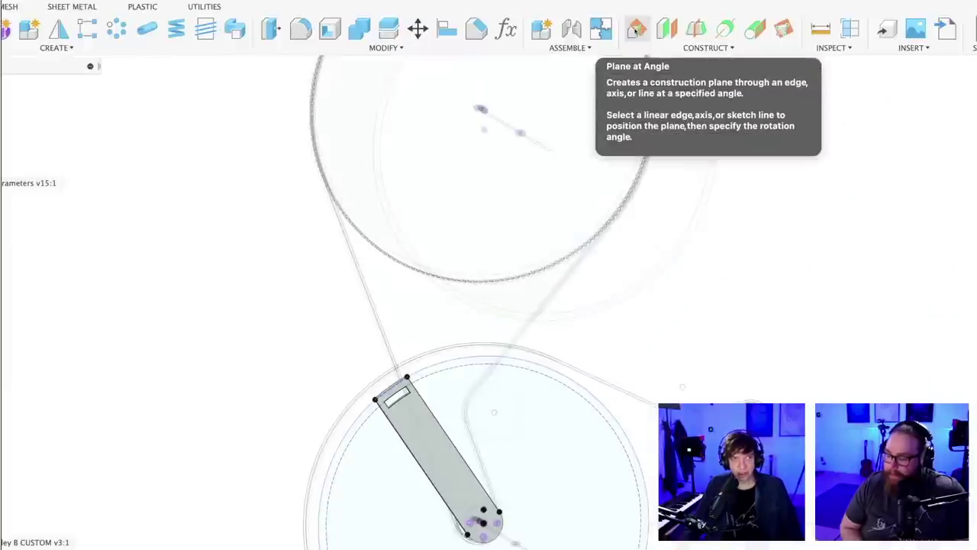
- Create a Plane at Angle construction plane at the arm's top
click(636, 29)
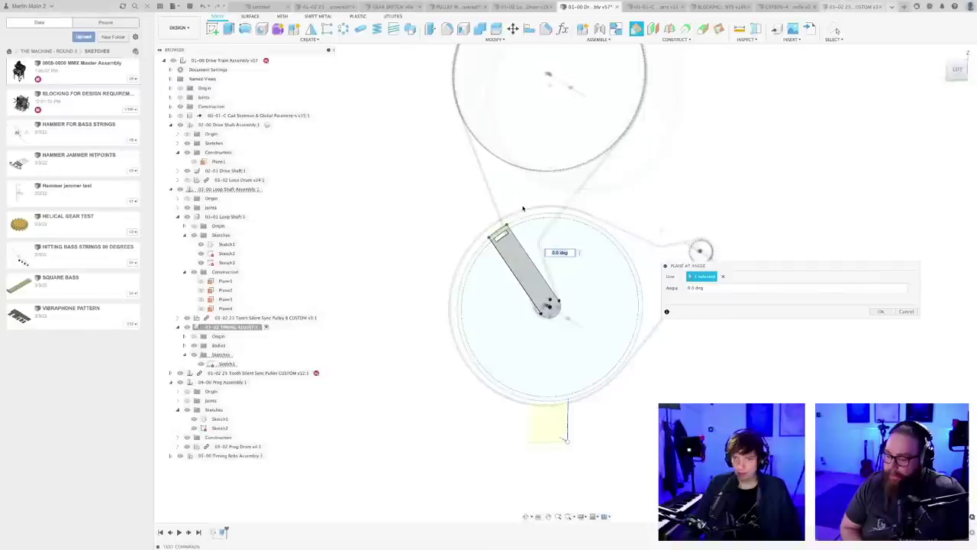
scroll(506, 236, up, 5)
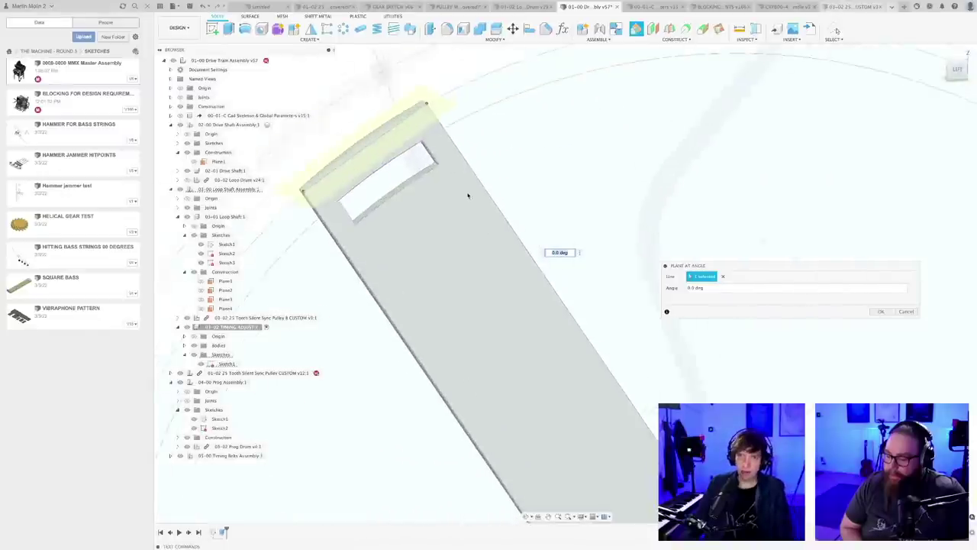
scroll(494, 213, down, 5)
scroll(375, 214, up, 4)
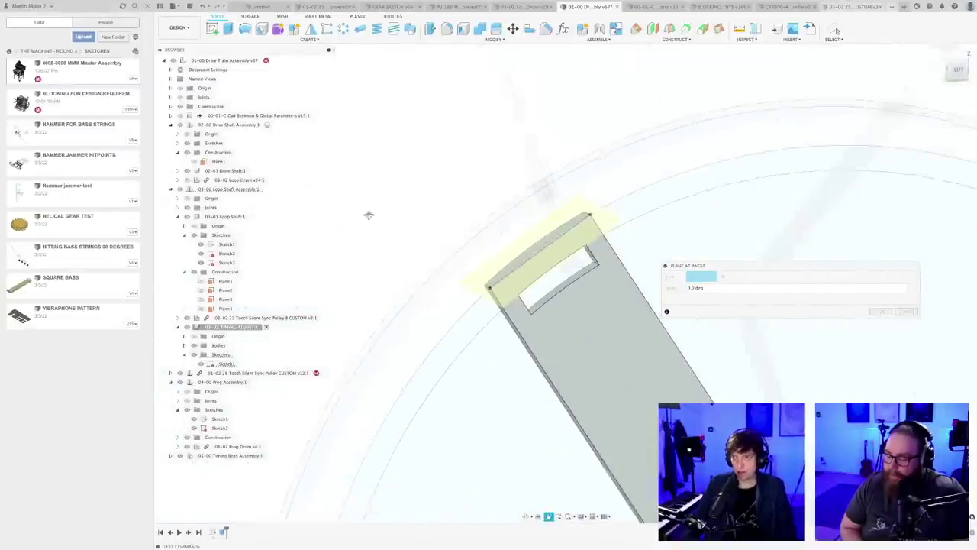
key(Return)
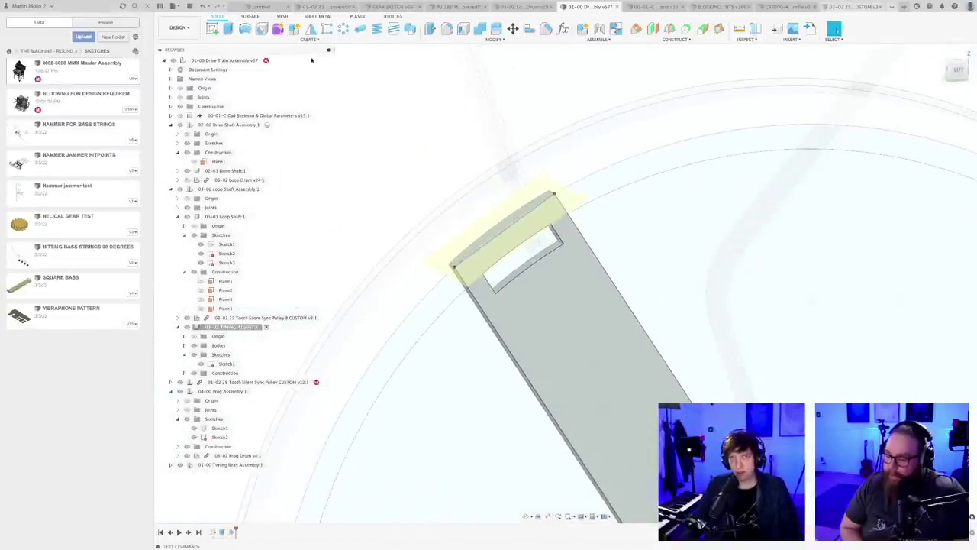
- Start a sketch on the new angled plane and project the arm's face into it
click(212, 28)
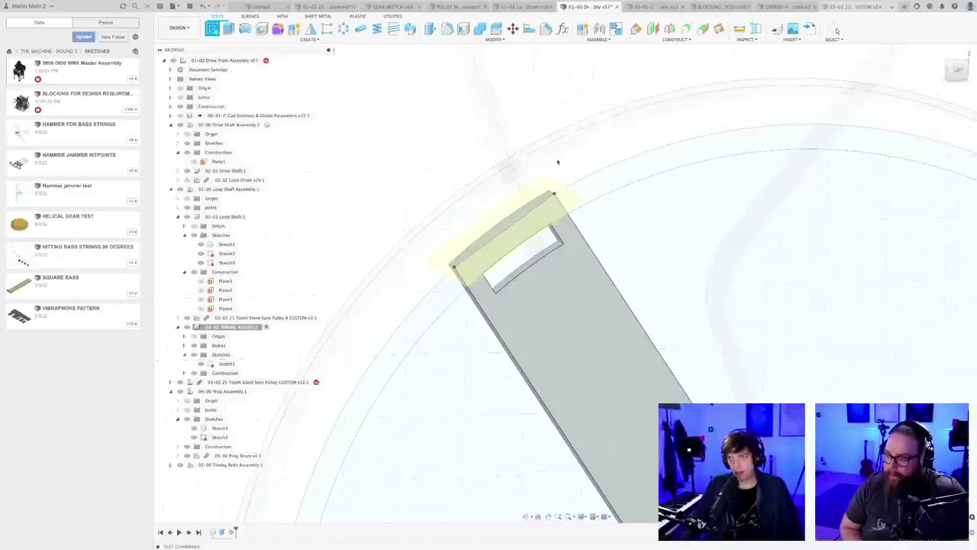
click(572, 202)
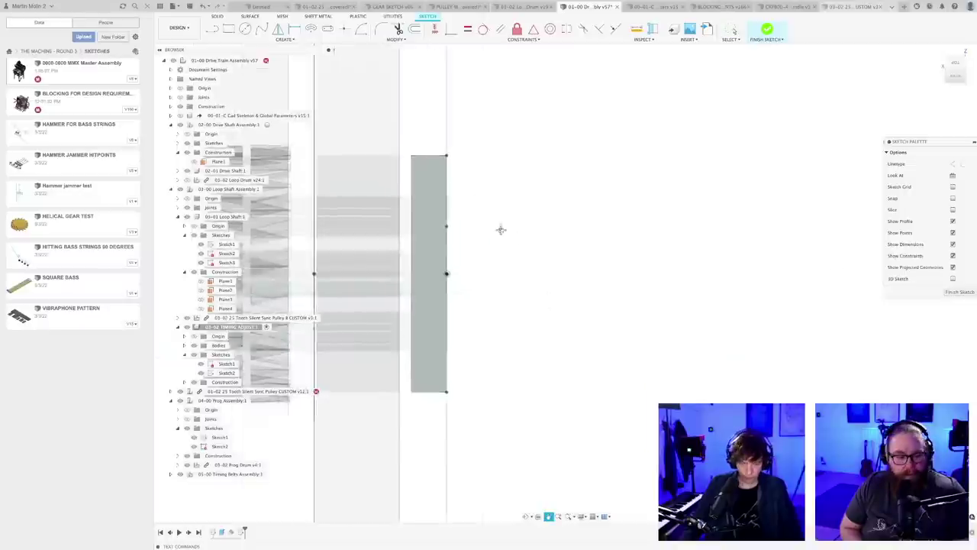
middle_drag(501, 230, 484, 224)
key(p)
click(424, 203)
key(Return)
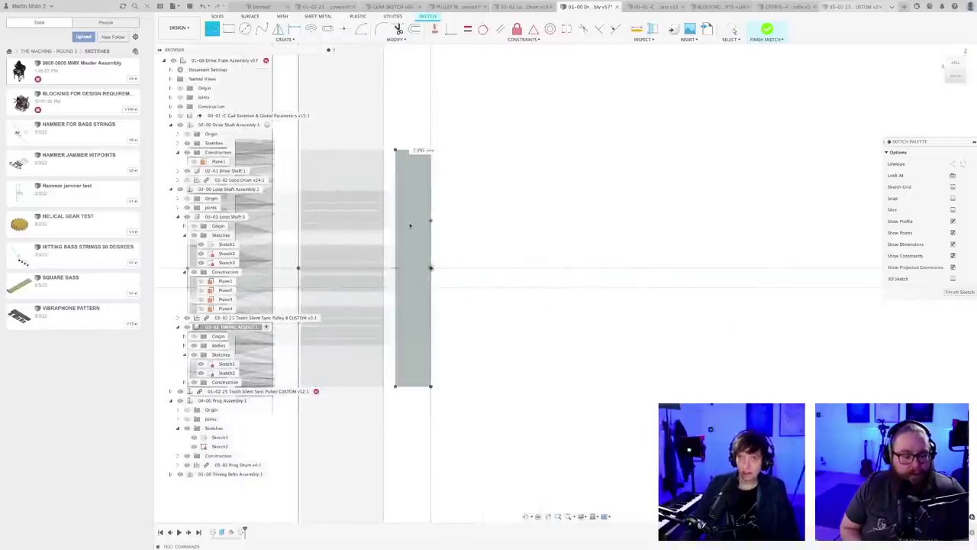
- Draw a small center-diameter circle over the projected face and set its diameter dimension
key(c)
scroll(407, 316, up, 3)
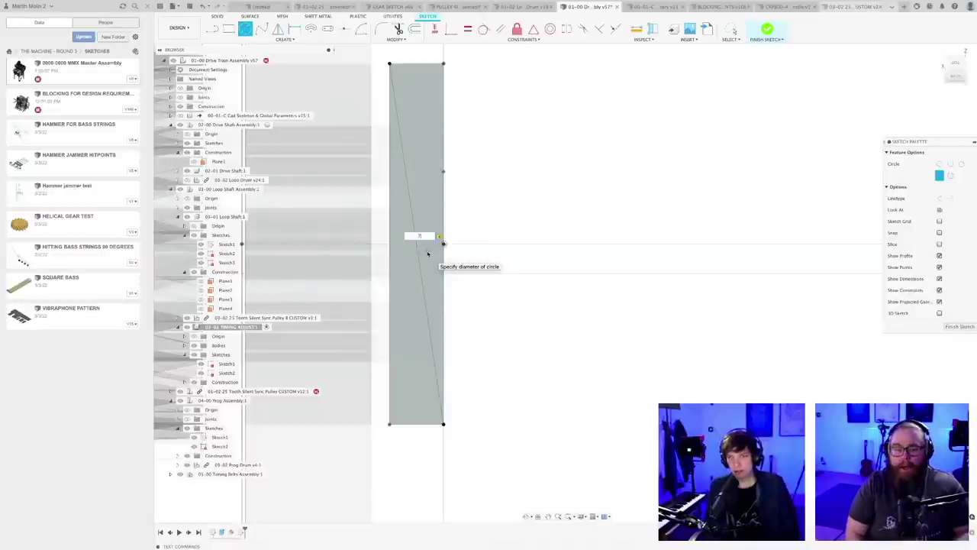
key(Return)
key(Escape)
scroll(474, 253, down, 6)
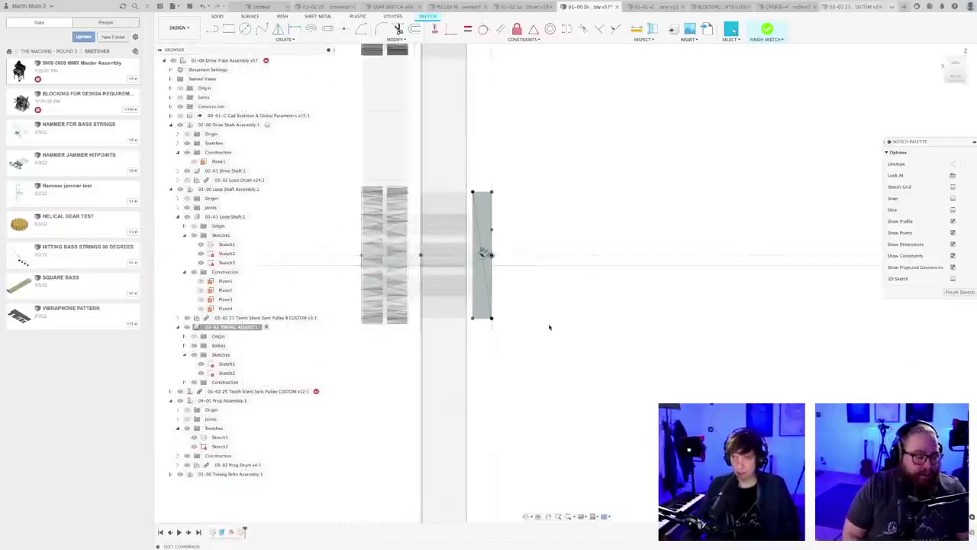
scroll(519, 302, up, 4)
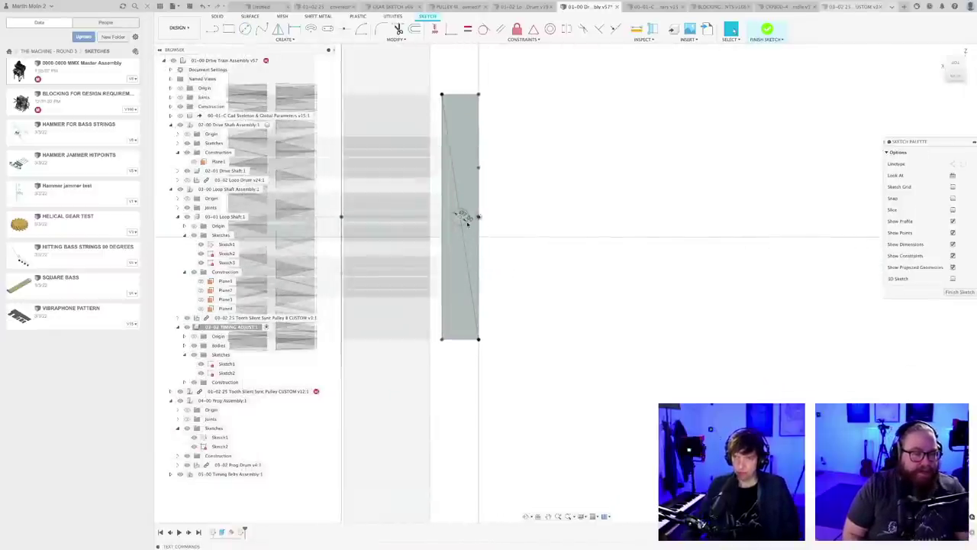
scroll(467, 223, up, 5)
scroll(465, 222, down, 5)
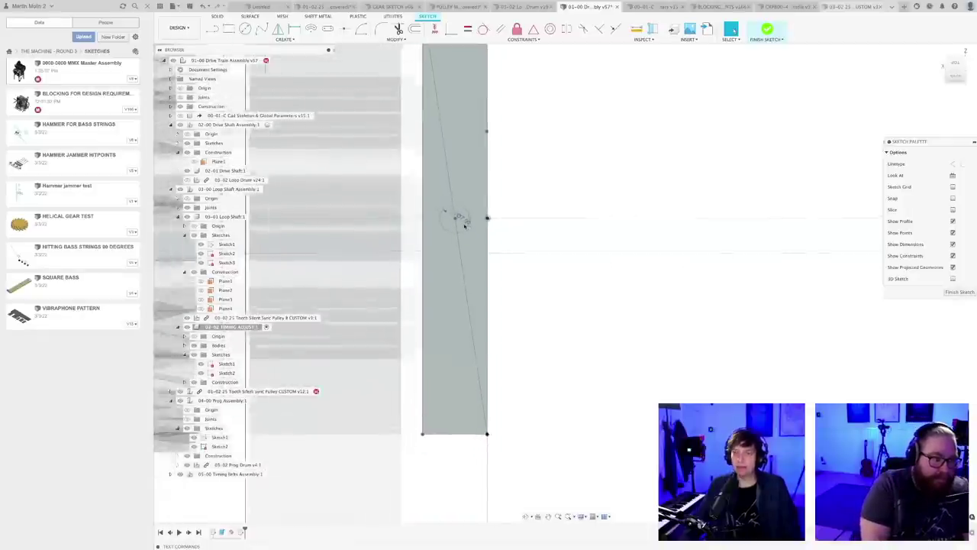
scroll(509, 301, up, 4)
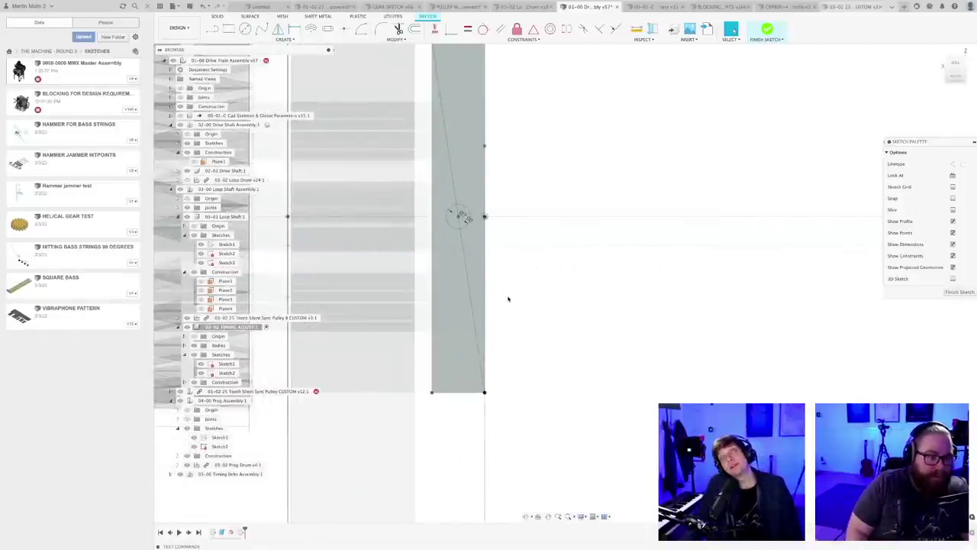
scroll(461, 220, up, 4)
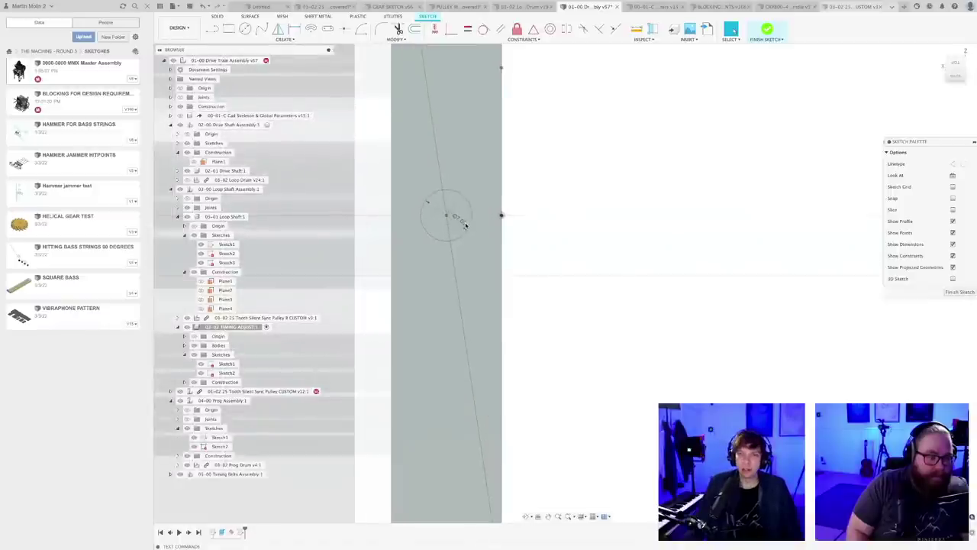
click(463, 223)
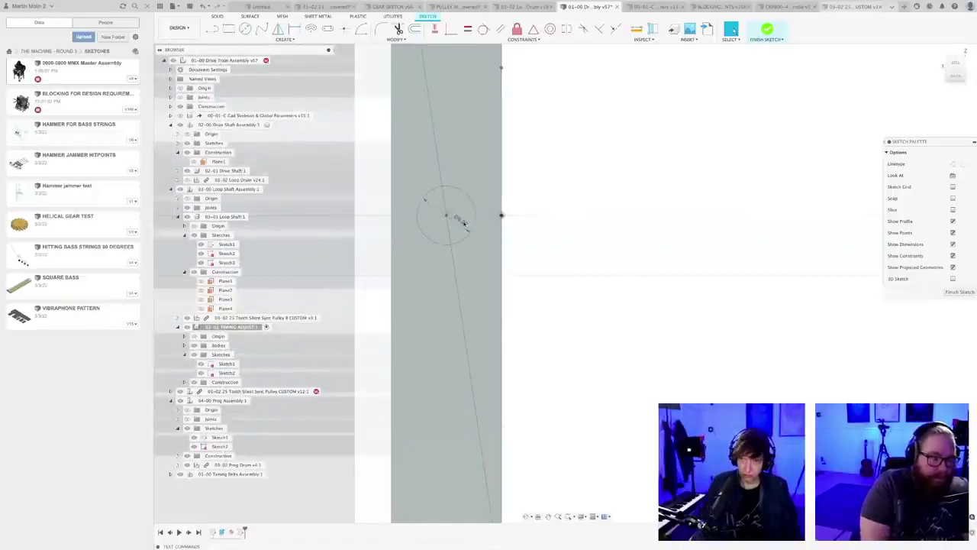
scroll(474, 227, down, 4)
scroll(484, 267, down, 5)
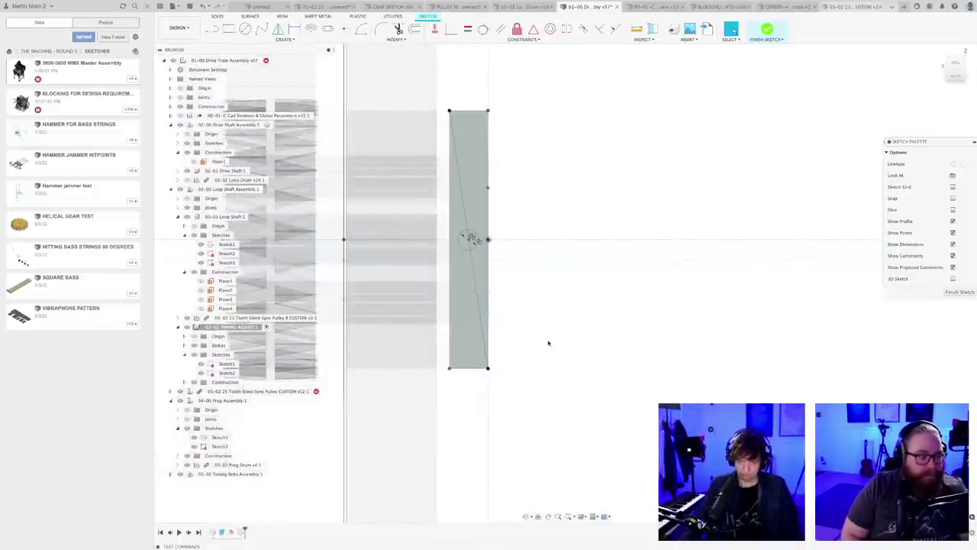
shift+middle_drag(530, 326, 664, 326)
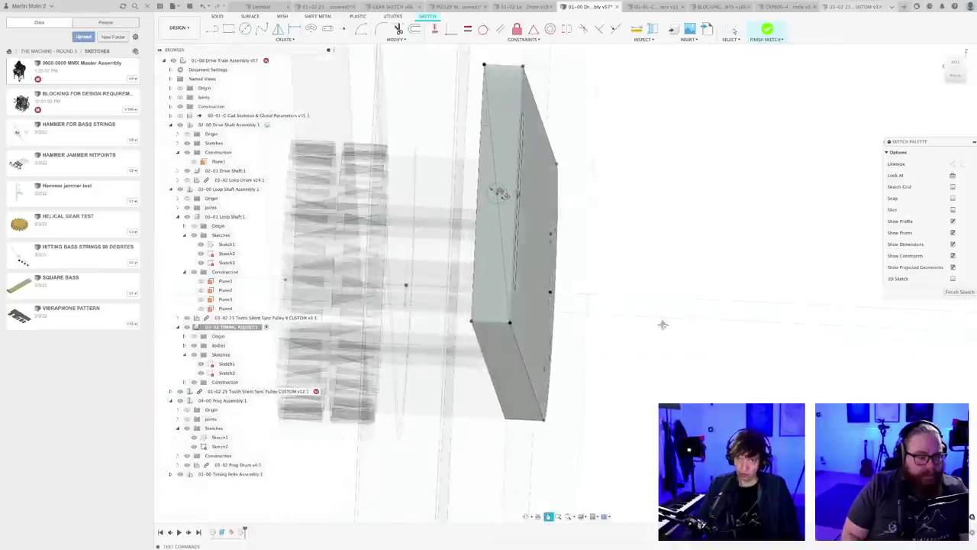
scroll(611, 176, up, 3)
- Extrude the small circle as a cut into the arm, 39.169 mm deep
key(e)
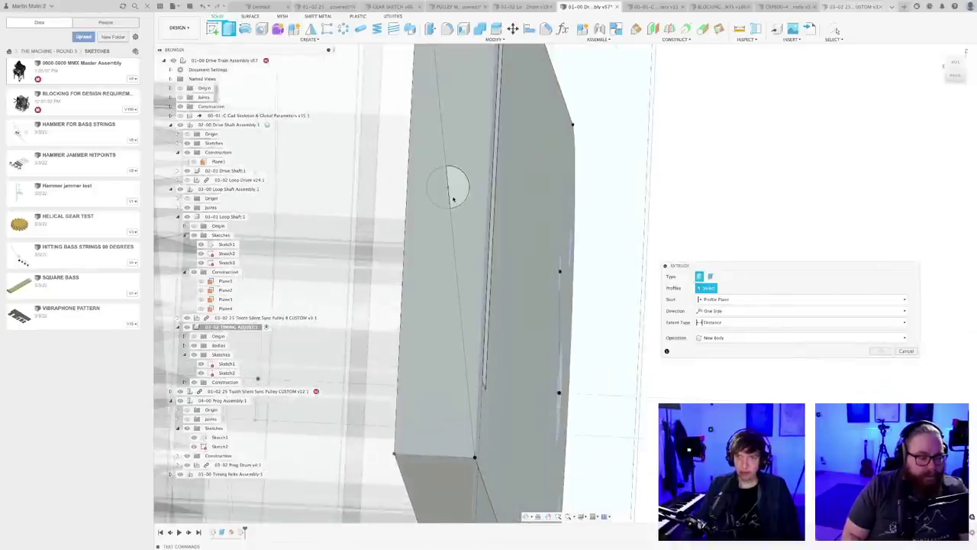
click(442, 198)
scroll(442, 198, down, 5)
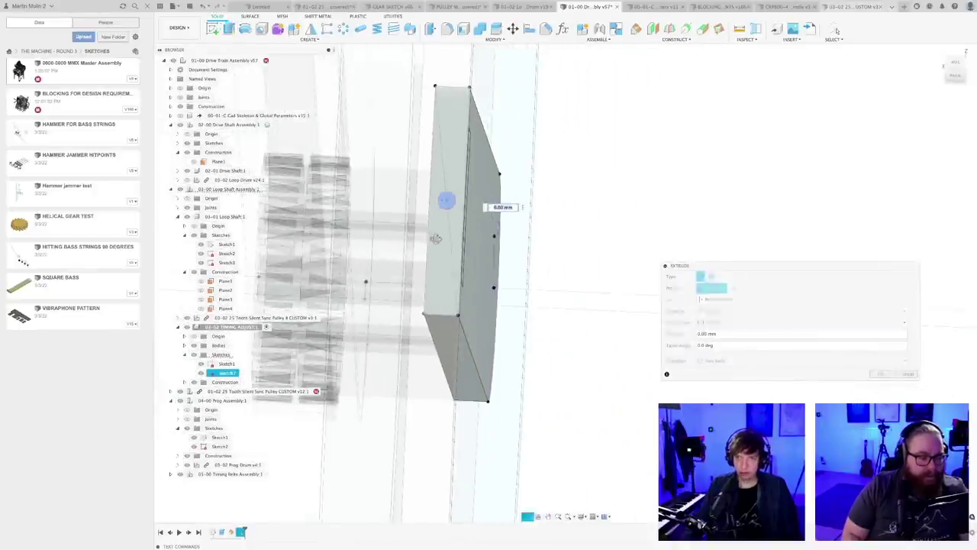
shift+middle_drag(434, 238, 489, 216)
scroll(488, 216, up, 3)
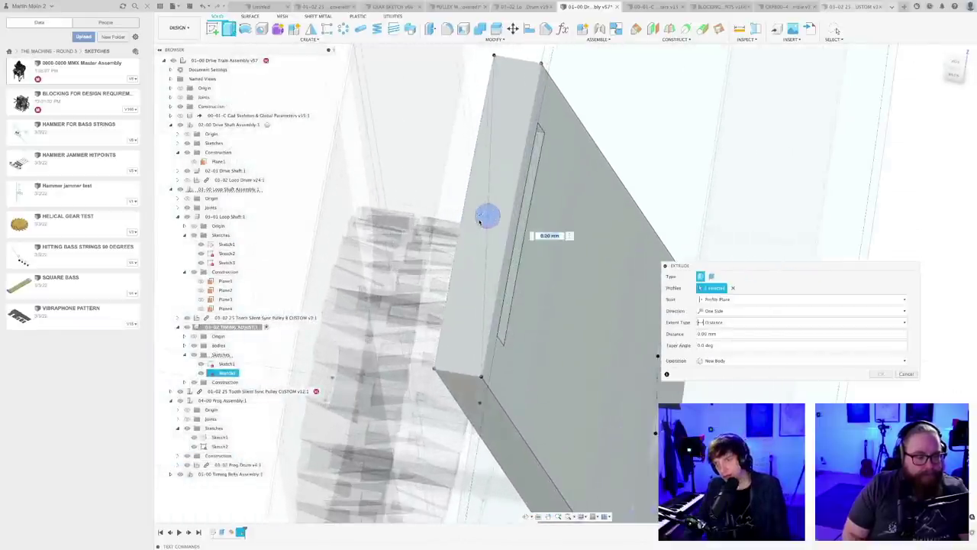
drag(489, 217, 481, 215)
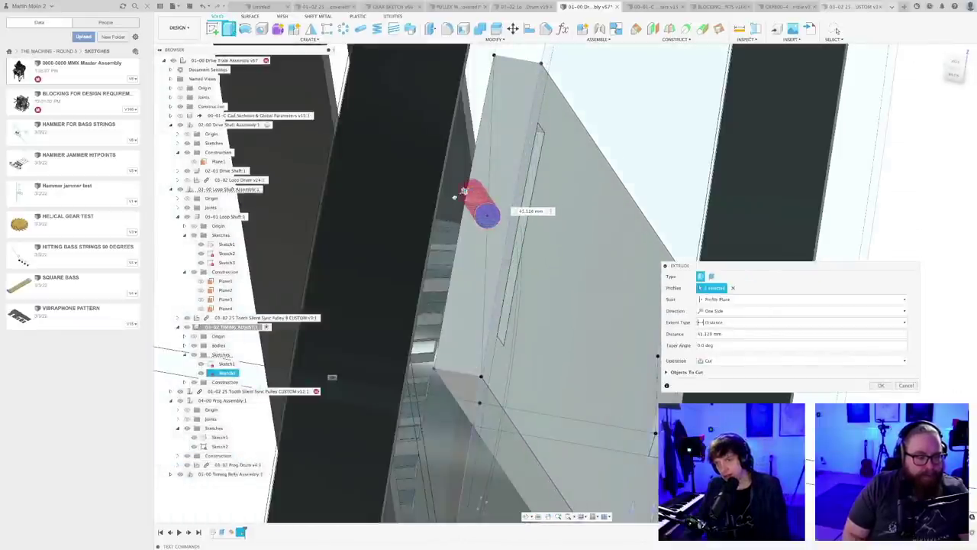
drag(464, 196, 468, 194)
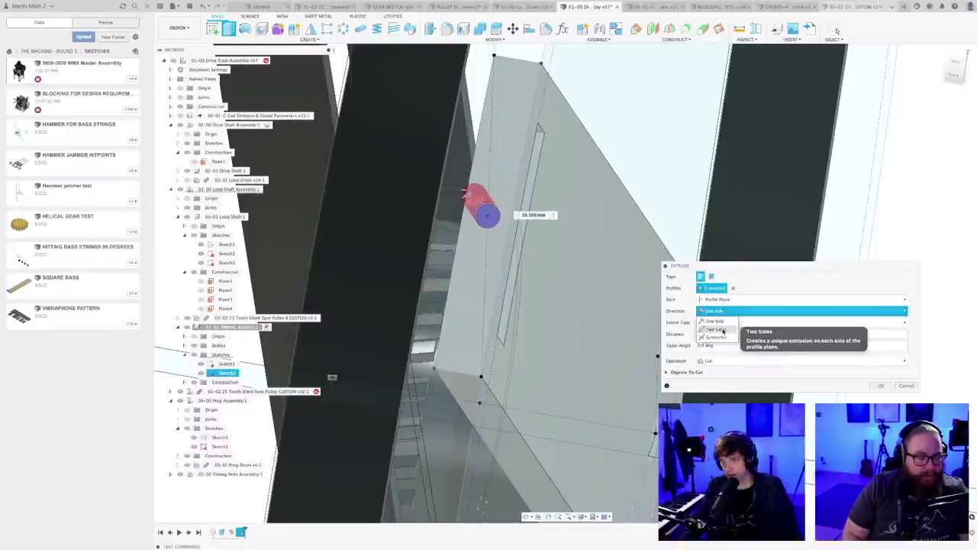
- Make the cut two-sided with 31.745 mm on the second side and confirm it
click(718, 329)
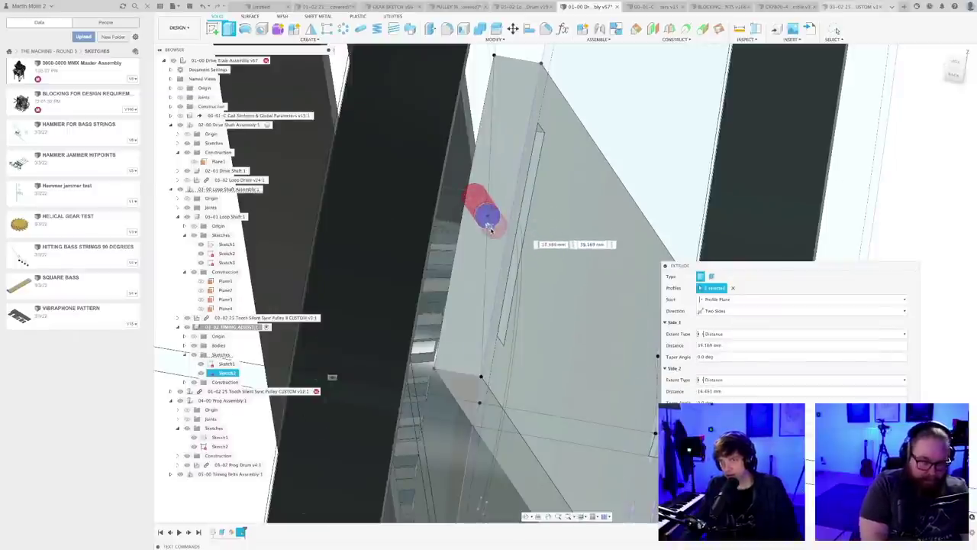
drag(494, 235, 496, 238)
scroll(497, 252, down, 10)
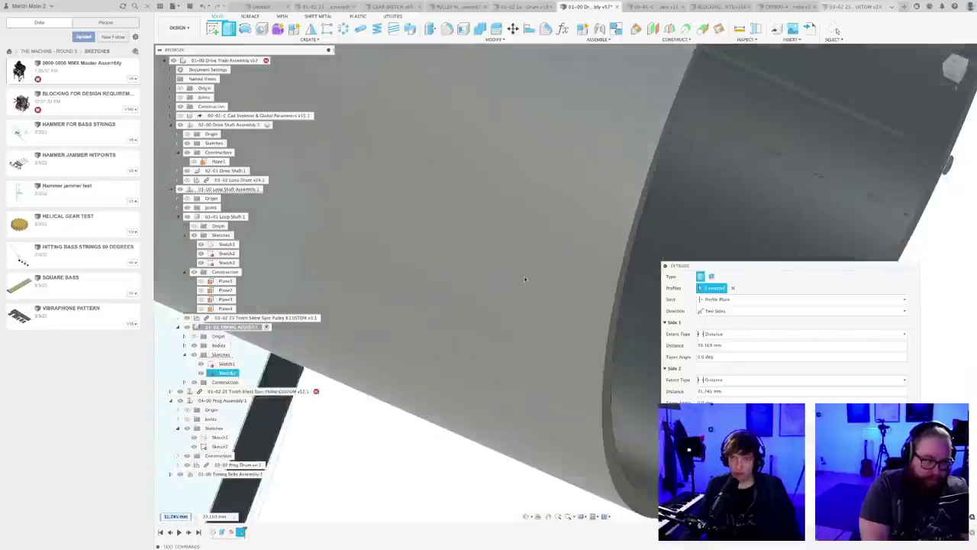
middle_drag(393, 292, 477, 291)
scroll(479, 292, up, 6)
click(939, 54)
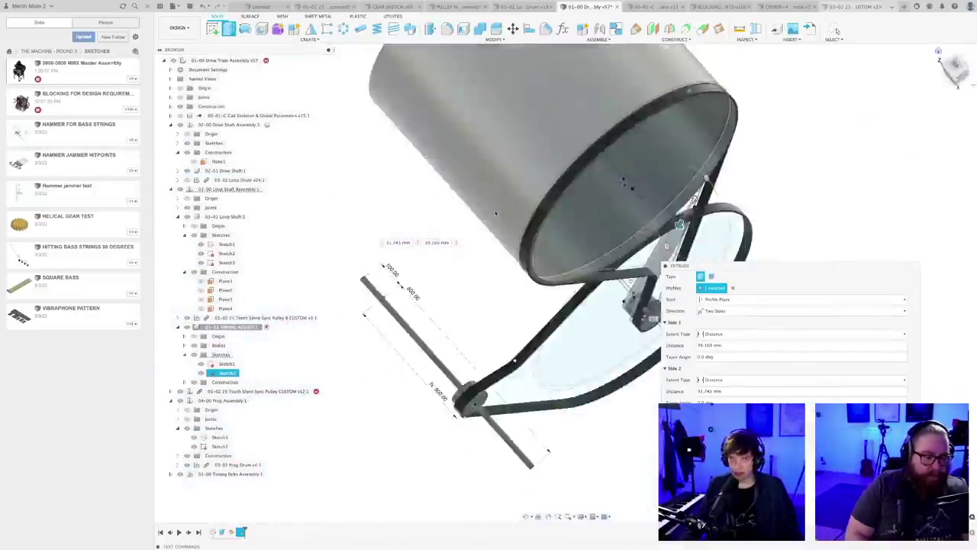
middle_drag(649, 313, 525, 309)
scroll(524, 312, up, 5)
scroll(524, 314, up, 5)
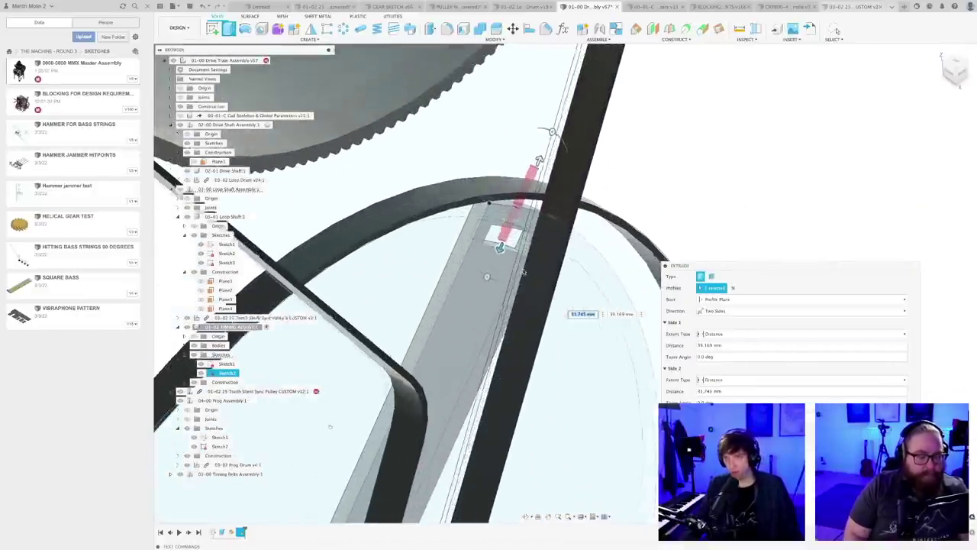
scroll(516, 231, up, 2)
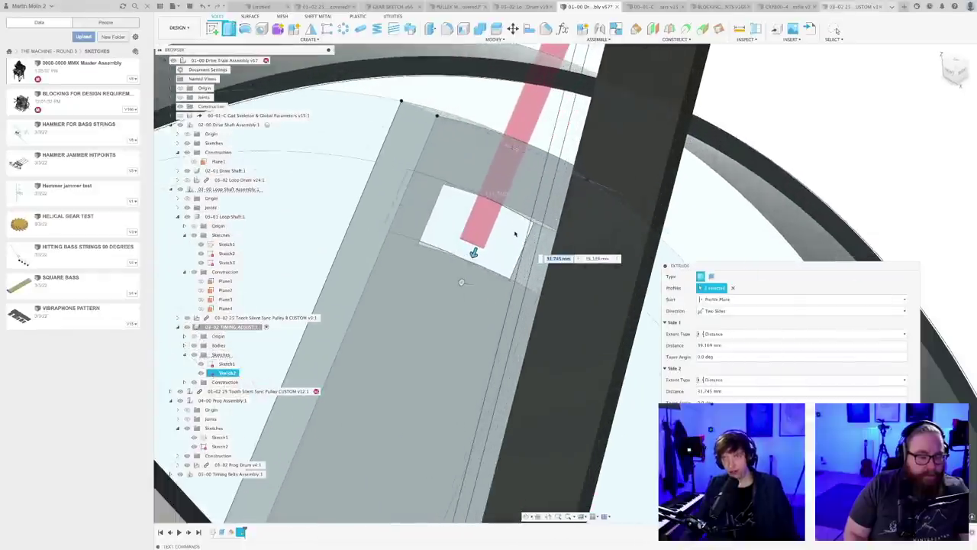
scroll(513, 237, down, 2)
key(Return)
scroll(476, 280, down, 4)
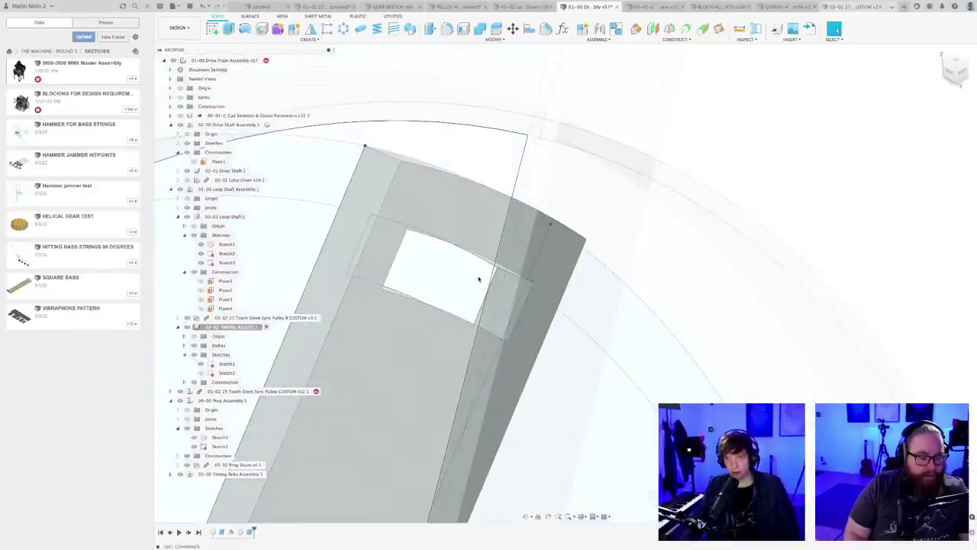
shift+middle_drag(476, 281, 448, 311)
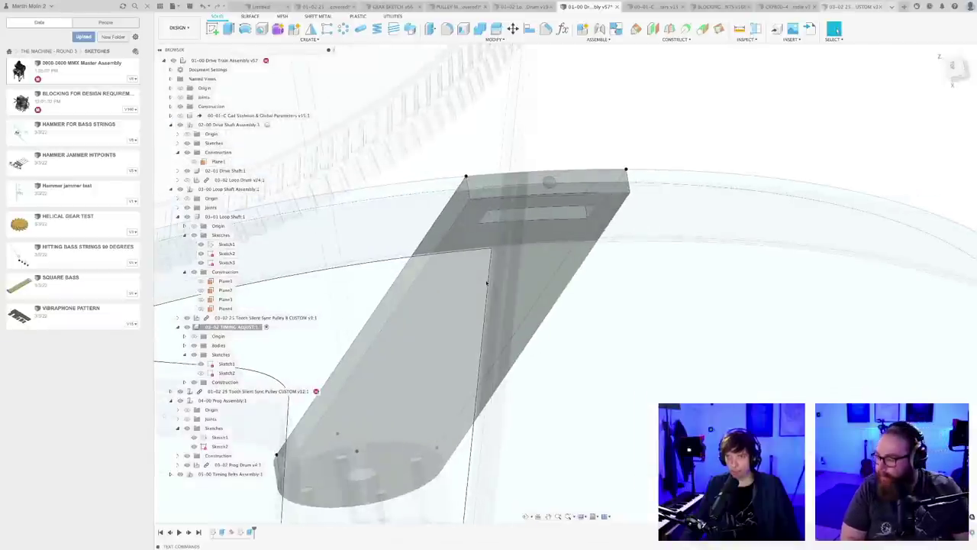
scroll(487, 283, down, 5)
shift+middle_drag(487, 283, 594, 181)
scroll(595, 181, down, 2)
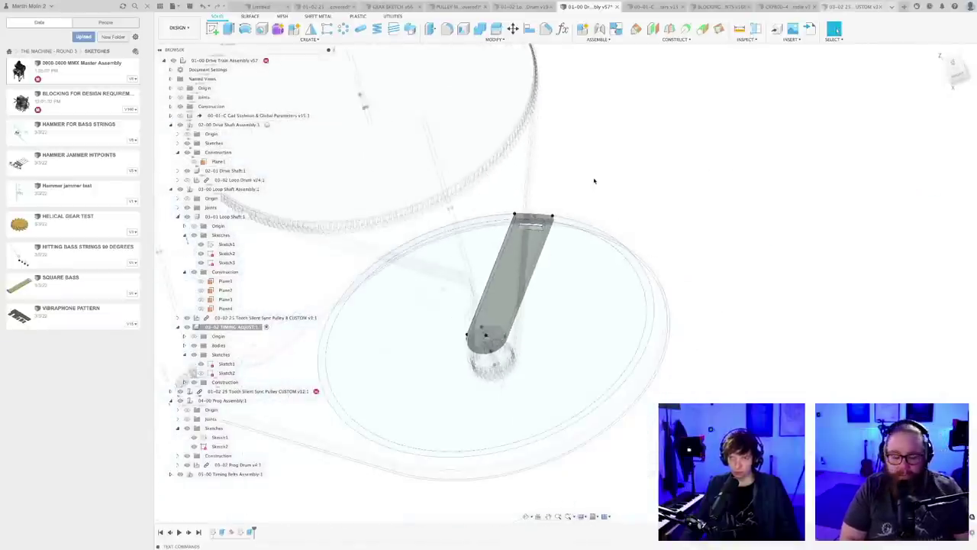
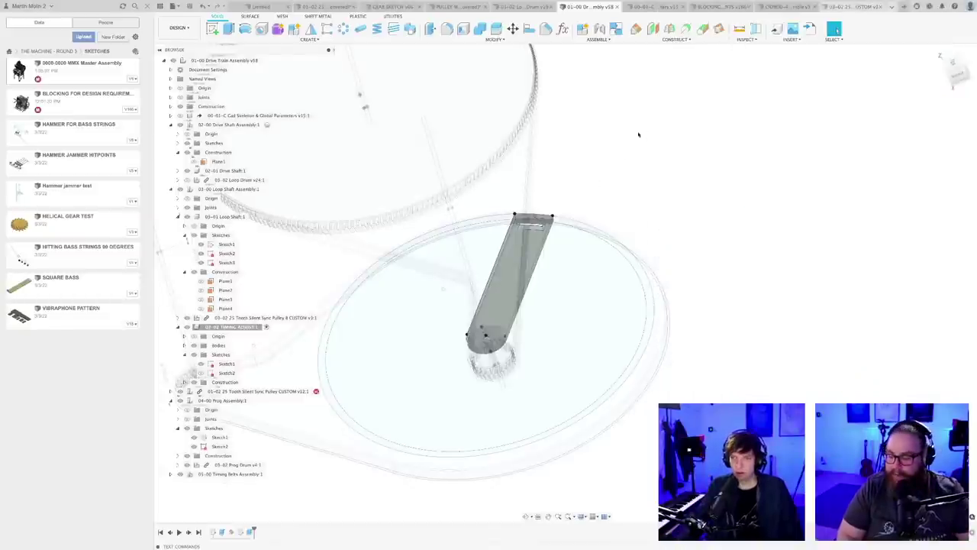
- Orbit and zoom around the timing disk and arm, then collapse 03-02 TIMING ADJUST in the Browser
shift+middle_drag(574, 246, 640, 188)
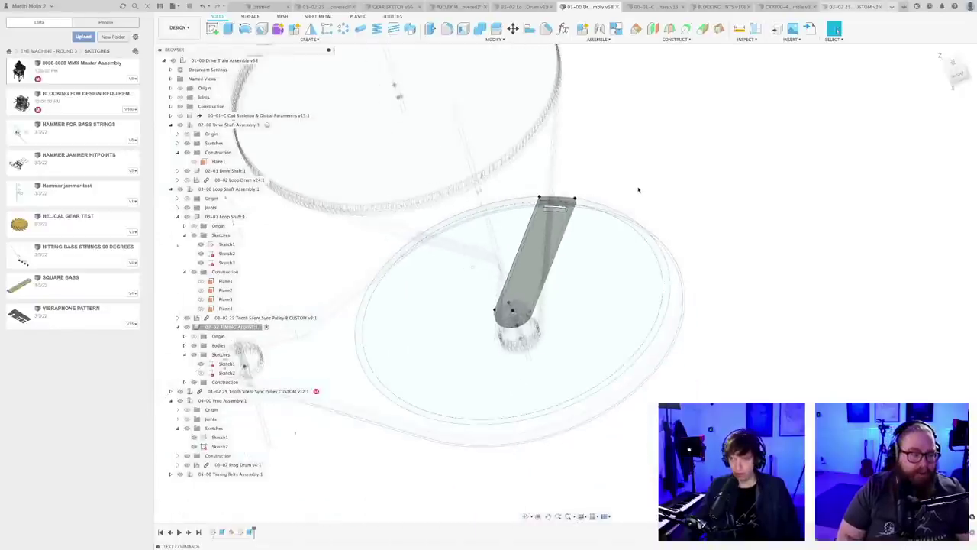
scroll(638, 189, up, 2)
scroll(637, 193, down, 3)
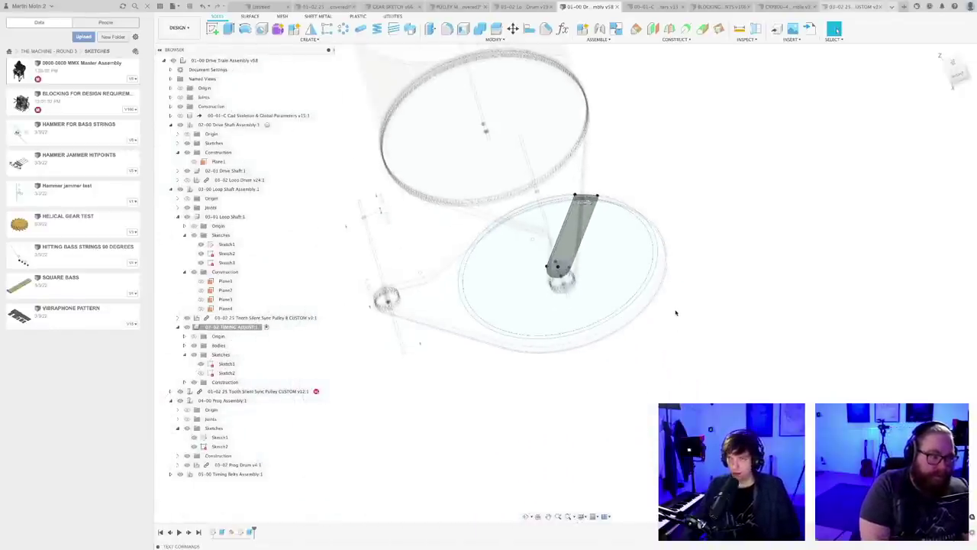
scroll(676, 312, up, 3)
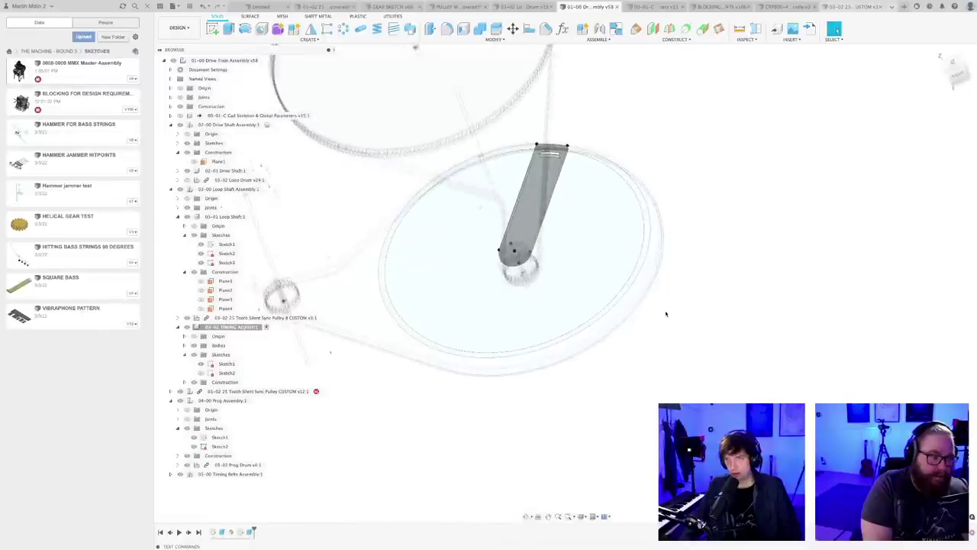
scroll(665, 314, down, 3)
scroll(643, 331, up, 3)
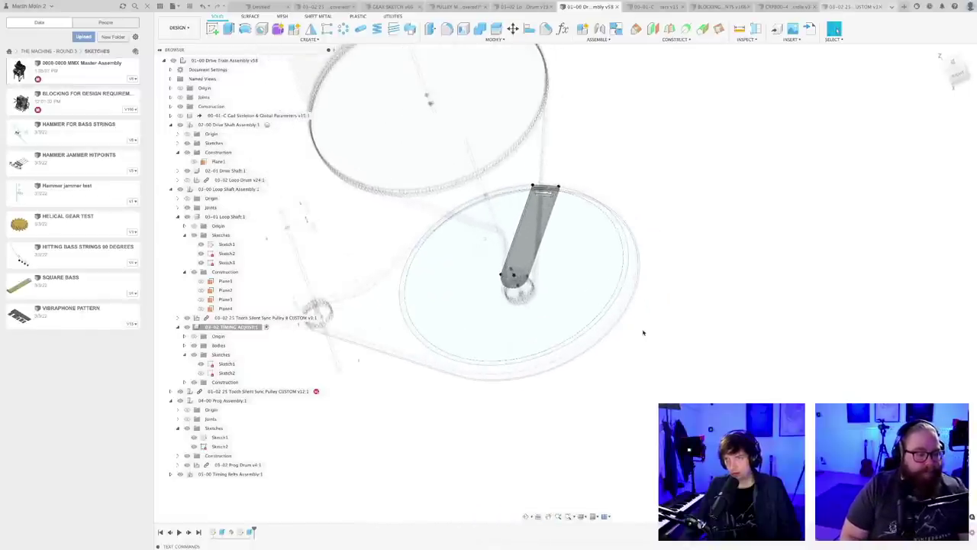
mouse_move(644, 332)
shift+middle_down()
mouse_move(752, 312)
mouse_move(585, 351)
mouse_move(590, 365)
shift+middle_up()
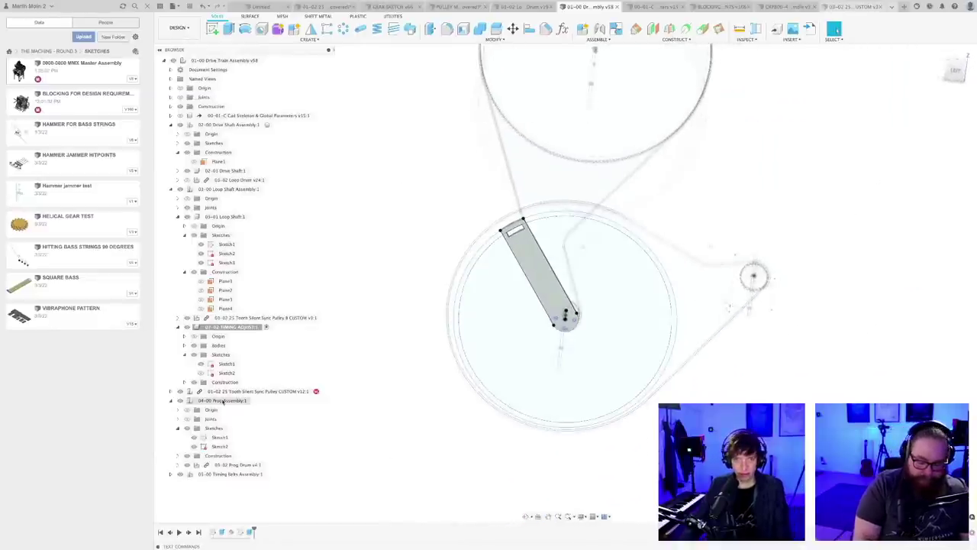
scroll(556, 253, up, 2)
scroll(530, 276, down, 3)
shift+middle_drag(530, 276, 547, 306)
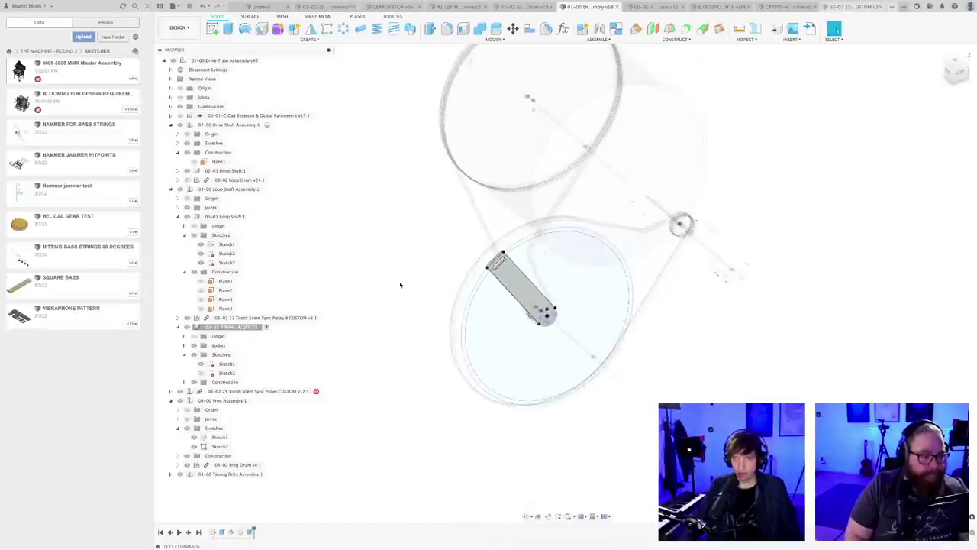
shift+middle_drag(400, 285, 280, 257)
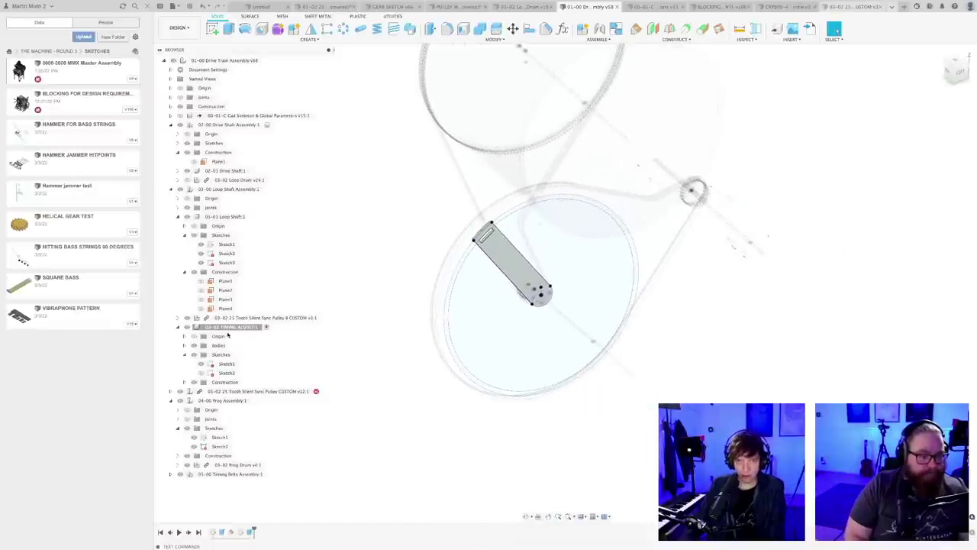
click(180, 327)
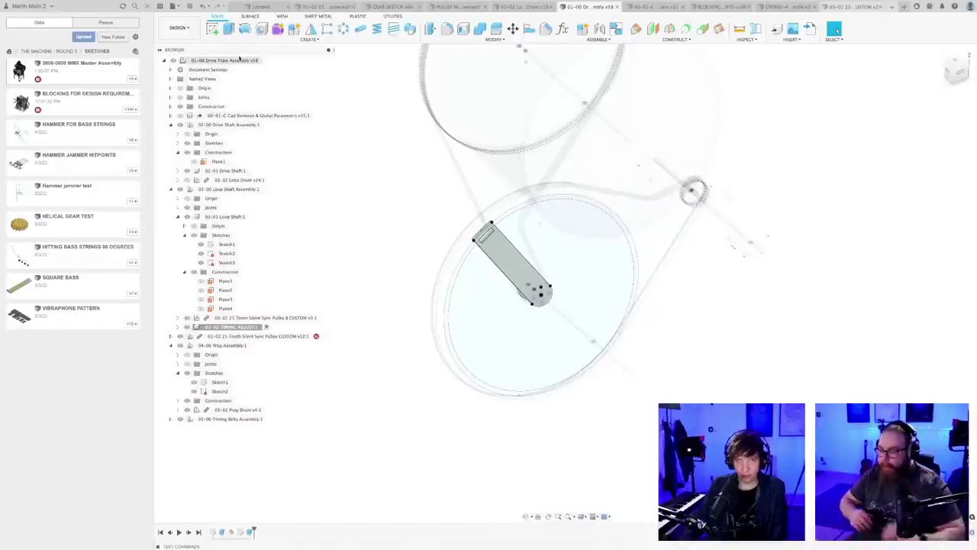
- Activate the top-level 01-00 Drive Train Assembly and make the Loop Drum visible
click(267, 60)
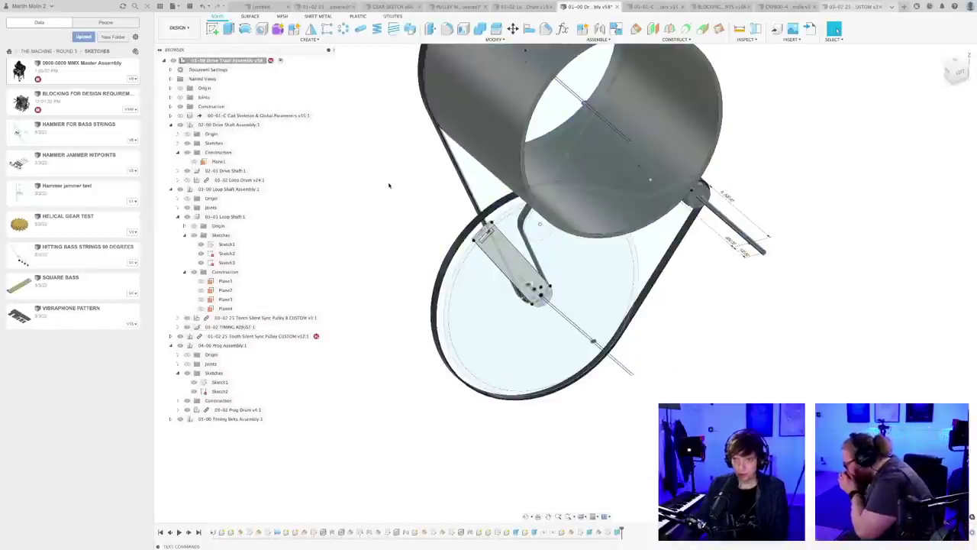
scroll(390, 183, down, 3)
scroll(468, 242, up, 4)
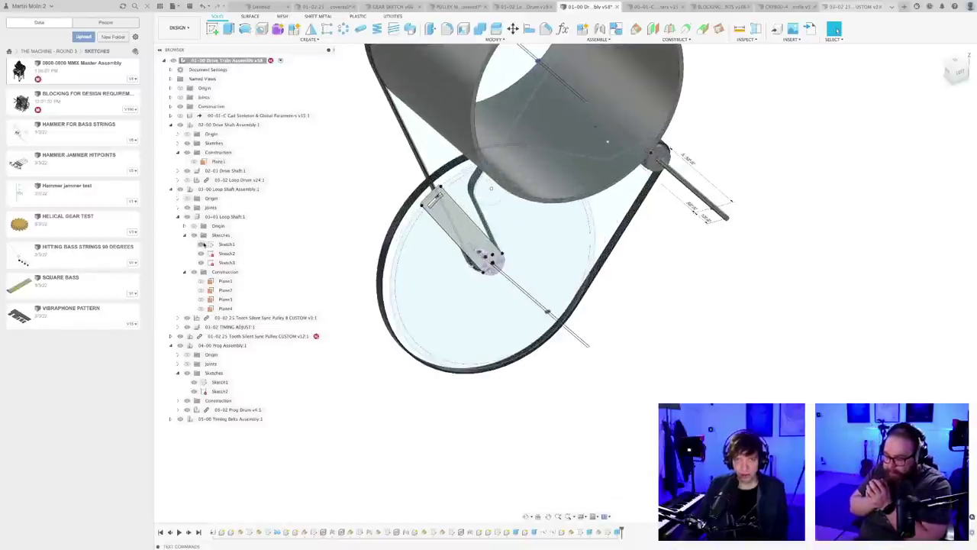
click(187, 180)
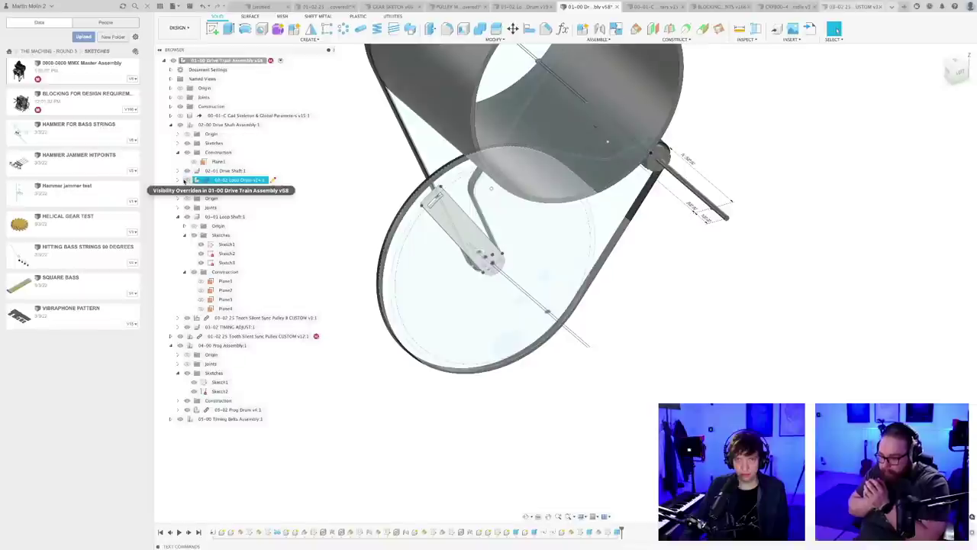
scroll(497, 275, up, 5)
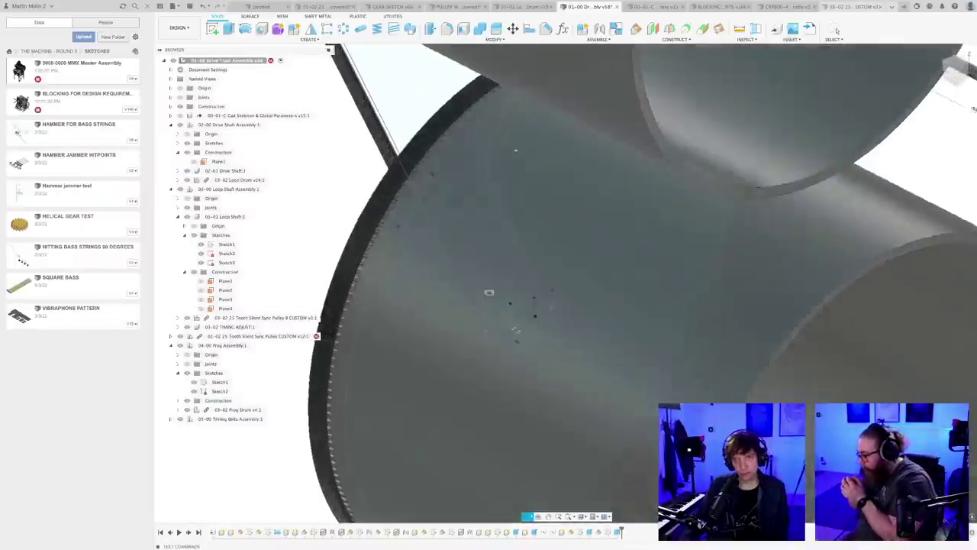
shift+middle_drag(496, 275, 603, 302)
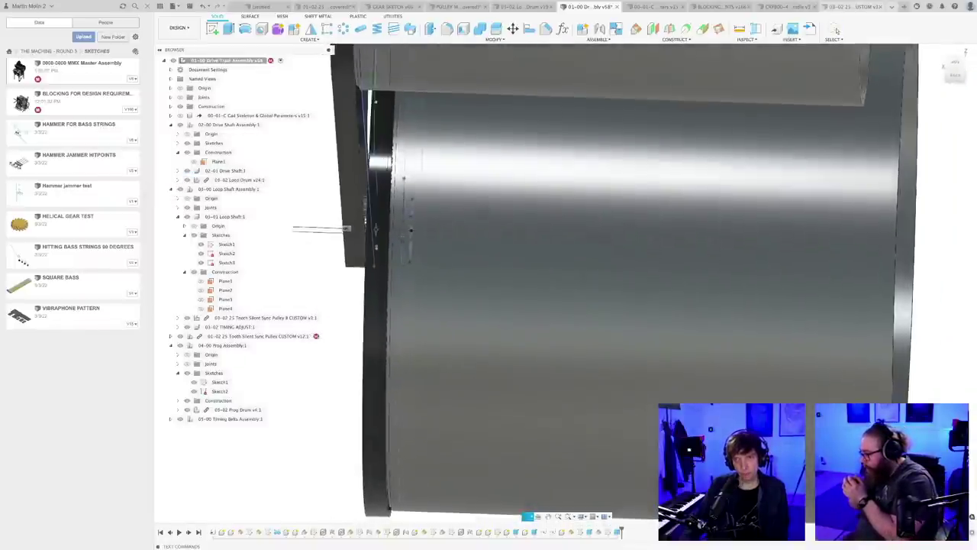
shift+middle_drag(411, 229, 396, 211)
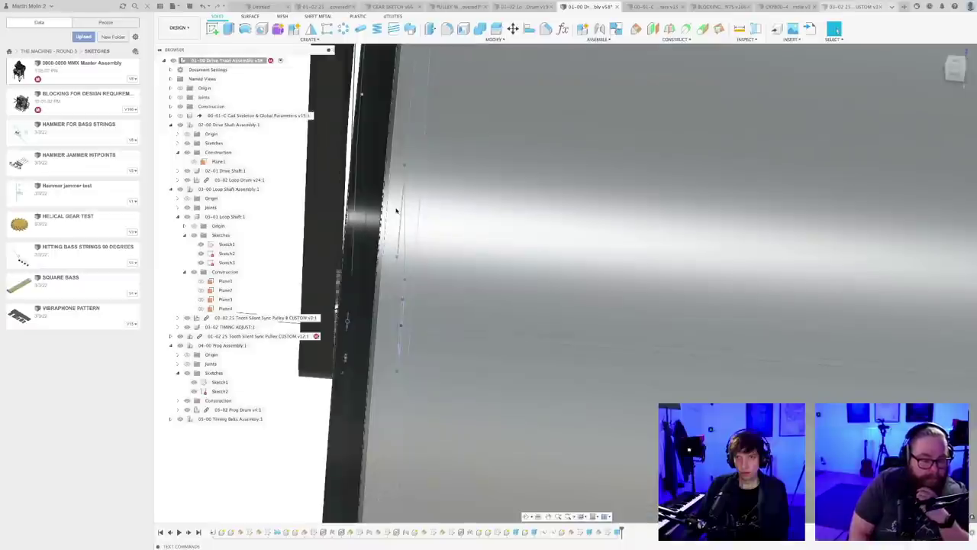
- Measure the drum's end face (48.50 mm), then expand 03-02 TIMING ADJUST in the Browser
scroll(397, 211, down, 6)
shift+middle_drag(342, 250, 365, 251)
scroll(414, 184, up, 6)
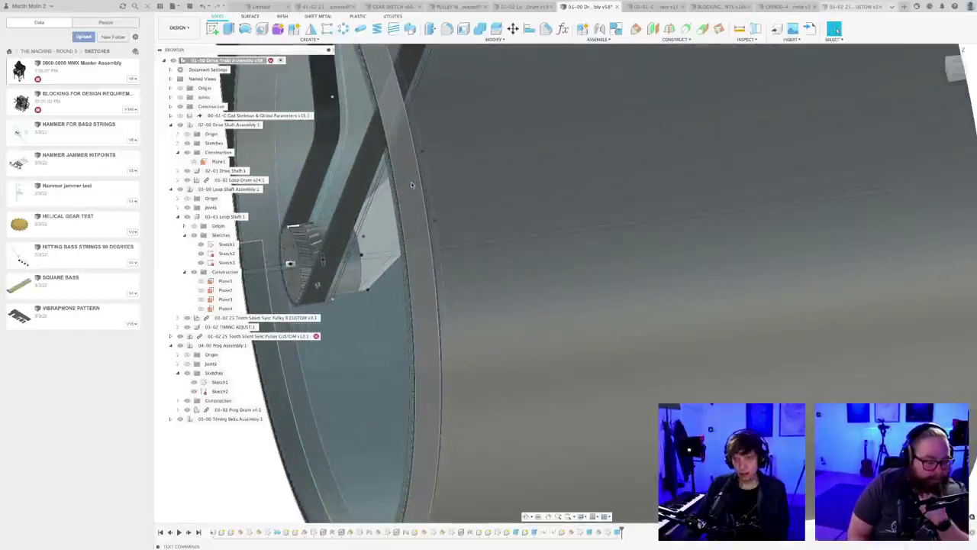
scroll(407, 188, down, 5)
scroll(397, 195, up, 6)
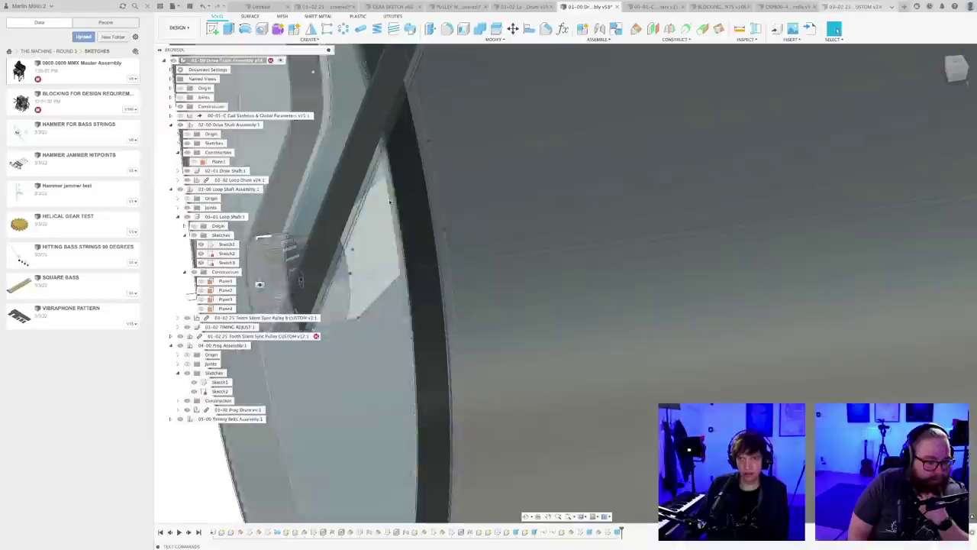
key(i)
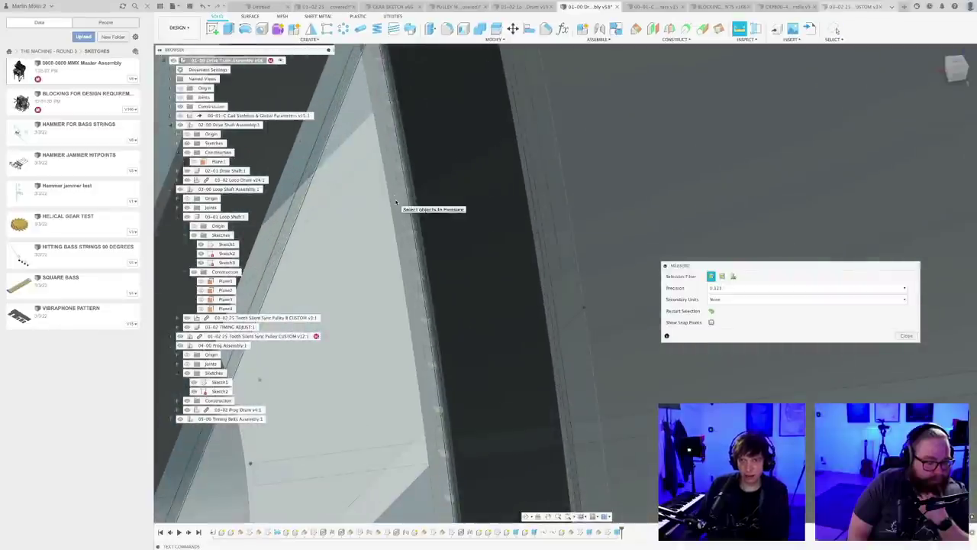
click(397, 202)
scroll(397, 204, down, 3)
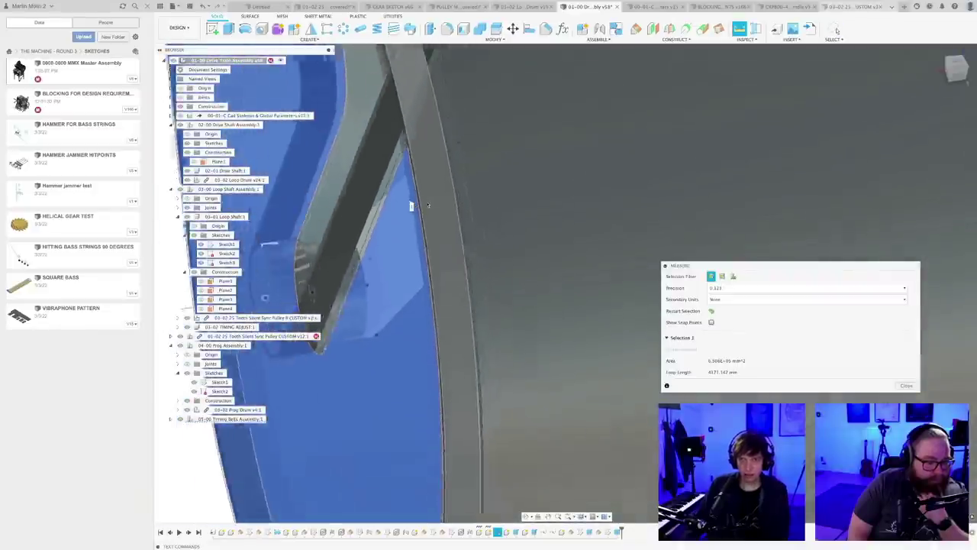
mouse_move(428, 205)
shift+middle_down()
mouse_move(388, 257)
mouse_move(428, 206)
shift+middle_up()
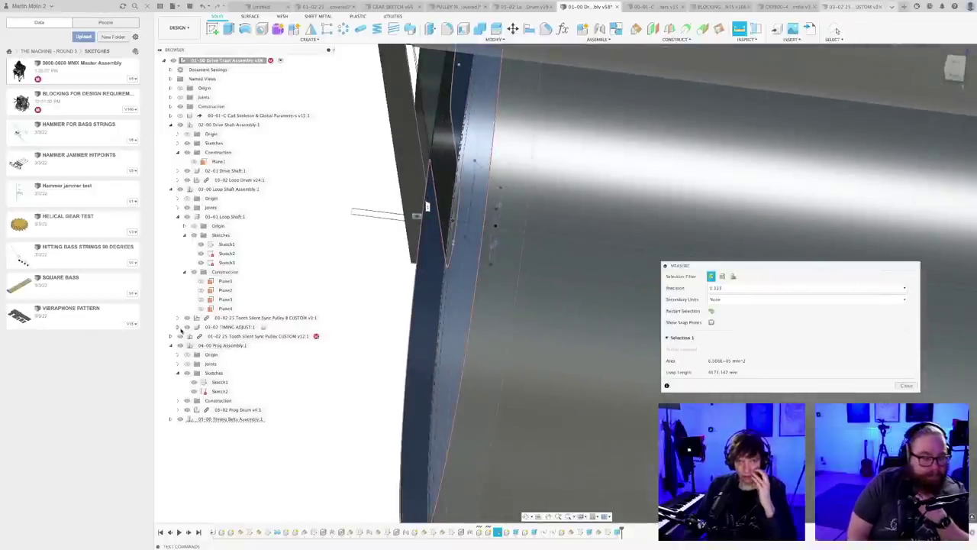
click(179, 328)
shift+middle_drag(458, 258, 522, 287)
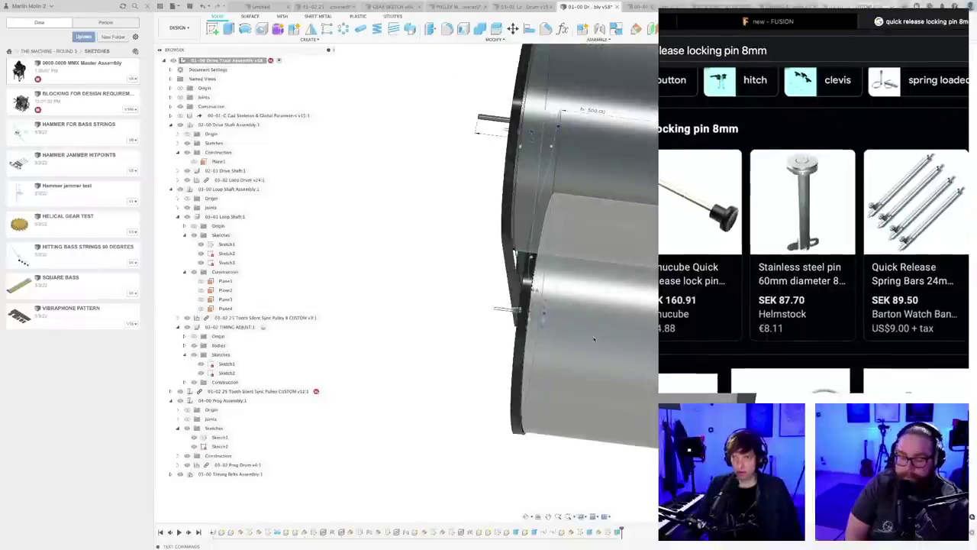
- Orbit and zoom around the drum assembly to view it from new angles
shift+middle_drag(594, 339, 410, 351)
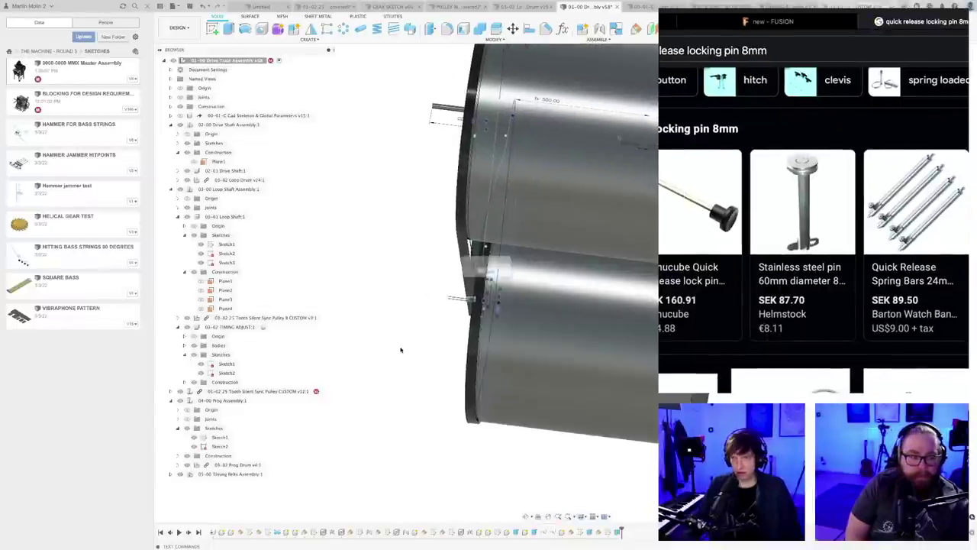
scroll(406, 347, down, 1)
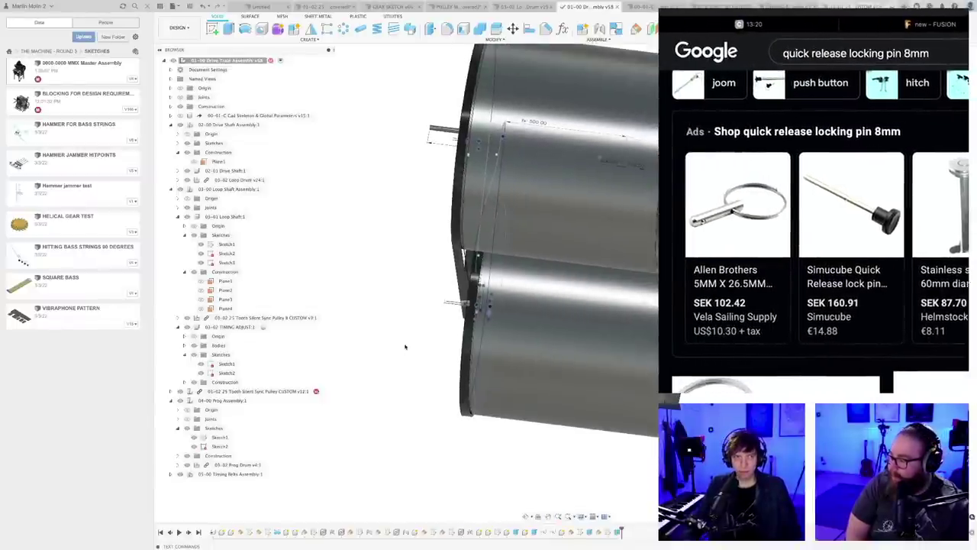
shift+middle_drag(406, 346, 432, 364)
scroll(411, 338, down, 3)
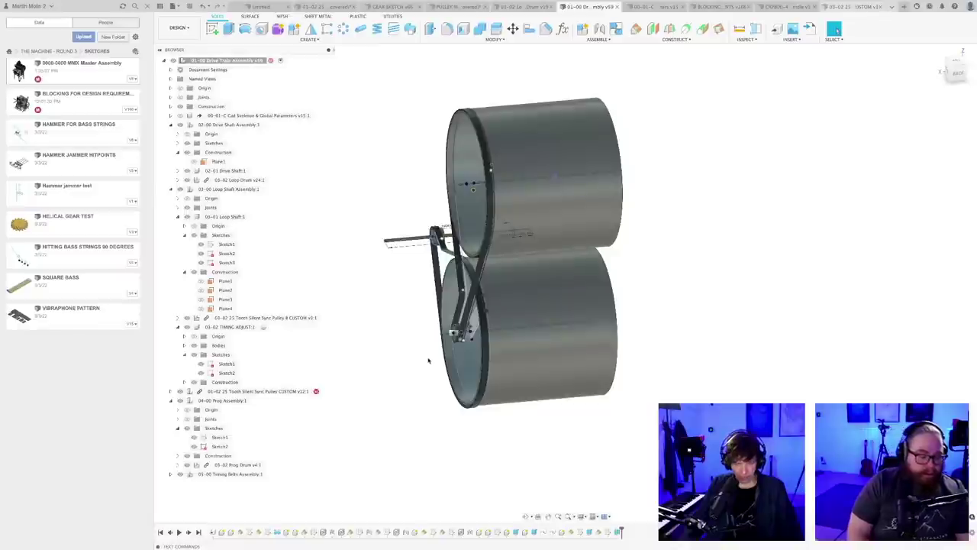
- Return to plain object selection and switch to the separate 03-02 Loop Drum design
shift+middle_drag(429, 360, 404, 349)
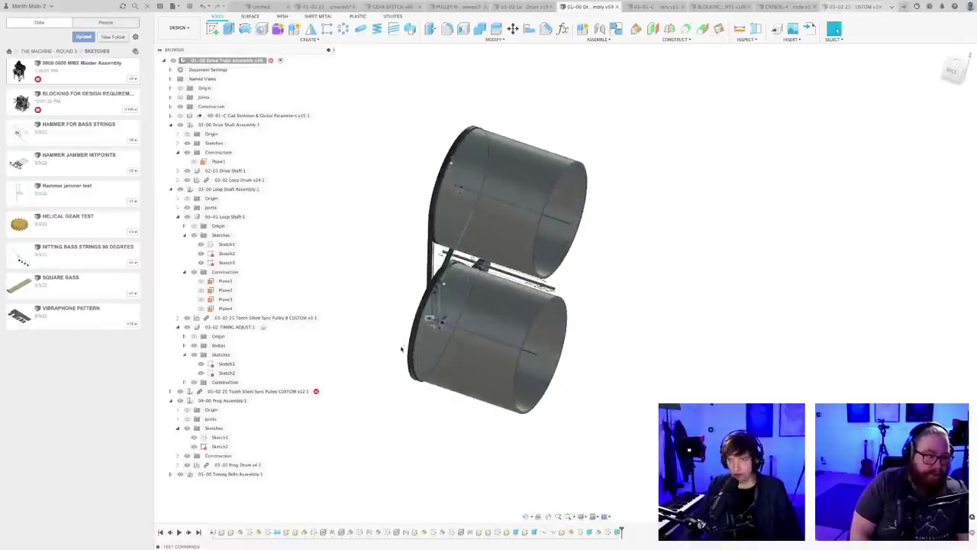
click(834, 29)
middle_drag(398, 394, 475, 378)
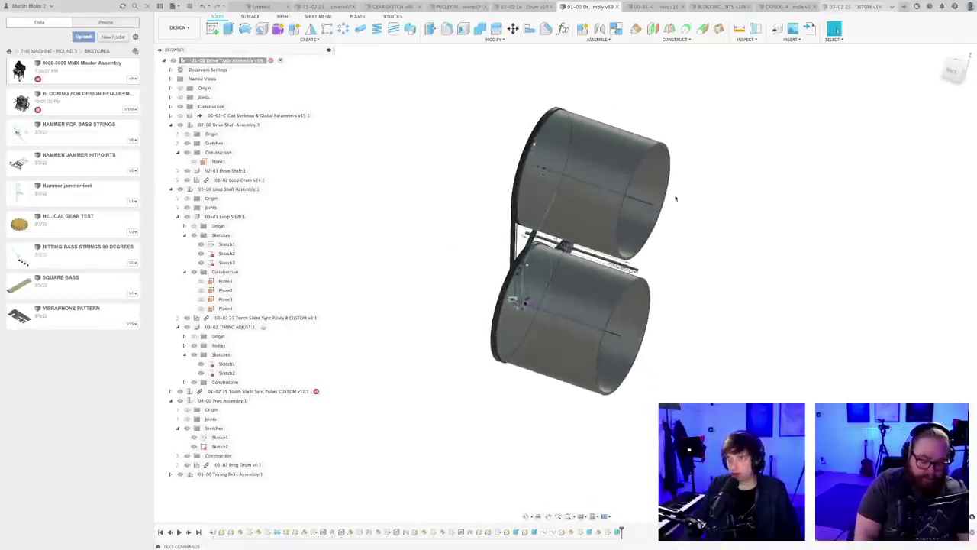
click(524, 7)
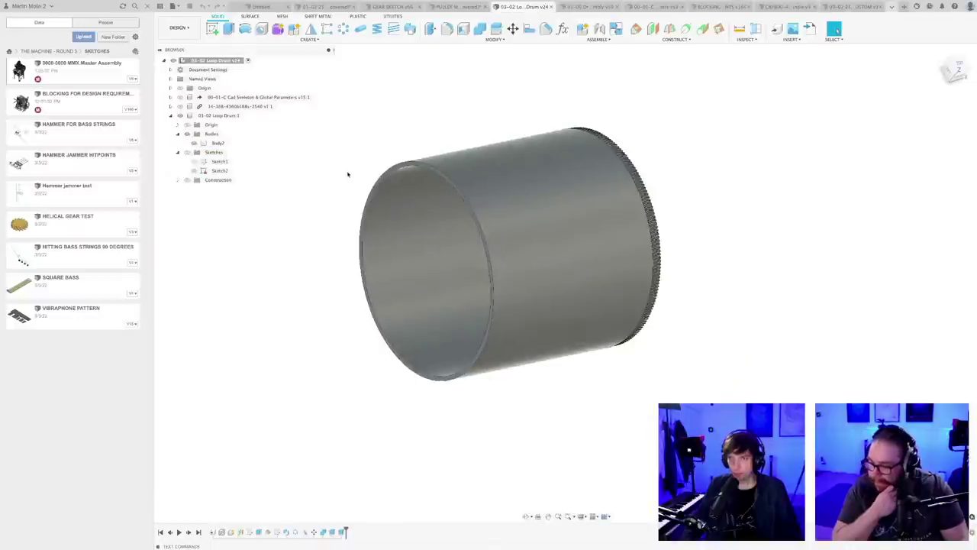
- Orbit the drum, select and deselect Body2, then select the 03-02 Loop Drum:1 component
scroll(348, 174, down, 3)
shift+middle_drag(348, 174, 483, 169)
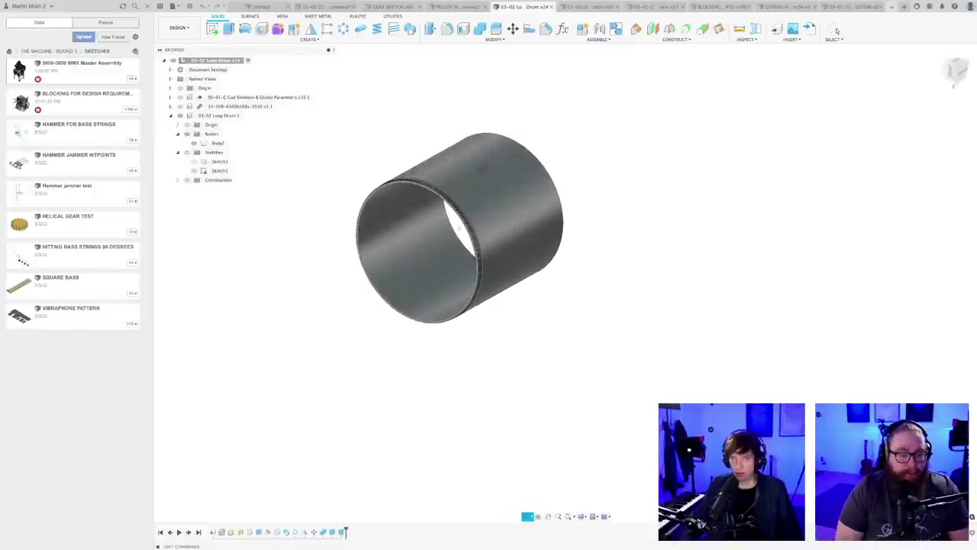
shift+middle_drag(459, 228, 459, 228)
click(484, 168)
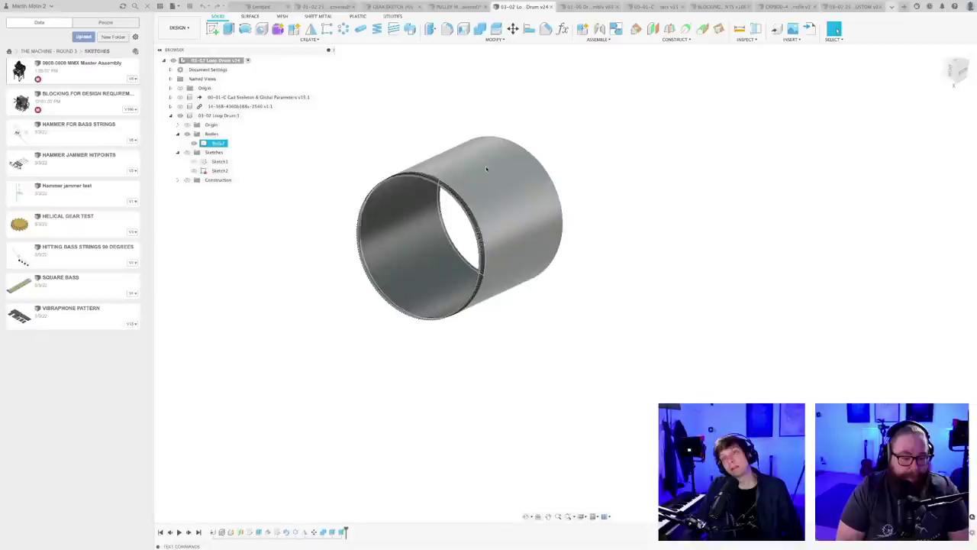
click(584, 188)
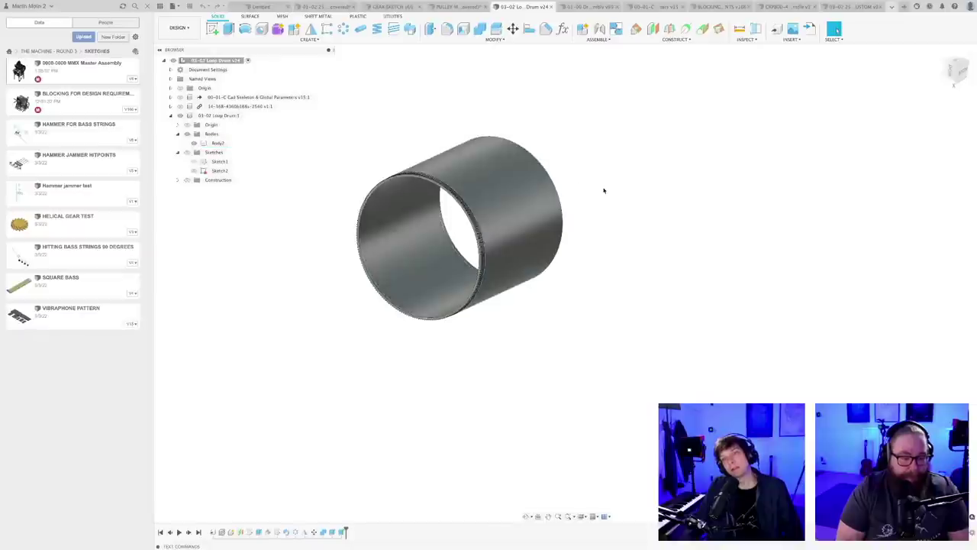
shift+middle_drag(602, 201, 658, 236)
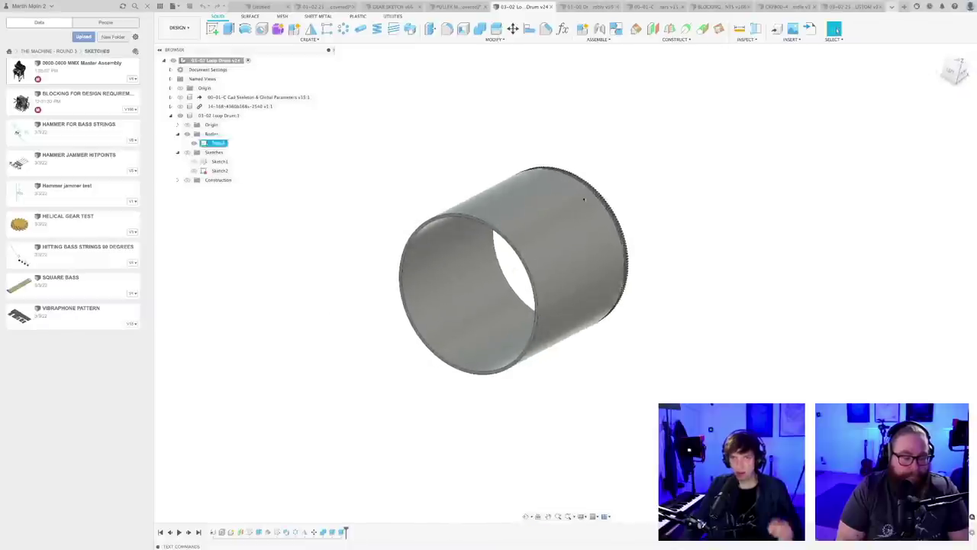
click(223, 116)
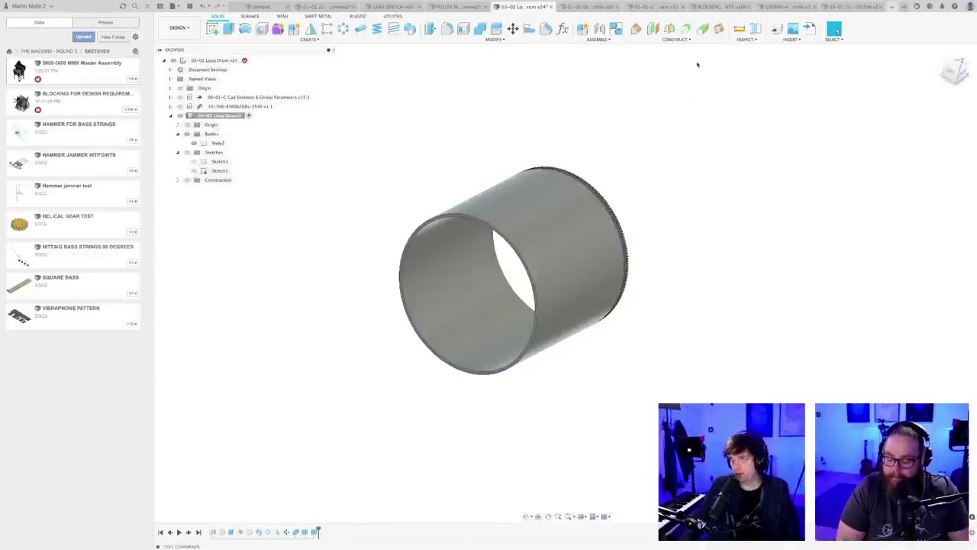
- Create a tangent construction plane on the drum's outer face, adjusting its angle before confirming
click(701, 31)
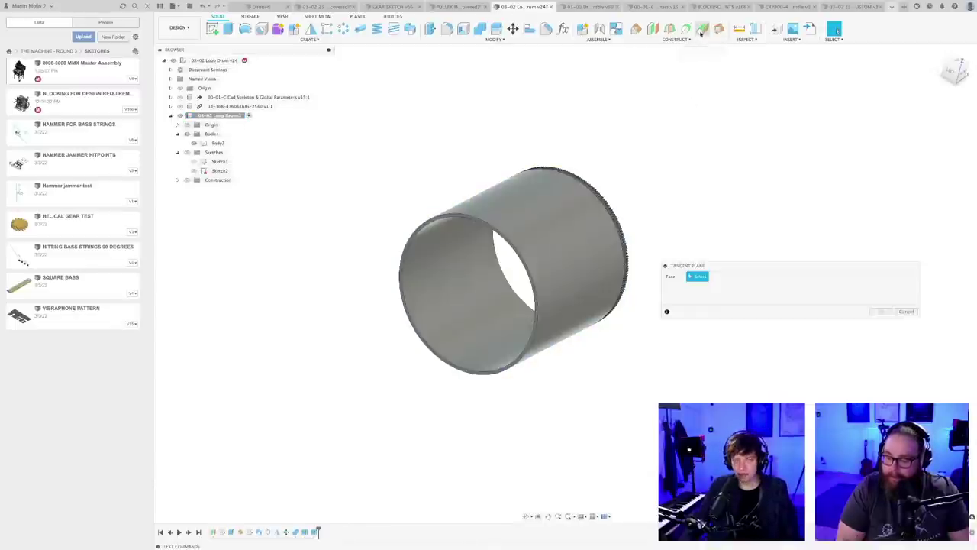
click(537, 195)
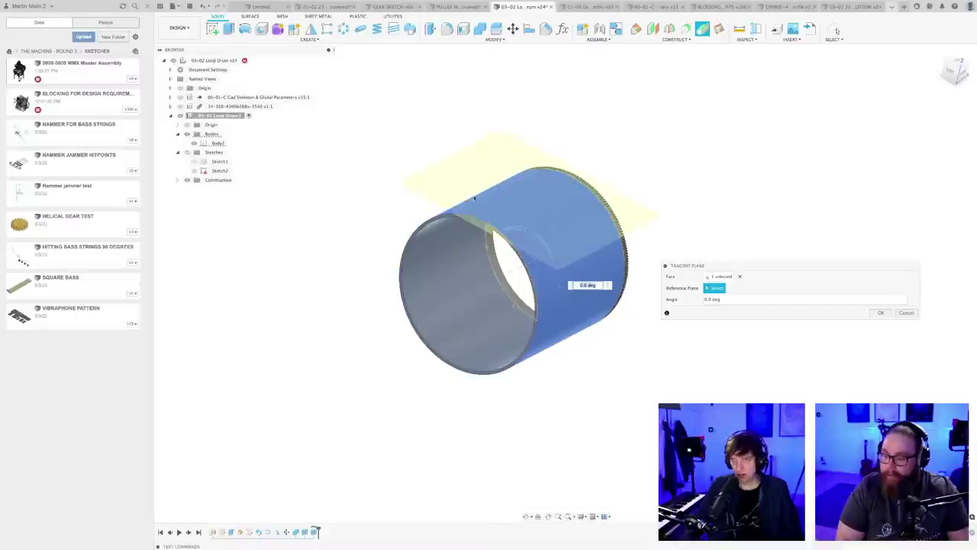
mouse_move(575, 216)
shift+middle_down()
mouse_move(598, 196)
mouse_move(593, 211)
mouse_move(582, 212)
shift+middle_up()
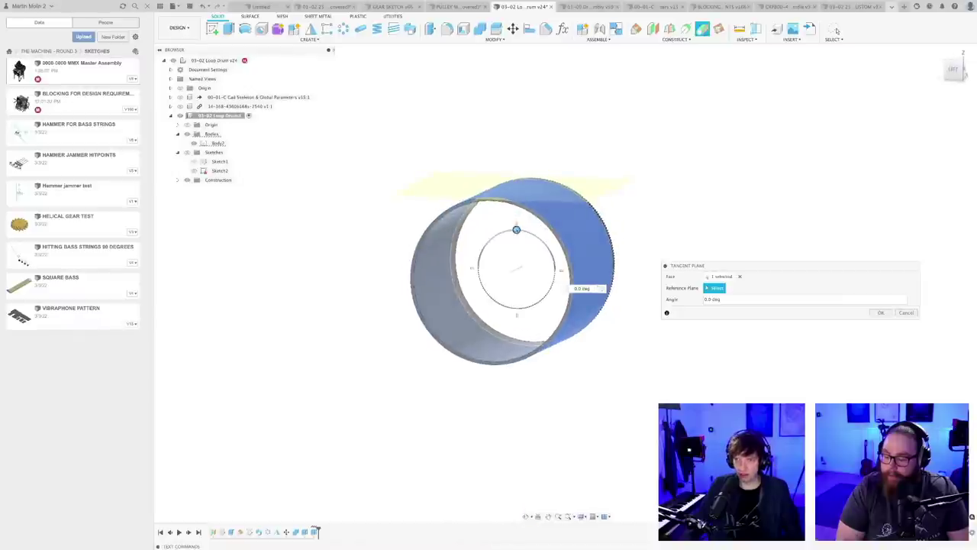
drag(516, 229, 504, 231)
shift+middle_drag(508, 234, 532, 242)
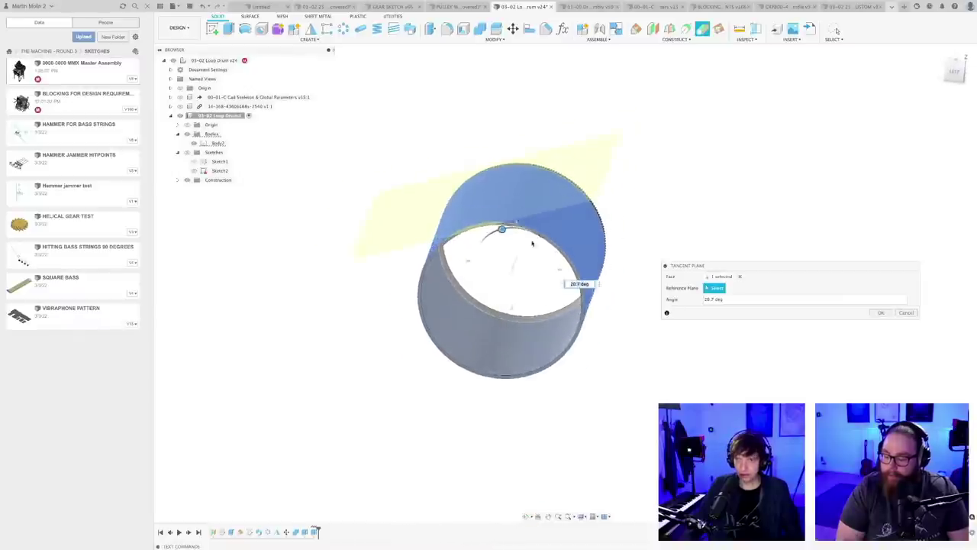
scroll(532, 243, up, 2)
mouse_move(500, 234)
mouse_down()
mouse_move(515, 235)
mouse_move(497, 236)
mouse_up()
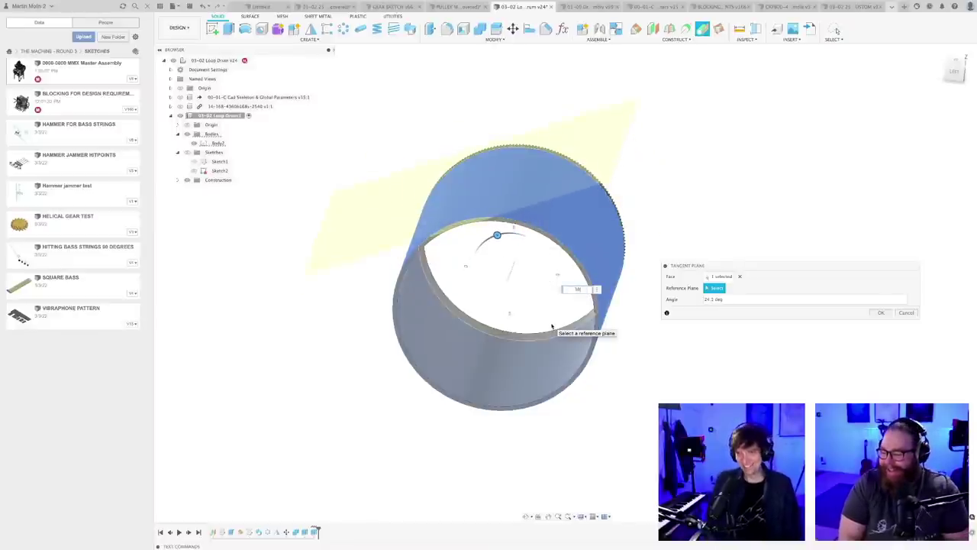
key(Return)
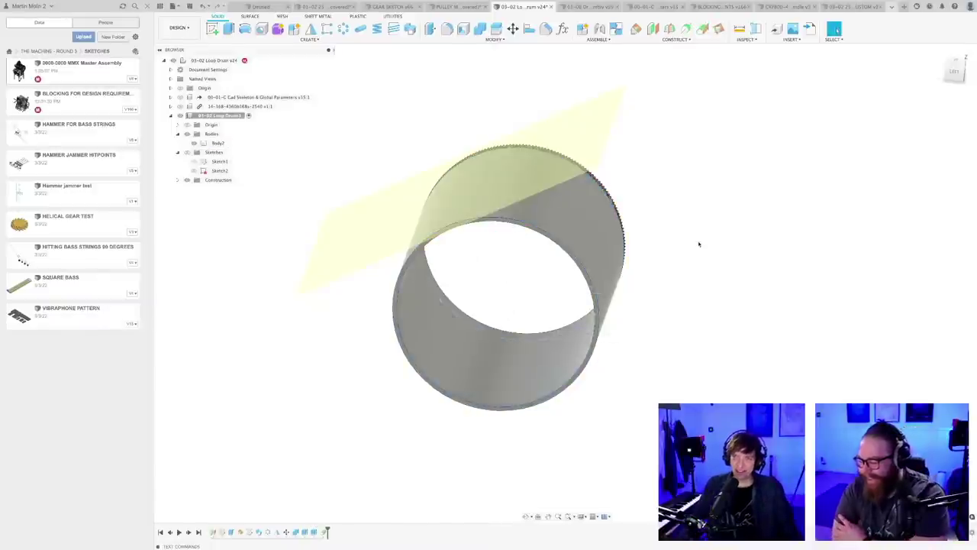
shift+middle_drag(699, 244, 688, 263)
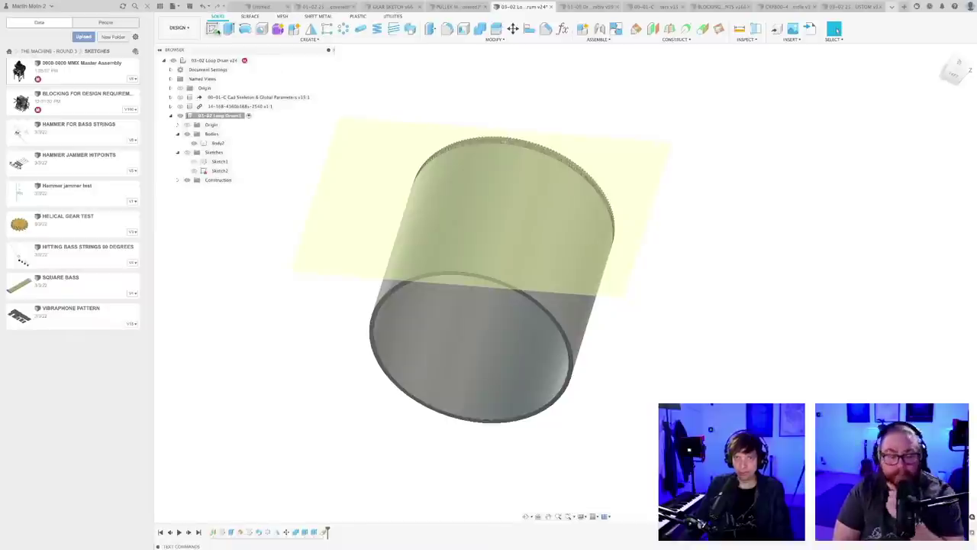
- Start a sketch on the tangent plane and draw a small circle beside the striped band
click(214, 31)
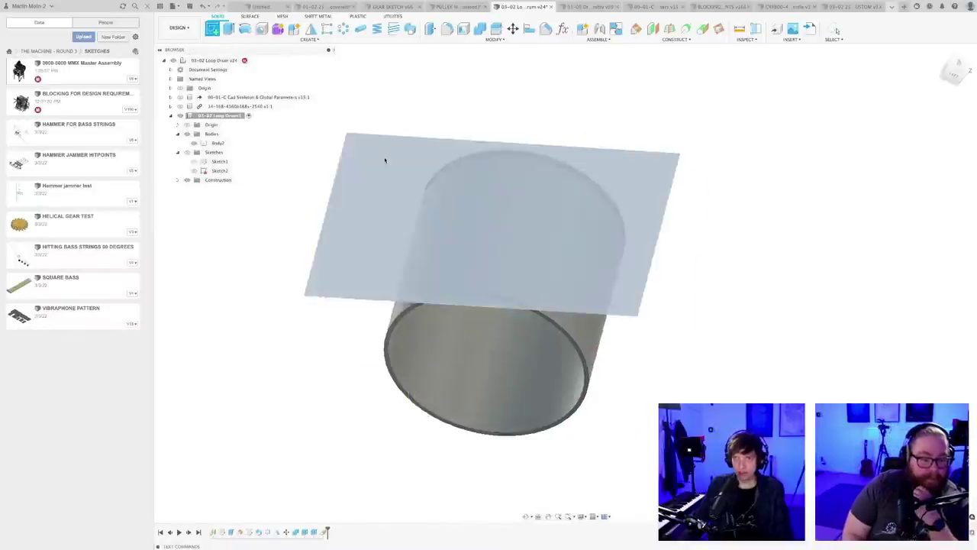
click(384, 158)
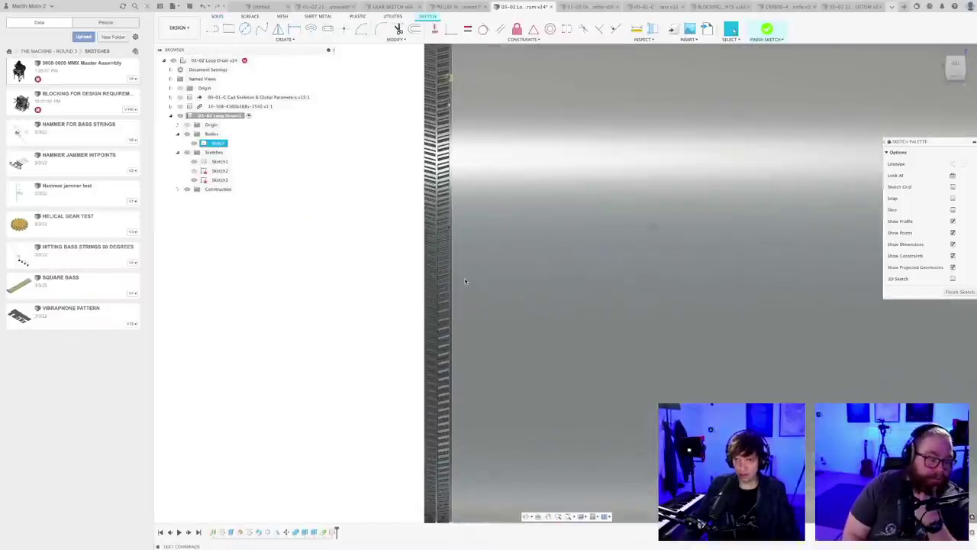
middle_drag(497, 251, 465, 240)
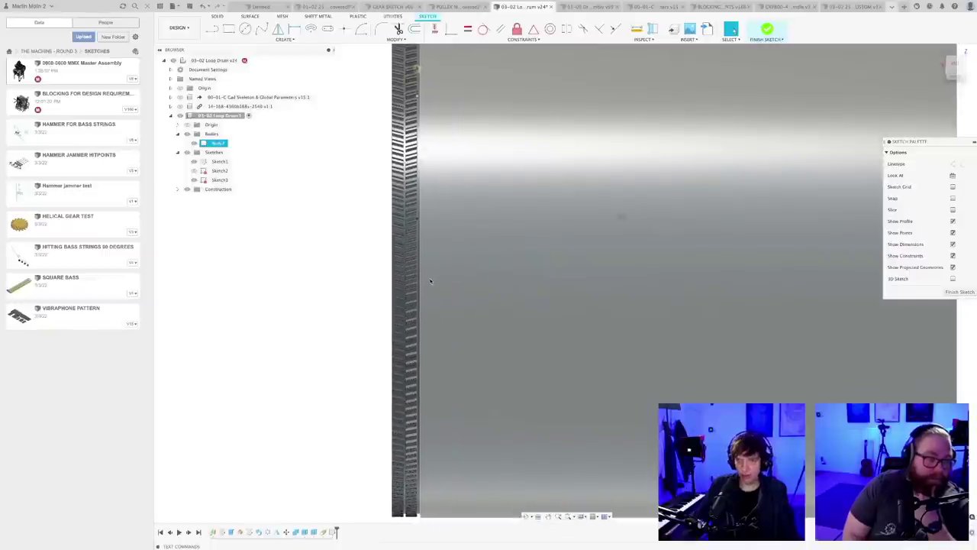
scroll(435, 278, up, 1)
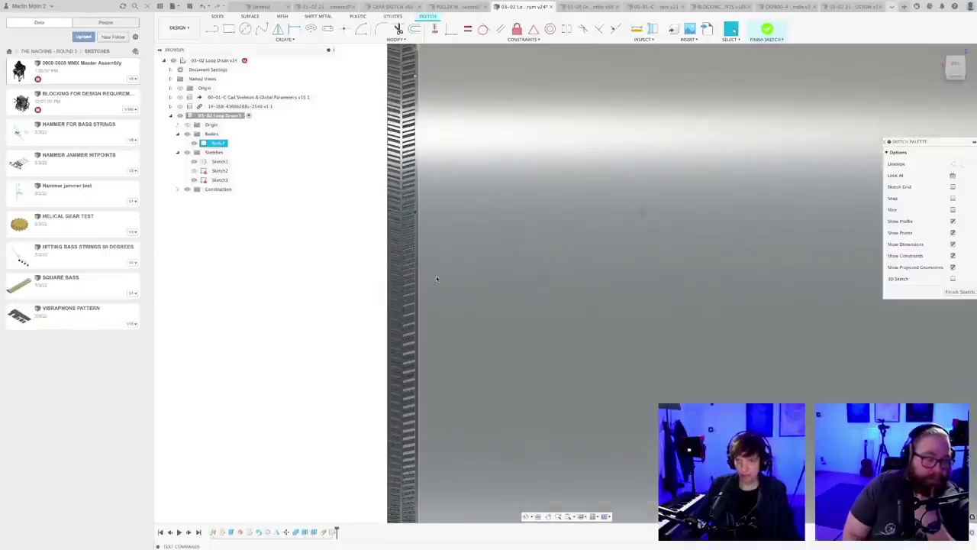
scroll(439, 267, up, 2)
key(c)
click(439, 222)
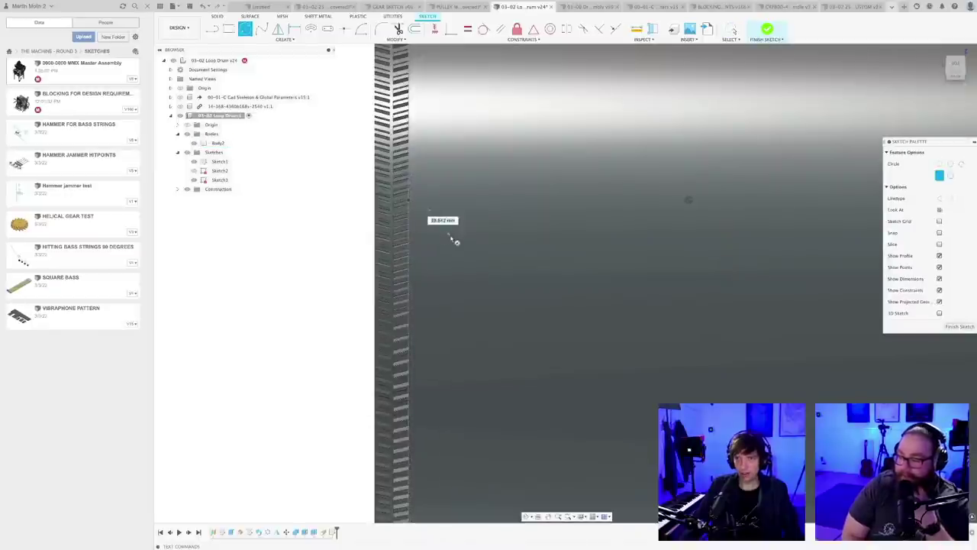
click(450, 235)
key(Escape)
- Project the body's edge into the sketch and view the sketch head-on
shift+middle_drag(439, 236, 448, 233)
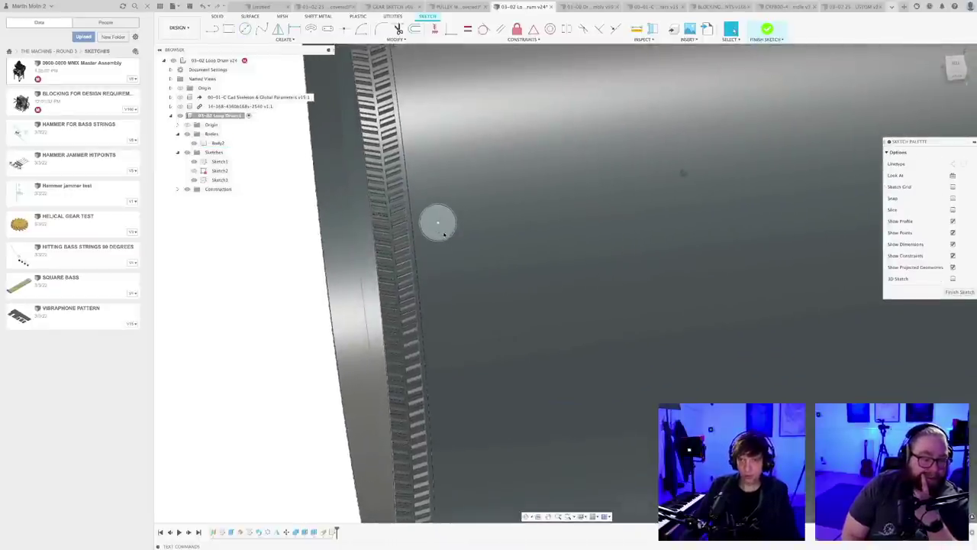
scroll(370, 225, up, 6)
key(p)
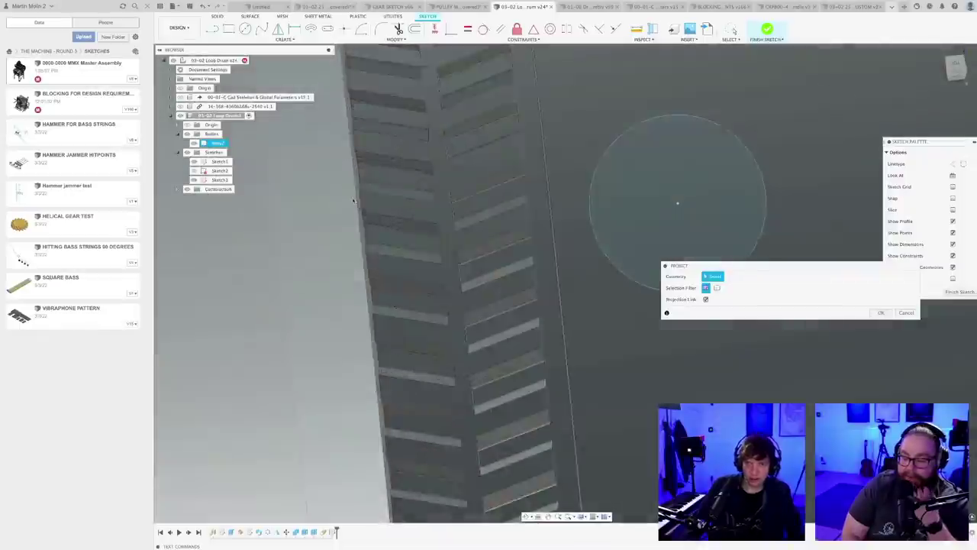
scroll(353, 201, up, 2)
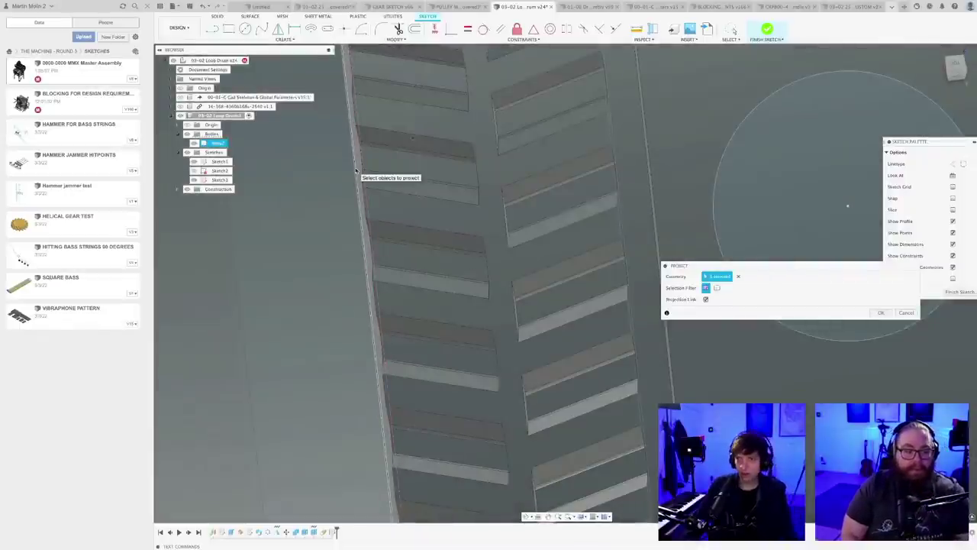
key(Escape)
scroll(356, 244, down, 10)
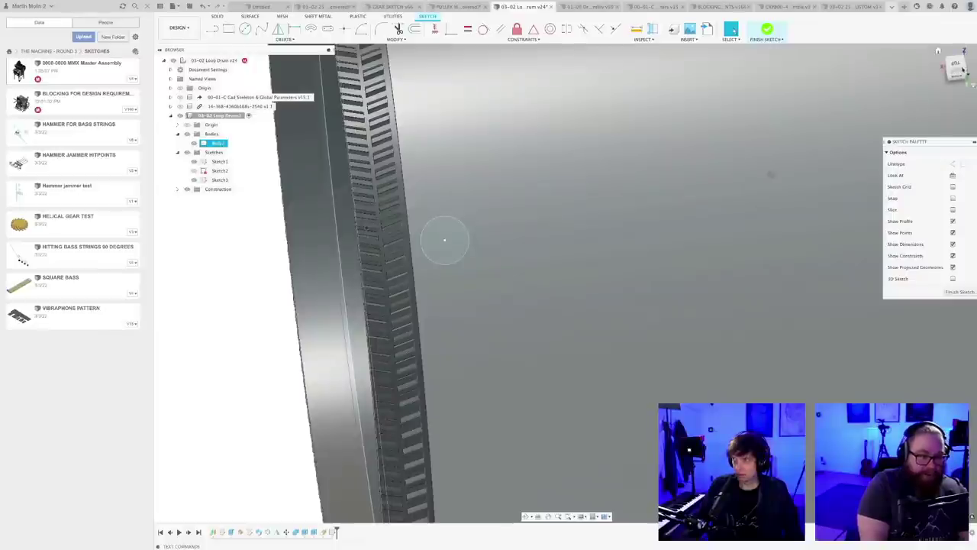
click(962, 69)
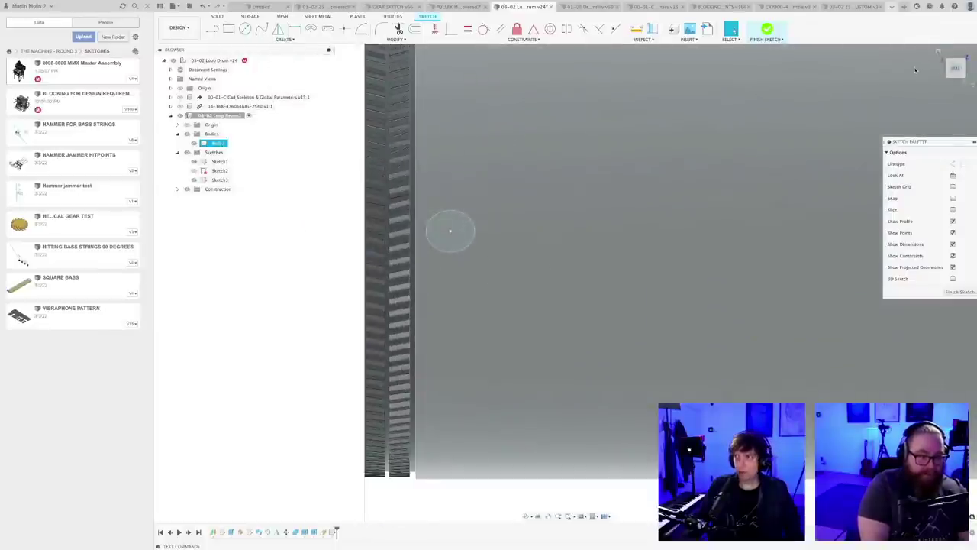
mouse_move(574, 249)
shift+middle_down()
mouse_move(574, 224)
mouse_move(462, 259)
mouse_move(573, 307)
shift+middle_up()
scroll(573, 307, up, 2)
- Dimension the circle's centre 48.50 from the projected edge
key(d)
click(556, 253)
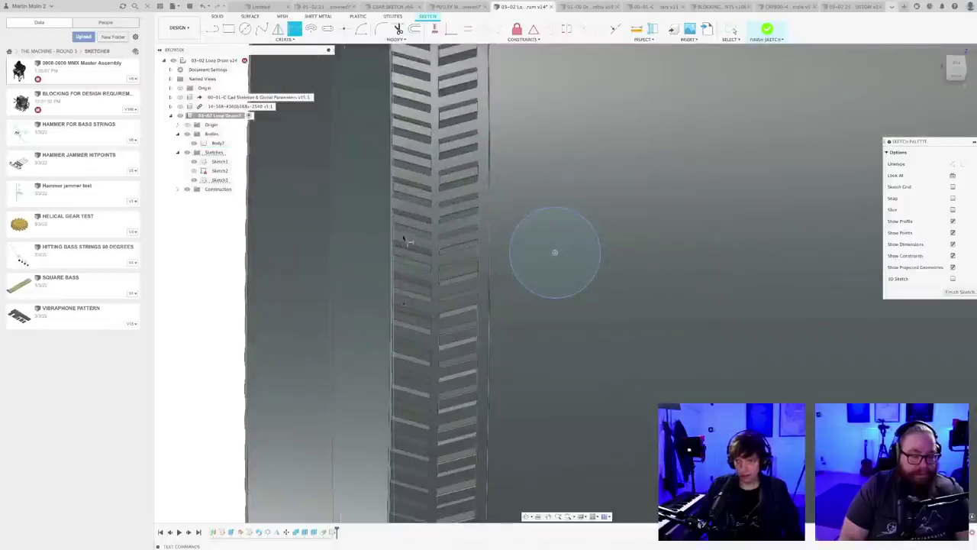
click(394, 238)
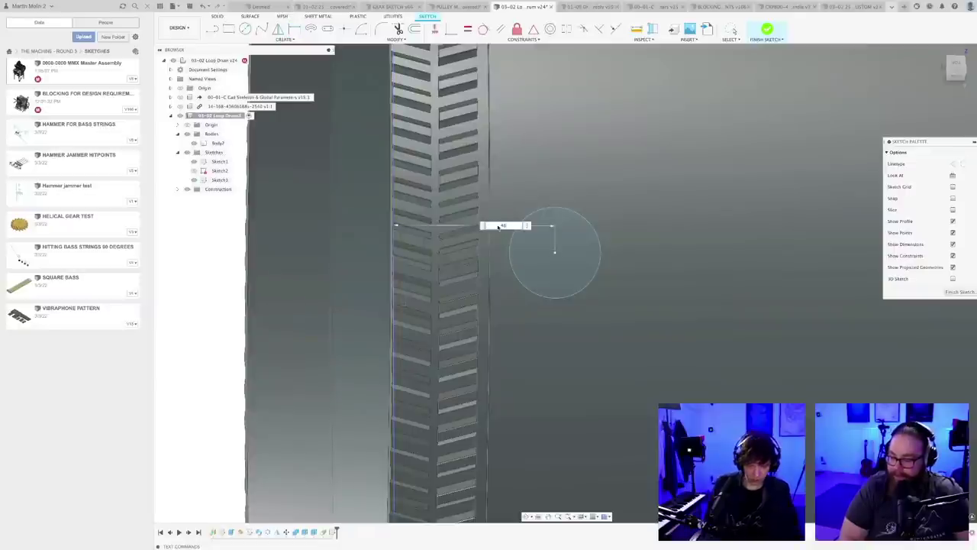
key(Return)
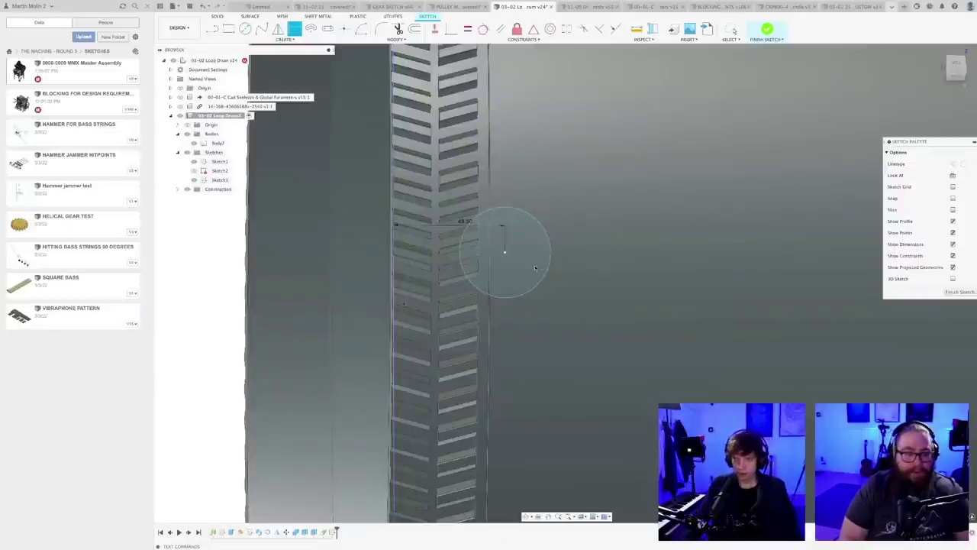
key(Escape)
scroll(533, 268, up, 3)
- Add a diameter dimension to the small circle
key(d)
click(553, 270)
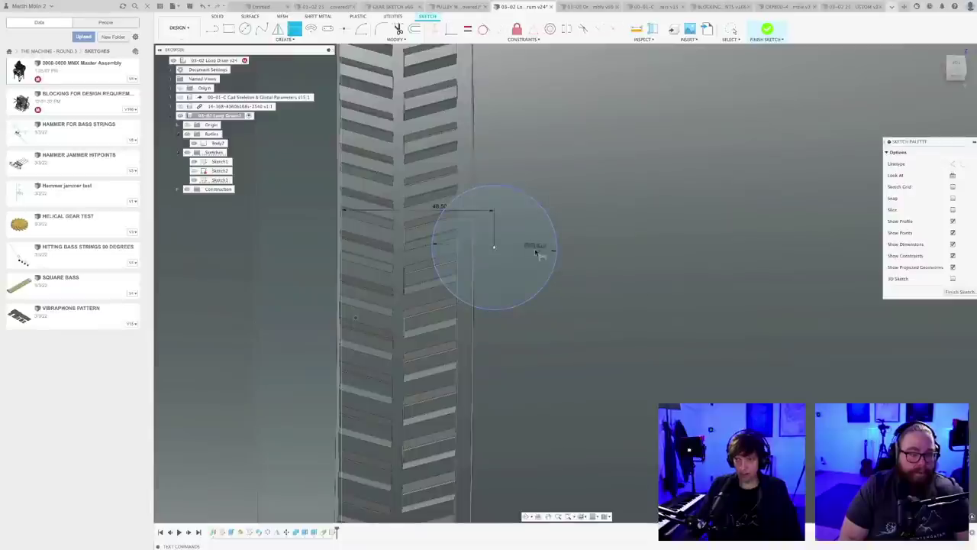
click(536, 251)
key(Return)
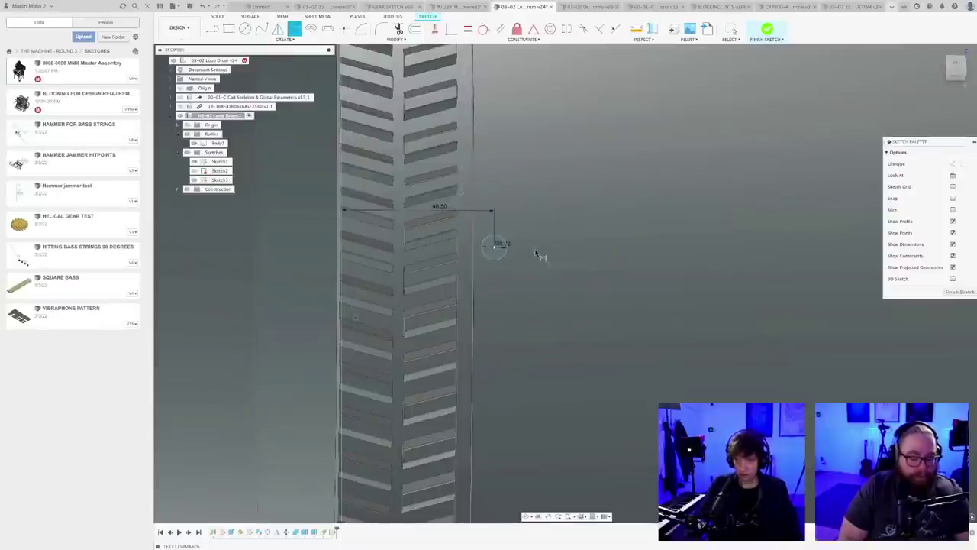
key(Escape)
shift+middle_drag(543, 257, 537, 251)
scroll(537, 251, down, 3)
scroll(518, 261, up, 3)
- Abandon the extrude and switch to the CRP800 machine assembly document
key(e)
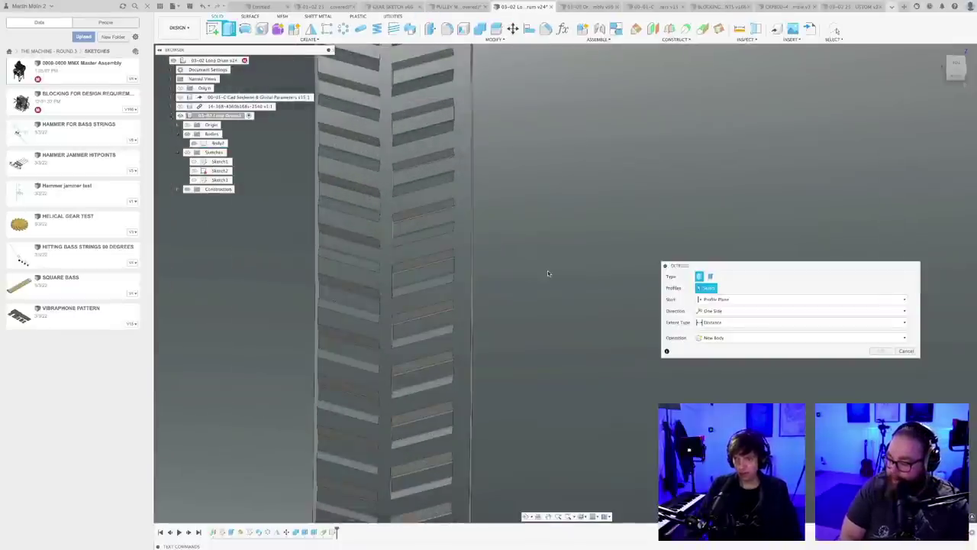
key(ctrl+z)
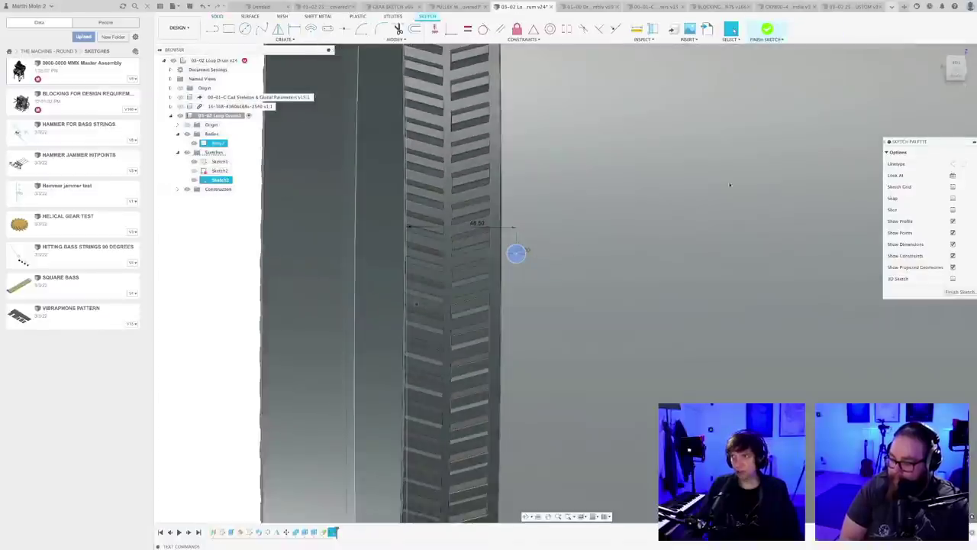
click(786, 6)
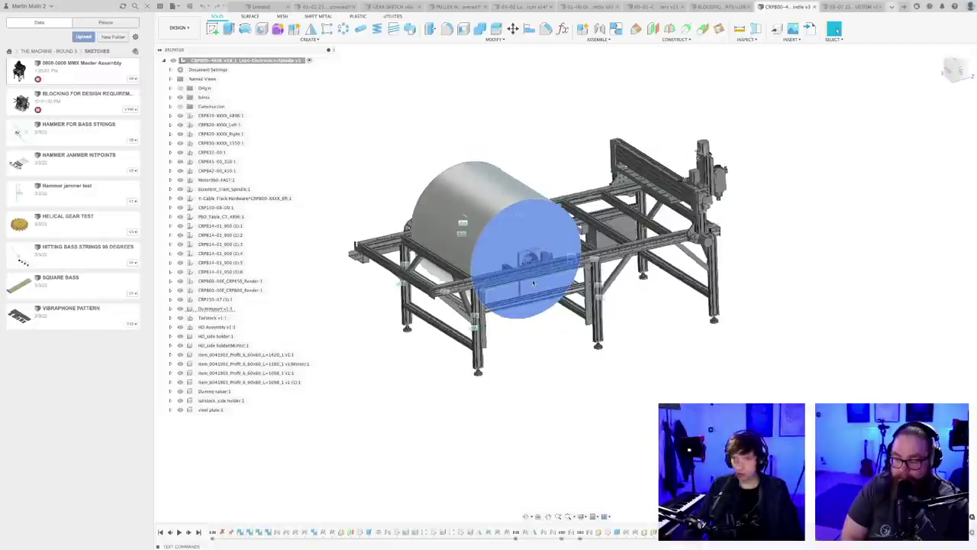
- Orbit the CRP800 machine and look through the skeleton, pulley, drum blocking and gear documents
mouse_move(573, 374)
shift+middle_down()
mouse_move(573, 364)
mouse_move(526, 381)
mouse_move(522, 365)
mouse_move(596, 391)
mouse_move(578, 369)
mouse_move(578, 383)
shift+middle_up()
scroll(577, 379, up, 2)
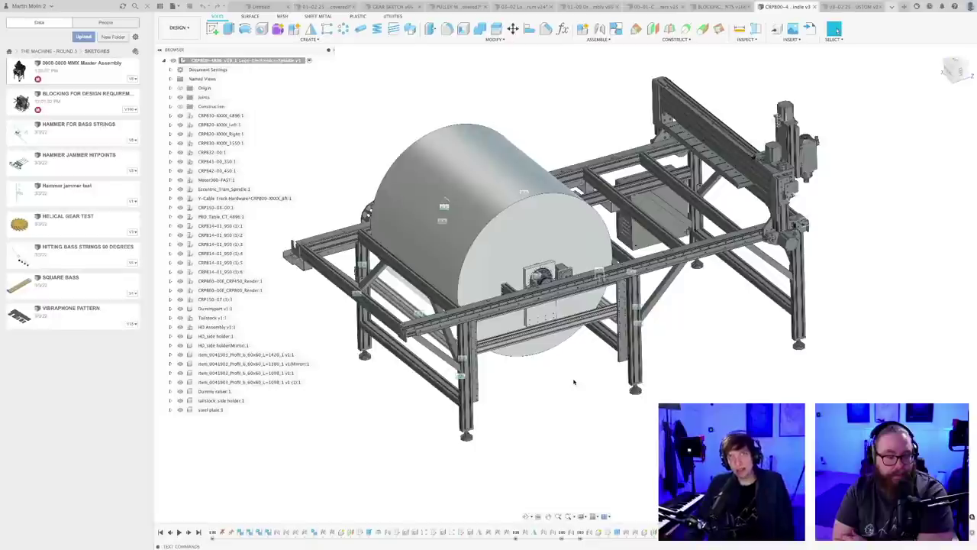
shift+middle_drag(575, 383, 575, 380)
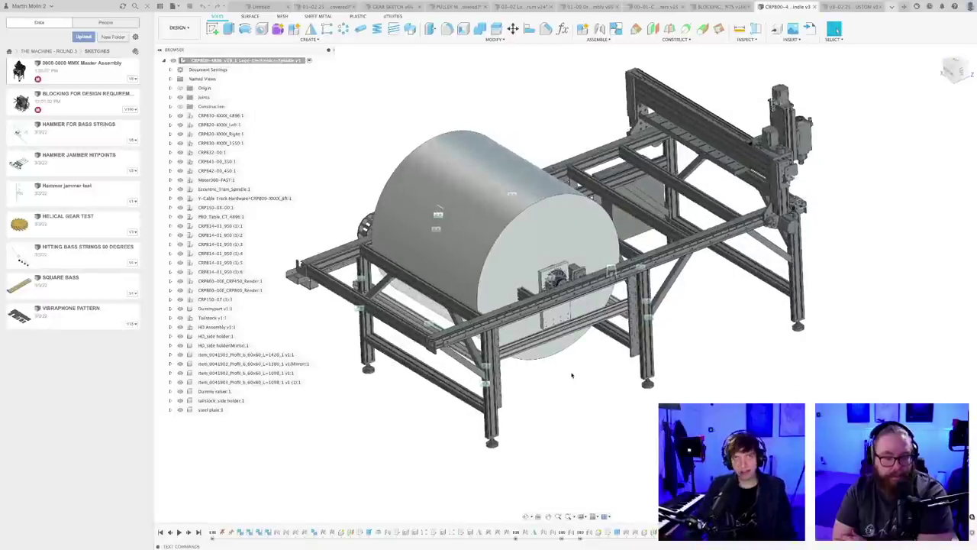
scroll(569, 376, up, 2)
scroll(571, 376, down, 2)
mouse_move(574, 375)
shift+middle_down()
mouse_move(573, 359)
mouse_move(571, 375)
shift+middle_up()
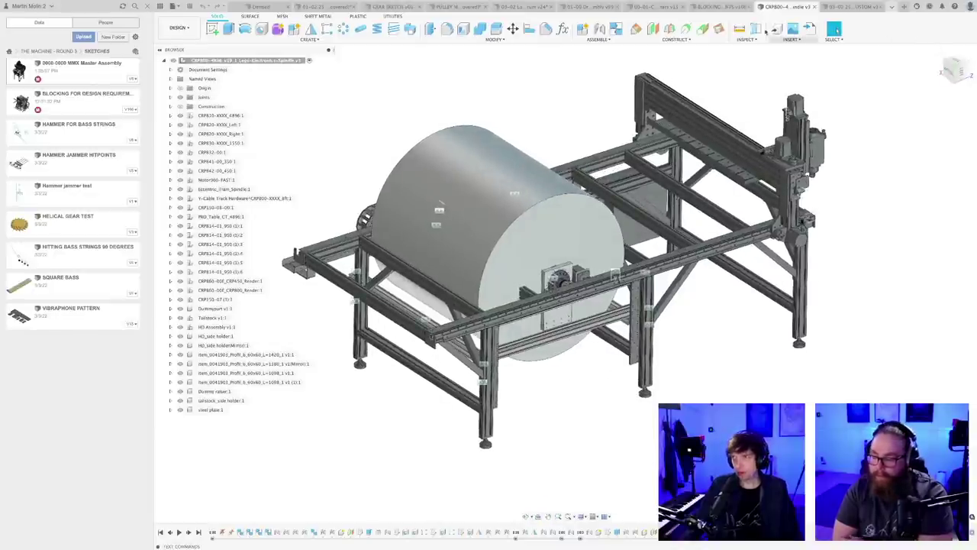
click(663, 7)
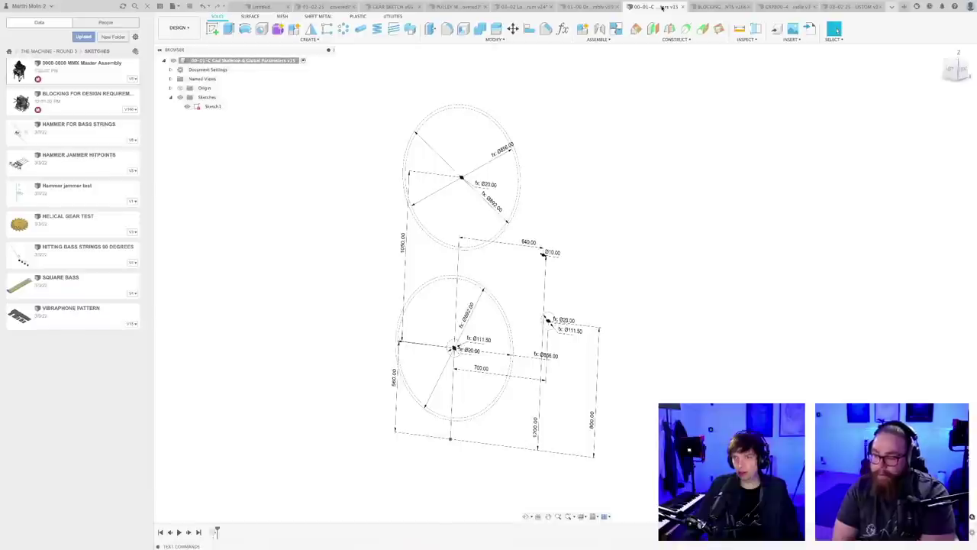
click(831, 7)
click(720, 6)
click(783, 7)
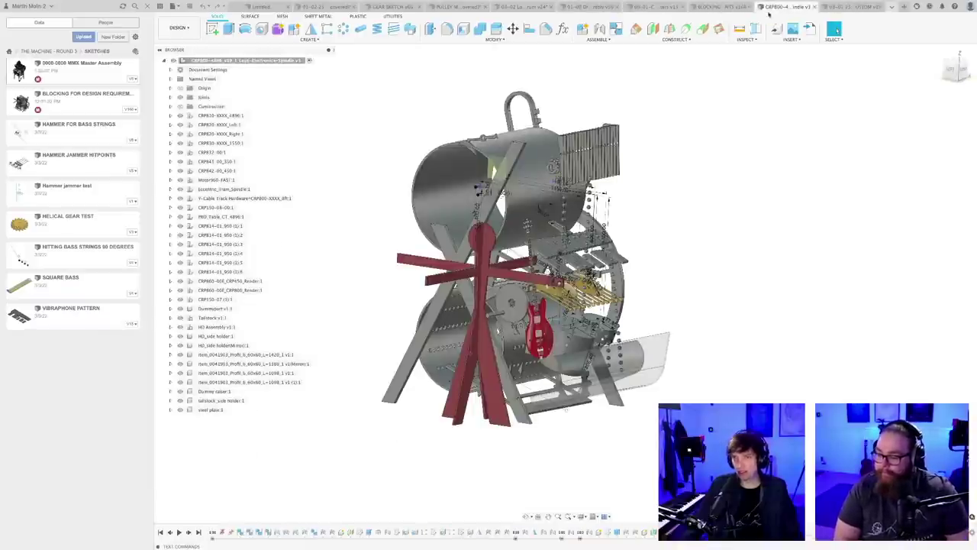
shift+middle_drag(660, 239, 652, 242)
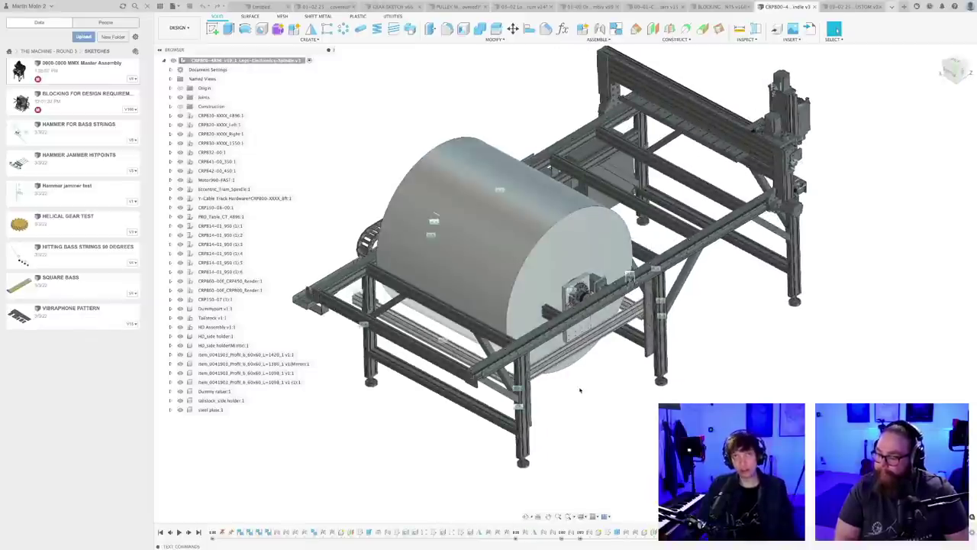
click(324, 6)
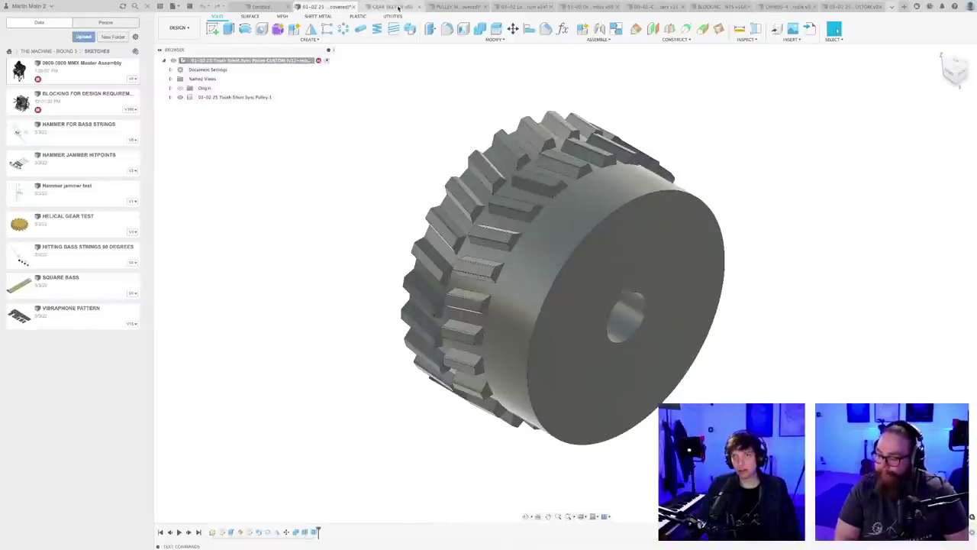
click(394, 7)
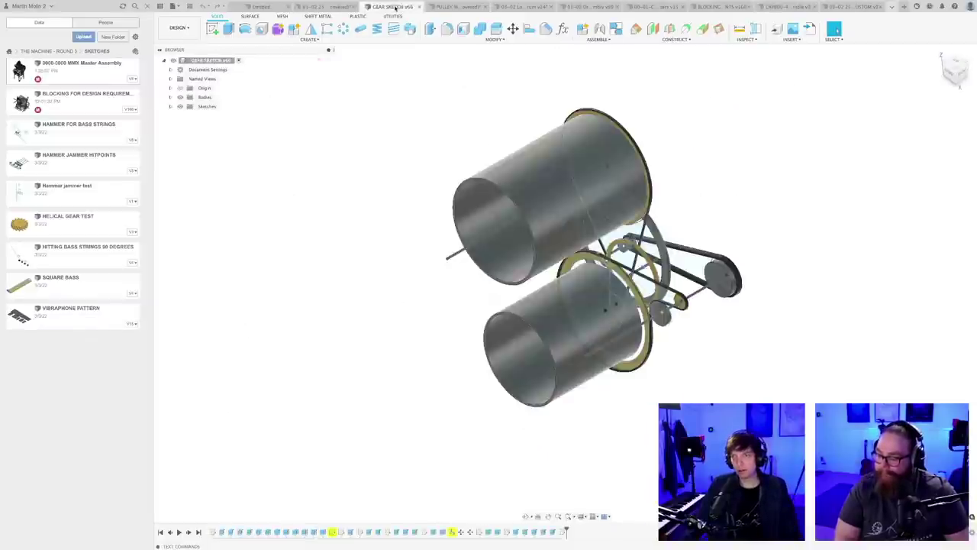
- Switch to 01-00 Drive Train Assembly, then 03-02 Loop Drum, and orbit to the drum rim
click(892, 7)
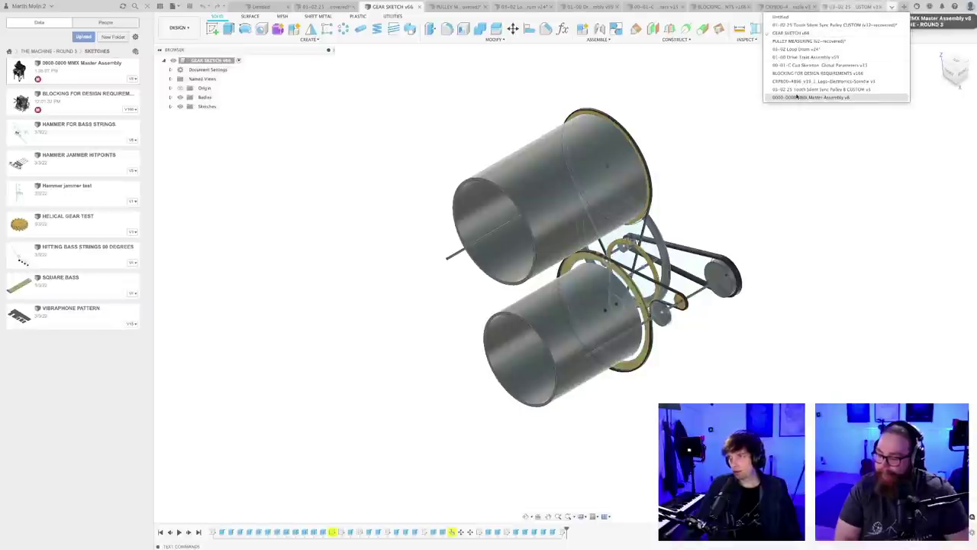
click(802, 57)
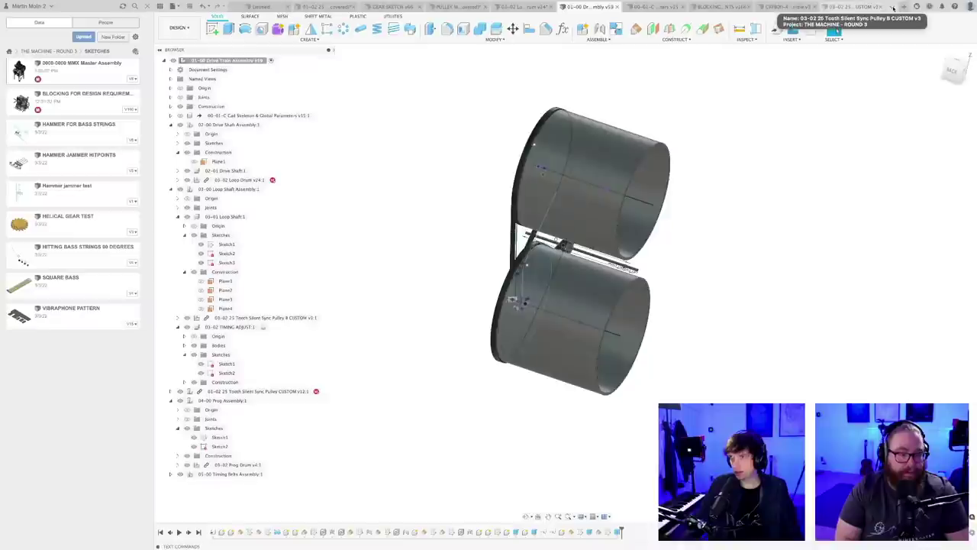
click(892, 8)
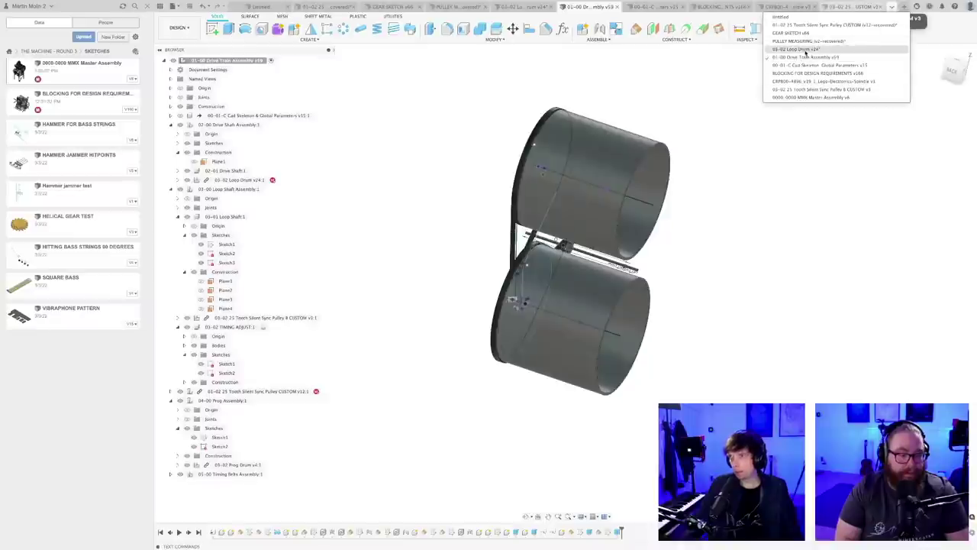
click(836, 48)
shift+middle_drag(790, 298, 537, 177)
scroll(524, 173, up, 10)
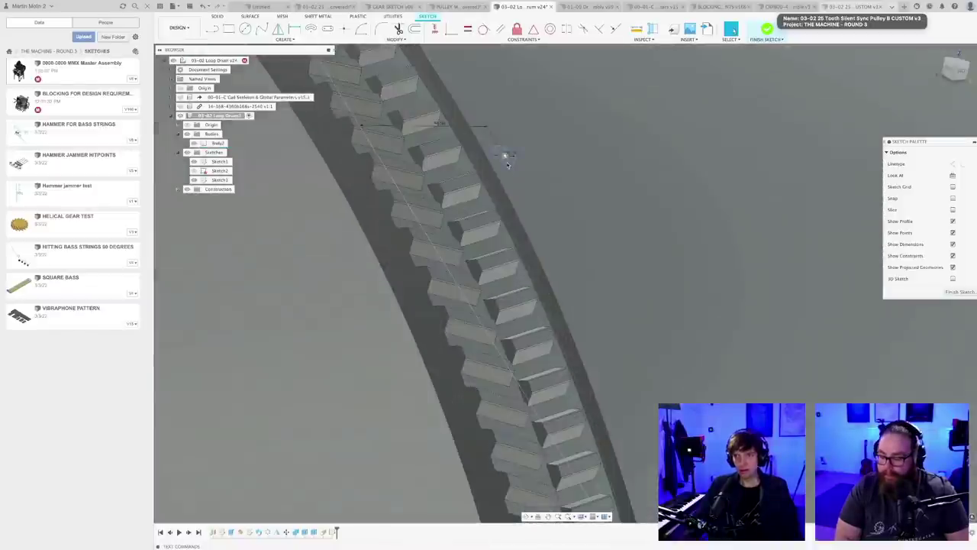
- Extrude the sketched pin hole profile as a 27.26 mm deep cut into the drum rim
click(507, 155)
key(e)
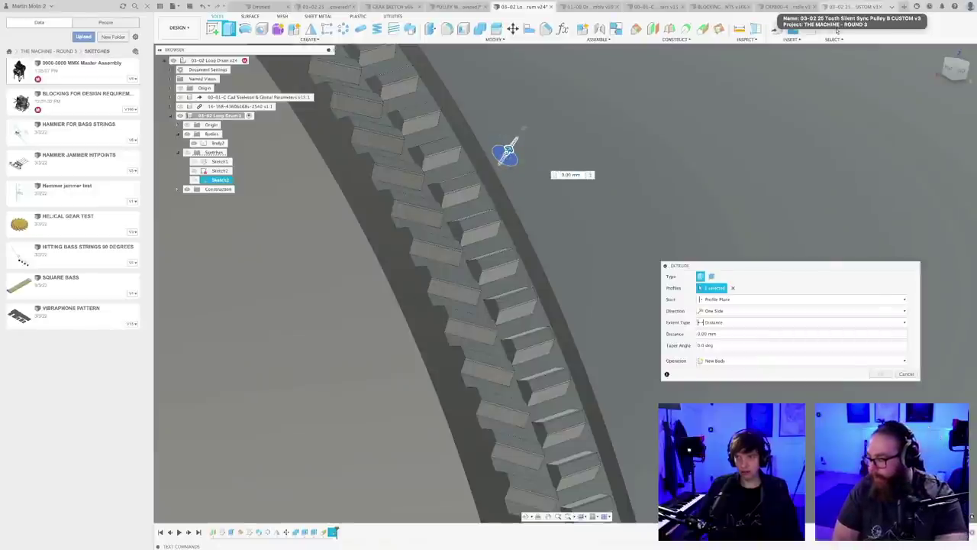
drag(508, 150, 472, 200)
scroll(513, 196, down, 4)
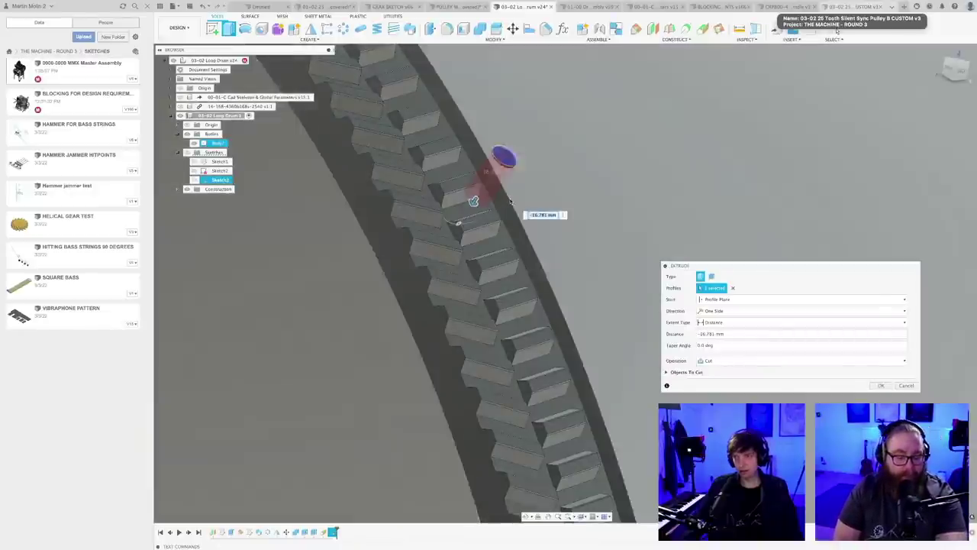
mouse_move(527, 191)
shift+middle_down()
mouse_move(545, 186)
mouse_move(528, 198)
shift+middle_up()
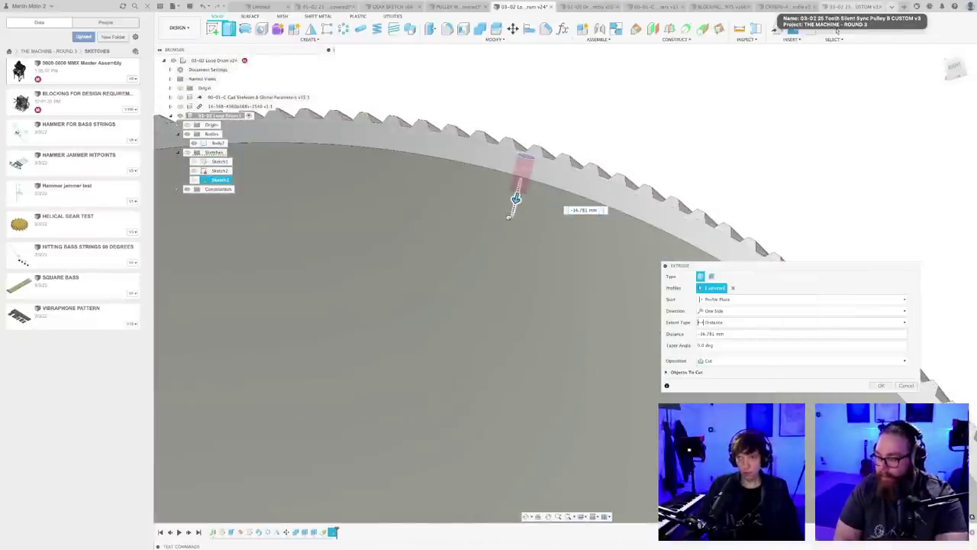
mouse_move(509, 217)
mouse_down()
mouse_move(511, 209)
mouse_move(512, 219)
mouse_up()
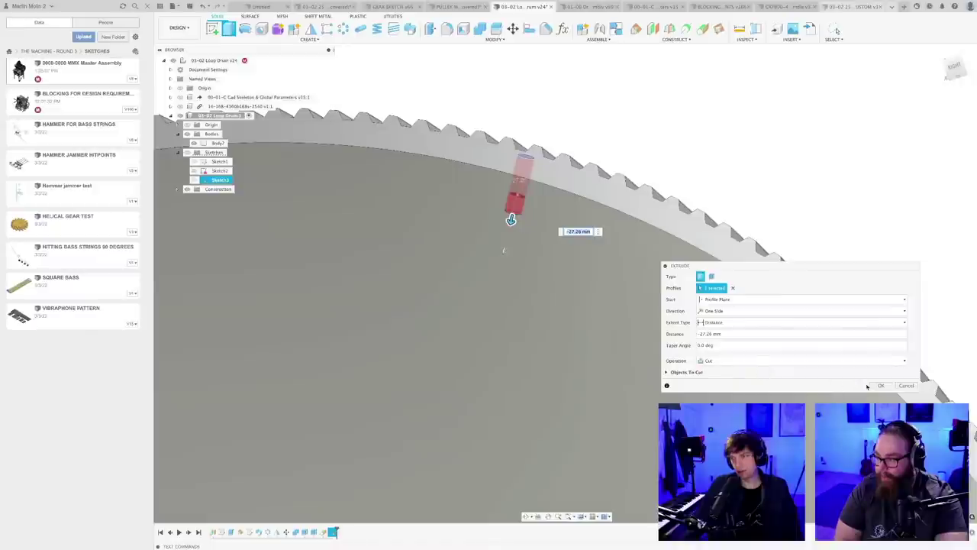
click(880, 385)
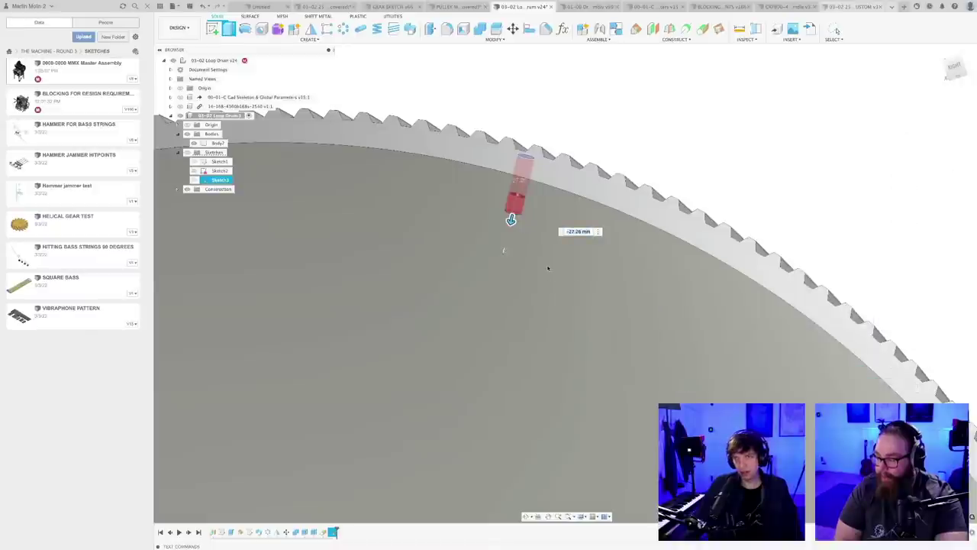
scroll(530, 271, down, 5)
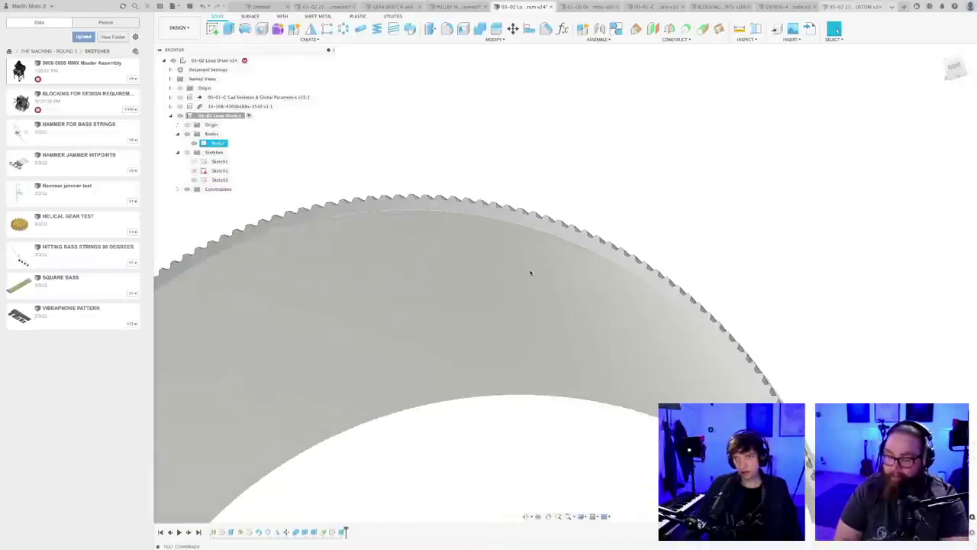
shift+middle_drag(531, 271, 439, 275)
- Clear the Body7 selection and orbit to the drum's open end
scroll(594, 252, down, 5)
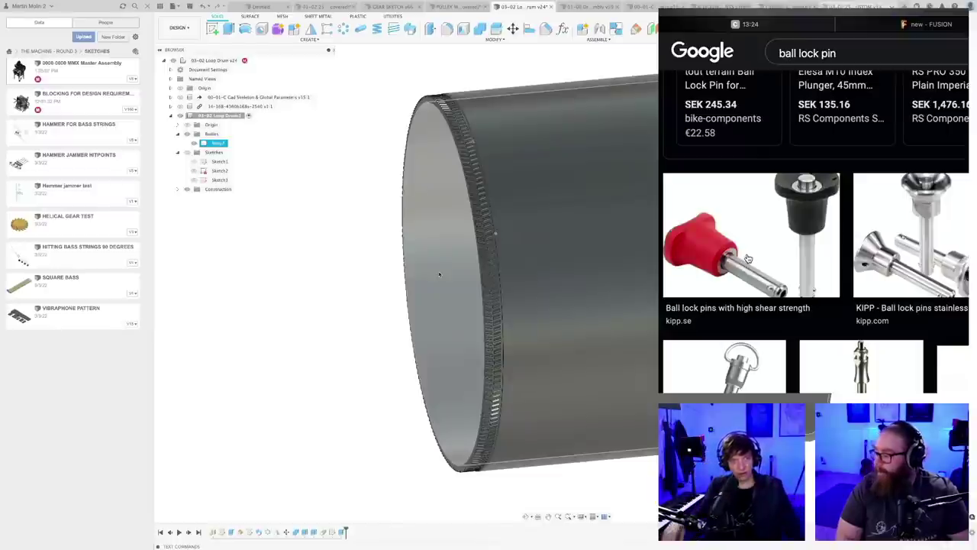
click(396, 300)
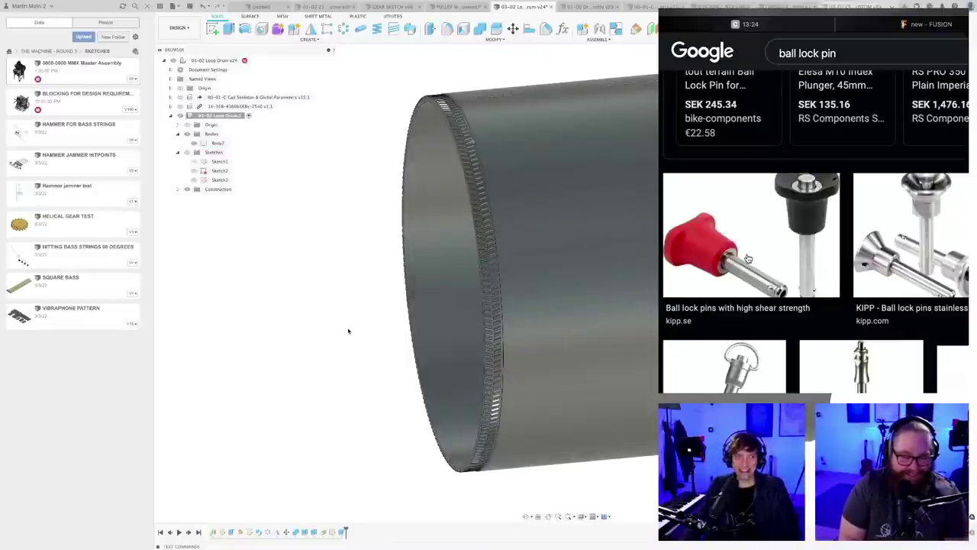
scroll(348, 331, down, 1)
scroll(349, 330, up, 1)
shift+middle_drag(389, 302, 310, 348)
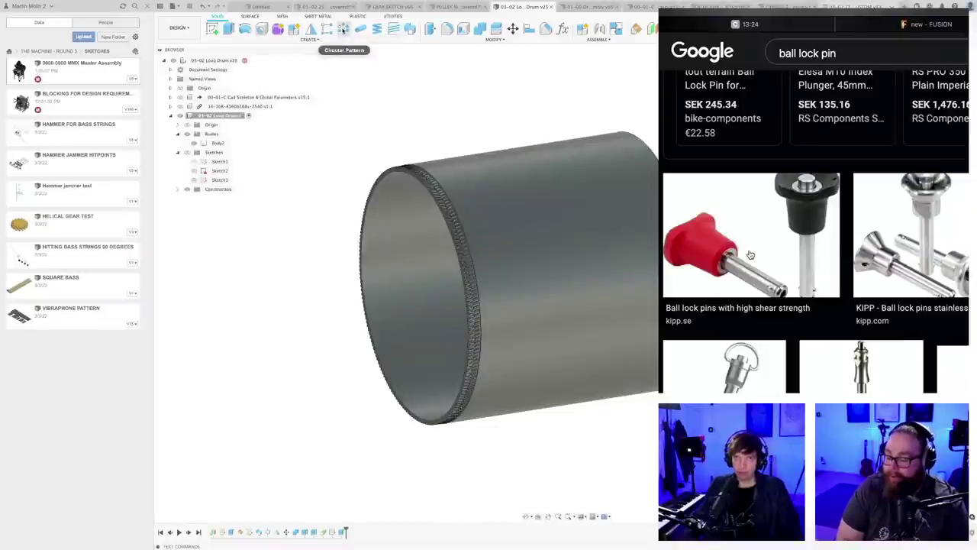
- Start a feature circular pattern and pick the pin hole cut to repeat
click(344, 29)
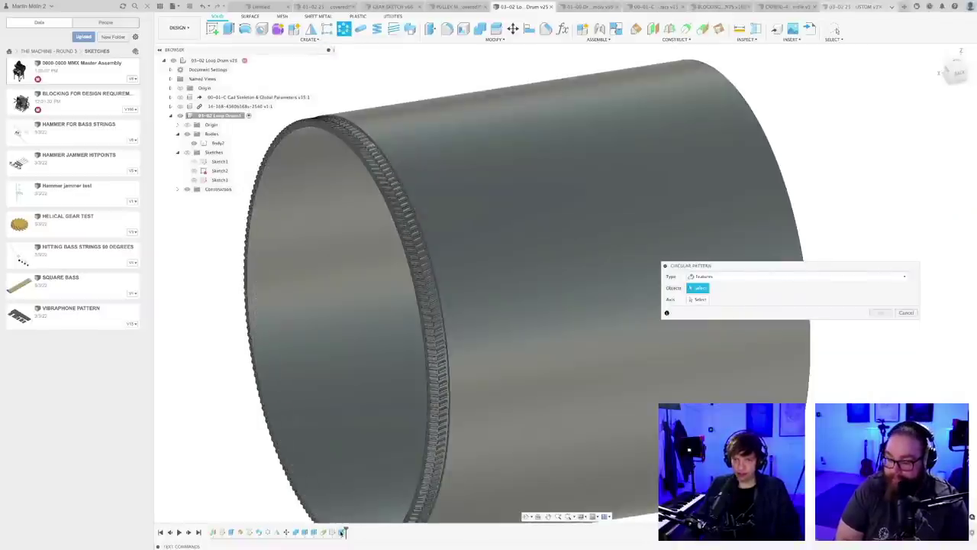
click(387, 417)
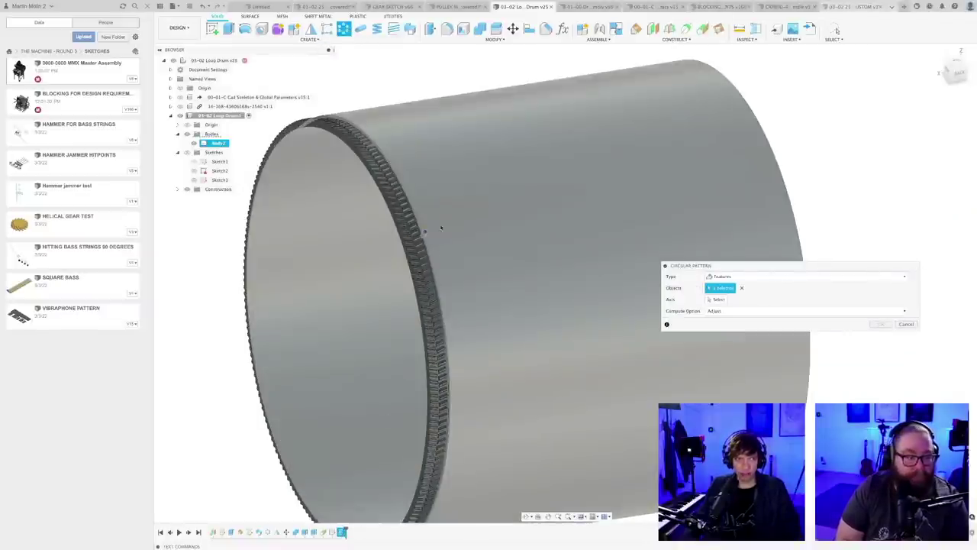
scroll(440, 228, up, 8)
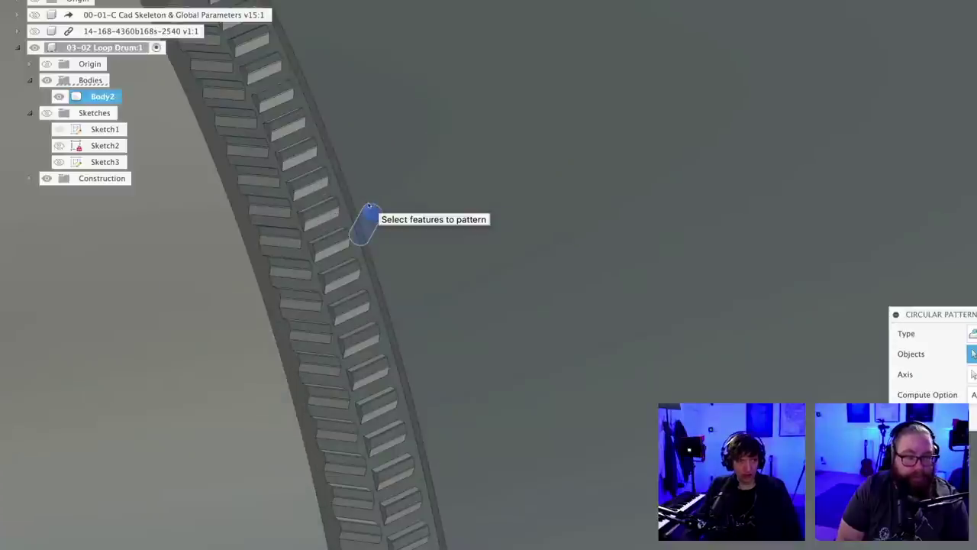
shift+middle_drag(370, 205, 452, 280)
scroll(476, 291, down, 3)
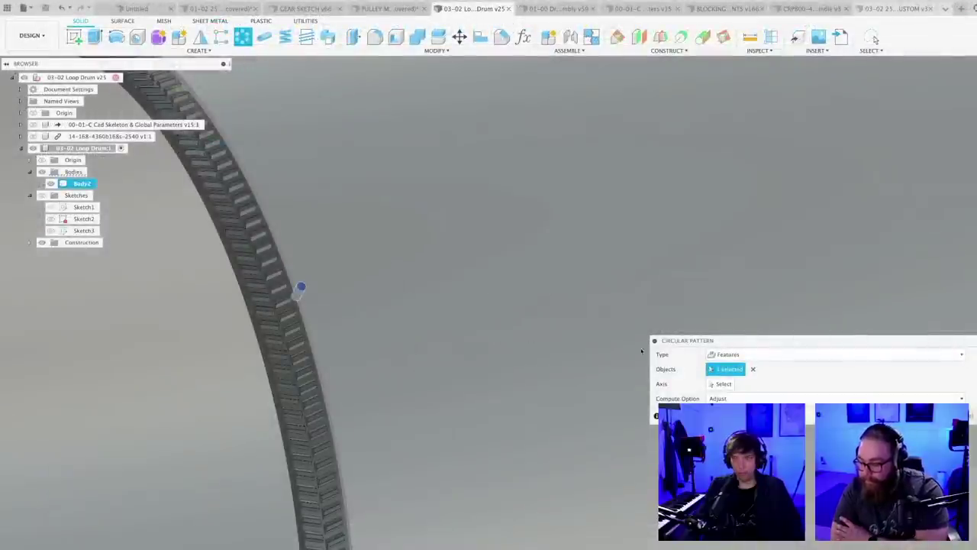
scroll(563, 375, down, 10)
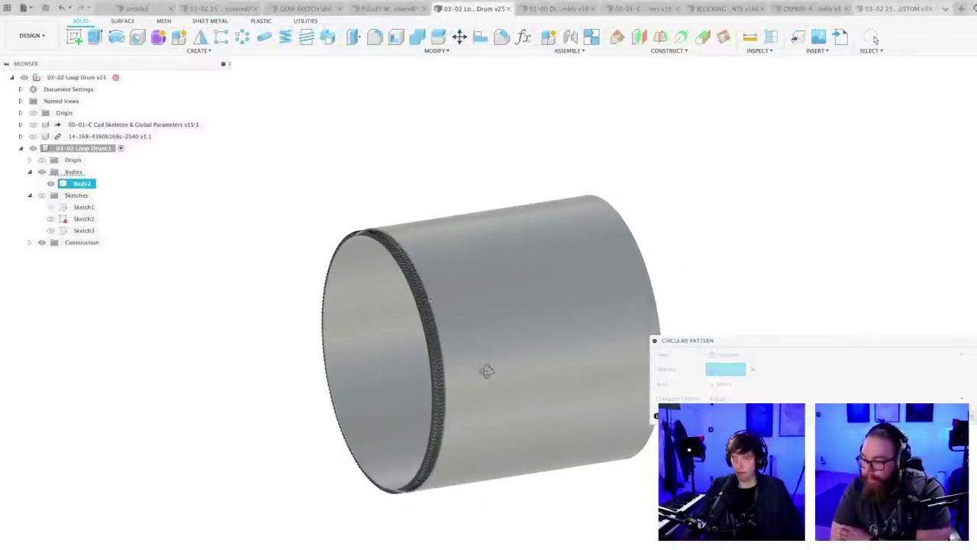
shift+middle_drag(487, 371, 499, 375)
- Use the drum's rim edge as axis and confirm 200 holes at full spacing
click(722, 384)
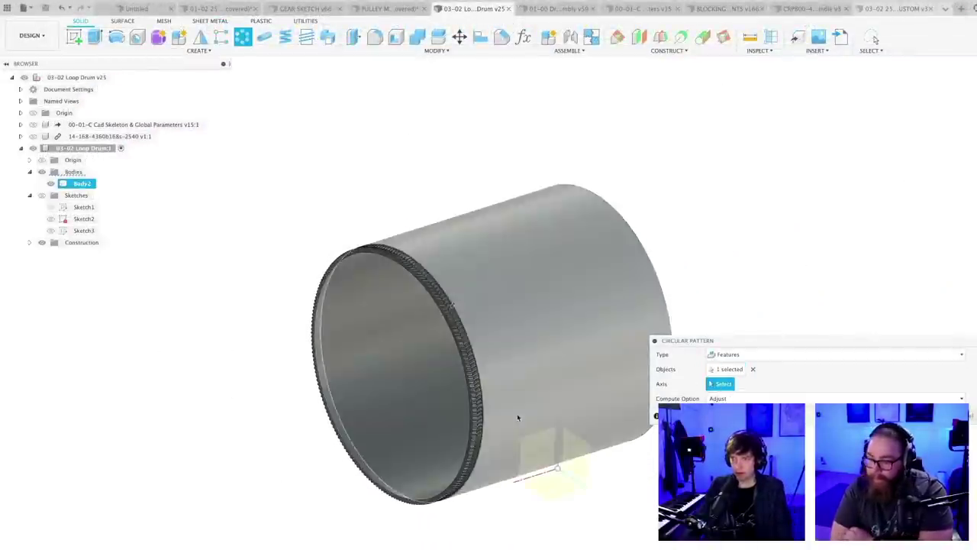
click(337, 422)
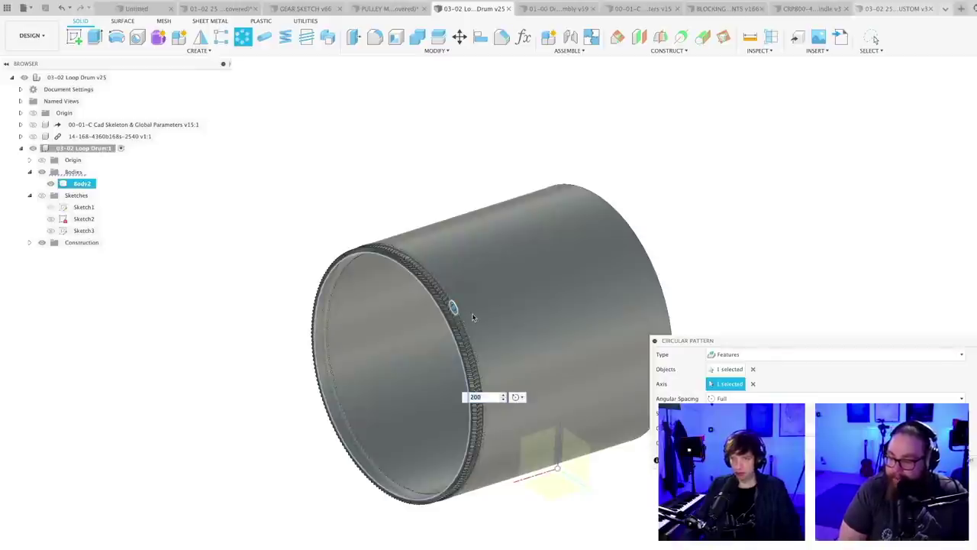
scroll(471, 317, up, 8)
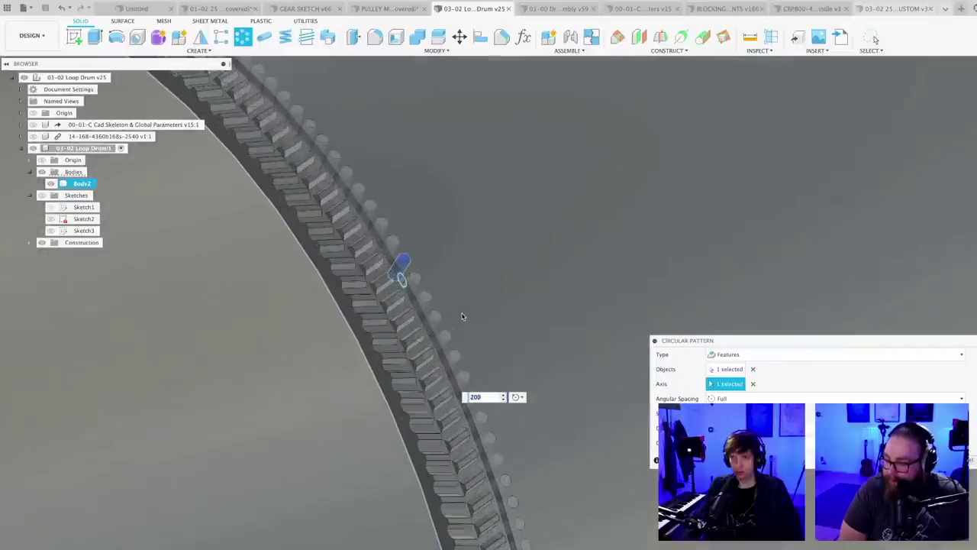
scroll(465, 293, down, 4)
mouse_move(461, 293)
shift+middle_down()
mouse_move(246, 261)
mouse_move(460, 302)
mouse_move(460, 330)
mouse_move(461, 305)
shift+middle_up()
scroll(425, 278, up, 5)
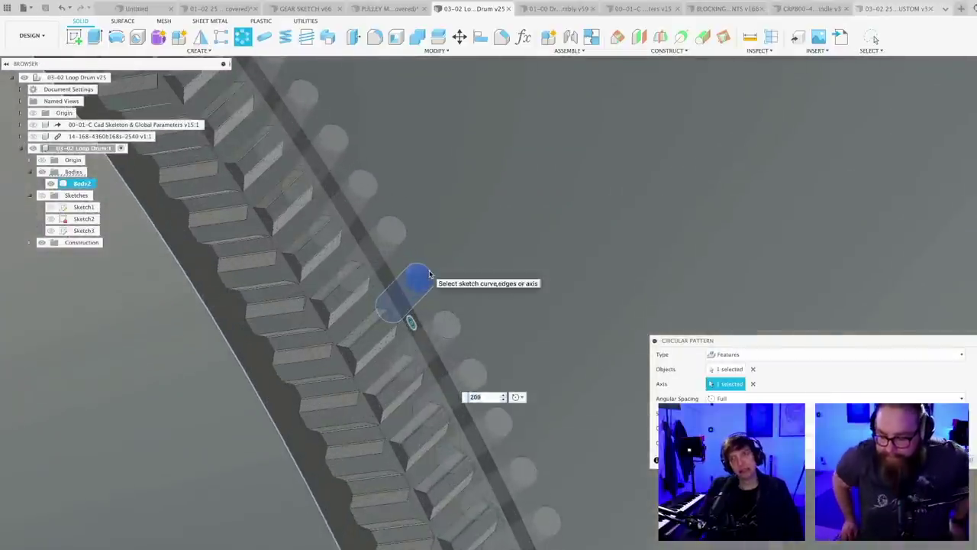
scroll(438, 267, down, 5)
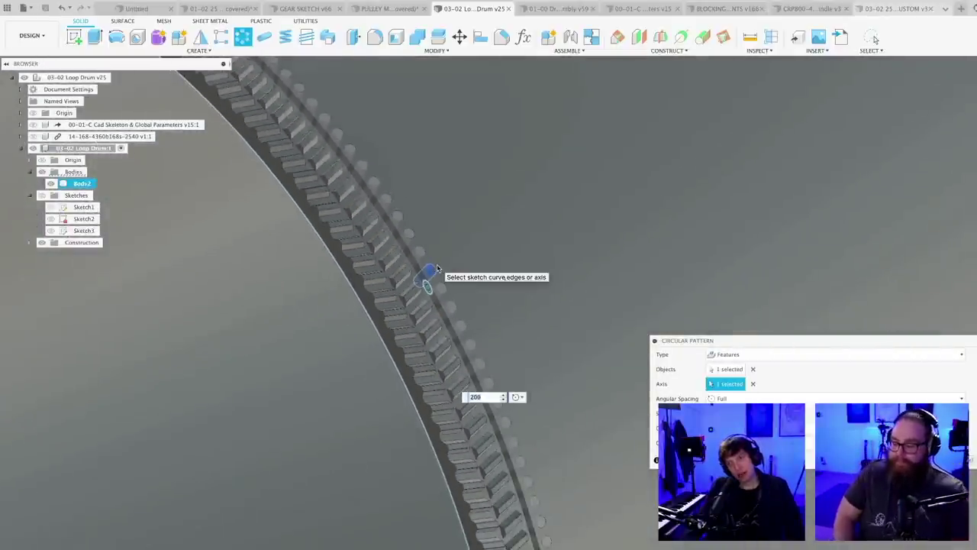
scroll(438, 265, down, 5)
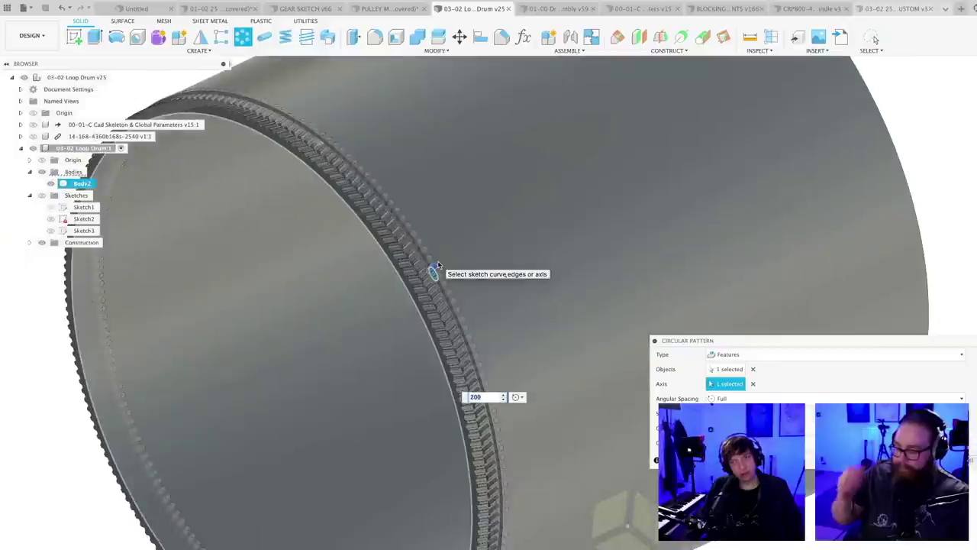
shift+middle_drag(439, 263, 442, 249)
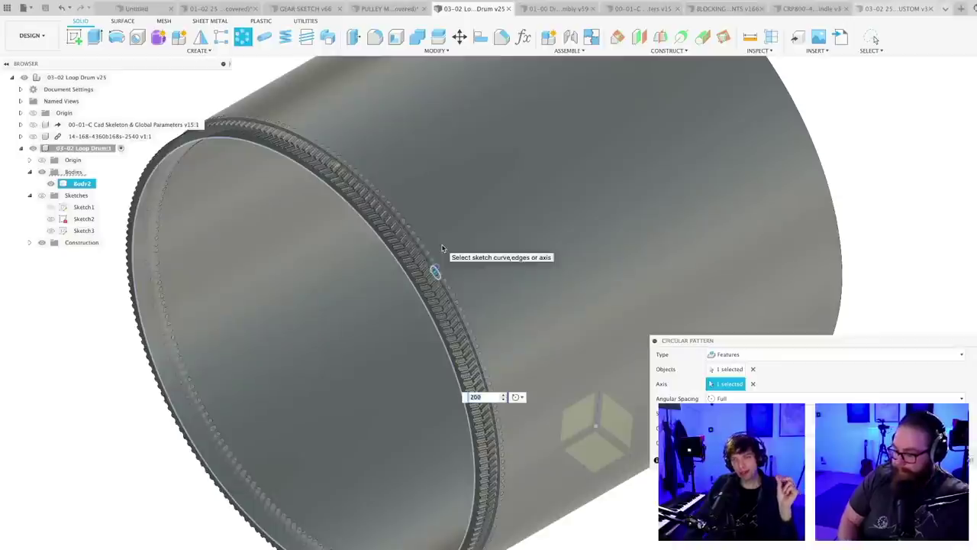
scroll(441, 250, up, 3)
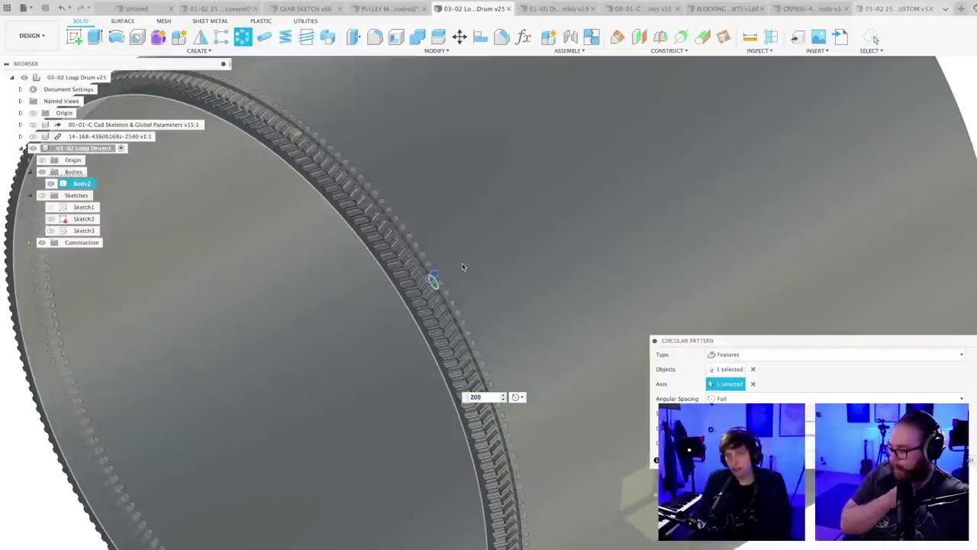
key(Return)
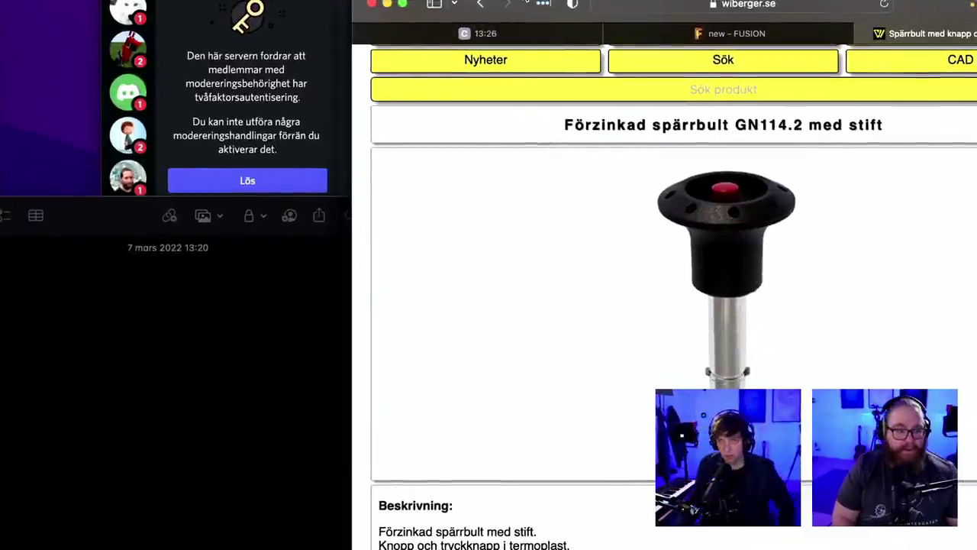
drag(525, 4, 176, 0)
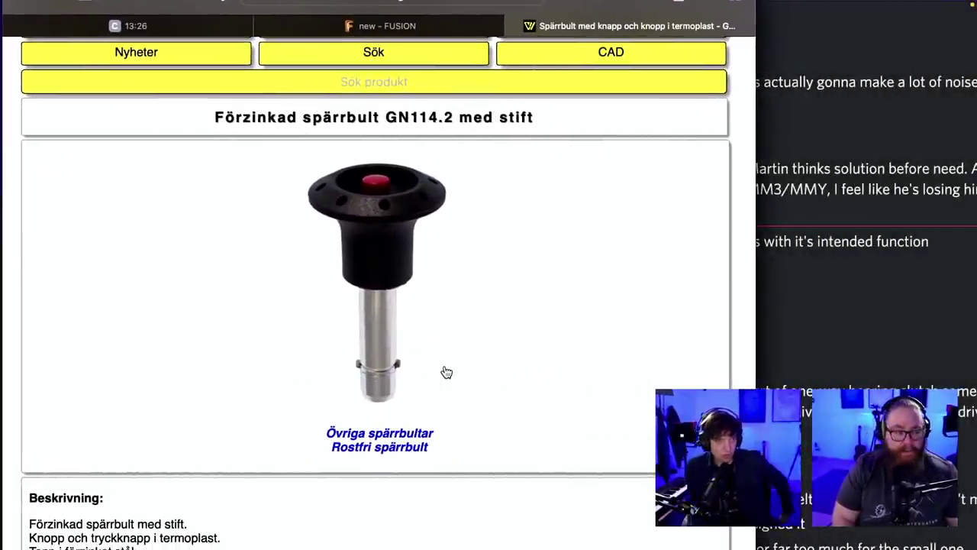
scroll(447, 372, down, 3)
scroll(458, 388, up, 3)
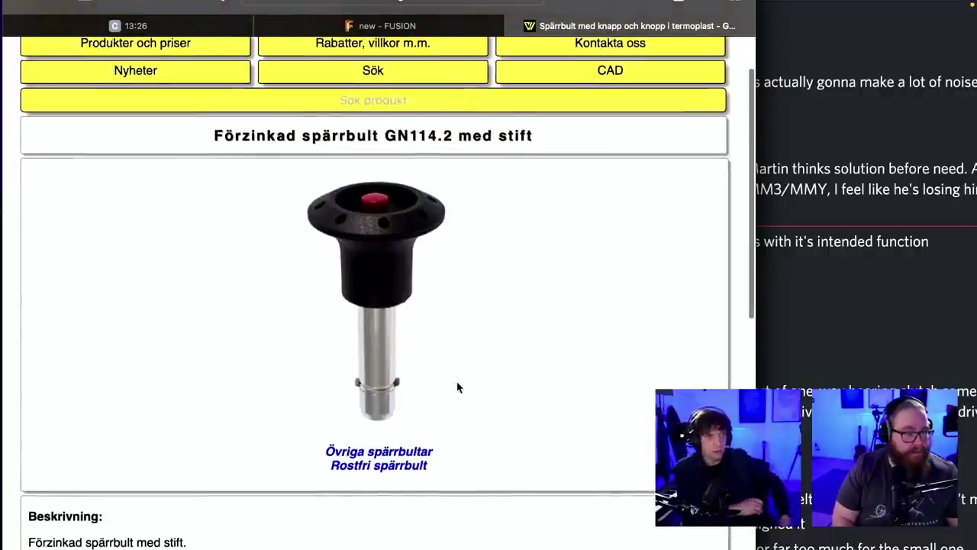
scroll(458, 388, up, 1)
scroll(458, 388, down, 2)
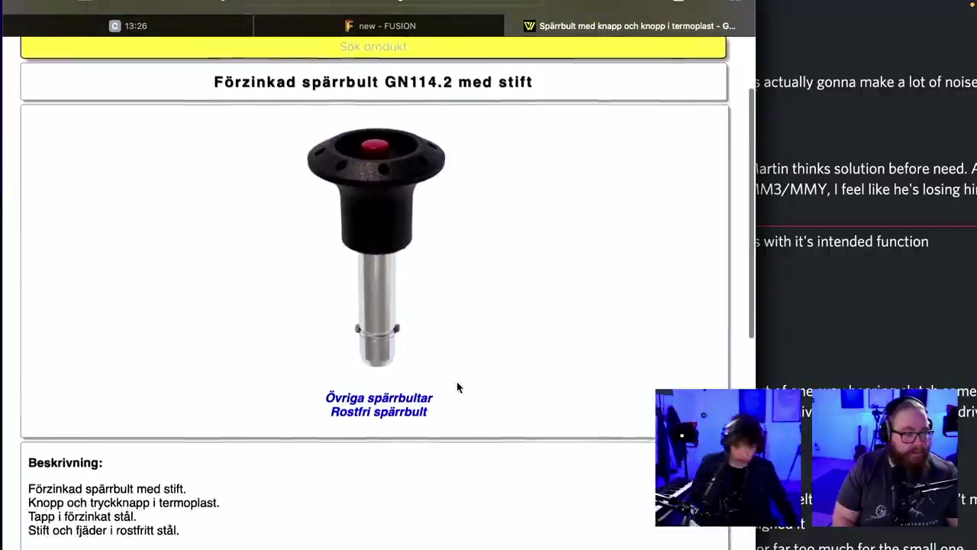
scroll(458, 388, down, 5)
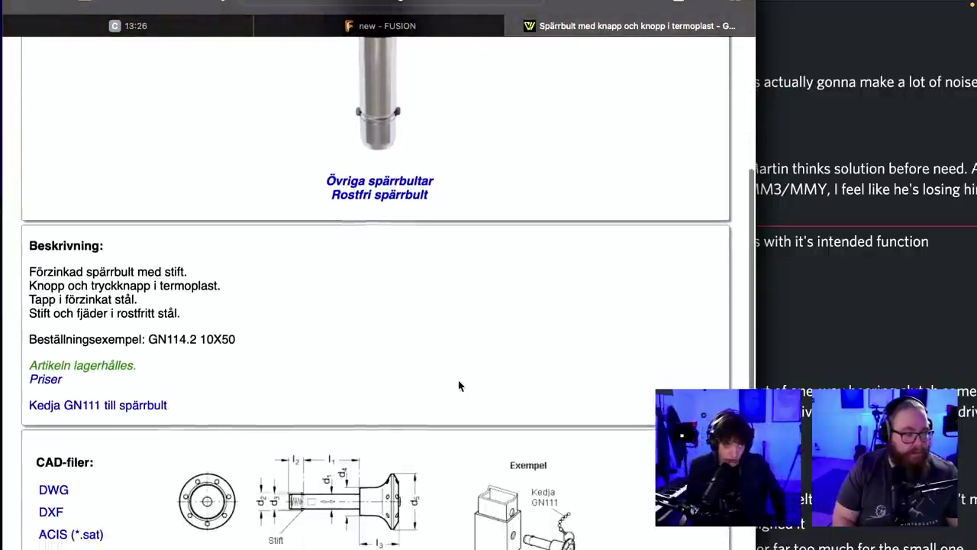
scroll(459, 386, down, 3)
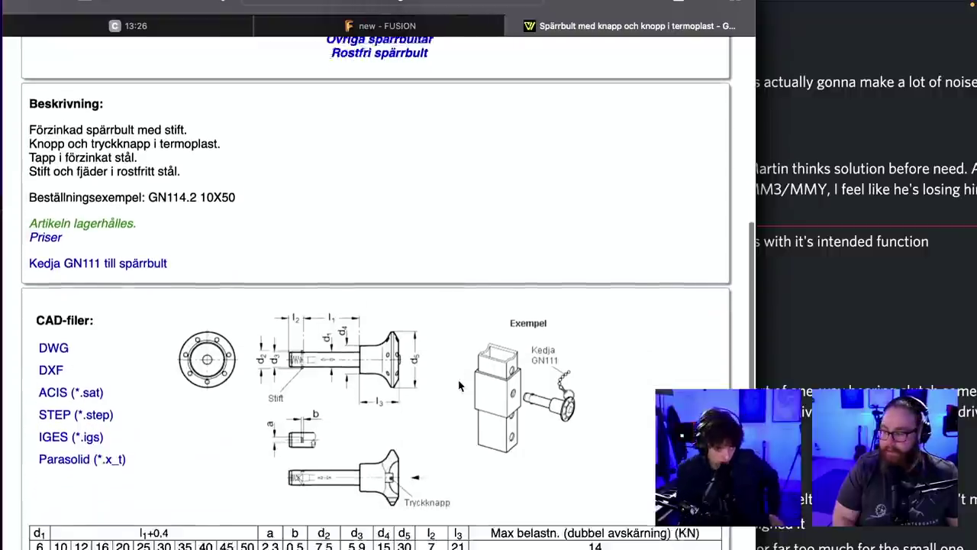
scroll(459, 386, down, 4)
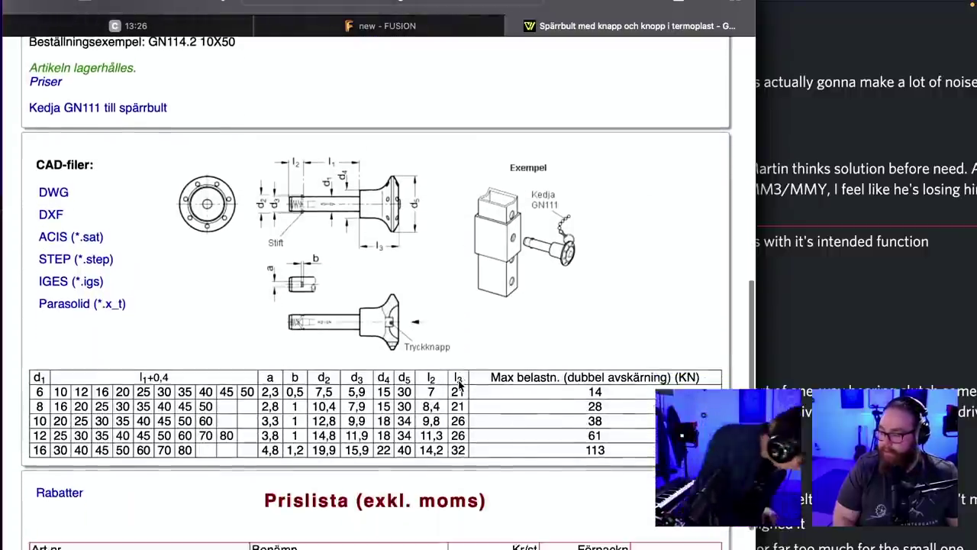
scroll(458, 387, down, 1)
scroll(458, 380, down, 5)
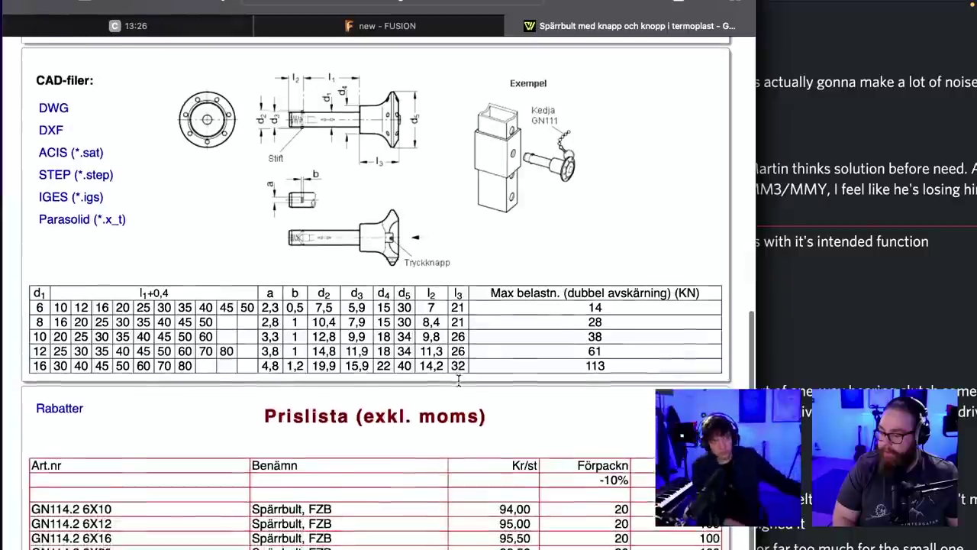
scroll(458, 381, down, 1)
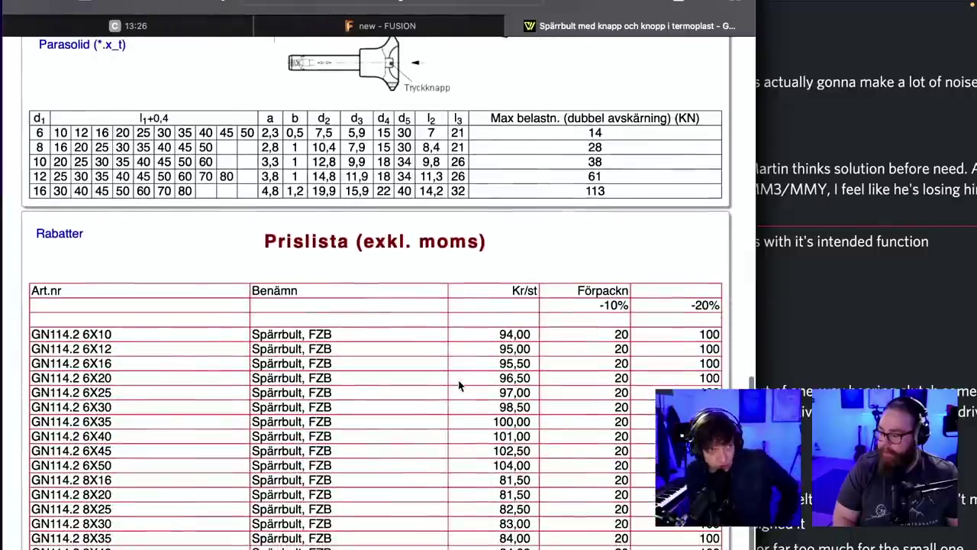
scroll(458, 386, down, 7)
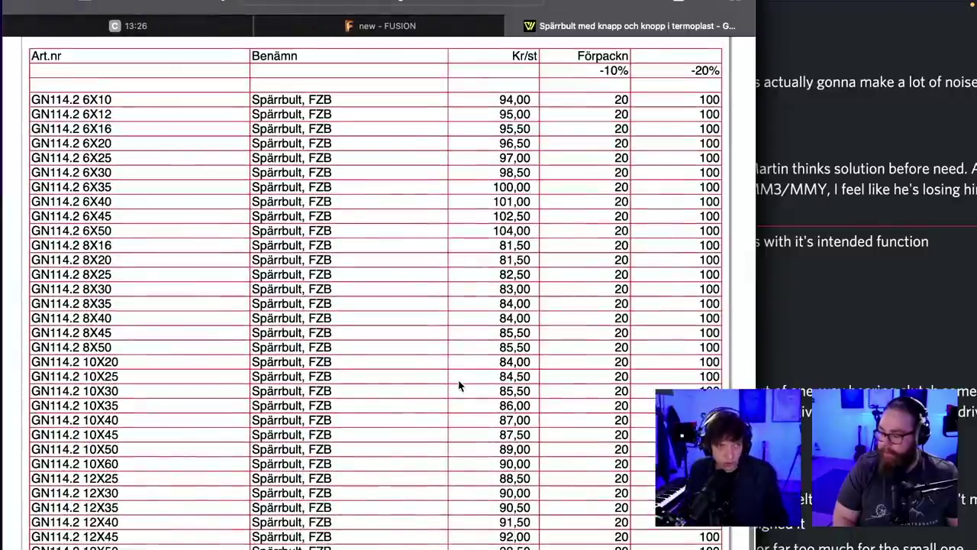
scroll(458, 386, up, 1)
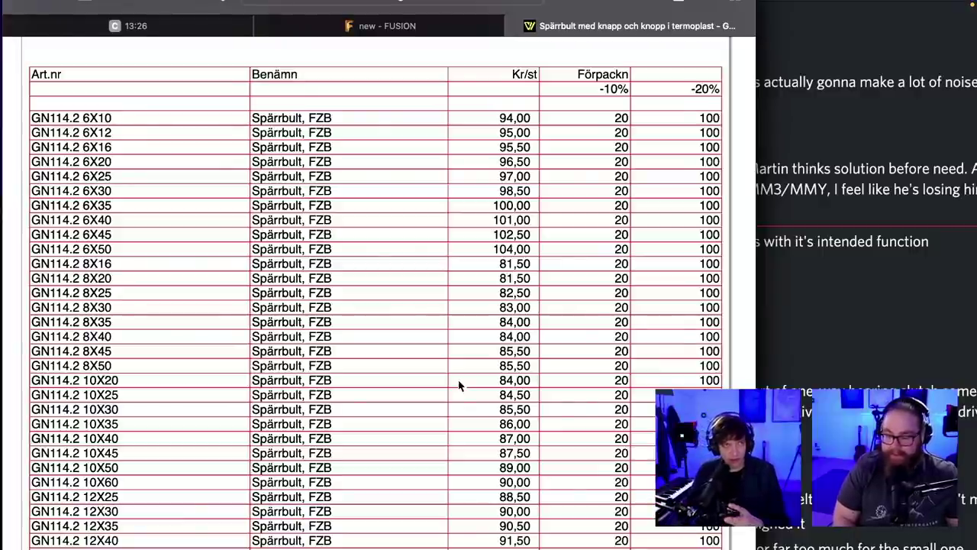
scroll(458, 385, down, 1)
scroll(459, 386, up, 15)
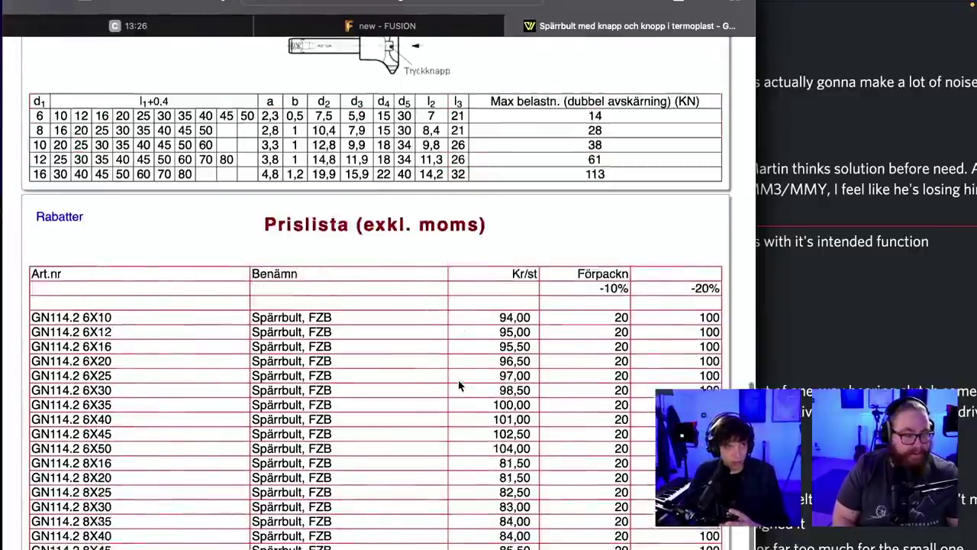
scroll(459, 386, up, 5)
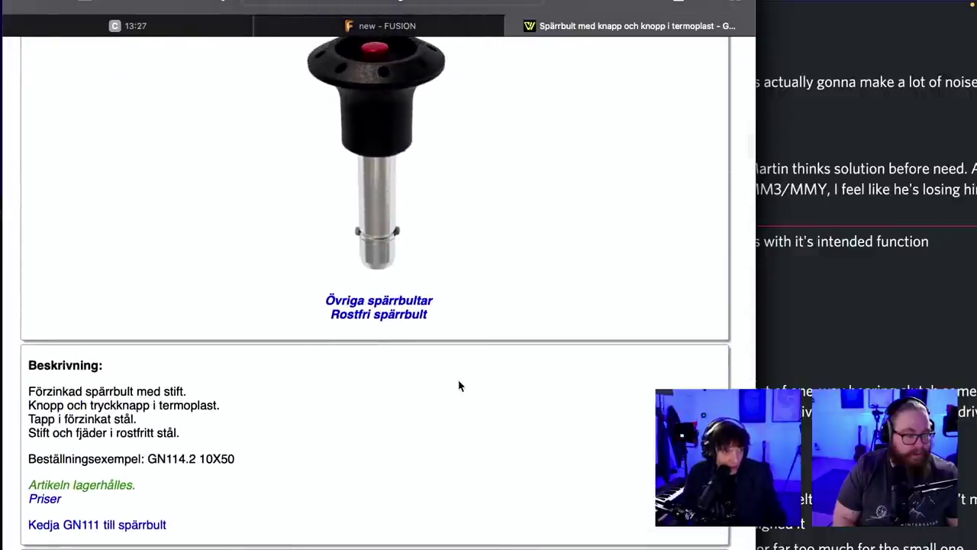
scroll(459, 385, down, 5)
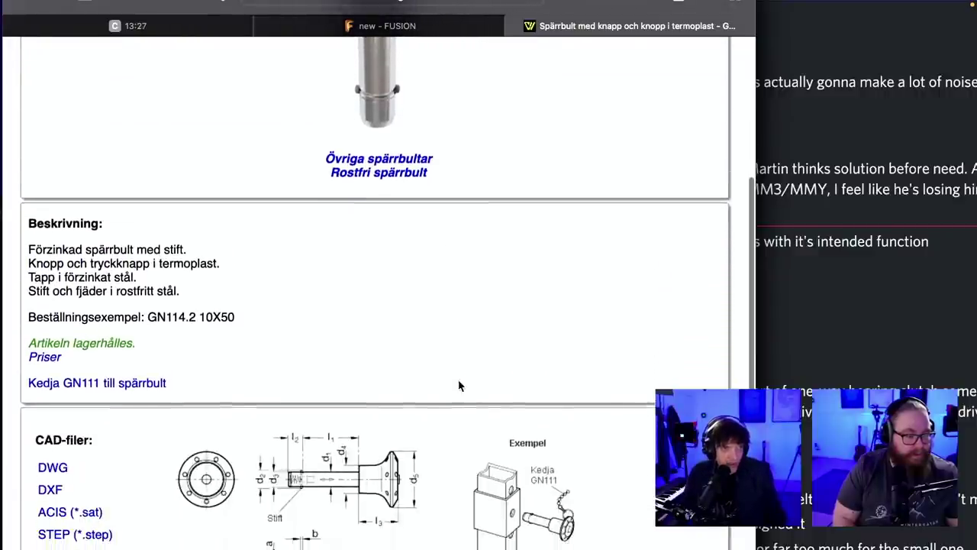
scroll(459, 385, down, 3)
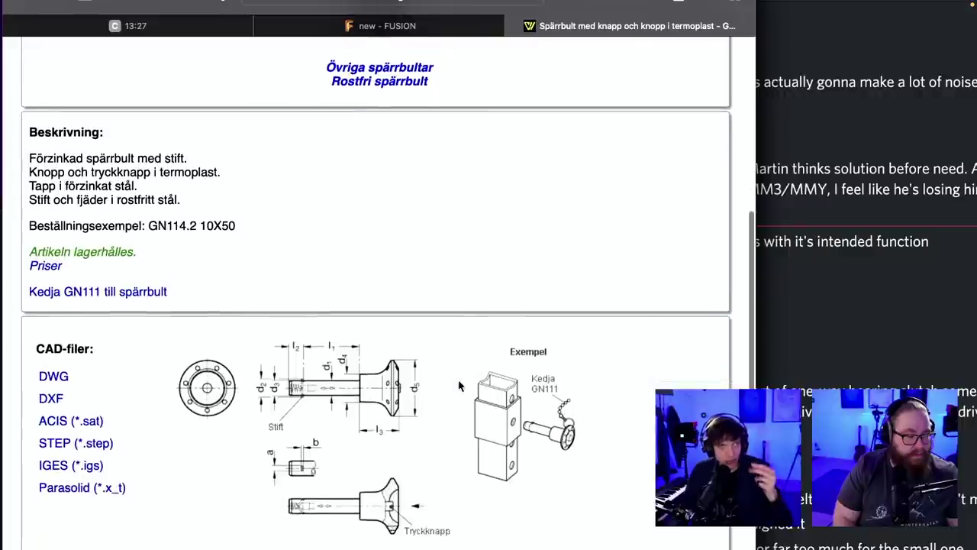
scroll(459, 386, up, 10)
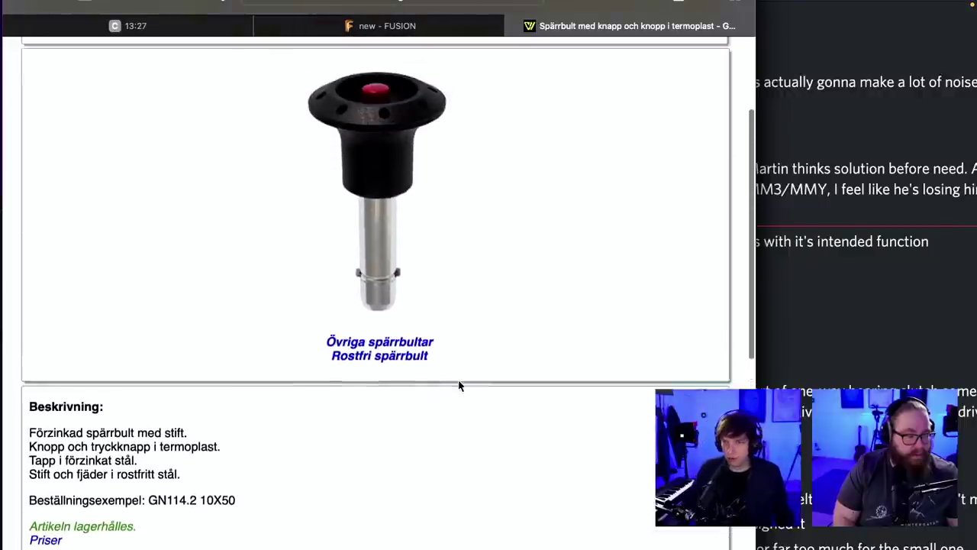
scroll(459, 385, up, 1)
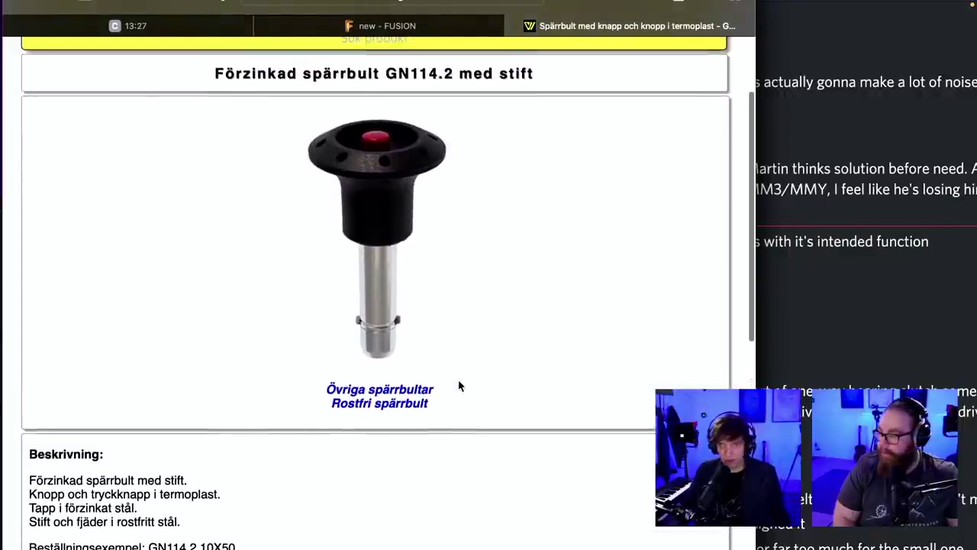
scroll(459, 386, down, 1)
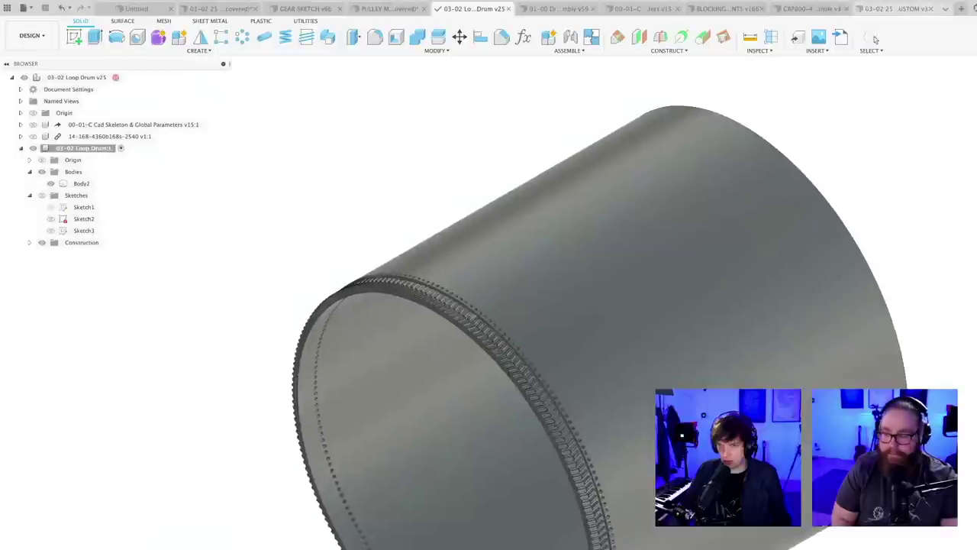
- Orbit and tilt the Loop Drum model to a slightly different angle
shift+middle_drag(655, 510, 640, 499)
scroll(470, 454, up, 5)
scroll(469, 455, down, 2)
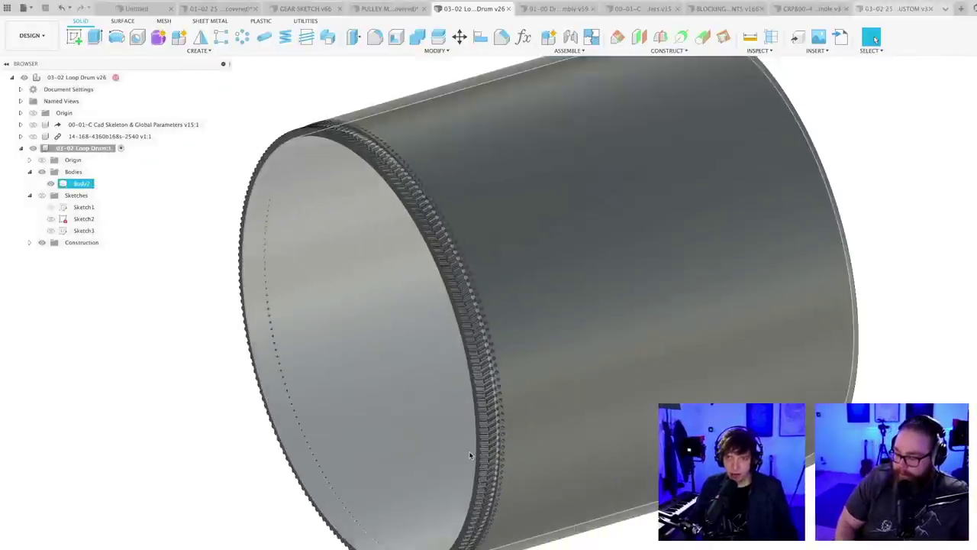
shift+middle_drag(470, 456, 466, 451)
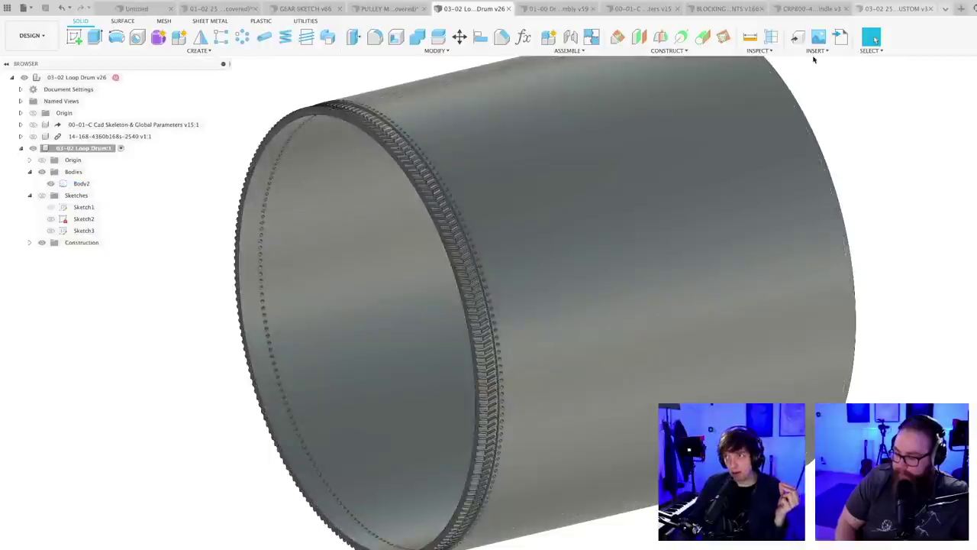
- Cycle through the CRP800, 03-02 Loop Drum and Skeleton document tabs
click(799, 9)
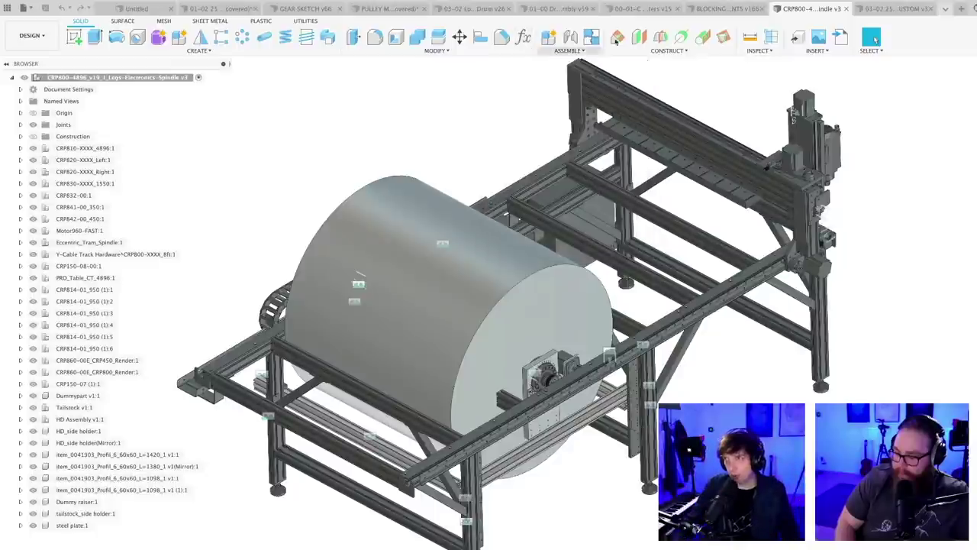
click(469, 8)
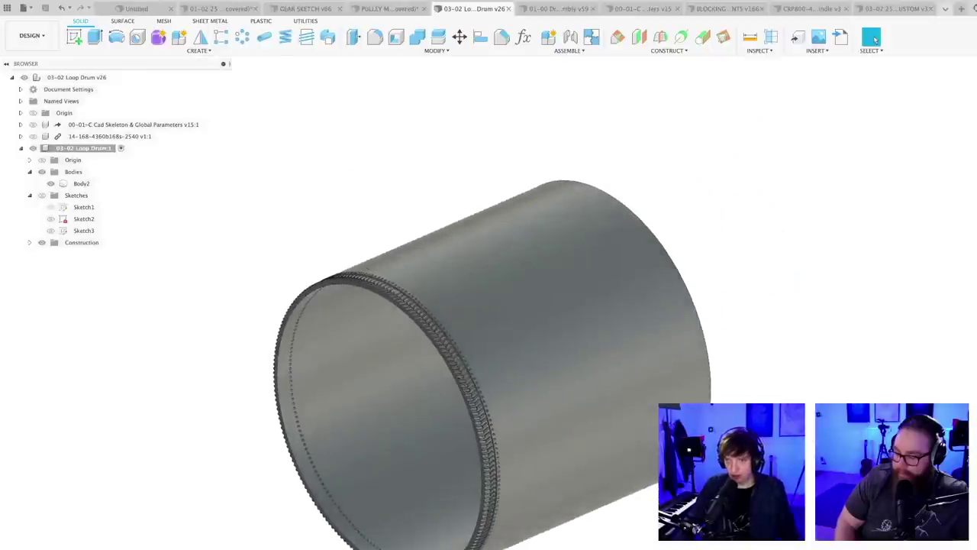
click(633, 8)
- Switch to the 01-00 Drive Train Assembly and orbit to a side-on view of the whole lower drum
click(553, 8)
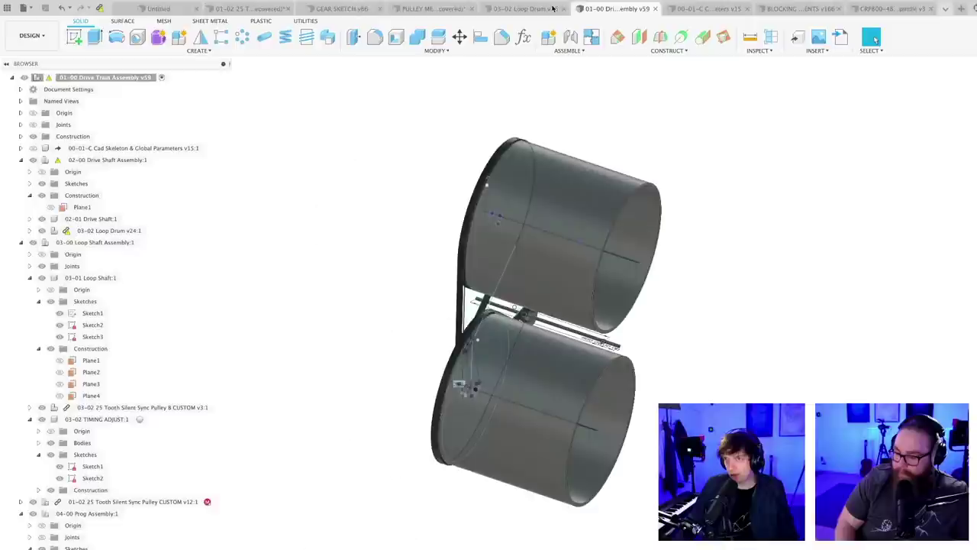
mouse_move(579, 367)
shift+middle_down()
mouse_move(692, 354)
mouse_move(586, 361)
shift+middle_up()
scroll(451, 387, up, 5)
scroll(450, 387, up, 5)
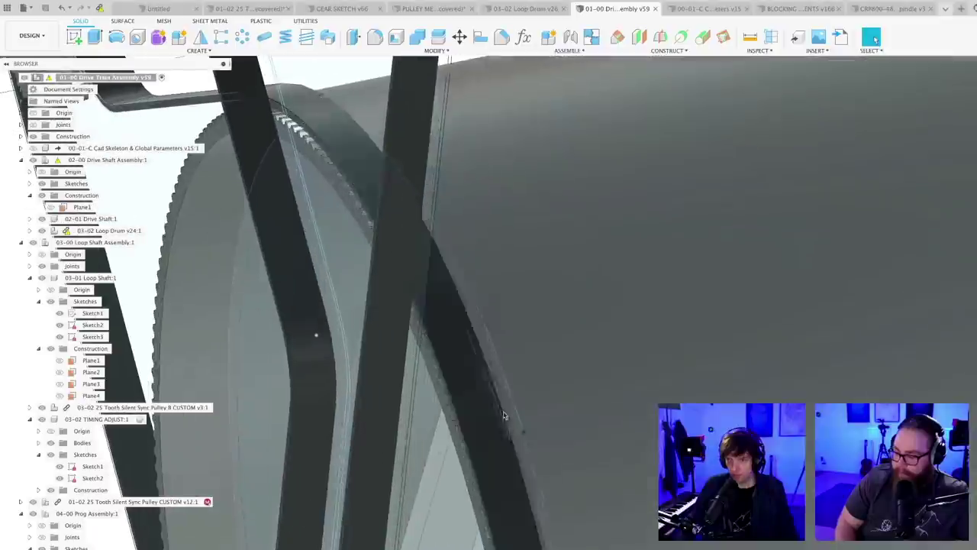
mouse_move(506, 415)
shift+middle_down()
mouse_move(561, 405)
mouse_move(548, 409)
mouse_move(551, 422)
mouse_move(552, 351)
shift+middle_up()
scroll(545, 359, up, 4)
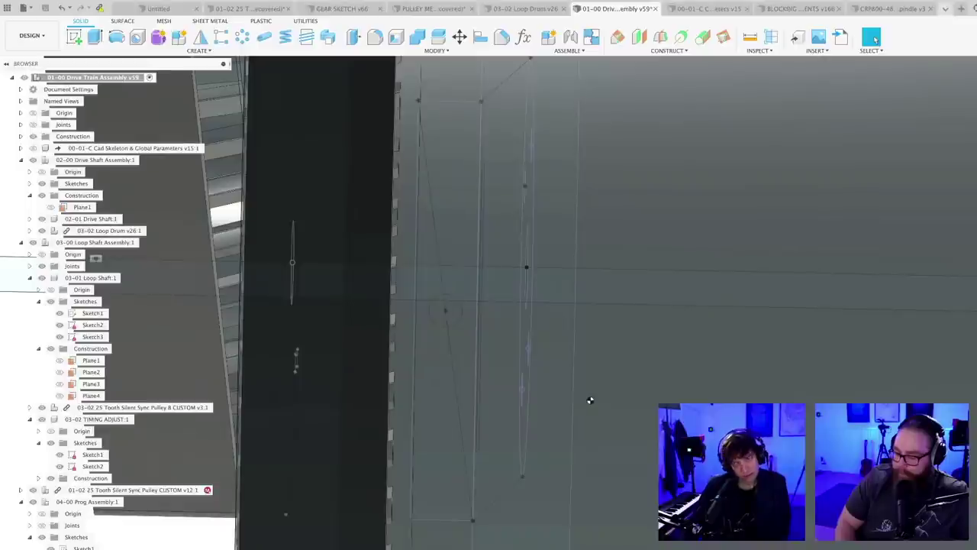
scroll(455, 317, up, 10)
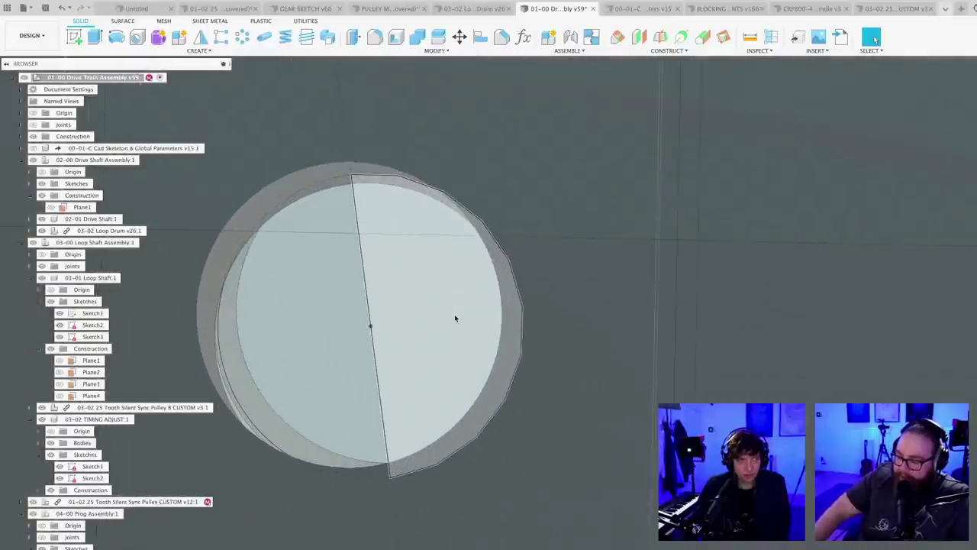
scroll(455, 318, down, 10)
scroll(454, 321, down, 5)
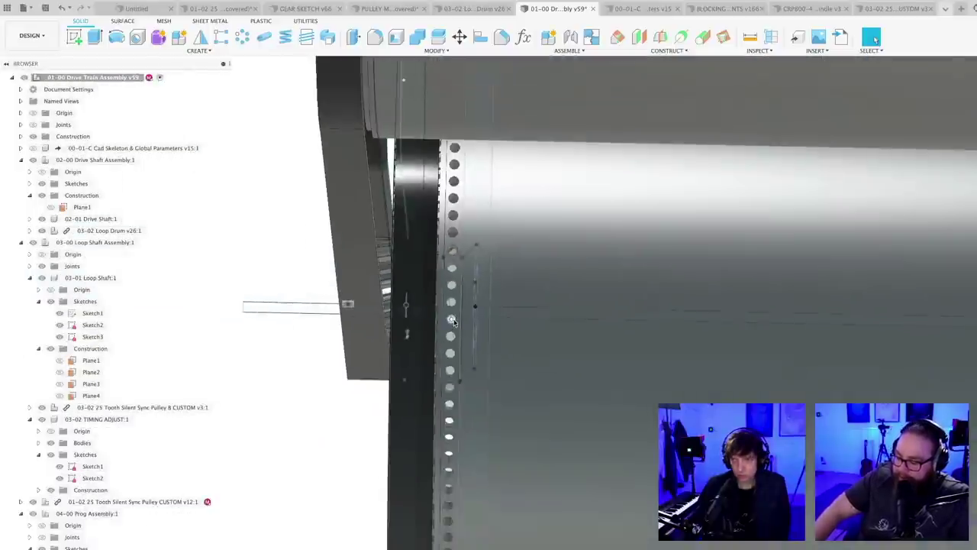
scroll(341, 398, down, 3)
middle_drag(471, 439, 465, 374)
scroll(465, 363, down, 4)
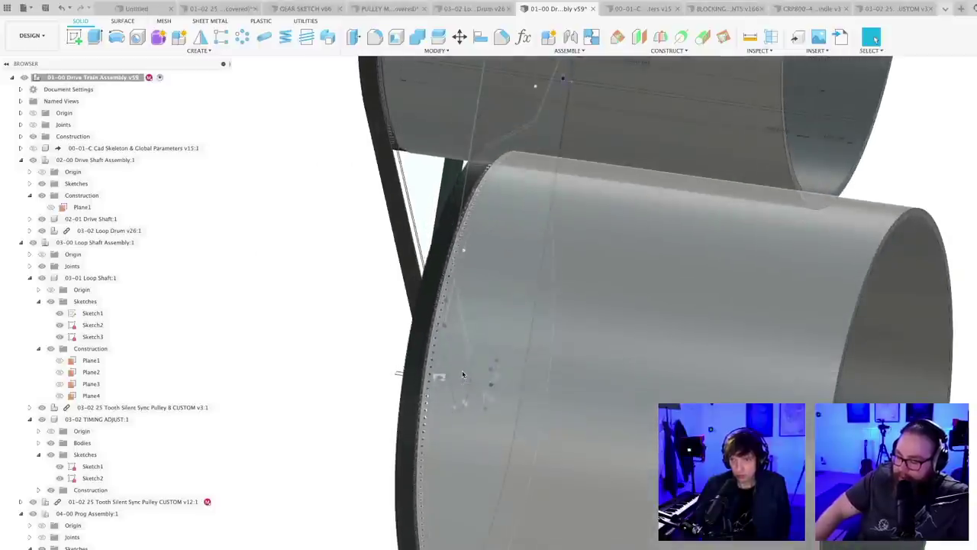
- Save the assembly as version v60, reframe both drums and the belt, then go to Firefox
key(super+s)
click(437, 362)
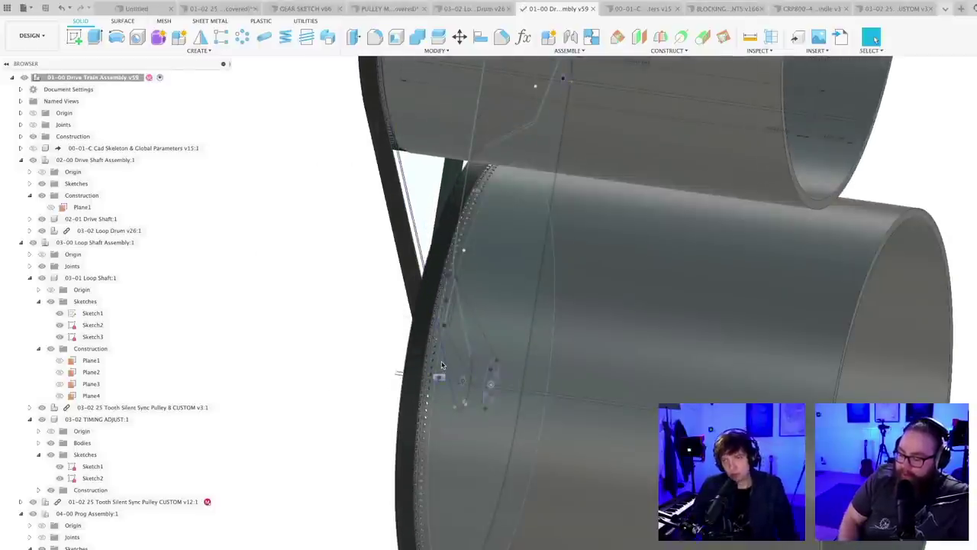
shift+middle_drag(351, 392, 139, 340)
shift+middle_drag(416, 391, 470, 367)
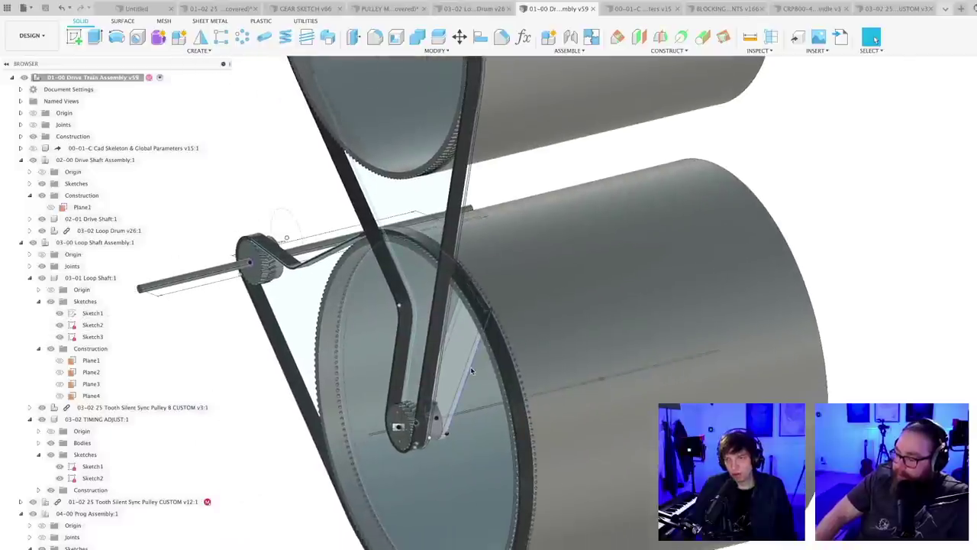
scroll(470, 367, up, 4)
scroll(664, 430, down, 4)
middle_drag(626, 437, 489, 449)
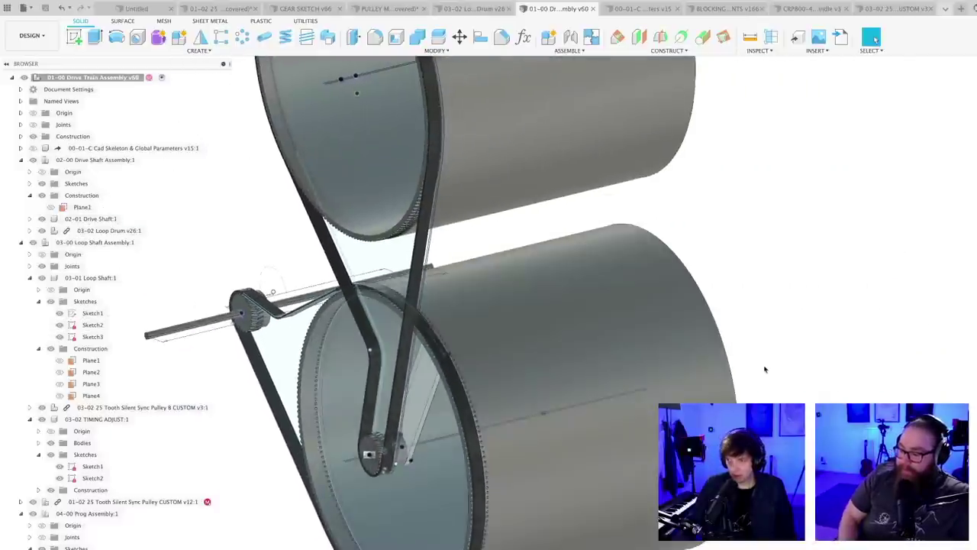
key(super+Tab)
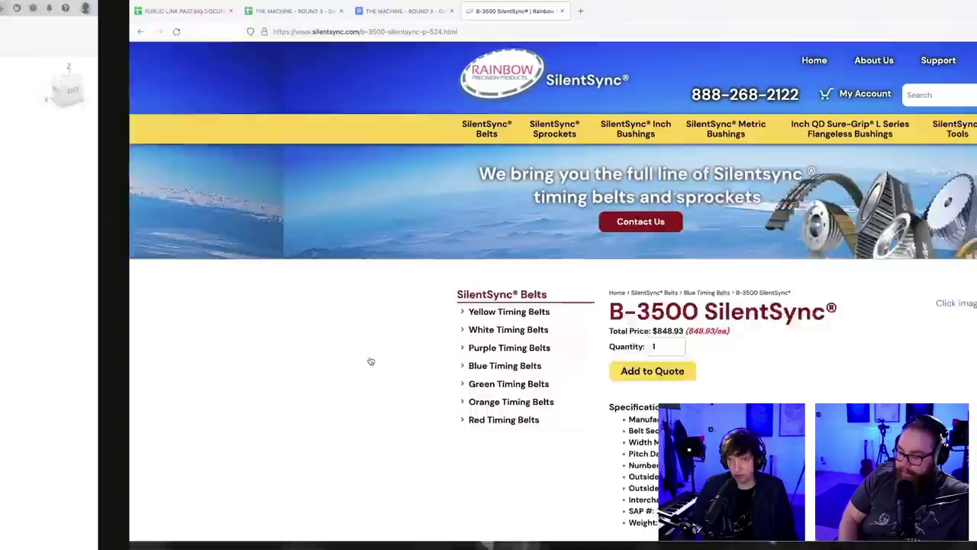
- In the project spreadsheet, complete the 'ball lock pin 8mm' entry
key(ctrl+shift+Tab)
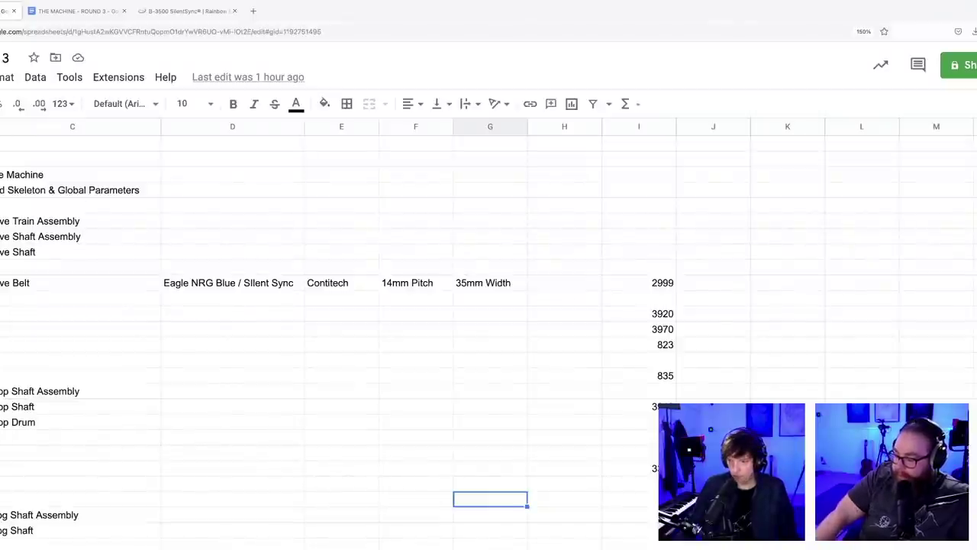
key(alt+Down)
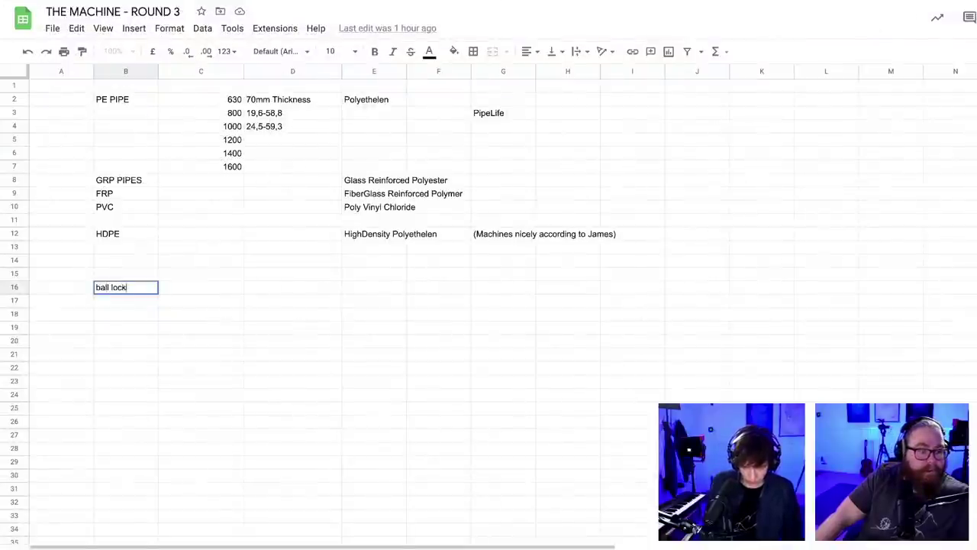
text(8mm)
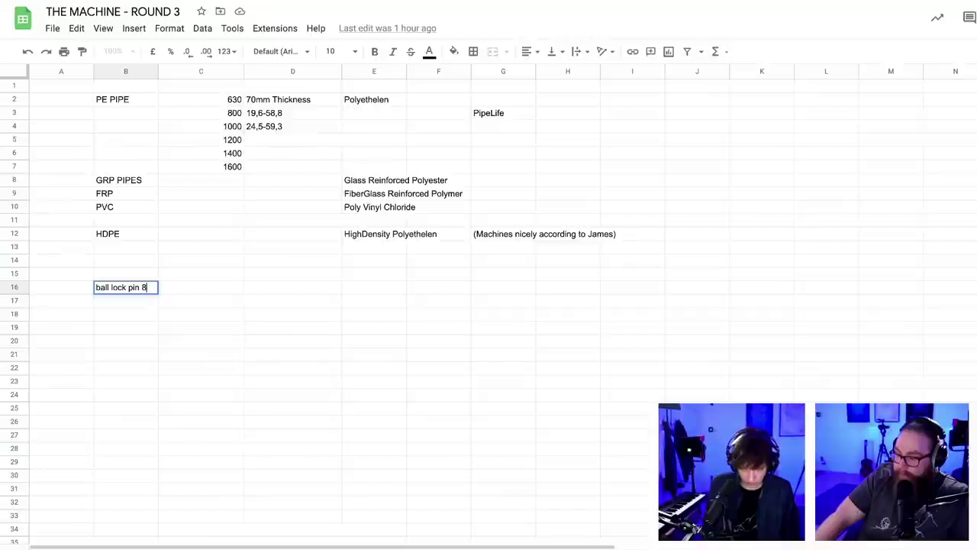
click(268, 288)
- List the pin lengths 20,25,30,35,40,45 in D16, then switch back to Fusion 360
click(229, 290)
click(271, 291)
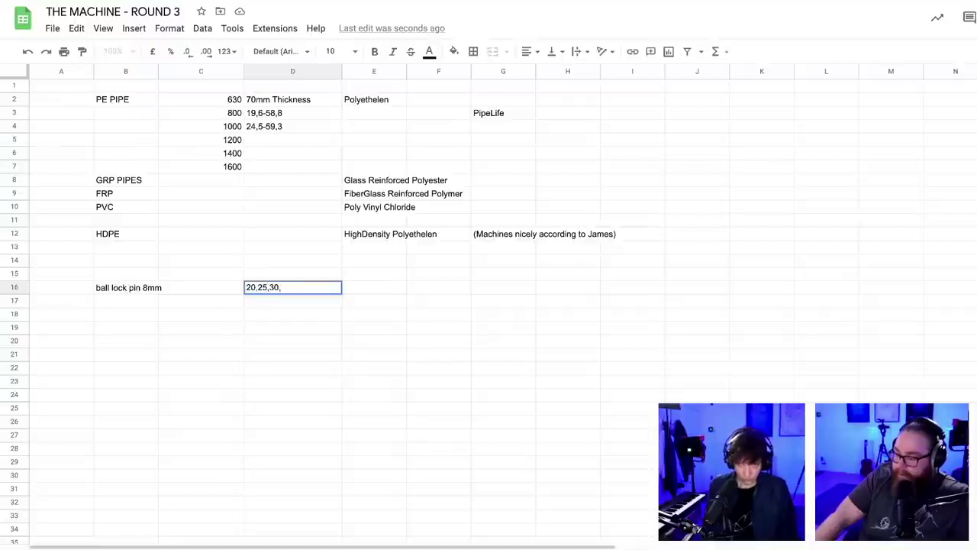
text(35,40,45)
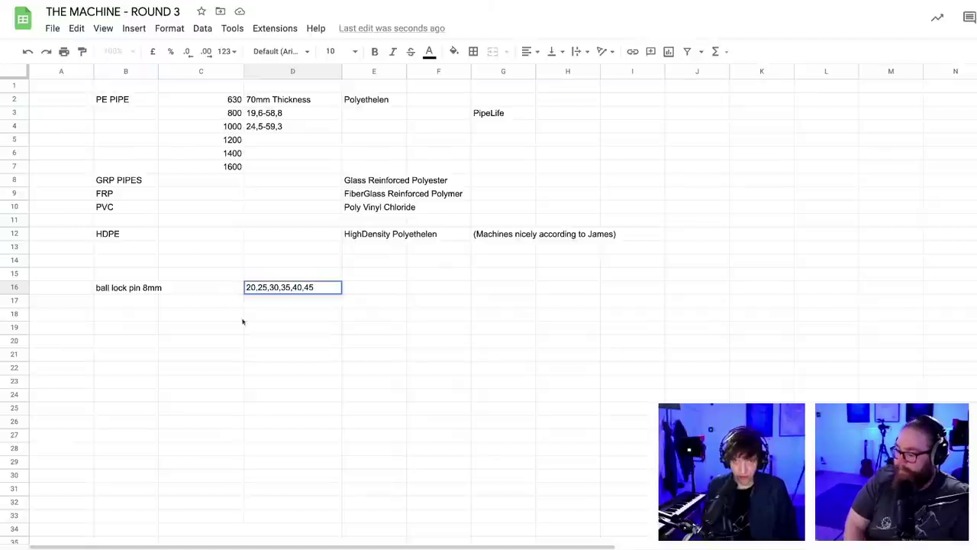
click(319, 323)
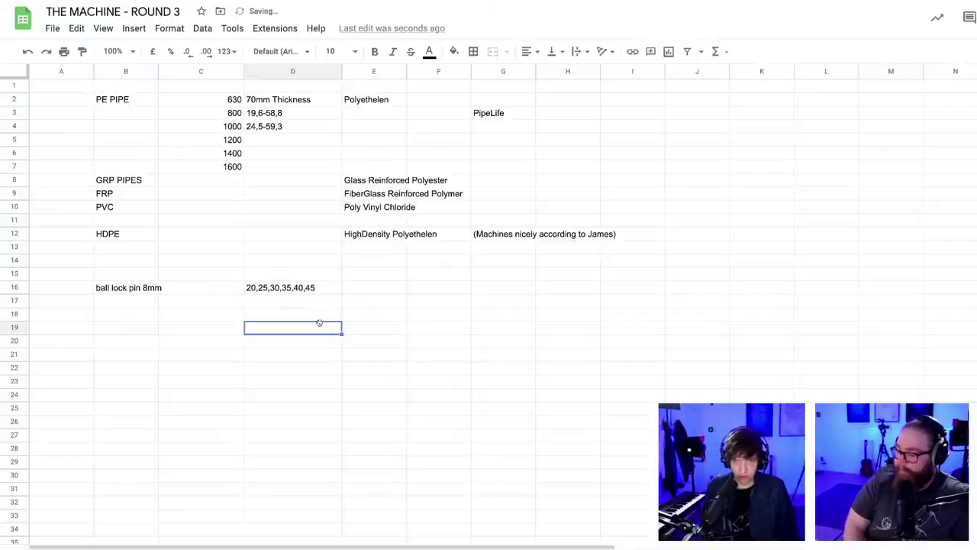
scroll(313, 309, down, 2)
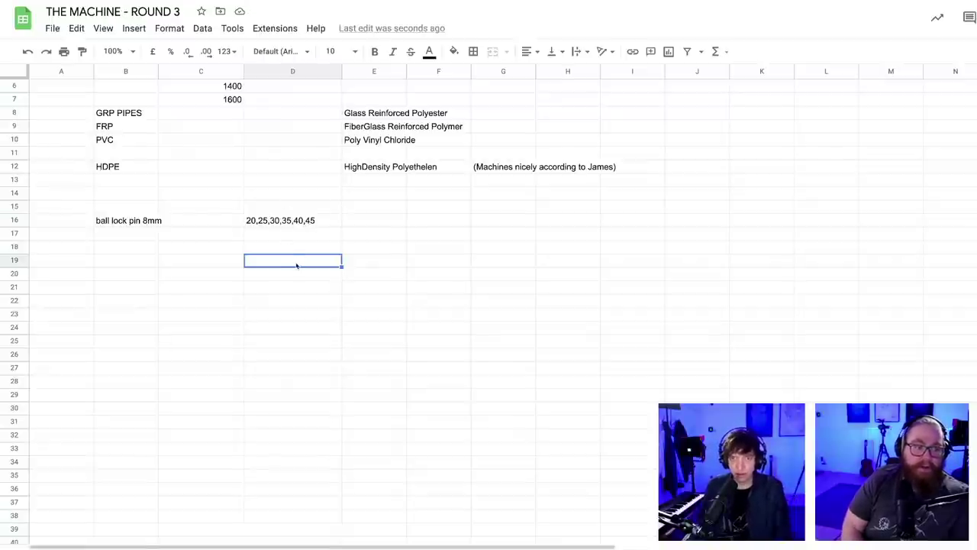
scroll(332, 399, up, 1)
key(ctrl+Left)
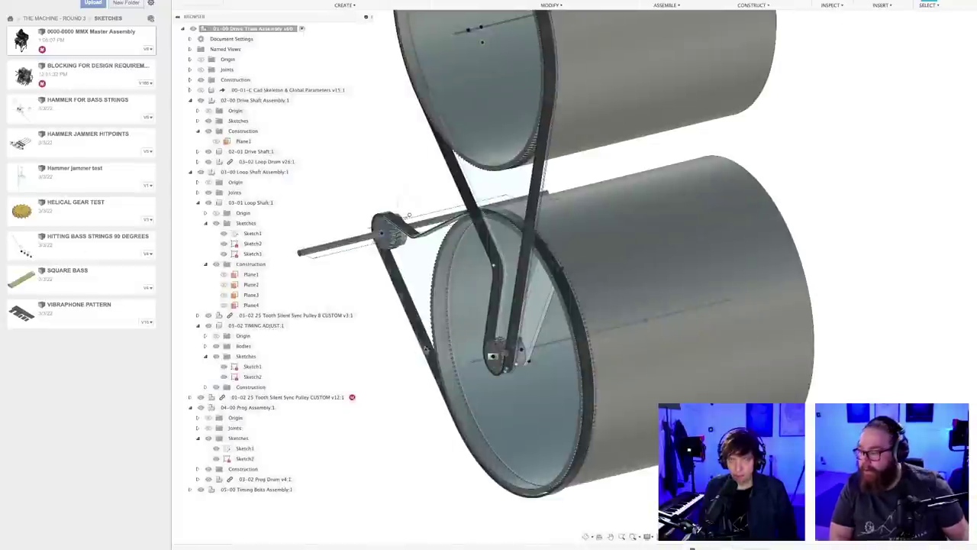
- Zoom out and nudge the drum assembly down, then return to the THE MACHINE - ROUND 3 spreadsheet
scroll(486, 352, down, 5)
middle_drag(489, 355, 474, 397)
scroll(478, 403, down, 2)
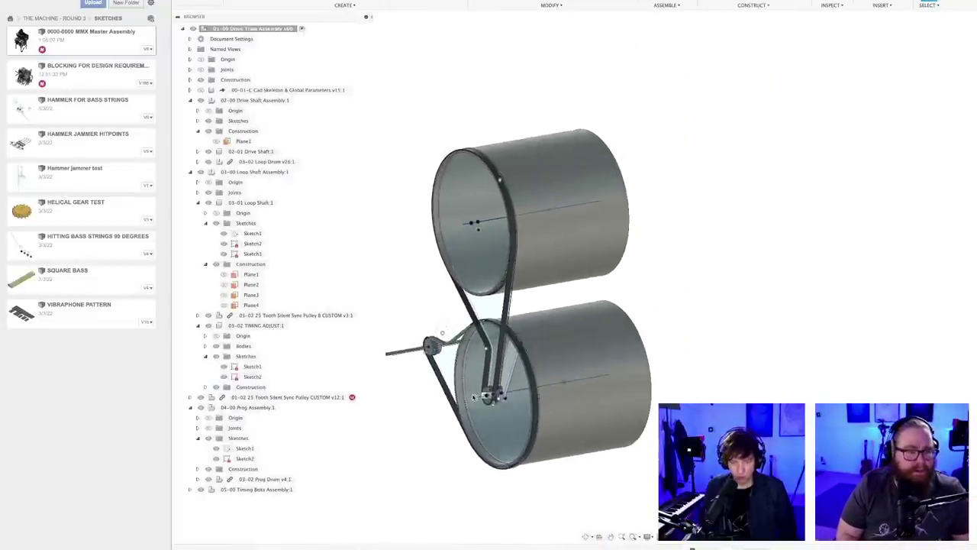
key(super+Tab)
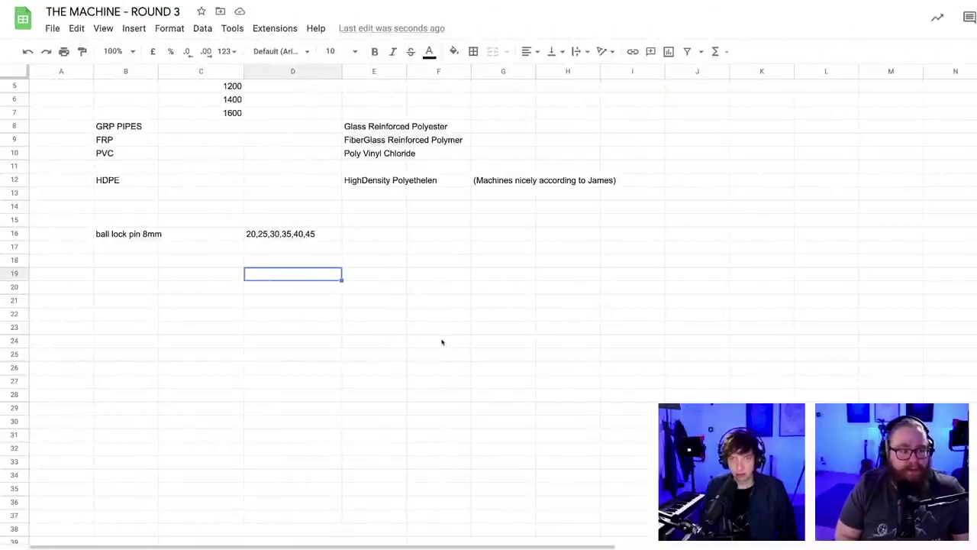
- Enter 'Förrzinkad spärrbult GN-114,2' in cell E16 beside the pin lengths
click(371, 233)
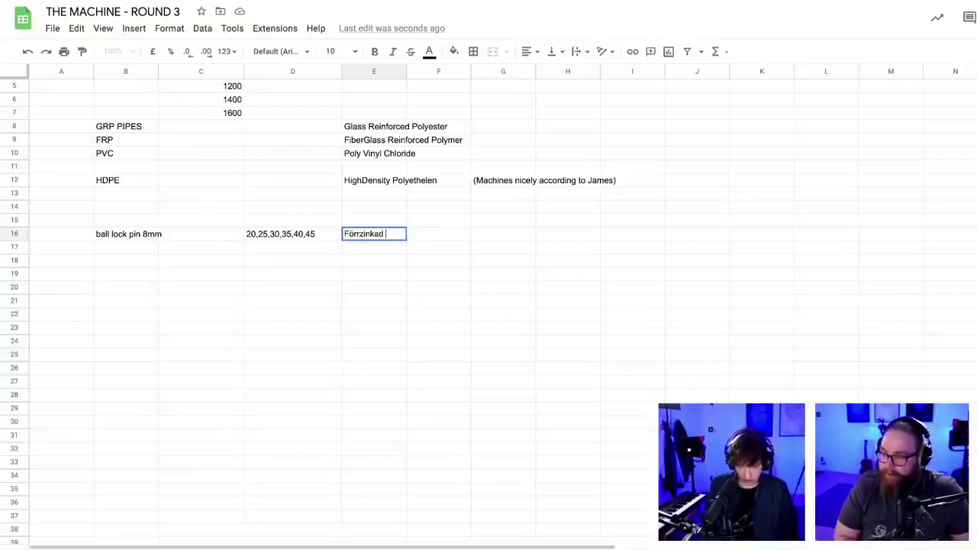
text(Förrzinkad spärrbult GN-114,2)
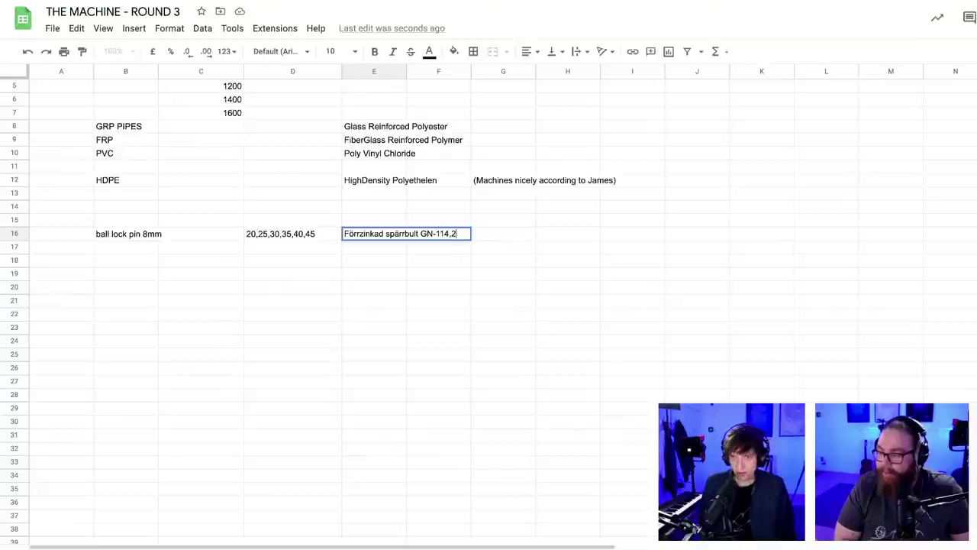
key(Return)
click(512, 293)
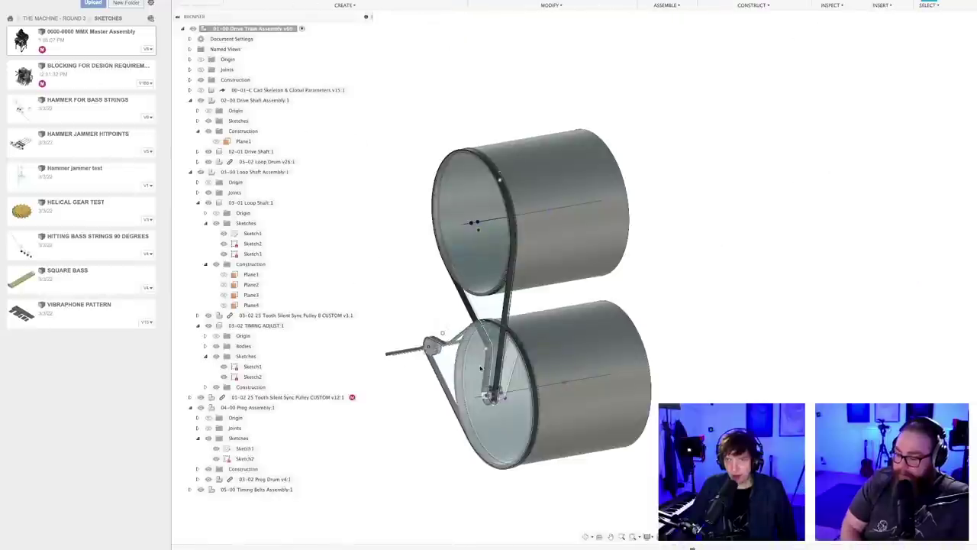
- Bring the drive-train assembly back and zoom in until the drum openings face the viewer
shift+middle_drag(549, 320, 666, 259)
scroll(575, 281, up, 2)
scroll(567, 278, up, 2)
scroll(608, 259, up, 1)
scroll(602, 265, down, 2)
scroll(590, 266, up, 2)
scroll(589, 265, down, 2)
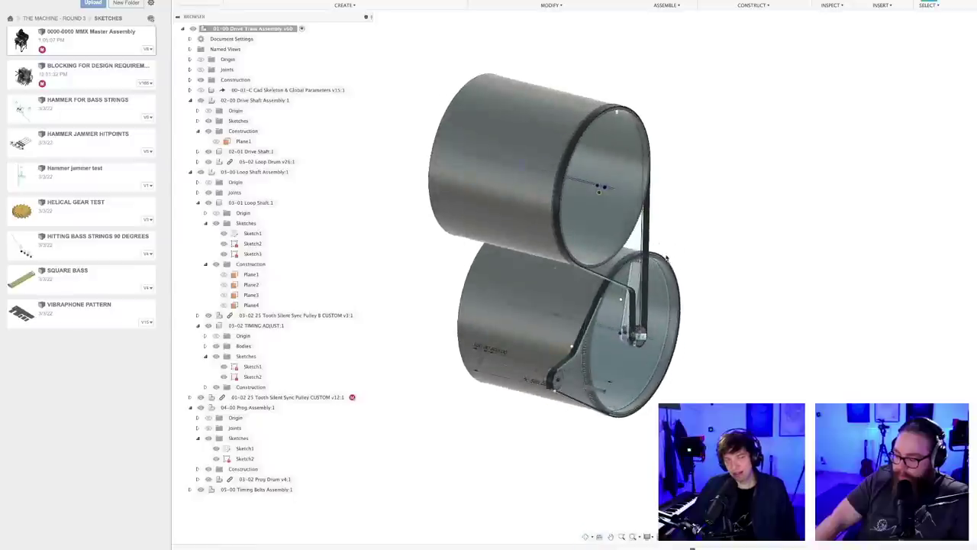
scroll(678, 287, up, 3)
scroll(721, 300, down, 4)
mouse_move(720, 302)
shift+middle_down()
mouse_move(696, 328)
mouse_move(707, 334)
mouse_move(720, 321)
shift+middle_up()
scroll(707, 336, up, 2)
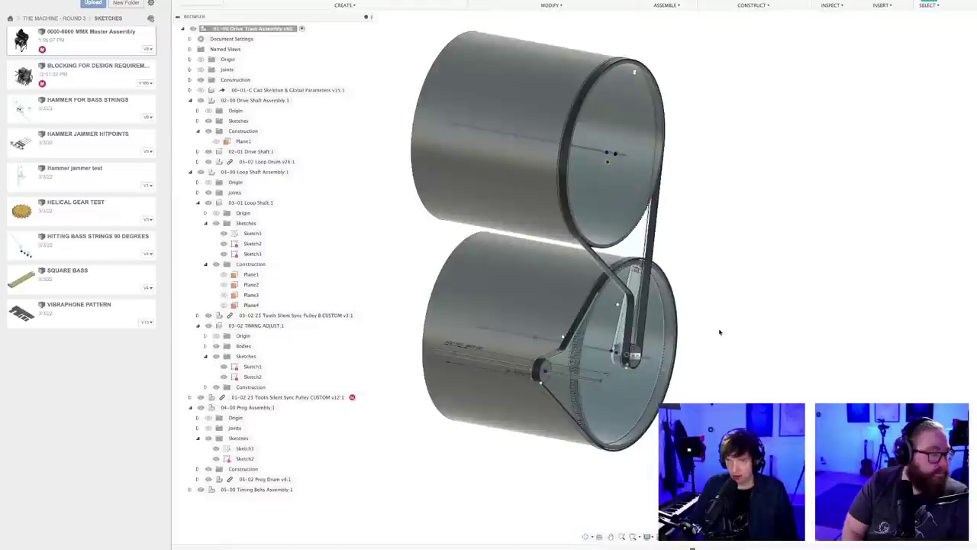
scroll(711, 339, up, 2)
scroll(711, 339, down, 2)
scroll(707, 340, up, 2)
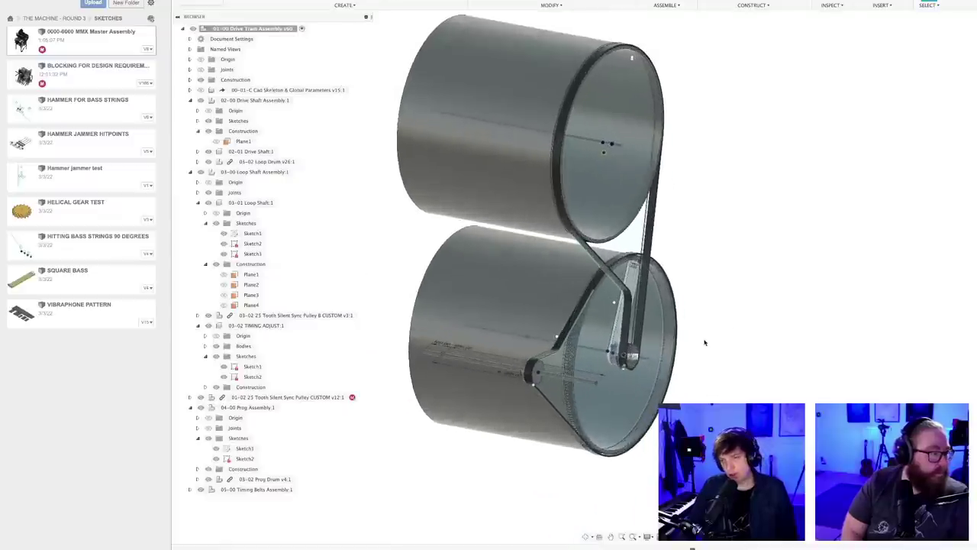
middle_drag(706, 348, 731, 345)
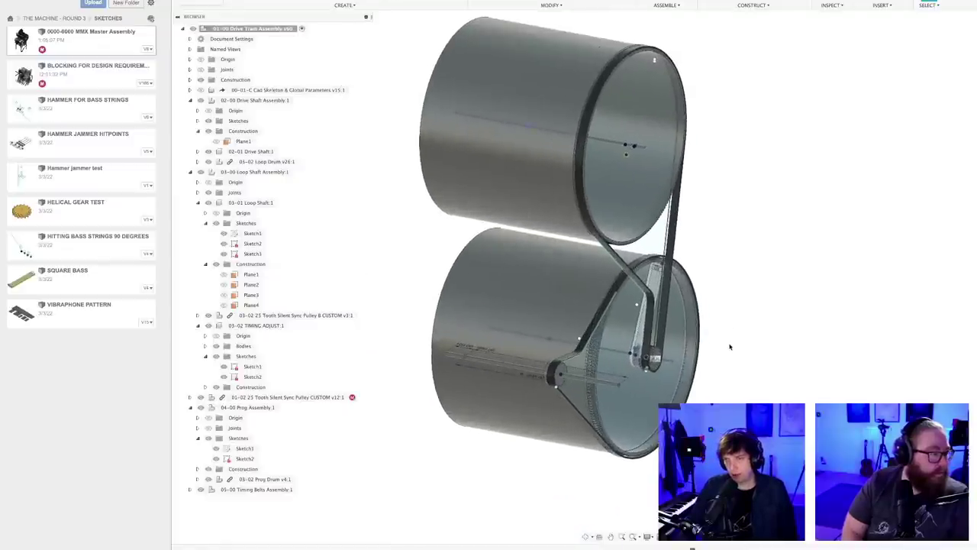
- Orbit and tilt the drums through several angles to survey the assembly
shift+middle_drag(705, 390, 643, 362)
scroll(713, 325, up, 2)
scroll(714, 331, down, 3)
scroll(720, 332, up, 4)
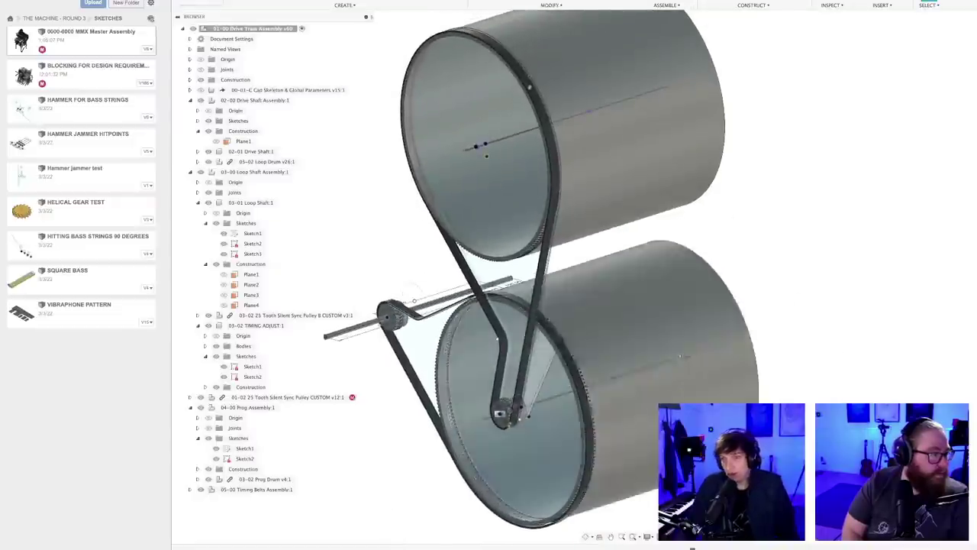
shift+middle_drag(694, 390, 438, 344)
shift+middle_drag(681, 350, 681, 354)
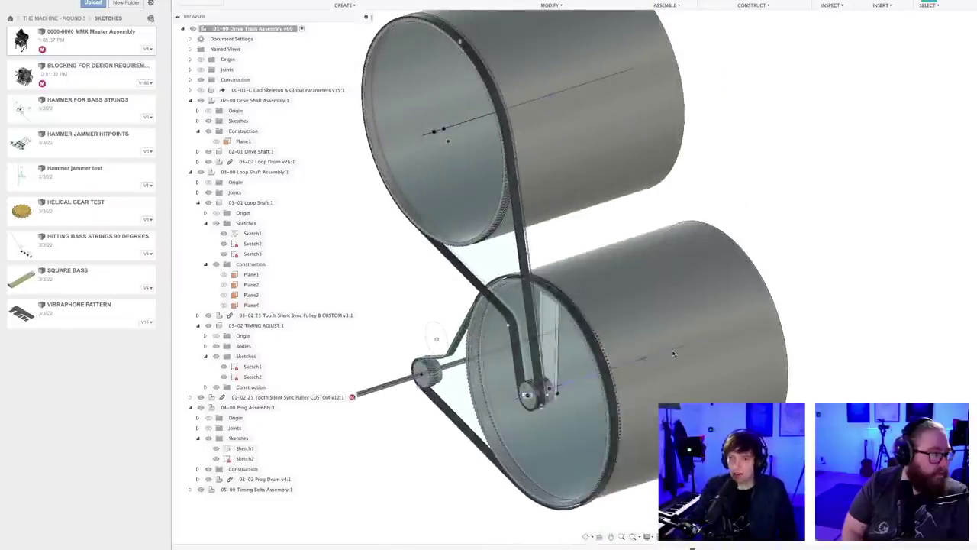
shift+middle_drag(846, 228, 747, 274)
mouse_move(635, 331)
shift+middle_down()
mouse_move(635, 313)
mouse_move(635, 333)
shift+middle_up()
scroll(501, 449, up, 3)
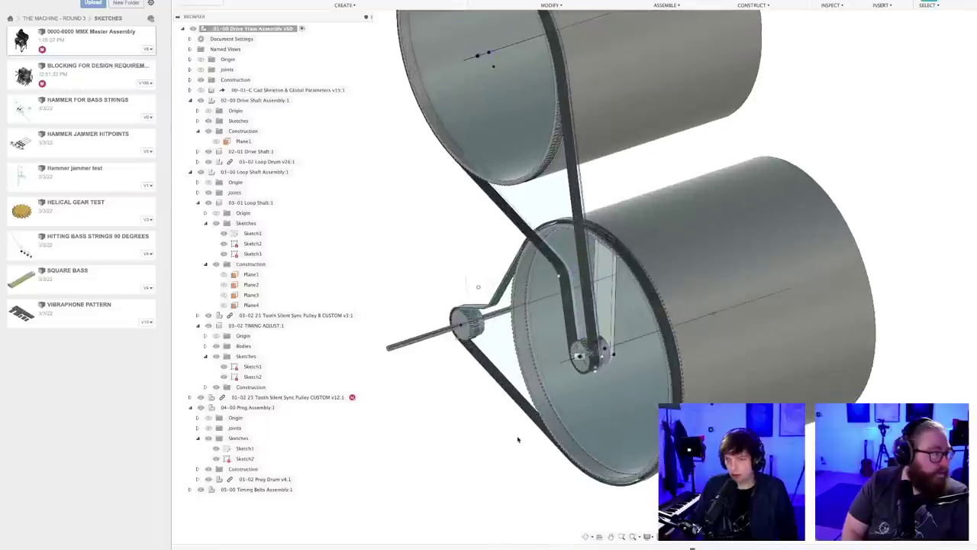
shift+middle_drag(515, 445, 616, 349)
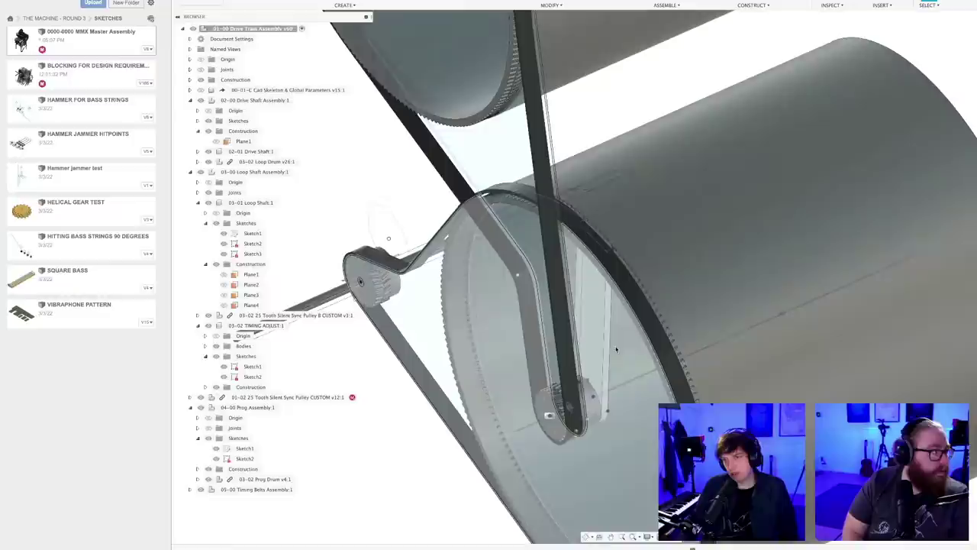
- Select the translucent timing-adjust plate, toggle its visibility (V), and orbit around the hole-lined drum edge
click(581, 315)
key(v)
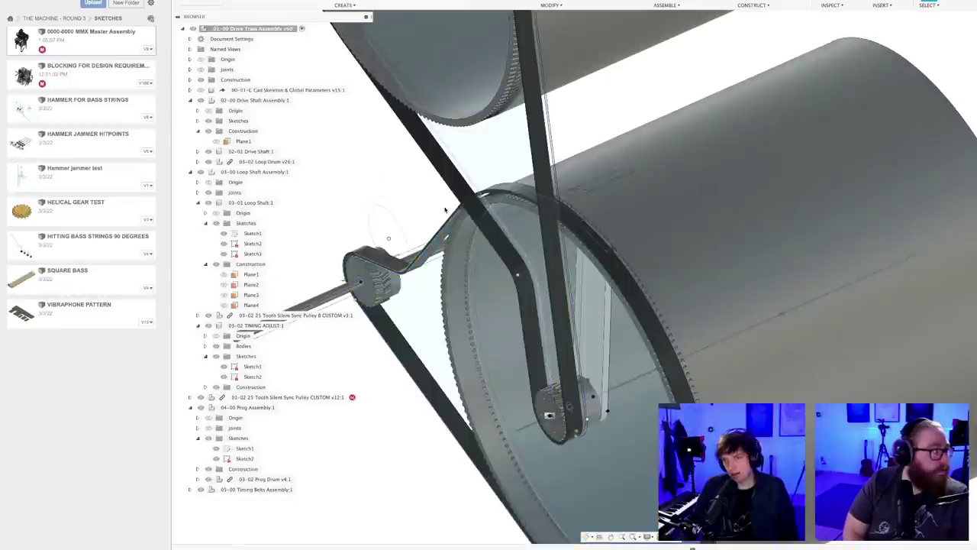
scroll(449, 209, down, 4)
shift+middle_drag(536, 263, 551, 444)
scroll(672, 489, up, 3)
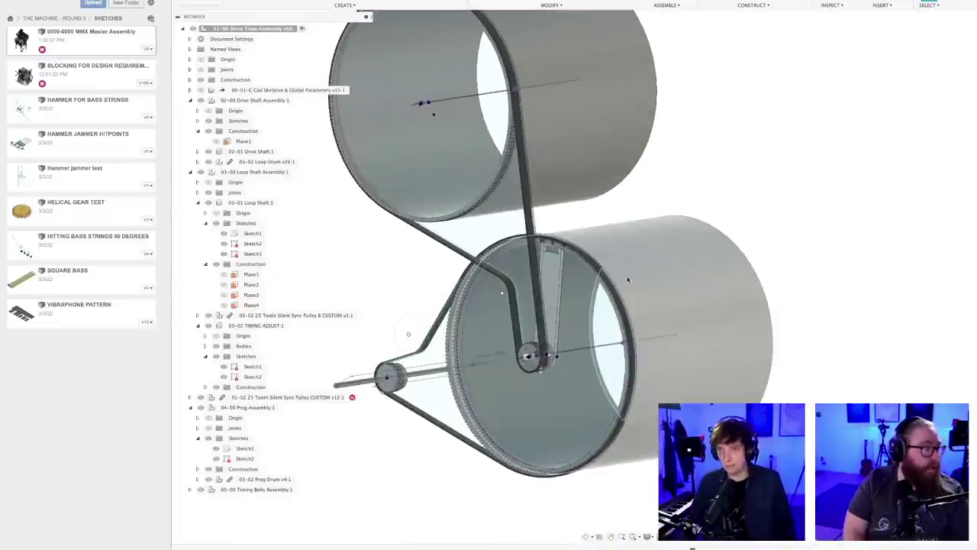
shift+middle_drag(594, 212, 578, 270)
scroll(516, 379, up, 8)
scroll(519, 378, up, 3)
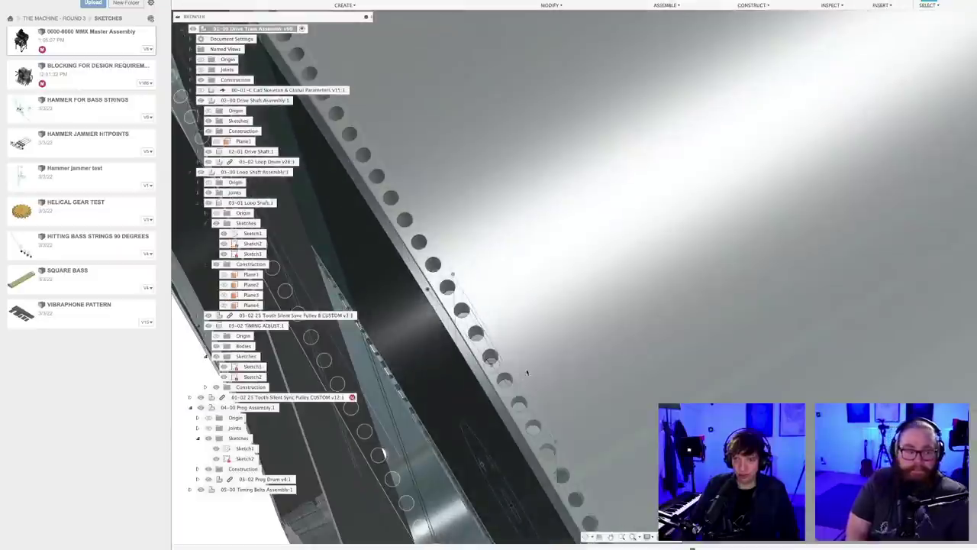
shift+middle_drag(526, 371, 536, 360)
scroll(542, 355, down, 4)
scroll(542, 354, down, 5)
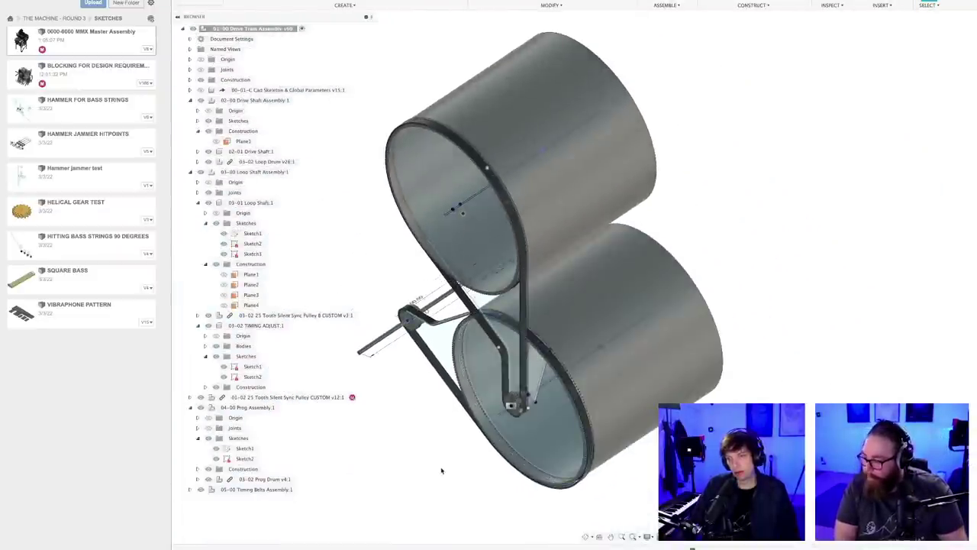
shift+middle_drag(457, 468, 473, 425)
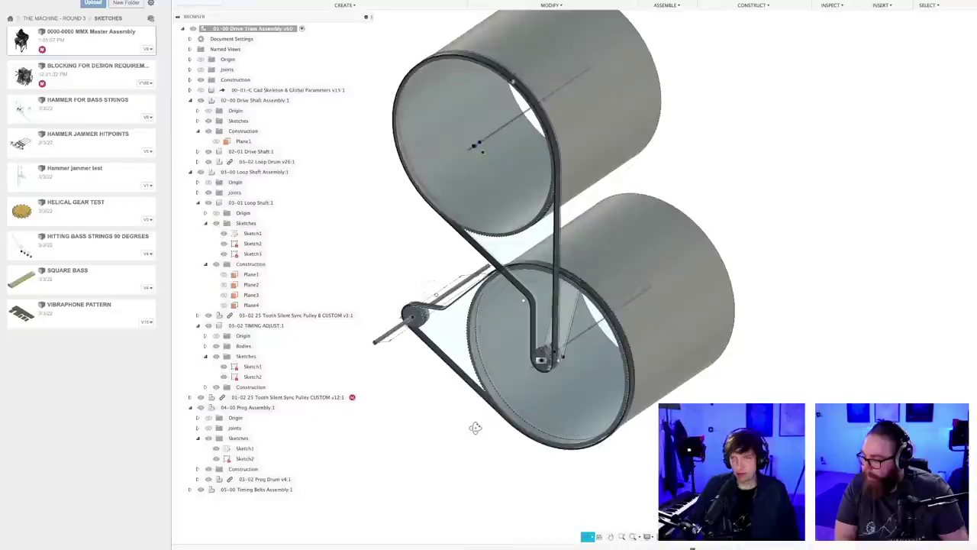
- Open the viewport display options and view the lower drum edge-on with its holes
click(648, 536)
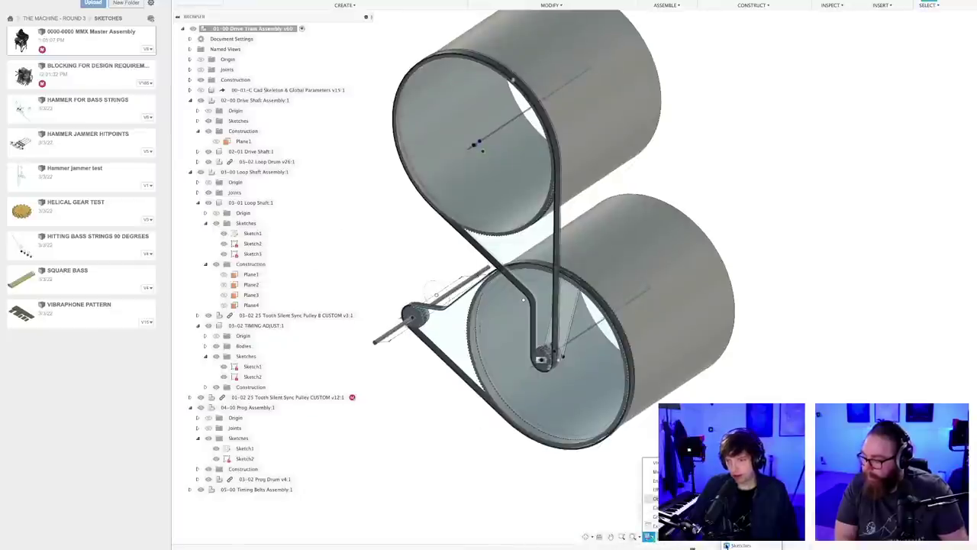
mouse_move(611, 458)
shift+middle_down()
mouse_move(593, 475)
mouse_move(603, 467)
shift+middle_up()
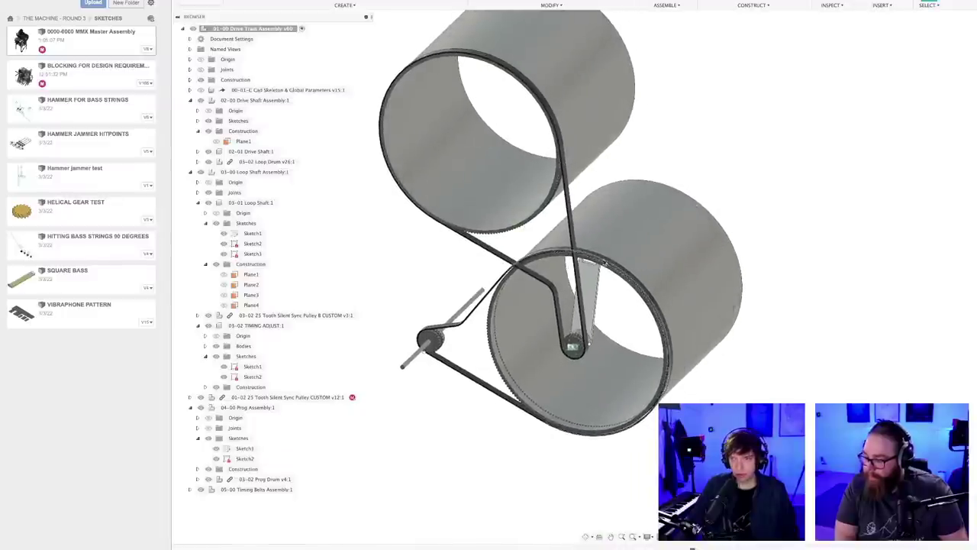
scroll(605, 263, up, 6)
shift+middle_drag(604, 263, 520, 287)
scroll(549, 284, up, 5)
shift+middle_drag(567, 416, 554, 343)
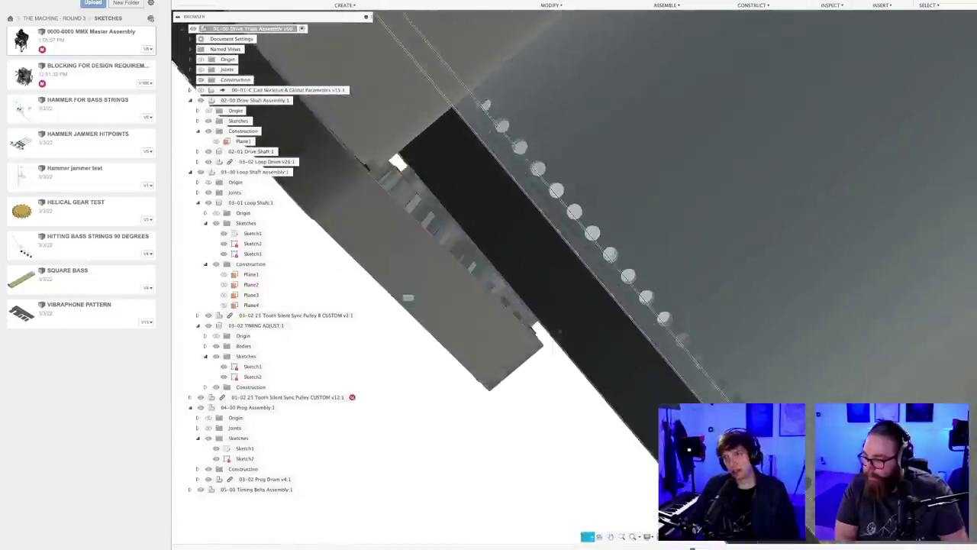
shift+middle_drag(408, 297, 604, 261)
- Zoom and orbit from the arm's slot round to face the drum ends and their holes
scroll(582, 251, up, 5)
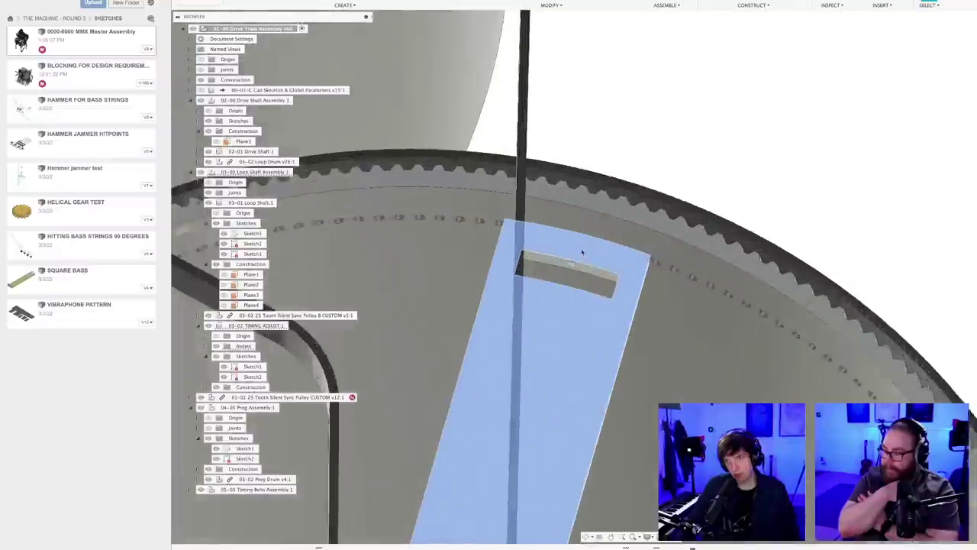
scroll(561, 277, up, 3)
mouse_move(565, 278)
shift+middle_down()
mouse_move(593, 246)
mouse_move(565, 299)
mouse_move(589, 206)
mouse_move(536, 315)
mouse_move(619, 245)
mouse_move(533, 273)
mouse_move(551, 277)
shift+middle_up()
scroll(551, 278, down, 10)
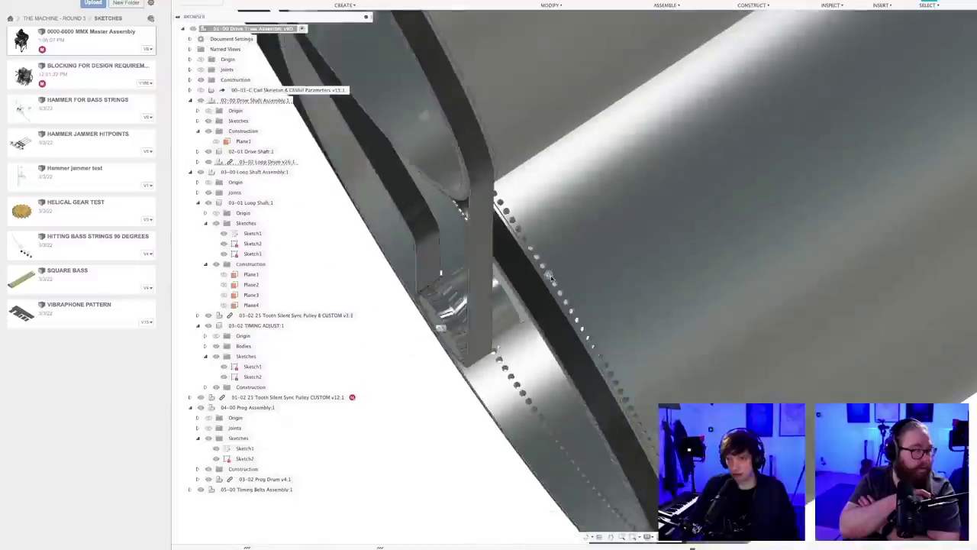
shift+middle_drag(462, 425, 606, 330)
scroll(493, 379, down, 5)
scroll(618, 278, up, 5)
scroll(588, 290, down, 6)
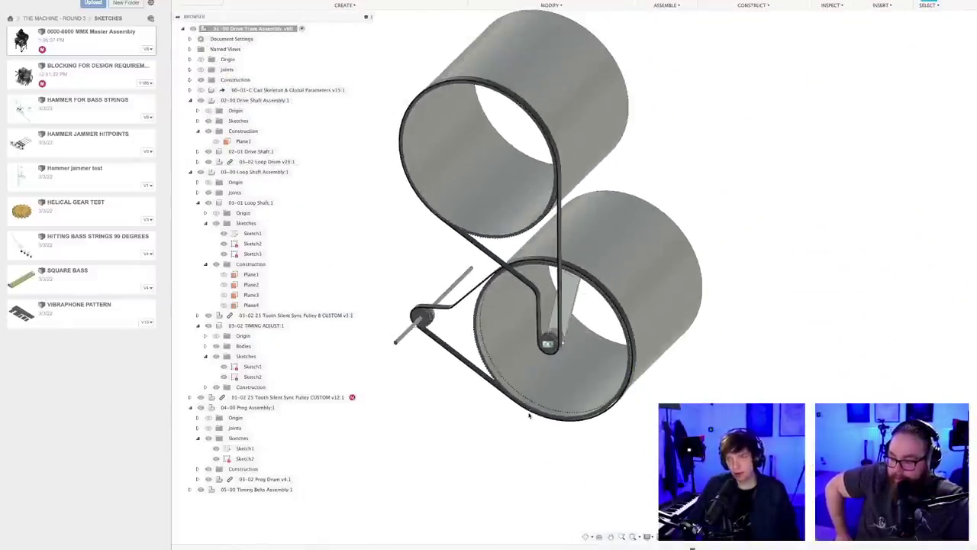
shift+middle_drag(527, 414, 534, 410)
scroll(562, 308, up, 3)
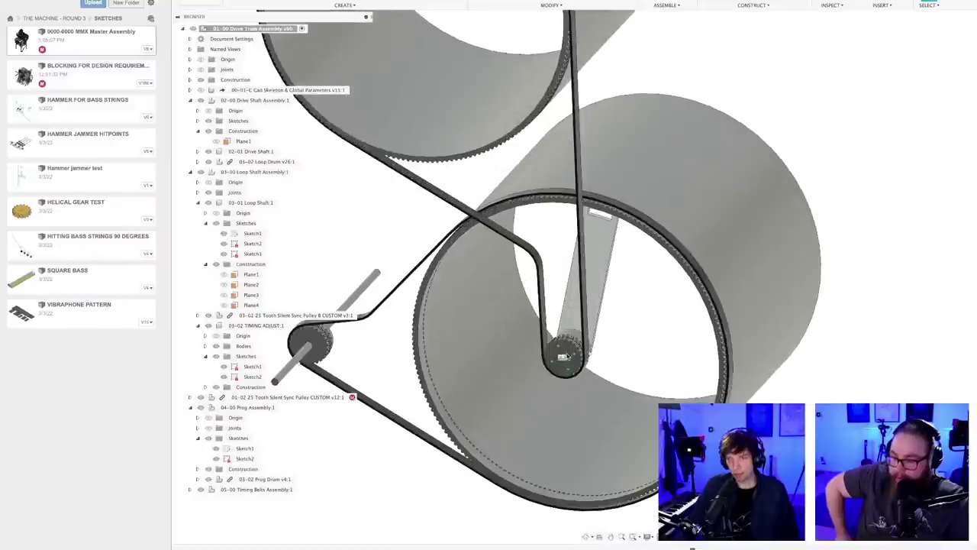
scroll(562, 355, down, 5)
shift+middle_drag(539, 403, 544, 416)
scroll(622, 329, up, 3)
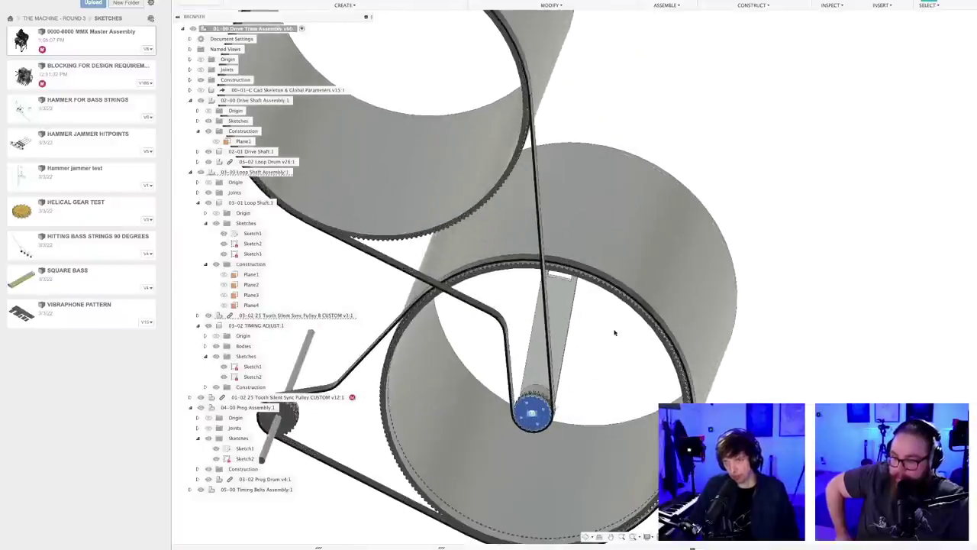
scroll(601, 338, down, 5)
- Tilt the drums upright toward the timing plate and zoom in on the belt's row of holes
shift+middle_drag(578, 272, 678, 250)
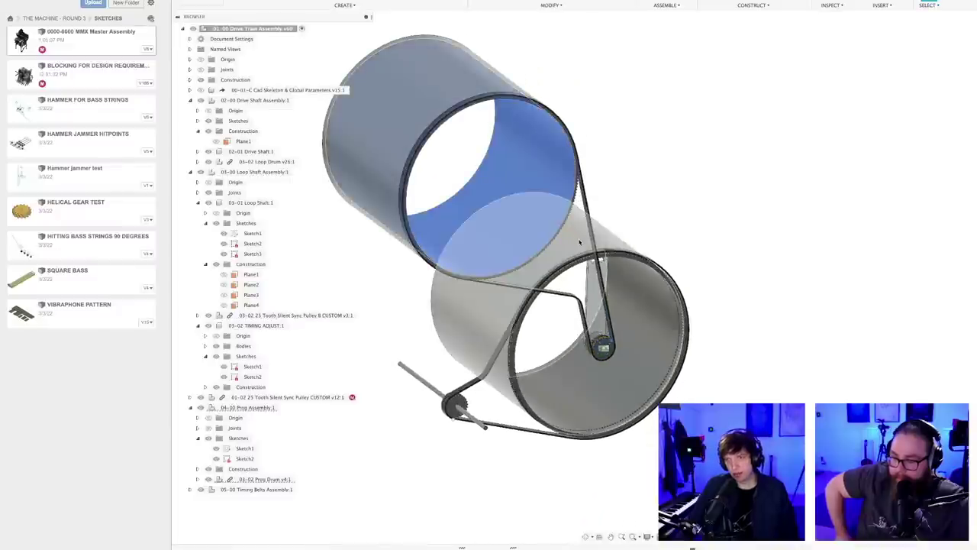
shift+middle_drag(579, 242, 586, 449)
scroll(524, 283, up, 5)
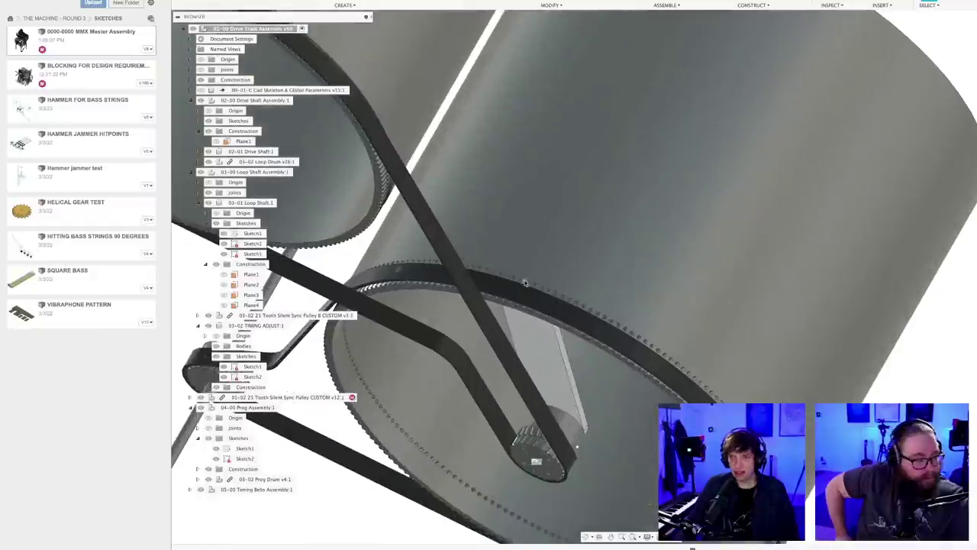
scroll(532, 281, down, 5)
shift+middle_drag(532, 281, 473, 226)
shift+middle_drag(513, 347, 515, 298)
scroll(515, 298, up, 5)
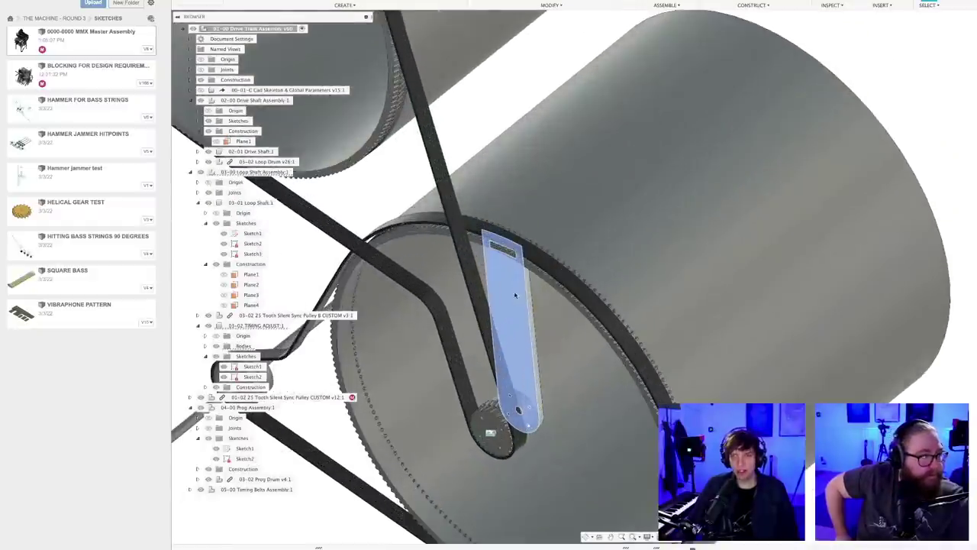
scroll(515, 299, down, 8)
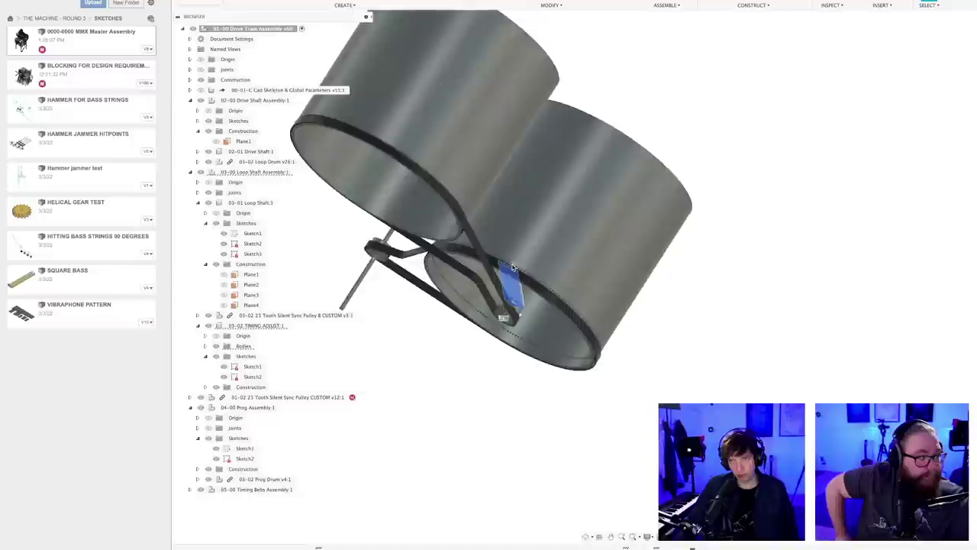
scroll(513, 267, down, 3)
shift+middle_drag(604, 347, 585, 364)
scroll(504, 366, up, 3)
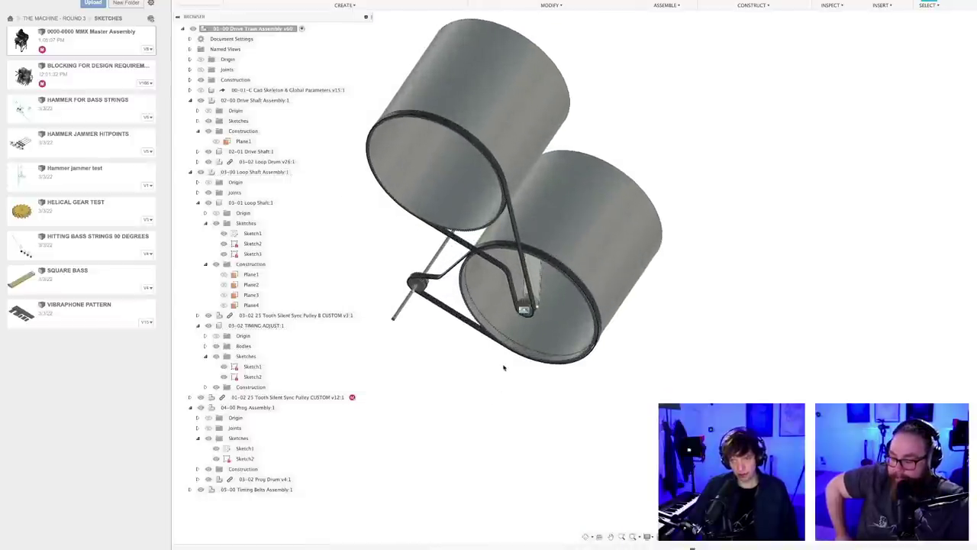
shift+middle_drag(504, 366, 497, 373)
scroll(496, 373, up, 10)
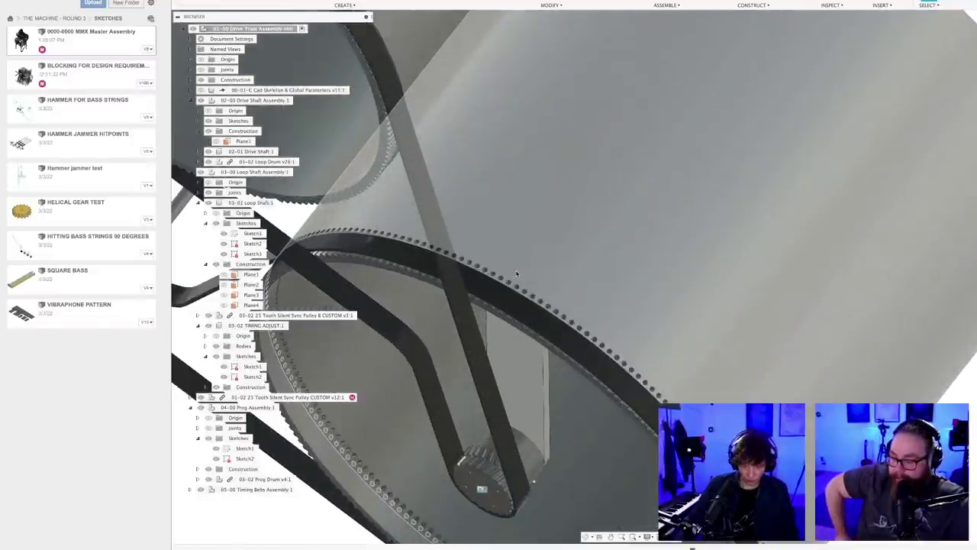
scroll(509, 283, up, 3)
- Measure the distance between two adjacent belt holes on the drum
key(i)
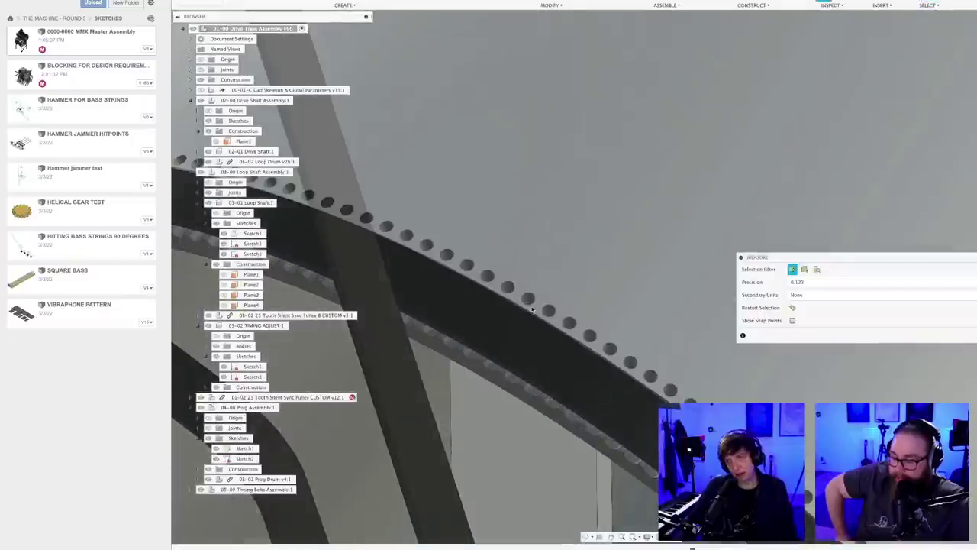
click(529, 300)
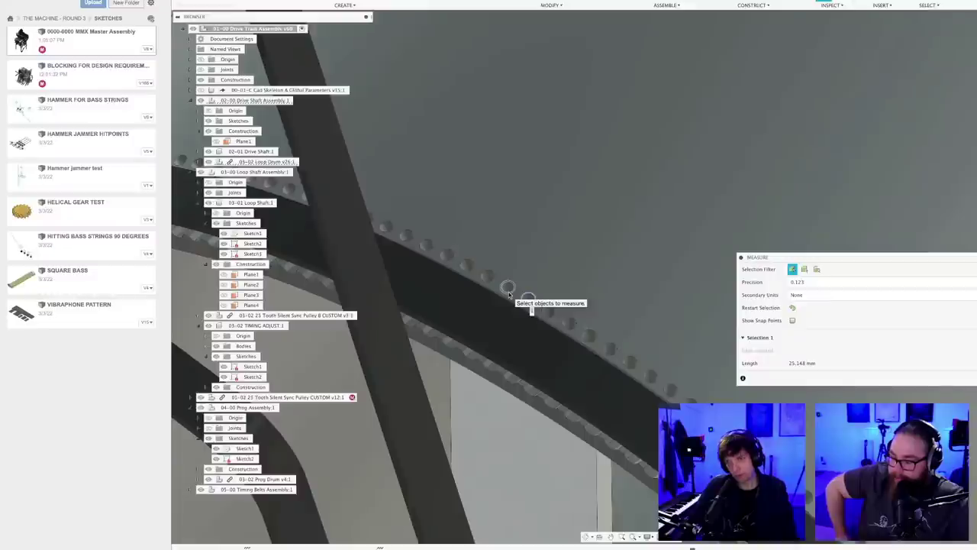
click(508, 291)
scroll(509, 292, up, 2)
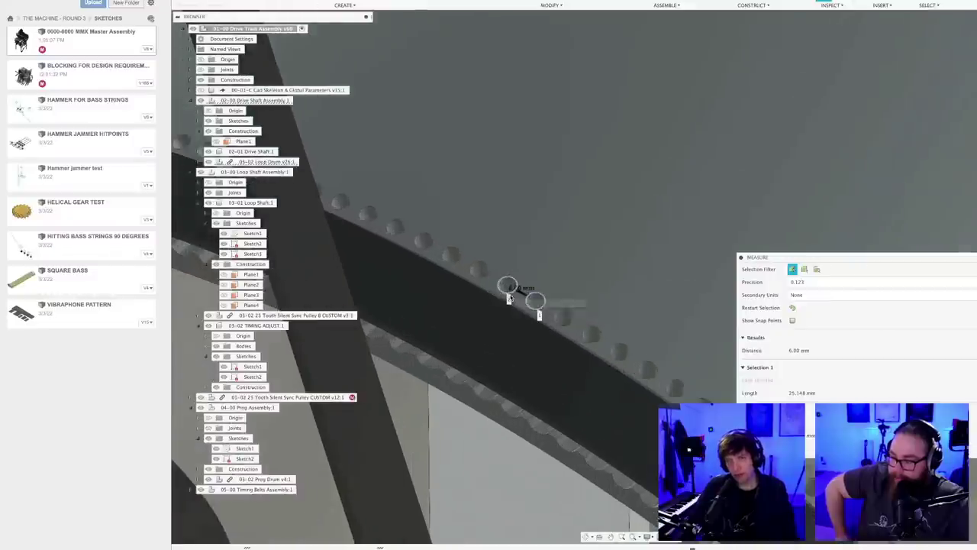
scroll(524, 307, up, 4)
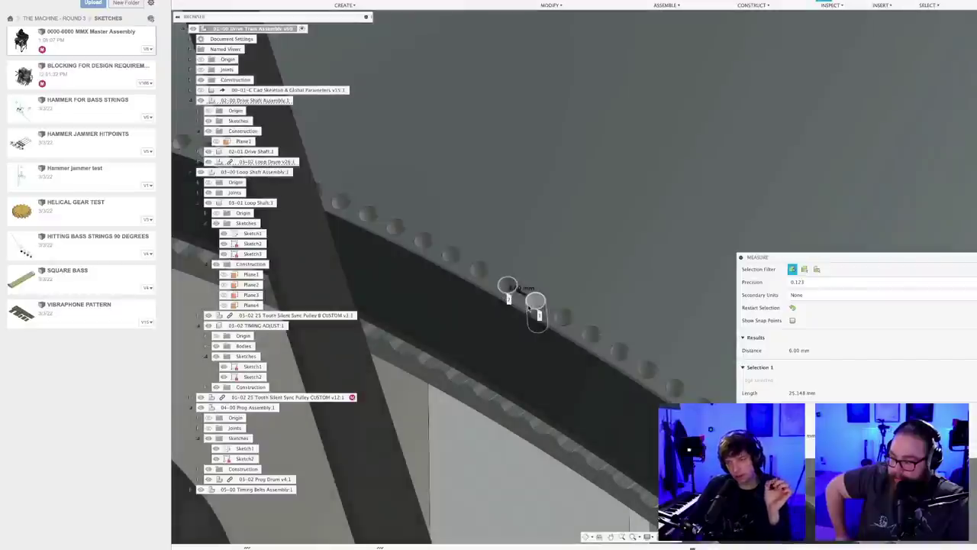
scroll(524, 307, up, 1)
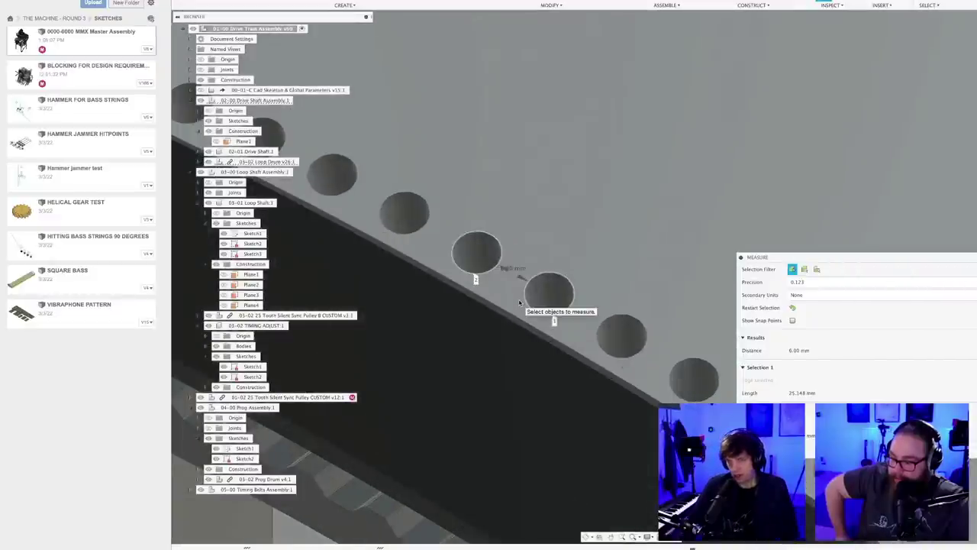
scroll(519, 304, down, 1)
scroll(519, 304, down, 3)
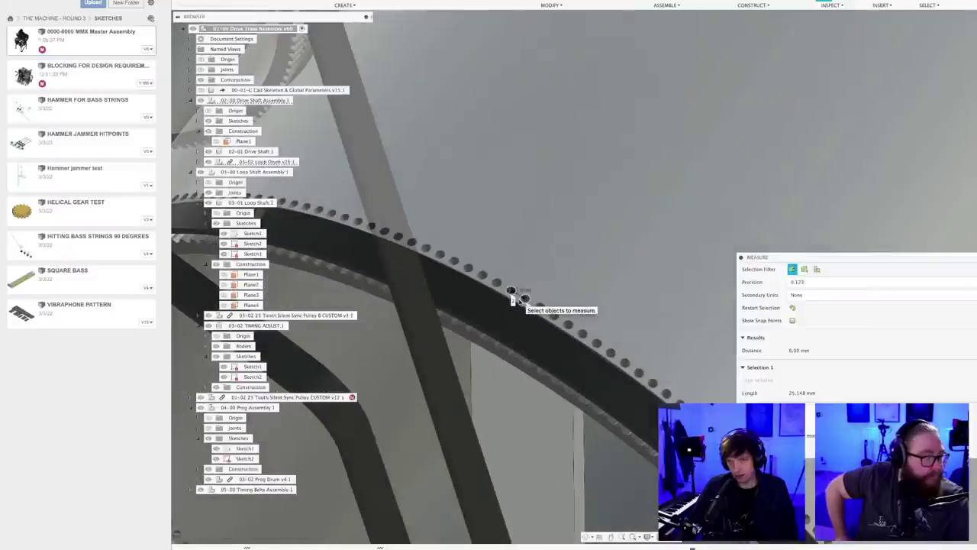
scroll(519, 303, up, 3)
scroll(519, 304, up, 1)
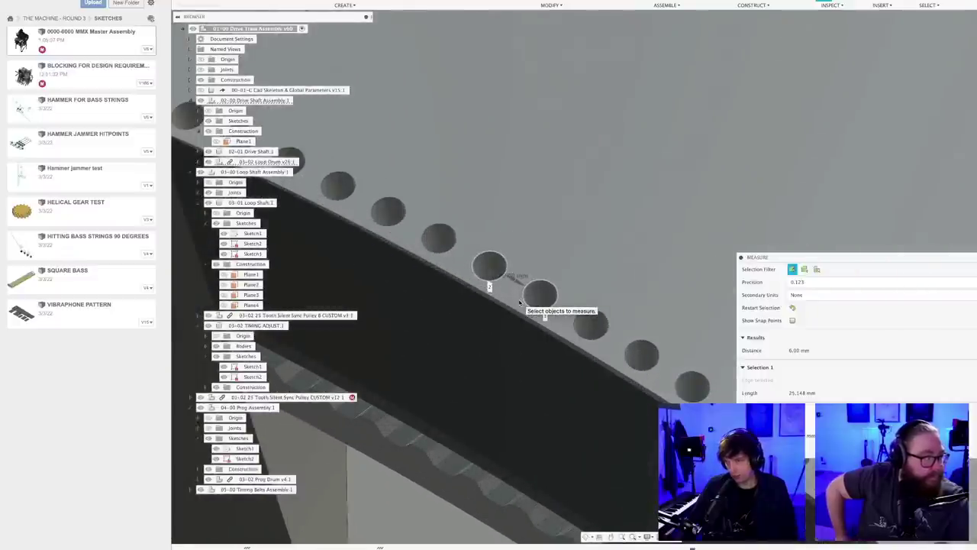
key(Escape)
- Reorient the drums and re-measure two neighbouring belt holes, reading 6.00 mm
scroll(542, 291, down, 6)
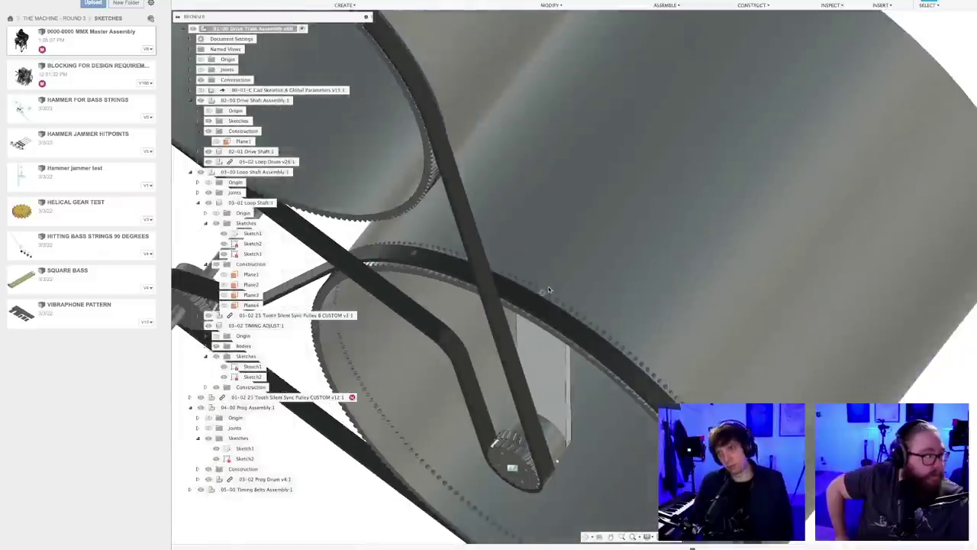
scroll(548, 290, down, 5)
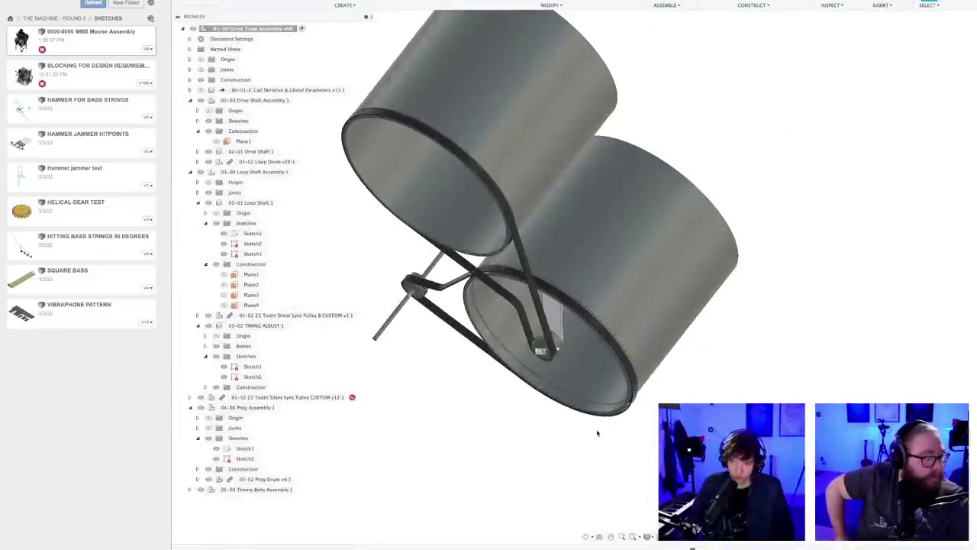
mouse_move(598, 433)
shift+middle_down()
mouse_move(610, 433)
mouse_move(598, 431)
shift+middle_up()
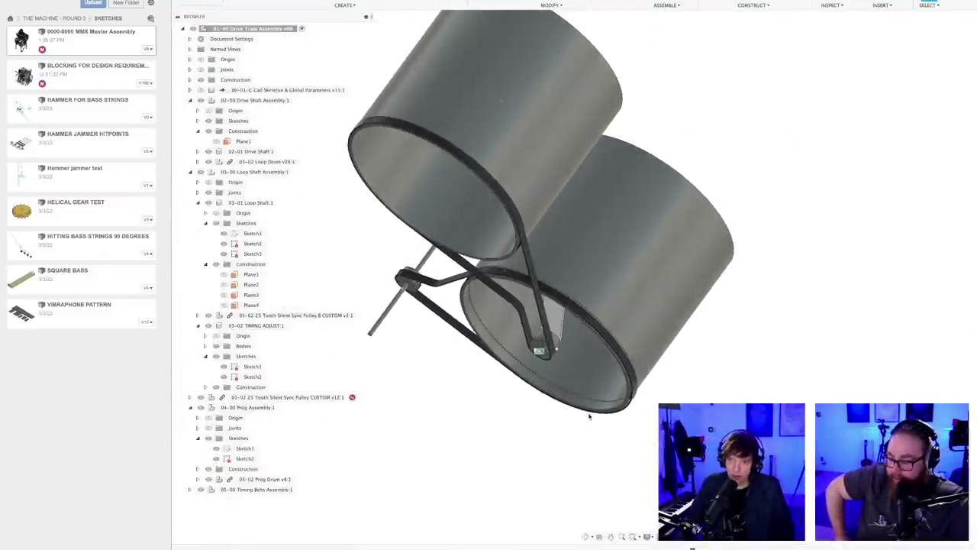
scroll(524, 430, up, 3)
mouse_move(521, 430)
middle_down()
mouse_move(530, 460)
mouse_move(535, 433)
mouse_move(525, 439)
middle_up()
scroll(534, 435, up, 3)
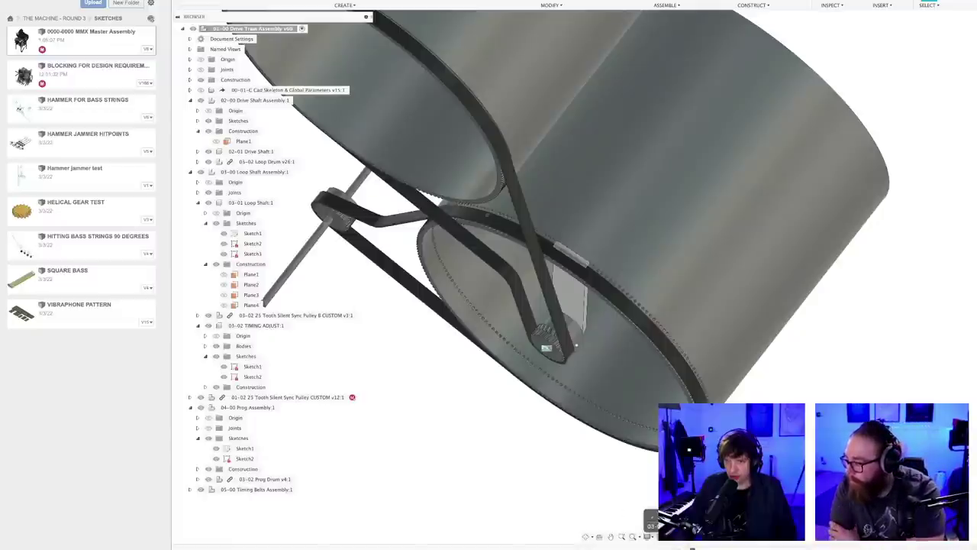
shift+middle_drag(617, 527, 578, 256)
scroll(574, 254, up, 5)
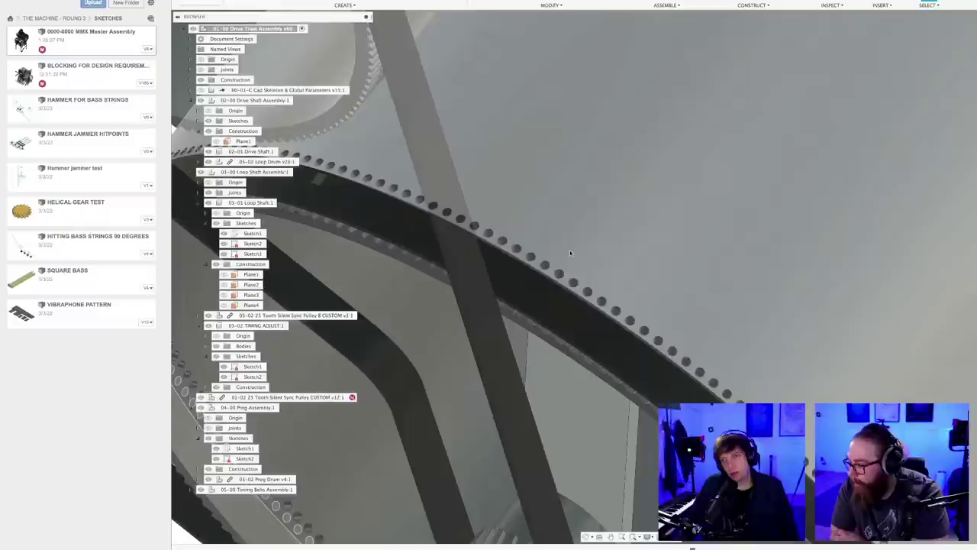
key(i)
scroll(572, 275, up, 3)
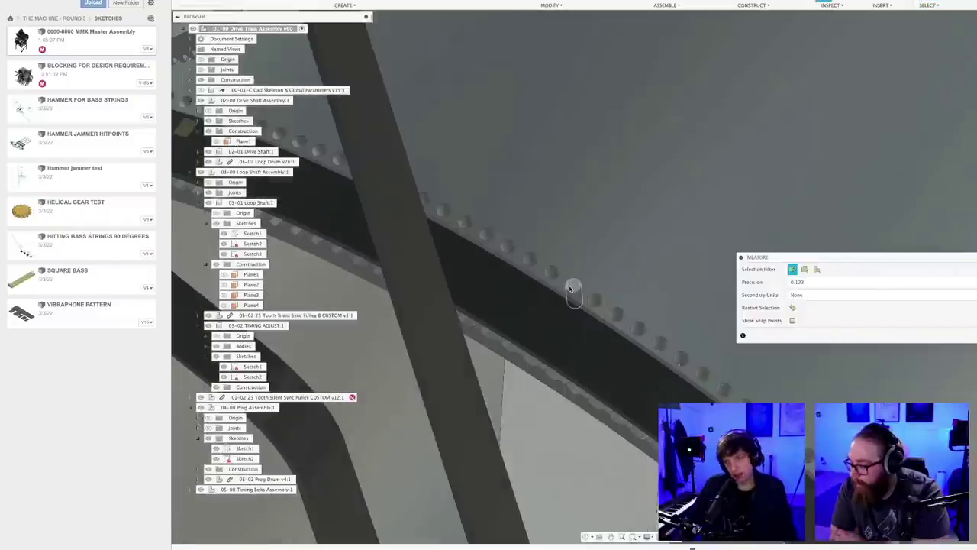
click(565, 284)
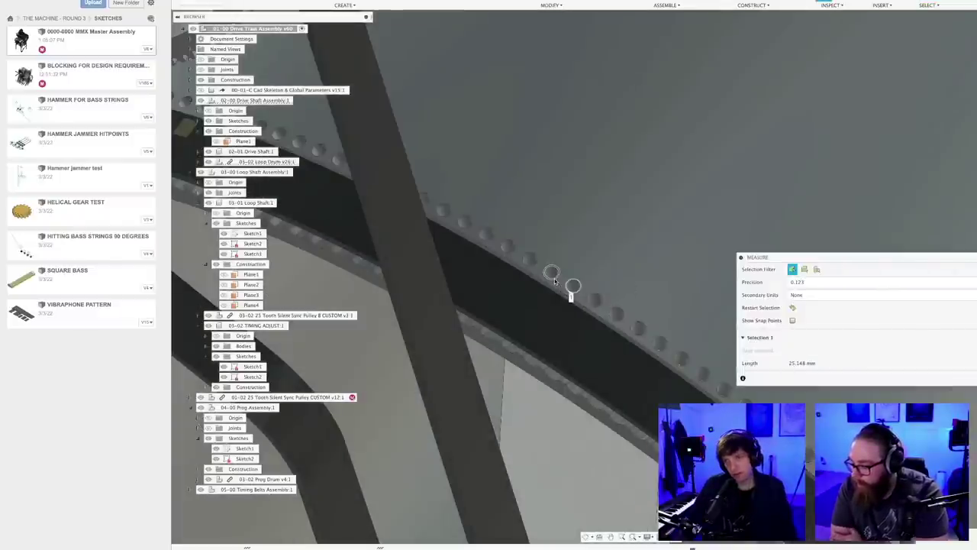
click(565, 294)
scroll(570, 278, up, 5)
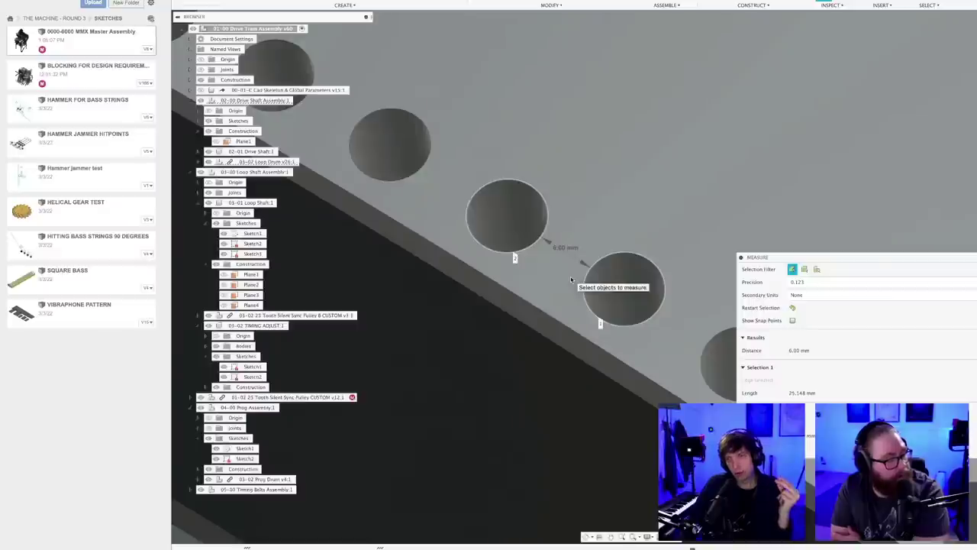
scroll(570, 278, down, 10)
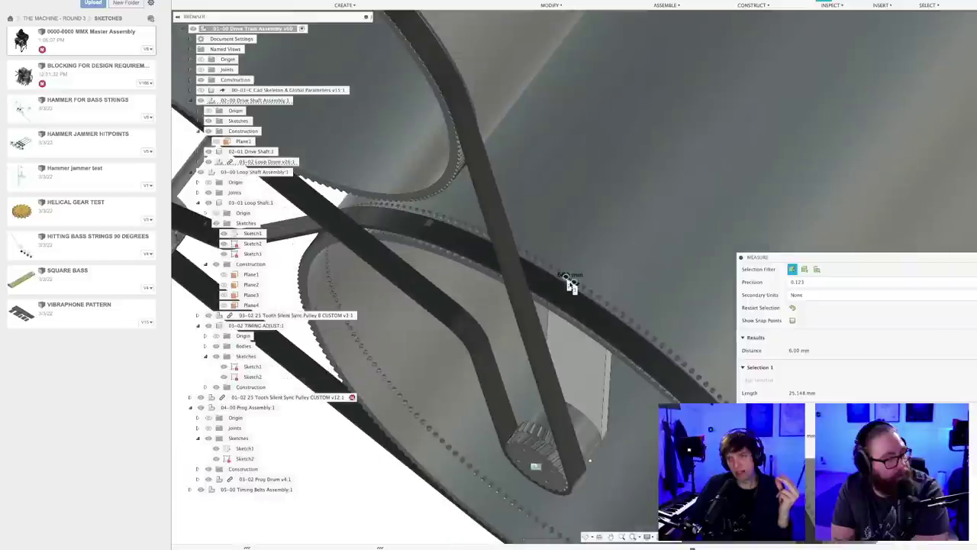
scroll(570, 283, down, 6)
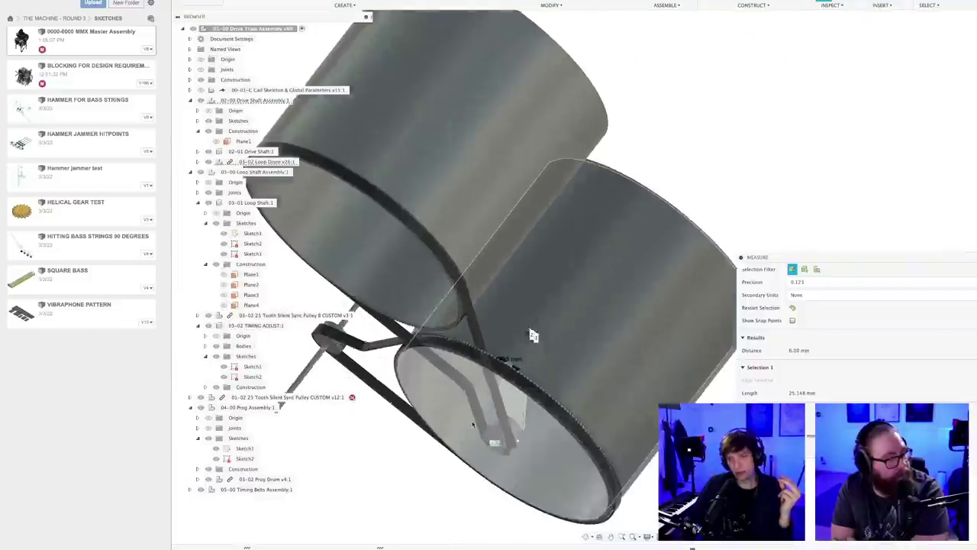
- Measure the upper drum face, reading its radius and 892 mm diameter
scroll(472, 424, down, 1)
click(393, 467)
middle_drag(393, 466, 441, 472)
click(520, 222)
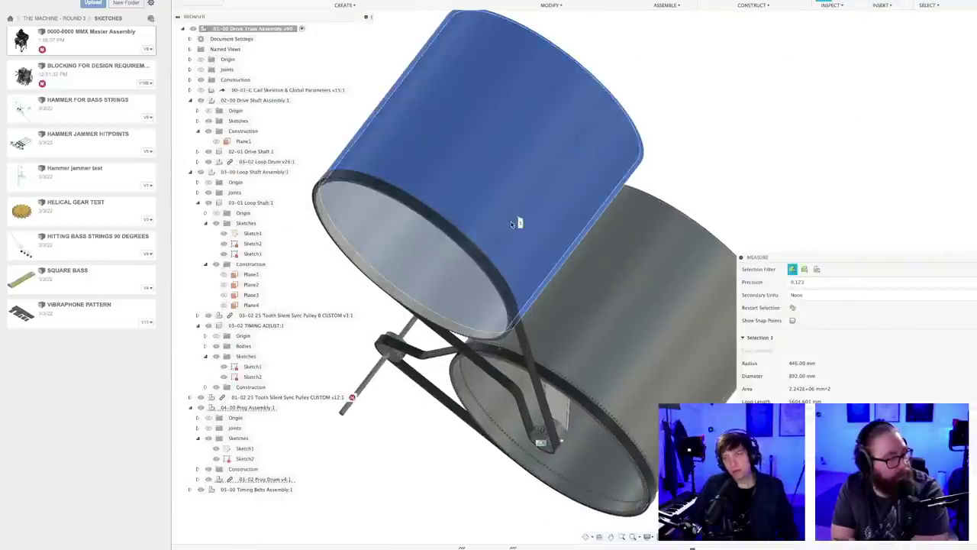
shift+middle_drag(513, 223, 532, 145)
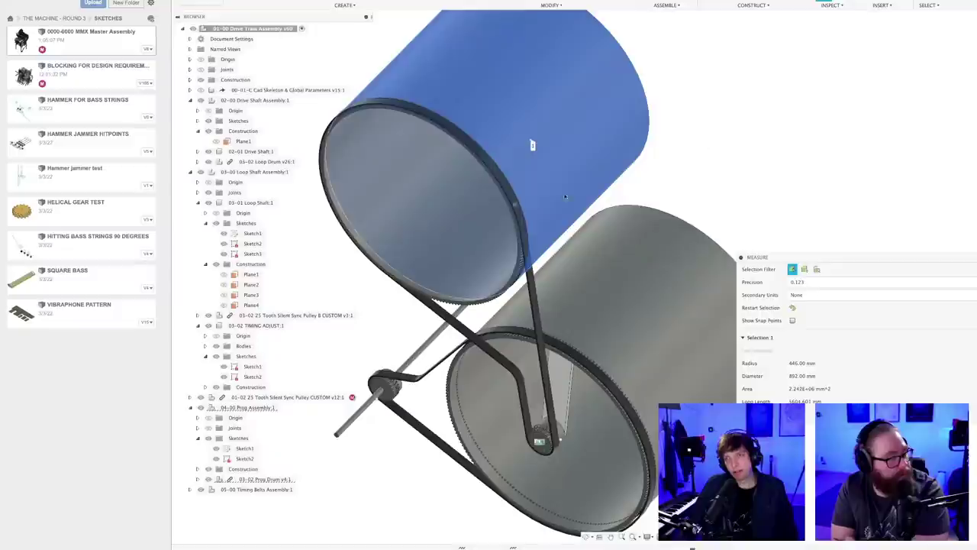
scroll(682, 183, down, 3)
middle_drag(696, 152, 632, 206)
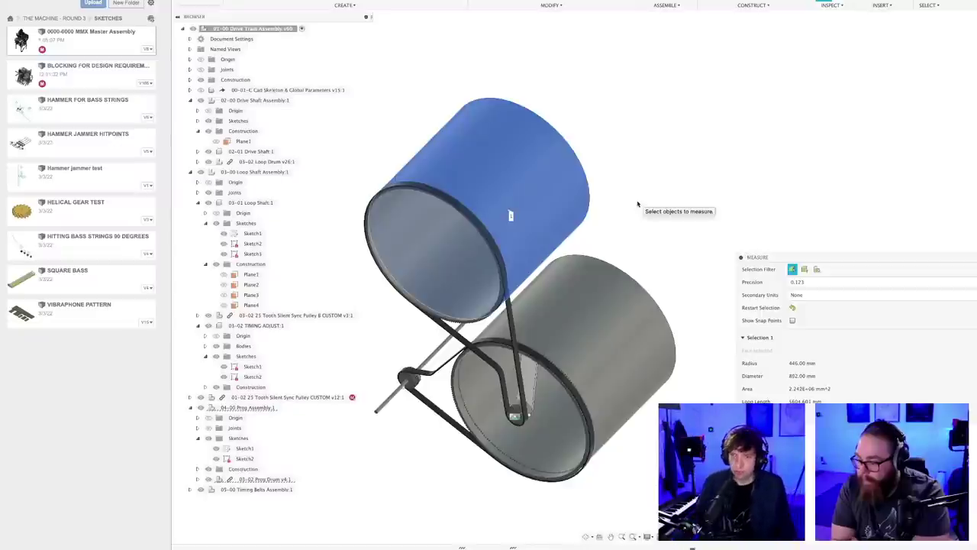
- Measure the timing-adjust bracket's area, then close Measure
click(514, 214)
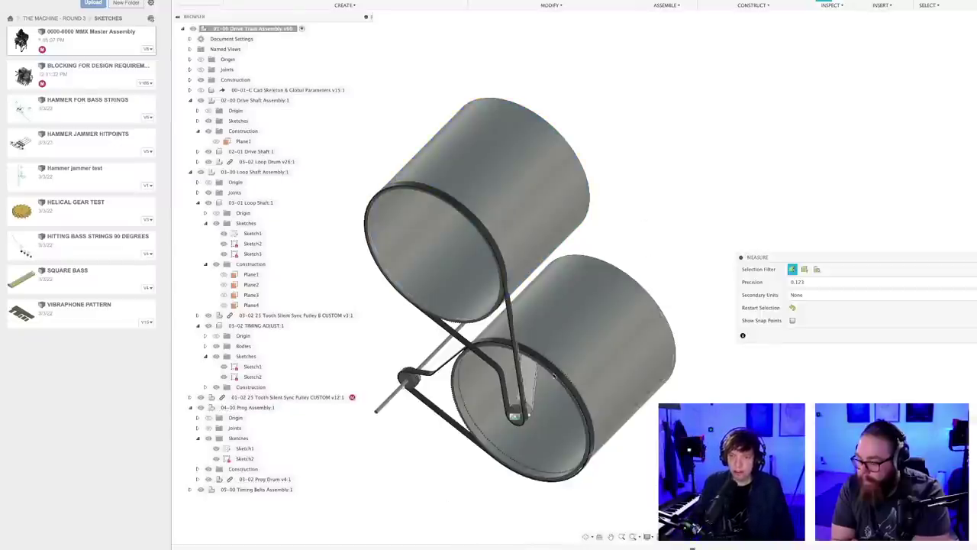
scroll(534, 378, up, 5)
click(508, 366)
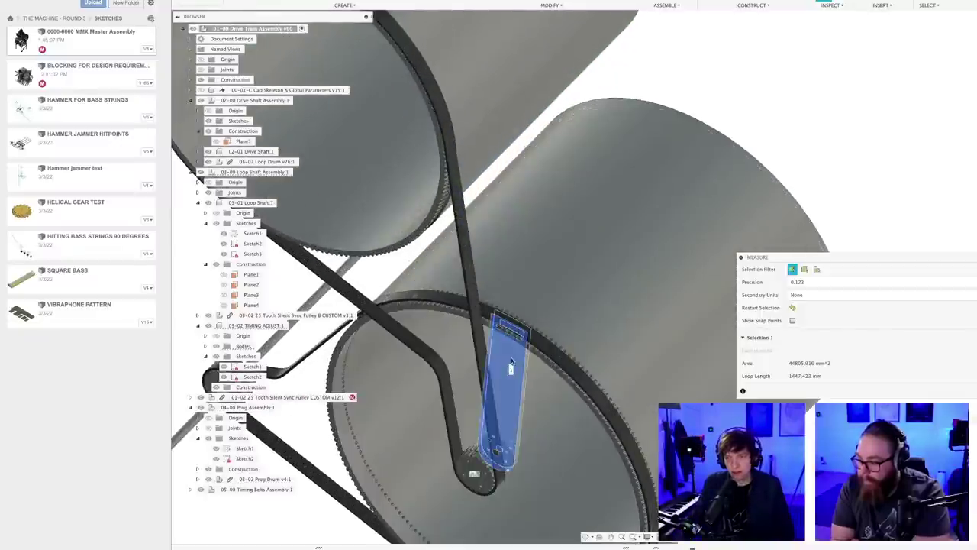
scroll(506, 347, up, 5)
scroll(504, 344, up, 3)
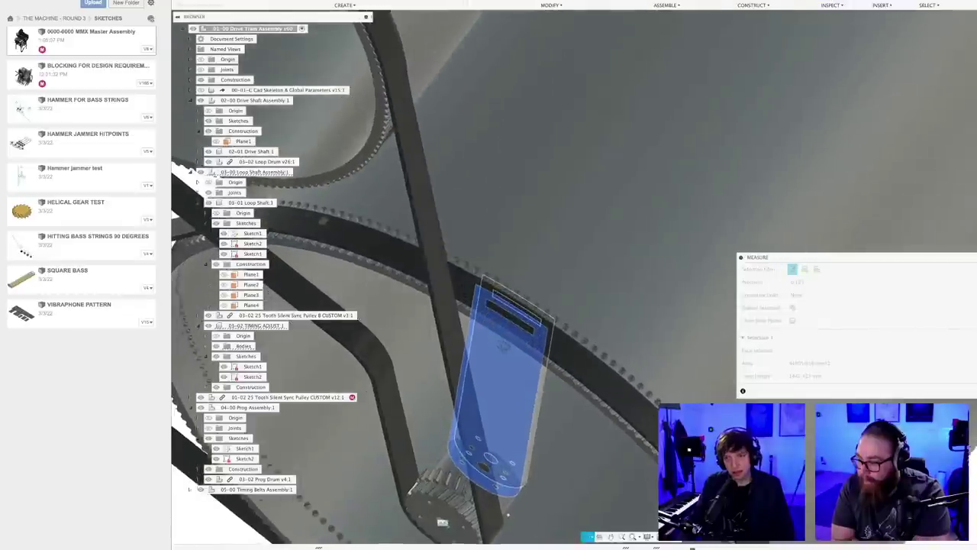
scroll(520, 377, down, 8)
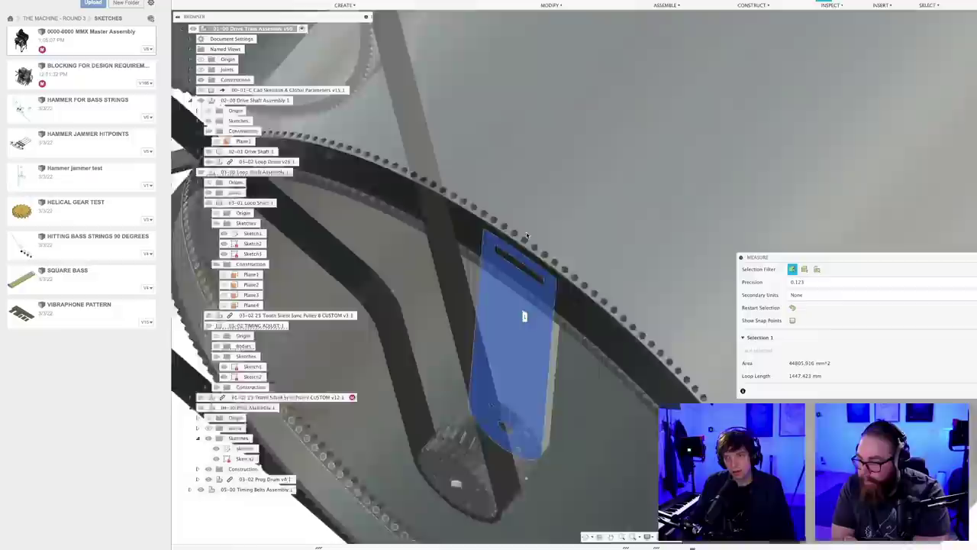
click(502, 321)
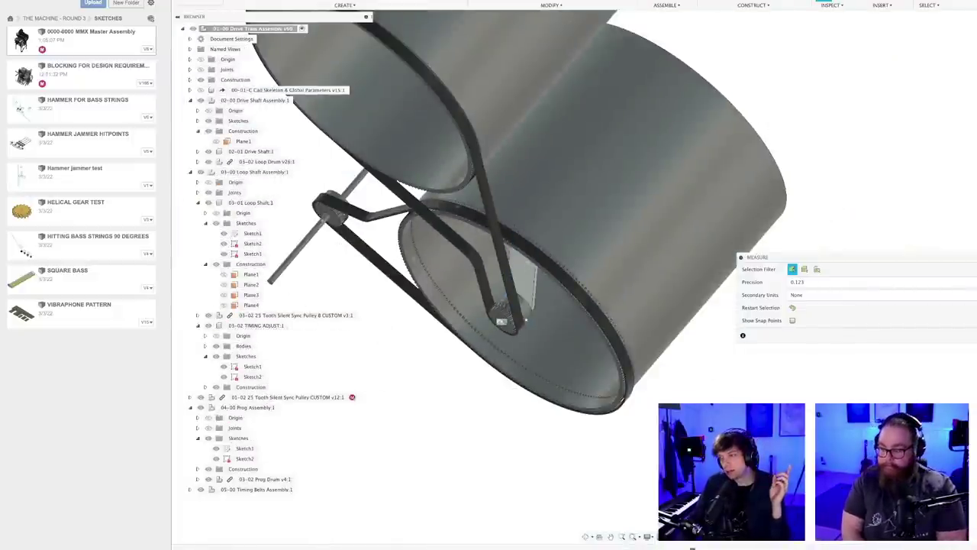
key(Escape)
- Isolate 03-02 TIMING ADJUST:1 and orbit to inspect the plate's slot and end holes
click(521, 274)
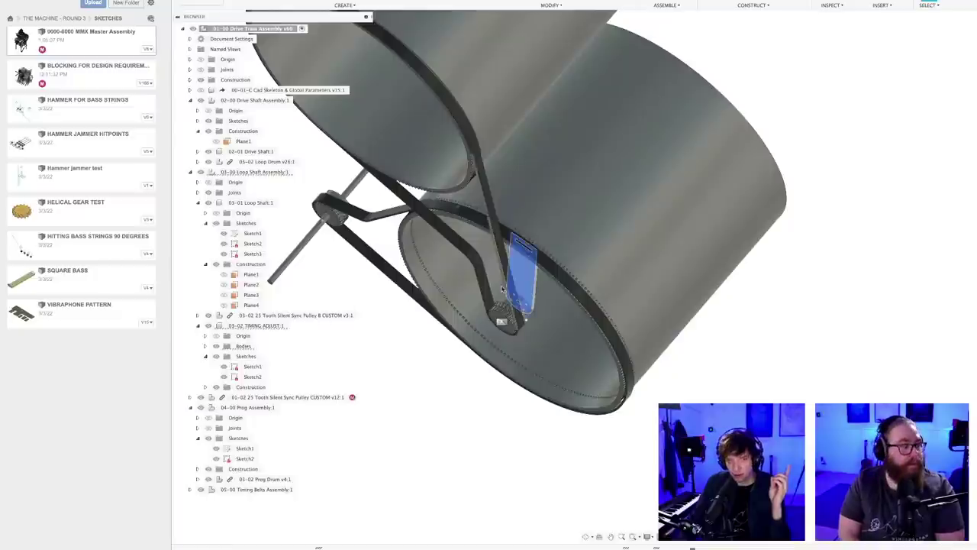
click(267, 326)
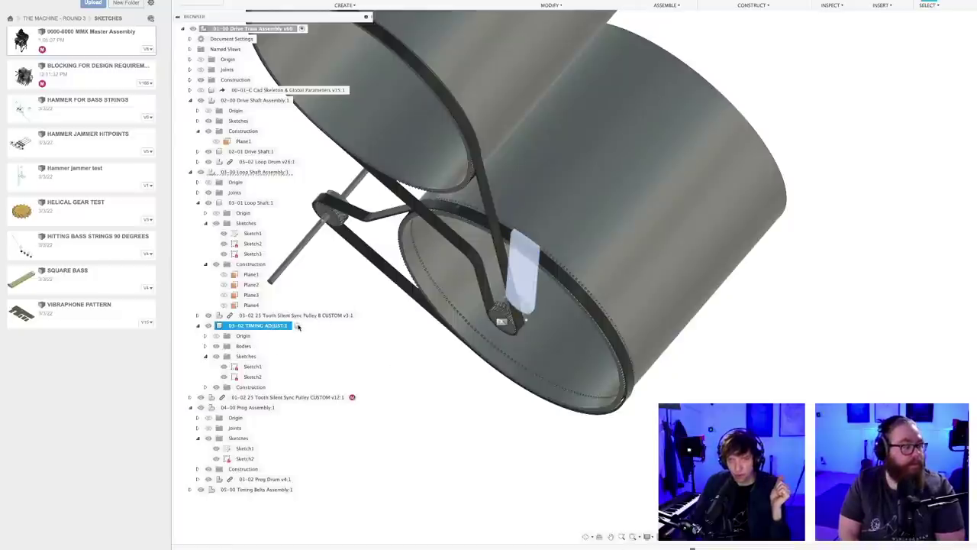
click(298, 326)
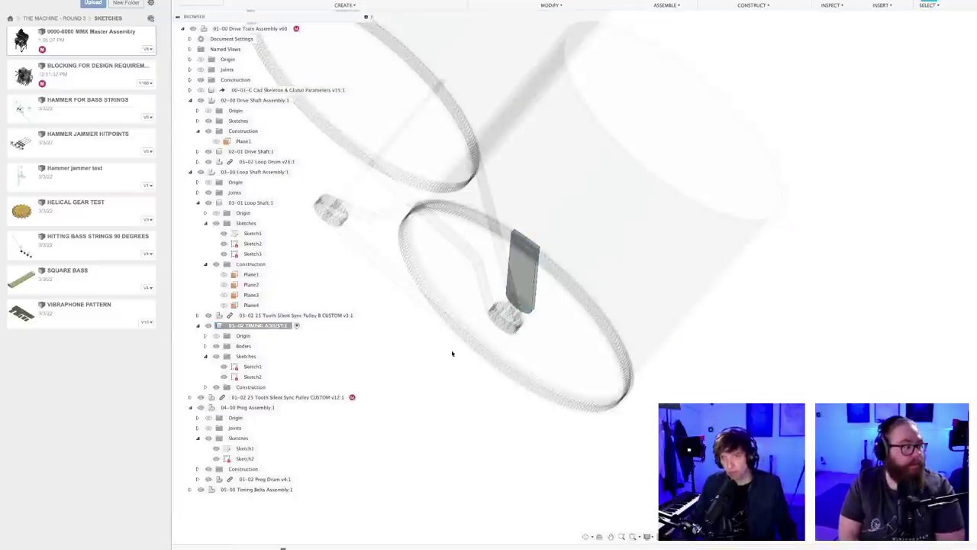
shift+middle_drag(452, 354, 492, 410)
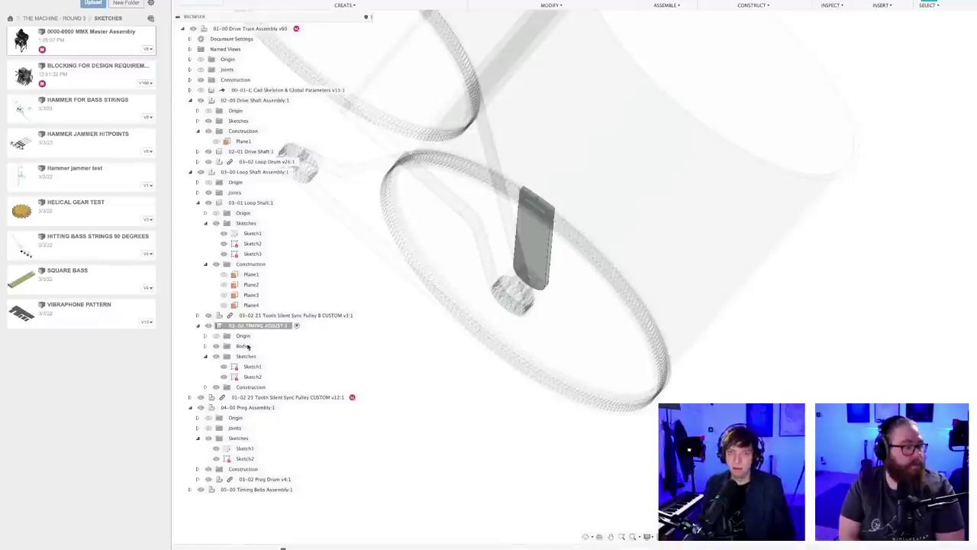
right_click(273, 326)
click(305, 293)
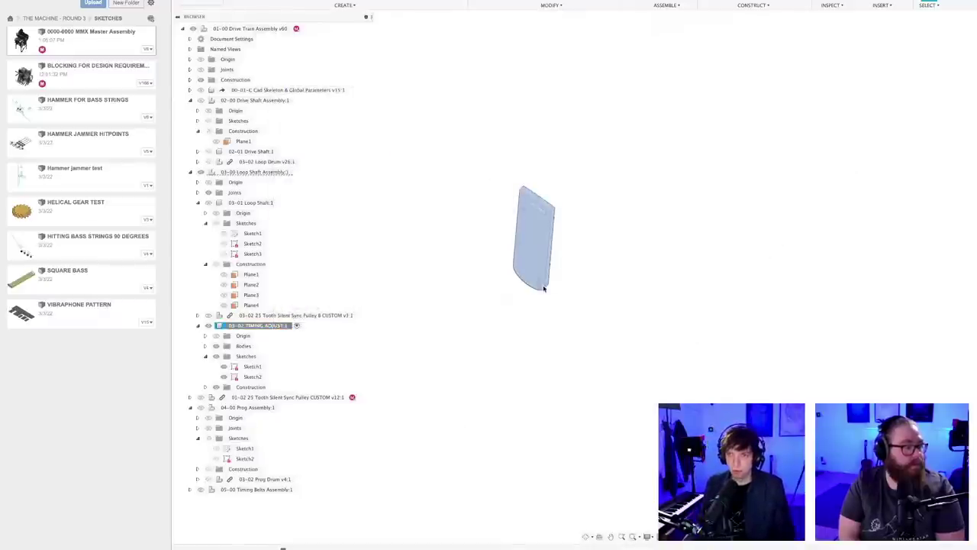
scroll(555, 224, up, 6)
middle_drag(583, 238, 671, 275)
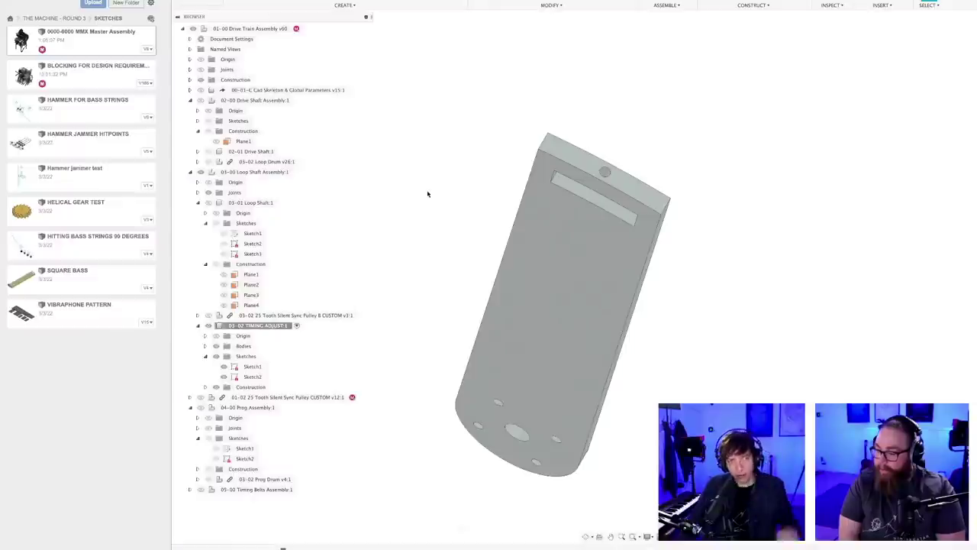
- Save the drive train assembly as version 61
key(super+s)
key(Return)
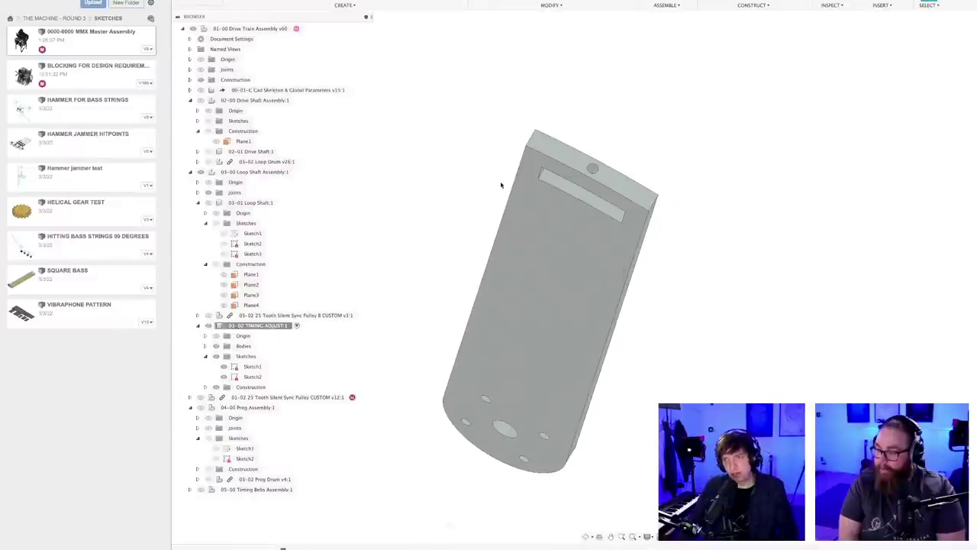
middle_drag(702, 272, 669, 226)
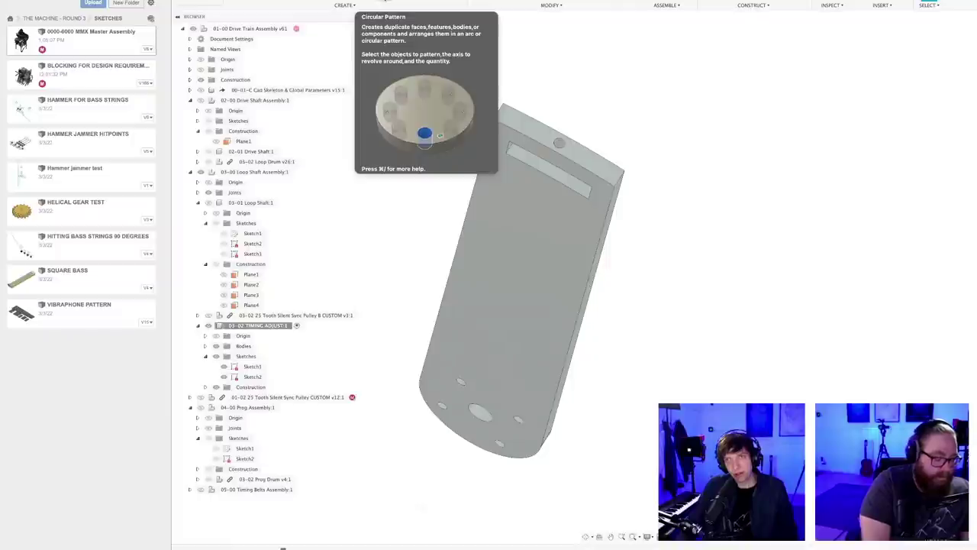
right_click(386, 0)
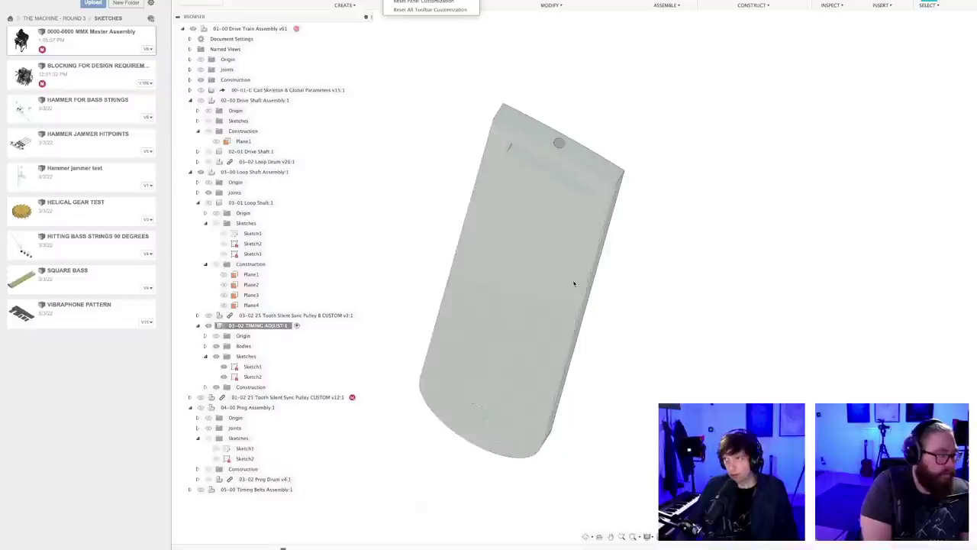
click(533, 60)
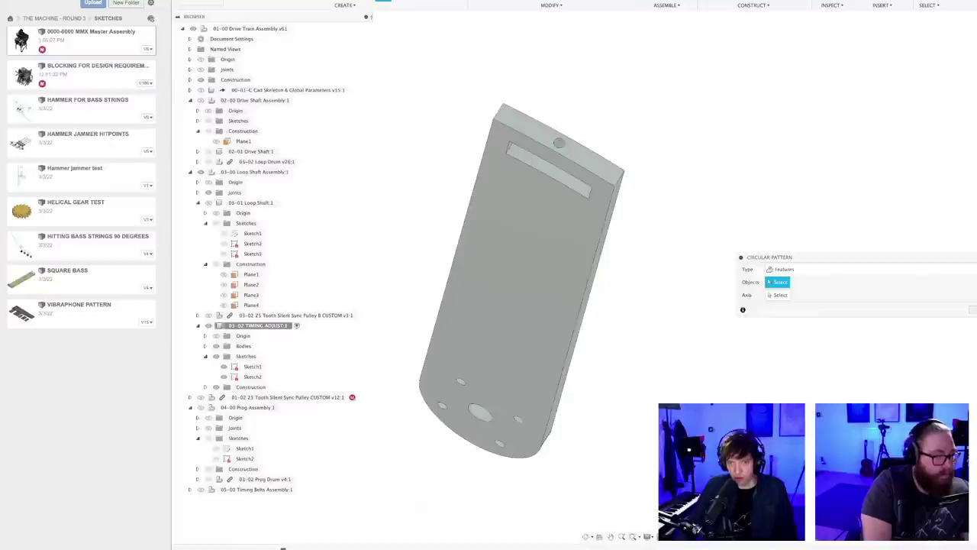
- Pattern the top pin hole around the chosen axis with a quantity of 400
click(559, 143)
scroll(596, 92, up, 5)
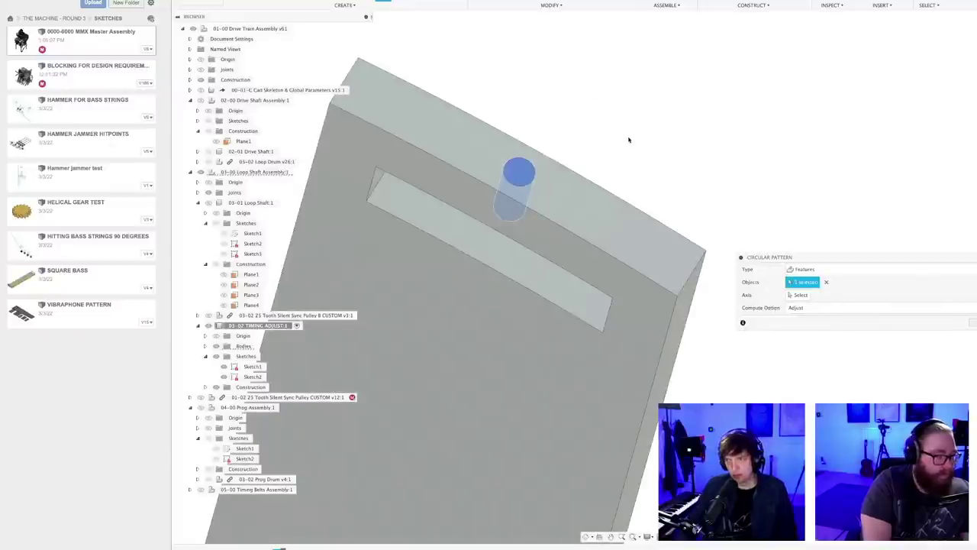
middle_drag(629, 140, 651, 177)
click(801, 295)
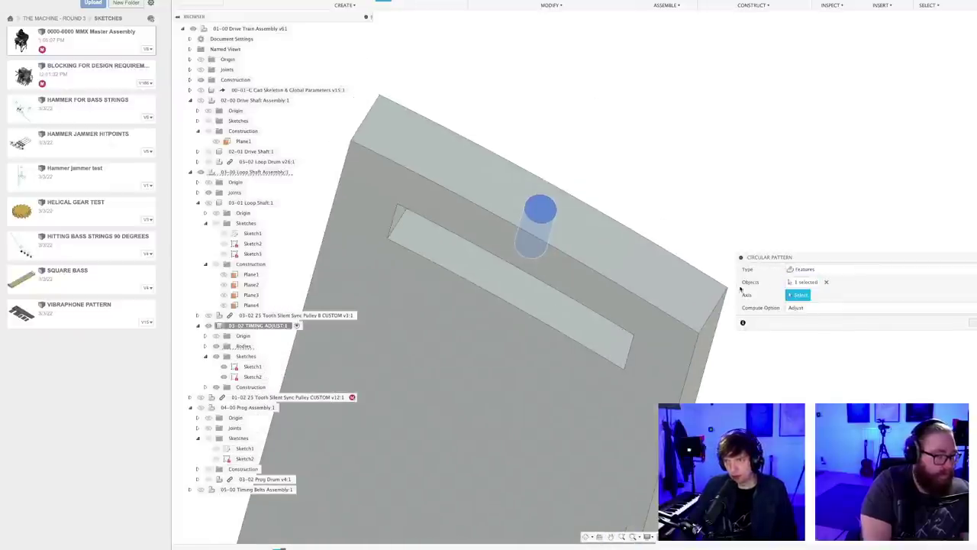
click(601, 276)
scroll(601, 275, down, 8)
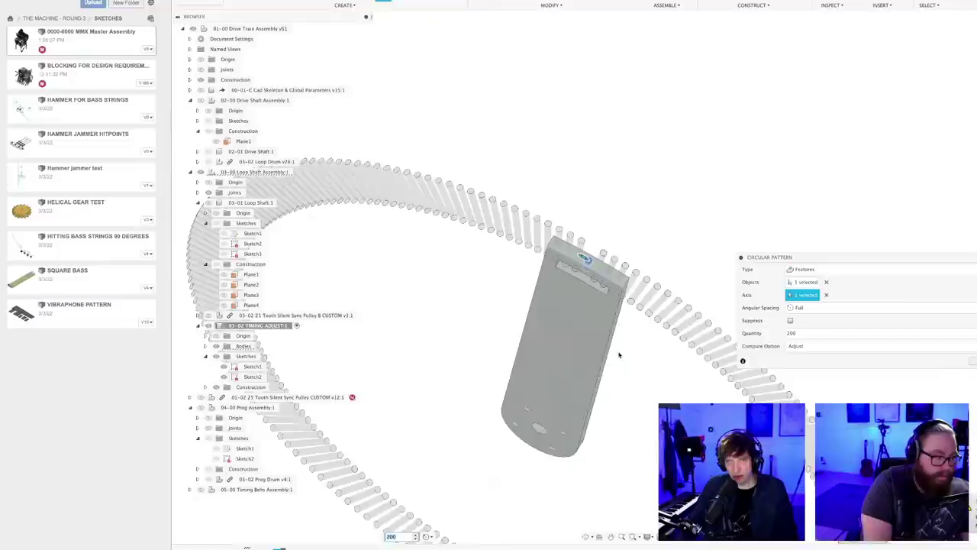
middle_drag(628, 371, 578, 235)
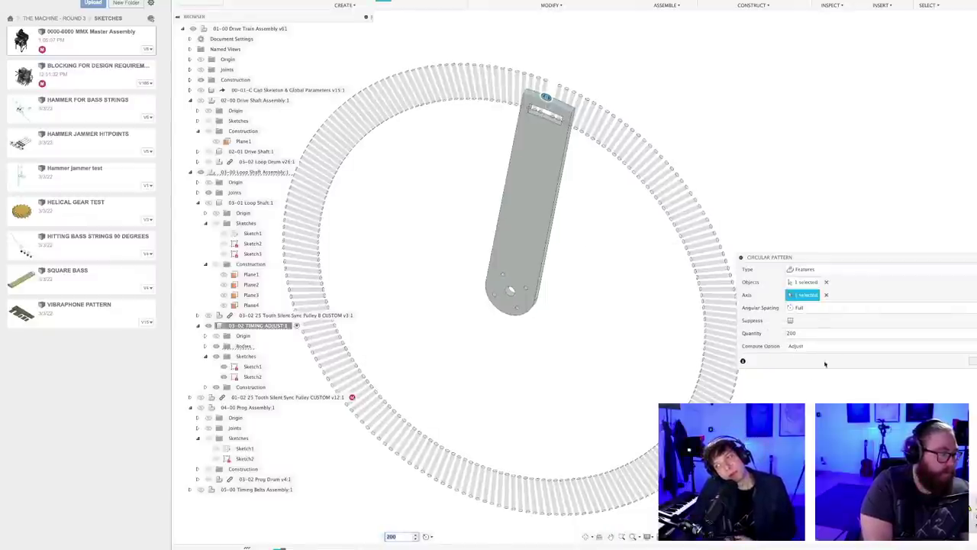
click(809, 334)
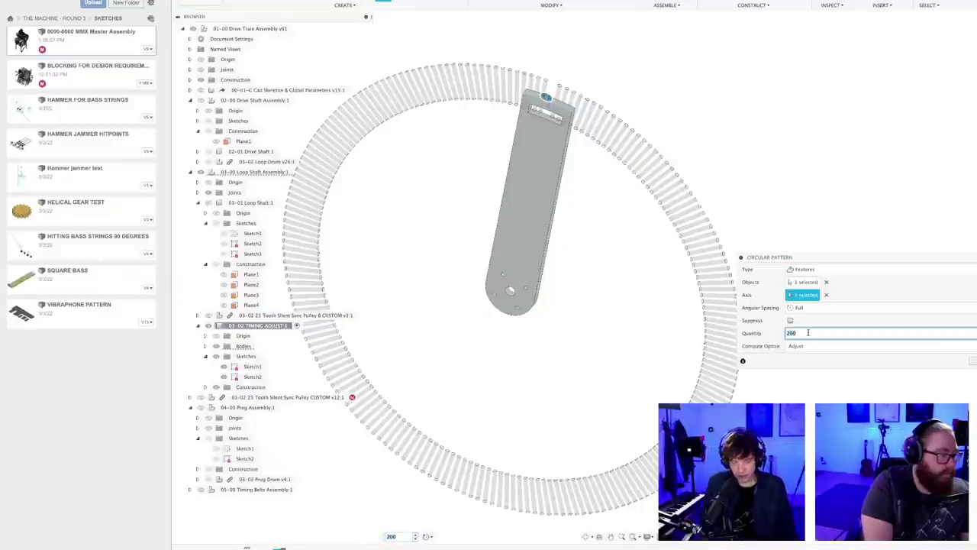
text(400)
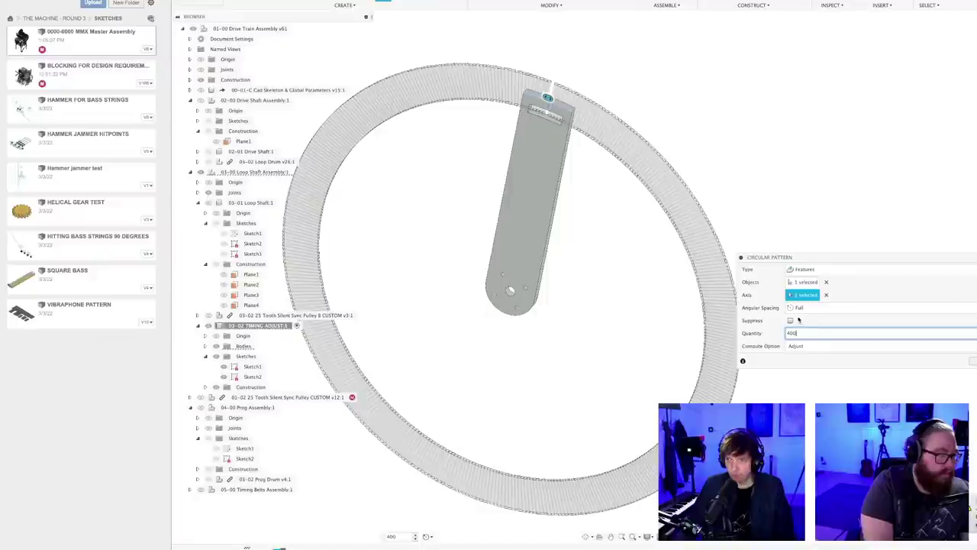
click(797, 307)
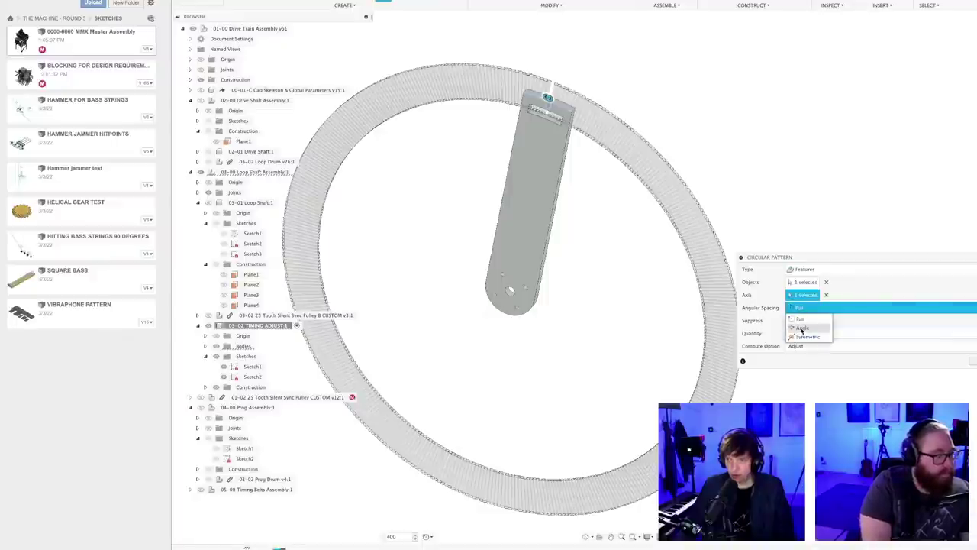
- Switch angular spacing to Angle and enter a total angle of 360/16
click(801, 328)
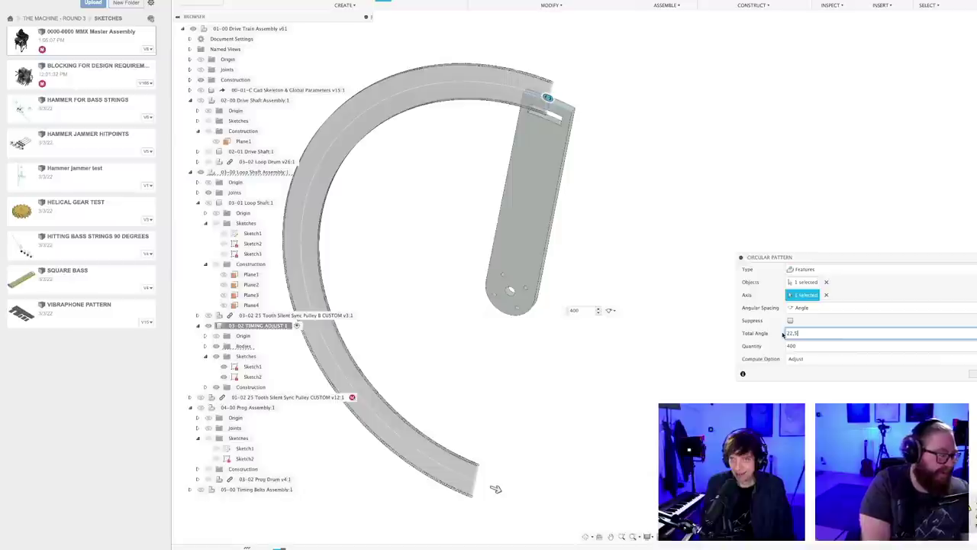
scroll(492, 91, up, 4)
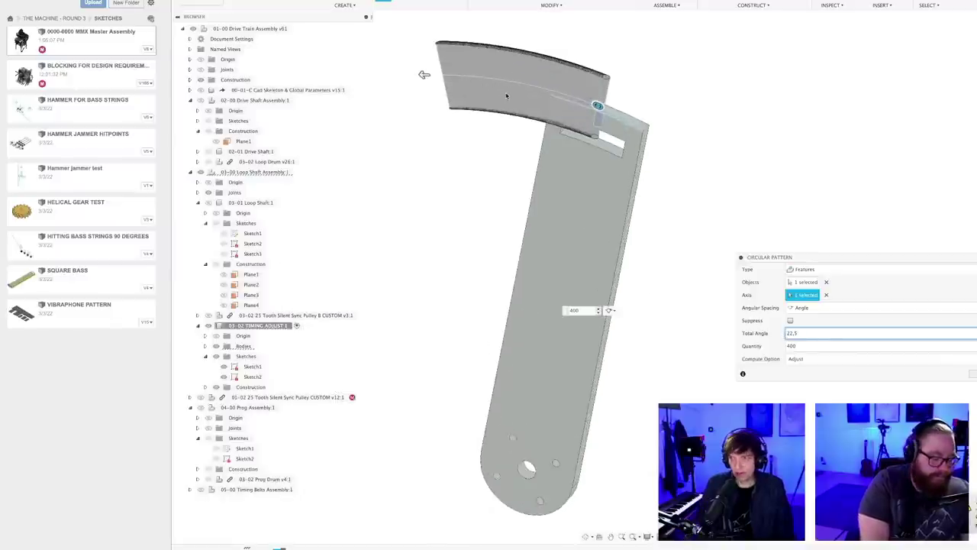
middle_drag(507, 94, 504, 274)
scroll(515, 259, up, 4)
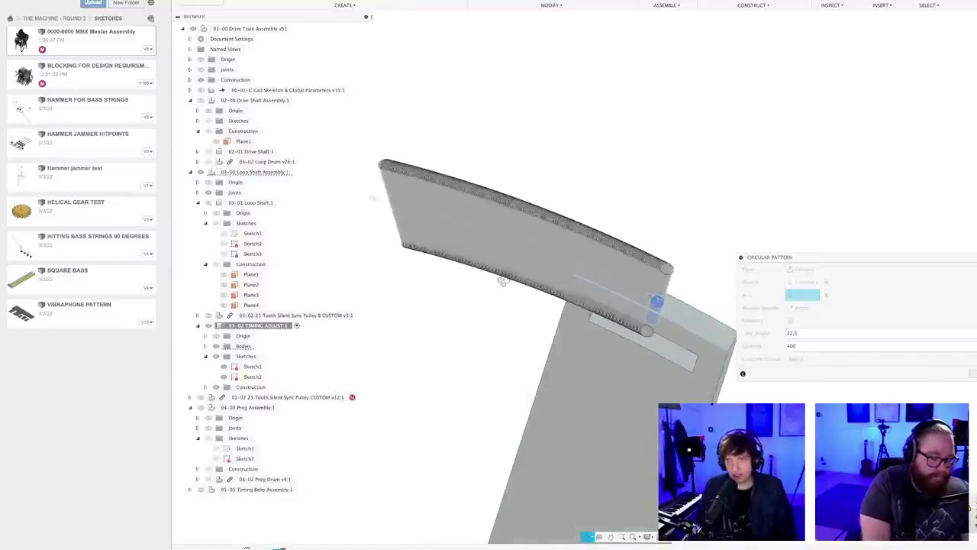
click(801, 346)
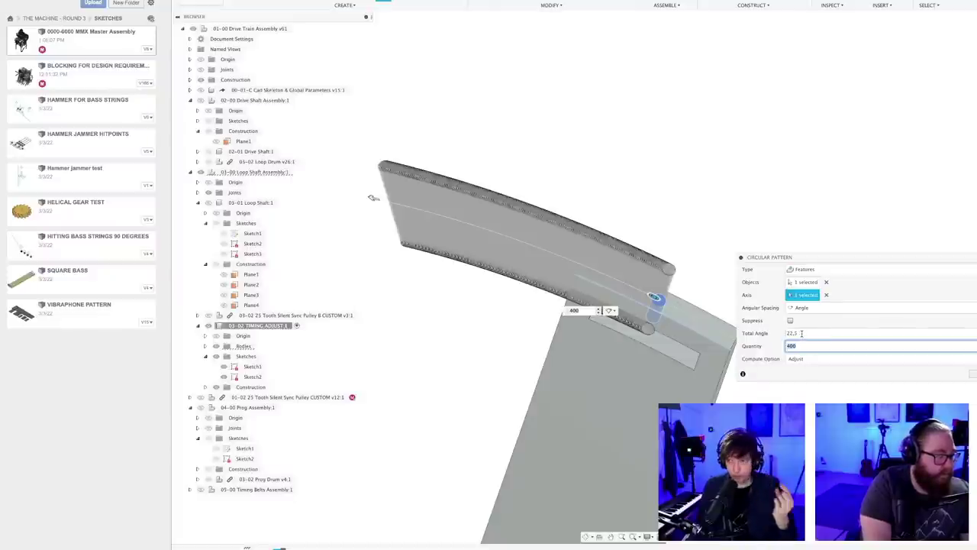
click(799, 334)
text(36)
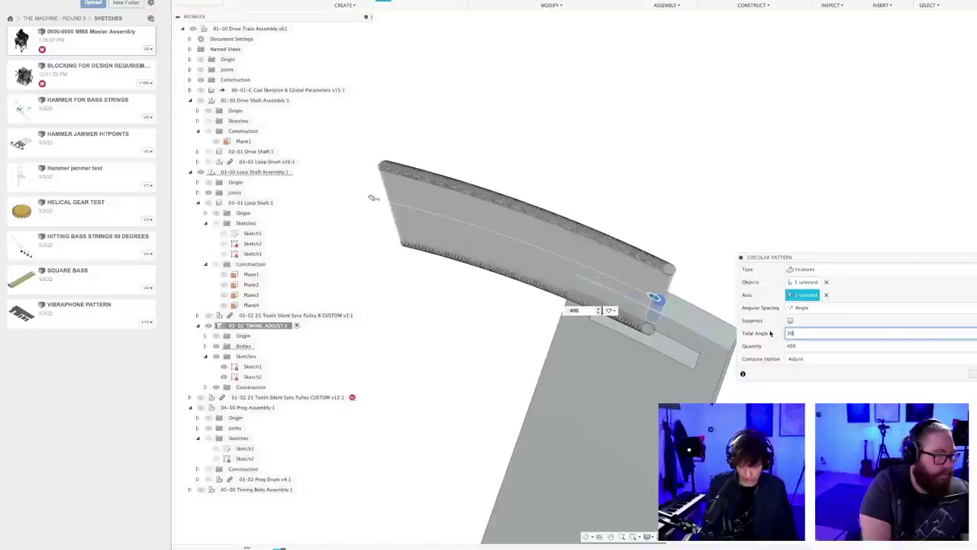
text(0/8)
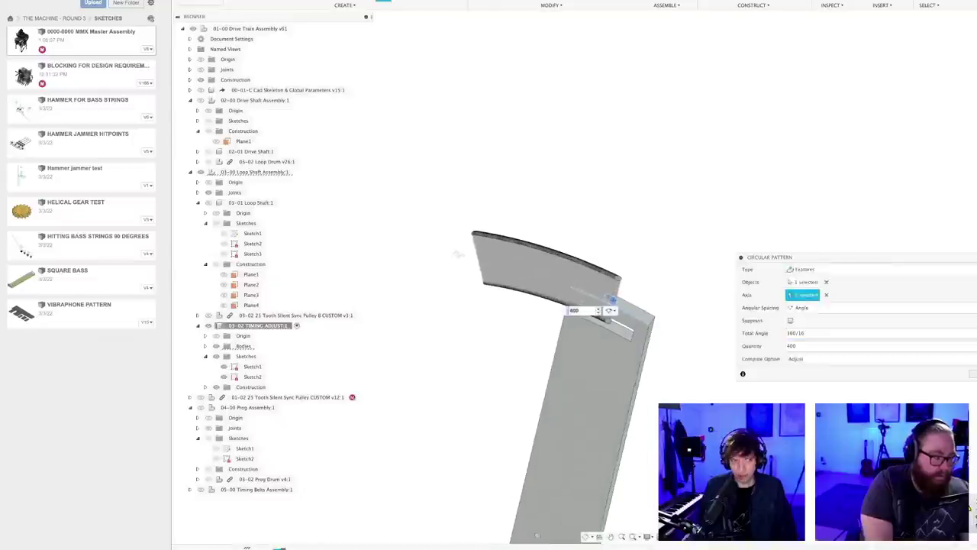
- Divide the pattern quantity to 400/16, previewing a short arc of holes
middle_drag(676, 402, 643, 390)
scroll(644, 390, up, 3)
click(812, 346)
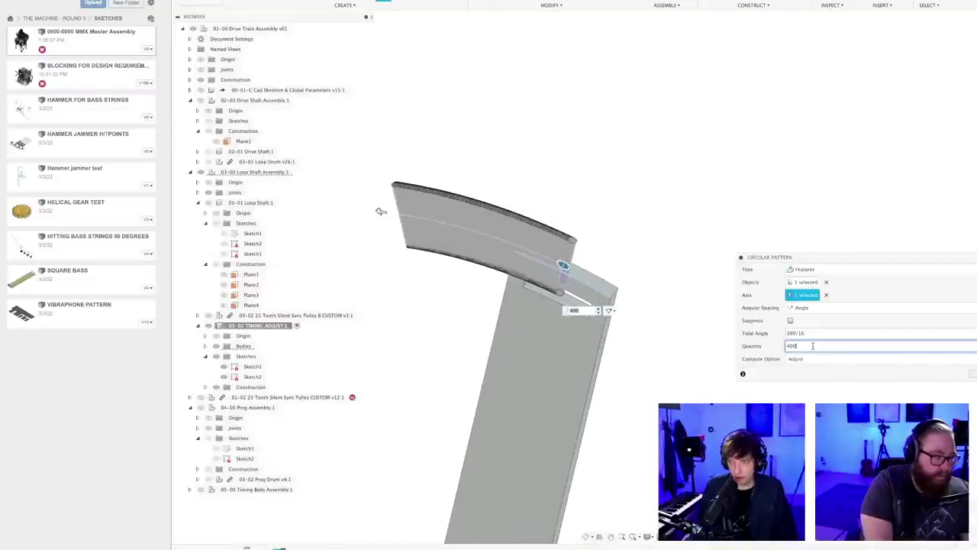
text(/16)
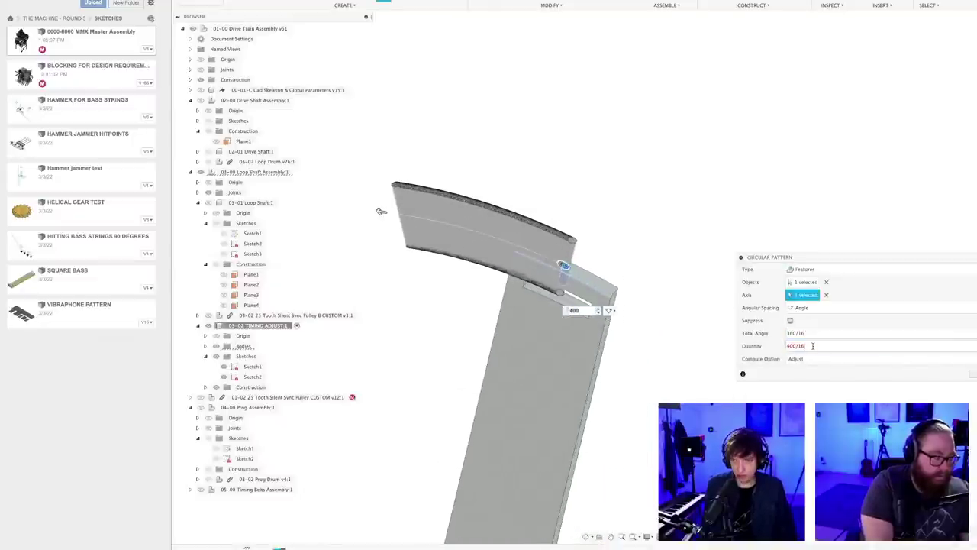
middle_drag(646, 305, 636, 286)
scroll(628, 282, up, 2)
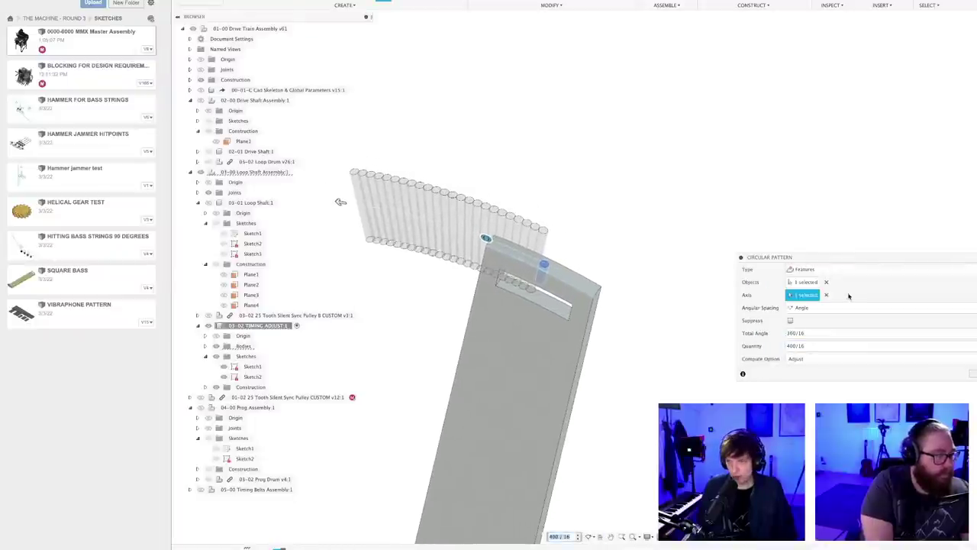
drag(841, 256, 683, 187)
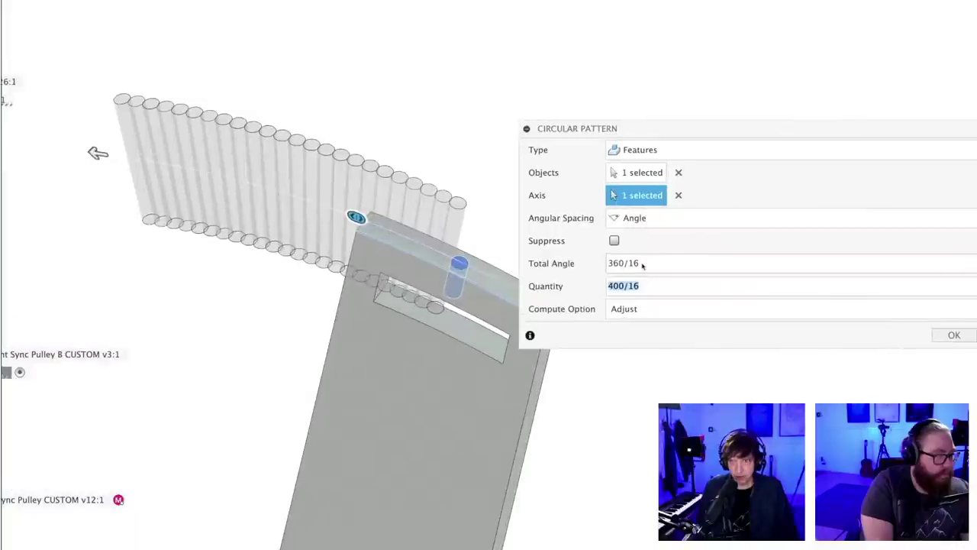
- Change total angle to 360/32, keep quantity at 400/16, and enable Suppress
click(642, 264)
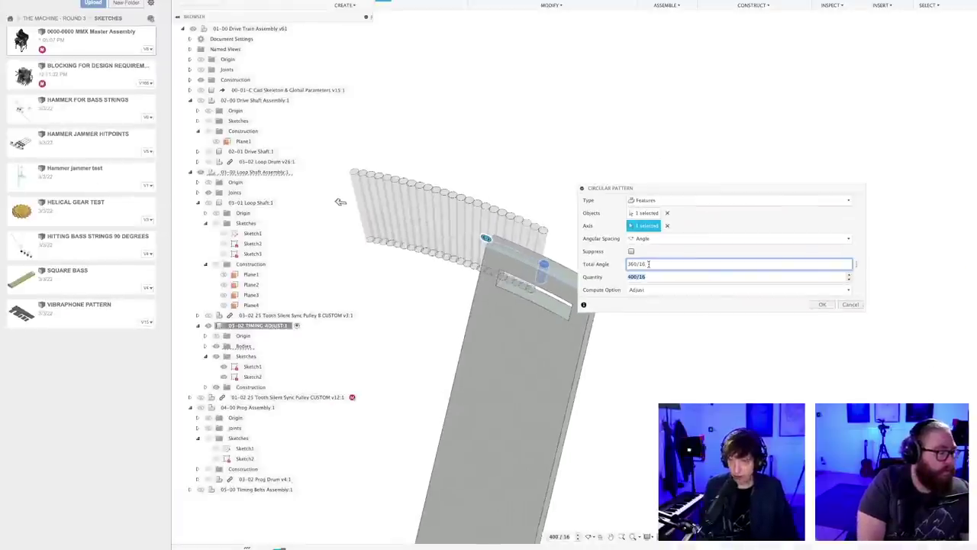
key(BackSpace)
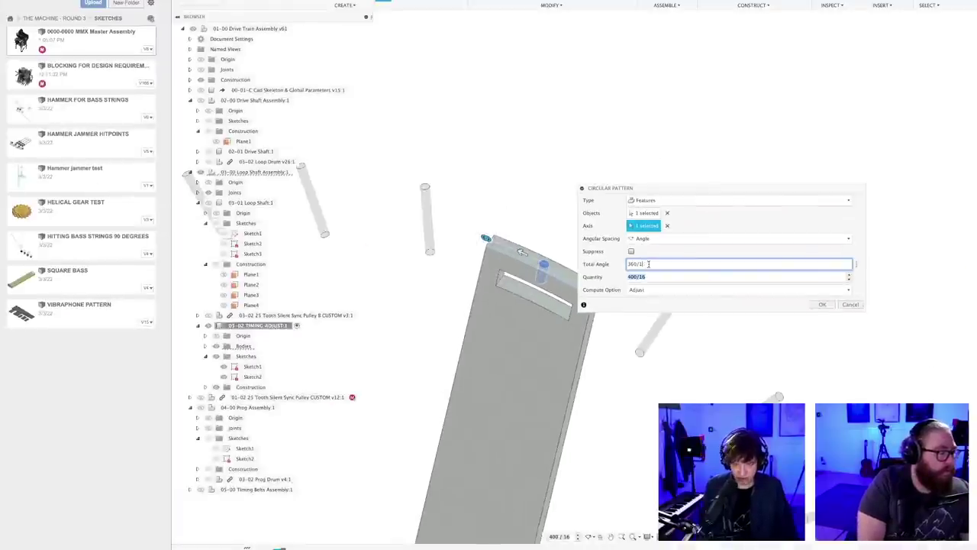
click(649, 278)
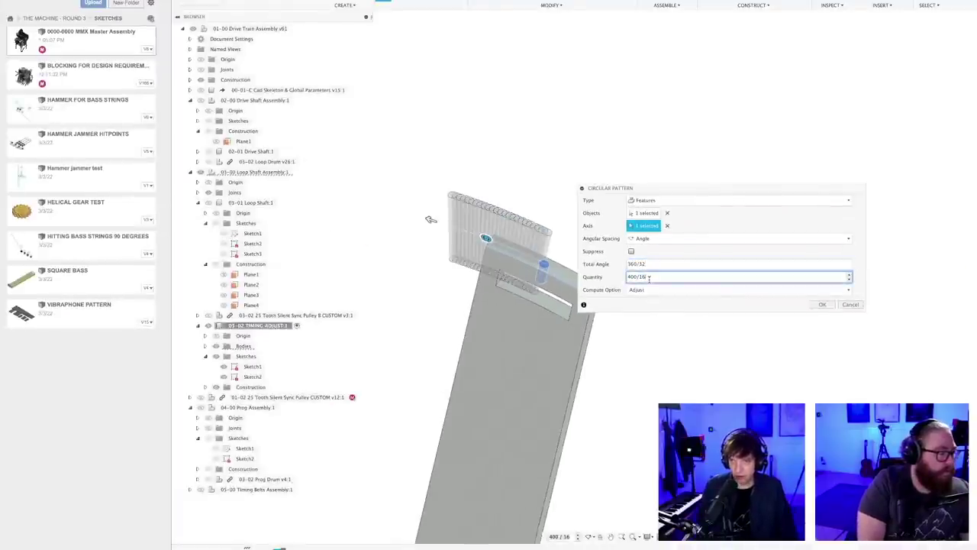
key(BackSpace)
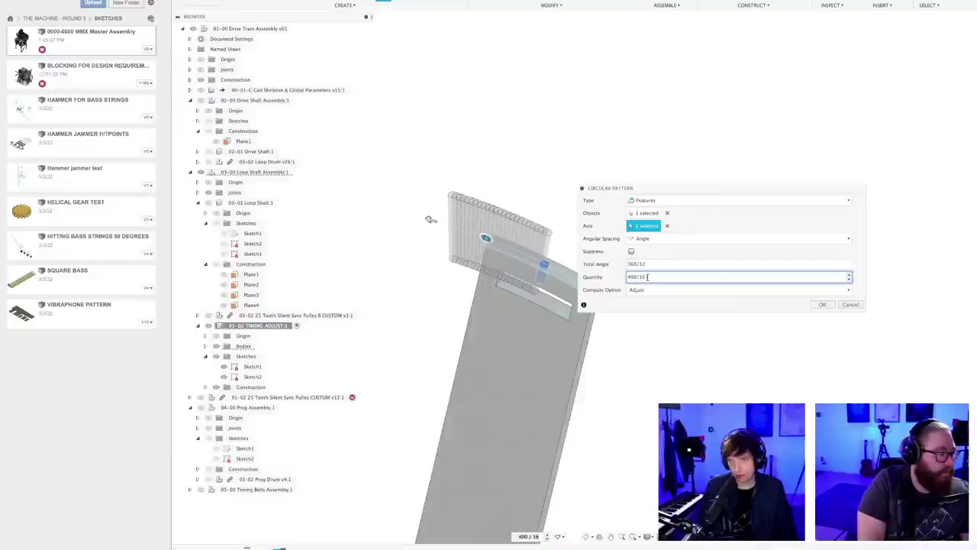
drag(640, 277, 666, 277)
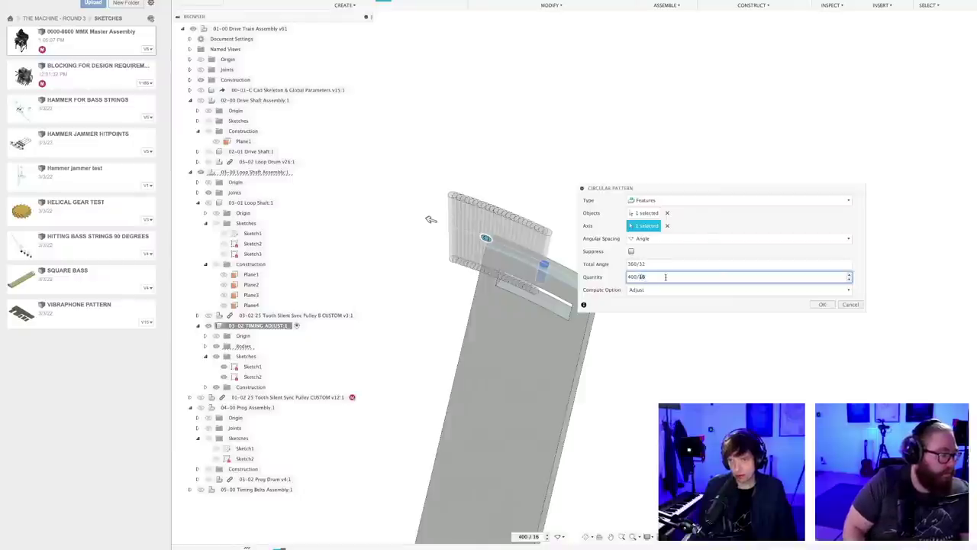
text(32)
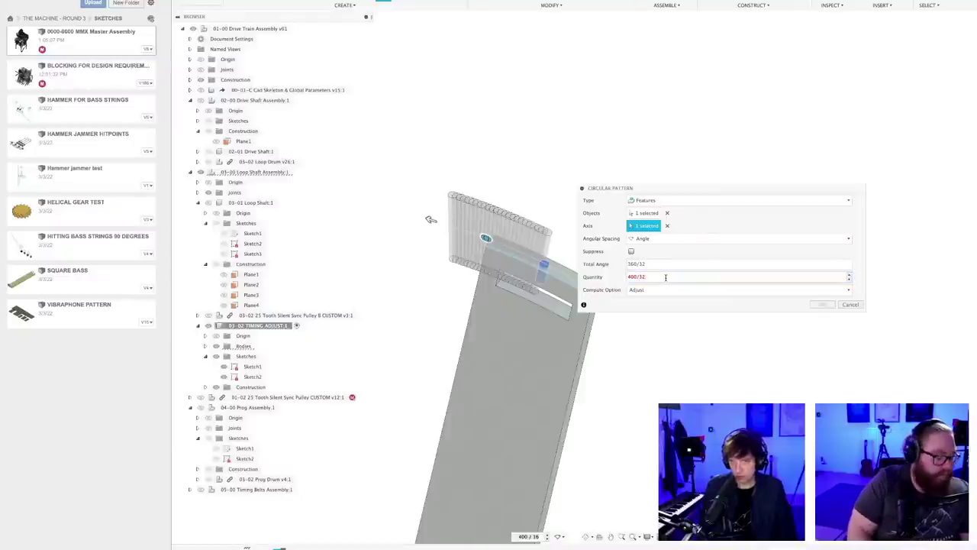
key(BackSpace)
key(BackSpace)
text(16)
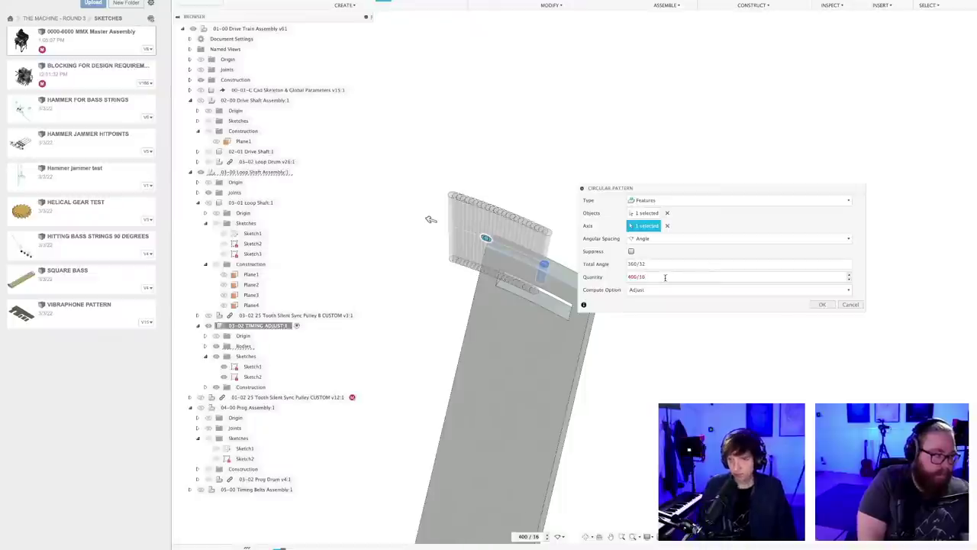
click(632, 251)
scroll(557, 262, up, 3)
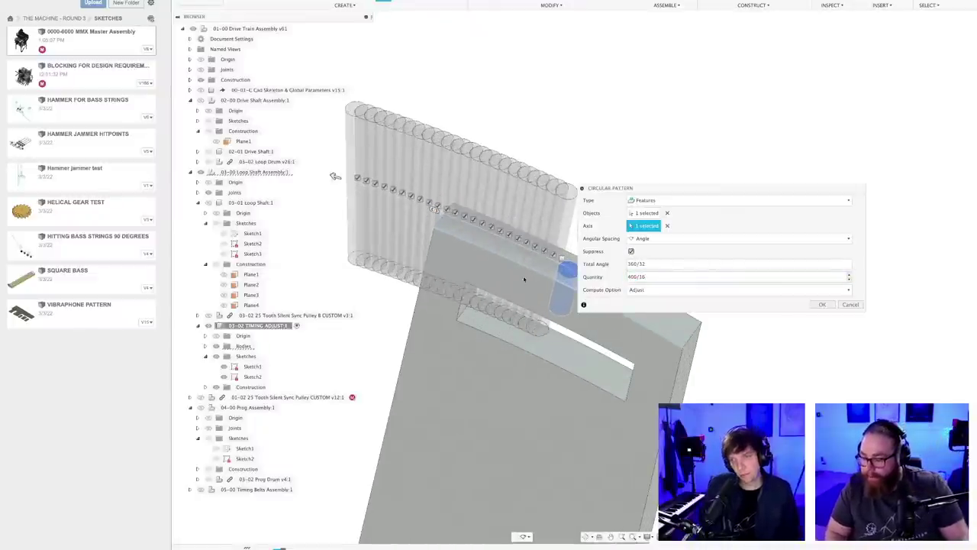
- Suppress the pattern copies one by one along the arc toward the plate
scroll(524, 279, down, 3)
middle_drag(506, 281, 452, 326)
scroll(375, 267, up, 1)
click(339, 240)
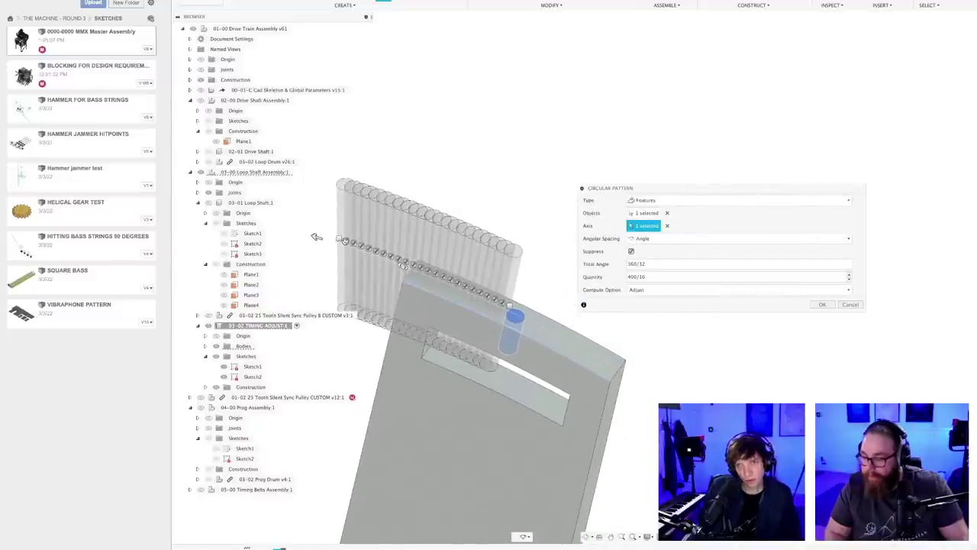
click(346, 240)
click(354, 242)
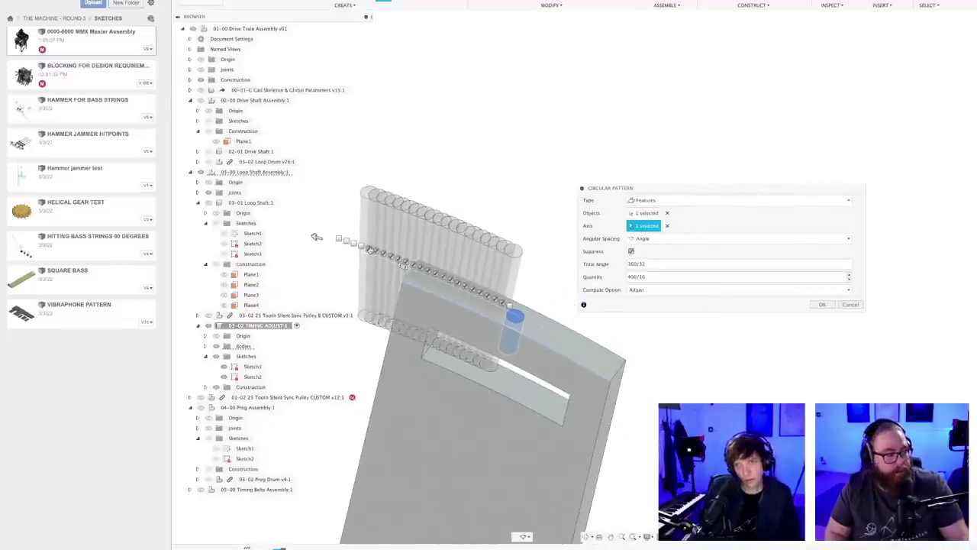
click(361, 245)
click(369, 246)
click(377, 251)
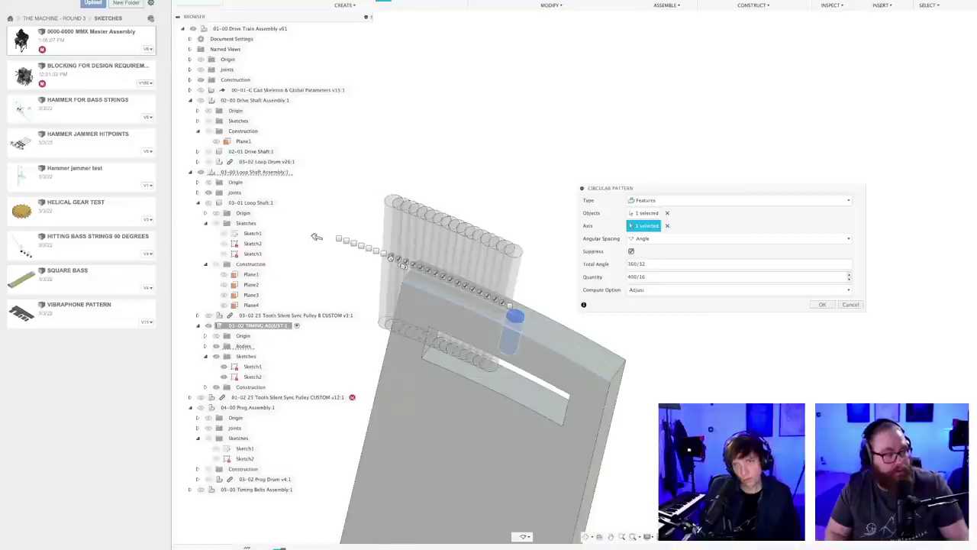
click(384, 254)
click(393, 258)
click(406, 264)
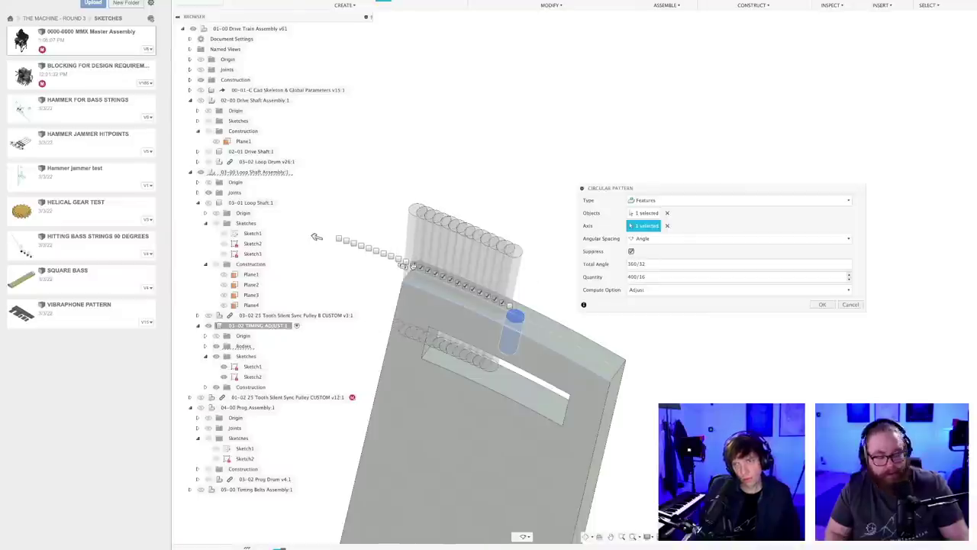
click(414, 266)
scroll(423, 276, up, 2)
click(420, 268)
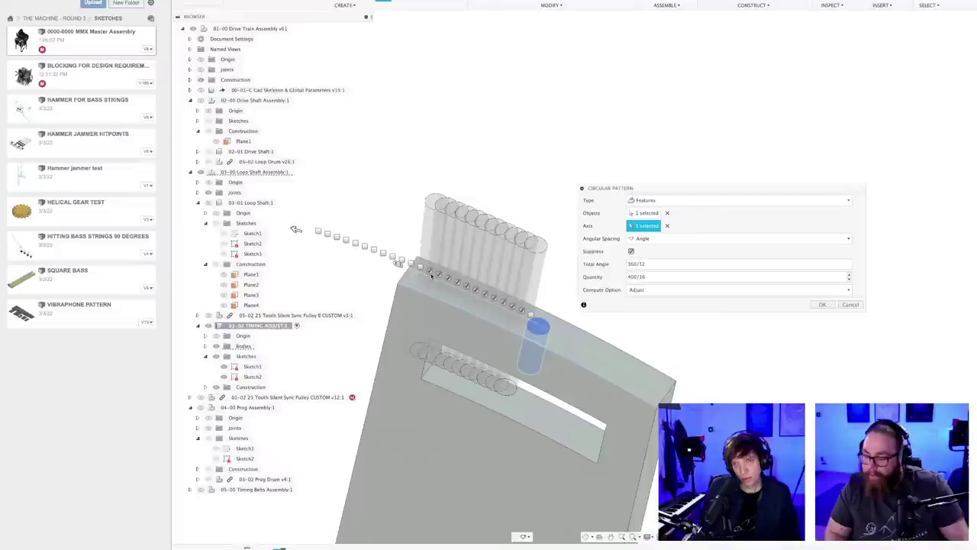
click(430, 271)
click(439, 275)
click(449, 278)
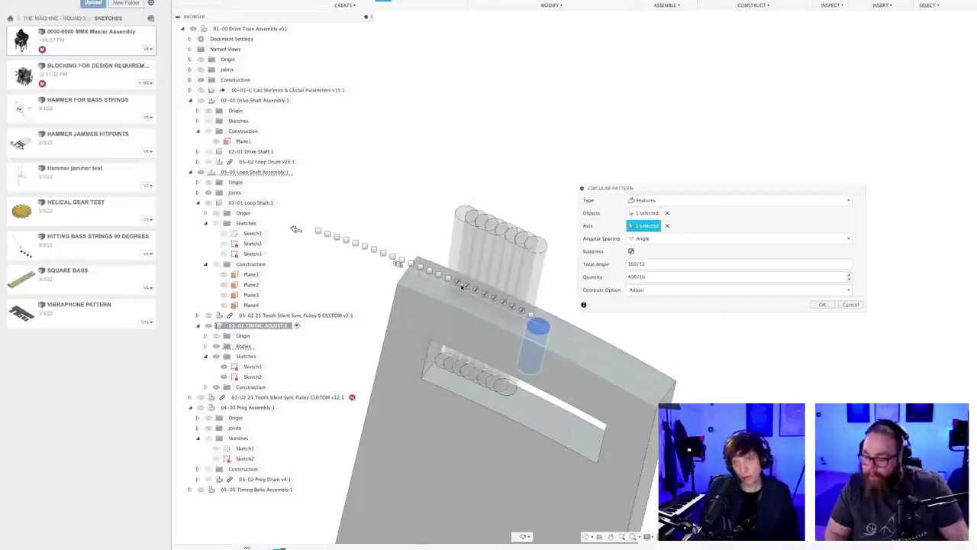
click(458, 282)
click(468, 286)
click(477, 289)
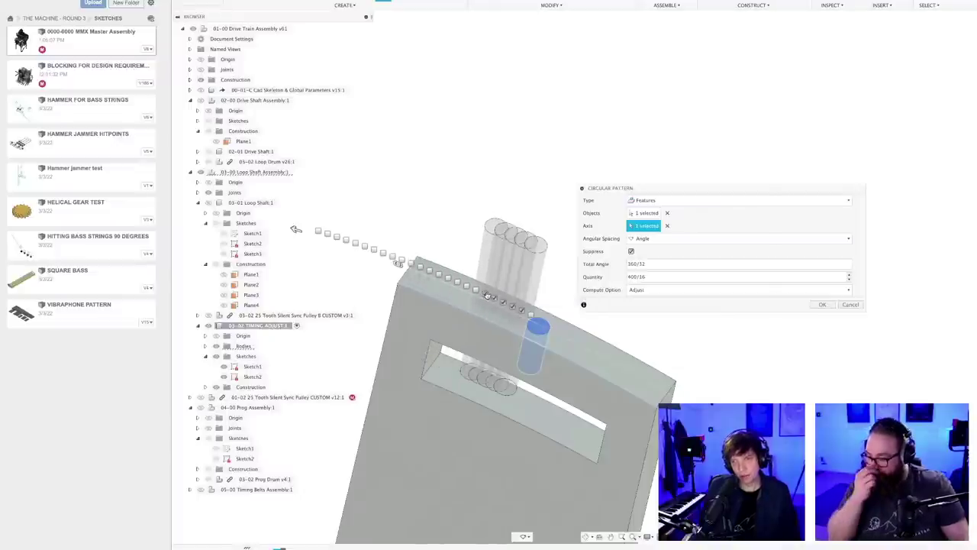
click(485, 293)
click(495, 298)
click(504, 303)
click(513, 306)
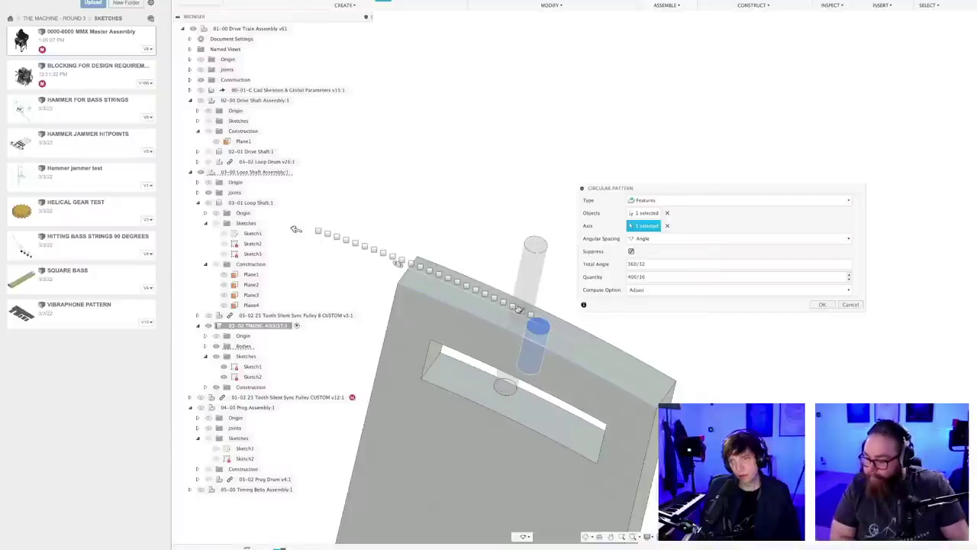
click(523, 310)
scroll(525, 313, up, 3)
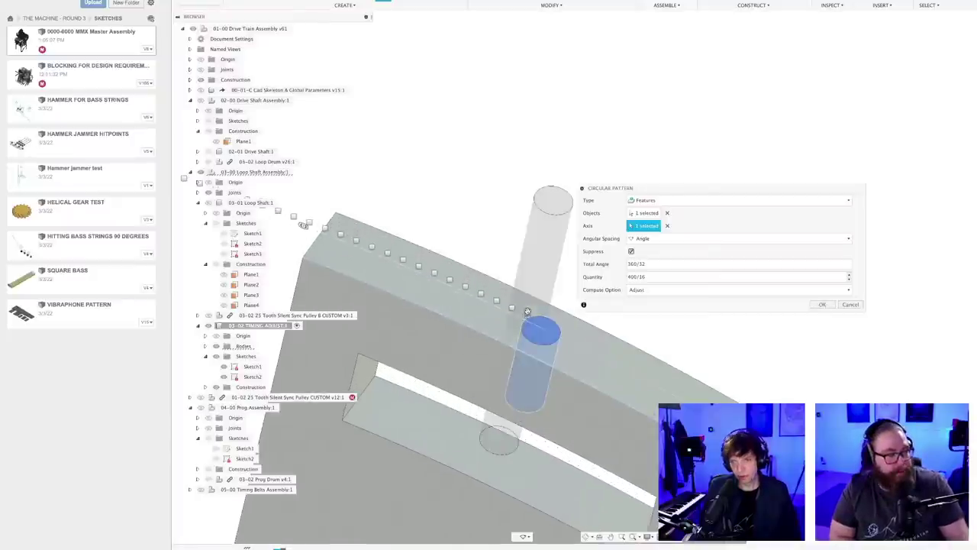
- Restore and re-suppress a few copies, leaving two extra cylinders beside the original
click(512, 307)
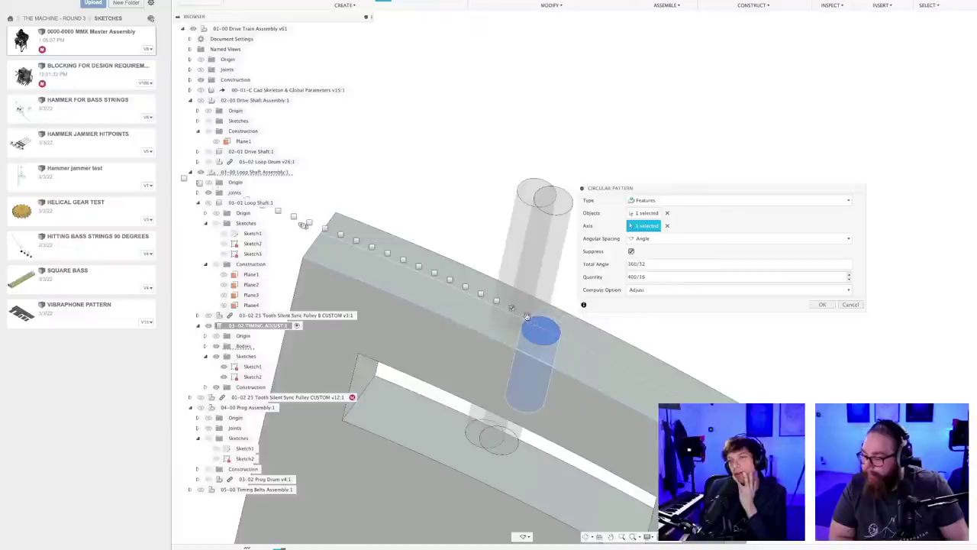
scroll(511, 308, up, 2)
click(489, 299)
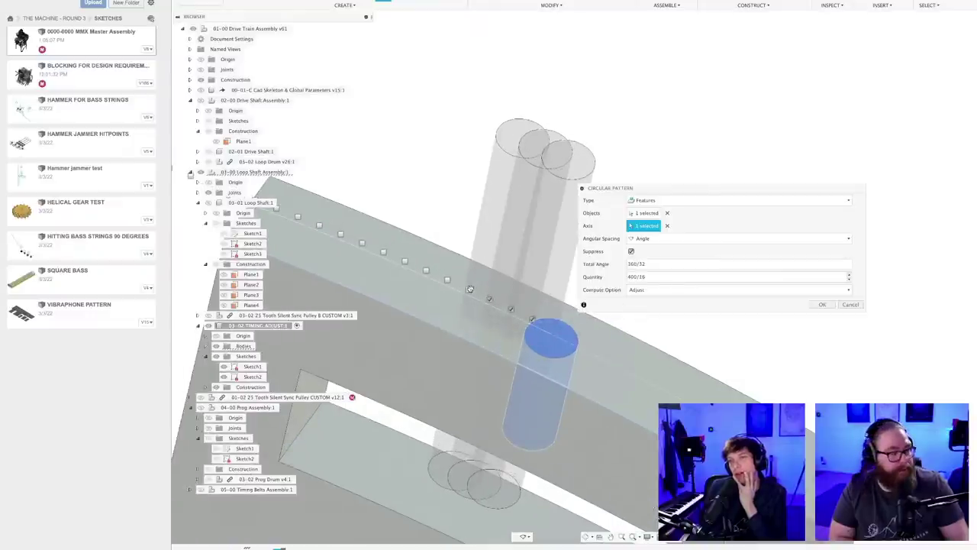
click(469, 288)
click(469, 288)
click(533, 319)
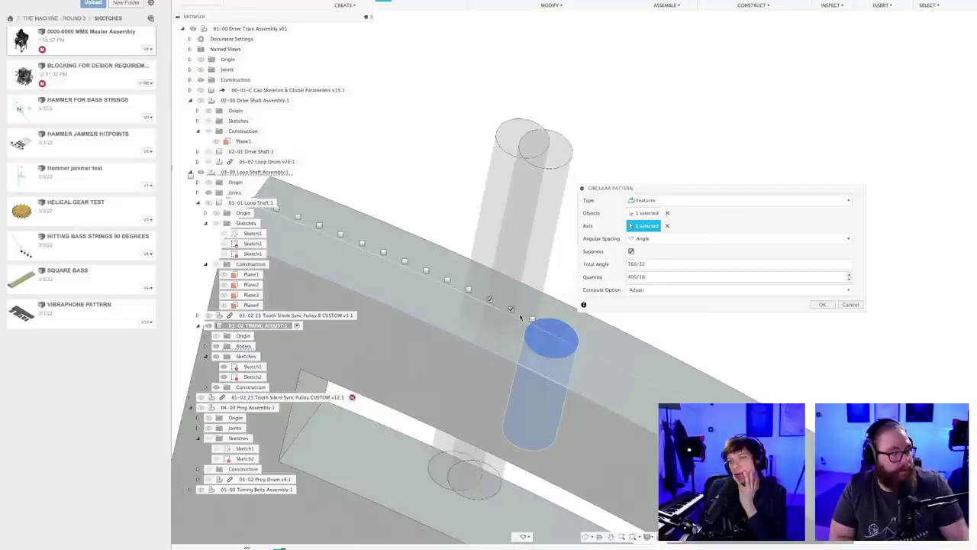
click(511, 309)
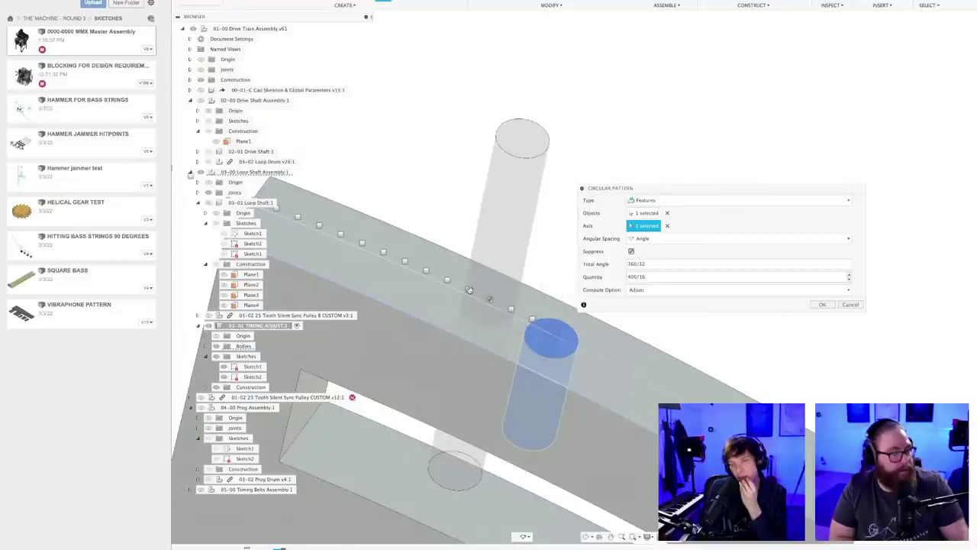
- Suppress the last tall copy and change the pattern quantity to 200/16
click(490, 299)
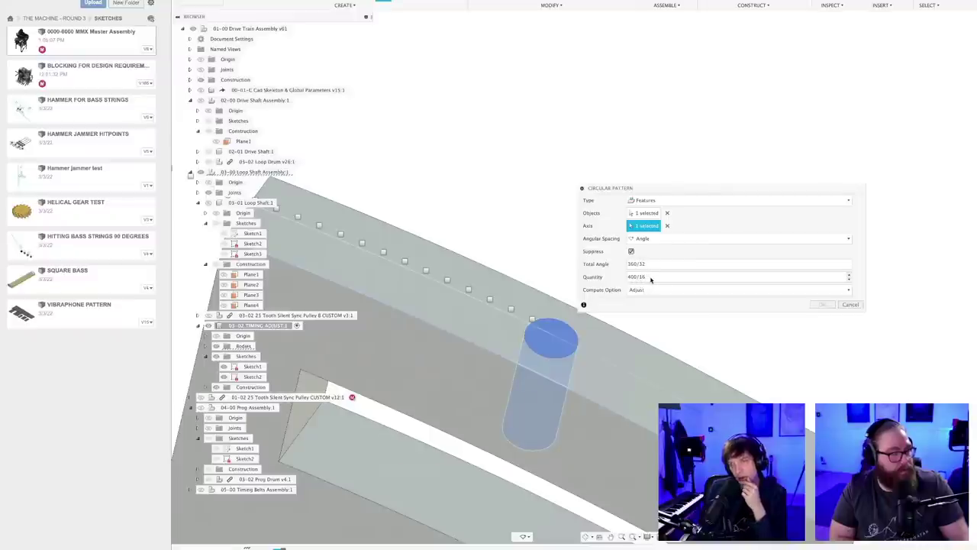
click(650, 279)
click(646, 278)
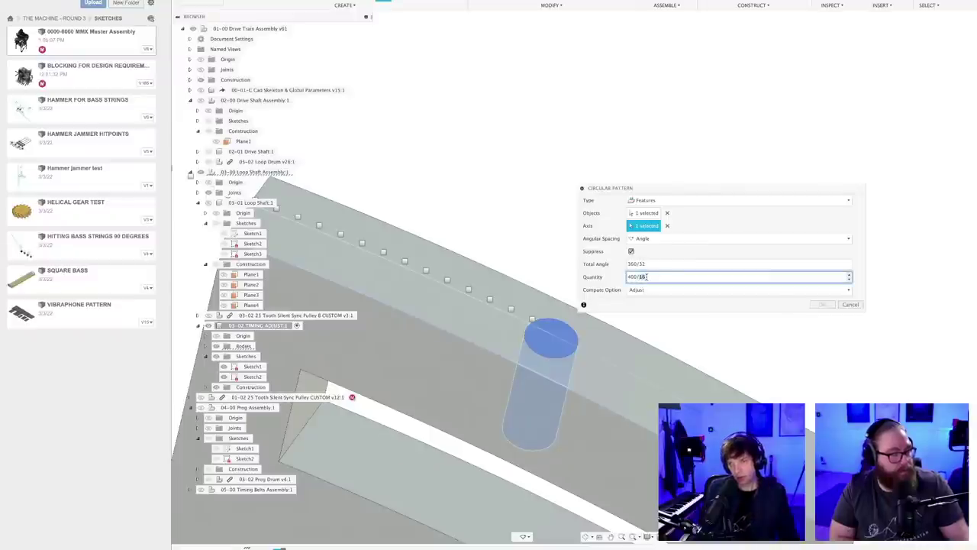
triple_click(647, 277)
text(200)
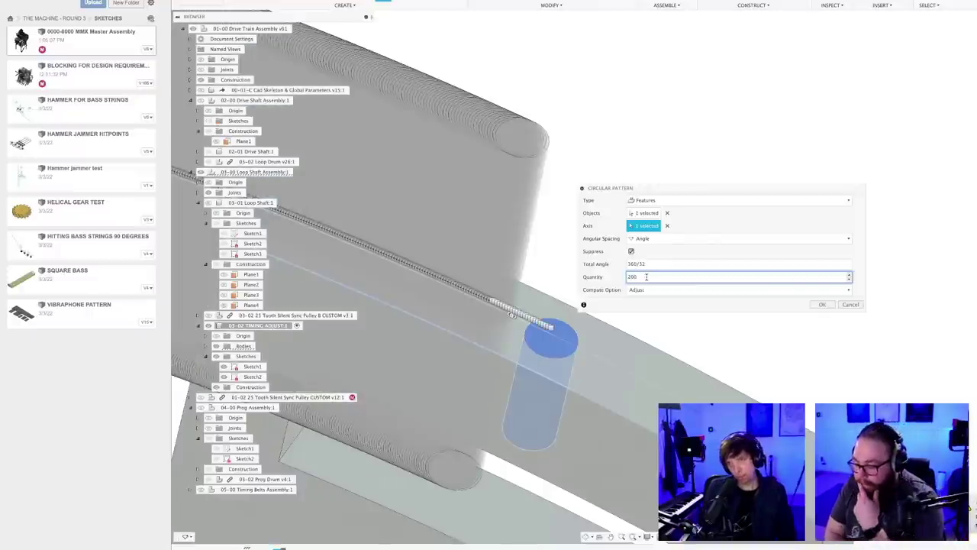
scroll(553, 283, down, 5)
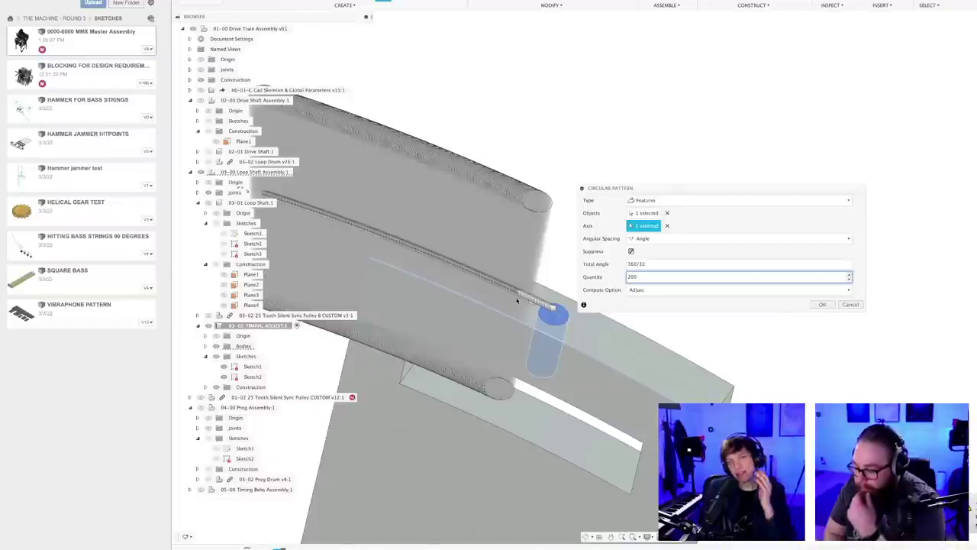
scroll(518, 299, down, 2)
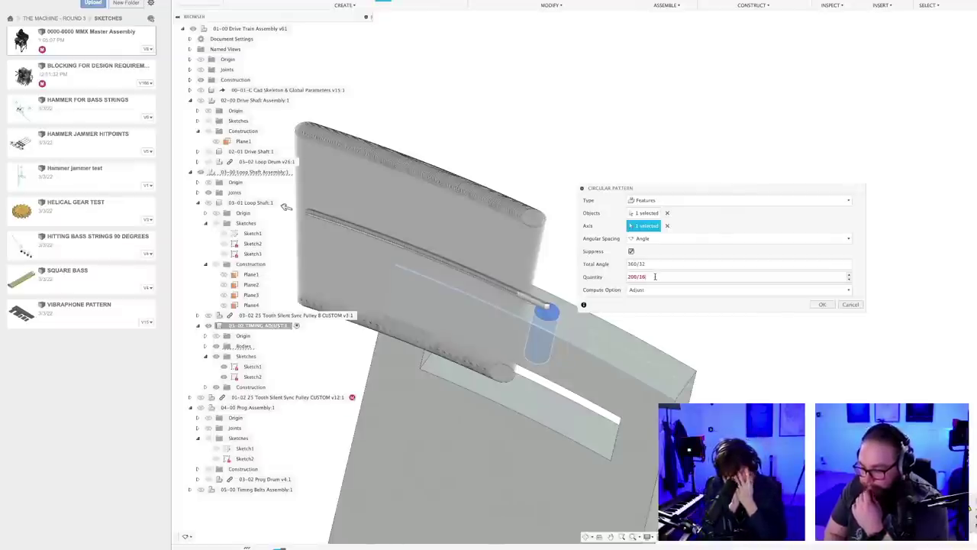
text(.)
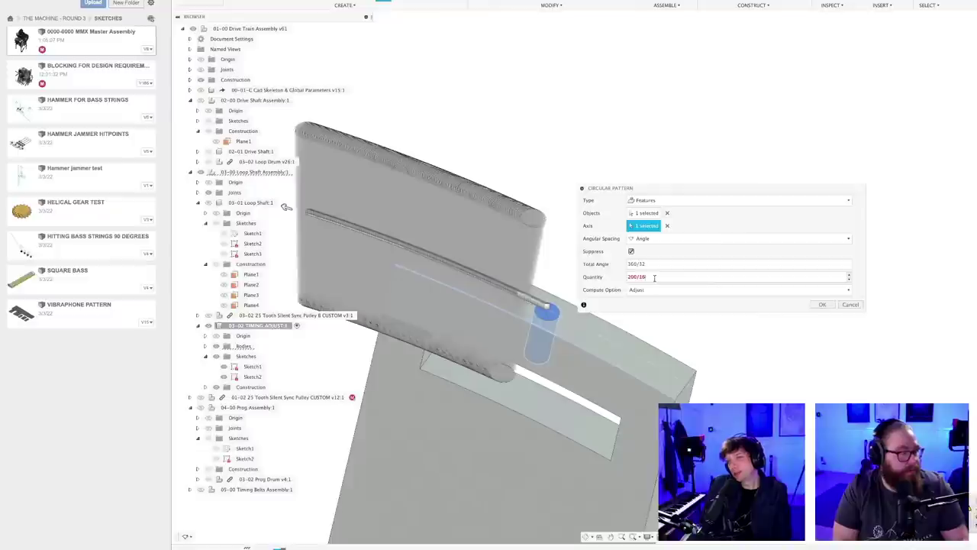
drag(654, 277, 618, 271)
- Set the circular pattern to Full angular spacing, quantity 400, with Optimized compute
key(BackSpace)
click(649, 238)
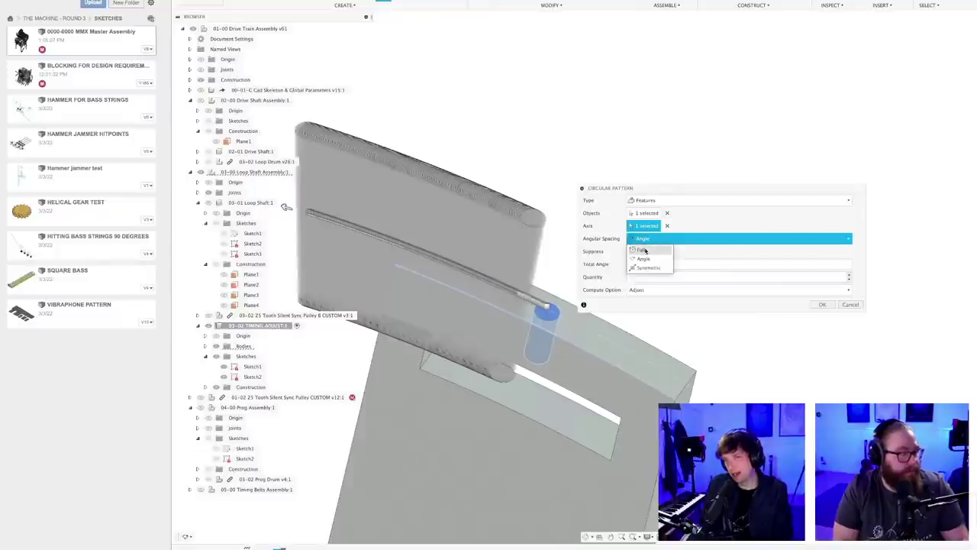
click(642, 250)
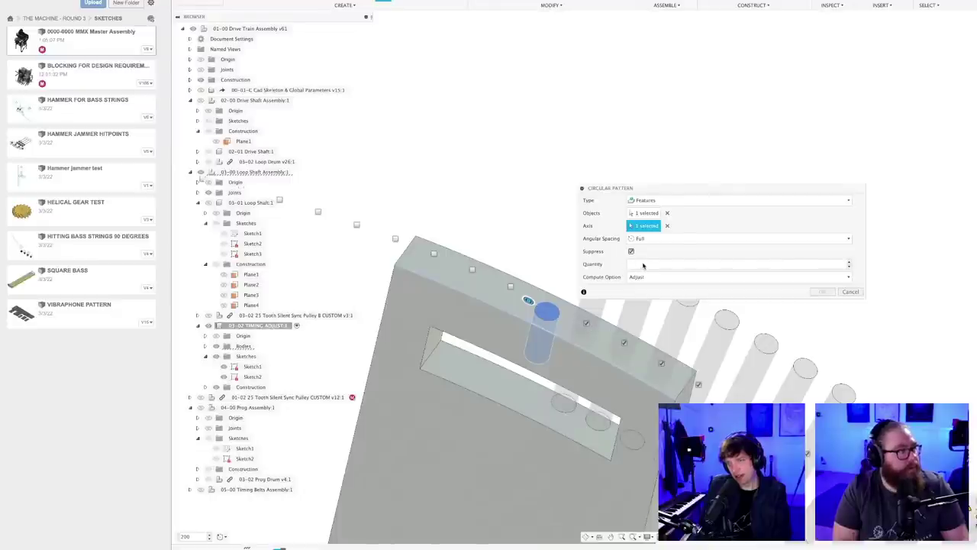
click(642, 263)
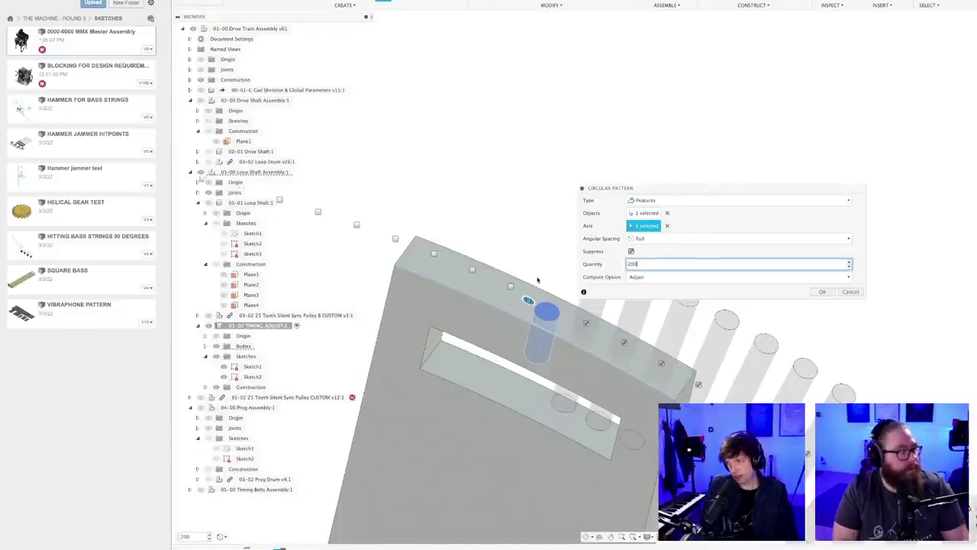
click(642, 276)
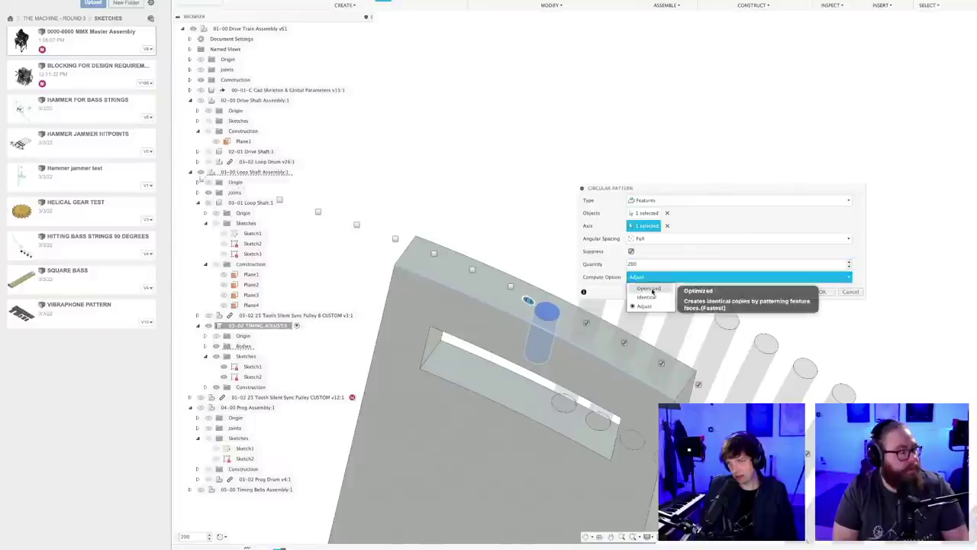
click(649, 288)
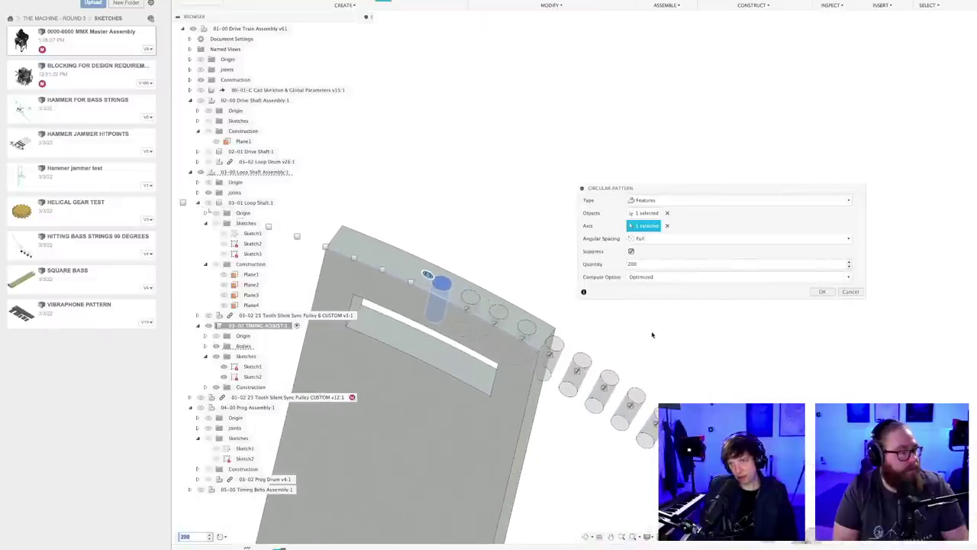
click(646, 263)
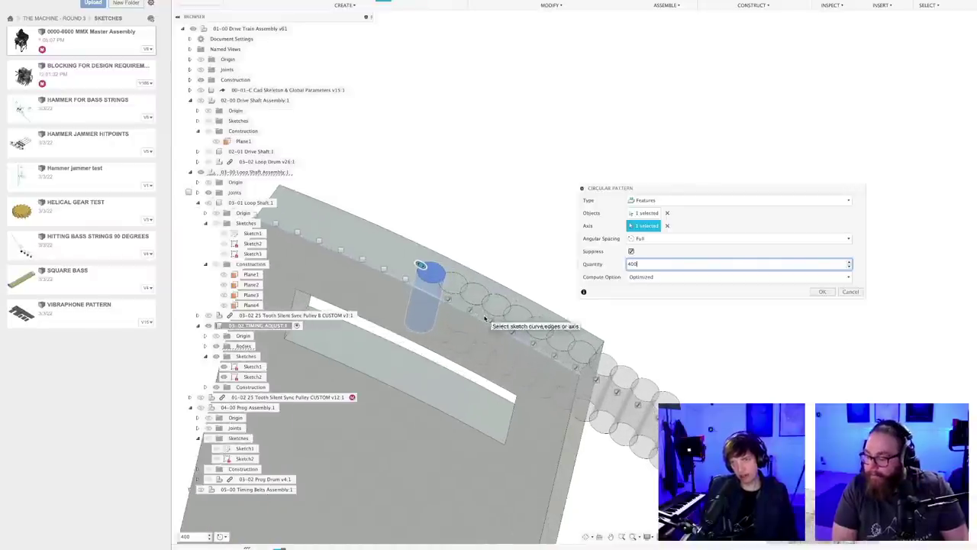
- Suppress three pattern instances near and beyond the plate edge
click(448, 302)
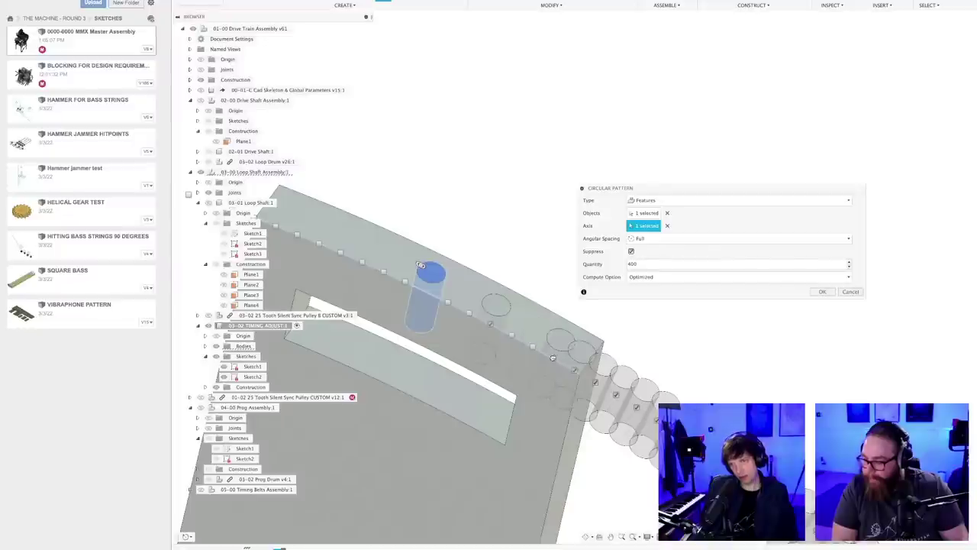
click(574, 369)
click(595, 382)
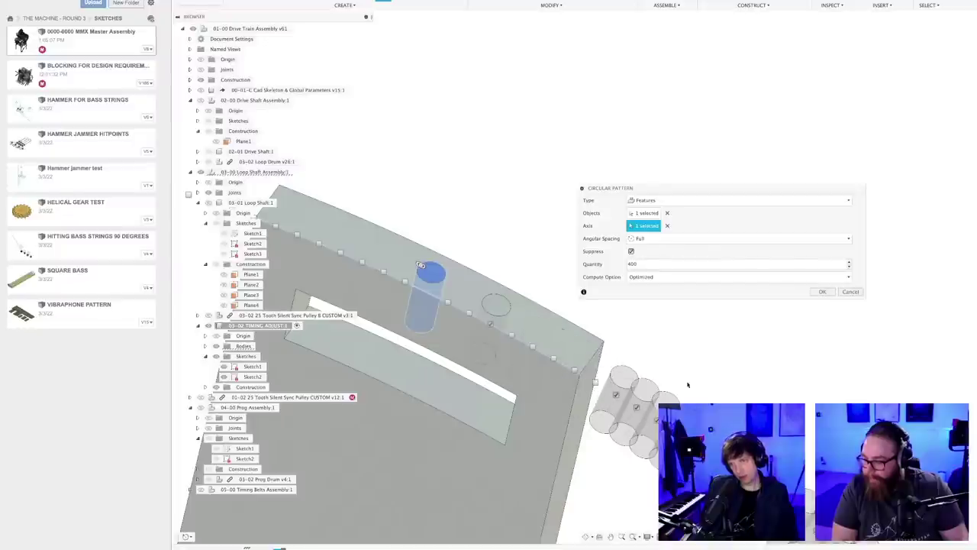
scroll(689, 373, down, 2)
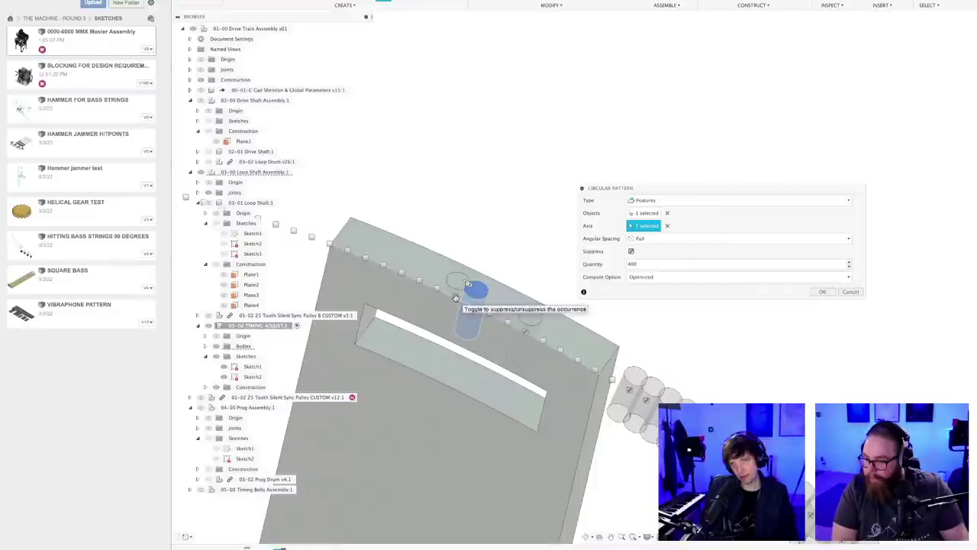
scroll(436, 307, down, 10)
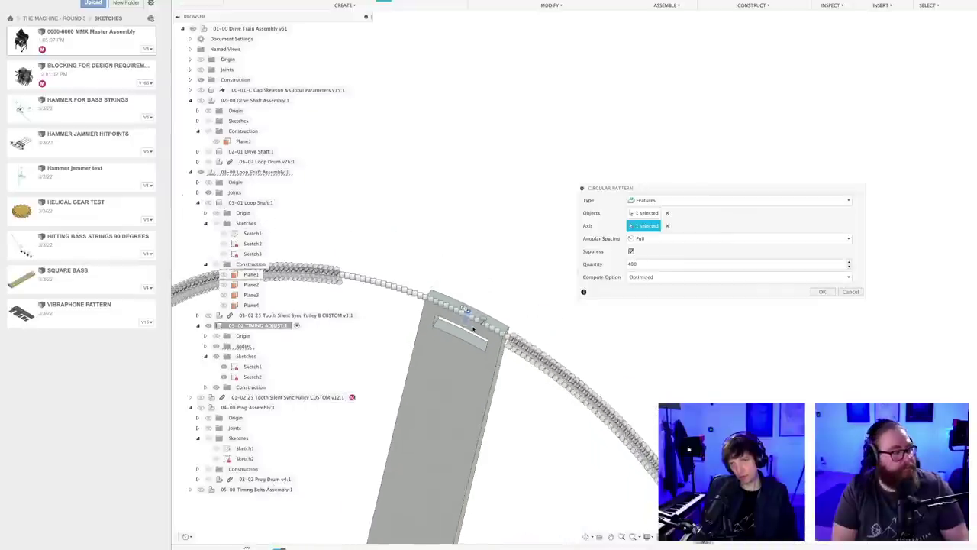
scroll(476, 332, up, 10)
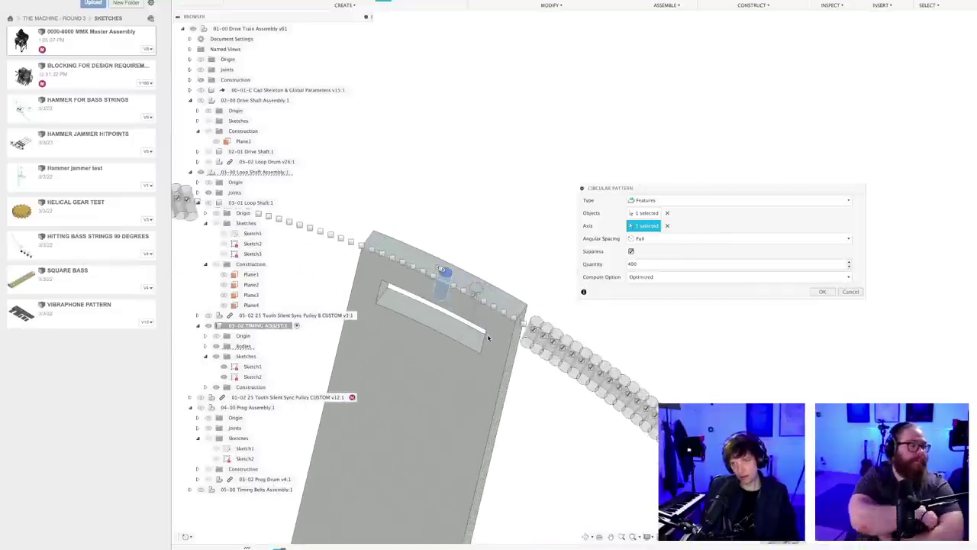
scroll(487, 326, down, 3)
middle_drag(489, 328, 476, 333)
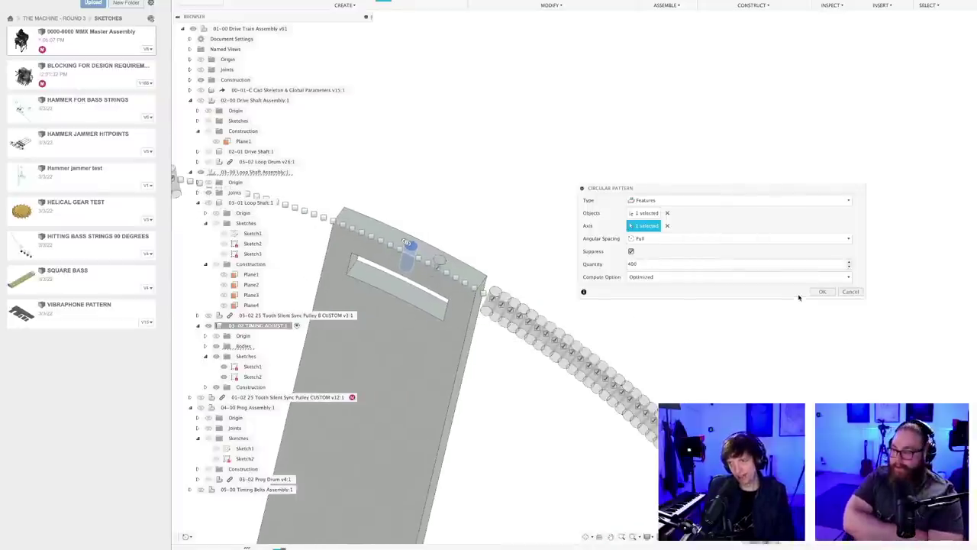
- Apply the 400-instance full-circle pin-hole pattern and save a new version
click(823, 292)
shift+middle_drag(652, 320, 600, 325)
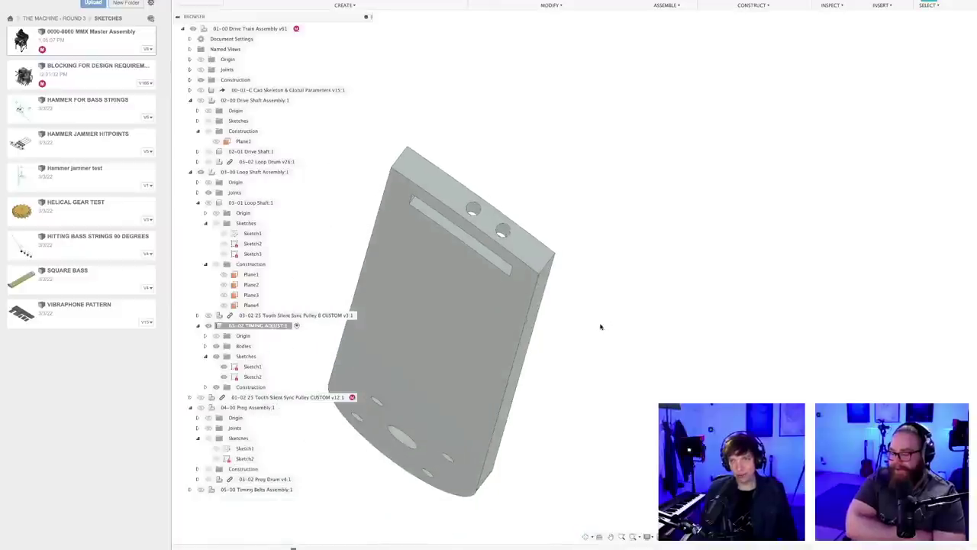
key(ctrl+s)
key(Return)
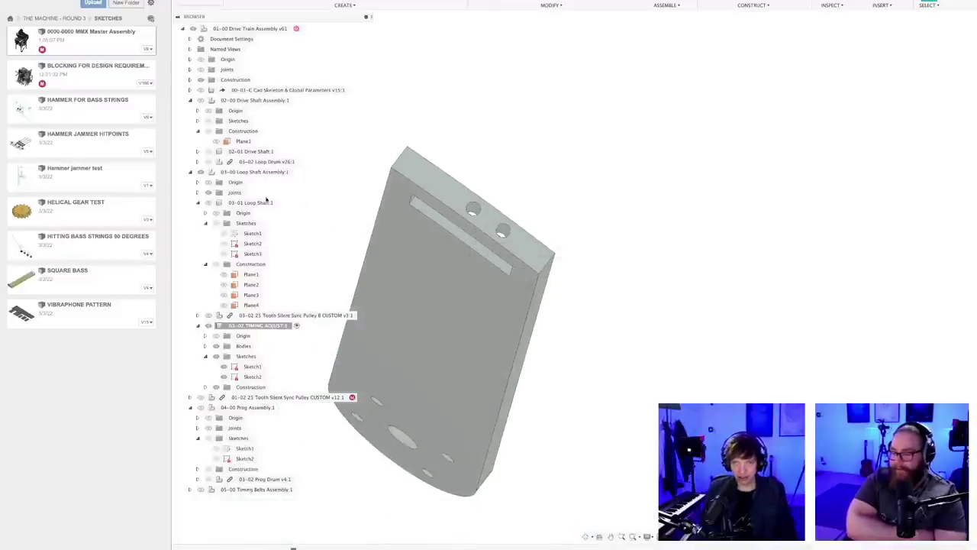
- Deselect the Loop Drum, show the Drive Shaft Assembly's holed drum, and inspect the plate's holes
click(211, 162)
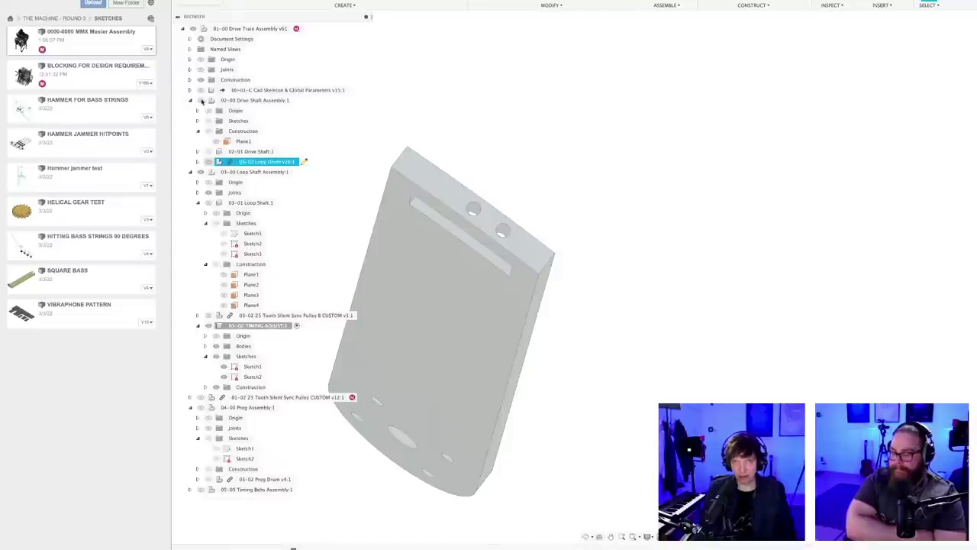
click(317, 154)
click(200, 100)
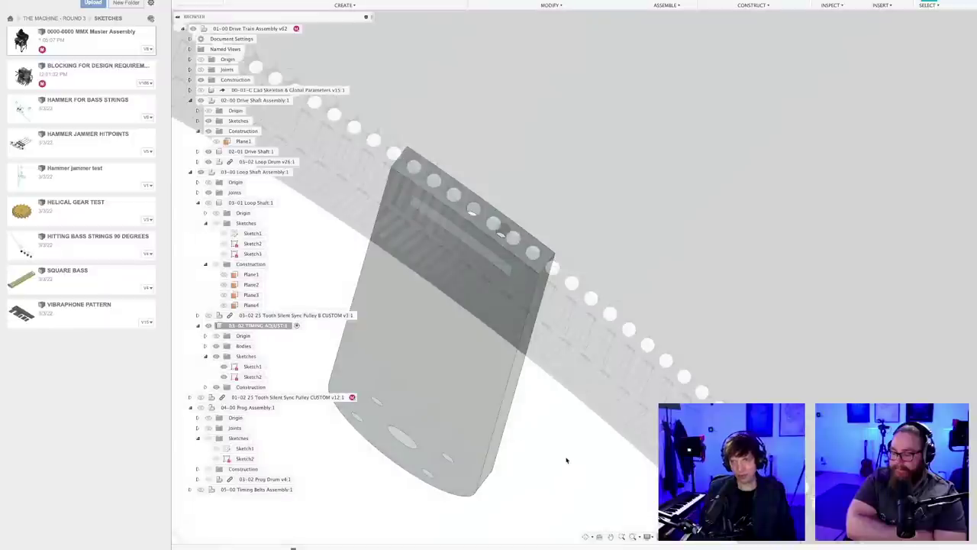
shift+middle_drag(566, 459, 534, 339)
scroll(534, 339, up, 5)
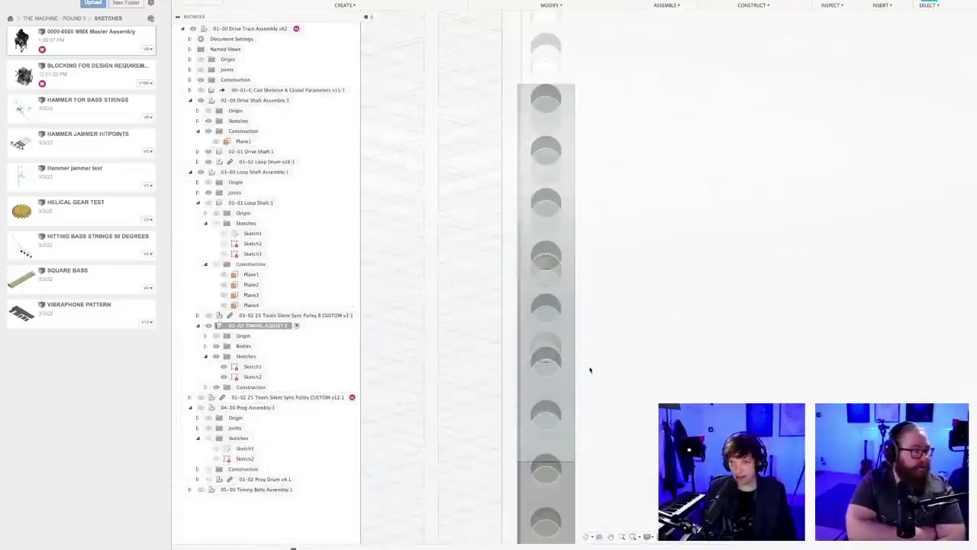
scroll(561, 377, up, 3)
shift+middle_drag(561, 372, 563, 380)
scroll(563, 380, down, 4)
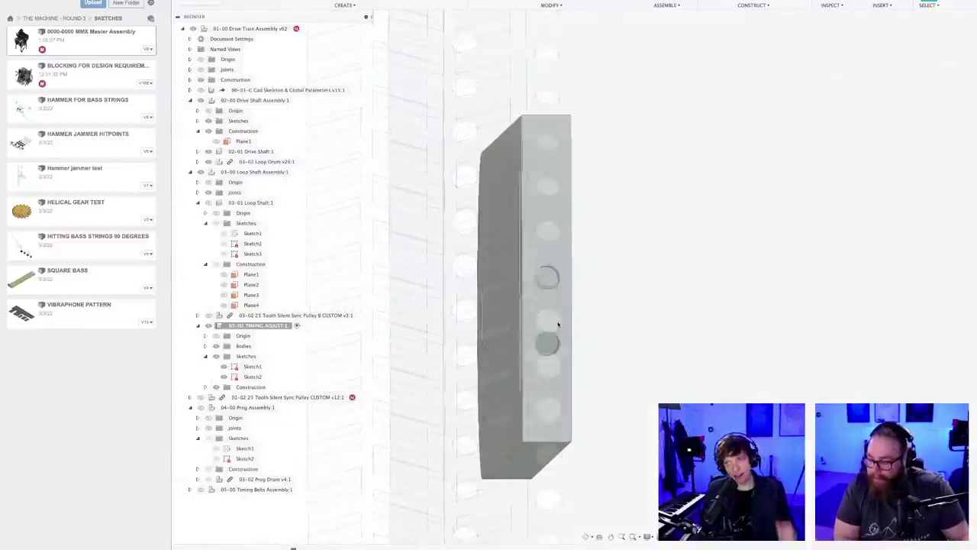
scroll(565, 365, down, 3)
scroll(563, 354, down, 8)
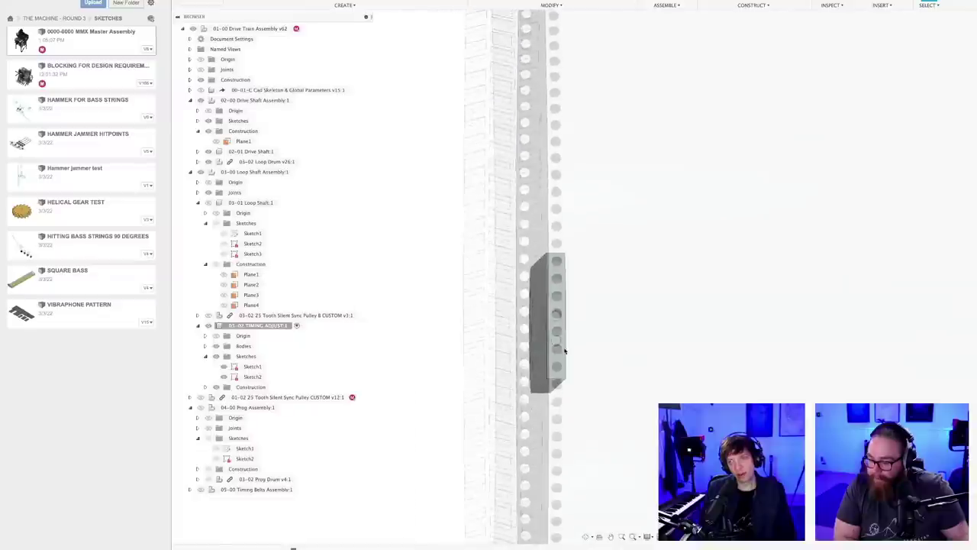
scroll(464, 348, down, 3)
shift+middle_drag(465, 346, 439, 348)
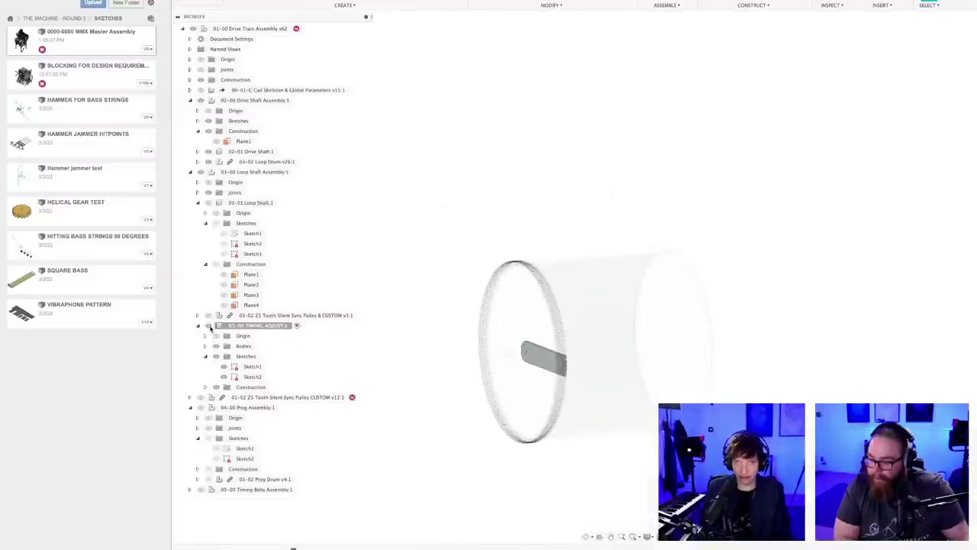
- Unisolate all components and activate the top-level drive train assembly
click(191, 172)
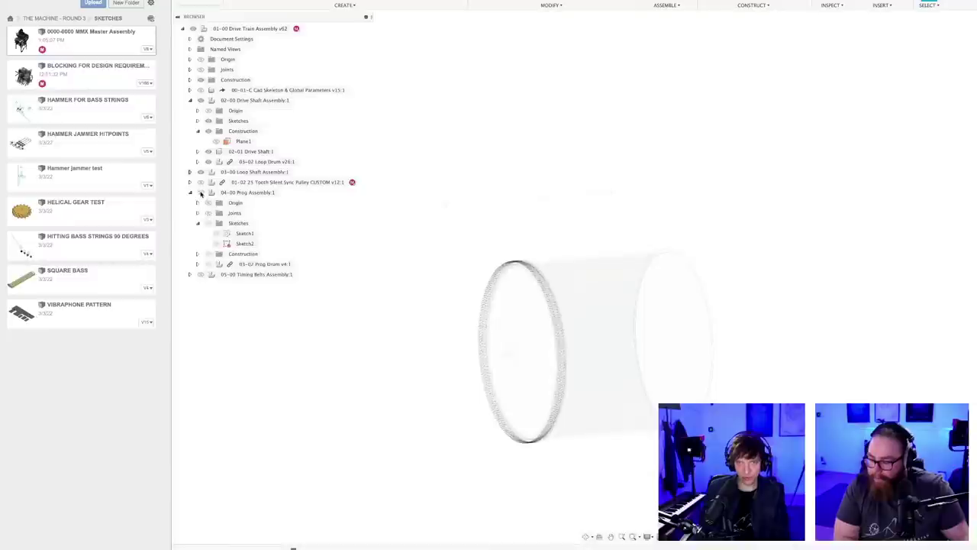
right_click(234, 31)
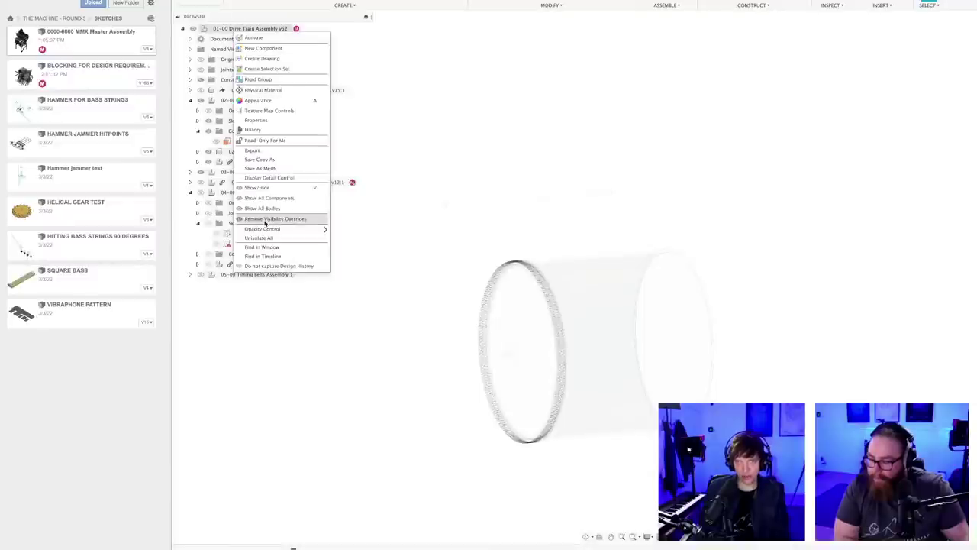
click(263, 238)
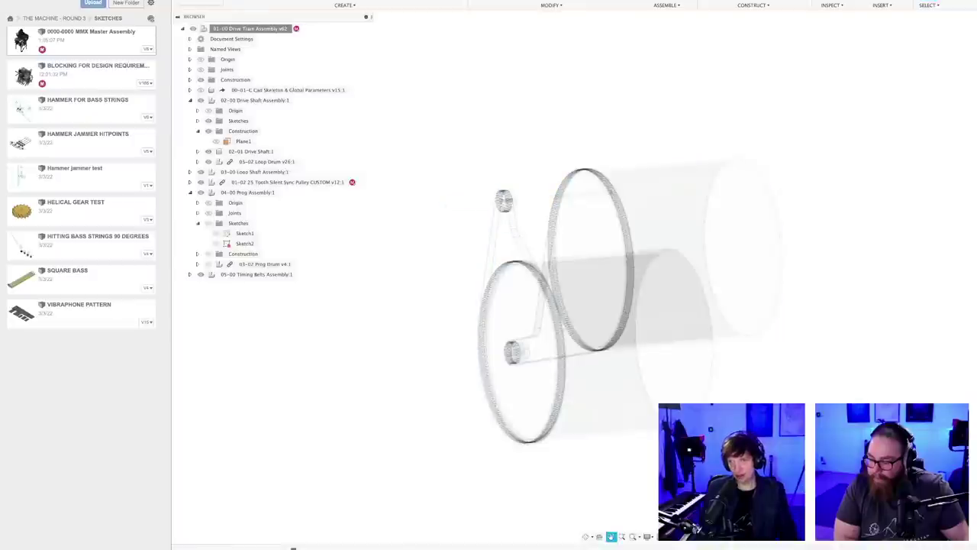
middle_drag(659, 423, 640, 408)
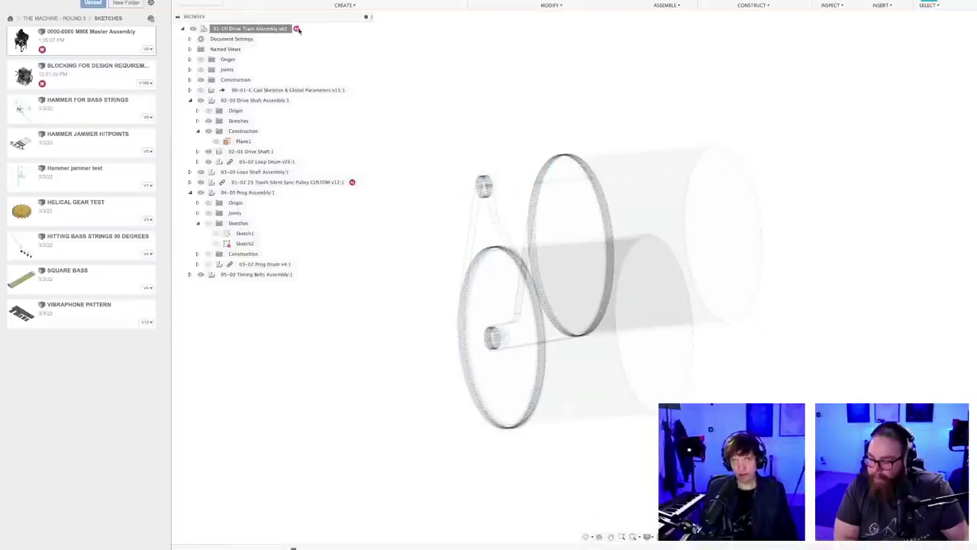
double_click(273, 29)
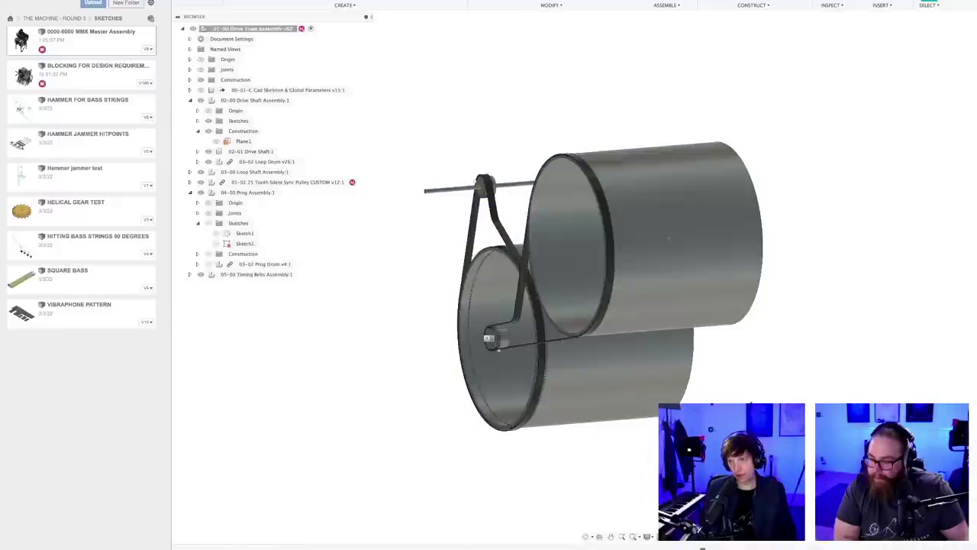
shift+middle_drag(526, 305, 599, 317)
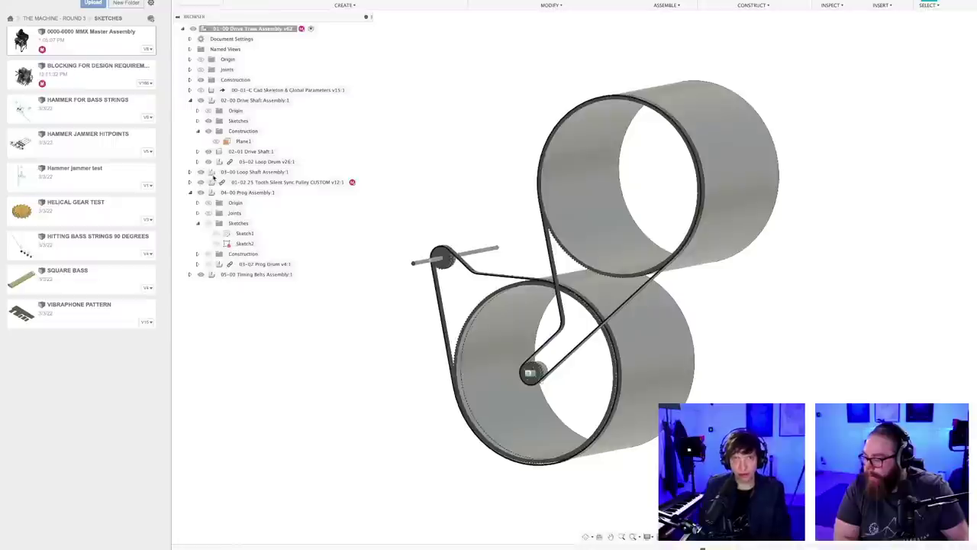
- Hide the 03-02 Prog Drum and show the 03-02 TIMING ADJUST plate inside the drum
click(208, 264)
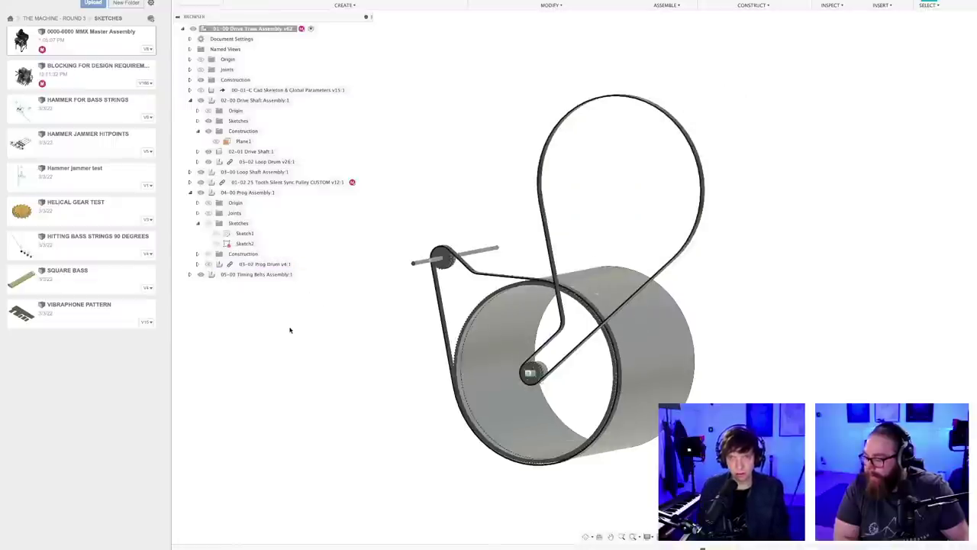
click(191, 172)
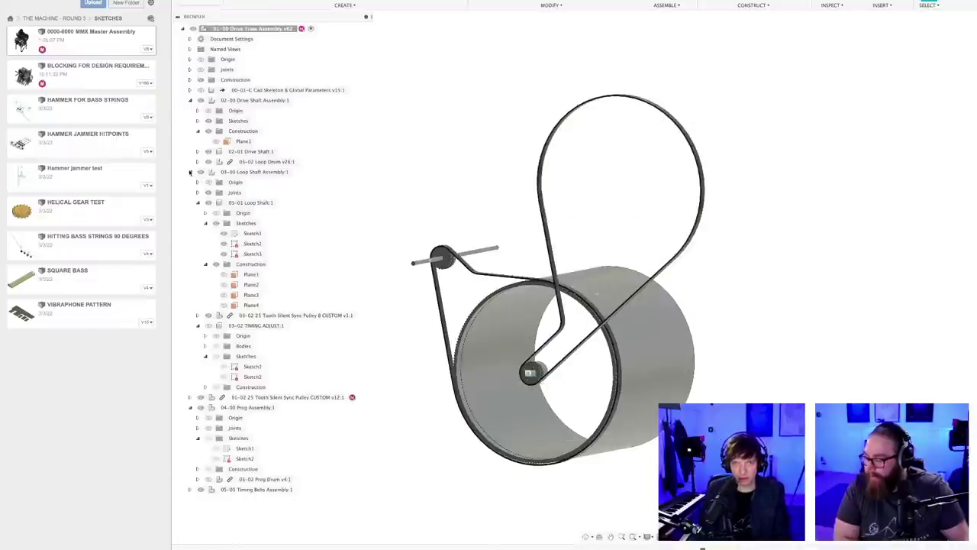
click(208, 326)
click(198, 325)
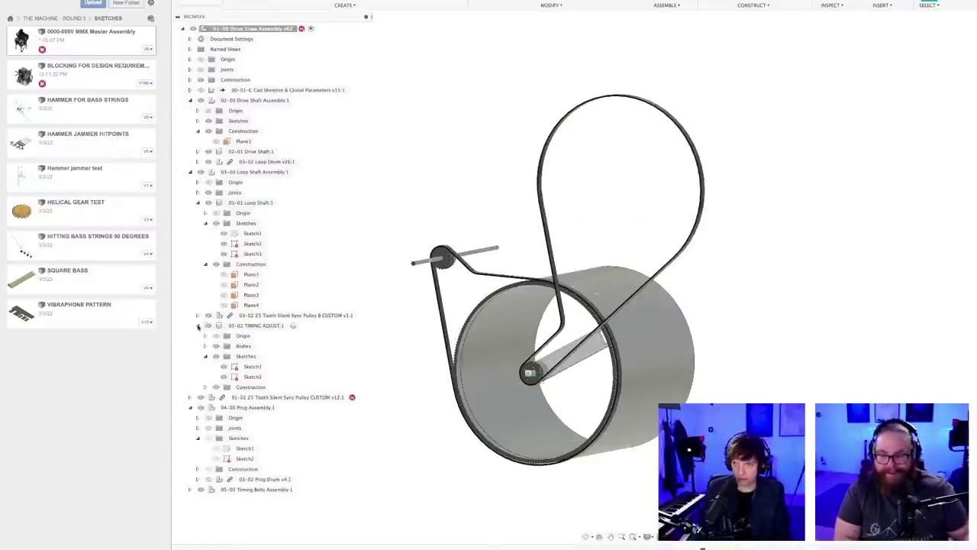
shift+middle_drag(693, 377, 675, 372)
scroll(664, 372, up, 3)
scroll(664, 371, down, 3)
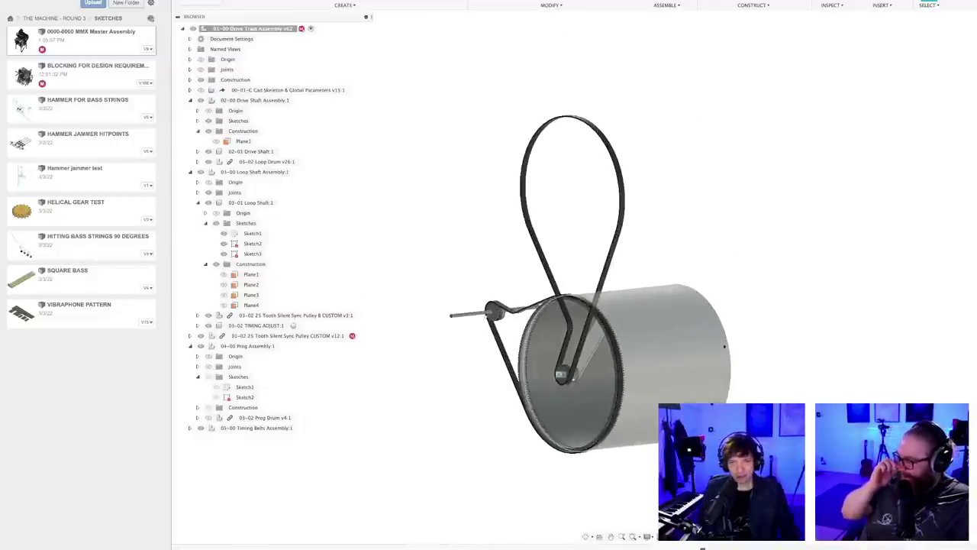
- Save a new version with the default 'User Saved' description and show the Prog Drum again
key(super+s)
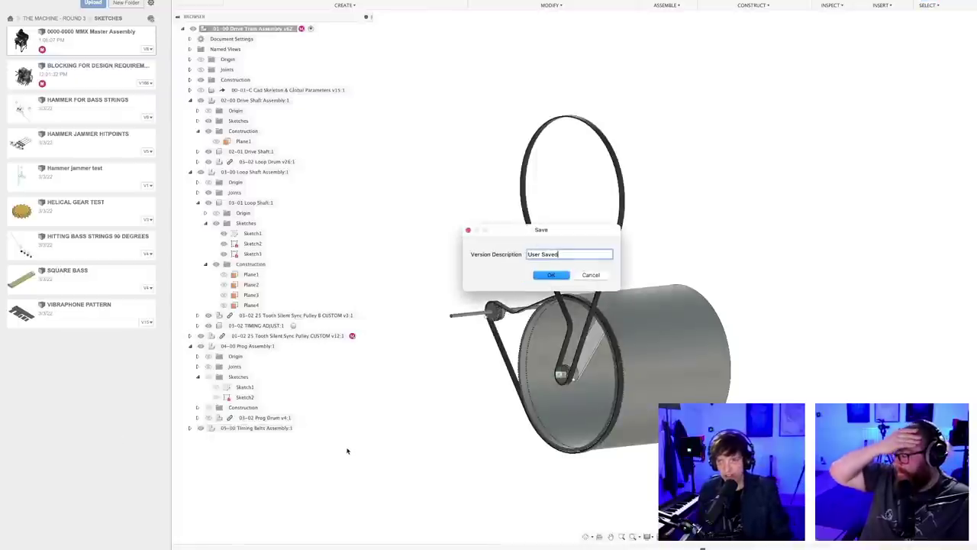
key(Return)
click(208, 418)
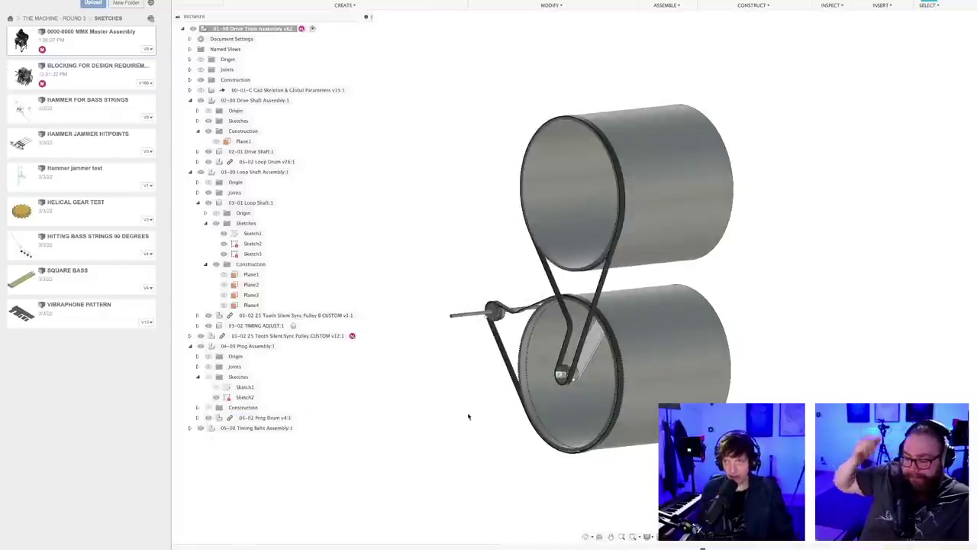
shift+middle_drag(439, 433, 417, 417)
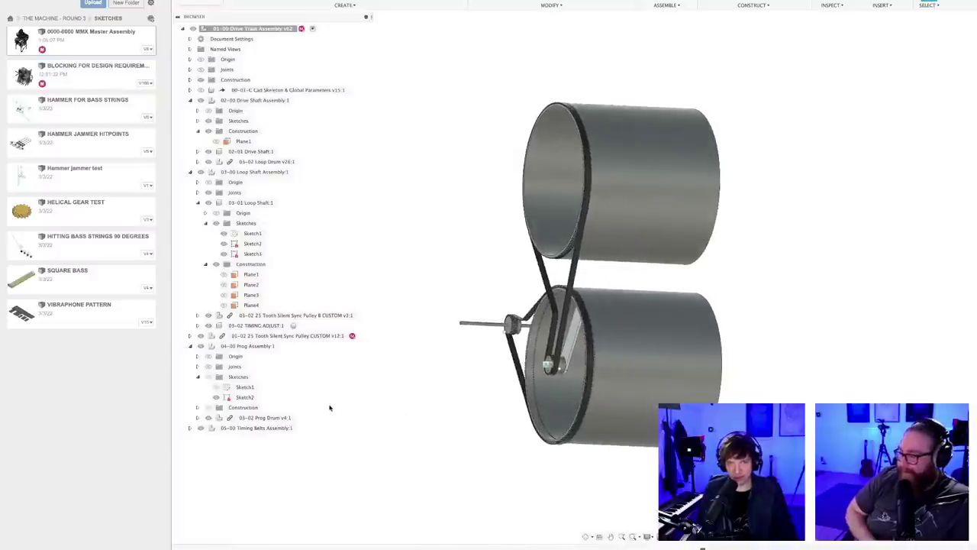
scroll(712, 290, up, 2)
- Orbit and zoom around both drums, belt and shaft to review the assembly
shift+middle_drag(748, 316, 642, 347)
scroll(642, 348, up, 2)
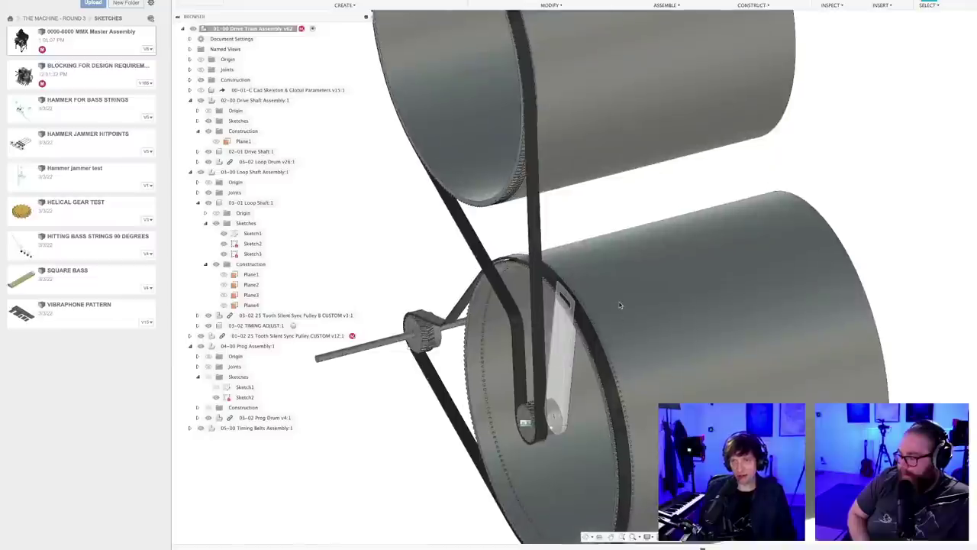
scroll(586, 276, up, 3)
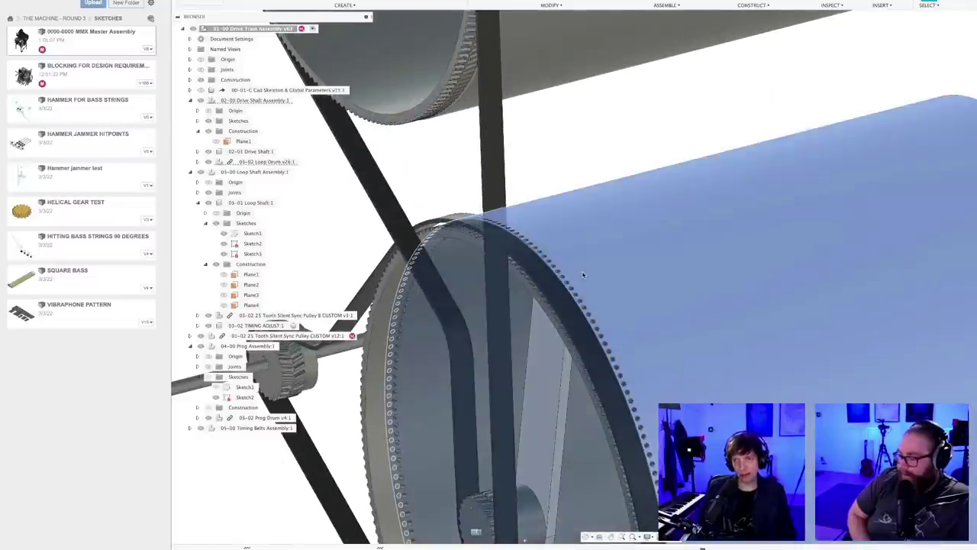
scroll(584, 275, down, 5)
scroll(564, 321, down, 2)
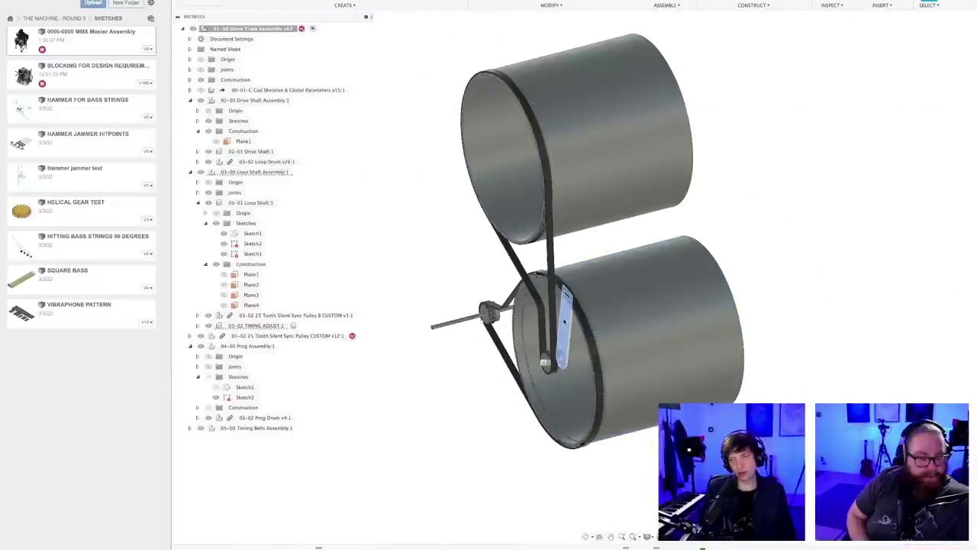
scroll(511, 451, down, 1)
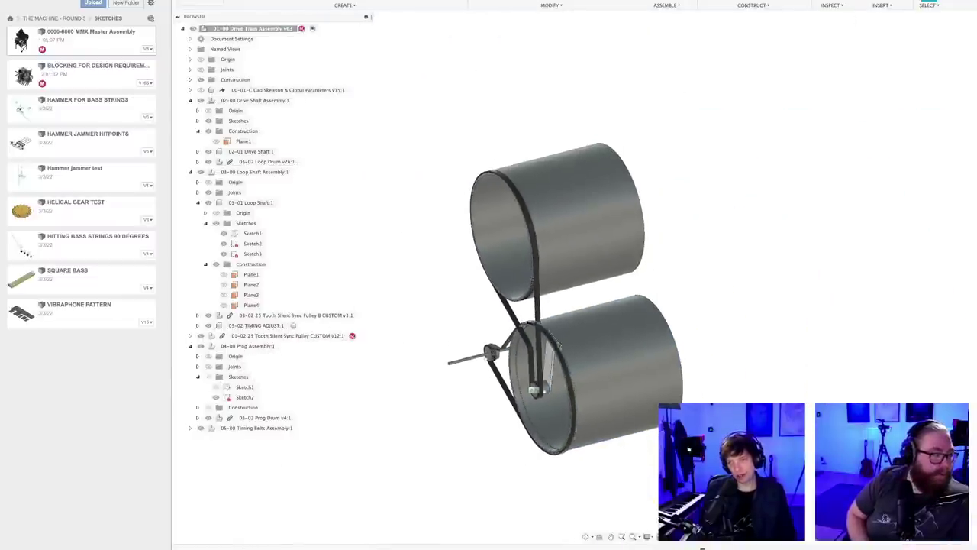
scroll(530, 451, up, 5)
mouse_move(556, 342)
shift+middle_down()
mouse_move(569, 319)
mouse_move(565, 352)
shift+middle_up()
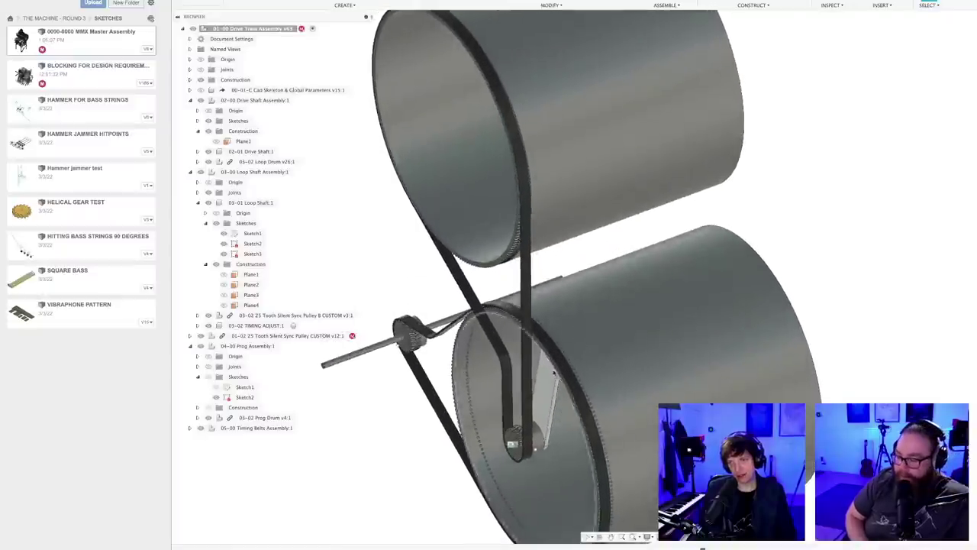
scroll(564, 352, down, 3)
click(561, 206)
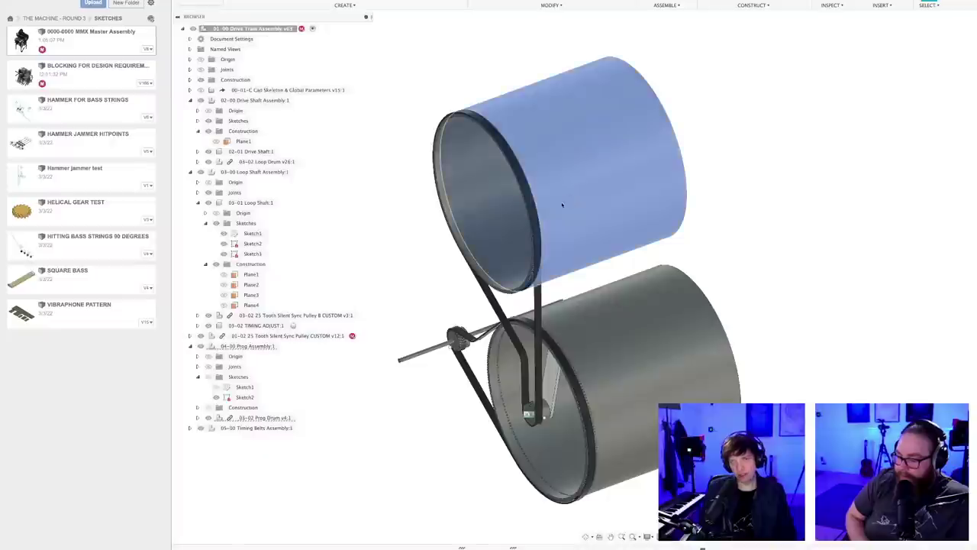
scroll(525, 257, down, 4)
click(687, 246)
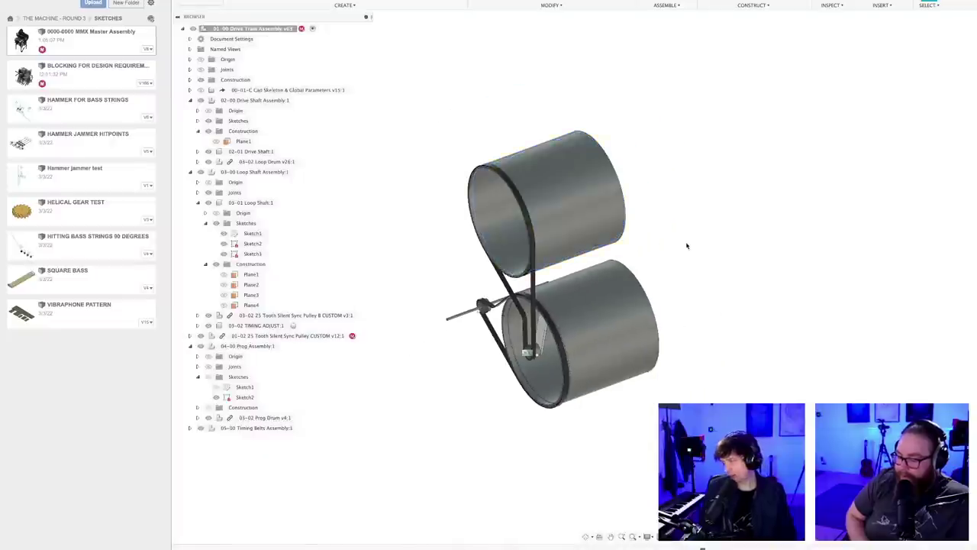
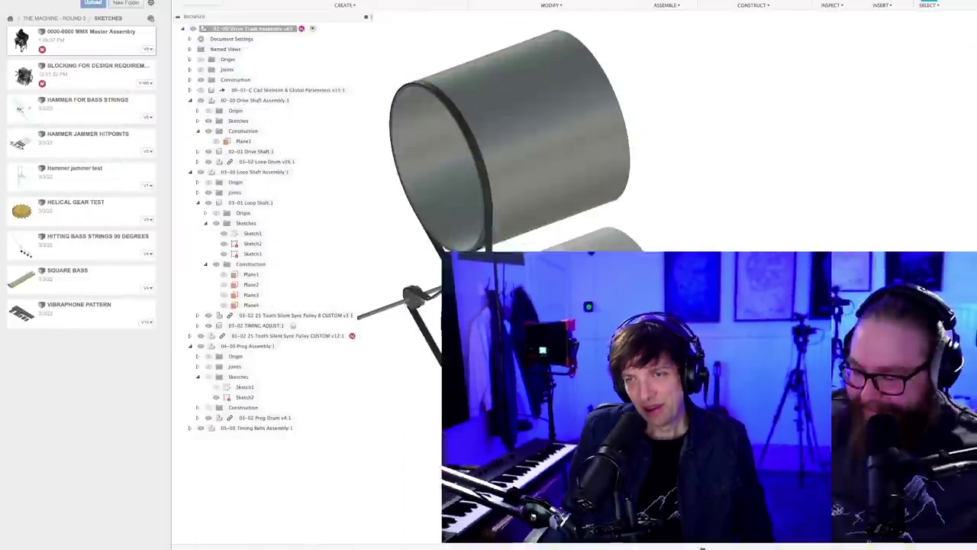
- Orbit the drum-and-belt assembly, then select and deselect the loop shaft arm
shift+middle_drag(527, 328, 626, 305)
scroll(627, 305, down, 5)
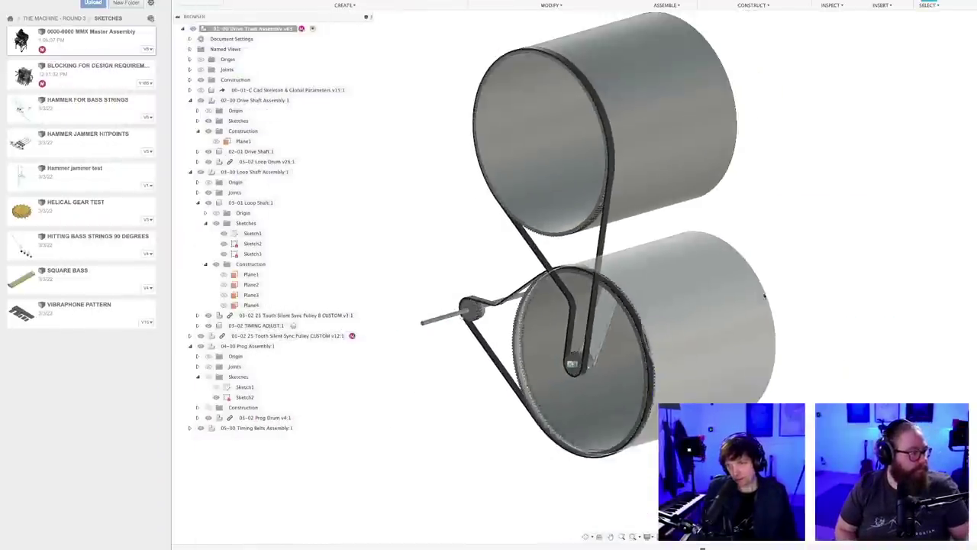
shift+middle_drag(688, 329, 617, 257)
click(617, 257)
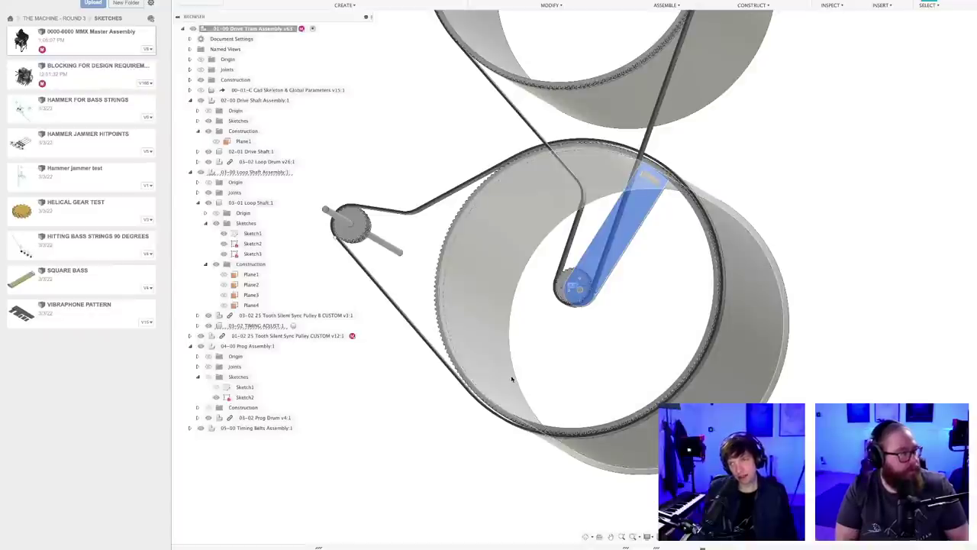
click(451, 492)
- Review the drums, belts and pulley from several angles, then switch to the CRP800 document with Ctrl+Tab
shift+middle_drag(463, 463, 449, 487)
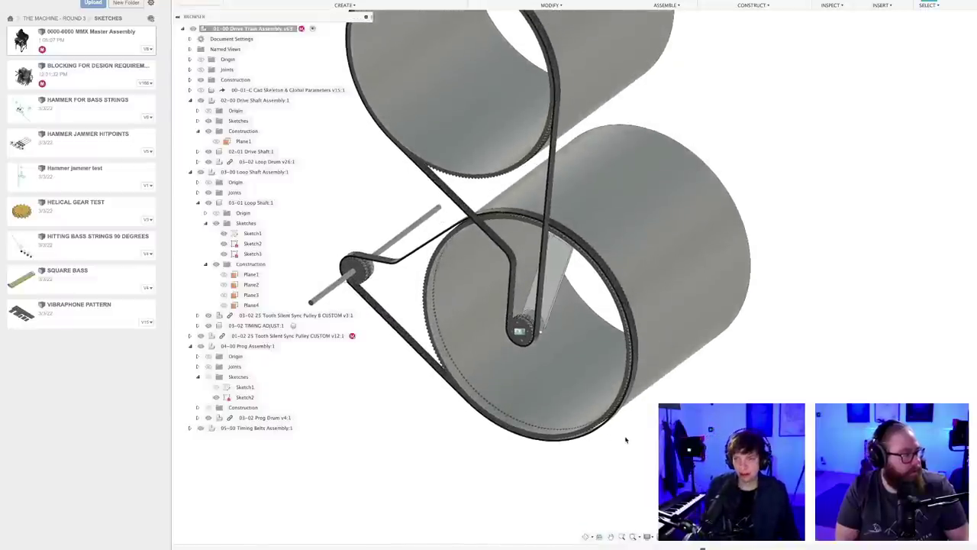
shift+middle_drag(621, 443, 651, 418)
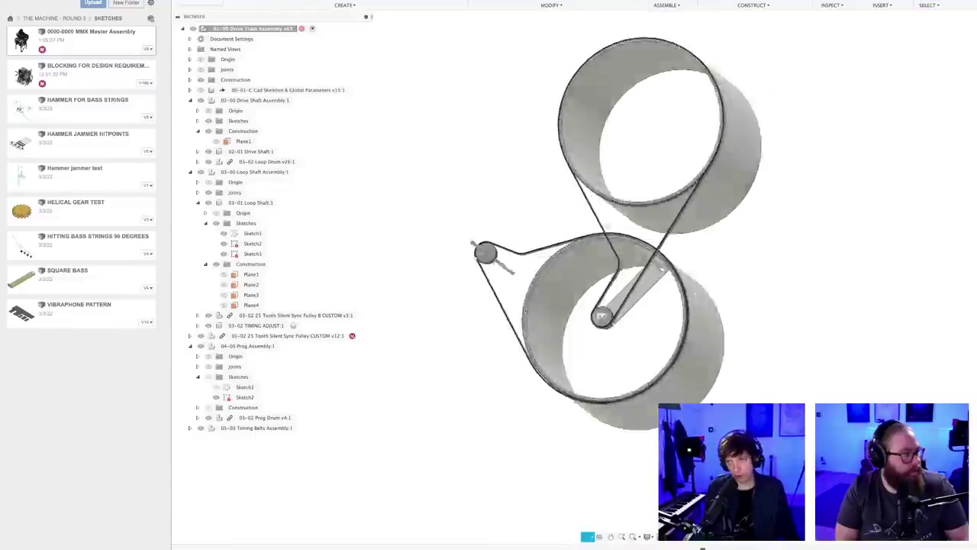
shift+middle_drag(717, 336, 646, 290)
scroll(654, 461, up, 5)
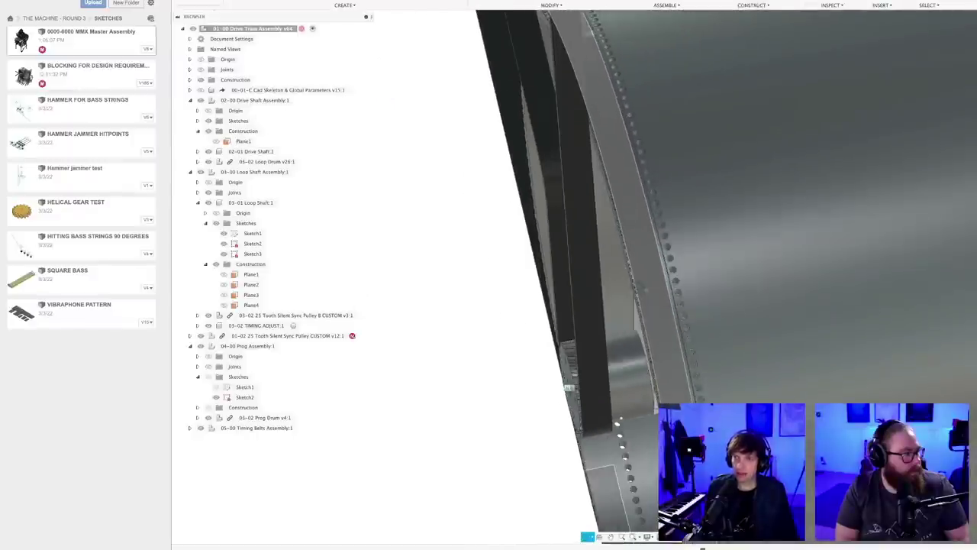
shift+middle_drag(697, 258, 664, 286)
shift+middle_drag(604, 289, 617, 318)
scroll(688, 294, up, 4)
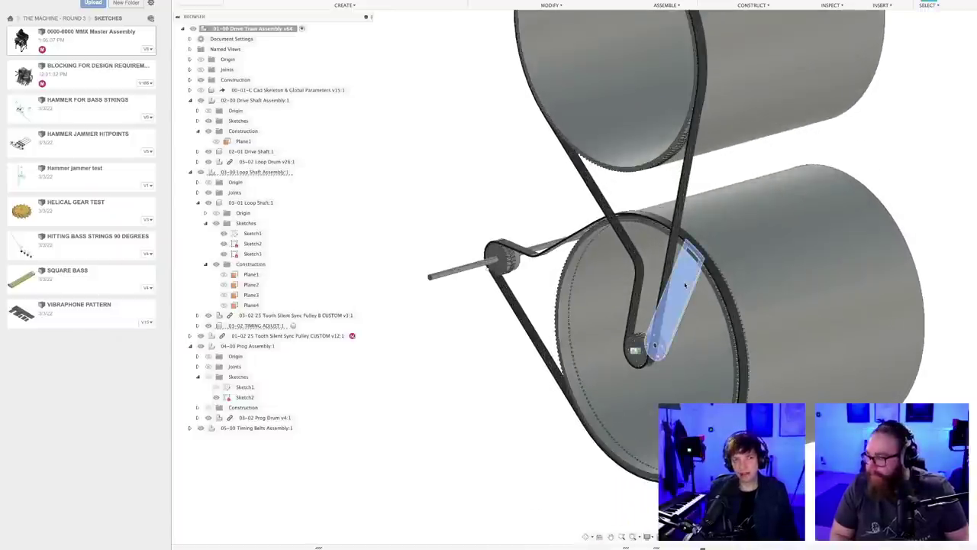
scroll(687, 295, up, 5)
shift+middle_drag(587, 295, 536, 187)
scroll(585, 266, down, 3)
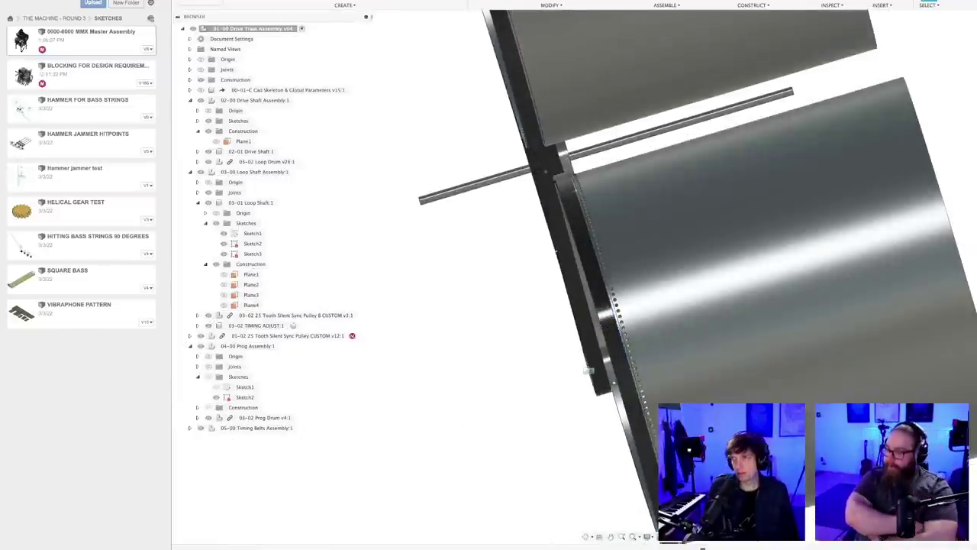
key(ctrl+Tab)
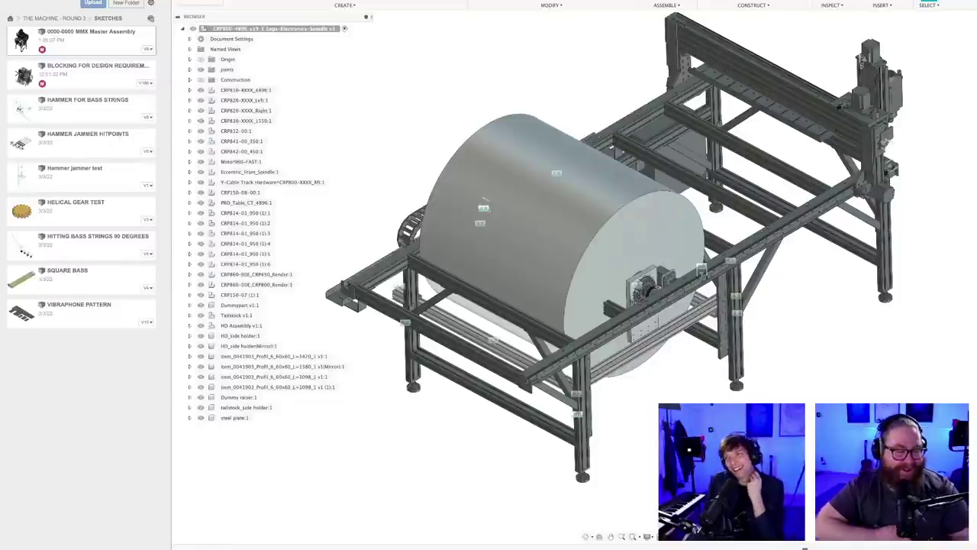
- Cycle through the open documents back to the drive train and view the drums' open ends and belts
key(ctrl+Tab)
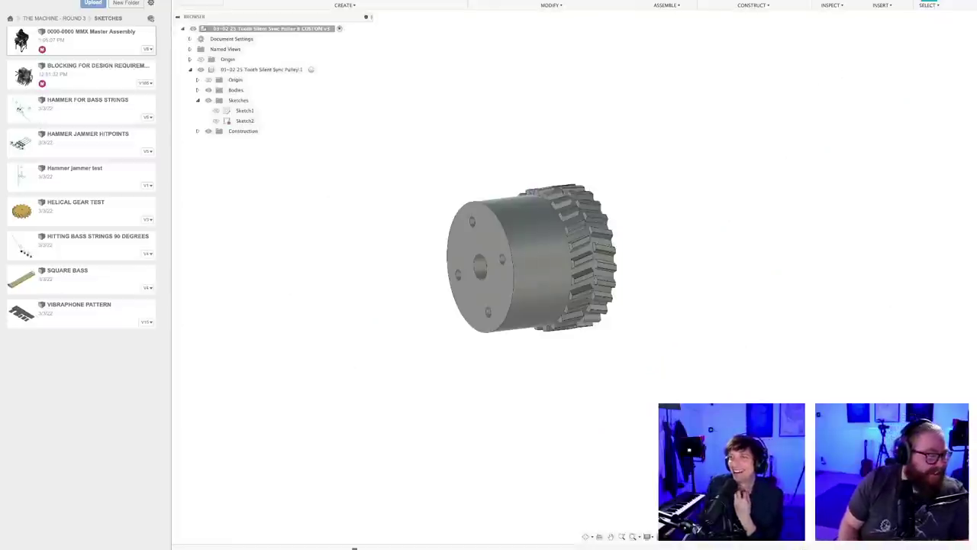
key(ctrl+shift+Tab)
key(ctrl+shift+Tab)
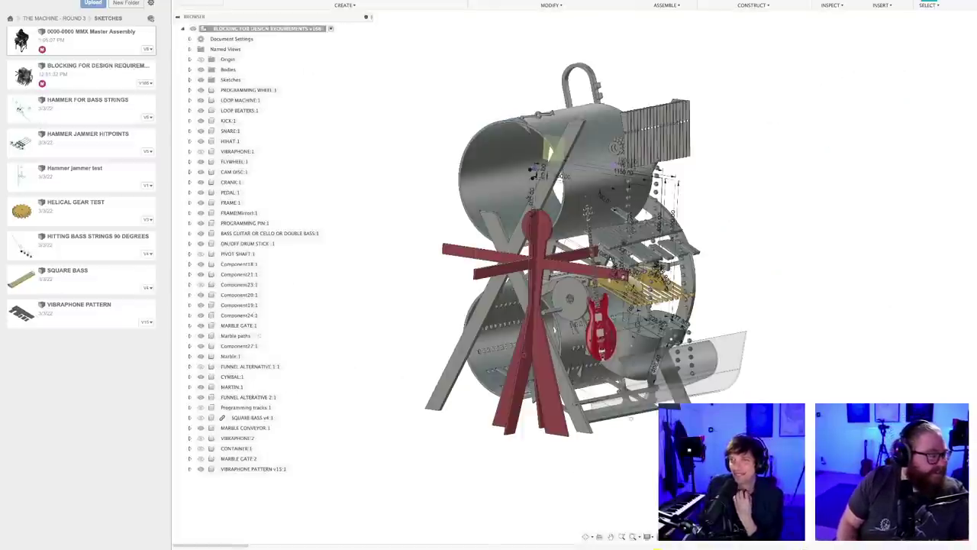
key(ctrl+Tab)
key(ctrl+Tab)
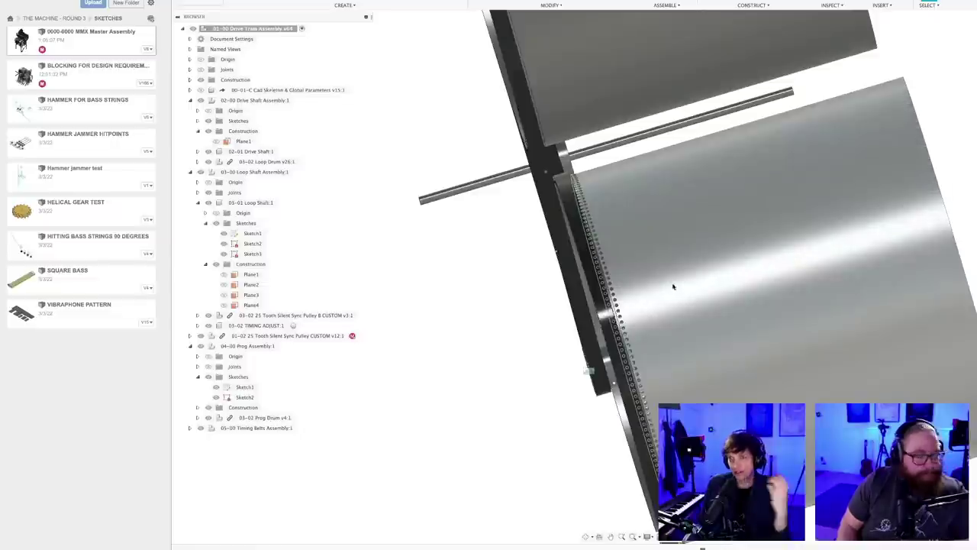
scroll(486, 441, down, 3)
shift+middle_drag(562, 434, 459, 432)
scroll(638, 375, down, 5)
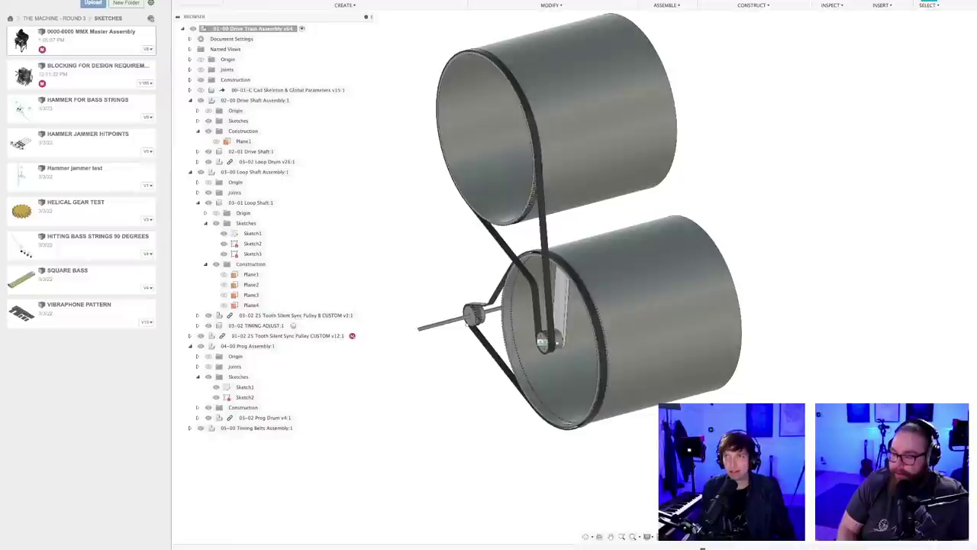
- Open MMX Master Assembly from the document list, inspect the clutch, then return to 01-00 Drive Train Assembly
click(954, 4)
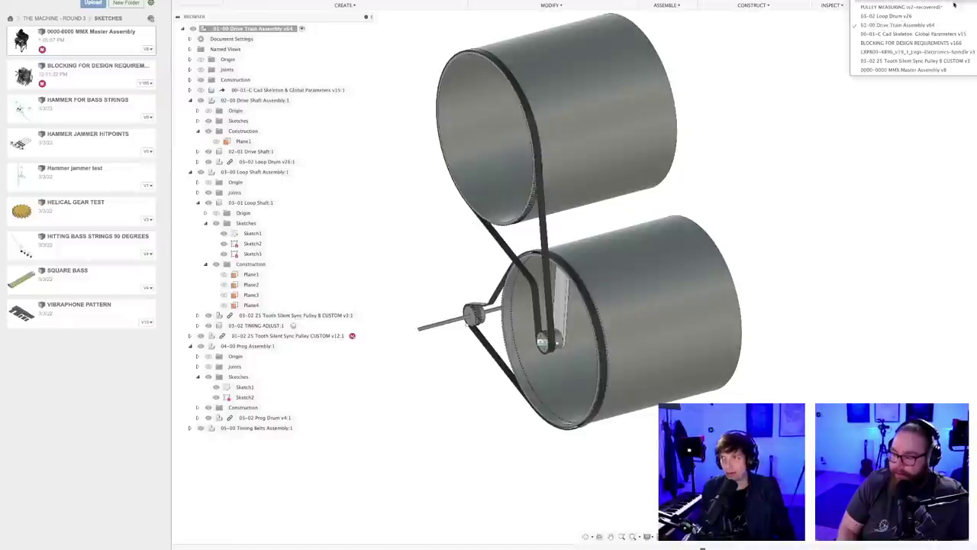
click(908, 70)
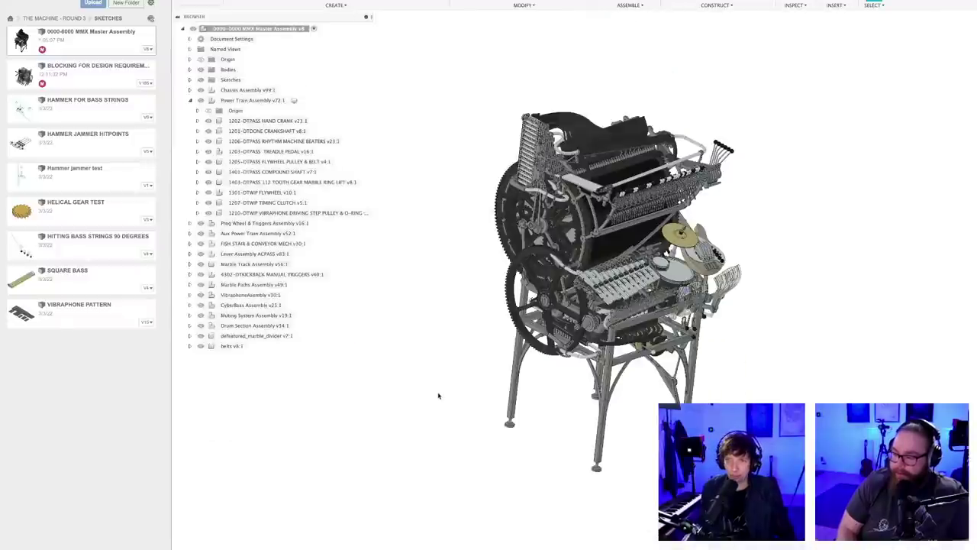
scroll(588, 351, up, 10)
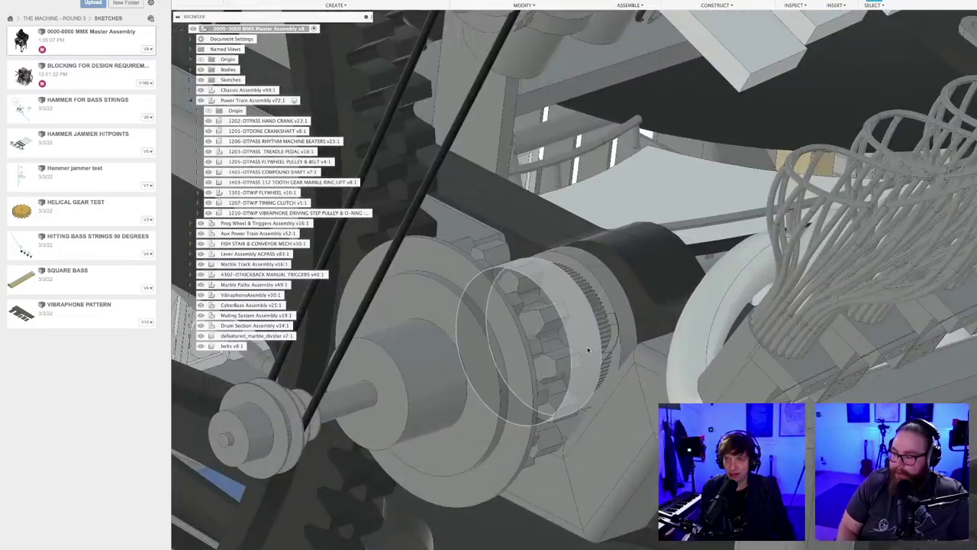
shift+middle_drag(588, 350, 578, 349)
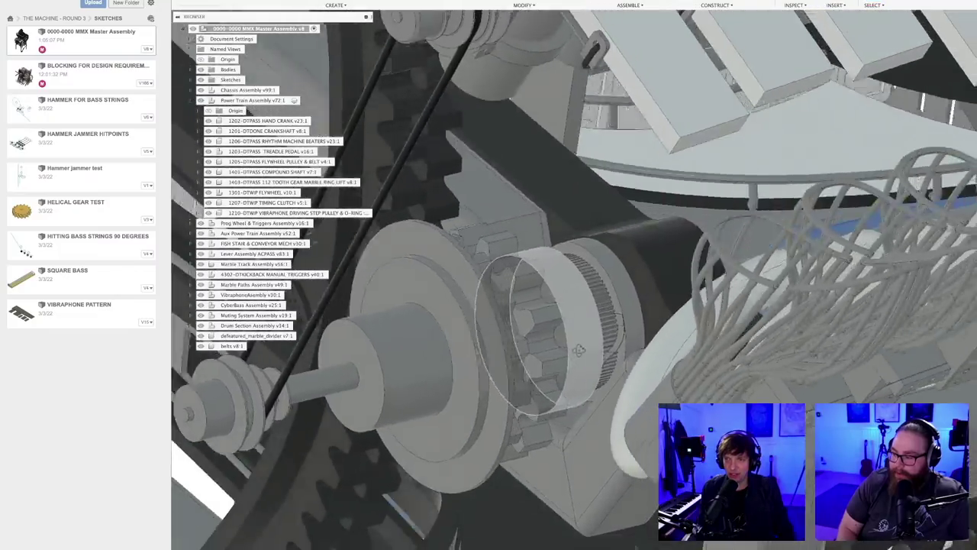
scroll(584, 346, down, 4)
scroll(585, 347, up, 4)
scroll(585, 348, down, 10)
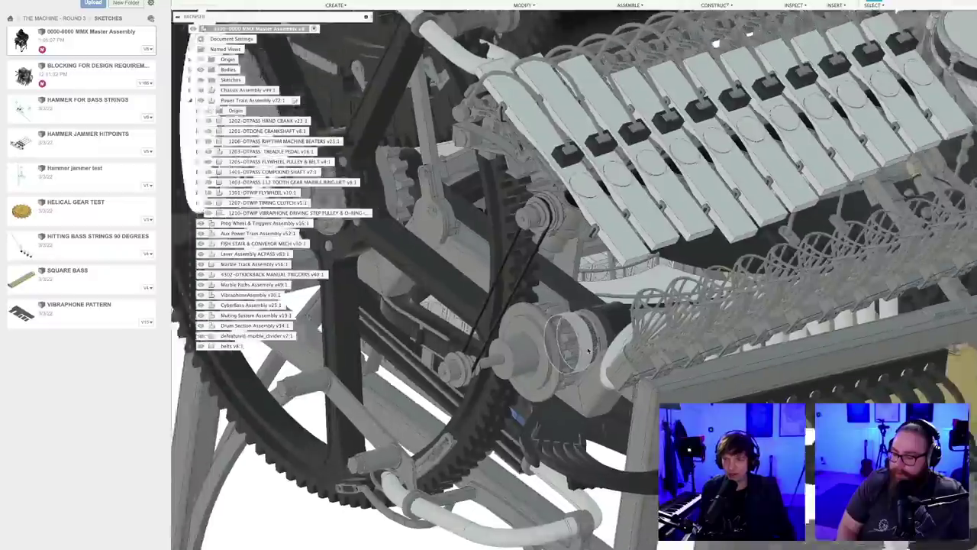
scroll(617, 319, down, 2)
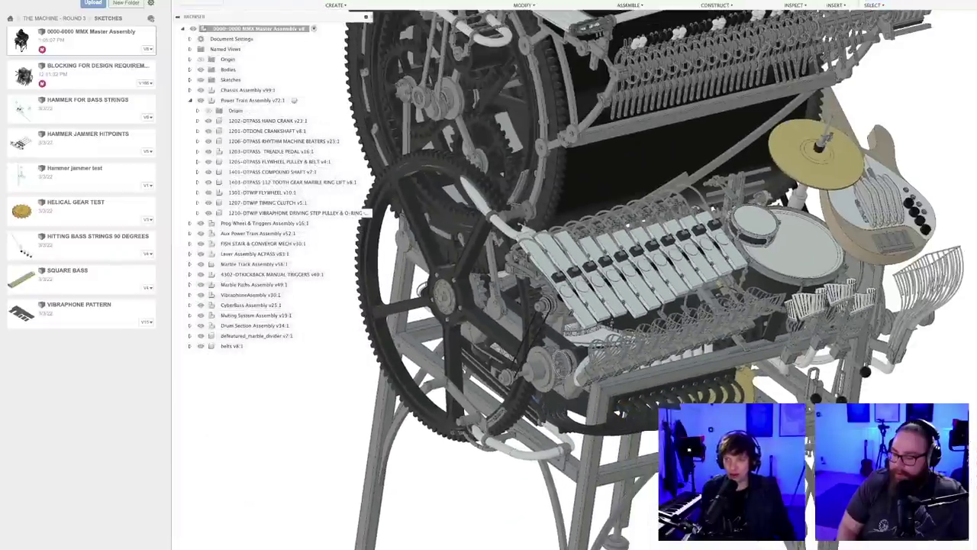
scroll(594, 345, down, 2)
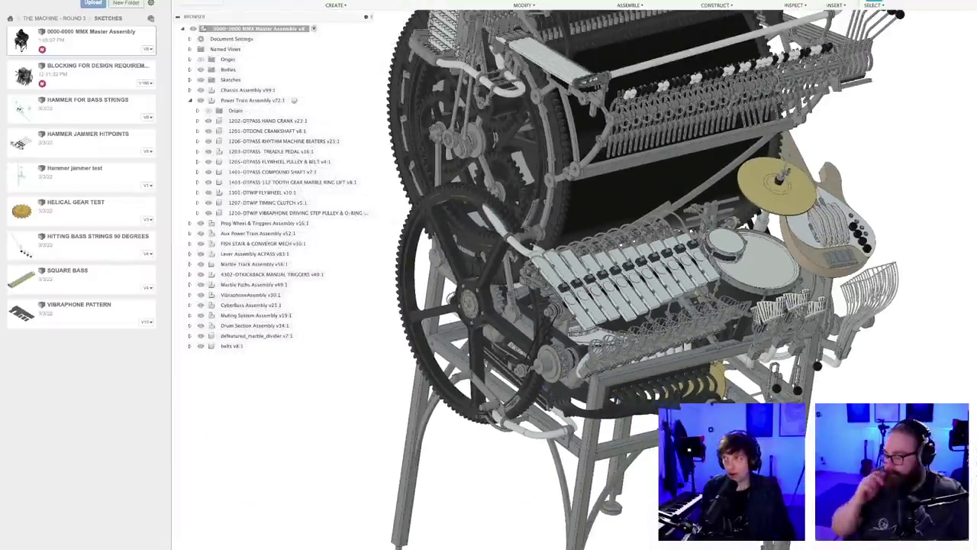
click(971, 5)
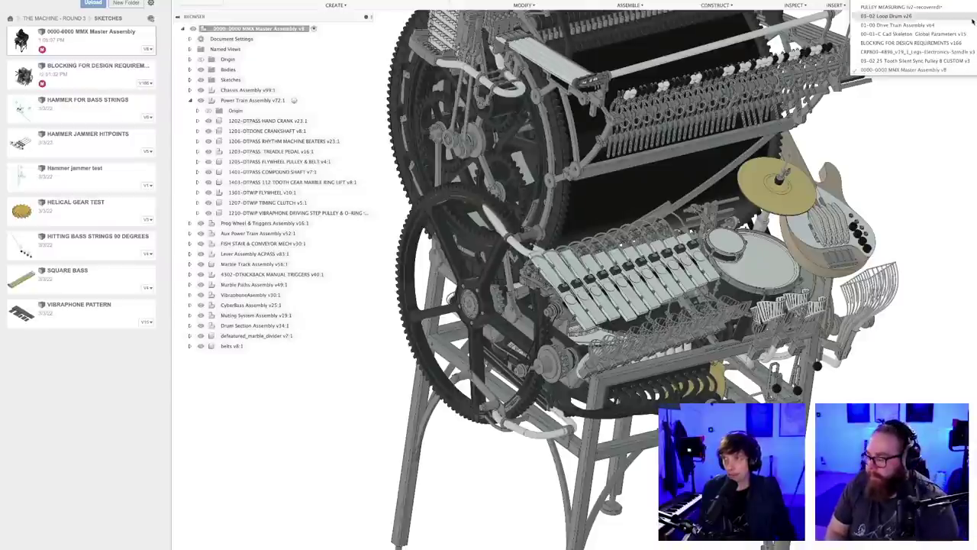
click(902, 28)
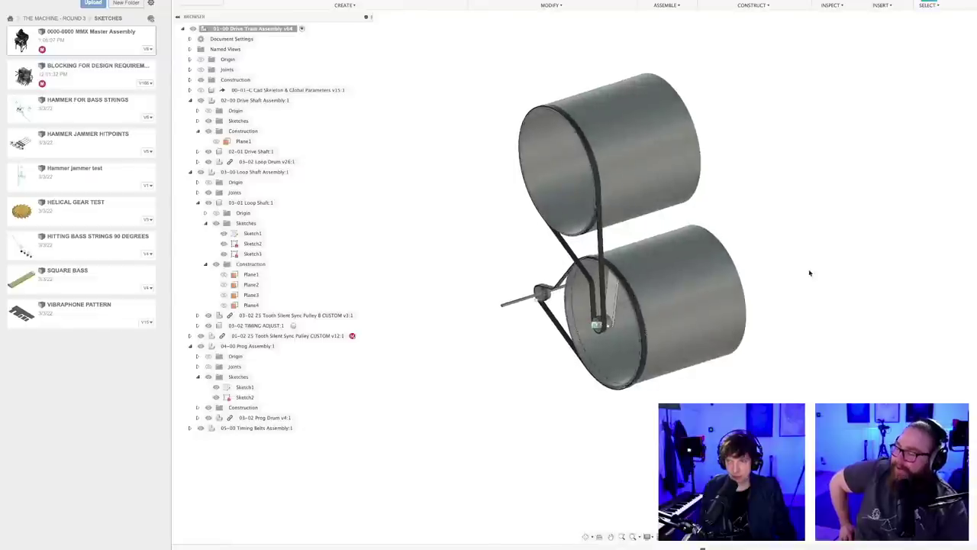
- Pan, zoom and orbit until the drums are side-on, then switch to the BLOCKING FOR DESIGN REQUIREMENTS document
middle_drag(803, 269, 763, 283)
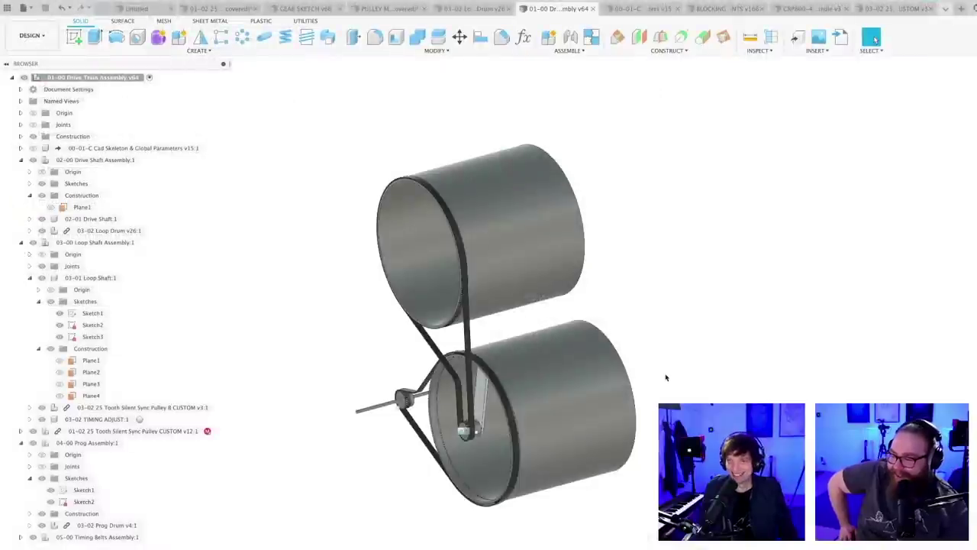
shift+middle_drag(670, 401, 648, 402)
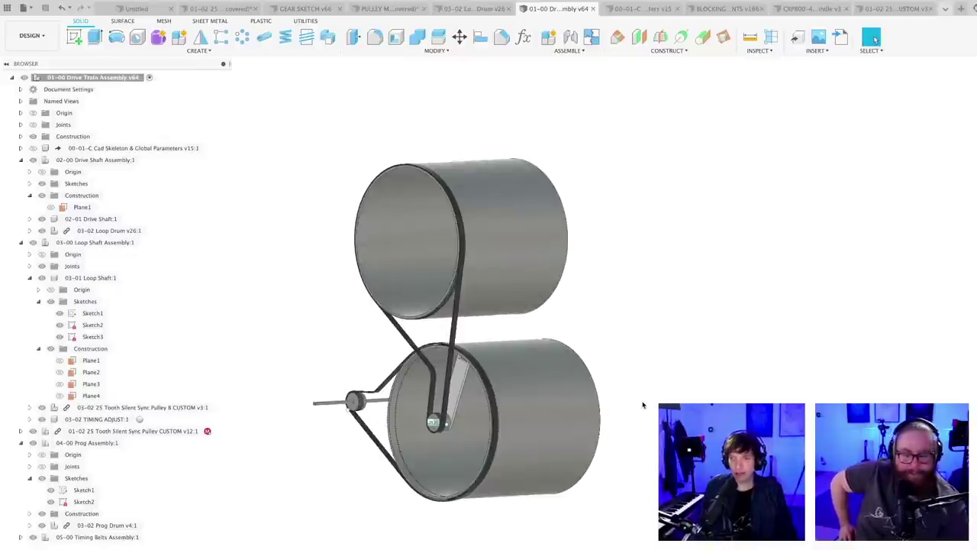
scroll(643, 405, up, 6)
scroll(642, 405, down, 3)
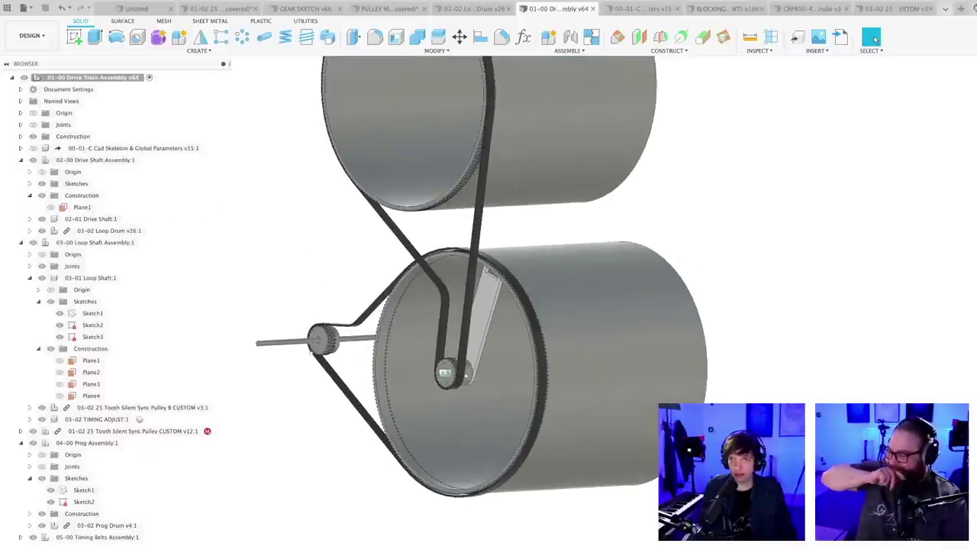
scroll(494, 261, up, 3)
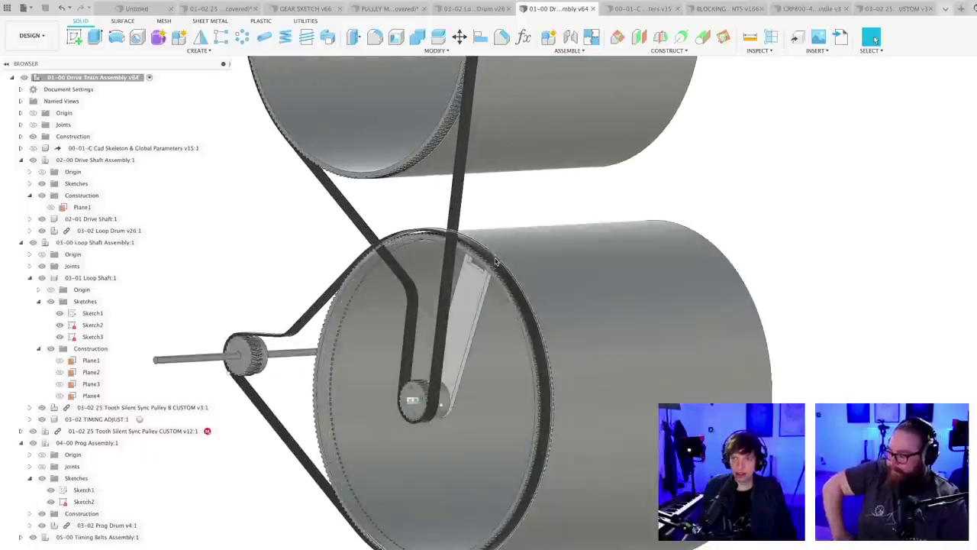
scroll(464, 364, up, 3)
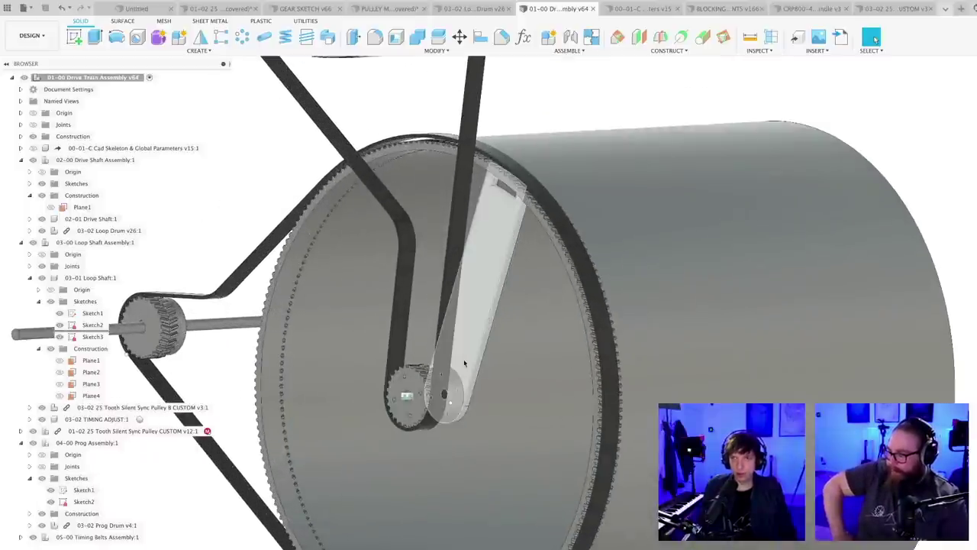
scroll(464, 363, down, 5)
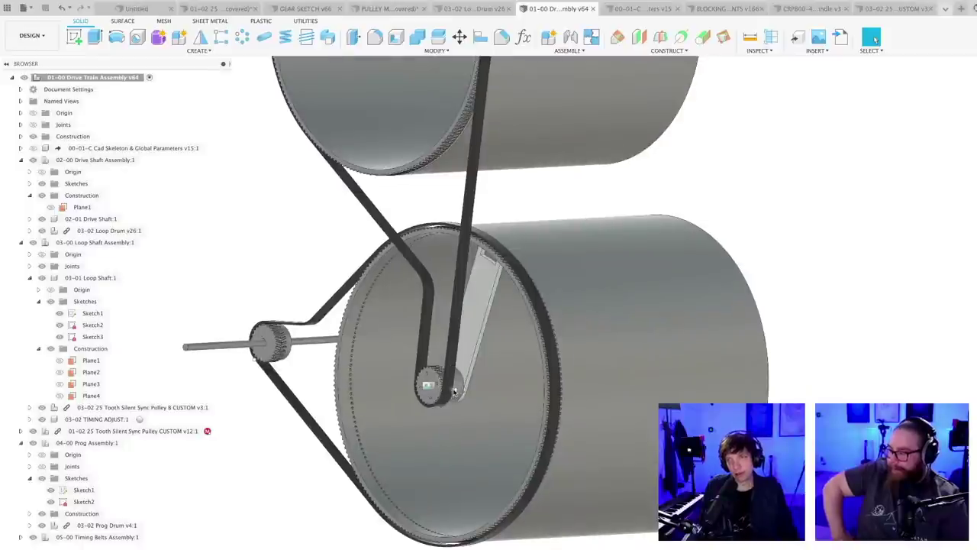
shift+middle_drag(453, 392, 392, 476)
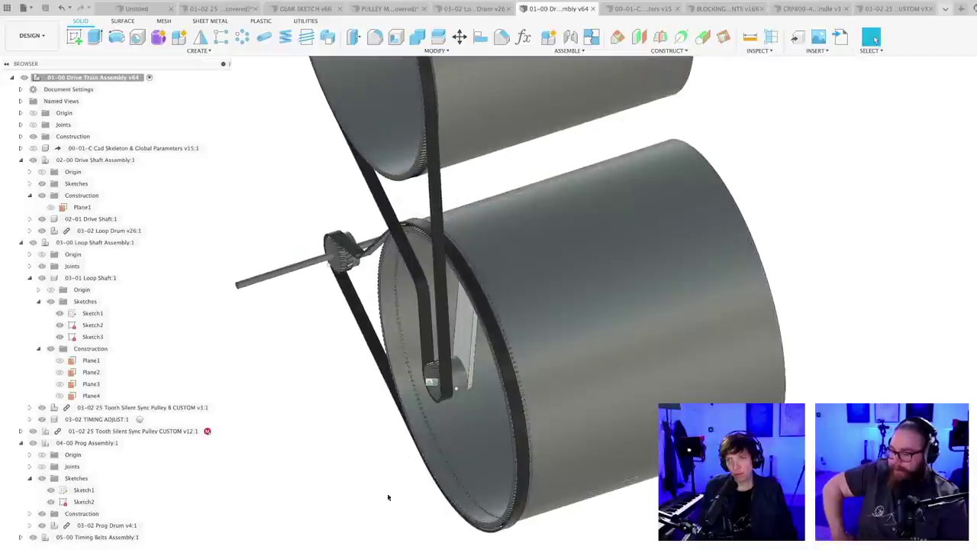
shift+middle_drag(386, 509, 579, 512)
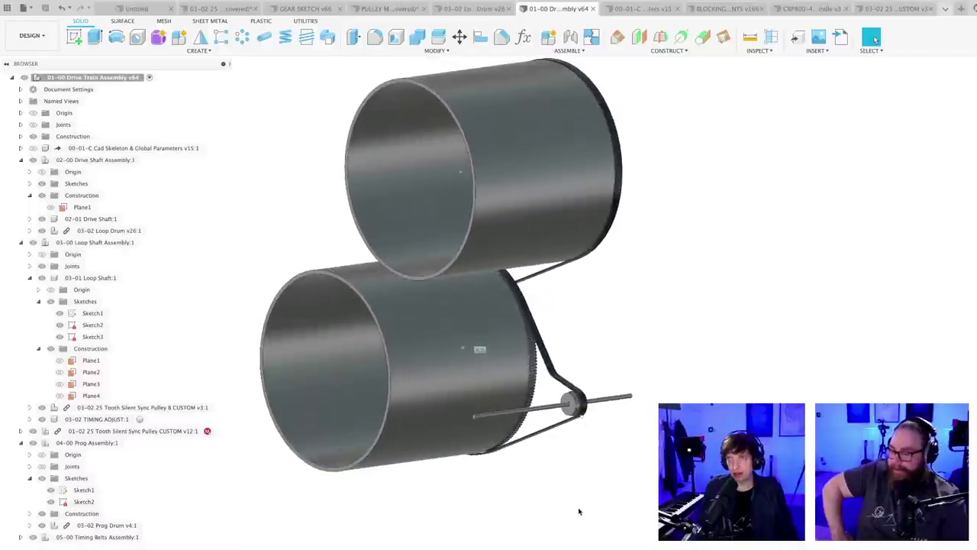
click(731, 8)
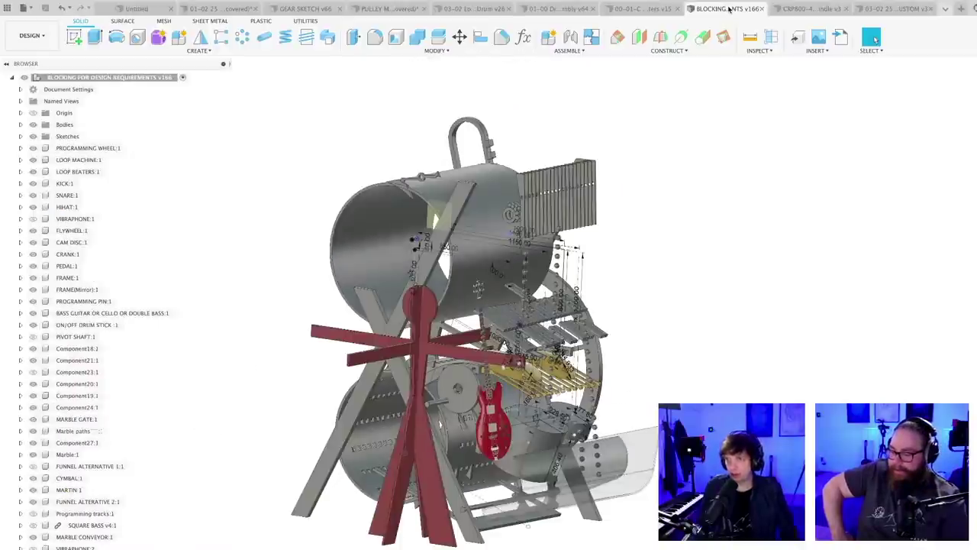
shift+middle_drag(631, 424, 542, 409)
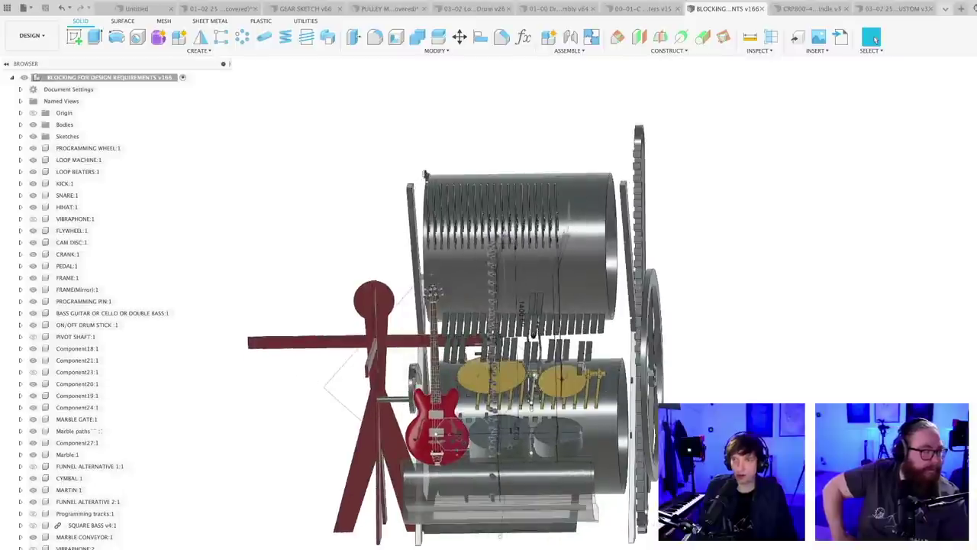
scroll(541, 410, up, 3)
scroll(540, 410, up, 3)
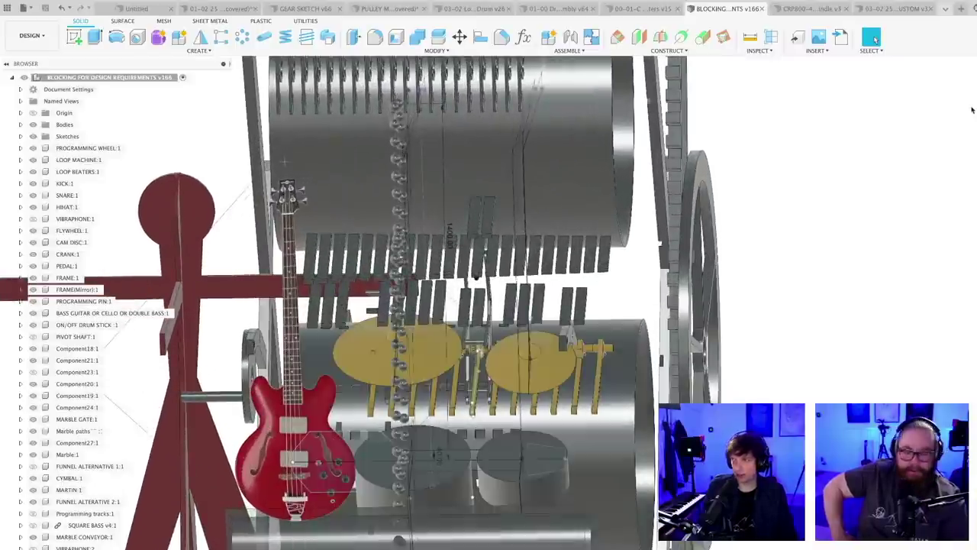
shift+middle_drag(547, 425, 574, 385)
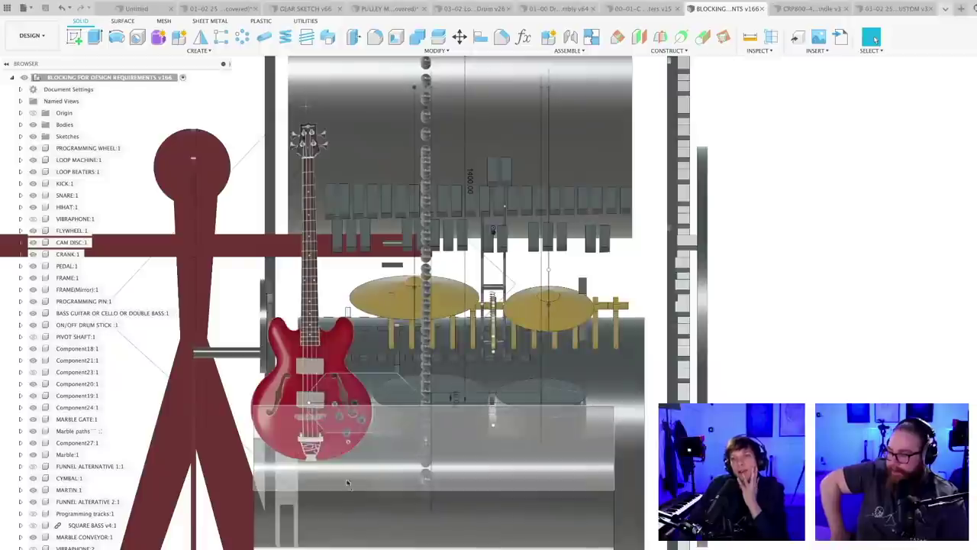
click(331, 344)
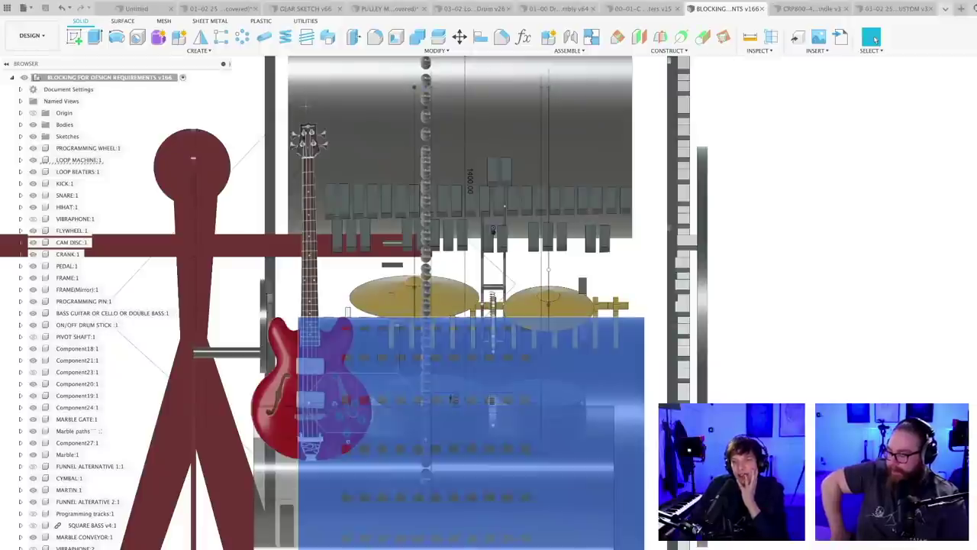
click(337, 313)
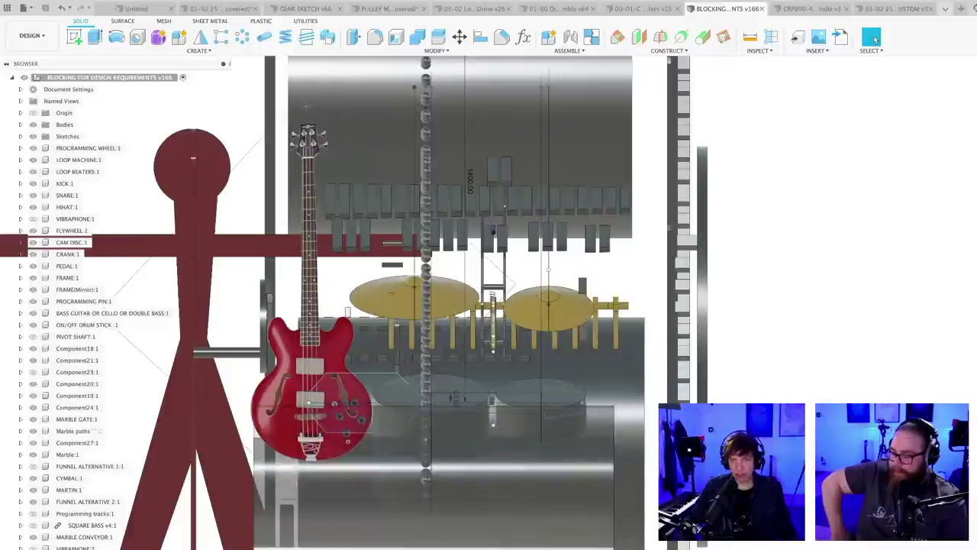
shift+middle_drag(333, 327, 336, 375)
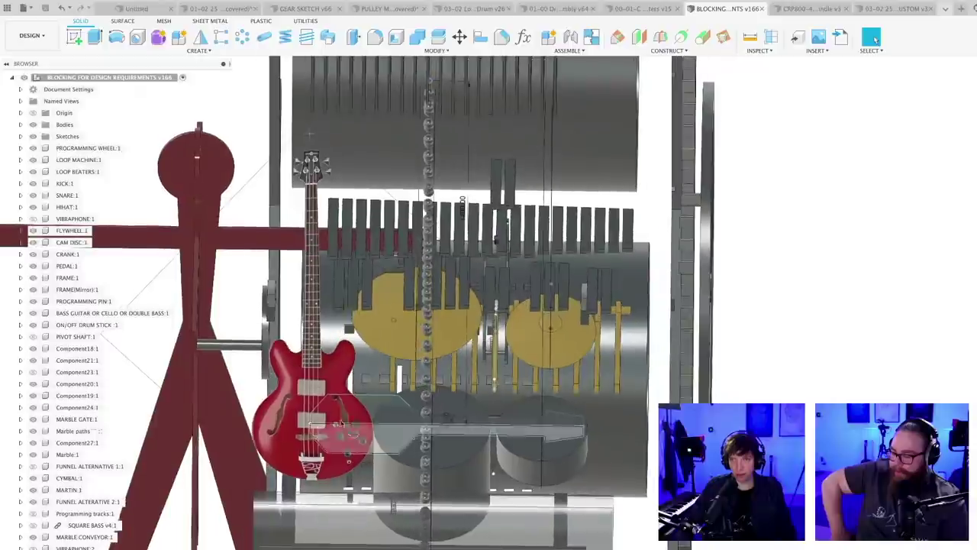
click(406, 380)
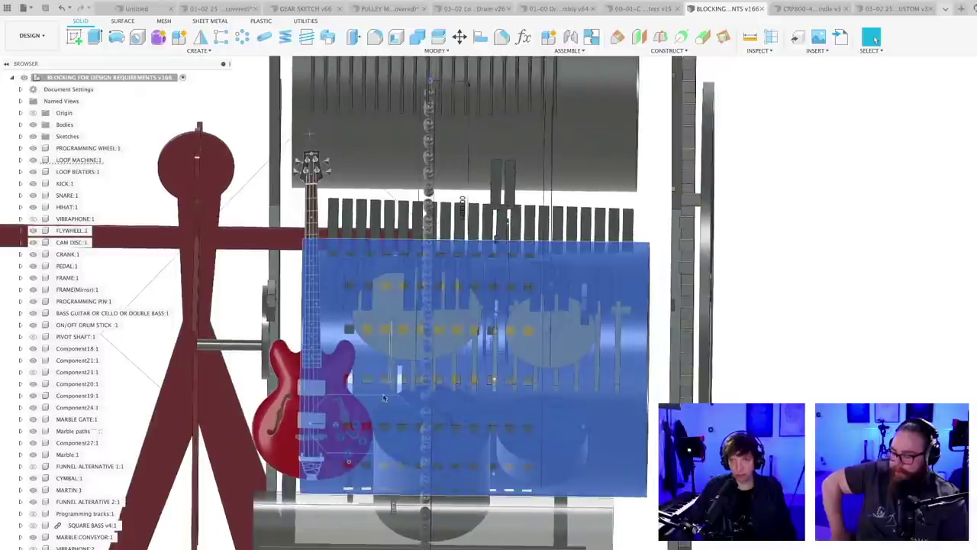
scroll(370, 544, down, 5)
key(Escape)
shift+middle_drag(374, 489, 326, 461)
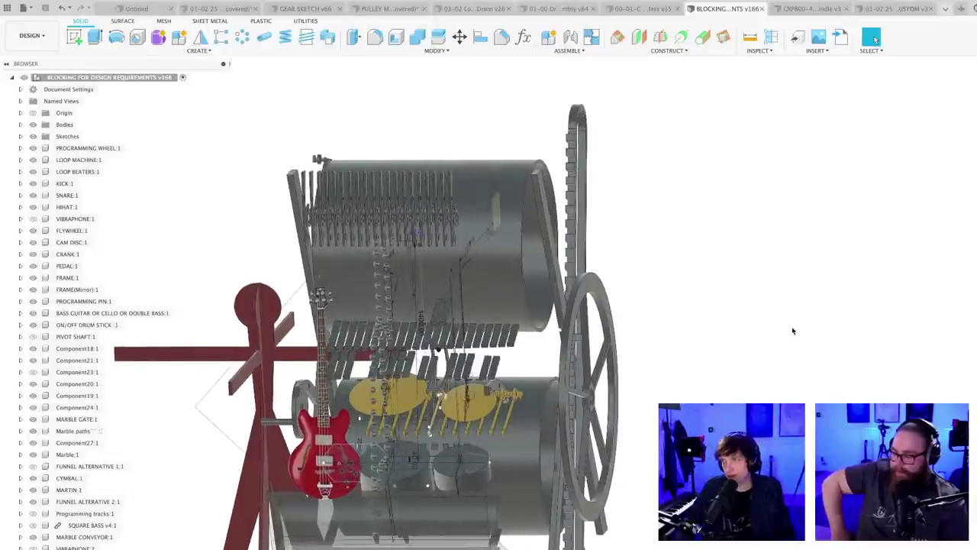
shift+drag(643, 461, 612, 458)
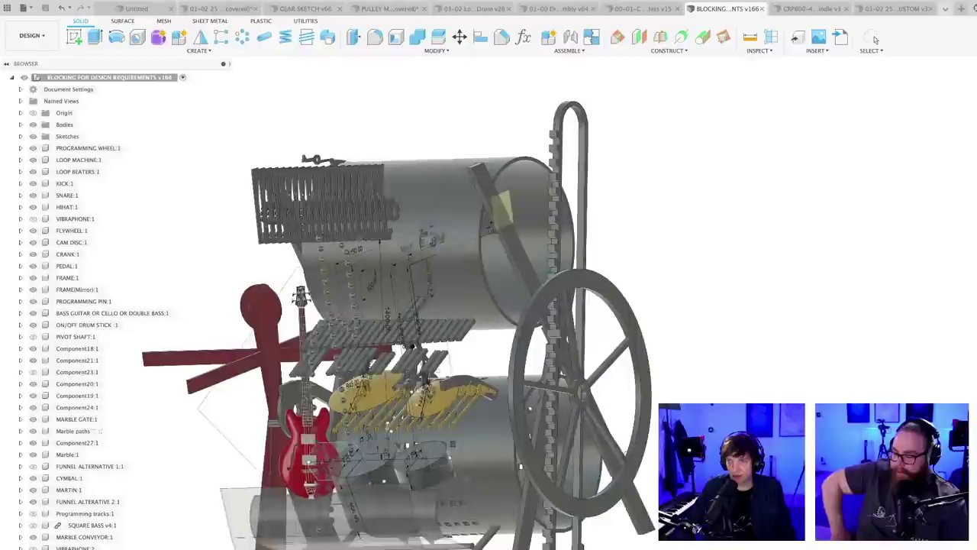
shift+middle_drag(612, 458, 609, 464)
scroll(627, 467, down, 5)
middle_drag(665, 482, 589, 444)
- Clear the flywheel selection and move through the pulley document to the Drive Train Assembly
click(590, 459)
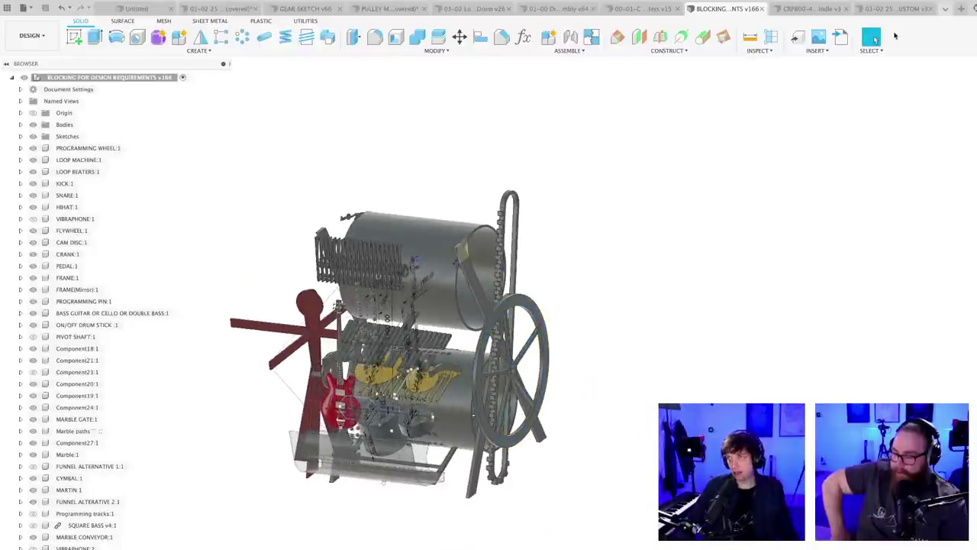
click(894, 10)
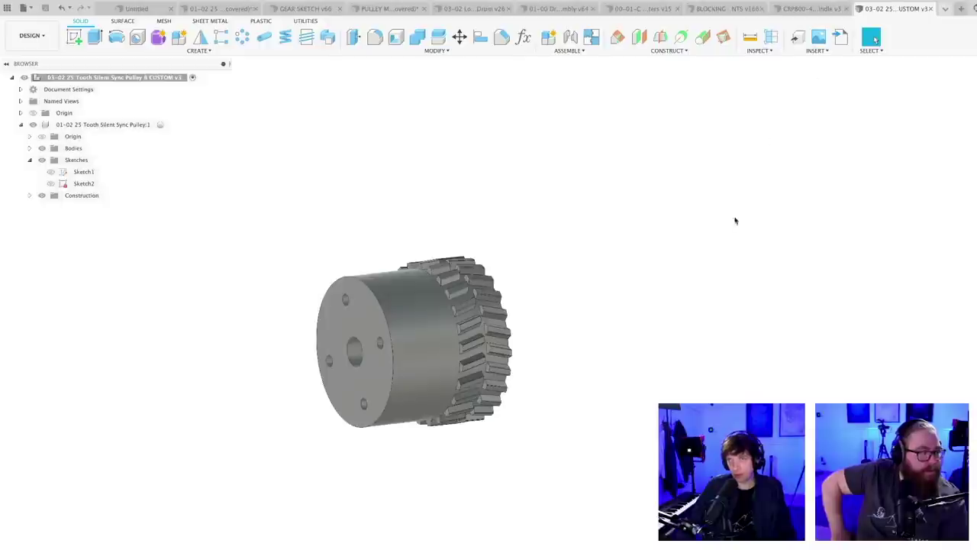
click(556, 8)
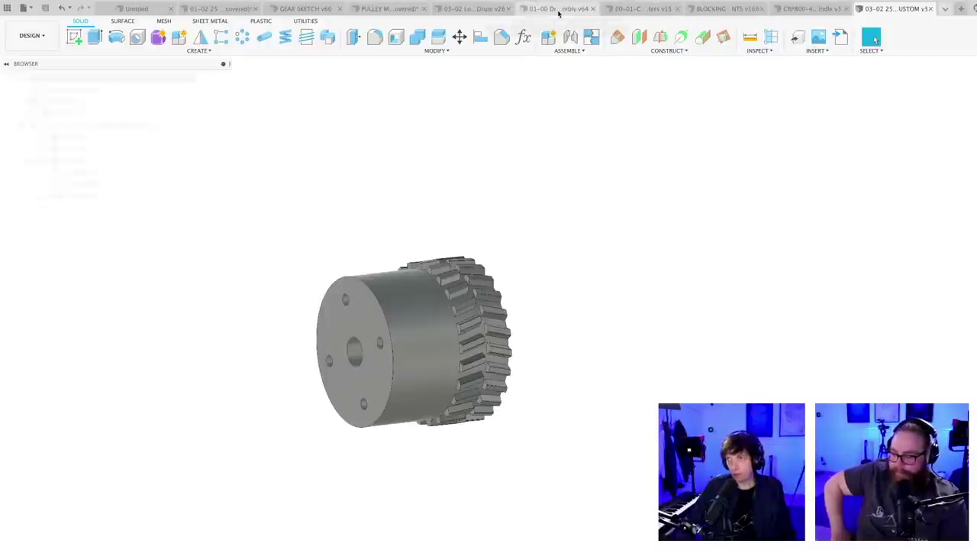
- Orbit, pan and zoom around the two drums to inspect the belt path
scroll(556, 482, down, 5)
shift+middle_drag(571, 506, 507, 487)
scroll(534, 508, up, 2)
scroll(559, 497, up, 2)
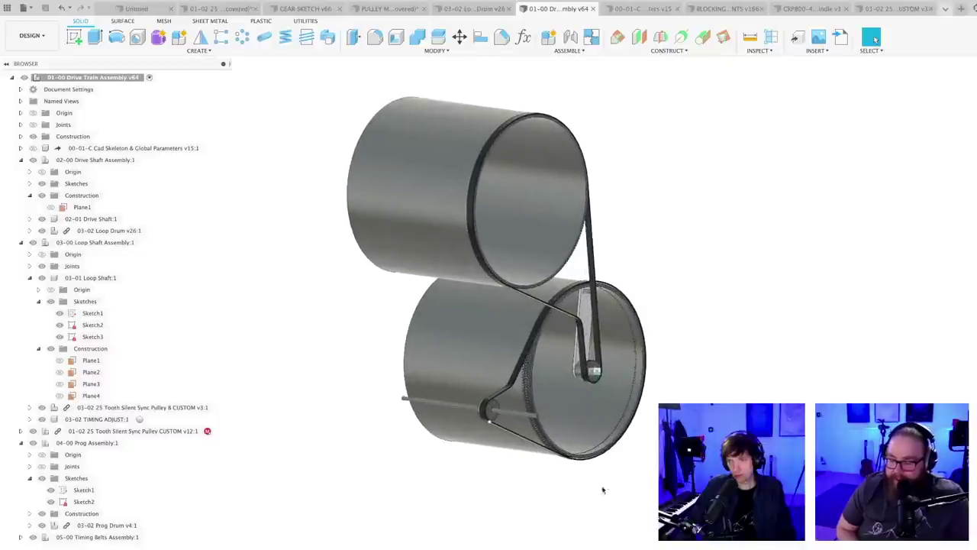
middle_drag(603, 490, 518, 549)
scroll(520, 544, up, 2)
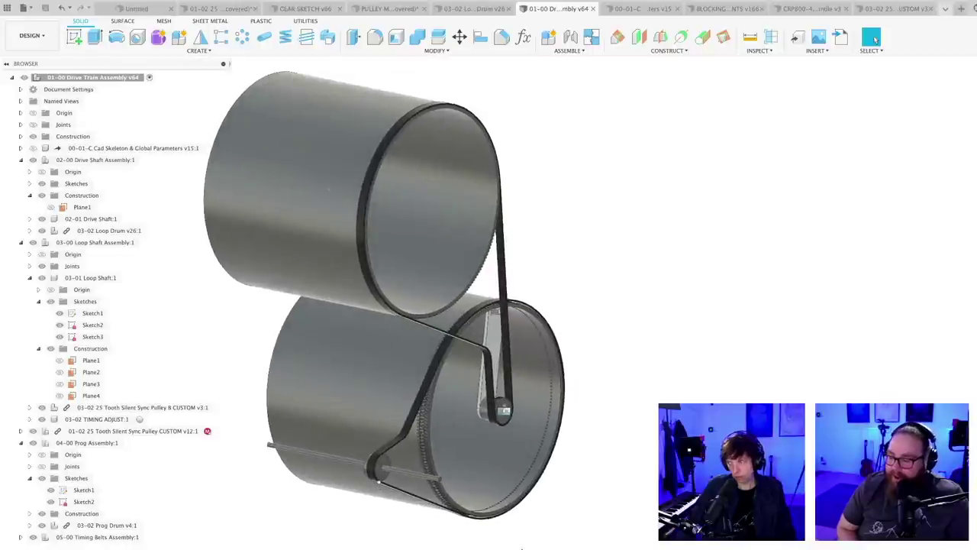
scroll(522, 548, up, 1)
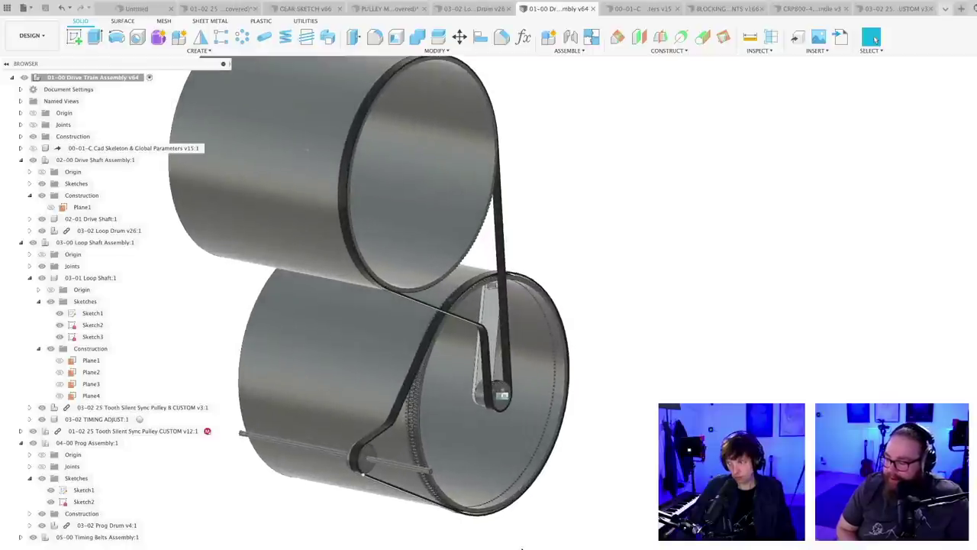
scroll(522, 547, down, 1)
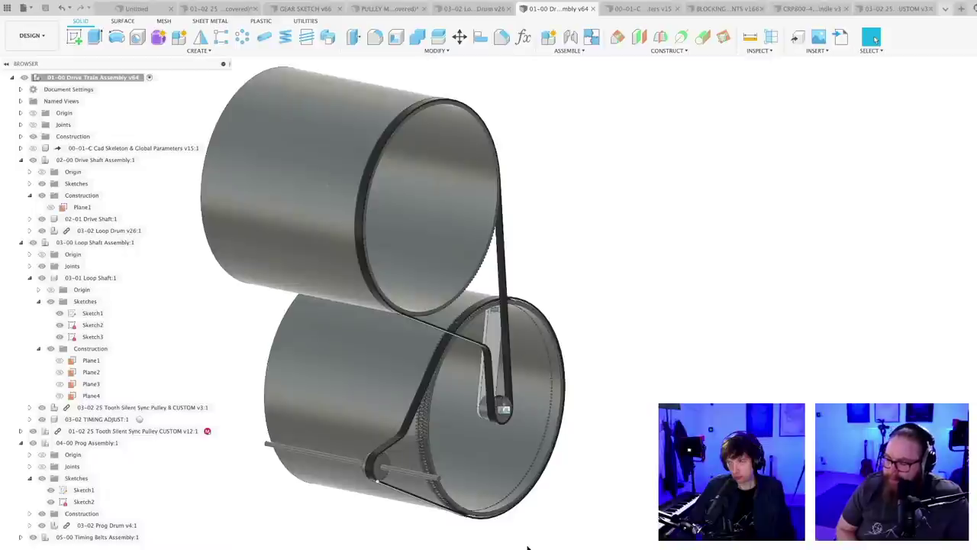
scroll(527, 548, down, 1)
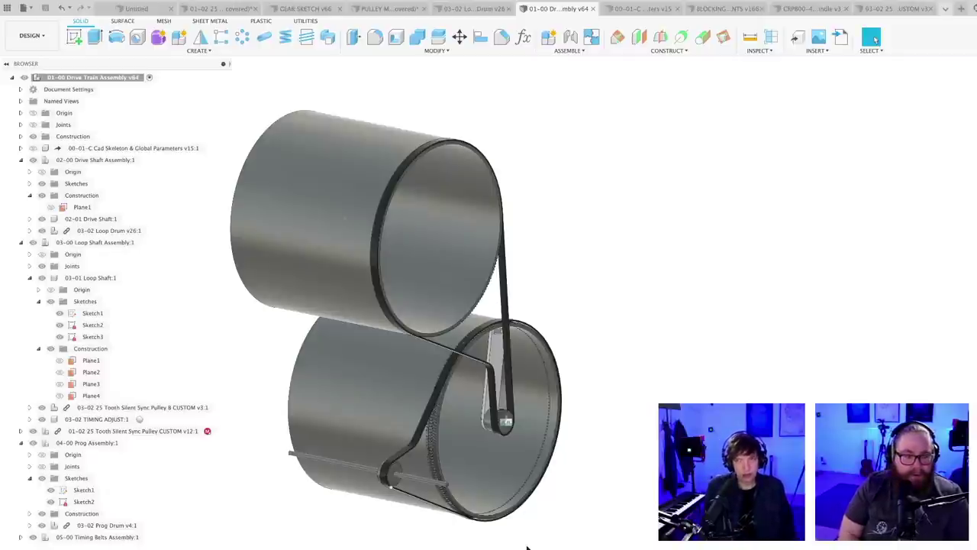
scroll(560, 508, up, 2)
scroll(560, 508, down, 3)
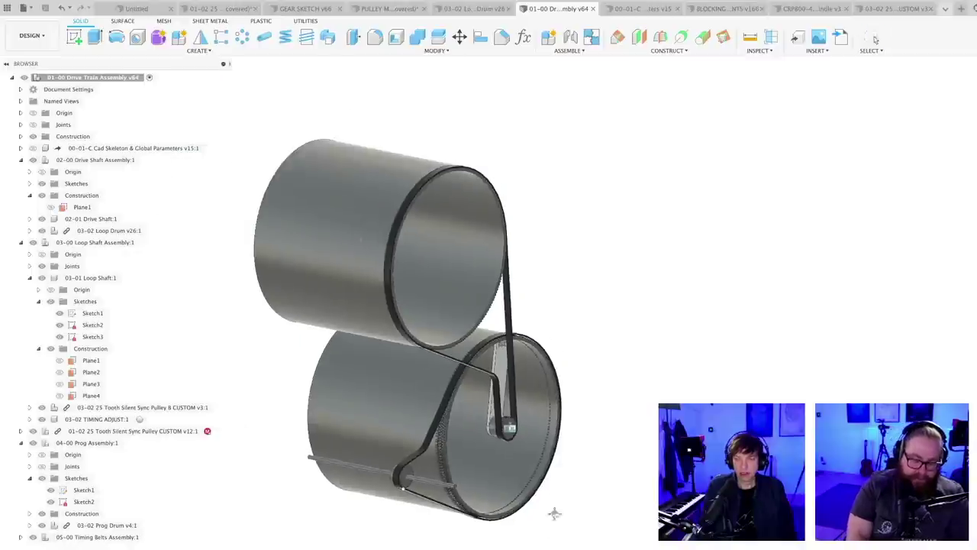
shift+middle_drag(544, 545, 624, 544)
scroll(536, 545, up, 3)
middle_drag(536, 489, 536, 516)
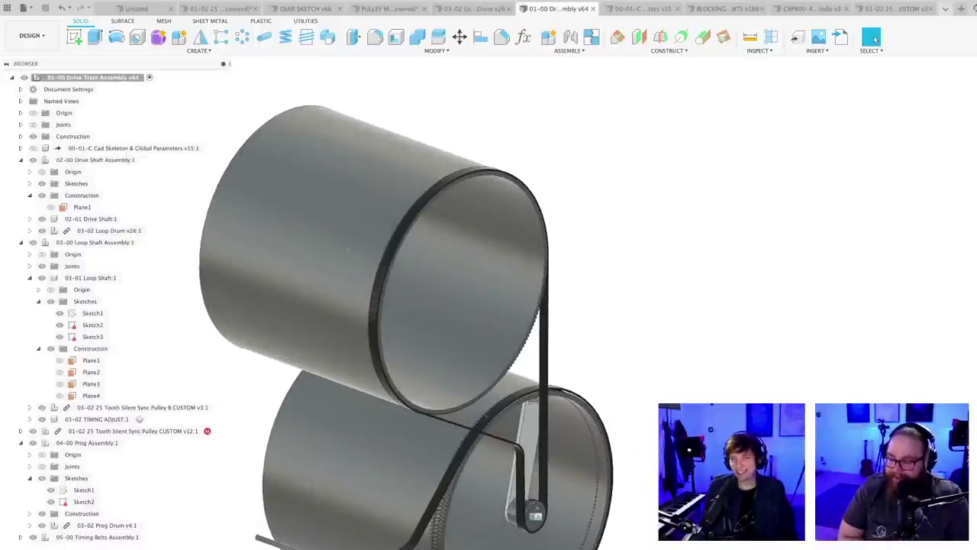
middle_drag(608, 548, 585, 531)
scroll(594, 539, down, 2)
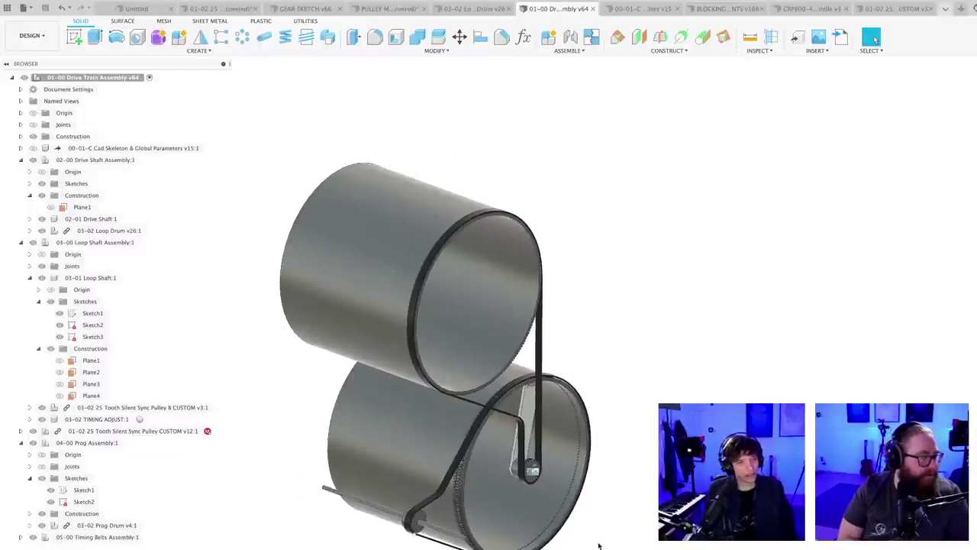
mouse_move(599, 545)
shift+middle_down()
mouse_move(589, 541)
mouse_move(625, 533)
mouse_move(588, 529)
mouse_move(640, 542)
mouse_move(595, 538)
shift+middle_up()
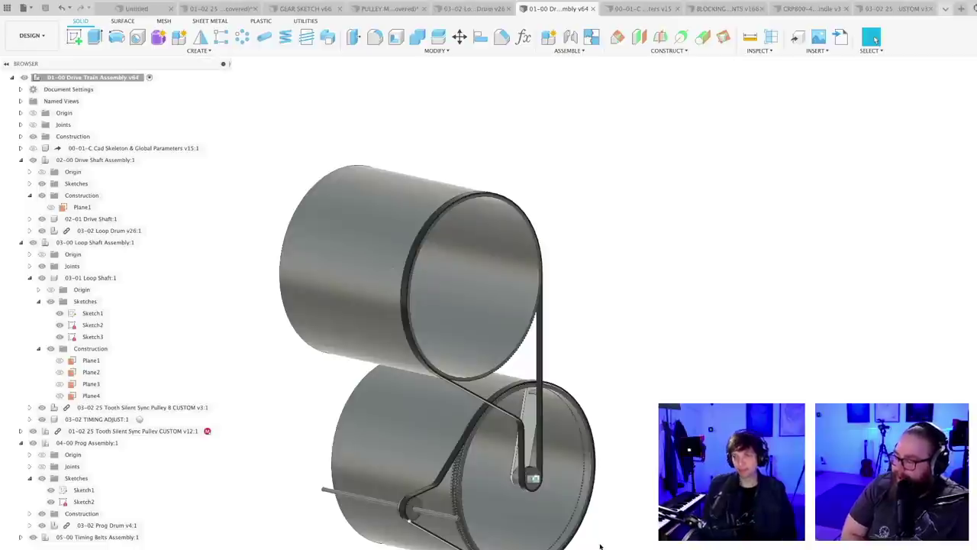
shift+middle_drag(542, 516, 619, 473)
scroll(625, 508, down, 3)
scroll(614, 466, down, 3)
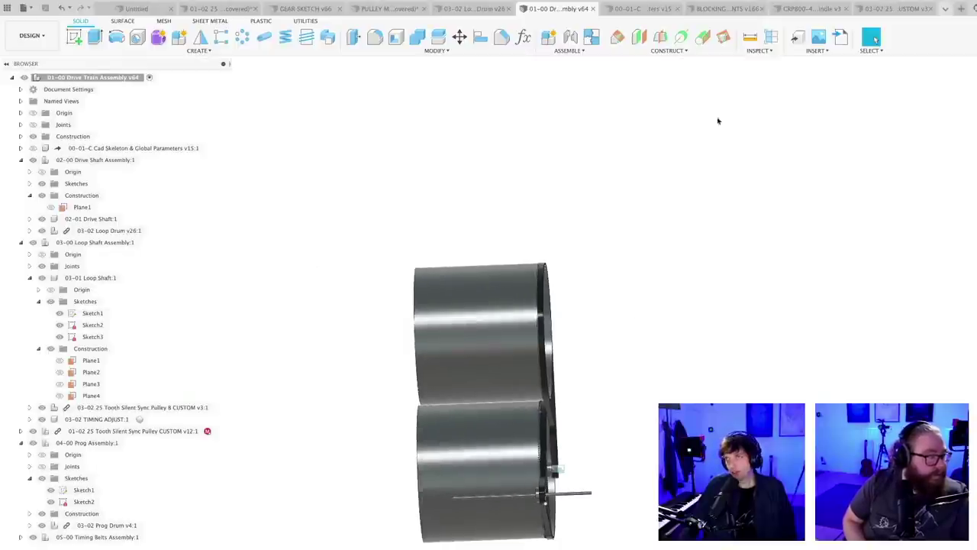
- Return to the music machine blocking document and view it from the side and opposite end
click(715, 9)
shift+middle_drag(541, 484, 551, 455)
scroll(507, 489, up, 2)
middle_drag(504, 491, 598, 542)
scroll(599, 539, up, 3)
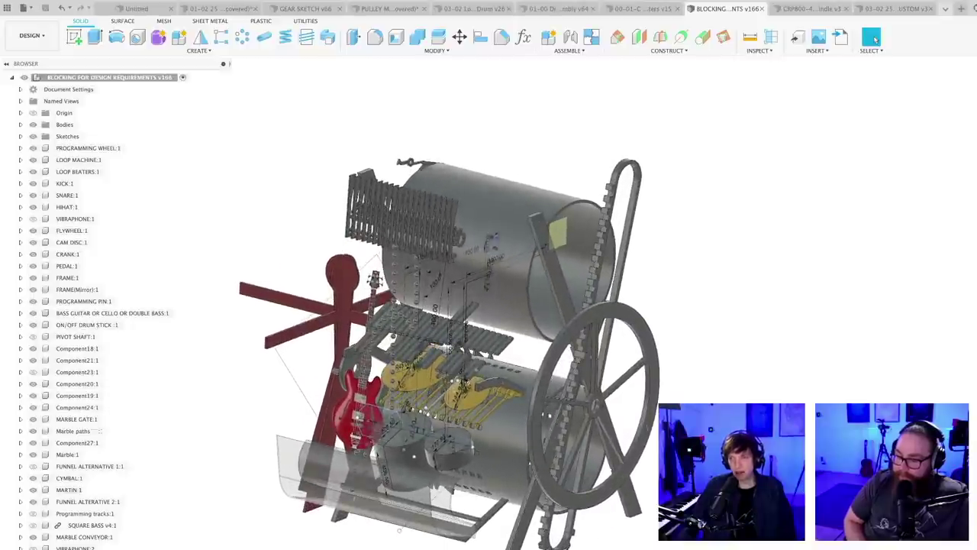
scroll(539, 536, up, 2)
scroll(539, 536, down, 4)
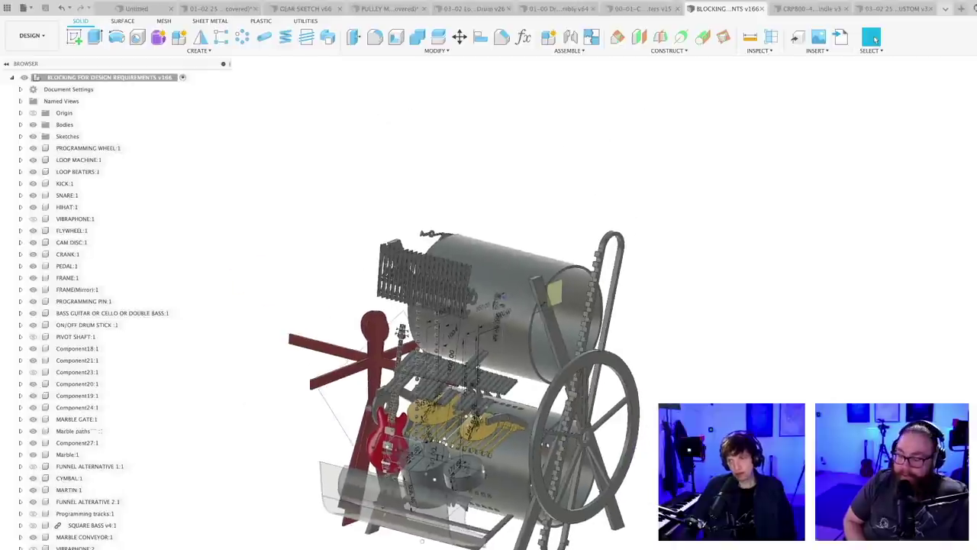
shift+middle_drag(541, 535, 611, 515)
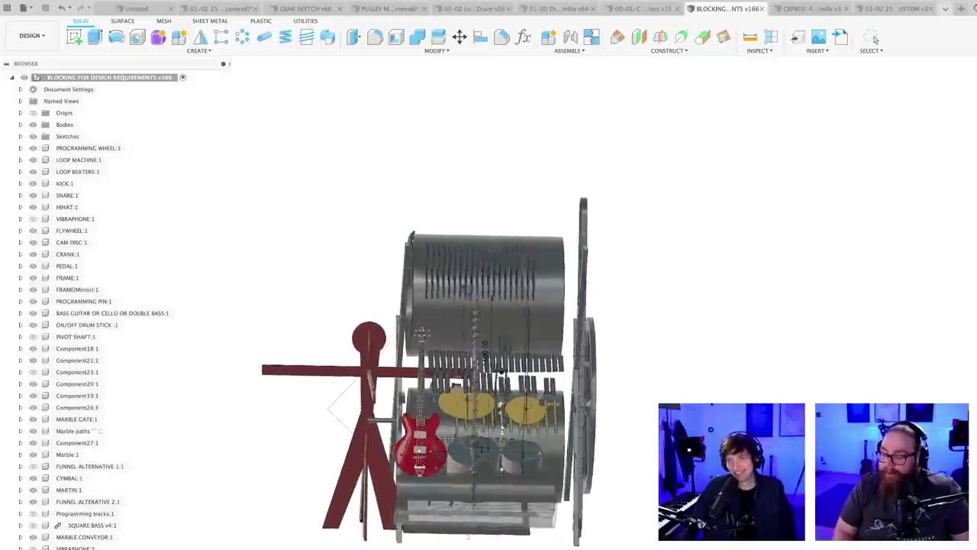
- Zoom and orbit the machine assembly further, then switch to the sync pulley document
click(875, 39)
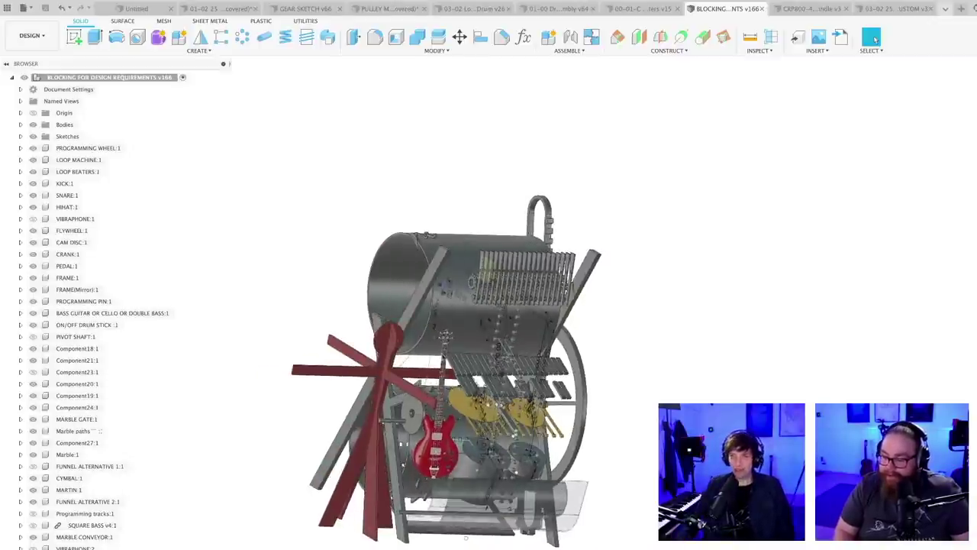
scroll(371, 373, up, 5)
scroll(385, 501, down, 3)
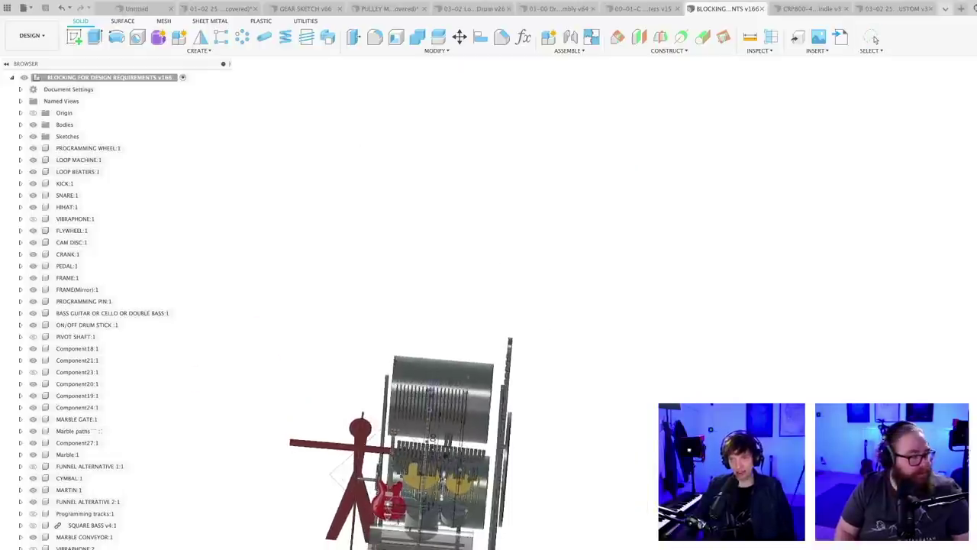
scroll(411, 543, up, 6)
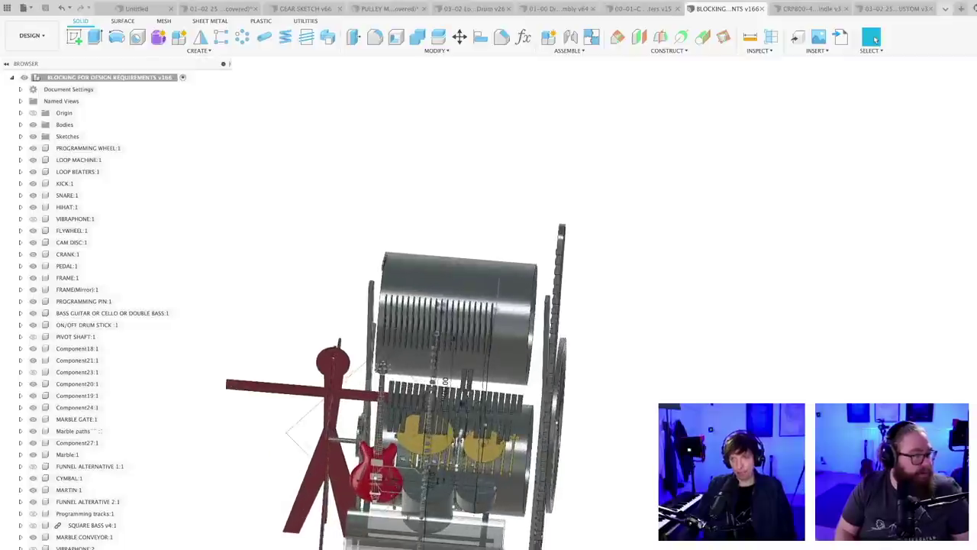
shift+middle_drag(458, 381, 481, 372)
scroll(374, 428, up, 5)
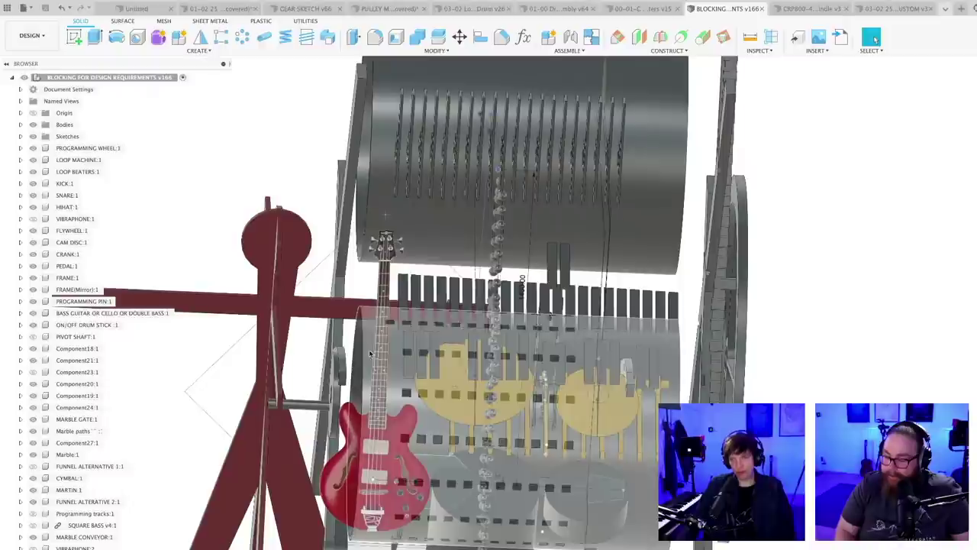
scroll(371, 354, down, 5)
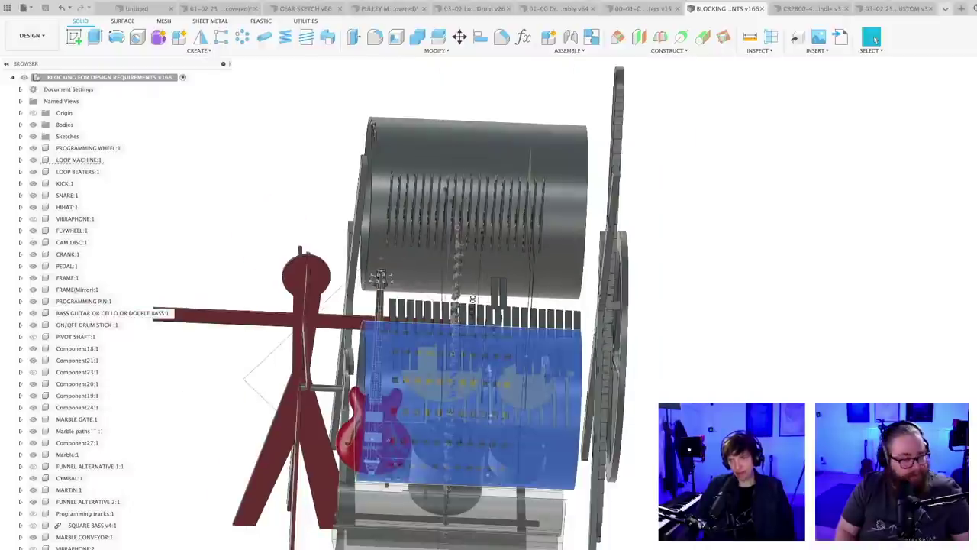
scroll(412, 546, down, 5)
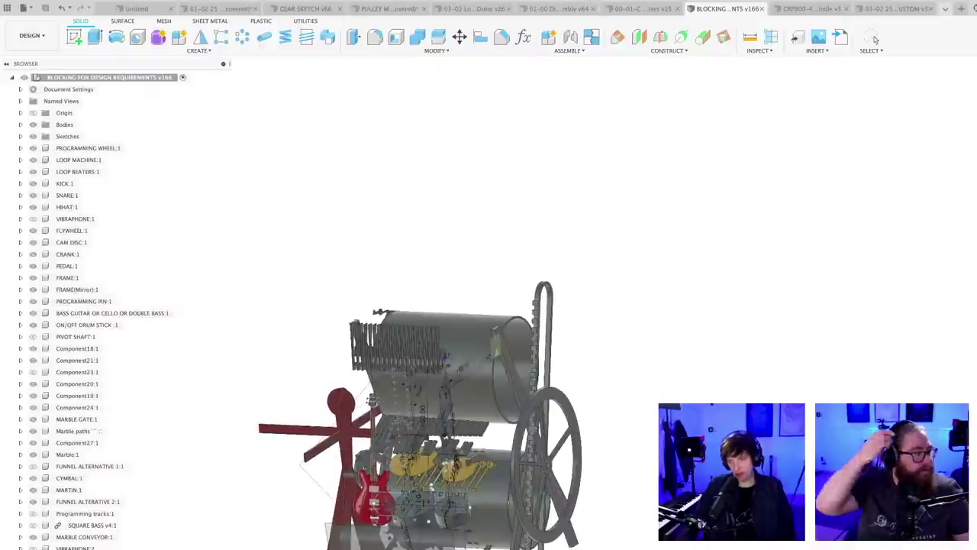
click(901, 8)
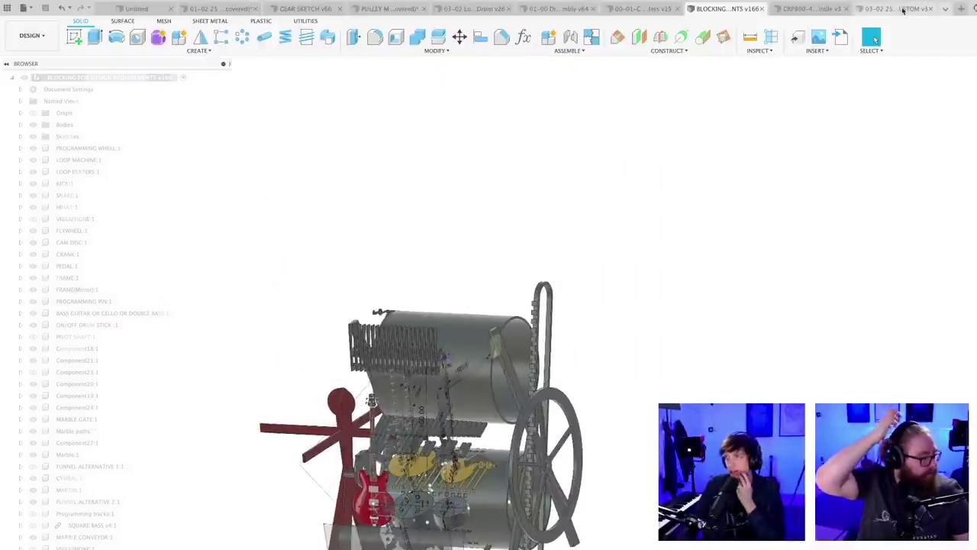
- Step through the Cad Skeleton and other tabs to 01-00 Drive Train Assembly and orbit its drums
click(659, 8)
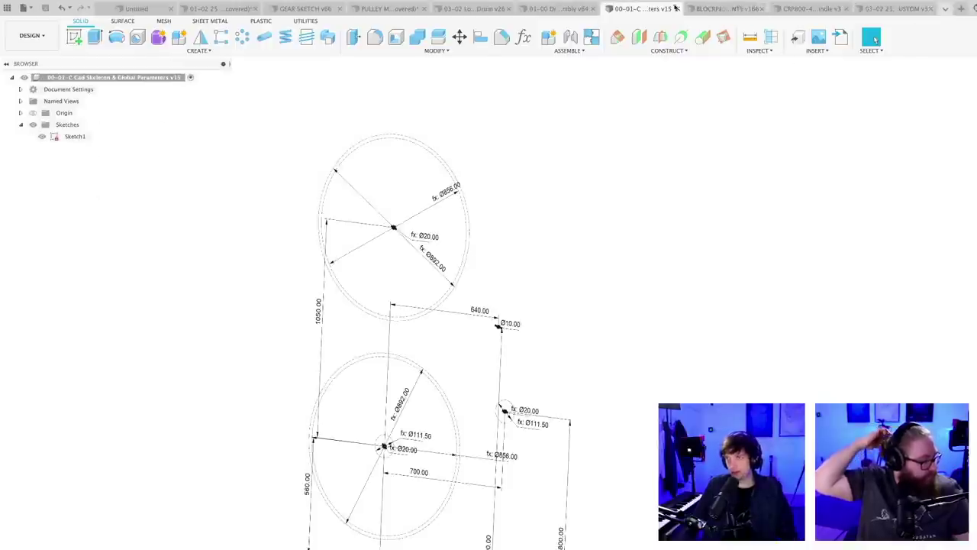
click(737, 8)
click(562, 8)
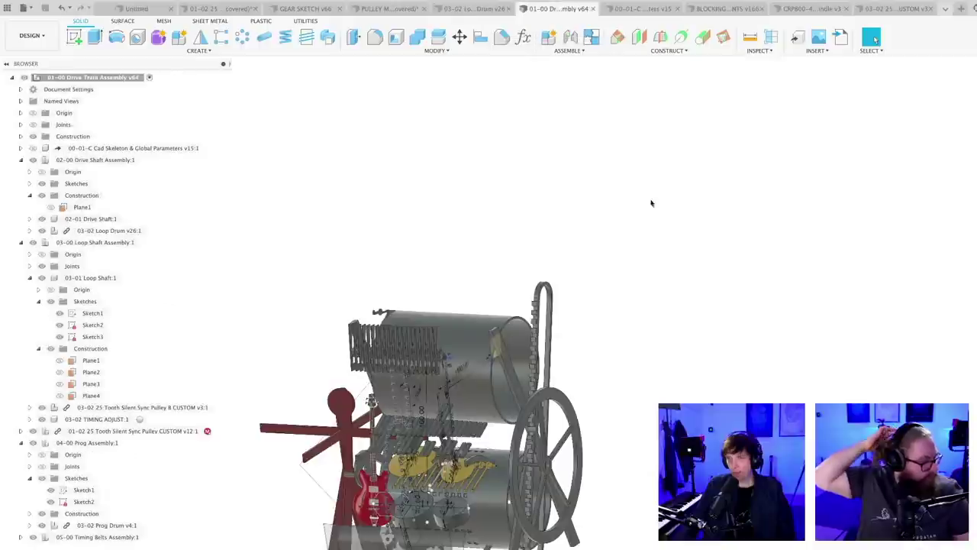
shift+middle_drag(602, 354, 597, 448)
scroll(611, 460, up, 6)
scroll(601, 444, up, 3)
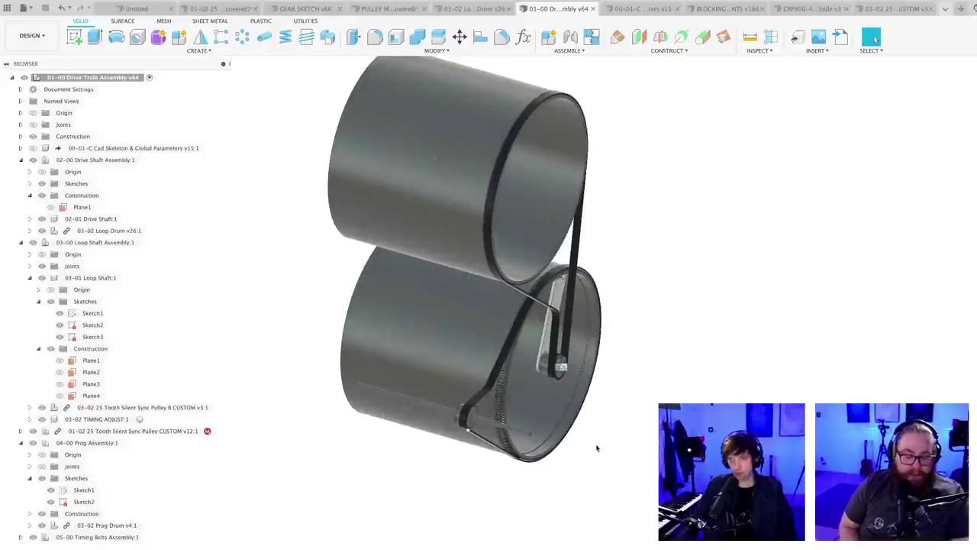
shift+middle_drag(345, 505, 519, 537)
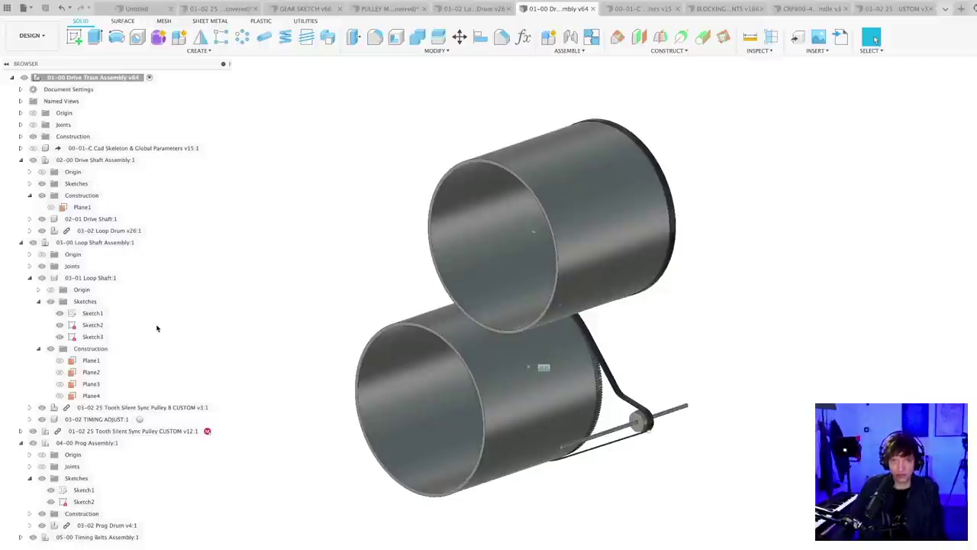
- Activate 03-00 Loop Shaft Assembly and add a new default Component12 inside it
click(103, 277)
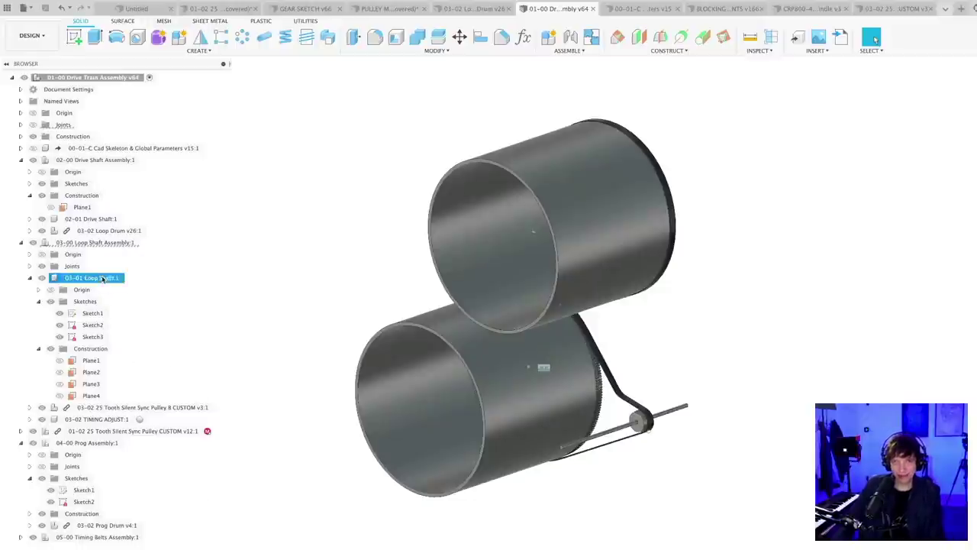
double_click(116, 243)
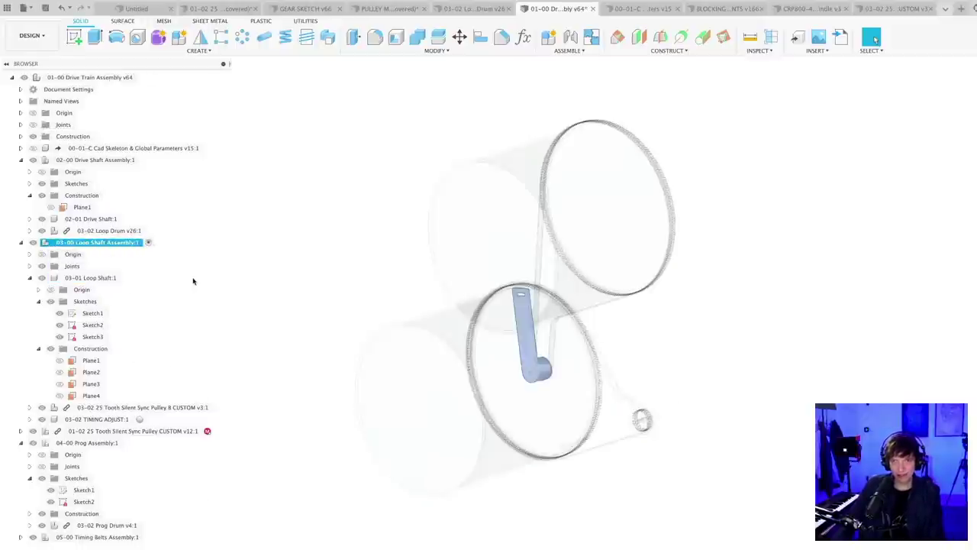
click(29, 278)
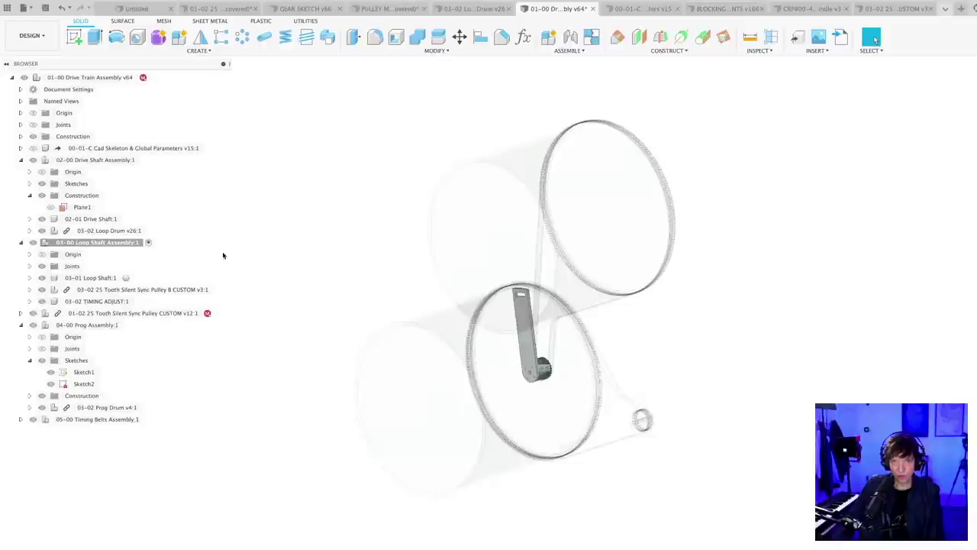
right_click(102, 243)
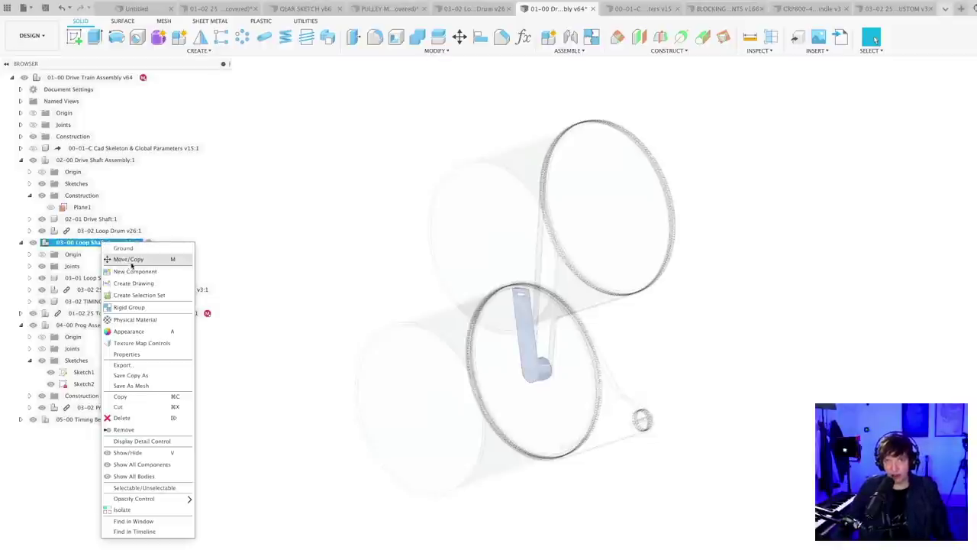
click(134, 271)
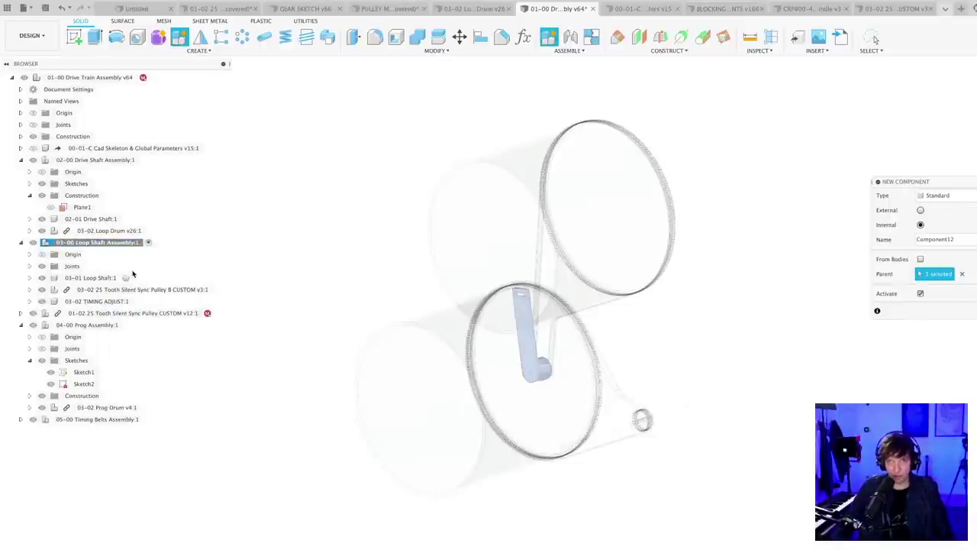
key(Return)
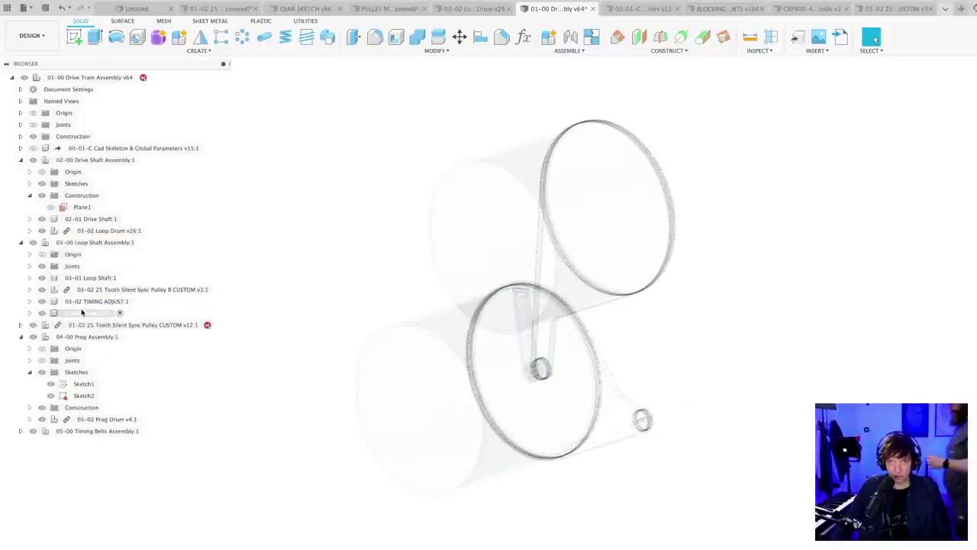
- Clear the selection and orbit the drive-train model to other angles
click(90, 278)
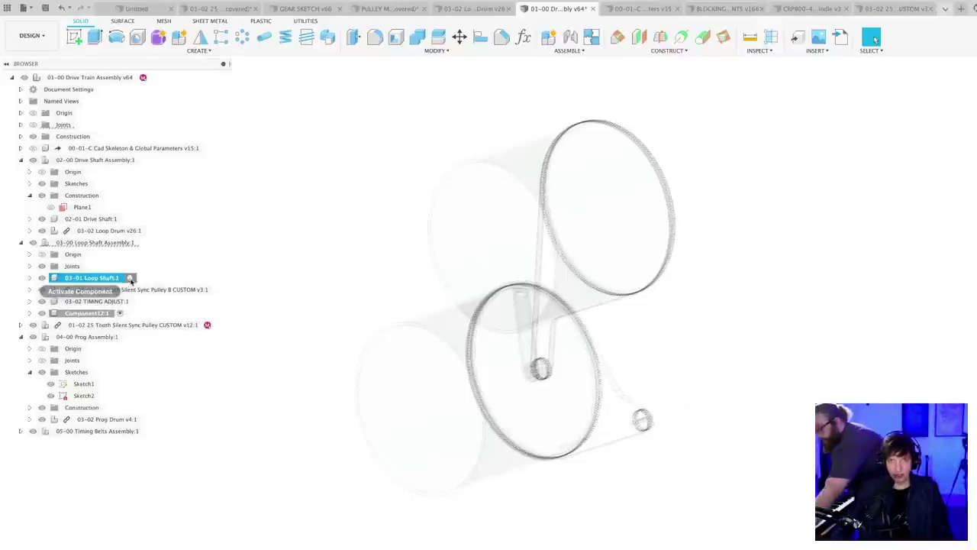
click(242, 252)
scroll(236, 253, down, 3)
shift+middle_drag(236, 255, 223, 277)
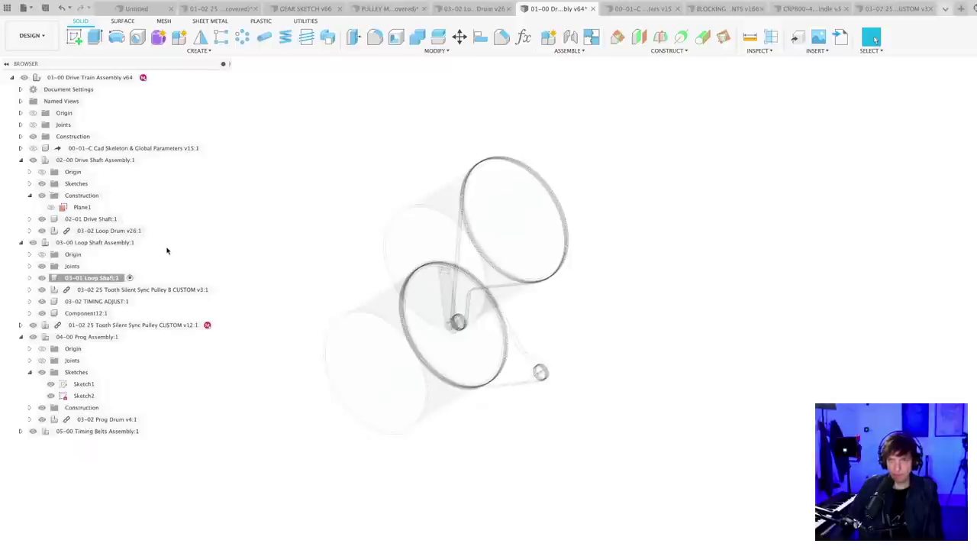
shift+middle_drag(342, 249, 324, 356)
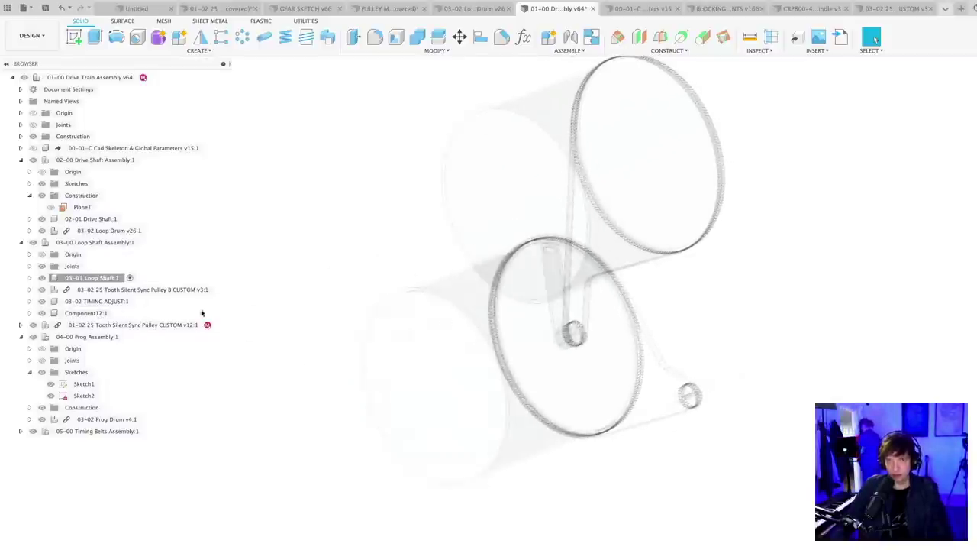
shift+middle_drag(206, 379, 227, 378)
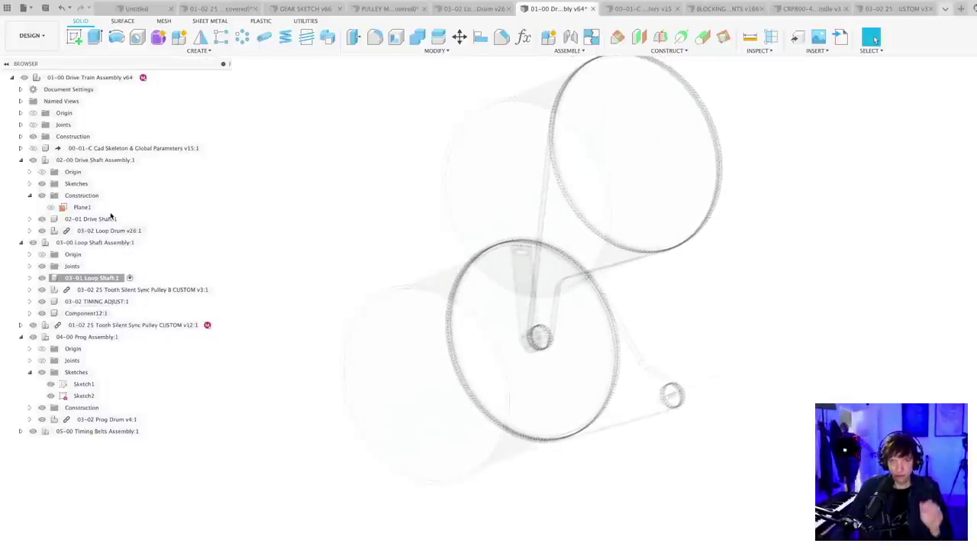
- Activate 03-01 Loop Shaft and expand it to reveal its Sketch1
double_click(109, 243)
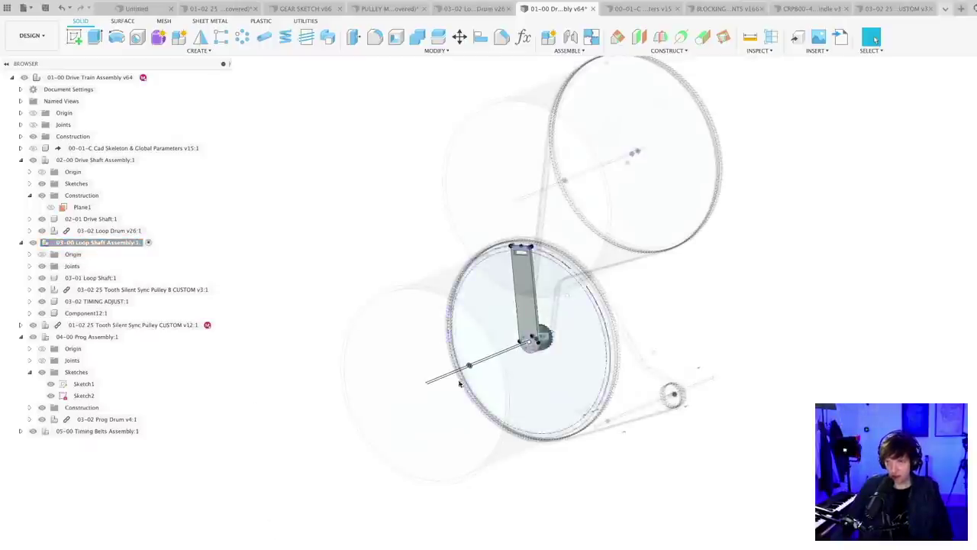
click(446, 376)
double_click(98, 278)
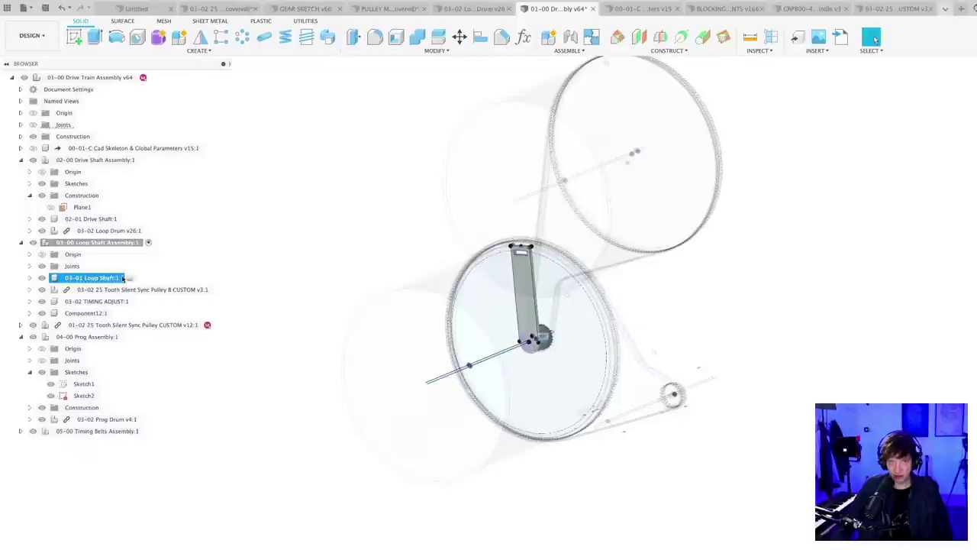
click(29, 278)
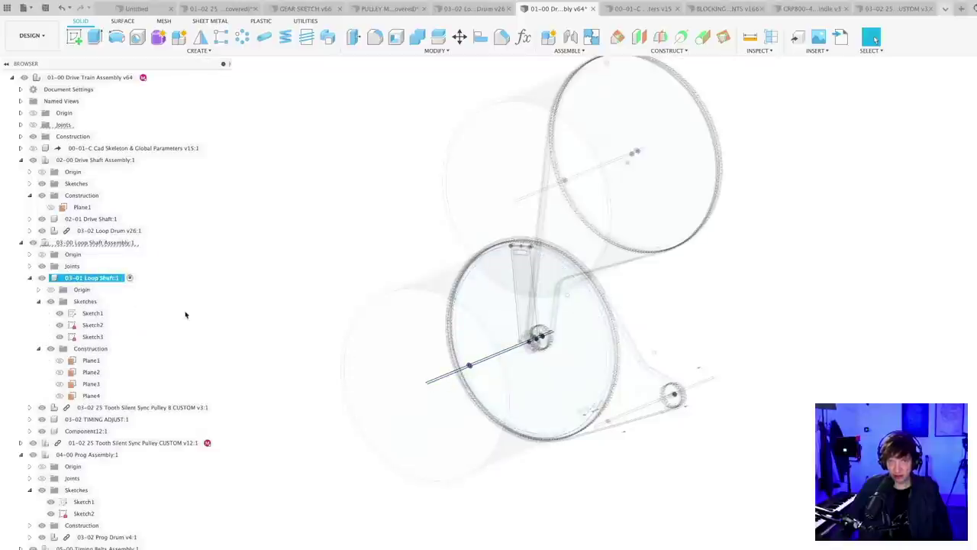
click(99, 313)
key(Escape)
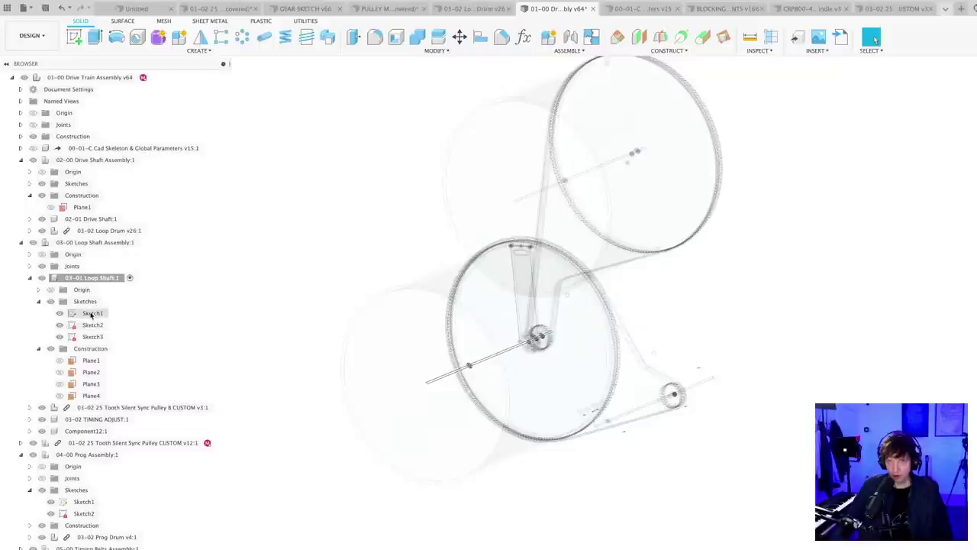
shift+middle_drag(264, 336, 266, 342)
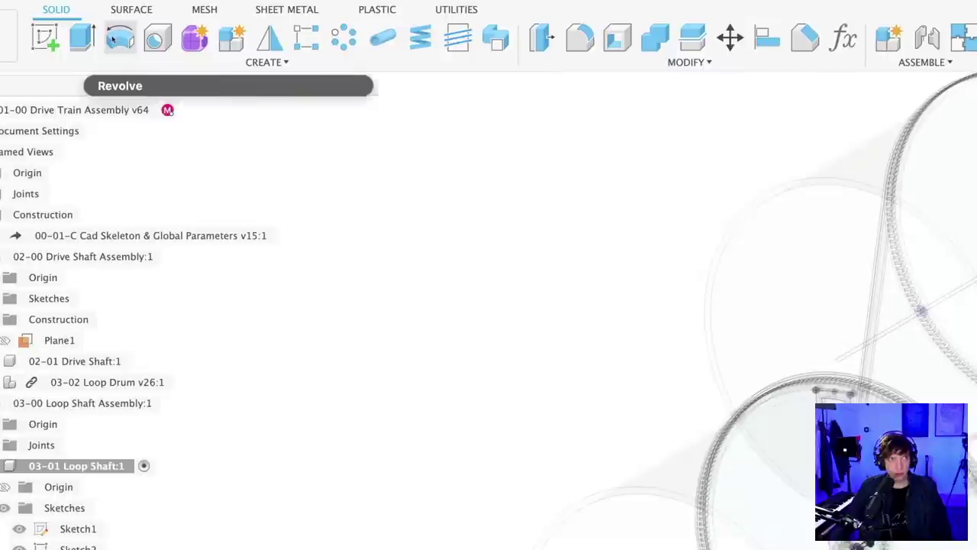
- Revolve the Sketch1 shaft profile 360° around the shaft line into a solid shaft body
click(119, 38)
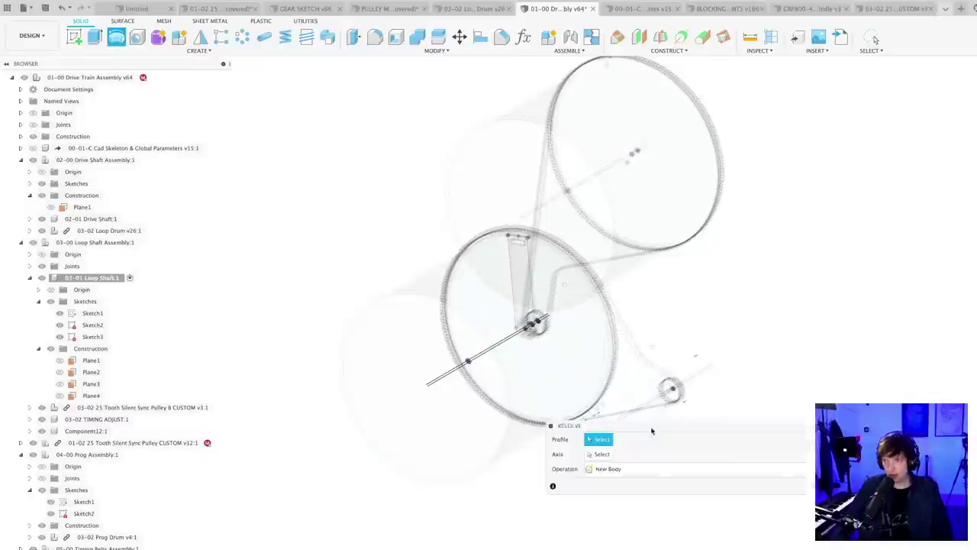
scroll(522, 368, up, 5)
scroll(441, 404, up, 3)
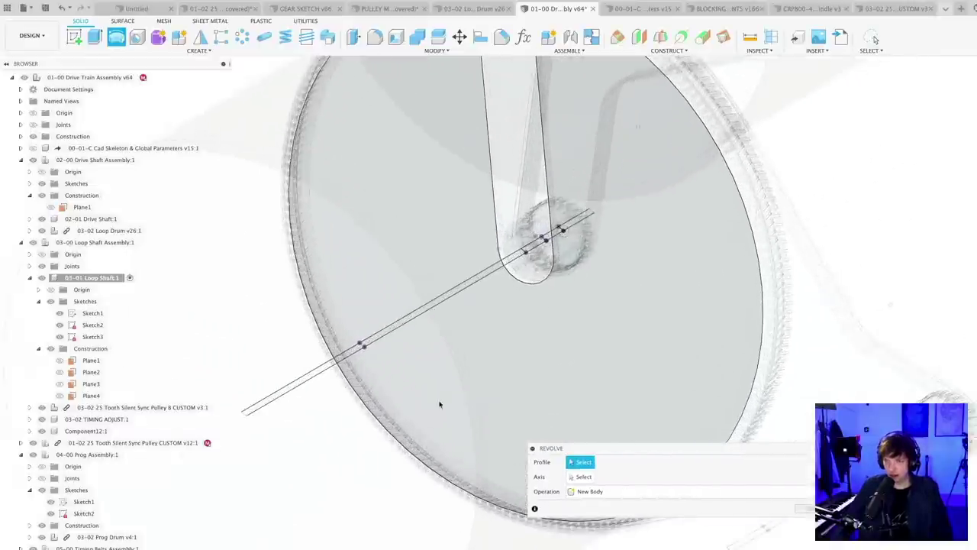
click(327, 367)
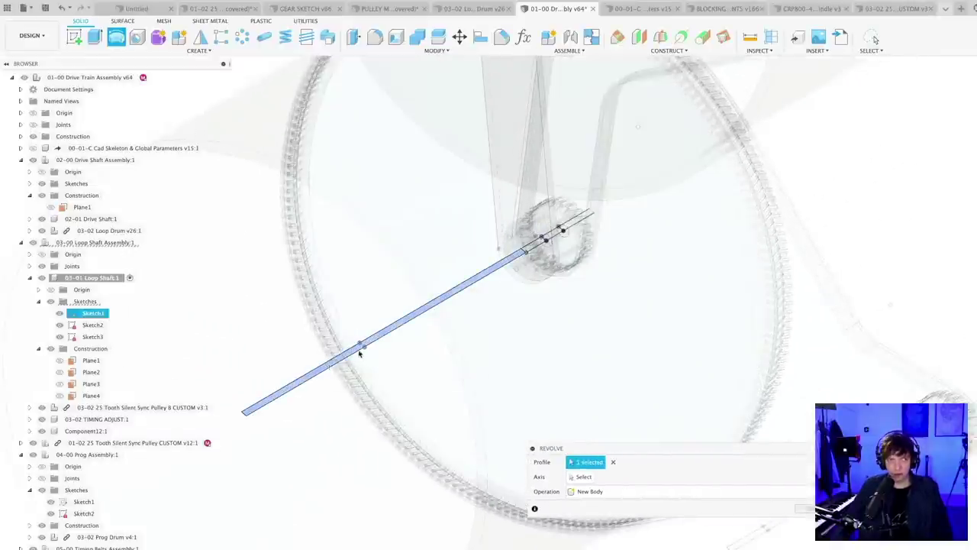
scroll(494, 265, up, 5)
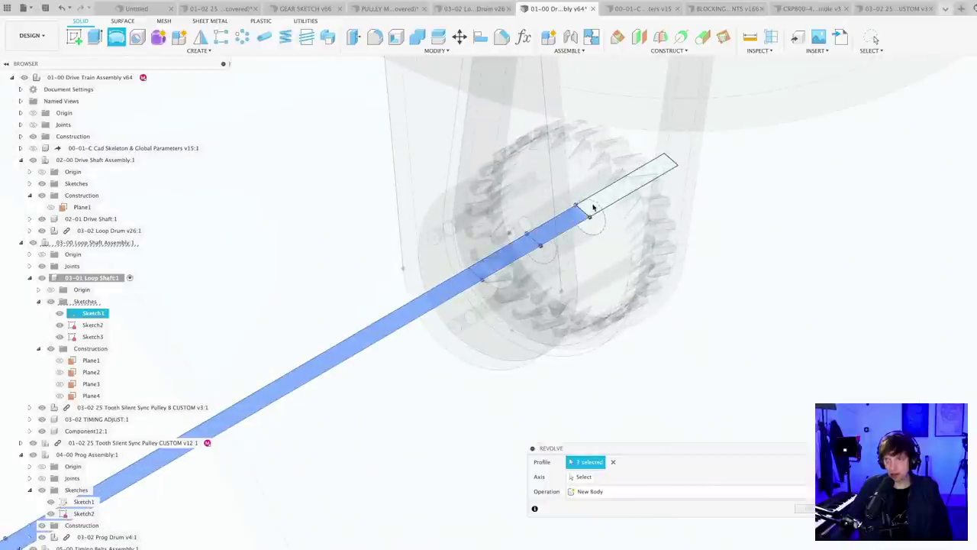
scroll(584, 233, down, 4)
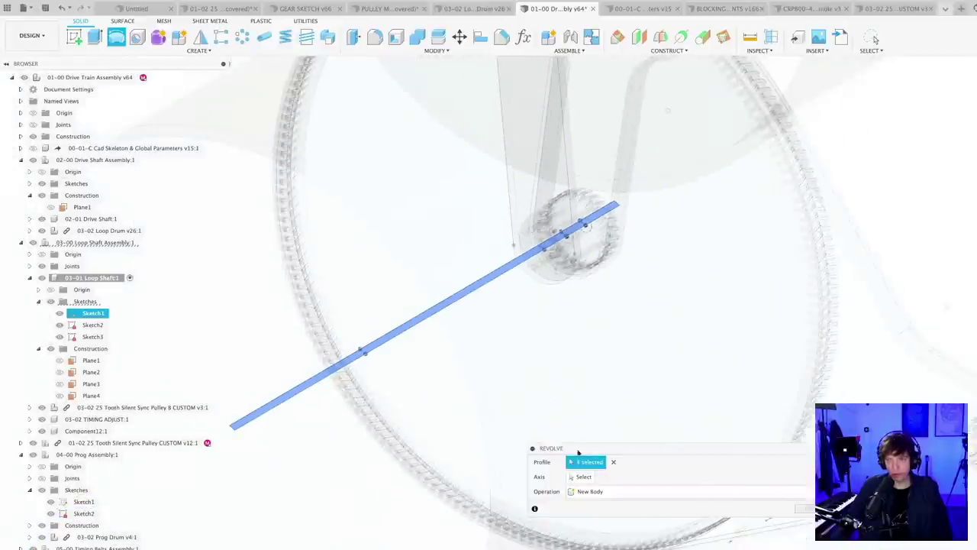
click(585, 477)
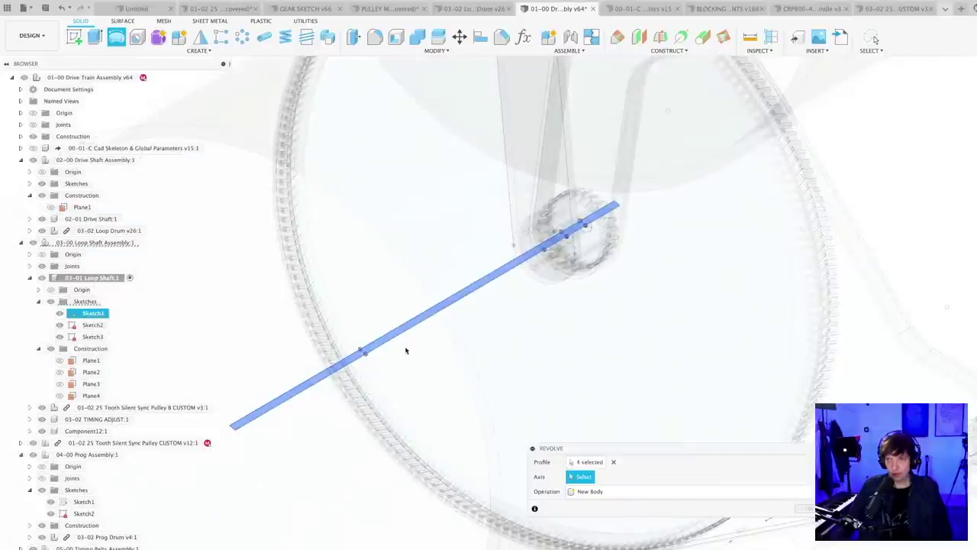
click(403, 336)
mouse_move(431, 413)
shift+middle_down()
mouse_move(449, 399)
mouse_move(454, 408)
mouse_move(442, 404)
shift+middle_up()
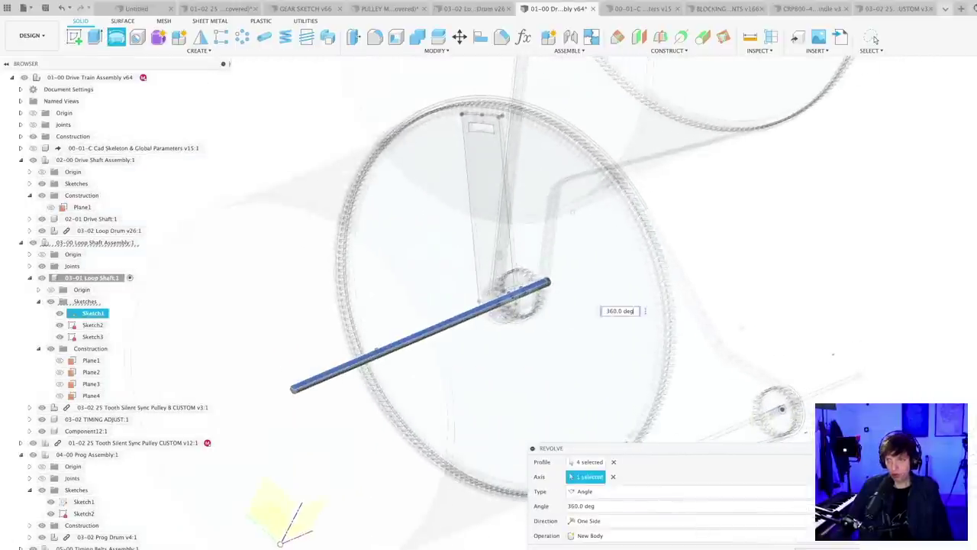
key(Return)
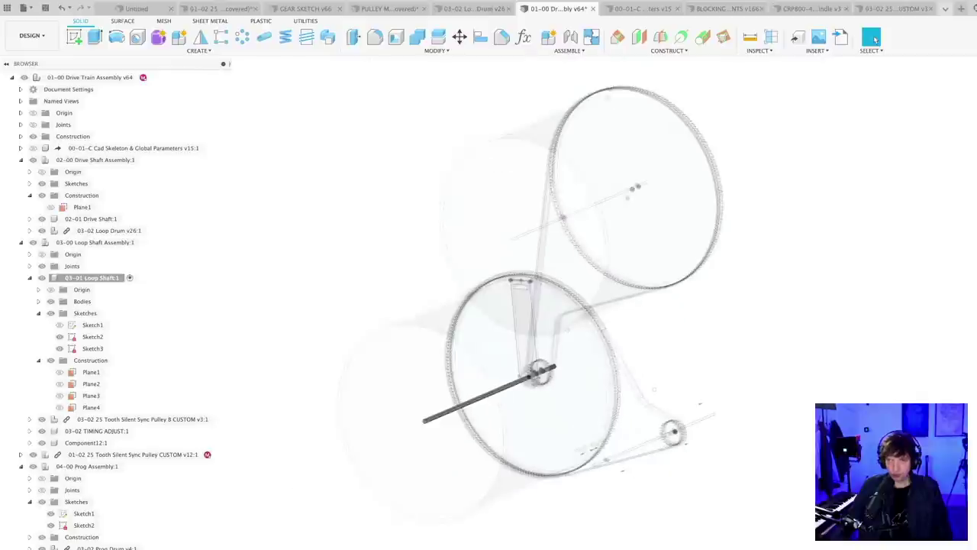
shift+middle_drag(592, 537, 487, 543)
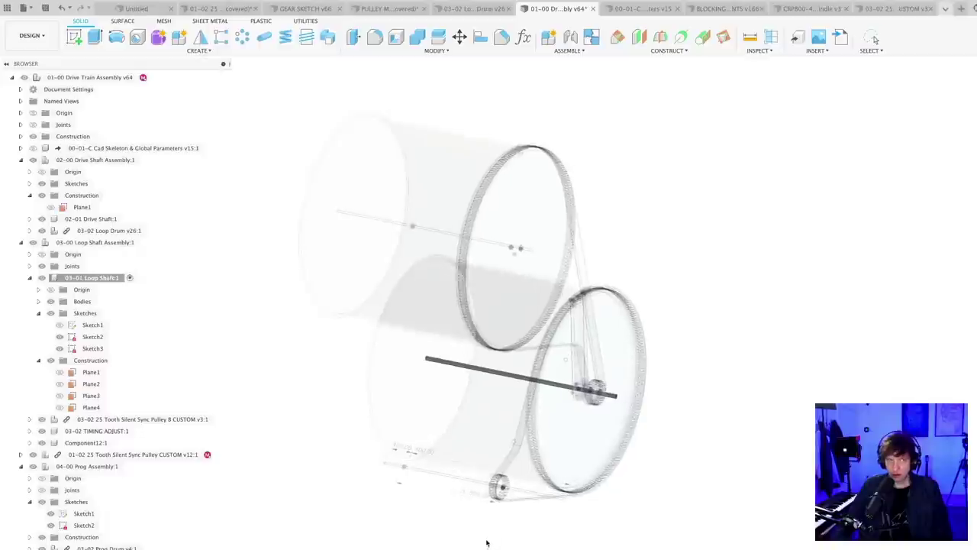
- Show Sketch1's dimensions on the shaft and view it near the pulley
scroll(653, 481, up, 3)
shift+middle_drag(653, 481, 663, 546)
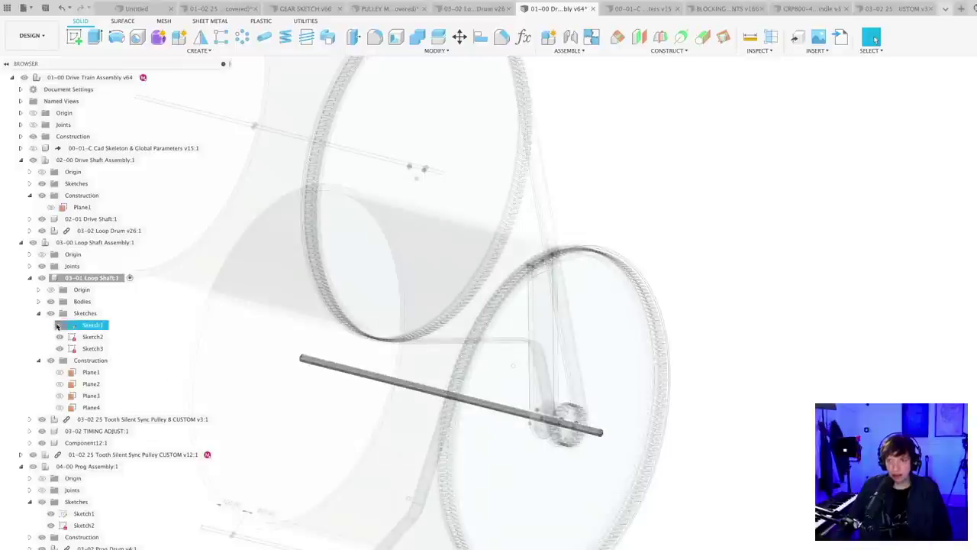
right_click(95, 326)
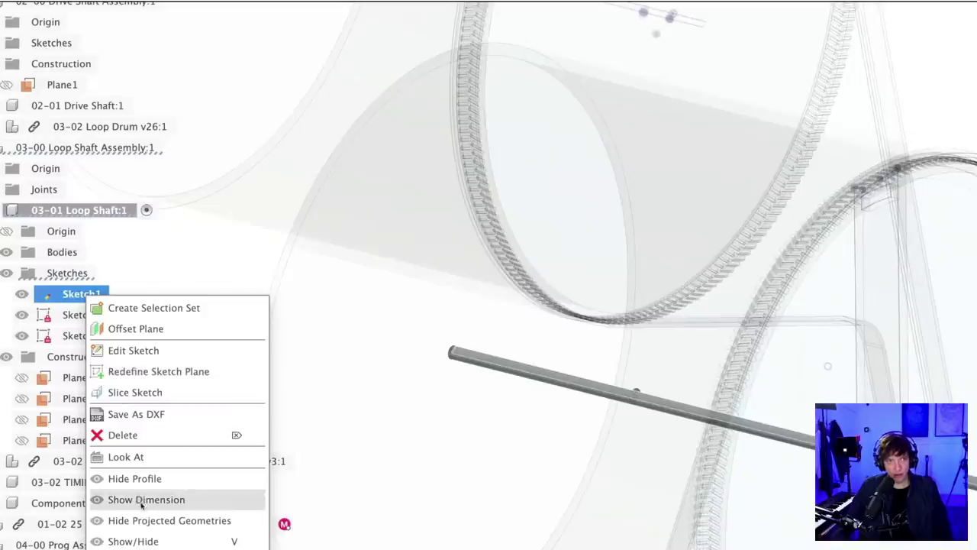
click(153, 503)
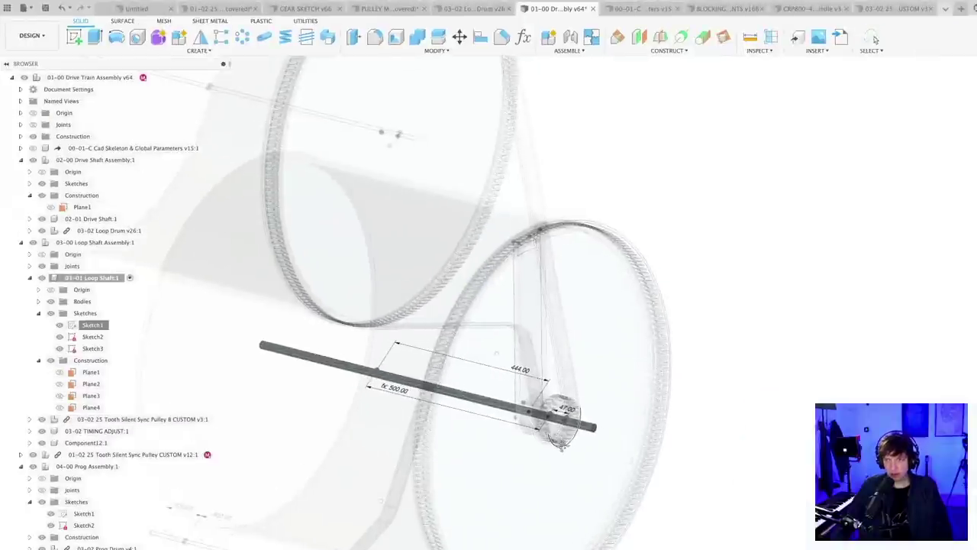
shift+middle_drag(481, 381, 613, 460)
scroll(565, 427, up, 5)
- Lengthen the shaft by dragging its sketch end outward, then reframe the assembly
drag(613, 460, 665, 474)
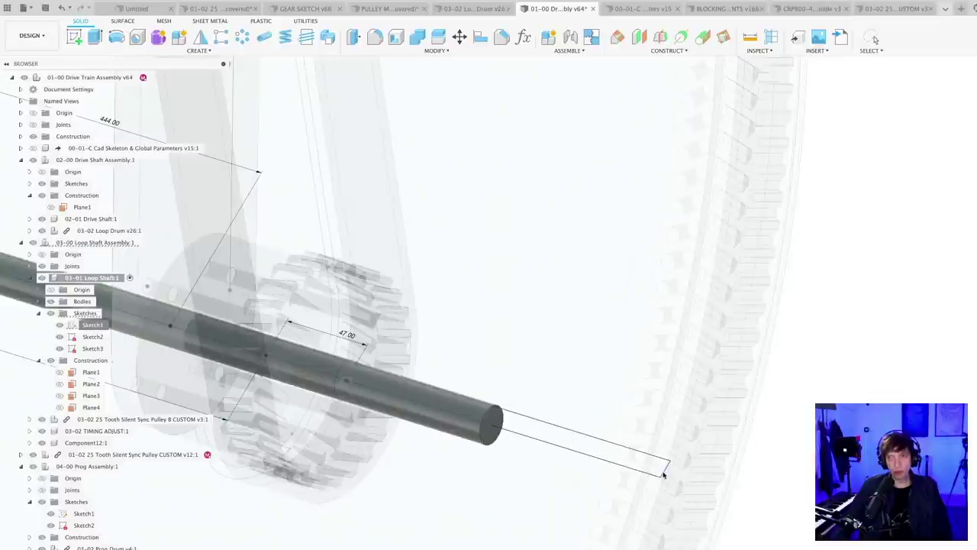
scroll(595, 544, down, 5)
middle_drag(601, 548, 580, 498)
scroll(510, 484, down, 4)
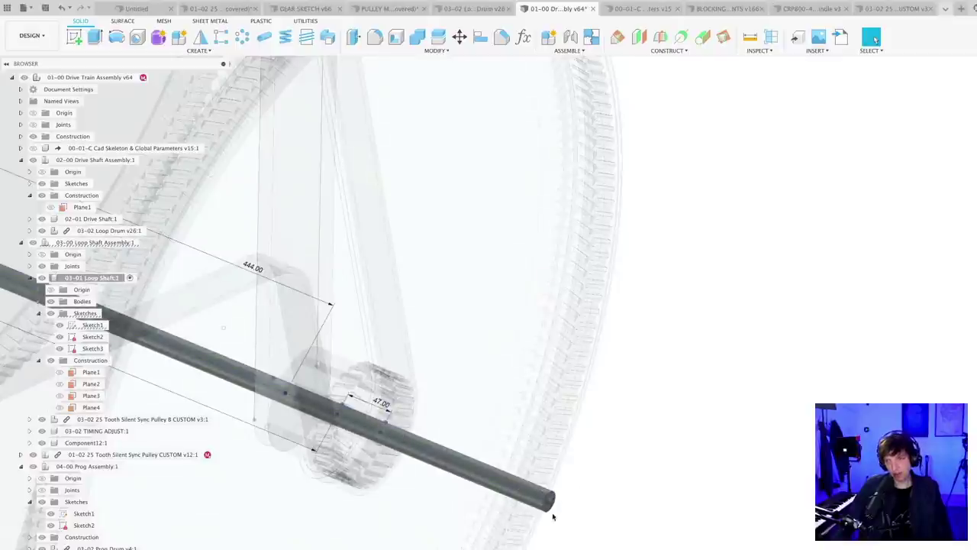
scroll(551, 500, up, 4)
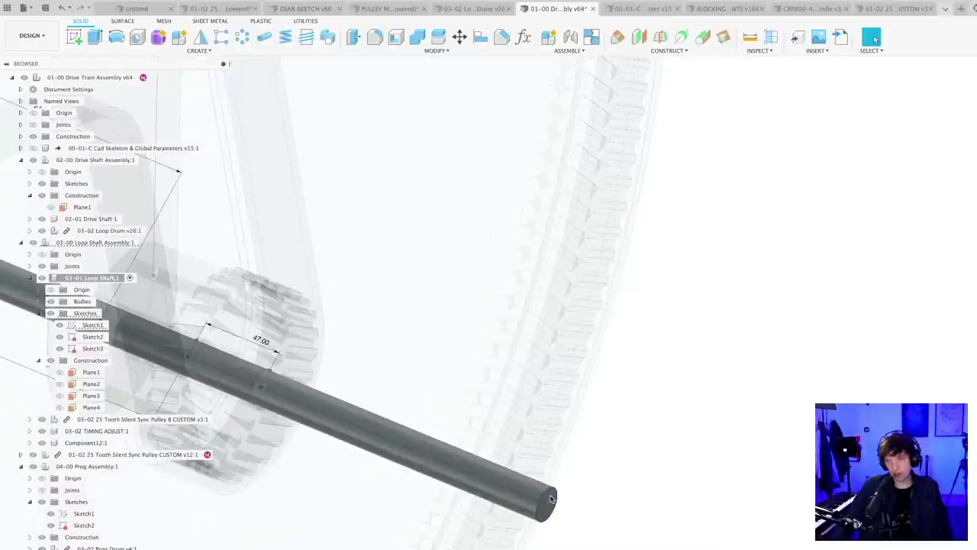
scroll(582, 455, down, 8)
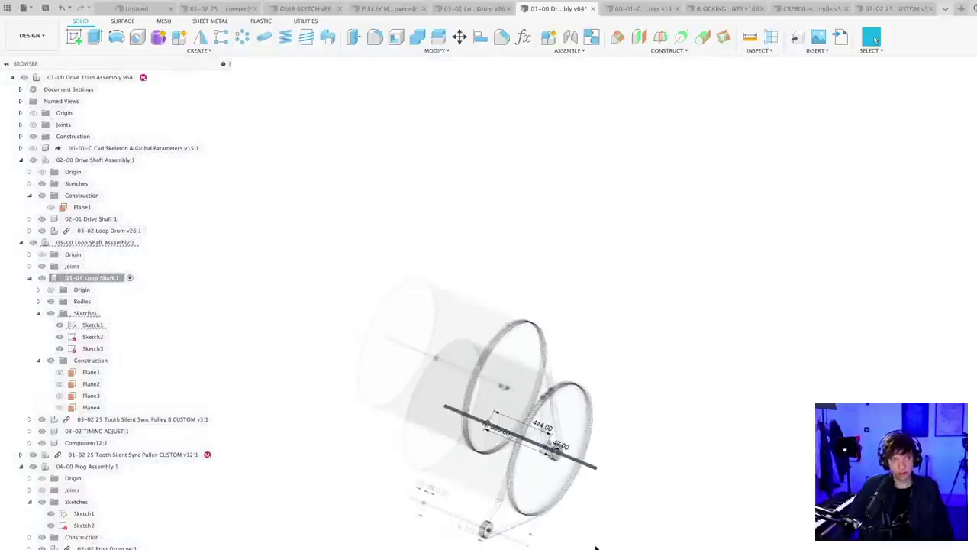
middle_drag(596, 547, 584, 434)
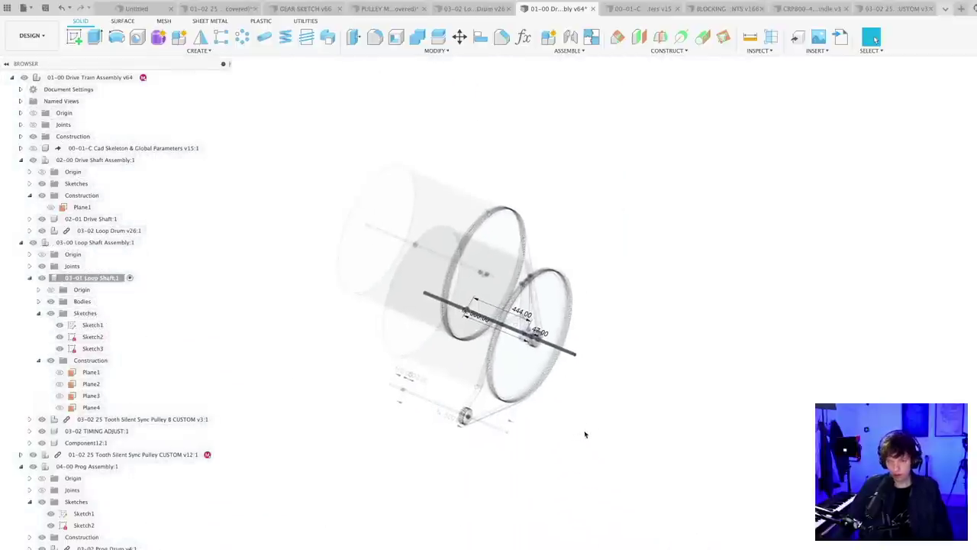
- Save the assembly as version v65 and orbit to a near side-on drum view
key(super+s)
key(Return)
scroll(568, 399, up, 3)
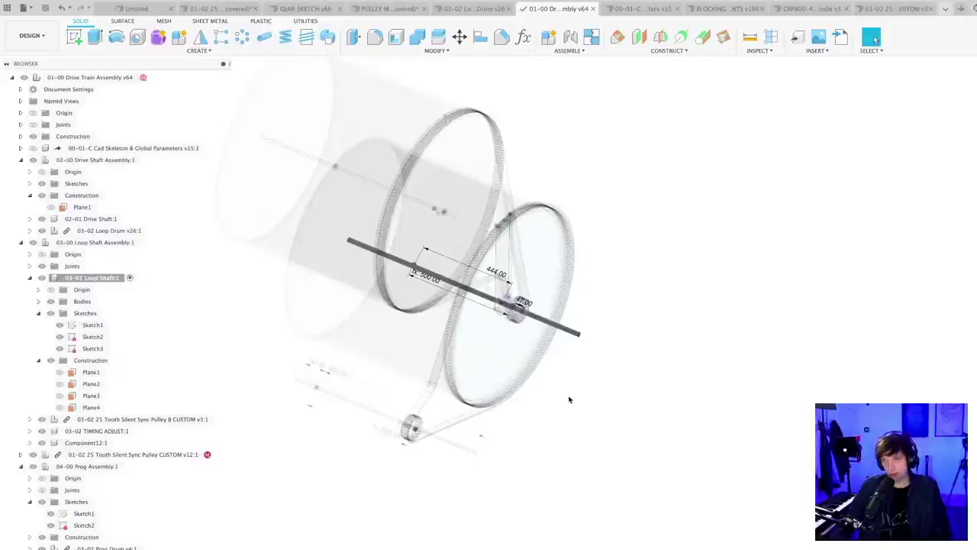
shift+middle_drag(570, 398, 588, 510)
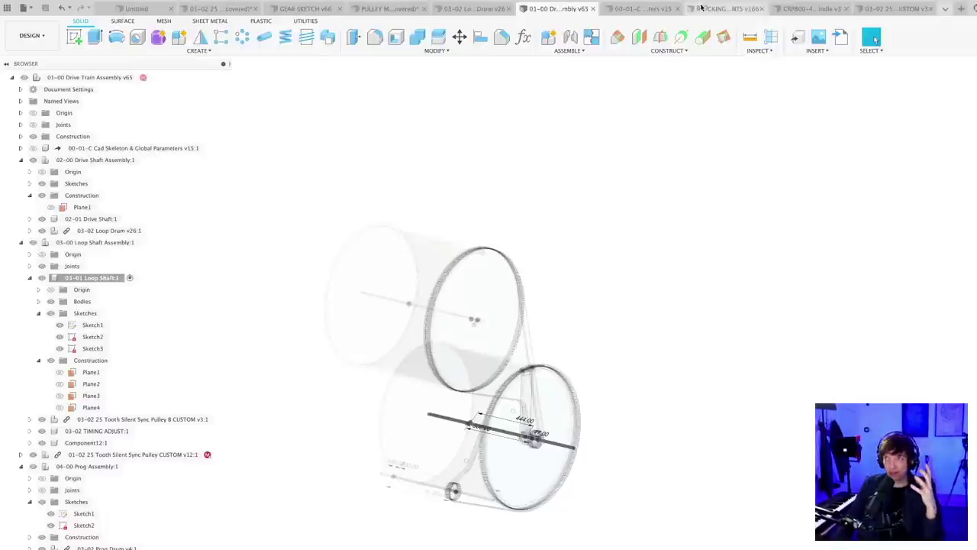
click(726, 8)
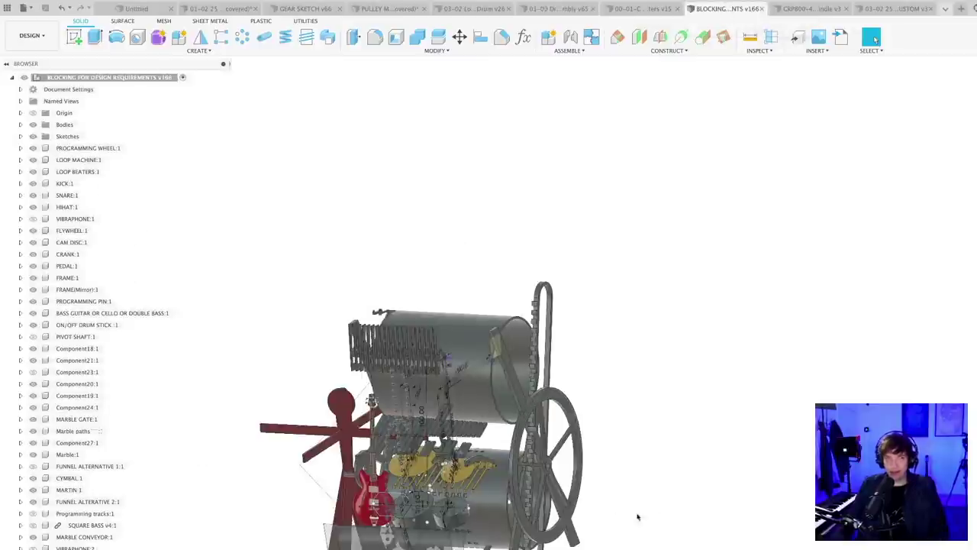
shift+middle_drag(550, 379, 665, 405)
scroll(623, 359, up, 2)
scroll(349, 284, up, 5)
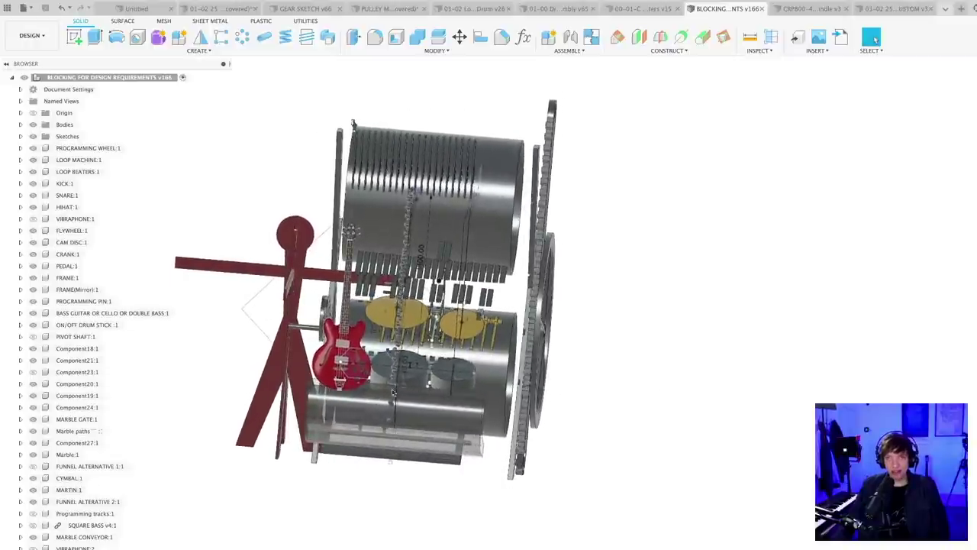
scroll(341, 274, down, 5)
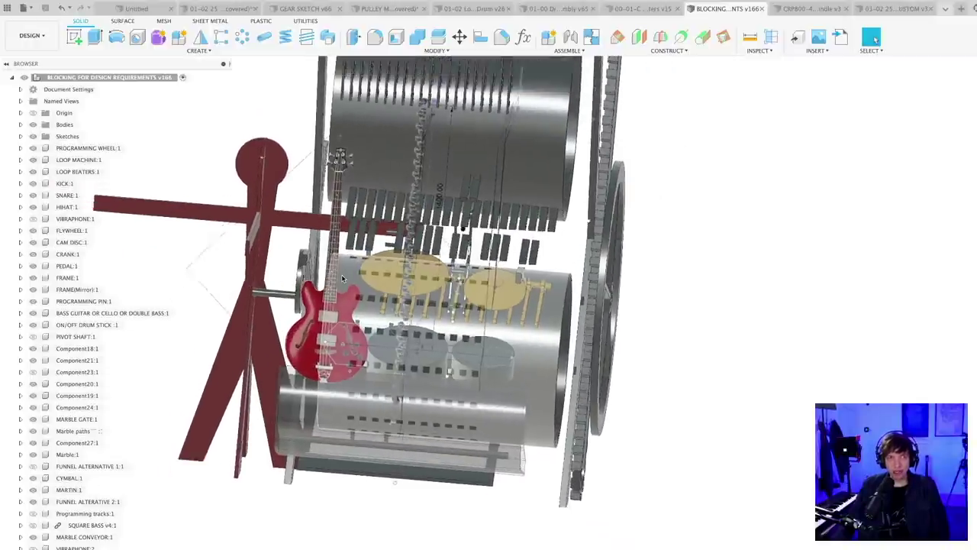
shift+middle_drag(341, 274, 304, 274)
middle_drag(387, 472, 406, 509)
scroll(411, 502, up, 4)
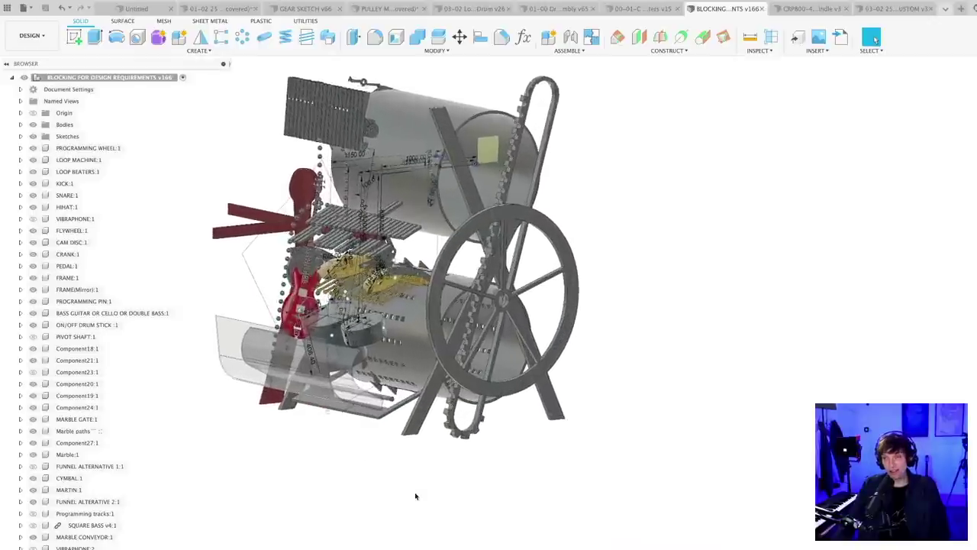
middle_drag(441, 446, 450, 523)
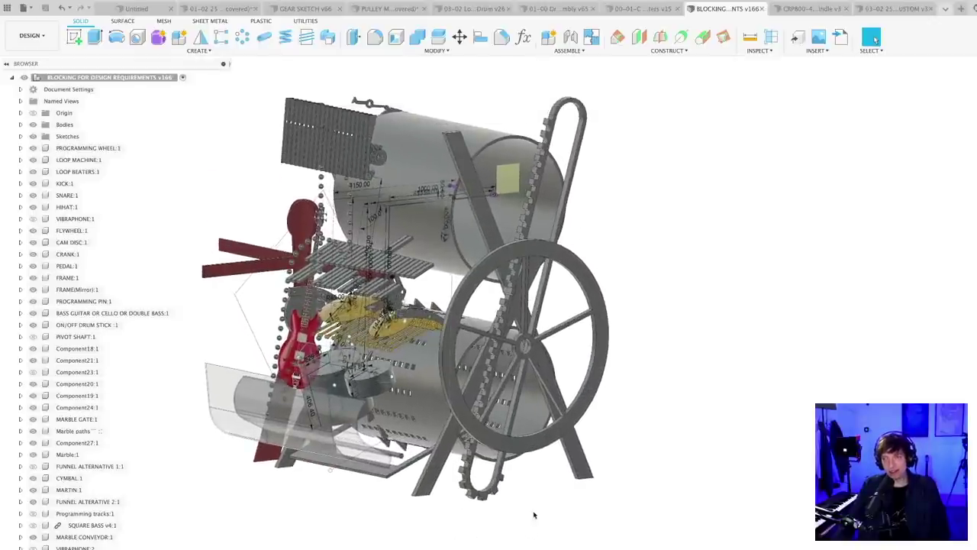
scroll(535, 514, down, 1)
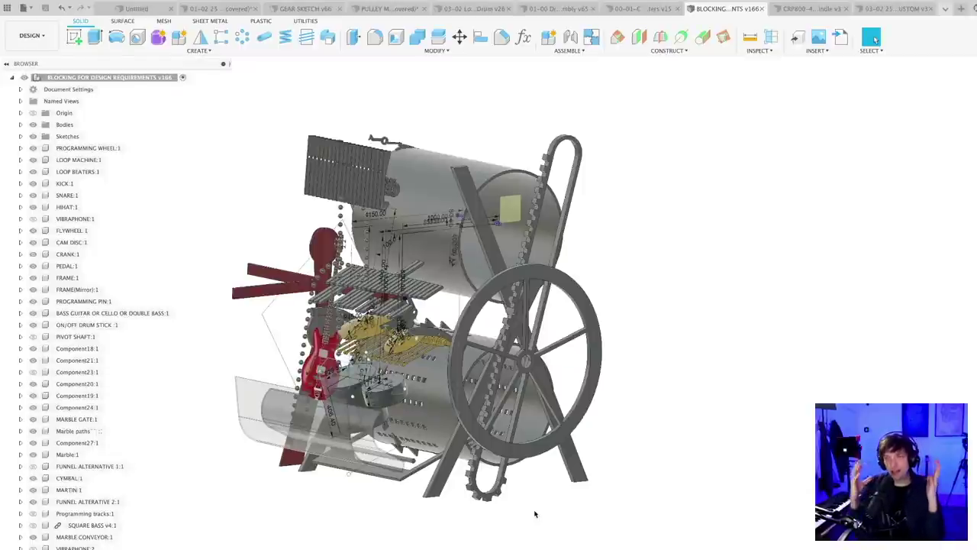
scroll(530, 509, up, 1)
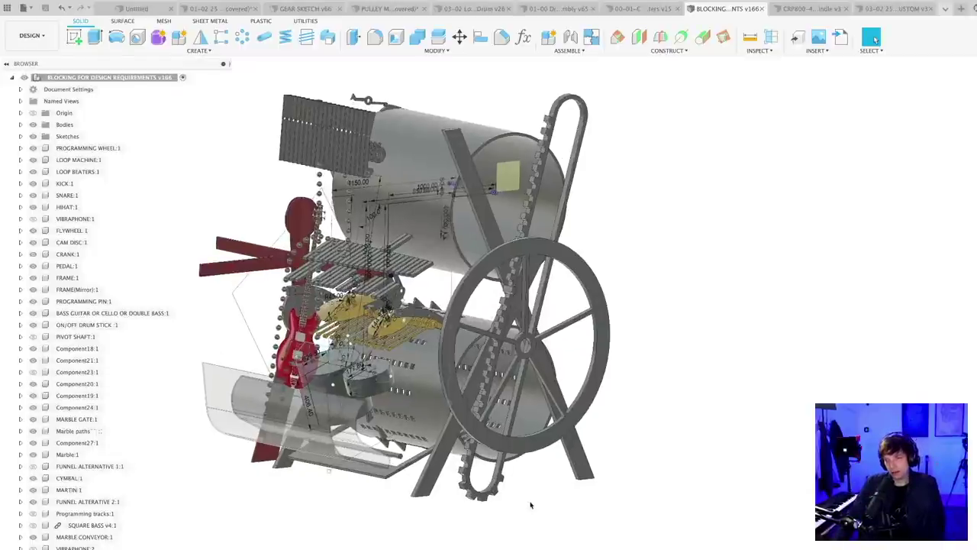
shift+middle_drag(530, 503, 561, 520)
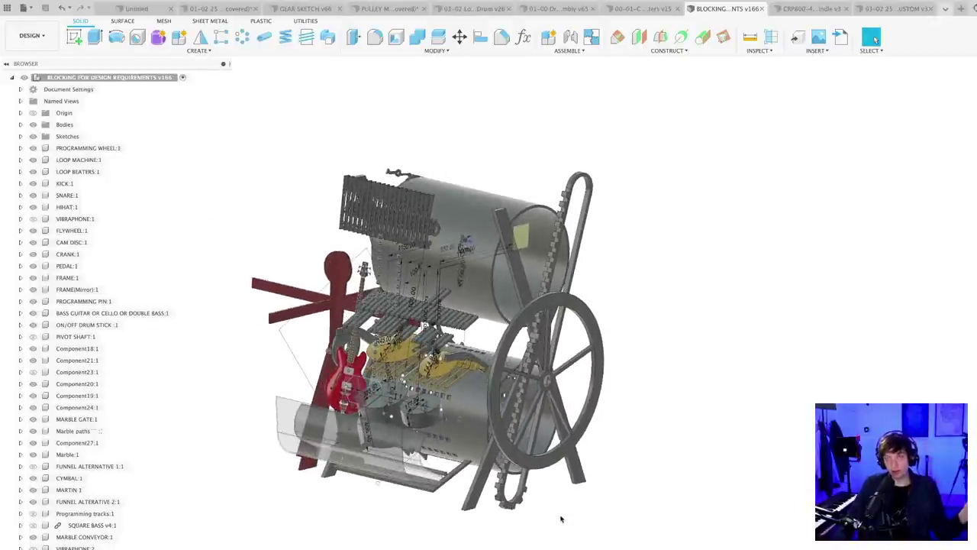
scroll(566, 522, up, 2)
middle_drag(568, 521, 560, 546)
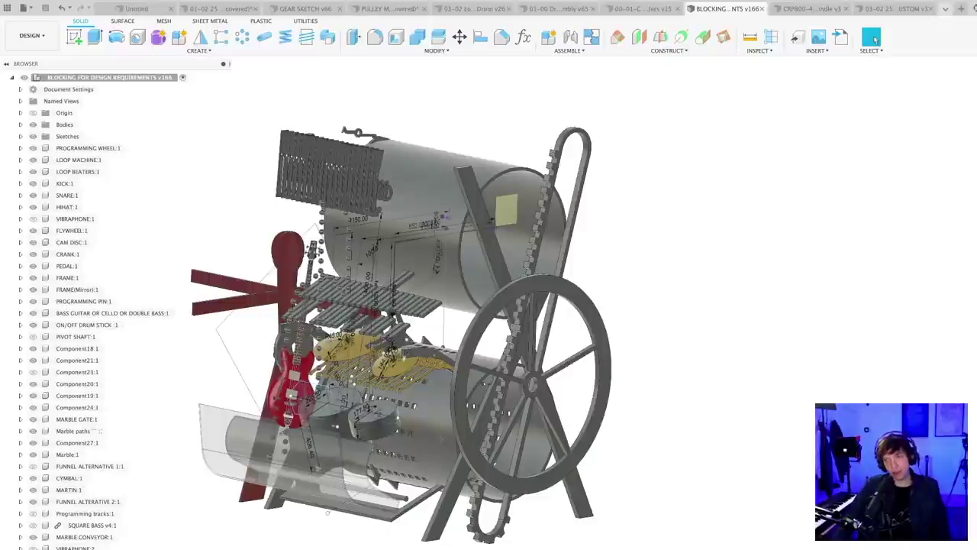
scroll(626, 548, down, 2)
mouse_move(626, 548)
shift+middle_down()
mouse_move(662, 549)
mouse_move(622, 545)
shift+middle_up()
scroll(622, 549, up, 3)
scroll(662, 548, down, 2)
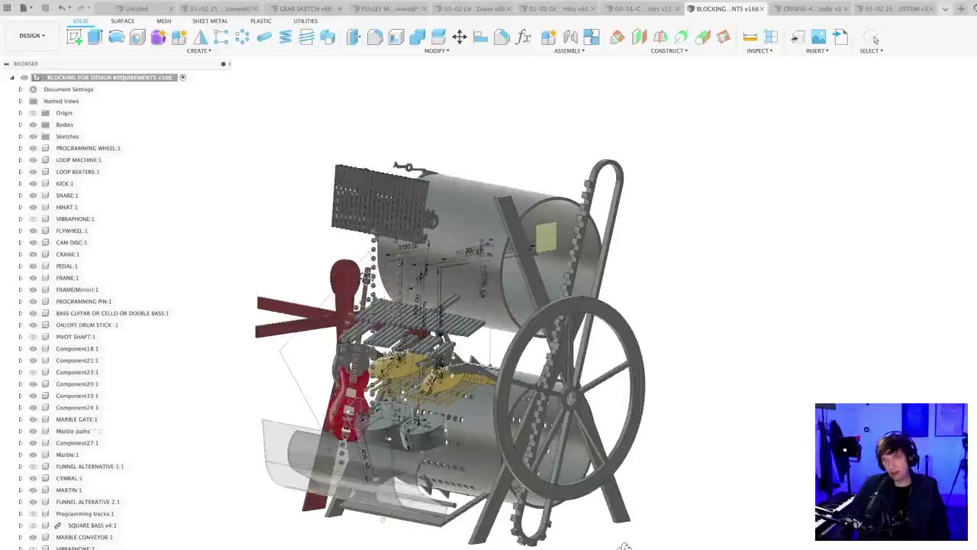
click(889, 9)
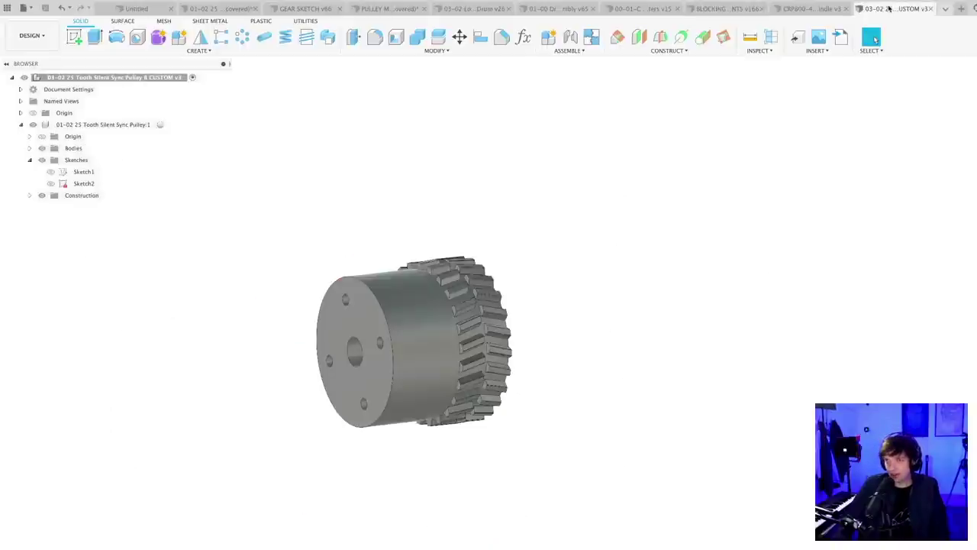
click(809, 8)
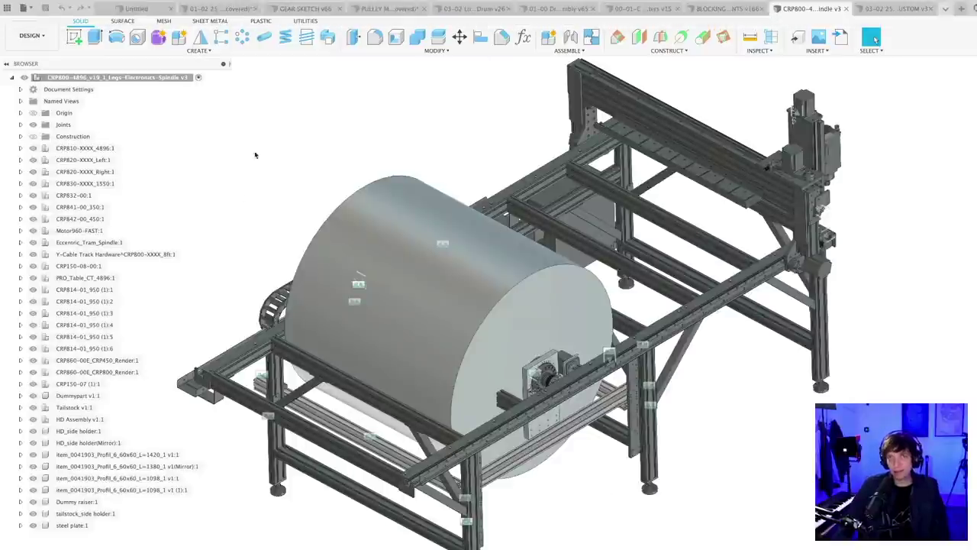
click(226, 11)
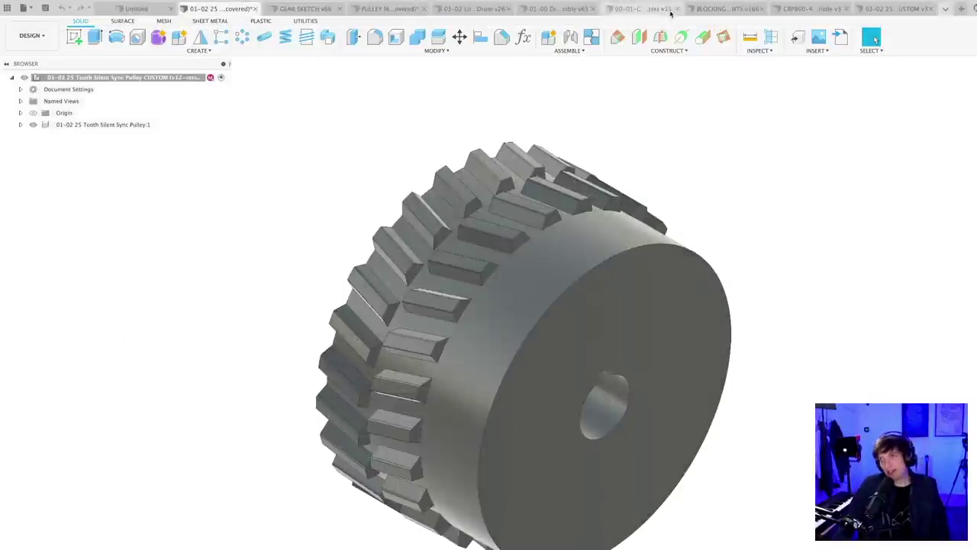
click(718, 9)
click(643, 9)
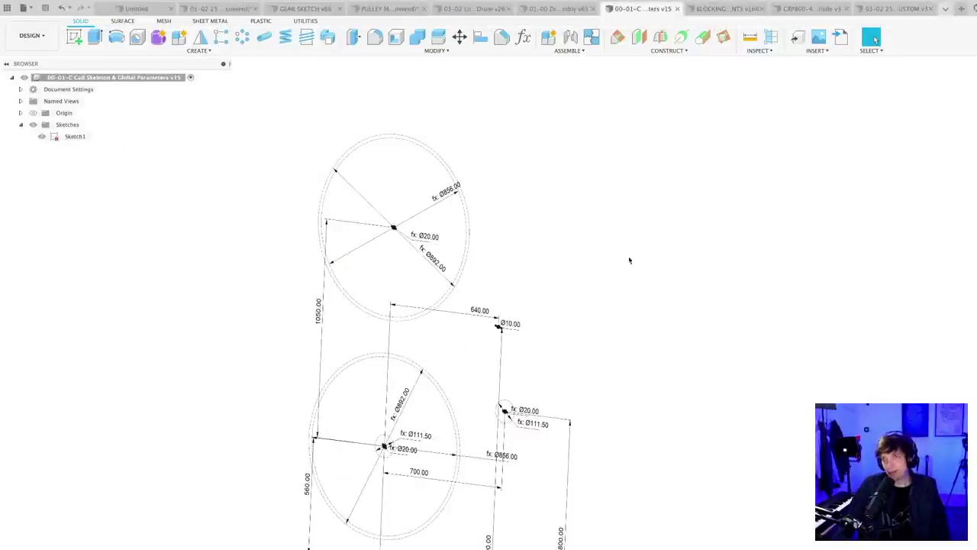
click(559, 9)
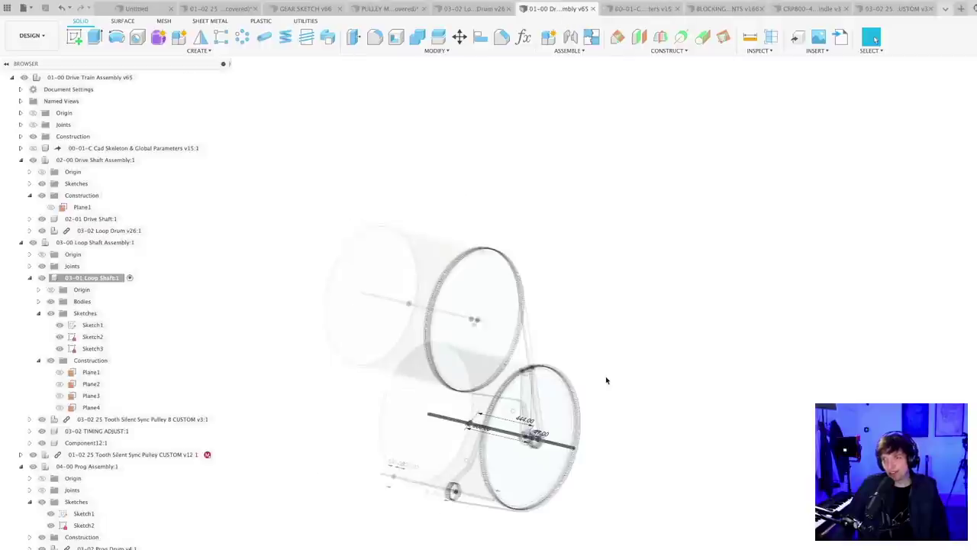
- Collapse the Loop Shaft nodes and rename Component12 to '03-03 Flywheel'
mouse_move(607, 379)
shift+middle_down()
mouse_move(624, 354)
mouse_move(623, 378)
shift+middle_up()
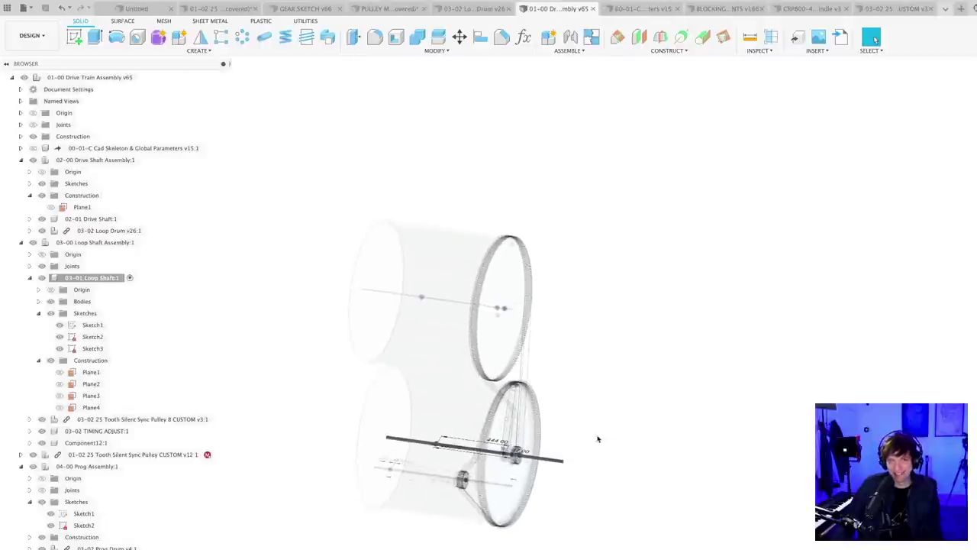
click(40, 314)
click(30, 278)
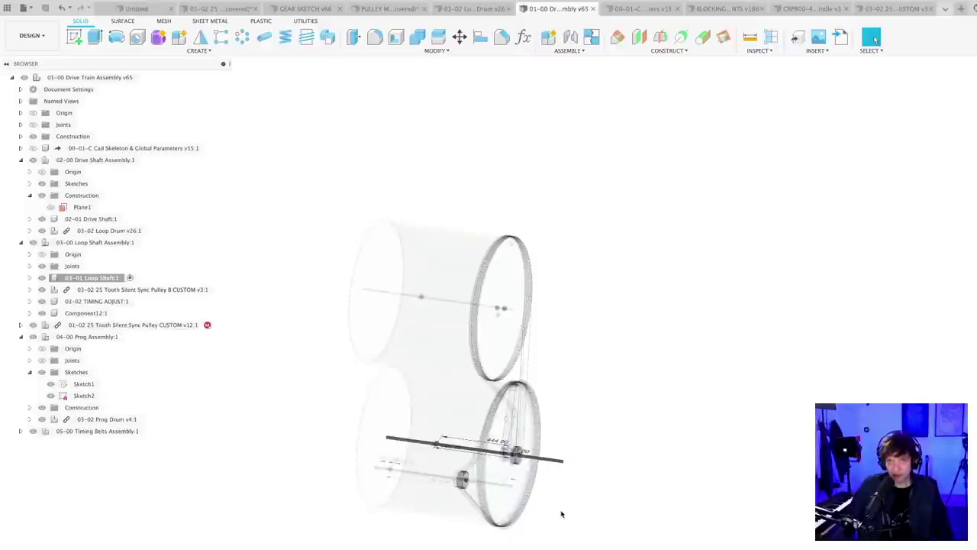
click(98, 242)
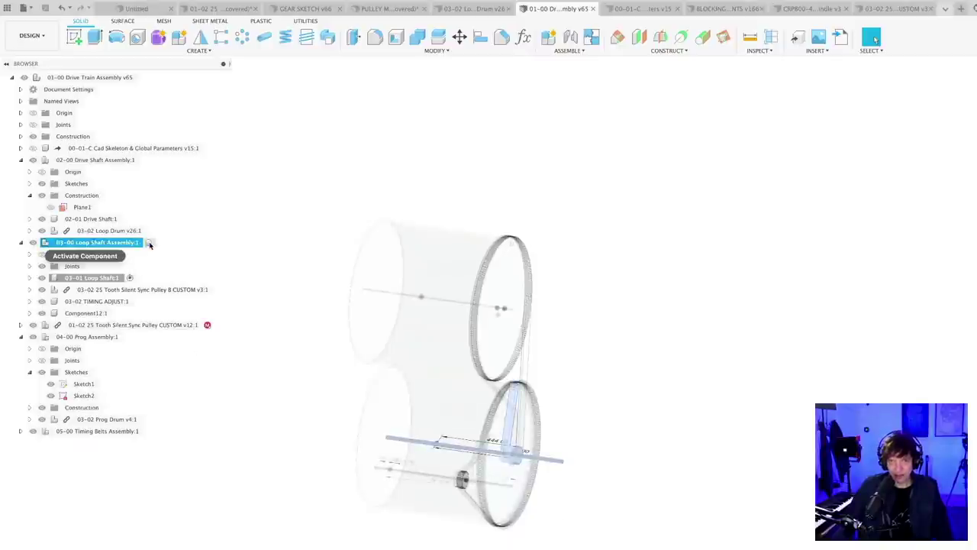
double_click(84, 313)
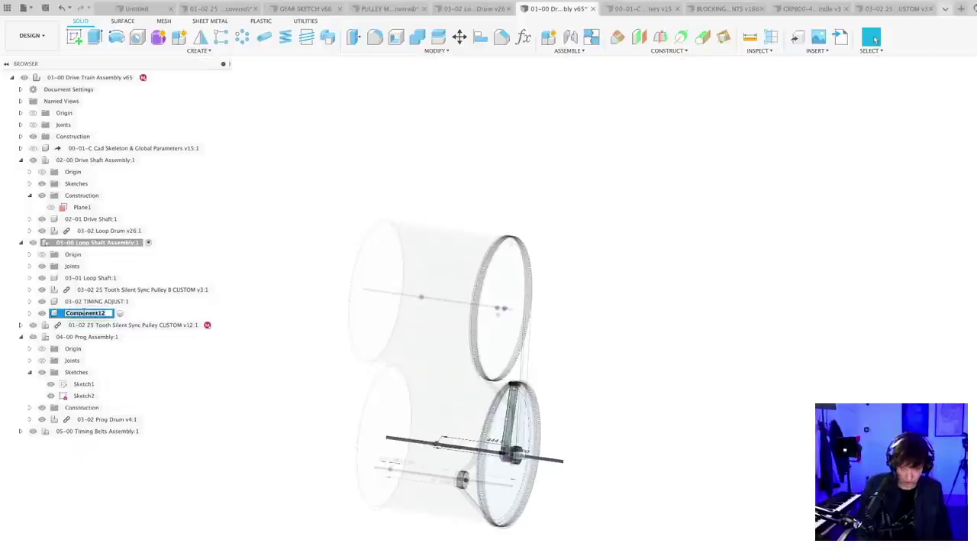
text(03-03 Flywheel)
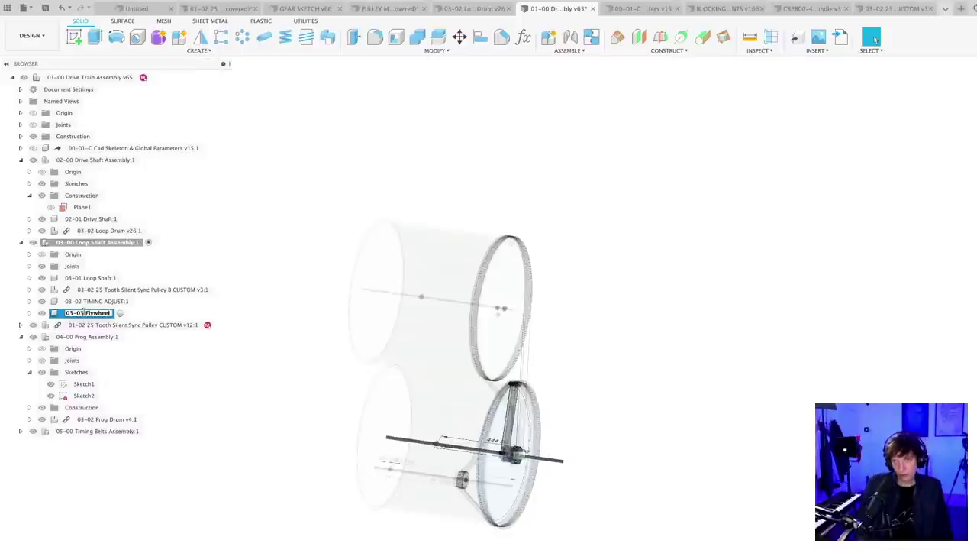
key(Return)
- Activate 03-03 Flywheel as the component being edited
middle_drag(248, 382, 369, 338)
scroll(628, 436, up, 4)
scroll(630, 435, up, 2)
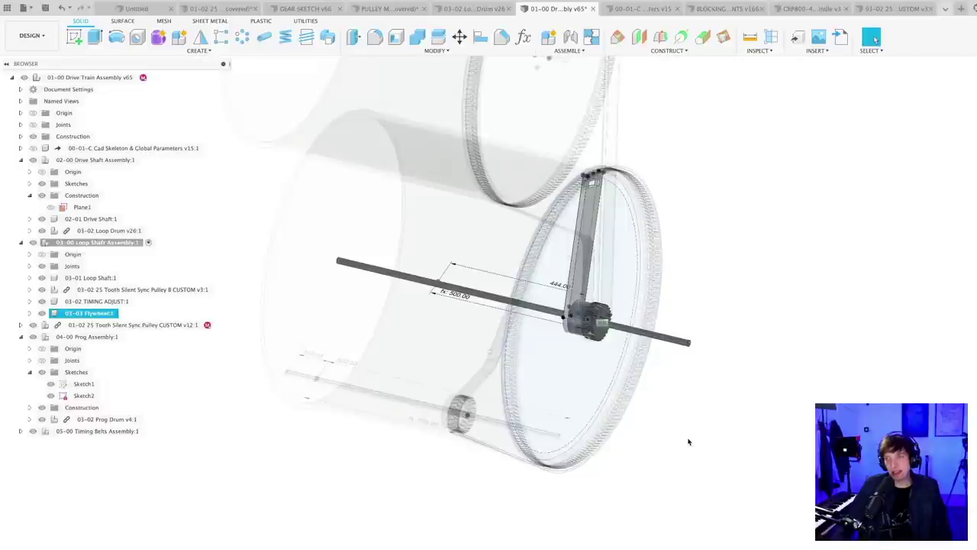
click(689, 441)
shift+middle_drag(678, 435, 642, 473)
scroll(661, 462, up, 2)
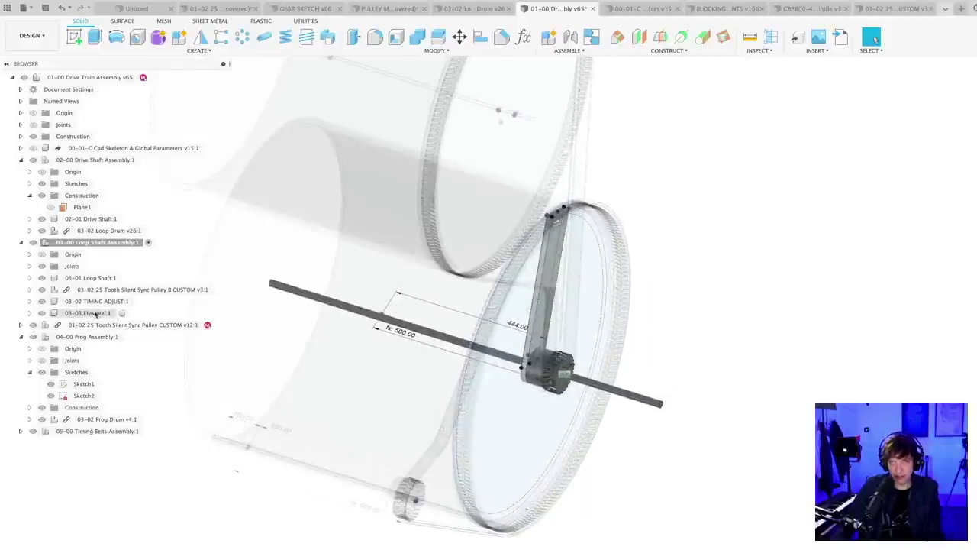
double_click(95, 313)
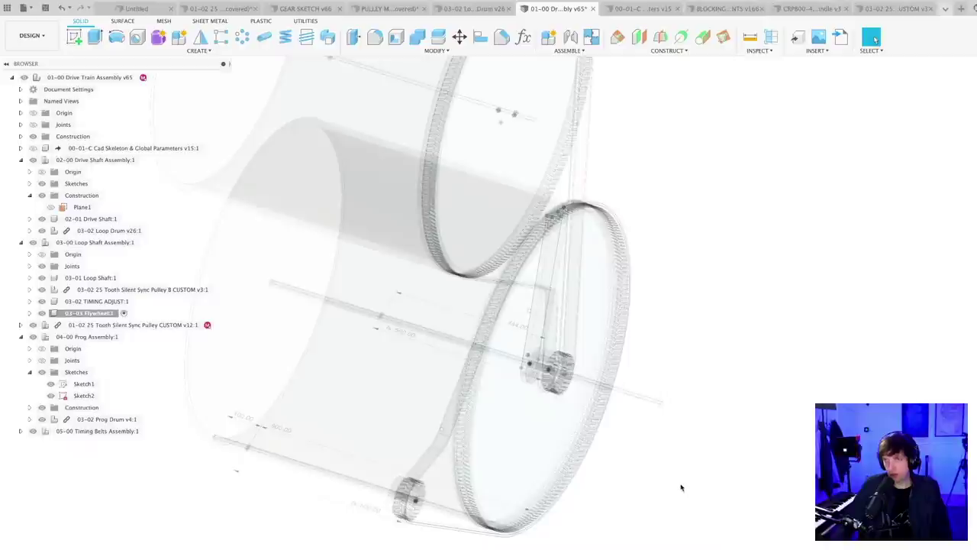
- Create a construction plane at 90 degrees about the picked edge
click(75, 37)
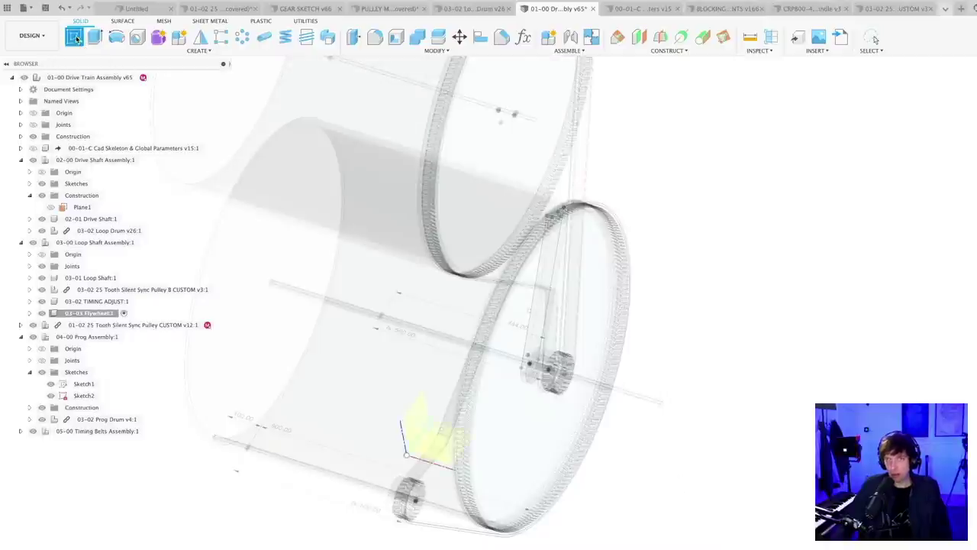
key(Escape)
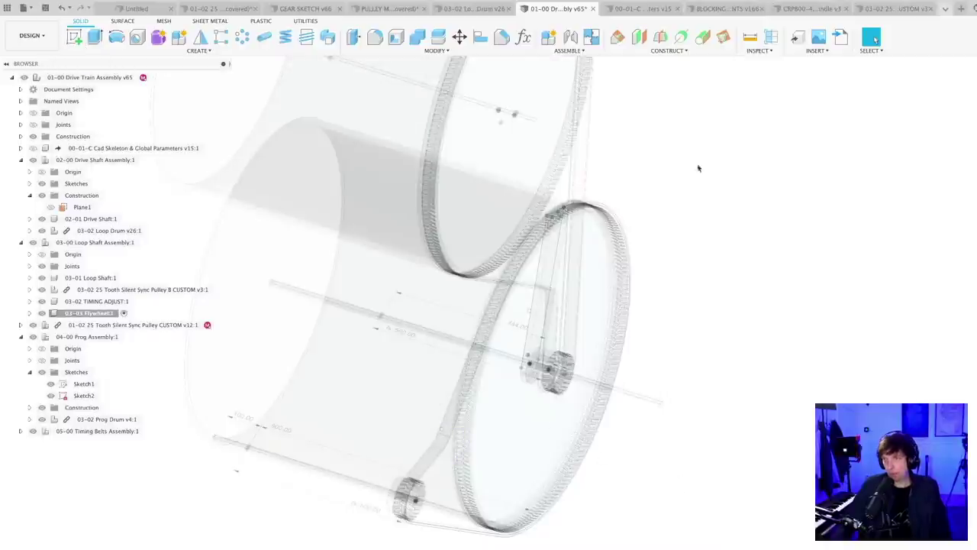
click(618, 36)
scroll(667, 414, up, 8)
scroll(634, 406, up, 2)
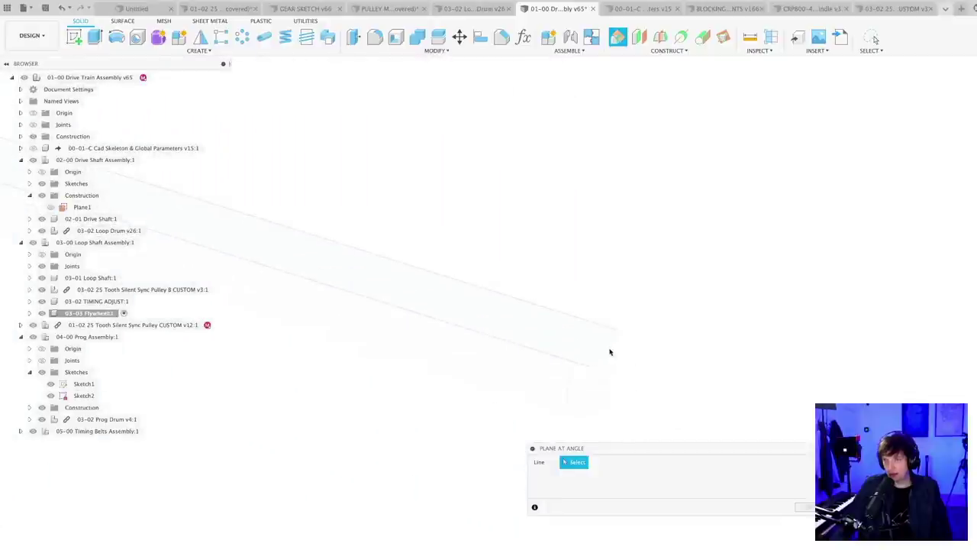
click(604, 350)
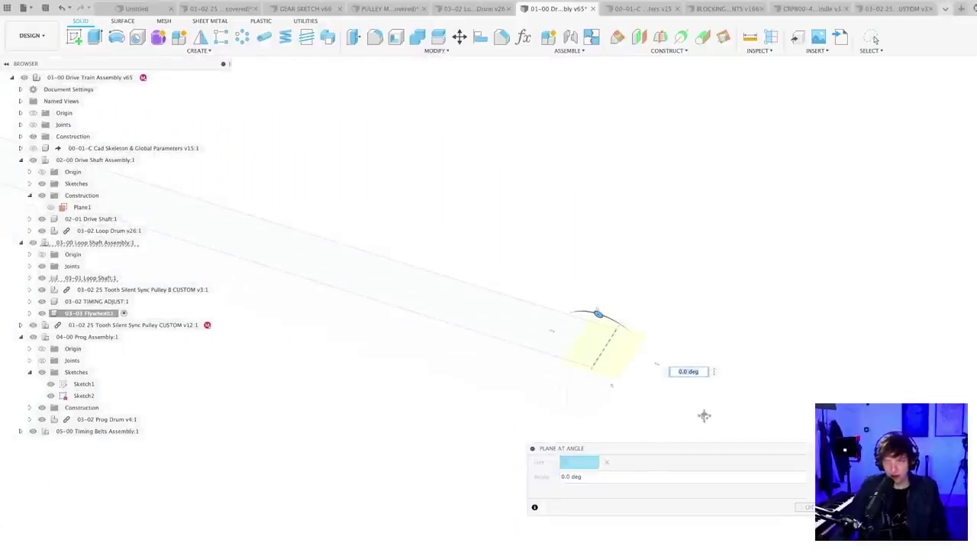
middle_drag(705, 415, 589, 384)
text(9)
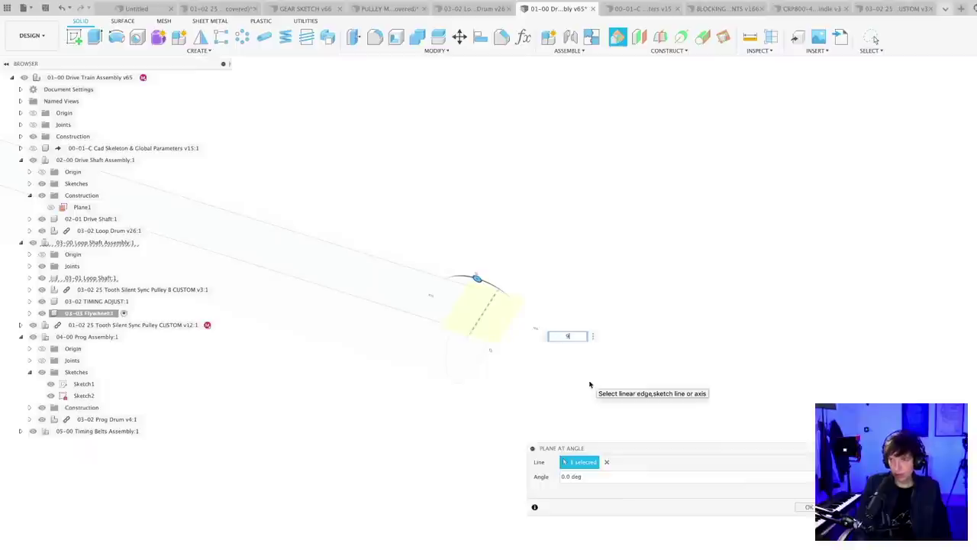
text(0)
key(Return)
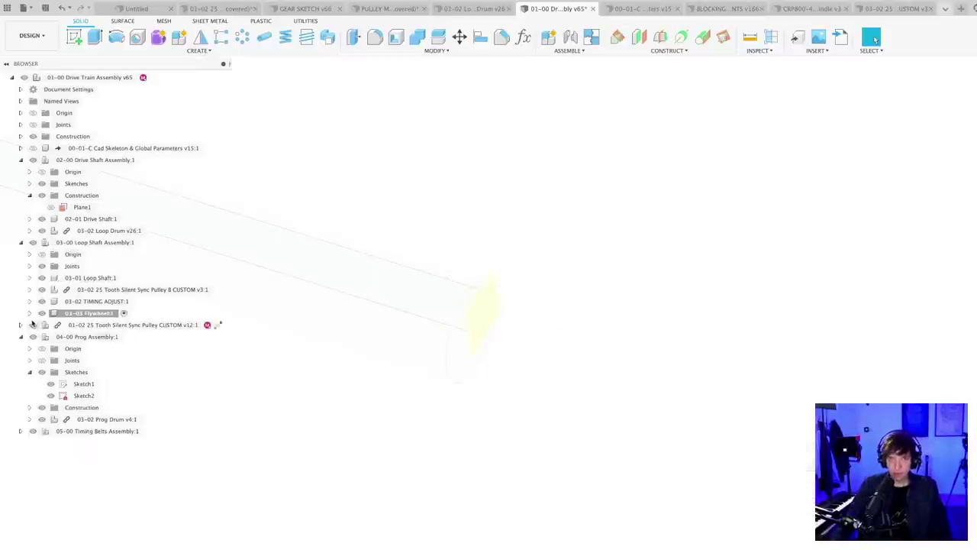
- Start a sketch on Plane1 in the 03-03 Flywheel's Construction folder
click(30, 314)
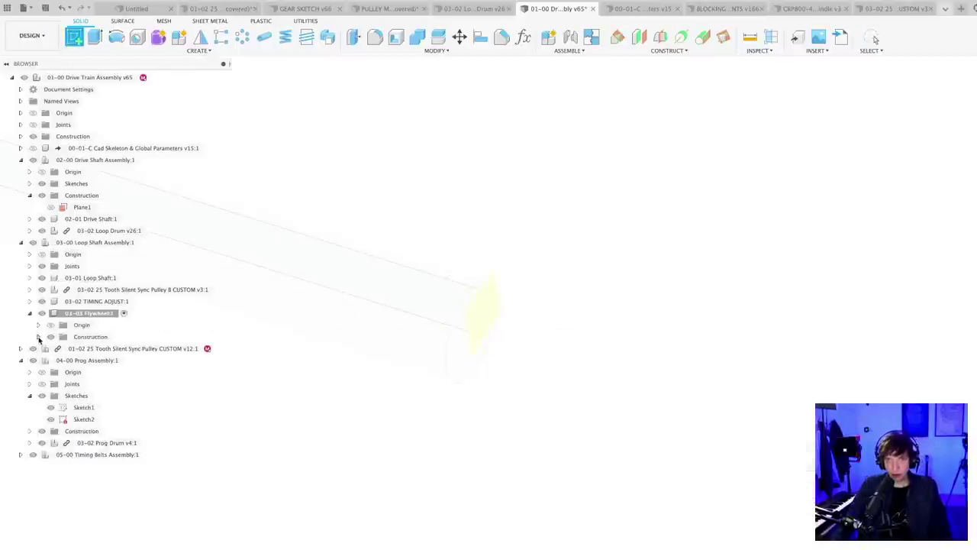
click(39, 337)
click(97, 349)
scroll(506, 375, down, 5)
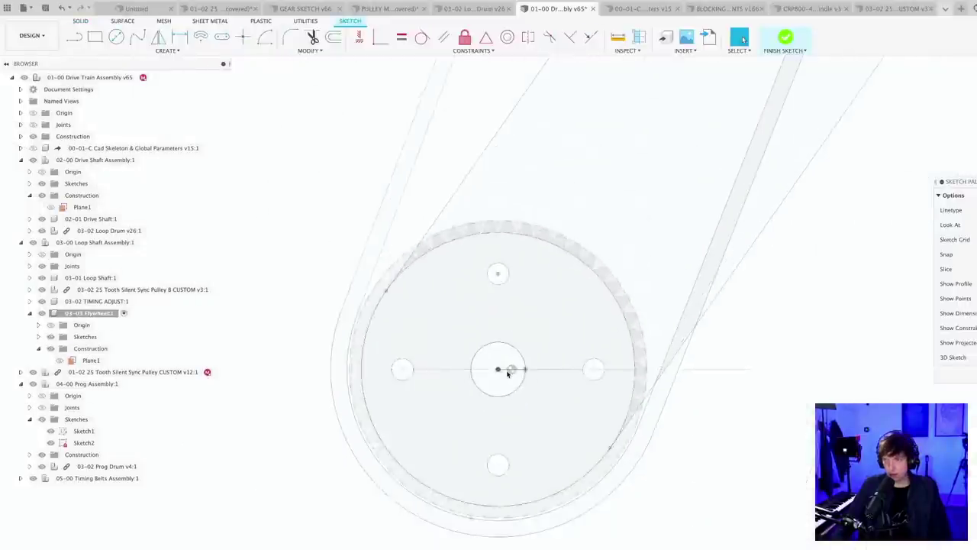
scroll(507, 373, down, 5)
mouse_move(596, 480)
shift+middle_down()
mouse_move(624, 484)
mouse_move(528, 420)
shift+middle_up()
scroll(628, 490, down, 4)
scroll(546, 417, up, 5)
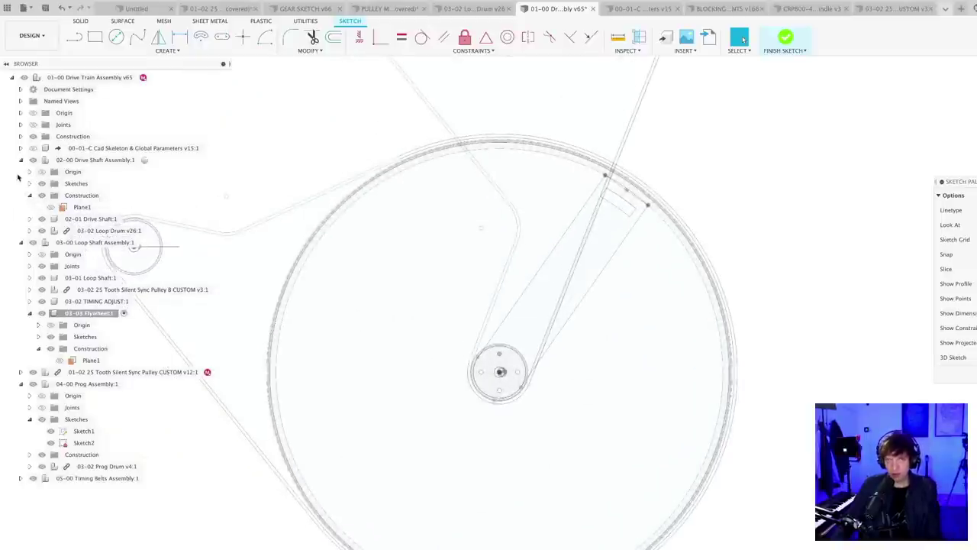
- Collapse the Drive Shaft and Loop Shaft assemblies, and hide the Prog and Timing Belts assemblies
click(20, 159)
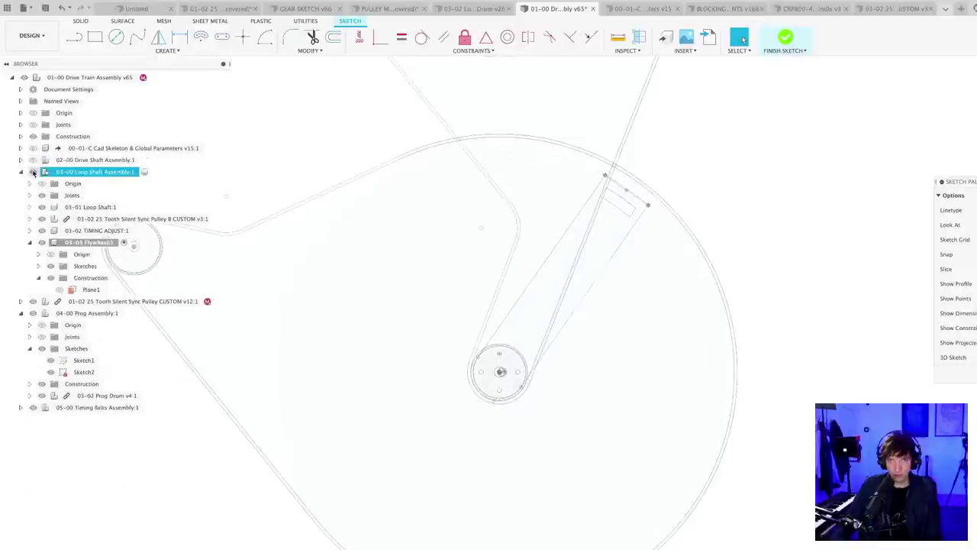
click(20, 171)
click(33, 196)
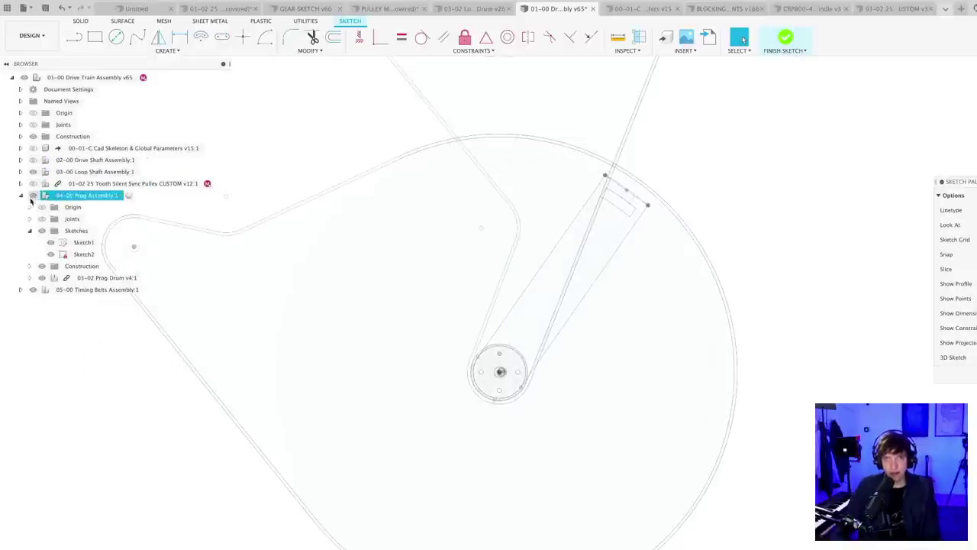
click(33, 289)
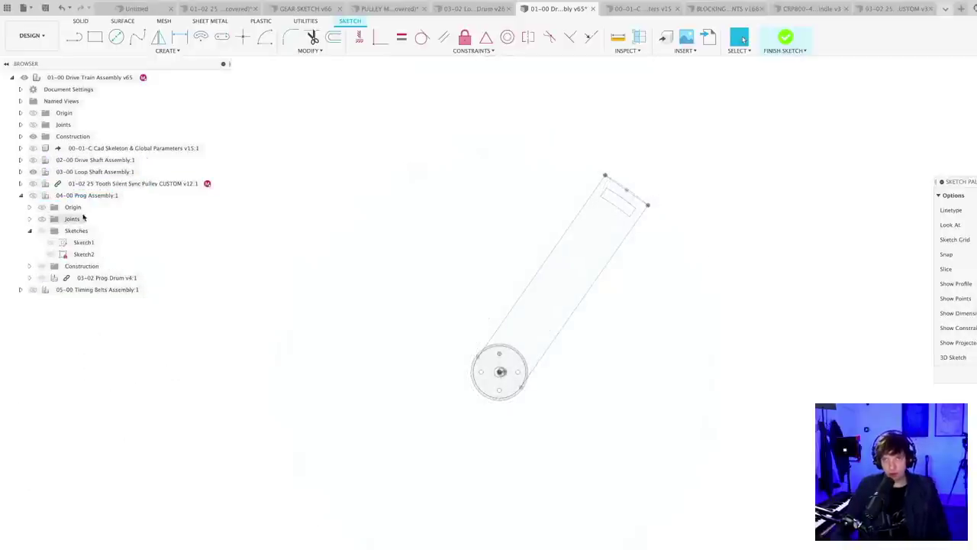
- Hide the 03-02 TIMING ADJUST arm, Pulley B and 03-01 Loop Shaft
click(22, 195)
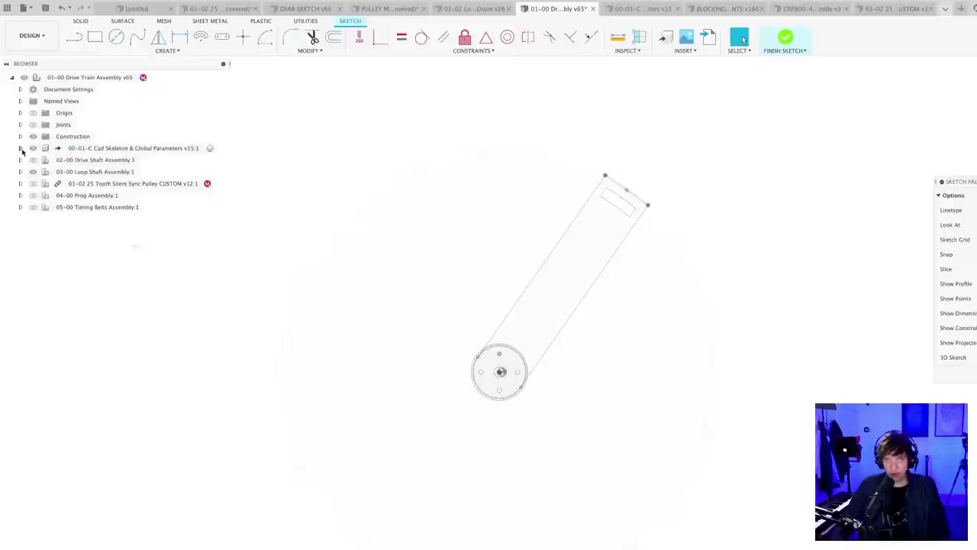
click(21, 148)
click(29, 172)
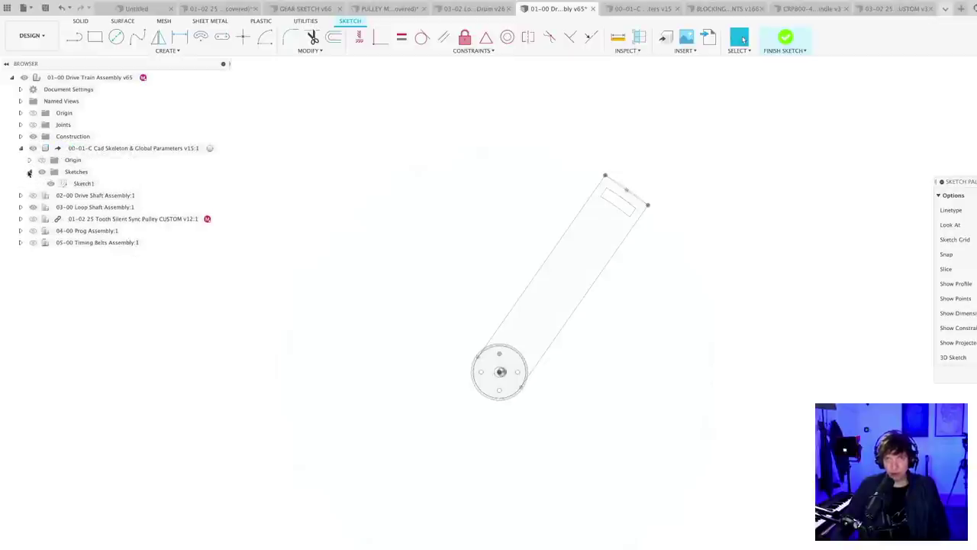
click(29, 172)
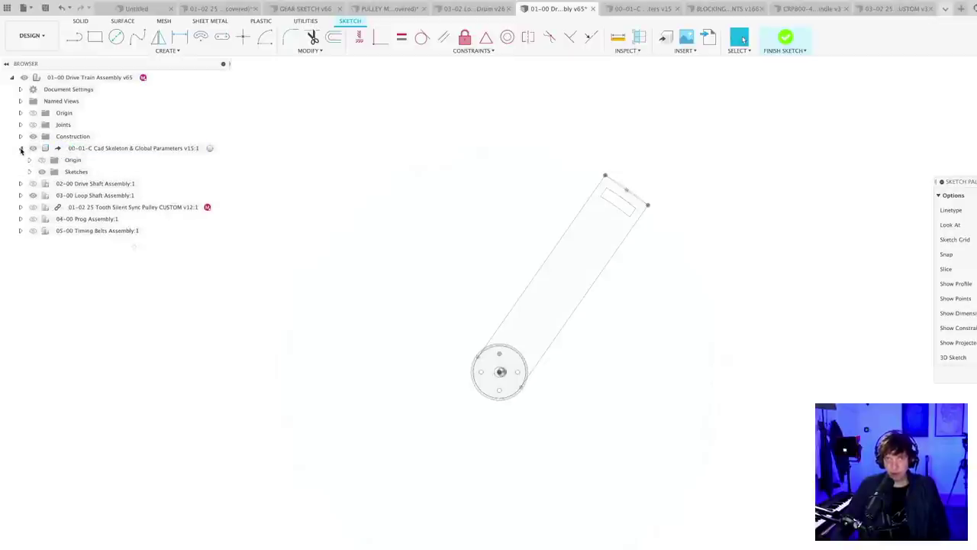
click(20, 149)
click(20, 171)
click(43, 230)
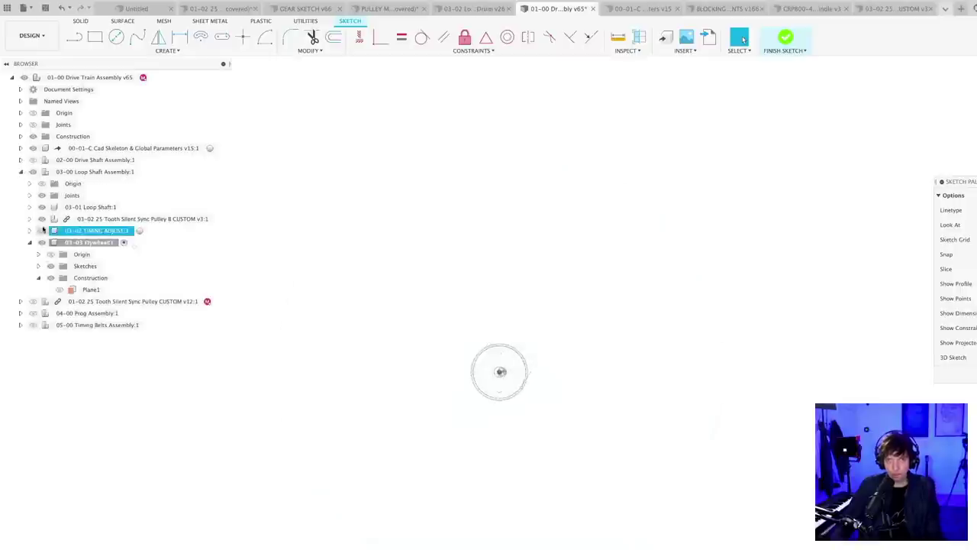
click(42, 219)
click(42, 208)
- Project the Cad Skeleton geometry into the flywheel sketch
shift+middle_drag(568, 319, 569, 316)
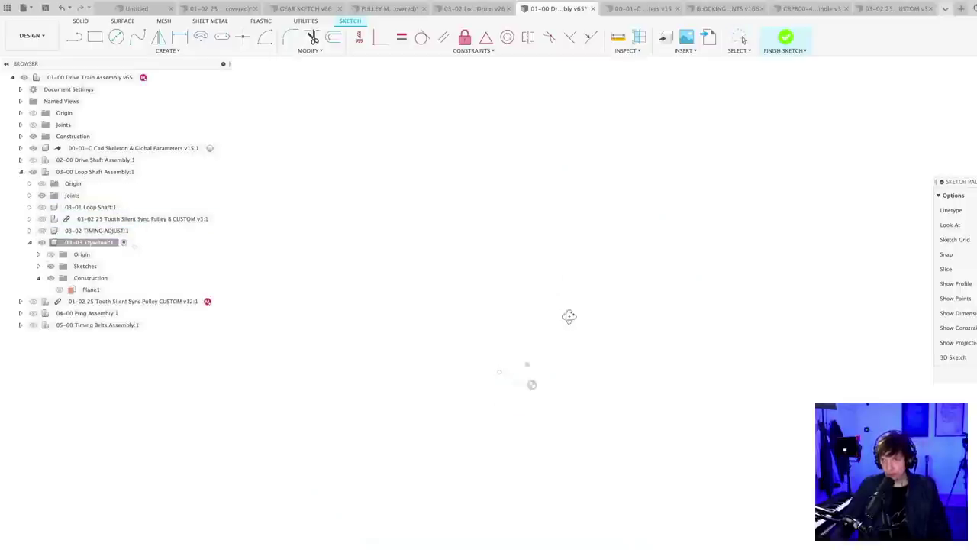
key(Escape)
middle_drag(591, 365, 565, 327)
key(p)
scroll(522, 344, up, 3)
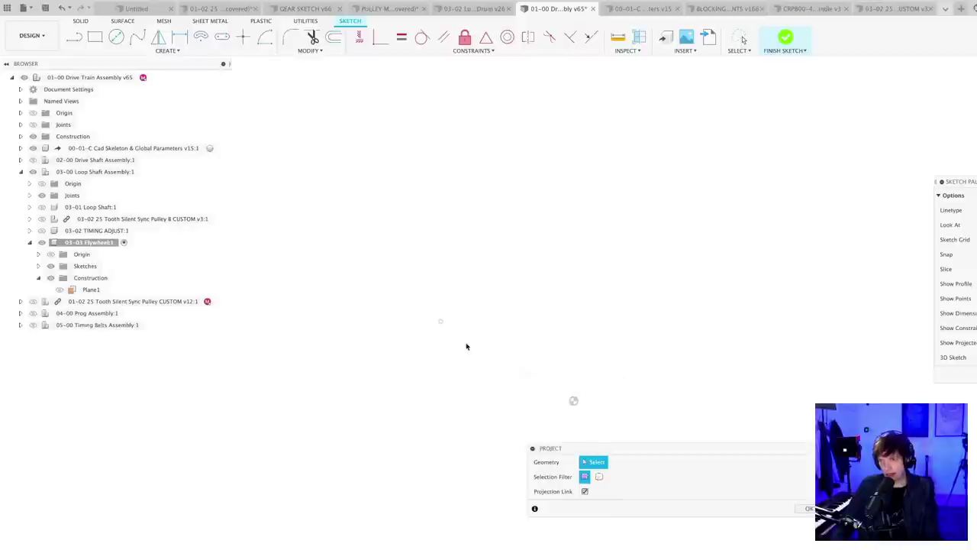
click(446, 329)
middle_drag(591, 308, 558, 283)
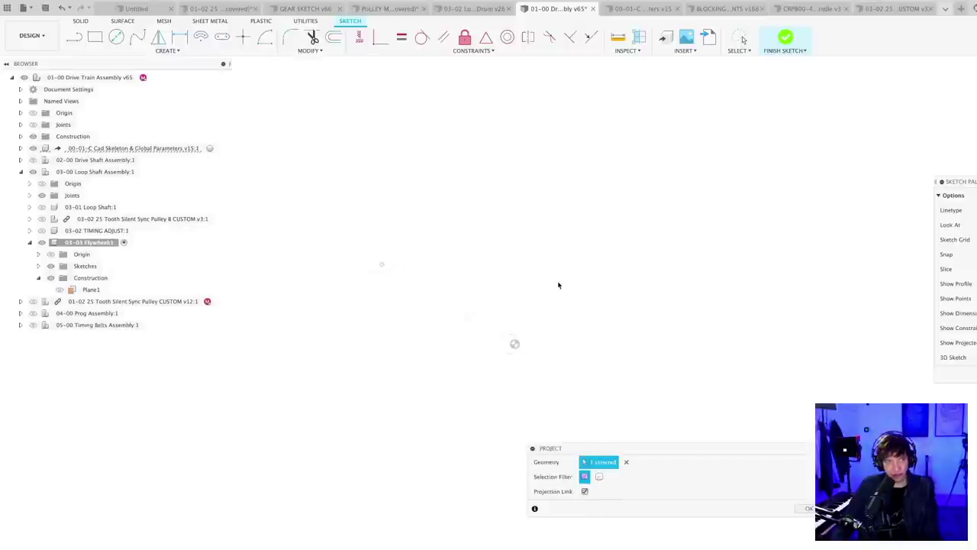
key(Return)
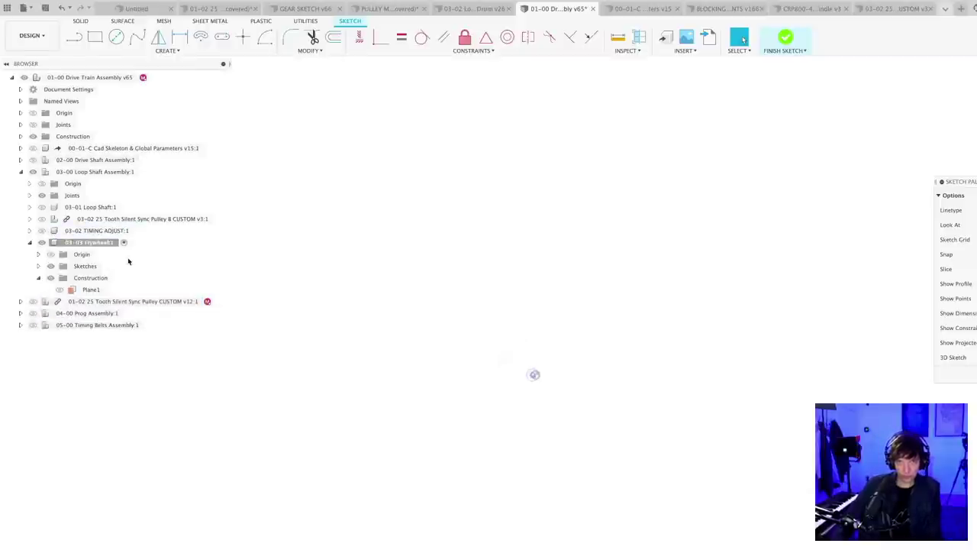
- Show the pulleys, TIMING ADJUST arm, Prog and Timing Belts assemblies again
click(41, 244)
click(33, 301)
click(33, 313)
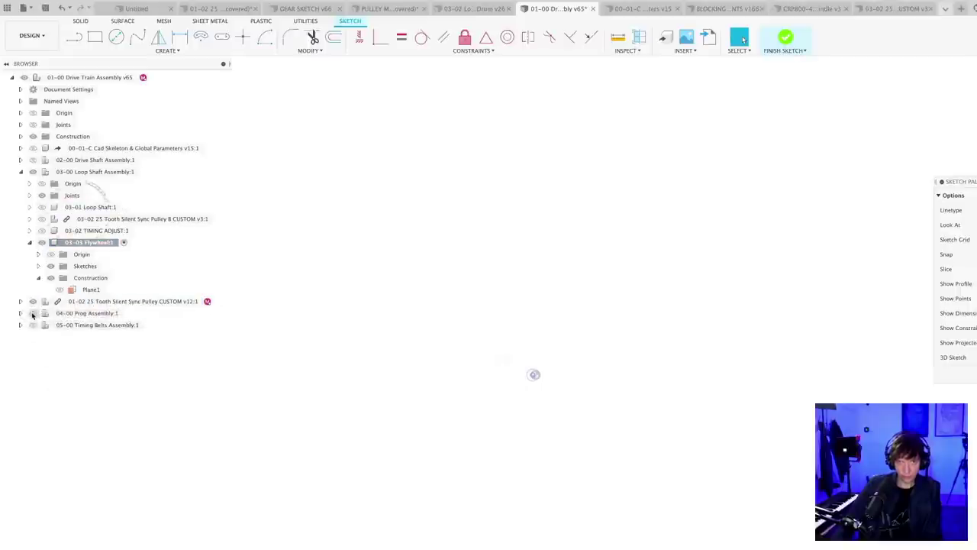
click(42, 220)
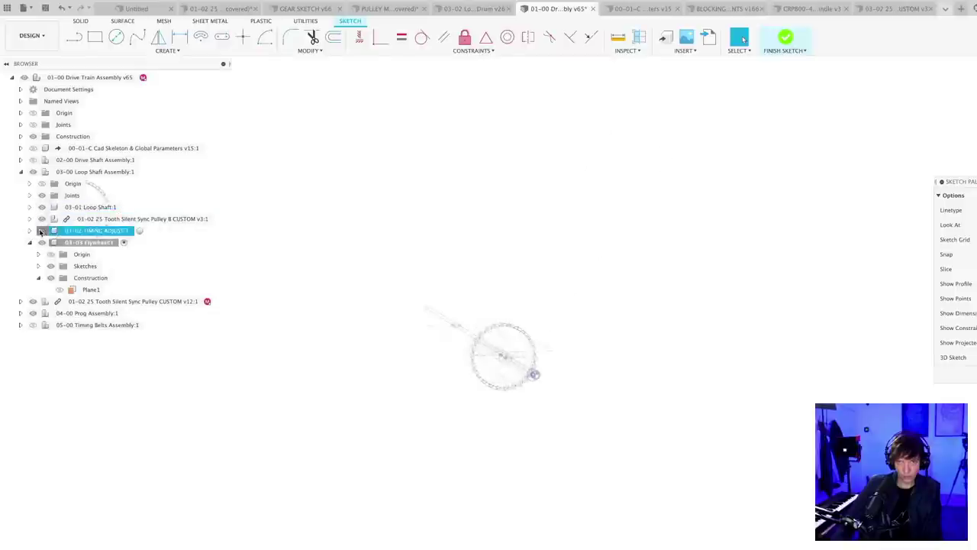
click(41, 230)
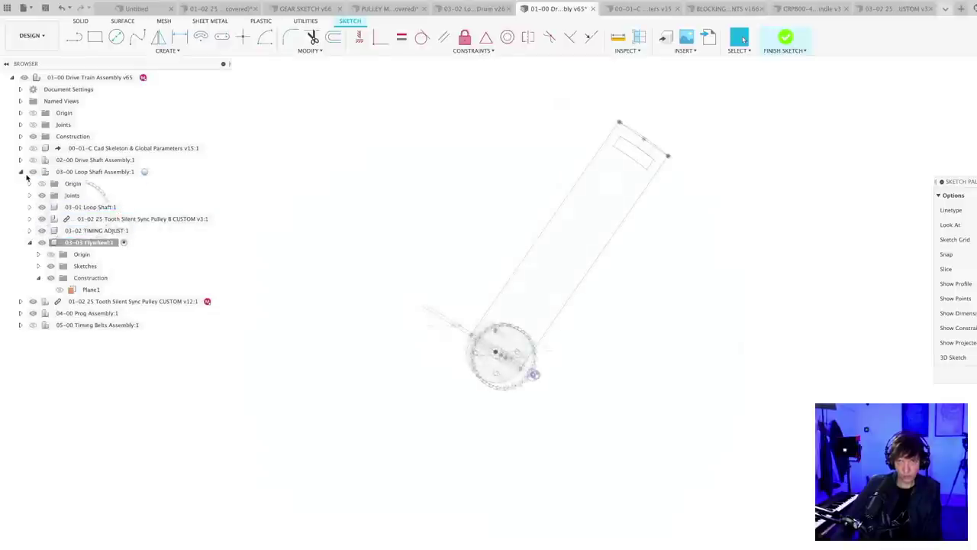
click(21, 302)
click(21, 302)
click(33, 326)
- Finish the flywheel sketch
click(975, 369)
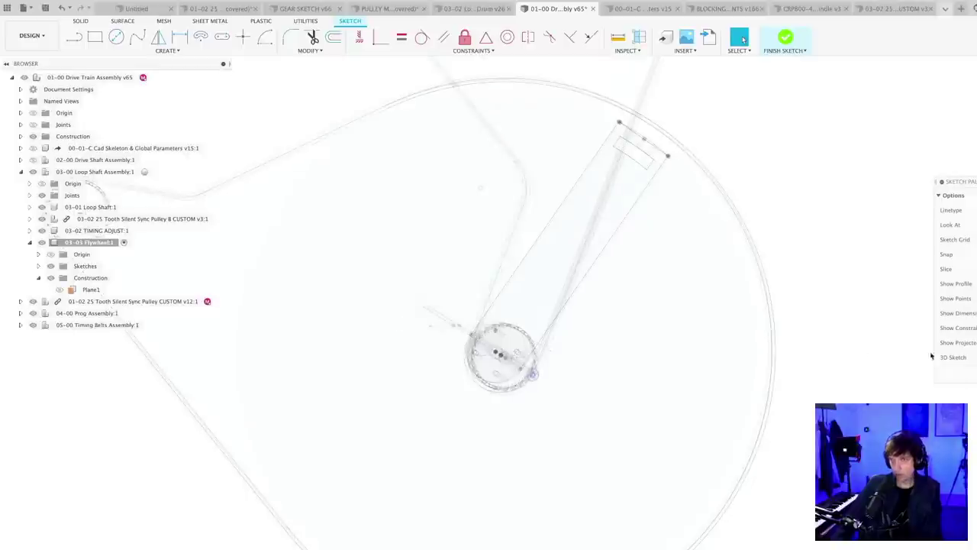
scroll(596, 307, down, 2)
scroll(595, 306, down, 5)
shift+middle_drag(727, 343, 262, 351)
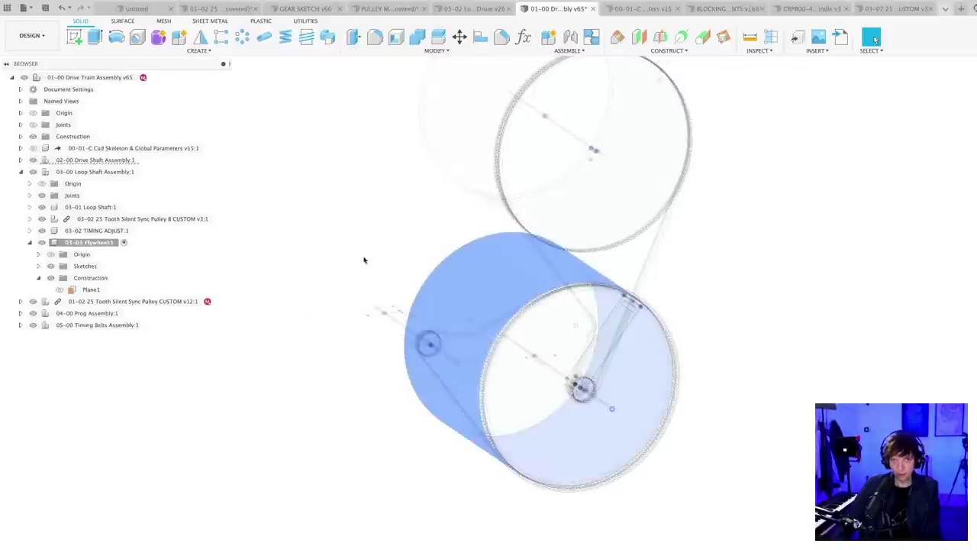
- Activate the 02-00 Drive Shaft Assembly and expand it
click(84, 160)
click(151, 161)
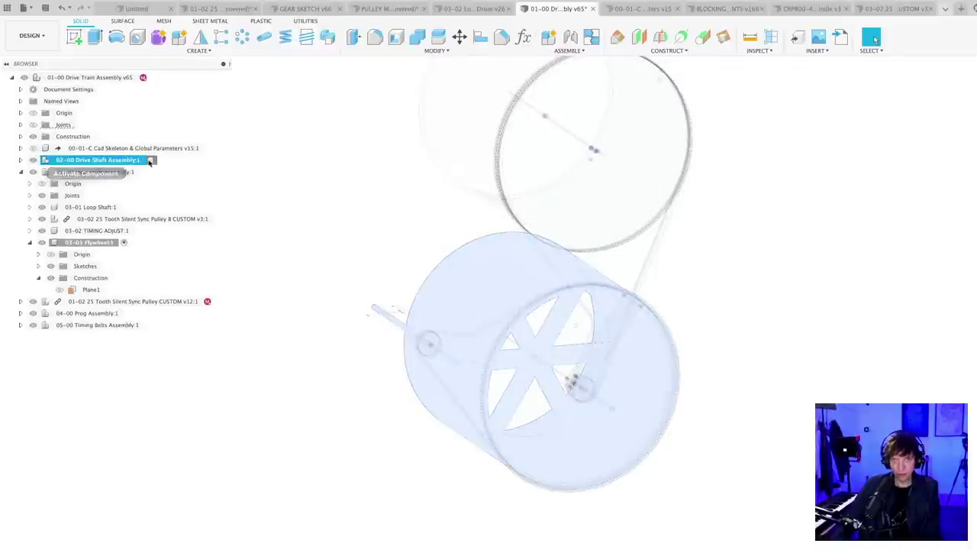
click(19, 161)
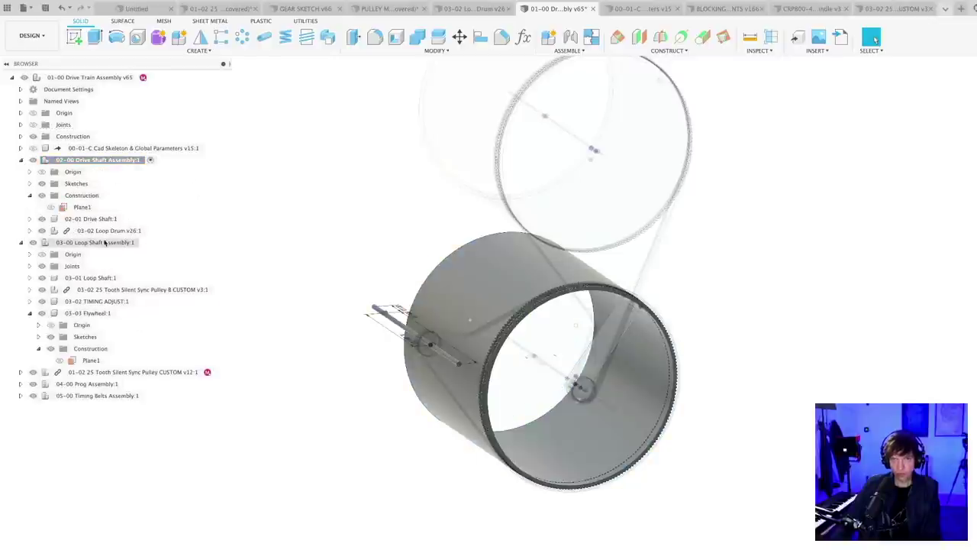
- Drag the Loop Drum into the Loop Shaft Assembly, then undo so it stays under Drive Shaft
click(145, 231)
key(Escape)
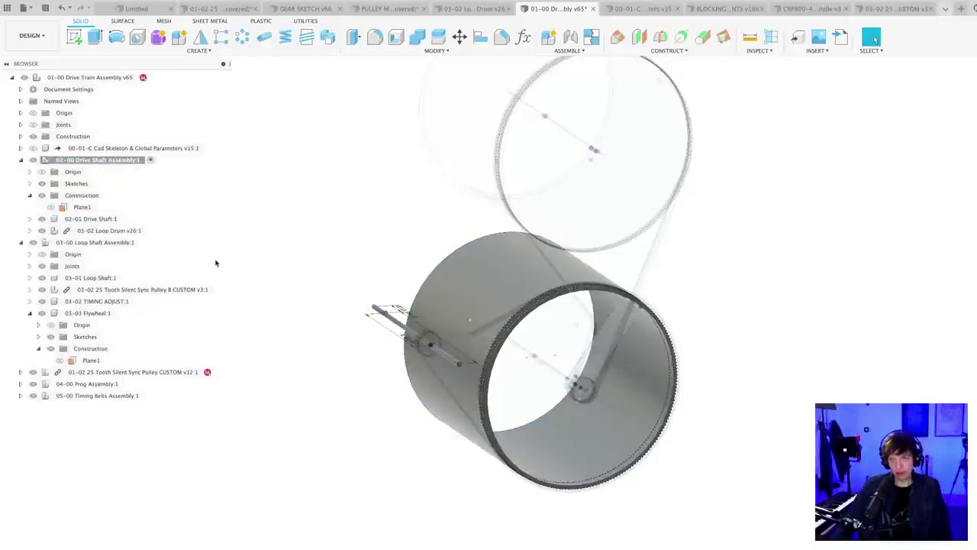
click(95, 231)
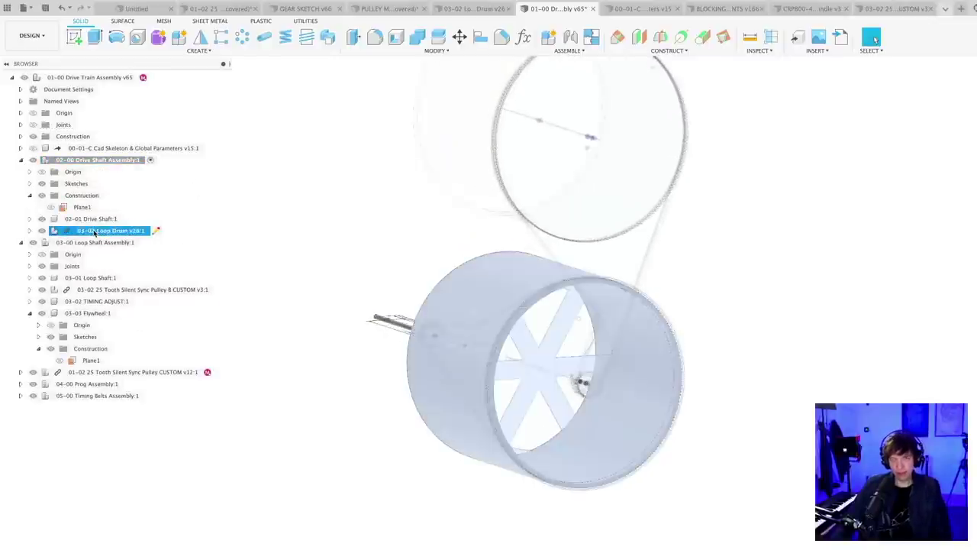
click(233, 253)
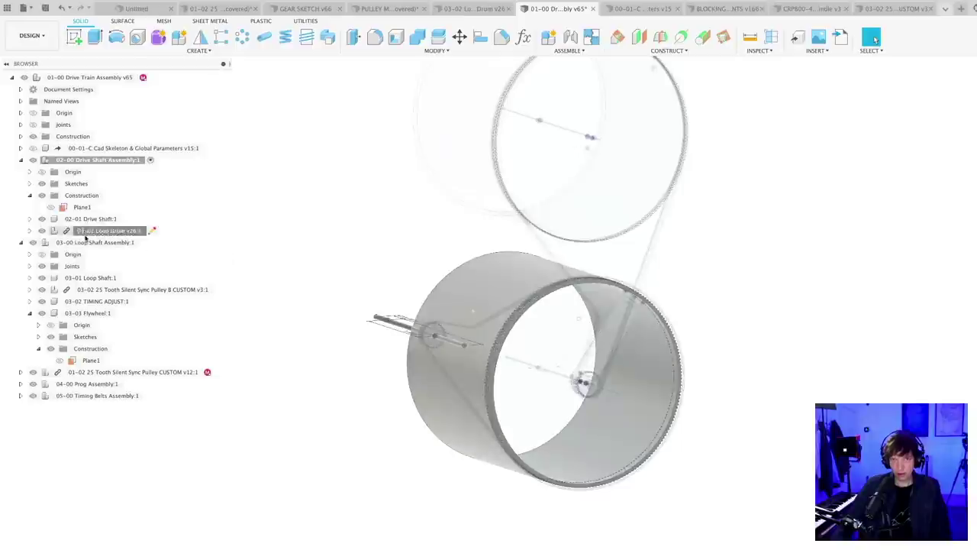
drag(84, 235, 83, 243)
key(super+z)
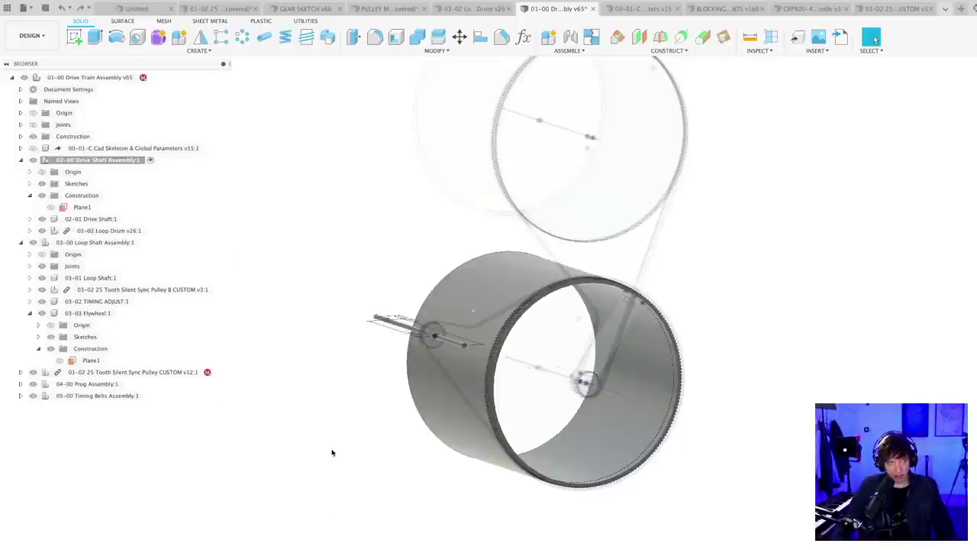
middle_drag(451, 367, 417, 411)
shift+middle_drag(699, 401, 386, 352)
- Activate the Flywheel component and open its Sketch1 for editing
click(225, 244)
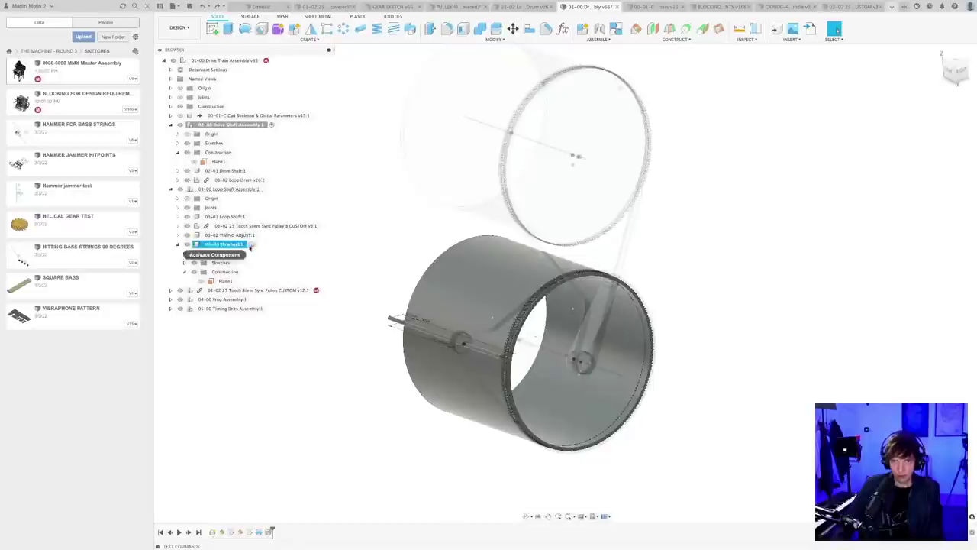
click(251, 243)
click(184, 262)
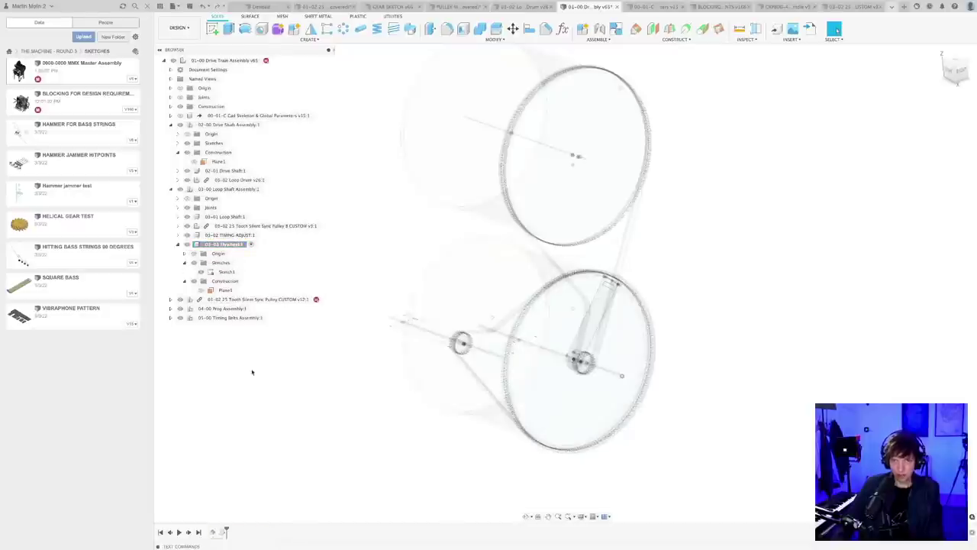
double_click(226, 272)
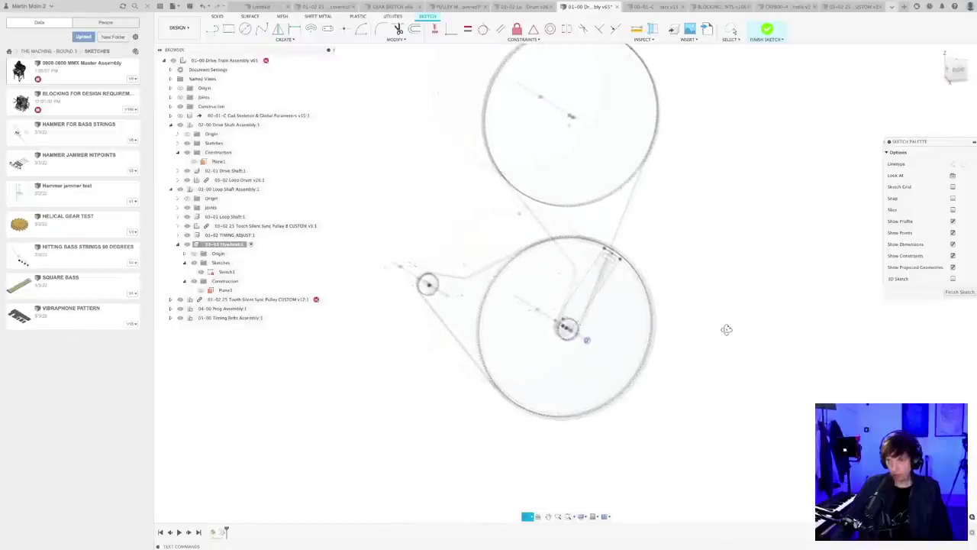
- Cancel the first Center Diameter Circle and restart it at the flywheel hub
key(c)
scroll(588, 328, up, 5)
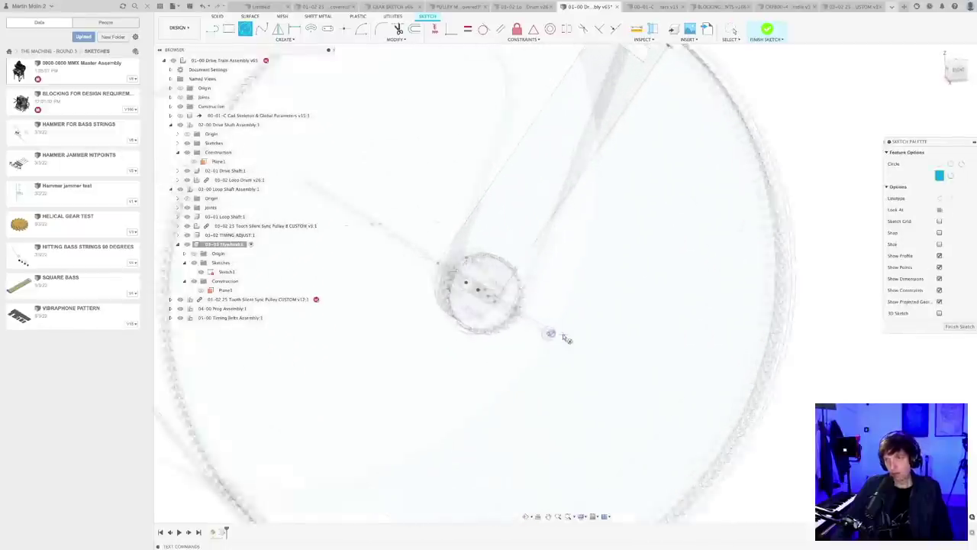
scroll(714, 312, down, 4)
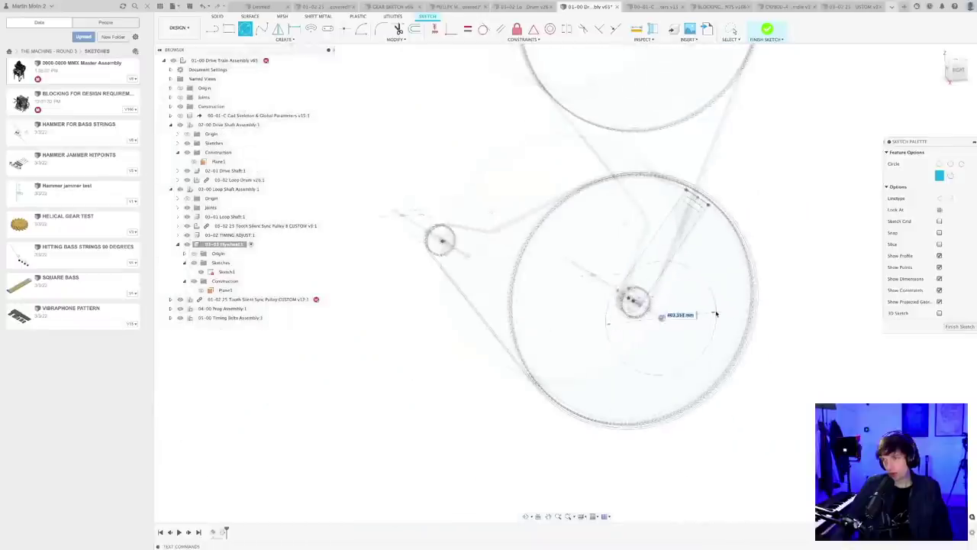
shift+middle_drag(713, 312, 684, 266)
scroll(654, 261, up, 3)
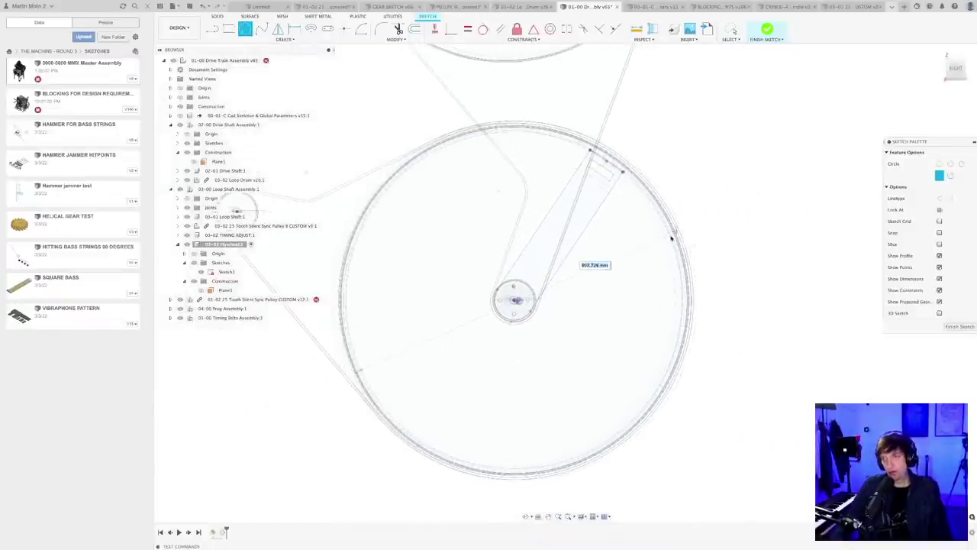
scroll(667, 241, up, 1)
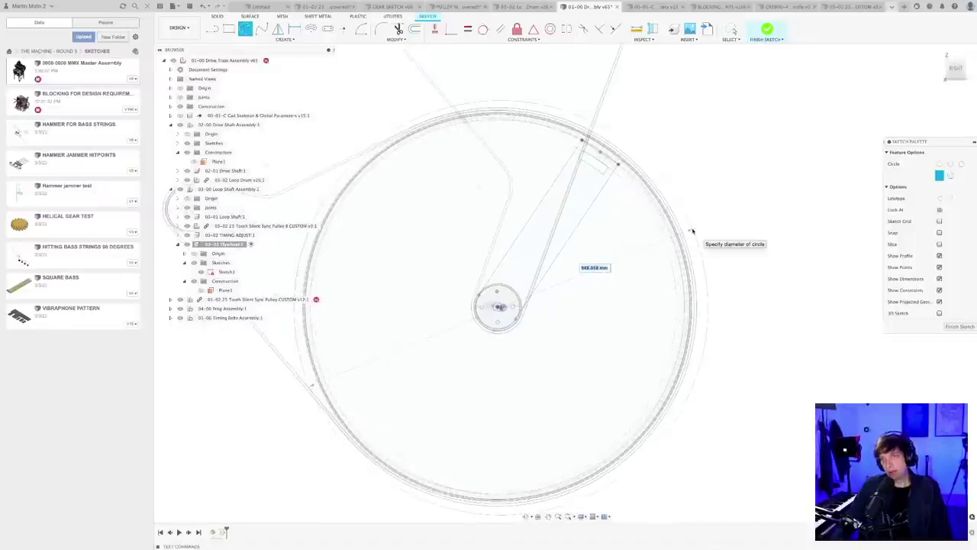
scroll(666, 238, up, 4)
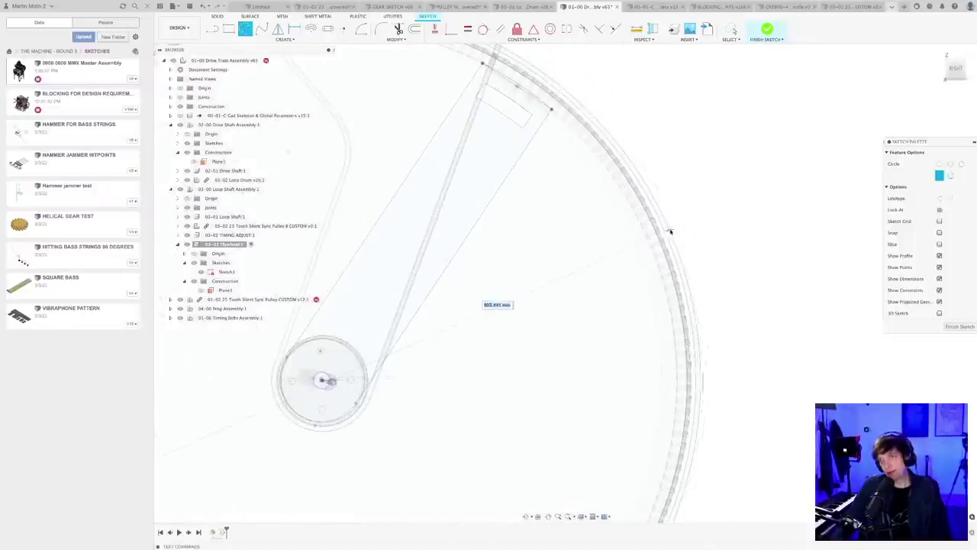
scroll(671, 231, down, 5)
shift+middle_drag(622, 261, 627, 270)
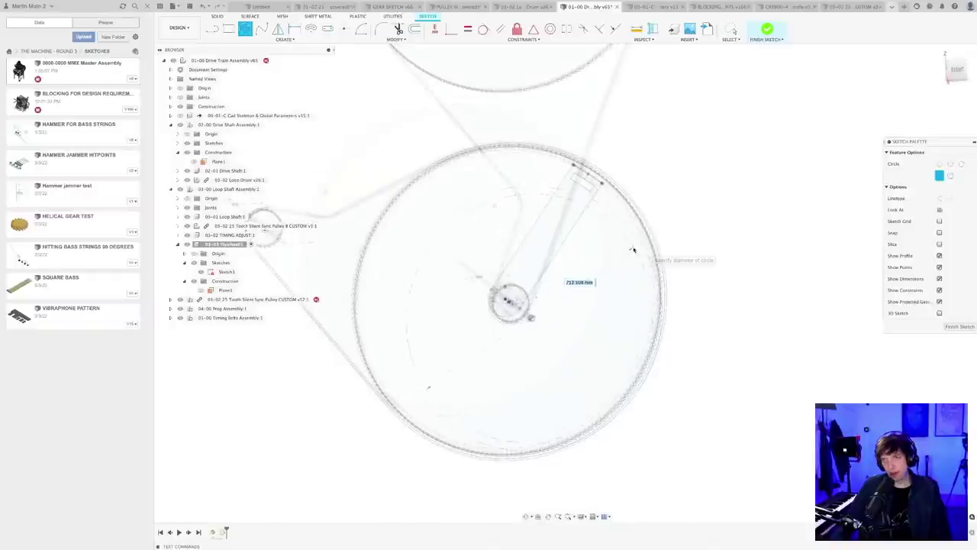
key(Escape)
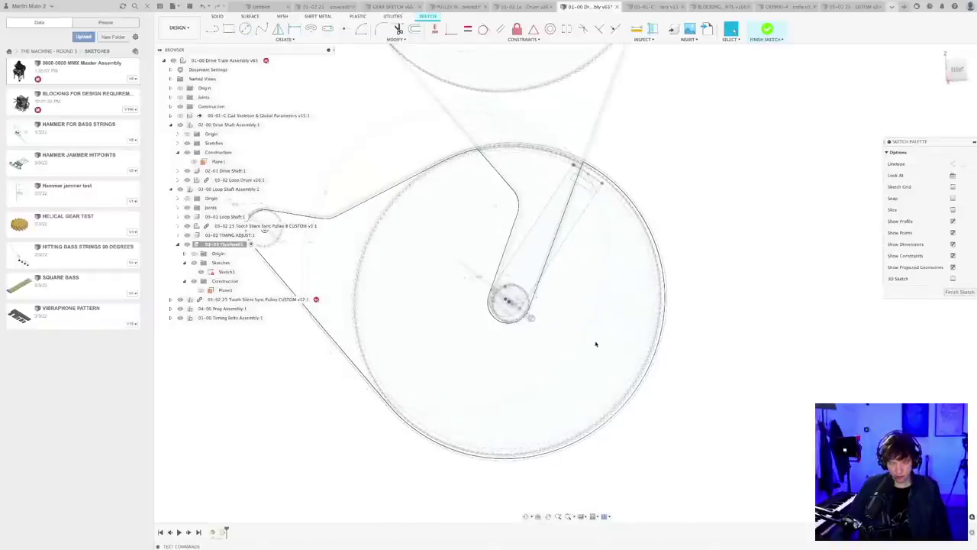
key(c)
scroll(542, 328, up, 3)
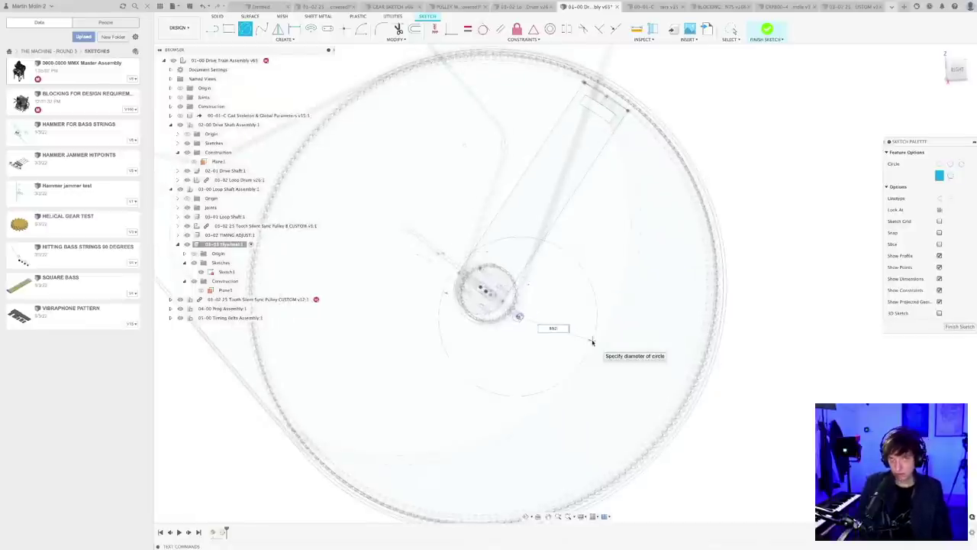
- Give the hub circle a diameter of 892 mm
text(892)
key(Return)
scroll(629, 343, down, 3)
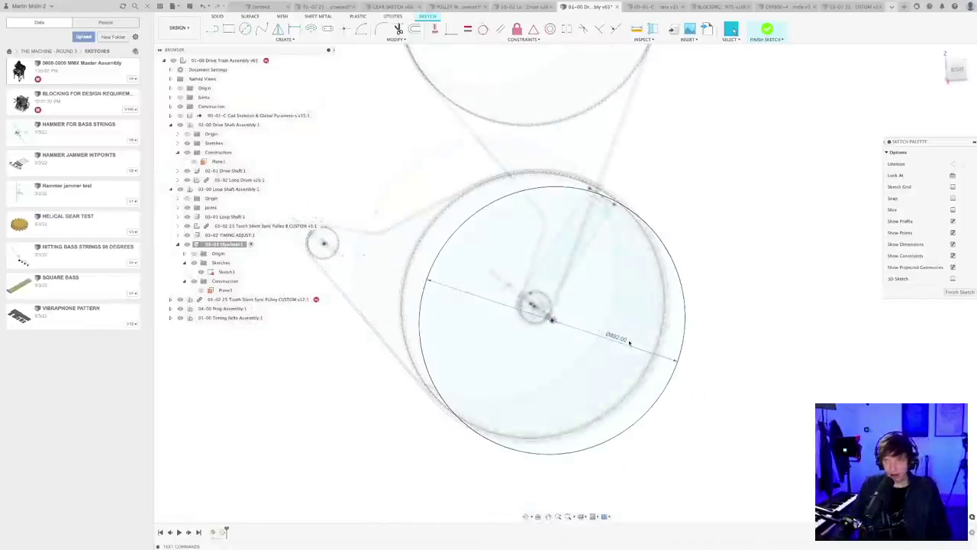
middle_drag(741, 361, 710, 317)
scroll(689, 322, up, 2)
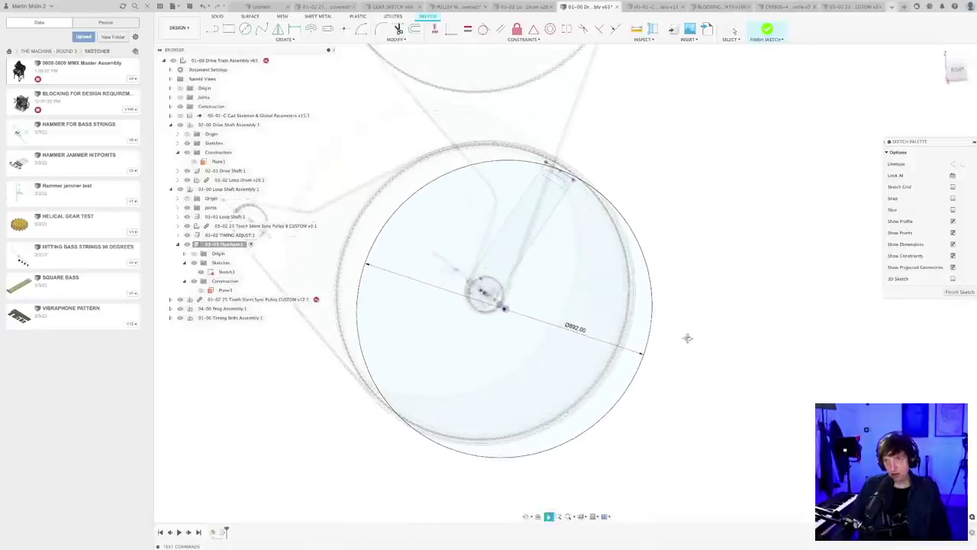
- Add a concentric 700 mm circle at the hub centre
key(c)
scroll(505, 313, up, 2)
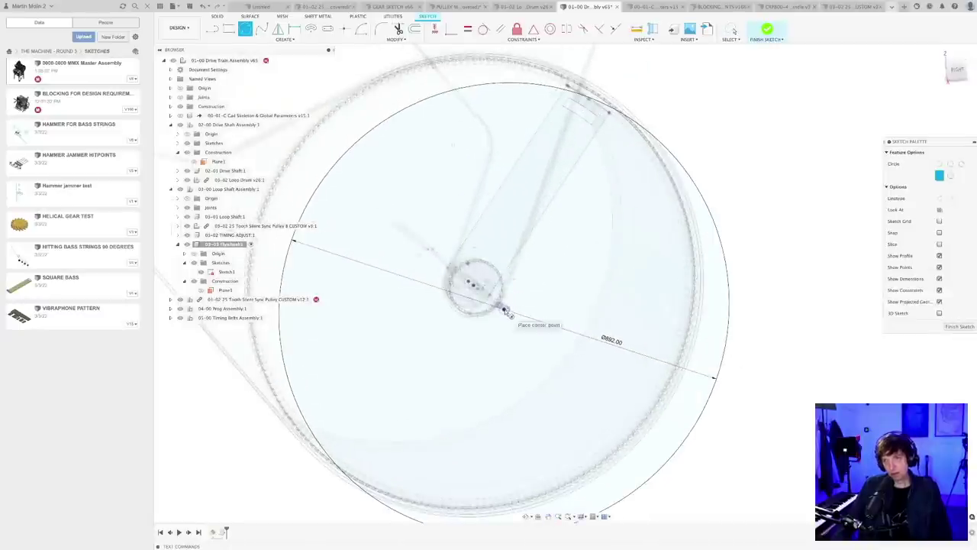
click(505, 309)
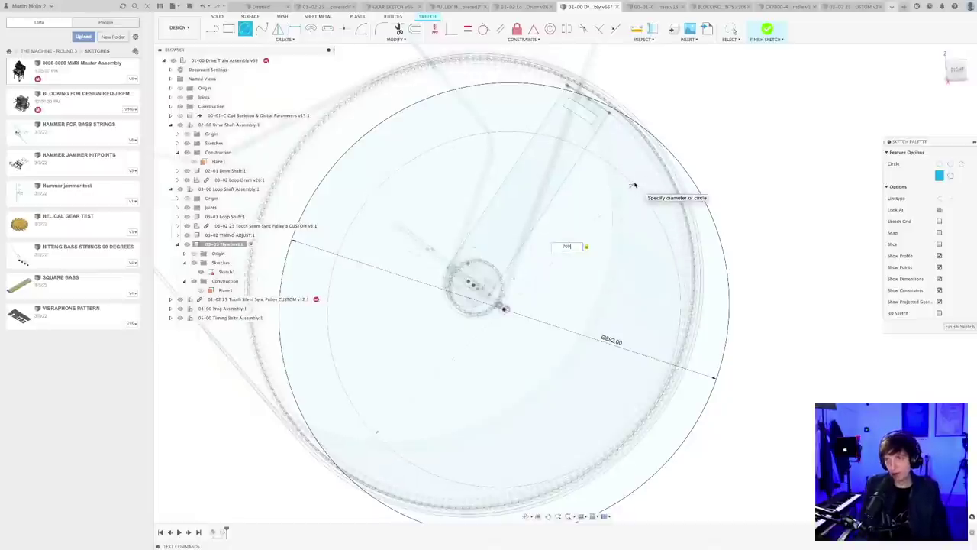
text(700)
key(Return)
key(Escape)
scroll(573, 307, down, 1)
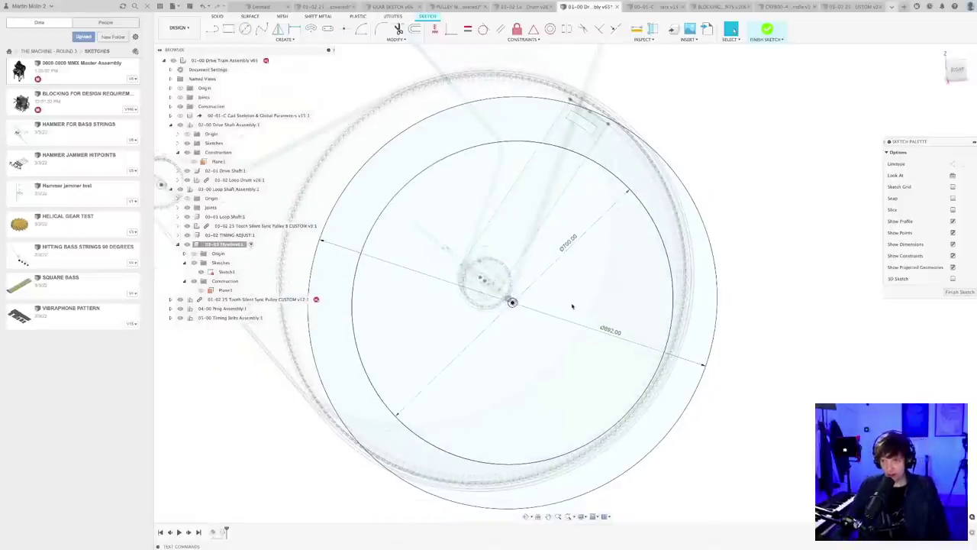
- View the sketch plane face-on from the ViewCube
key(l)
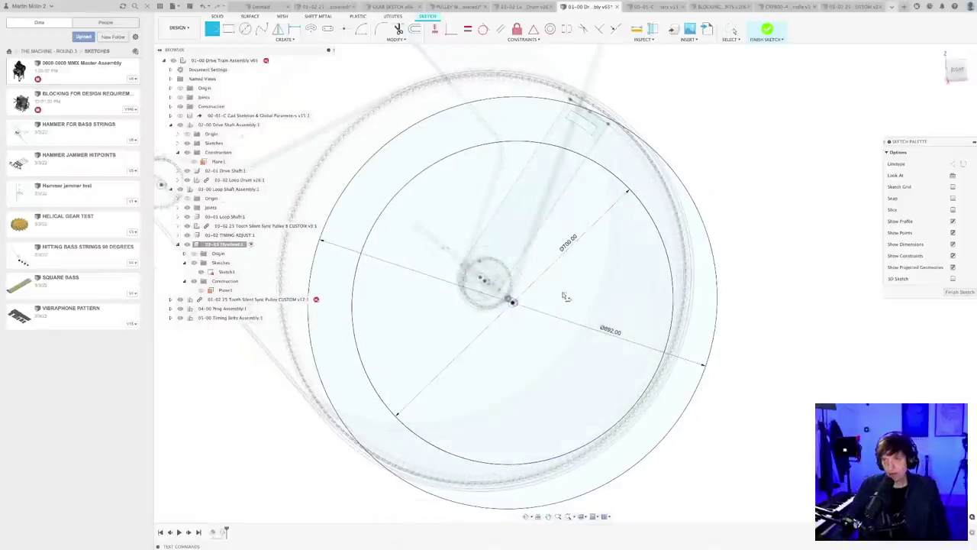
mouse_move(565, 296)
shift+middle_down()
mouse_move(576, 303)
mouse_move(552, 277)
mouse_move(565, 293)
shift+middle_up()
click(958, 68)
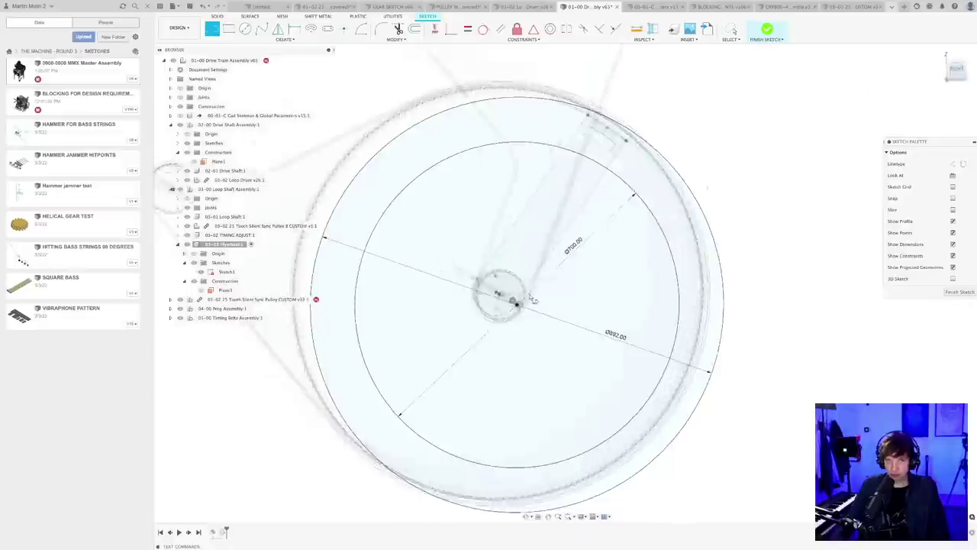
scroll(439, 308, up, 2)
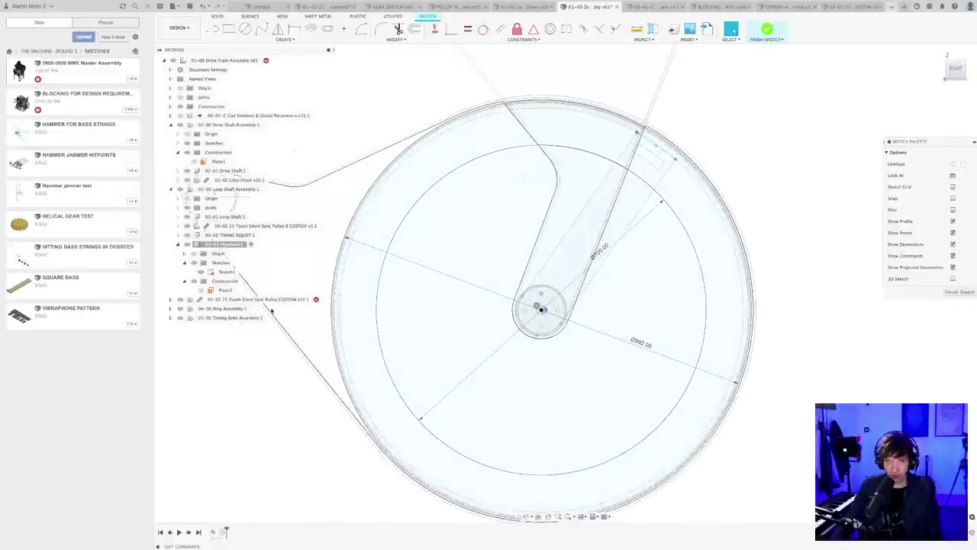
- Save the flywheel design
key(super+s)
key(Return)
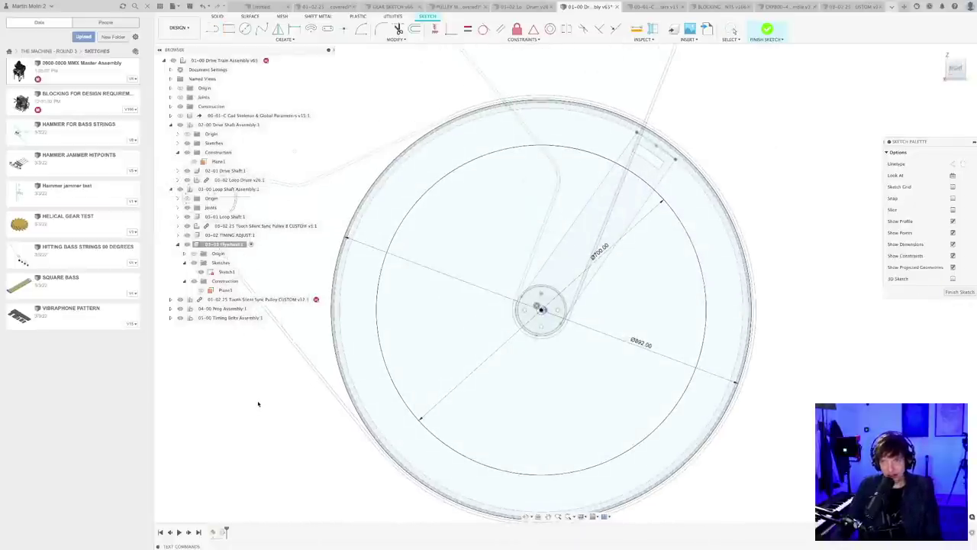
scroll(268, 386, down, 3)
middle_drag(271, 402, 286, 372)
scroll(288, 374, up, 3)
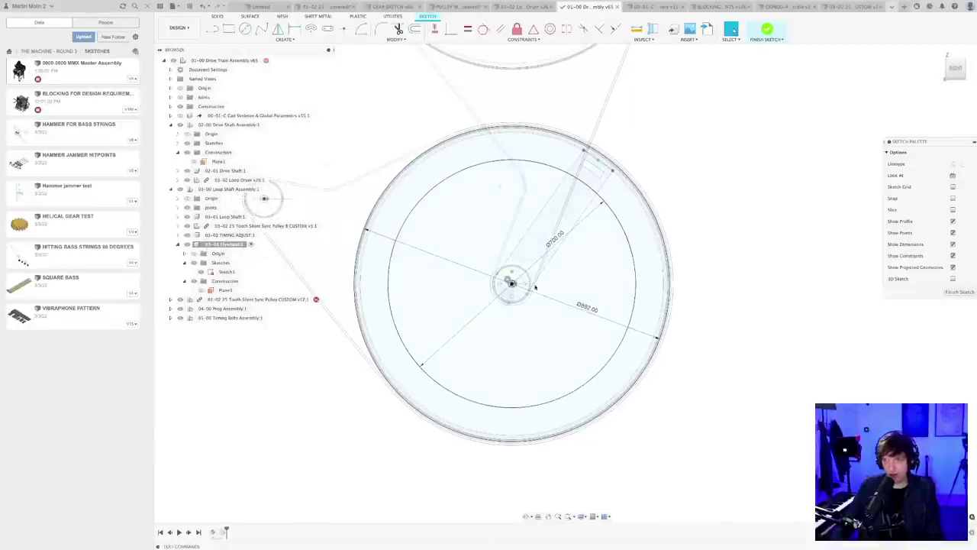
- Show only the flywheel component and frame its sketch
right_click(226, 243)
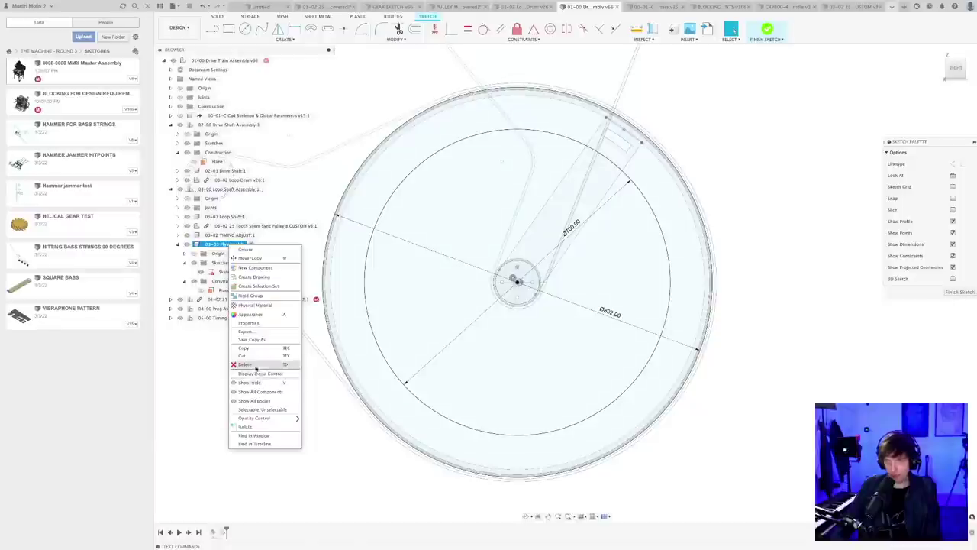
click(255, 427)
mouse_move(760, 356)
middle_down()
mouse_move(763, 371)
mouse_move(761, 321)
mouse_move(757, 350)
middle_up()
scroll(757, 334, up, 1)
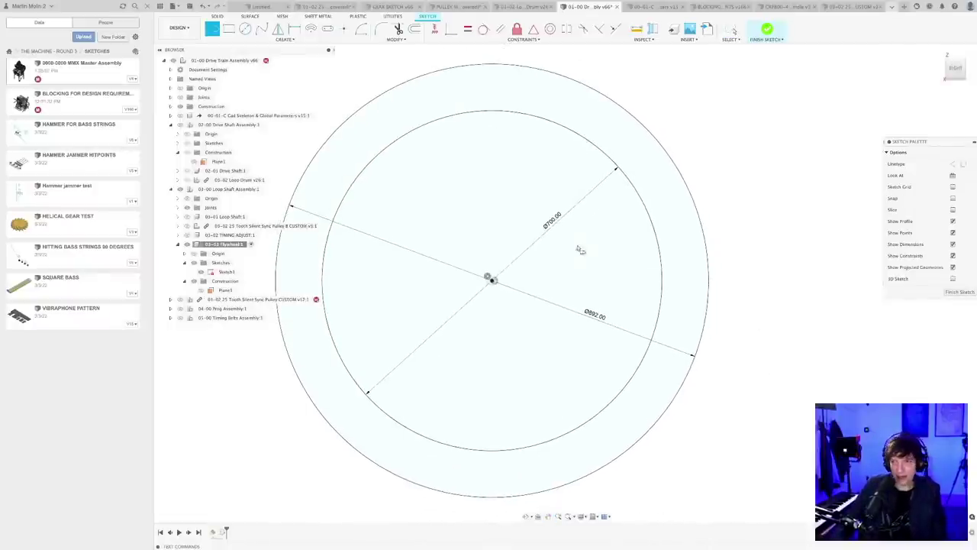
scroll(505, 278, up, 5)
scroll(517, 315, down, 4)
middle_drag(514, 283, 505, 316)
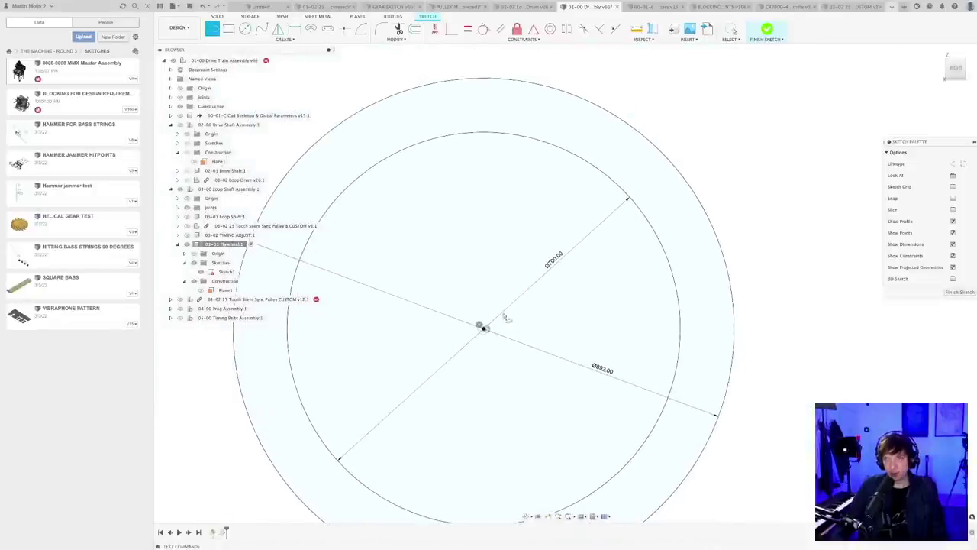
scroll(506, 318, up, 2)
- Draw a vertical line from the circles' centre to the inner circle's top
click(477, 330)
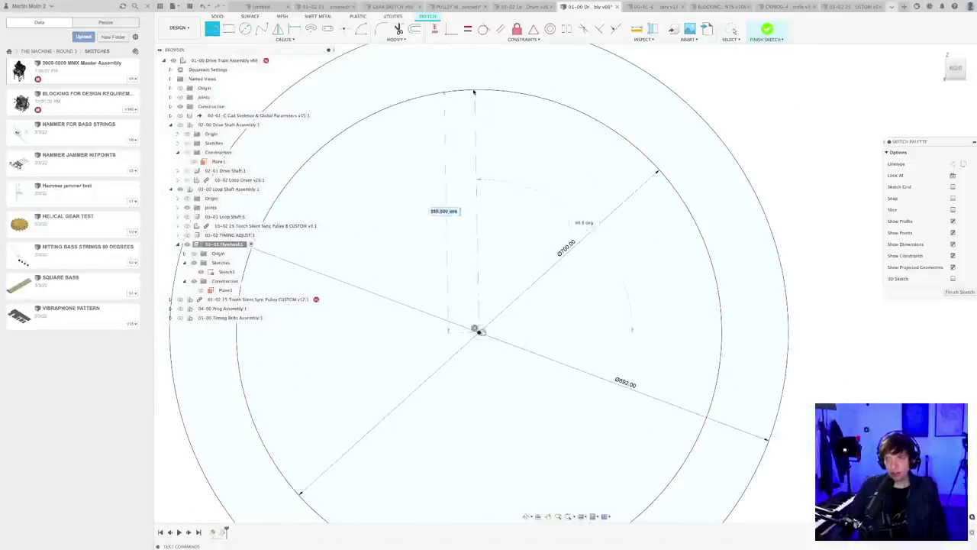
click(479, 92)
key(Escape)
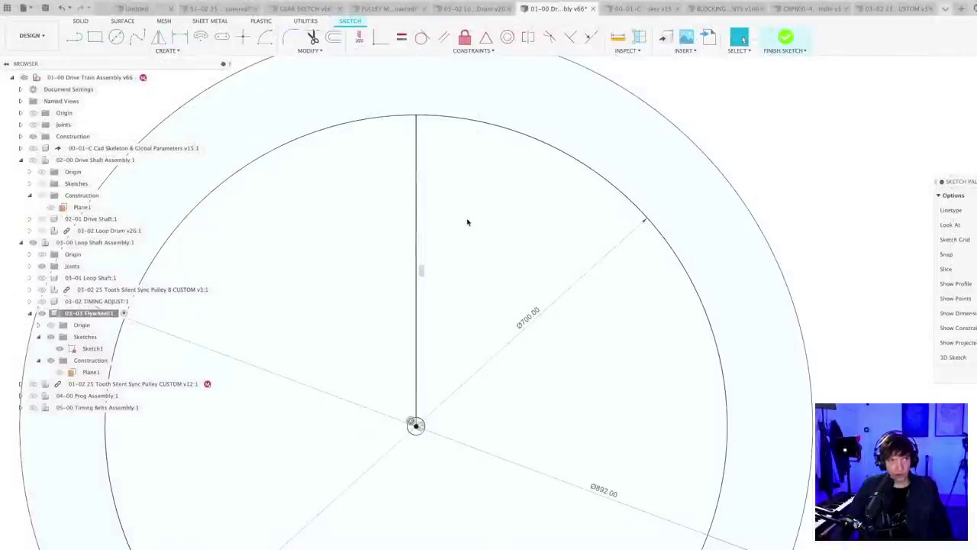
middle_drag(467, 222, 460, 219)
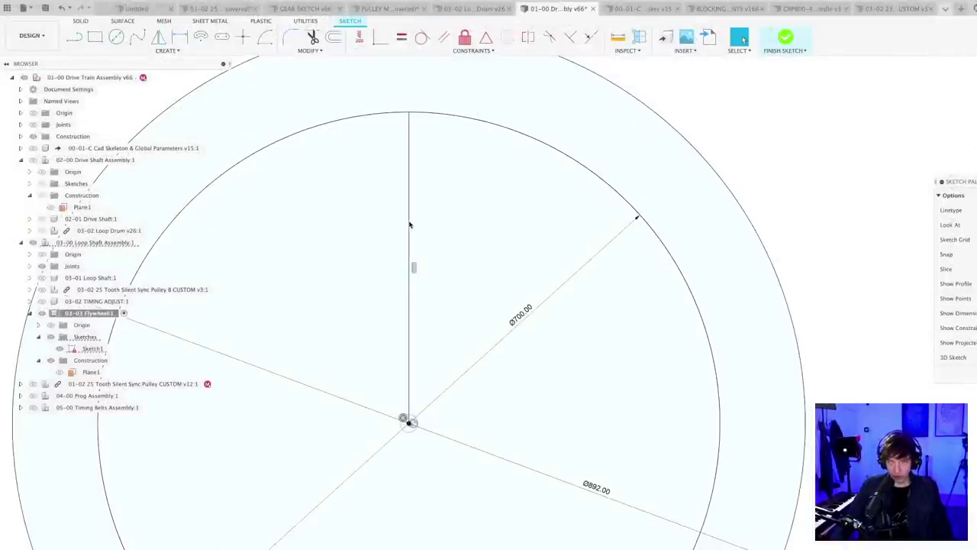
- Start a centre-point arc at the circles' centre, starting on the vertical line
scroll(432, 310, up, 2)
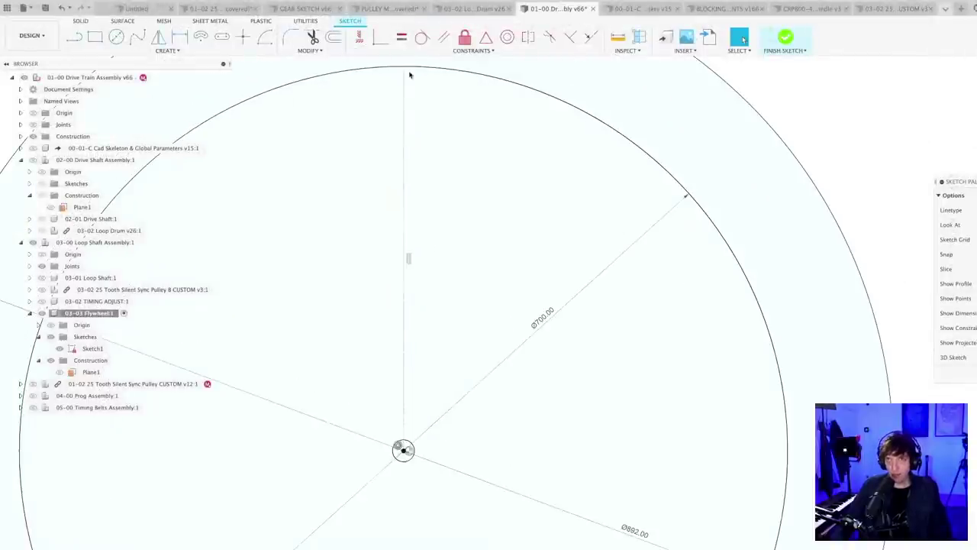
click(264, 37)
scroll(415, 478, up, 4)
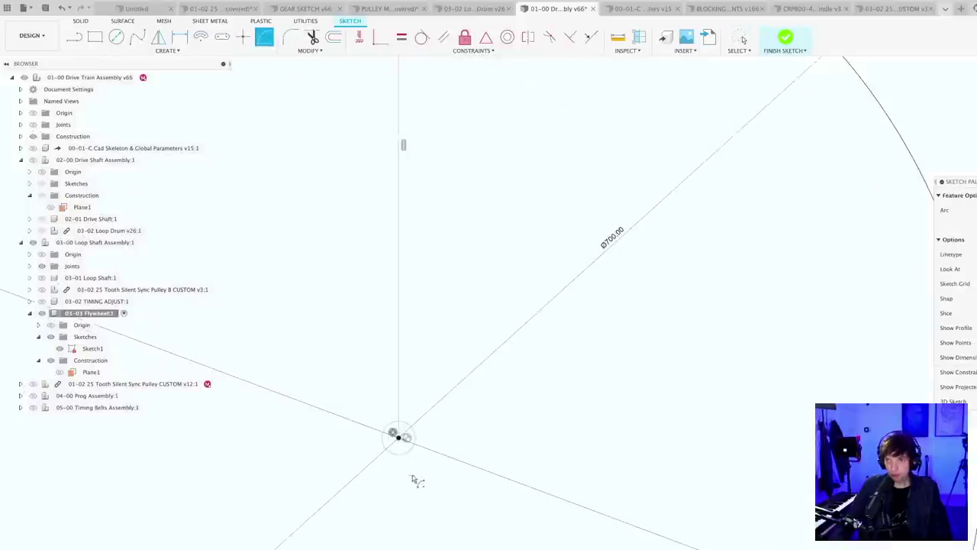
click(395, 430)
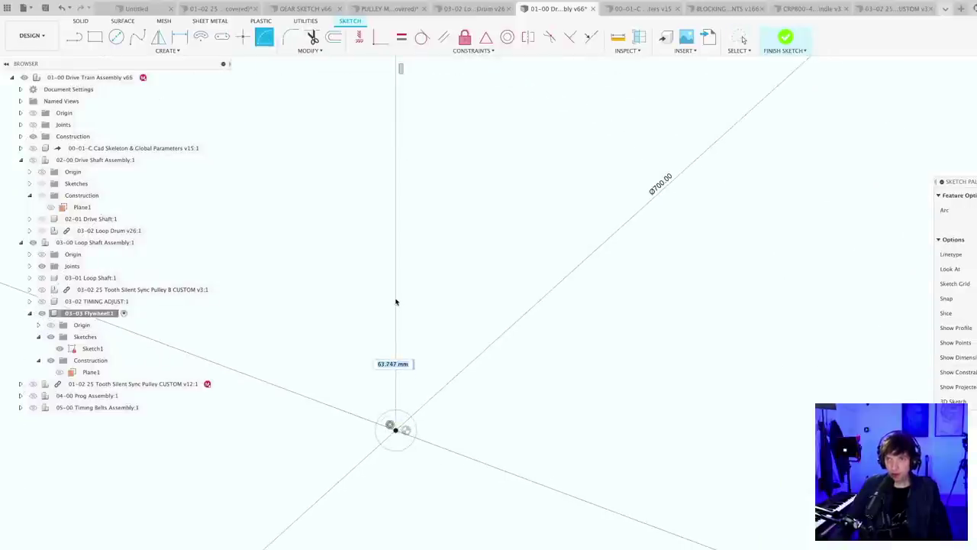
click(397, 301)
key(Escape)
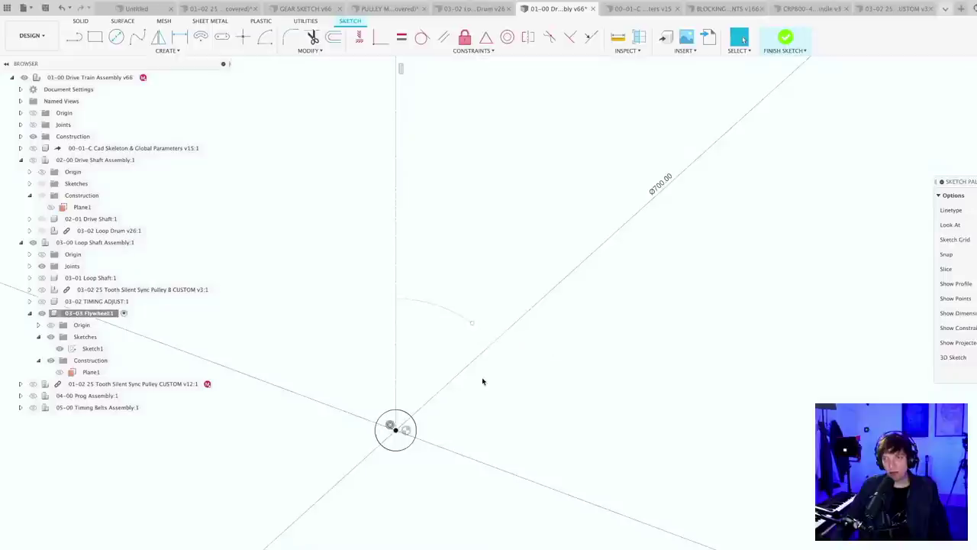
scroll(482, 379, down, 5)
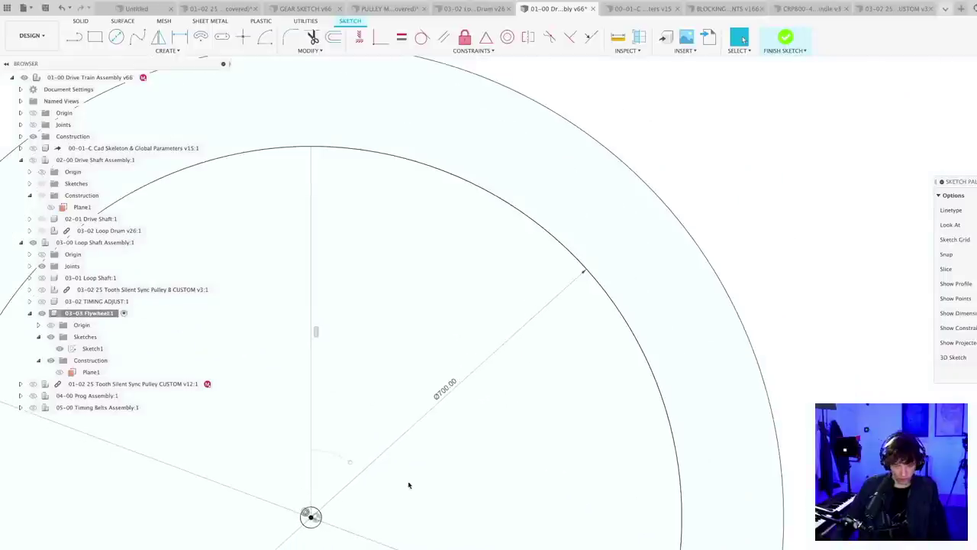
- Draw a short slanted line starting near the centre
key(l)
scroll(357, 470, up, 2)
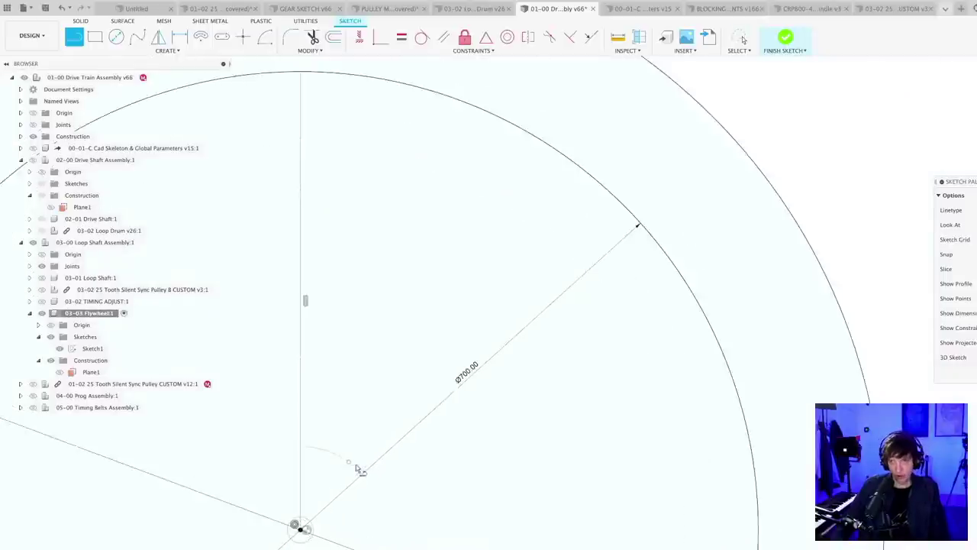
click(397, 457)
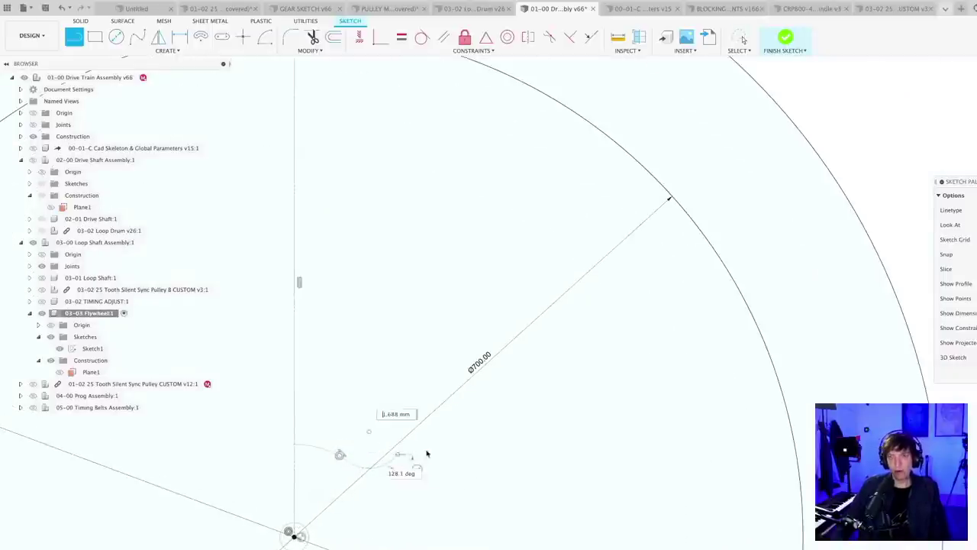
click(560, 230)
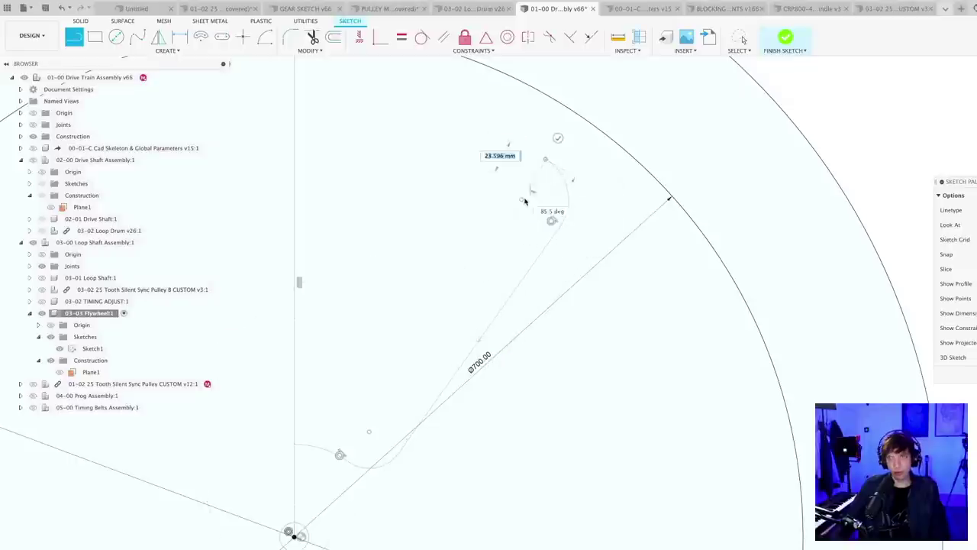
scroll(531, 210, down, 3)
key(Escape)
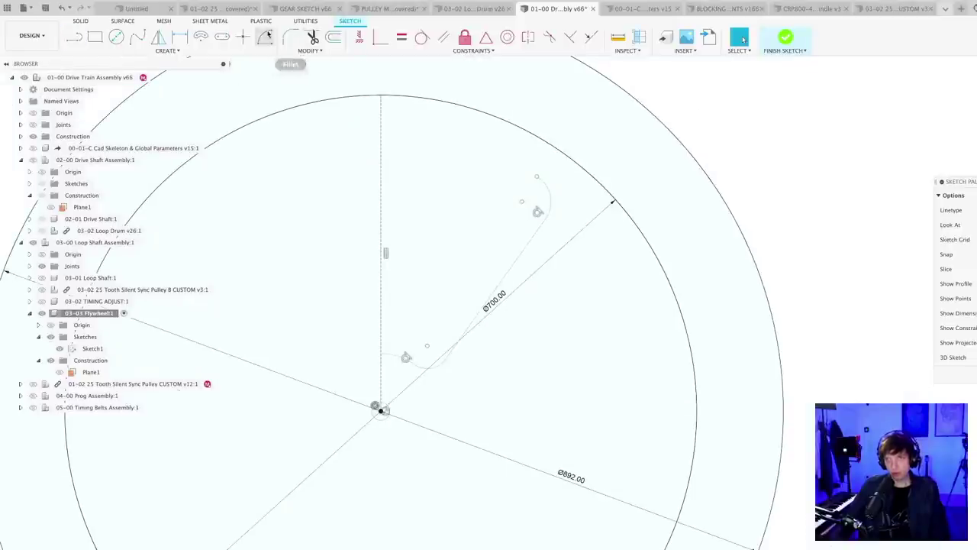
- Add a corner arc at the slanted line's upper end
click(264, 37)
scroll(380, 418, up, 2)
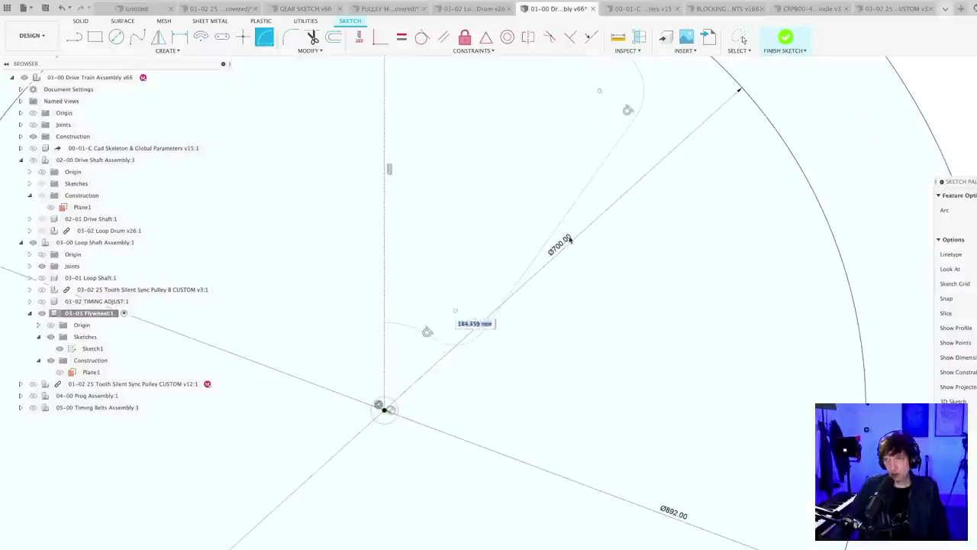
scroll(569, 240, down, 2)
scroll(562, 263, up, 1)
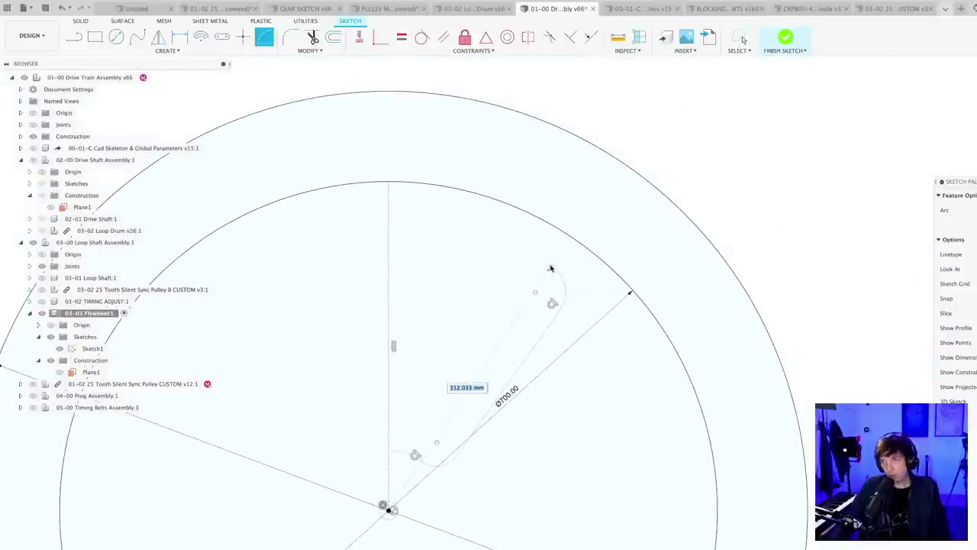
click(551, 268)
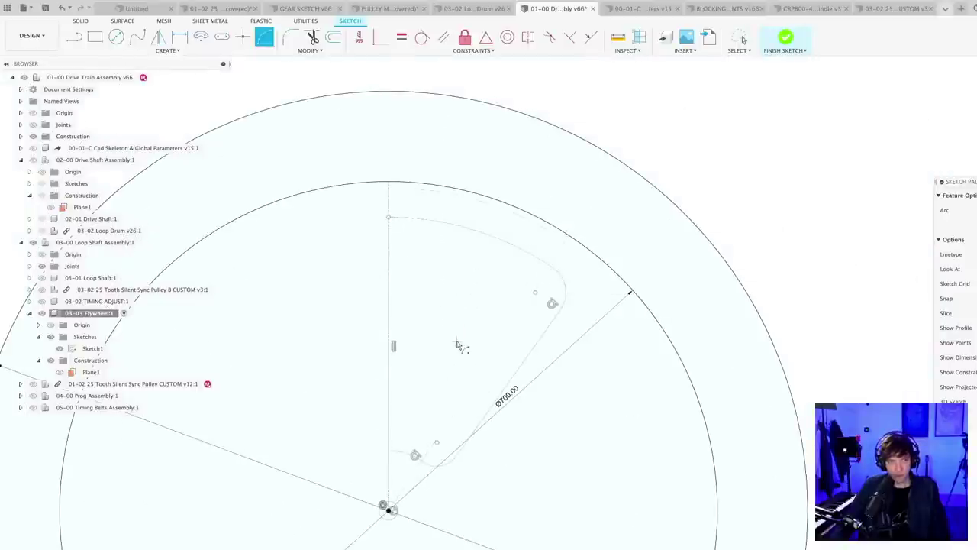
key(Escape)
scroll(555, 489, up, 3)
scroll(547, 478, down, 3)
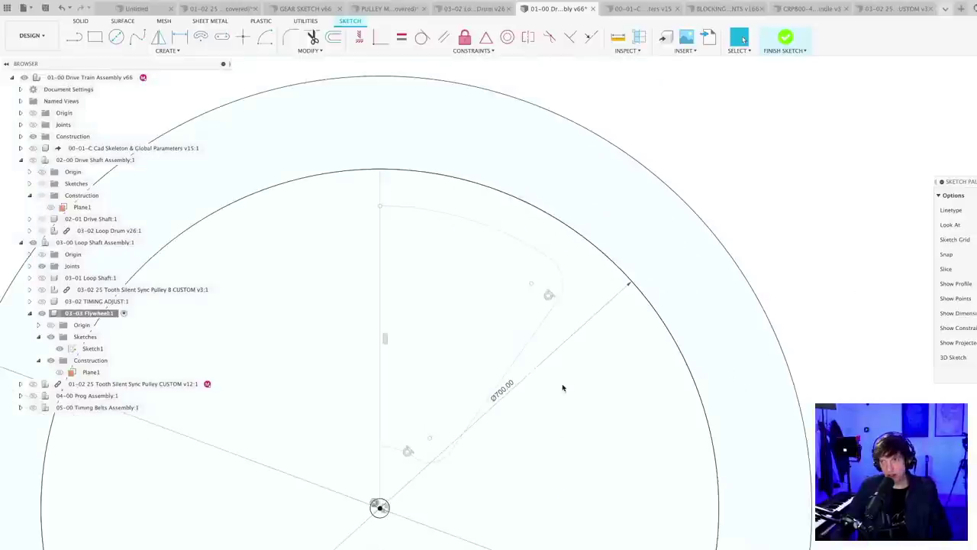
- Make the corner arc tangent to the long arc, and the slanted line tangent to the bottom arc
click(422, 37)
scroll(550, 295, up, 2)
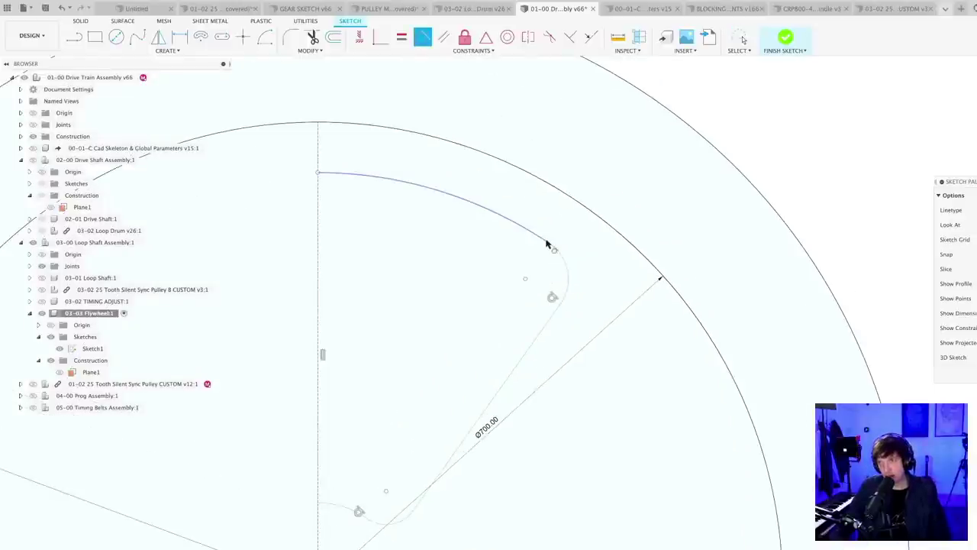
click(555, 252)
click(560, 255)
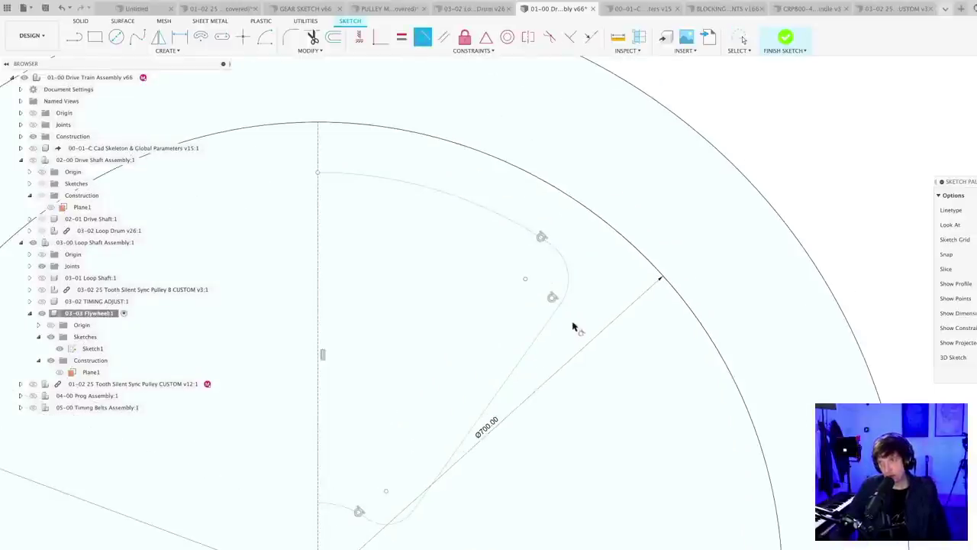
scroll(428, 519, up, 2)
click(416, 511)
click(400, 523)
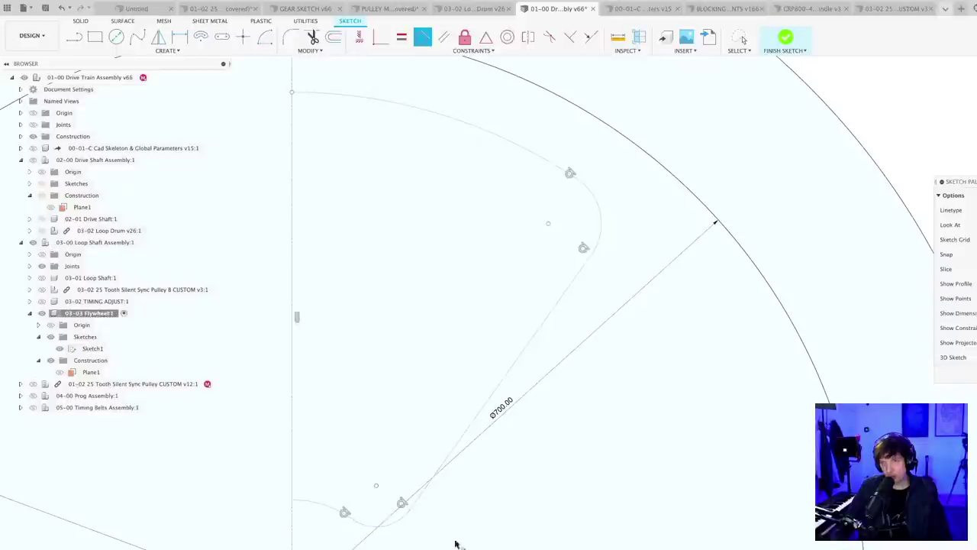
scroll(496, 481, down, 2)
key(Escape)
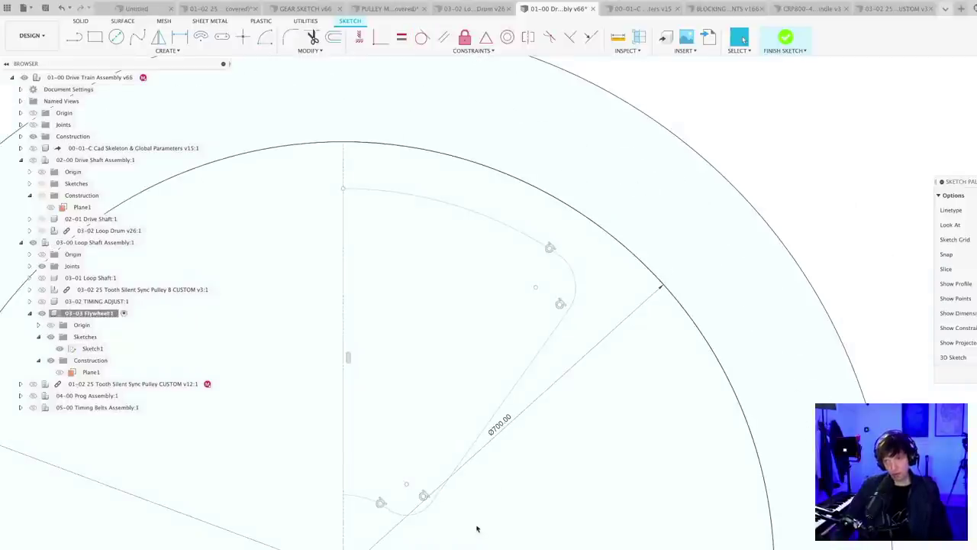
- Draw a circle at the origin and convert it to construction geometry
middle_drag(474, 523, 469, 491)
mouse_move(391, 532)
middle_down()
mouse_move(427, 508)
mouse_move(394, 469)
middle_up()
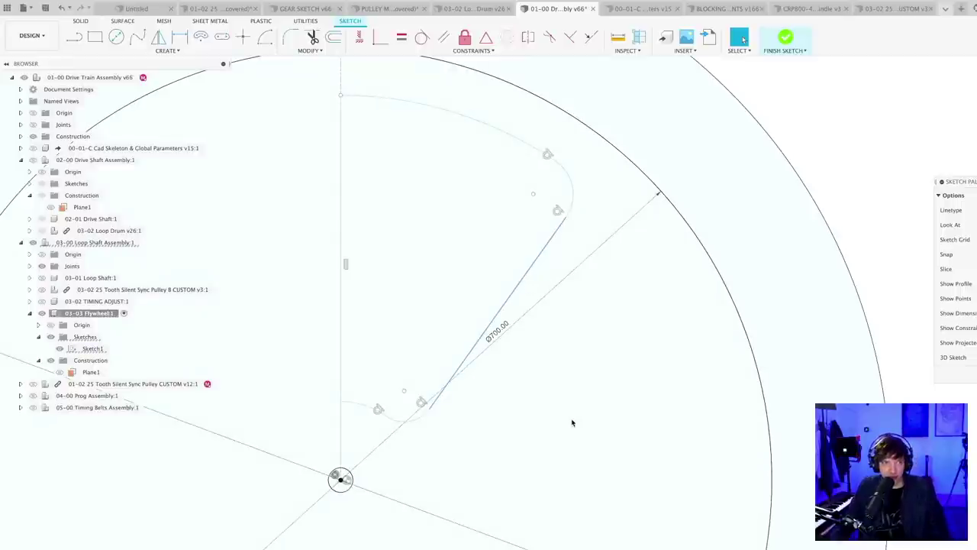
scroll(571, 421, down, 2)
key(Escape)
scroll(413, 497, up, 2)
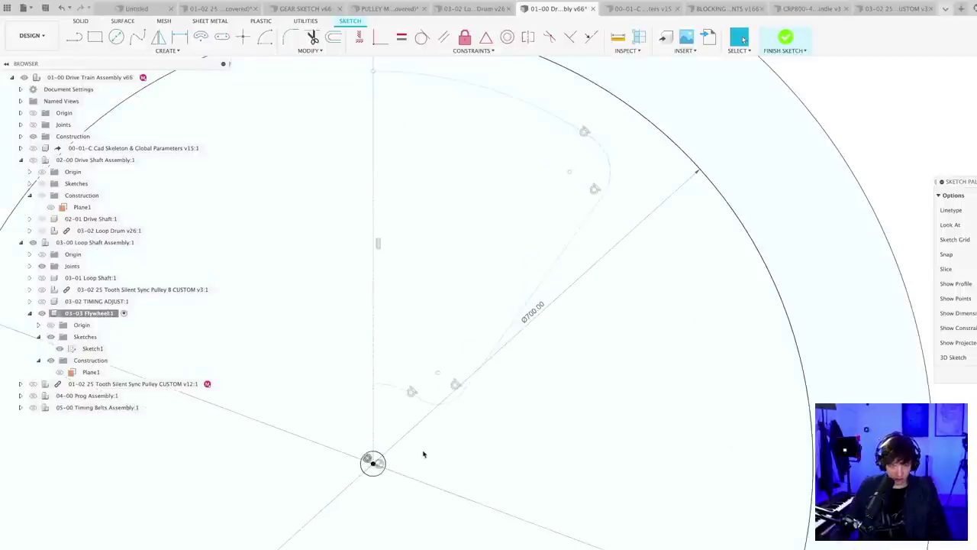
scroll(424, 454, down, 3)
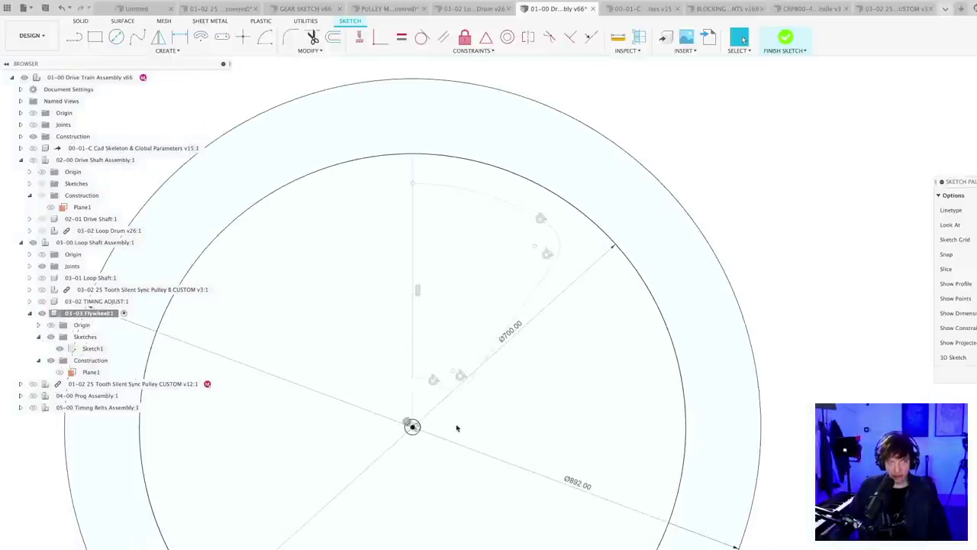
key(c)
scroll(412, 426, up, 2)
click(406, 421)
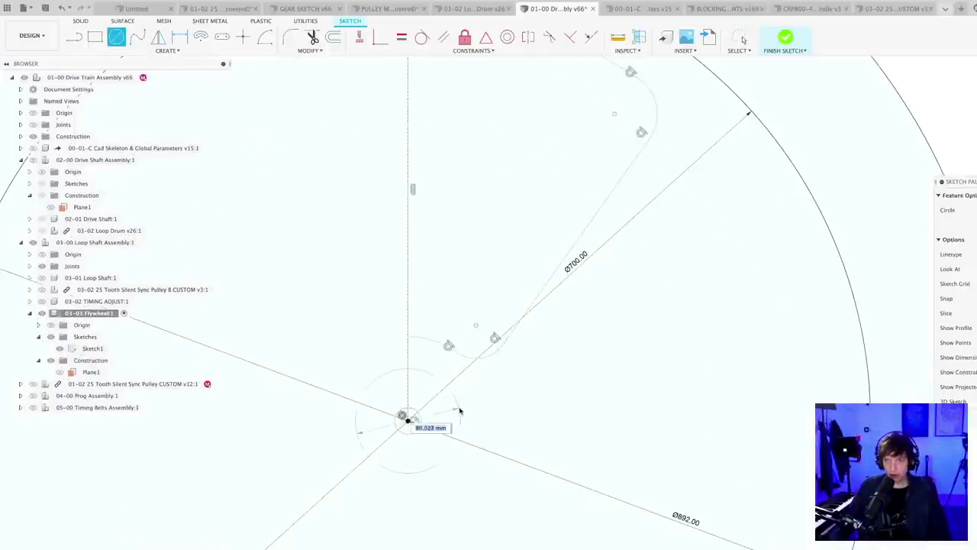
click(469, 408)
key(Escape)
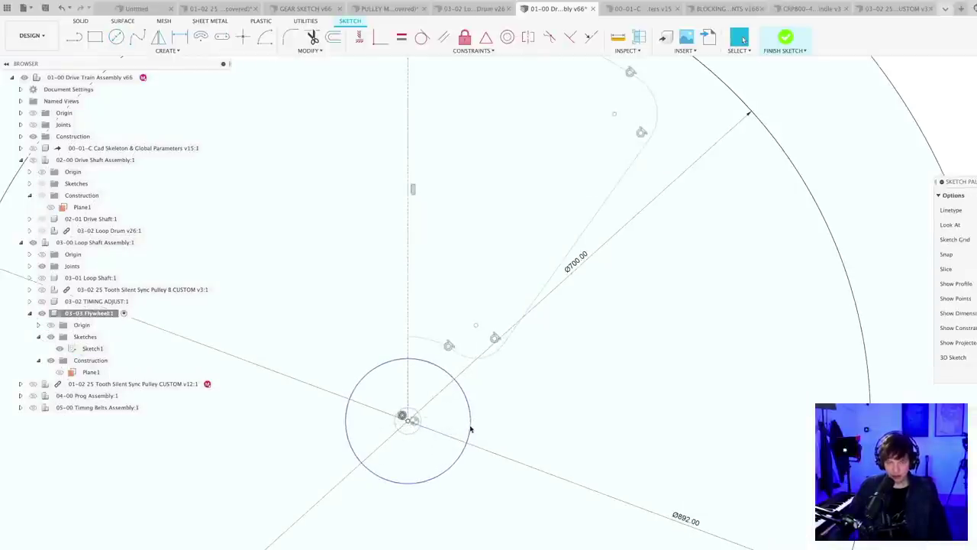
click(471, 430)
key(x)
- Draw a 60 mm diameter circle centred on the origin
scroll(478, 428, down, 1)
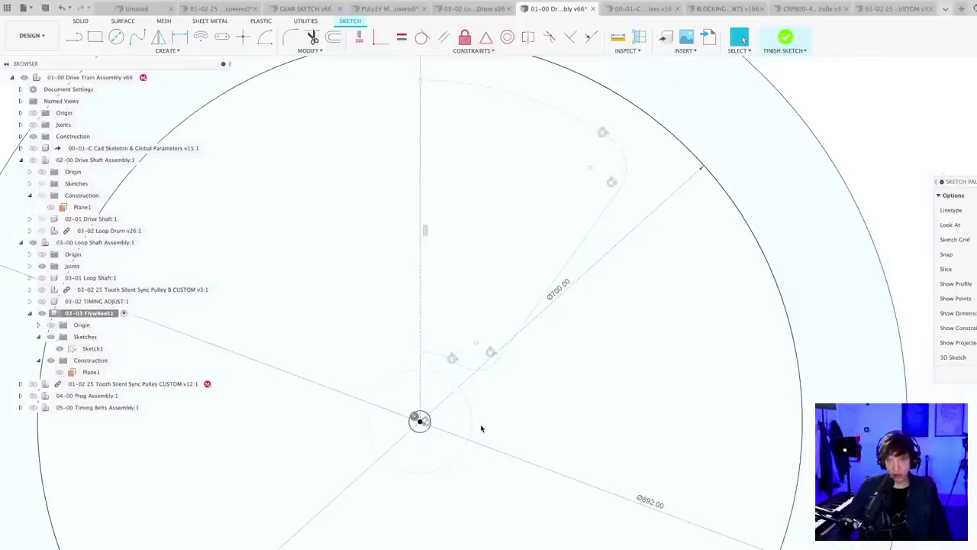
key(c)
click(420, 420)
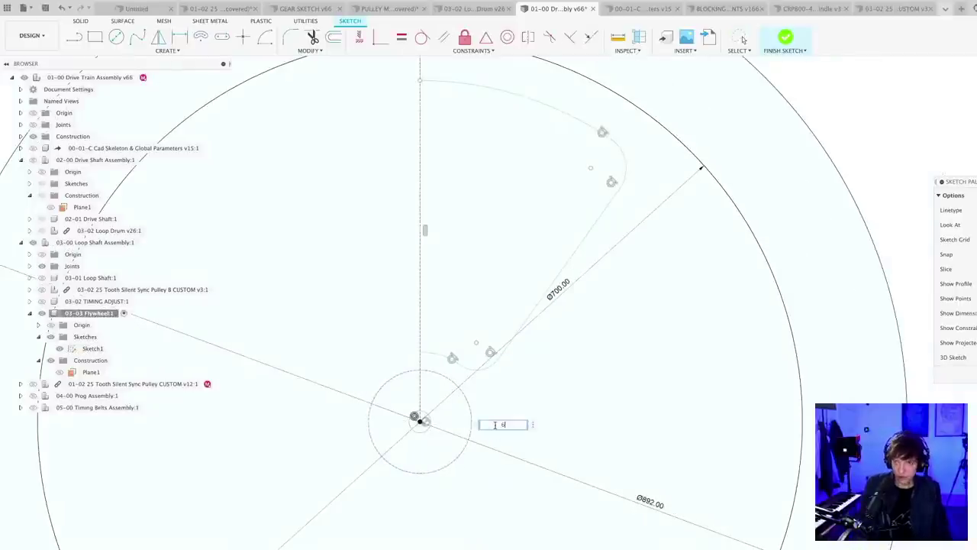
key(Return)
- Make the cutout's slanted line tangent to the Ø60 bore circle
key(d)
scroll(498, 429, down, 2)
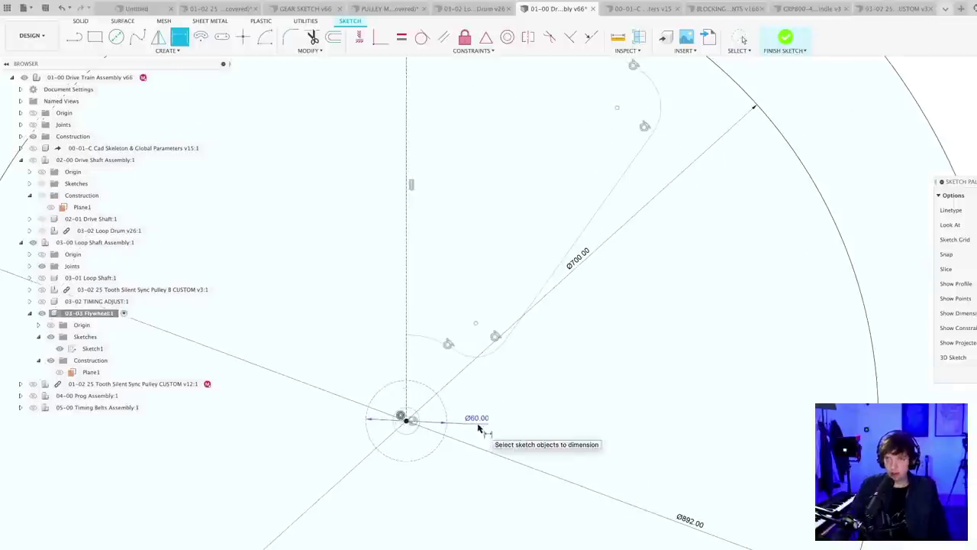
key(Escape)
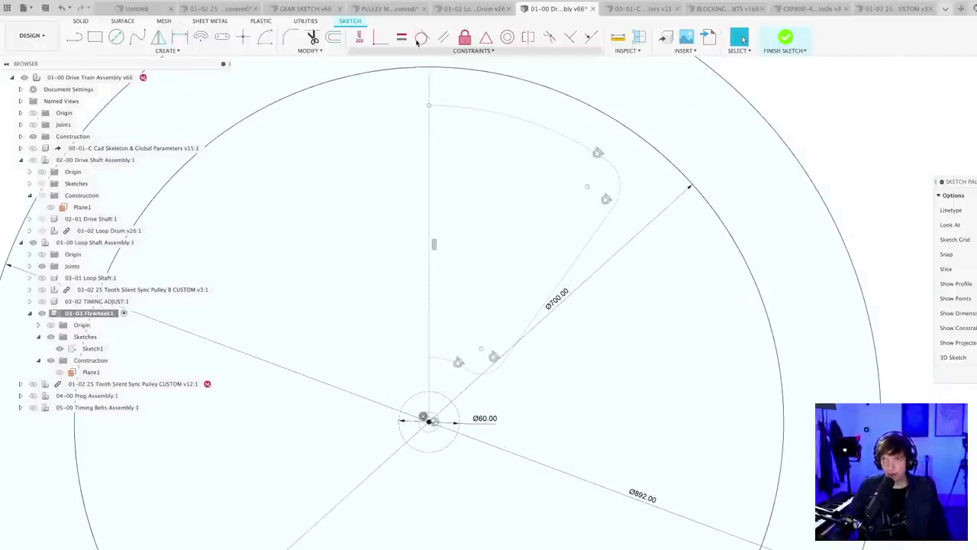
click(423, 37)
click(569, 269)
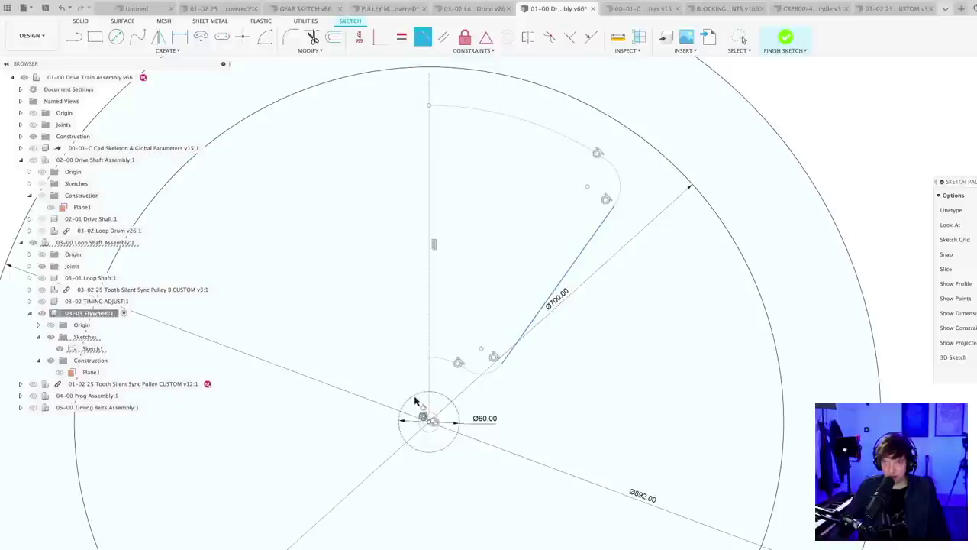
click(415, 400)
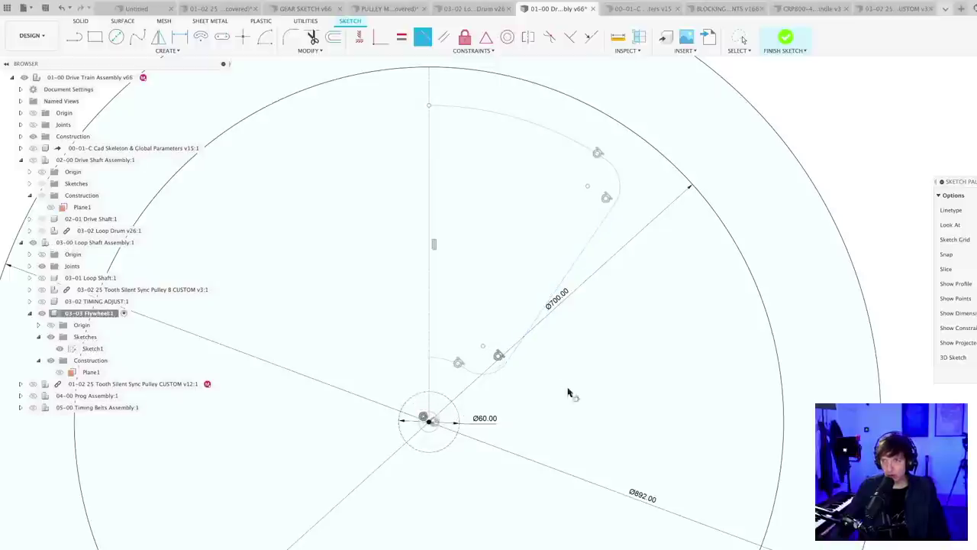
scroll(561, 382, up, 3)
click(551, 283)
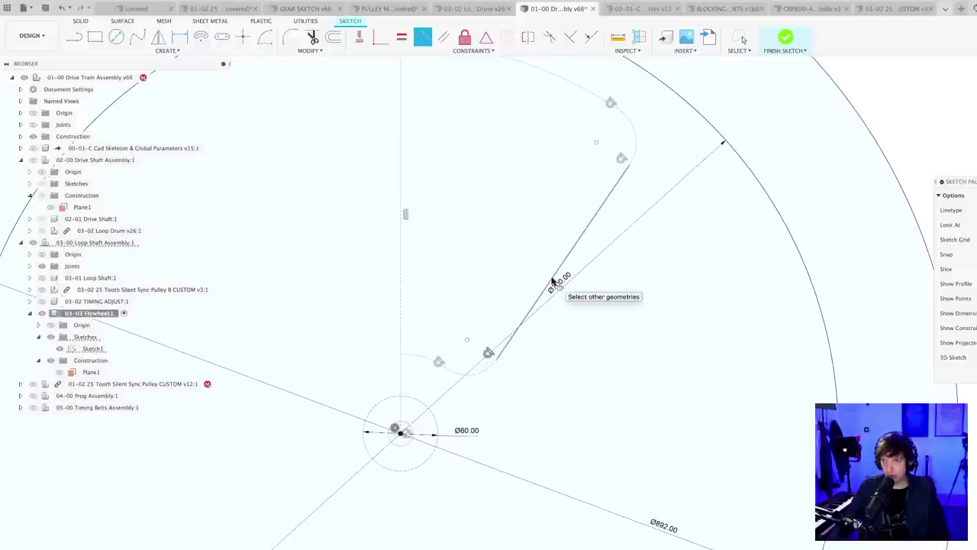
click(371, 408)
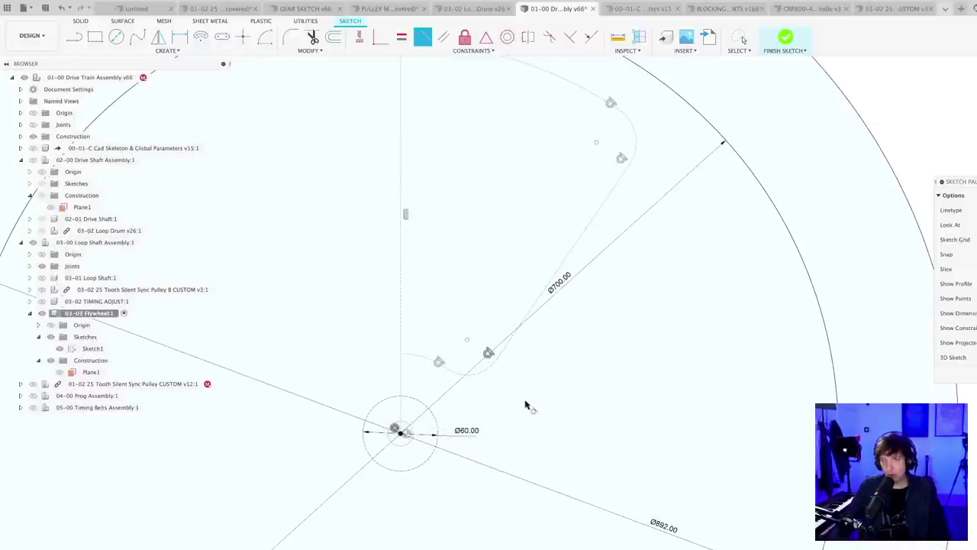
key(Escape)
- Drag the top arc's endpoint and the lower corner arc to reshape the cutout
mouse_move(447, 371)
mouse_down()
mouse_move(442, 367)
mouse_move(493, 368)
mouse_move(482, 364)
mouse_move(491, 345)
mouse_up()
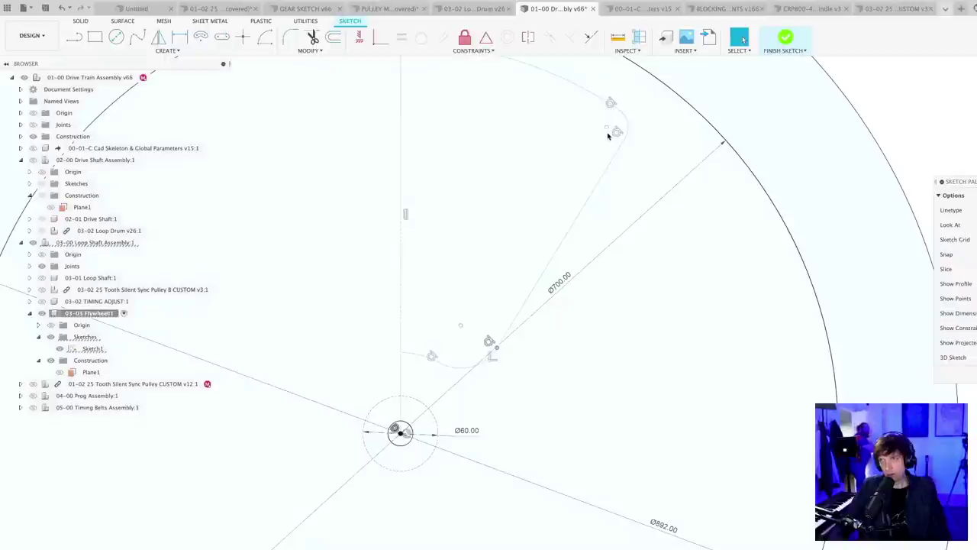
mouse_move(609, 136)
mouse_down()
mouse_move(617, 131)
mouse_move(645, 163)
mouse_move(607, 159)
mouse_up()
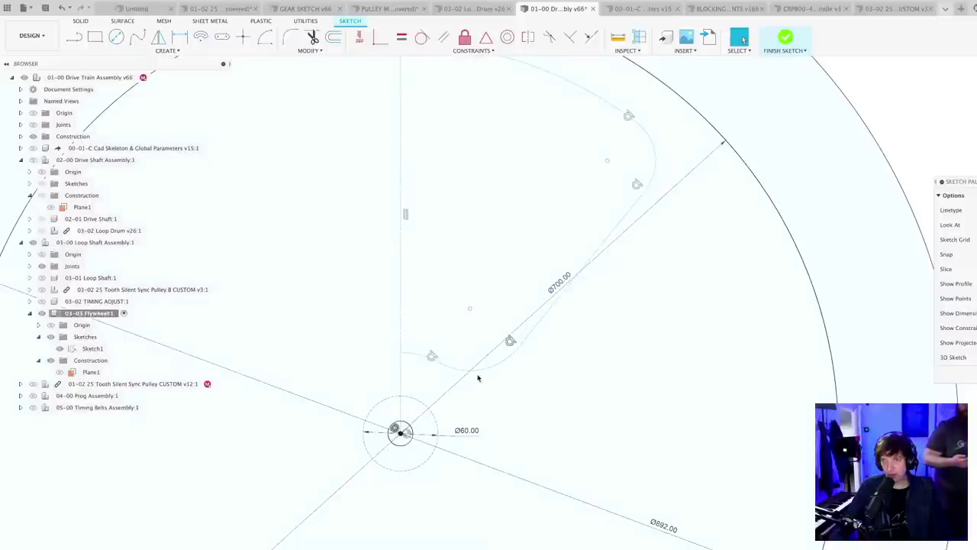
drag(478, 377, 497, 374)
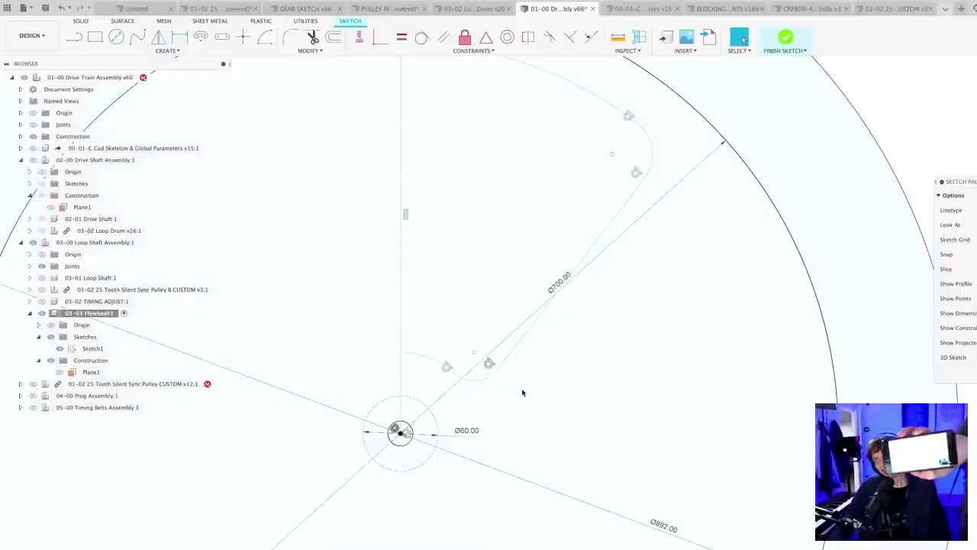
scroll(522, 393, down, 3)
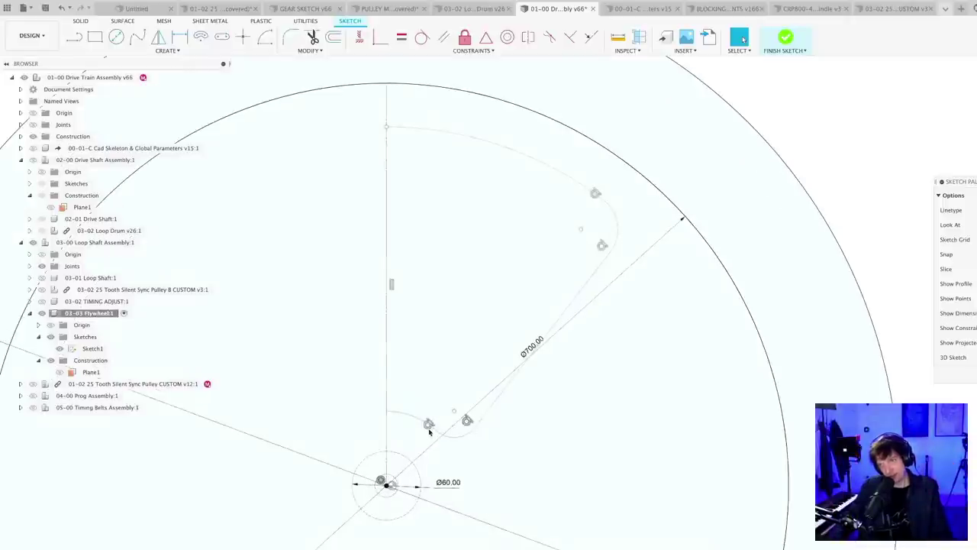
- Drag the lower arc and arc-line junction leftward to tighten the cutout's lower corner
scroll(432, 433, up, 3)
drag(436, 433, 423, 425)
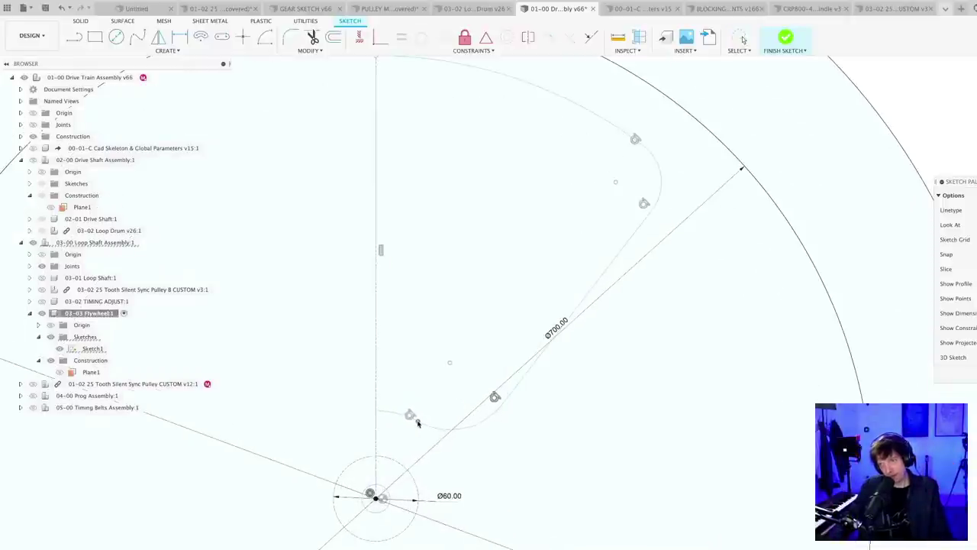
drag(502, 405, 440, 415)
scroll(482, 413, down, 3)
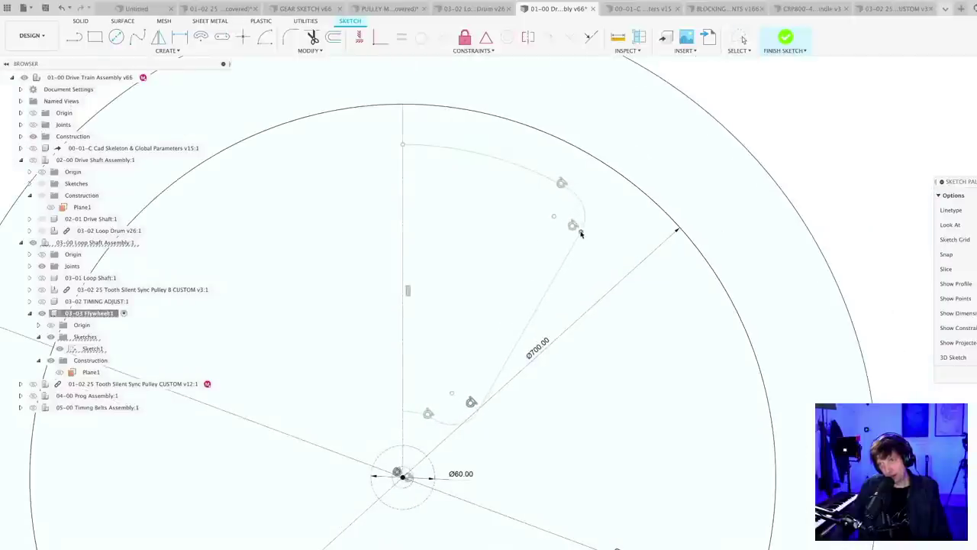
scroll(572, 356, down, 3)
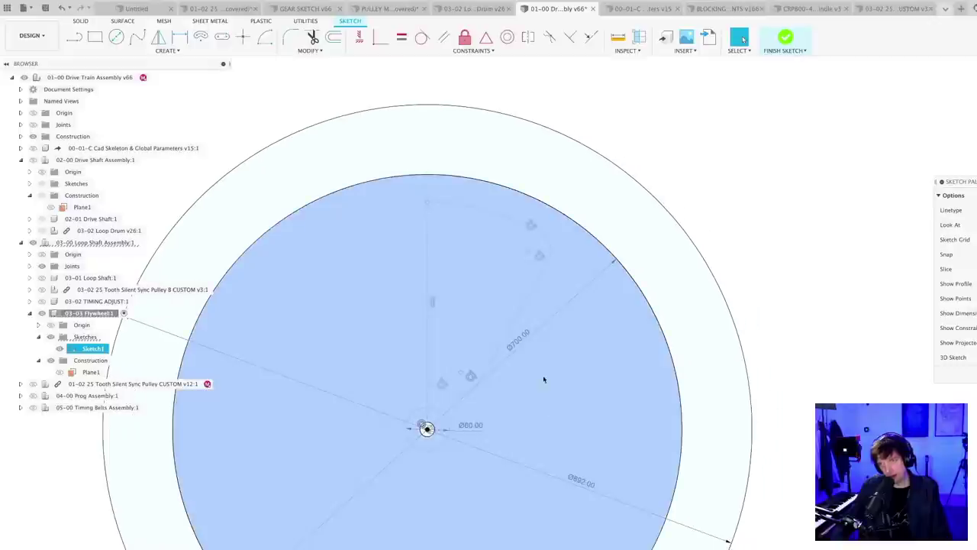
key(Escape)
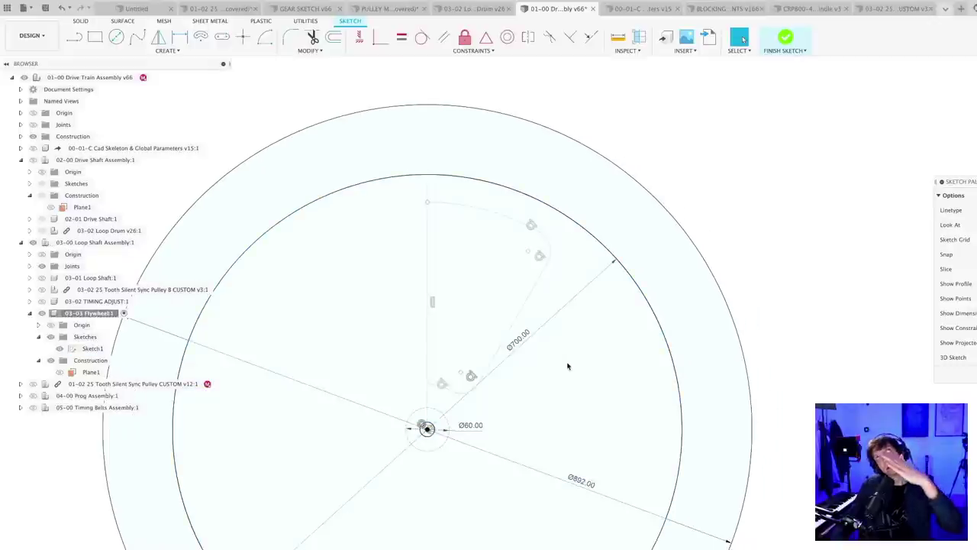
scroll(558, 370, up, 1)
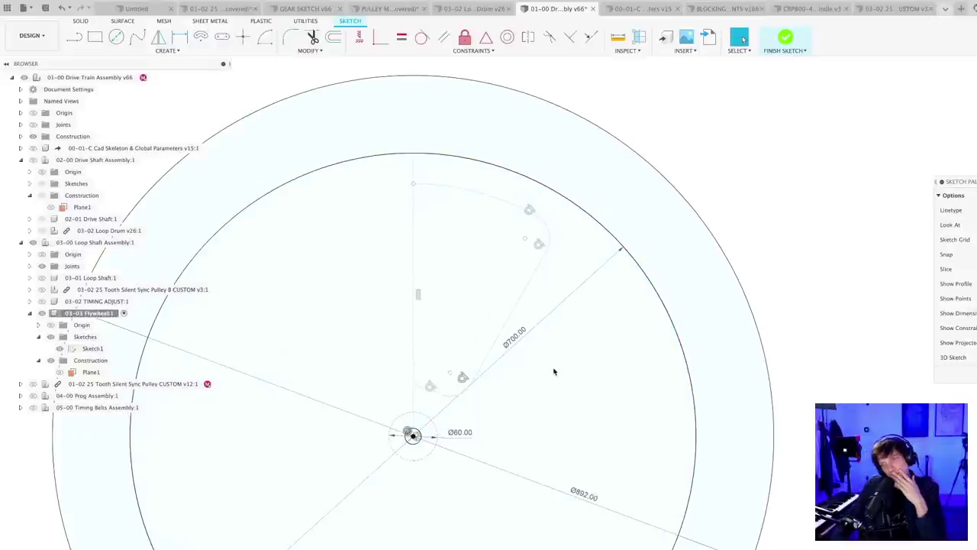
scroll(429, 397, up, 1)
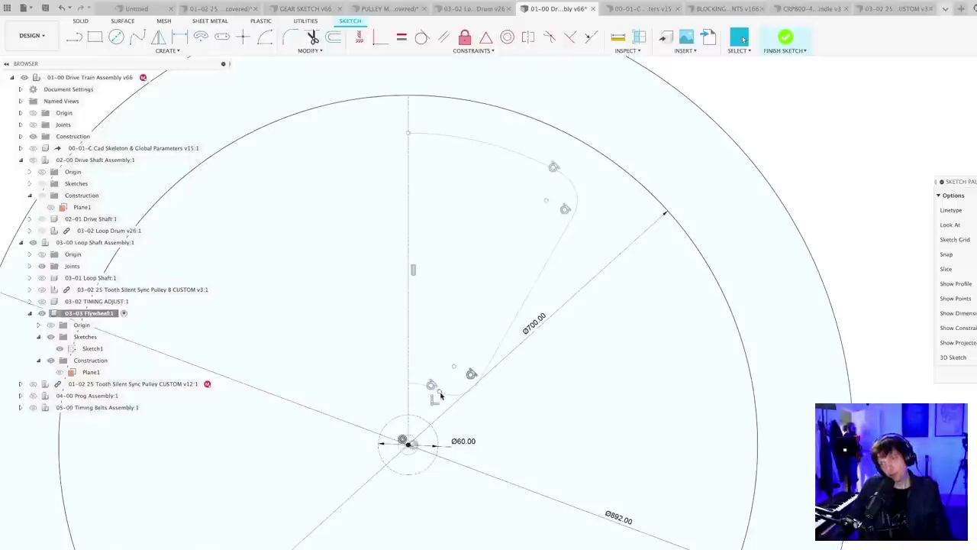
click(431, 393)
drag(484, 376, 448, 396)
scroll(478, 427, down, 2)
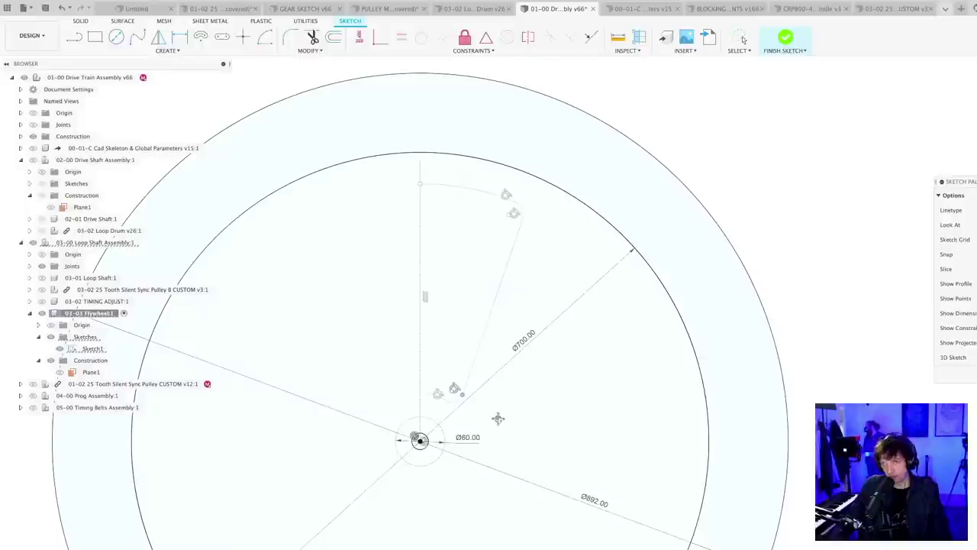
mouse_move(497, 418)
middle_down()
mouse_move(509, 448)
mouse_move(495, 393)
middle_up()
scroll(495, 394, up, 1)
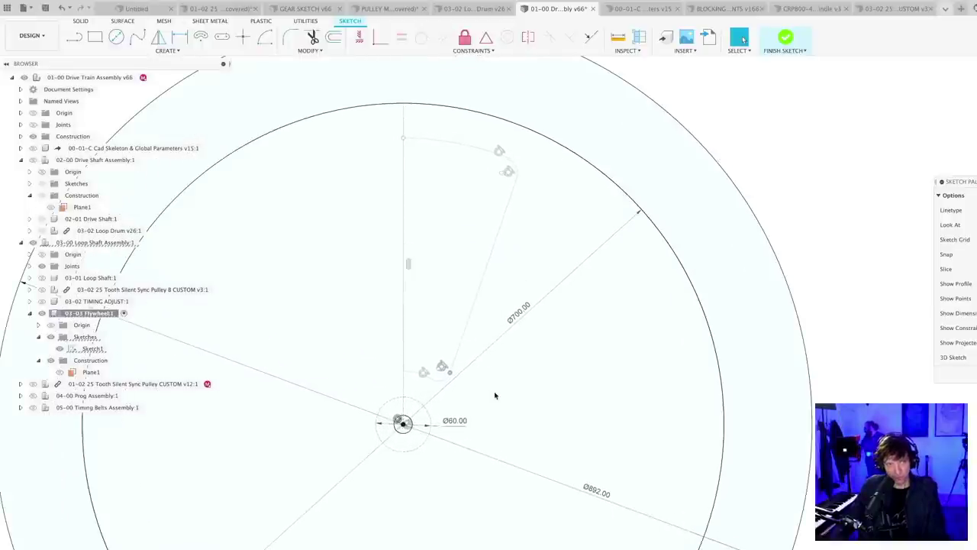
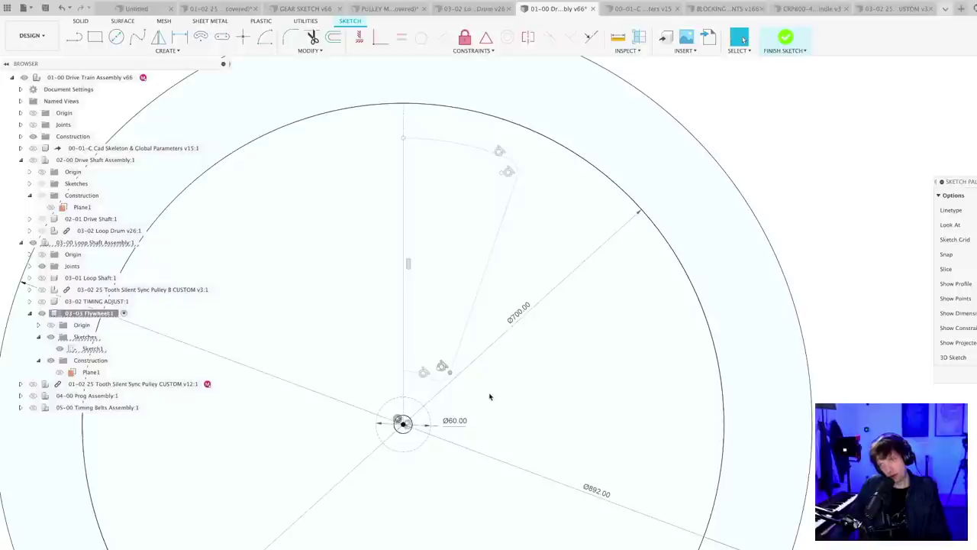
- Draw a construction line from the flywheel centre to the large circle
key(l)
scroll(405, 426, up, 2)
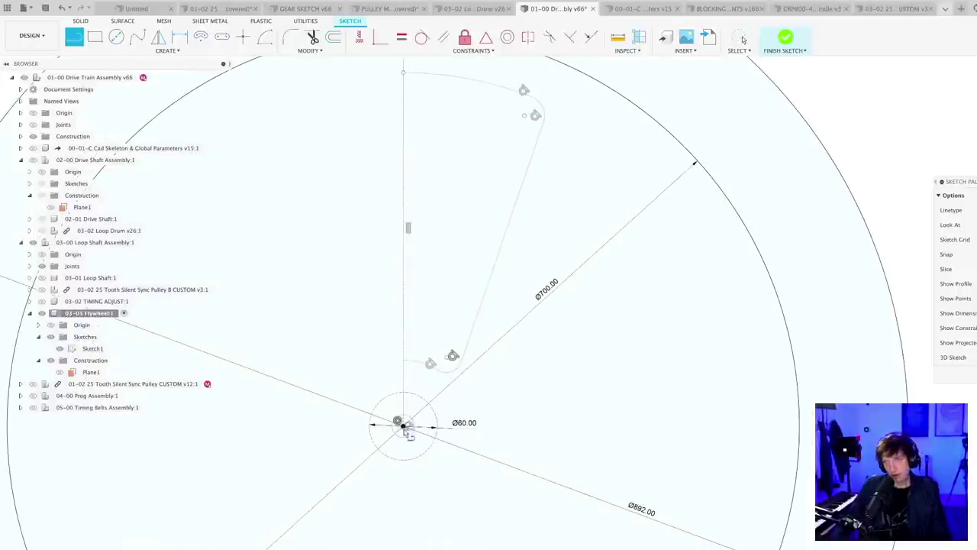
click(403, 426)
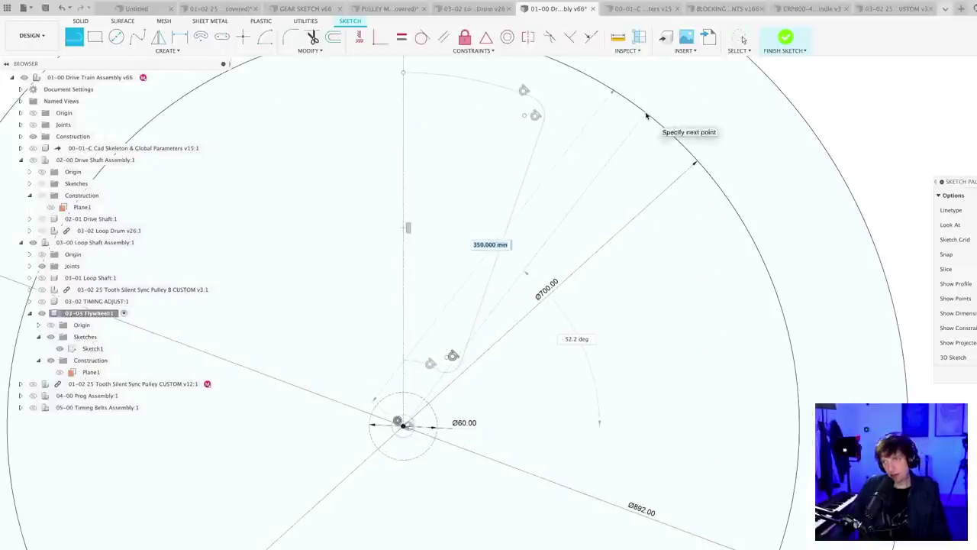
click(647, 115)
key(Escape)
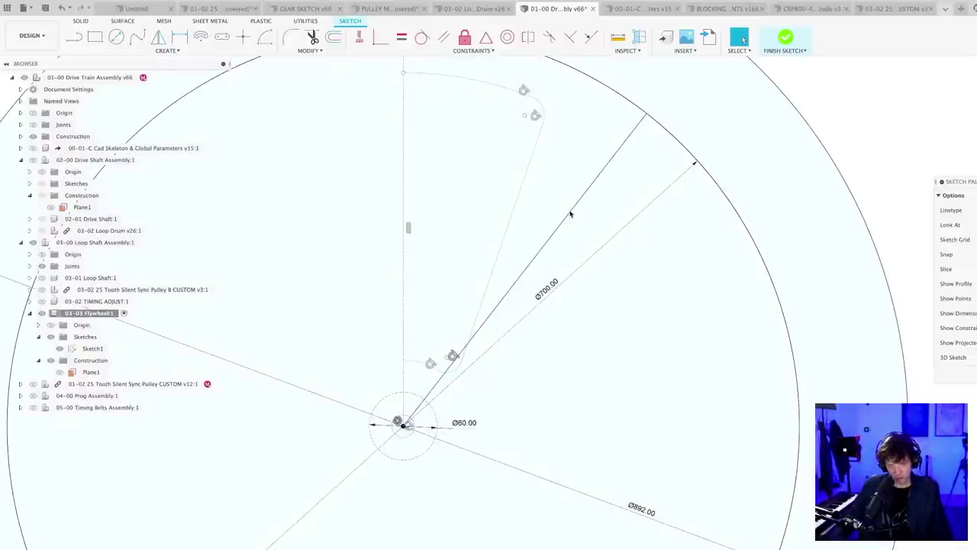
click(570, 214)
key(x)
scroll(472, 128, down, 1)
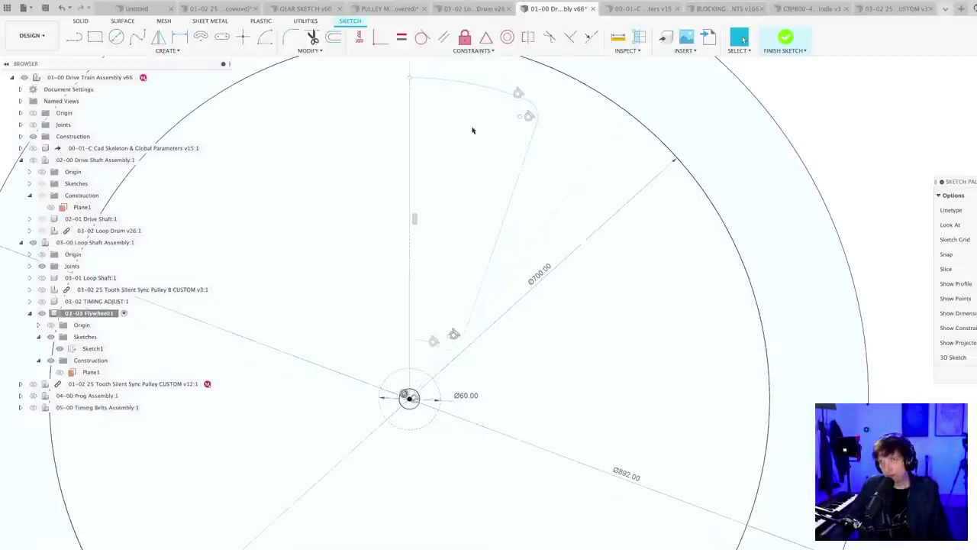
- Make the spoke's side line parallel to the construction line and rotate the spoke clockwise
click(442, 39)
click(513, 200)
click(536, 244)
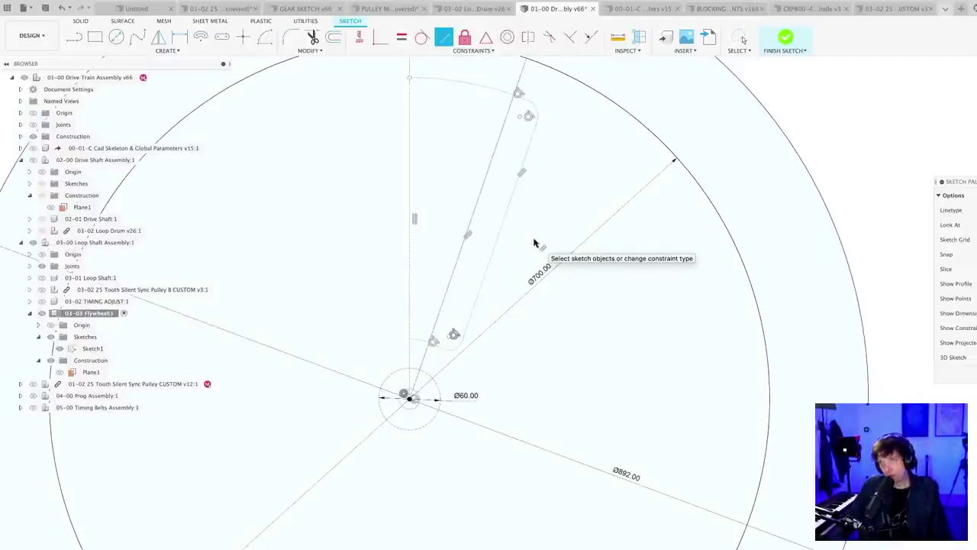
scroll(536, 244, down, 2)
key(Escape)
mouse_move(519, 137)
mouse_down()
mouse_move(576, 185)
mouse_move(531, 152)
mouse_up()
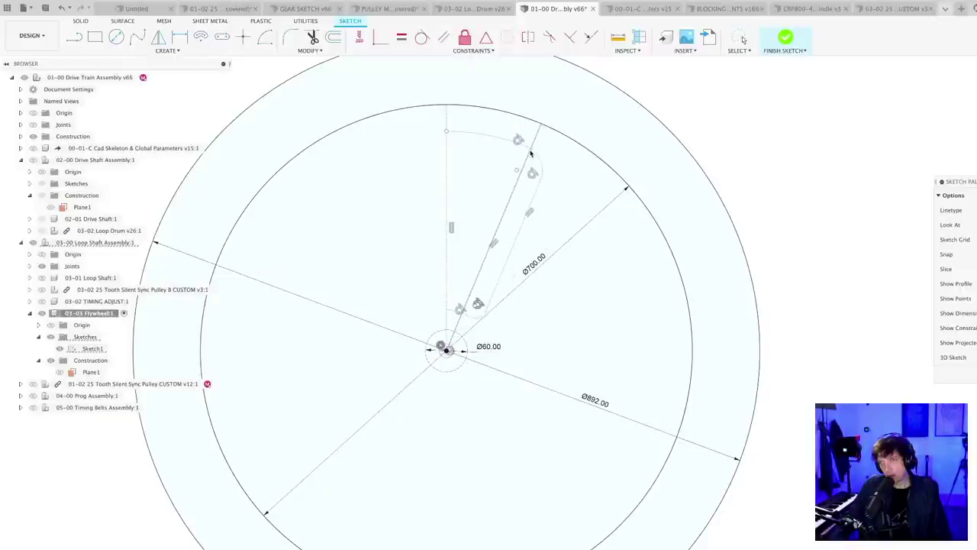
scroll(470, 325, up, 5)
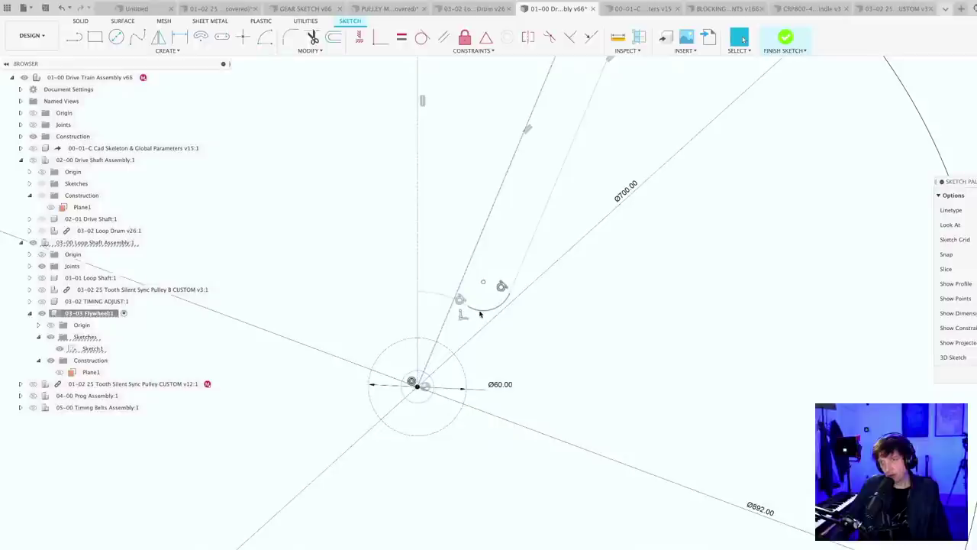
- Add a radius dimension to the spoke's small inner corner arc
scroll(477, 336, down, 2)
key(d)
click(484, 314)
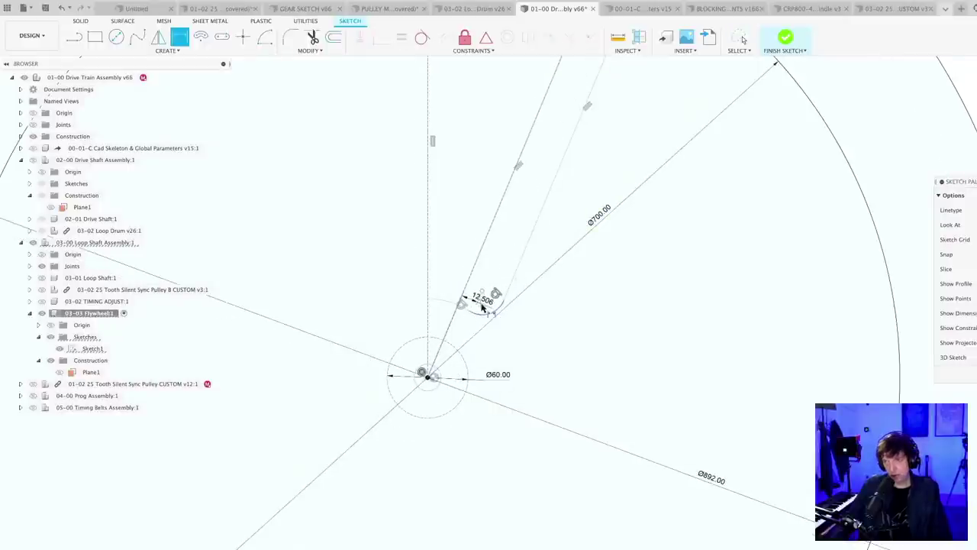
click(484, 307)
key(Return)
scroll(486, 311, up, 3)
key(super+z)
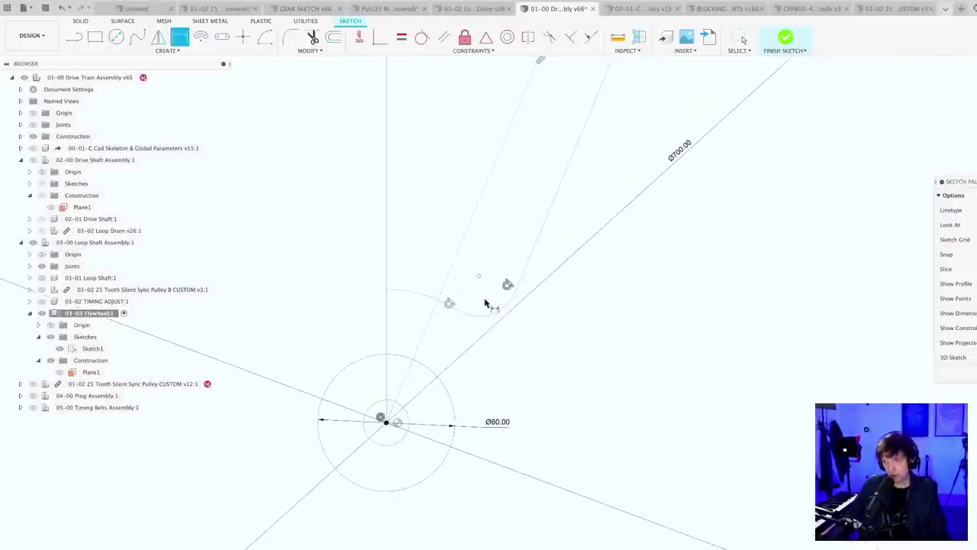
scroll(484, 332, up, 3)
key(Escape)
middle_drag(477, 324, 433, 378)
key(d)
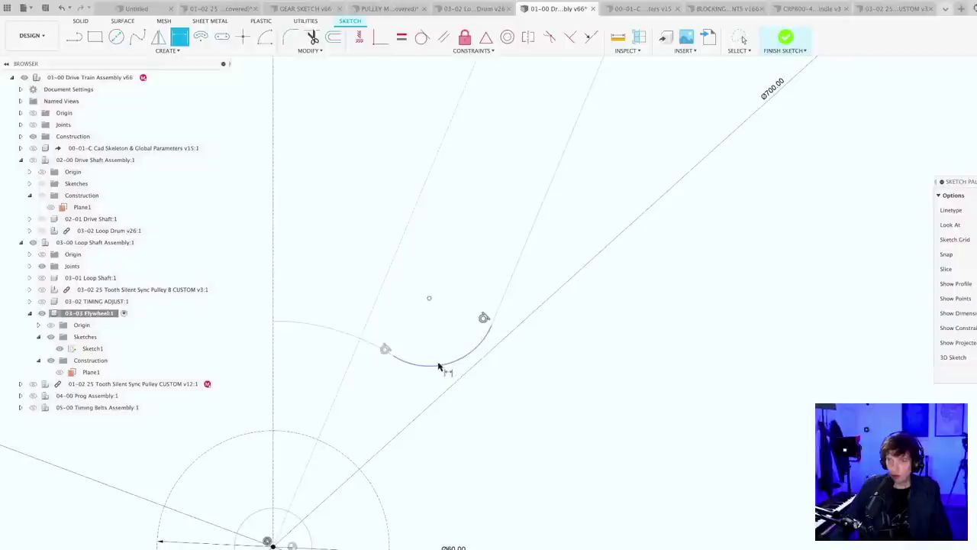
click(440, 366)
click(440, 336)
key(Return)
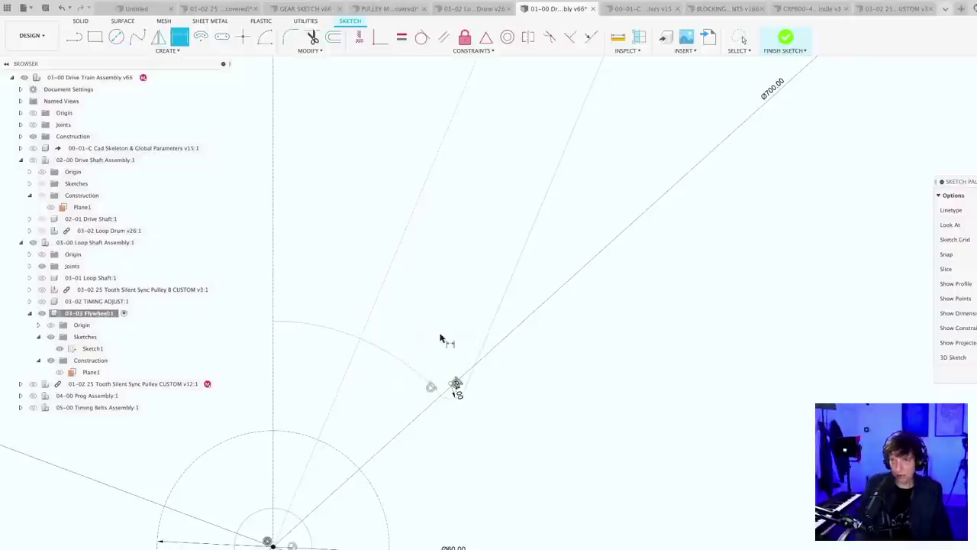
scroll(448, 388, down, 5)
scroll(433, 393, down, 3)
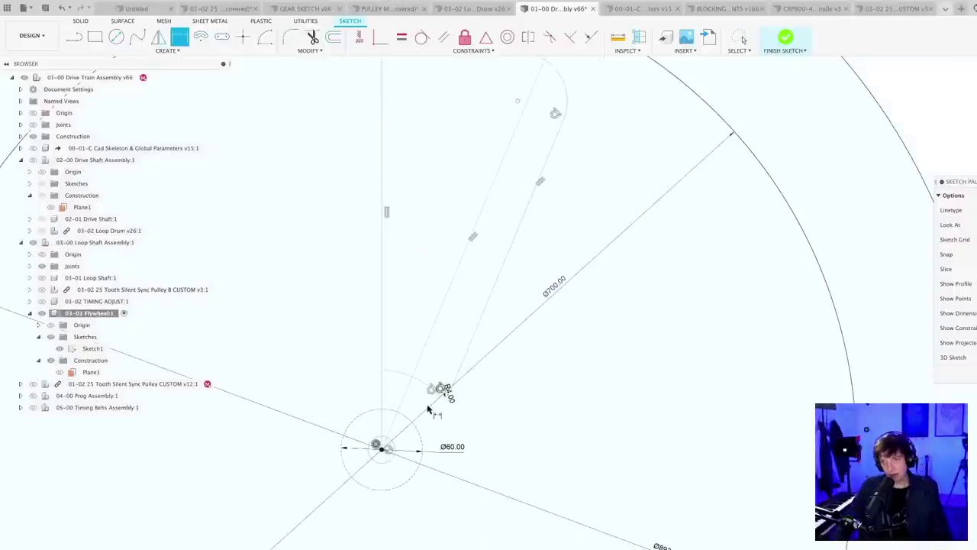
- Set the inner arc radius to R50 and slide the small circle up-left along it
key(d)
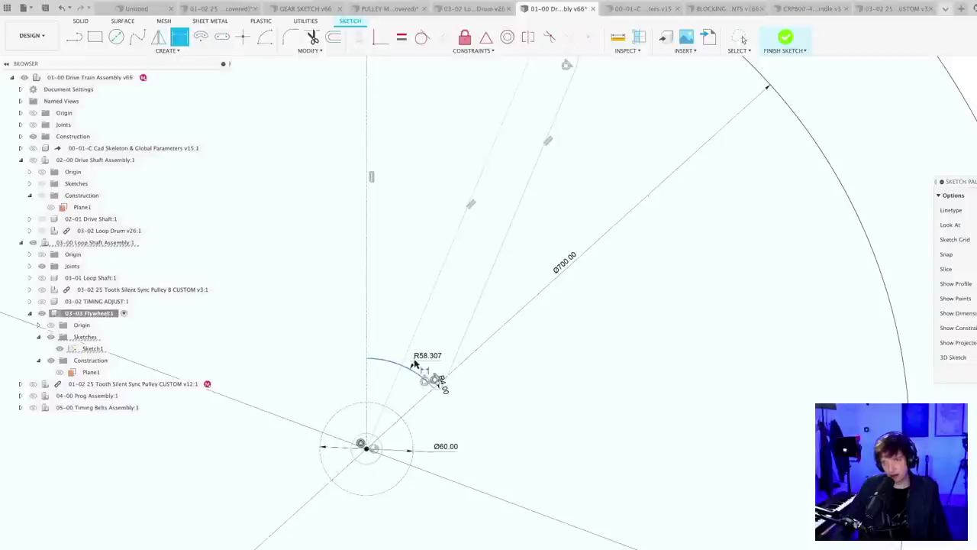
click(420, 353)
text(5)
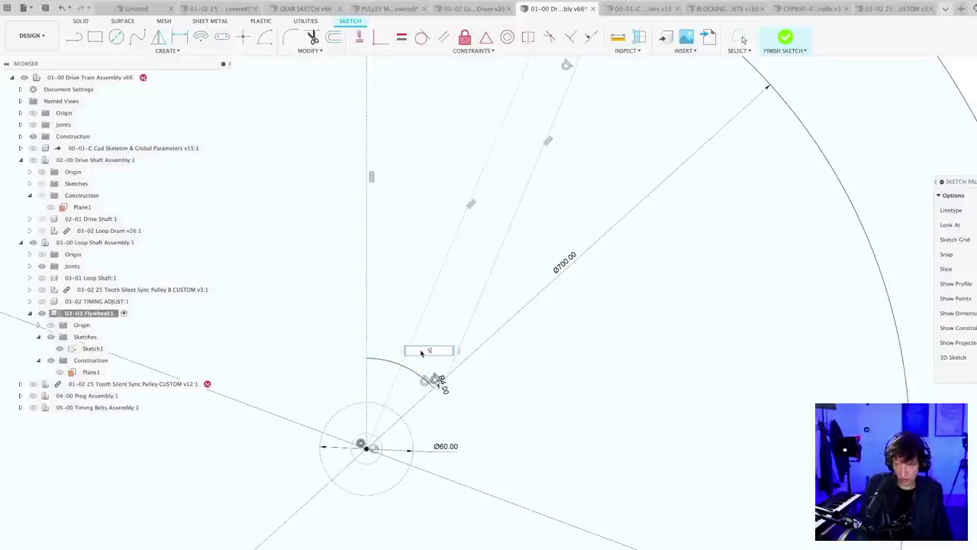
text(0)
key(Return)
key(Escape)
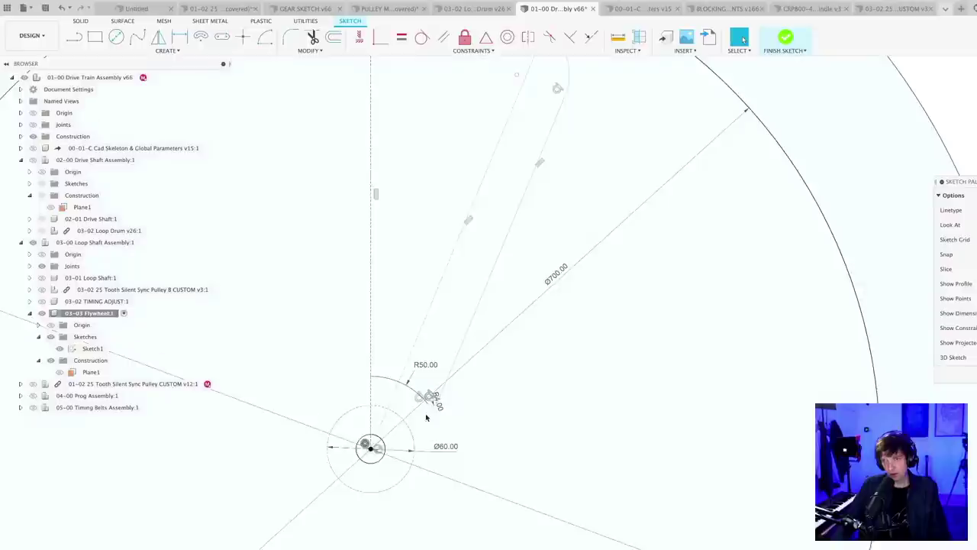
scroll(426, 418, up, 2)
drag(427, 400, 412, 389)
scroll(412, 391, down, 4)
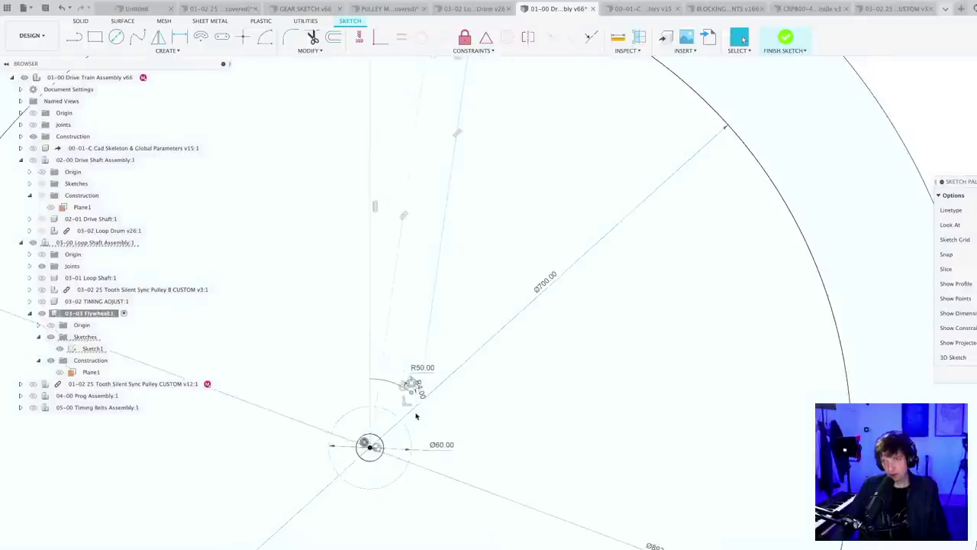
- Delete the slanted centre line and set the spoke line at 30° from vertical
click(399, 329)
key(Delete)
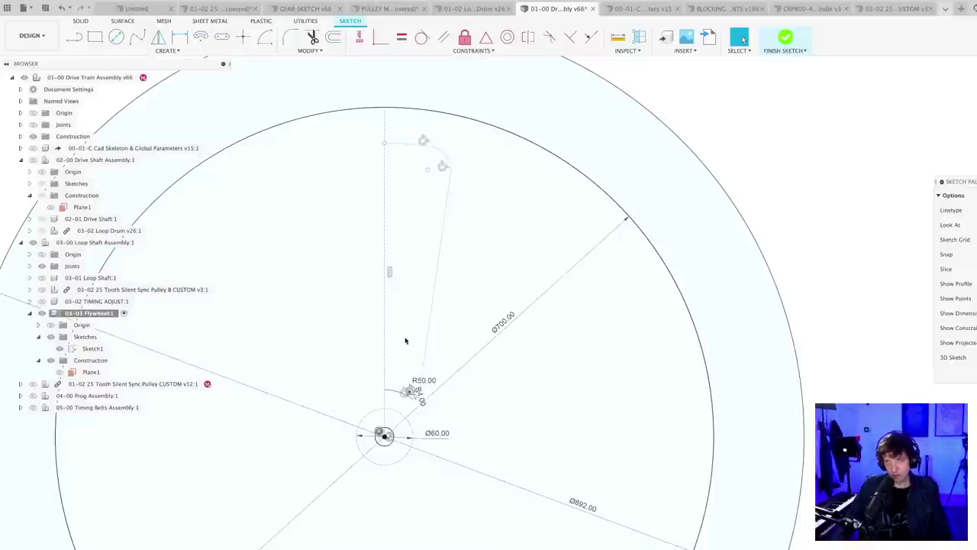
key(d)
click(433, 305)
click(386, 317)
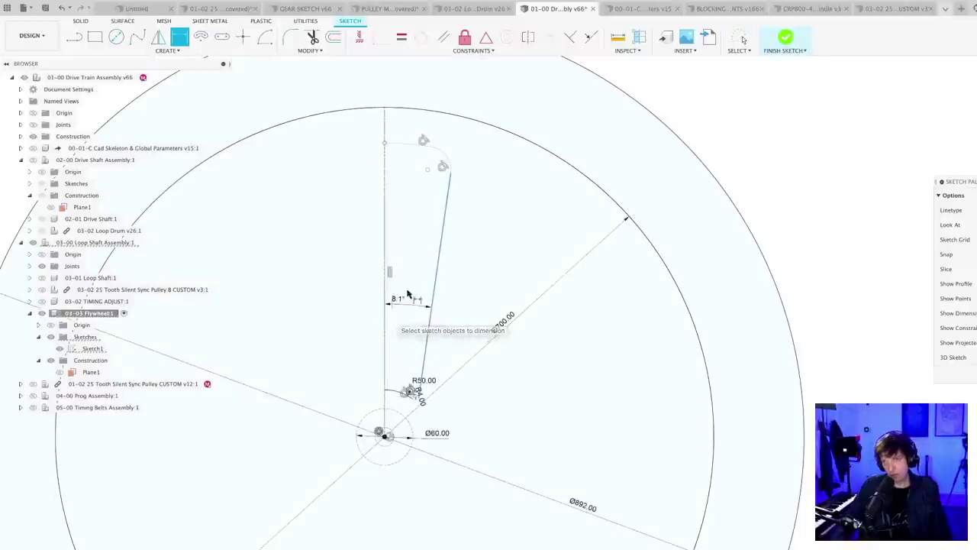
click(416, 290)
text(30)
key(Return)
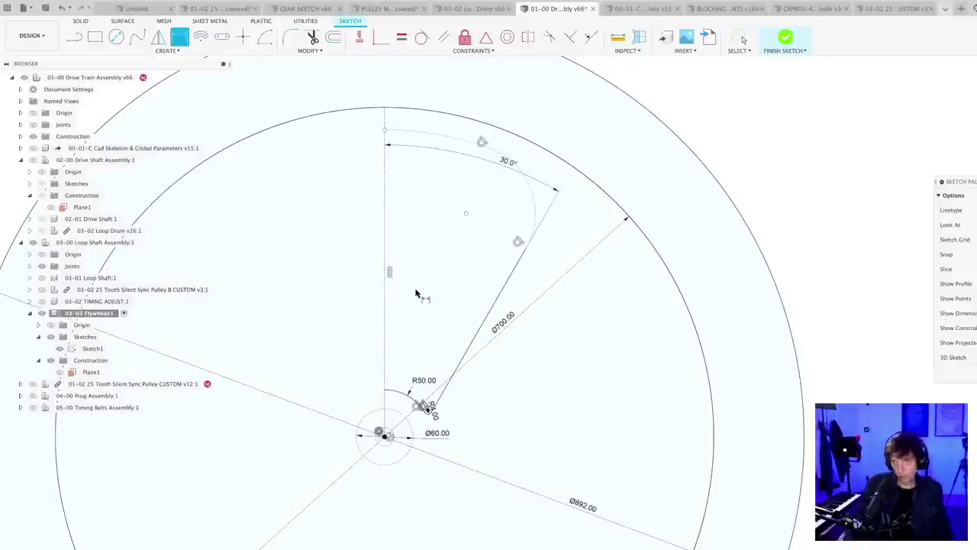
- Dimension the outer corner arc, settling on a radius of R40
click(534, 213)
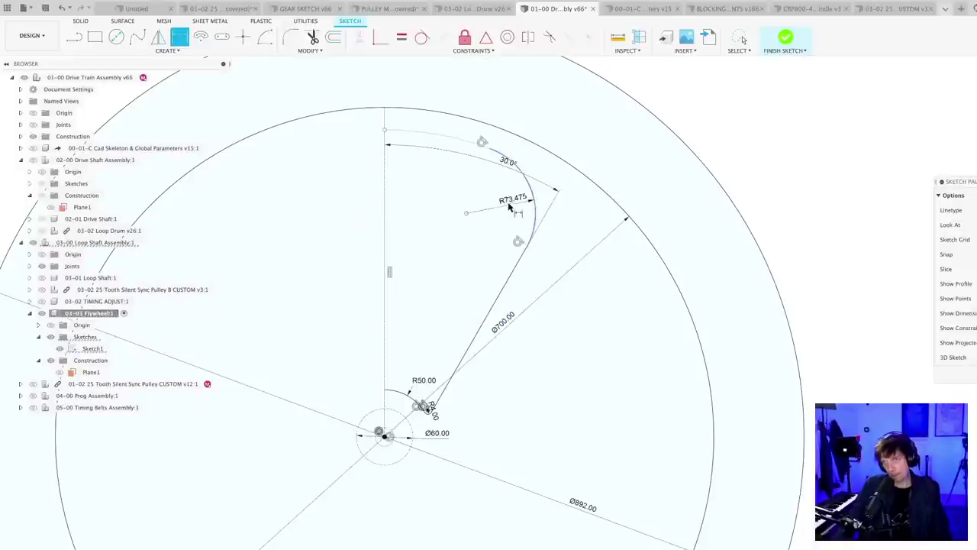
click(513, 205)
text(10)
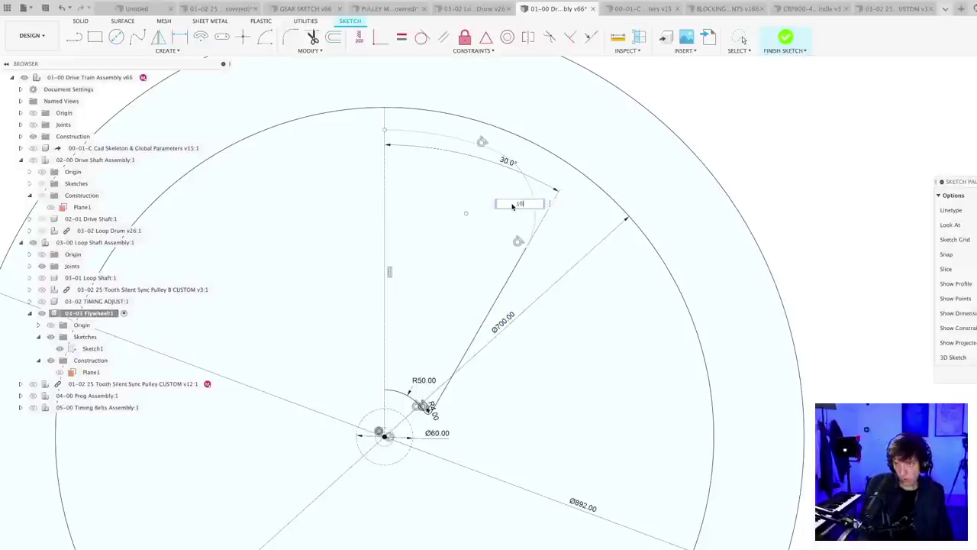
text(0)
key(Return)
double_click(497, 206)
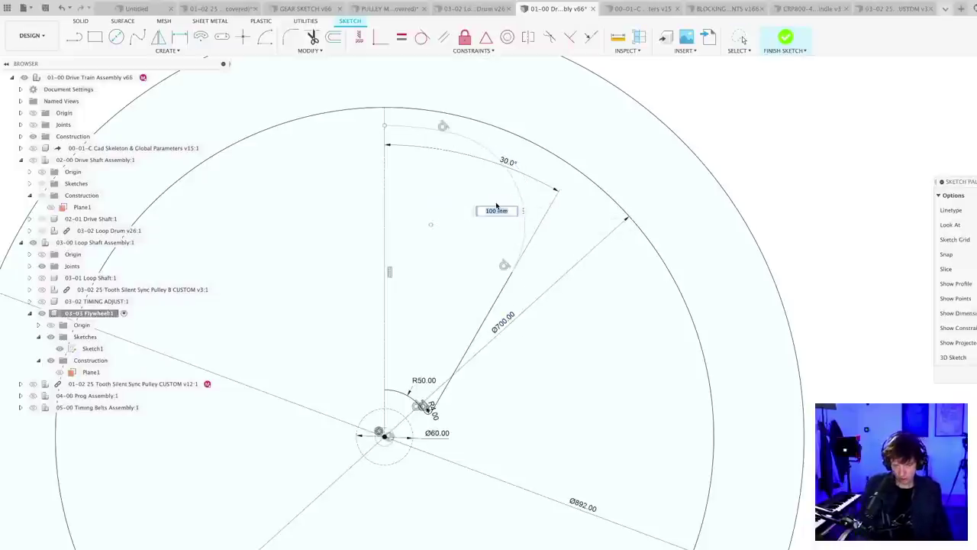
text(10)
key(Return)
key(d)
scroll(550, 215, up, 6)
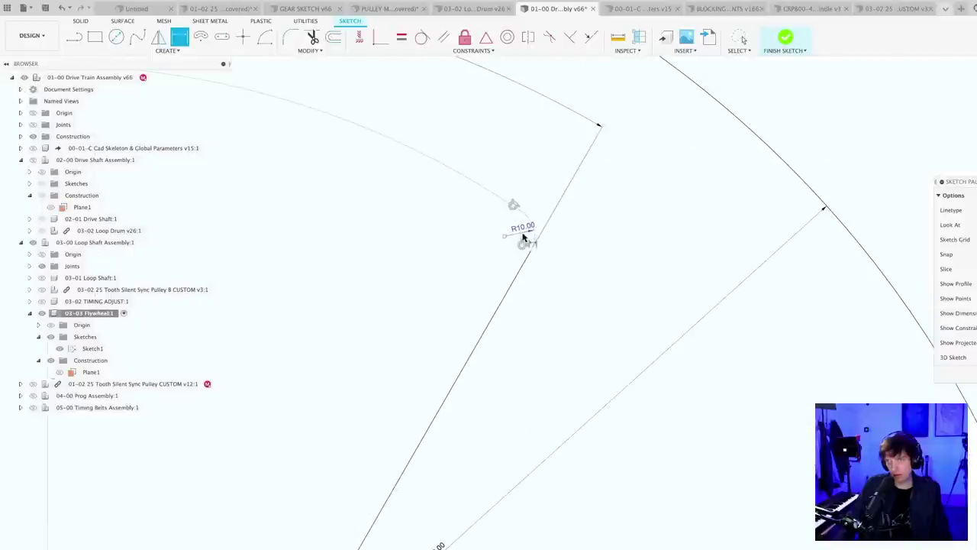
double_click(524, 229)
text(40)
key(Return)
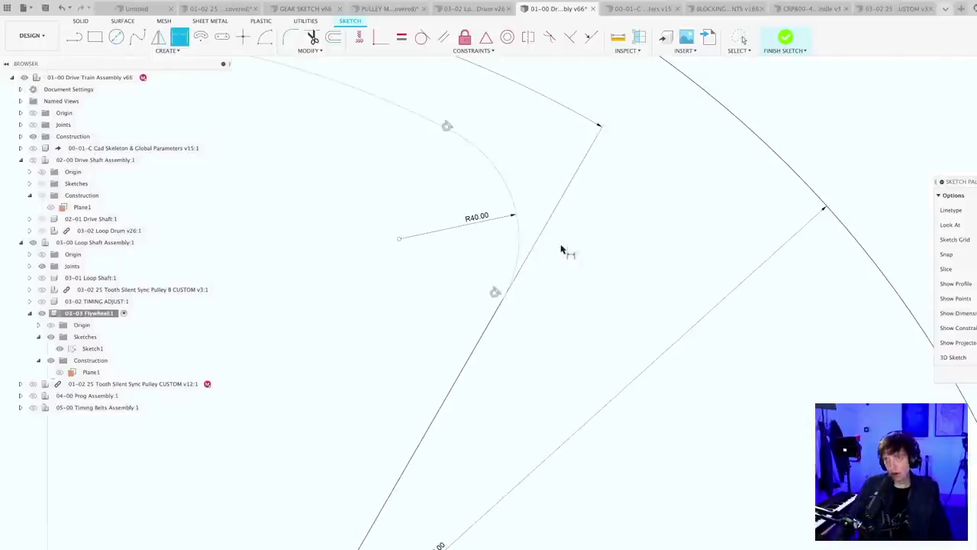
scroll(498, 242, down, 5)
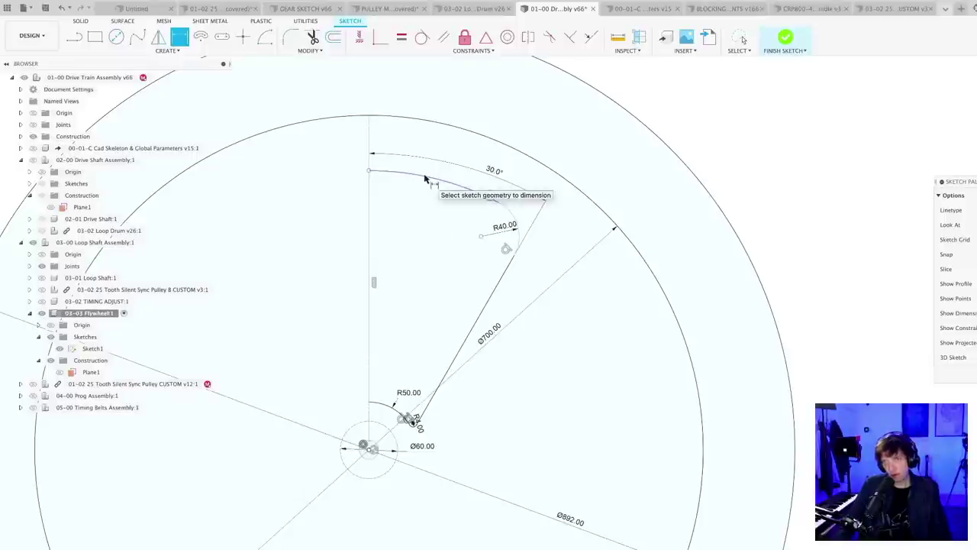
- Attach the spoke's upper arc to the Ø700 circle
key(Escape)
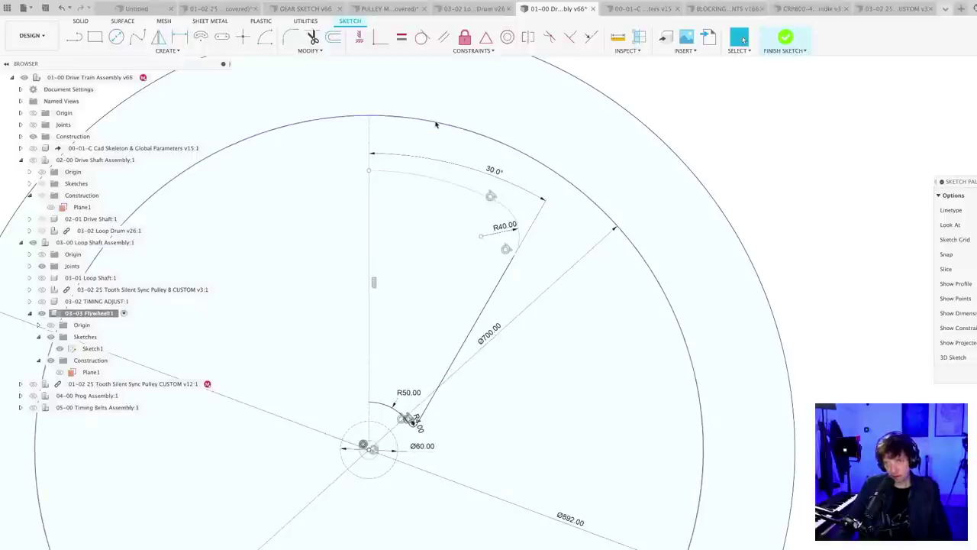
click(422, 36)
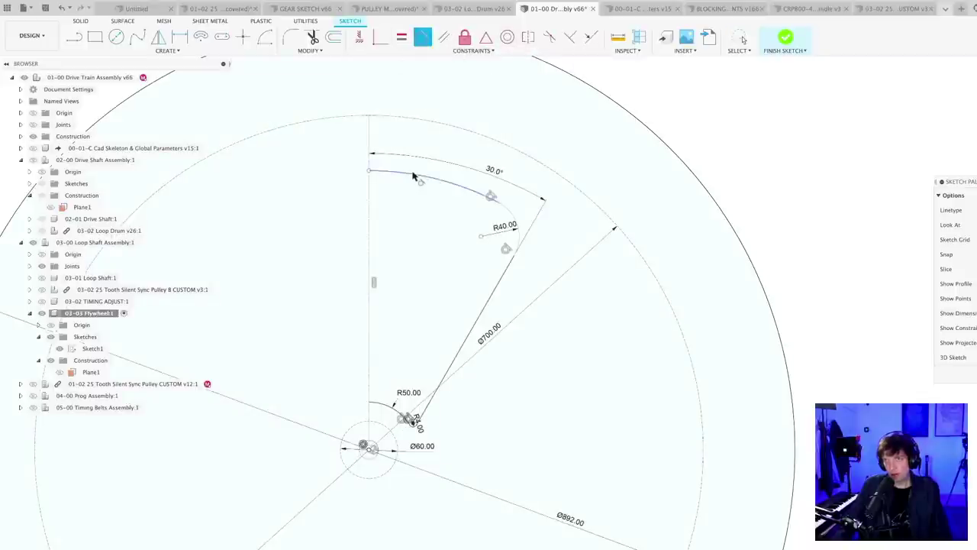
click(413, 174)
click(423, 120)
scroll(433, 238, down, 3)
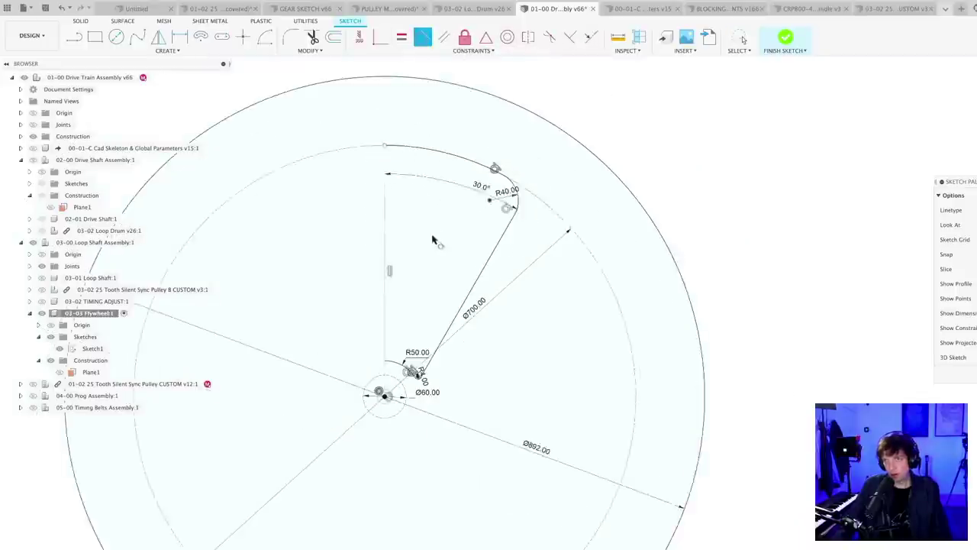
scroll(458, 321, down, 2)
scroll(454, 374, up, 3)
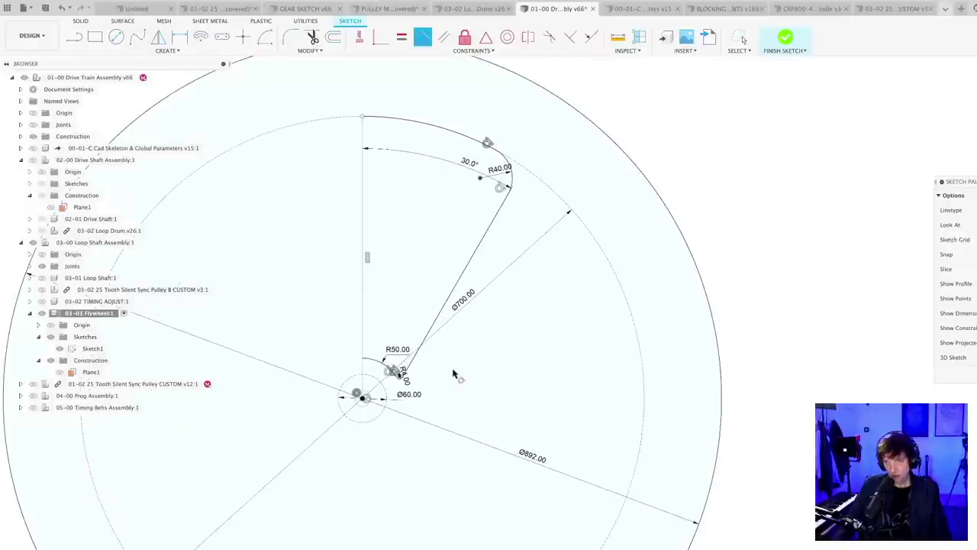
scroll(435, 390, up, 2)
key(Escape)
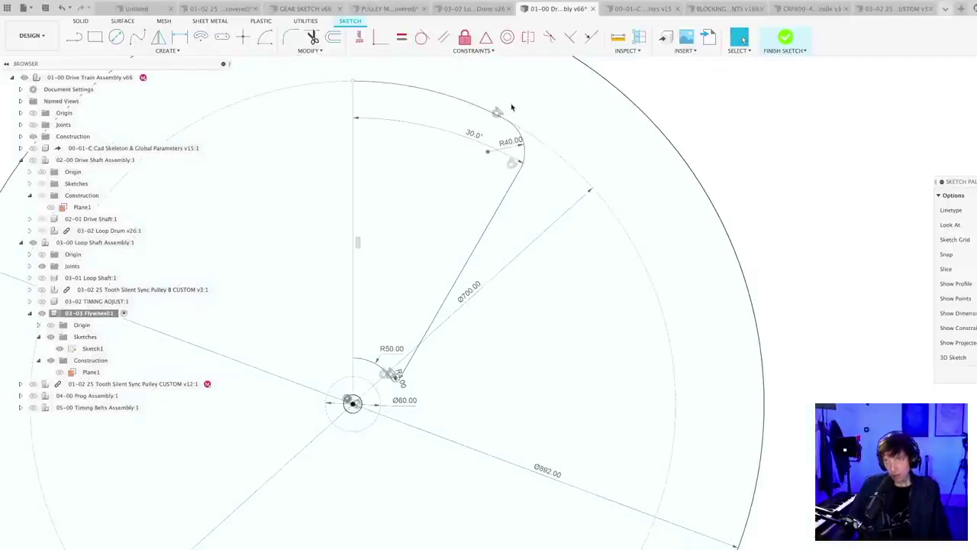
scroll(395, 372, up, 3)
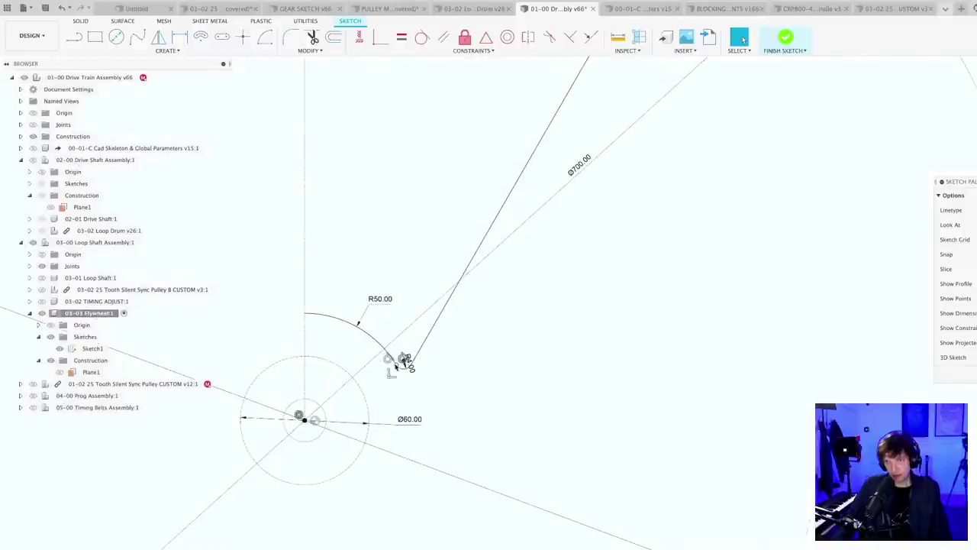
- Pull the small R4 arc toward the R50 arc and test the R40 arc's endpoint
click(396, 366)
scroll(412, 386, down, 2)
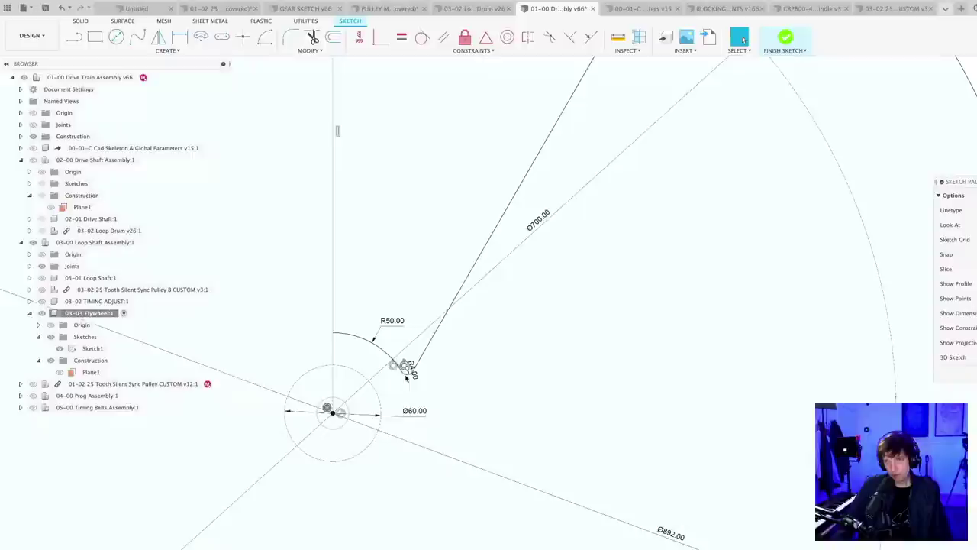
scroll(408, 368, down, 4)
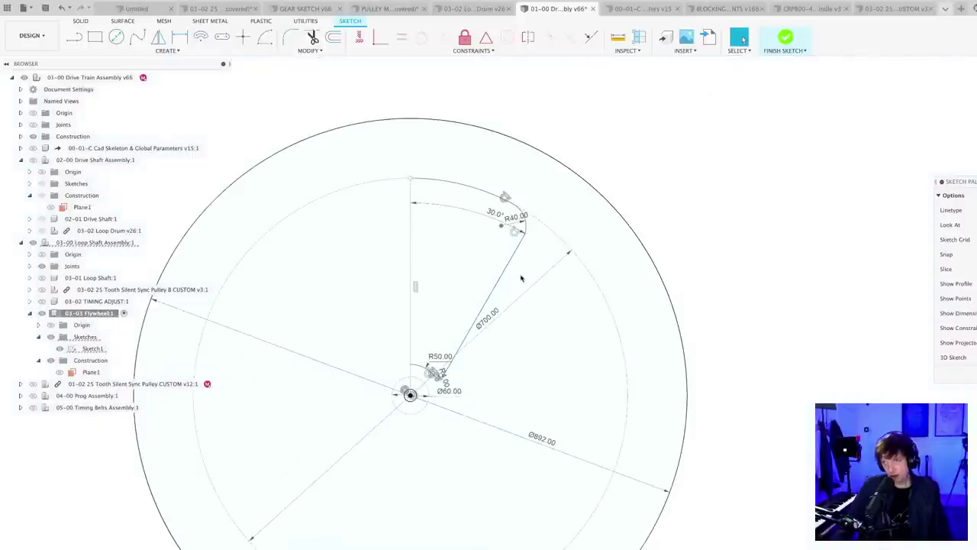
scroll(439, 370, up, 2)
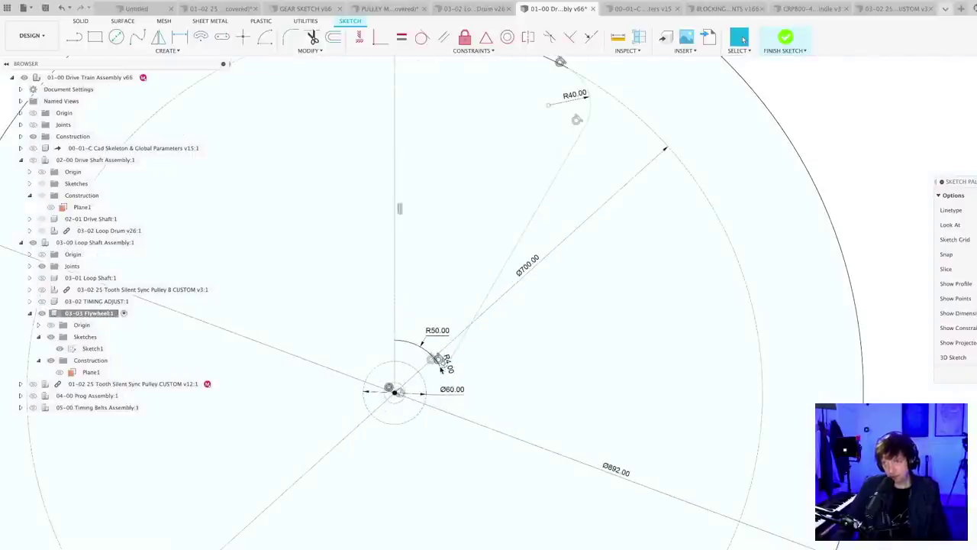
drag(439, 368, 425, 352)
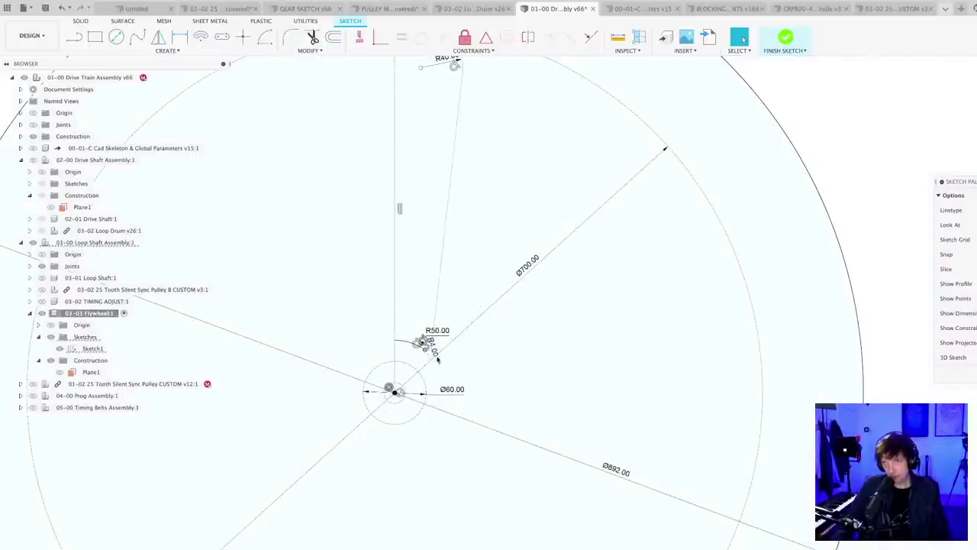
scroll(438, 359, down, 2)
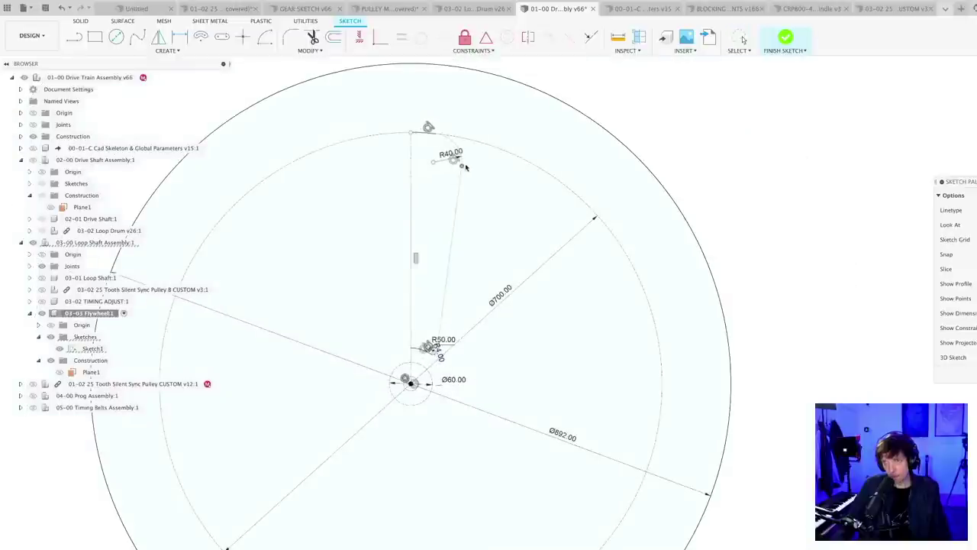
mouse_move(464, 166)
mouse_down()
mouse_move(545, 198)
mouse_move(480, 213)
mouse_move(493, 229)
mouse_up()
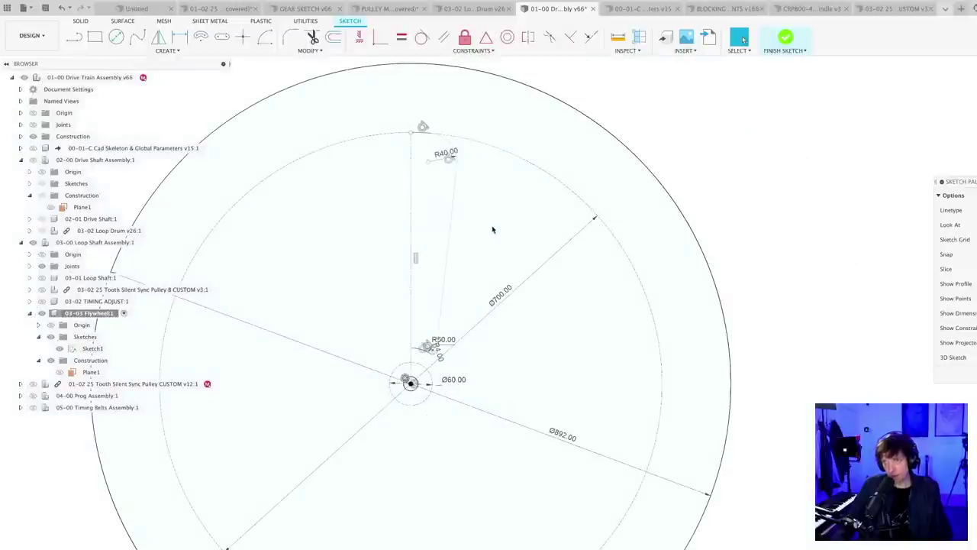
scroll(487, 256, up, 2)
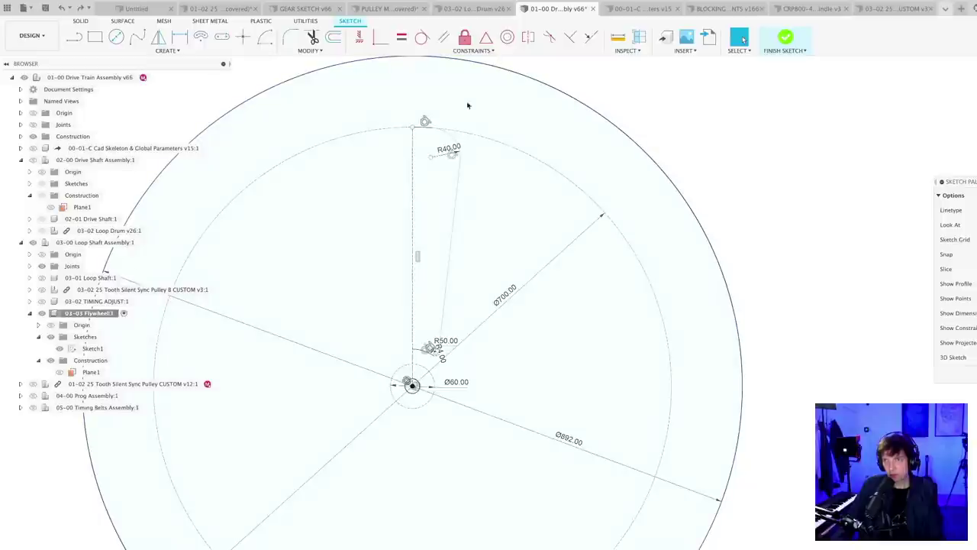
- Replace the spoke's old straight edge with a new diagonal line
click(451, 252)
key(Delete)
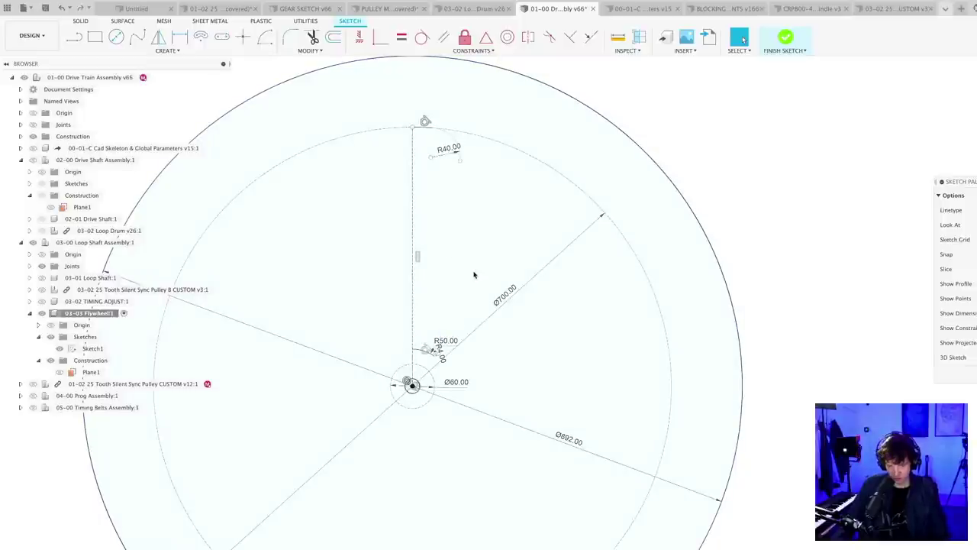
scroll(473, 275, up, 2)
key(l)
click(528, 186)
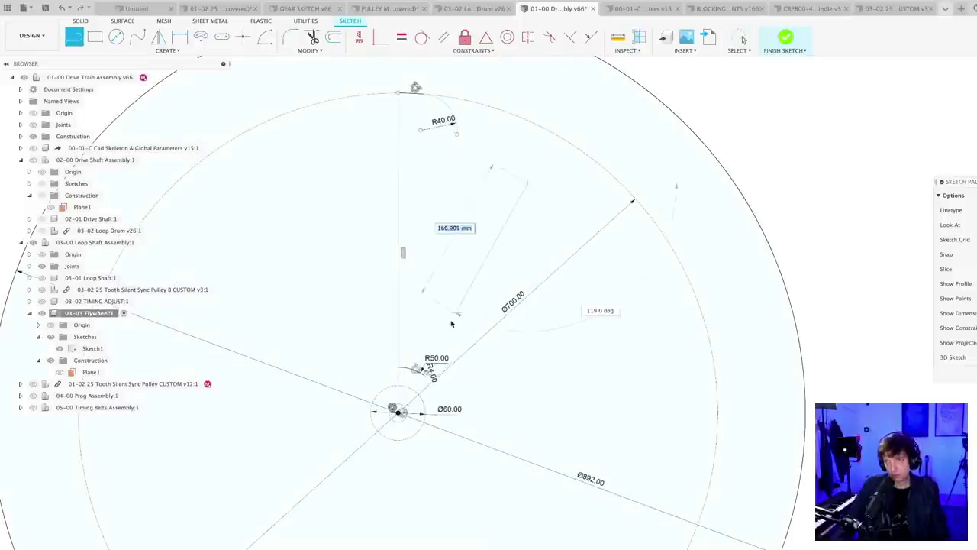
click(427, 329)
key(Escape)
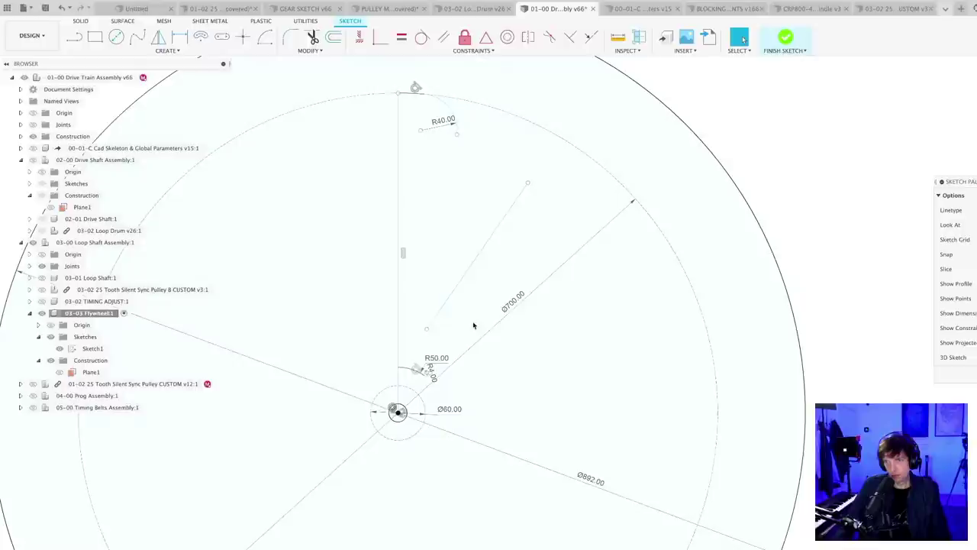
scroll(473, 321, down, 5)
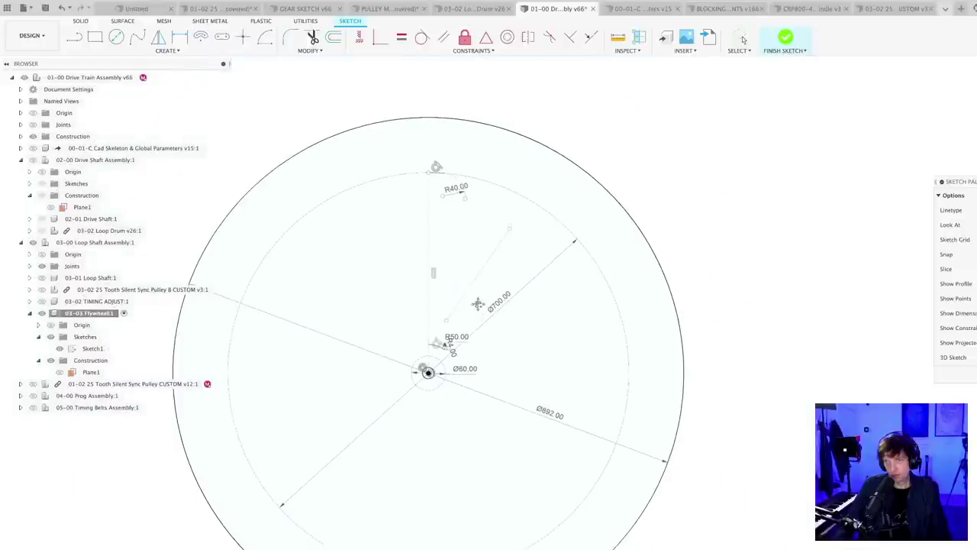
scroll(478, 305, up, 1)
scroll(487, 292, up, 1)
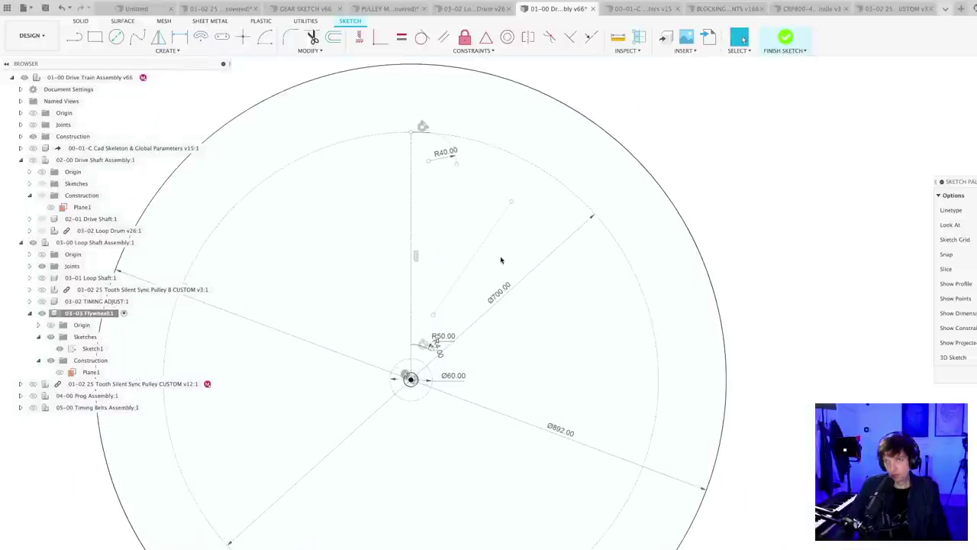
scroll(501, 260, up, 1)
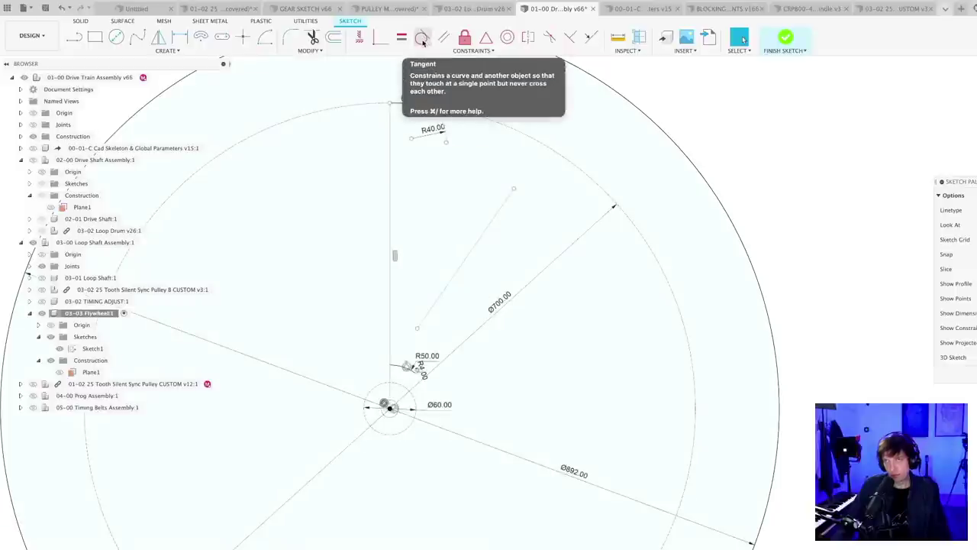
- Make the new diagonal line tangent to the Ø60 hub circle
click(423, 38)
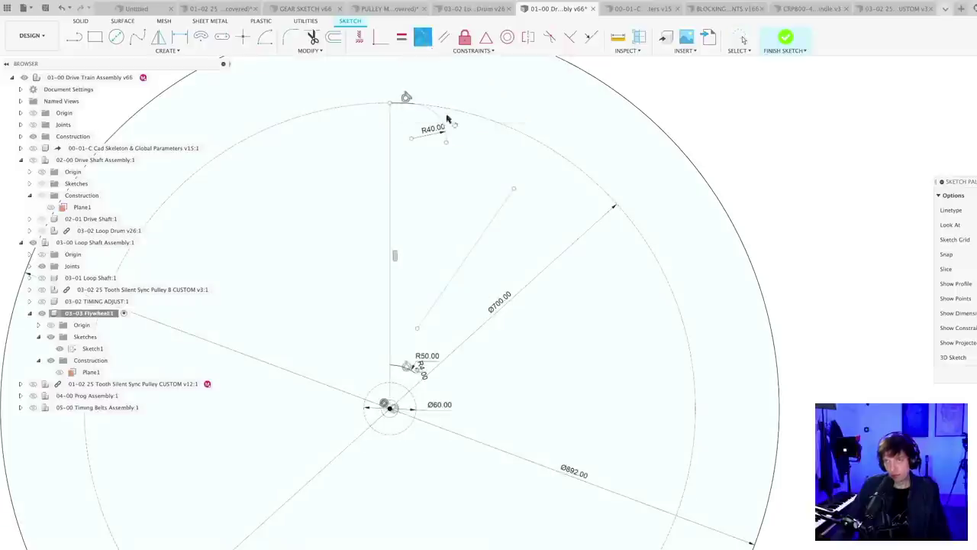
click(464, 265)
click(384, 402)
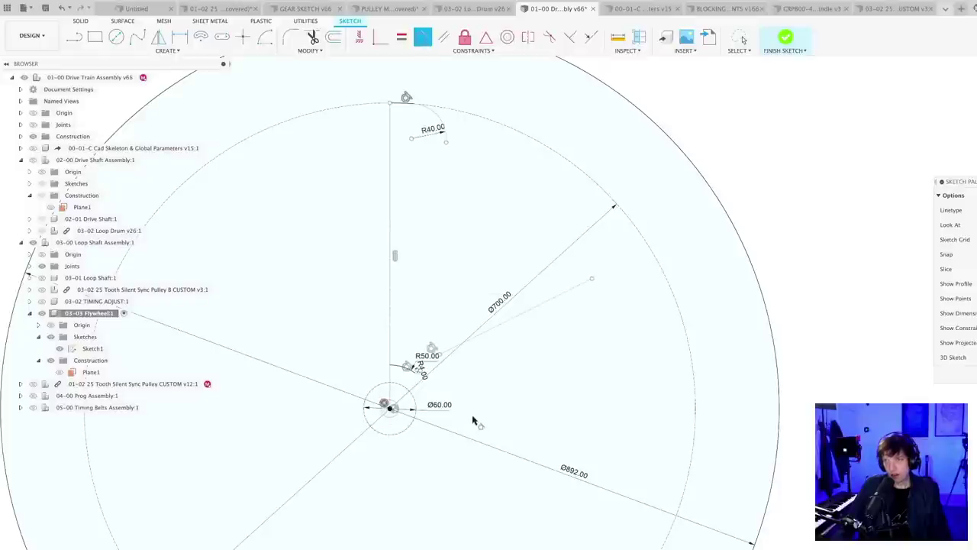
scroll(522, 367, up, 3)
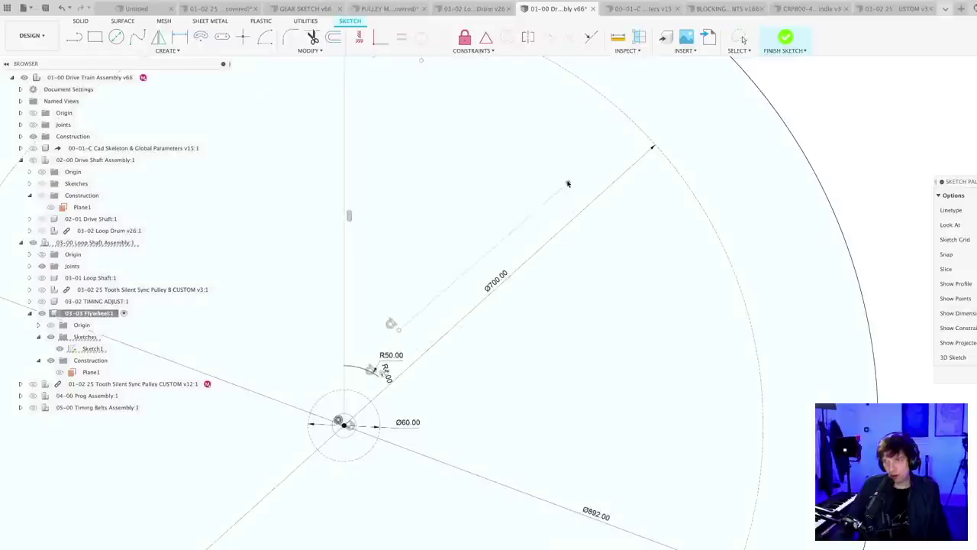
key(Escape)
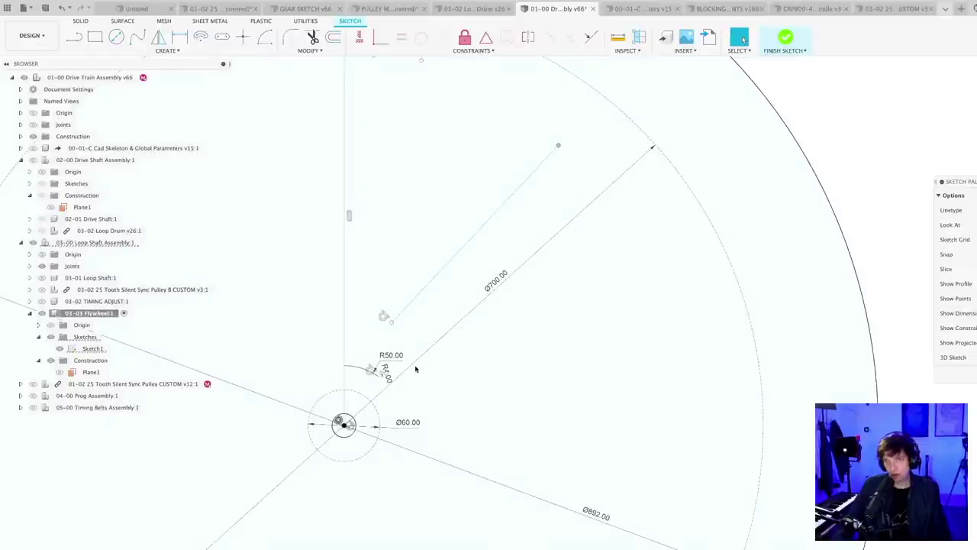
scroll(475, 394, down, 3)
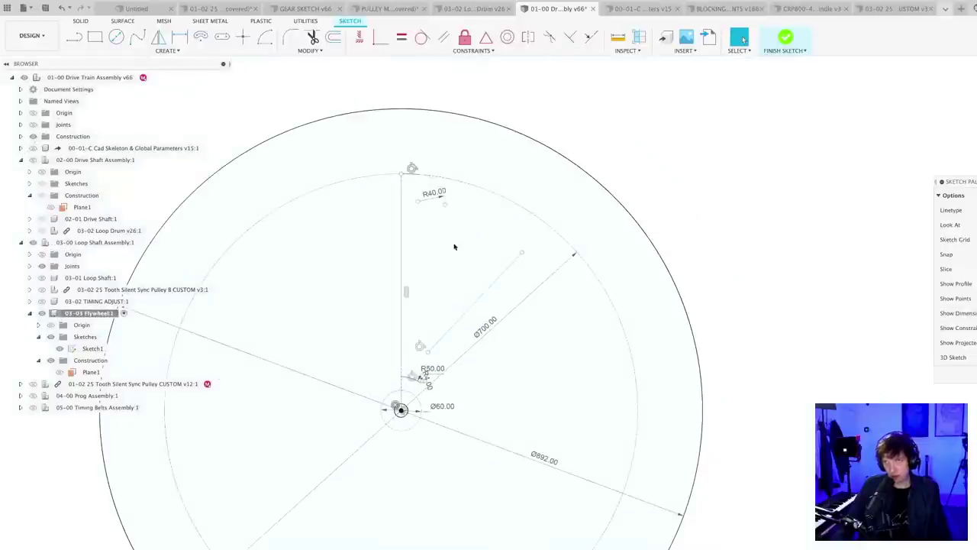
scroll(453, 189, down, 1)
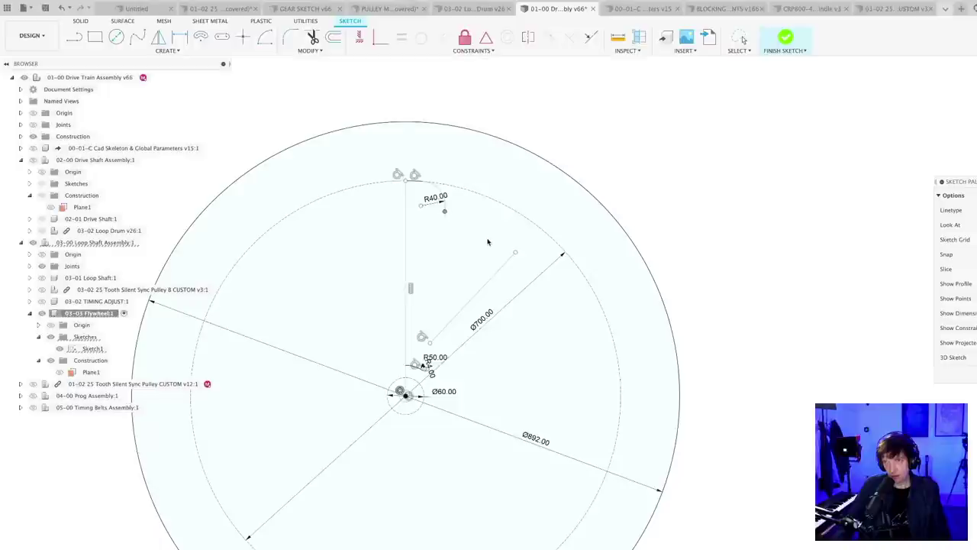
drag(424, 184, 462, 198)
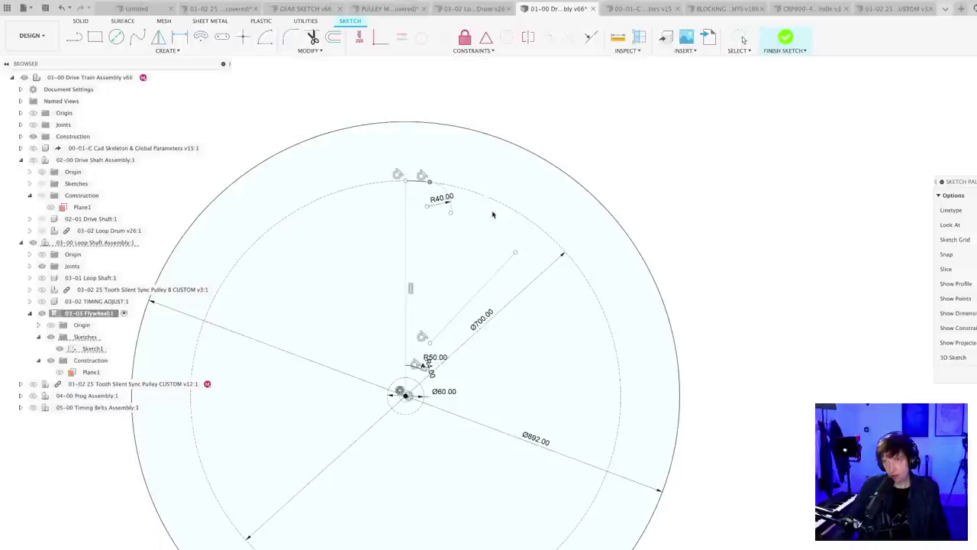
scroll(439, 193, up, 3)
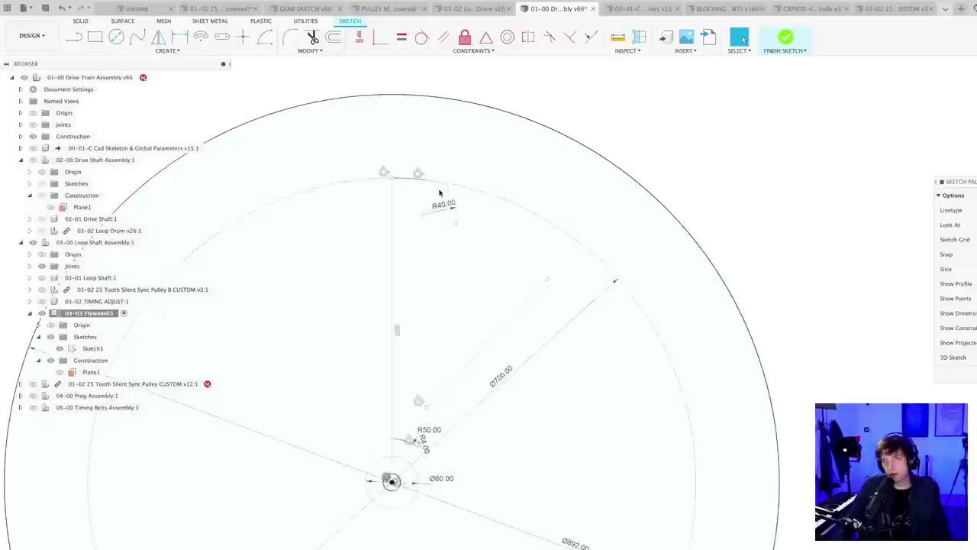
scroll(439, 193, up, 1)
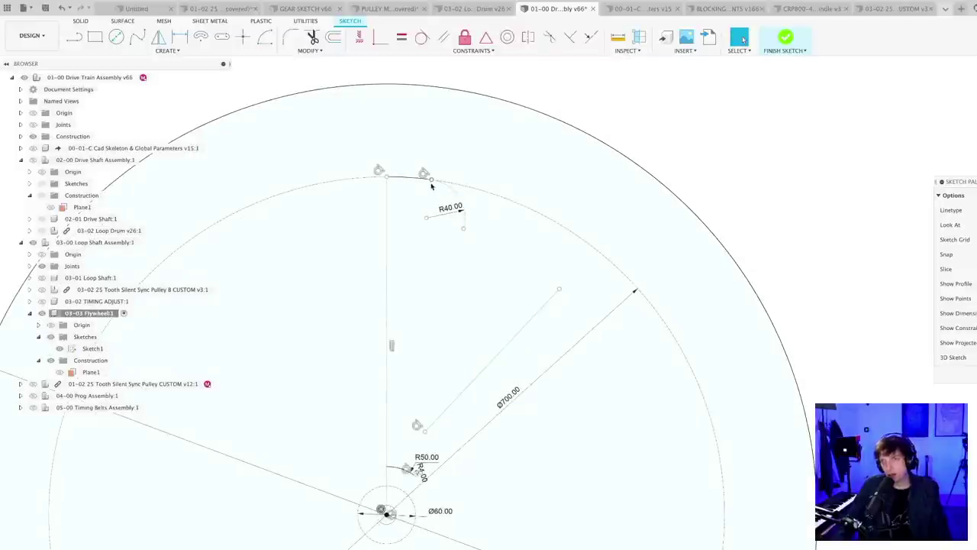
scroll(431, 186, up, 1)
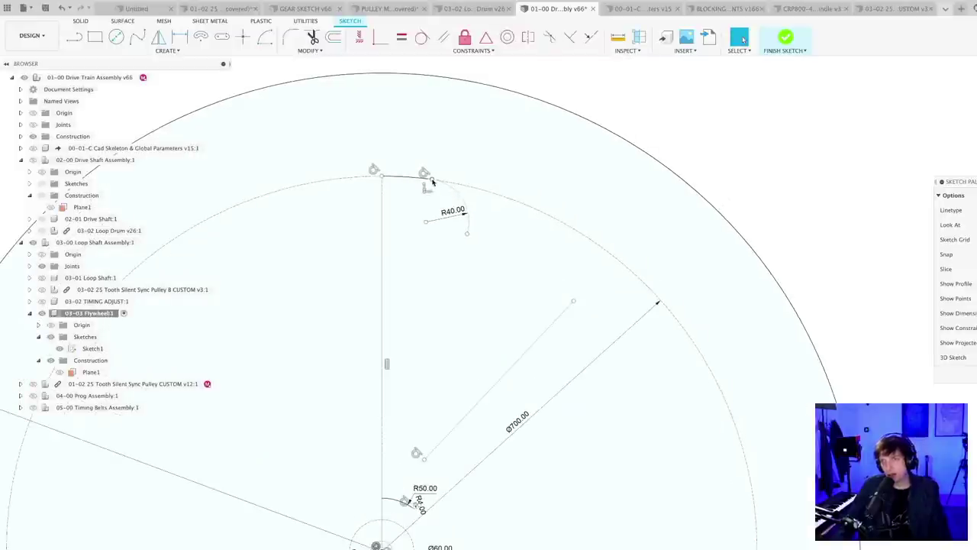
- Join the R40 arc's end onto the diagonal line and make them tangent
click(381, 39)
click(475, 235)
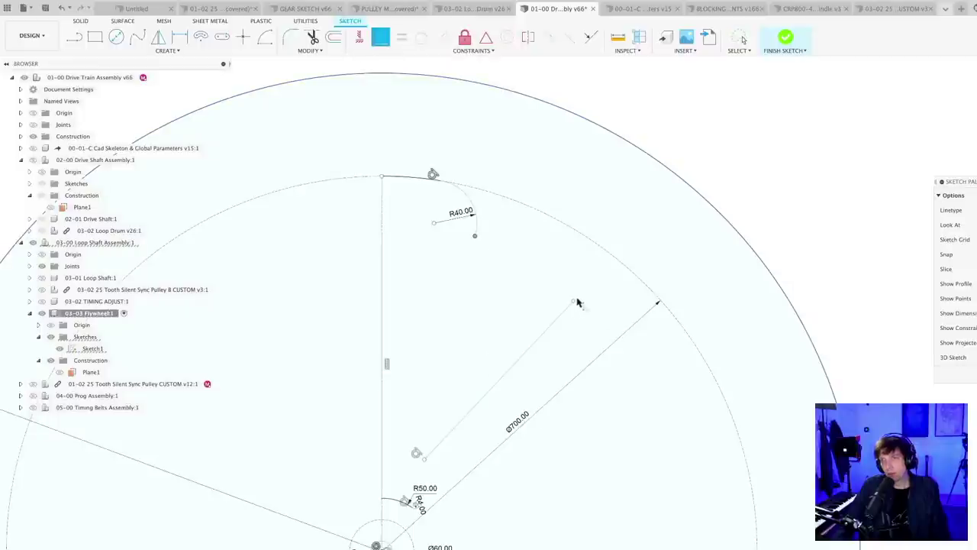
click(576, 302)
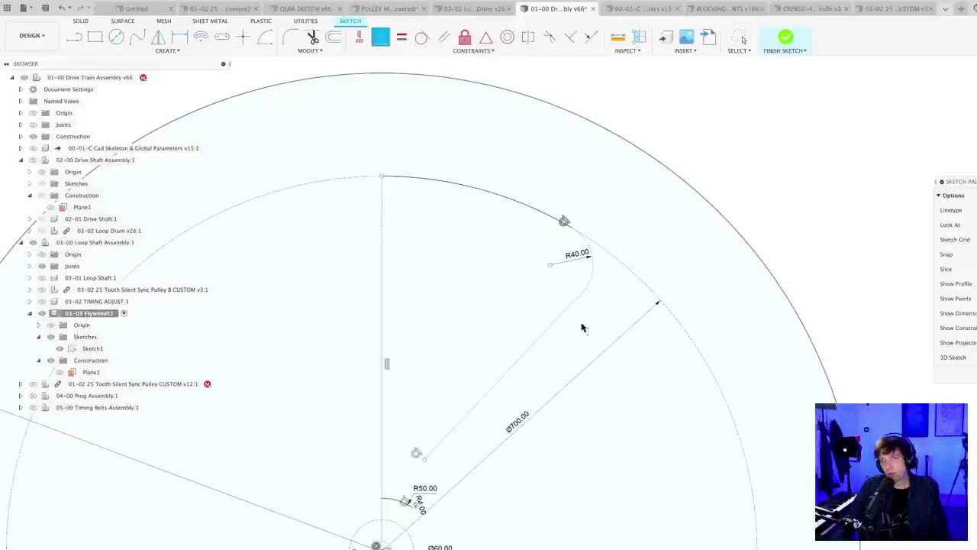
click(422, 36)
click(587, 289)
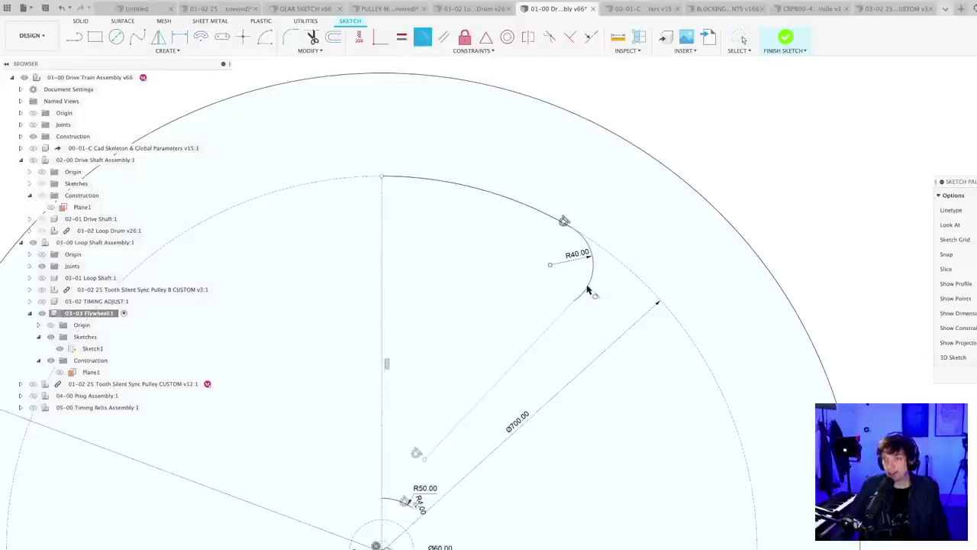
click(565, 324)
scroll(427, 485, up, 6)
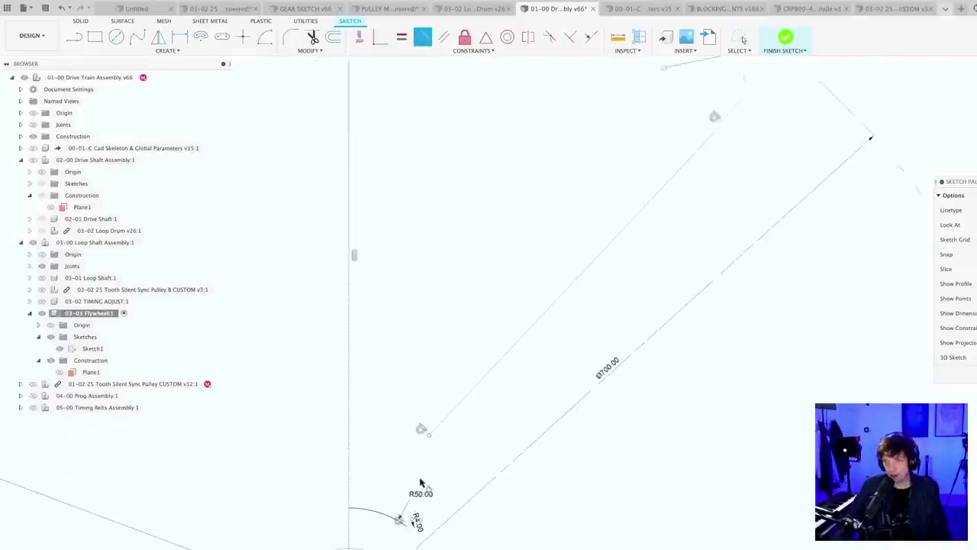
key(Escape)
drag(407, 528, 371, 509)
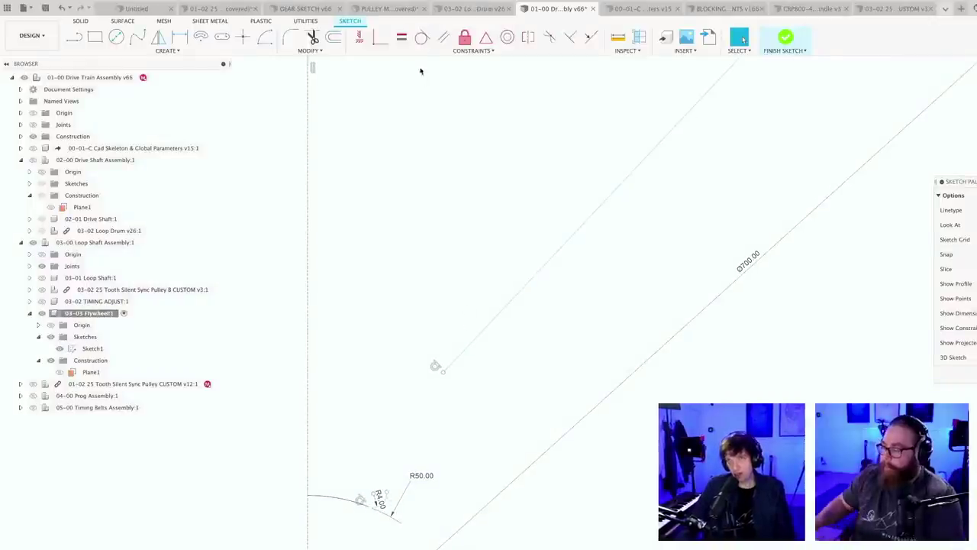
- Make the spoke's side line perpendicular to the arc
click(386, 40)
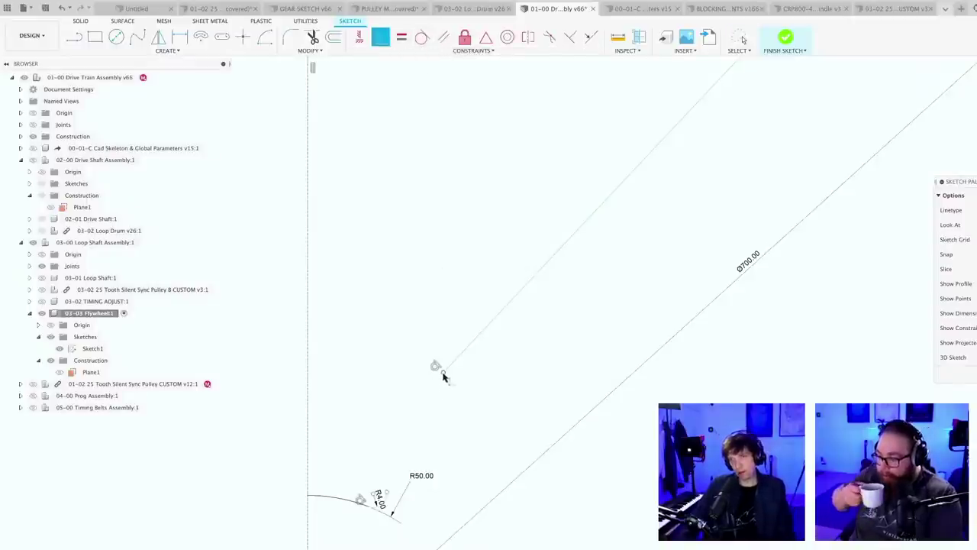
click(443, 373)
click(395, 495)
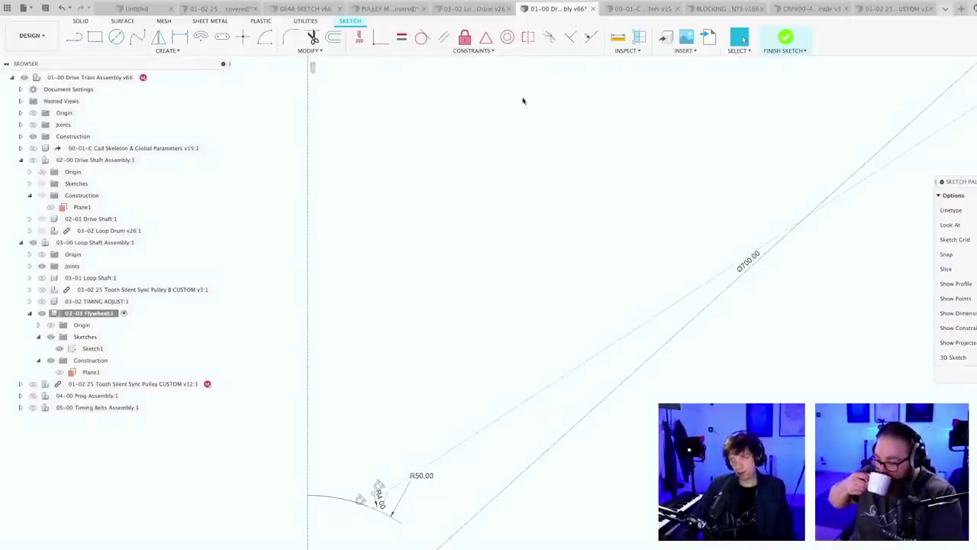
click(423, 38)
scroll(393, 493, up, 3)
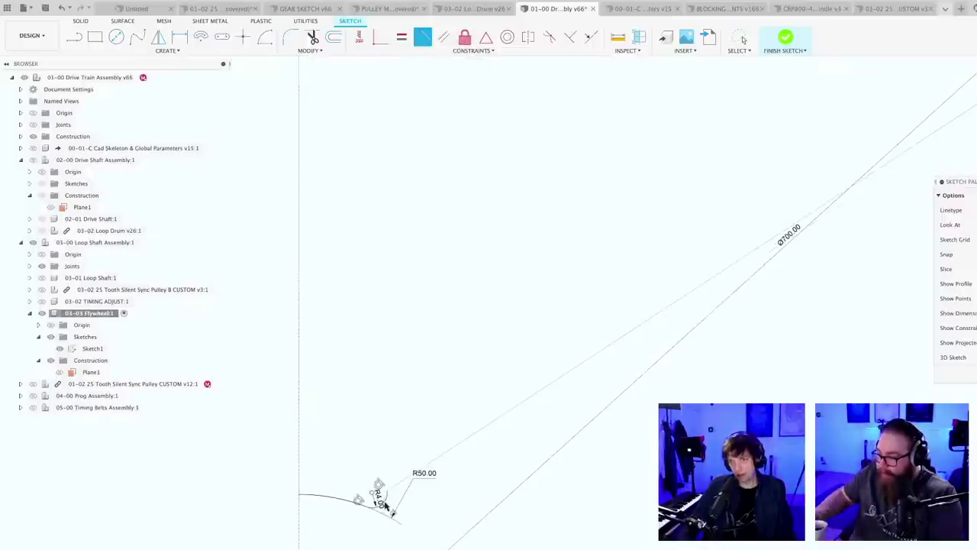
scroll(412, 496, down, 6)
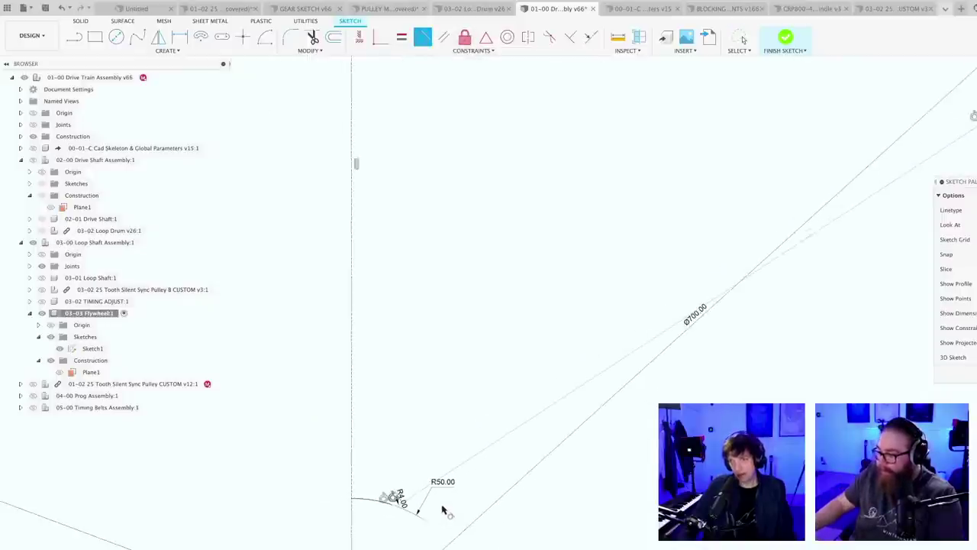
scroll(591, 449, down, 3)
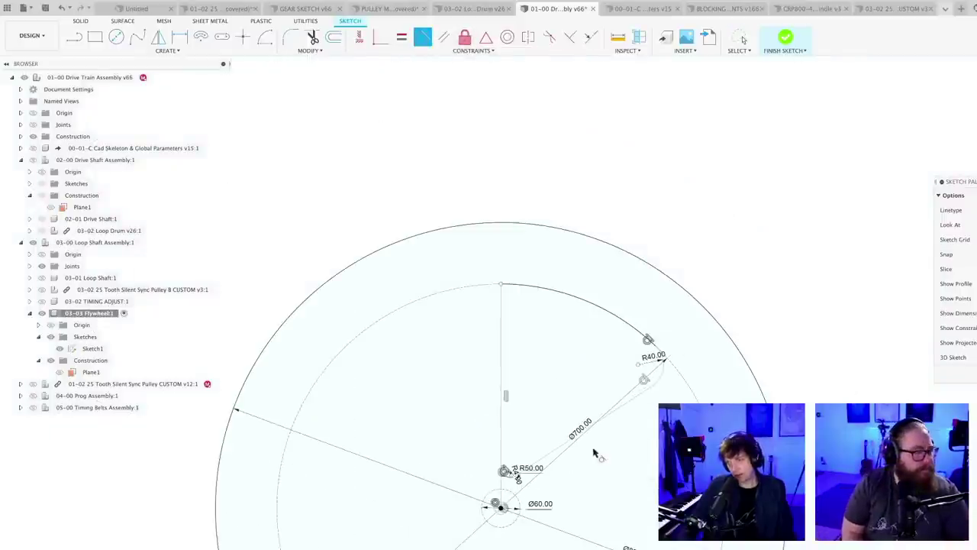
middle_drag(605, 475, 556, 408)
scroll(545, 407, up, 5)
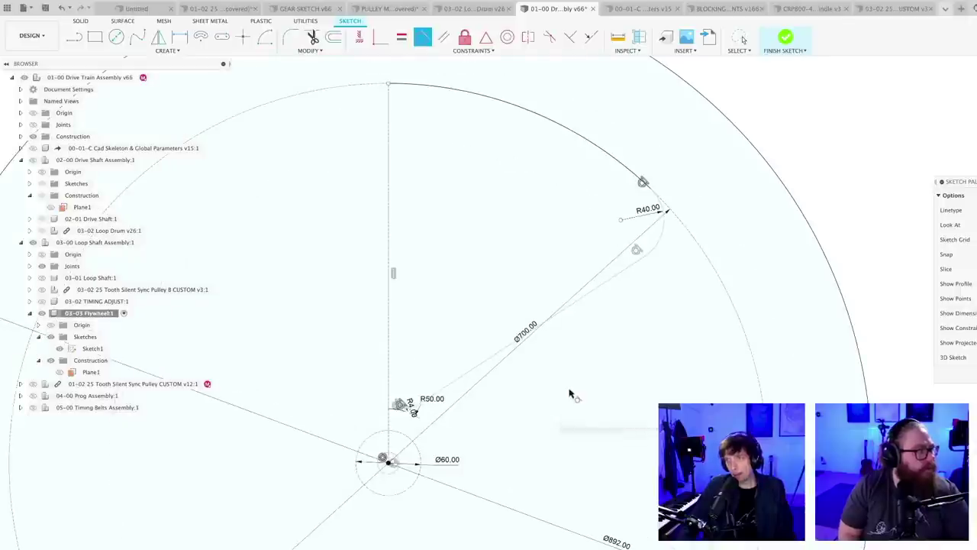
key(Escape)
- Slide the R40 arc's upper end along the rim and steepen the spoke's side line
drag(648, 186, 624, 168)
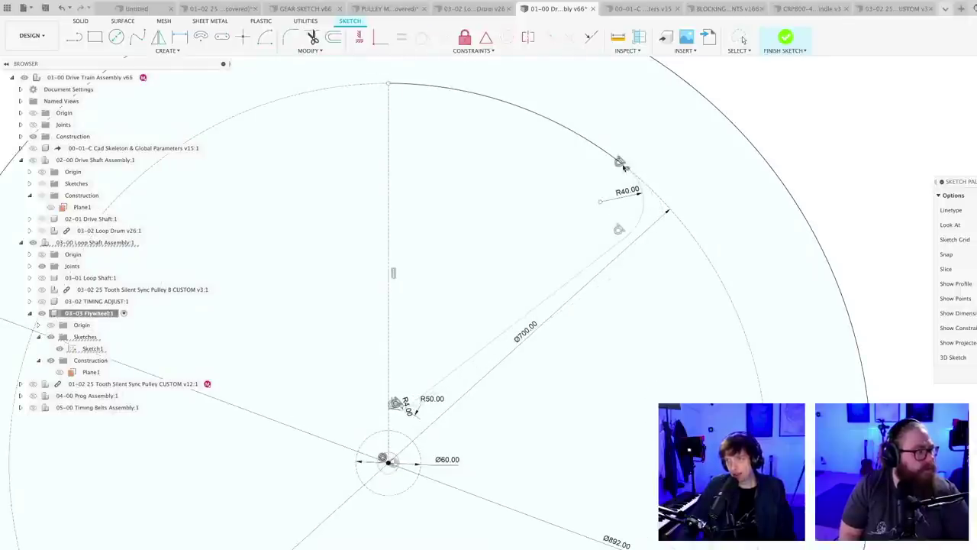
scroll(598, 370, down, 2)
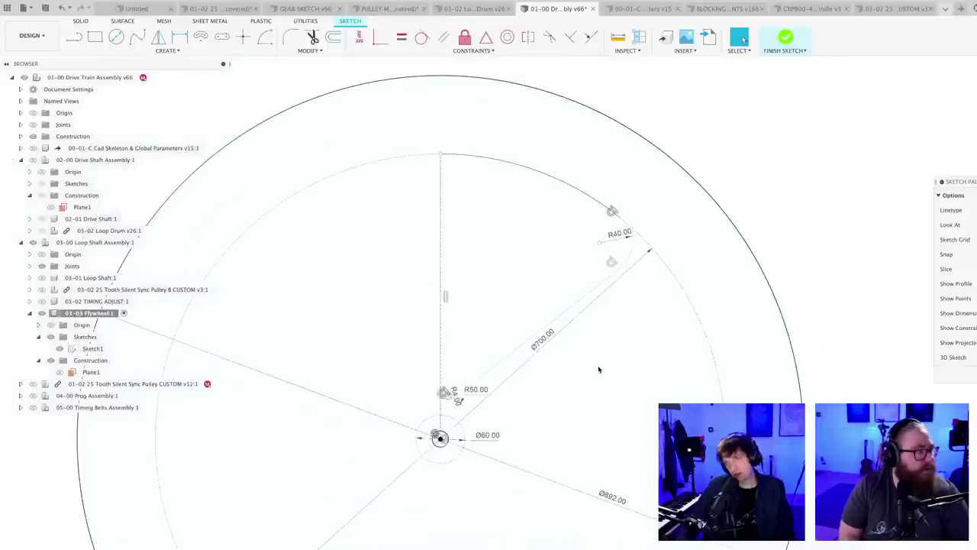
scroll(594, 372, up, 2)
scroll(589, 377, down, 3)
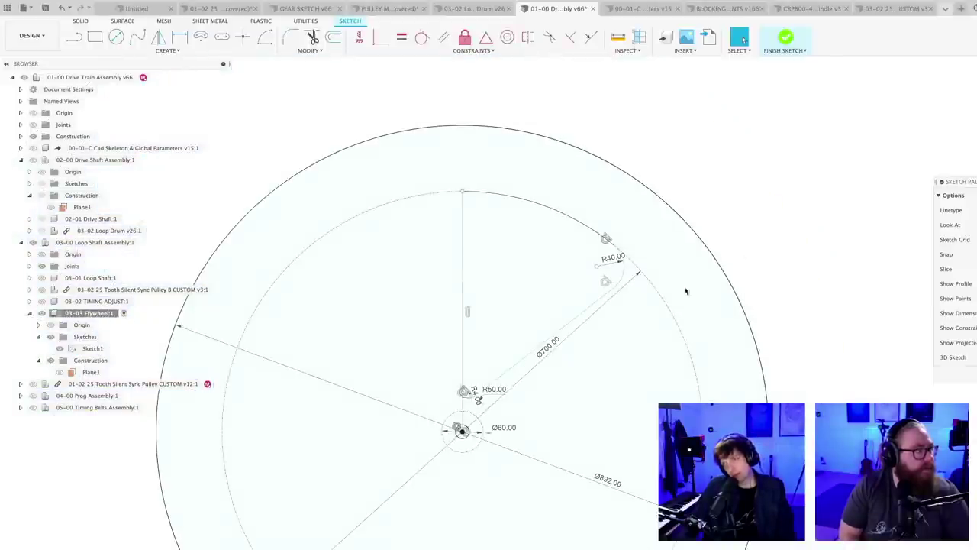
scroll(532, 427, up, 2)
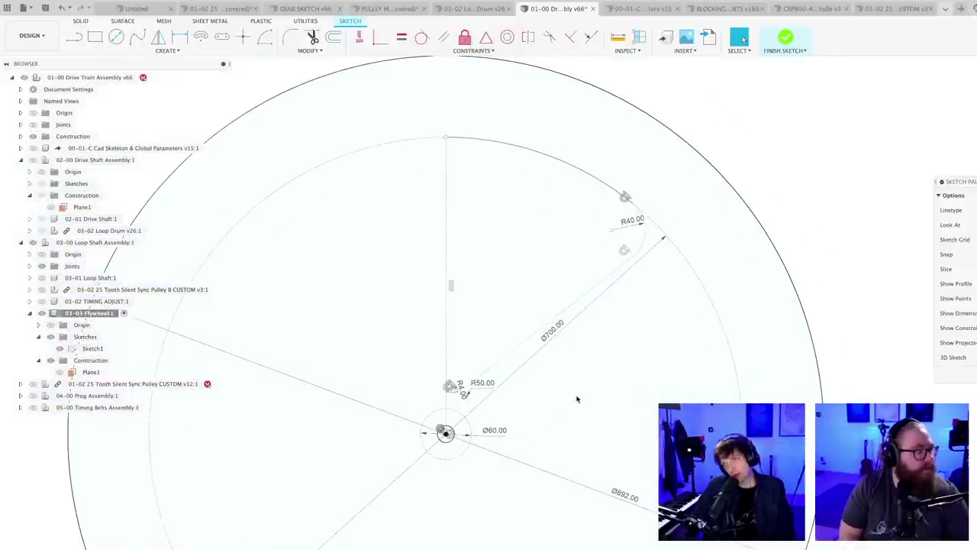
scroll(485, 391, up, 3)
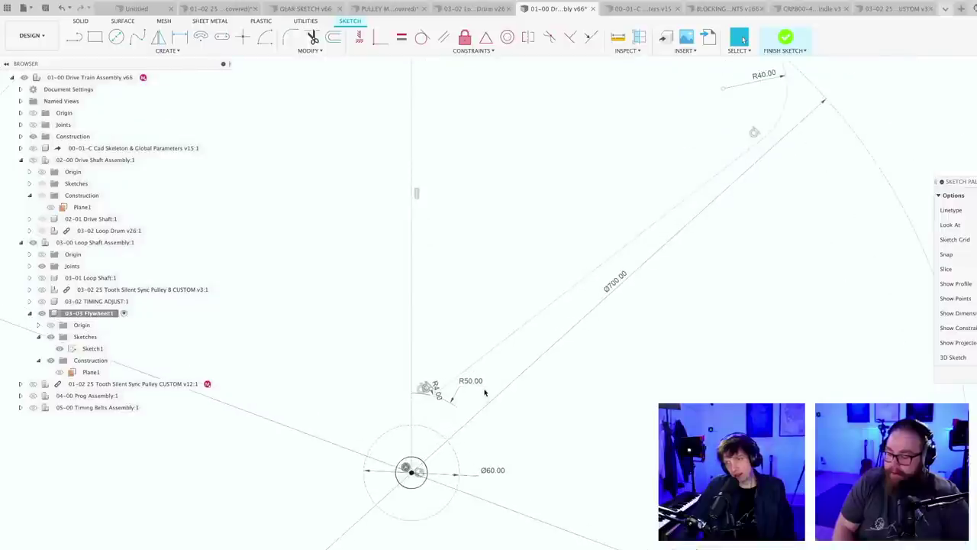
scroll(449, 412, down, 3)
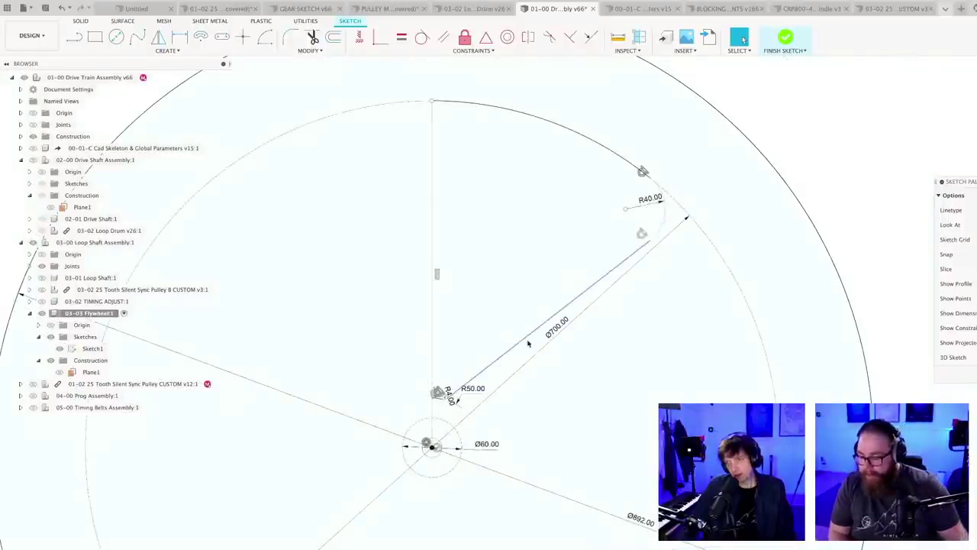
mouse_move(563, 312)
mouse_down()
mouse_move(541, 292)
mouse_move(629, 349)
mouse_move(620, 342)
mouse_up()
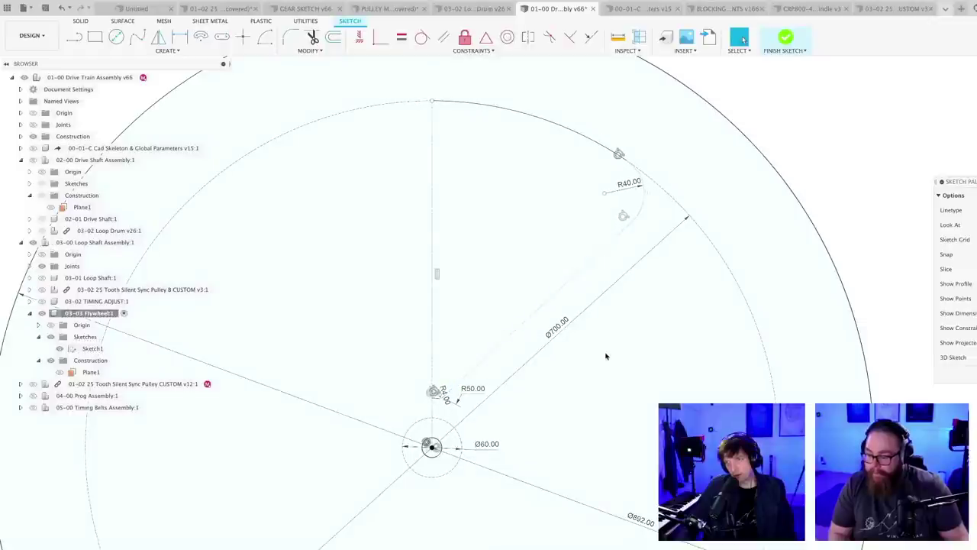
scroll(505, 293, up, 3)
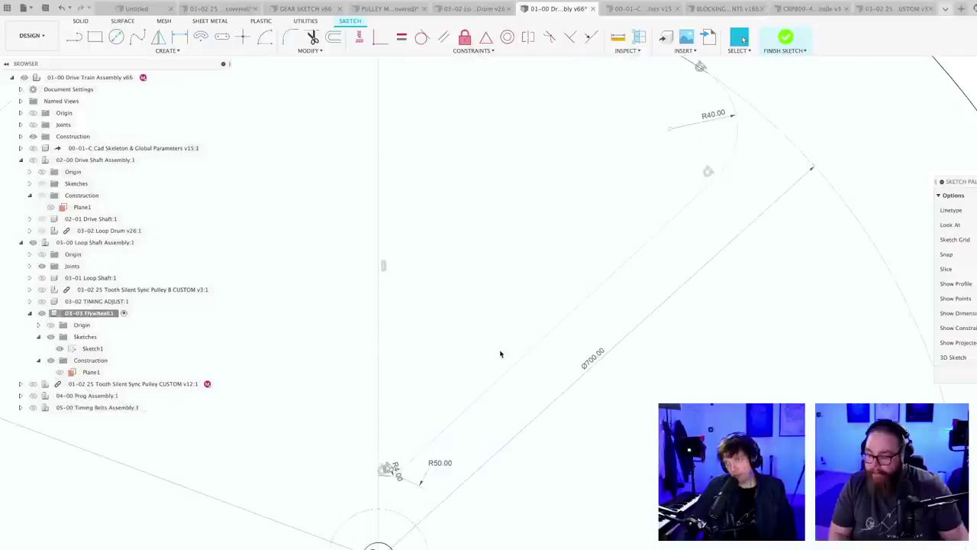
scroll(500, 353, down, 4)
scroll(585, 244, up, 2)
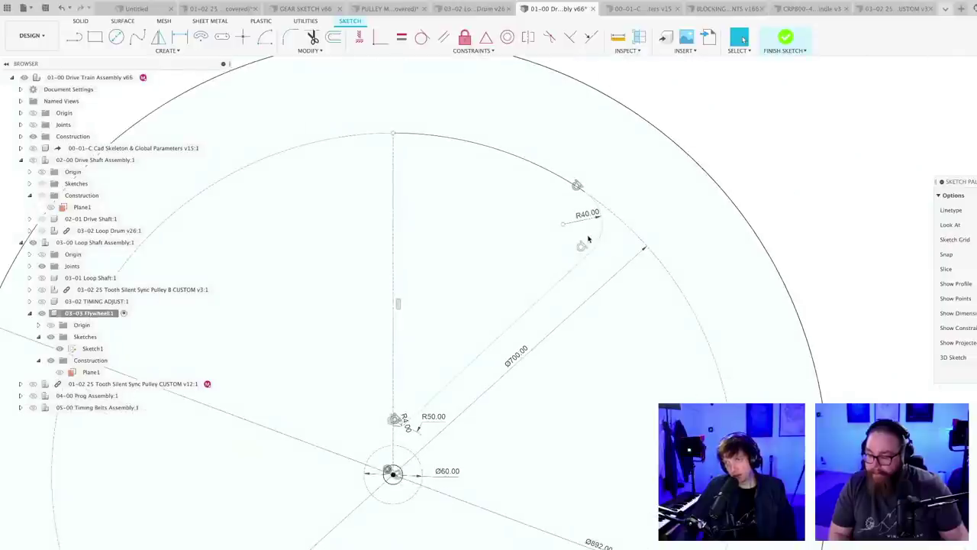
- Add an angle dimension of 360/5 (72°) between the vertical centreline and the spoke's side line
scroll(471, 316, down, 1)
key(d)
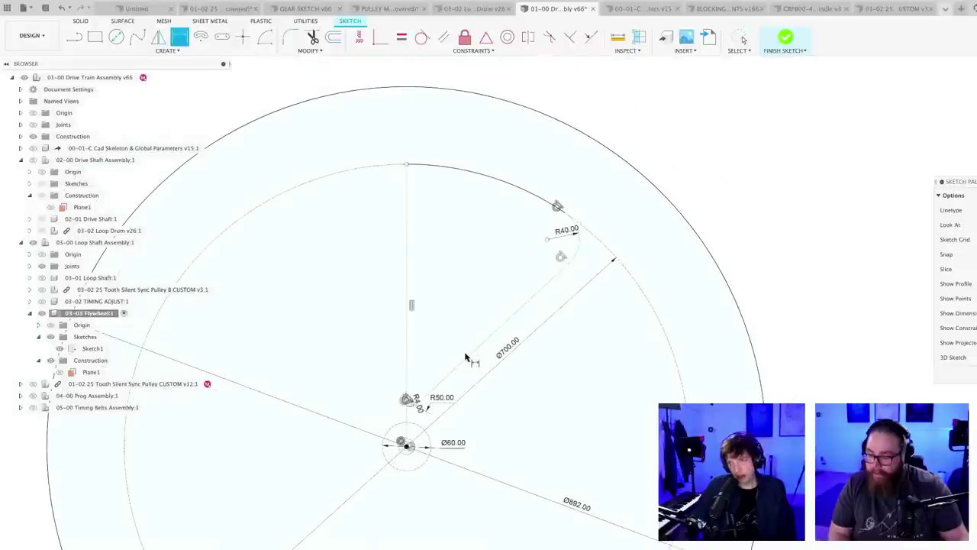
click(411, 328)
click(465, 354)
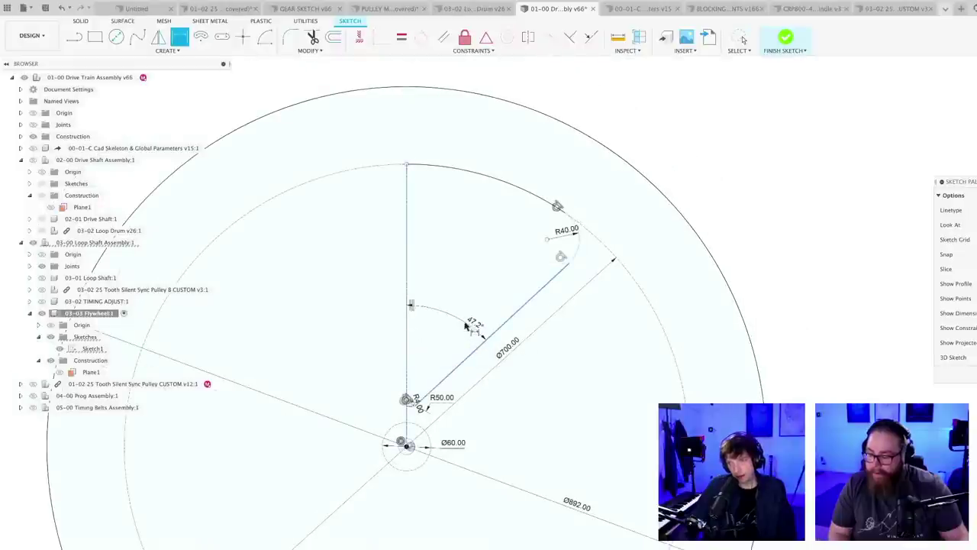
click(451, 326)
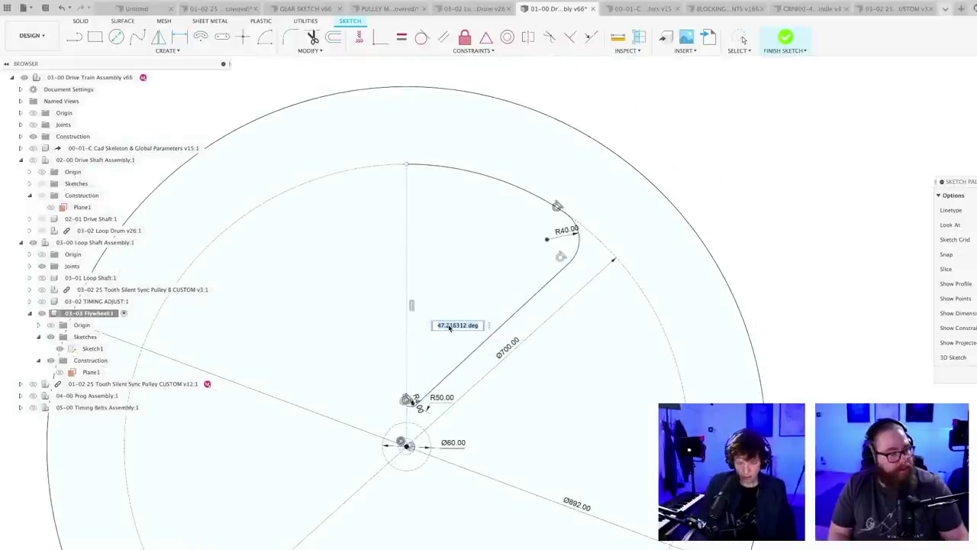
text(360/)
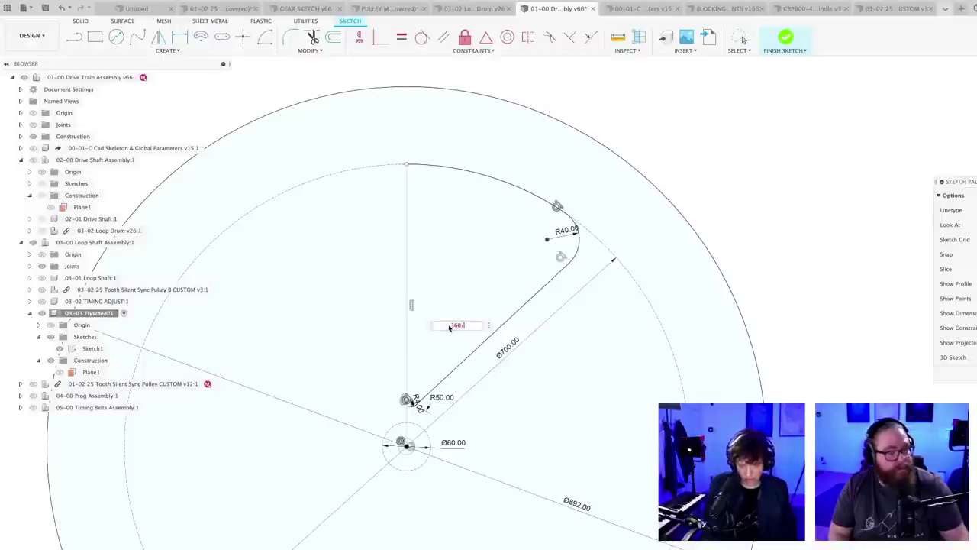
text(5)
key(Return)
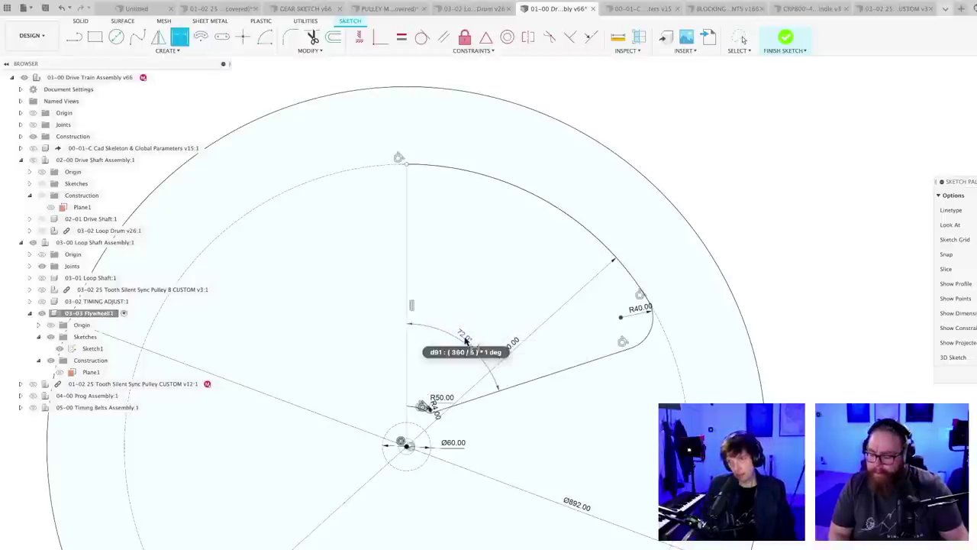
- Try a 32° spoke angle, then undo the change
scroll(461, 353, up, 2)
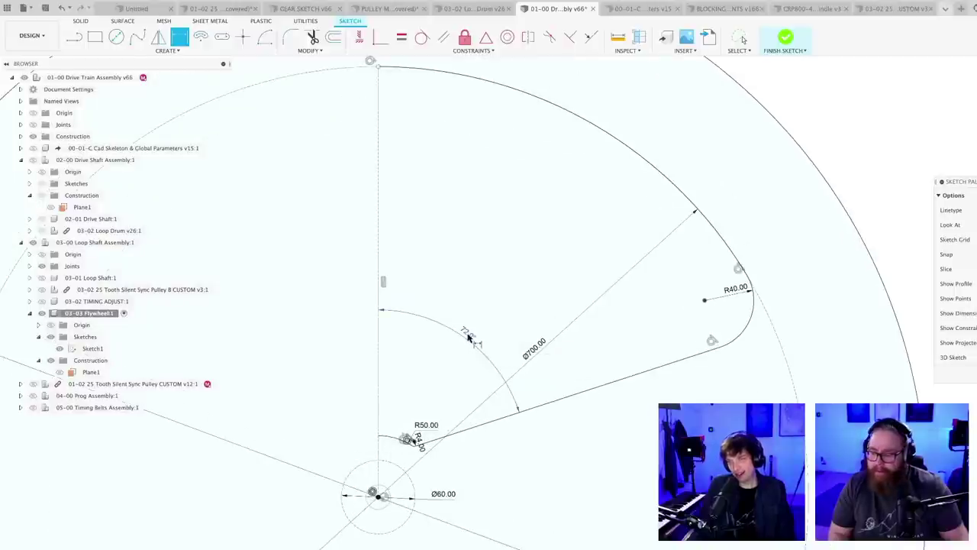
double_click(468, 337)
text(32)
key(Return)
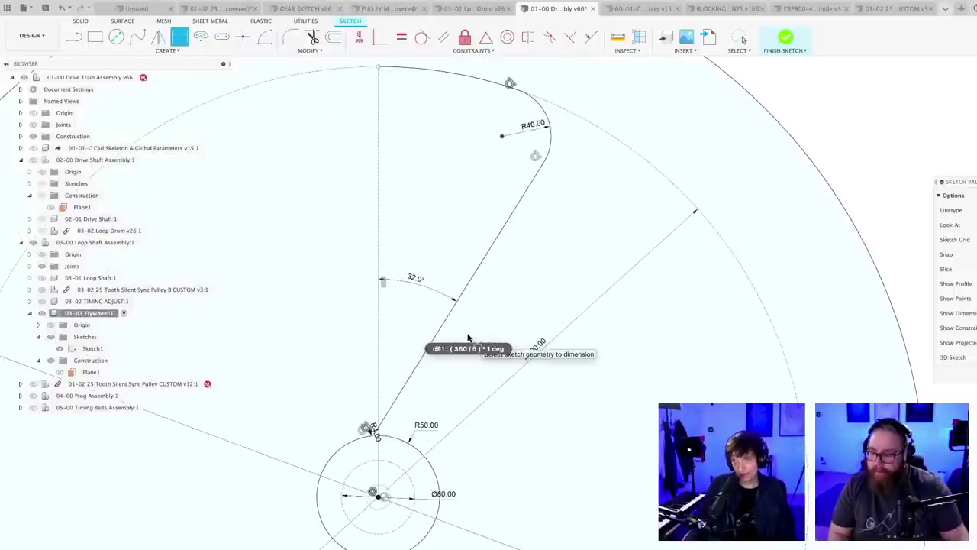
scroll(468, 340, down, 3)
key(Escape)
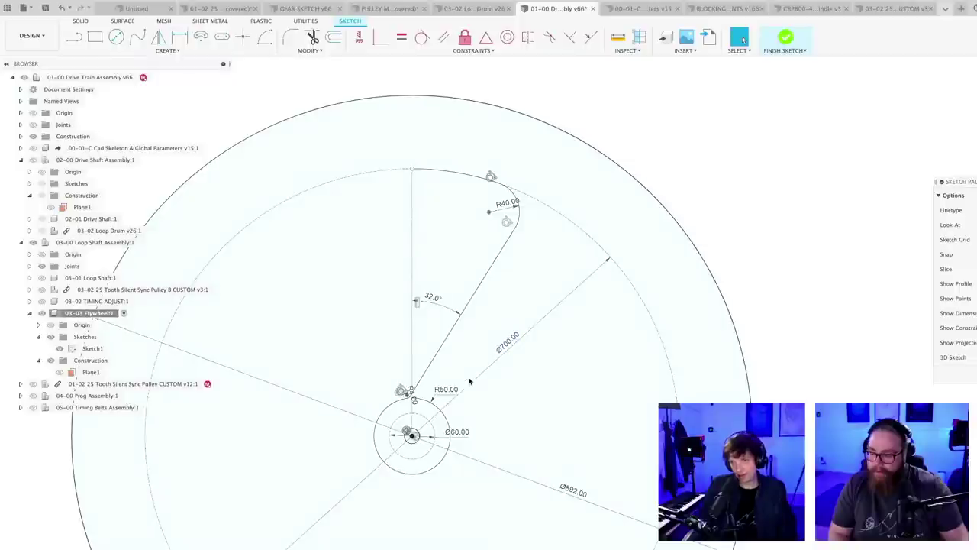
key(ctrl+z)
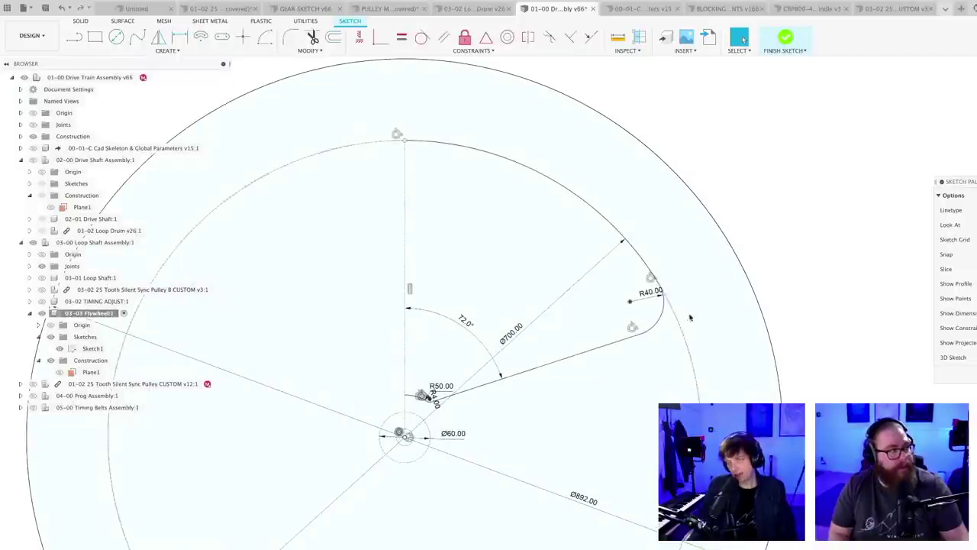
- Change the 72° spoke angle dimension to 40°
scroll(658, 298, up, 2)
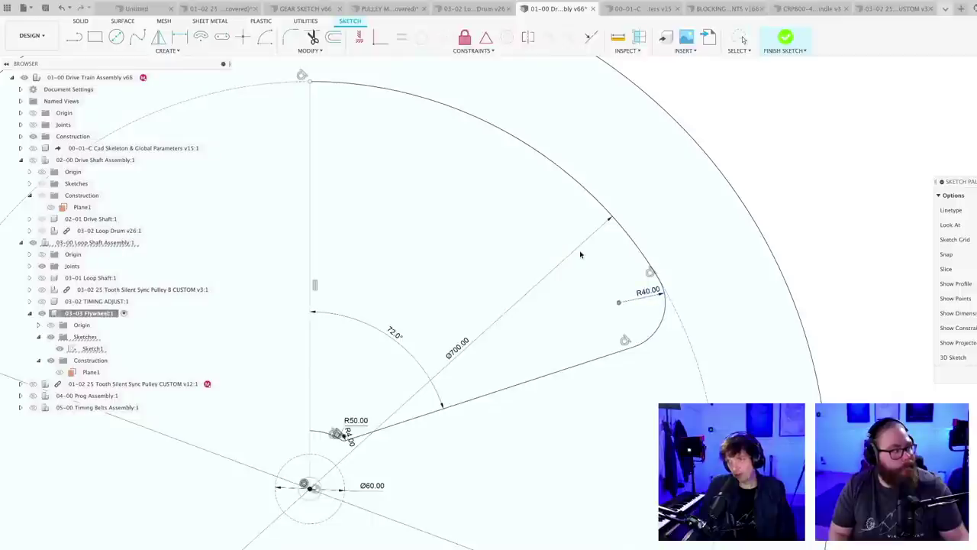
scroll(598, 321, down, 2)
scroll(603, 322, down, 1)
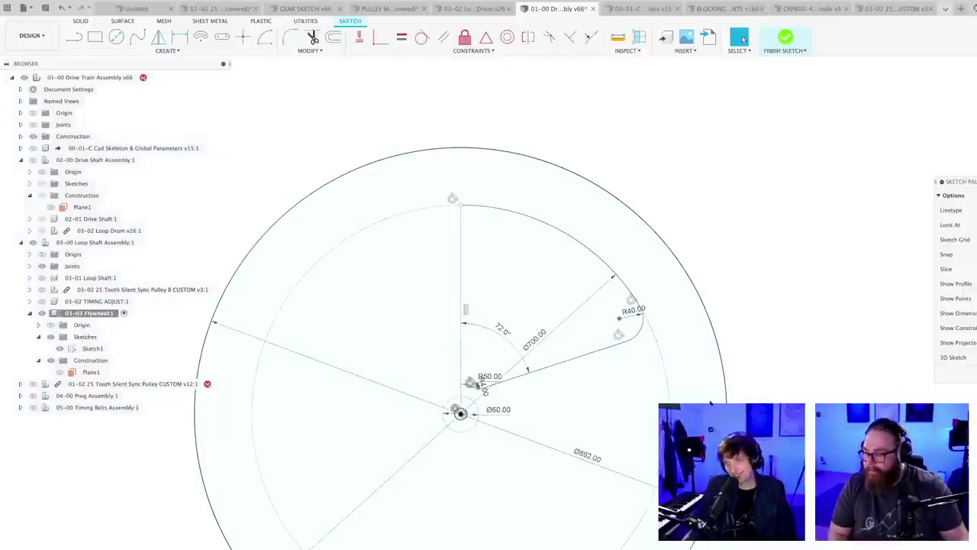
scroll(578, 395, up, 1)
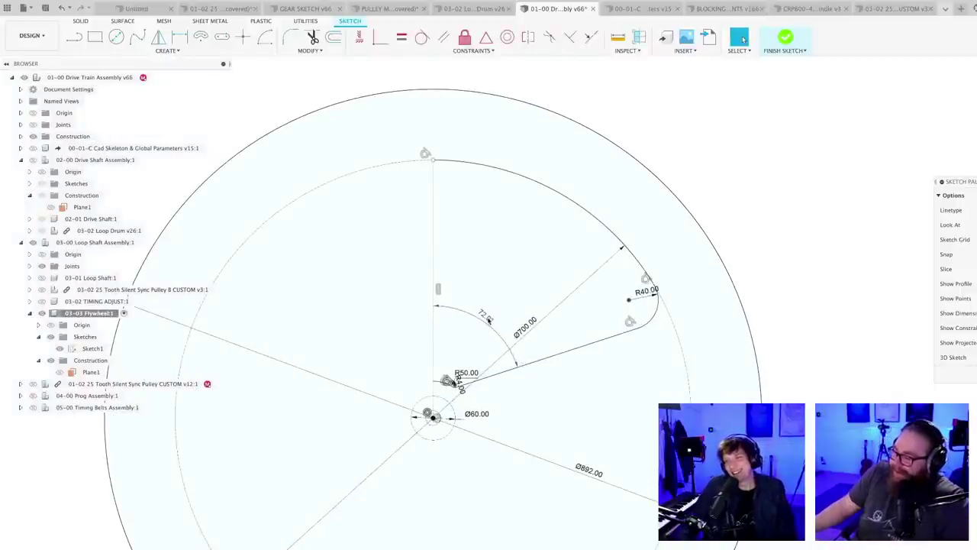
double_click(487, 318)
text(40)
key(Return)
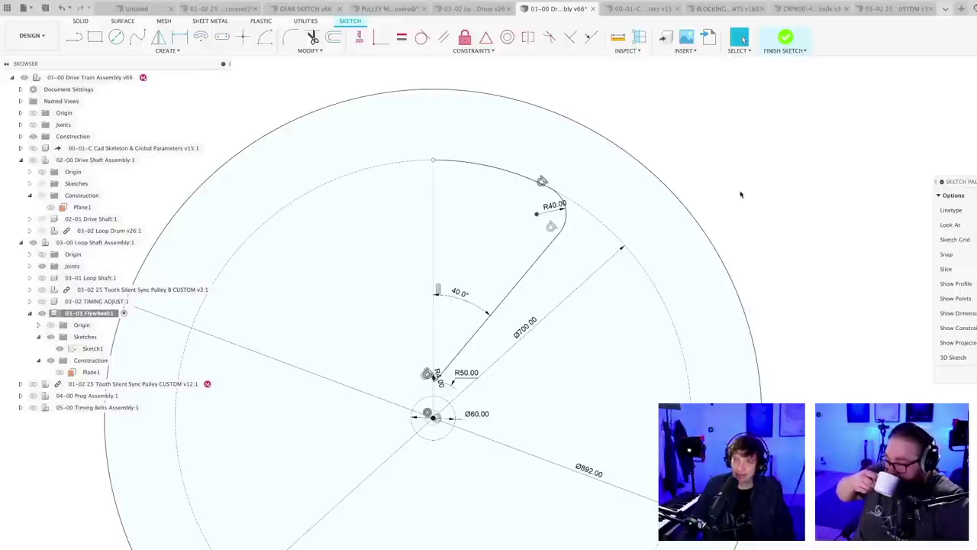
- Select the large upper arc of the spoke outline
scroll(489, 341, up, 2)
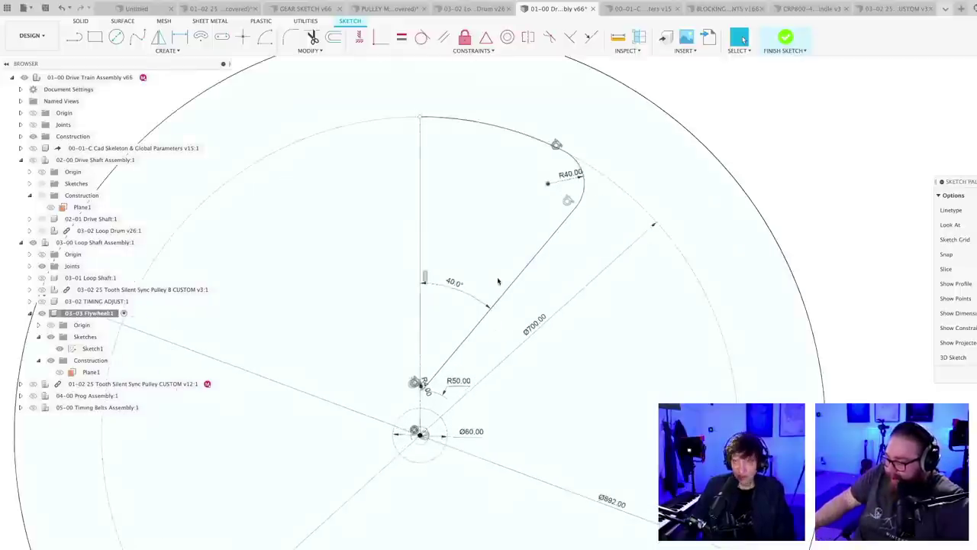
key(s)
click(478, 126)
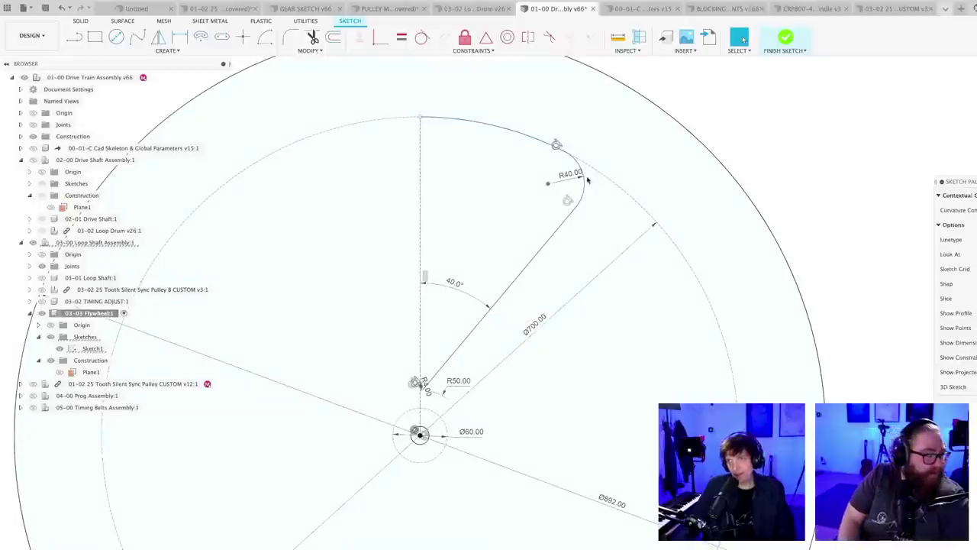
- Change the R50 inner fillet dimension to 100 mm
scroll(405, 375, up, 6)
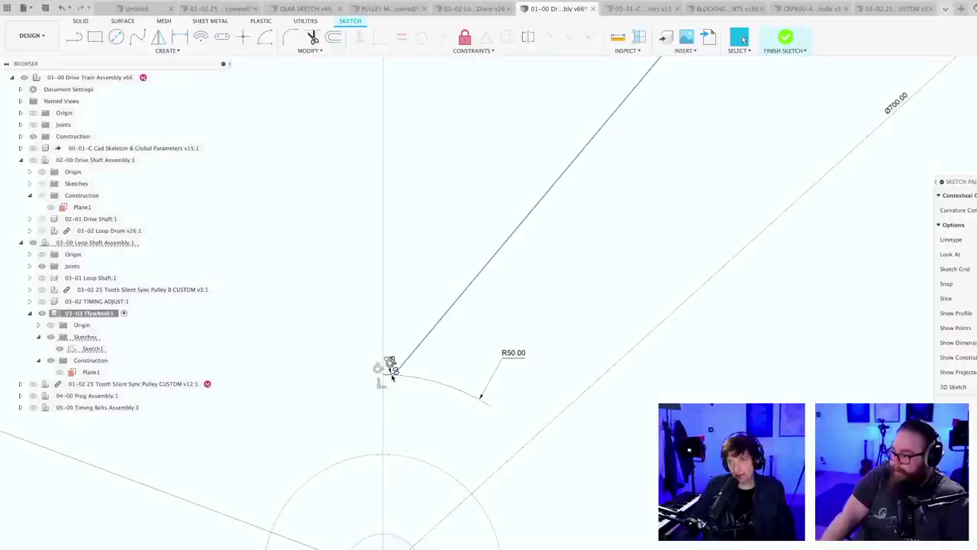
scroll(393, 377, up, 2)
scroll(413, 384, down, 6)
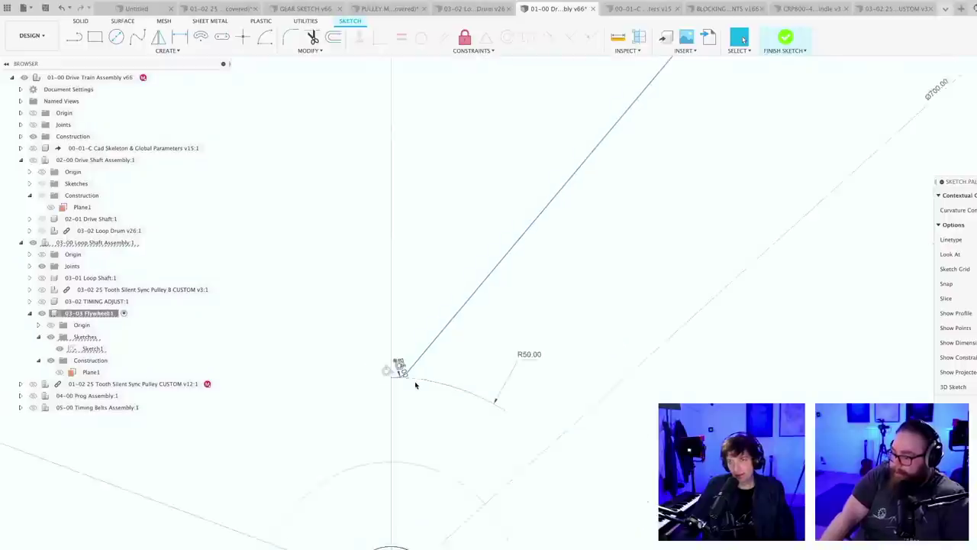
scroll(420, 405, up, 2)
click(490, 377)
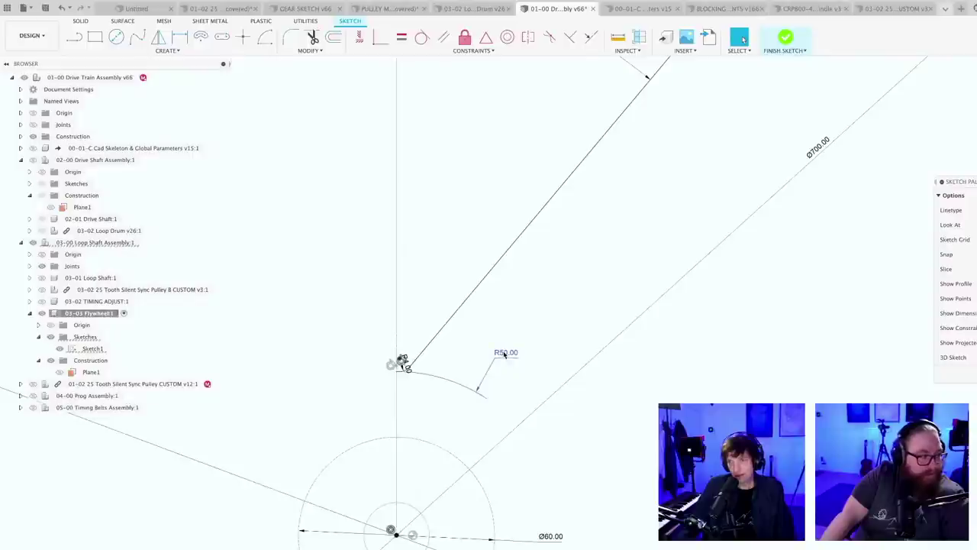
double_click(504, 353)
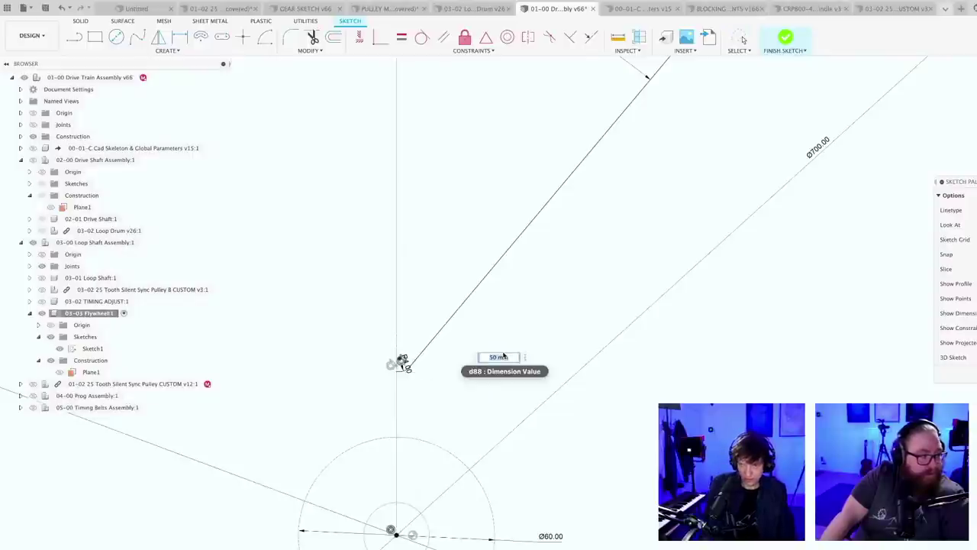
key(Return)
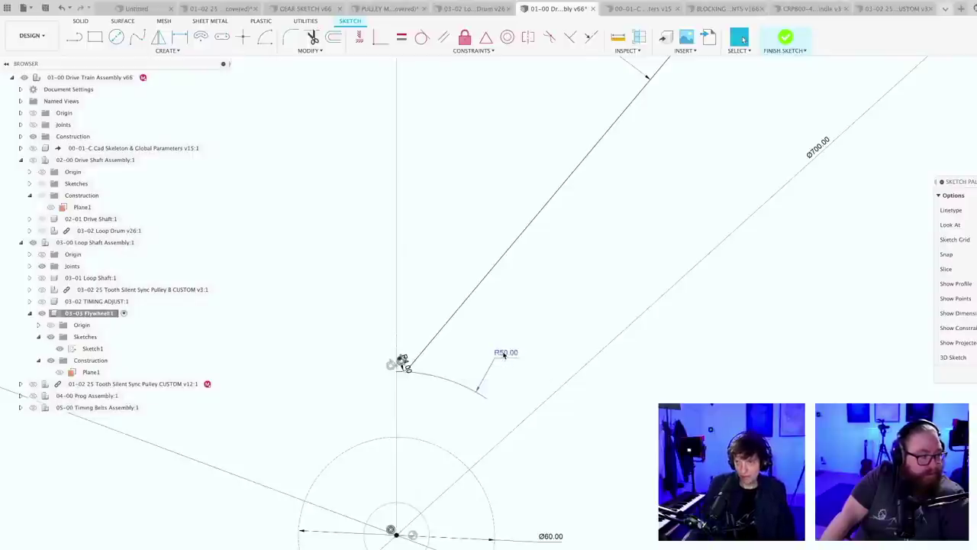
double_click(504, 354)
text(100)
key(Return)
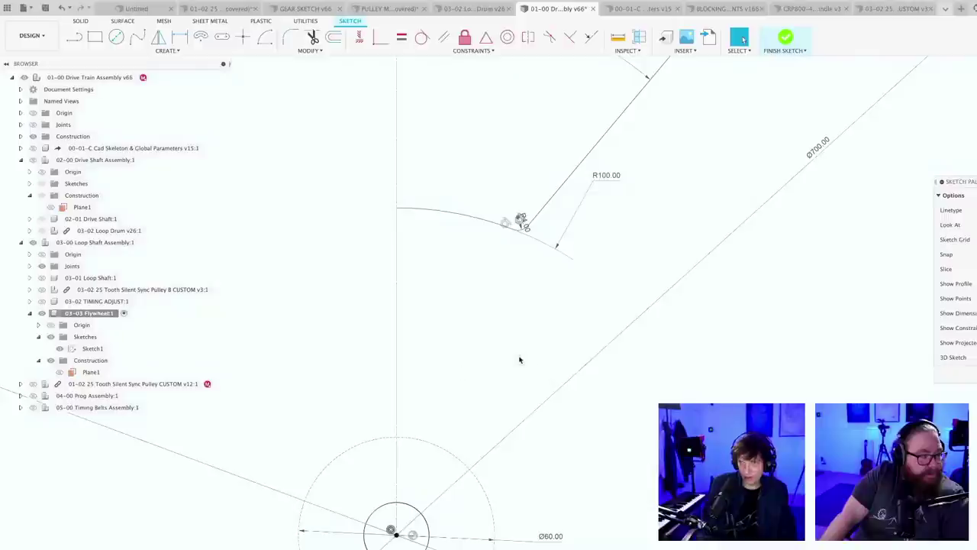
- Bring the upper R40 fillet into view and select the profile's inner arc
scroll(547, 366, down, 4)
scroll(580, 329, up, 1)
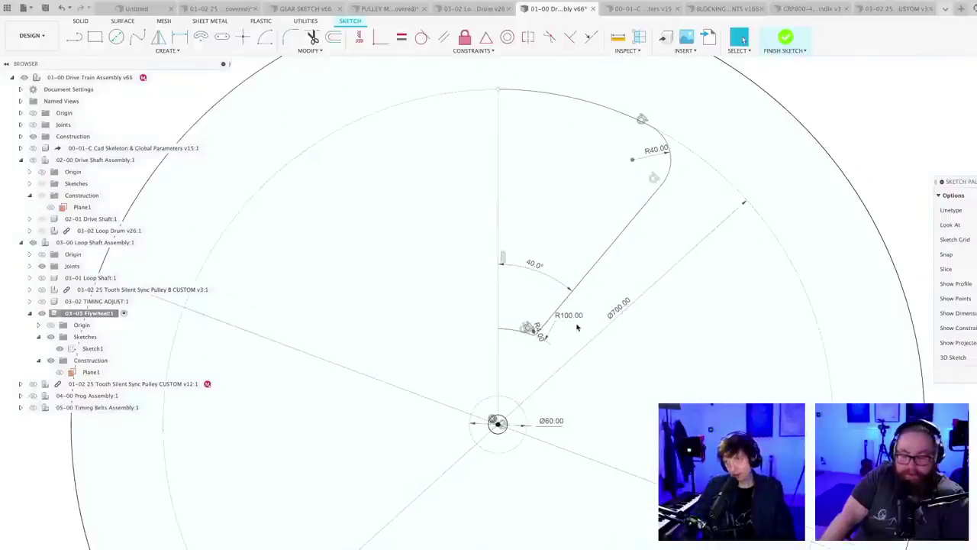
middle_drag(618, 266, 520, 395)
scroll(481, 437, up, 2)
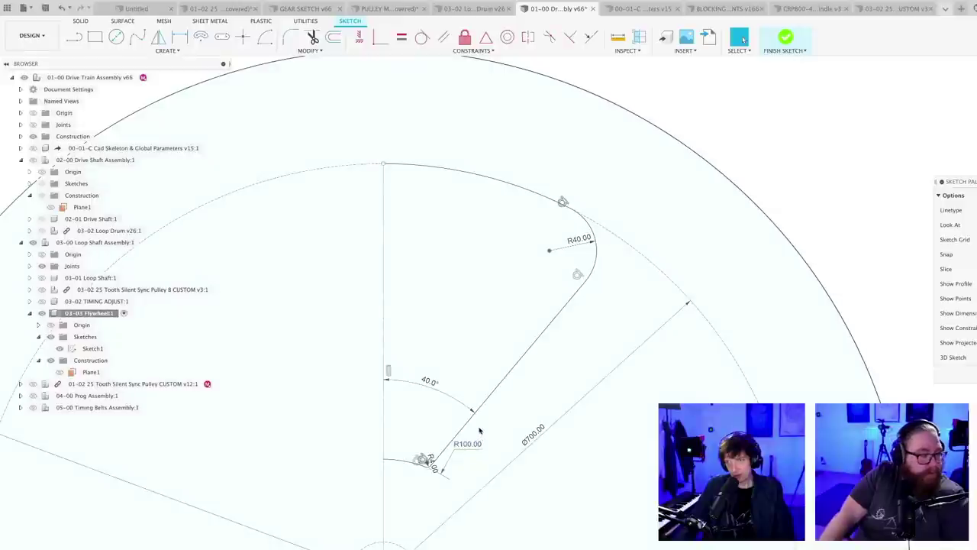
key(s)
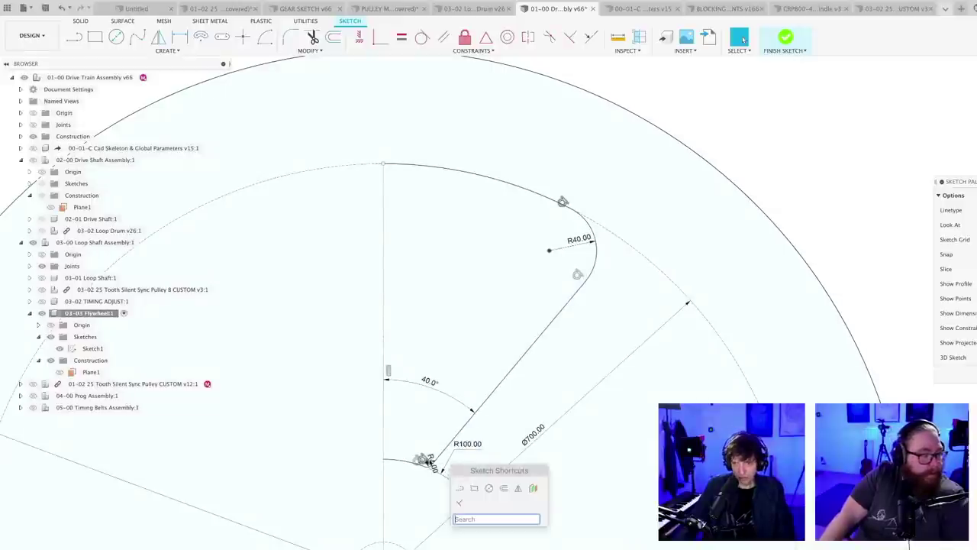
click(419, 463)
scroll(426, 476, up, 3)
scroll(427, 472, up, 1)
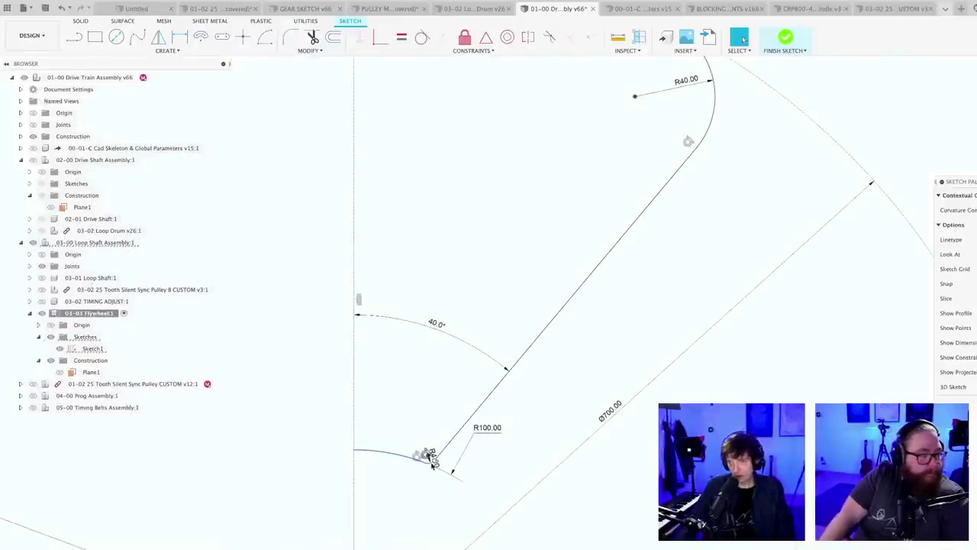
scroll(431, 458, up, 2)
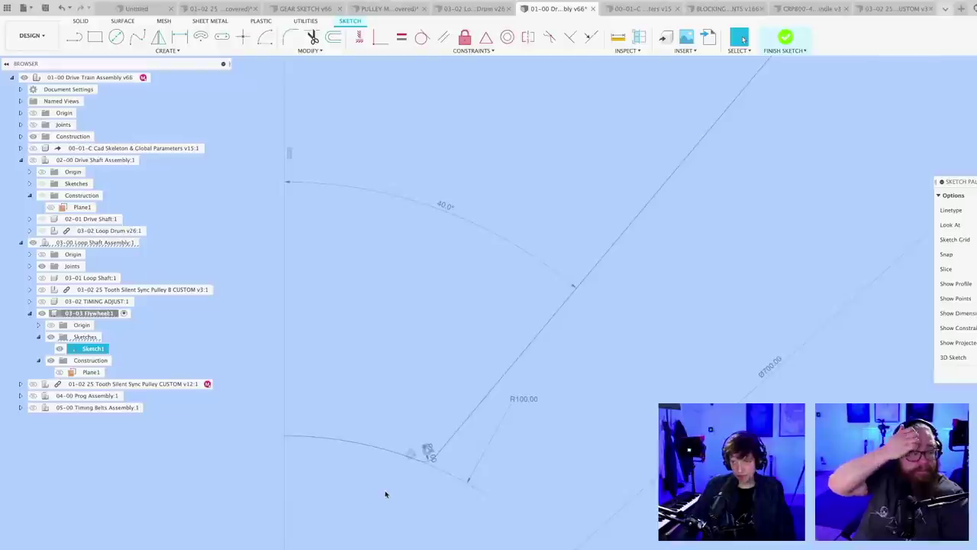
scroll(382, 489, down, 5)
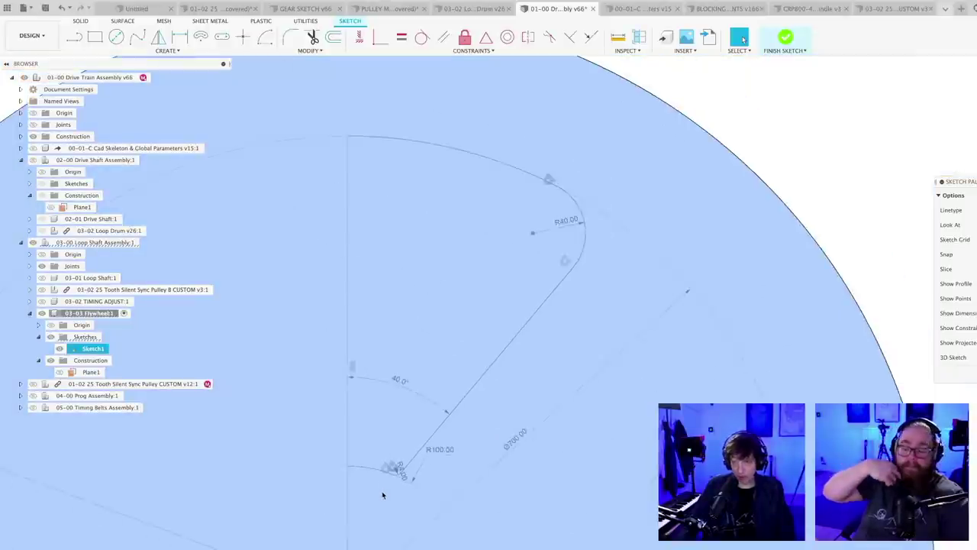
scroll(379, 477, up, 4)
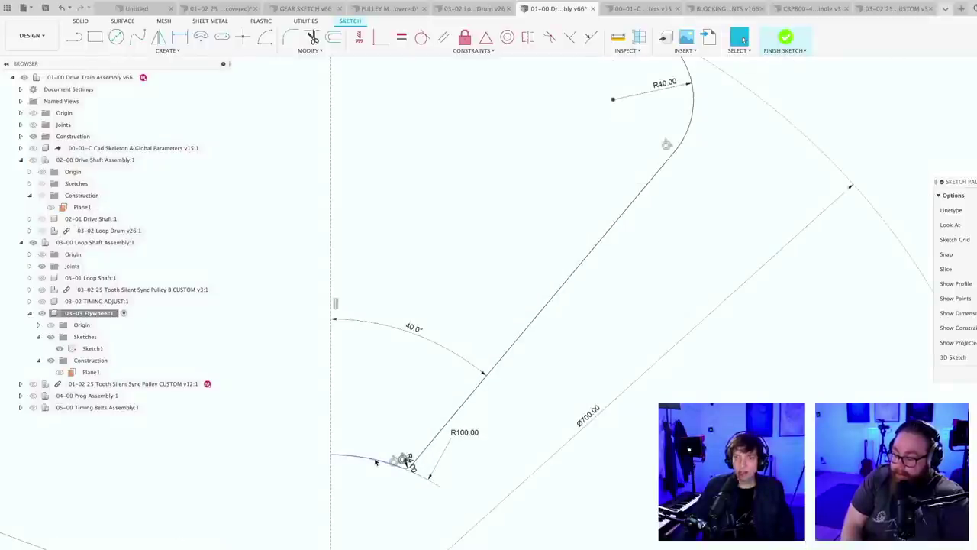
scroll(382, 462, up, 3)
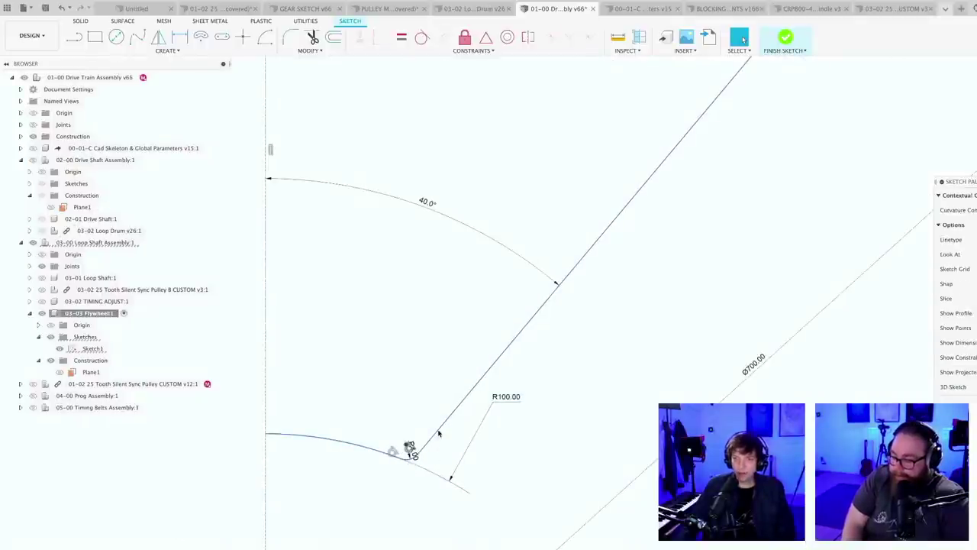
scroll(404, 455, down, 5)
- Select the overlapping R40 fillet arc and the sloped line chain, then view the full outer circle
middle_drag(540, 438, 481, 533)
scroll(551, 383, up, 3)
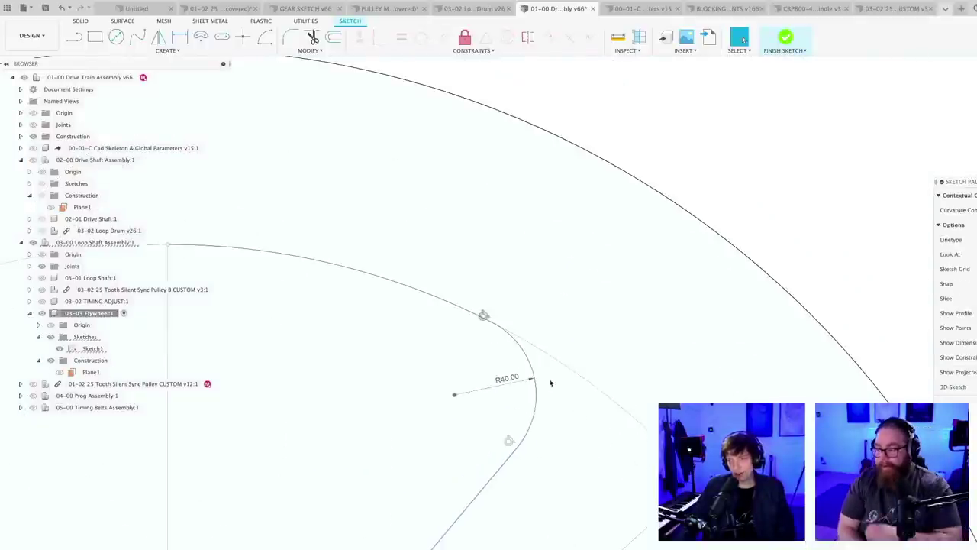
click(452, 307)
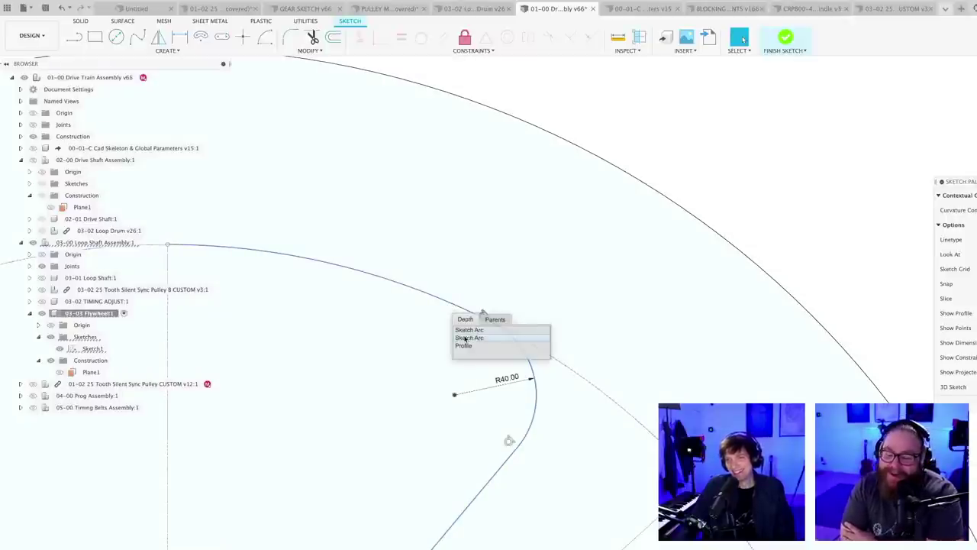
click(465, 339)
scroll(504, 458, down, 3)
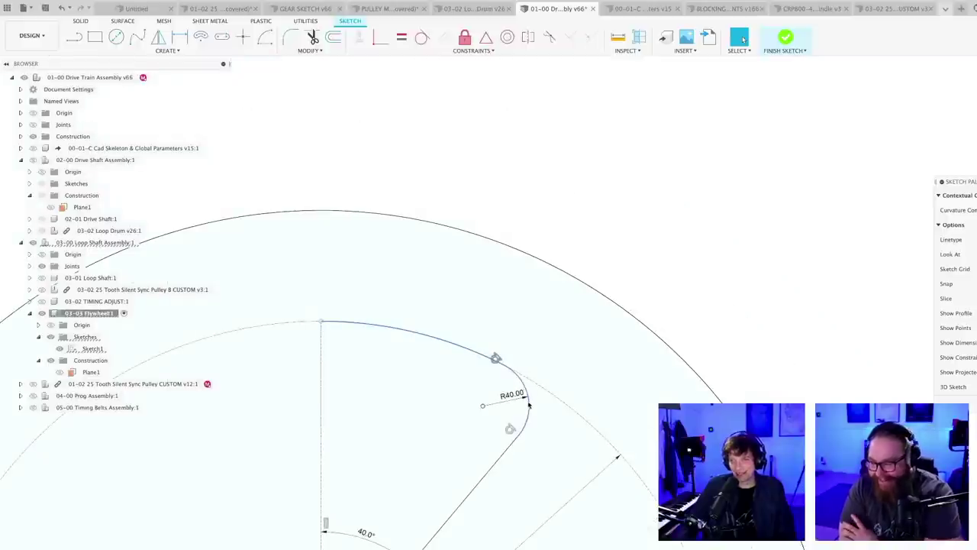
double_click(495, 467)
scroll(365, 546, up, 8)
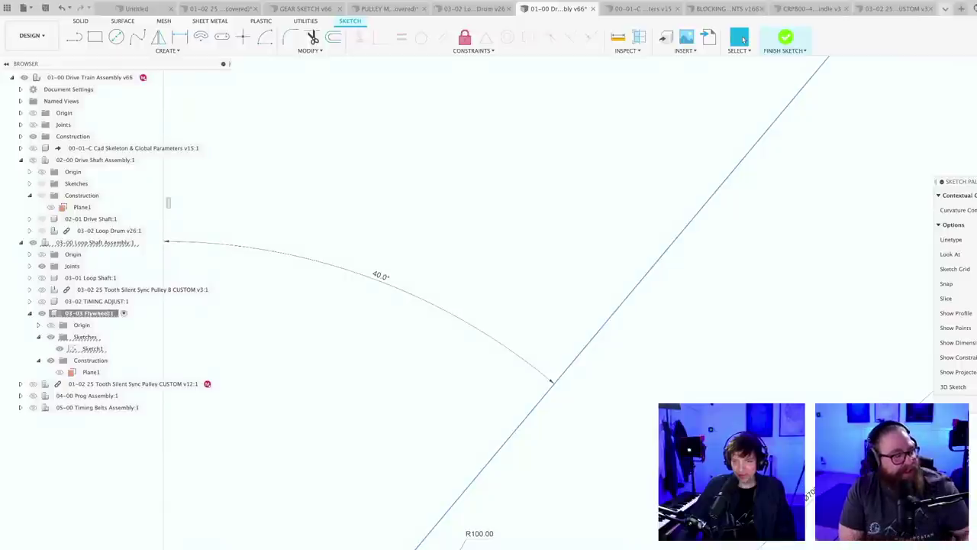
scroll(339, 540, down, 3)
scroll(340, 540, down, 5)
scroll(455, 539, down, 2)
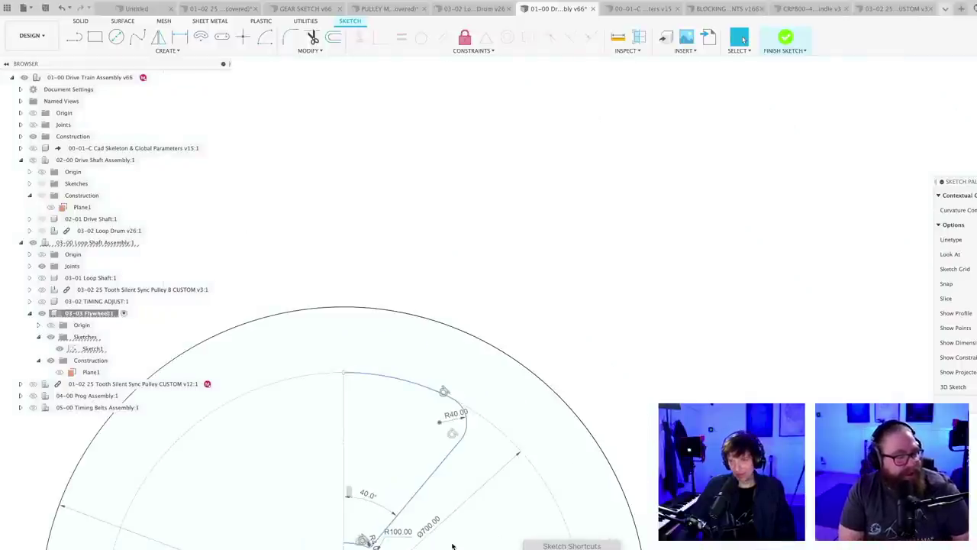
middle_drag(453, 540, 572, 328)
key(s)
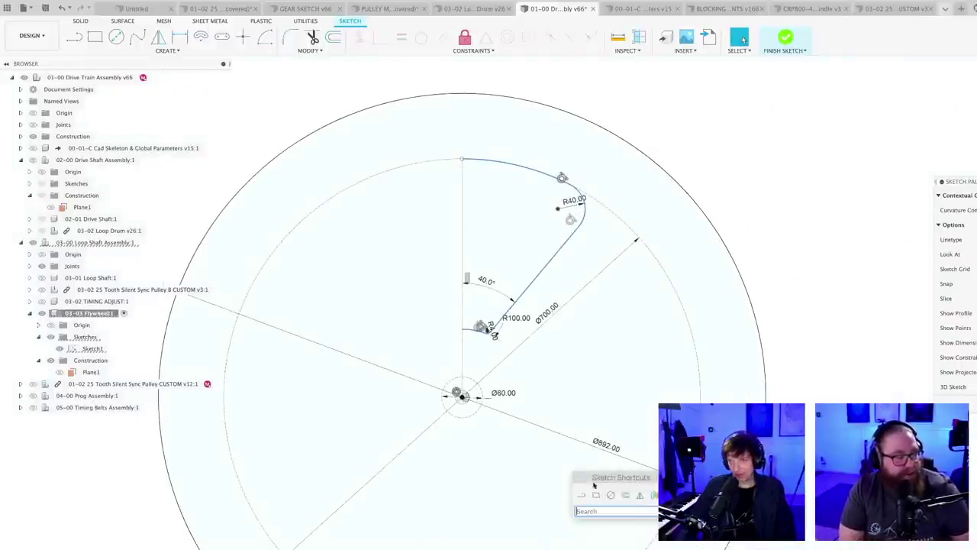
click(644, 497)
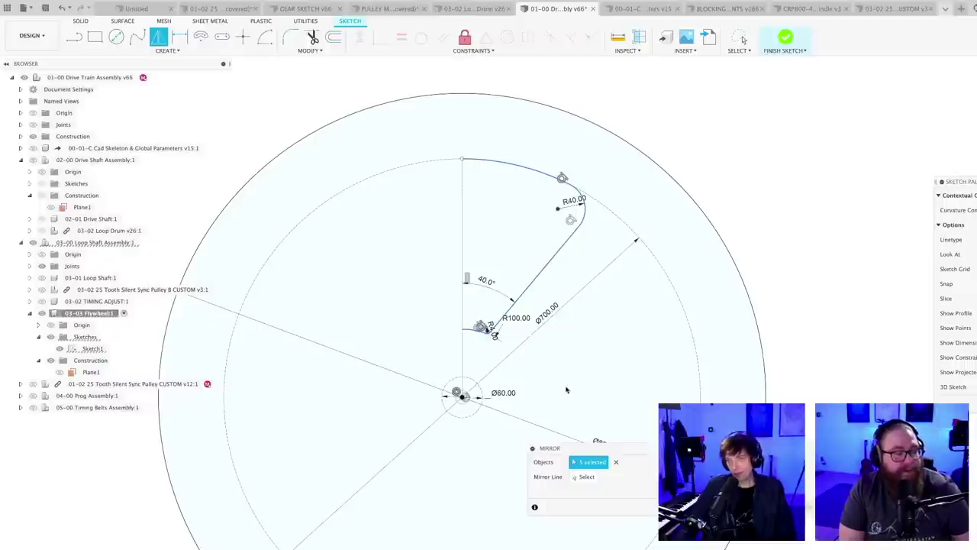
click(588, 478)
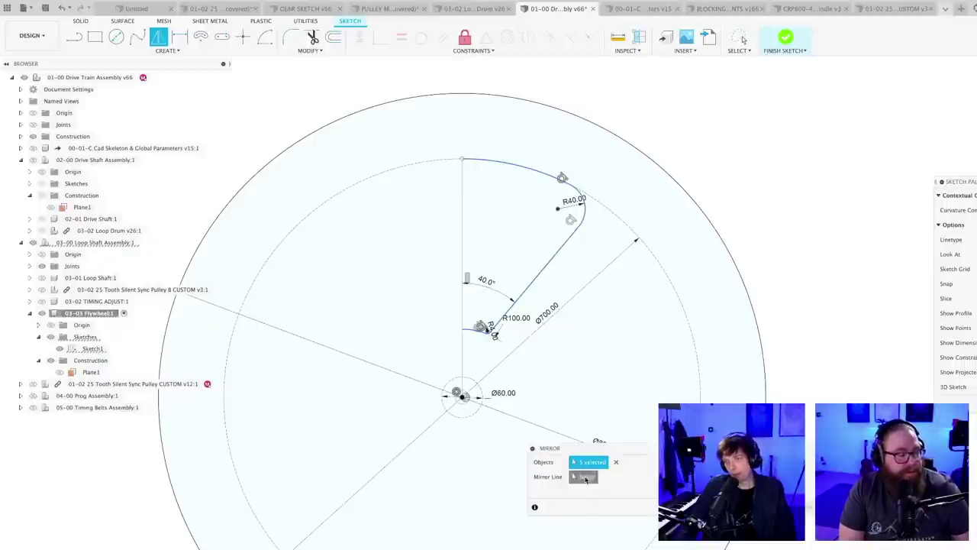
click(463, 258)
key(Return)
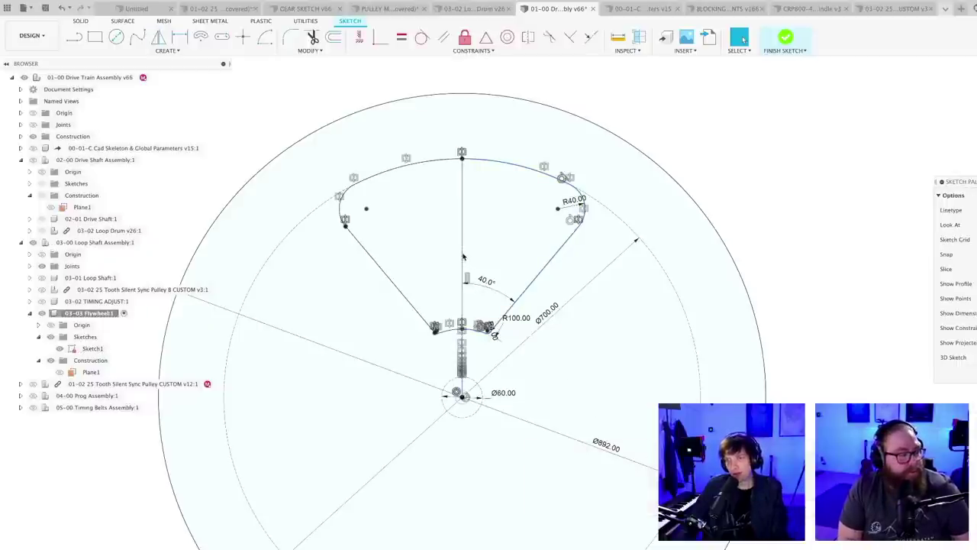
scroll(499, 387, down, 5)
mouse_move(532, 387)
middle_down()
mouse_move(511, 381)
mouse_move(441, 297)
middle_up()
scroll(439, 265, up, 3)
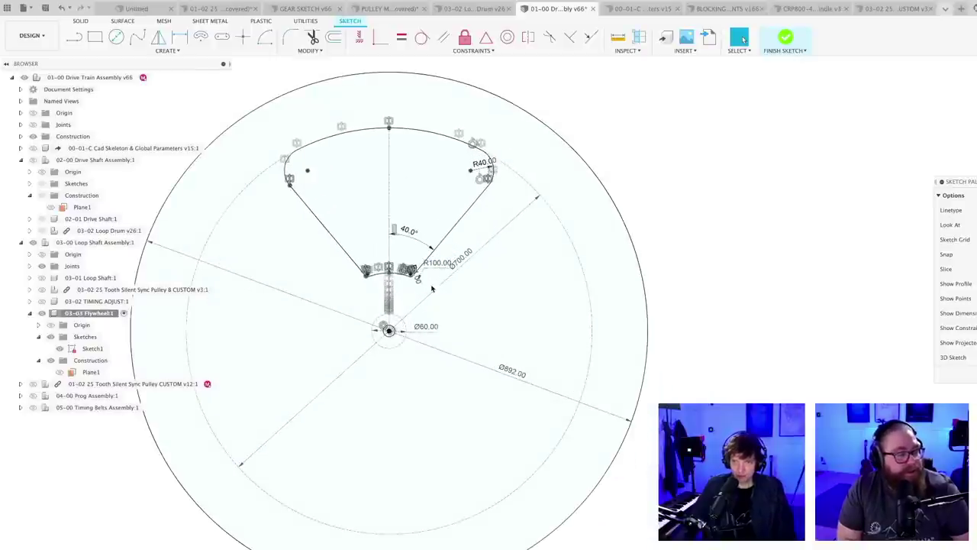
key(s)
scroll(416, 290, up, 2)
scroll(416, 290, down, 2)
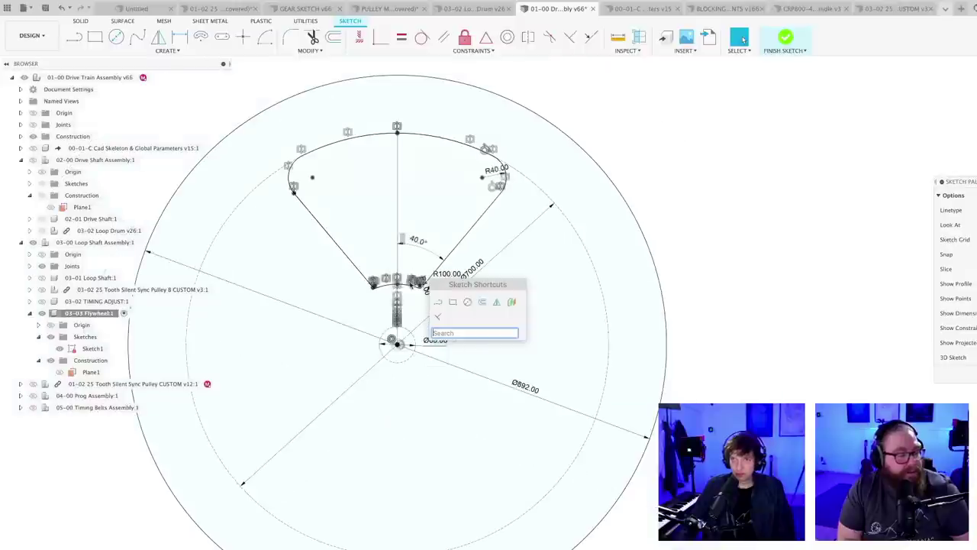
scroll(409, 297, up, 4)
scroll(407, 301, up, 2)
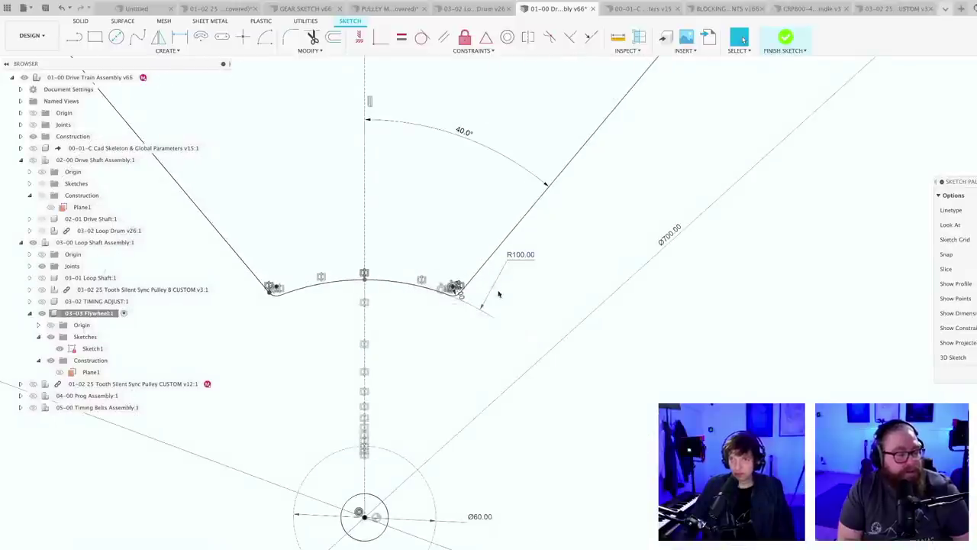
scroll(445, 294, up, 3)
scroll(443, 292, up, 5)
double_click(409, 274)
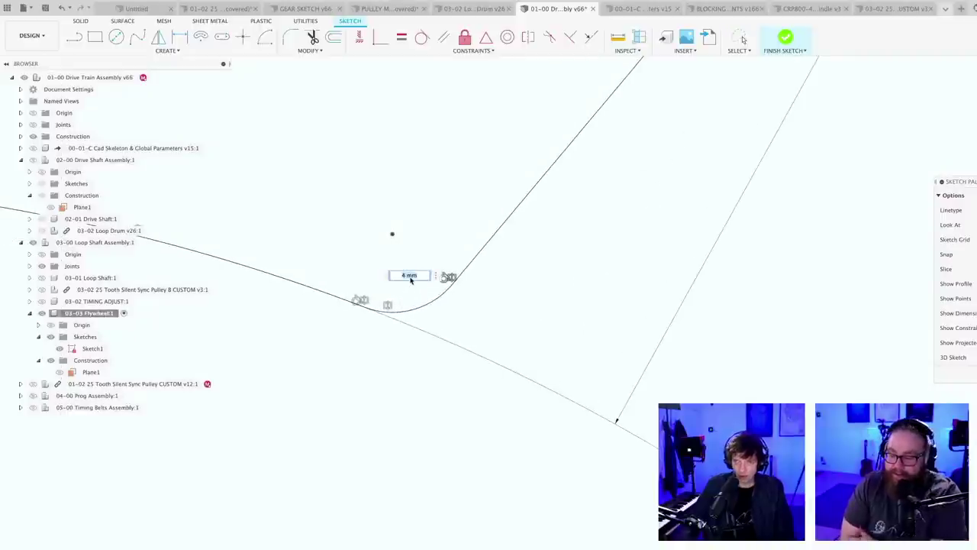
text(10)
key(Return)
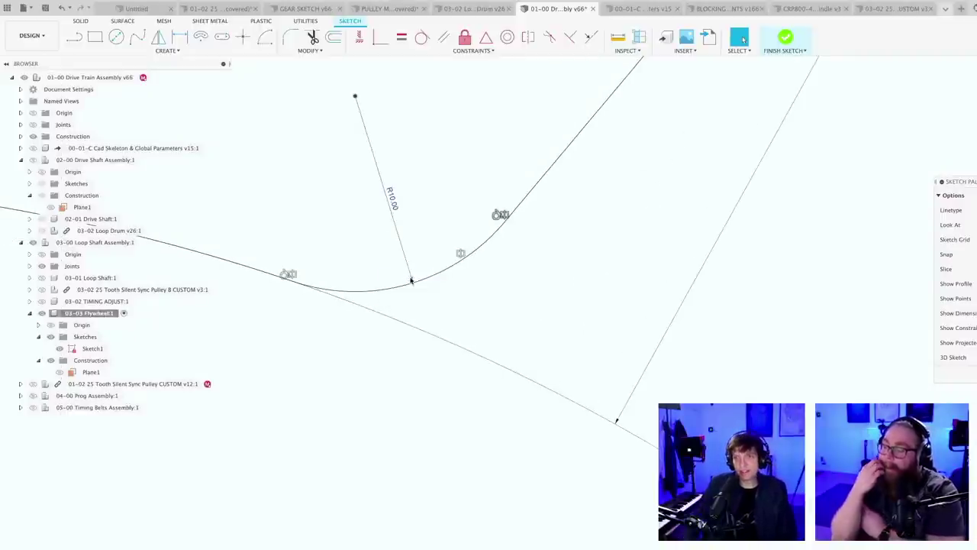
scroll(449, 304, down, 10)
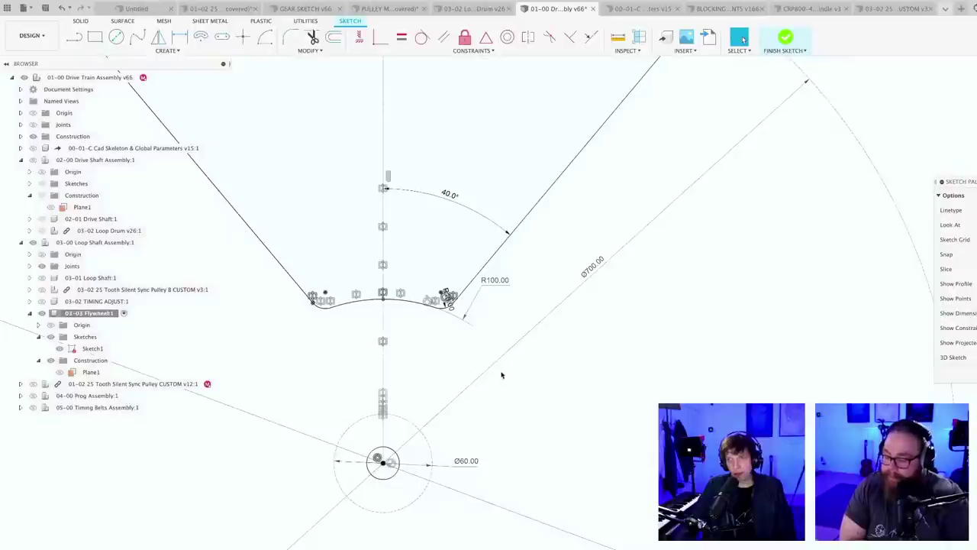
middle_drag(544, 392, 550, 468)
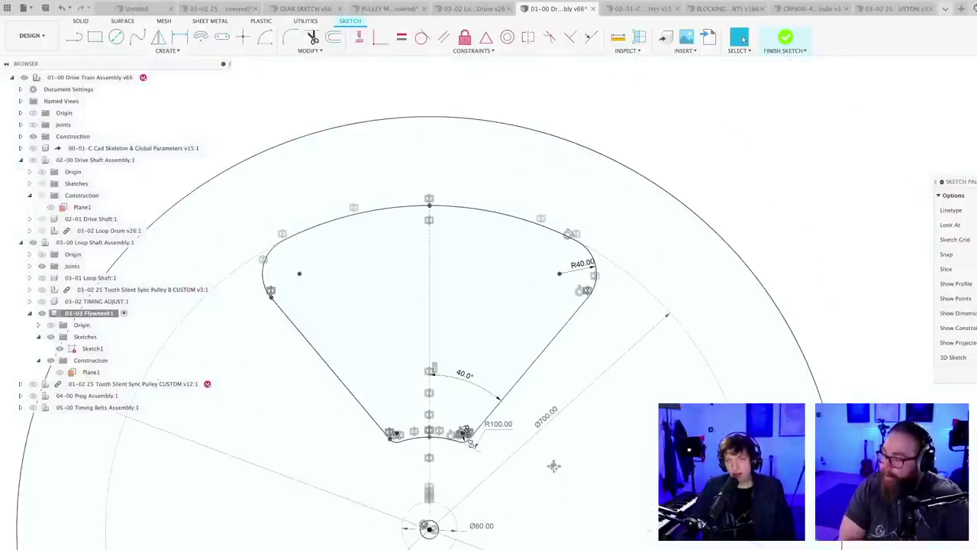
scroll(450, 437, up, 2)
scroll(438, 436, up, 2)
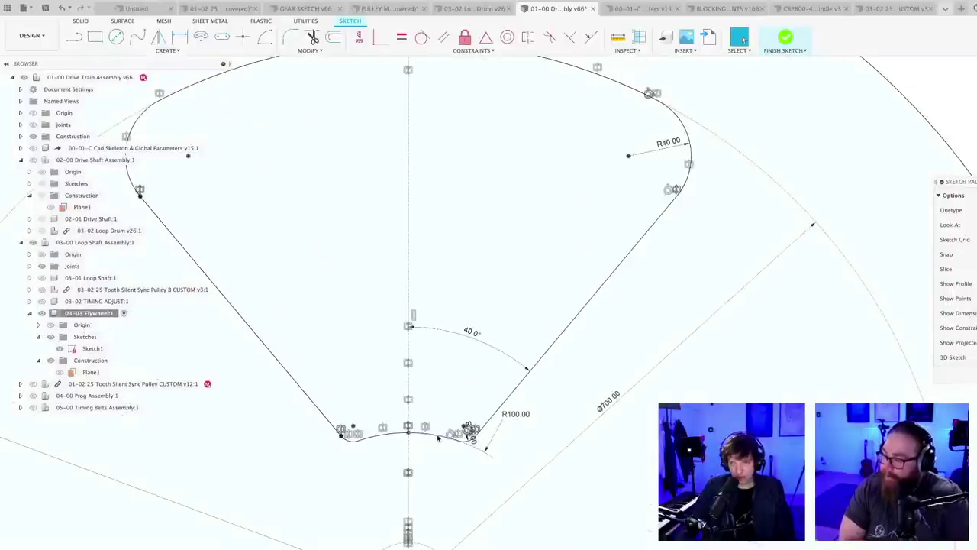
scroll(453, 434, up, 1)
click(458, 436)
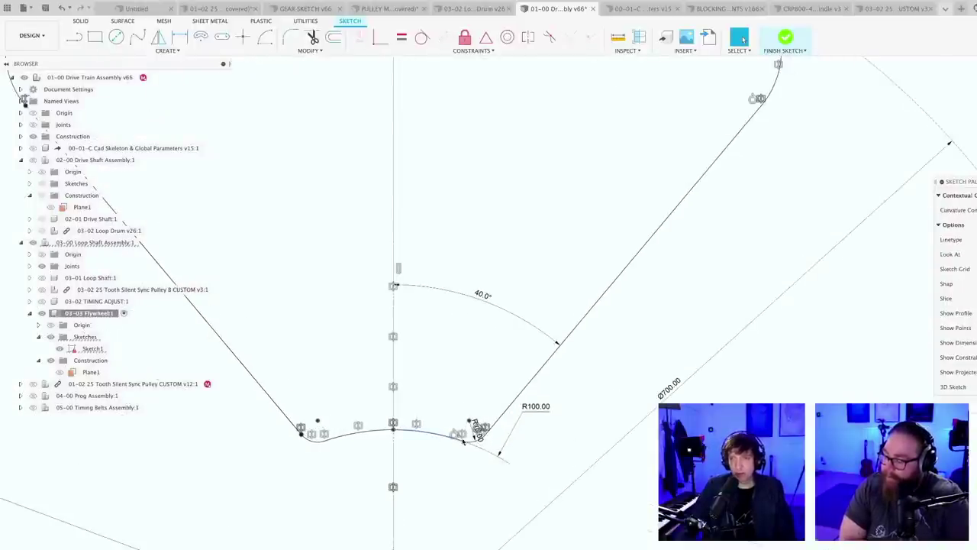
scroll(473, 441, up, 2)
key(Escape)
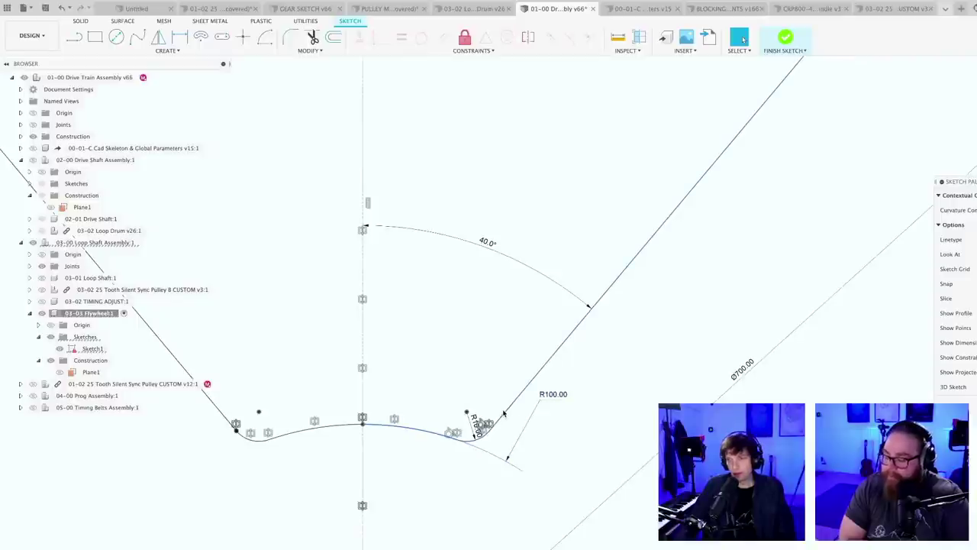
scroll(506, 416, down, 4)
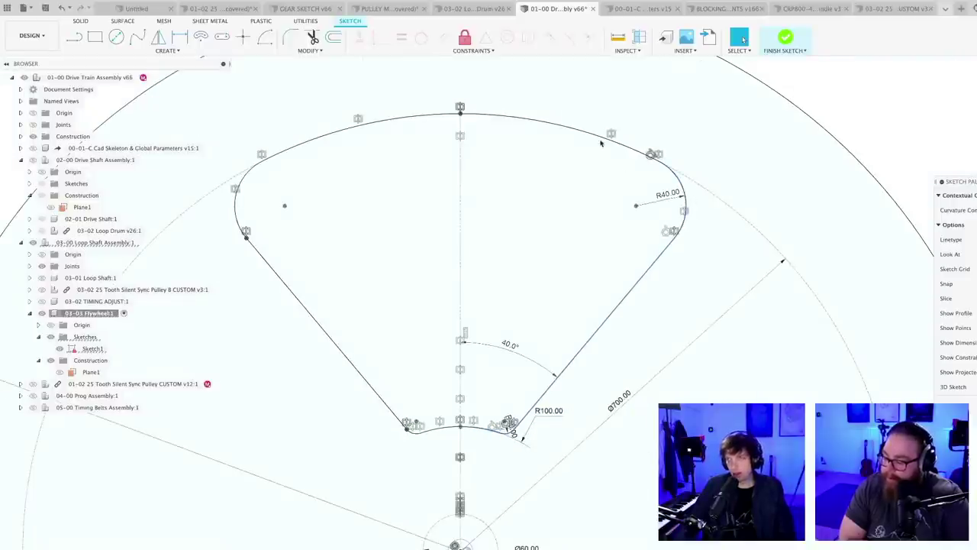
scroll(600, 141, up, 3)
scroll(501, 183, down, 3)
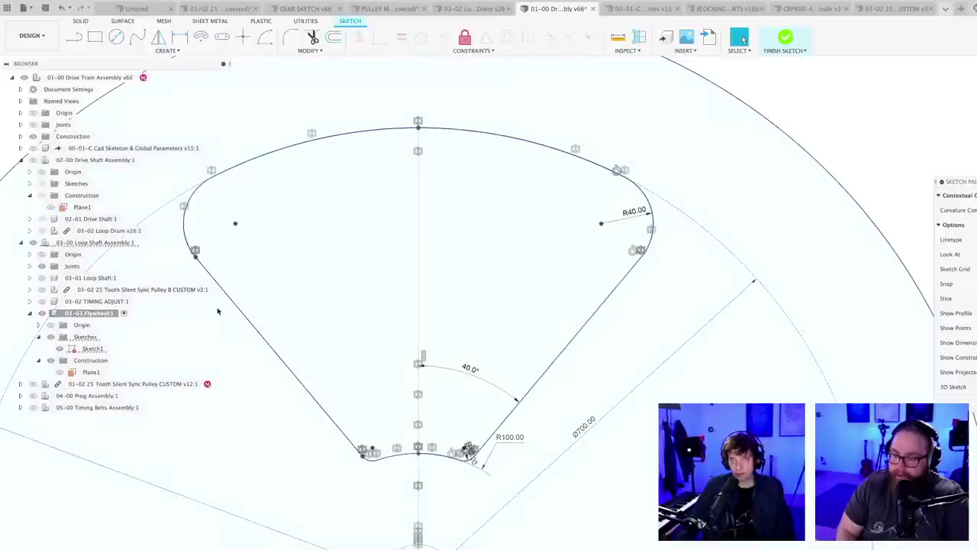
scroll(378, 481, up, 5)
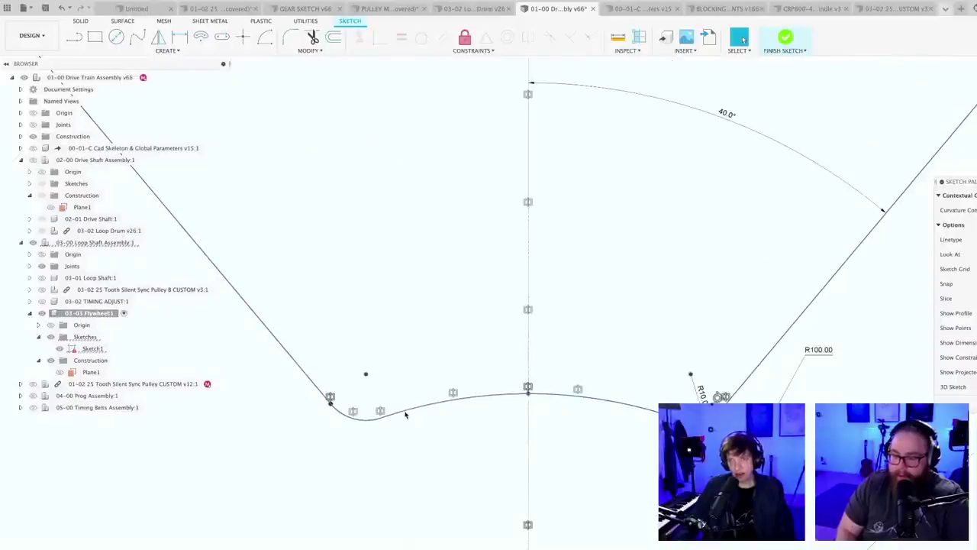
scroll(435, 467, down, 10)
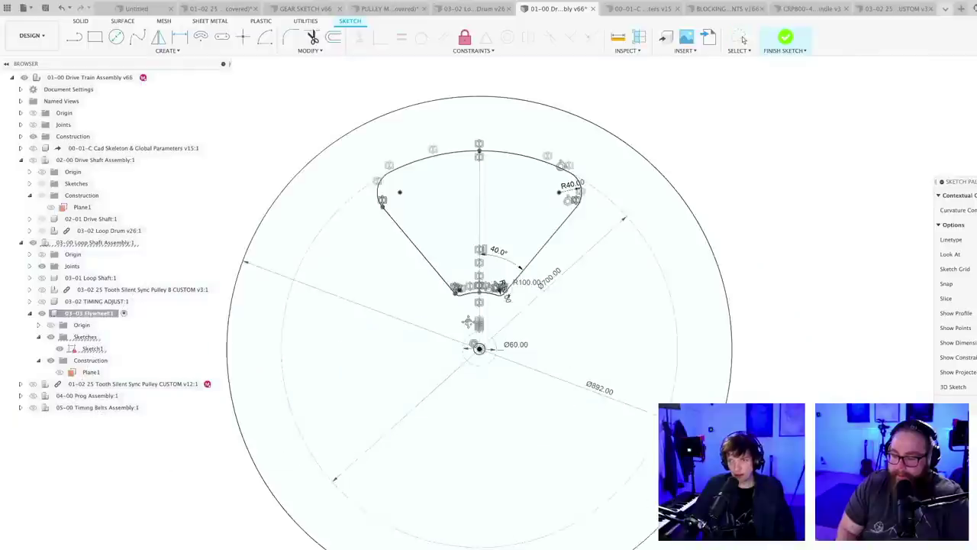
- Circular-pattern the spoke curves around the flywheel centre with quantity 5
click(743, 40)
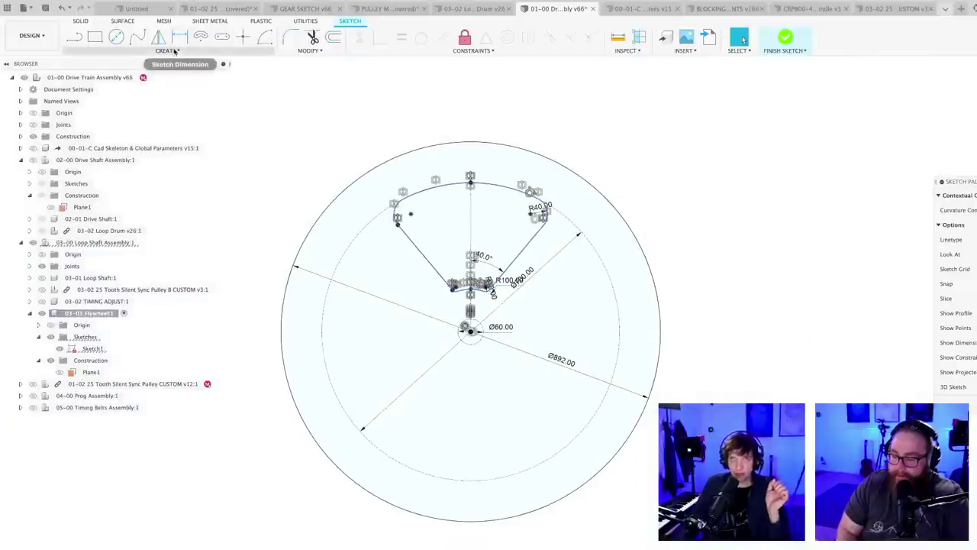
click(175, 50)
click(96, 188)
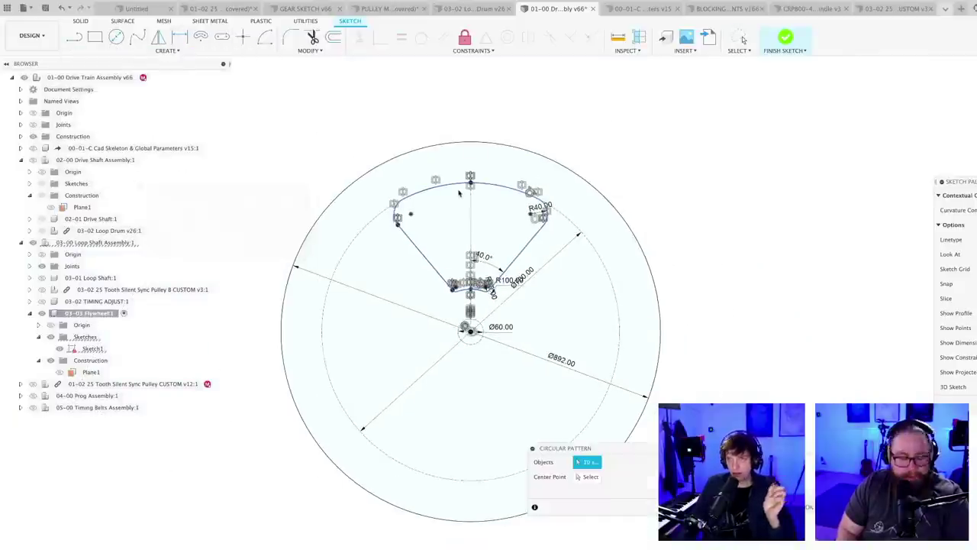
click(588, 476)
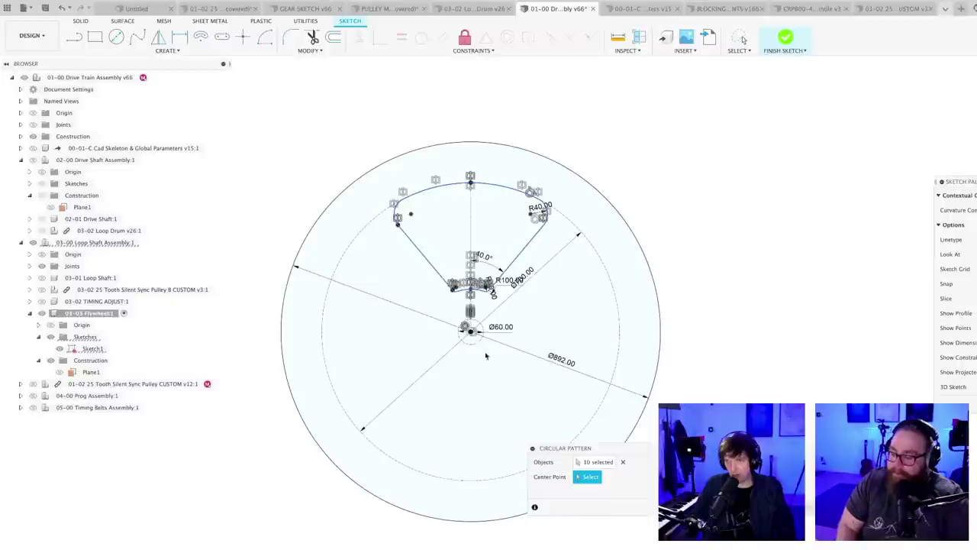
scroll(467, 329, up, 2)
click(466, 327)
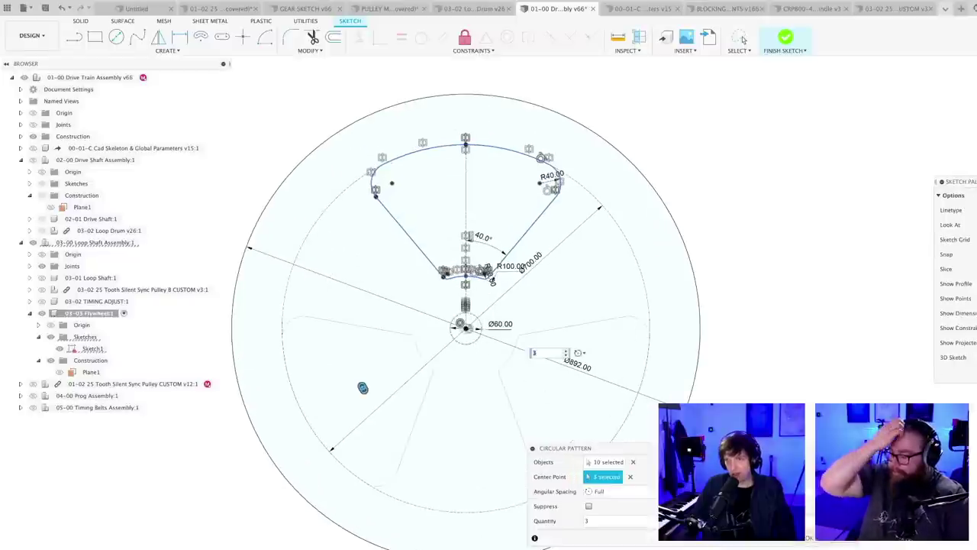
text(5)
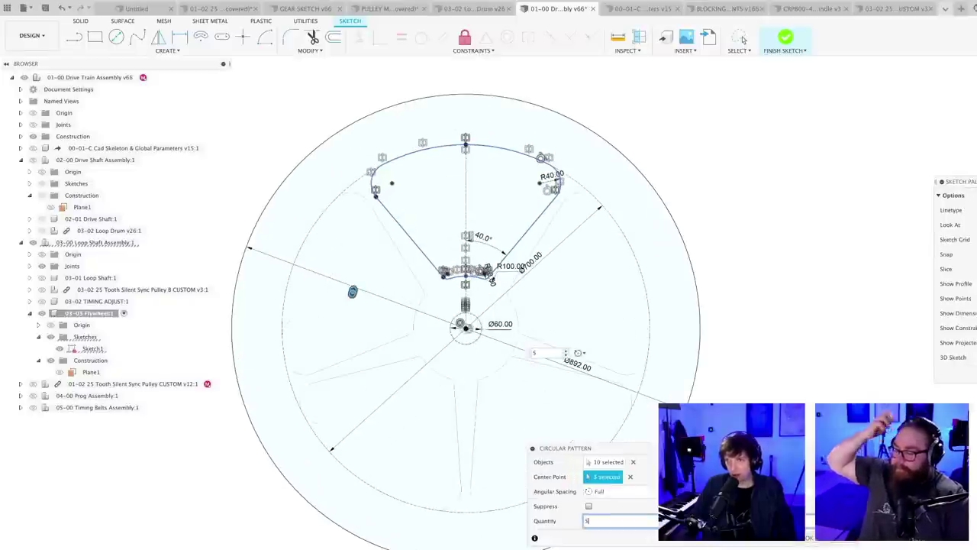
click(810, 539)
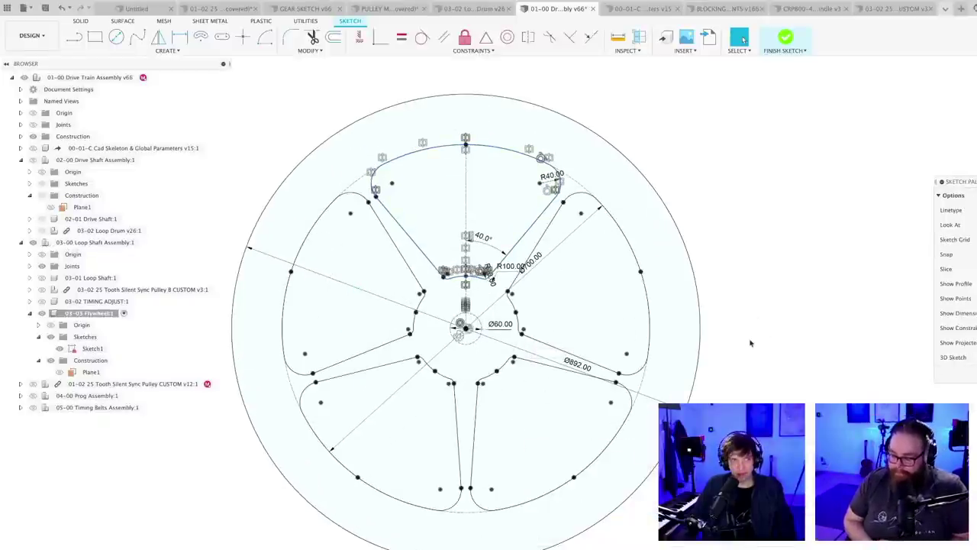
- Change the 40° spoke angle dimension to 32°
scroll(731, 375, up, 3)
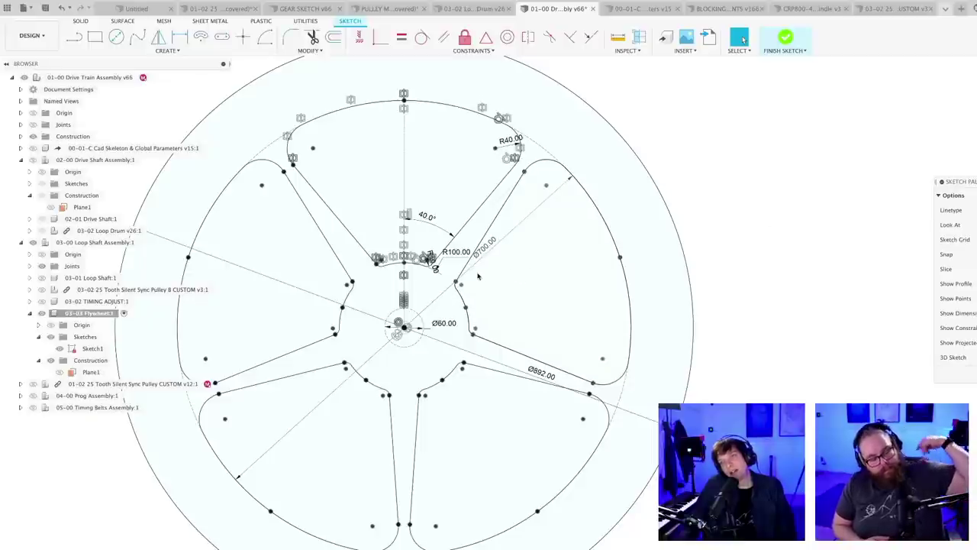
scroll(471, 265, up, 1)
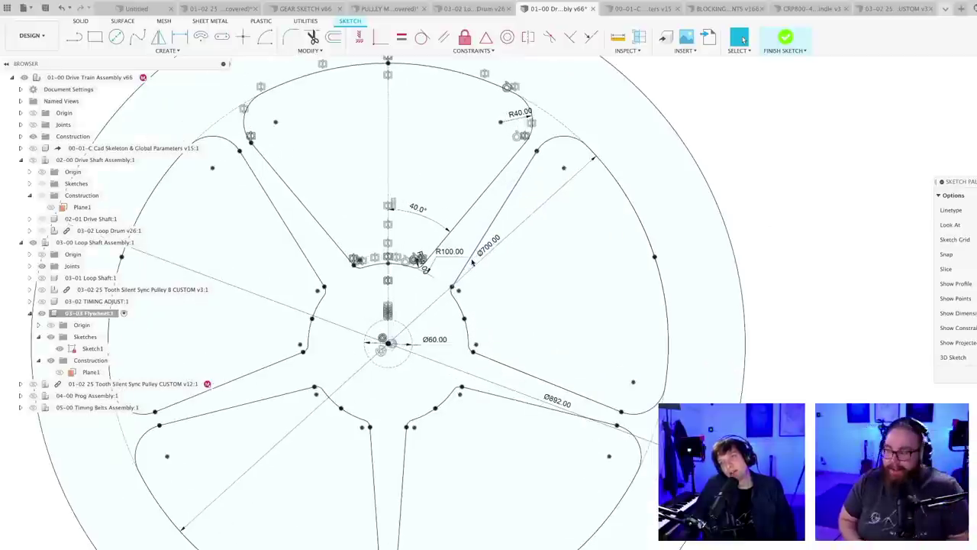
double_click(419, 213)
text(32)
key(Return)
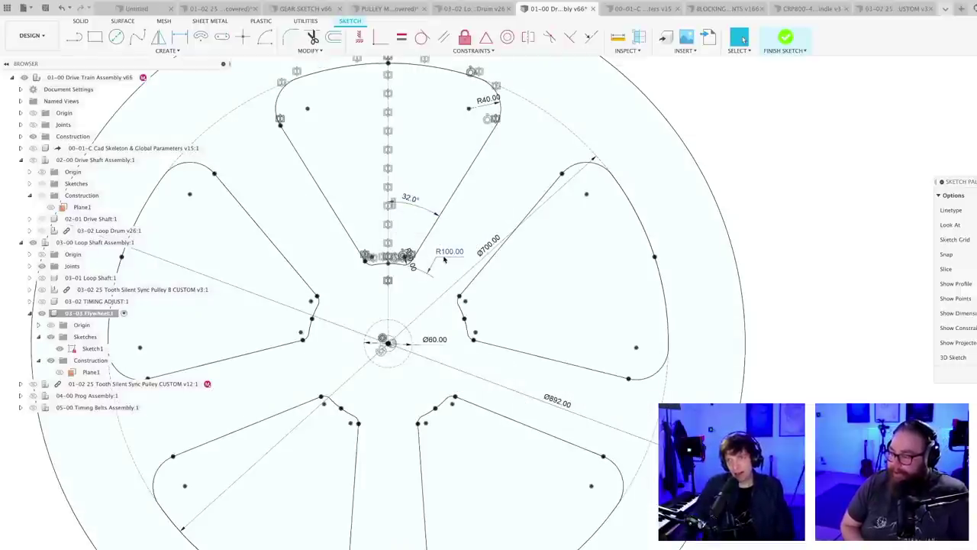
double_click(435, 341)
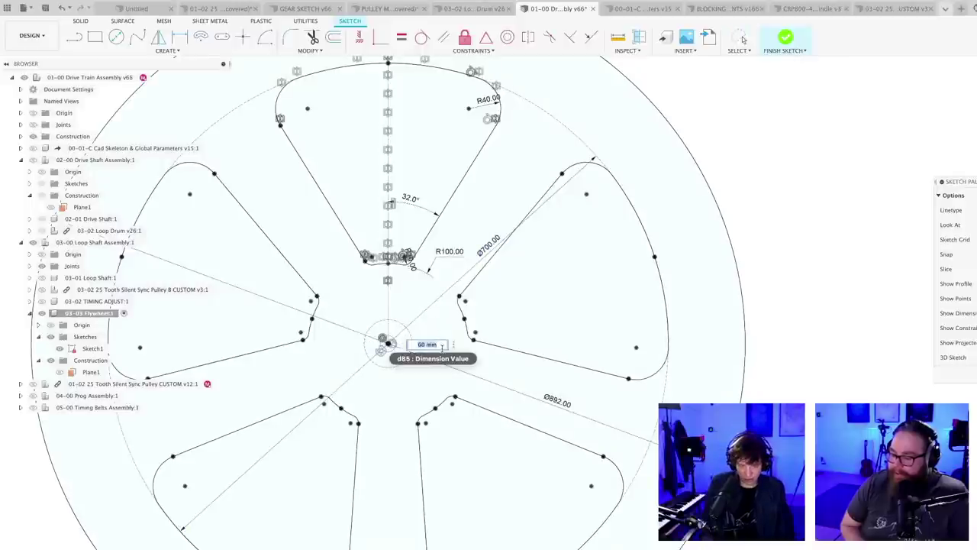
key(Return)
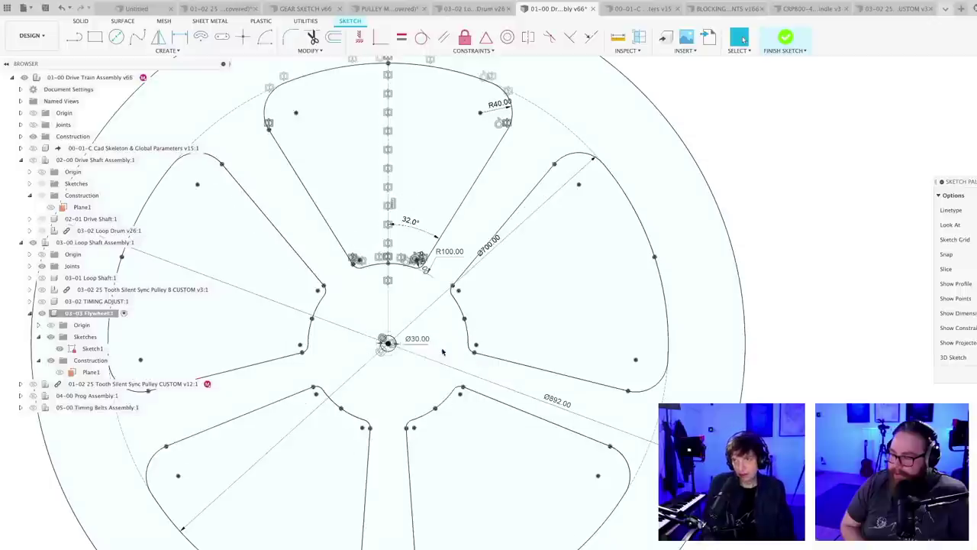
scroll(434, 285, up, 2)
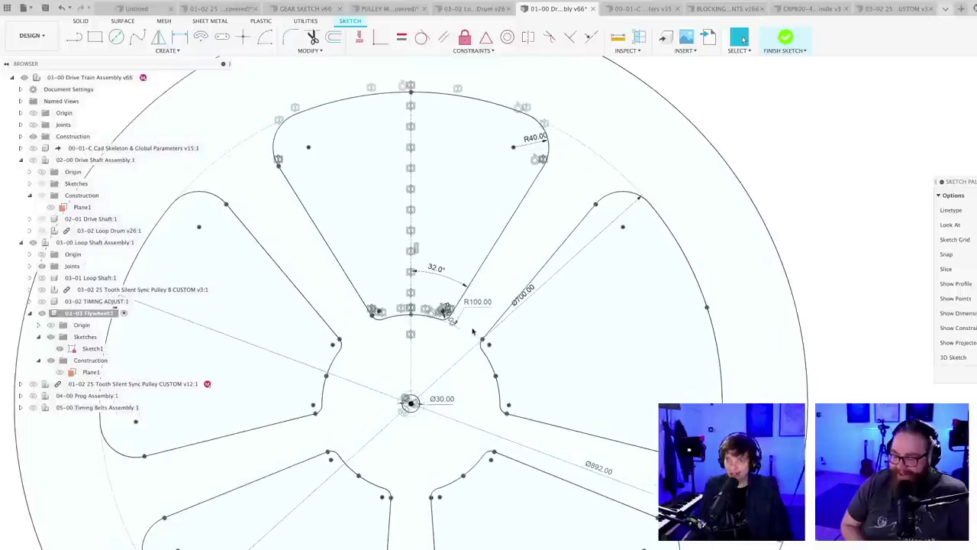
double_click(436, 269)
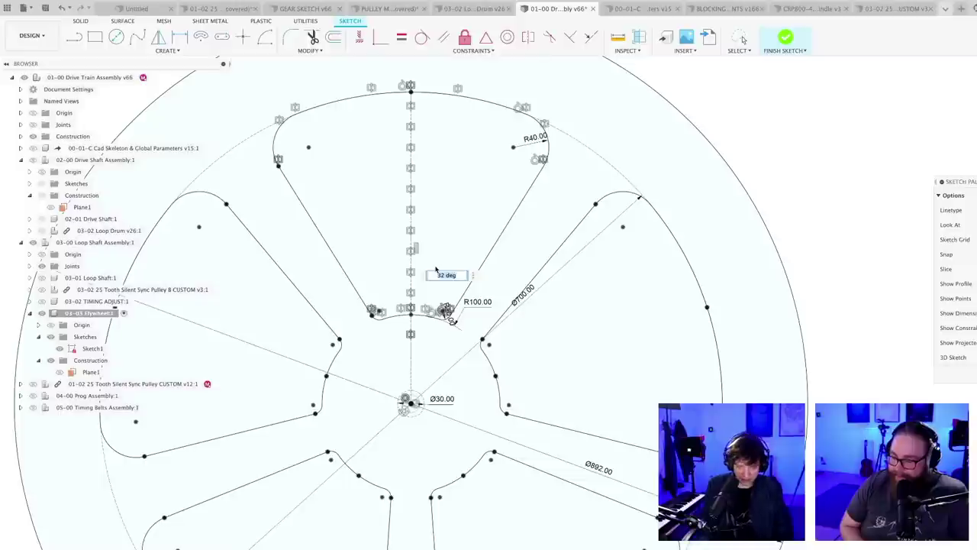
text(36)
key(Return)
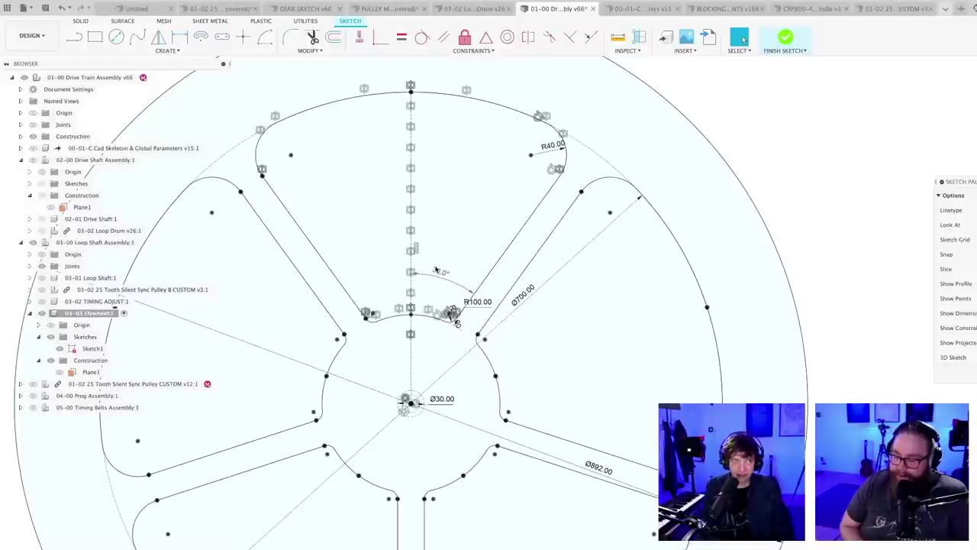
scroll(442, 277, up, 2)
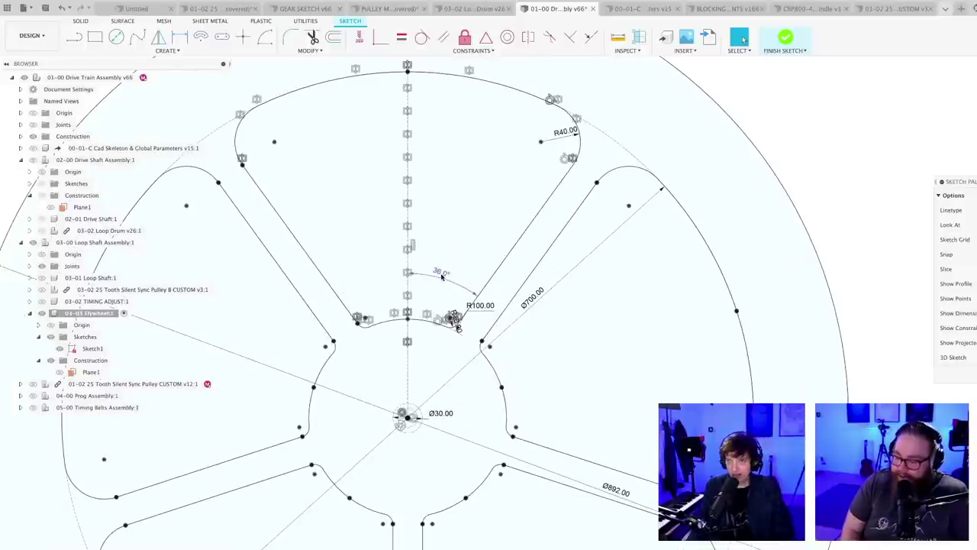
scroll(441, 276, down, 2)
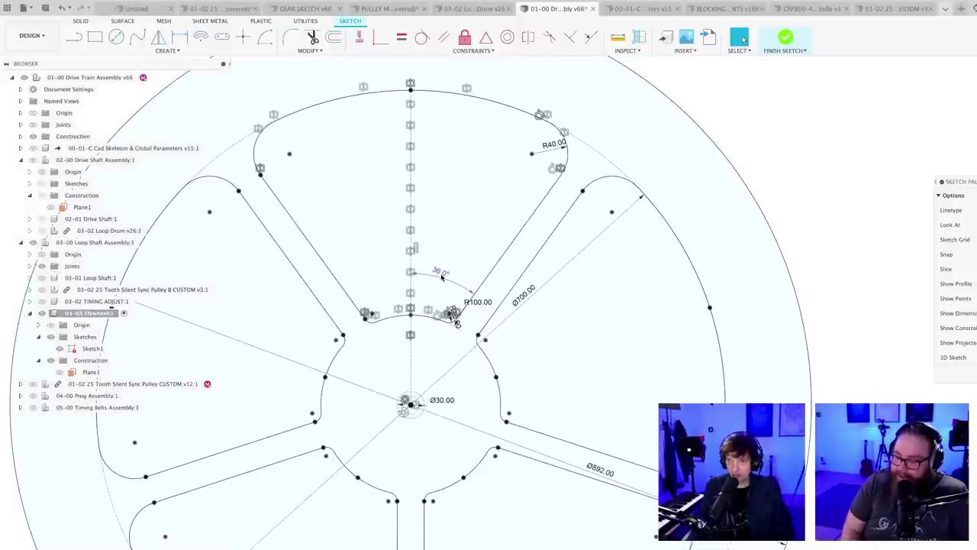
scroll(441, 278, down, 1)
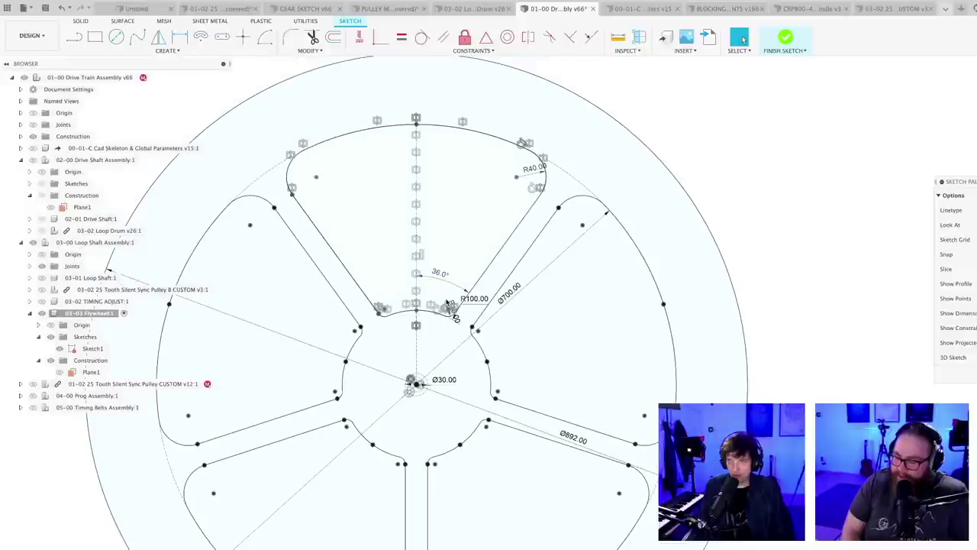
scroll(439, 447, up, 3)
scroll(427, 420, up, 2)
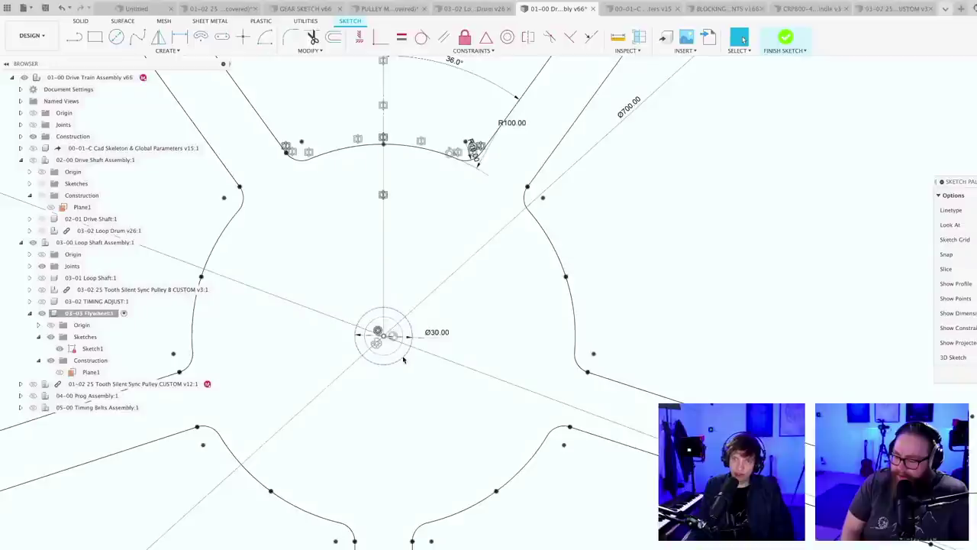
scroll(403, 358, down, 4)
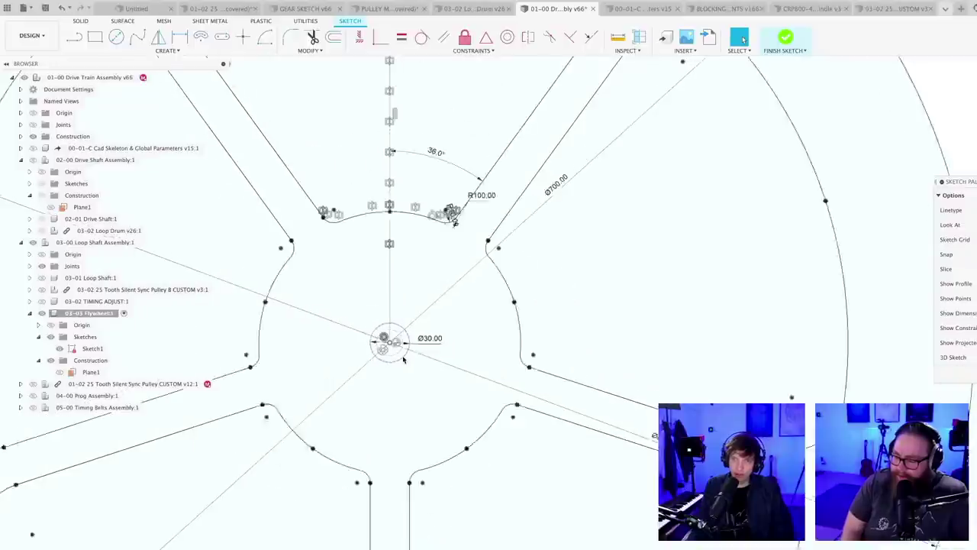
middle_drag(544, 227, 528, 304)
scroll(526, 305, up, 1)
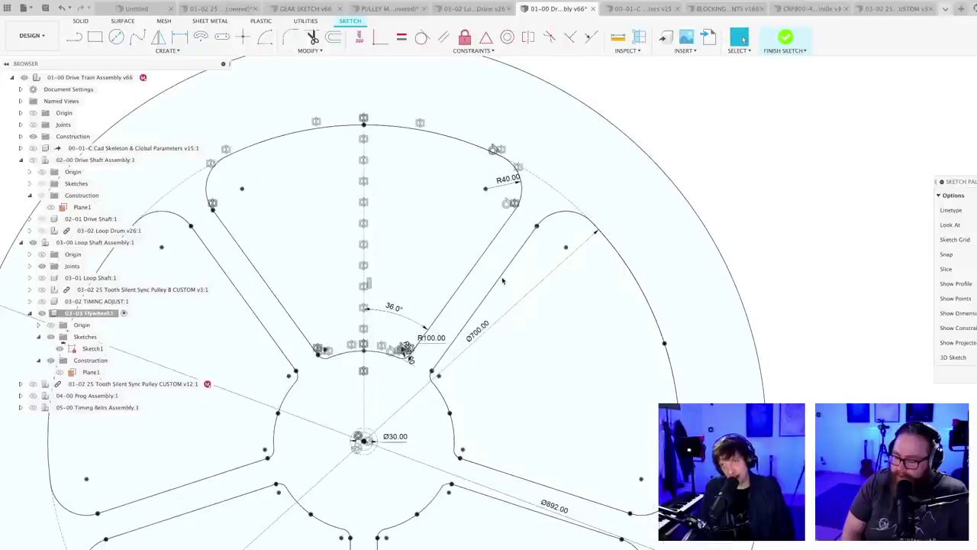
scroll(490, 285, up, 2)
scroll(488, 284, up, 2)
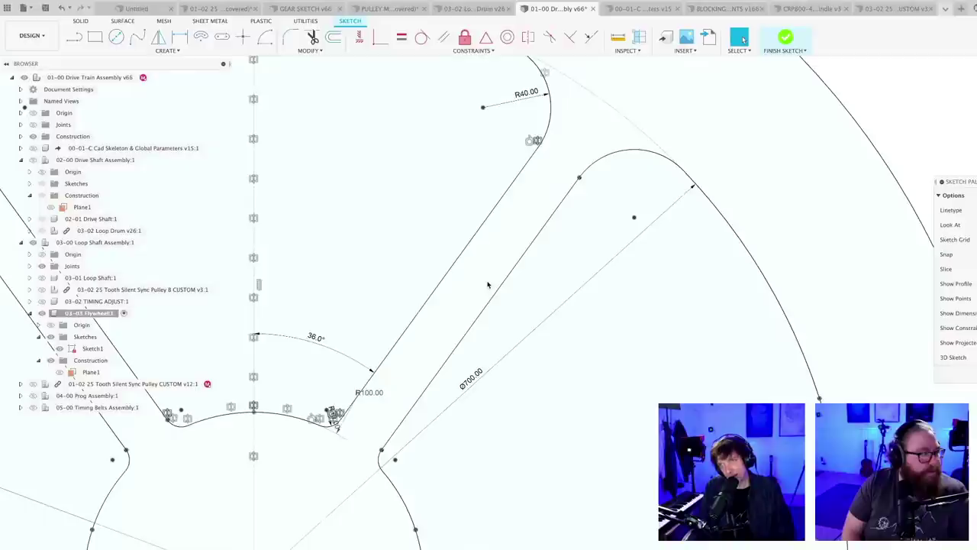
key(l)
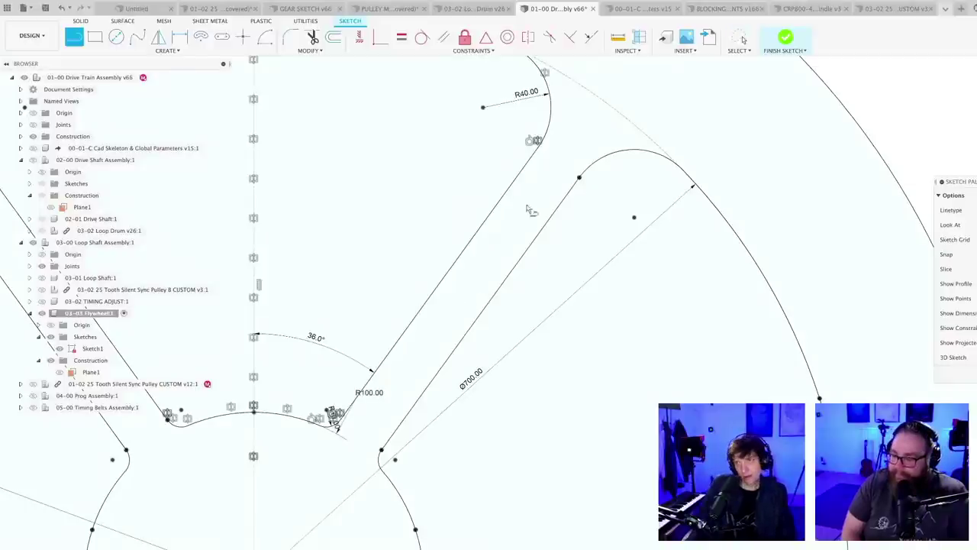
click(579, 180)
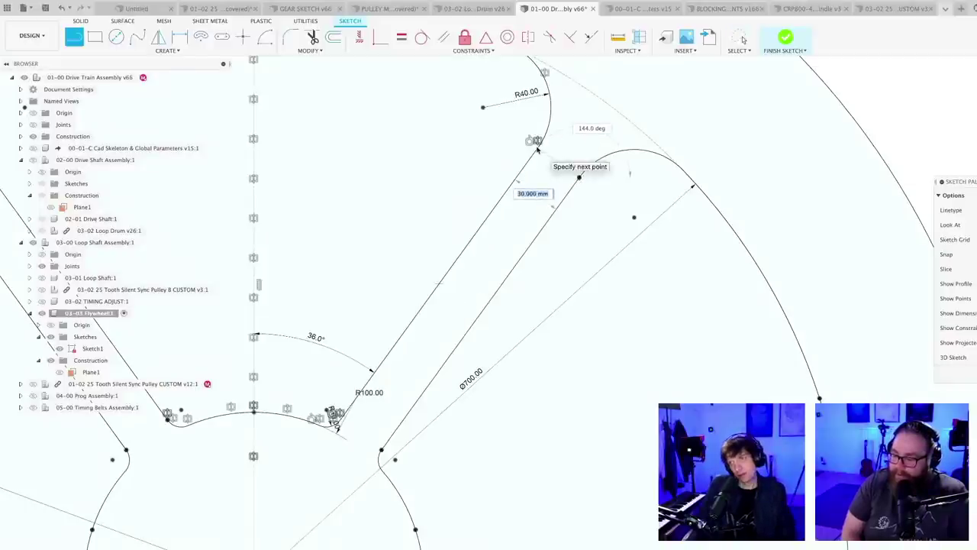
key(Escape)
key(l)
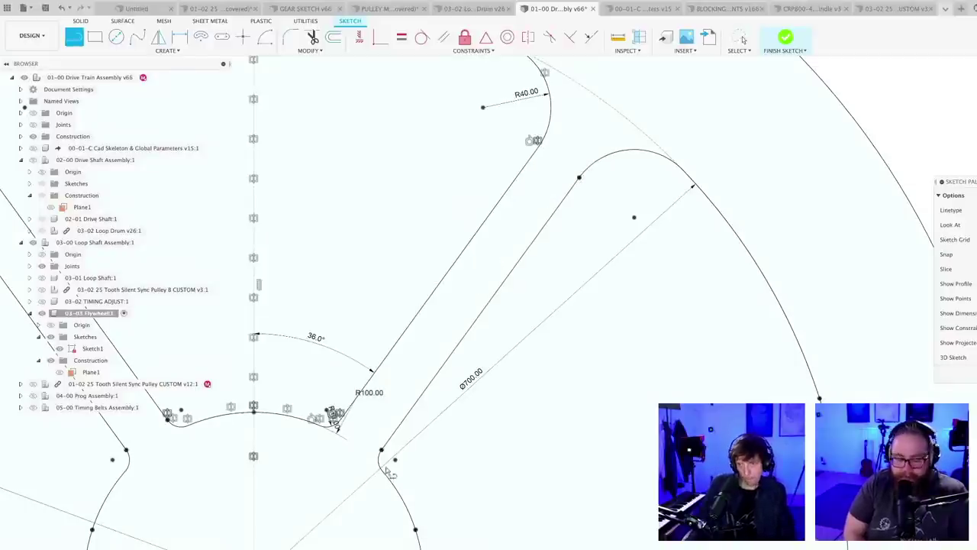
click(382, 451)
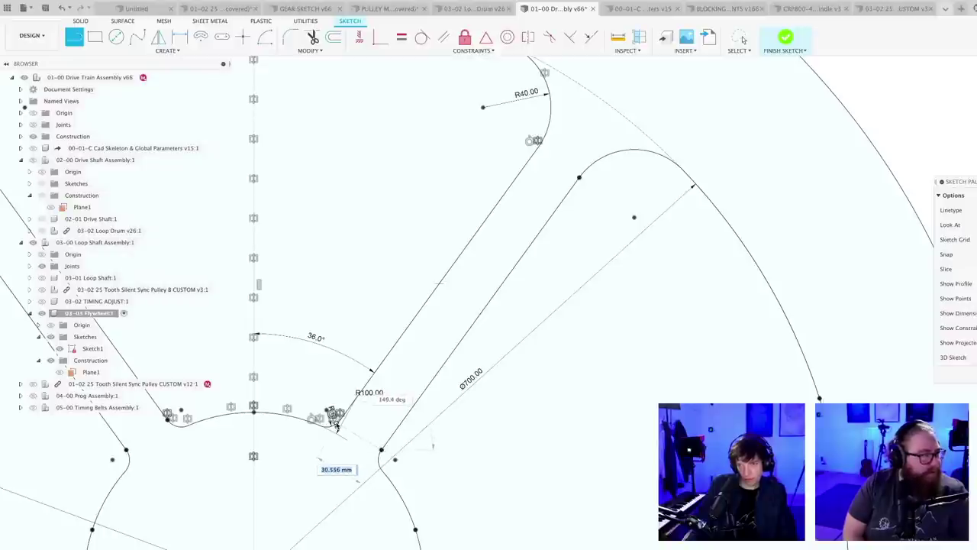
key(Escape)
scroll(372, 364, down, 5)
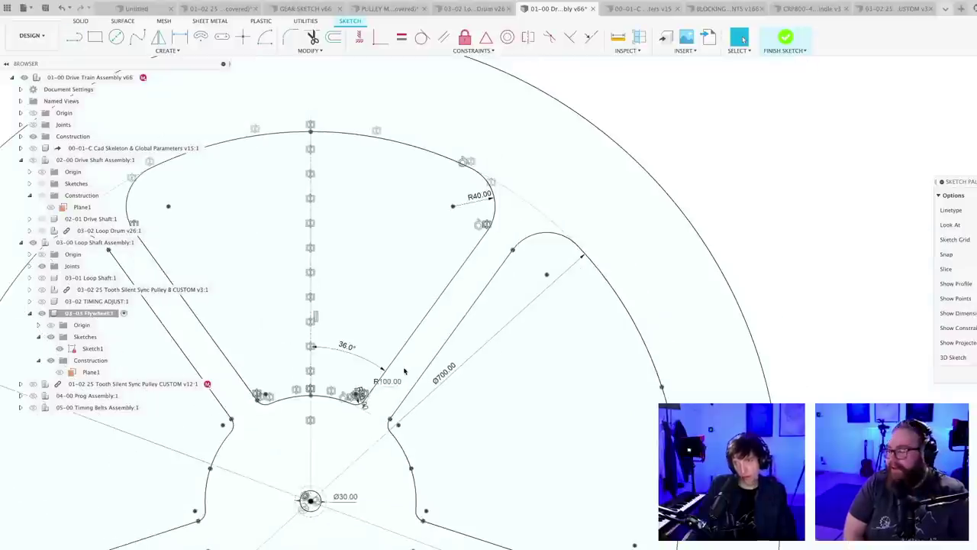
- Set the spoke angle dimension from 36° to 35° and save a new version
double_click(364, 353)
text(35)
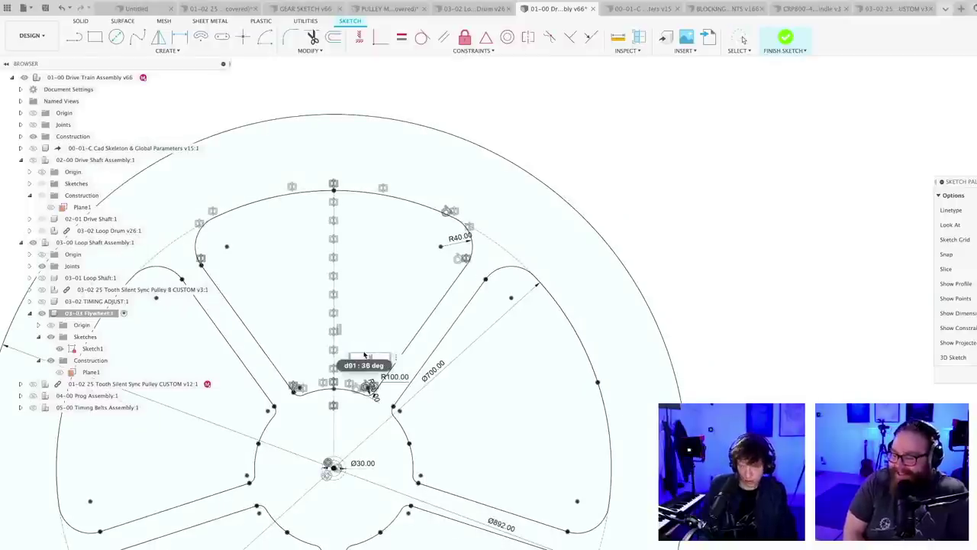
key(Return)
key(Return)
scroll(529, 272, down, 4)
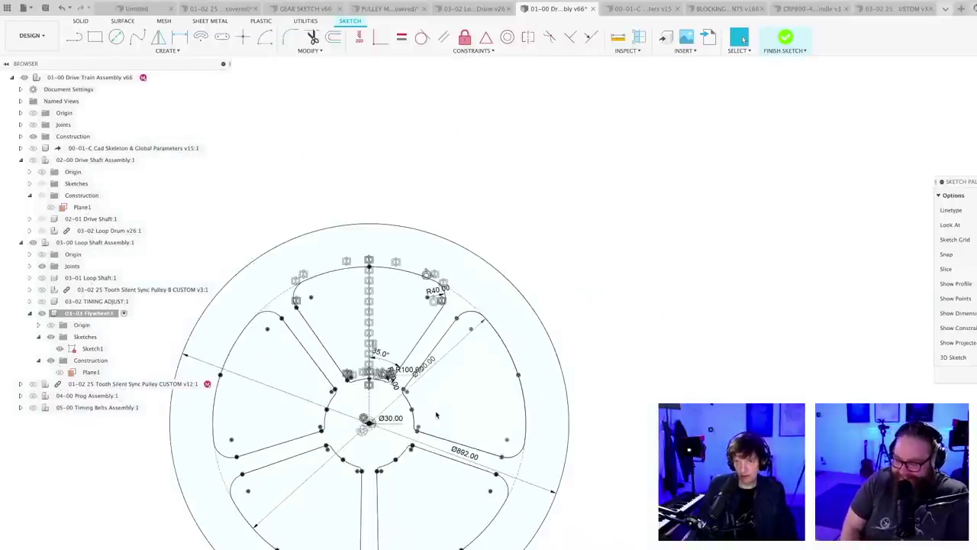
middle_drag(469, 383, 442, 388)
middle_drag(603, 432, 634, 348)
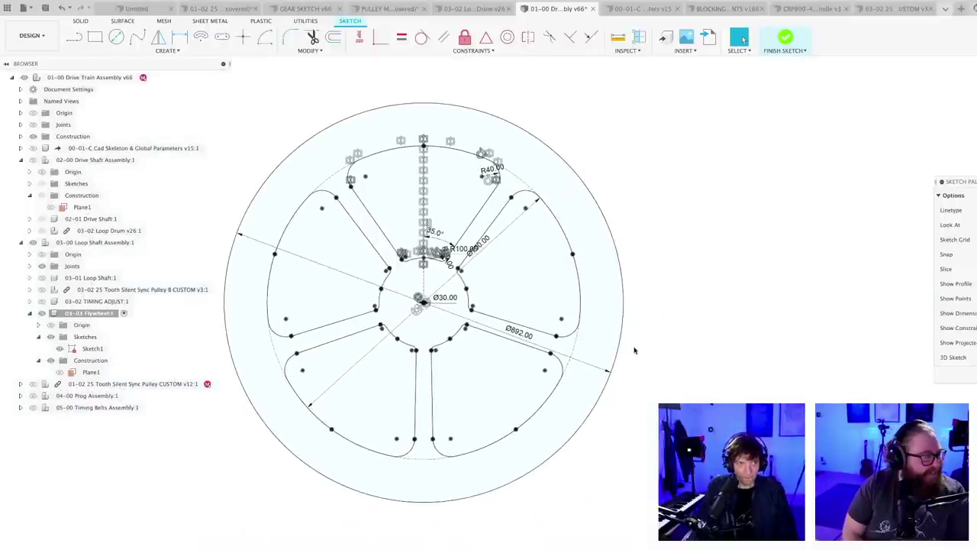
scroll(635, 349, up, 3)
scroll(624, 443, down, 2)
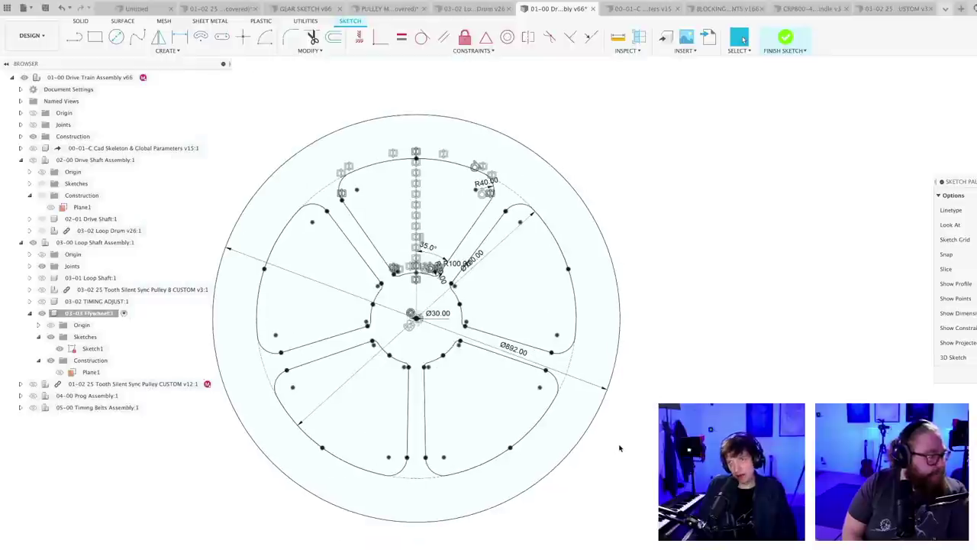
key(super+s)
key(Return)
- Change the Ø30 hub diameter dimension to 40 mm
scroll(451, 337, up, 2)
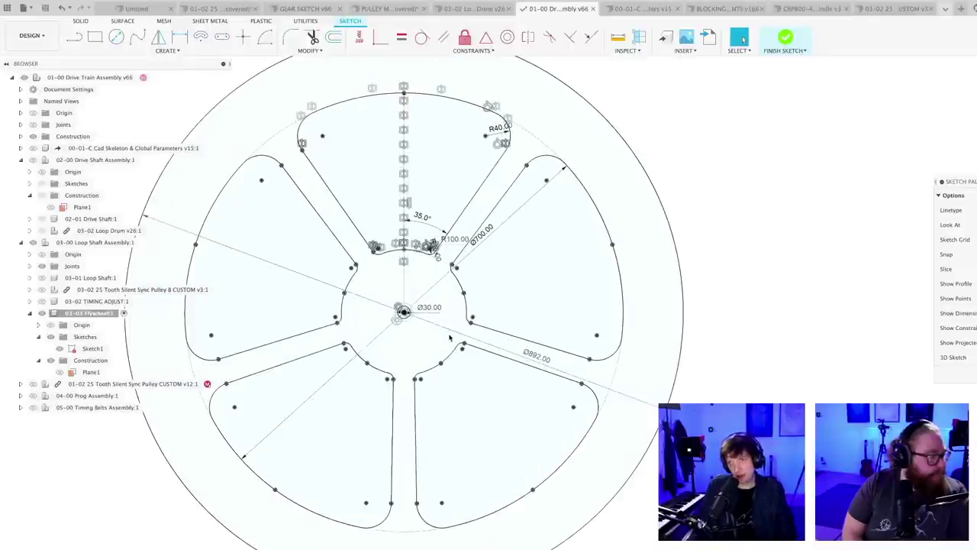
scroll(453, 318, up, 4)
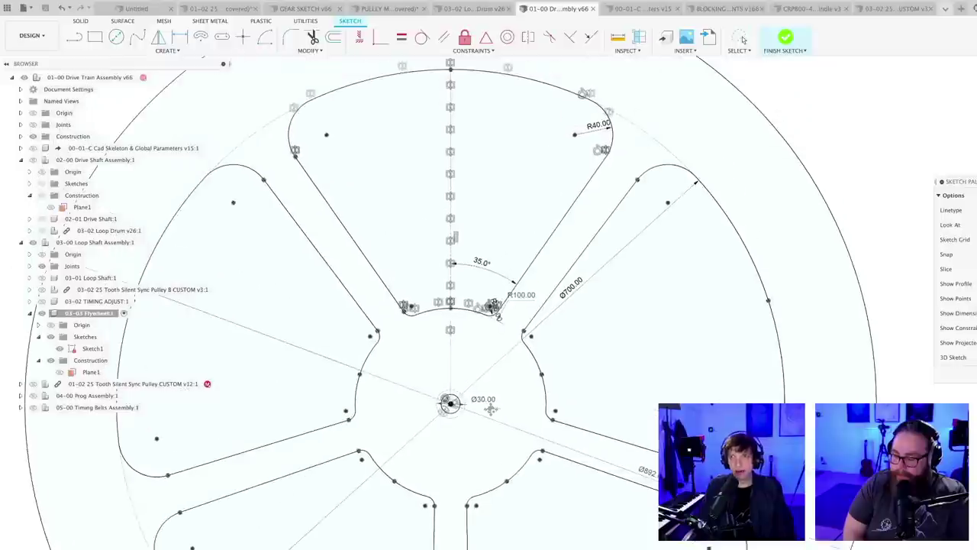
mouse_move(492, 411)
middle_down()
mouse_move(471, 506)
mouse_move(436, 537)
mouse_move(465, 445)
middle_up()
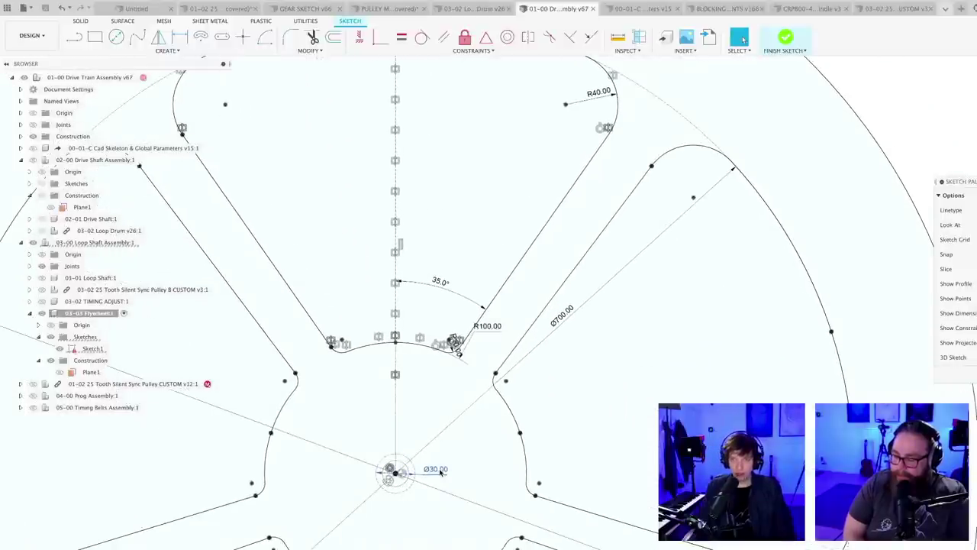
double_click(440, 471)
text(40)
key(Return)
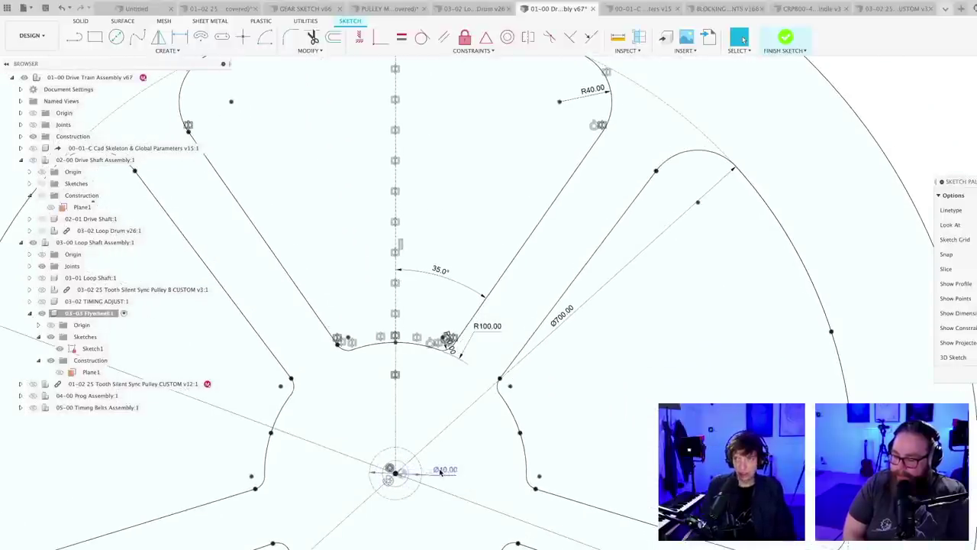
scroll(439, 468, down, 3)
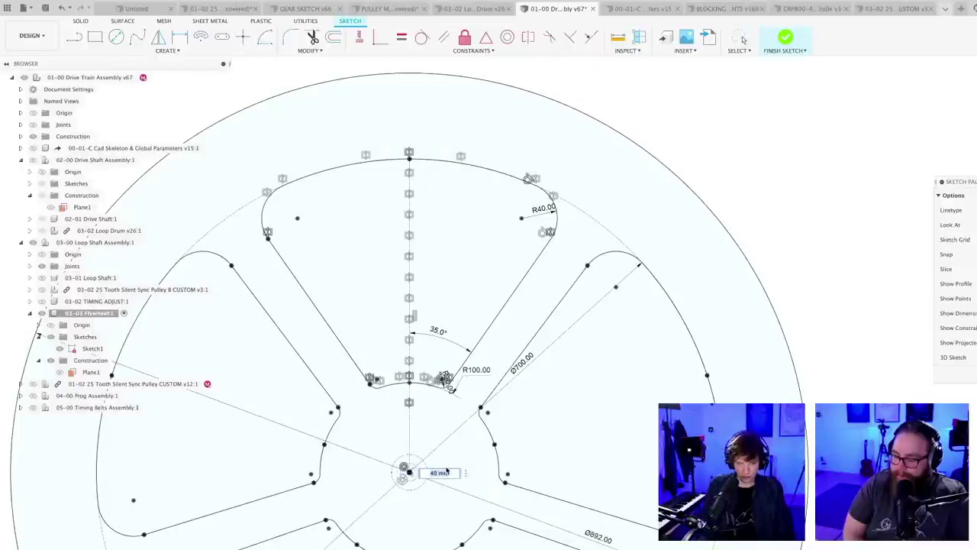
scroll(448, 470, down, 5)
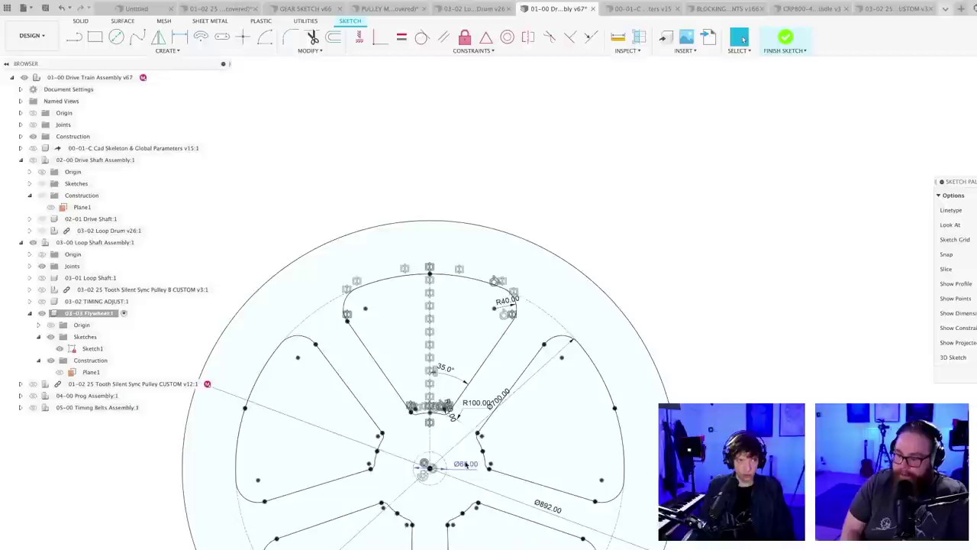
- Change the centre circle's 60 mm diameter to 20 mm, then to 40 mm
double_click(473, 316)
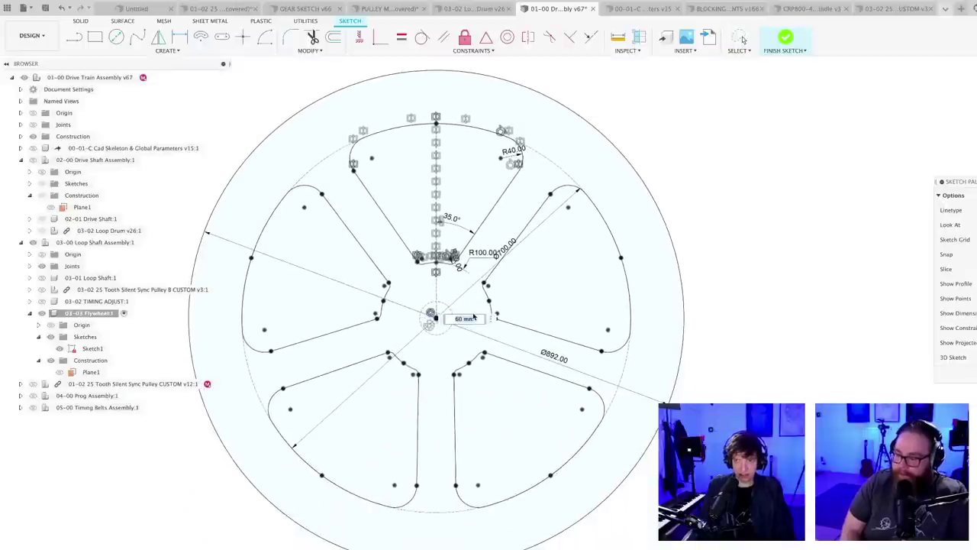
text(20)
key(Return)
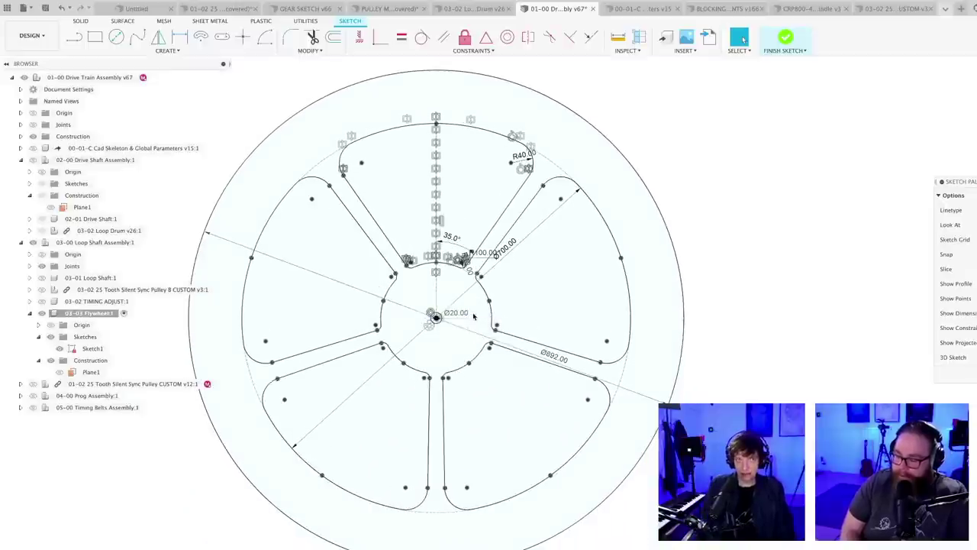
scroll(474, 321, up, 2)
double_click(454, 315)
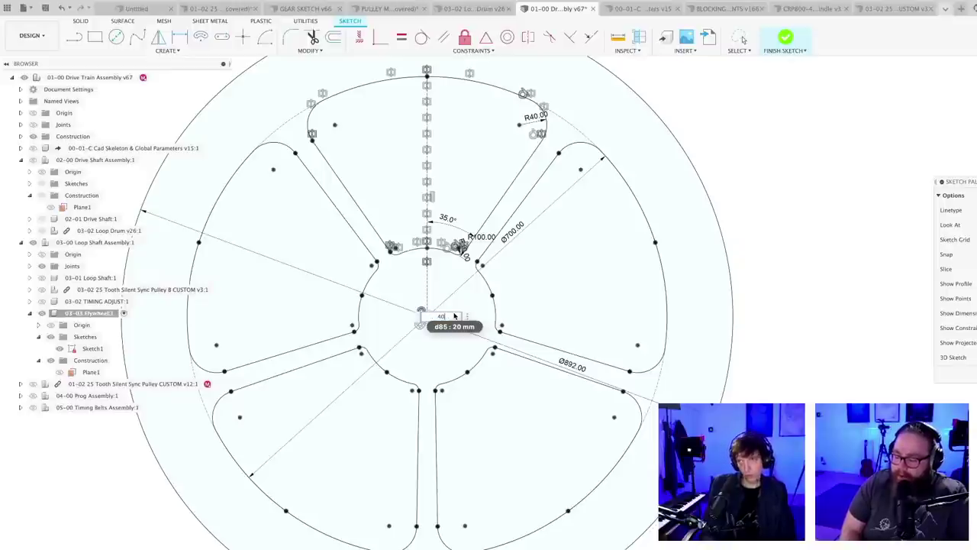
text(40)
key(Return)
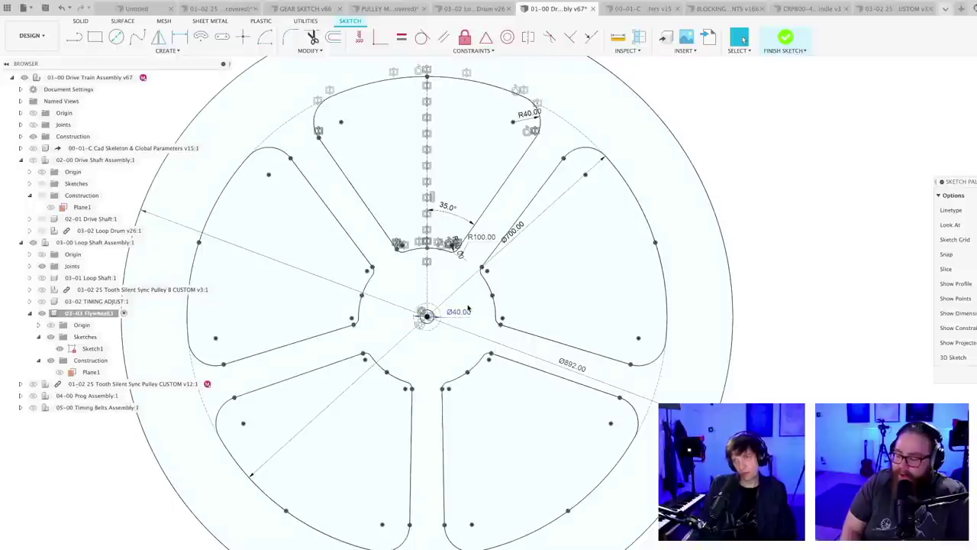
scroll(475, 266, up, 1)
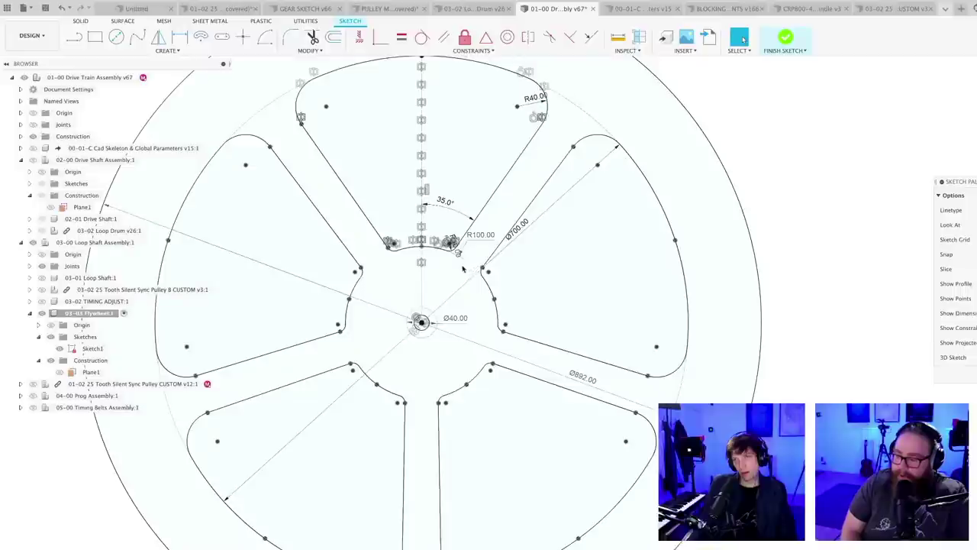
middle_drag(463, 269, 444, 349)
scroll(444, 349, up, 2)
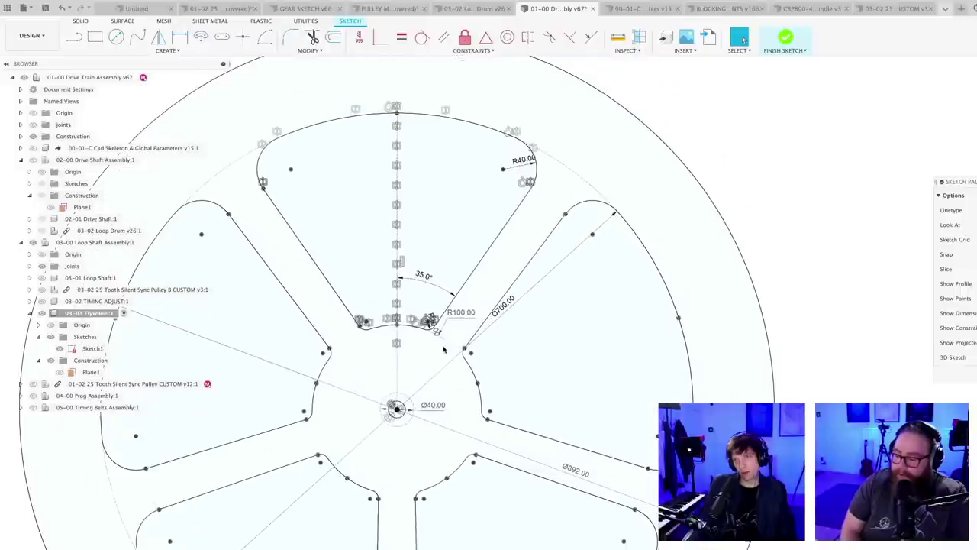
scroll(444, 349, down, 3)
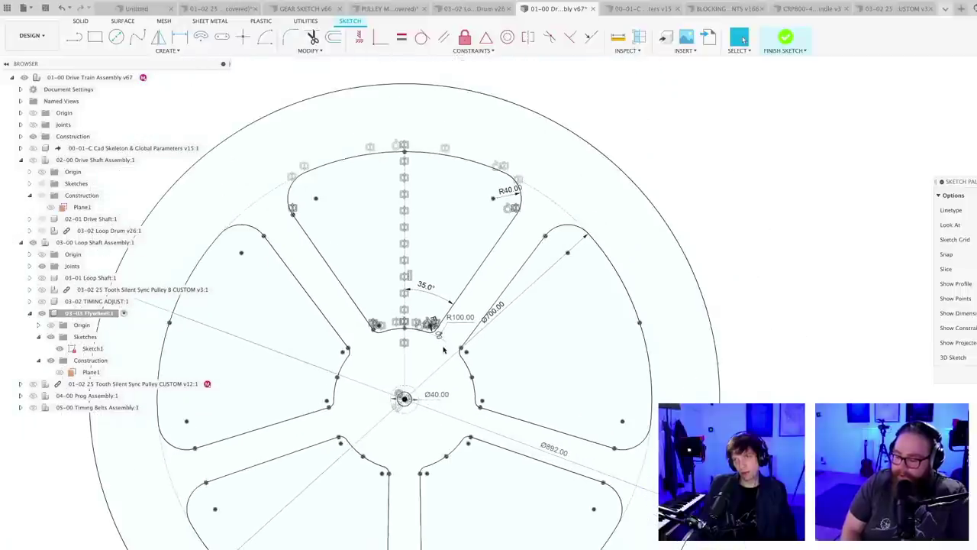
scroll(475, 305, down, 2)
scroll(472, 395, up, 2)
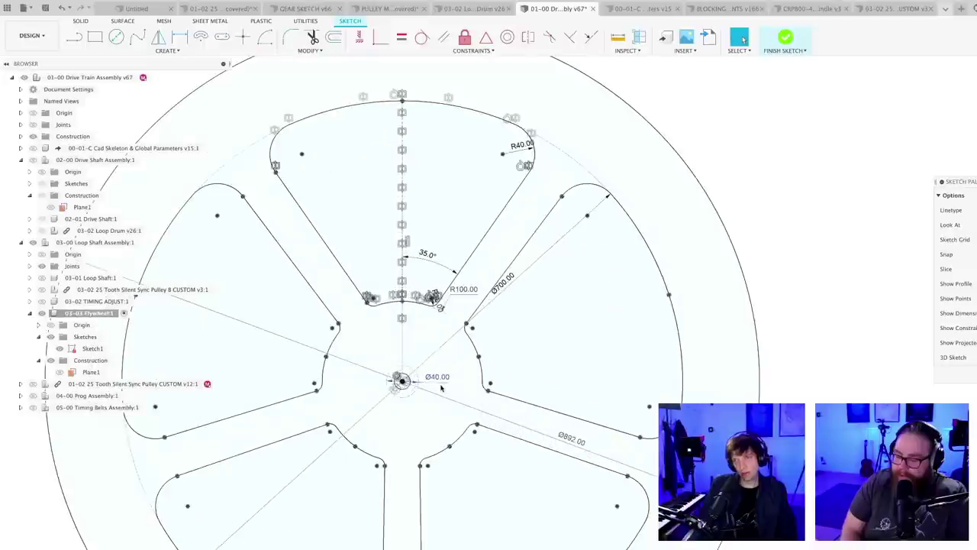
scroll(466, 255, up, 2)
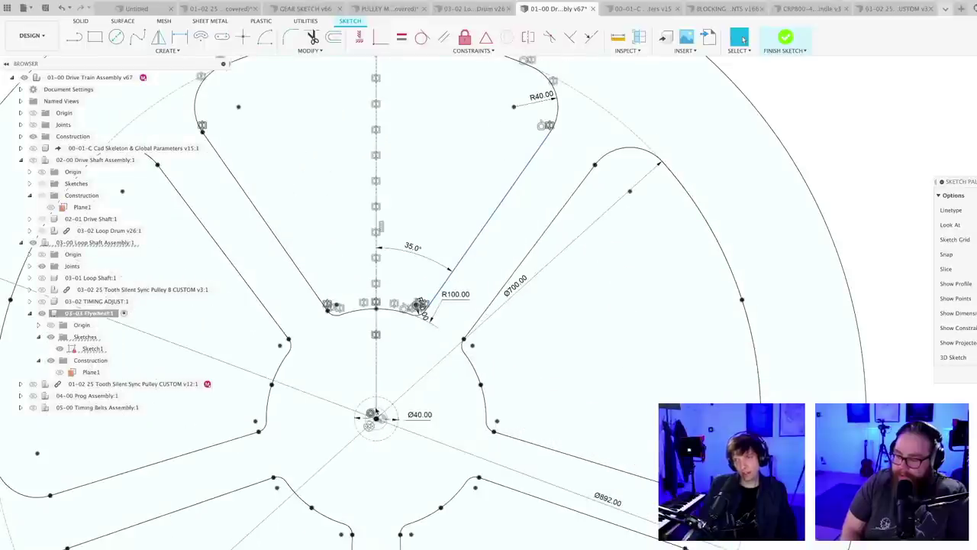
scroll(371, 408, up, 3)
click(368, 410)
scroll(428, 376, down, 5)
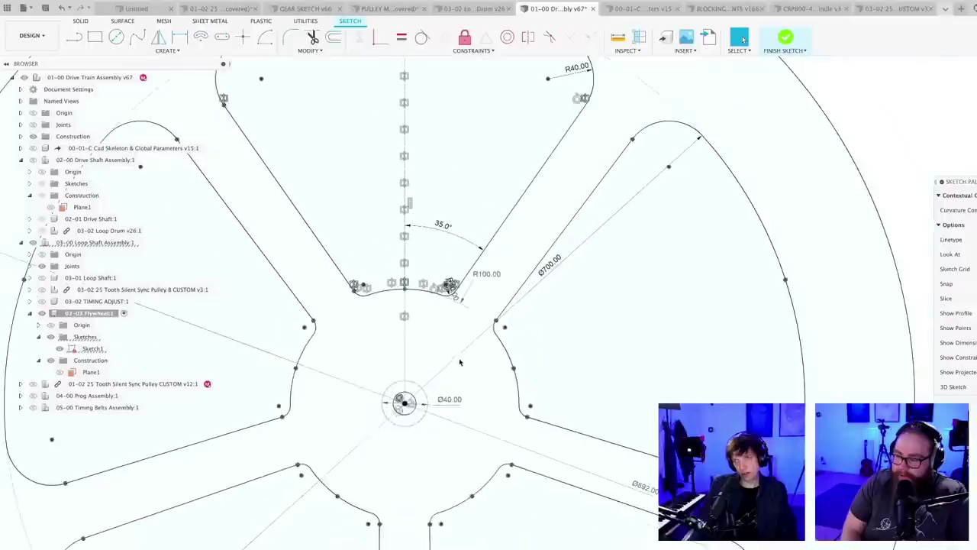
click(389, 379)
scroll(389, 379, up, 5)
click(390, 380)
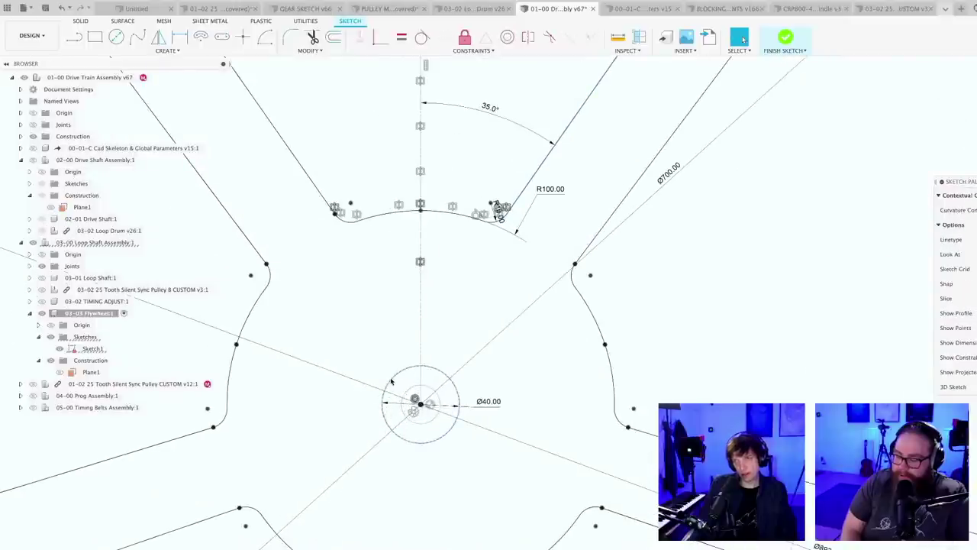
scroll(390, 380, down, 4)
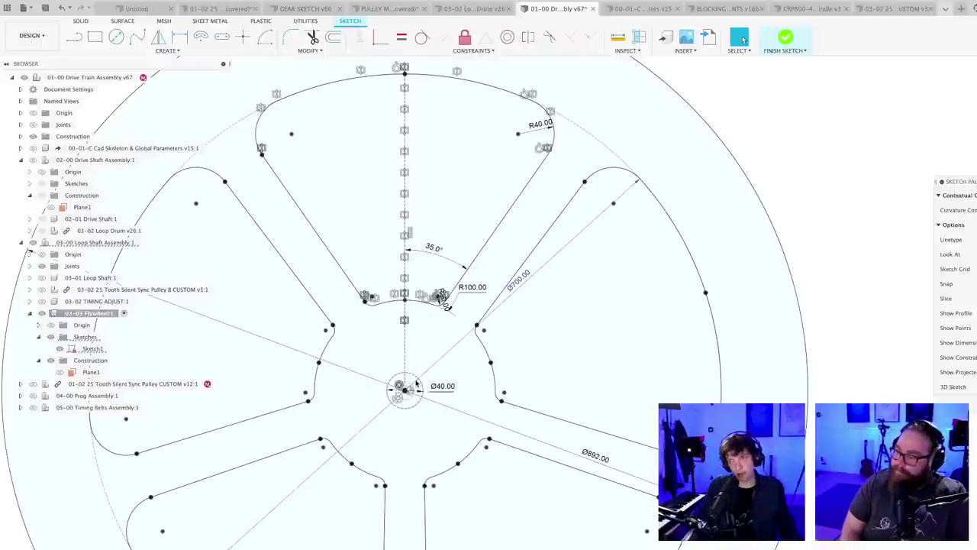
scroll(437, 359, down, 1)
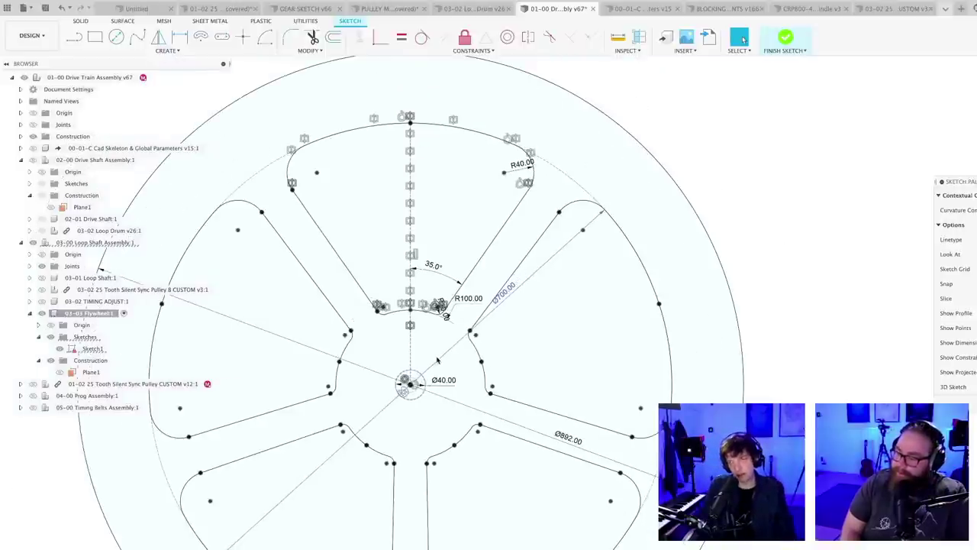
scroll(438, 360, up, 1)
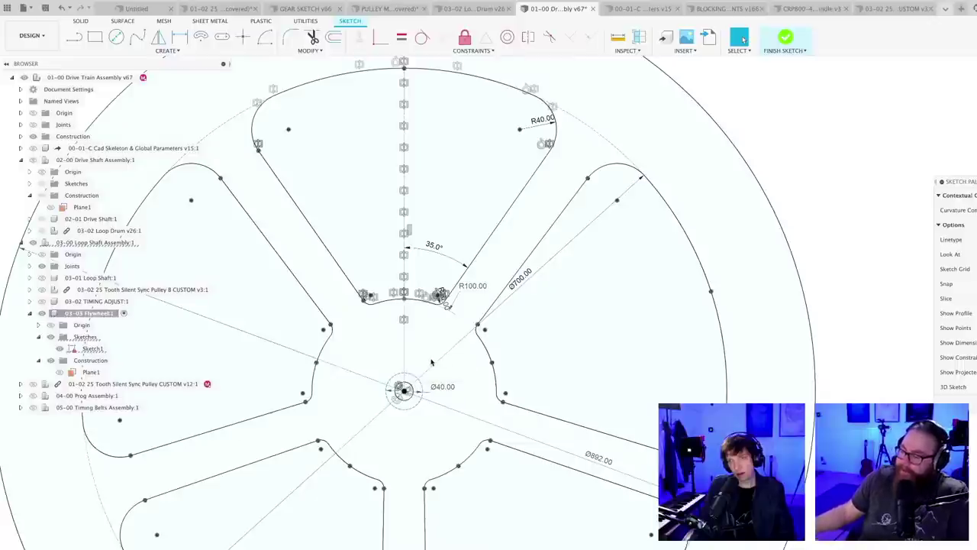
scroll(430, 365, up, 2)
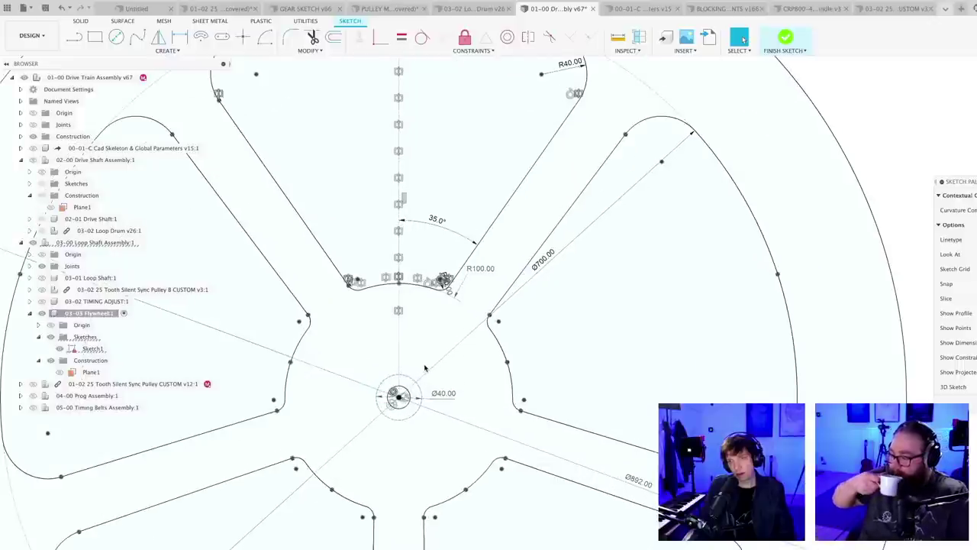
scroll(425, 368, up, 2)
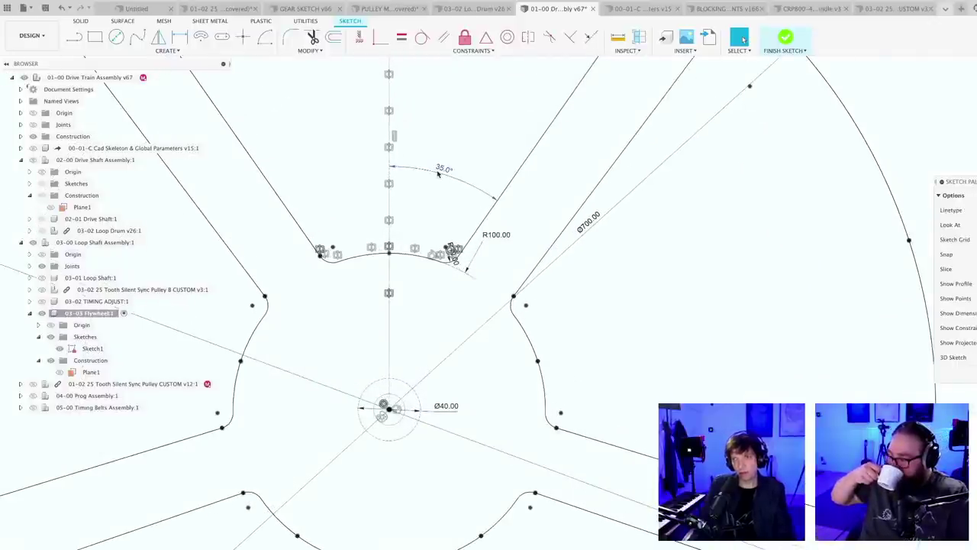
scroll(443, 171, down, 3)
scroll(393, 286, up, 3)
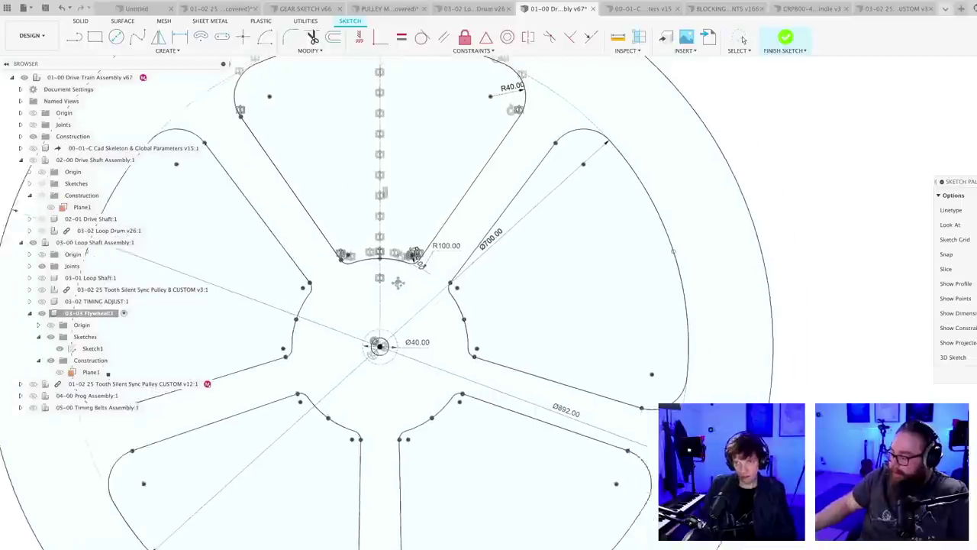
key(l)
scroll(357, 372, up, 3)
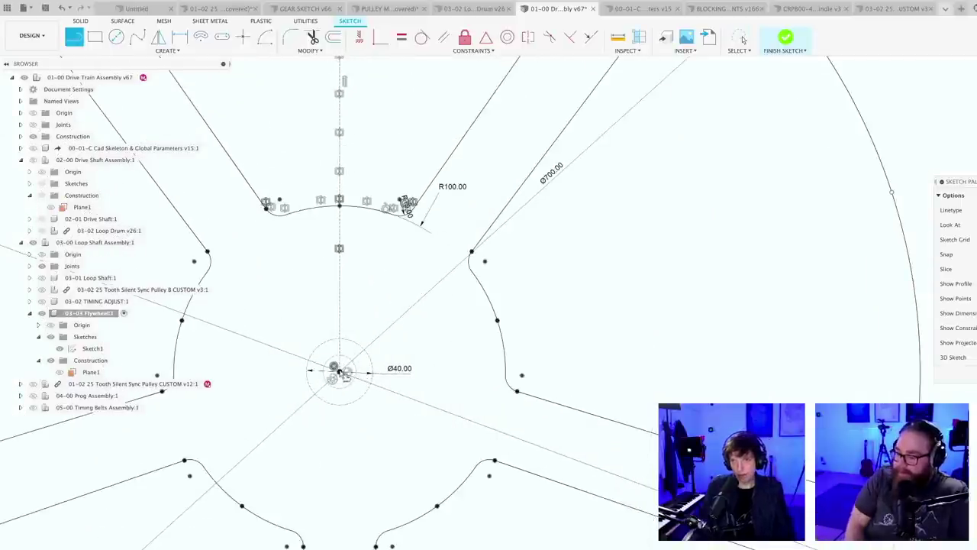
- Draw a radial line from the hub centre to the outer circle
click(338, 371)
scroll(407, 291, down, 3)
middle_drag(413, 287, 233, 473)
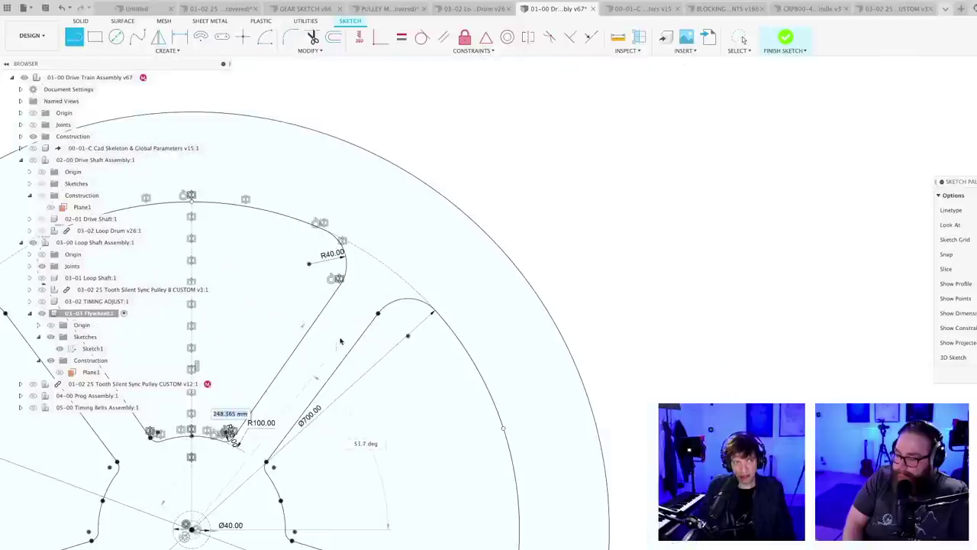
middle_drag(341, 338, 436, 253)
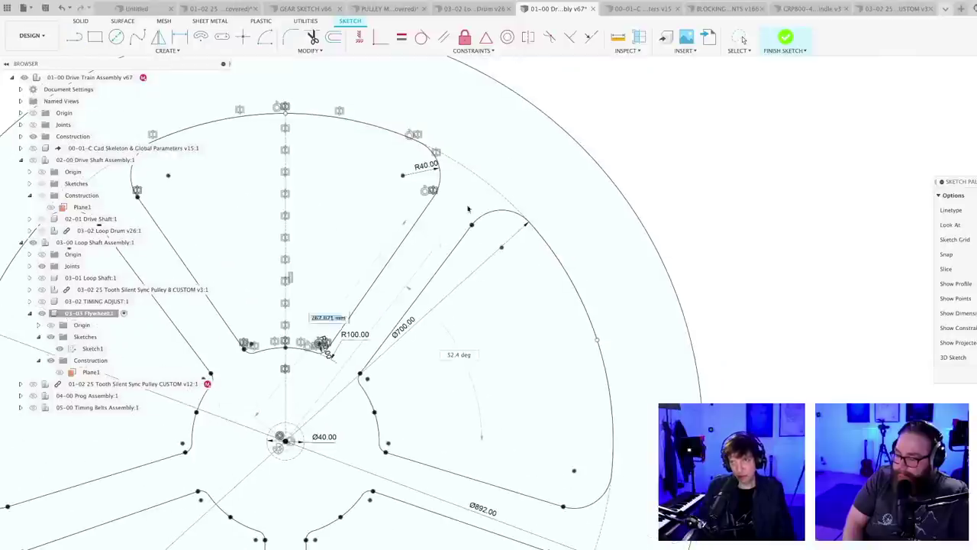
click(524, 100)
scroll(453, 271, down, 3)
scroll(453, 270, up, 2)
key(Escape)
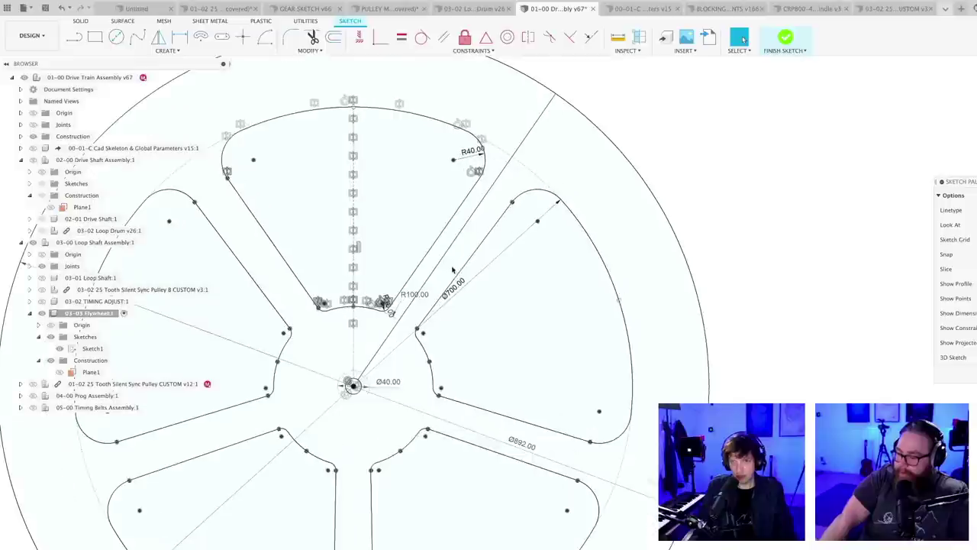
- Make the radial line construction geometry, parallel to the spoke edge
click(436, 260)
key(x)
click(445, 40)
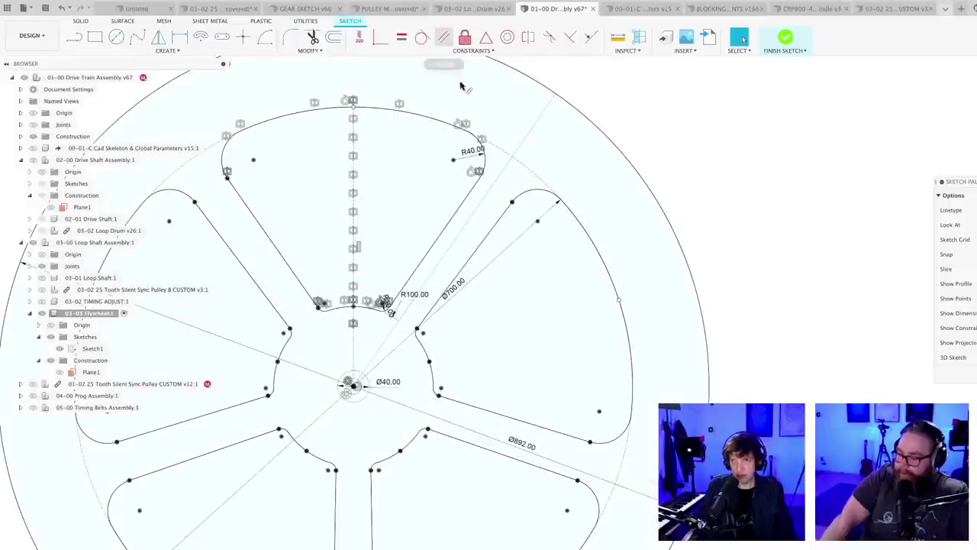
click(433, 257)
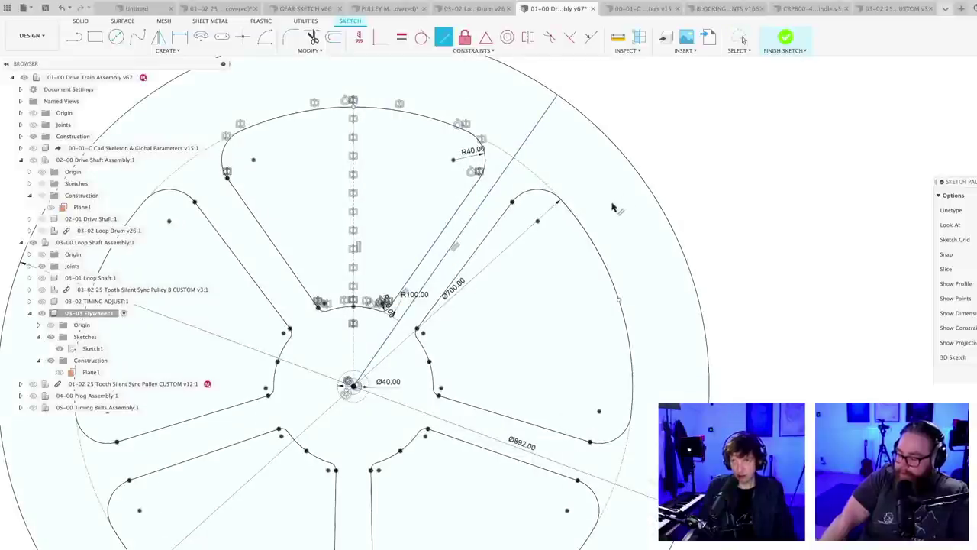
scroll(449, 283, up, 2)
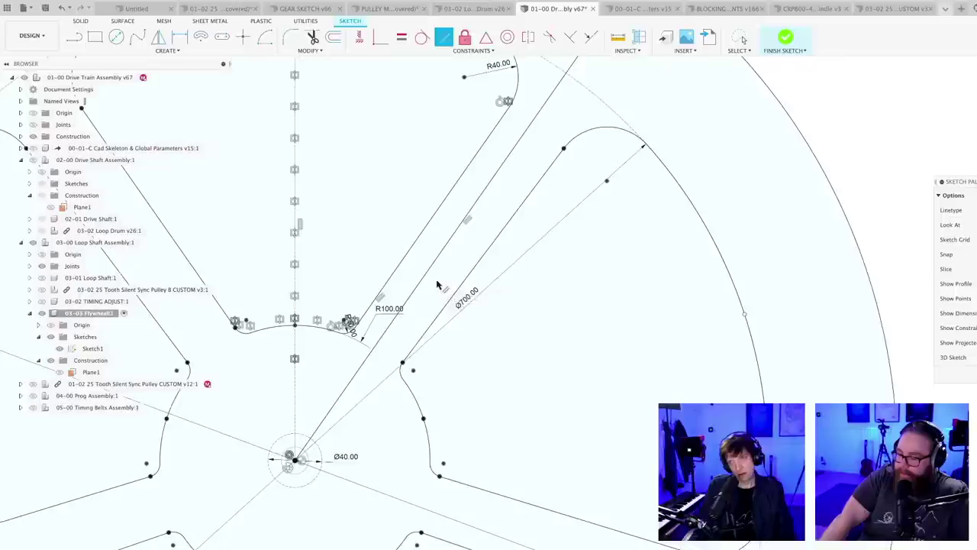
scroll(438, 285, down, 2)
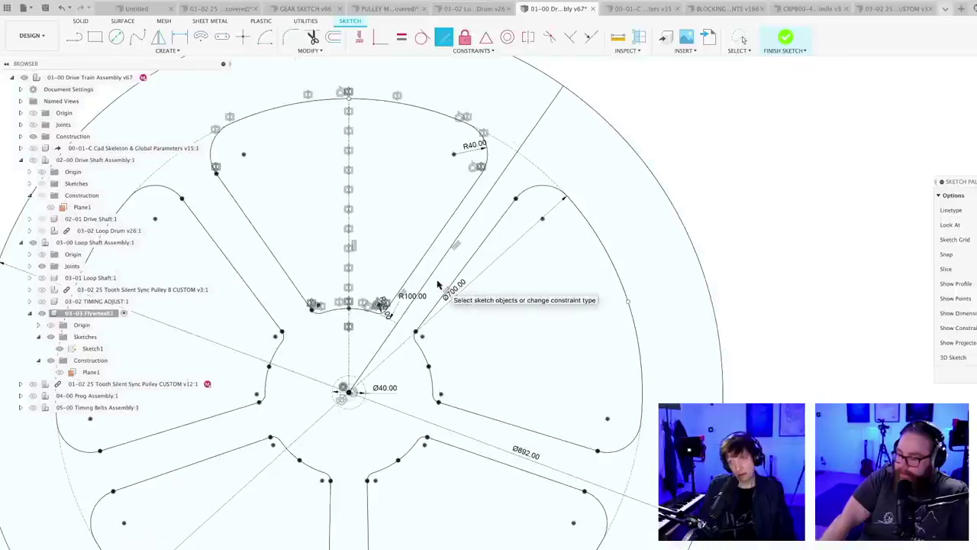
key(Escape)
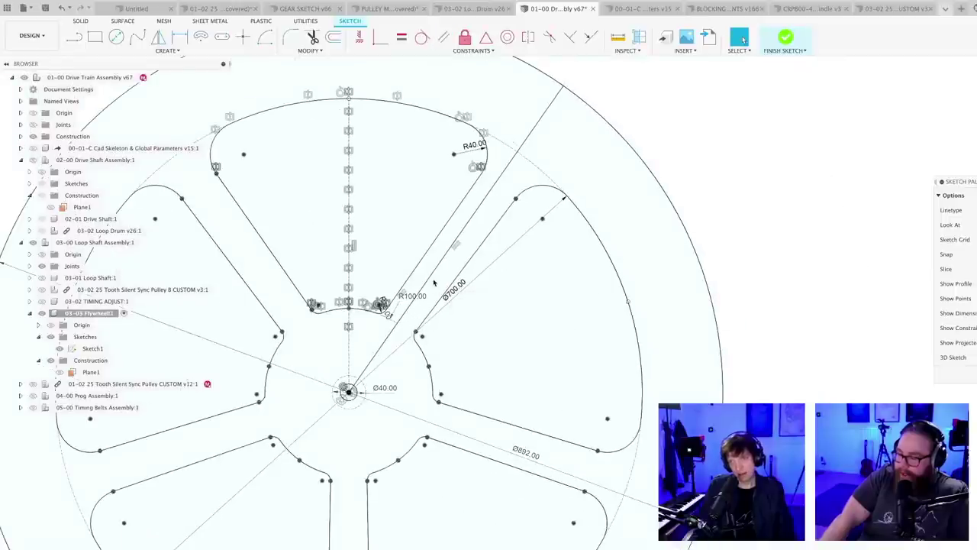
- Slide the construction line's end along the outer circle and save a new version
scroll(433, 284, down, 2)
scroll(440, 285, up, 4)
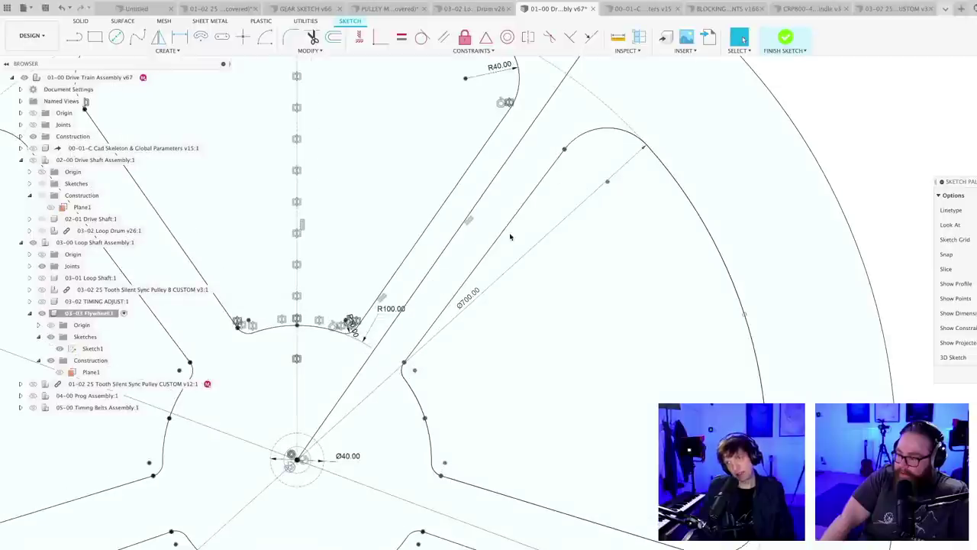
scroll(510, 237, down, 3)
scroll(501, 219, up, 1)
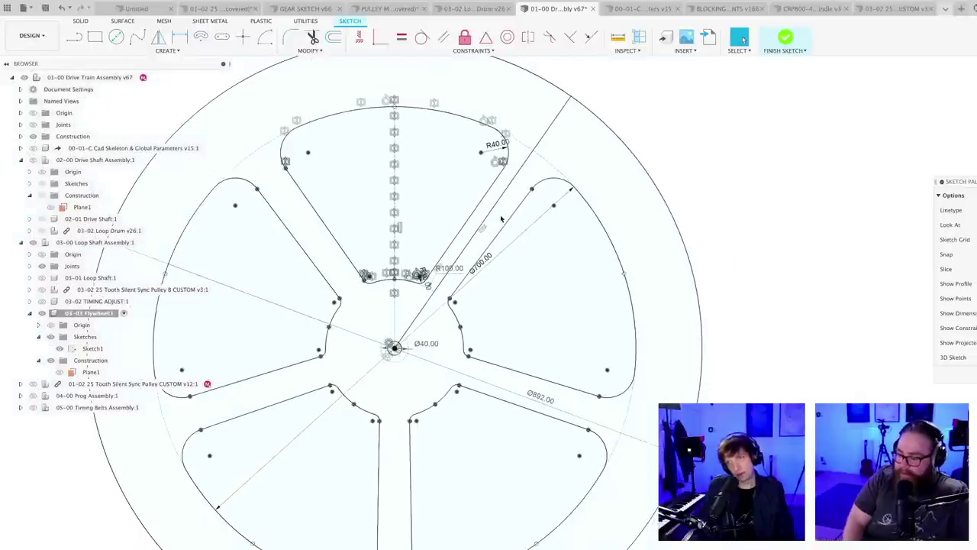
mouse_move(565, 102)
mouse_down()
mouse_move(582, 103)
mouse_move(575, 95)
mouse_up()
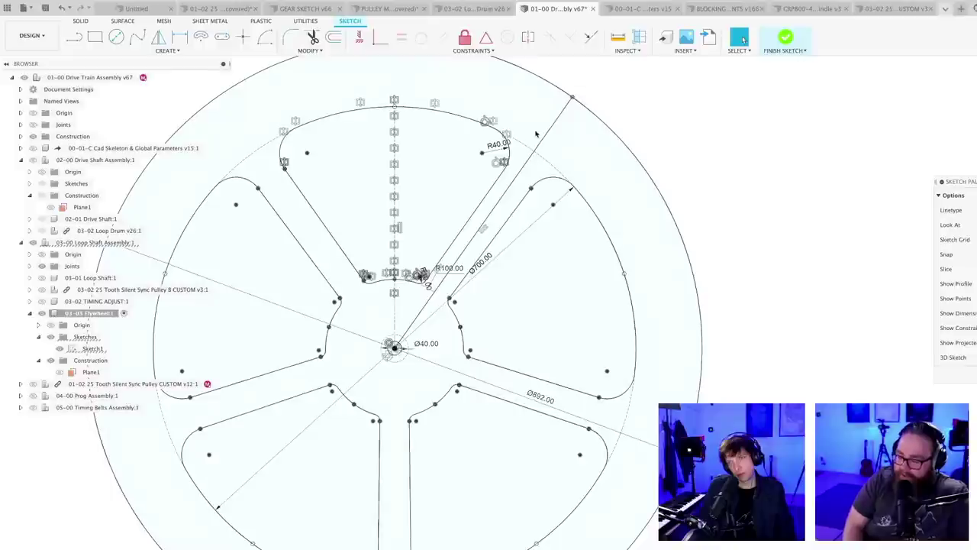
scroll(455, 286, up, 2)
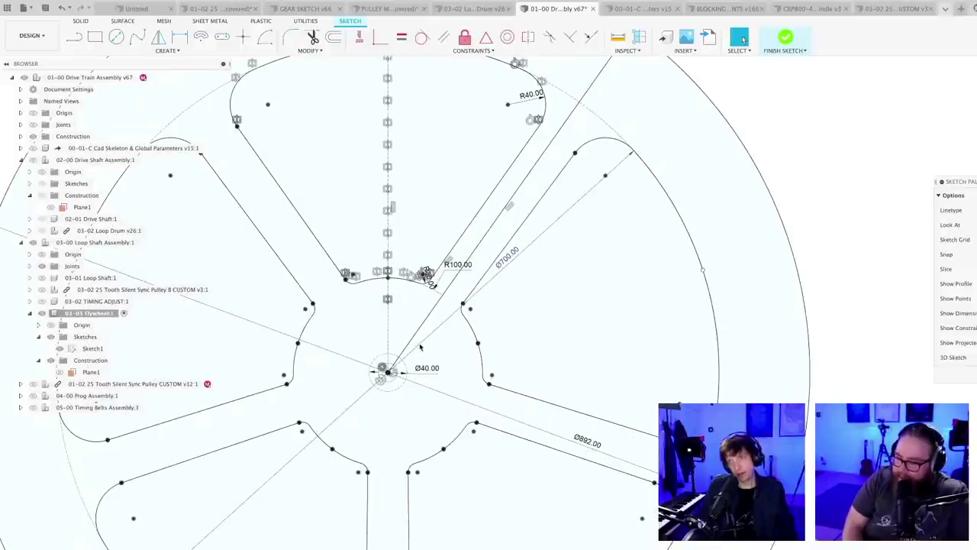
scroll(416, 349, down, 2)
scroll(419, 344, down, 1)
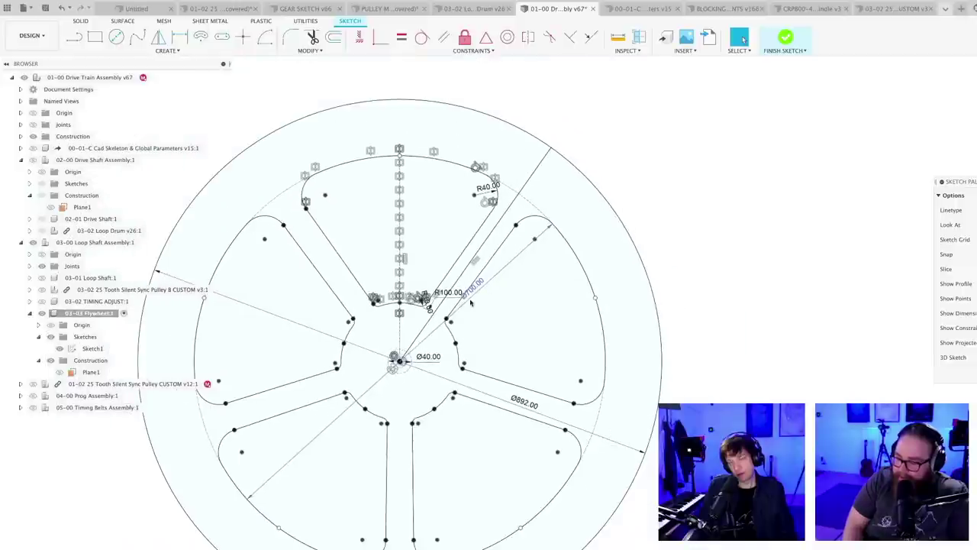
scroll(470, 303, up, 1)
key(ctrl+s)
key(Return)
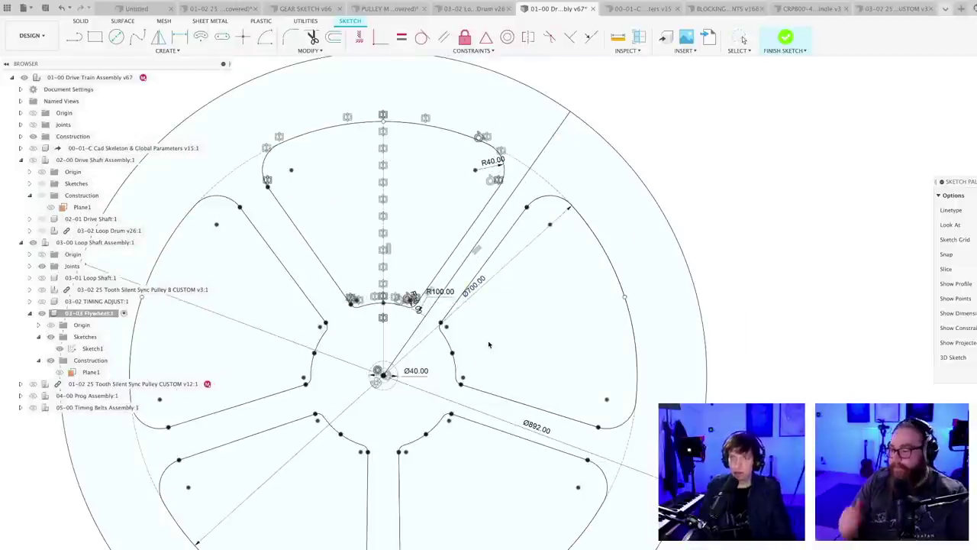
- Recentre the flywheel and swing the construction line to reshape the spokes
scroll(500, 336, down, 3)
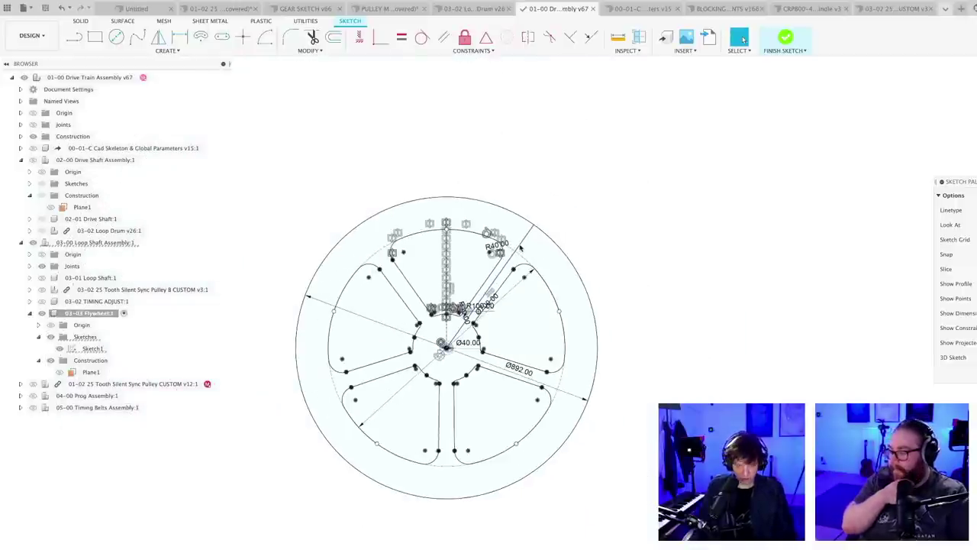
scroll(568, 269, down, 3)
middle_drag(568, 268, 562, 198)
scroll(548, 212, up, 3)
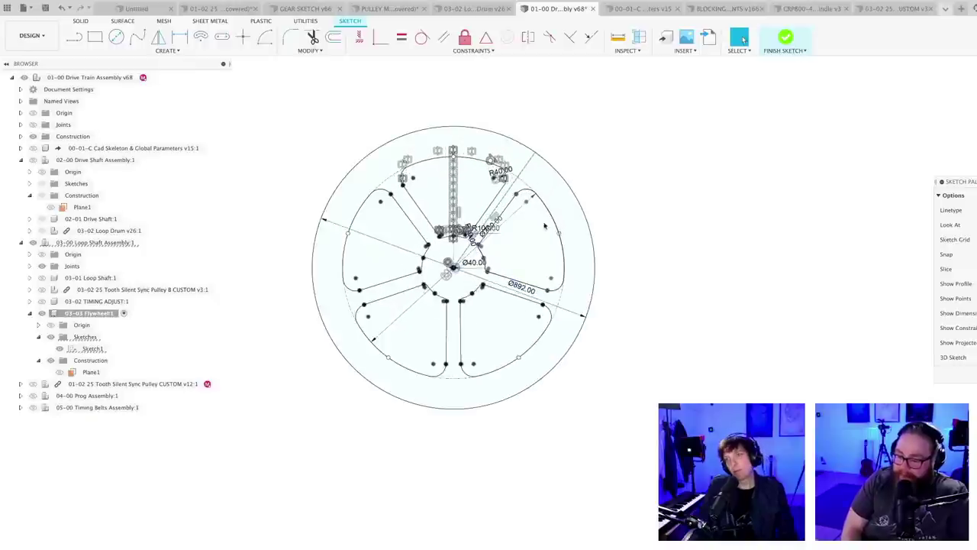
scroll(545, 226, up, 5)
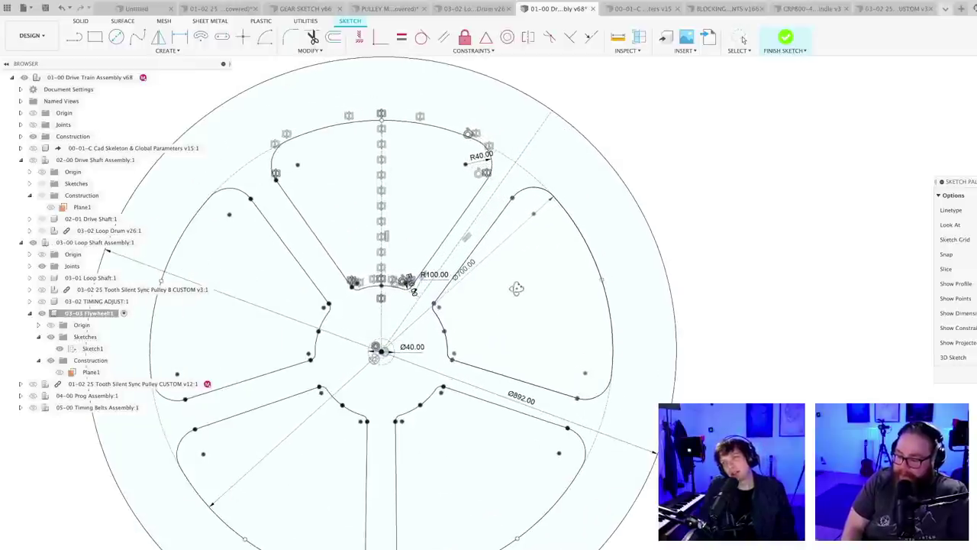
scroll(534, 293, up, 2)
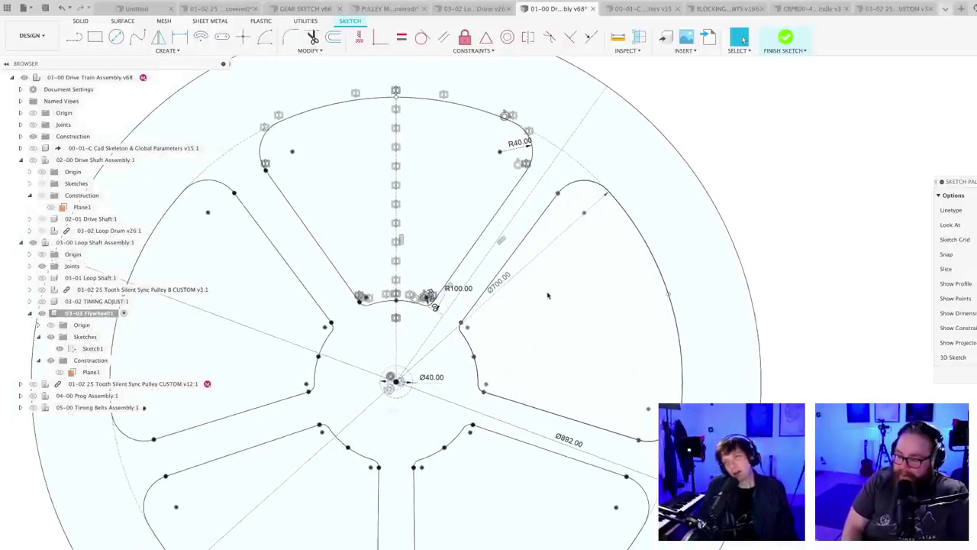
scroll(533, 307, down, 2)
scroll(476, 393, up, 3)
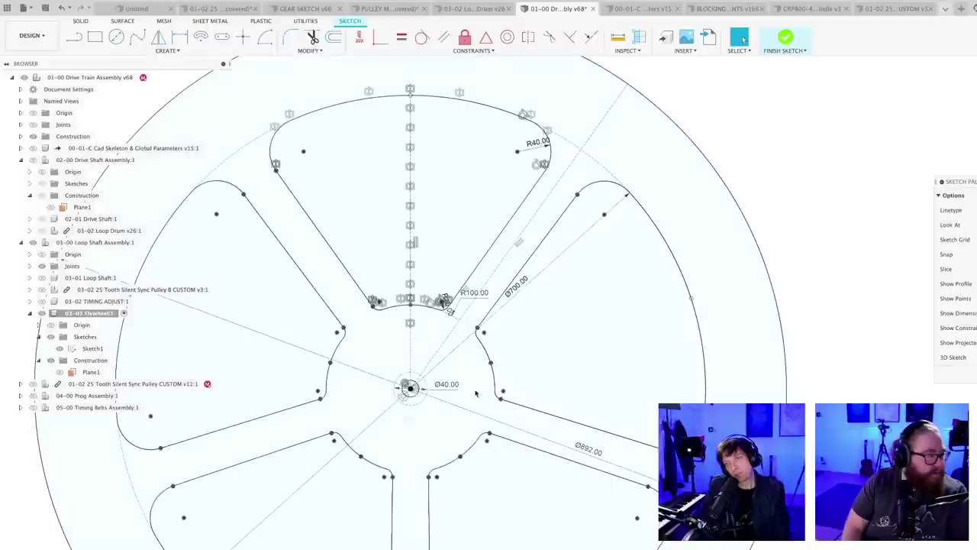
scroll(580, 238, down, 2)
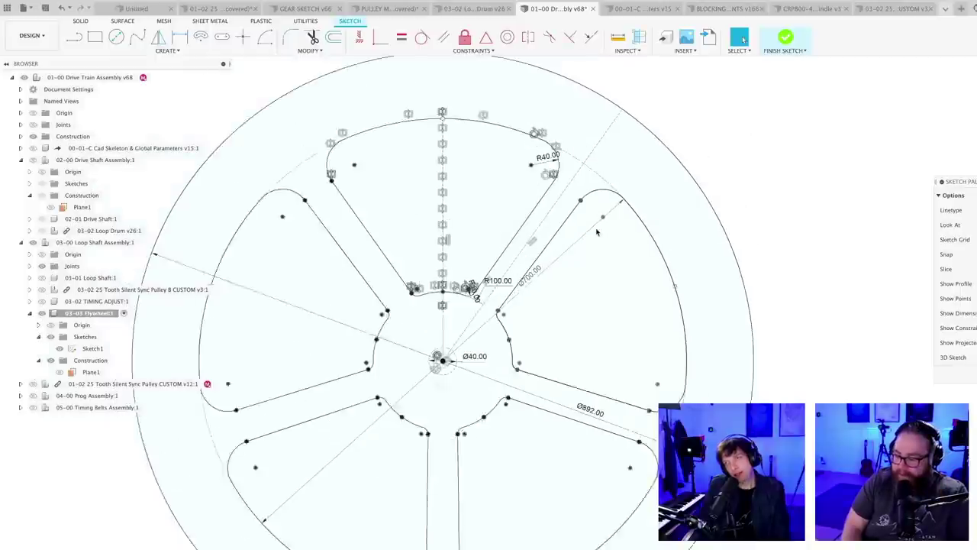
middle_drag(586, 238, 585, 236)
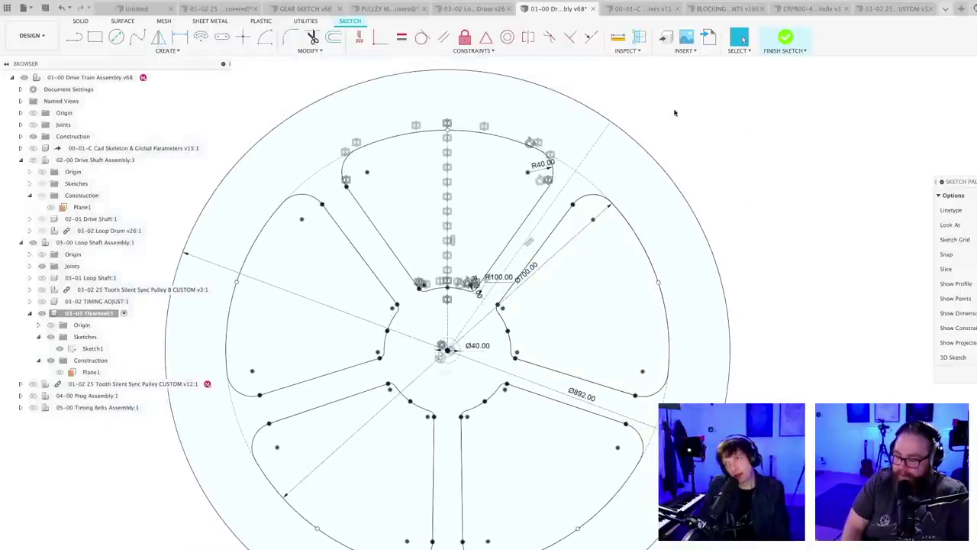
scroll(504, 271, up, 2)
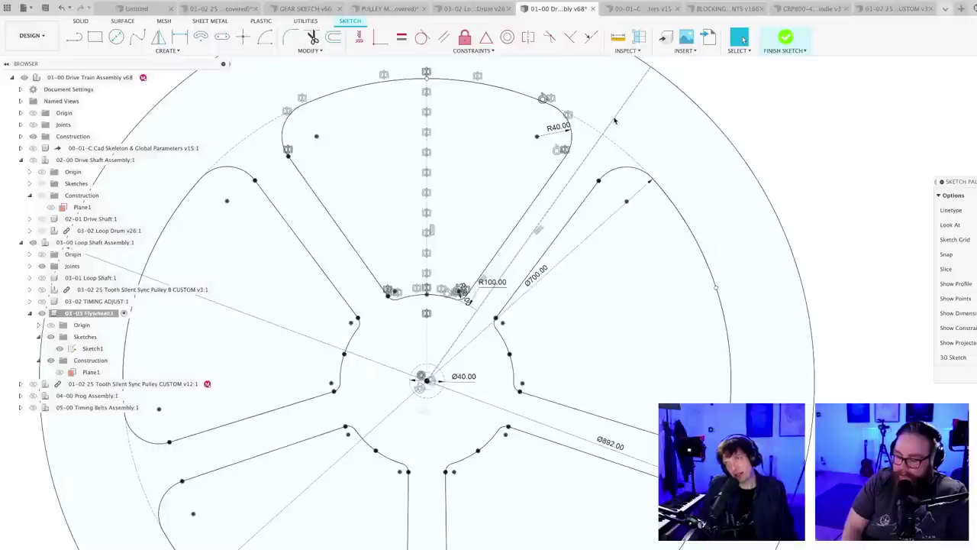
drag(621, 123, 626, 121)
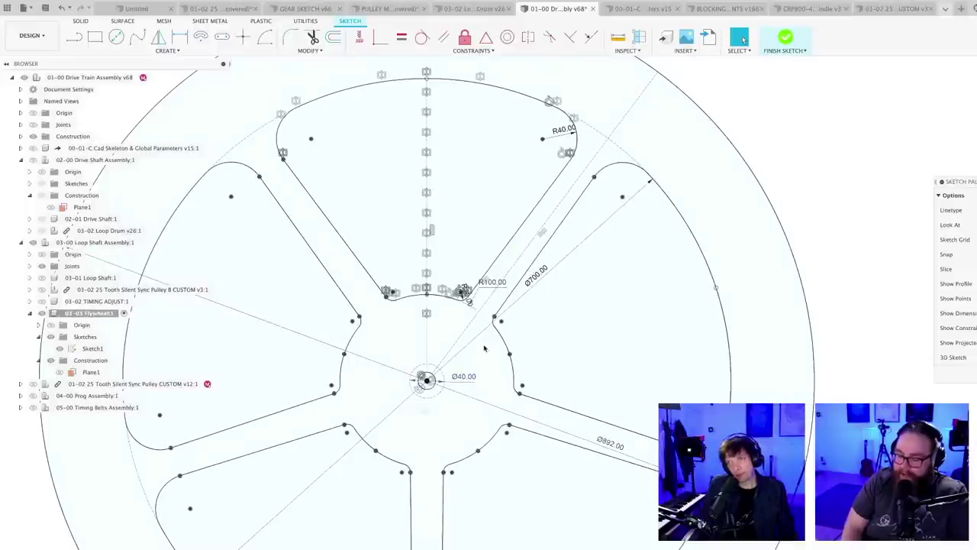
key(d)
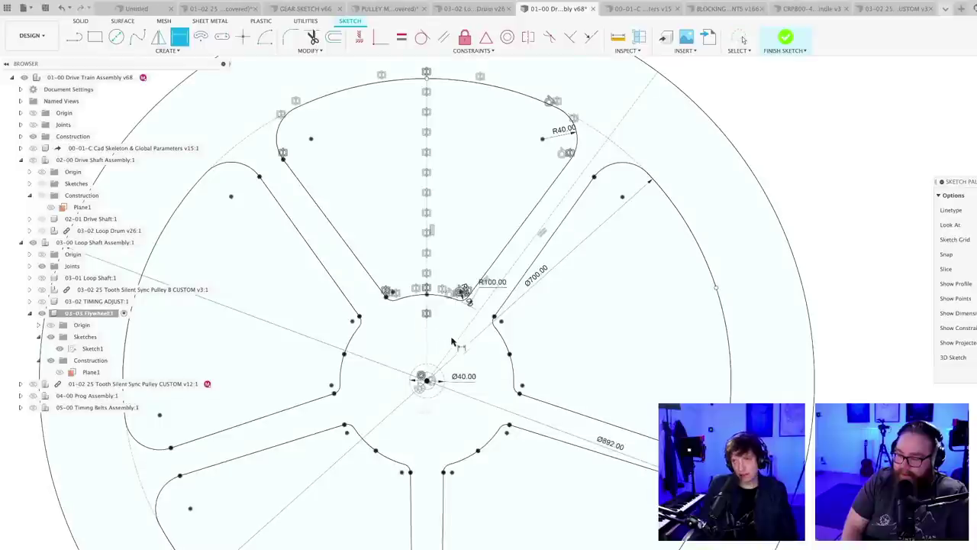
click(458, 340)
click(427, 340)
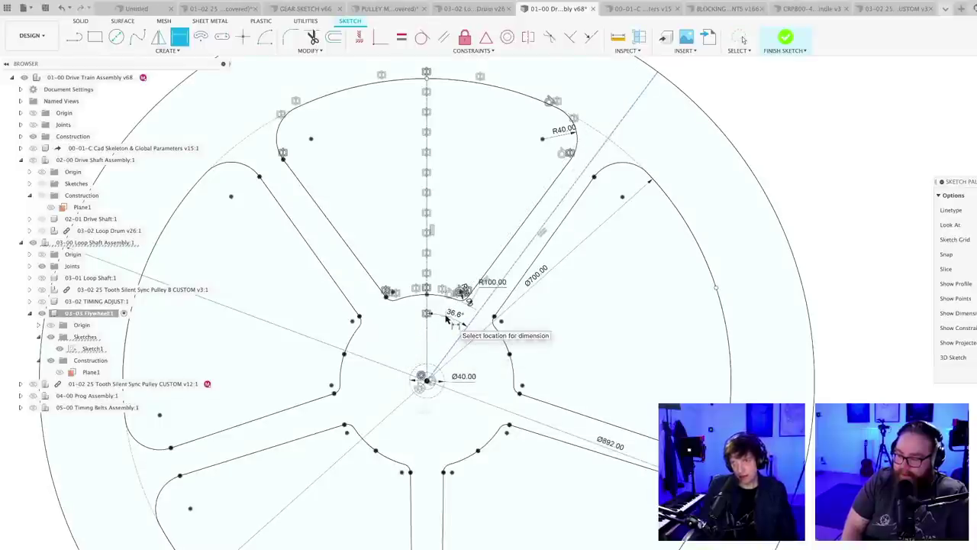
click(446, 319)
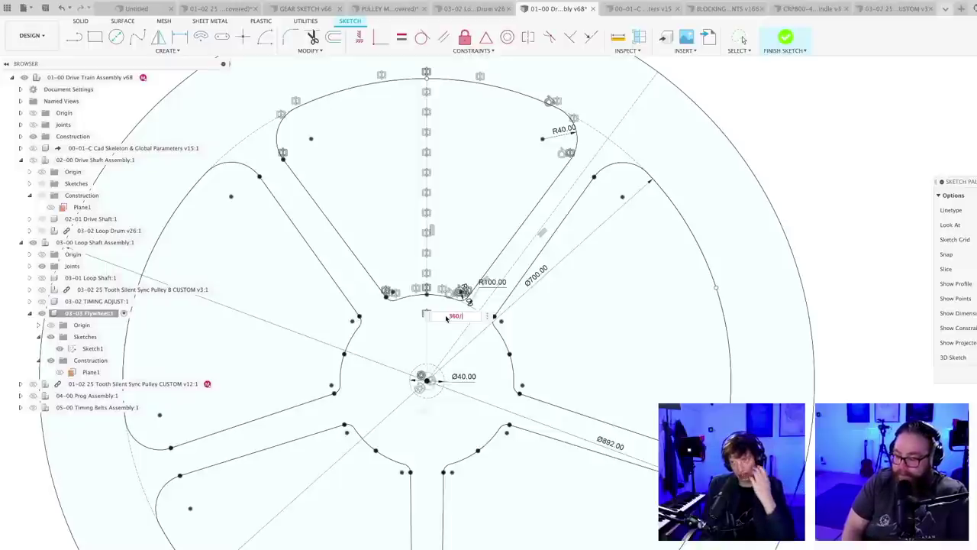
key(Return)
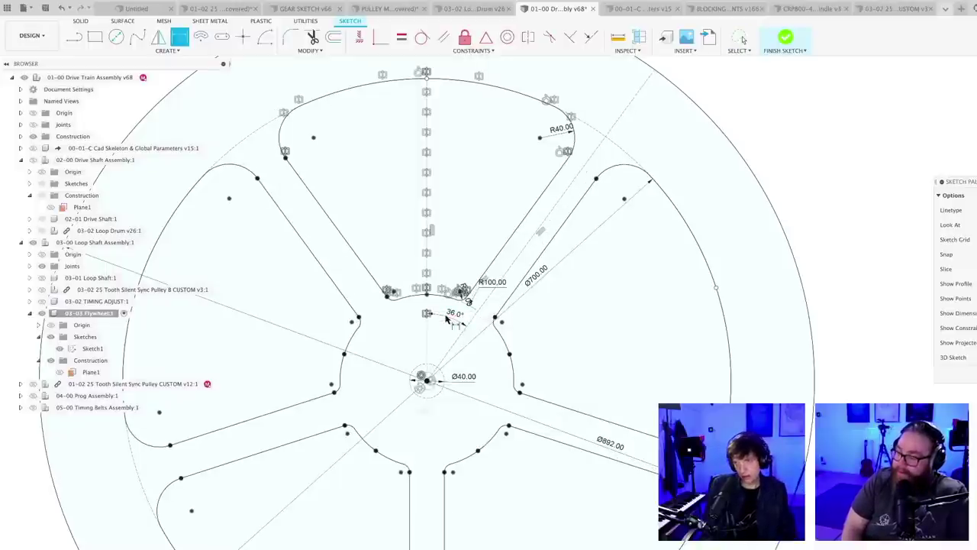
scroll(458, 315, down, 2)
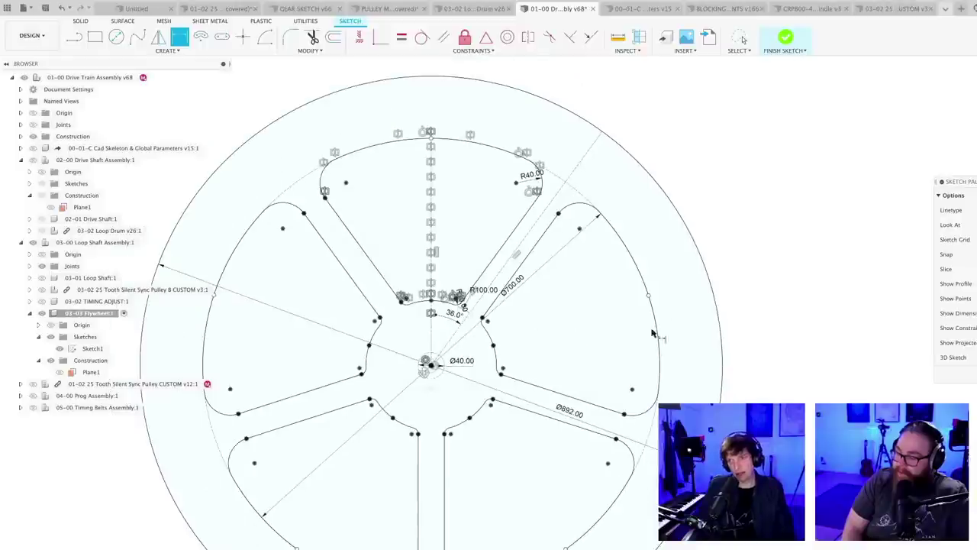
scroll(658, 351, up, 1)
scroll(424, 331, up, 2)
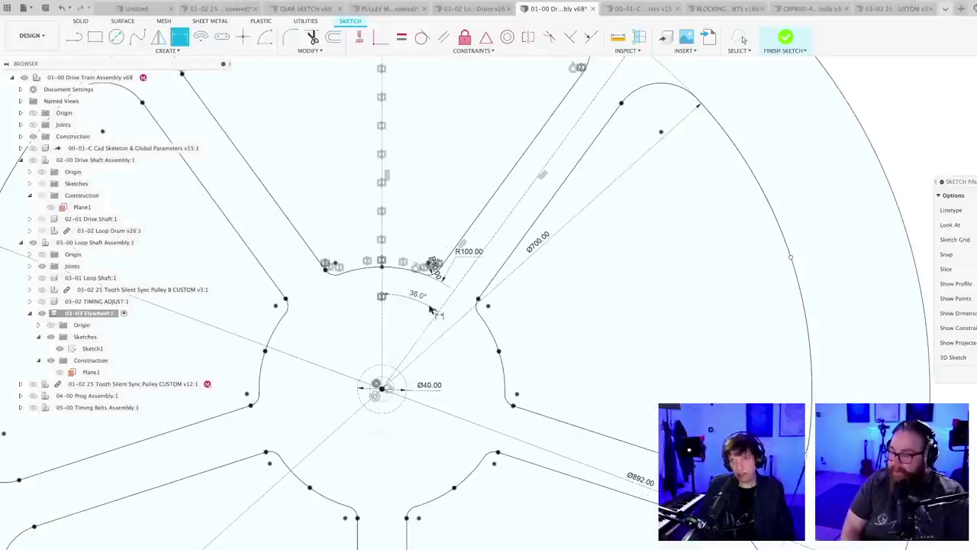
scroll(430, 309, down, 3)
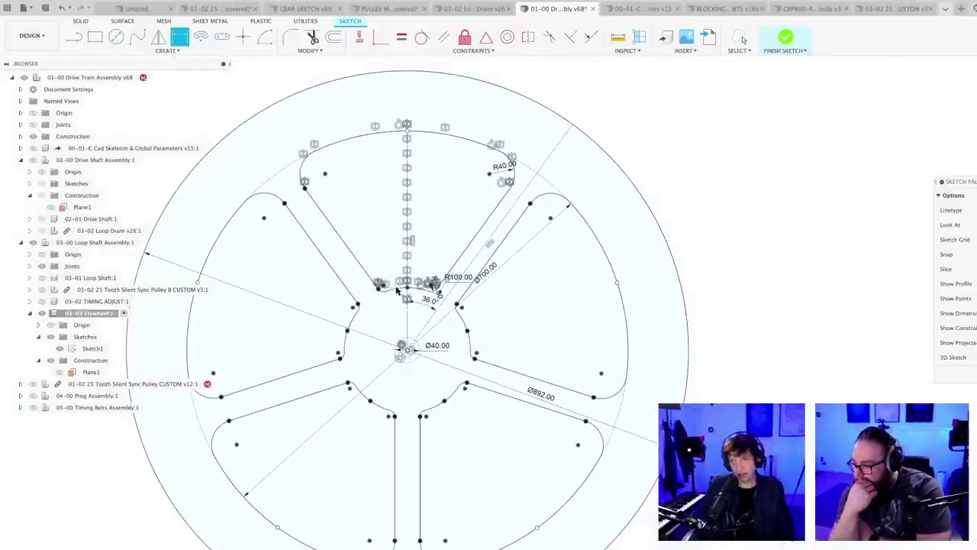
key(Escape)
scroll(462, 261, up, 3)
scroll(463, 264, down, 3)
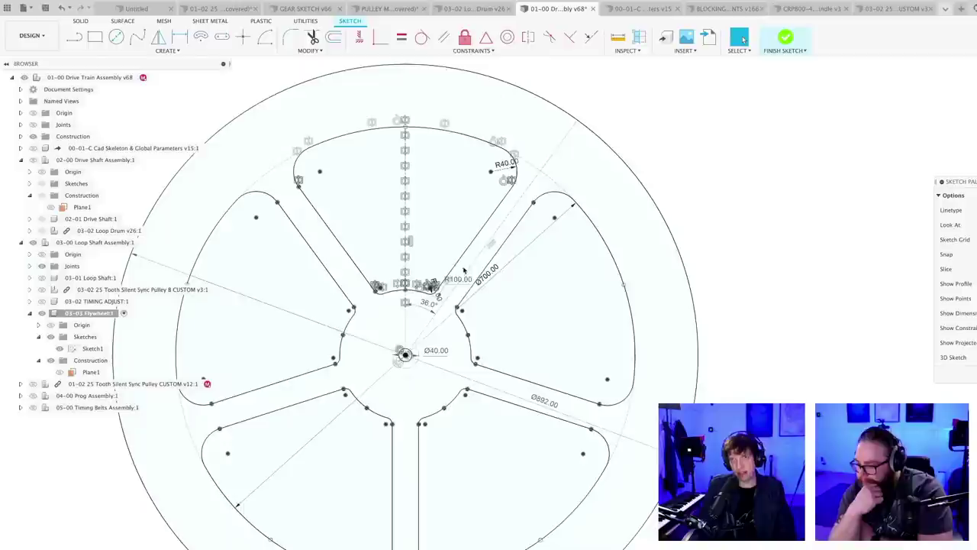
scroll(443, 152, up, 3)
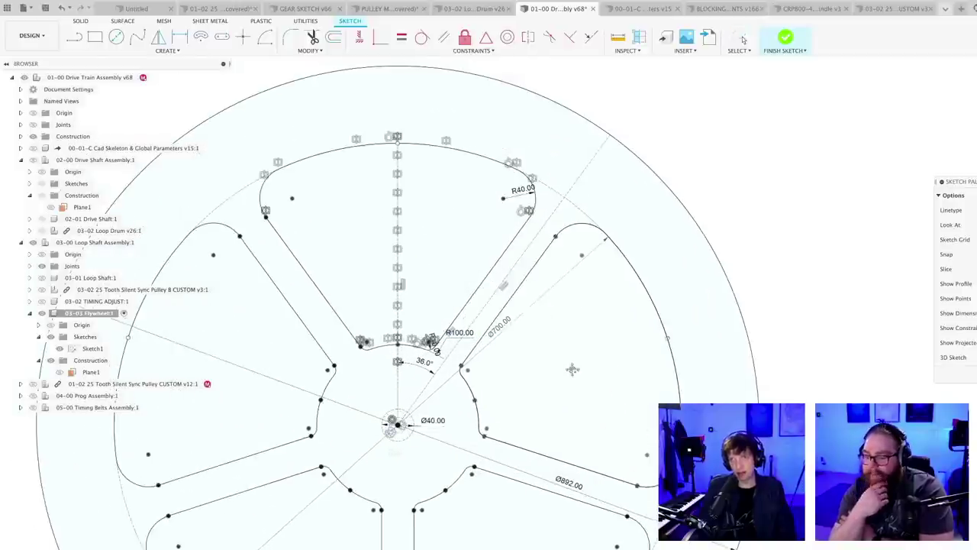
scroll(454, 439, up, 5)
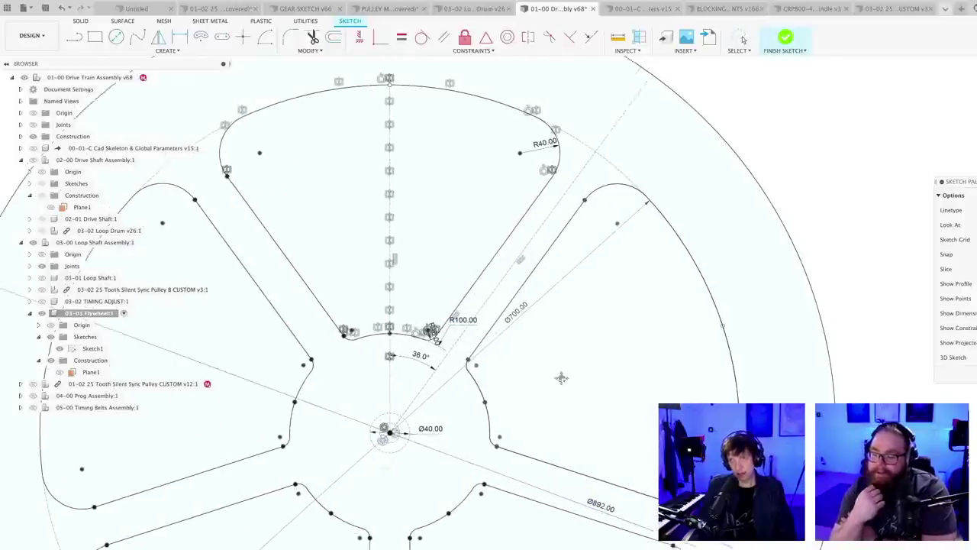
middle_drag(545, 429, 543, 490)
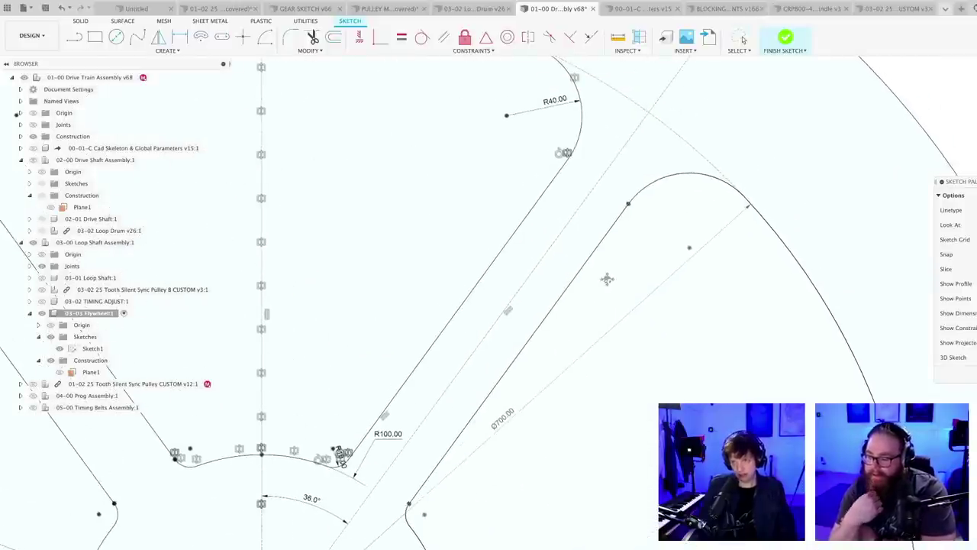
middle_drag(607, 280, 580, 299)
- Start a line from the spoke's corner endpoint, then abandon it without placing it
key(l)
scroll(600, 233, up, 2)
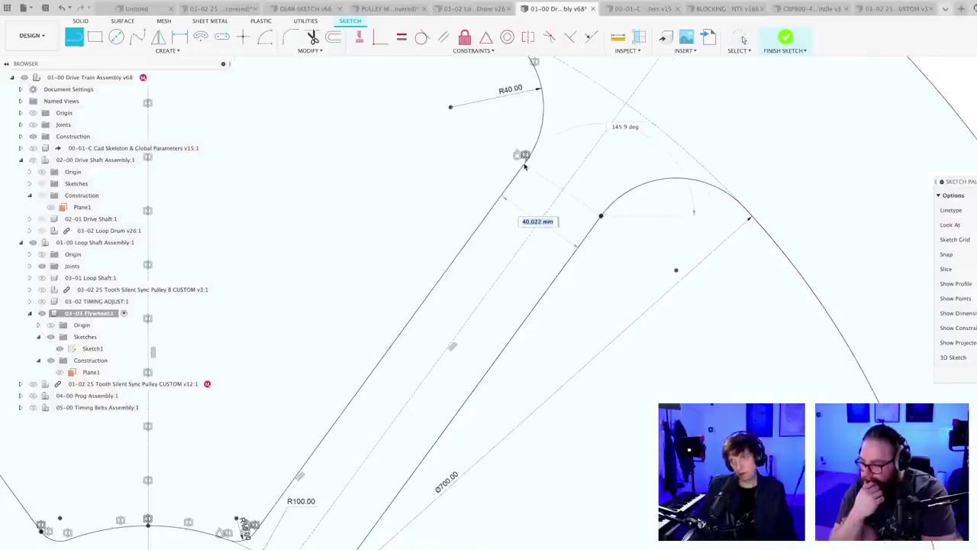
key(Escape)
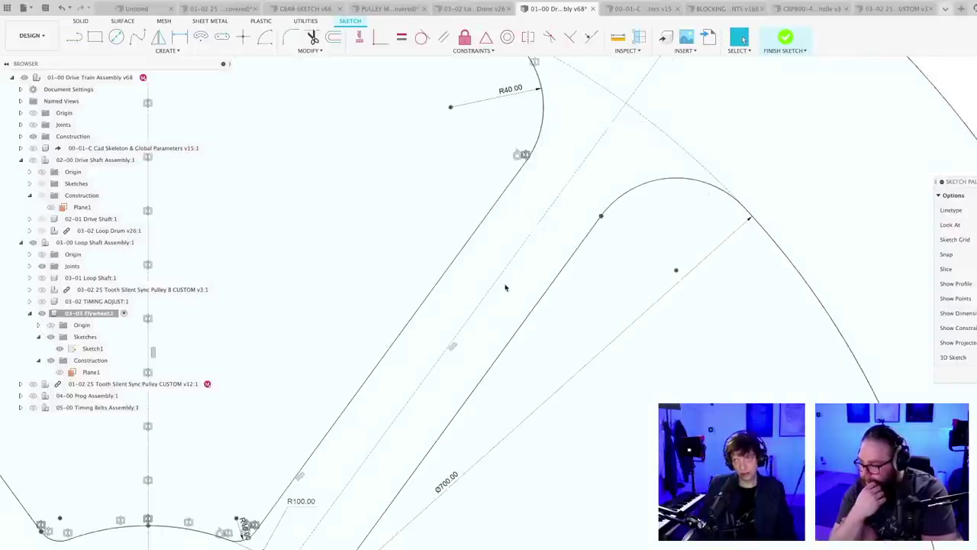
scroll(525, 234, down, 5)
scroll(451, 401, up, 5)
key(l)
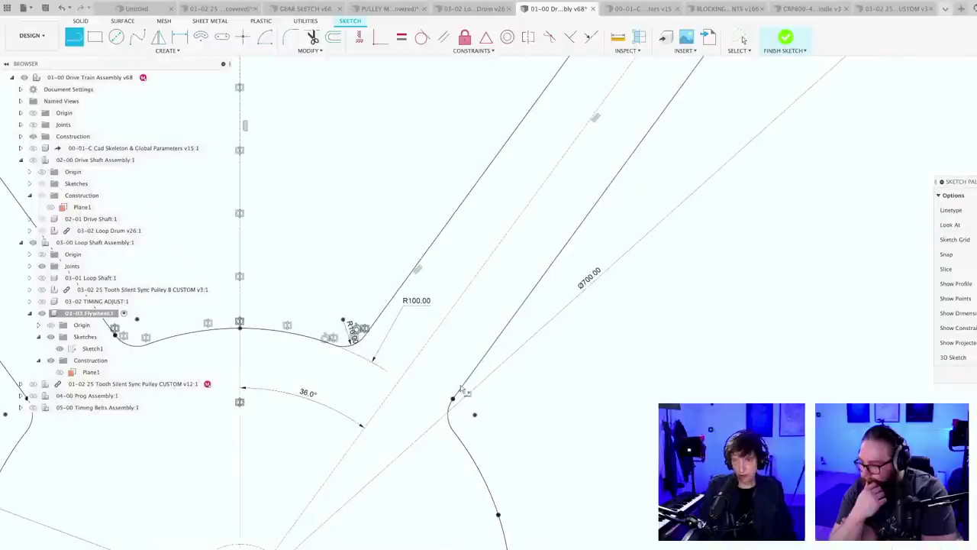
click(454, 400)
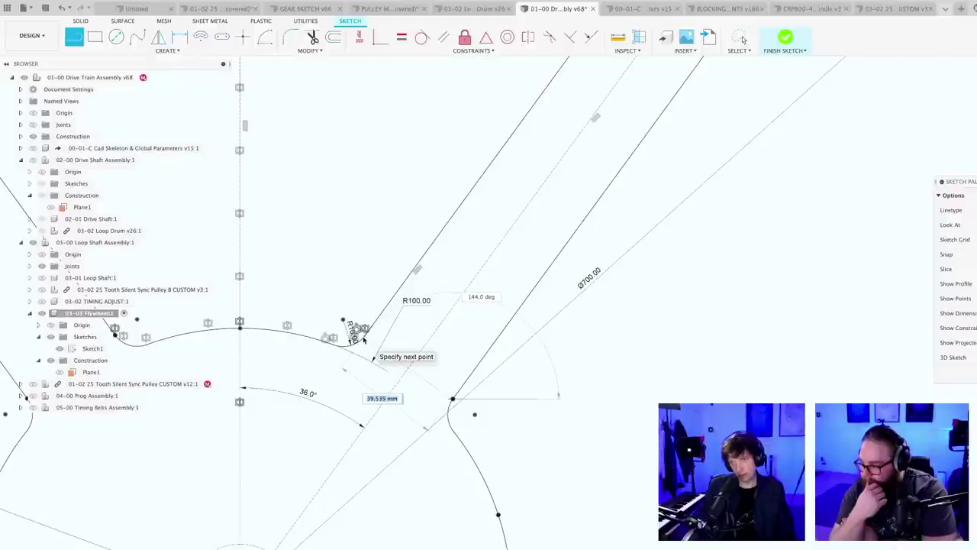
key(Escape)
scroll(430, 337, down, 4)
scroll(430, 337, down, 6)
scroll(500, 362, up, 2)
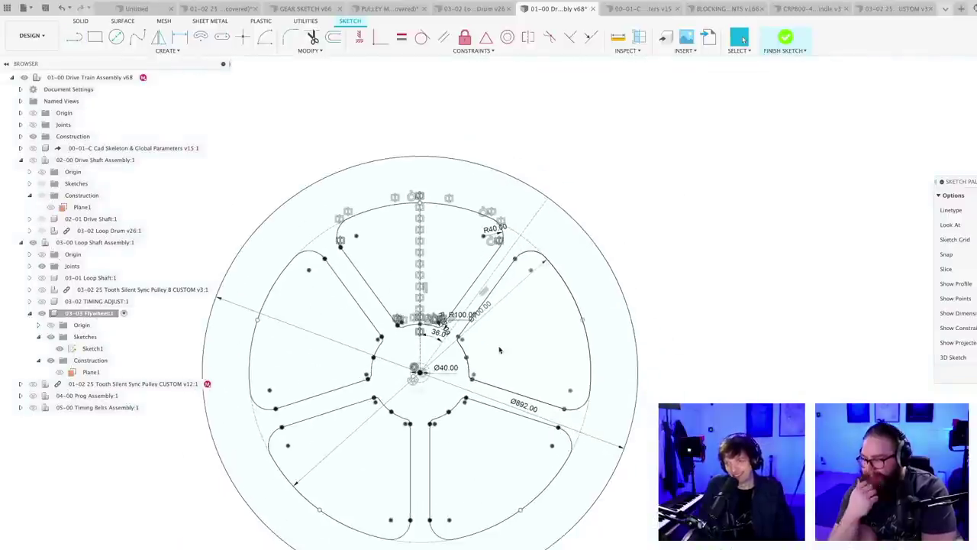
scroll(447, 394, up, 2)
- Change the centre hole diameter dimension from Ø40 to Ø50
double_click(437, 371)
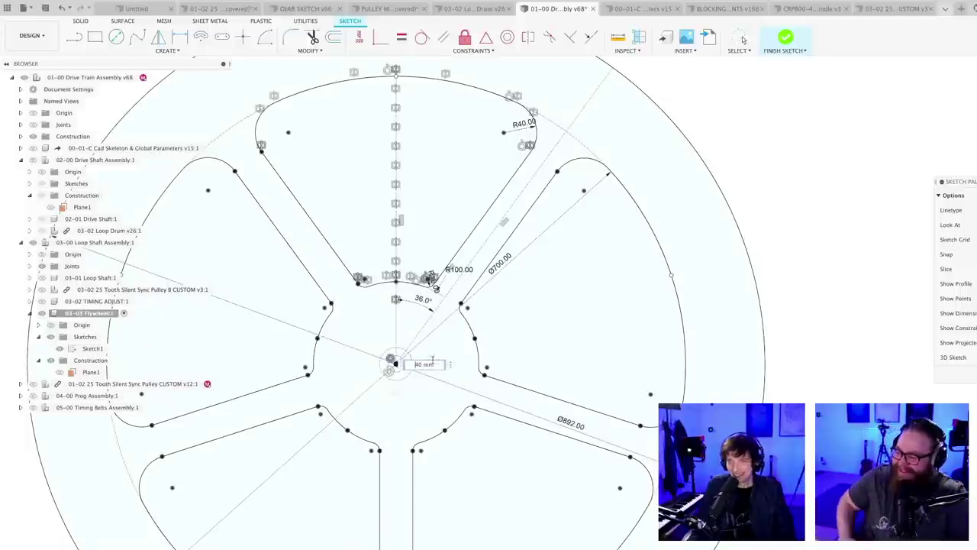
text(50)
key(Return)
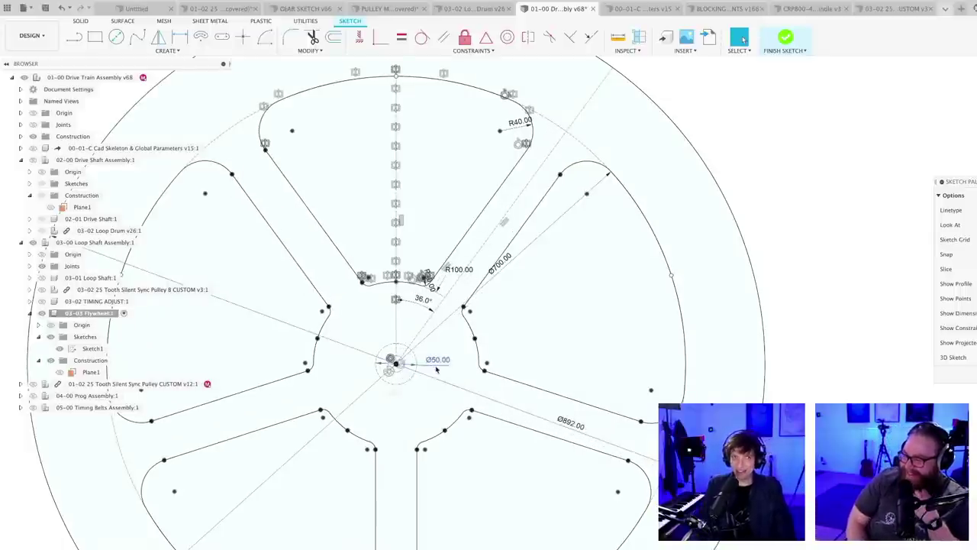
scroll(439, 373, down, 2)
scroll(421, 330, up, 2)
scroll(421, 330, up, 2)
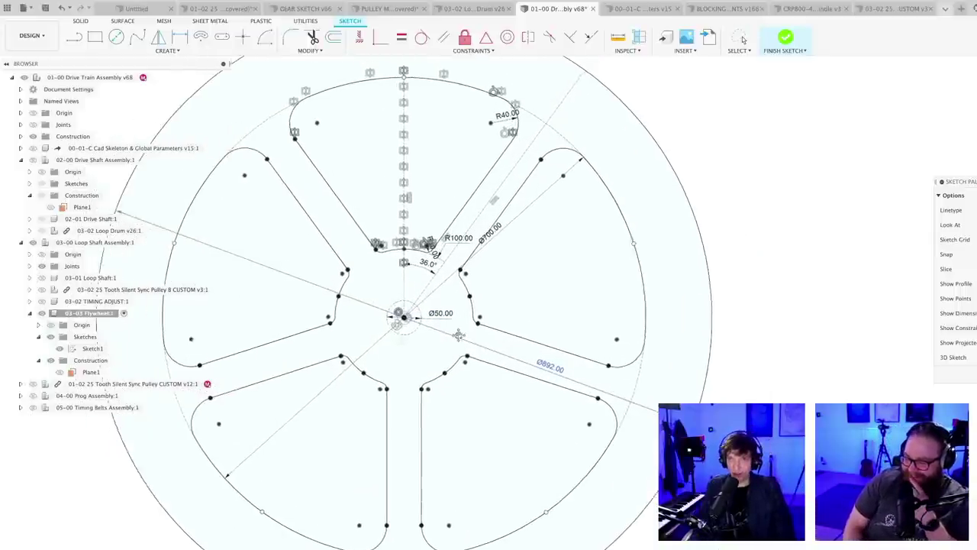
scroll(519, 301, up, 1)
scroll(519, 301, down, 1)
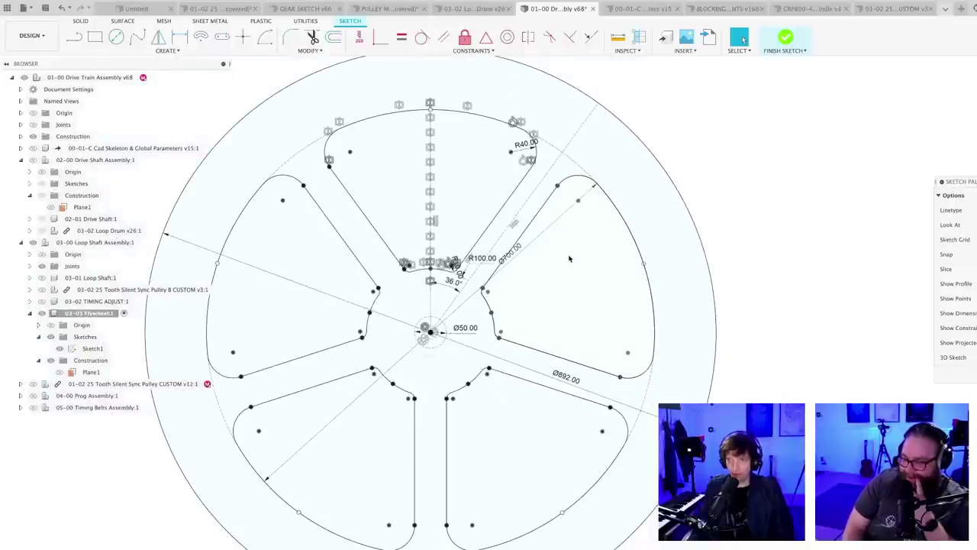
scroll(569, 258, up, 2)
scroll(495, 222, up, 1)
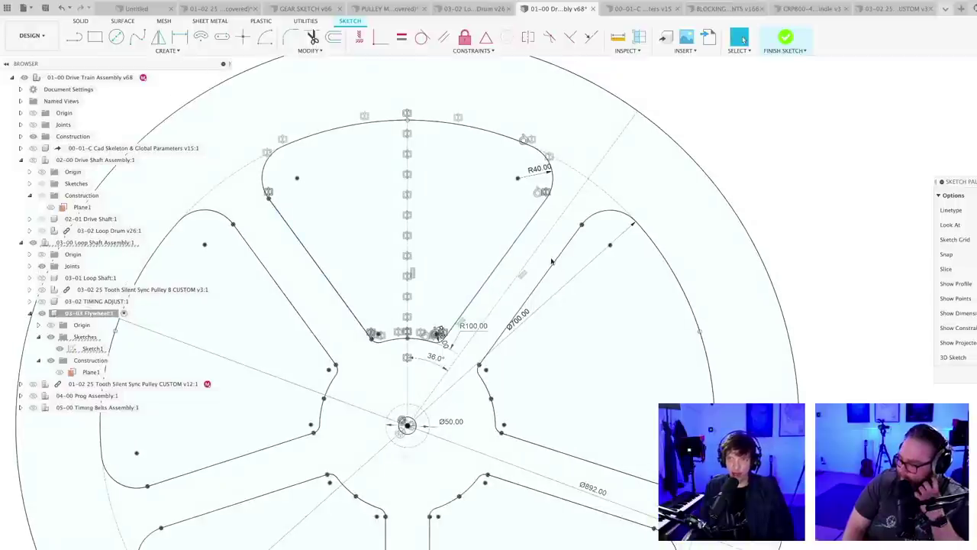
scroll(554, 265, down, 3)
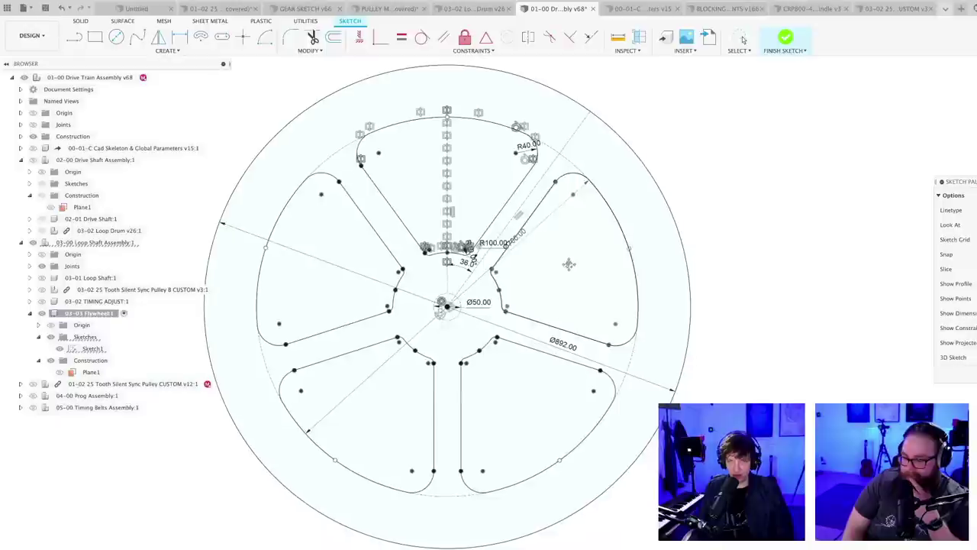
scroll(522, 172, up, 5)
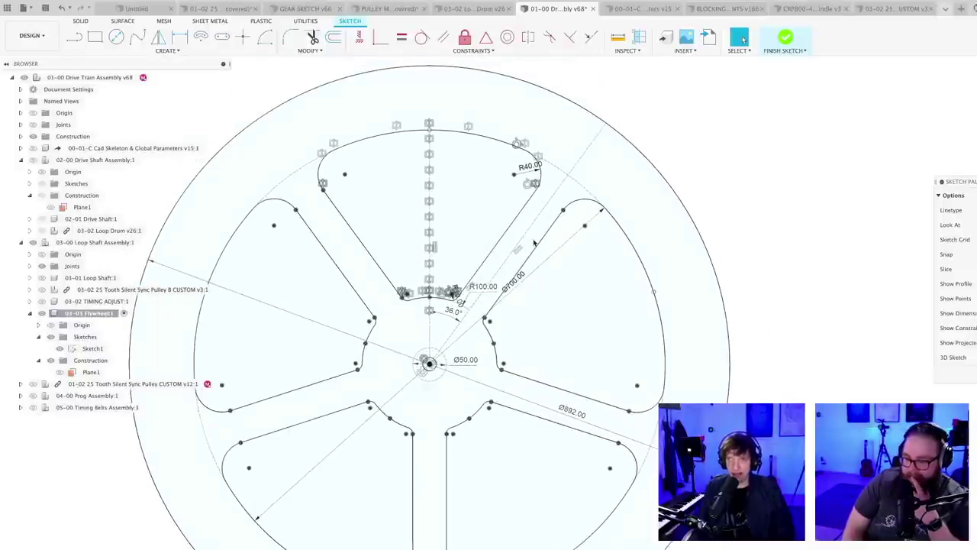
scroll(523, 242, up, 2)
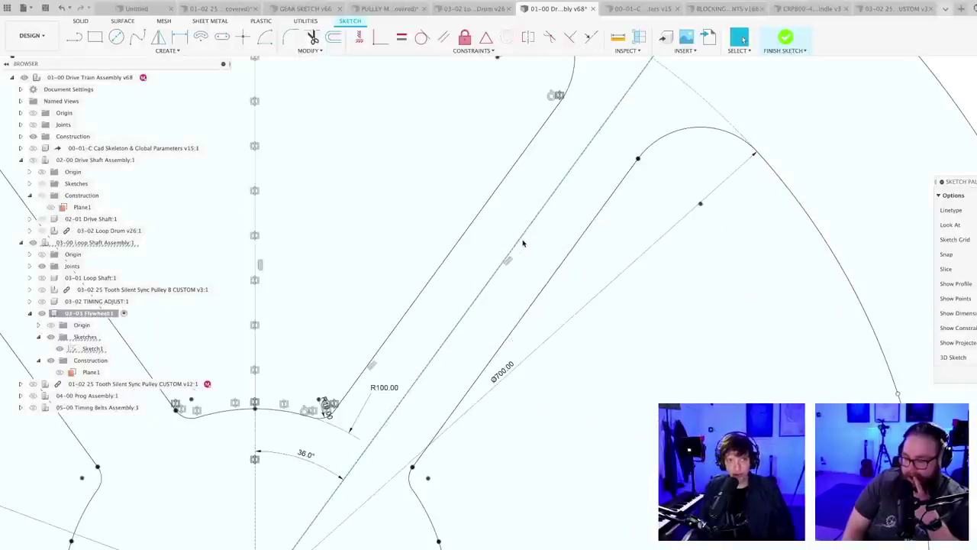
scroll(523, 243, down, 6)
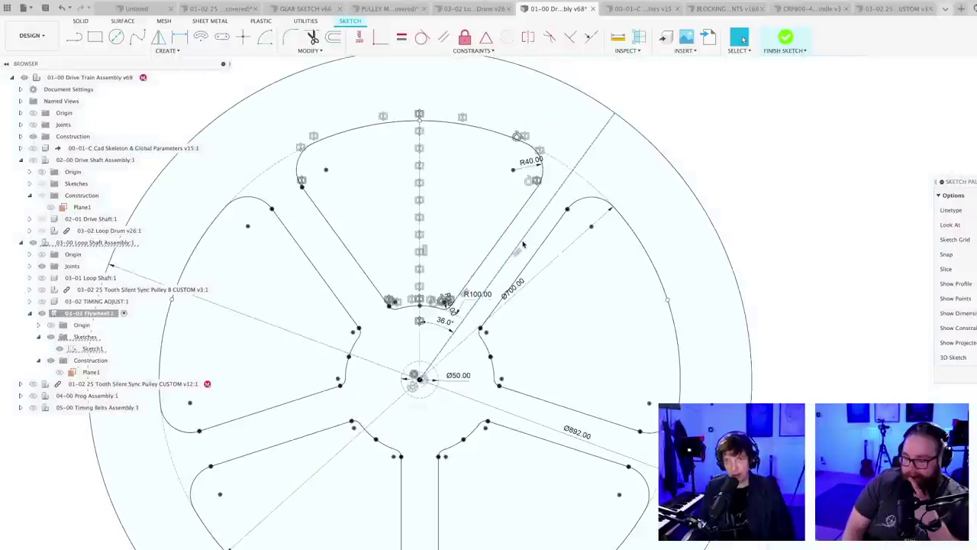
scroll(510, 327, up, 2)
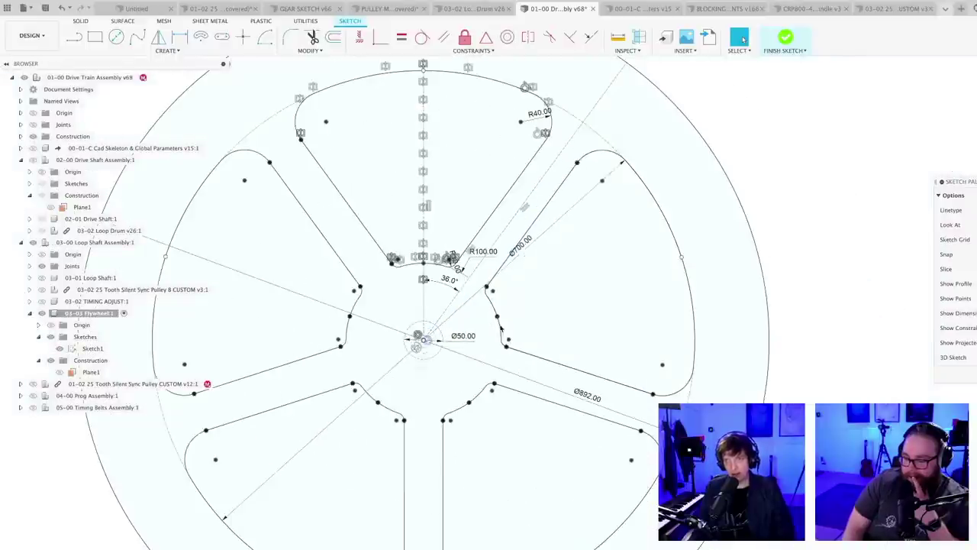
- Keep the 36° spoke angle unchanged and save a new version of the design
double_click(452, 280)
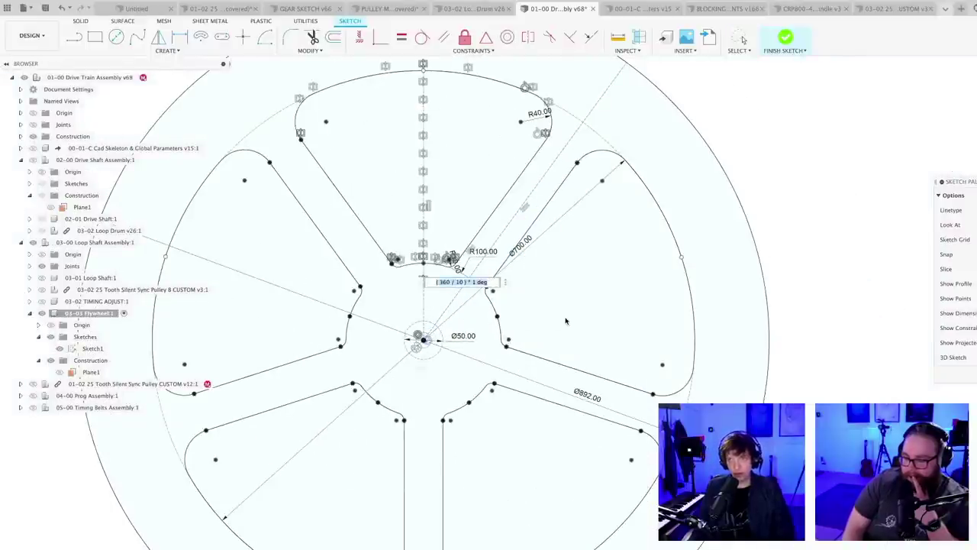
key(Return)
key(ctrl+s)
key(Return)
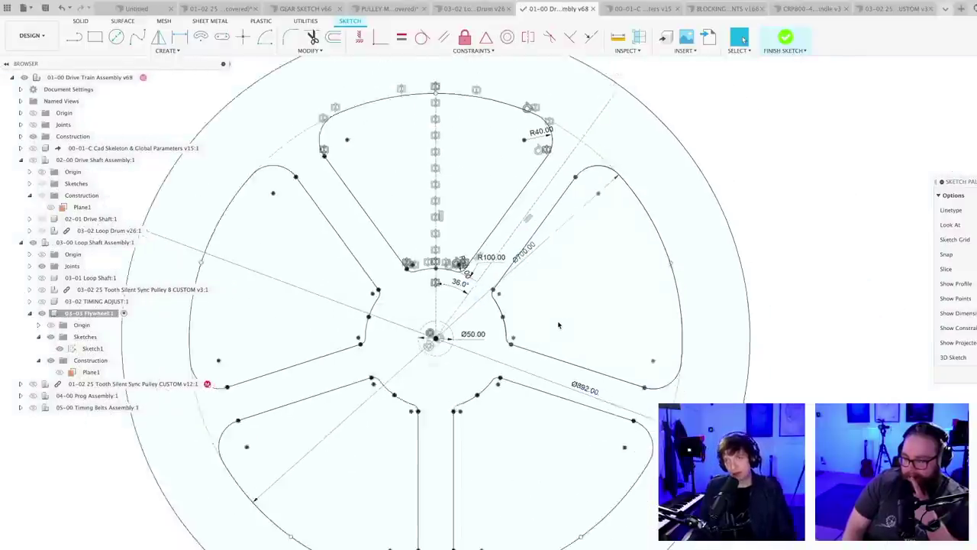
scroll(558, 325, down, 3)
- Finish the sketch and extrude the flywheel profile -20 mm into a solid body
click(785, 37)
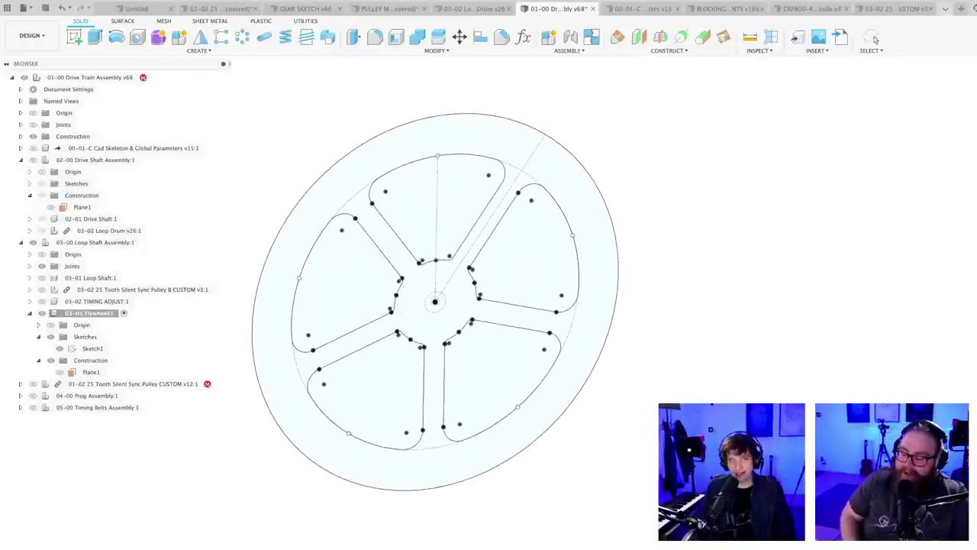
key(e)
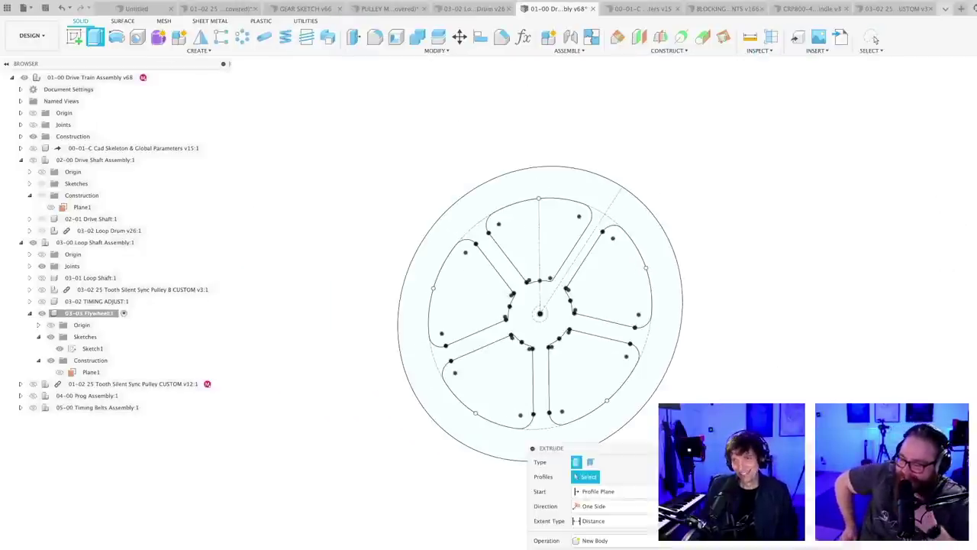
click(604, 421)
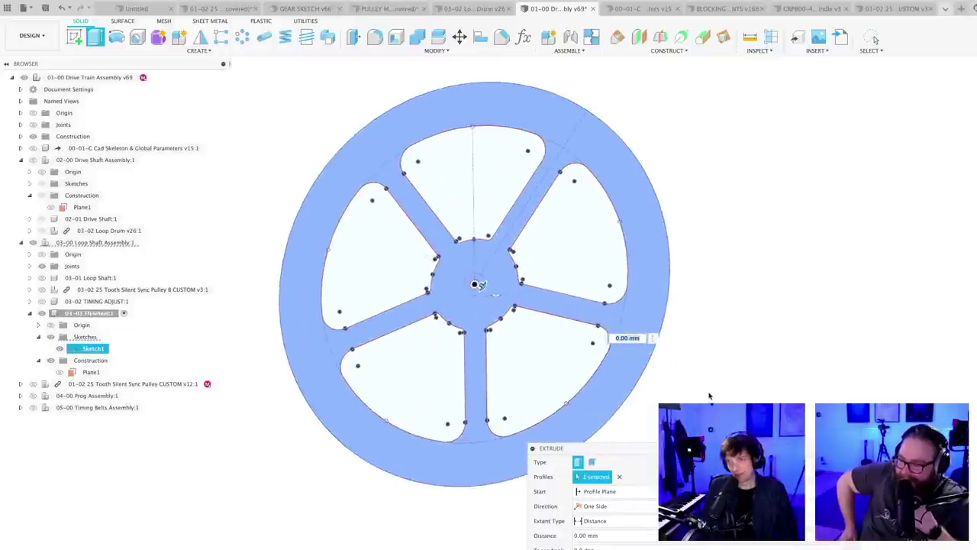
text(-2)
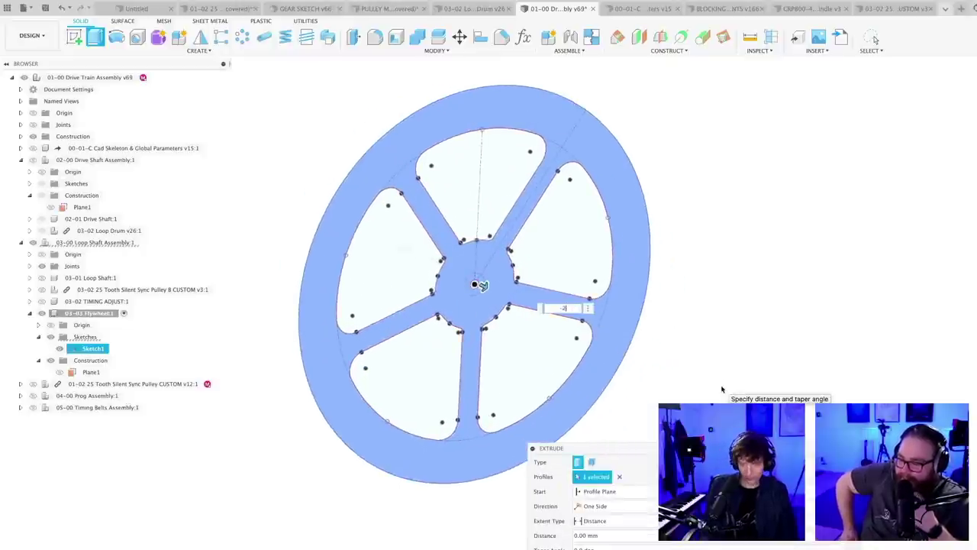
text(0)
key(Return)
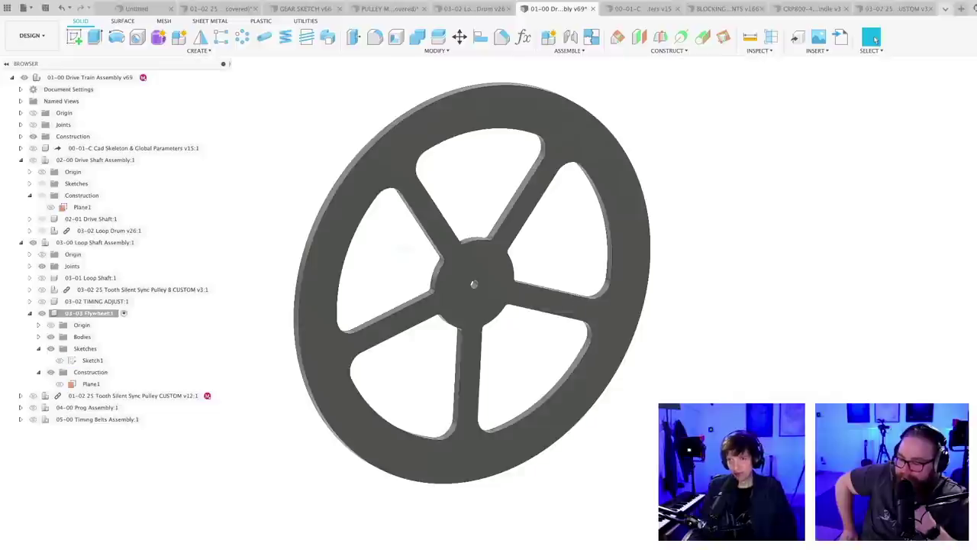
- Save a new version of the design with the extruded flywheel
key(super+s)
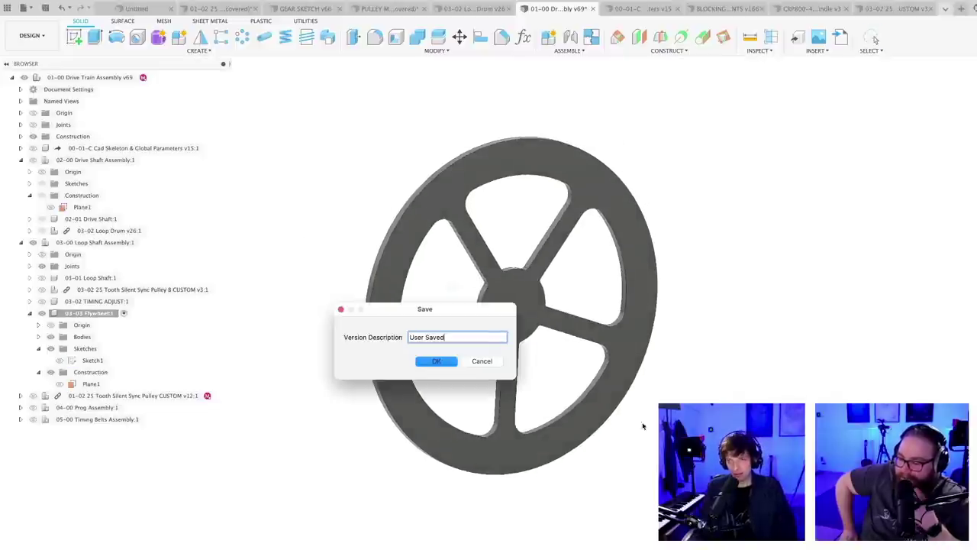
click(437, 362)
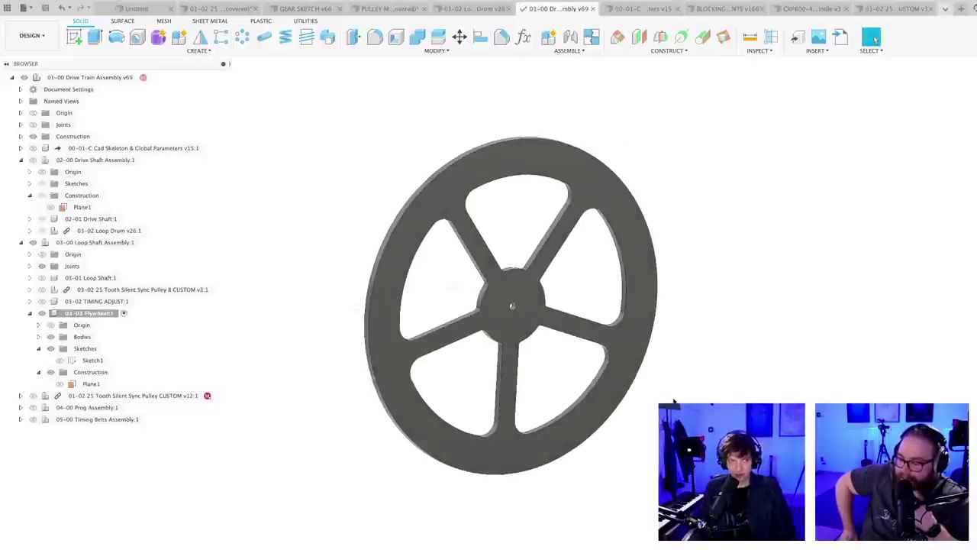
scroll(674, 402, down, 2)
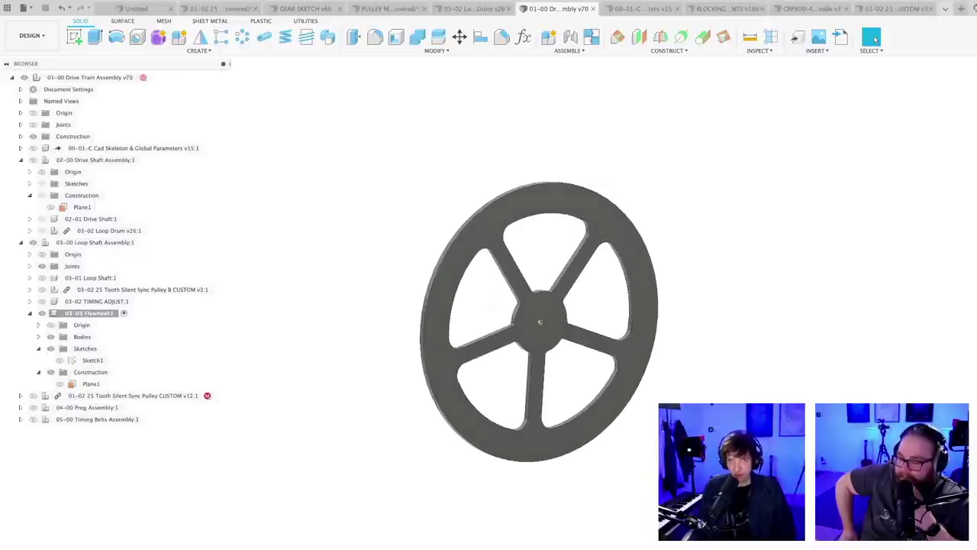
scroll(681, 408, up, 2)
scroll(681, 411, down, 3)
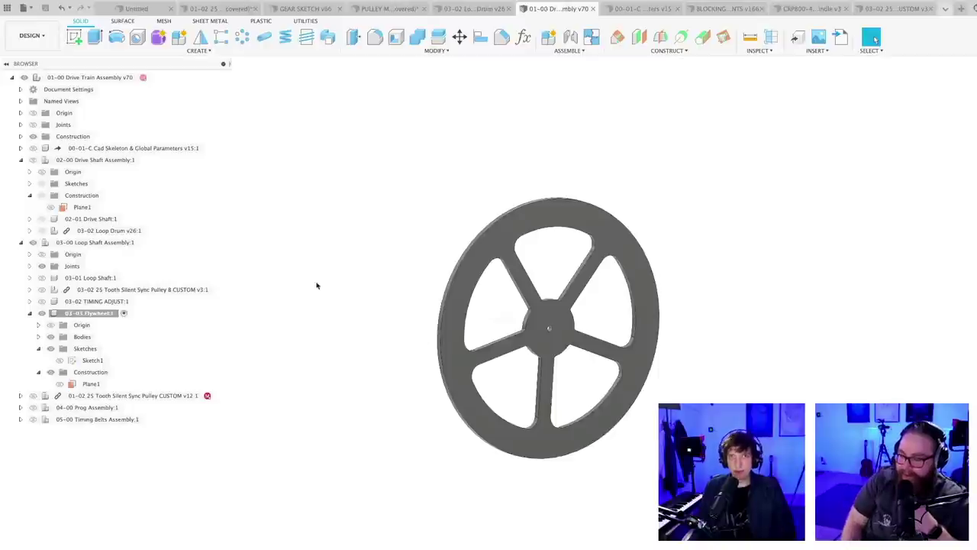
- Activate the root 01-00 Drive Train Assembly and save another version
click(162, 78)
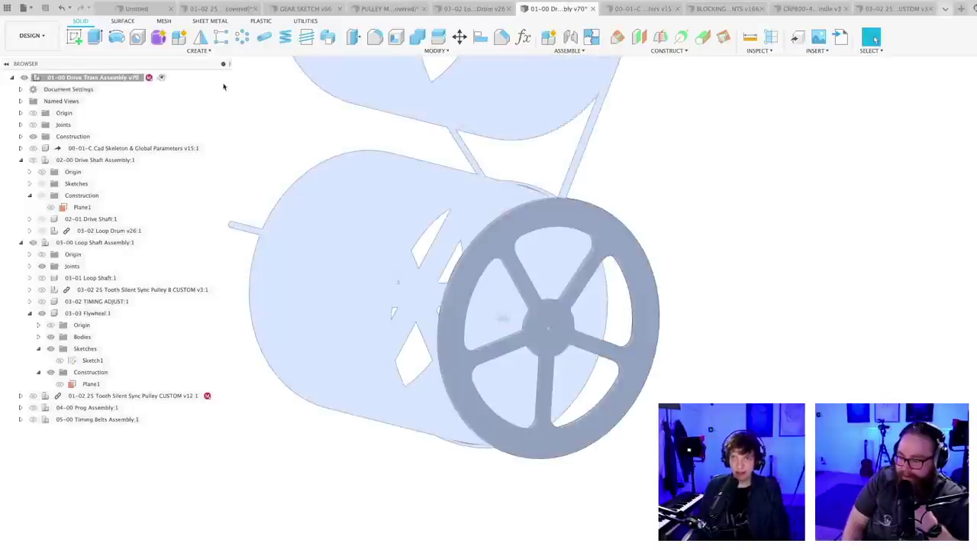
scroll(720, 399, down, 4)
shift+middle_drag(606, 437, 520, 434)
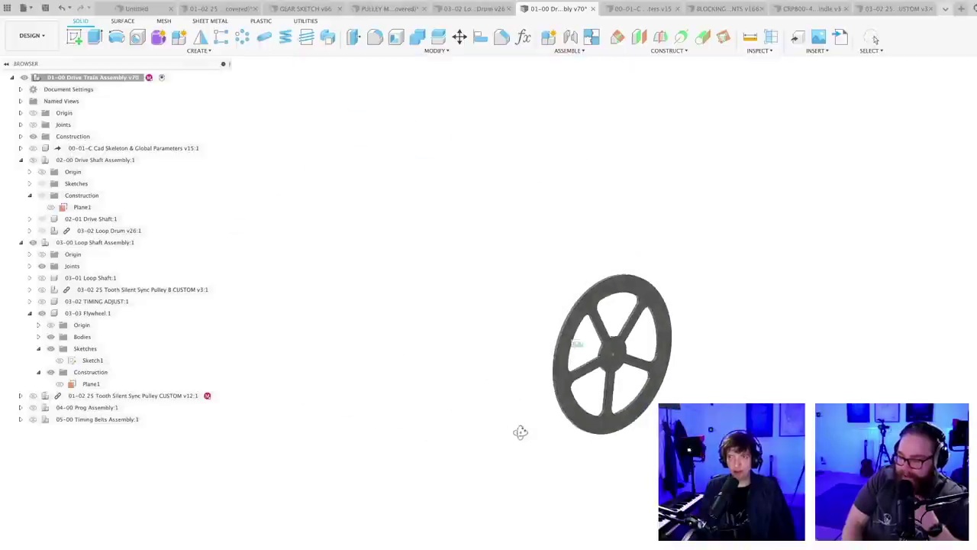
key(super+s)
click(438, 362)
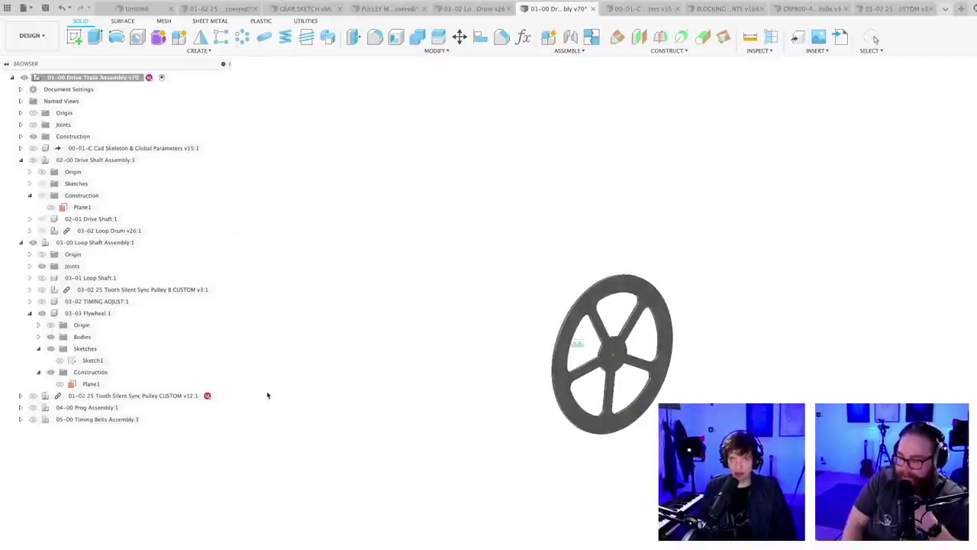
key(super+Tab)
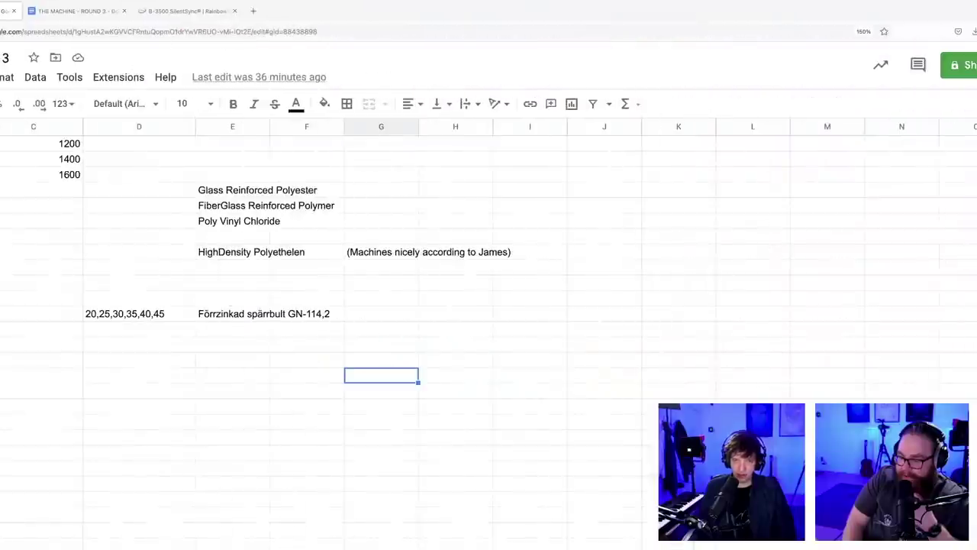
- On the first sheet, enter 'Flywheel Inside Loop Machine?' in cell B101
click(145, 547)
scroll(92, 498, down, 4)
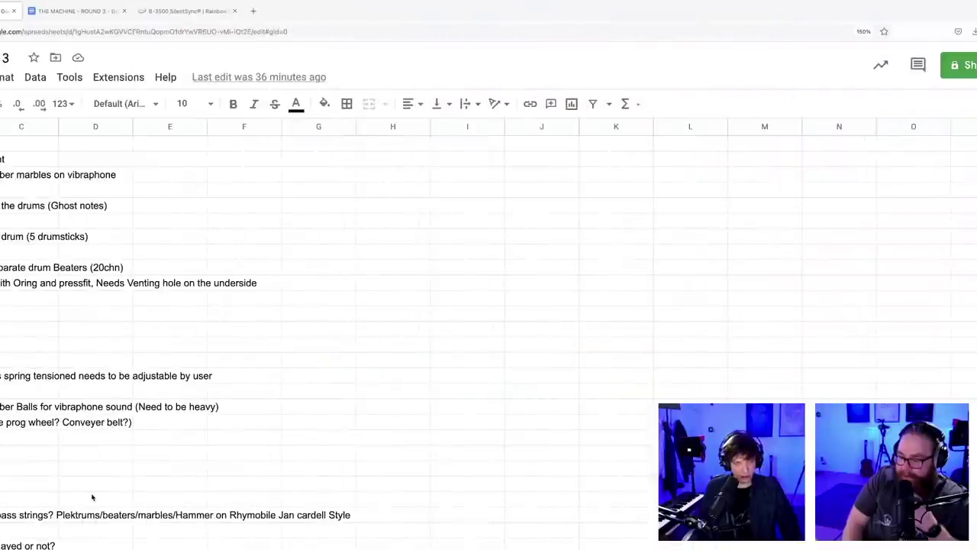
scroll(92, 497, down, 20)
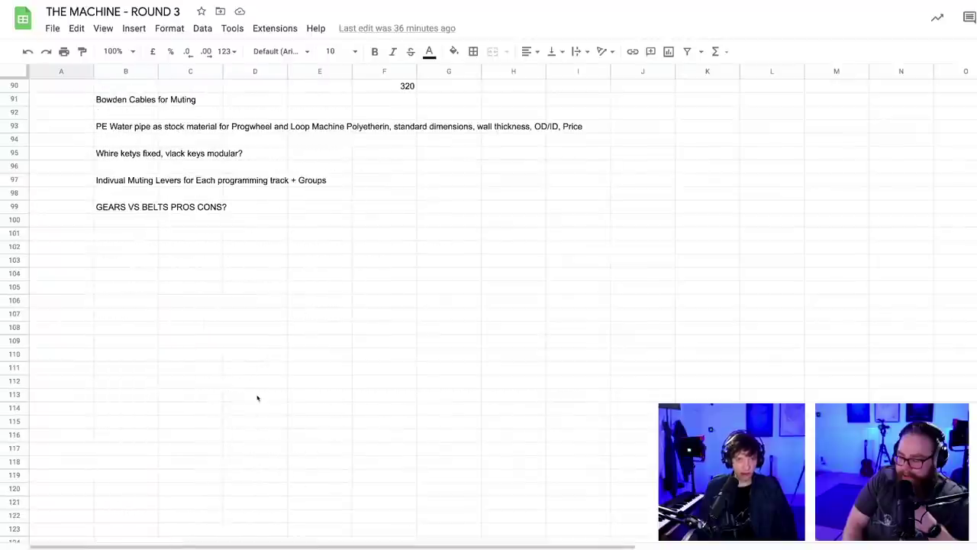
click(112, 236)
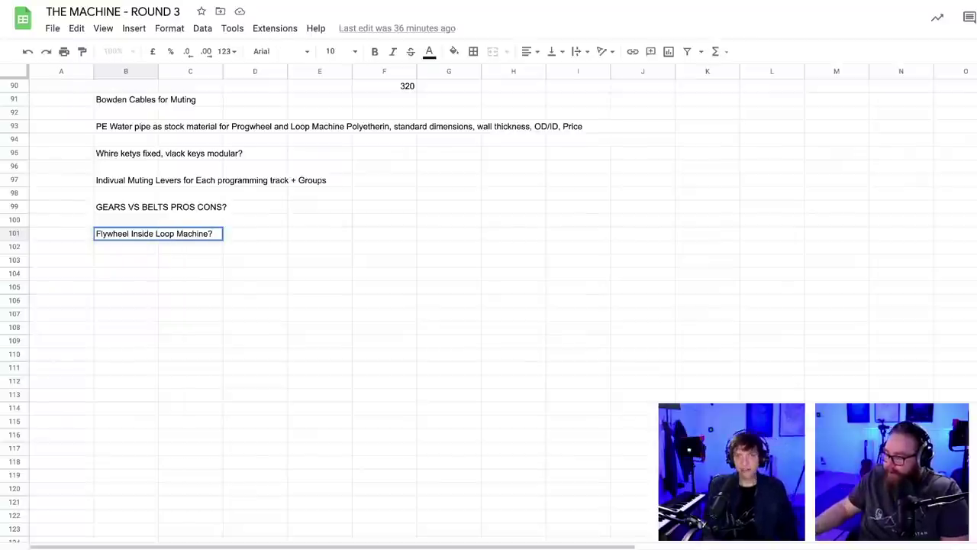
key(Return)
click(264, 289)
click(294, 316)
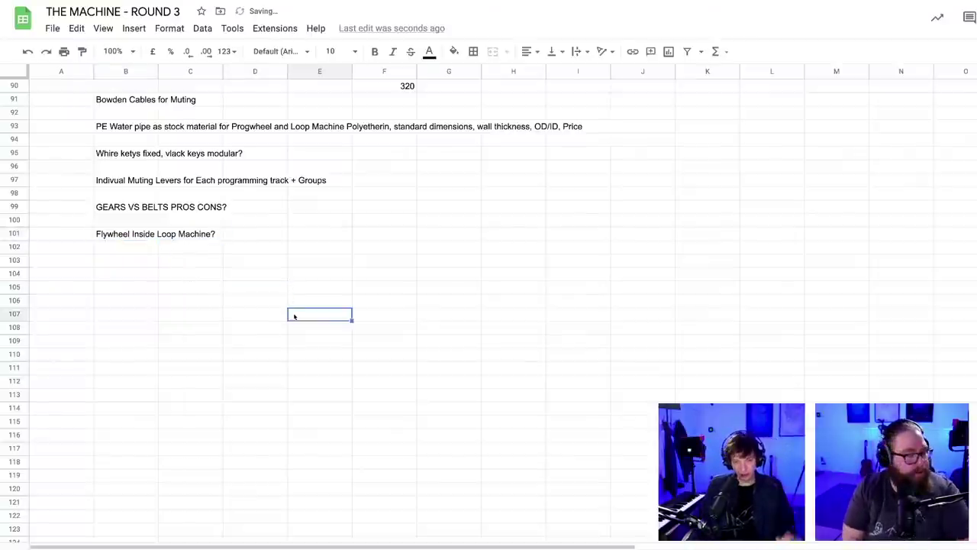
click(449, 383)
scroll(416, 362, up, 2)
key(super+Tab)
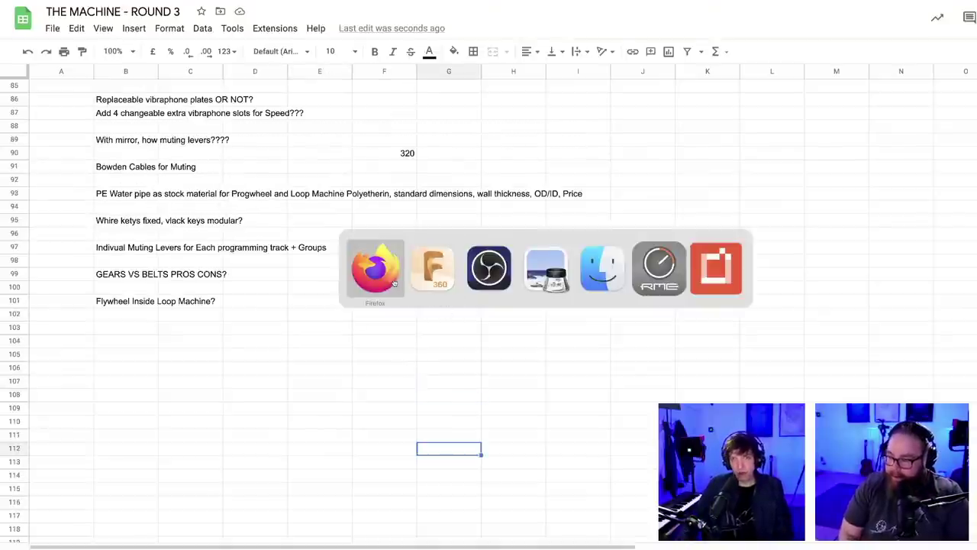
- Add a new empty component to the root Drive Train Assembly
click(431, 285)
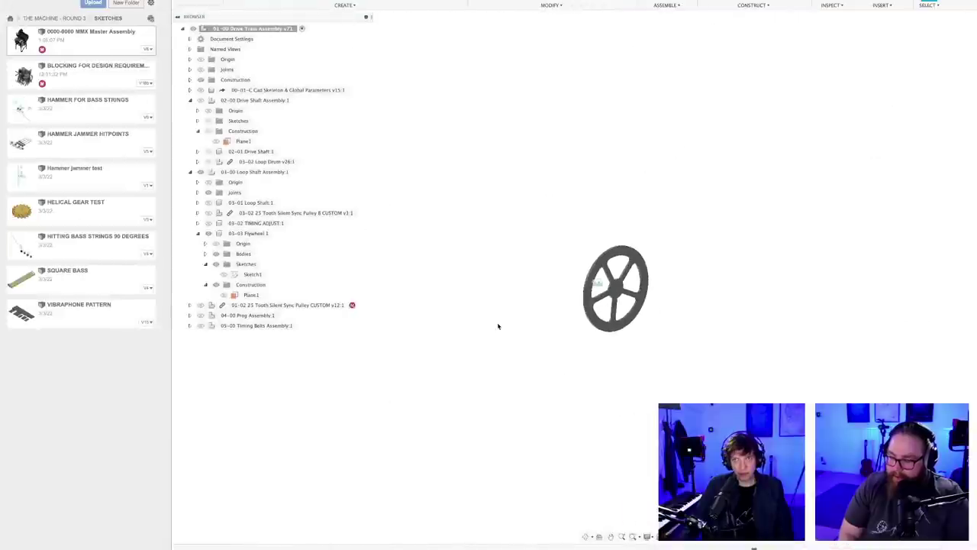
shift+middle_drag(519, 327, 523, 327)
mouse_move(586, 337)
shift+middle_down()
mouse_move(575, 341)
mouse_move(572, 329)
shift+middle_up()
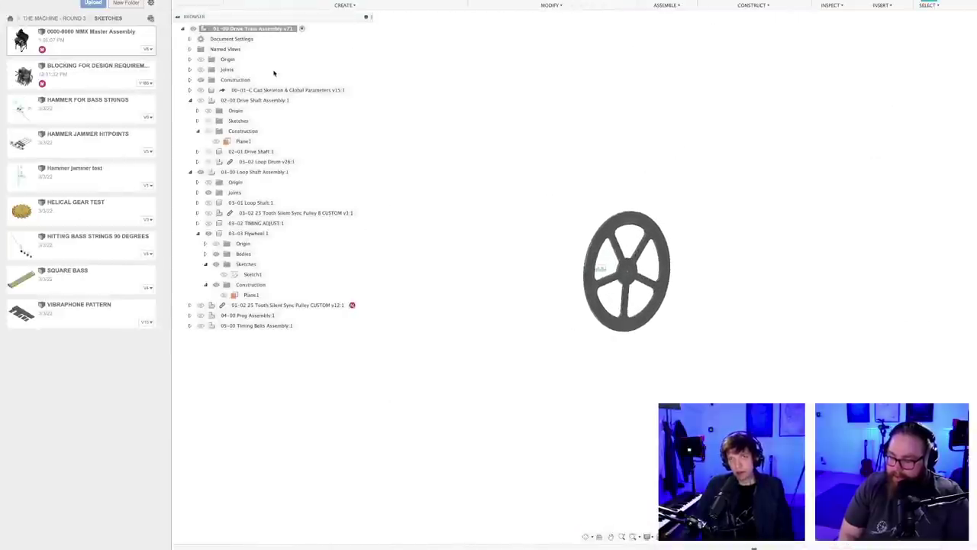
right_click(283, 28)
click(301, 34)
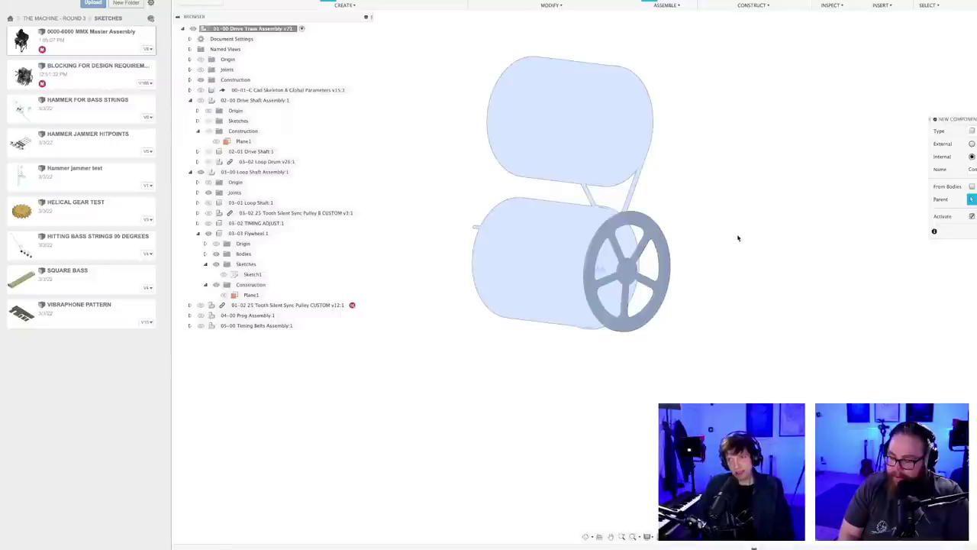
key(Return)
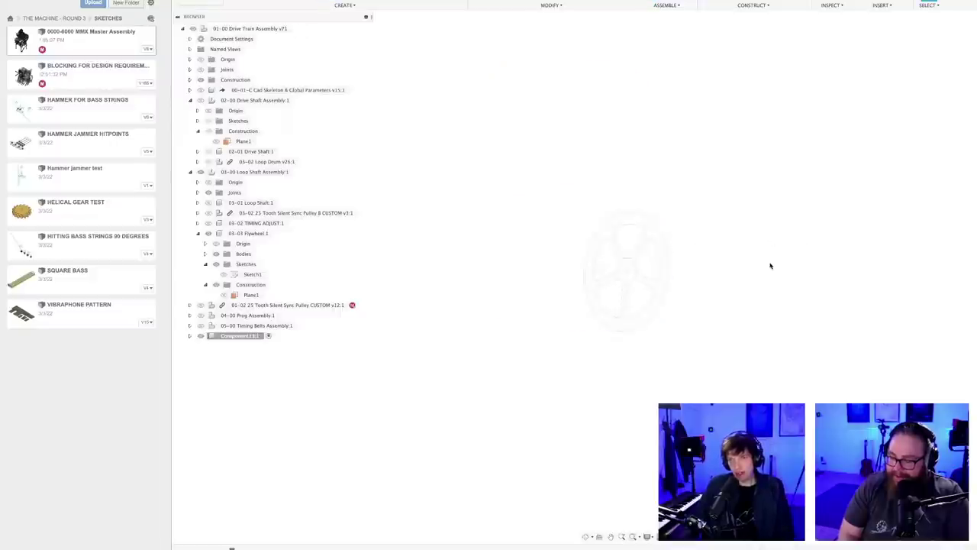
- Collapse the Loop Shaft Assembly in the browser and save the design
right_click(241, 29)
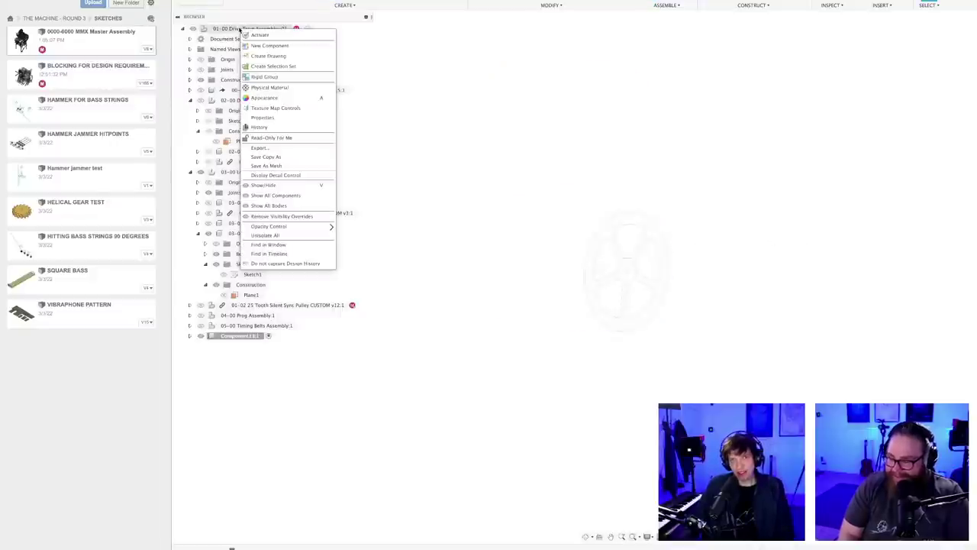
click(267, 235)
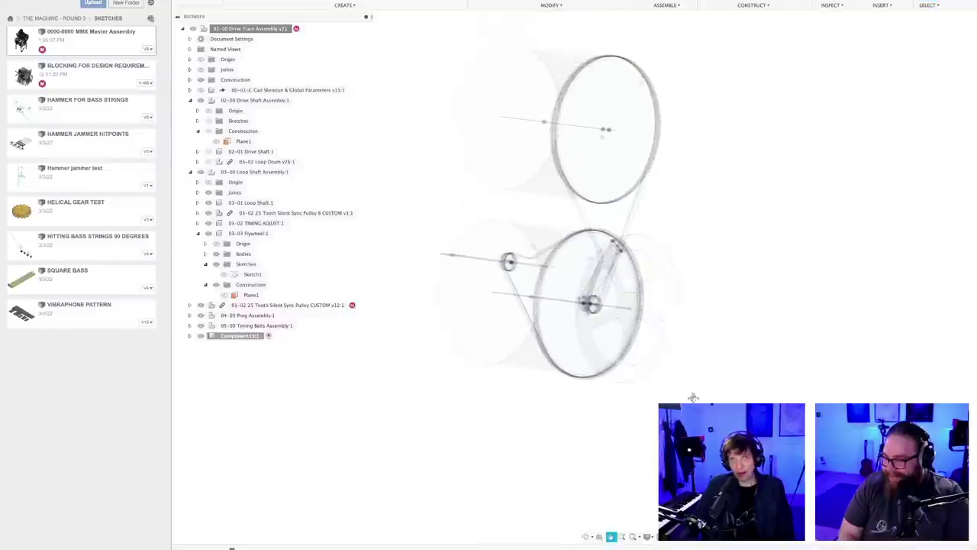
click(191, 172)
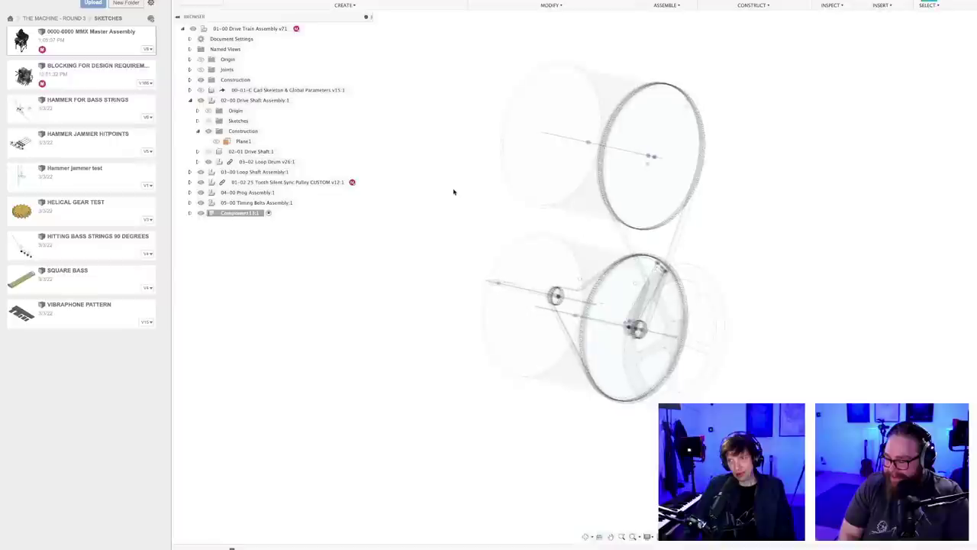
key(super+s)
key(Return)
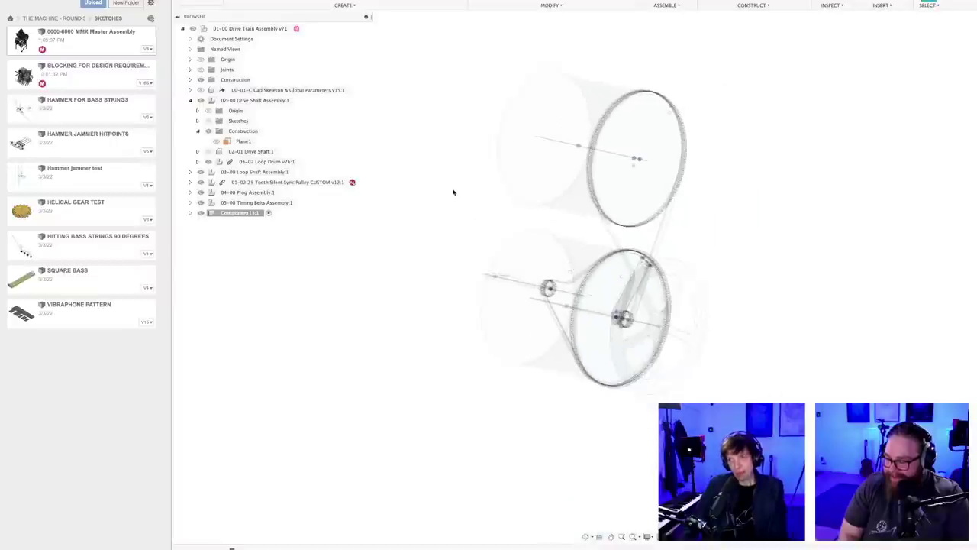
shift+middle_drag(731, 349, 713, 320)
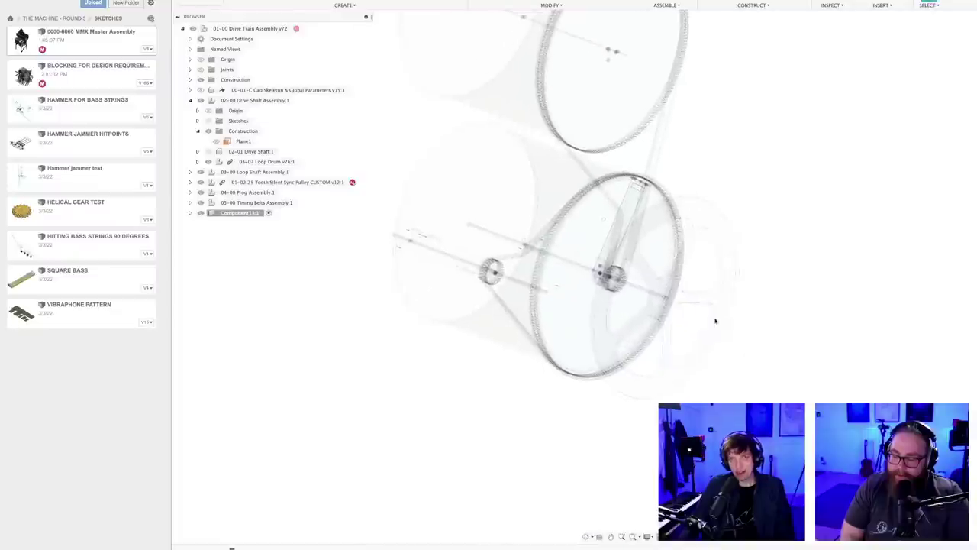
- Activate the top Drive Train Assembly again
right_click(248, 29)
click(282, 37)
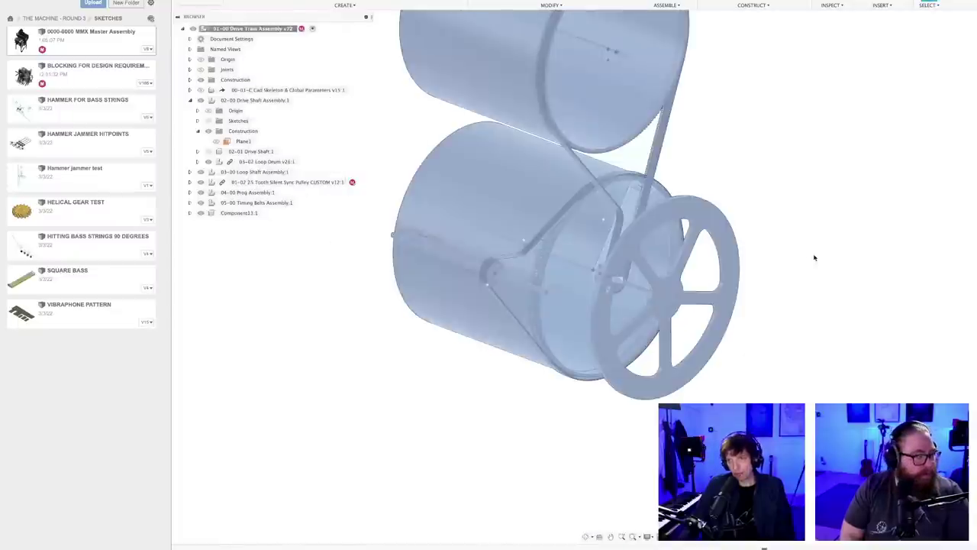
scroll(799, 255, down, 3)
shift+middle_drag(797, 258, 786, 286)
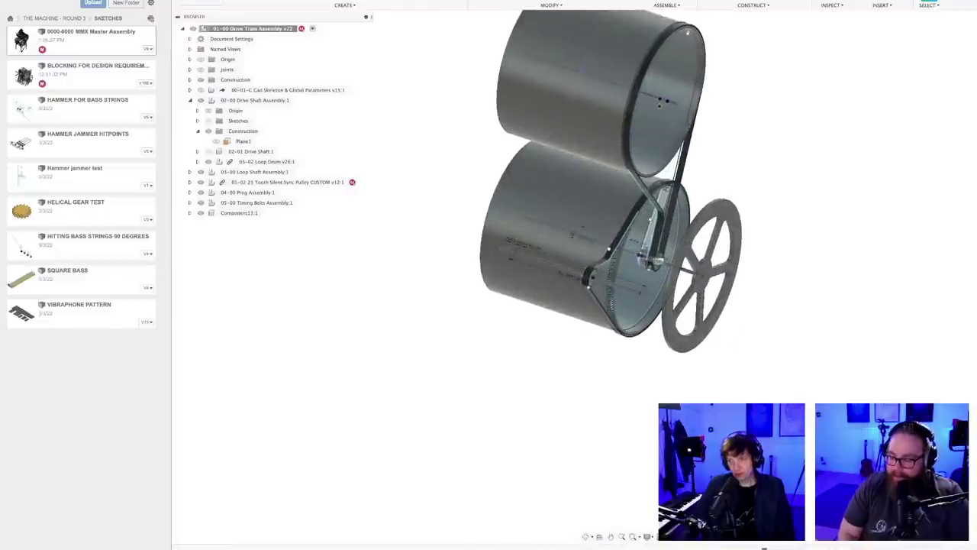
- Reopen the flywheel's extrude feature for editing, keeping the direction one-sided
right_click(751, 548)
click(770, 456)
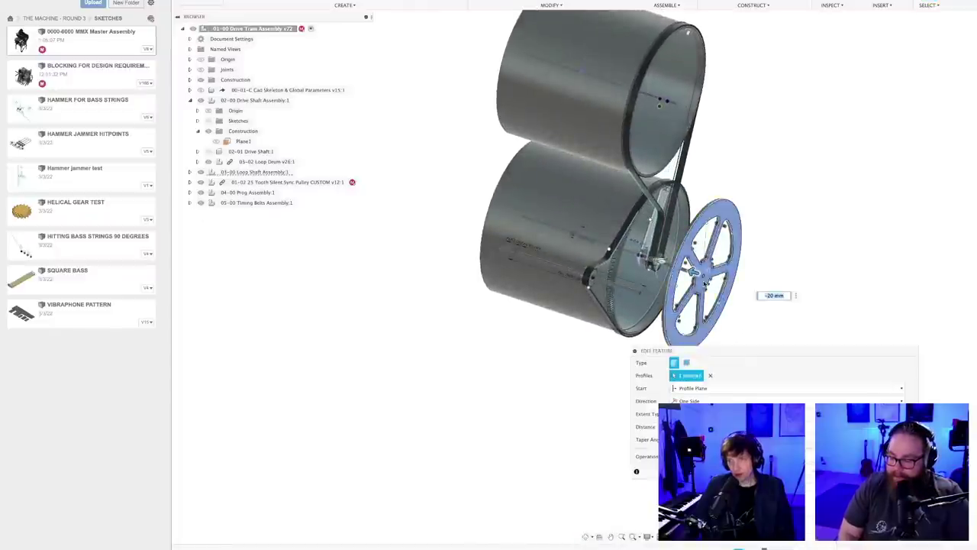
click(739, 401)
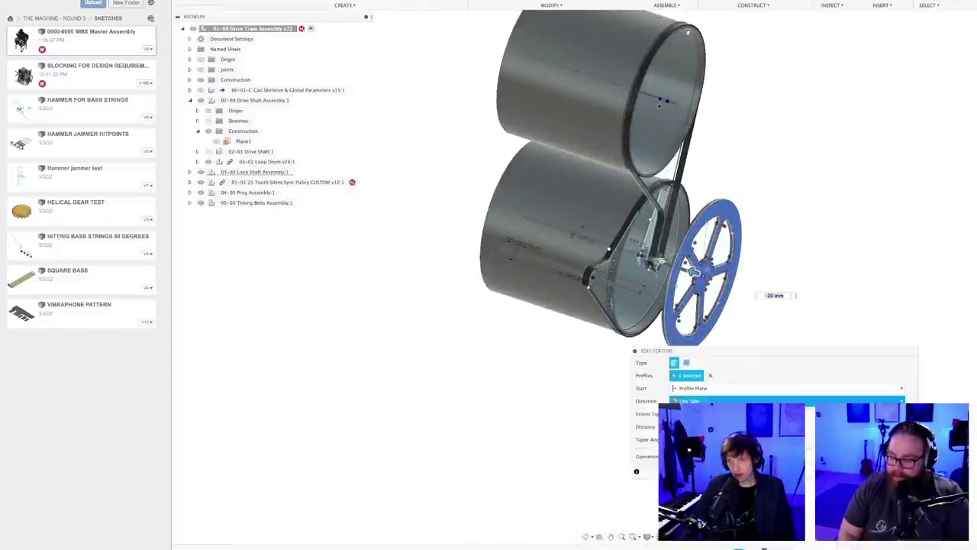
click(739, 401)
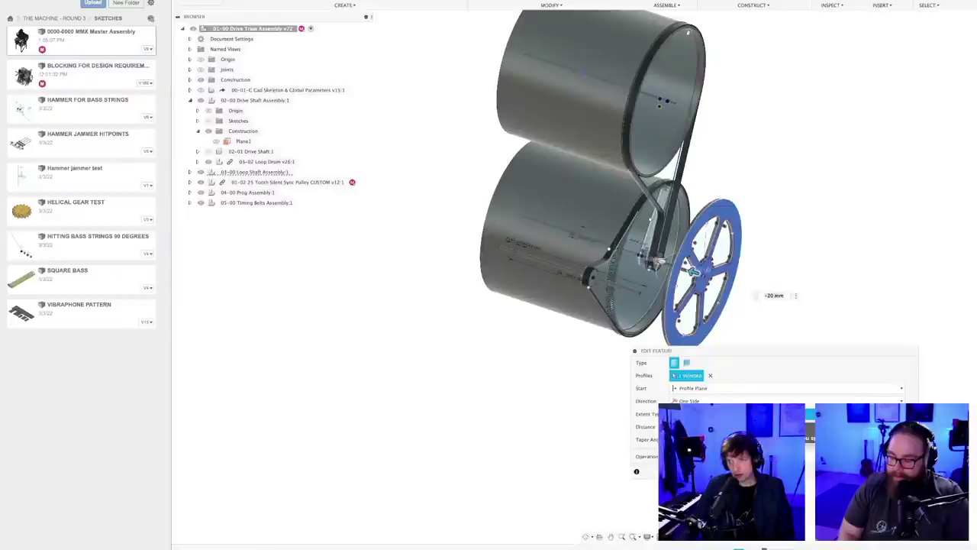
- Set the extrusion start to Offset with a negative value, pushing the wheel past the drum
click(718, 391)
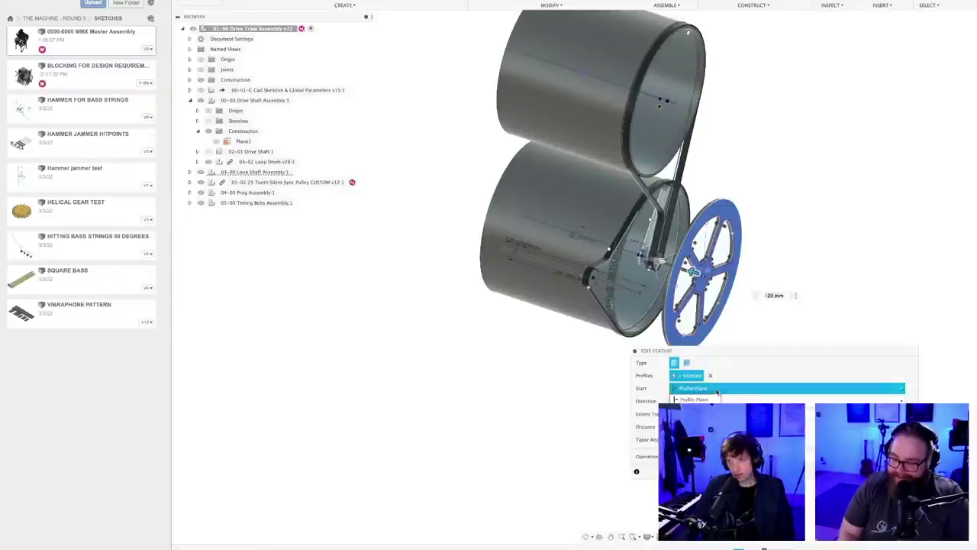
click(722, 412)
click(681, 401)
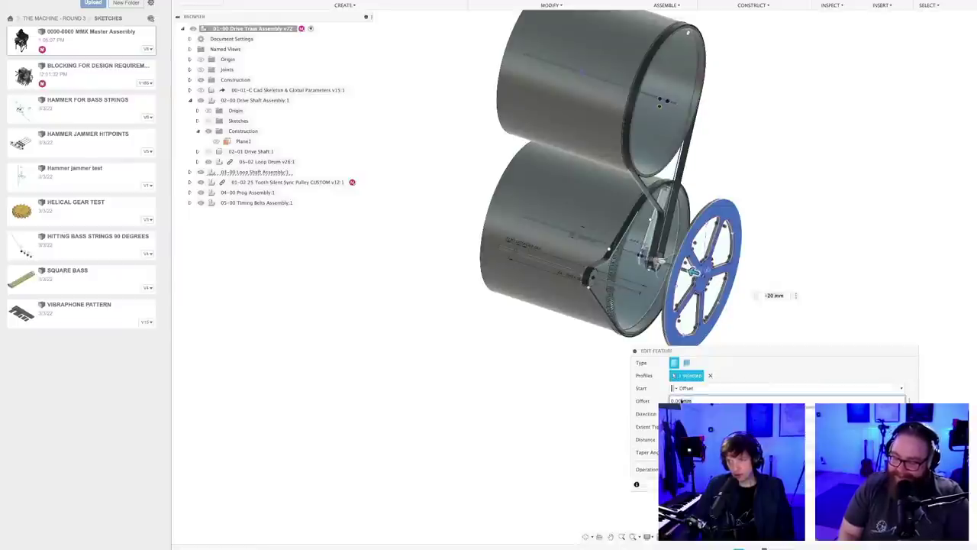
text(-)
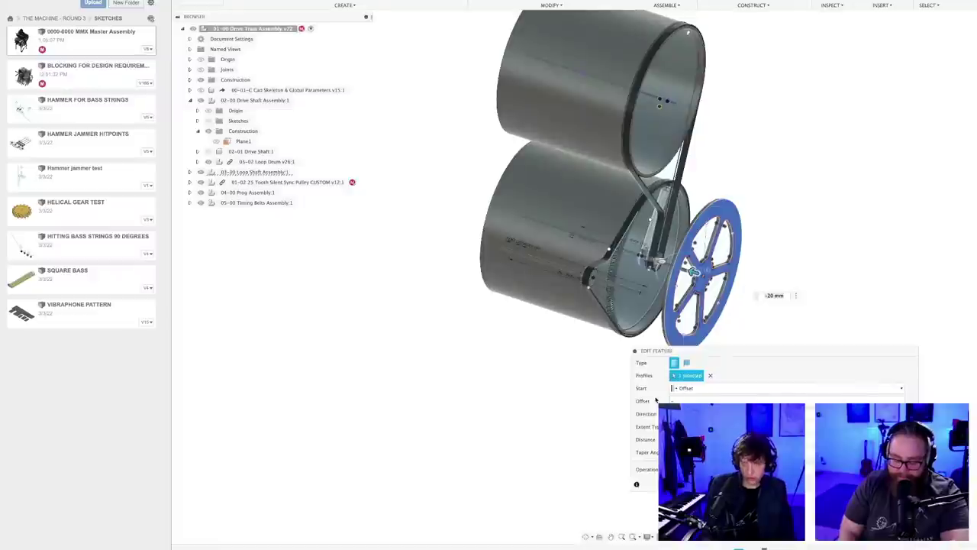
key(BackSpace)
key(BackSpace)
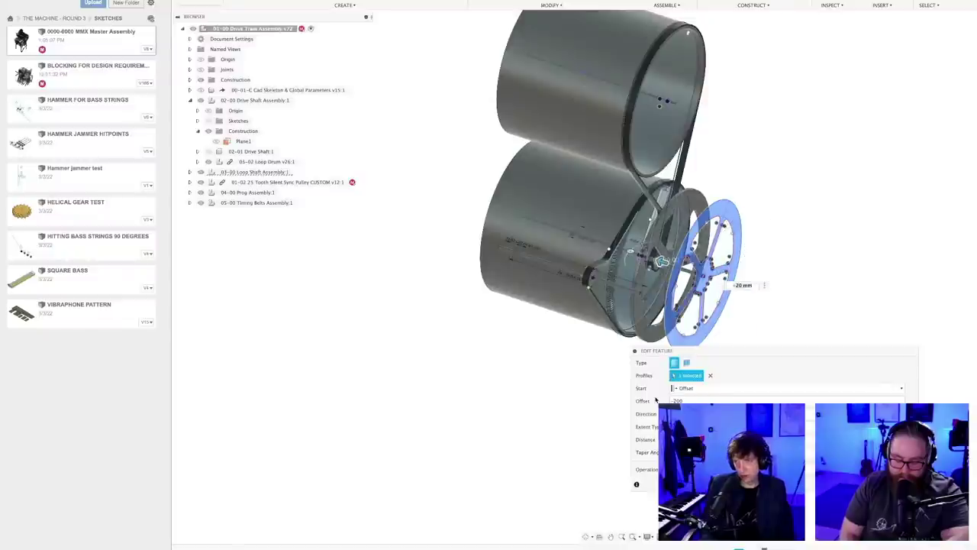
shift+middle_drag(698, 369, 769, 300)
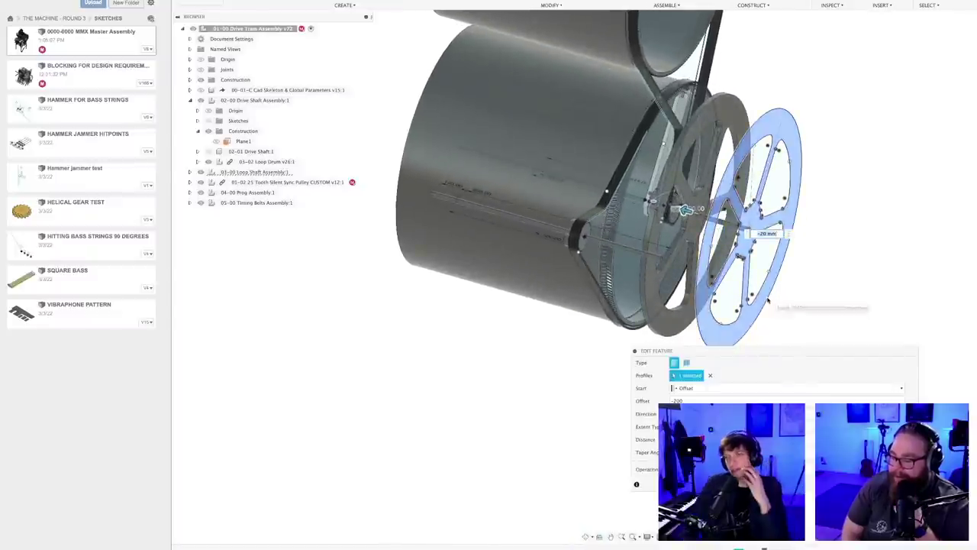
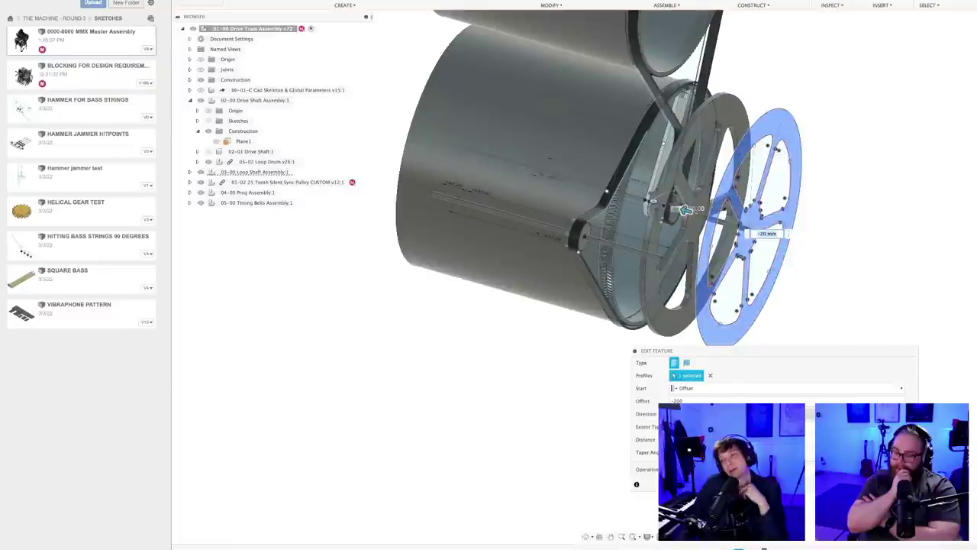
- Change the spoked wheel extrusion's start offset to -400 mm and commit the edit
click(685, 400)
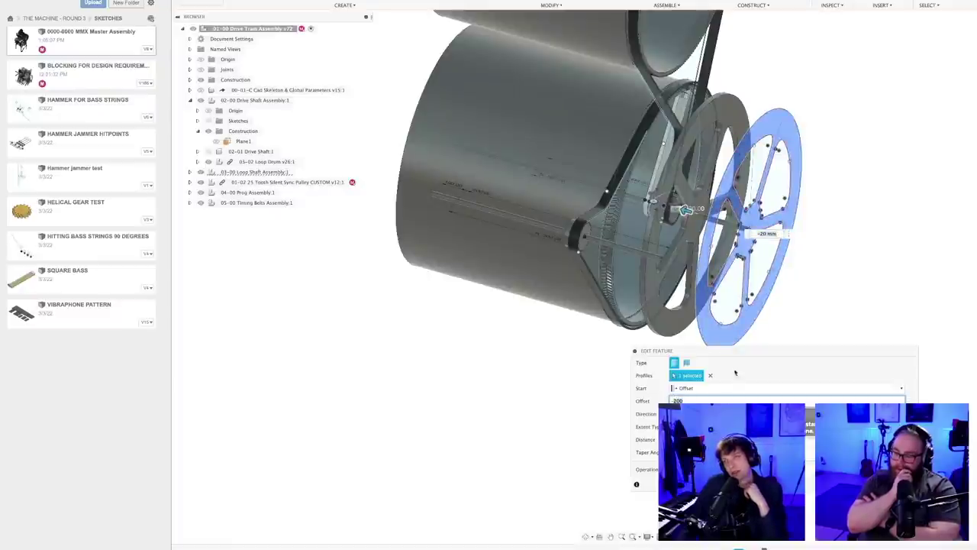
scroll(679, 226, down, 5)
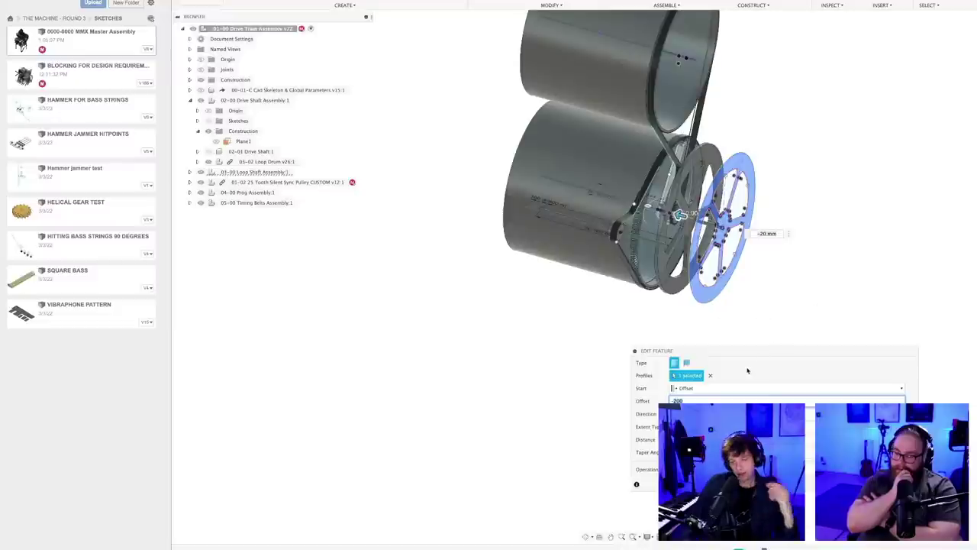
text(400)
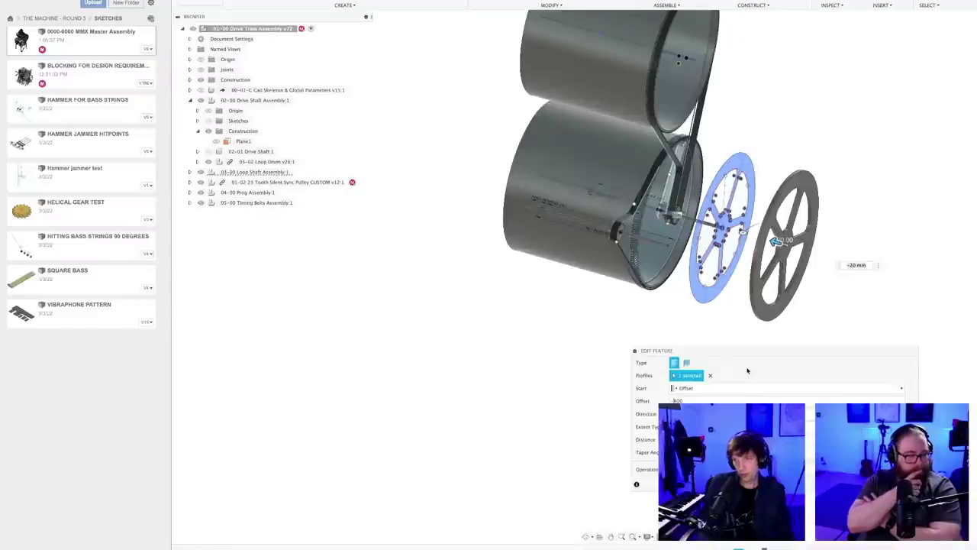
key(Return)
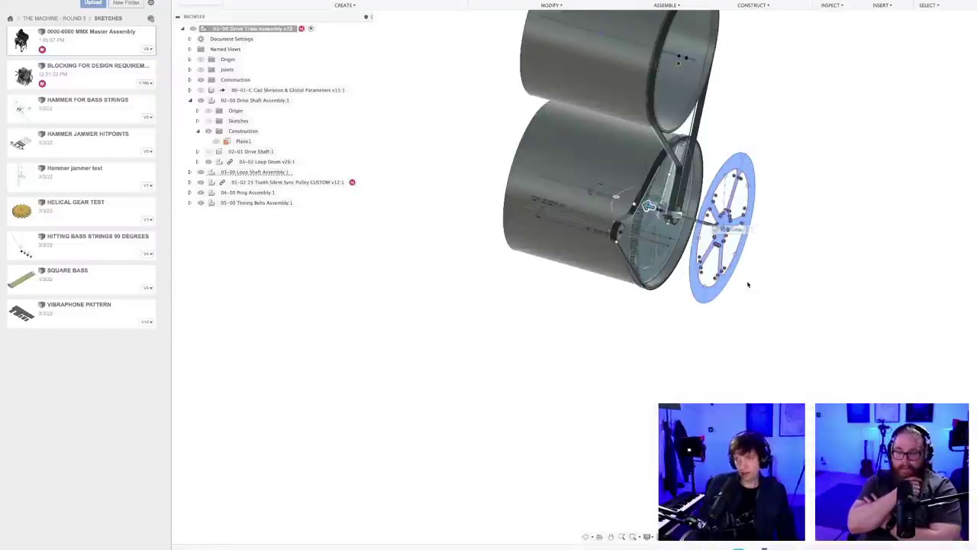
- Hide all sketch geometry in the view using the Display Settings
mouse_move(685, 323)
shift+middle_down()
mouse_move(669, 305)
mouse_move(679, 338)
mouse_move(674, 382)
shift+middle_up()
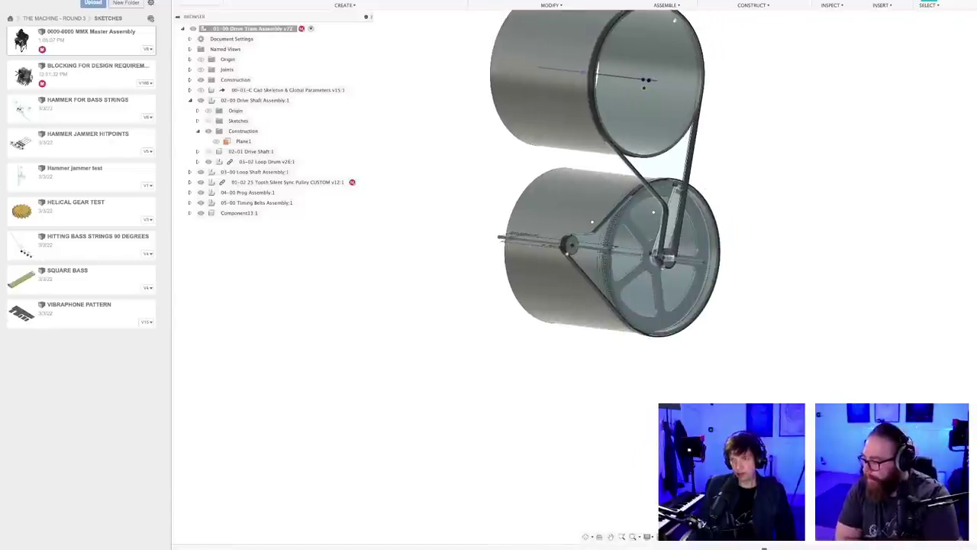
click(650, 536)
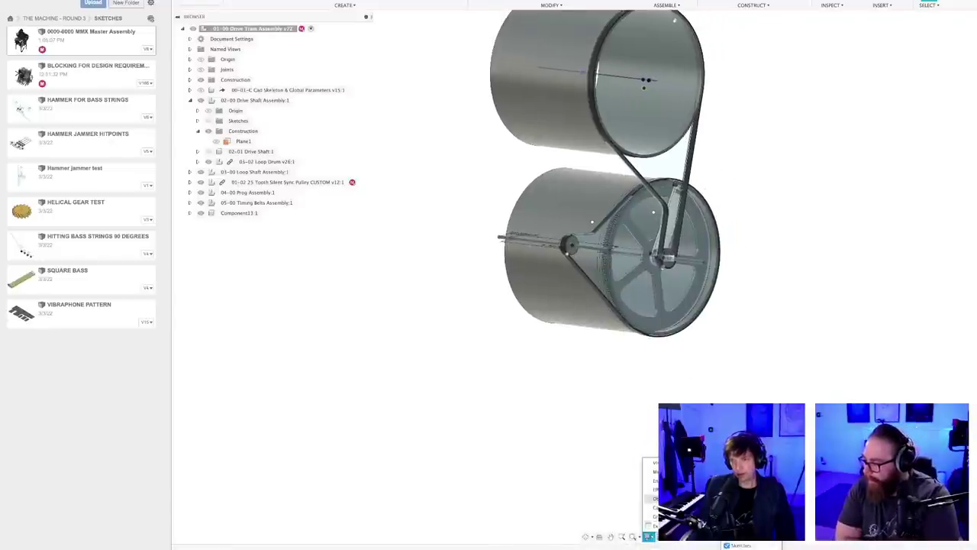
click(728, 546)
- Save a new version of the drive train assembly
mouse_move(726, 345)
shift+middle_down()
mouse_move(733, 353)
mouse_move(720, 349)
mouse_move(673, 393)
mouse_move(713, 399)
mouse_move(670, 382)
mouse_move(652, 386)
mouse_move(709, 397)
mouse_move(698, 402)
mouse_move(694, 393)
mouse_move(617, 419)
mouse_move(620, 408)
mouse_move(635, 408)
mouse_move(620, 409)
shift+middle_up()
middle_drag(587, 443, 630, 451)
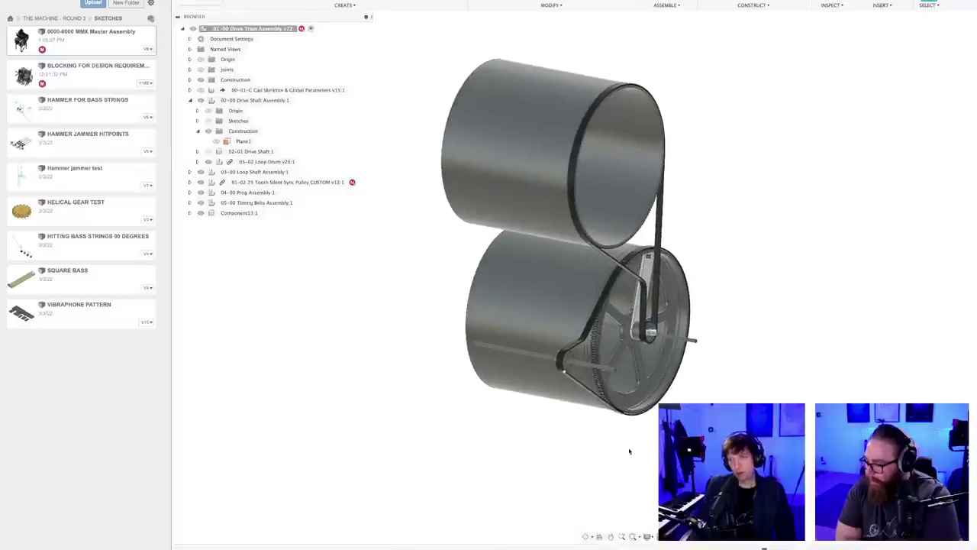
scroll(581, 335, down, 3)
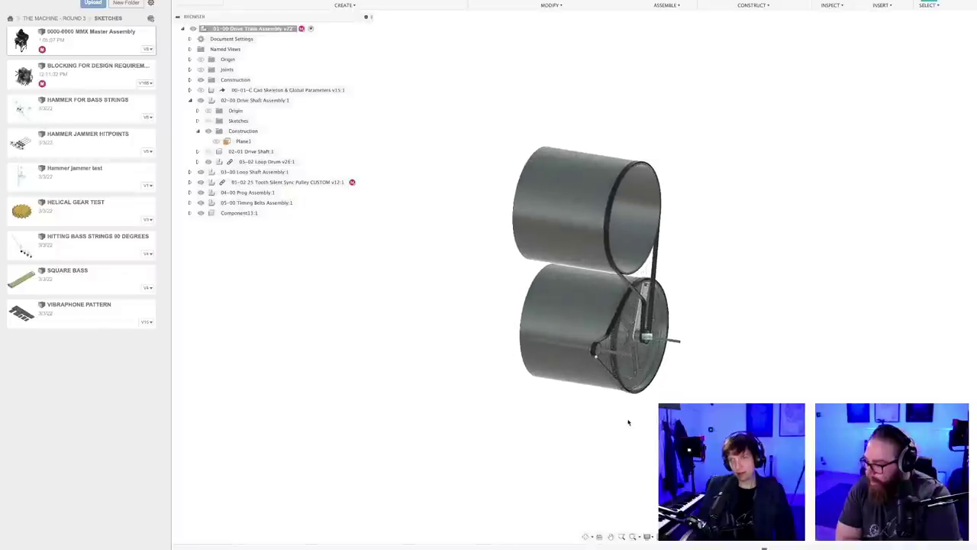
mouse_move(628, 422)
shift+middle_down()
mouse_move(616, 408)
mouse_move(624, 416)
mouse_move(629, 407)
shift+middle_up()
key(ctrl+s)
key(Return)
- Orbit and zoom around both drums to inspect the spoked wheel inside the lower drum
scroll(693, 281, up, 3)
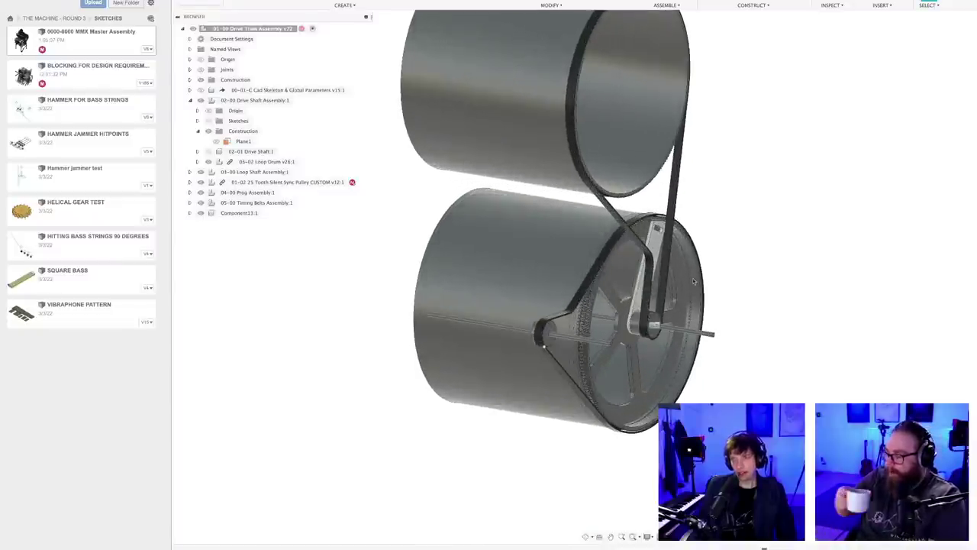
shift+middle_drag(672, 373, 667, 323)
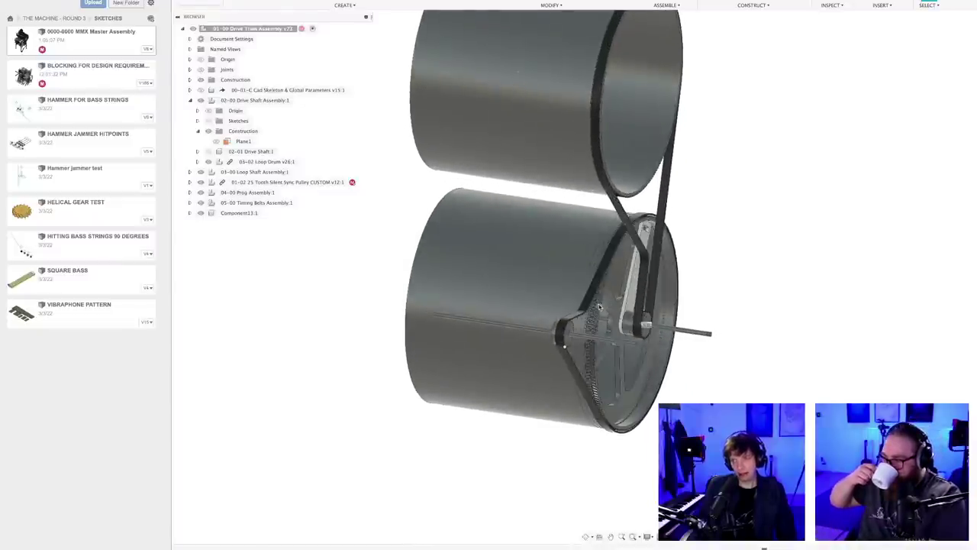
shift+middle_drag(599, 306, 617, 314)
drag(638, 304, 629, 329)
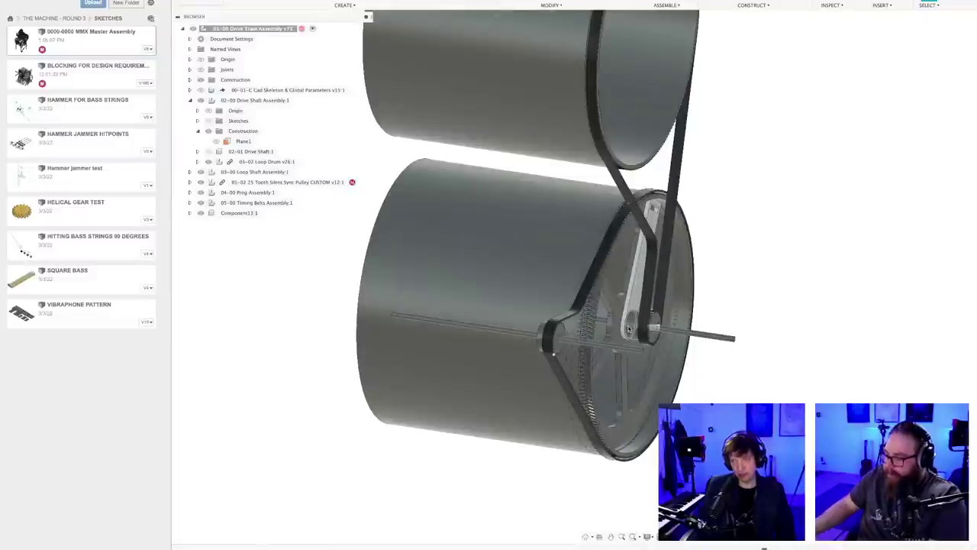
shift+middle_drag(618, 323, 634, 388)
scroll(661, 391, up, 3)
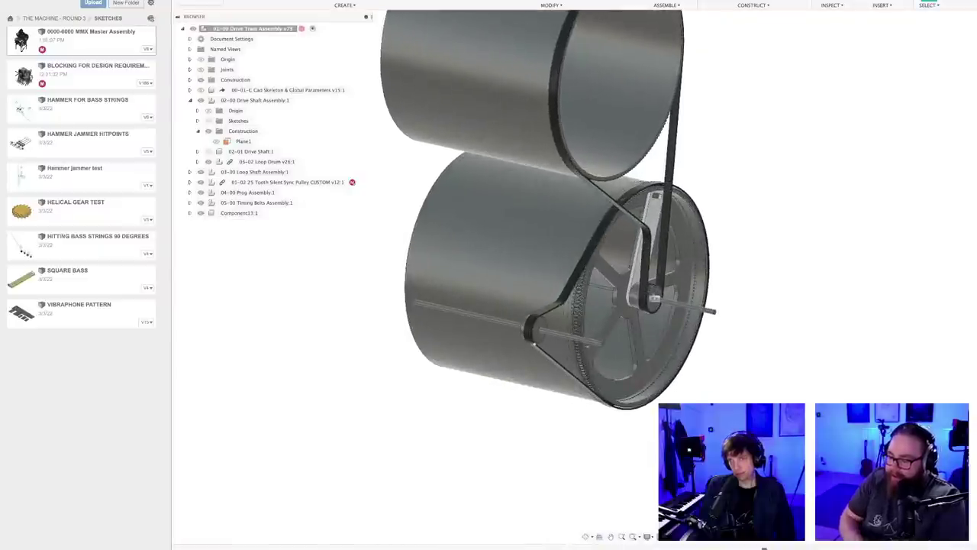
shift+middle_drag(681, 417, 670, 449)
scroll(697, 405, down, 4)
scroll(700, 396, down, 3)
scroll(690, 407, up, 4)
shift+middle_drag(698, 395, 698, 394)
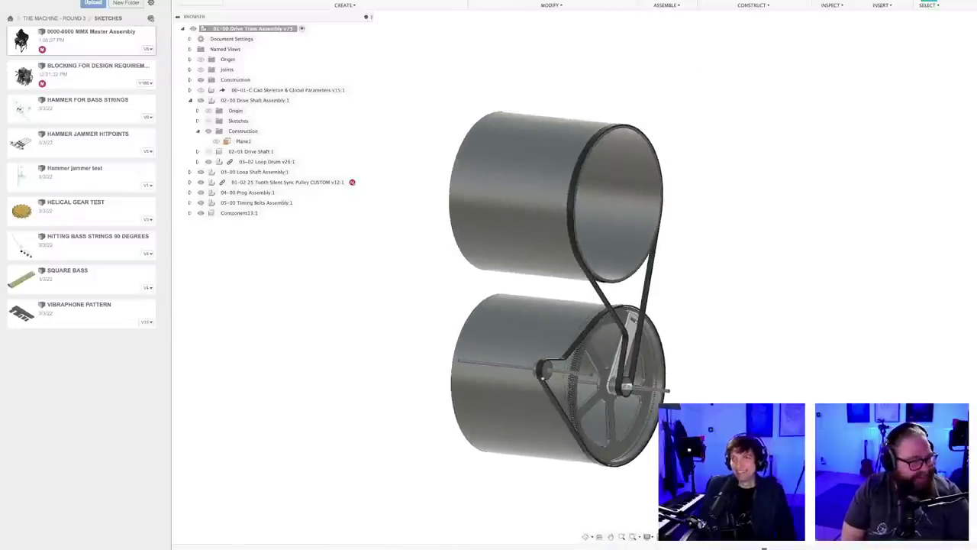
click(780, 1)
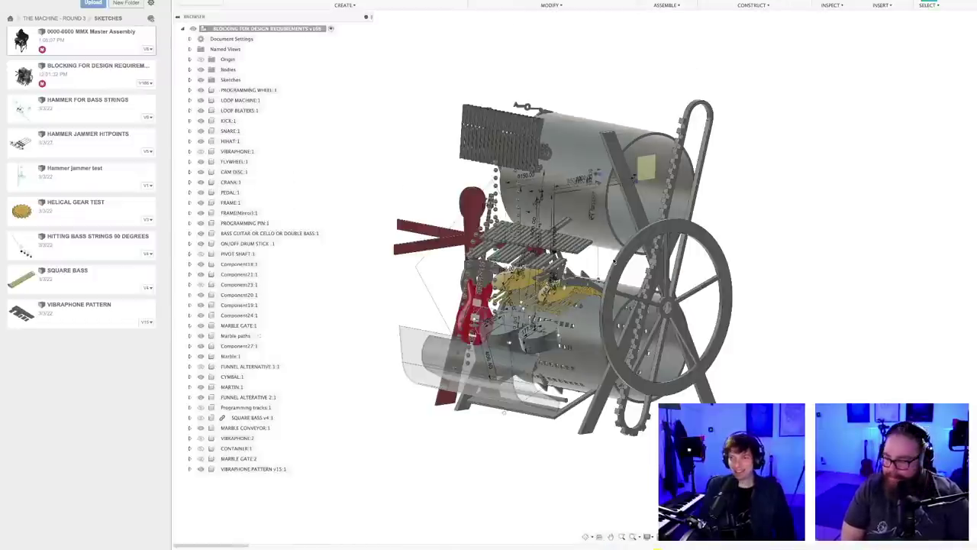
mouse_move(699, 411)
shift+middle_down()
mouse_move(748, 411)
mouse_move(704, 411)
shift+middle_up()
scroll(704, 411, up, 5)
scroll(658, 381, down, 5)
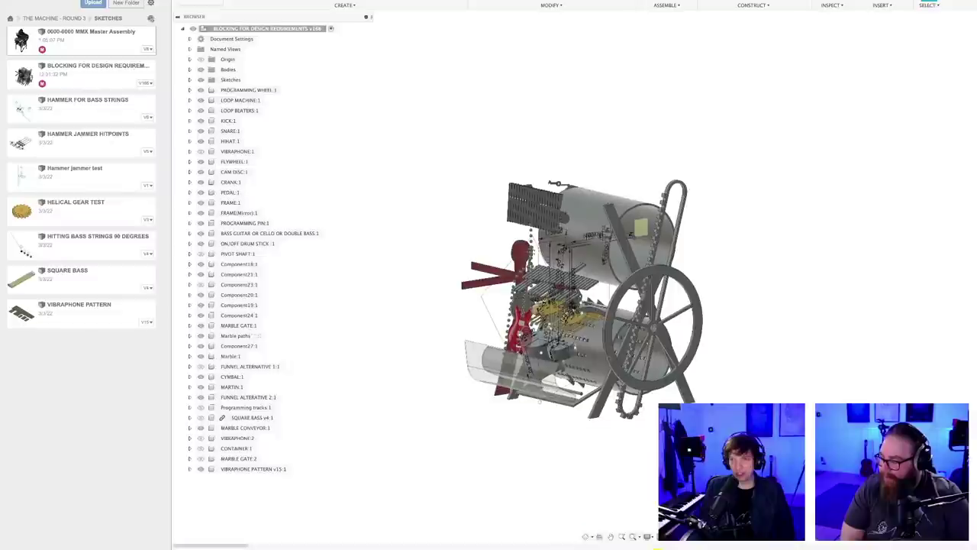
scroll(573, 288, up, 1)
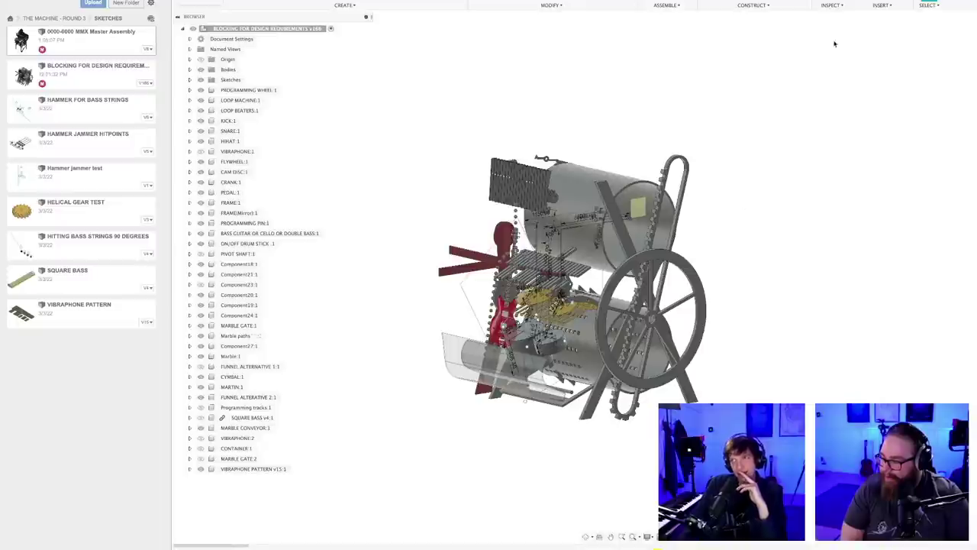
key(ctrl+Tab)
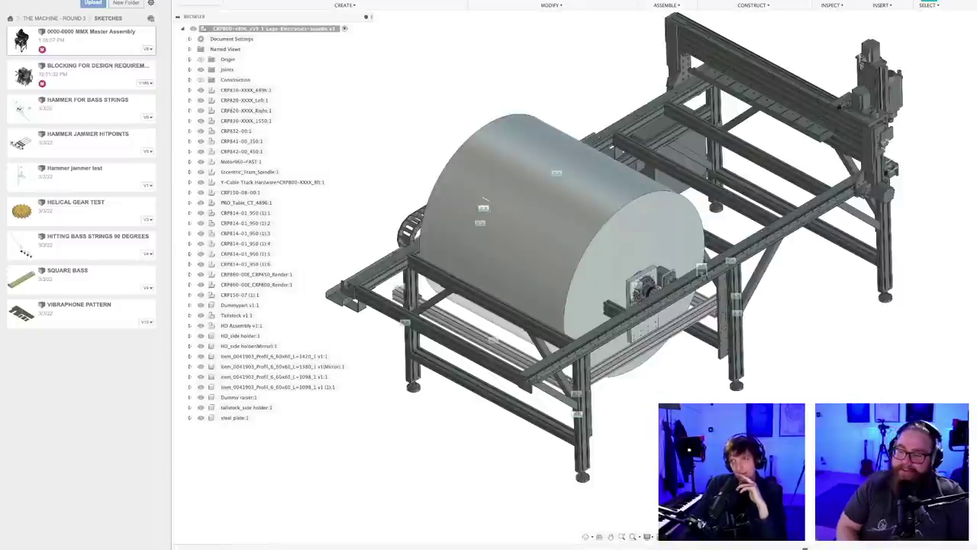
key(ctrl+Tab)
key(ctrl+Tab)
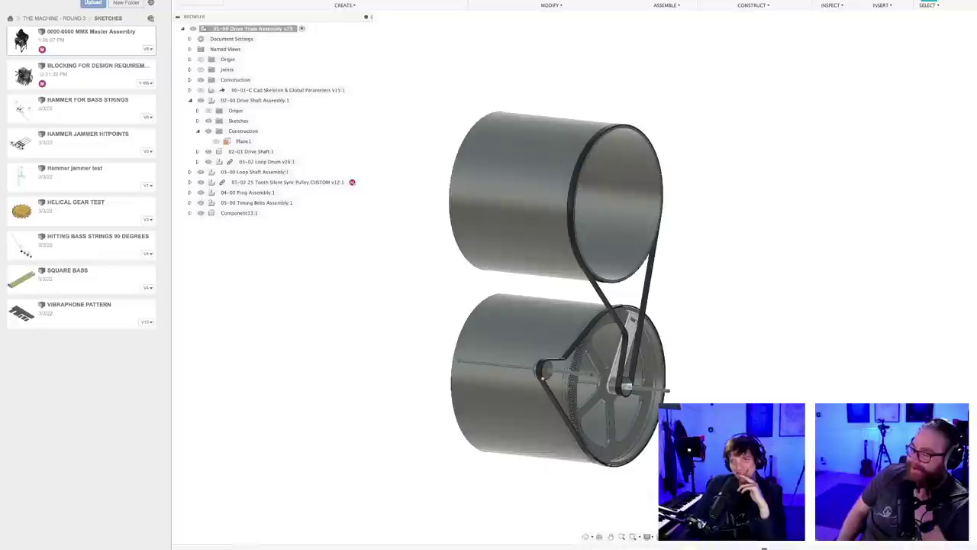
- Apply the red paint appearance to the spoked wheel on the lower drum
scroll(679, 391, up, 3)
mouse_move(678, 393)
shift+middle_down()
mouse_move(684, 405)
mouse_move(752, 435)
mouse_move(665, 420)
mouse_move(711, 424)
mouse_move(692, 416)
mouse_move(675, 425)
mouse_move(692, 398)
shift+middle_up()
scroll(685, 400, up, 2)
scroll(685, 401, down, 3)
key(a)
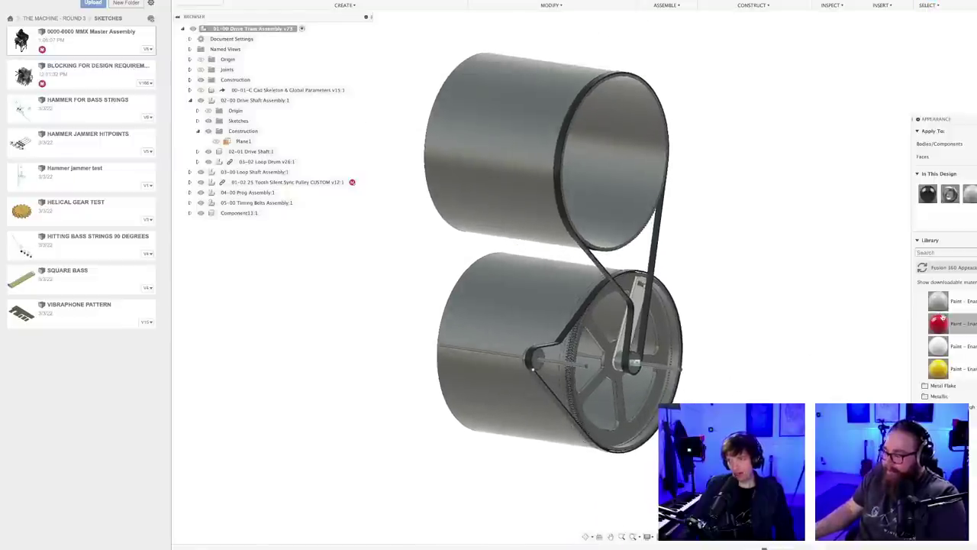
drag(939, 322, 620, 384)
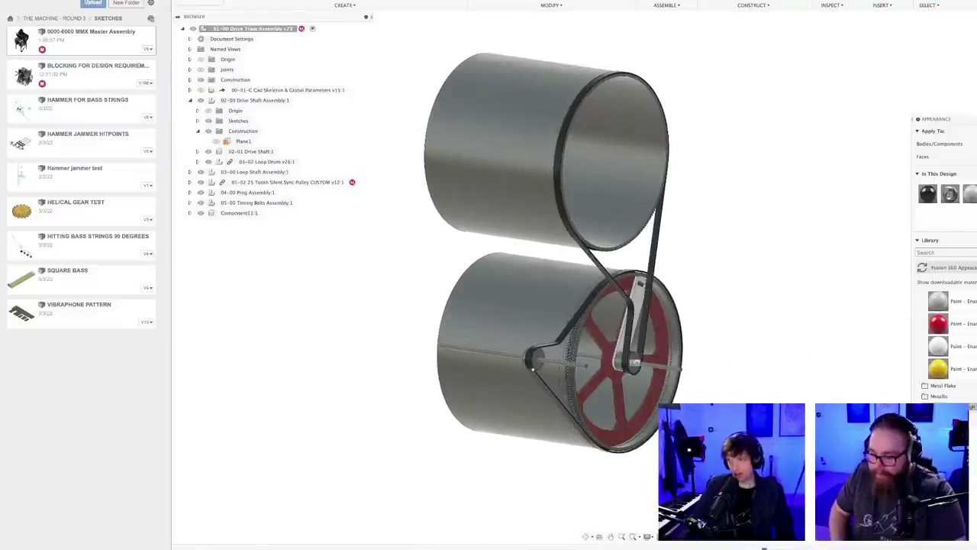
key(Escape)
- Save the drive train assembly as new version v74
shift+middle_drag(694, 387, 691, 390)
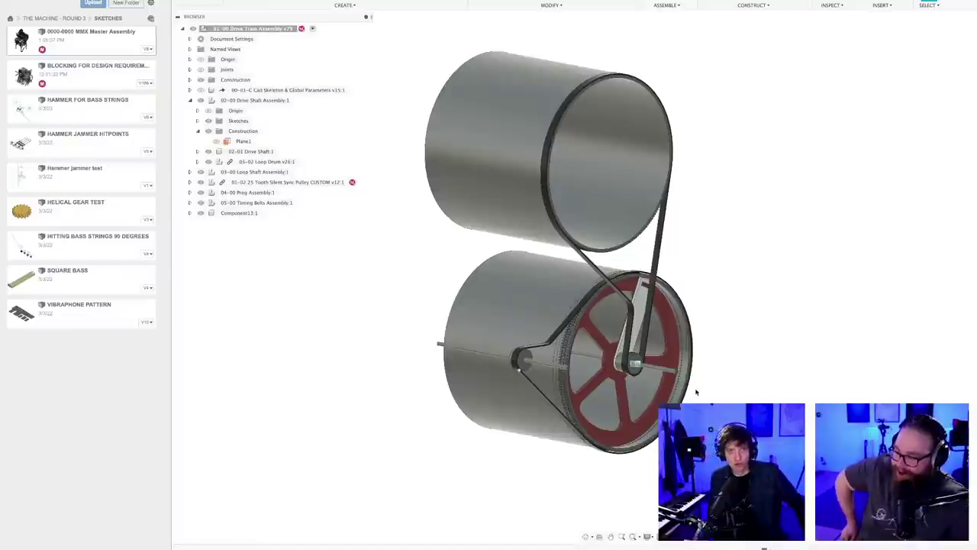
shift+middle_drag(727, 370, 728, 365)
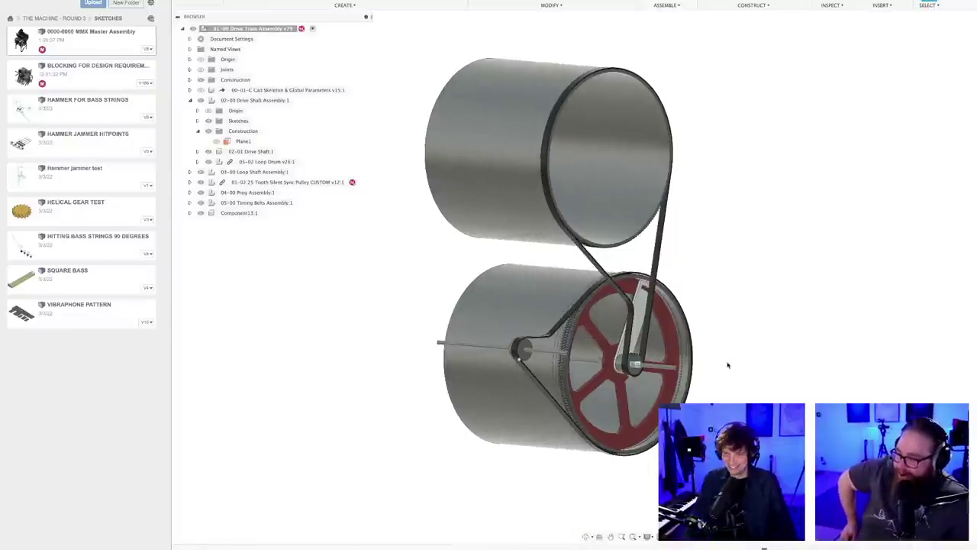
key(super+s)
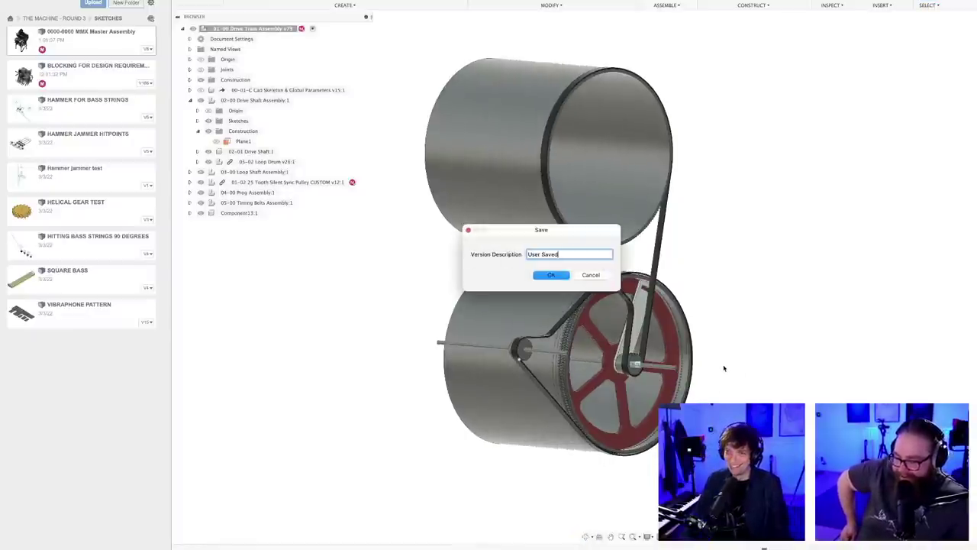
key(Return)
shift+middle_drag(707, 375, 706, 387)
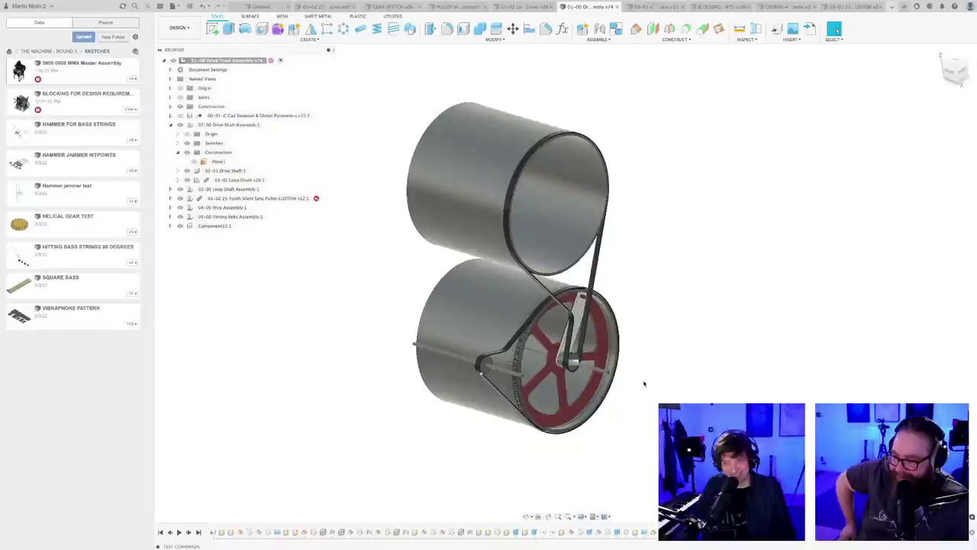
- Reopen the red wheel's extrude feature and recommit its start offset
mouse_move(622, 377)
shift+middle_down()
mouse_move(613, 373)
mouse_move(639, 381)
mouse_move(640, 366)
mouse_move(638, 394)
mouse_move(626, 384)
shift+middle_up()
scroll(624, 384, up, 4)
scroll(637, 394, up, 3)
click(588, 382)
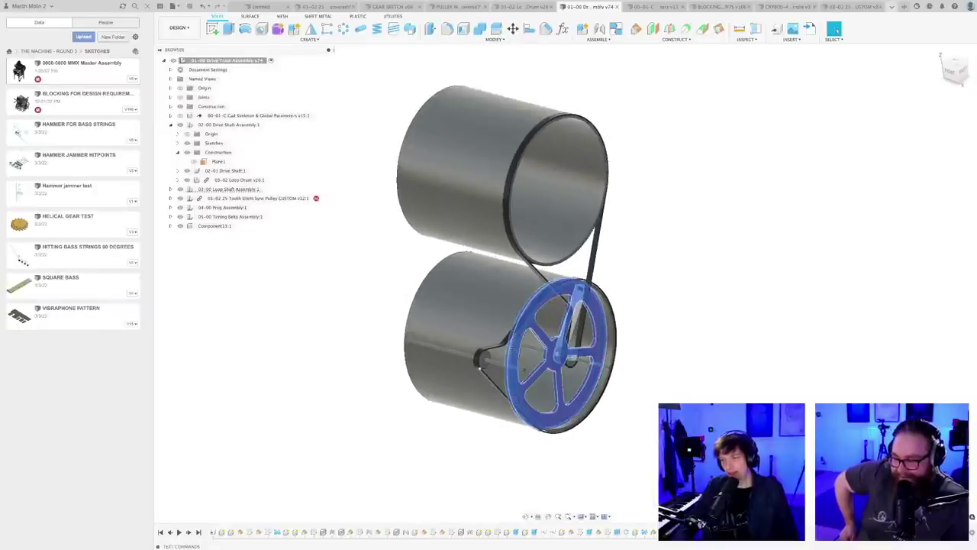
double_click(676, 532)
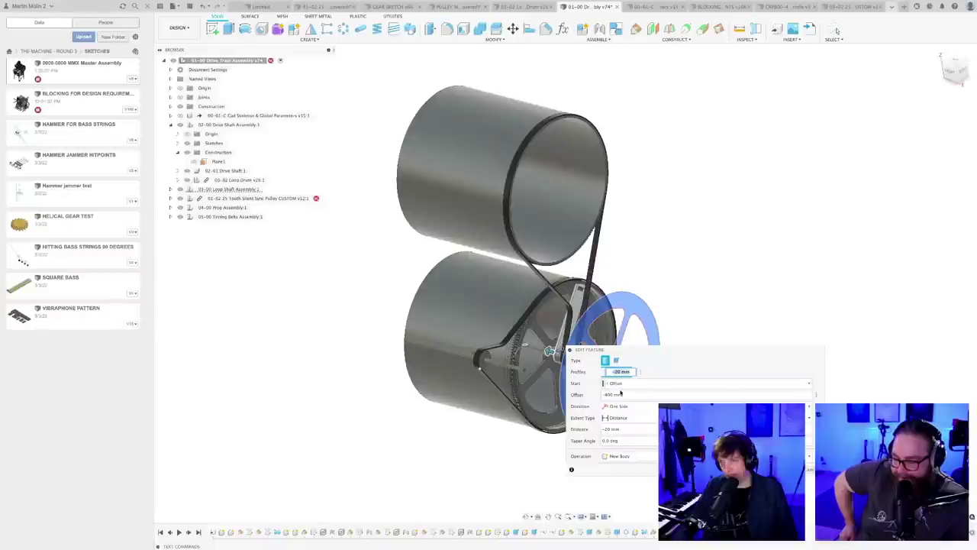
click(620, 394)
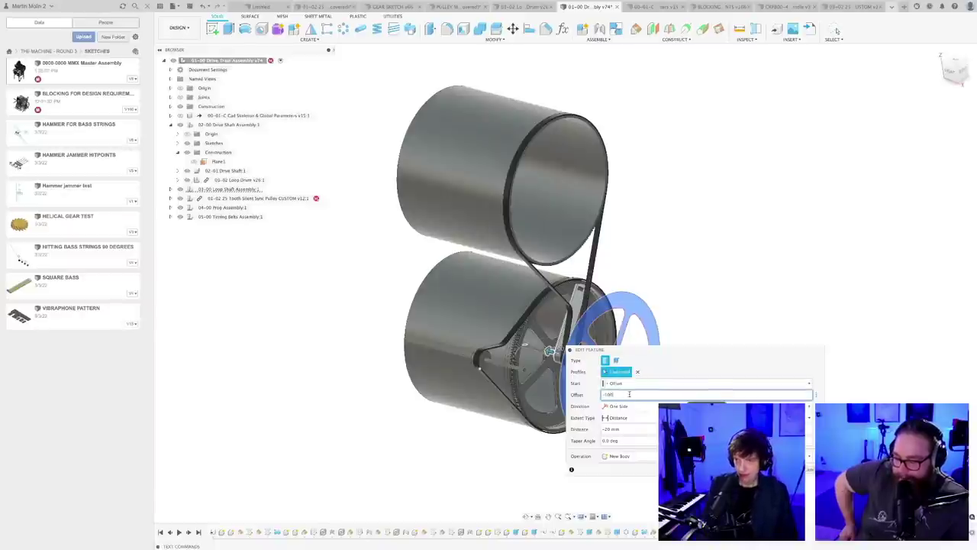
key(Return)
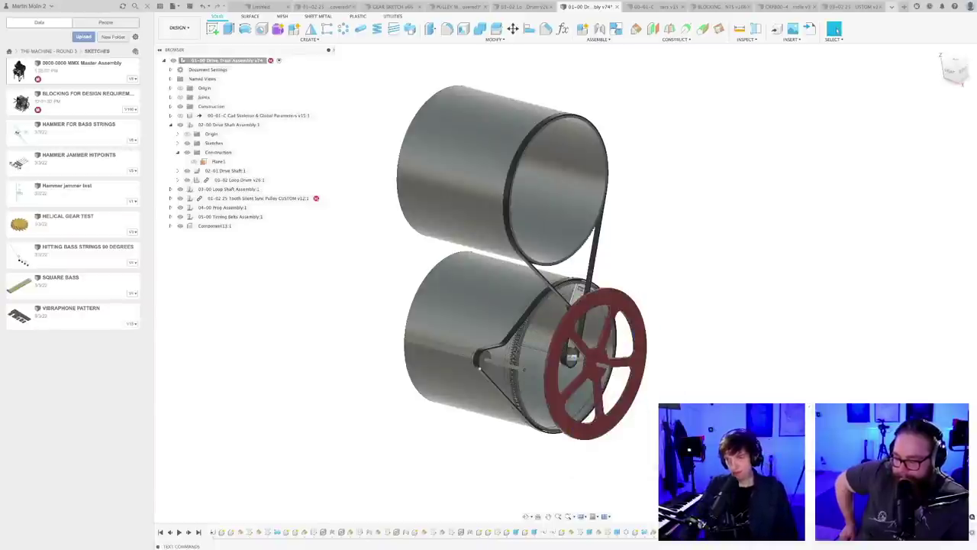
- Set the wheel extrusion's start offset to 200 mm
shift+middle_drag(663, 402, 682, 391)
click(620, 339)
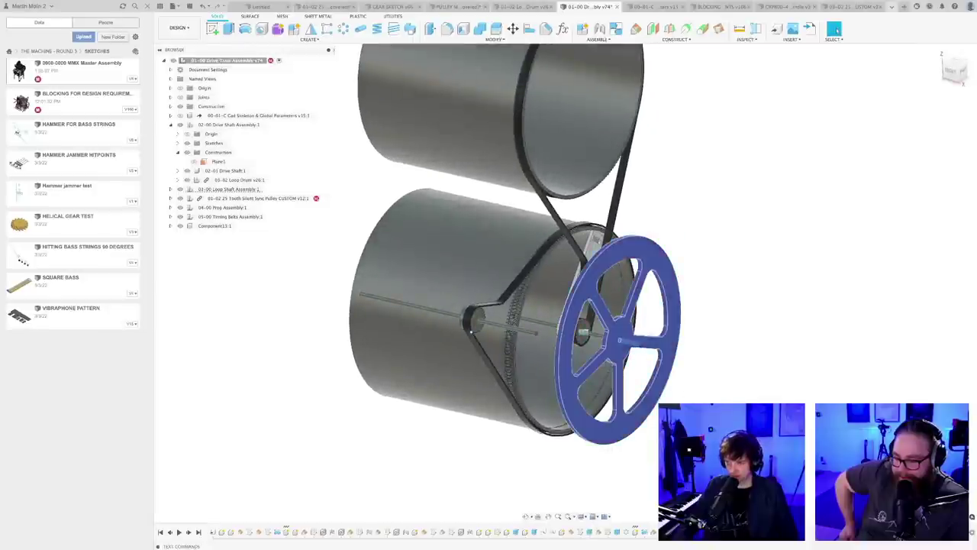
key(Escape)
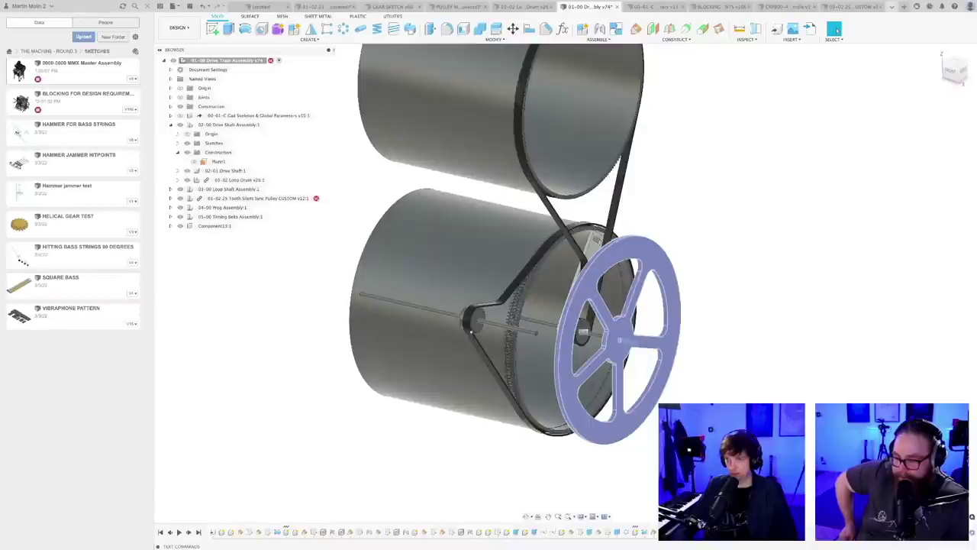
double_click(688, 532)
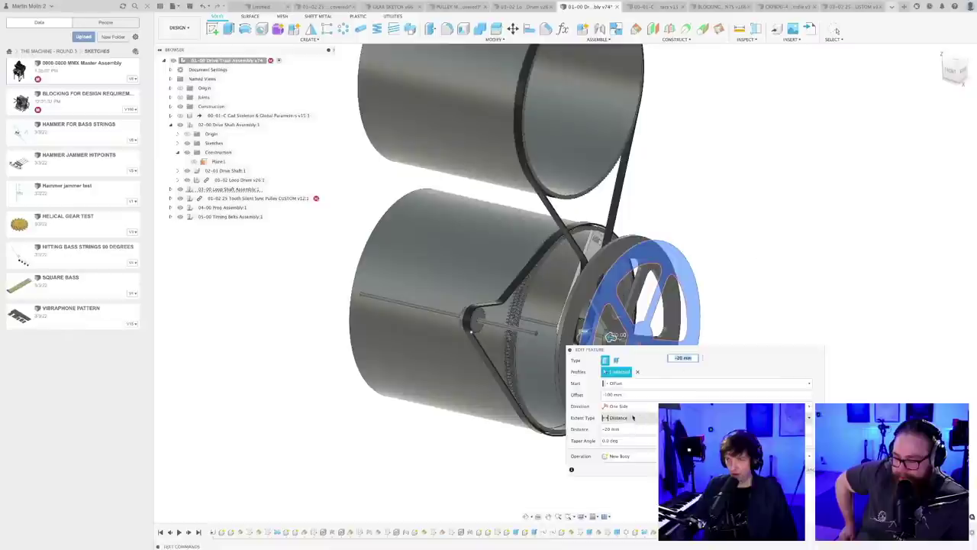
click(624, 395)
text(200)
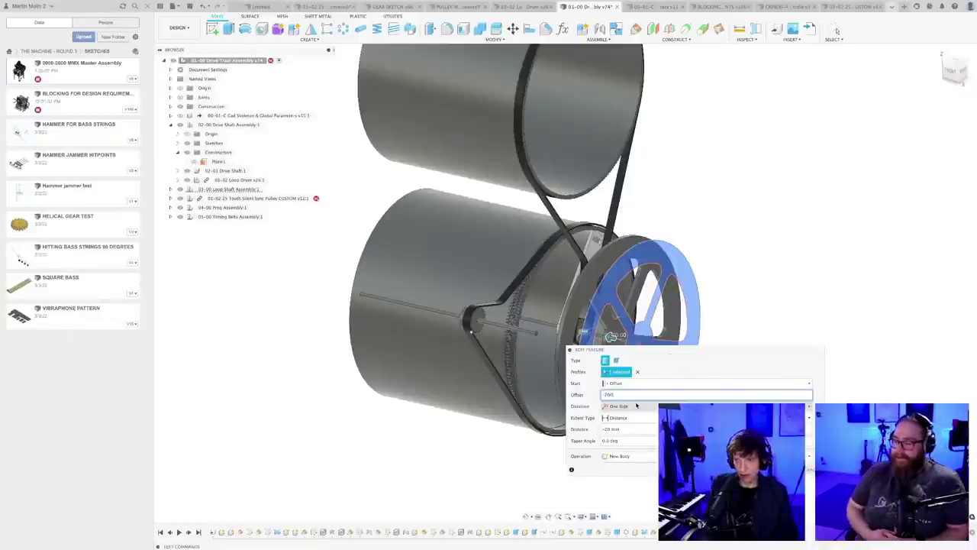
key(Return)
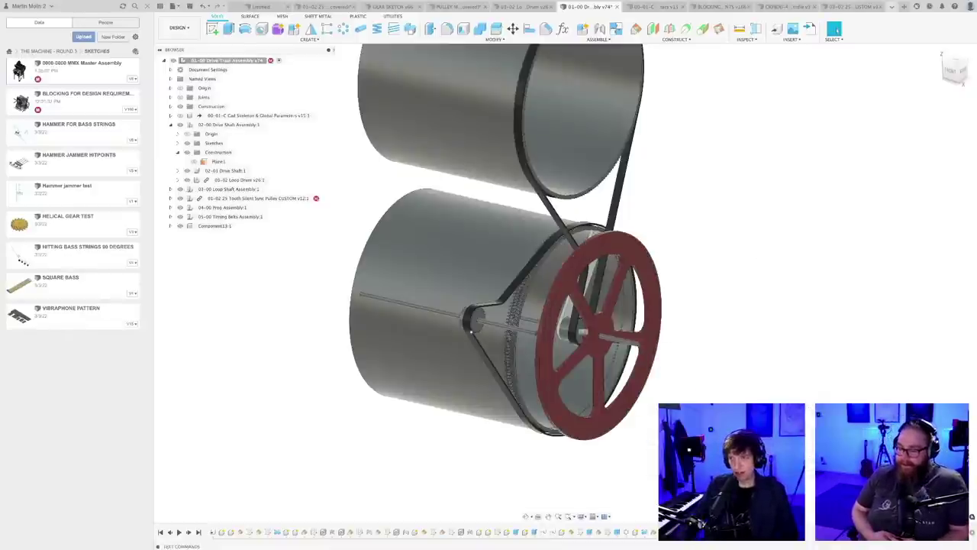
- Save the assembly as new version v75 with the default description
shift+middle_drag(706, 428, 646, 415)
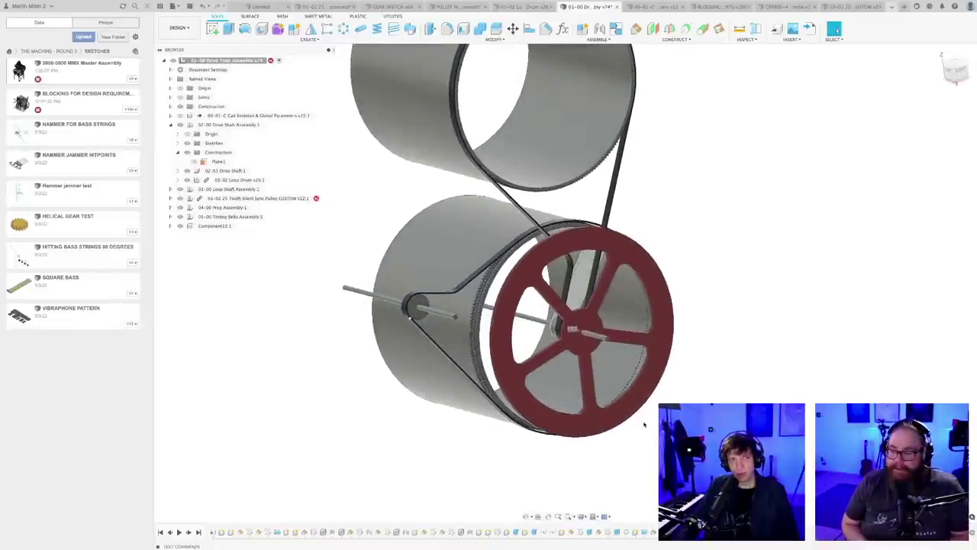
key(super+s)
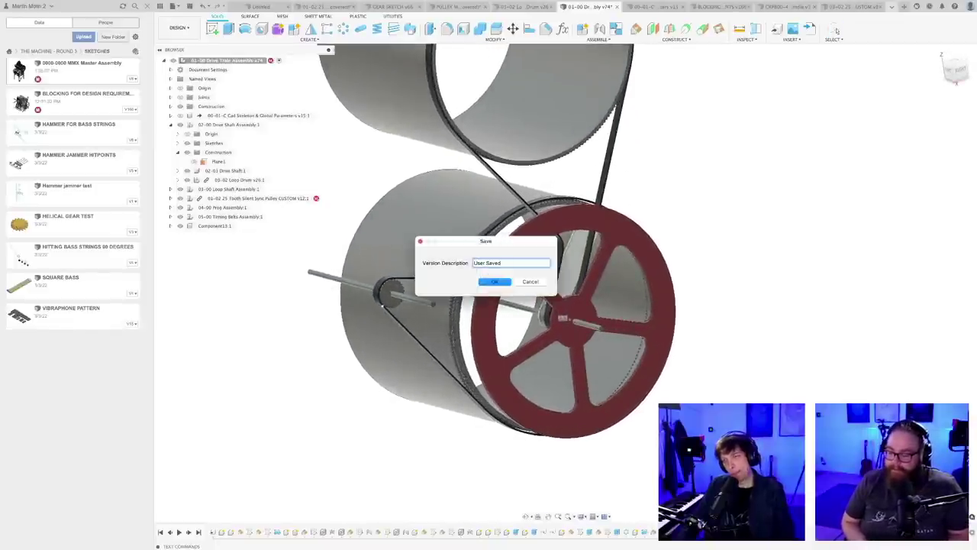
key(Return)
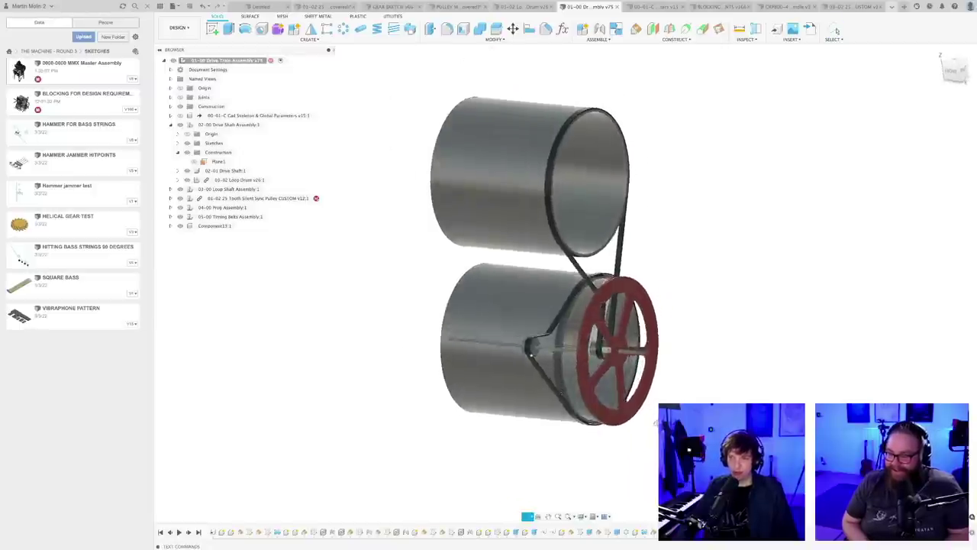
- Select the red pulley wheel and reapply its extrusion offset edit
shift+middle_drag(707, 431, 651, 427)
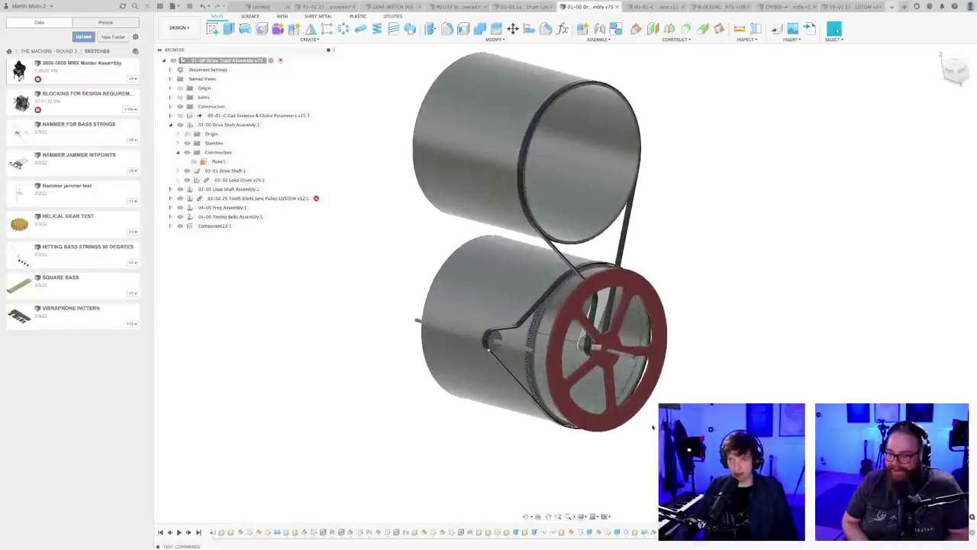
scroll(651, 427, down, 3)
mouse_move(653, 430)
shift+middle_down()
mouse_move(713, 428)
mouse_move(671, 431)
mouse_move(680, 421)
mouse_move(648, 417)
shift+middle_up()
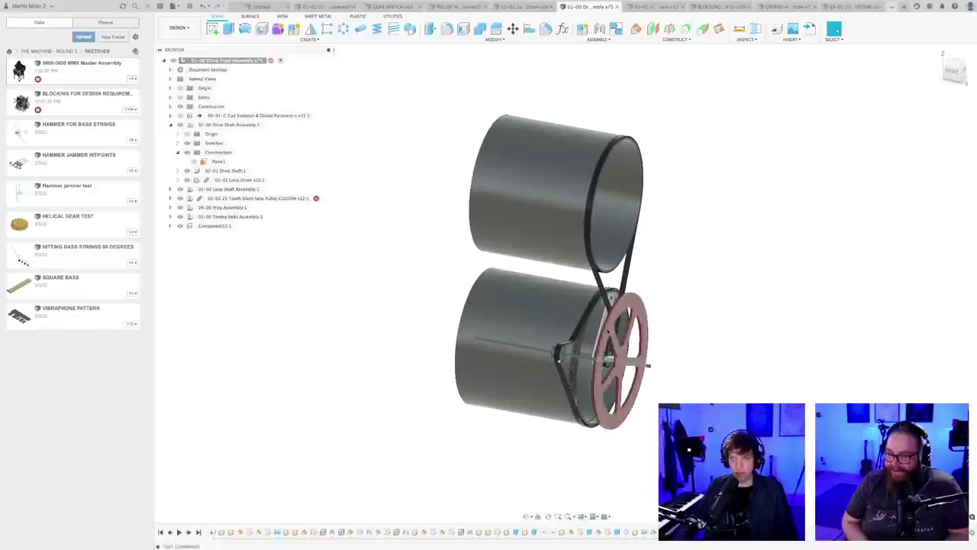
scroll(590, 326, up, 3)
scroll(664, 356, down, 3)
shift+middle_drag(690, 369, 678, 376)
click(638, 368)
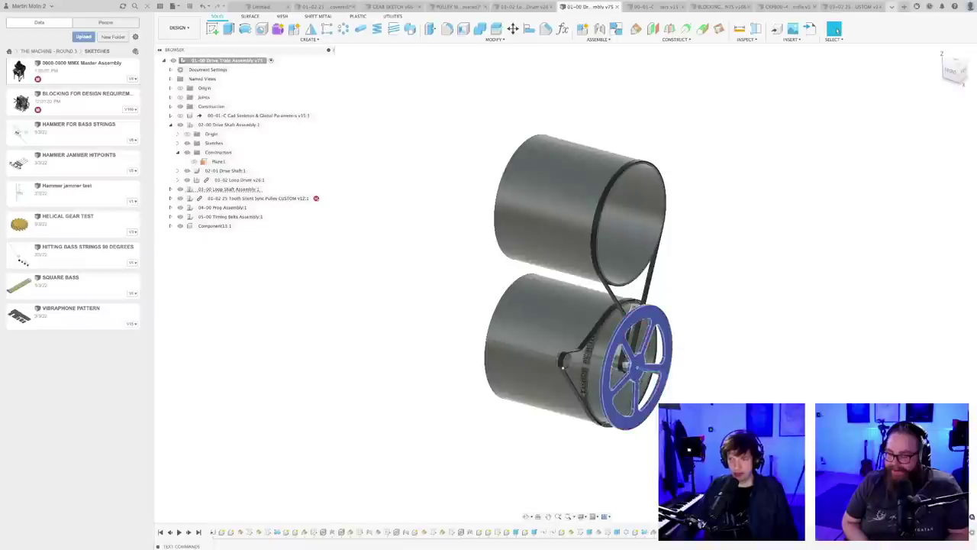
click(625, 394)
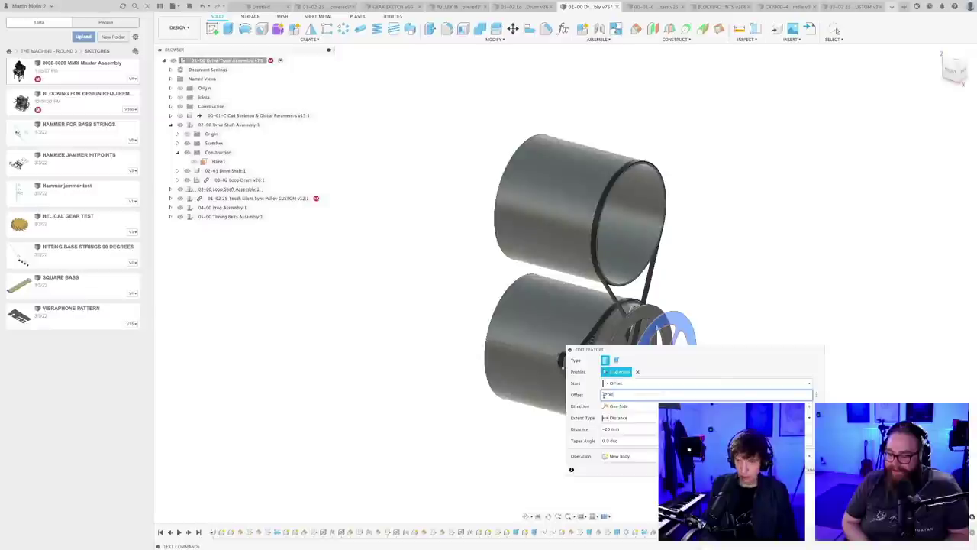
key(Return)
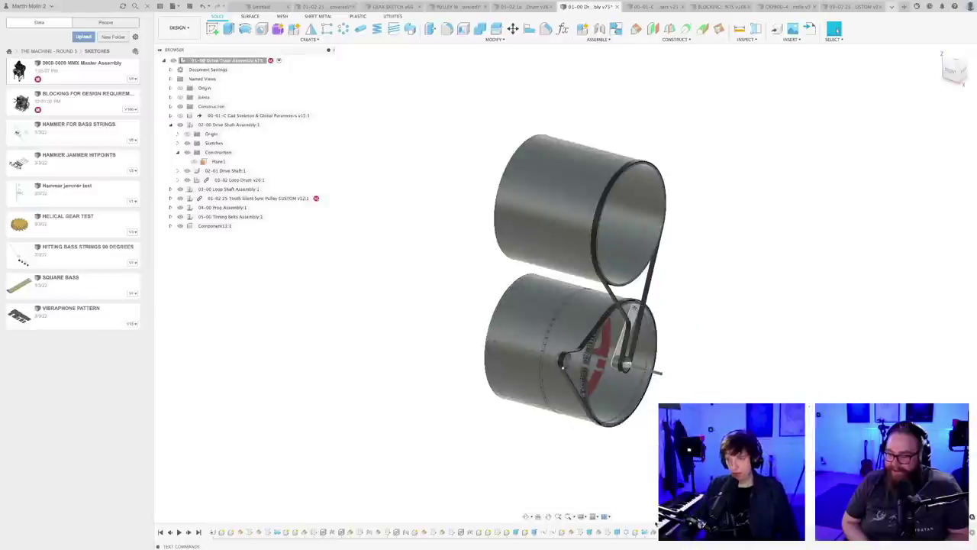
- Set the wheel extrusion's start to Offset with a value of -100
click(601, 363)
double_click(687, 533)
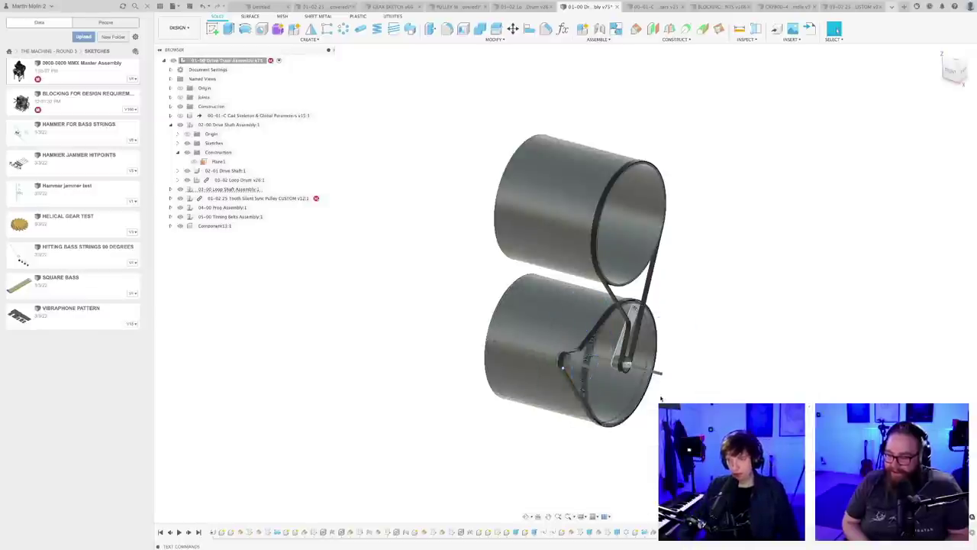
click(641, 384)
click(637, 401)
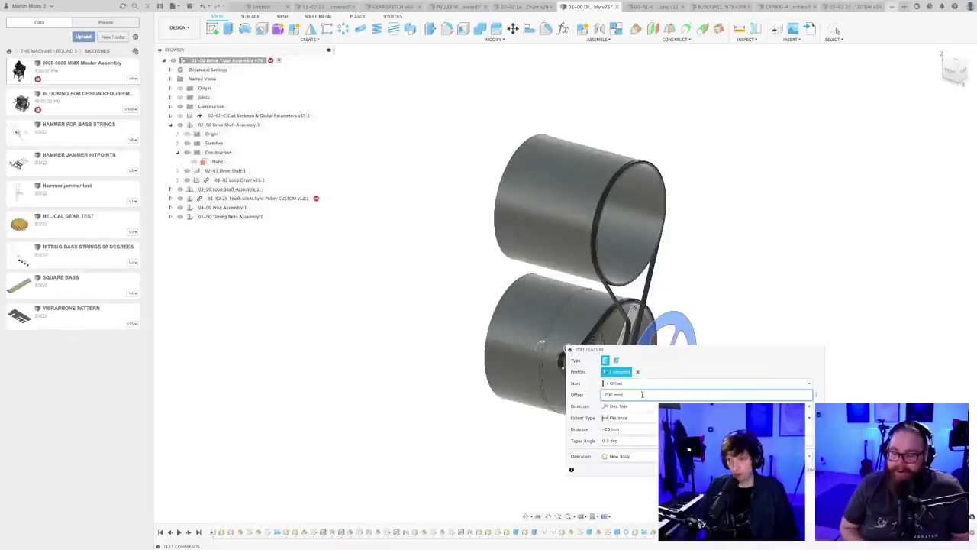
drag(611, 394, 602, 395)
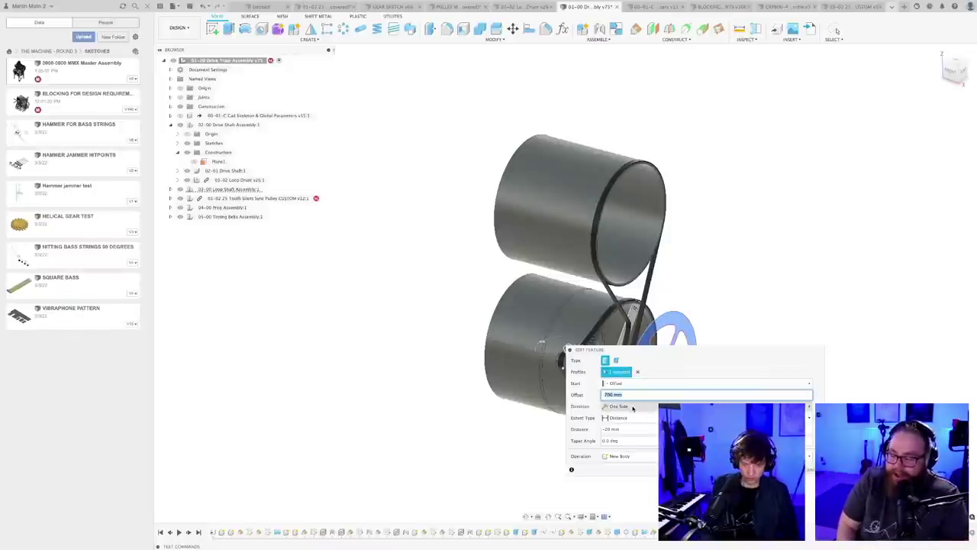
text(-100)
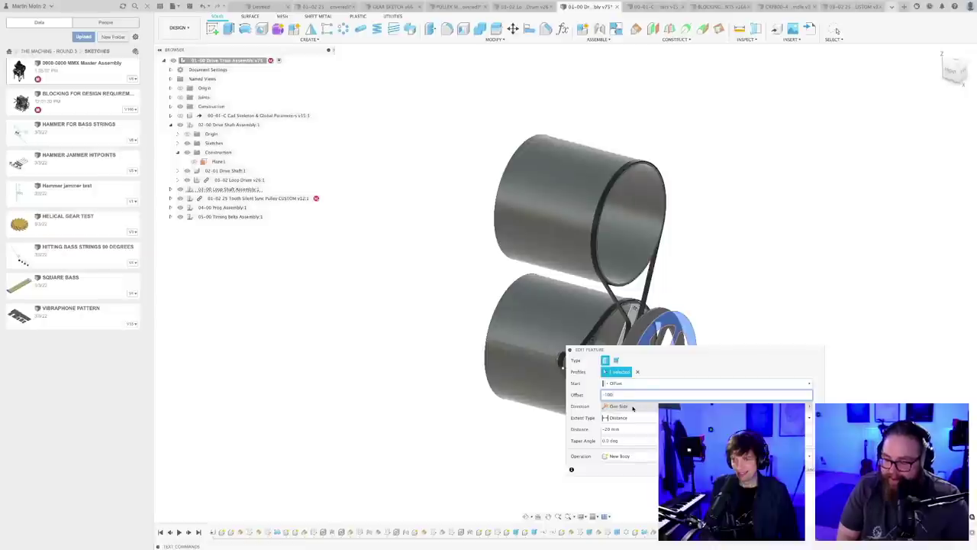
text(-)
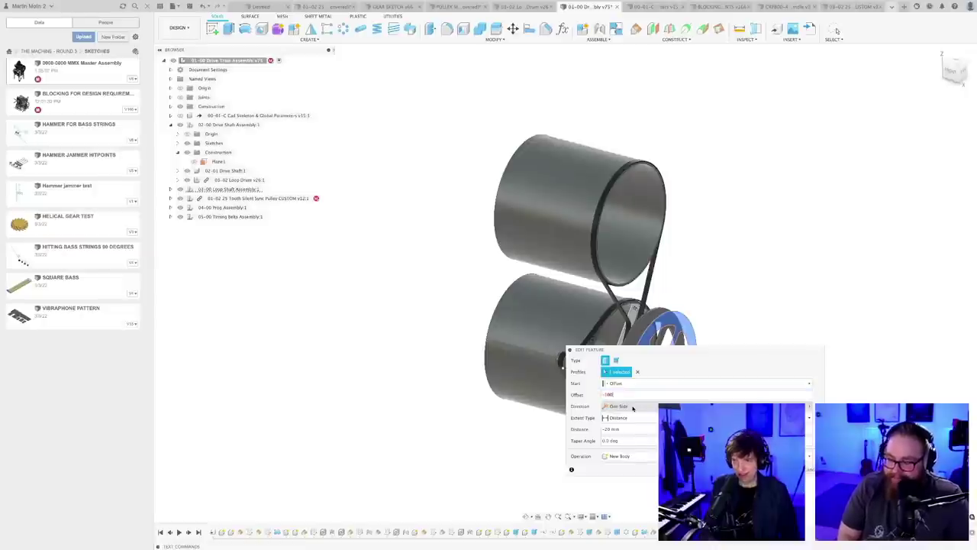
key(Return)
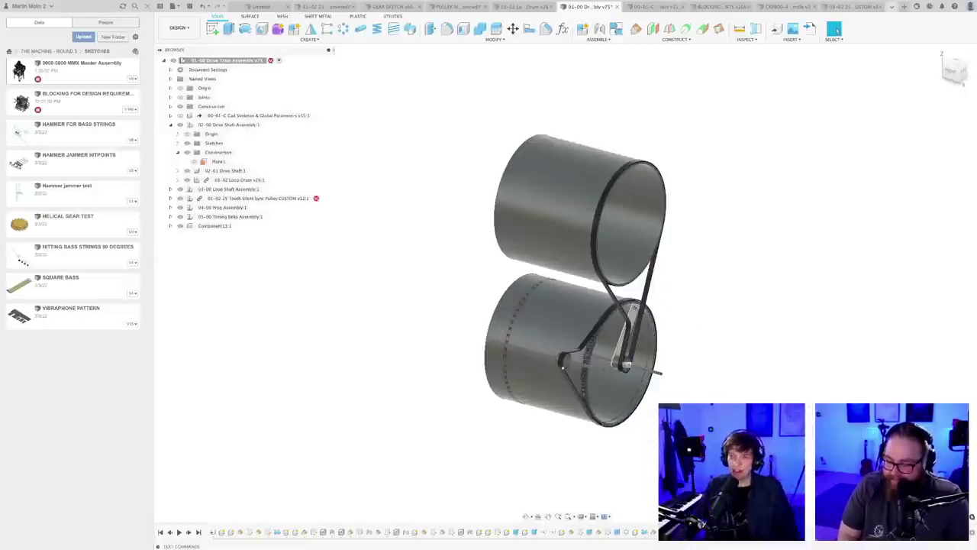
- Orbit around the lower drum to check where the spoked wheel now sits
scroll(663, 406, up, 1)
scroll(663, 406, down, 2)
shift+middle_drag(663, 406, 606, 408)
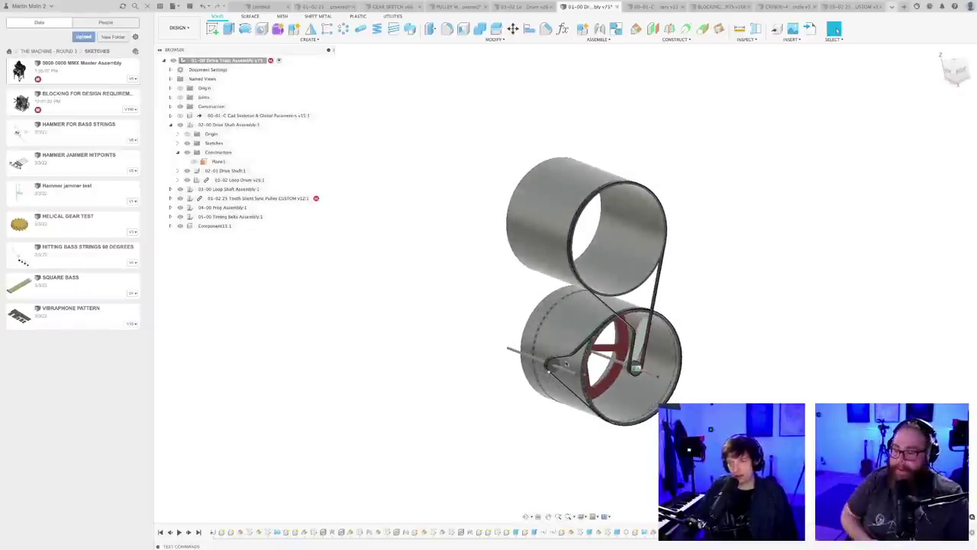
scroll(528, 319, up, 6)
scroll(532, 323, up, 3)
mouse_move(537, 328)
shift+middle_down()
mouse_move(513, 315)
mouse_move(530, 326)
shift+middle_up()
scroll(530, 326, down, 6)
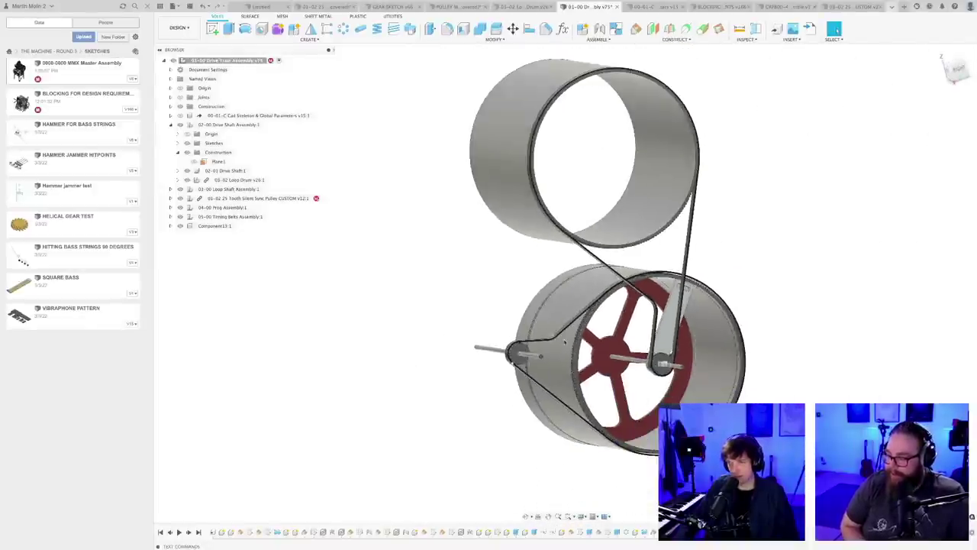
middle_drag(586, 366, 536, 327)
- Open the wheel sketch for editing and turn sketch visibility back on
double_click(691, 289)
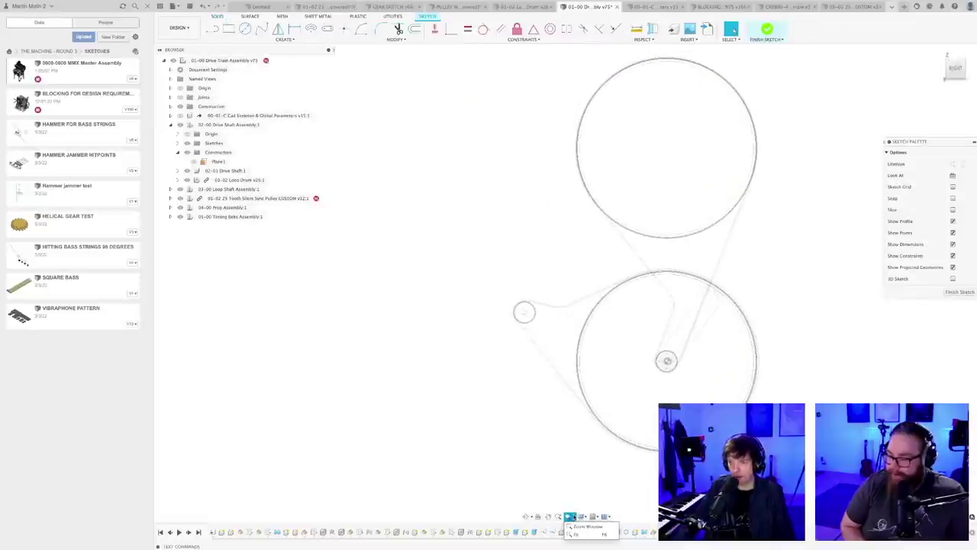
click(582, 516)
mouse_move(600, 482)
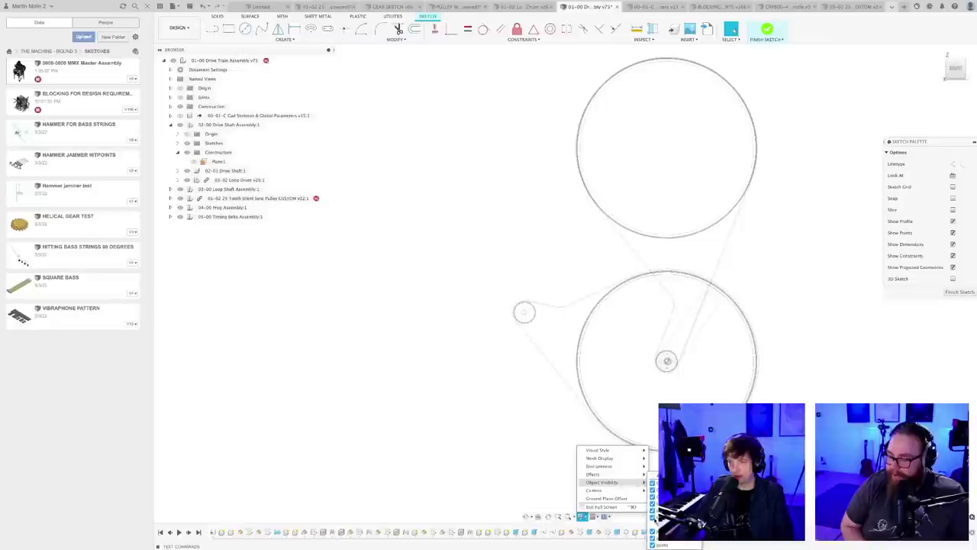
click(654, 519)
- Edit the Ø60 hub diameter dimension and finish the sketch
scroll(737, 337, up, 5)
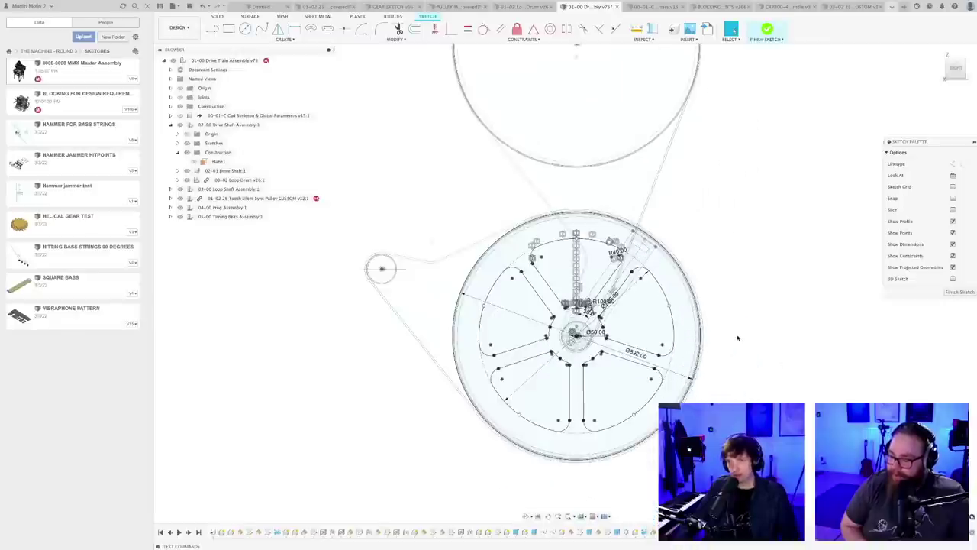
scroll(737, 338, up, 2)
double_click(617, 356)
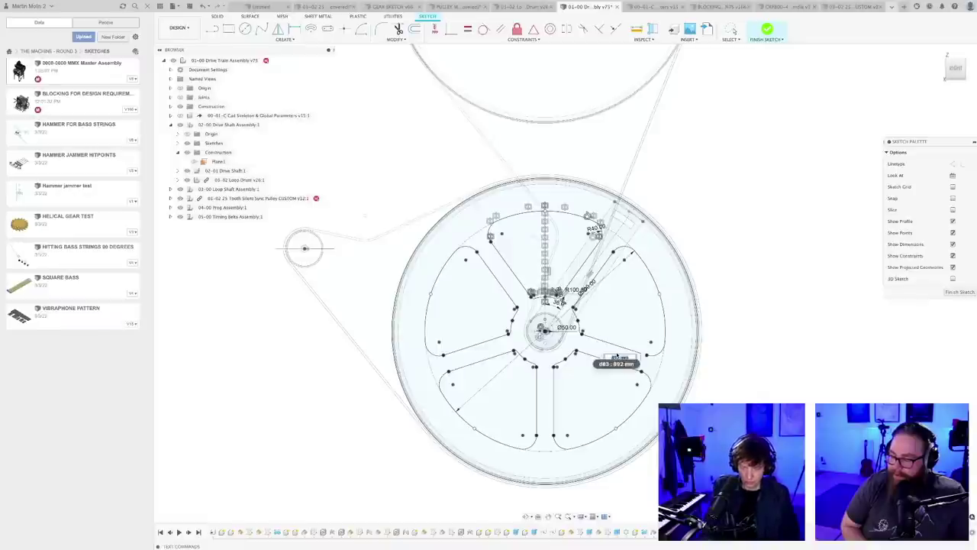
key(Return)
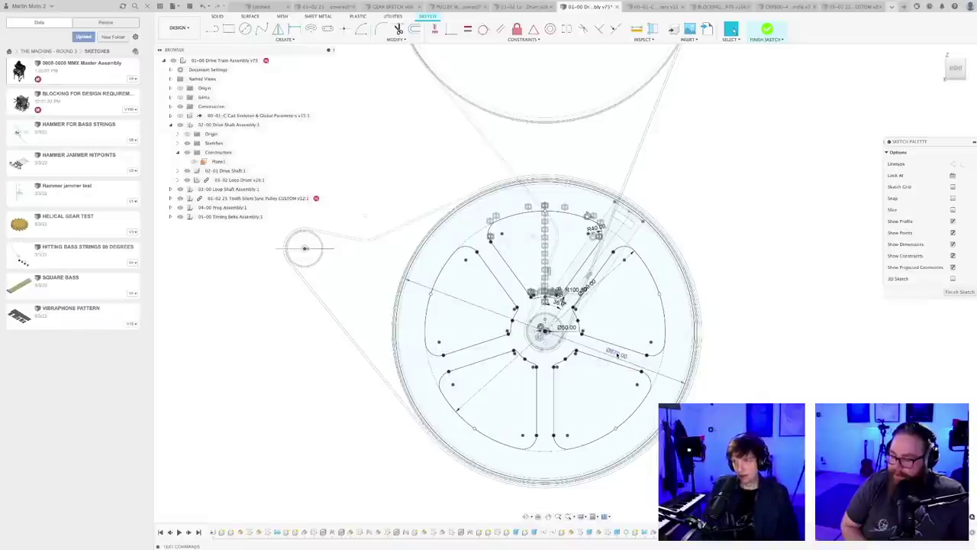
scroll(617, 356, up, 2)
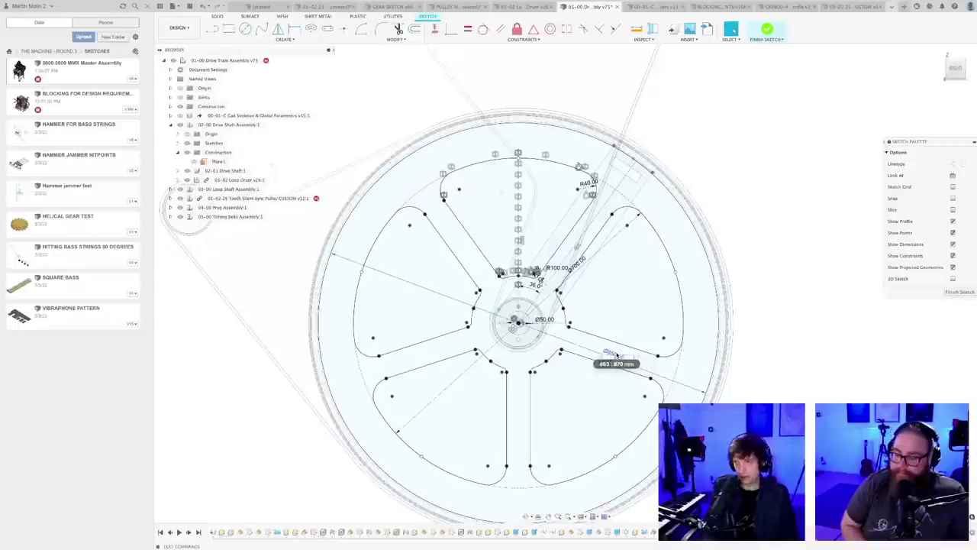
click(961, 292)
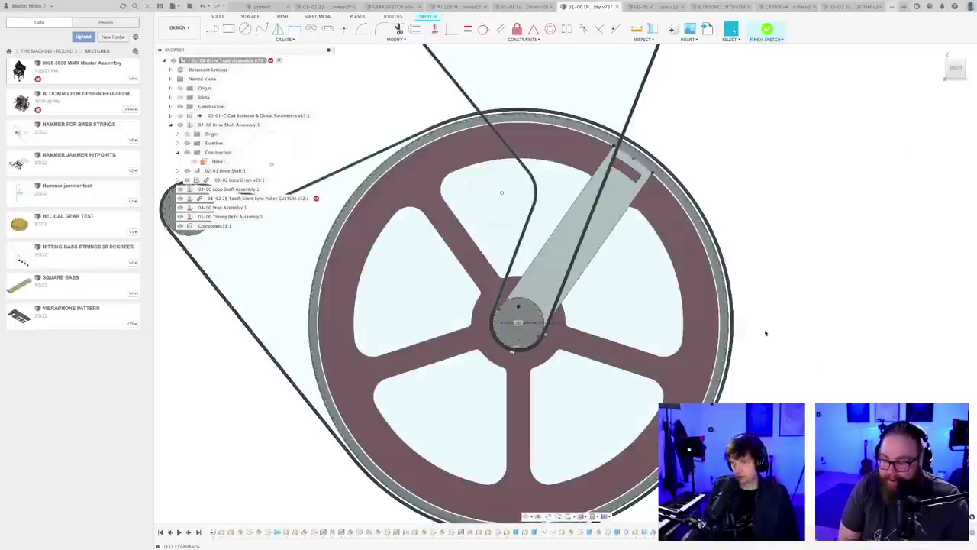
scroll(766, 336, down, 3)
mouse_move(768, 360)
middle_down()
mouse_move(763, 323)
mouse_move(770, 342)
middle_up()
scroll(764, 325, down, 2)
key(super+s)
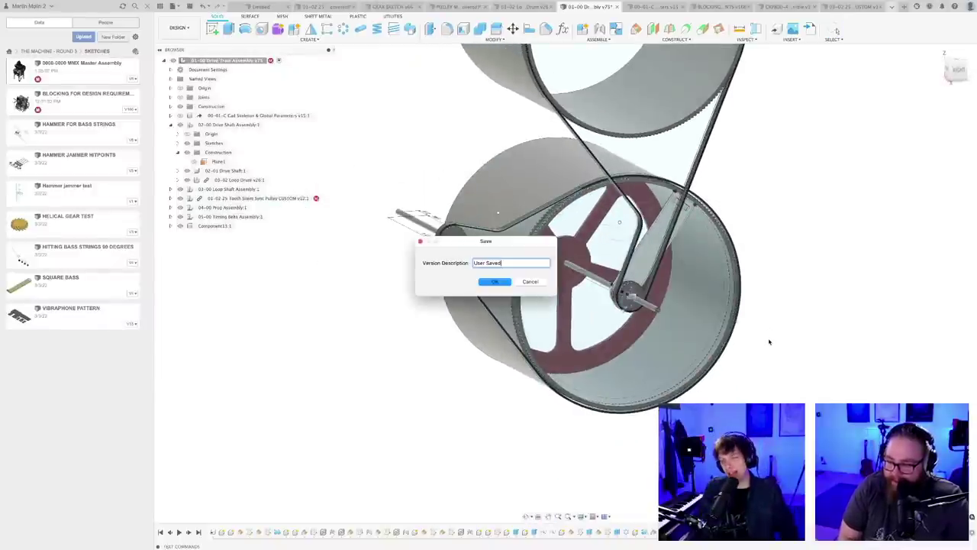
key(Return)
middle_drag(755, 349, 682, 426)
click(624, 359)
scroll(682, 424, down, 2)
shift+middle_drag(703, 378, 651, 406)
click(693, 379)
scroll(666, 401, up, 3)
mouse_move(664, 400)
shift+middle_down()
mouse_move(639, 399)
mouse_move(631, 413)
mouse_move(658, 398)
mouse_move(646, 394)
mouse_move(670, 403)
mouse_move(648, 403)
mouse_move(650, 365)
mouse_move(662, 376)
mouse_move(695, 378)
mouse_move(690, 366)
mouse_move(759, 375)
mouse_move(626, 373)
mouse_move(655, 371)
mouse_move(646, 375)
mouse_move(639, 362)
mouse_move(639, 375)
shift+middle_up()
scroll(632, 371, down, 2)
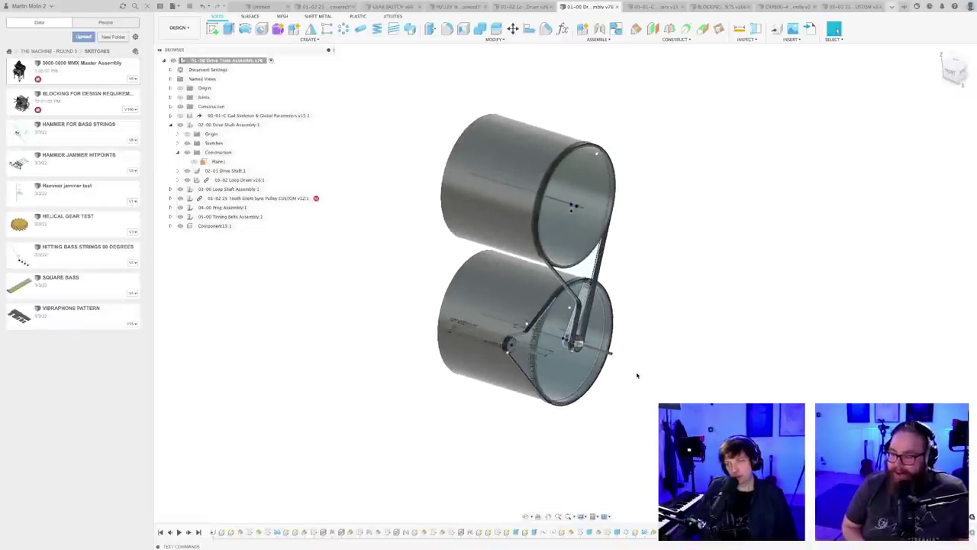
scroll(636, 375, up, 1)
scroll(636, 376, down, 2)
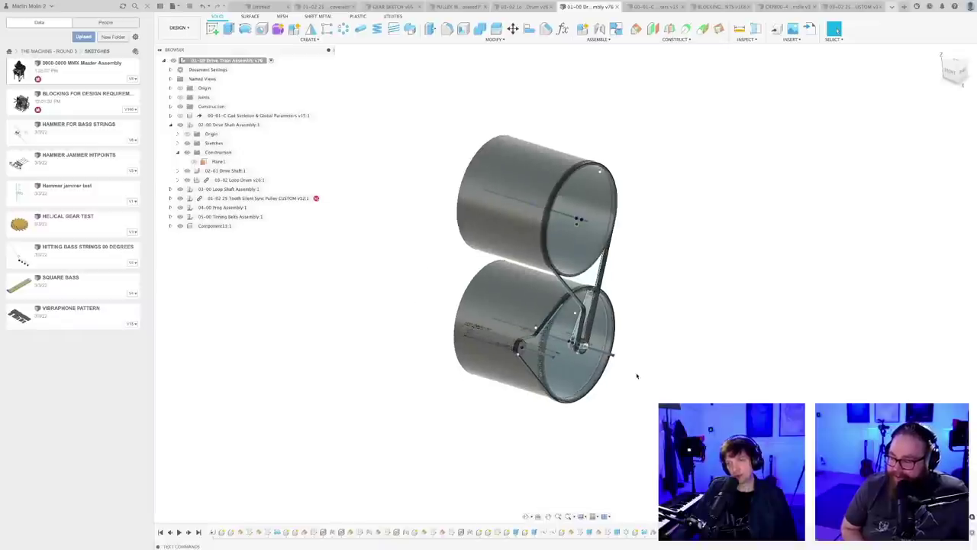
mouse_move(643, 367)
shift+middle_down()
mouse_move(621, 355)
mouse_move(644, 372)
mouse_move(641, 382)
mouse_move(612, 373)
mouse_move(627, 377)
shift+middle_up()
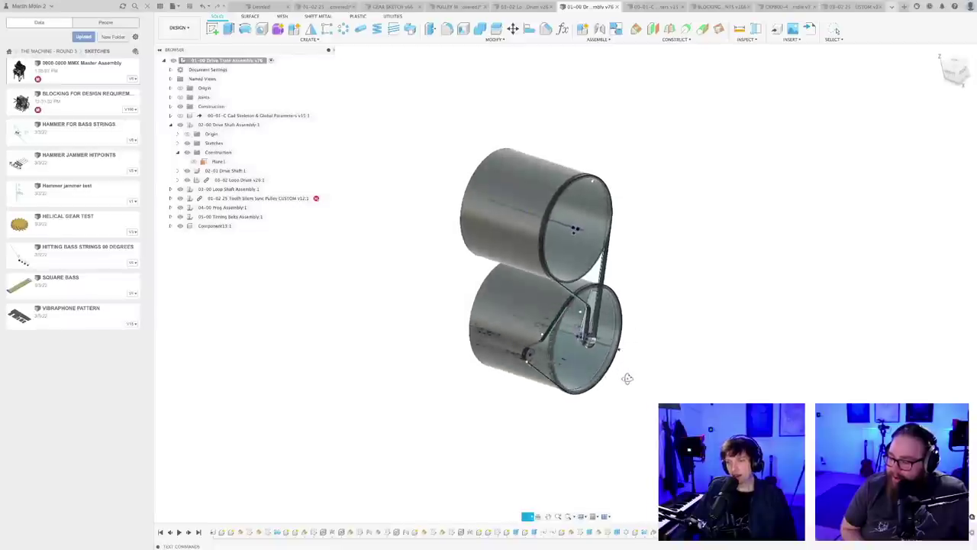
- Re-edit the pulley's extrude offset so it sits at the drum's end face
double_click(687, 533)
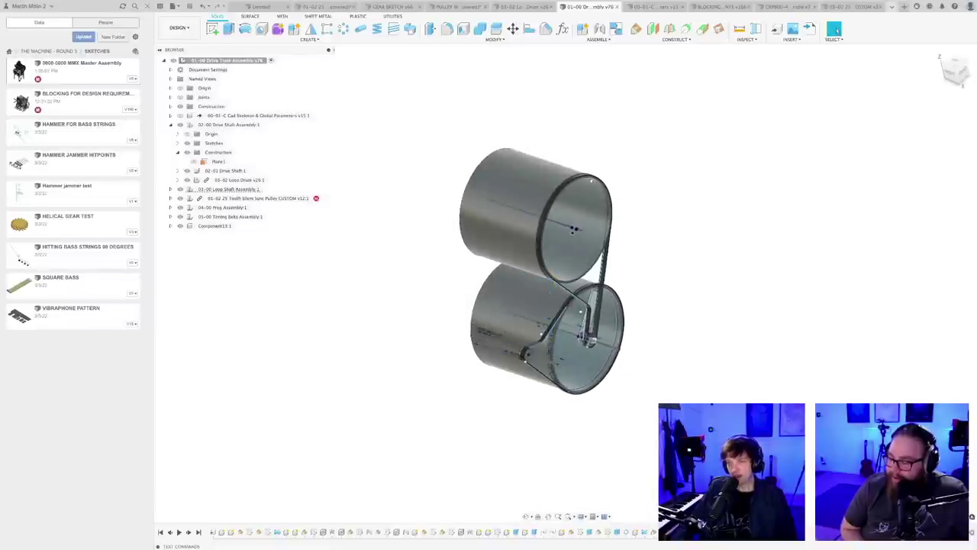
drag(659, 353, 754, 279)
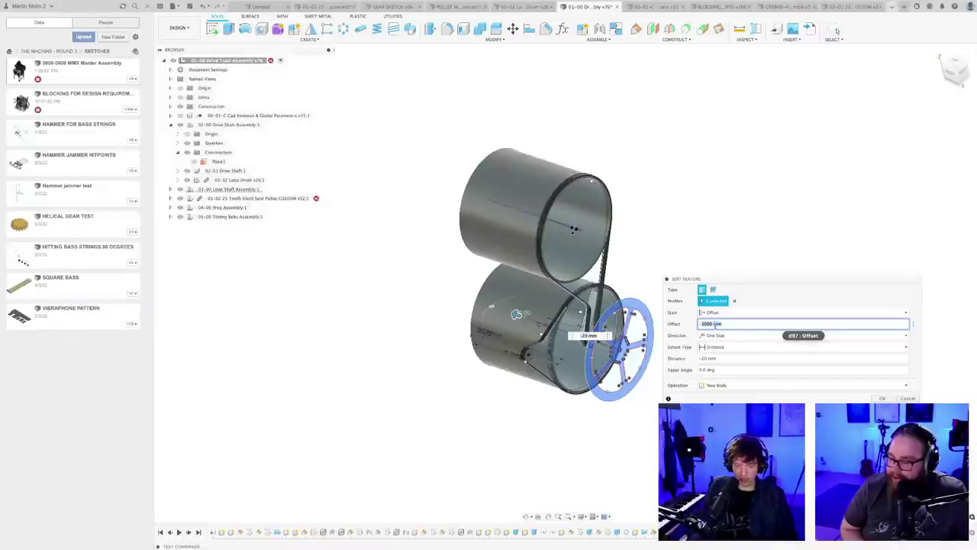
key(Return)
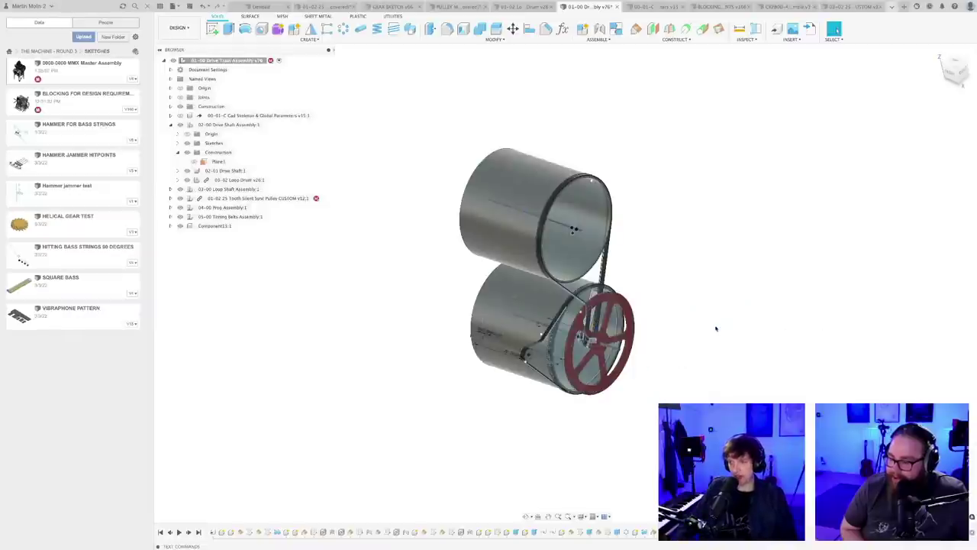
- Inspect the repositioned red pulley, then switch to the BLOCKING FOR DESIGN REQUIREMENTS document
scroll(638, 349, up, 4)
scroll(640, 373, down, 4)
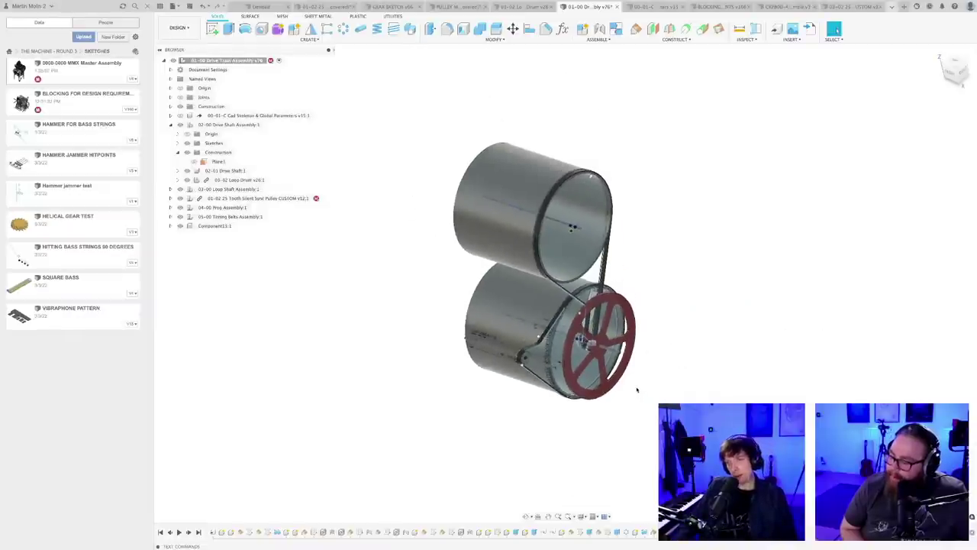
mouse_move(639, 387)
shift+middle_down()
mouse_move(639, 375)
mouse_move(662, 388)
mouse_move(640, 385)
shift+middle_up()
scroll(639, 379, up, 4)
drag(640, 386, 690, 393)
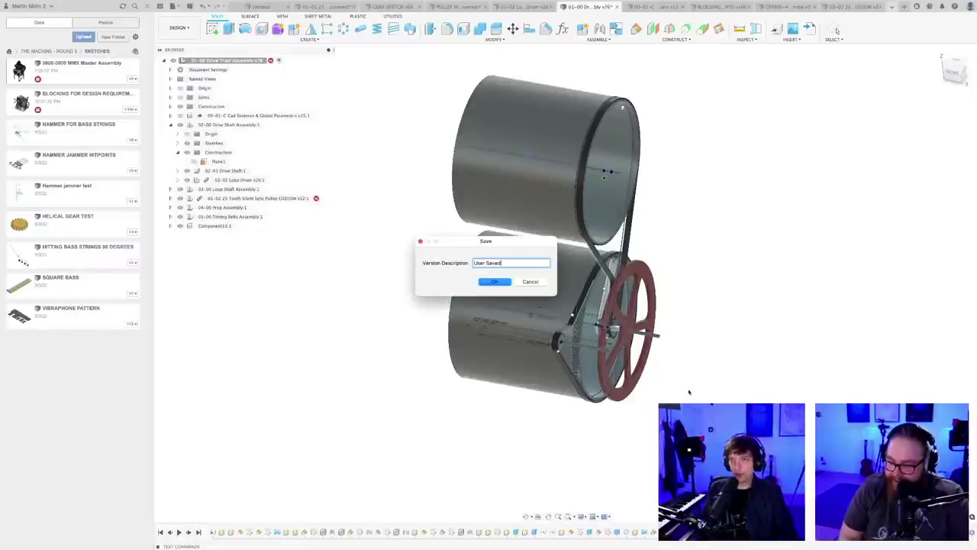
click(721, 7)
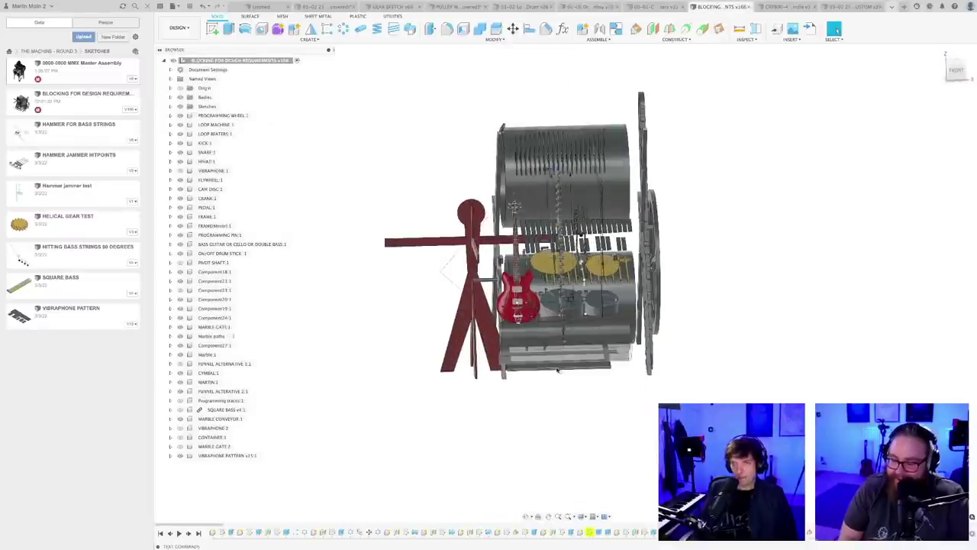
- Orbit around the whole blocking machine to inspect the drums and flywheel
scroll(557, 382, up, 3)
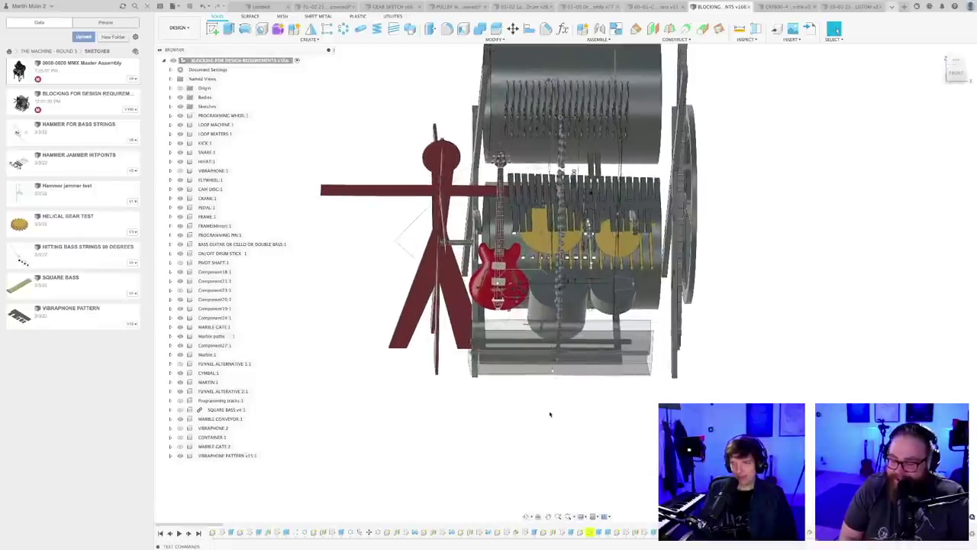
shift+middle_drag(550, 415, 529, 435)
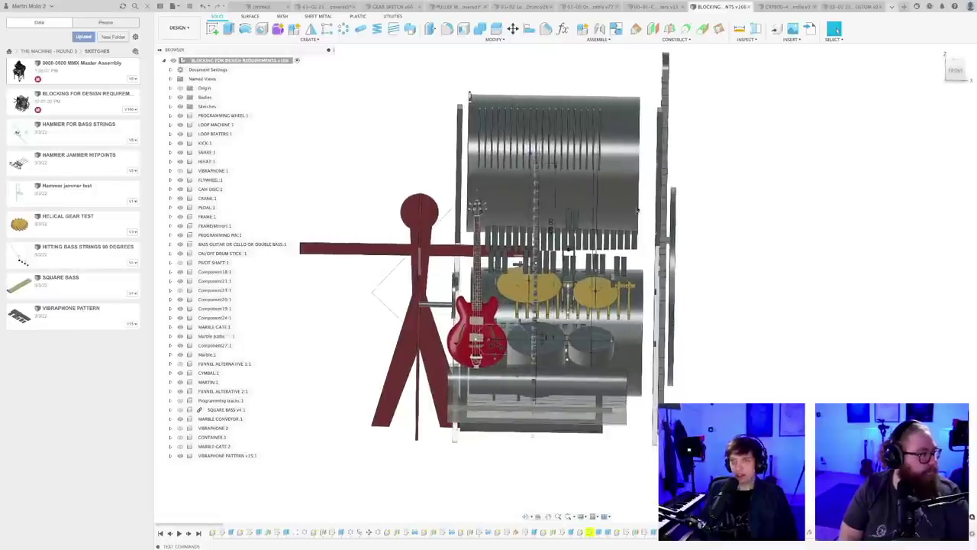
scroll(621, 249, up, 2)
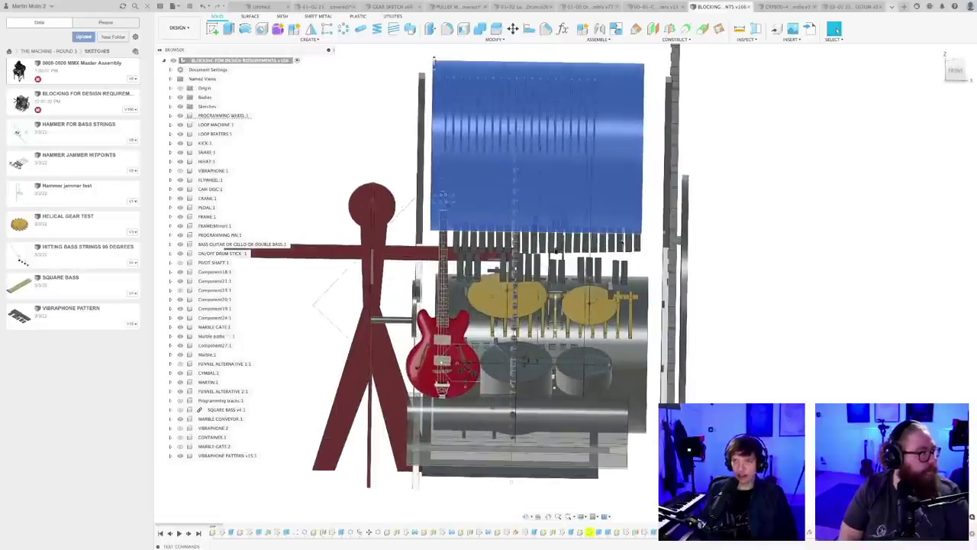
scroll(621, 249, down, 4)
shift+middle_drag(620, 249, 566, 178)
shift+middle_drag(534, 431, 537, 430)
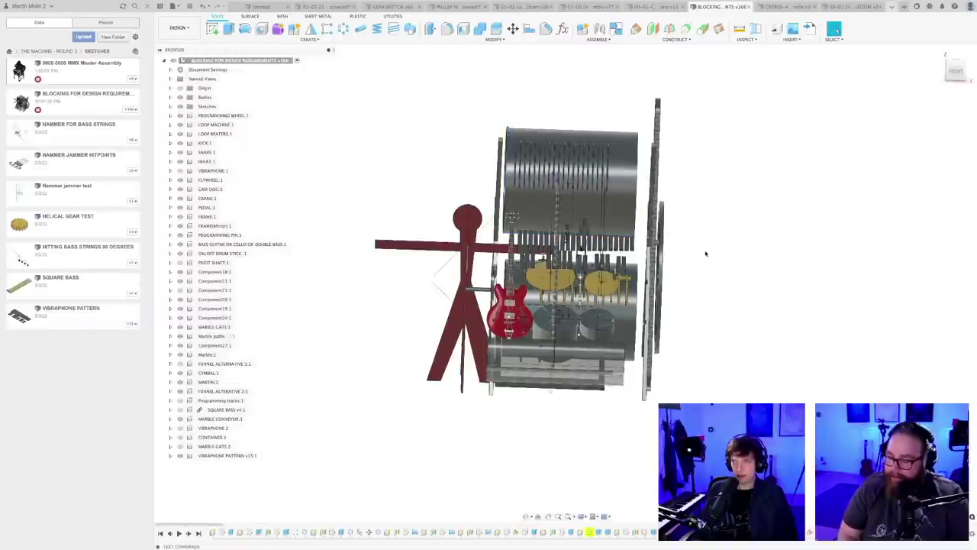
shift+middle_drag(705, 253, 639, 256)
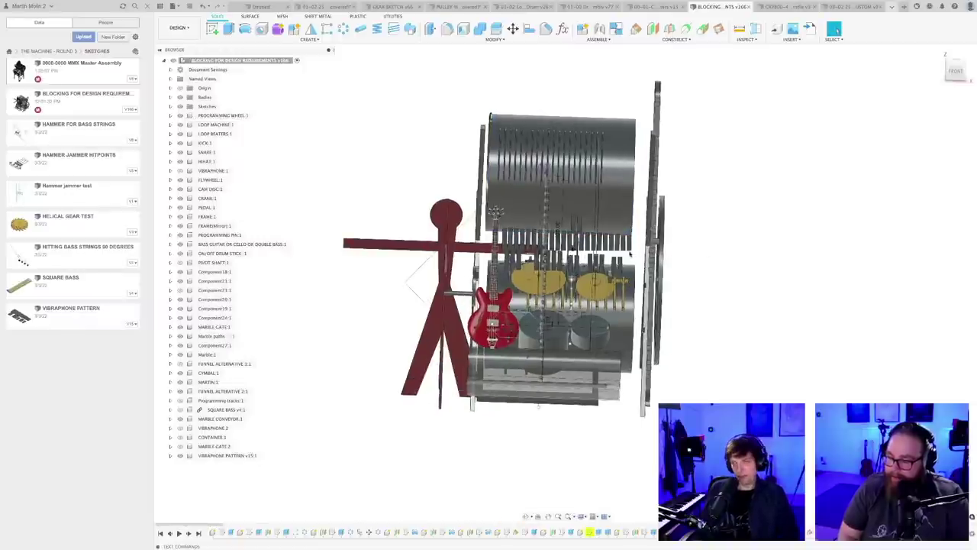
shift+middle_drag(567, 231, 550, 222)
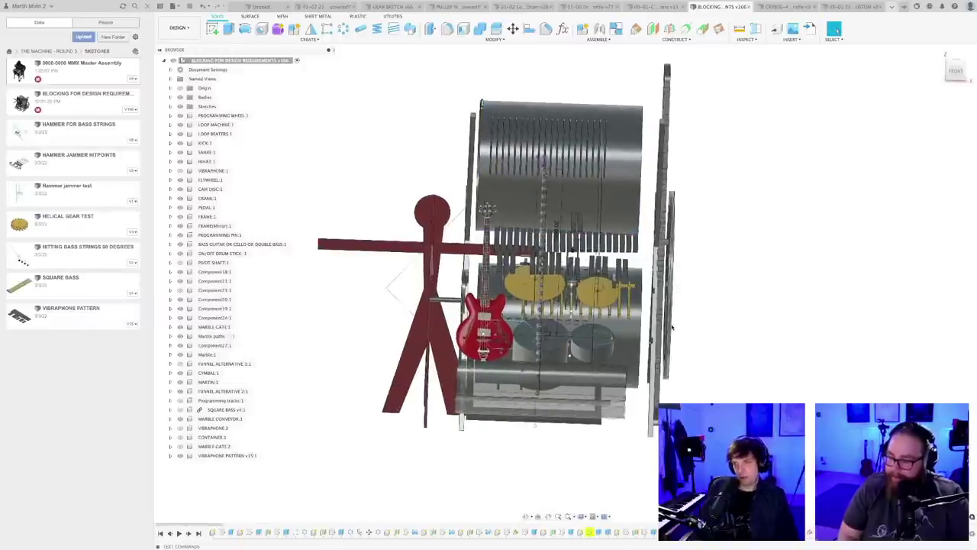
shift+middle_drag(673, 327, 579, 312)
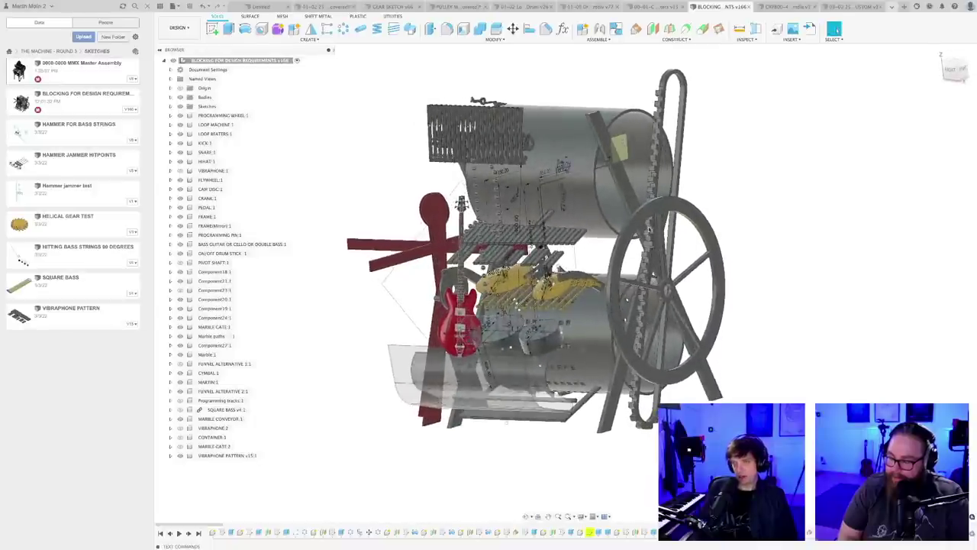
shift+middle_drag(649, 229, 713, 384)
scroll(727, 385, down, 2)
scroll(713, 384, up, 4)
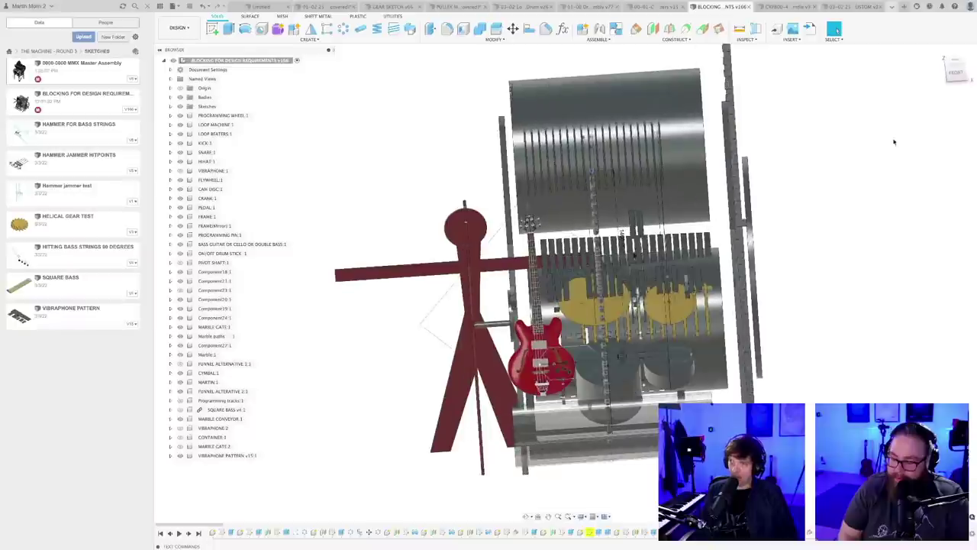
- Check the machine from the FRONT view, then open the CAD skeleton sketch document
click(957, 71)
scroll(545, 296, up, 3)
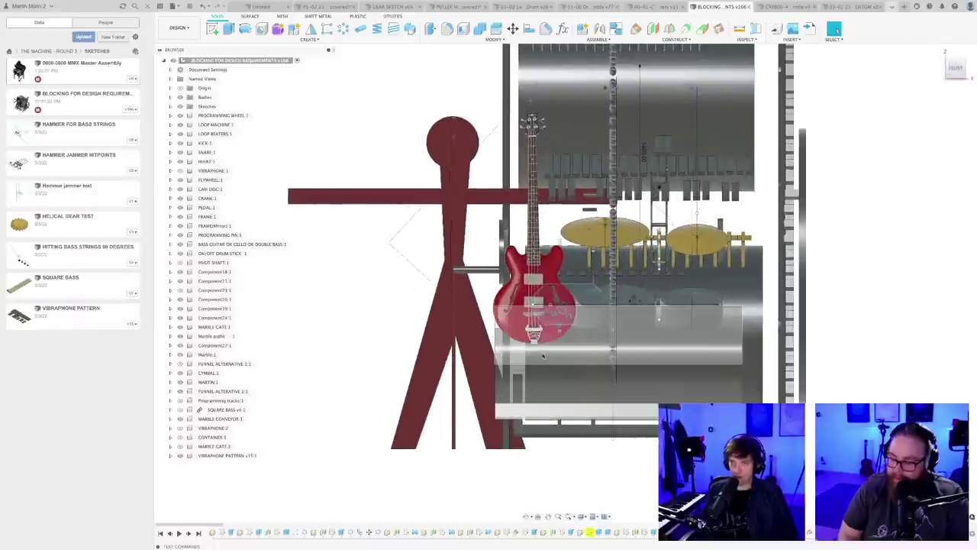
shift+middle_drag(533, 303, 555, 358)
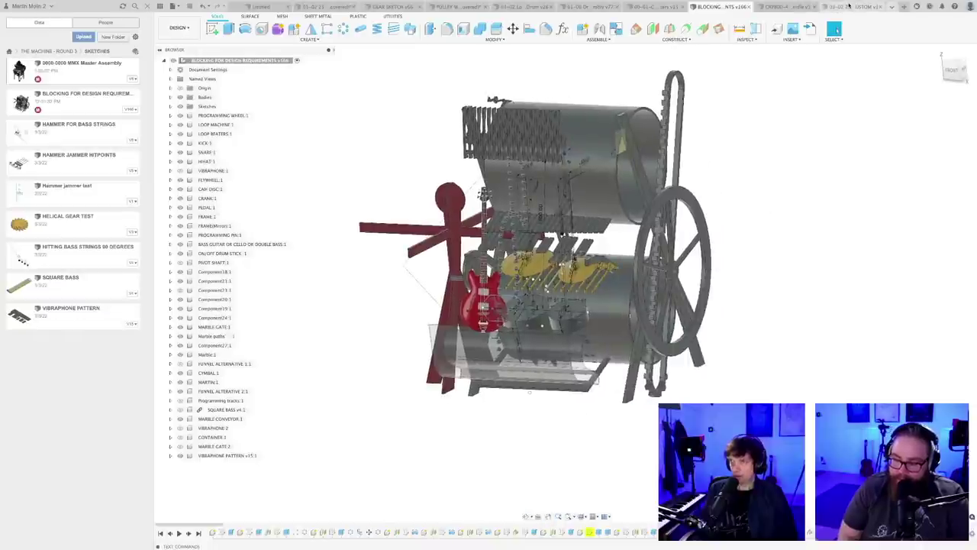
click(848, 5)
click(659, 7)
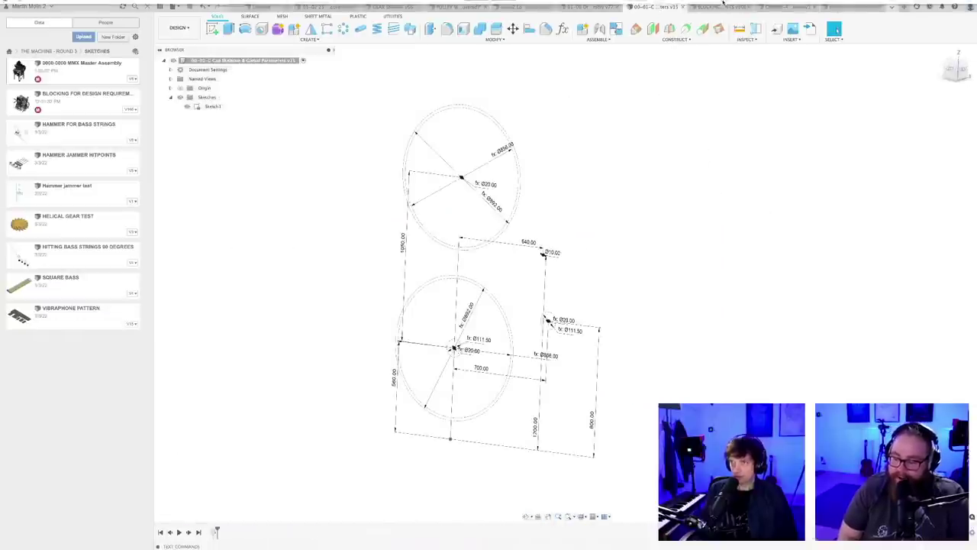
- Return to the Drive Train Assembly document with the drum ends facing forward
click(595, 7)
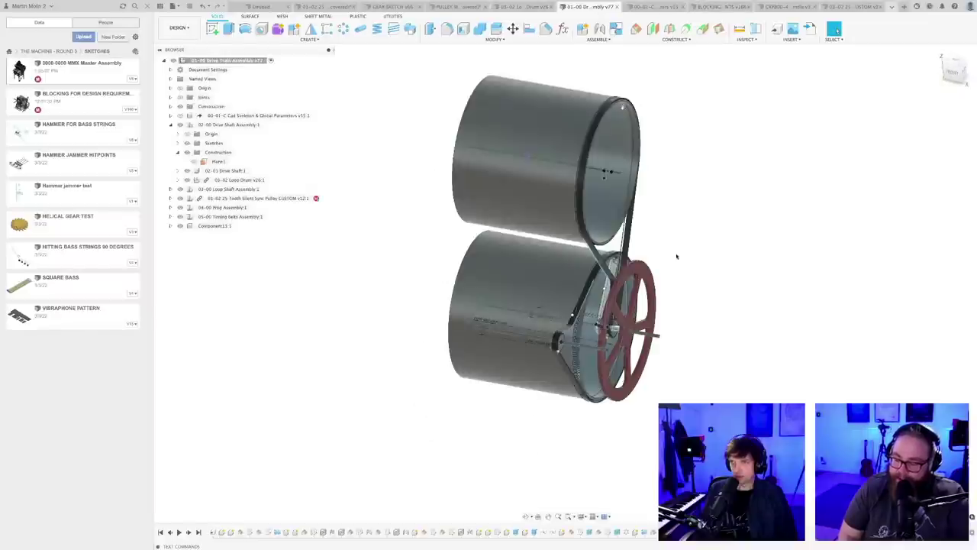
mouse_move(692, 326)
shift+middle_down()
mouse_move(688, 303)
mouse_move(680, 314)
shift+middle_up()
scroll(692, 356, up, 2)
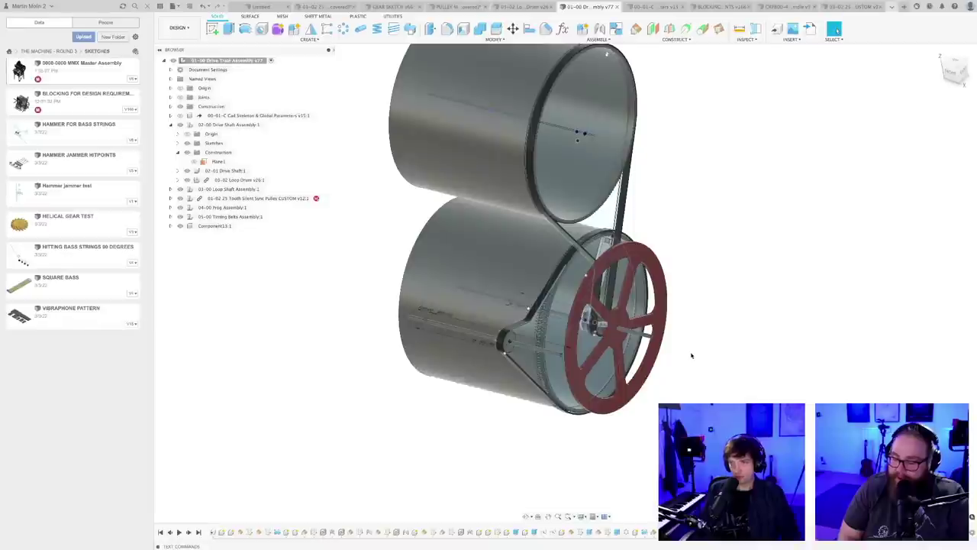
shift+middle_drag(690, 357, 695, 416)
- Orbit along the drums and select the red drive pulley
scroll(701, 365, up, 3)
scroll(701, 365, down, 3)
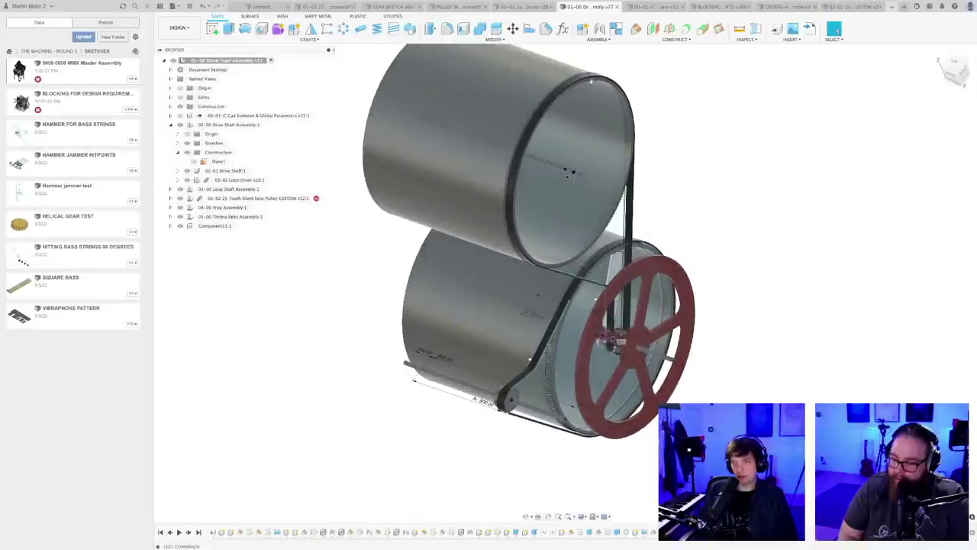
scroll(638, 349, down, 3)
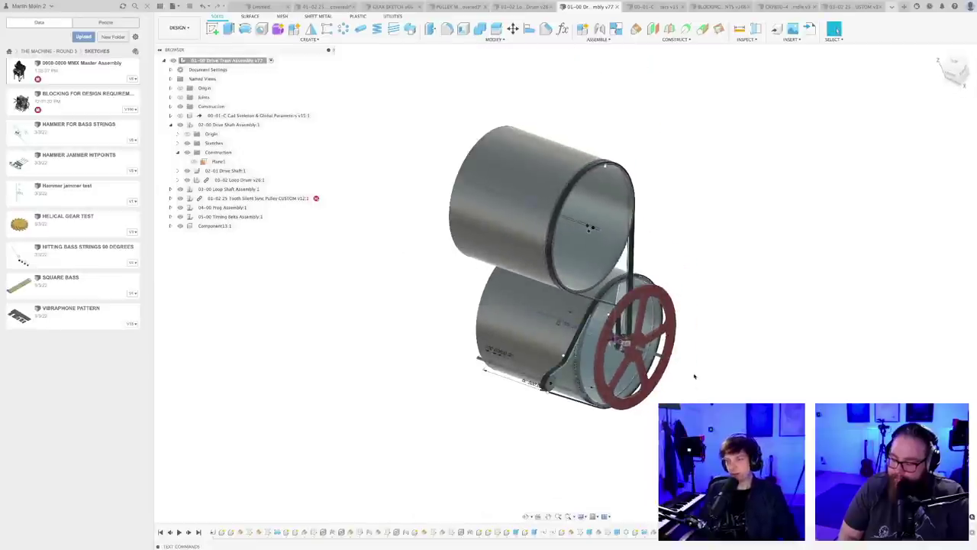
scroll(703, 388, up, 2)
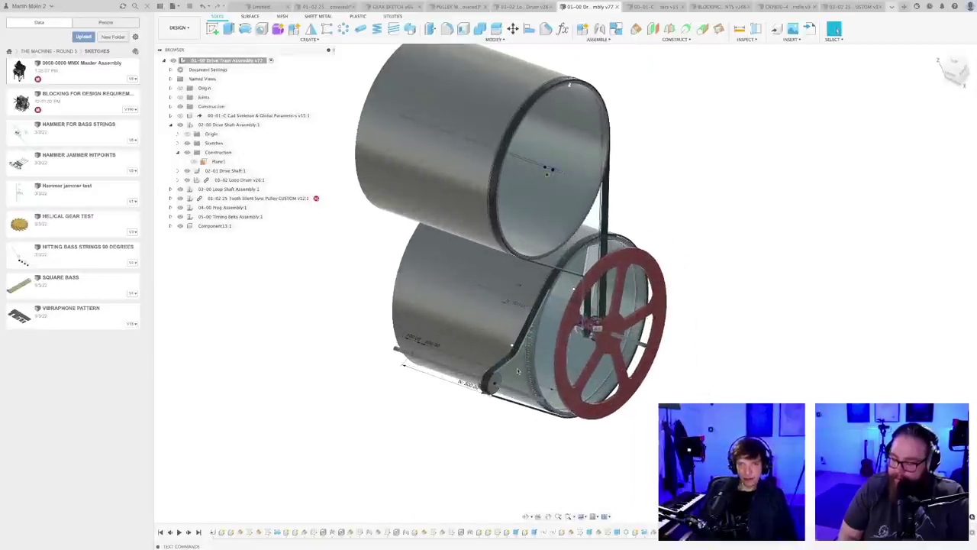
shift+middle_drag(328, 304, 349, 307)
scroll(639, 382, up, 2)
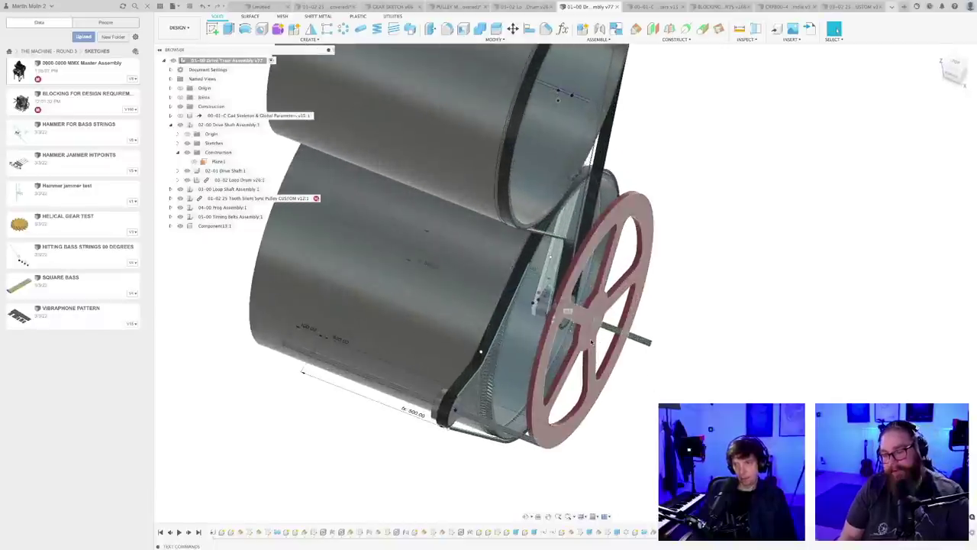
shift+middle_drag(657, 391, 661, 399)
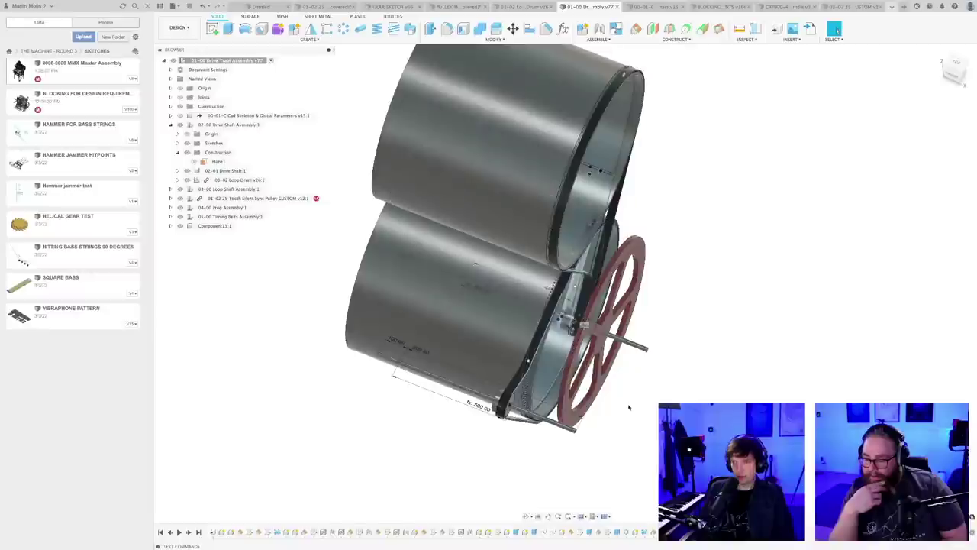
scroll(629, 407, up, 3)
click(585, 386)
scroll(645, 406, down, 3)
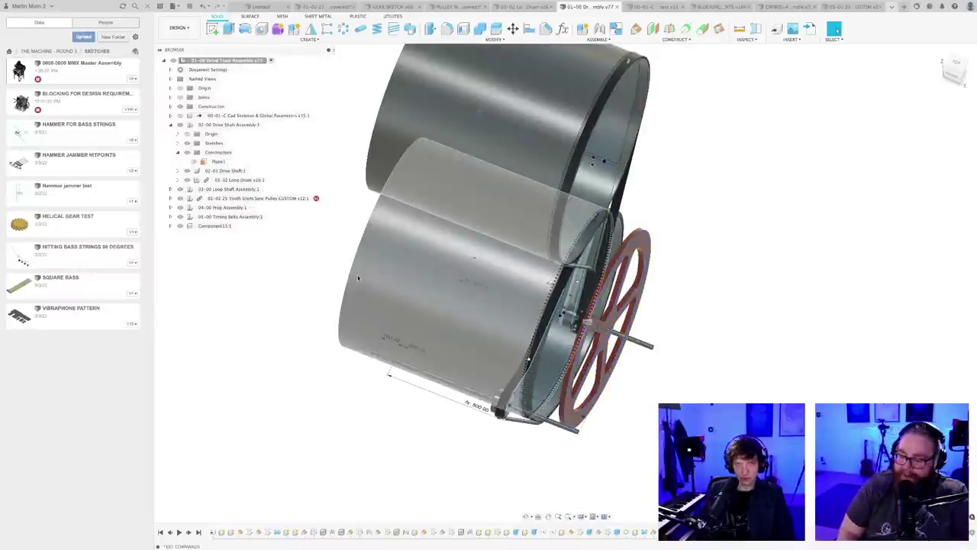
- Collapse the Flywheel's folders and component in the browser, then save a new version of the assembly
click(271, 189)
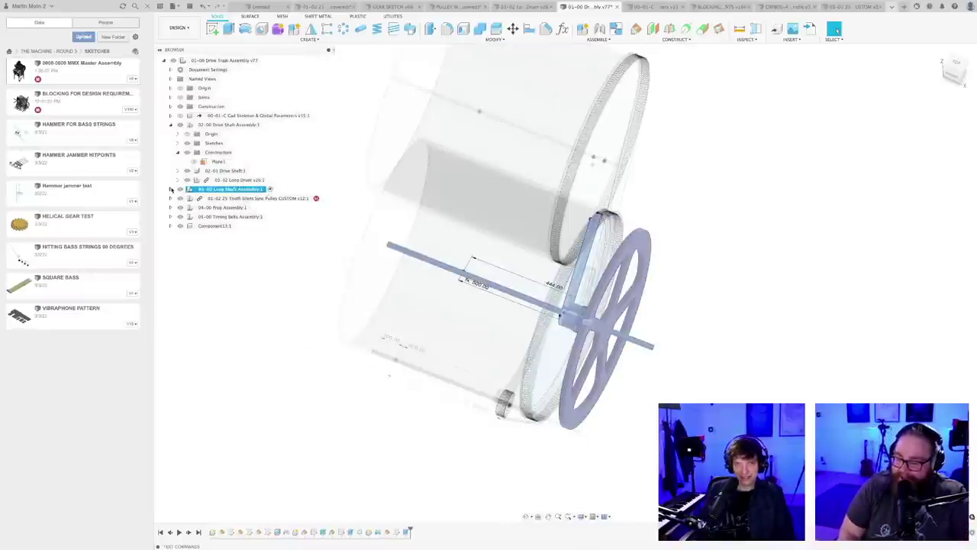
click(171, 189)
click(267, 263)
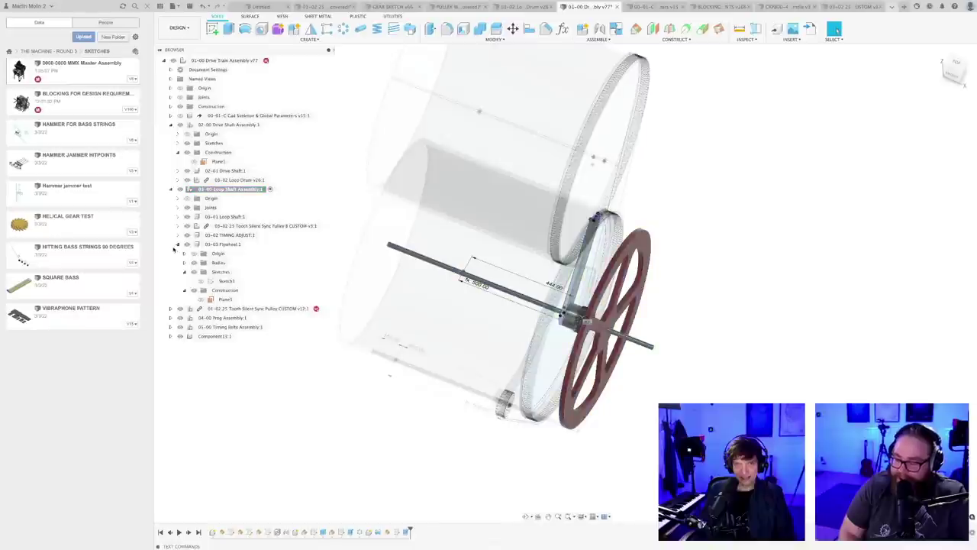
click(185, 290)
click(184, 272)
click(178, 244)
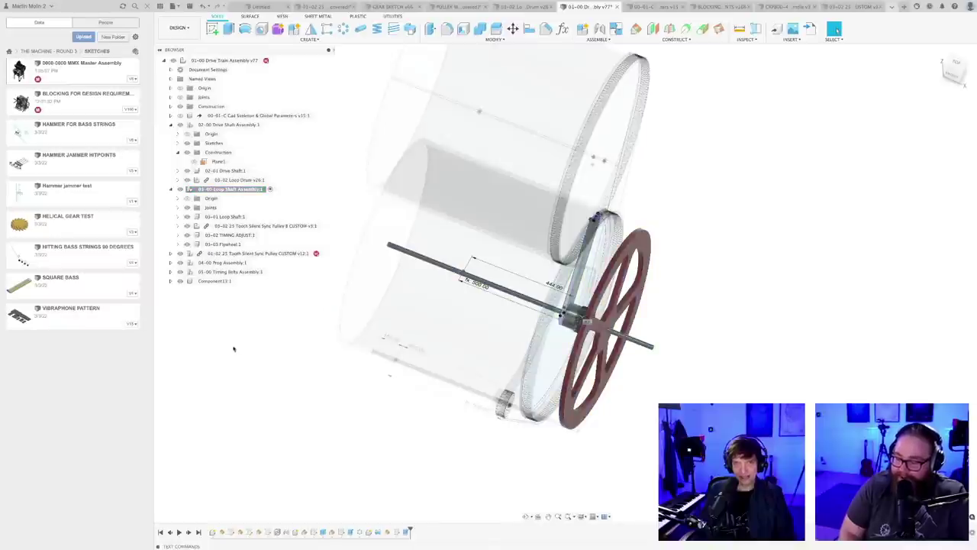
scroll(235, 341, down, 3)
middle_drag(238, 339, 338, 323)
shift+middle_drag(333, 307, 314, 313)
key(super+s)
key(Return)
- Expand 03-01 Loop Shaft's Sketches and open Sketch1 for editing
scroll(307, 291, down, 3)
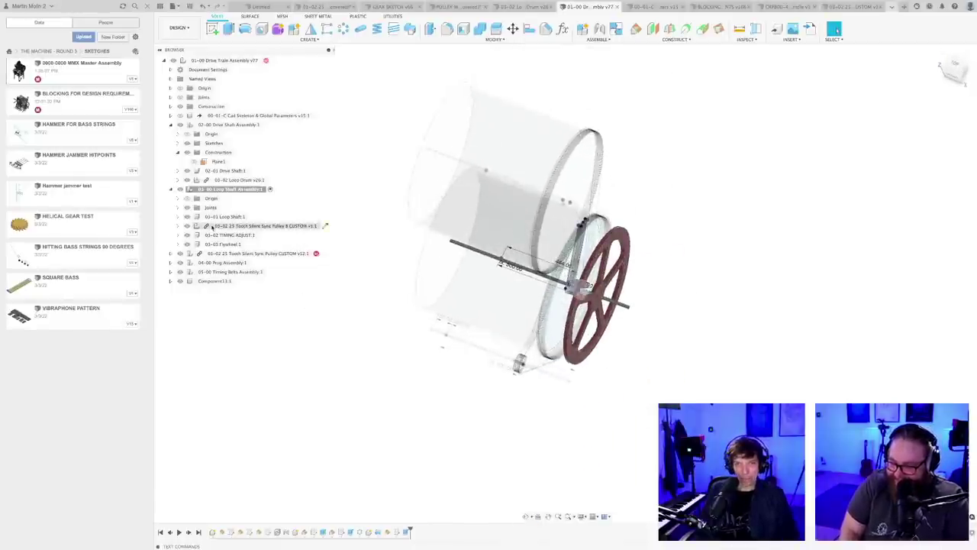
click(178, 217)
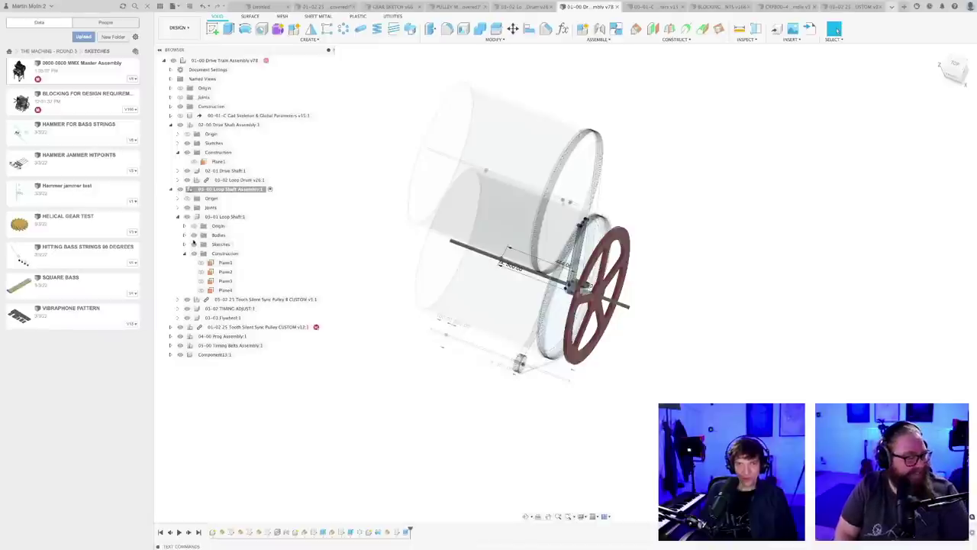
click(184, 244)
click(227, 254)
click(251, 255)
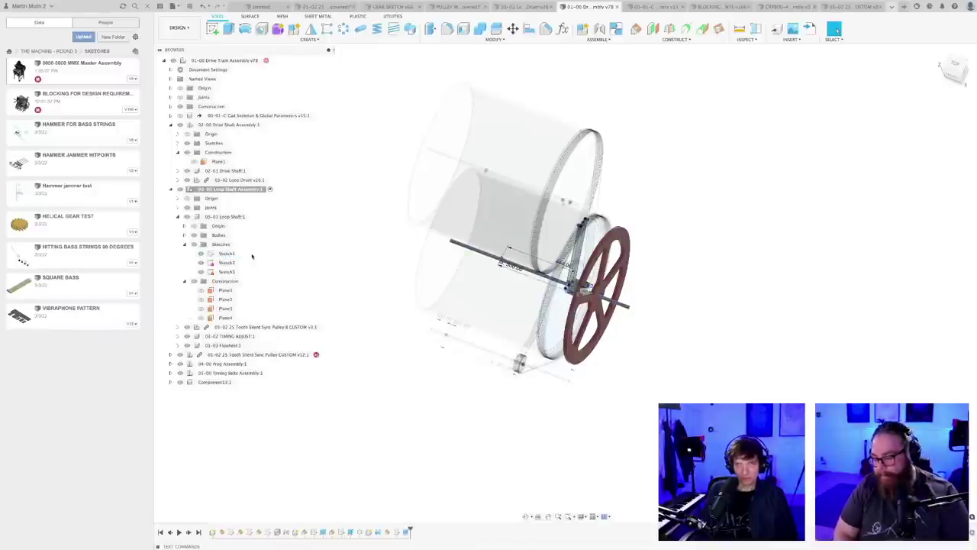
double_click(228, 254)
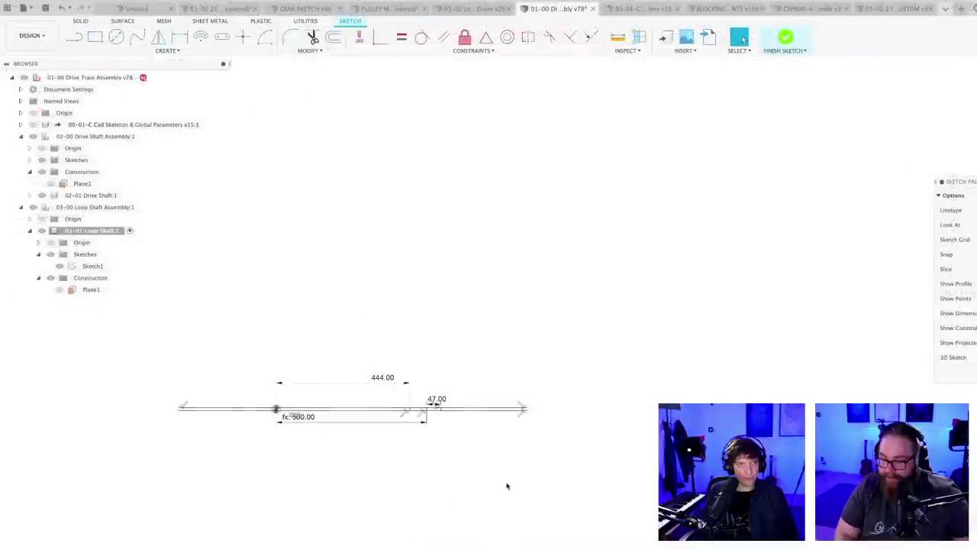
- Draw a closed U-shaped line profile rising from the shaft line
middle_drag(480, 478, 561, 437)
scroll(560, 436, up, 3)
middle_drag(501, 456, 558, 384)
scroll(655, 280, up, 2)
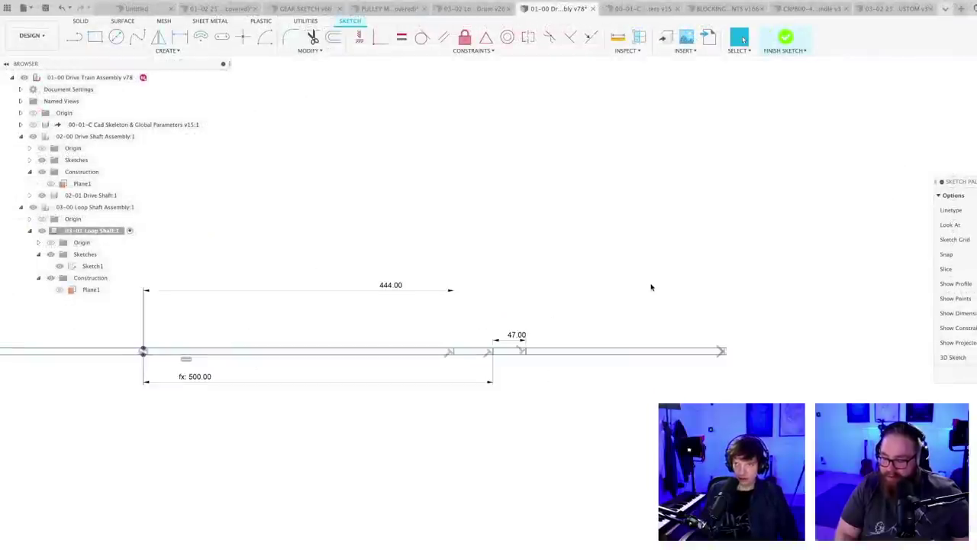
mouse_move(650, 286)
middle_down()
mouse_move(560, 255)
mouse_move(511, 314)
middle_up()
scroll(557, 258, up, 3)
scroll(556, 271, up, 2)
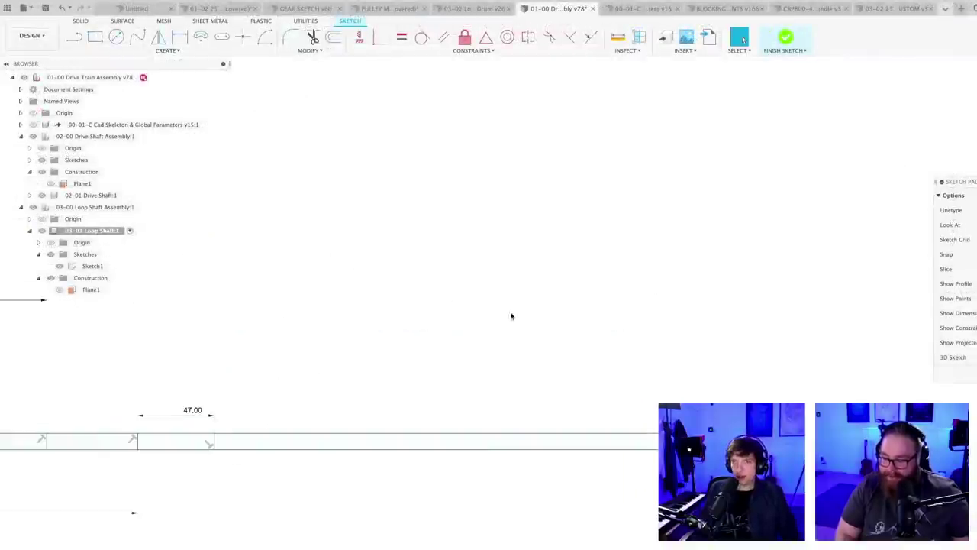
key(l)
click(489, 437)
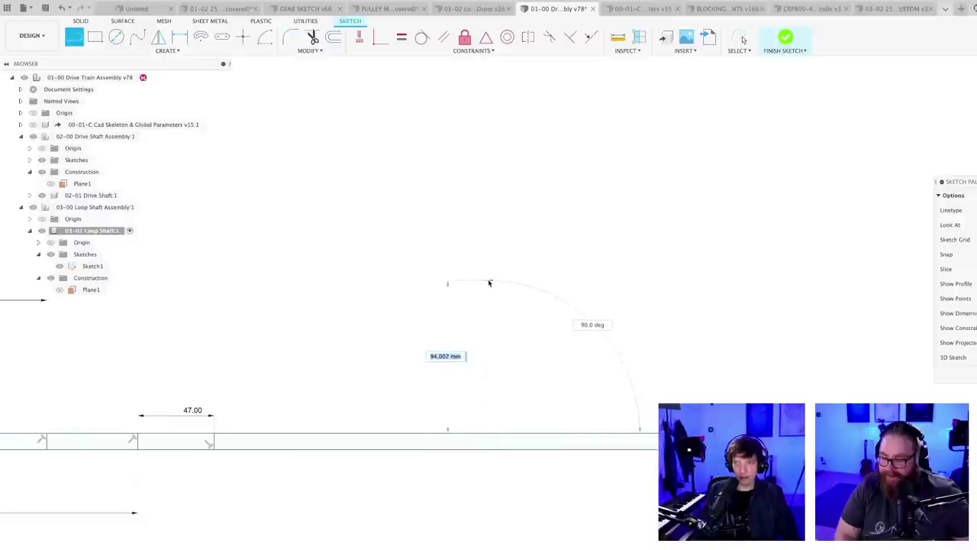
scroll(501, 282, up, 2)
click(490, 283)
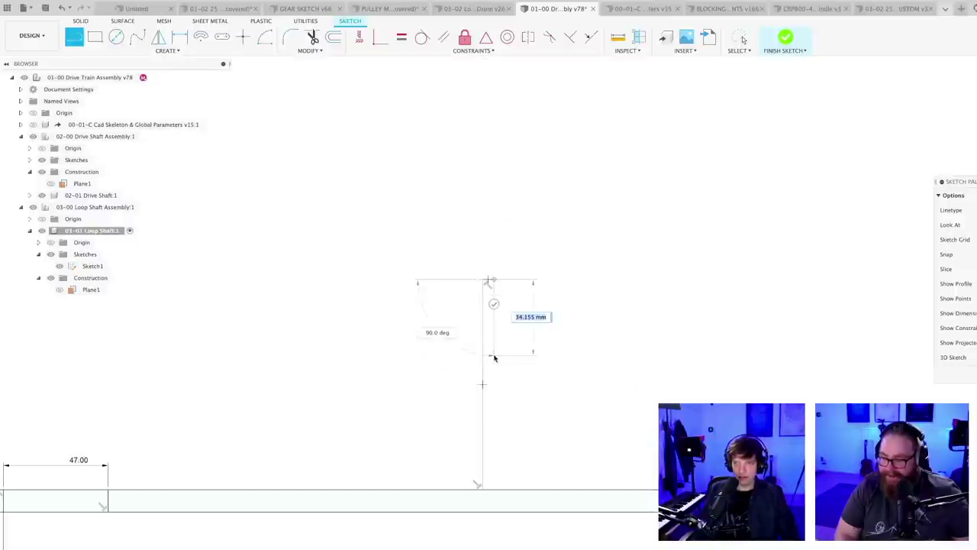
click(570, 282)
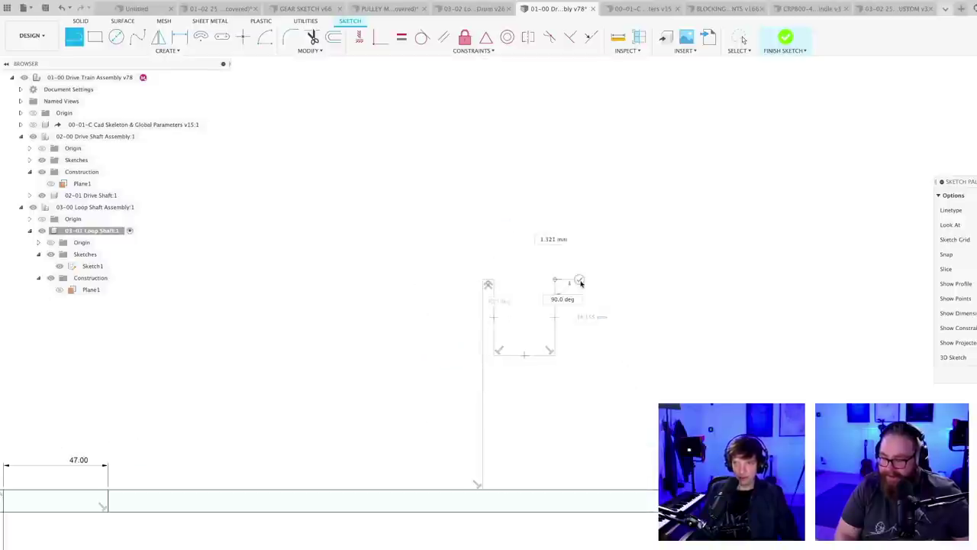
click(568, 487)
key(Escape)
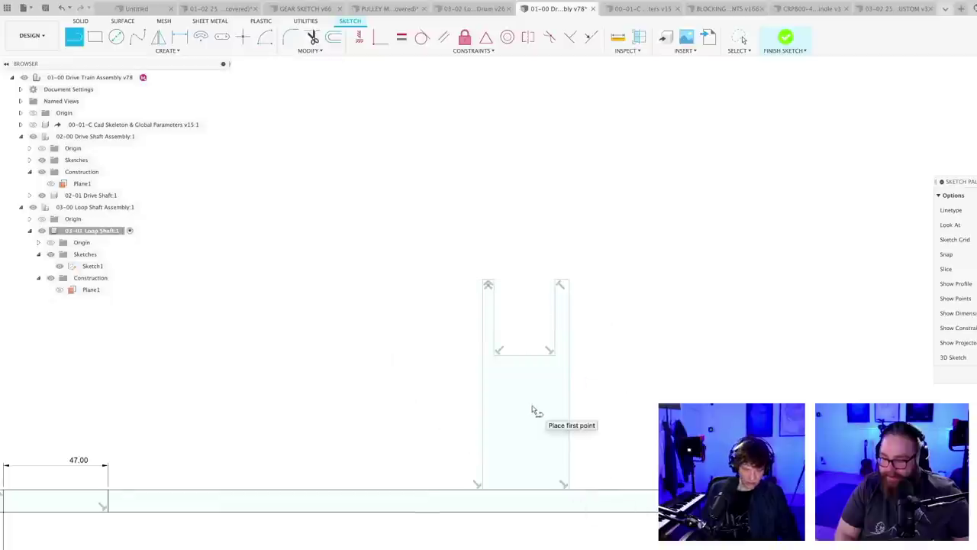
- Snap the vertical centre line's top end to the midpoint of the slot floor
click(524, 357)
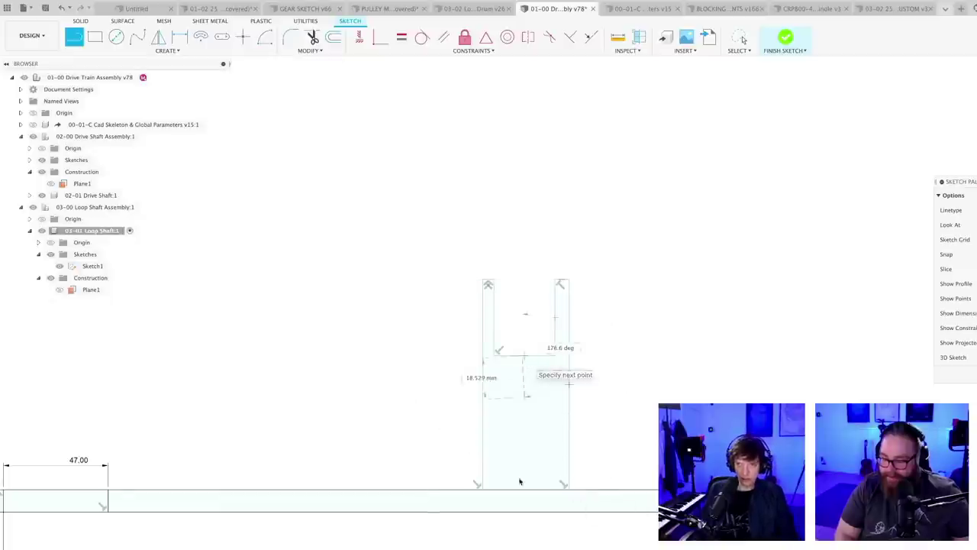
key(Escape)
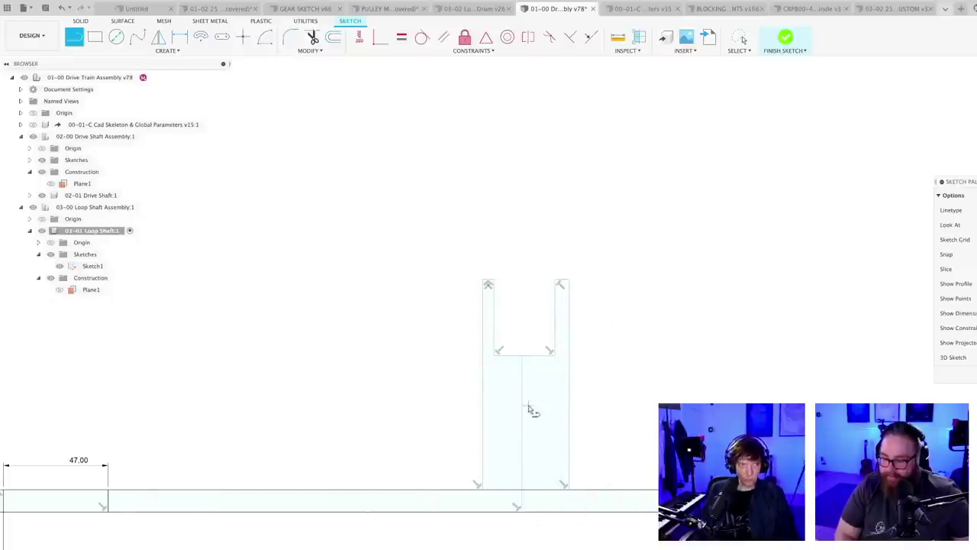
scroll(531, 408, up, 4)
drag(517, 333, 519, 328)
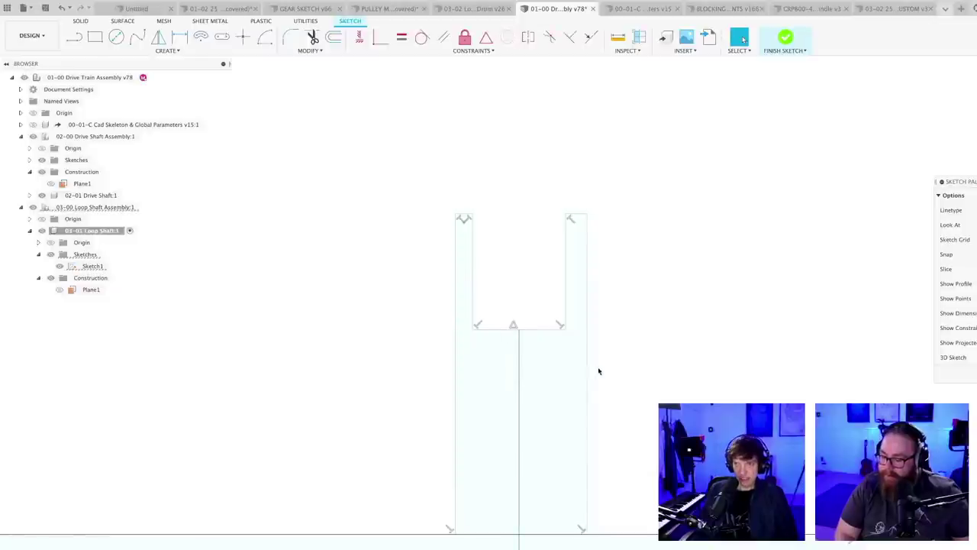
scroll(618, 371, down, 1)
- Dimension the slot floor width, first at 20 then revised to 18 mm
key(d)
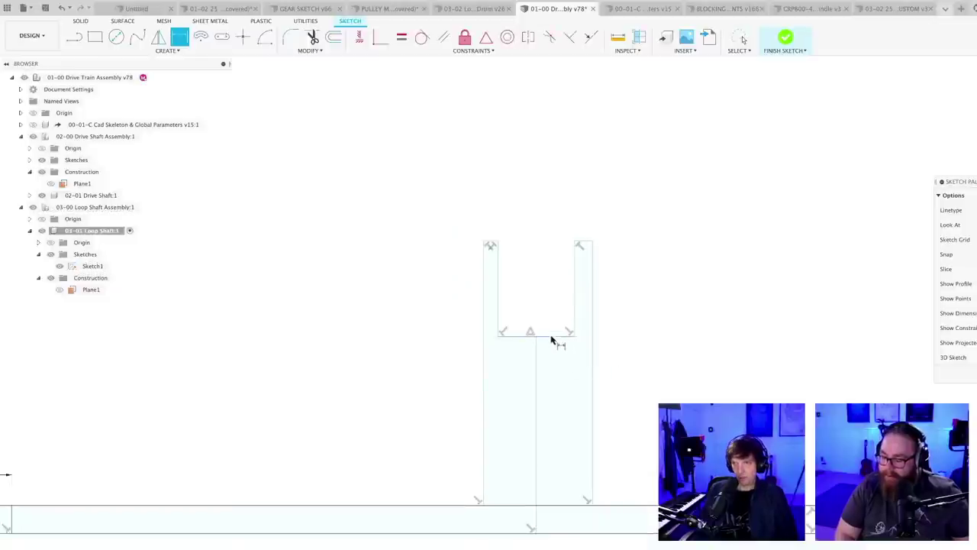
click(552, 336)
click(547, 319)
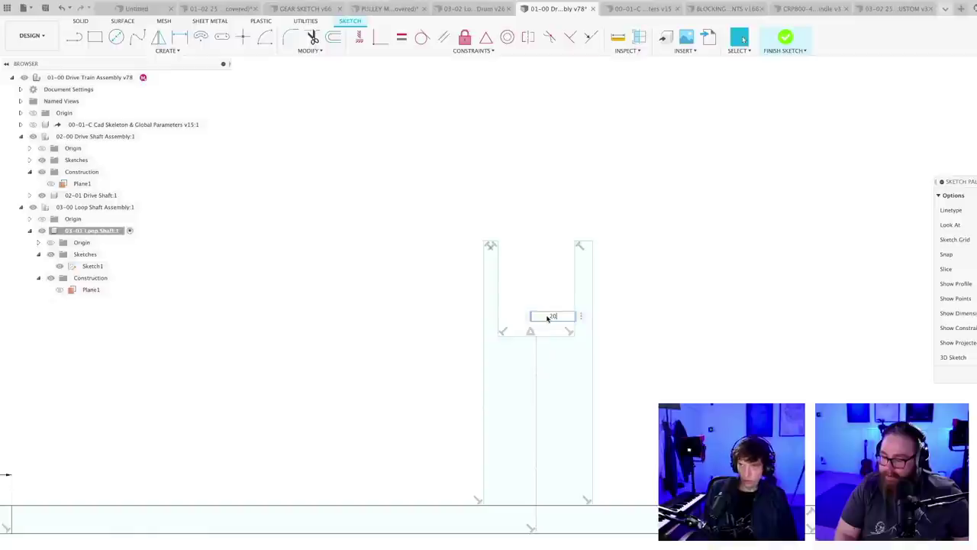
text(20)
key(Return)
scroll(580, 384, up, 2)
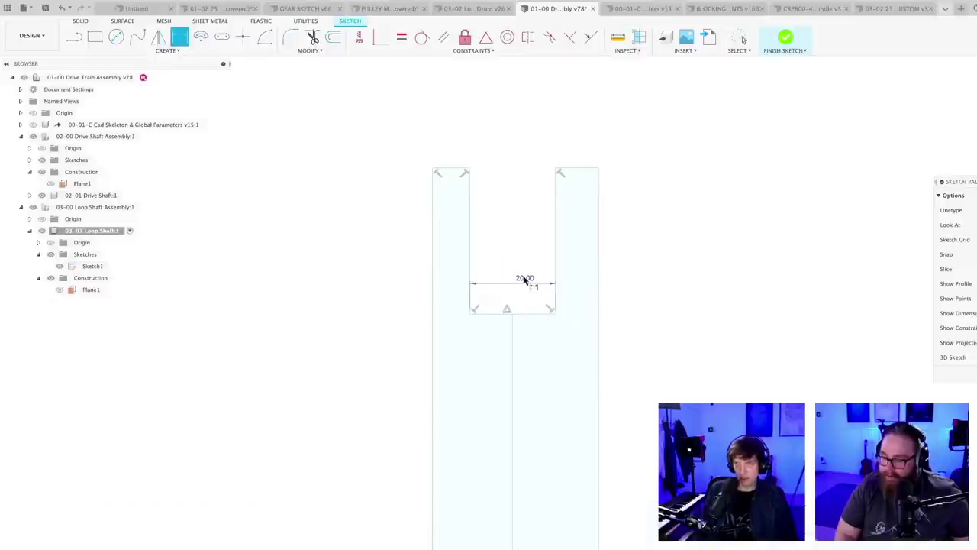
double_click(524, 279)
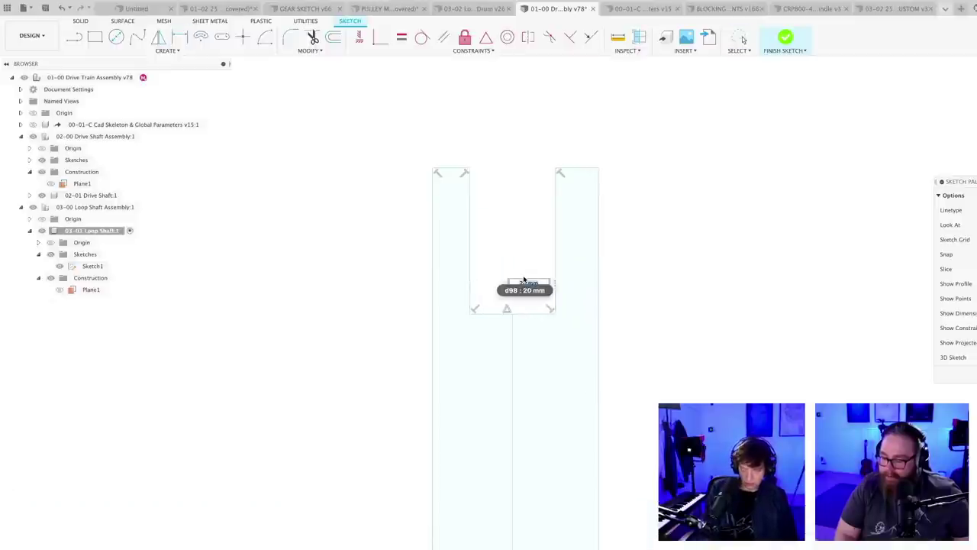
text(18)
key(Return)
- Dimension the left and right post top widths at 4 mm each
key(d)
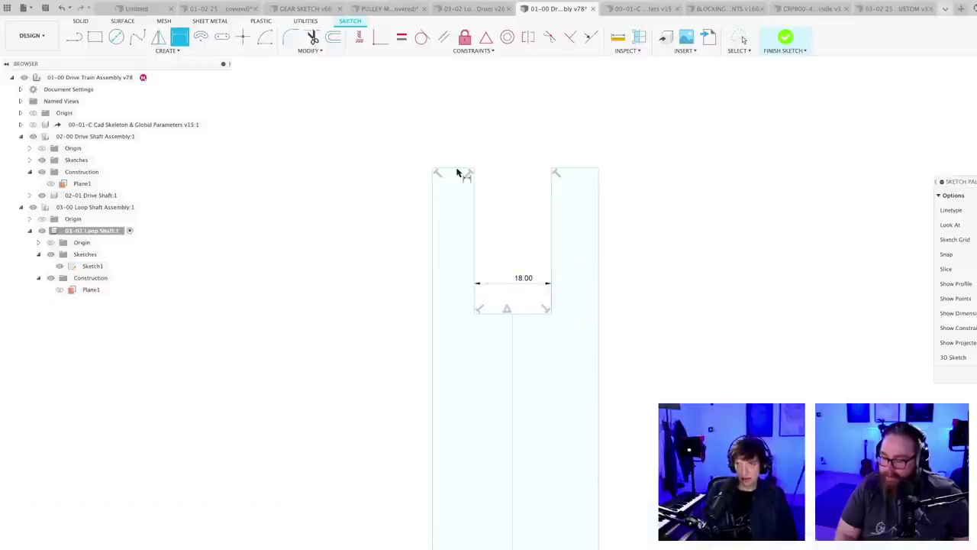
click(461, 169)
click(456, 159)
text(4)
key(Return)
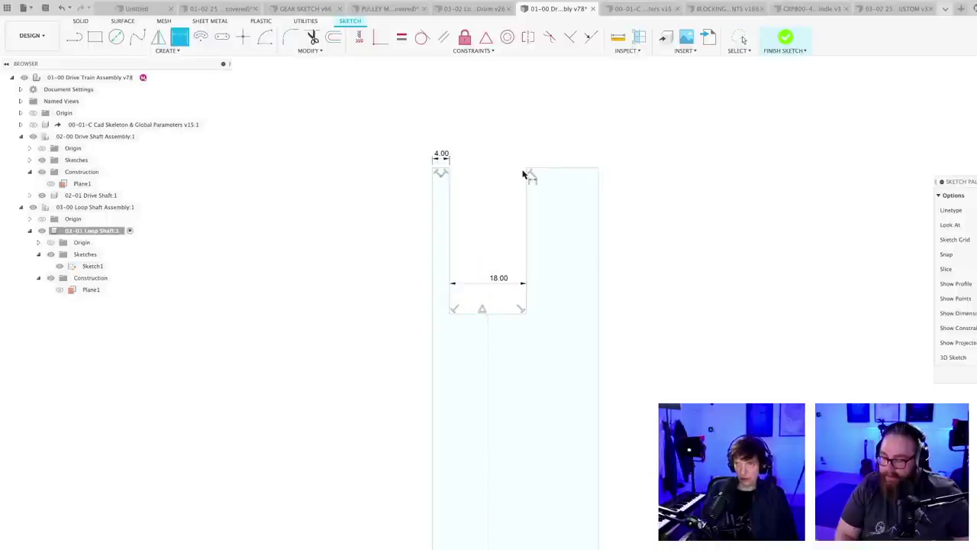
click(545, 171)
click(545, 159)
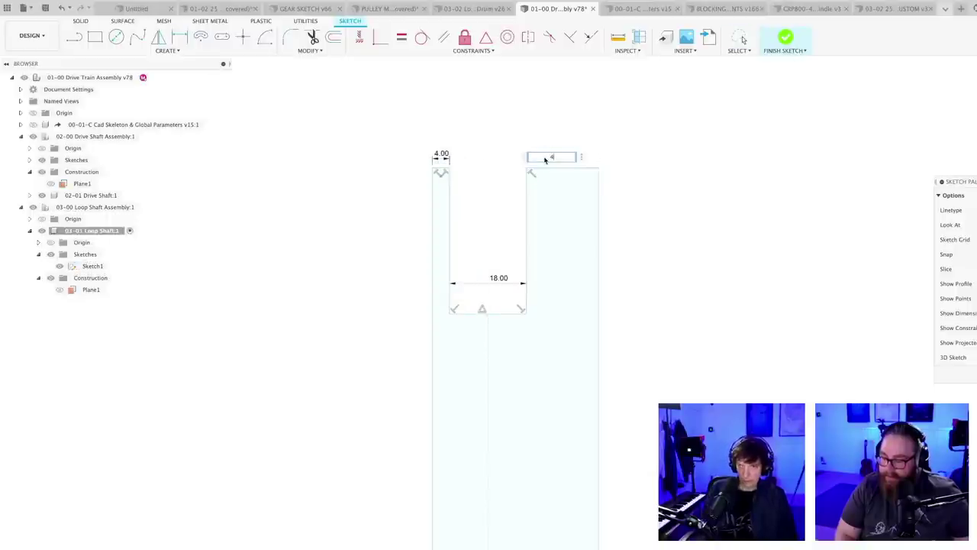
text(4)
key(Return)
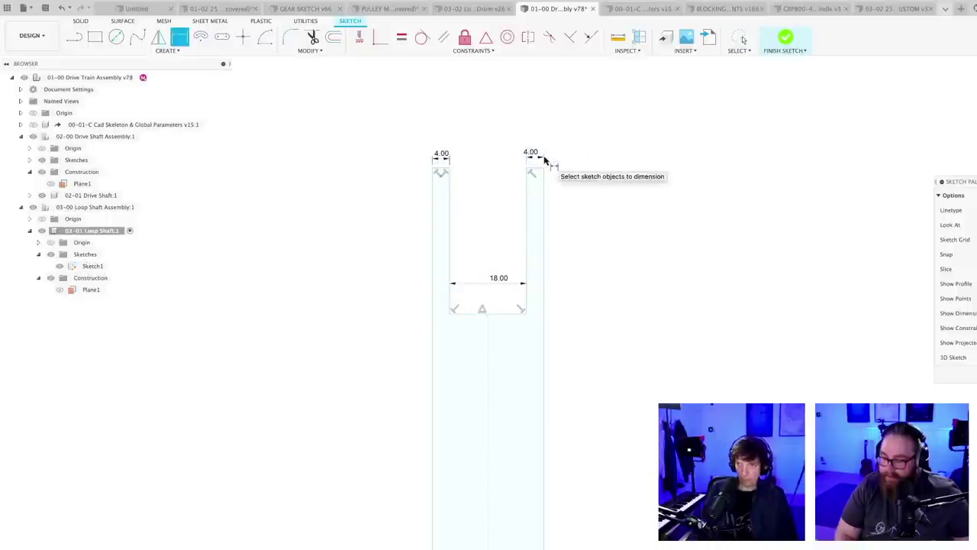
- Dimension the slot depth at 10 mm
click(441, 171)
click(468, 311)
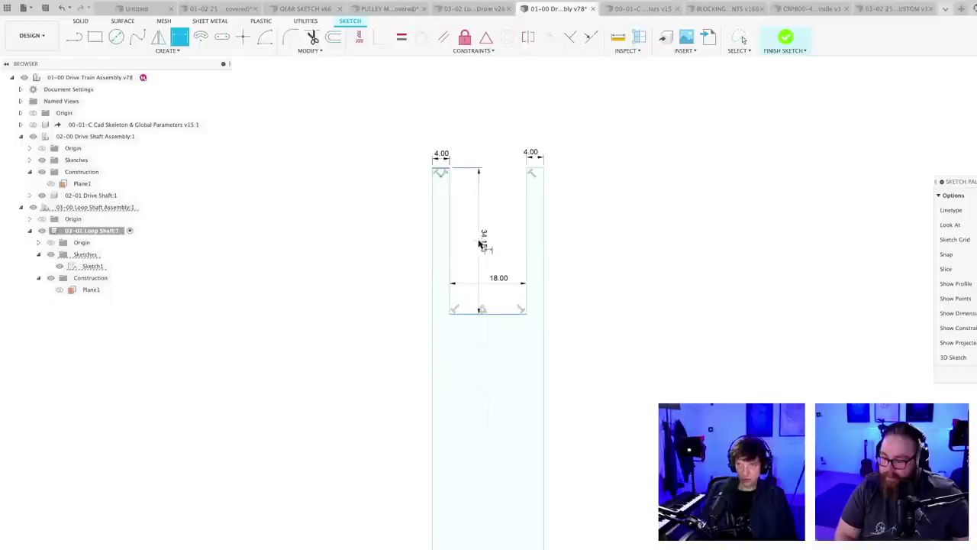
click(481, 243)
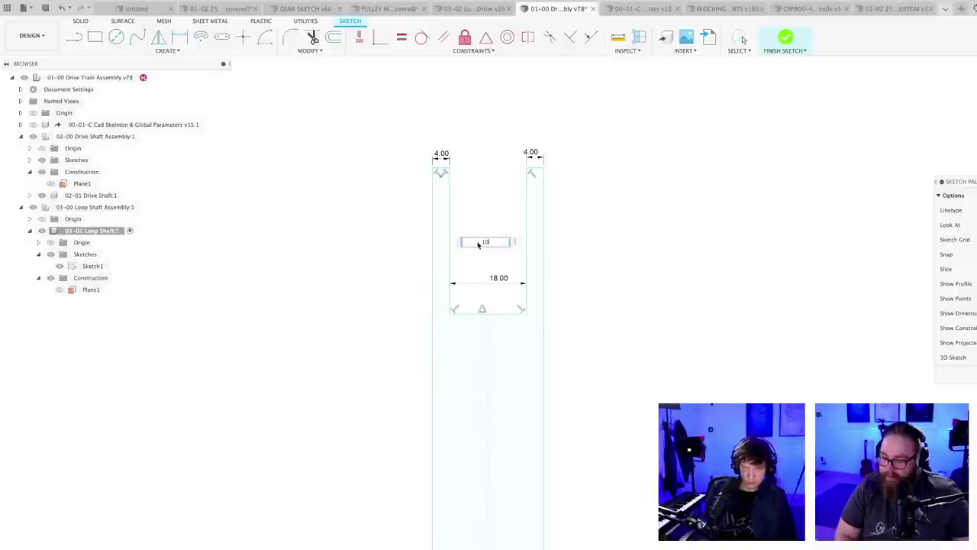
text(10)
key(Return)
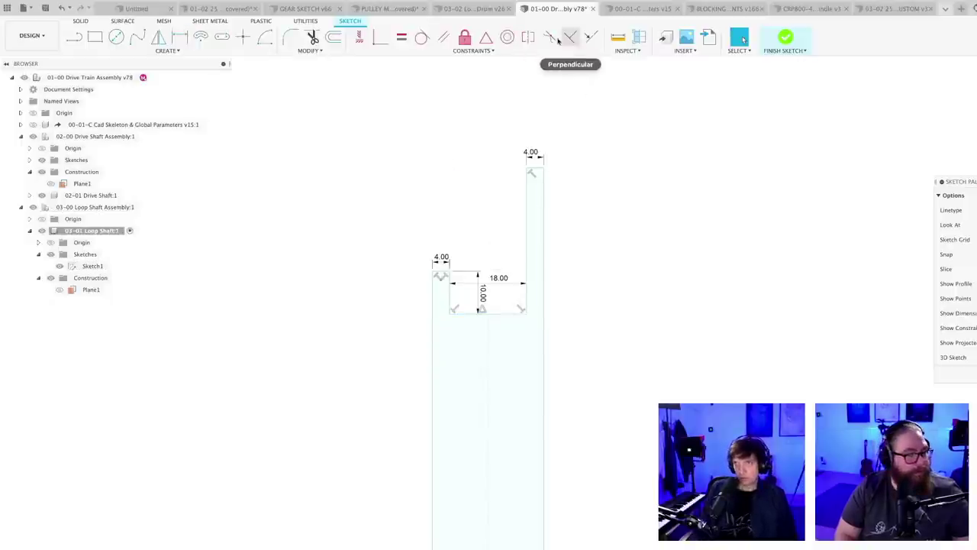
- Make the left and right prongs' top edges collinear
click(591, 37)
click(536, 169)
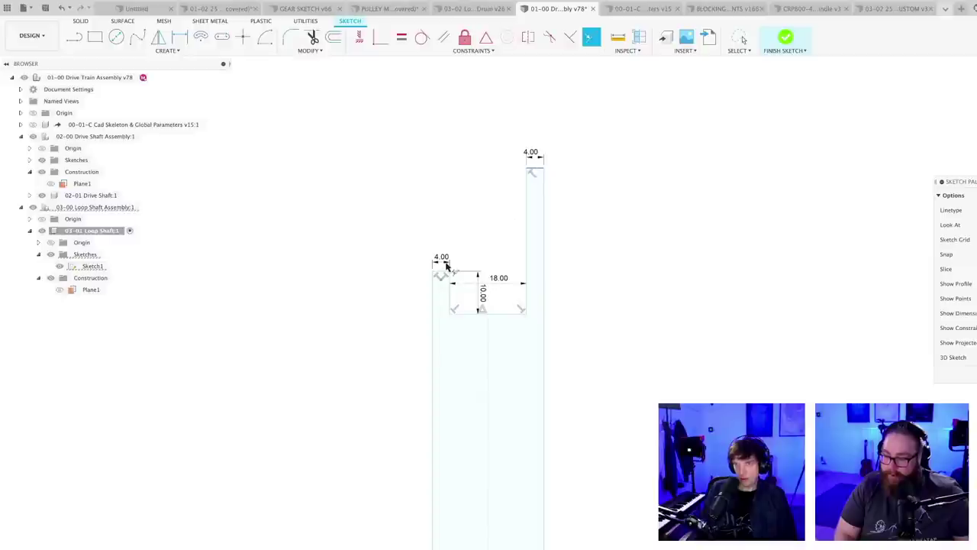
click(439, 275)
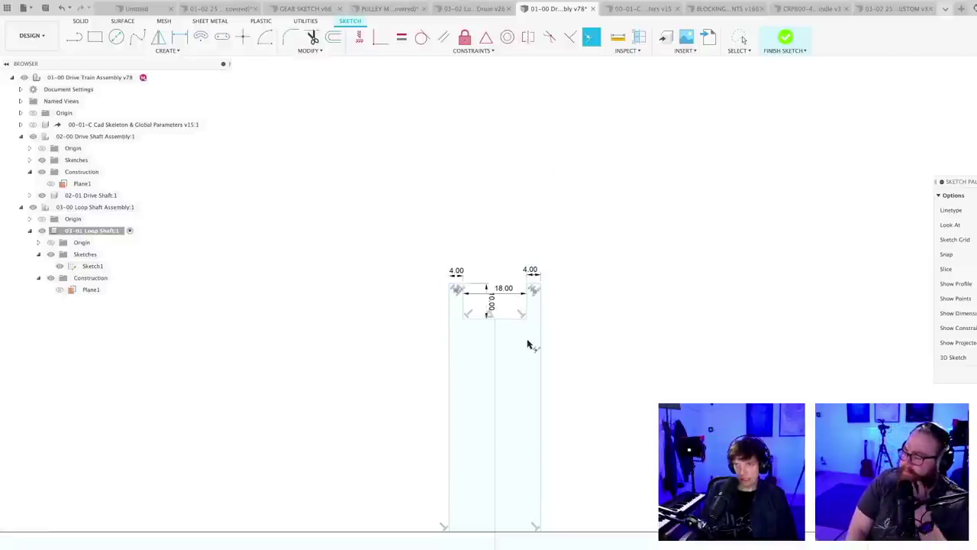
key(Escape)
- Dimension the long vertical centre line at 80 mm
scroll(514, 410, up, 2)
key(d)
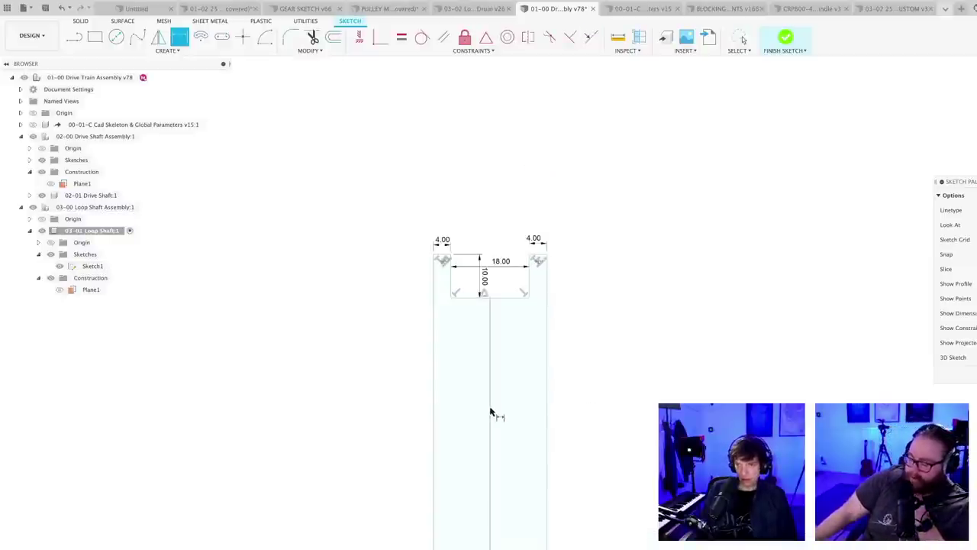
click(490, 412)
click(475, 410)
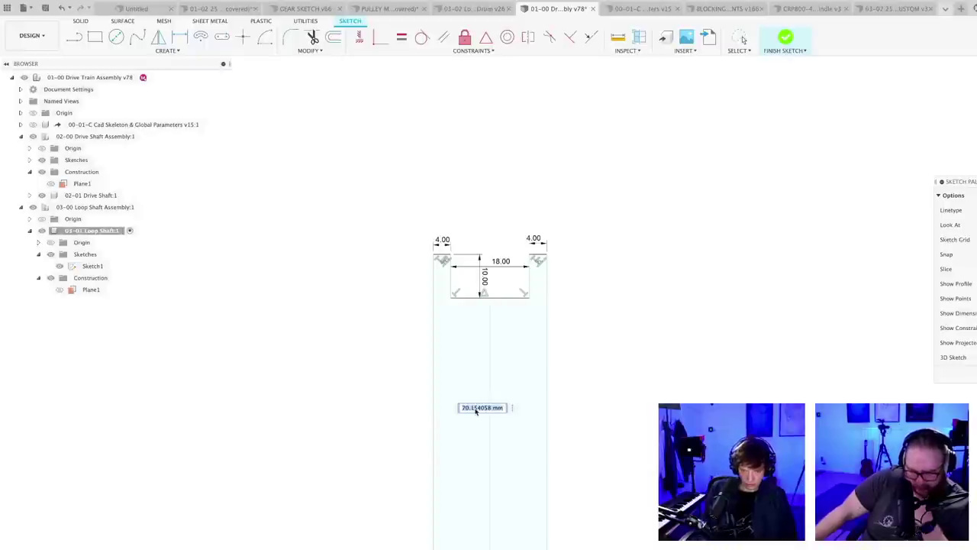
text(80)
key(Return)
key(Escape)
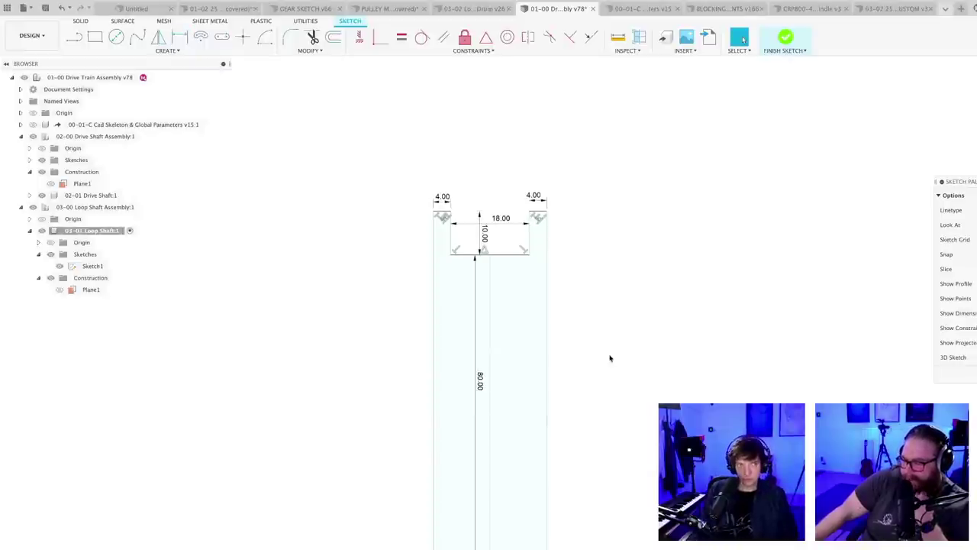
scroll(608, 356, down, 3)
- Save a new version and move the 80.00 dimension label clear of the profile
key(ctrl+s)
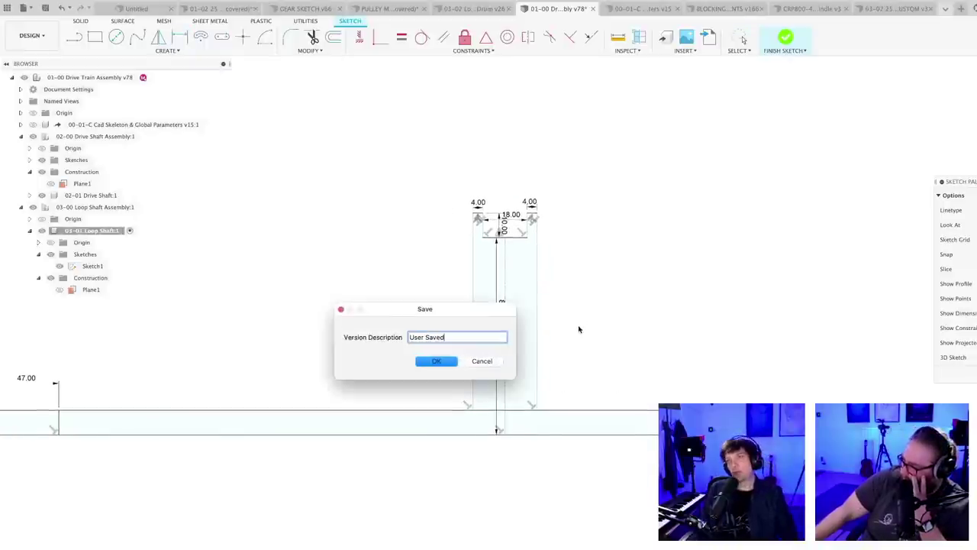
key(Return)
scroll(496, 341, up, 3)
mouse_move(573, 327)
middle_down()
mouse_move(495, 329)
mouse_move(464, 367)
middle_up()
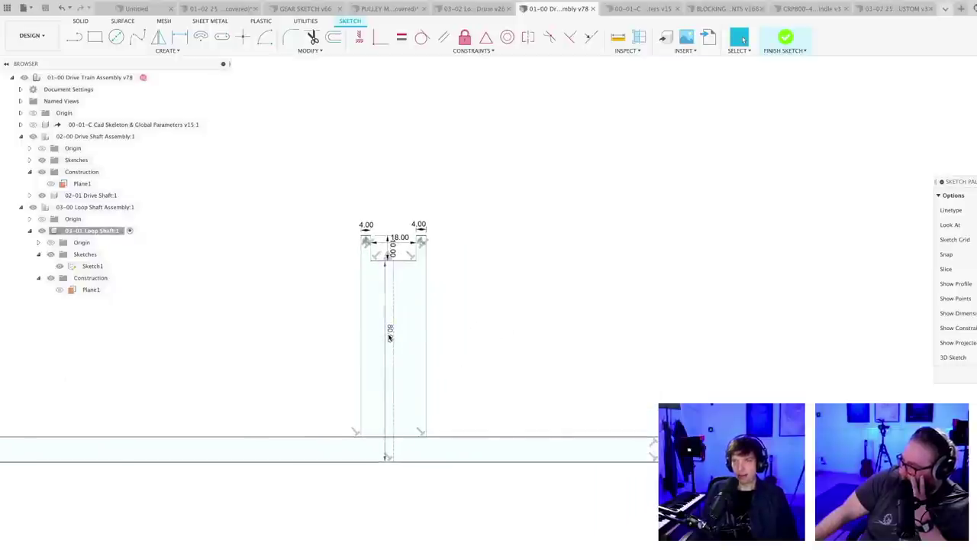
drag(388, 332, 325, 338)
scroll(519, 283, down, 3)
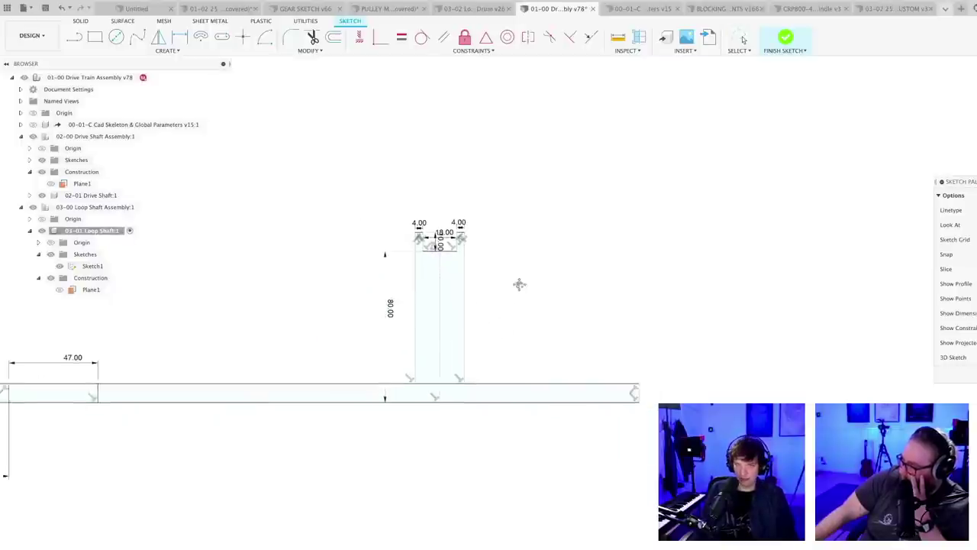
scroll(530, 292, down, 4)
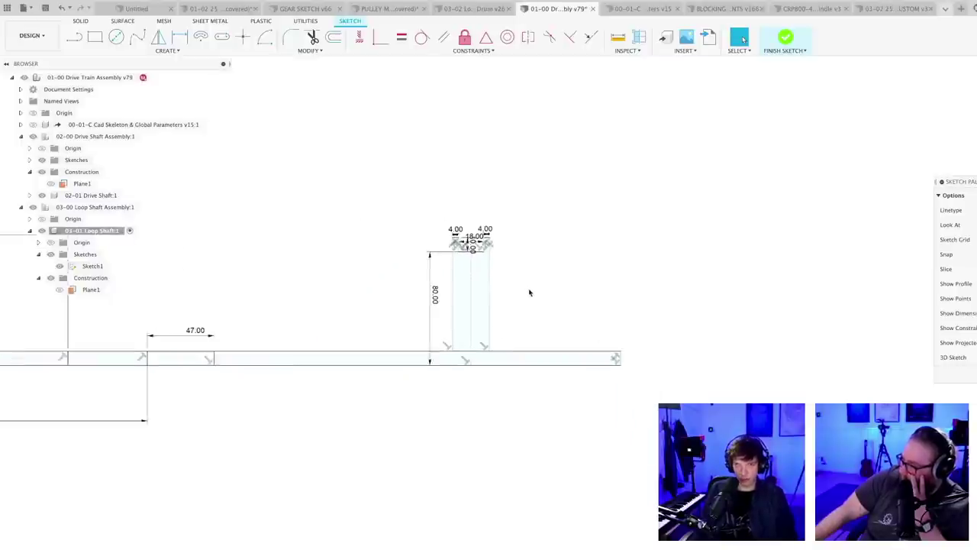
scroll(554, 309, up, 2)
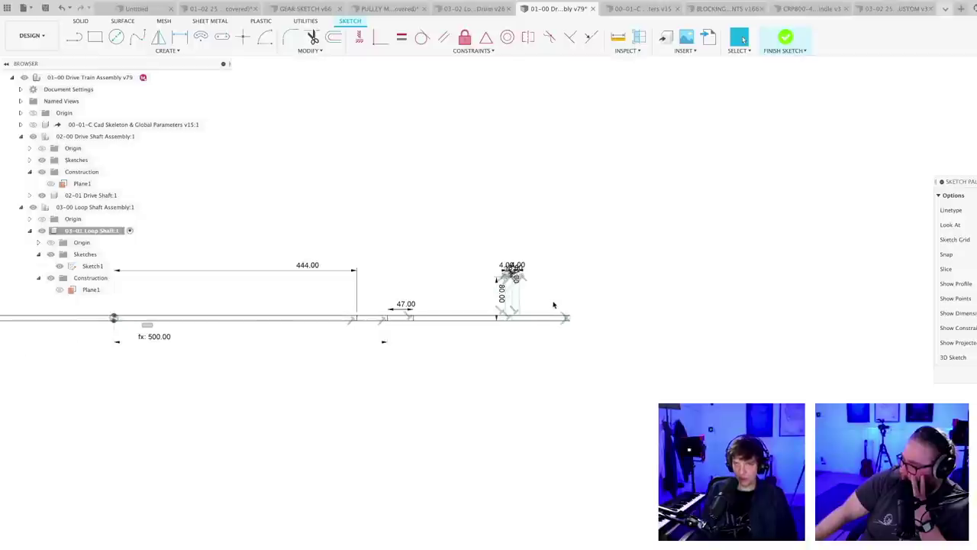
scroll(527, 363, up, 4)
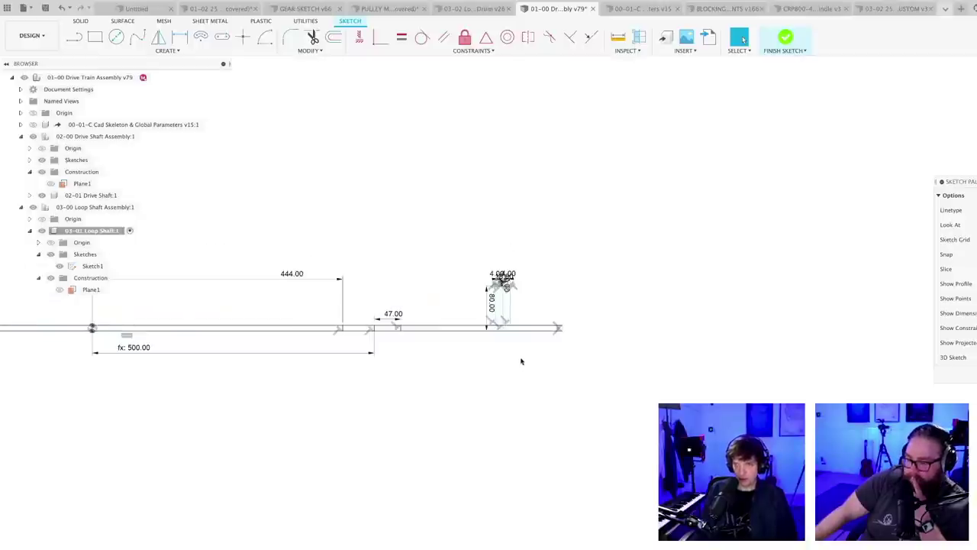
scroll(580, 359, up, 3)
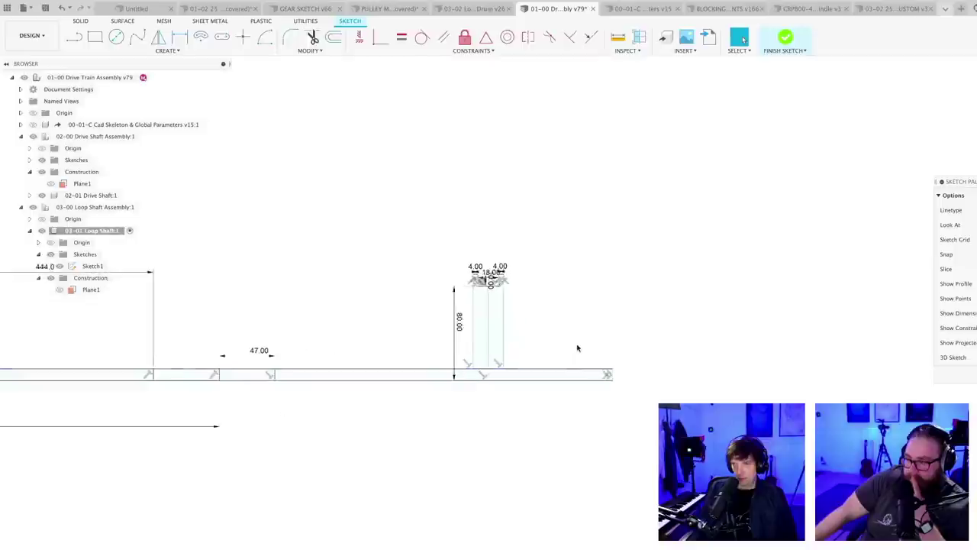
scroll(556, 350, down, 1)
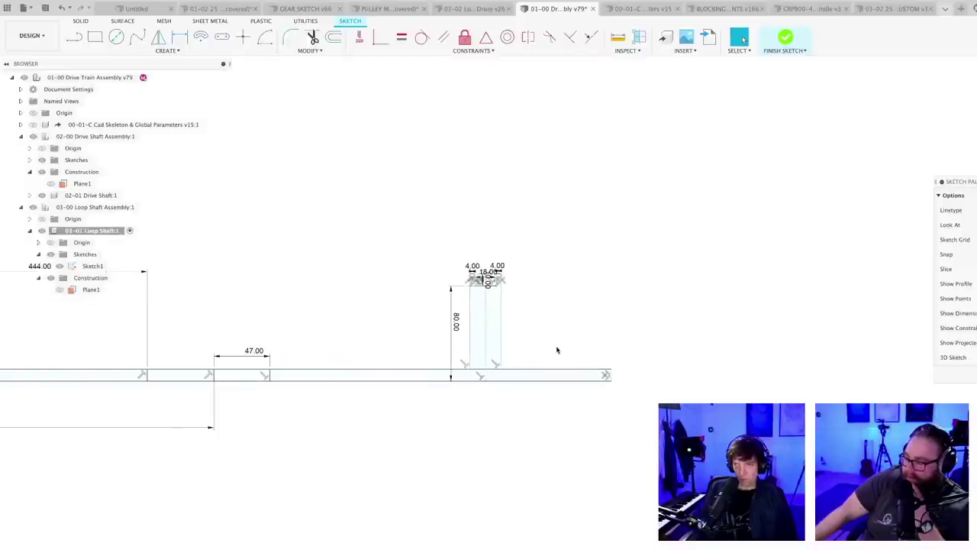
- Add a 100 mm distance dimension on the shaft segment right of the slot
key(d)
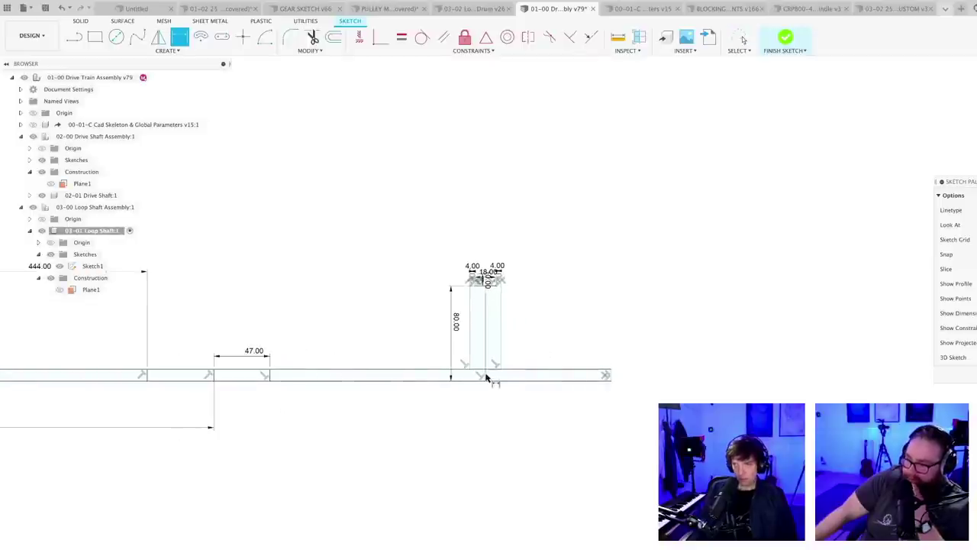
click(607, 376)
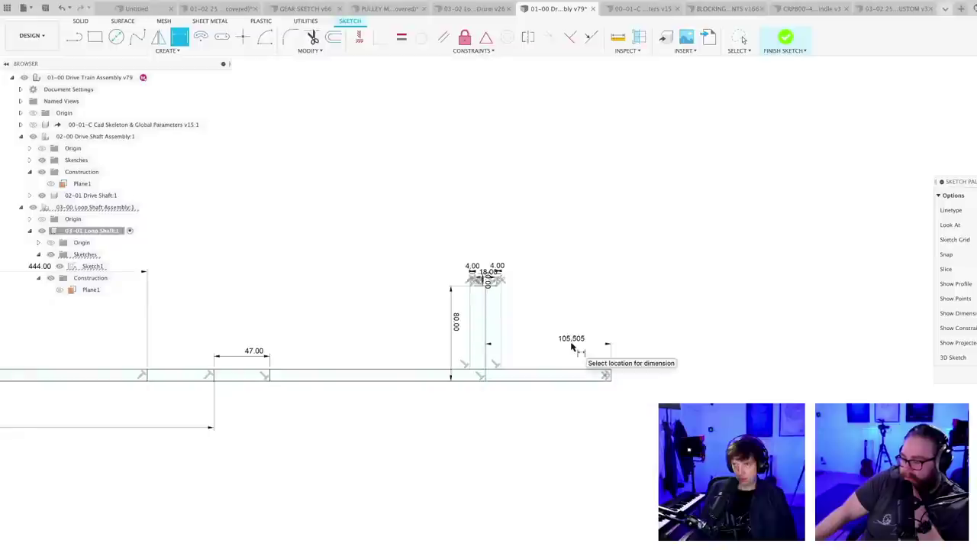
click(572, 345)
text(100)
key(Return)
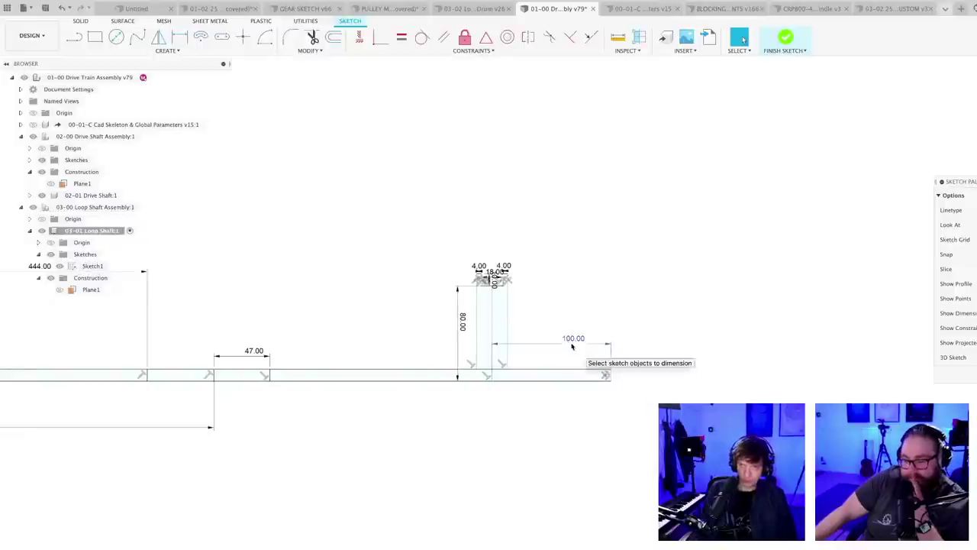
key(Escape)
- Add a 285 mm distance dimension between two shaft endpoints, placed below the shaft
scroll(534, 308, up, 3)
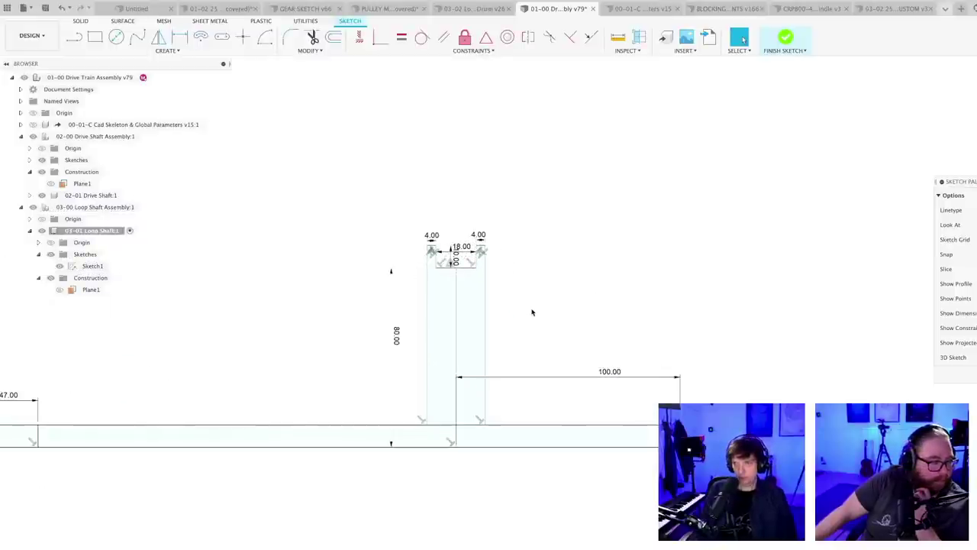
scroll(539, 310, down, 3)
scroll(466, 500, down, 3)
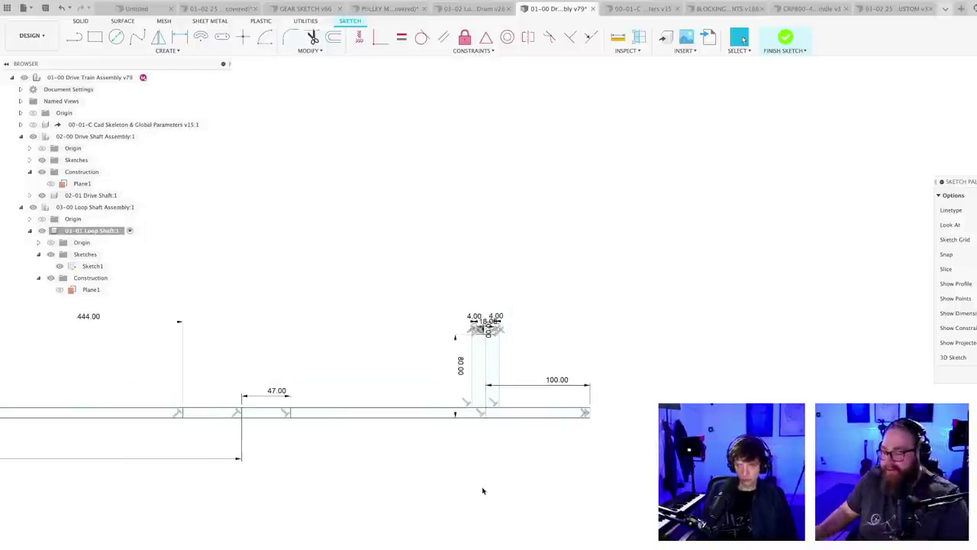
scroll(312, 463, up, 2)
key(d)
click(262, 400)
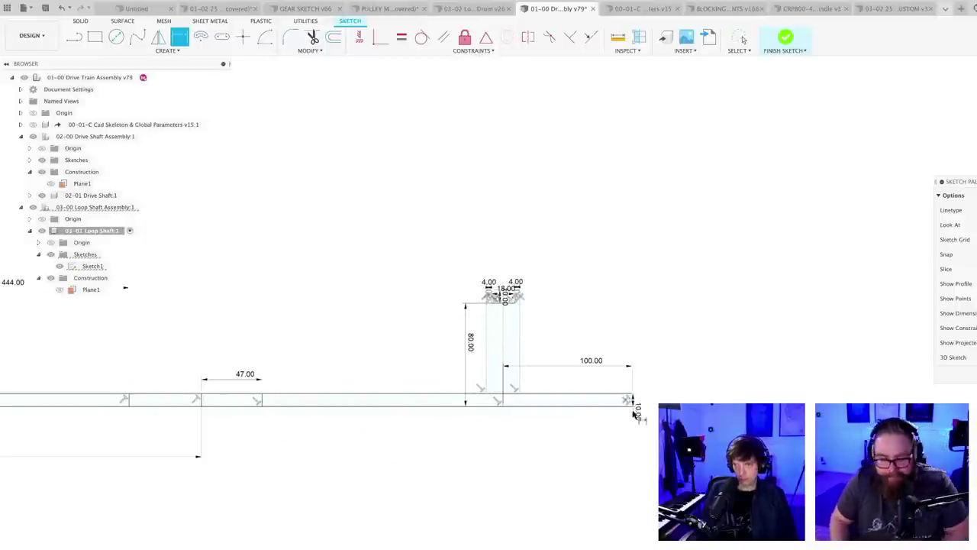
click(631, 403)
click(533, 465)
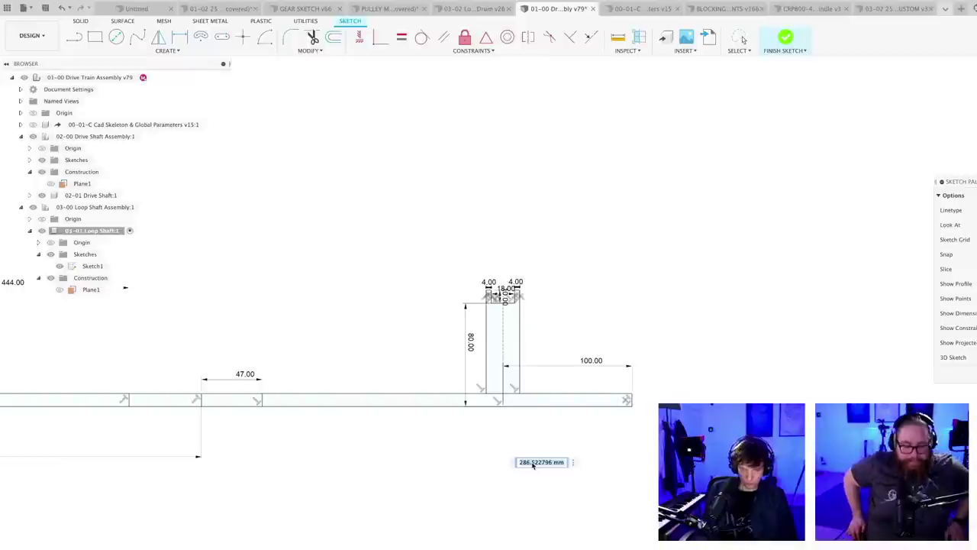
text(285)
key(Return)
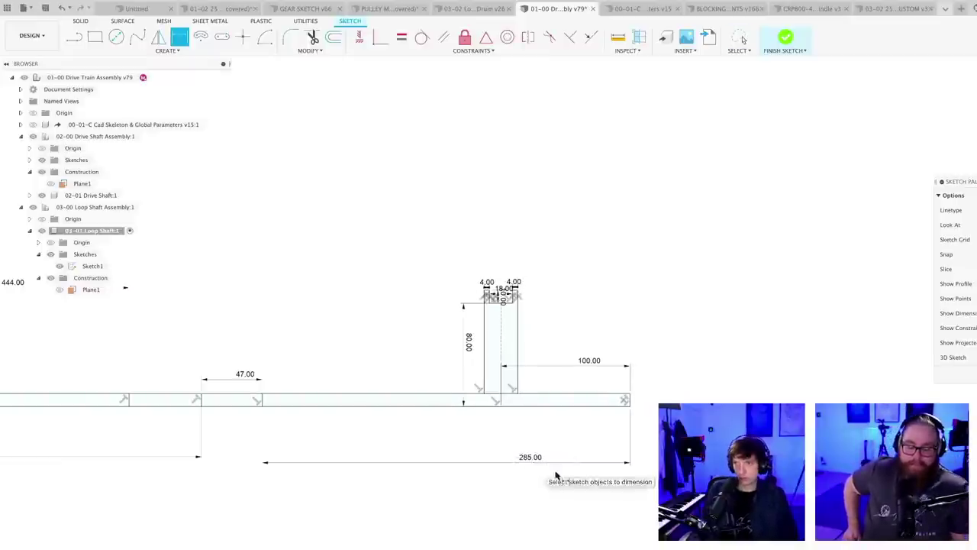
- Finish the sketch and view the drums and red wheel from the side
key(ctrl+Return)
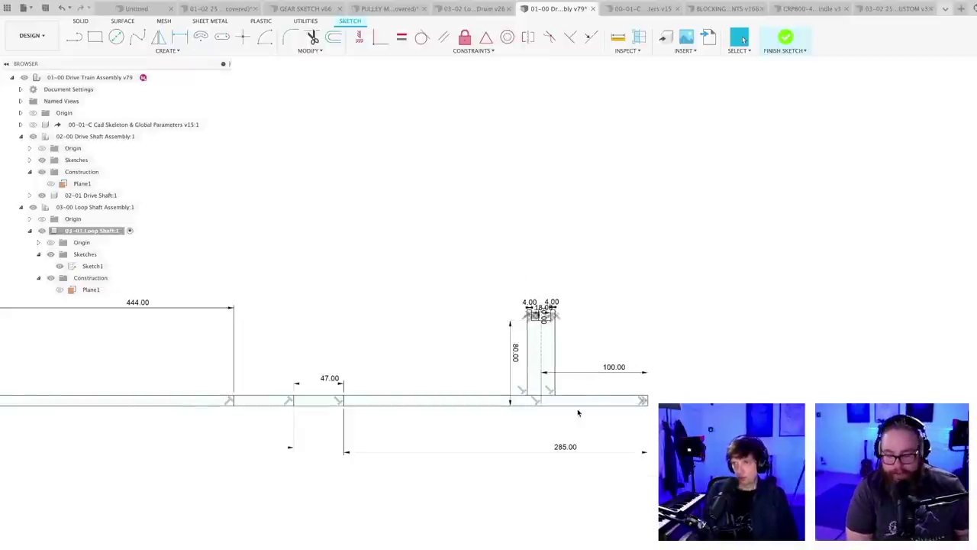
scroll(631, 384, down, 4)
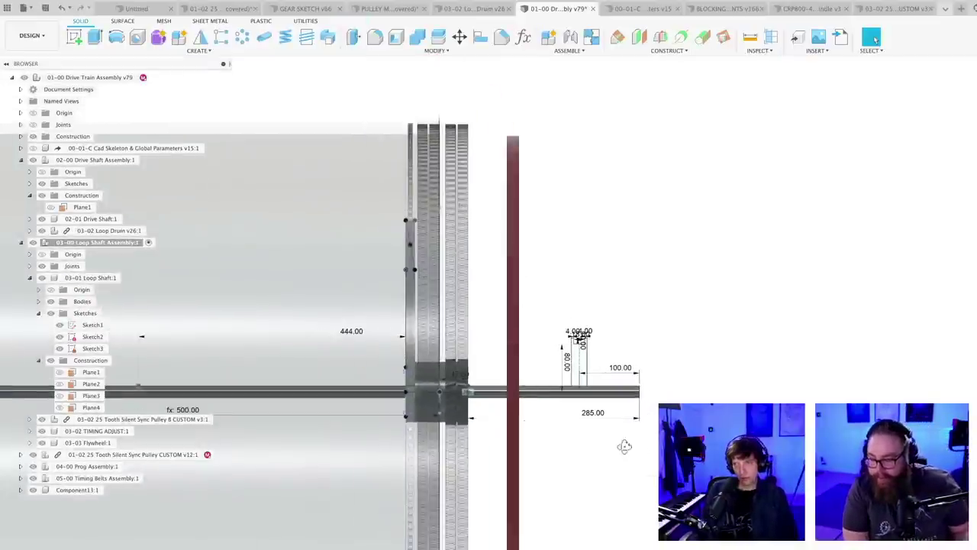
shift+middle_drag(625, 447, 622, 455)
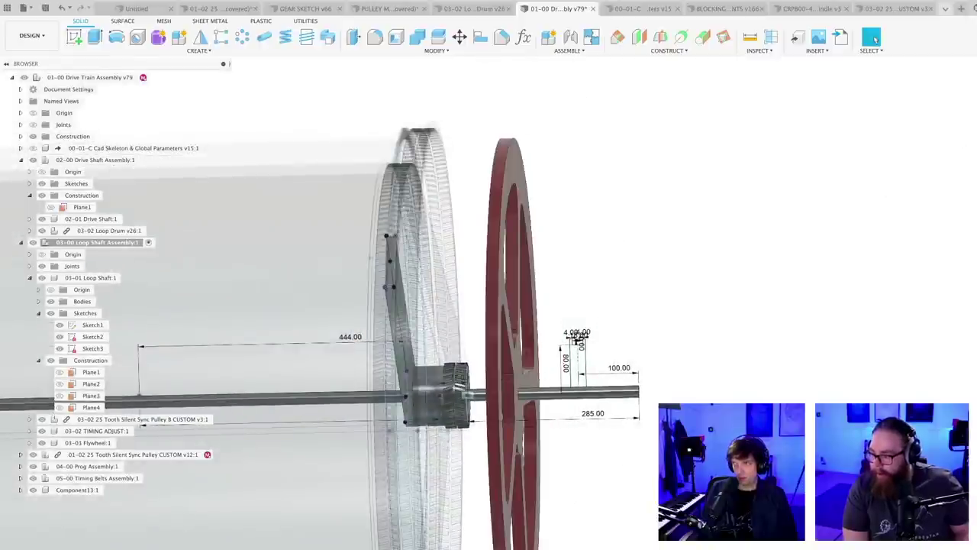
shift+middle_drag(565, 357, 587, 348)
scroll(526, 481, up, 6)
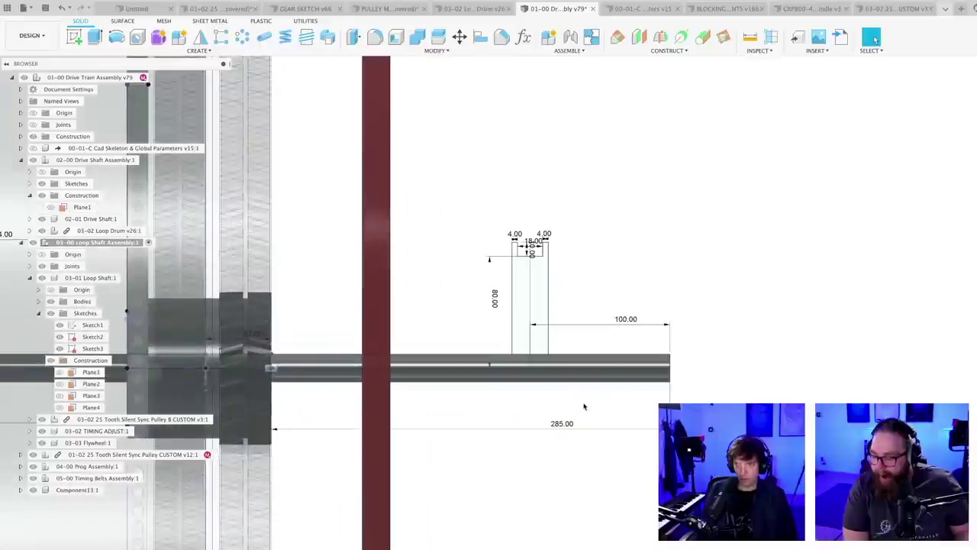
- Change the slot offset dimension from 100 through 150, 170 and 190, settling at 180 mm
double_click(633, 319)
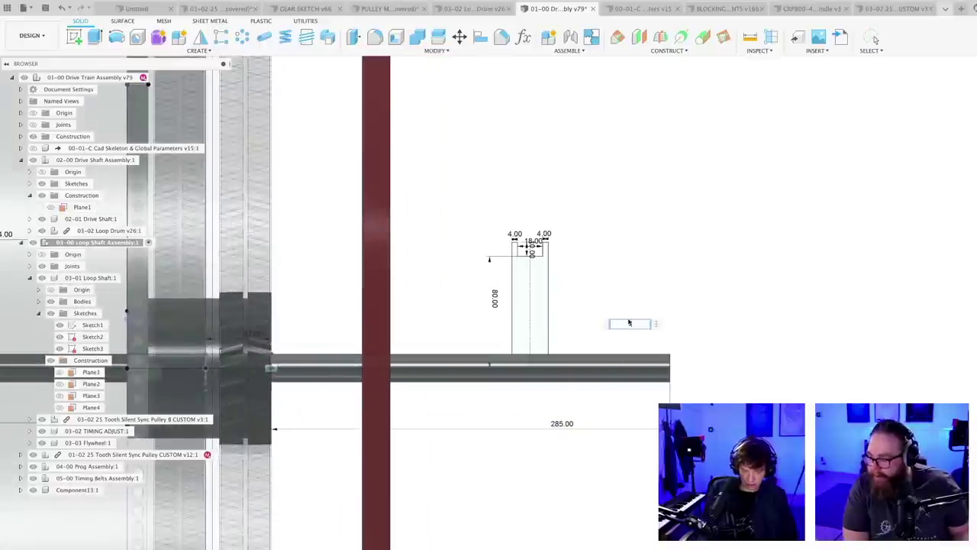
key(Return)
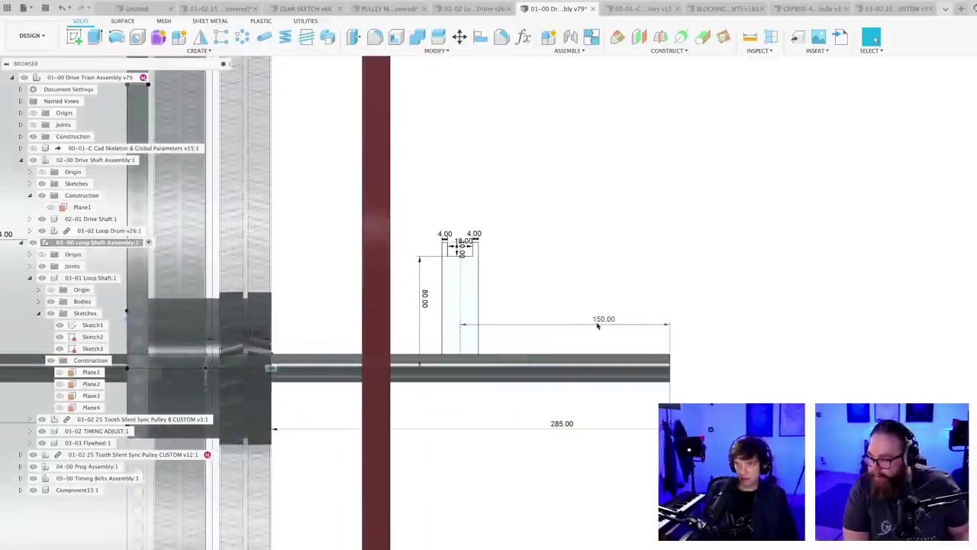
double_click(599, 324)
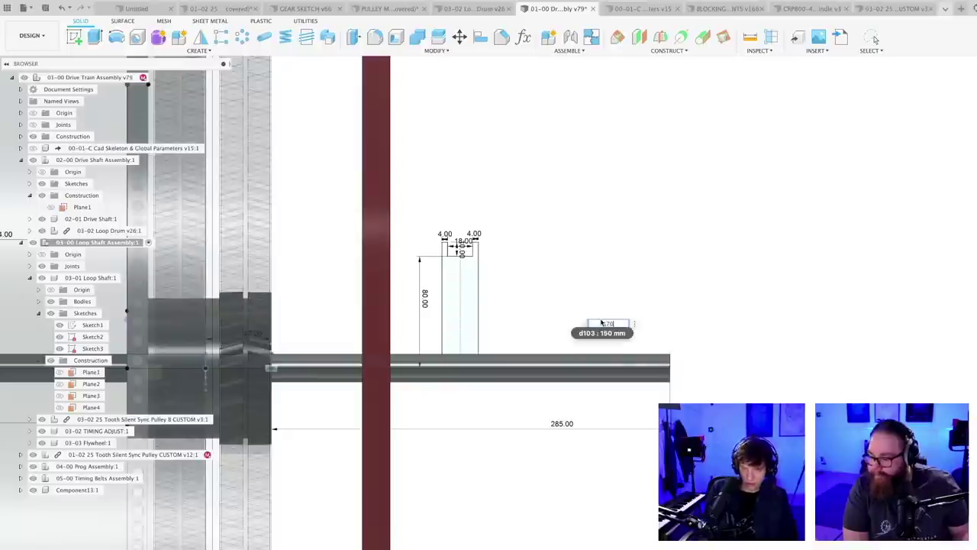
key(Return)
double_click(601, 322)
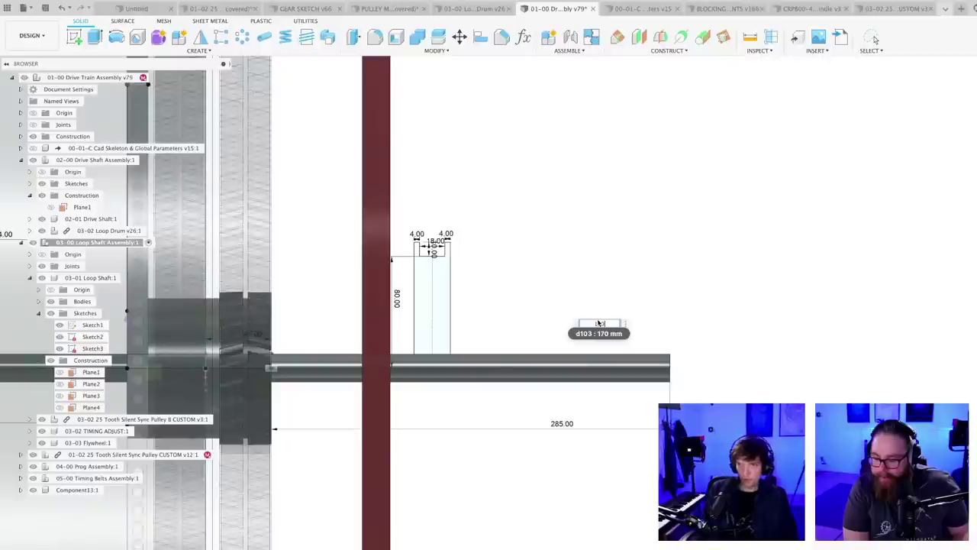
text(190)
key(Return)
double_click(587, 319)
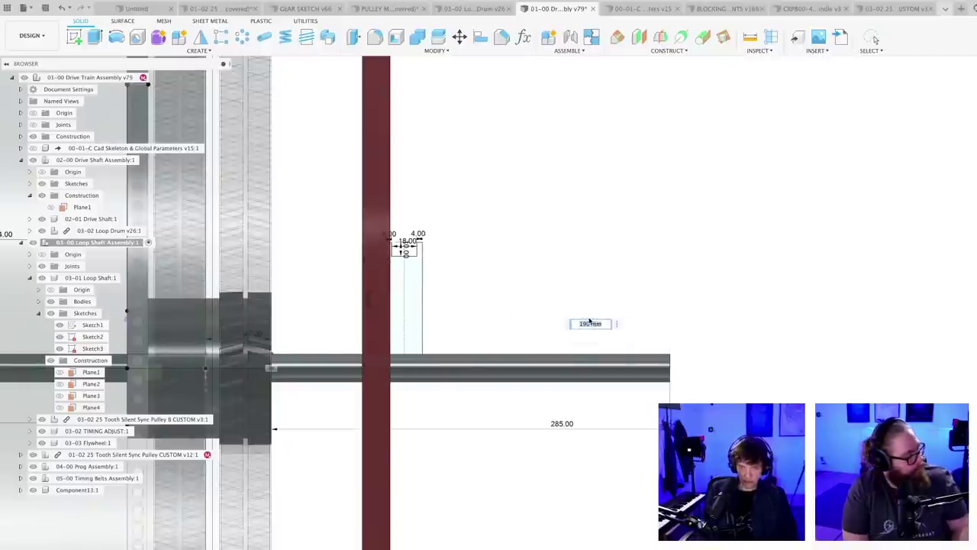
text(180)
key(Return)
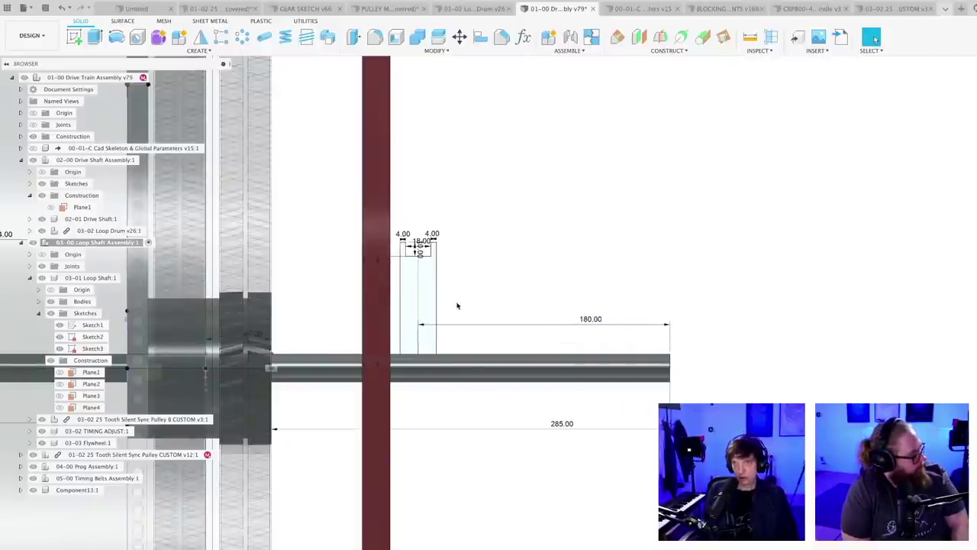
scroll(468, 303, up, 1)
scroll(468, 304, down, 4)
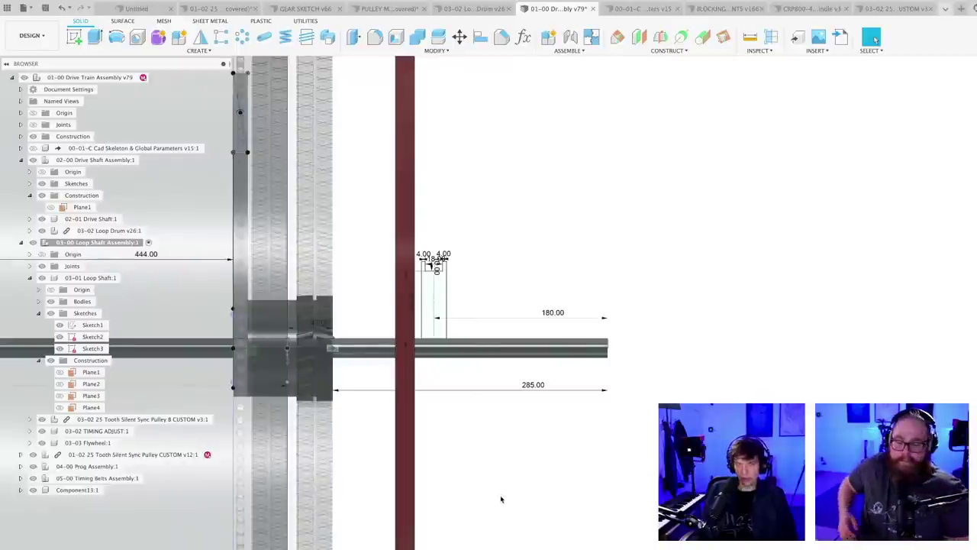
middle_drag(501, 488, 517, 469)
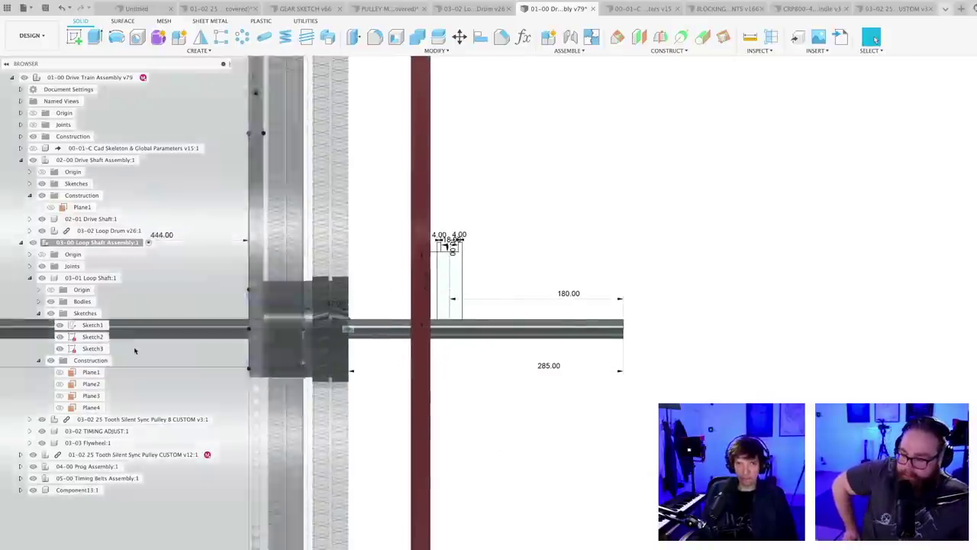
- Create a new component named 03-04 Flywheel Pulley inside the Loop Shaft Assembly
right_click(93, 242)
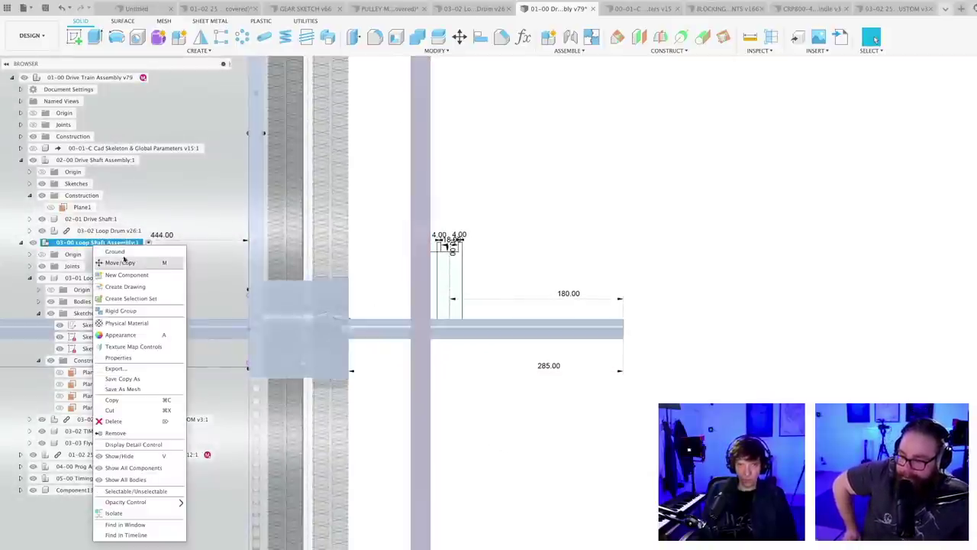
click(128, 277)
key(Return)
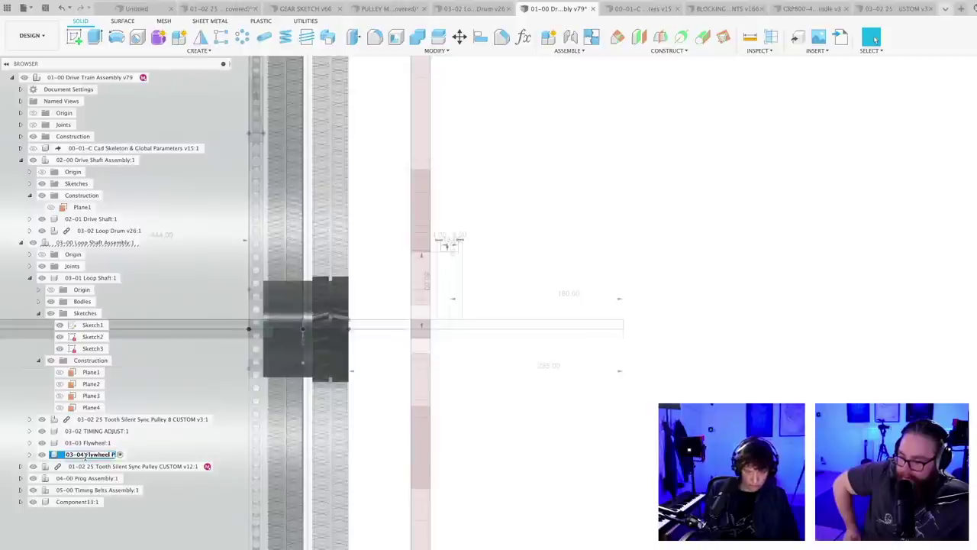
key(Return)
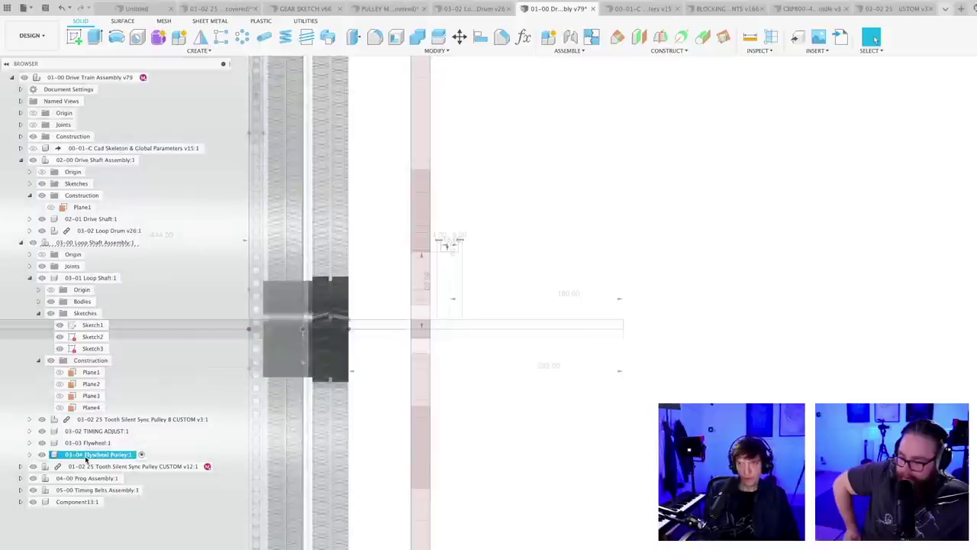
scroll(496, 259, up, 3)
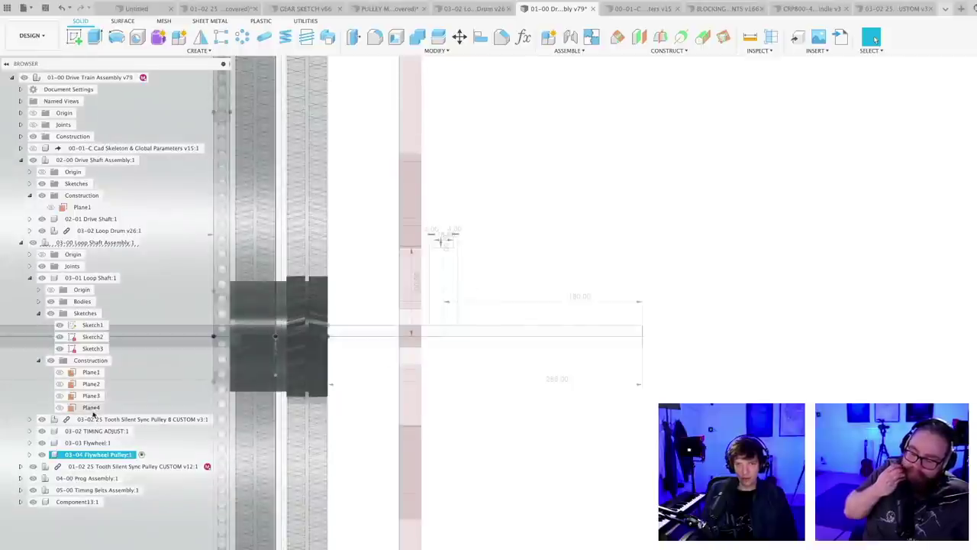
- Change the 80 mm vertical sketch dimension to 50 mm
click(93, 326)
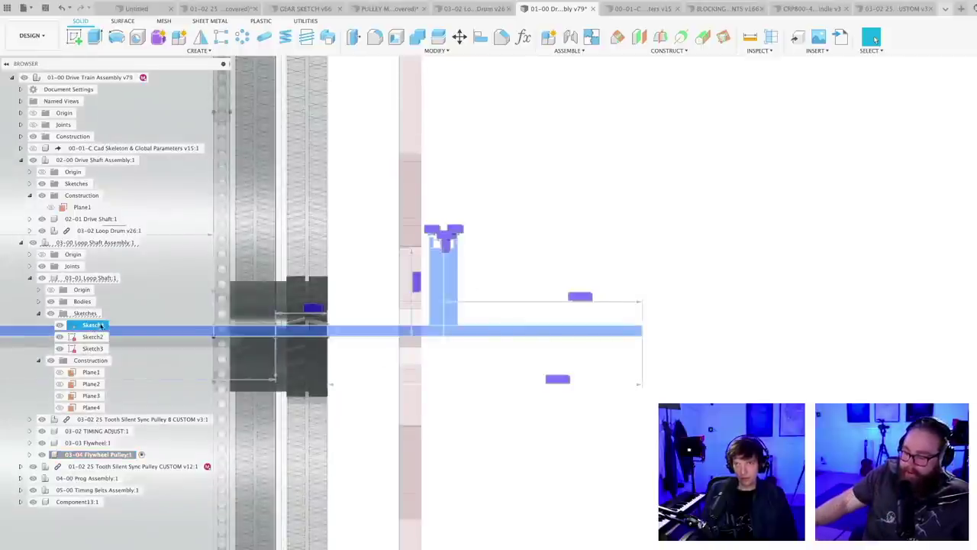
scroll(419, 283, up, 5)
click(430, 283)
double_click(411, 280)
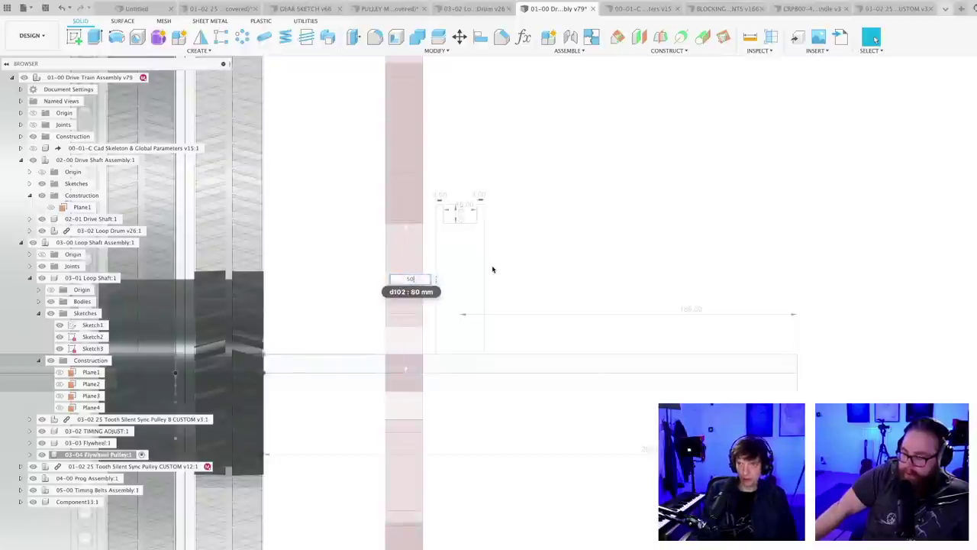
key(Return)
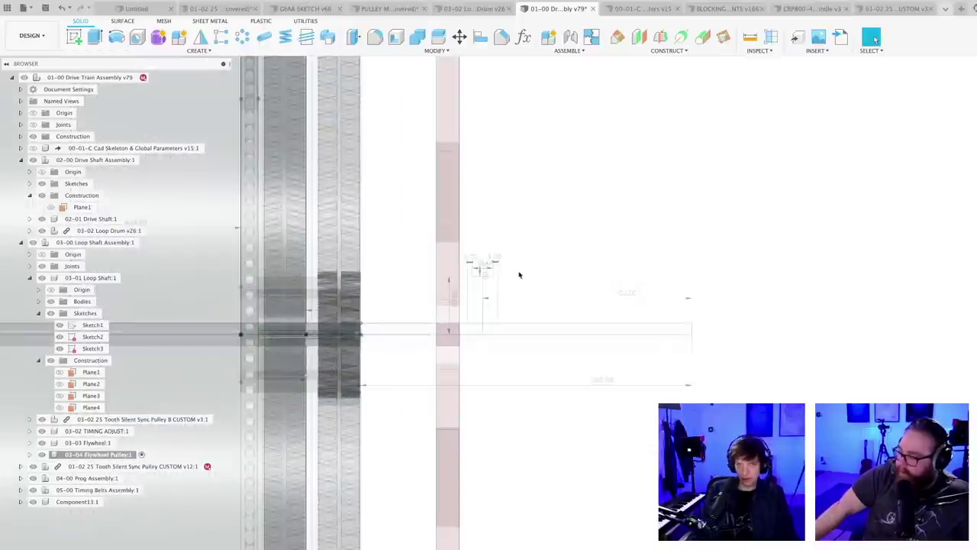
- Revolve the U-slot profile 360° around the shaft centre line into a pulley body
click(116, 37)
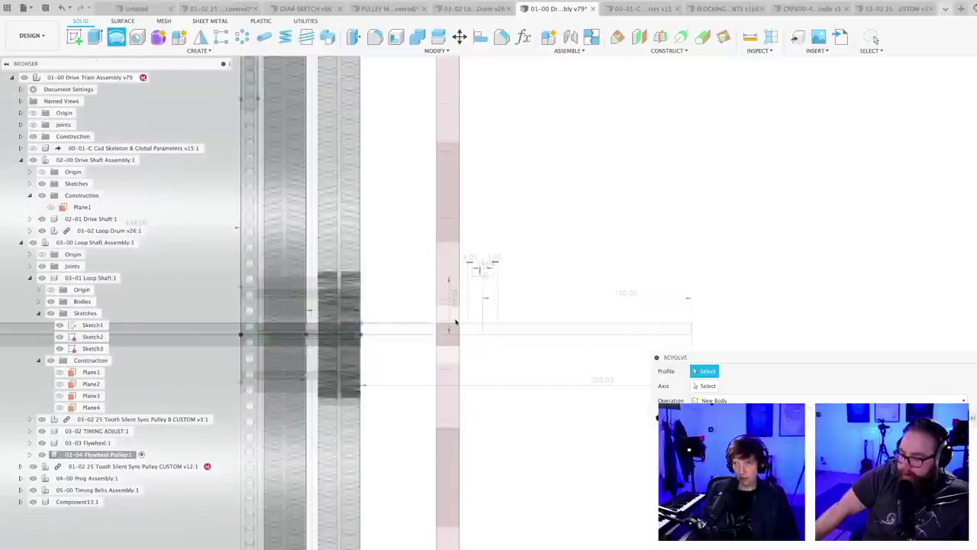
click(481, 294)
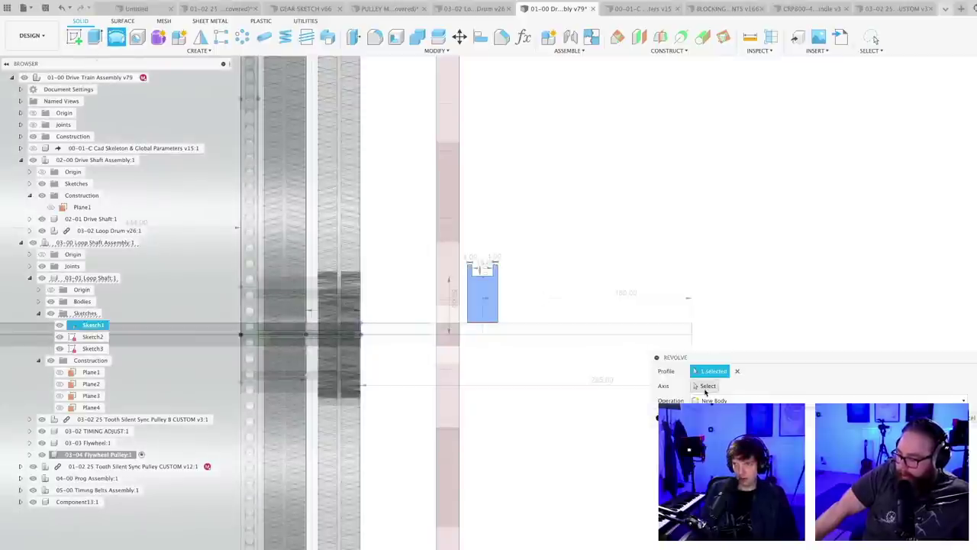
click(497, 333)
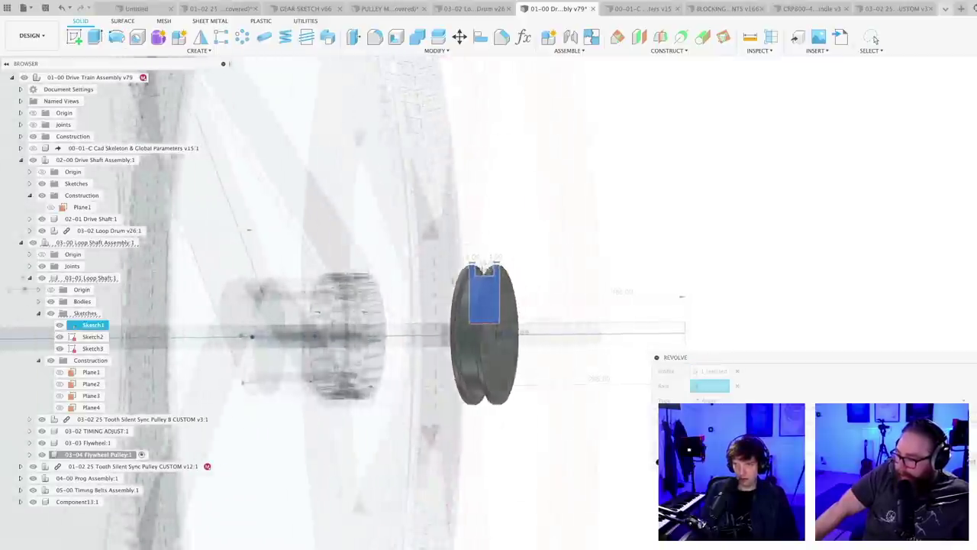
scroll(481, 368, up, 5)
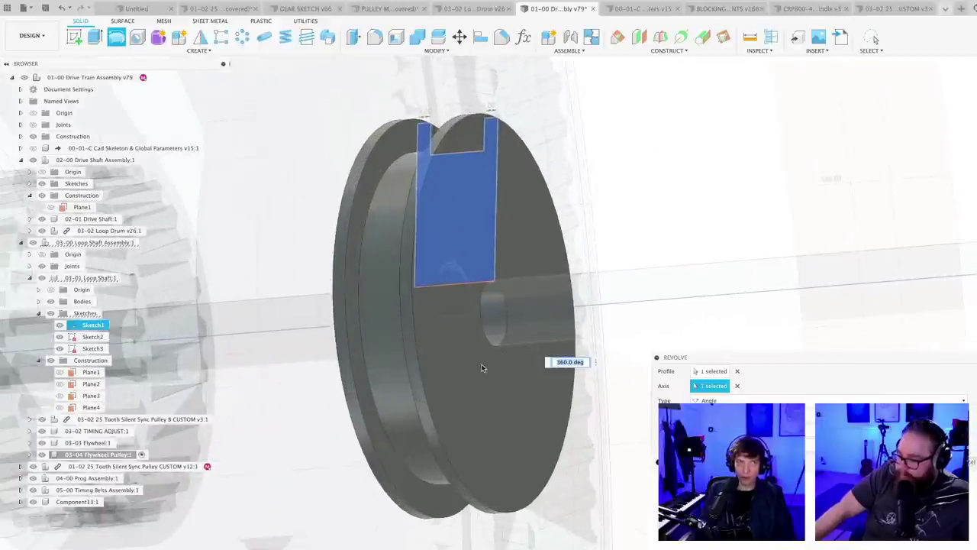
key(Return)
scroll(462, 372, down, 3)
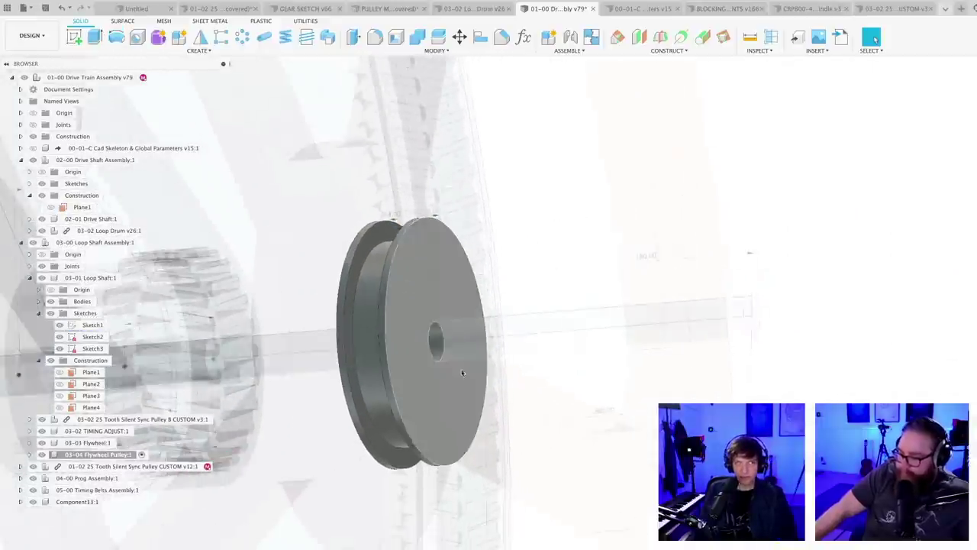
mouse_move(462, 373)
shift+middle_down()
mouse_move(482, 371)
mouse_move(466, 370)
shift+middle_up()
- Orbit to a side view of the drum and pulleys and save the design as version v80
scroll(469, 368, down, 4)
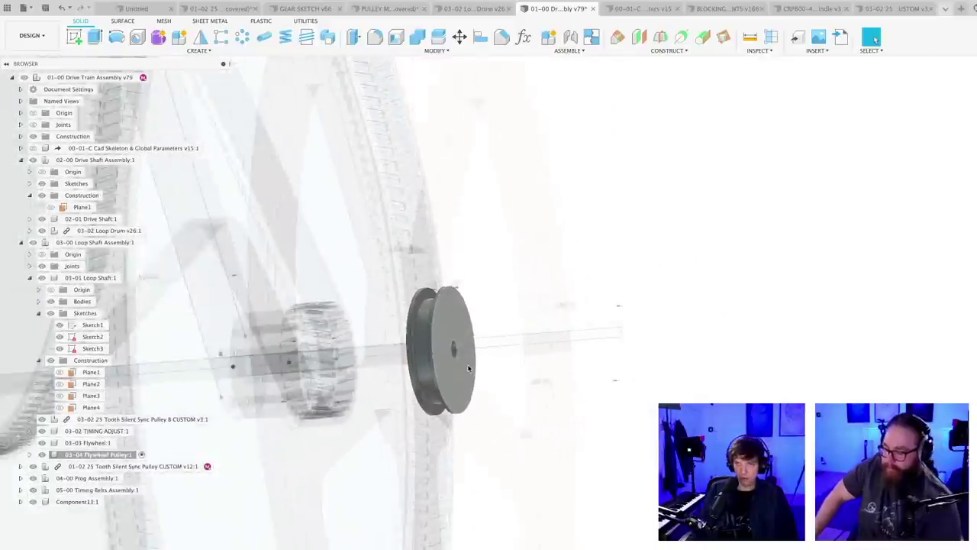
scroll(468, 369, down, 3)
shift+middle_drag(556, 450, 594, 438)
key(super+s)
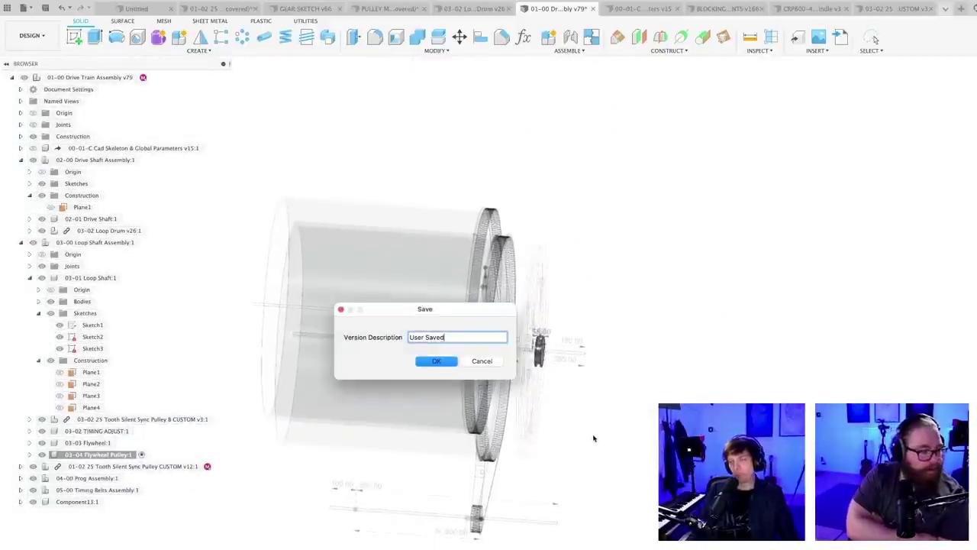
key(Return)
- Review the pulleys from several angles, then select the Drive Shaft Assembly component in the browser
scroll(592, 438, up, 3)
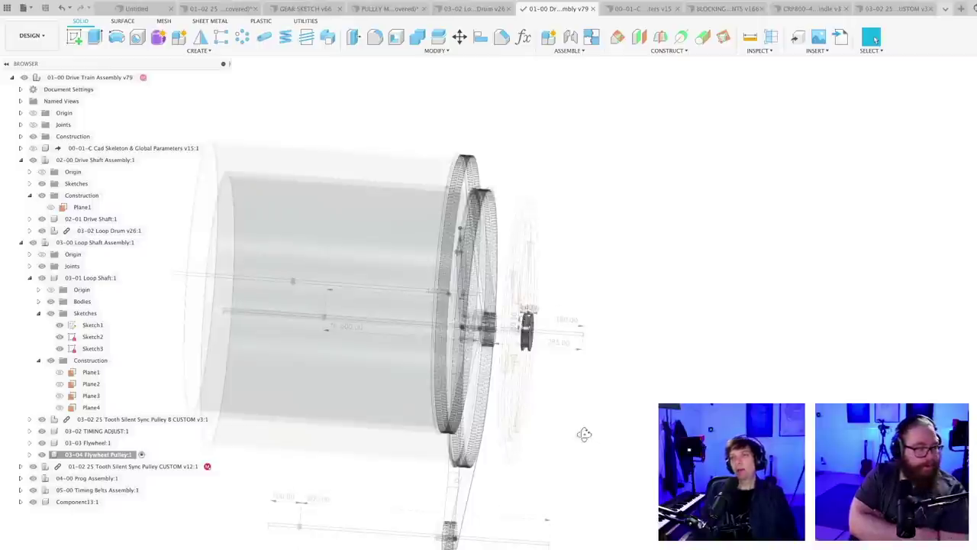
mouse_move(584, 434)
shift+middle_down()
mouse_move(576, 430)
mouse_move(586, 443)
shift+middle_up()
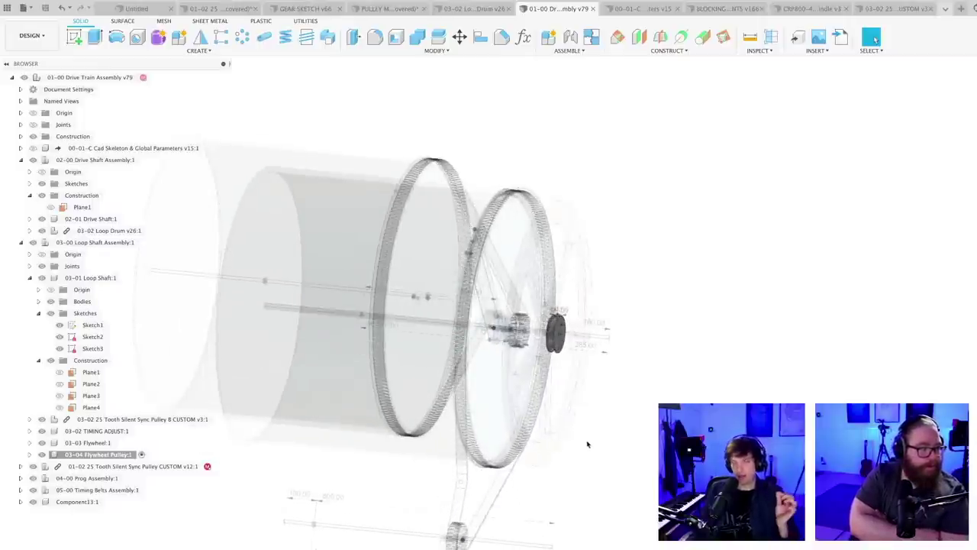
scroll(633, 462, down, 2)
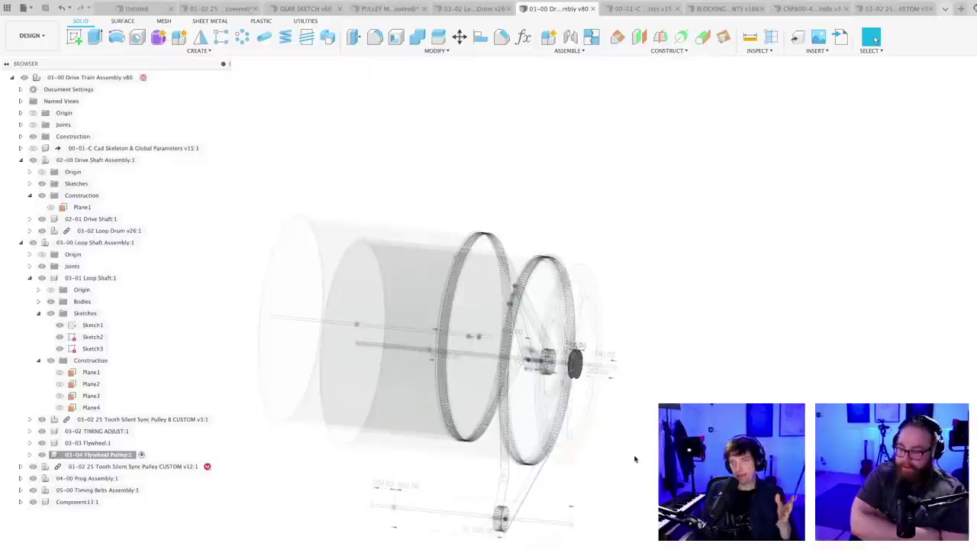
scroll(641, 461, up, 2)
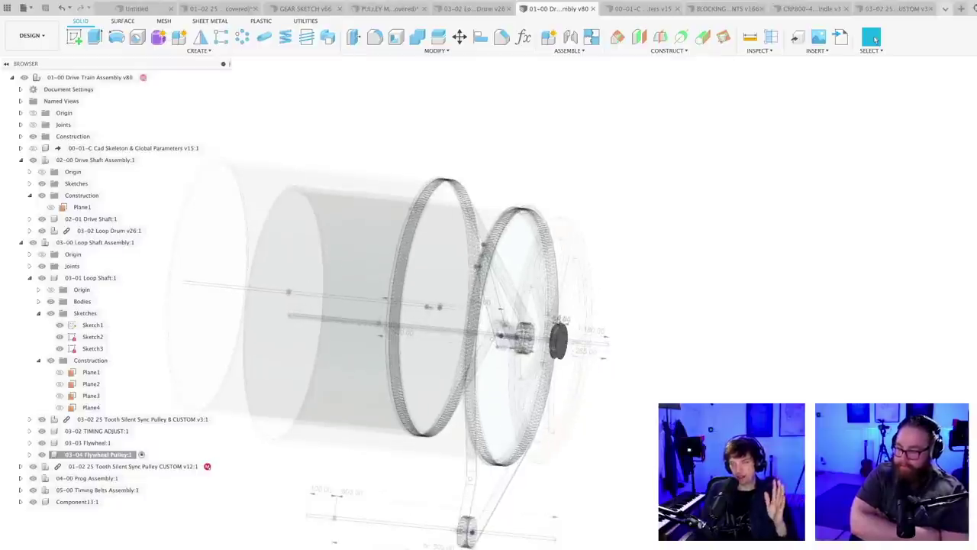
mouse_move(622, 453)
shift+middle_down()
mouse_move(611, 458)
mouse_move(626, 441)
mouse_move(610, 436)
mouse_move(608, 450)
shift+middle_up()
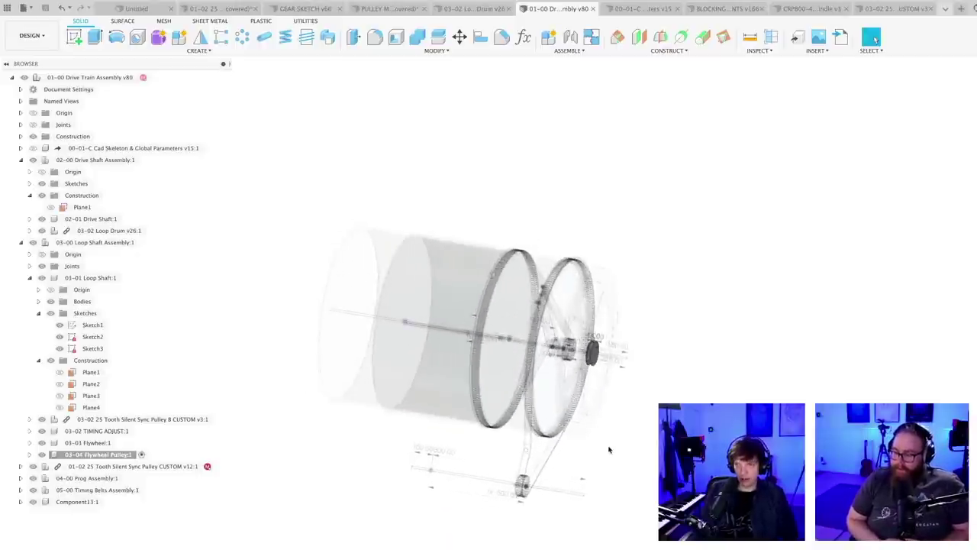
click(141, 78)
click(343, 131)
scroll(613, 476, up, 3)
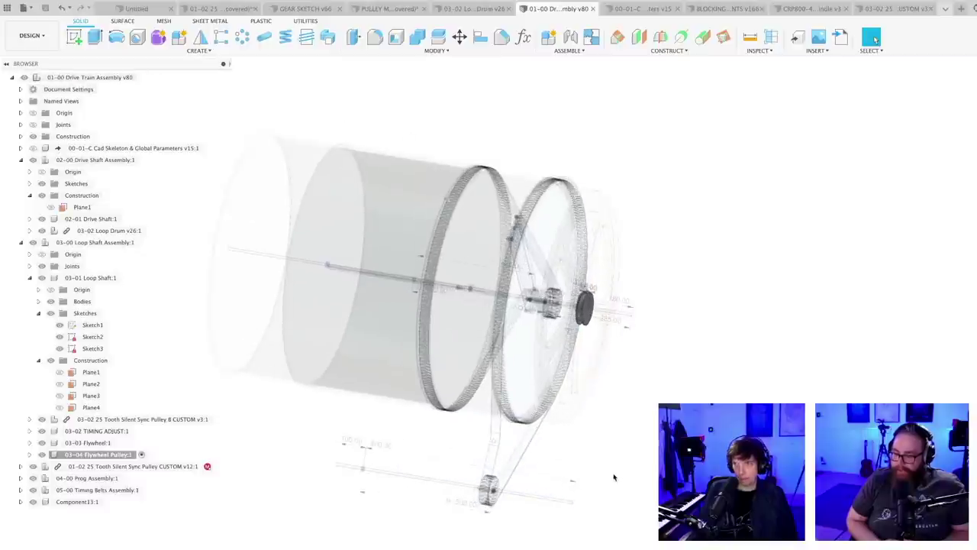
mouse_move(609, 459)
shift+middle_down()
mouse_move(624, 454)
mouse_move(618, 463)
shift+middle_up()
shift+middle_drag(619, 462, 618, 466)
shift+middle_drag(573, 536, 552, 528)
scroll(504, 547, up, 3)
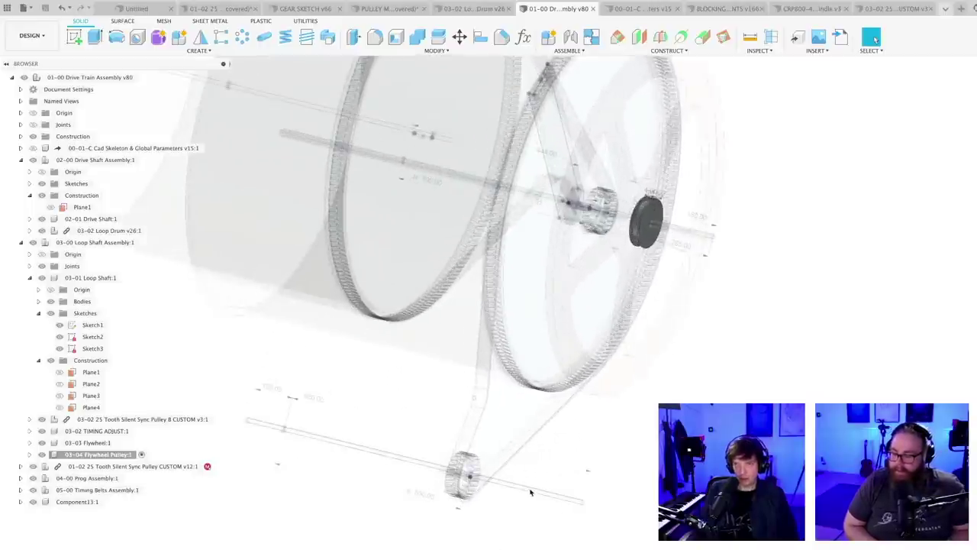
click(122, 160)
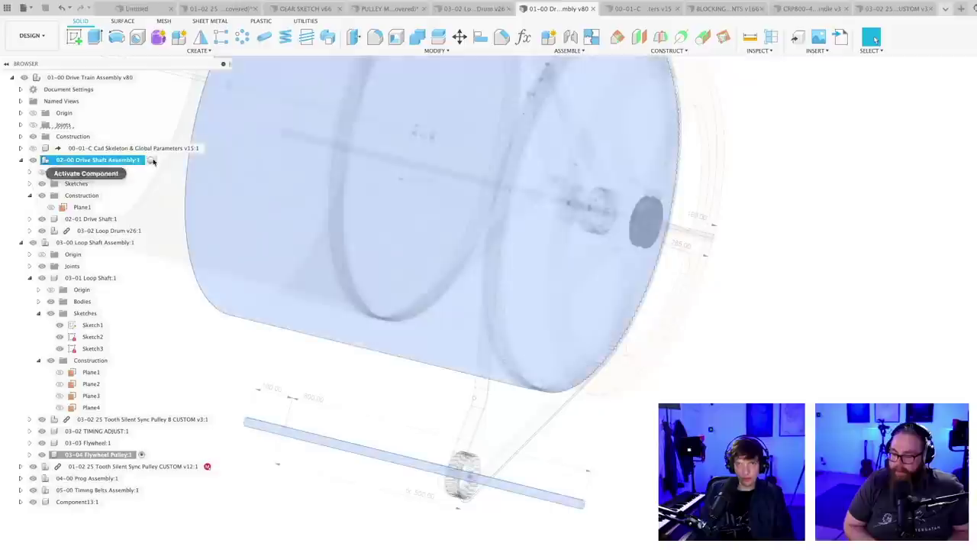
- Activate the Drive Shaft Assembly and open its MASTERSKETCH for editing
click(152, 160)
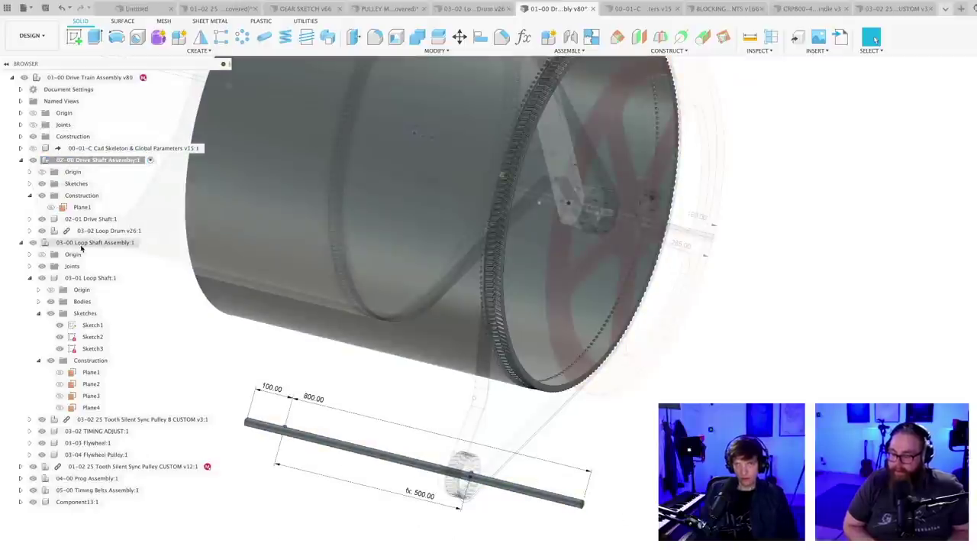
shift+middle_drag(565, 473, 642, 451)
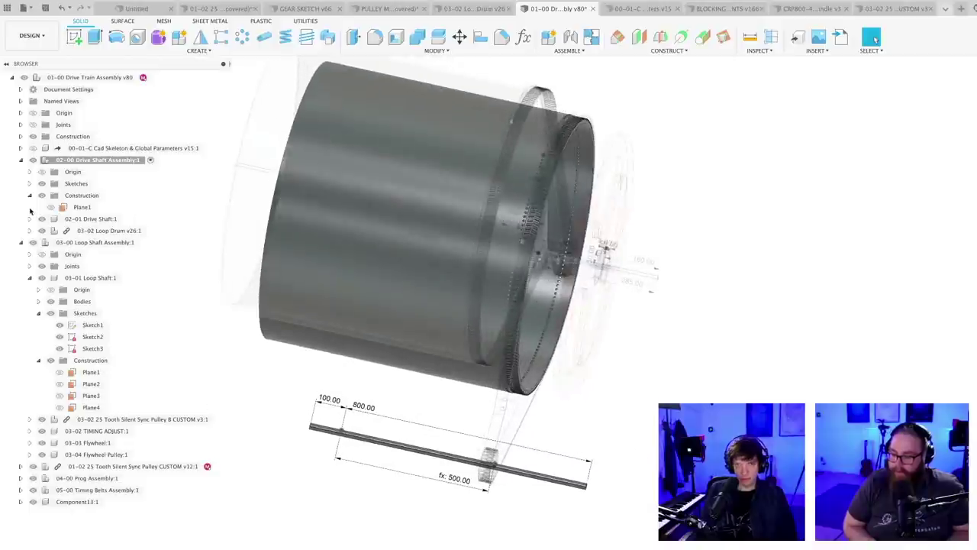
click(30, 183)
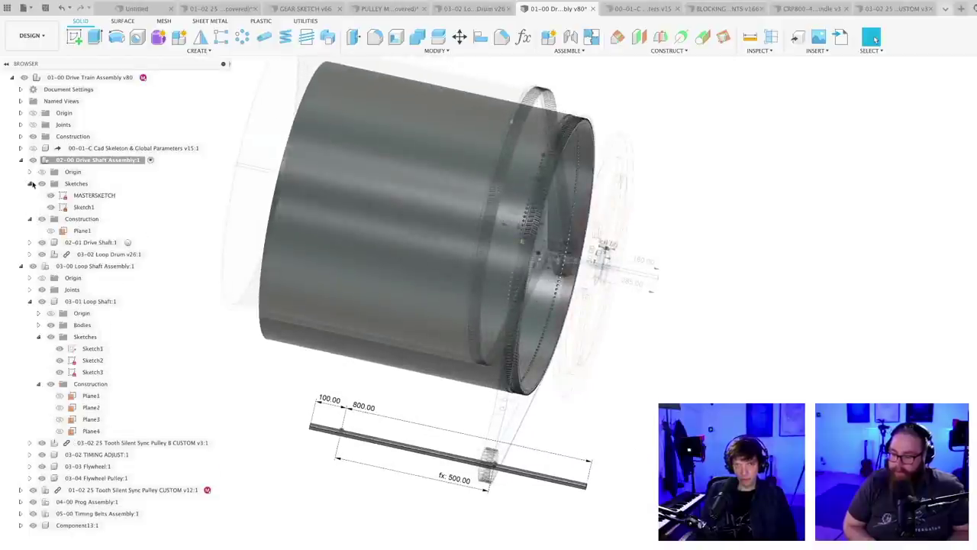
double_click(90, 196)
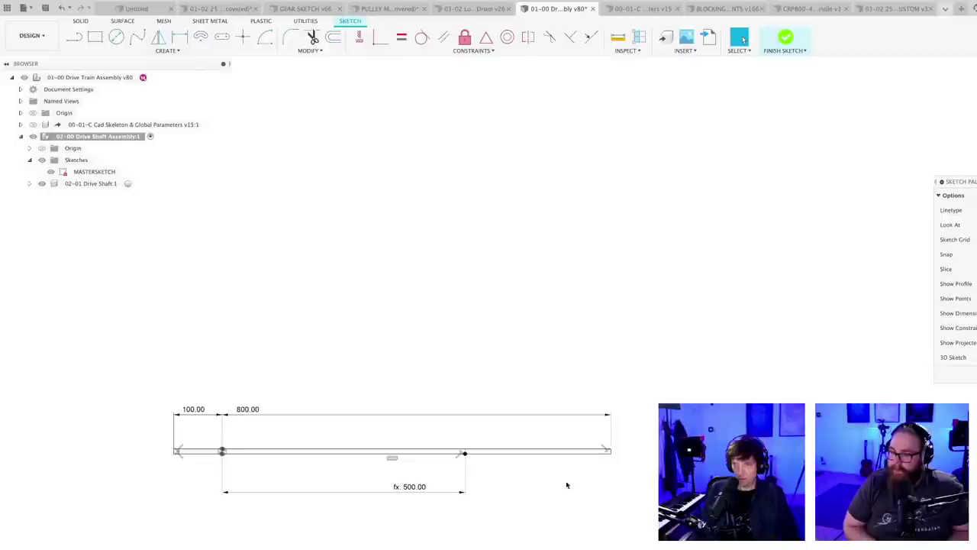
mouse_move(567, 485)
middle_down()
mouse_move(501, 446)
mouse_move(509, 486)
mouse_move(543, 415)
mouse_move(540, 426)
mouse_move(552, 423)
middle_up()
scroll(502, 446, up, 1)
- Draw a vertical line above the shaft's right end
key(l)
scroll(512, 485, up, 1)
scroll(516, 484, down, 2)
scroll(563, 407, up, 2)
scroll(561, 408, down, 2)
scroll(560, 408, up, 1)
scroll(549, 420, up, 2)
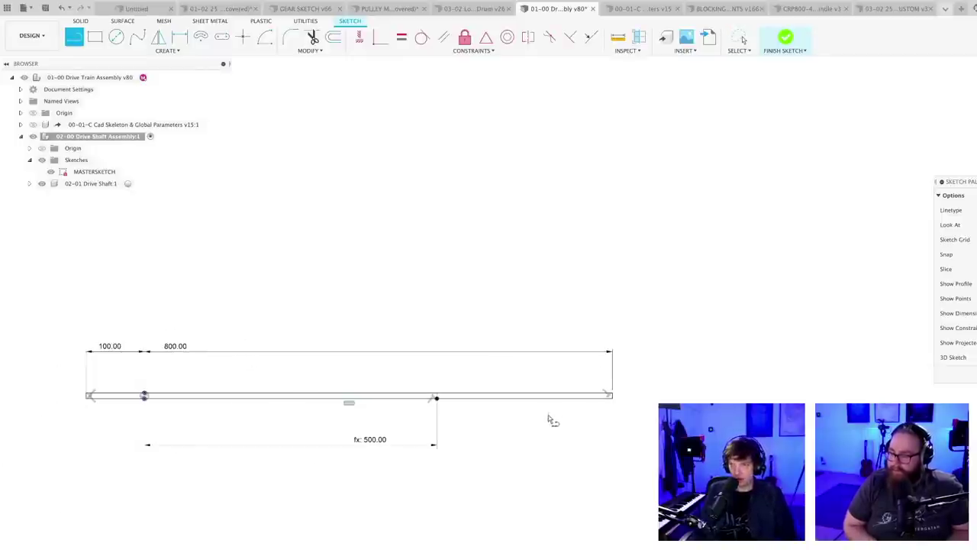
scroll(548, 405, up, 1)
click(545, 282)
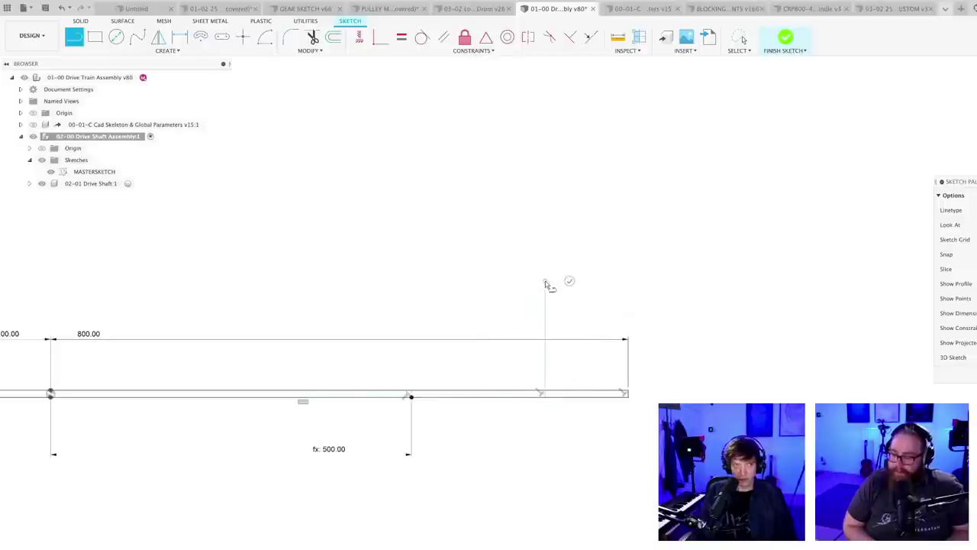
key(Escape)
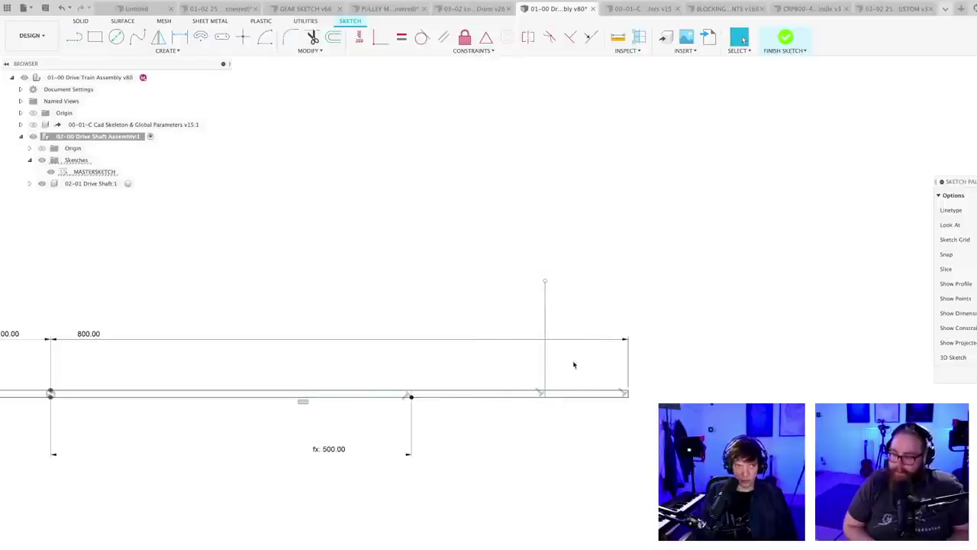
mouse_move(602, 432)
middle_down()
mouse_move(536, 421)
mouse_move(493, 448)
middle_up()
scroll(536, 420, up, 2)
- Draw the closed U-slot profile lines, rising from the shaft line and returning to it
key(l)
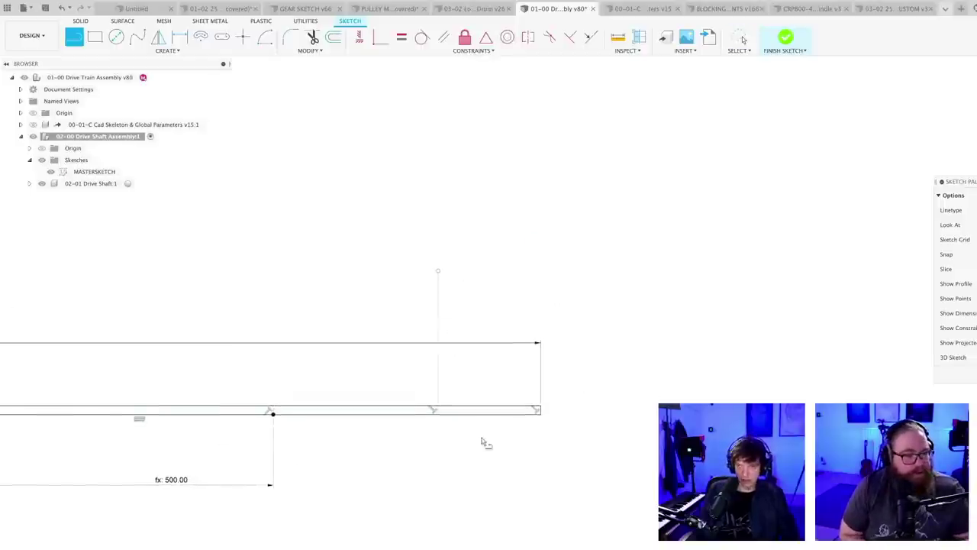
click(379, 410)
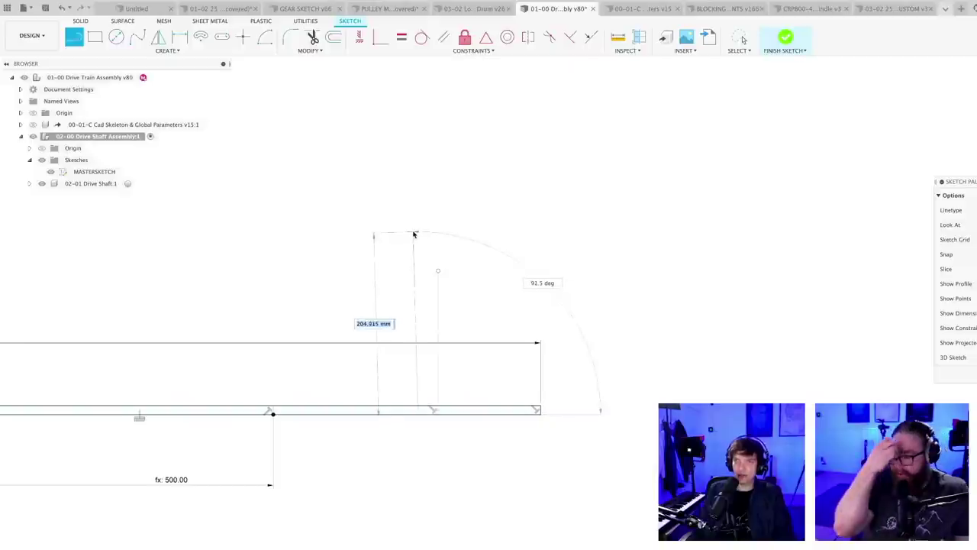
scroll(419, 235, up, 2)
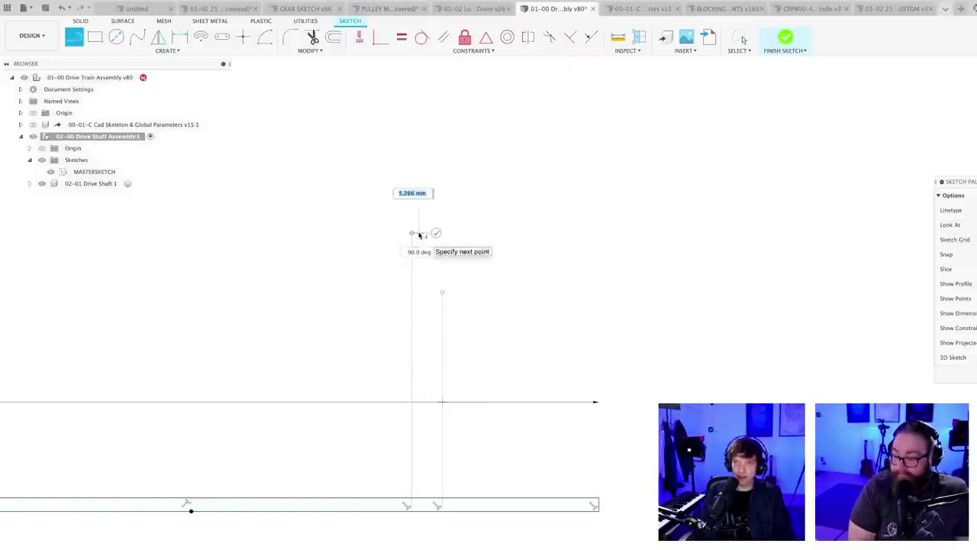
click(418, 233)
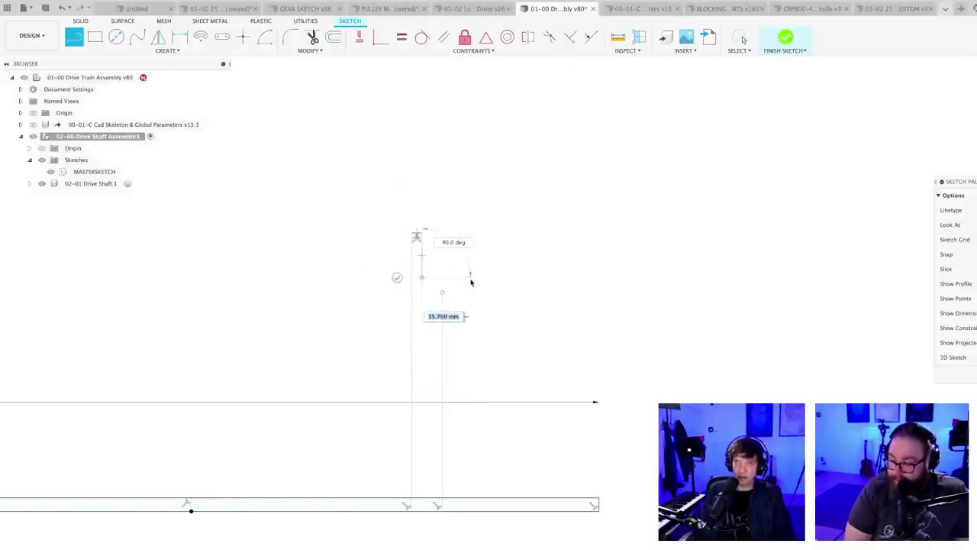
click(481, 234)
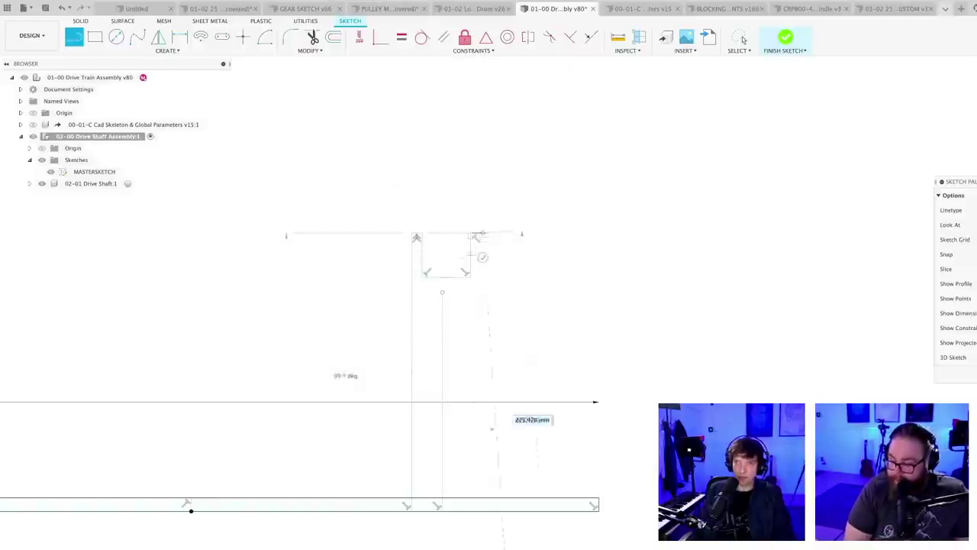
click(483, 514)
key(Escape)
scroll(458, 302, up, 4)
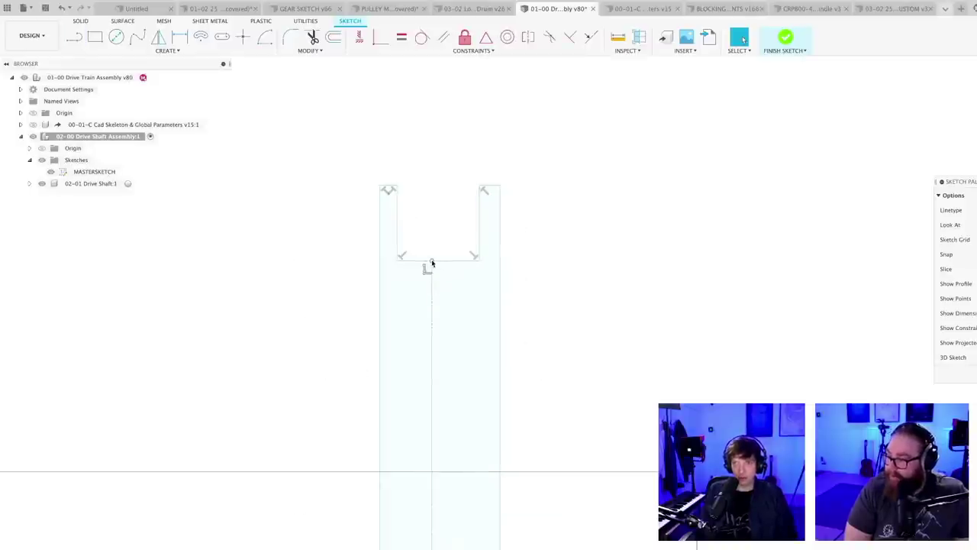
scroll(508, 364, down, 2)
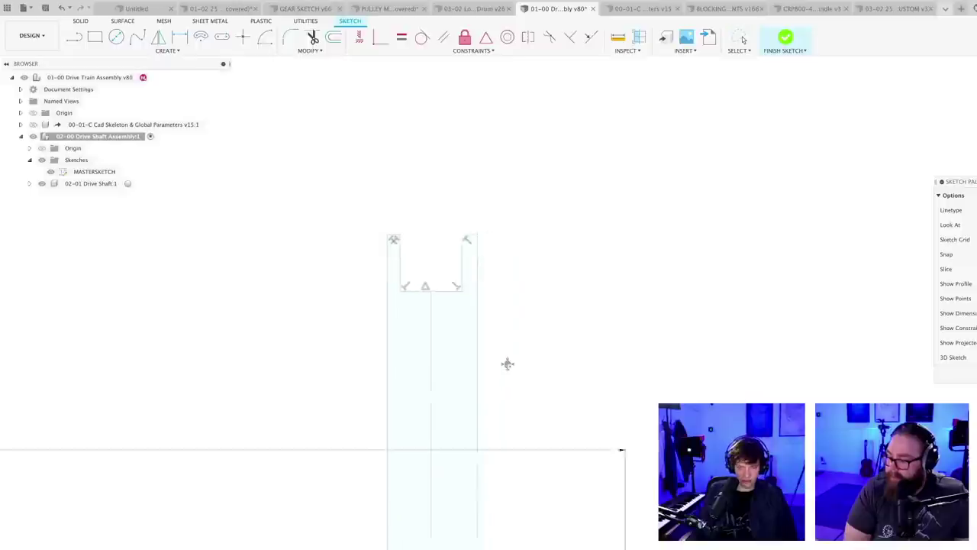
middle_drag(508, 363, 464, 351)
scroll(464, 351, down, 2)
- Dimension the slot width as 18 and both wall thicknesses as 4
key(d)
click(409, 291)
click(406, 278)
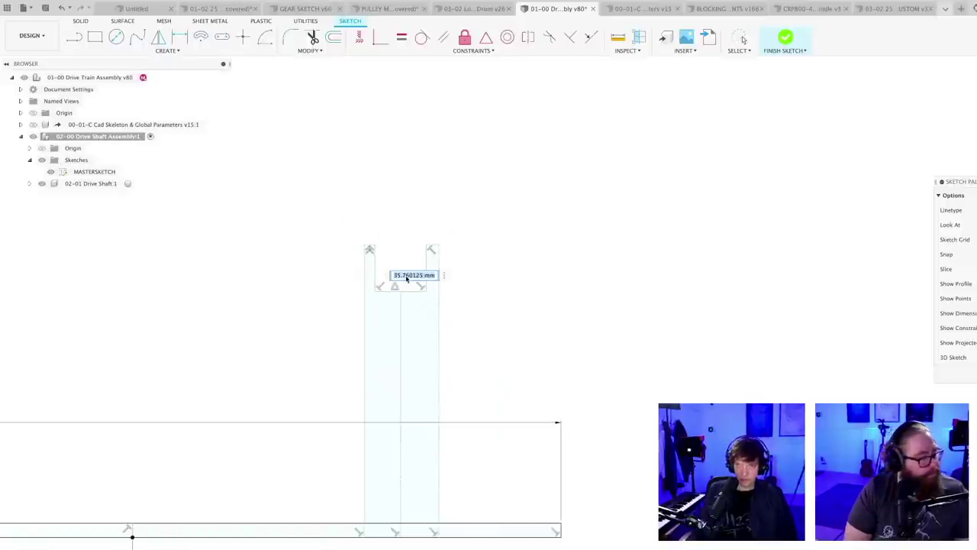
text(18)
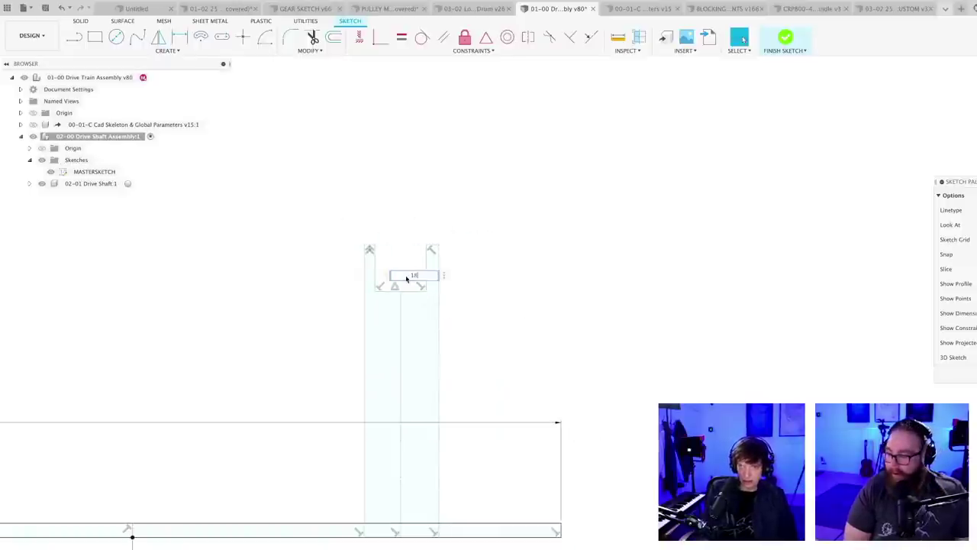
key(Return)
scroll(405, 271, up, 1)
click(369, 240)
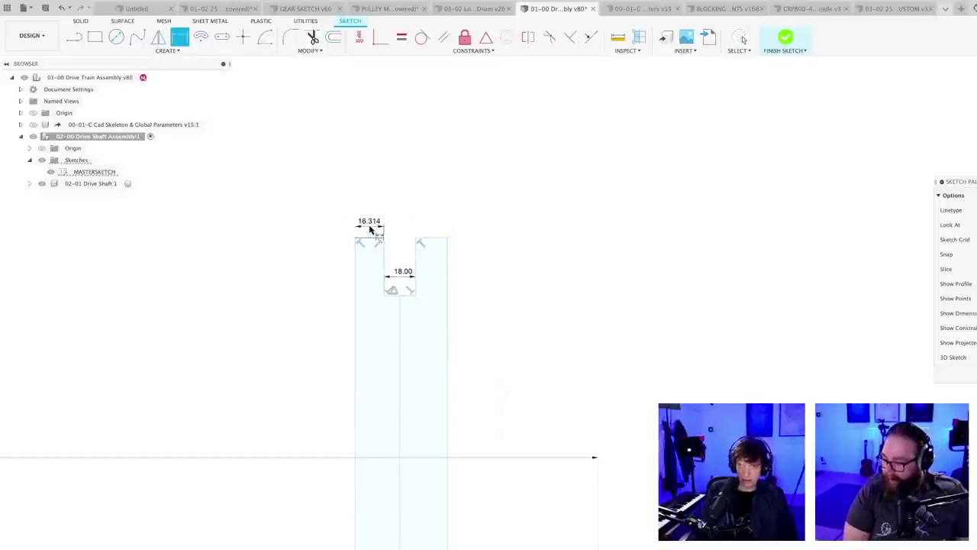
click(371, 226)
text(4)
key(Return)
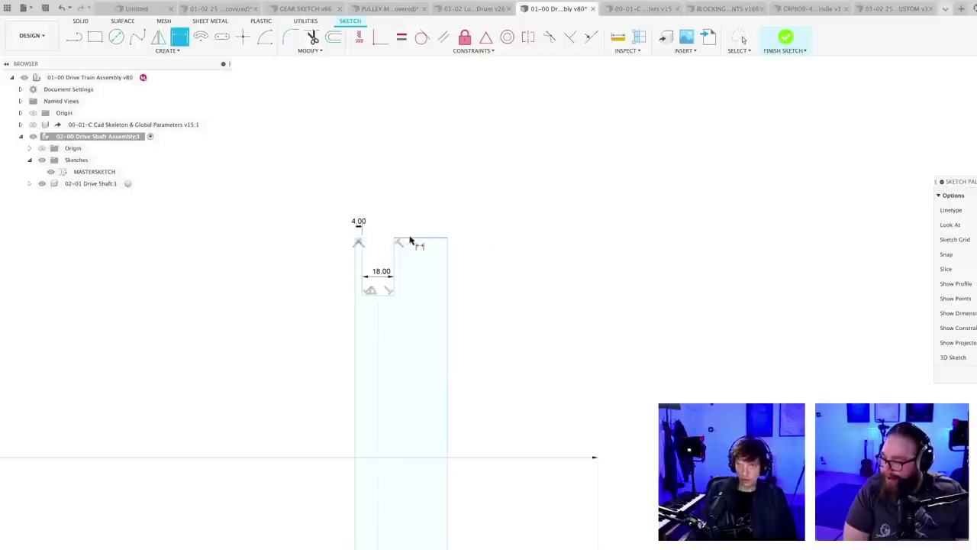
click(410, 231)
text(4)
key(Return)
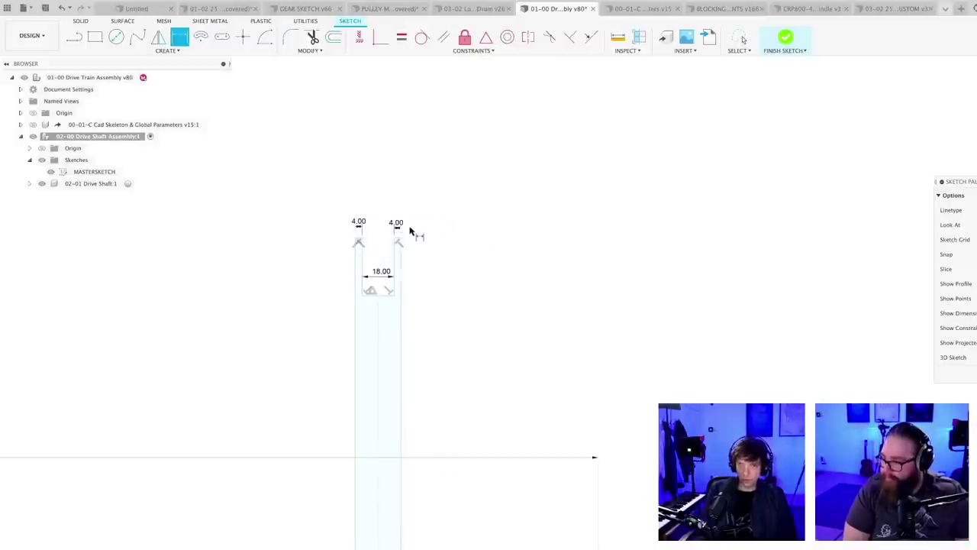
- Dimension the profile height as 150 and both slot depths as 10
scroll(414, 386, down, 2)
click(393, 389)
click(434, 388)
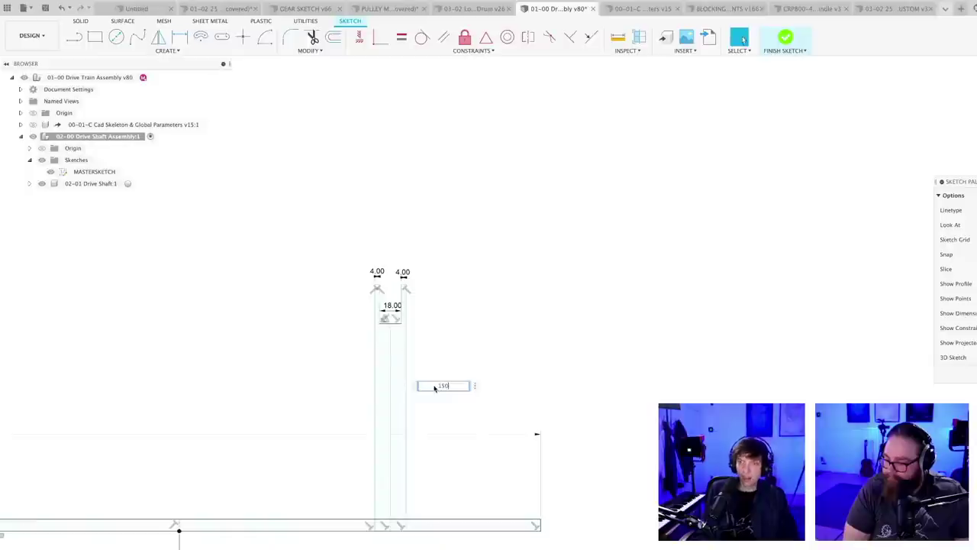
text(150)
key(Return)
scroll(436, 345, up, 2)
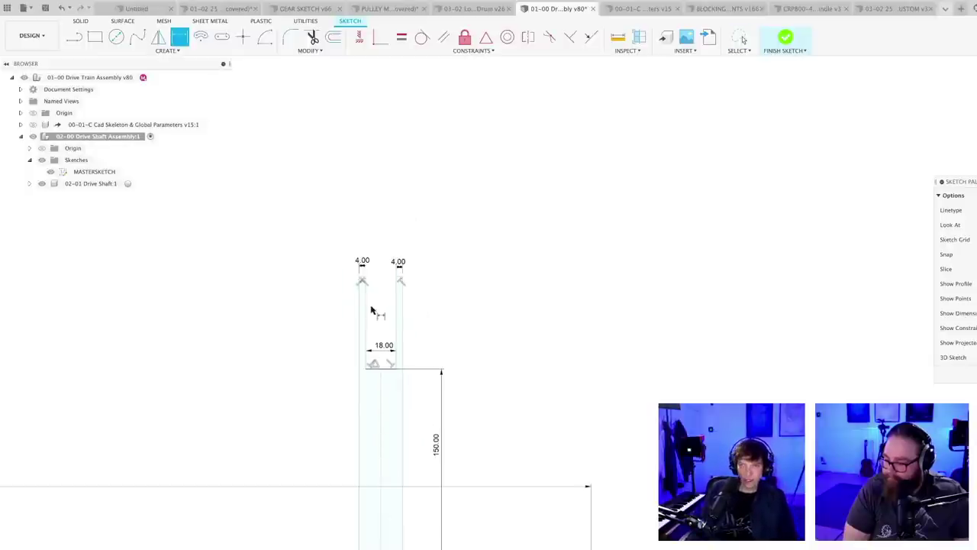
scroll(359, 264, up, 4)
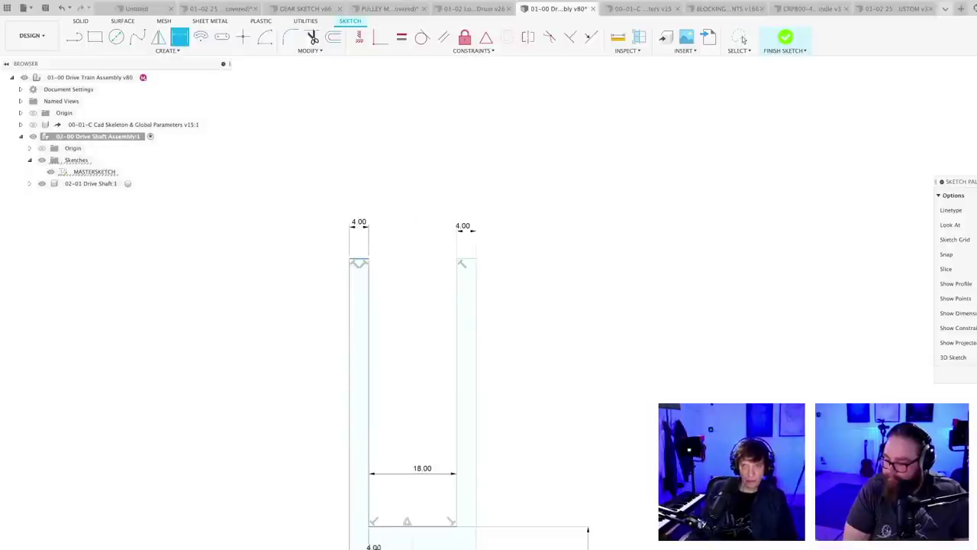
click(393, 436)
text(1)
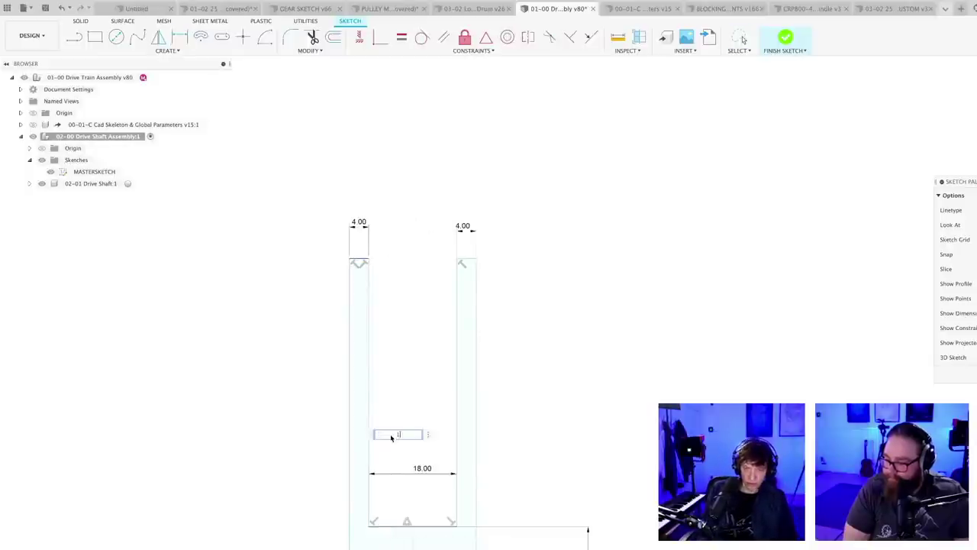
text(0)
key(Return)
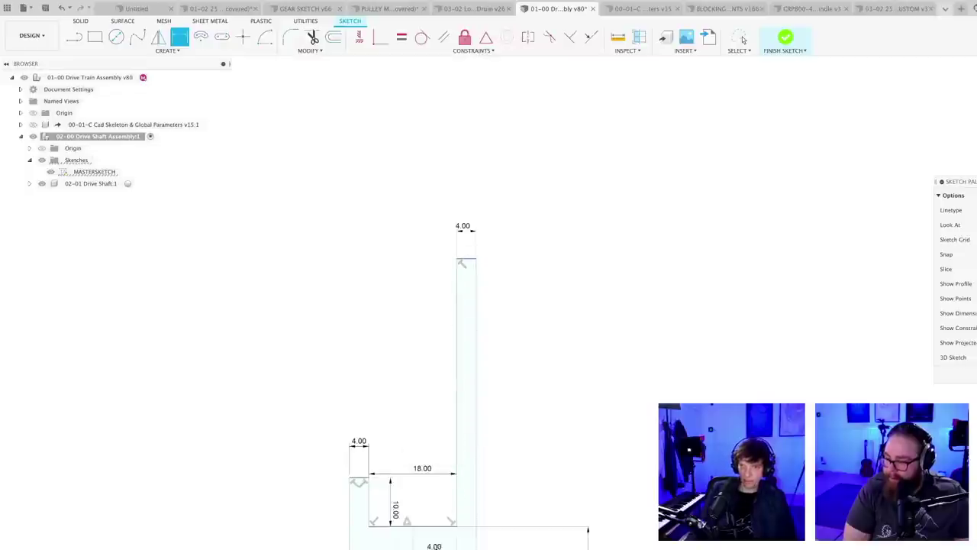
click(440, 526)
click(435, 439)
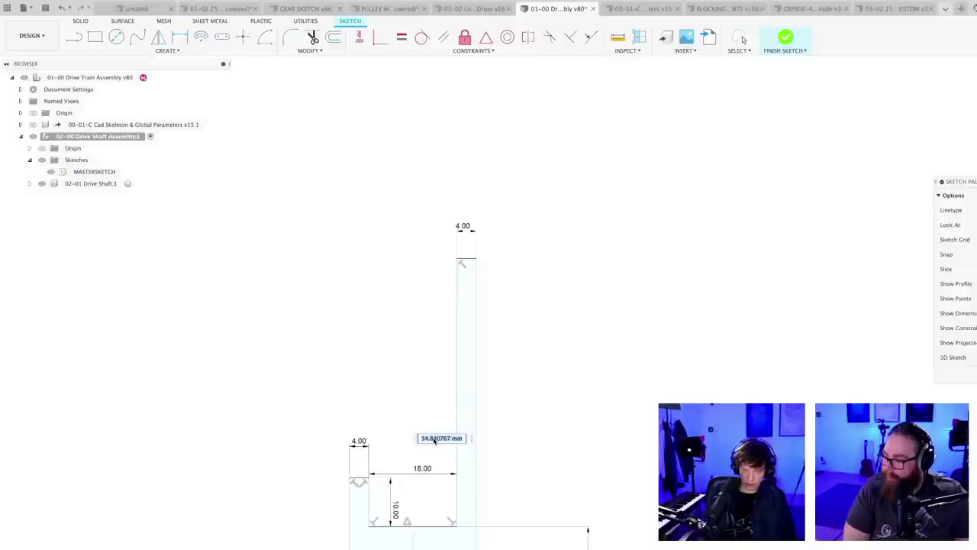
text(10)
key(Return)
- Reframe the full profile and shaft in view and begin saving a new version
scroll(159, 529, down, 4)
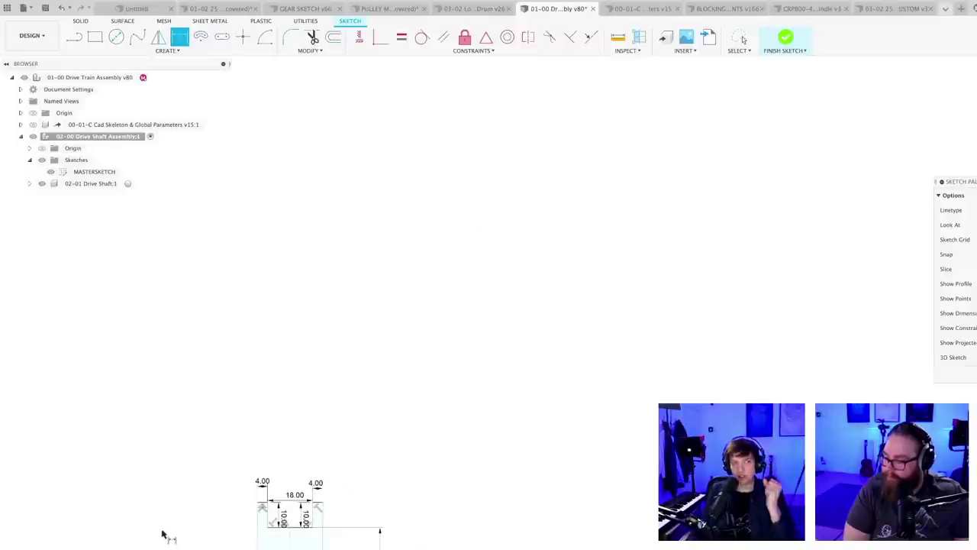
middle_drag(219, 464, 262, 376)
key(d)
scroll(484, 400, down, 5)
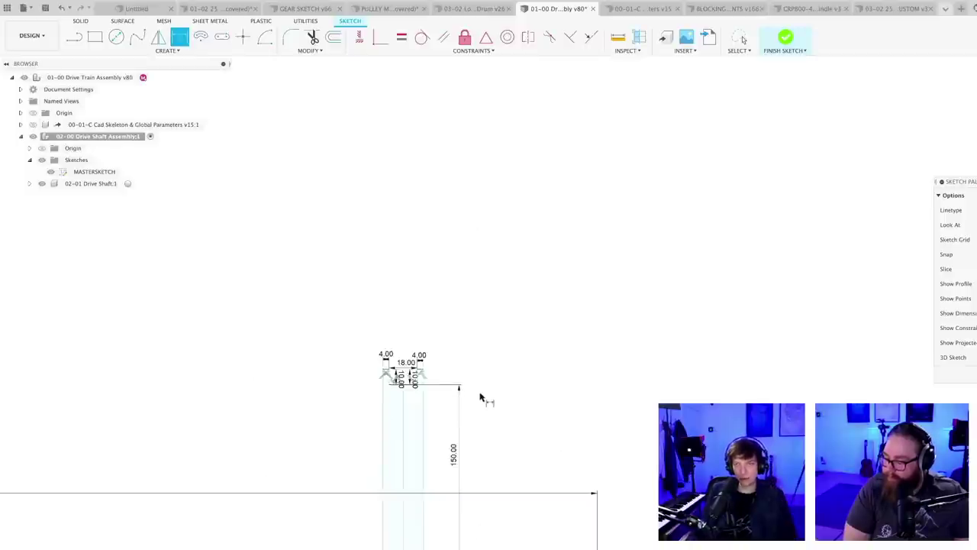
middle_drag(492, 423, 497, 331)
scroll(497, 343, up, 4)
scroll(496, 343, down, 5)
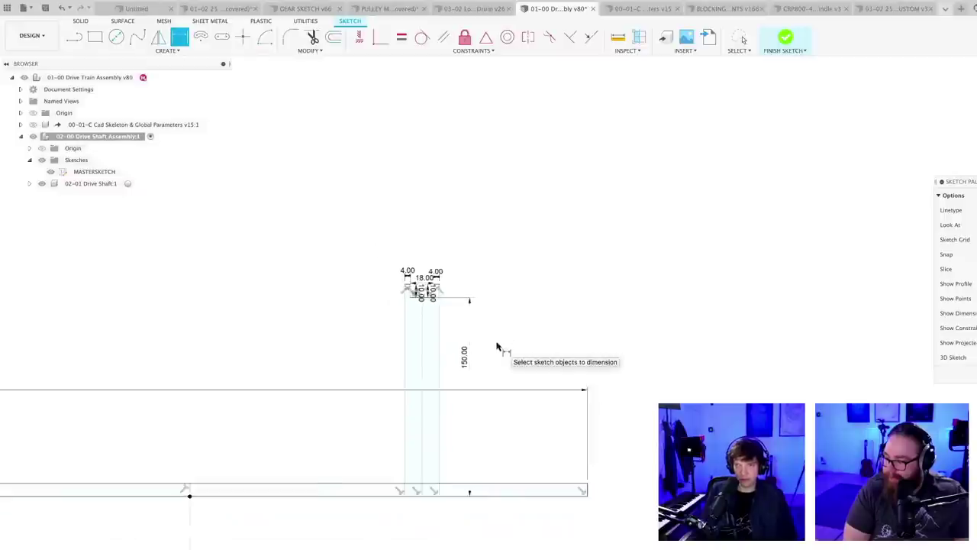
scroll(492, 368, down, 2)
middle_drag(502, 361, 522, 353)
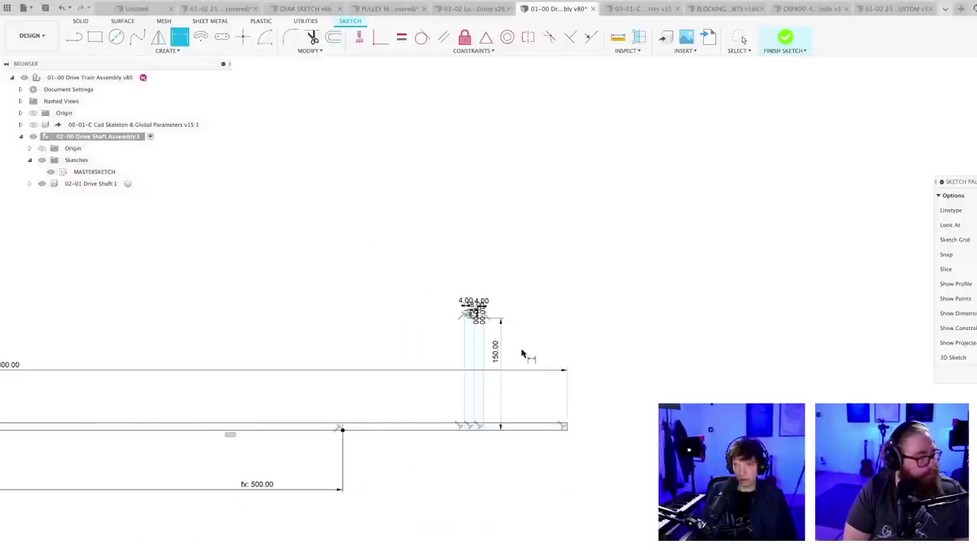
key(super+s)
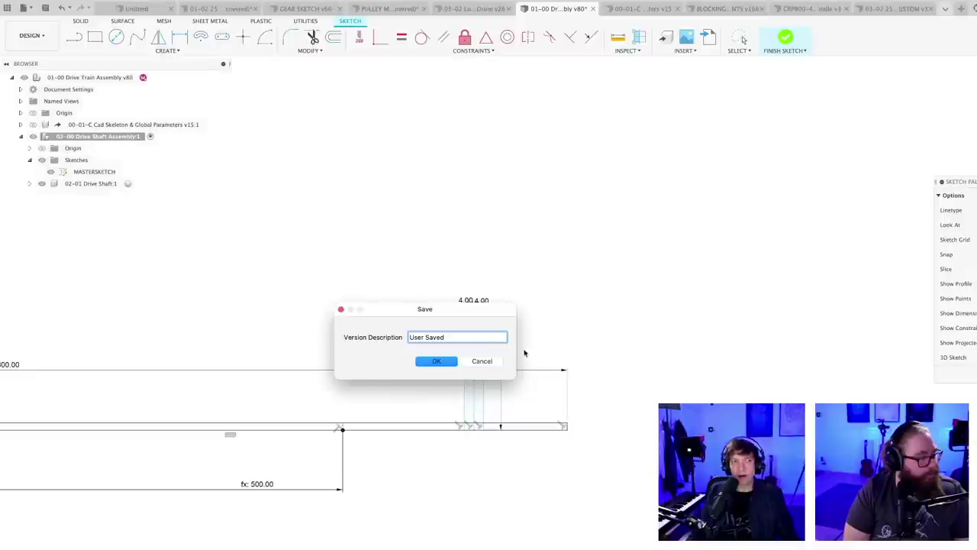
- Confirm the save as v82, zoom out over the shaft sketch, and finish the sketch
key(Return)
scroll(532, 334, down, 3)
mouse_move(532, 334)
middle_down()
mouse_move(544, 306)
mouse_move(530, 313)
mouse_move(547, 288)
mouse_move(578, 304)
middle_up()
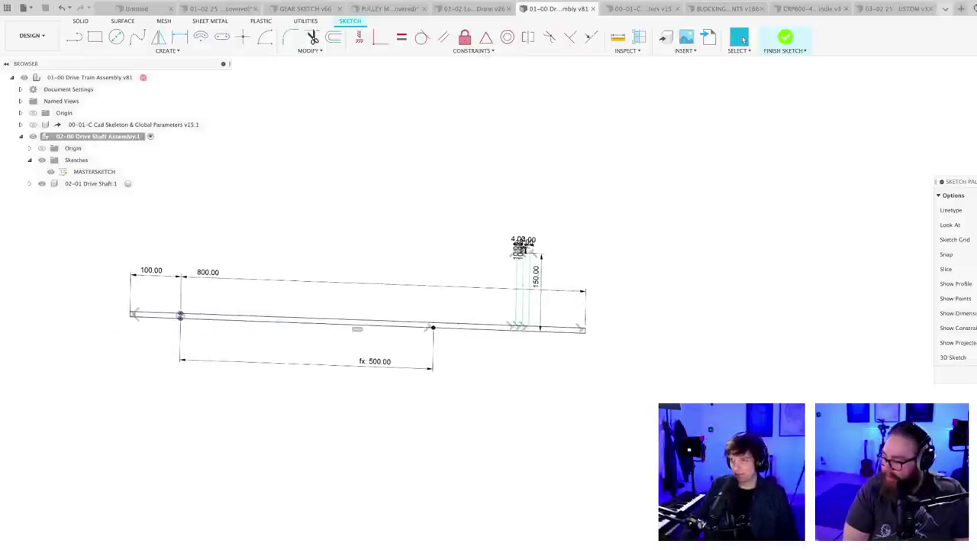
click(973, 374)
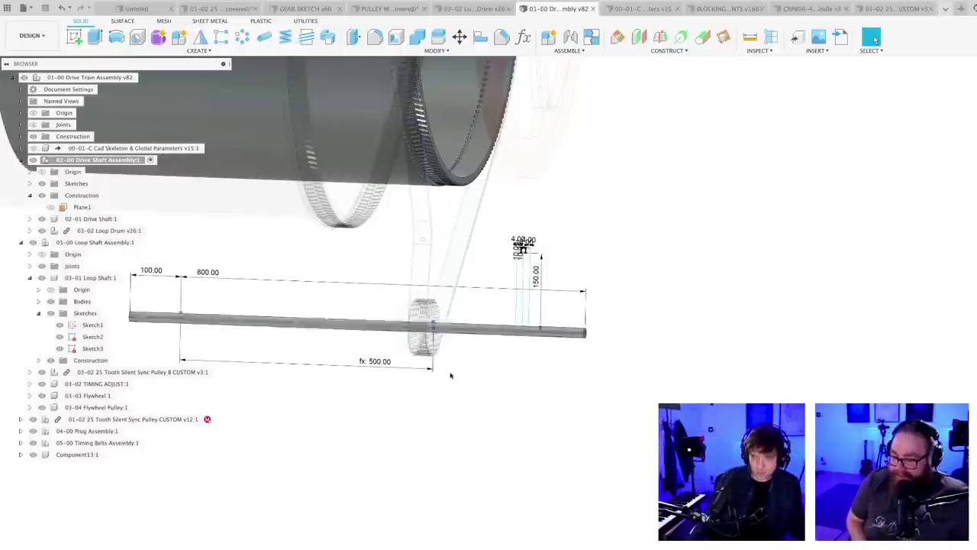
scroll(591, 448, down, 3)
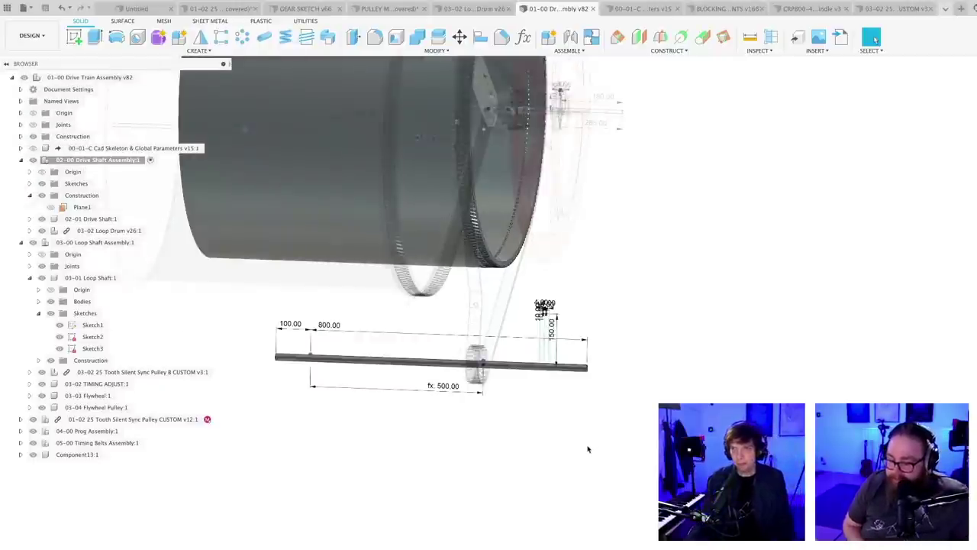
scroll(590, 450, down, 3)
shift+middle_drag(592, 458, 585, 499)
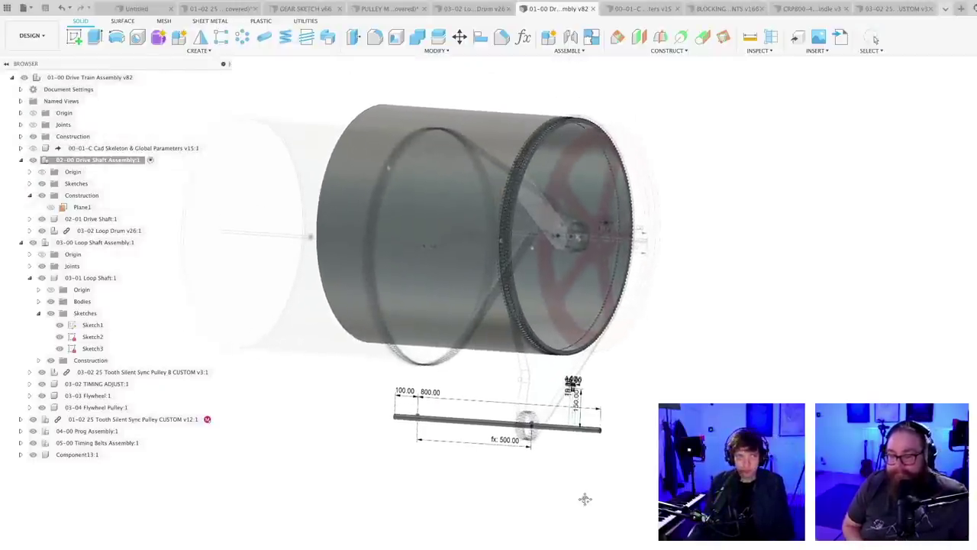
scroll(524, 397, up, 5)
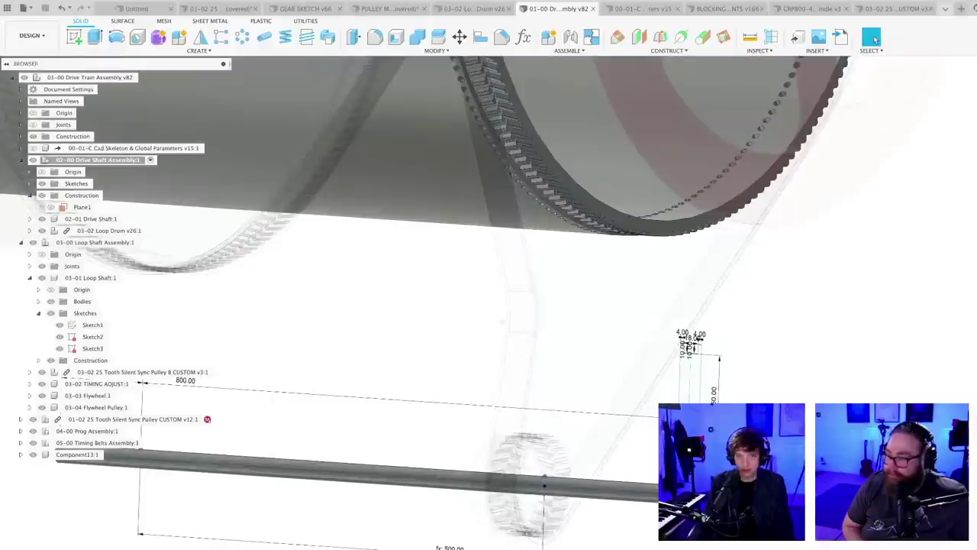
mouse_move(566, 548)
middle_down()
mouse_move(565, 532)
mouse_move(552, 545)
middle_up()
scroll(553, 546, up, 2)
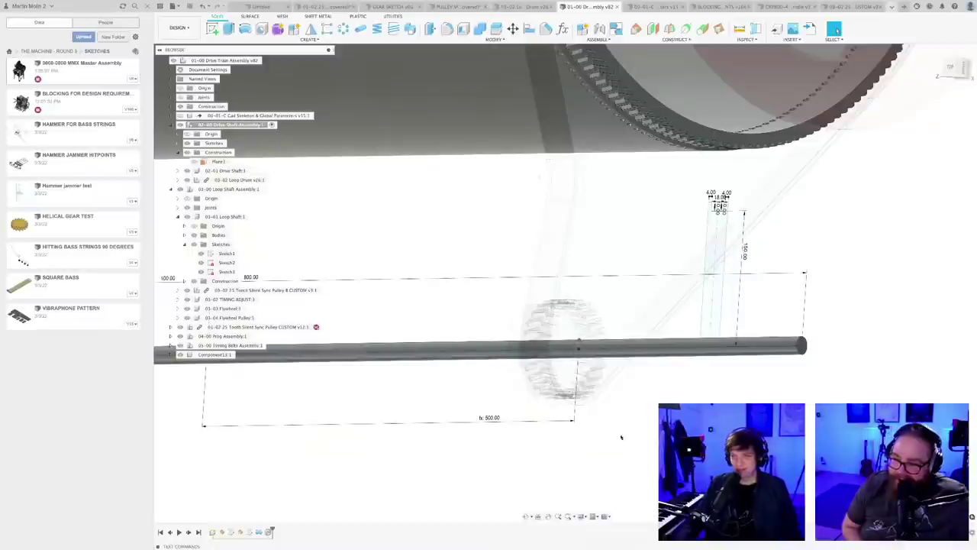
scroll(644, 429, down, 5)
shift+middle_drag(646, 437, 669, 434)
scroll(656, 451, down, 3)
shift+middle_drag(659, 366, 652, 333)
shift+middle_drag(683, 429, 671, 428)
scroll(672, 428, up, 3)
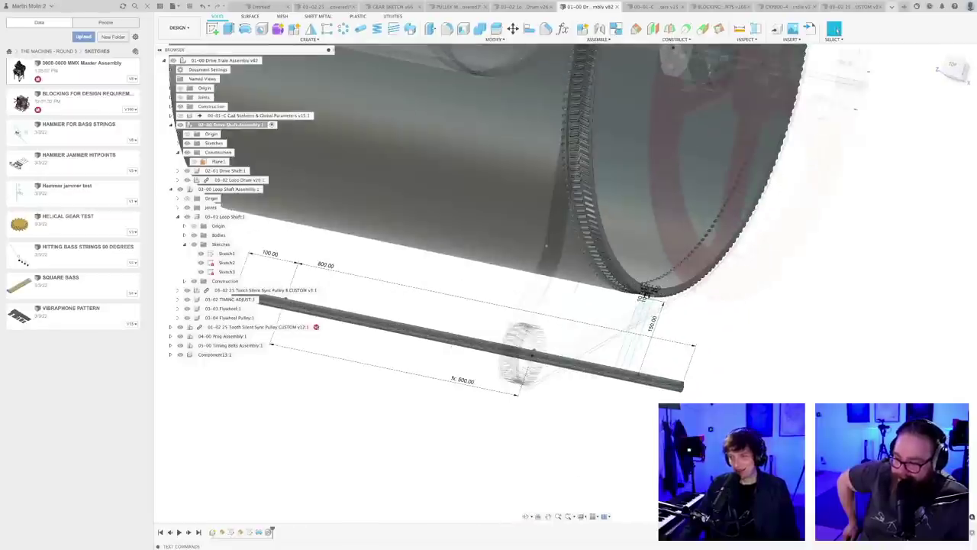
shift+middle_drag(647, 292, 682, 349)
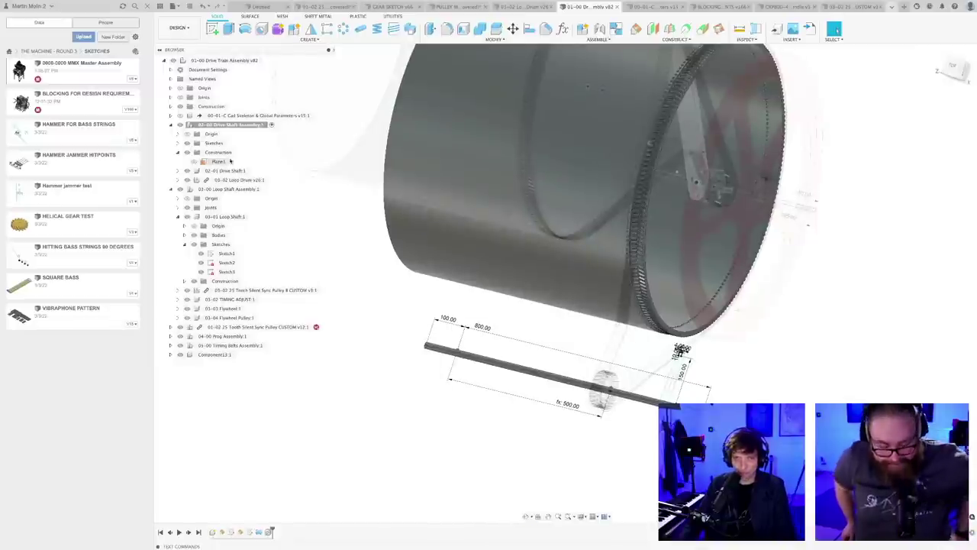
- Create a new component under 02-00 Drive Shaft Assembly named 02-02 Drive Pulley
right_click(223, 126)
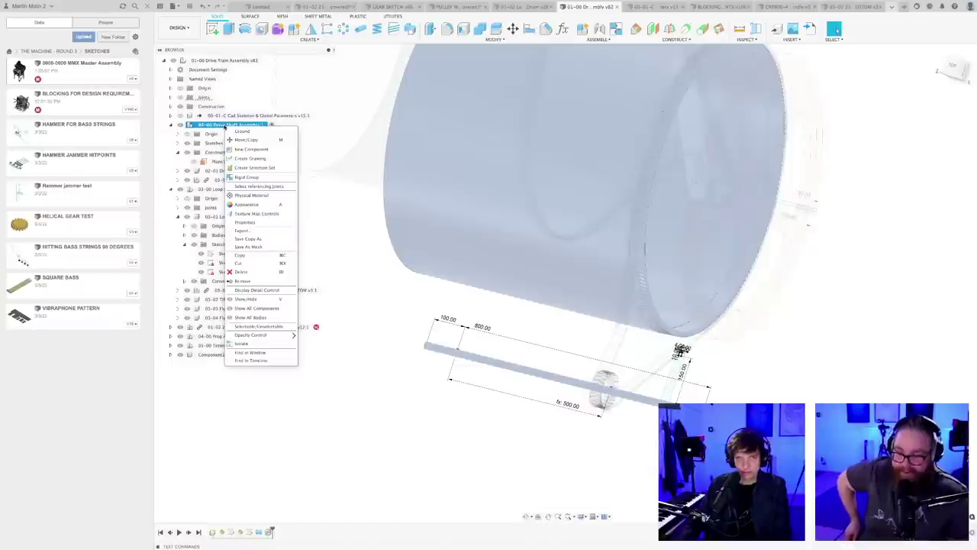
click(252, 149)
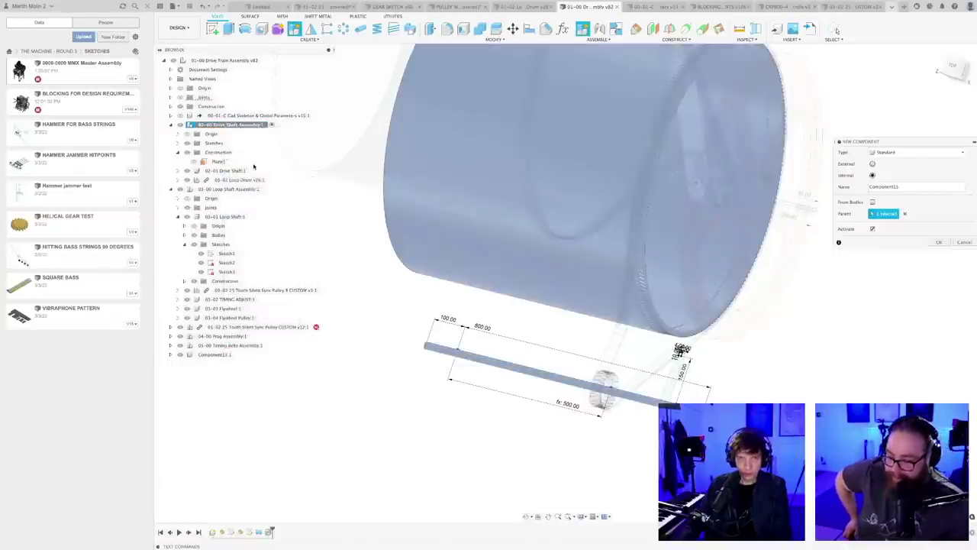
key(Return)
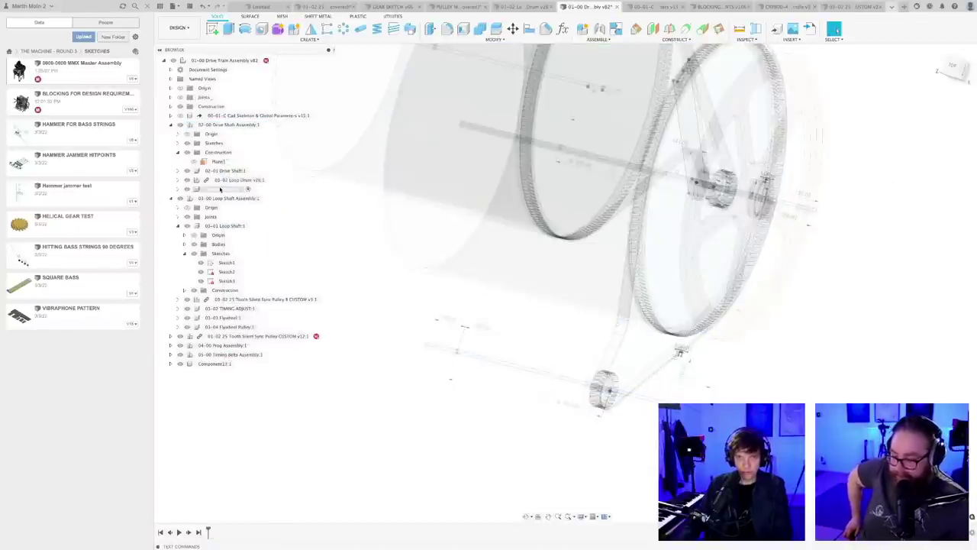
right_click(220, 190)
click(206, 188)
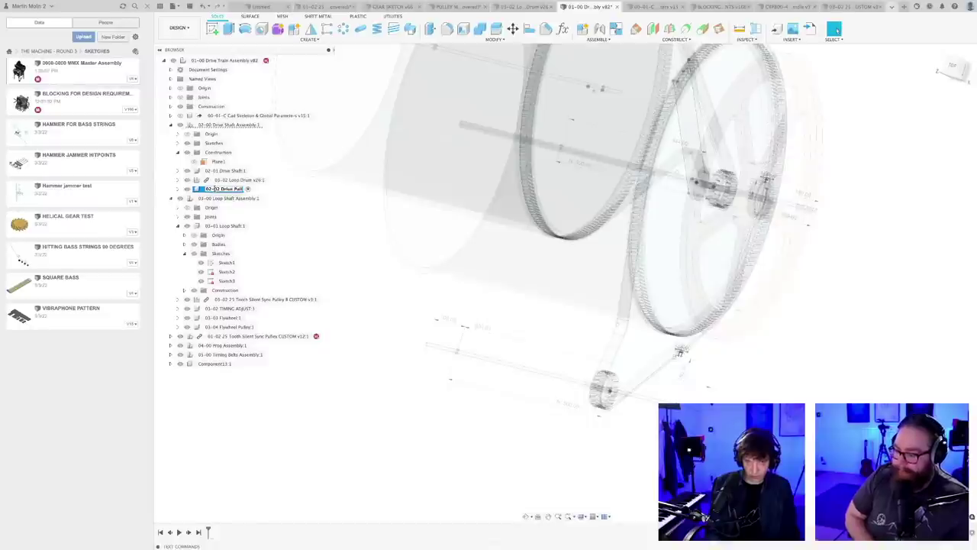
click(215, 190)
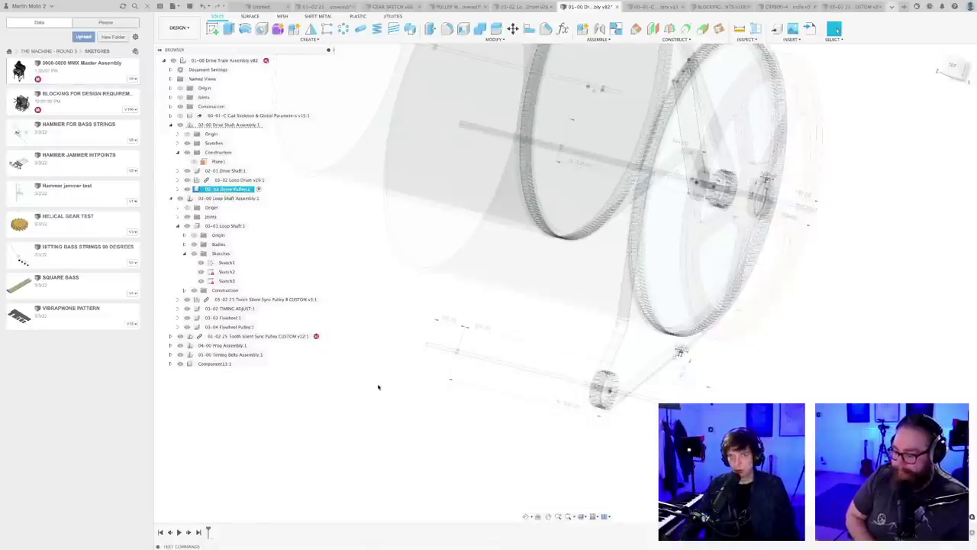
- Revolve the U-slot profile around the shaft line into a solid pulley, then reactivate the whole assembly
click(245, 28)
scroll(664, 384, up, 5)
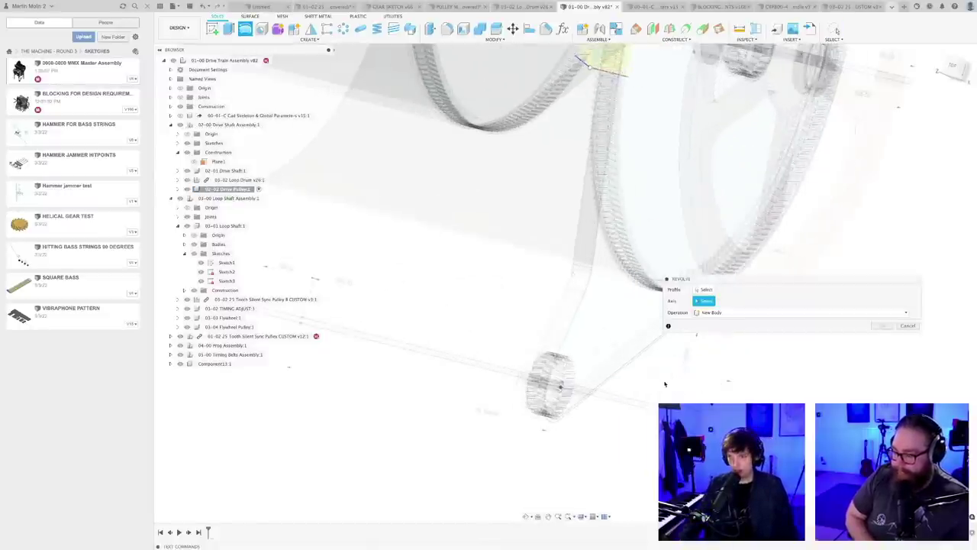
scroll(665, 384, up, 3)
scroll(664, 387, down, 4)
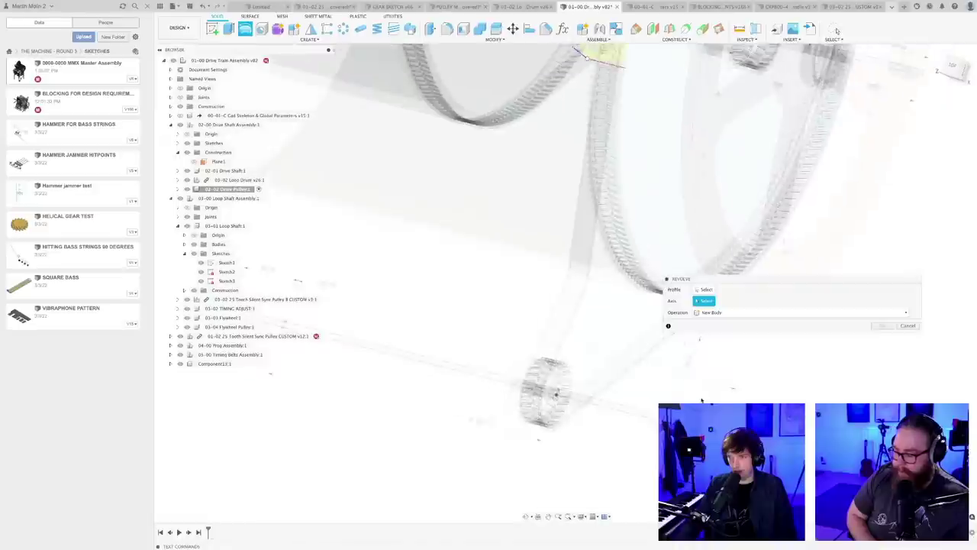
middle_drag(766, 336, 663, 342)
click(705, 290)
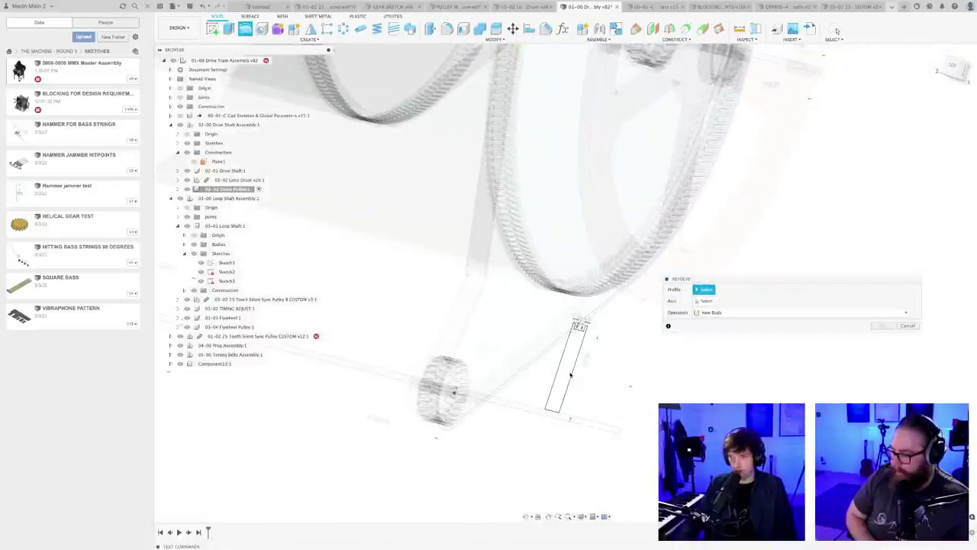
click(571, 374)
click(707, 302)
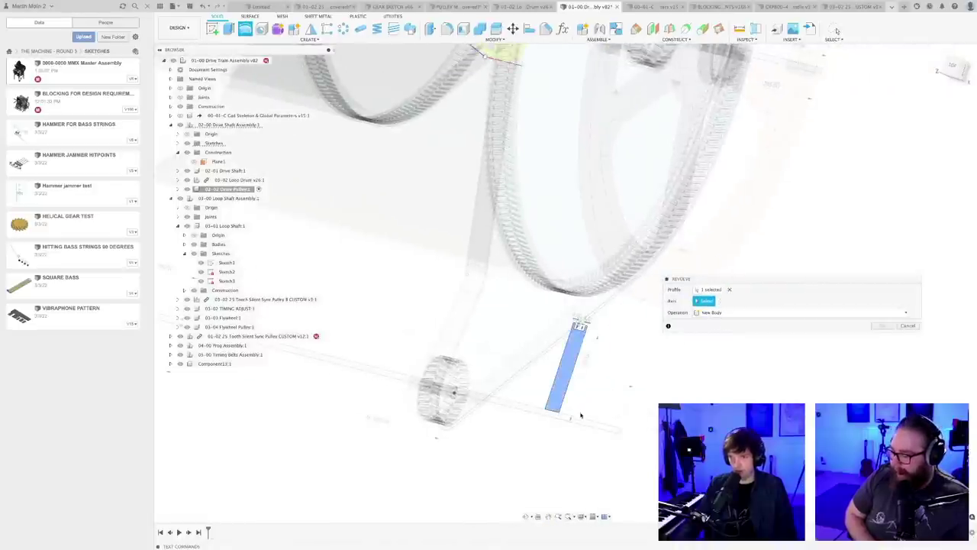
click(567, 421)
key(Return)
scroll(733, 394, down, 4)
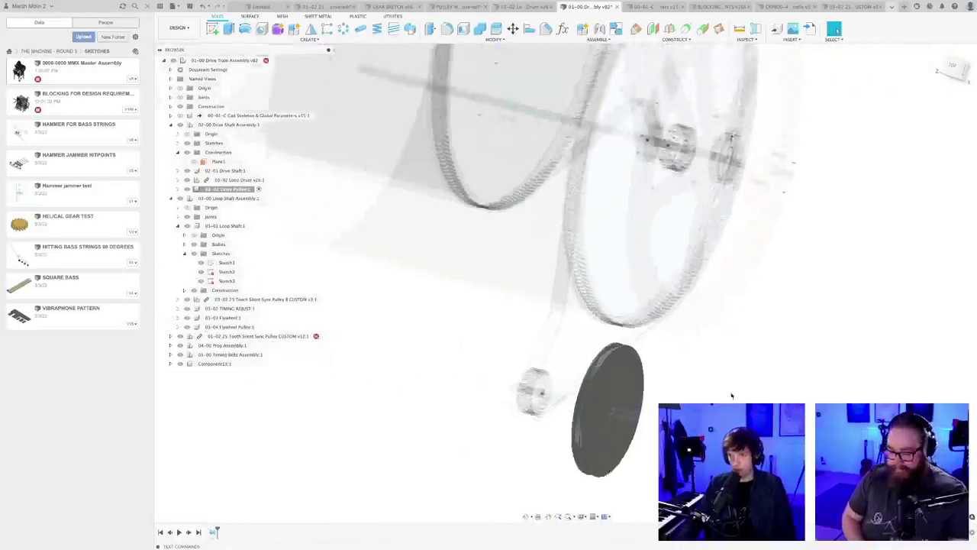
scroll(738, 419, down, 3)
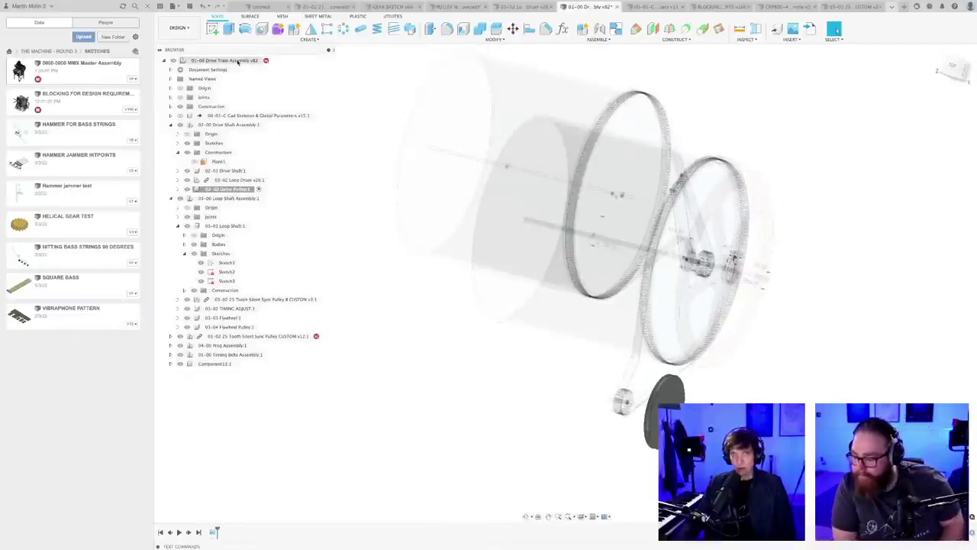
click(276, 61)
mouse_move(784, 384)
shift+middle_down()
mouse_move(789, 361)
mouse_move(783, 388)
shift+middle_up()
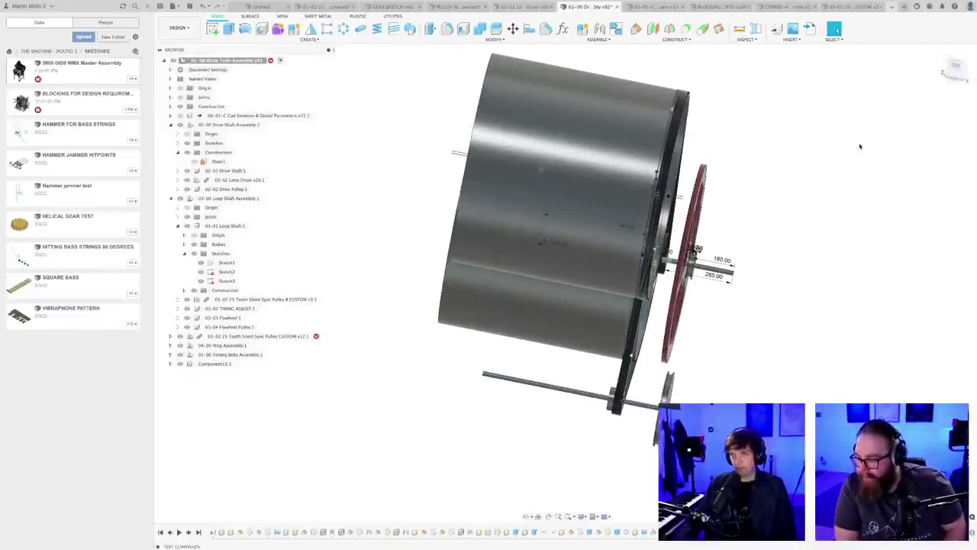
- Centre the drum and pulleys in view and save a new version of the assembly
scroll(739, 259, up, 5)
middle_drag(742, 266, 544, 267)
scroll(492, 279, up, 1)
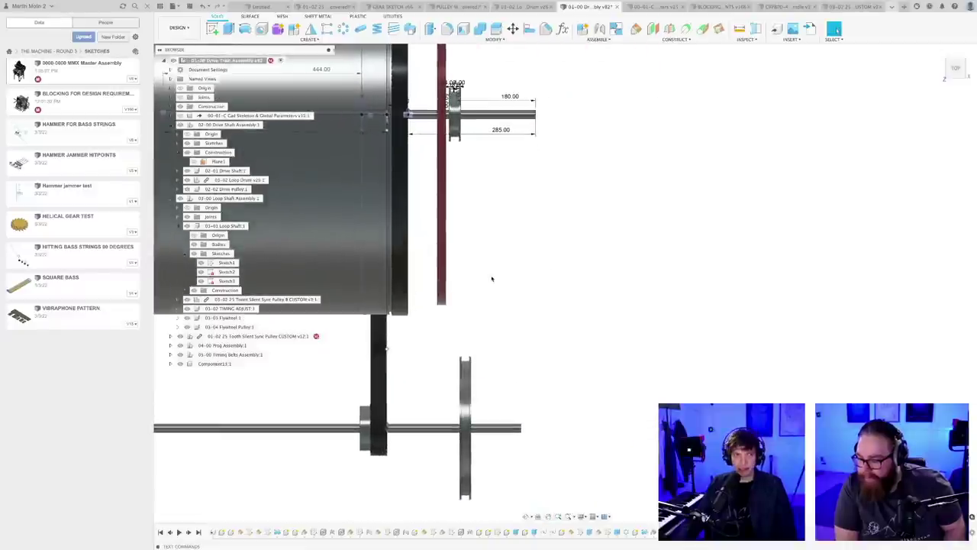
scroll(492, 279, down, 3)
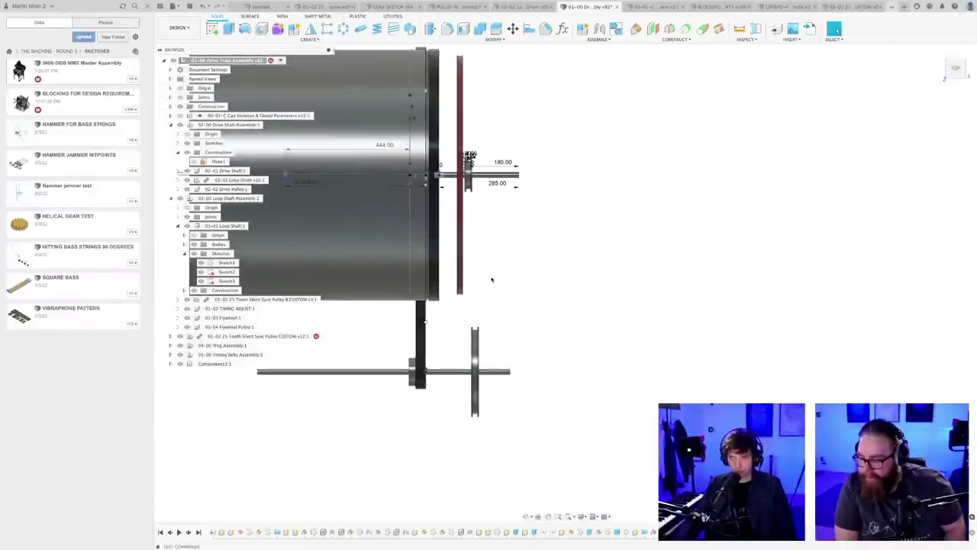
key(super+s)
click(509, 284)
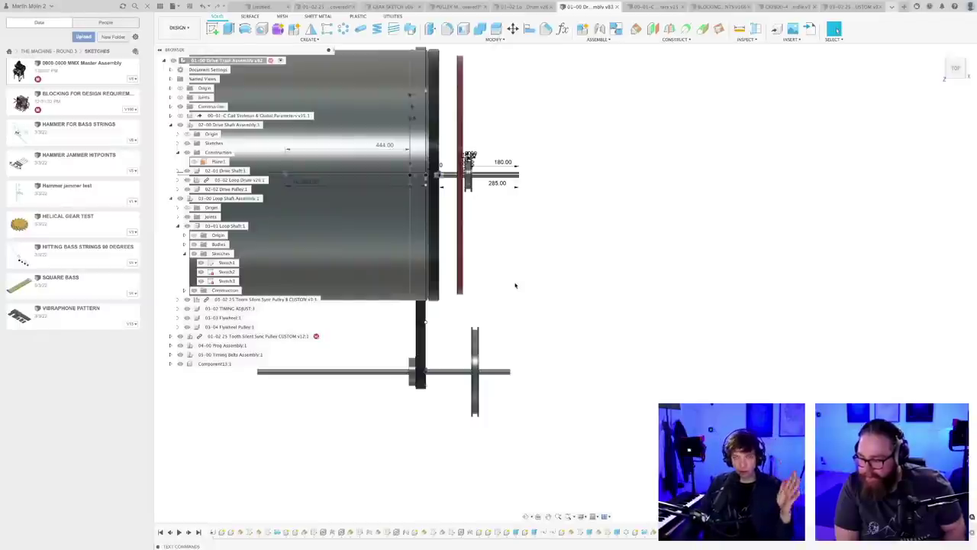
- Open Change Parameters and begin adding a new user parameter
scroll(502, 393, up, 2)
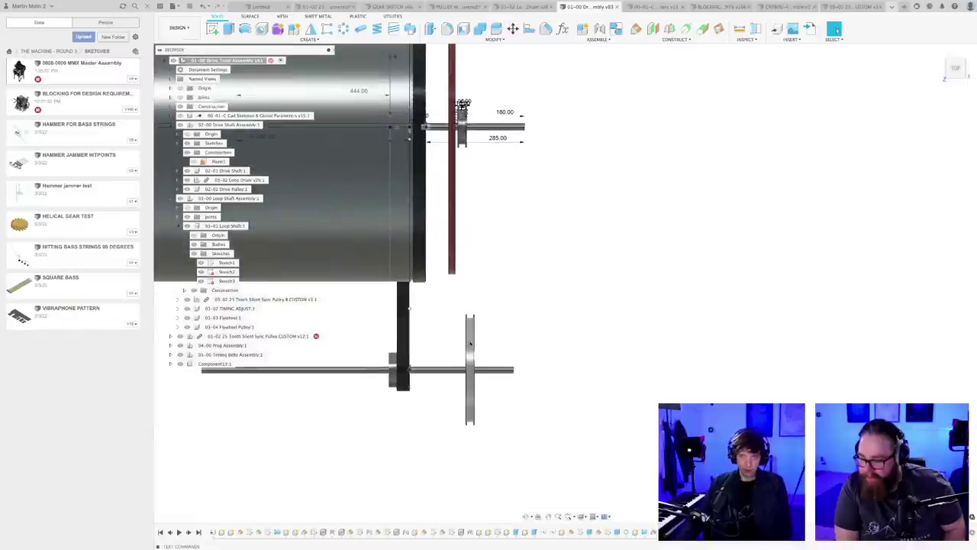
scroll(462, 102, up, 3)
scroll(609, 293, down, 2)
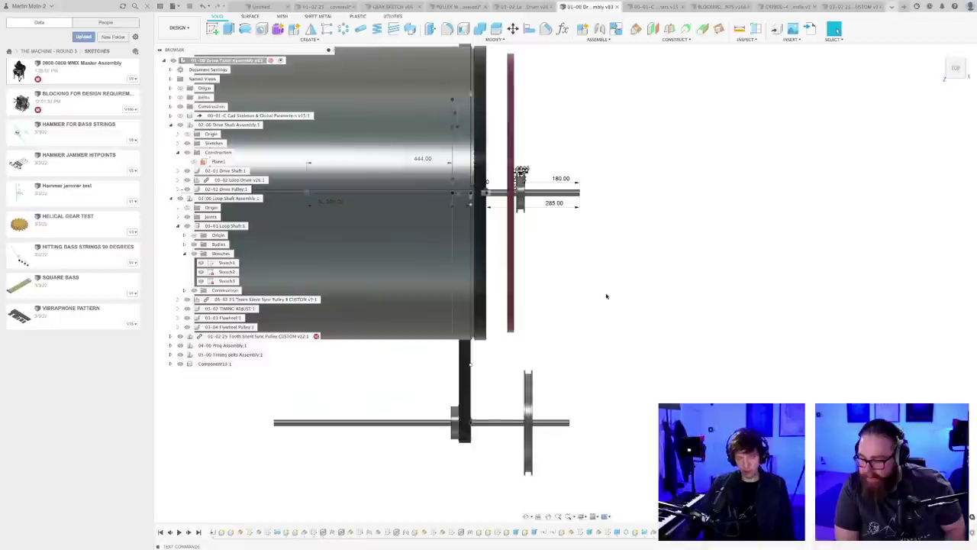
scroll(606, 295, down, 2)
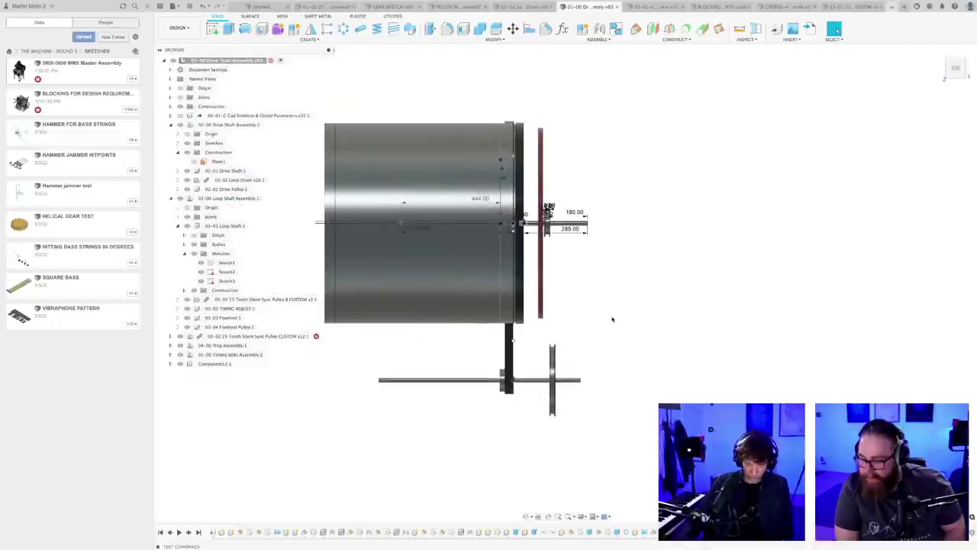
shift+middle_drag(615, 313, 624, 346)
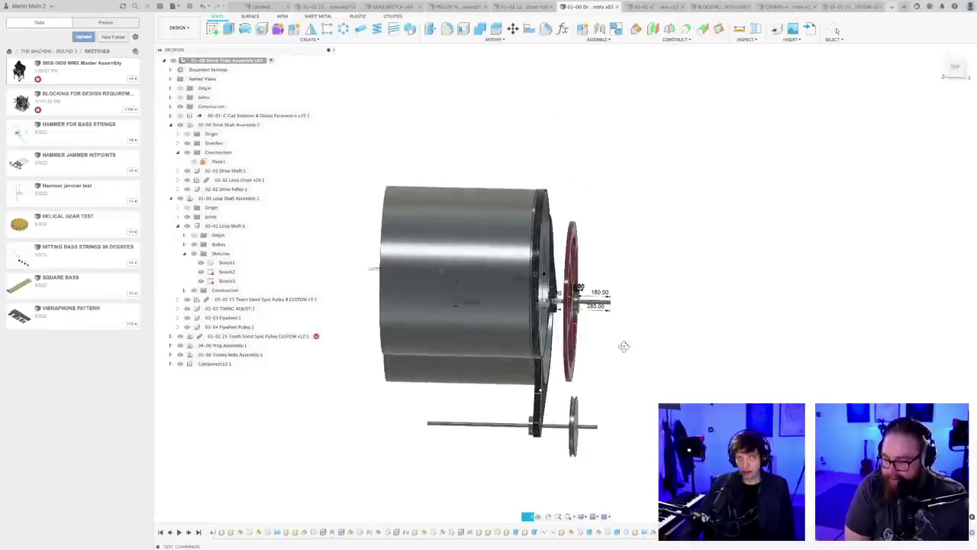
click(562, 29)
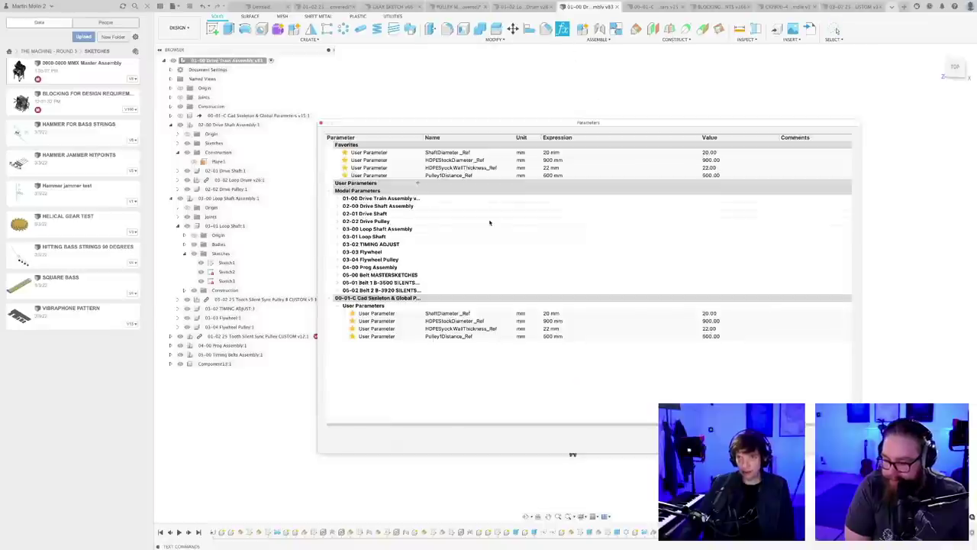
click(418, 184)
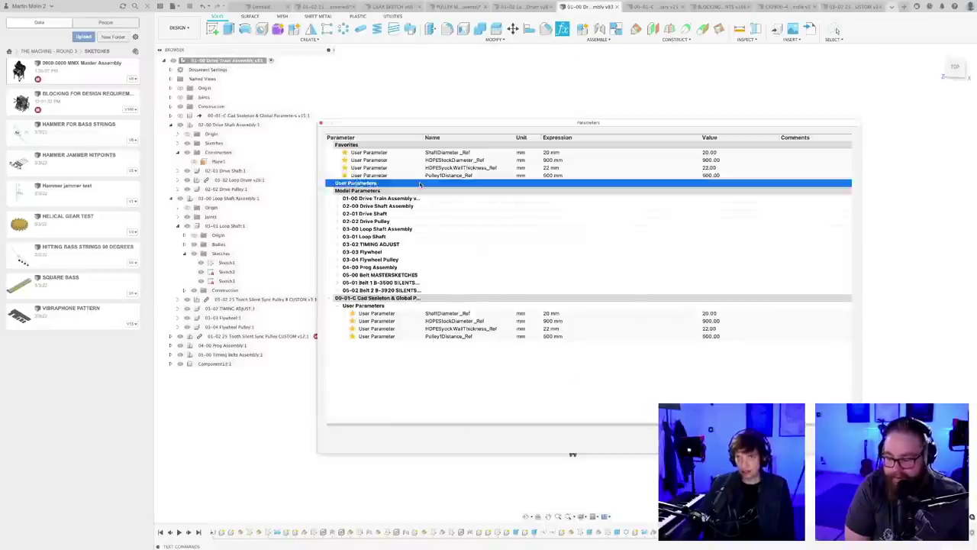
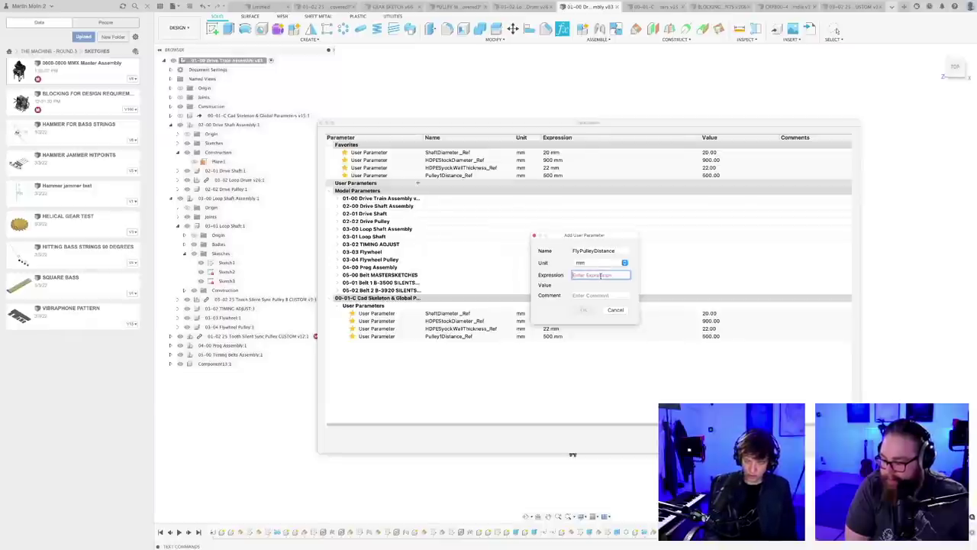
- Confirm the 500 mm FlyPulleyDistance user parameter and close the Parameters dialog
key(Return)
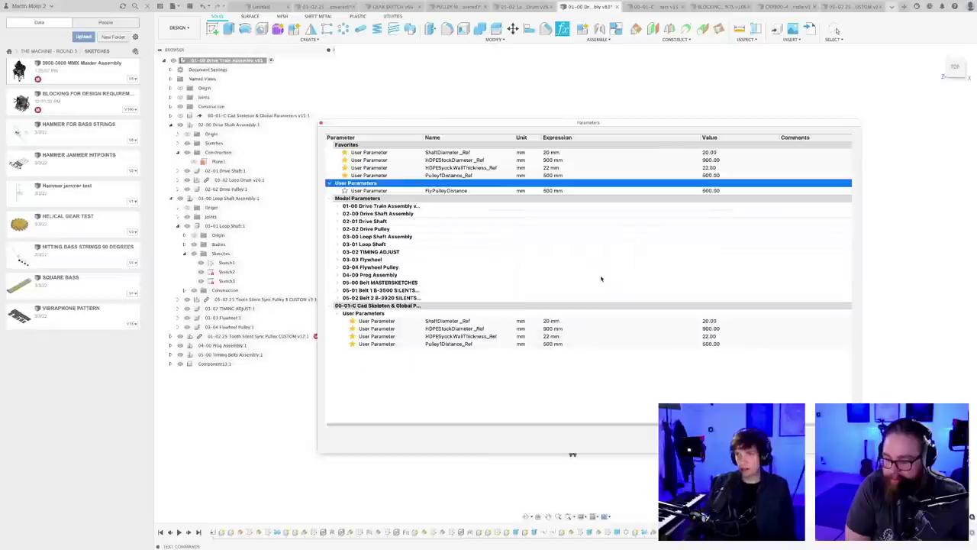
key(Return)
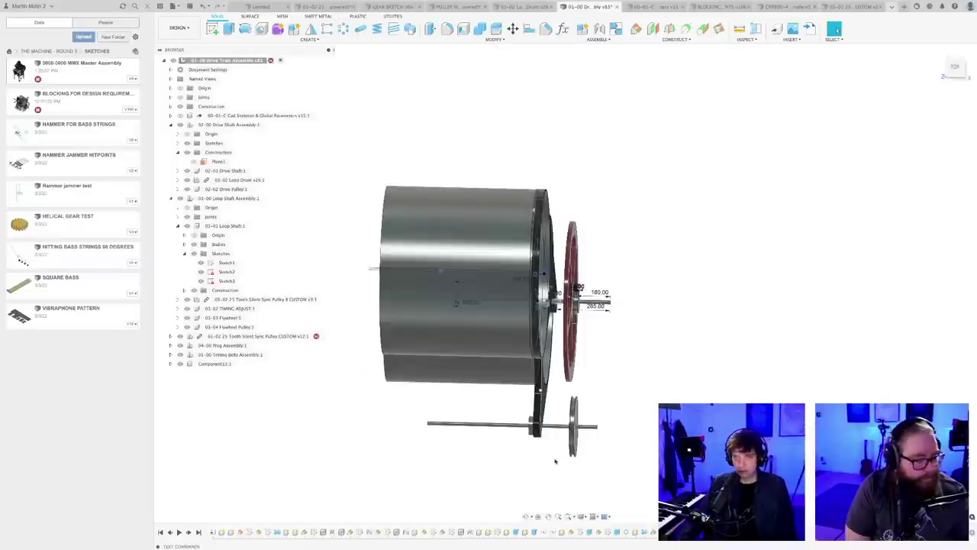
scroll(555, 461, up, 5)
shift+middle_drag(567, 408, 587, 398)
scroll(614, 387, down, 5)
scroll(587, 398, up, 3)
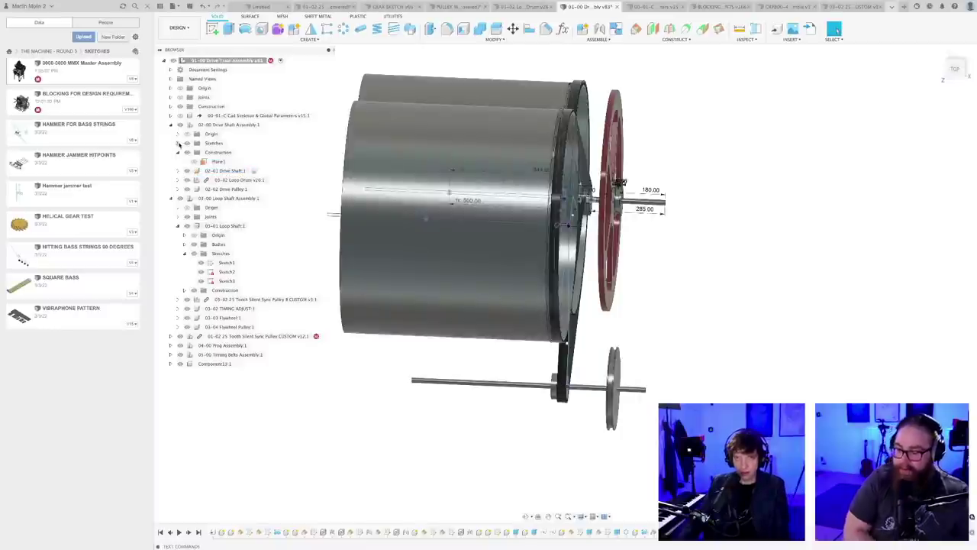
- Expand Drive Shaft's Sketches to show MASTERSKETCH with its 100, 800 and 500 dimensions
click(177, 143)
right_click(225, 153)
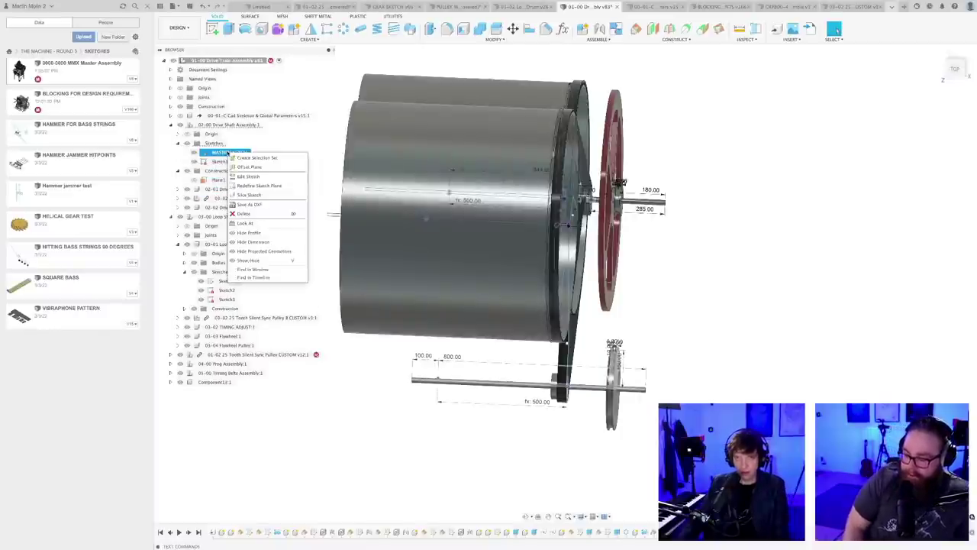
click(484, 438)
middle_drag(574, 447, 560, 445)
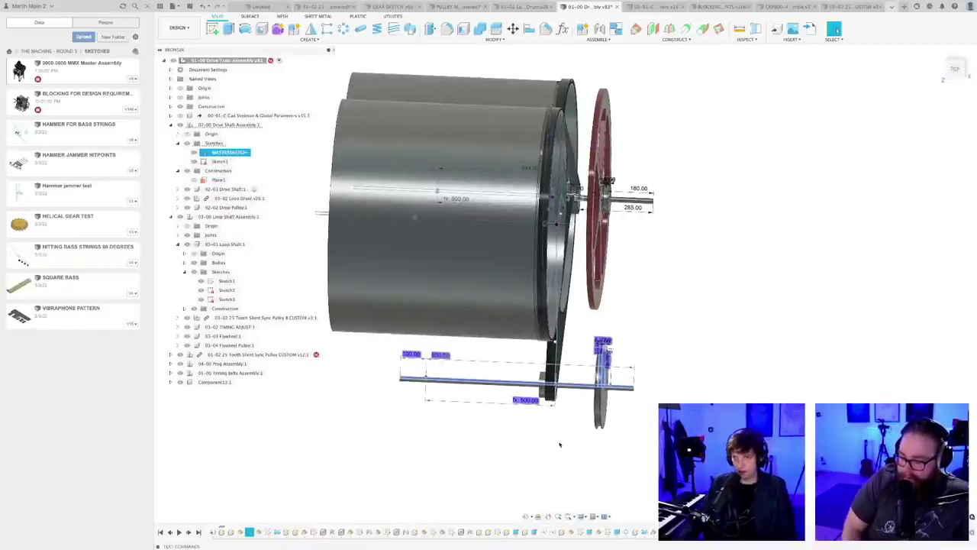
click(561, 445)
scroll(619, 414, up, 4)
shift+middle_drag(619, 410, 621, 405)
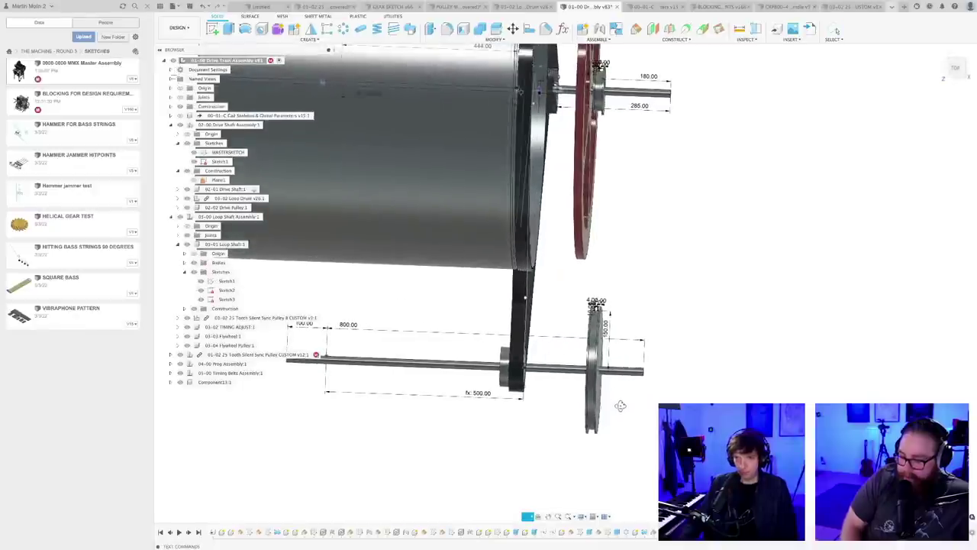
- In MASTERSKETCH, dimension the shaft from its left end using FlyPulleyDistance, then finish the sketch
double_click(225, 152)
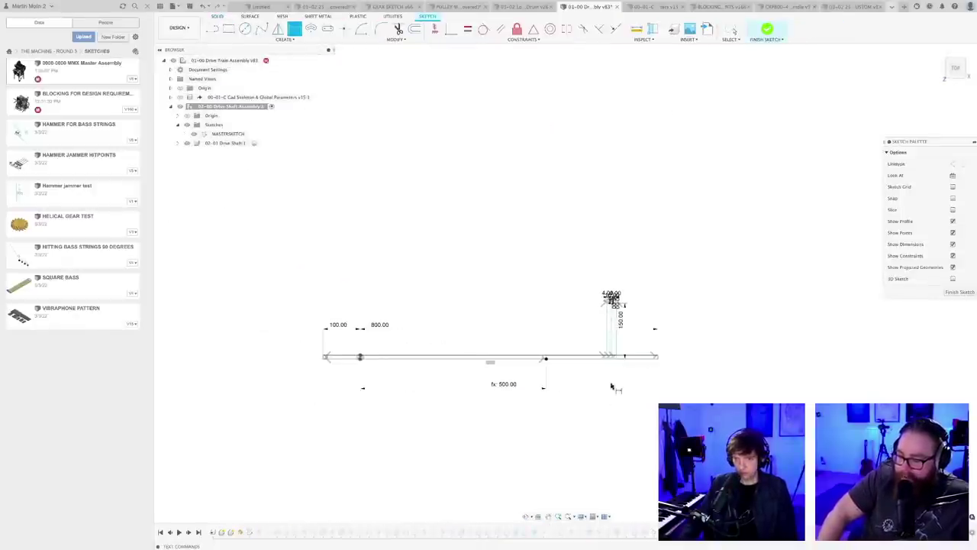
scroll(607, 359, up, 2)
scroll(229, 359, up, 5)
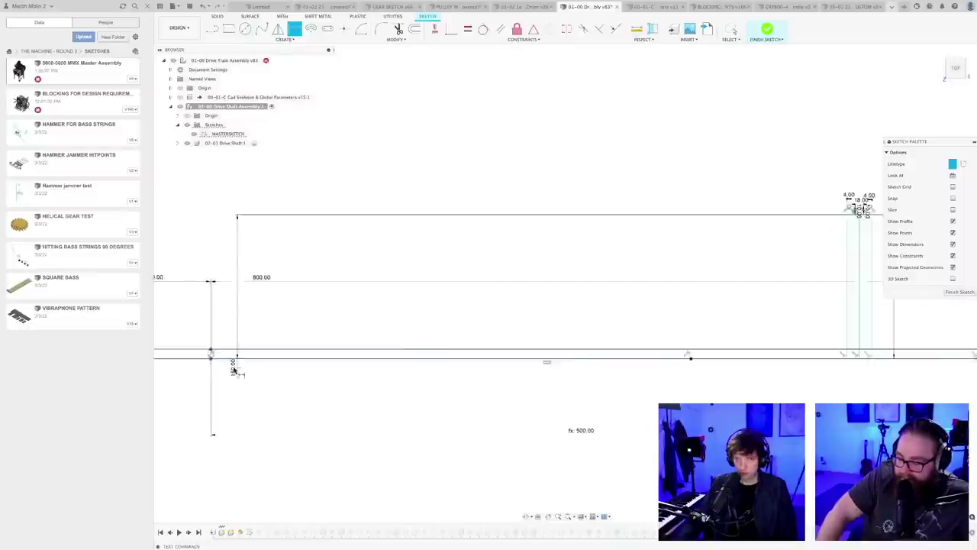
click(197, 345)
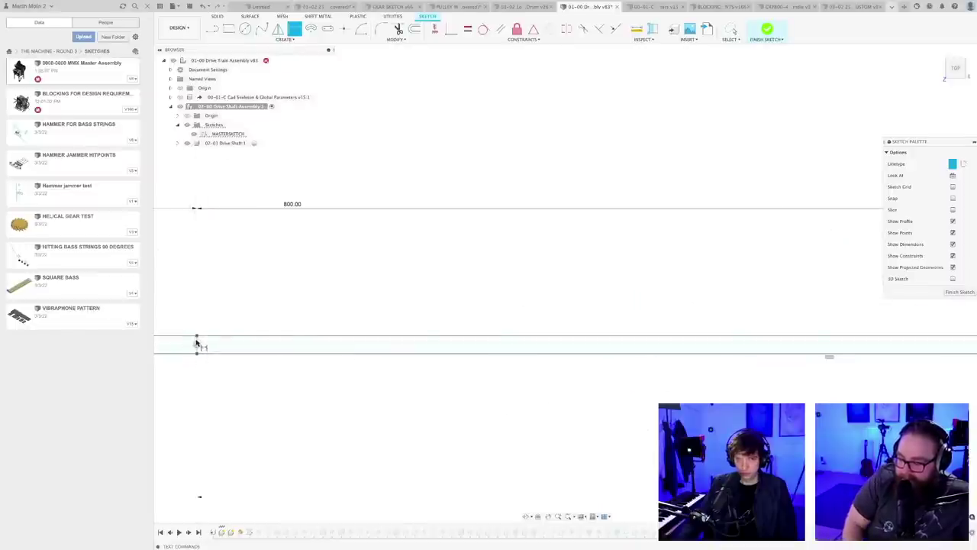
scroll(368, 312, down, 5)
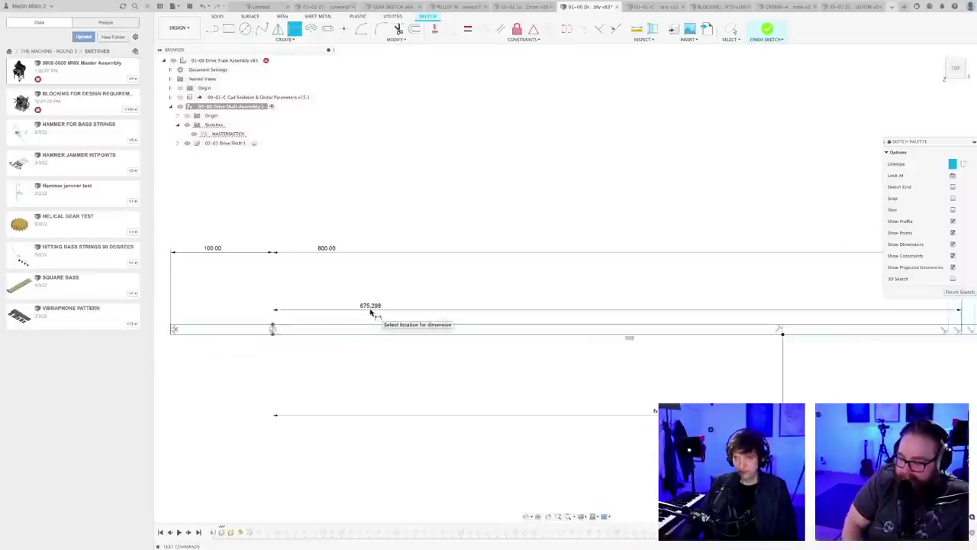
click(421, 229)
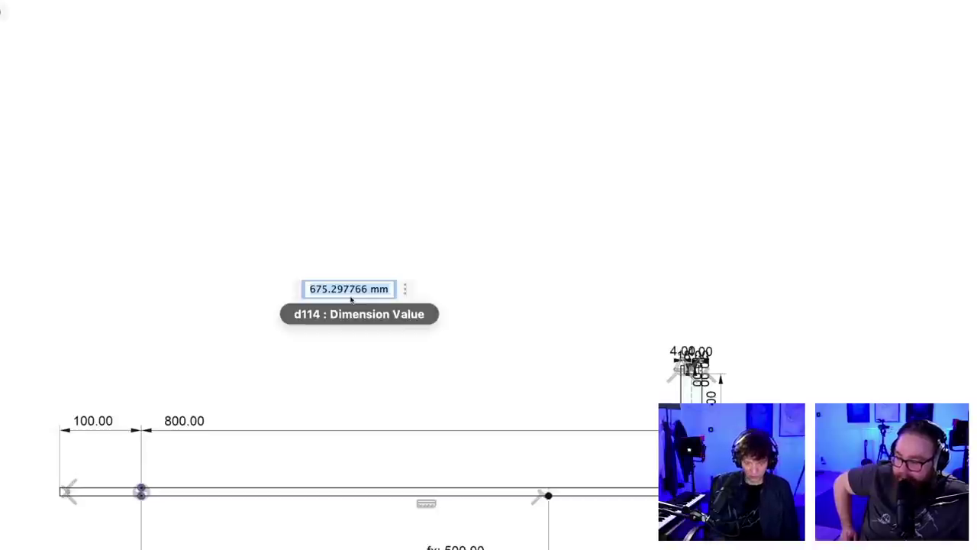
text(fly)
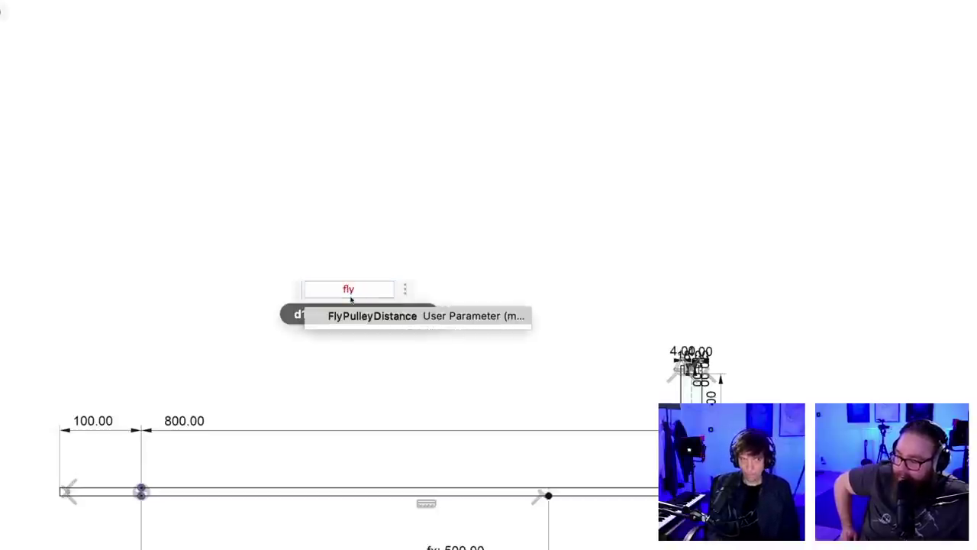
key(Return)
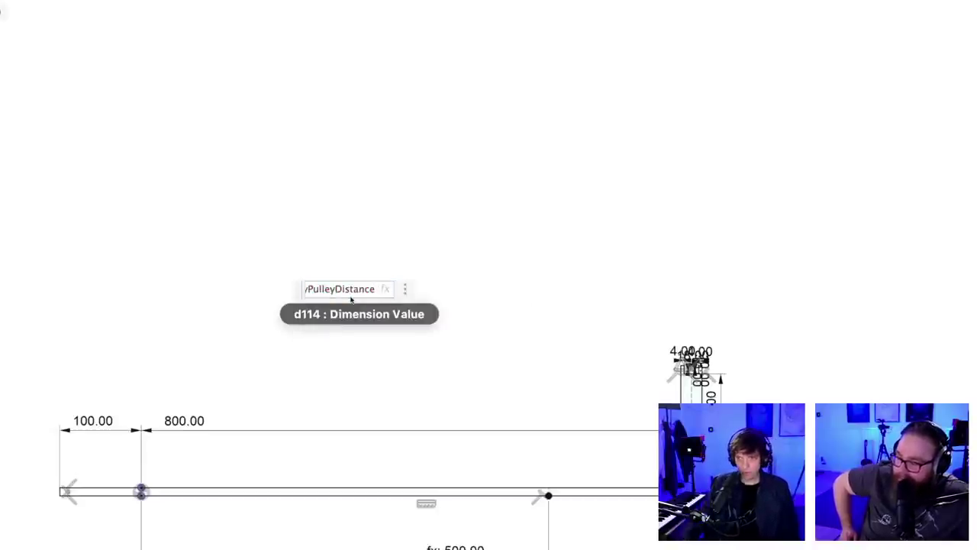
key(Return)
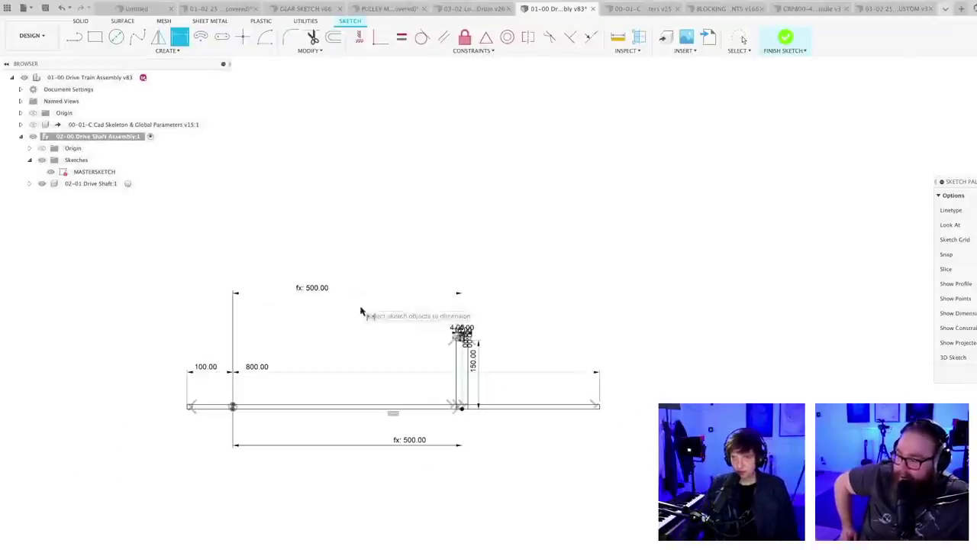
mouse_move(541, 375)
middle_down()
mouse_move(532, 517)
mouse_move(517, 509)
mouse_move(522, 522)
mouse_move(513, 520)
middle_up()
scroll(517, 509, down, 5)
key(Escape)
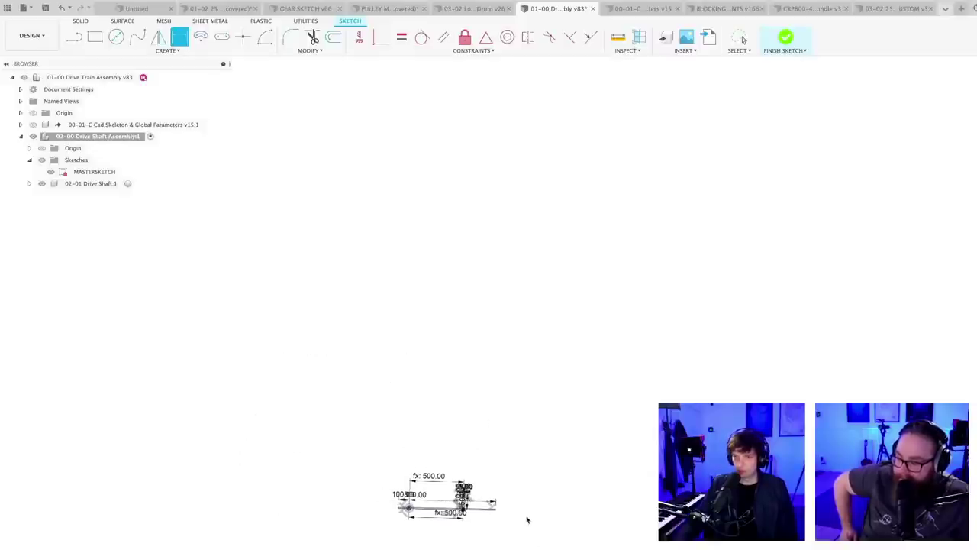
- Save the assembly as version v84 and orbit to inspect the flywheel hub and drum
scroll(481, 529, up, 6)
key(super+s)
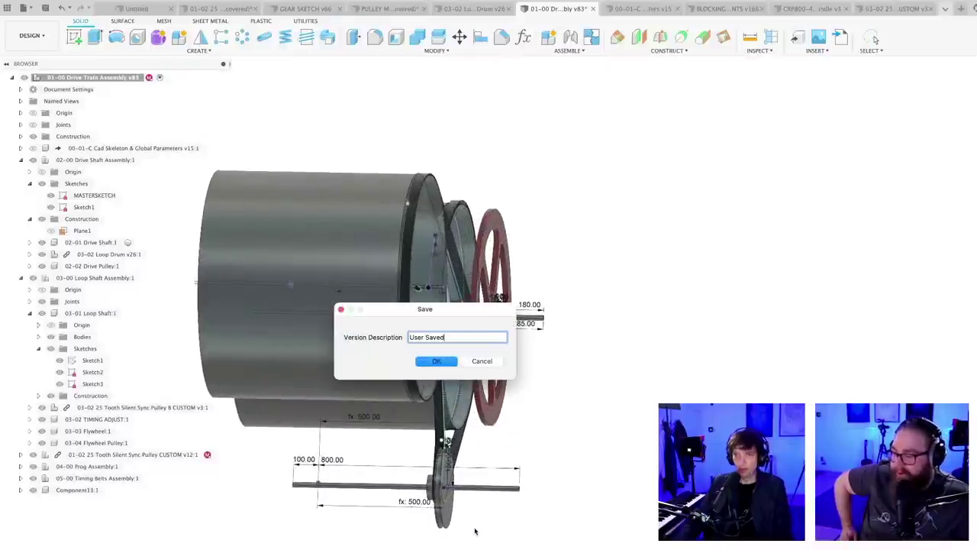
key(Return)
scroll(476, 531, down, 3)
shift+middle_drag(485, 534, 485, 535)
scroll(508, 389, up, 6)
shift+middle_drag(561, 465, 563, 469)
scroll(562, 467, up, 3)
scroll(577, 327, up, 4)
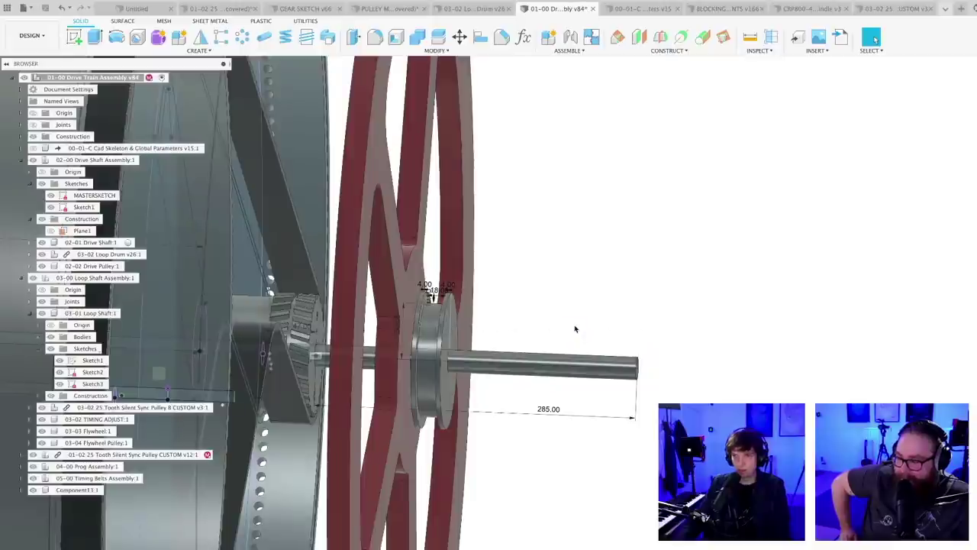
scroll(577, 329, down, 5)
scroll(574, 319, up, 3)
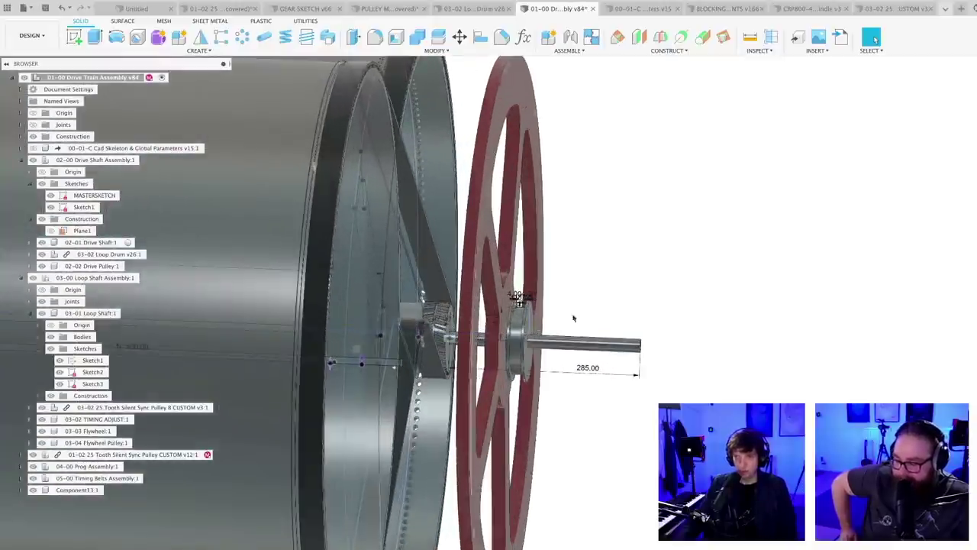
scroll(586, 327, up, 3)
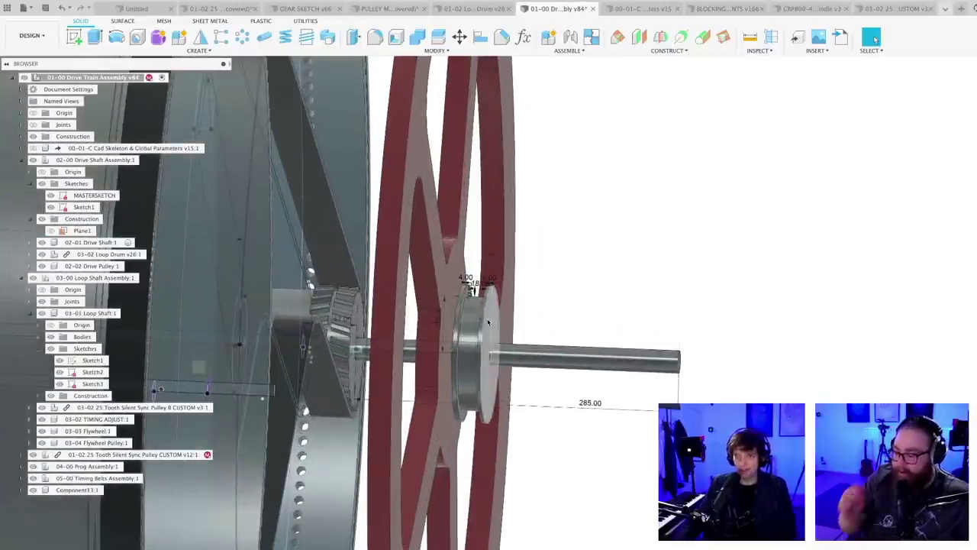
shift+middle_drag(622, 294, 697, 302)
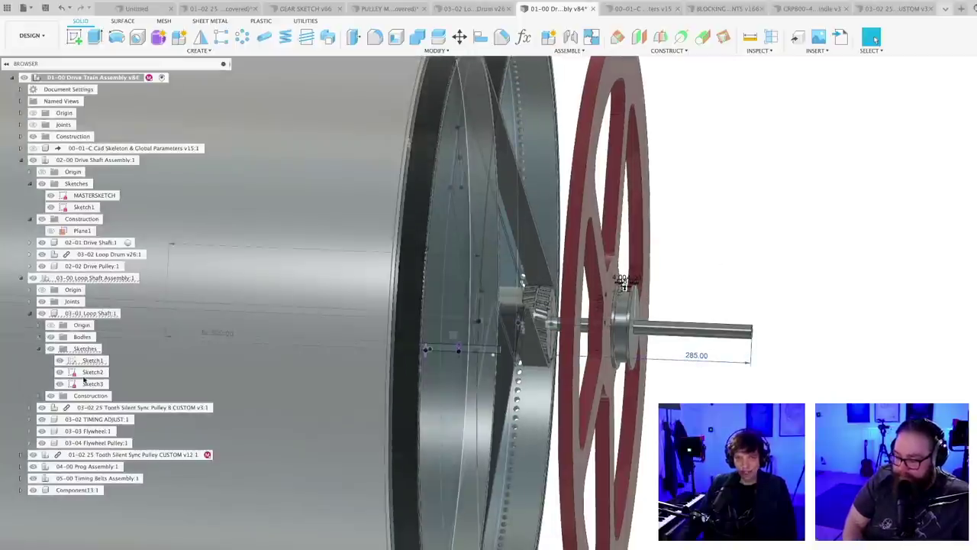
- Open the loop shaft sketch for editing and cancel the unwanted 50.00 dimension
double_click(91, 372)
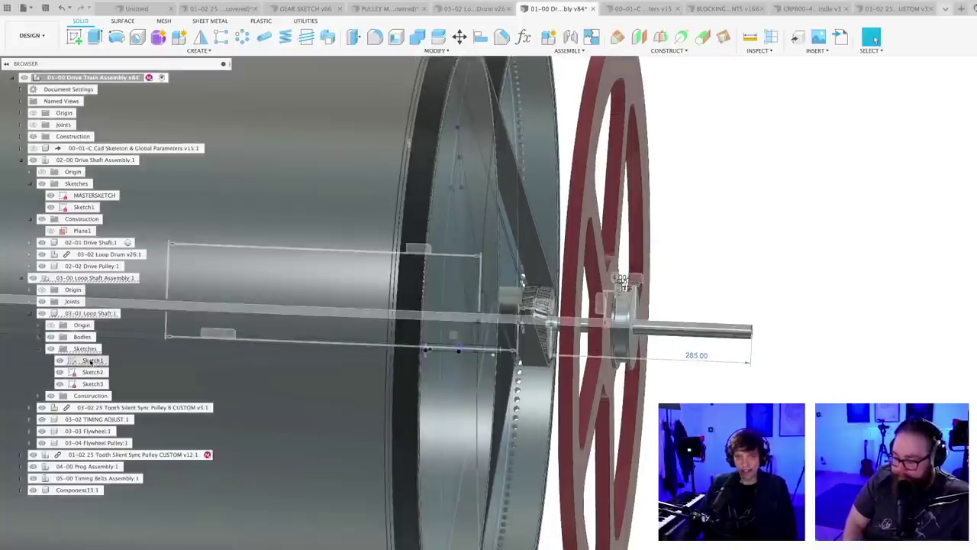
mouse_move(507, 469)
middle_down()
mouse_move(598, 414)
mouse_move(596, 484)
middle_up()
scroll(598, 414, up, 1)
scroll(599, 482, up, 4)
middle_drag(630, 455, 626, 486)
scroll(628, 479, up, 2)
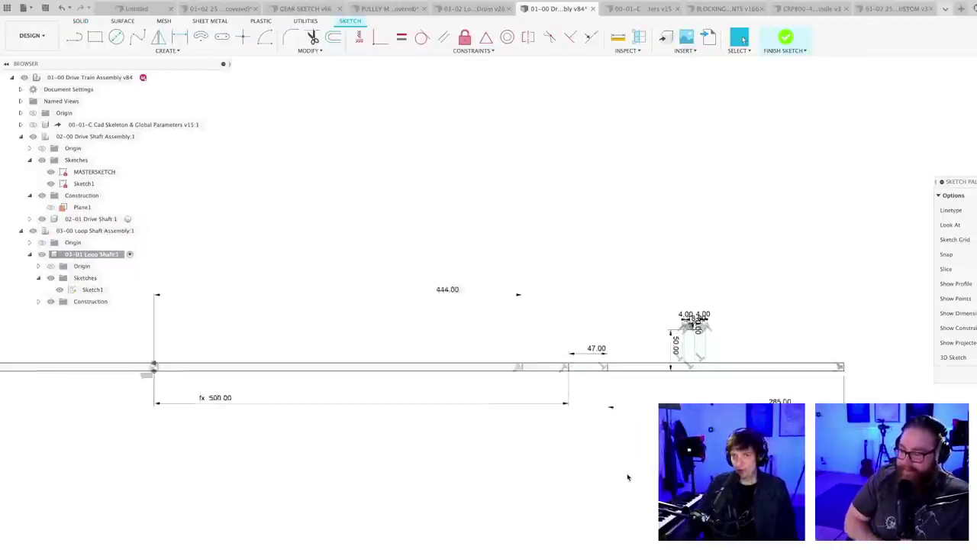
scroll(654, 442, down, 3)
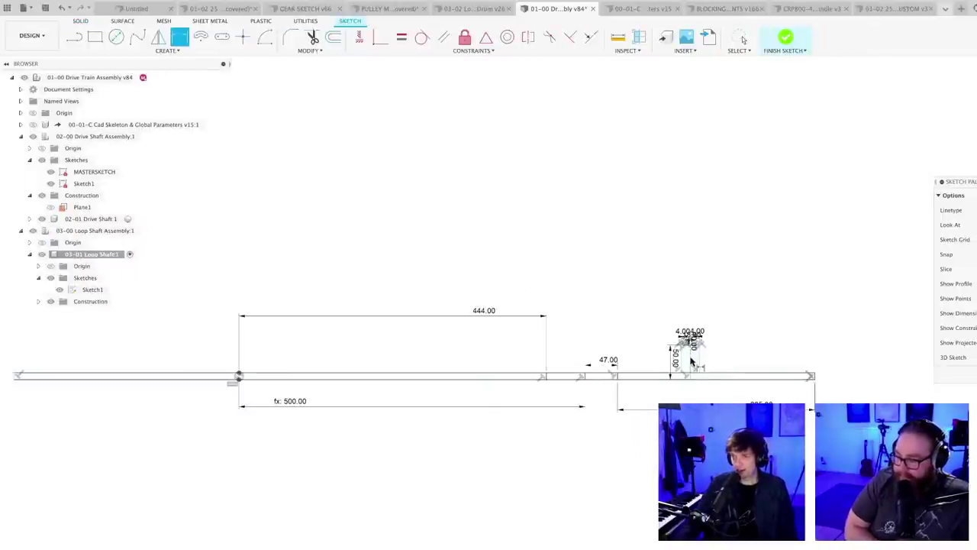
scroll(243, 378, up, 6)
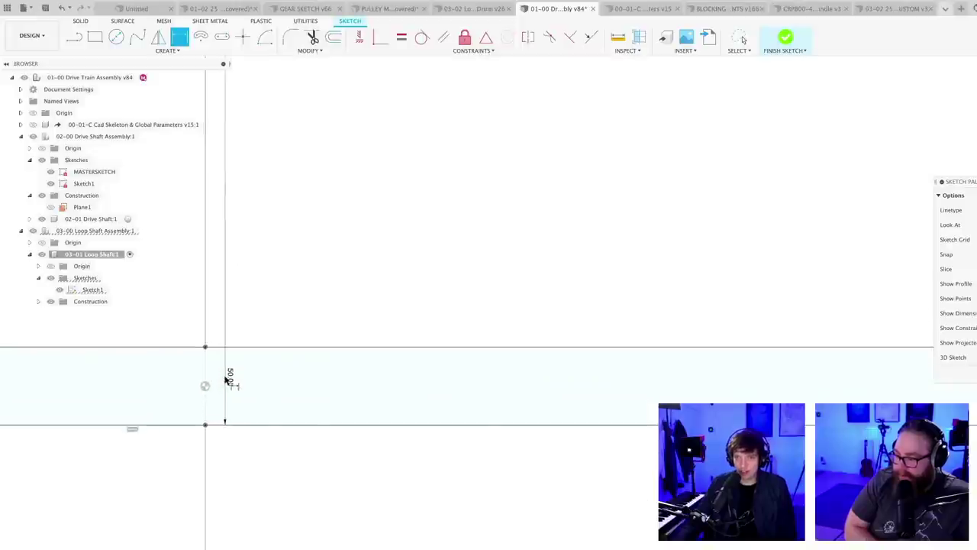
key(Escape)
- Dimension the shaft's top line with FlyPulleyDistance, turning 652.00 into a 500 driven dimension
click(229, 347)
scroll(375, 319, down, 6)
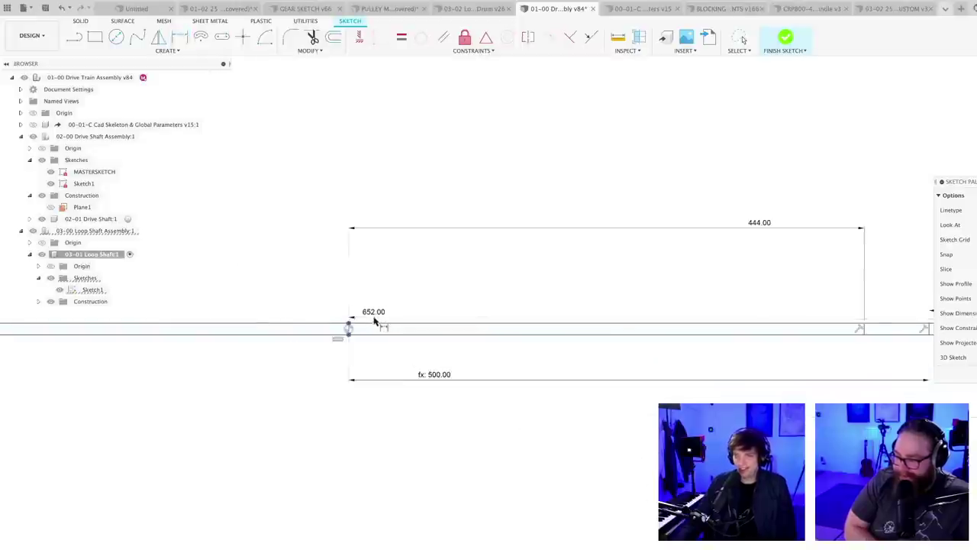
scroll(374, 320, down, 3)
middle_drag(572, 187, 349, 309)
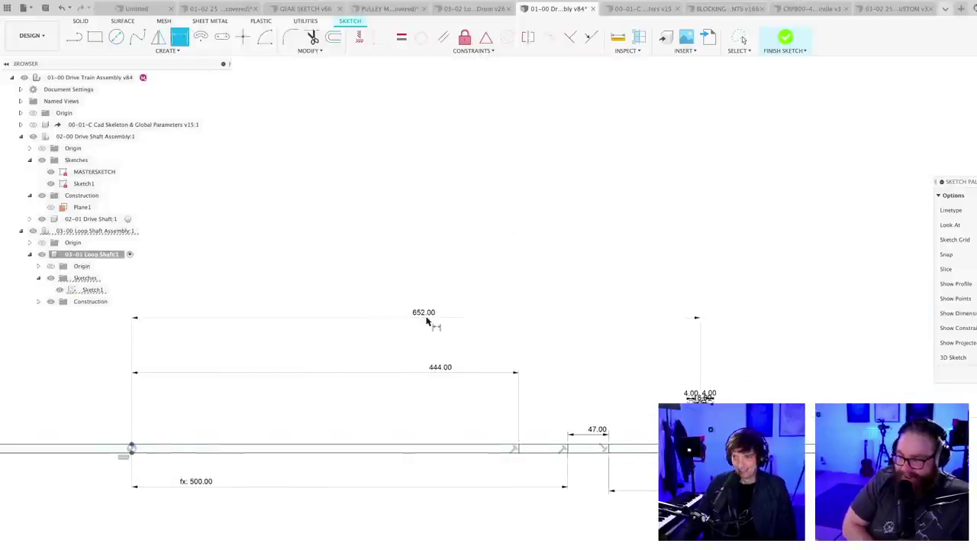
scroll(427, 320, down, 2)
click(428, 318)
text(Fly)
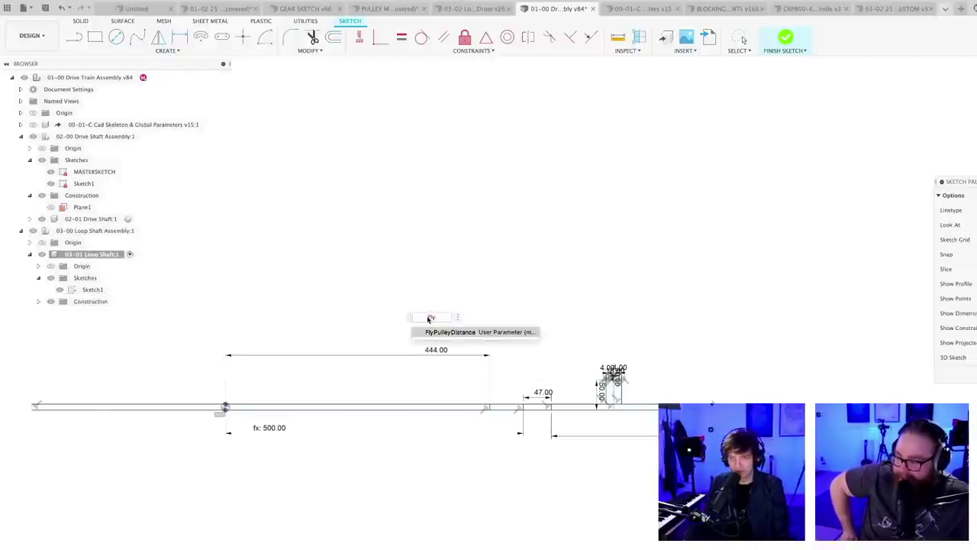
key(Return)
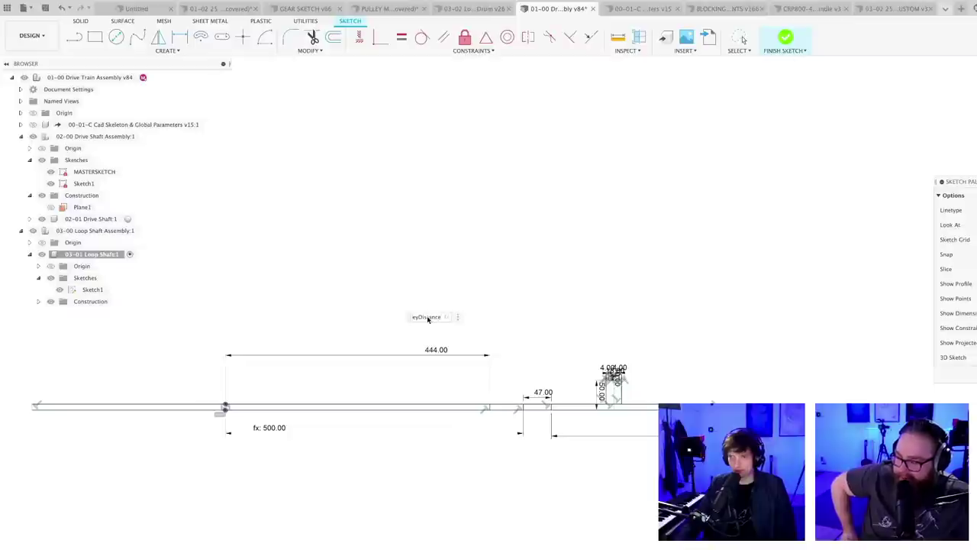
key(Return)
- Check the fx: 500.00 dimension, then finish the loop shaft sketch
scroll(550, 327, down, 3)
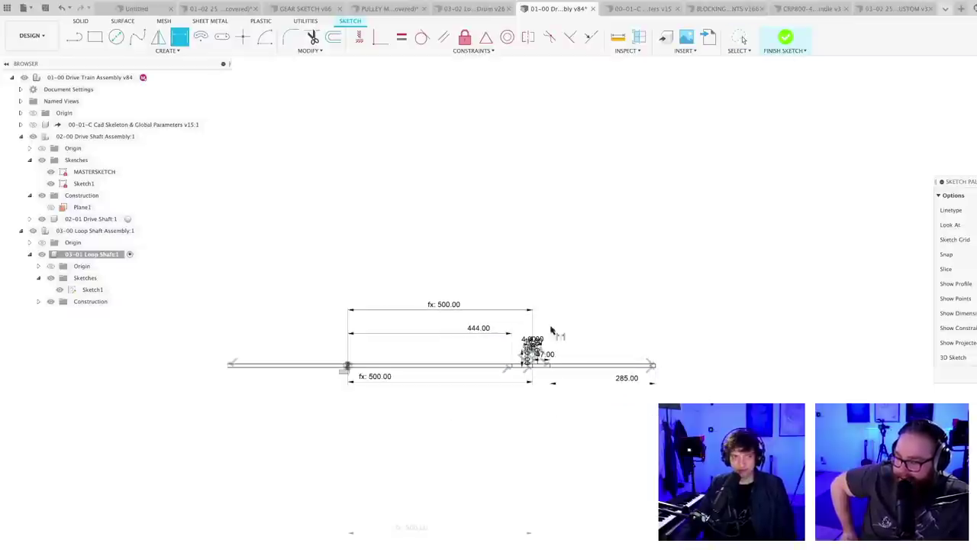
mouse_move(584, 292)
middle_down()
mouse_move(629, 191)
mouse_move(602, 112)
mouse_move(604, 242)
middle_up()
scroll(608, 128, down, 3)
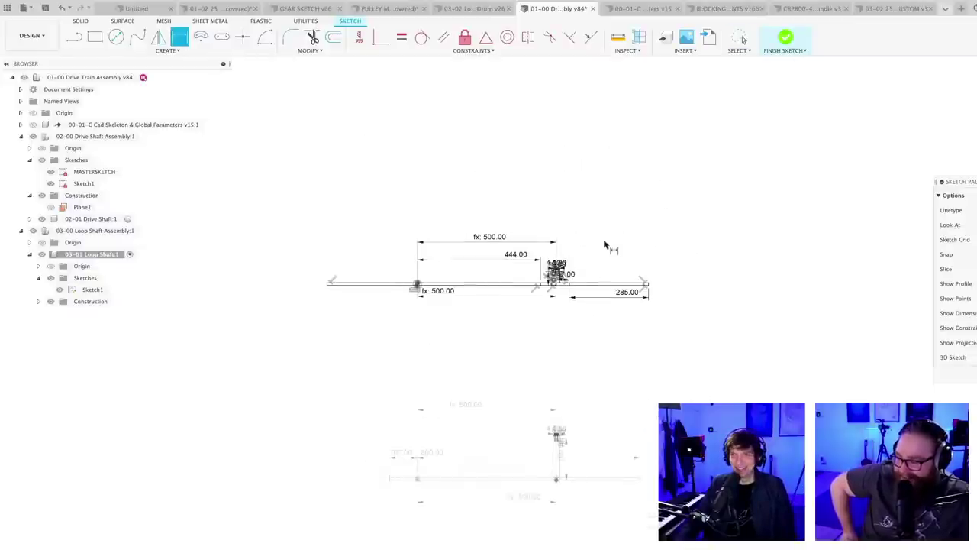
middle_drag(561, 326, 467, 328)
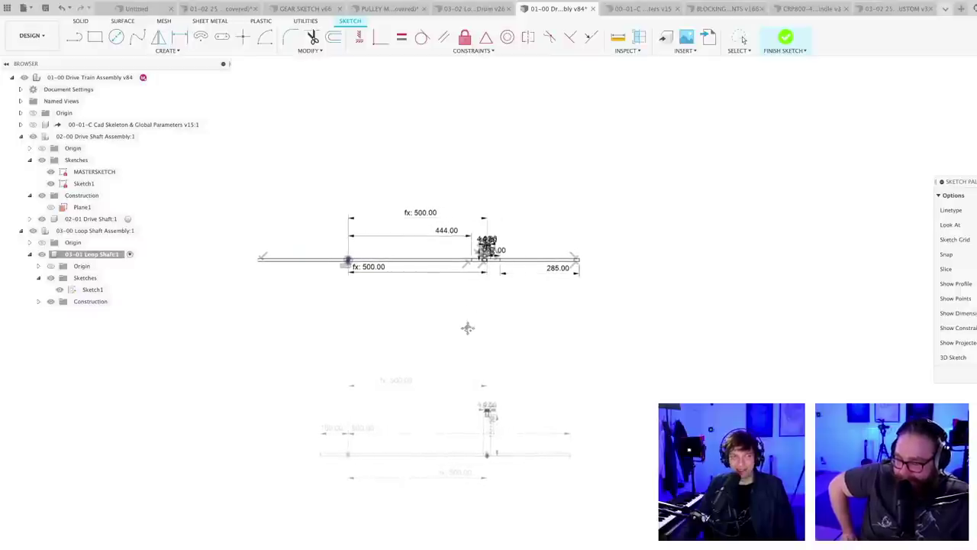
scroll(458, 276, up, 1)
scroll(420, 294, up, 6)
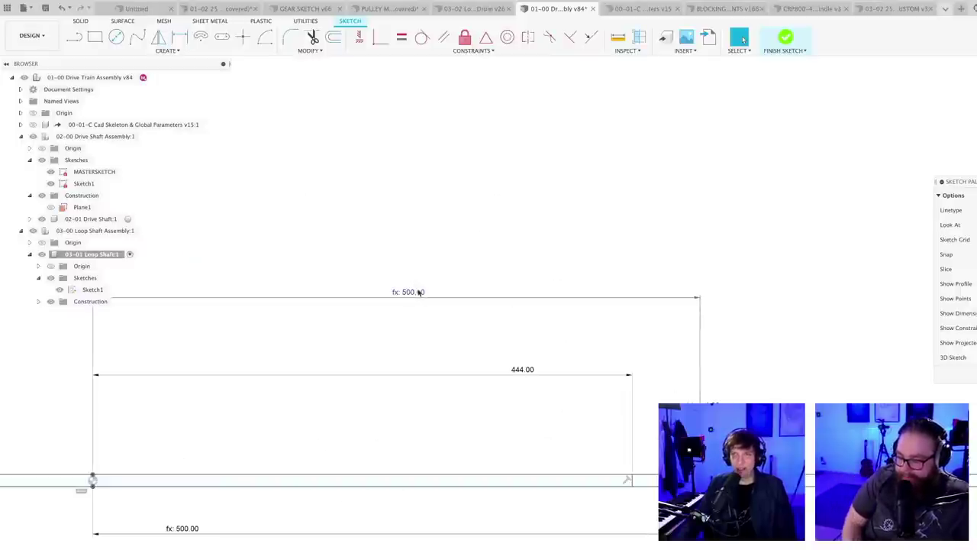
double_click(407, 295)
scroll(459, 255, down, 4)
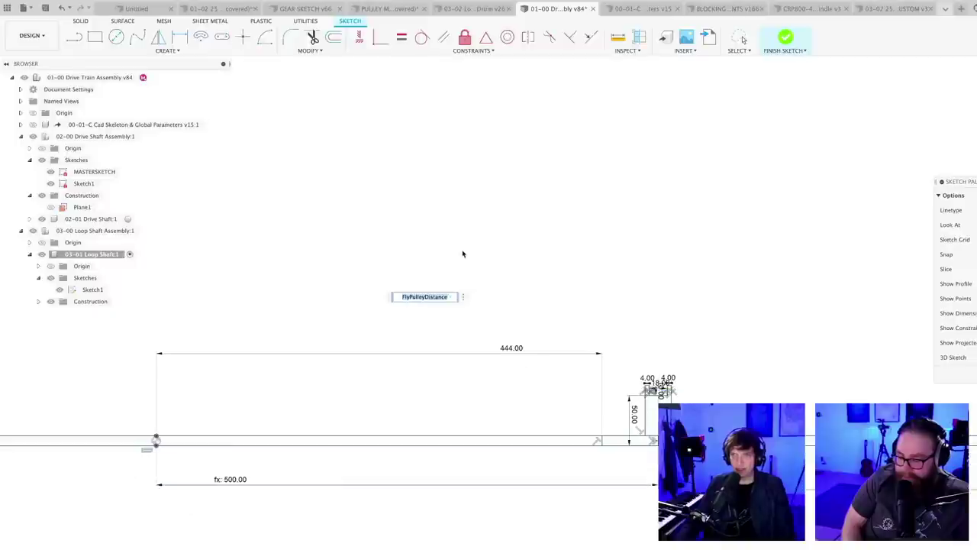
key(Escape)
scroll(467, 250, down, 3)
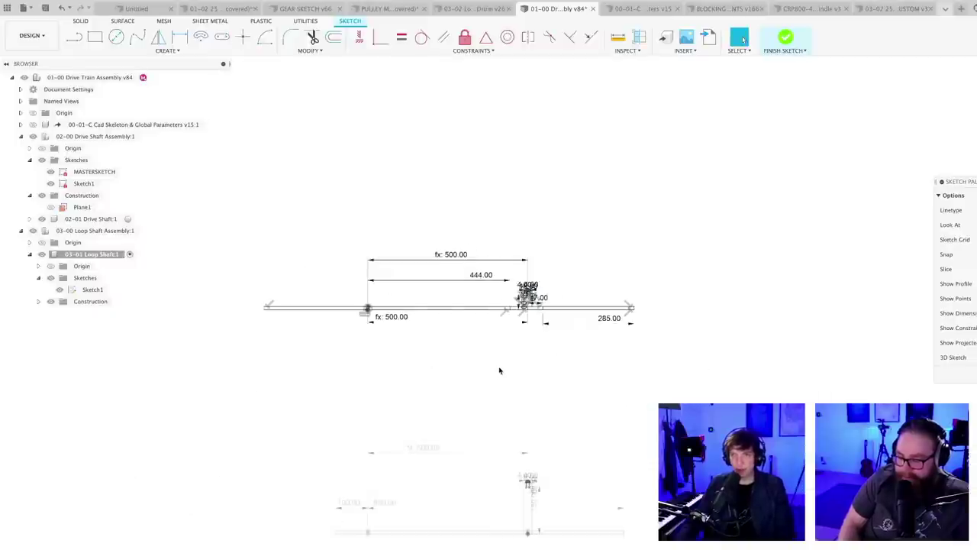
scroll(500, 370, down, 2)
middle_drag(510, 364, 510, 369)
click(975, 374)
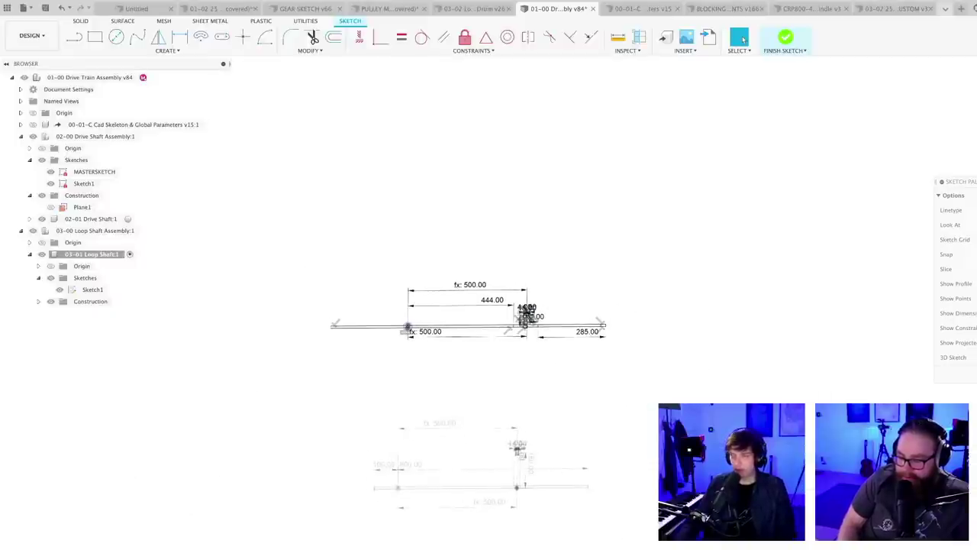
mouse_move(606, 395)
shift+middle_down()
mouse_move(589, 394)
mouse_move(624, 397)
mouse_move(597, 408)
mouse_move(617, 430)
mouse_move(626, 414)
mouse_move(619, 428)
shift+middle_up()
scroll(599, 421, up, 4)
- Change FlyPulleyDistance to 700 mm in Change Parameters
middle_drag(588, 464, 621, 456)
scroll(665, 378, down, 3)
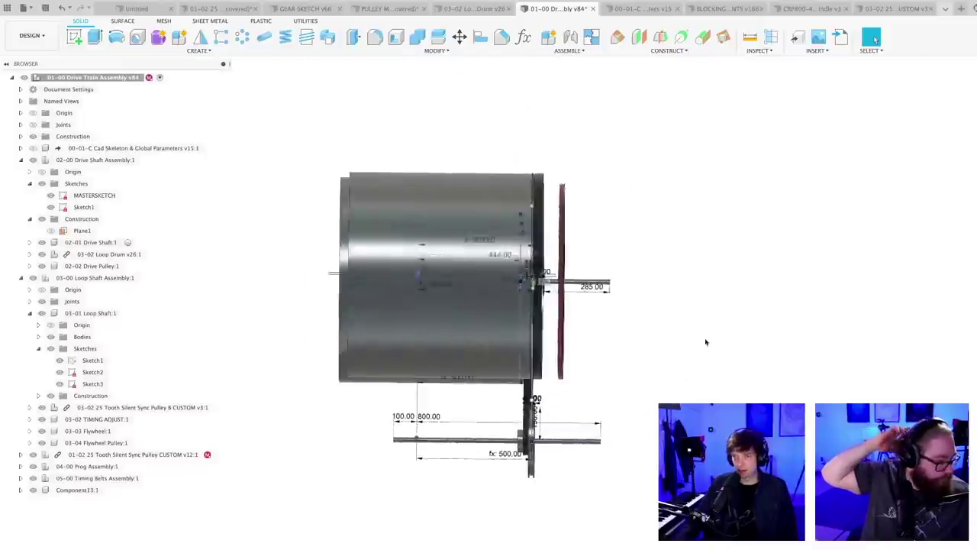
middle_drag(626, 358, 585, 388)
click(524, 38)
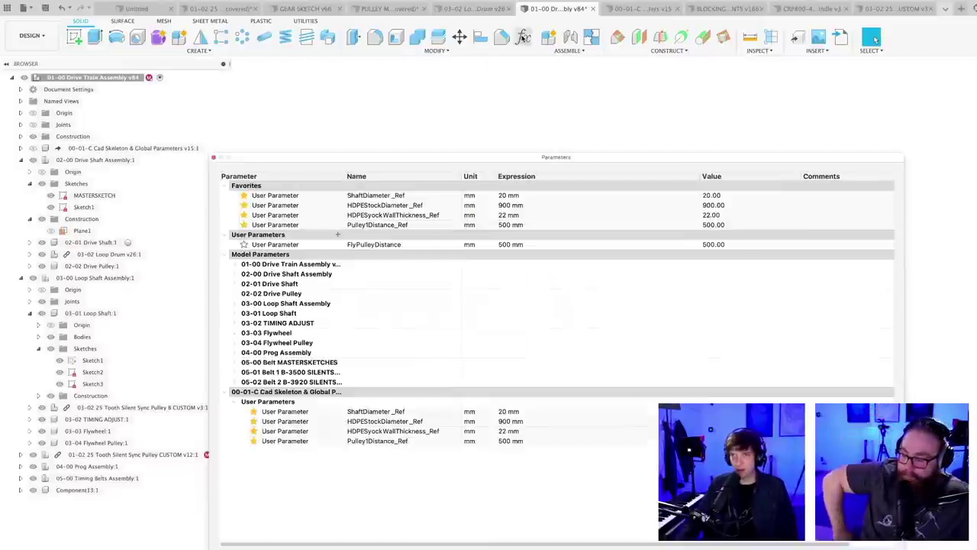
drag(506, 172, 514, 535)
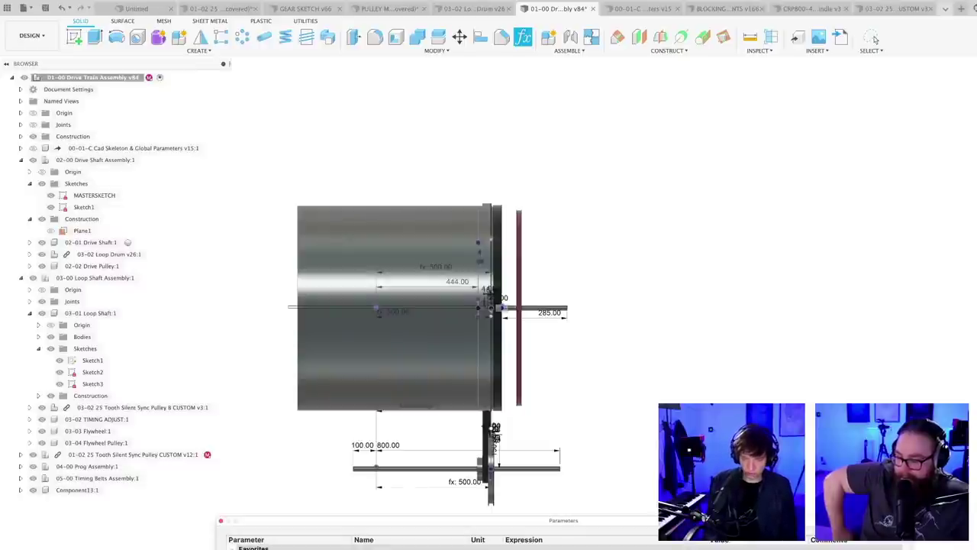
middle_drag(576, 450, 524, 327)
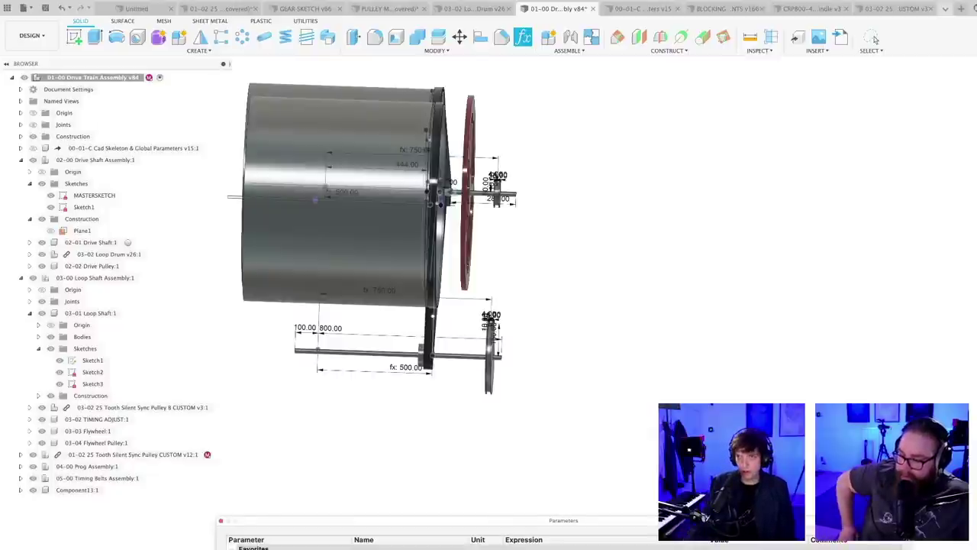
key(Return)
- Inspect the shifted flywheel pulley and save the assembly as version v85
shift+middle_drag(556, 409, 655, 405)
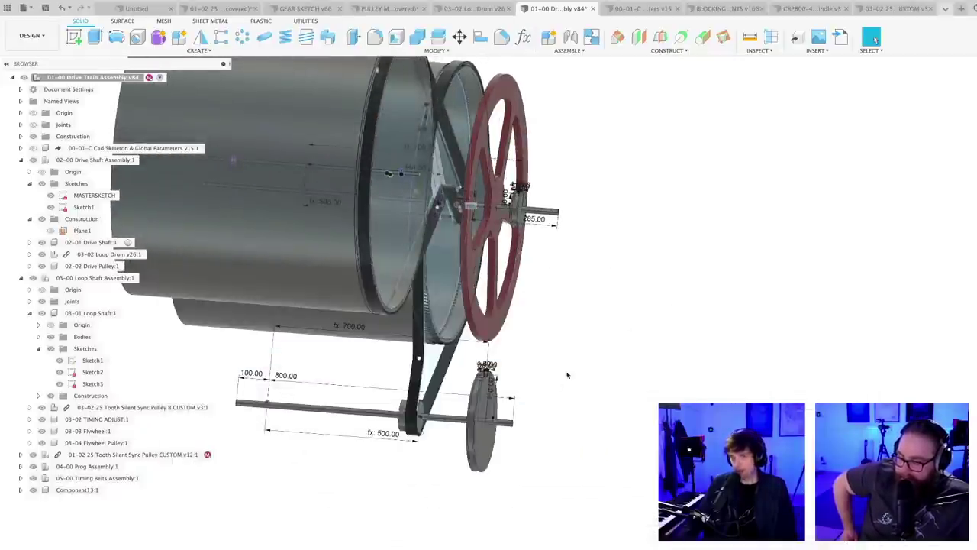
shift+middle_drag(684, 327, 580, 382)
shift+middle_drag(534, 526, 487, 493)
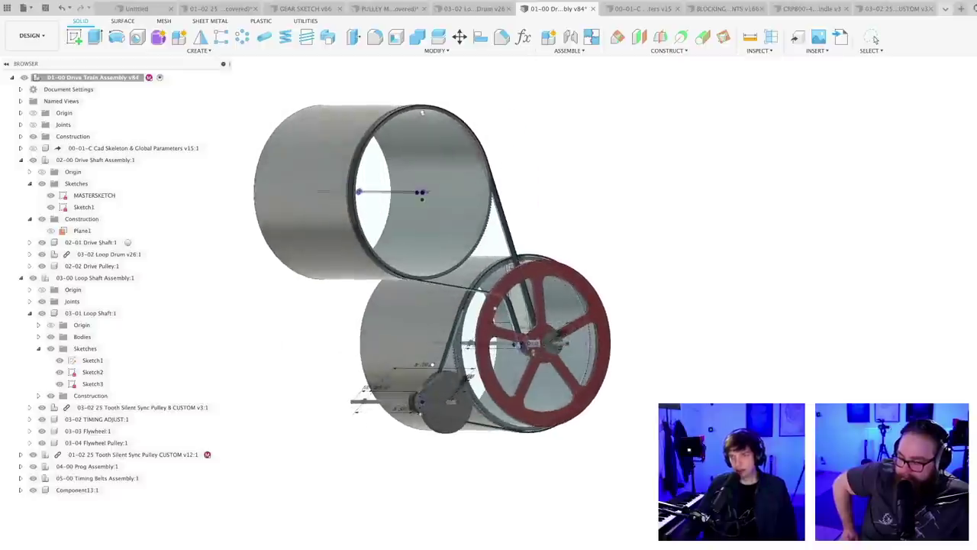
scroll(487, 489, up, 3)
key(super+s)
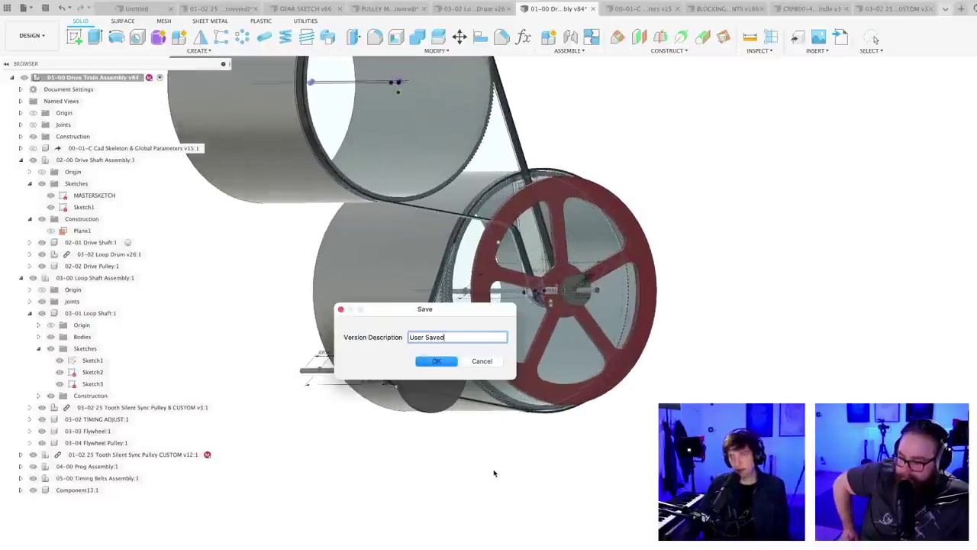
key(Return)
- Orbit the drums and wheel to a side-on view
scroll(509, 459, up, 3)
scroll(508, 459, down, 3)
shift+middle_drag(507, 459, 522, 544)
scroll(518, 497, up, 2)
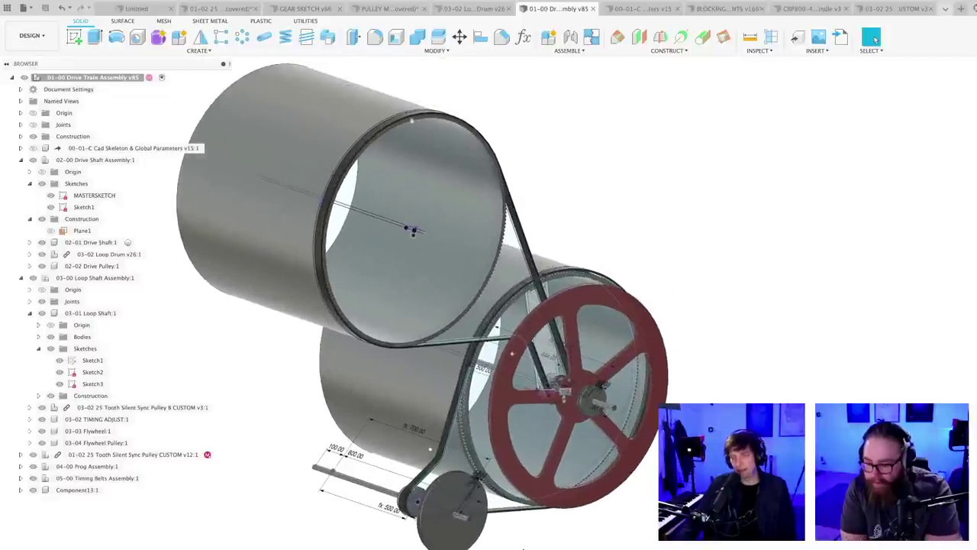
scroll(528, 543, down, 2)
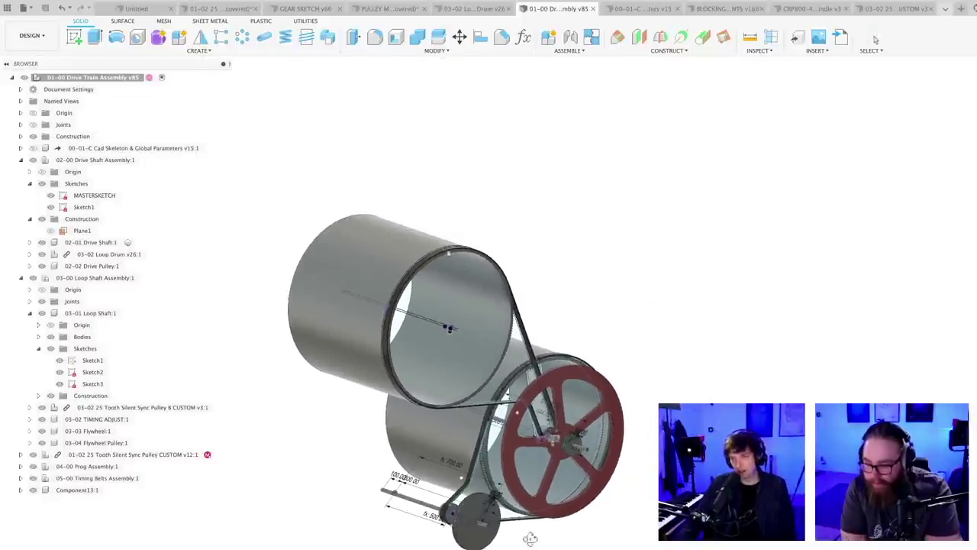
shift+middle_drag(530, 539, 551, 548)
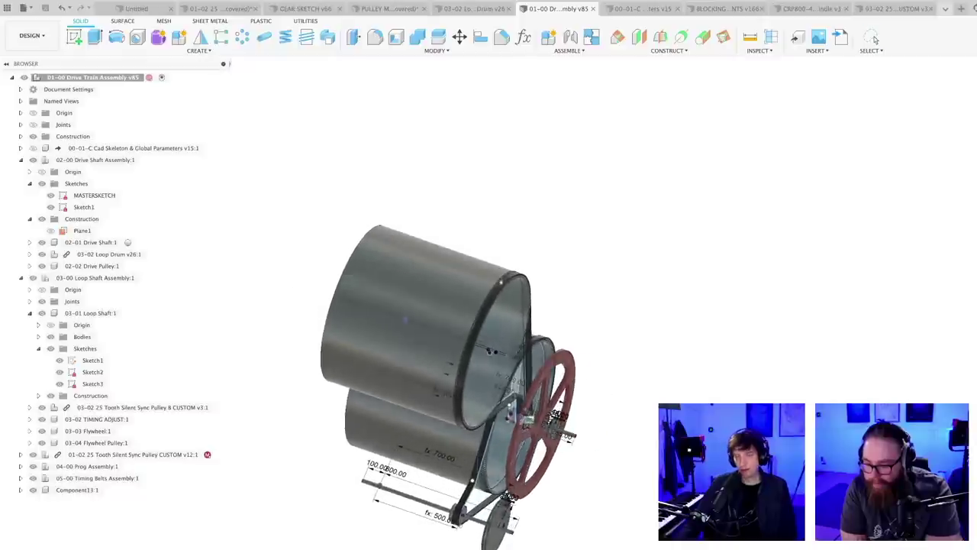
scroll(530, 535, up, 2)
scroll(529, 535, up, 2)
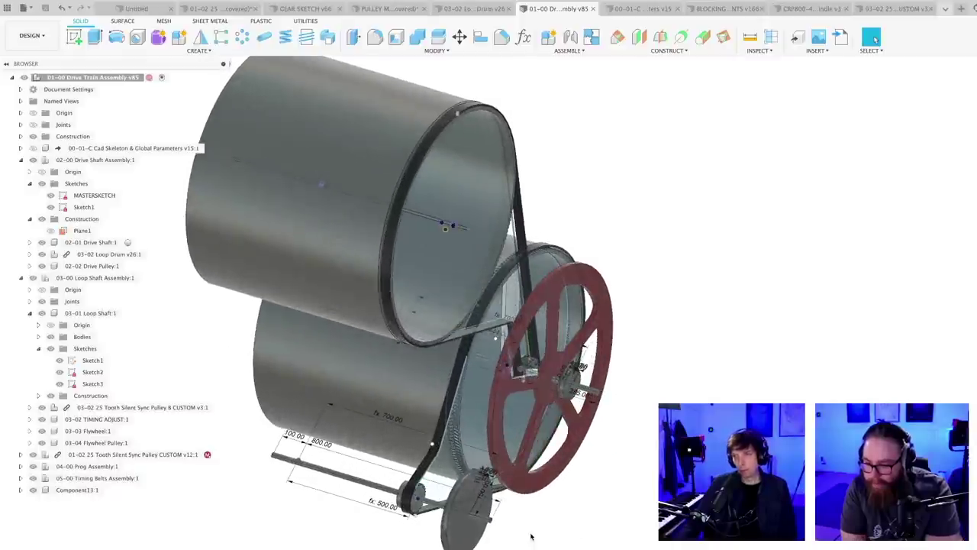
scroll(530, 536, down, 1)
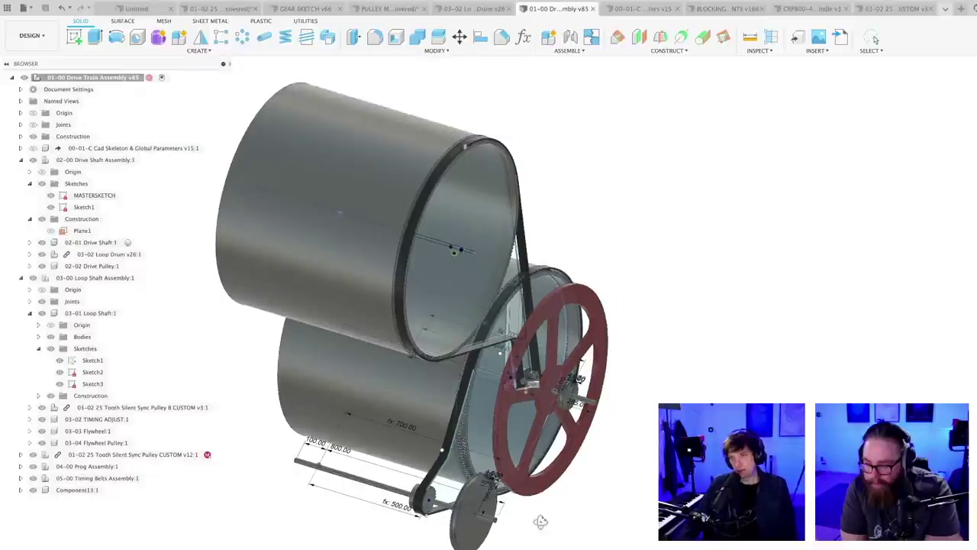
shift+middle_drag(541, 521, 510, 526)
scroll(539, 515, down, 5)
scroll(470, 516, up, 4)
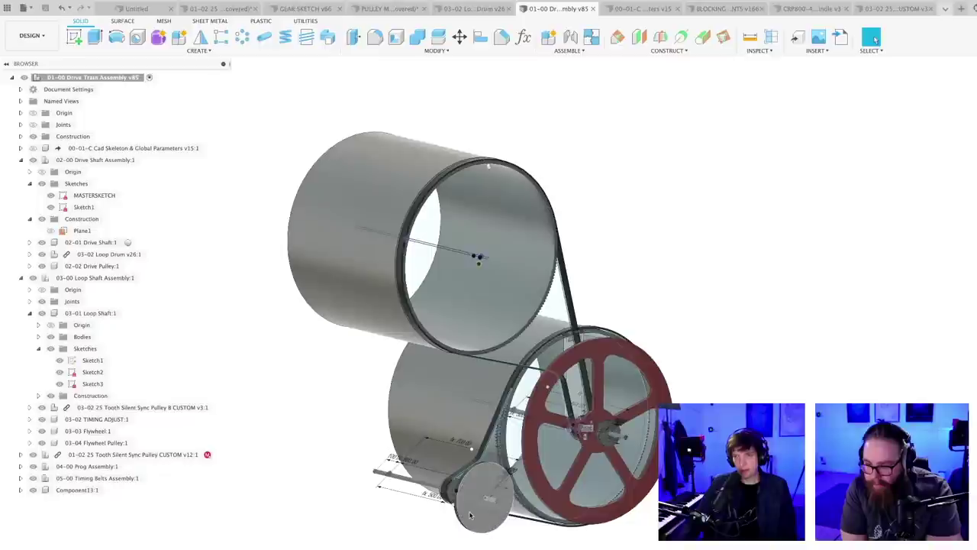
scroll(470, 517, down, 3)
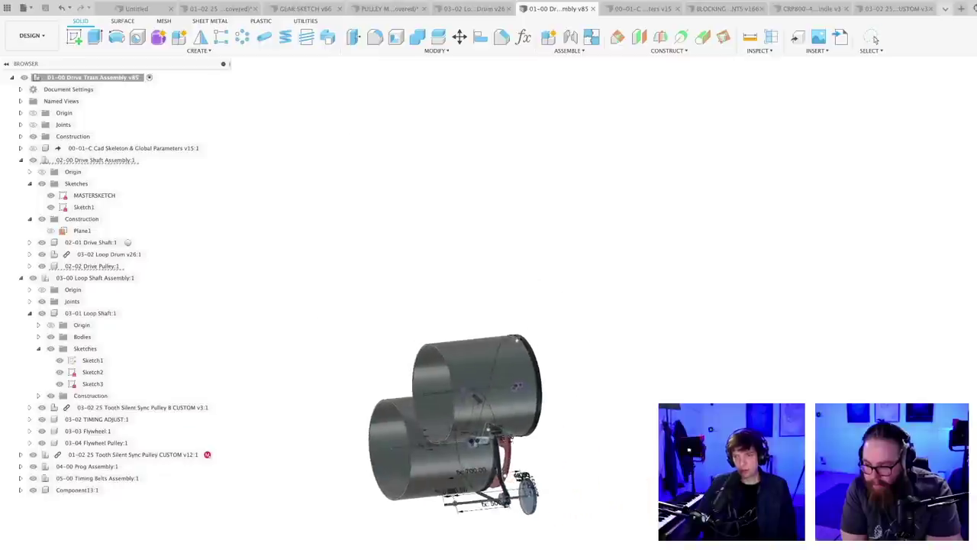
- Look through the blocking, custom pulley, machine frame and skeleton parameters documents, then return to the drive-train
click(726, 8)
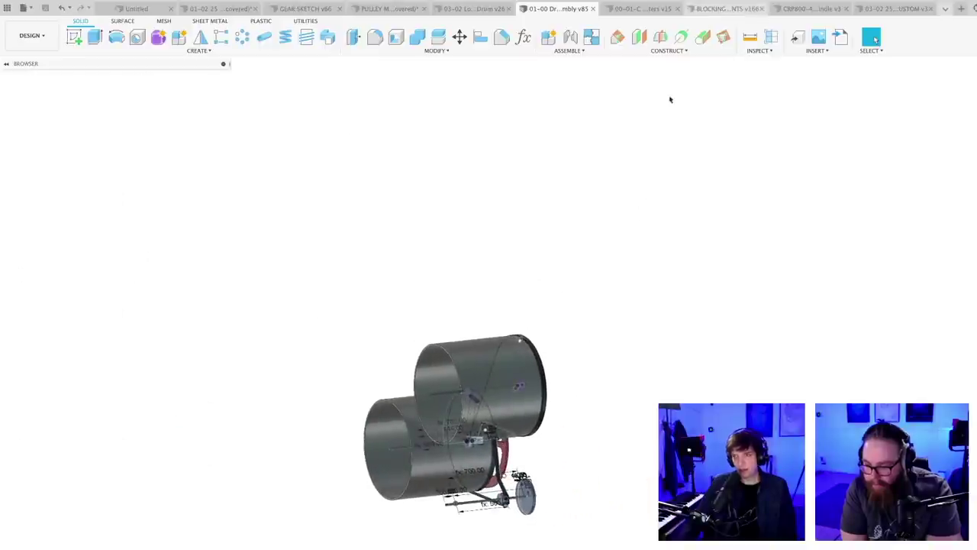
shift+middle_drag(382, 359, 498, 387)
scroll(498, 388, up, 5)
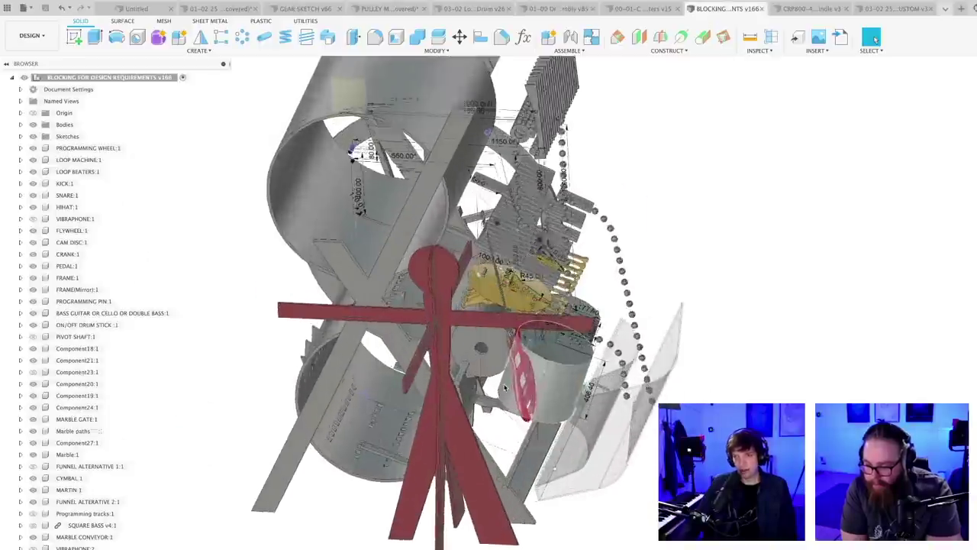
mouse_move(462, 318)
shift+middle_down()
mouse_move(481, 299)
mouse_move(501, 240)
mouse_move(450, 326)
shift+middle_up()
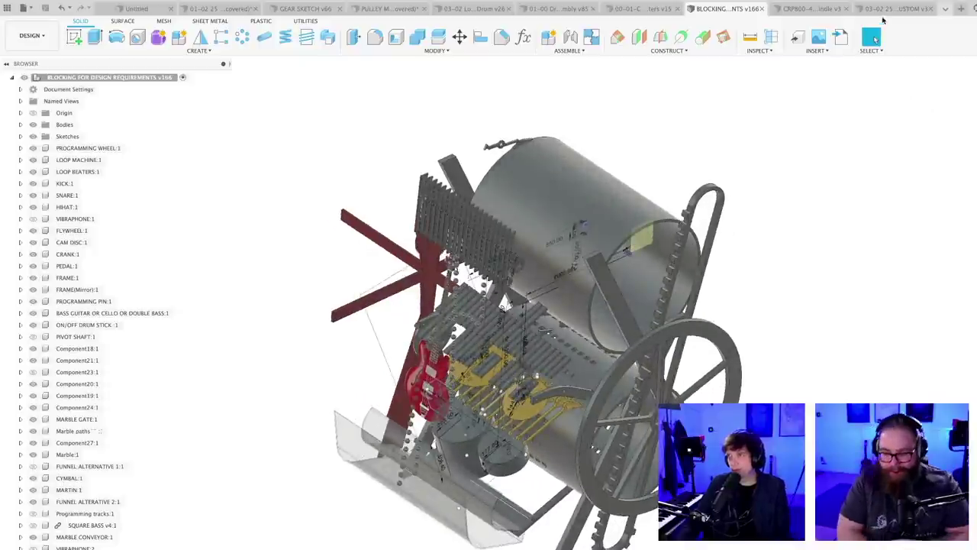
click(887, 8)
click(813, 8)
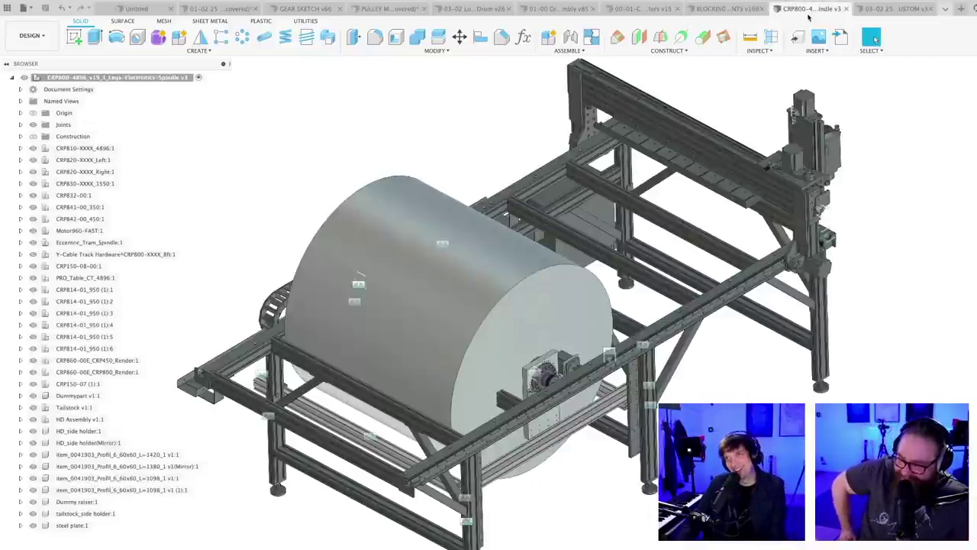
click(646, 10)
click(557, 9)
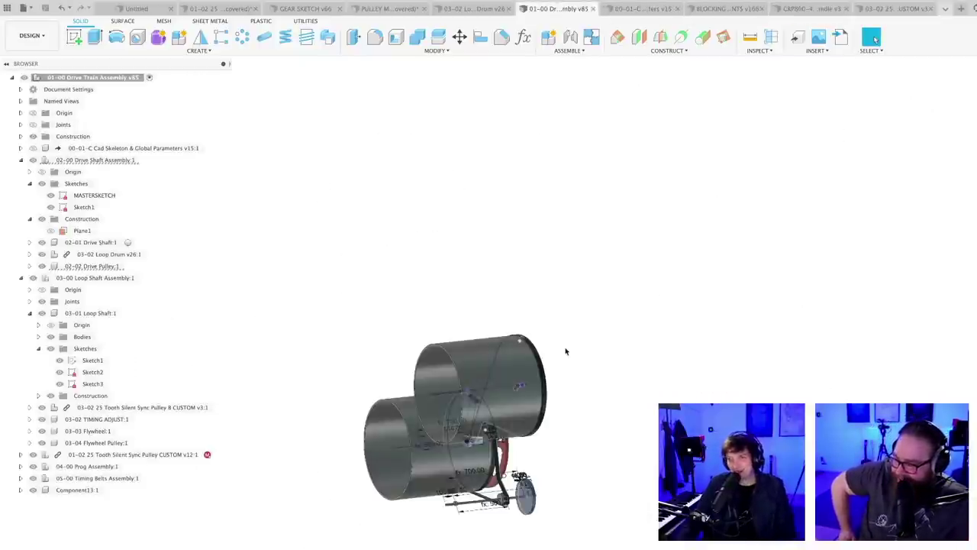
- Orbit the drive-train to show the drums and select the drive shaft's MASTERSKETCH
shift+middle_drag(594, 374, 546, 413)
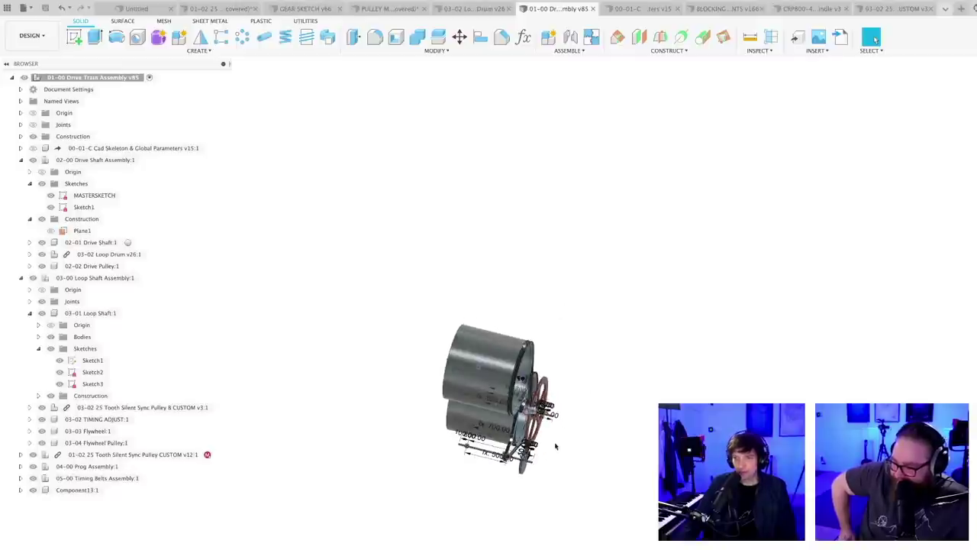
scroll(544, 471, up, 3)
shift+middle_drag(544, 471, 593, 436)
scroll(563, 441, up, 2)
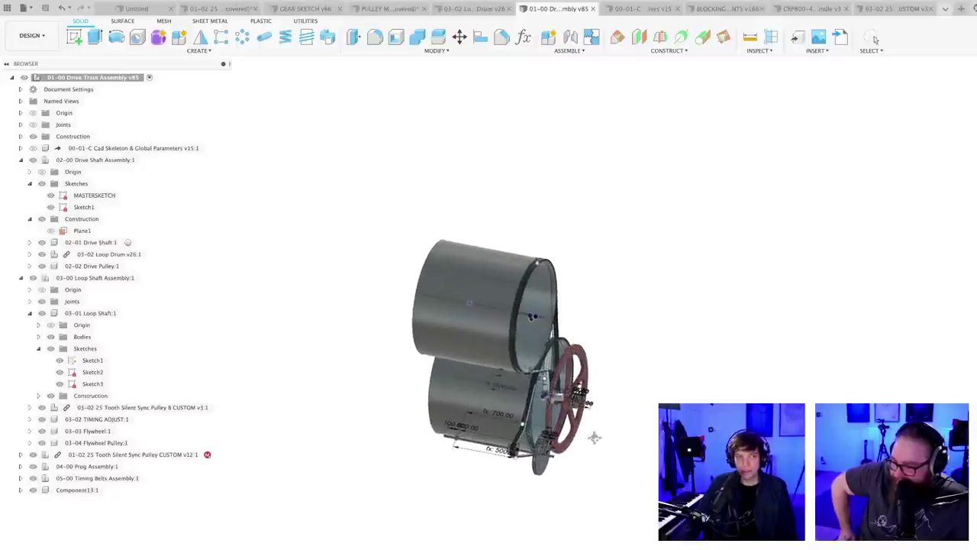
scroll(534, 486, up, 4)
mouse_move(533, 487)
shift+middle_down()
mouse_move(520, 462)
mouse_move(520, 476)
shift+middle_up()
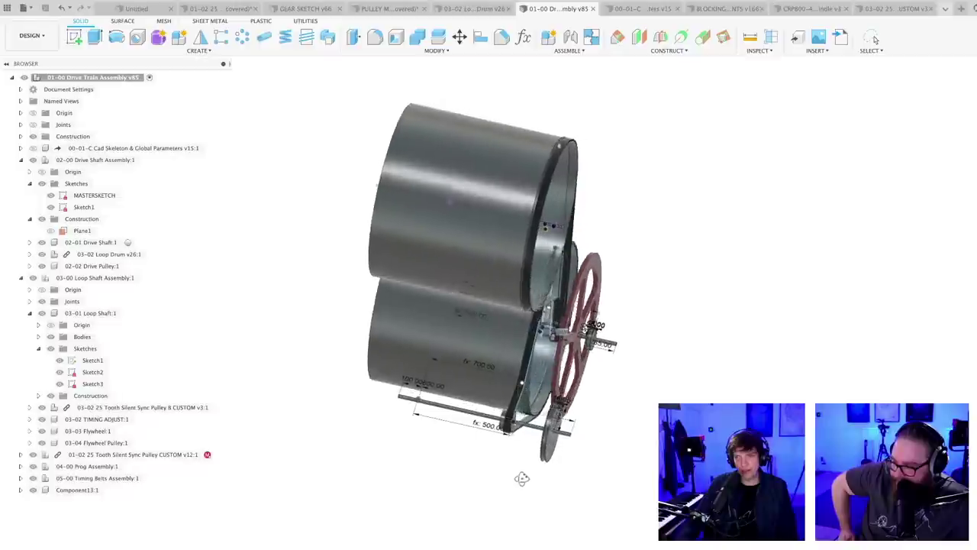
scroll(499, 464, up, 2)
scroll(499, 464, up, 1)
shift+middle_drag(415, 457, 474, 517)
scroll(470, 536, up, 3)
scroll(474, 517, down, 3)
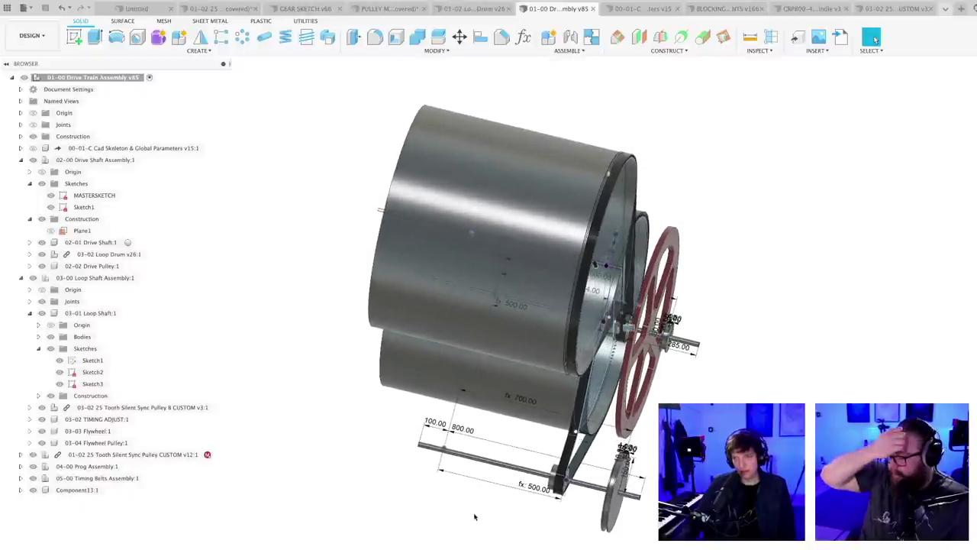
click(474, 461)
- Edit MASTERSKETCH and draw small rectangular profiles above the shaft line with lines
double_click(100, 195)
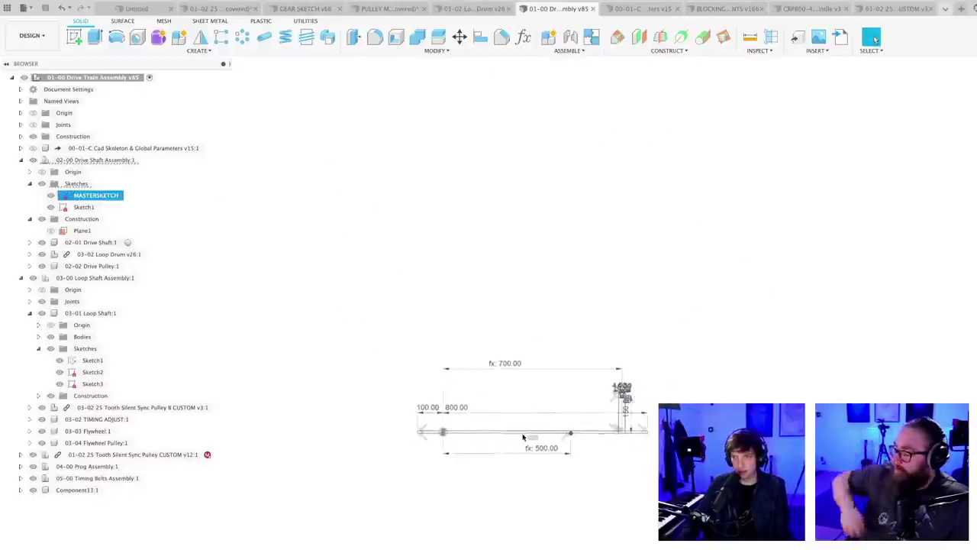
scroll(536, 420, up, 1)
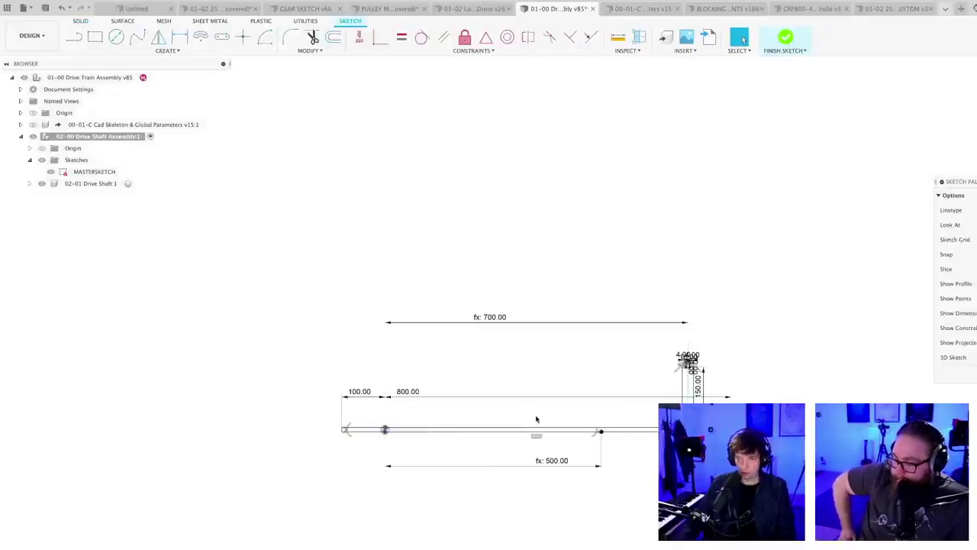
scroll(538, 417, up, 2)
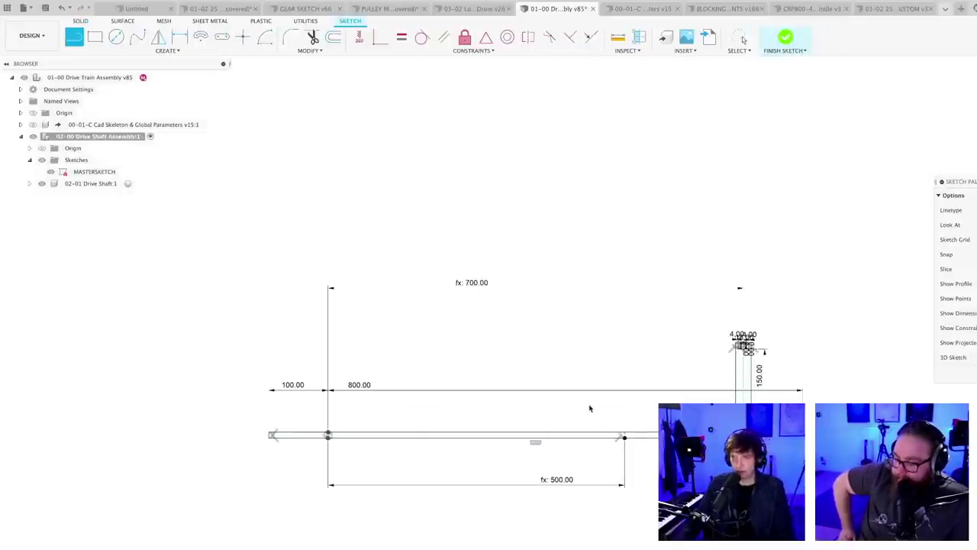
click(543, 406)
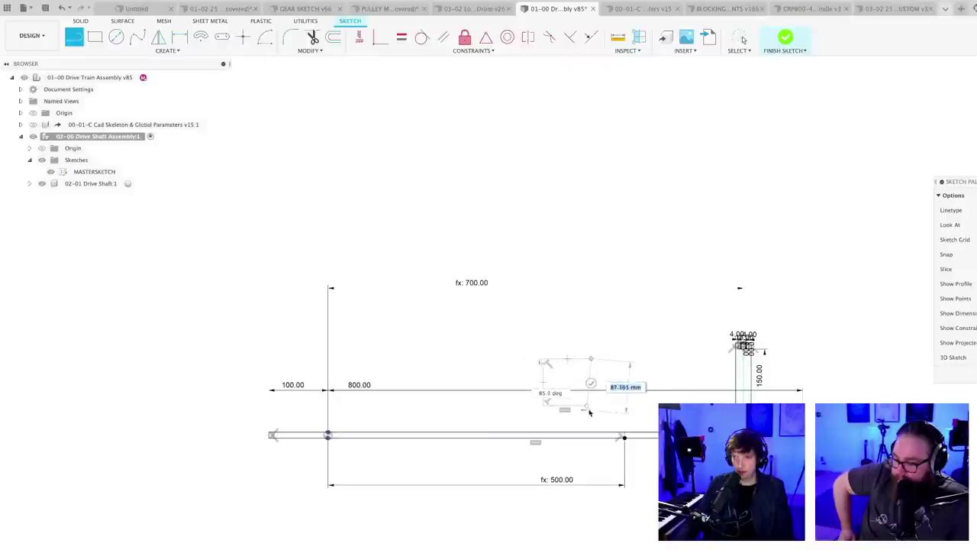
key(Escape)
click(188, 359)
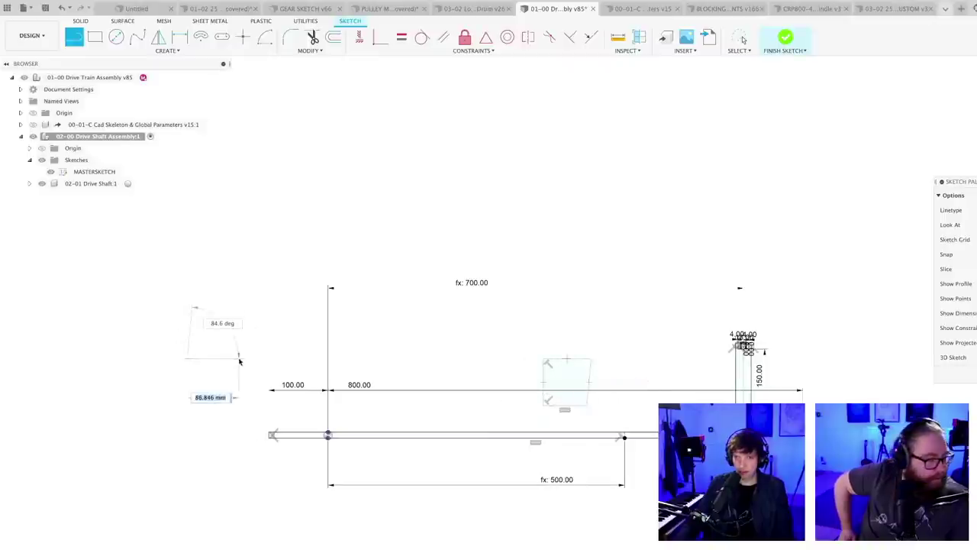
click(241, 359)
click(240, 410)
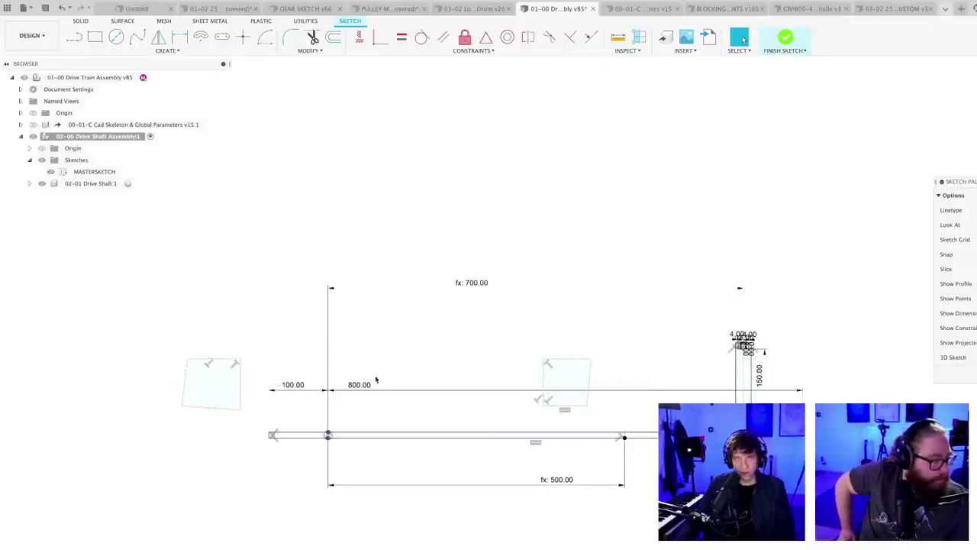
scroll(411, 358, down, 3)
middle_drag(414, 361, 400, 443)
scroll(399, 440, up, 3)
mouse_move(447, 475)
middle_down()
mouse_move(451, 433)
mouse_move(425, 445)
middle_up()
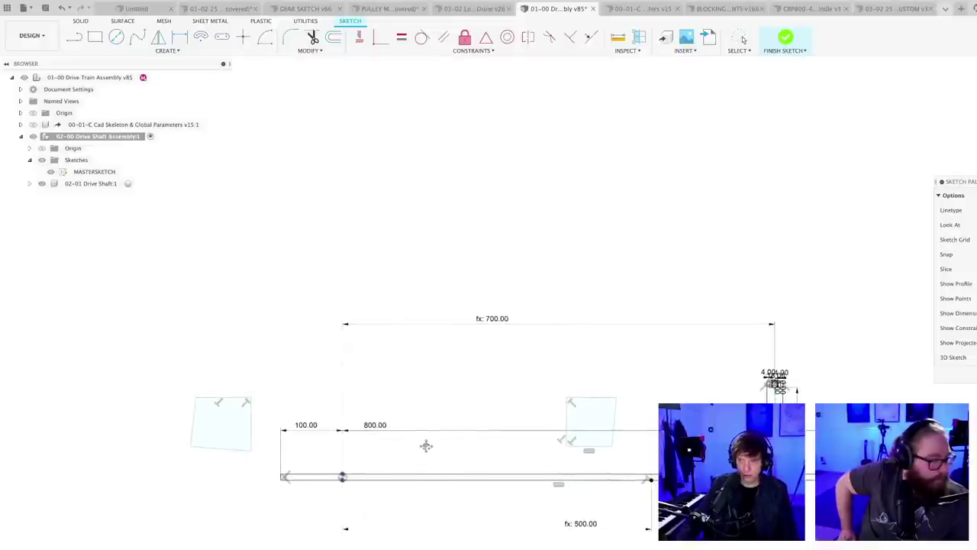
scroll(428, 447, up, 1)
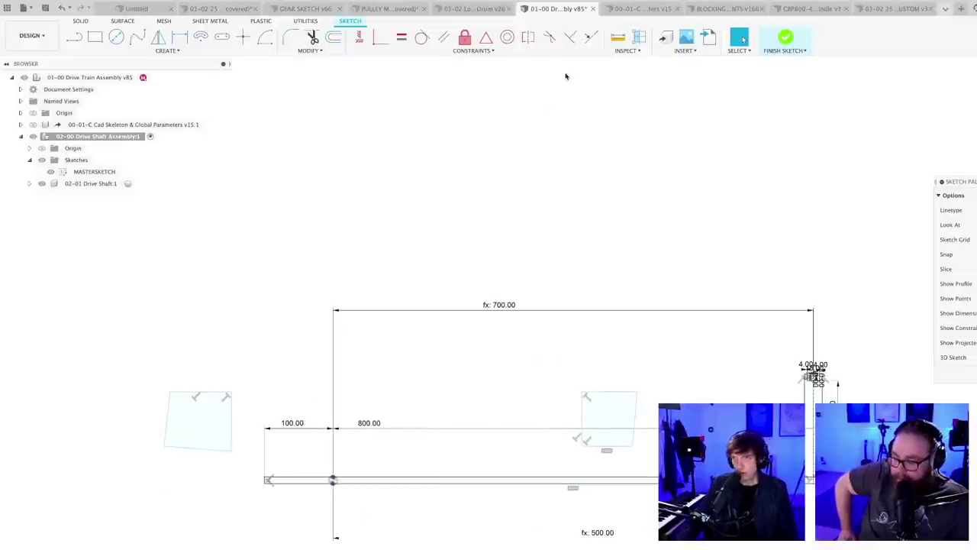
- Make the middle profile's slanted side perpendicular and start dimensioning its small line
click(571, 37)
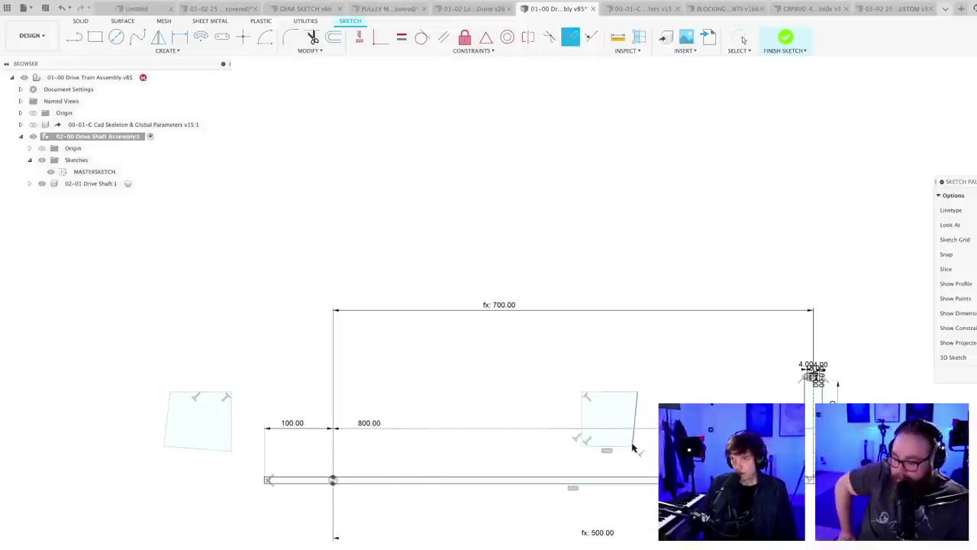
click(607, 392)
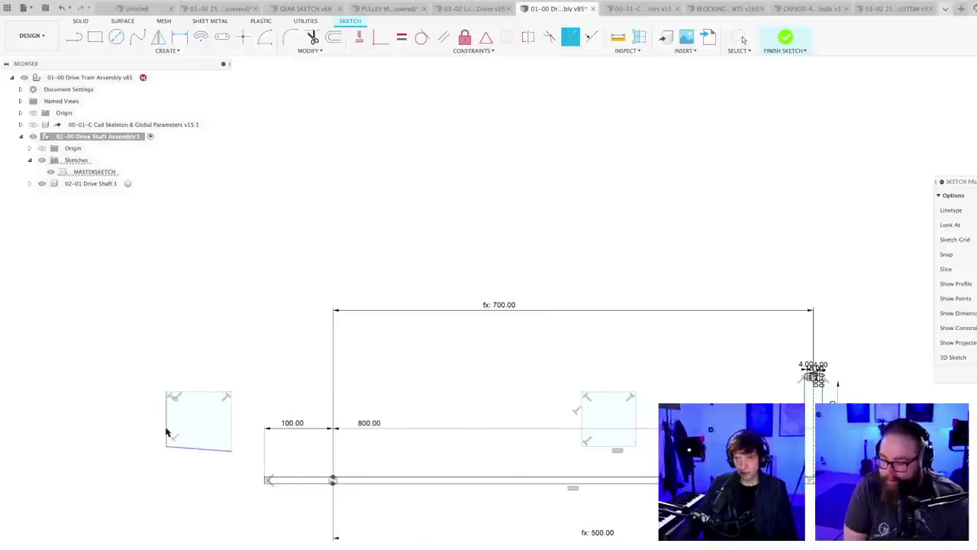
scroll(618, 433, up, 2)
scroll(613, 430, down, 4)
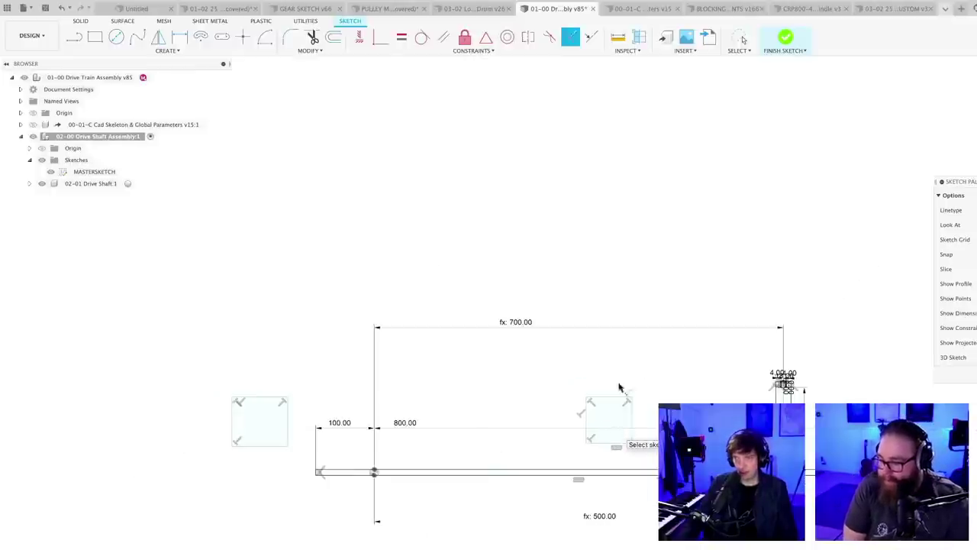
click(592, 37)
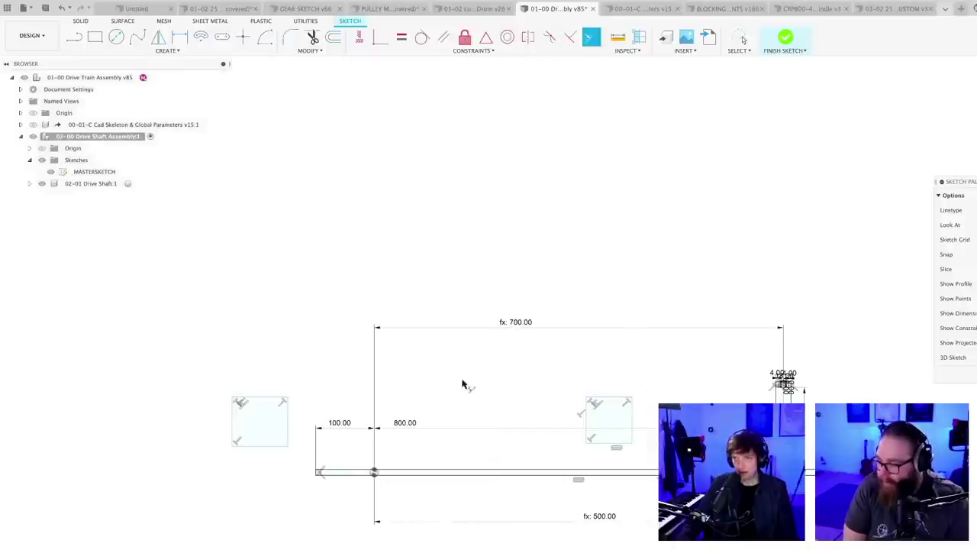
scroll(562, 391, up, 2)
scroll(649, 391, down, 2)
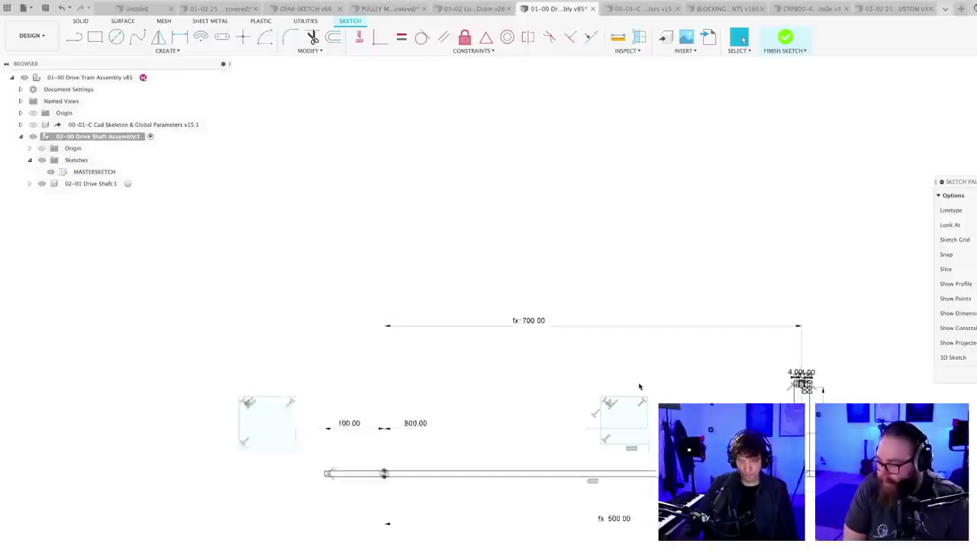
key(d)
click(629, 398)
- Set the small line's length to 70 mm
click(627, 385)
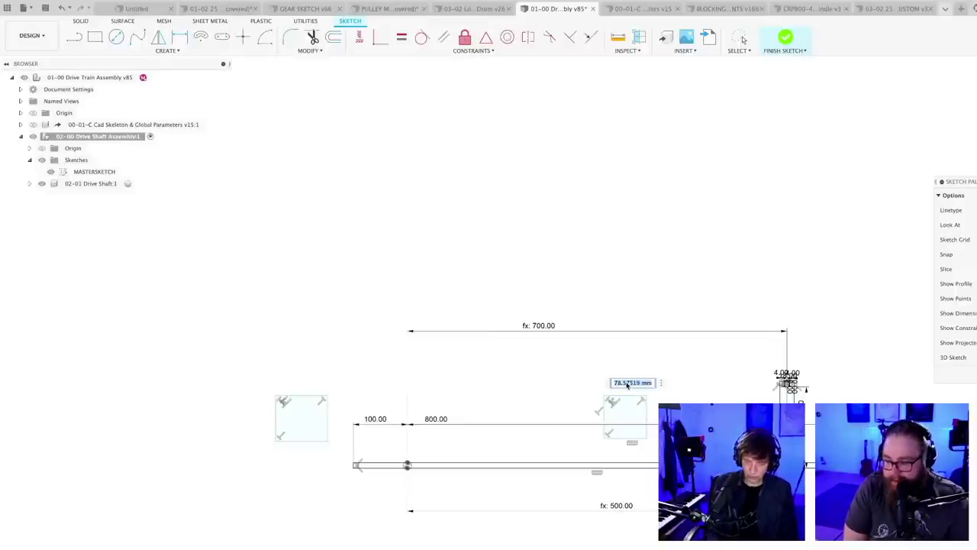
text(70)
key(Return)
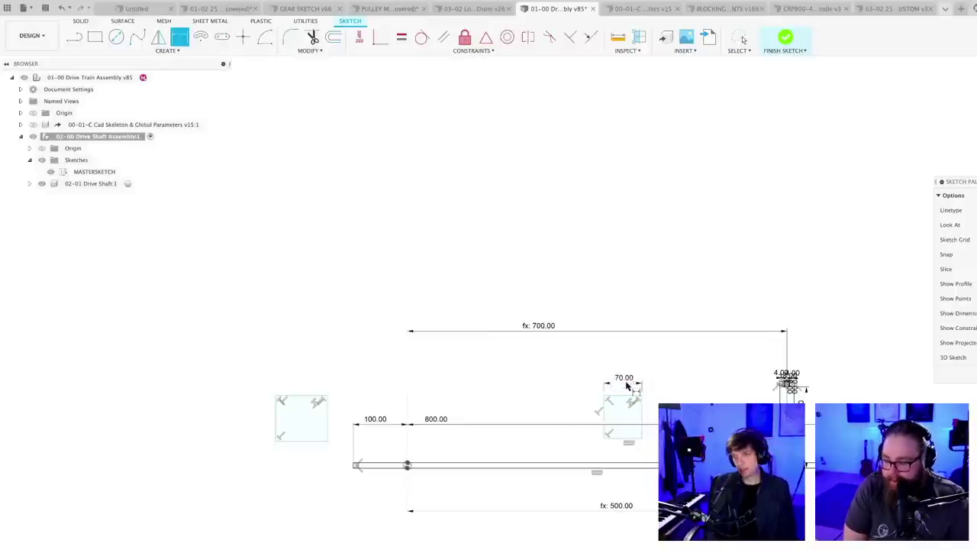
click(402, 37)
middle_drag(376, 326, 310, 216)
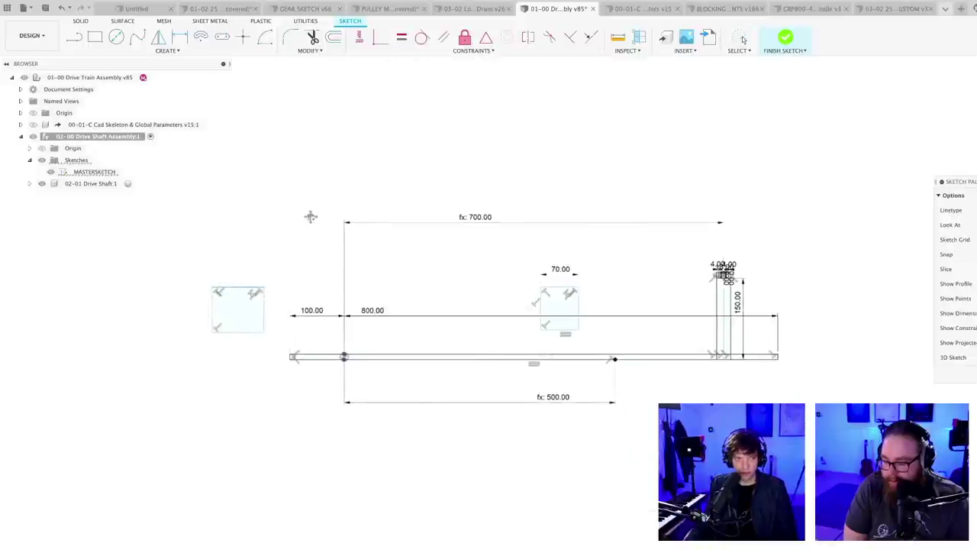
scroll(535, 325, up, 2)
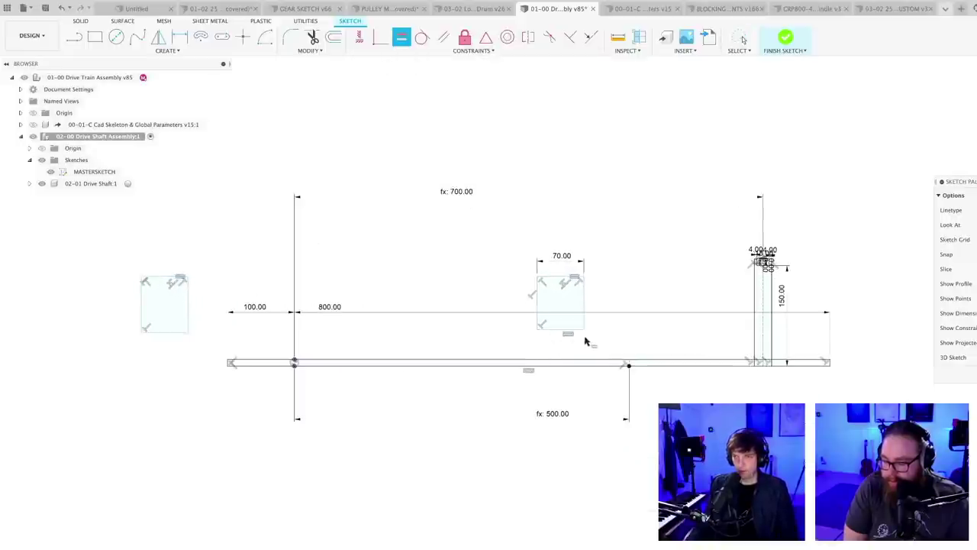
- Dimension the middle profile's height as half of ShaftDiameter_Ref
key(d)
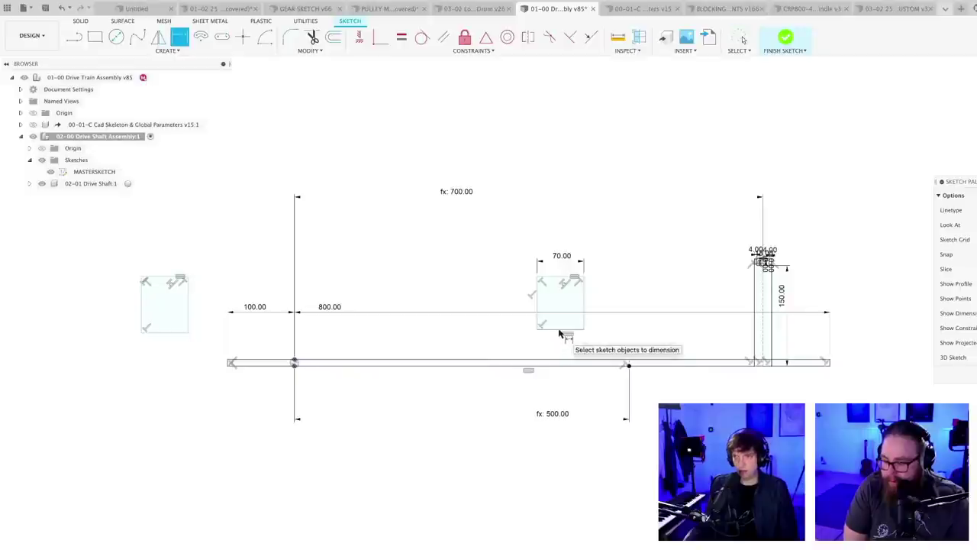
click(562, 329)
click(608, 287)
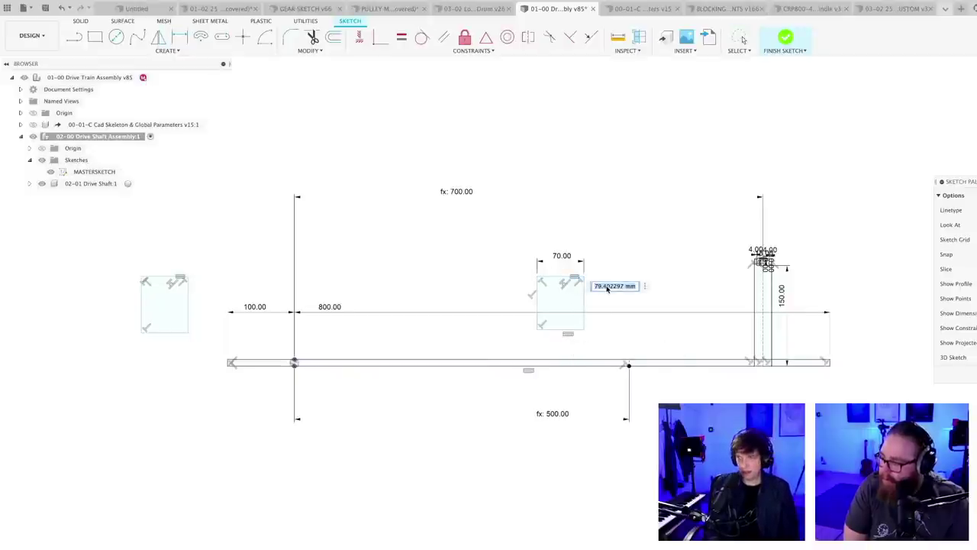
text(A)
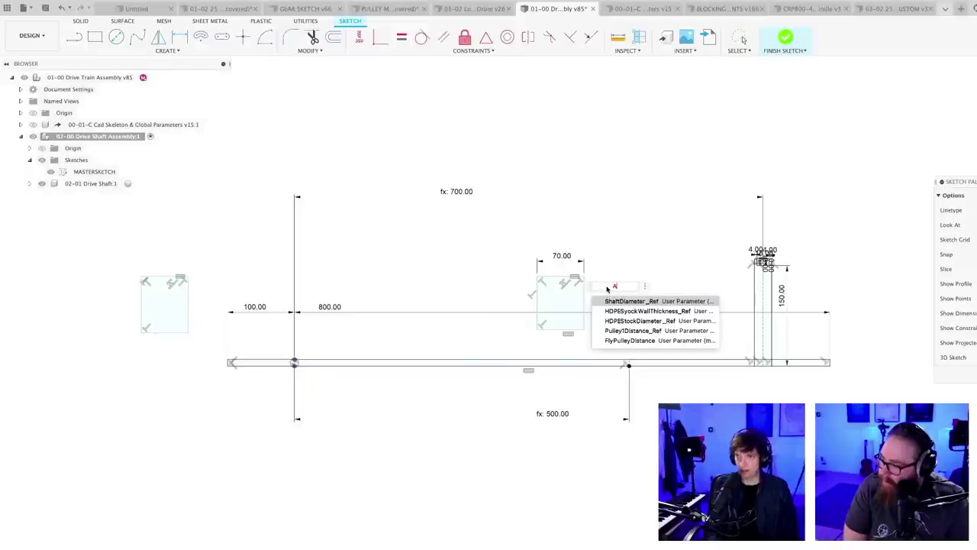
key(BackSpace)
text(SH)
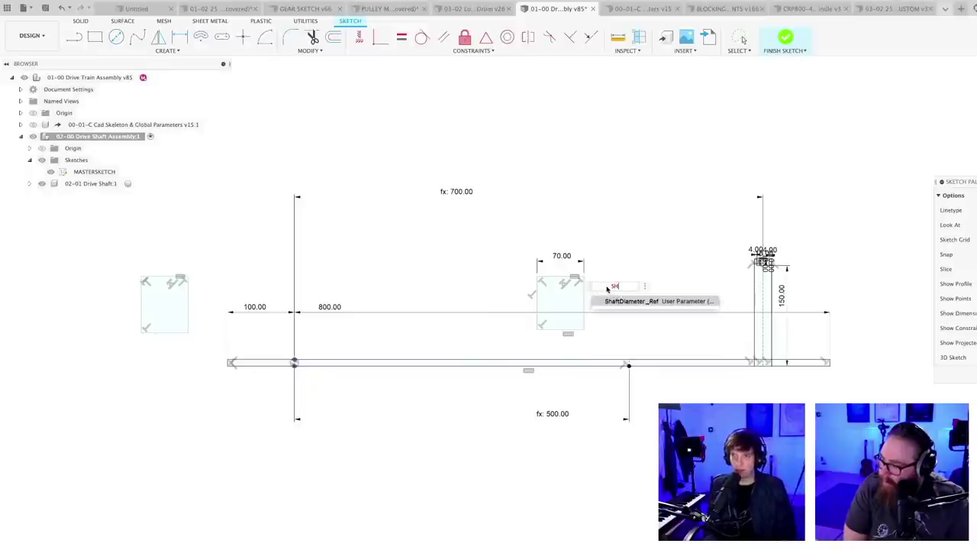
key(Return)
text(/2)
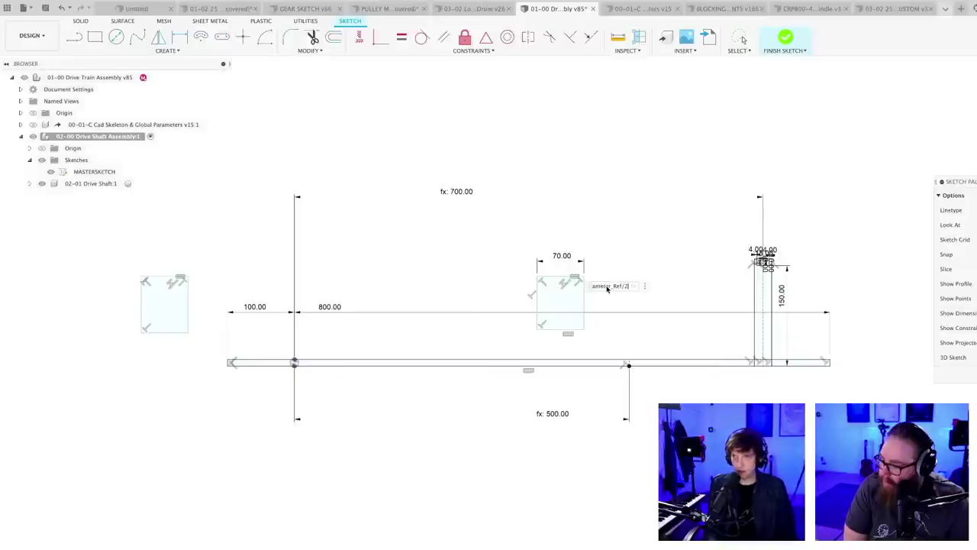
key(Return)
- Dimension the left profile's height as ShaftDiameter_Ref/2
mouse_move(645, 296)
middle_down()
mouse_move(672, 341)
mouse_move(672, 319)
middle_up()
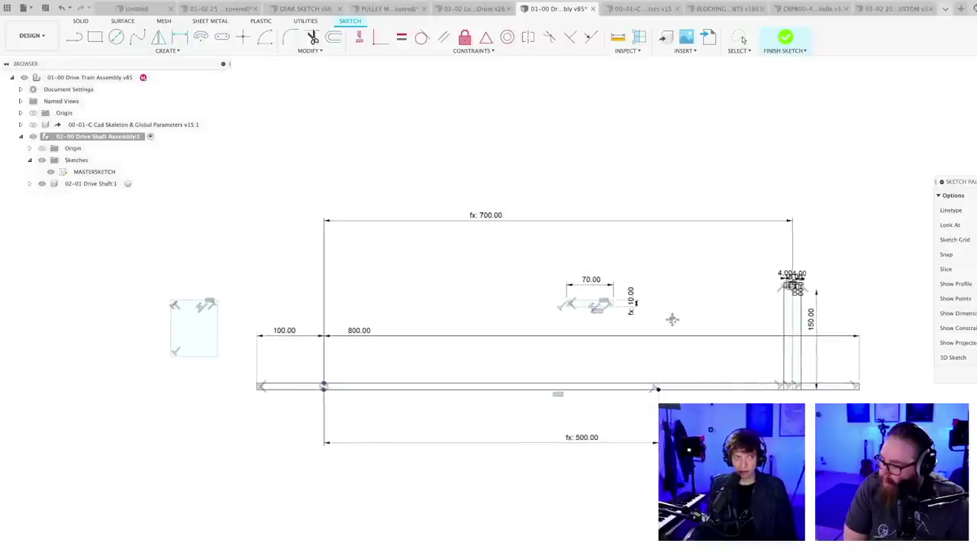
key(d)
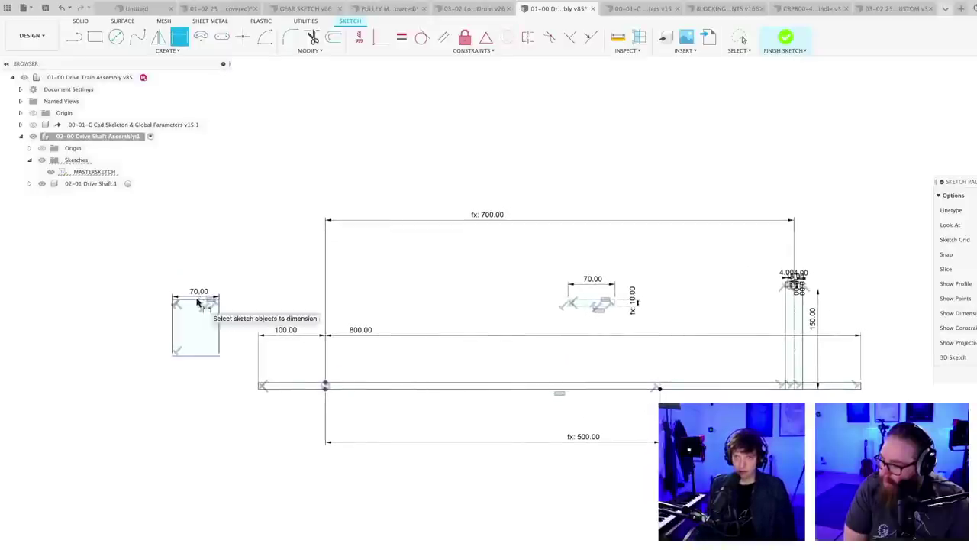
click(199, 299)
click(242, 318)
text(sha)
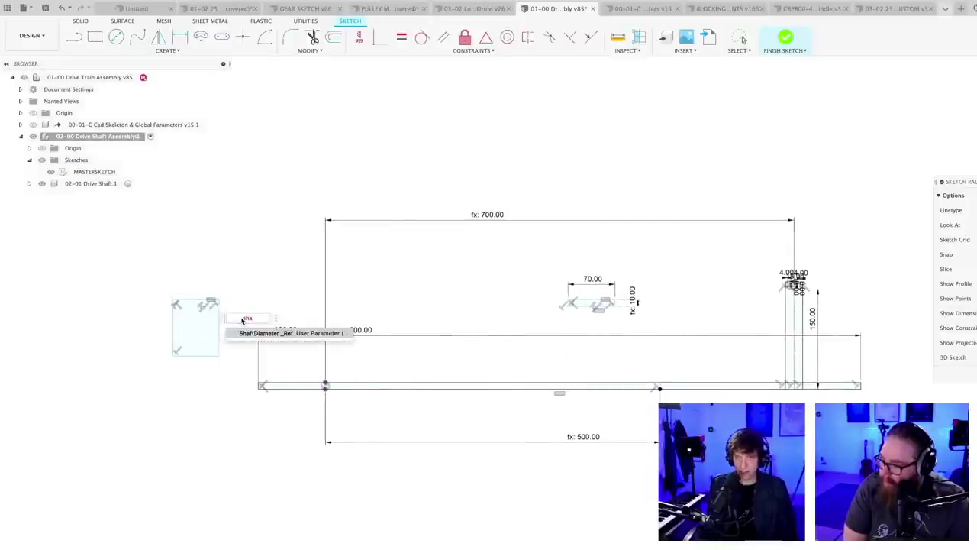
click(261, 333)
text(/)
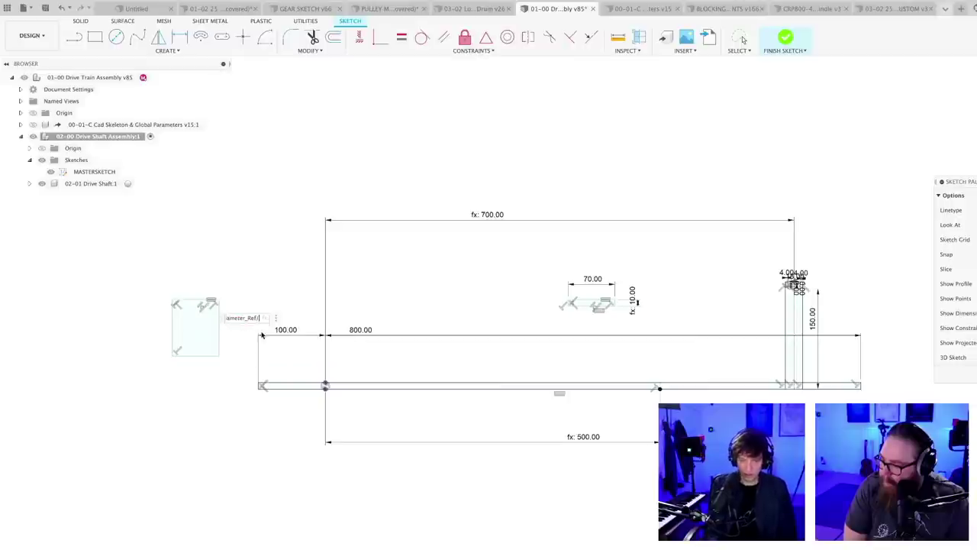
text(2)
key(Return)
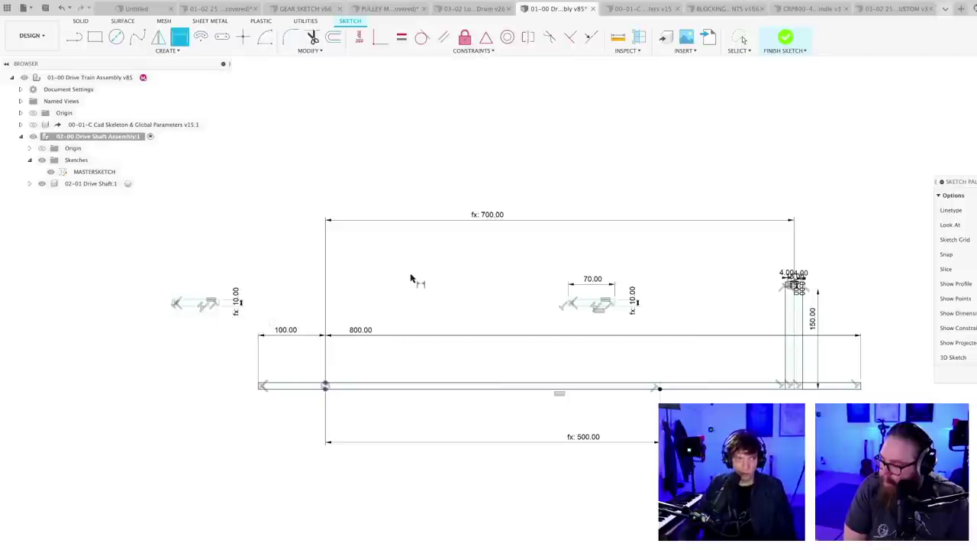
- Fix the 70 mm line 50 mm above the long shaft line
scroll(427, 278, up, 3)
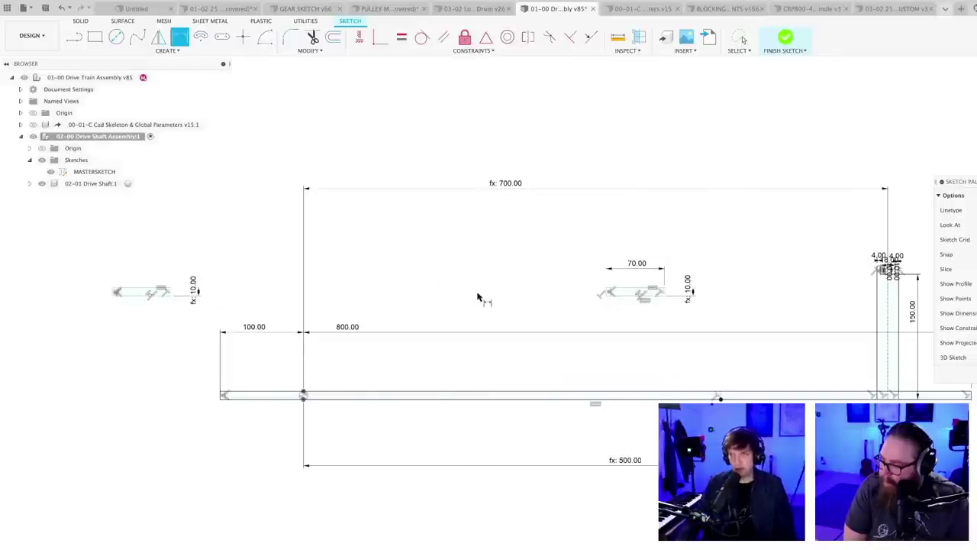
mouse_move(478, 297)
middle_down()
mouse_move(495, 269)
mouse_move(467, 273)
middle_up()
scroll(486, 275, down, 1)
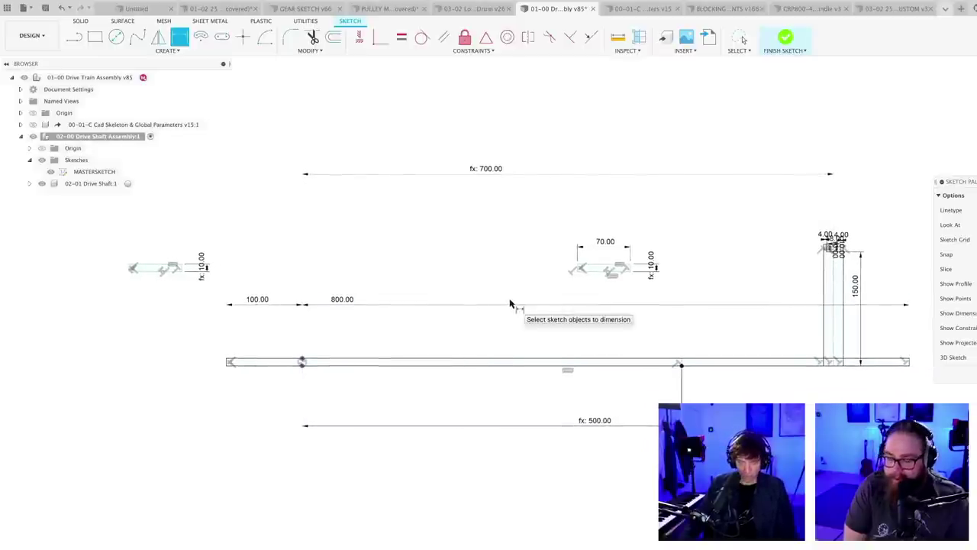
middle_drag(506, 287, 510, 312)
scroll(510, 314, up, 1)
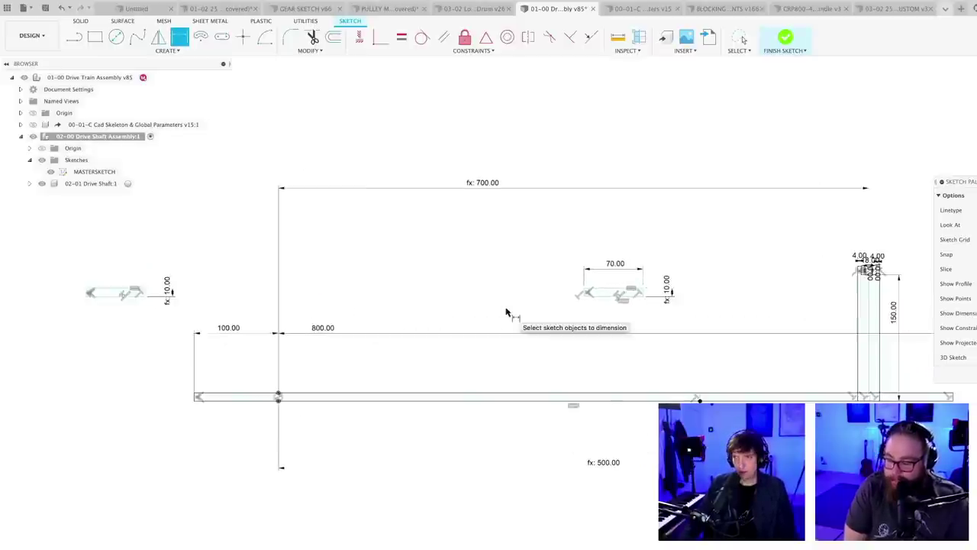
click(605, 299)
click(604, 400)
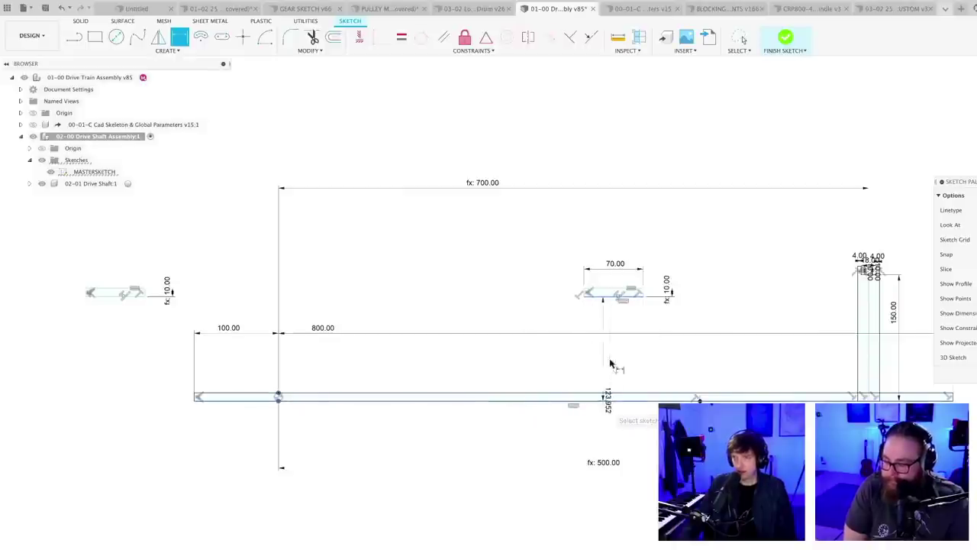
click(610, 361)
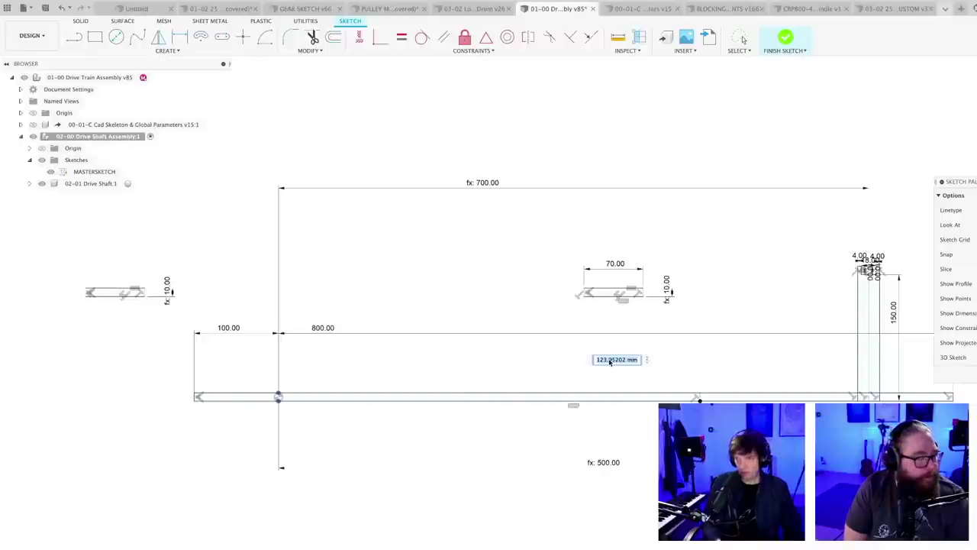
text(50)
key(Return)
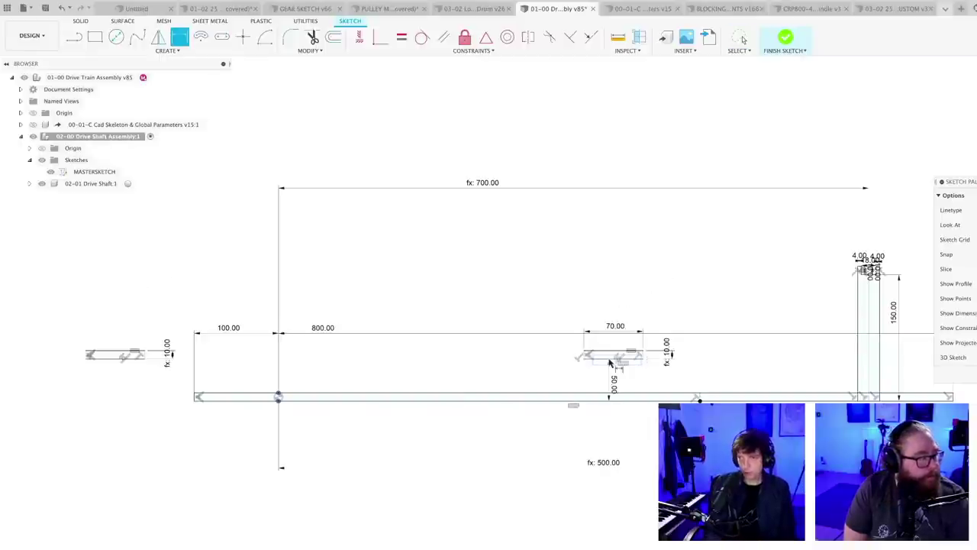
- Save a version of the drive-train assembly and finish the master sketch
key(super+s)
key(Return)
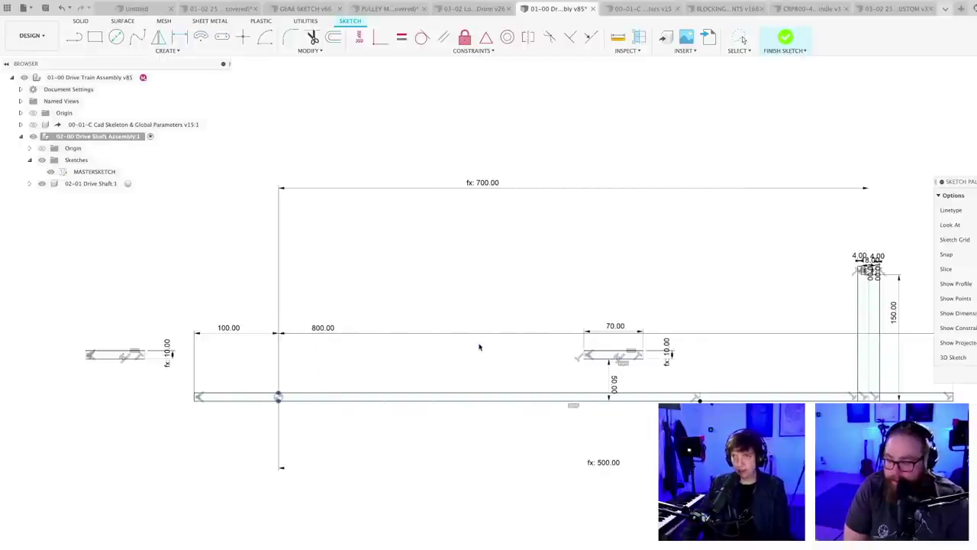
scroll(518, 343, down, 2)
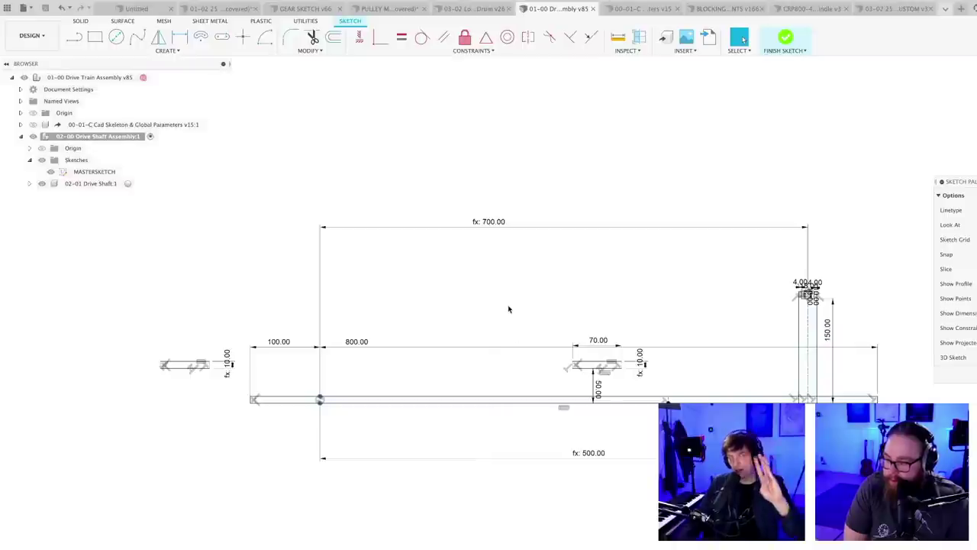
click(786, 38)
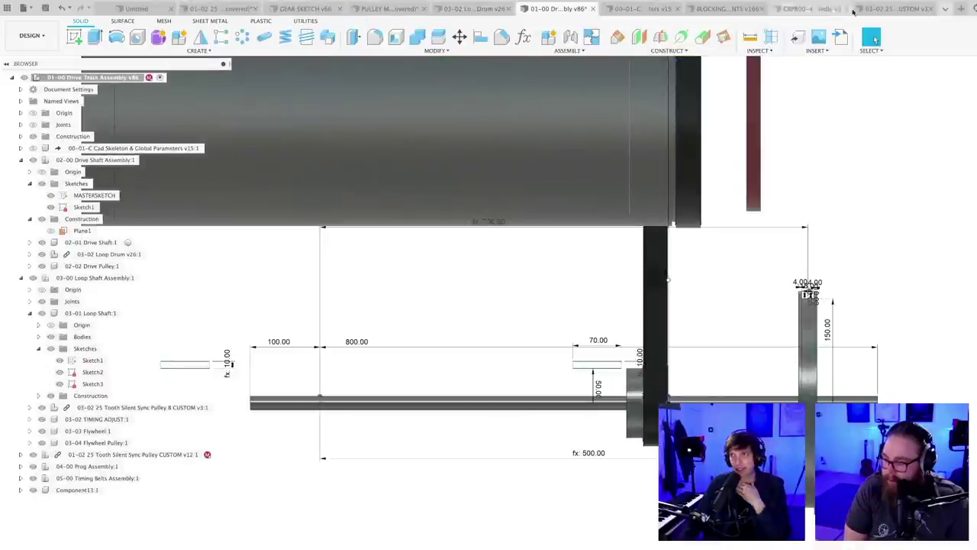
- Switch to the 0000-0000 MMX Master Assembly and orbit toward a front view
click(892, 9)
click(823, 9)
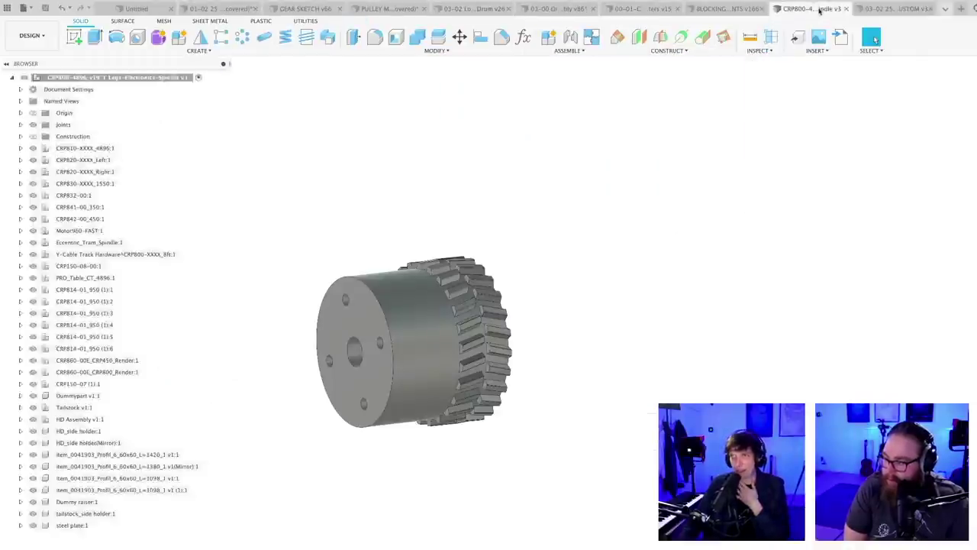
click(725, 8)
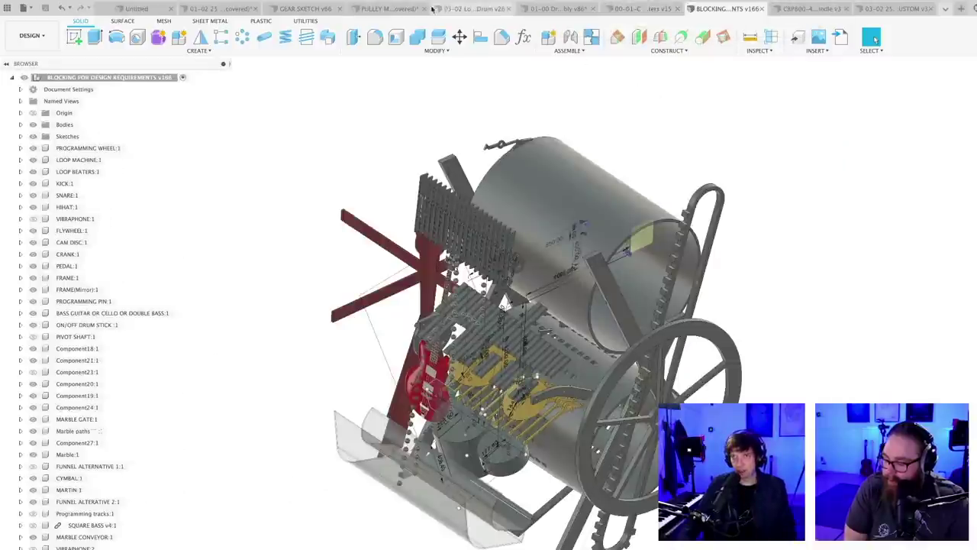
click(945, 9)
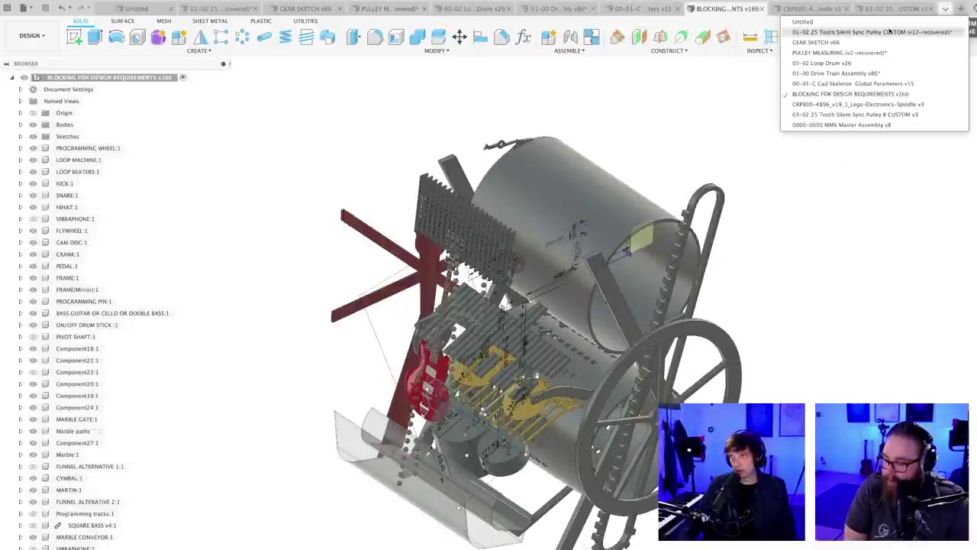
click(831, 126)
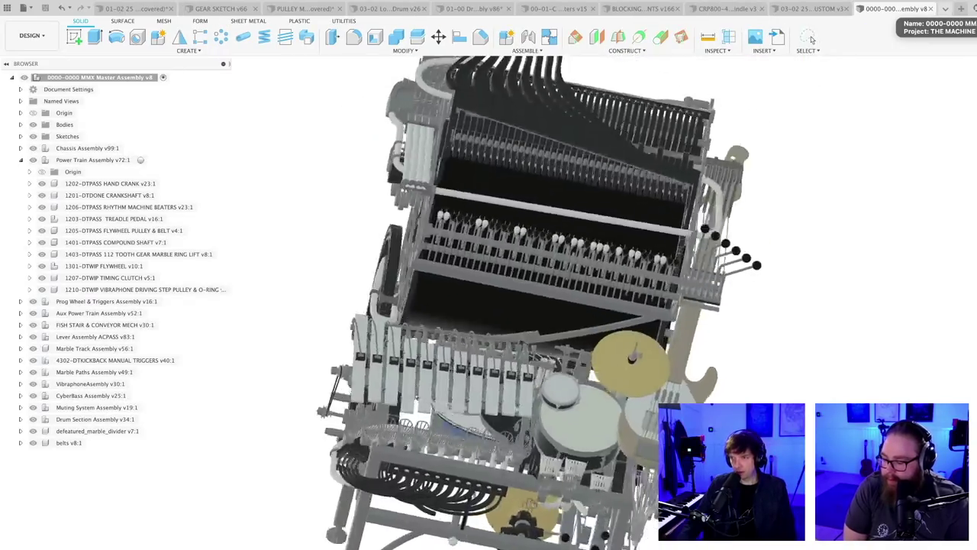
scroll(527, 474, up, 3)
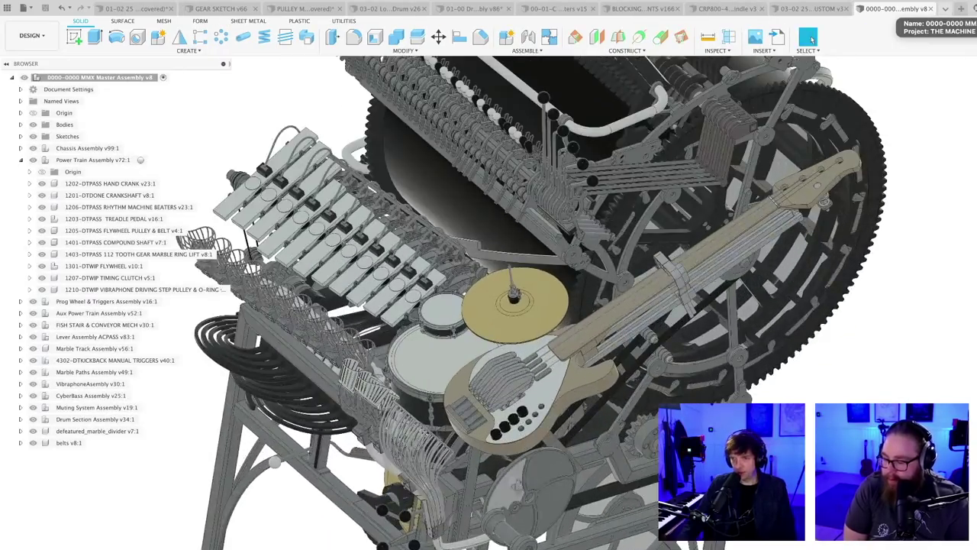
shift+middle_drag(490, 466, 517, 502)
scroll(516, 501, up, 5)
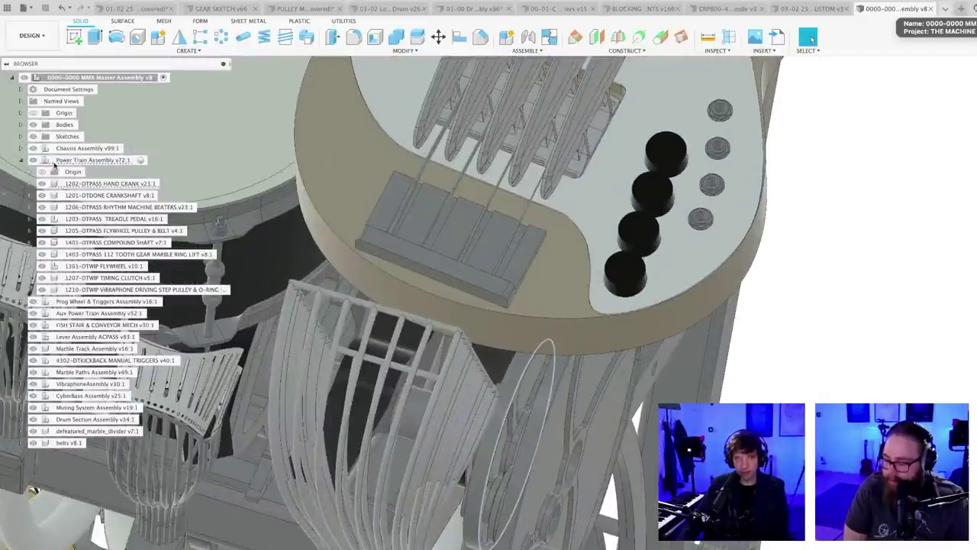
- Isolate the Power Train Assembly and hide the Hand Crank component
right_click(68, 159)
click(107, 432)
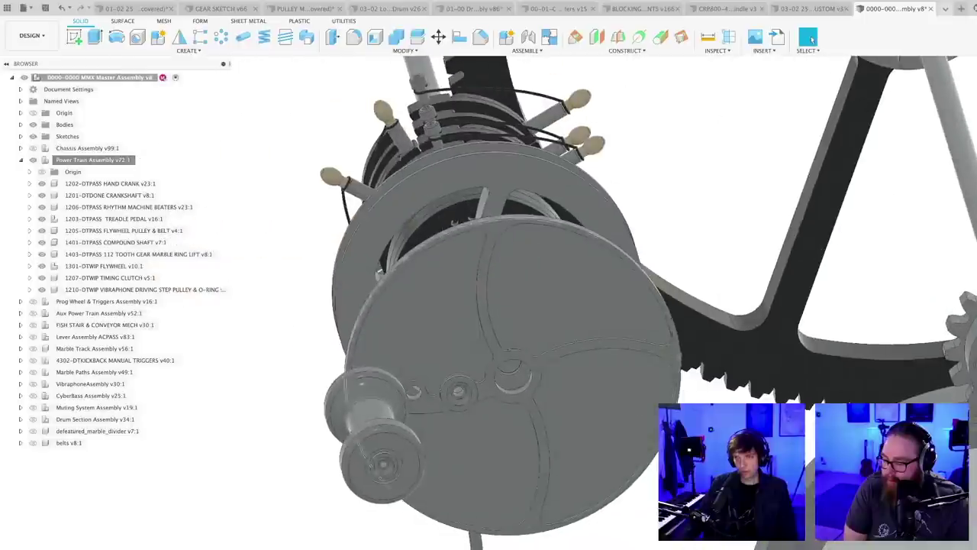
click(573, 414)
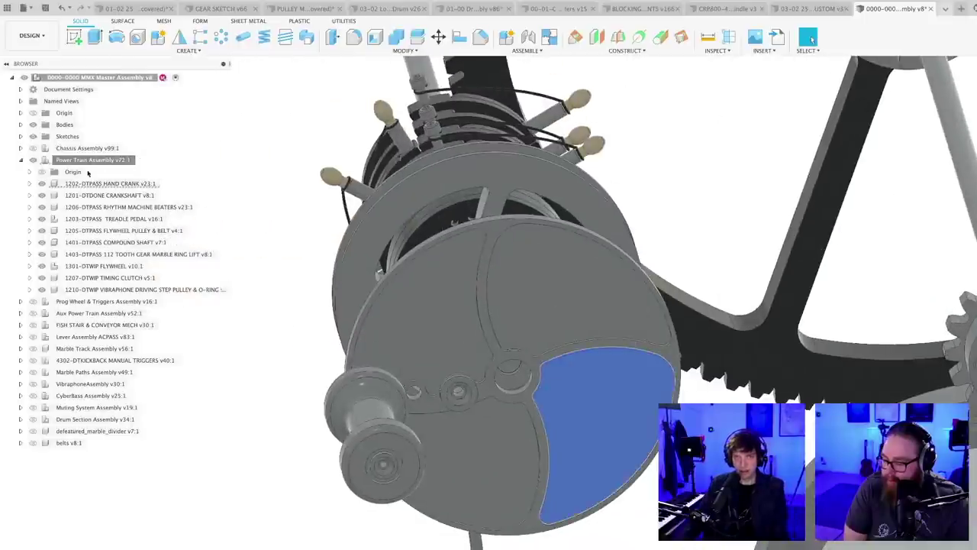
click(42, 185)
click(257, 511)
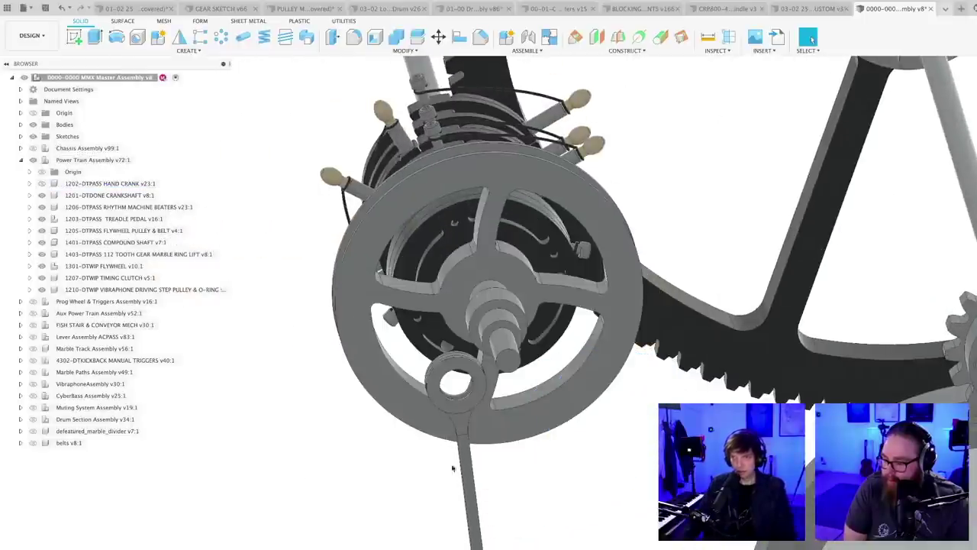
scroll(536, 514, up, 3)
shift+middle_drag(536, 514, 533, 490)
- Try measuring from the ring bore to the crank pin's end face, then cancel
key(i)
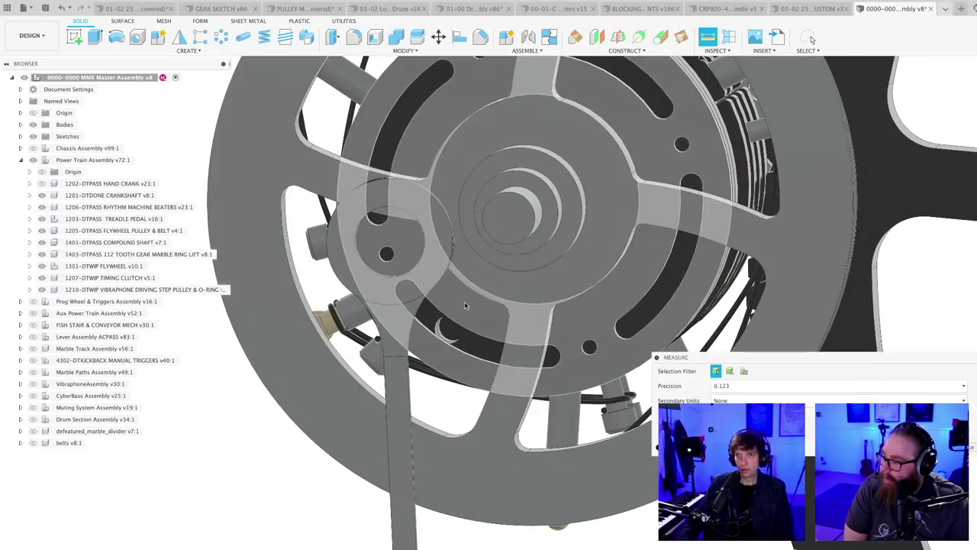
scroll(388, 278, up, 5)
shift+middle_drag(388, 279, 356, 292)
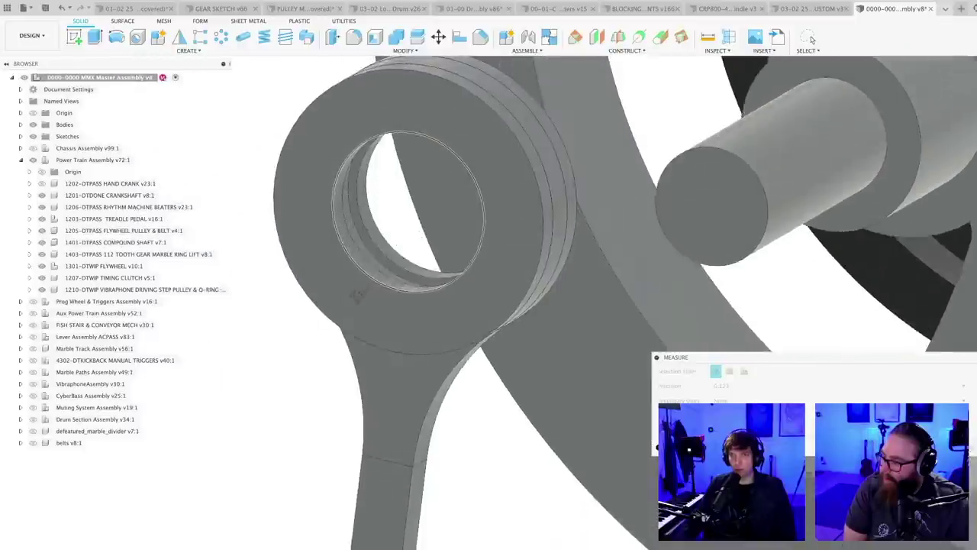
scroll(352, 252, up, 4)
scroll(353, 257, down, 5)
click(371, 277)
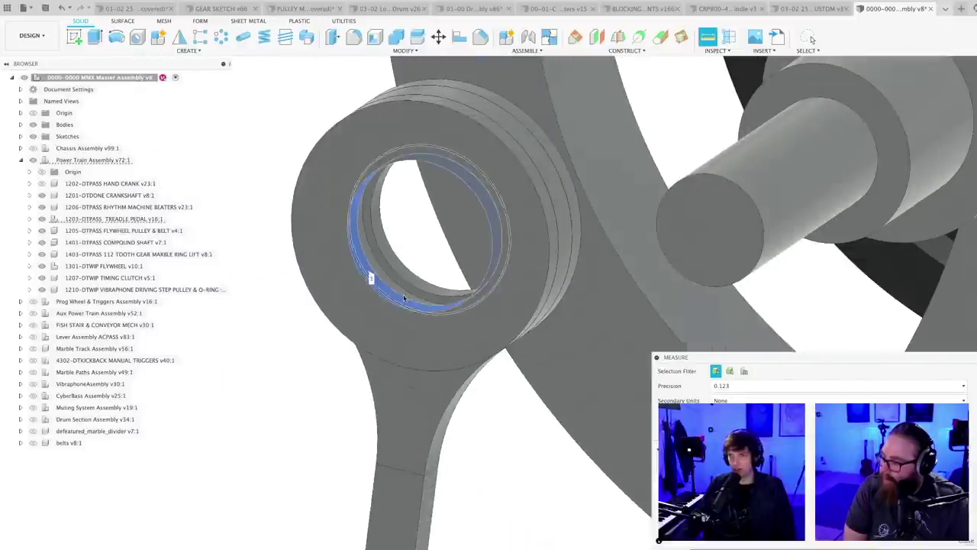
click(731, 250)
shift+middle_drag(731, 250, 731, 275)
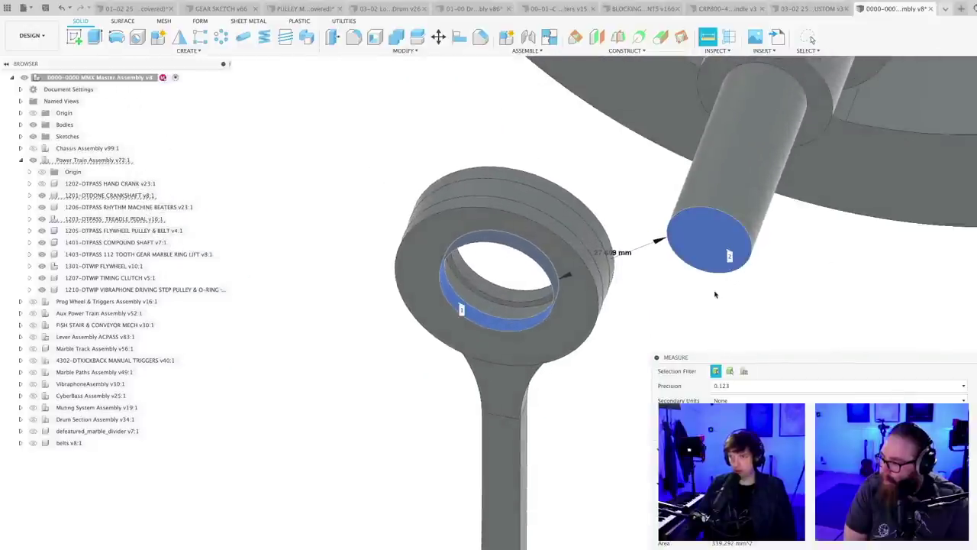
key(Escape)
- Measure crank pin to ring bore (45.00 mm, 21.50 mm minimum), then start saving a version
key(i)
click(757, 206)
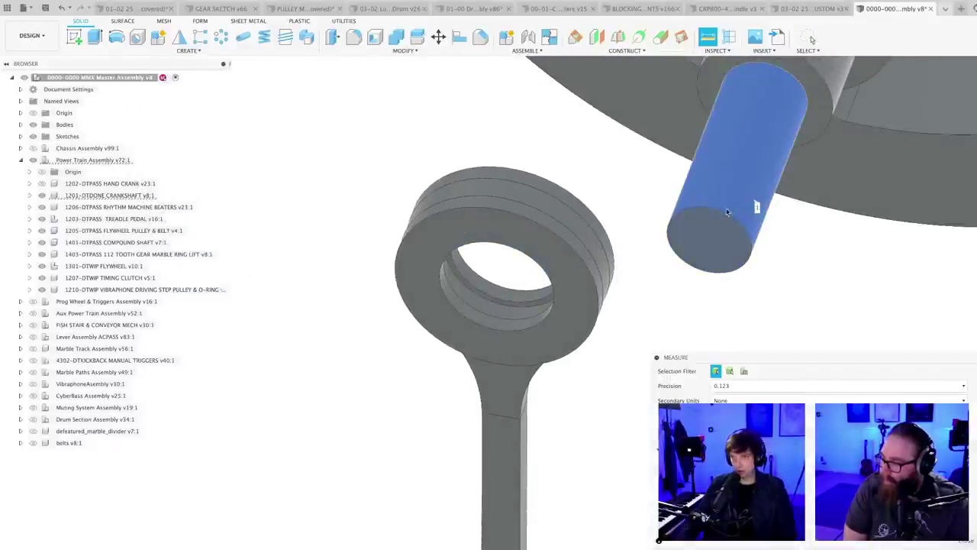
click(470, 317)
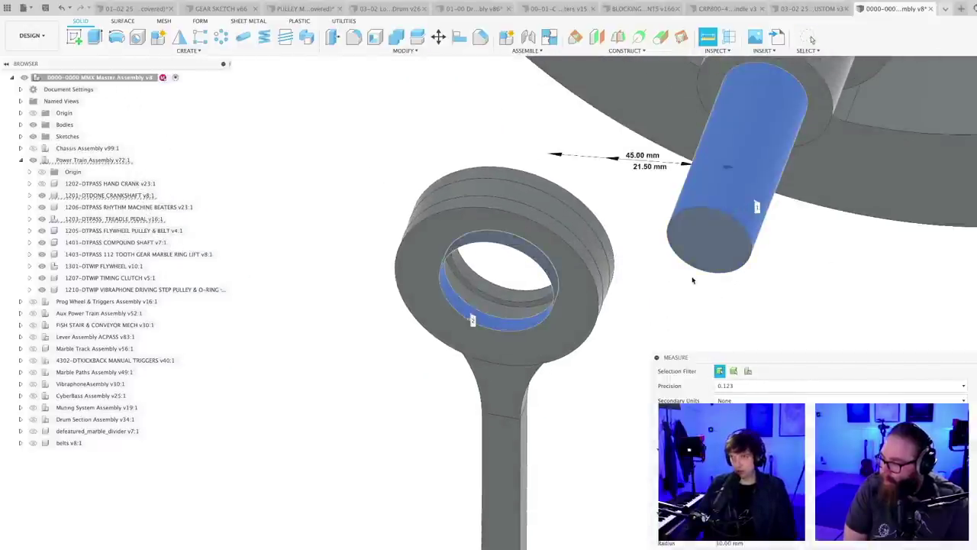
shift+middle_drag(693, 292, 617, 295)
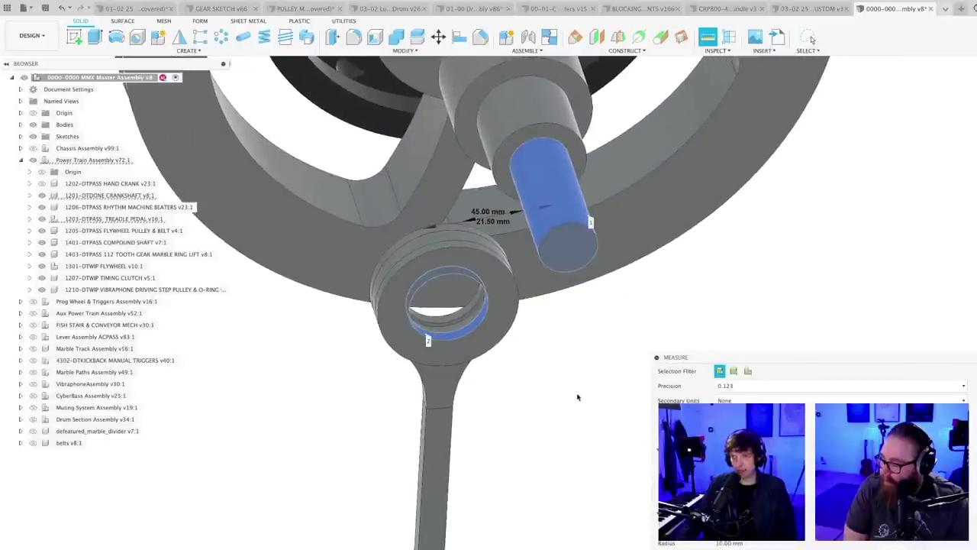
shift+middle_drag(578, 397, 649, 348)
scroll(579, 387, down, 5)
drag(751, 355, 670, 145)
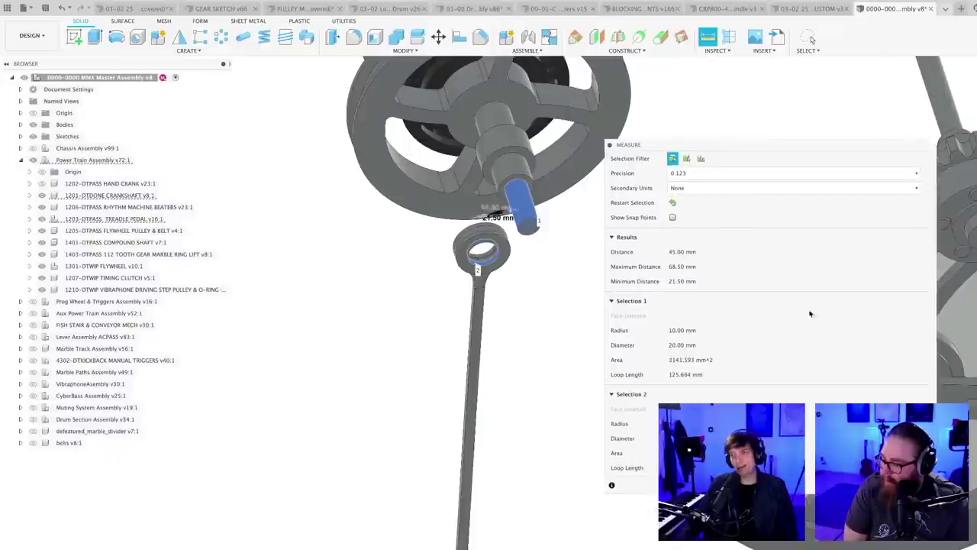
click(807, 36)
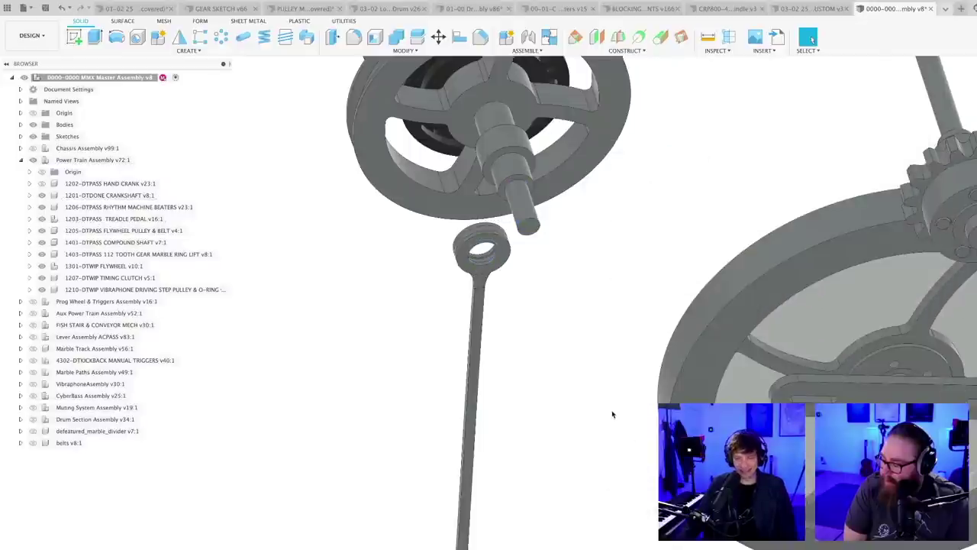
key(super+s)
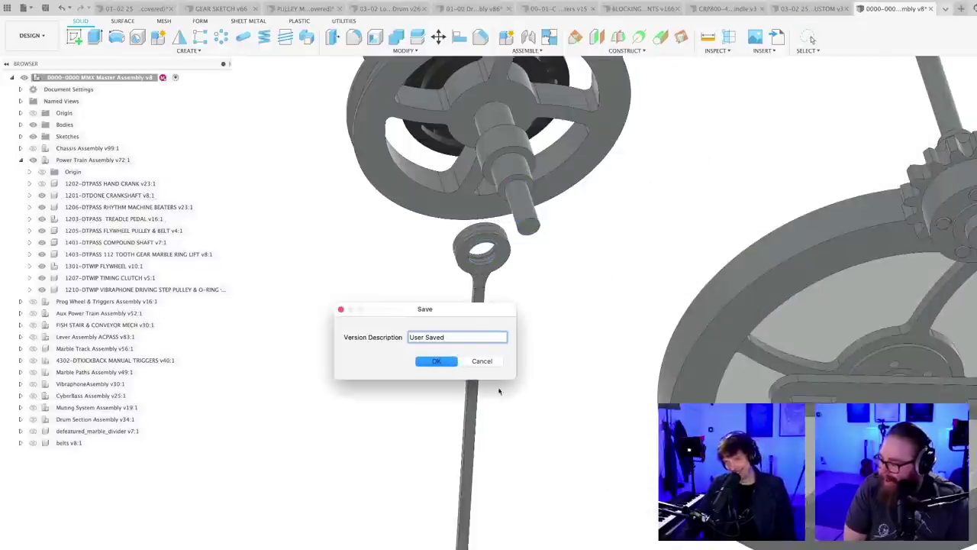
- Save the master assembly as v9 and return to the 01-00 Drive Train Assembly document
click(436, 362)
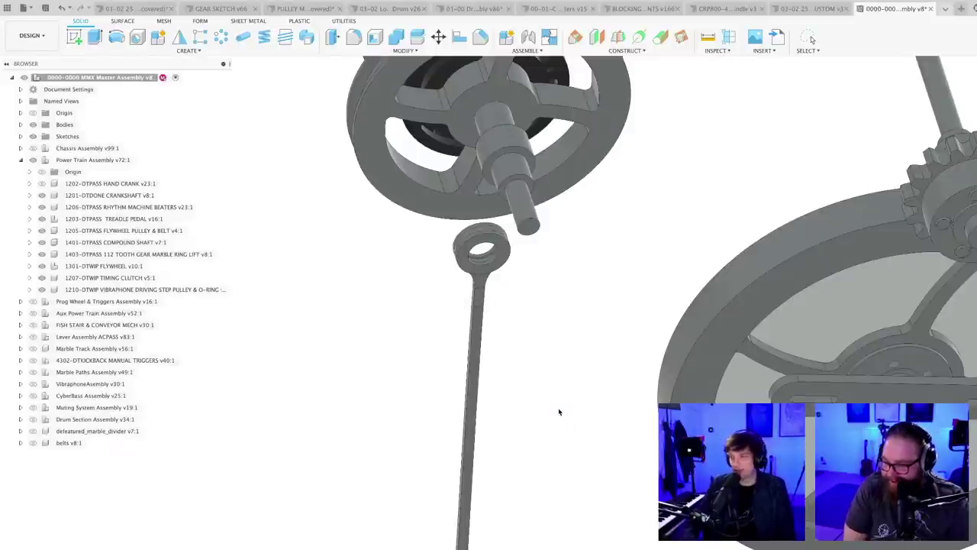
scroll(560, 418, down, 5)
scroll(561, 426, up, 3)
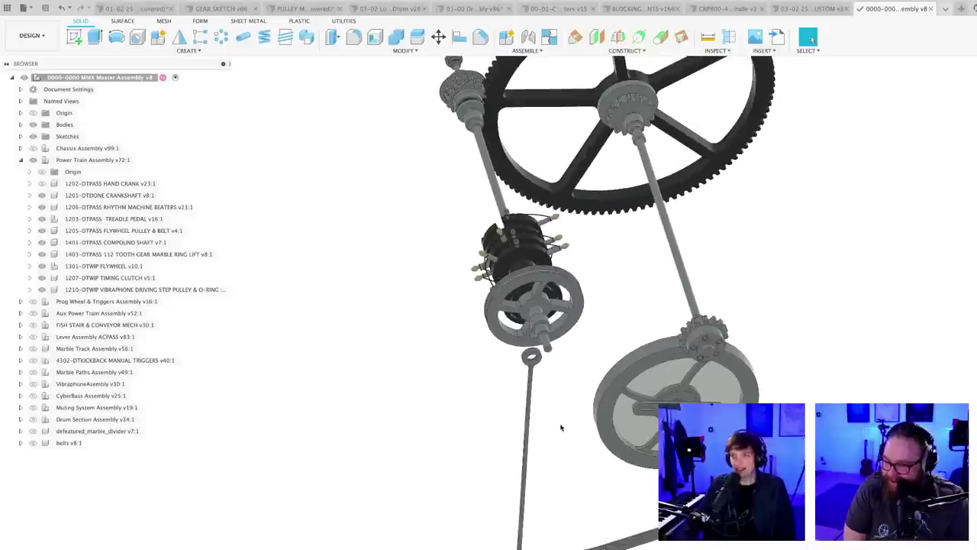
scroll(564, 425, down, 3)
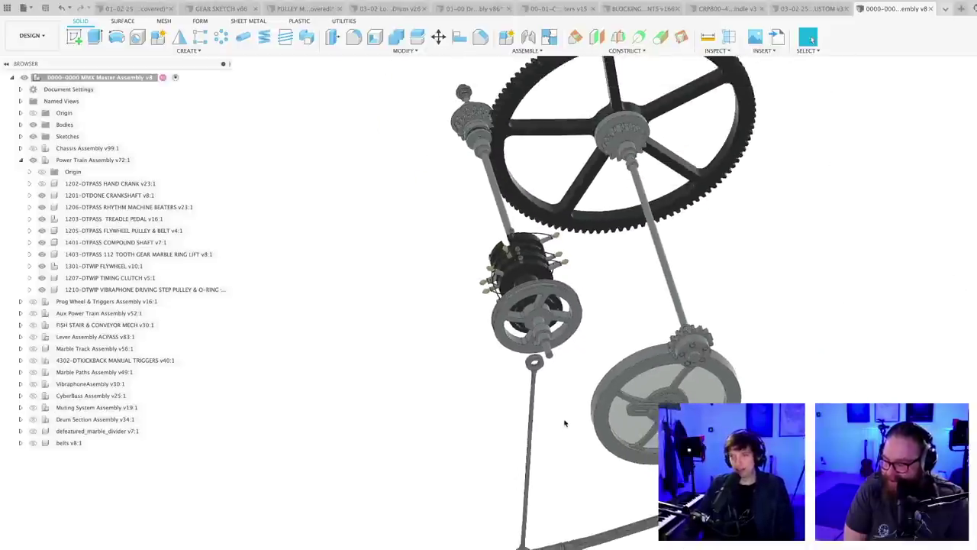
shift+middle_drag(566, 428, 582, 421)
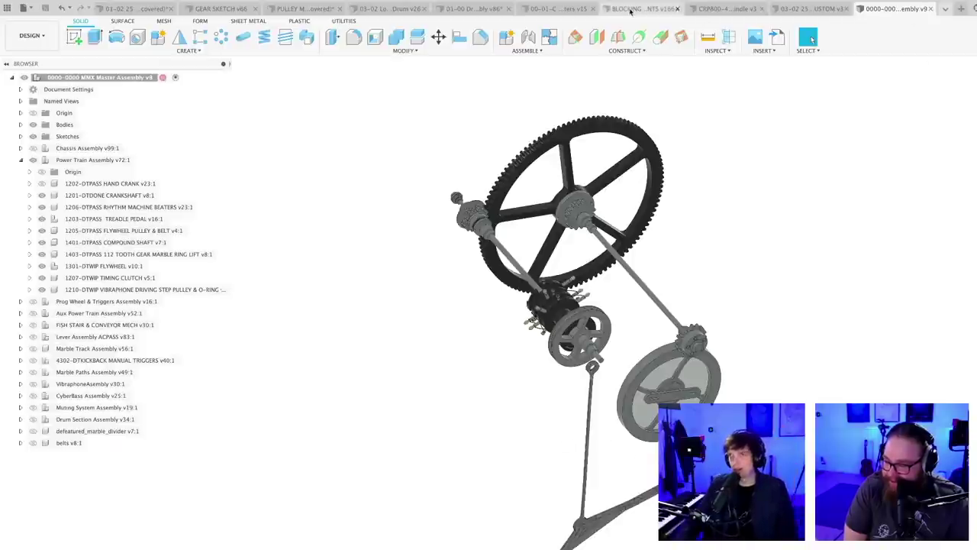
click(700, 9)
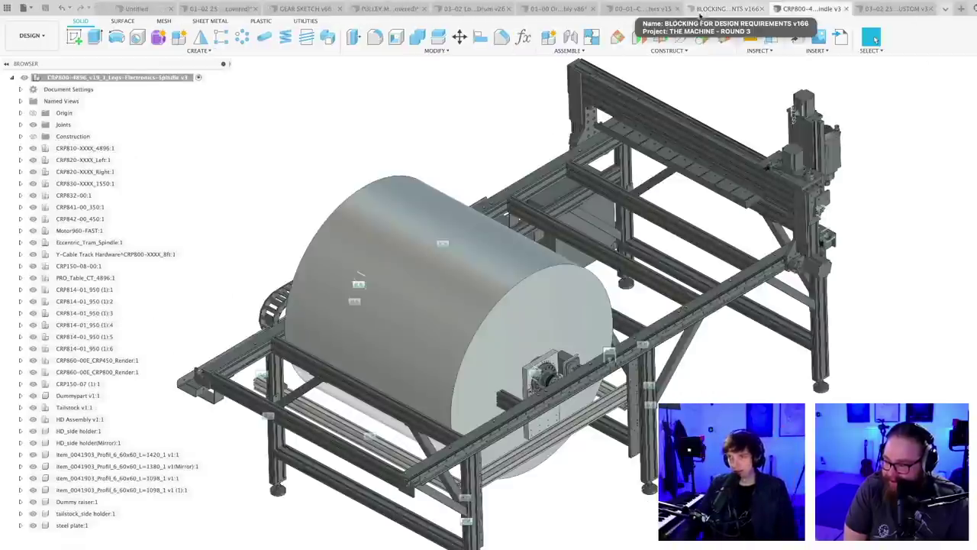
click(548, 9)
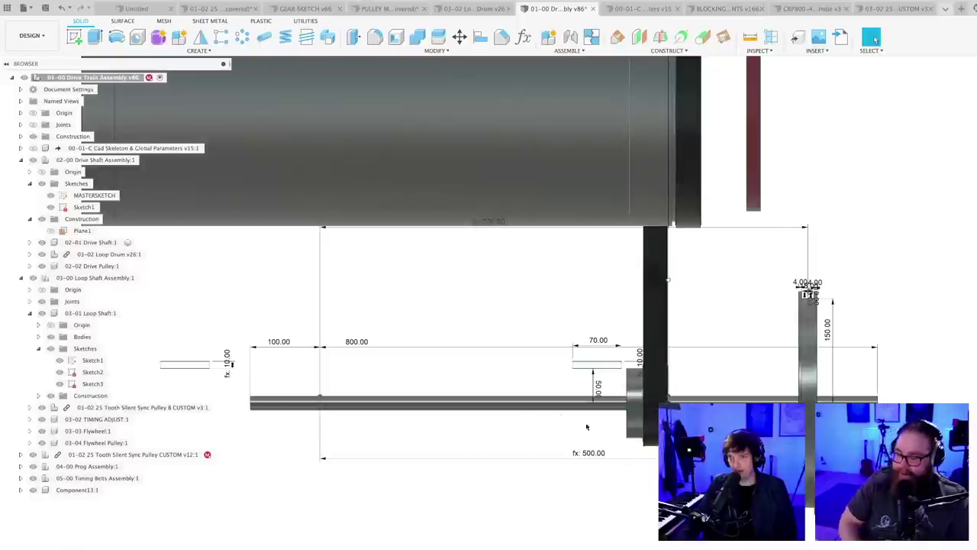
- Zoom in on the drive shaft sketch and edit its MASTERSKETCH from the browser
drag(492, 528, 469, 527)
scroll(481, 426, up, 5)
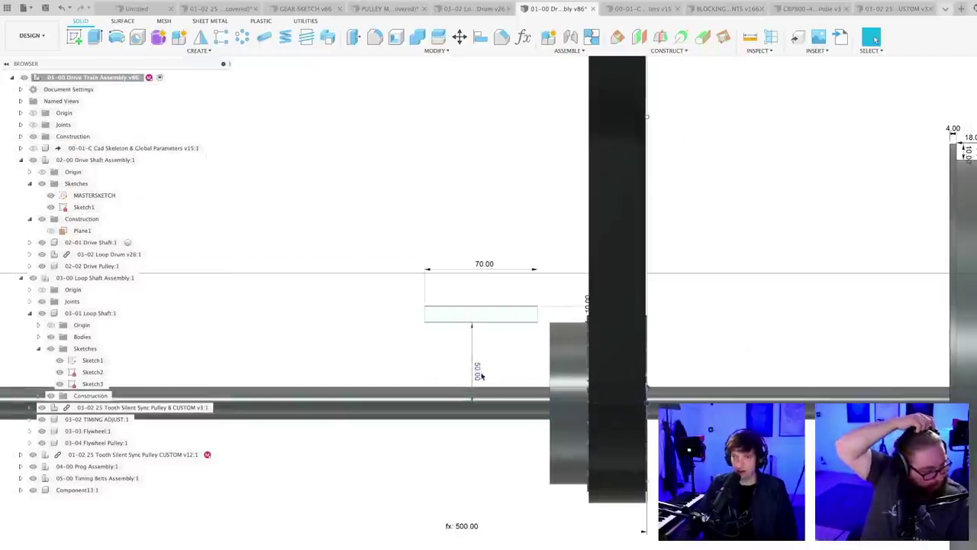
scroll(481, 375, up, 5)
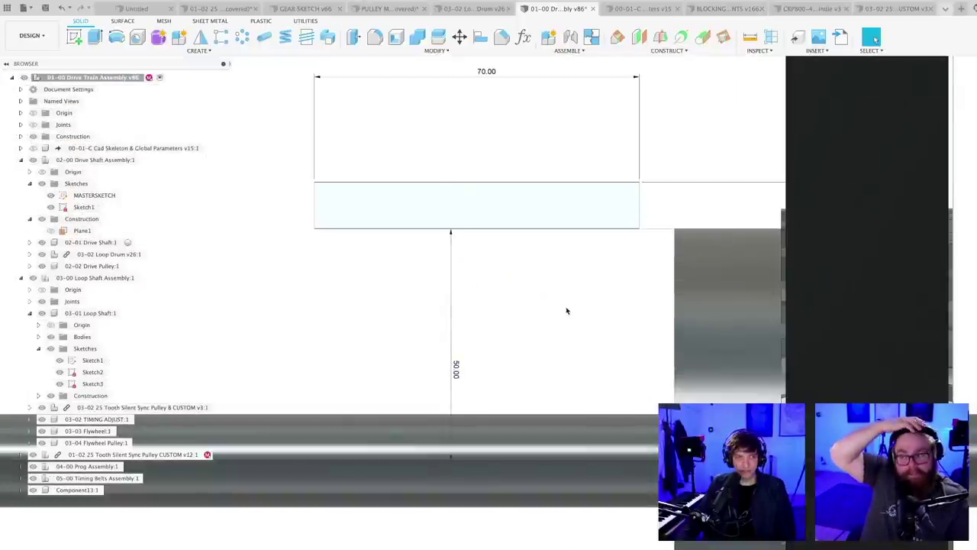
scroll(566, 311, down, 5)
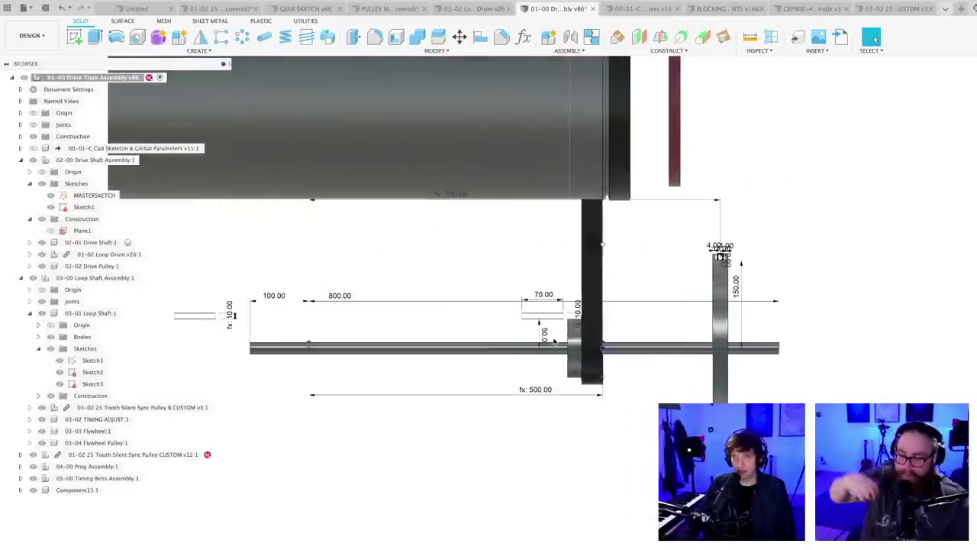
scroll(554, 341, down, 1)
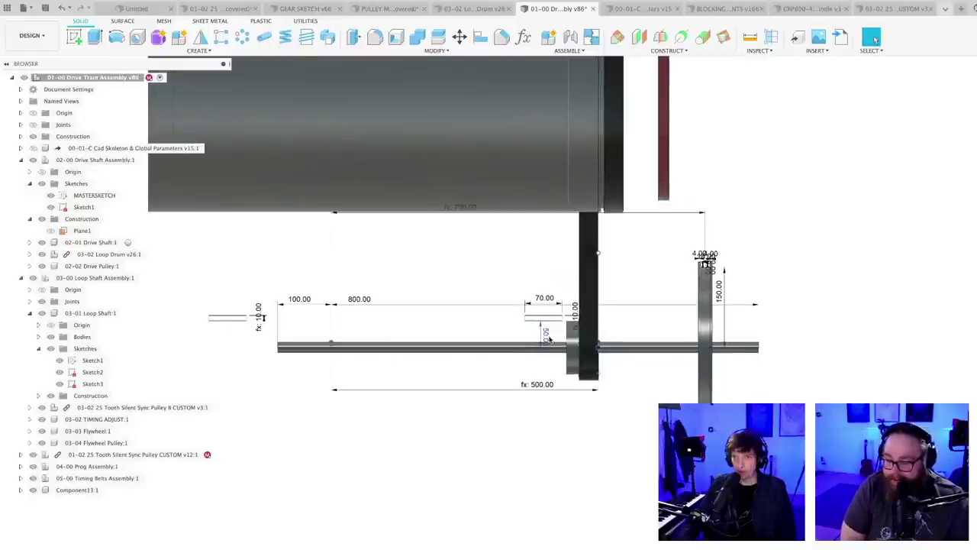
scroll(511, 332, up, 3)
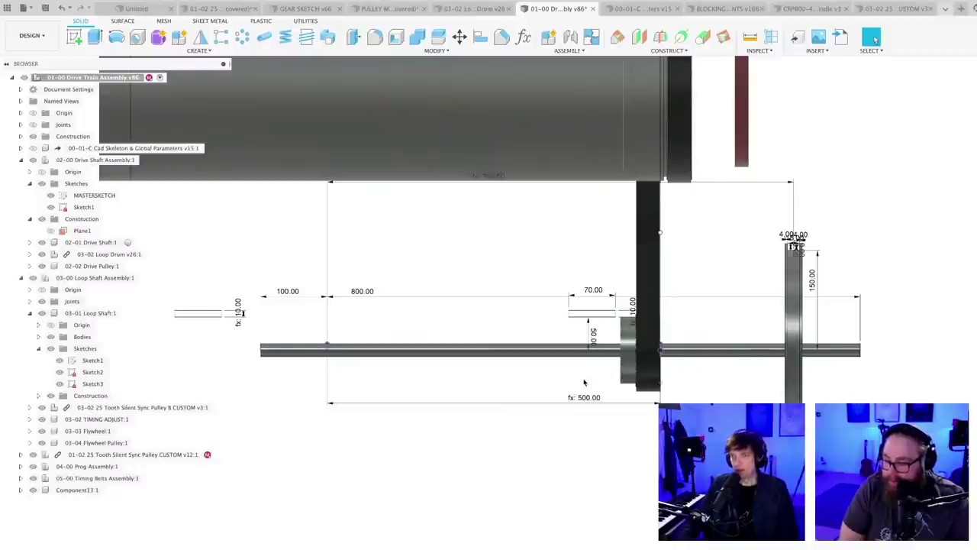
scroll(584, 382, down, 1)
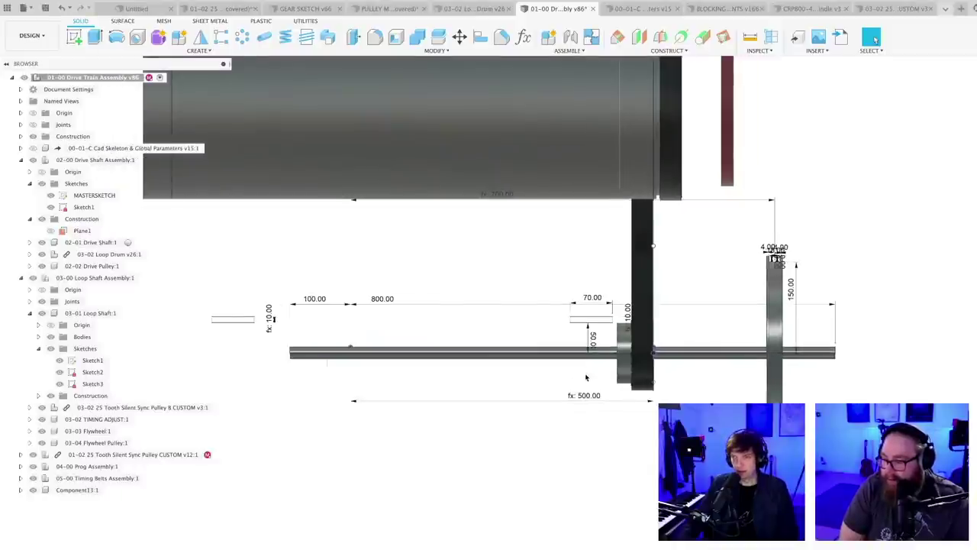
shift+middle_drag(588, 377, 586, 373)
scroll(428, 370, up, 4)
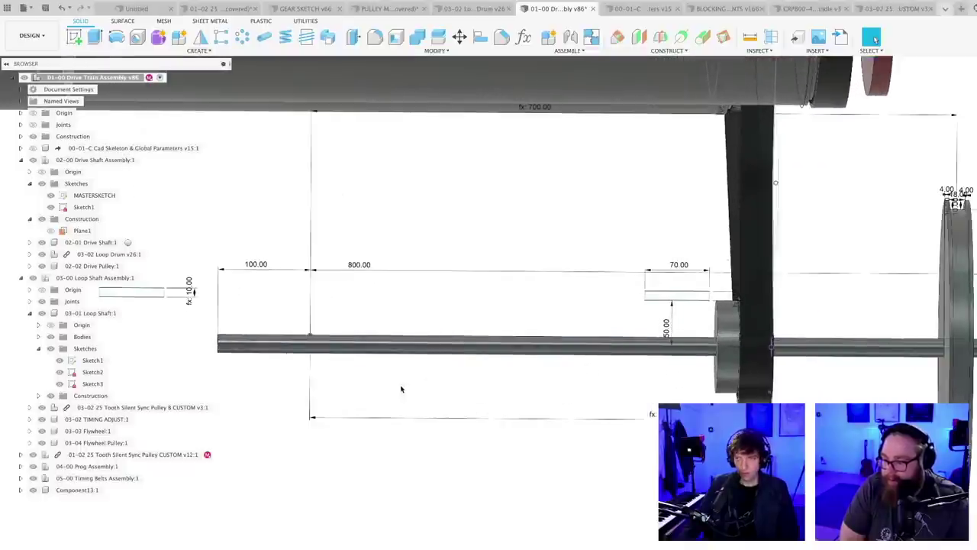
scroll(291, 352, up, 2)
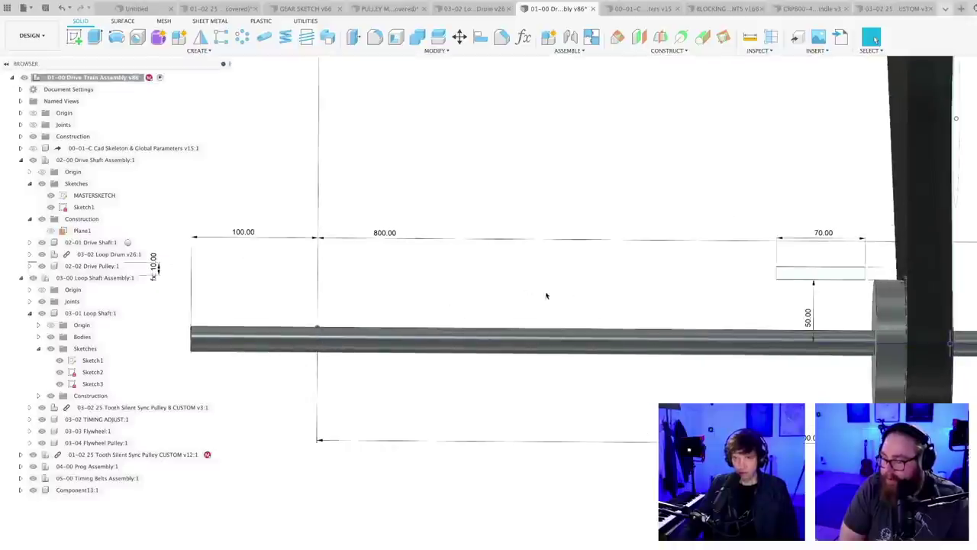
click(802, 274)
double_click(91, 195)
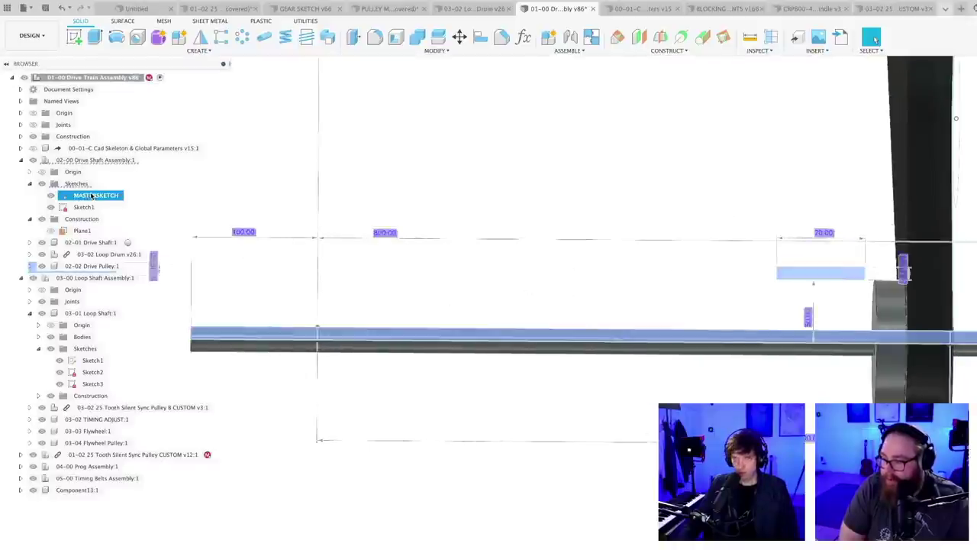
- Dimension the rectangle's left edge 350 mm from the shaft's left reference line
key(d)
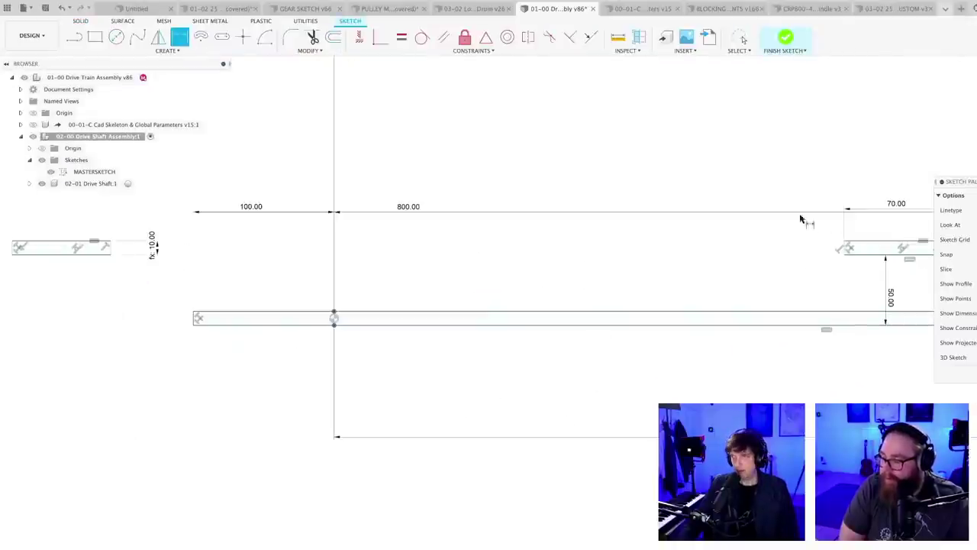
scroll(840, 259, up, 2)
click(860, 268)
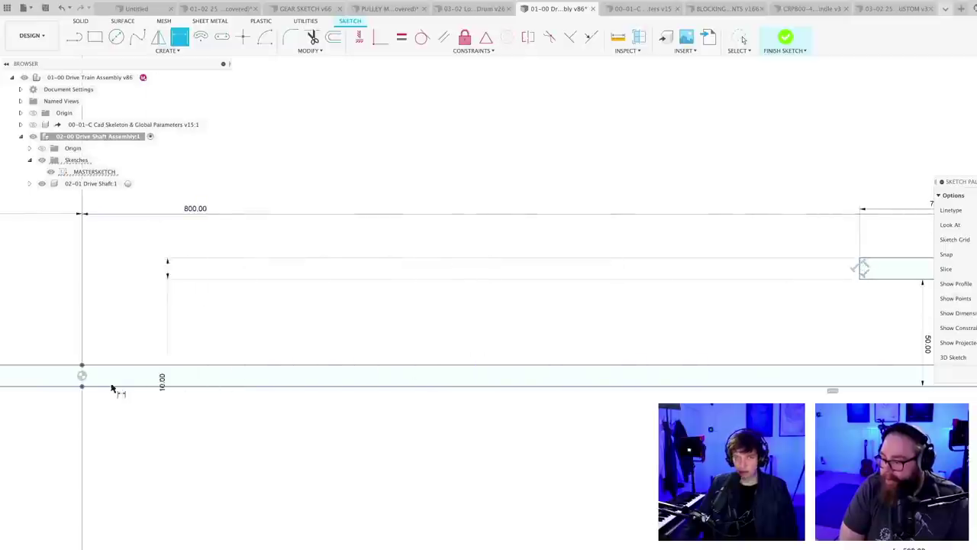
click(83, 382)
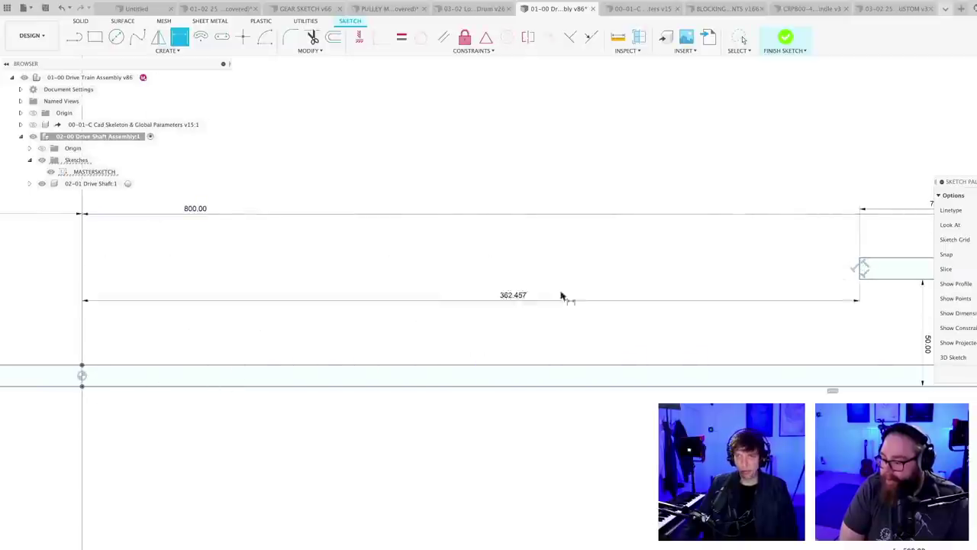
click(600, 299)
scroll(601, 312, down, 3)
middle_drag(664, 316, 542, 319)
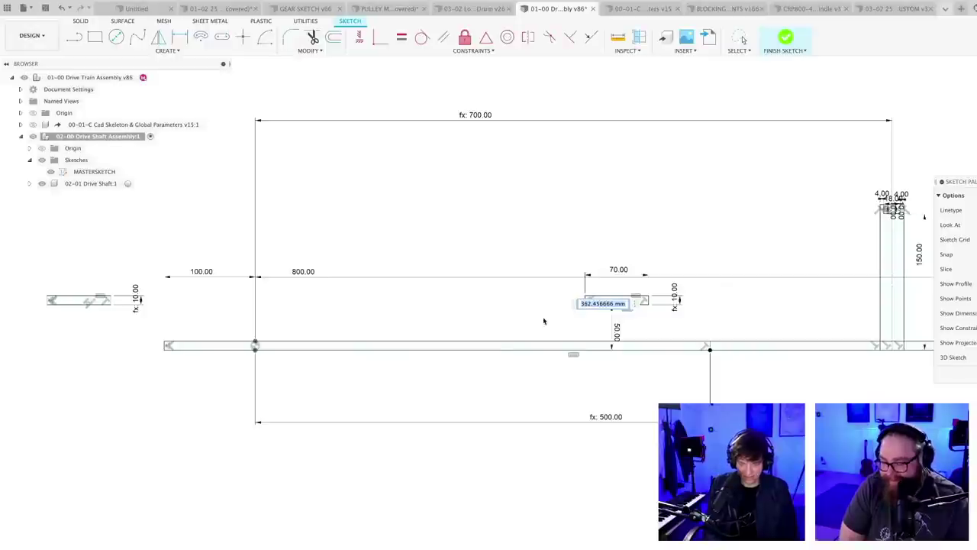
text(250)
key(Return)
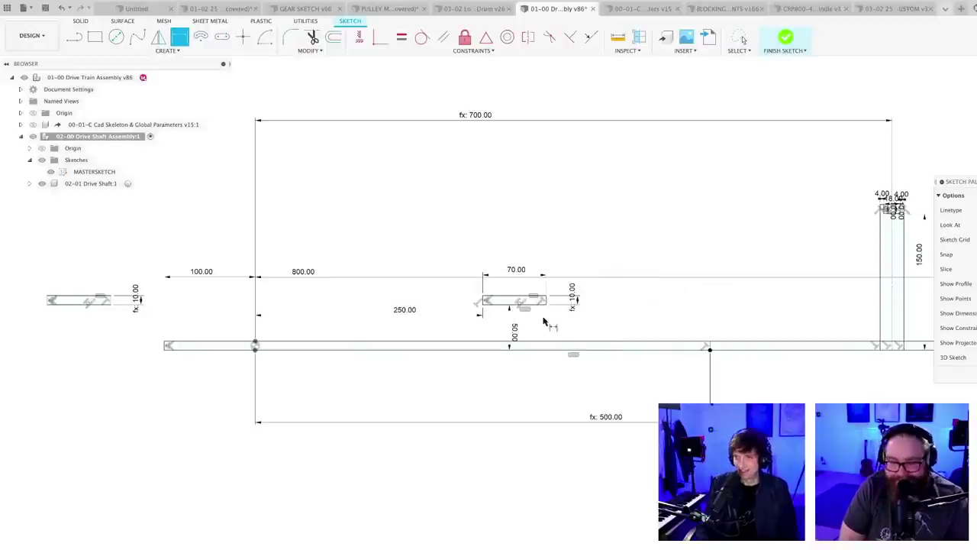
double_click(397, 313)
text(350)
key(Return)
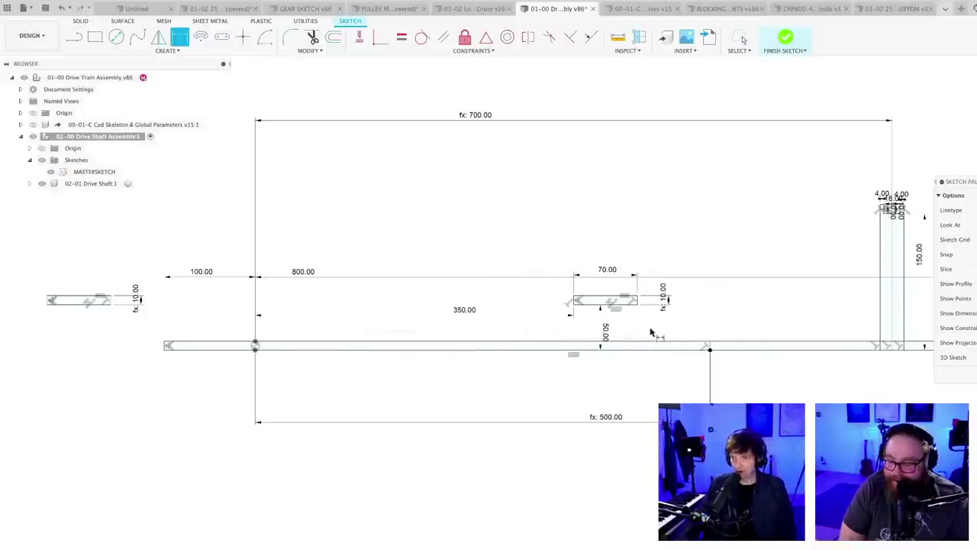
- Fix the right vertical shaft line 10 mm from the rectangle's right edge
scroll(650, 332, up, 5)
key(l)
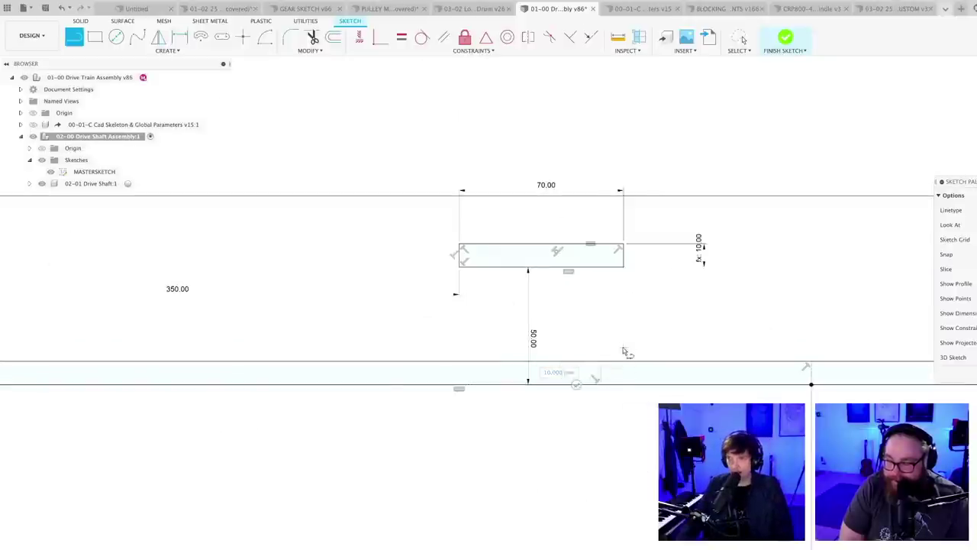
key(Escape)
middle_drag(621, 342, 565, 339)
scroll(565, 338, up, 4)
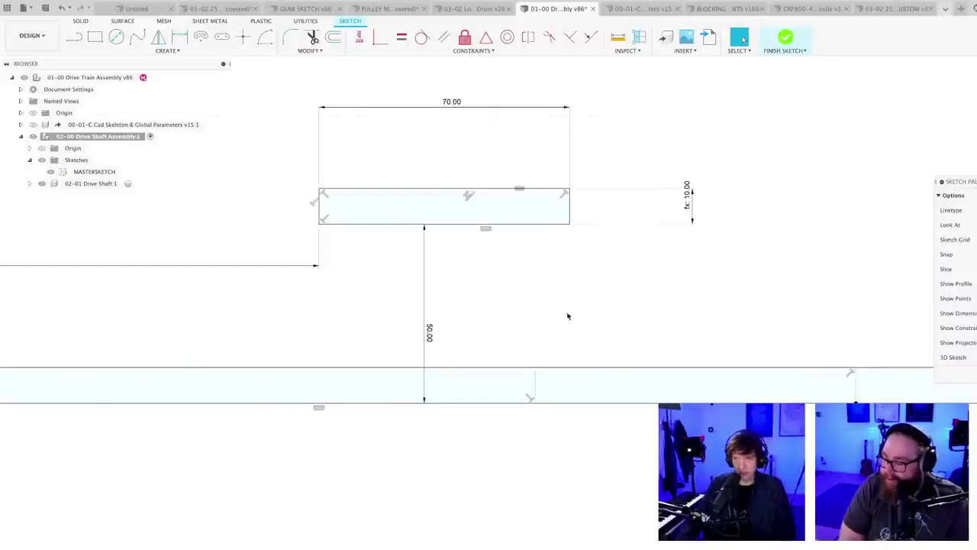
key(d)
click(568, 214)
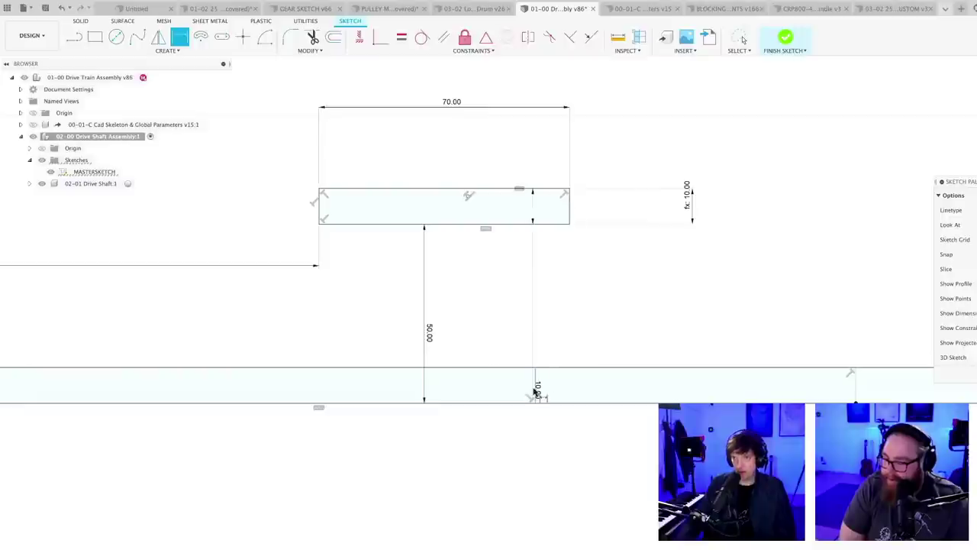
click(537, 388)
click(551, 316)
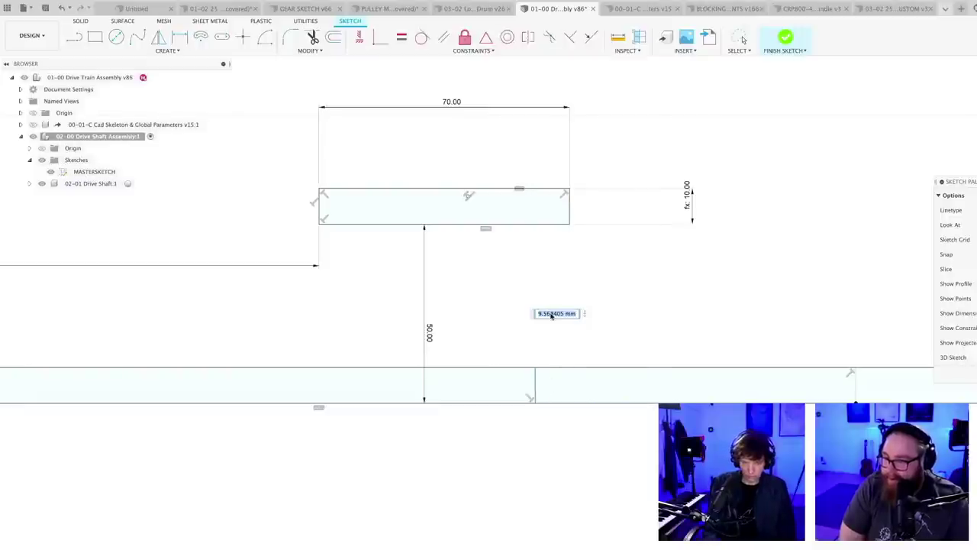
text(10)
key(Return)
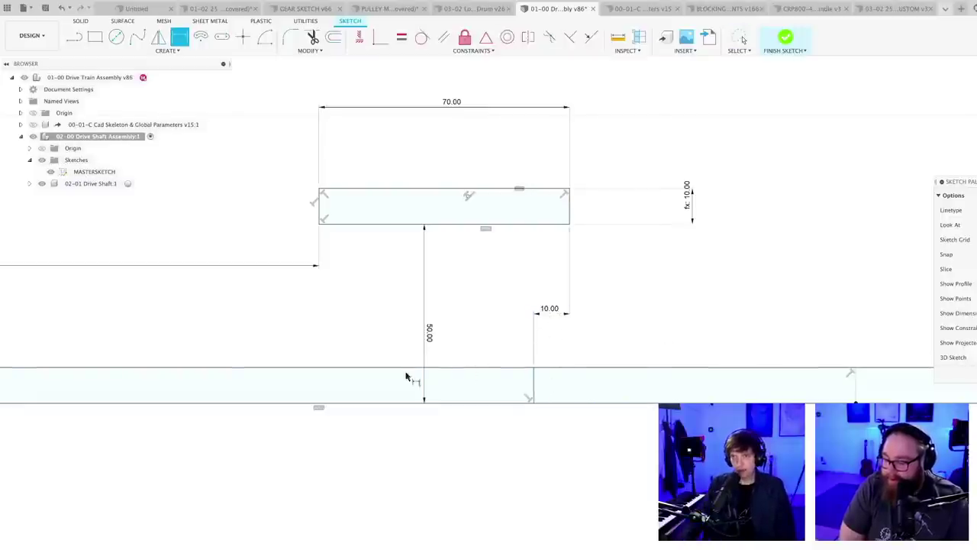
- Draw a vertical line across the shaft, 10 mm from the rectangle's left edge
key(l)
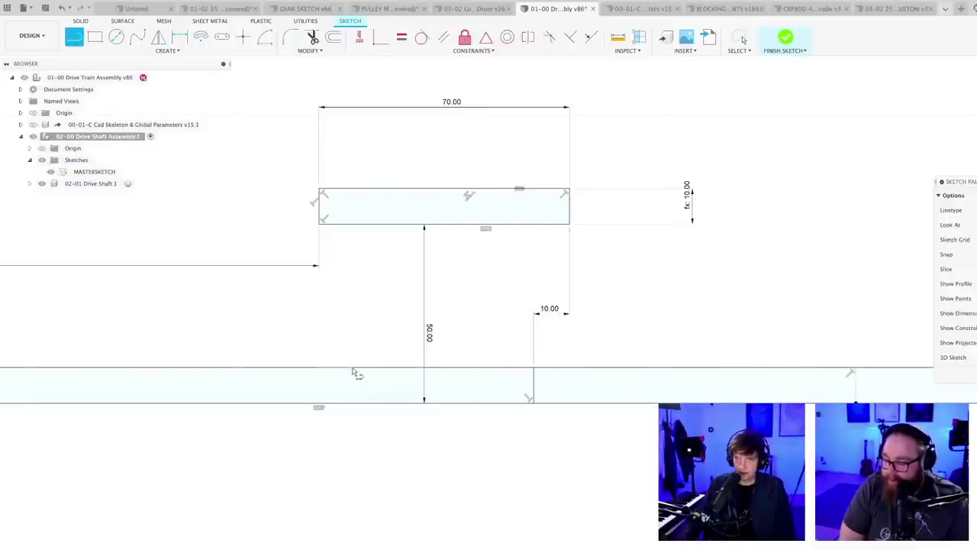
click(352, 368)
click(352, 402)
key(Escape)
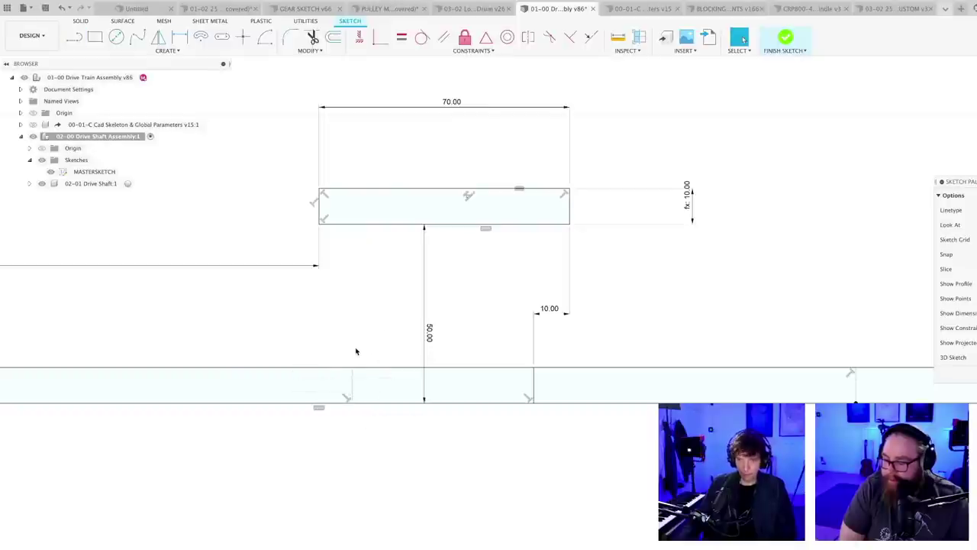
key(d)
click(353, 385)
click(321, 213)
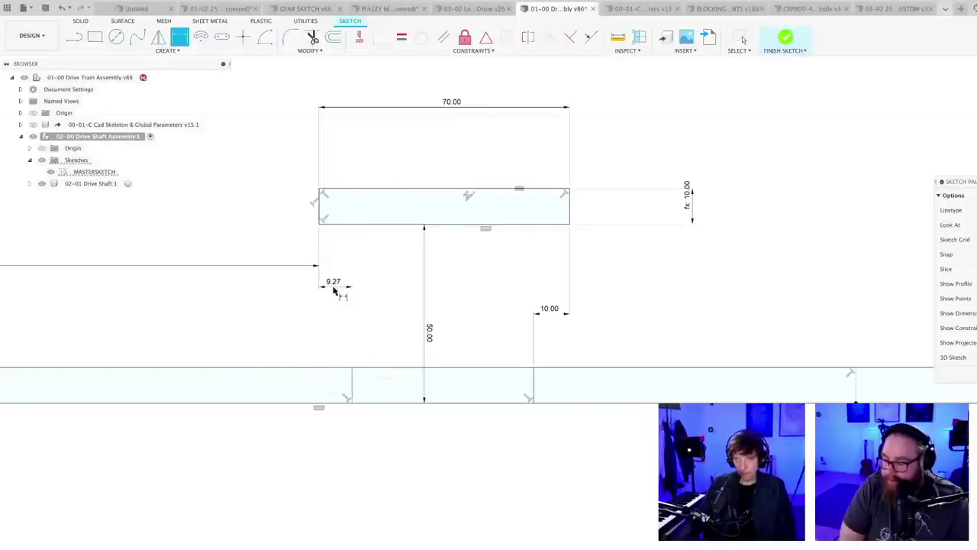
click(333, 290)
text(10)
key(Return)
scroll(399, 316, down, 8)
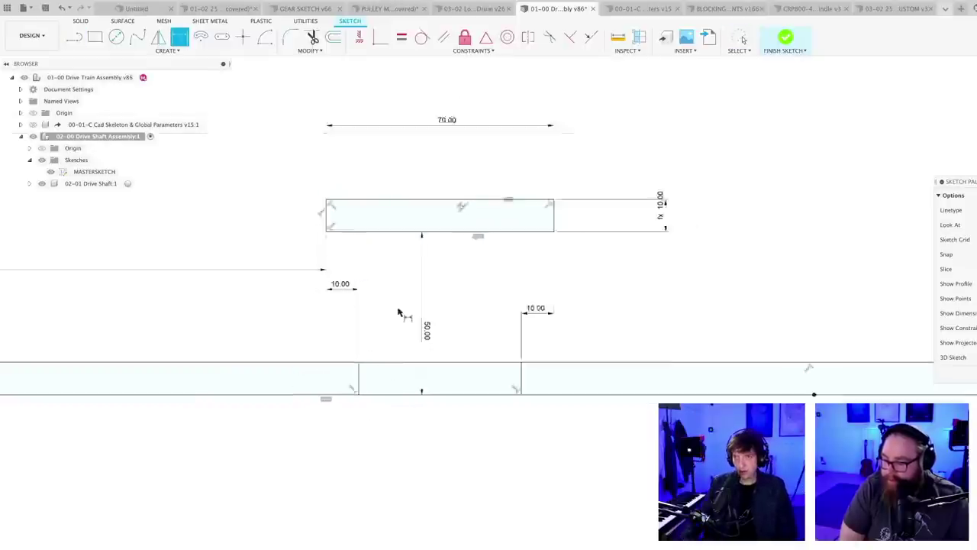
middle_drag(496, 354, 538, 351)
scroll(517, 355, down, 2)
middle_drag(426, 365, 520, 384)
- Replace the 100 mm dimension with a 150 mm distance from the shaft centre to the small rectangle's edge
scroll(296, 362, up, 2)
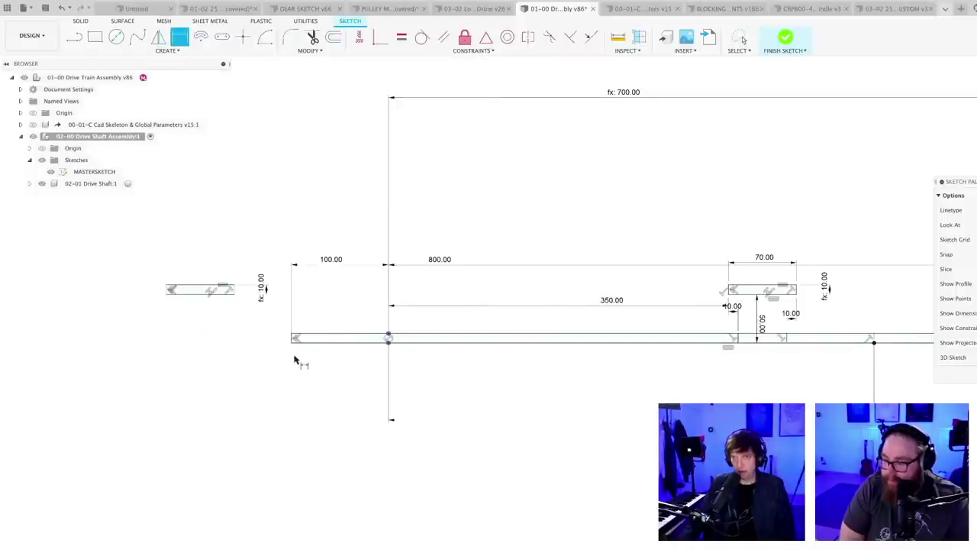
key(Escape)
click(335, 259)
key(Delete)
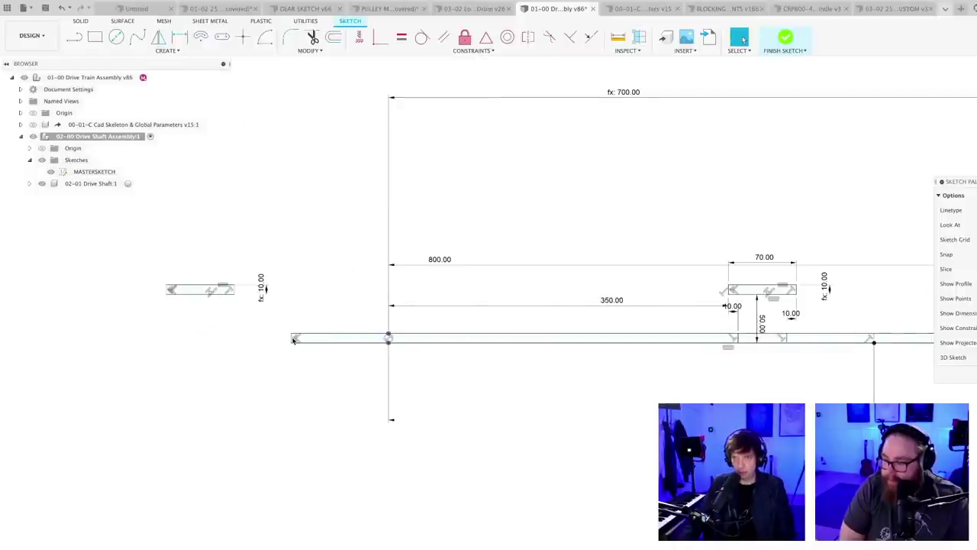
drag(292, 340, 109, 336)
scroll(294, 308, up, 2)
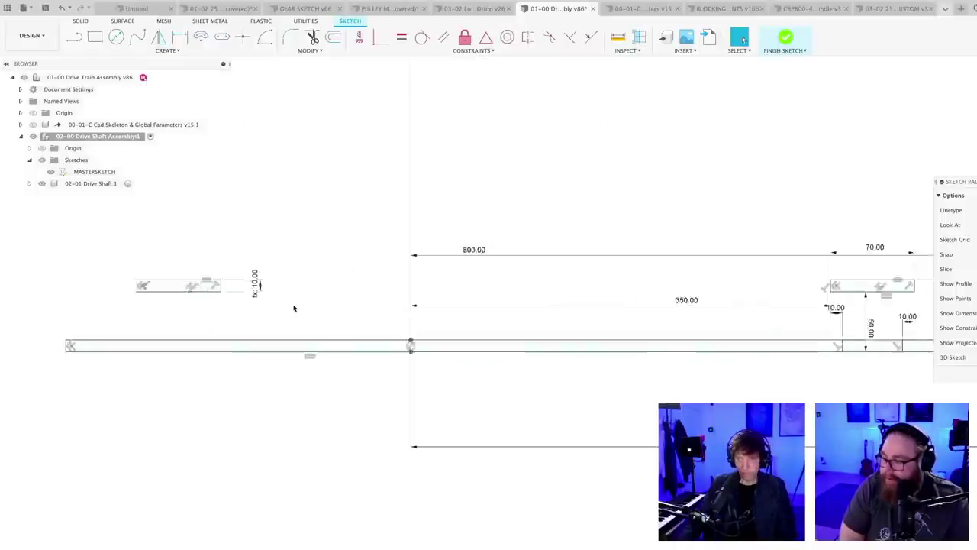
key(d)
scroll(386, 339, up, 3)
click(439, 364)
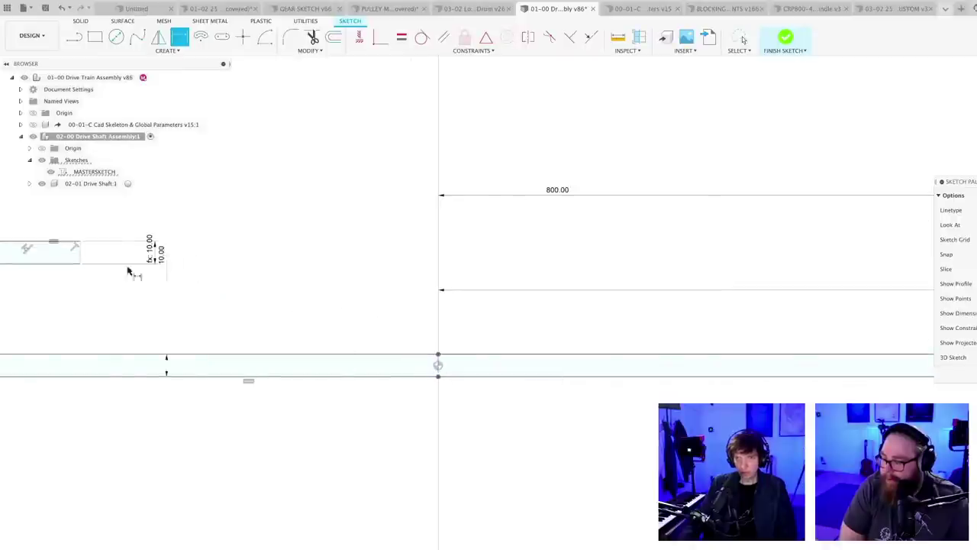
click(81, 257)
click(168, 318)
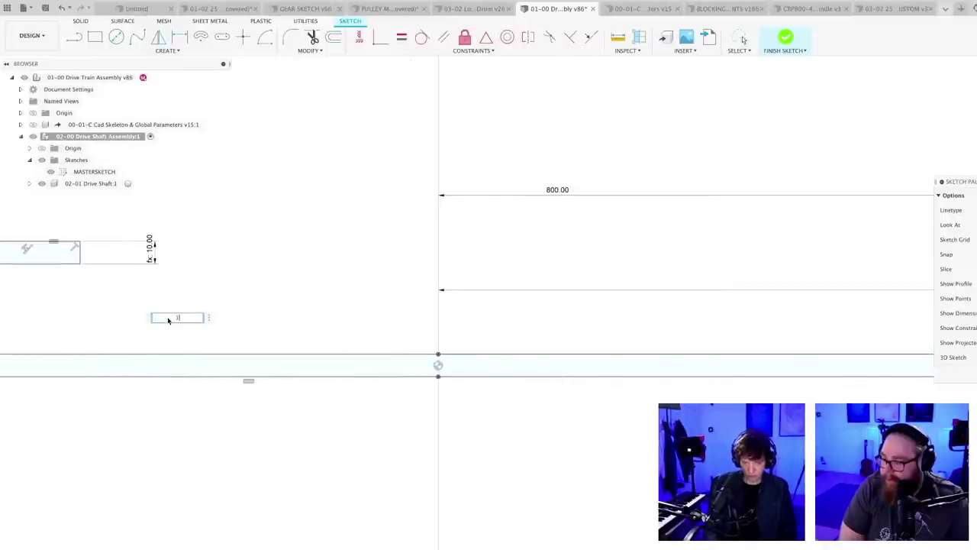
text(150)
key(Return)
- Draw a vertical split line across the shaft's left section
scroll(177, 359, down, 3)
mouse_move(186, 443)
middle_down()
mouse_move(356, 440)
mouse_move(229, 476)
middle_up()
key(l)
scroll(233, 473, up, 1)
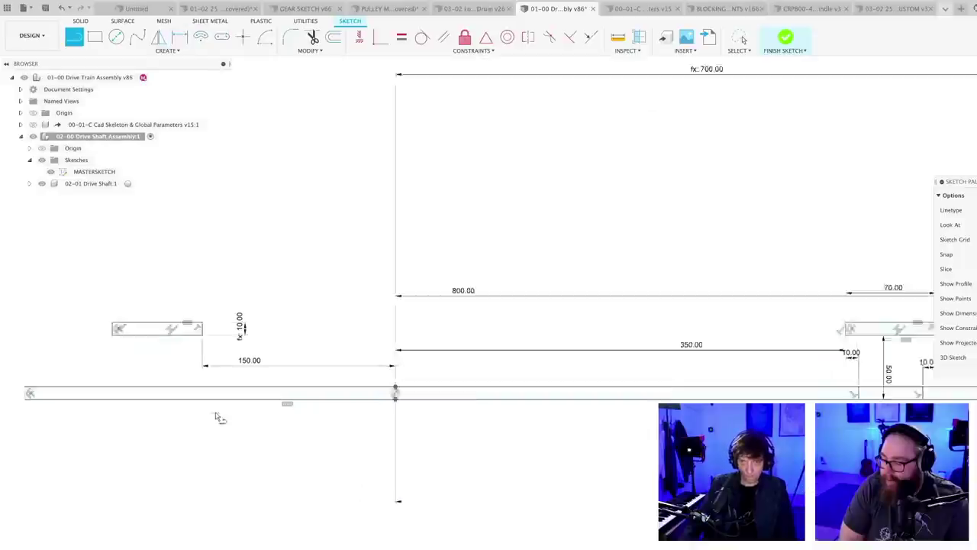
scroll(218, 414, up, 3)
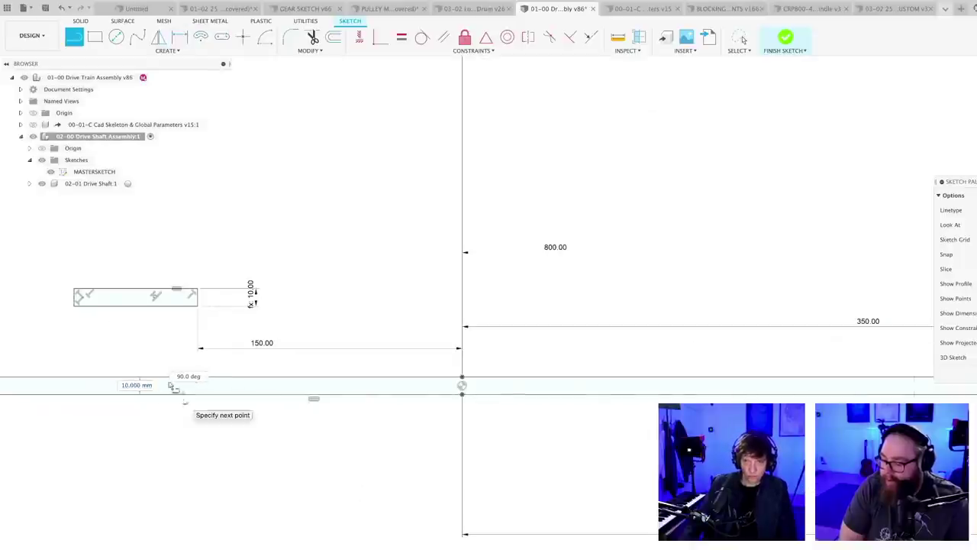
key(Escape)
middle_drag(214, 509, 266, 428)
key(l)
scroll(221, 404, up, 2)
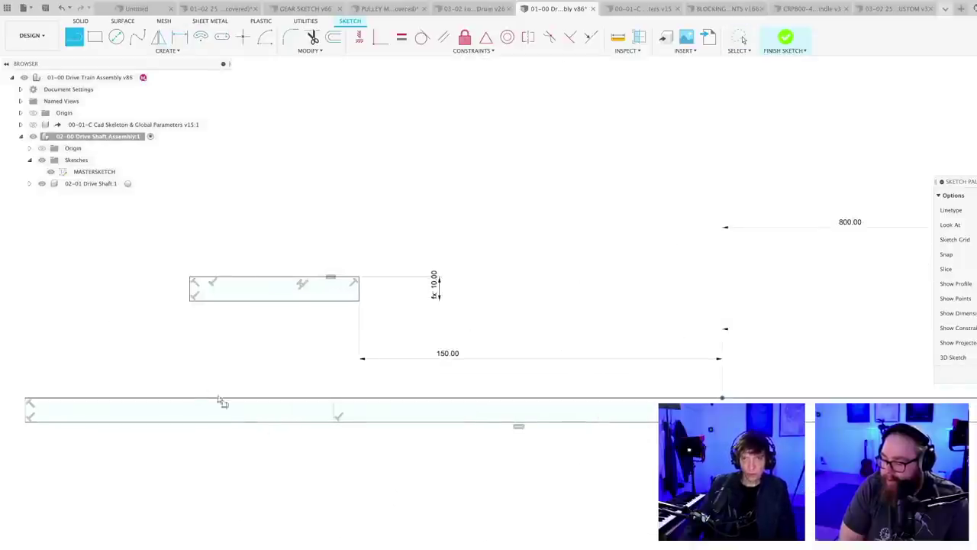
click(216, 402)
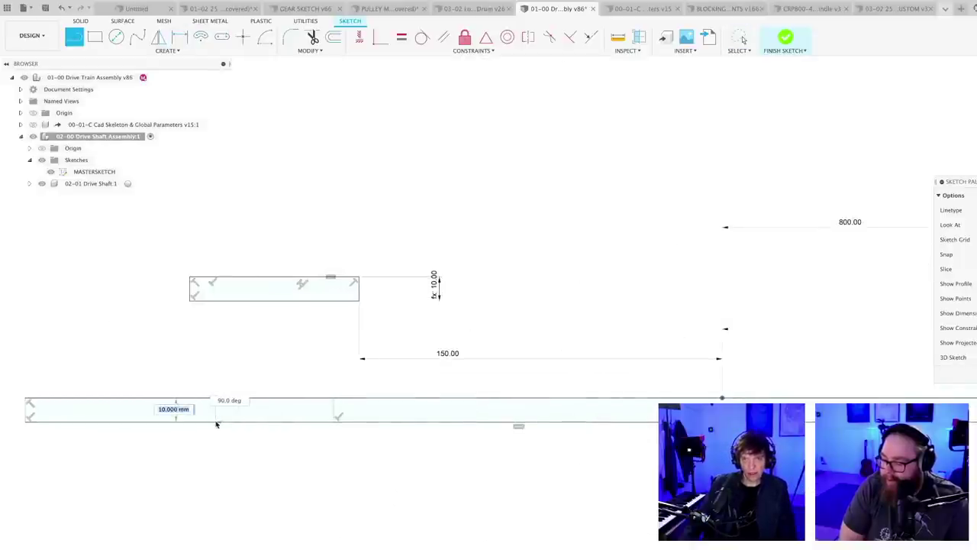
click(216, 421)
key(Escape)
- Dimension both split lines 10 mm from the small rectangle's right and left edges
middle_drag(323, 338, 327, 386)
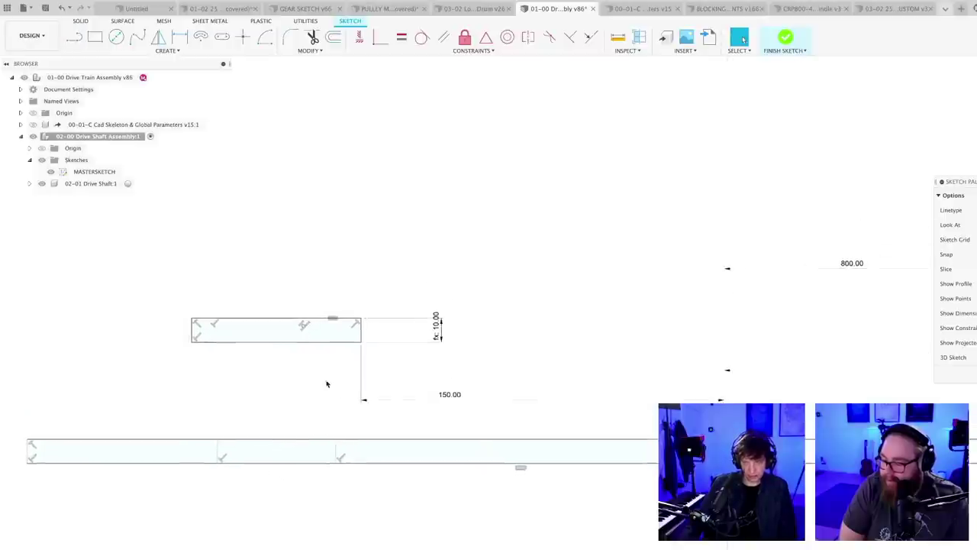
scroll(327, 386, up, 2)
key(d)
click(340, 466)
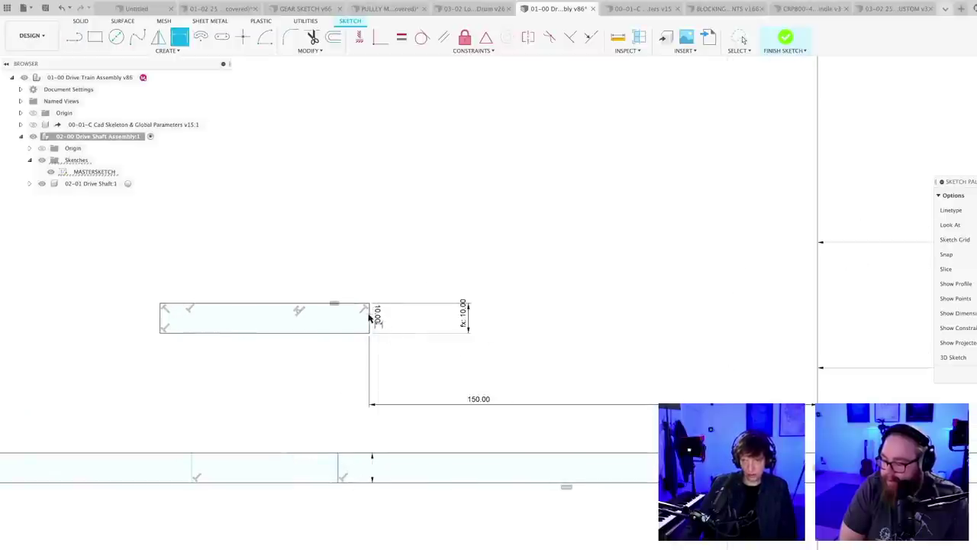
click(371, 313)
click(360, 384)
text(10)
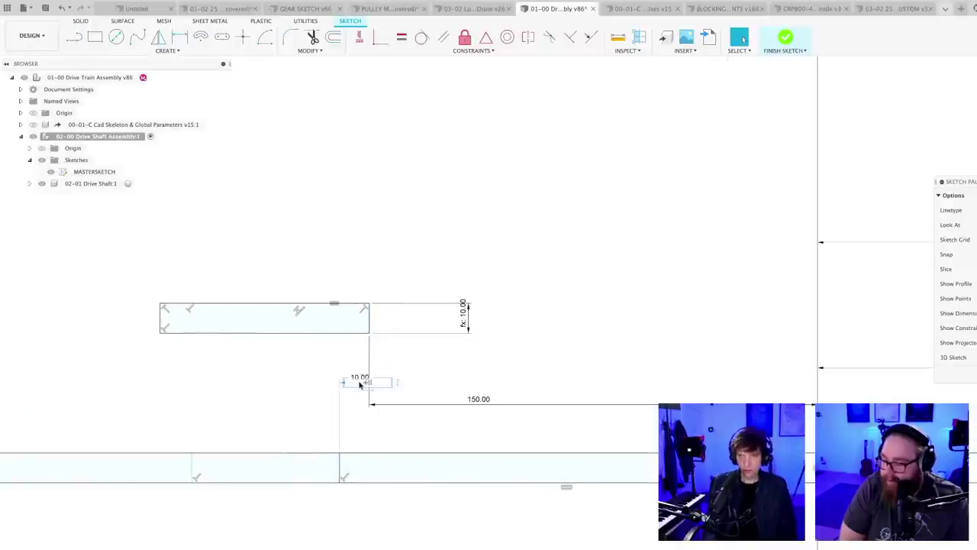
key(Return)
click(192, 467)
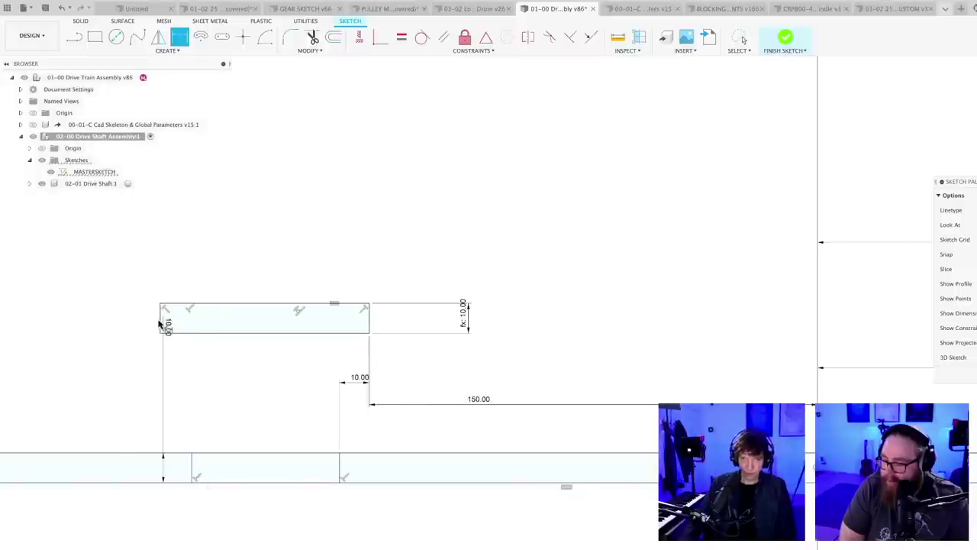
click(161, 323)
click(166, 388)
text(10)
key(Return)
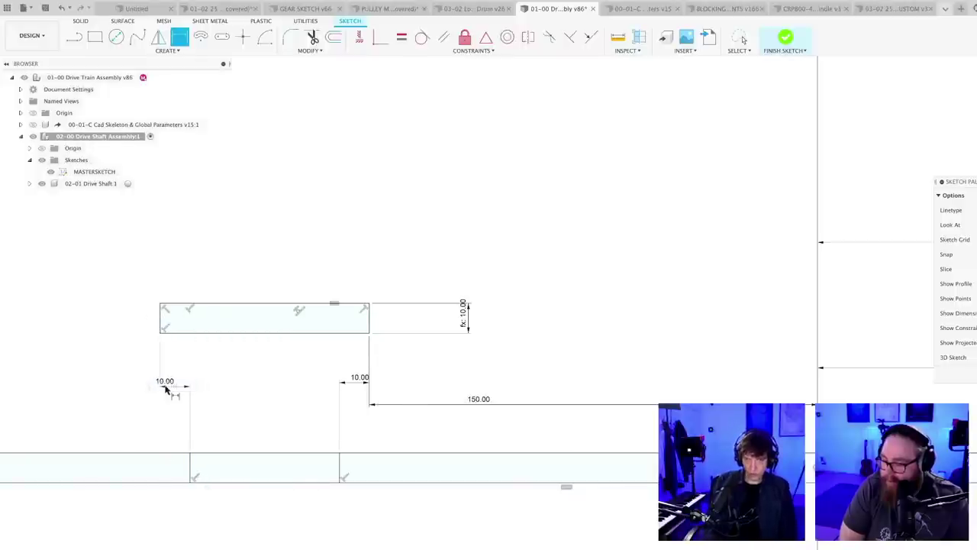
- Save the design
scroll(279, 415, down, 3)
key(super+s)
key(Return)
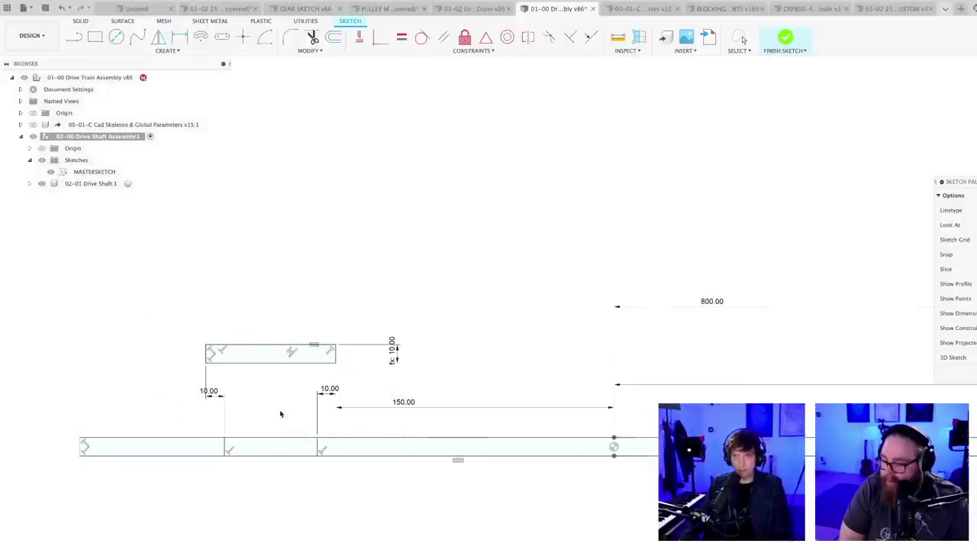
scroll(279, 412, down, 5)
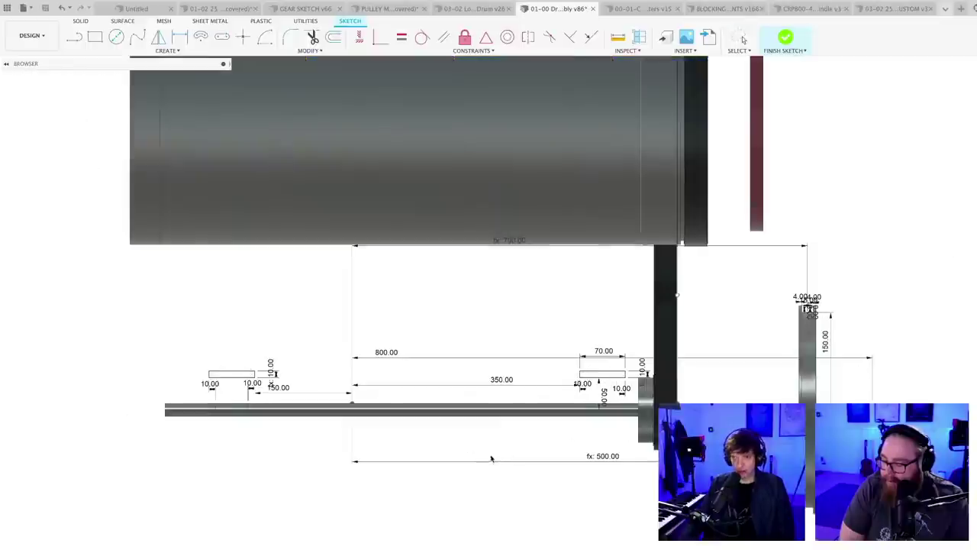
- Edit the drive shaft's Revolve, replacing its seven profiles with only the right-hand shaft section
scroll(502, 452, down, 3)
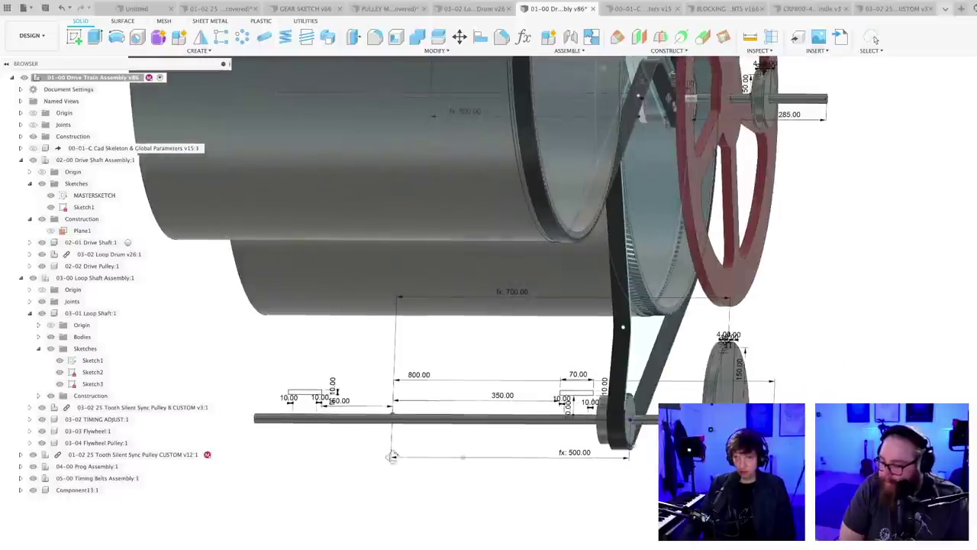
click(362, 422)
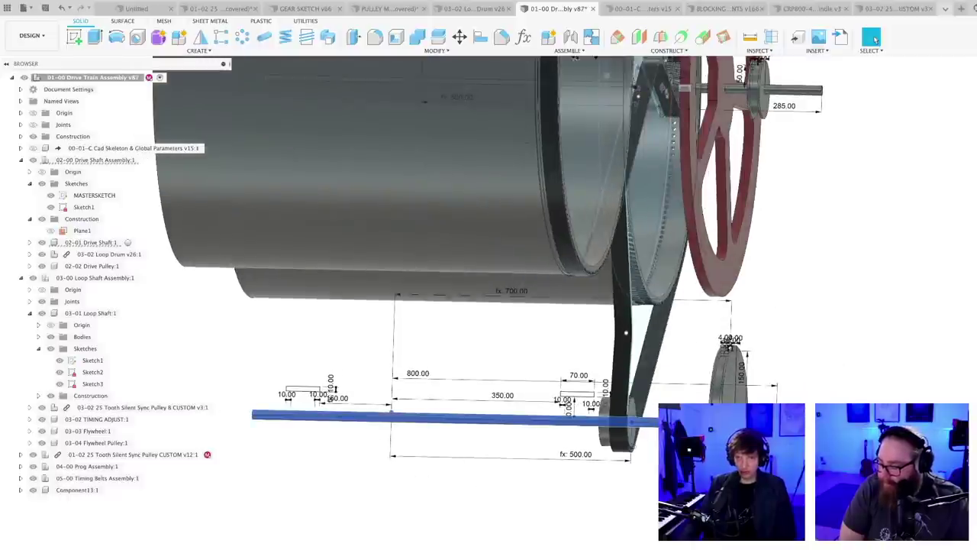
key(Escape)
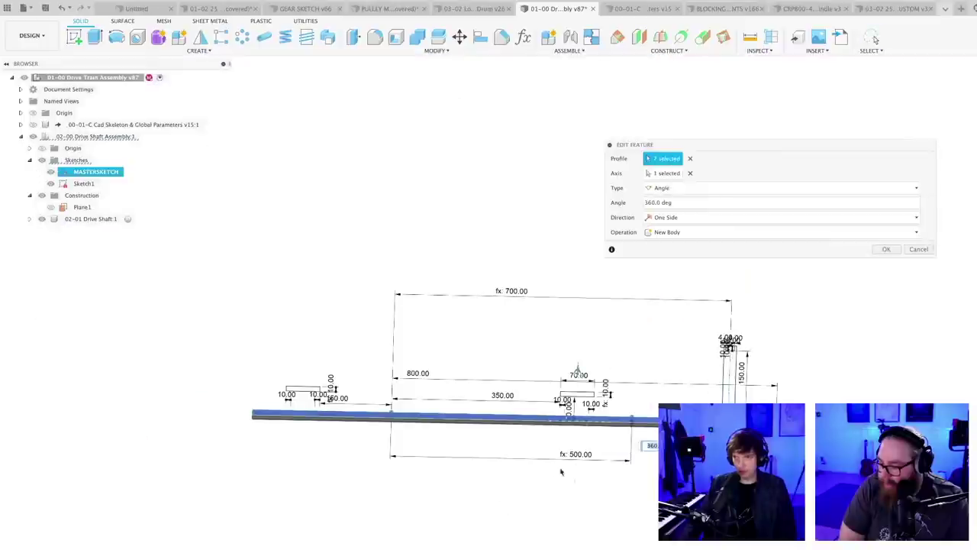
scroll(570, 457, up, 3)
click(690, 158)
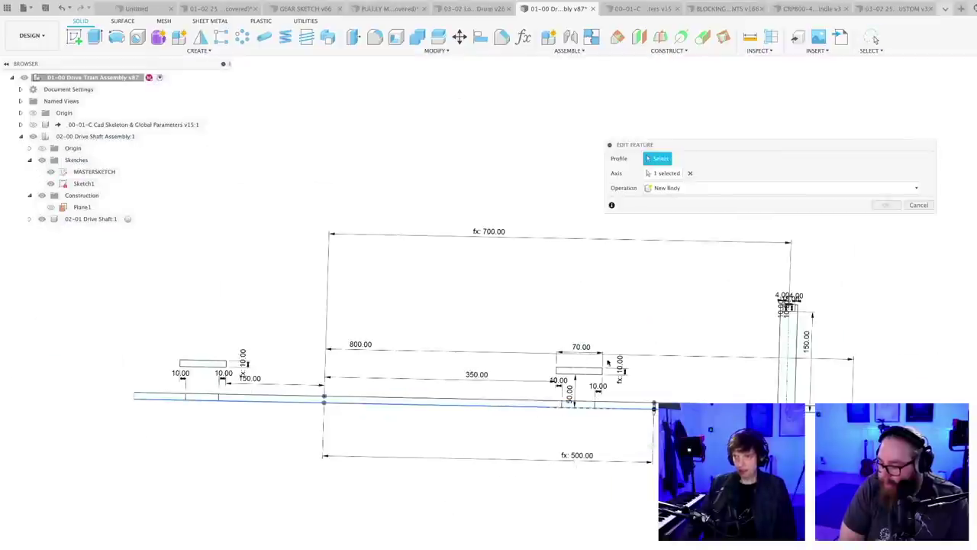
click(629, 427)
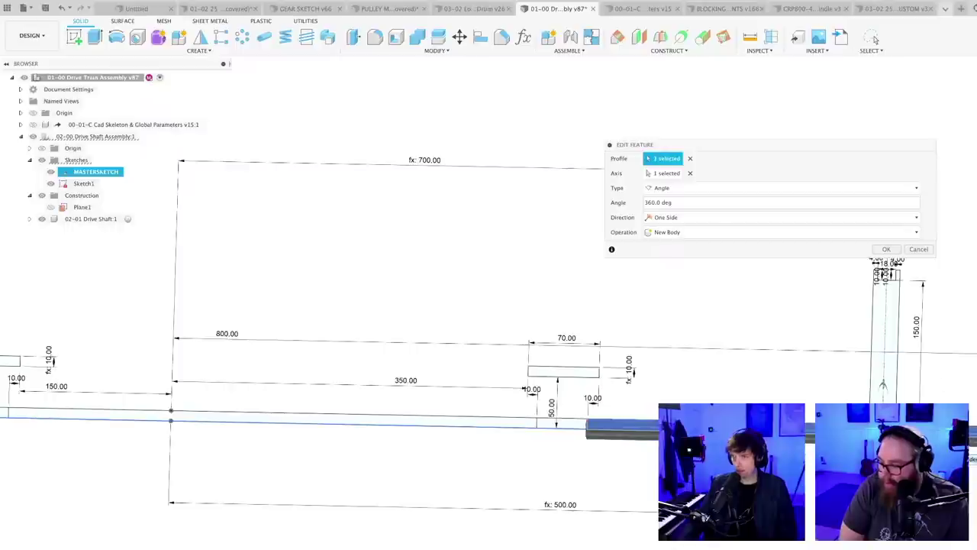
click(886, 250)
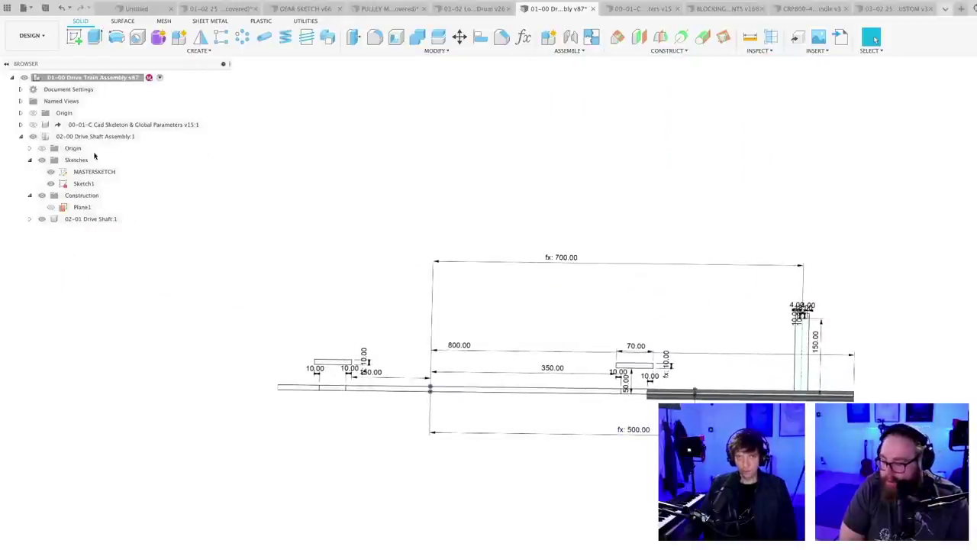
- Add a new component named 'drive shaft 2' inside the 02-00 Drive Shaft Assembly
click(94, 221)
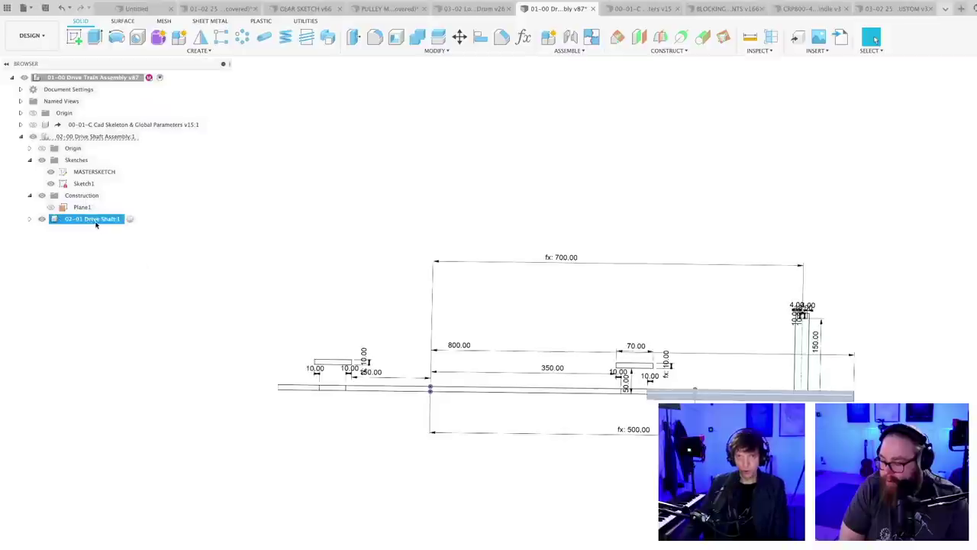
click(102, 260)
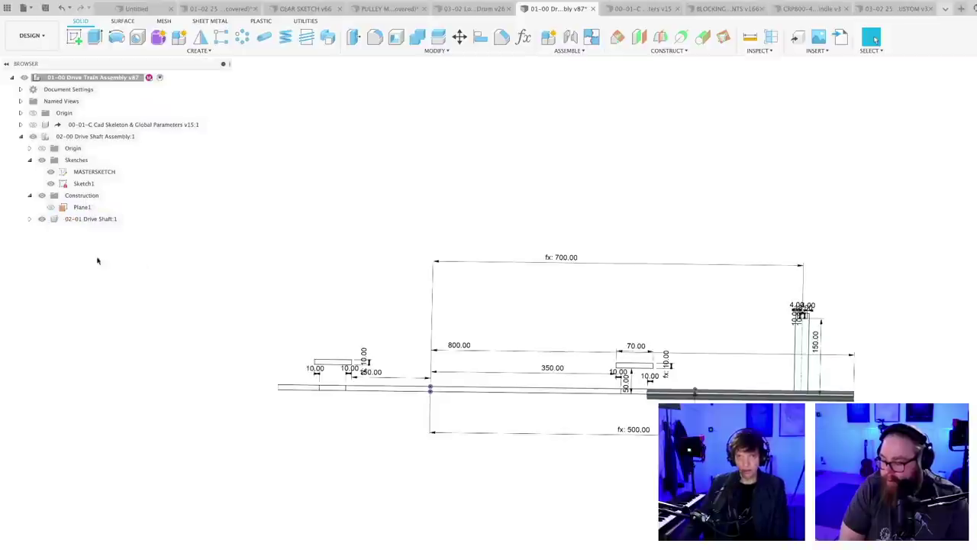
click(100, 138)
click(151, 138)
right_click(107, 142)
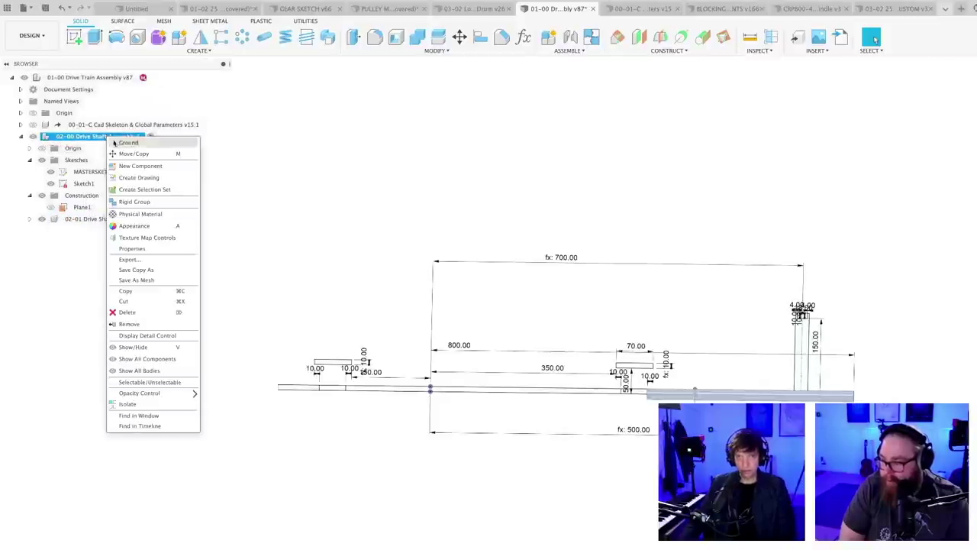
click(126, 161)
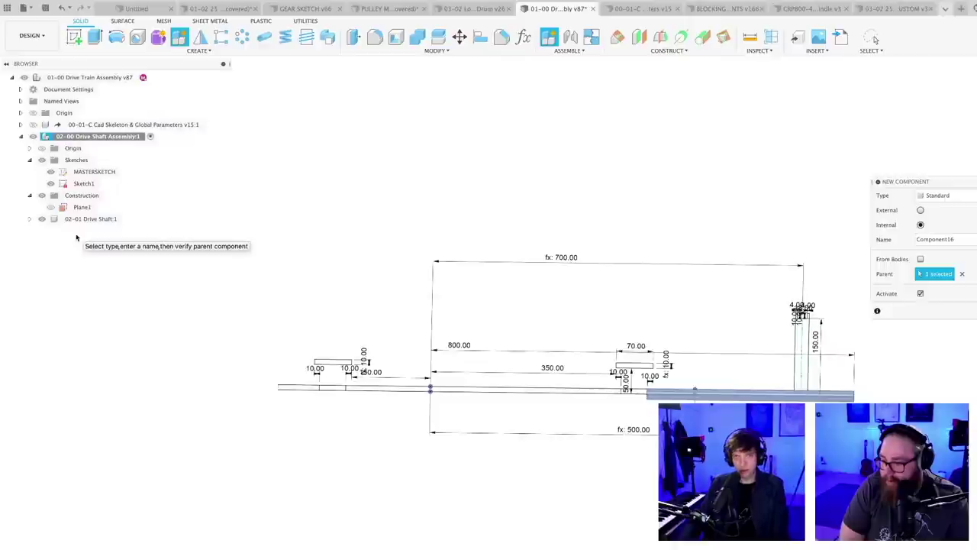
key(Return)
double_click(81, 230)
text(d)
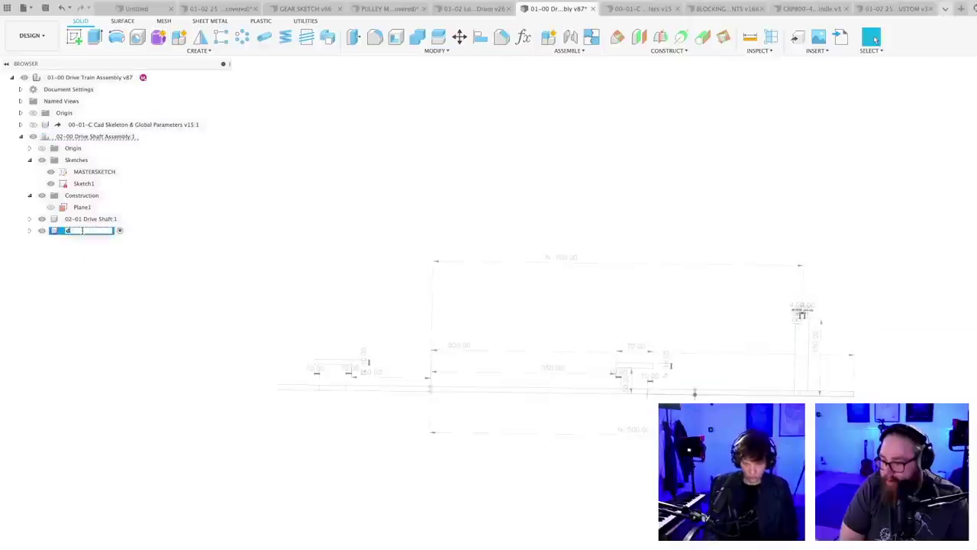
text(rive shaft 2)
key(Return)
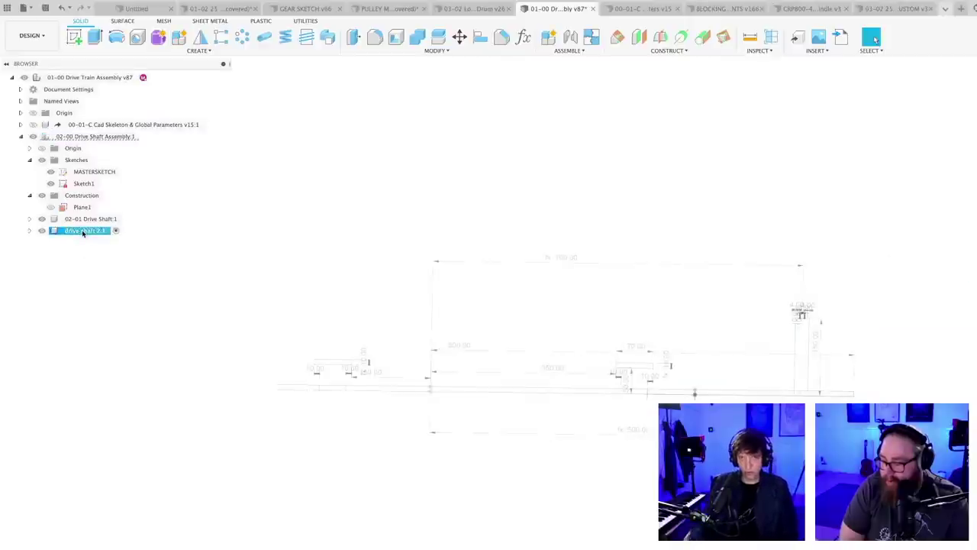
- Revolve the shaft section profile a full 360° about the centerline into a solid body
click(117, 36)
scroll(525, 391, up, 3)
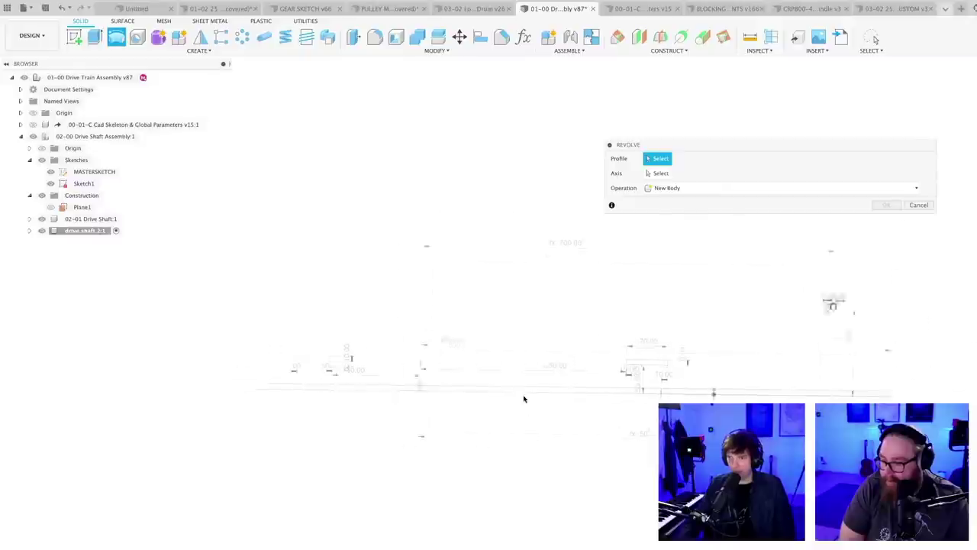
click(525, 387)
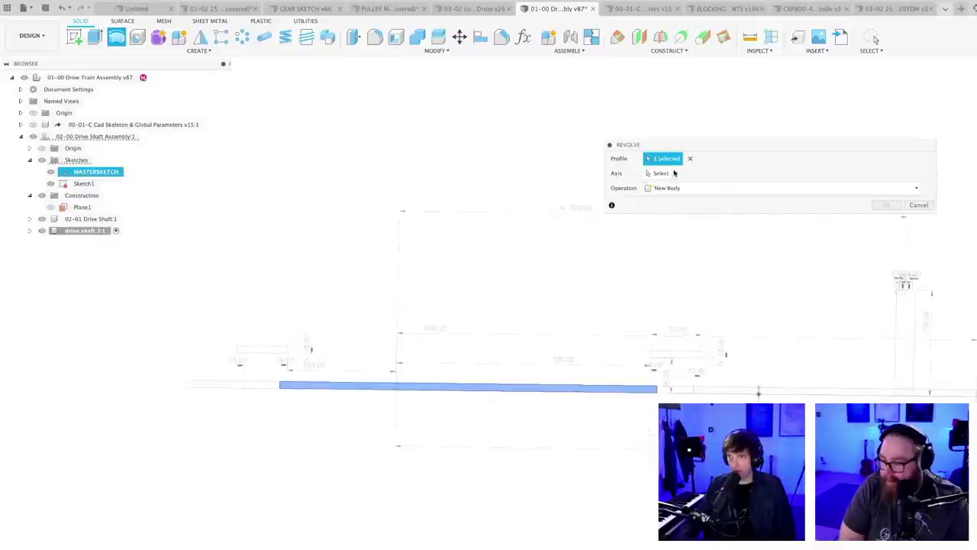
click(581, 395)
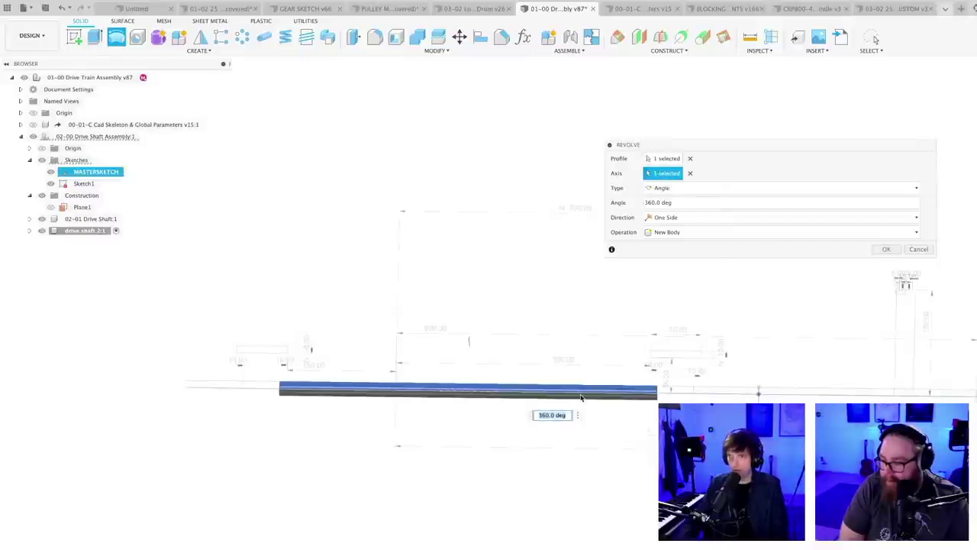
key(Return)
- Save a new version of the design and orbit to inspect the new shaft
scroll(587, 393, down, 4)
scroll(374, 425, up, 4)
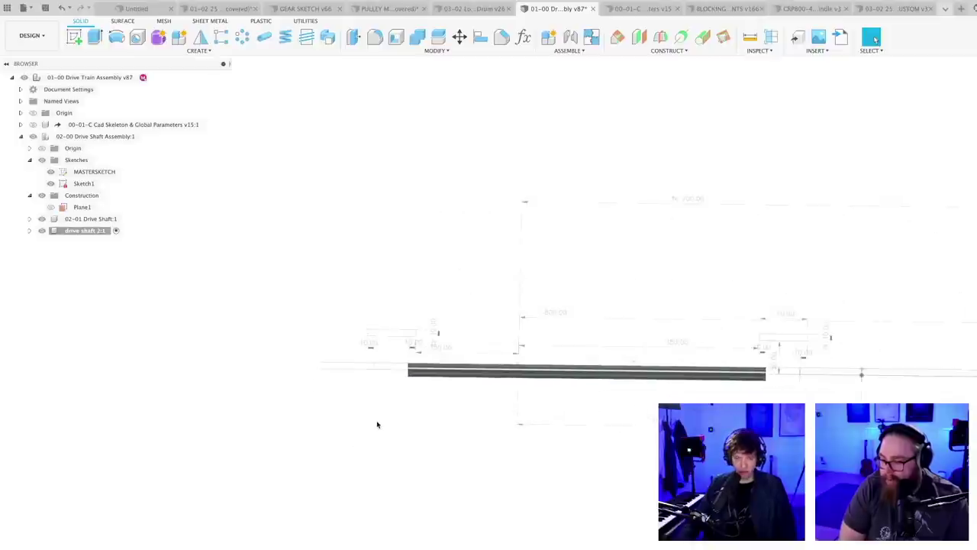
key(super+s)
key(Return)
scroll(378, 424, down, 3)
mouse_move(417, 437)
middle_down()
mouse_move(357, 410)
mouse_move(361, 402)
mouse_move(366, 433)
mouse_move(326, 474)
middle_up()
scroll(365, 431, up, 3)
scroll(326, 473, up, 3)
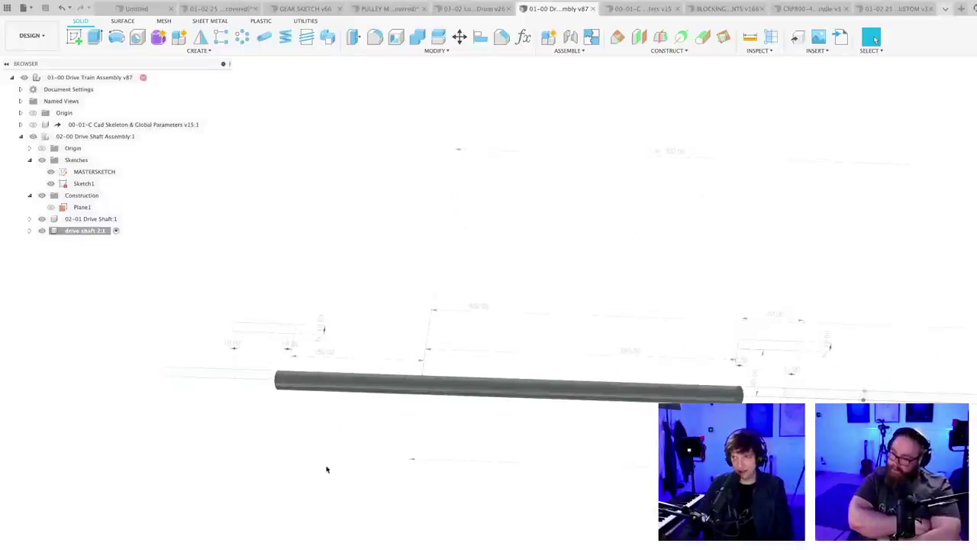
shift+middle_drag(299, 426, 294, 444)
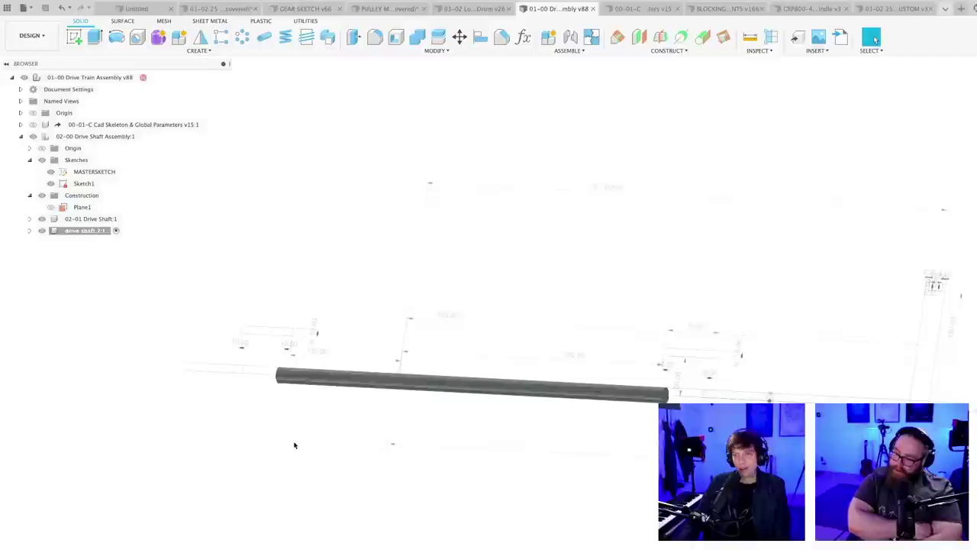
- Add a new component named 'drive shaft 3' inside the 02-00 Drive Shaft Assembly
click(79, 136)
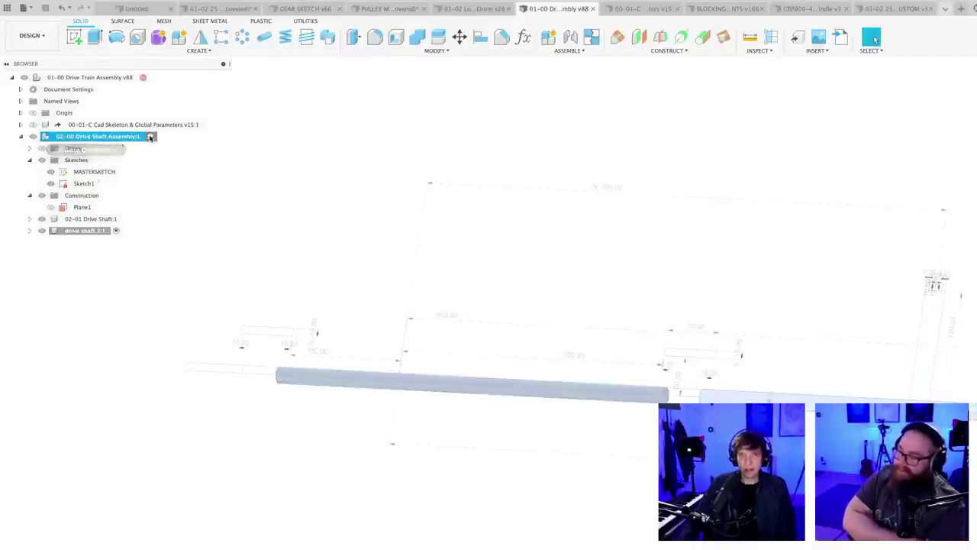
right_click(112, 138)
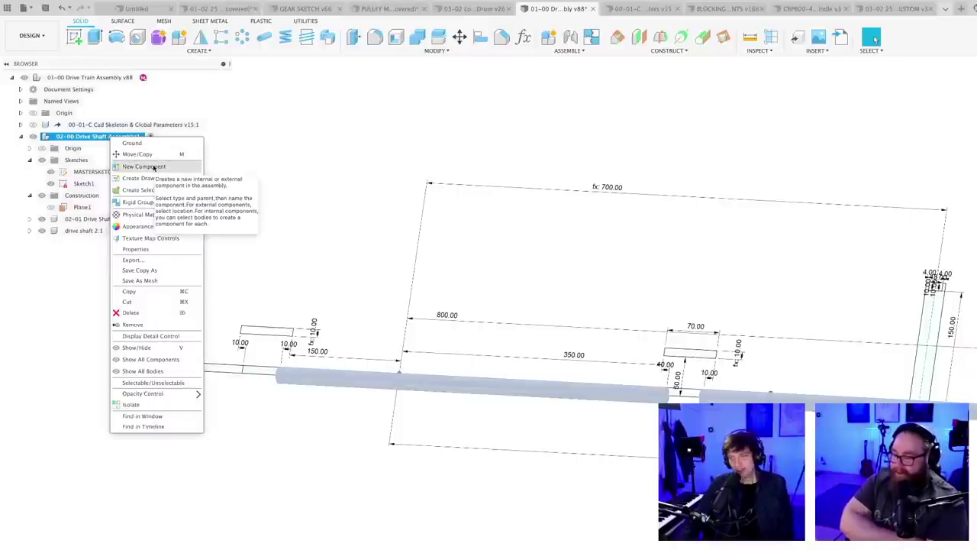
click(162, 168)
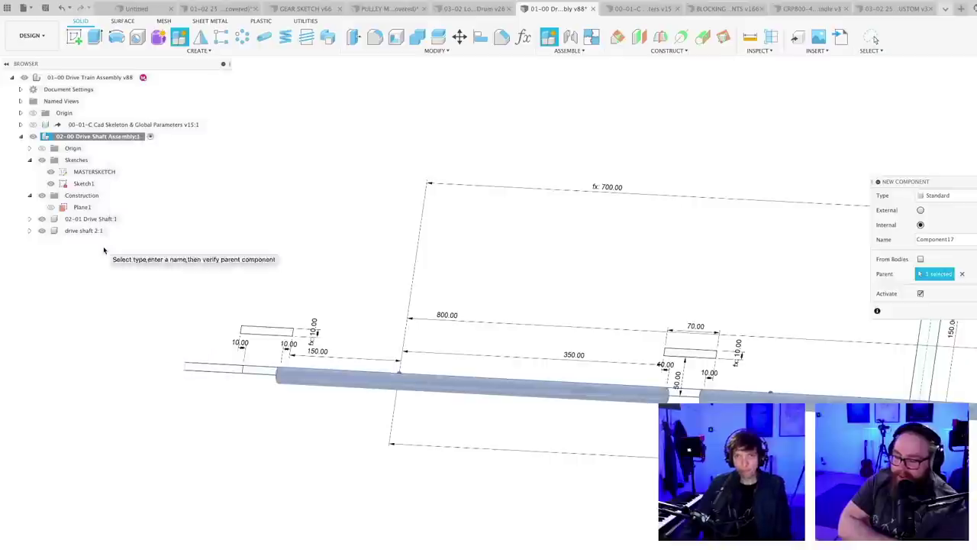
key(Return)
double_click(78, 243)
text(drive shaft 3)
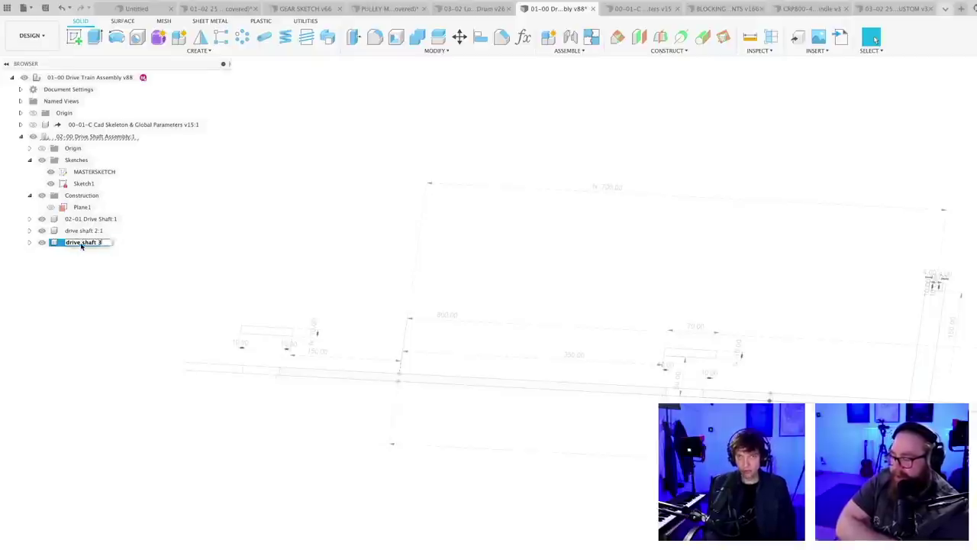
key(Return)
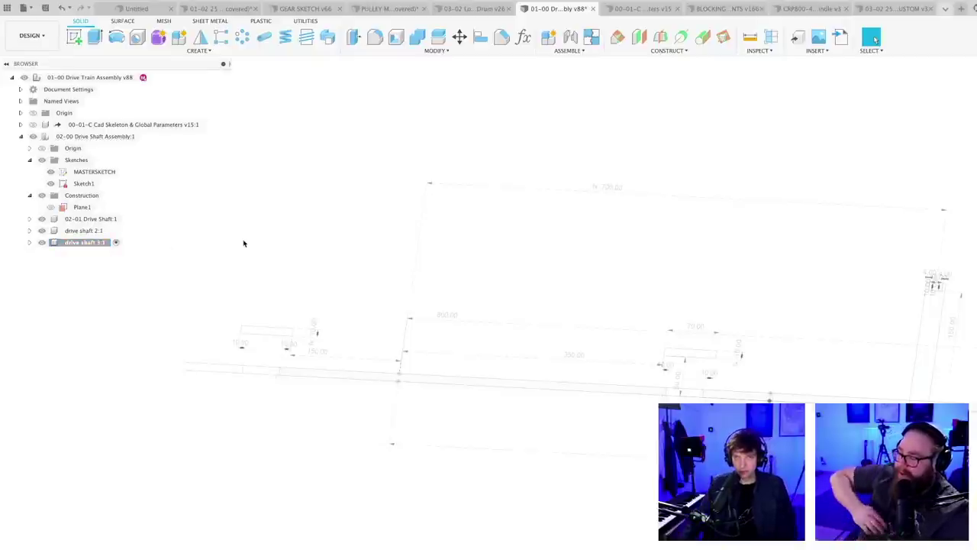
- Revolve the short left-end profile about the centerline into a solid shaft
click(117, 38)
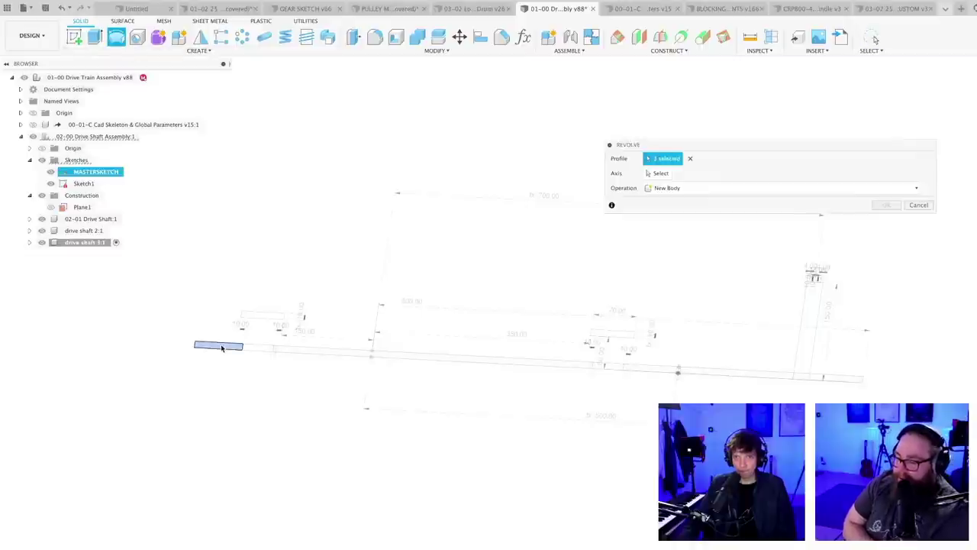
click(660, 173)
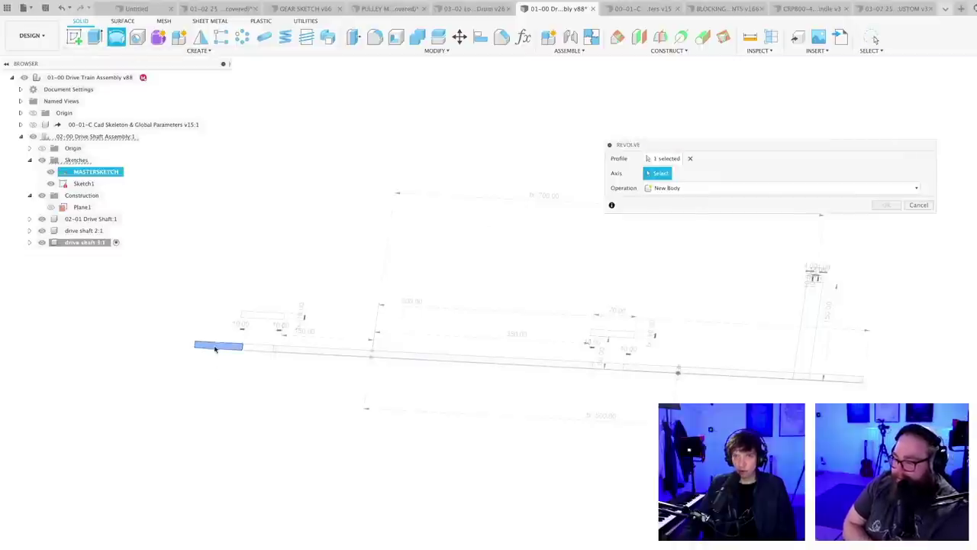
scroll(221, 345, up, 2)
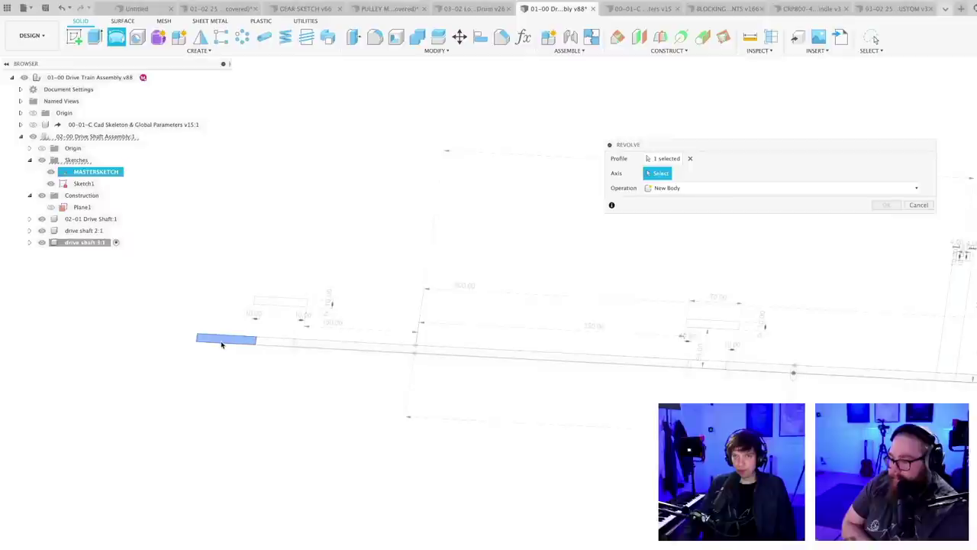
mouse_move(314, 465)
shift+middle_down()
mouse_move(310, 448)
mouse_move(321, 507)
mouse_move(298, 466)
shift+middle_up()
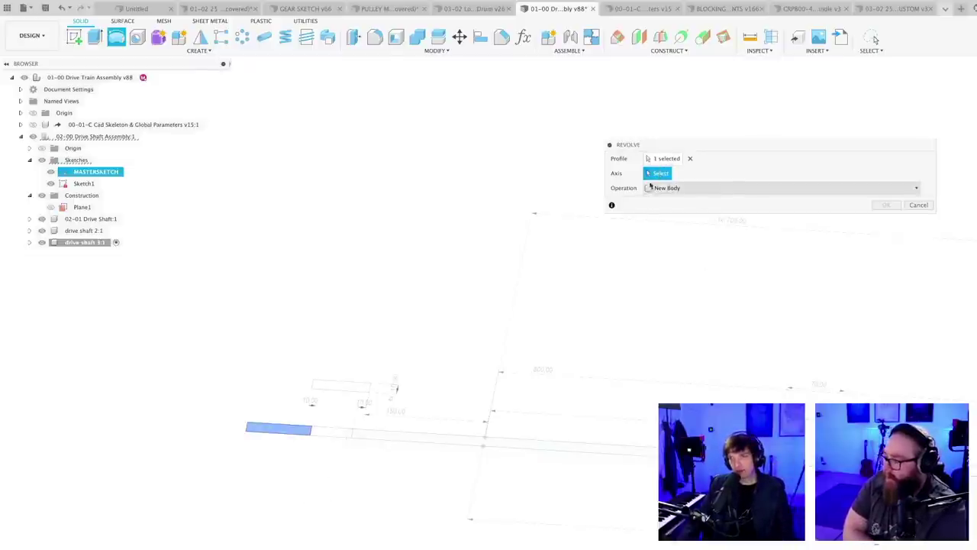
click(286, 439)
key(Return)
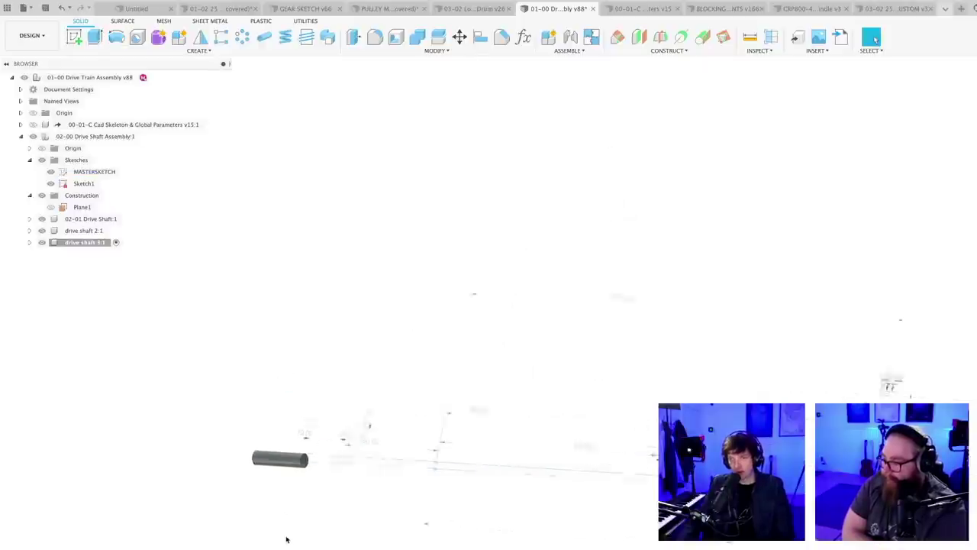
- Reactivate the 02-00 Drive Shaft Assembly and view the whole shaft assembly
click(96, 172)
click(152, 139)
click(151, 137)
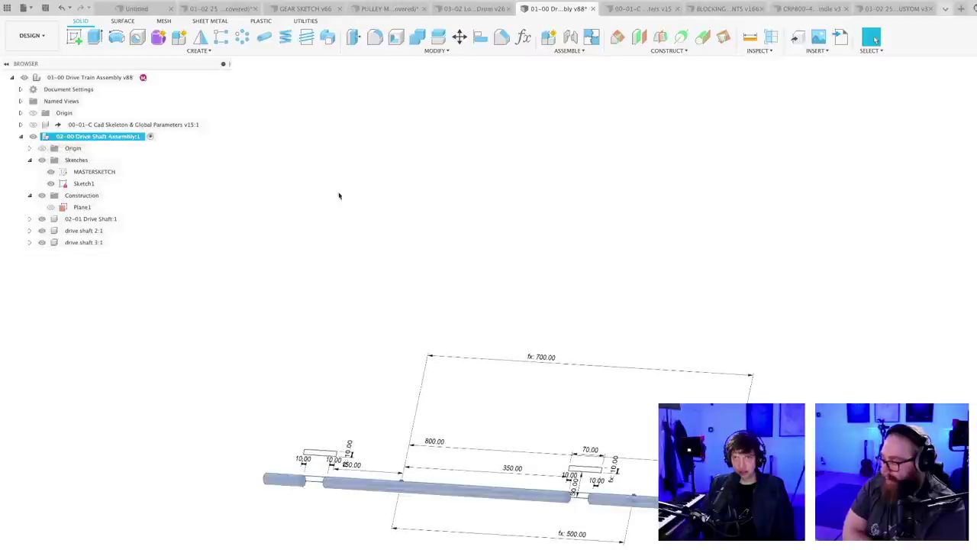
shift+middle_drag(386, 469, 492, 476)
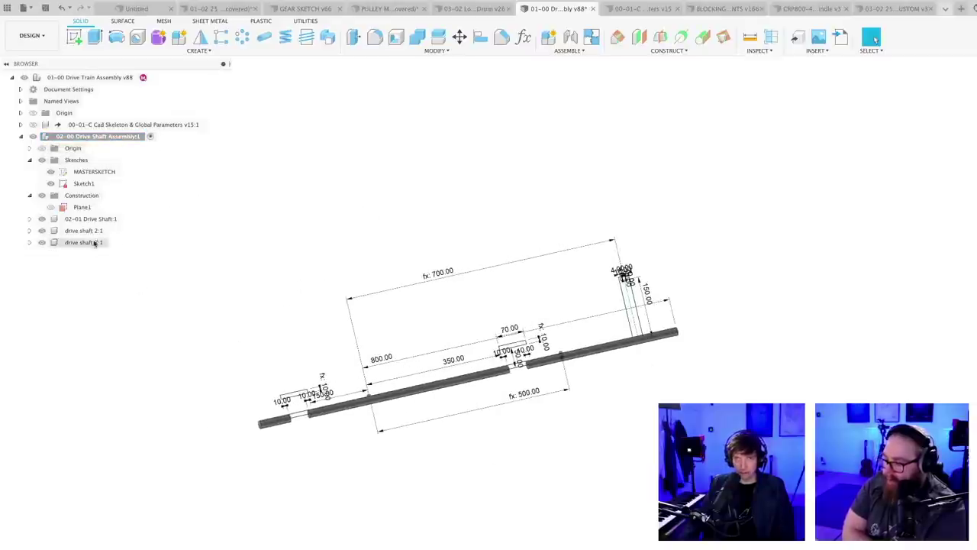
scroll(388, 328, up, 4)
shift+middle_drag(393, 386, 442, 382)
middle_drag(403, 357, 445, 328)
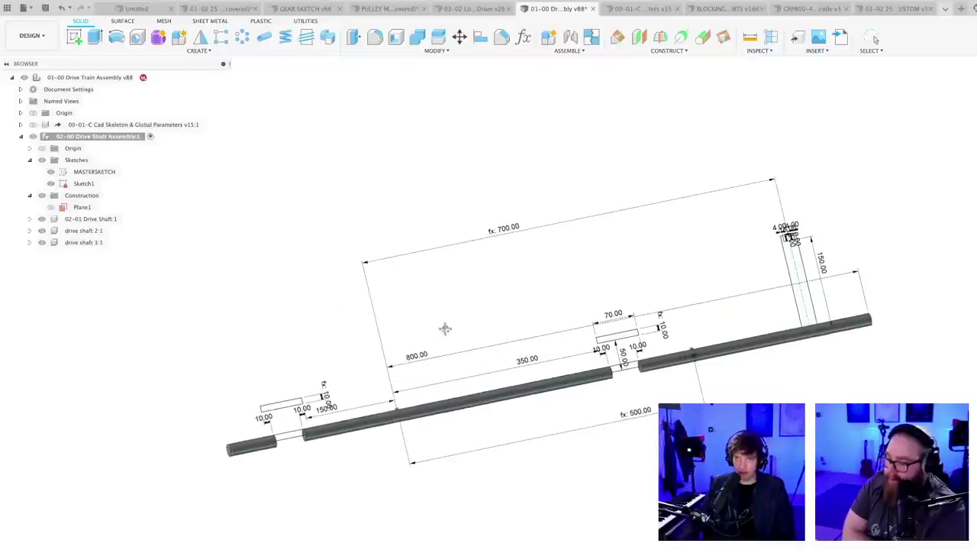
click(98, 137)
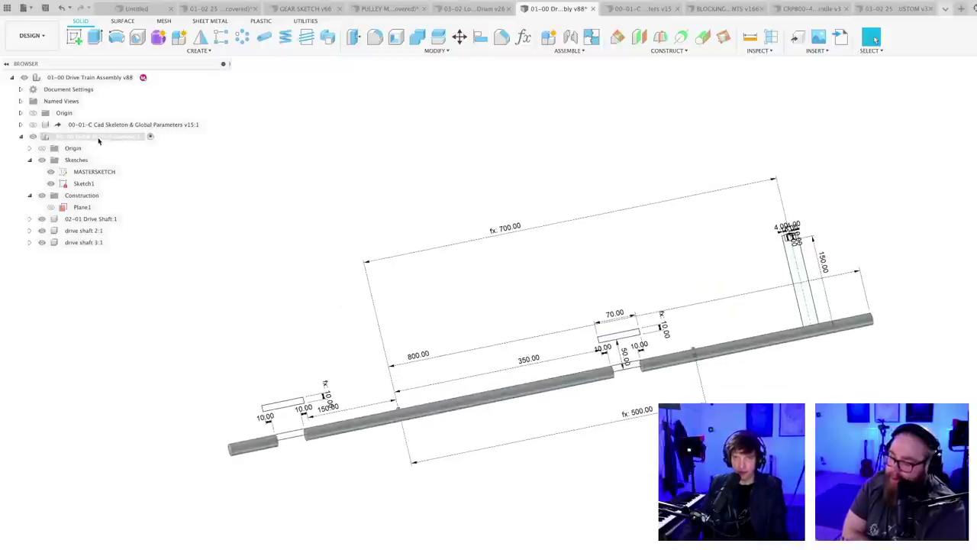
- Add a new component named 'Cam shaft 1' inside the drive shaft assembly
right_click(94, 138)
click(133, 165)
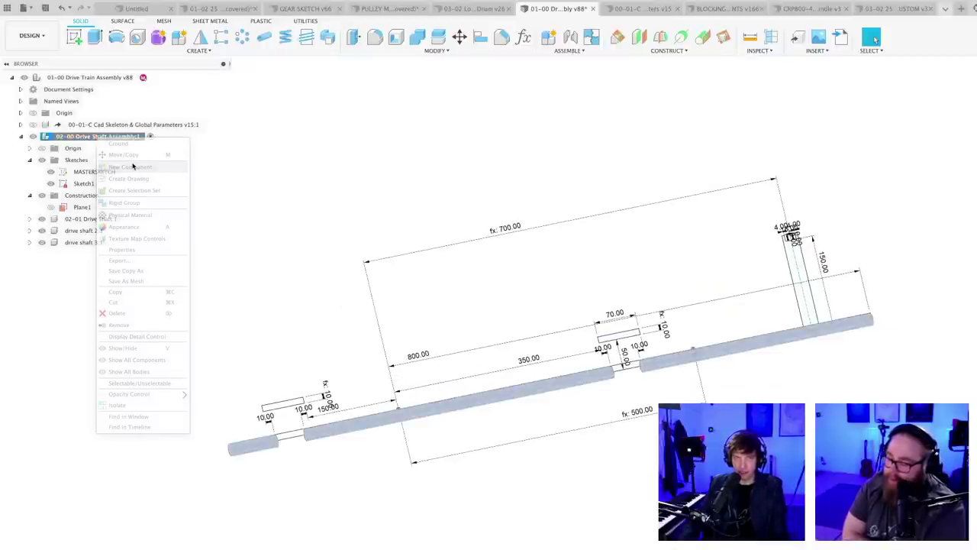
click(86, 255)
click(85, 255)
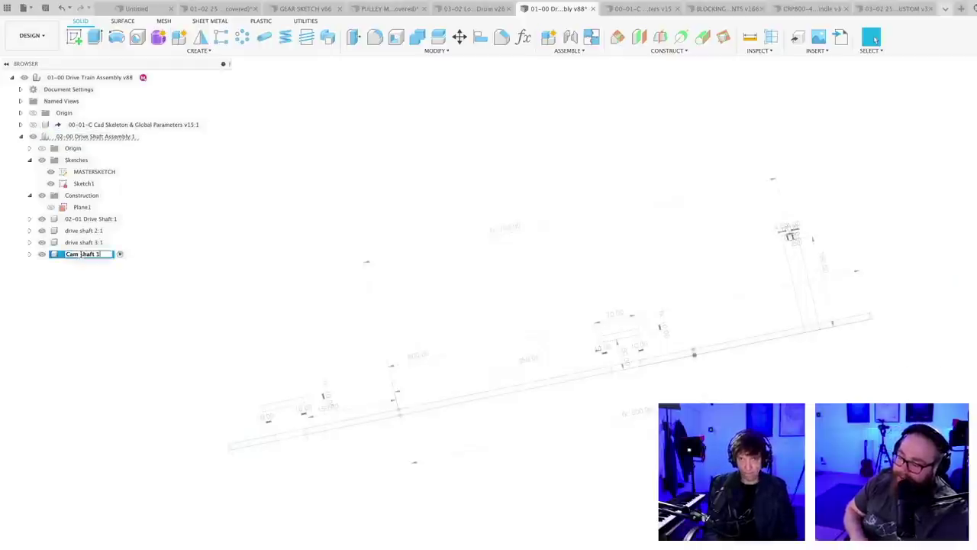
key(Return)
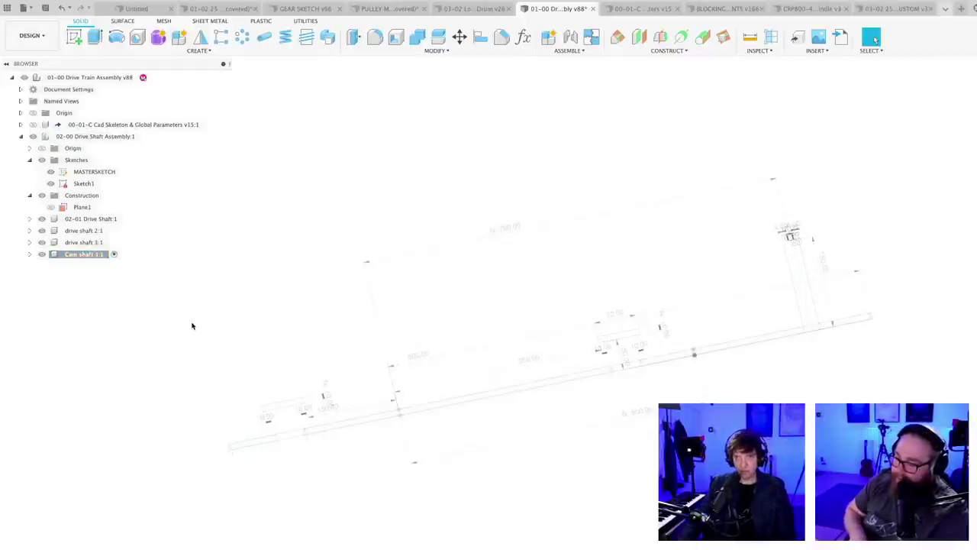
- Revolve the small raised 70 mm rectangle profile 360° into the cam shaft body
click(116, 36)
scroll(618, 340, up, 2)
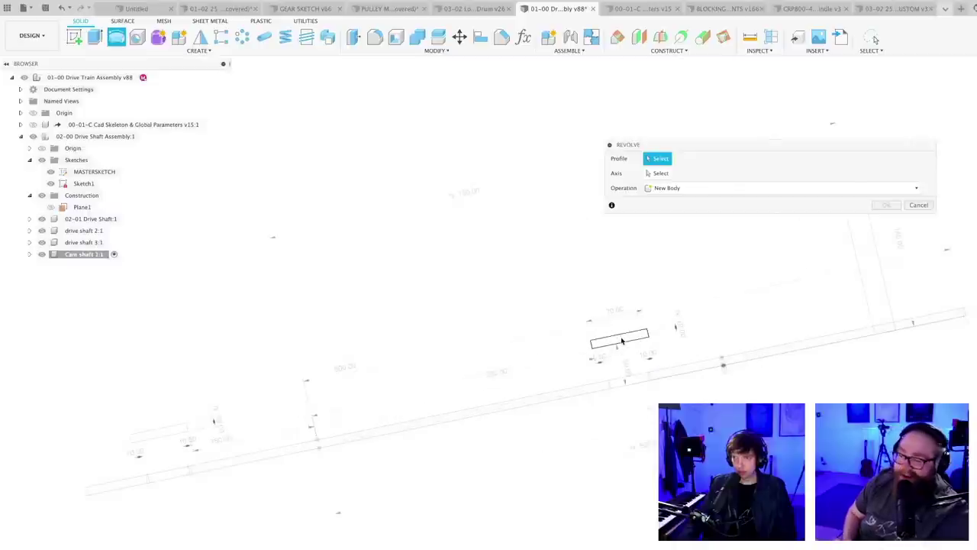
click(620, 340)
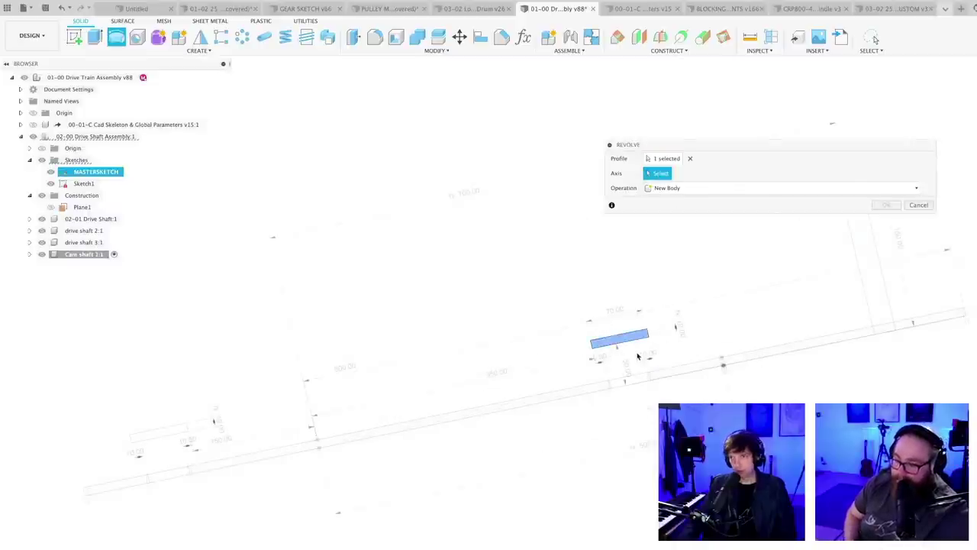
click(632, 344)
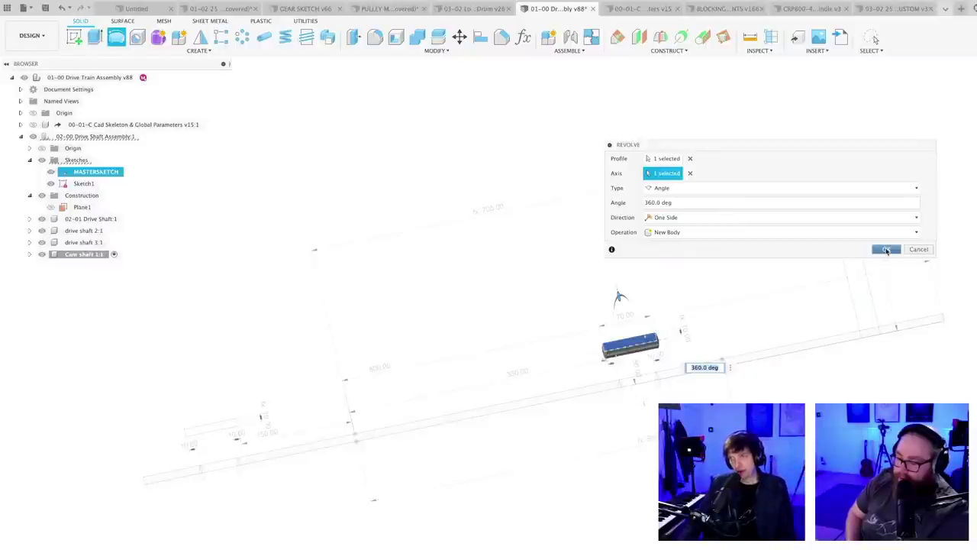
click(886, 250)
- Save a new version and orbit to inspect the cam shaft
scroll(636, 496, down, 2)
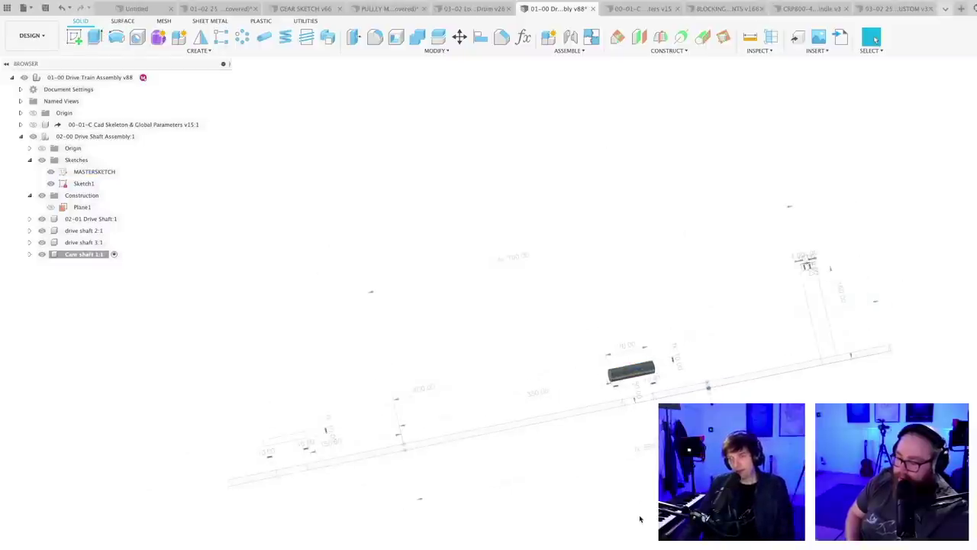
key(super+s)
key(Return)
scroll(640, 518, down, 2)
shift+middle_drag(639, 515, 668, 458)
scroll(626, 515, up, 3)
scroll(626, 515, down, 2)
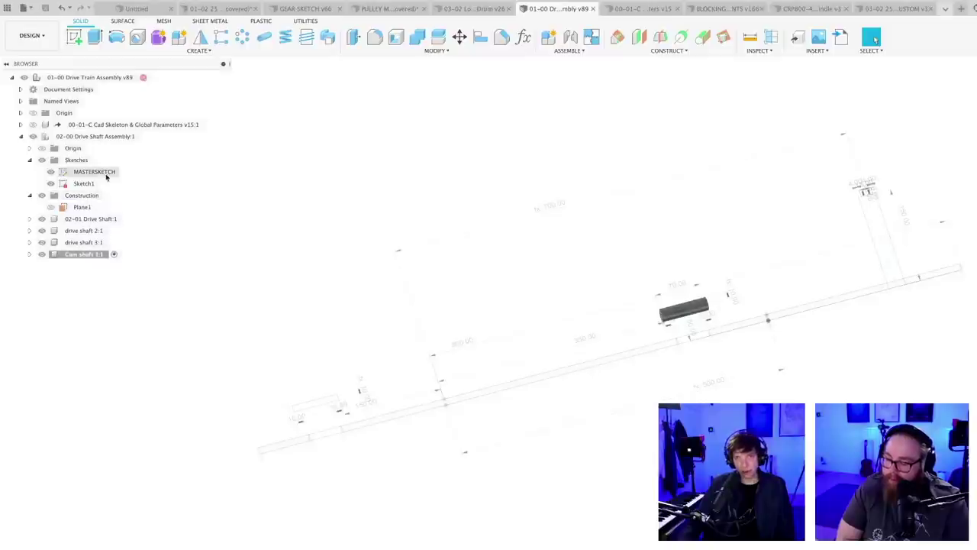
- Reactivate the drive shaft assembly and save the design again with the default description
click(87, 139)
click(149, 136)
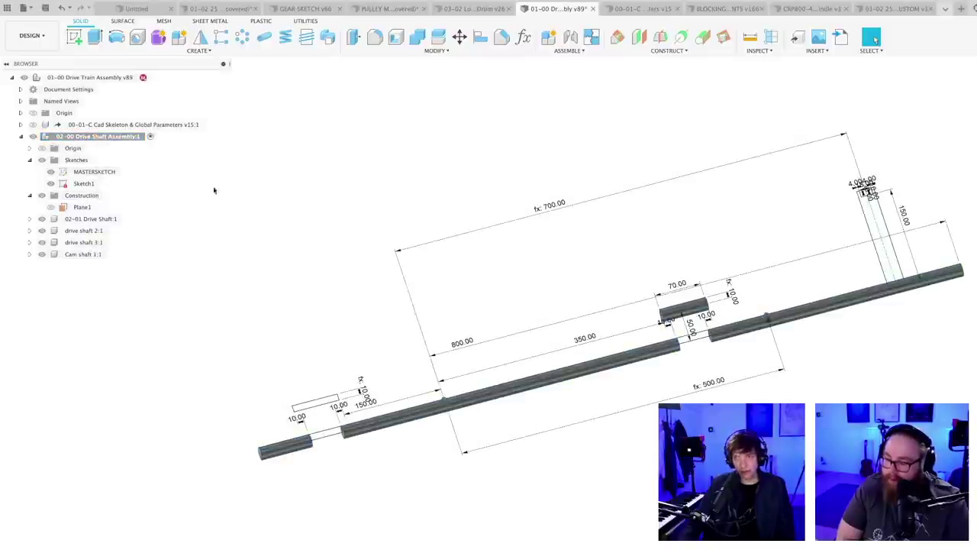
key(super+s)
click(437, 362)
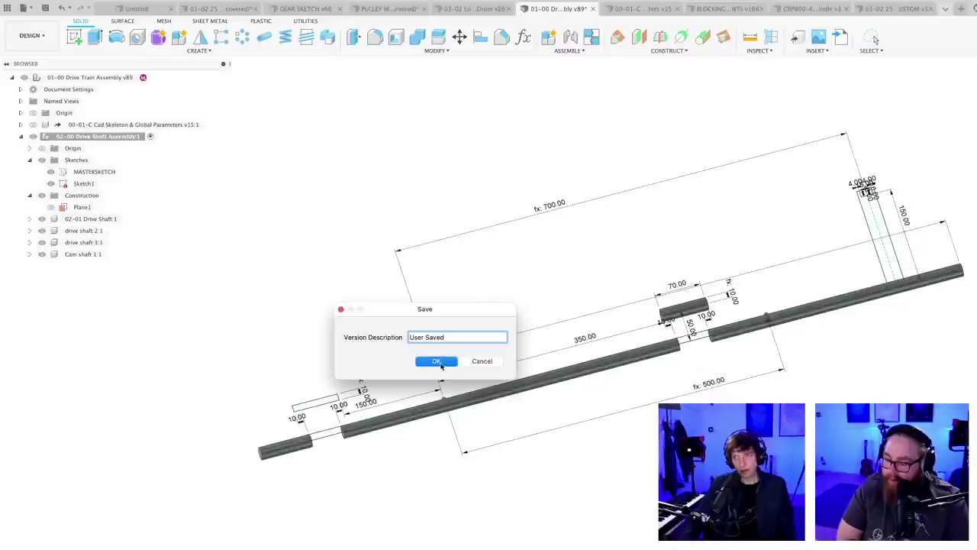
mouse_move(231, 283)
shift+middle_down()
mouse_move(224, 269)
mouse_move(241, 283)
shift+middle_up()
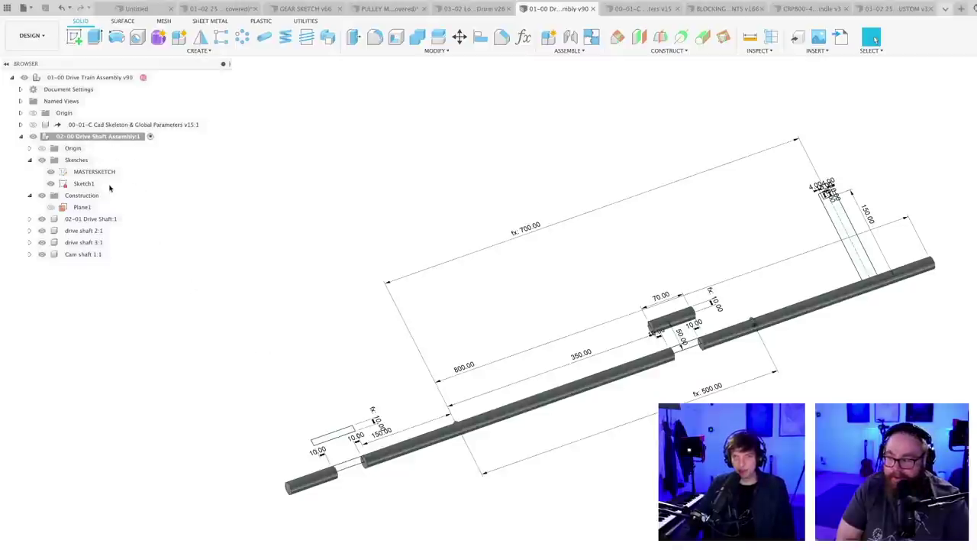
- Add a new component named 'Cam shaft 2' inside the 02-00 Drive Shaft Assembly
right_click(91, 137)
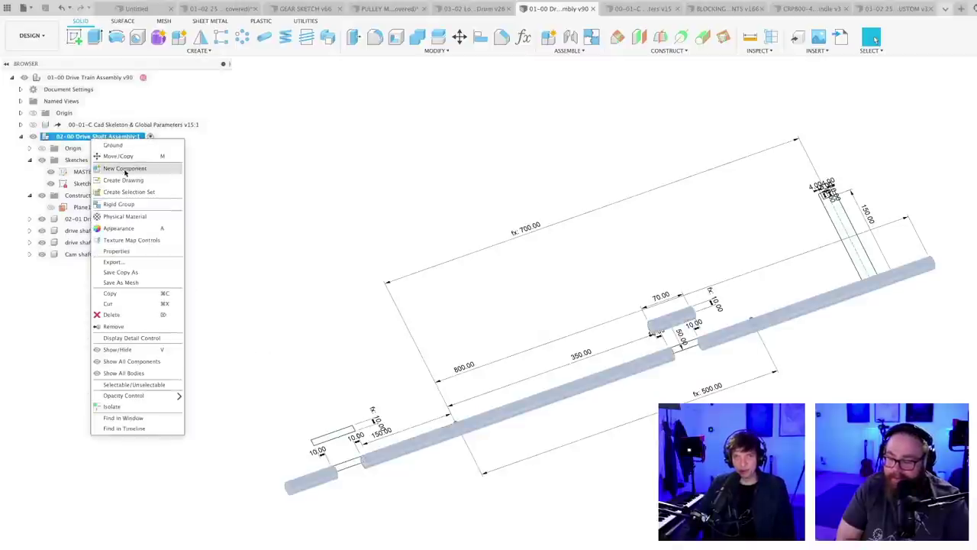
click(125, 169)
key(Return)
click(85, 265)
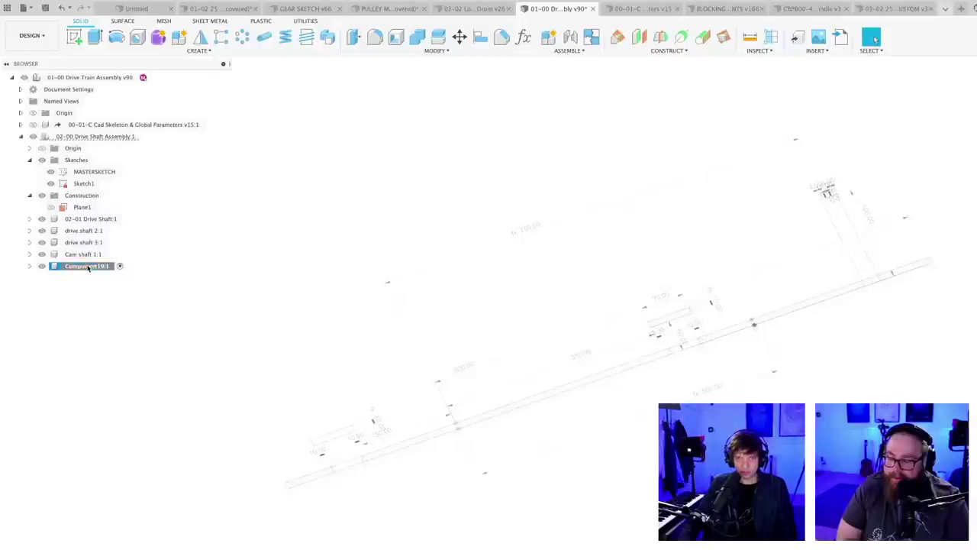
click(87, 266)
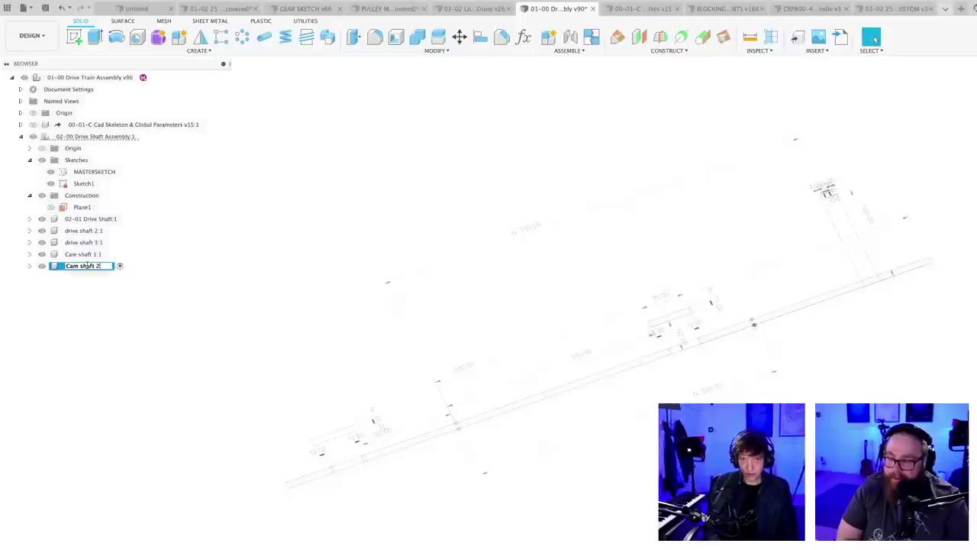
text(Cam shaft 2)
key(Return)
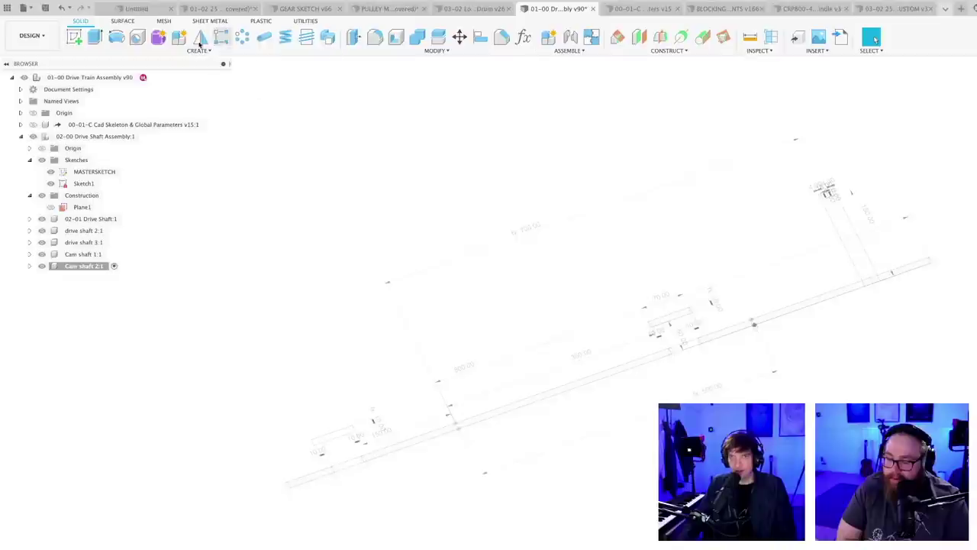
- Revolve the small rectangle profile around its long edge into a cam shaft cylinder
click(125, 42)
scroll(381, 445, up, 3)
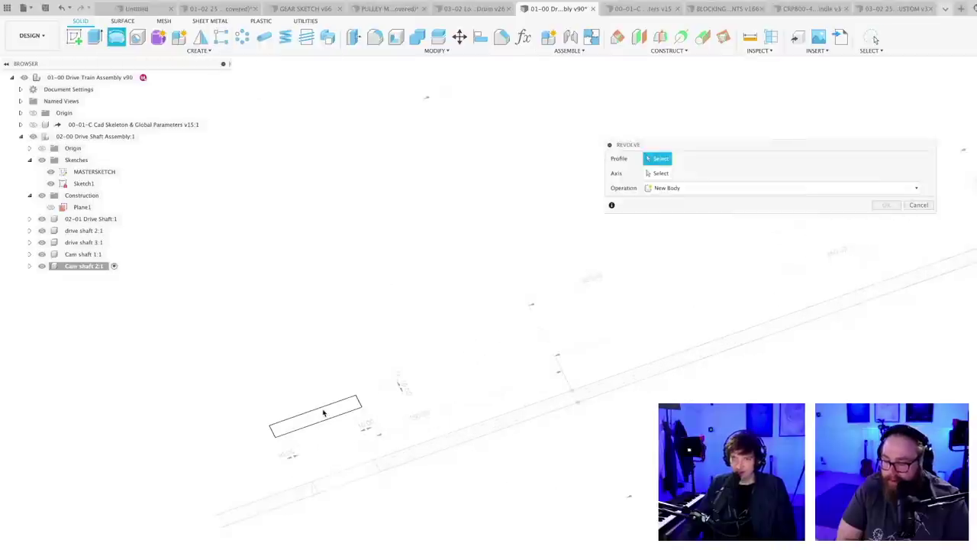
click(323, 409)
click(665, 174)
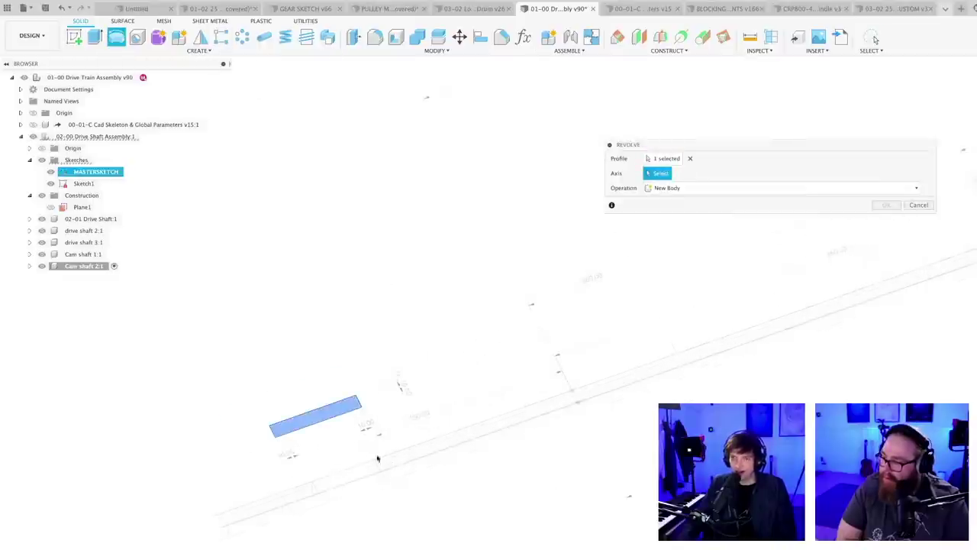
scroll(341, 439, up, 3)
click(310, 399)
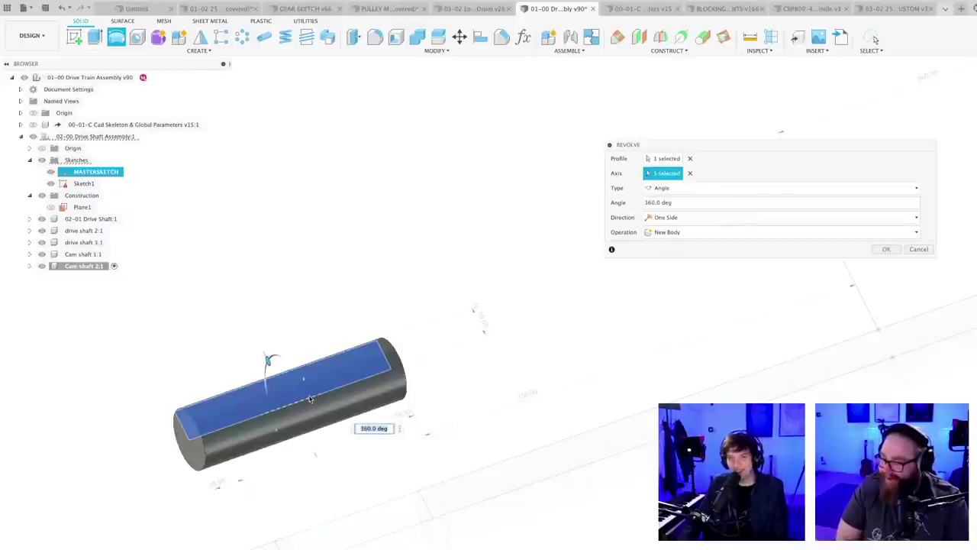
key(Return)
- Save a new version and orbit around the shafts to check the result
scroll(397, 415, down, 6)
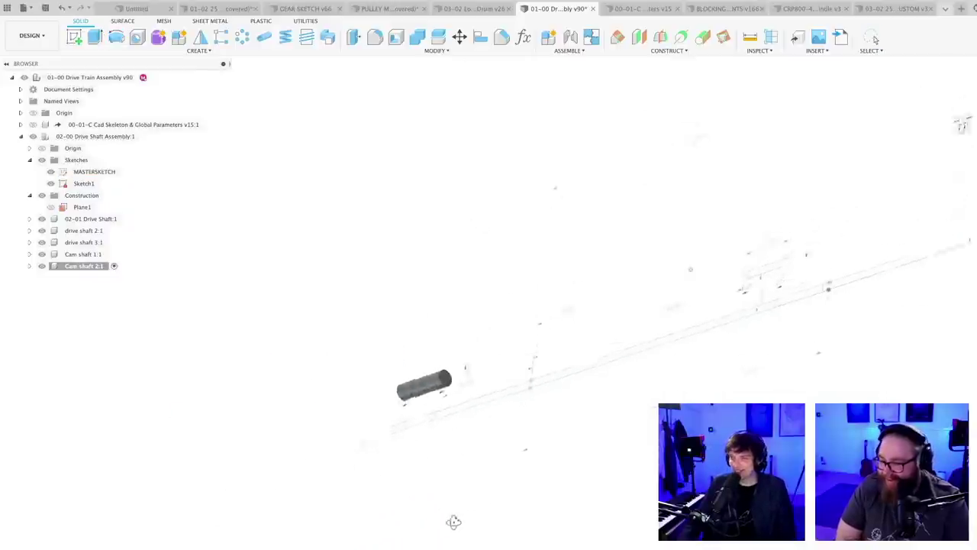
shift+middle_drag(454, 523, 505, 511)
key(super+s)
click(447, 364)
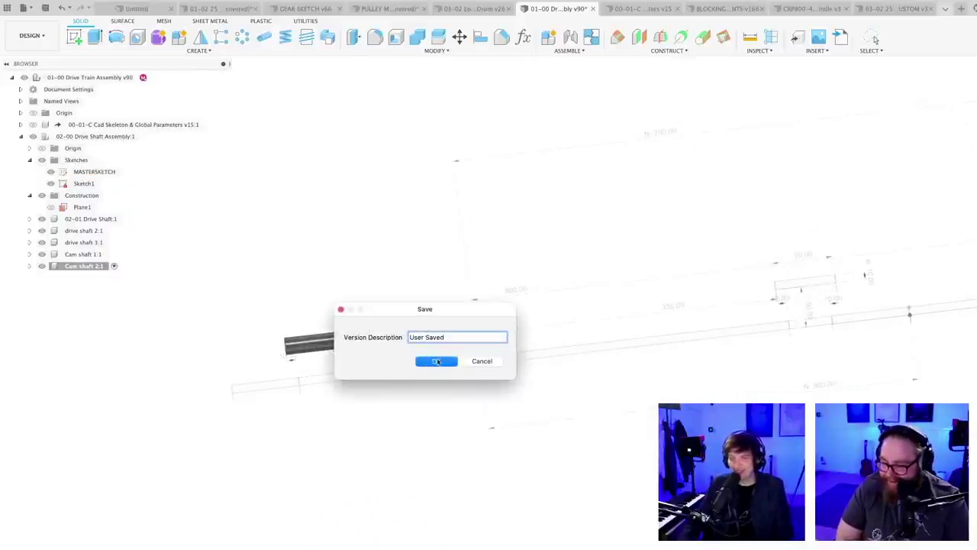
shift+middle_drag(458, 465, 509, 498)
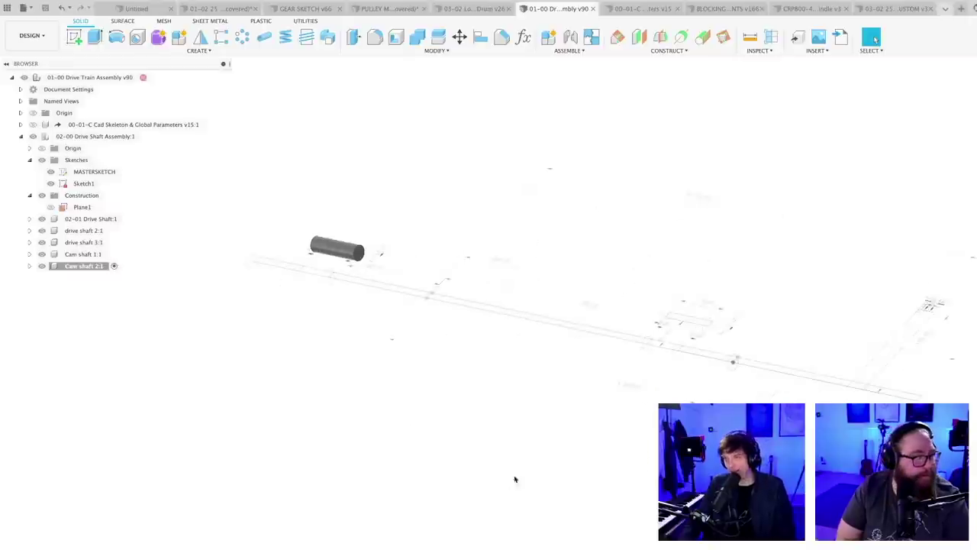
shift+middle_drag(549, 436, 547, 504)
- Make the top-level drive train assembly active and save the design
scroll(542, 515, down, 2)
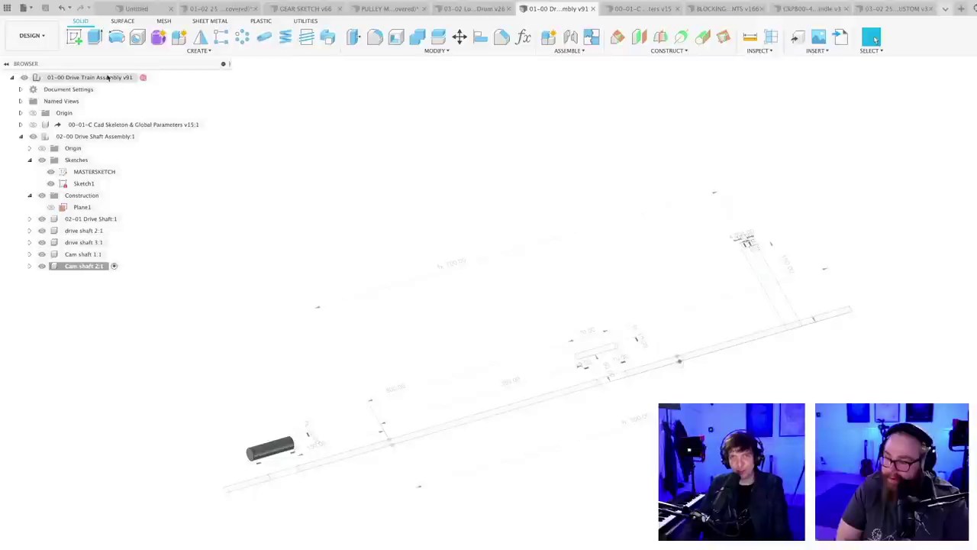
click(160, 78)
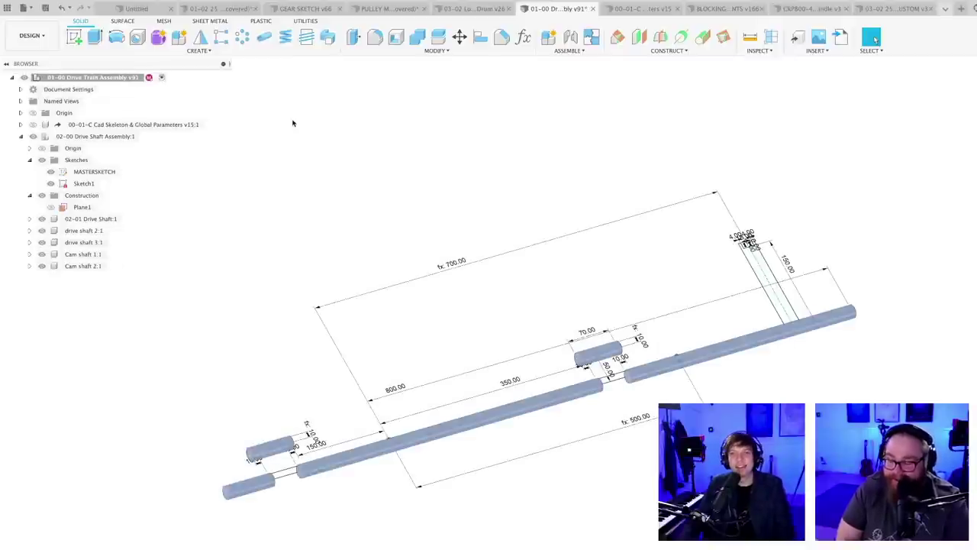
key(super+s)
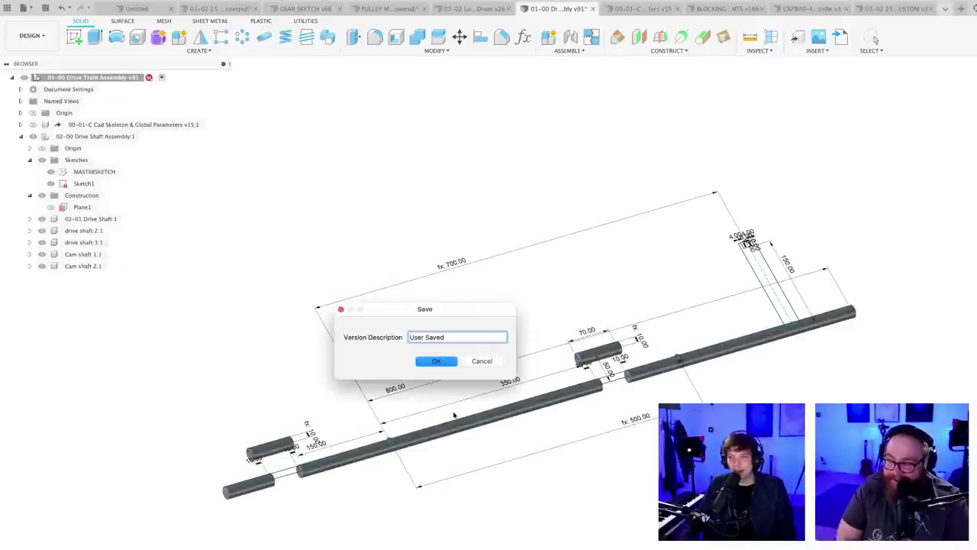
click(436, 361)
mouse_move(406, 510)
shift+middle_down()
mouse_move(413, 507)
mouse_move(390, 510)
mouse_move(400, 524)
mouse_move(416, 514)
mouse_move(399, 508)
mouse_move(414, 493)
mouse_move(402, 509)
shift+middle_up()
scroll(409, 512, up, 3)
scroll(392, 508, down, 3)
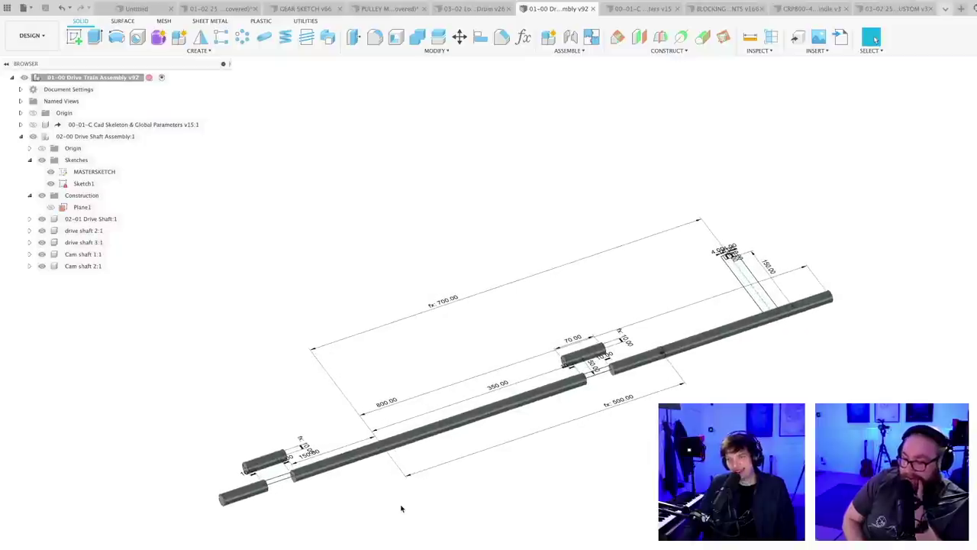
scroll(448, 530, up, 2)
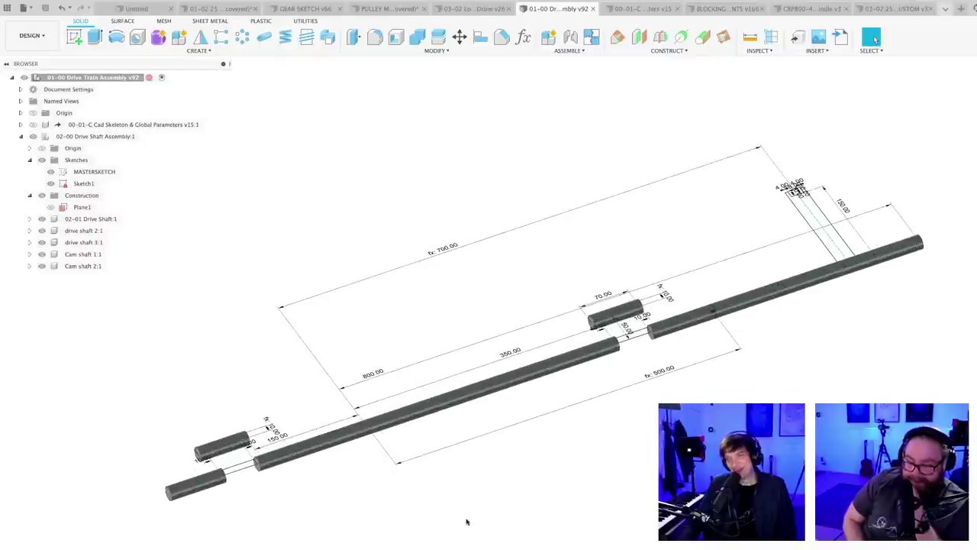
shift+middle_drag(487, 518, 488, 525)
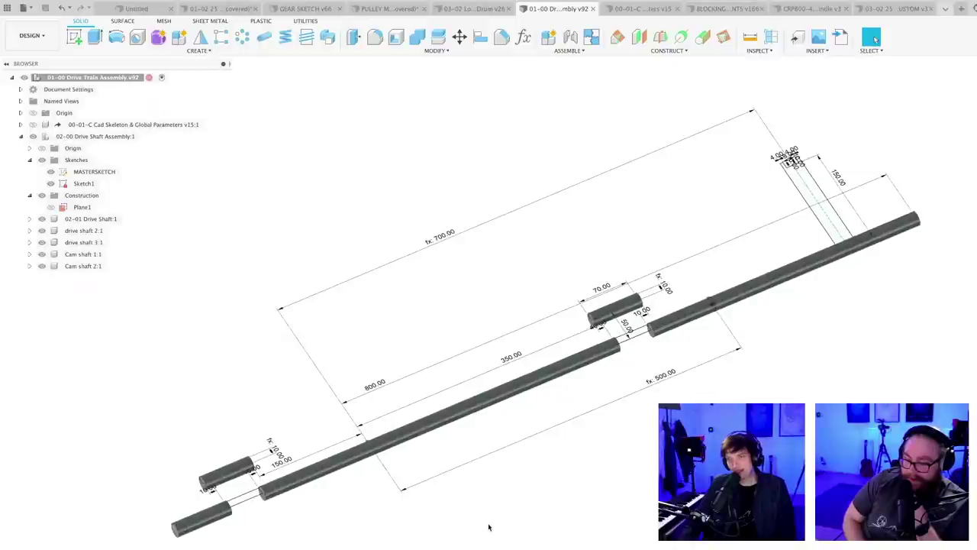
scroll(611, 519, up, 1)
scroll(614, 517, down, 2)
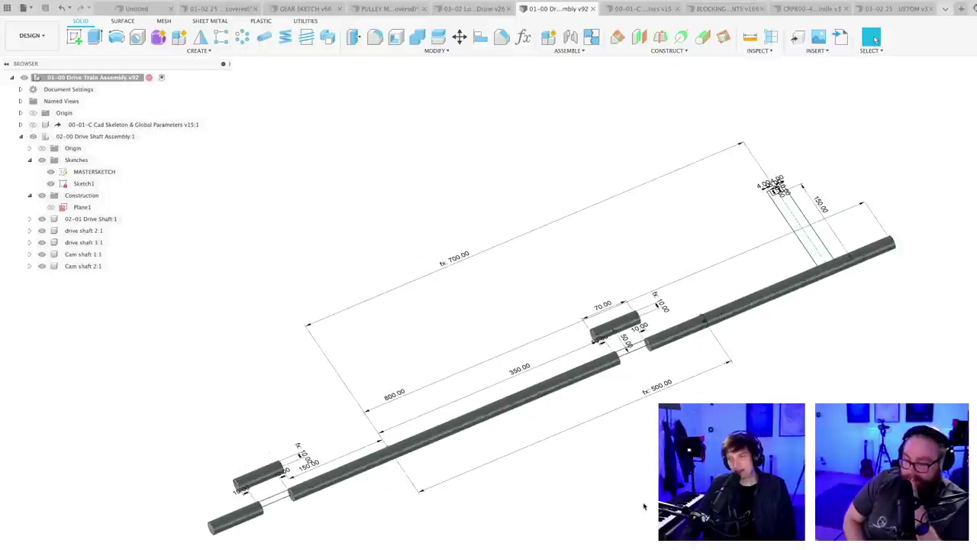
mouse_move(644, 505)
shift+middle_down()
mouse_move(660, 503)
mouse_move(648, 494)
mouse_move(639, 507)
shift+middle_up()
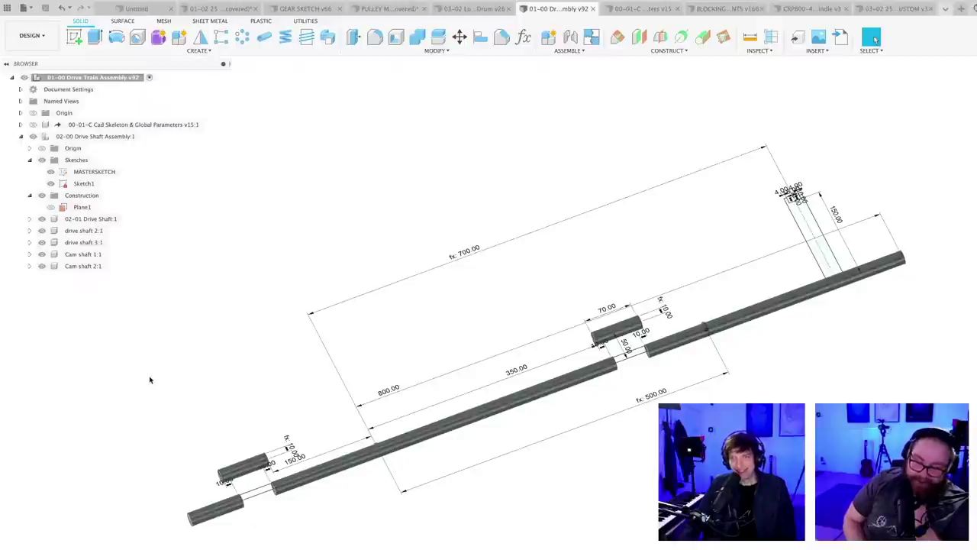
shift+middle_drag(155, 371, 166, 372)
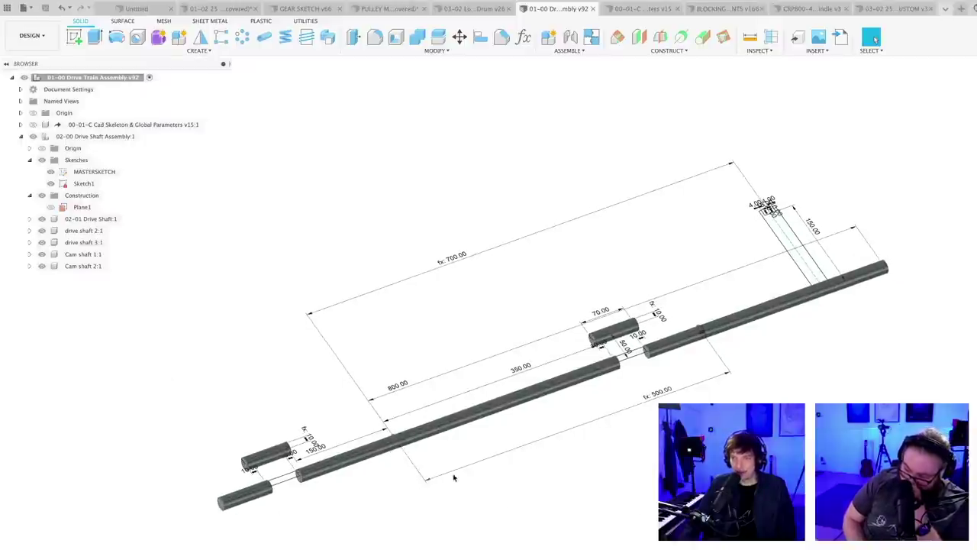
scroll(453, 487, down, 2)
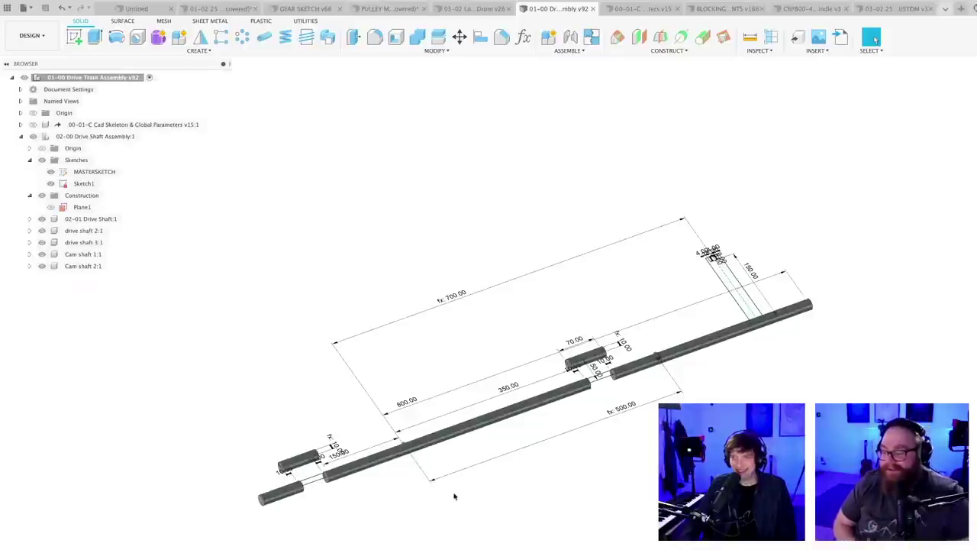
scroll(448, 500, up, 1)
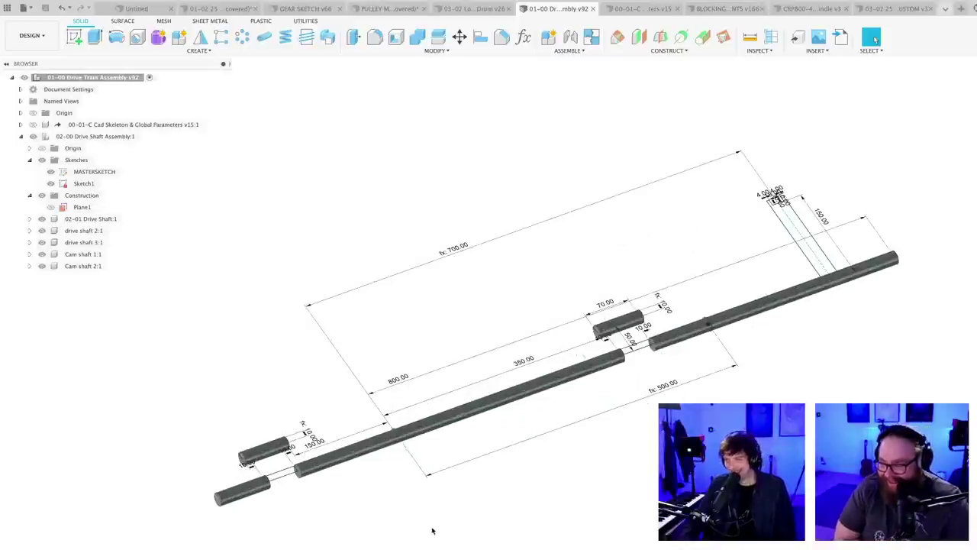
middle_drag(433, 531, 384, 542)
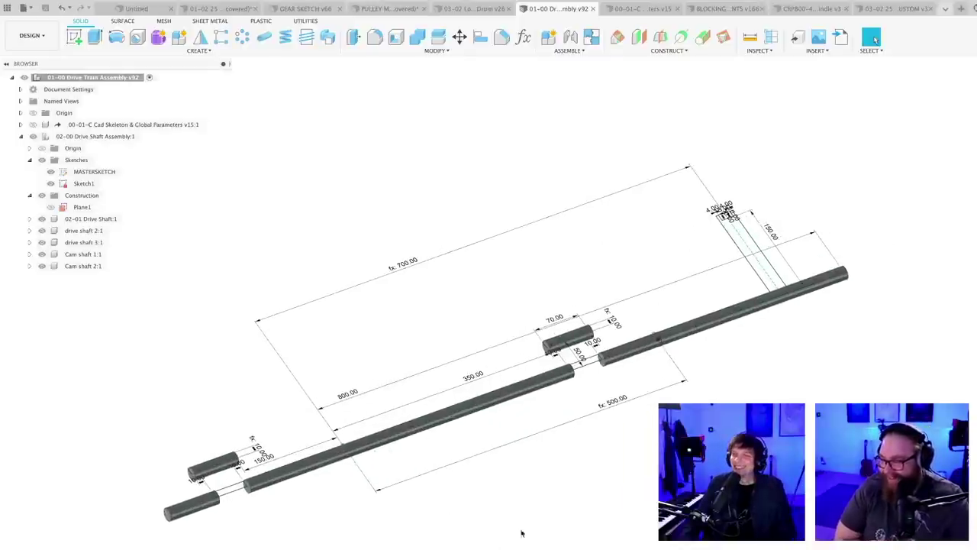
scroll(548, 506, down, 1)
scroll(619, 451, up, 2)
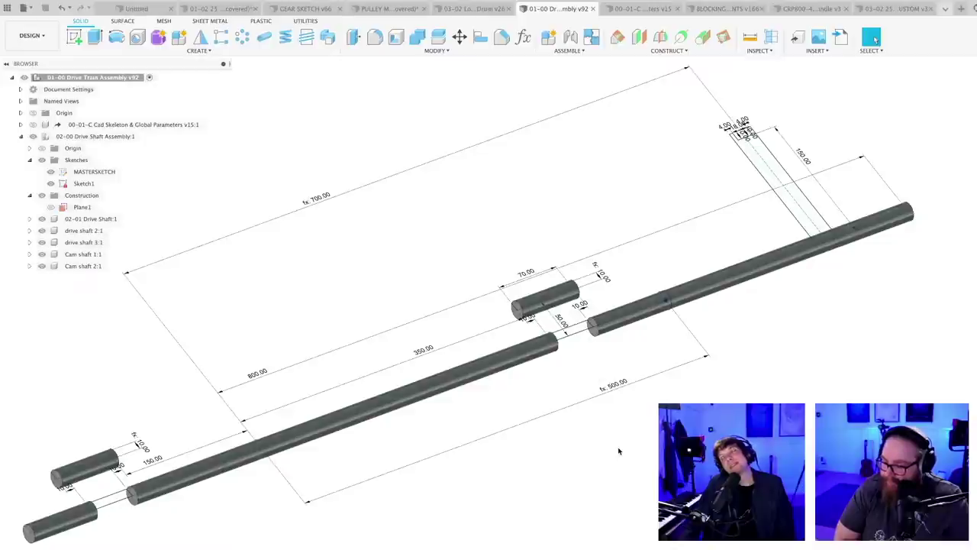
scroll(619, 451, down, 2)
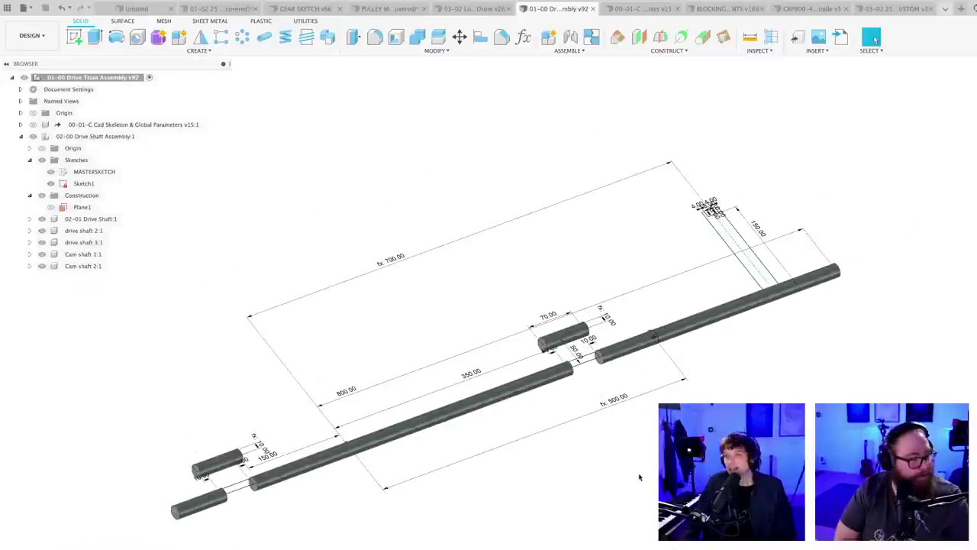
mouse_move(626, 474)
shift+middle_down()
mouse_move(607, 485)
mouse_move(622, 473)
mouse_move(639, 489)
mouse_move(617, 479)
shift+middle_up()
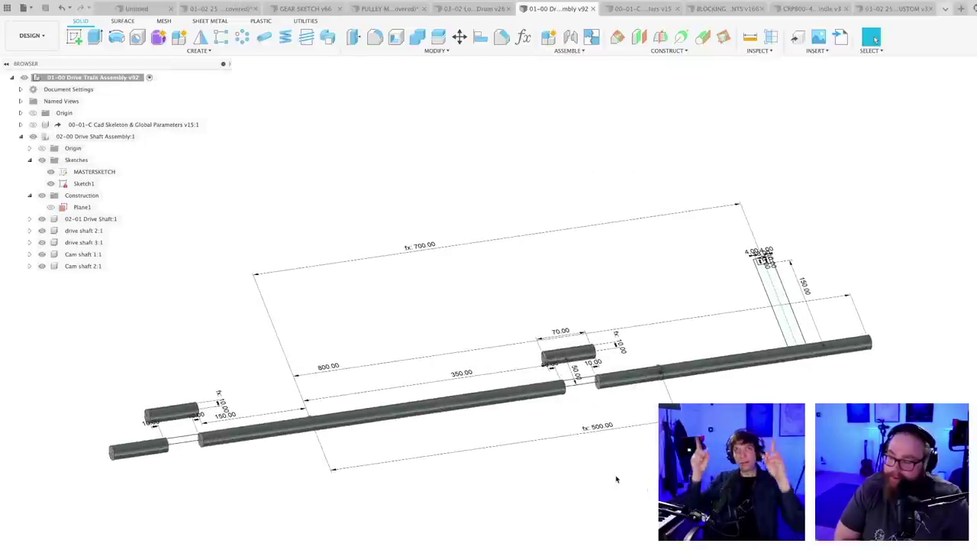
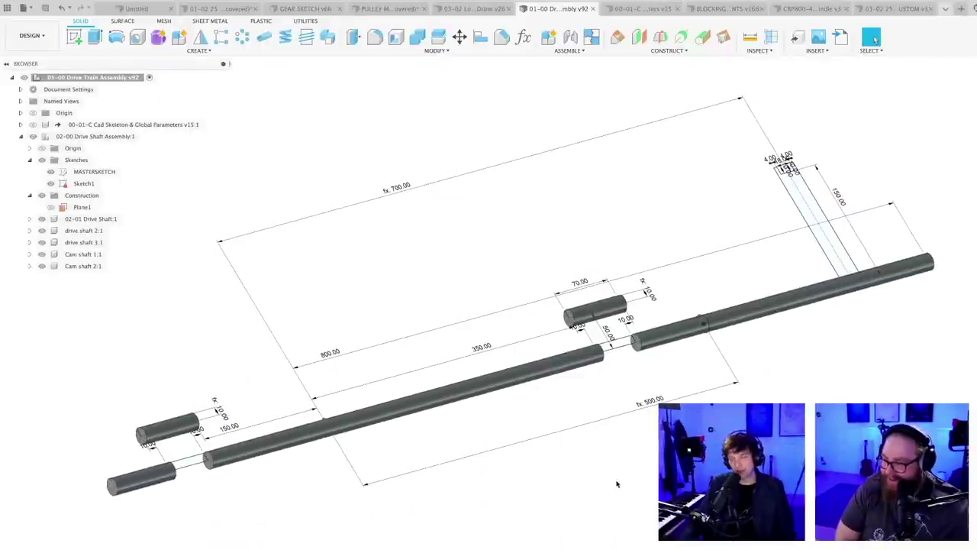
- Orbit the assembly, then open MASTERSKETCH for editing and zoom to the 70 mm block
mouse_move(617, 483)
shift+middle_down()
mouse_move(626, 476)
mouse_move(617, 473)
mouse_move(630, 486)
shift+middle_up()
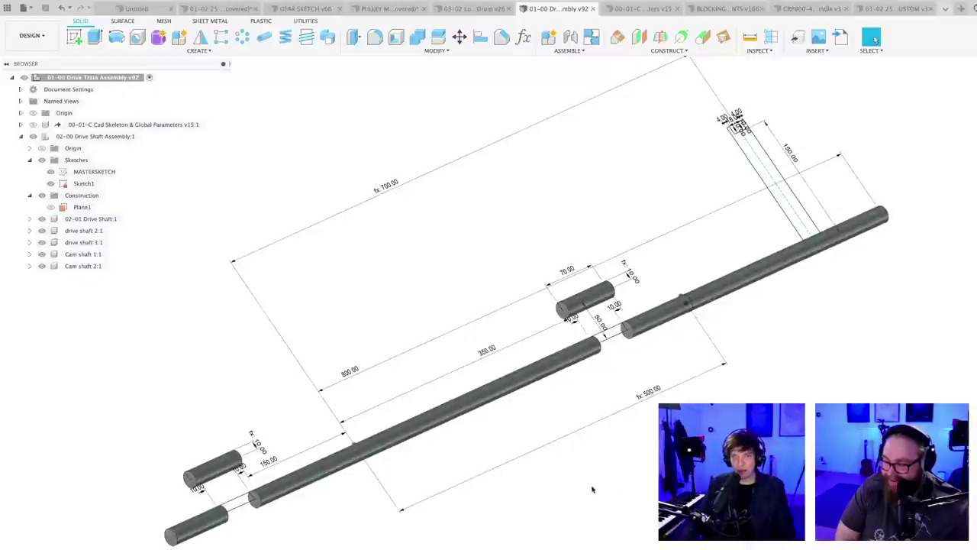
shift+middle_drag(603, 486, 600, 481)
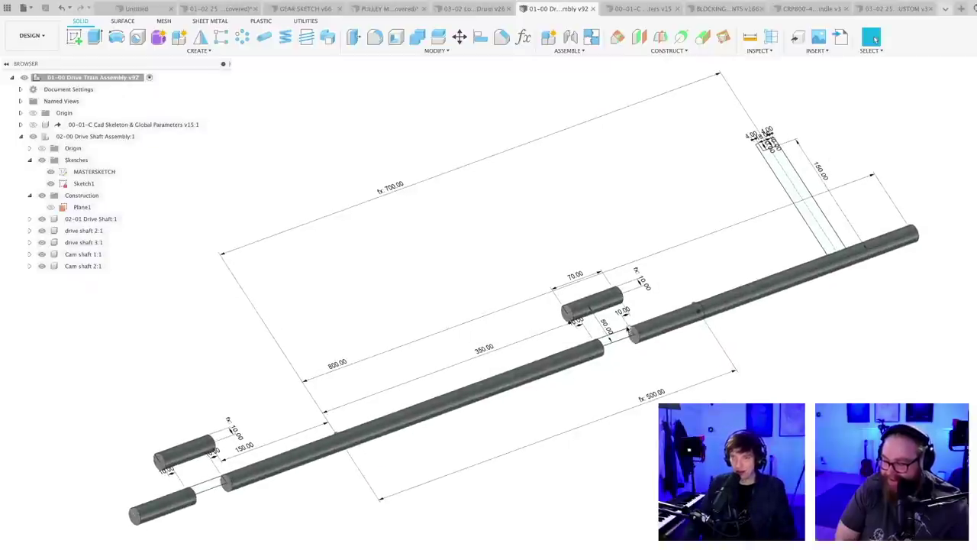
scroll(571, 313, up, 3)
scroll(569, 309, up, 2)
scroll(547, 307, down, 6)
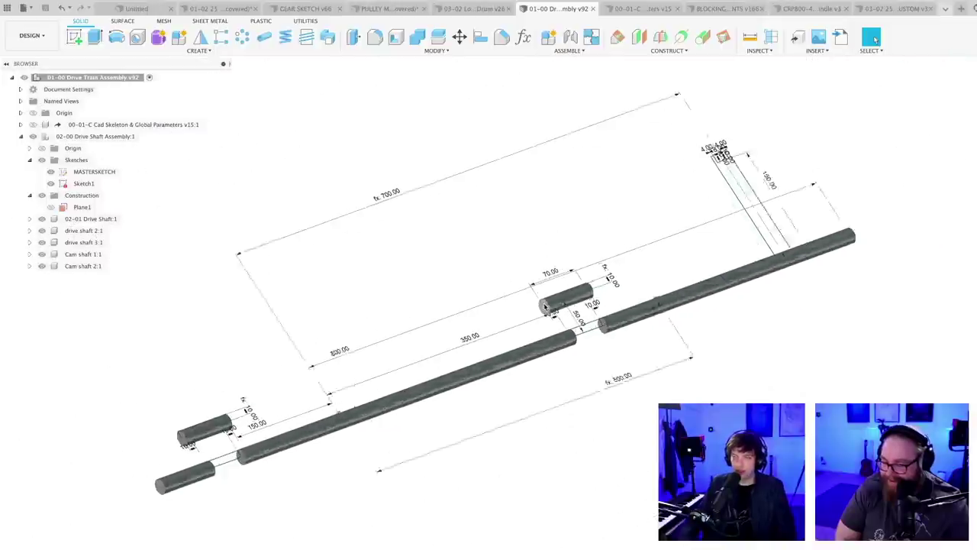
mouse_move(606, 478)
shift+middle_down()
mouse_move(600, 465)
mouse_move(603, 473)
shift+middle_up()
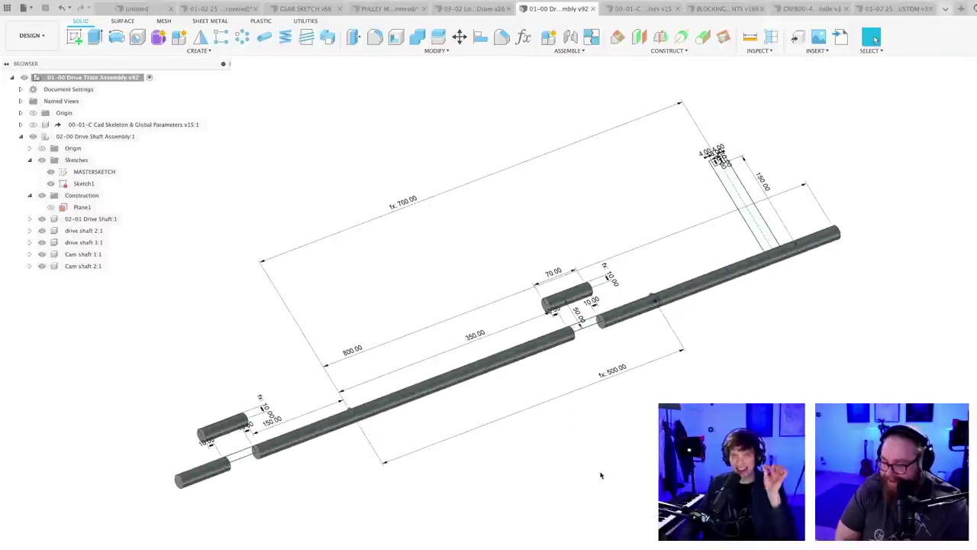
click(92, 173)
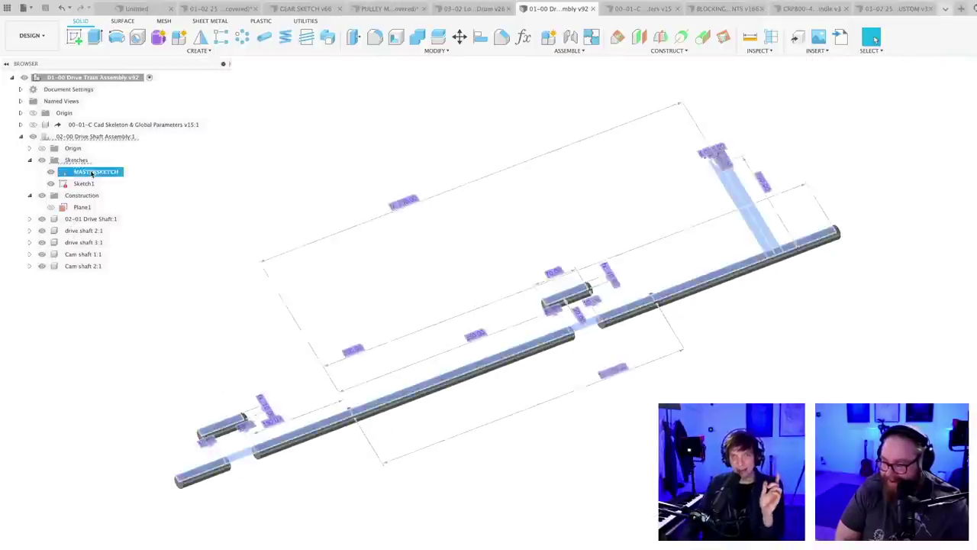
double_click(91, 172)
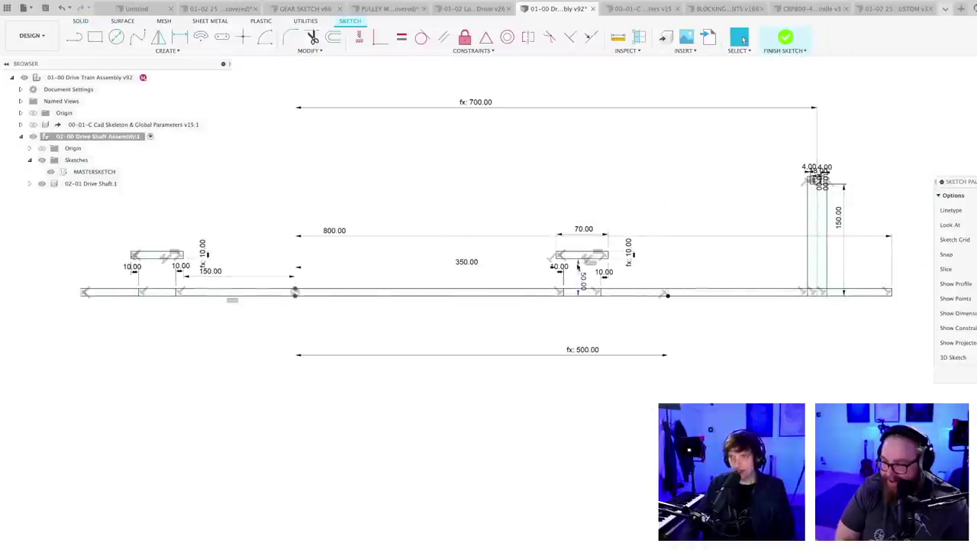
scroll(659, 264, up, 10)
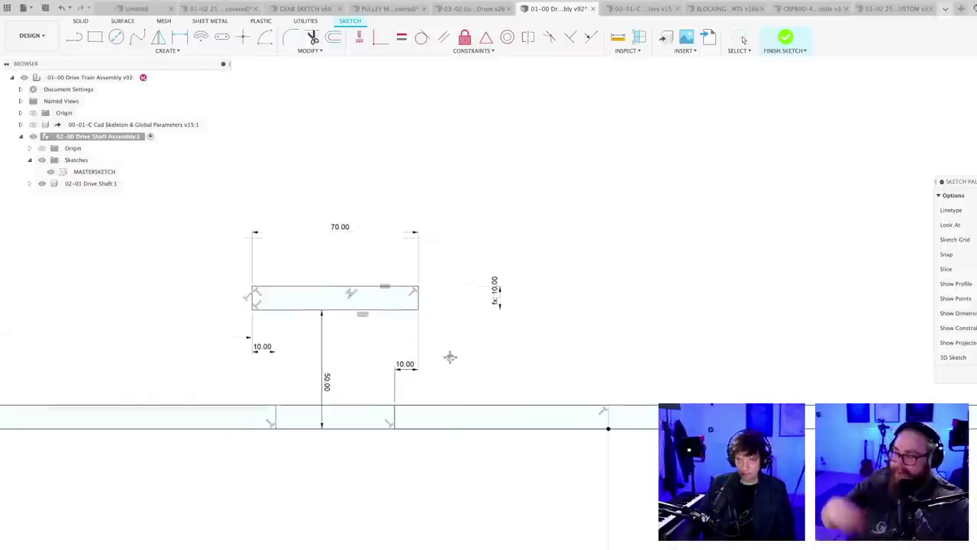
middle_drag(450, 356, 456, 374)
scroll(456, 375, up, 1)
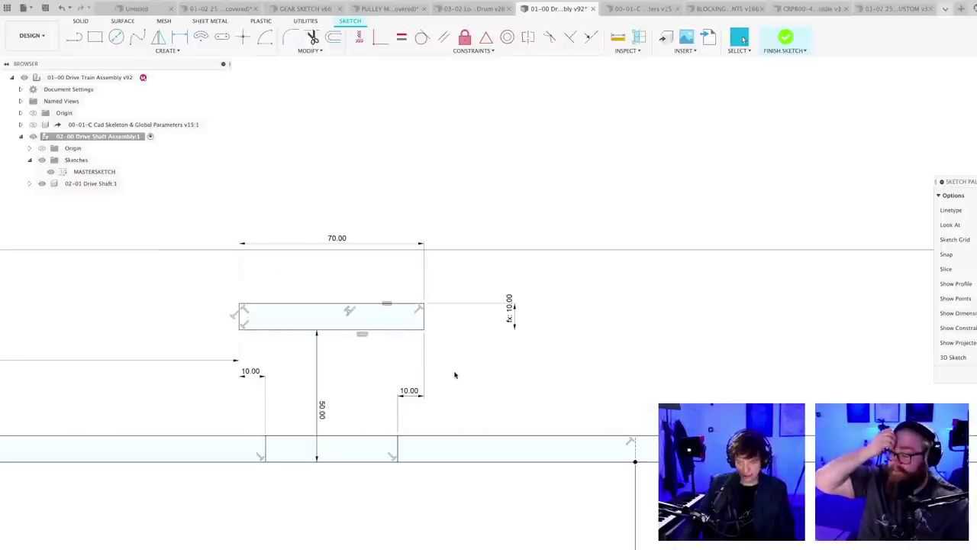
scroll(455, 374, up, 2)
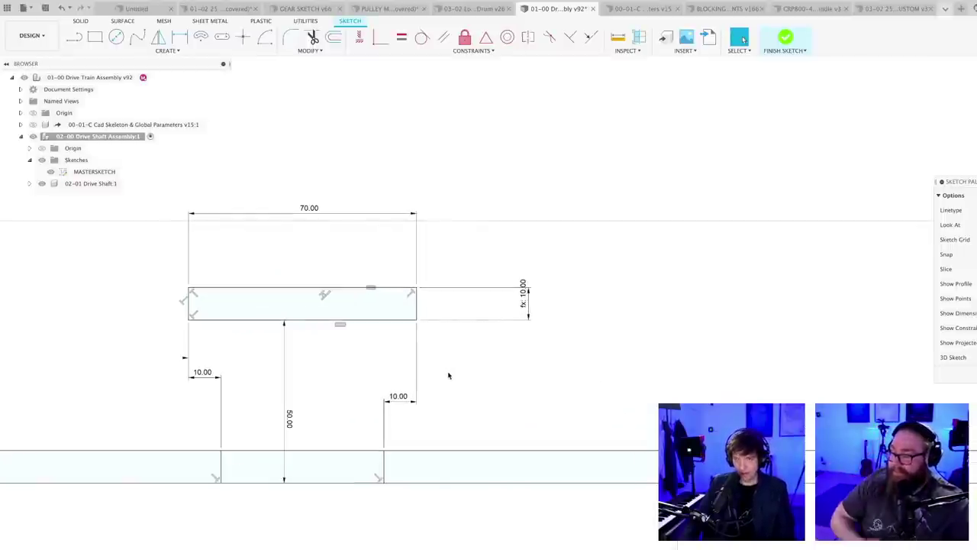
scroll(440, 372, up, 1)
scroll(399, 342, up, 1)
- Draw a box with Line (L) under the right end of the 70 mm block
key(l)
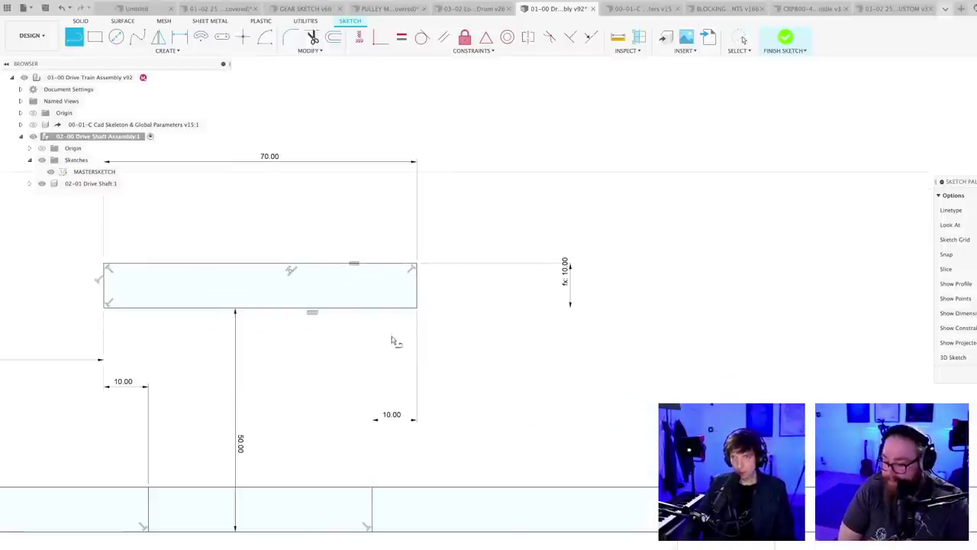
scroll(384, 267, up, 1)
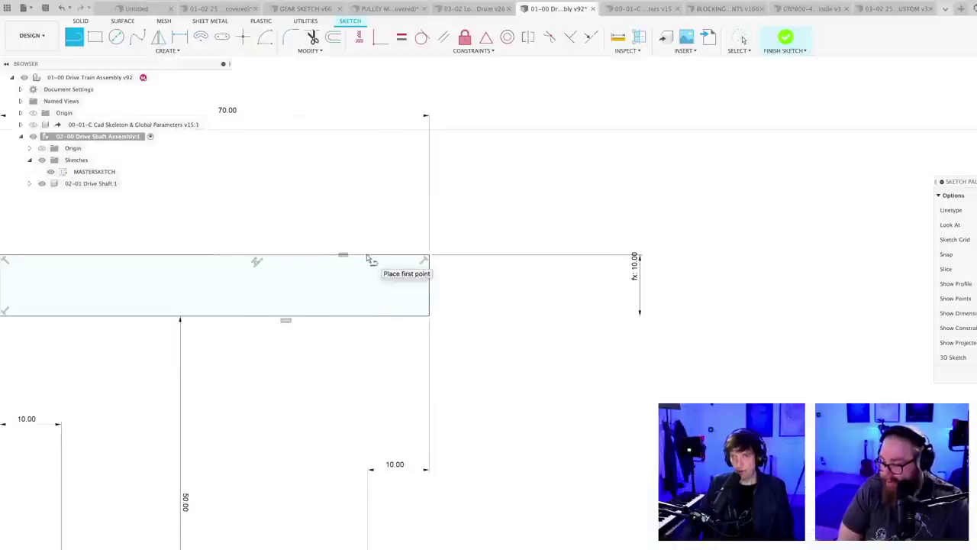
click(367, 258)
click(367, 405)
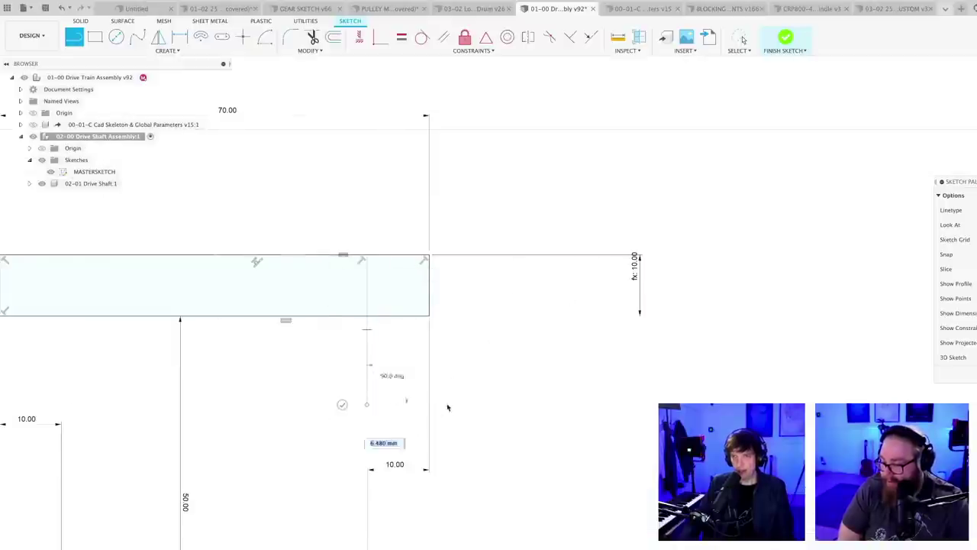
click(430, 404)
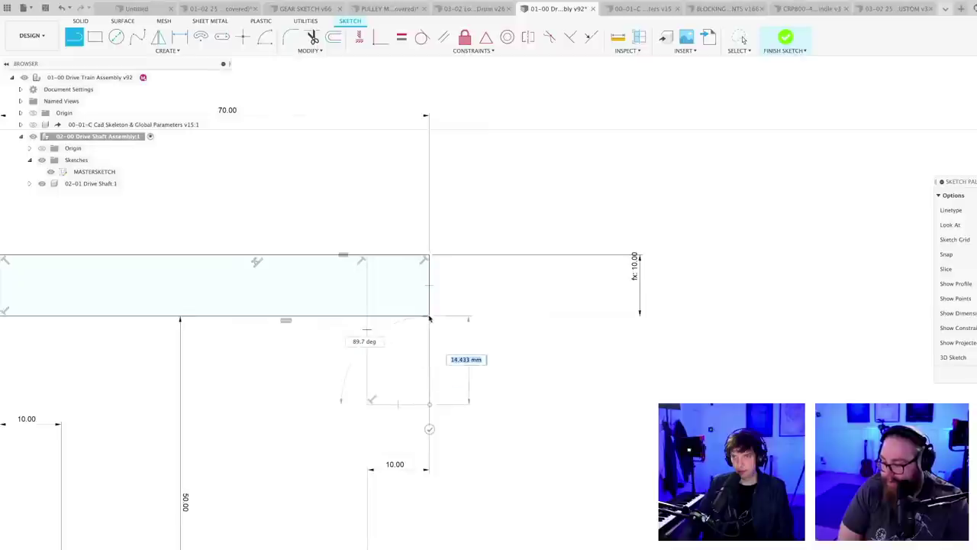
click(430, 316)
- Dimension the new box 10 mm wide and 20 mm tall
key(d)
scroll(403, 360, up, 3)
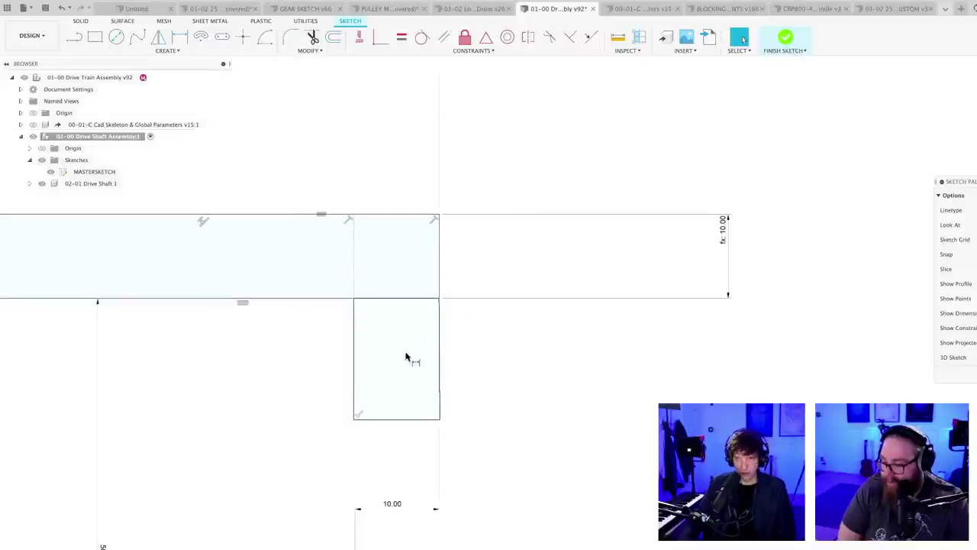
click(353, 328)
click(439, 273)
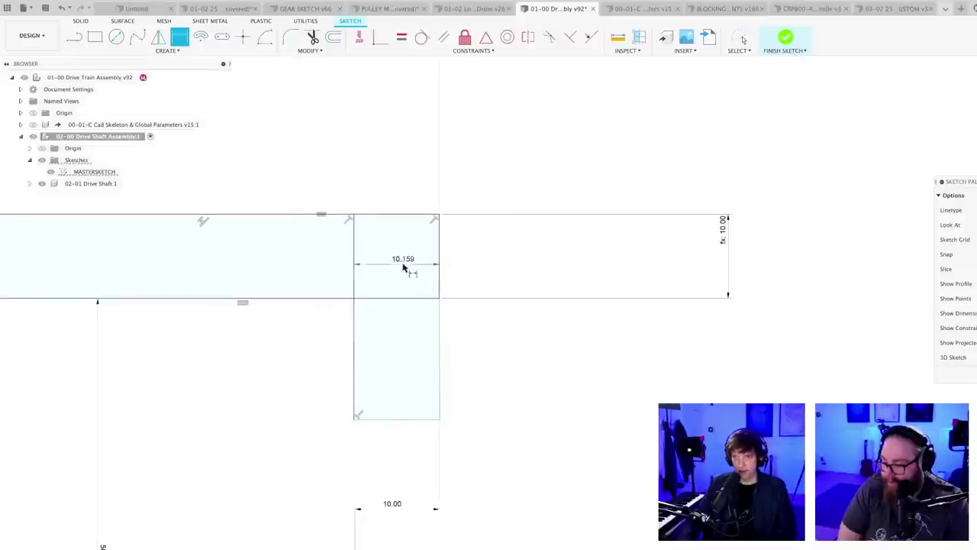
click(404, 267)
text(10)
key(Return)
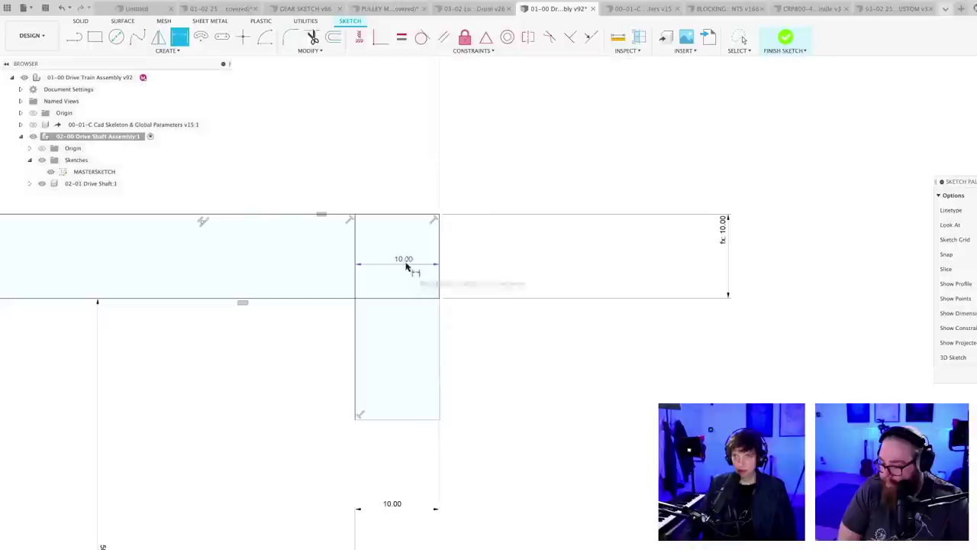
click(363, 410)
click(368, 385)
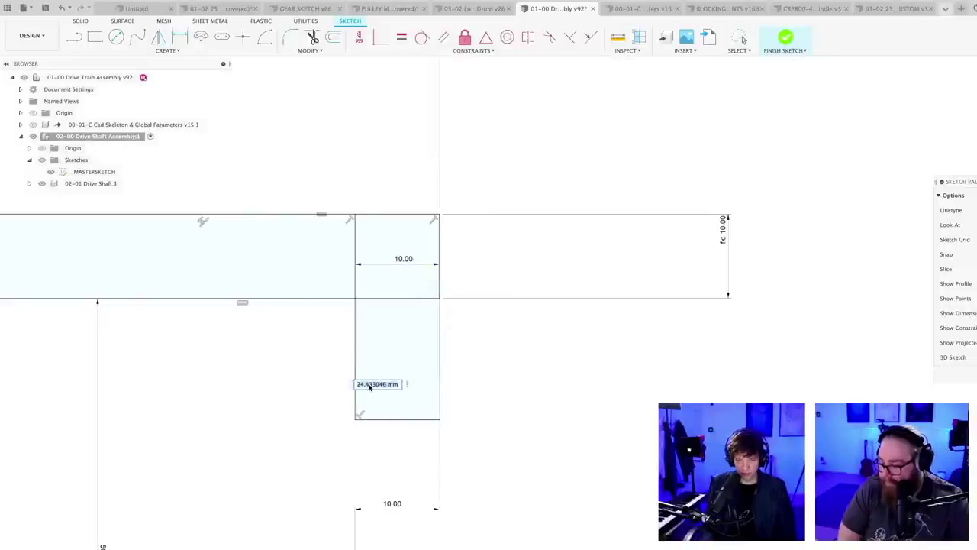
text(20)
key(Return)
- Draw a second box below the shaft and constrain its slanted left side vertical
scroll(496, 370, down, 5)
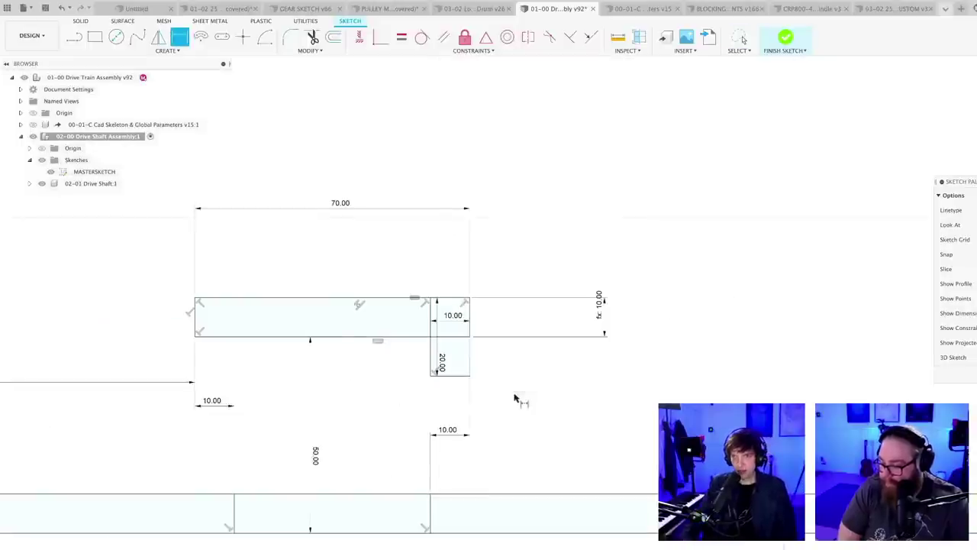
middle_drag(474, 430, 466, 363)
key(l)
scroll(452, 478, up, 2)
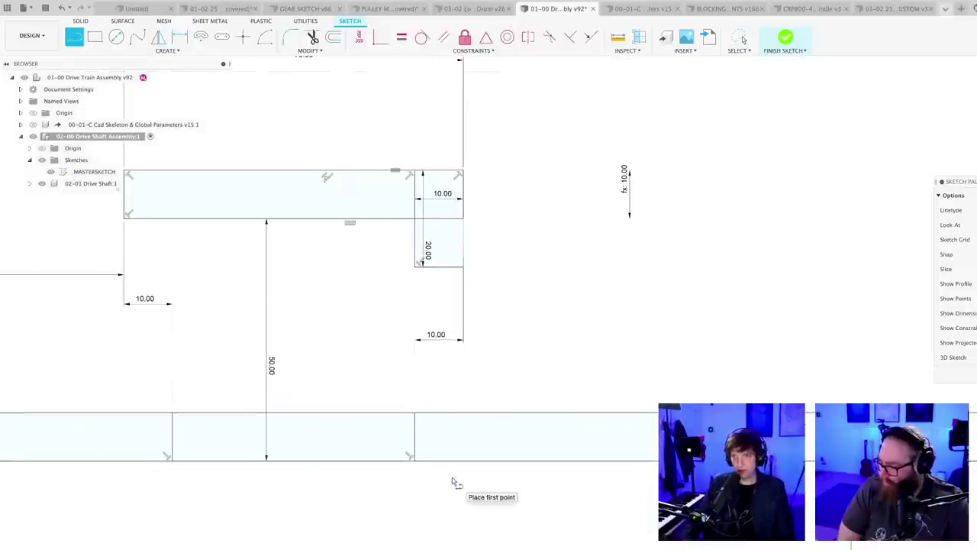
scroll(452, 477, down, 3)
scroll(442, 451, up, 2)
click(471, 423)
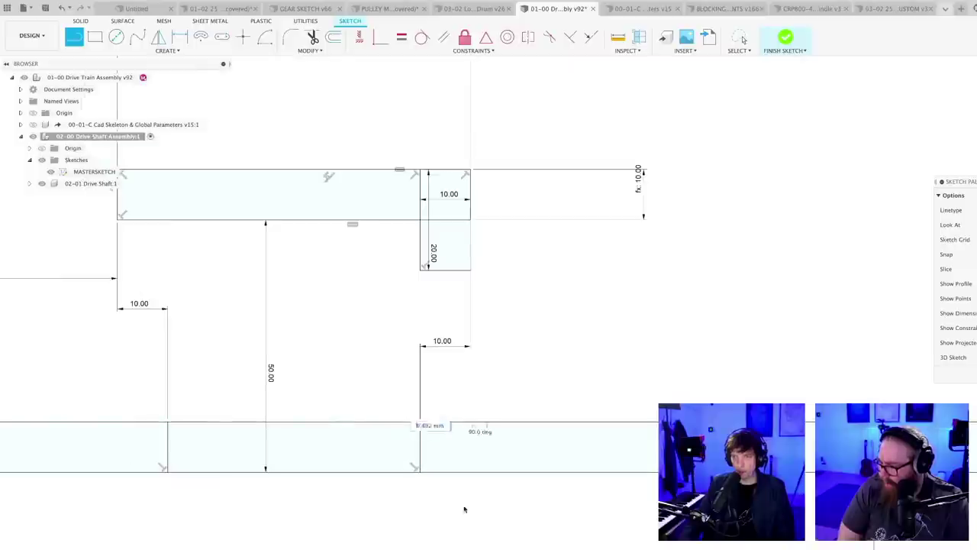
click(470, 545)
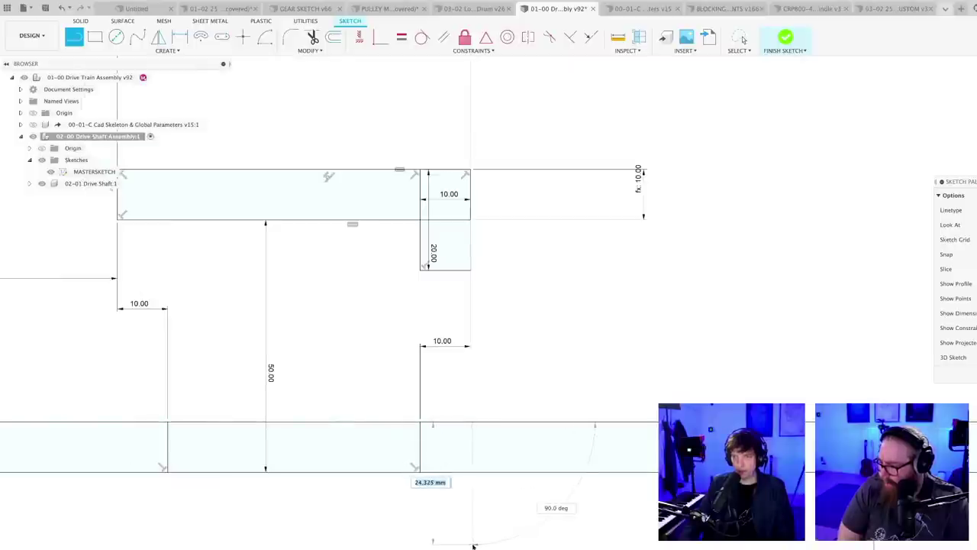
click(416, 544)
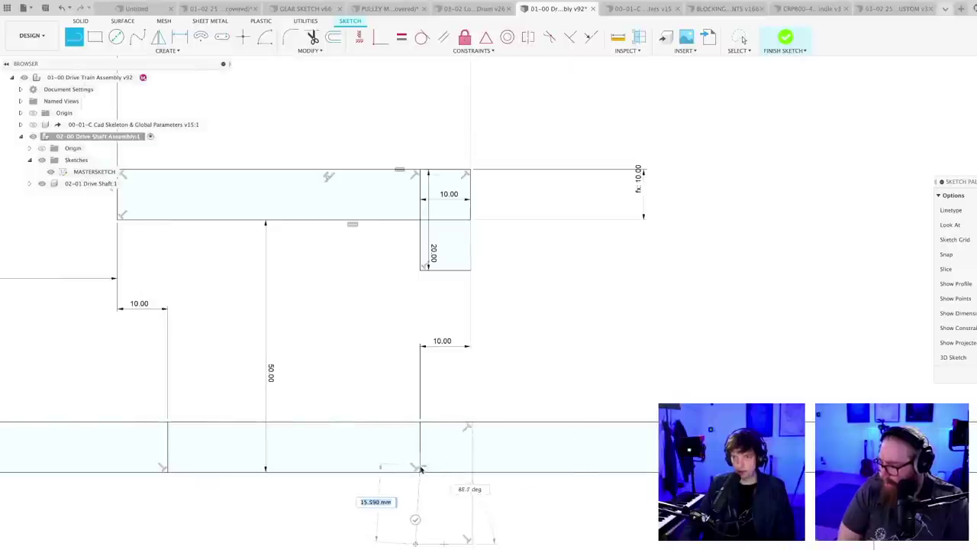
click(419, 474)
key(Escape)
scroll(441, 514, up, 2)
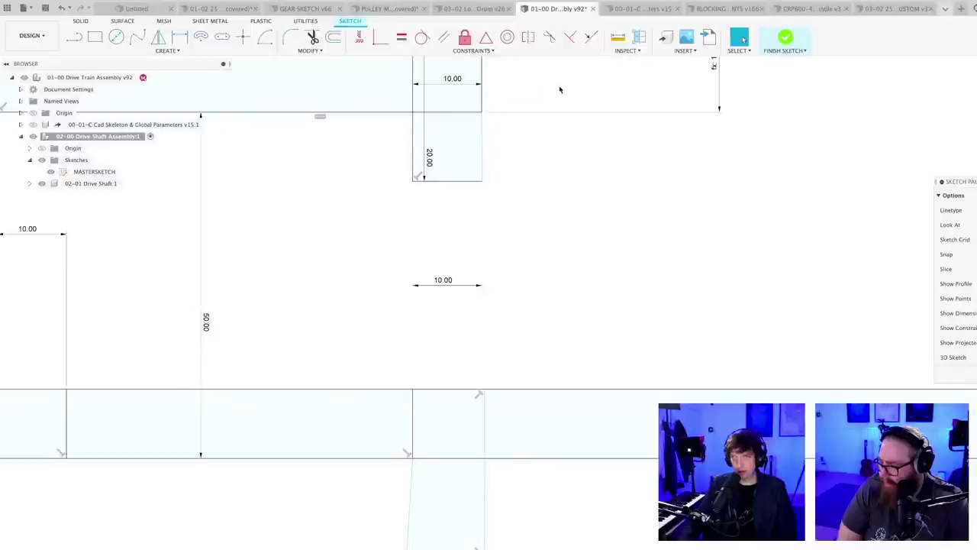
click(572, 39)
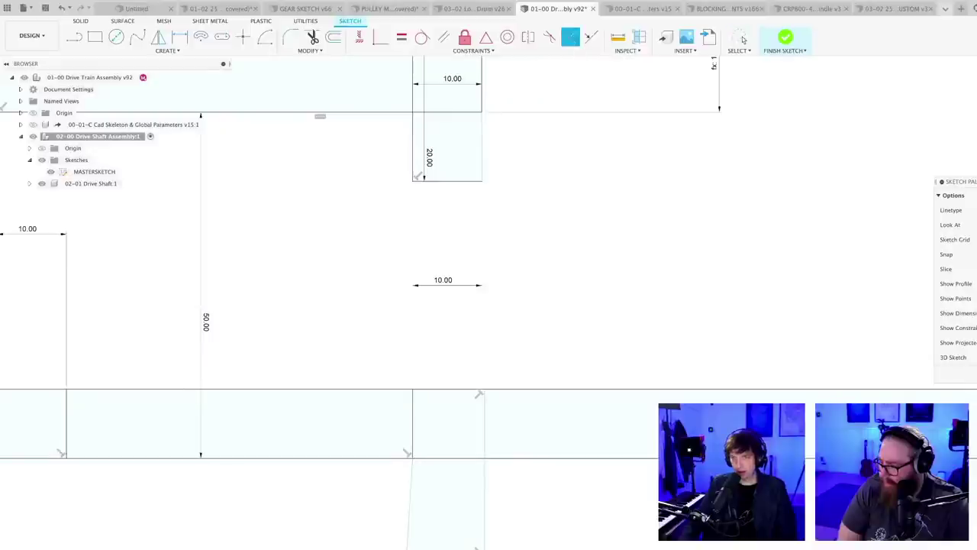
click(408, 532)
key(Escape)
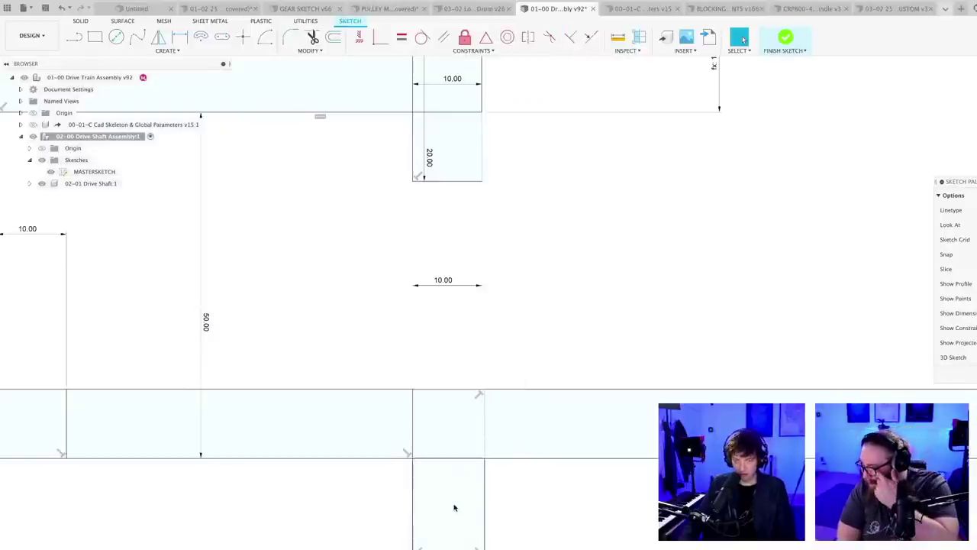
scroll(453, 507, down, 3)
- Dimension the box below the shaft 10 mm wide and 20 mm tall
key(d)
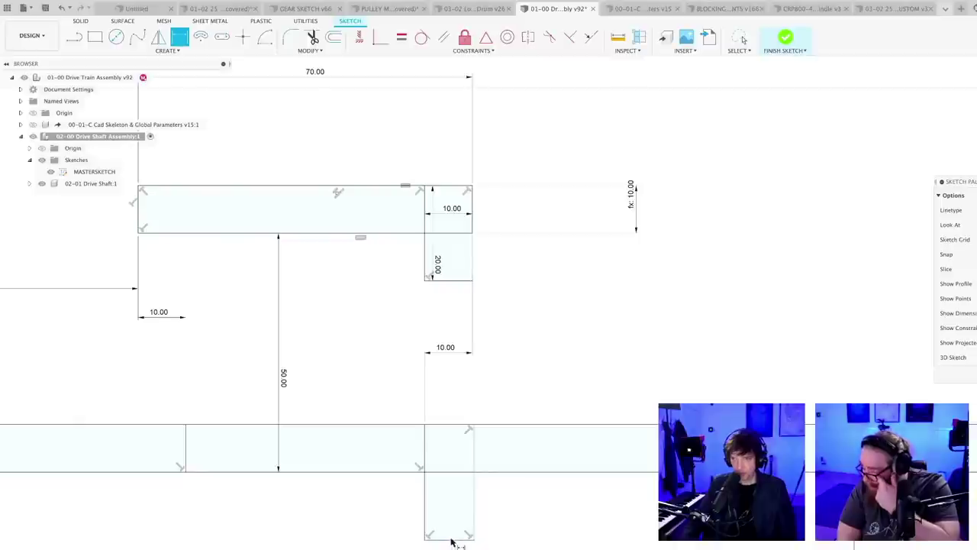
click(450, 538)
click(452, 513)
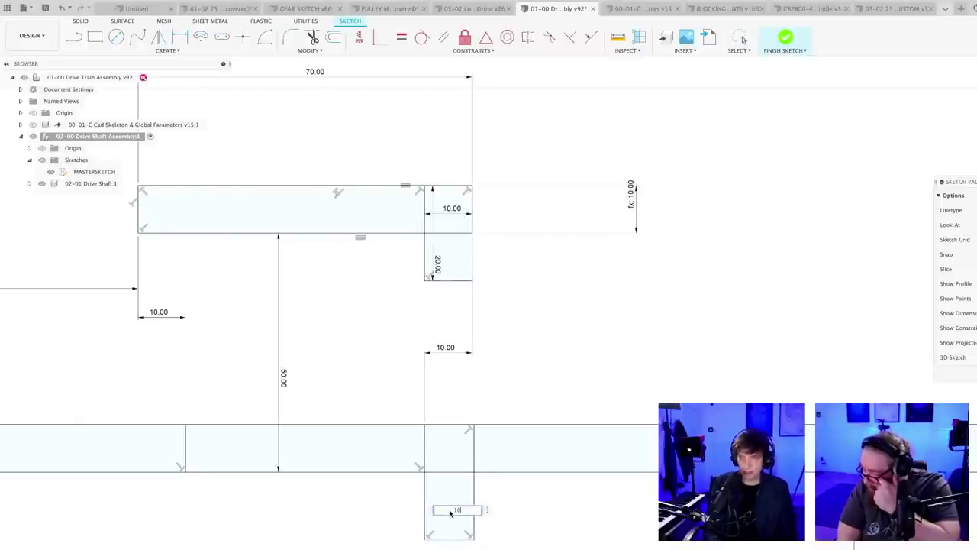
text(10)
key(Return)
scroll(497, 461, up, 2)
scroll(489, 488, down, 3)
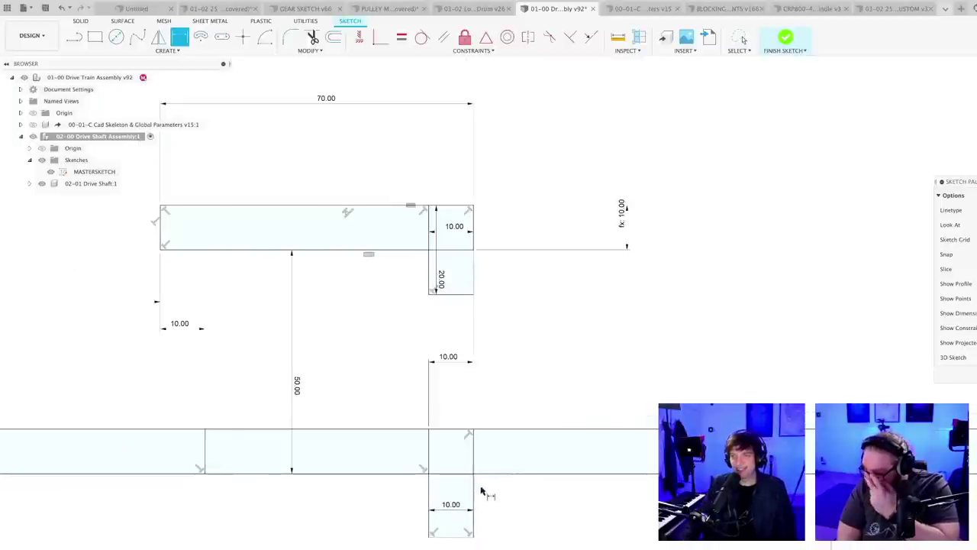
click(473, 502)
click(465, 499)
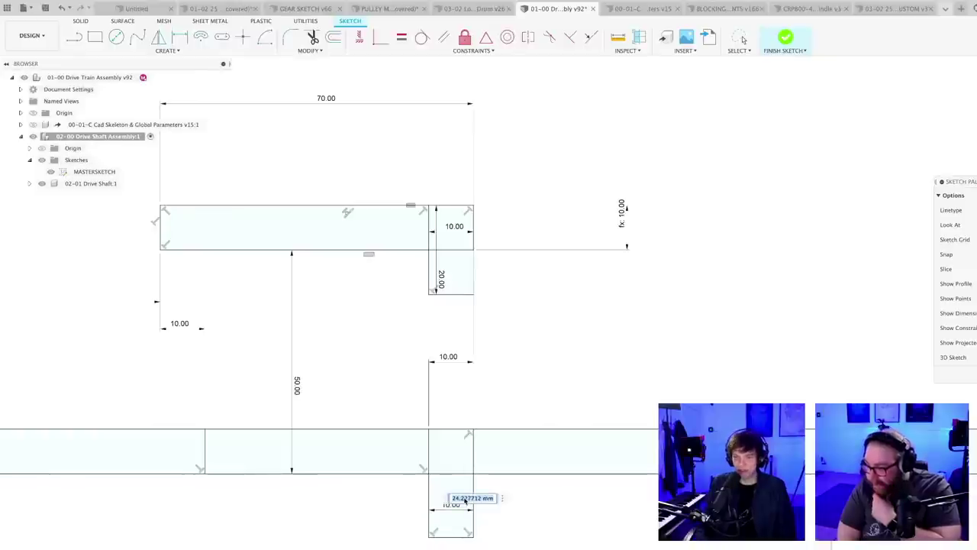
text(20)
key(Return)
scroll(489, 503, down, 2)
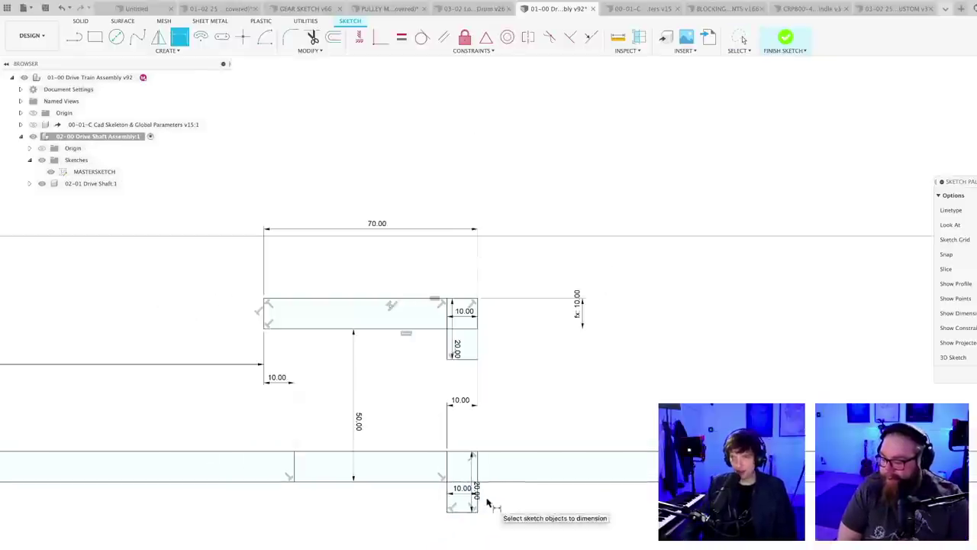
scroll(484, 377, up, 3)
key(Escape)
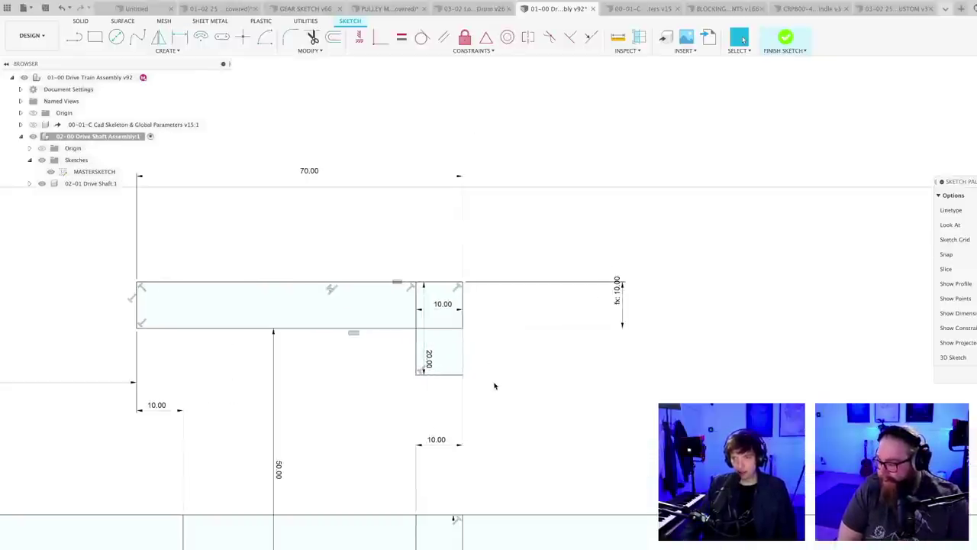
- Draw a tab with Line under the top bar's left end
scroll(494, 386, up, 1)
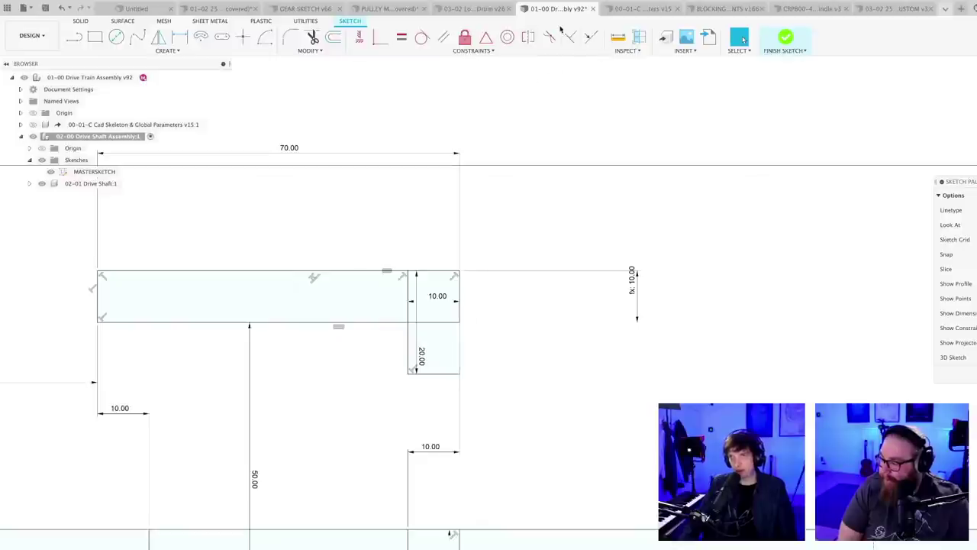
click(591, 37)
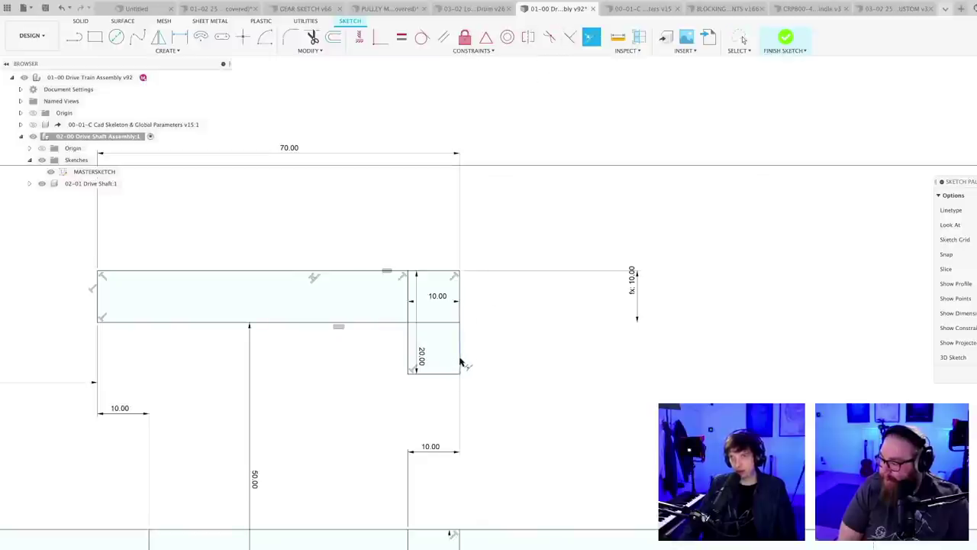
key(Escape)
scroll(511, 371, down, 3)
mouse_move(511, 371)
middle_down()
mouse_move(594, 331)
mouse_move(597, 320)
middle_up()
middle_drag(388, 332, 362, 349)
scroll(365, 348, up, 5)
key(l)
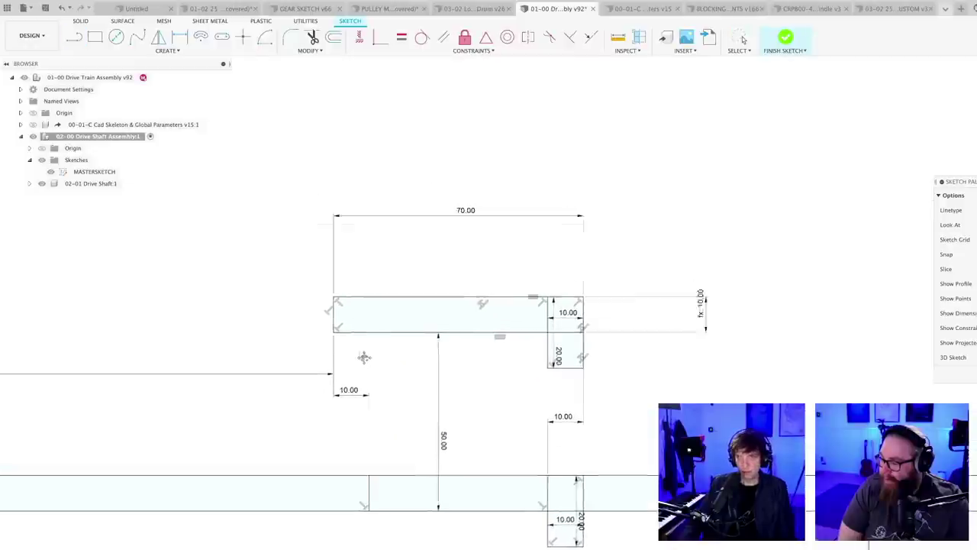
click(328, 328)
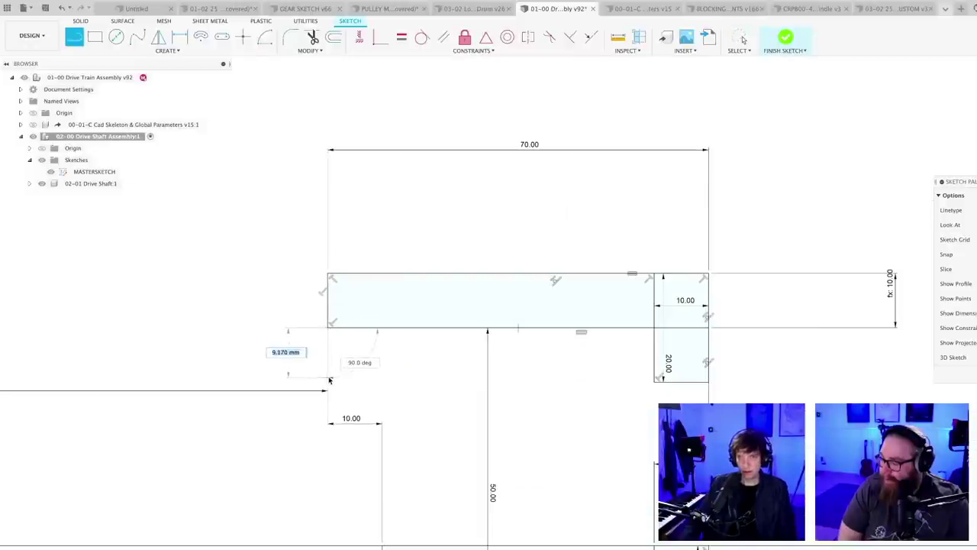
click(329, 376)
click(382, 376)
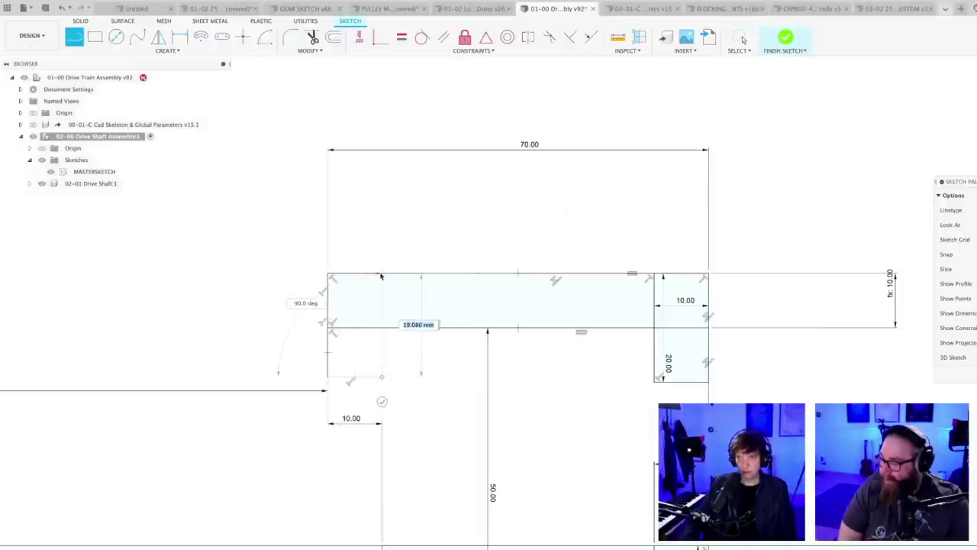
click(382, 273)
key(Escape)
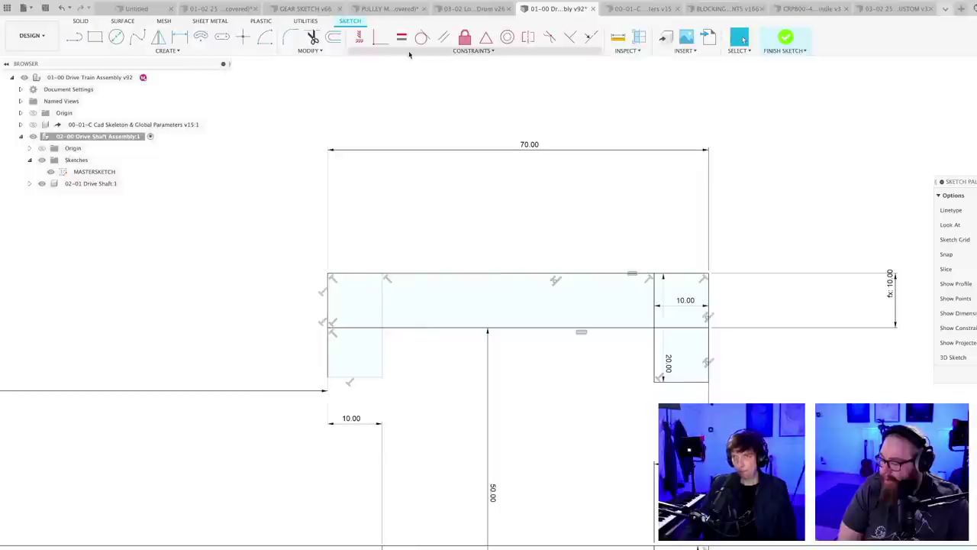
- Make the new tab's bottom edge horizontal and its sides equal to the right tab's
click(402, 37)
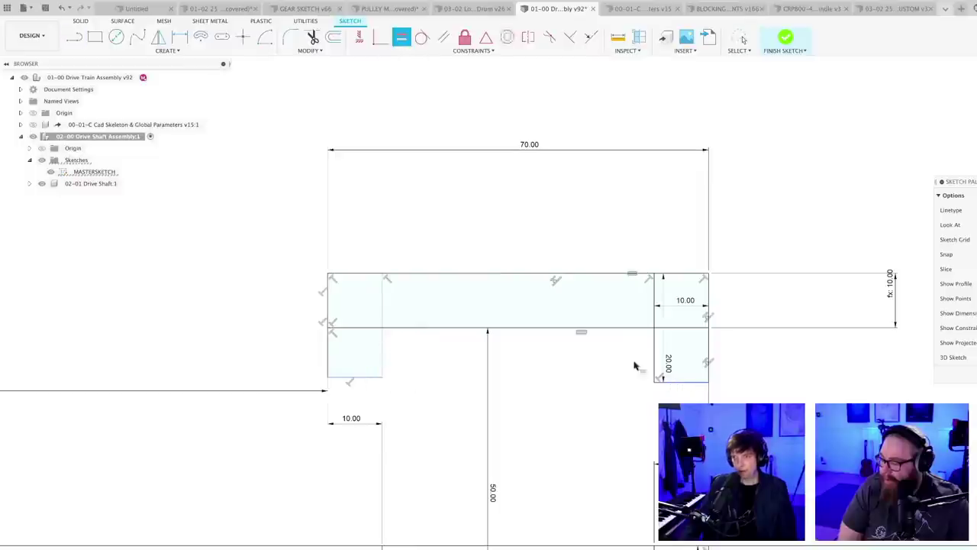
click(370, 376)
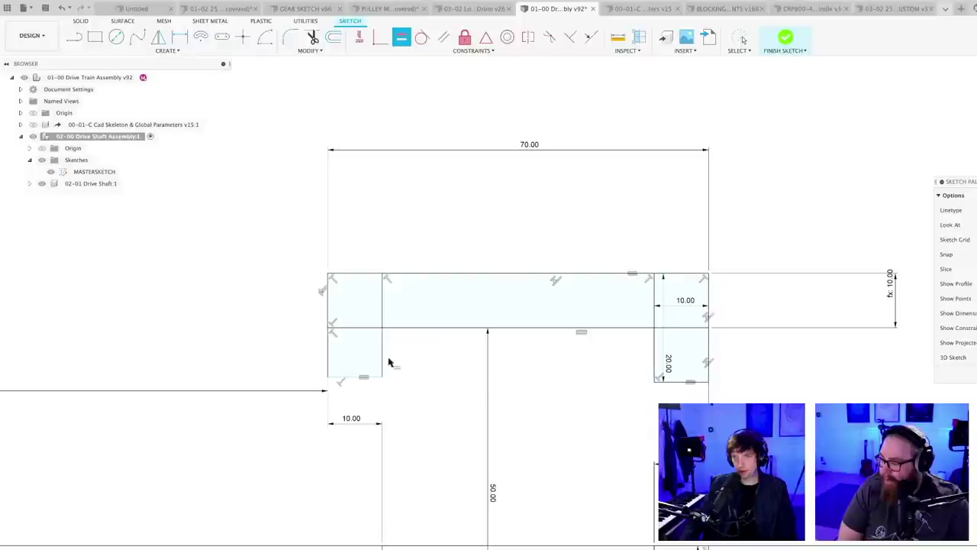
click(649, 355)
scroll(611, 374, down, 3)
key(Escape)
- Delete the lower rectangle's 10.00 width and 20.00 height dimensions
scroll(591, 527, up, 3)
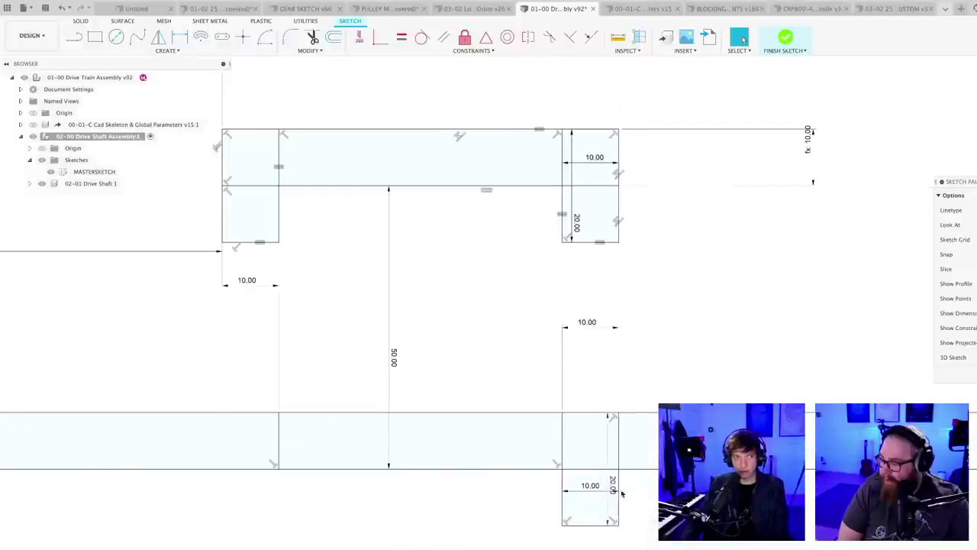
scroll(624, 408, up, 4)
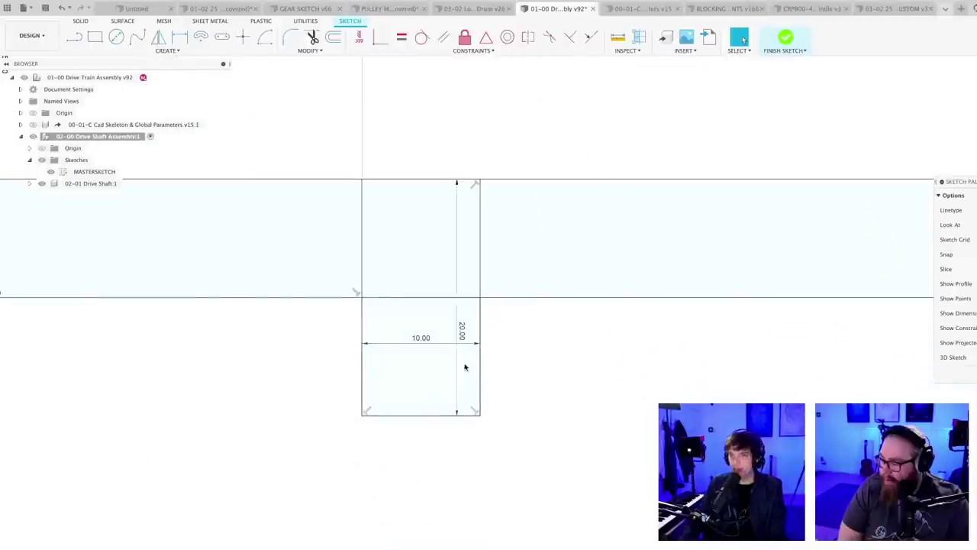
click(421, 343)
key(Delete)
click(462, 334)
key(Delete)
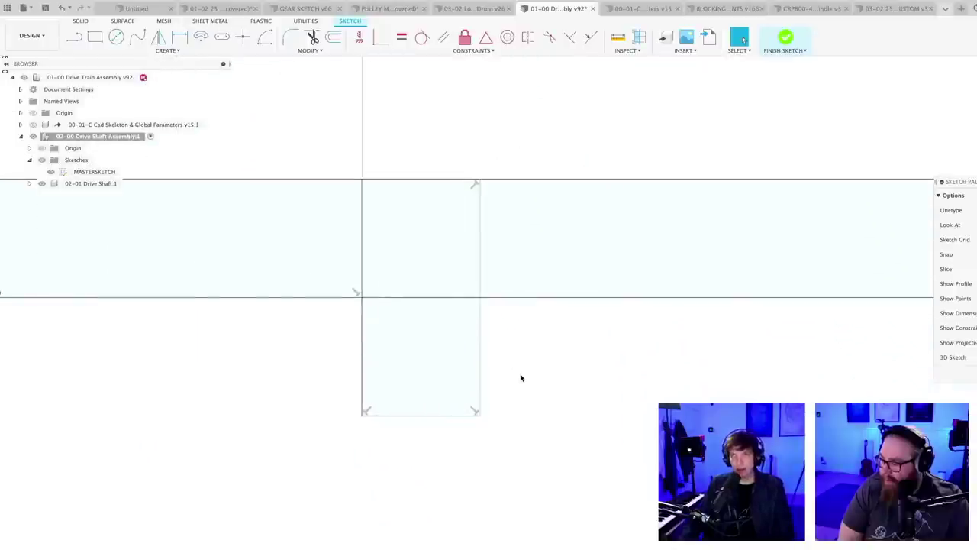
scroll(521, 375, down, 5)
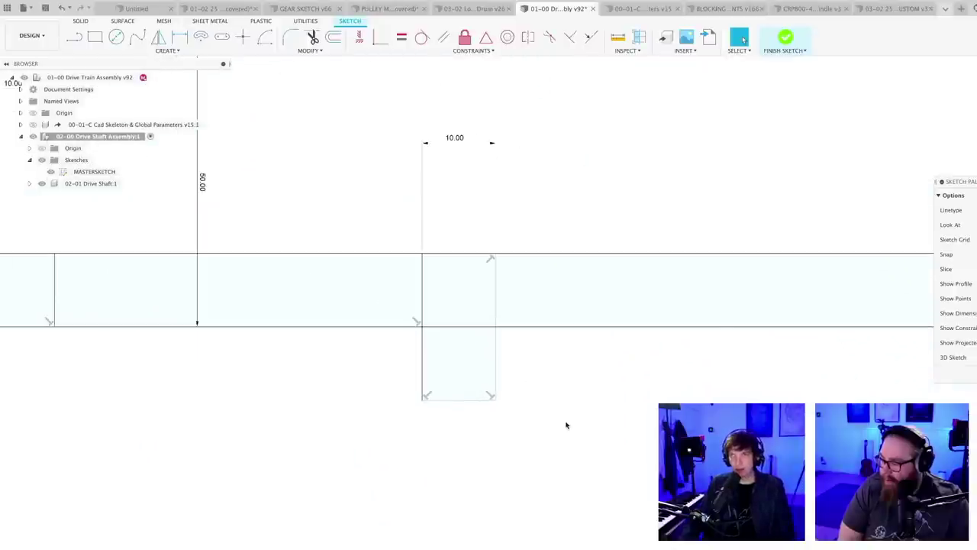
- Make the lower rectangle's bottom and right edges equal to the upper tab's edges
click(402, 37)
scroll(521, 354, up, 3)
click(466, 187)
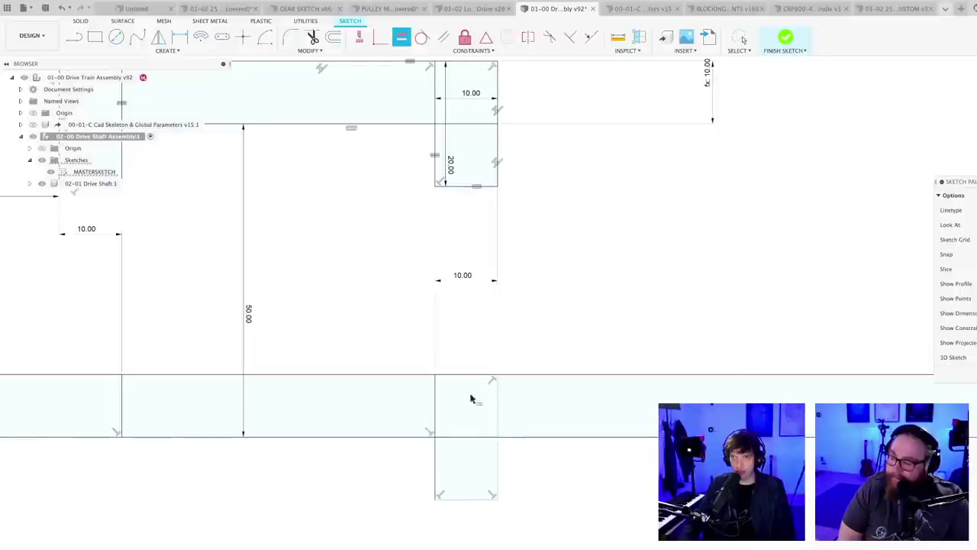
click(463, 498)
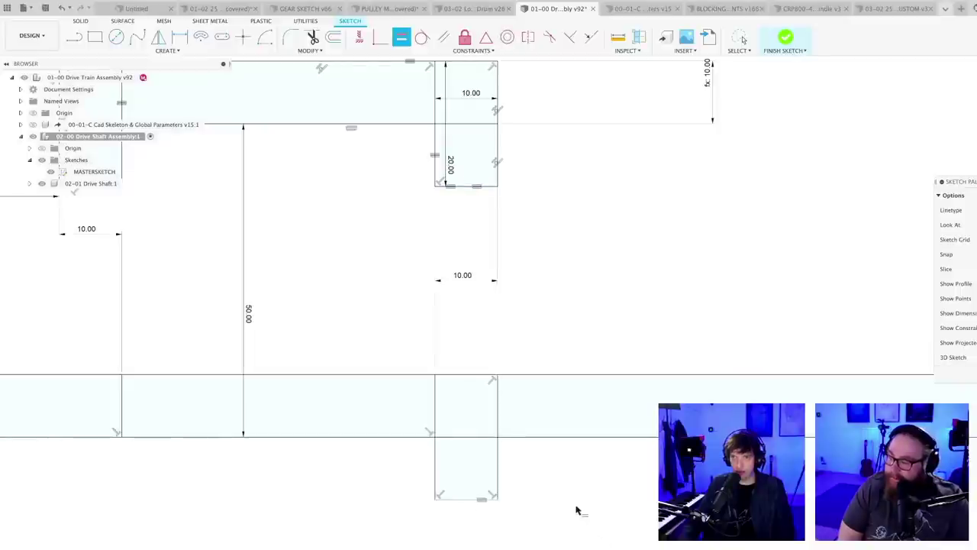
click(497, 468)
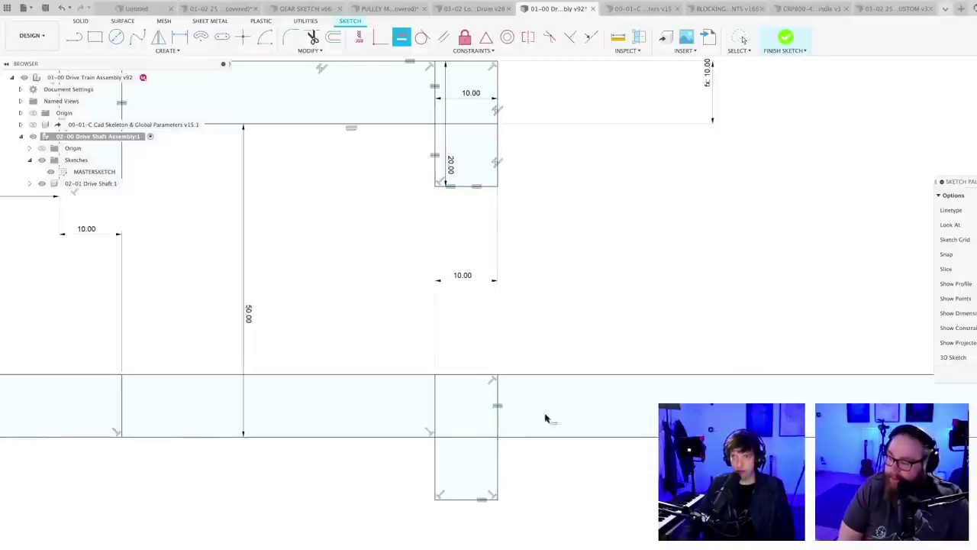
scroll(565, 458, down, 5)
key(Escape)
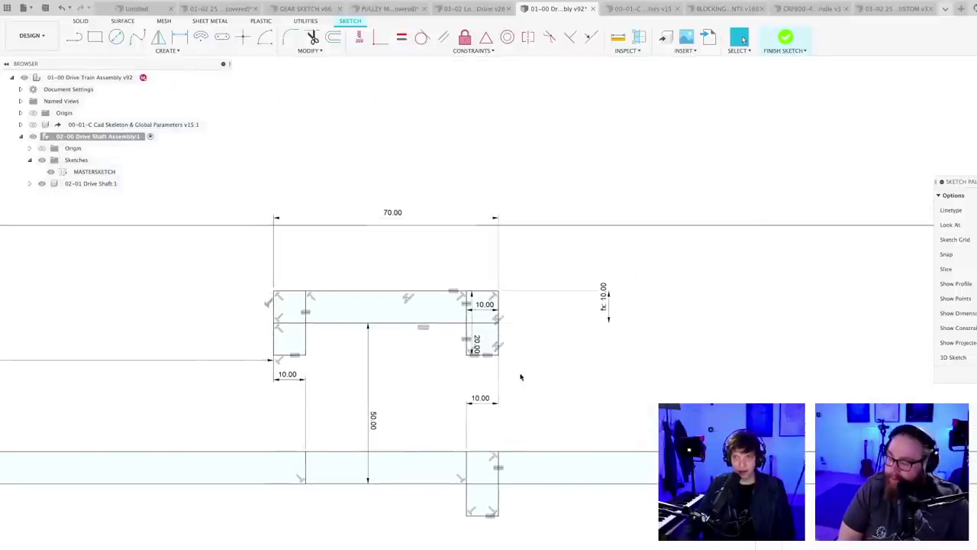
scroll(519, 375, up, 1)
- Enter 30 mm for the tab height, then set the right tab's height back to 20 mm
text(30)
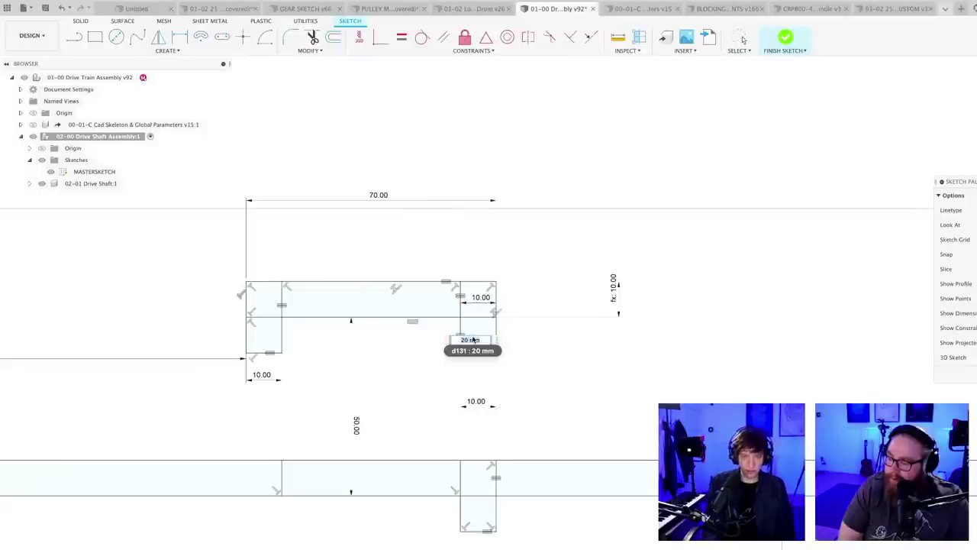
key(Return)
mouse_move(505, 358)
middle_down()
mouse_move(513, 273)
mouse_move(526, 247)
mouse_move(515, 248)
middle_up()
double_click(458, 255)
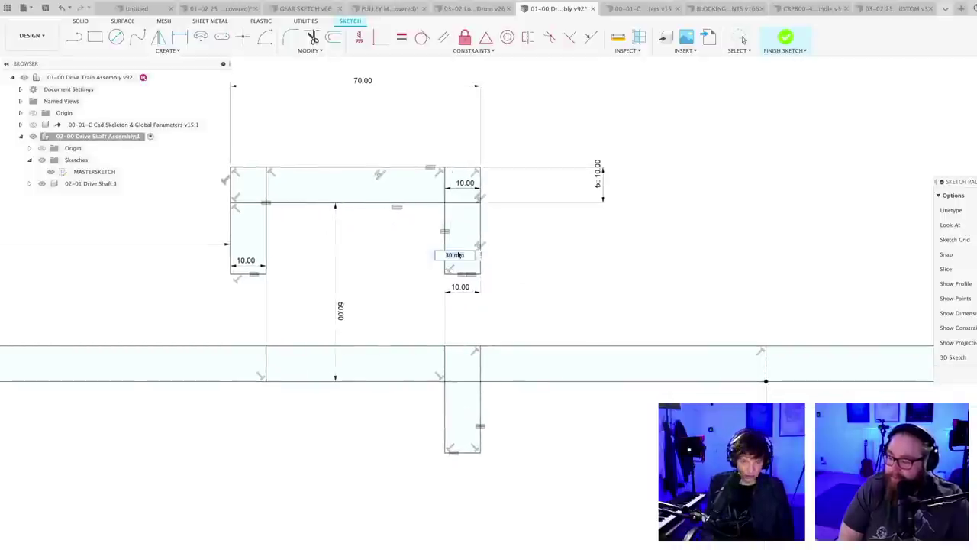
text(20)
key(Return)
scroll(532, 292, down, 1)
mouse_move(558, 306)
middle_down()
mouse_move(595, 321)
mouse_move(592, 359)
middle_up()
scroll(322, 477, up, 1)
middle_drag(322, 468, 332, 516)
scroll(327, 487, up, 2)
scroll(332, 517, up, 2)
- Draw the lower left leg's side and bottom lines, making the side collinear with the line above
key(l)
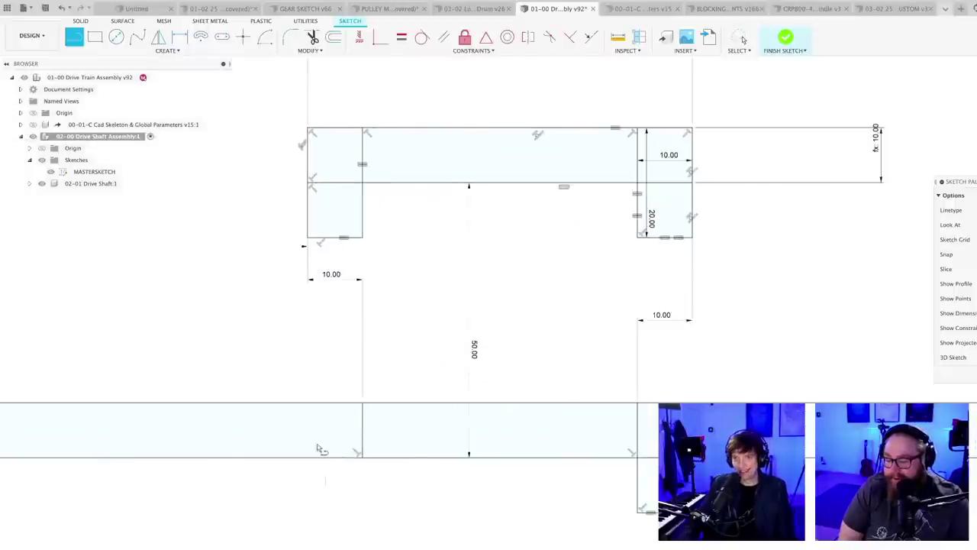
click(305, 403)
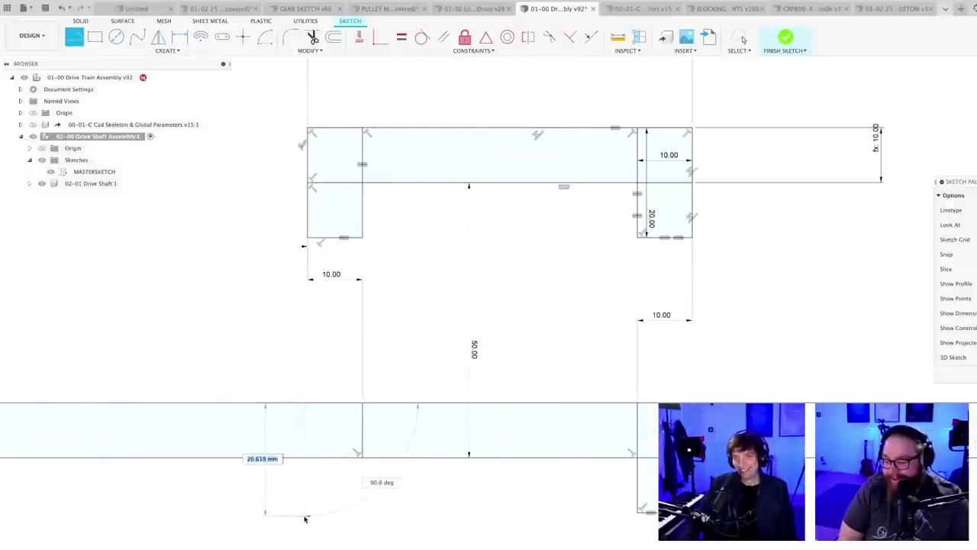
click(304, 516)
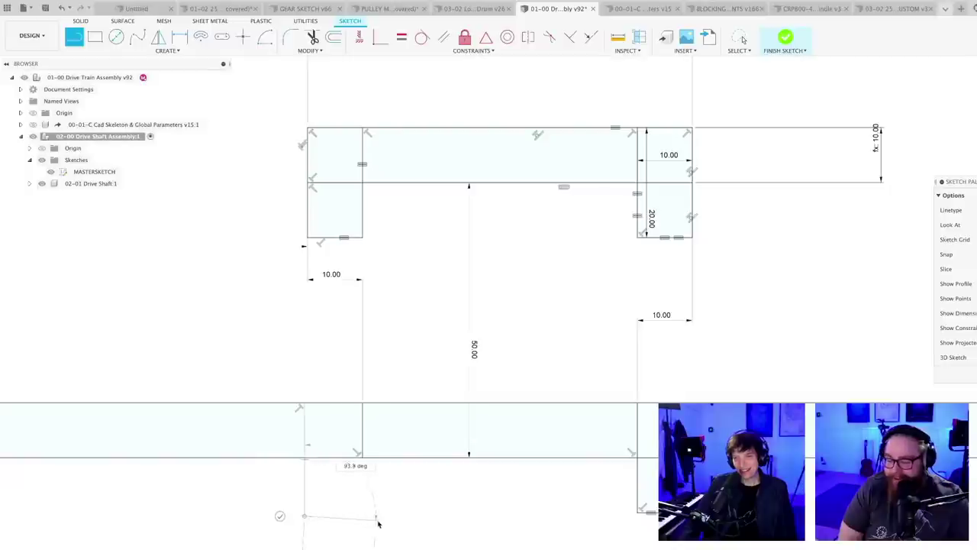
click(395, 525)
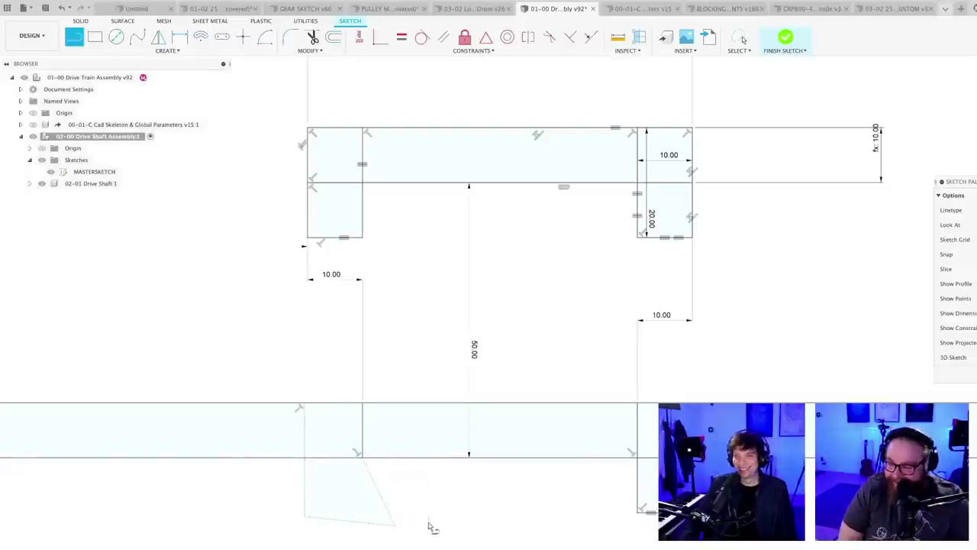
key(Escape)
click(571, 37)
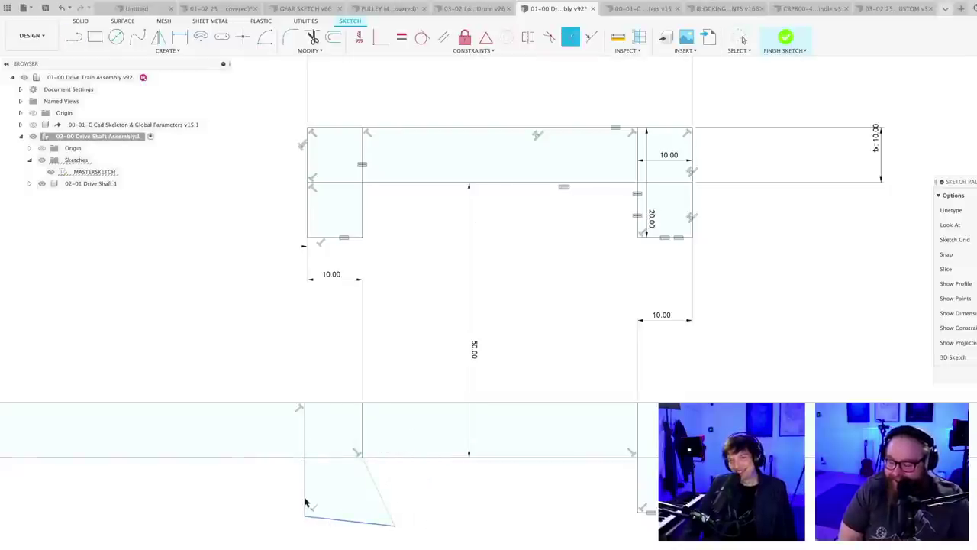
key(Escape)
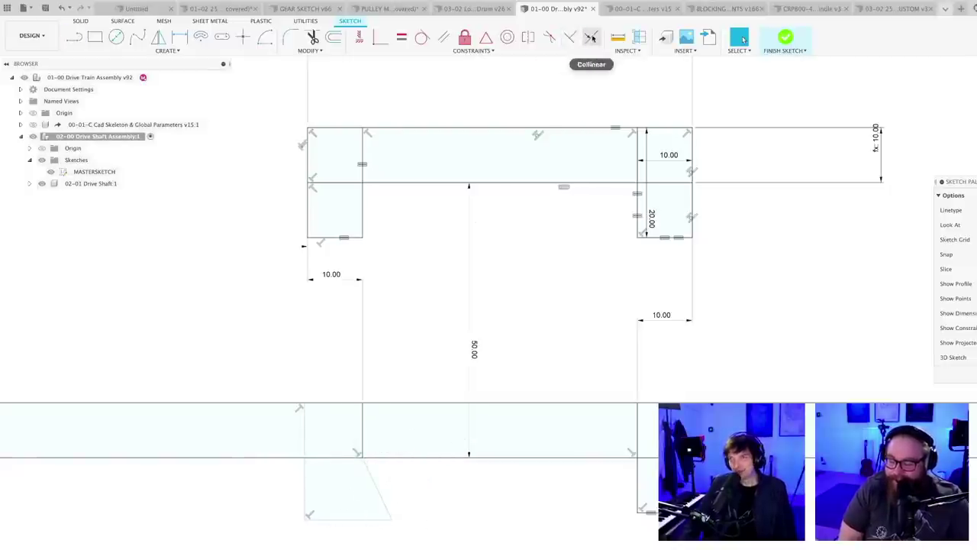
click(591, 36)
click(375, 486)
click(363, 434)
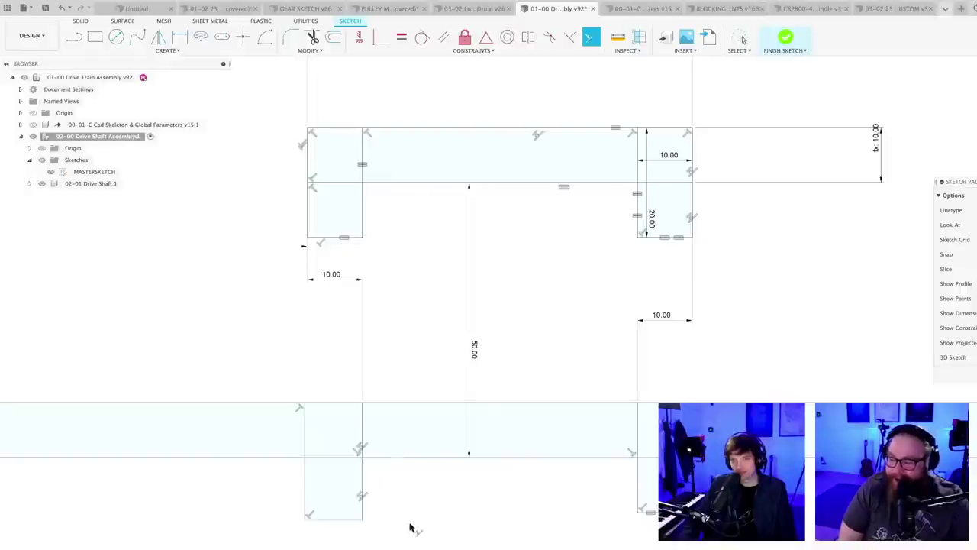
key(Escape)
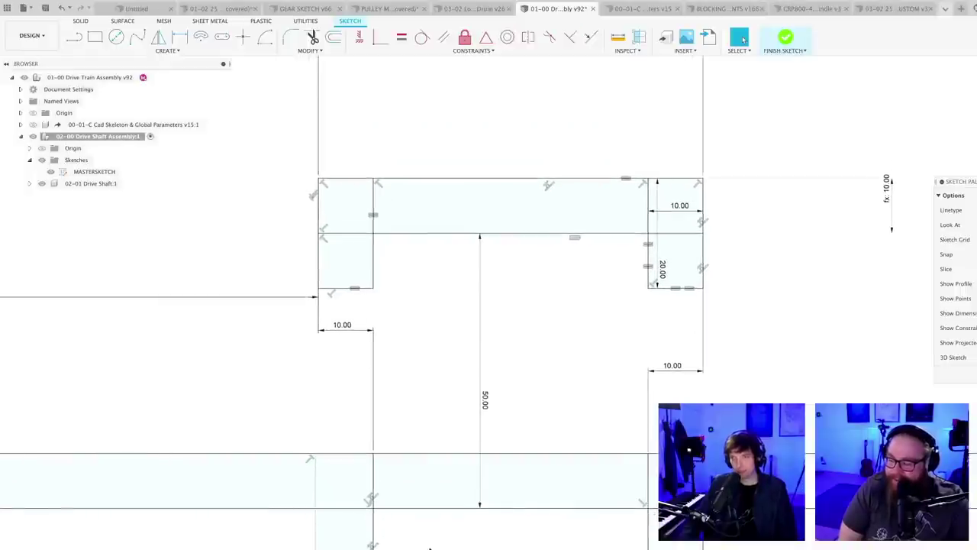
scroll(429, 547, down, 2)
- Save a new version of the design
key(super+s)
key(Return)
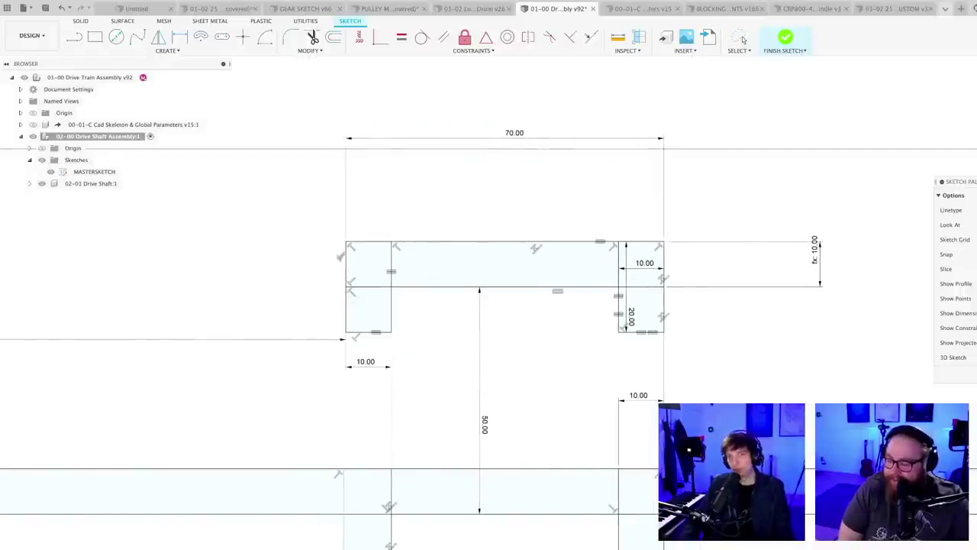
scroll(480, 545, down, 4)
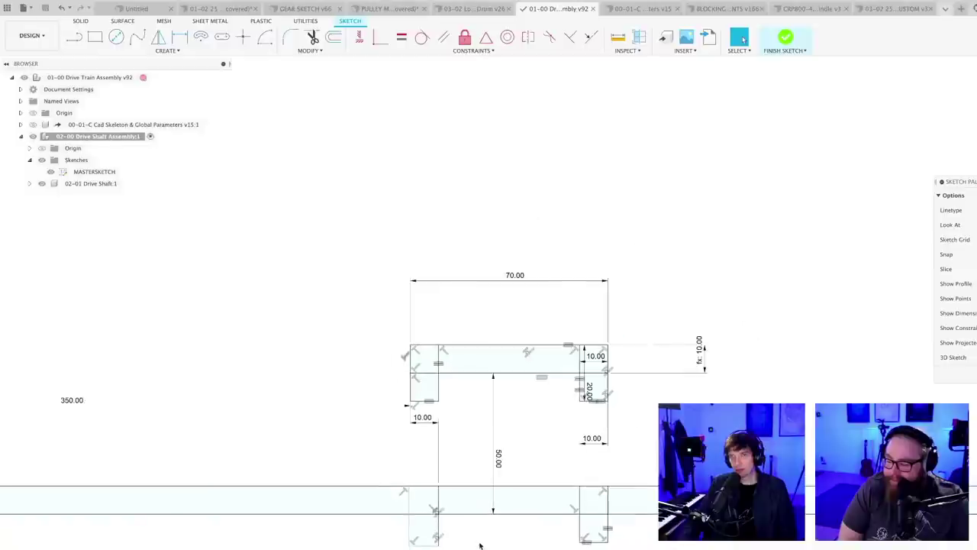
scroll(480, 546, up, 3)
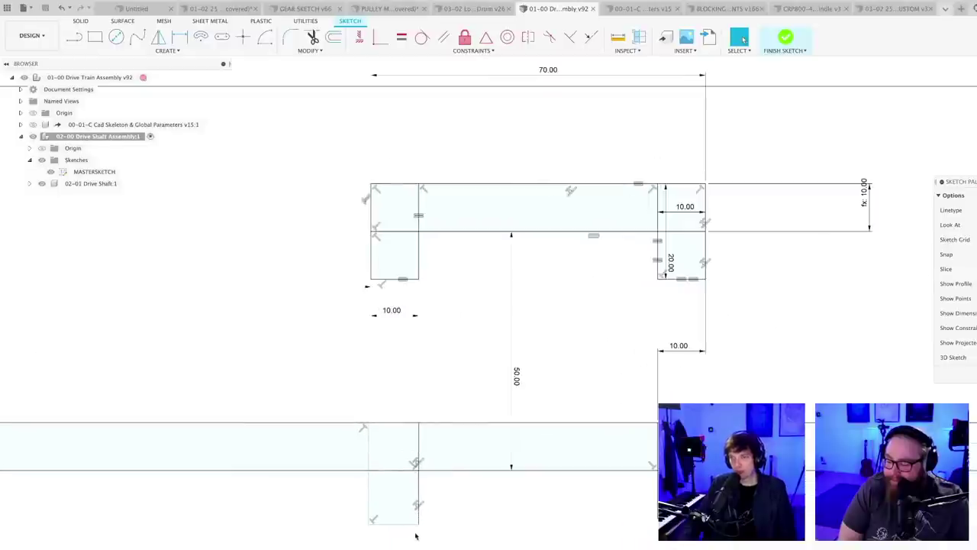
- Make the left leg's bottom edge and rectangle equal to the right leg's 10.00 edge and rectangle
click(401, 37)
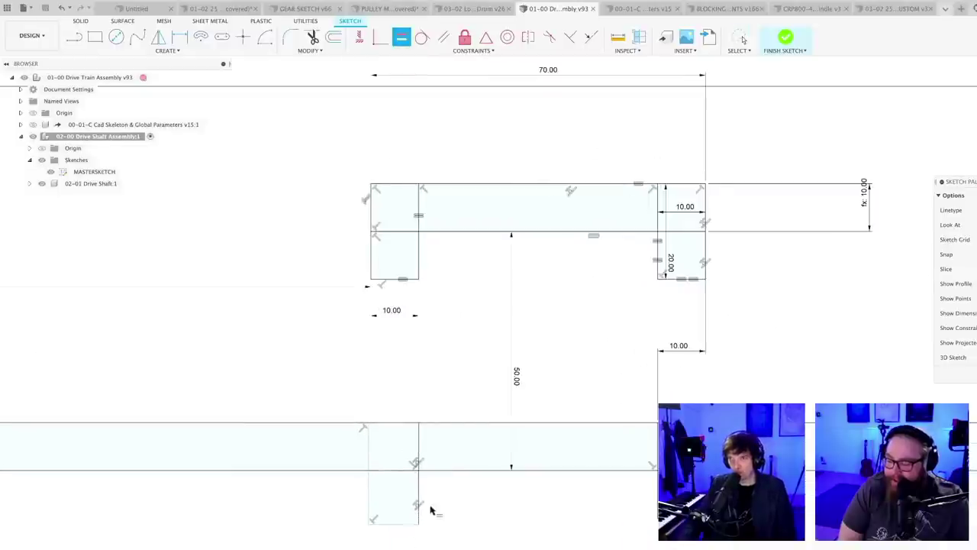
click(401, 523)
click(673, 280)
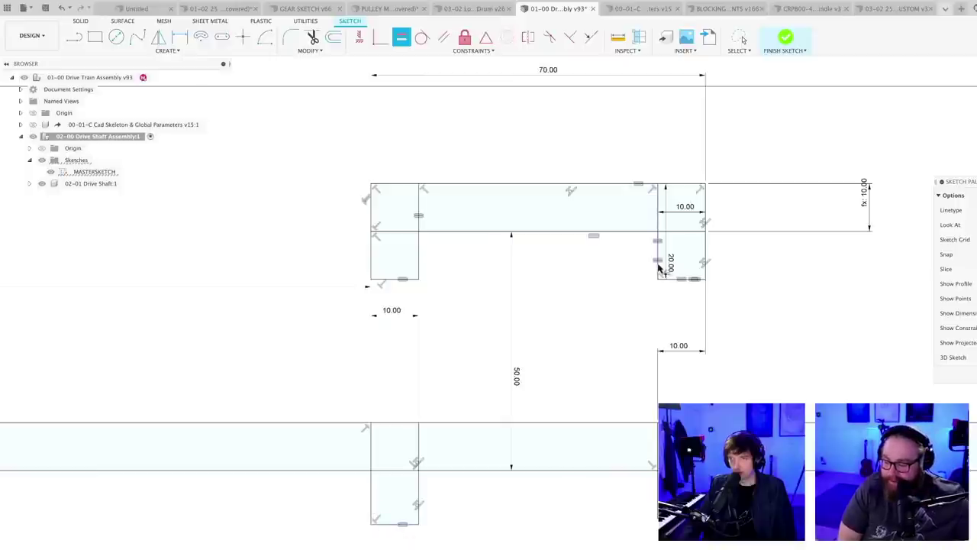
key(Escape)
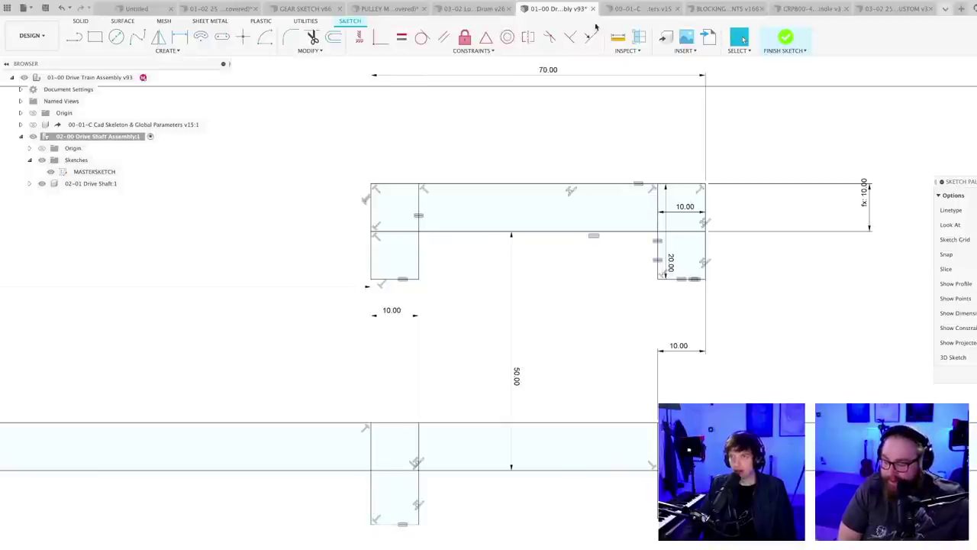
click(592, 37)
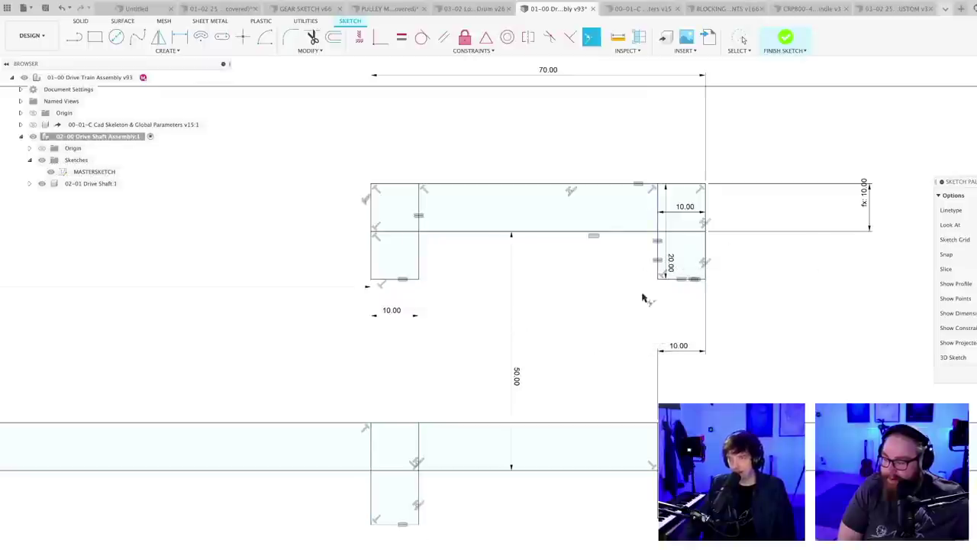
key(Escape)
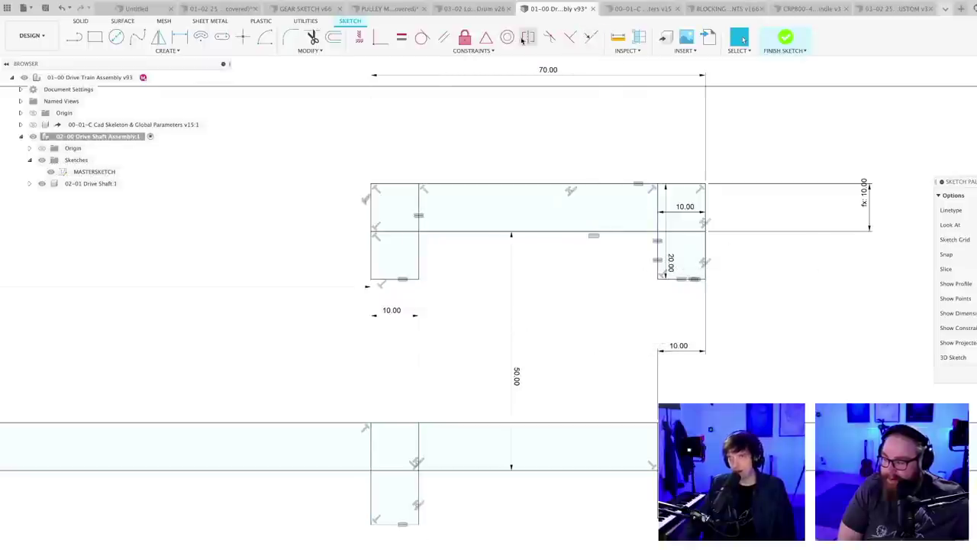
click(401, 37)
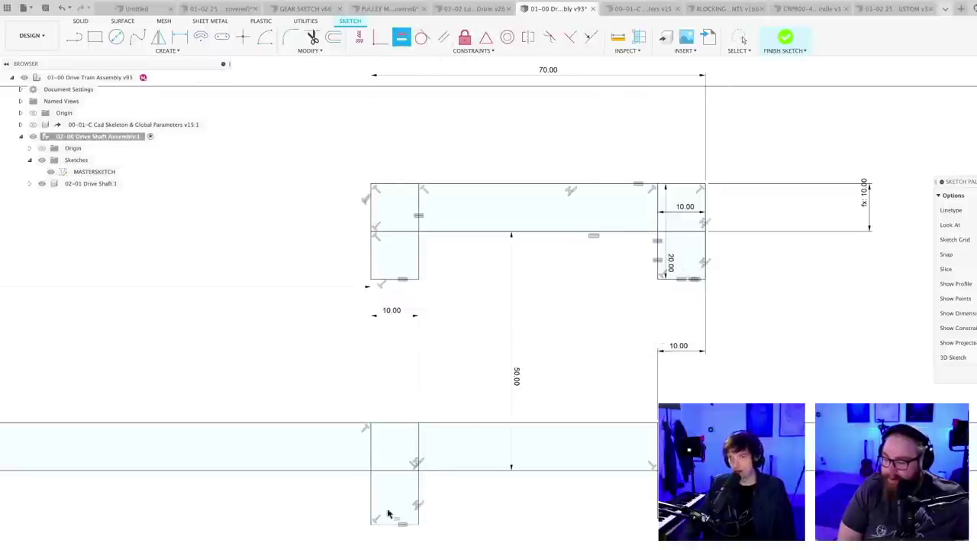
click(656, 258)
key(Escape)
scroll(465, 534, down, 3)
- Save a new version of the design
scroll(612, 497, down, 5)
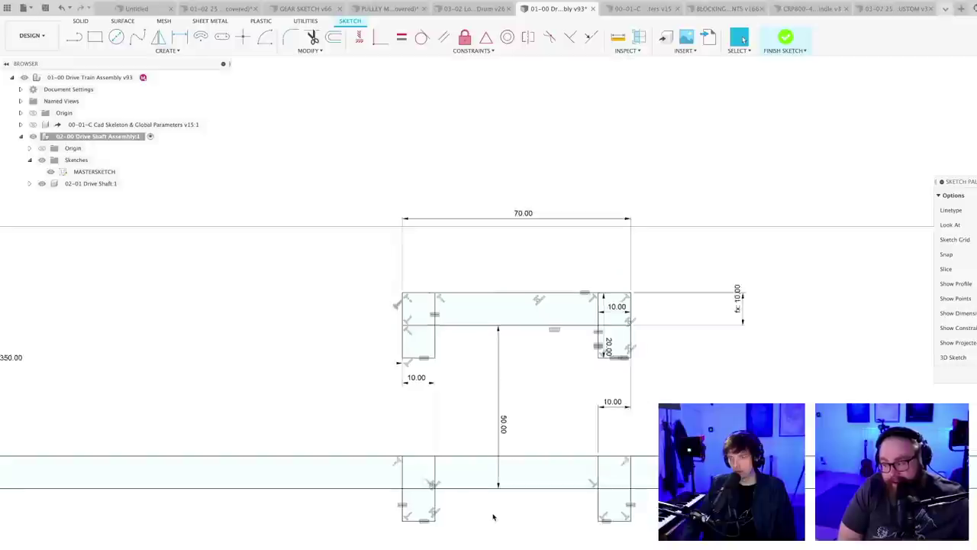
scroll(615, 489, down, 2)
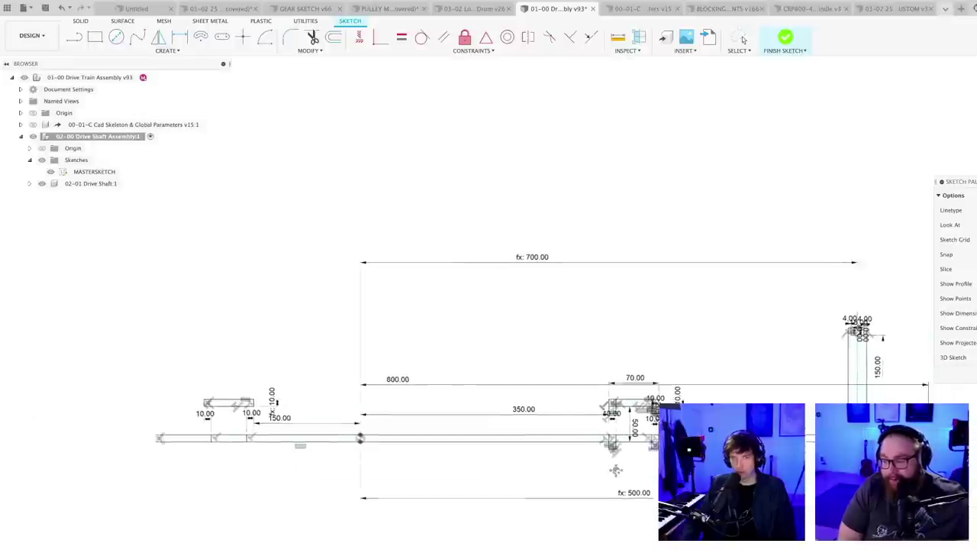
scroll(620, 472, up, 1)
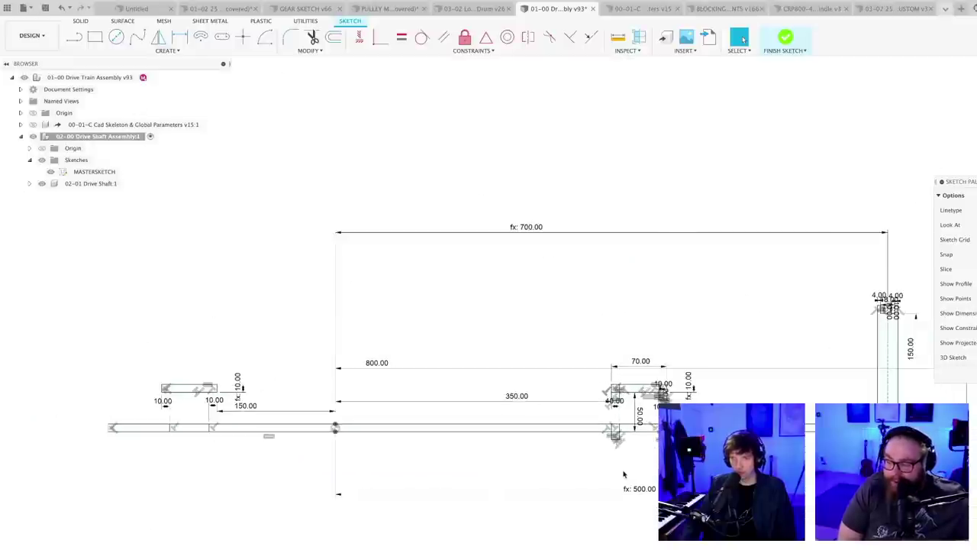
scroll(249, 394, up, 3)
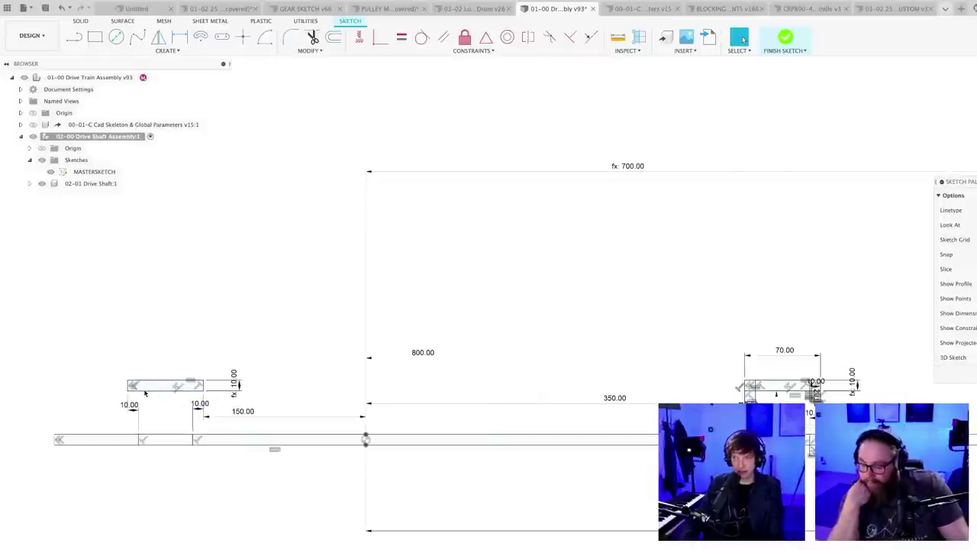
mouse_move(114, 371)
mouse_down()
mouse_move(294, 410)
mouse_move(290, 374)
mouse_up()
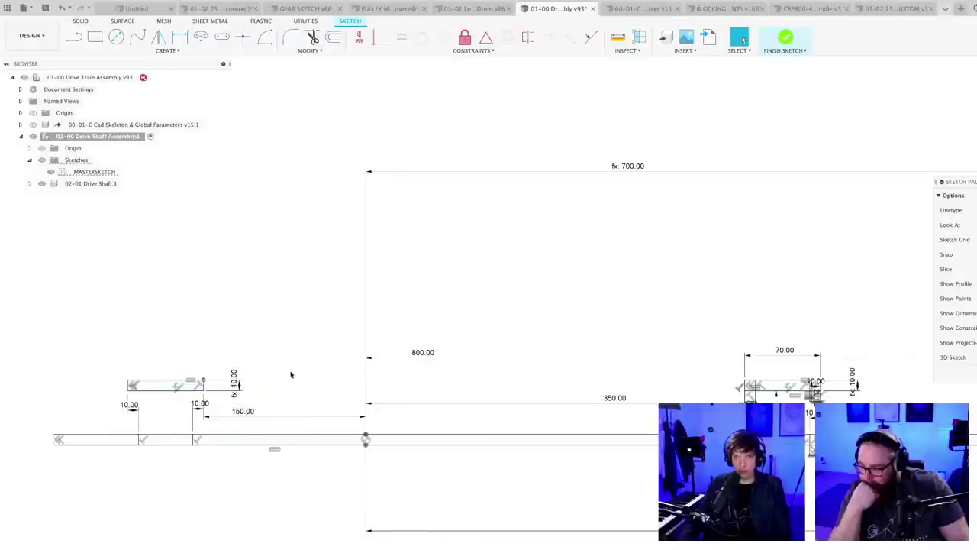
scroll(286, 374, down, 1)
scroll(267, 379, up, 1)
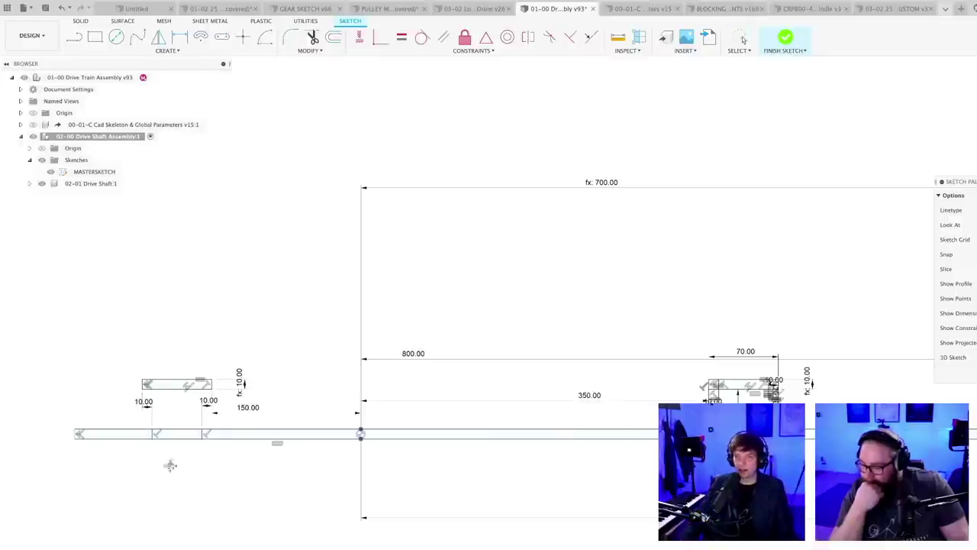
mouse_move(170, 465)
middle_down()
mouse_move(260, 468)
mouse_move(240, 480)
mouse_move(253, 456)
mouse_move(251, 420)
middle_up()
scroll(305, 462, up, 1)
key(ctrl+s)
key(Return)
- Delete the small unused rectangle and its dimensions at the 150 mm position on the left
scroll(253, 435, up, 4)
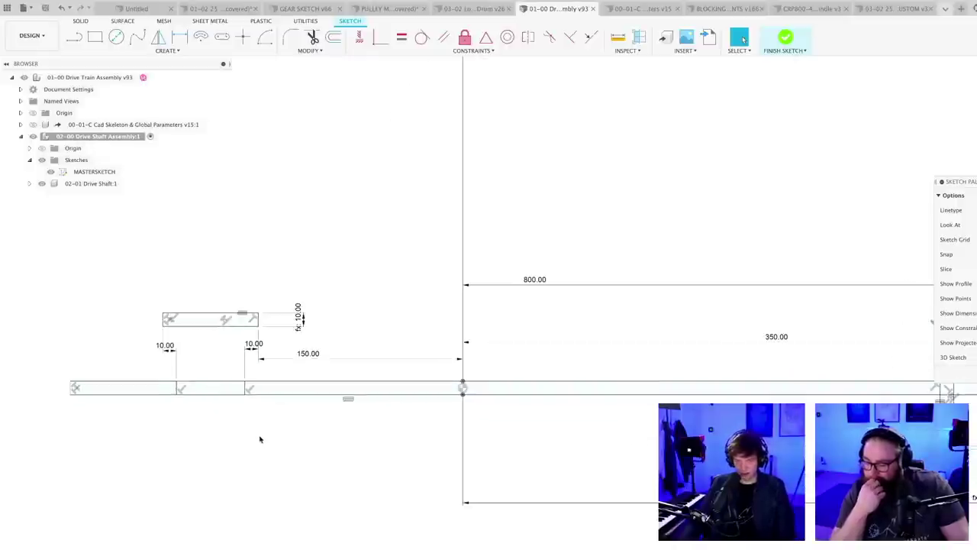
scroll(339, 445, up, 3)
key(l)
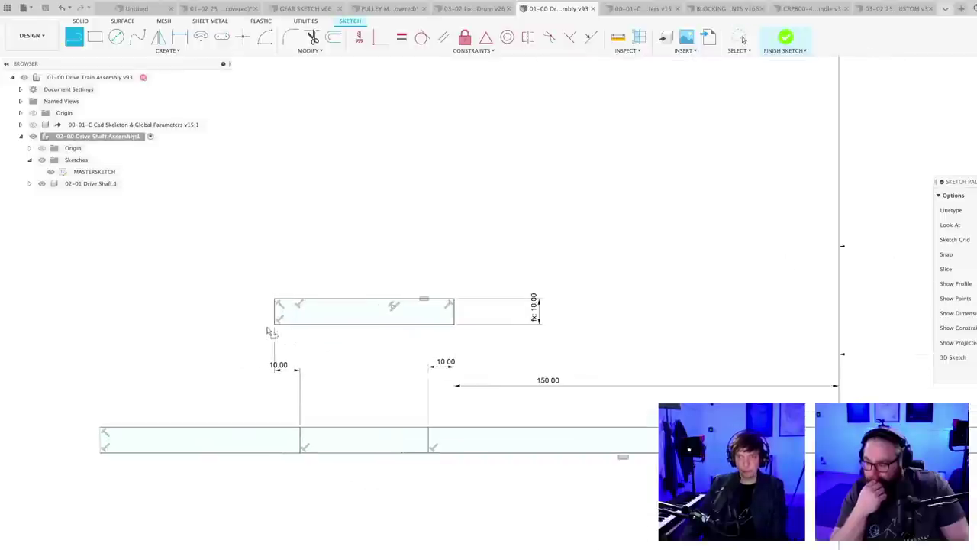
scroll(272, 330, up, 3)
click(279, 321)
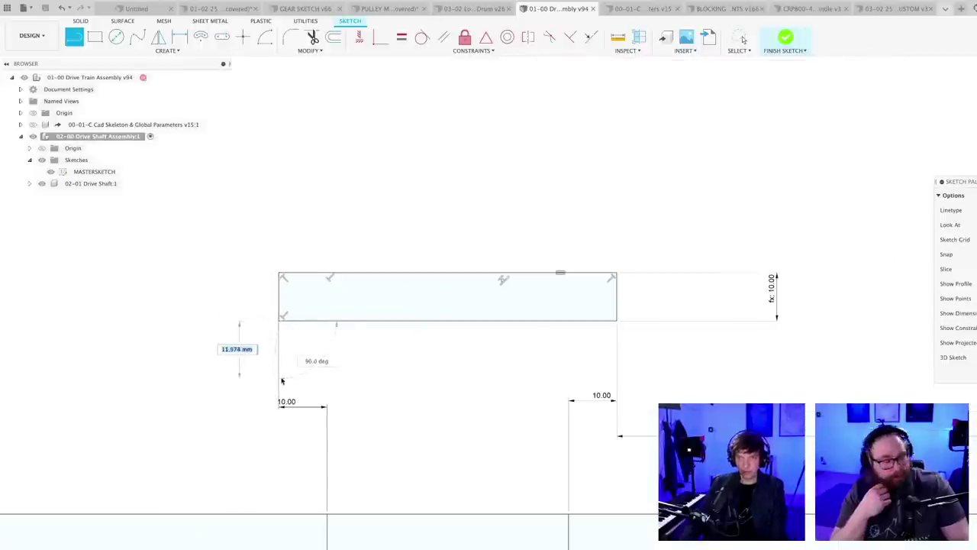
key(Escape)
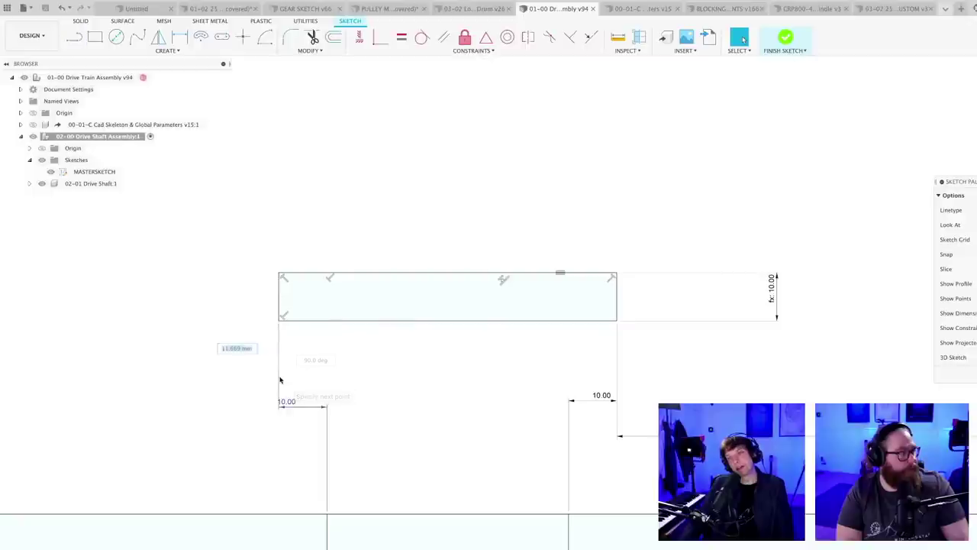
scroll(353, 351, down, 6)
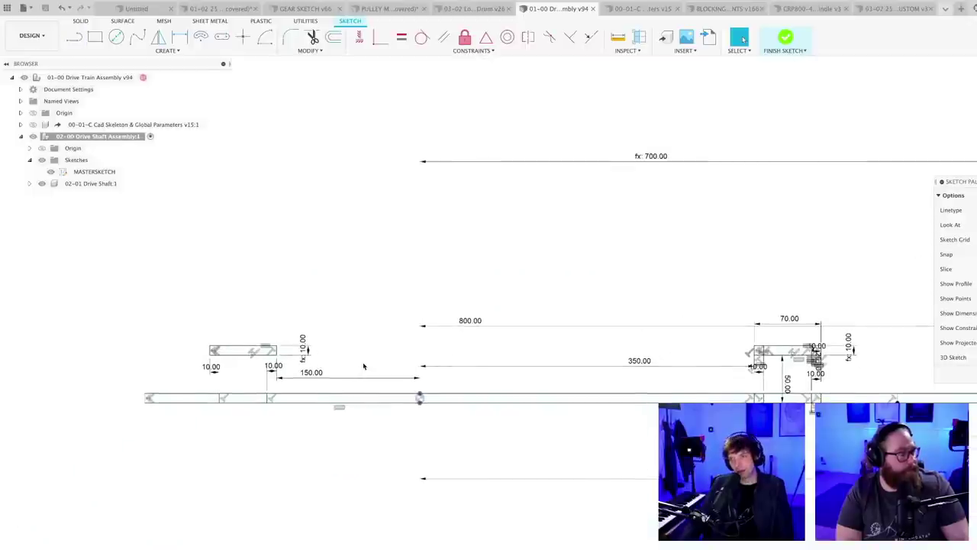
scroll(268, 368, up, 1)
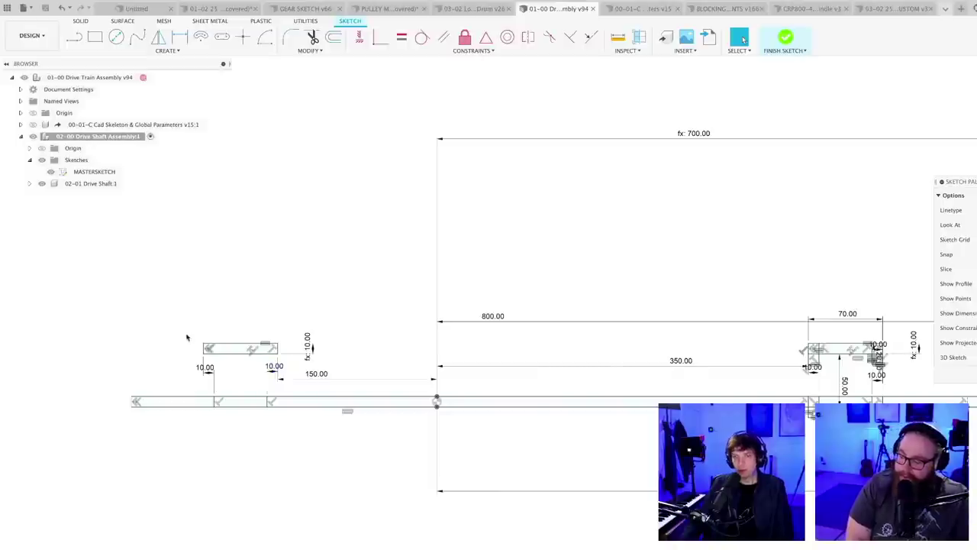
mouse_move(181, 333)
mouse_down()
mouse_move(349, 380)
mouse_move(347, 359)
mouse_move(164, 334)
mouse_up()
key(Delete)
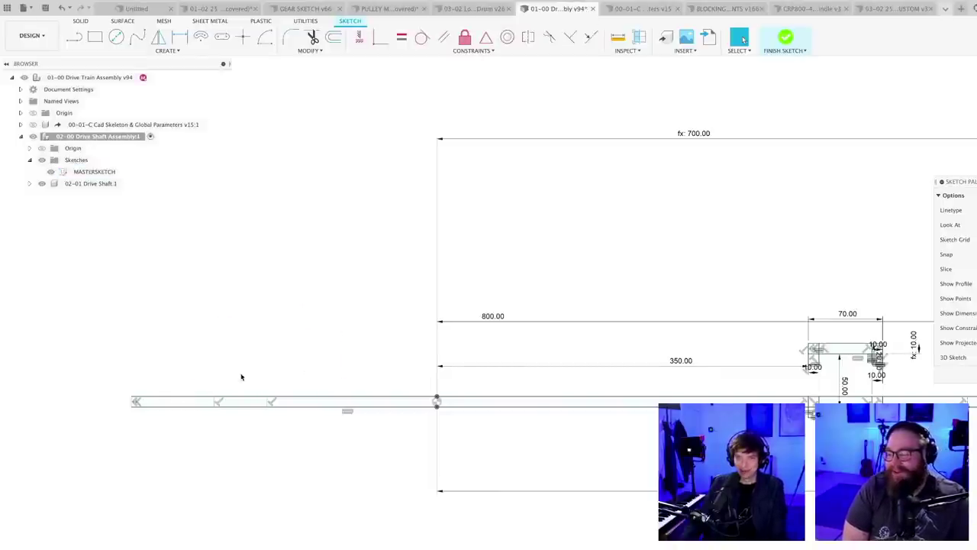
scroll(215, 406, up, 2)
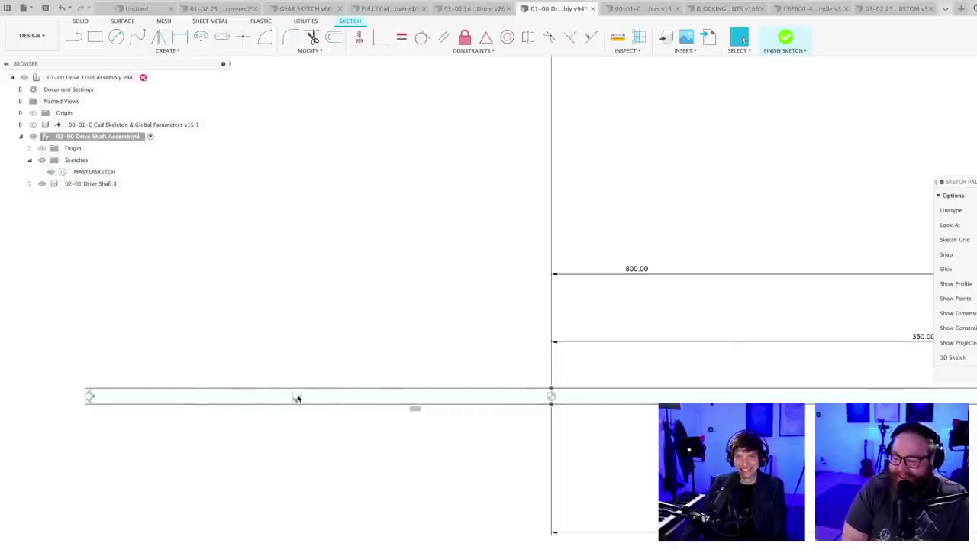
scroll(447, 456, down, 4)
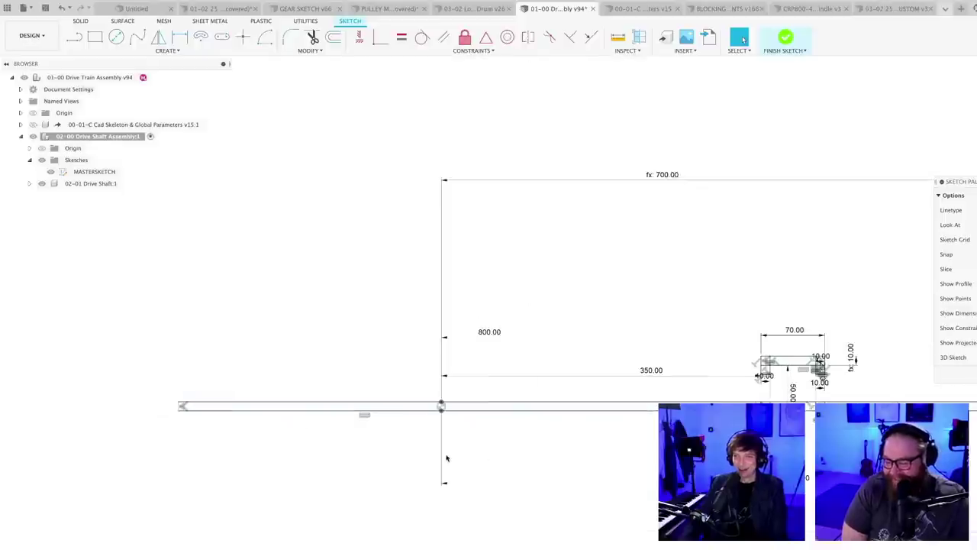
scroll(451, 432, up, 2)
- Draw a short vertical line on the shaft line
key(l)
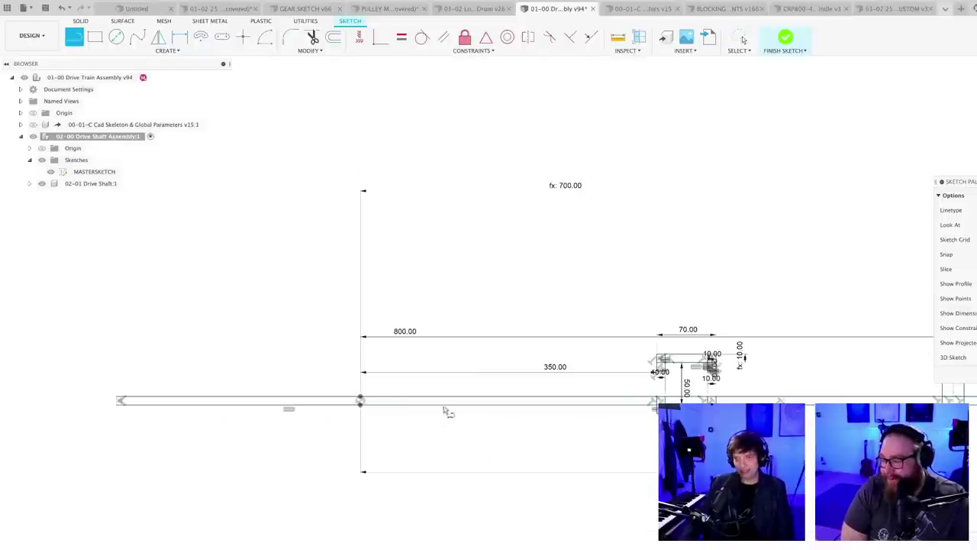
scroll(443, 405, up, 2)
click(442, 401)
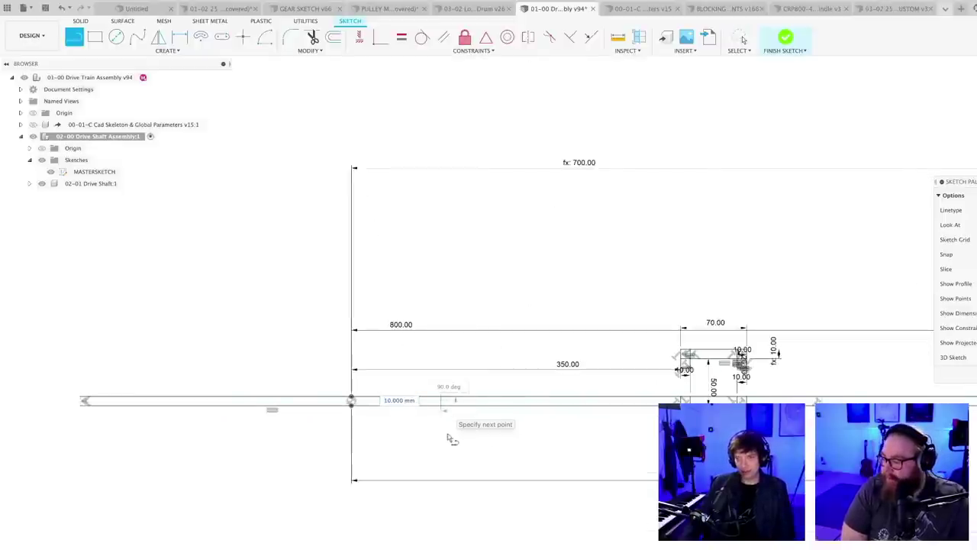
scroll(493, 440, down, 2)
key(Escape)
scroll(439, 430, up, 6)
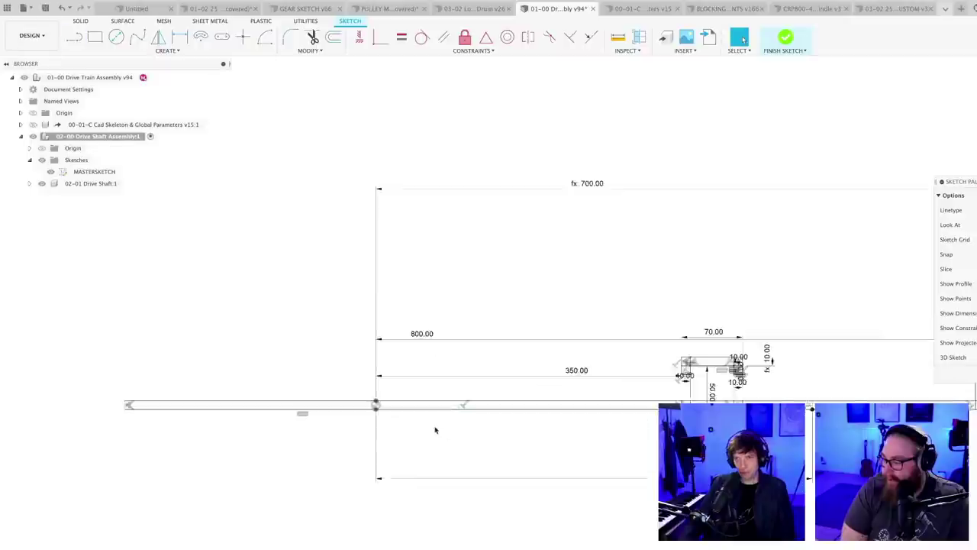
- Dimension the new vertical line 90 mm from the vertical axis
key(d)
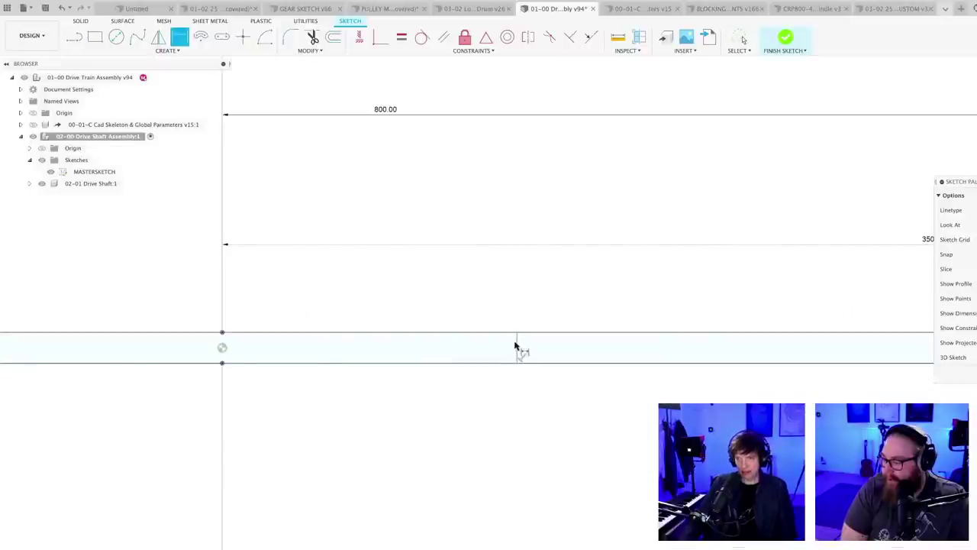
click(517, 346)
click(222, 338)
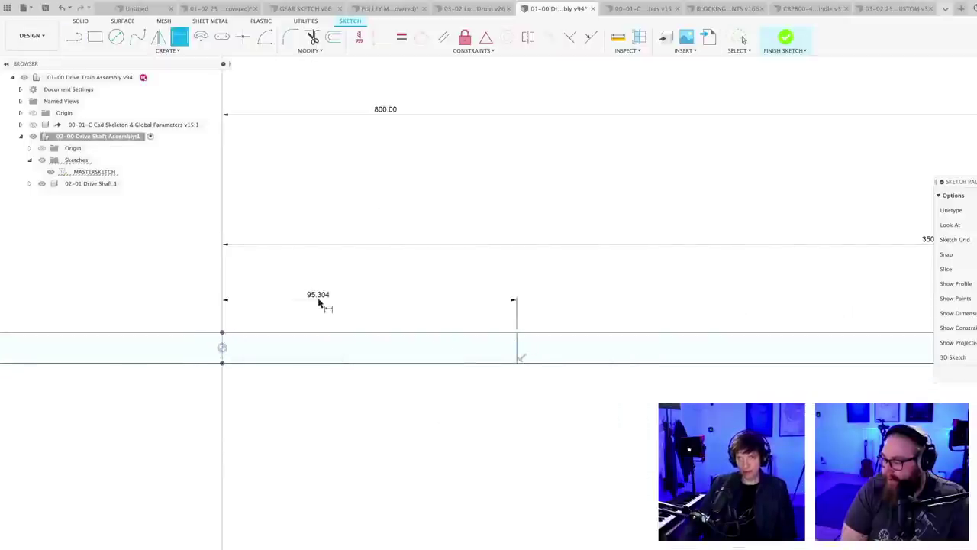
click(319, 302)
text(90)
key(Return)
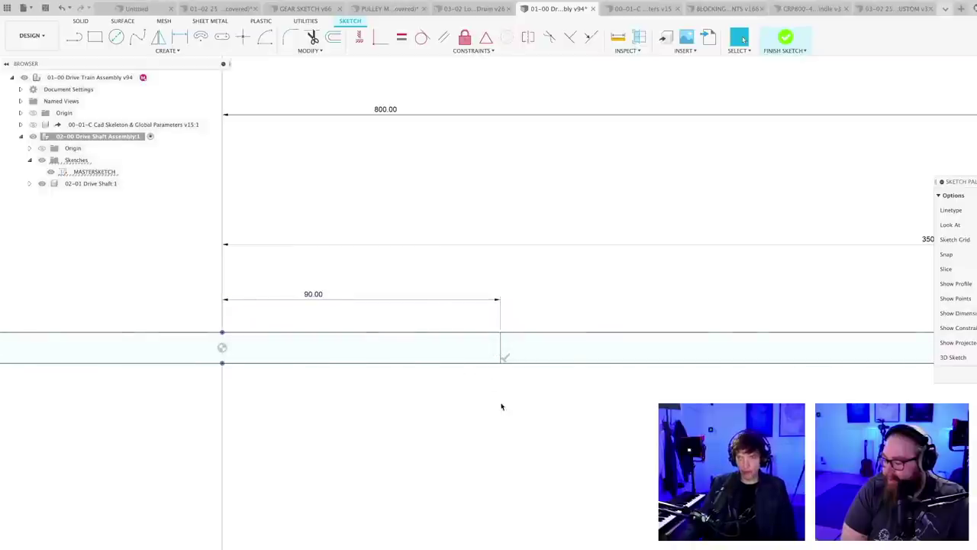
scroll(501, 406, down, 5)
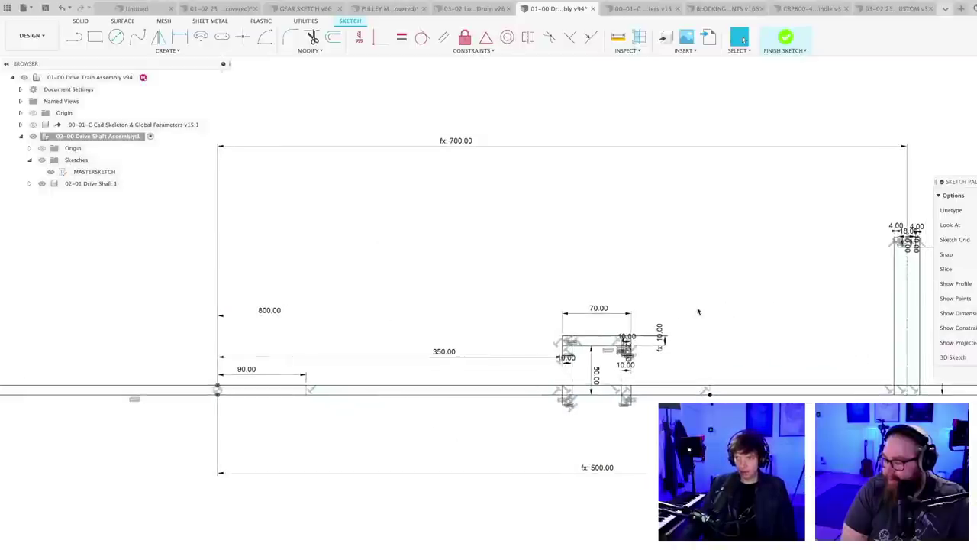
scroll(683, 305, up, 3)
- Select the U-shaped block-and-tab profile and preview its mirror across the horizontal shaft line
drag(490, 273, 477, 284)
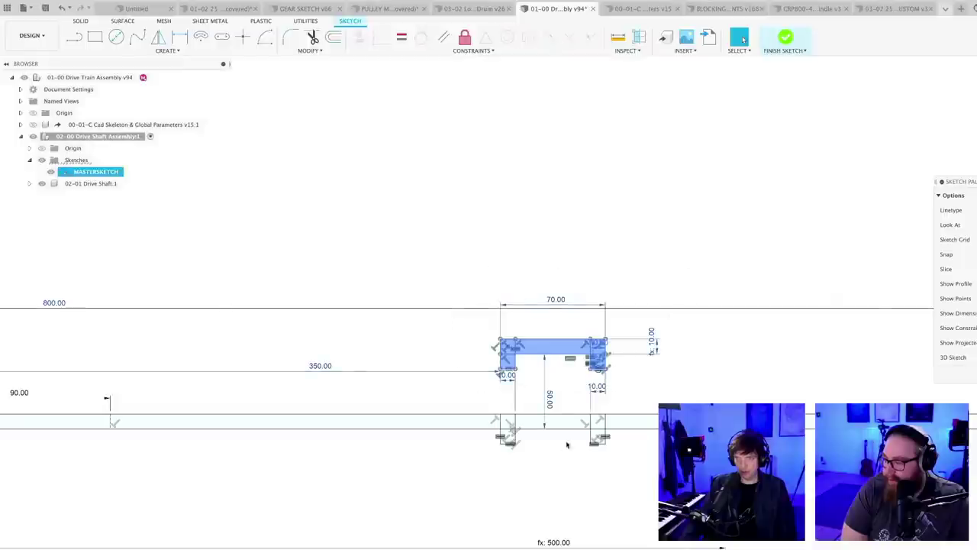
scroll(500, 409, up, 2)
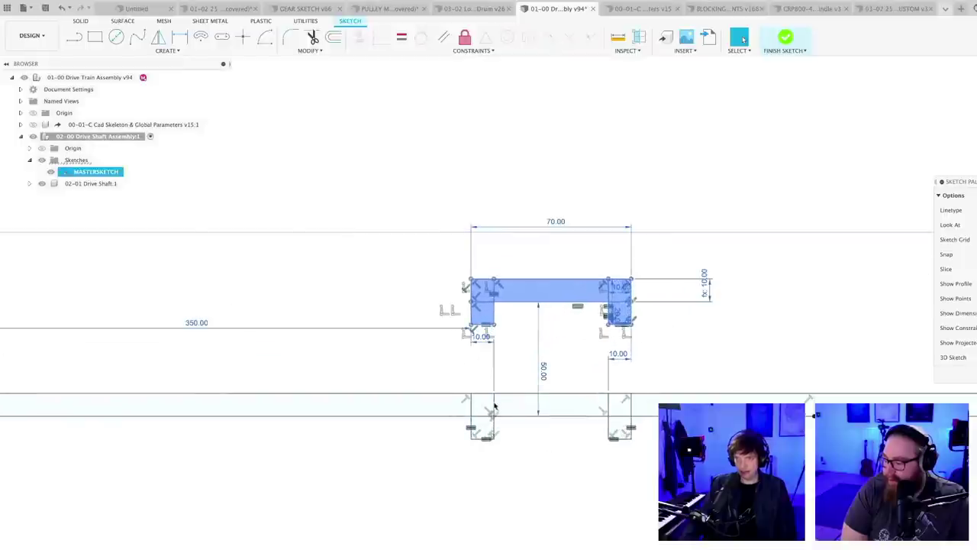
scroll(607, 408, up, 2)
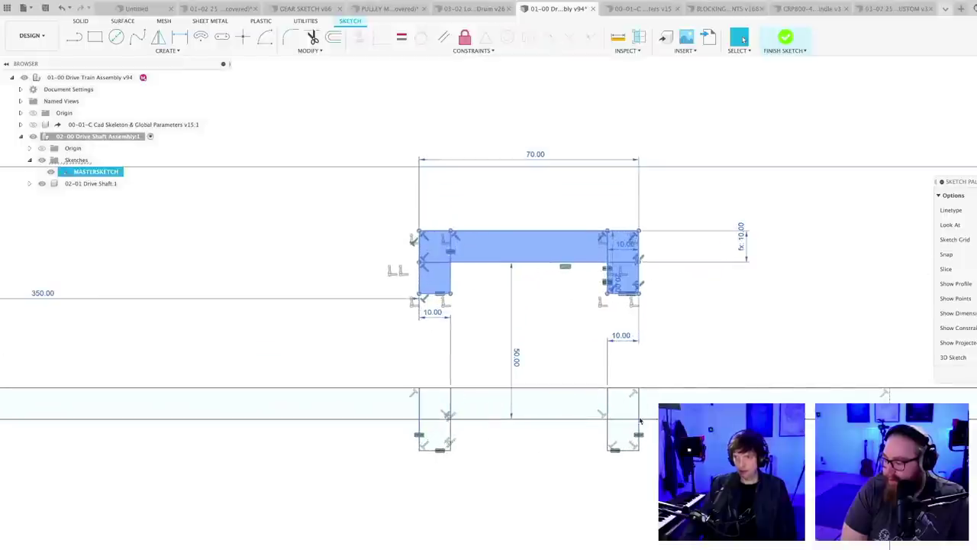
scroll(615, 428, up, 2)
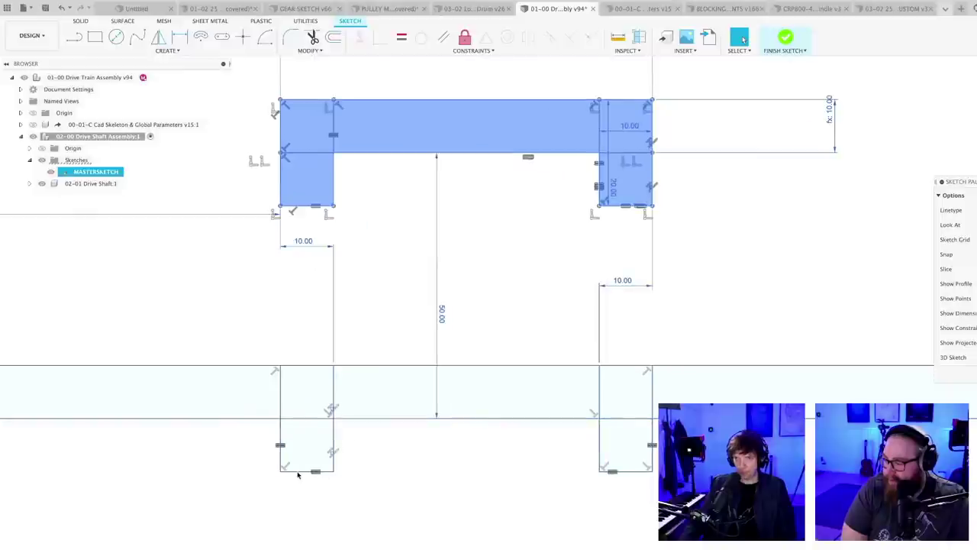
scroll(440, 461, down, 5)
scroll(460, 508, down, 3)
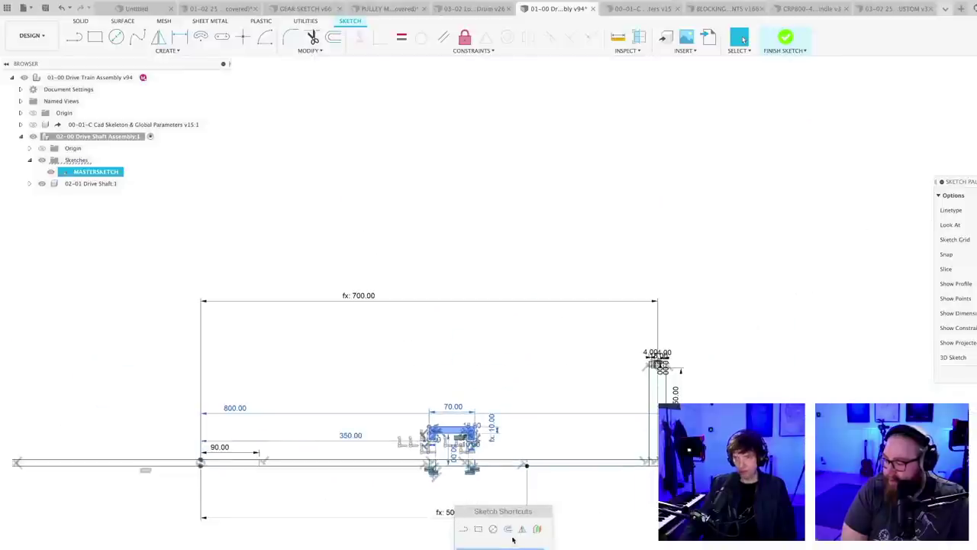
click(522, 528)
mouse_move(279, 489)
middle_down()
mouse_move(364, 482)
mouse_move(366, 375)
middle_up()
scroll(359, 473, up, 5)
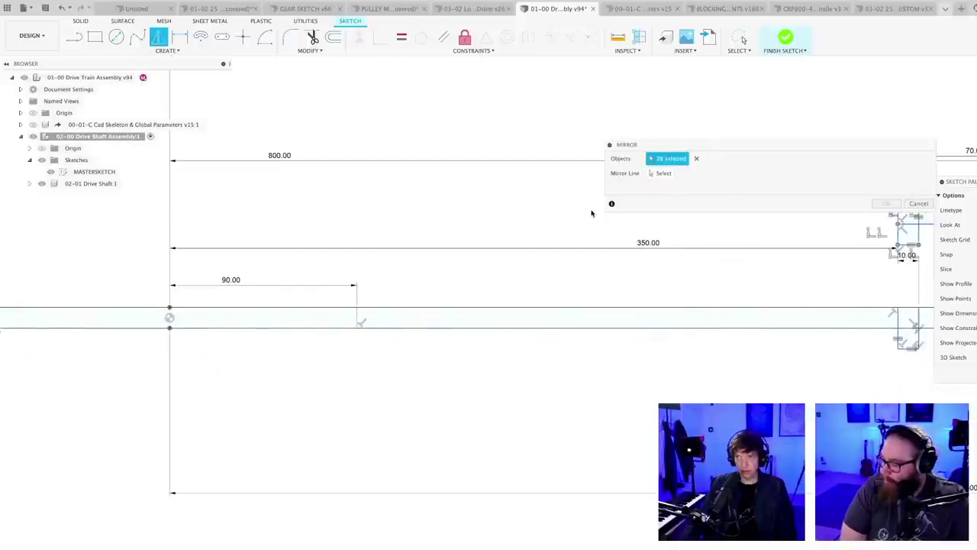
click(661, 178)
click(359, 319)
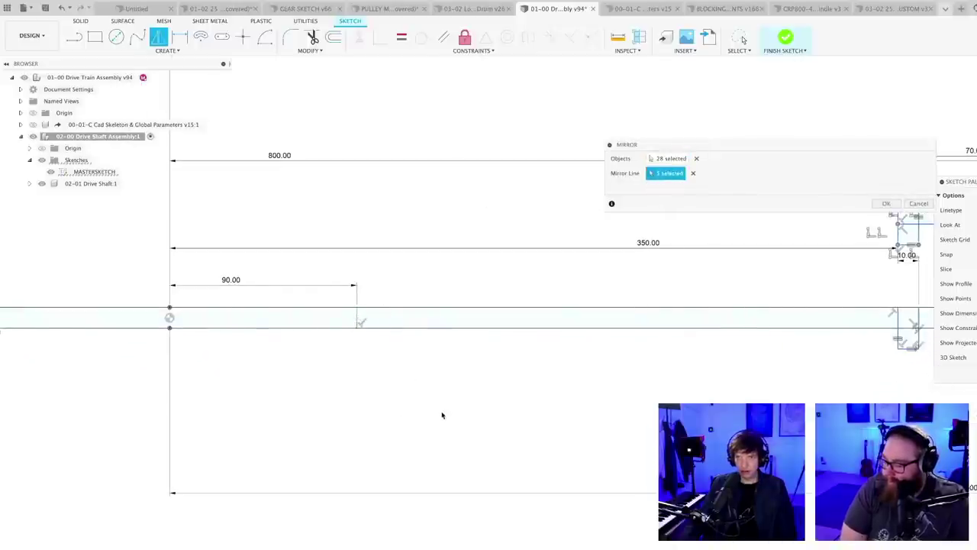
scroll(441, 415, down, 4)
- Confirm the mirror of the block-and-tab profile across the shaft line
scroll(201, 350, up, 4)
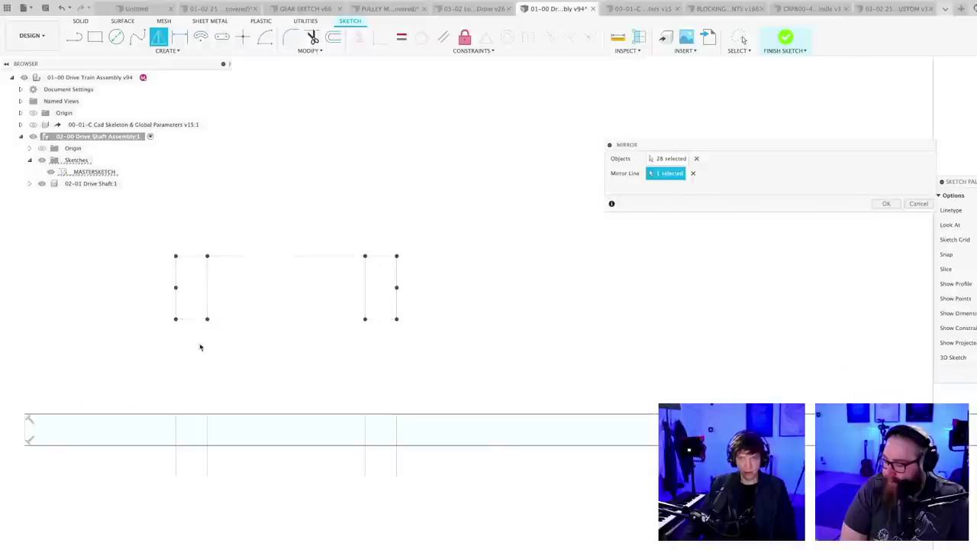
scroll(269, 373, down, 5)
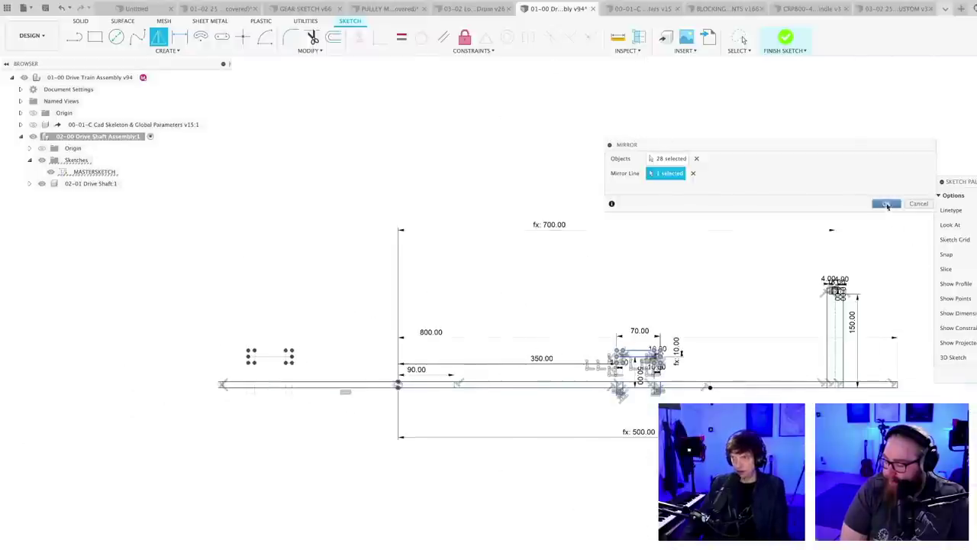
click(887, 205)
scroll(448, 442, up, 3)
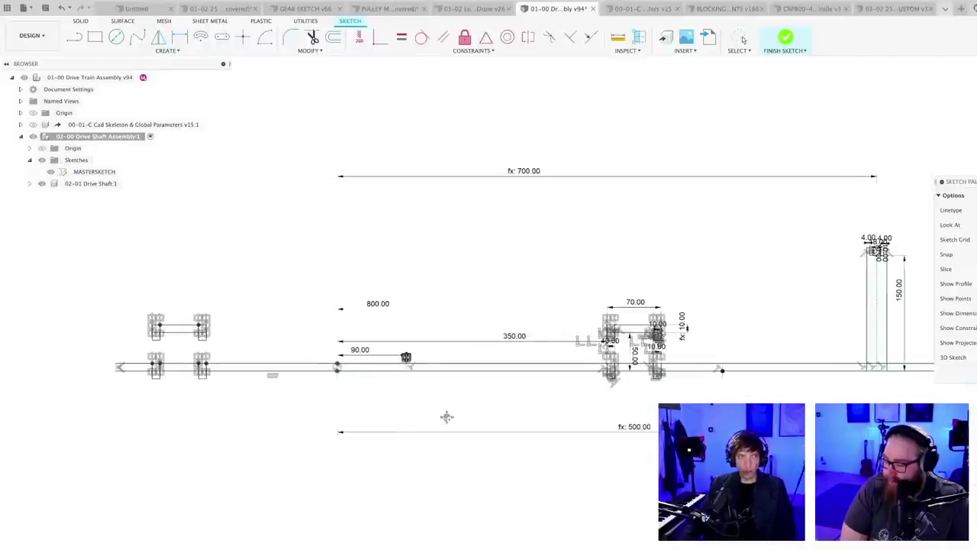
middle_drag(448, 417, 450, 388)
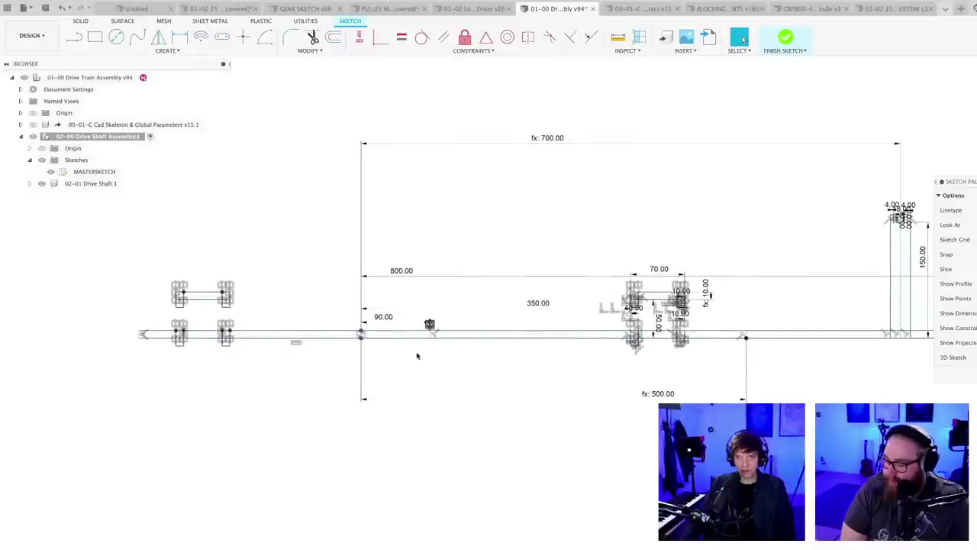
- Change the 90 mm offset dimension to 120 mm and save a new version
double_click(384, 320)
text(110)
key(Return)
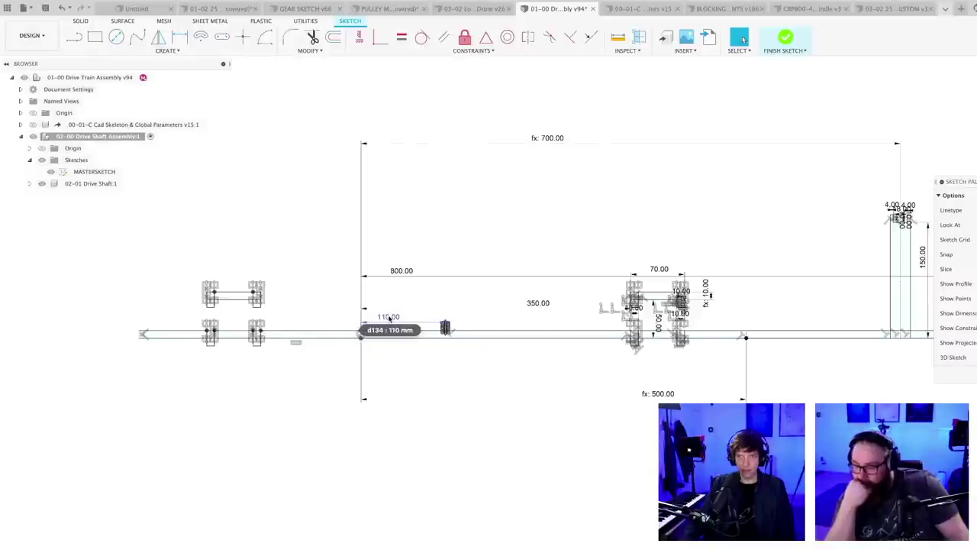
double_click(389, 319)
text(120)
key(Return)
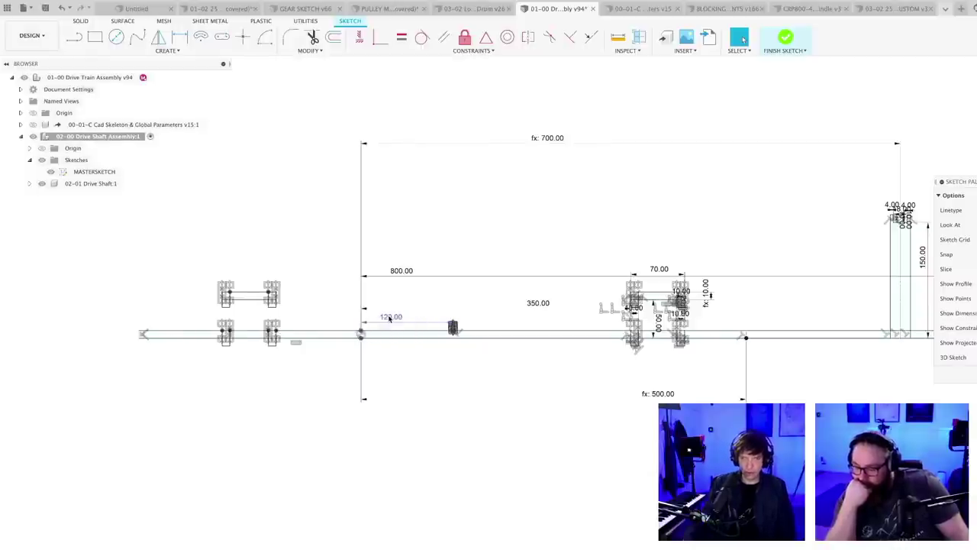
scroll(456, 332, up, 5)
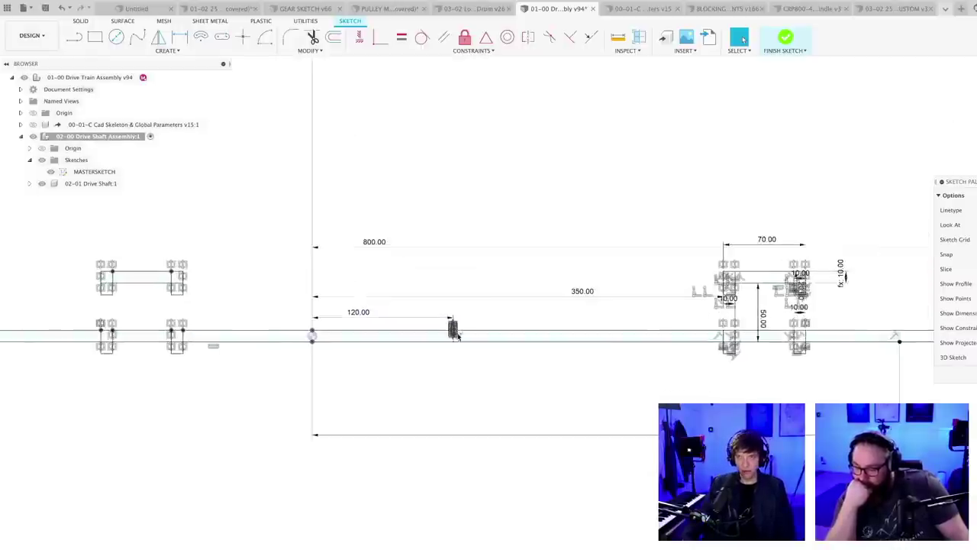
scroll(455, 340, down, 5)
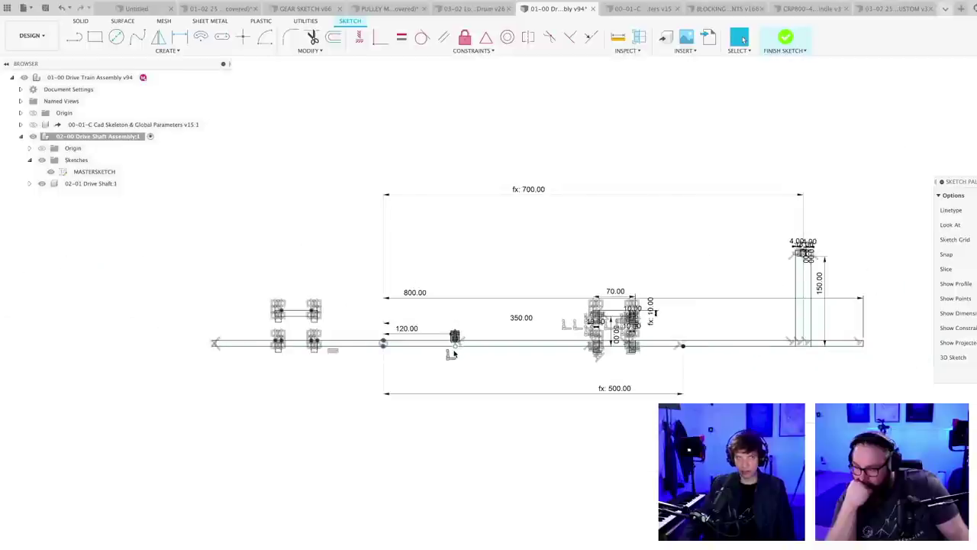
middle_drag(450, 353, 406, 367)
key(super+s)
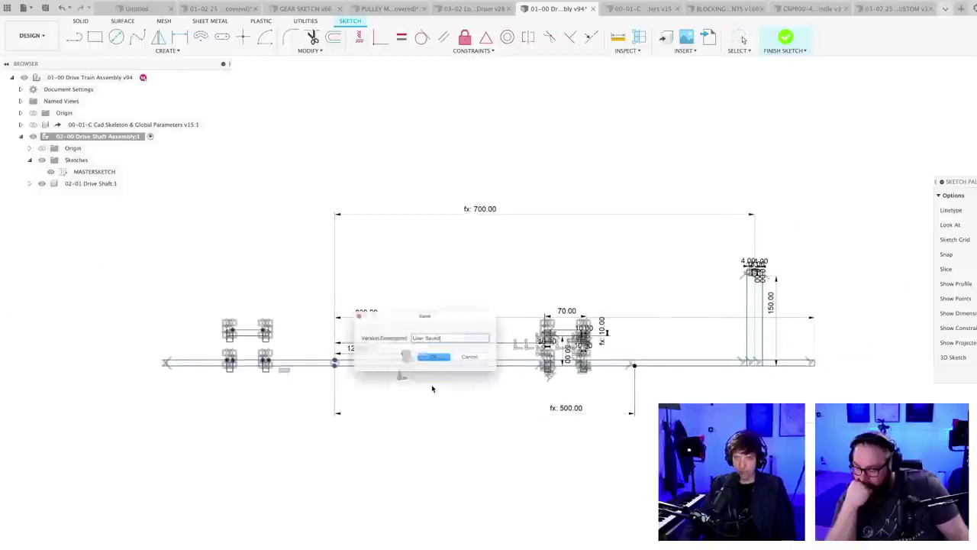
key(Return)
- Lengthen the 20 mm leg dimension to 40 mm
scroll(622, 324, up, 4)
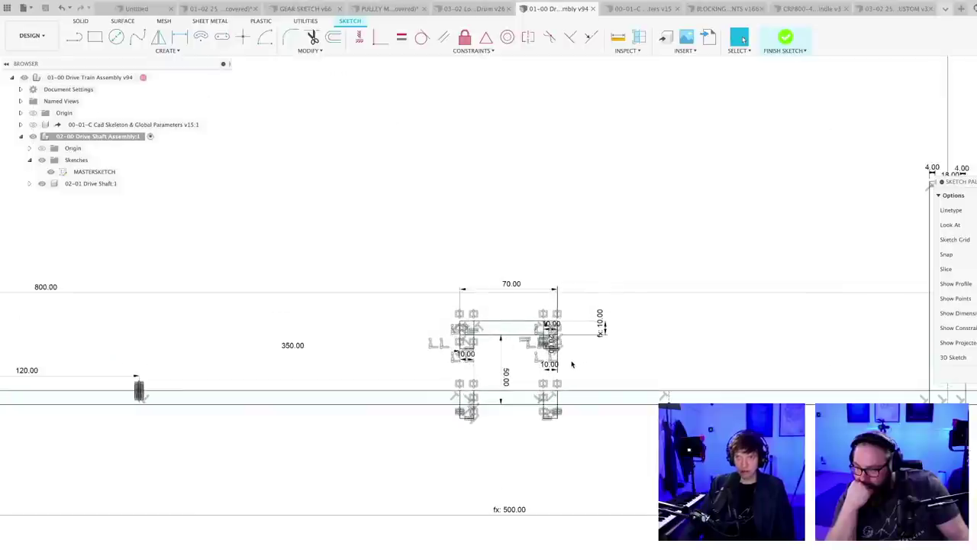
scroll(576, 363, up, 3)
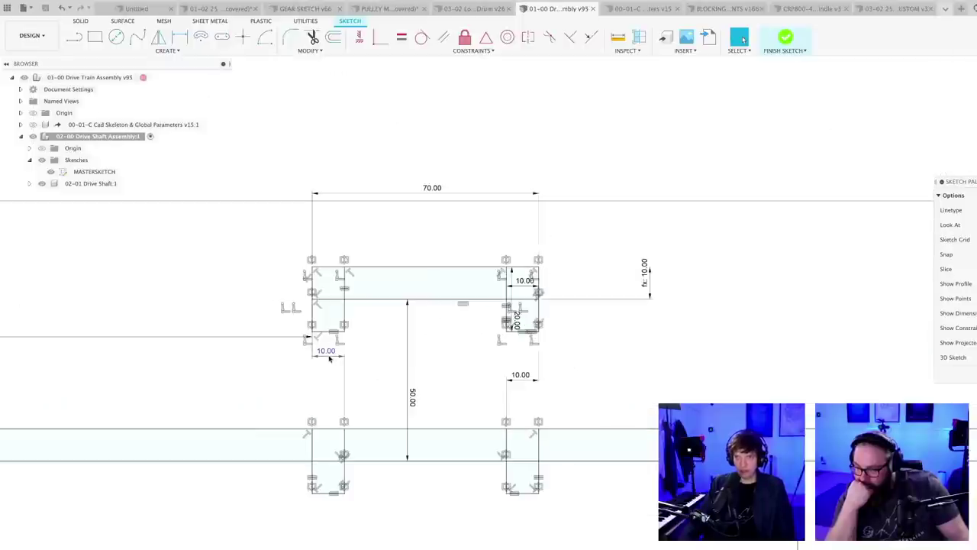
scroll(527, 343, down, 6)
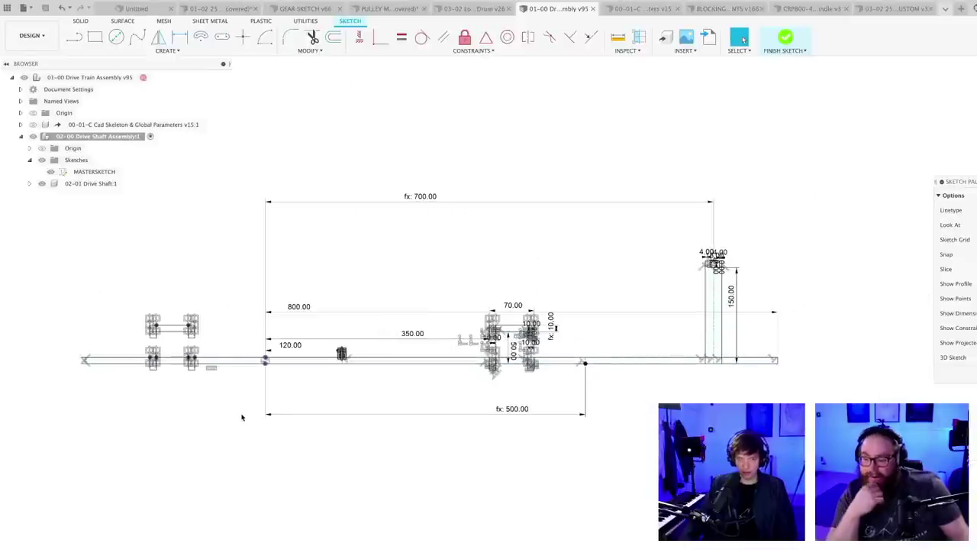
scroll(537, 342, up, 2)
scroll(537, 342, up, 5)
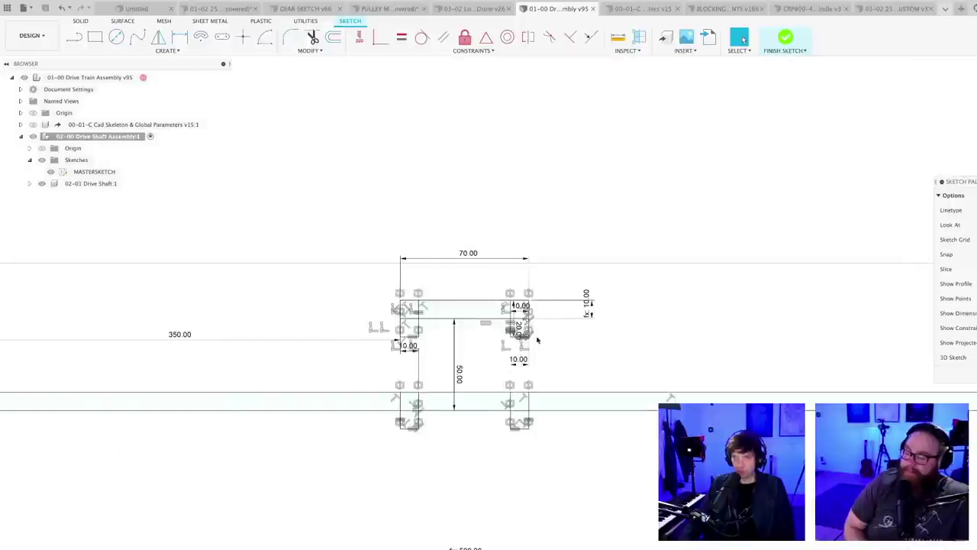
double_click(481, 317)
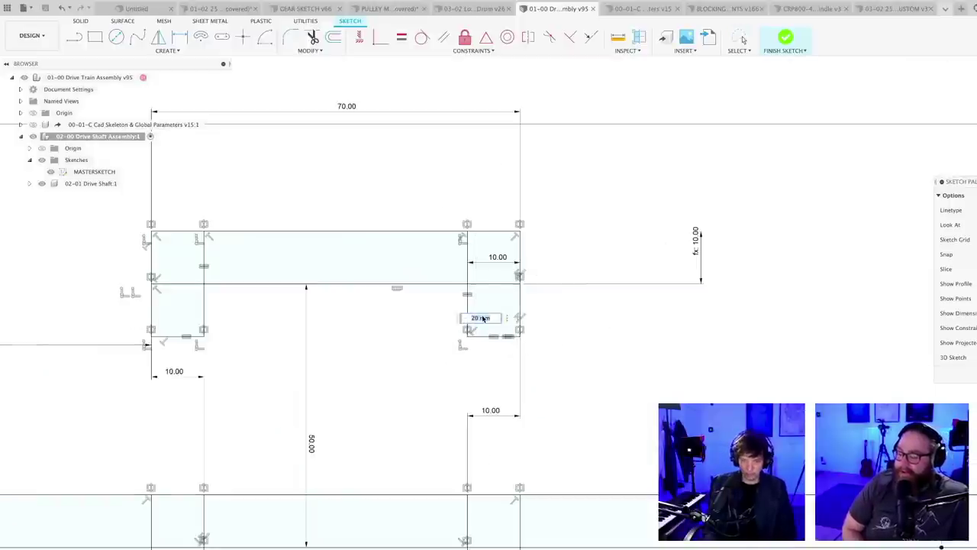
text(40)
key(Return)
scroll(447, 365, down, 5)
scroll(461, 401, down, 3)
middle_drag(273, 402, 492, 428)
scroll(87, 386, up, 3)
scroll(206, 419, up, 1)
middle_drag(209, 419, 248, 379)
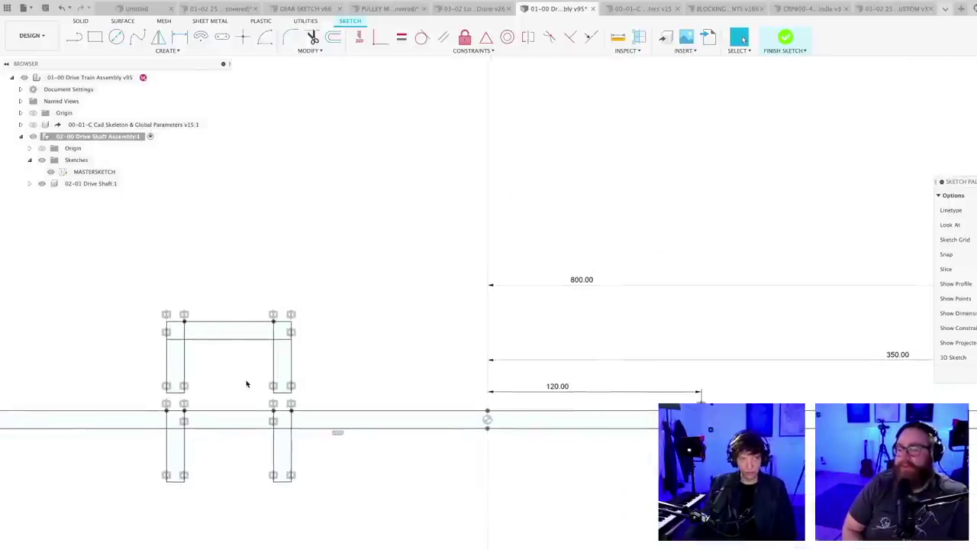
scroll(247, 384, down, 5)
scroll(522, 419, up, 3)
middle_drag(500, 439, 491, 448)
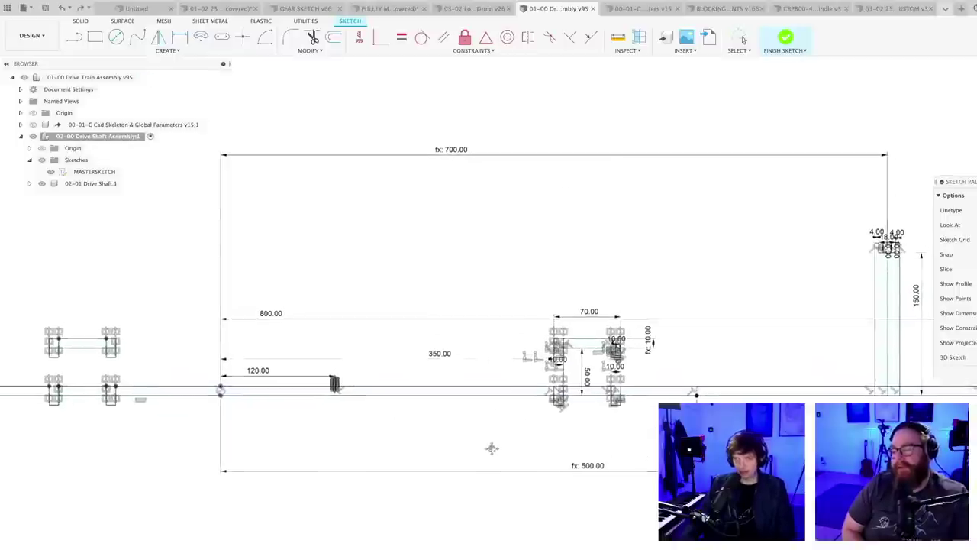
scroll(494, 449, down, 3)
- Finish the shaft sketch and save a new version
click(785, 37)
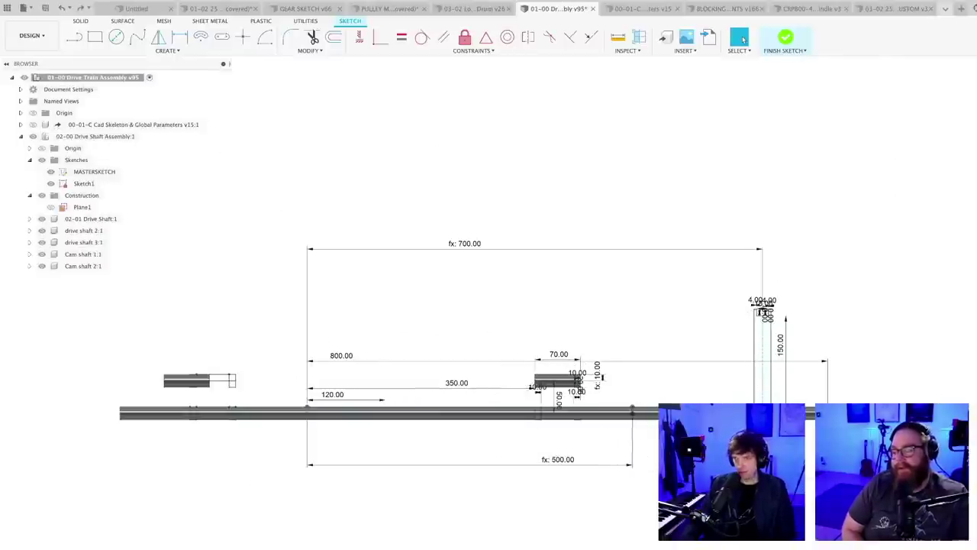
mouse_move(576, 450)
shift+middle_down()
mouse_move(588, 433)
mouse_move(594, 446)
mouse_move(565, 456)
shift+middle_up()
key(ctrl+s)
key(Return)
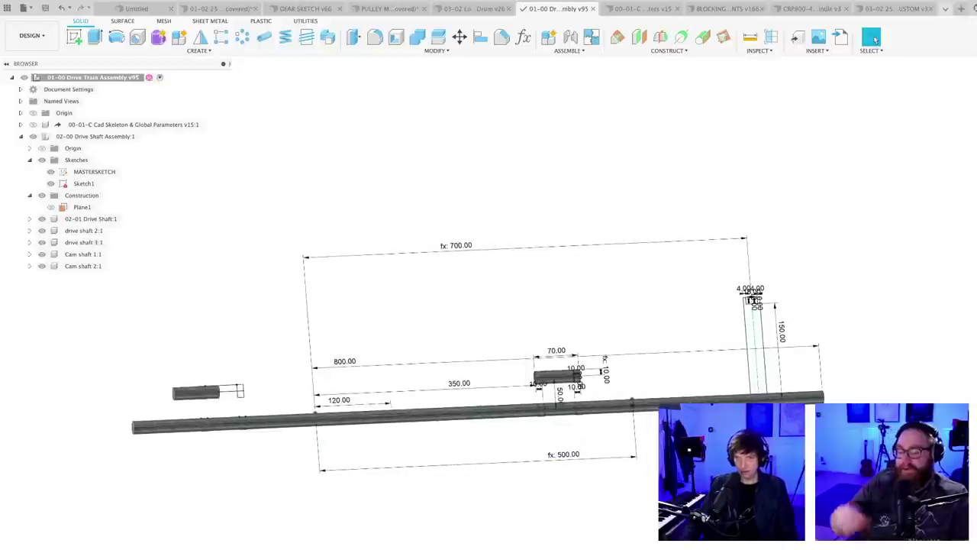
middle_drag(491, 514, 574, 503)
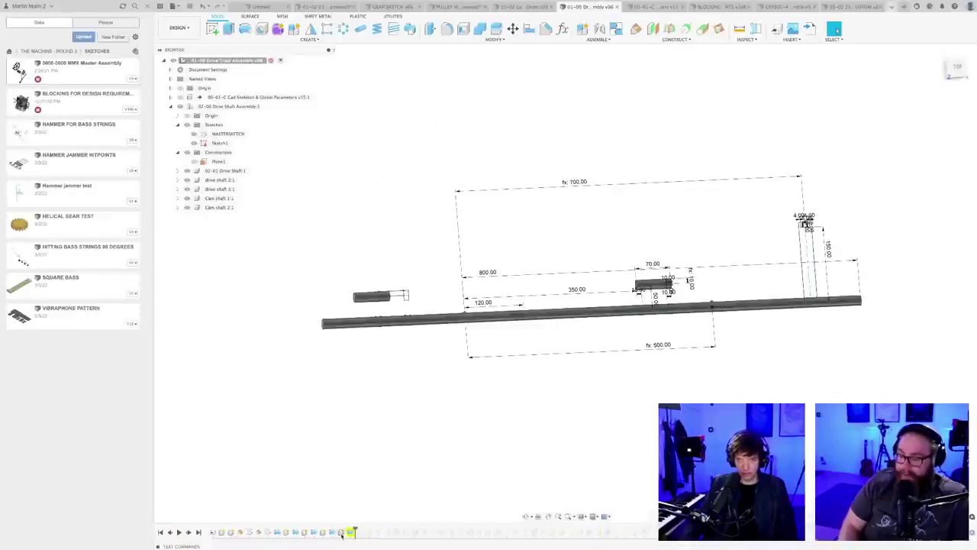
- Rebuild the small shaft's revolve from the rectangle and small square profiles around the shaft axis
right_click(350, 532)
click(368, 446)
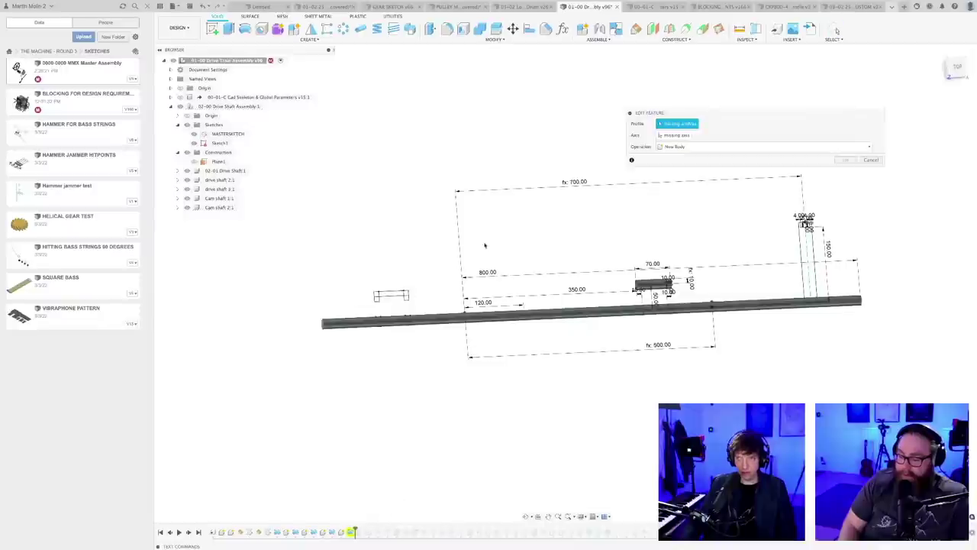
scroll(584, 181, up, 2)
scroll(326, 317, up, 3)
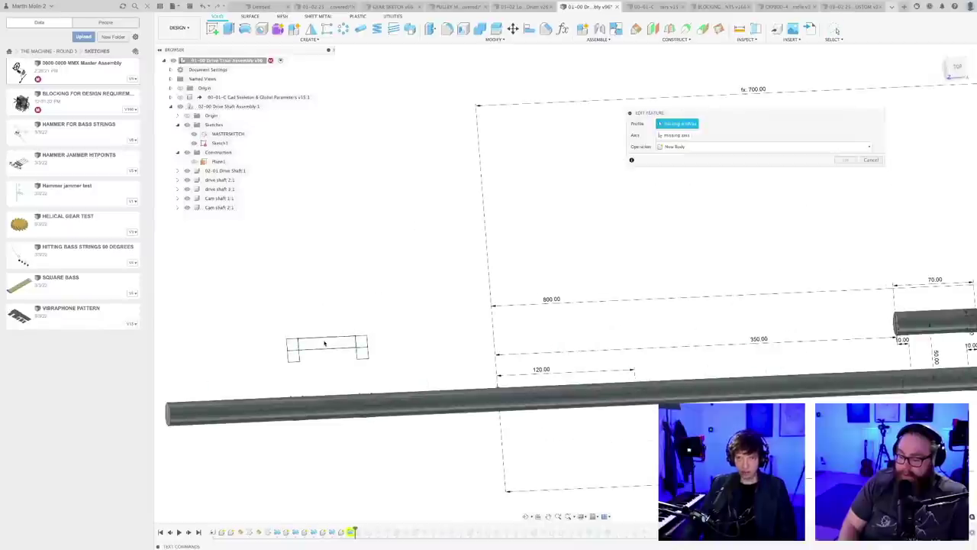
click(324, 345)
click(363, 345)
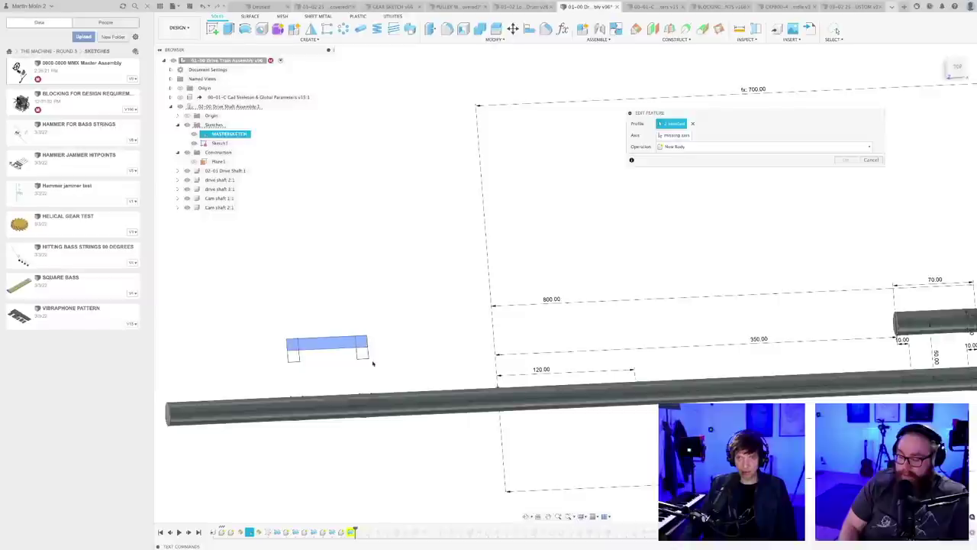
click(682, 136)
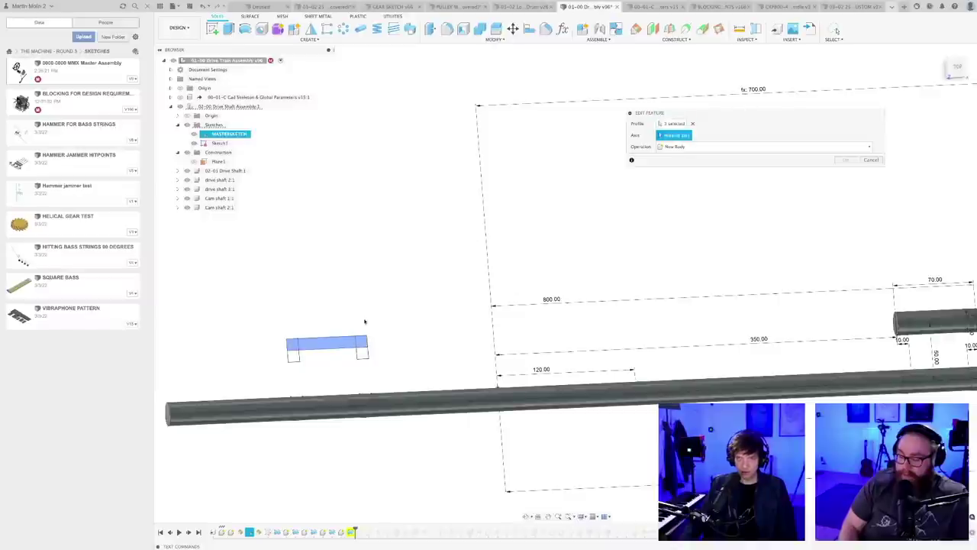
click(335, 352)
key(Return)
scroll(390, 293, down, 3)
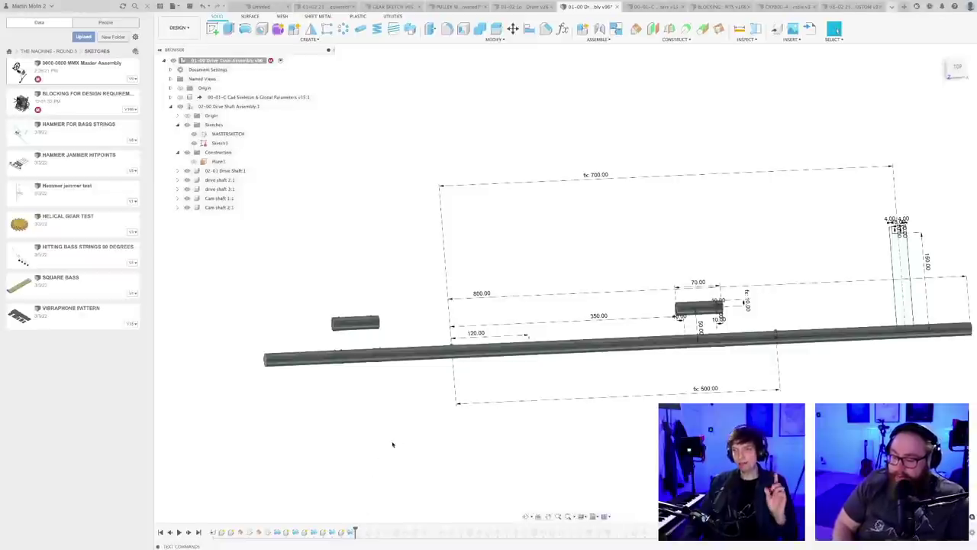
- Save the design as version 97
key(ctrl+s)
key(Return)
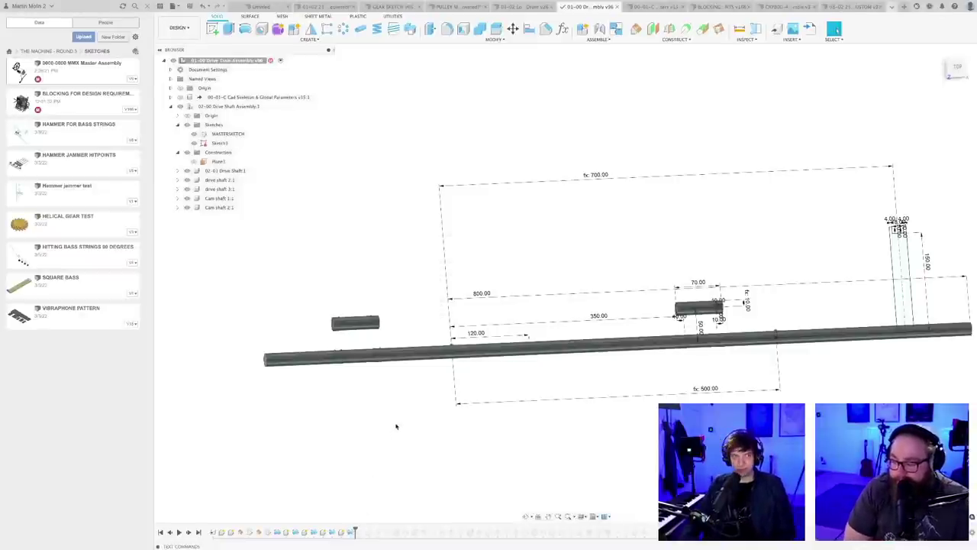
scroll(412, 437, down, 2)
middle_drag(422, 436, 402, 402)
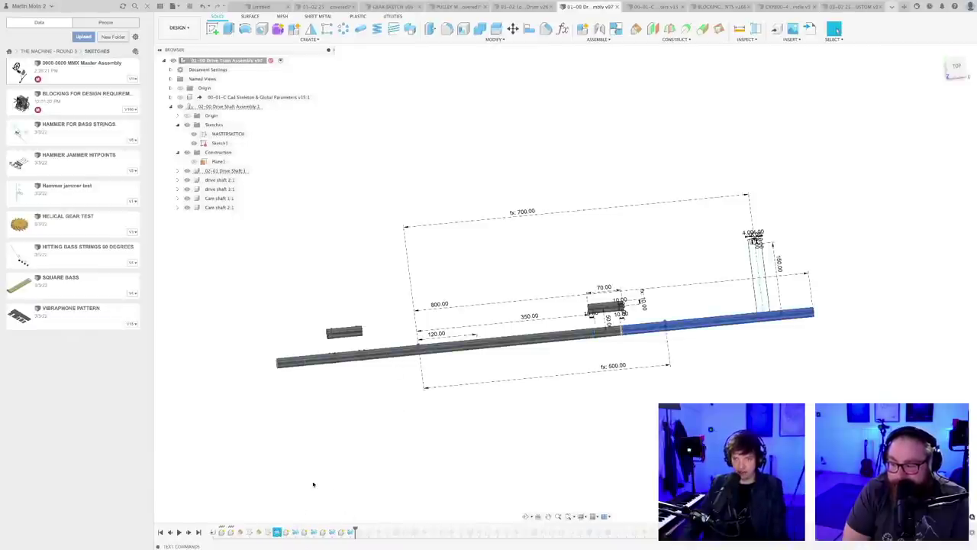
- Edit the drive shaft's revolve to use the long shaft bar profile
right_click(298, 532)
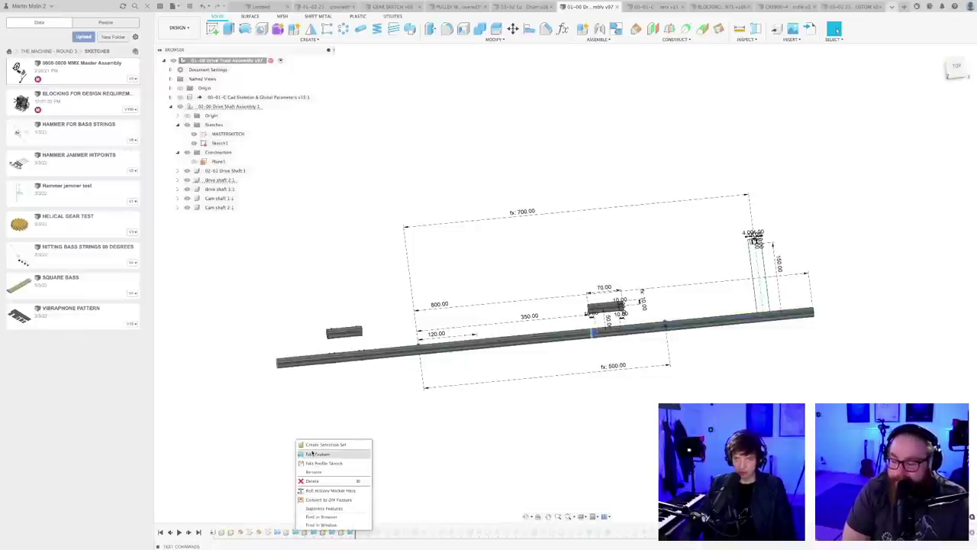
click(316, 454)
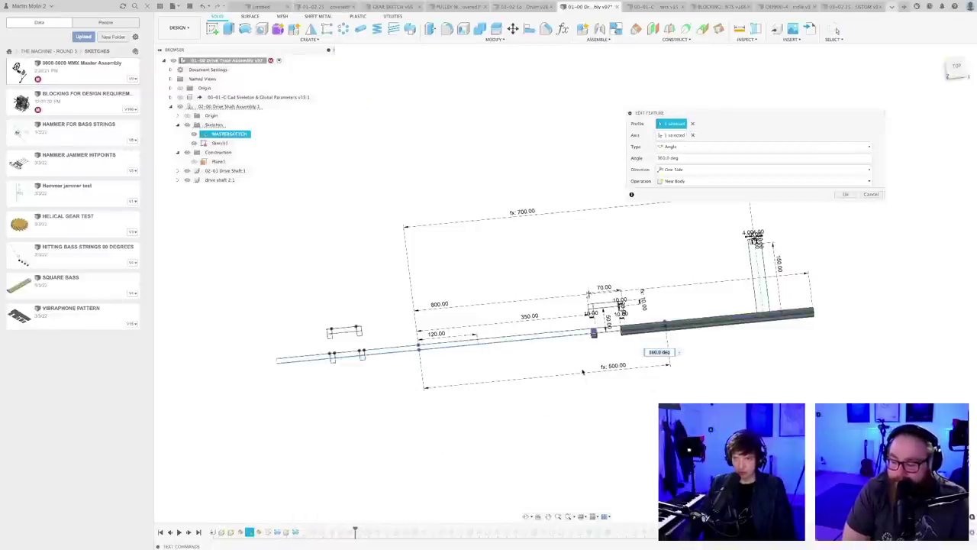
scroll(582, 372, up, 2)
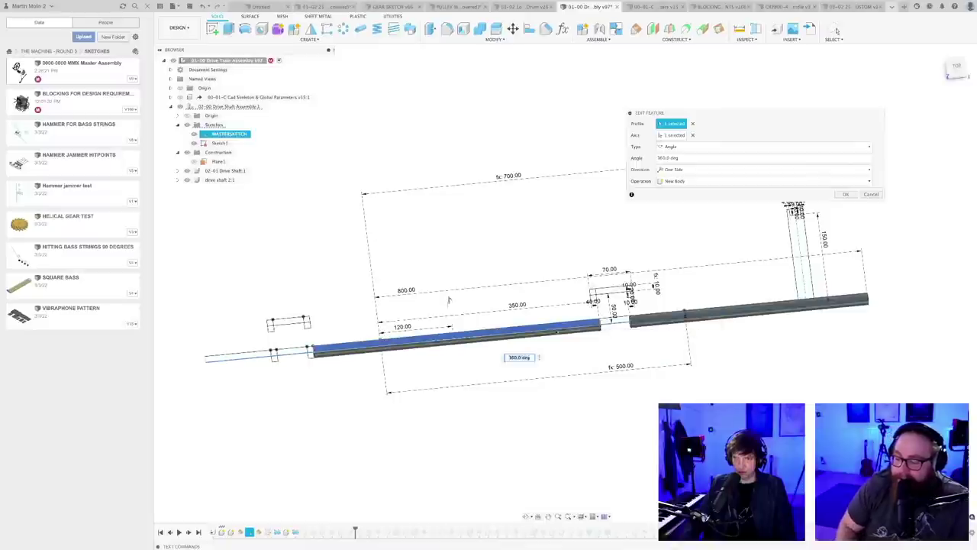
click(488, 334)
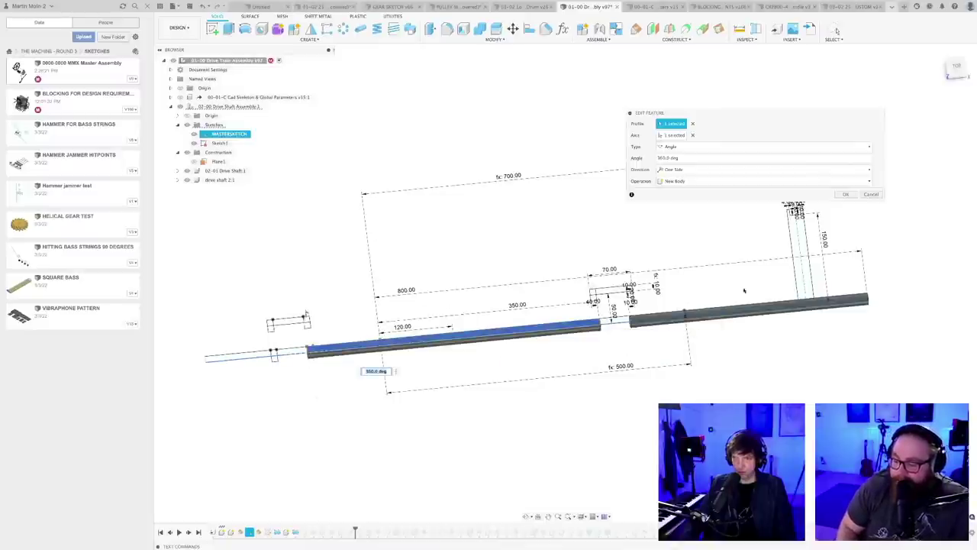
click(847, 194)
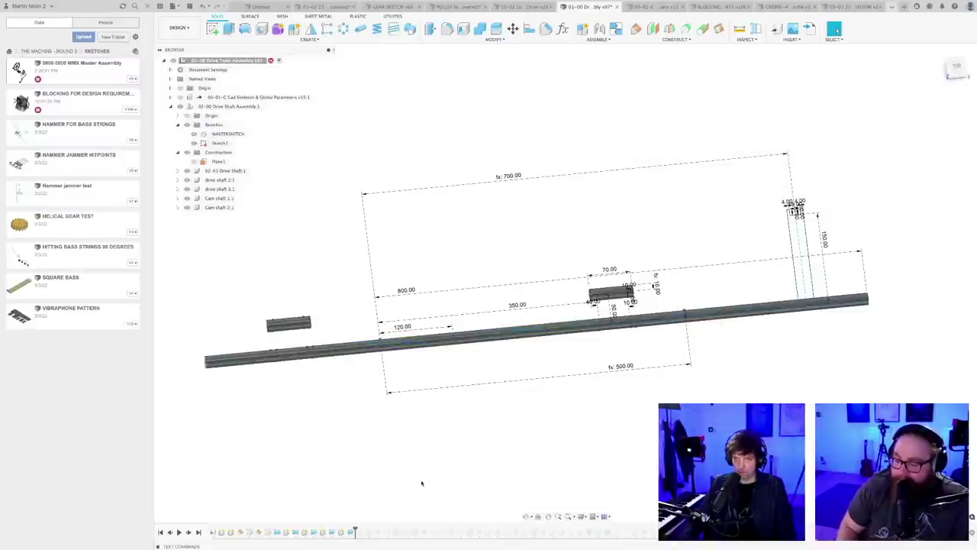
- Rework the shaft revolve to use the two left-end profiles, forming a separate short shaft
click(351, 532)
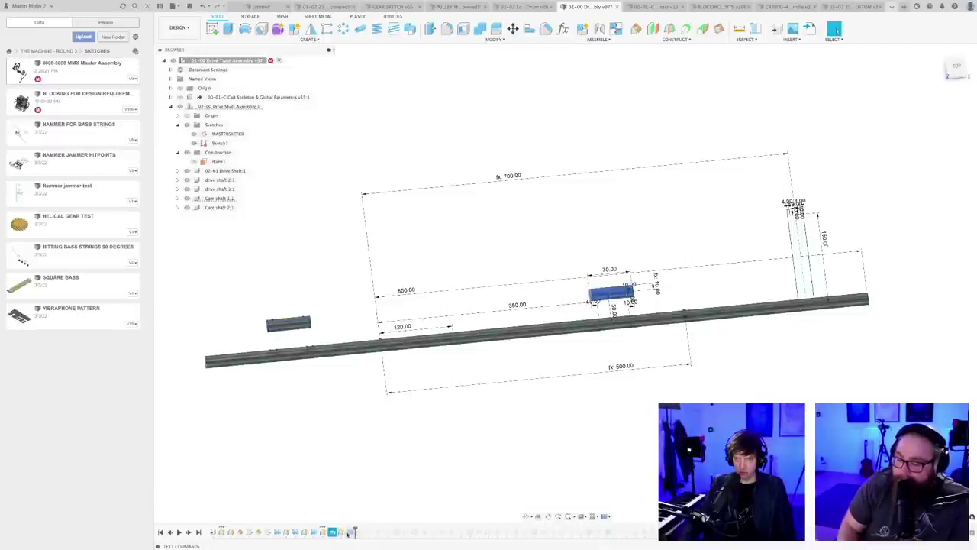
key(Escape)
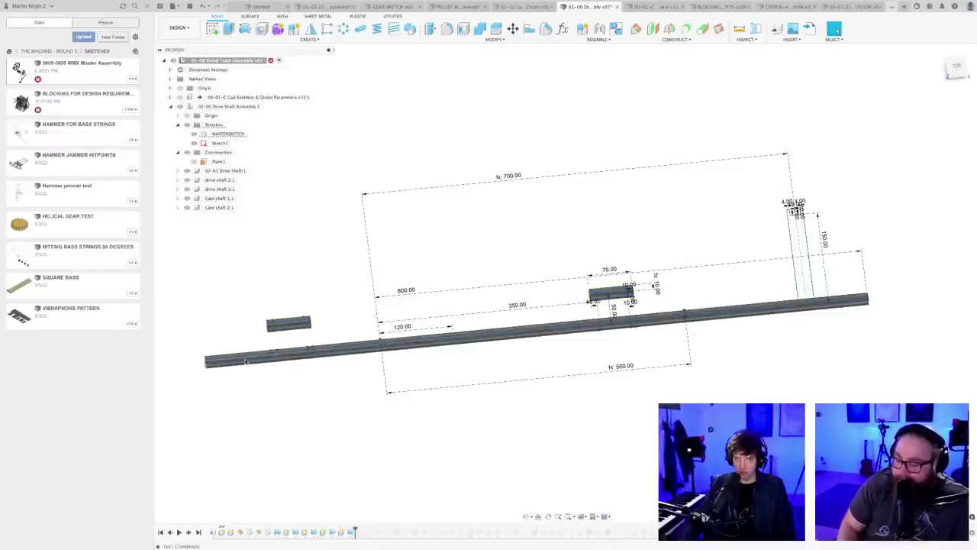
click(246, 362)
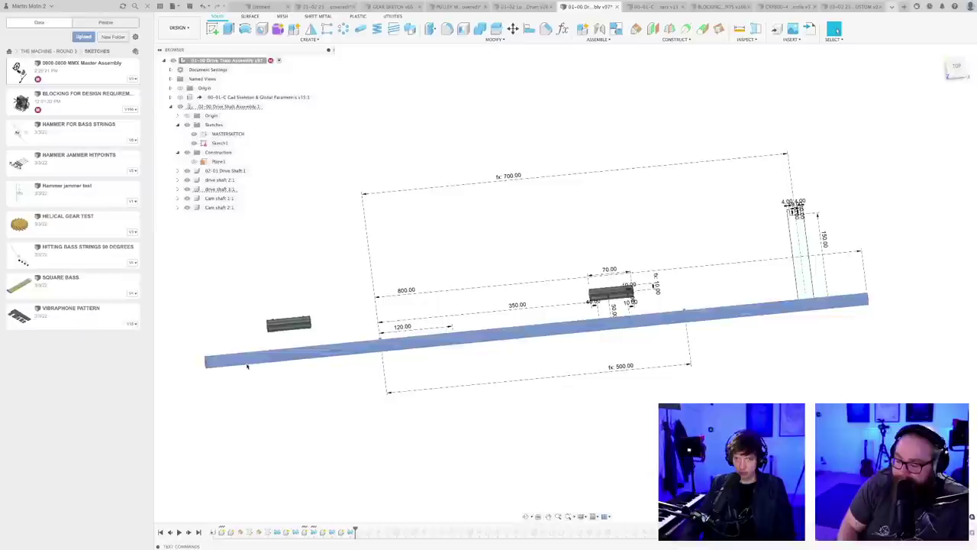
click(313, 532)
right_click(313, 532)
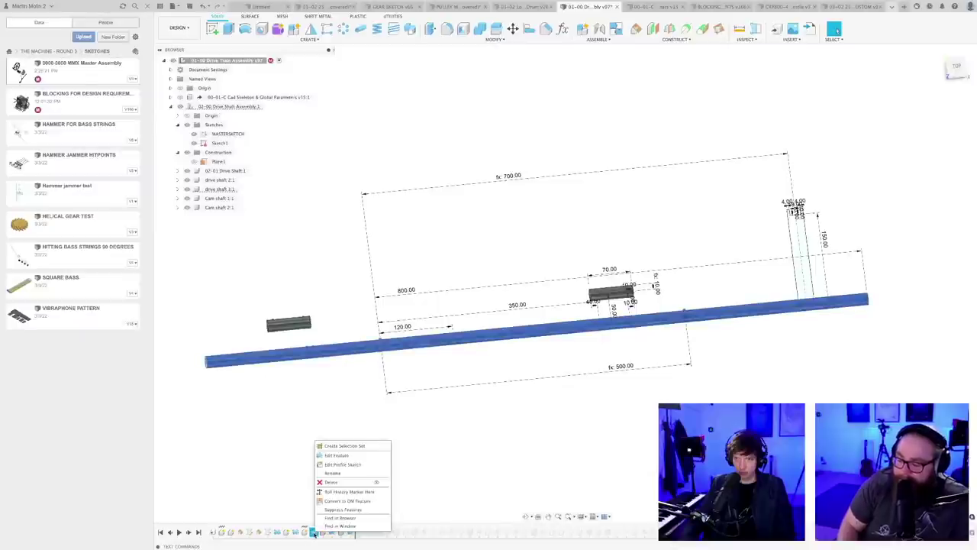
click(336, 456)
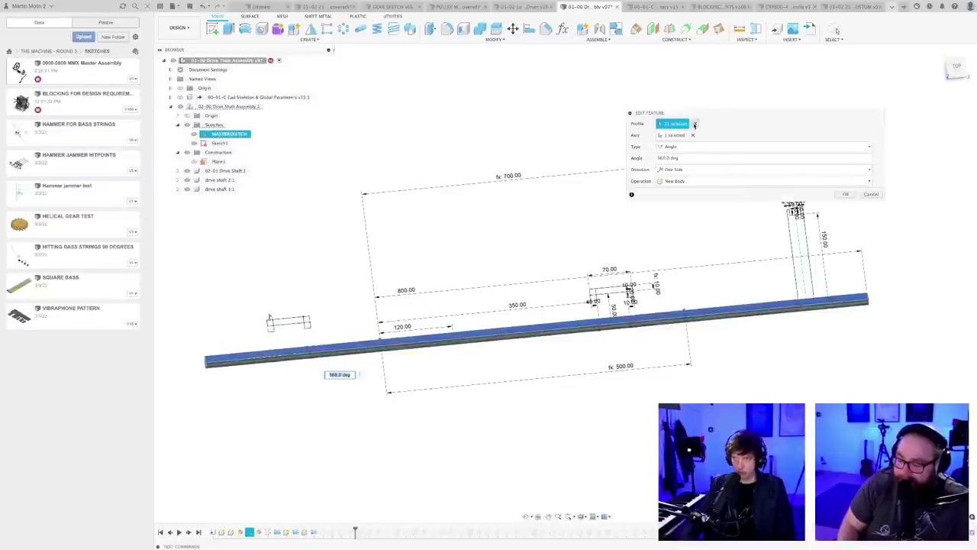
click(694, 124)
scroll(268, 370, up, 2)
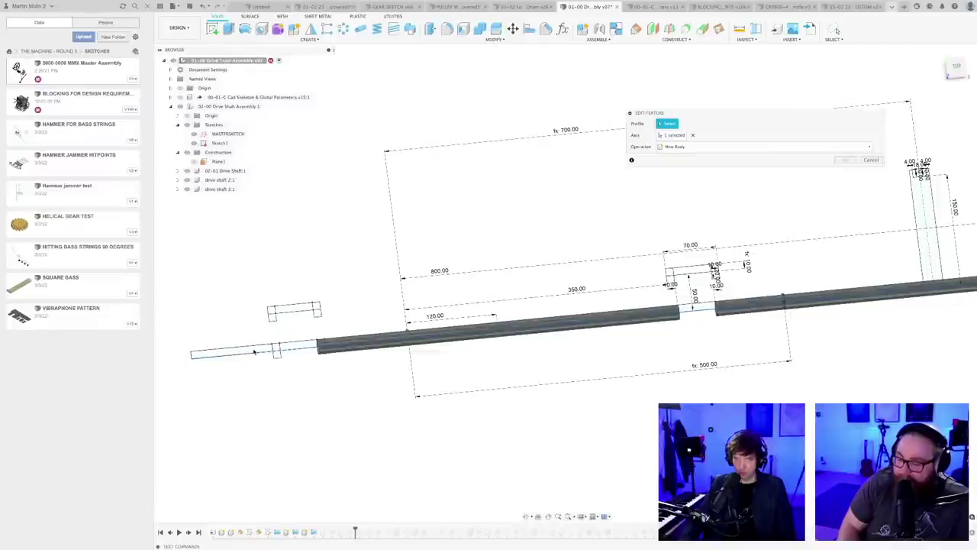
click(254, 350)
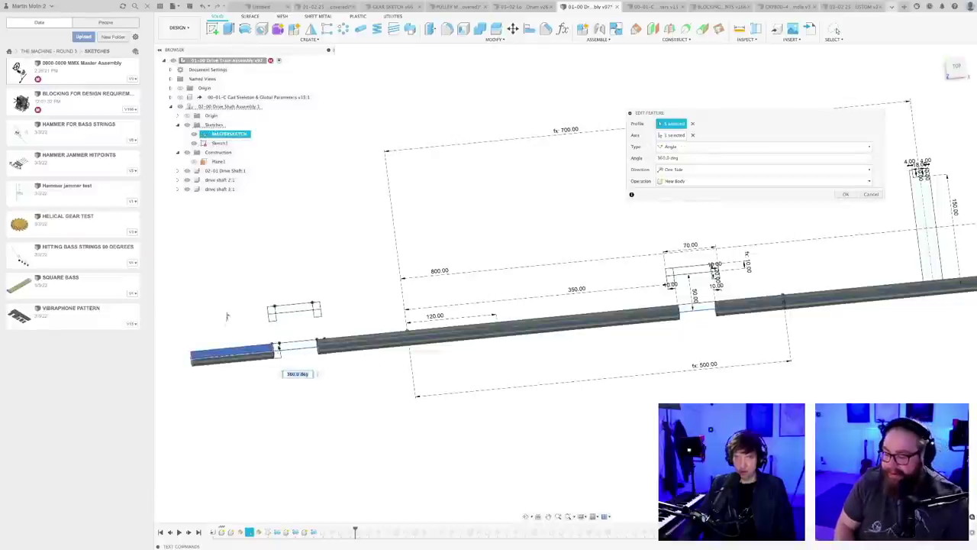
scroll(280, 358, up, 3)
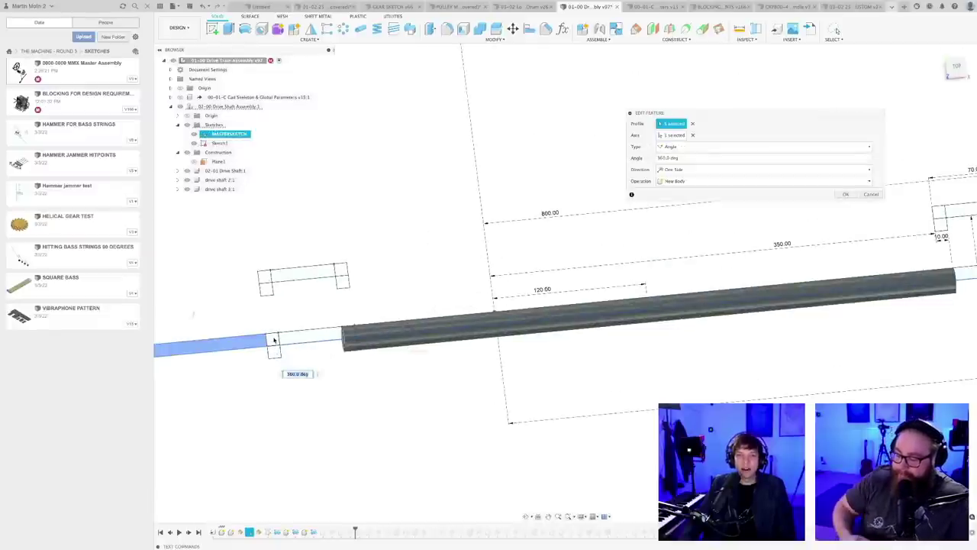
click(274, 341)
scroll(439, 435, down, 2)
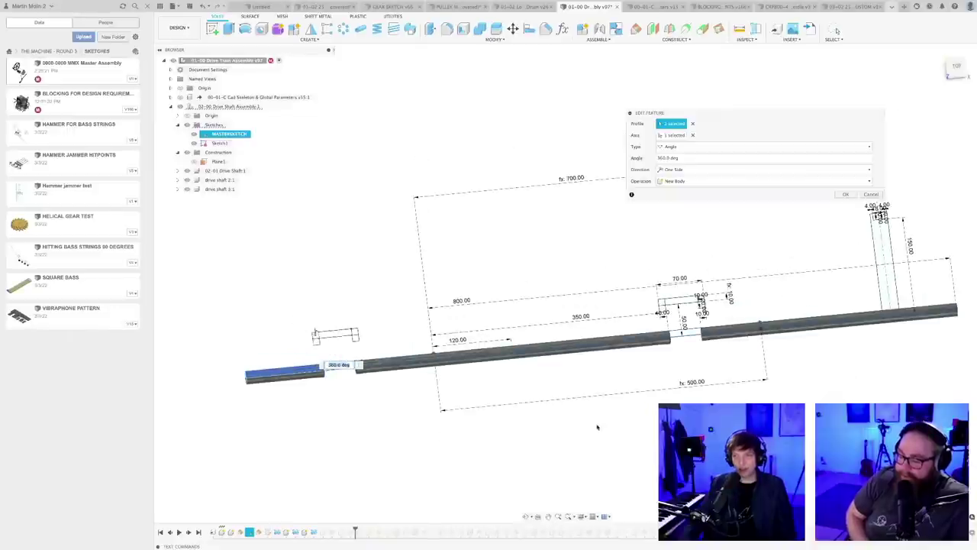
middle_drag(598, 427, 567, 411)
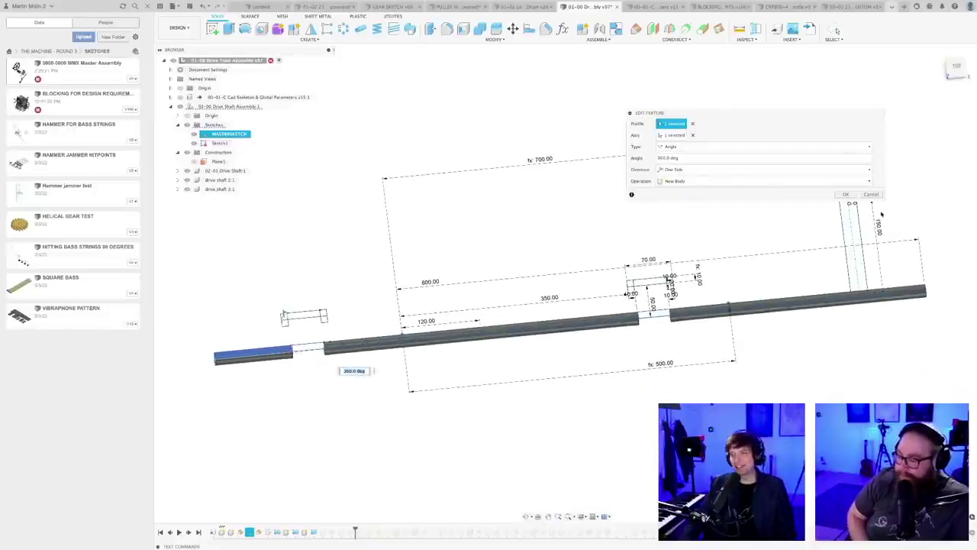
click(846, 194)
- Save a new version of the design
shift+middle_drag(699, 387, 686, 396)
key(super+s)
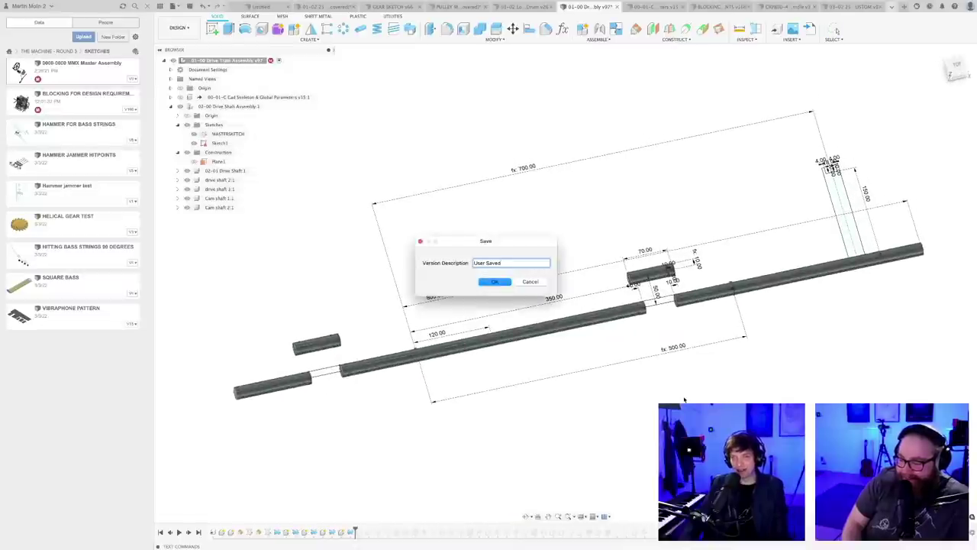
key(Return)
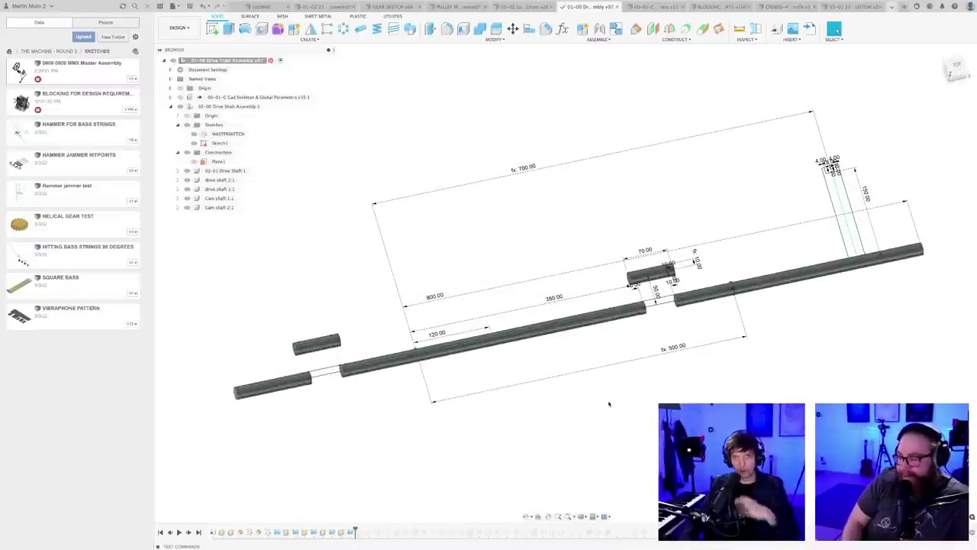
middle_drag(606, 403, 626, 371)
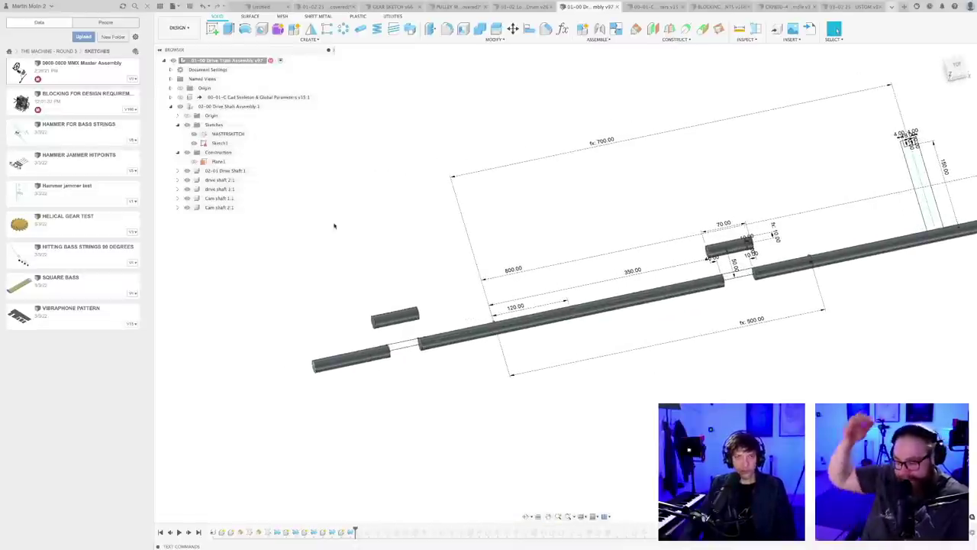
- Rename Cam shaft 1:1 and Cam shaft 2:1 to Crank shaft 1 and Crank shaft 2, then save
double_click(212, 197)
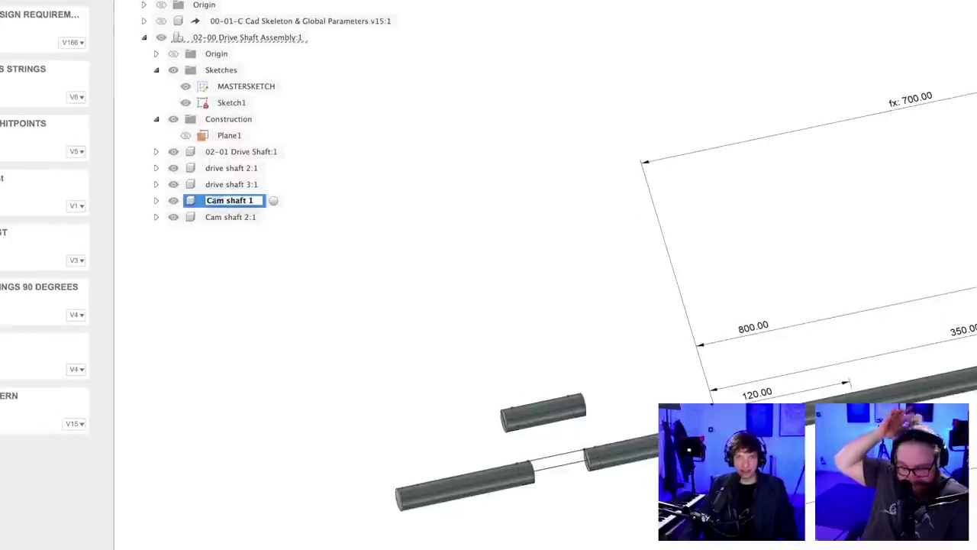
key(BackSpace)
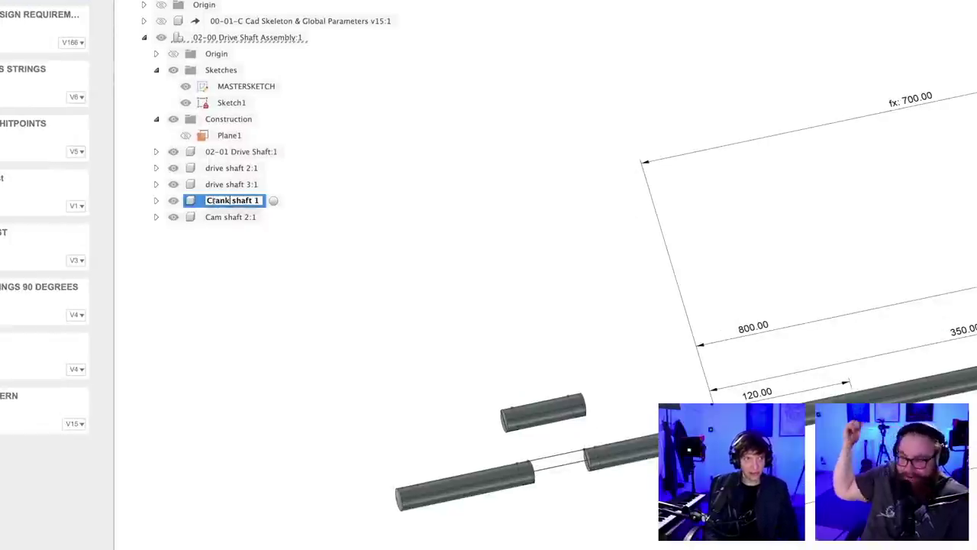
key(Return)
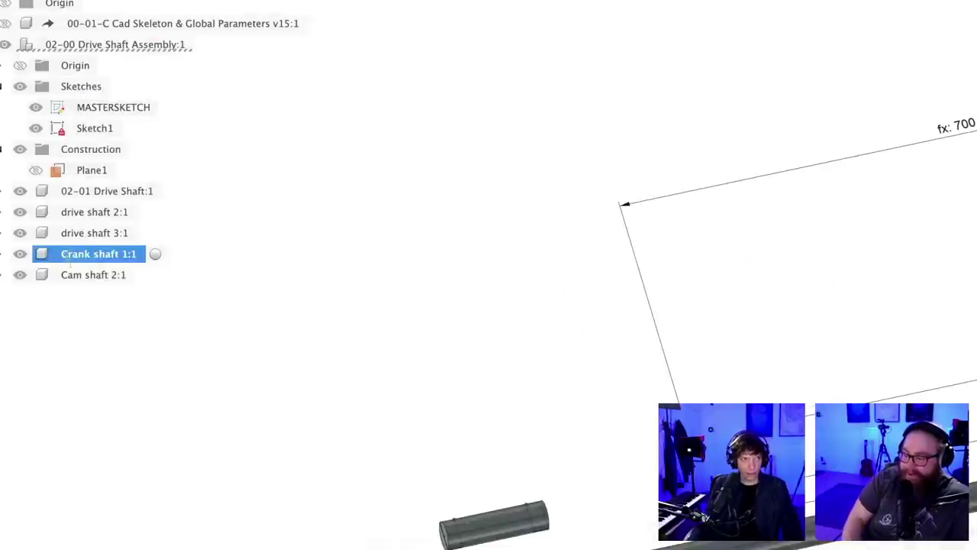
double_click(80, 275)
click(84, 276)
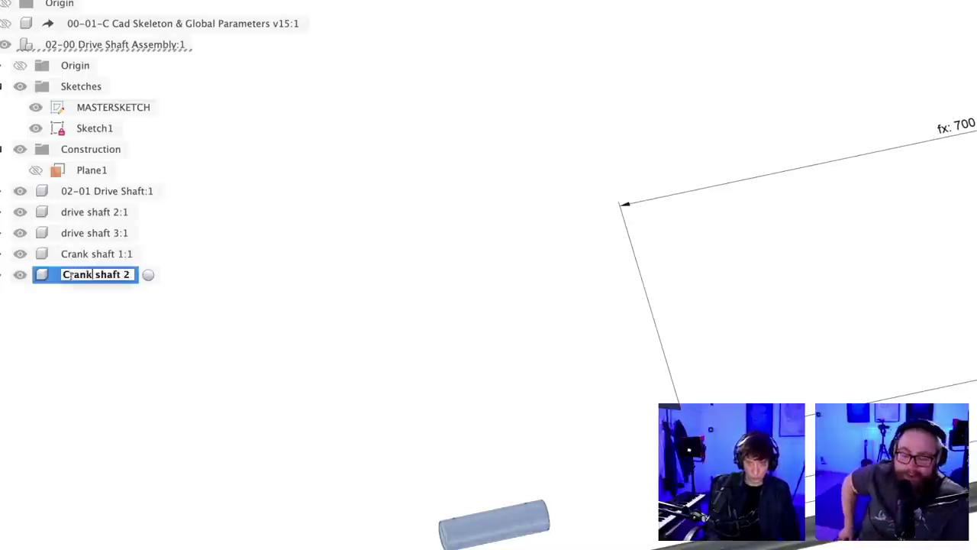
key(Return)
key(super+s)
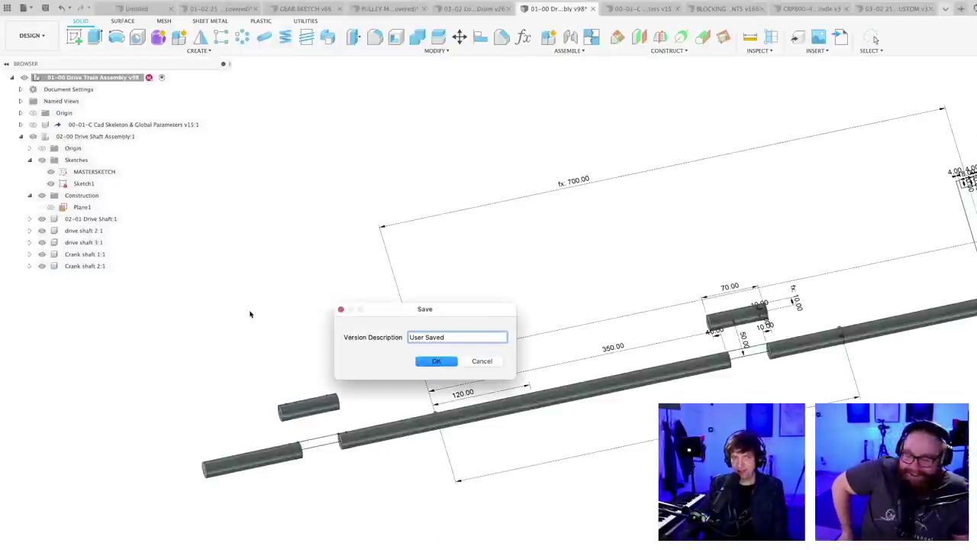
- Confirm saving the renamed assembly and zoom in on the small shaft cylinder
key(Return)
scroll(251, 312, down, 3)
middle_drag(504, 449, 484, 444)
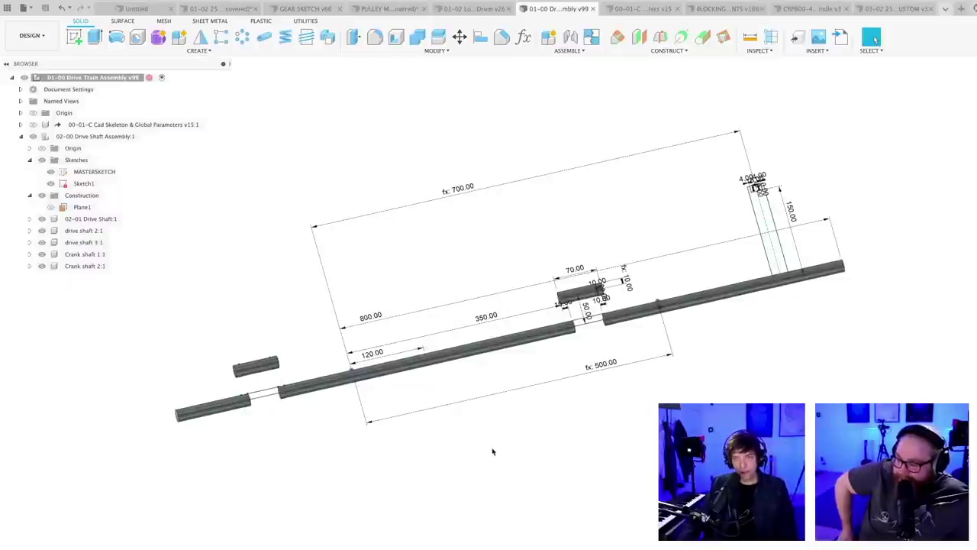
shift+middle_drag(545, 452, 654, 464)
scroll(604, 465, up, 1)
scroll(629, 466, up, 1)
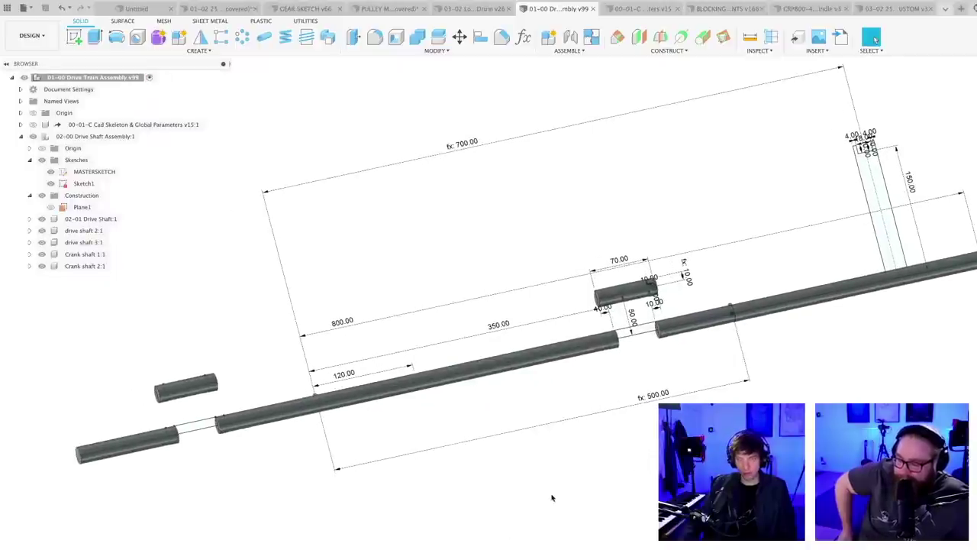
- Start a new extrude and move its dialog out of the way
key(e)
drag(711, 145, 573, 499)
scroll(649, 298, up, 4)
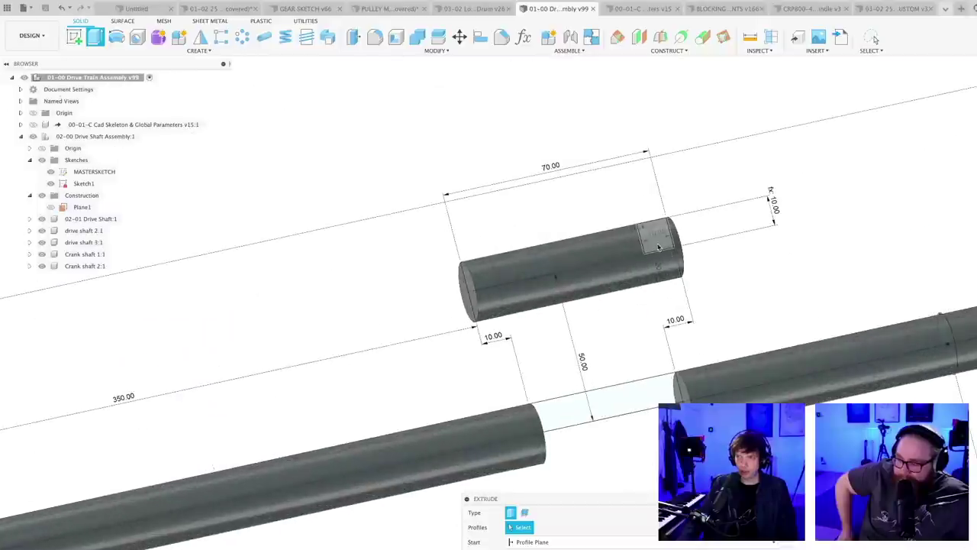
- Select the end profiles of the small cylinder and the lower shaft gap for the extrude
click(663, 258)
click(481, 277)
click(491, 303)
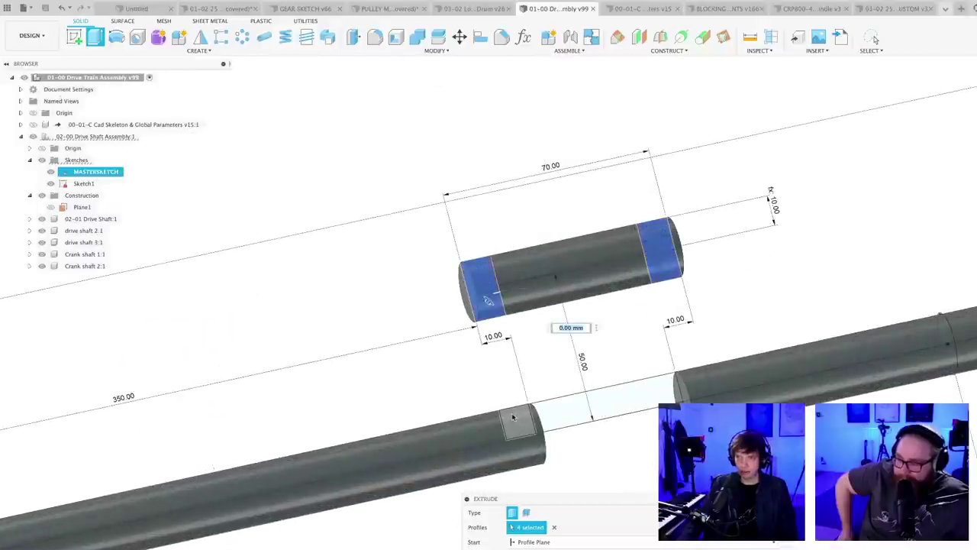
click(519, 418)
click(526, 455)
click(695, 382)
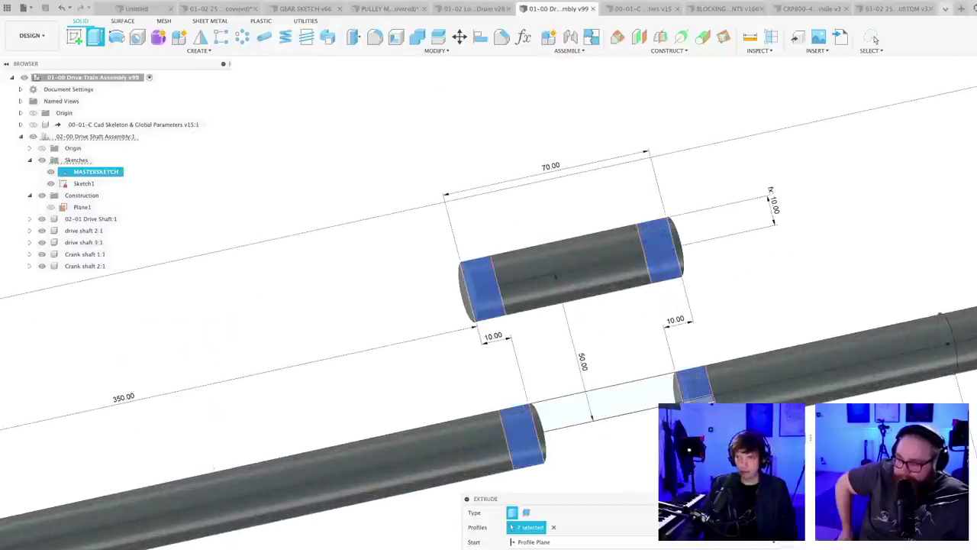
click(696, 398)
scroll(648, 324, down, 5)
scroll(210, 399, up, 3)
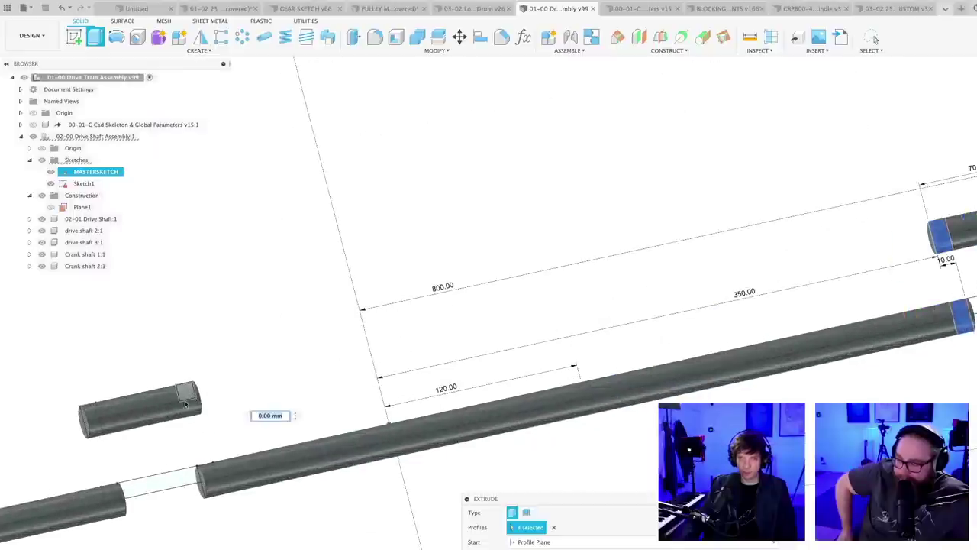
- Add both end profiles of the left cylinder and lower shafts to the selection
click(185, 403)
click(209, 470)
click(210, 483)
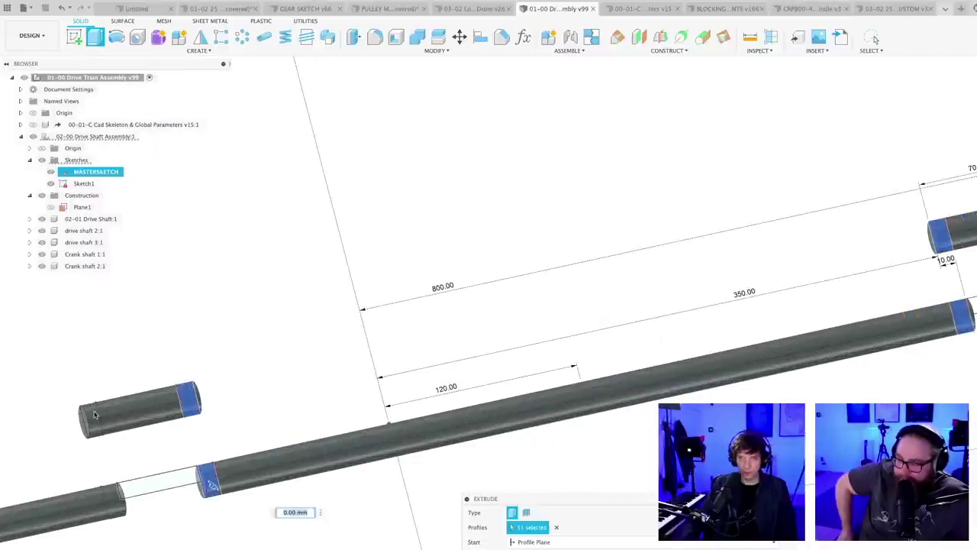
click(93, 414)
click(92, 429)
click(112, 493)
click(115, 509)
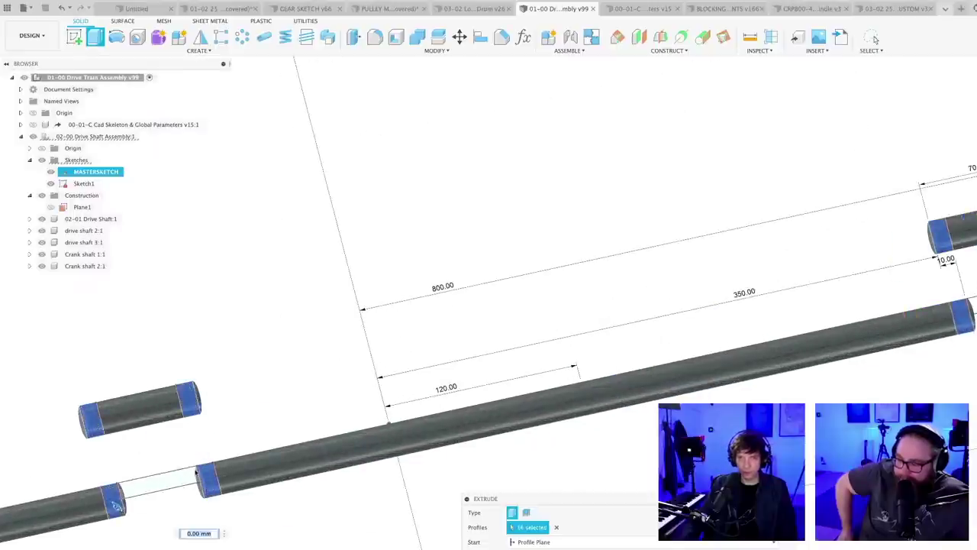
scroll(343, 343, down, 5)
shift+middle_drag(349, 348, 358, 329)
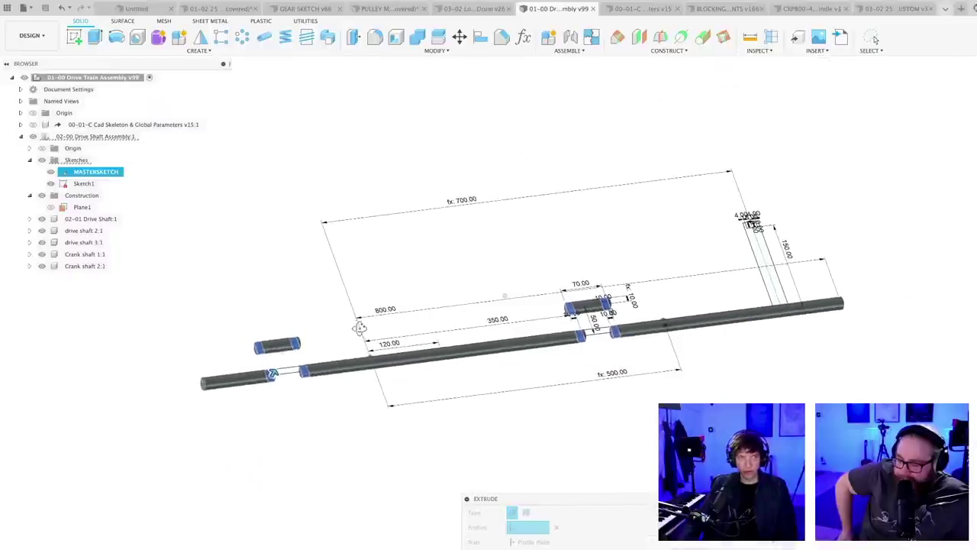
scroll(220, 369, up, 3)
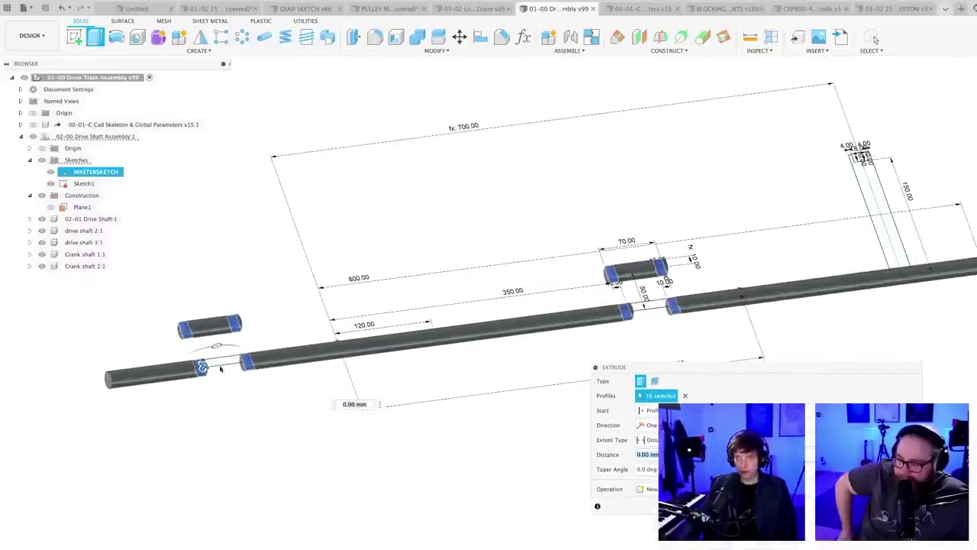
- Drag the extrude depth to 27.602 mm so it becomes a cut
drag(204, 368, 212, 355)
scroll(181, 339, up, 3)
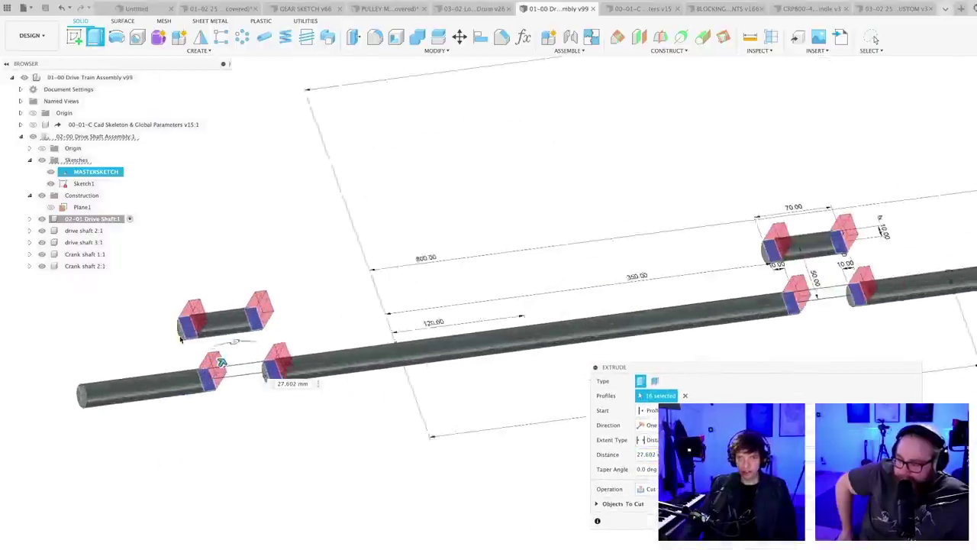
scroll(181, 340, up, 5)
shift+middle_drag(349, 404, 420, 367)
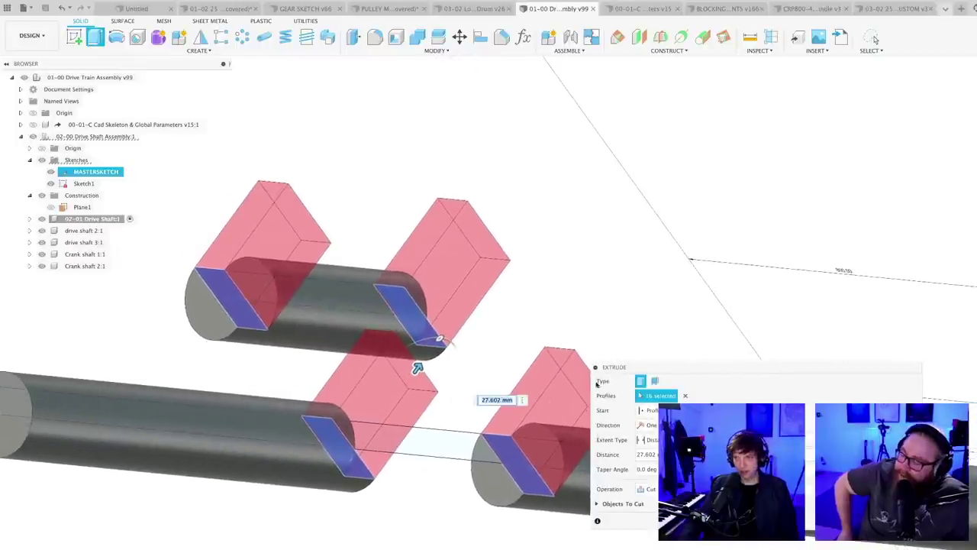
drag(649, 368, 726, 376)
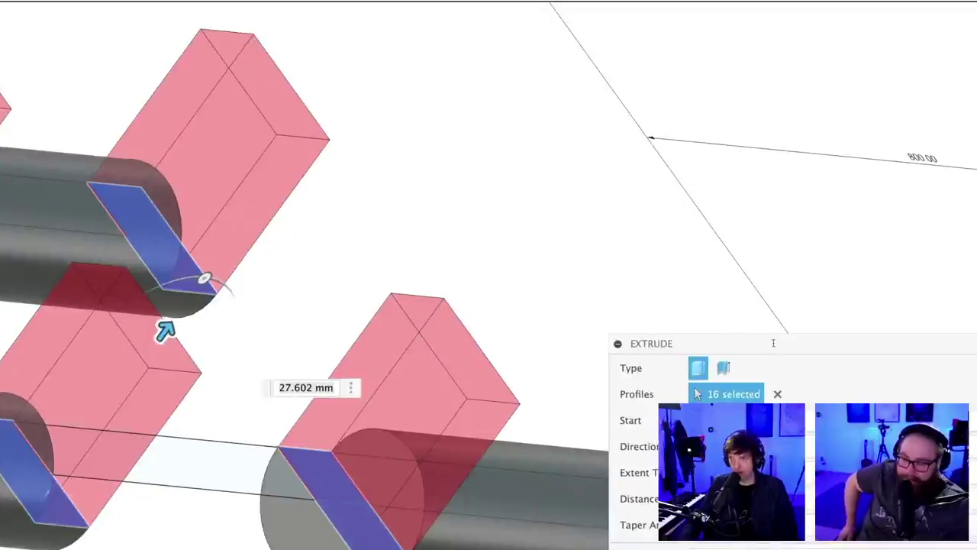
drag(774, 343, 580, 87)
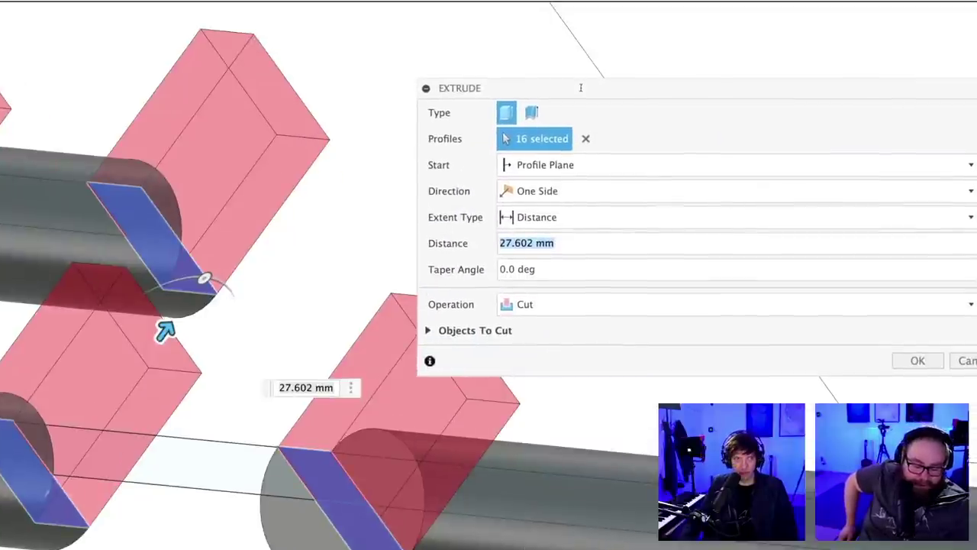
- Start the 27.602 mm cut at a 5 mm offset, then inspect the resulting shaft flats
click(583, 165)
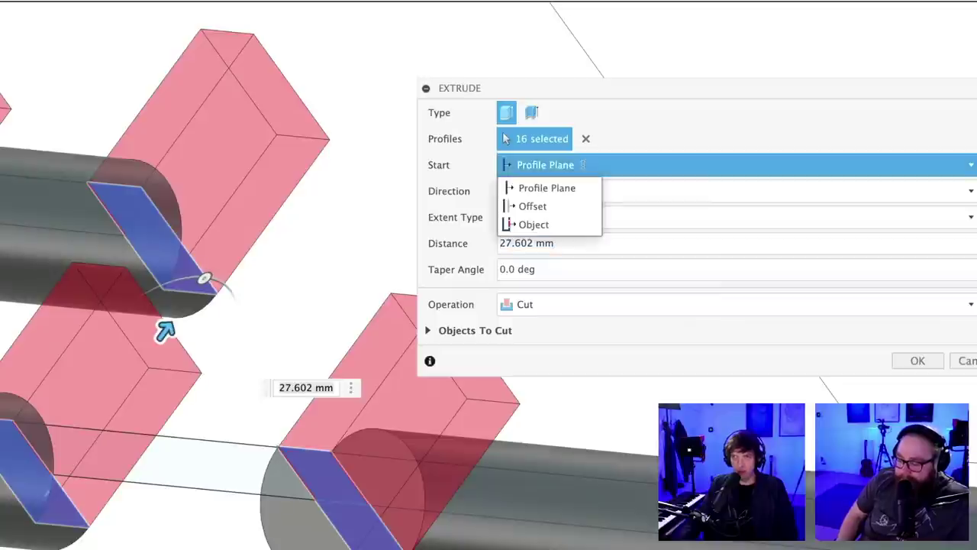
click(535, 206)
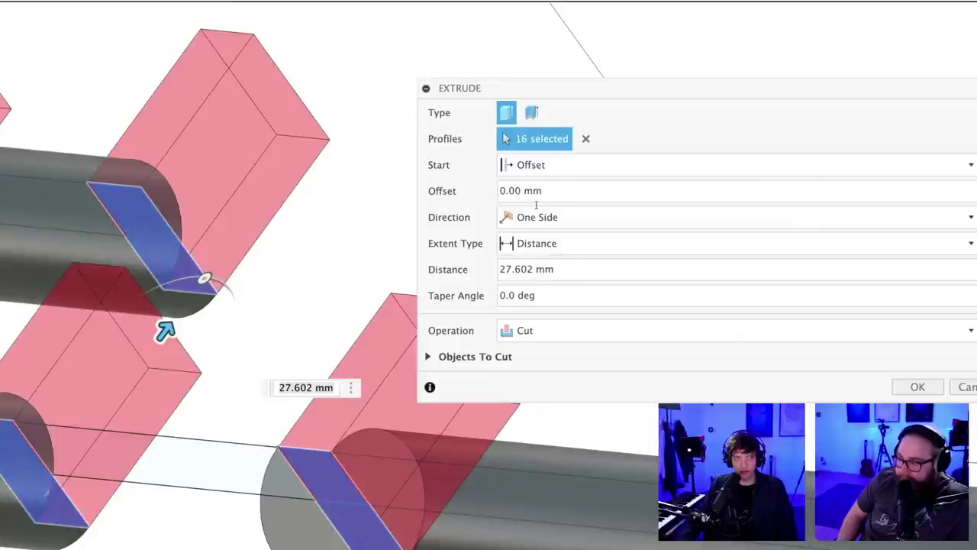
click(552, 191)
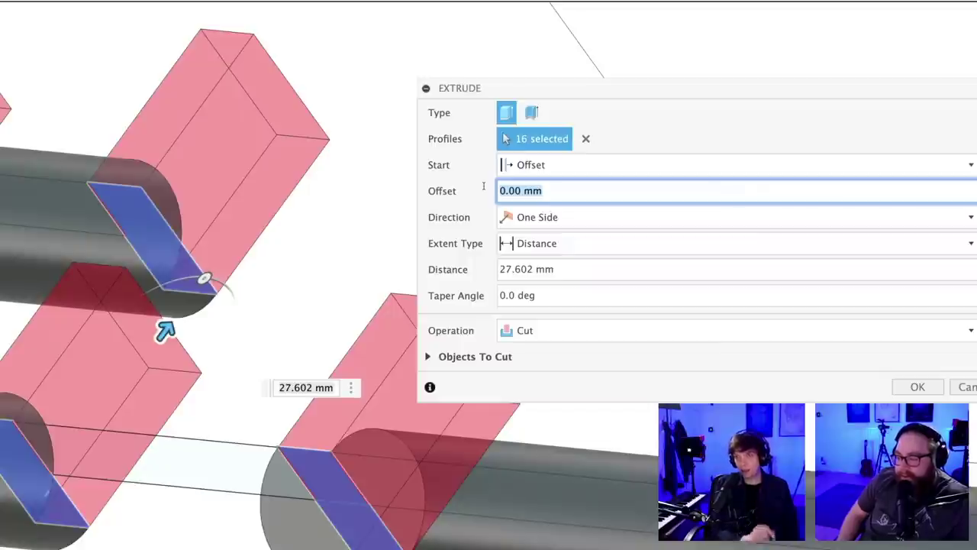
text(5)
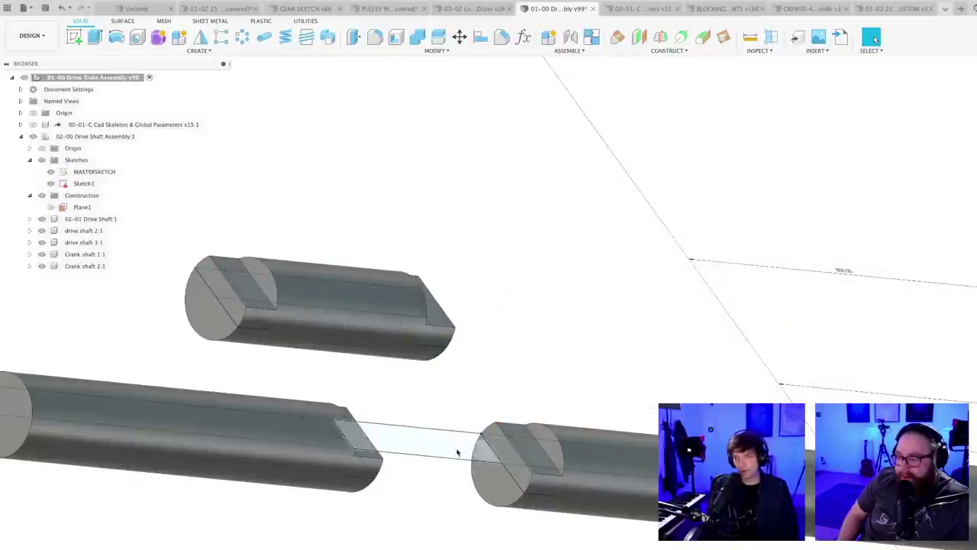
scroll(517, 491, up, 3)
mouse_move(527, 496)
shift+middle_down()
mouse_move(548, 508)
mouse_move(508, 467)
mouse_move(517, 493)
mouse_move(484, 476)
mouse_move(423, 469)
mouse_move(360, 484)
mouse_move(387, 508)
mouse_move(363, 501)
shift+middle_up()
scroll(548, 508, down, 8)
scroll(404, 471, down, 4)
scroll(306, 542, up, 4)
mouse_move(307, 543)
shift+middle_down()
mouse_move(344, 549)
mouse_move(314, 548)
shift+middle_up()
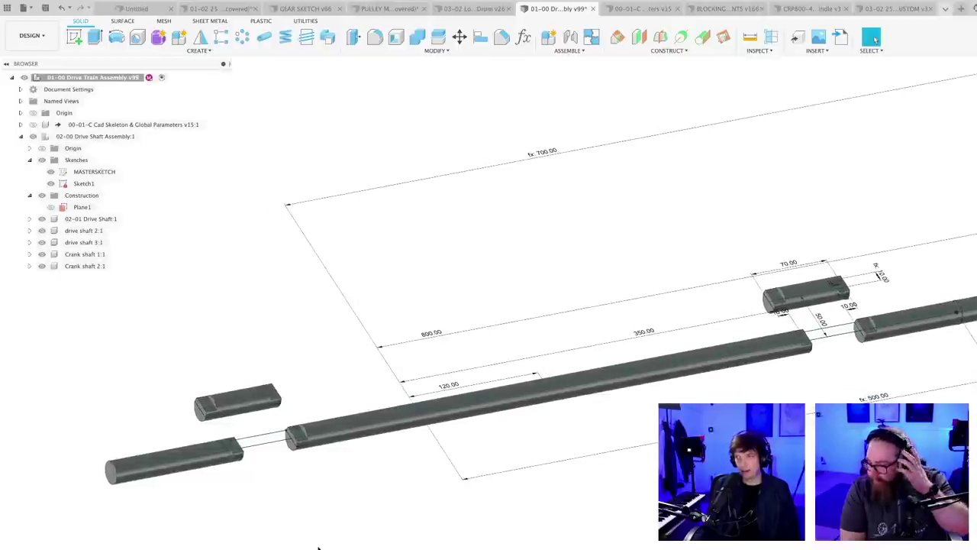
- Re-angle the shaft assembly view and briefly open then close the appearance settings
scroll(319, 548, up, 1)
shift+middle_drag(318, 547, 285, 546)
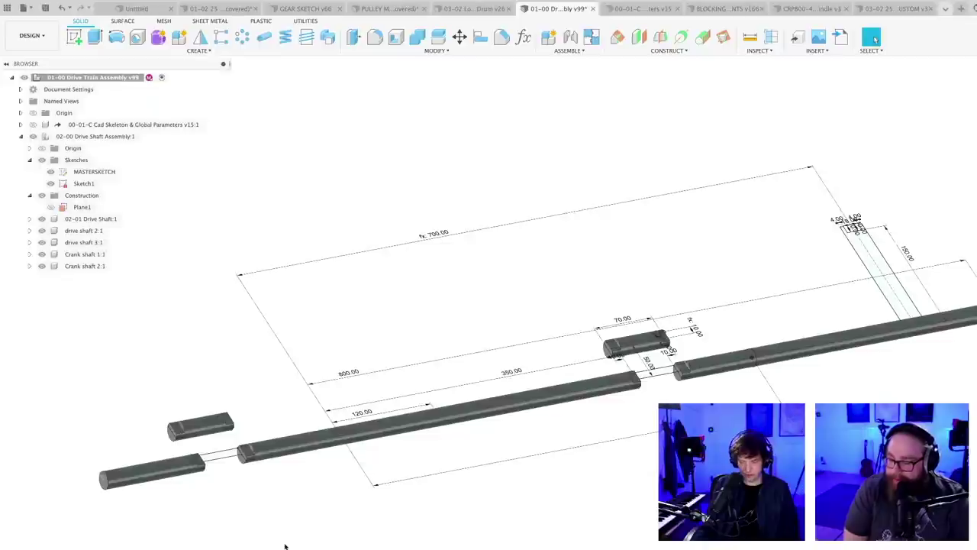
key(a)
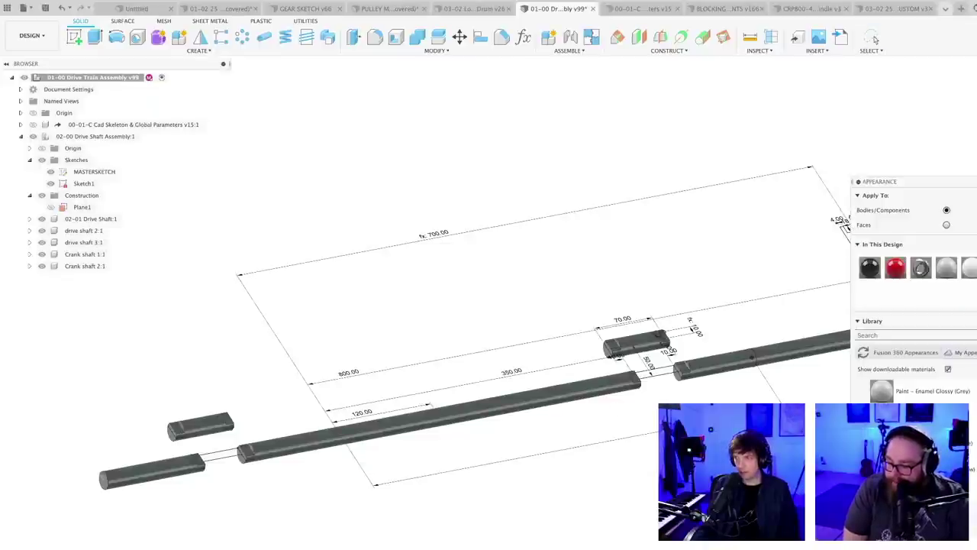
click(874, 38)
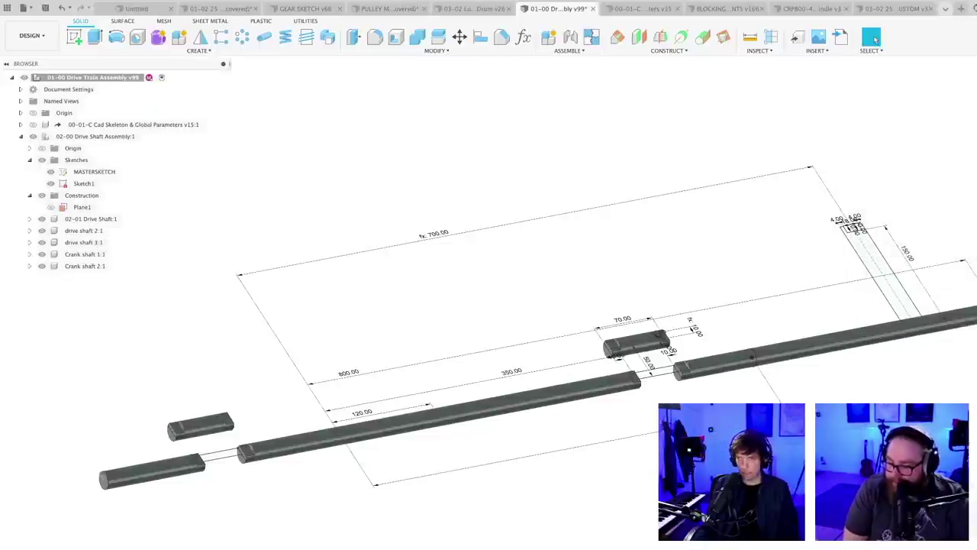
- Set up a feature Mirror of the five flat cuts and begin choosing the mirror plane
key(shift+m)
click(633, 244)
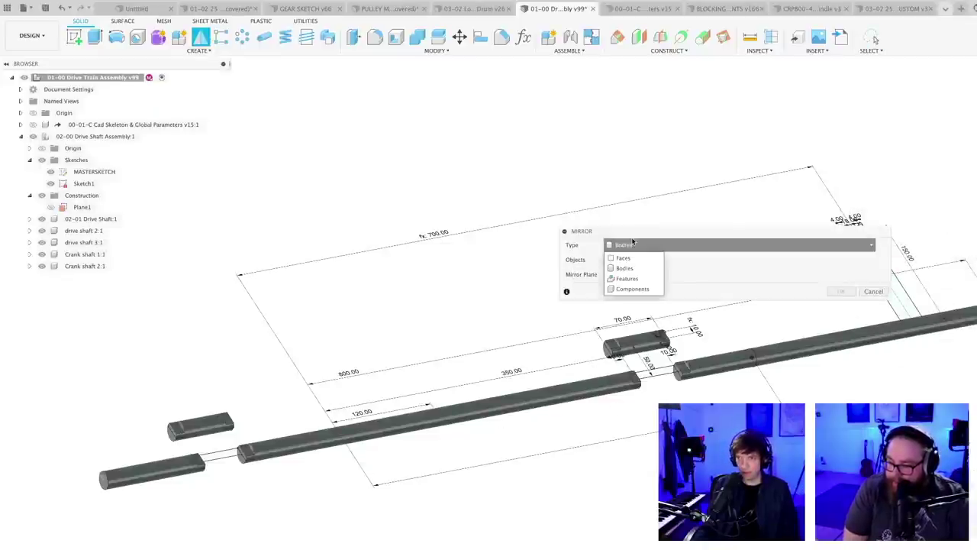
click(627, 278)
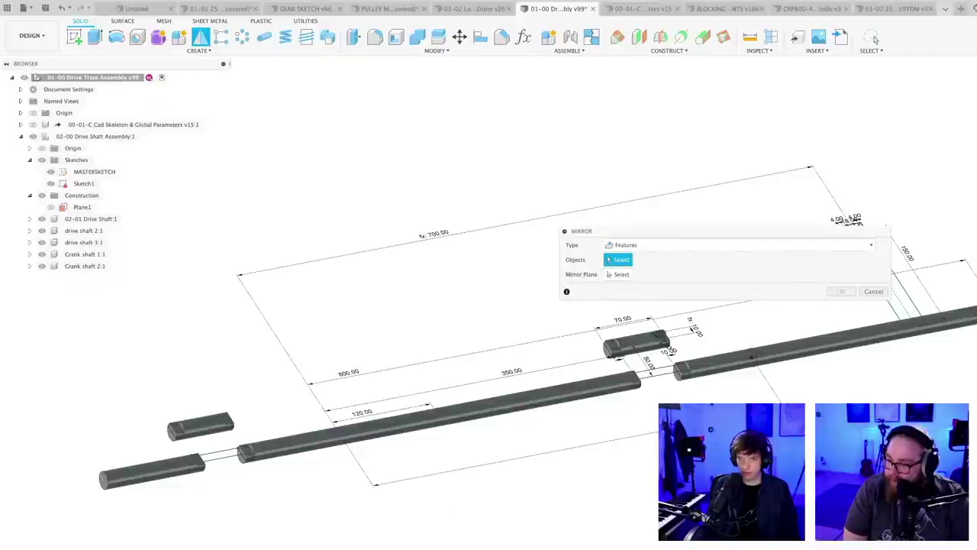
click(611, 345)
click(633, 274)
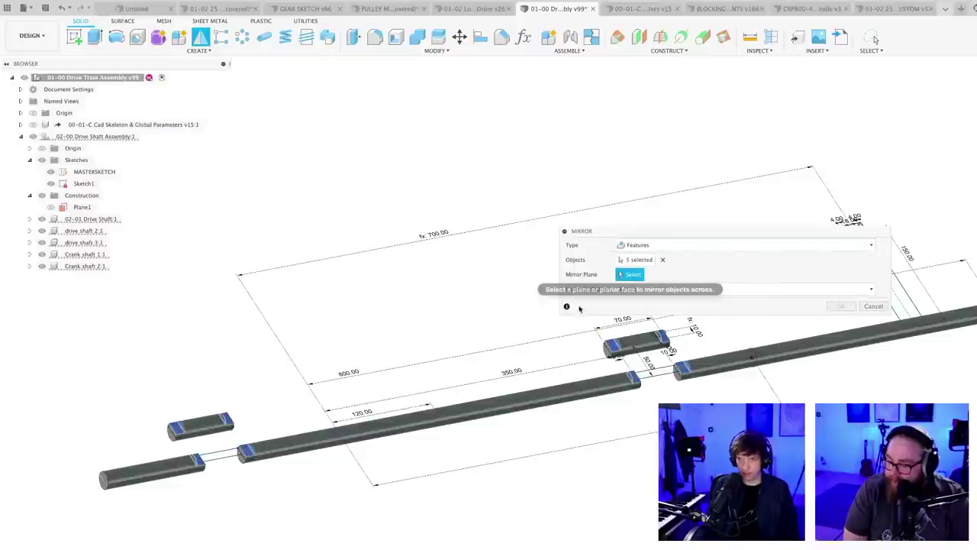
scroll(204, 473, up, 4)
scroll(303, 433, up, 3)
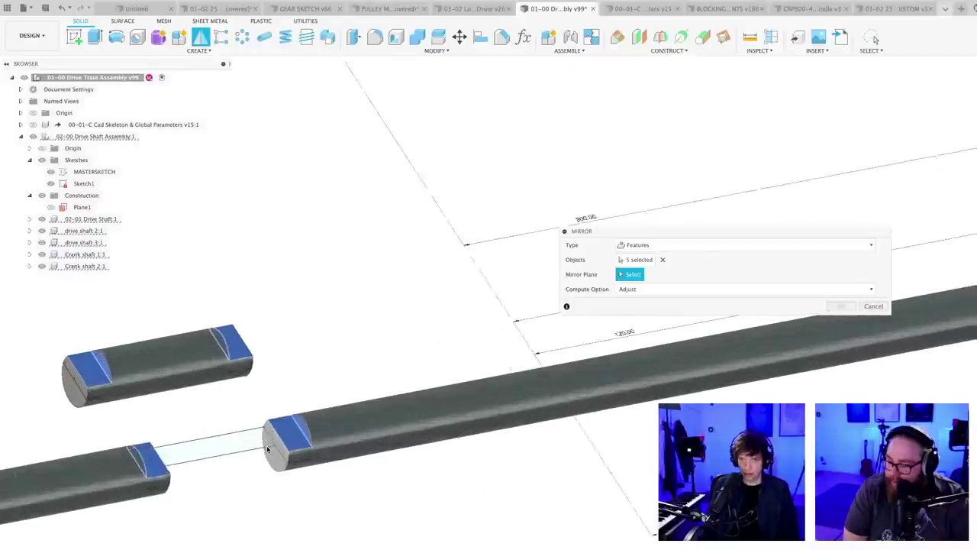
scroll(247, 475, down, 6)
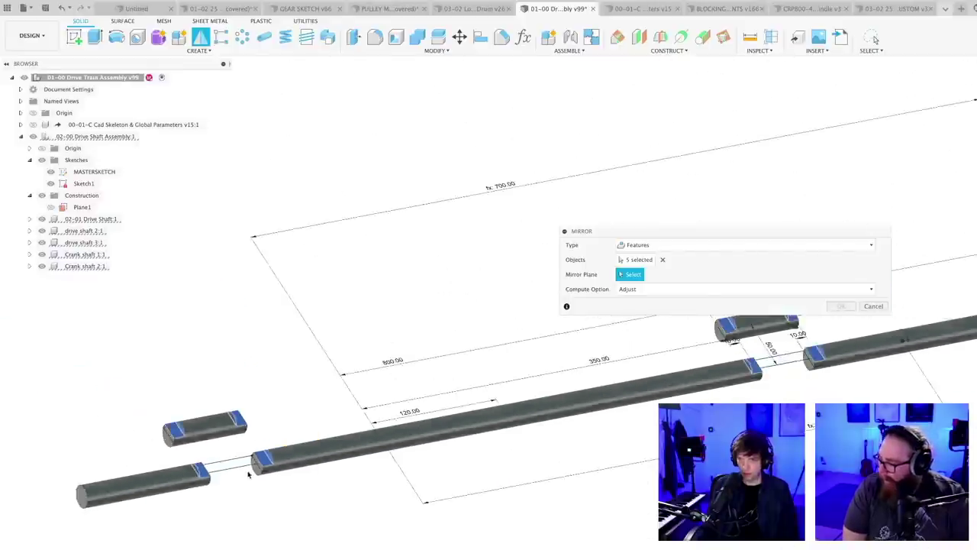
middle_drag(244, 529, 343, 517)
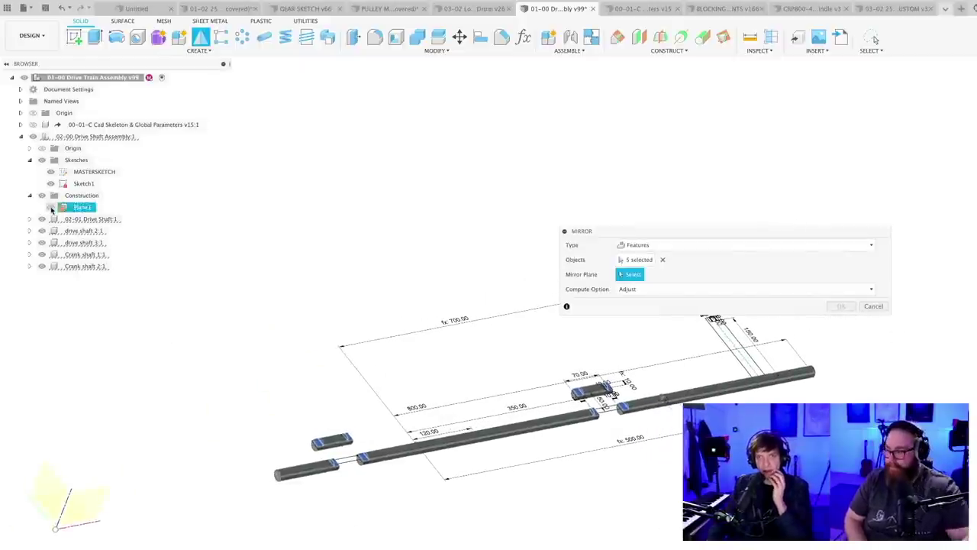
- Show Plane1 in the viewport, then cancel the mirror
click(51, 208)
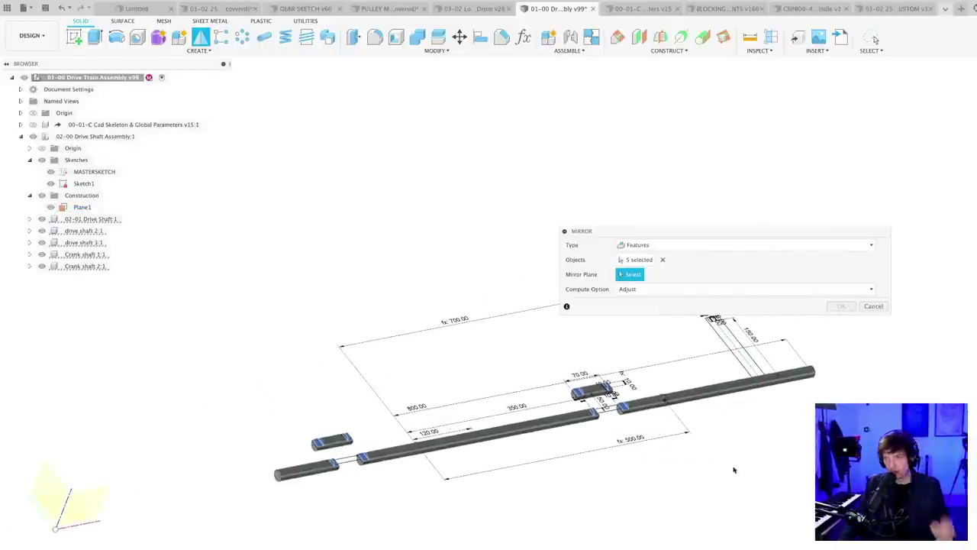
scroll(641, 405, up, 5)
scroll(641, 405, down, 8)
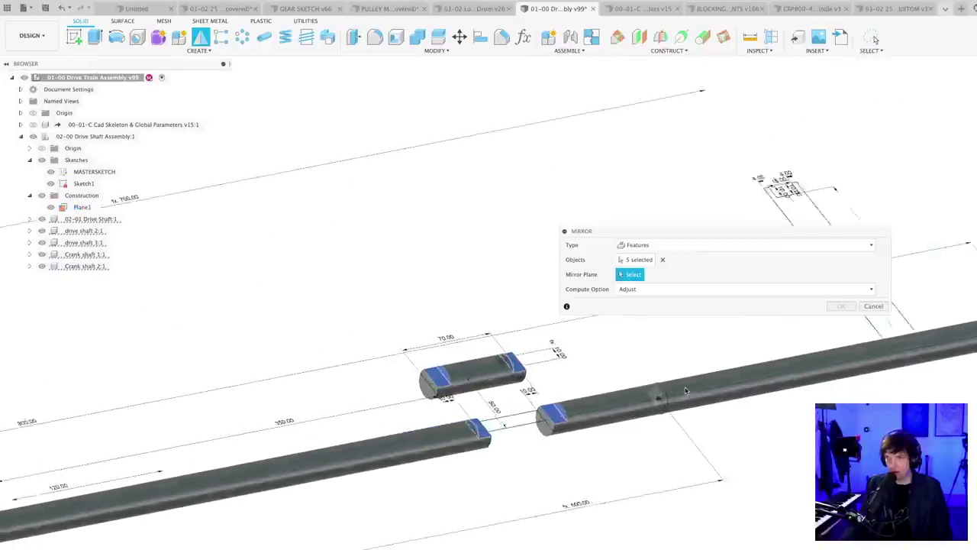
shift+middle_drag(615, 446, 597, 453)
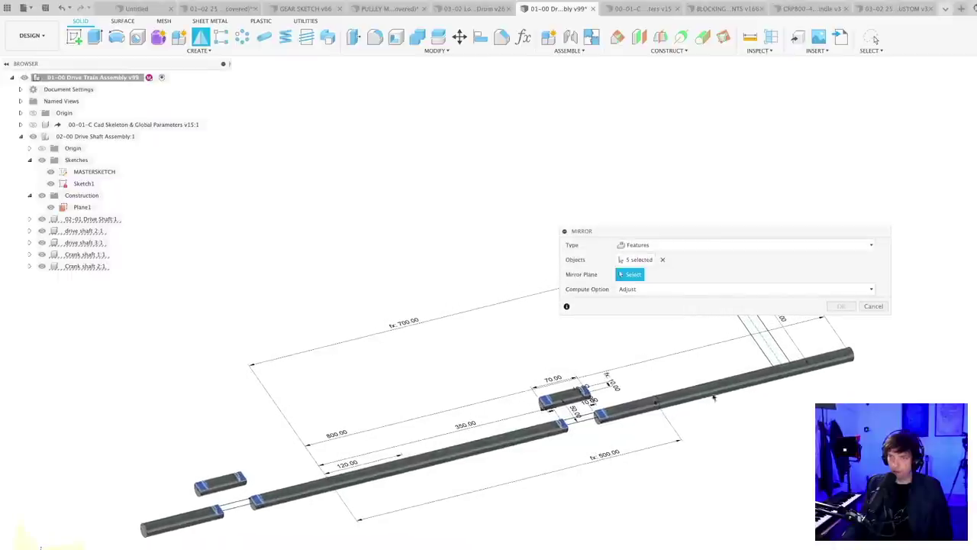
click(874, 307)
middle_drag(487, 535, 525, 487)
- Cancel the new extrusion and activate the 02-00 Drive Shaft Assembly component
key(e)
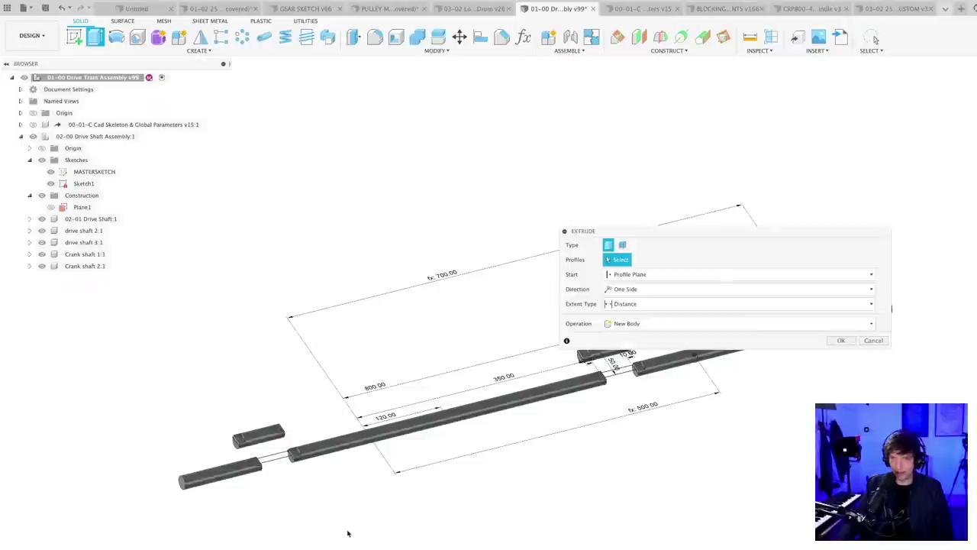
click(874, 341)
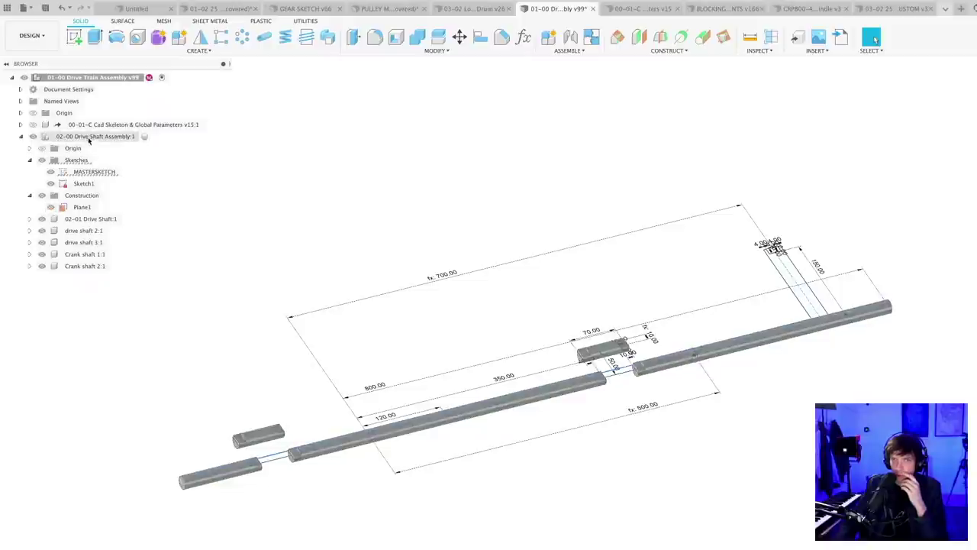
click(120, 136)
click(151, 135)
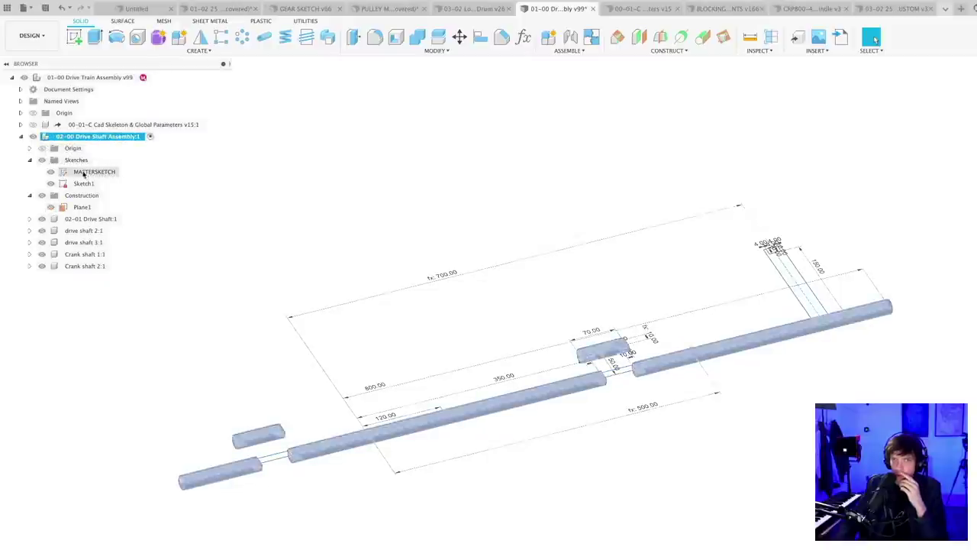
- Toggle Plane1's visibility and briefly select, then deselect, the MASTERSKETCH sketch
click(76, 206)
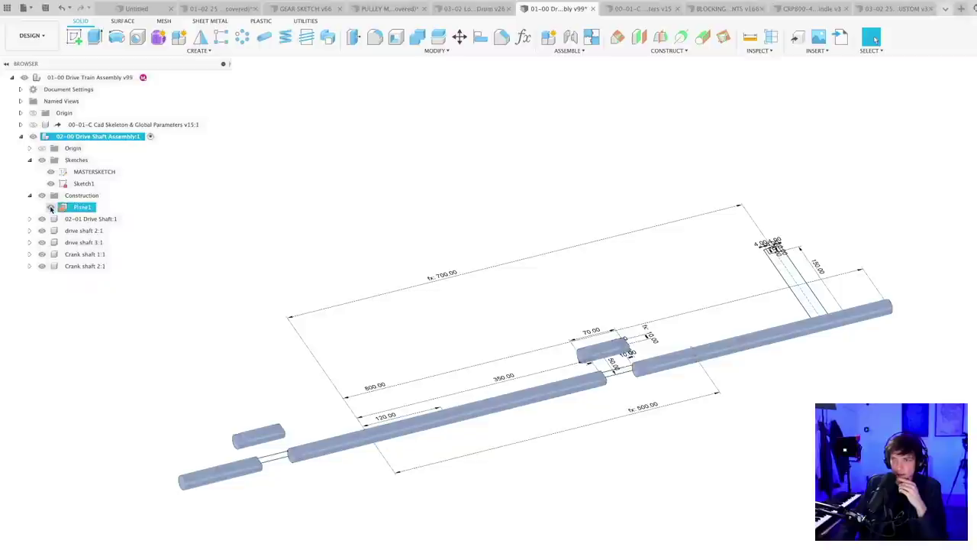
click(51, 208)
scroll(668, 372, up, 10)
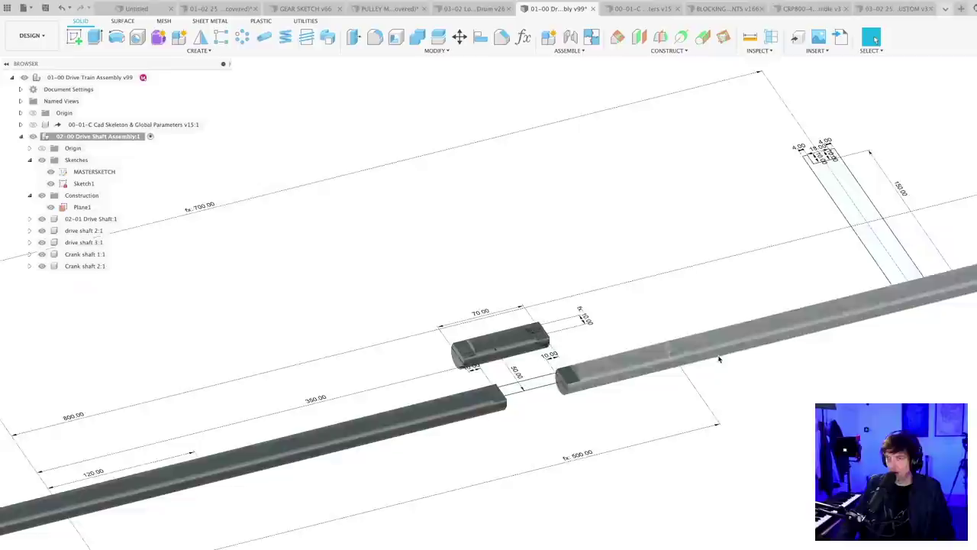
scroll(668, 372, down, 8)
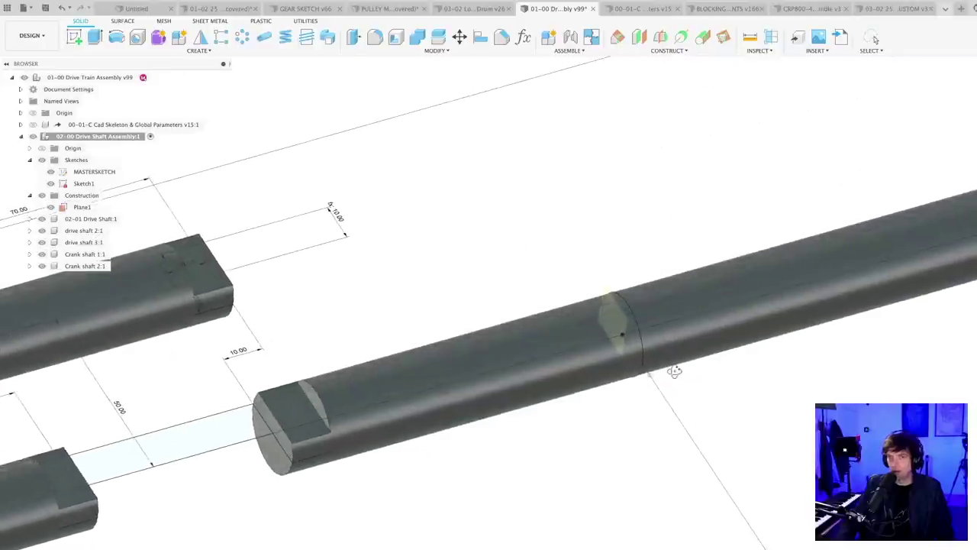
scroll(675, 380, down, 3)
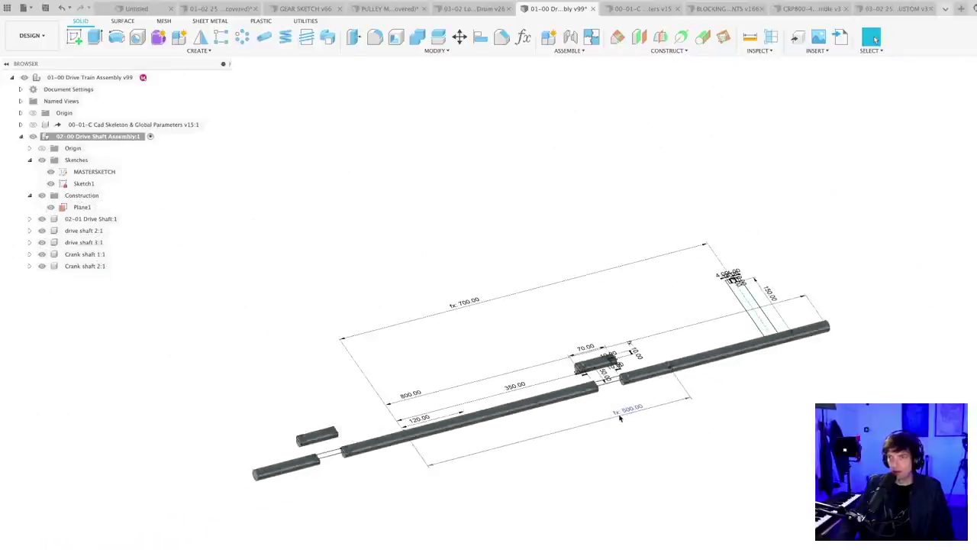
scroll(295, 447, up, 10)
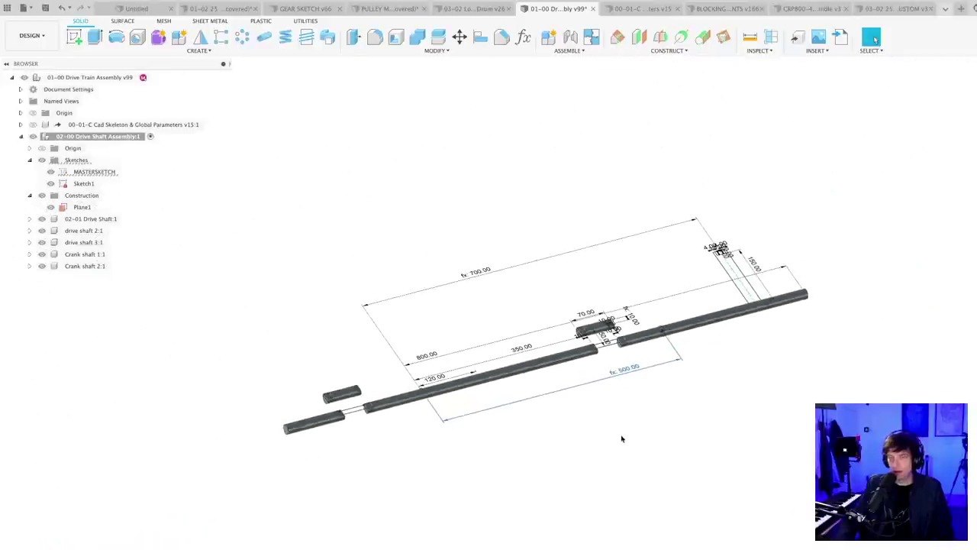
scroll(293, 449, down, 6)
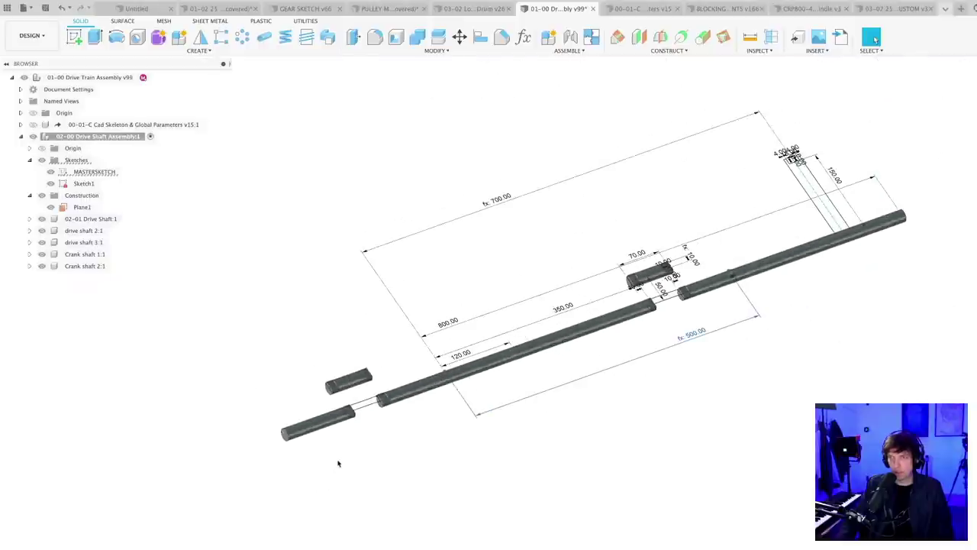
click(88, 172)
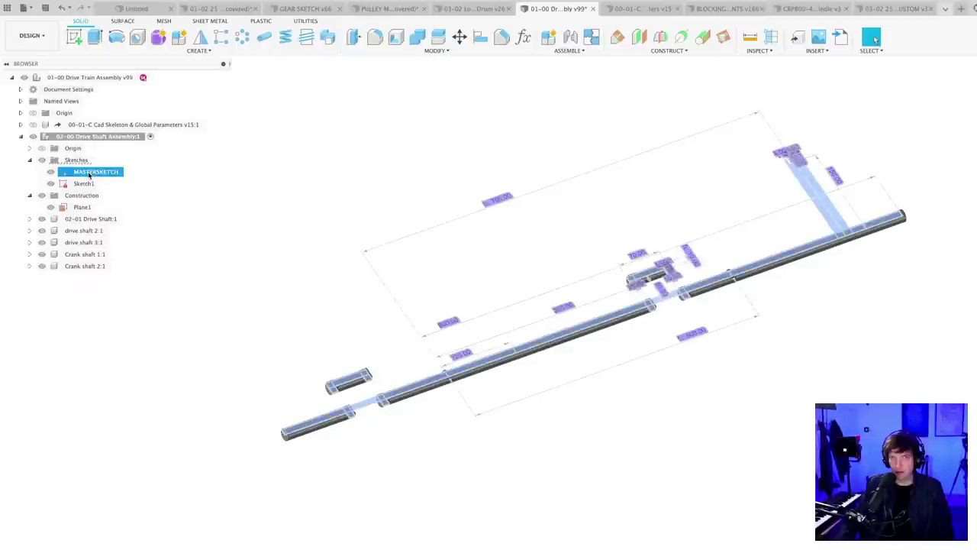
key(Escape)
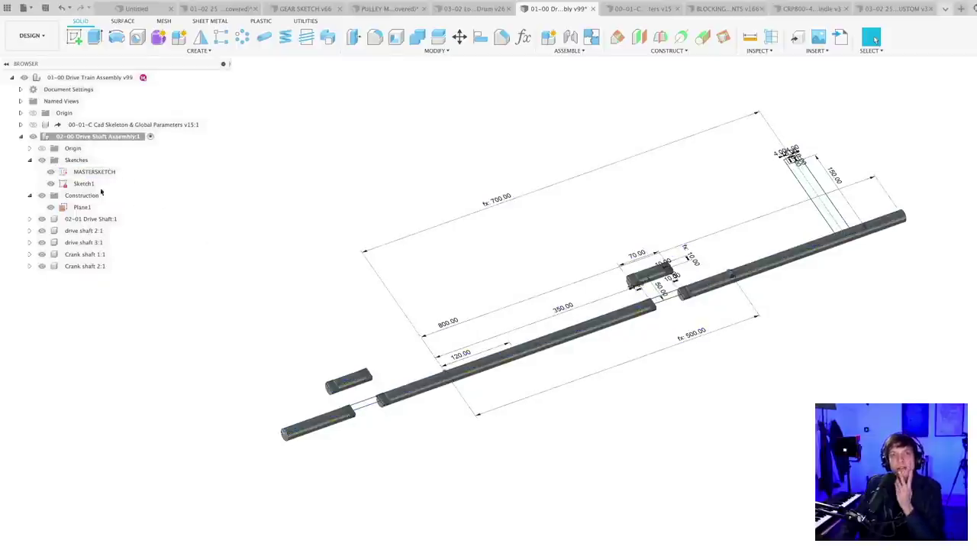
- Rename Plane1 under 02-01 Drive Shaft > Construction to 'Drivashaft Centerplane'
click(29, 219)
click(39, 254)
click(62, 265)
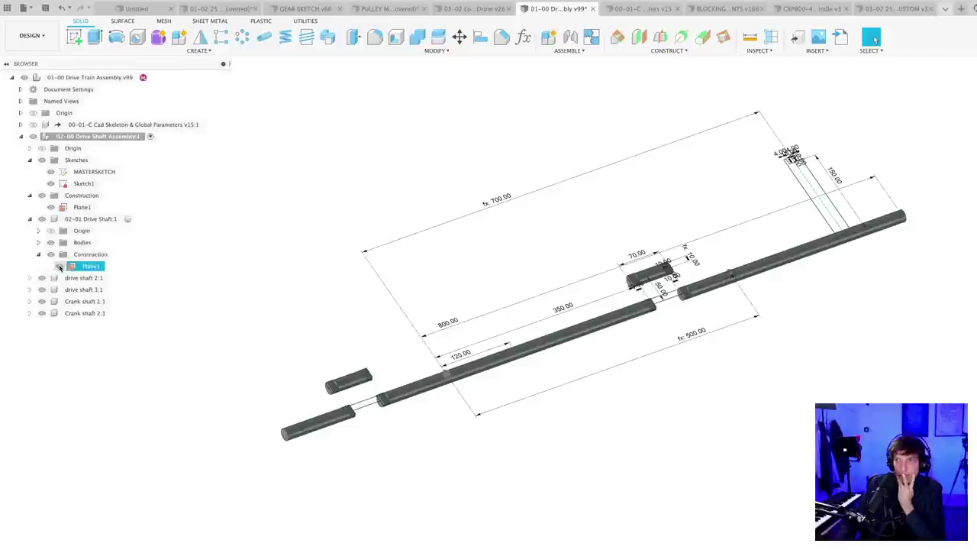
click(60, 267)
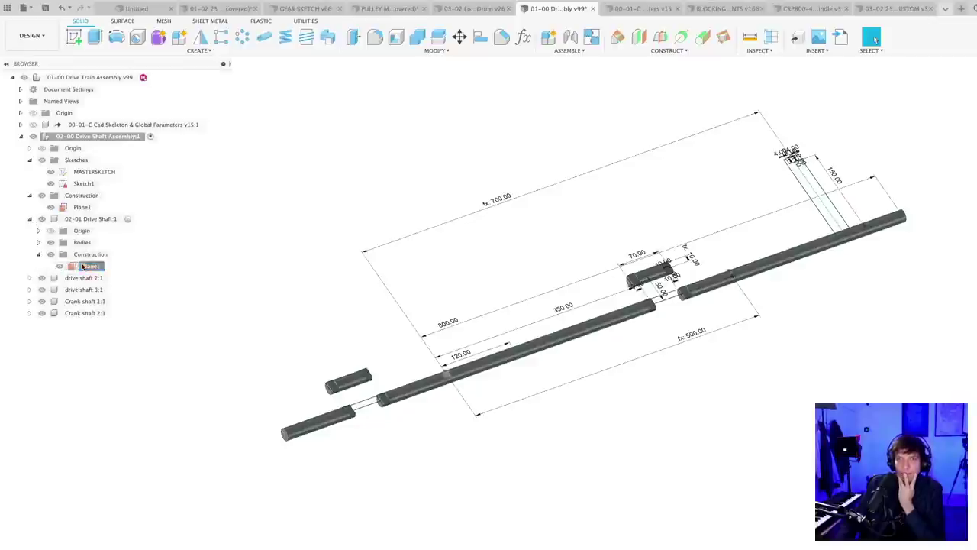
double_click(84, 266)
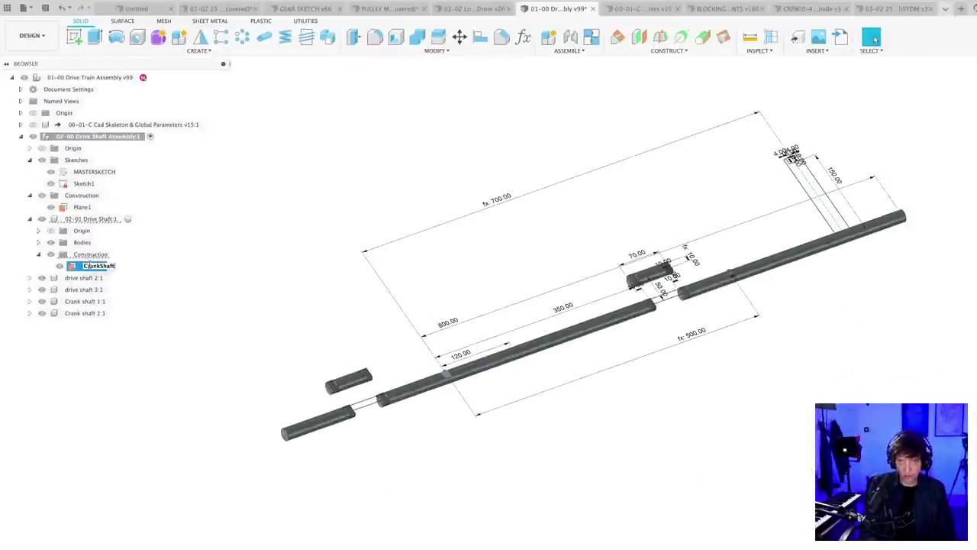
text(Da)
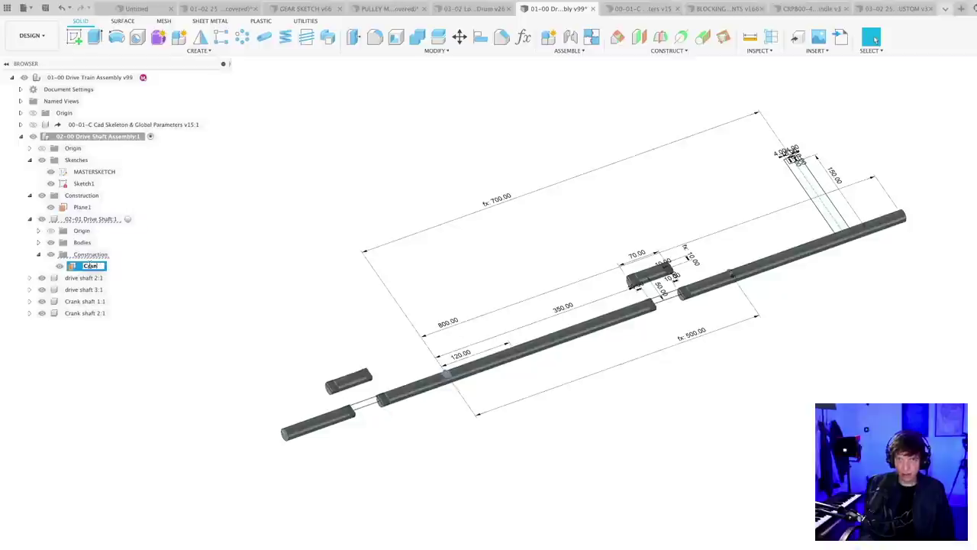
text(iveshaft Cen)
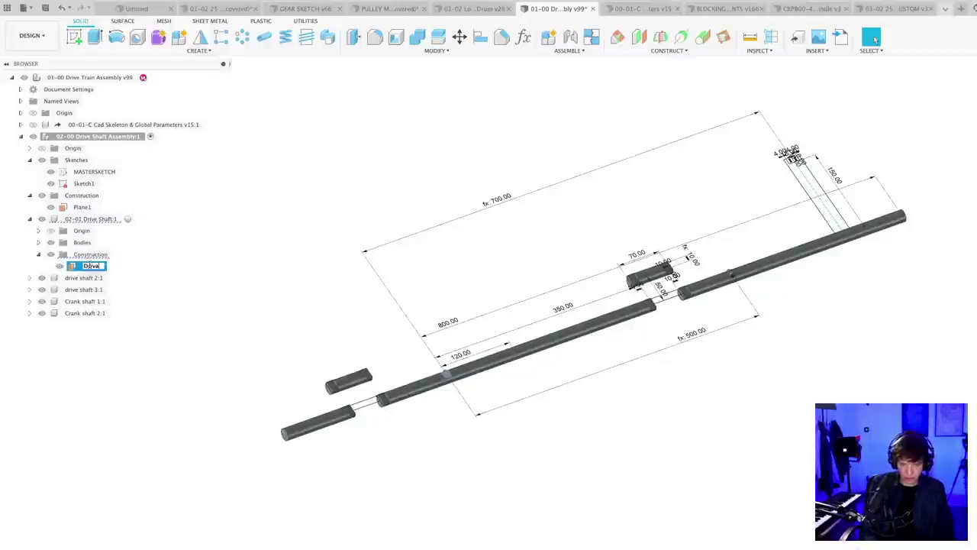
text(terplane)
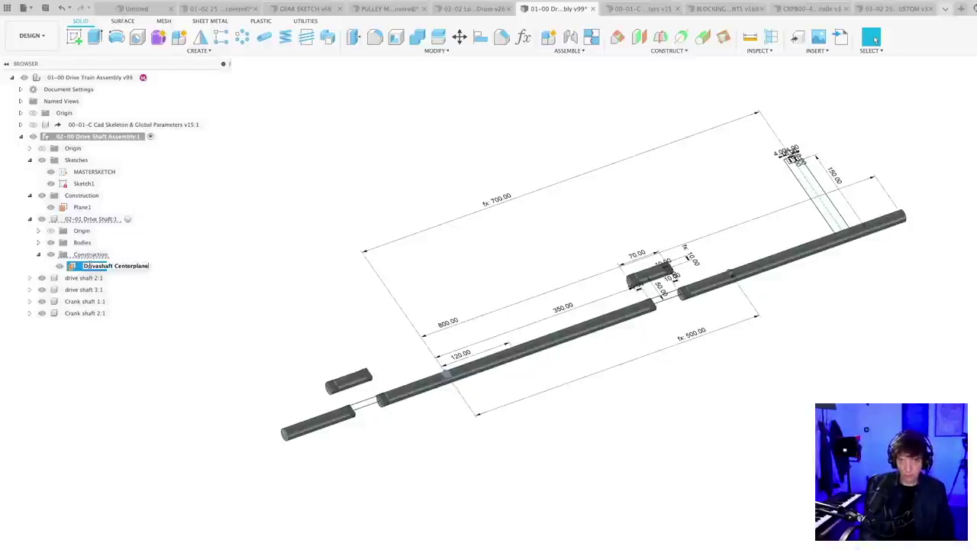
key(Return)
click(443, 463)
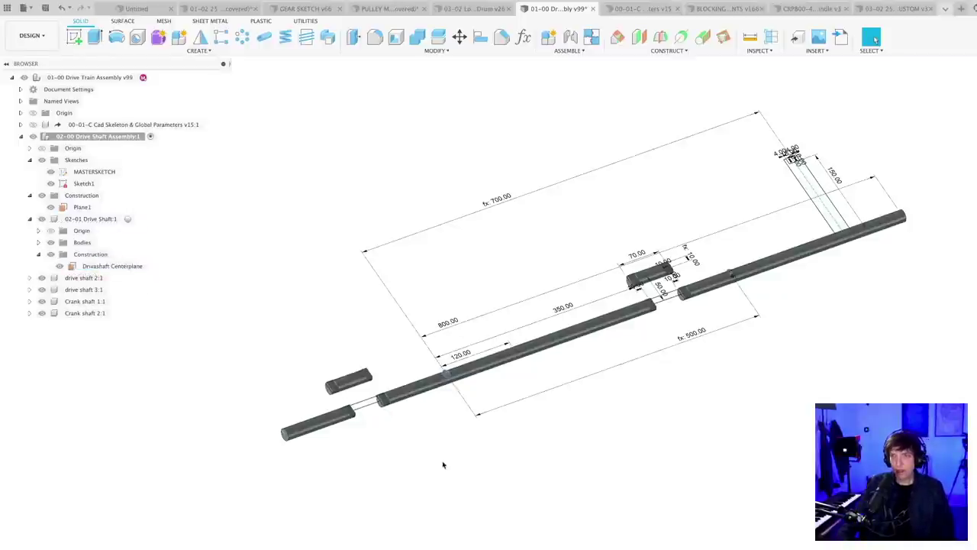
scroll(443, 463, up, 5)
text(s)
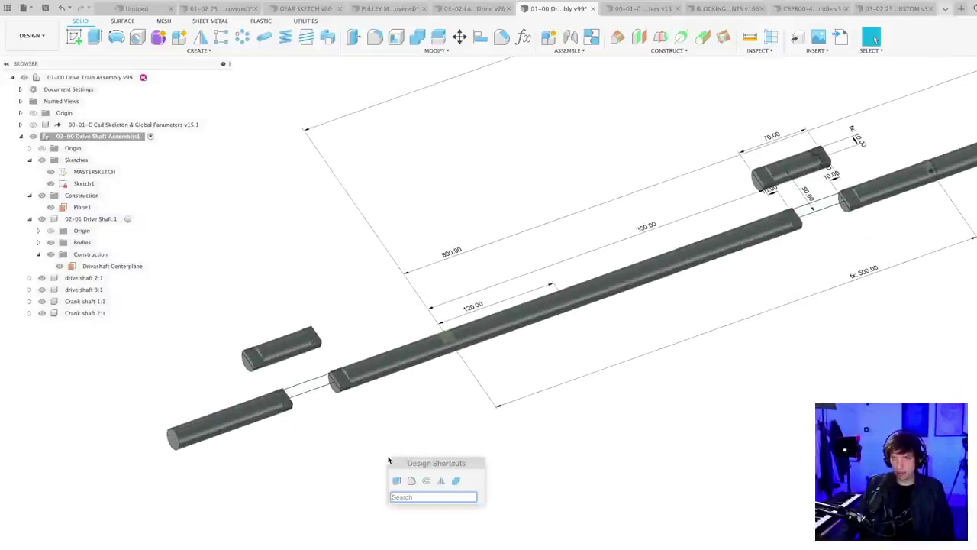
text(mirror)
key(Return)
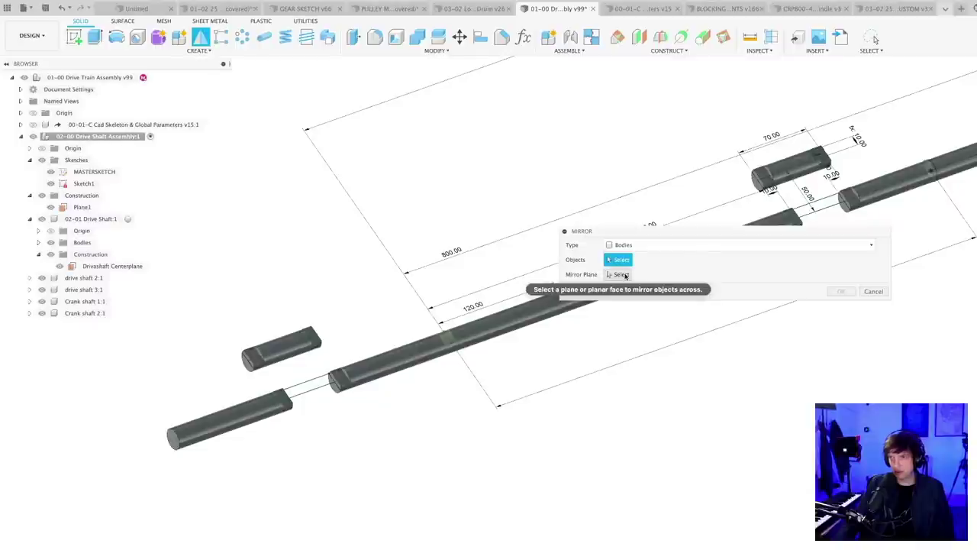
click(873, 291)
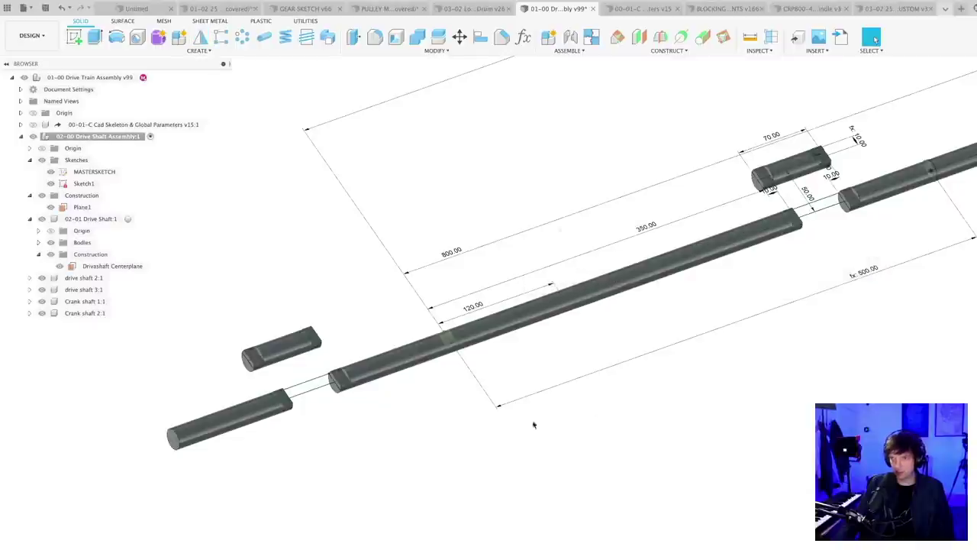
text(smirror)
key(Return)
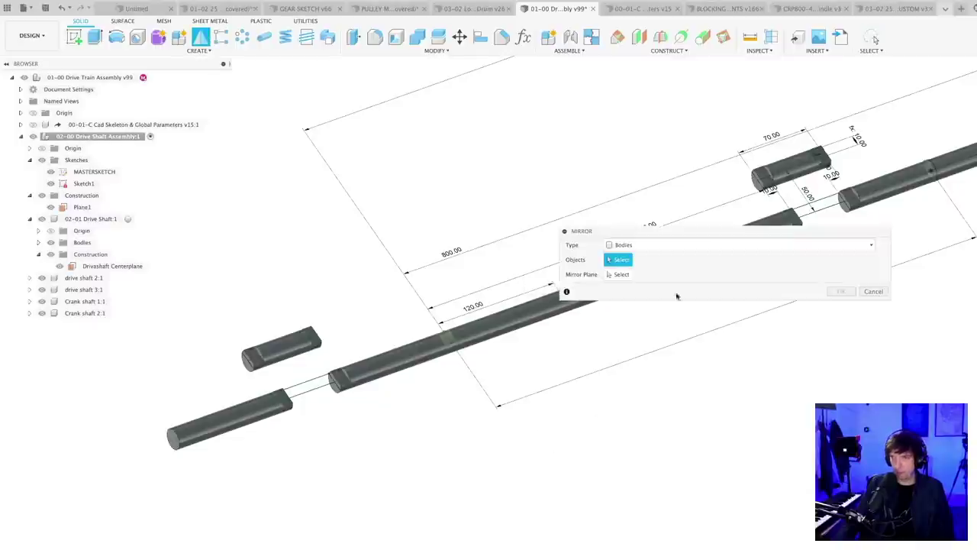
click(647, 244)
click(627, 278)
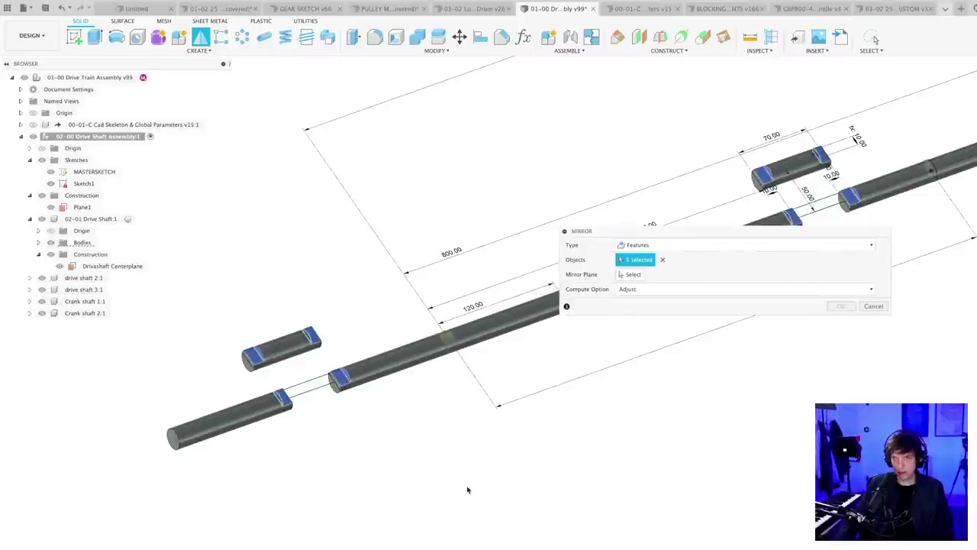
scroll(338, 404, up, 5)
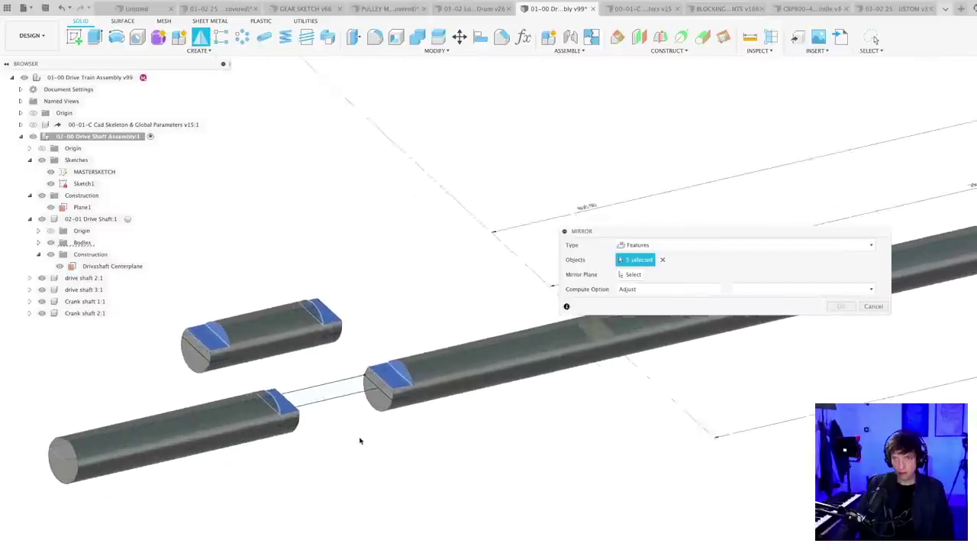
scroll(555, 484, up, 2)
click(633, 274)
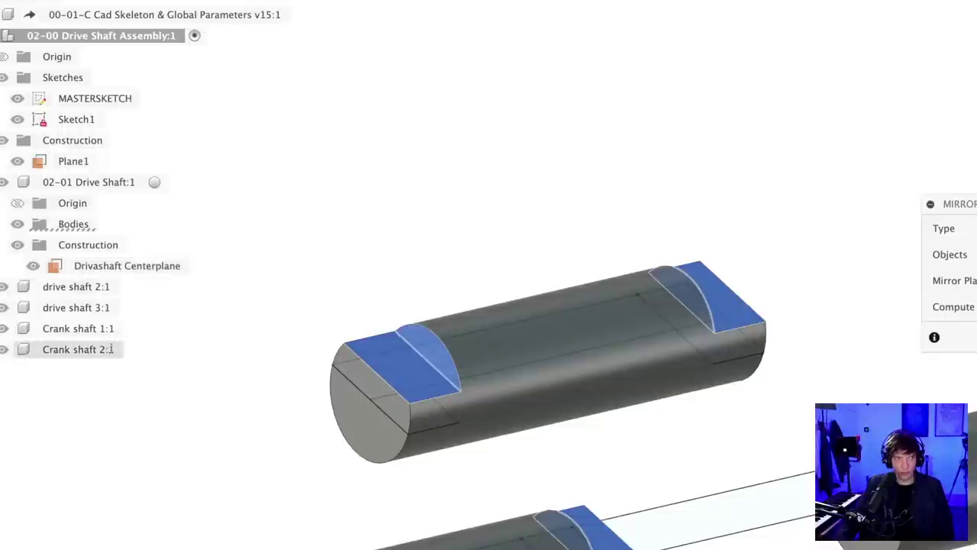
click(89, 266)
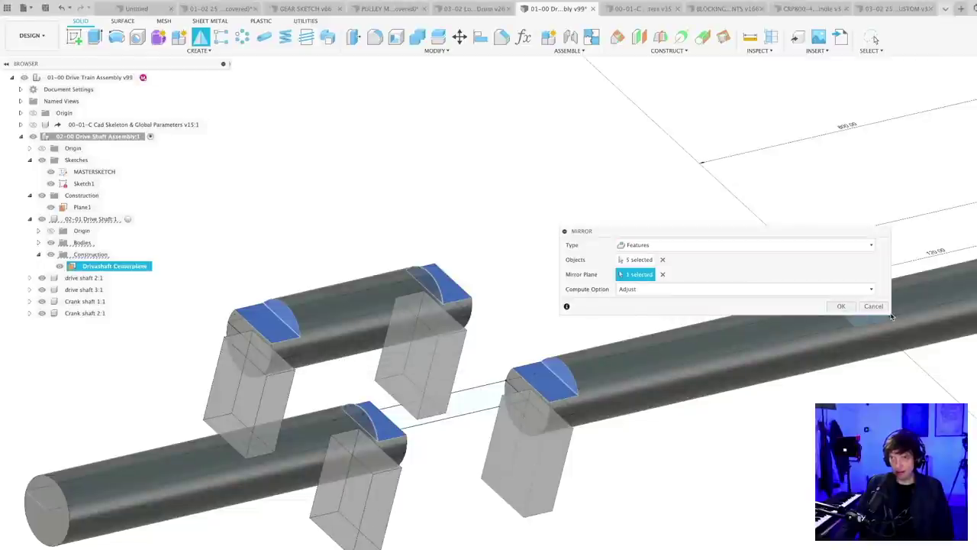
drag(891, 316, 900, 470)
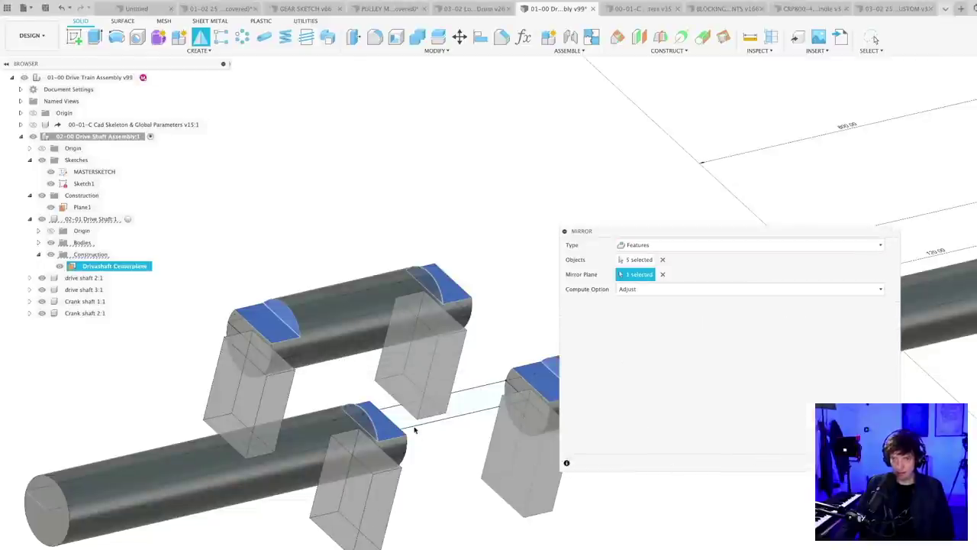
scroll(414, 430, down, 4)
mouse_move(408, 432)
shift+middle_down()
mouse_move(388, 428)
mouse_move(413, 430)
mouse_move(404, 426)
shift+middle_up()
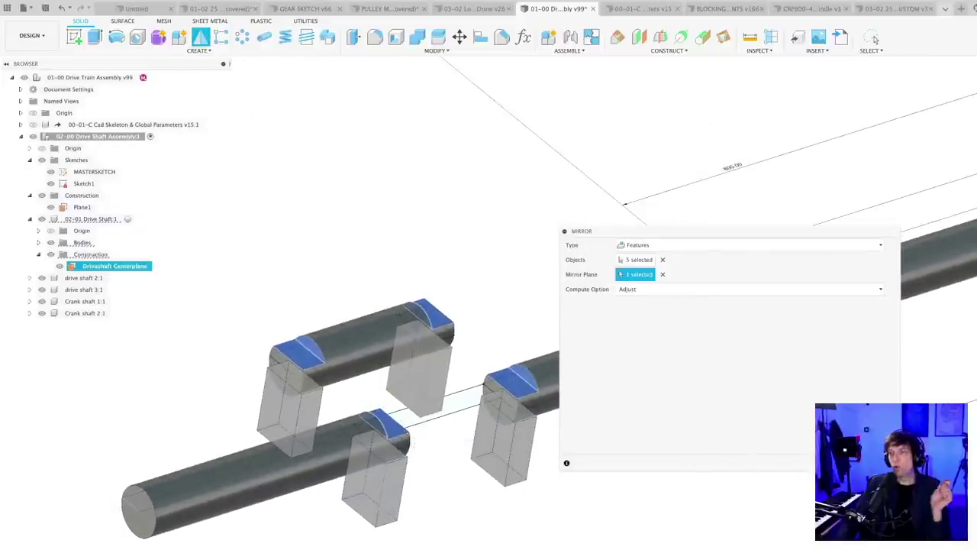
click(873, 38)
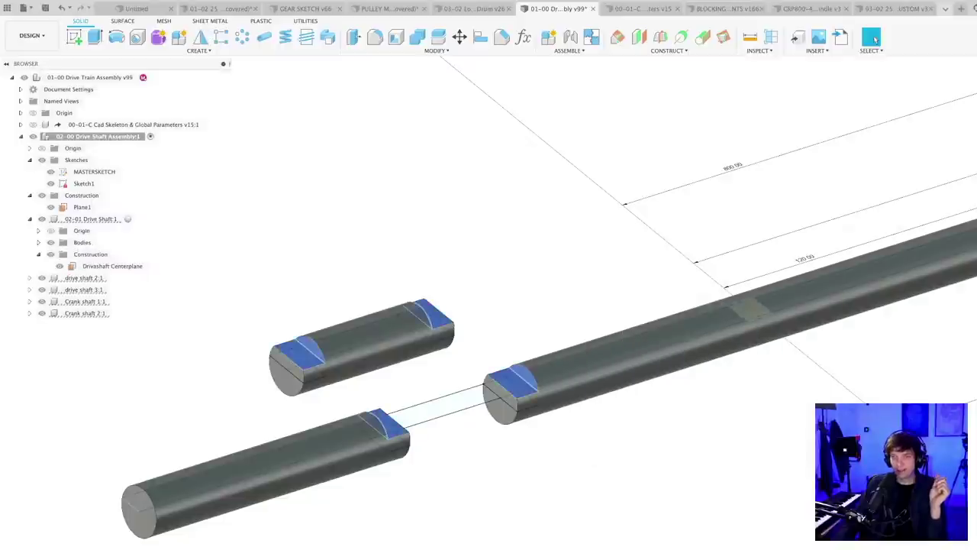
- Change the flat-cut extrude's direction to Symmetric and apply it
click(637, 306)
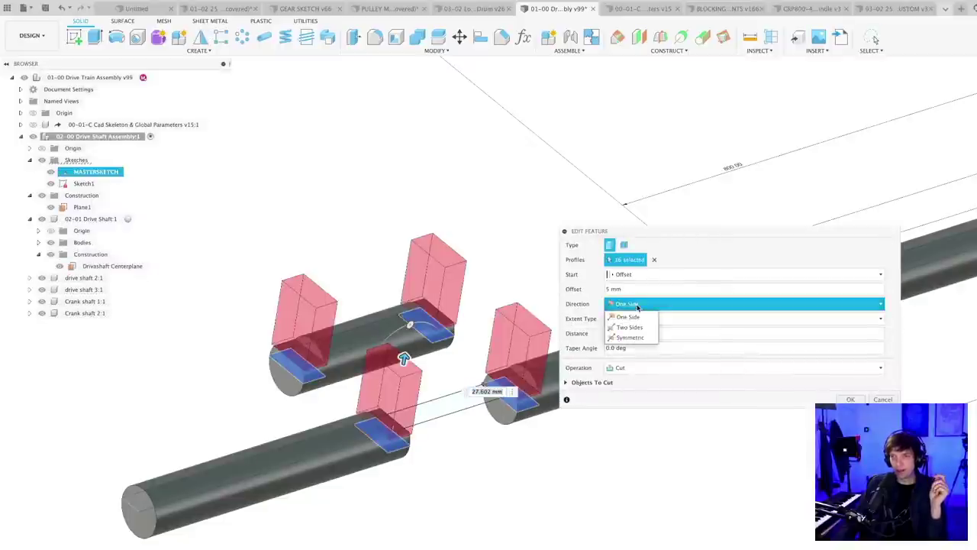
click(631, 337)
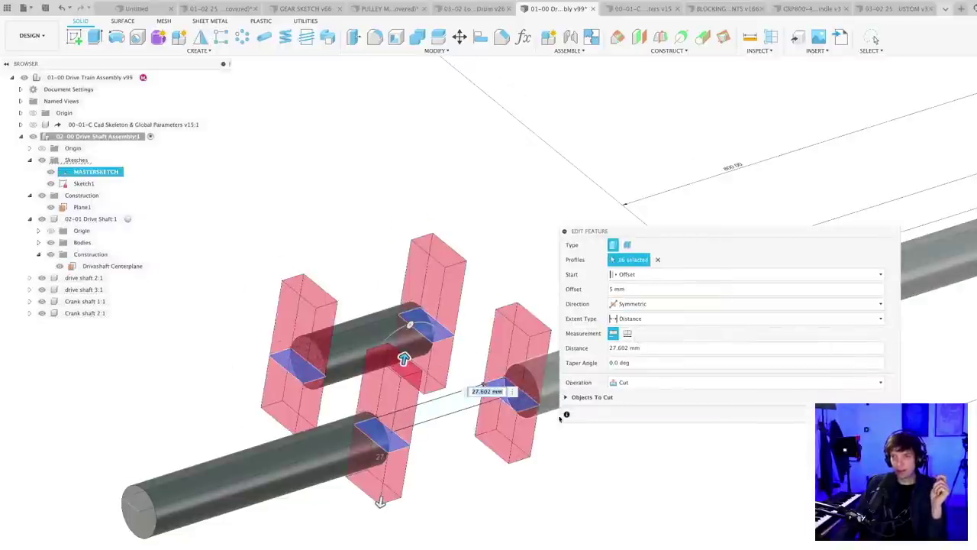
shift+middle_drag(561, 416, 531, 489)
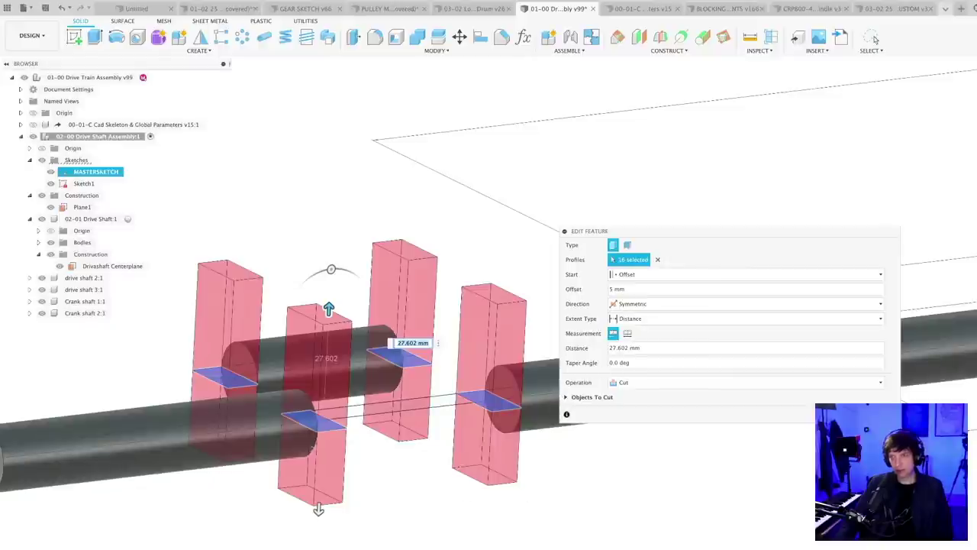
key(Return)
shift+middle_drag(539, 519, 480, 496)
scroll(505, 522, down, 3)
- Set up a feature Mirror of the five flat cuts across Drivashaft Centerplane
key(s)
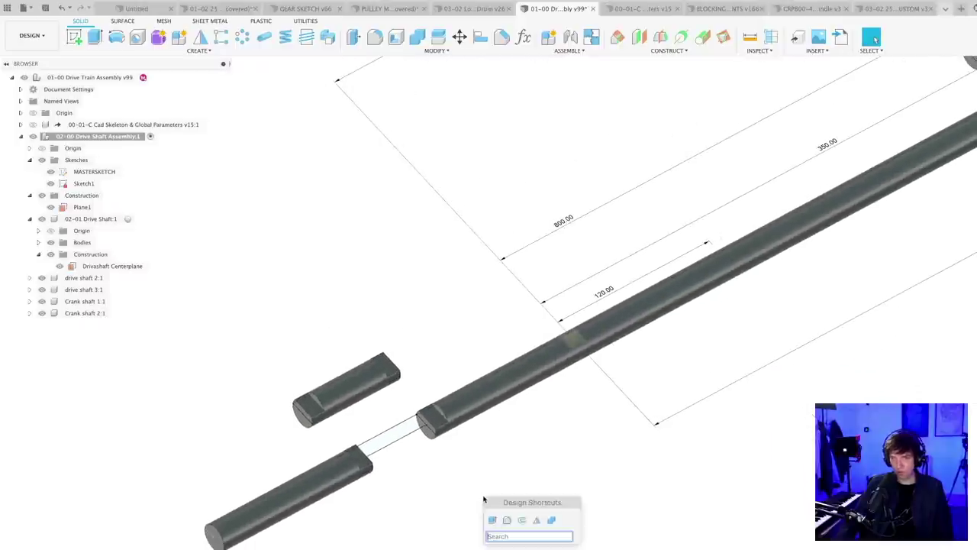
click(537, 520)
shift+middle_drag(539, 463, 539, 447)
scroll(539, 448, up, 3)
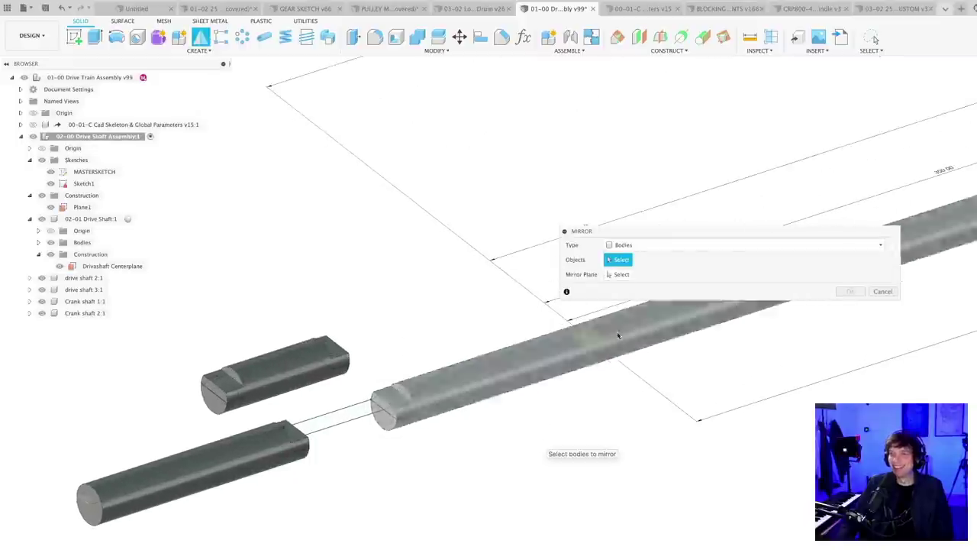
click(626, 245)
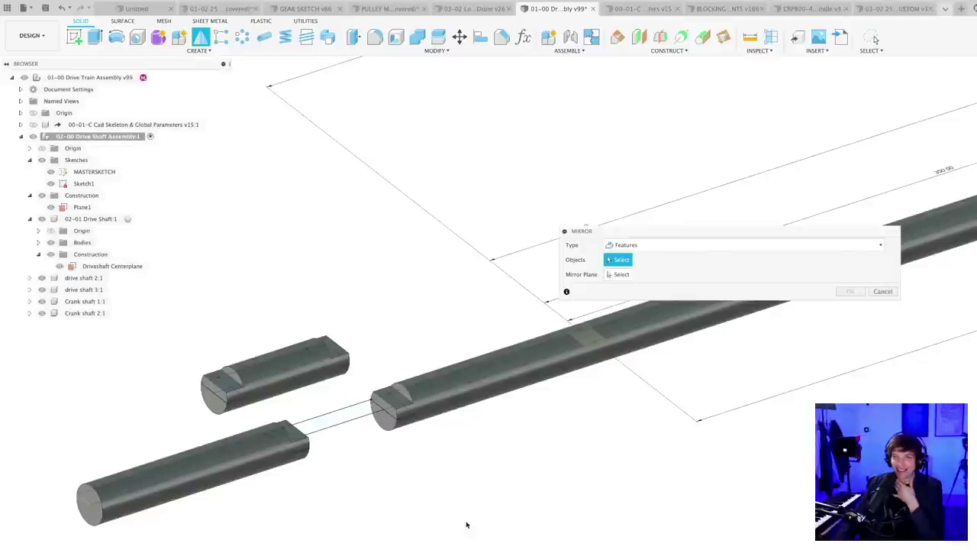
click(306, 546)
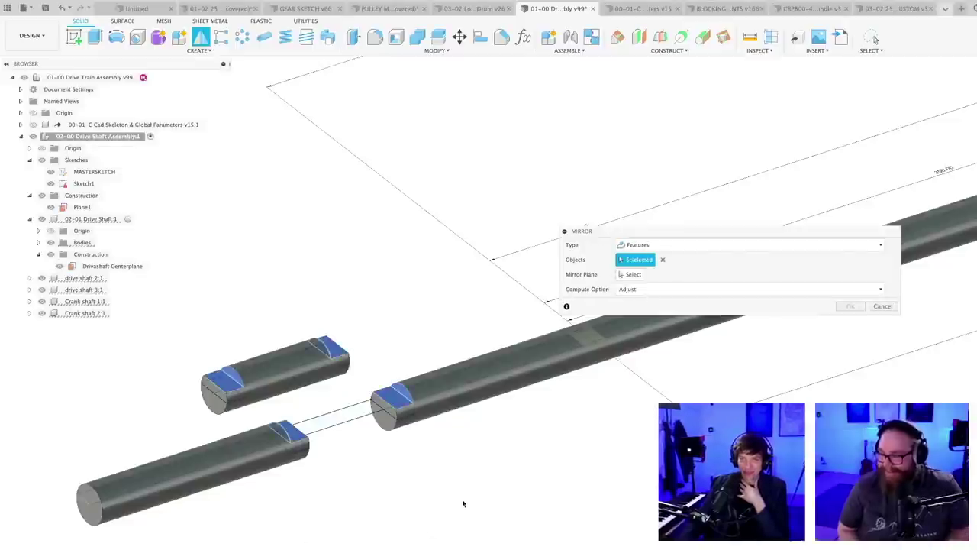
click(640, 277)
click(102, 267)
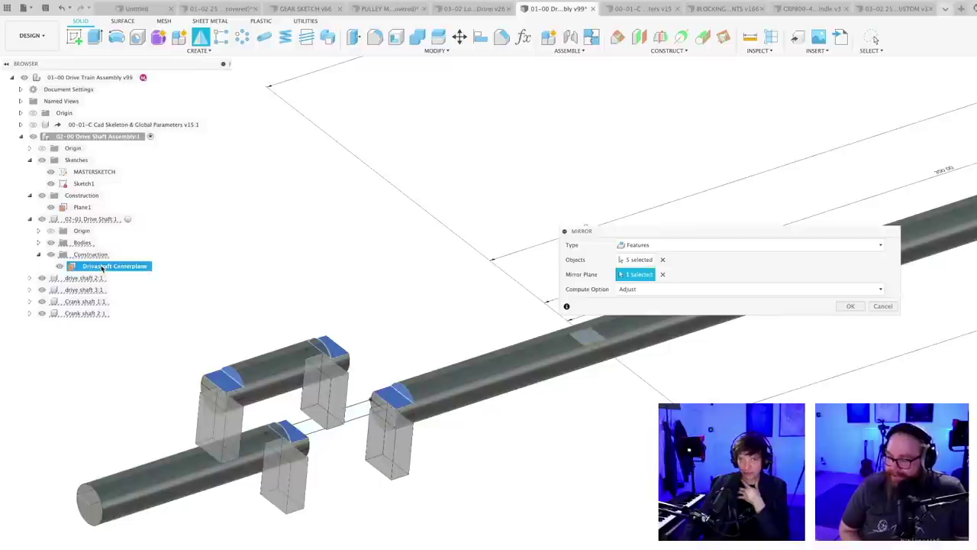
middle_drag(565, 460, 611, 458)
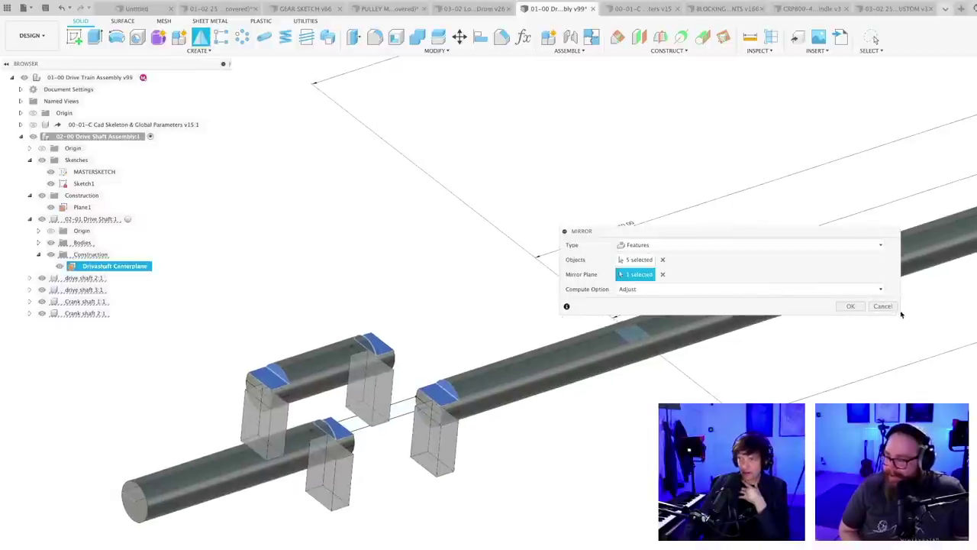
drag(901, 313, 933, 477)
scroll(404, 475, up, 5)
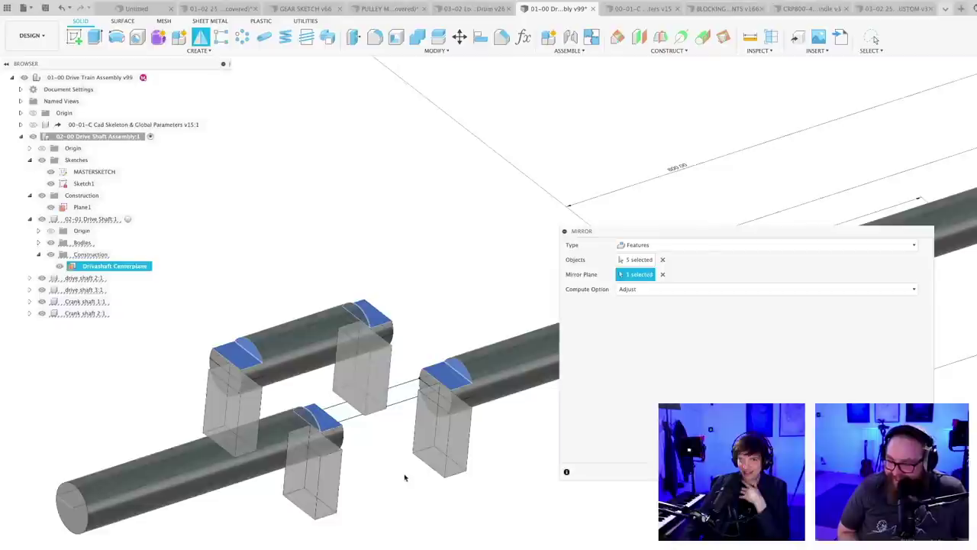
- Try the Optimized and Identical compute options, then settle on Adjust
click(649, 290)
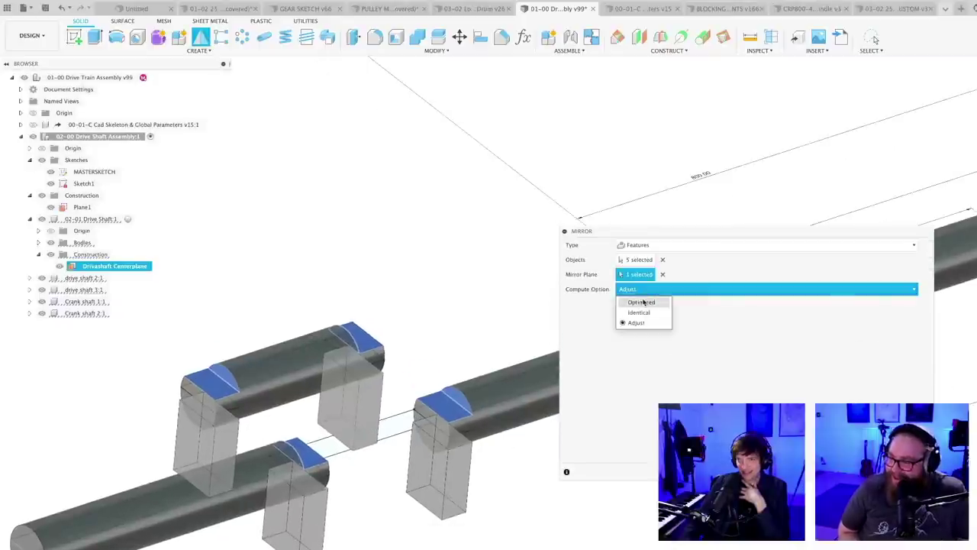
click(643, 302)
click(643, 291)
click(639, 312)
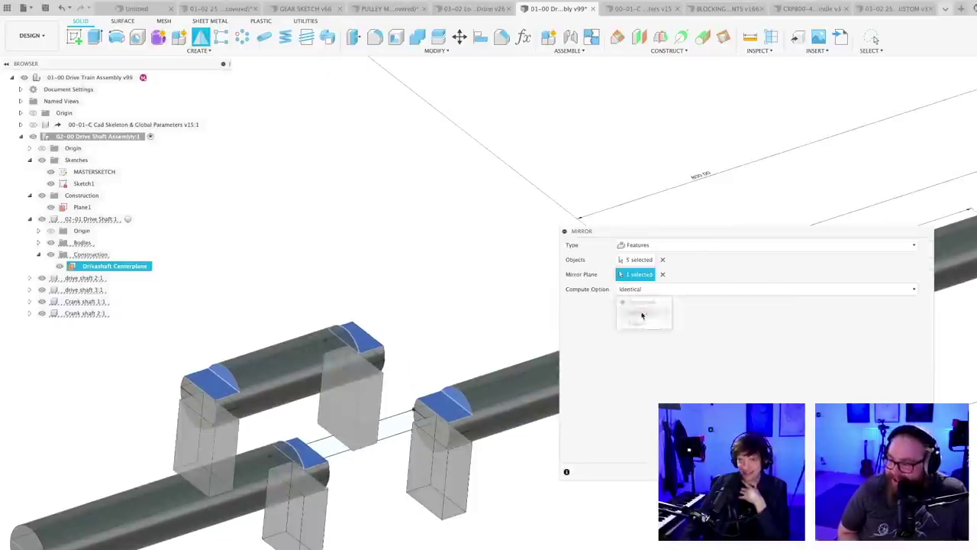
click(639, 291)
click(640, 303)
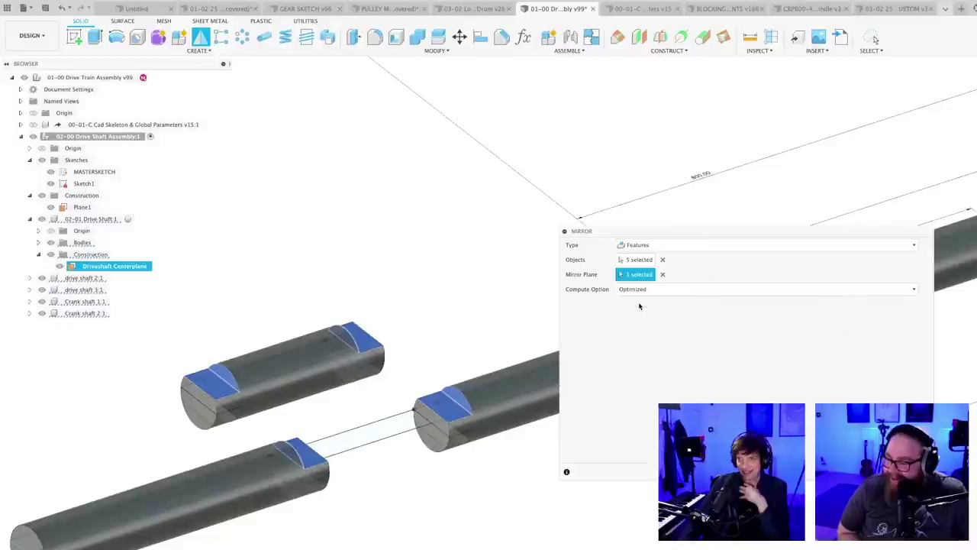
click(639, 291)
click(634, 322)
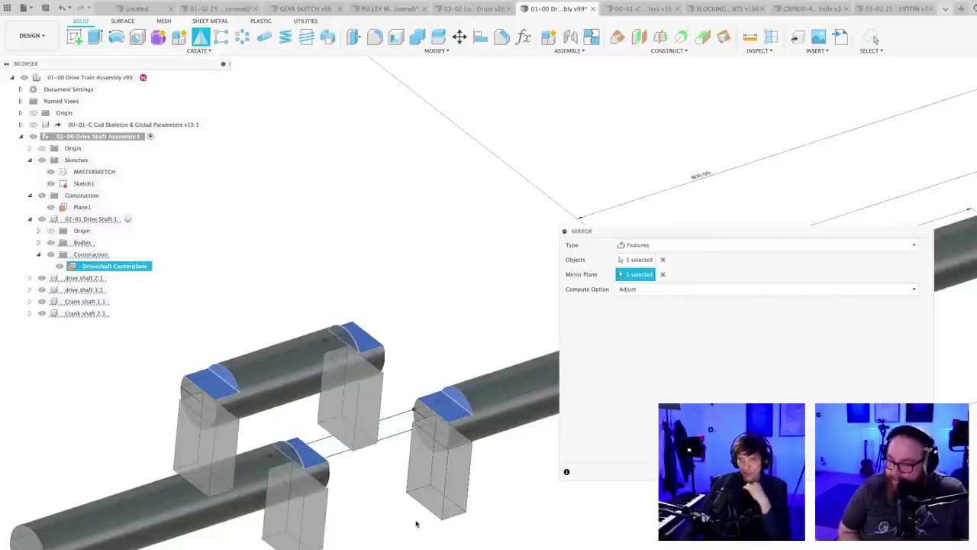
- Recentre the view on the shaft assembly and confirm the mirror
scroll(425, 501, down, 5)
middle_drag(467, 529, 368, 488)
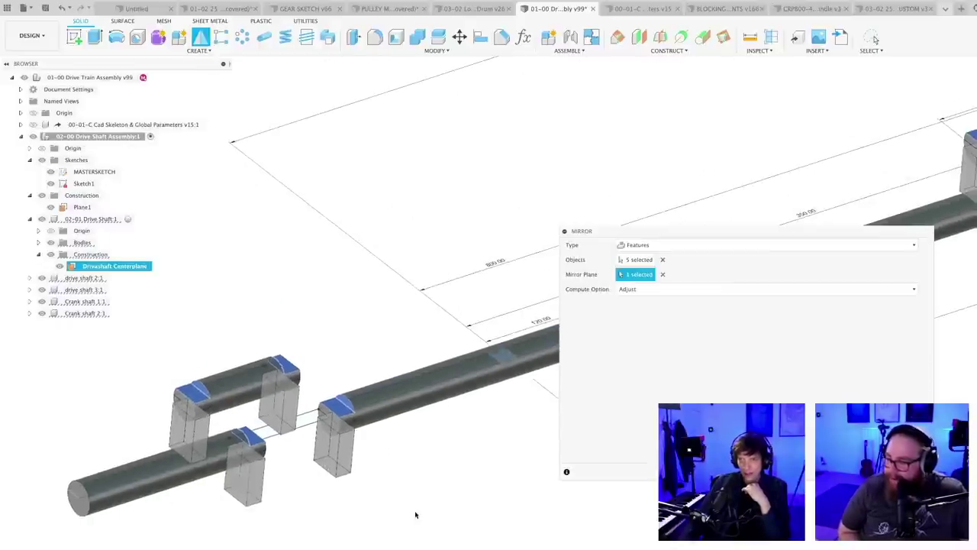
scroll(415, 515, down, 2)
scroll(397, 497, down, 5)
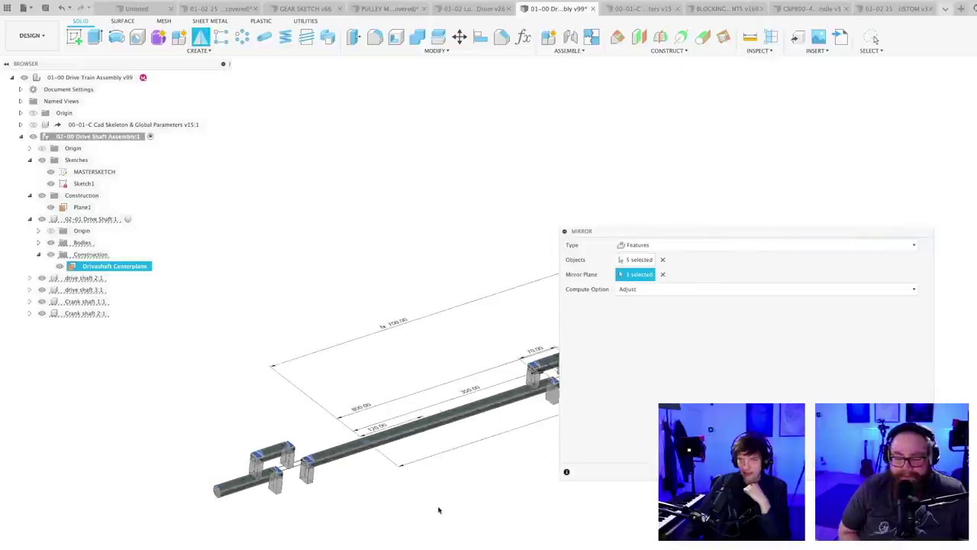
middle_drag(335, 510, 480, 452)
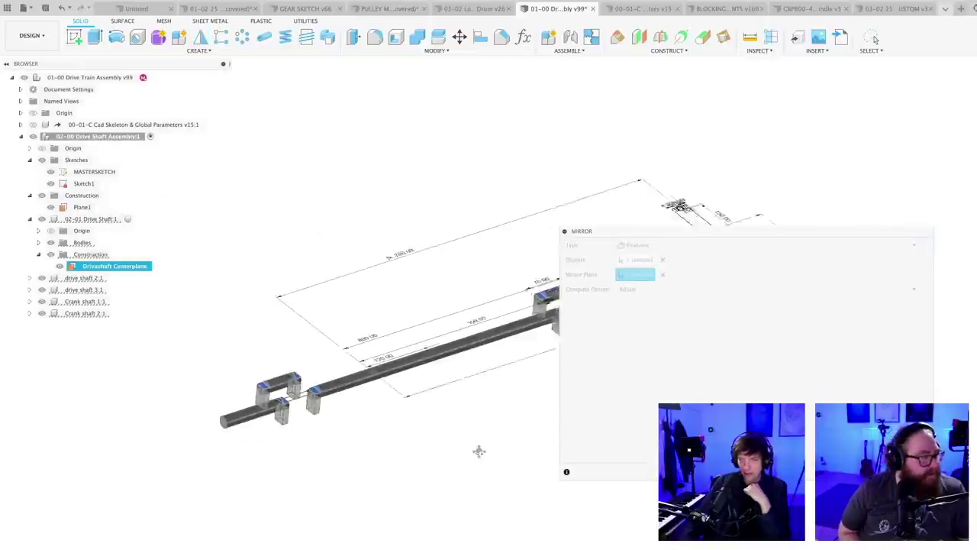
scroll(353, 435, up, 2)
scroll(354, 434, up, 5)
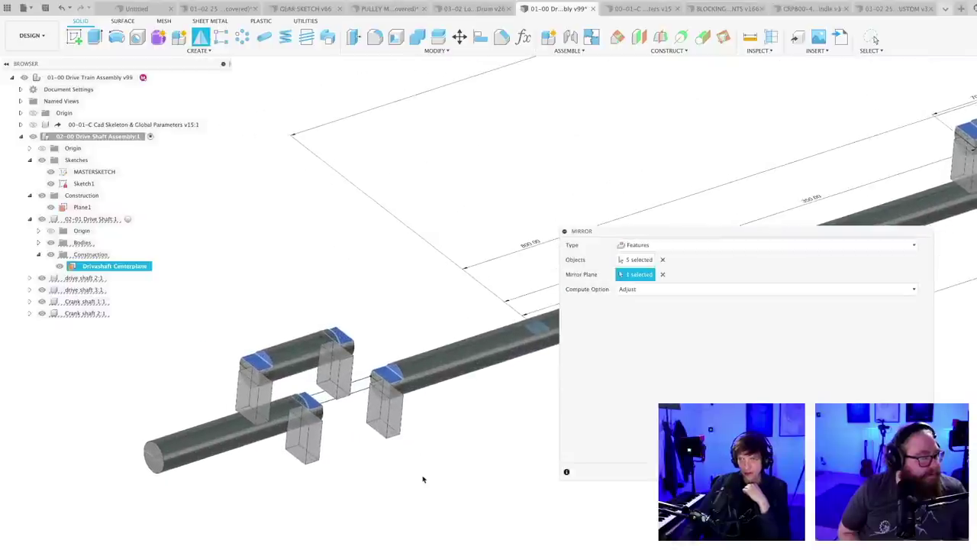
key(Return)
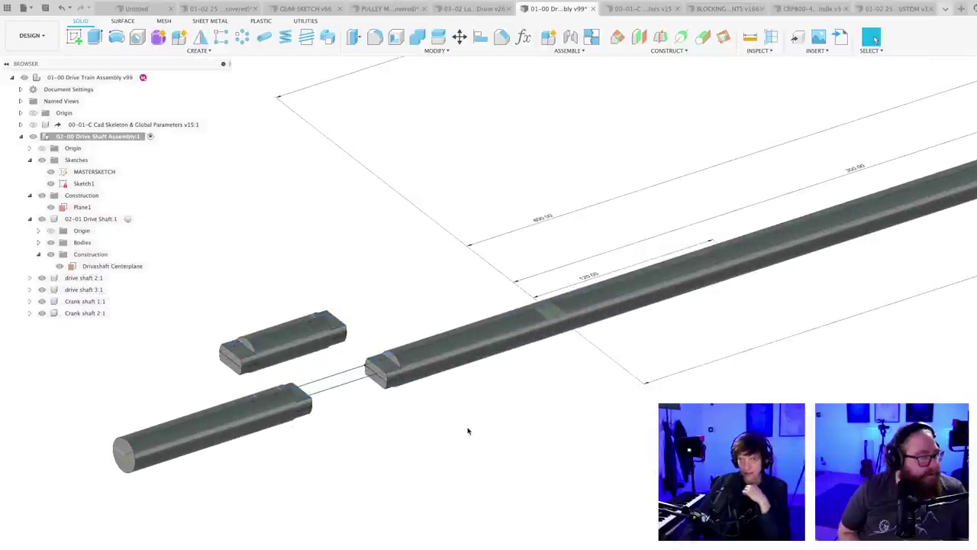
scroll(340, 408, up, 3)
mouse_move(366, 440)
shift+middle_down()
mouse_move(404, 384)
mouse_move(355, 392)
mouse_move(358, 457)
shift+middle_up()
scroll(497, 410, down, 3)
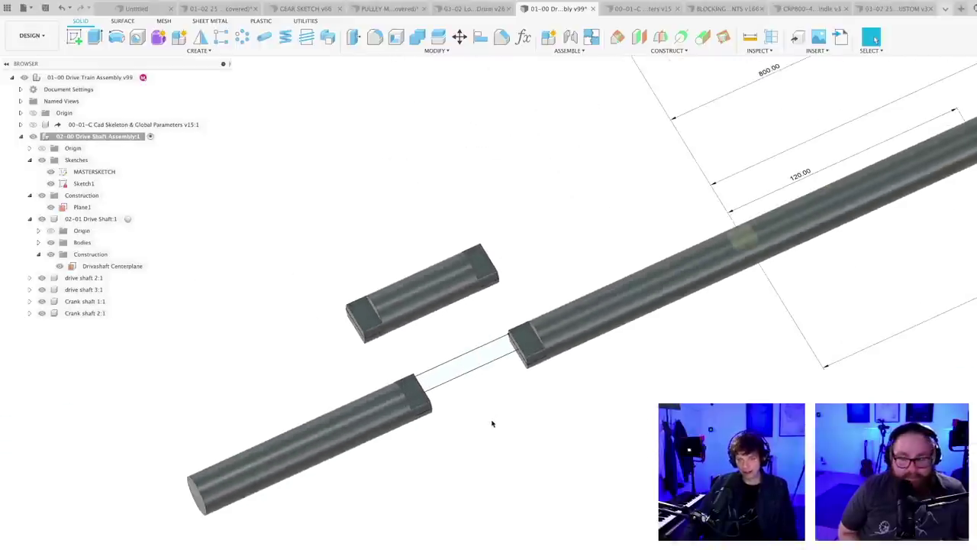
scroll(497, 424, up, 1)
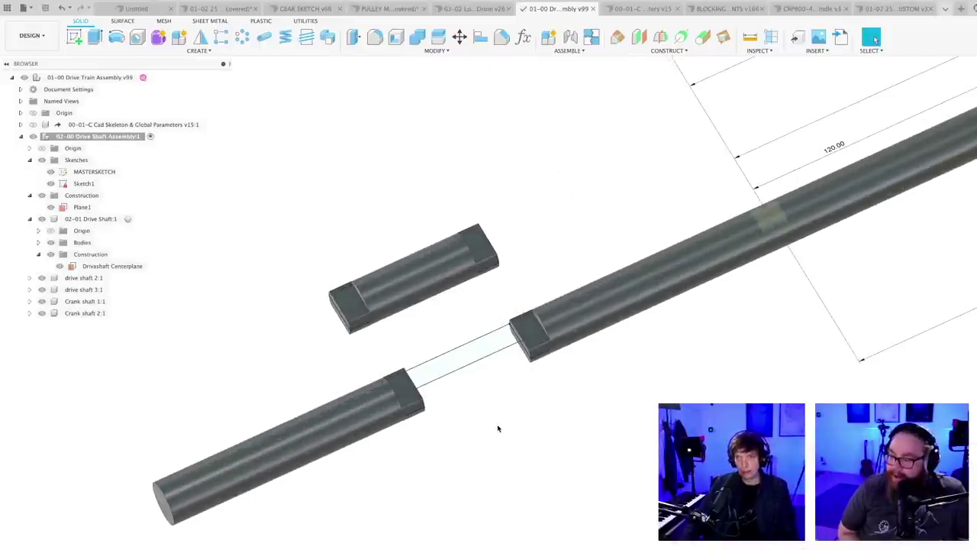
shift+middle_drag(498, 429, 506, 399)
scroll(533, 442, up, 3)
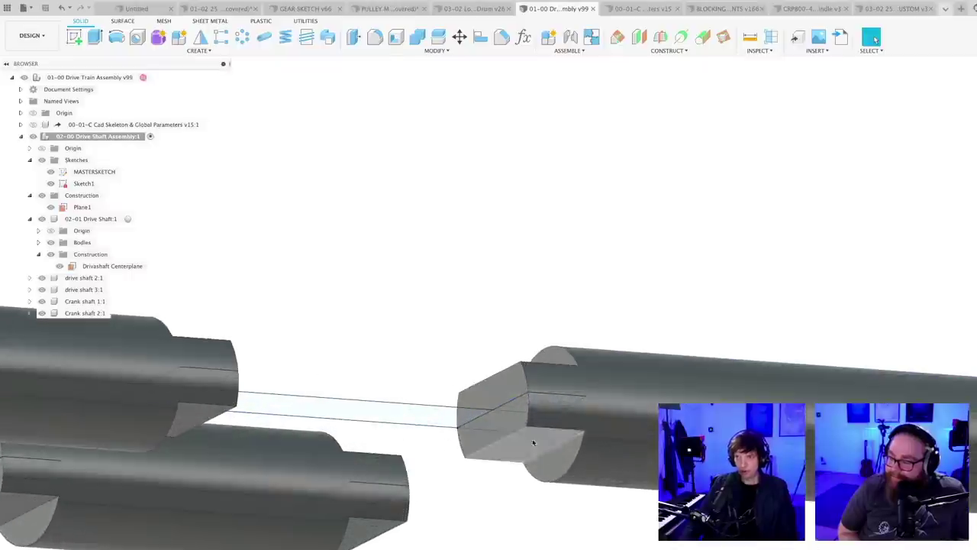
mouse_move(533, 442)
shift+middle_down()
mouse_move(554, 535)
mouse_move(432, 478)
shift+middle_up()
scroll(565, 546, down, 5)
scroll(565, 547, down, 2)
middle_drag(563, 515, 258, 516)
scroll(610, 396, up, 5)
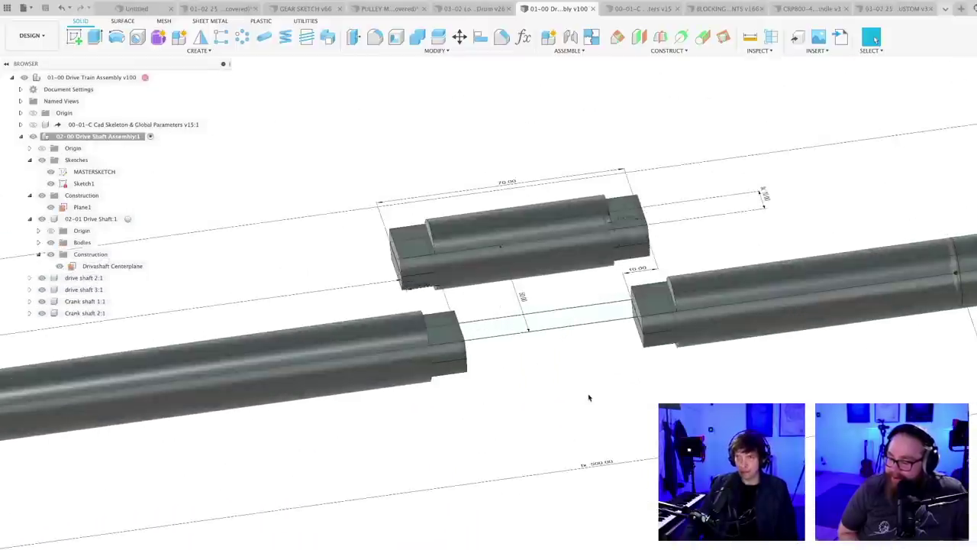
shift+middle_drag(589, 397, 607, 390)
scroll(608, 394, down, 6)
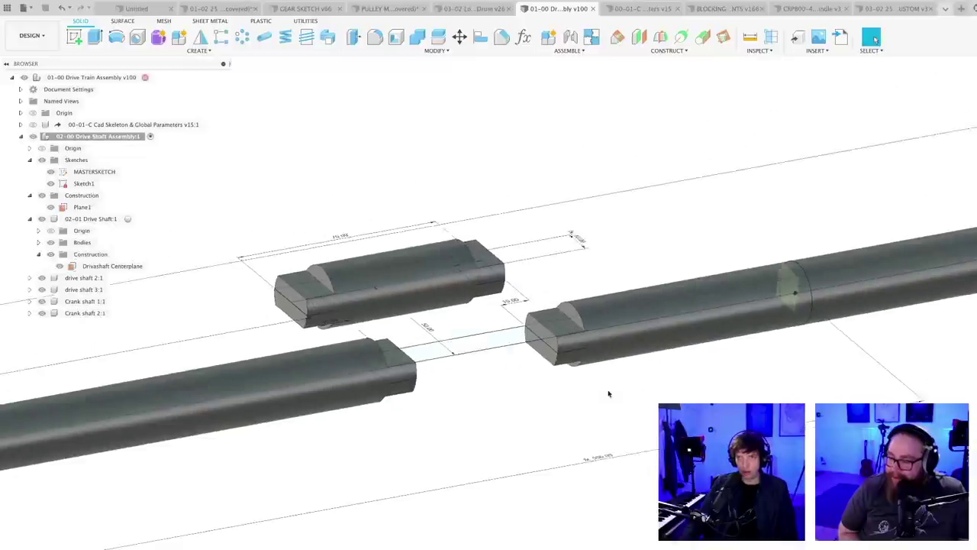
scroll(675, 380, down, 3)
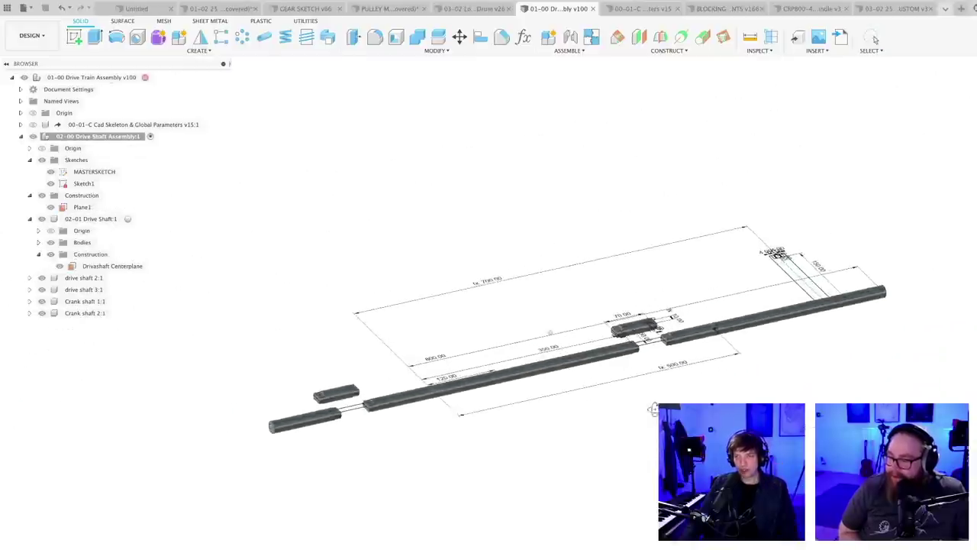
shift+middle_drag(652, 398, 655, 426)
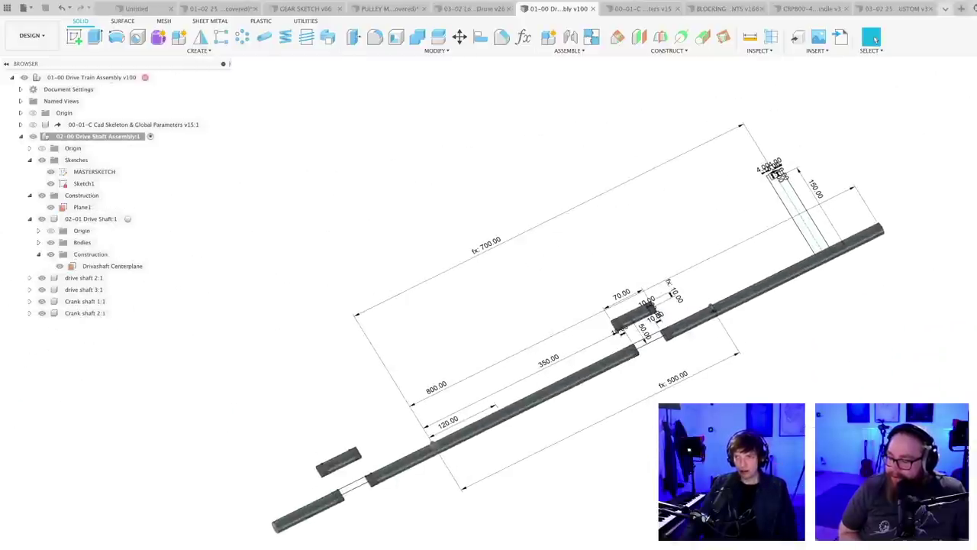
scroll(674, 310, up, 5)
scroll(672, 313, down, 5)
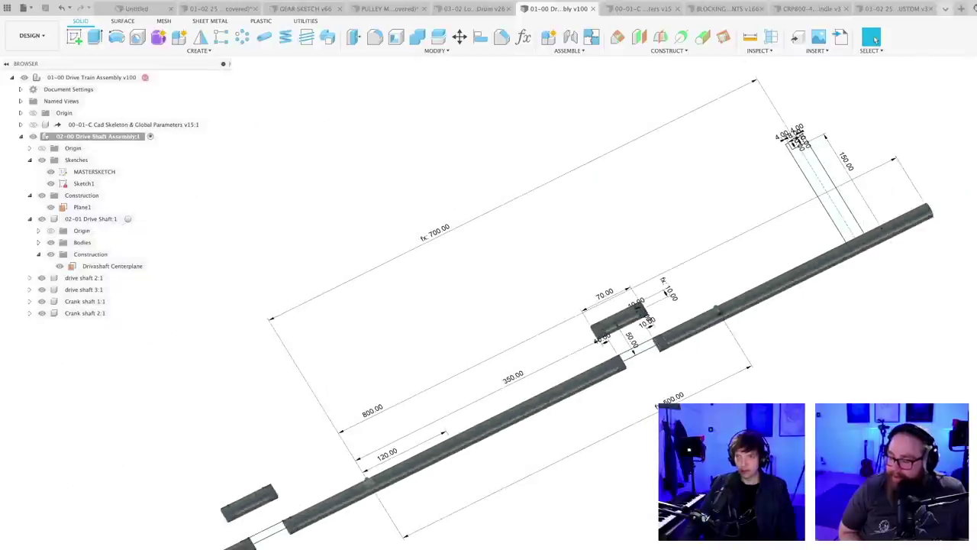
shift+middle_drag(655, 467, 650, 486)
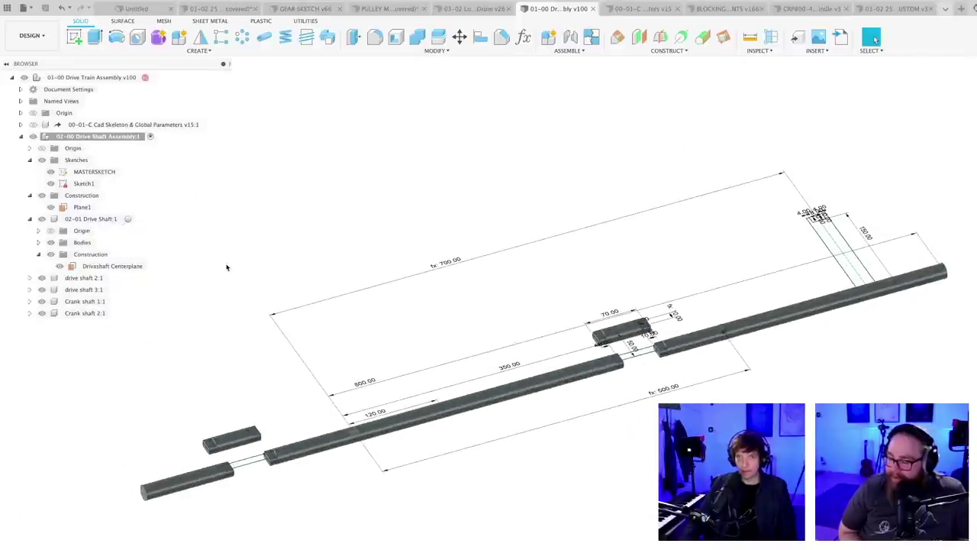
click(100, 172)
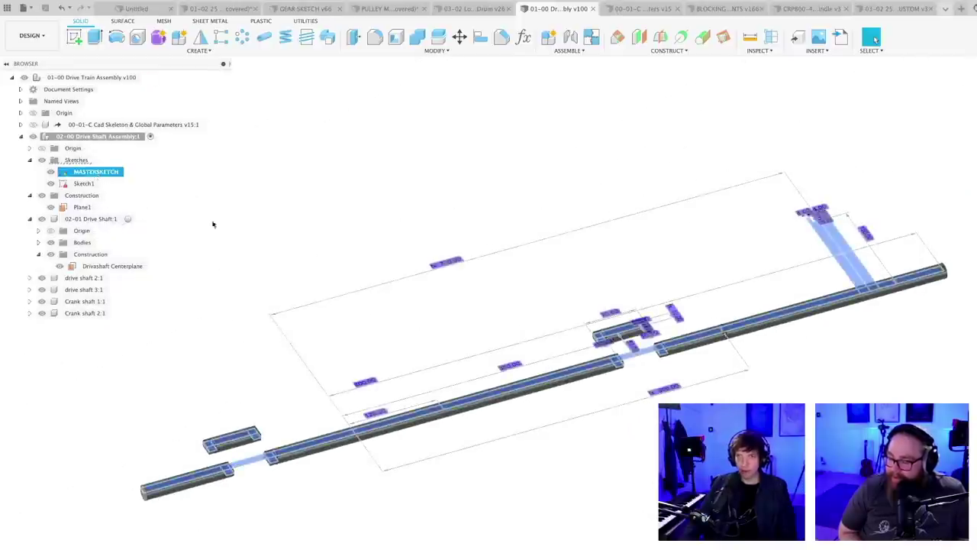
click(504, 528)
shift+middle_drag(548, 502, 640, 487)
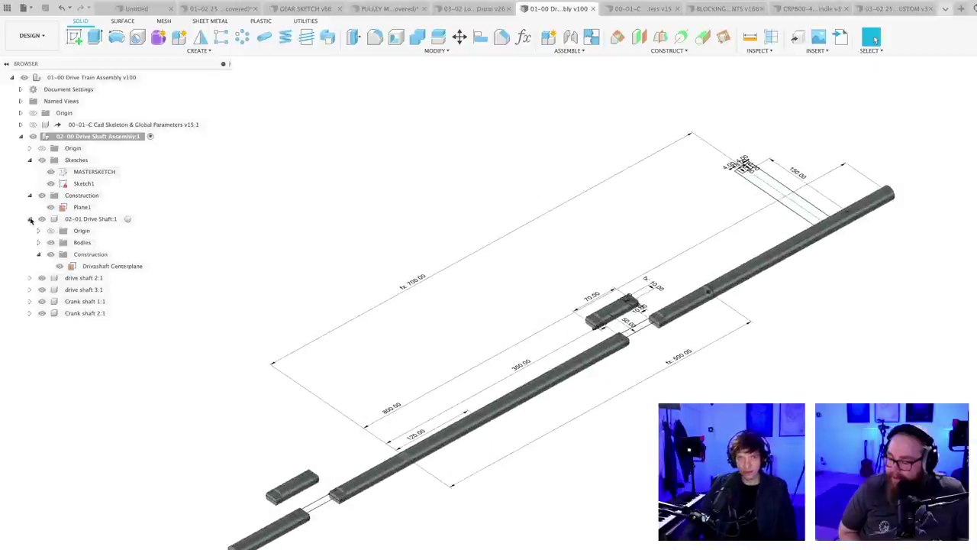
- Collapse 02-01 Drive Shaft and add a component named 'Cam Link' under 02-00 Drive Shaft Assembly
click(30, 219)
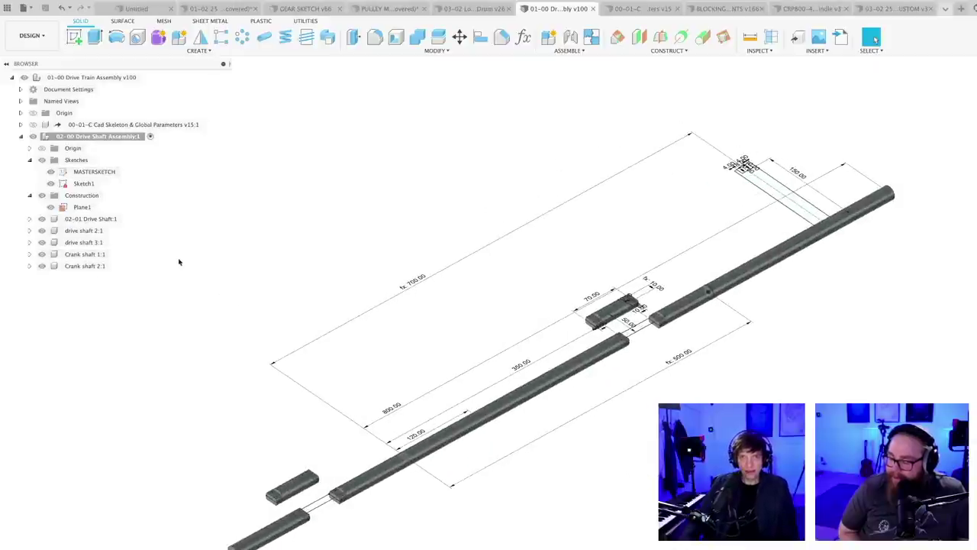
right_click(116, 137)
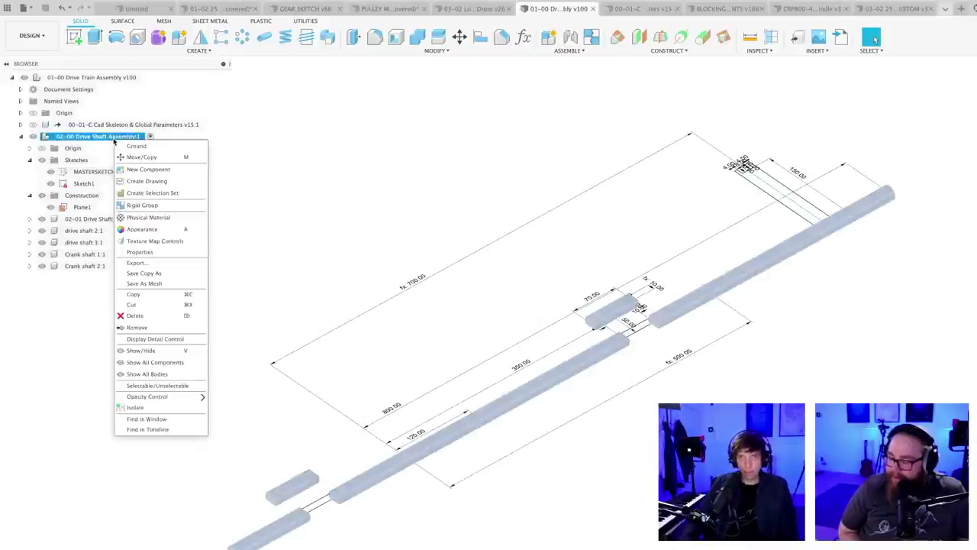
click(149, 170)
key(Return)
click(87, 277)
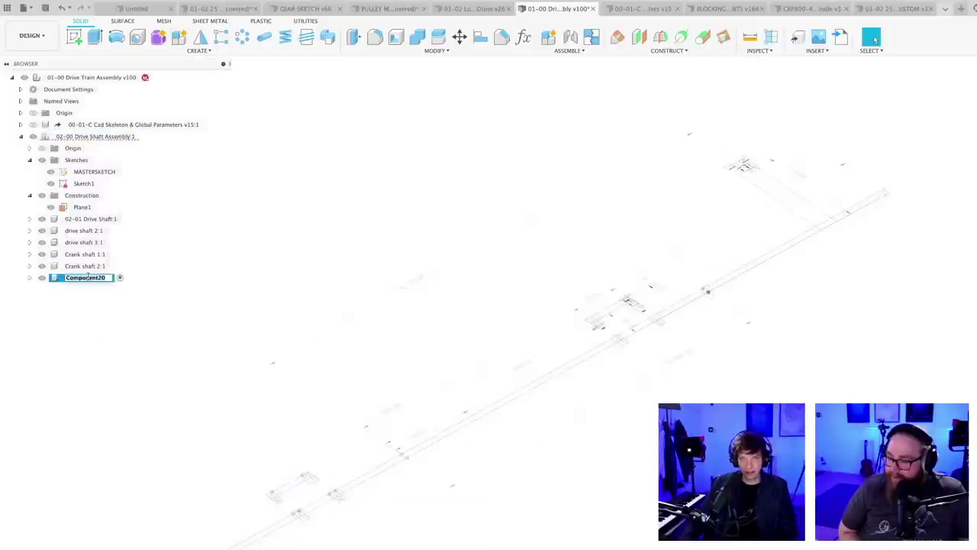
text(Cam D)
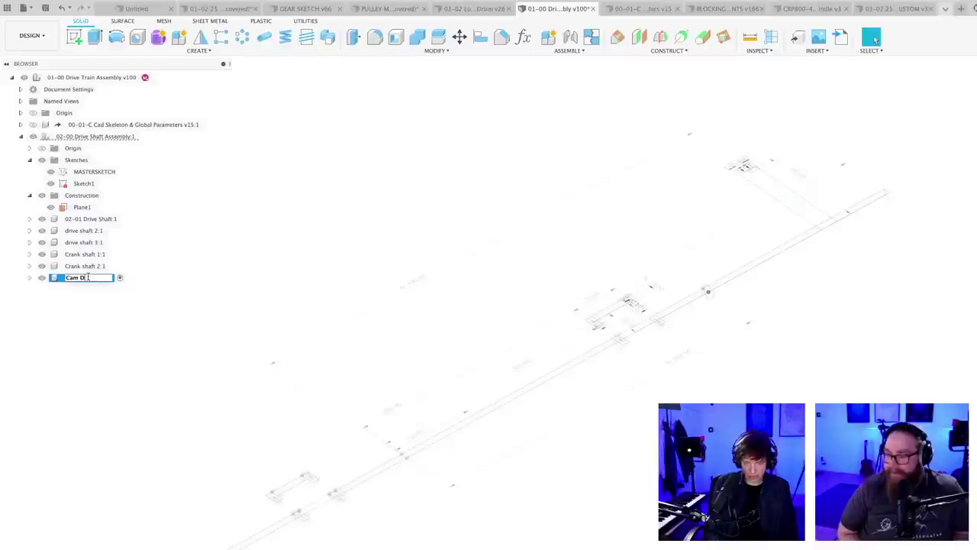
key(BackSpace)
text(Lin)
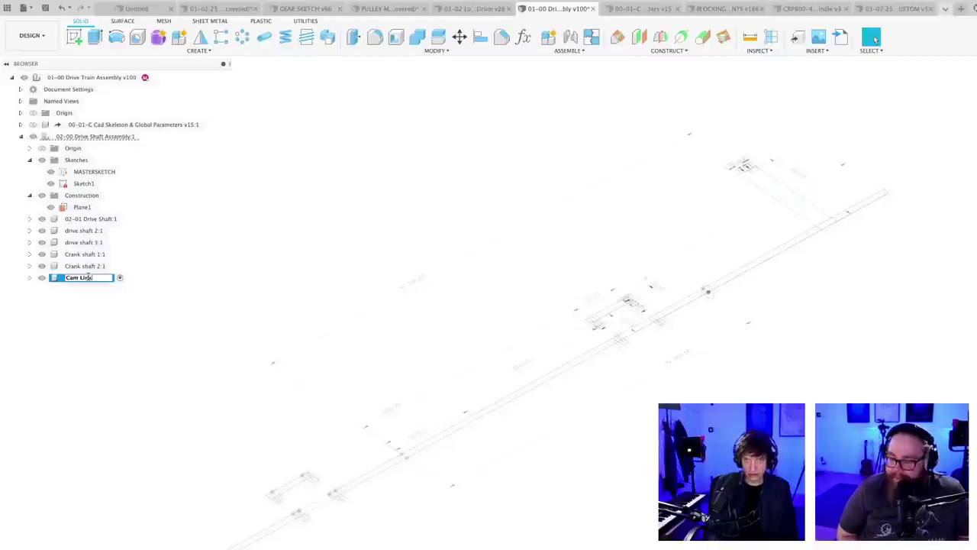
text(k)
key(Return)
click(634, 541)
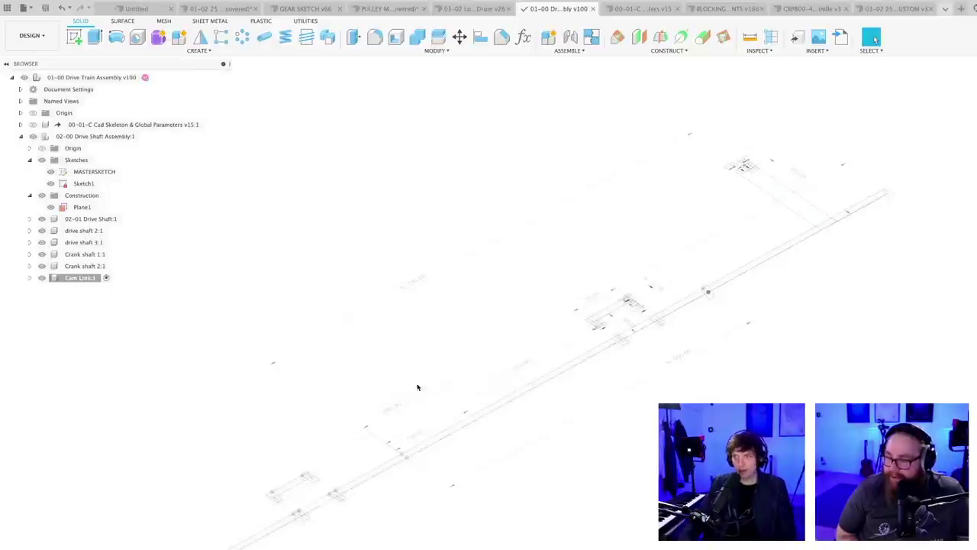
- Zoom in and begin a Cam Link sketch on the construction plane near the shaft ends
scroll(661, 413, up, 2)
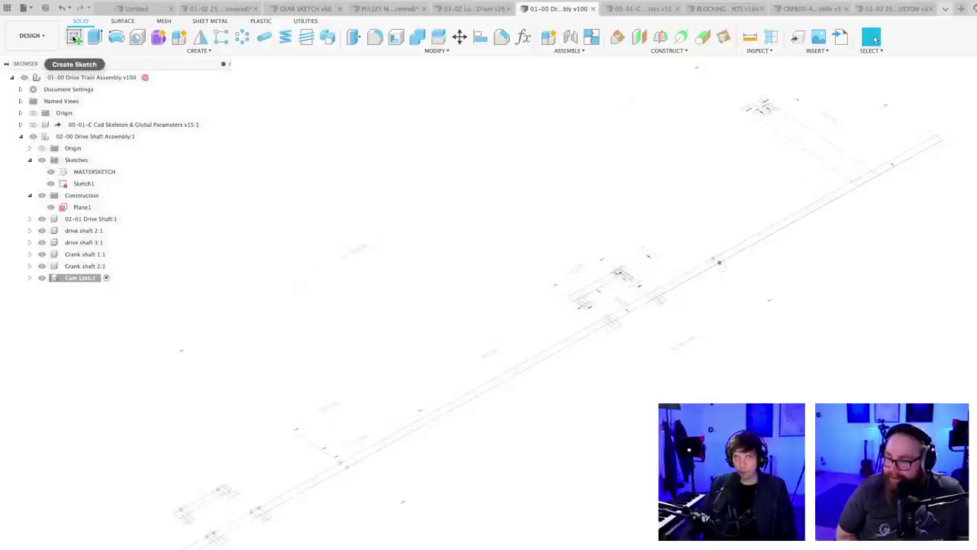
scroll(661, 294, up, 4)
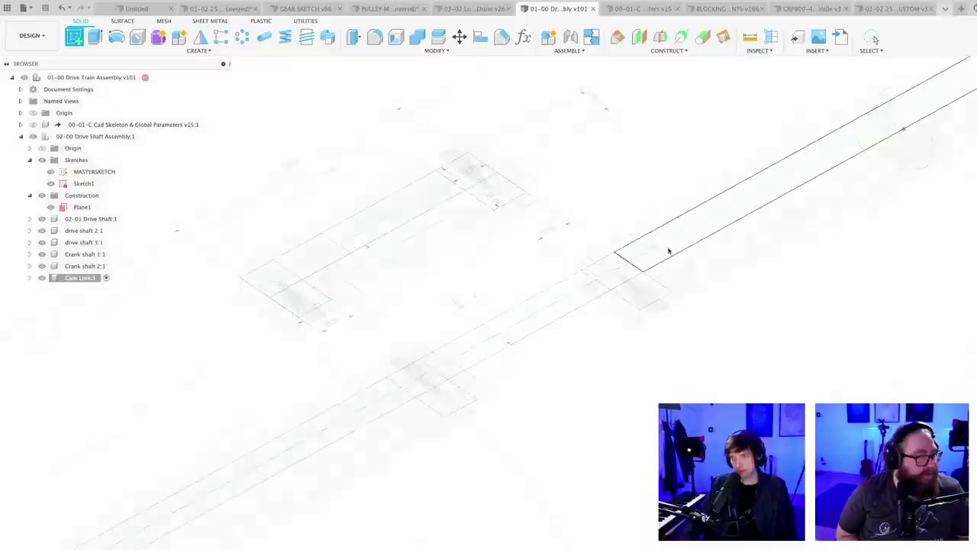
click(647, 250)
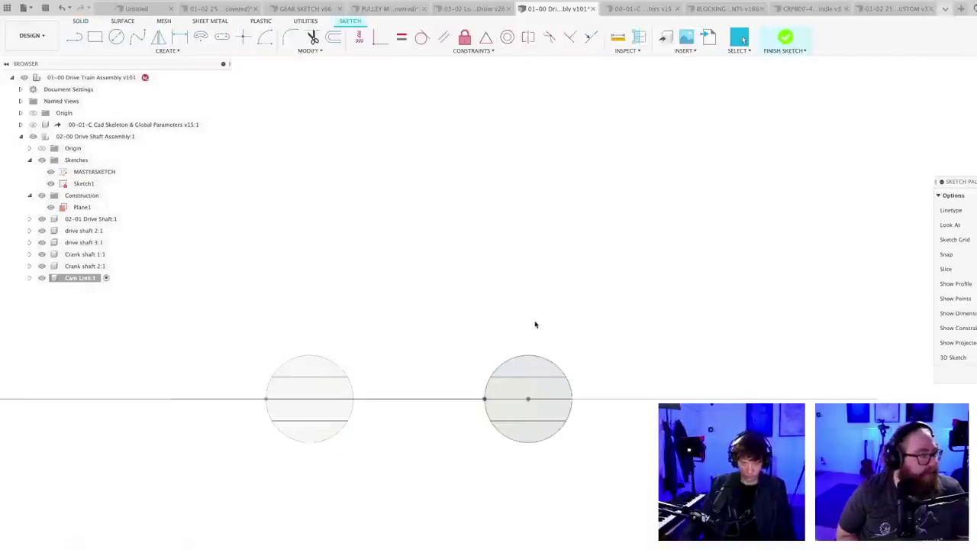
- Project the first shaft's flatted end faces into the Cam Link sketch
key(p)
shift+middle_drag(670, 373, 661, 417)
shift+middle_drag(548, 548, 532, 408)
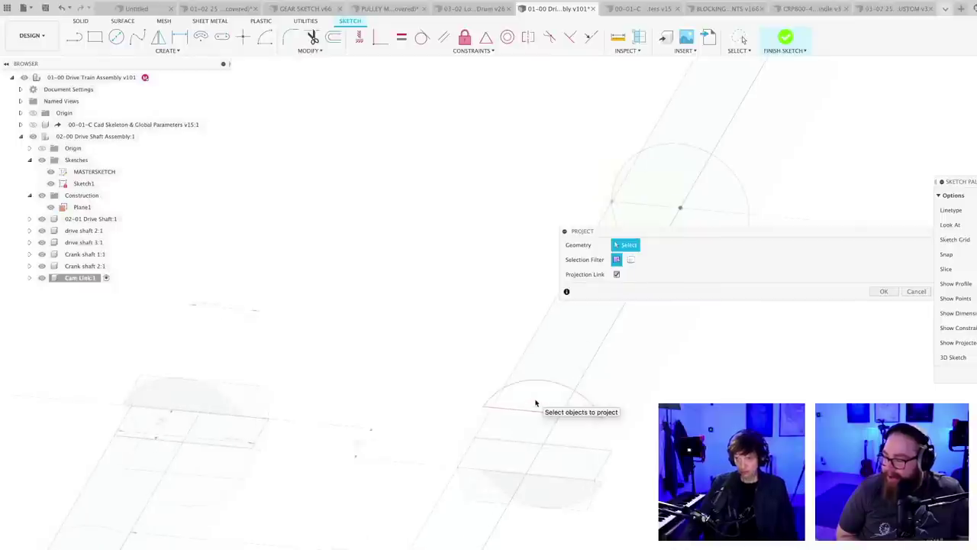
click(538, 401)
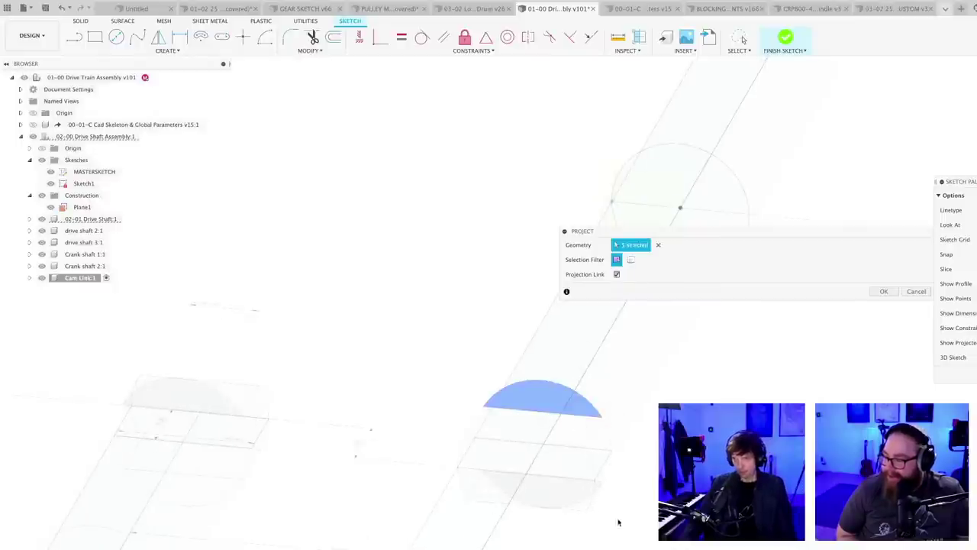
click(576, 491)
- Add the other shaft's flatted end faces to the projection and confirm it
shift+middle_drag(615, 497, 385, 333)
click(392, 231)
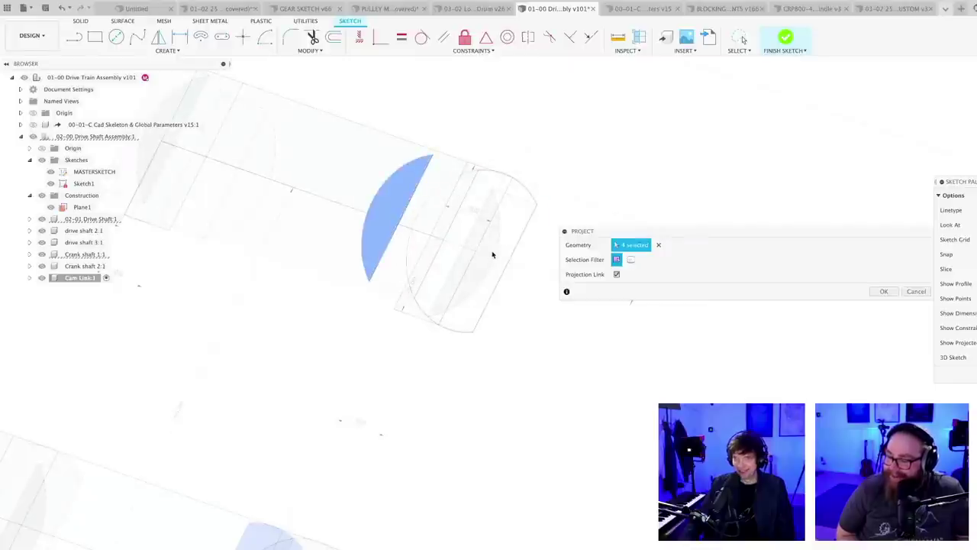
click(493, 253)
scroll(491, 387, down, 5)
shift+middle_drag(510, 406, 541, 382)
click(550, 397)
mouse_move(571, 476)
shift+middle_down()
mouse_move(589, 483)
mouse_move(377, 359)
mouse_move(404, 395)
mouse_move(371, 368)
mouse_move(371, 384)
shift+middle_up()
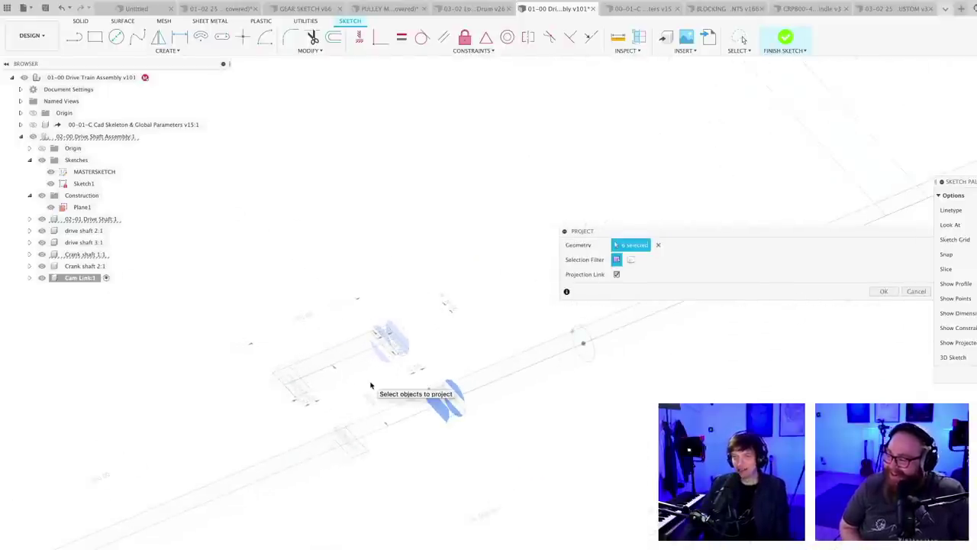
middle_drag(431, 340, 489, 371)
key(Return)
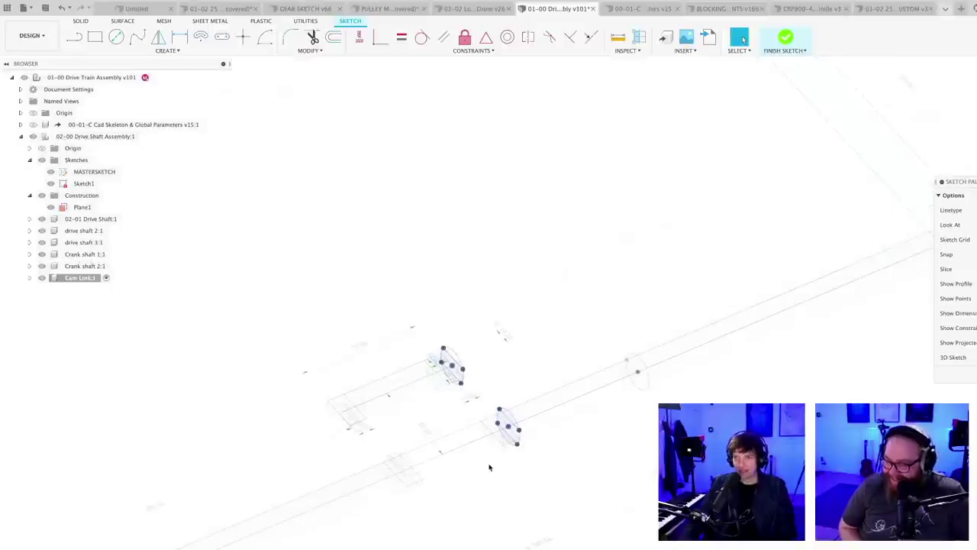
- Isolate Cam Link:1 to hide the shafts, and view the sketch face-on
shift+middle_drag(490, 467, 443, 435)
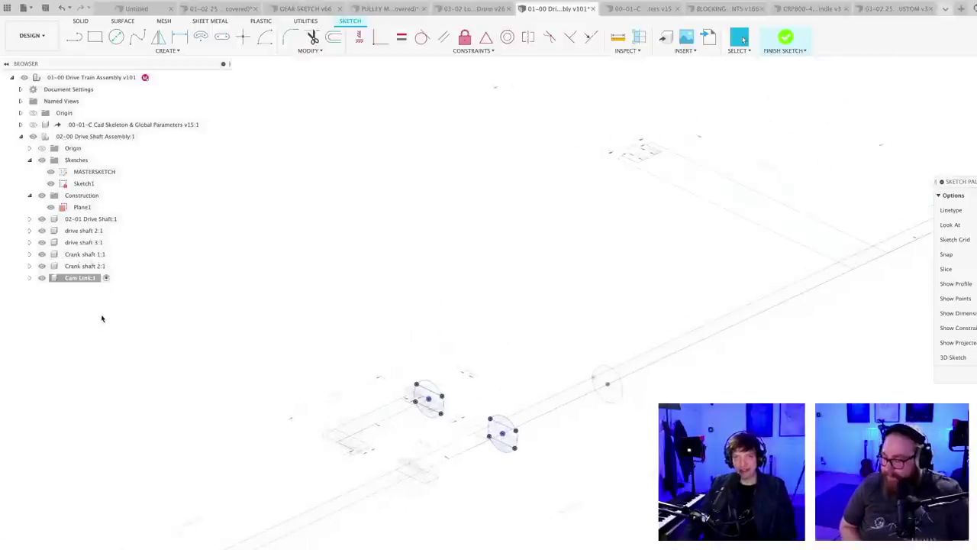
right_click(89, 281)
click(155, 513)
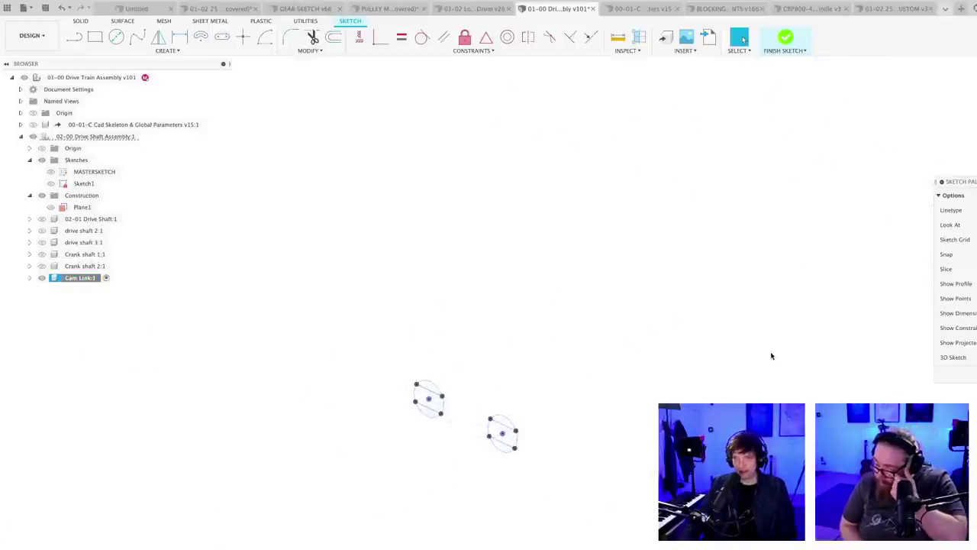
click(976, 225)
- Draw the right end arc as a three-point arc around the right shaft
middle_drag(515, 380, 537, 297)
scroll(468, 417, up, 5)
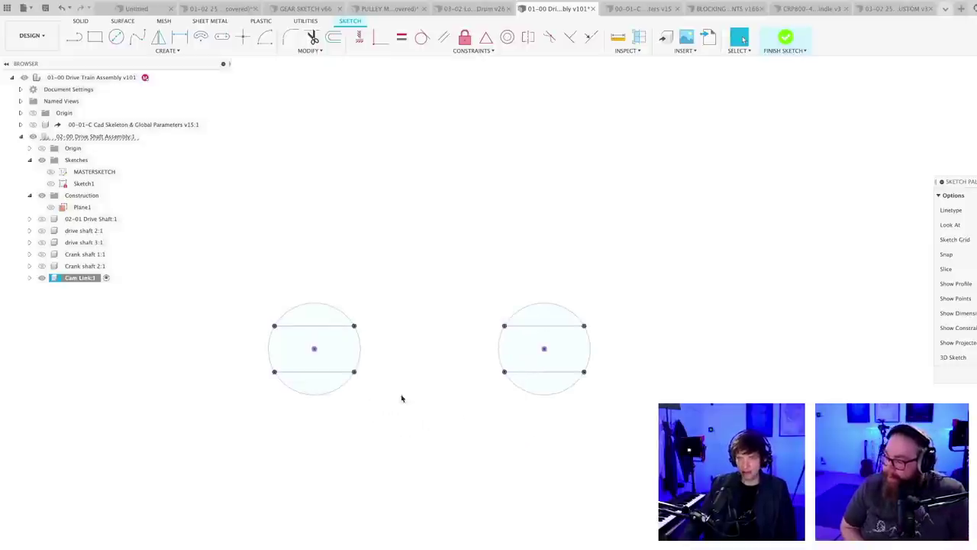
click(264, 37)
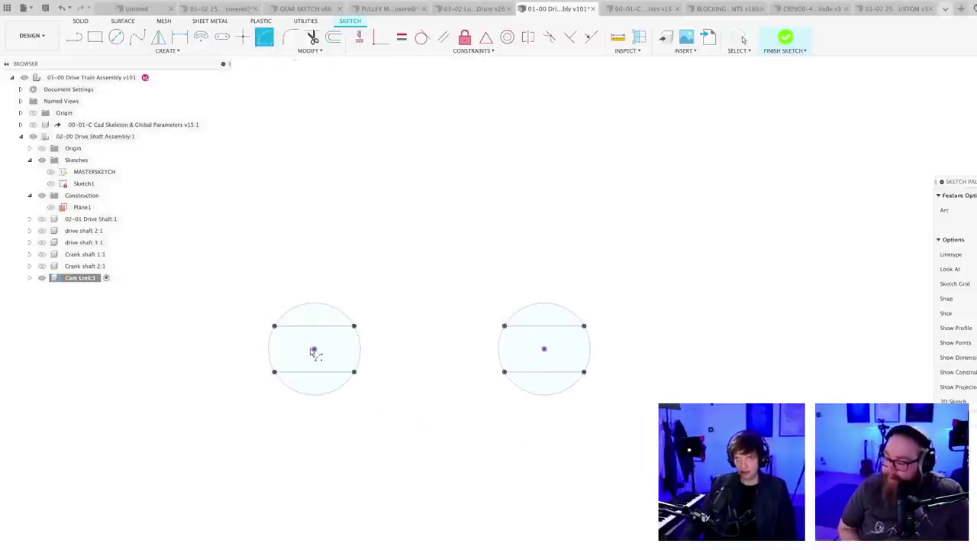
click(320, 260)
click(314, 436)
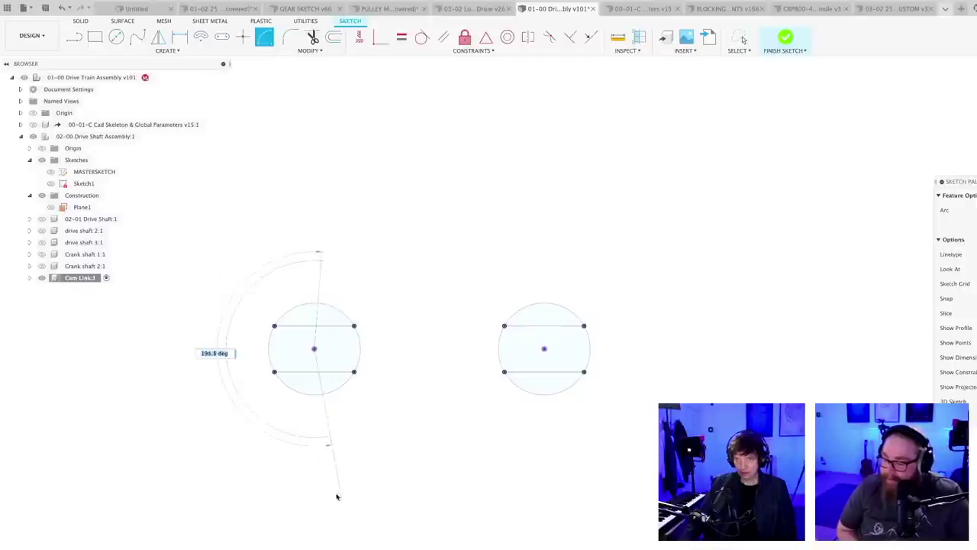
key(Escape)
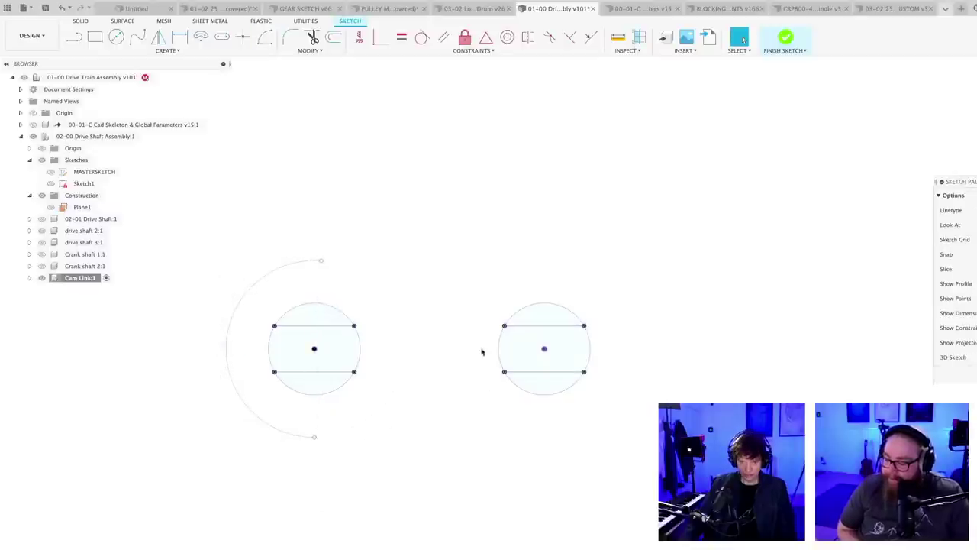
click(264, 37)
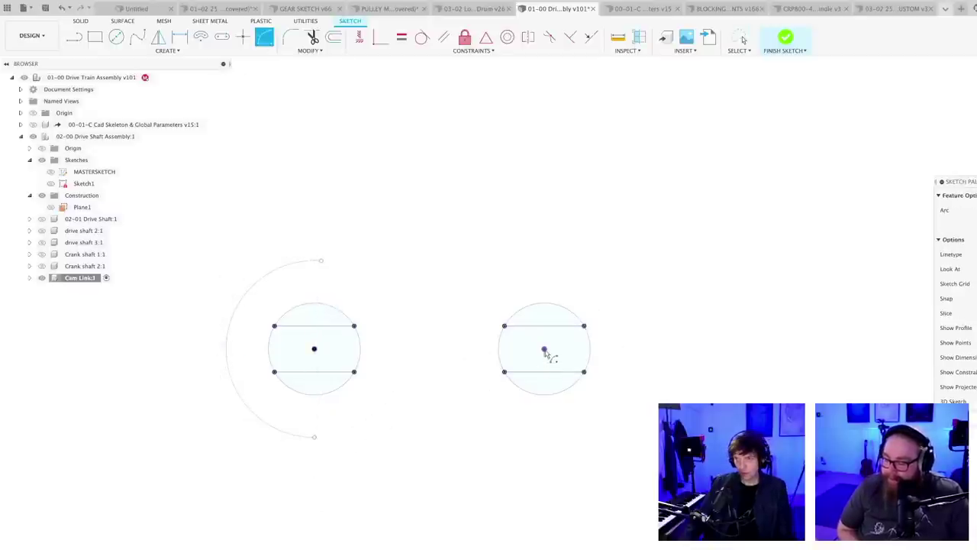
click(547, 267)
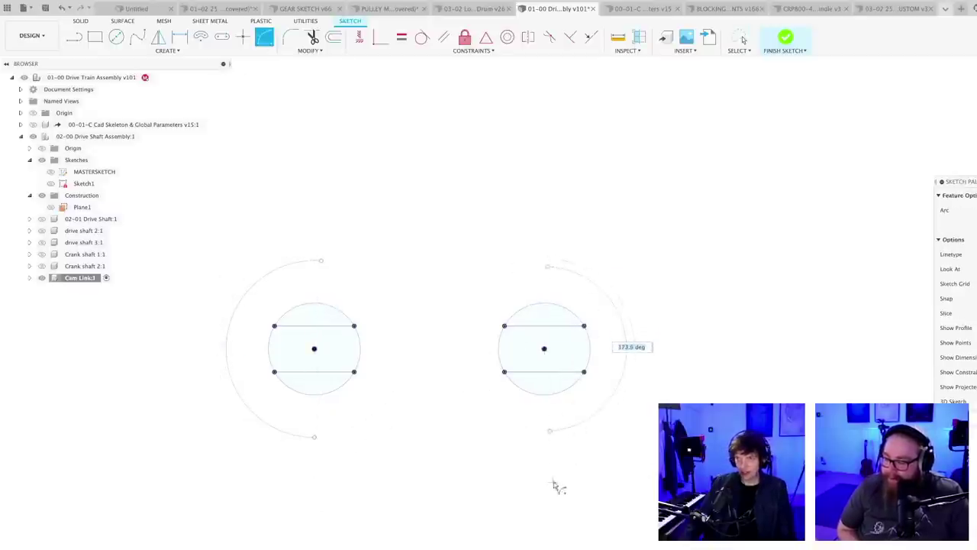
click(553, 484)
key(Escape)
scroll(554, 452, up, 2)
- Draw top and bottom lines joining the arc ends into a closed outline
key(l)
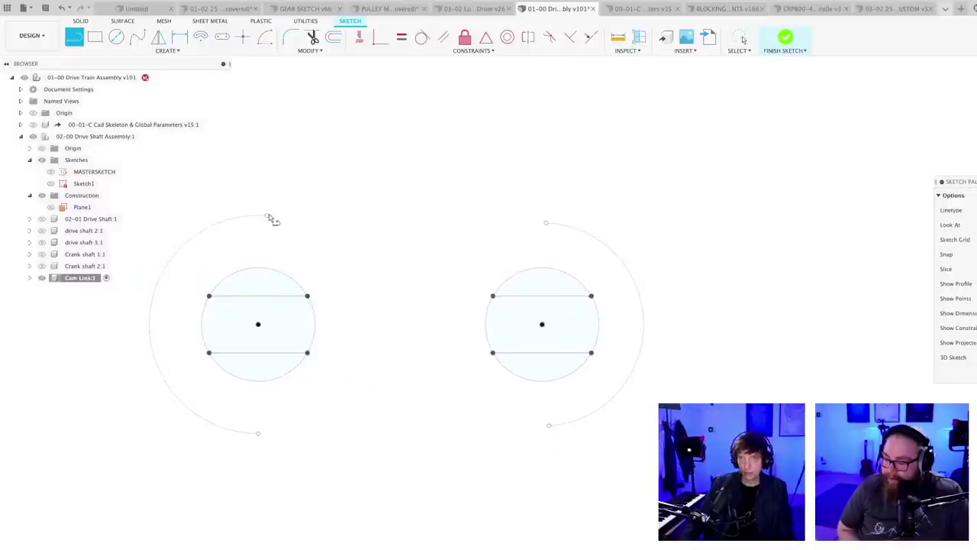
click(547, 225)
key(Escape)
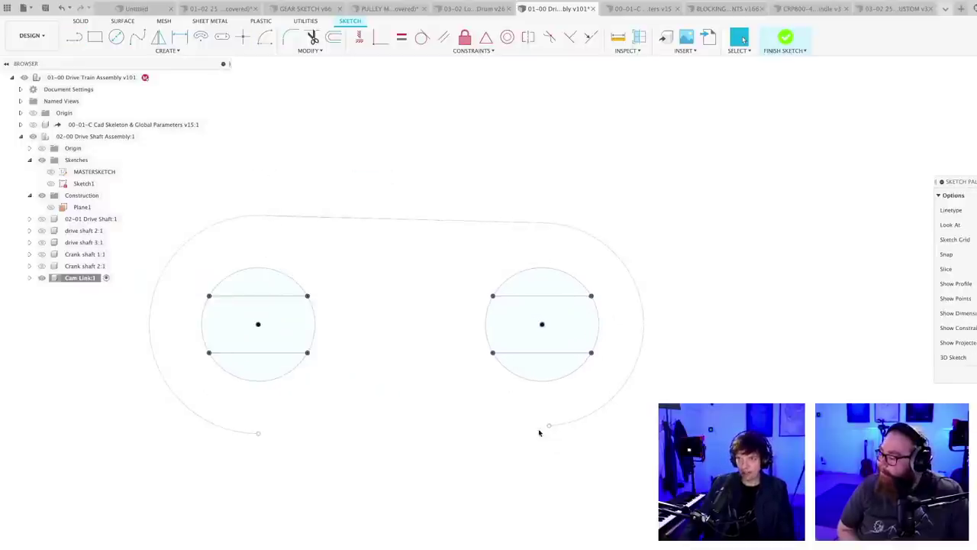
key(l)
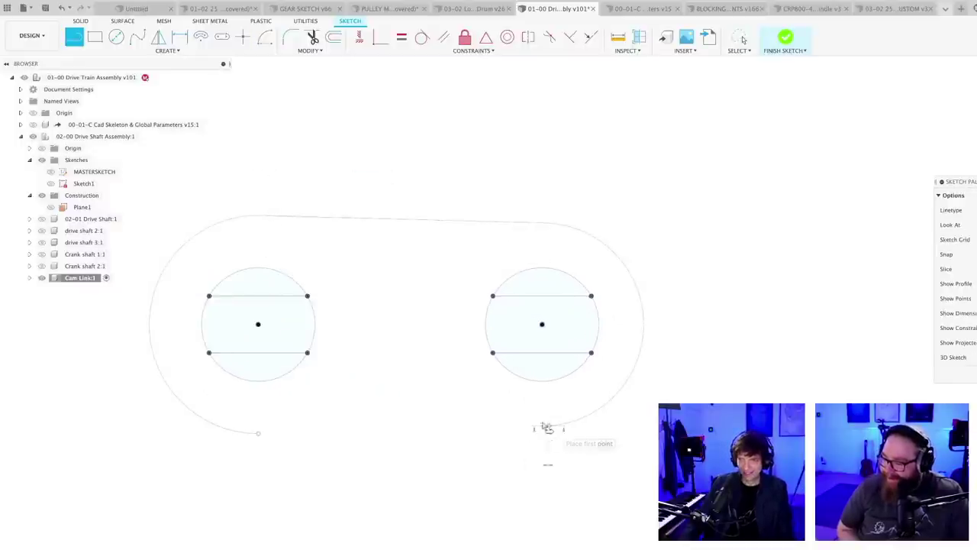
click(548, 427)
click(259, 433)
key(Escape)
middle_drag(368, 465, 404, 519)
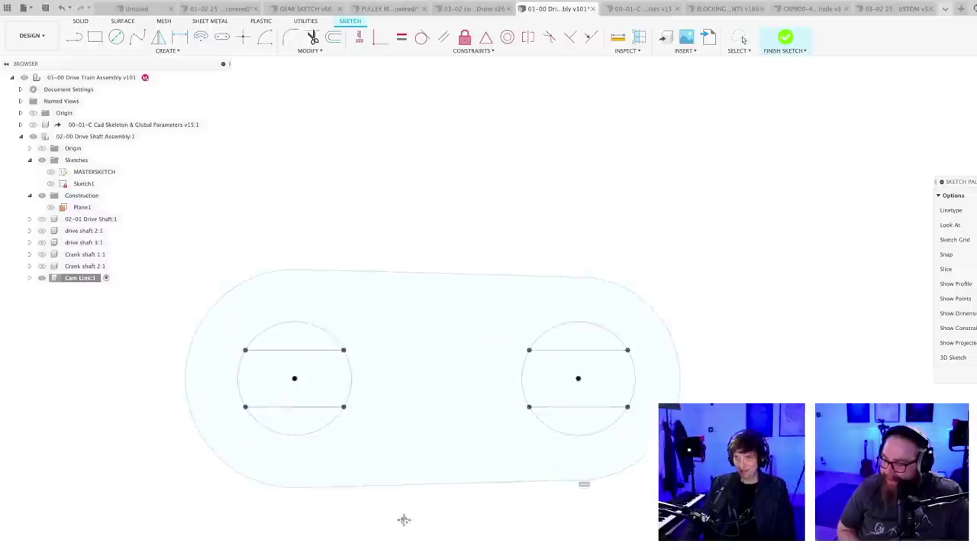
scroll(409, 519, up, 3)
scroll(447, 144, down, 3)
- Constrain the bottom line parallel to the top line
click(444, 38)
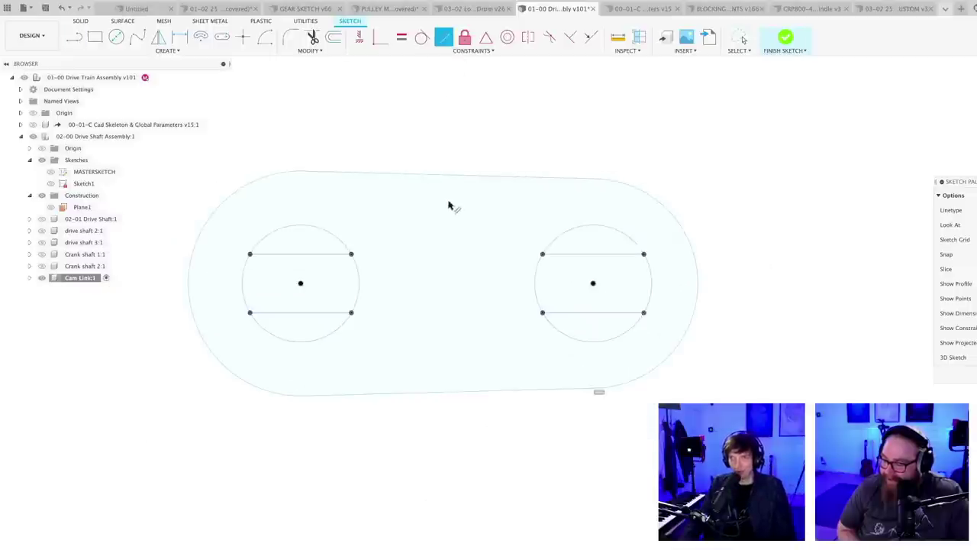
click(431, 396)
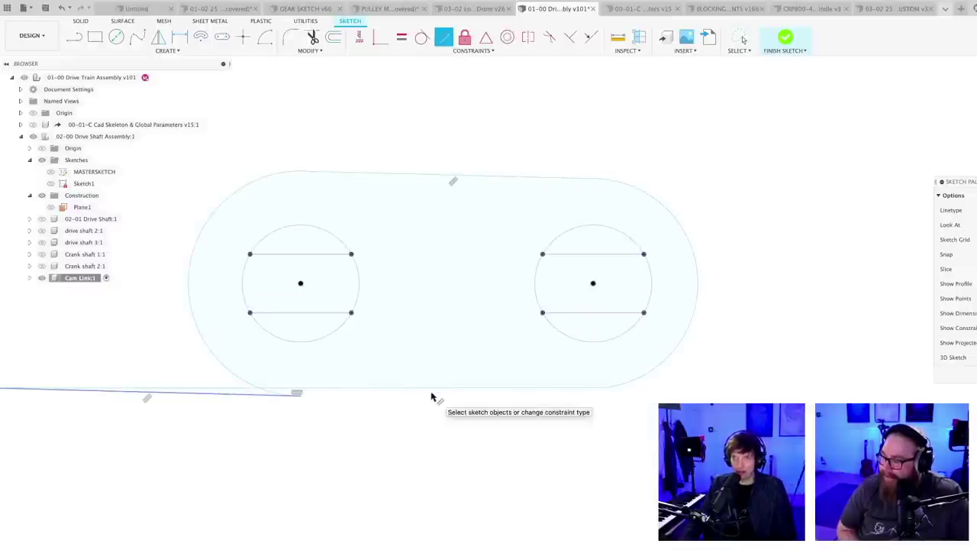
key(Escape)
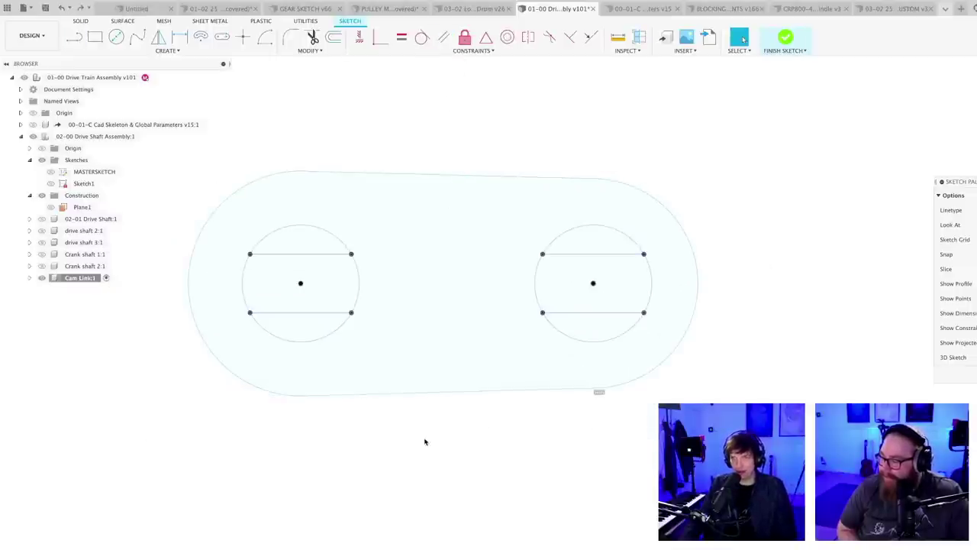
middle_drag(426, 441, 420, 491)
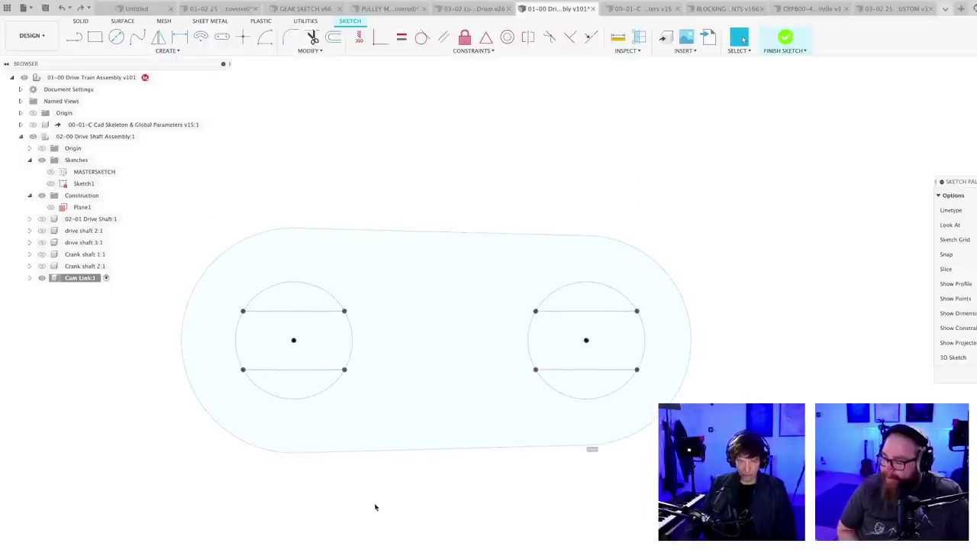
- Dimension the left and right end arcs to a 14 mm radius
key(d)
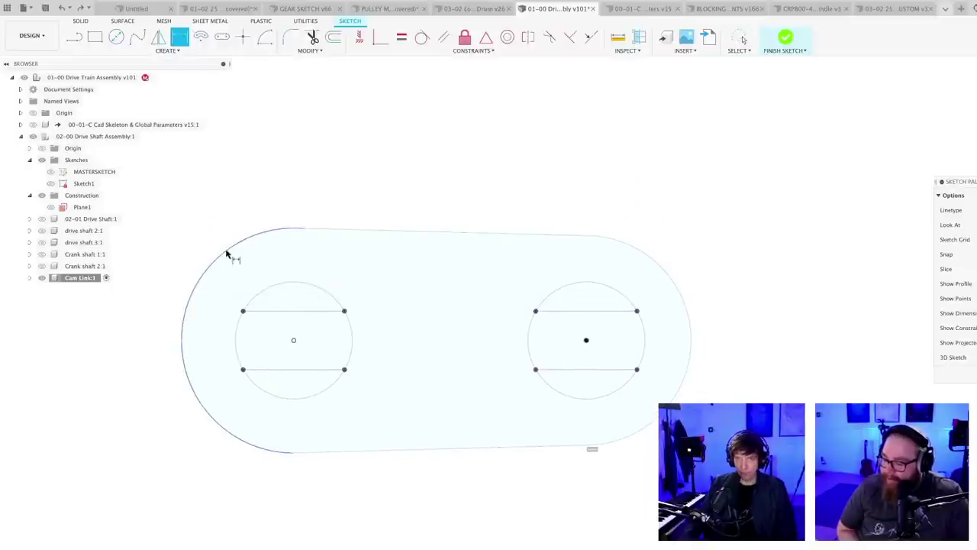
click(275, 264)
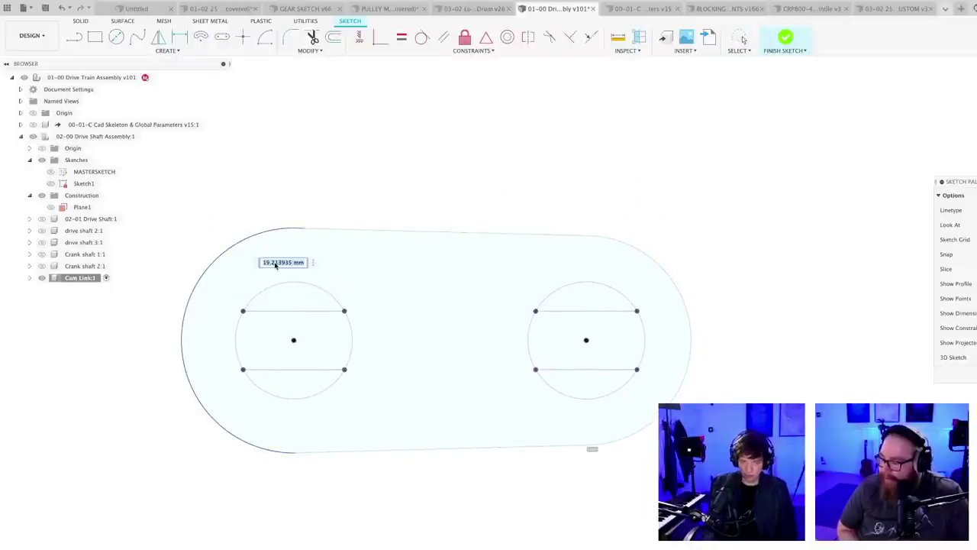
text(14)
key(Return)
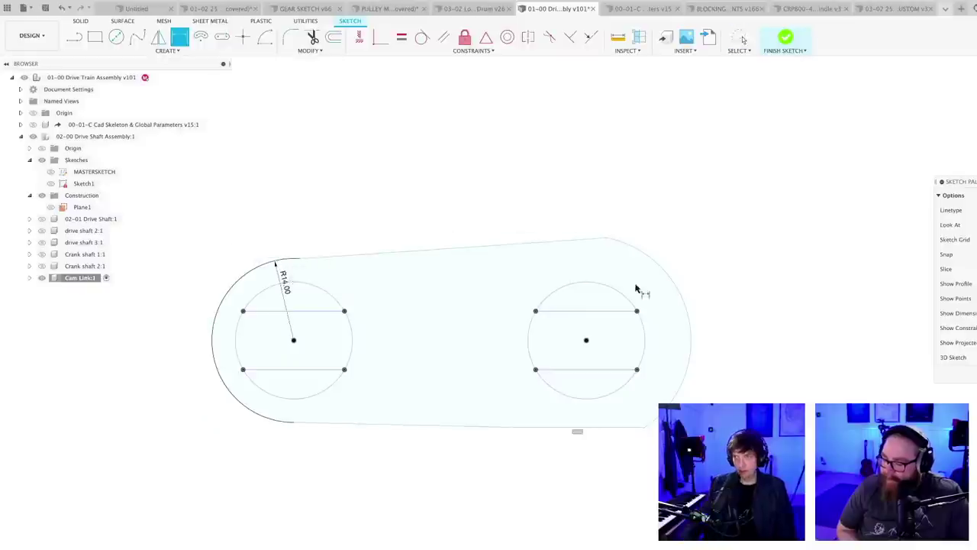
click(662, 276)
click(651, 282)
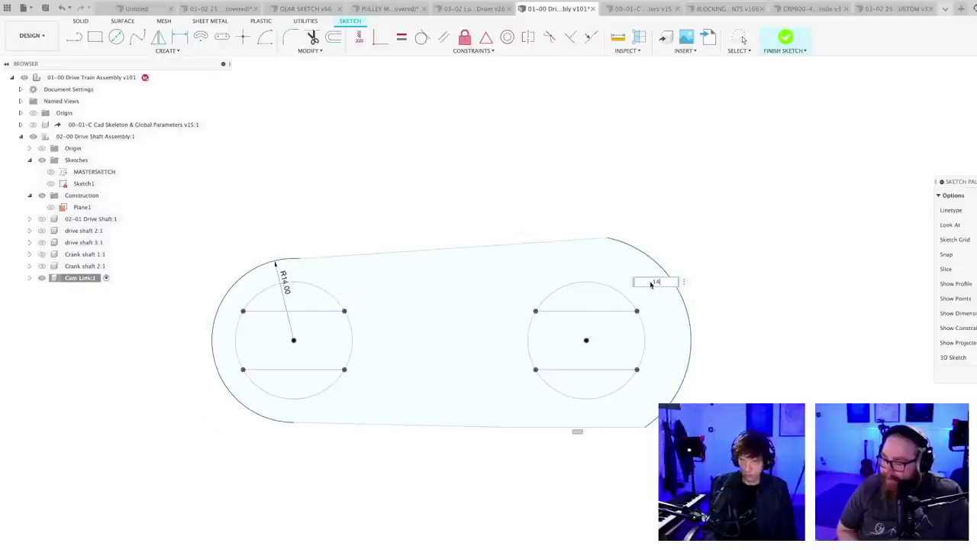
text(14)
key(Return)
scroll(497, 436, up, 1)
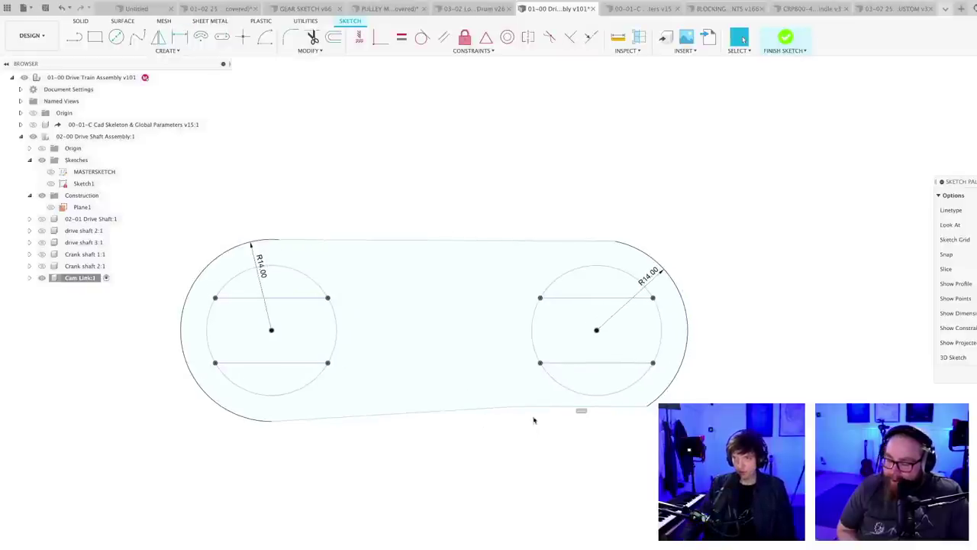
- Fix the bottom line's end and make both straight sides tangent to both arcs
click(535, 409)
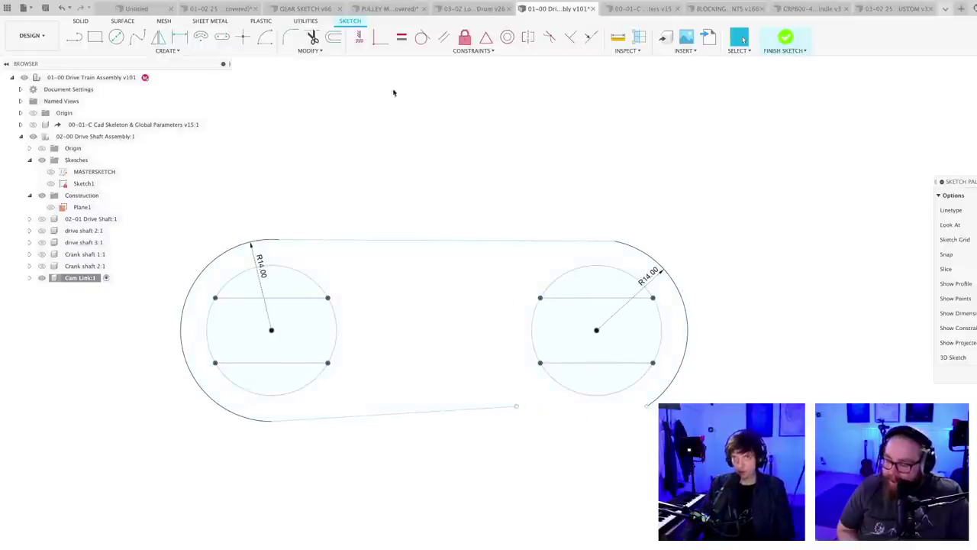
drag(522, 408, 648, 410)
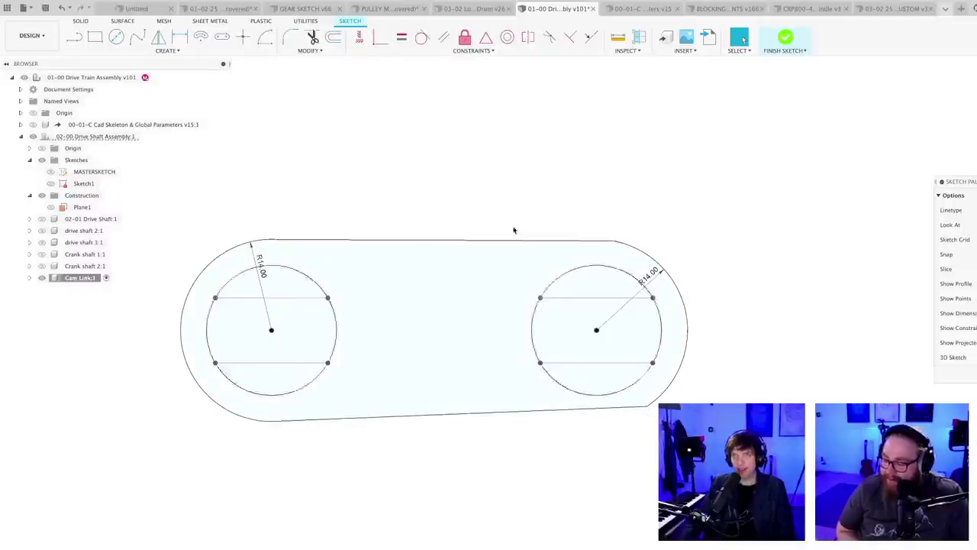
click(422, 37)
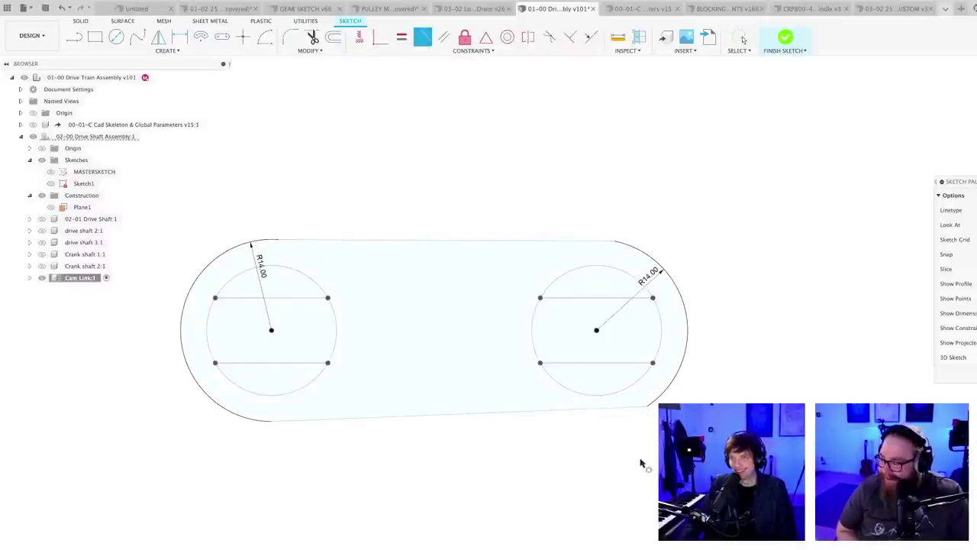
click(651, 407)
click(592, 241)
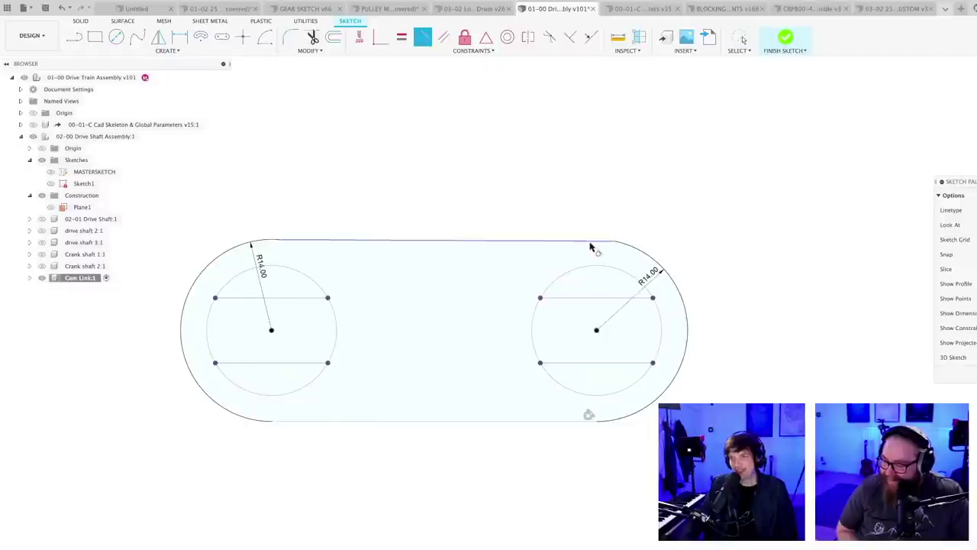
click(639, 250)
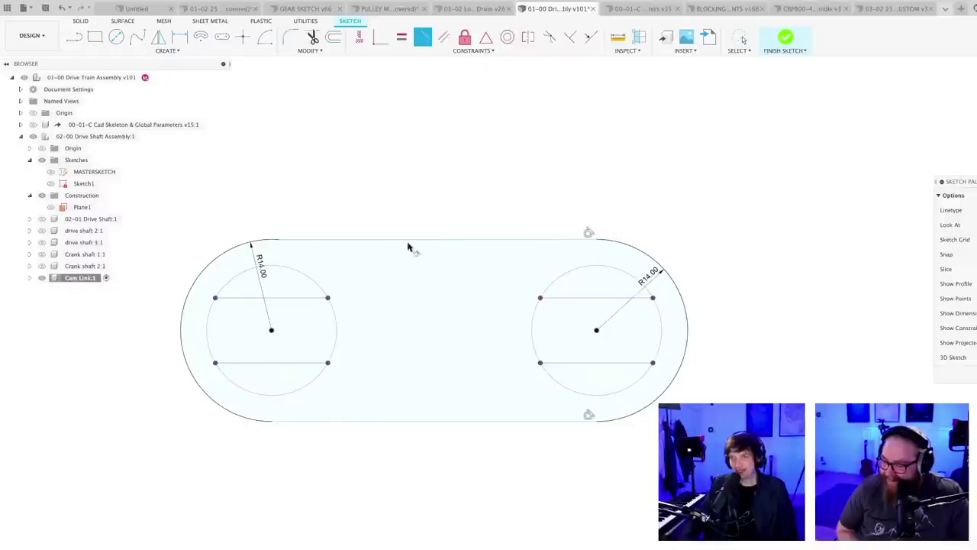
click(270, 241)
click(246, 418)
click(289, 422)
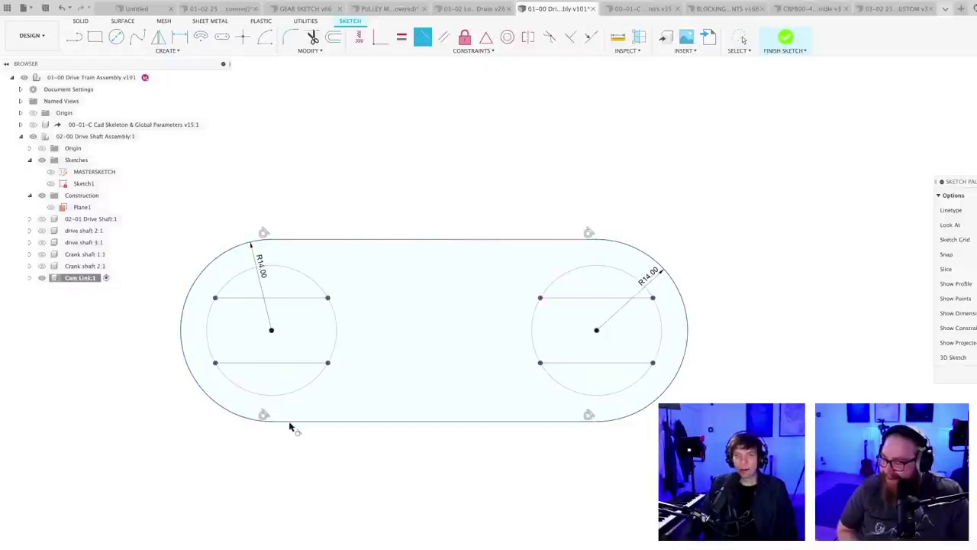
- Save a new version of the design
key(super+s)
key(Return)
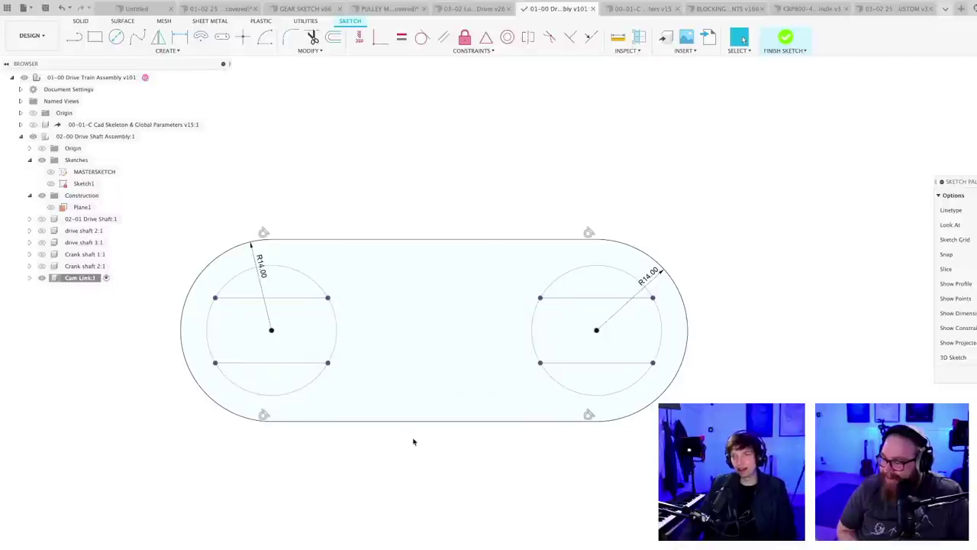
scroll(477, 481, down, 1)
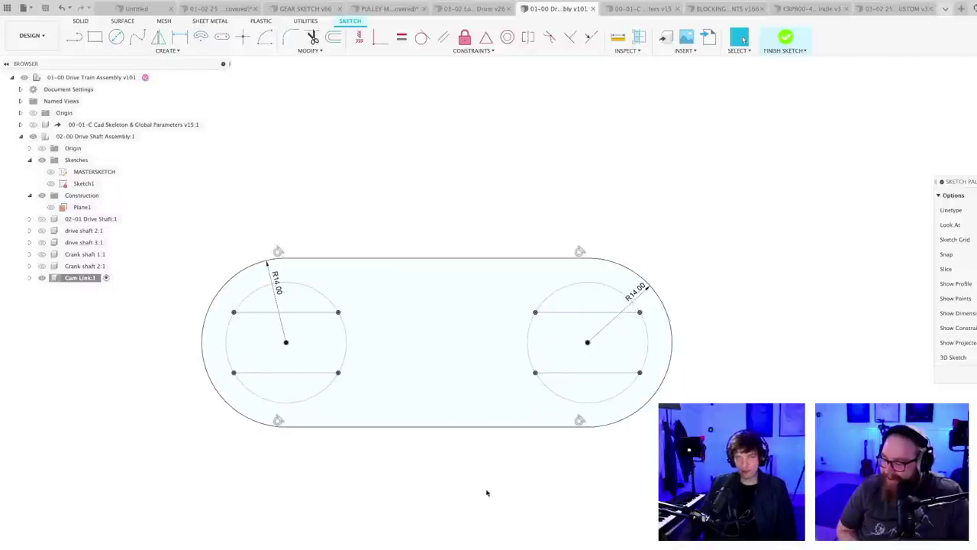
key(e)
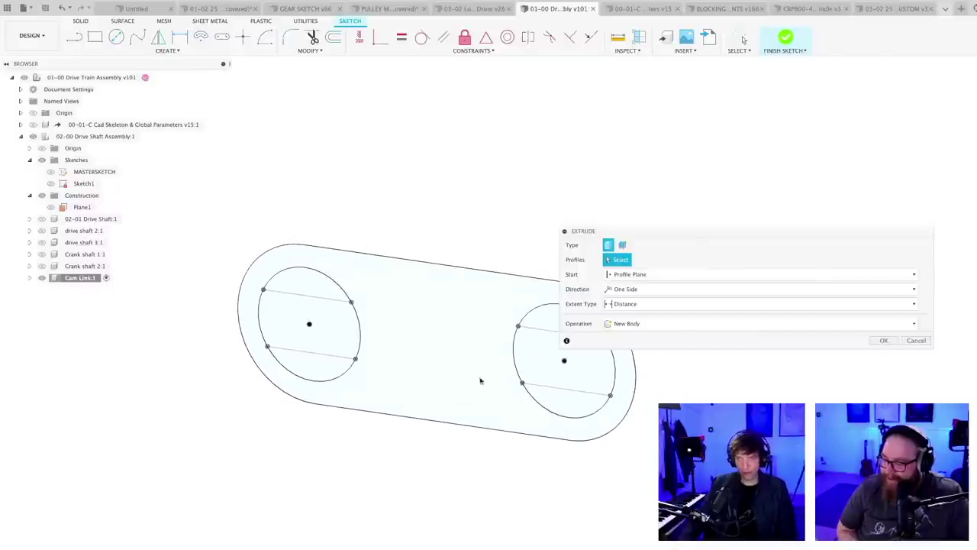
- Extrude the stadium profile plus four outer shaft-circle segments 10 mm as a new body
click(416, 336)
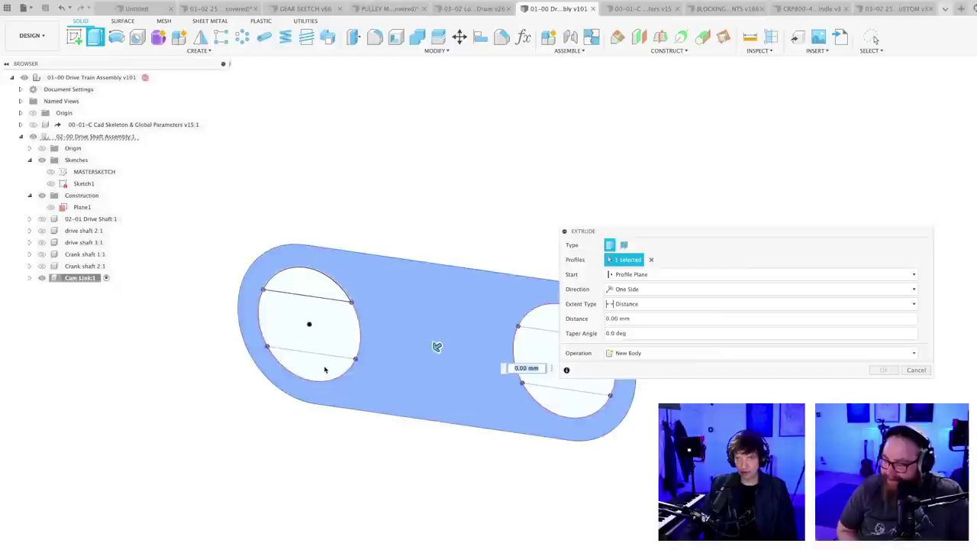
click(312, 284)
click(325, 370)
click(550, 313)
click(546, 402)
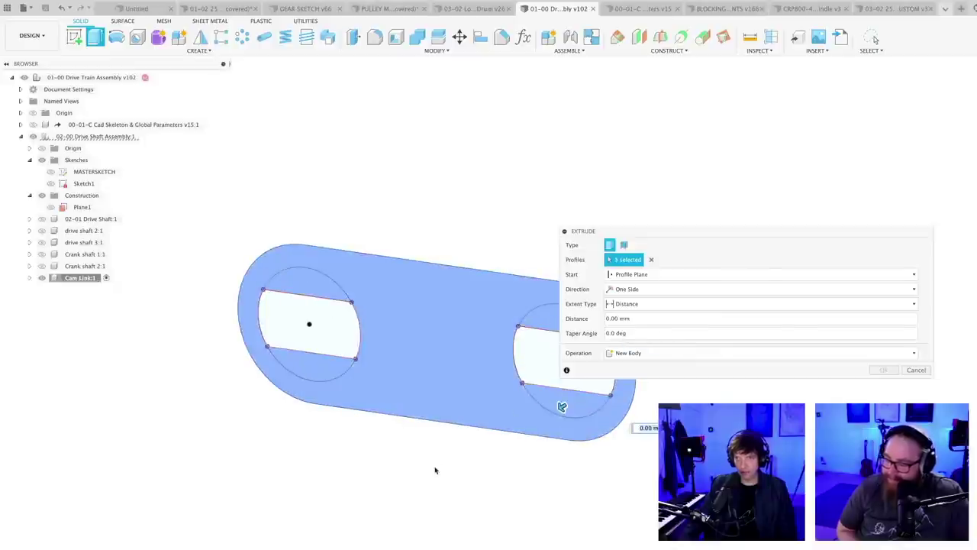
scroll(435, 470, down, 5)
middle_drag(436, 479, 376, 473)
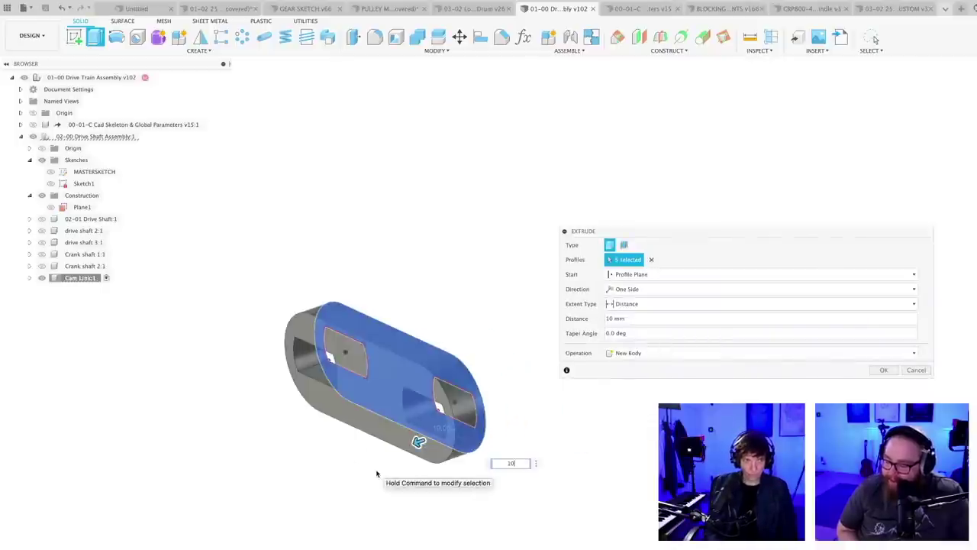
key(Return)
scroll(535, 489, up, 2)
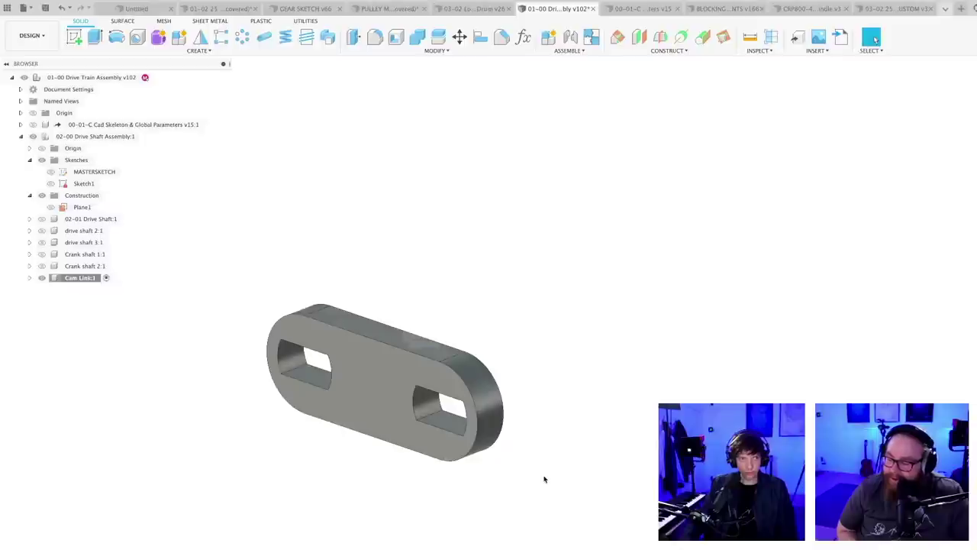
- Save the Drive Train Assembly as version 103, then inspect the Cam Link body
key(super+s)
key(Return)
scroll(557, 458, down, 2)
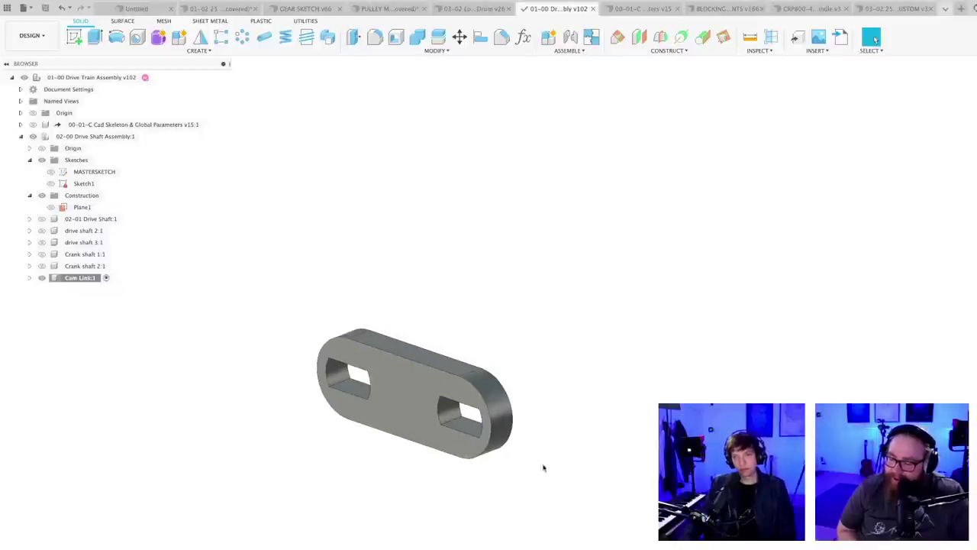
middle_drag(532, 473, 580, 444)
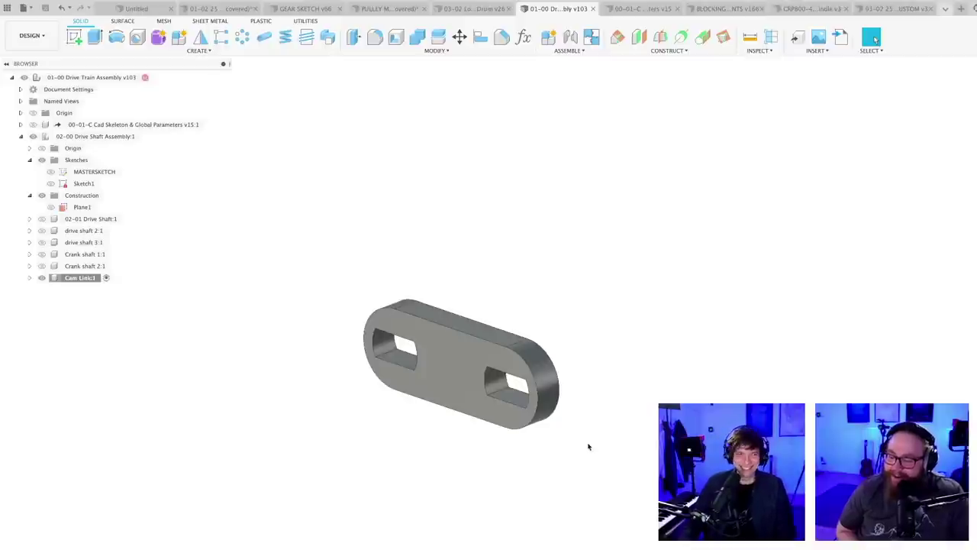
middle_drag(595, 446, 613, 436)
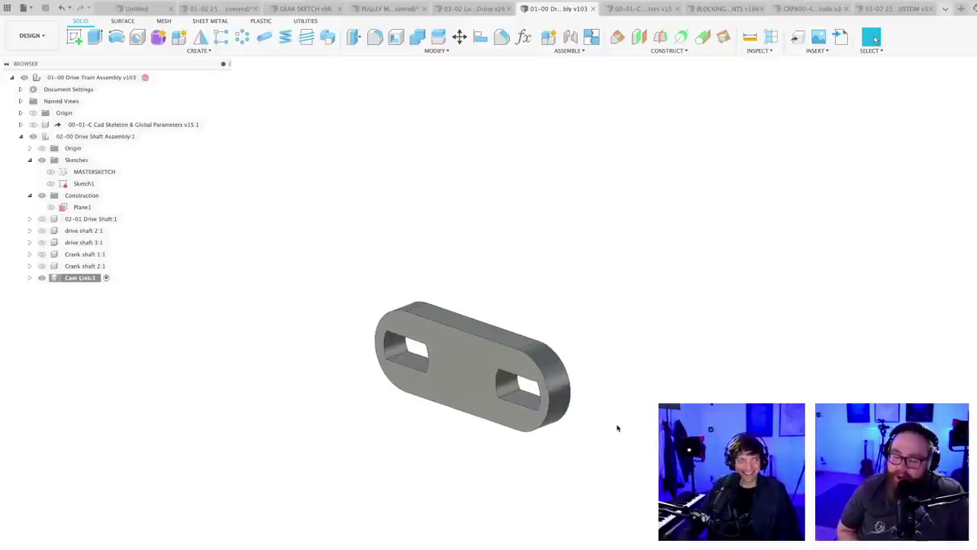
shift+middle_drag(630, 395, 630, 397)
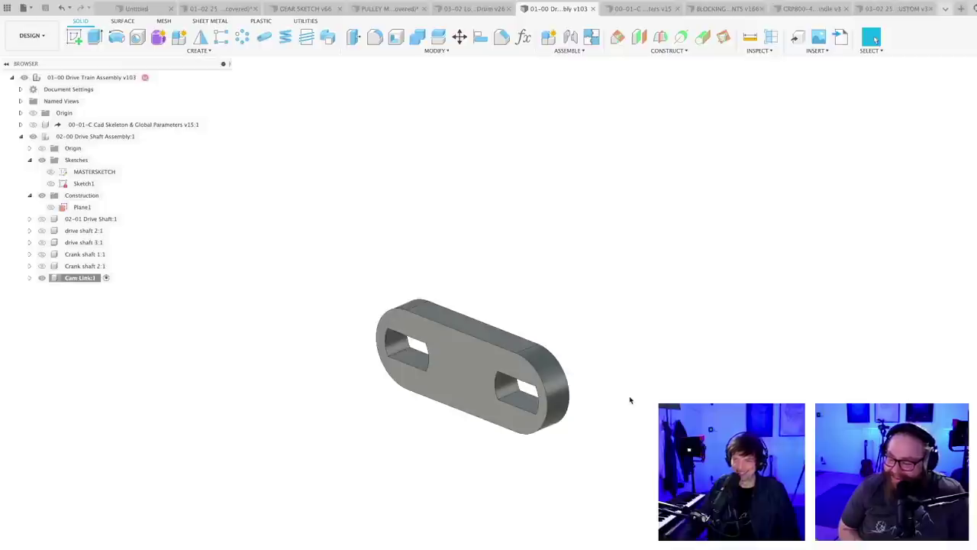
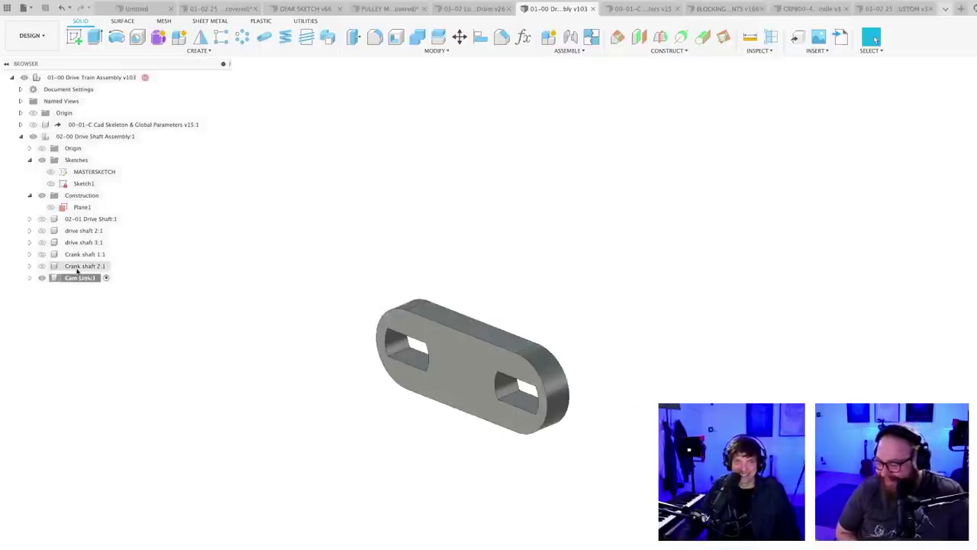
- Rename the Cam Link component to 'Connectatron' and save a new version
double_click(78, 277)
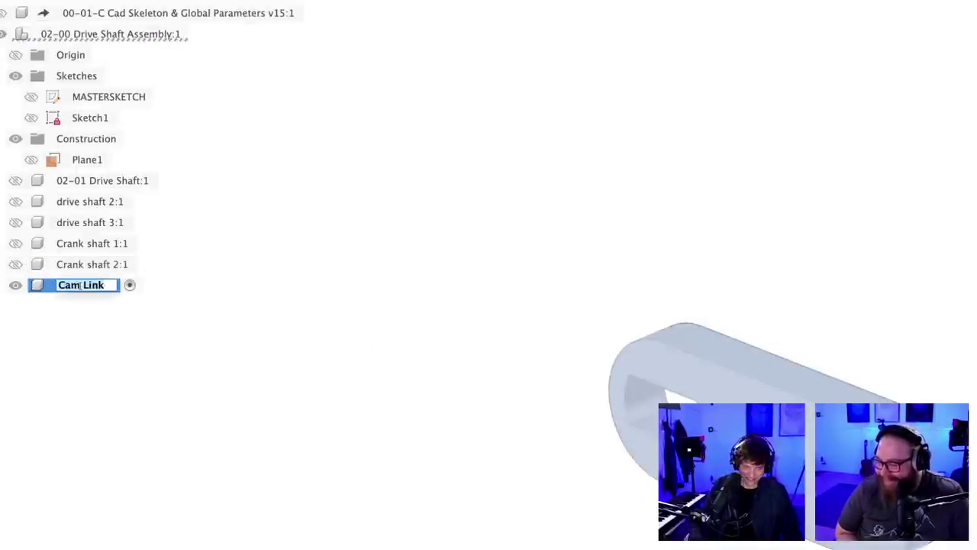
text(Connectat)
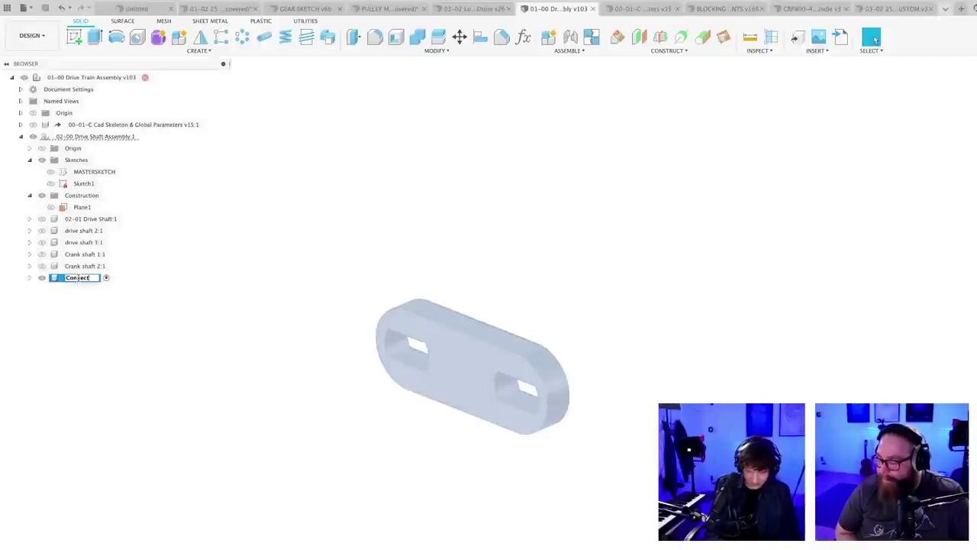
text(ron)
key(Return)
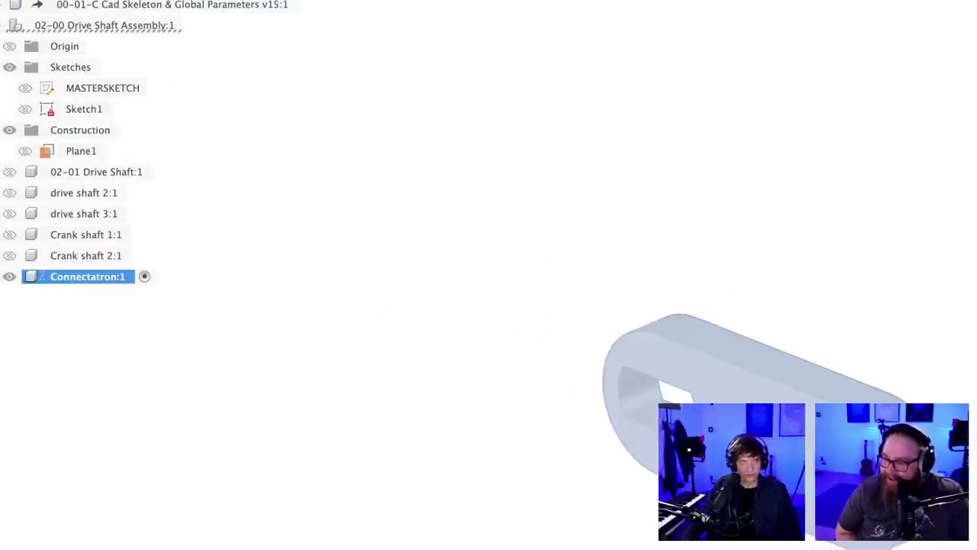
key(super+s)
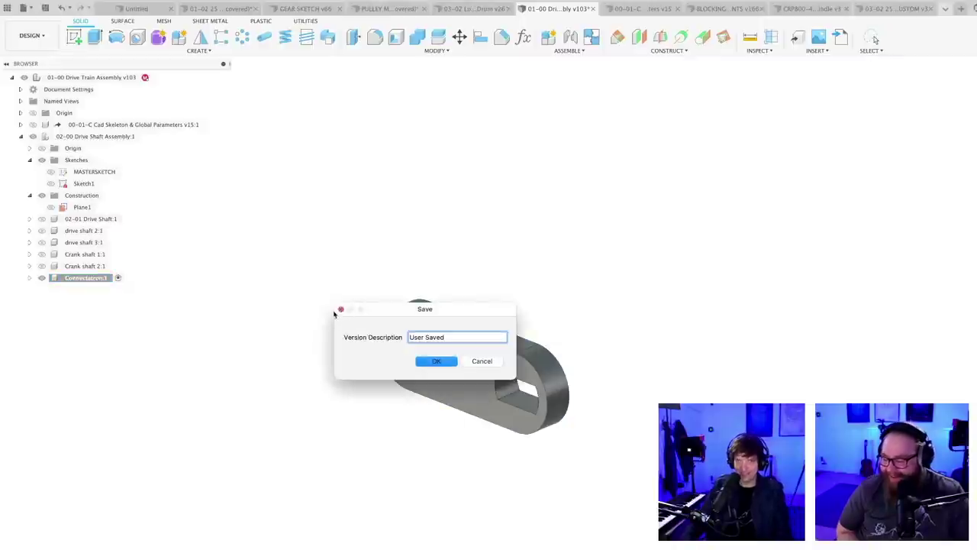
key(Return)
scroll(279, 278, down, 3)
shift+middle_drag(260, 293, 246, 293)
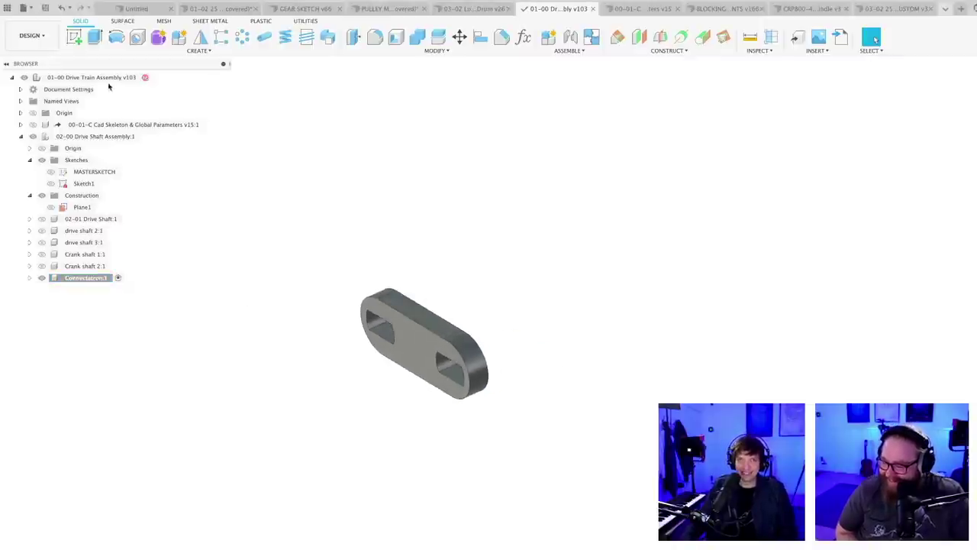
- Make the top-level assembly active and save another version
click(154, 77)
scroll(354, 229, down, 2)
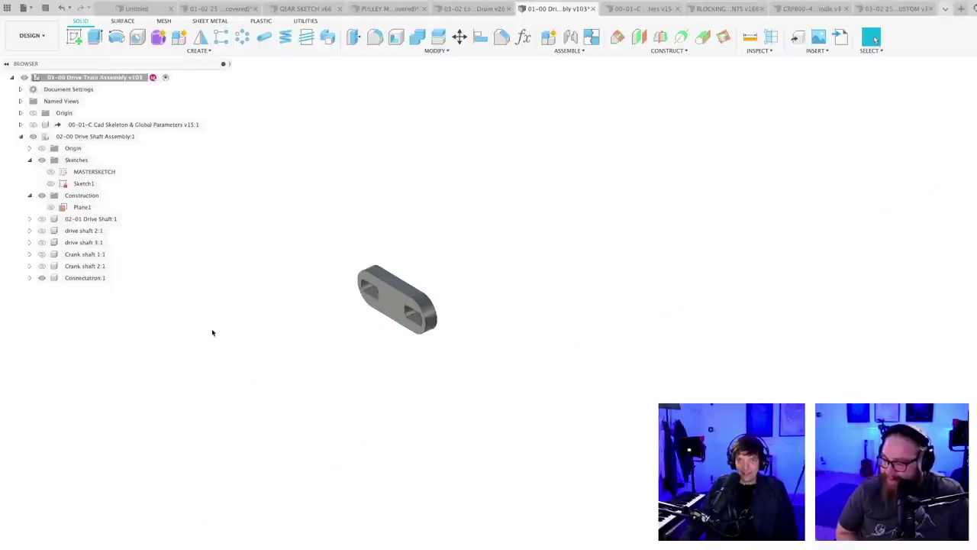
middle_drag(212, 333, 366, 371)
key(super+s)
key(Return)
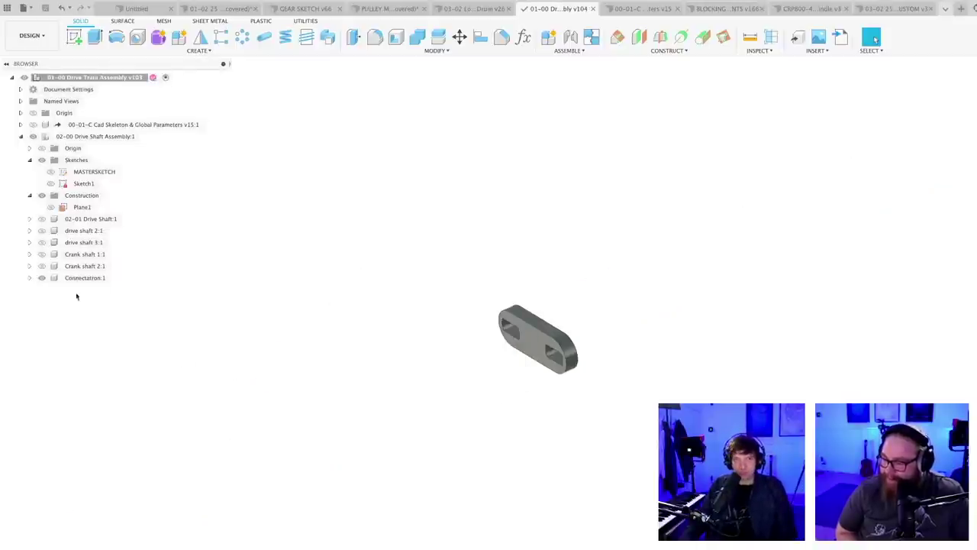
- Make the 02-00 Drive Shaft Assembly the active component
click(150, 137)
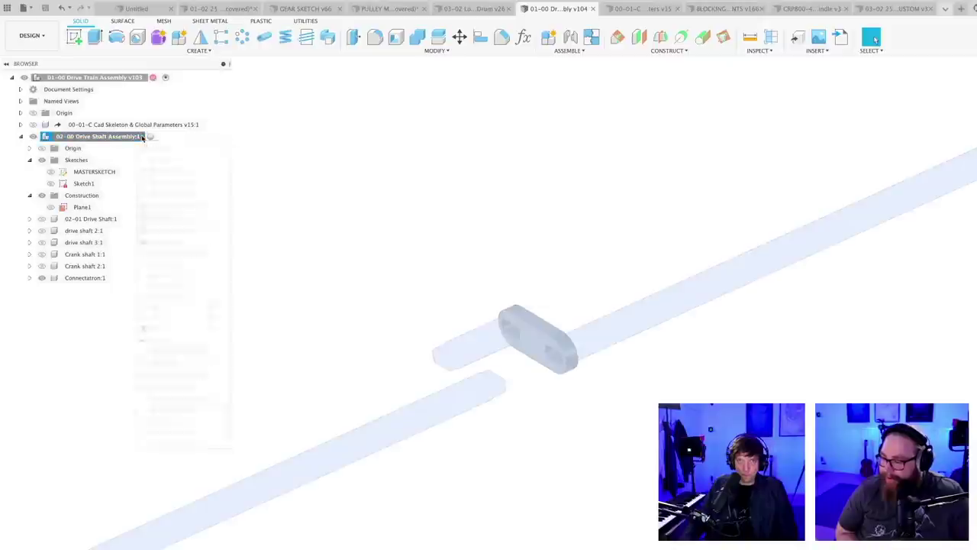
click(152, 137)
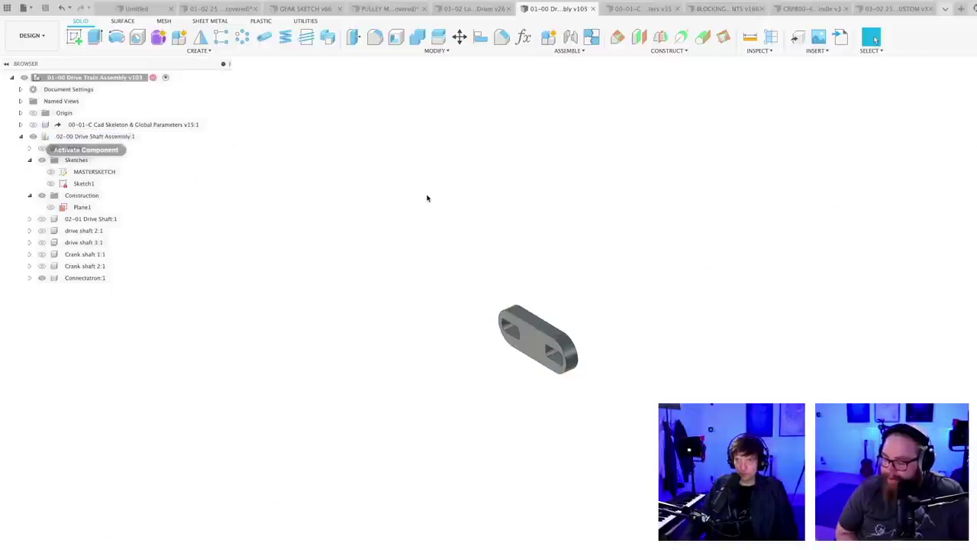
scroll(451, 290, down, 3)
click(104, 135)
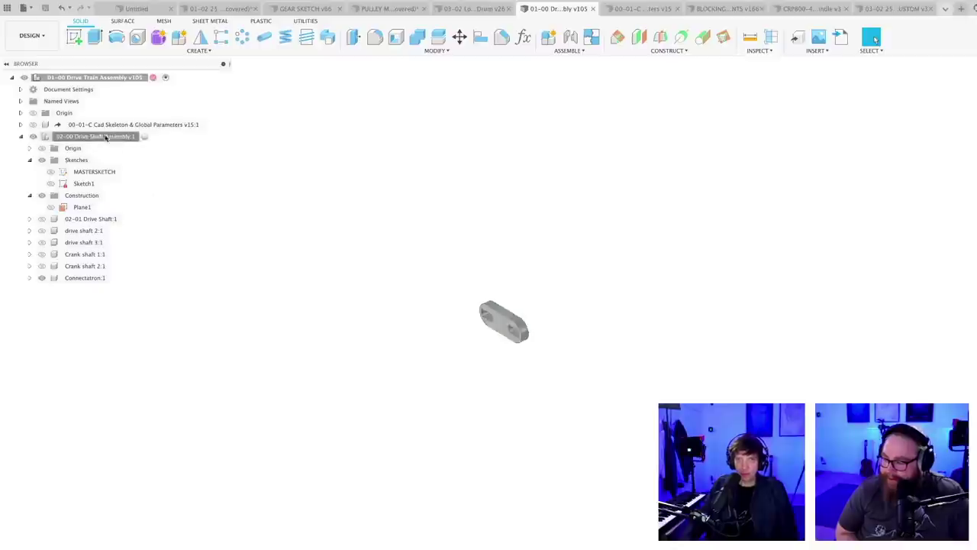
click(150, 136)
click(398, 290)
scroll(274, 287, down, 3)
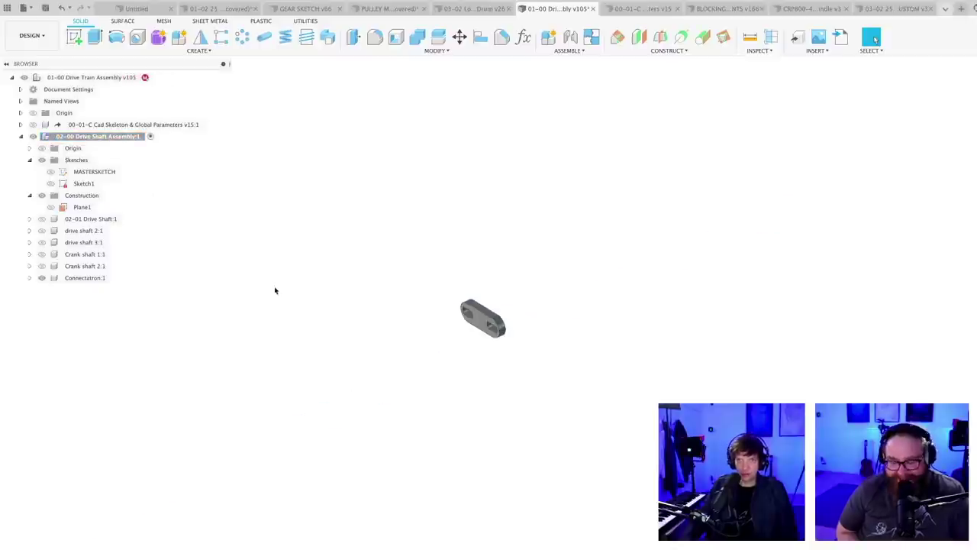
middle_drag(288, 341, 397, 424)
middle_drag(363, 371, 364, 324)
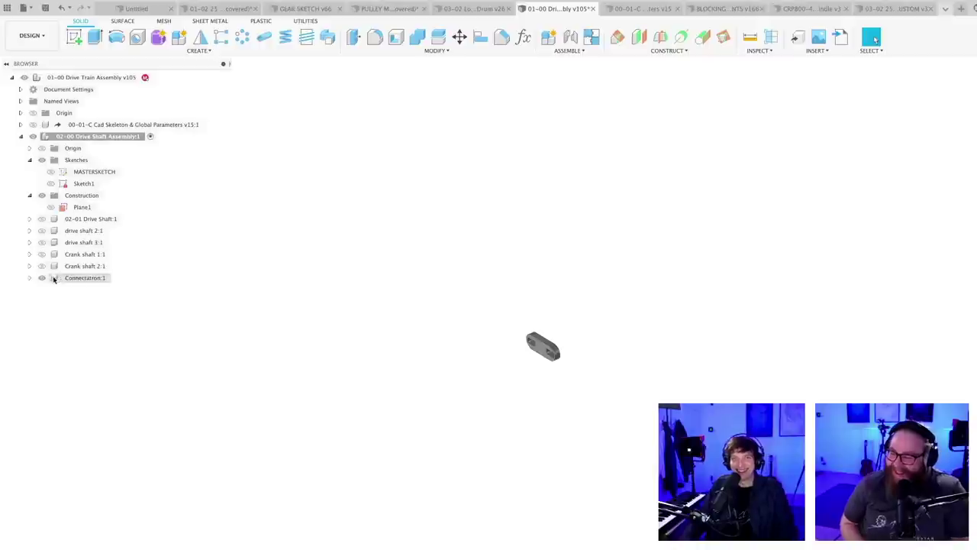
- Unisolate Connectatron so all shafts and sketches show again, then save a version
right_click(77, 278)
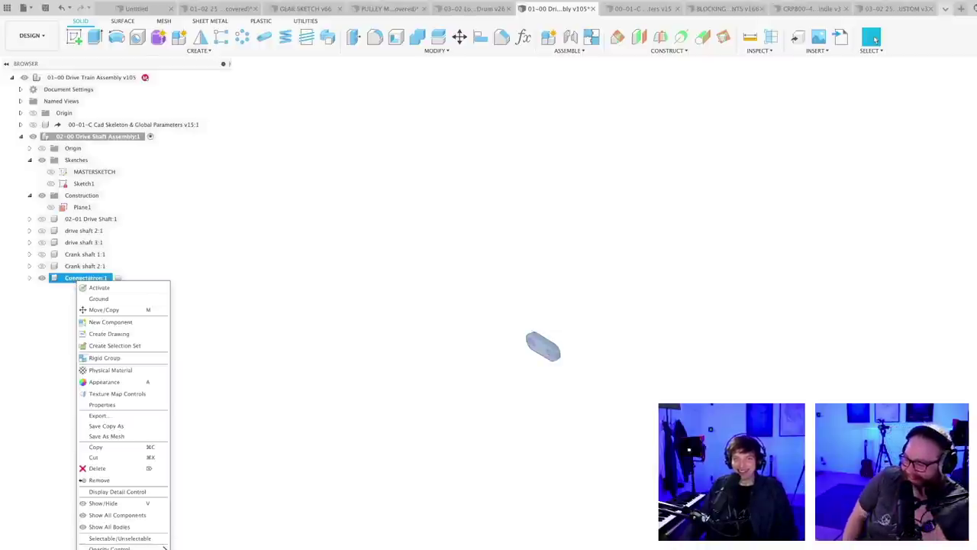
click(114, 549)
key(ctrl+s)
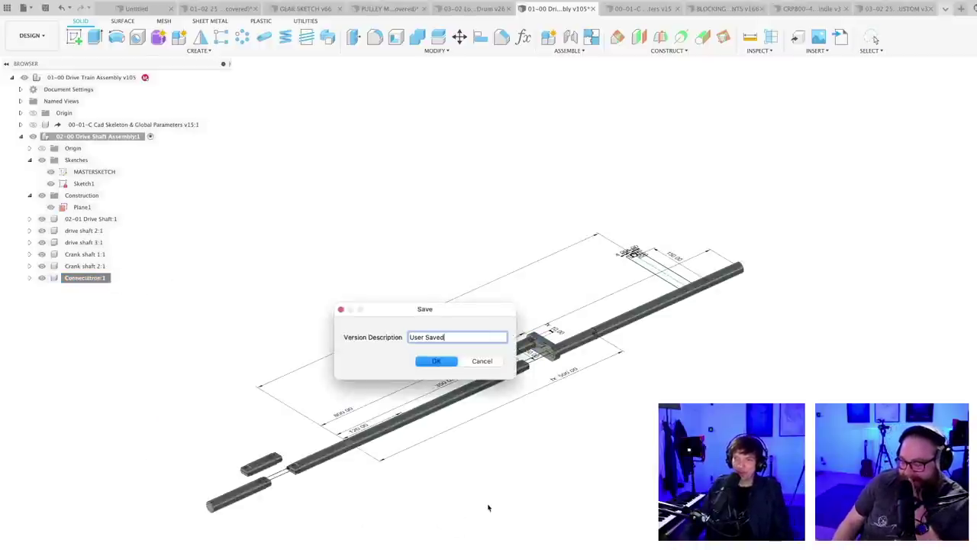
key(Return)
scroll(579, 441, down, 2)
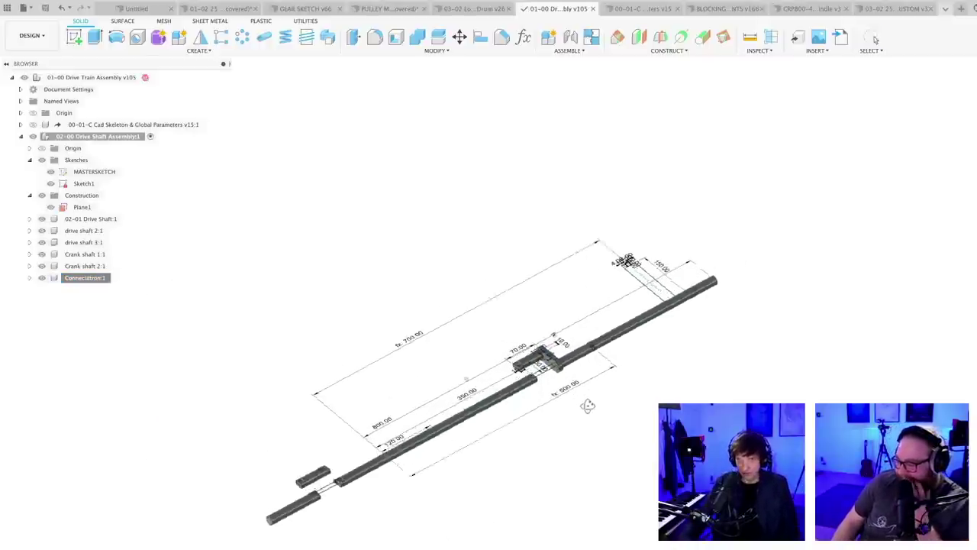
scroll(589, 405, up, 1)
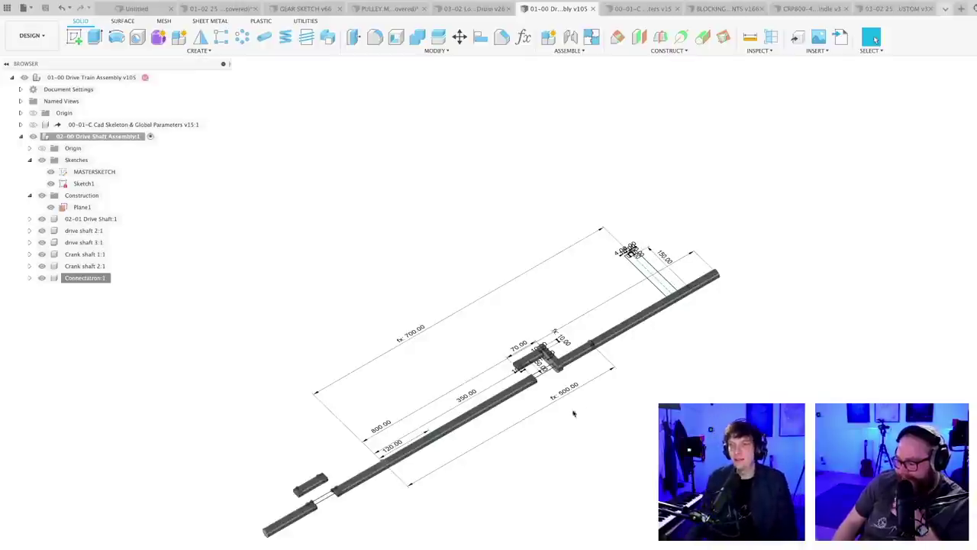
scroll(574, 413, up, 5)
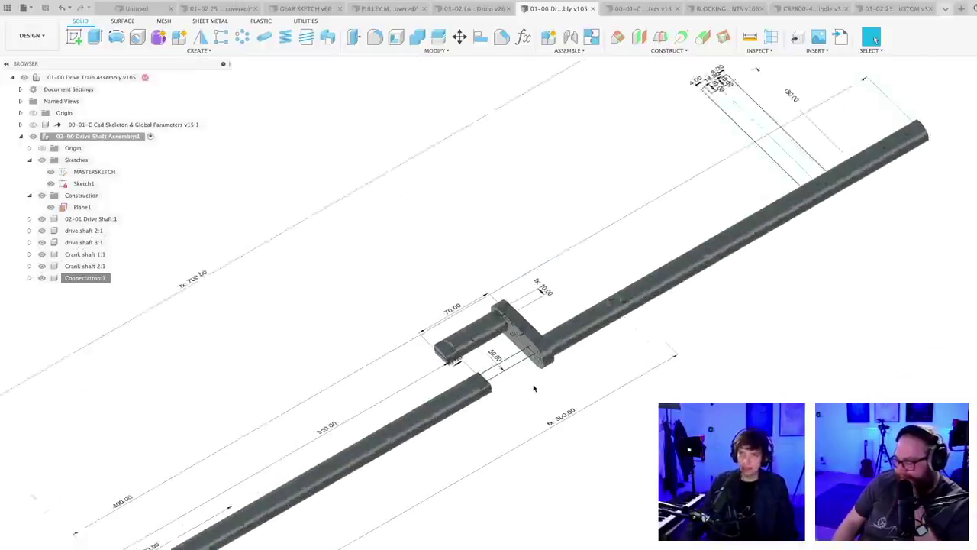
scroll(536, 389, down, 2)
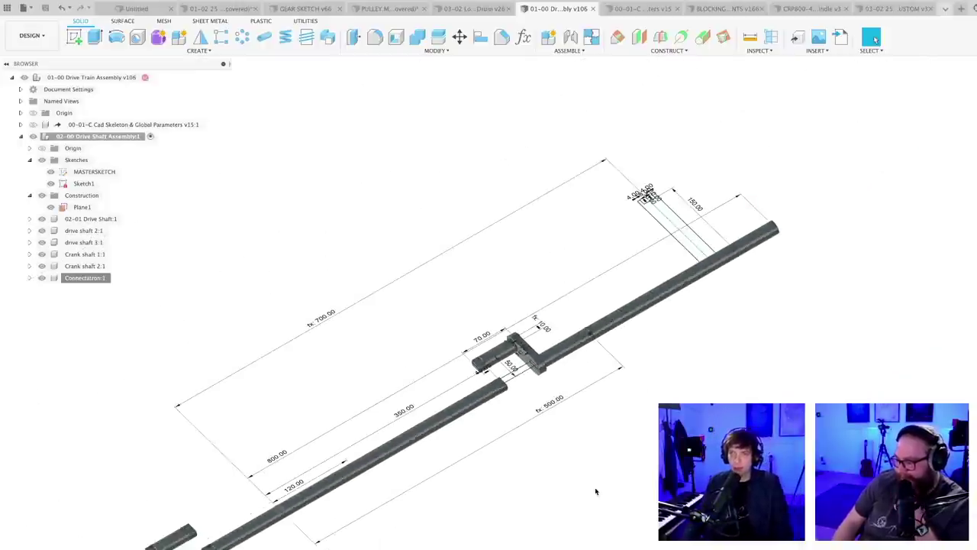
scroll(597, 491, down, 3)
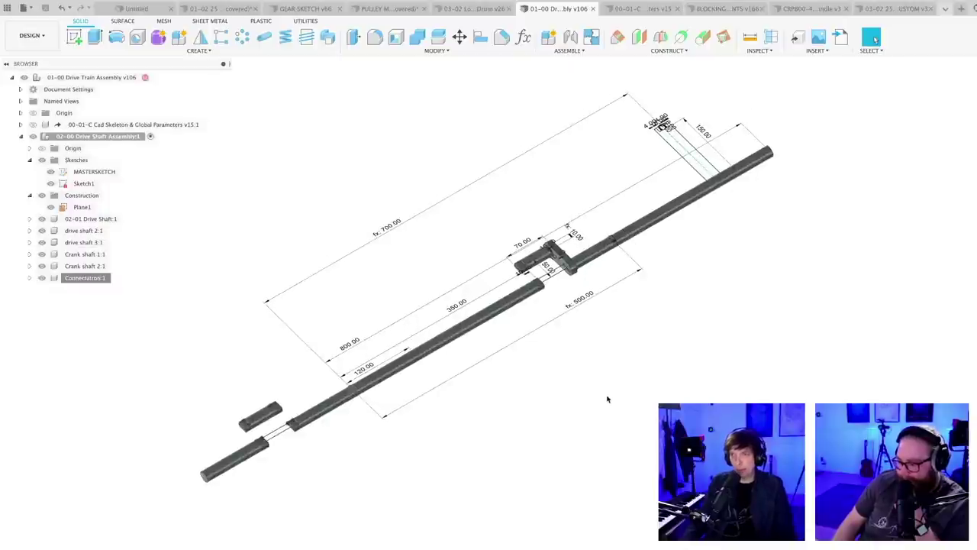
scroll(608, 398, up, 1)
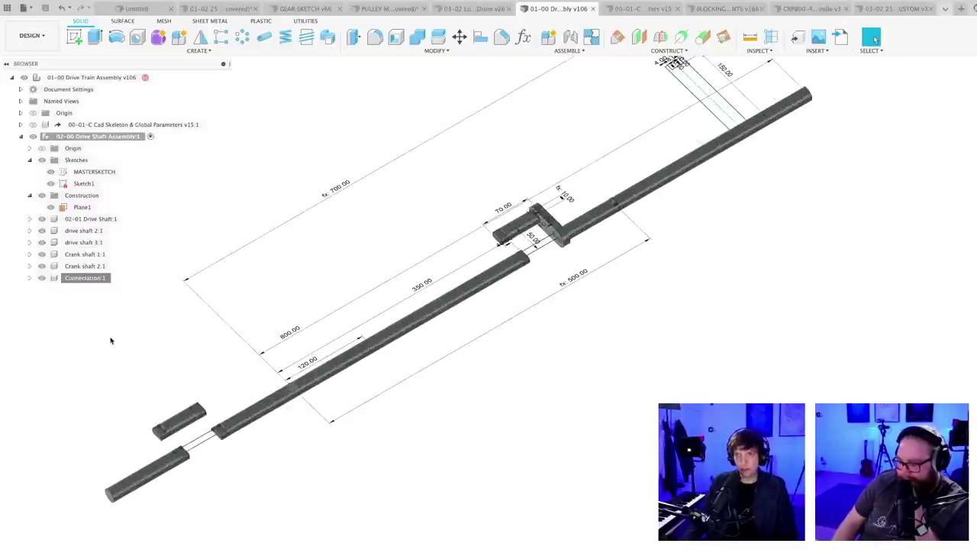
shift+middle_drag(110, 340, 117, 335)
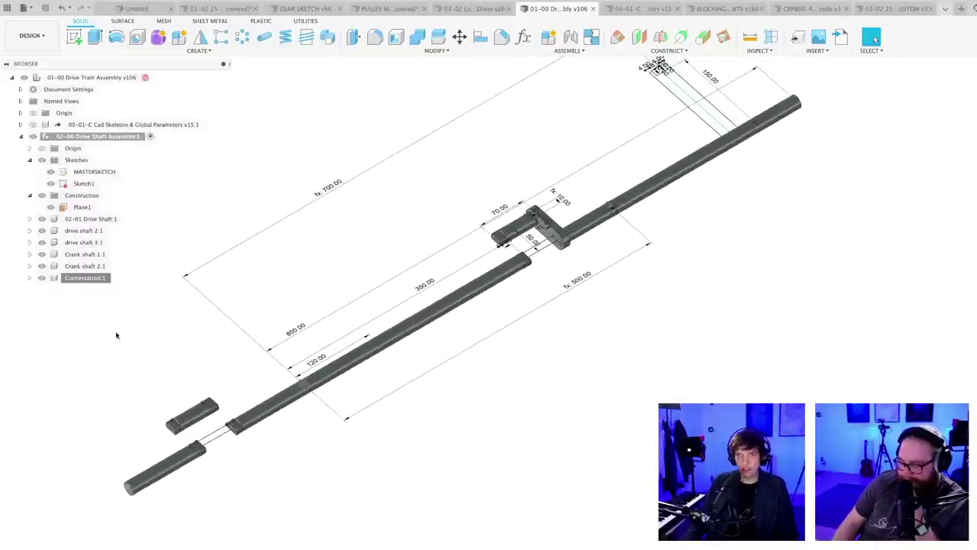
- Copy Connectatron:1 and slide the pasted copy down the shaft along X
click(84, 278)
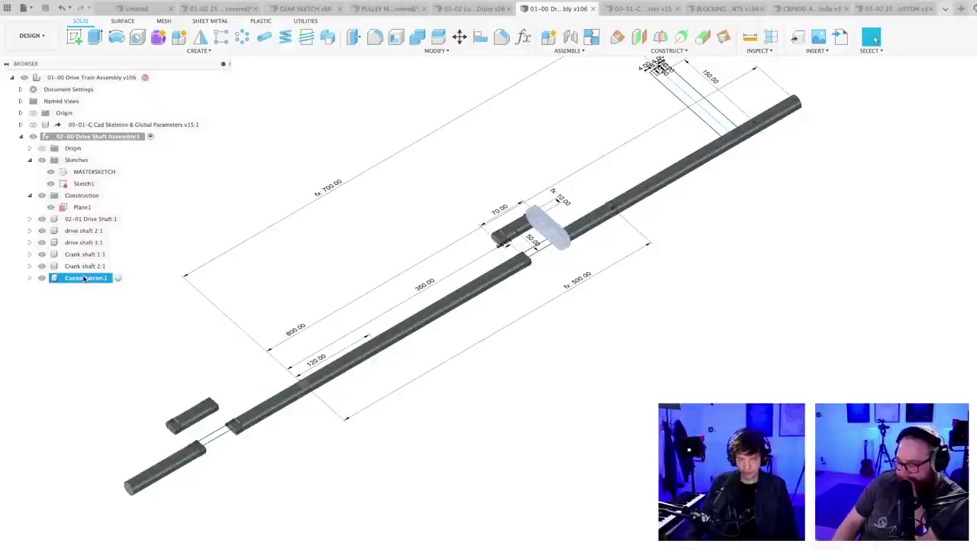
key(ctrl+c)
key(ctrl+v)
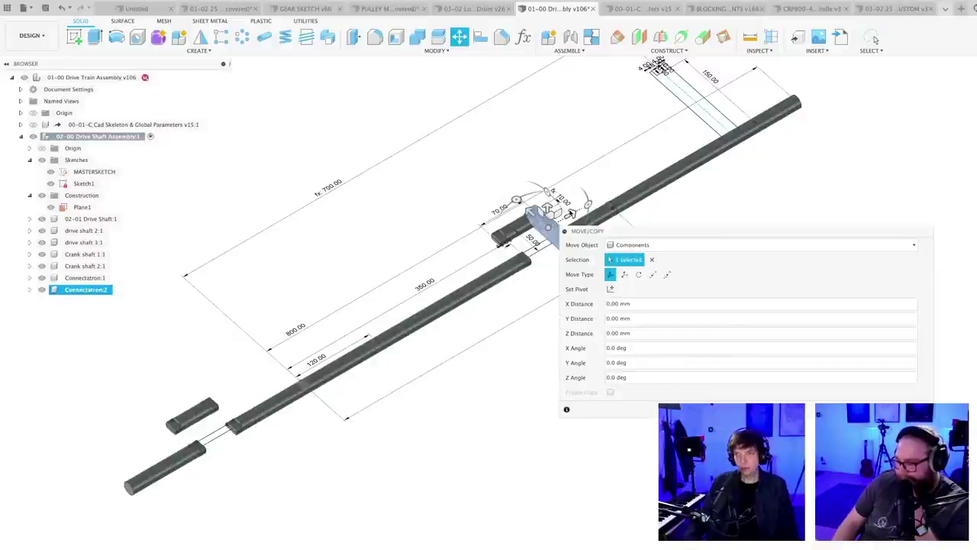
drag(571, 216, 430, 315)
key(Return)
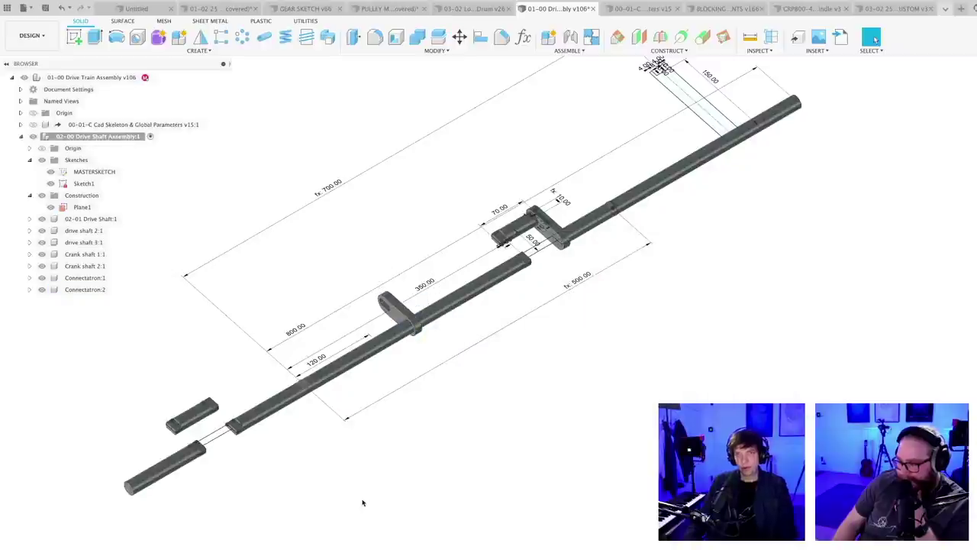
- Paste Connectatron:3 and Connectatron:4, sliding each further along the shaft
click(86, 290)
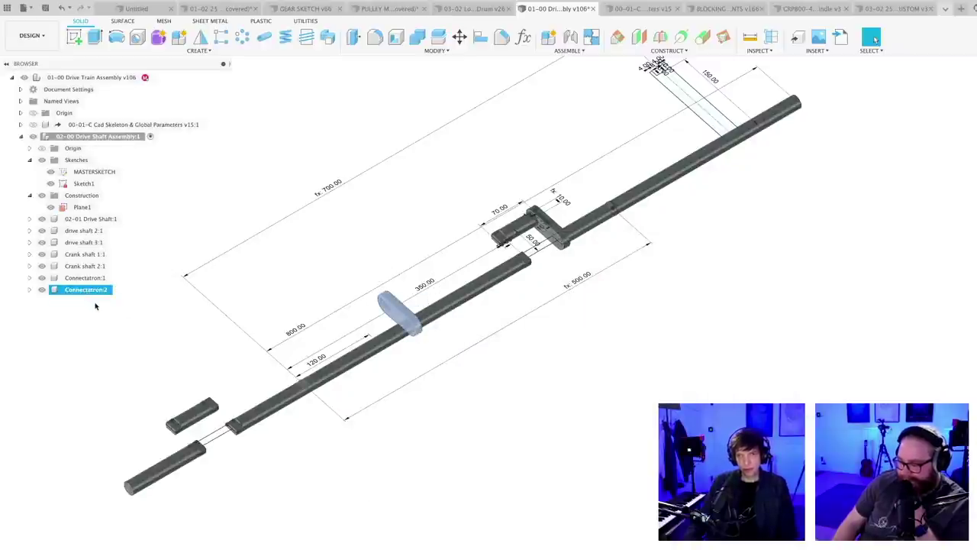
key(ctrl+v)
drag(428, 313, 371, 345)
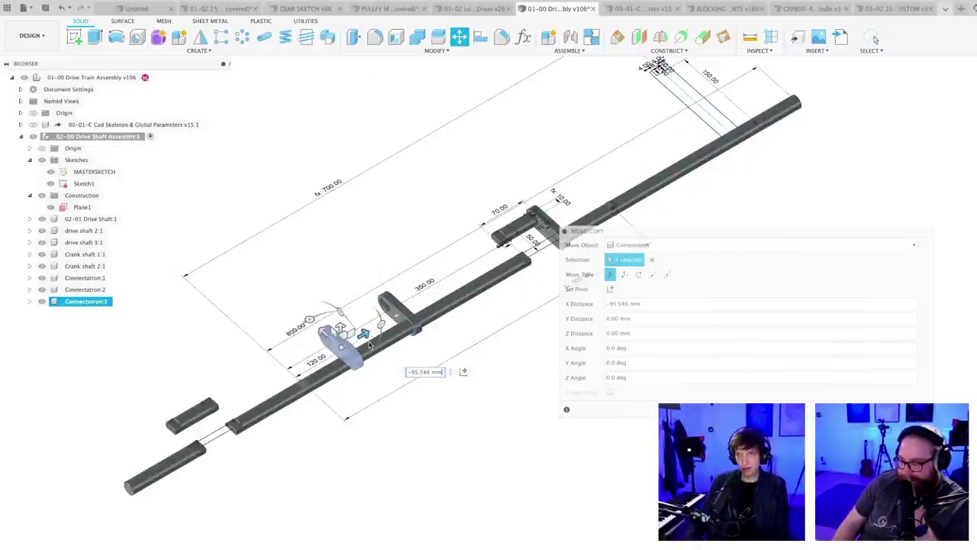
key(Return)
click(182, 384)
key(ctrl+v)
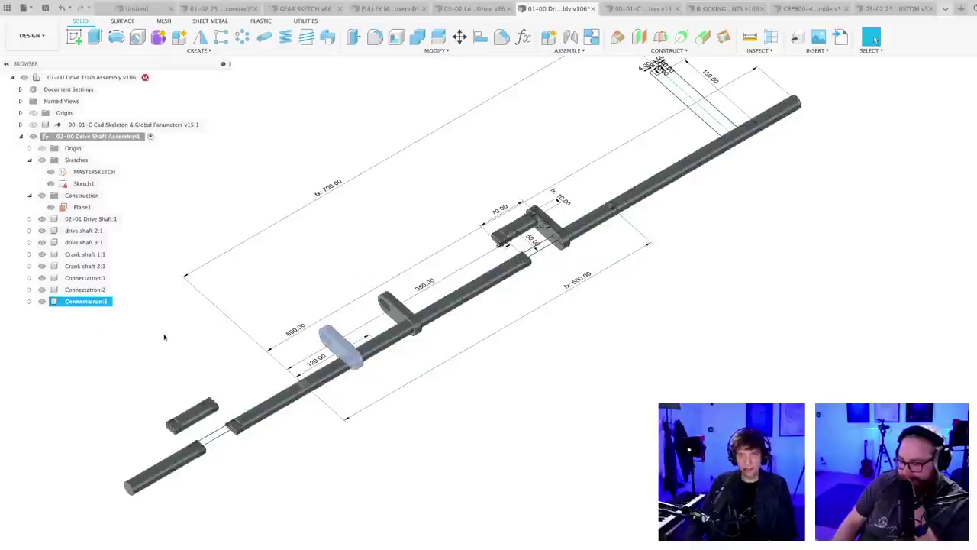
drag(364, 340, 327, 361)
key(Return)
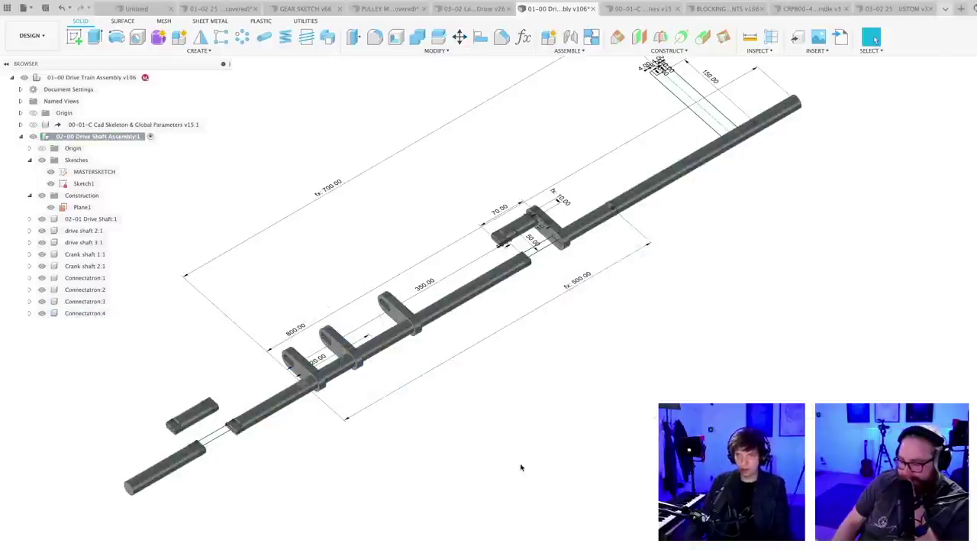
- Save the design as version v107 with the default description
scroll(516, 462, down, 2)
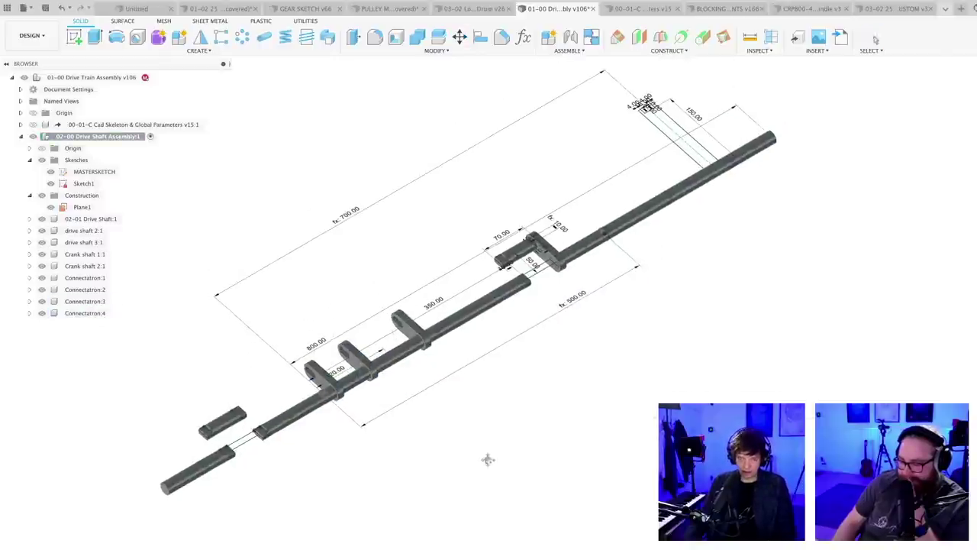
middle_drag(486, 460, 560, 442)
key(ctrl+s)
key(Return)
scroll(602, 290, up, 5)
scroll(618, 465, down, 4)
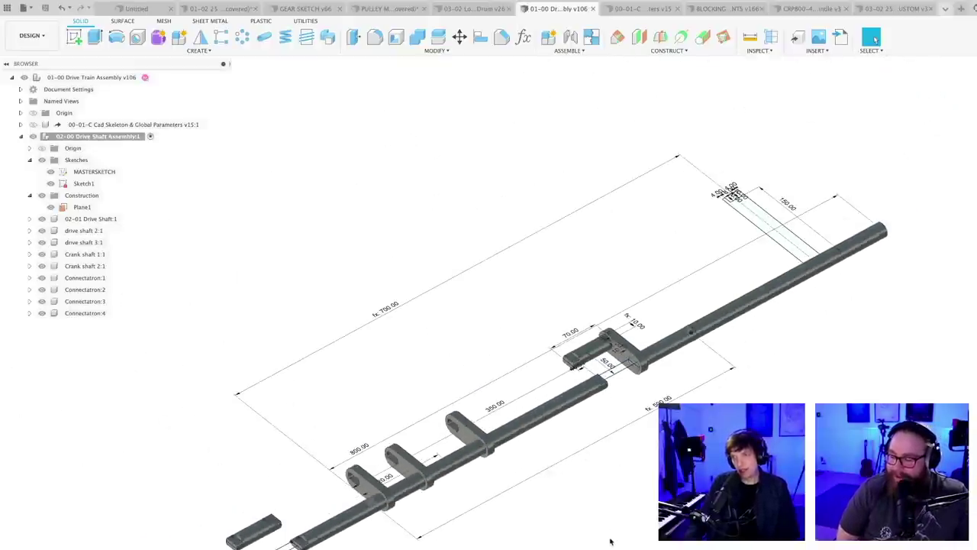
middle_drag(601, 527, 560, 540)
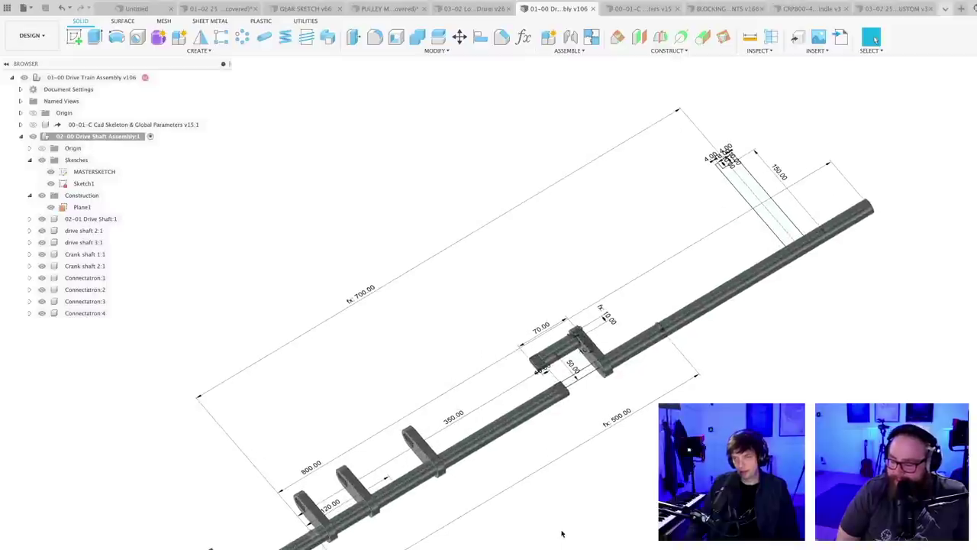
scroll(562, 533, up, 1)
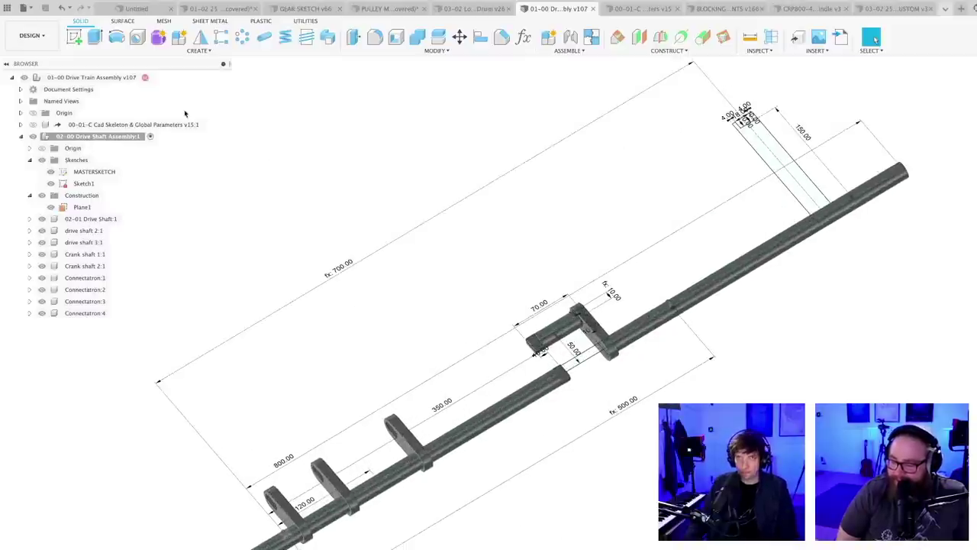
- Joint Connectatron:2 onto the Crank shaft 1:1 end
click(571, 37)
mouse_move(635, 462)
shift+middle_down()
mouse_move(629, 435)
mouse_move(603, 449)
mouse_move(646, 448)
shift+middle_up()
scroll(390, 429, up, 6)
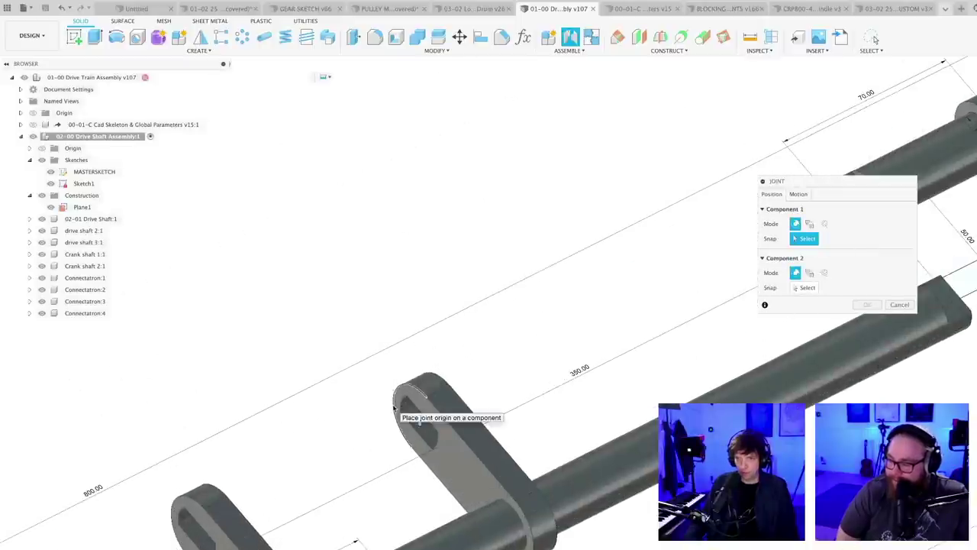
click(397, 411)
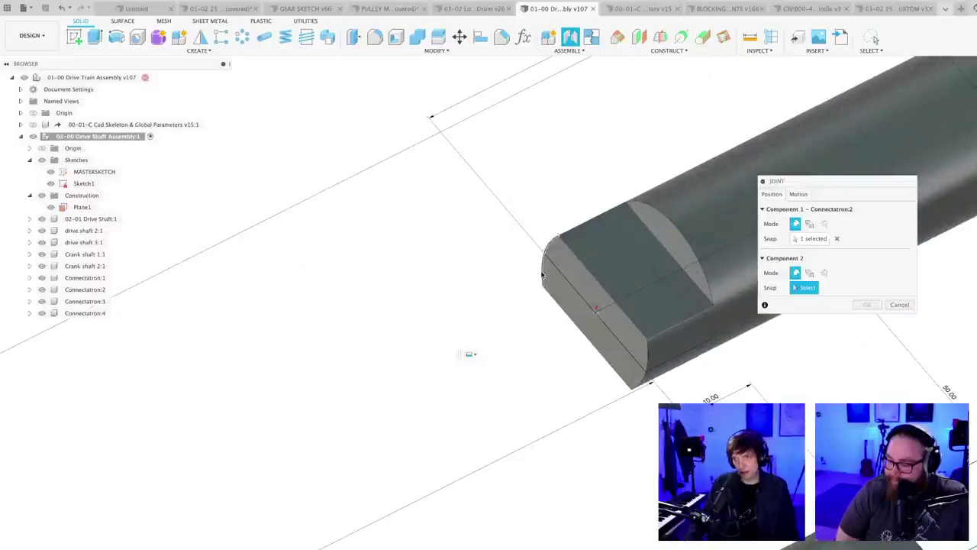
click(545, 277)
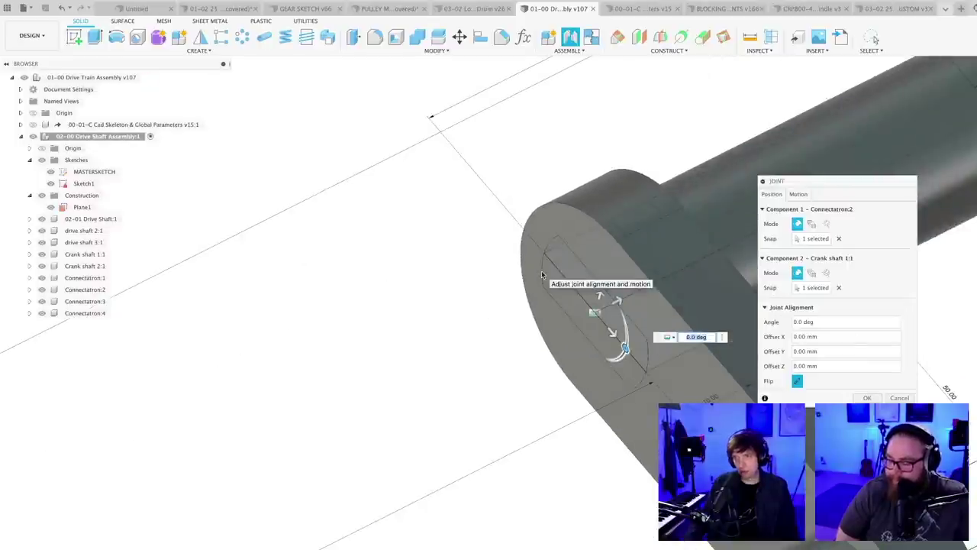
middle_drag(542, 275, 392, 179)
scroll(392, 181, down, 2)
scroll(392, 183, down, 5)
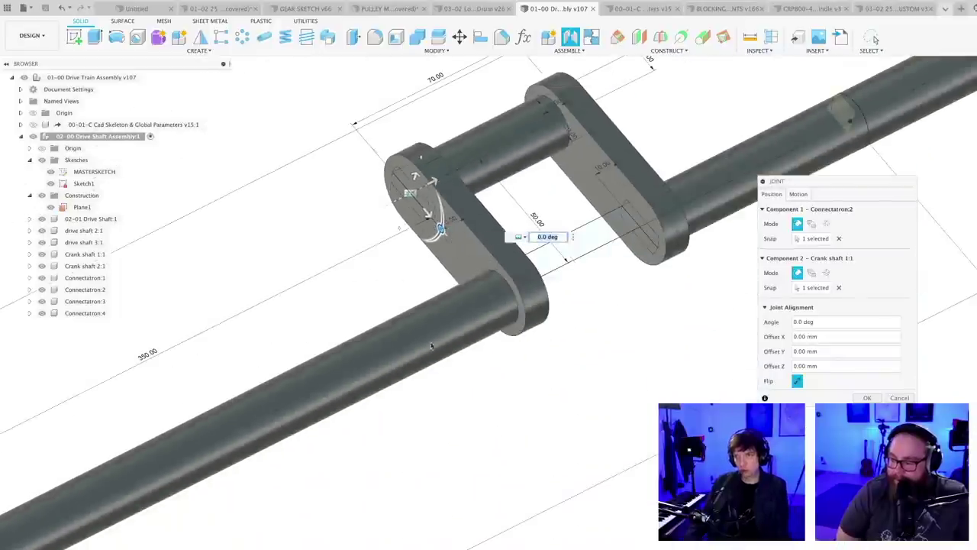
key(Return)
scroll(491, 377, down, 3)
shift+middle_drag(501, 387, 667, 305)
scroll(667, 307, down, 4)
middle_drag(547, 390, 639, 361)
scroll(475, 126, up, 4)
- Joint Connectatron:3 onto the Crank shaft 2:1 end
click(570, 37)
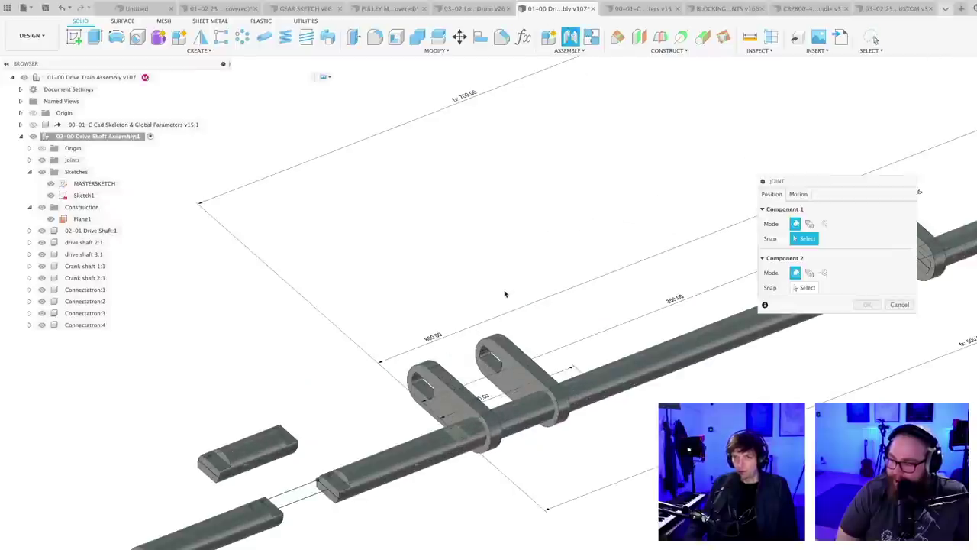
scroll(454, 361, up, 2)
shift+middle_drag(462, 374, 390, 402)
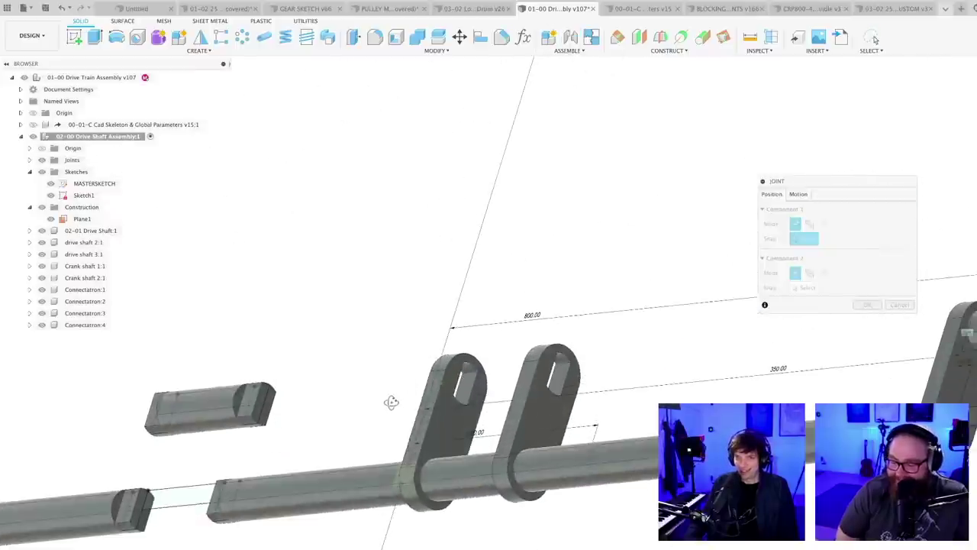
scroll(588, 321, up, 3)
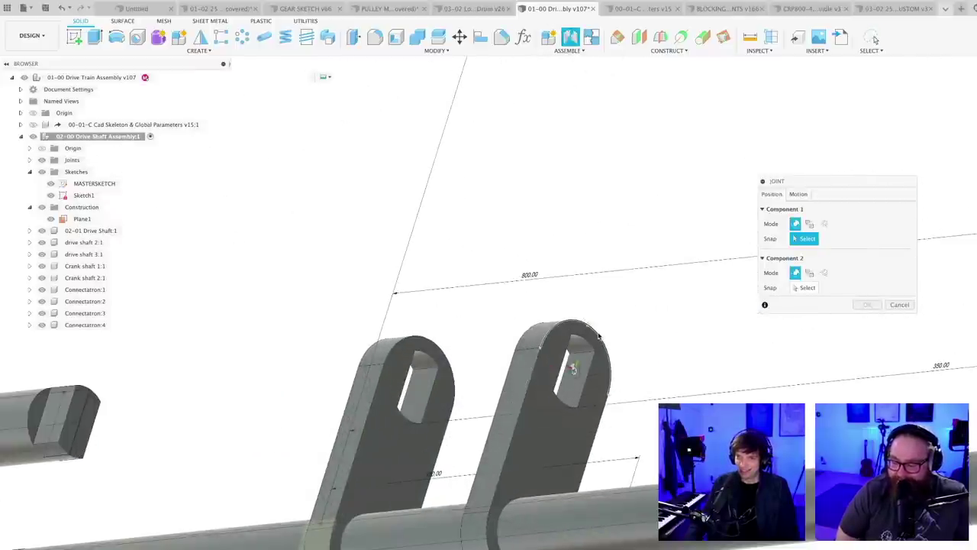
click(604, 343)
scroll(85, 405, up, 3)
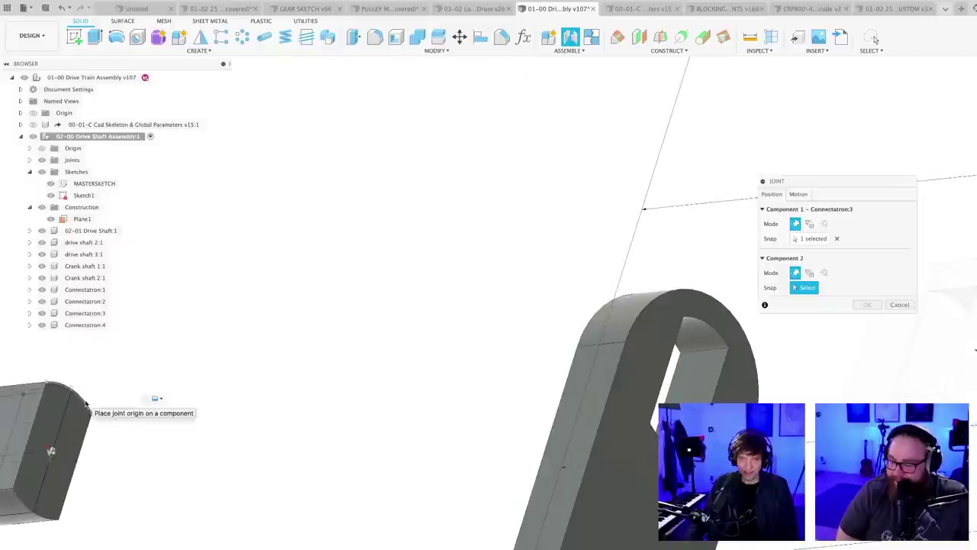
click(86, 404)
scroll(150, 401, down, 3)
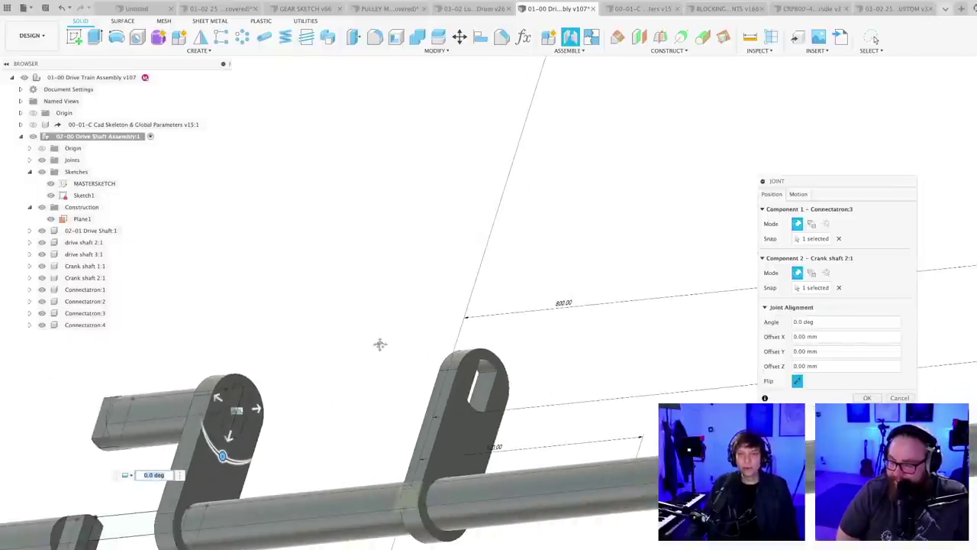
middle_drag(380, 345, 424, 331)
scroll(425, 331, down, 3)
click(867, 397)
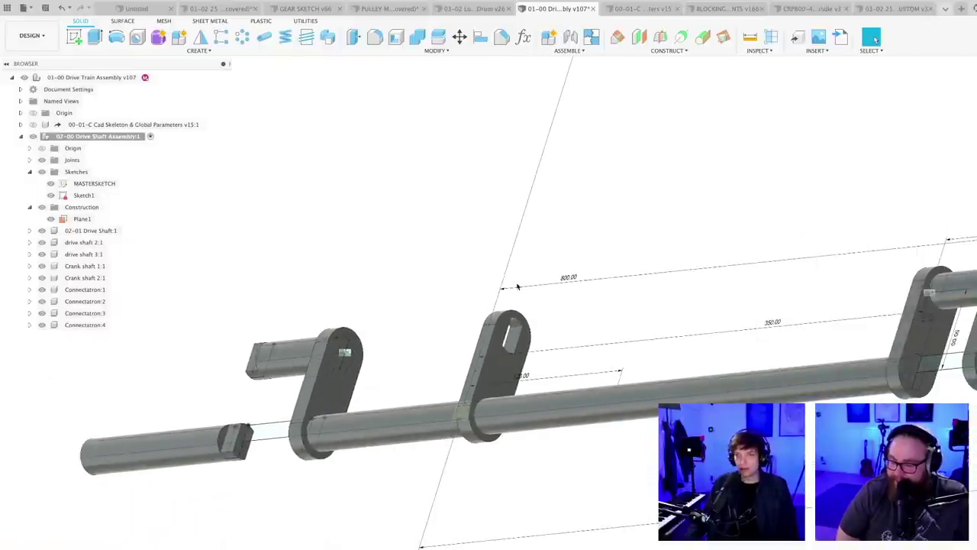
scroll(525, 229, up, 2)
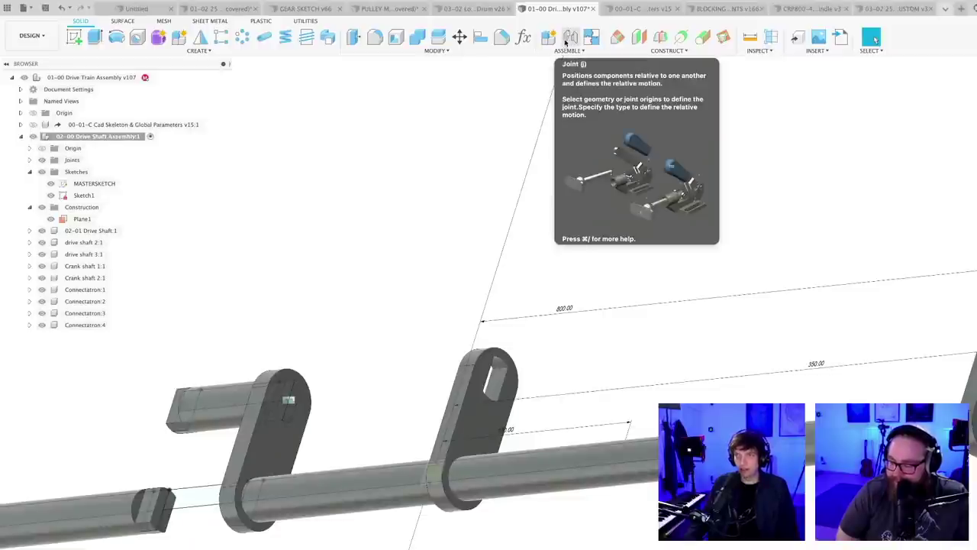
- Joint Connectatron:4 onto its crank shaft end
click(571, 37)
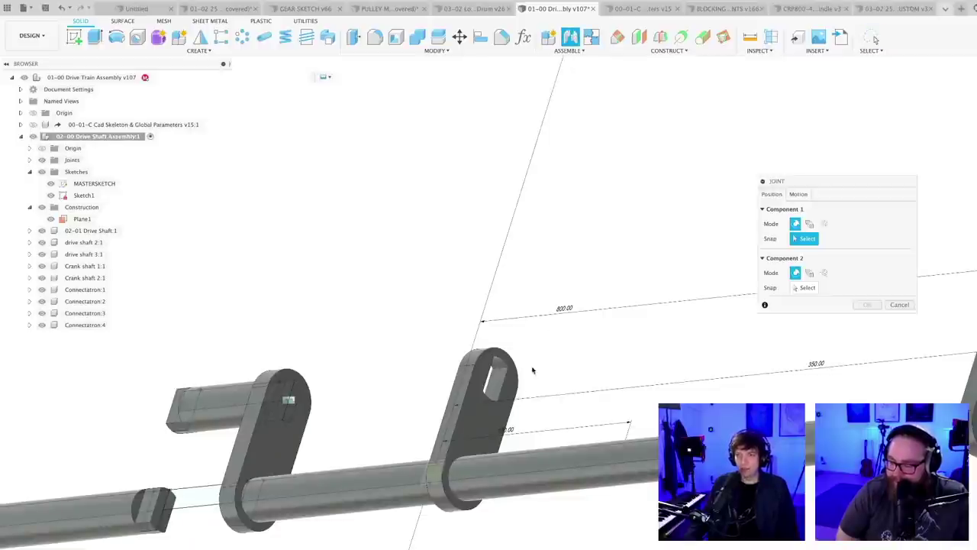
shift+middle_drag(533, 370, 498, 348)
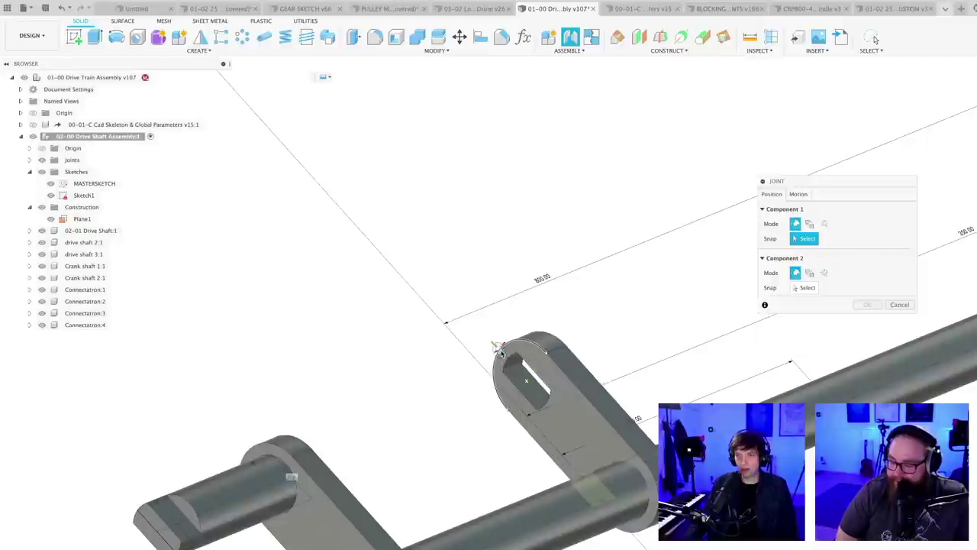
click(525, 376)
scroll(130, 519, up, 5)
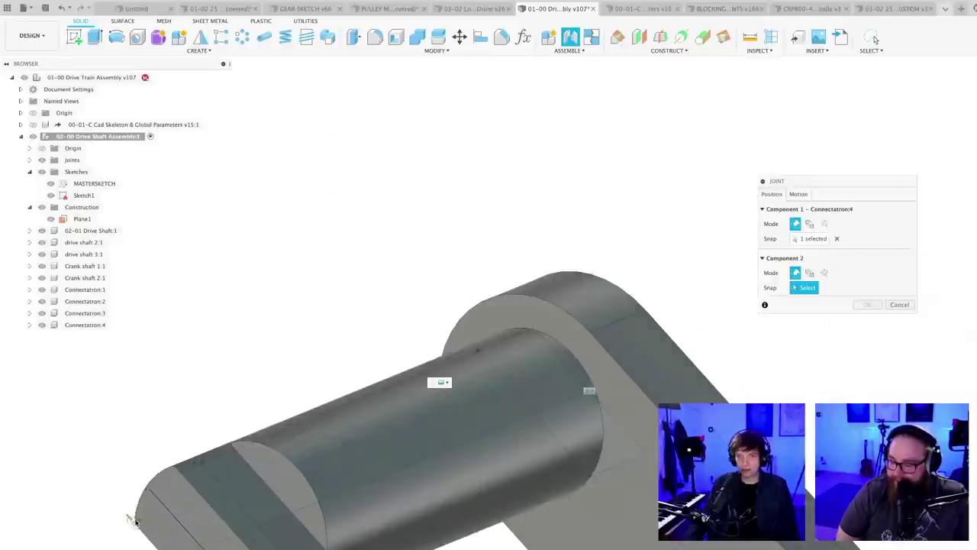
click(139, 507)
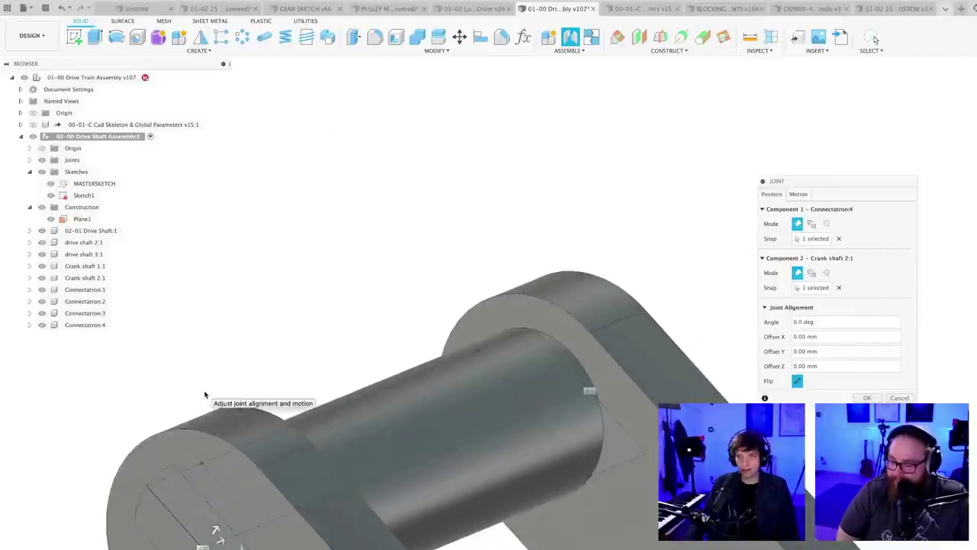
scroll(206, 394, down, 5)
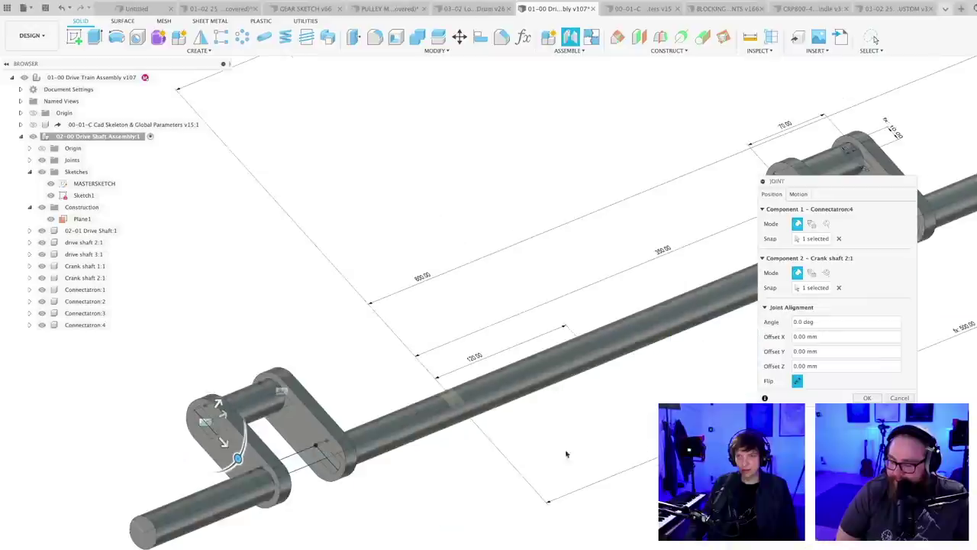
click(867, 398)
- Save the assembly as a new version and switch to the web browser
key(super+s)
key(Return)
scroll(421, 478, down, 10)
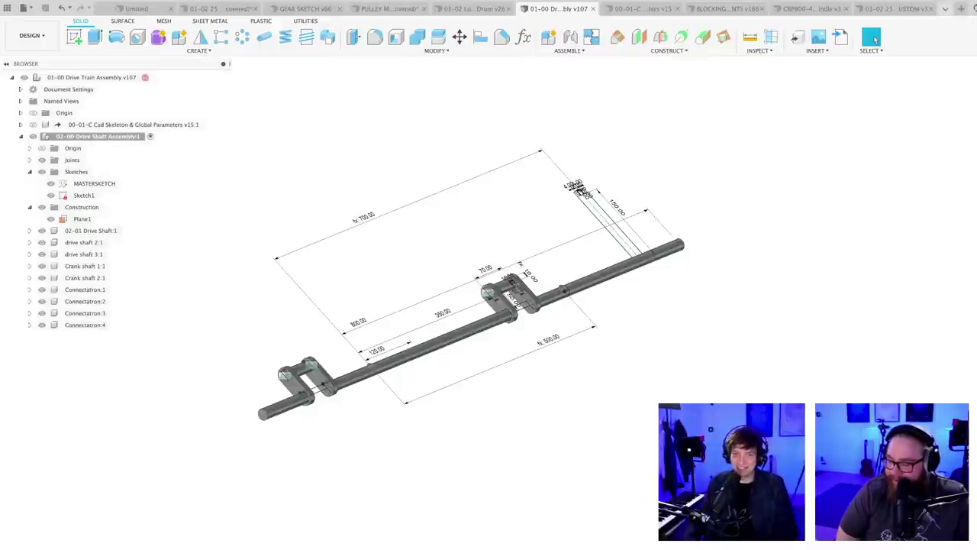
key(super+Tab)
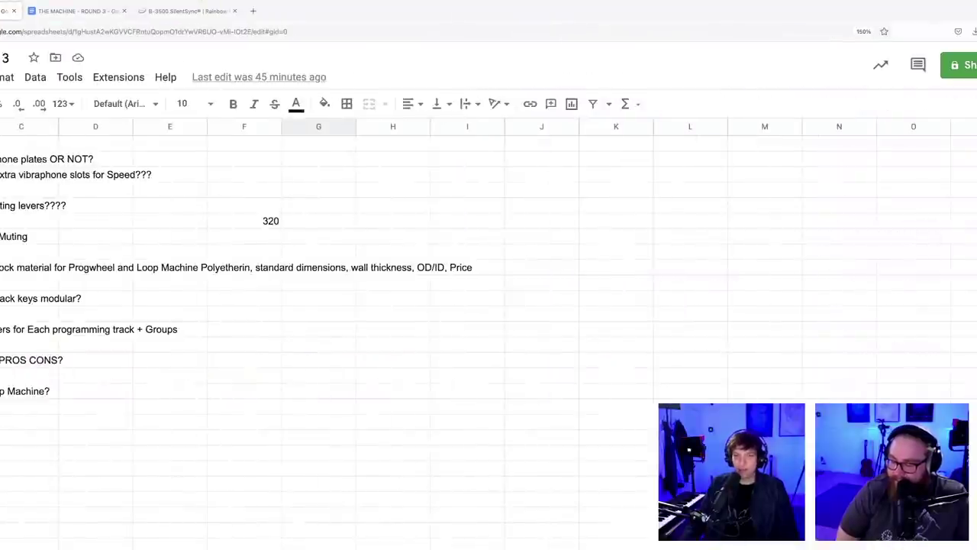
- Enter 'Use Fasteners over Welds for modularity and non warping and ease of assembly…' in B103, then return to Fusion 360
scroll(37, 501, down, 1)
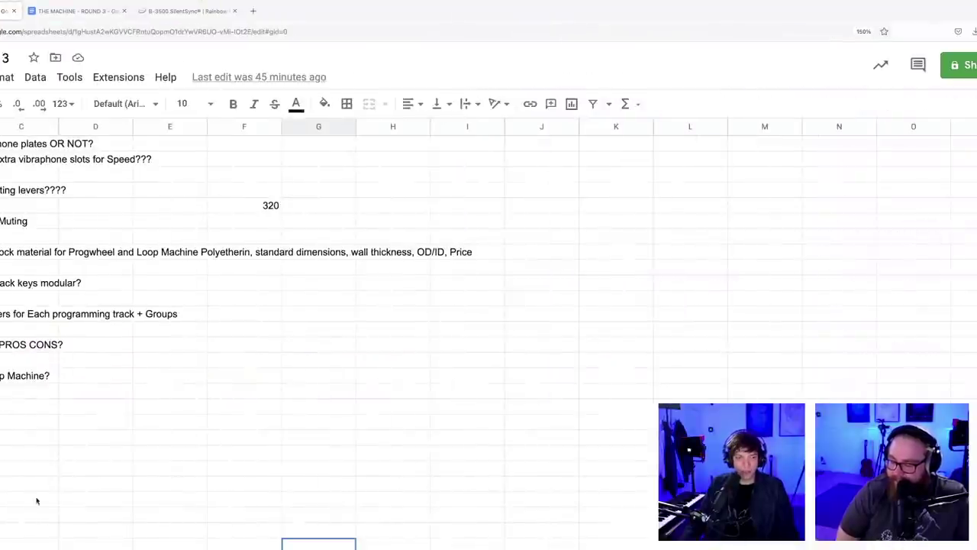
click(7, 427)
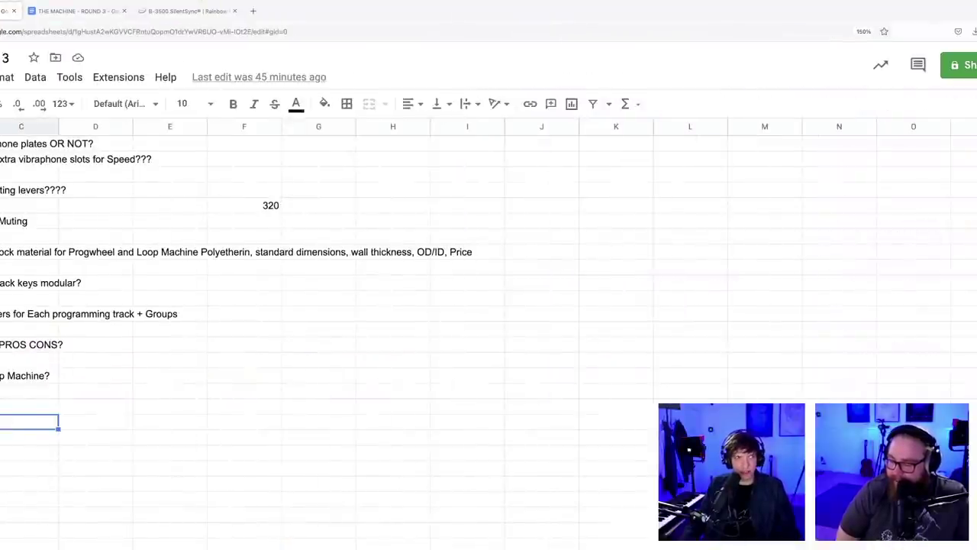
click(0, 422)
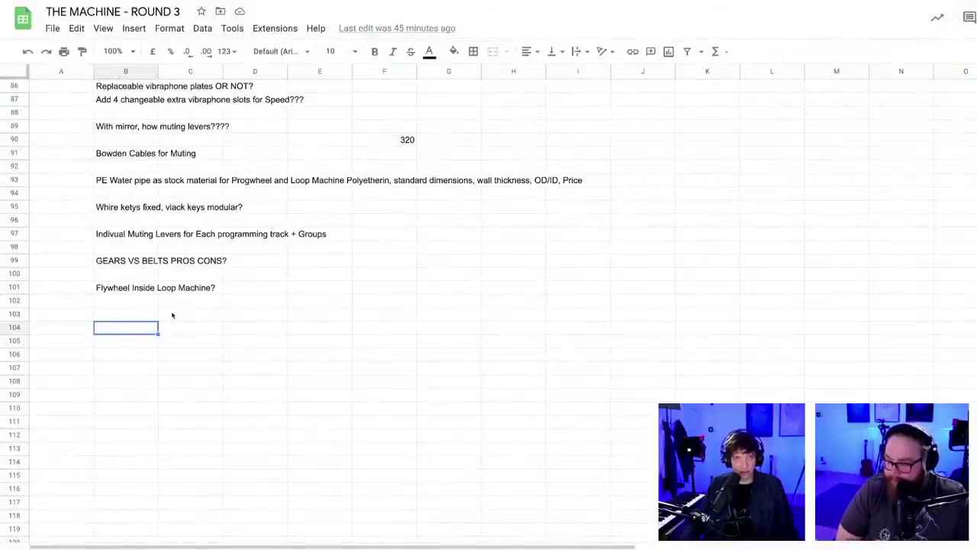
click(175, 316)
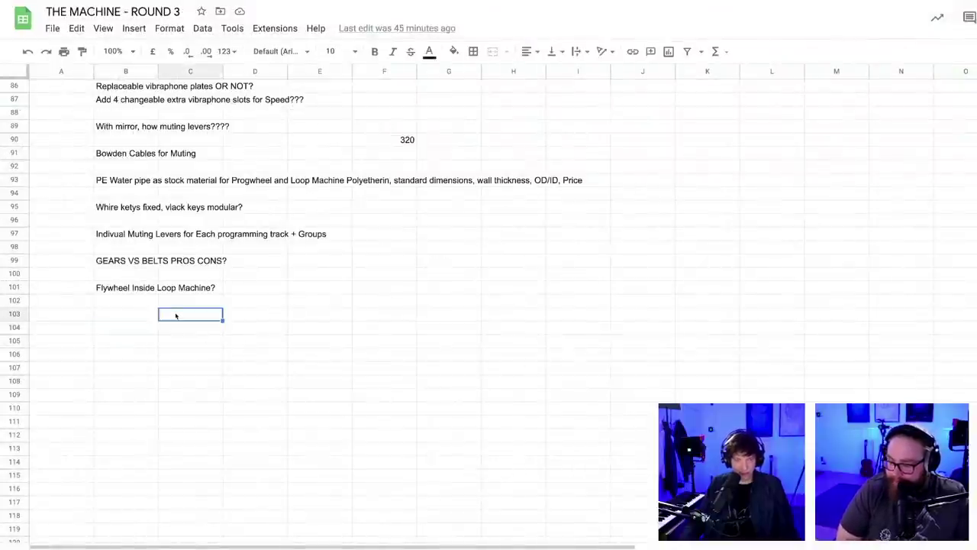
click(117, 320)
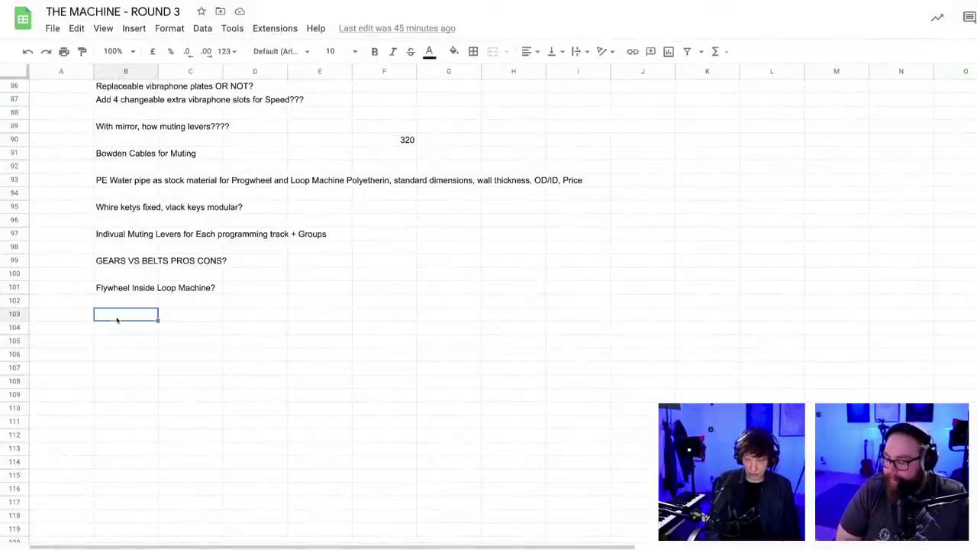
text(Fasteners)
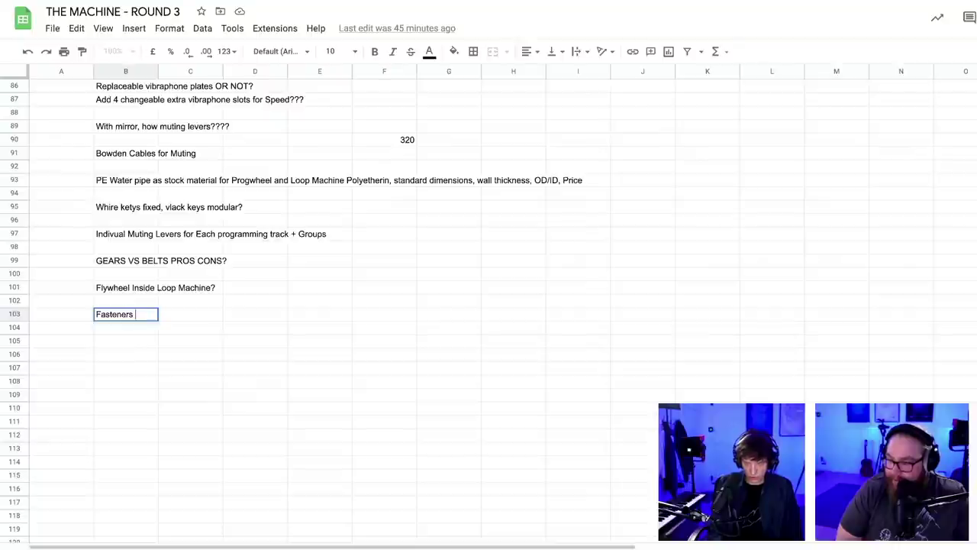
text( over Welds)
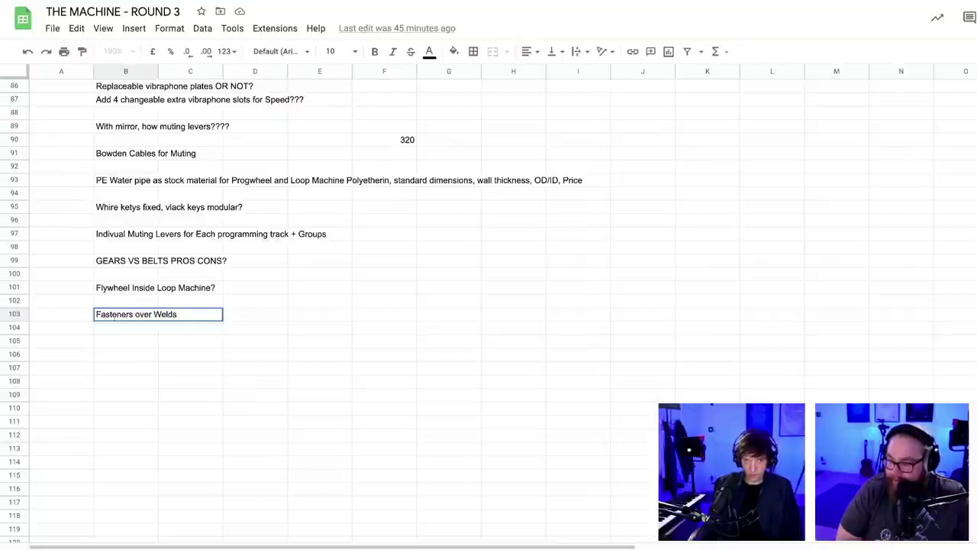
click(97, 314)
text(Use Fasteners)
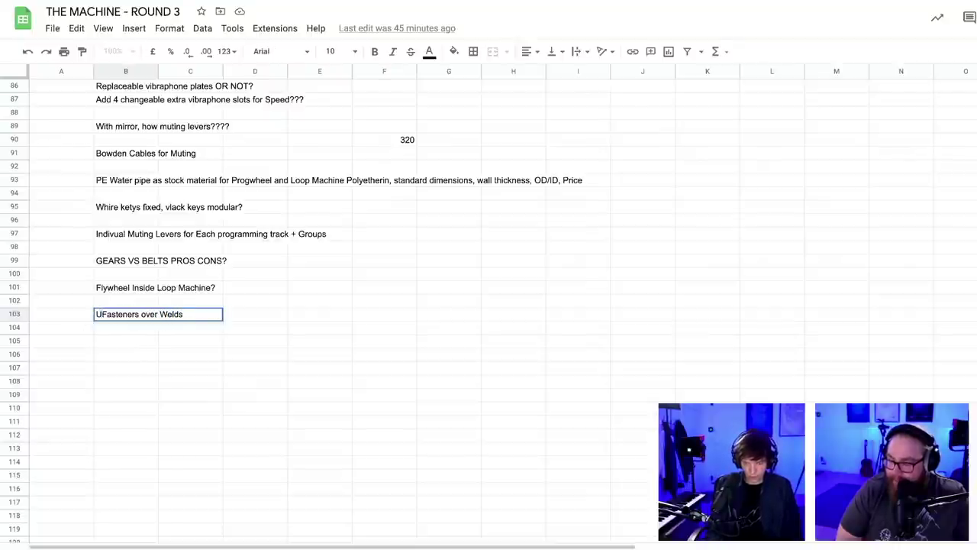
text( over Welds)
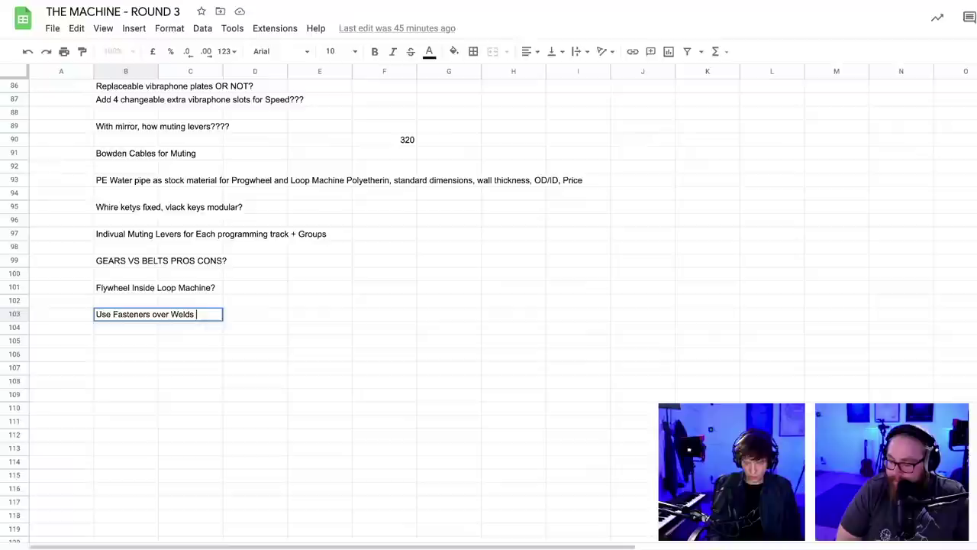
text( for modularity and)
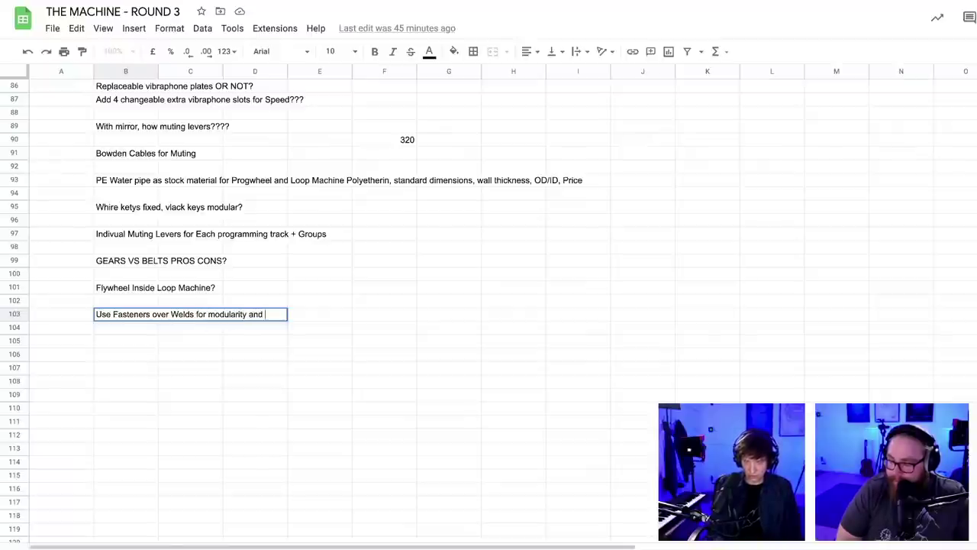
text( non warping a)
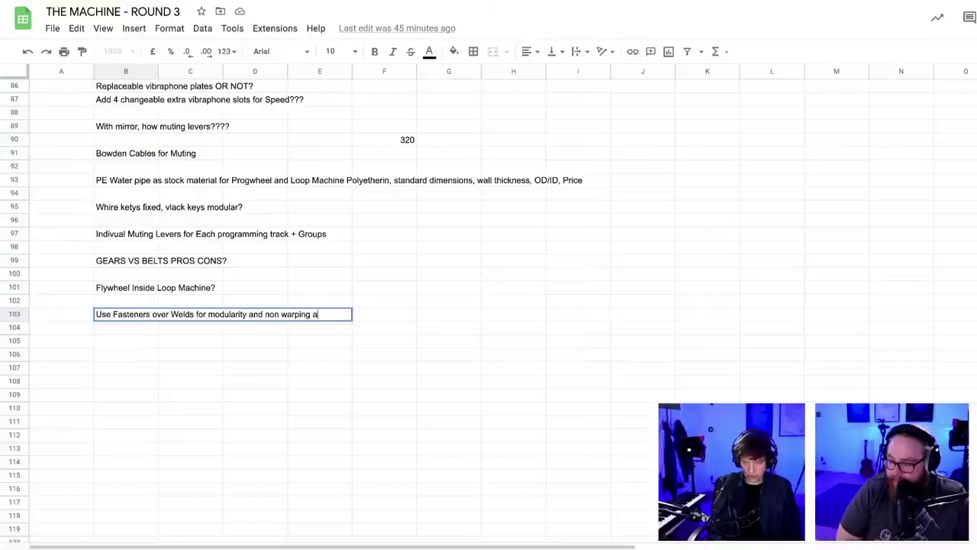
text(nd ease of a)
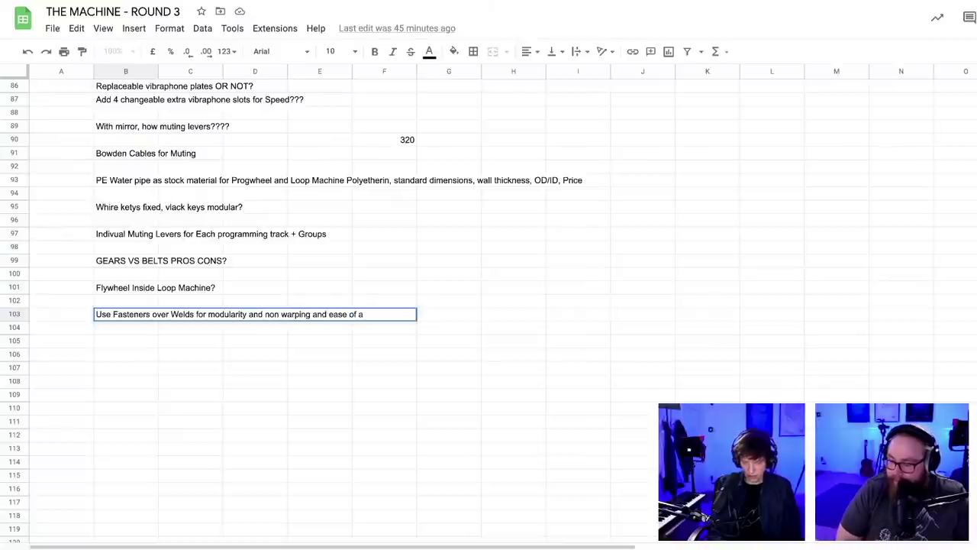
text(ssembly and )
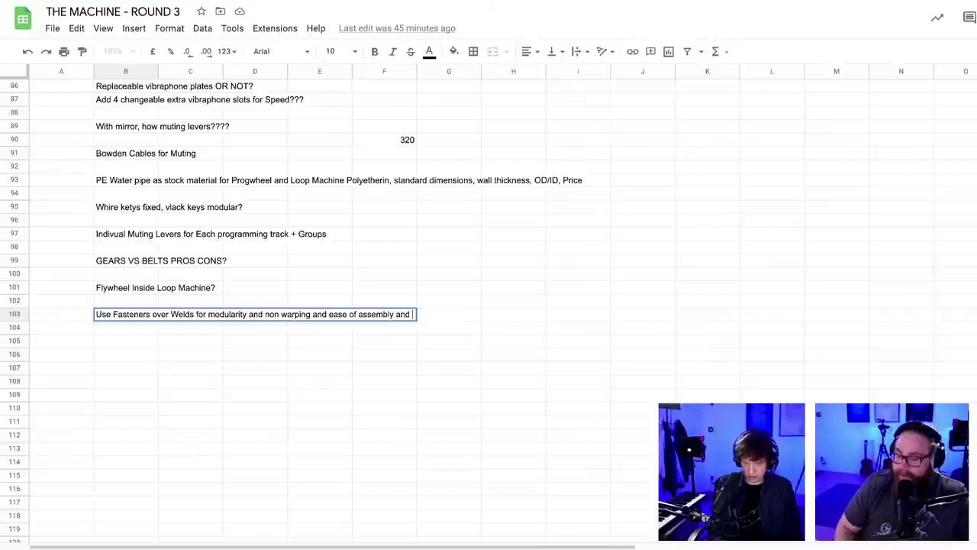
text(xcorrecting mista)
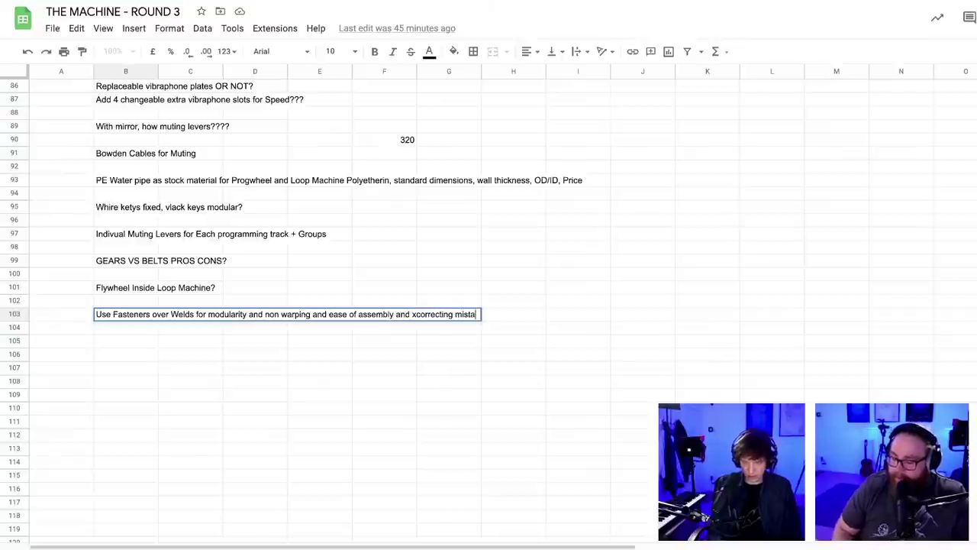
text(kes)
key(Return)
click(321, 358)
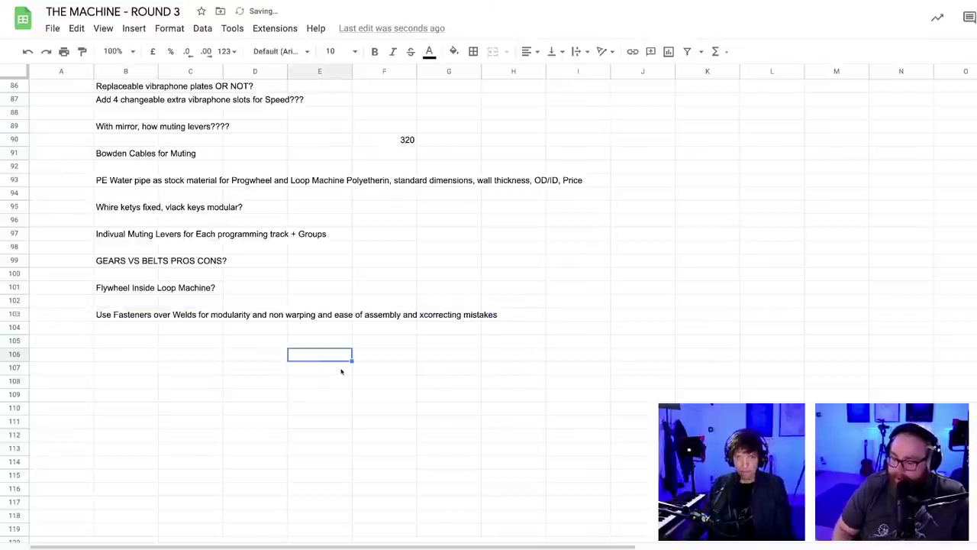
click(413, 372)
key(super+Tab)
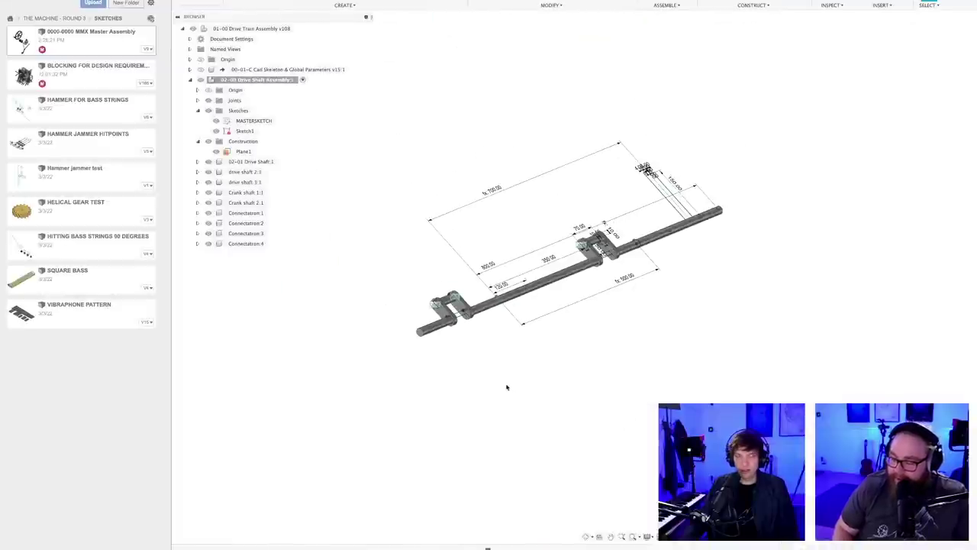
- Zoom and orbit along the drive shaft to inspect the four Connectatron links on the cranks
scroll(507, 387, up, 3)
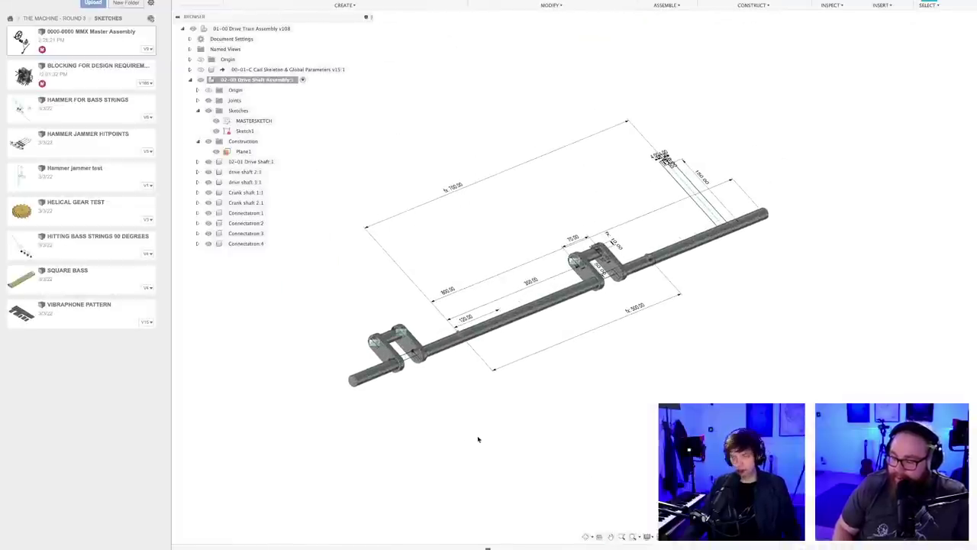
scroll(478, 439, up, 1)
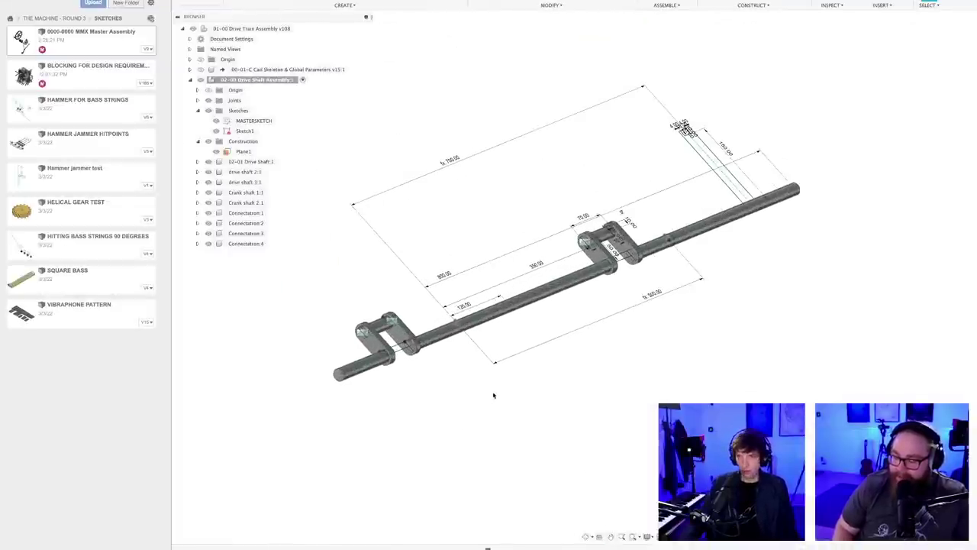
scroll(568, 422, down, 2)
mouse_move(565, 420)
shift+middle_down()
mouse_move(557, 429)
mouse_move(574, 430)
shift+middle_up()
scroll(619, 386, up, 2)
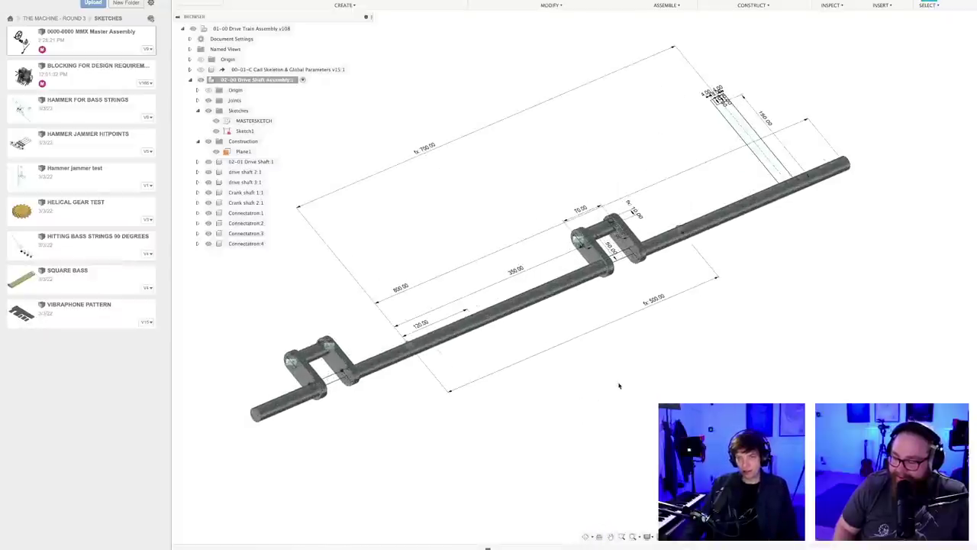
scroll(617, 338, up, 4)
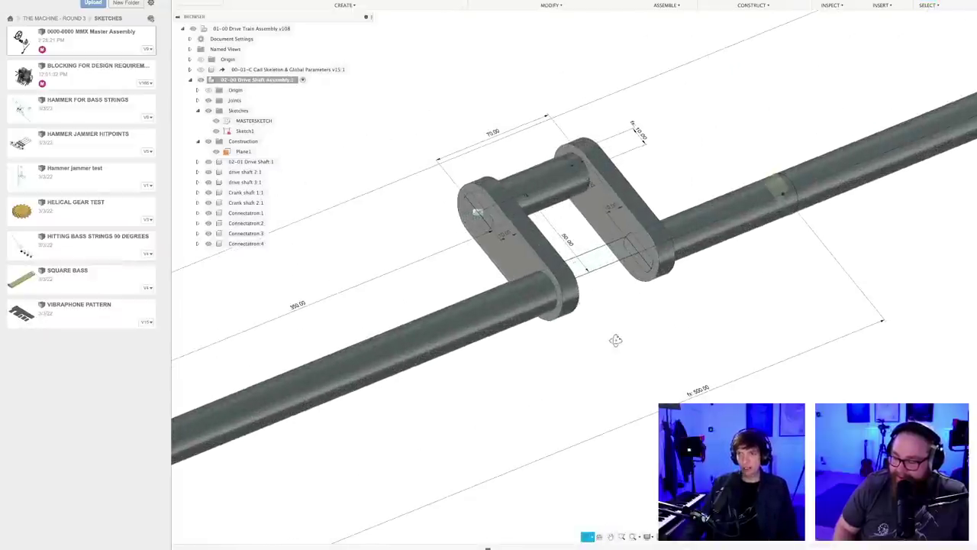
scroll(620, 331, up, 2)
shift+middle_drag(608, 339, 602, 340)
scroll(658, 288, up, 2)
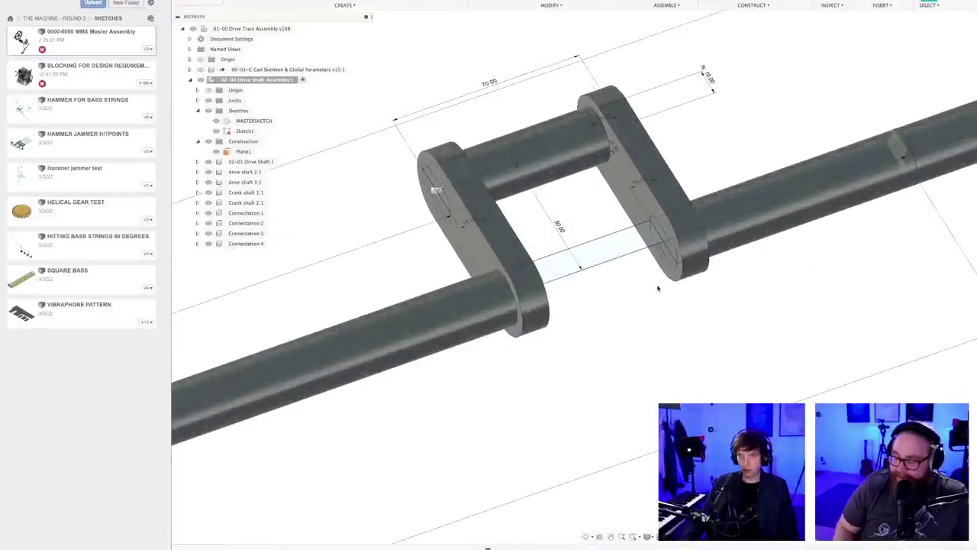
scroll(658, 316, down, 3)
scroll(659, 317, up, 3)
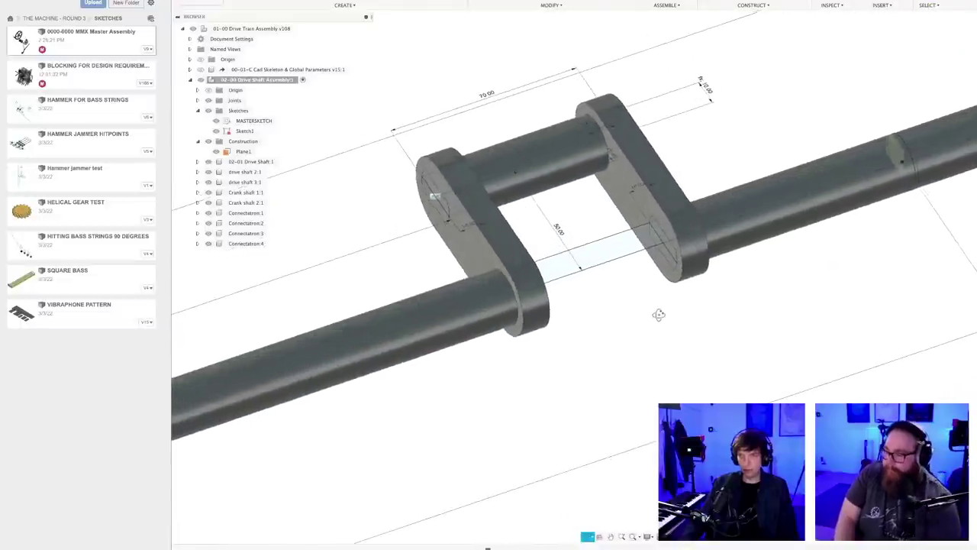
scroll(659, 318, down, 5)
middle_drag(661, 318, 701, 240)
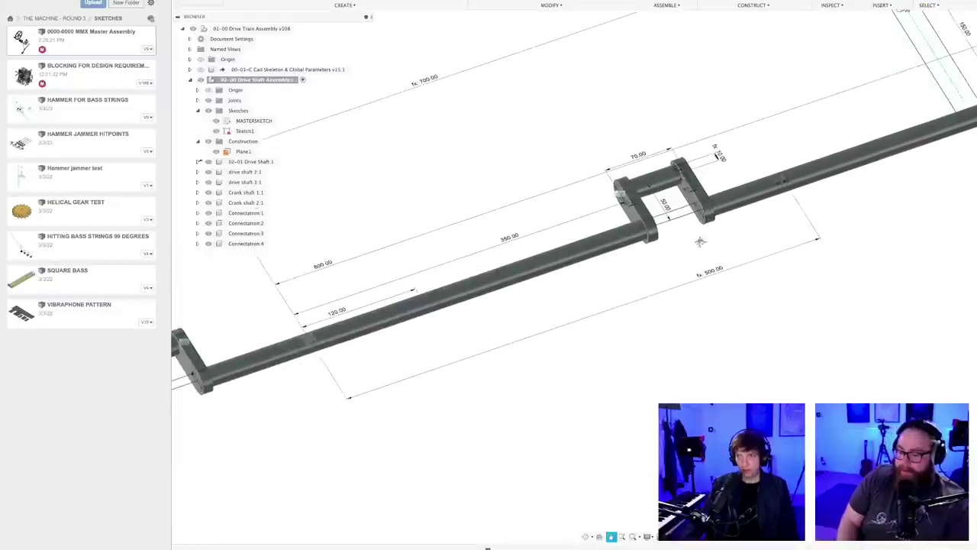
scroll(705, 246, down, 2)
scroll(703, 248, up, 1)
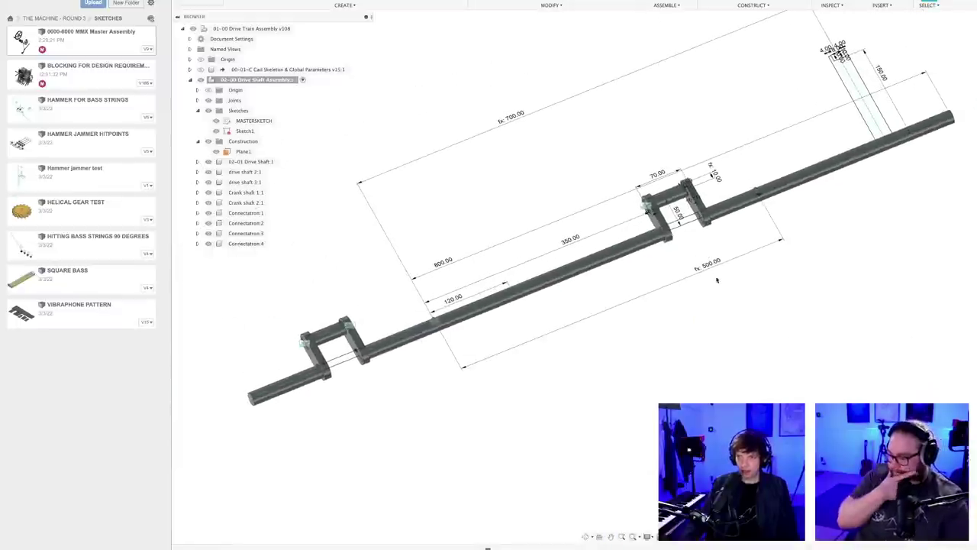
scroll(675, 225, up, 2)
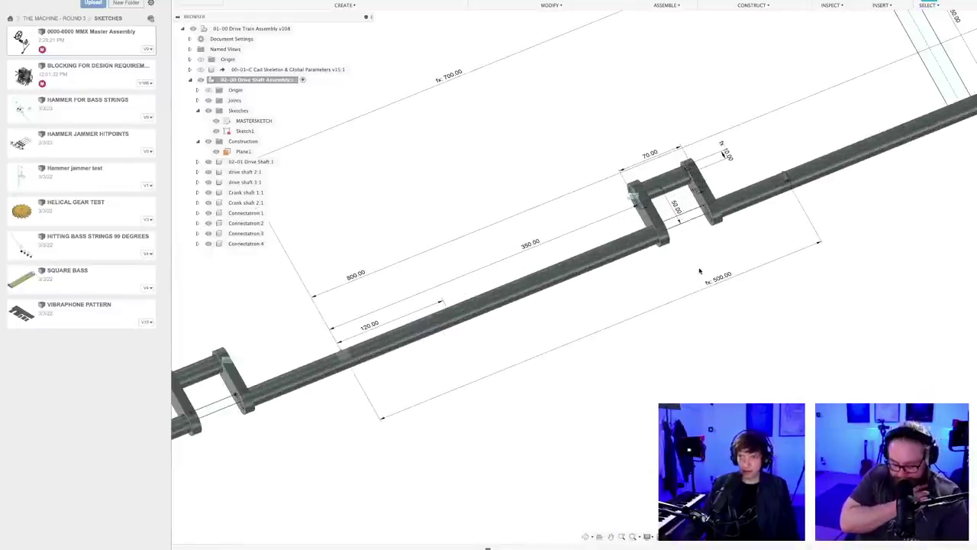
scroll(699, 270, down, 3)
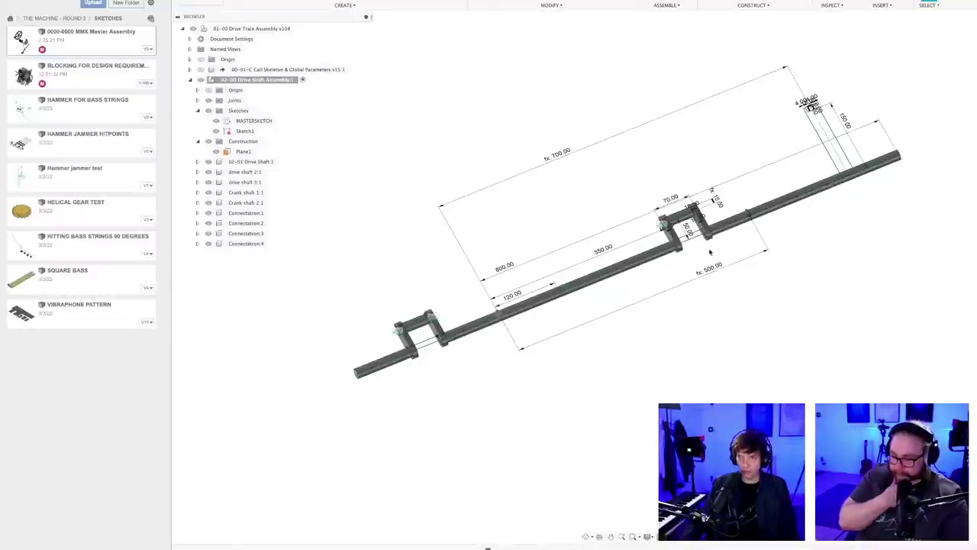
scroll(710, 252, up, 1)
scroll(709, 253, down, 2)
- Edit MASTERSKETCH and draw a 20 mm line closing a new rectangle against the top line
double_click(257, 122)
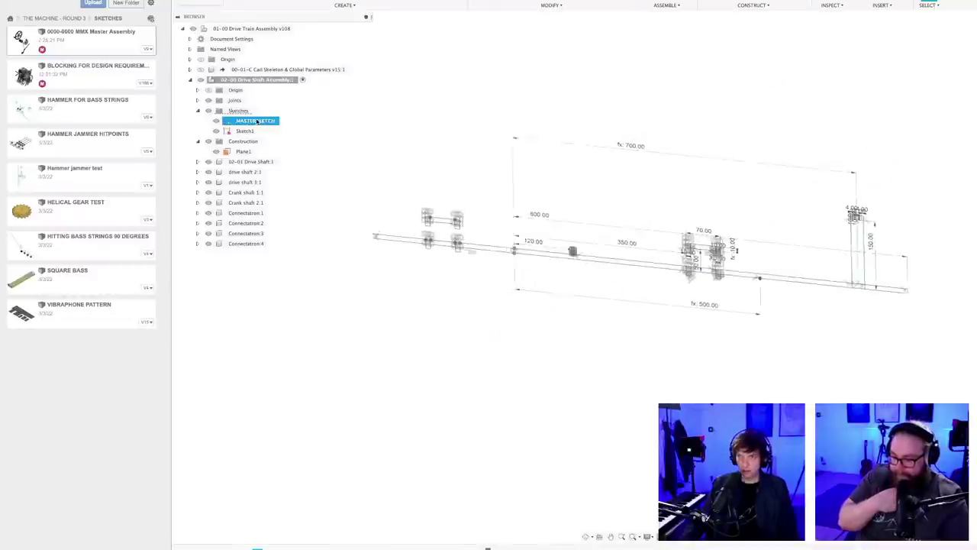
scroll(701, 274, up, 8)
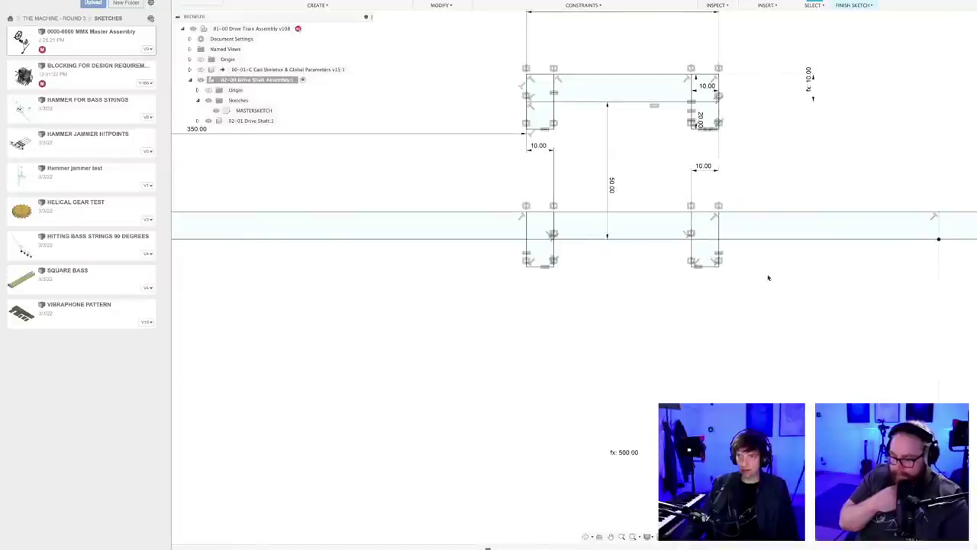
middle_drag(769, 278, 599, 343)
scroll(597, 343, up, 2)
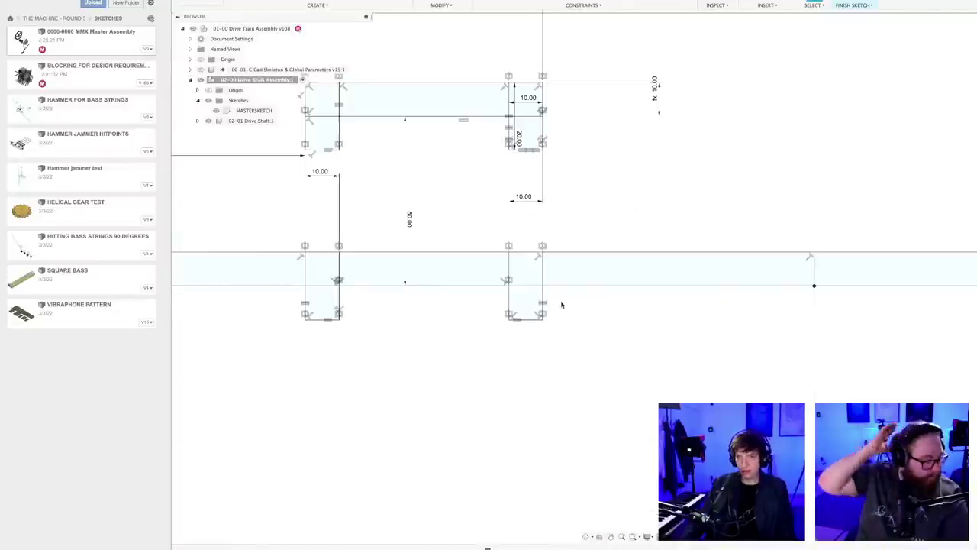
scroll(524, 264, up, 5)
key(l)
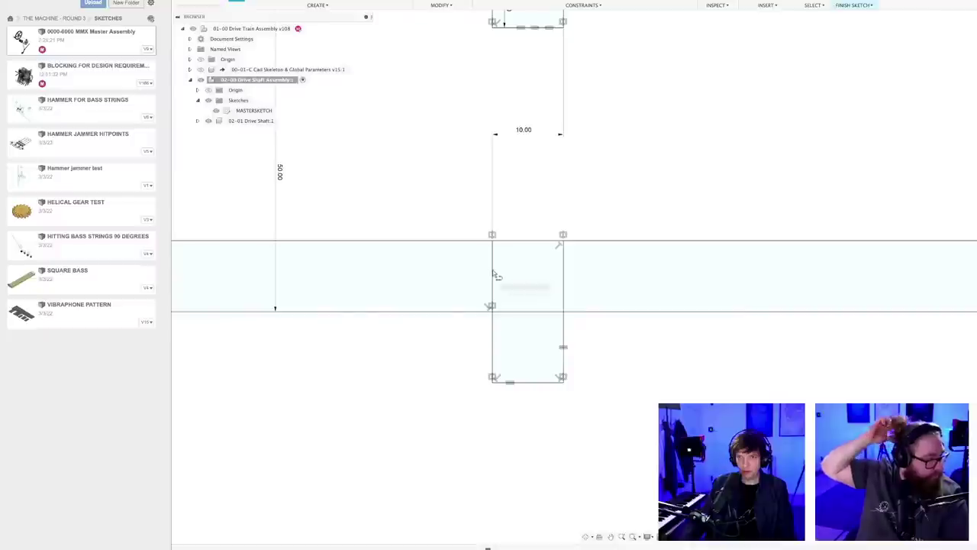
click(493, 272)
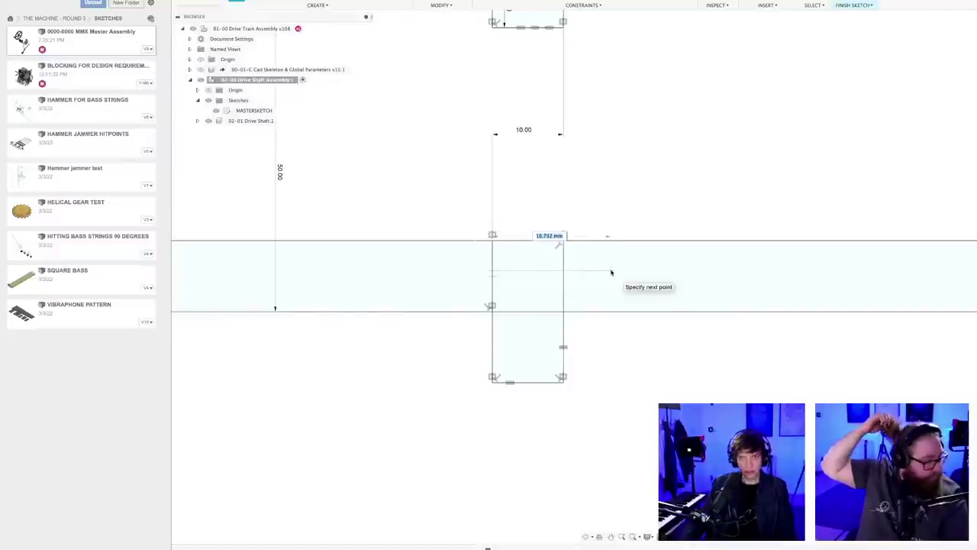
text(20)
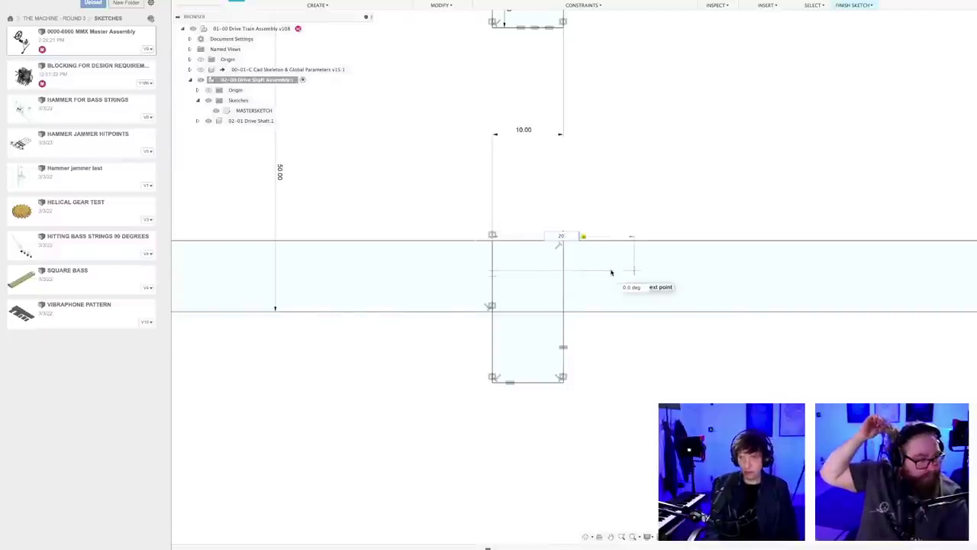
key(Return)
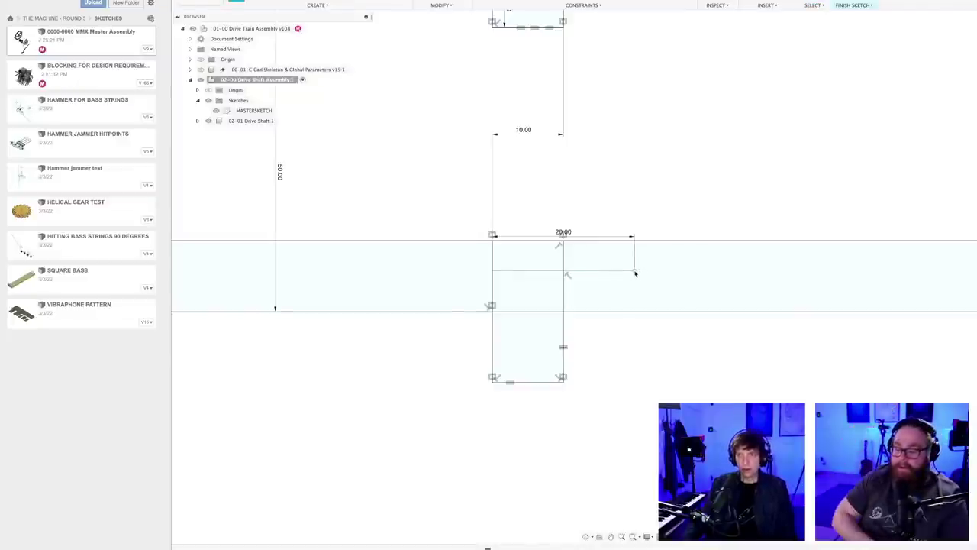
click(634, 241)
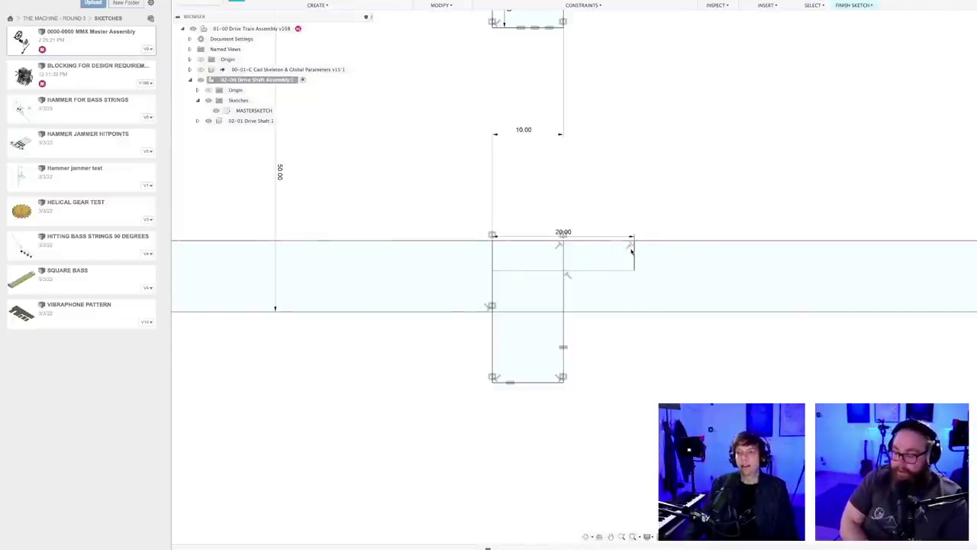
key(Escape)
- Change the new rectangle's 20.00 width to 15 mm and save a new version
scroll(621, 254, up, 3)
middle_drag(582, 262, 641, 261)
scroll(641, 263, down, 2)
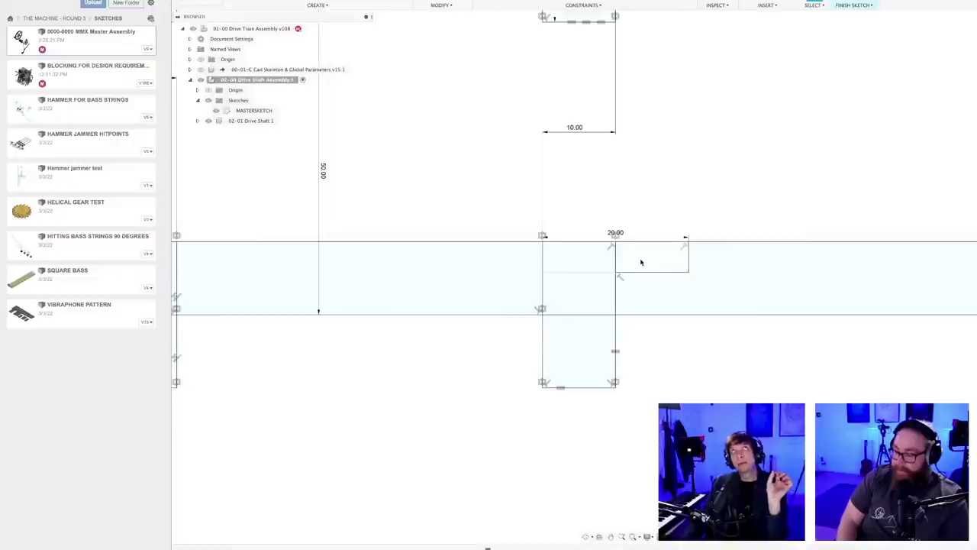
scroll(635, 263, up, 2)
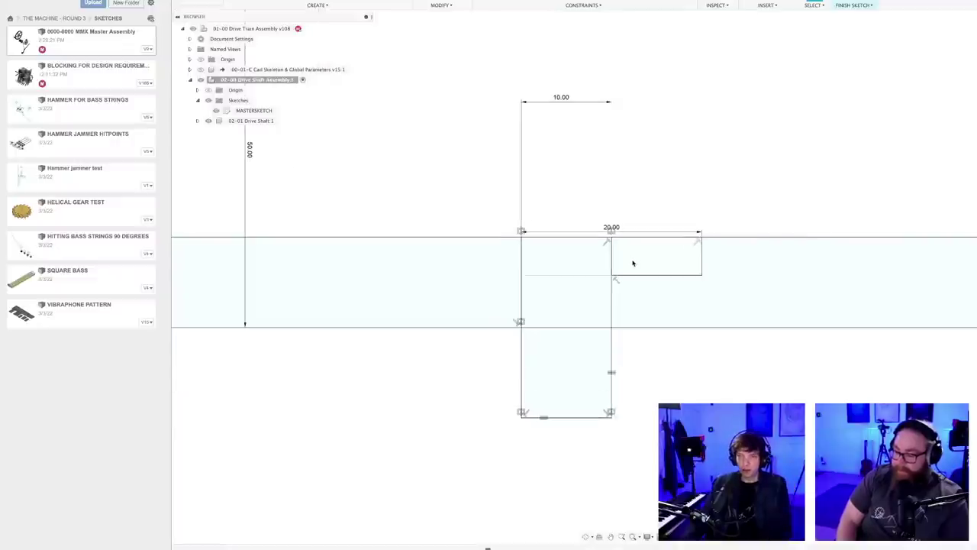
double_click(609, 228)
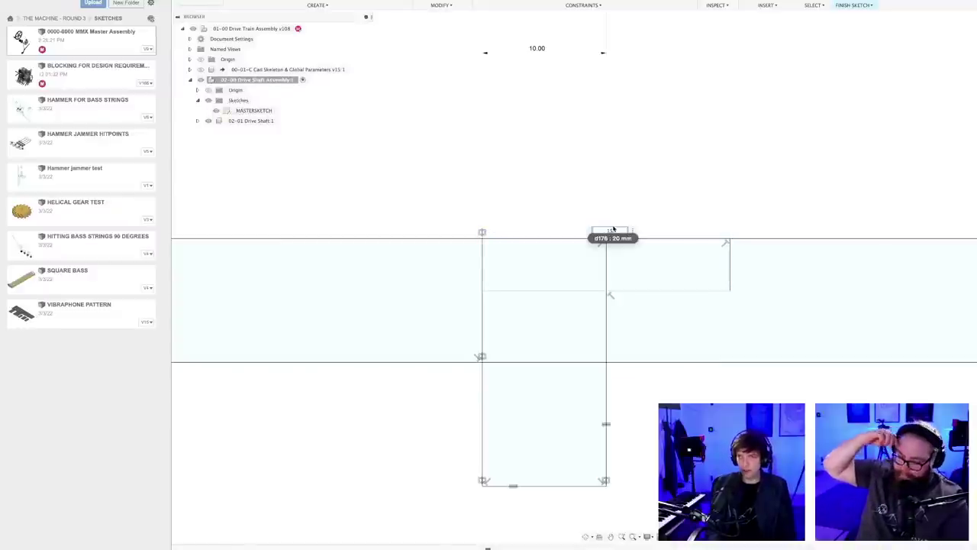
text(15)
key(Return)
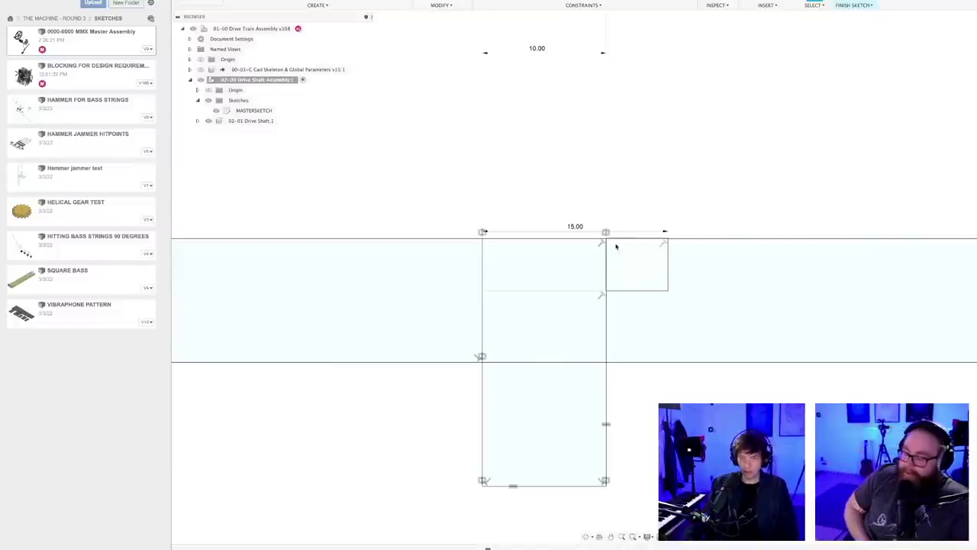
key(super+s)
key(Return)
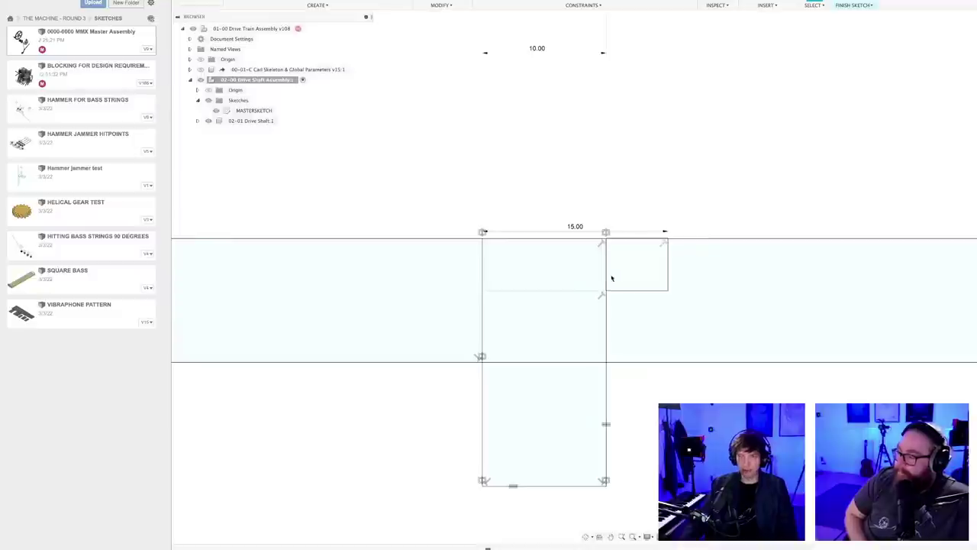
- Replace the short right vertical line with one running down to the shaft line
scroll(580, 269, up, 1)
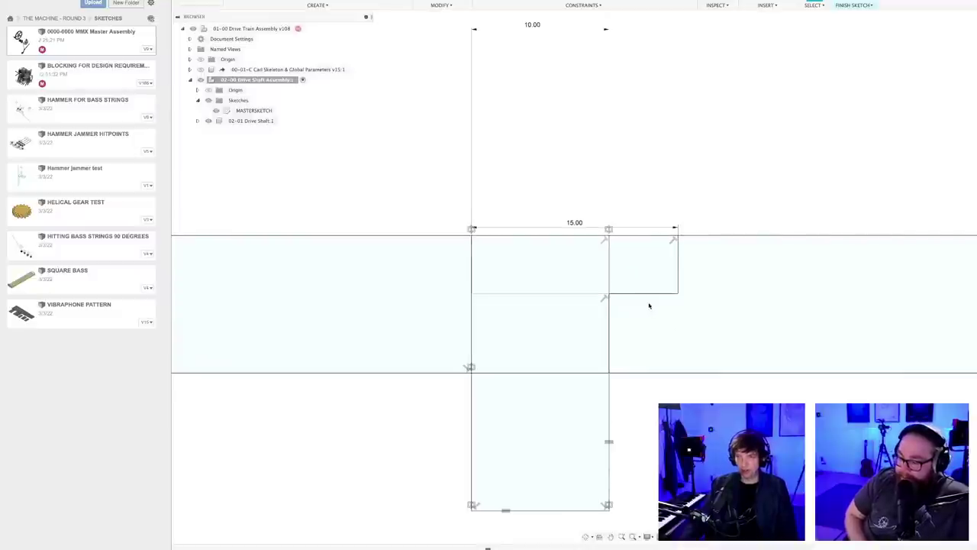
scroll(642, 284, down, 2)
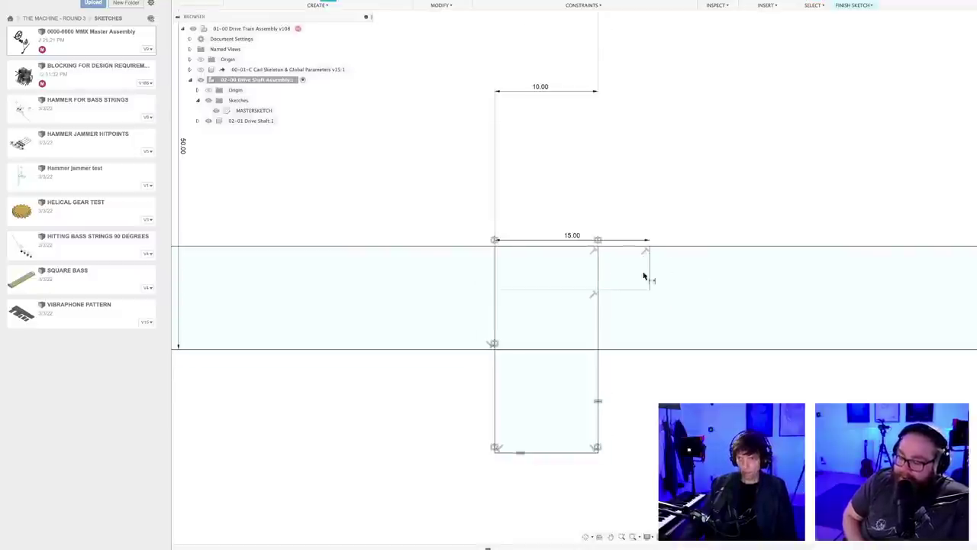
key(Escape)
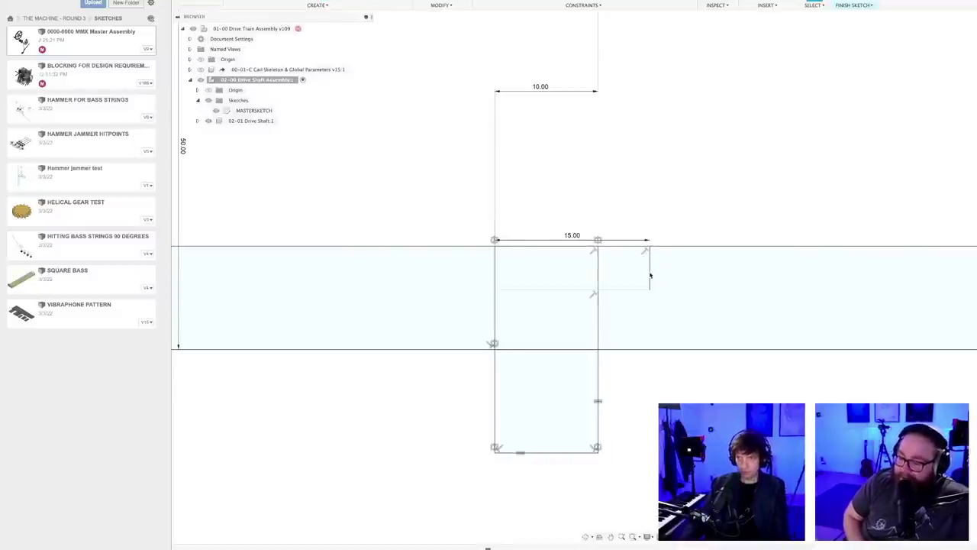
click(650, 273)
key(Delete)
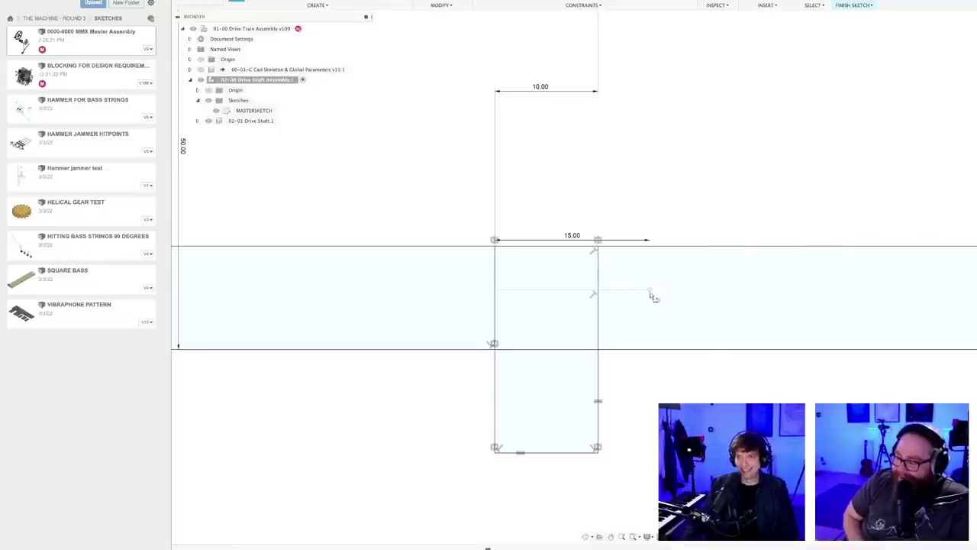
click(649, 290)
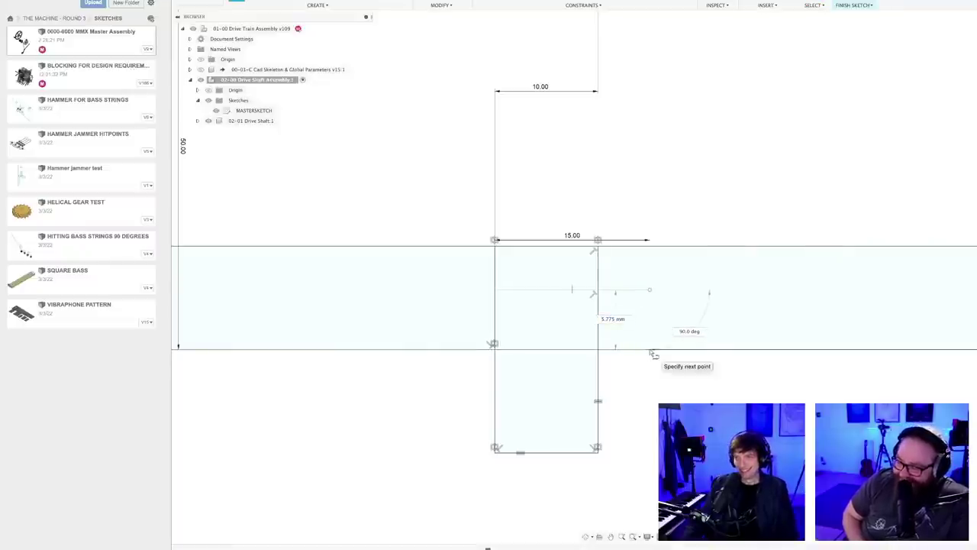
click(650, 349)
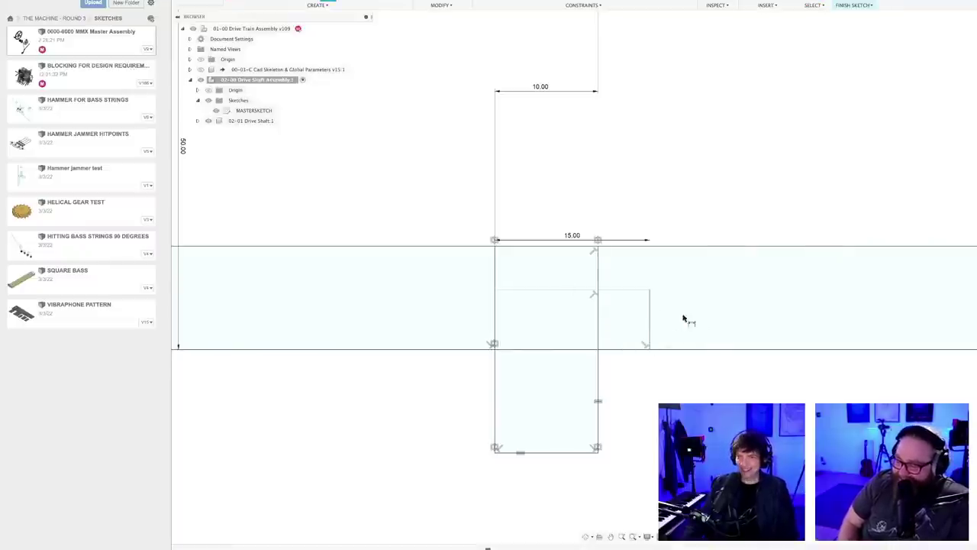
- Dimension the small notch rectangle's height as 4 mm
key(d)
click(650, 321)
click(630, 316)
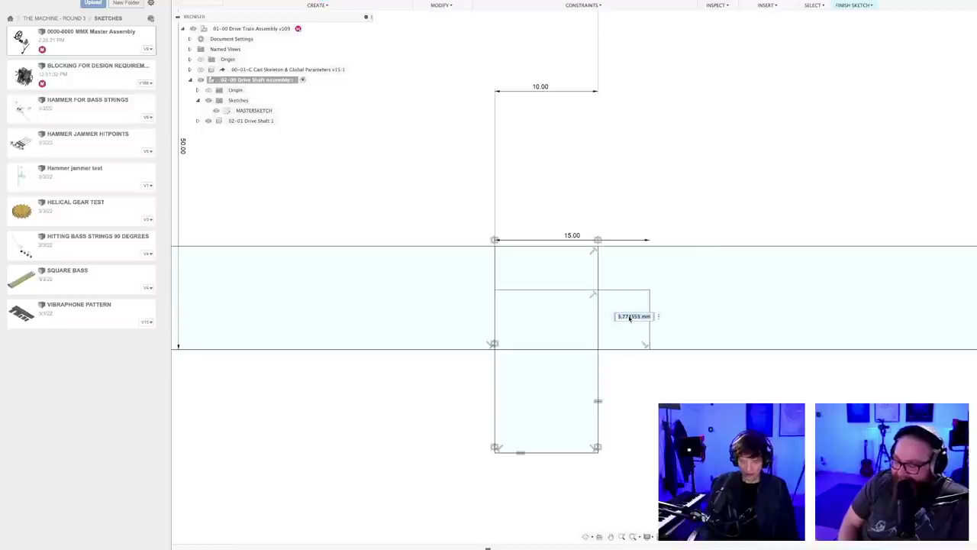
text(4)
key(Return)
scroll(661, 336, down, 8)
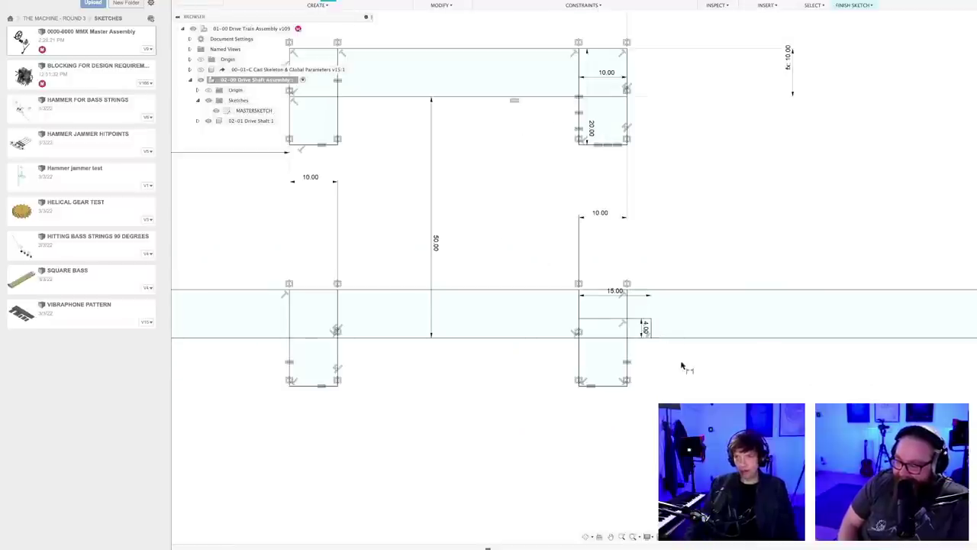
- Save the design as a new version with the default description
middle_drag(694, 397, 701, 397)
scroll(700, 397, down, 3)
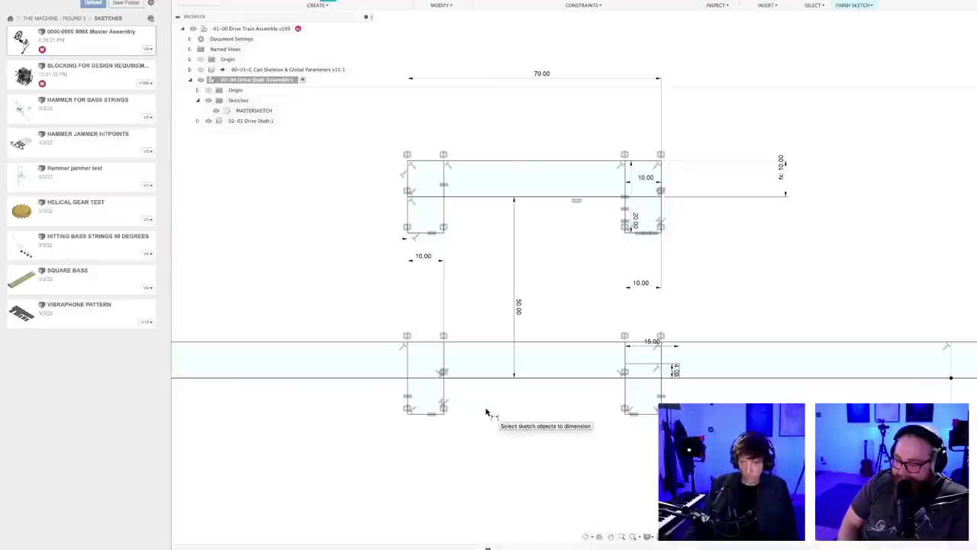
key(super+s)
key(Return)
- Draw the horizontal and vertical notch lines on the lower-left crank rectangle
middle_drag(483, 411, 521, 402)
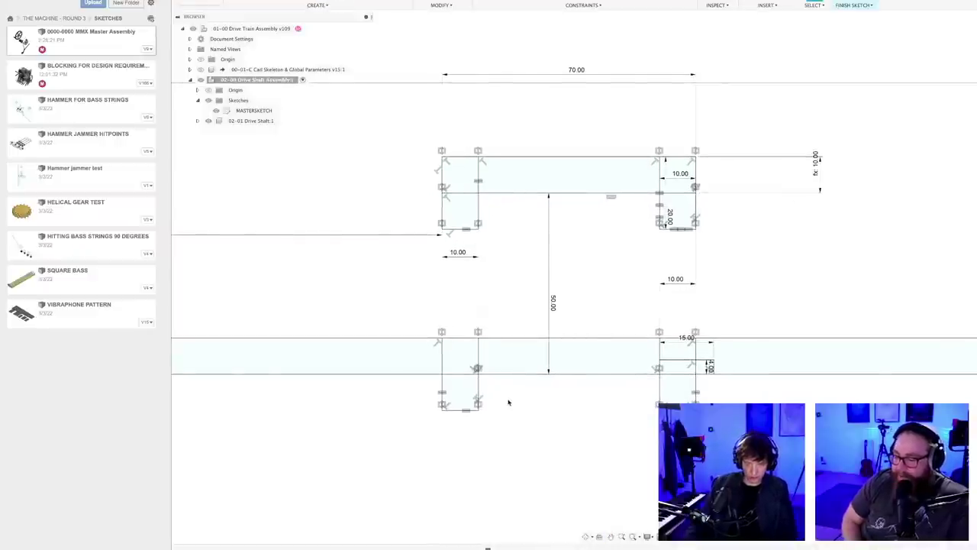
scroll(489, 385, up, 3)
click(474, 364)
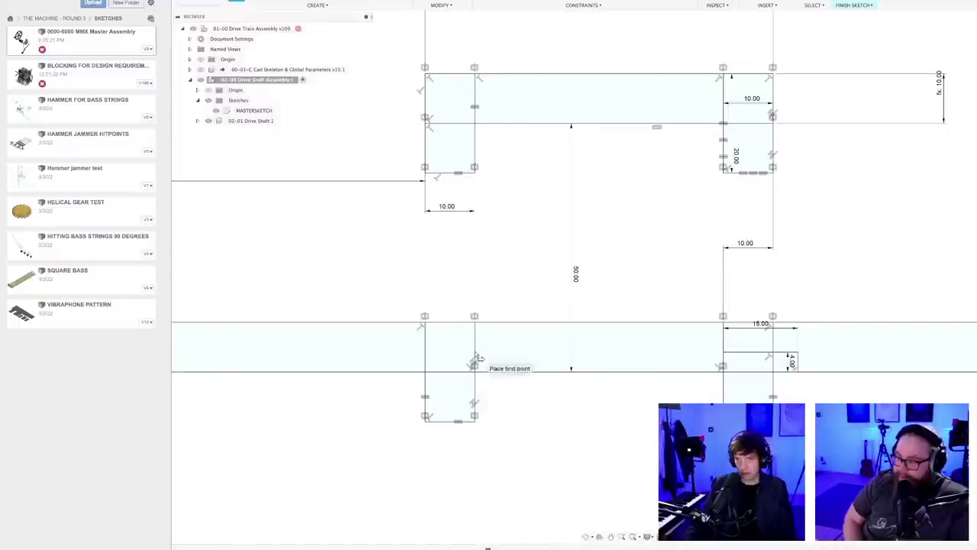
click(384, 352)
click(386, 372)
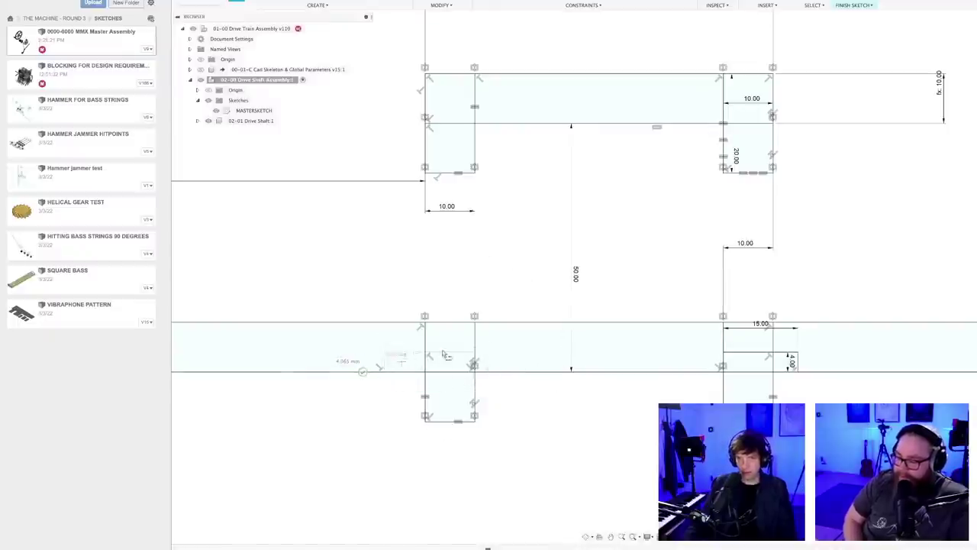
key(Escape)
- Draw the notch line on the upper-left crank rectangle
mouse_move(566, 432)
middle_down()
mouse_move(524, 425)
mouse_move(512, 434)
middle_up()
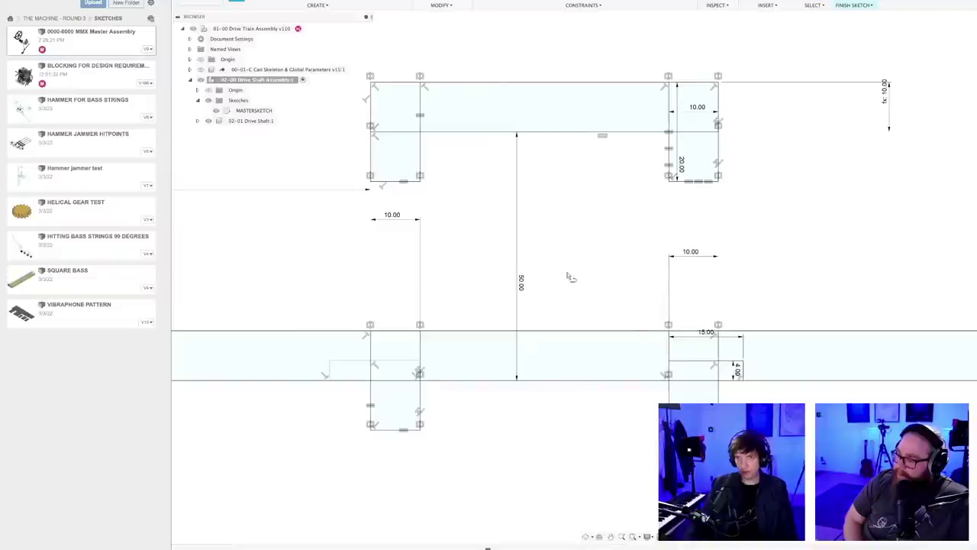
middle_drag(481, 210, 483, 237)
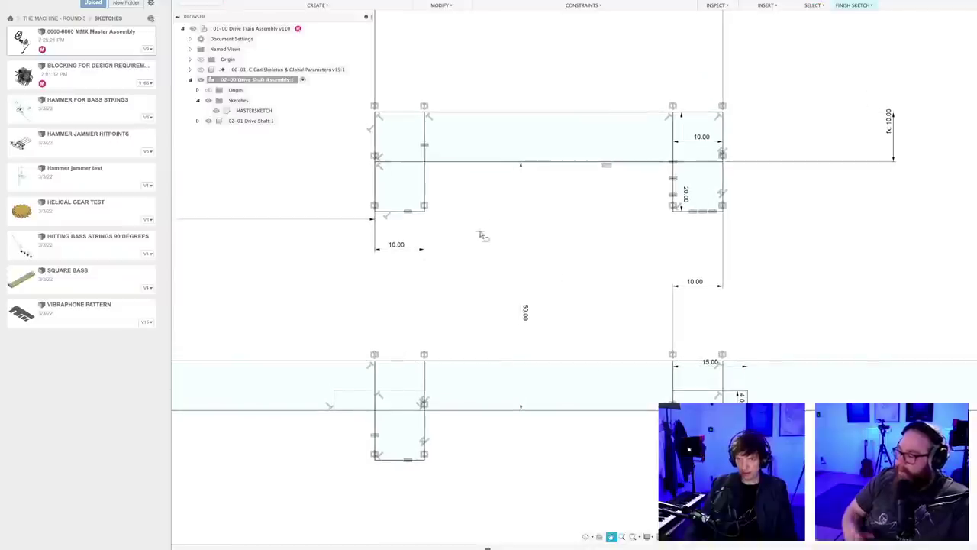
click(375, 143)
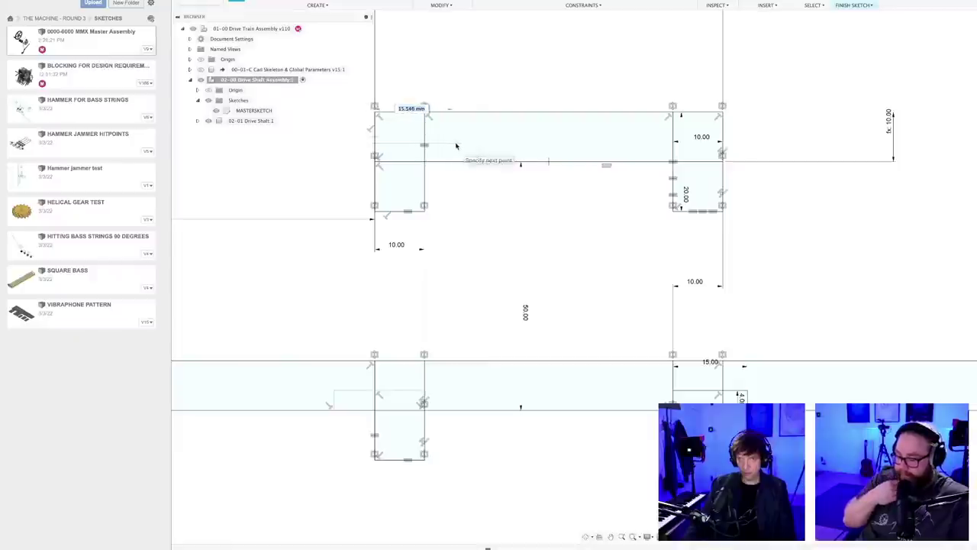
scroll(459, 162, up, 2)
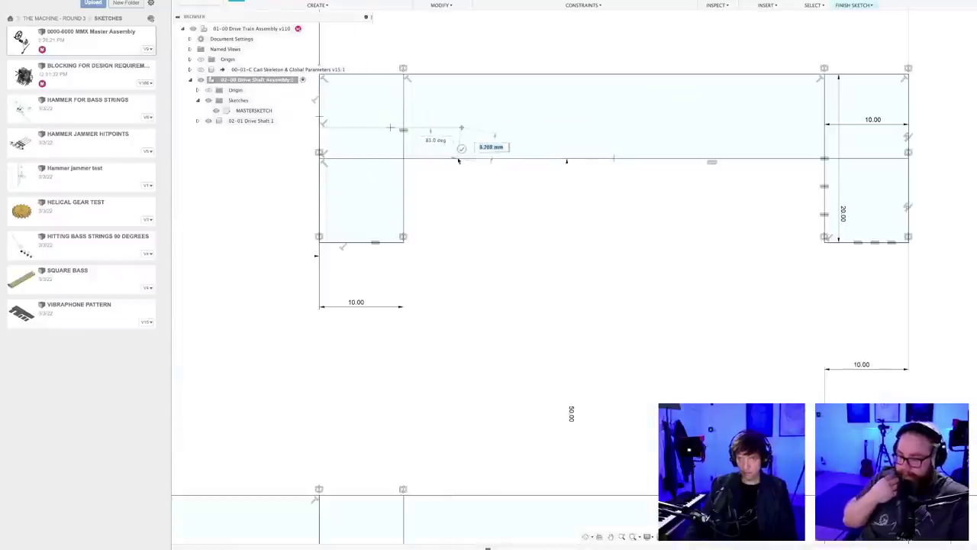
click(461, 159)
scroll(498, 236, down, 3)
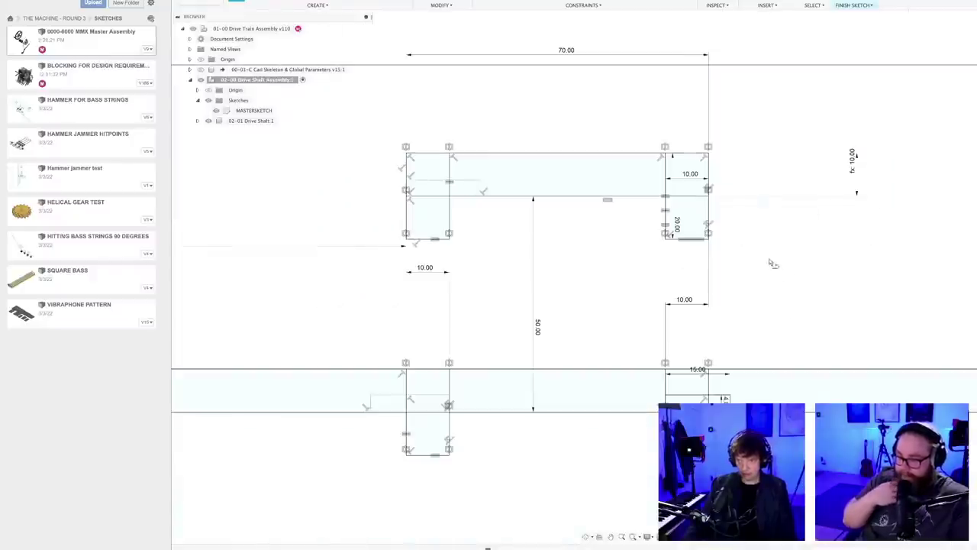
- Draw the horizontal notch line on the upper-right crank rectangle
middle_drag(778, 261, 640, 260)
scroll(590, 208, up, 1)
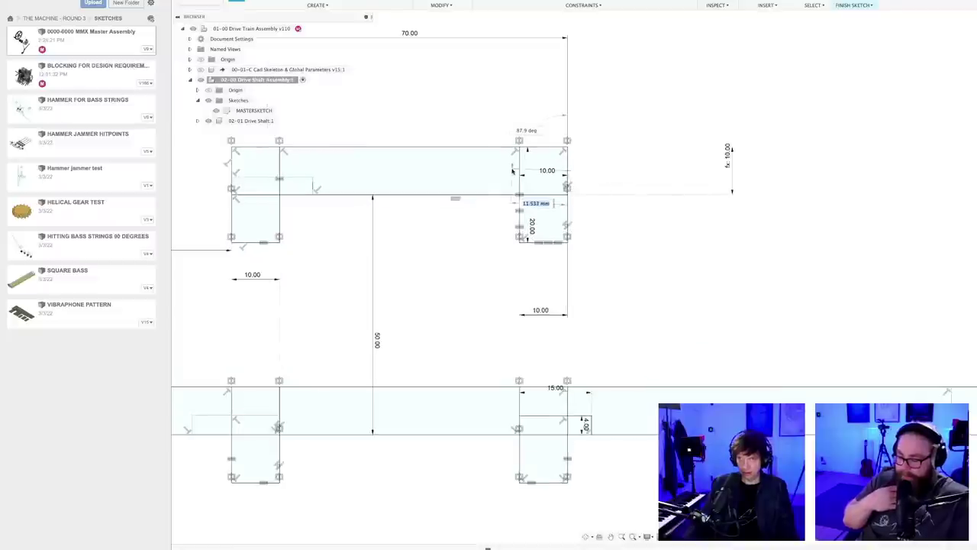
scroll(585, 179, up, 2)
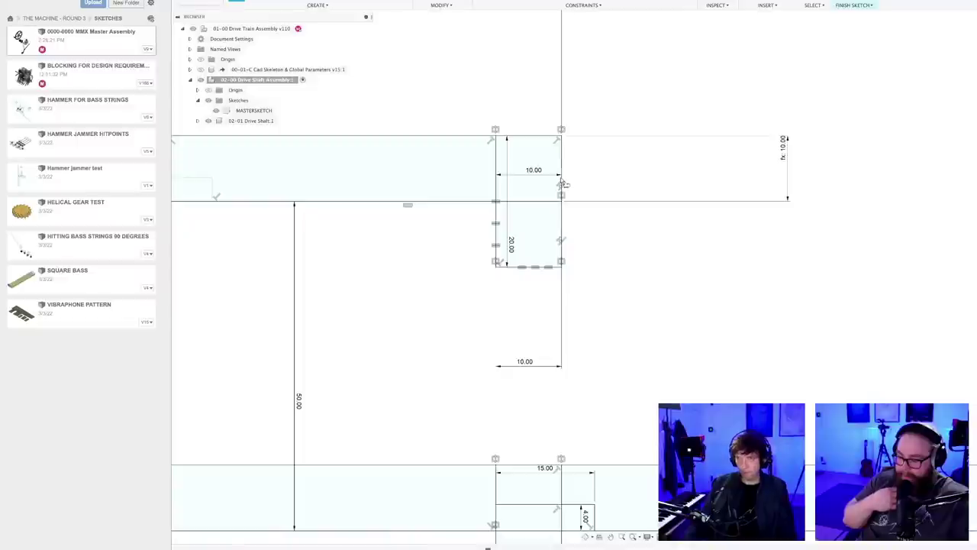
click(561, 180)
click(467, 181)
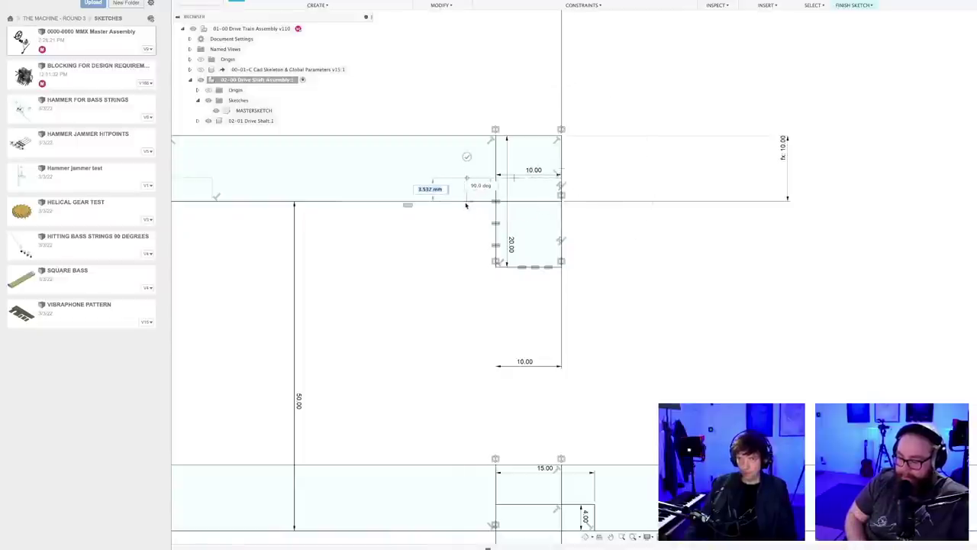
key(Escape)
- Save another version and start the Equal constraint
scroll(615, 259, down, 3)
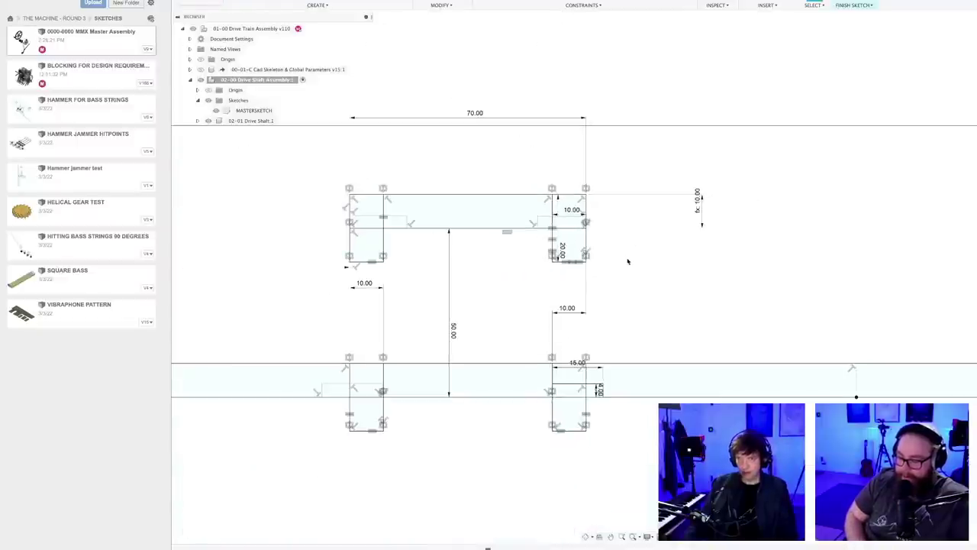
key(super+s)
key(Return)
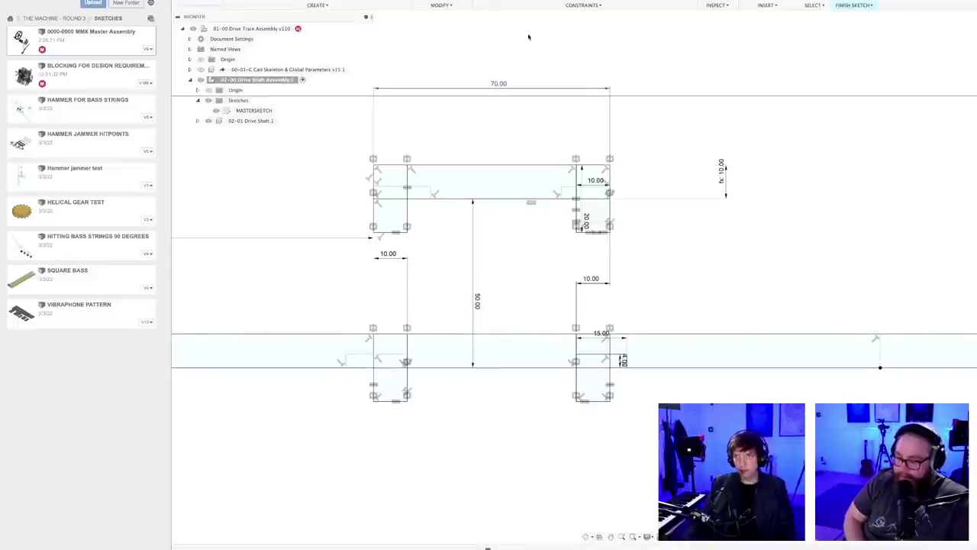
click(521, 0)
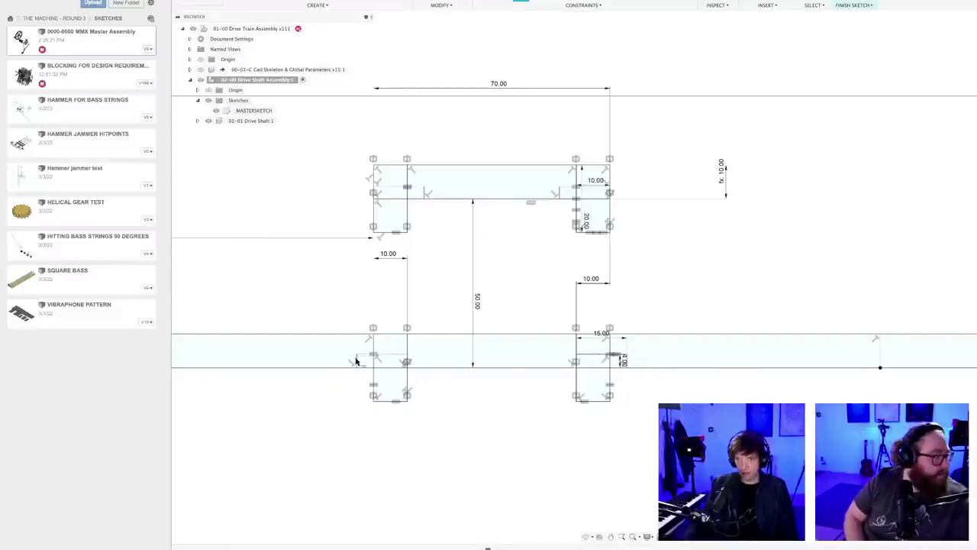
scroll(635, 360, up, 4)
scroll(690, 335, down, 3)
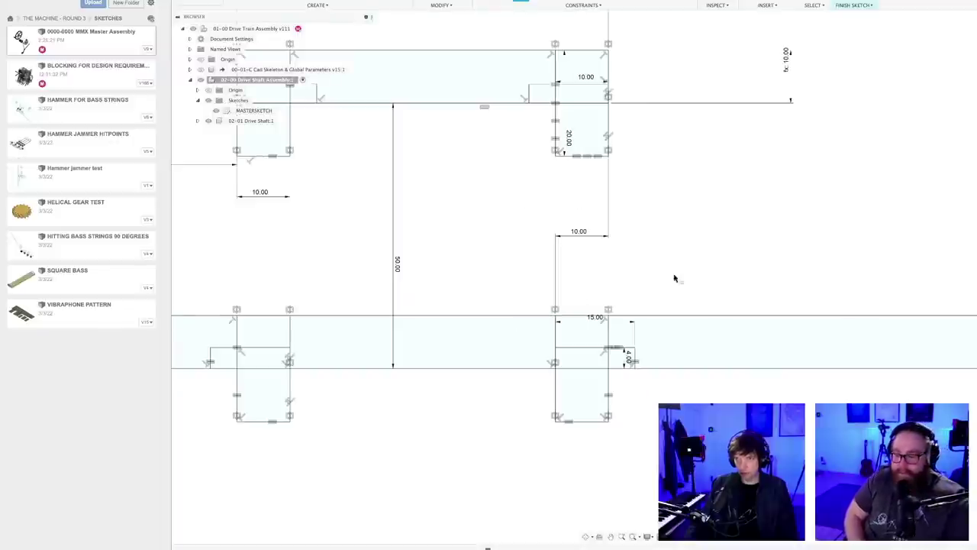
scroll(615, 320, up, 4)
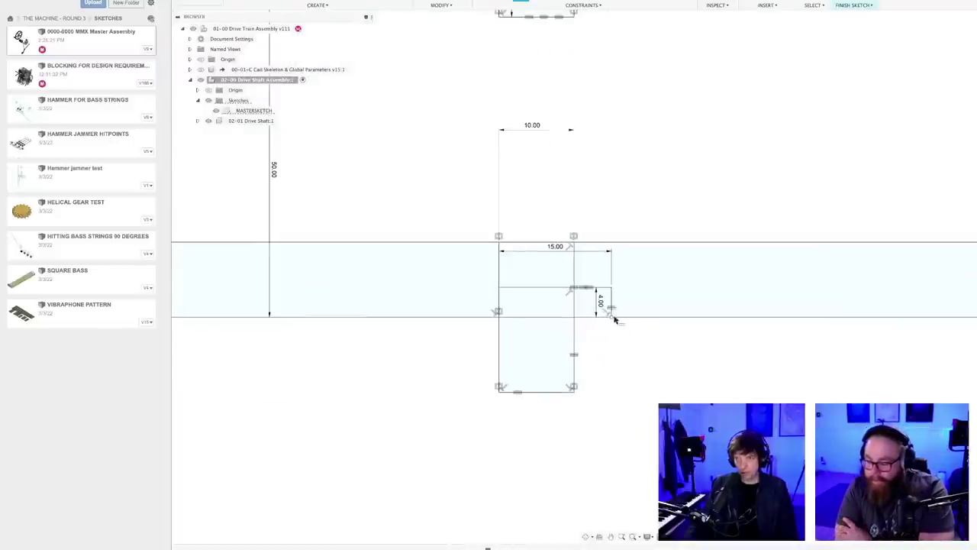
scroll(442, 146, down, 4)
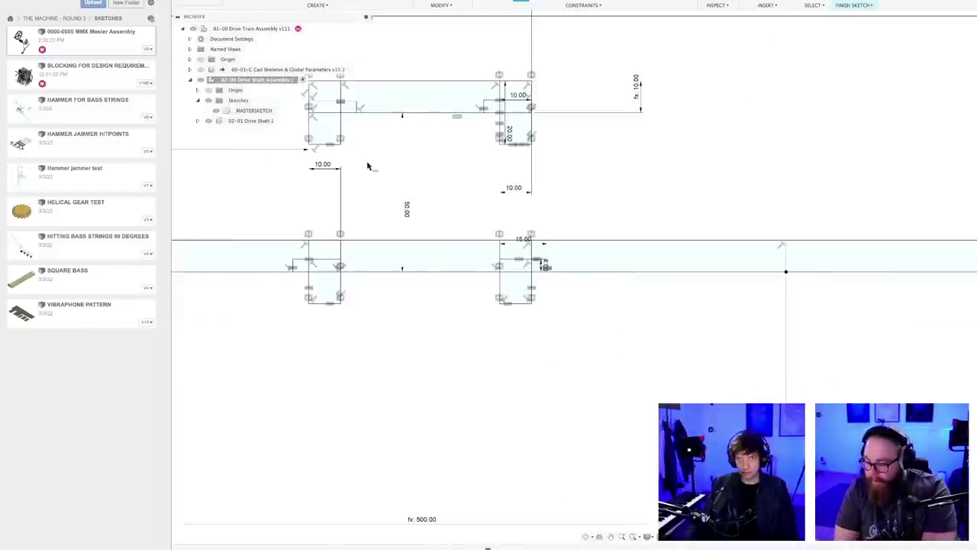
scroll(426, 165, up, 4)
scroll(706, 365, up, 3)
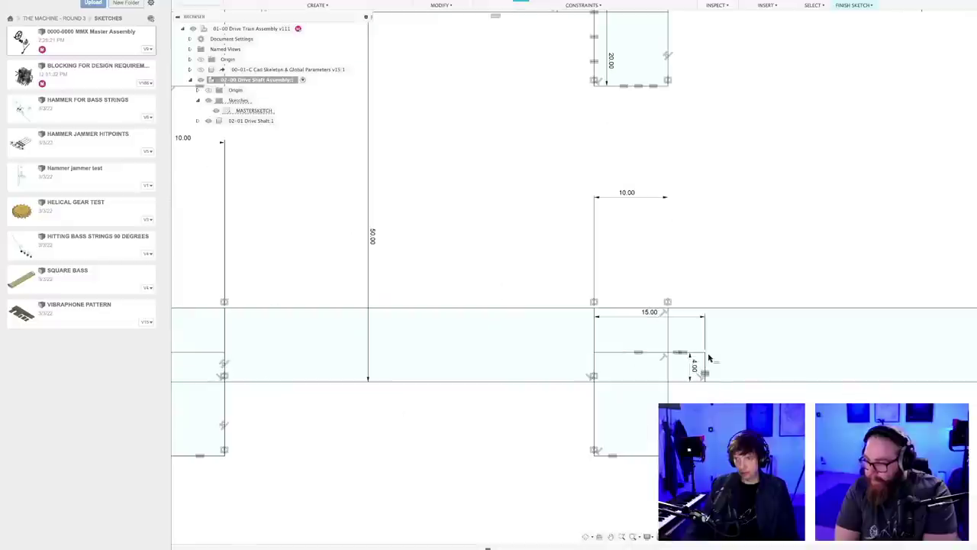
scroll(715, 344, down, 4)
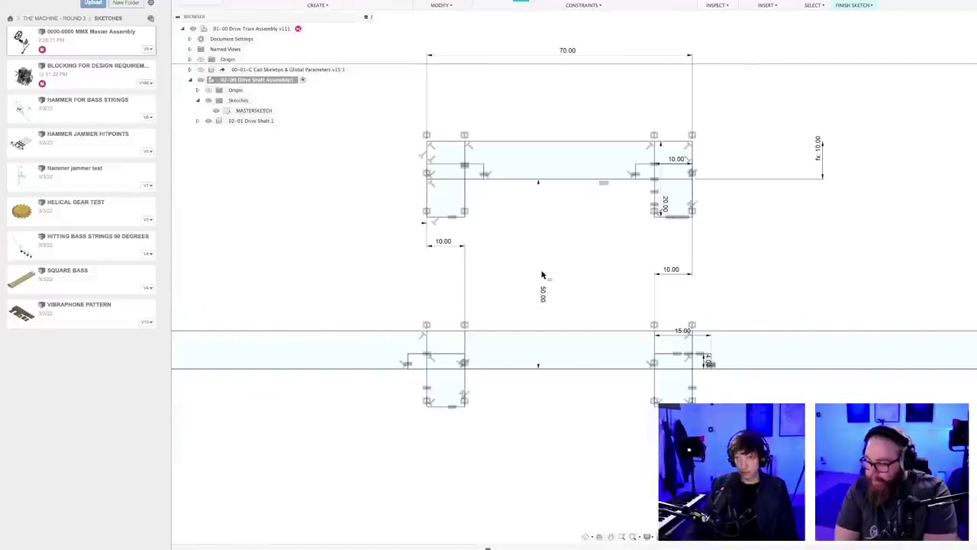
- Save the drive train design as new version v112
middle_drag(761, 292, 728, 289)
key(super+s)
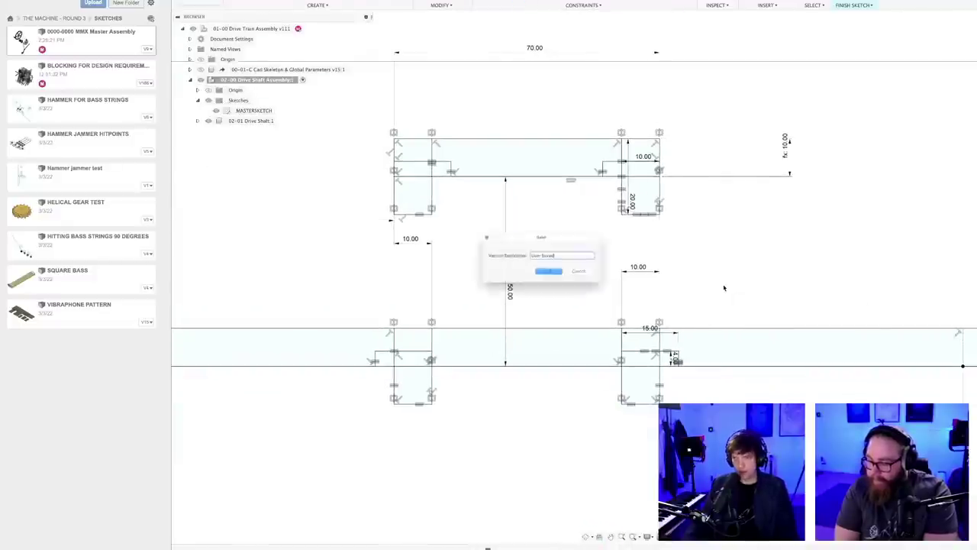
key(Return)
scroll(701, 289, down, 3)
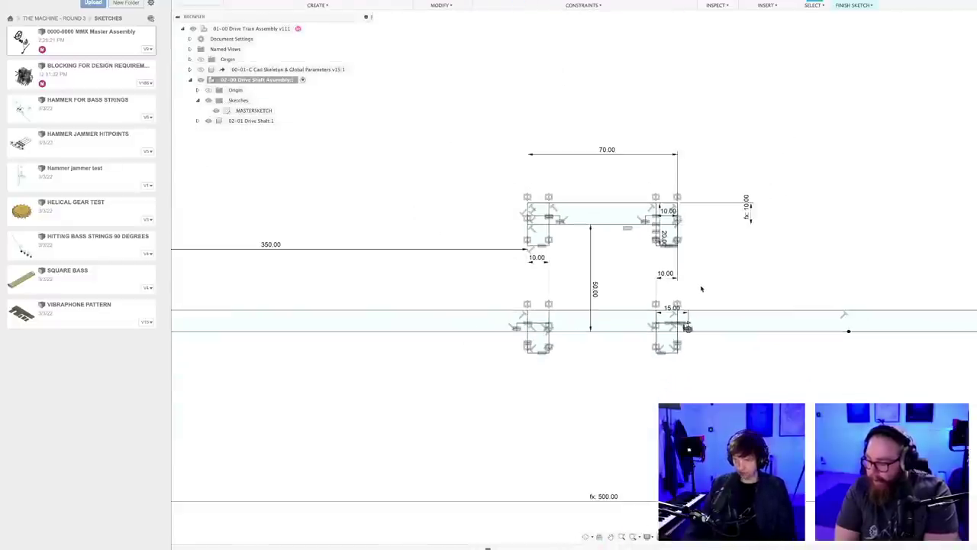
scroll(691, 336, up, 3)
scroll(694, 355, up, 2)
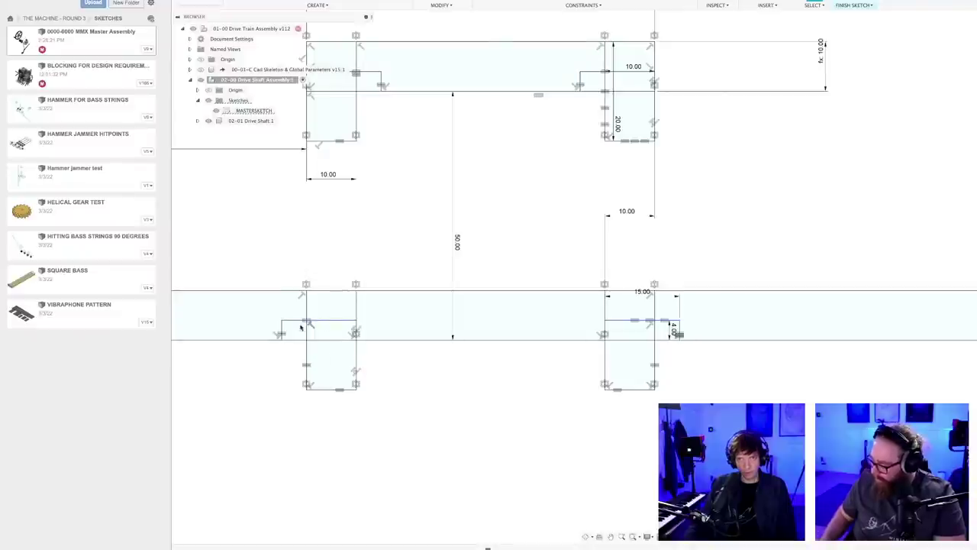
scroll(493, 287, down, 10)
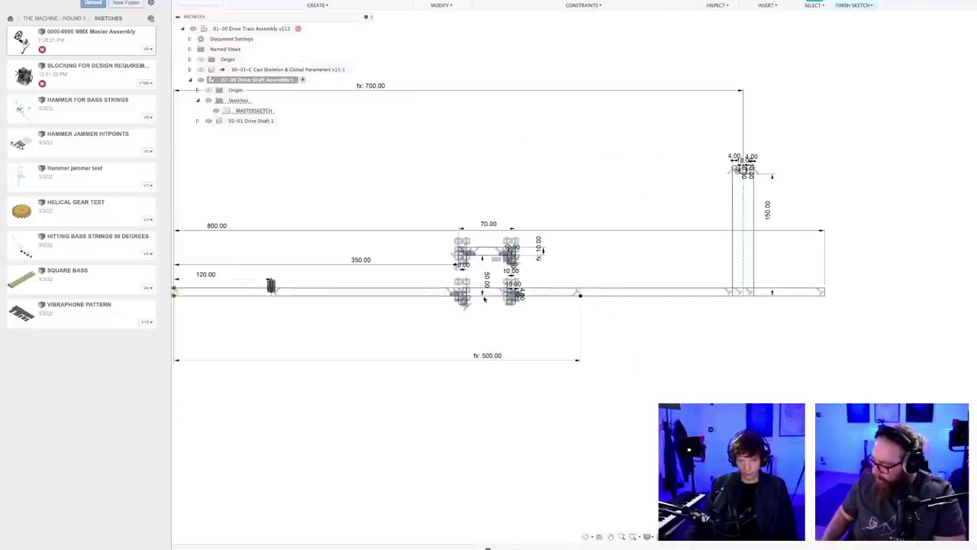
- Start Mirror on the selected crank link geometry from the sketch shortcuts
key(s)
click(560, 343)
scroll(381, 329, down, 4)
- Mirror the crank link geometry across the vertical line
middle_drag(398, 321, 637, 291)
scroll(497, 299, up, 10)
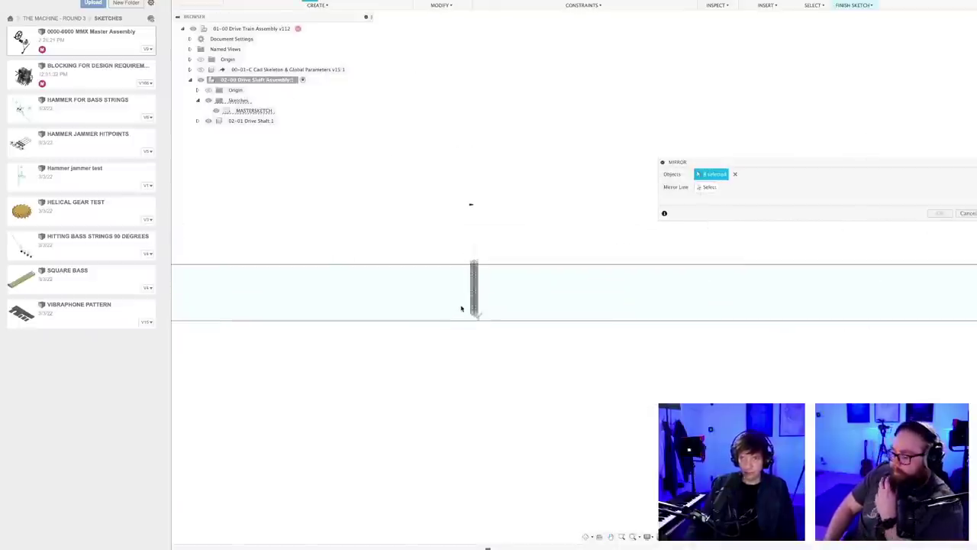
scroll(476, 328, up, 2)
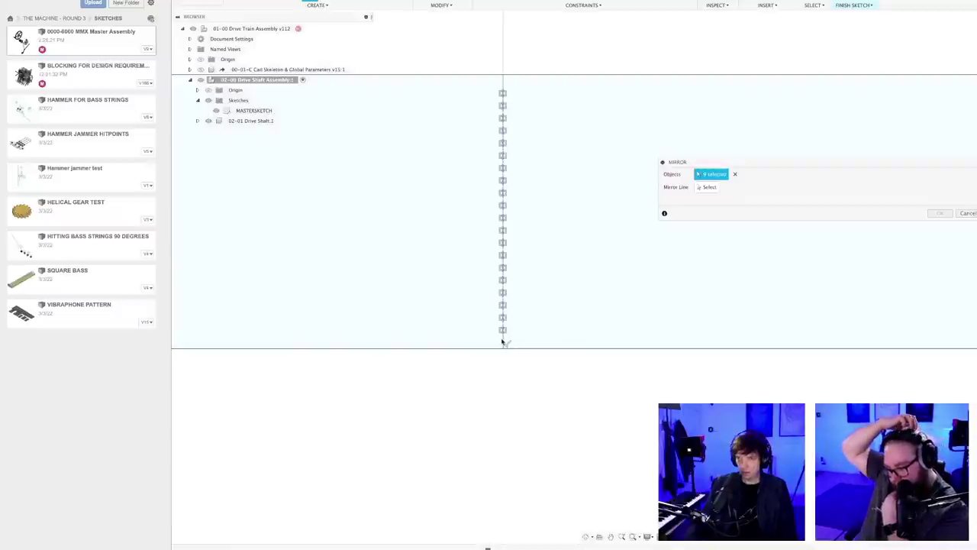
click(704, 187)
click(505, 341)
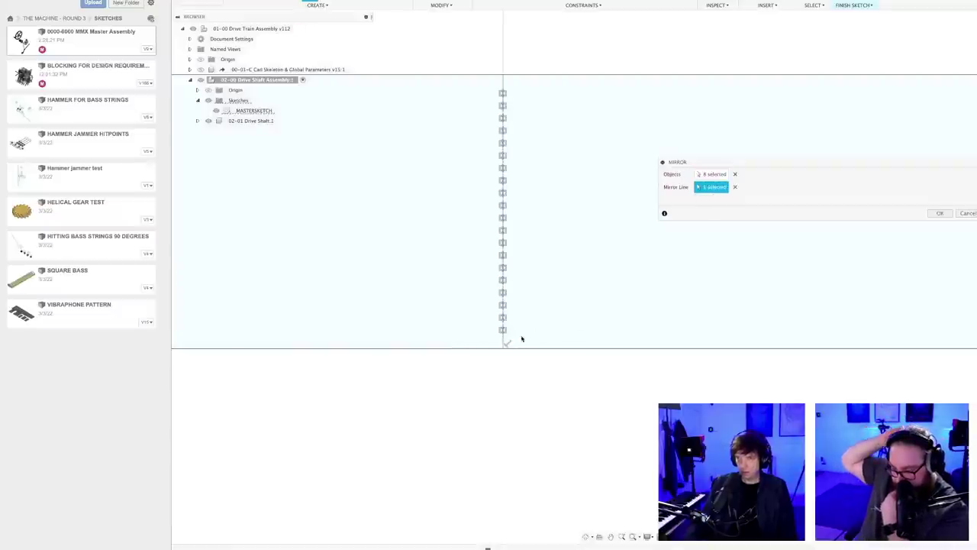
click(940, 213)
- Save the mirrored sketch as a new version and switch to another application
scroll(512, 368, down, 5)
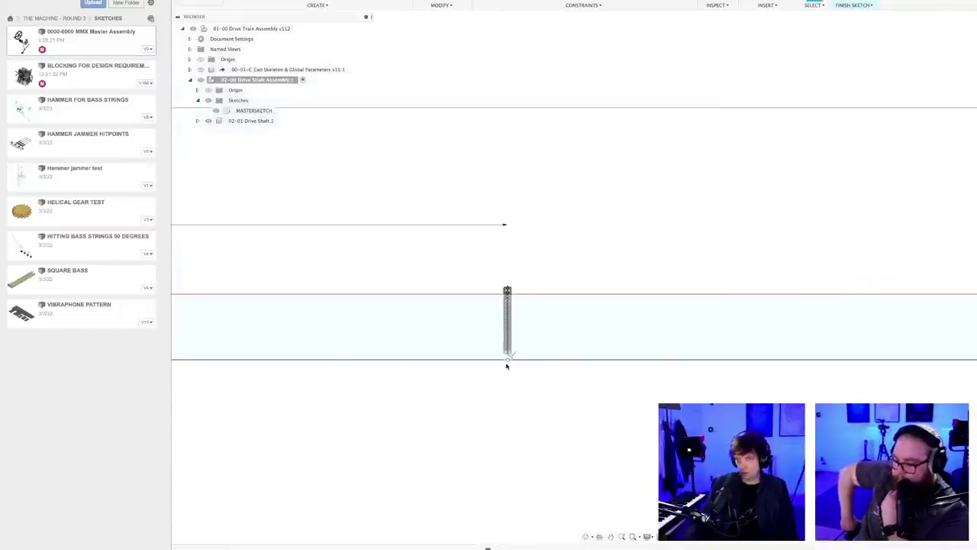
scroll(458, 400, down, 5)
mouse_move(535, 336)
shift+middle_down()
mouse_move(569, 334)
mouse_move(550, 333)
shift+middle_up()
key(ctrl+s)
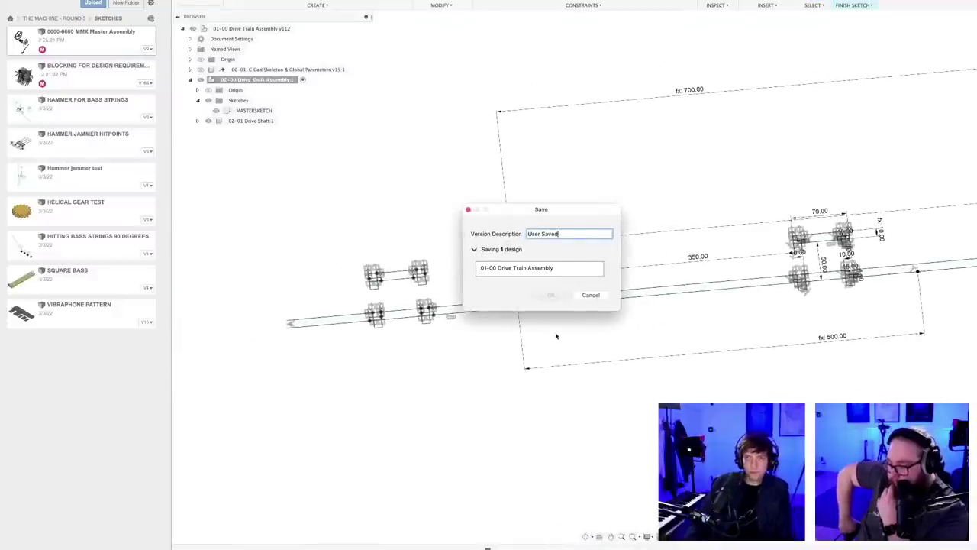
click(589, 297)
key(super+s)
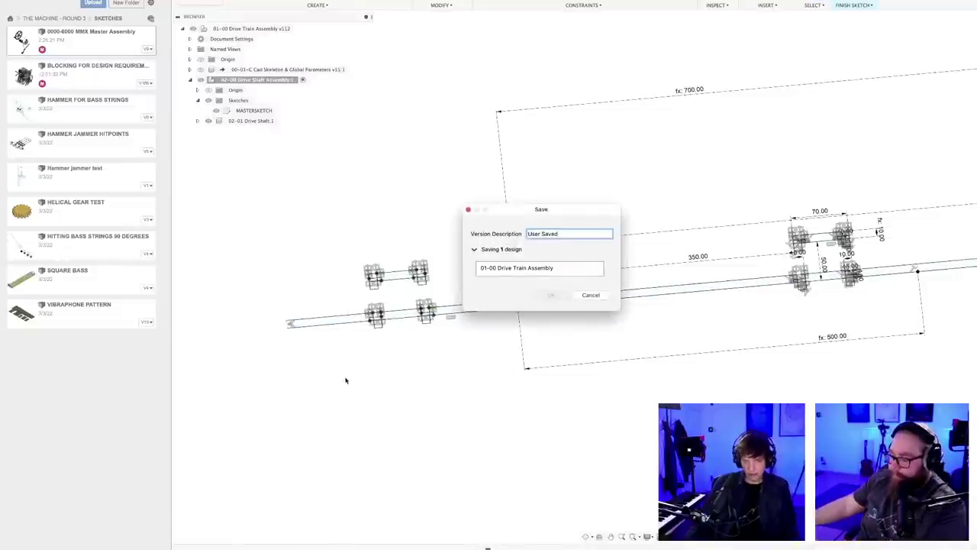
key(super+Tab)
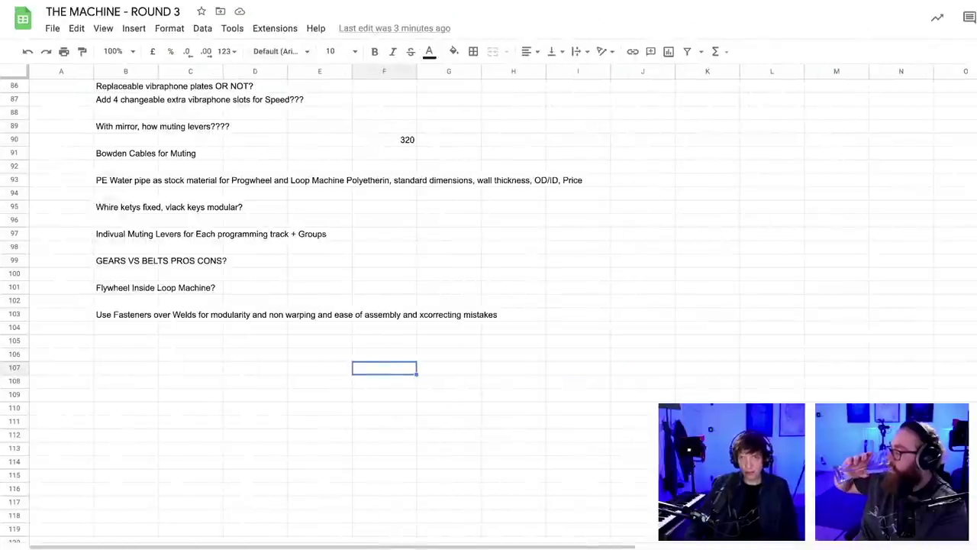
- Review the Marble Machine 3 initial plan document, then return to Fusion 360
key(ctrl+Tab)
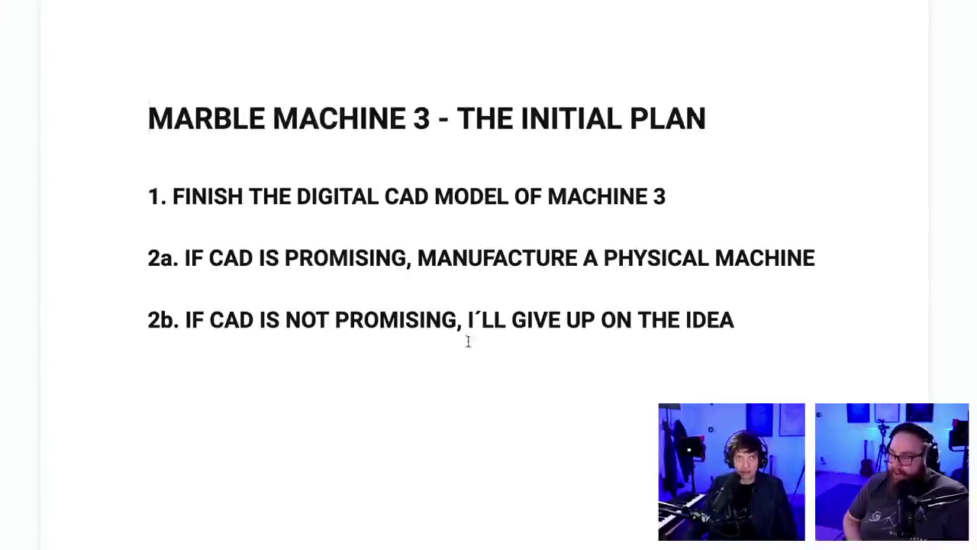
key(super+Tab)
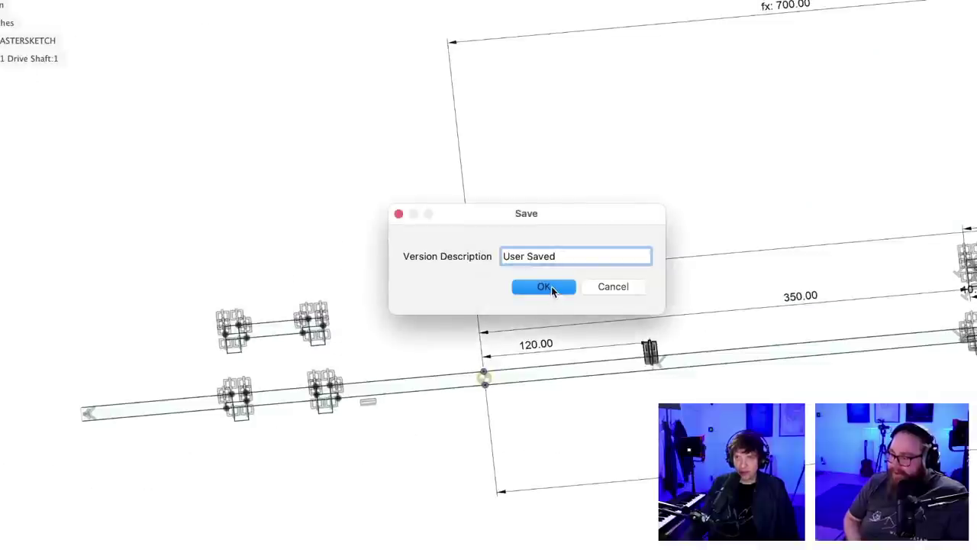
- Confirm saving the pending new version of the design
click(543, 287)
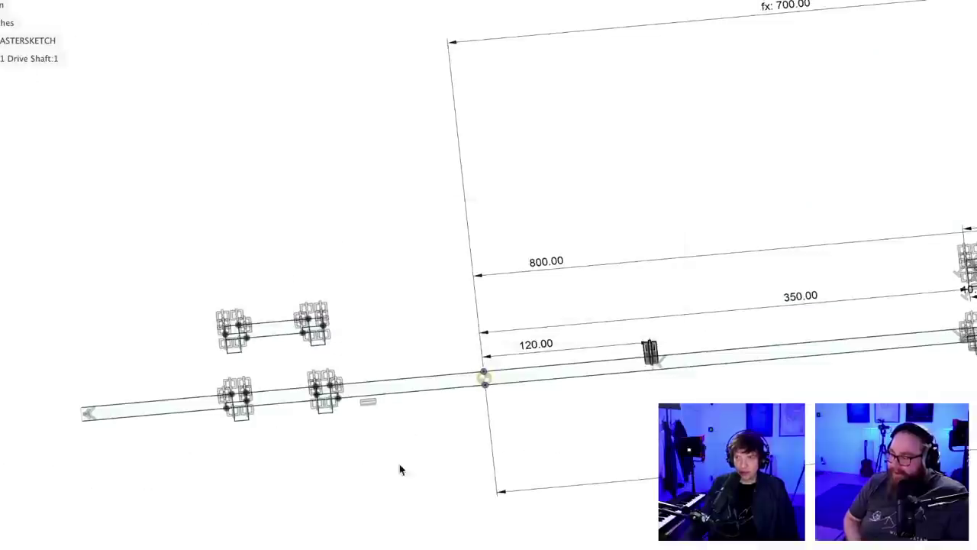
scroll(406, 527, down, 3)
scroll(406, 524, up, 8)
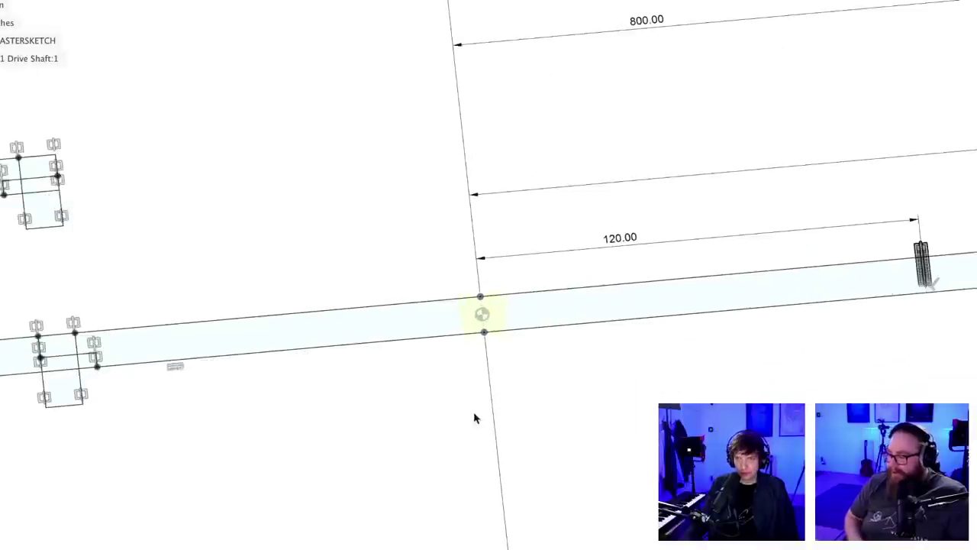
scroll(362, 501, down, 3)
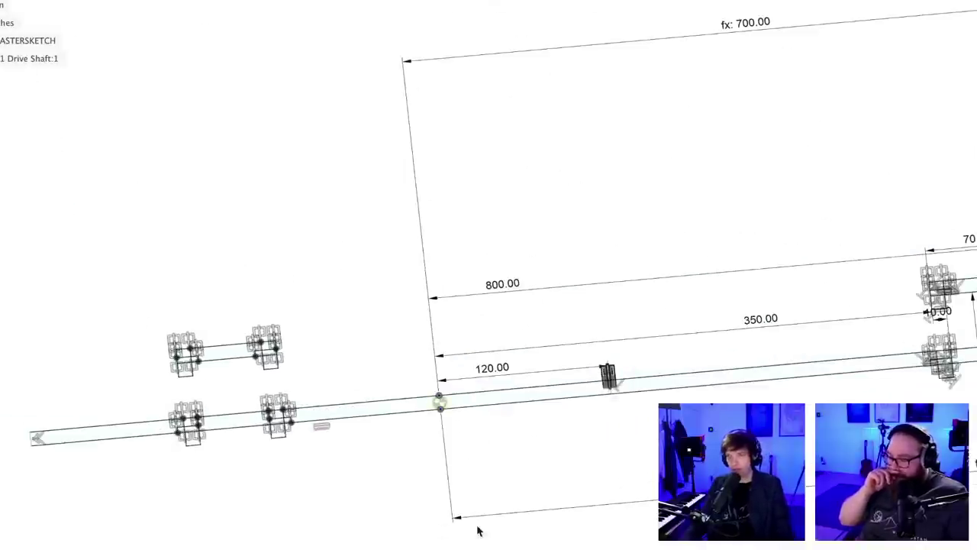
scroll(425, 512, down, 2)
scroll(405, 465, down, 2)
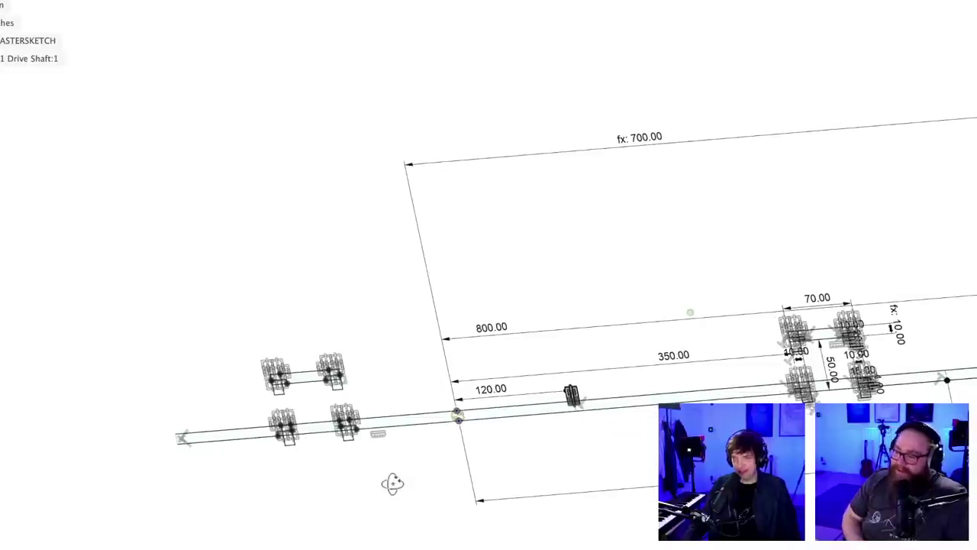
scroll(609, 458, up, 5)
scroll(510, 449, down, 3)
scroll(530, 453, up, 1)
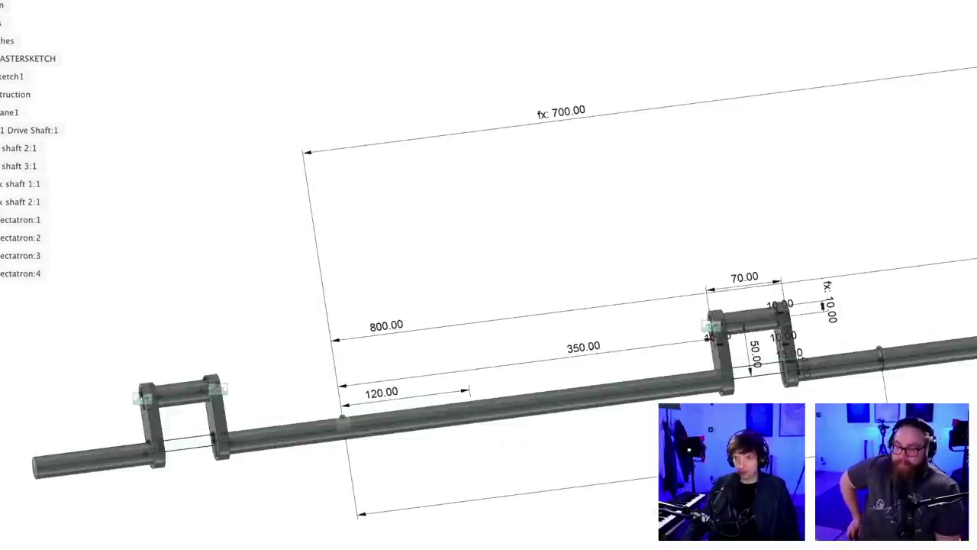
scroll(791, 406, down, 3)
- Orbit around the drive shaft and save another version with the 'User Saved' description
shift+middle_drag(791, 406, 807, 410)
shift+middle_drag(725, 343, 732, 345)
key(super+s)
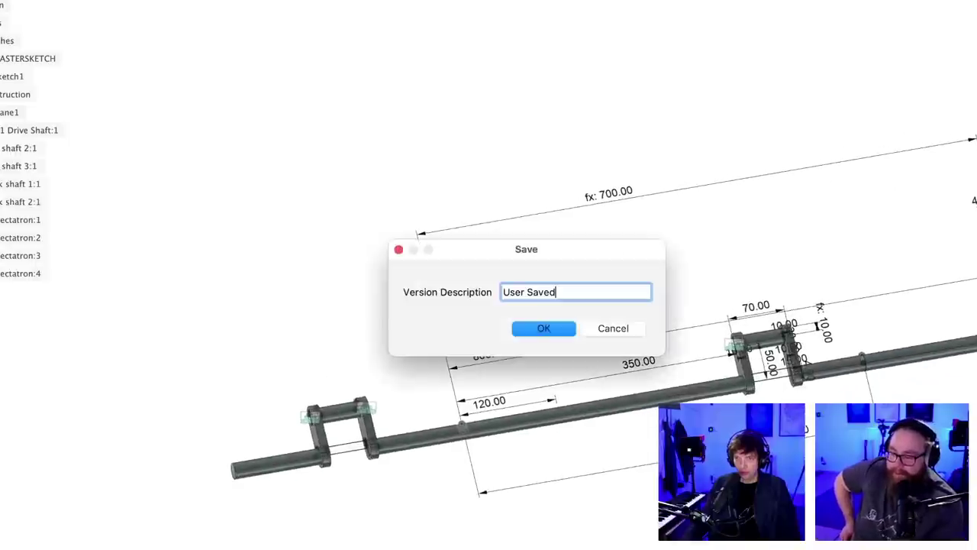
click(539, 329)
scroll(747, 509, up, 3)
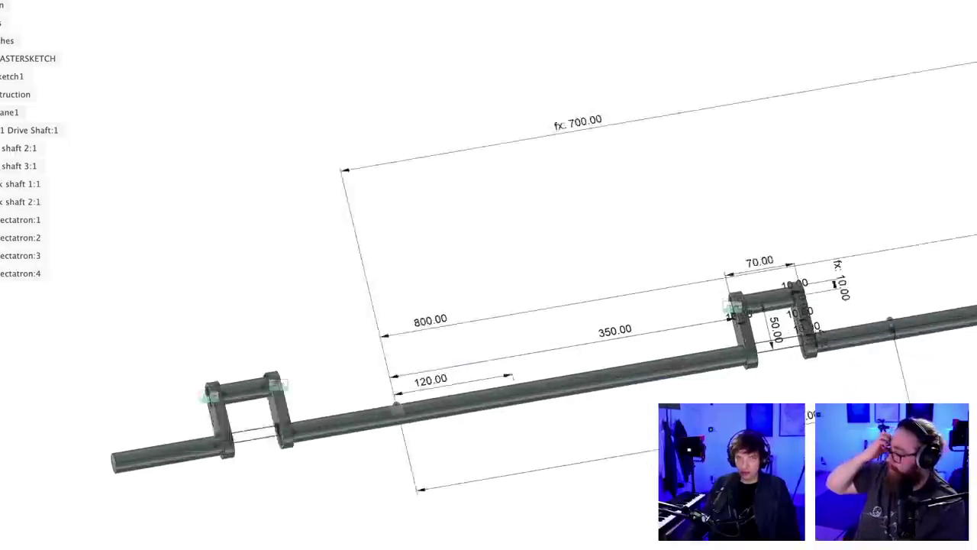
scroll(567, 513, down, 2)
scroll(585, 349, up, 6)
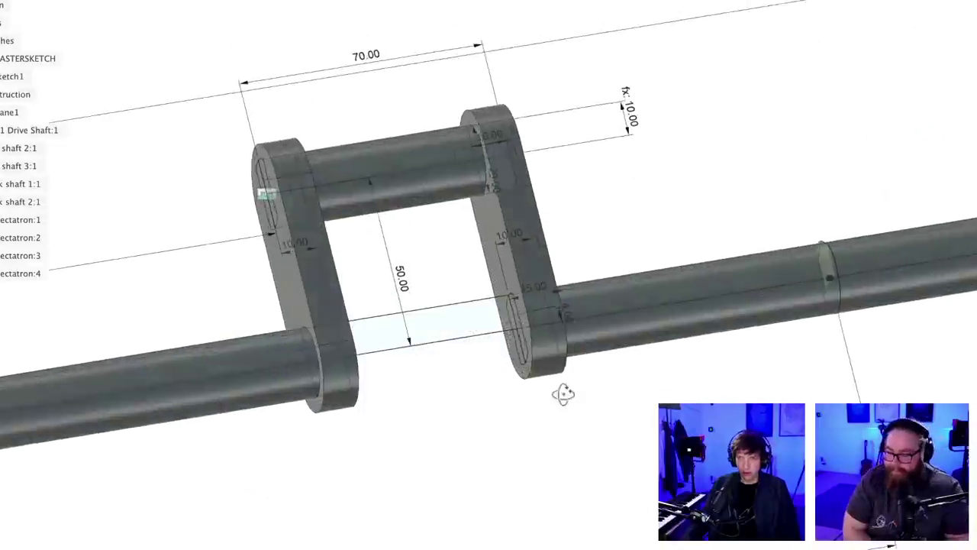
scroll(515, 353, up, 3)
scroll(501, 306, down, 2)
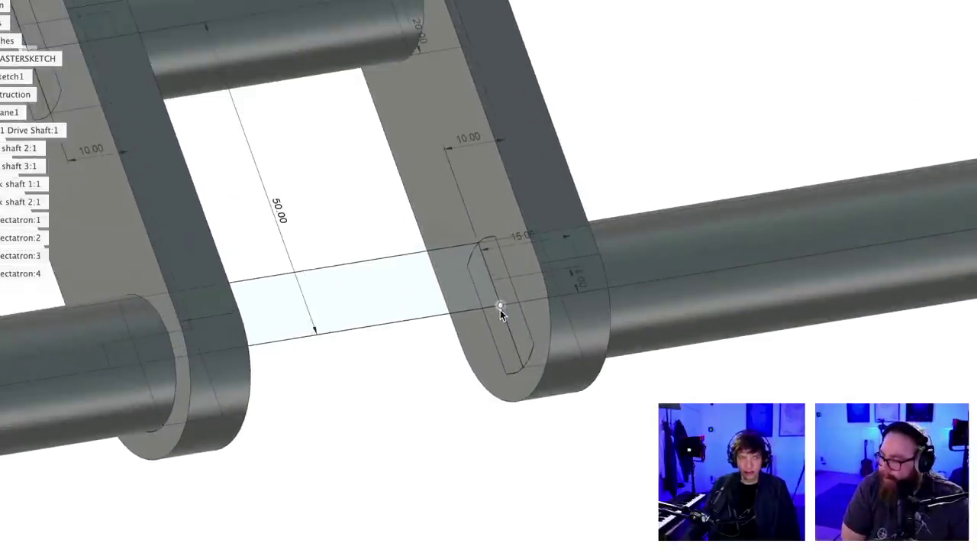
- Edit the long drive shaft's revolve to drop its two small end profiles
shift+middle_drag(512, 500, 508, 496)
click(685, 320)
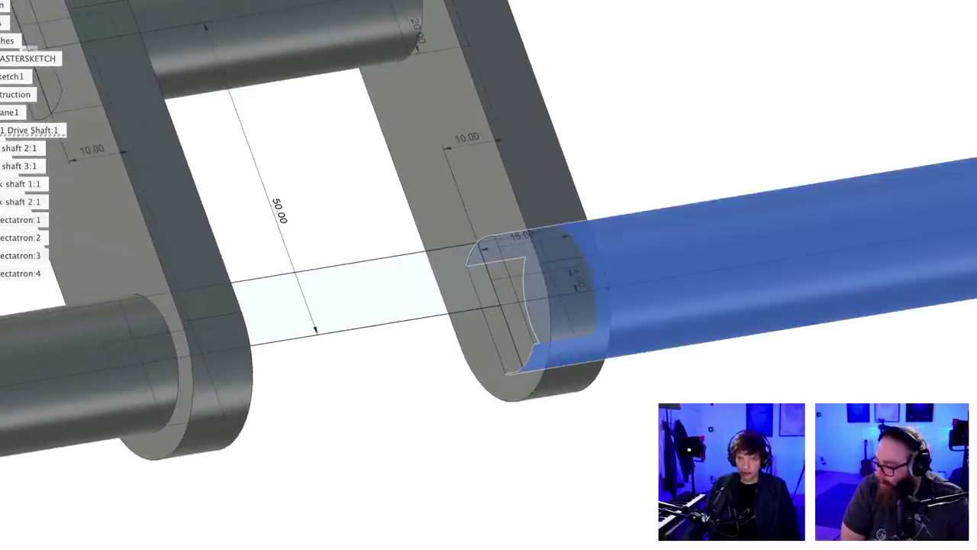
click(502, 307)
double_click(590, 545)
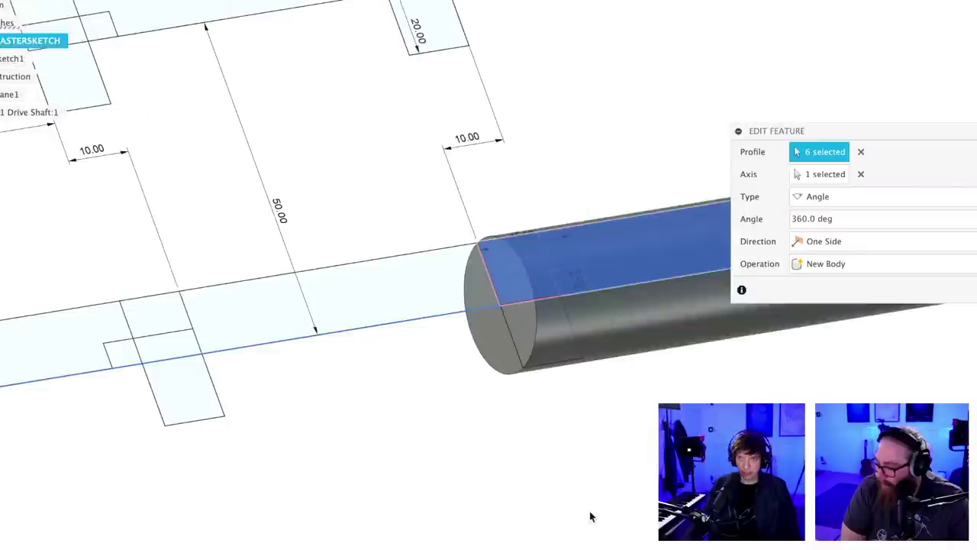
click(515, 284)
click(571, 281)
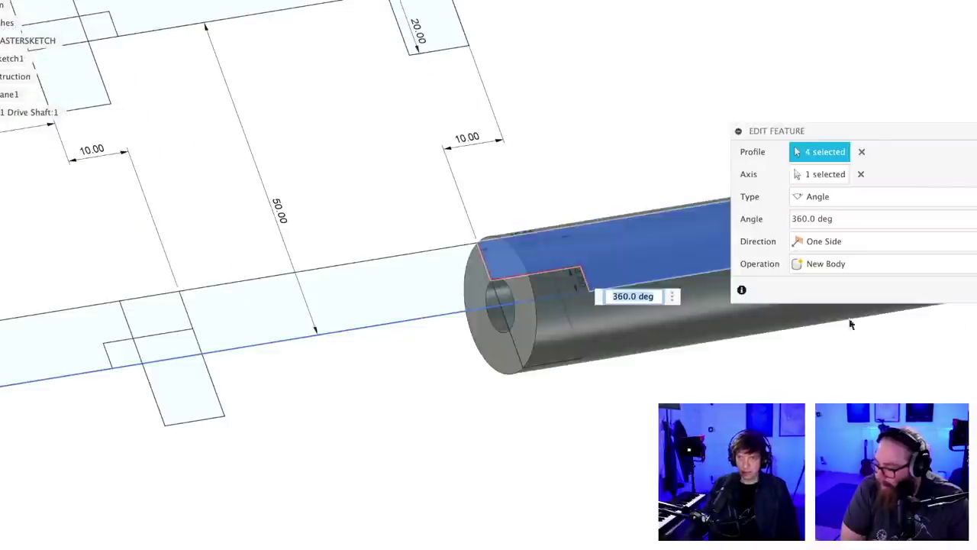
key(Return)
- Save the design as a new version
shift+middle_drag(501, 465, 529, 479)
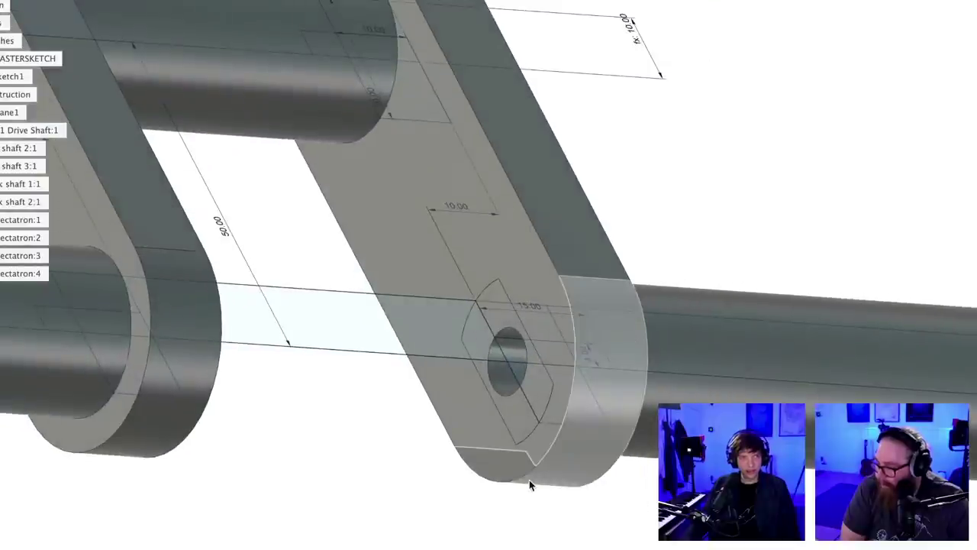
scroll(529, 479, down, 3)
scroll(570, 519, down, 3)
shift+middle_drag(570, 519, 563, 534)
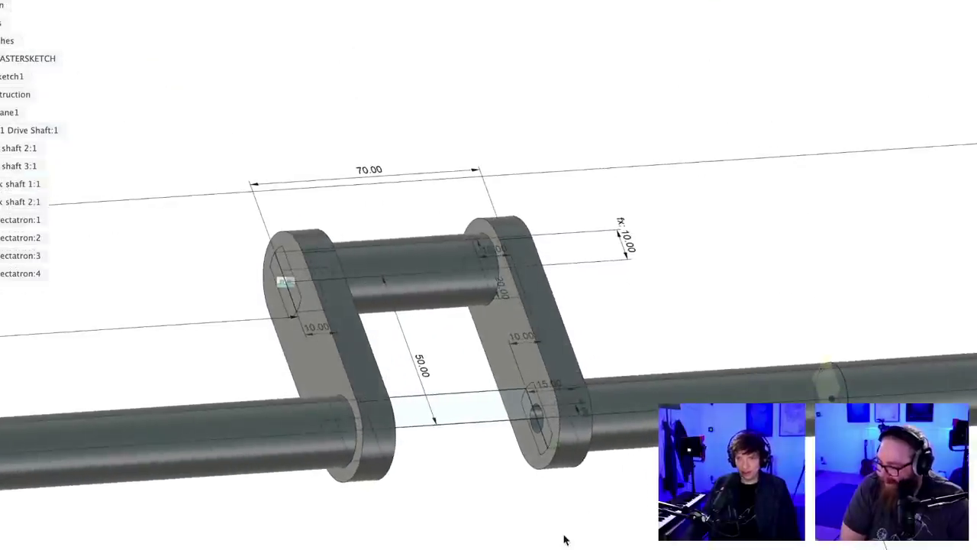
scroll(563, 536, up, 3)
key(super+s)
key(Return)
- On the left drive shaft's revolve, deselect four slot profiles at the crank link
scroll(574, 519, down, 2)
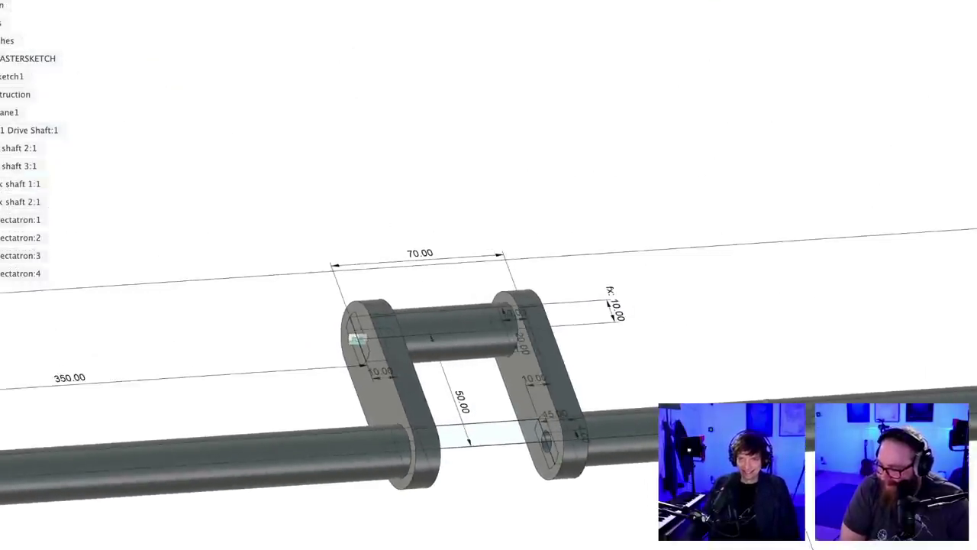
shift+middle_drag(489, 496, 423, 546)
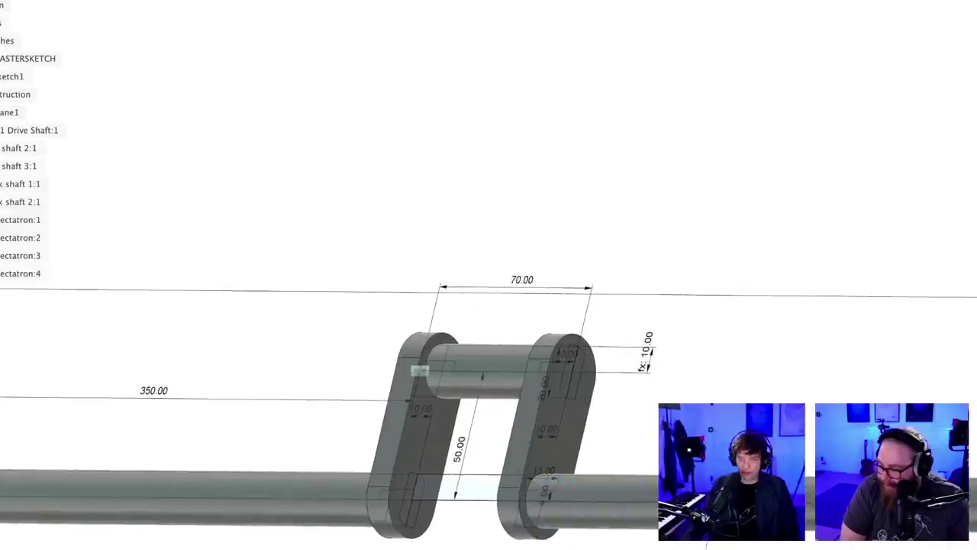
scroll(423, 546, up, 2)
click(398, 463)
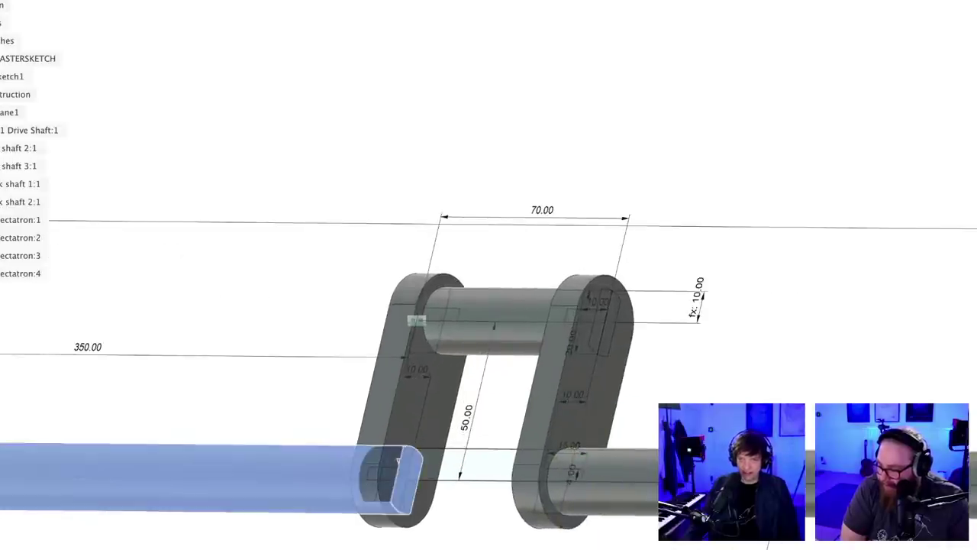
scroll(401, 483, up, 3)
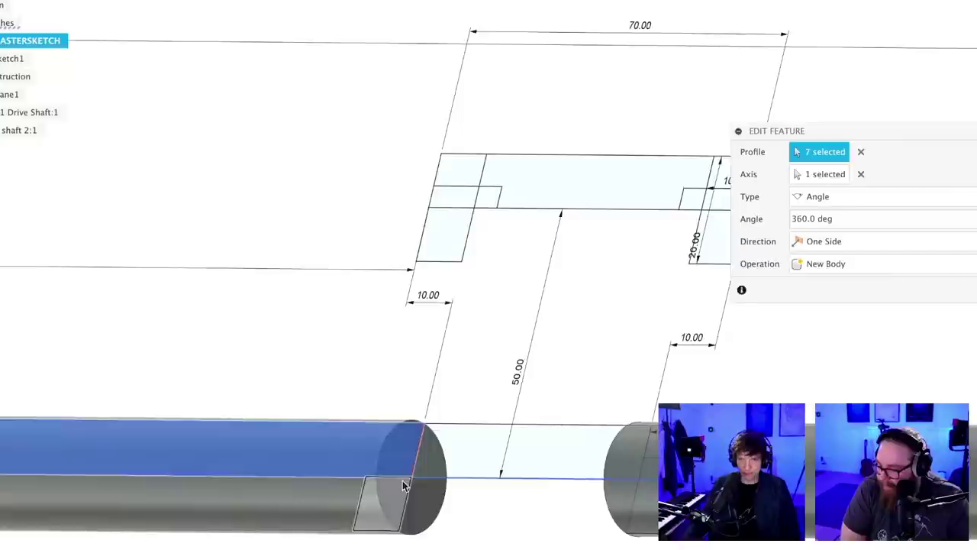
click(402, 470)
click(360, 467)
scroll(469, 534, down, 5)
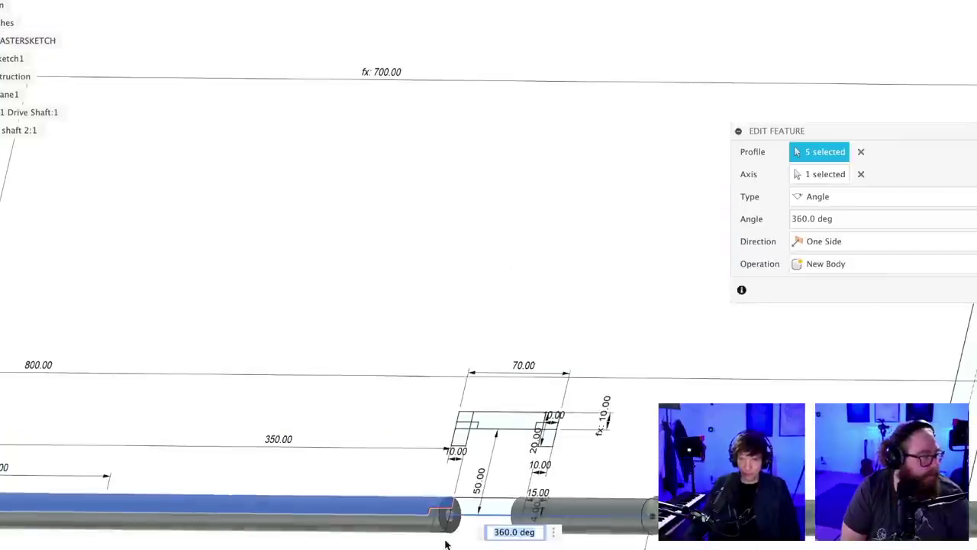
scroll(258, 426, up, 5)
scroll(260, 426, up, 5)
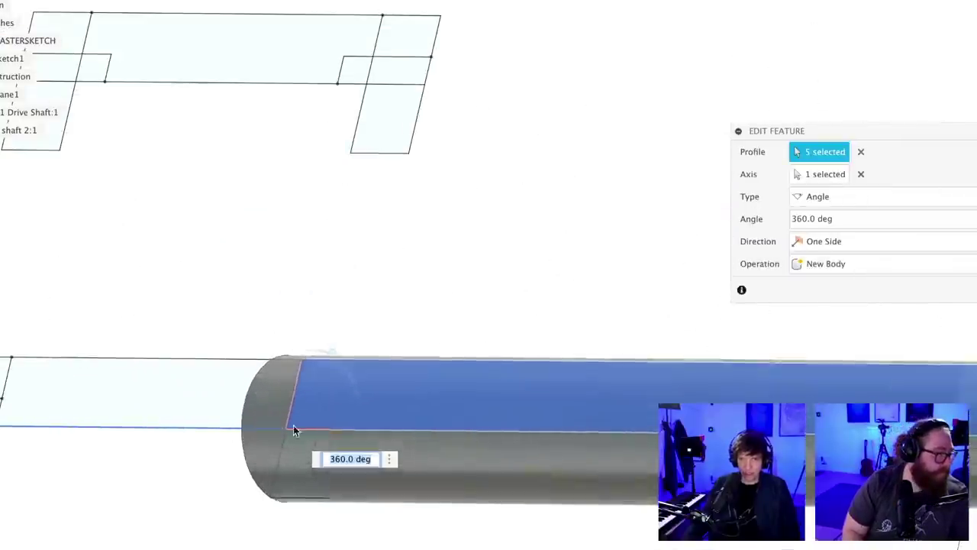
click(360, 416)
click(324, 417)
scroll(322, 536, down, 3)
scroll(322, 536, down, 4)
- Deselect the two notch profiles and commit the revolve, leaving bores at the crank links
scroll(794, 528, up, 8)
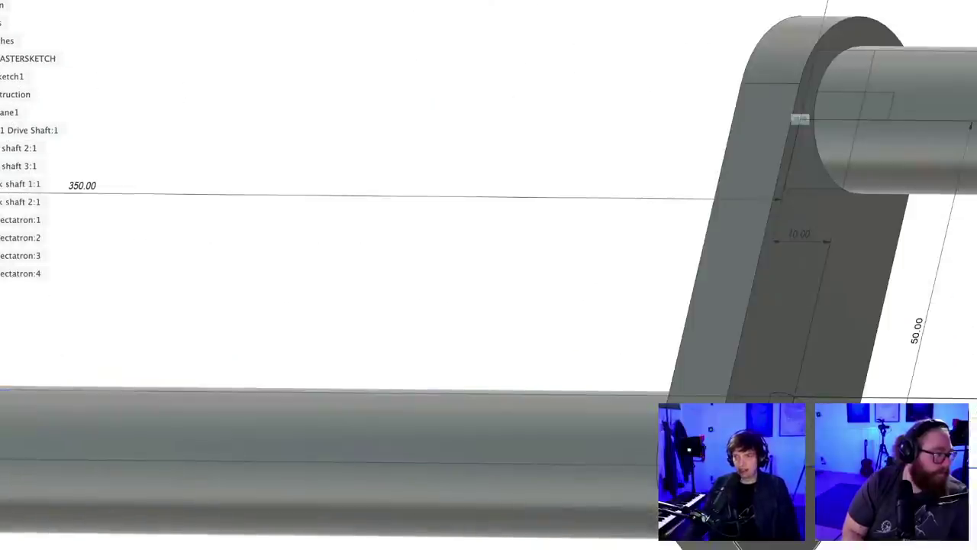
scroll(779, 536, down, 4)
shift+middle_drag(778, 536, 596, 544)
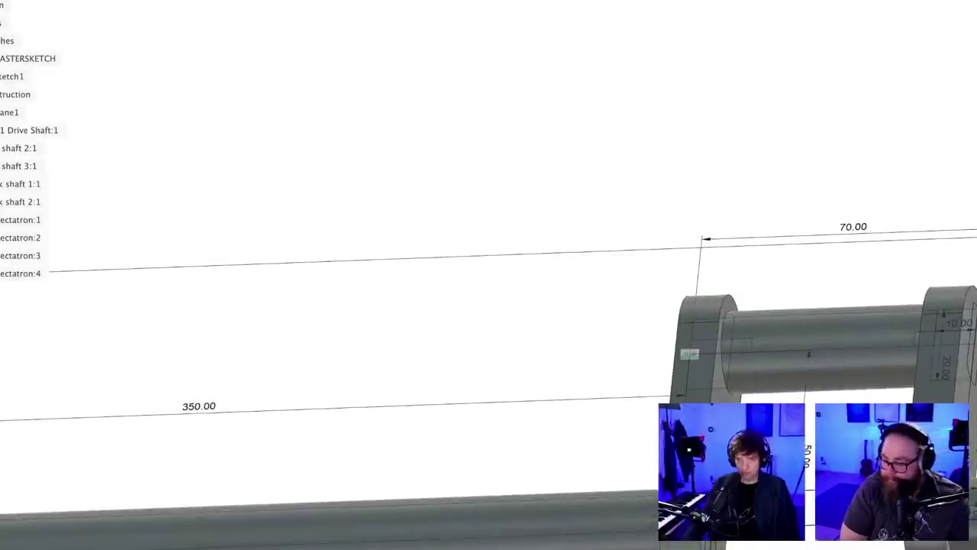
scroll(698, 545, down, 5)
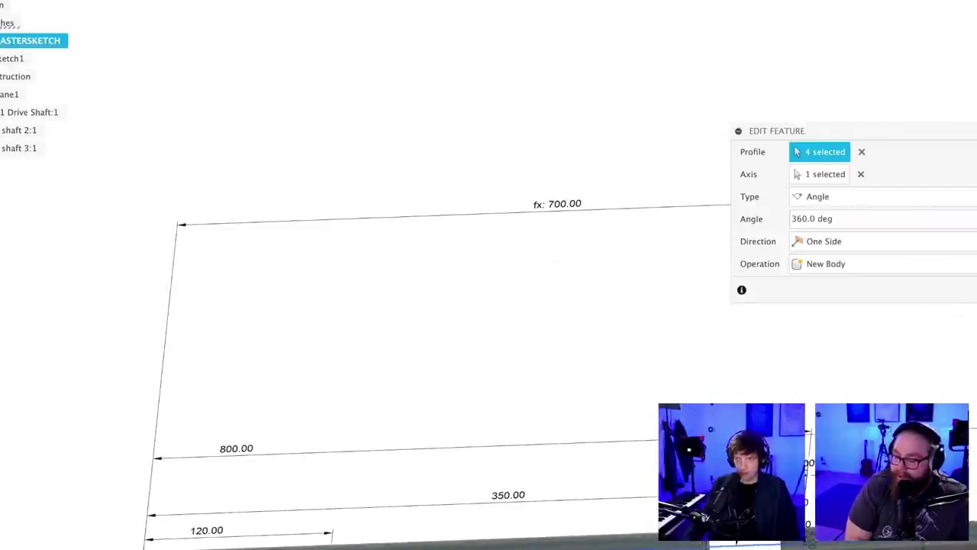
scroll(452, 546, down, 3)
middle_drag(92, 546, 201, 514)
scroll(200, 543, up, 8)
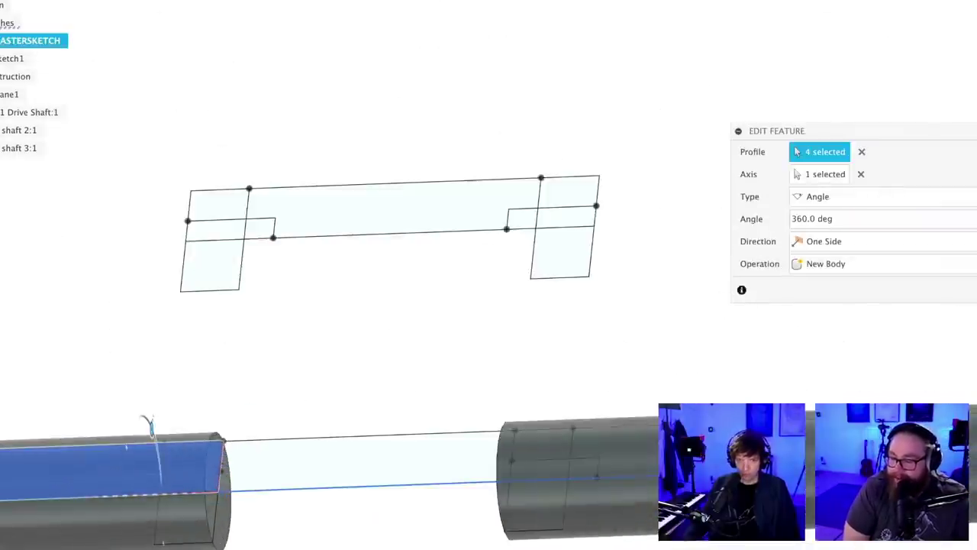
scroll(203, 545, up, 4)
click(200, 454)
click(106, 443)
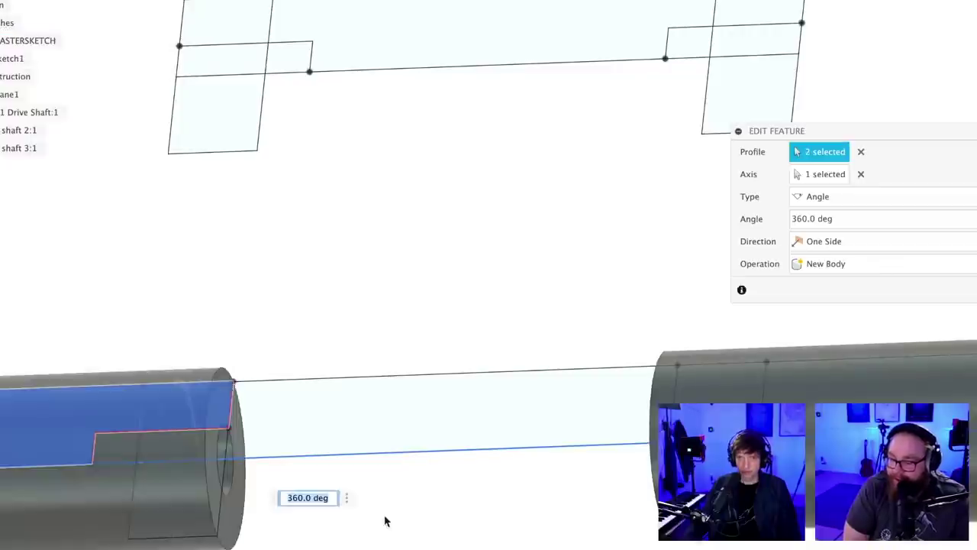
scroll(386, 523, down, 3)
key(Return)
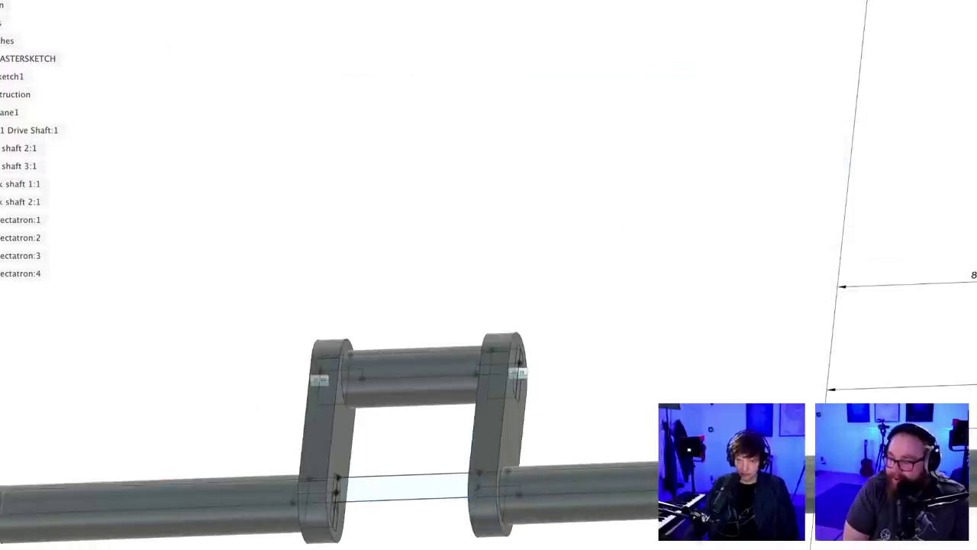
scroll(331, 545, down, 5)
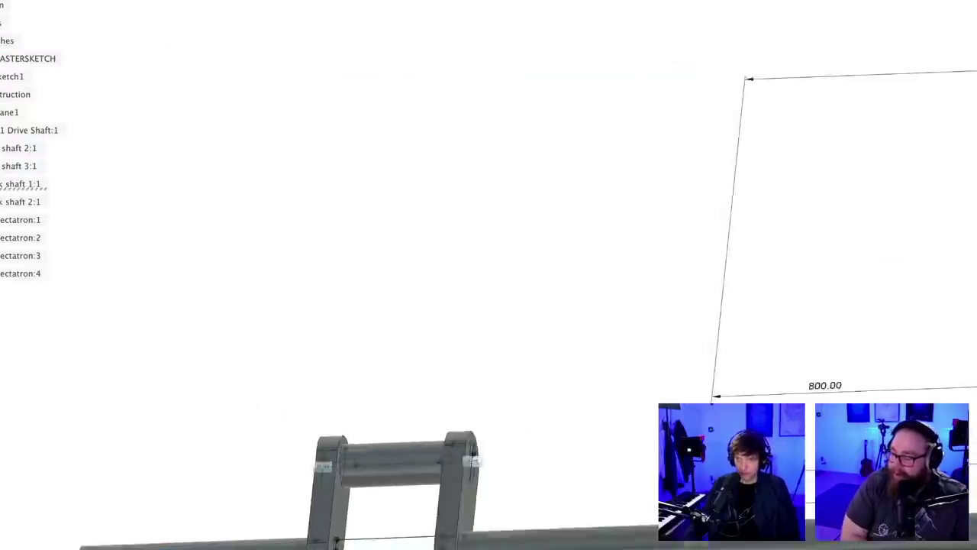
middle_drag(439, 548, 184, 160)
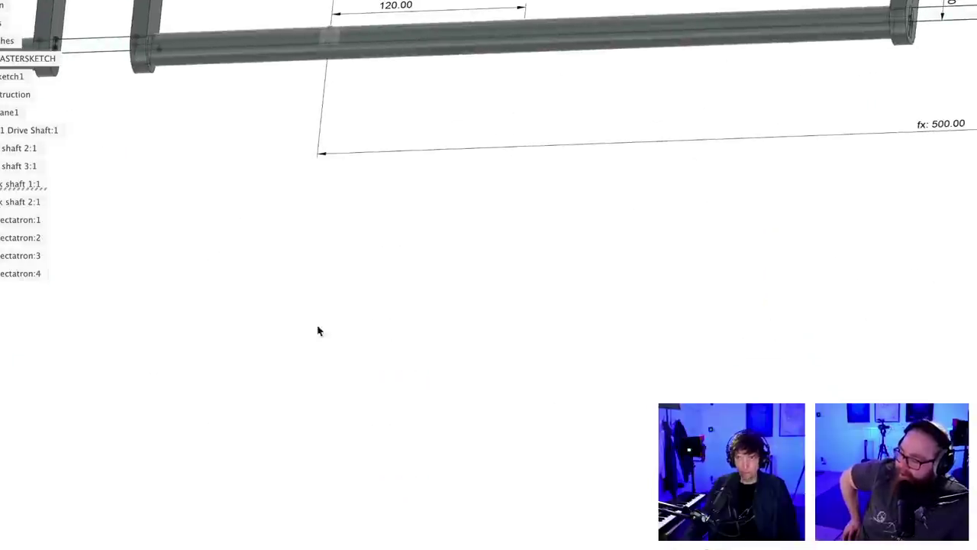
scroll(512, 367, down, 3)
middle_drag(541, 422, 533, 474)
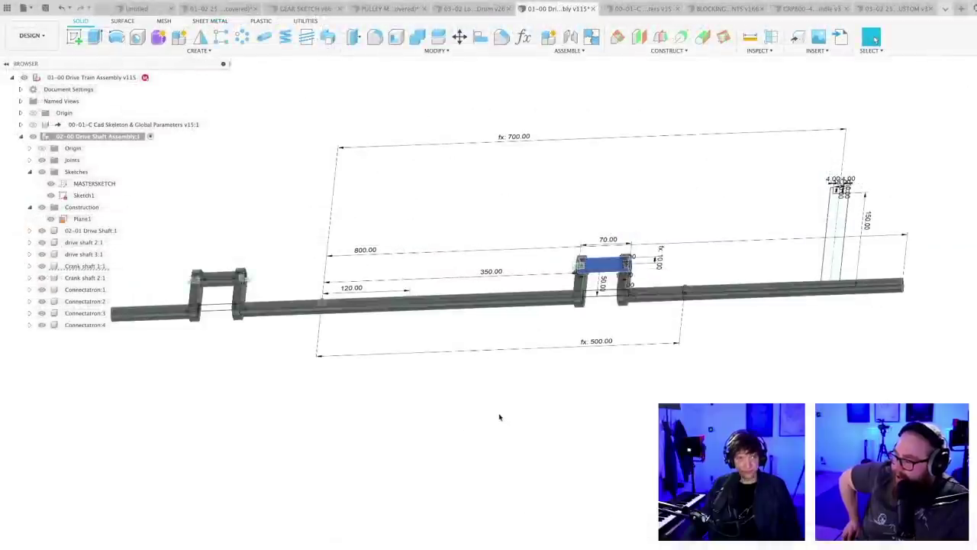
- Re-edit the crank pin revolve, removing two left-hand profiles to keep five at 360°
middle_drag(500, 417, 359, 436)
middle_drag(538, 410, 496, 523)
scroll(452, 424, up, 1)
scroll(450, 424, up, 5)
shift+middle_drag(502, 387, 462, 390)
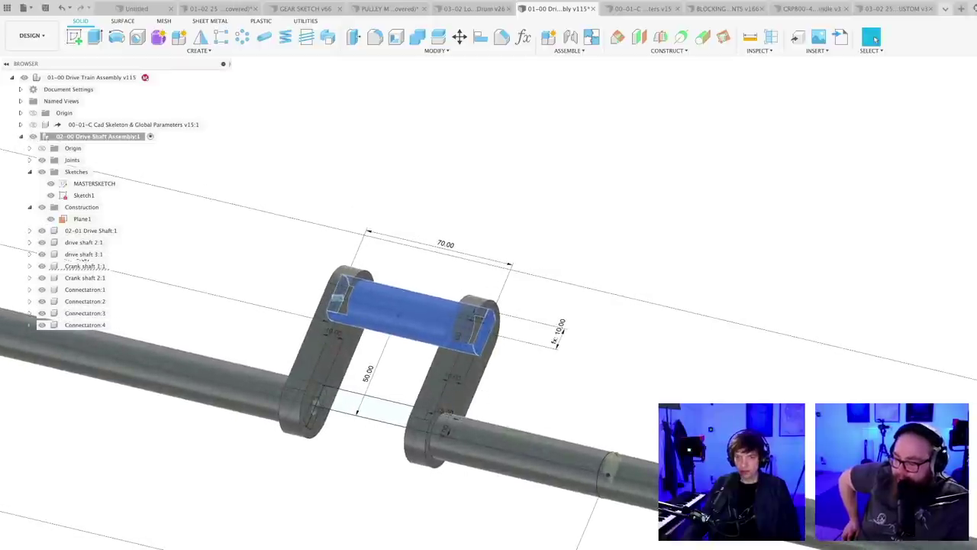
double_click(412, 314)
scroll(539, 351, up, 3)
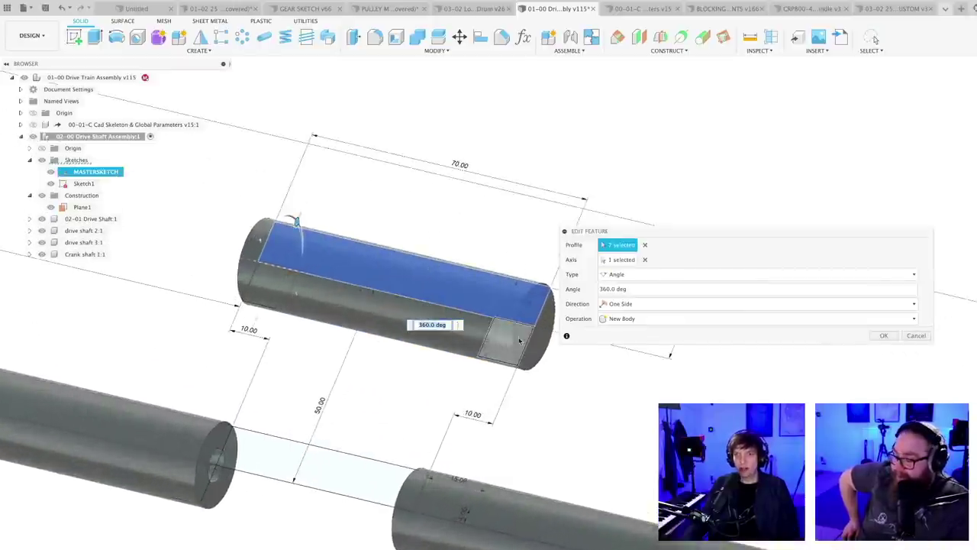
click(246, 235)
click(212, 234)
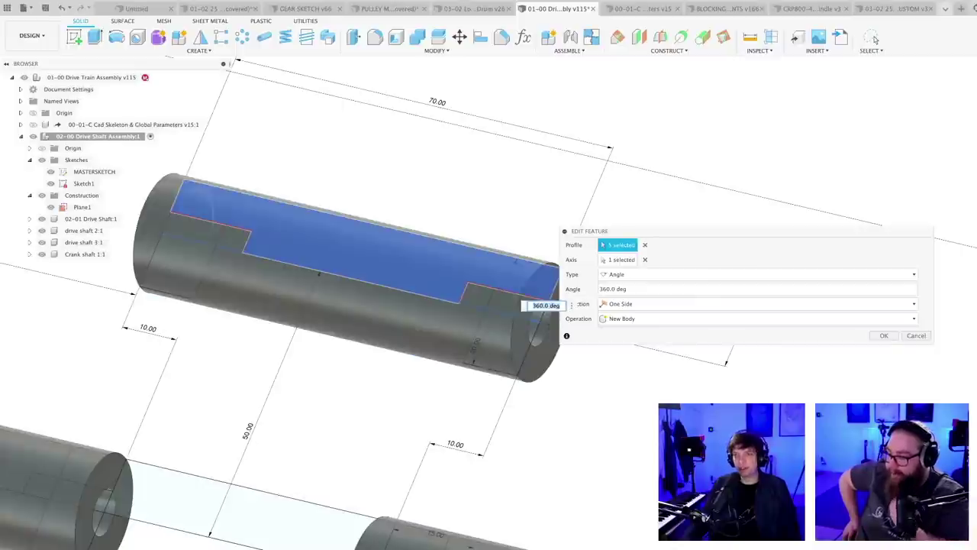
scroll(731, 460, down, 1)
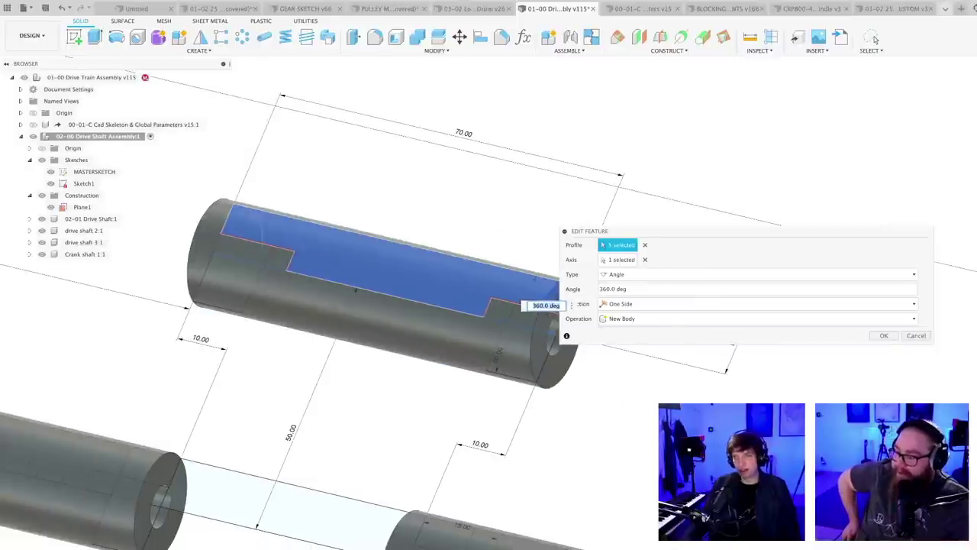
click(883, 337)
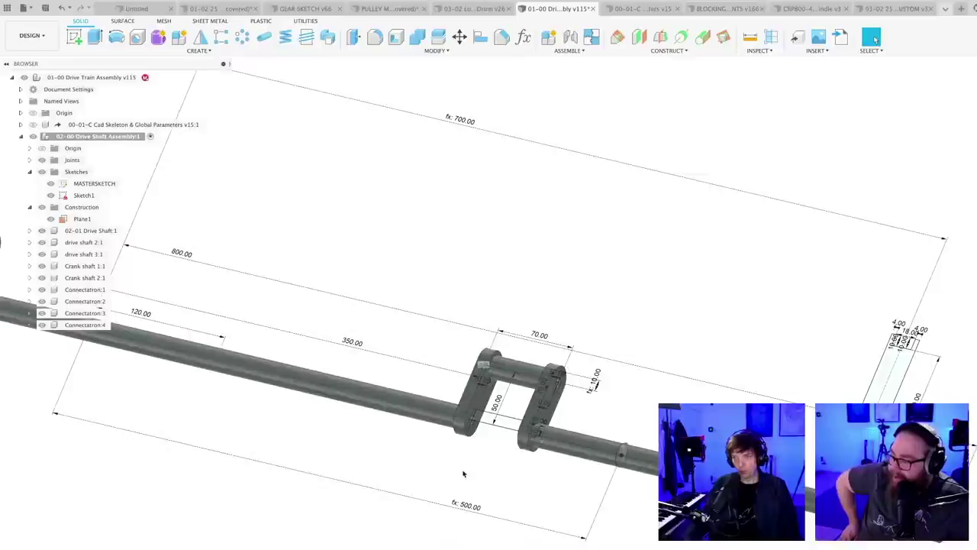
- Orbit over to the left crank and select its pin
shift+middle_drag(462, 475, 491, 448)
middle_drag(554, 447, 705, 433)
scroll(706, 433, down, 1)
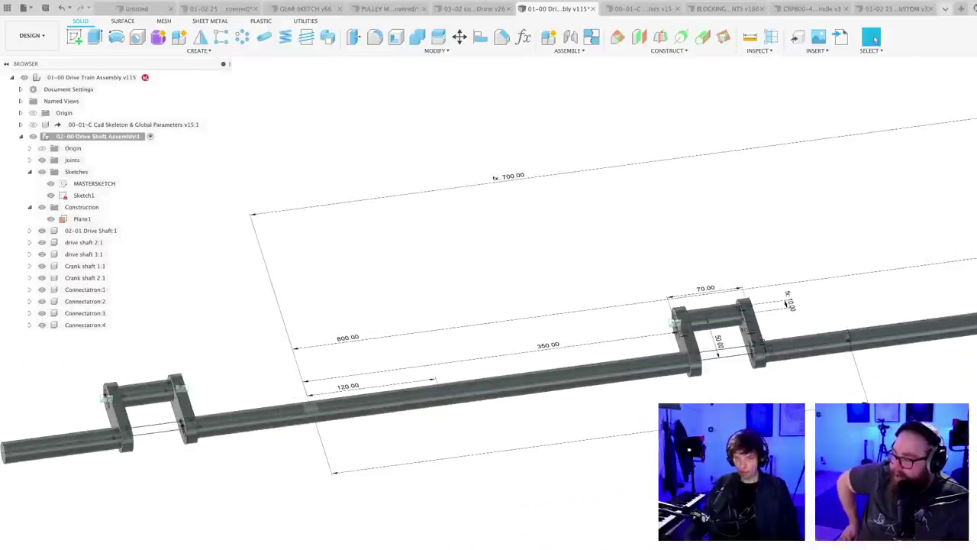
click(145, 393)
middle_drag(211, 513, 403, 505)
- Re-edit the left crank pin's revolve, removing two profiles to leave five
scroll(427, 512, up, 5)
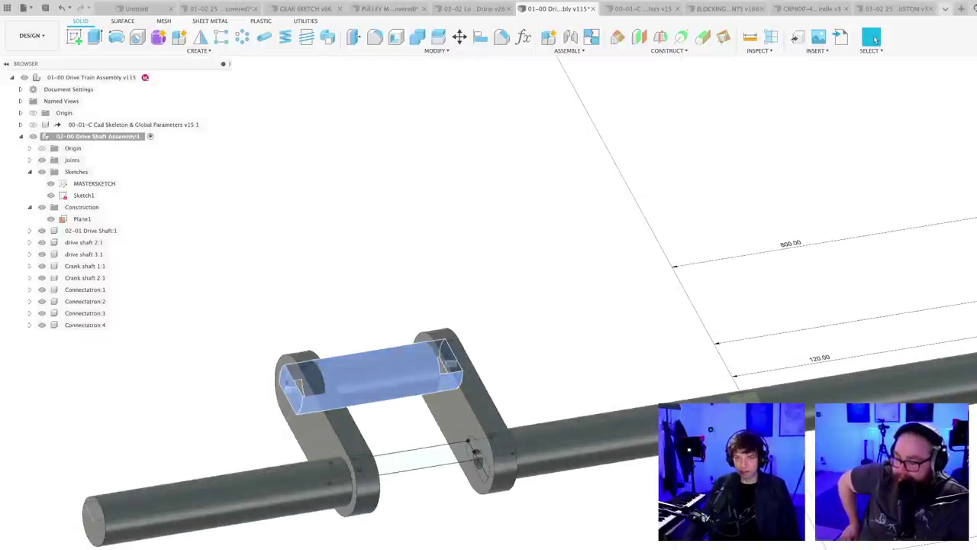
double_click(300, 546)
scroll(300, 463, up, 8)
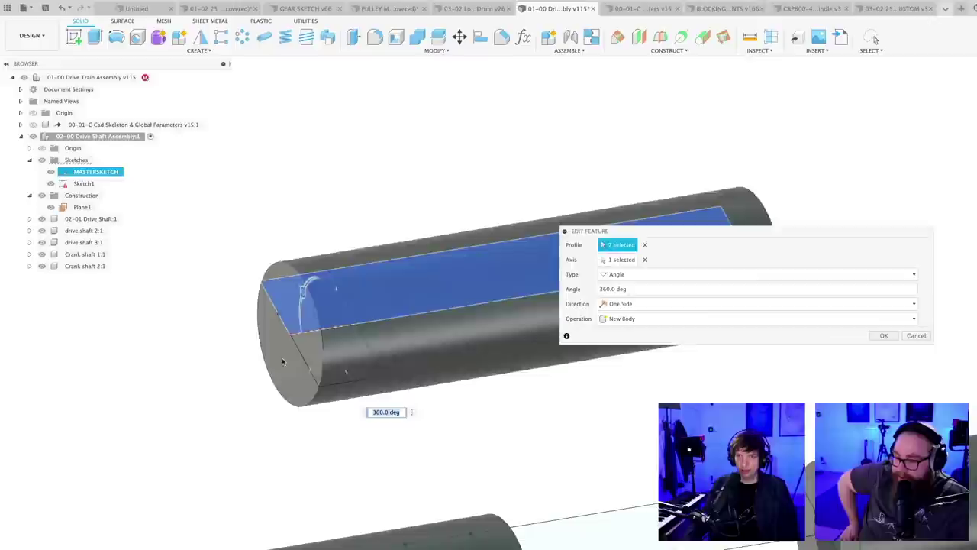
click(305, 326)
click(361, 311)
scroll(346, 412, down, 3)
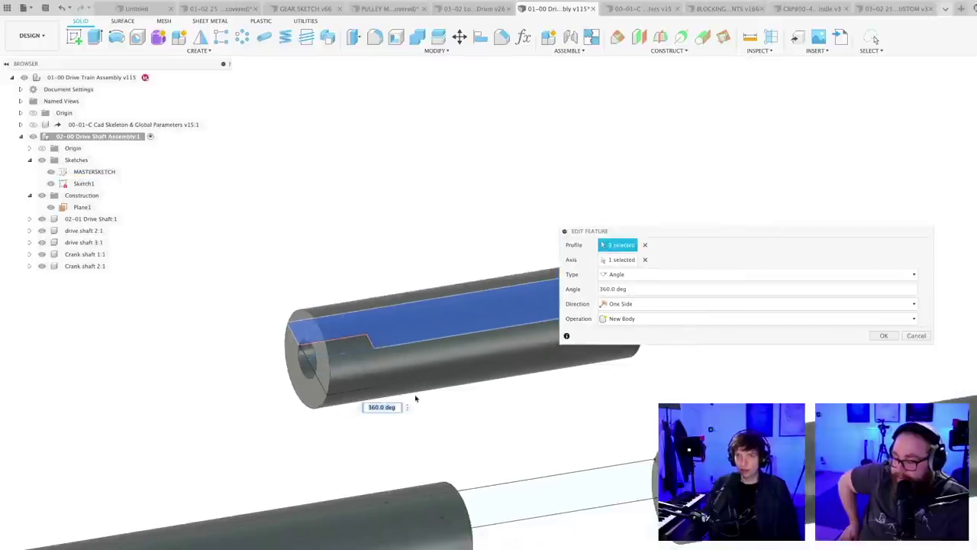
middle_drag(489, 397, 330, 464)
scroll(432, 404, up, 5)
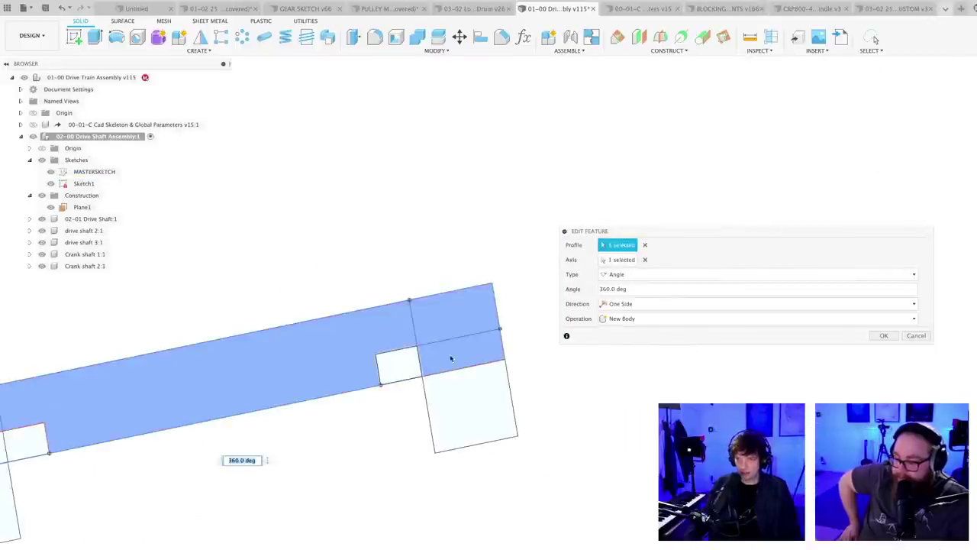
scroll(428, 420, down, 5)
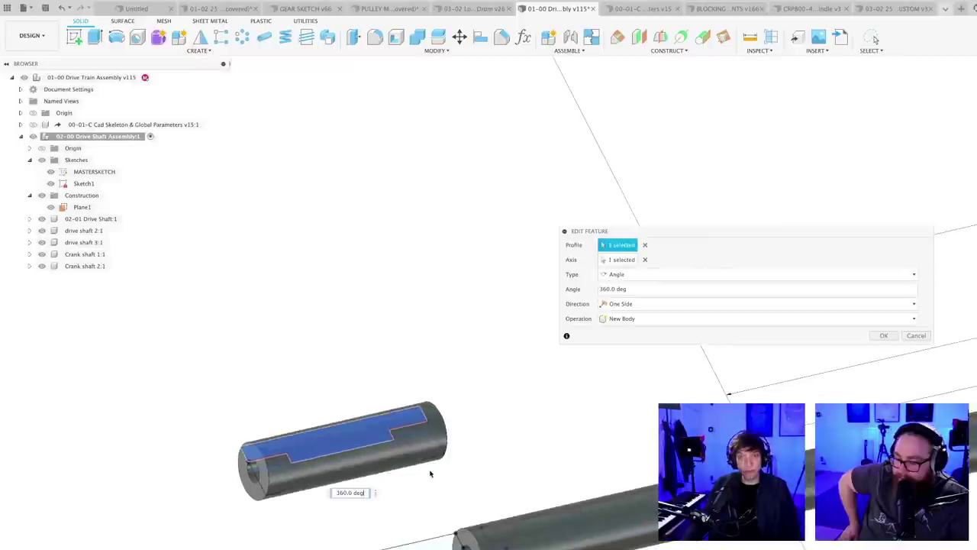
click(883, 336)
- Save the design as new version v116
key(ctrl+s)
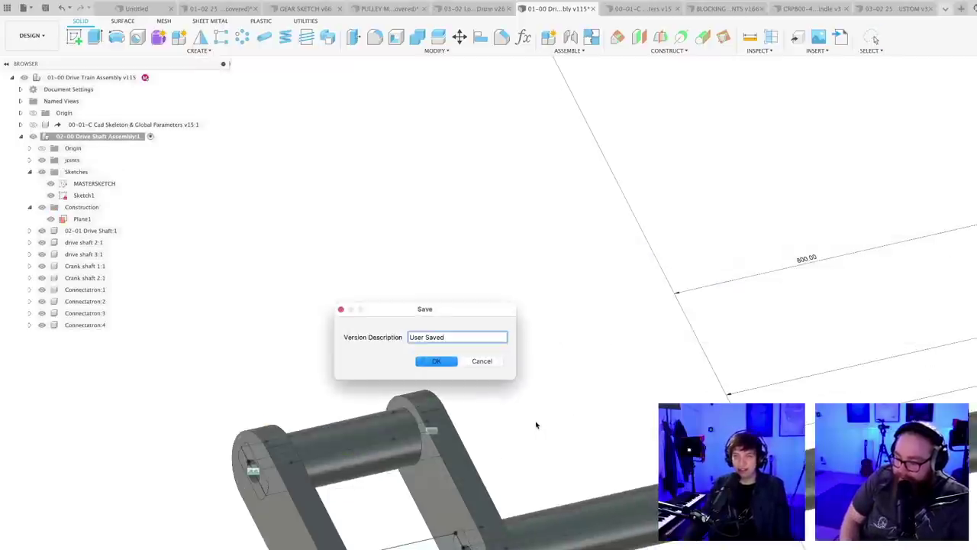
key(Return)
mouse_move(533, 427)
shift+middle_down()
mouse_move(558, 410)
mouse_move(519, 404)
mouse_move(546, 424)
mouse_move(422, 399)
shift+middle_up()
scroll(517, 411, down, 3)
scroll(544, 419, down, 3)
scroll(446, 486, down, 3)
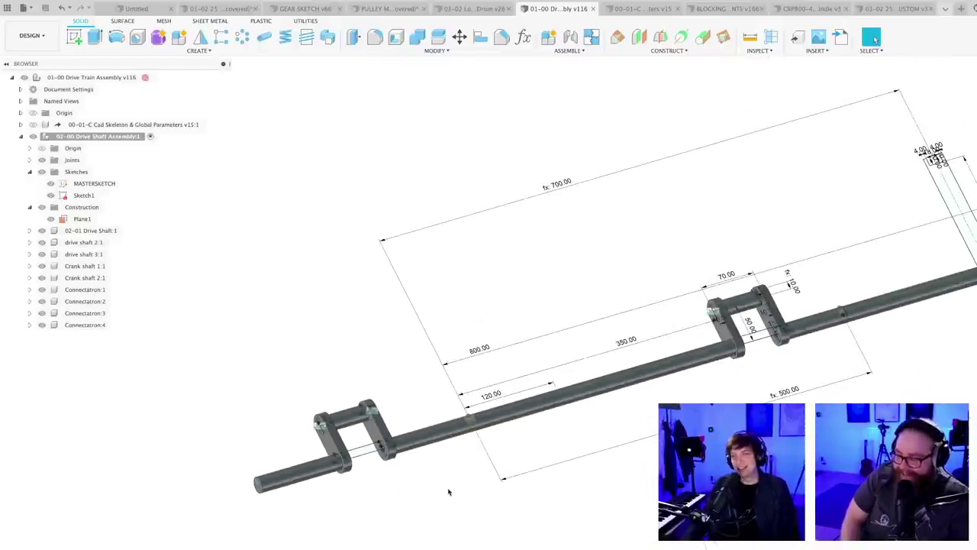
middle_drag(437, 490, 356, 498)
shift+middle_drag(355, 498, 416, 482)
scroll(404, 482, down, 4)
scroll(597, 375, up, 2)
scroll(603, 375, up, 5)
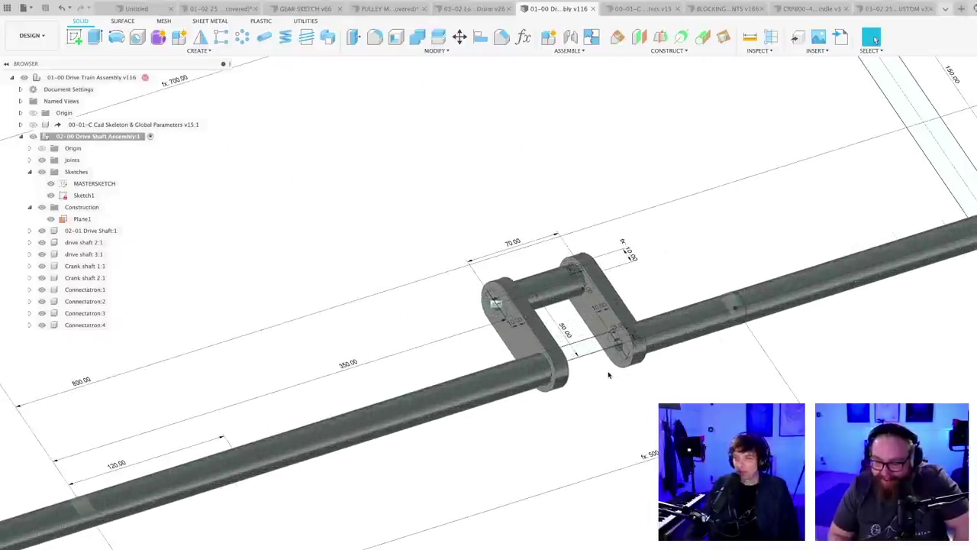
scroll(613, 385, down, 5)
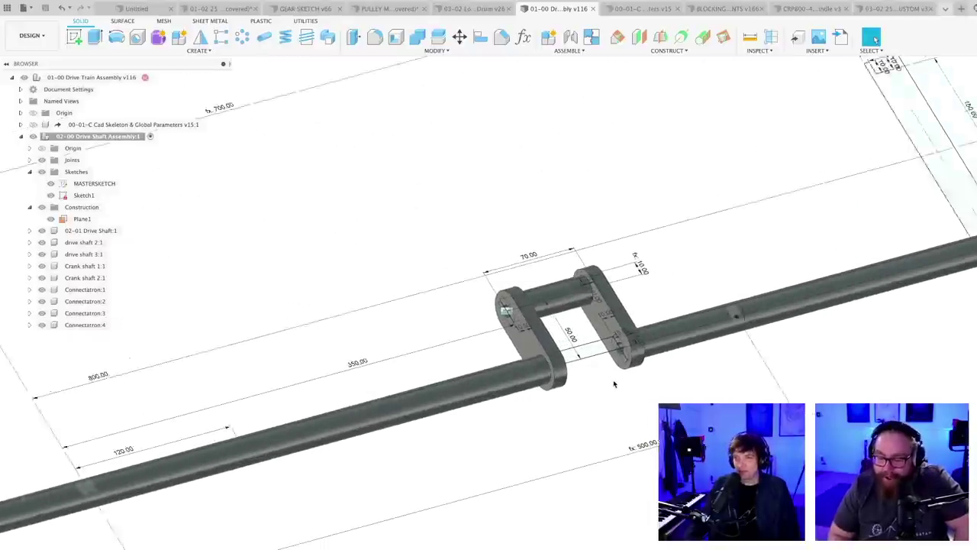
scroll(613, 393, up, 4)
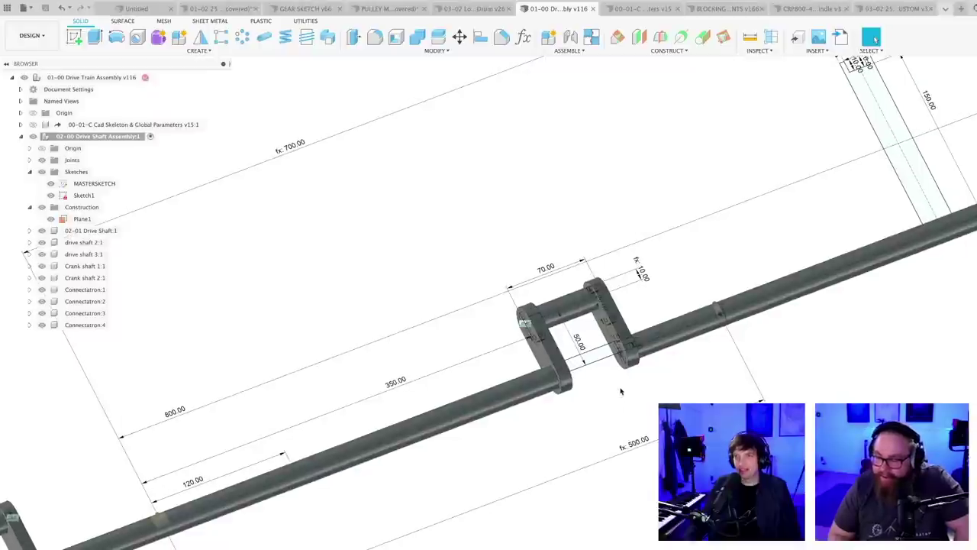
scroll(563, 453, down, 3)
scroll(563, 454, up, 1)
scroll(567, 427, down, 3)
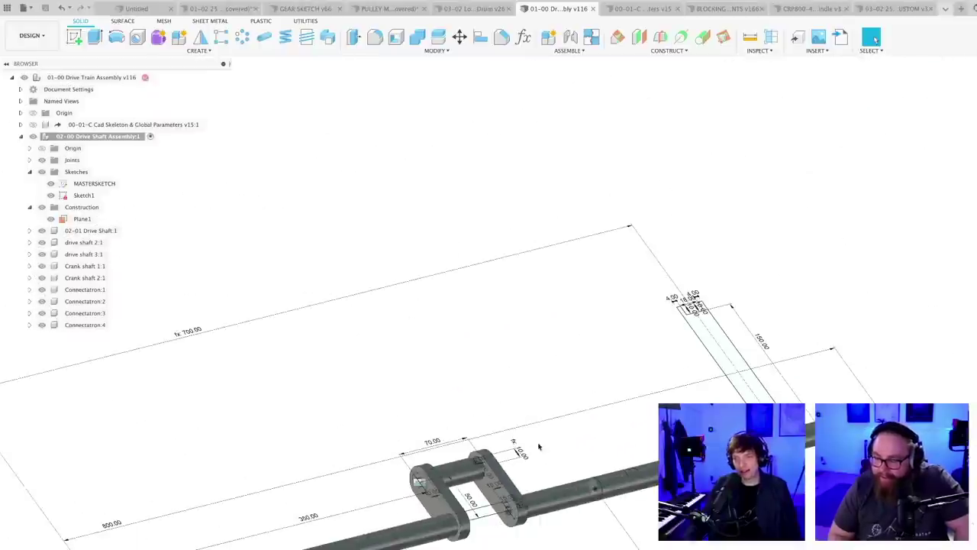
middle_drag(539, 444, 581, 306)
shift+middle_drag(582, 305, 578, 374)
scroll(583, 333, up, 4)
middle_drag(546, 311, 548, 389)
scroll(542, 390, down, 2)
scroll(550, 392, up, 2)
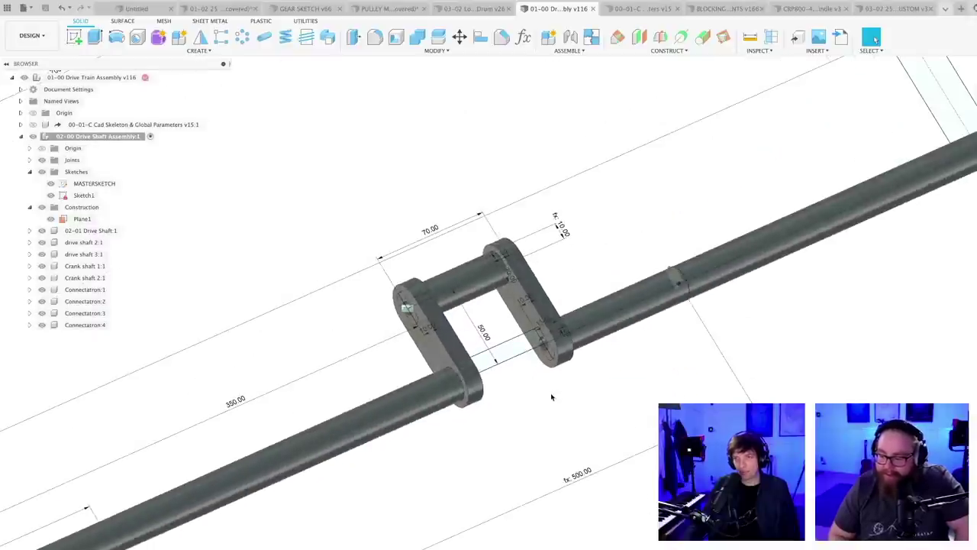
scroll(553, 390, up, 3)
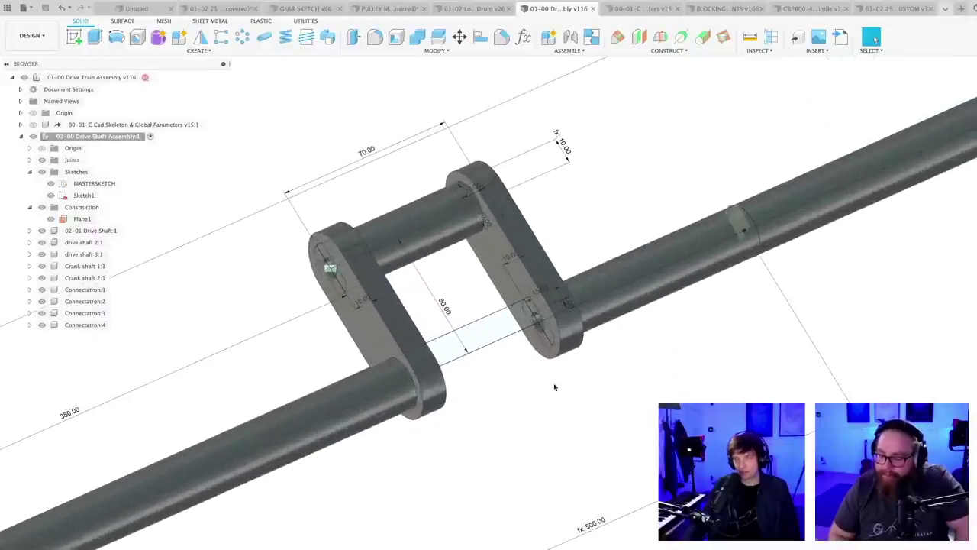
middle_drag(555, 387, 563, 474)
scroll(563, 475, down, 1)
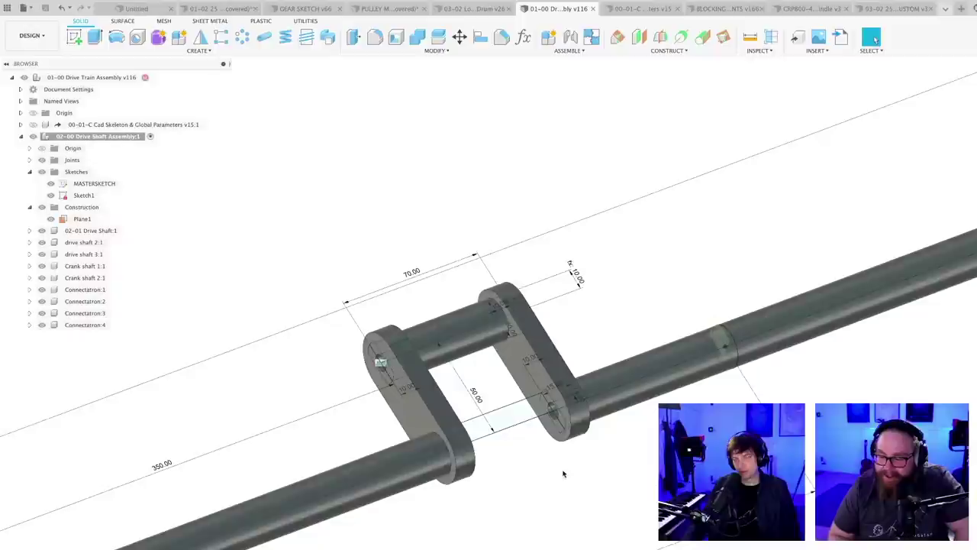
scroll(562, 473, down, 1)
scroll(552, 467, down, 1)
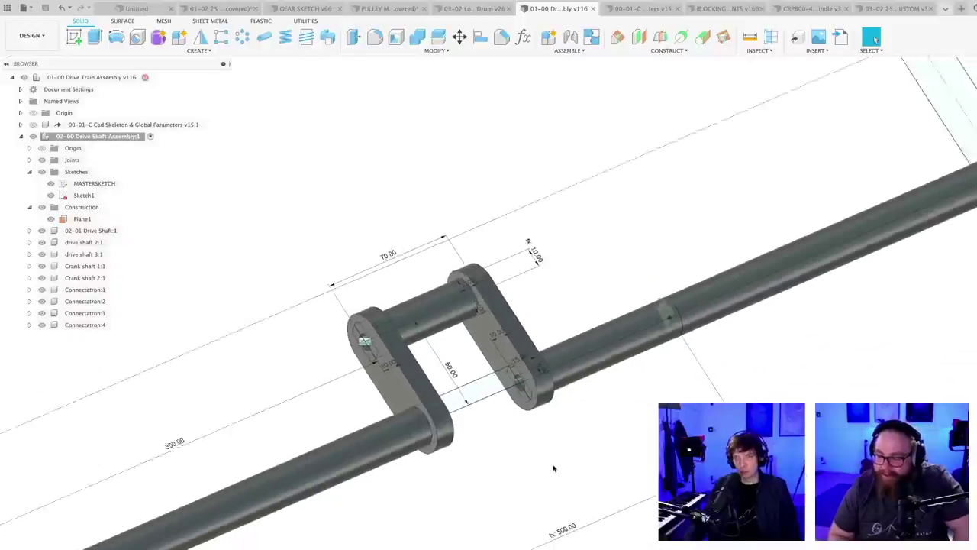
shift+middle_drag(543, 470, 481, 498)
scroll(478, 495, up, 2)
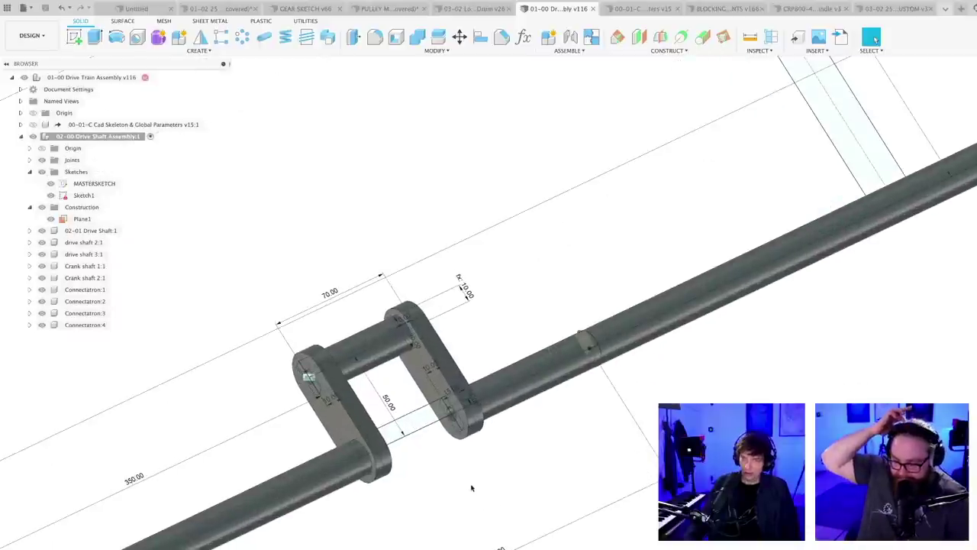
scroll(463, 471, up, 1)
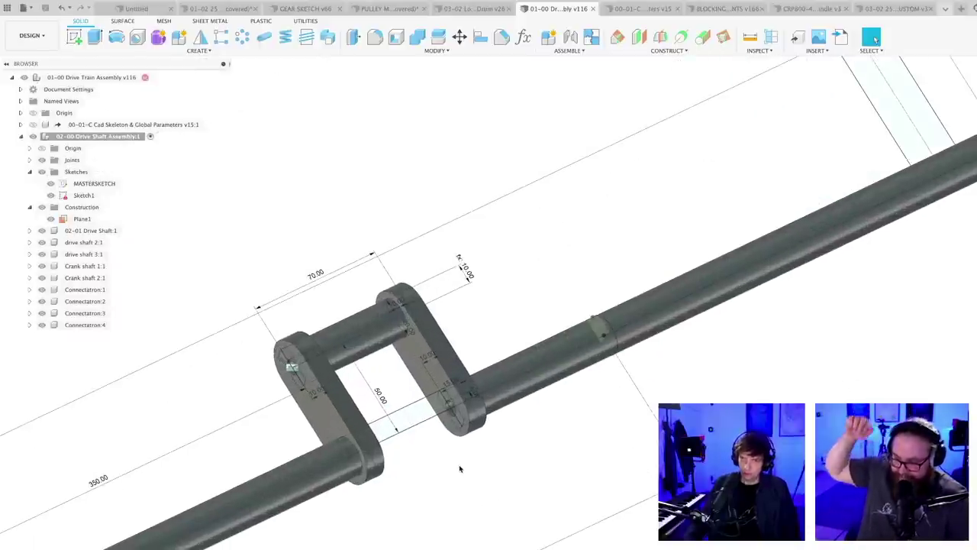
scroll(460, 468, up, 4)
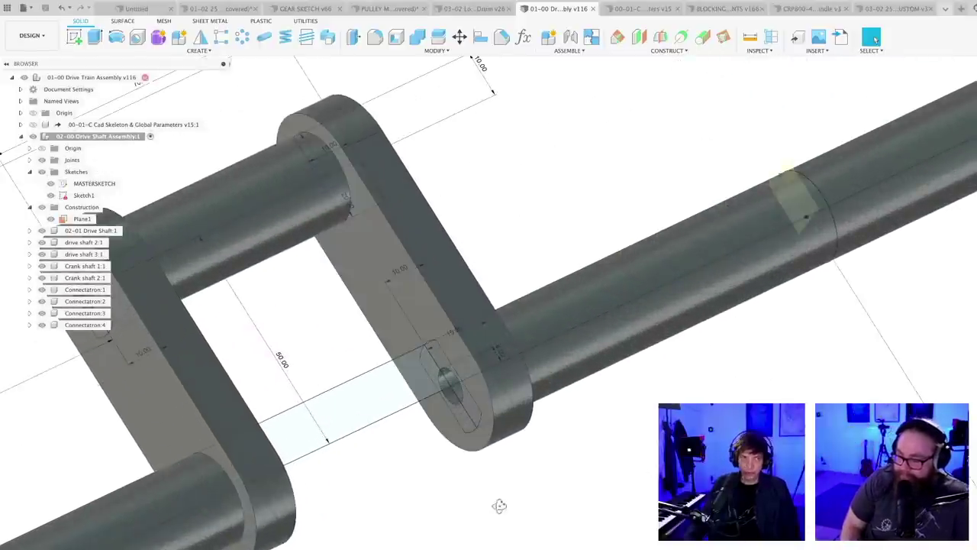
scroll(499, 496, up, 3)
middle_drag(499, 494, 538, 294)
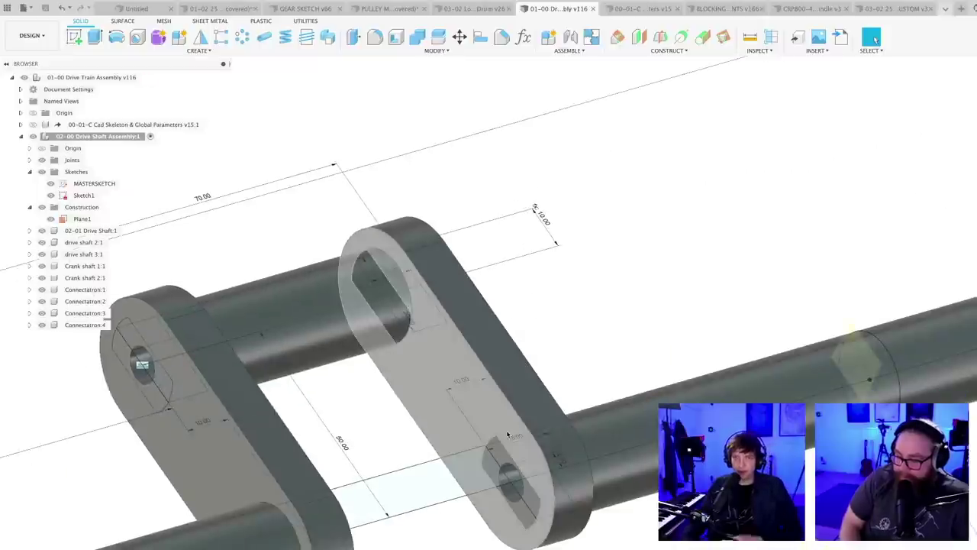
scroll(494, 465, up, 2)
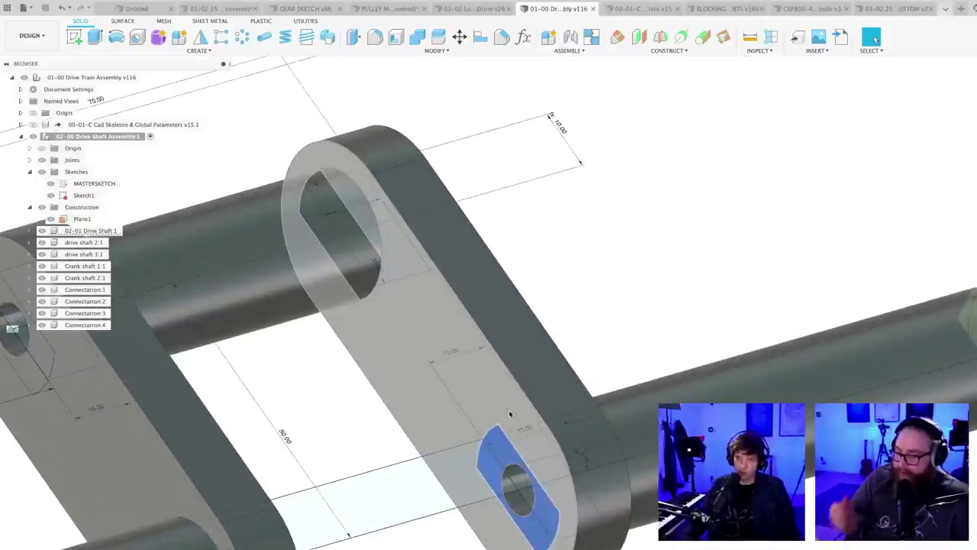
click(510, 414)
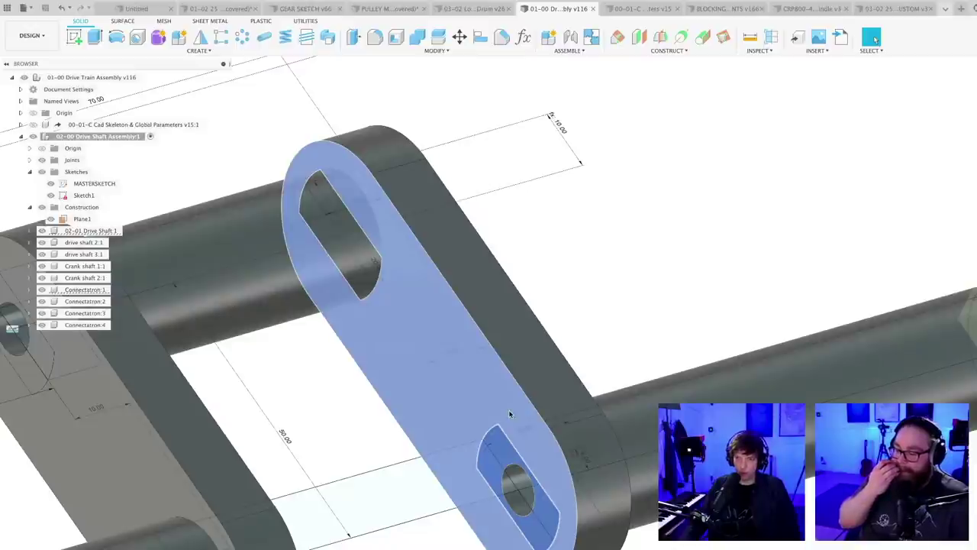
click(511, 457)
scroll(507, 455, down, 3)
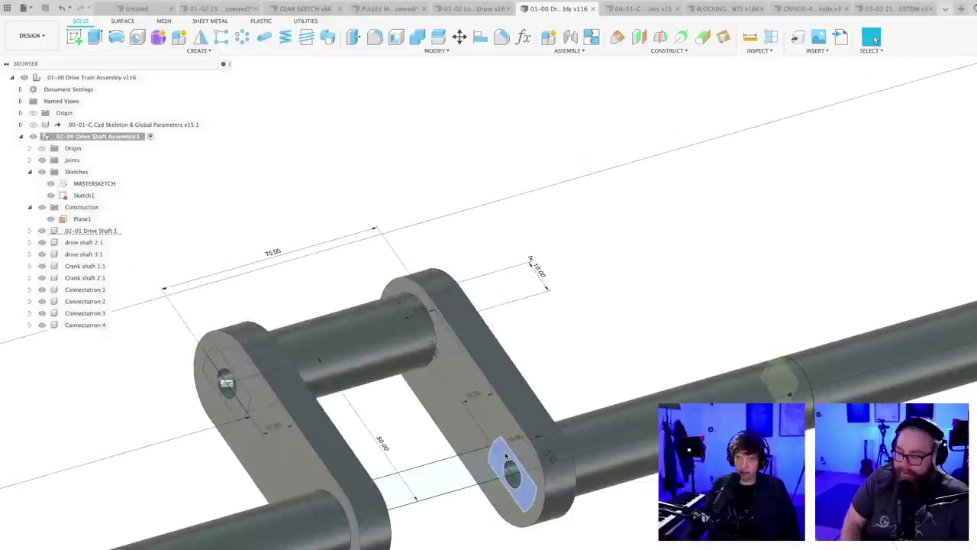
scroll(506, 457, down, 1)
scroll(507, 458, up, 2)
middle_drag(522, 548, 525, 494)
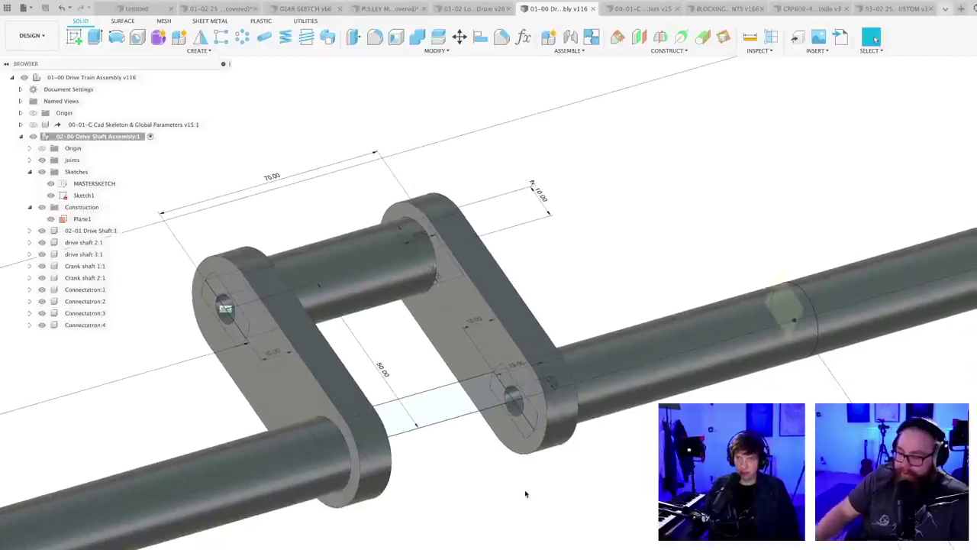
scroll(522, 473, down, 2)
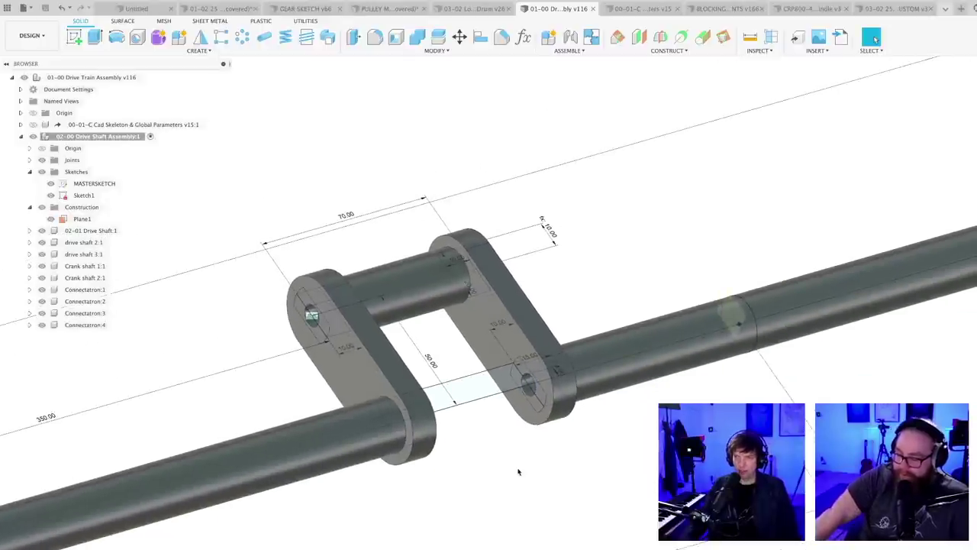
scroll(531, 472, up, 1)
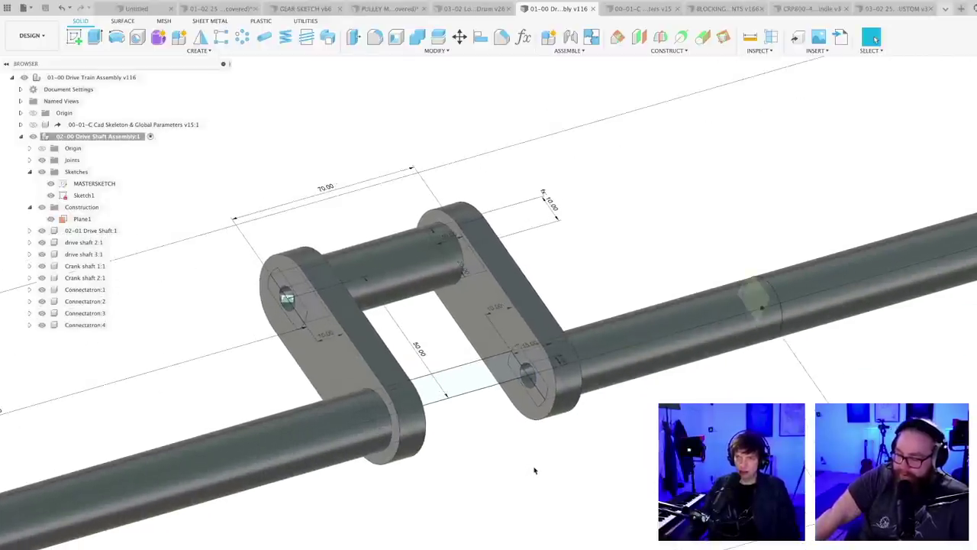
scroll(540, 430, down, 1)
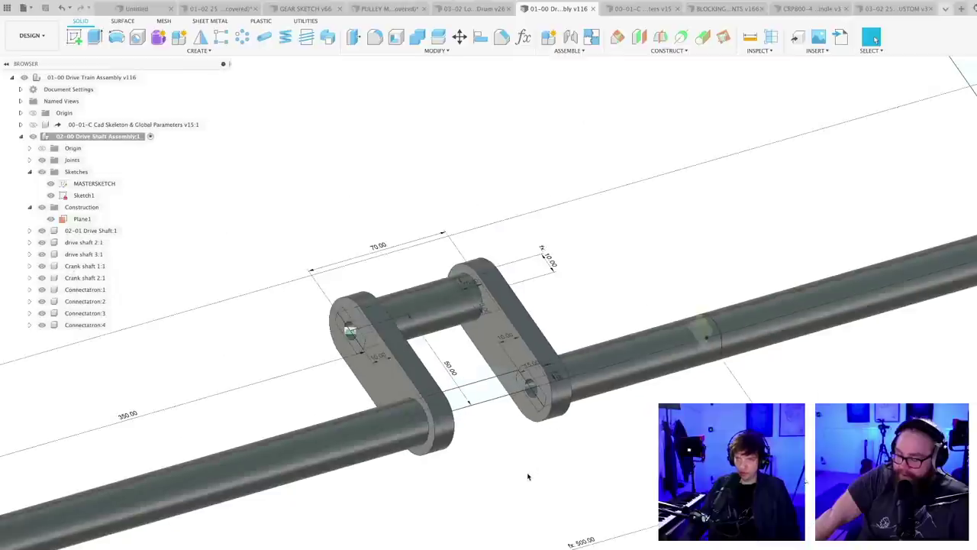
shift+middle_drag(528, 476, 519, 472)
middle_drag(578, 429, 448, 449)
scroll(416, 463, down, 2)
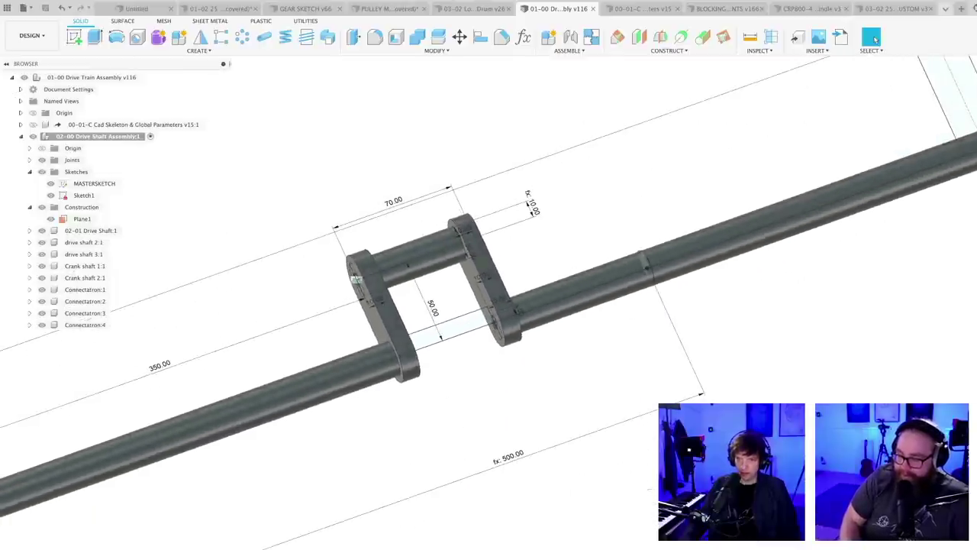
- Open MASTERSKETCH for editing and zoom in on the crank links
double_click(91, 184)
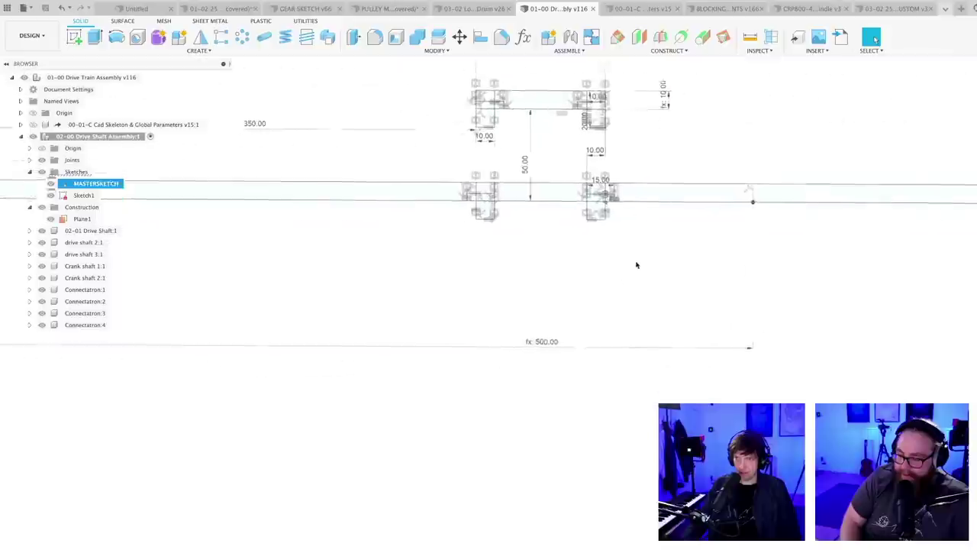
scroll(513, 449, up, 1)
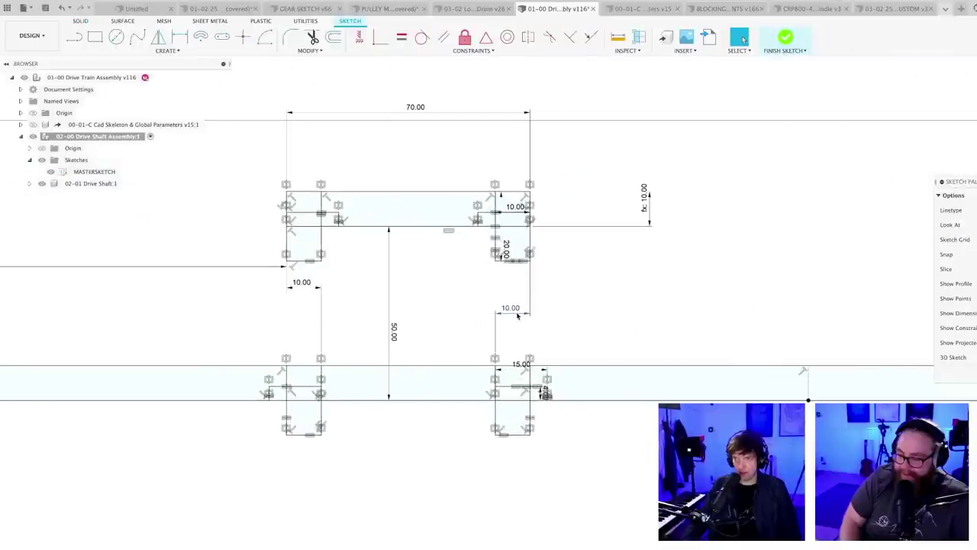
scroll(515, 317, up, 1)
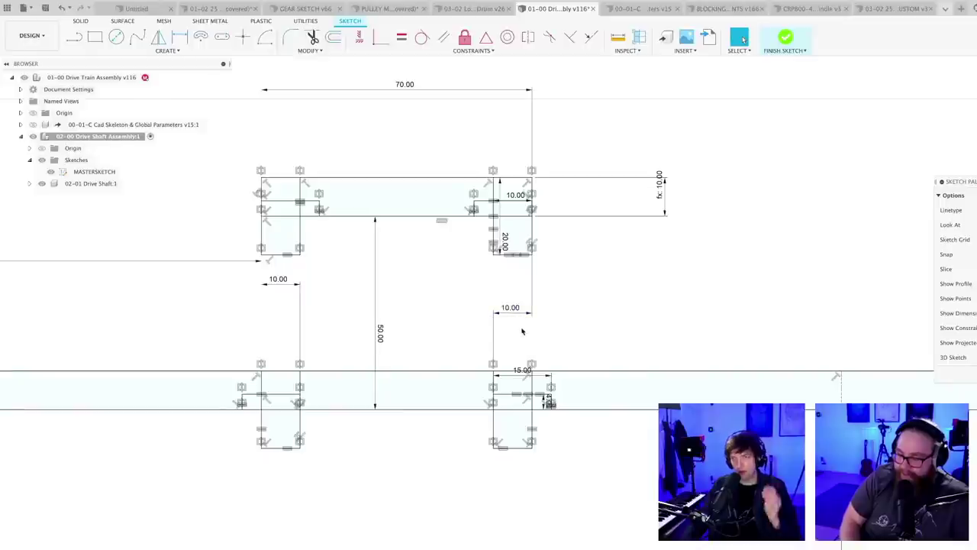
scroll(519, 334, up, 3)
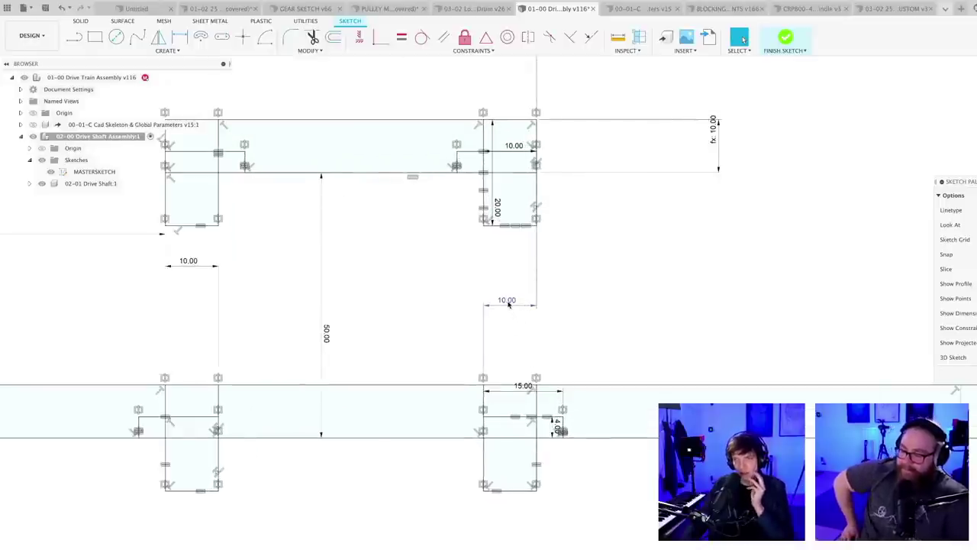
- Try changing the right 10.00 offset dimension to 9, then undo back to 10
double_click(508, 301)
text(9)
key(Return)
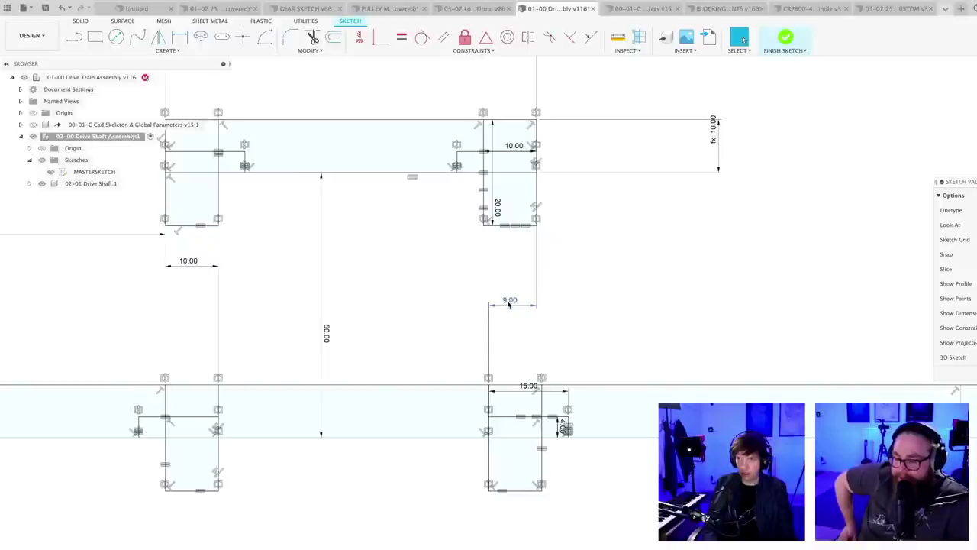
key(ctrl+z)
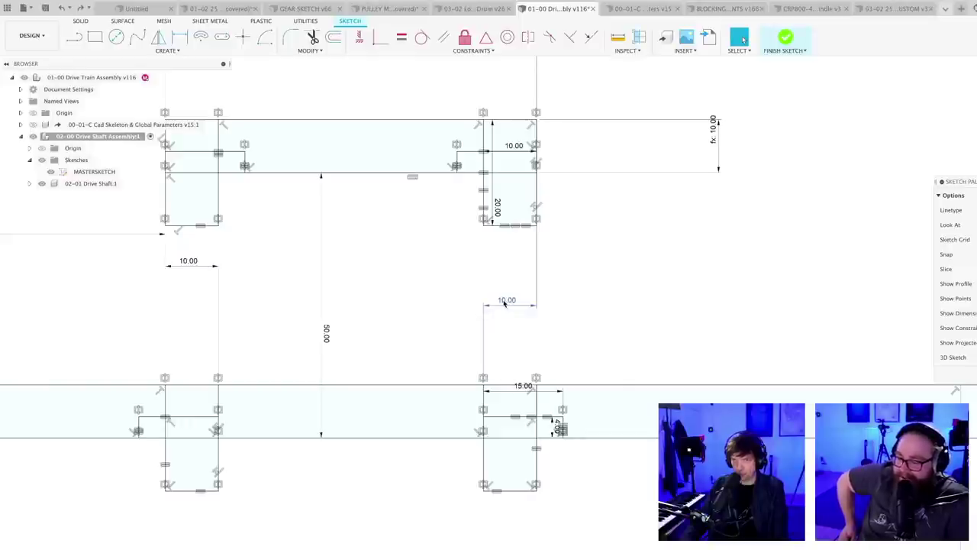
- Save version v117 with the default description and recenter the view on the crank links
key(super+s)
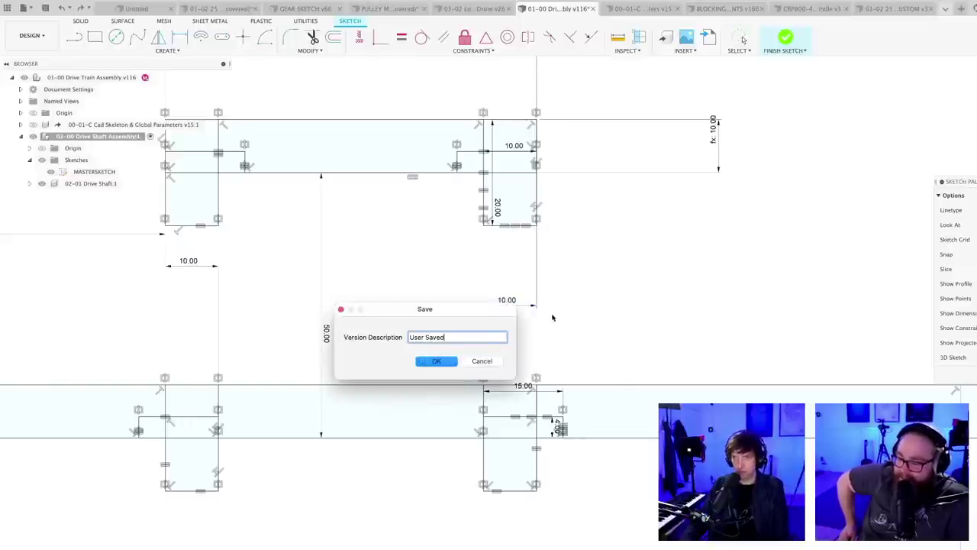
key(Return)
scroll(554, 317, down, 3)
middle_drag(554, 317, 539, 390)
scroll(539, 390, up, 1)
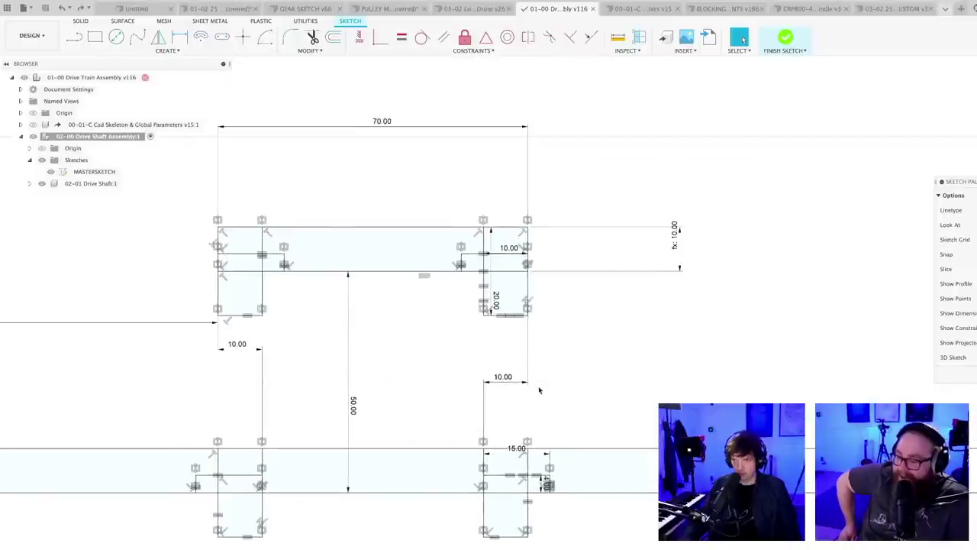
scroll(534, 376, up, 2)
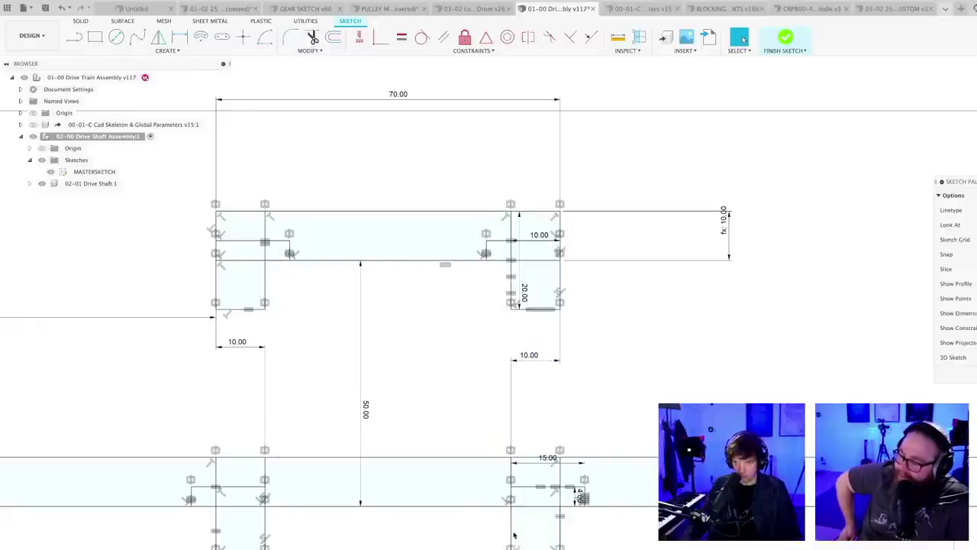
scroll(546, 403, down, 3)
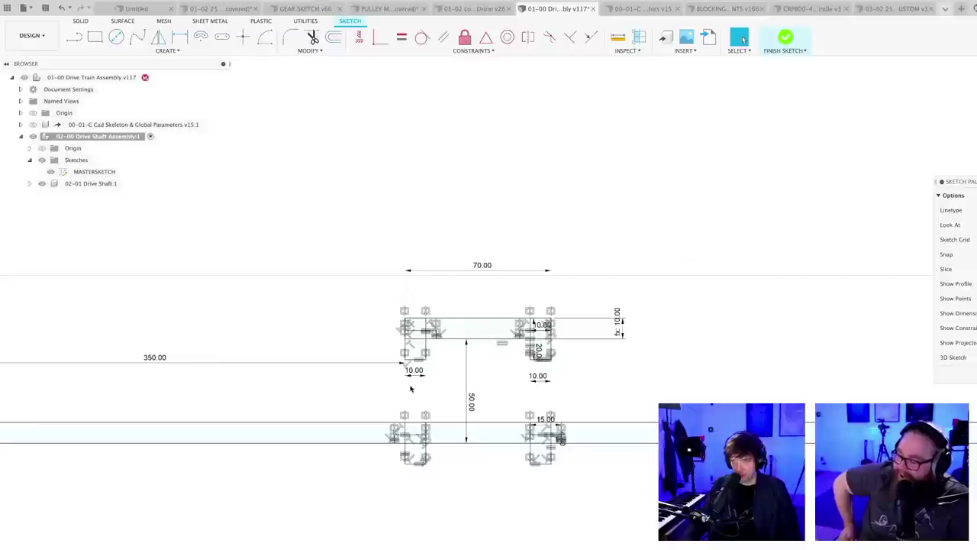
scroll(540, 381, up, 3)
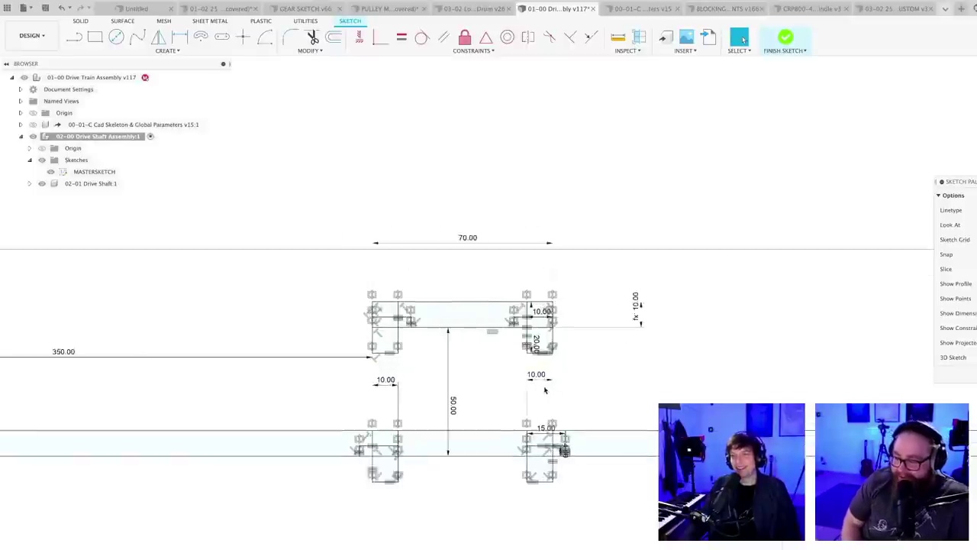
scroll(466, 394, up, 2)
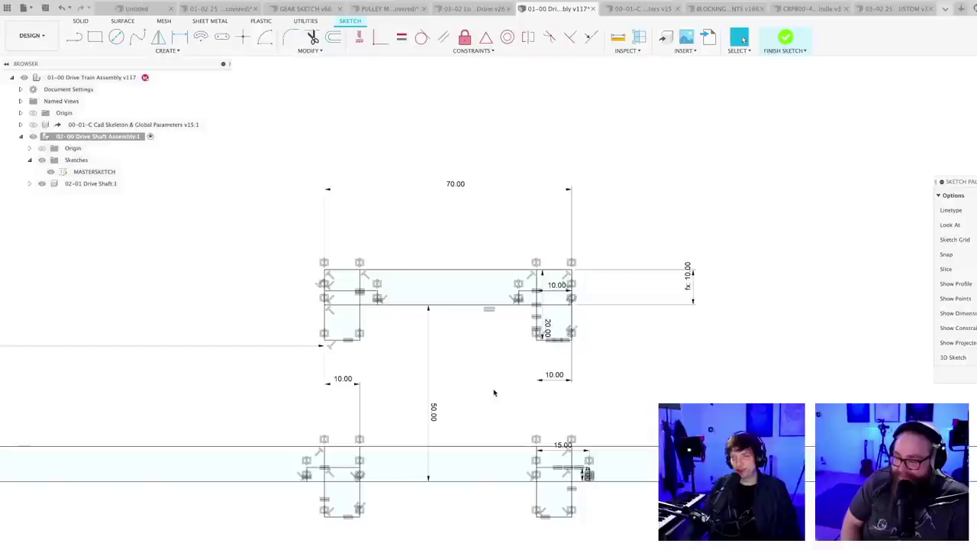
middle_drag(493, 393, 425, 390)
- Save version v118, accepting the 'User Saved' description
scroll(426, 389, down, 1)
key(super+s)
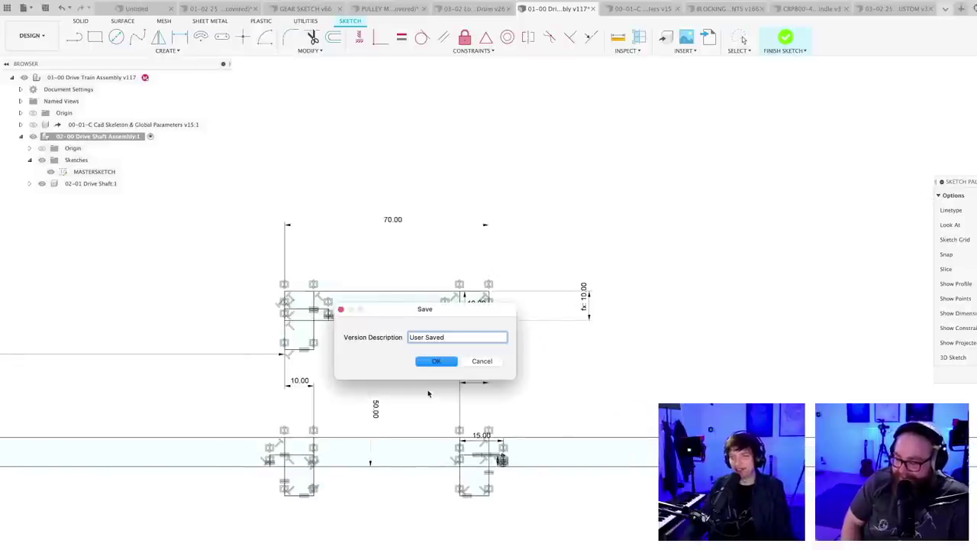
key(Return)
scroll(513, 390, up, 2)
scroll(507, 386, up, 2)
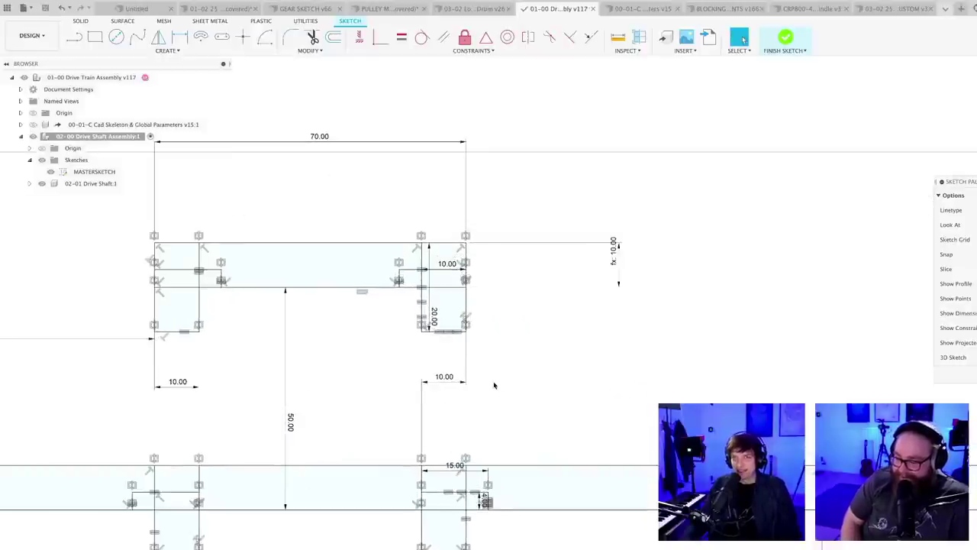
- Pan and zoom around MASTERSKETCH to inspect the crank link dimensions
mouse_move(493, 383)
middle_down()
mouse_move(606, 354)
mouse_move(599, 374)
middle_up()
scroll(568, 357, up, 2)
scroll(561, 358, down, 1)
scroll(562, 359, down, 1)
scroll(599, 365, up, 2)
scroll(596, 367, down, 2)
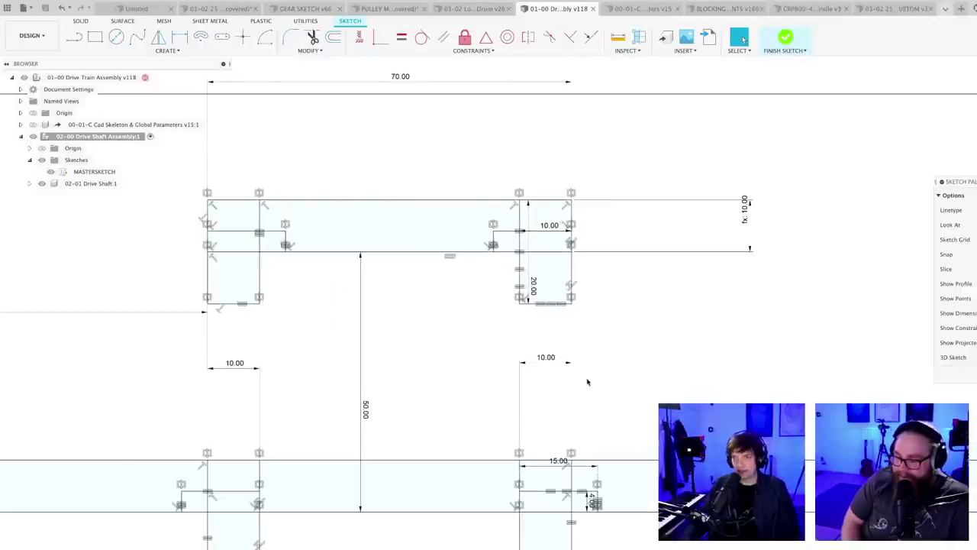
scroll(587, 382, down, 2)
middle_drag(590, 382, 575, 381)
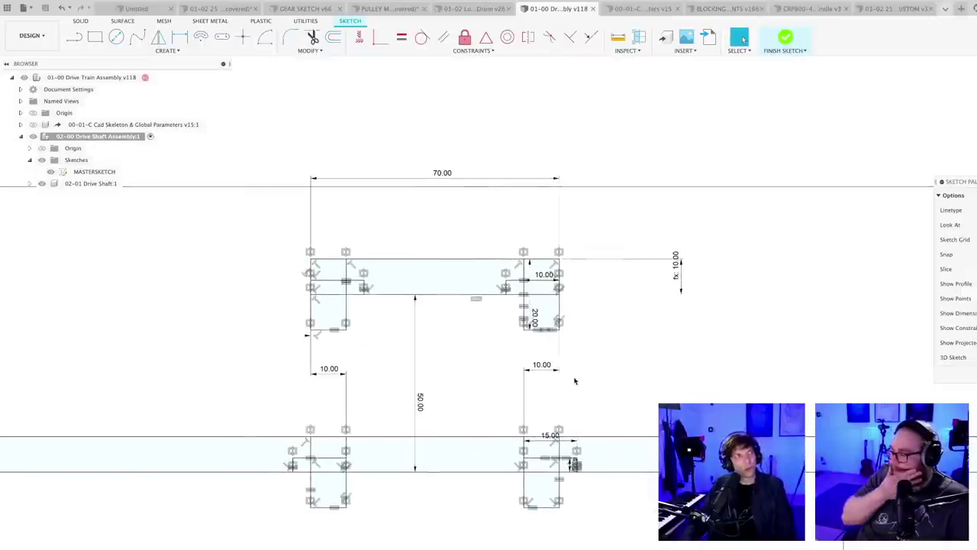
scroll(576, 381, down, 5)
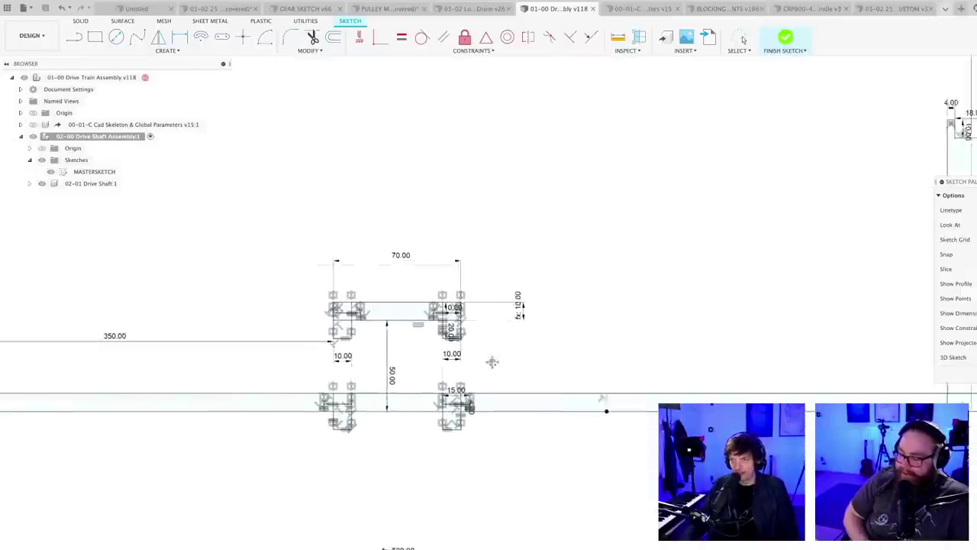
scroll(491, 367, down, 1)
middle_drag(565, 360, 458, 365)
scroll(355, 368, up, 4)
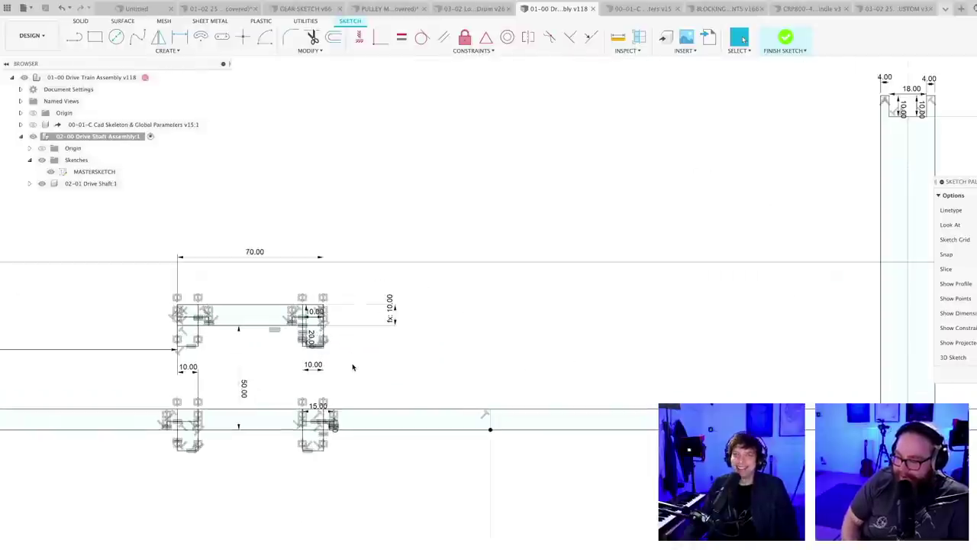
middle_drag(382, 369, 558, 349)
scroll(466, 377, up, 6)
scroll(558, 351, down, 2)
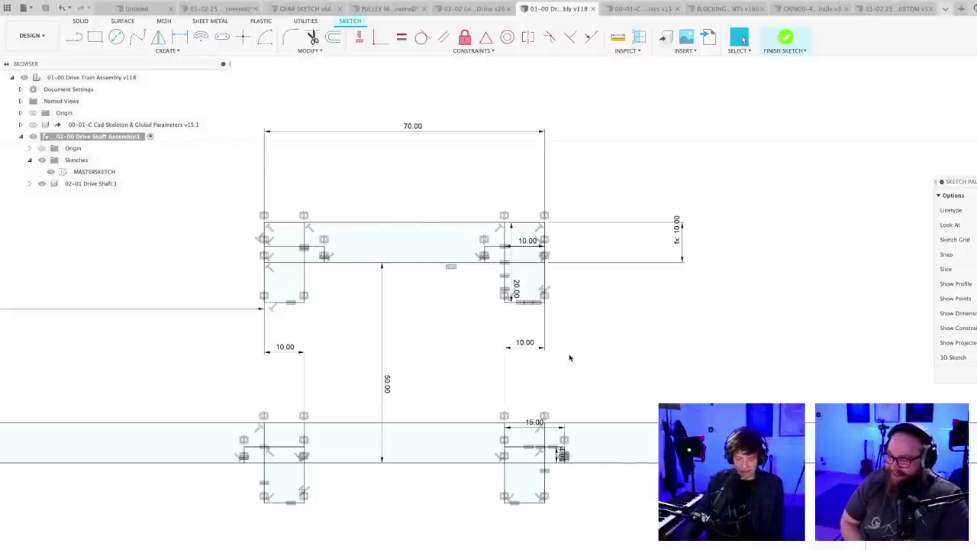
scroll(570, 359, up, 3)
scroll(570, 361, down, 2)
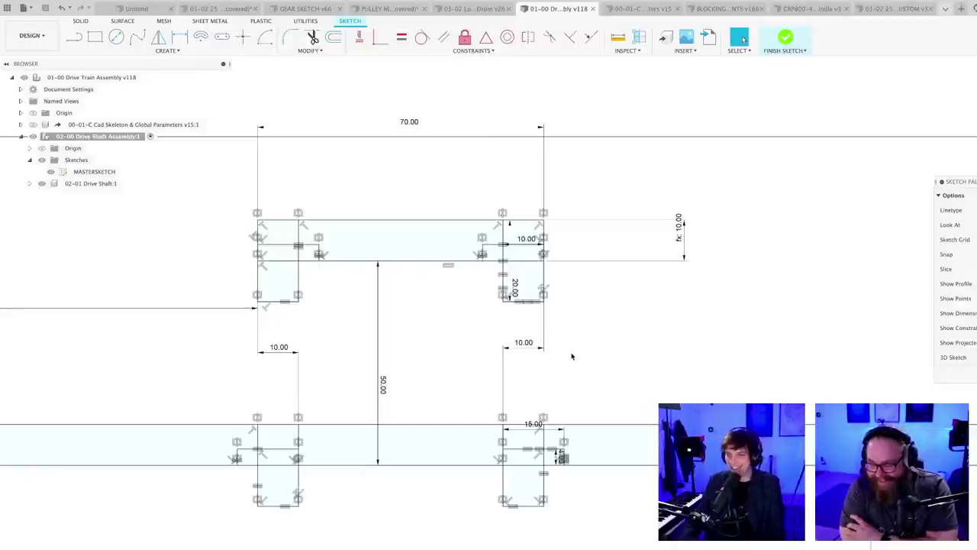
scroll(569, 360, down, 2)
scroll(569, 358, up, 3)
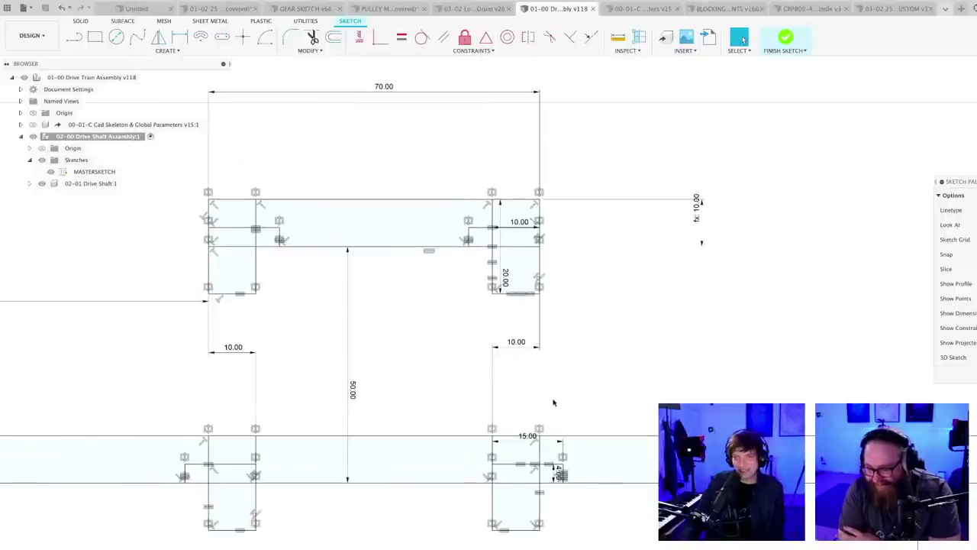
scroll(554, 402, down, 3)
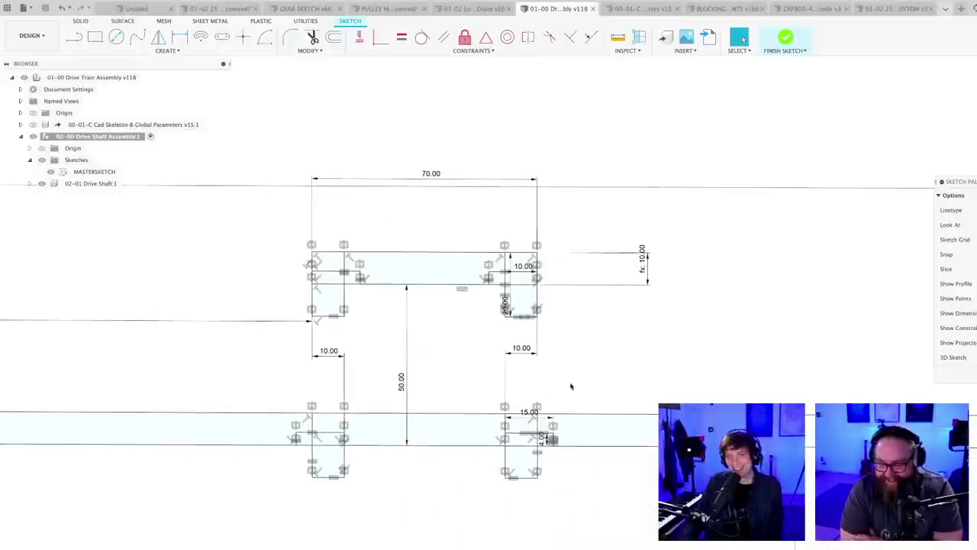
scroll(551, 385, up, 2)
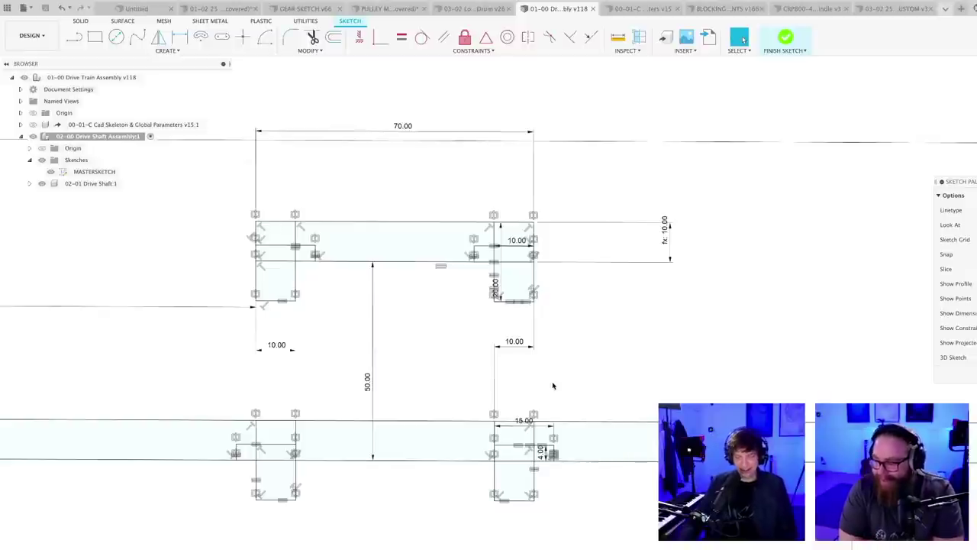
- Test changing the lower-left 10.00 dimension to 9, then undo back to 10.00
scroll(553, 381, up, 3)
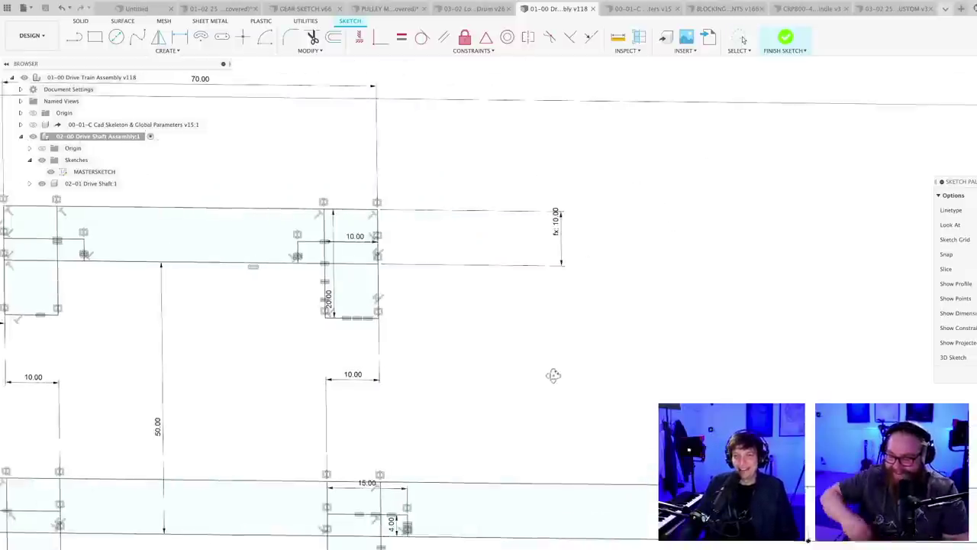
scroll(489, 402, down, 3)
mouse_move(435, 407)
middle_down()
mouse_move(561, 333)
mouse_move(557, 340)
middle_up()
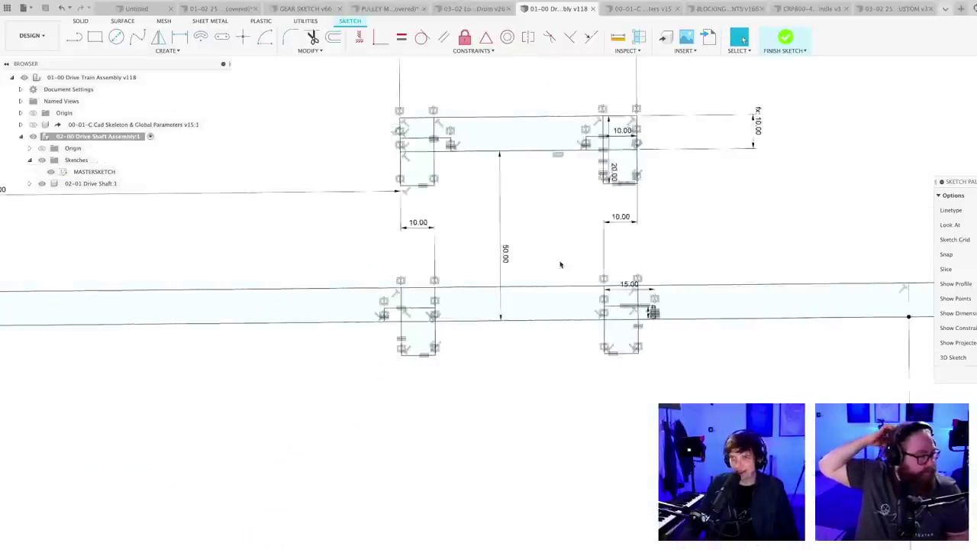
scroll(584, 420, up, 3)
mouse_move(750, 253)
middle_down()
mouse_move(610, 409)
mouse_move(498, 404)
middle_up()
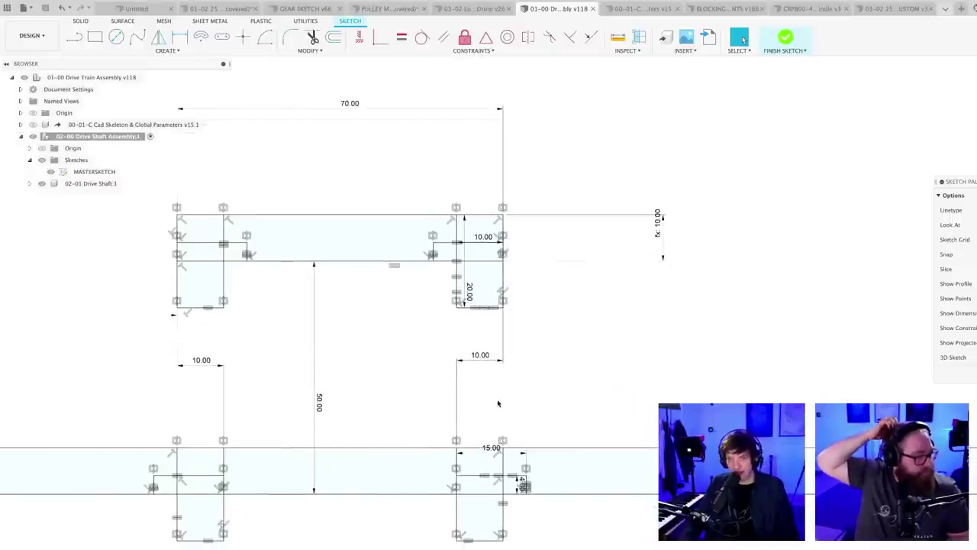
scroll(227, 434, down, 1)
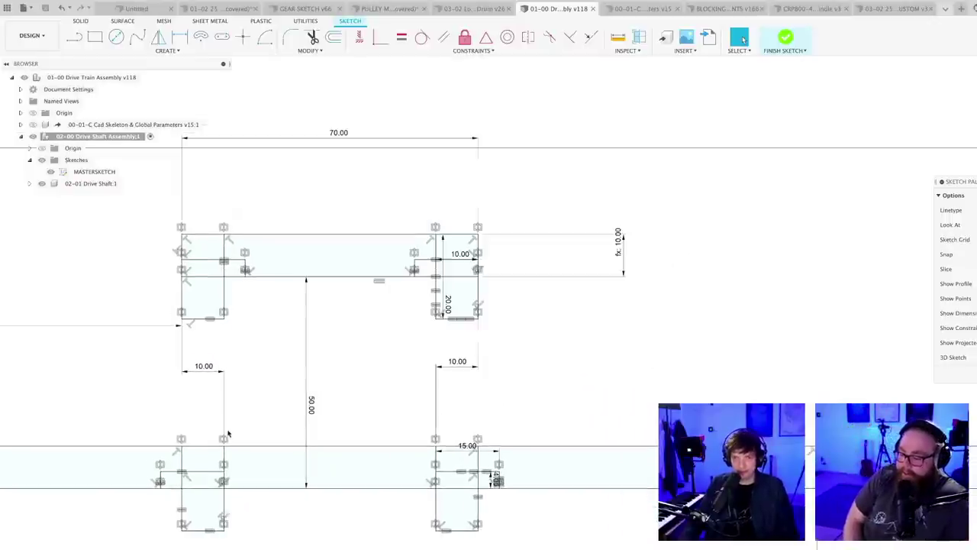
middle_drag(232, 418, 315, 417)
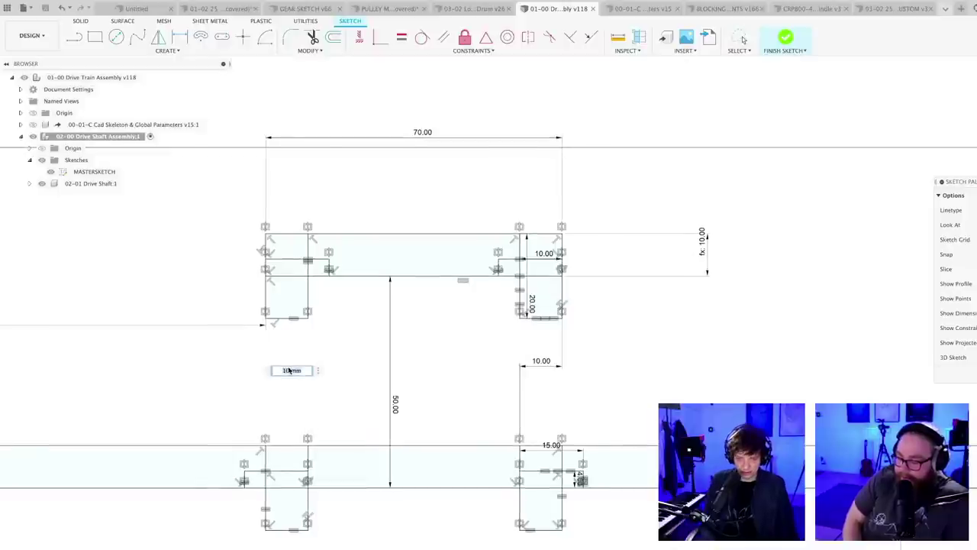
double_click(289, 370)
text(9)
key(Return)
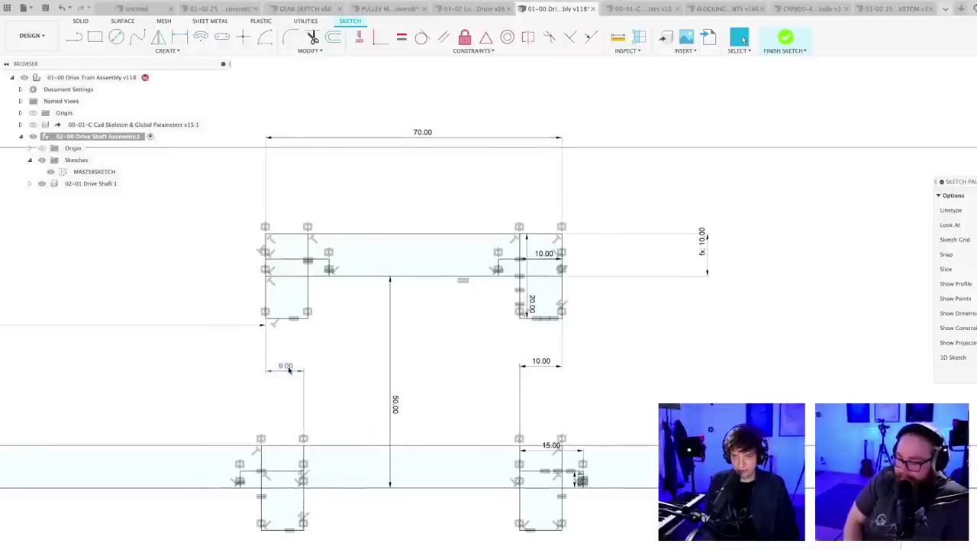
key(super+z)
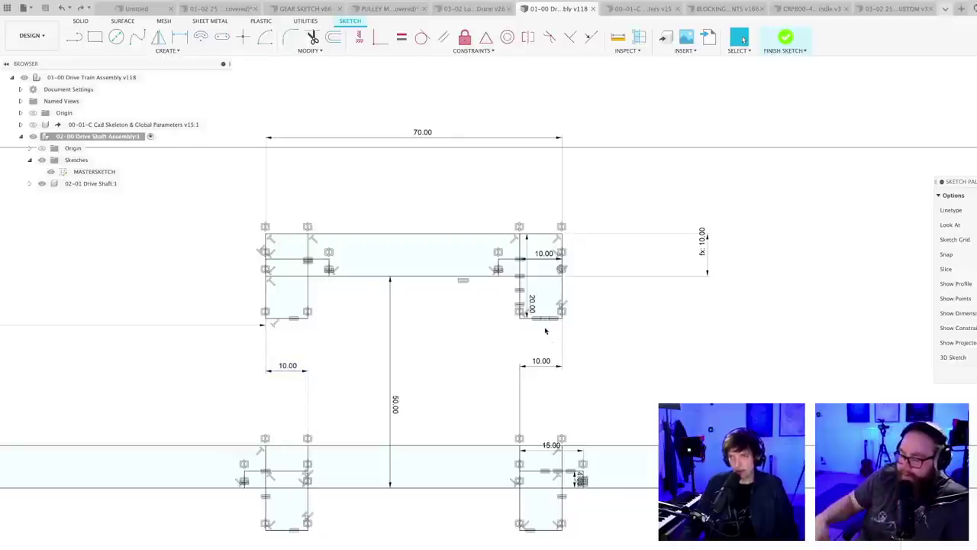
- Place a 350.00 horizontal offset dimension to the crank link's left edge
scroll(591, 341, down, 5)
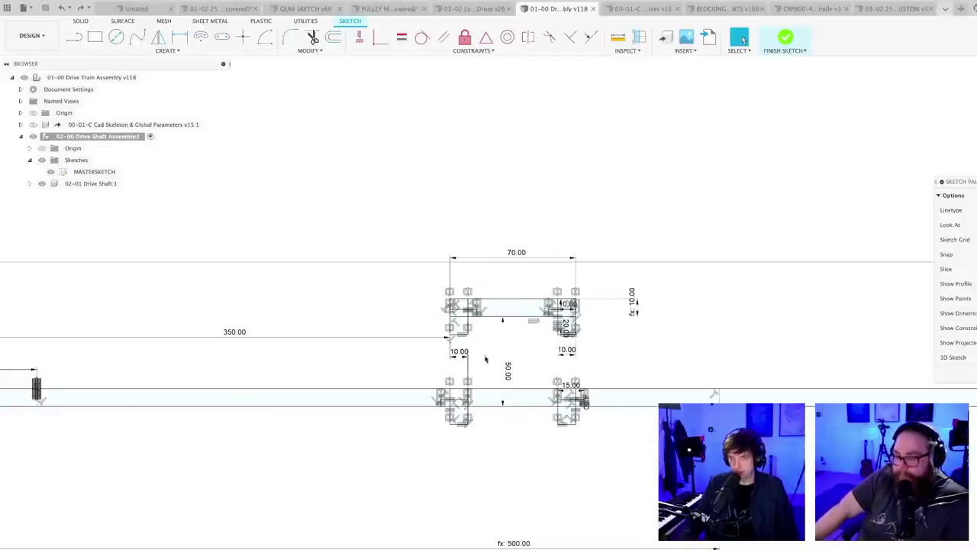
scroll(451, 352, up, 3)
scroll(455, 332, up, 3)
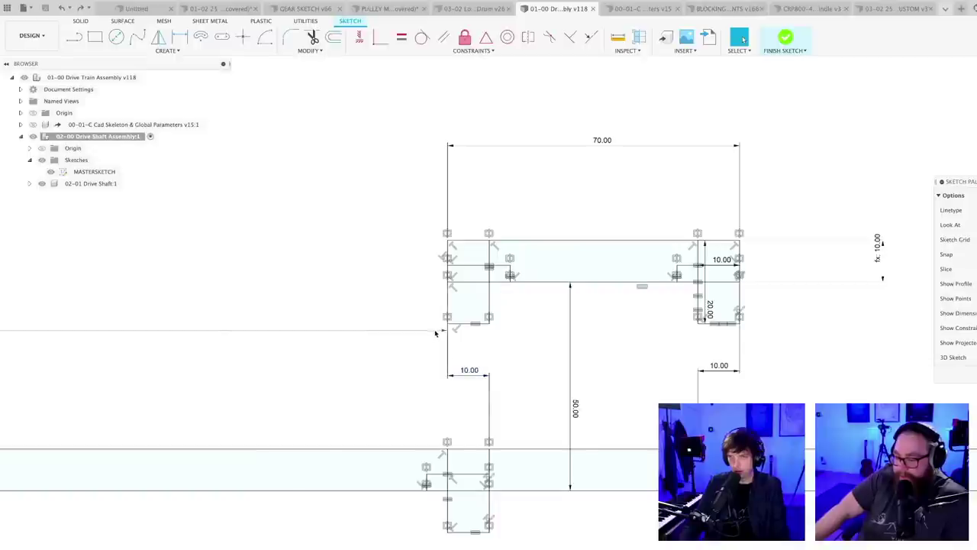
mouse_move(435, 331)
mouse_down()
mouse_move(425, 392)
mouse_move(424, 345)
mouse_up()
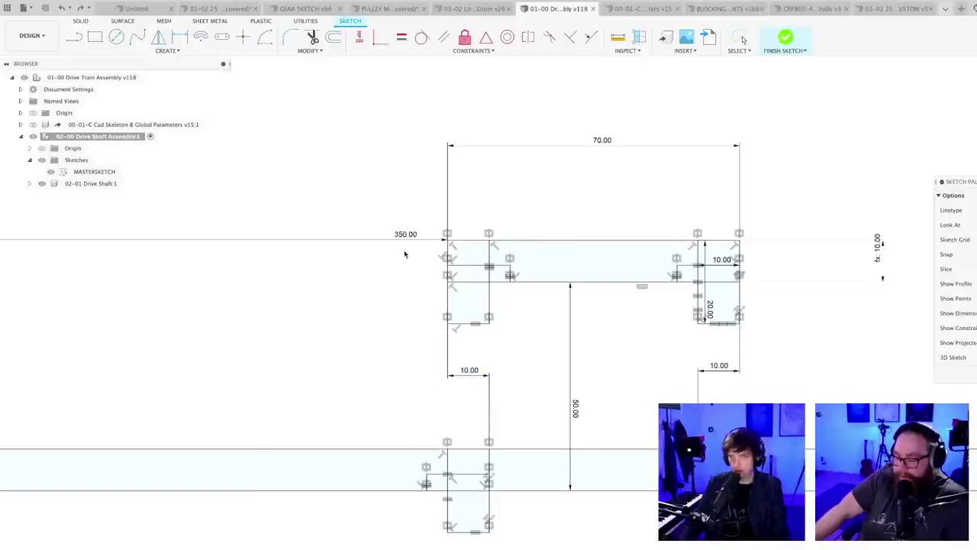
click(396, 213)
key(Escape)
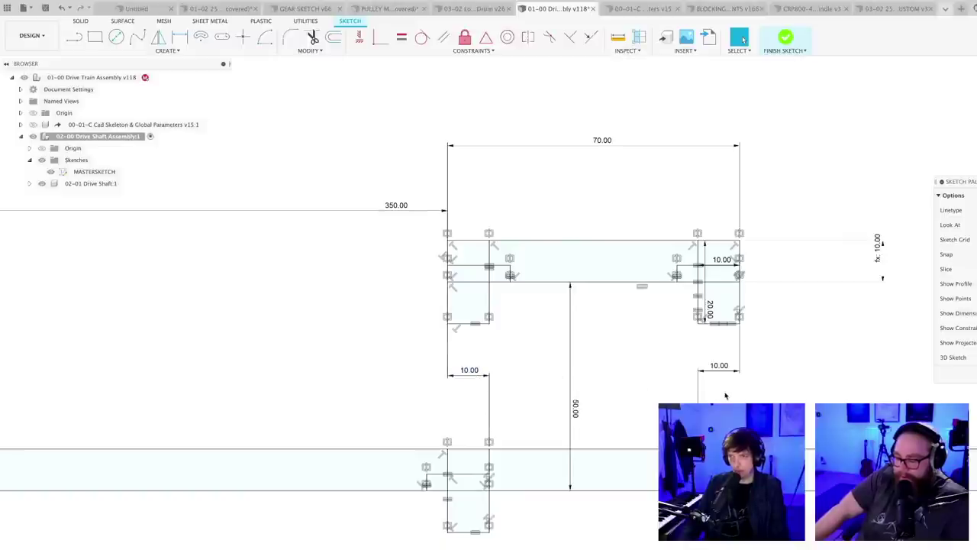
- Move the right tab's 10.00 dimension above the link, keeping its value at 10.00
drag(721, 260, 721, 206)
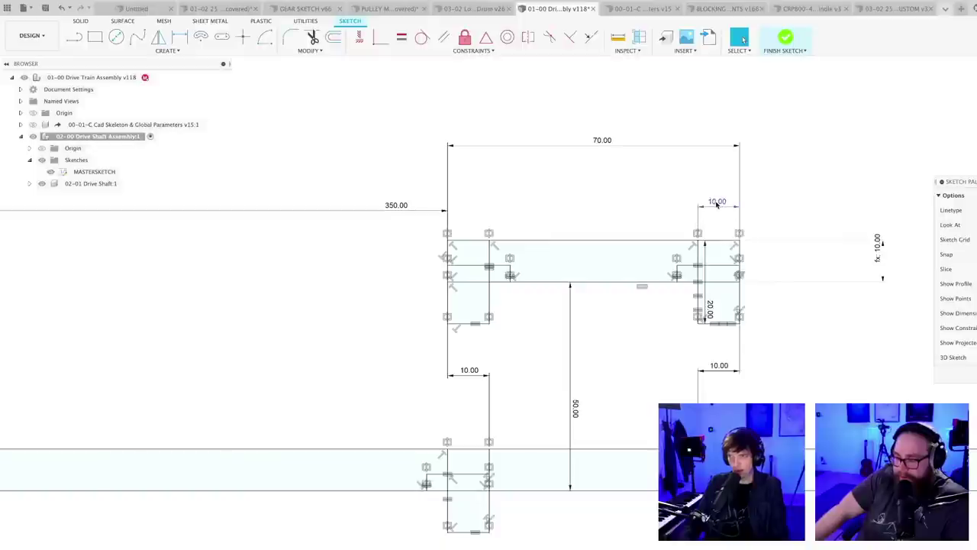
double_click(717, 203)
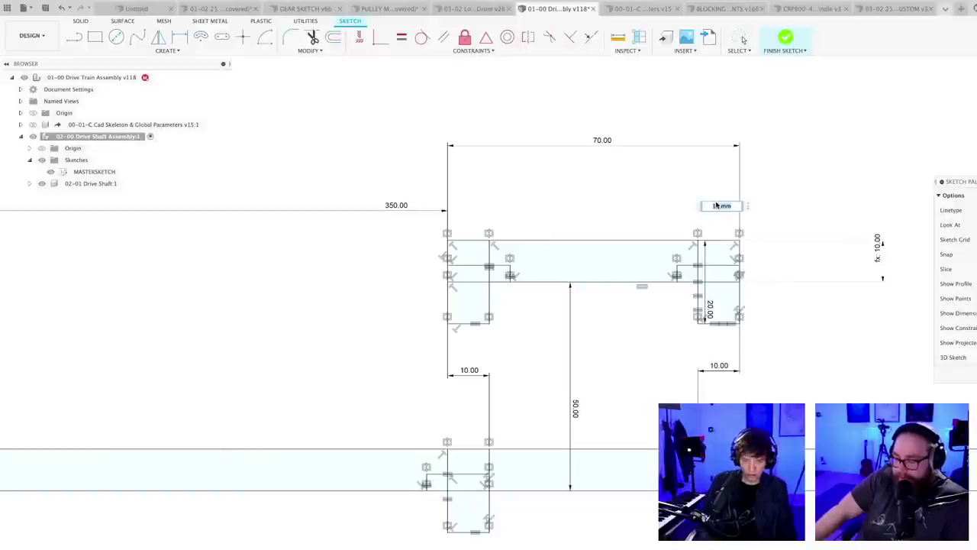
text(9)
key(Return)
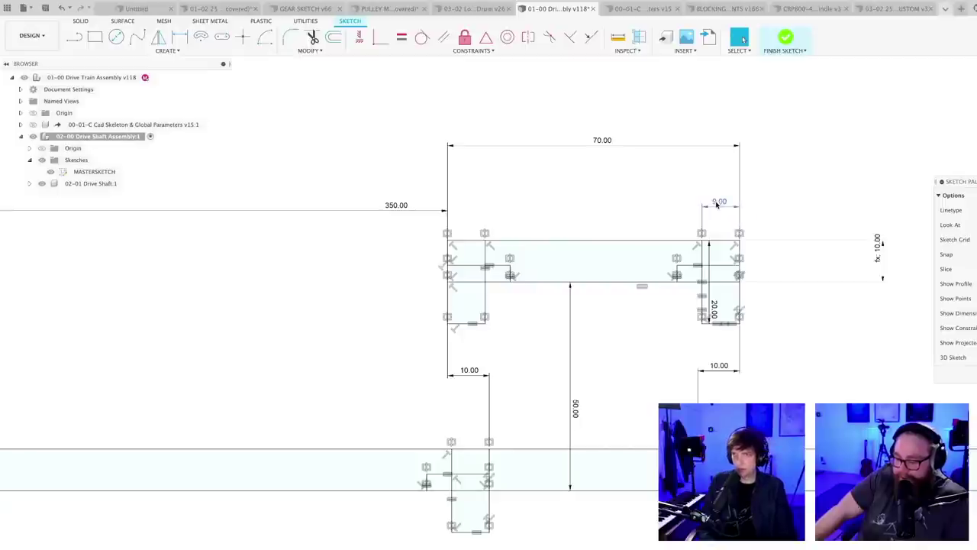
key(ctrl+z)
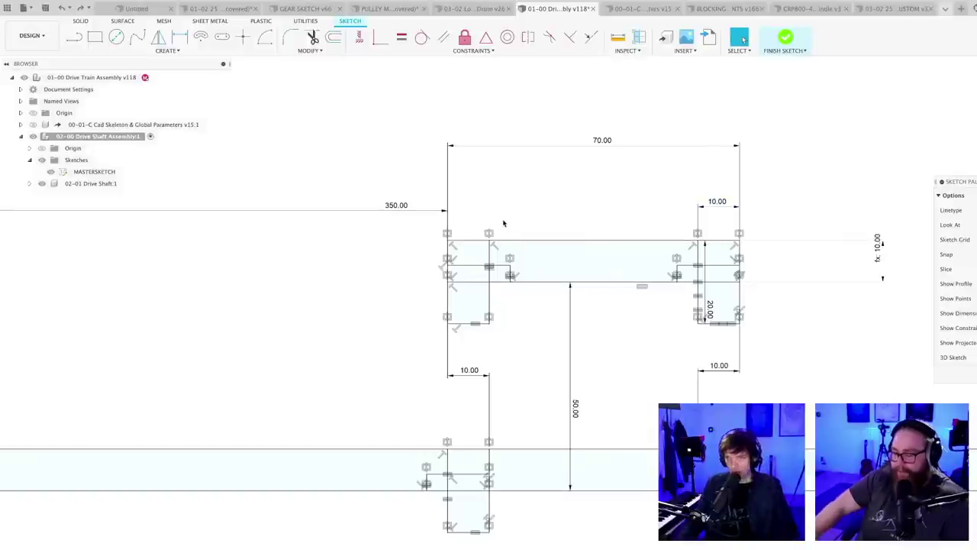
- Delete the 350.00 offset dimension
scroll(507, 226, down, 3)
scroll(534, 241, down, 6)
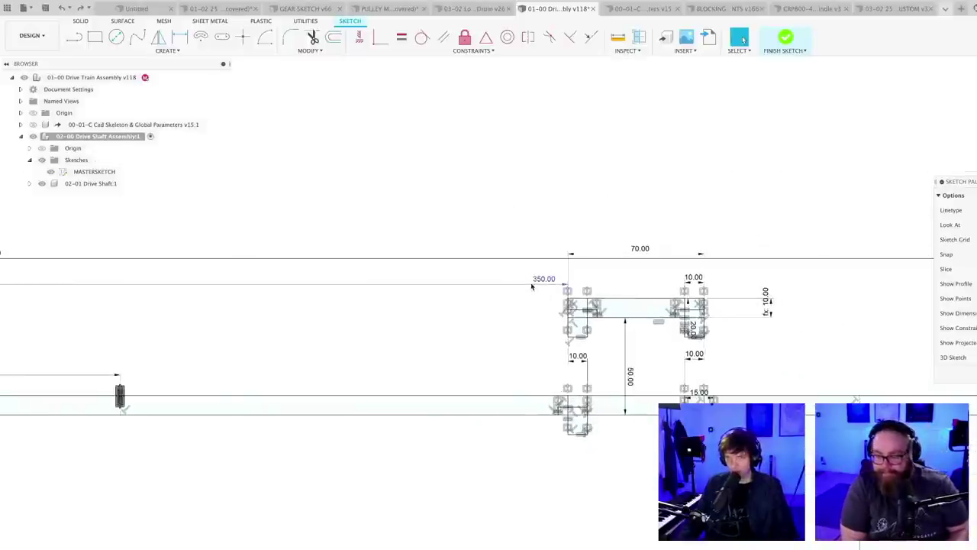
click(556, 300)
key(Delete)
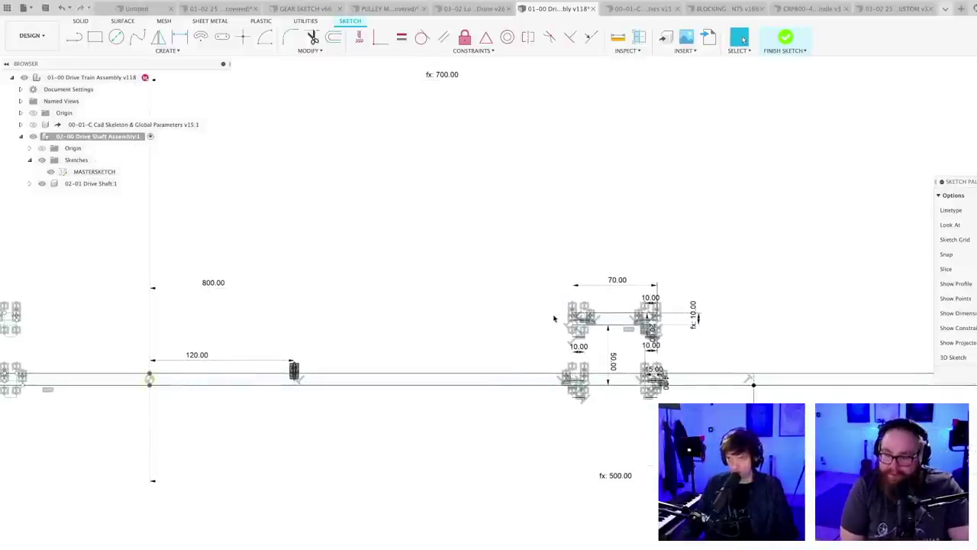
- Add a 360.00 offset dimension from the shaft's left end to the right crank link pair
key(d)
scroll(606, 336, up, 5)
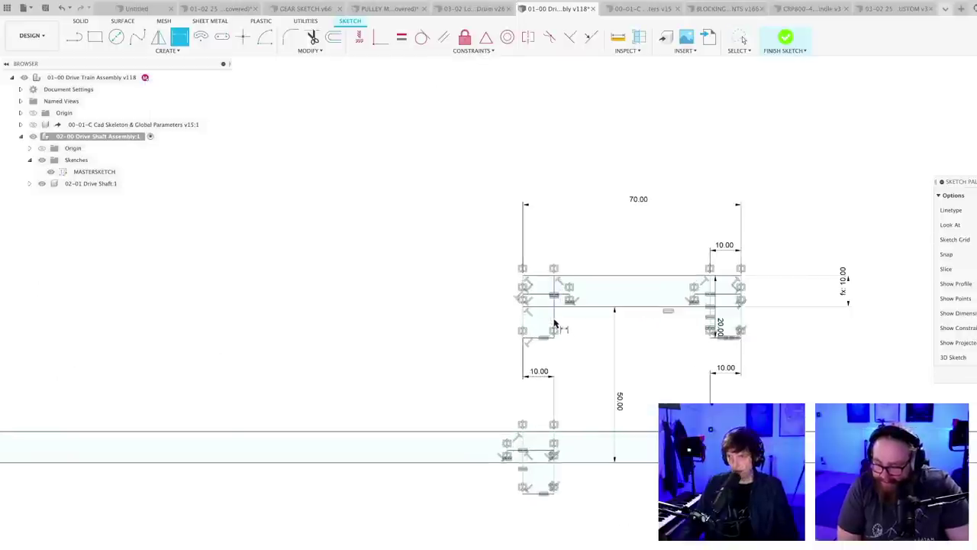
click(554, 323)
scroll(486, 349, down, 4)
middle_drag(321, 350, 605, 354)
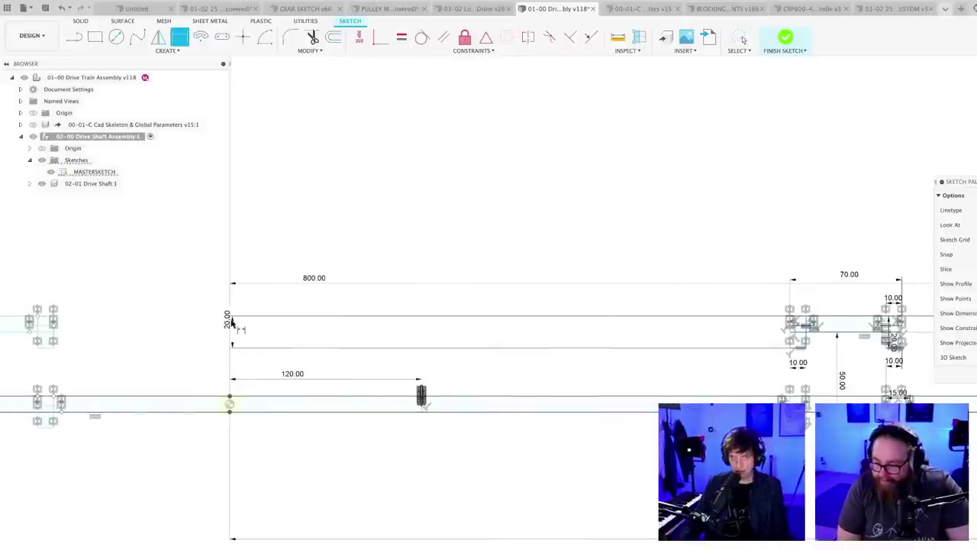
scroll(230, 401, up, 5)
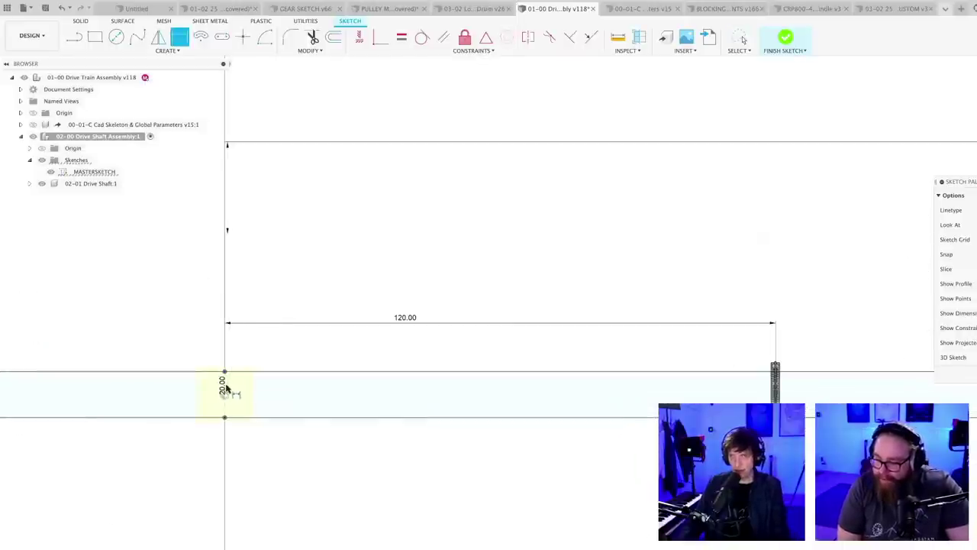
scroll(403, 229, down, 5)
middle_drag(539, 220, 260, 301)
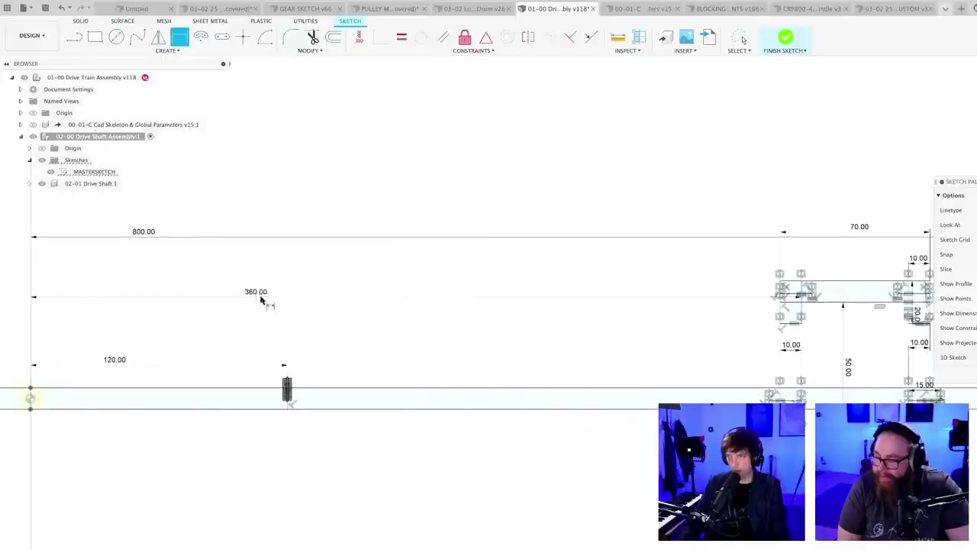
click(486, 260)
key(Return)
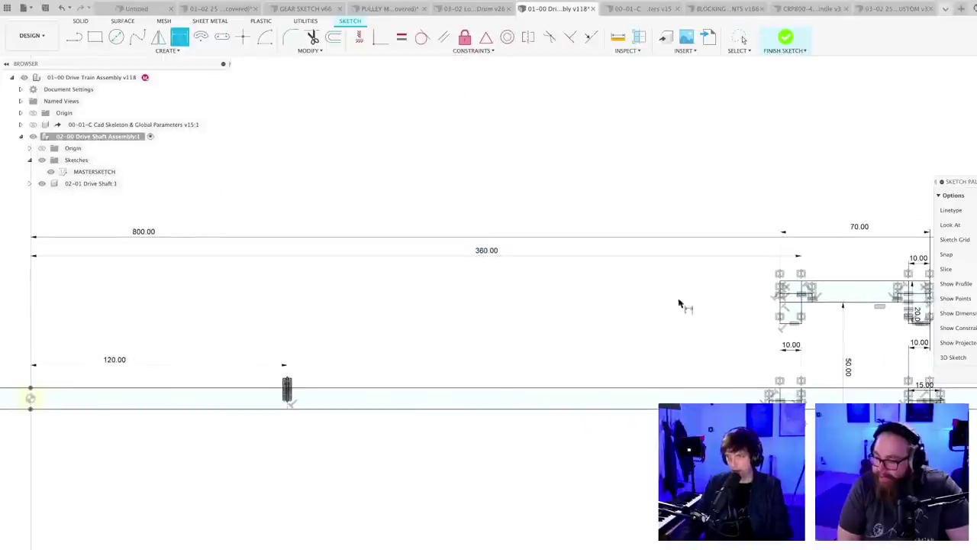
scroll(672, 336, up, 5)
scroll(662, 358, down, 3)
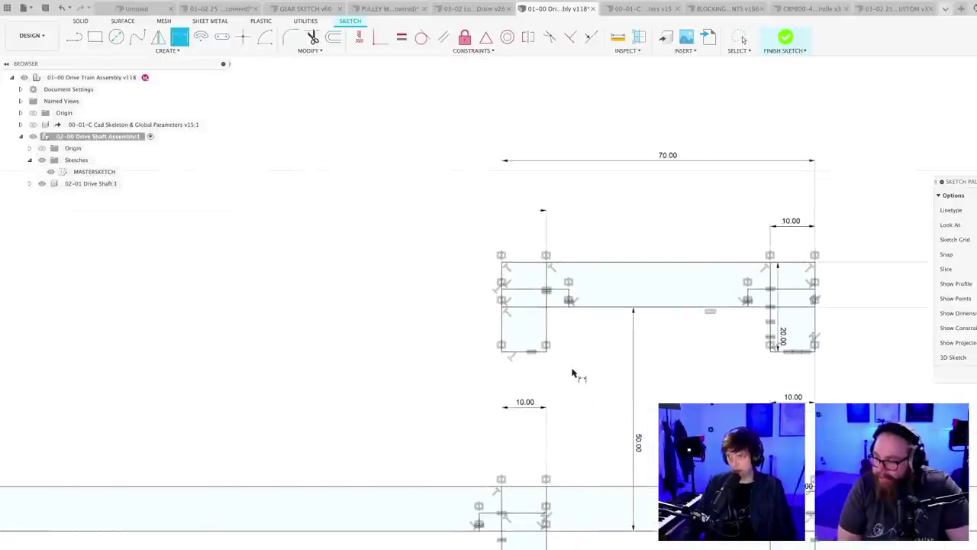
scroll(731, 366, up, 3)
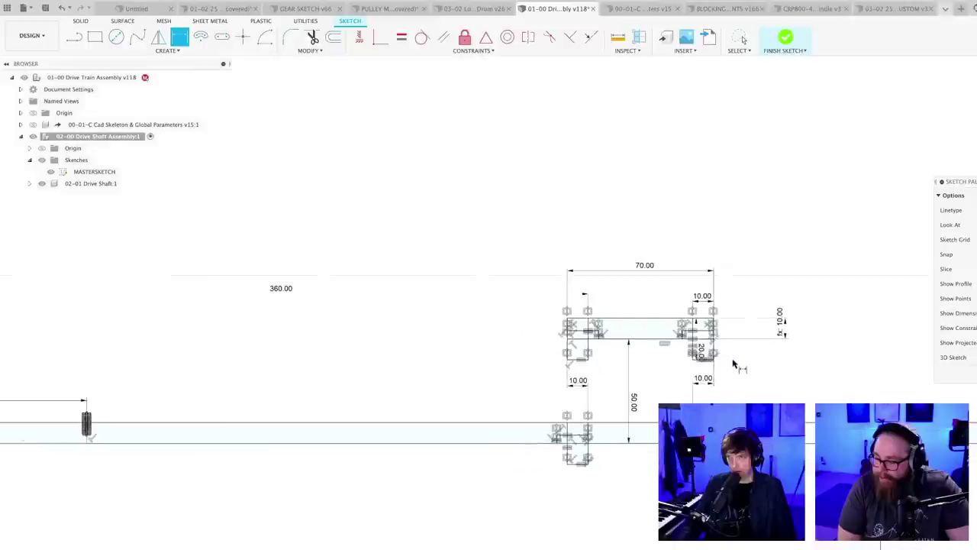
- Save the drive train assembly as version v119, keeping the existing version description
key(ctrl+s)
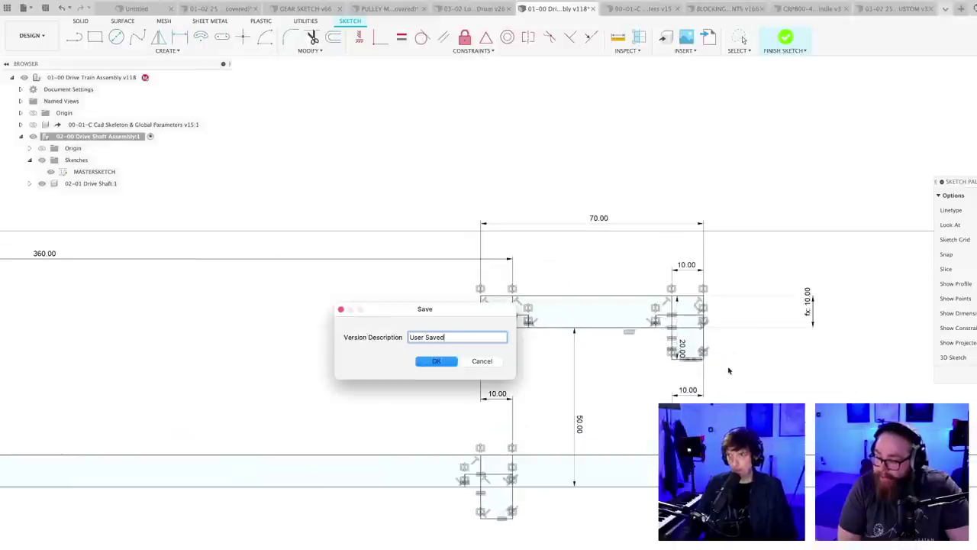
key(Return)
scroll(725, 372, down, 3)
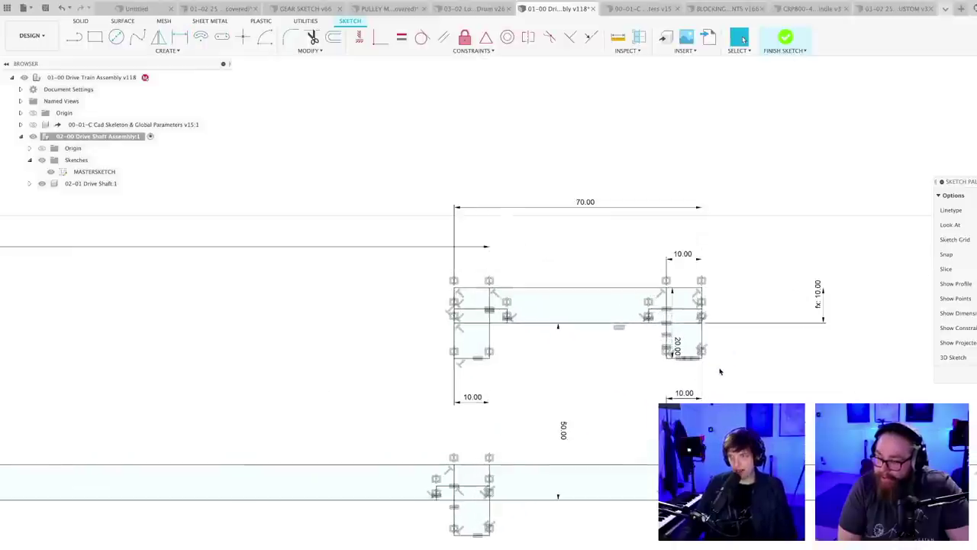
scroll(729, 368, up, 3)
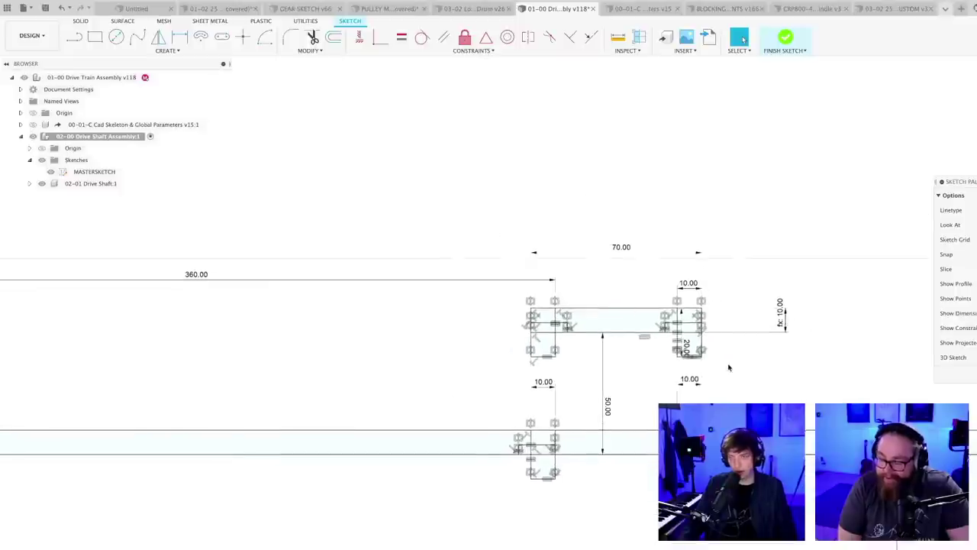
scroll(567, 361, down, 3)
scroll(514, 360, up, 2)
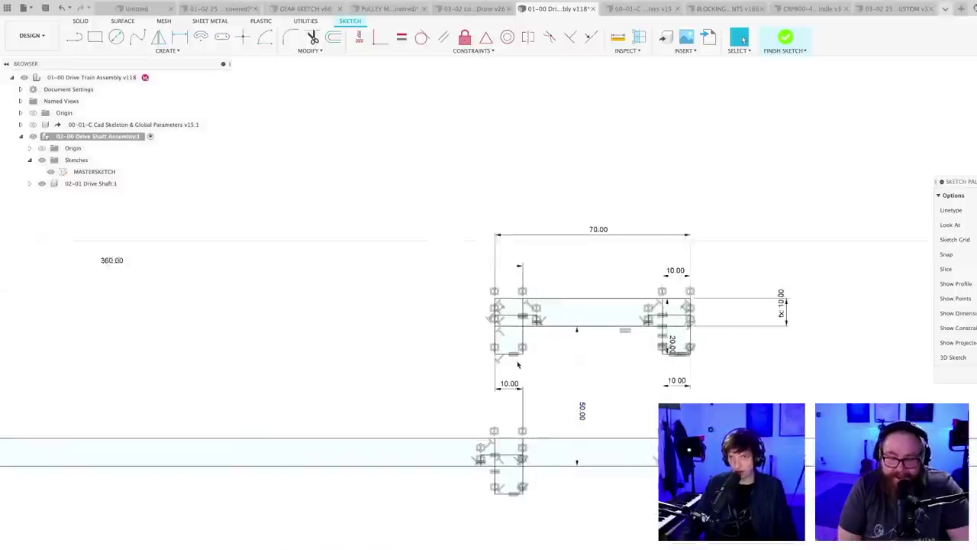
key(ctrl+s)
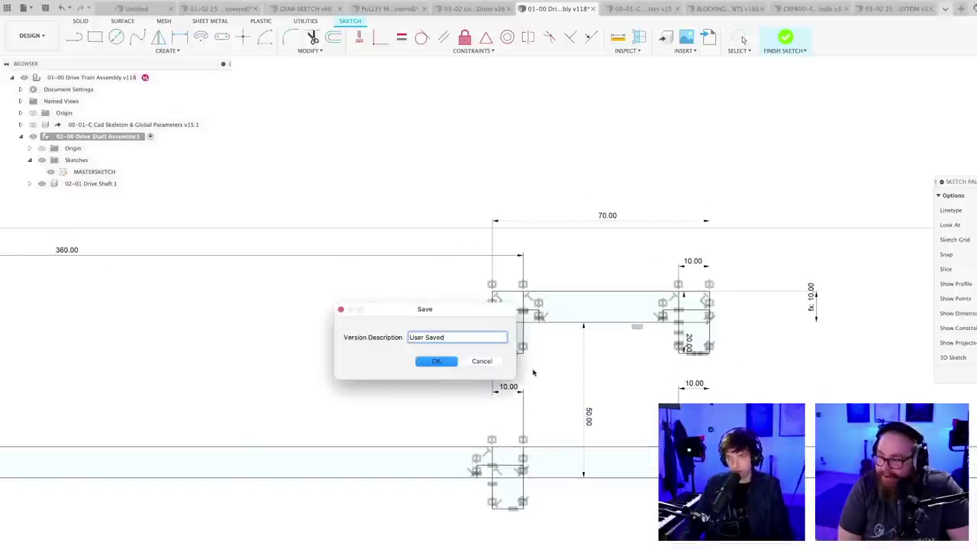
key(Return)
scroll(536, 371, down, 1)
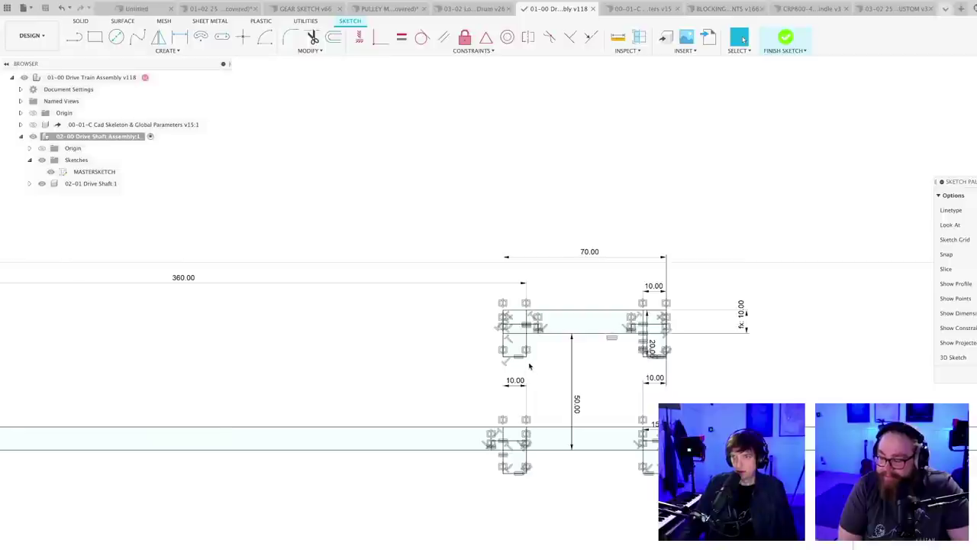
scroll(529, 367, up, 1)
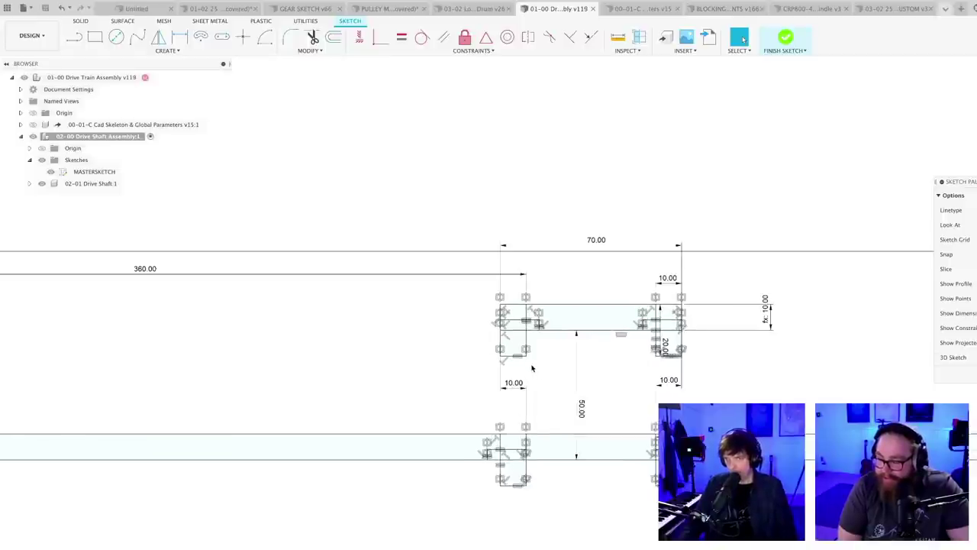
mouse_move(541, 367)
middle_down()
mouse_move(496, 383)
mouse_move(440, 368)
mouse_move(468, 399)
middle_up()
scroll(528, 385, up, 1)
scroll(451, 371, up, 2)
scroll(465, 397, down, 2)
scroll(487, 403, up, 2)
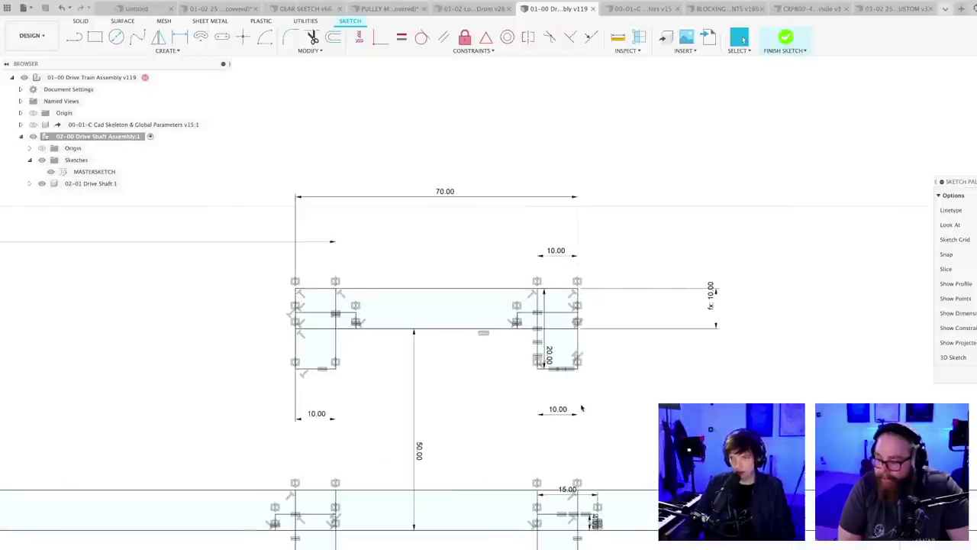
- Remove the 70.00 overall width dimension from the crank link
key(d)
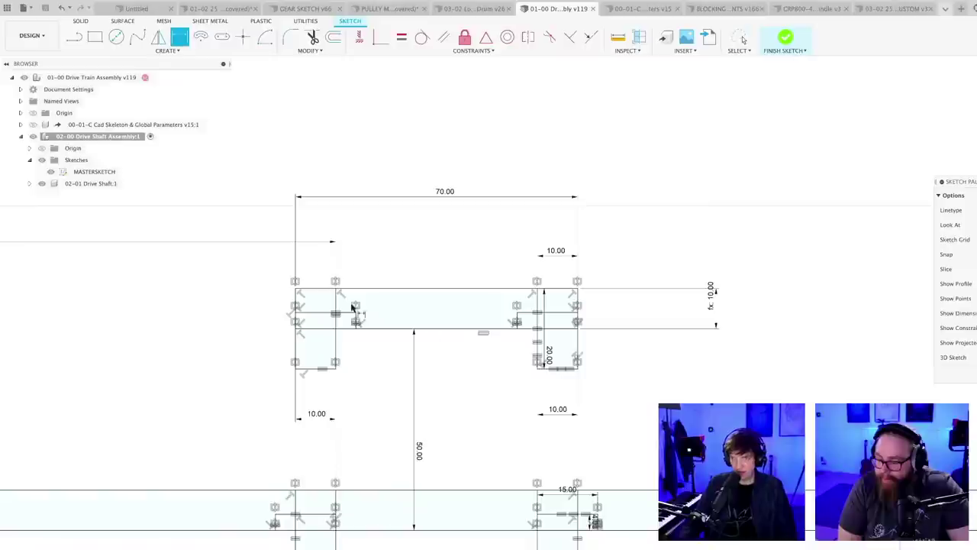
click(537, 307)
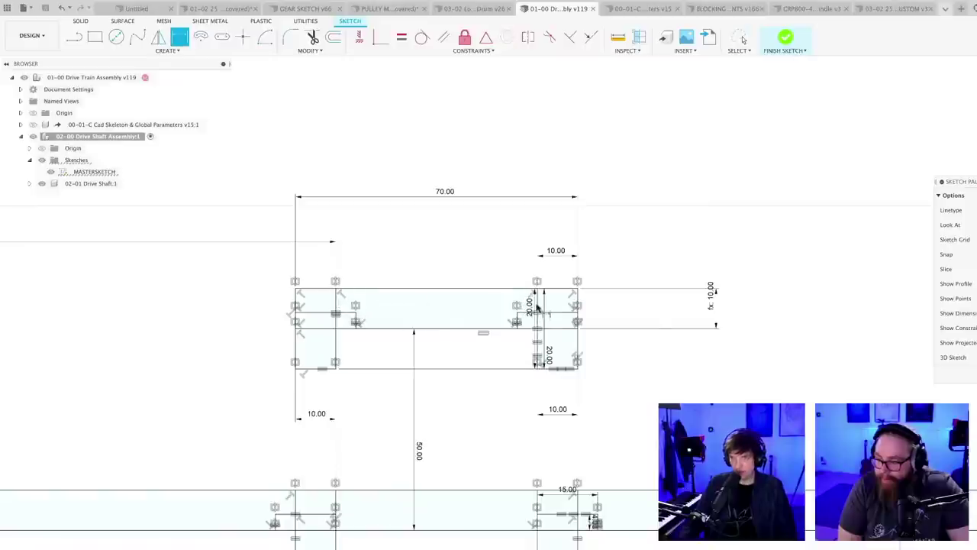
click(493, 288)
key(Escape)
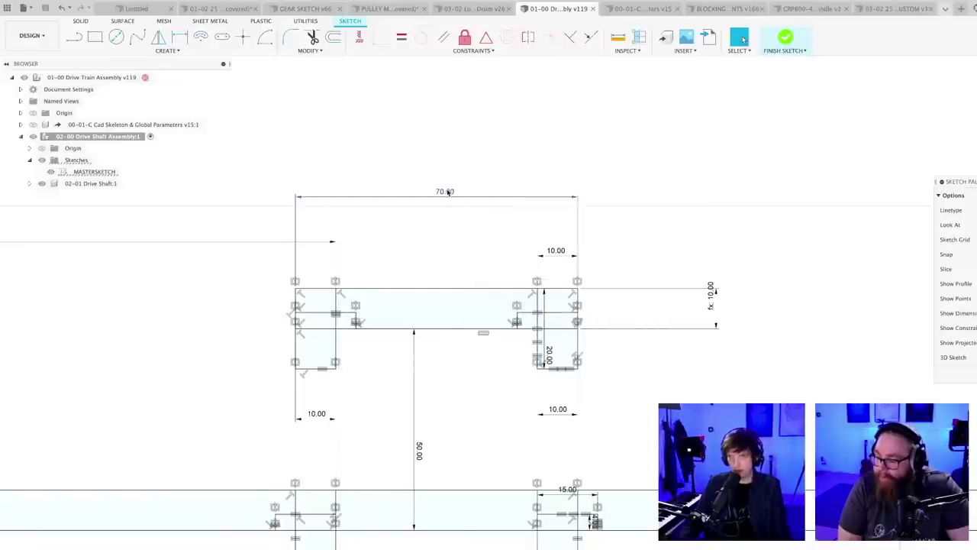
click(448, 192)
key(Delete)
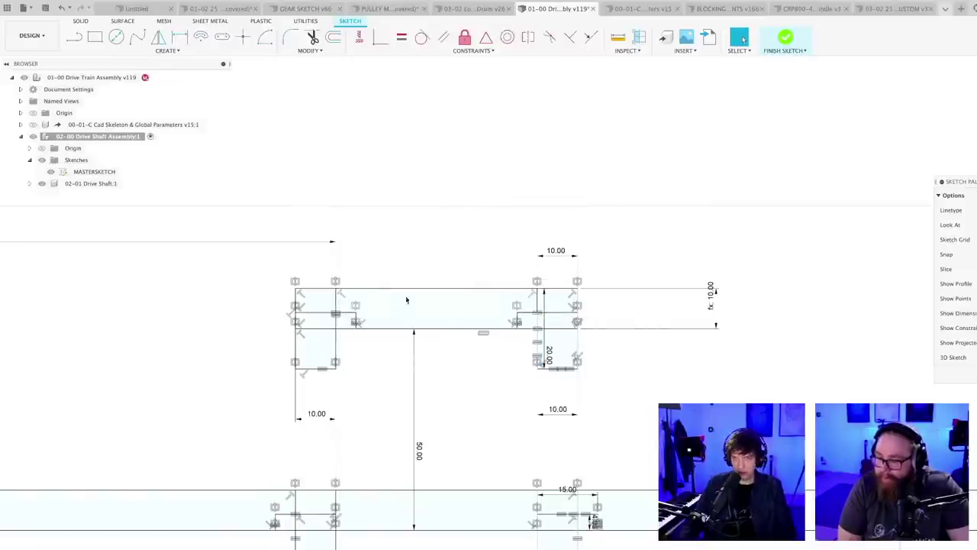
- Add a 50.00 dimension between the two tabs along the top edge
key(d)
click(337, 312)
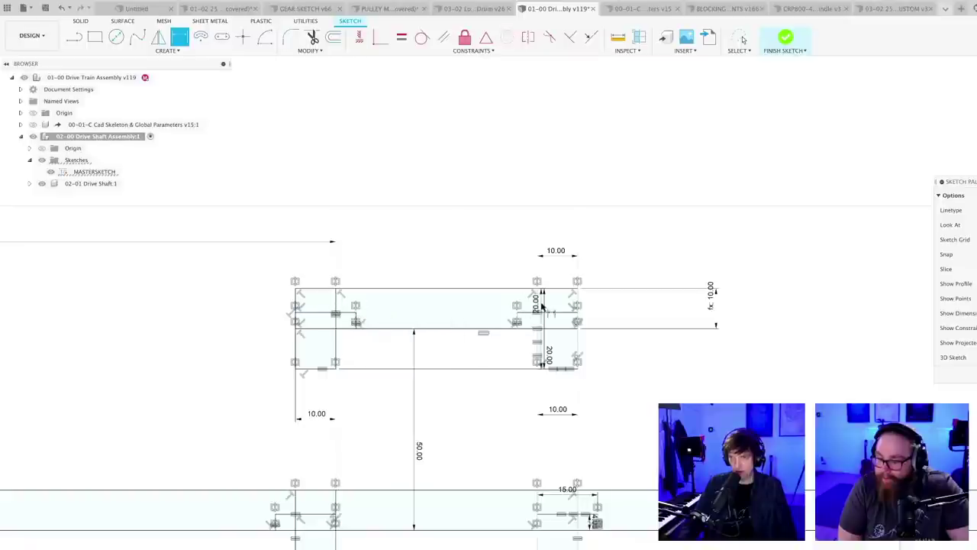
click(538, 311)
click(455, 262)
key(Return)
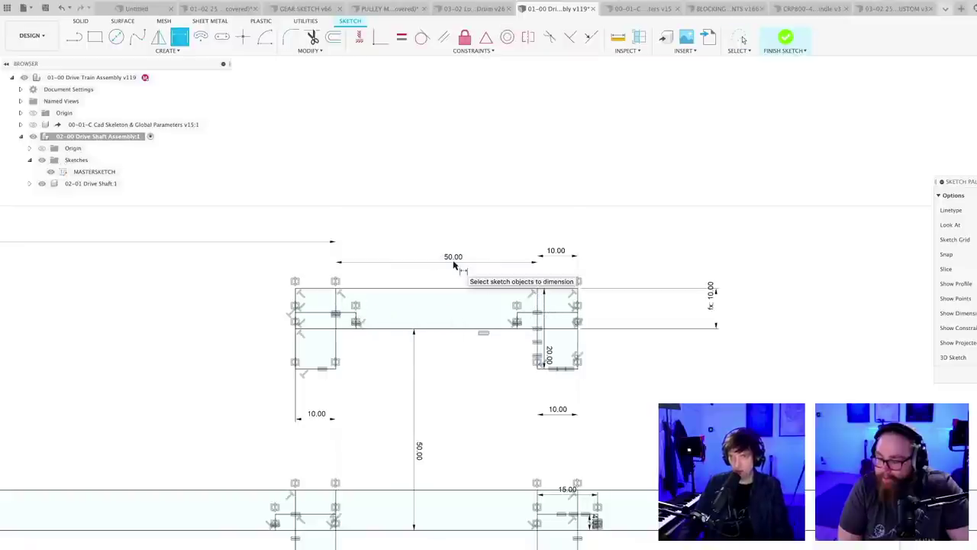
- Try changing the right tab's 10.00 width to 9, then revert it to 10.00
double_click(558, 252)
text(9)
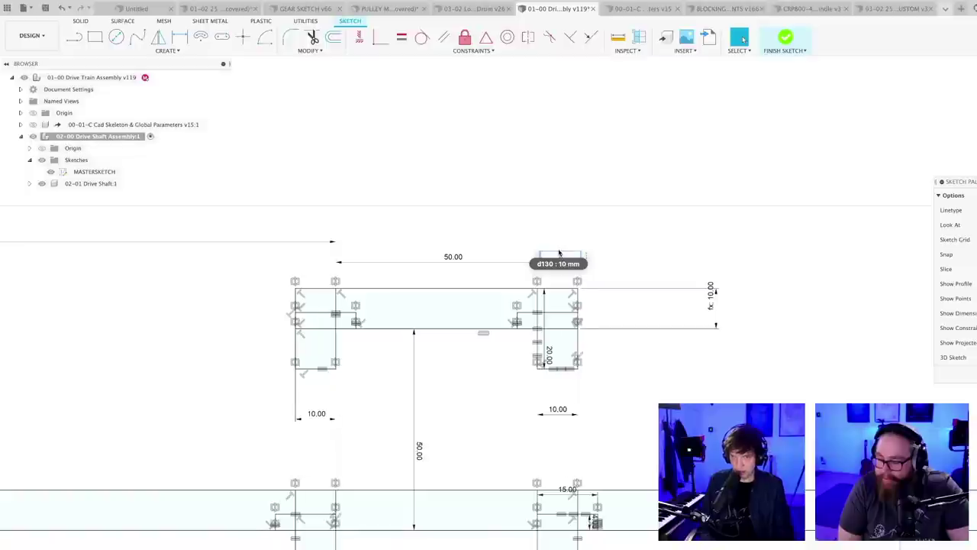
key(Return)
key(ctrl+z)
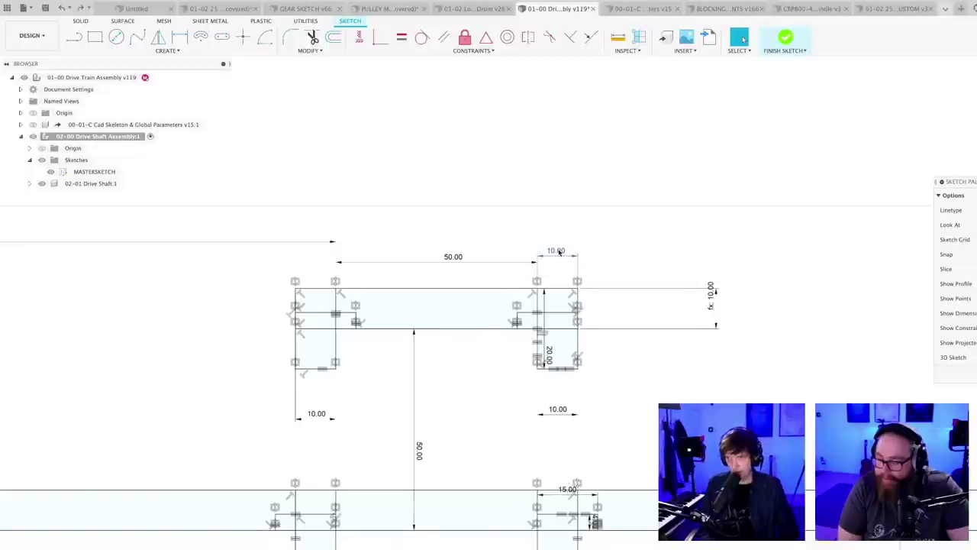
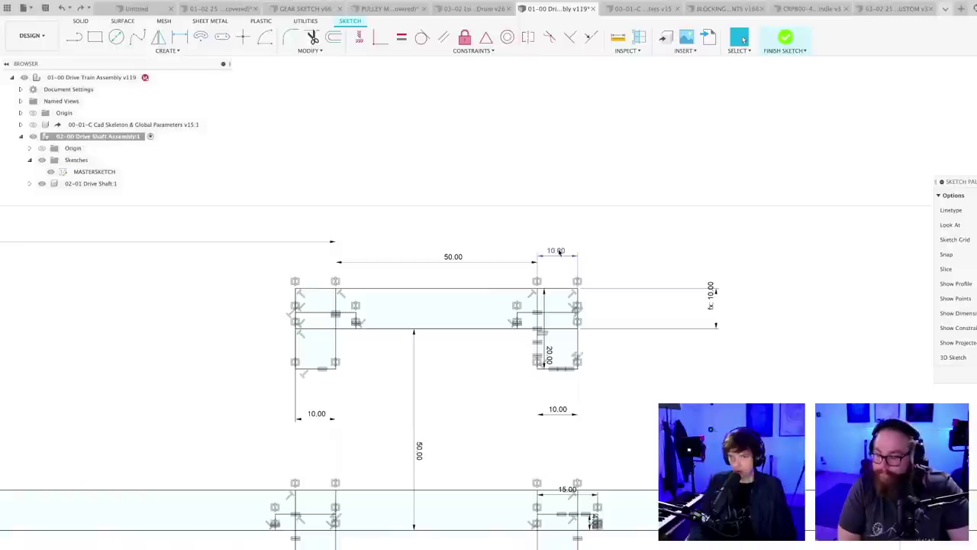
- Change the upper-right rectangle's 10.00 width dimension to 9
scroll(337, 519, up, 2)
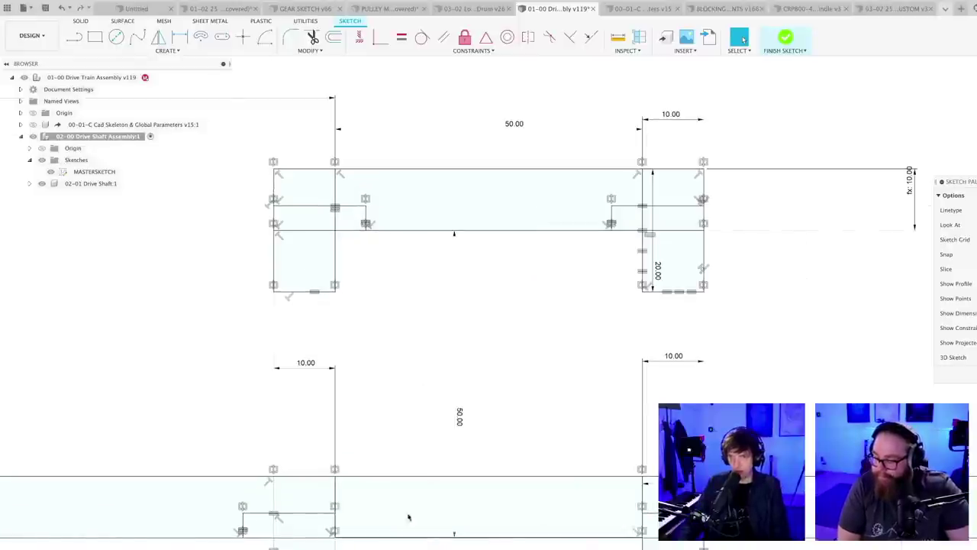
scroll(596, 538, up, 3)
scroll(603, 545, up, 2)
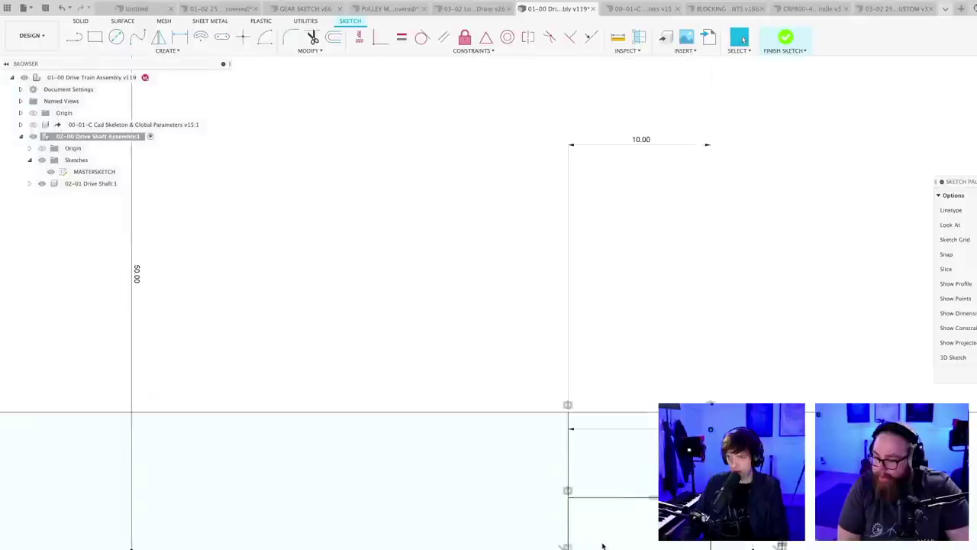
scroll(682, 514, down, 3)
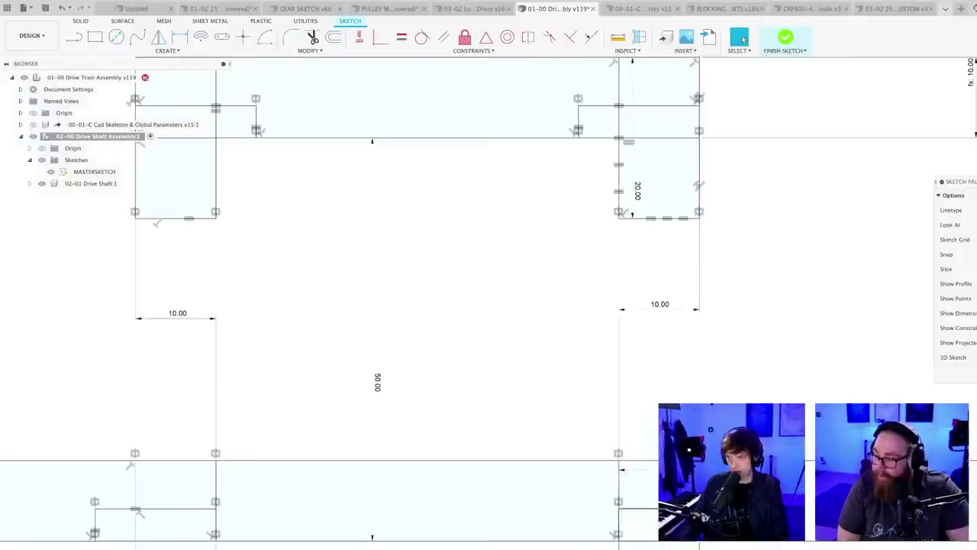
scroll(680, 526, down, 3)
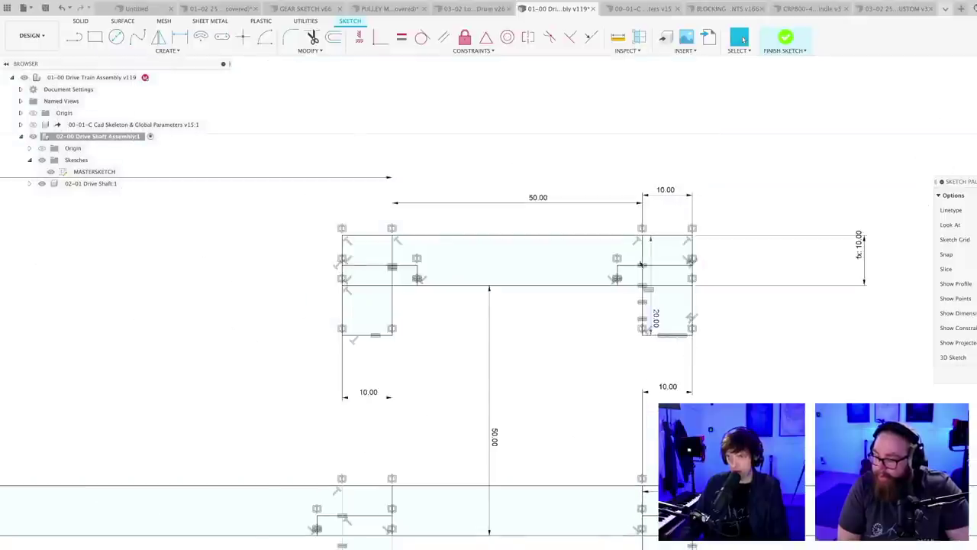
double_click(665, 191)
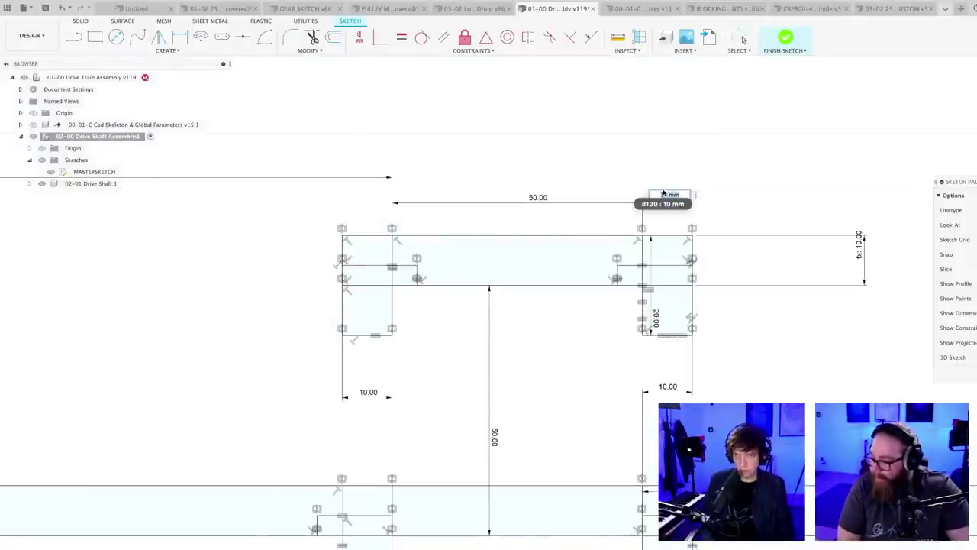
text(9)
key(Return)
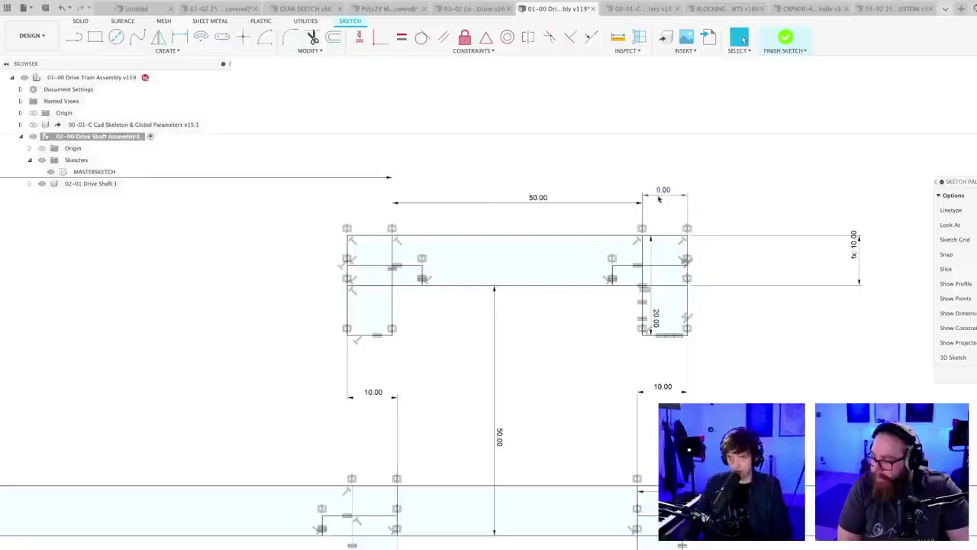
- Change the lower-left rectangle's 10.00 width dimension to 9 as well
scroll(386, 527, up, 1)
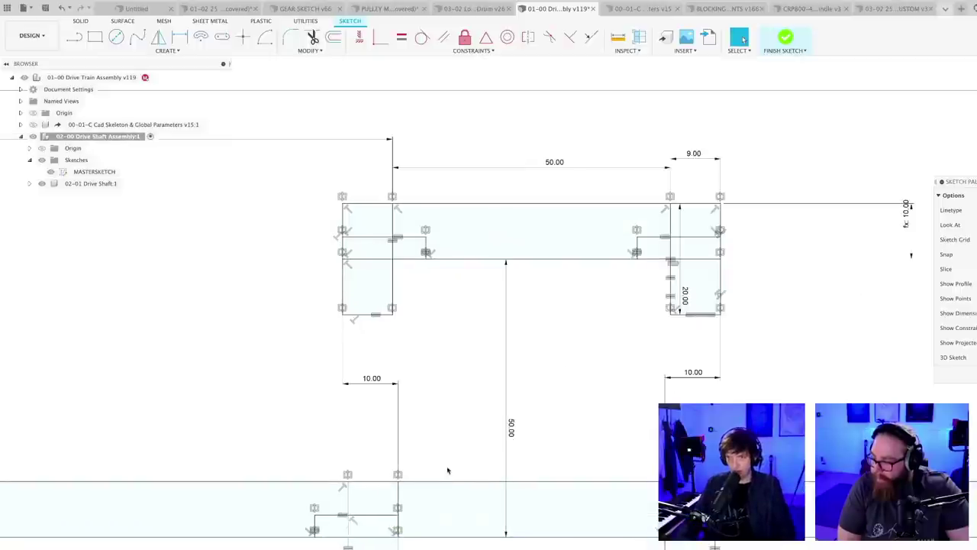
double_click(374, 380)
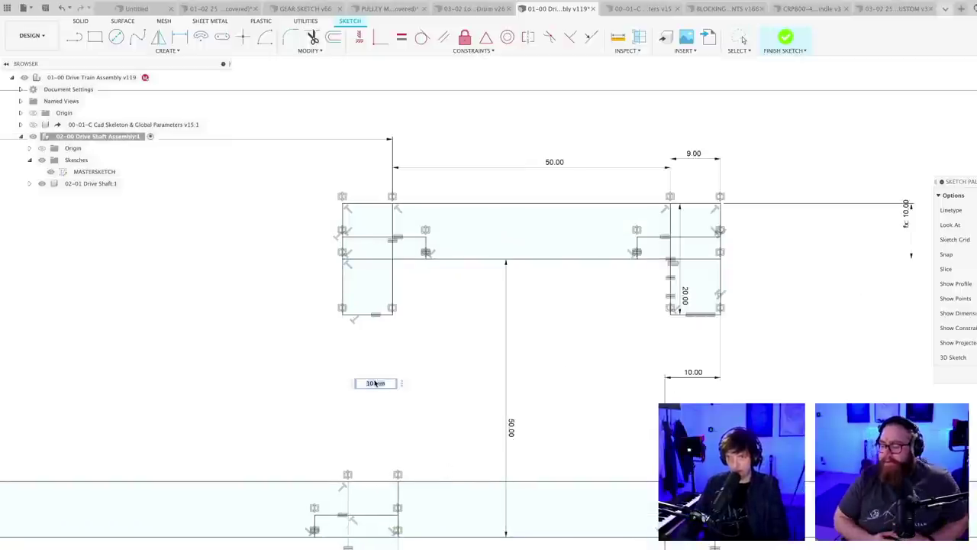
text(9)
key(Return)
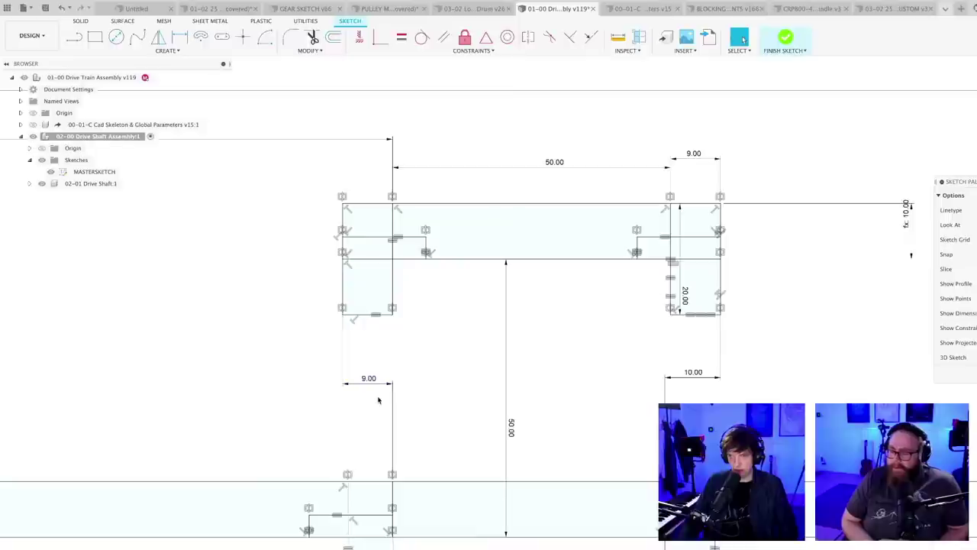
- Apply a Perpendicular constraint to the lower-right crank rectangle's edge
click(592, 37)
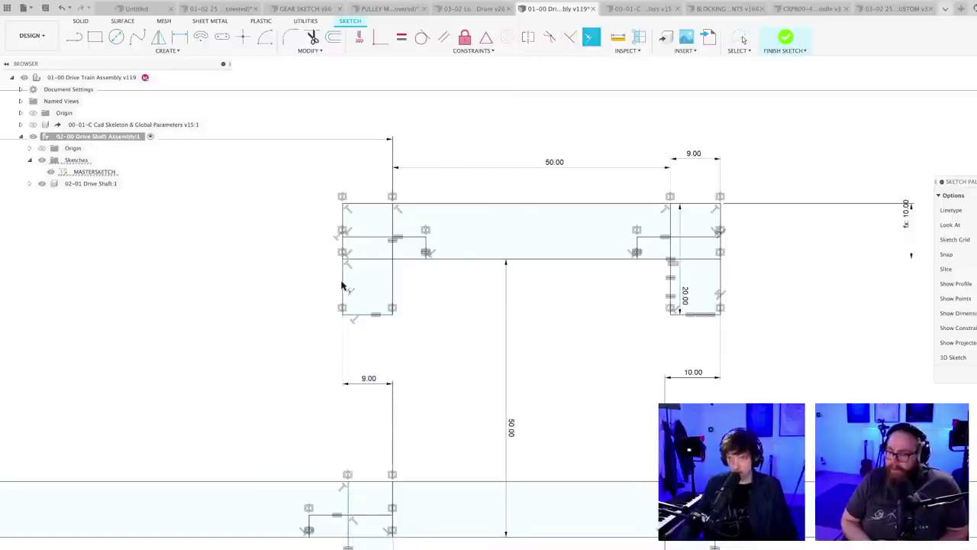
scroll(593, 393, right, 5)
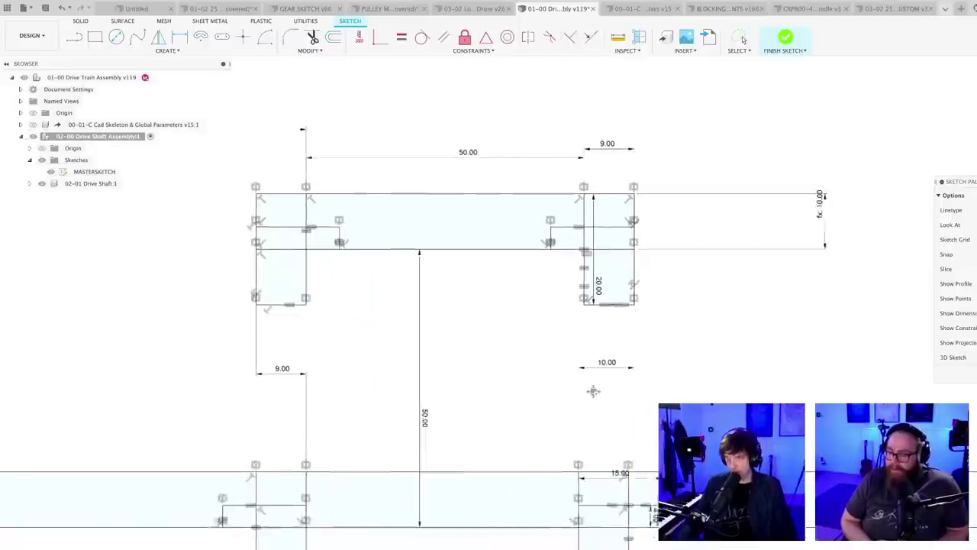
key(Escape)
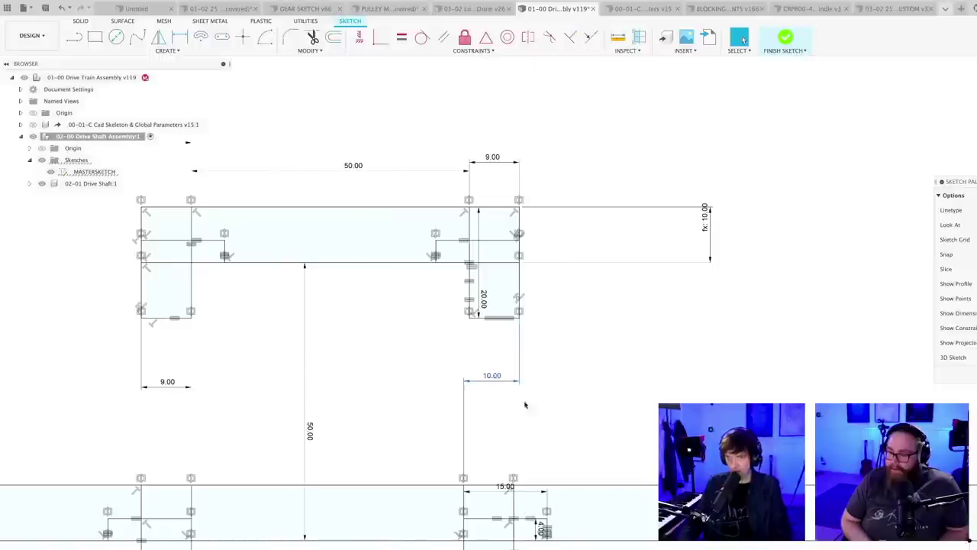
click(591, 37)
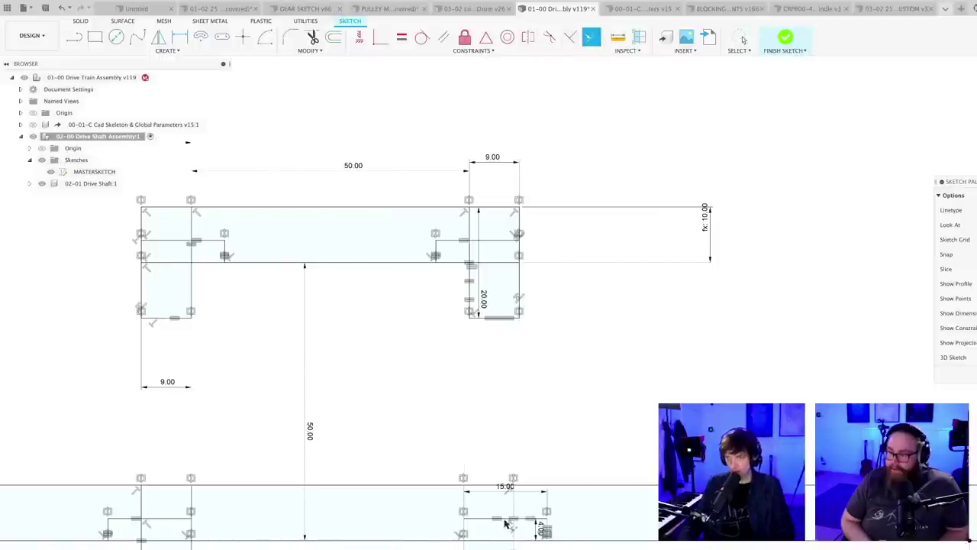
click(519, 288)
mouse_move(543, 387)
middle_down()
mouse_move(539, 260)
mouse_move(561, 288)
middle_up()
scroll(562, 300, down, 1)
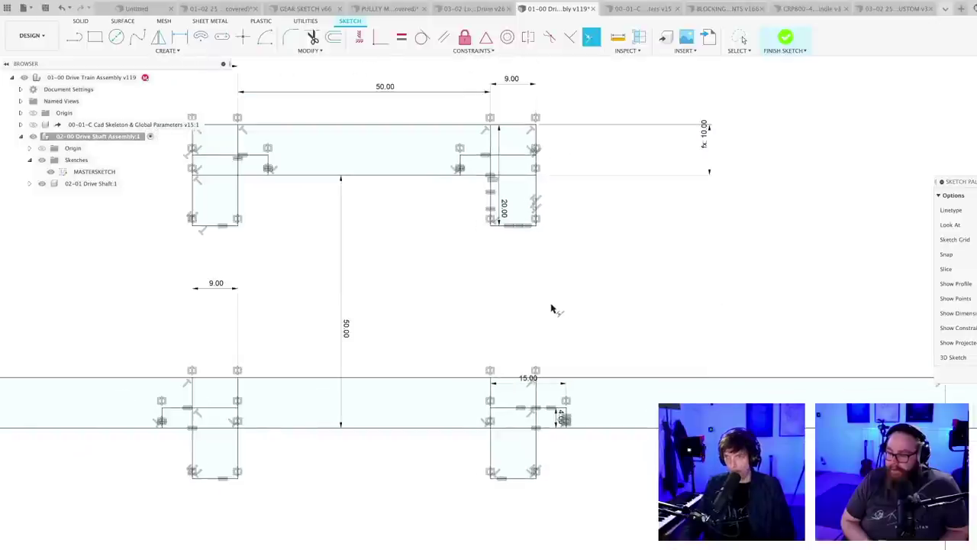
middle_drag(548, 334, 537, 331)
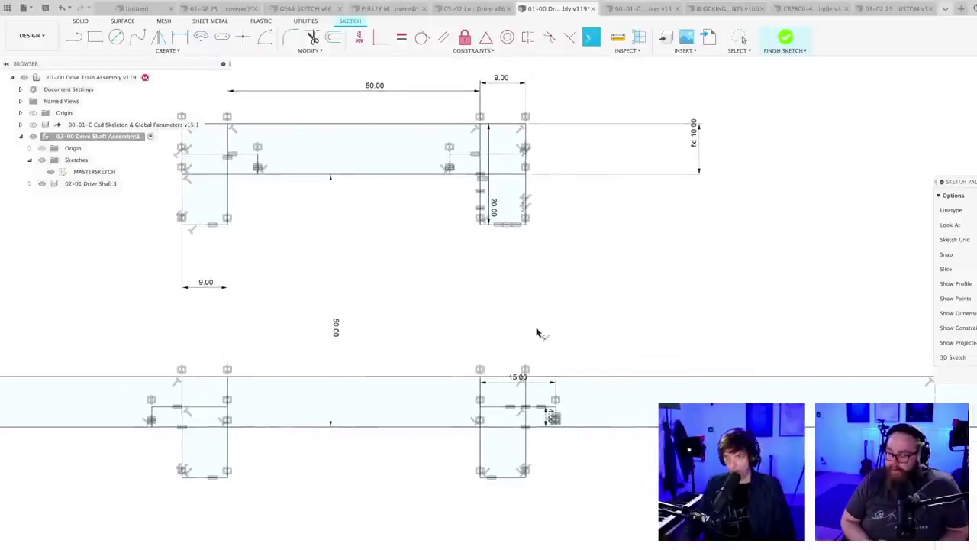
scroll(532, 342, up, 1)
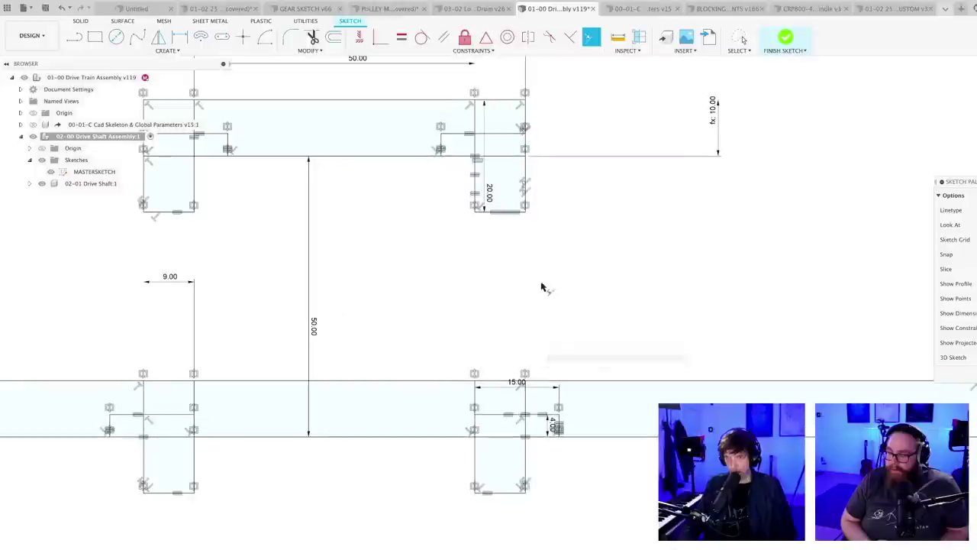
scroll(540, 309, down, 1)
key(Escape)
- Pan and zoom out to fit the whole master sketch, abandoning a started line
middle_drag(536, 310, 523, 314)
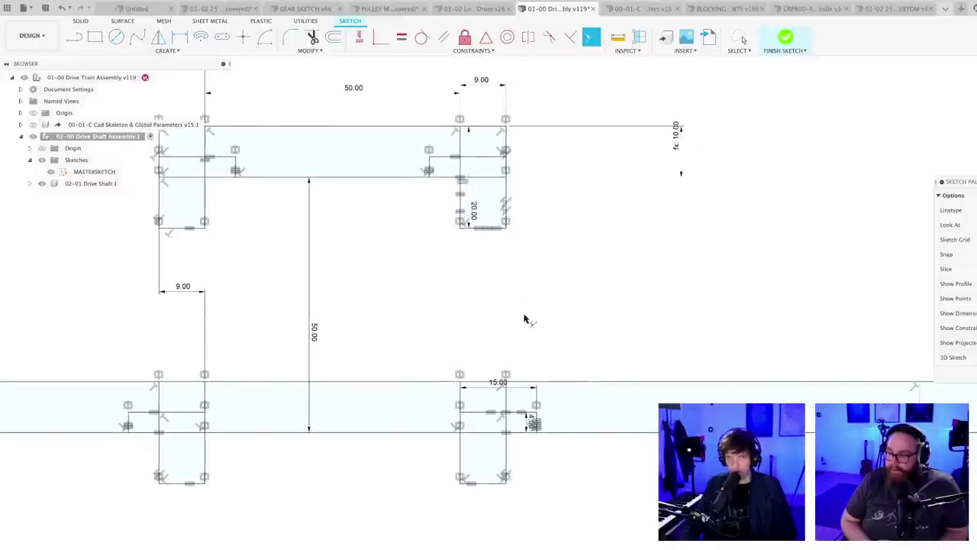
scroll(204, 356, up, 2)
mouse_move(235, 345)
middle_down()
mouse_move(300, 387)
mouse_move(299, 410)
mouse_move(292, 389)
middle_up()
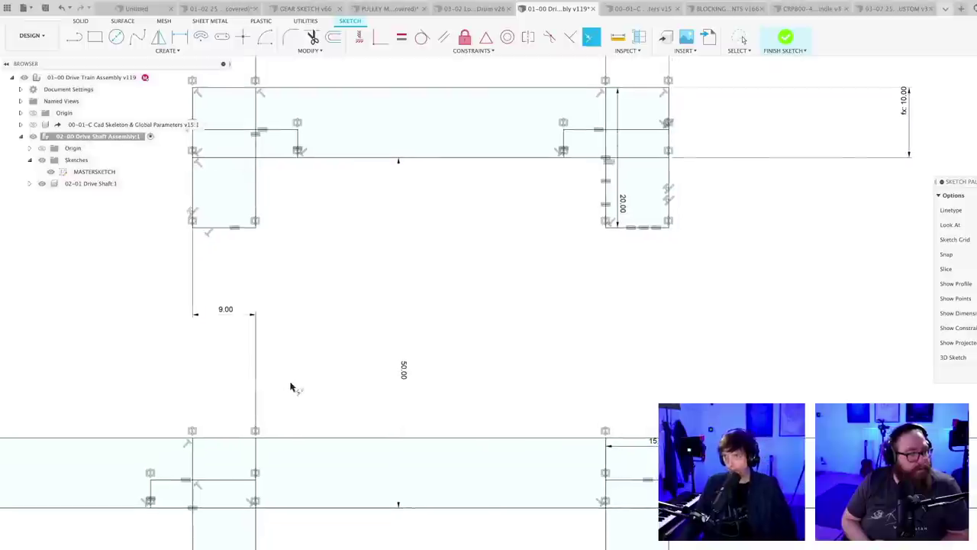
middle_drag(655, 400, 512, 408)
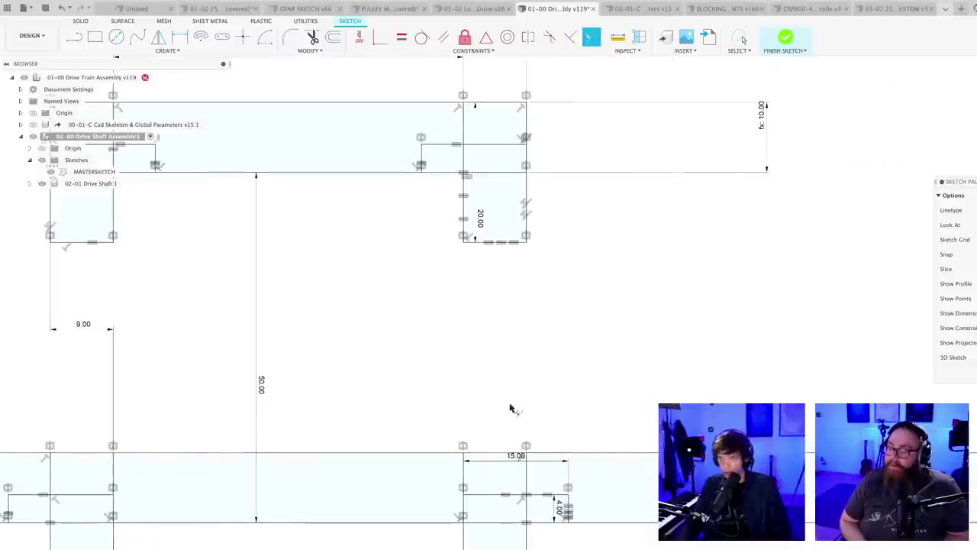
key(l)
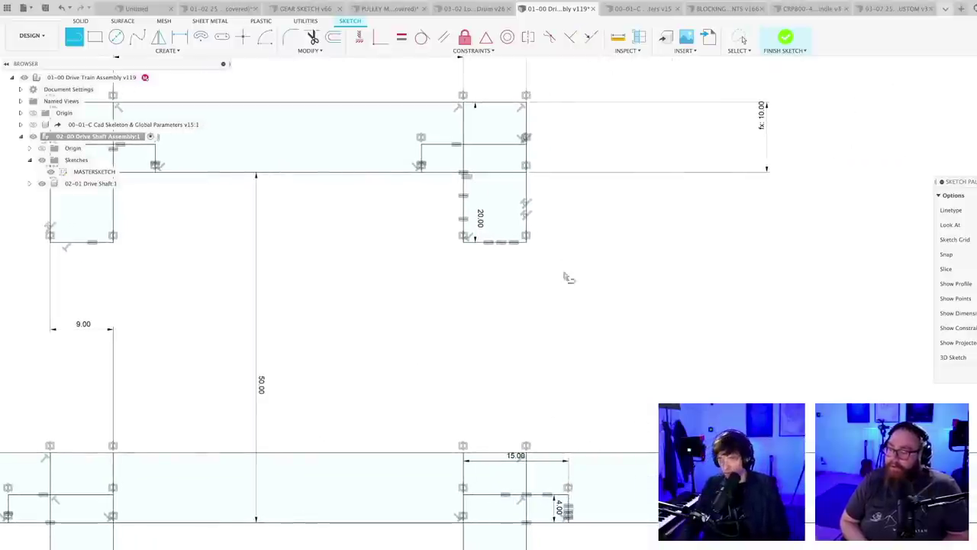
click(527, 243)
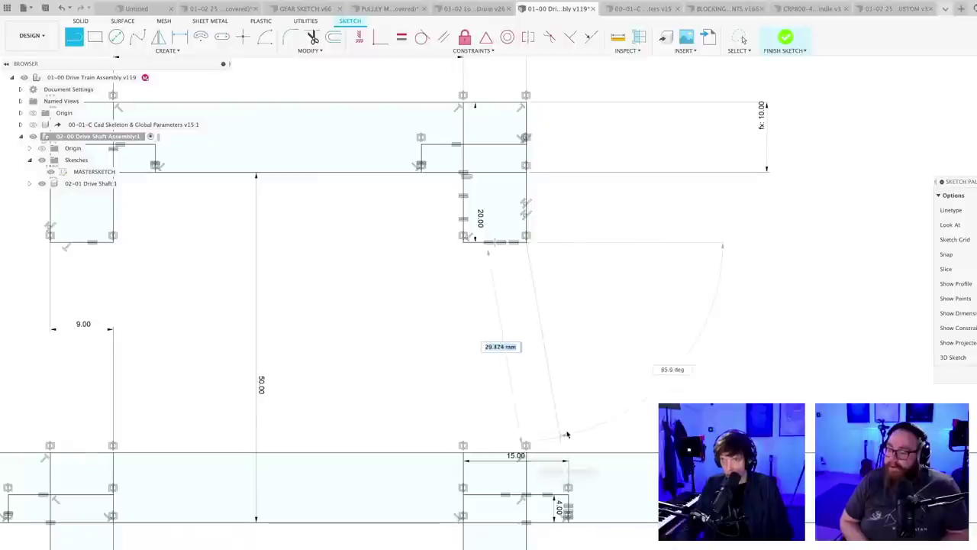
key(Escape)
scroll(540, 395, down, 3)
middle_drag(521, 383, 534, 384)
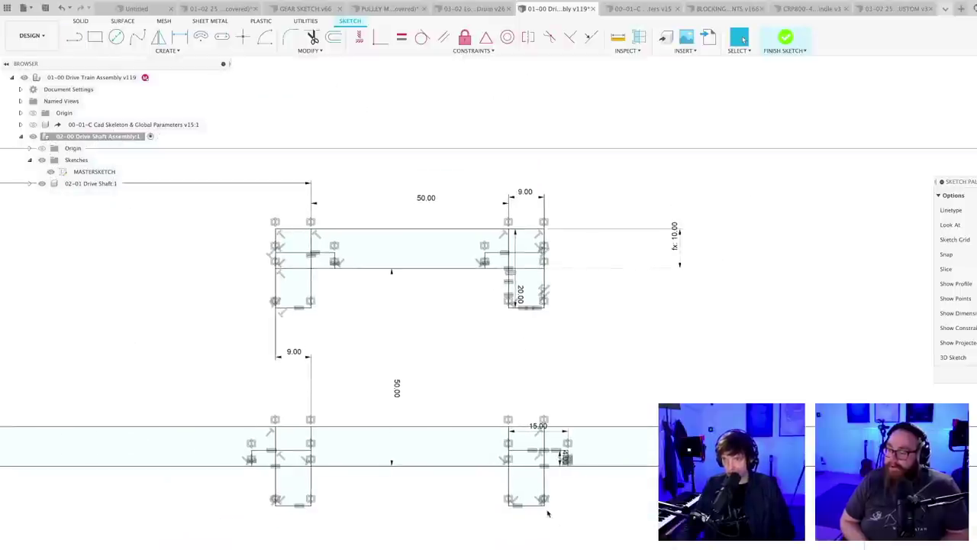
scroll(624, 407, down, 8)
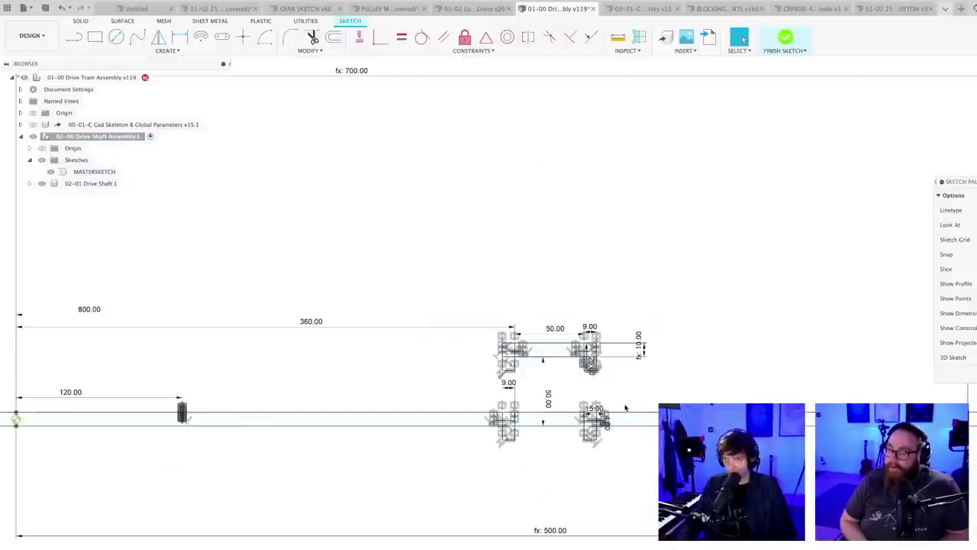
scroll(309, 398, up, 7)
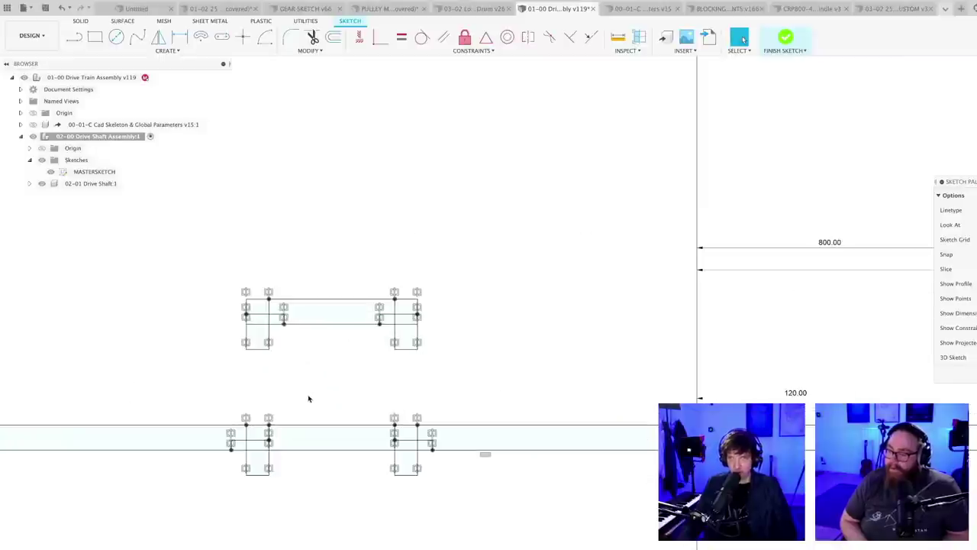
scroll(327, 393, down, 7)
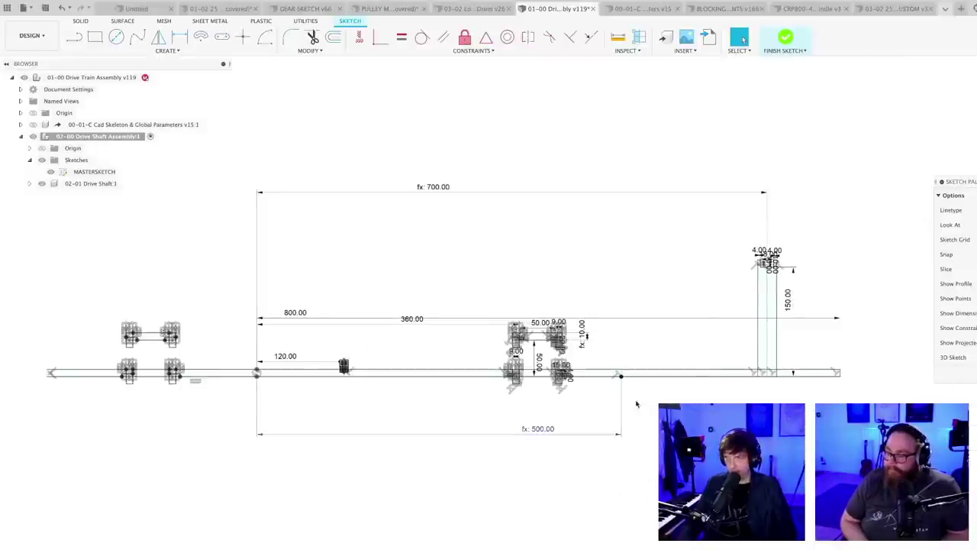
click(785, 38)
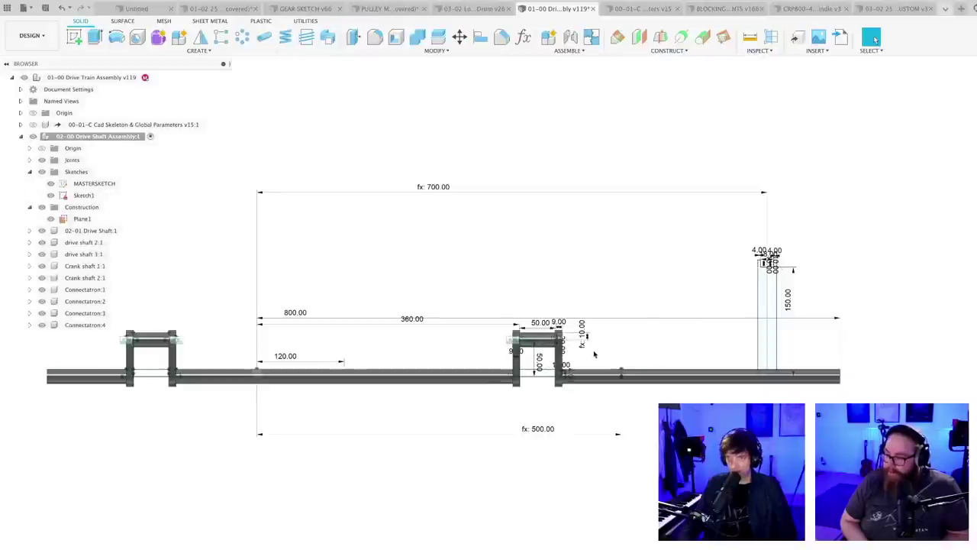
scroll(566, 364, up, 3)
scroll(565, 365, up, 6)
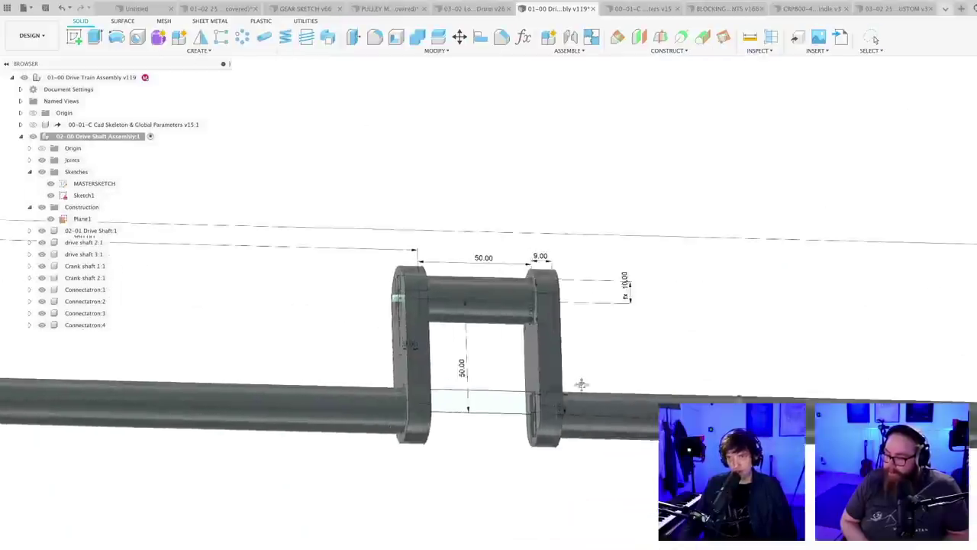
shift+middle_drag(573, 415, 658, 495)
scroll(489, 493, up, 5)
scroll(484, 477, down, 4)
scroll(657, 495, up, 3)
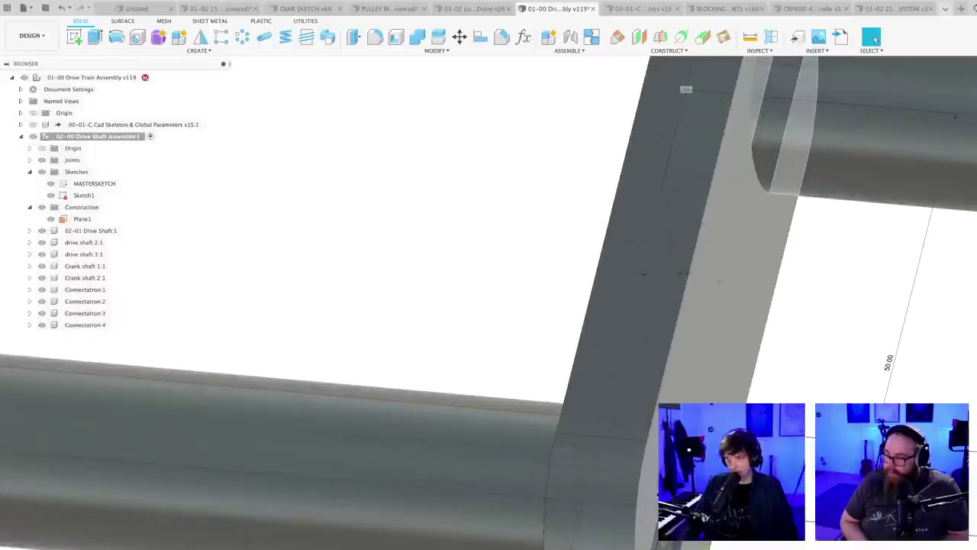
scroll(721, 526, down, 5)
middle_drag(767, 510, 521, 510)
scroll(773, 368, up, 1)
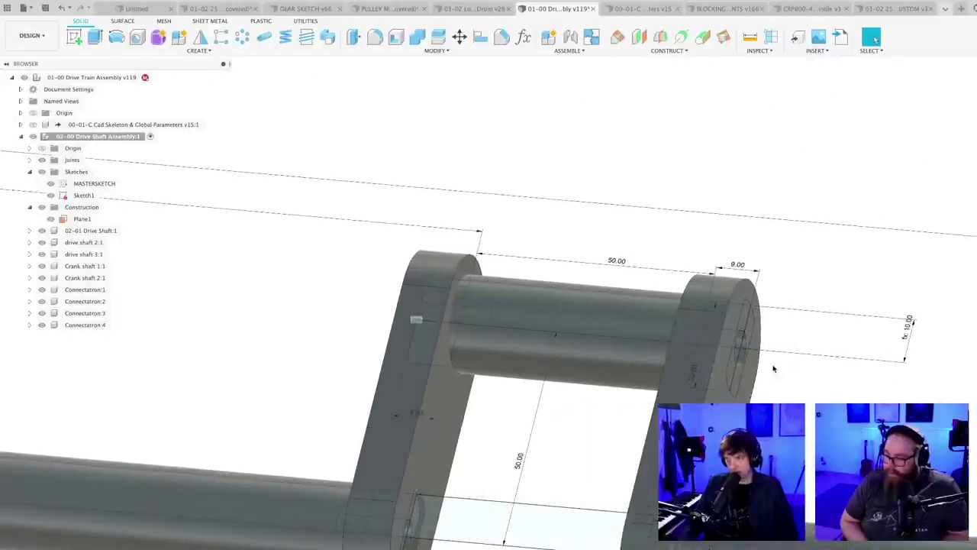
shift+middle_drag(762, 388, 626, 222)
scroll(653, 286, down, 3)
shift+middle_drag(875, 40, 398, 408)
middle_drag(759, 405, 727, 366)
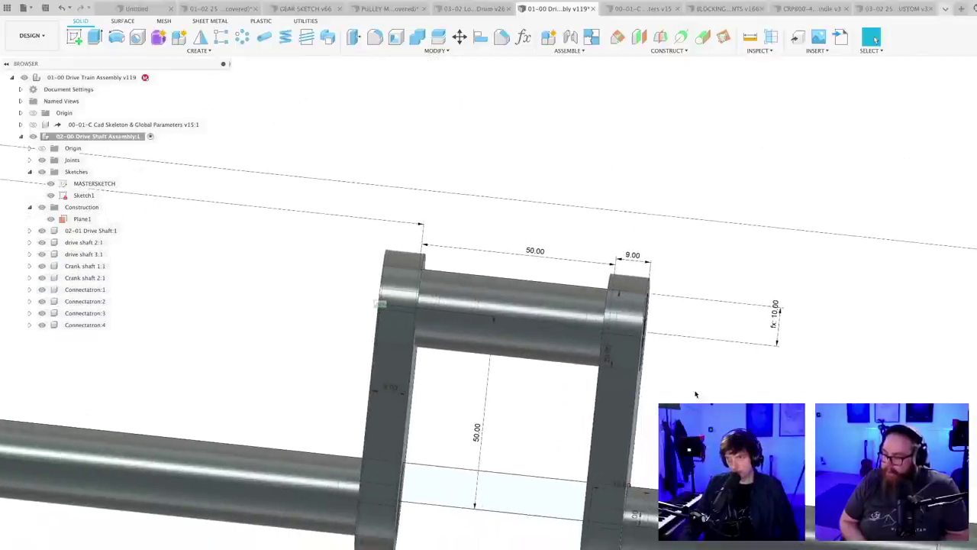
scroll(695, 394, up, 1)
click(936, 97)
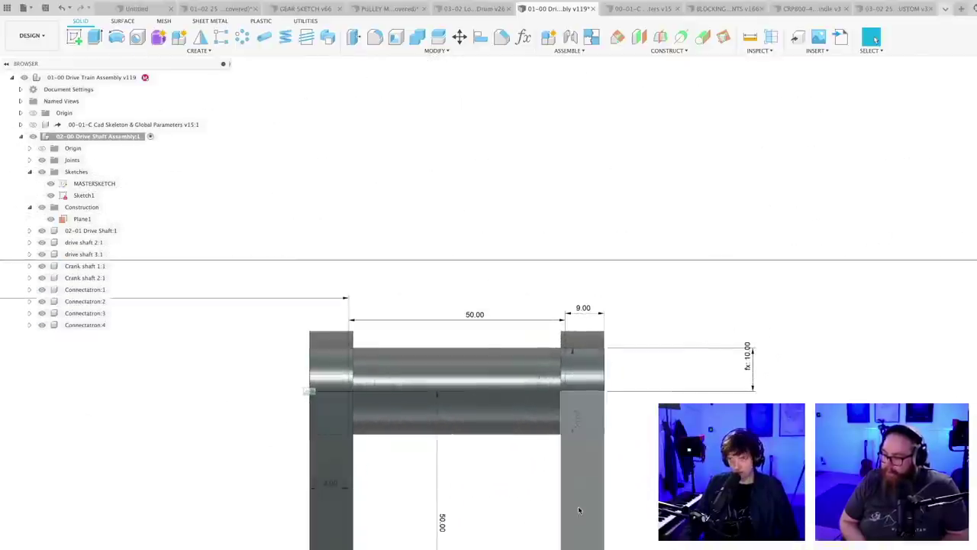
middle_drag(672, 473, 725, 341)
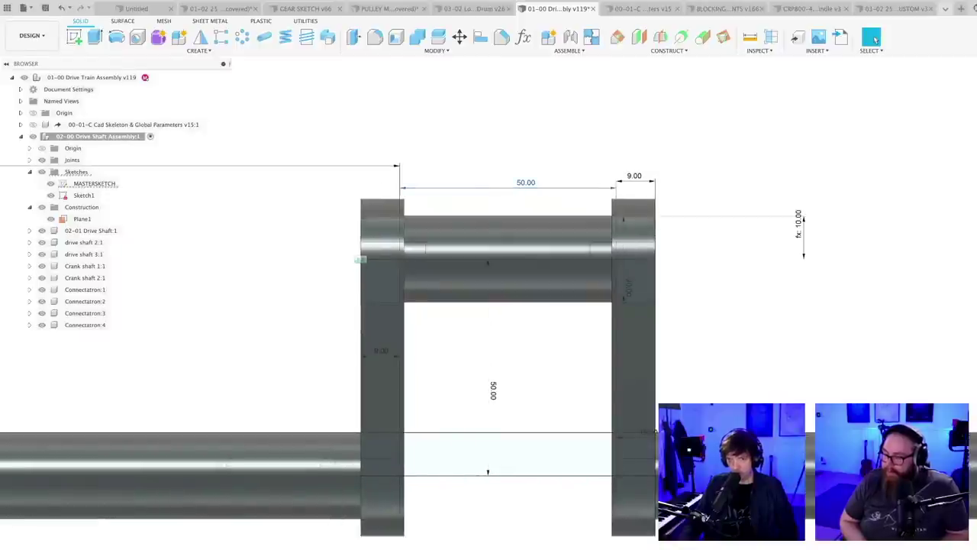
click(66, 196)
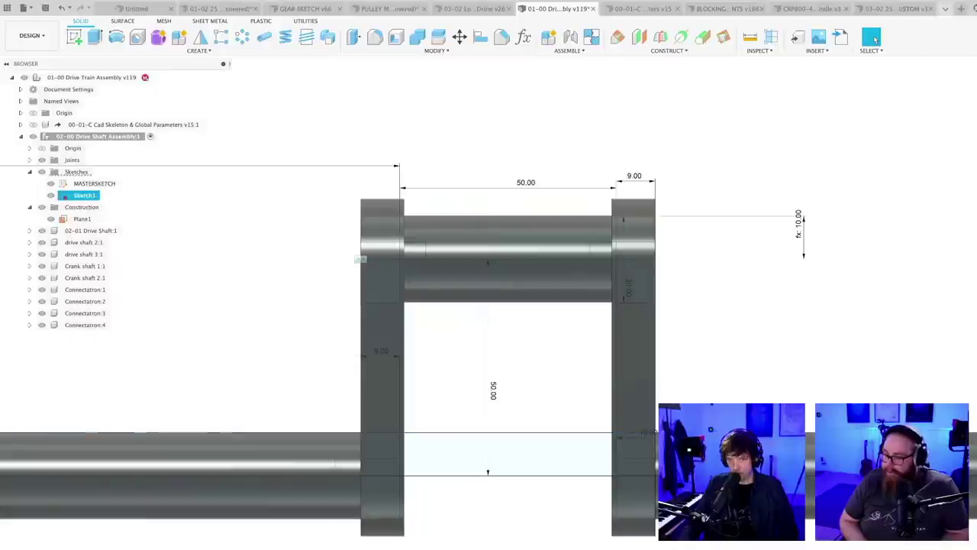
- Open MASTERSKETCH, try changing the 50.00 span to 48, then undo it
double_click(93, 183)
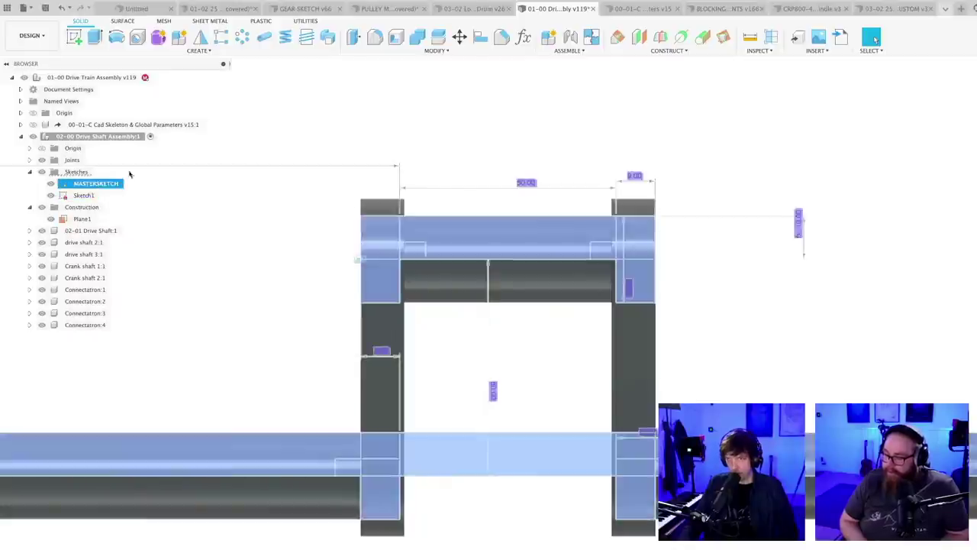
double_click(525, 182)
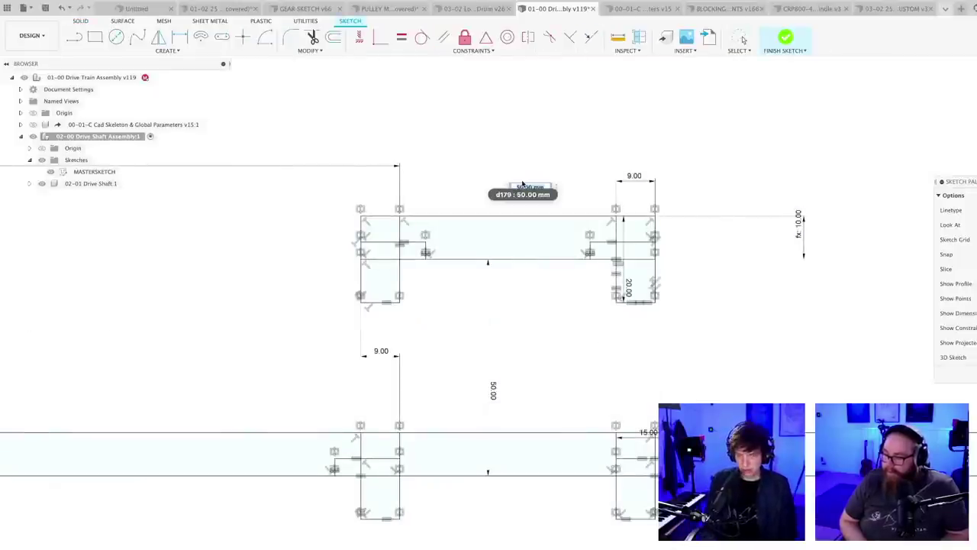
text(48)
key(Return)
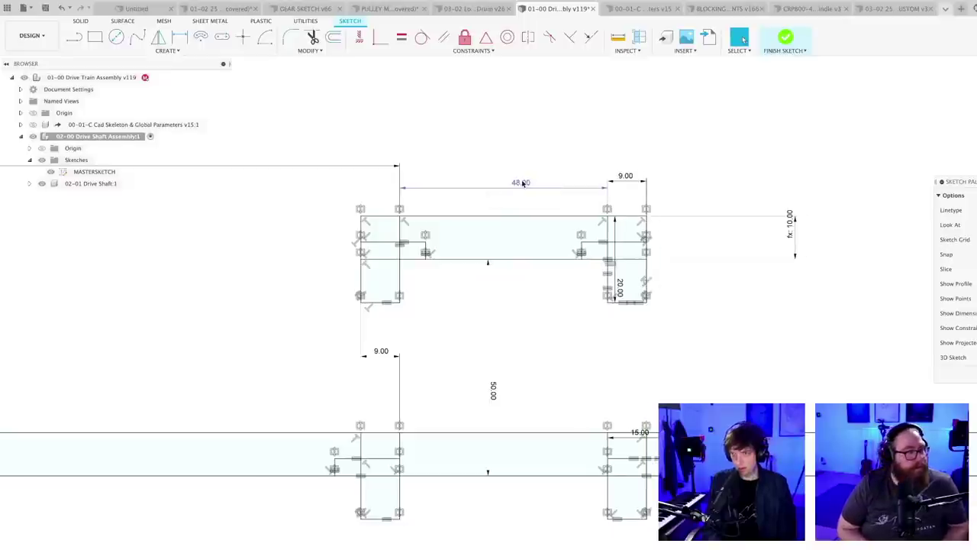
key(ctrl+z)
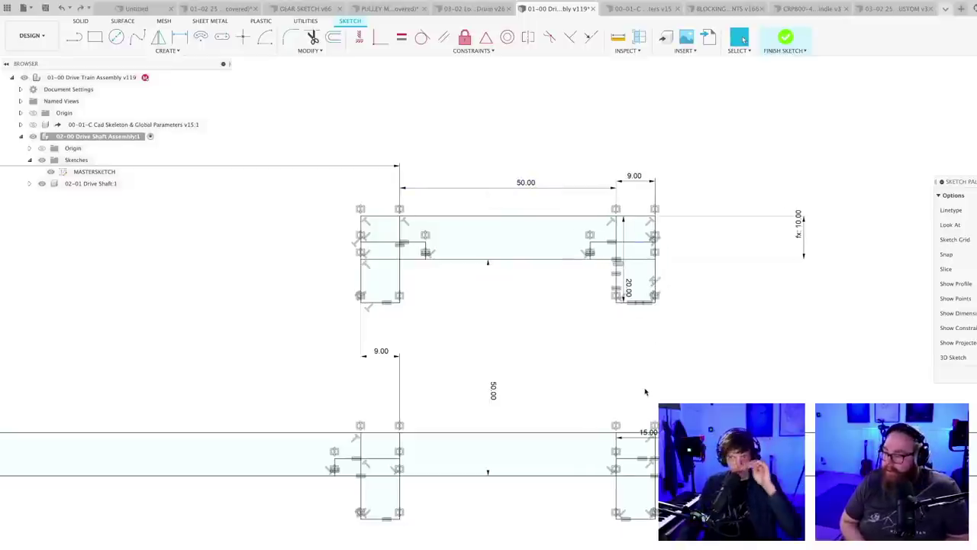
- Delete the lower 9.00 dimension from the sketch
scroll(625, 385, down, 1)
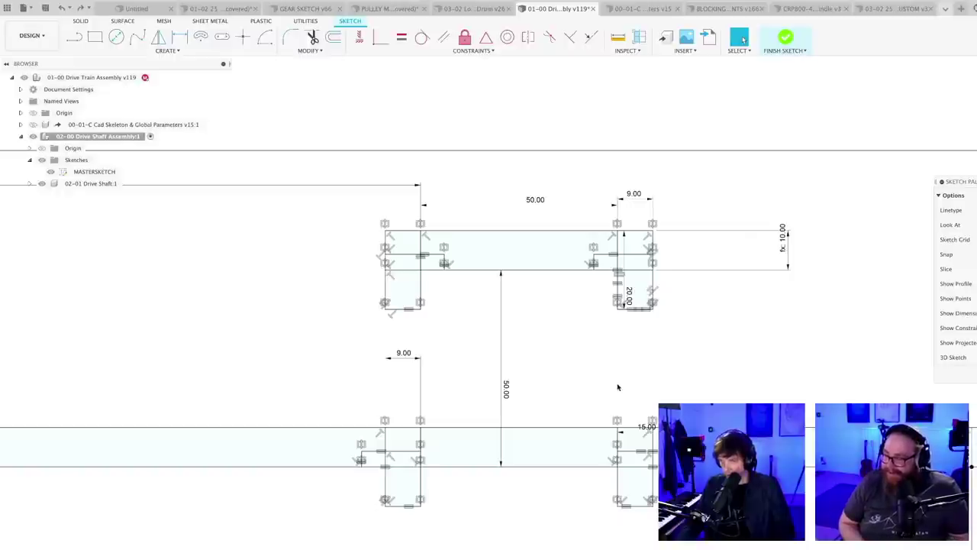
scroll(620, 388, up, 1)
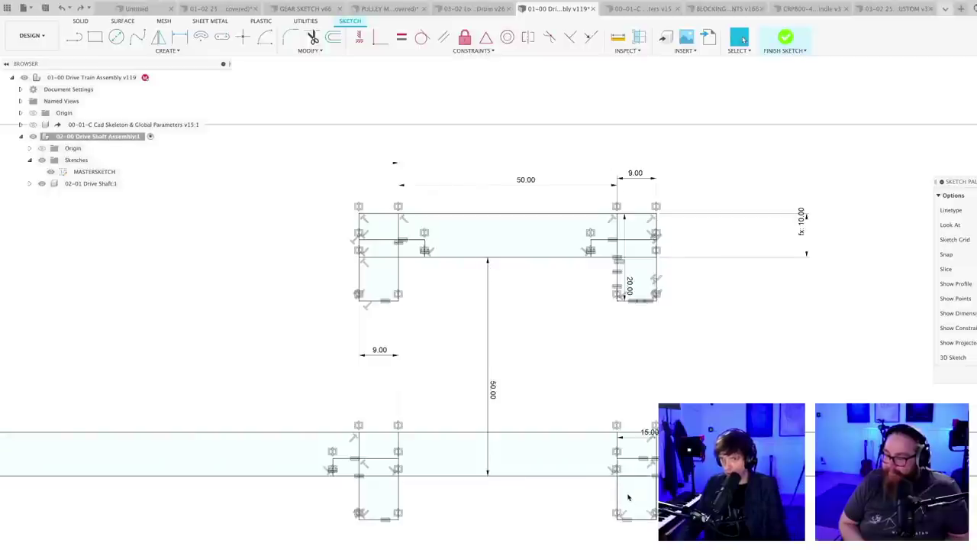
scroll(629, 497, up, 3)
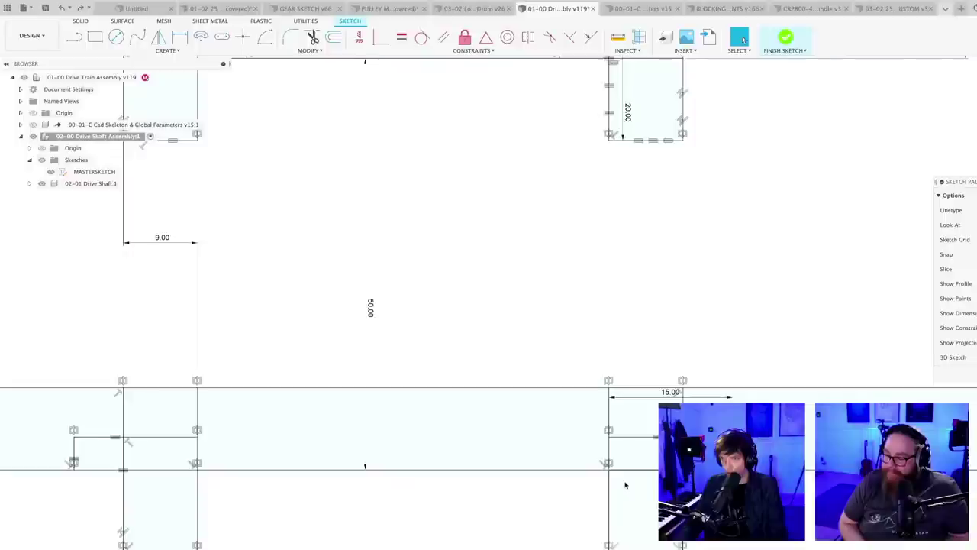
scroll(627, 525, down, 2)
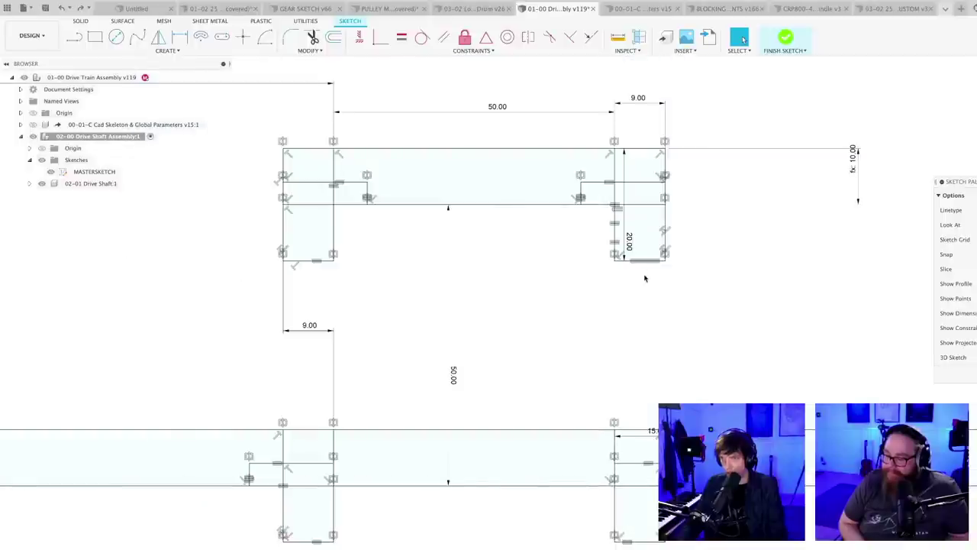
middle_drag(634, 312, 620, 347)
scroll(620, 346, up, 1)
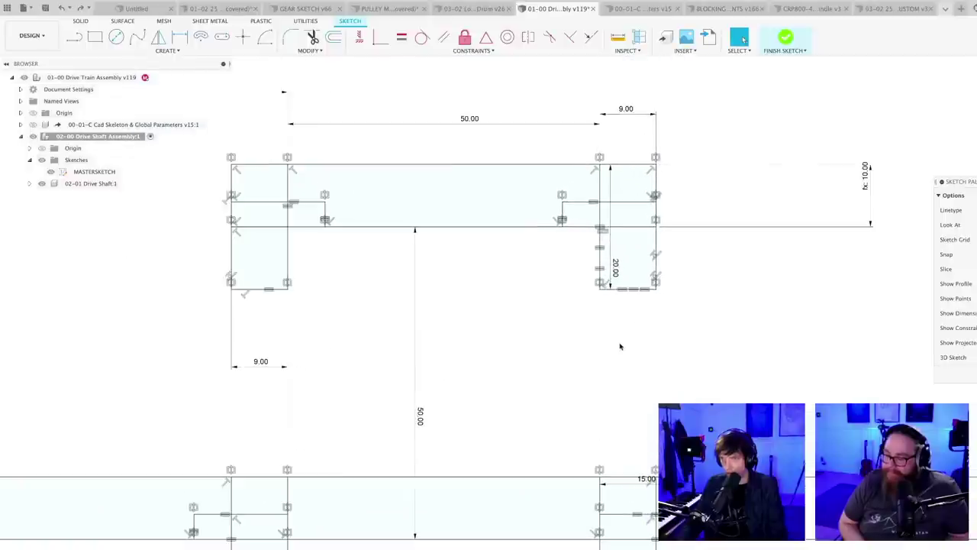
scroll(685, 543, up, 3)
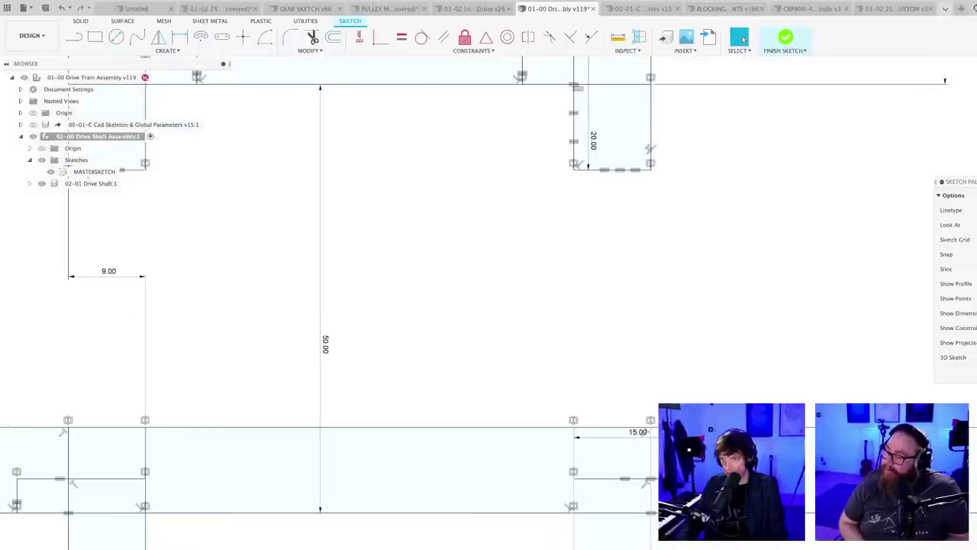
scroll(677, 543, down, 2)
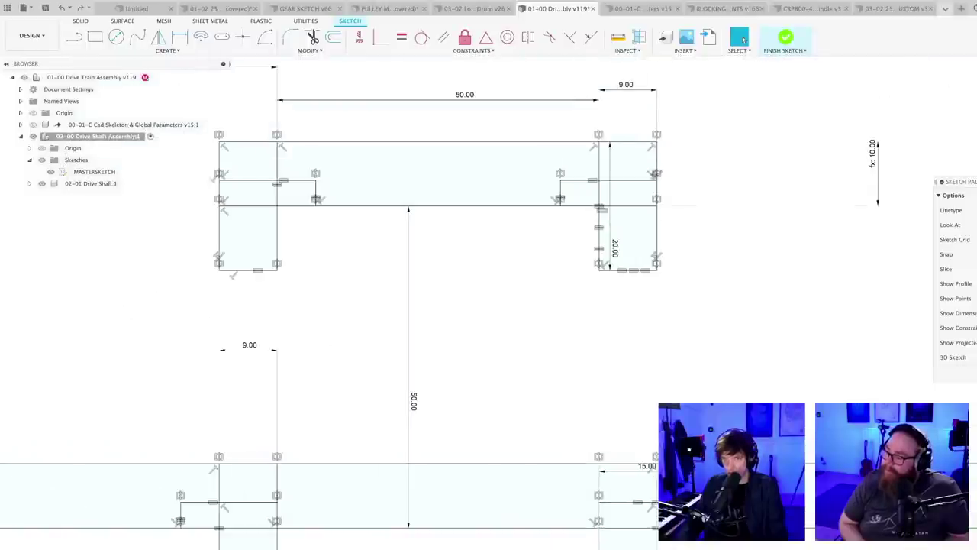
scroll(258, 534, up, 3)
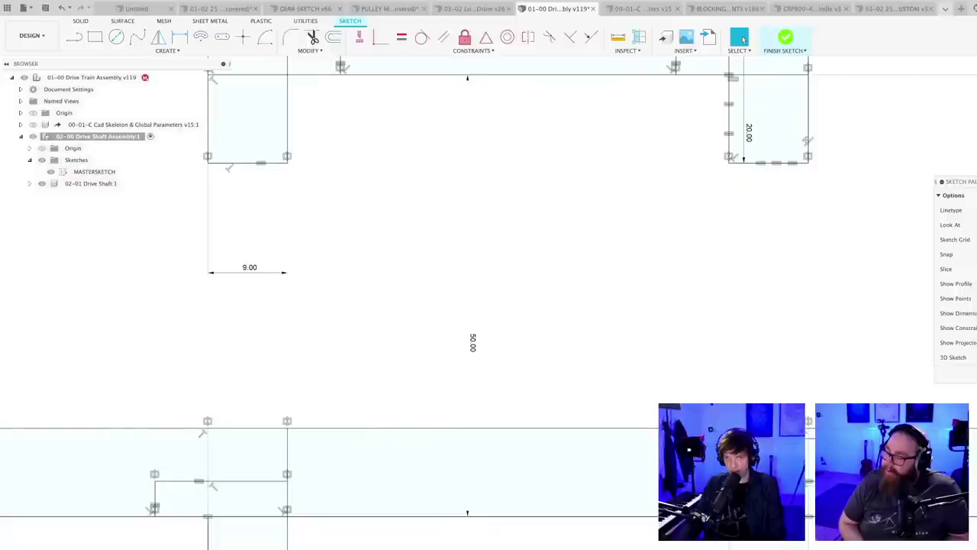
scroll(352, 546, down, 2)
middle_drag(365, 378, 430, 366)
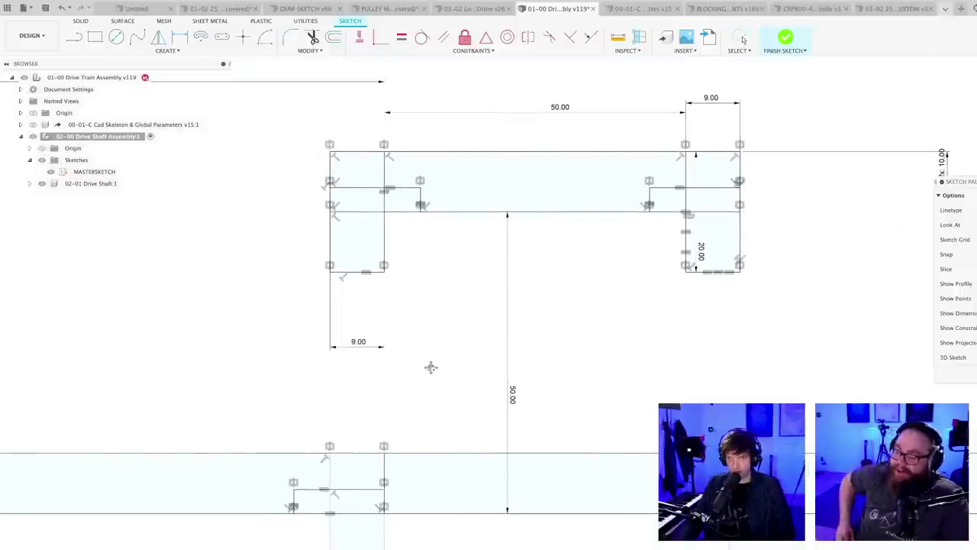
click(359, 346)
key(Delete)
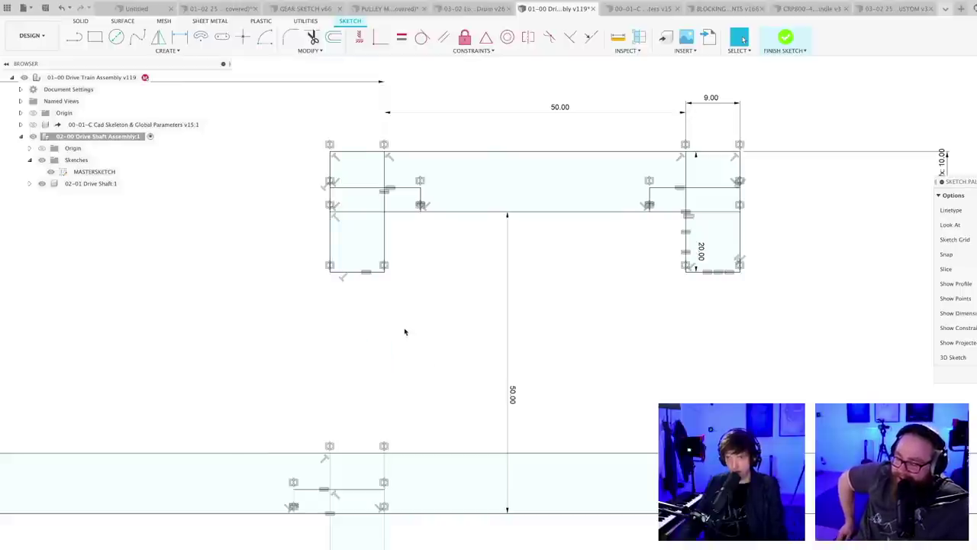
- Set the span between the crank rectangles to 48.00, then begin another dimension
double_click(561, 109)
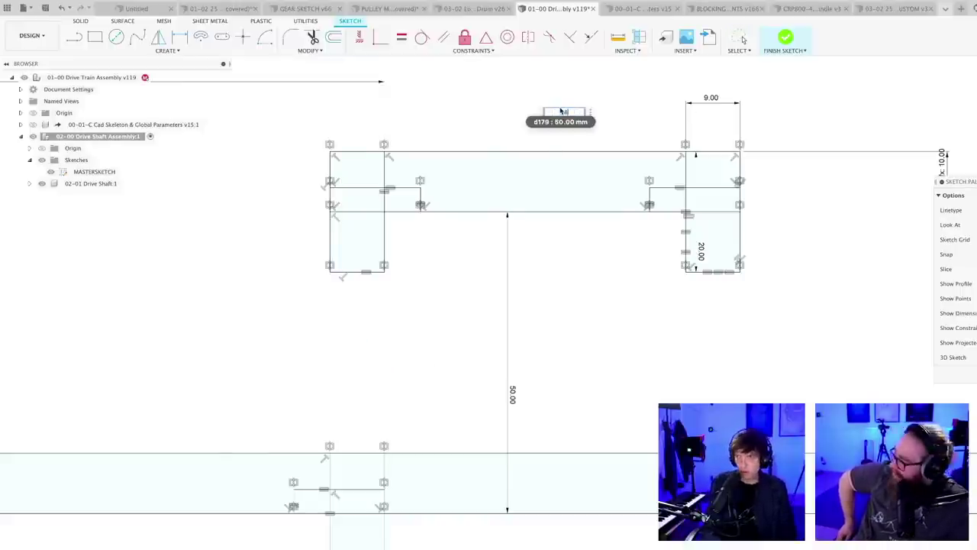
text(48)
key(Return)
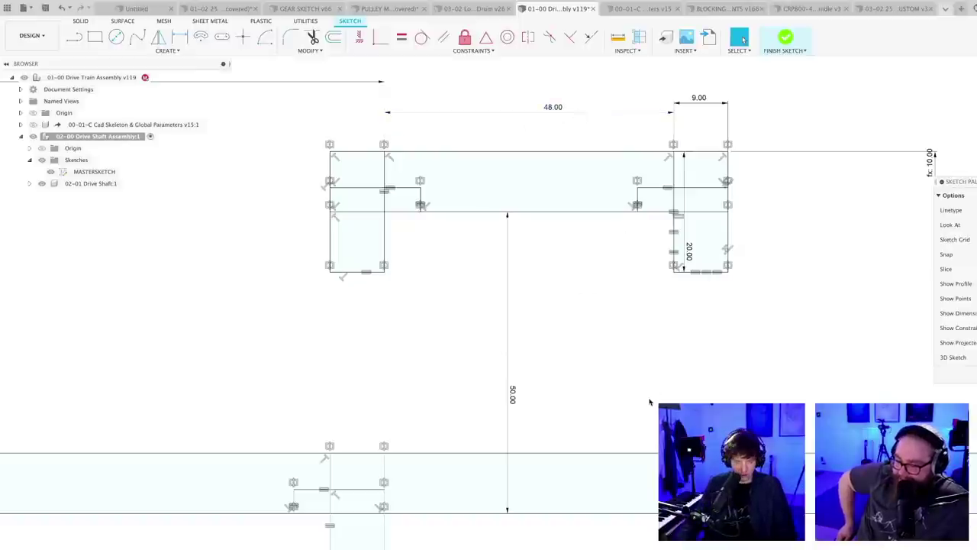
key(d)
scroll(683, 271, up, 2)
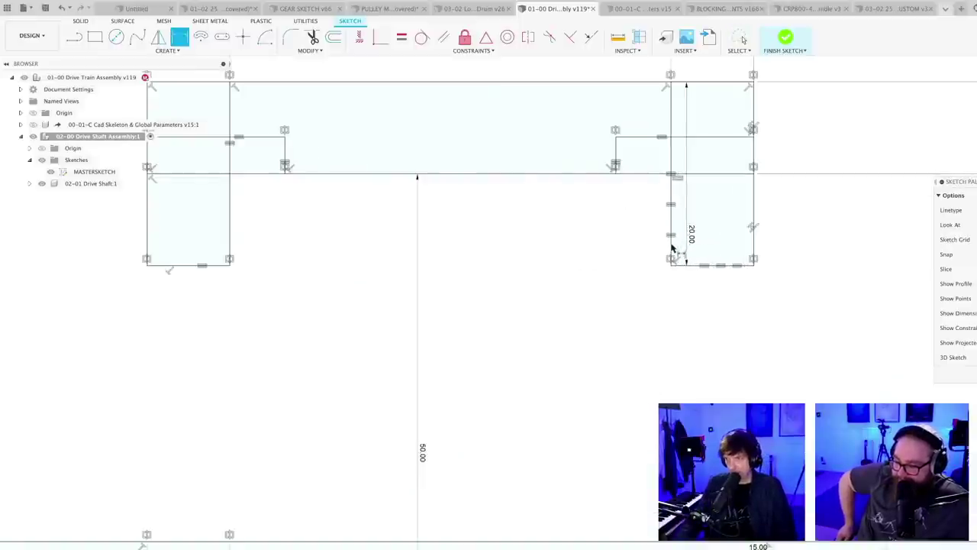
click(672, 248)
key(Escape)
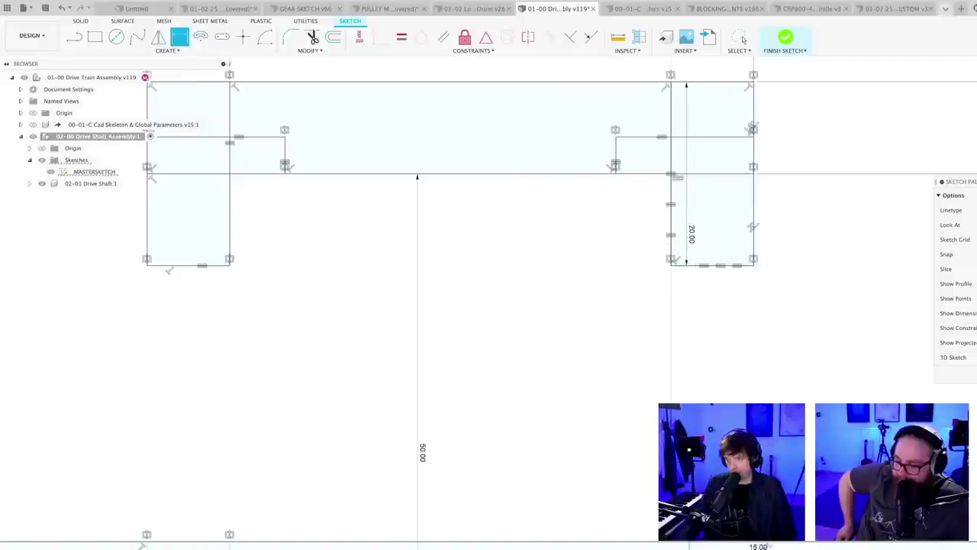
key(Escape)
key(d)
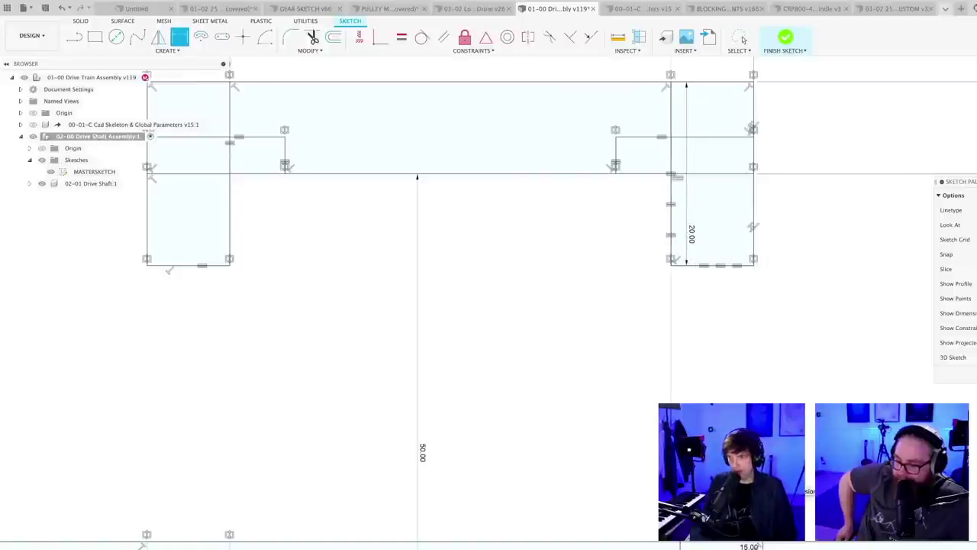
scroll(630, 462, down, 5)
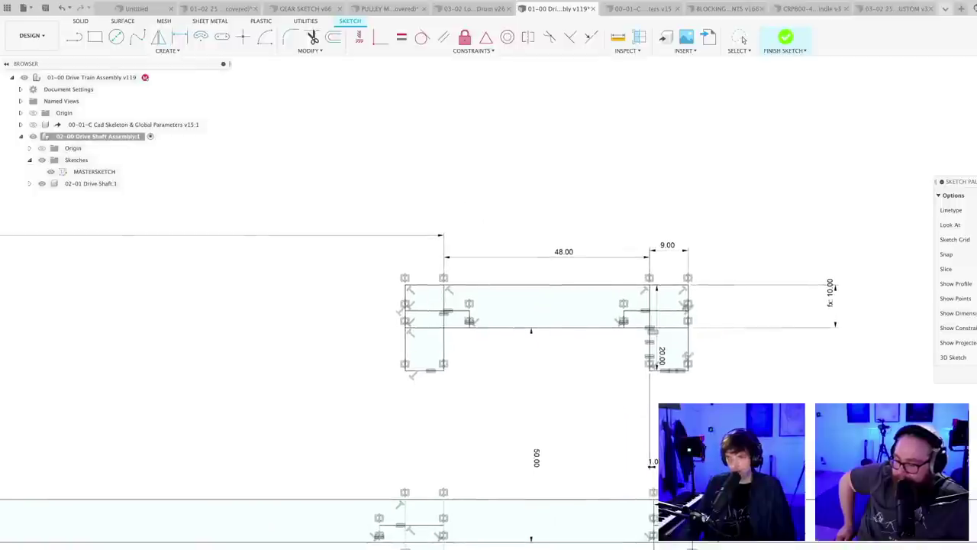
scroll(435, 462, up, 3)
scroll(463, 415, down, 1)
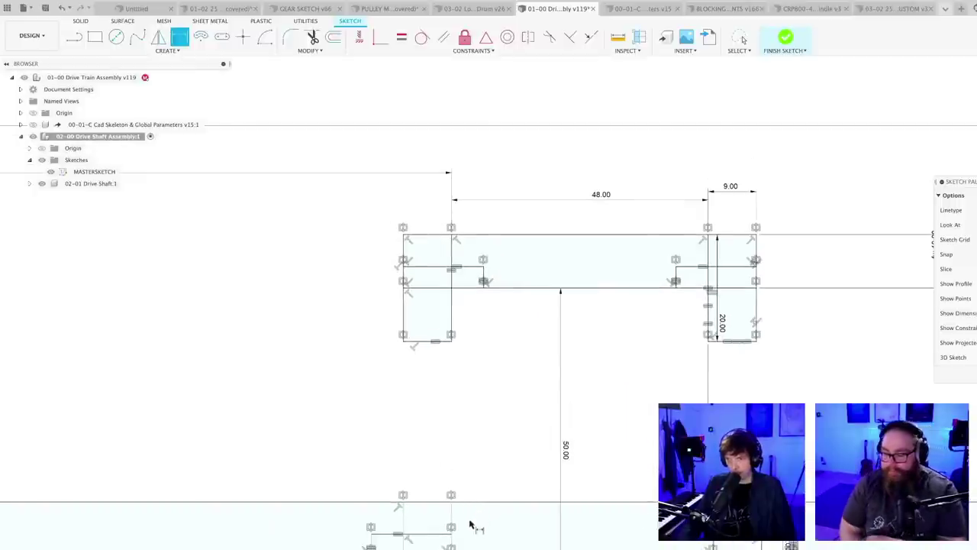
- Dimension the lower rectangle's edge 1.00 mm from the upper rectangle's edge
key(Escape)
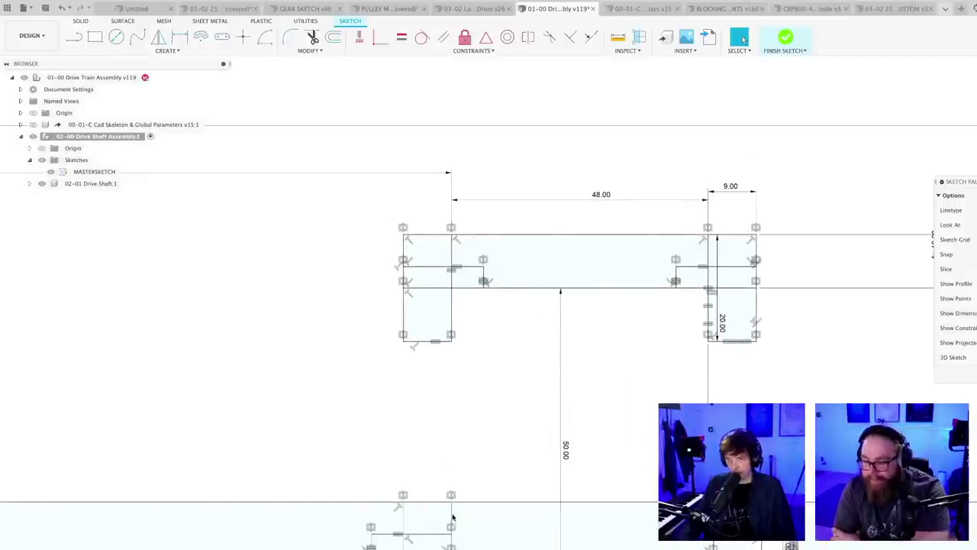
drag(452, 517, 459, 518)
key(d)
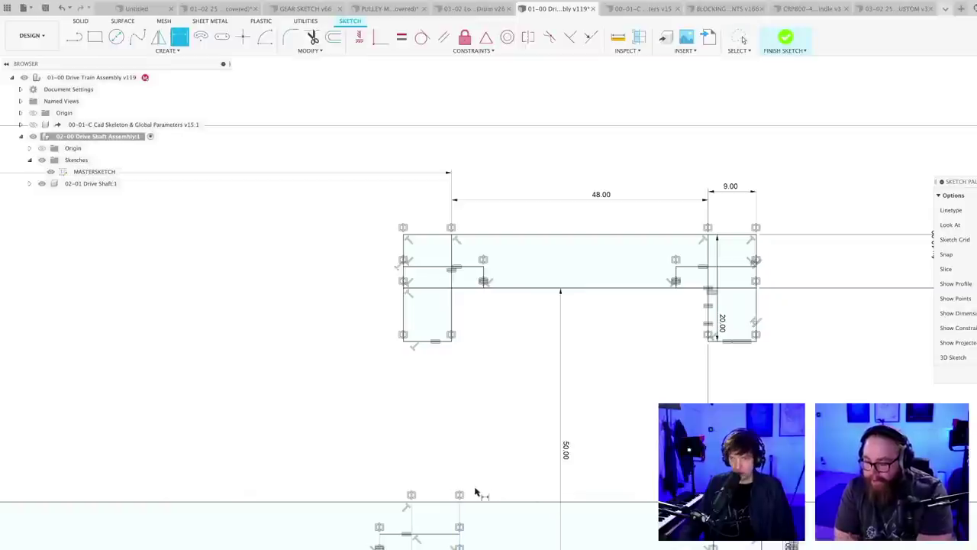
click(460, 516)
click(453, 316)
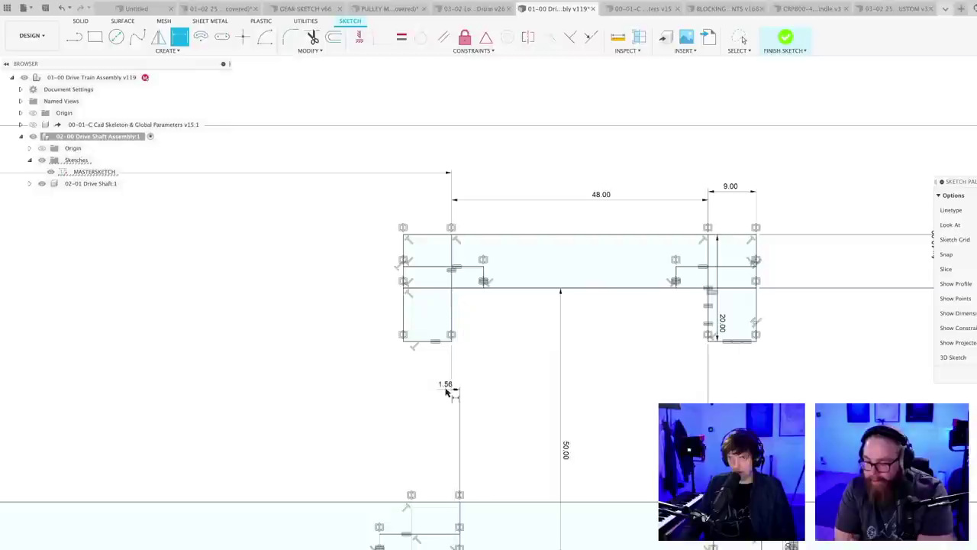
click(448, 390)
text(1)
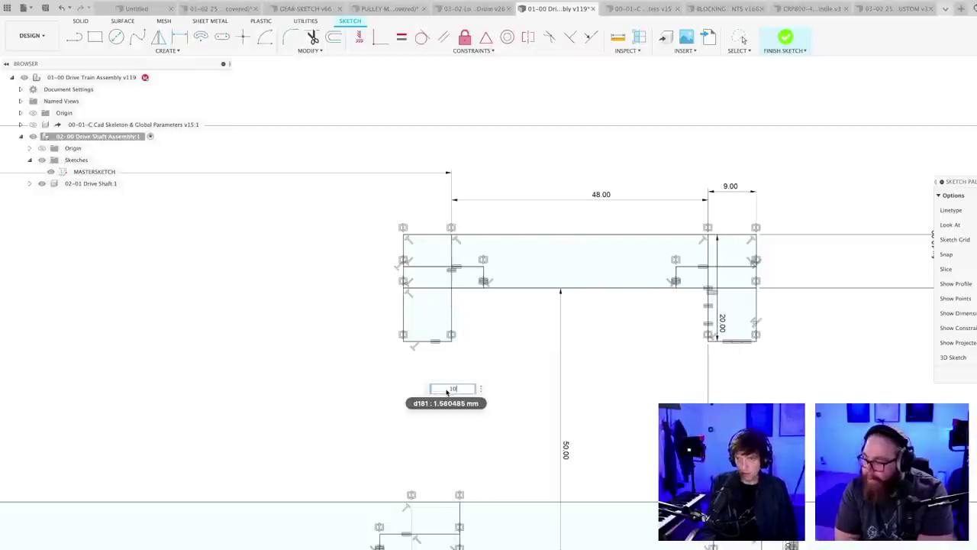
key(Return)
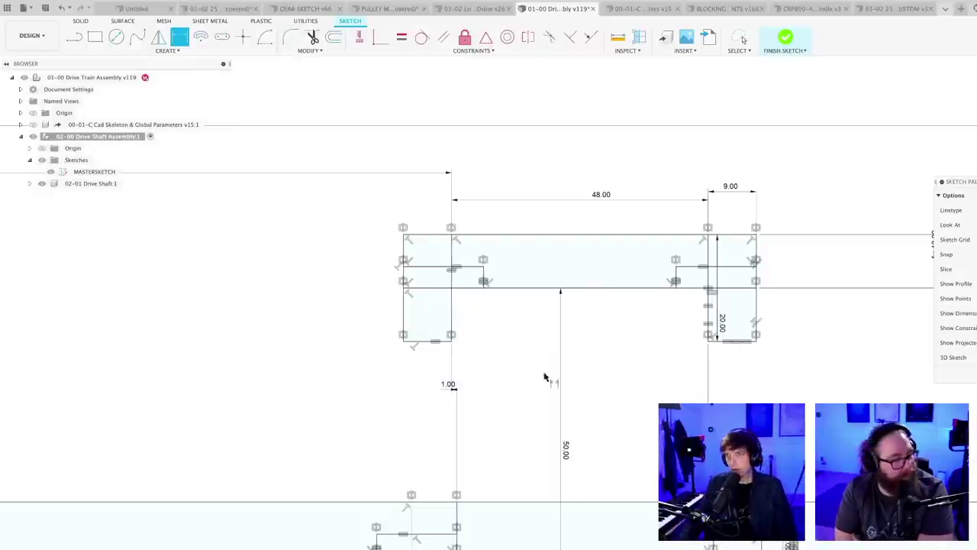
key(Escape)
- Make the slanted line's lower-left end coincident with the rectangle corner
click(590, 36)
scroll(468, 527, up, 2)
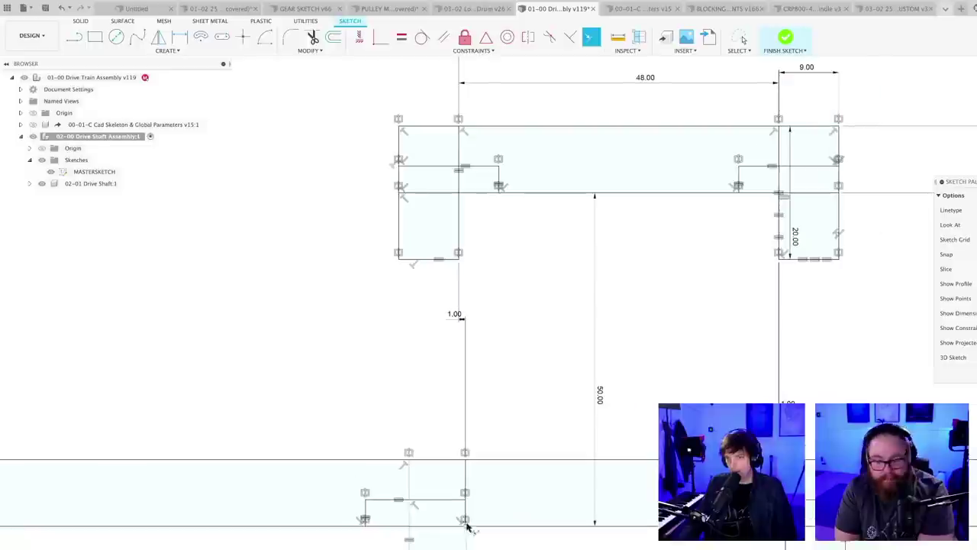
click(465, 526)
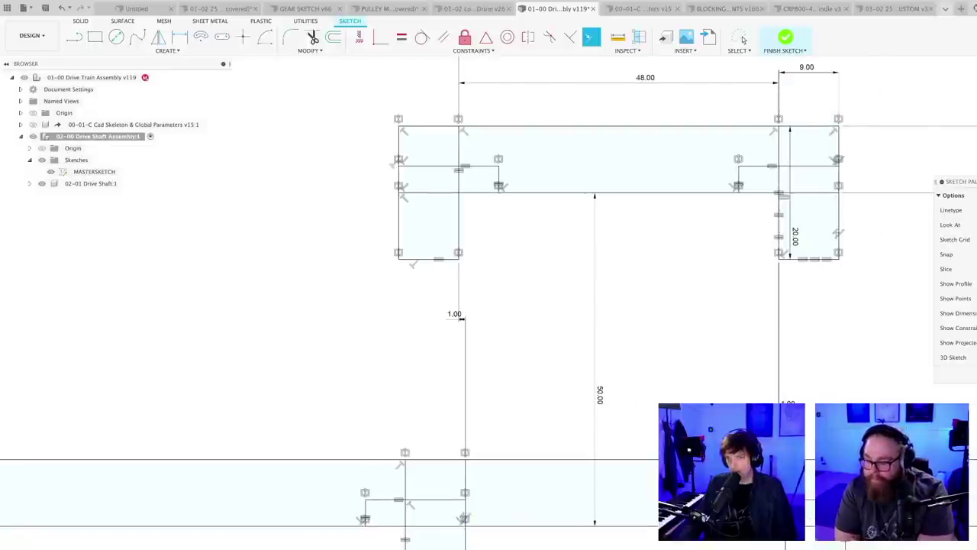
key(Escape)
scroll(491, 533, down, 4)
middle_drag(585, 455, 539, 425)
key(super+s)
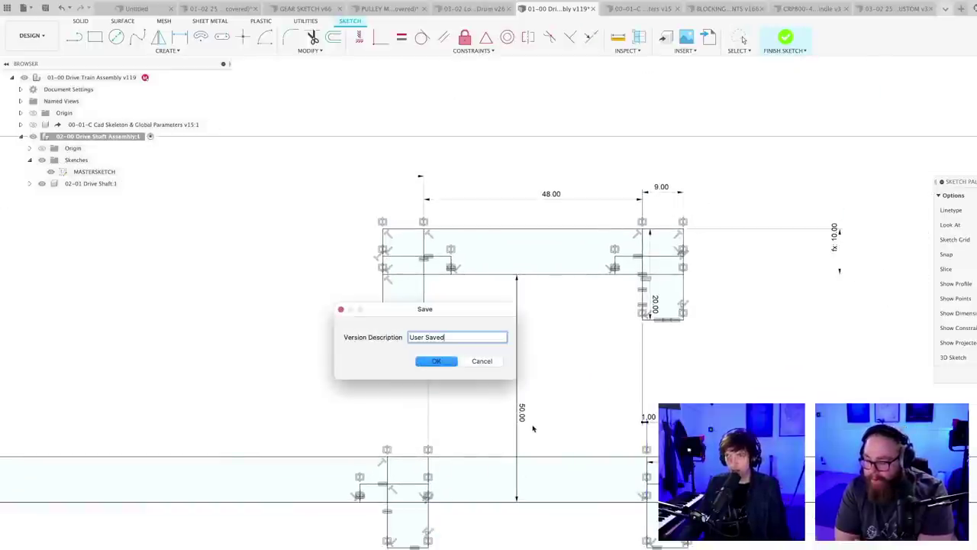
key(Return)
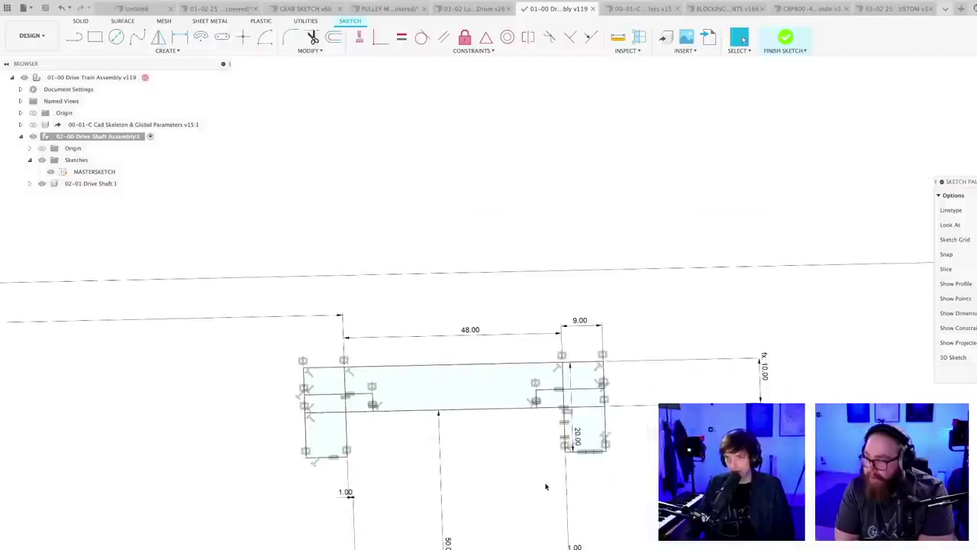
scroll(545, 486, down, 4)
mouse_move(546, 486)
middle_down()
mouse_move(541, 364)
mouse_move(528, 362)
middle_up()
scroll(542, 391, up, 4)
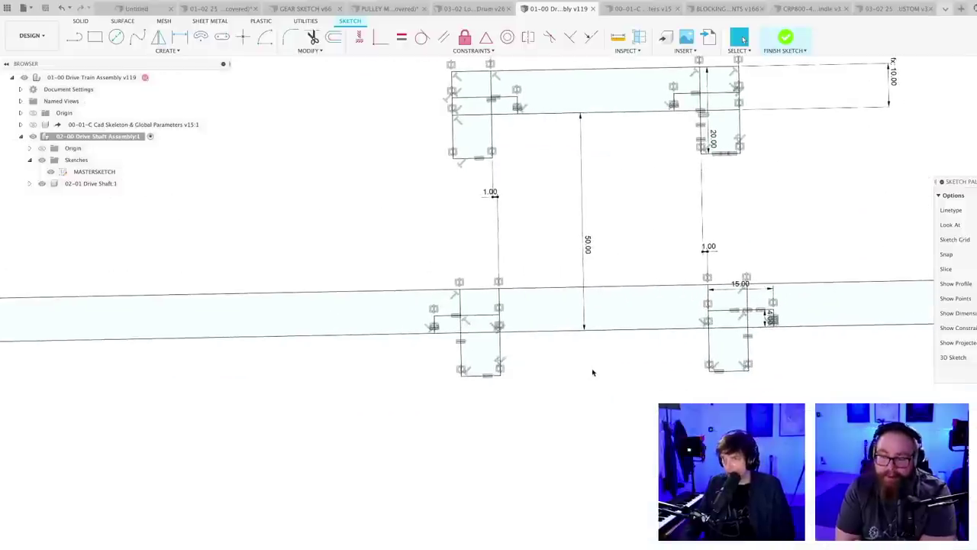
scroll(592, 373, down, 3)
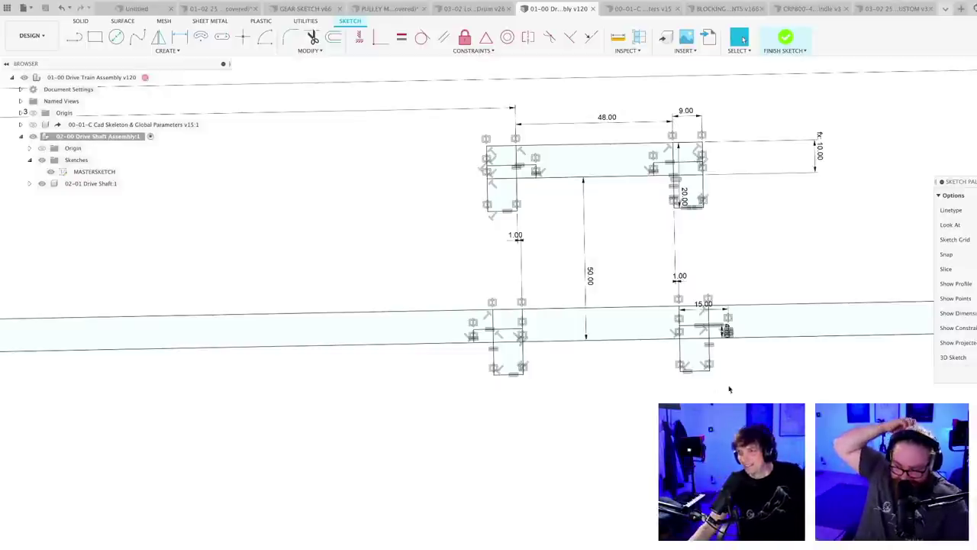
- Finish the sketch and orbit around the 3D crank plates to inspect them
click(976, 374)
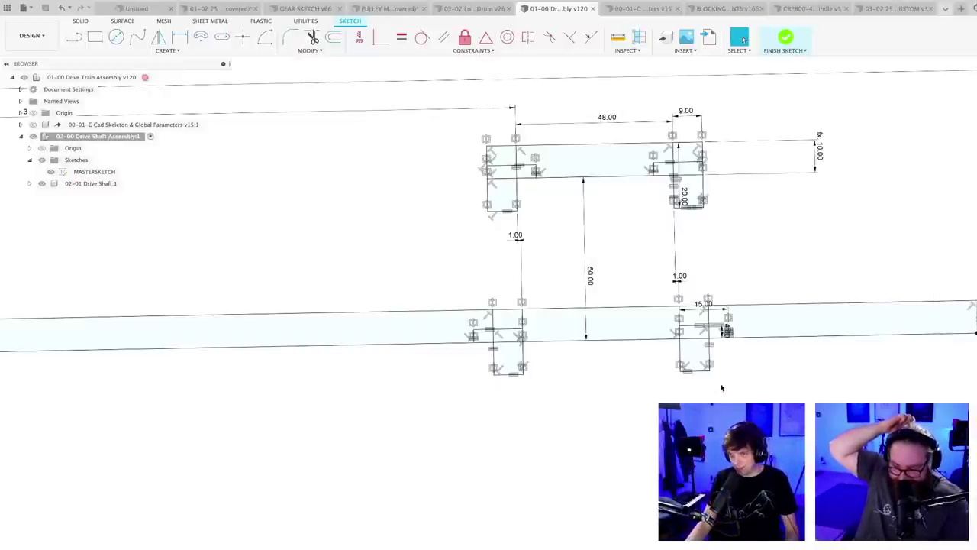
scroll(622, 442, down, 2)
shift+middle_drag(600, 428, 568, 432)
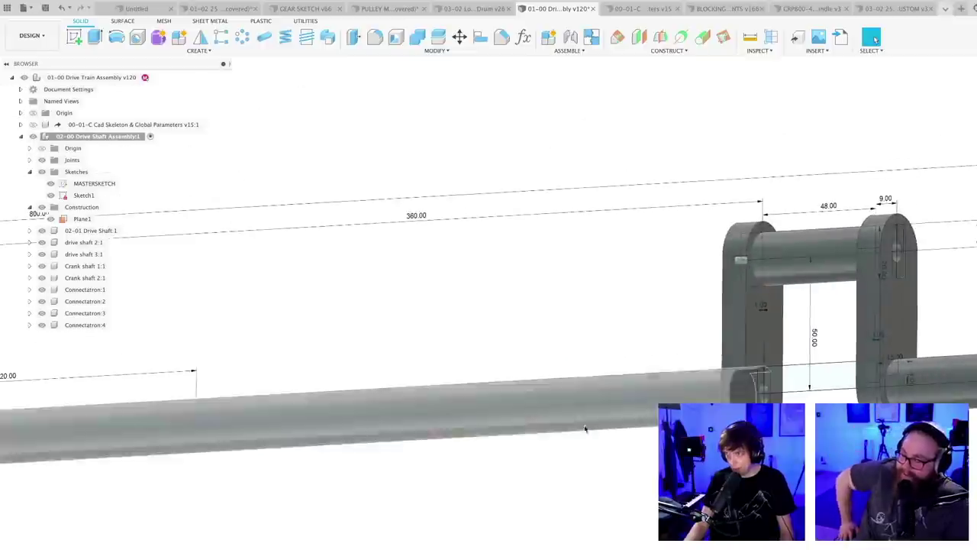
middle_drag(653, 436, 396, 446)
scroll(649, 307, up, 5)
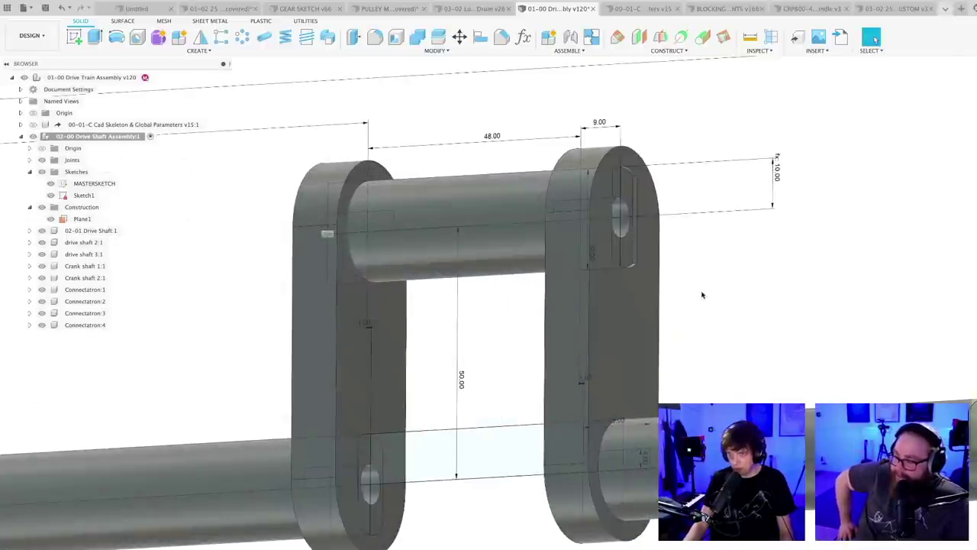
shift+middle_drag(702, 295, 749, 287)
middle_drag(89, 533, 517, 486)
scroll(518, 487, up, 3)
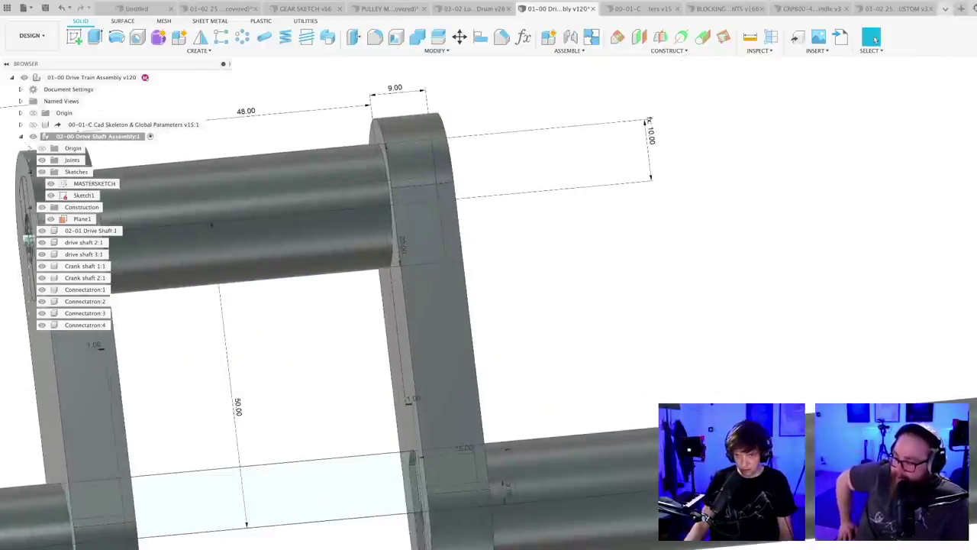
middle_drag(549, 451, 773, 394)
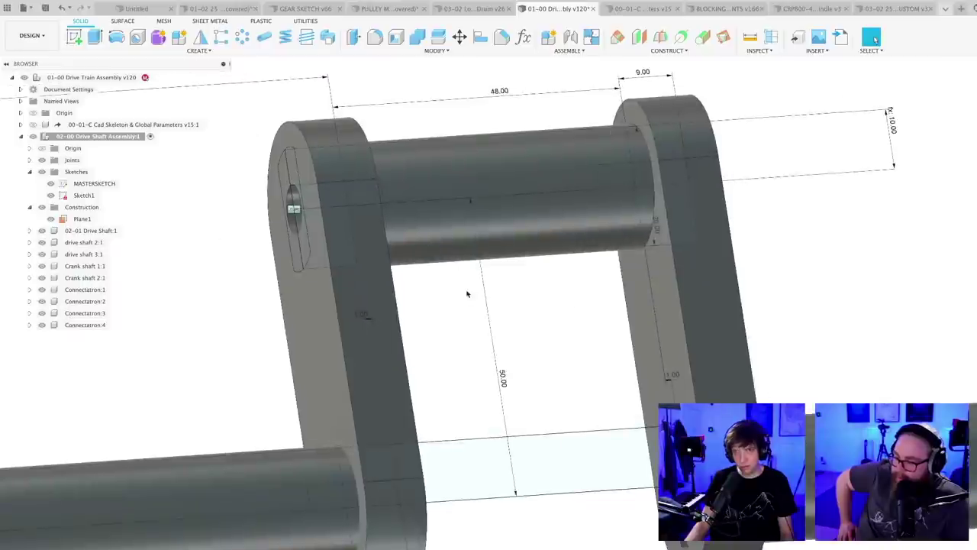
scroll(468, 294, down, 4)
- Orbit the shaft assembly level, reopen the sketch, and finish it again
shift+middle_drag(545, 336, 634, 363)
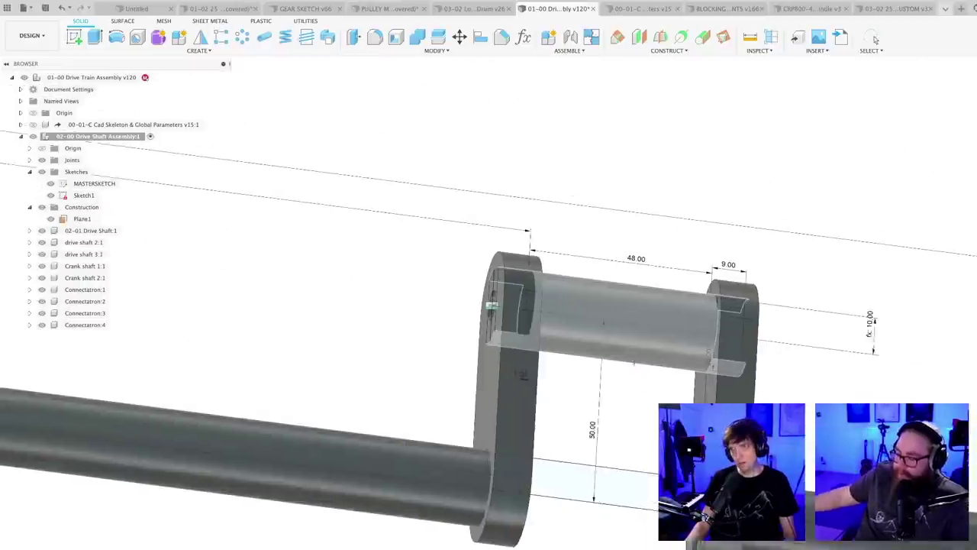
scroll(441, 389, down, 4)
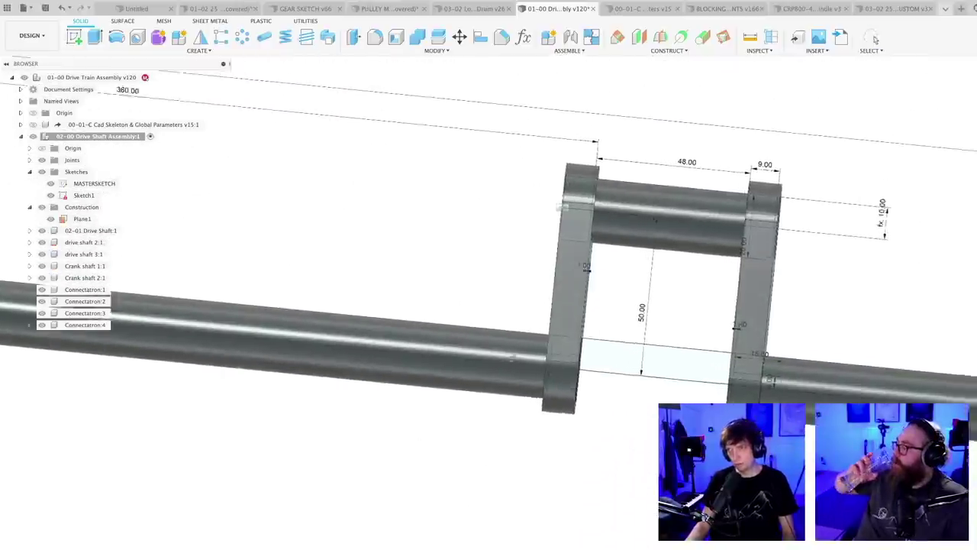
scroll(565, 344, up, 5)
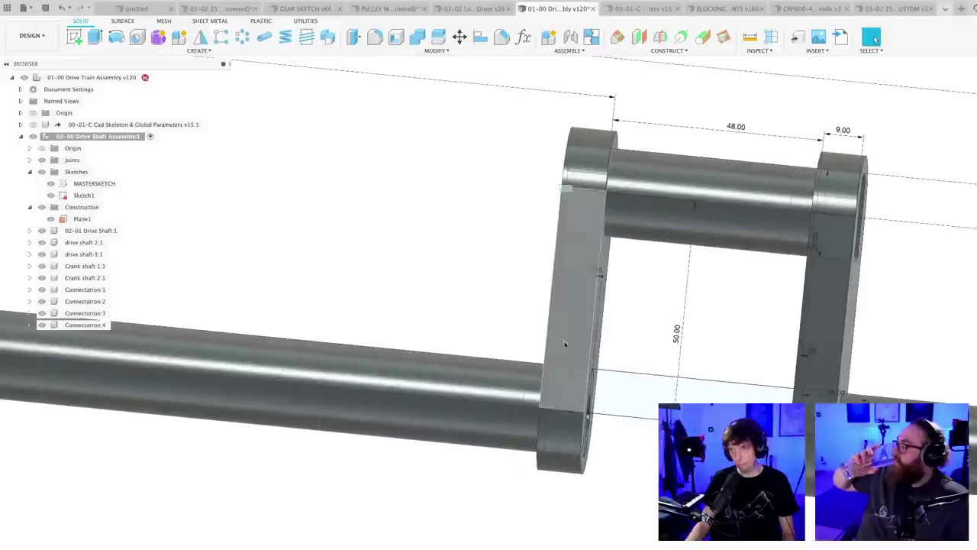
scroll(565, 343, down, 2)
middle_drag(762, 323, 561, 321)
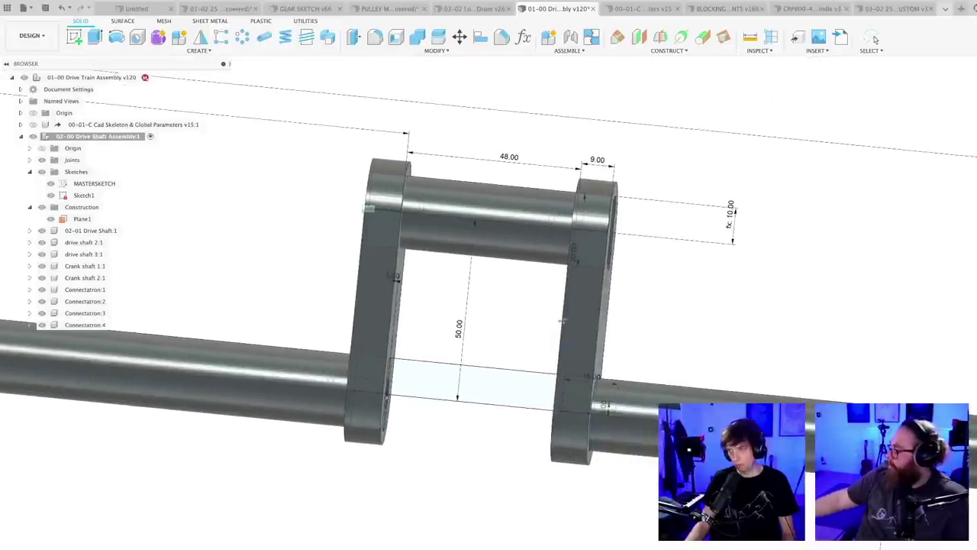
scroll(670, 292, down, 2)
shift+middle_drag(657, 294, 662, 296)
middle_drag(451, 275, 494, 259)
scroll(504, 280, up, 2)
scroll(688, 344, down, 5)
mouse_move(785, 346)
shift+middle_down()
mouse_move(769, 334)
mouse_move(791, 339)
shift+middle_up()
middle_drag(763, 420, 687, 287)
double_click(686, 287)
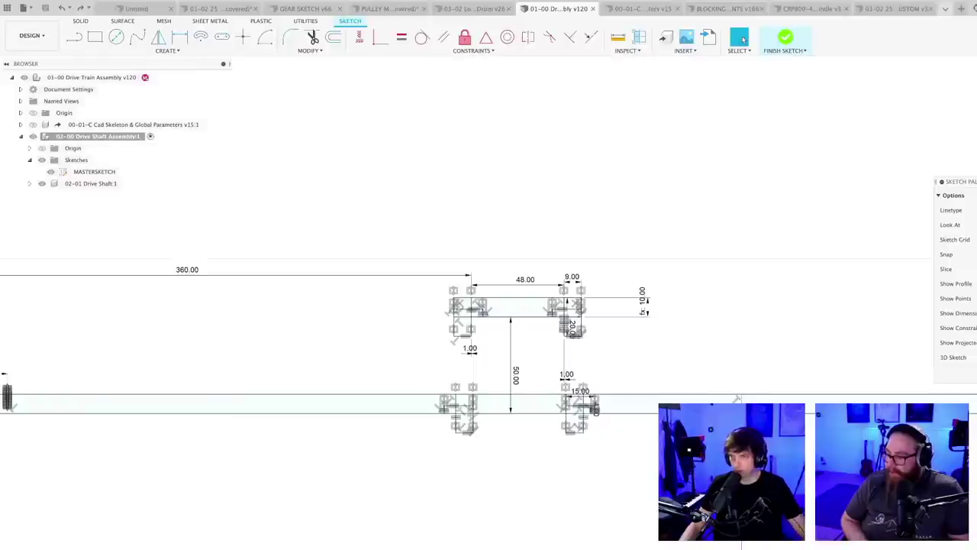
click(786, 37)
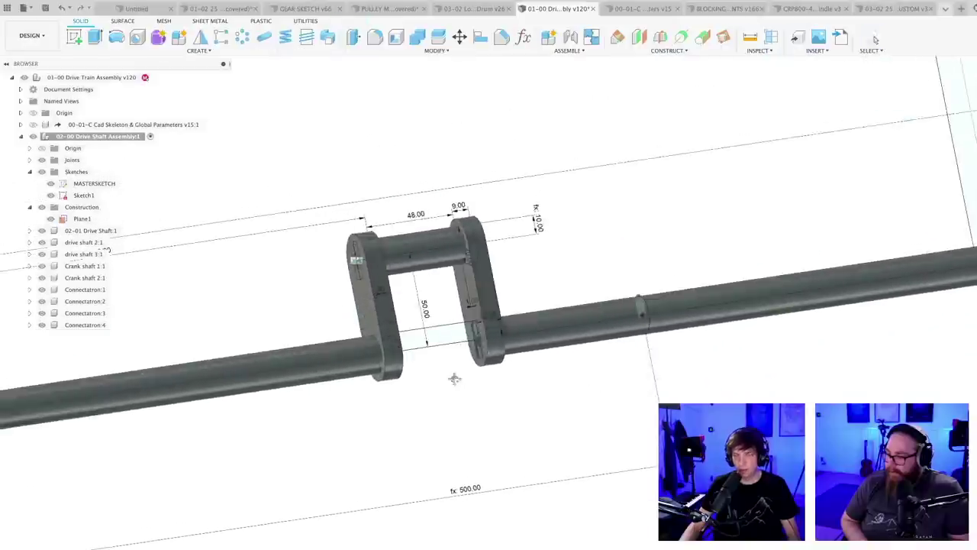
scroll(455, 379, up, 10)
key(i)
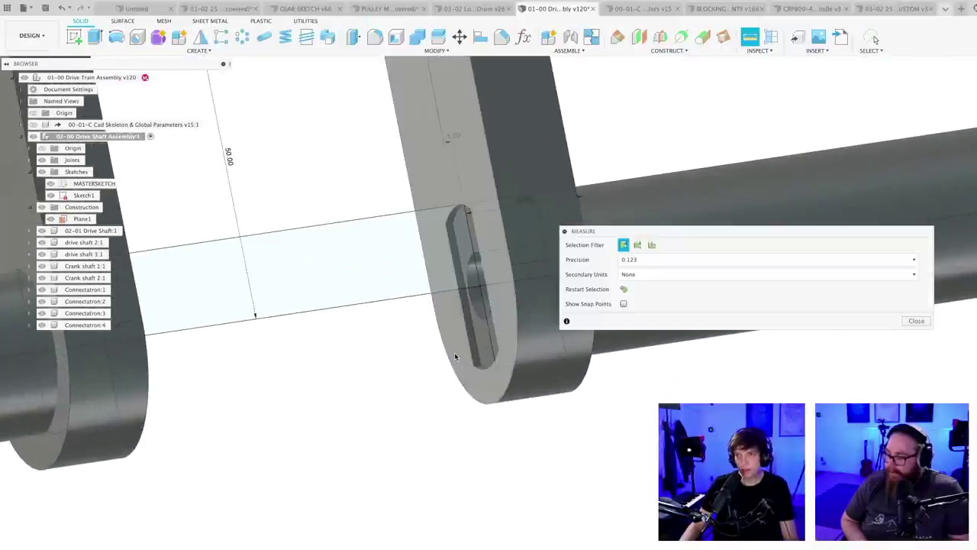
click(455, 356)
click(477, 348)
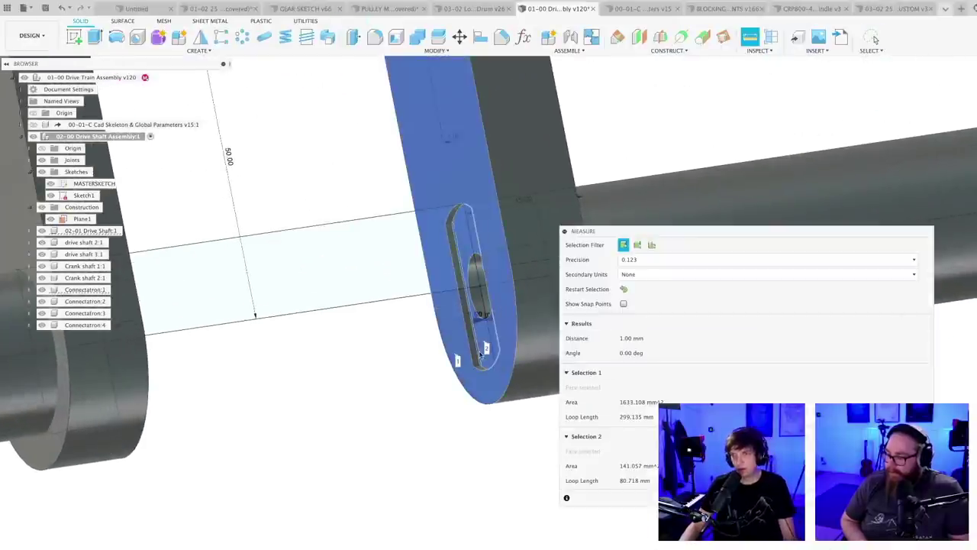
key(Escape)
scroll(451, 453, down, 10)
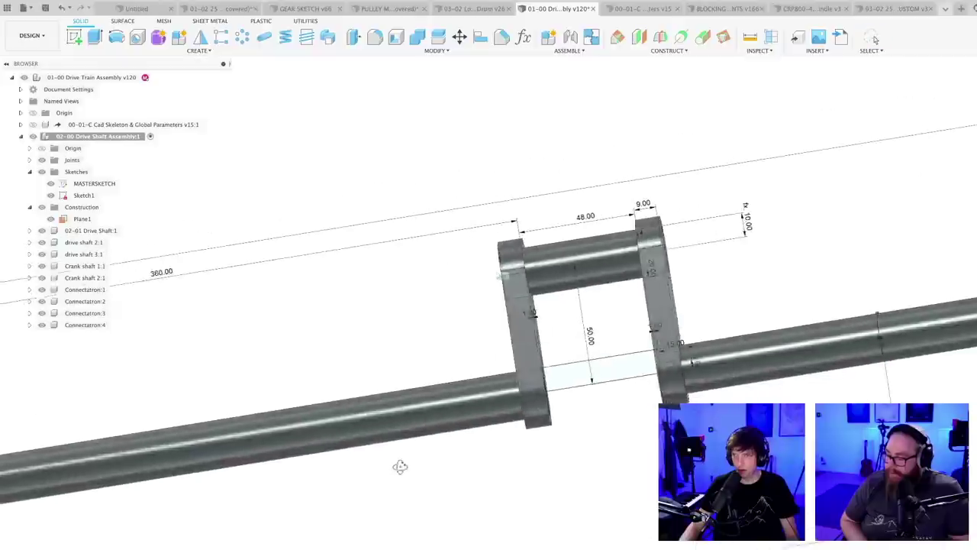
shift+middle_drag(400, 467, 415, 491)
scroll(578, 320, up, 6)
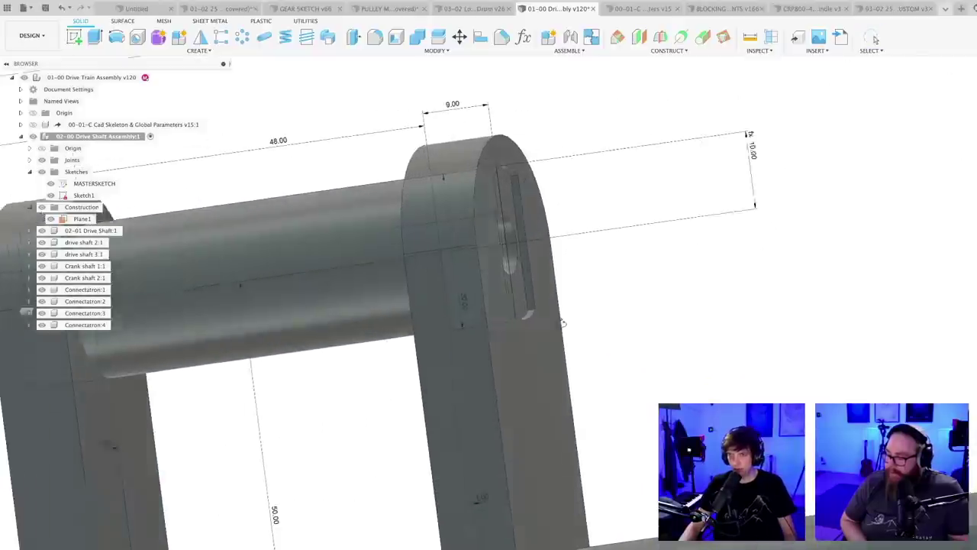
middle_drag(563, 324, 621, 334)
key(i)
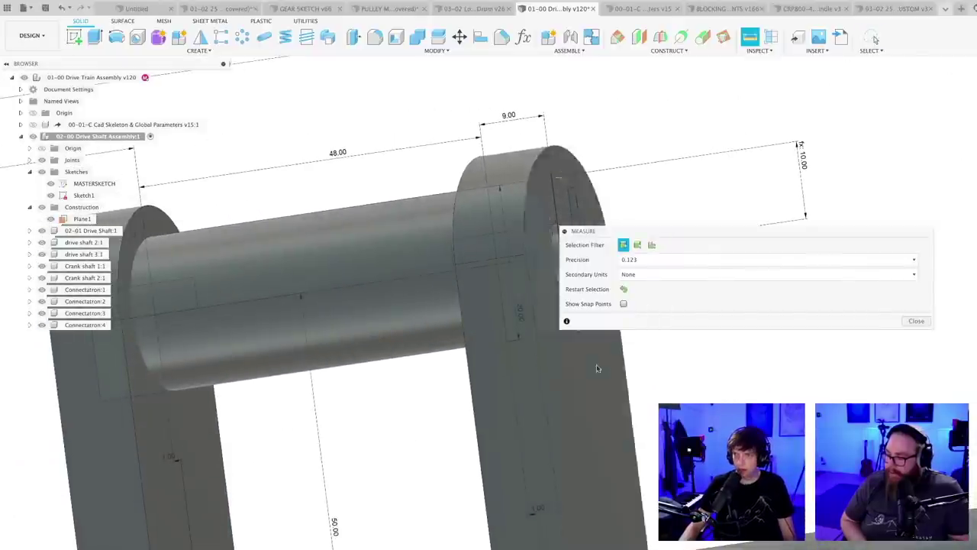
click(564, 206)
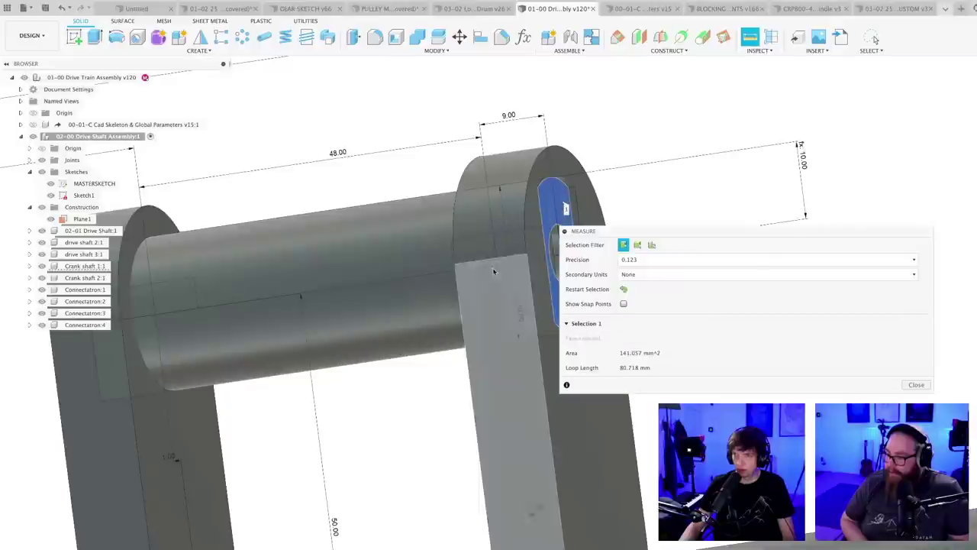
key(Escape)
scroll(493, 269, down, 2)
key(i)
click(547, 263)
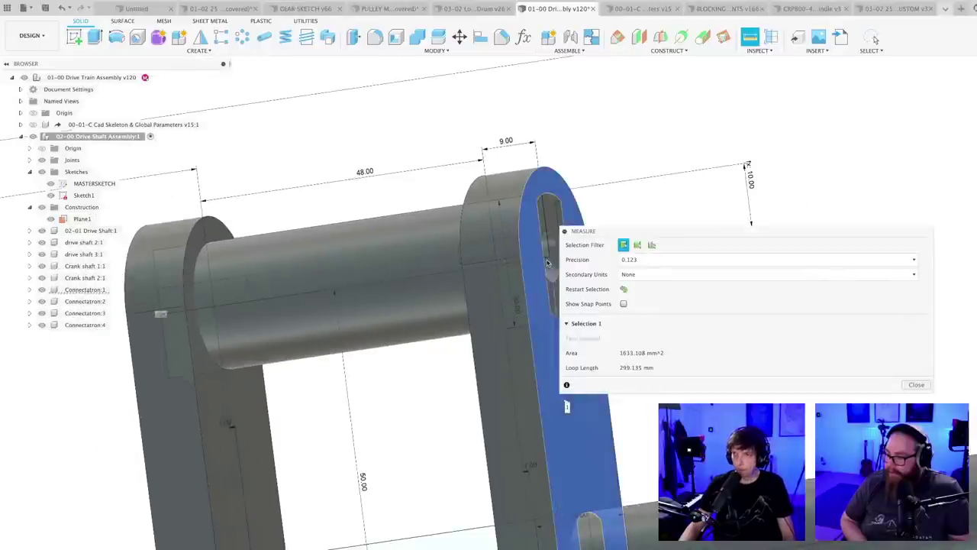
key(Escape)
scroll(436, 387, down, 6)
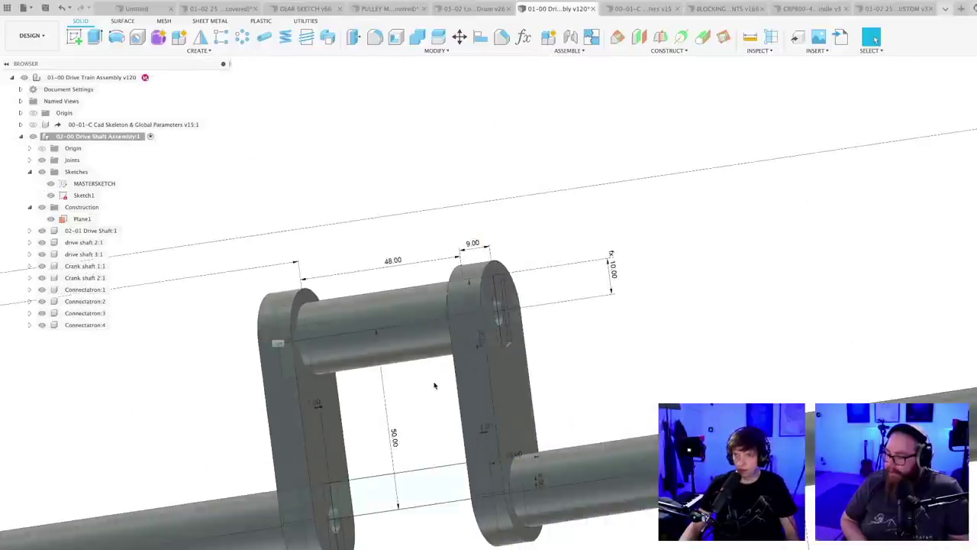
shift+middle_drag(436, 386, 684, 312)
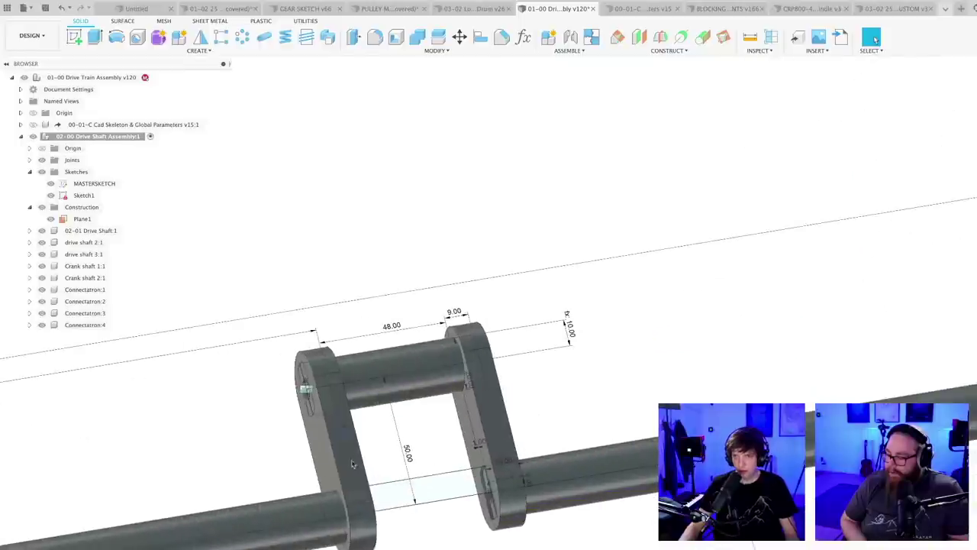
middle_drag(271, 456, 421, 401)
scroll(427, 394, up, 6)
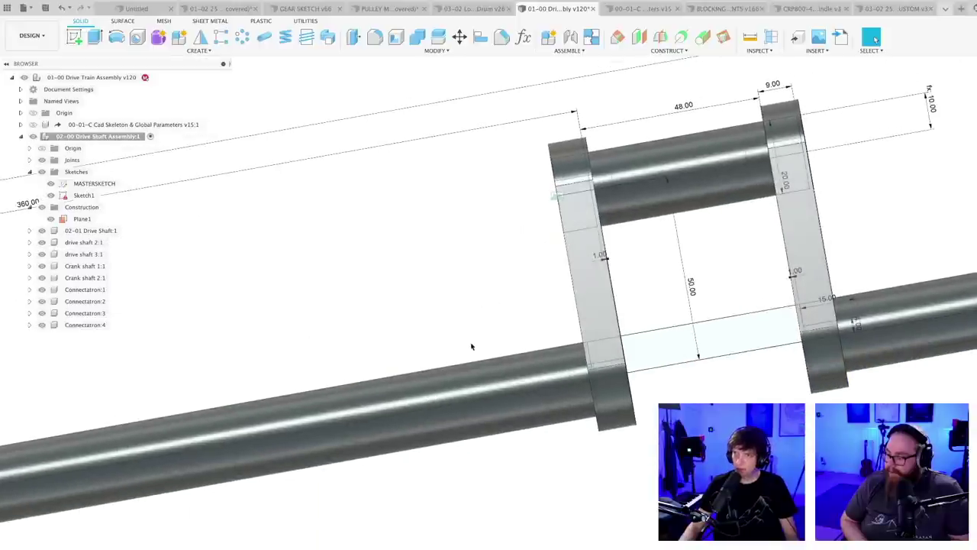
shift+middle_drag(474, 346, 485, 343)
middle_drag(343, 383, 356, 472)
scroll(395, 332, up, 2)
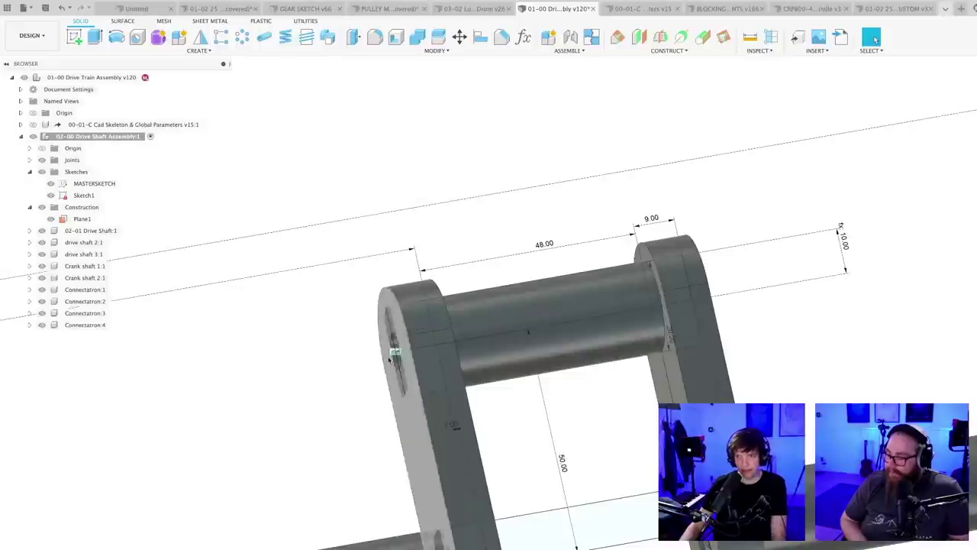
right_click(394, 356)
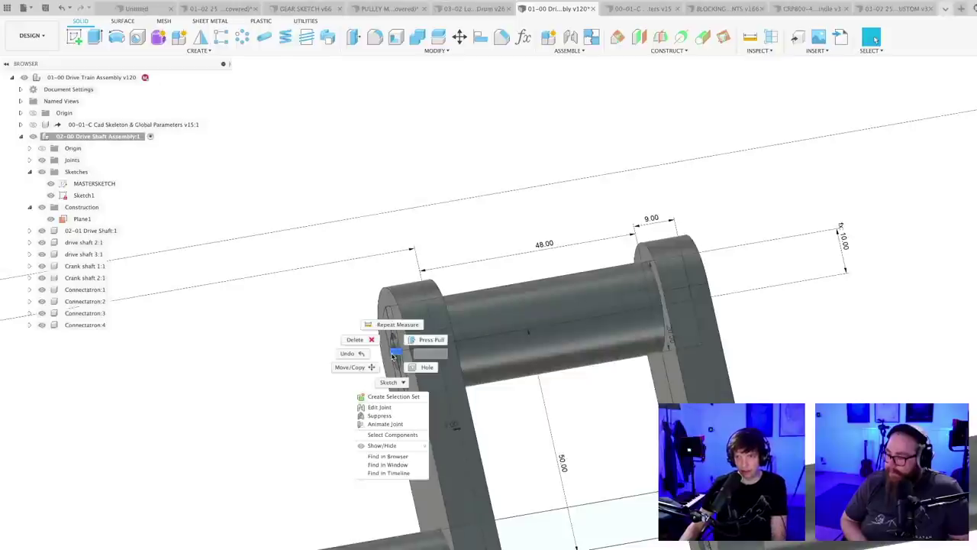
click(379, 409)
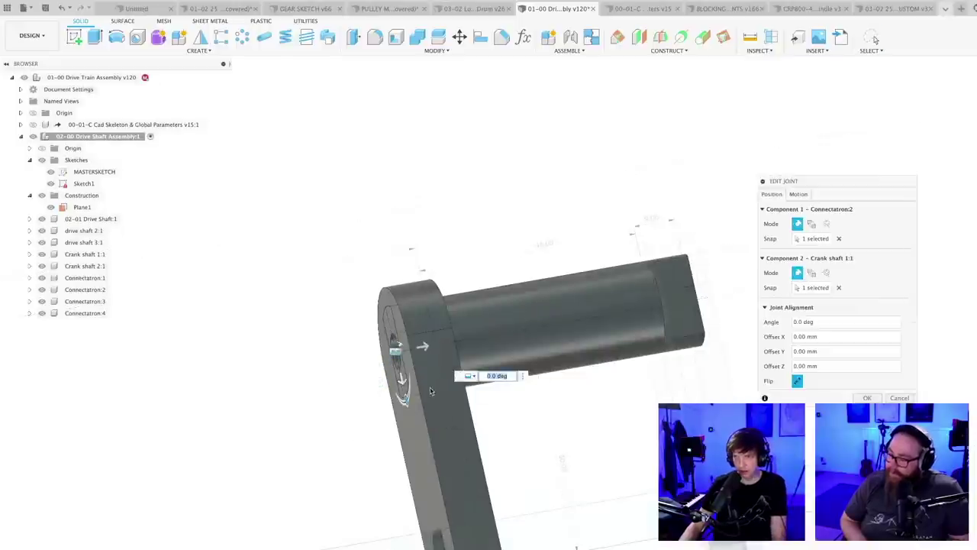
click(838, 288)
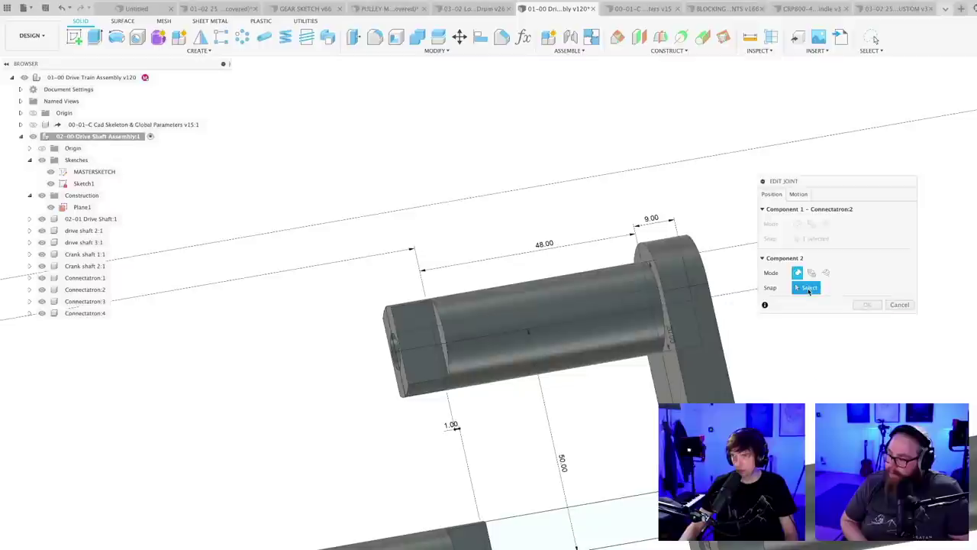
click(899, 305)
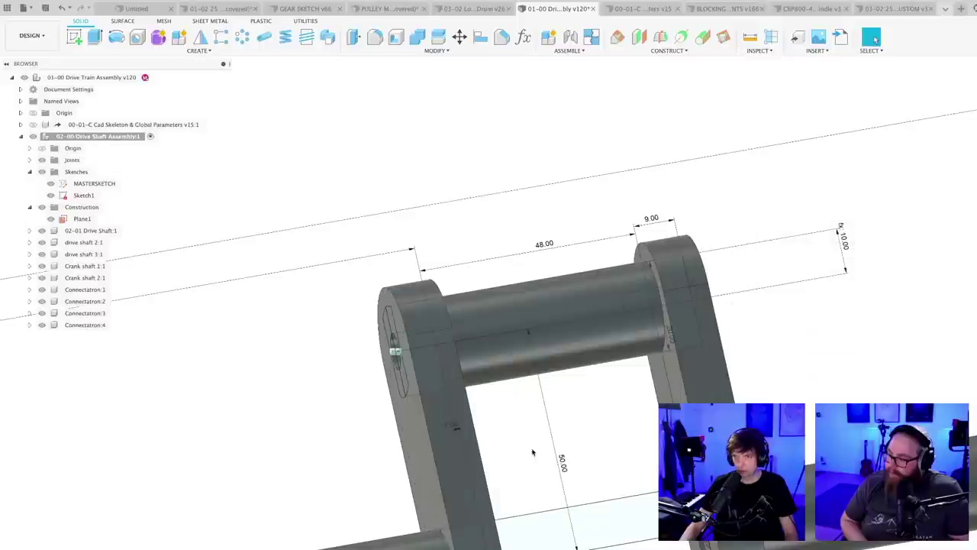
scroll(387, 380, down, 10)
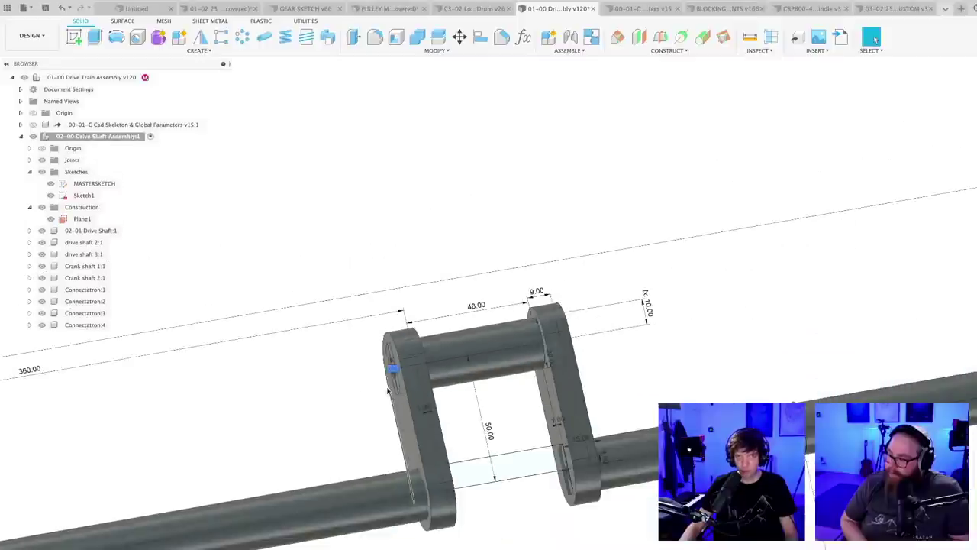
scroll(533, 409, down, 6)
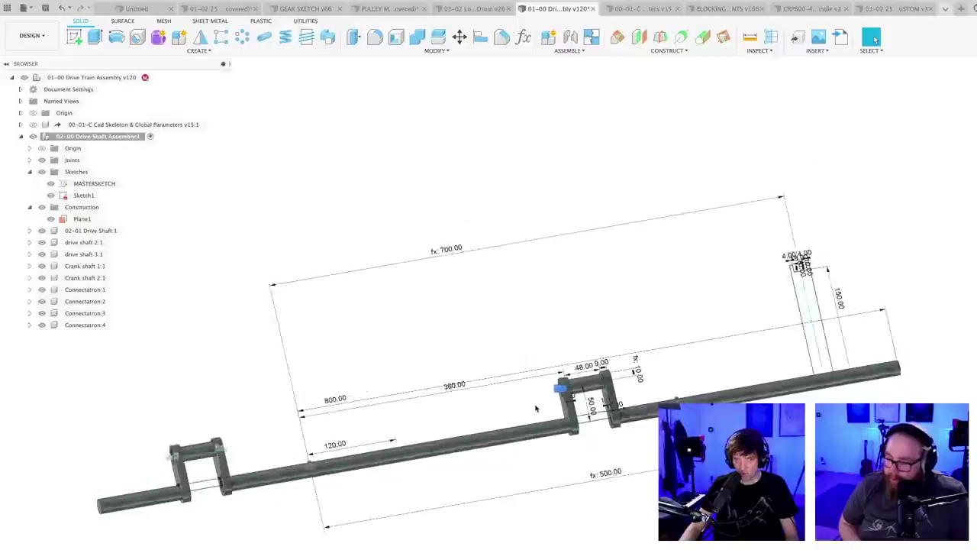
scroll(521, 410, up, 6)
scroll(513, 411, up, 4)
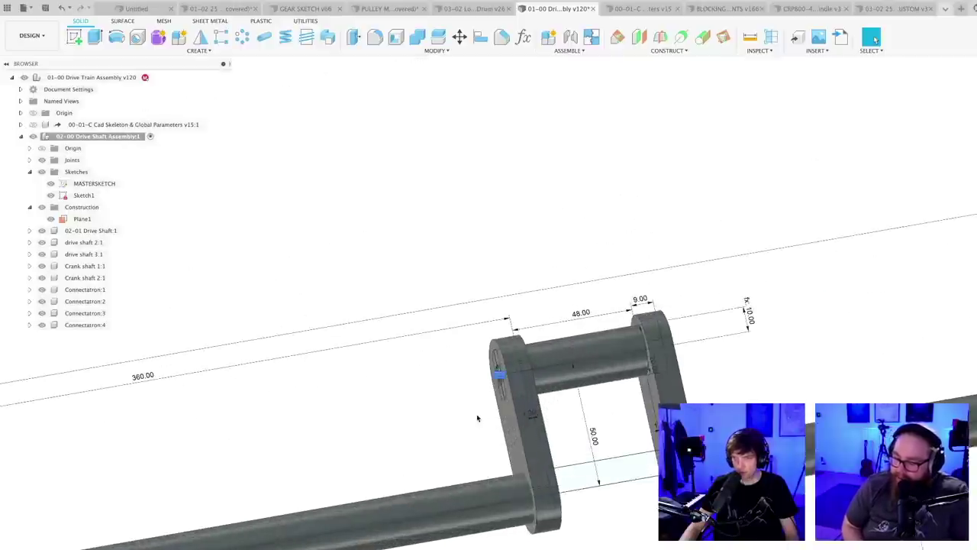
mouse_move(478, 417)
shift+middle_down()
mouse_move(473, 405)
mouse_move(469, 419)
shift+middle_up()
scroll(469, 421, up, 2)
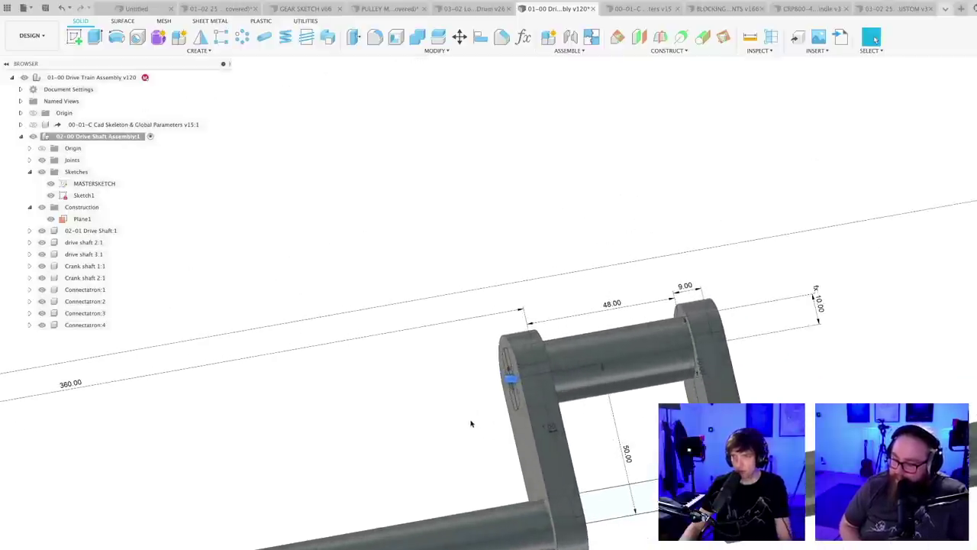
scroll(485, 407, down, 2)
scroll(468, 436, up, 2)
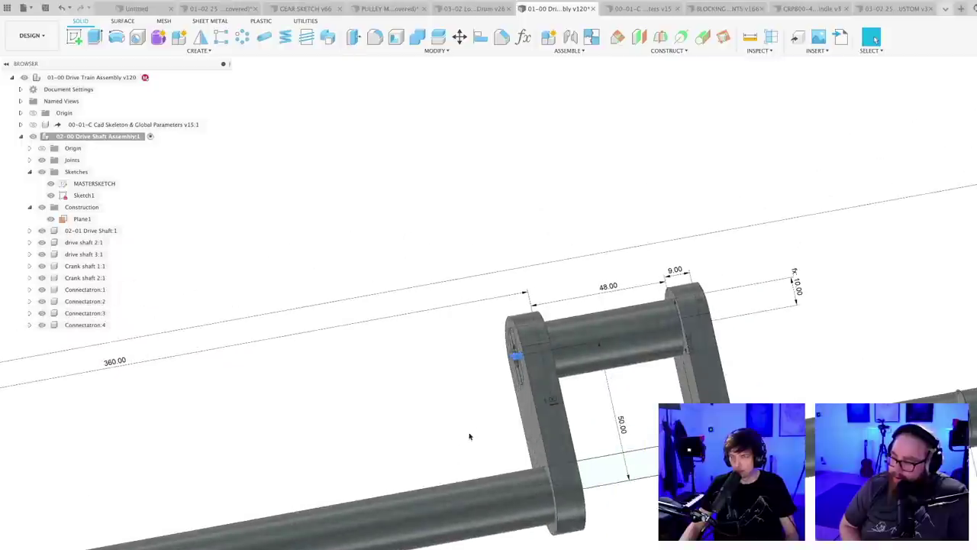
middle_drag(480, 428, 904, 547)
scroll(470, 426, down, 2)
scroll(786, 435, up, 3)
middle_drag(686, 460, 468, 512)
scroll(467, 511, down, 3)
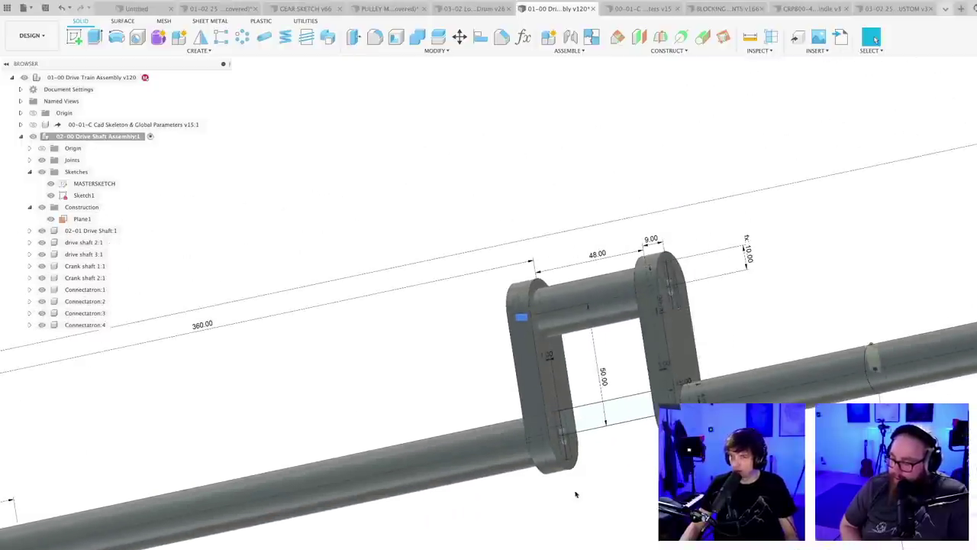
shift+middle_drag(603, 495, 639, 496)
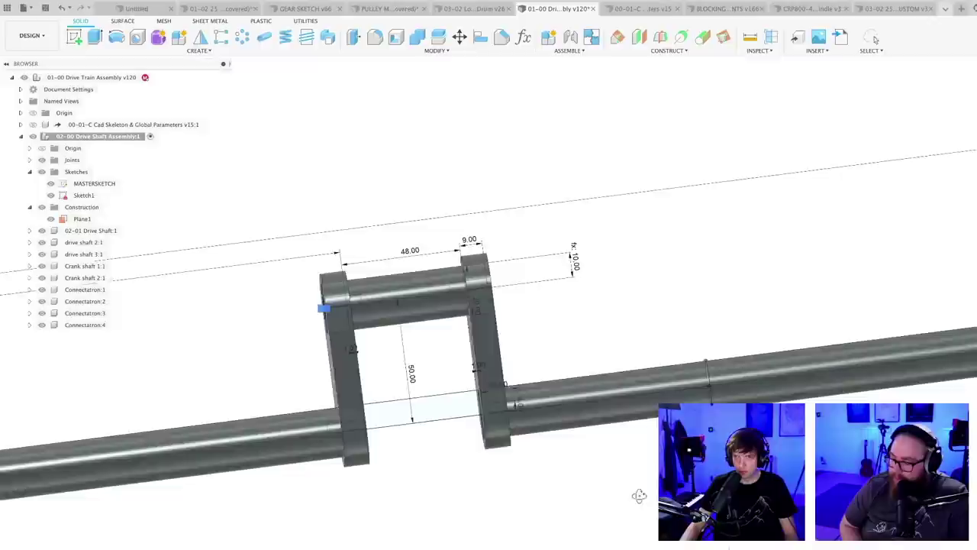
middle_drag(435, 497, 543, 515)
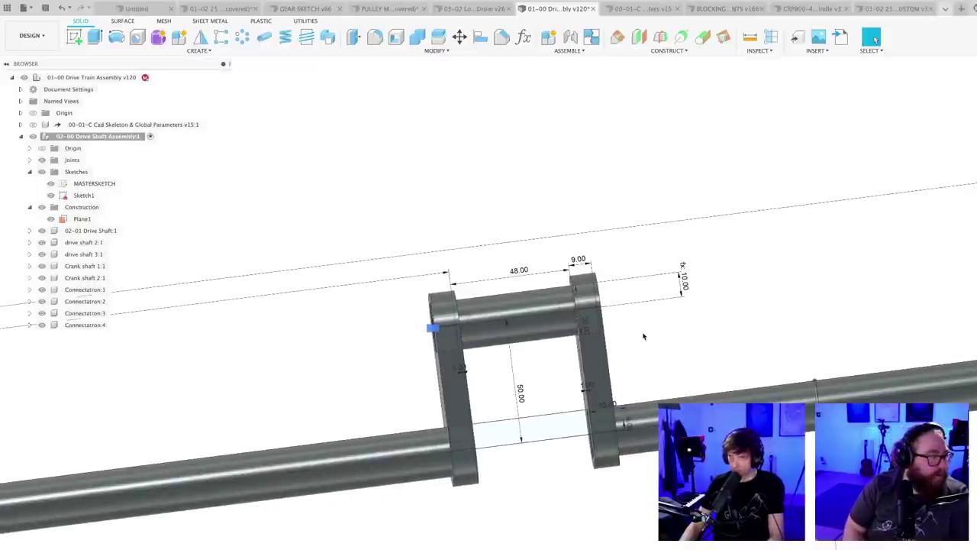
scroll(473, 336, up, 5)
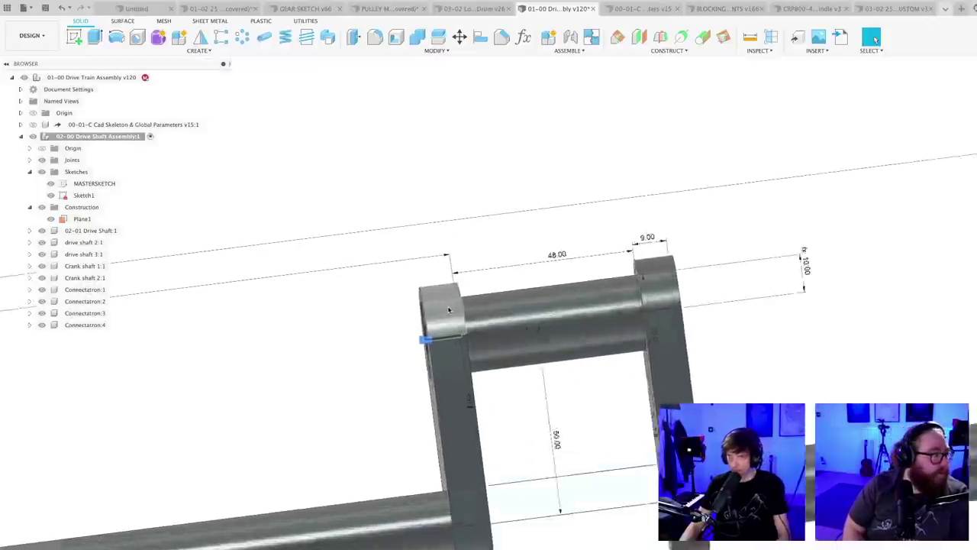
scroll(473, 337, down, 5)
shift+middle_drag(487, 371, 502, 370)
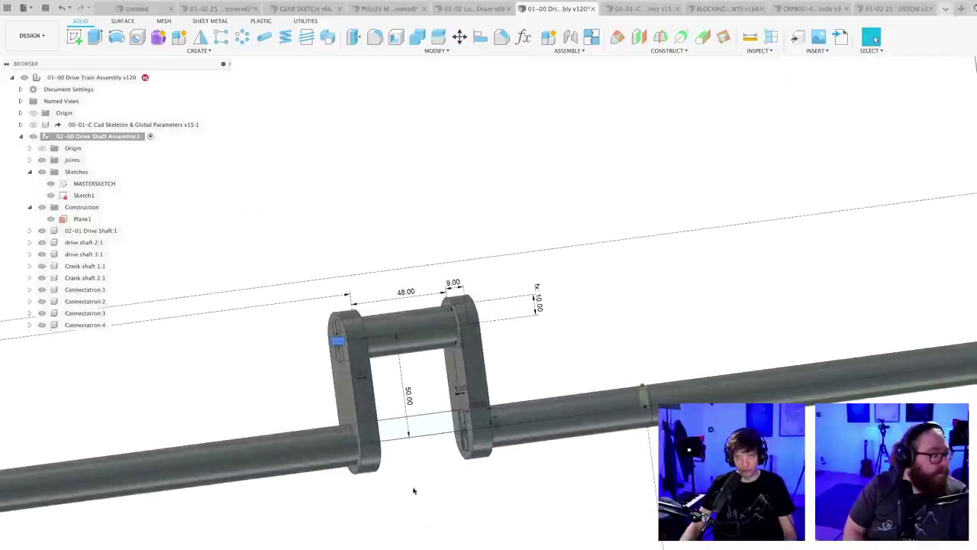
middle_drag(334, 485, 389, 537)
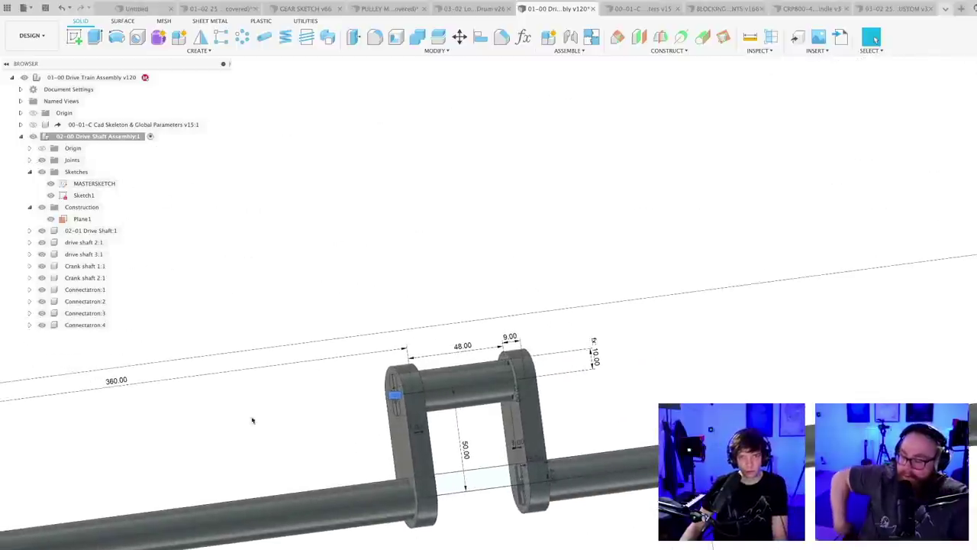
- Delete the Rigid2 joint from the assembly's Joints list
click(29, 160)
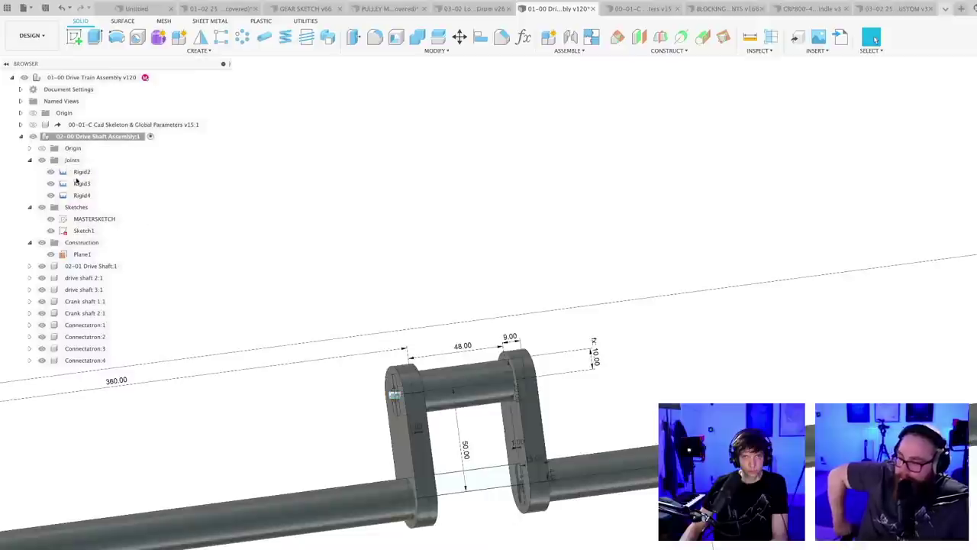
right_click(77, 175)
click(120, 241)
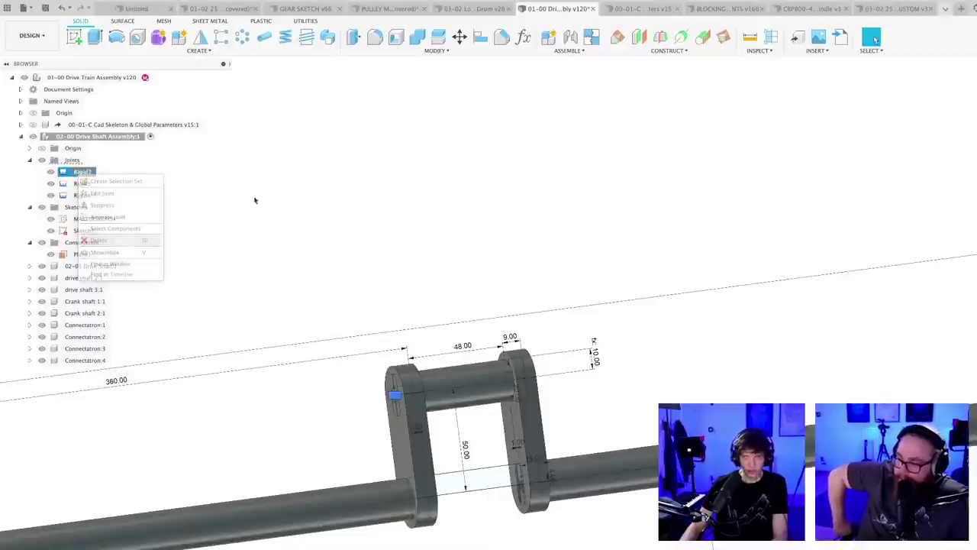
- Create a rigid joint fixing Connectatron:2 to the end of Crank shaft 1:1
click(568, 38)
shift+middle_drag(253, 410, 142, 442)
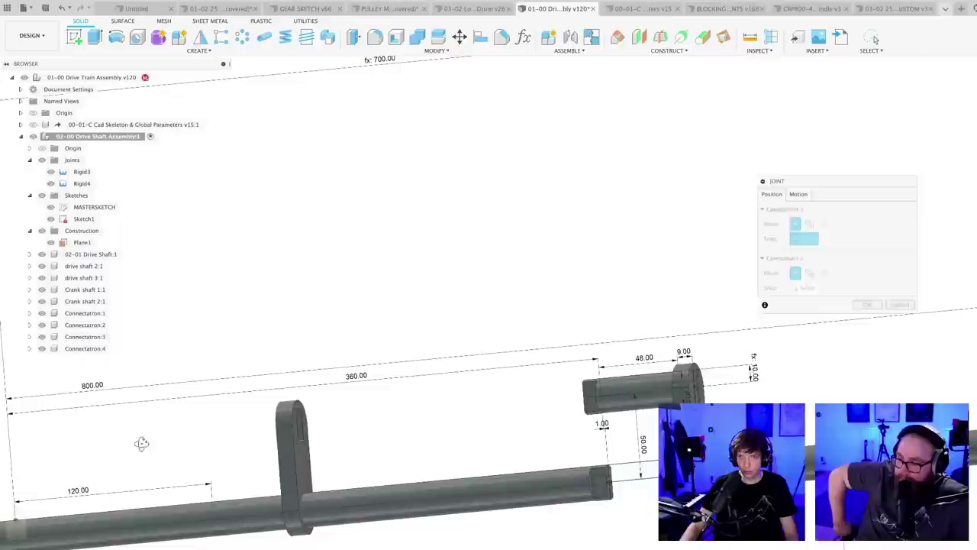
scroll(268, 421, up, 5)
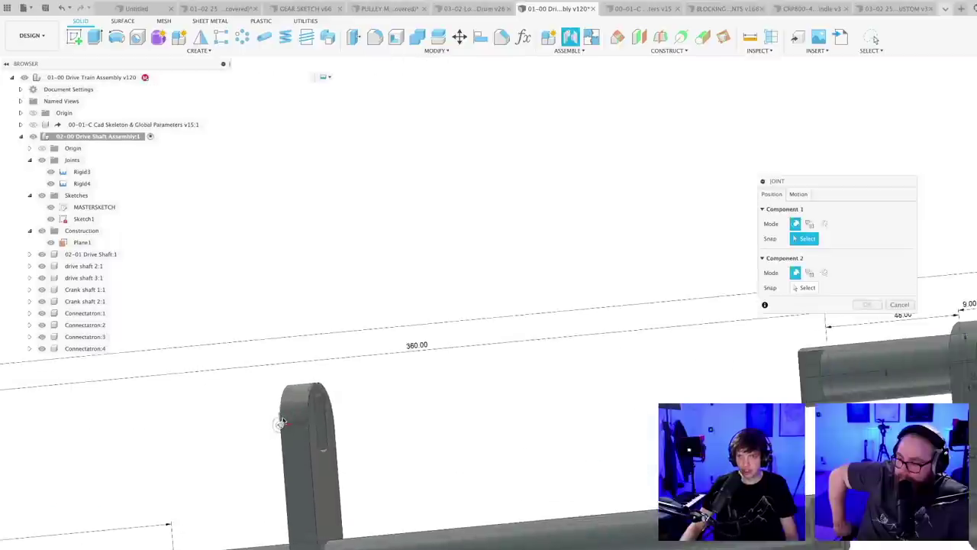
click(317, 391)
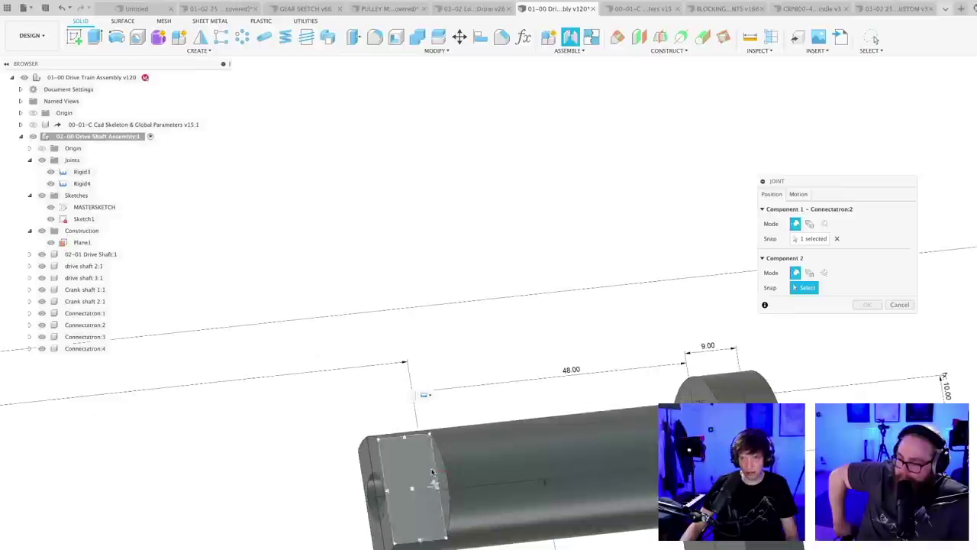
click(441, 456)
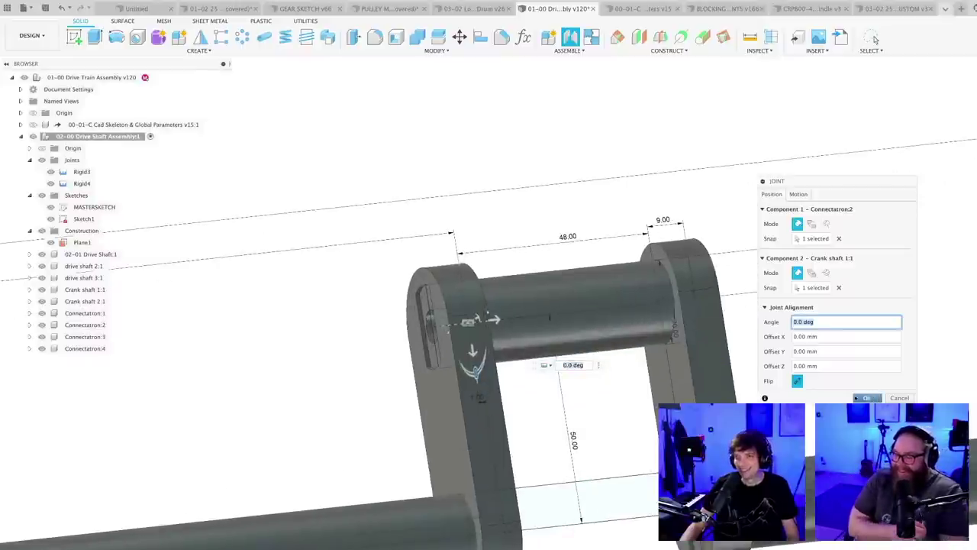
click(866, 398)
- Save the assembly as a new version and orbit to inspect the cranks
key(ctrl+s)
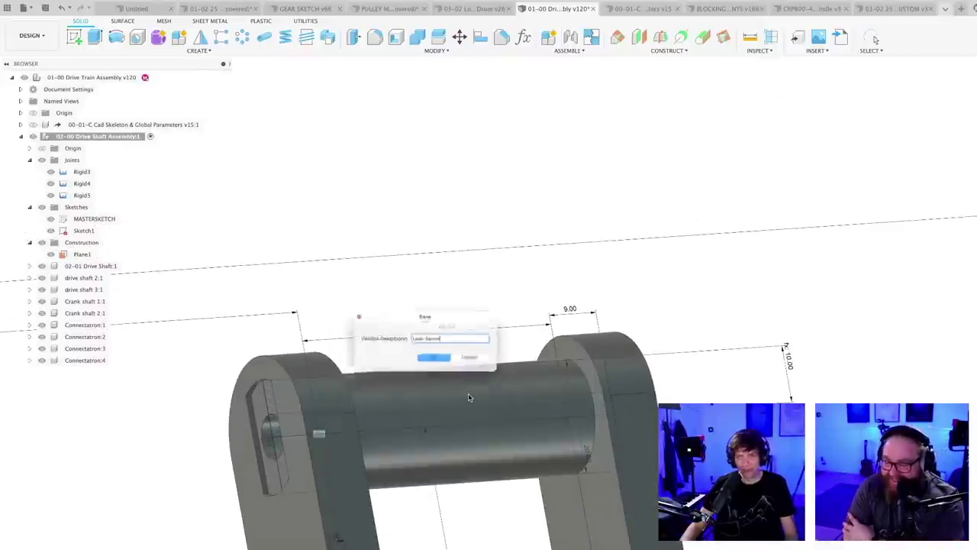
key(Return)
scroll(423, 401, down, 5)
middle_drag(432, 447, 389, 359)
middle_drag(877, 372, 428, 391)
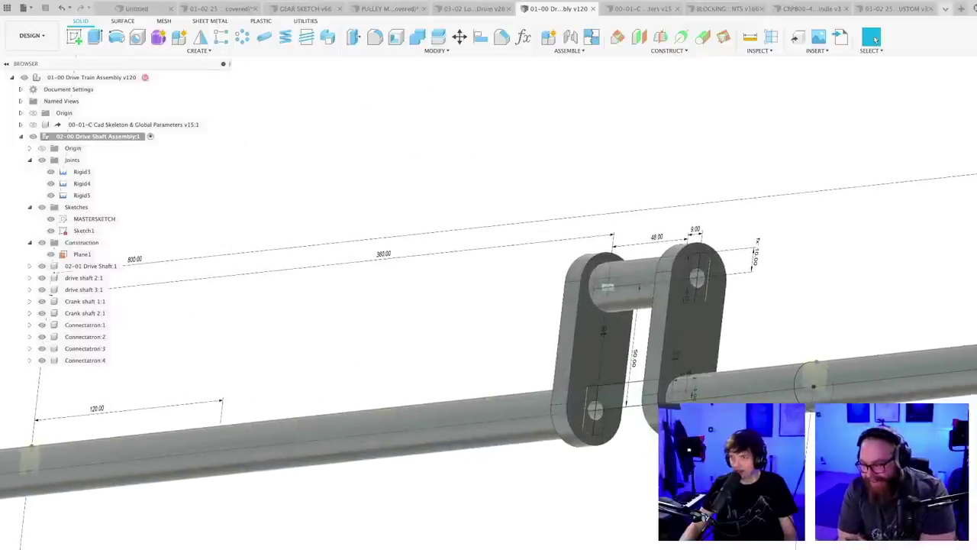
scroll(576, 405, down, 3)
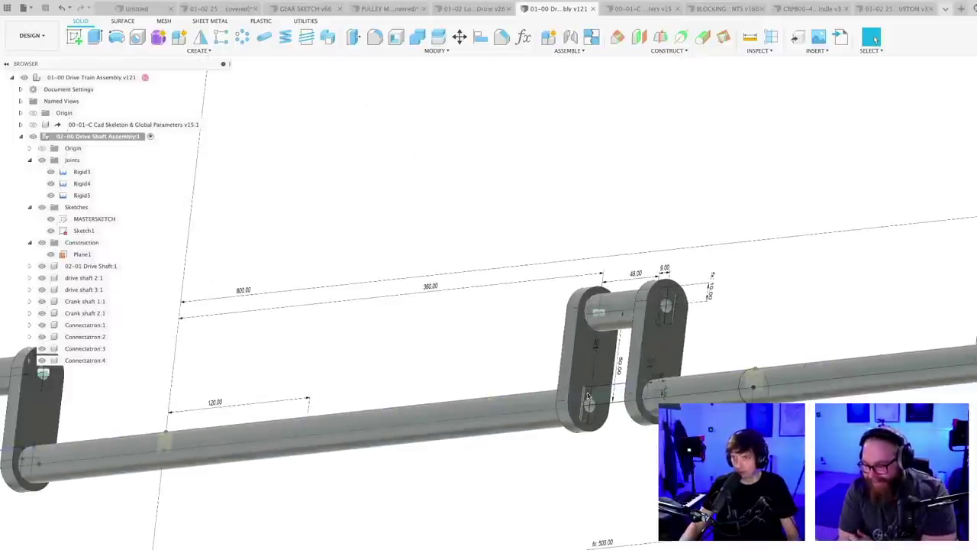
shift+middle_drag(573, 395, 662, 383)
scroll(275, 424, up, 5)
shift+middle_drag(222, 466, 145, 467)
scroll(573, 505, up, 3)
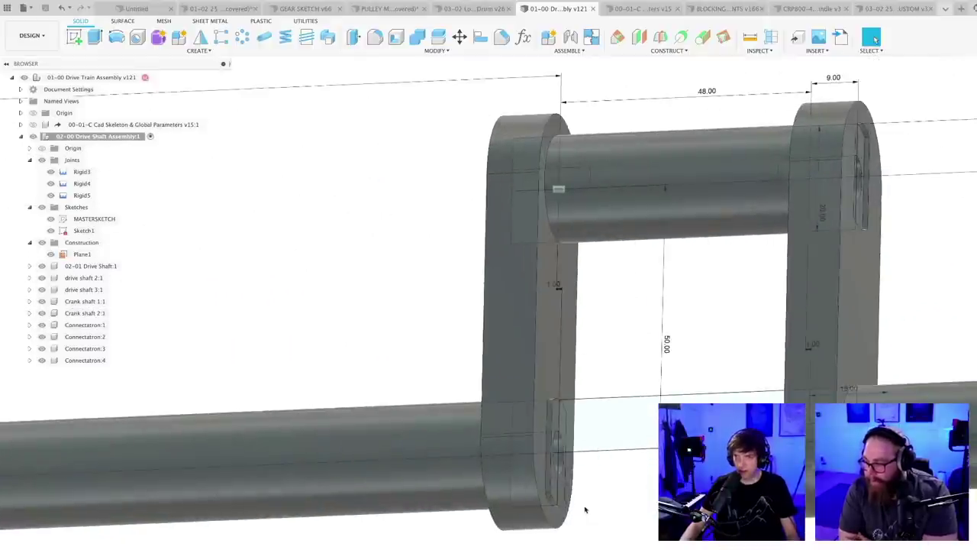
scroll(588, 510, down, 4)
shift+middle_drag(591, 510, 566, 426)
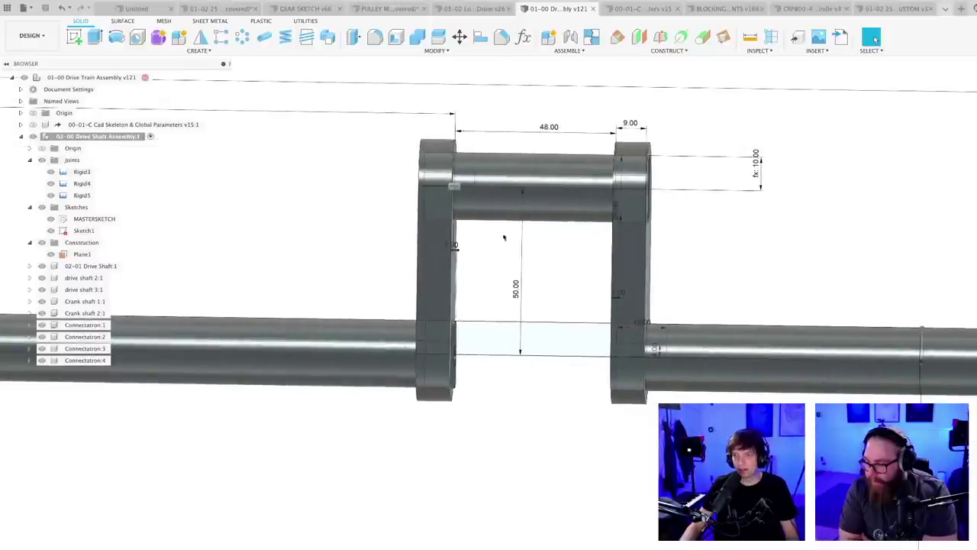
scroll(474, 262, up, 5)
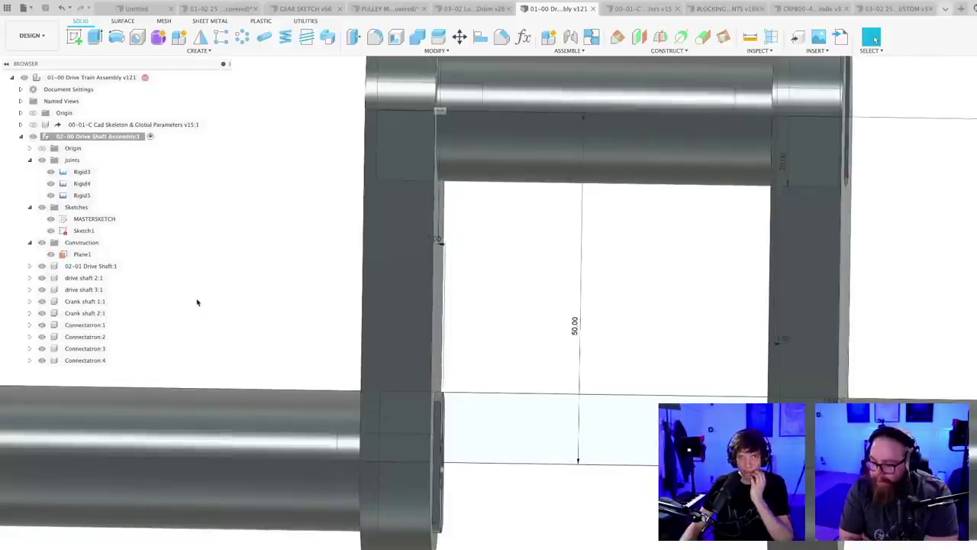
- Reopen MASTERSKETCH, dimension the crank outline edge to 1.00, and save
double_click(90, 219)
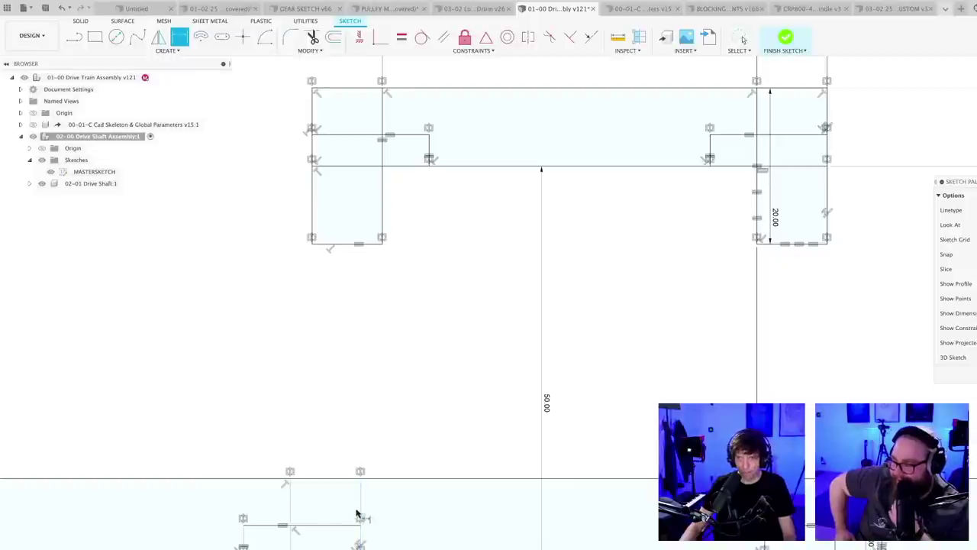
click(382, 211)
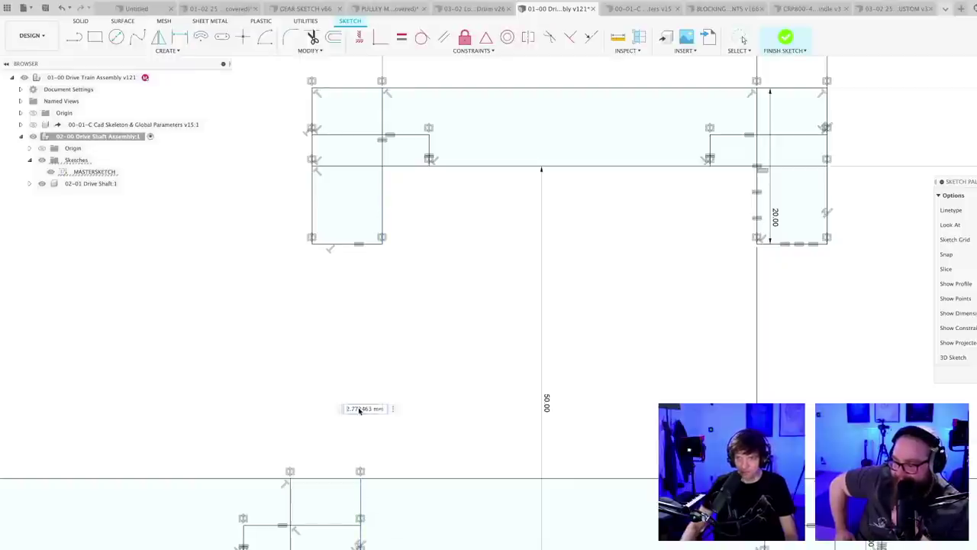
text(1)
key(Return)
scroll(478, 435, down, 3)
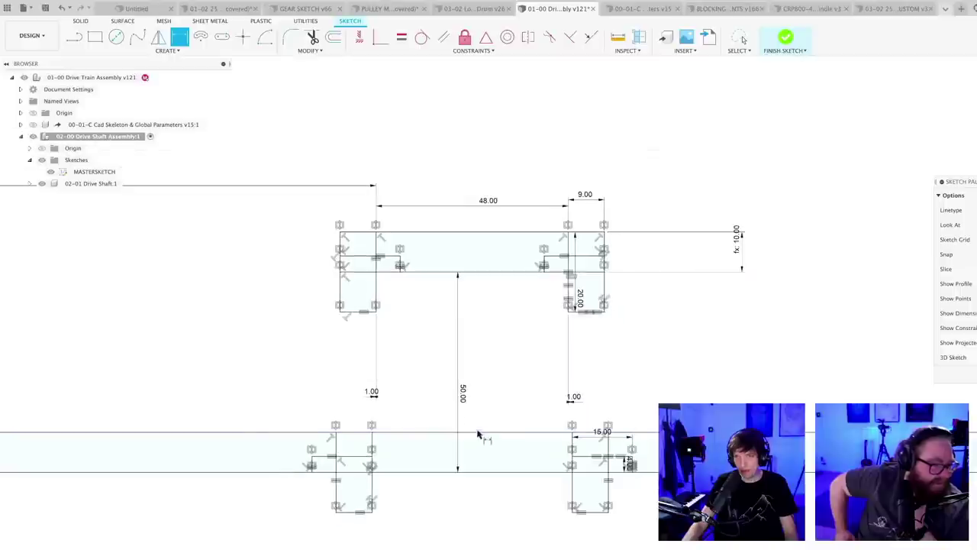
key(super+s)
key(Return)
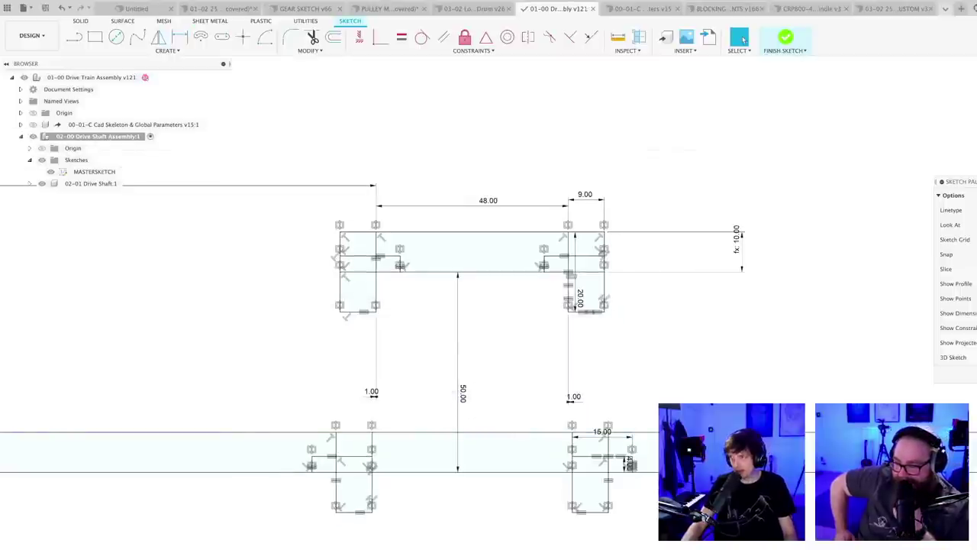
scroll(423, 493, down, 3)
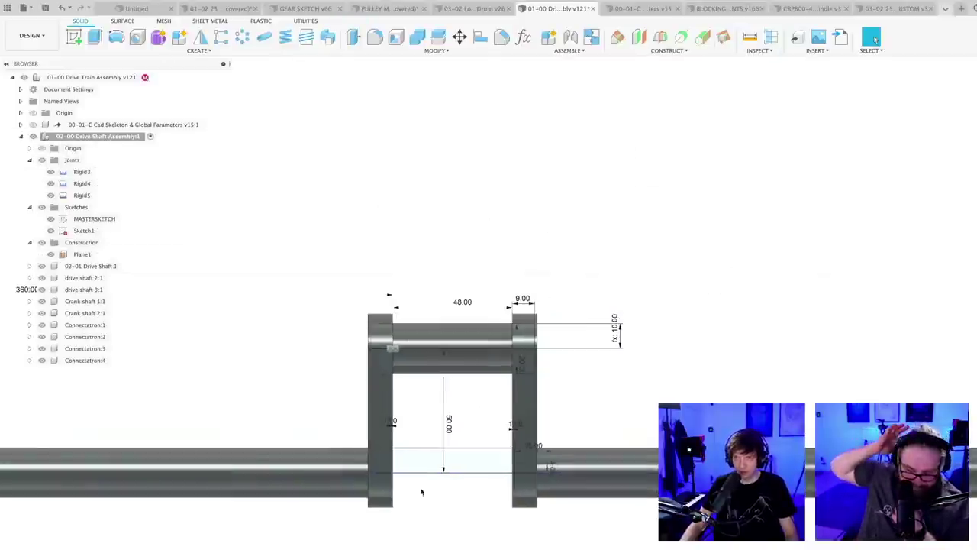
mouse_move(414, 516)
shift+middle_down()
mouse_move(405, 504)
mouse_move(386, 527)
shift+middle_up()
middle_drag(657, 546, 473, 389)
scroll(439, 386, up, 5)
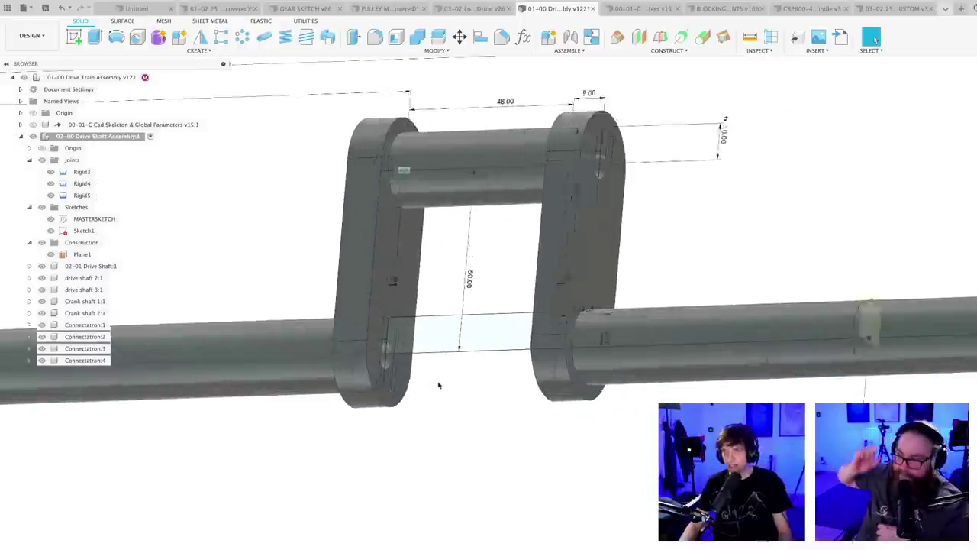
scroll(404, 389, up, 2)
scroll(411, 394, down, 6)
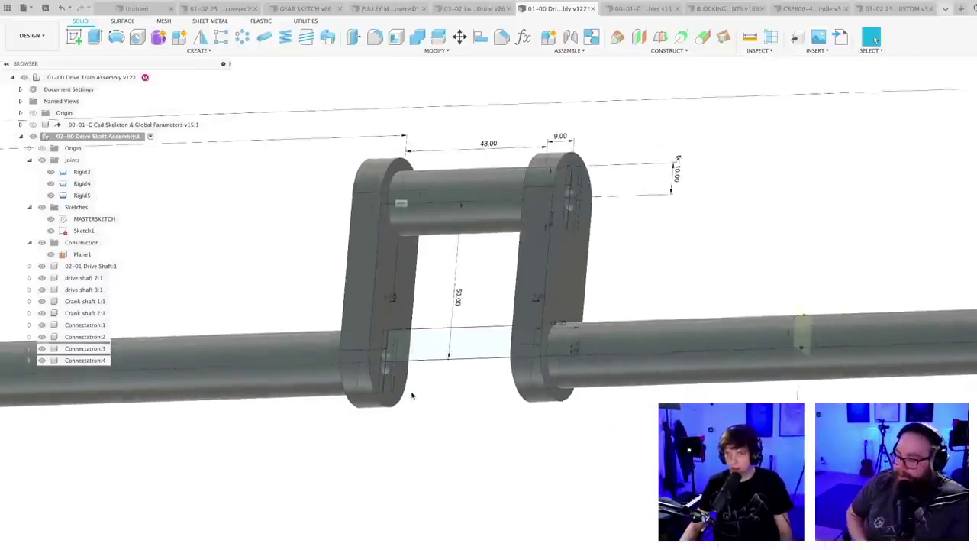
shift+middle_drag(428, 425, 467, 428)
middle_drag(377, 407, 586, 431)
scroll(548, 406, down, 6)
scroll(353, 424, up, 4)
scroll(376, 452, up, 3)
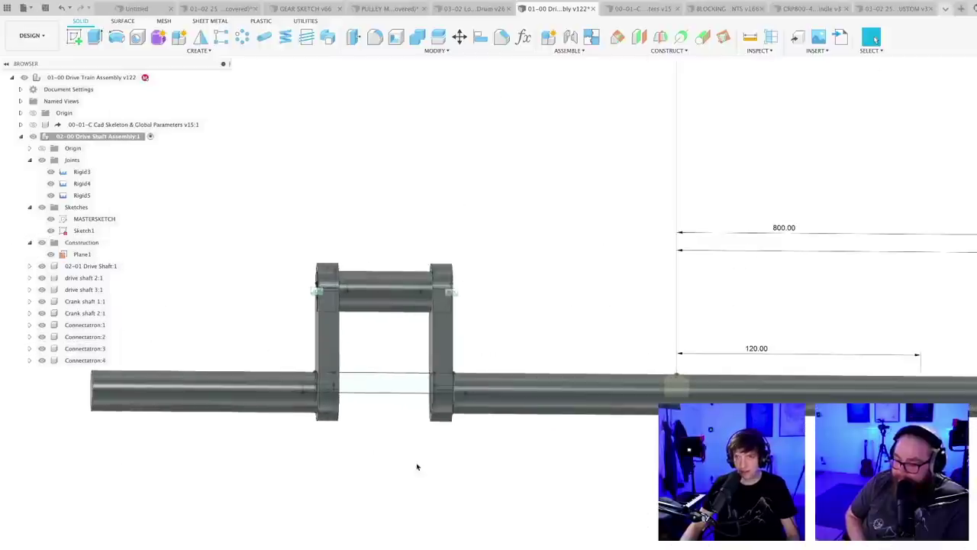
shift+middle_drag(415, 448, 439, 421)
scroll(363, 456, up, 5)
shift+middle_drag(360, 472, 225, 491)
shift+middle_drag(743, 221, 438, 540)
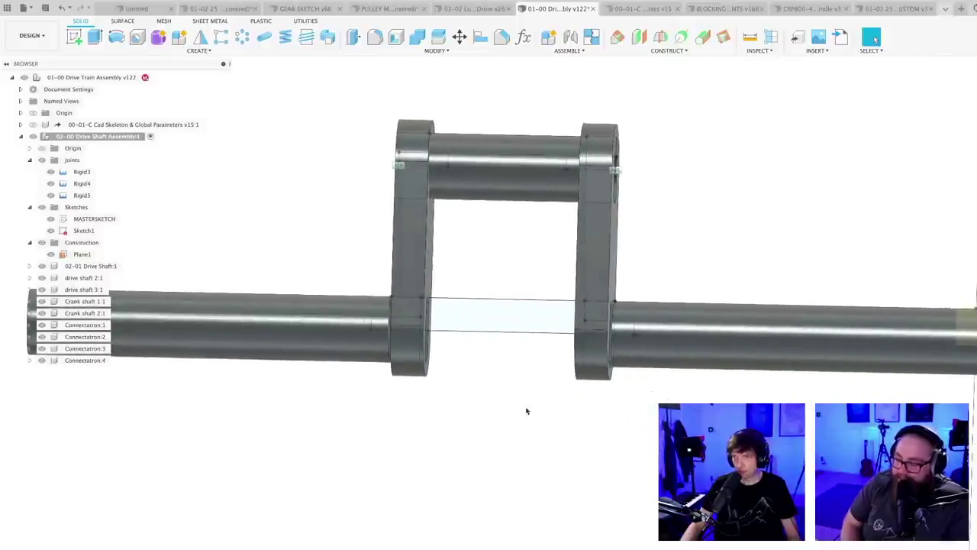
scroll(529, 410, up, 2)
middle_drag(568, 432, 484, 471)
key(super+s)
scroll(500, 472, down, 2)
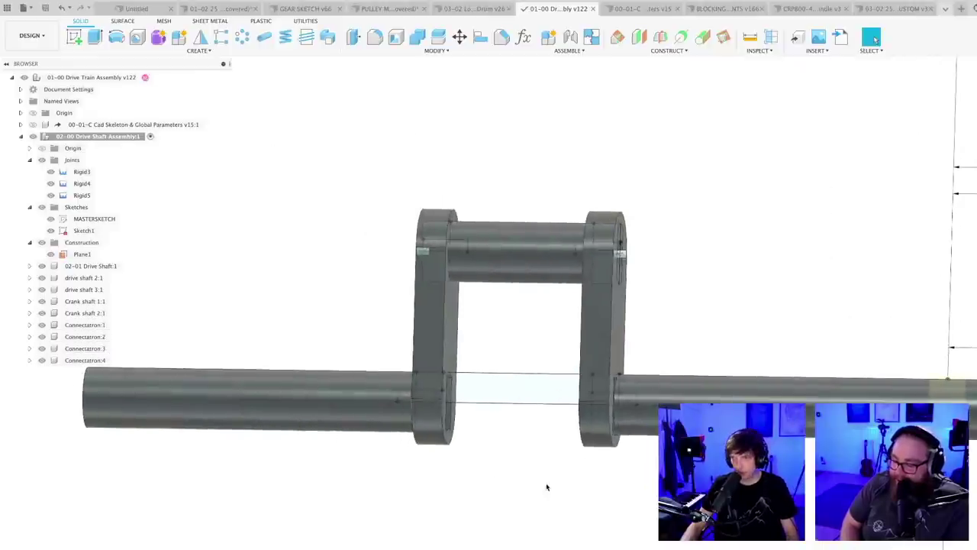
middle_drag(548, 486, 535, 465)
scroll(504, 473, up, 2)
middle_drag(424, 468, 479, 474)
scroll(485, 472, up, 2)
middle_drag(489, 426, 536, 499)
scroll(532, 506, up, 1)
scroll(532, 505, down, 2)
scroll(536, 499, down, 5)
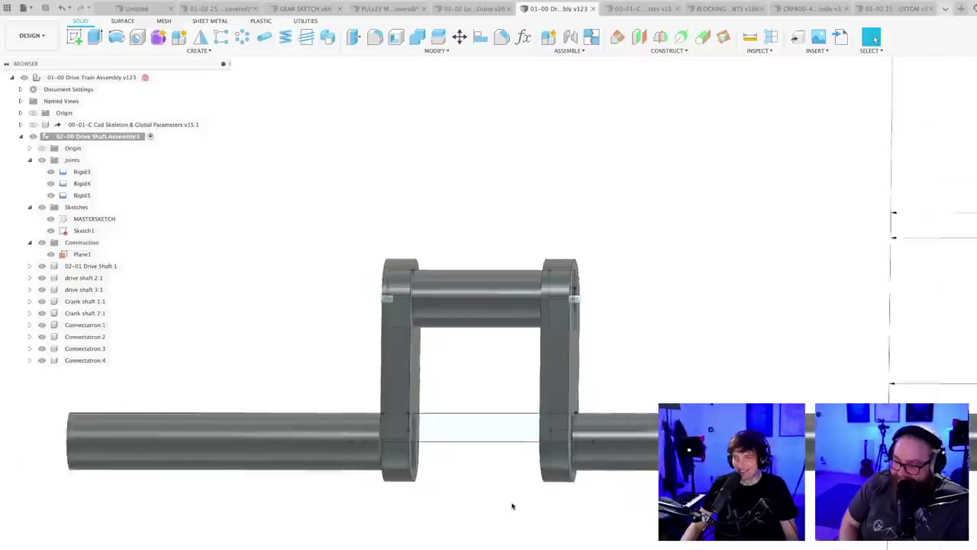
scroll(571, 525, down, 5)
middle_drag(494, 513, 422, 452)
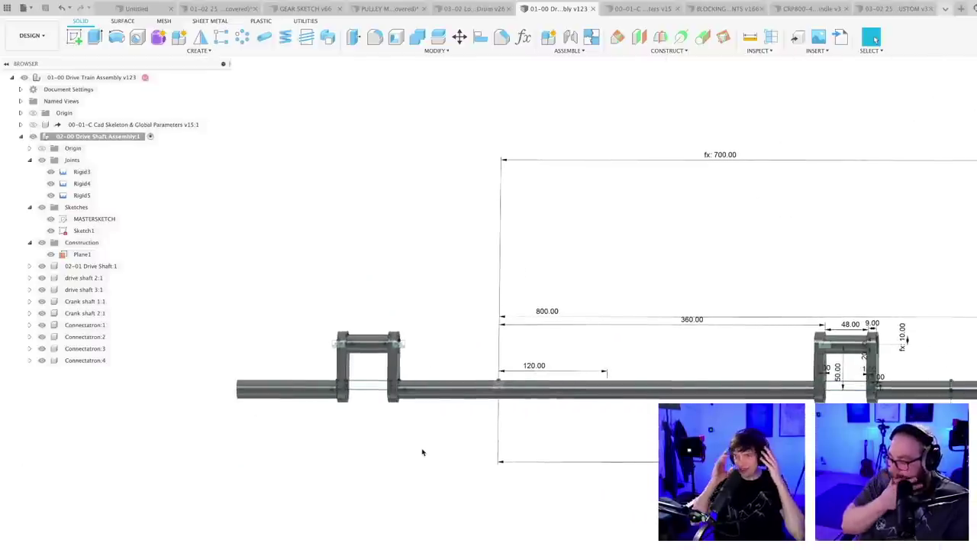
scroll(416, 454, up, 2)
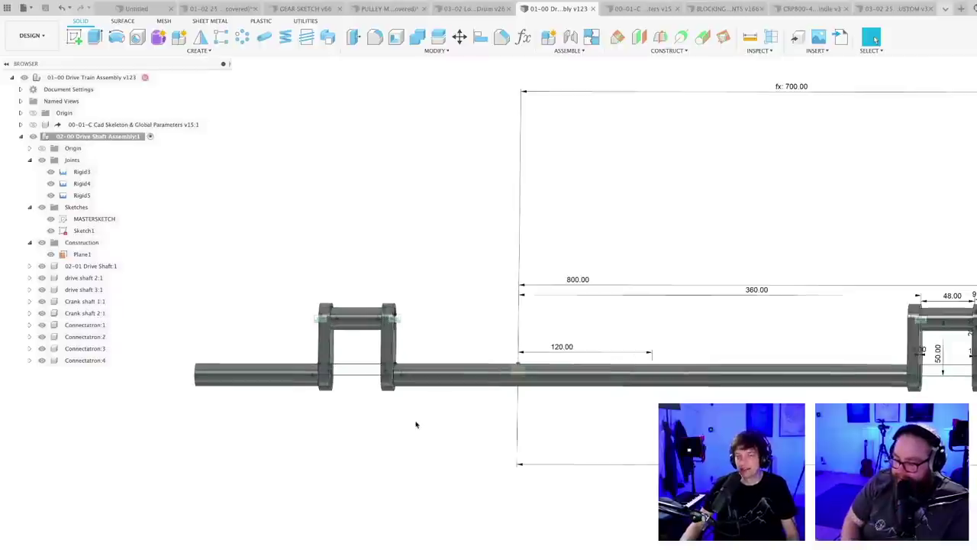
shift+middle_drag(416, 425, 446, 418)
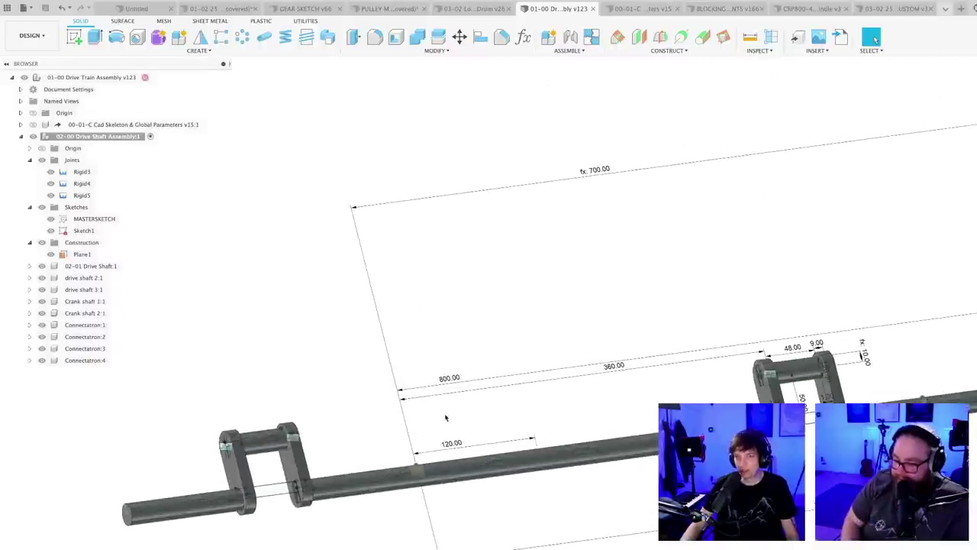
scroll(389, 522, down, 2)
middle_drag(389, 521, 406, 441)
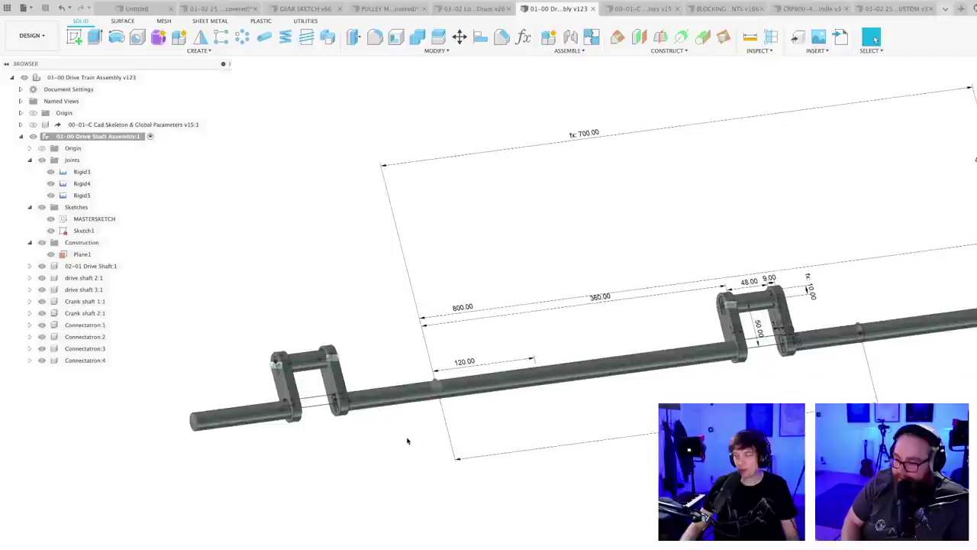
scroll(392, 444, up, 1)
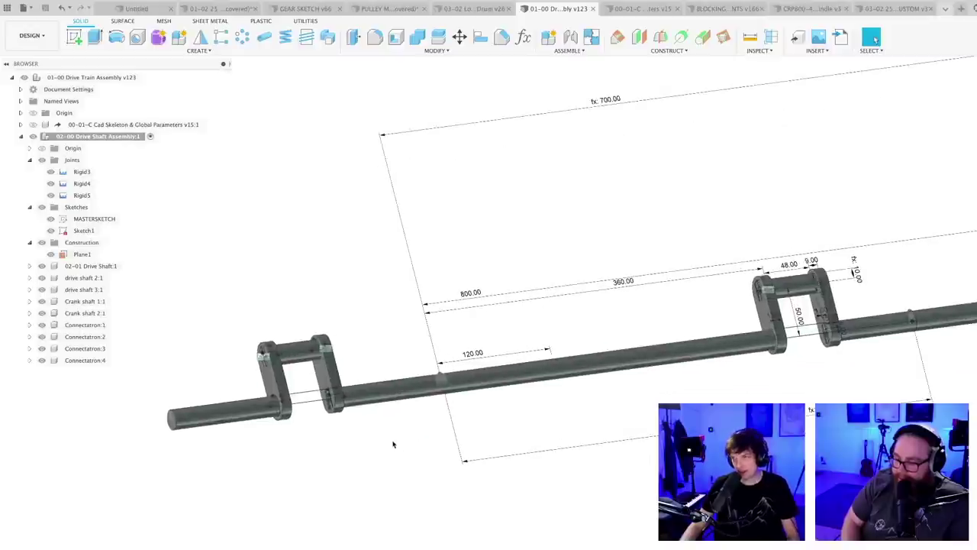
shift+middle_drag(395, 445, 410, 473)
scroll(409, 461, up, 1)
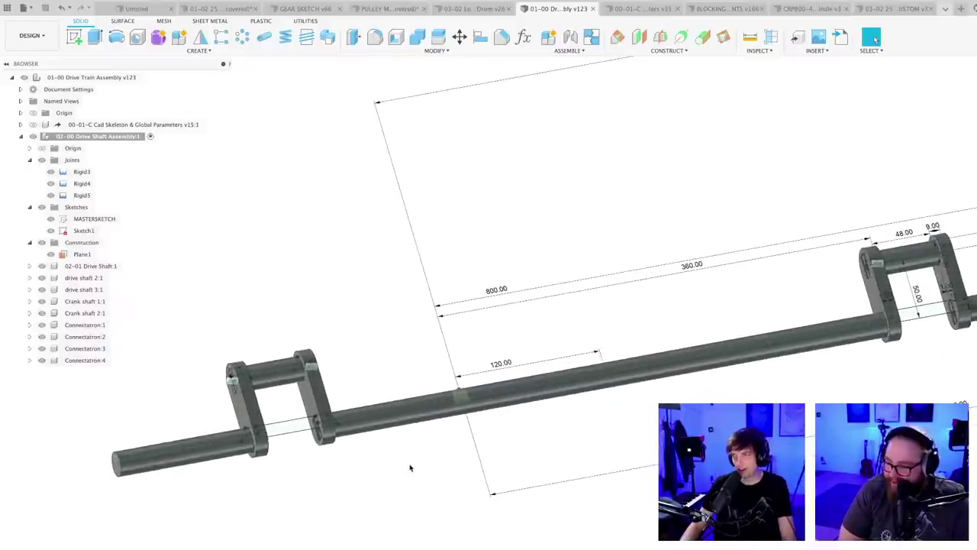
scroll(413, 449, down, 1)
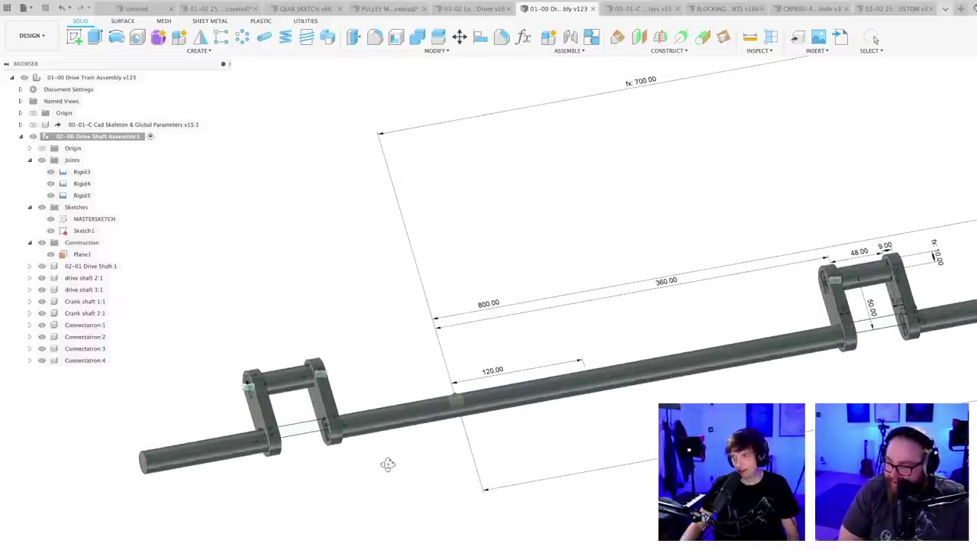
shift+middle_drag(388, 464, 450, 508)
scroll(447, 506, up, 2)
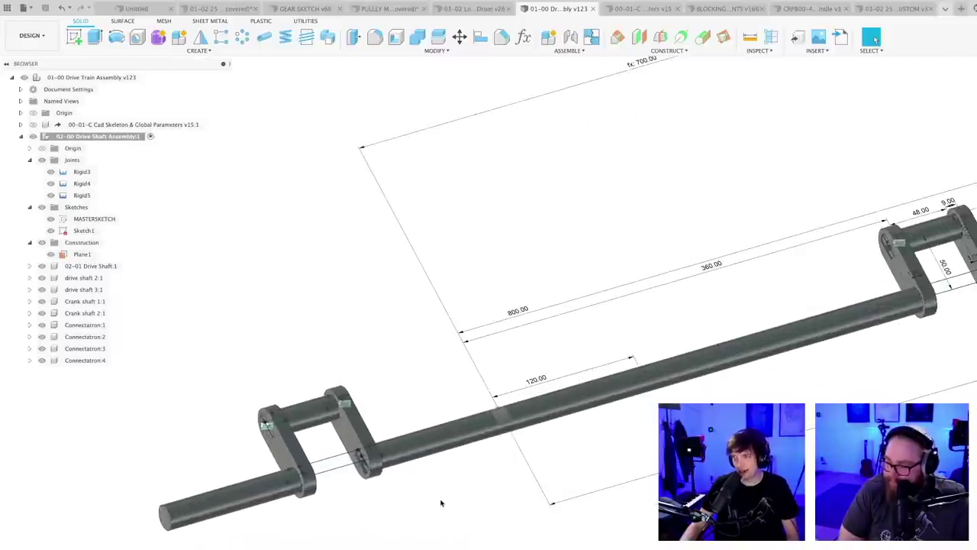
middle_drag(404, 505, 458, 466)
scroll(459, 444, up, 5)
scroll(510, 469, up, 5)
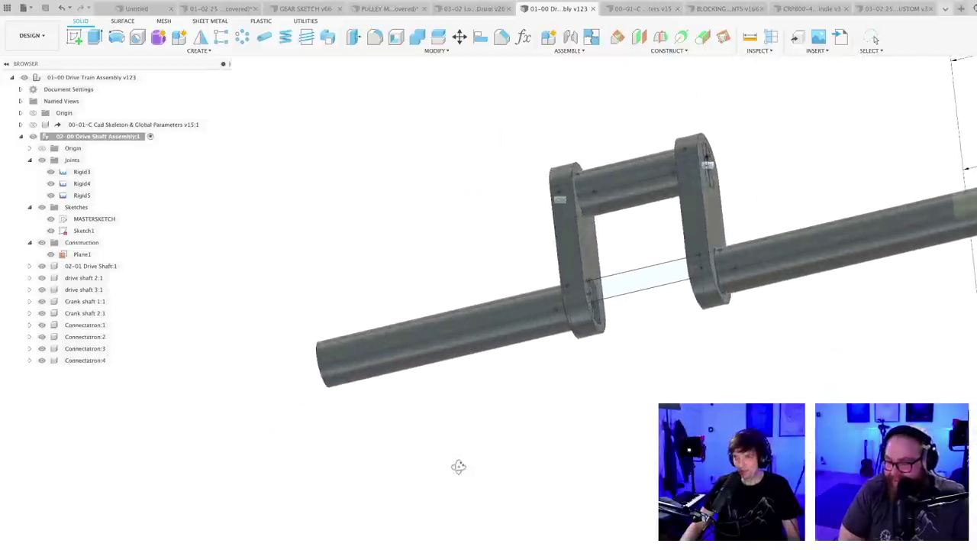
middle_drag(639, 393, 489, 492)
scroll(573, 263, up, 4)
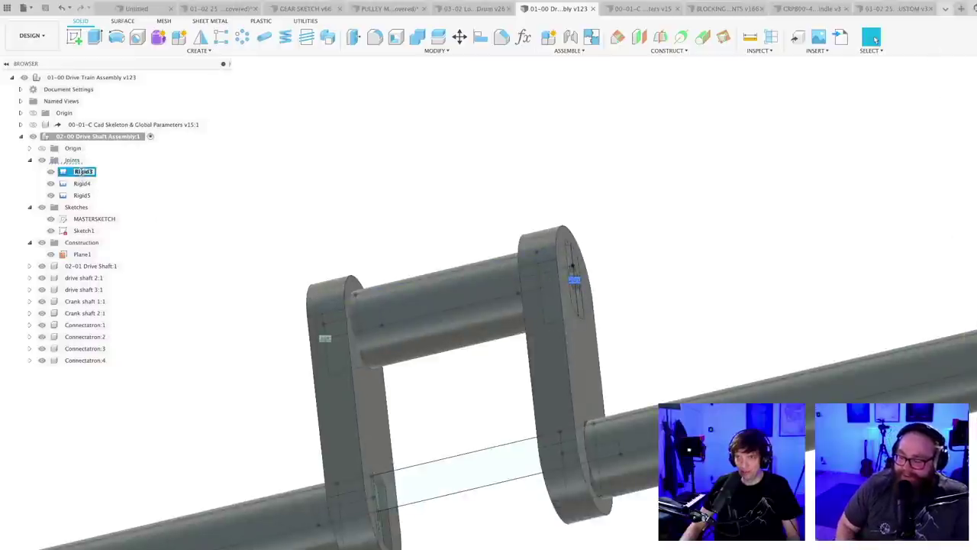
scroll(246, 207, down, 5)
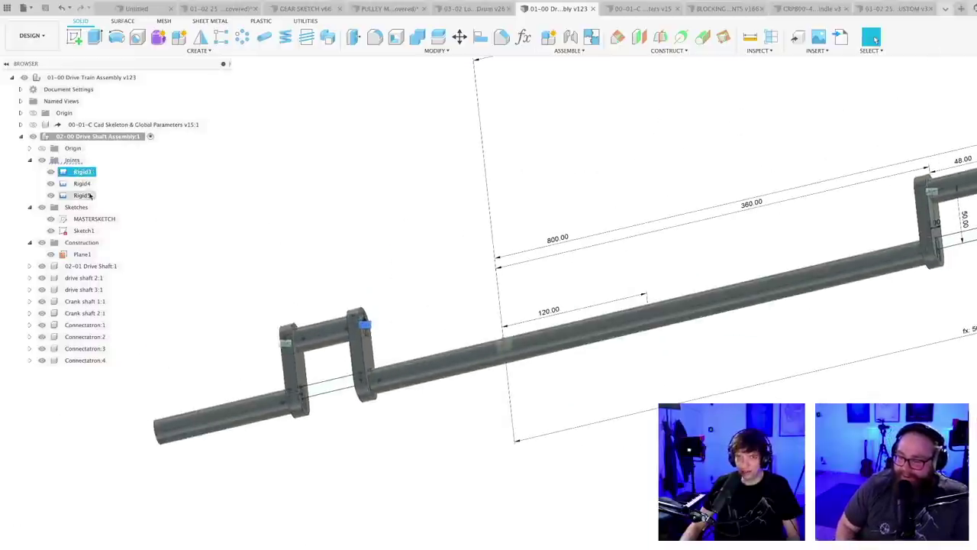
- Delete Rigid3 and rigidly join Connectatron:3 to the end of drive shaft 2:1
right_click(83, 175)
click(122, 243)
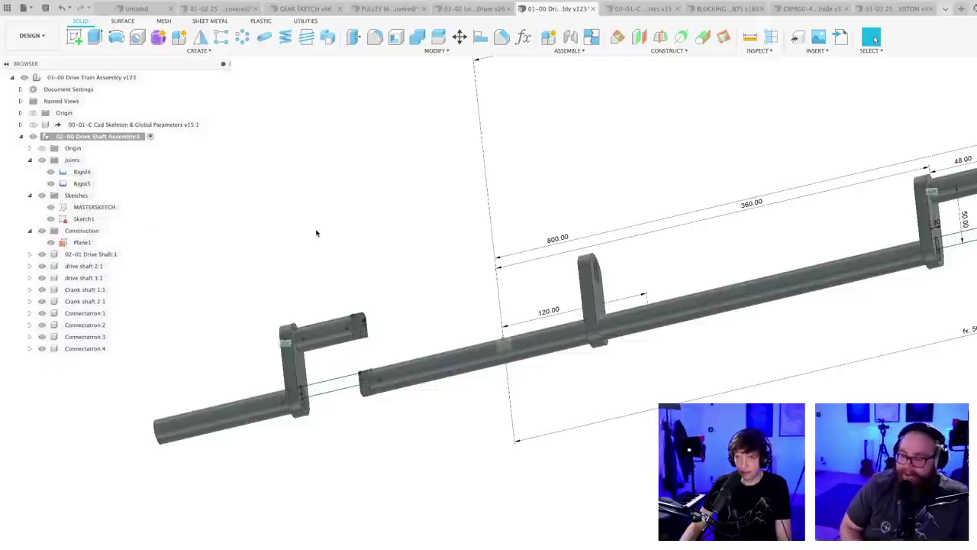
click(570, 37)
scroll(587, 360, up, 3)
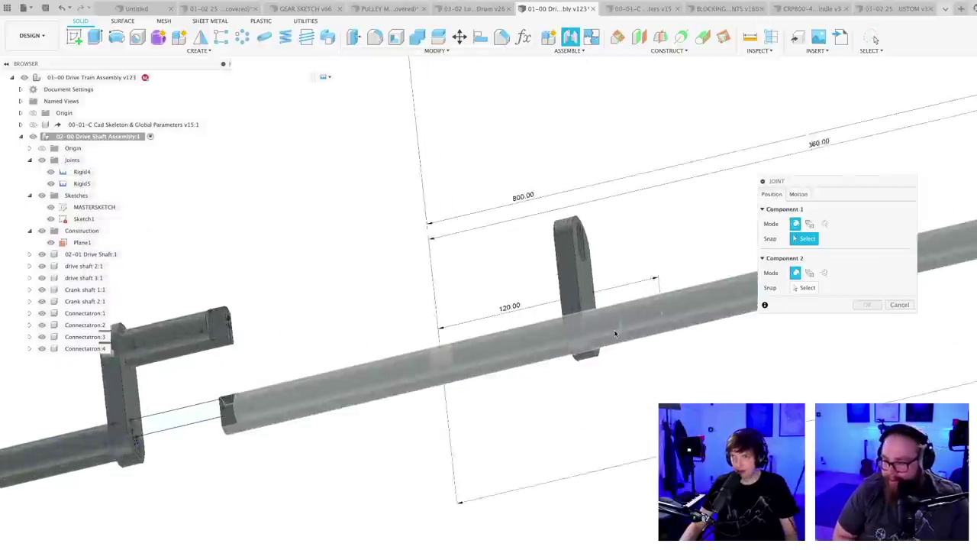
click(594, 361)
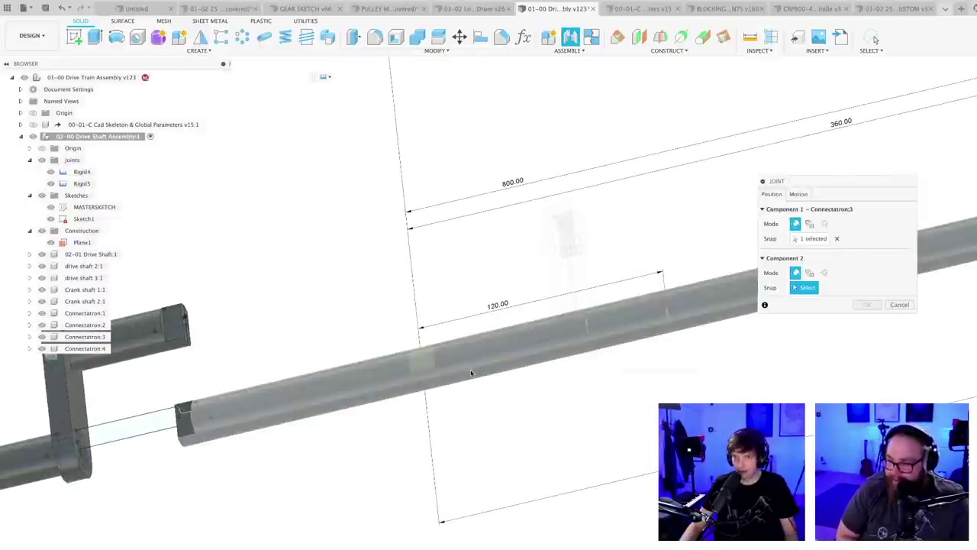
scroll(202, 424, up, 3)
click(208, 420)
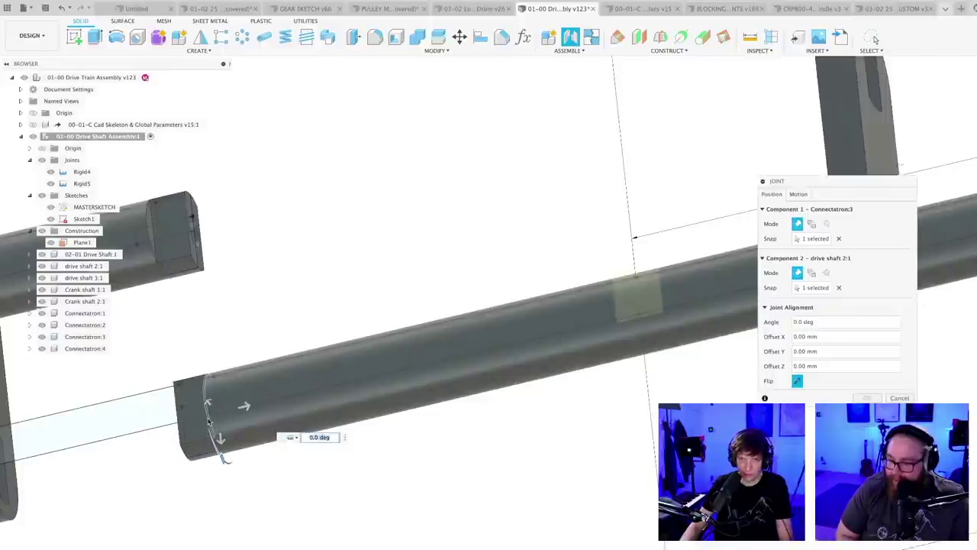
key(Return)
- Save the drive train assembly as a new version
scroll(346, 488, down, 3)
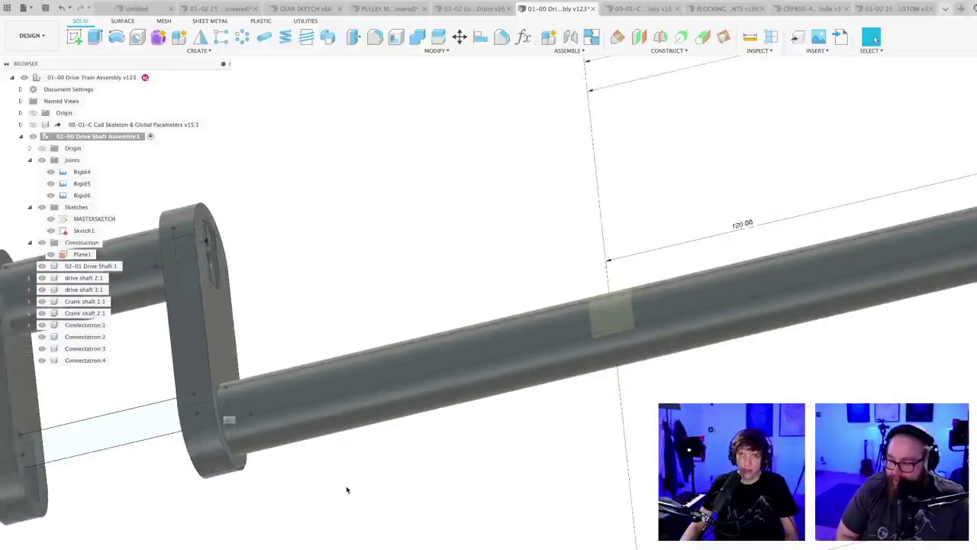
middle_drag(580, 432, 909, 348)
scroll(652, 402, up, 5)
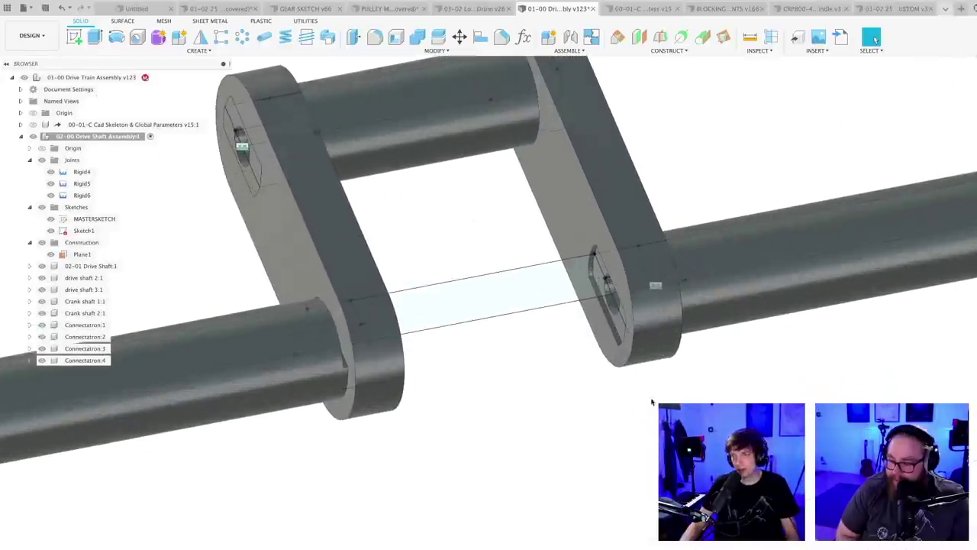
key(ctrl+s)
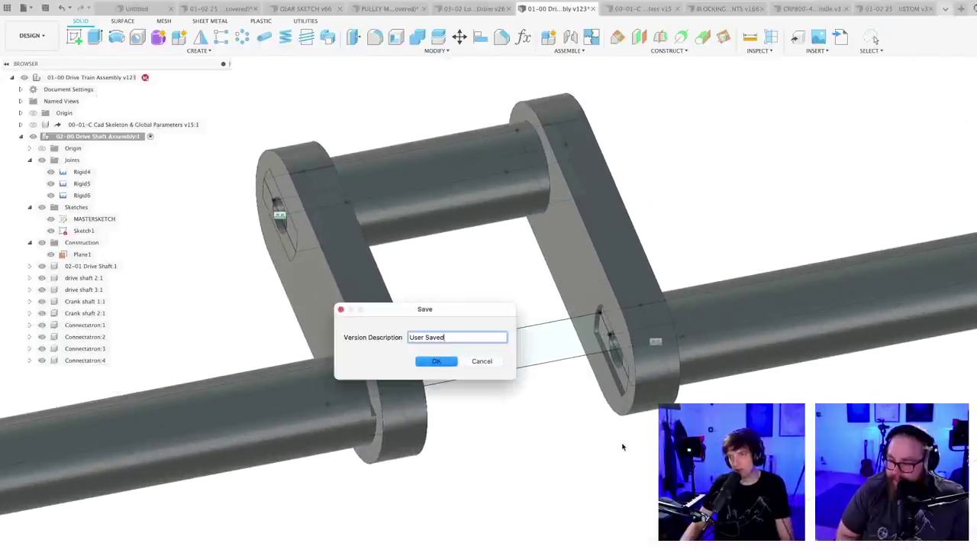
key(Return)
- Orbit and pan around the crankshaft to inspect the new crank joint
scroll(623, 446, down, 3)
shift+middle_drag(645, 431, 634, 438)
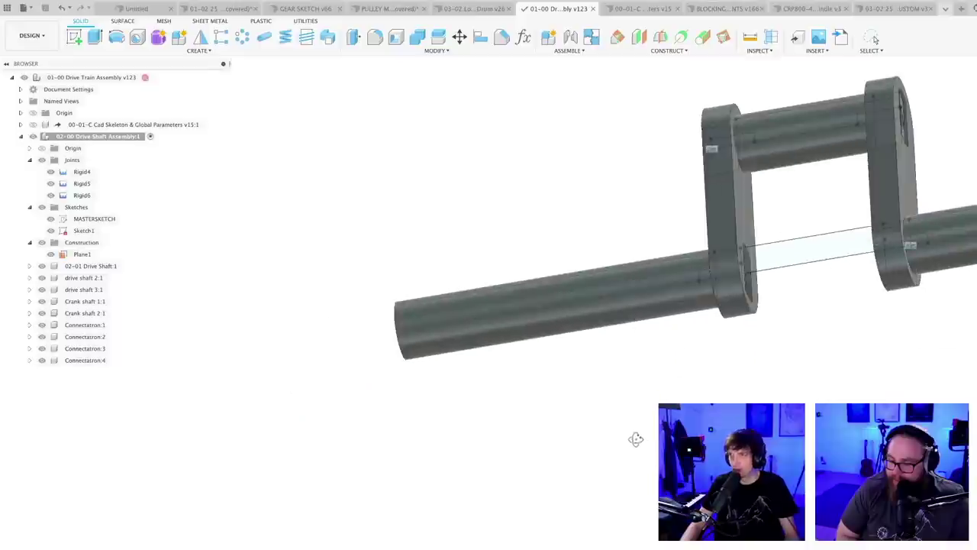
middle_drag(926, 172, 655, 309)
scroll(638, 290, up, 5)
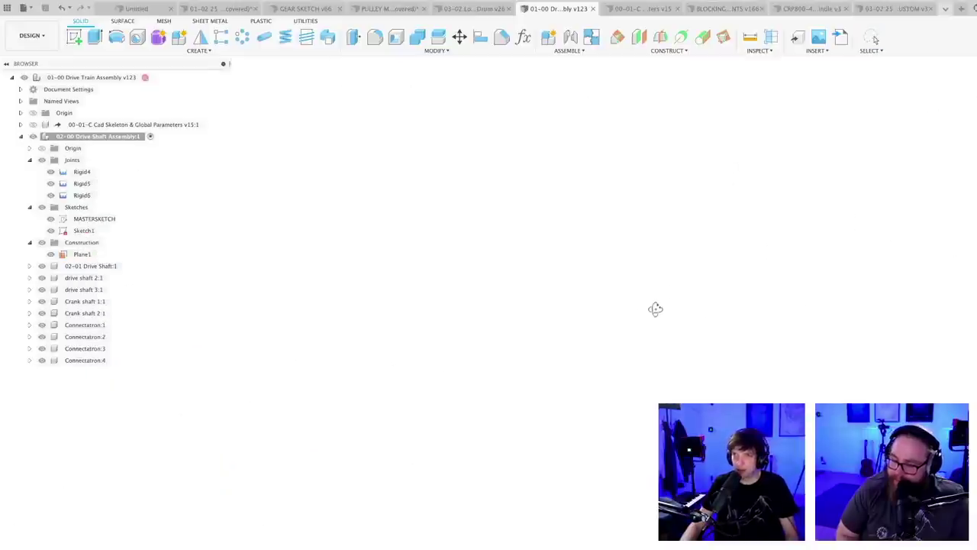
scroll(549, 365, down, 5)
middle_drag(521, 258, 524, 448)
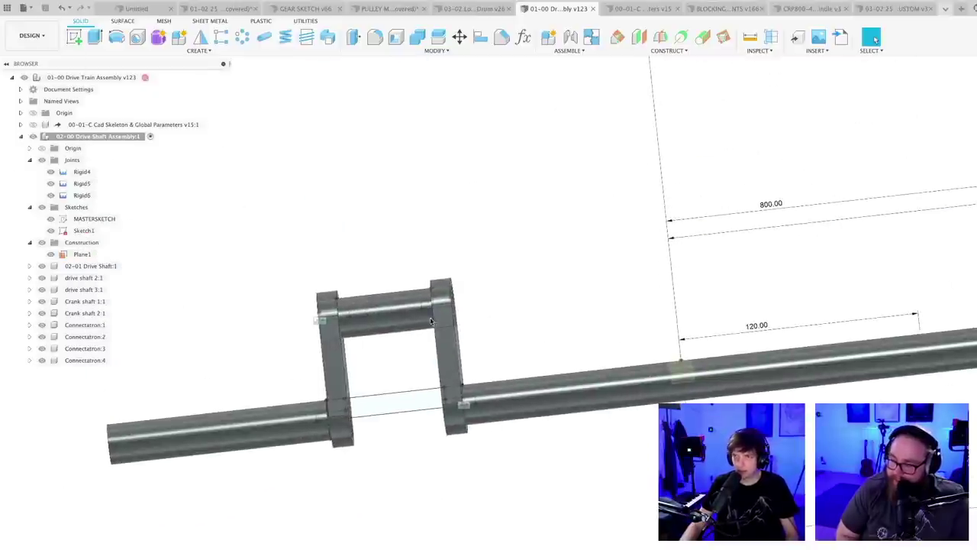
scroll(431, 321, up, 5)
shift+middle_drag(447, 312, 463, 323)
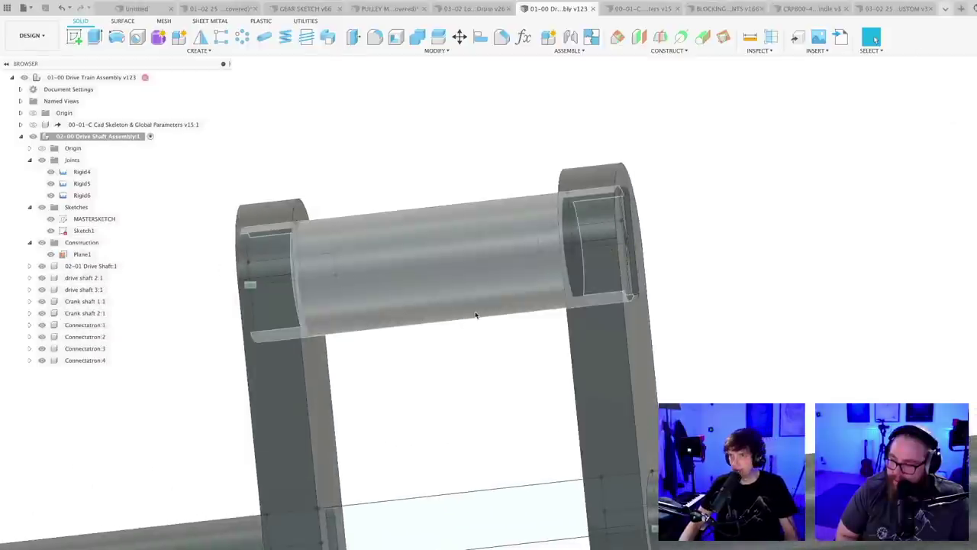
scroll(498, 395, down, 1)
shift+middle_drag(499, 397, 574, 416)
scroll(535, 396, down, 2)
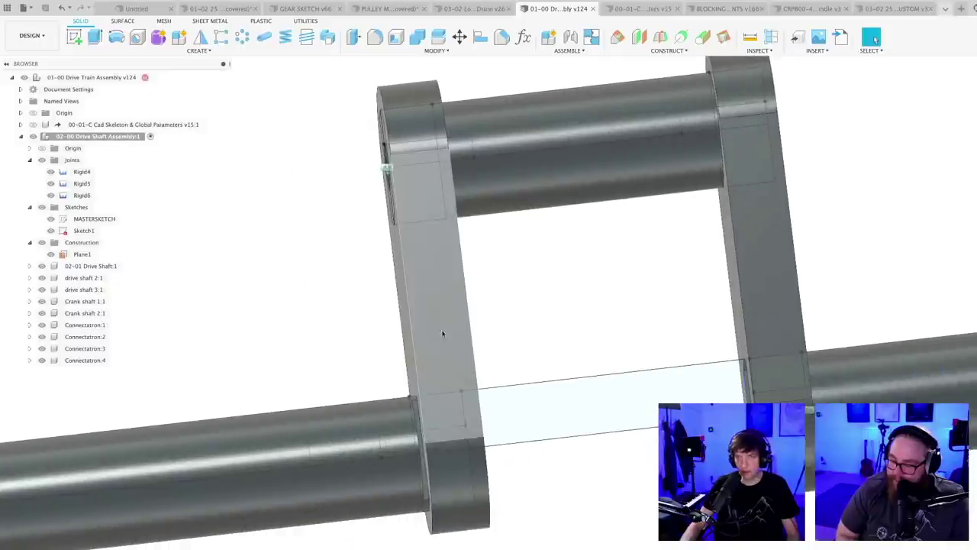
scroll(403, 207, up, 3)
- Delete the Rigid4 joint
click(379, 148)
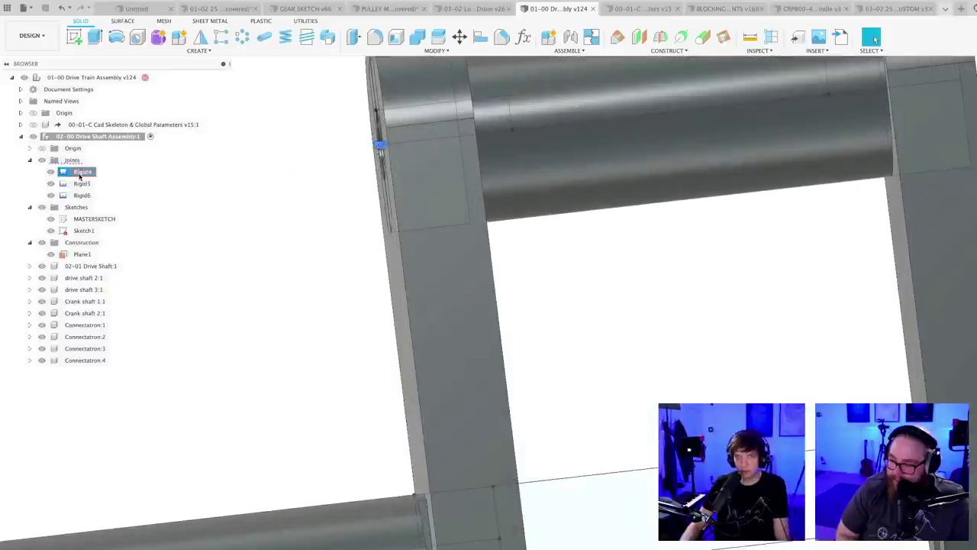
right_click(67, 175)
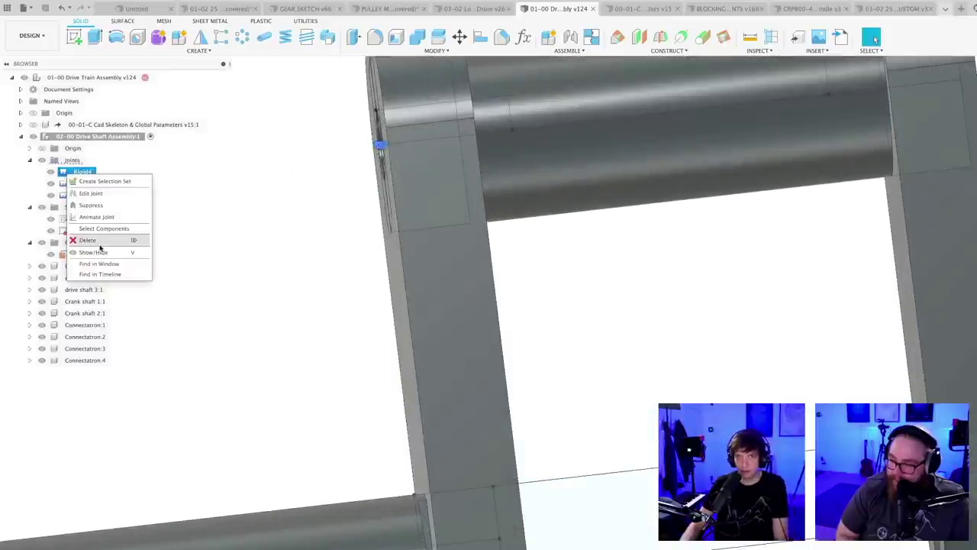
click(98, 241)
scroll(345, 262, down, 5)
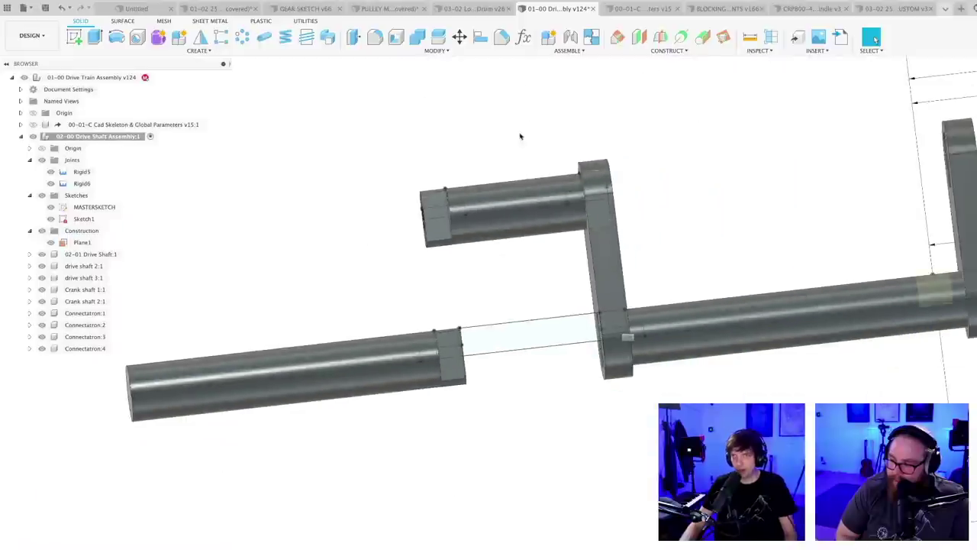
scroll(527, 126, down, 3)
- Rigidly join Connectatron:4 to the end of drive shaft 3:1 and save a new version
click(571, 37)
middle_drag(670, 212, 390, 239)
scroll(569, 349, up, 3)
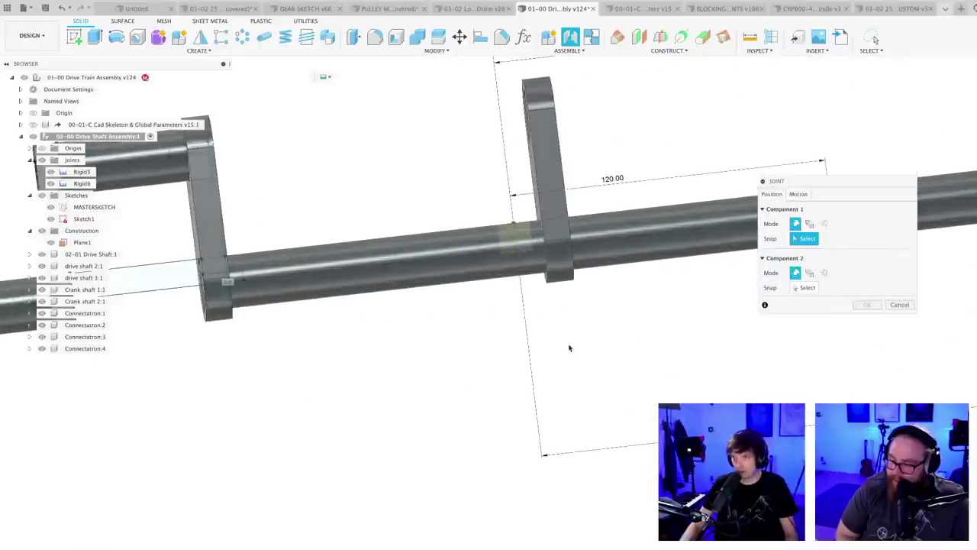
click(548, 275)
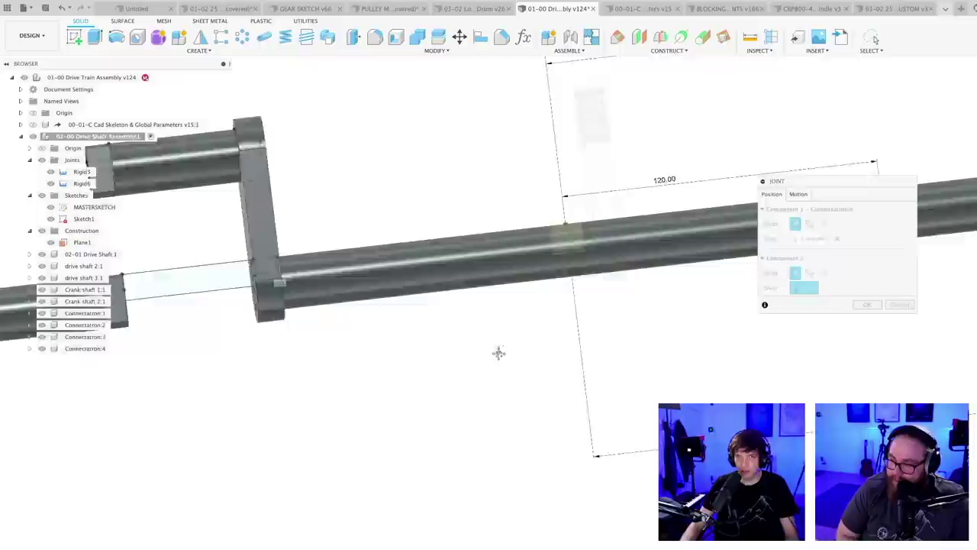
scroll(268, 300, up, 4)
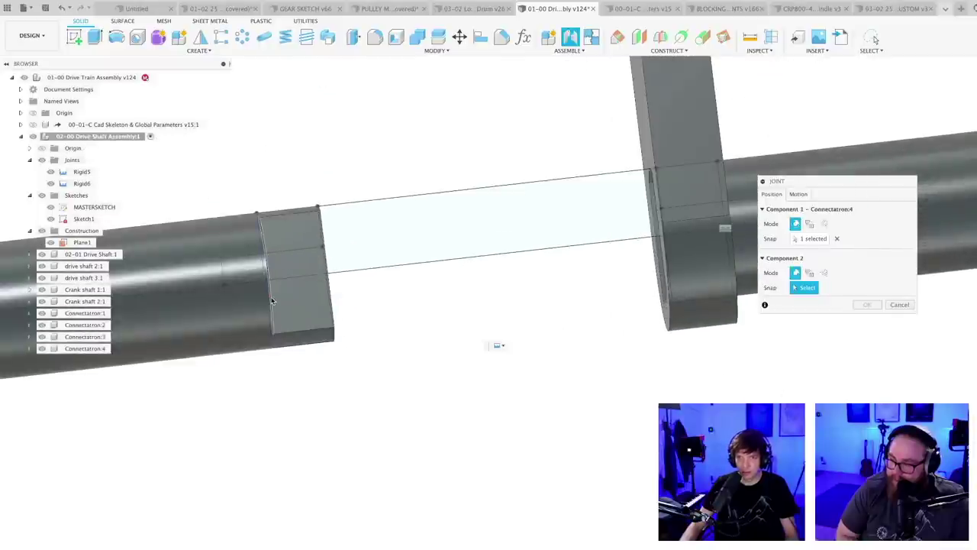
click(272, 300)
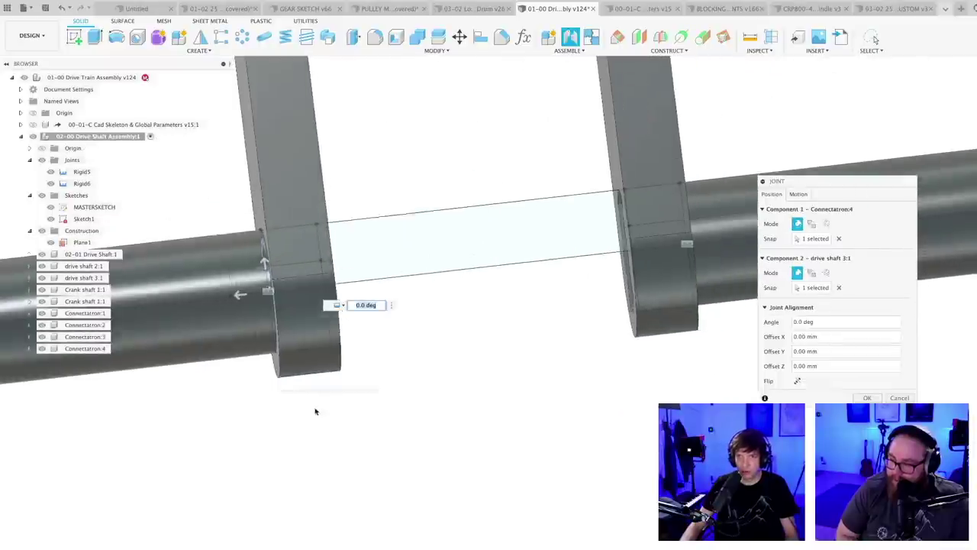
click(868, 398)
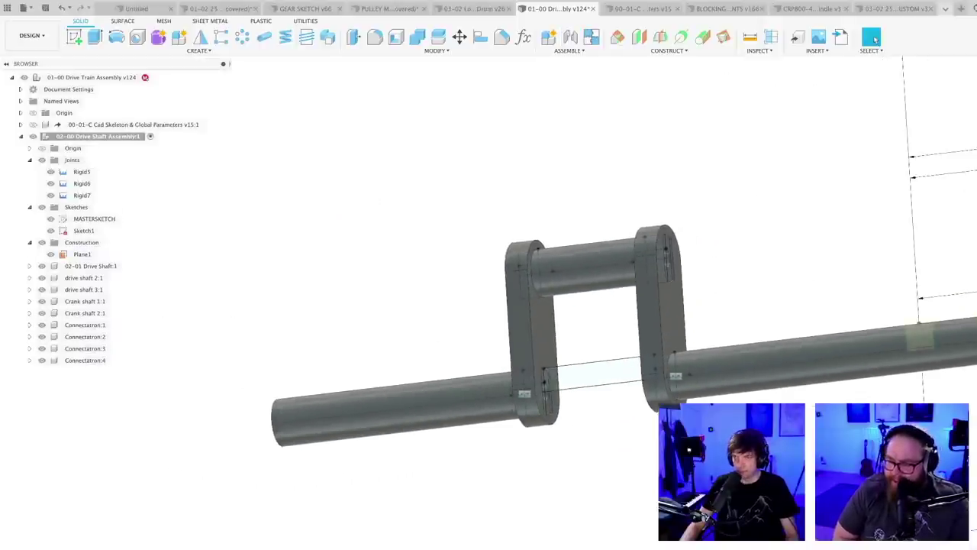
key(super+s)
key(Return)
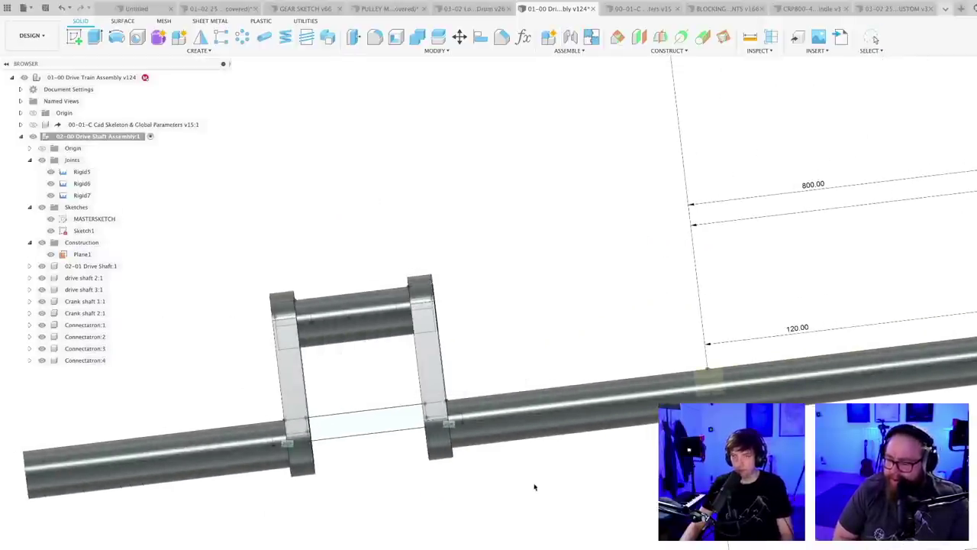
- Pan and orbit along the drive shaft to inspect it
middle_drag(527, 512, 402, 454)
scroll(457, 476, down, 3)
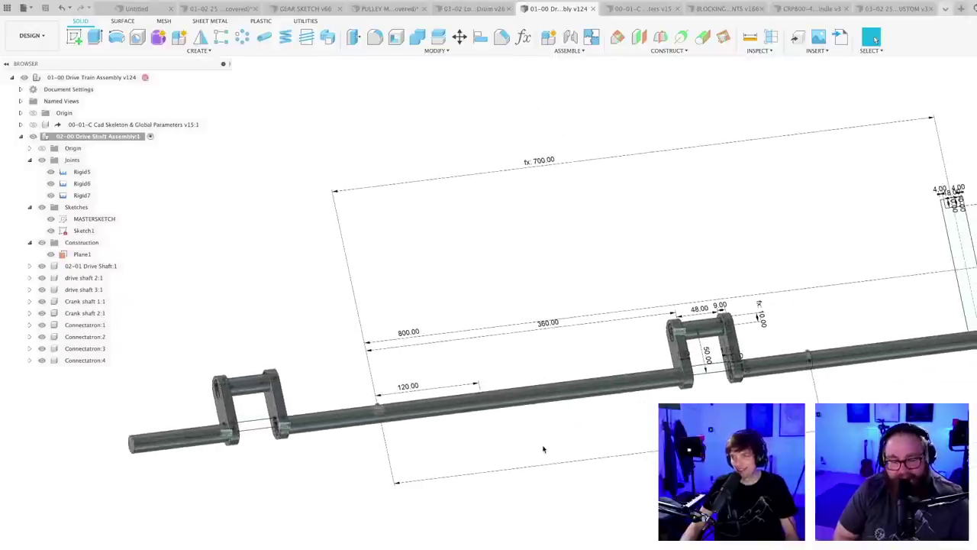
scroll(545, 447, down, 2)
shift+middle_drag(547, 438, 547, 477)
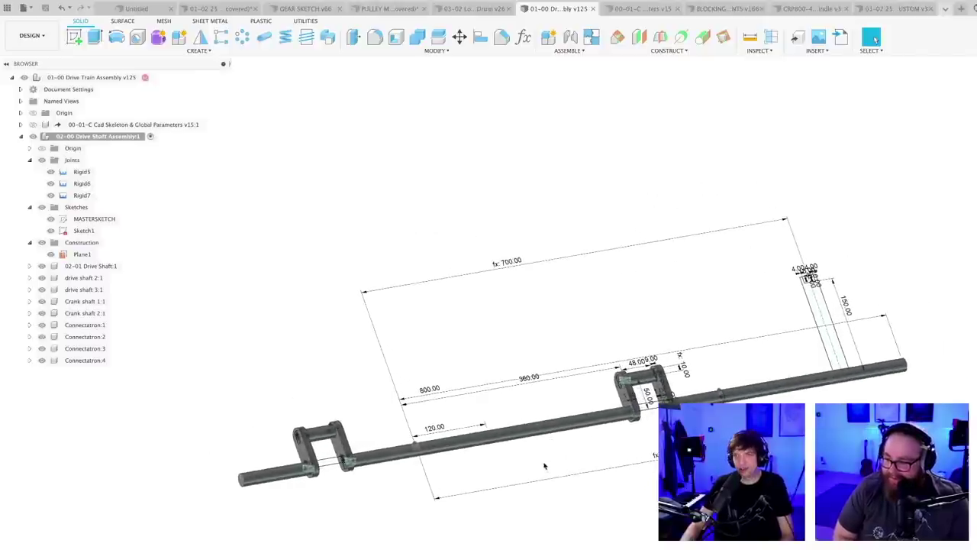
scroll(534, 471, up, 3)
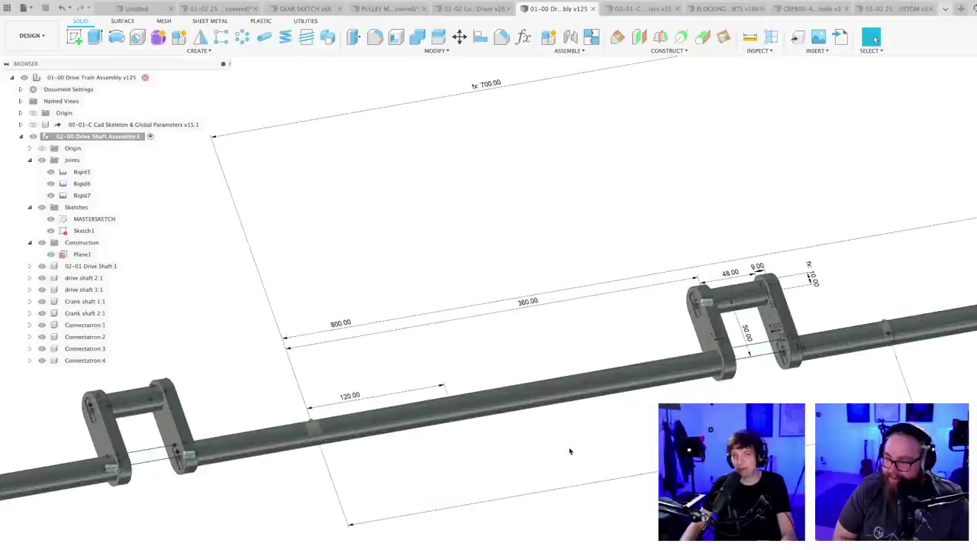
scroll(579, 448, down, 3)
middle_drag(599, 438, 615, 415)
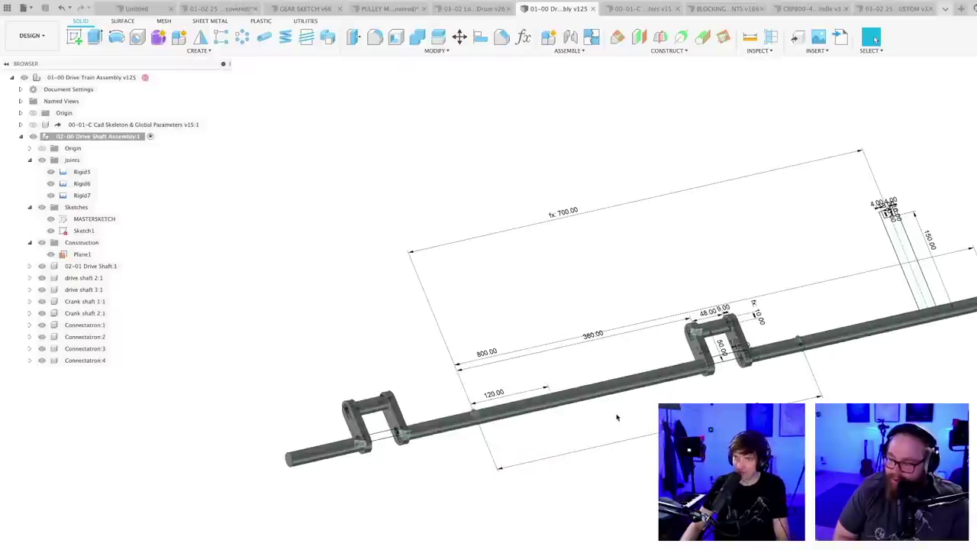
middle_drag(651, 426, 541, 460)
scroll(581, 474, up, 2)
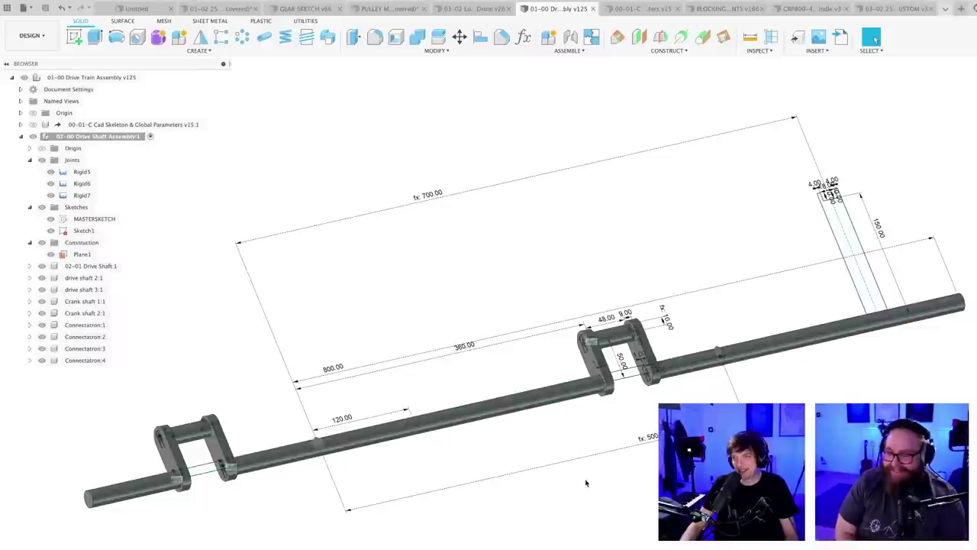
scroll(588, 479, down, 5)
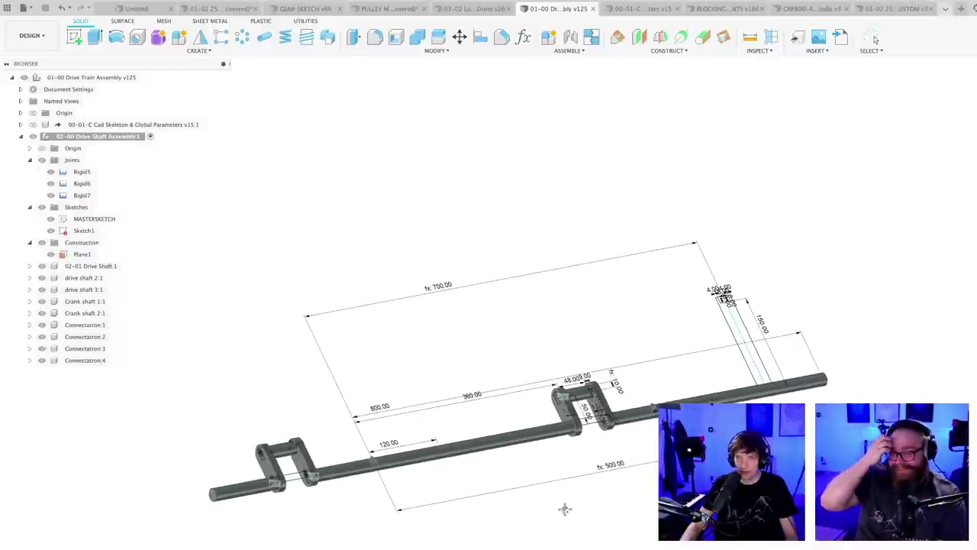
scroll(624, 457, up, 5)
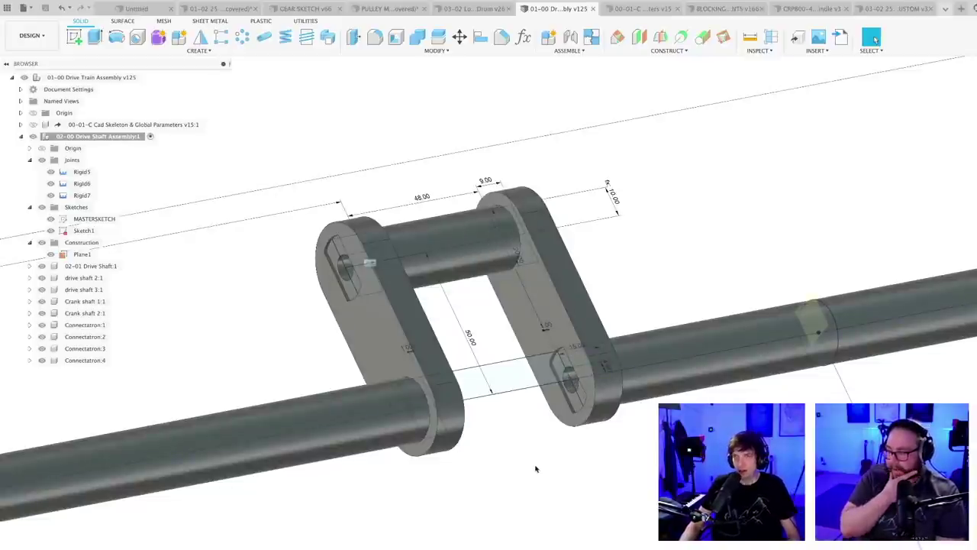
scroll(539, 464, down, 2)
scroll(427, 320, down, 5)
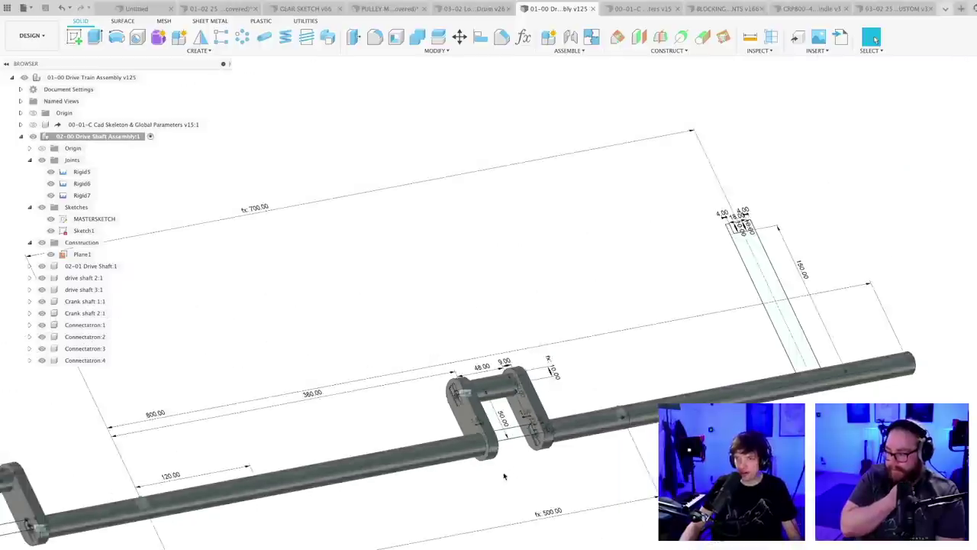
middle_drag(431, 485, 497, 466)
- Activate the top-level Drive Train Assembly, with 02-00 Drive Shaft Assembly collapsed and then re-expanded
click(22, 137)
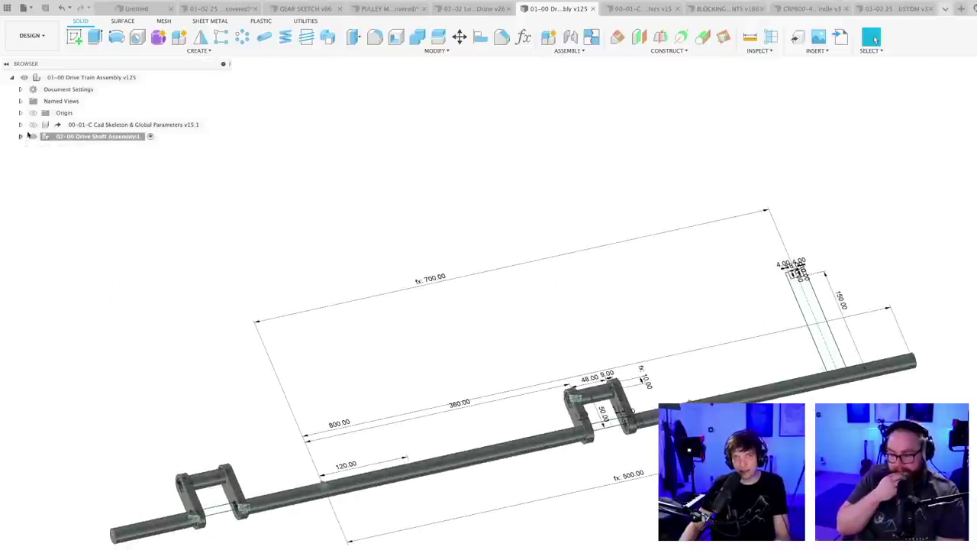
click(149, 78)
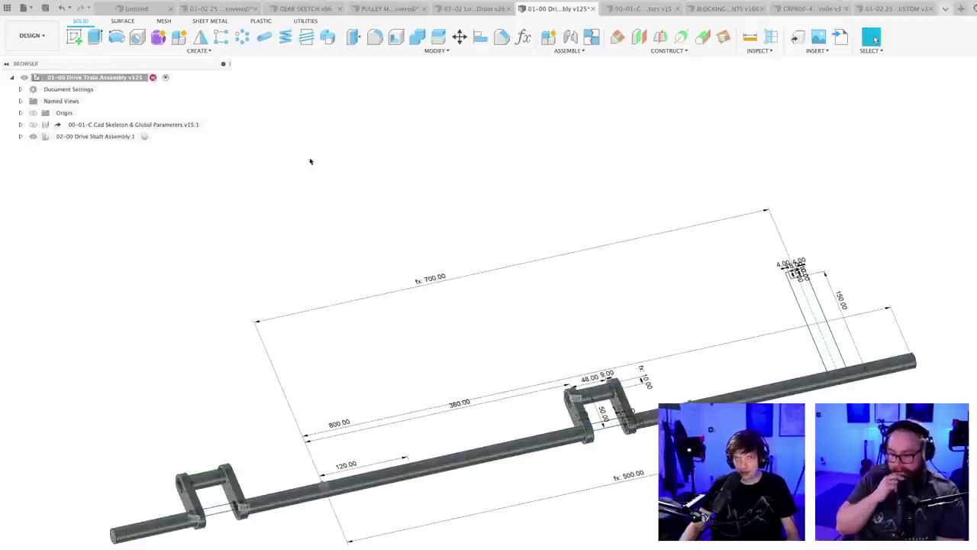
scroll(175, 175, down, 3)
click(21, 136)
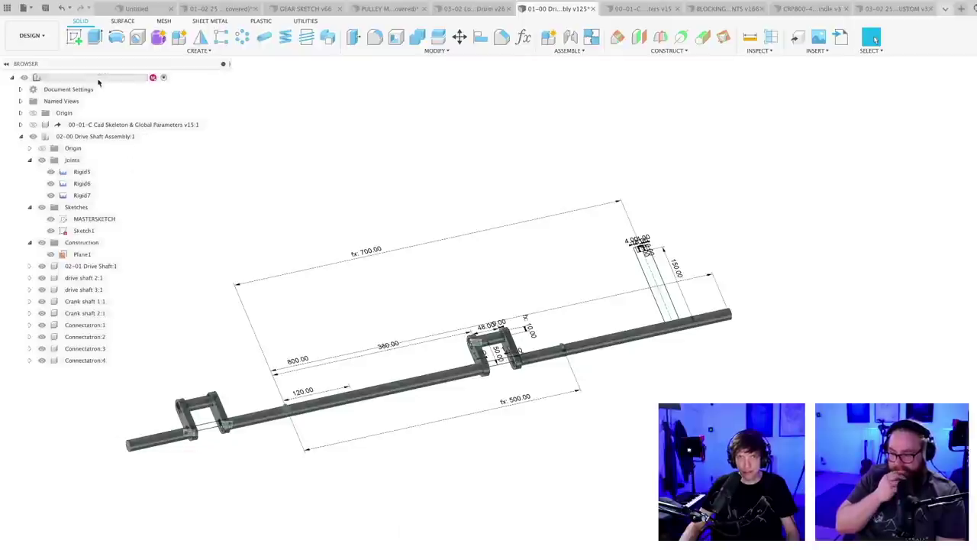
- Show the Cad Skeleton & Global Parameters component, then collapse the Construction folder and Drive Shaft Assembly node
right_click(98, 78)
mouse_move(150, 304)
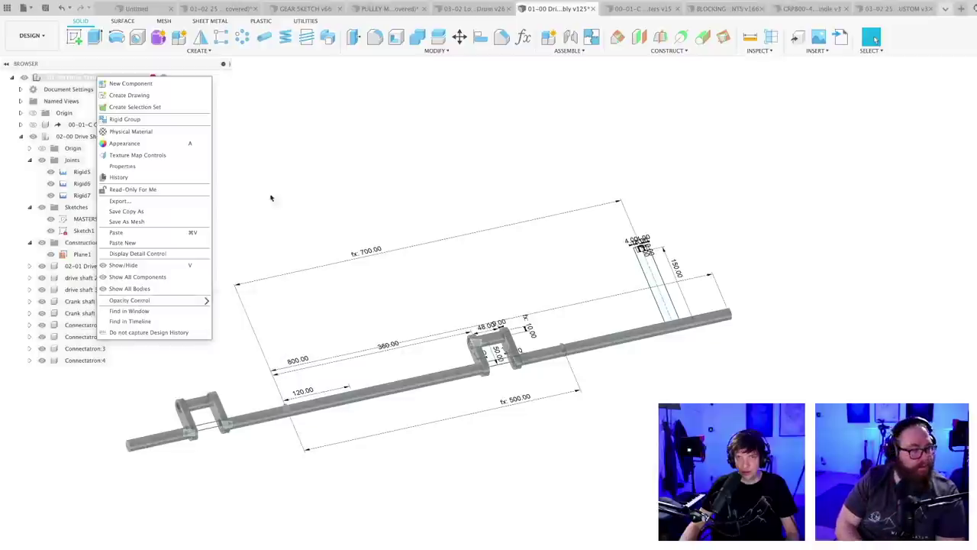
click(140, 243)
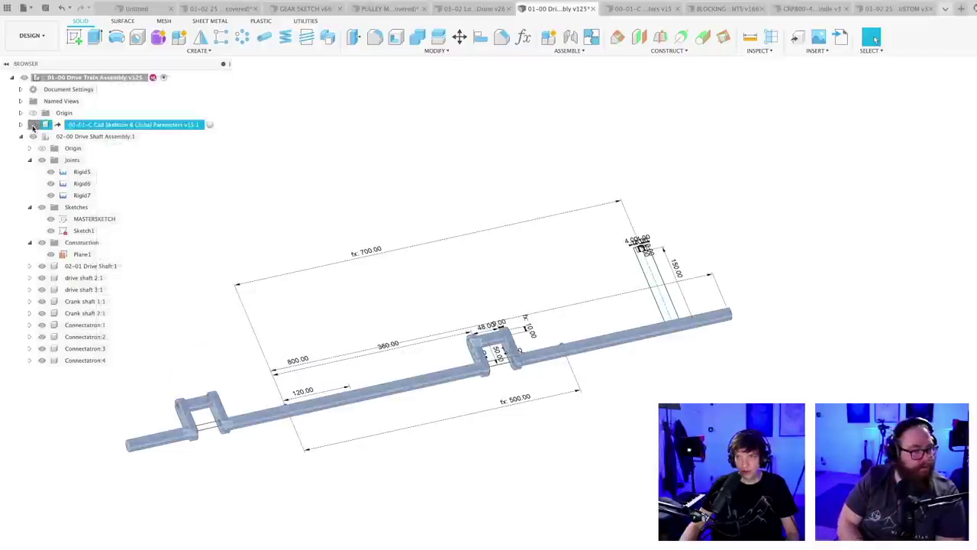
click(323, 128)
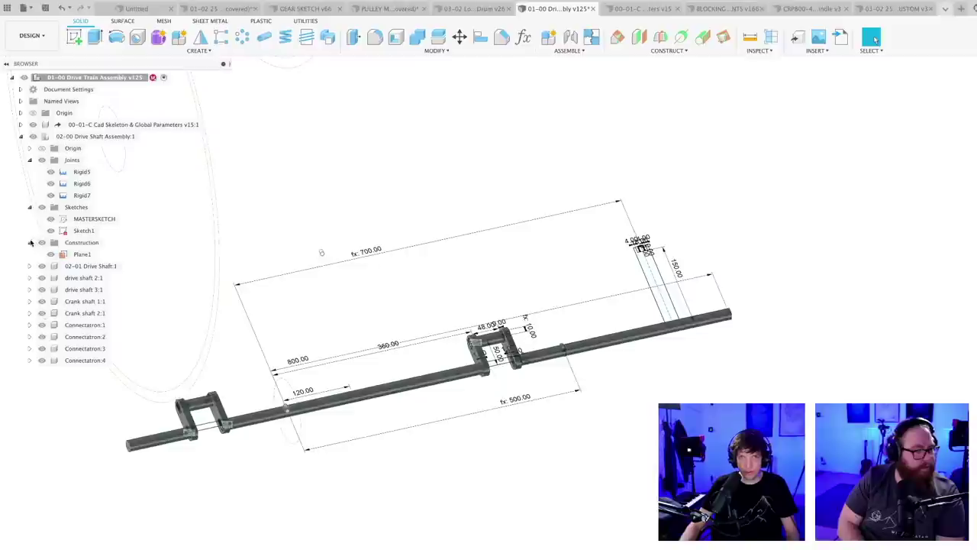
click(30, 242)
click(21, 136)
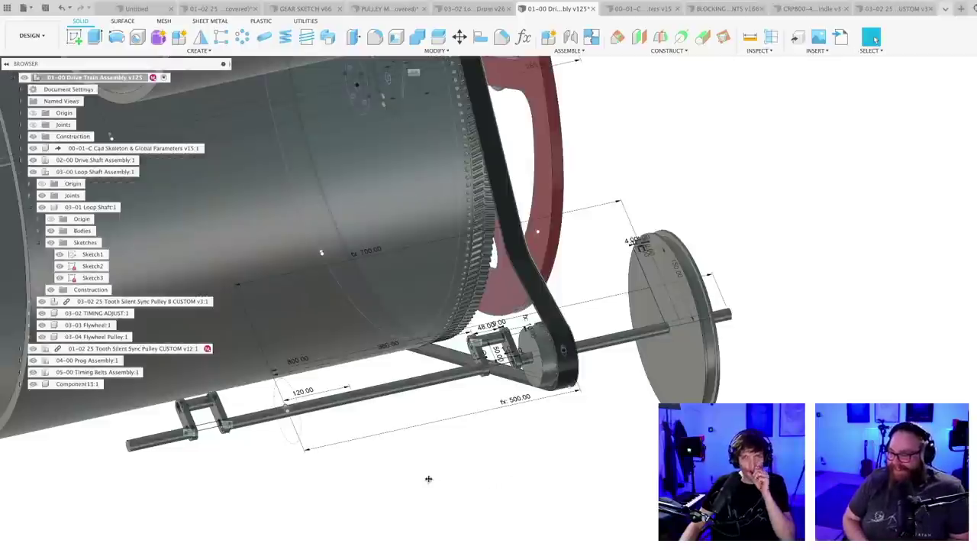
- Orbit around the drums, belt and flywheel, then save version v126 as 'User Saved'
scroll(429, 478, down, 5)
mouse_move(436, 517)
shift+middle_down()
mouse_move(410, 517)
mouse_move(447, 524)
mouse_move(420, 525)
mouse_move(424, 510)
shift+middle_up()
scroll(483, 449, up, 5)
scroll(448, 514, down, 3)
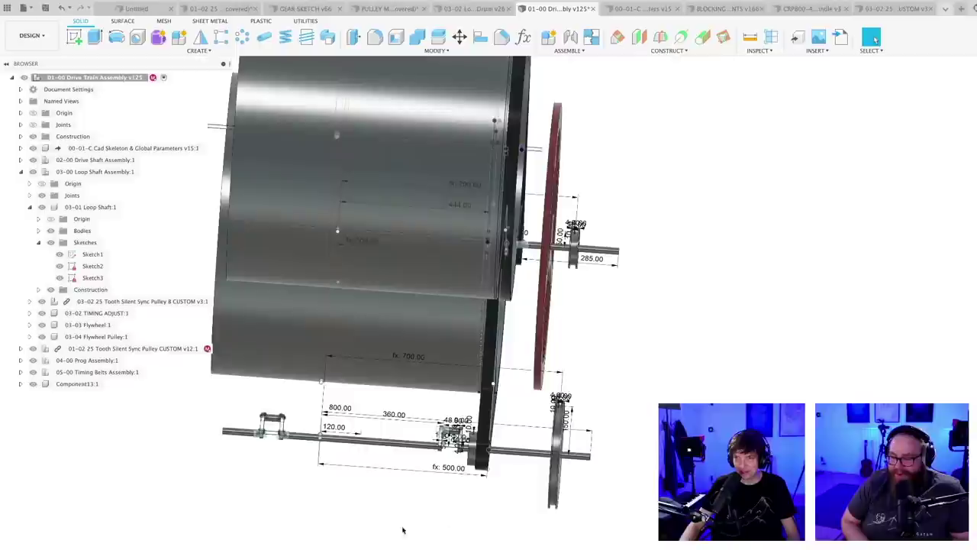
middle_drag(343, 536, 555, 470)
key(super+s)
key(Return)
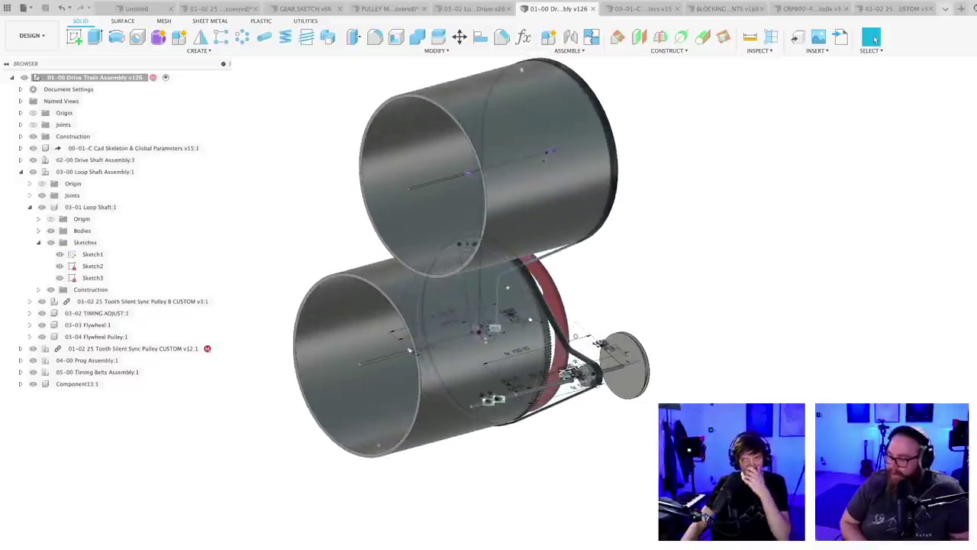
shift+middle_drag(651, 397, 573, 539)
shift+middle_drag(436, 540, 465, 531)
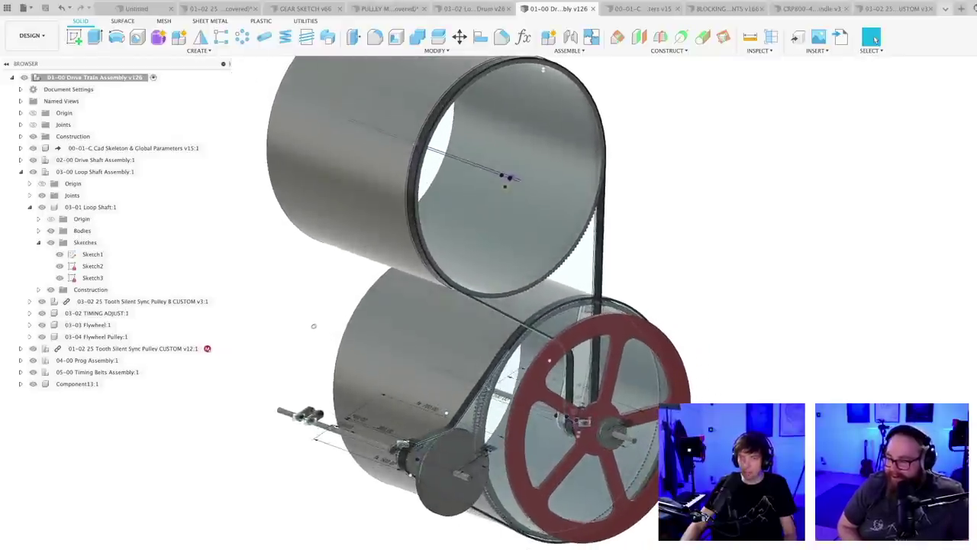
scroll(443, 404, up, 4)
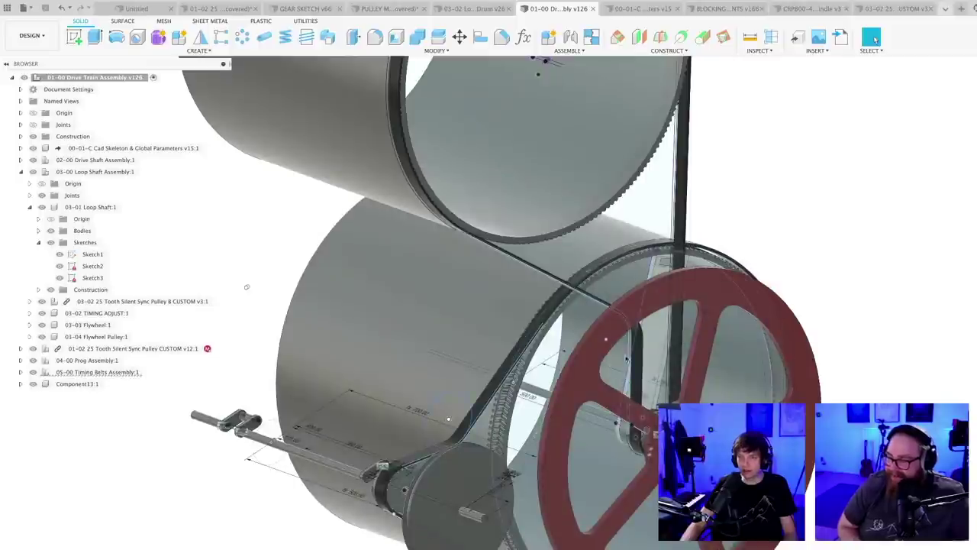
scroll(615, 368, down, 5)
scroll(726, 458, down, 3)
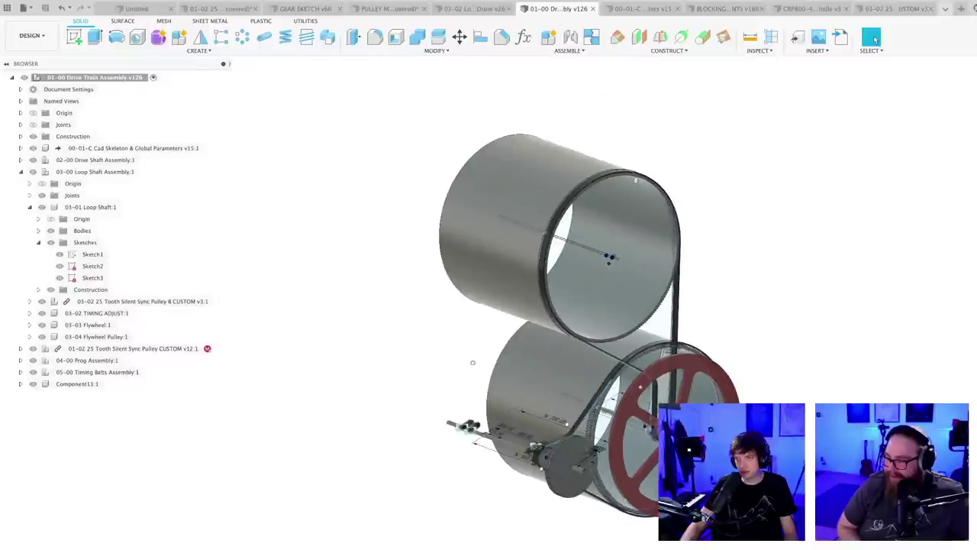
scroll(473, 362, up, 3)
scroll(654, 329, up, 5)
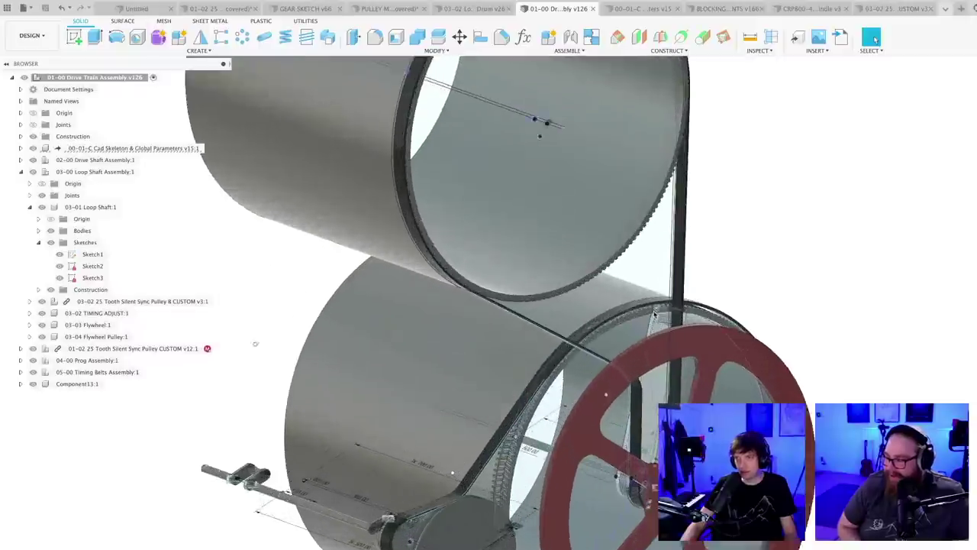
scroll(662, 381, down, 5)
scroll(664, 383, down, 5)
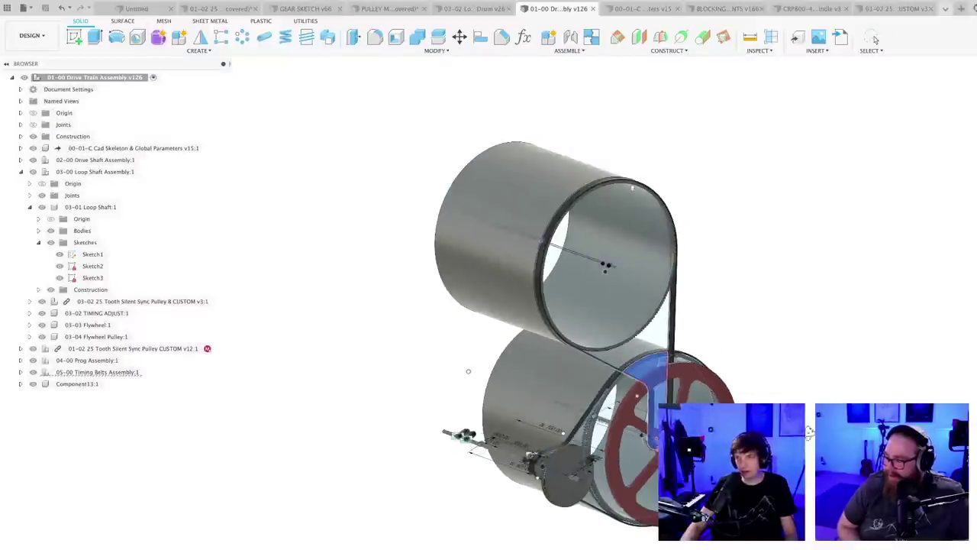
shift+middle_drag(809, 433, 791, 443)
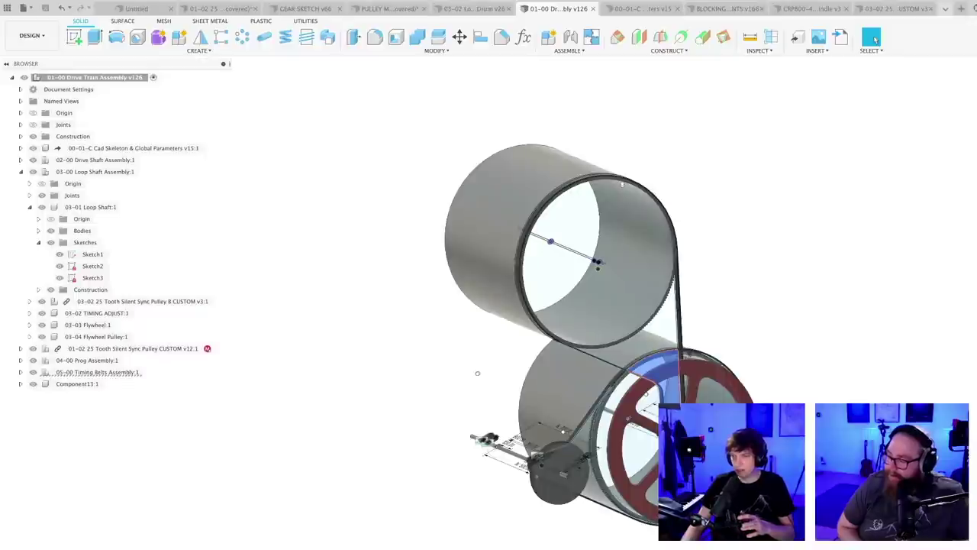
click(671, 414)
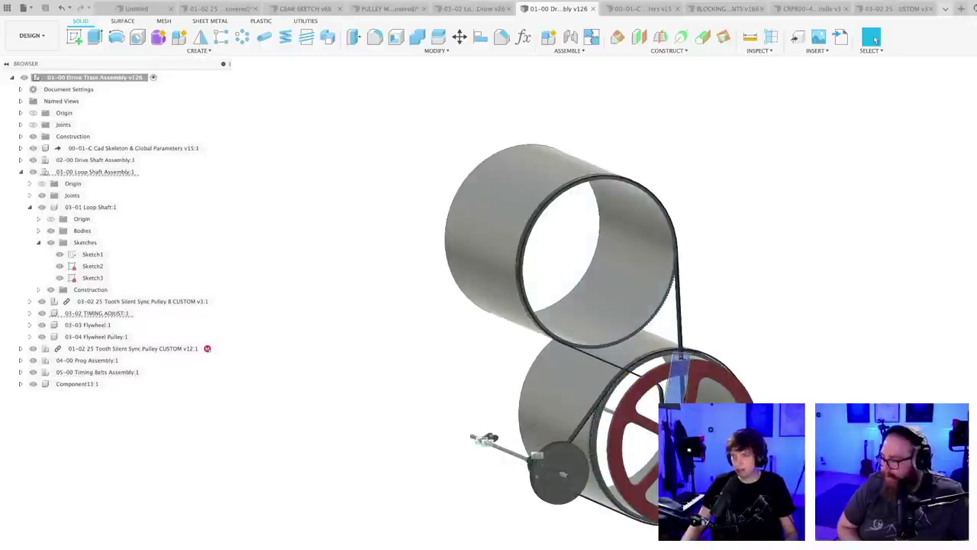
scroll(698, 415, up, 6)
middle_drag(698, 415, 465, 362)
scroll(698, 370, down, 4)
scroll(699, 370, down, 3)
key(Escape)
- Orbit around the drums, belt and flywheel to a near side-on view of the drive train
middle_drag(711, 486, 484, 428)
scroll(360, 347, up, 3)
scroll(360, 345, up, 5)
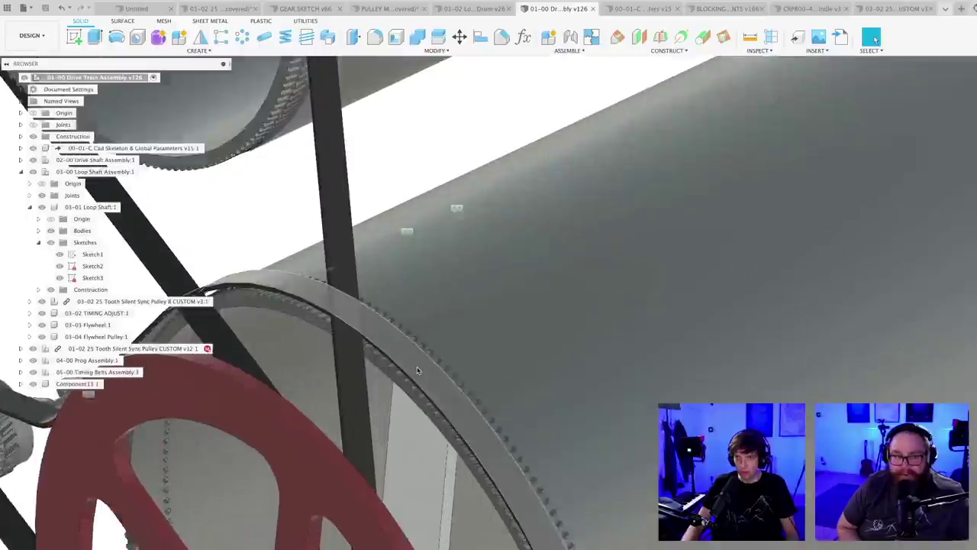
scroll(439, 338, down, 5)
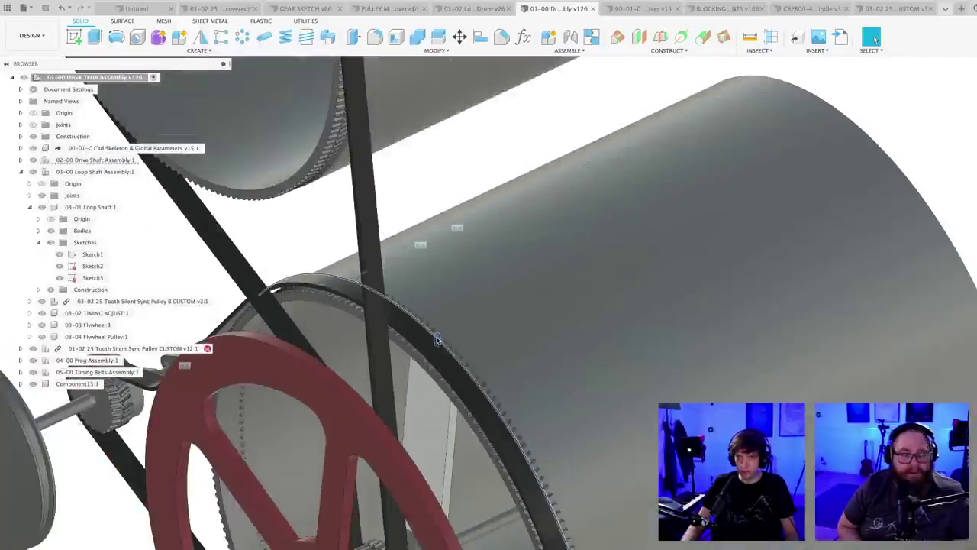
shift+middle_drag(438, 337, 507, 388)
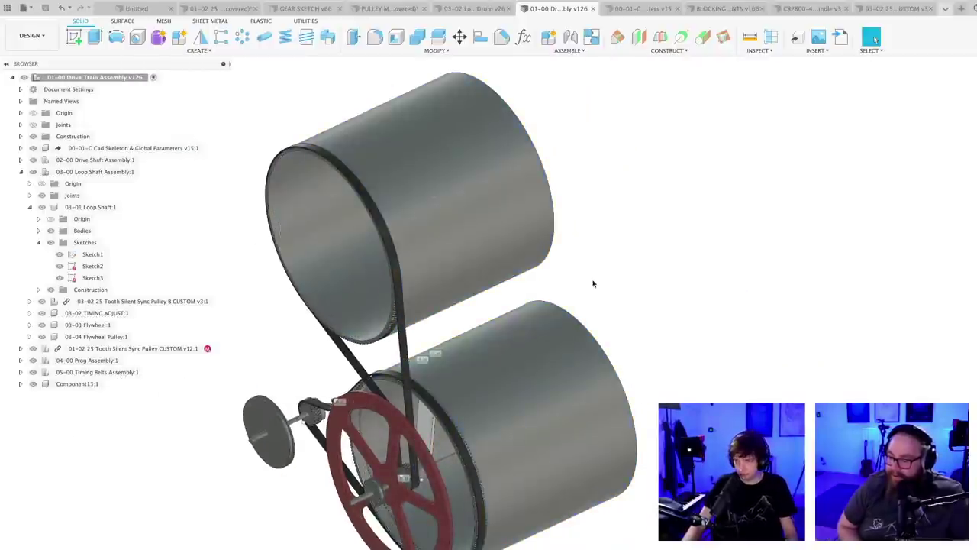
shift+middle_drag(593, 283, 545, 279)
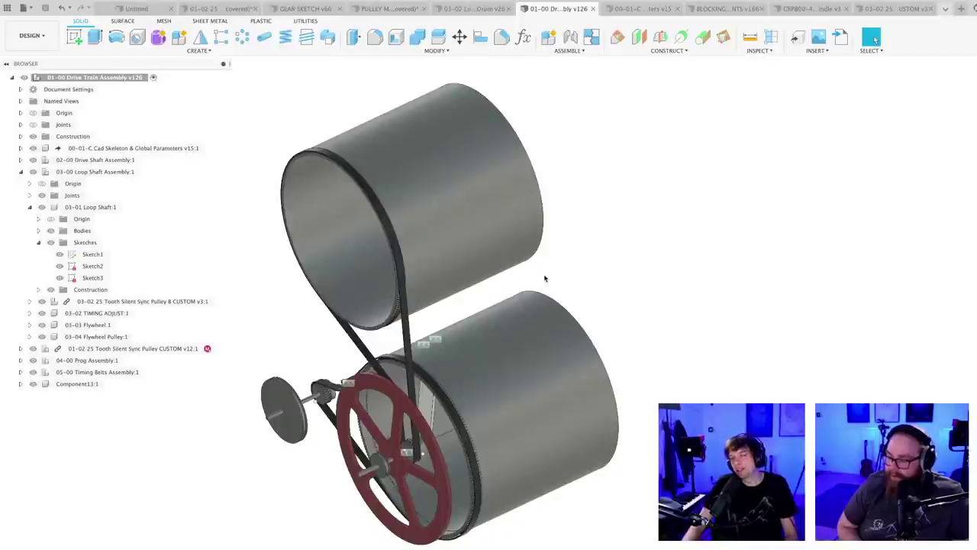
scroll(546, 279, up, 2)
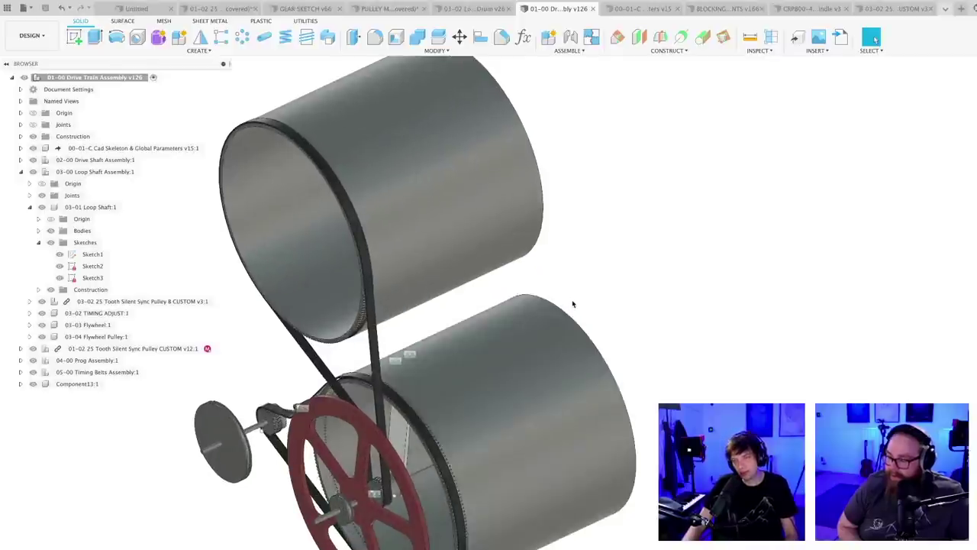
scroll(573, 304, down, 1)
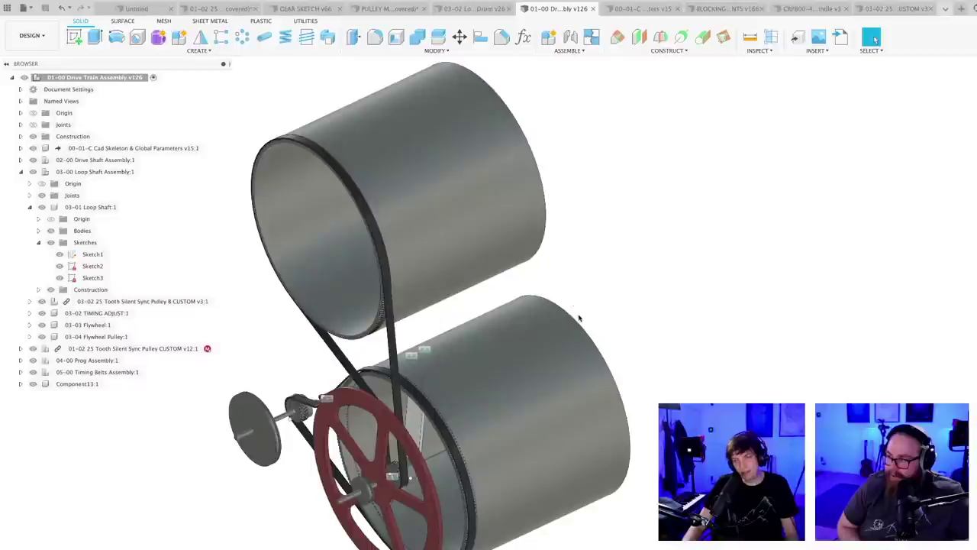
shift+middle_drag(578, 318, 587, 313)
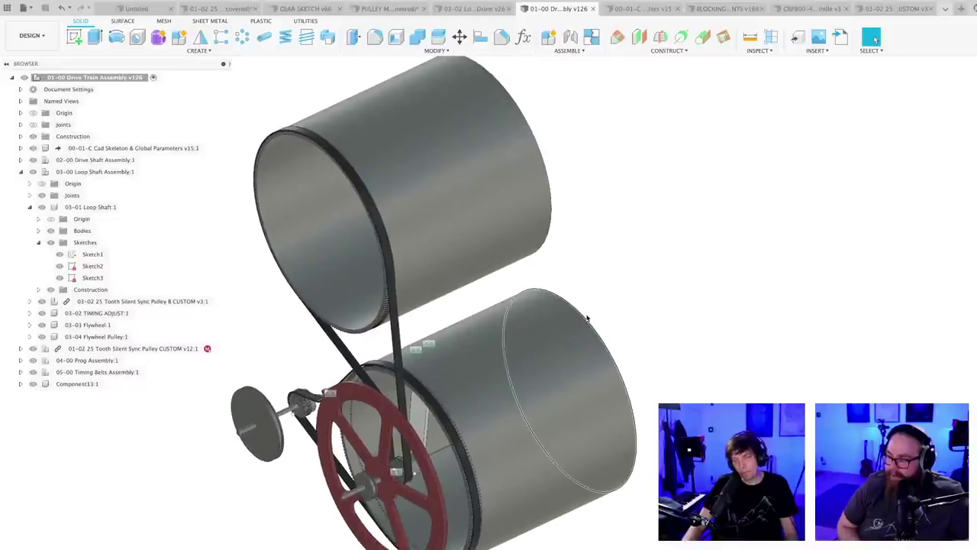
scroll(581, 543, up, 2)
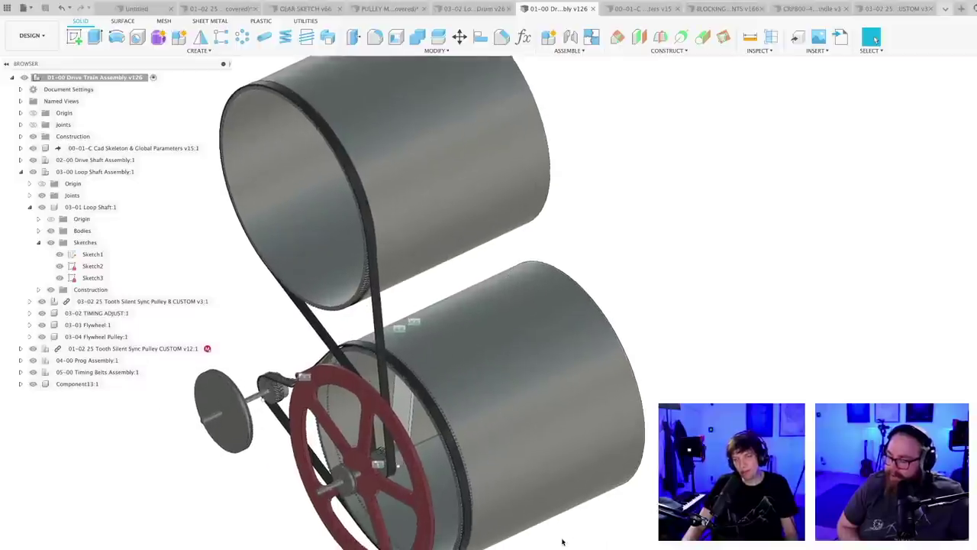
scroll(534, 541, down, 3)
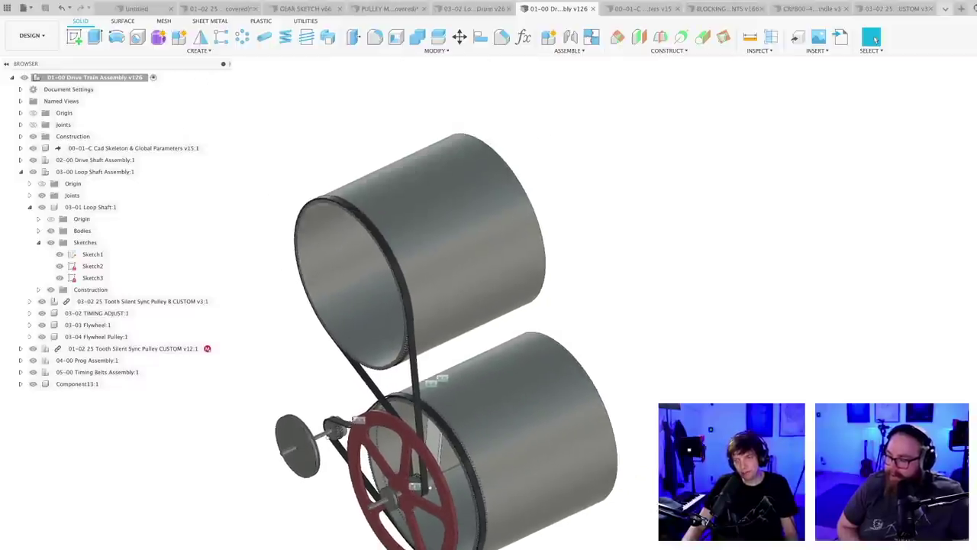
shift+middle_drag(535, 542, 603, 543)
scroll(541, 522, up, 2)
middle_drag(542, 522, 511, 548)
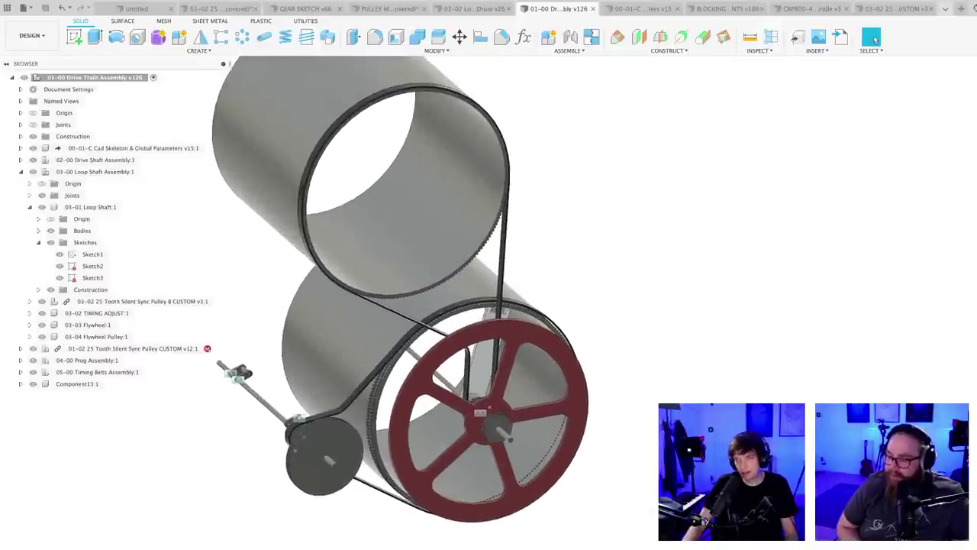
scroll(511, 545, down, 3)
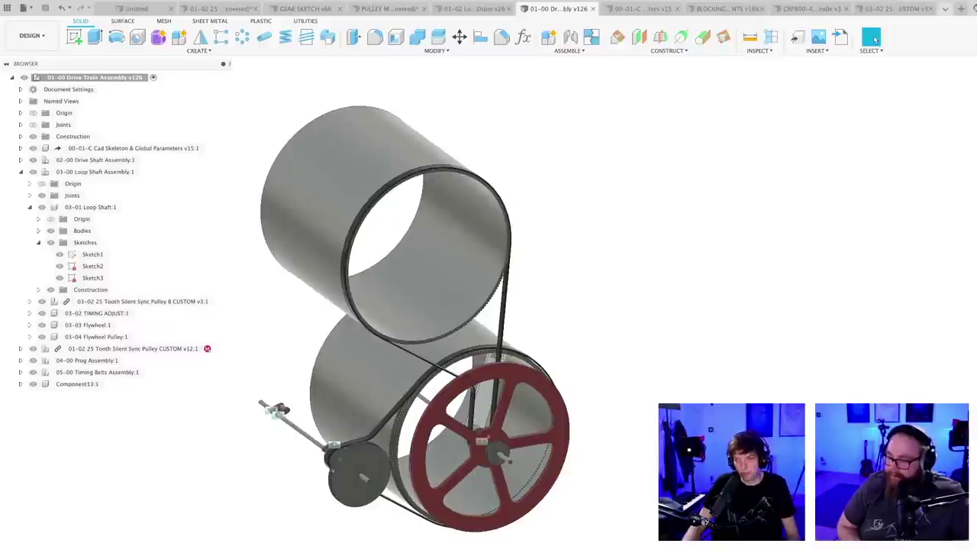
shift+middle_drag(510, 547, 573, 532)
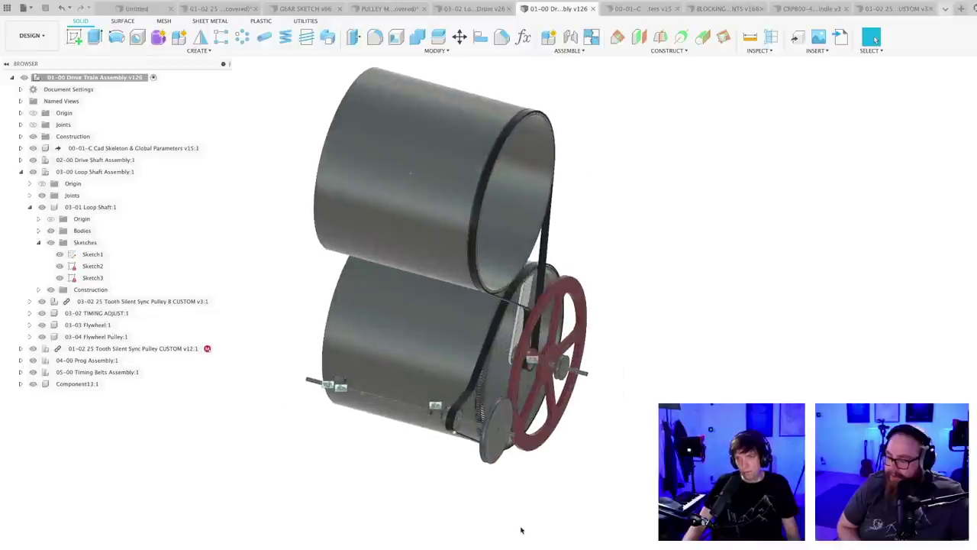
shift+middle_drag(509, 505, 539, 520)
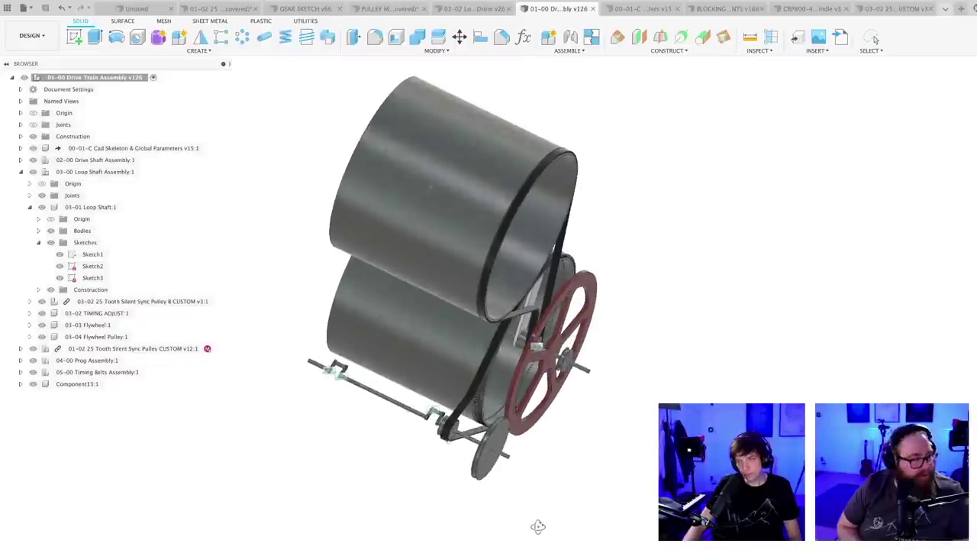
scroll(550, 374, up, 5)
scroll(594, 454, down, 4)
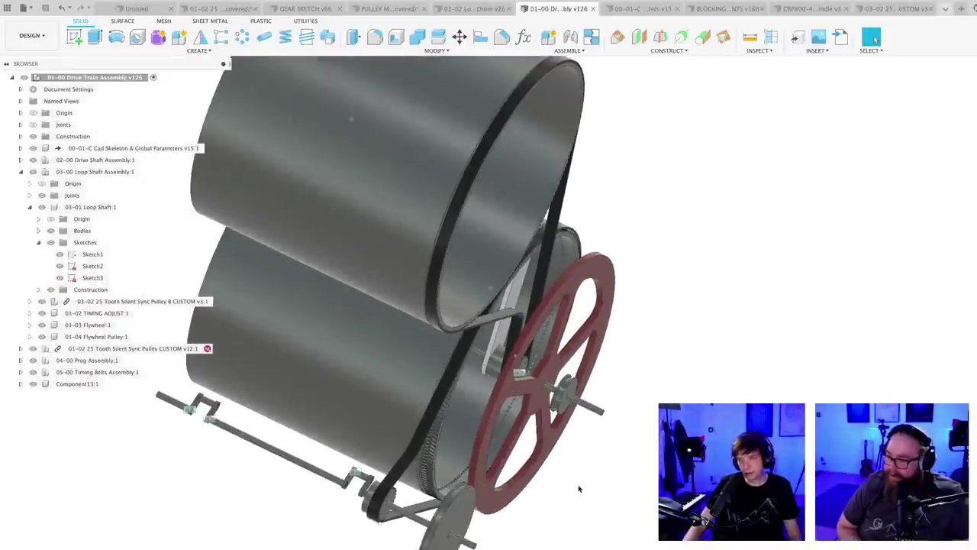
mouse_move(580, 489)
shift+middle_down()
mouse_move(597, 492)
mouse_move(582, 490)
shift+middle_up()
scroll(608, 464, down, 3)
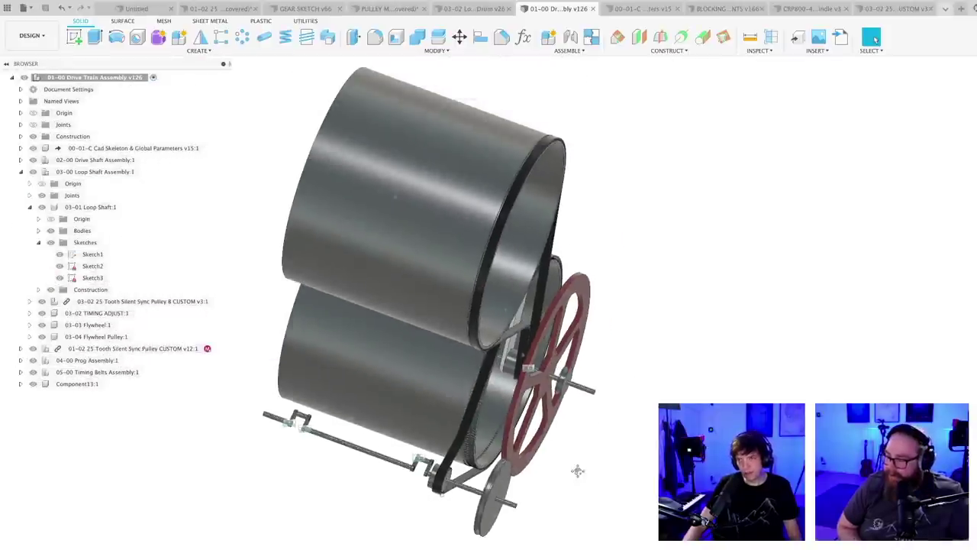
middle_drag(578, 470, 699, 416)
shift+middle_drag(780, 236, 815, 267)
- Measure the pulley face against the red plate (419.823 mm loop length), then close Measure
key(i)
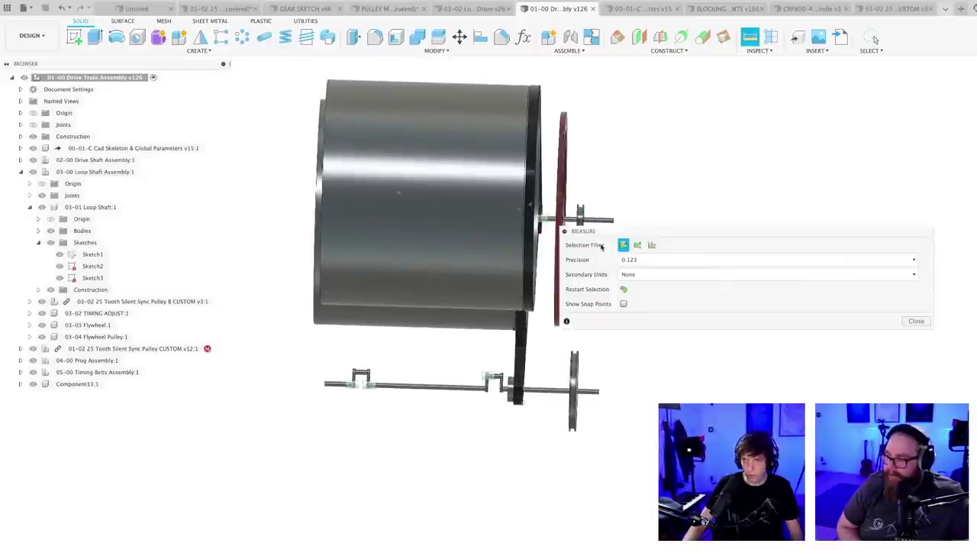
scroll(607, 193, up, 10)
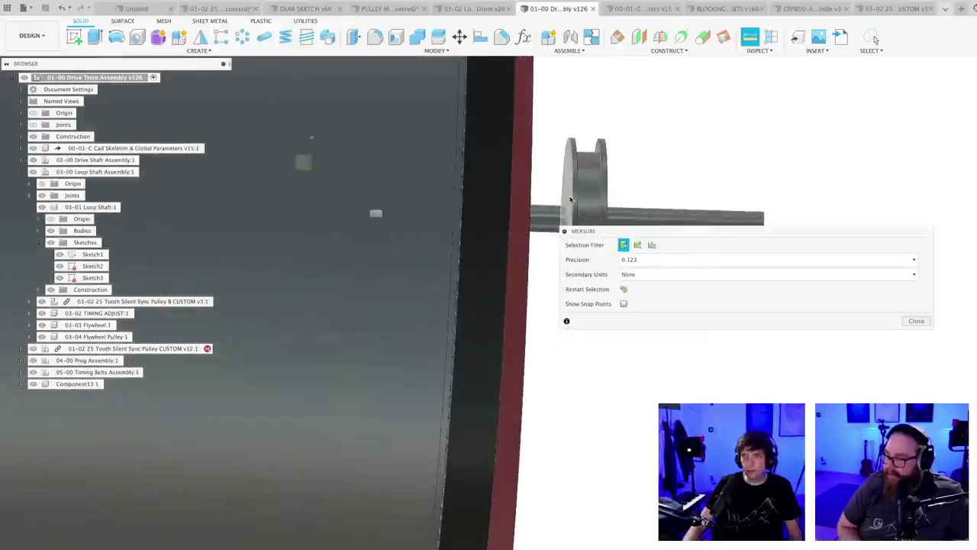
click(571, 187)
shift+middle_drag(571, 188, 639, 149)
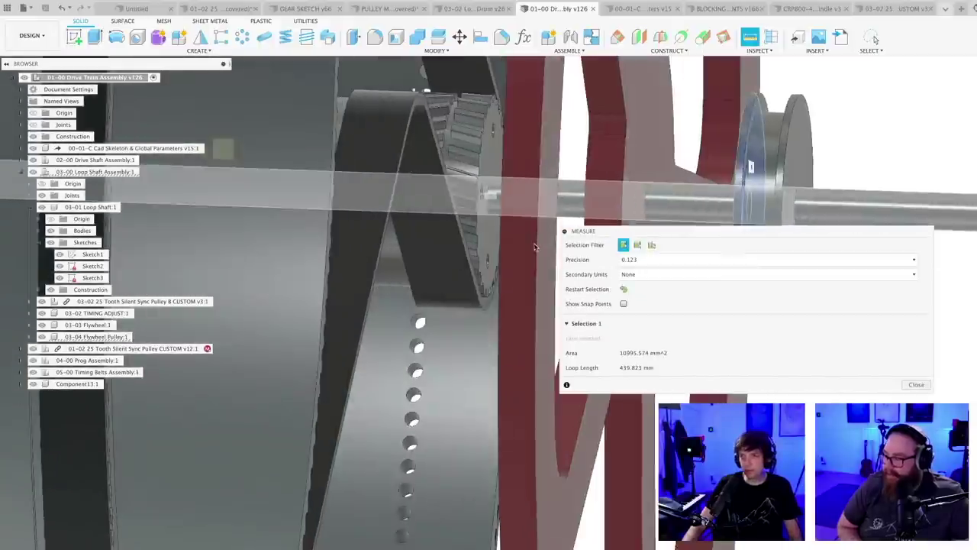
click(642, 152)
key(Escape)
scroll(650, 210, down, 5)
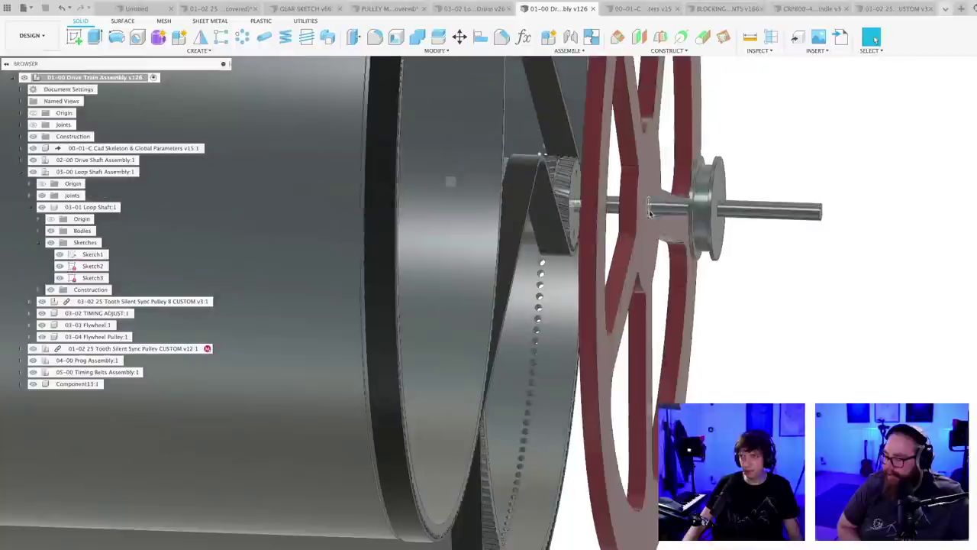
scroll(741, 342, down, 1)
scroll(741, 342, down, 10)
shift+middle_drag(740, 339, 615, 378)
- Change FlyPulleyDistance from 700 mm to 700-55 (645 mm) in the design parameters
click(524, 38)
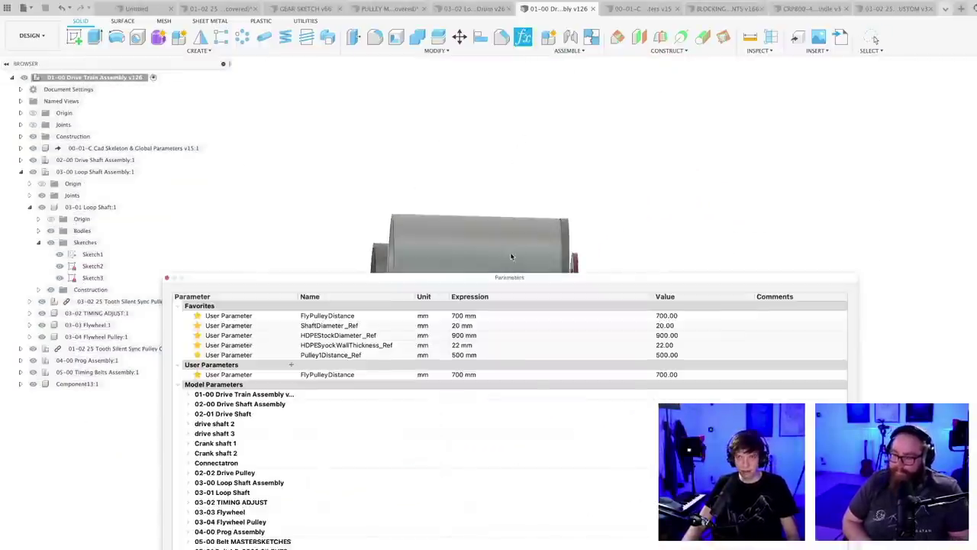
drag(458, 278, 443, 113)
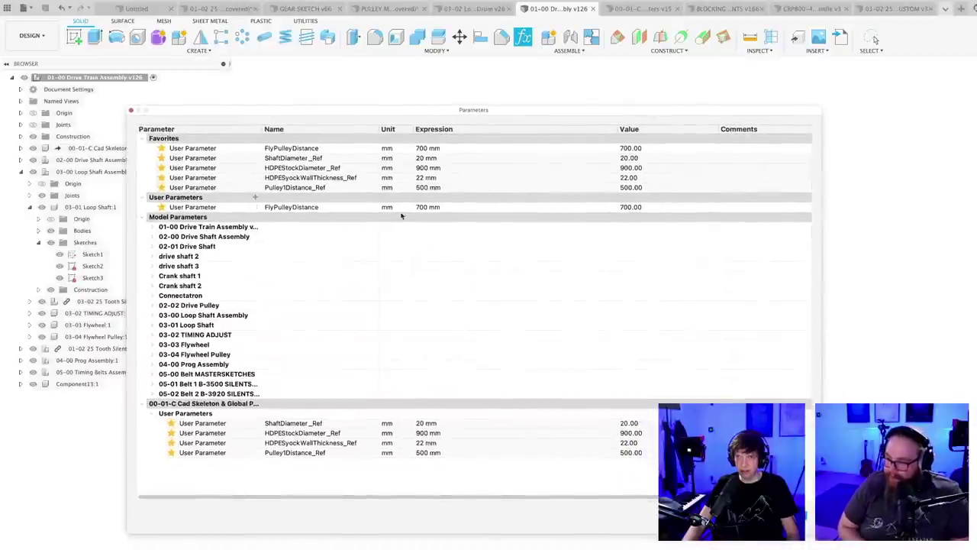
click(433, 207)
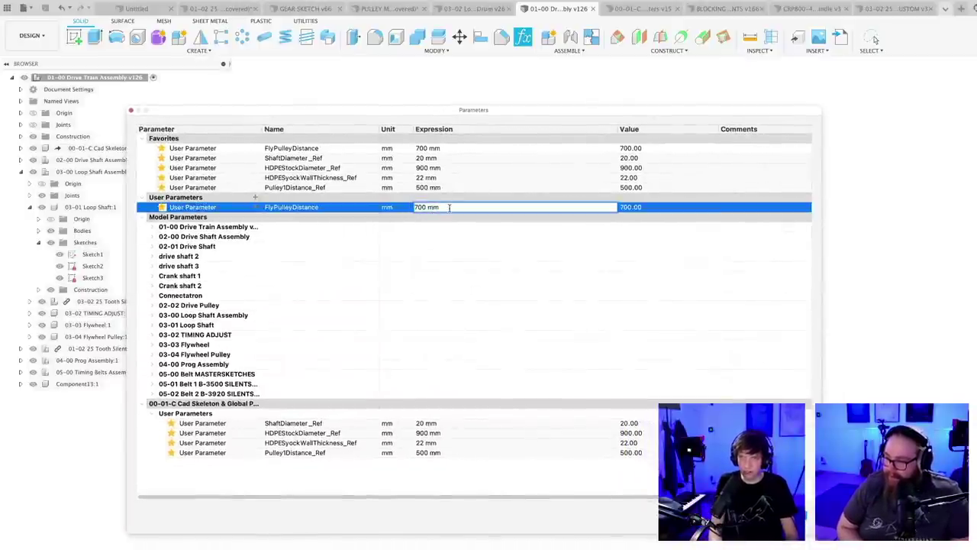
key(BackSpace)
key(BackSpace)
key(BackSpace)
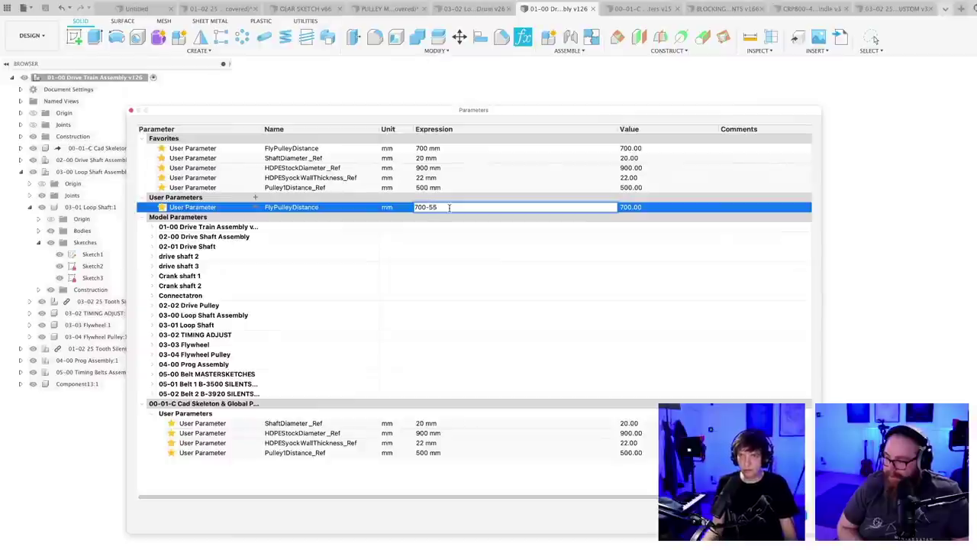
key(Return)
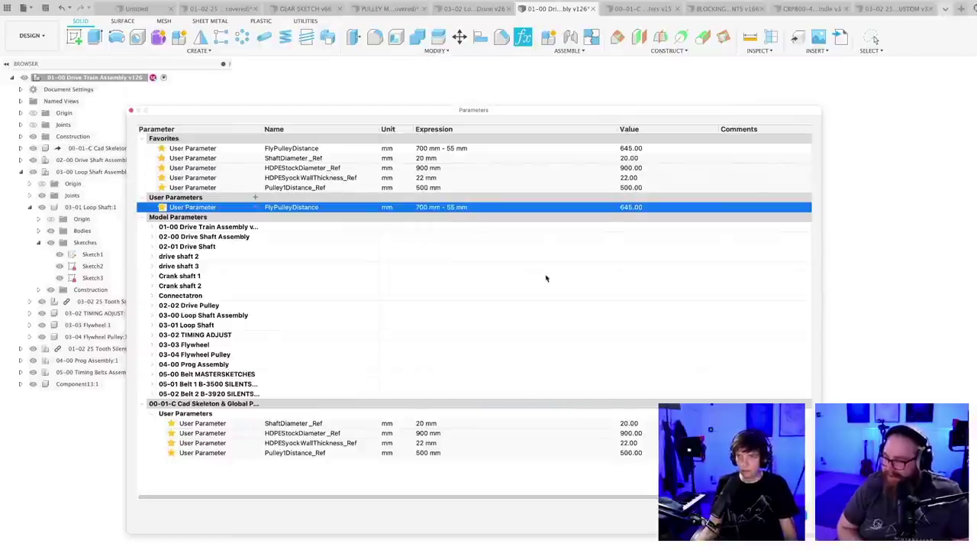
click(454, 210)
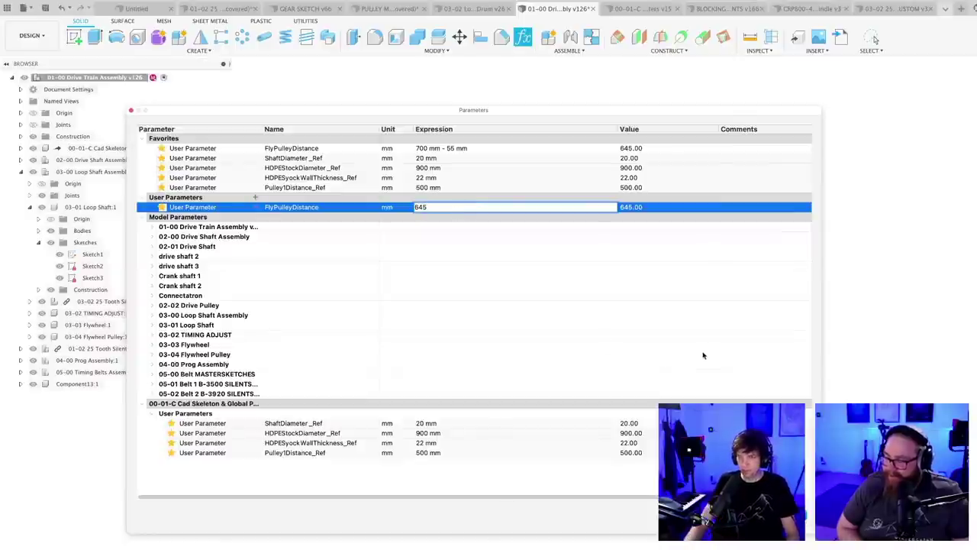
click(791, 516)
- Make 05-00 Timing Belts Assembly the active component
shift+middle_drag(595, 379, 593, 382)
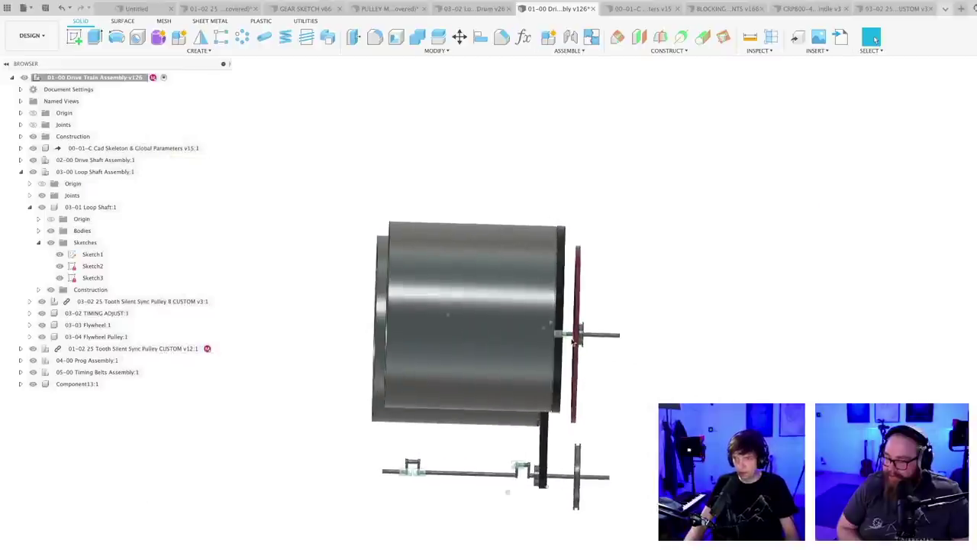
scroll(574, 340, up, 5)
shift+middle_drag(574, 339, 545, 335)
scroll(615, 377, down, 3)
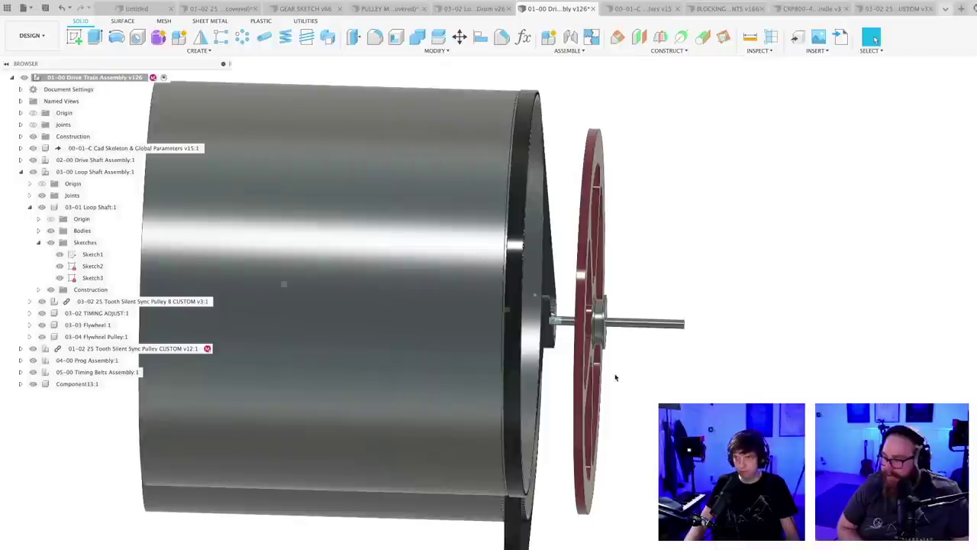
shift+middle_drag(630, 394, 489, 435)
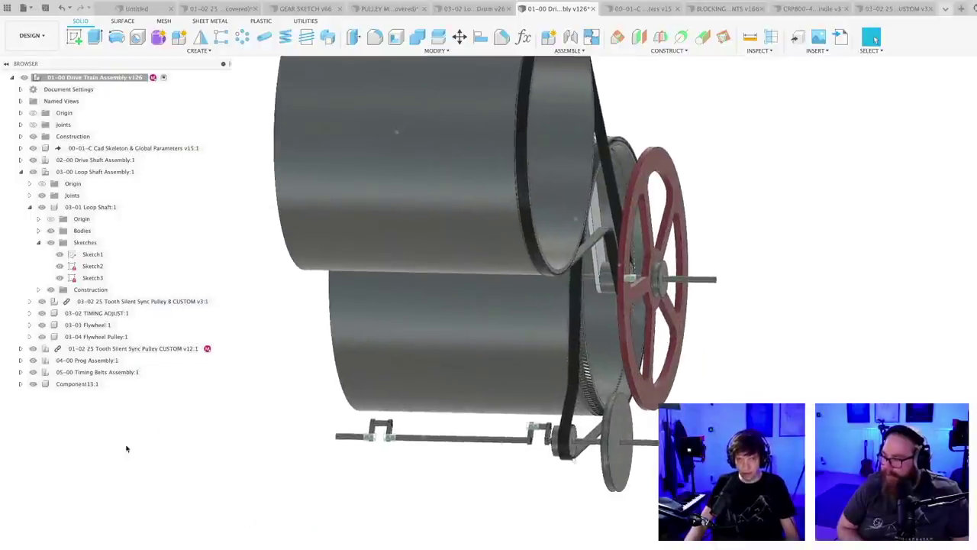
double_click(97, 373)
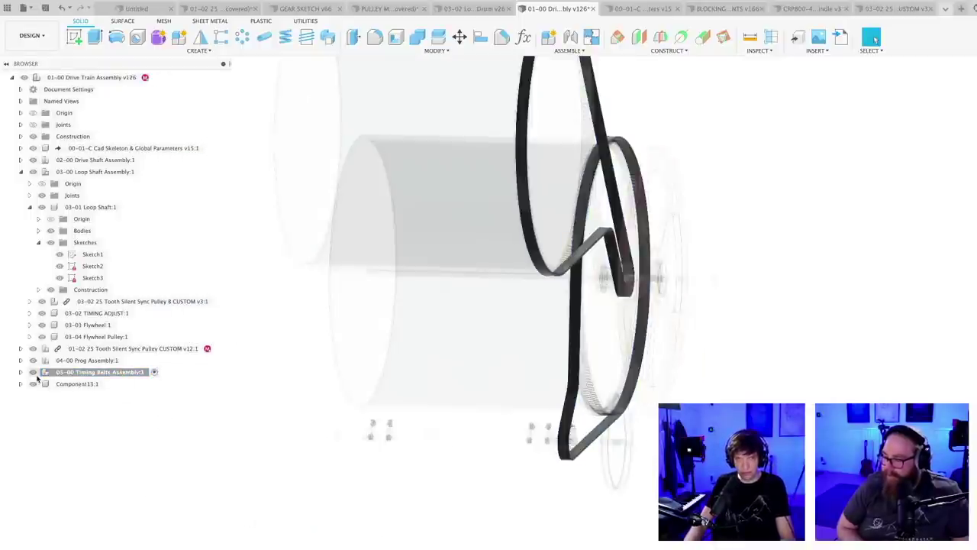
- Create a new component named 05-03 Flywheel Belt inside 05-00 Timing Belts Assembly
click(20, 372)
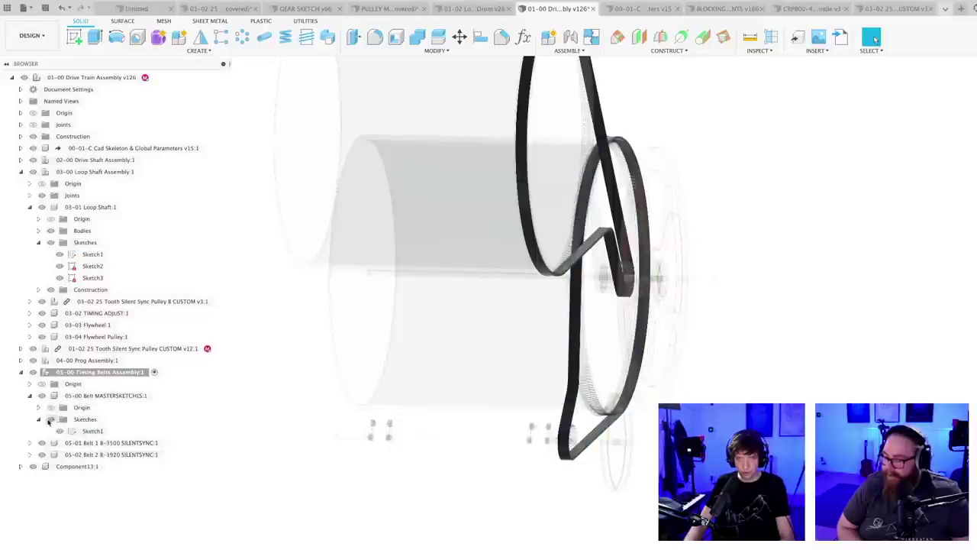
click(30, 396)
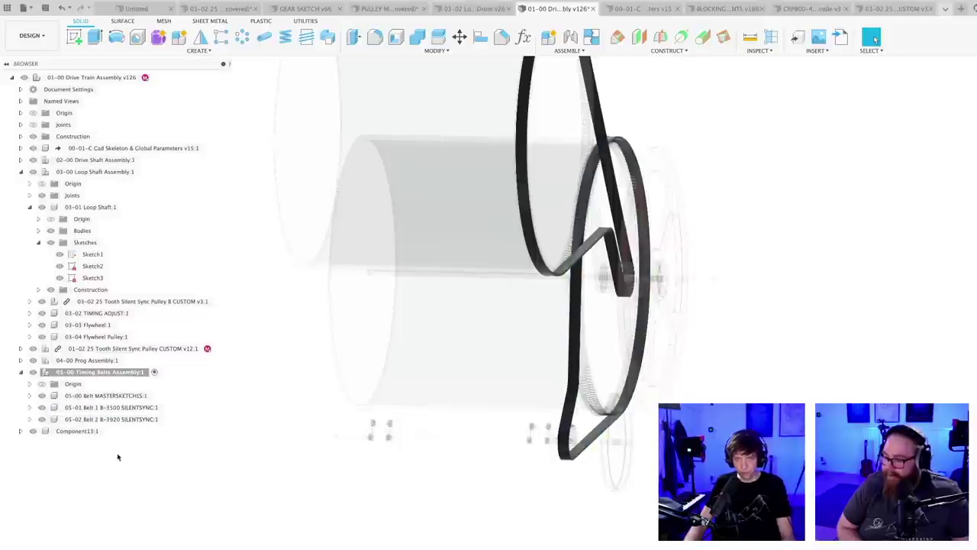
click(107, 378)
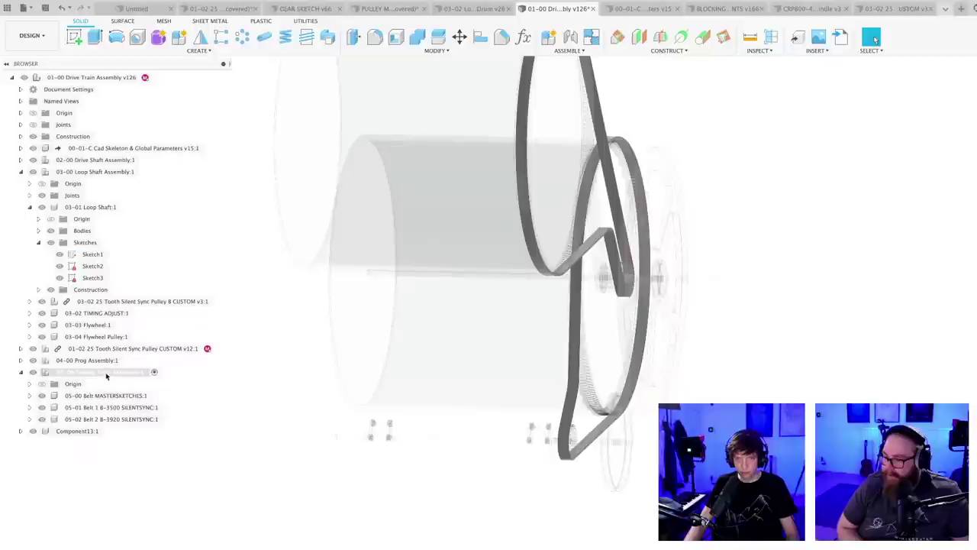
right_click(106, 373)
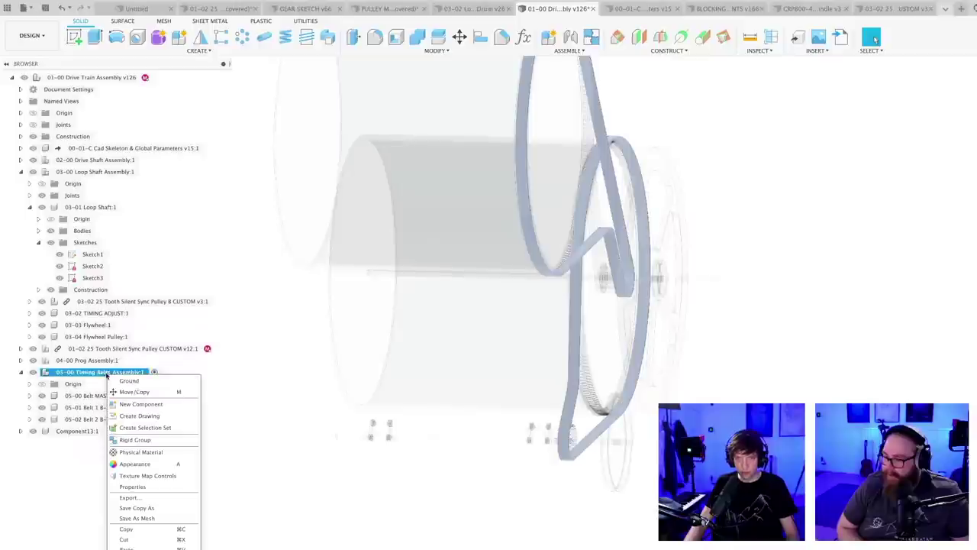
click(137, 403)
key(Return)
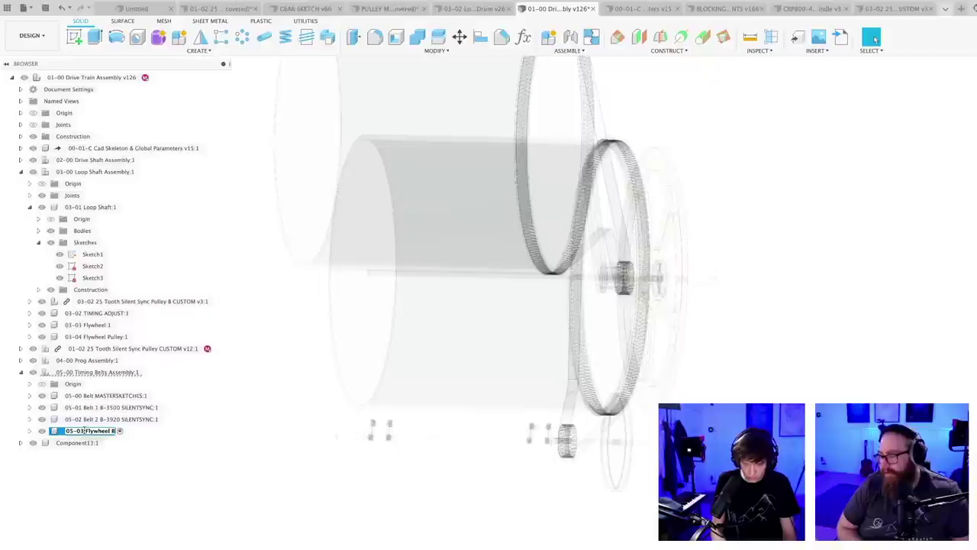
key(Return)
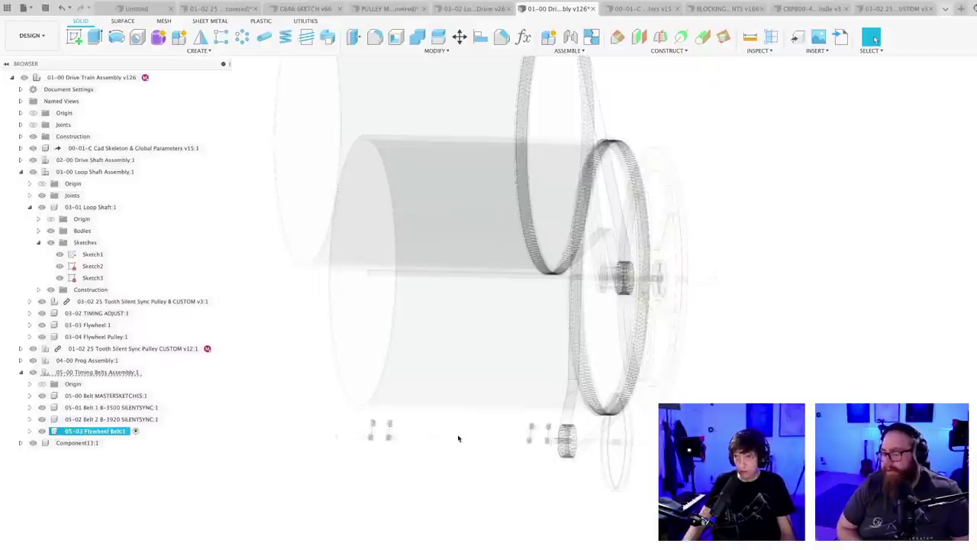
- Save the design as a new version
scroll(675, 454, up, 2)
shift+middle_drag(676, 455, 563, 466)
key(ctrl+s)
key(Return)
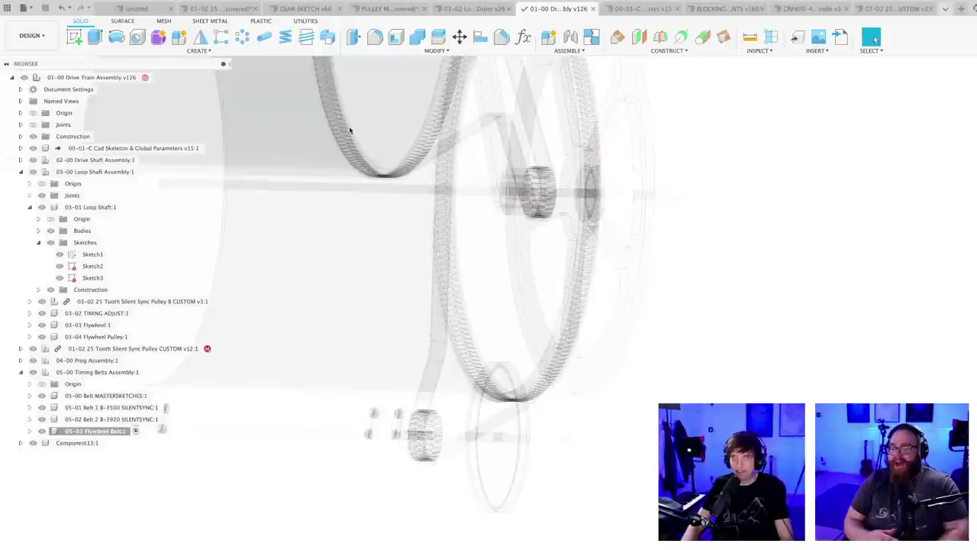
- Start a new sketch on the pulley face and orbit to view the pulleys at an angle
click(74, 37)
scroll(496, 395, up, 5)
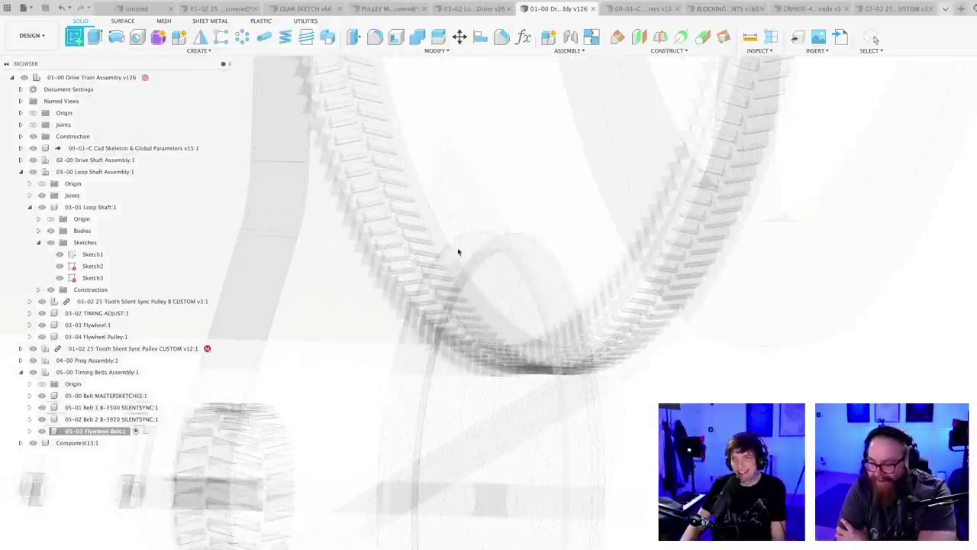
click(458, 251)
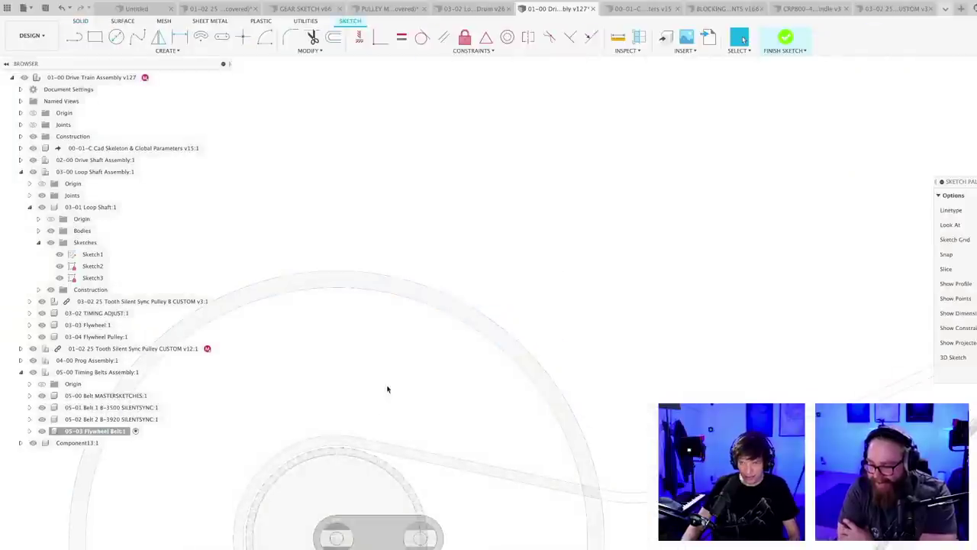
scroll(418, 364, down, 3)
mouse_move(418, 364)
shift+middle_down()
mouse_move(441, 410)
mouse_move(362, 316)
mouse_move(376, 307)
mouse_move(450, 365)
shift+middle_up()
- Project the pulley circle into the sketch
key(p)
scroll(381, 278, up, 2)
click(395, 260)
scroll(370, 297, up, 2)
key(Escape)
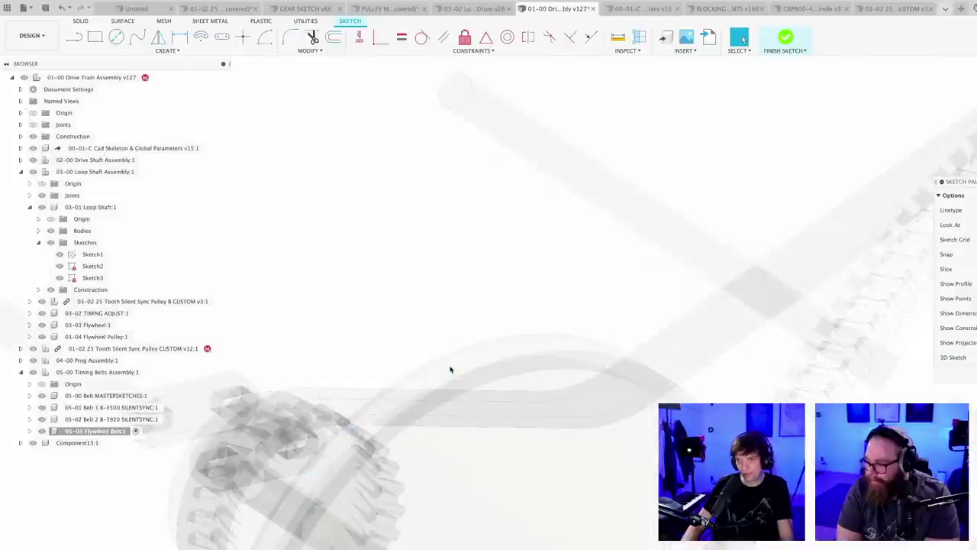
scroll(450, 370, down, 3)
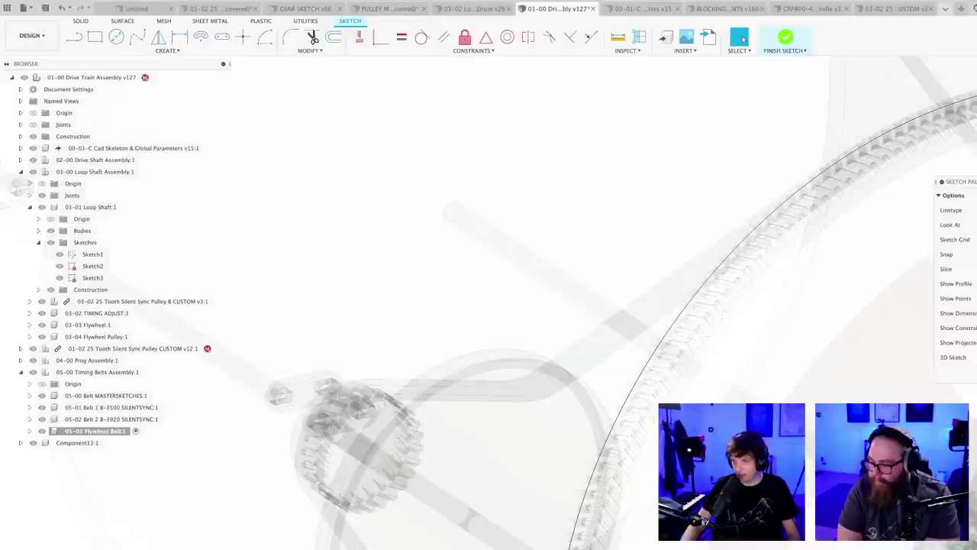
scroll(583, 534, down, 5)
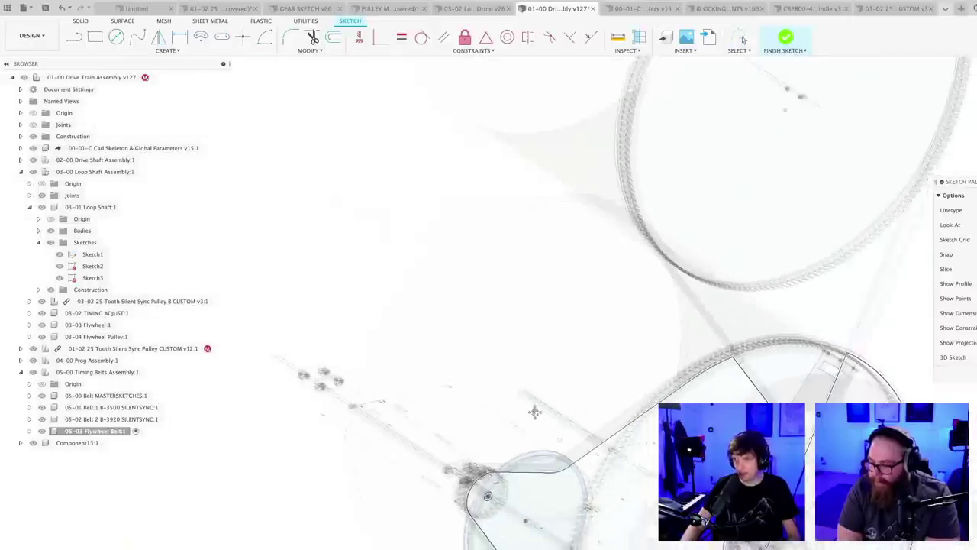
middle_drag(534, 410, 503, 397)
- Project the flywheel ring into the sketch and confirm the projection
key(p)
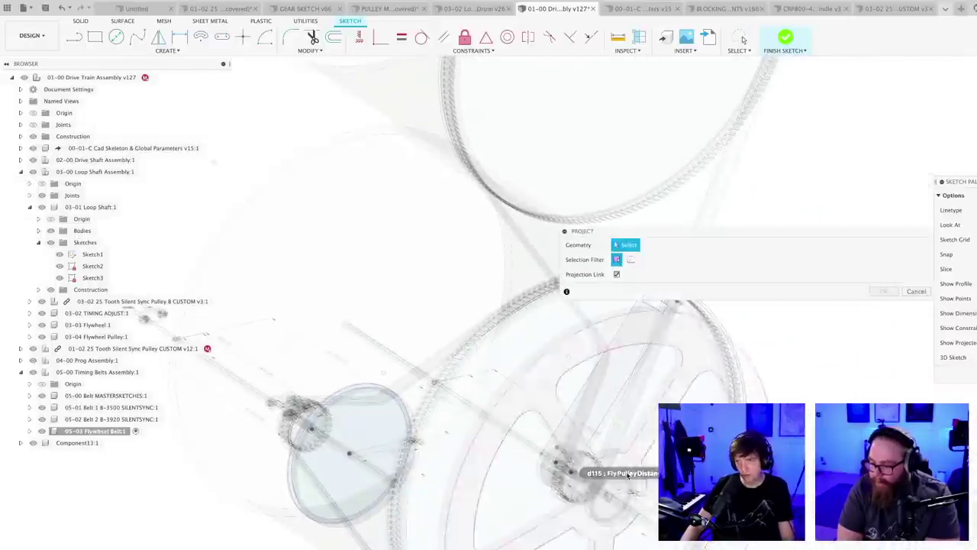
scroll(588, 462, up, 5)
click(587, 462)
key(Return)
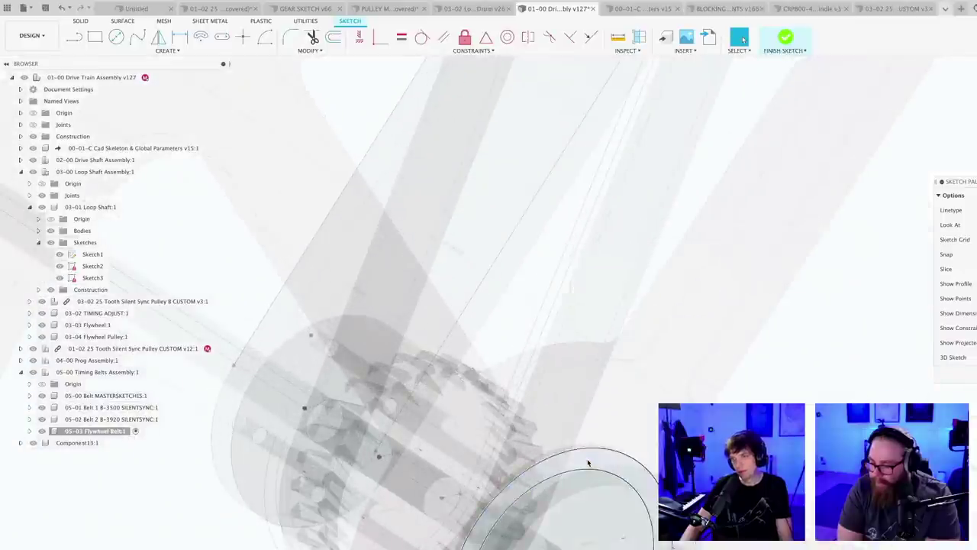
scroll(586, 460, down, 5)
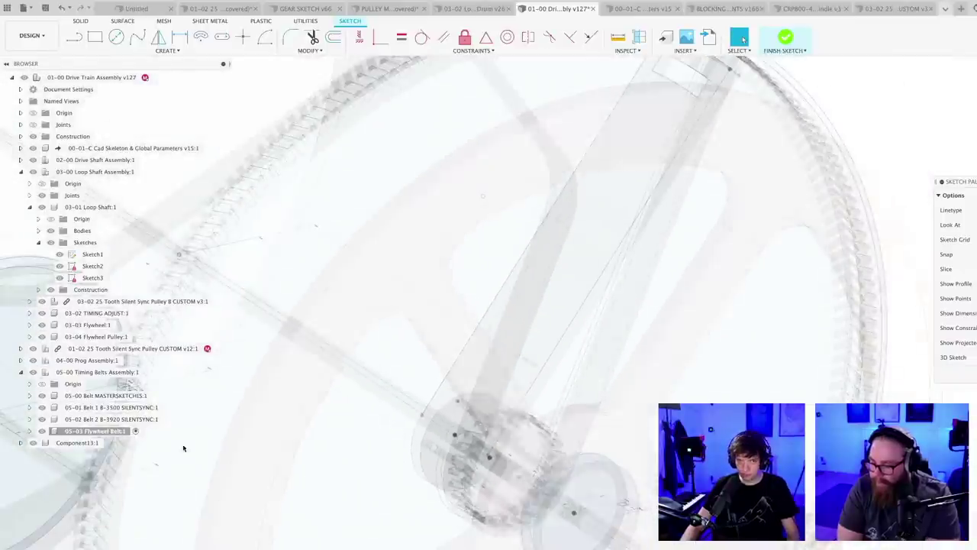
- Isolate the 05-03 Flywheel Belt component and centre the two circles in view
right_click(90, 430)
click(106, 400)
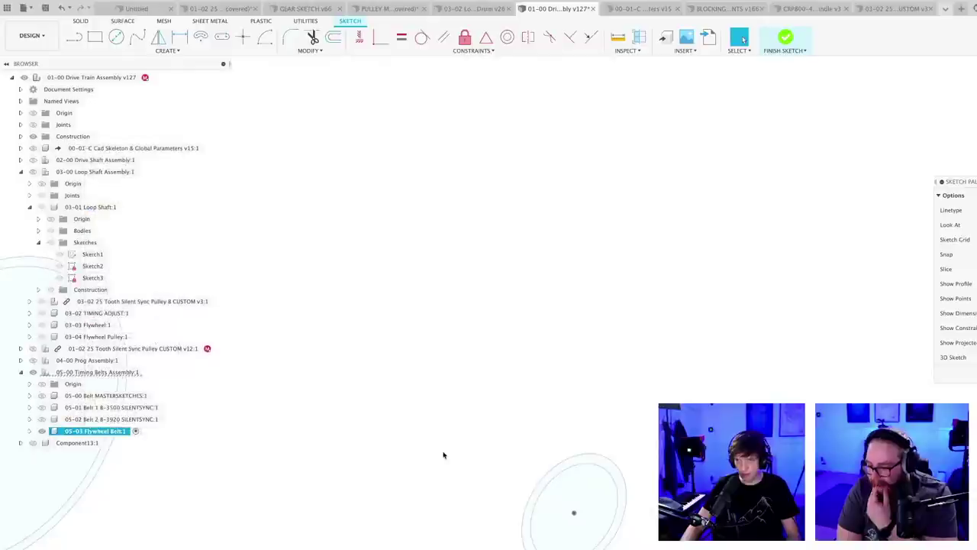
scroll(442, 453, down, 3)
scroll(423, 469, up, 3)
middle_drag(370, 493, 524, 349)
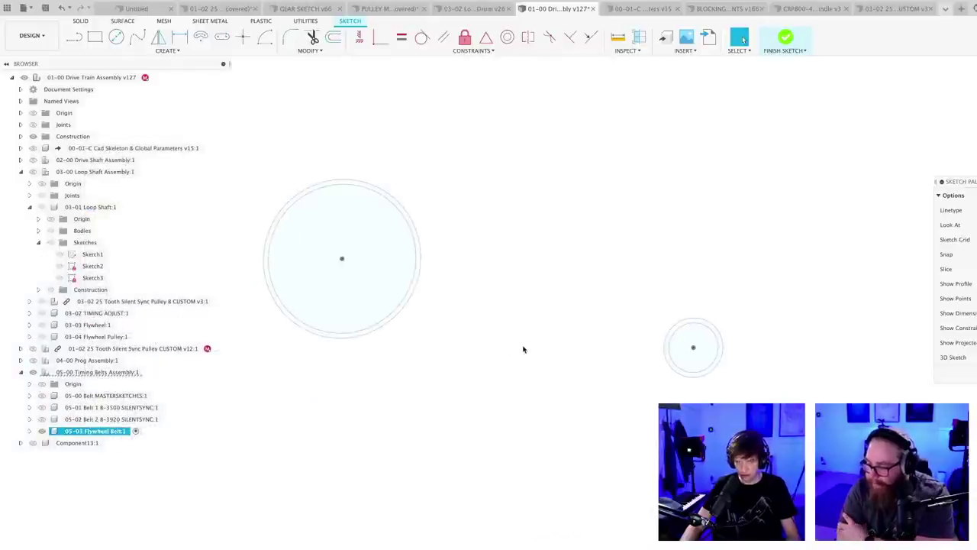
key(l)
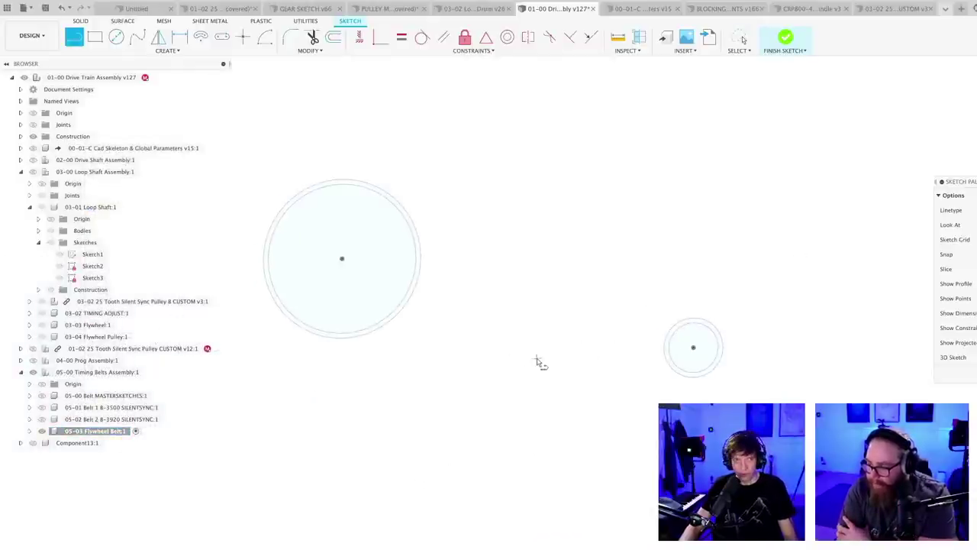
scroll(536, 353, down, 3)
middle_drag(537, 354, 478, 334)
scroll(497, 355, up, 3)
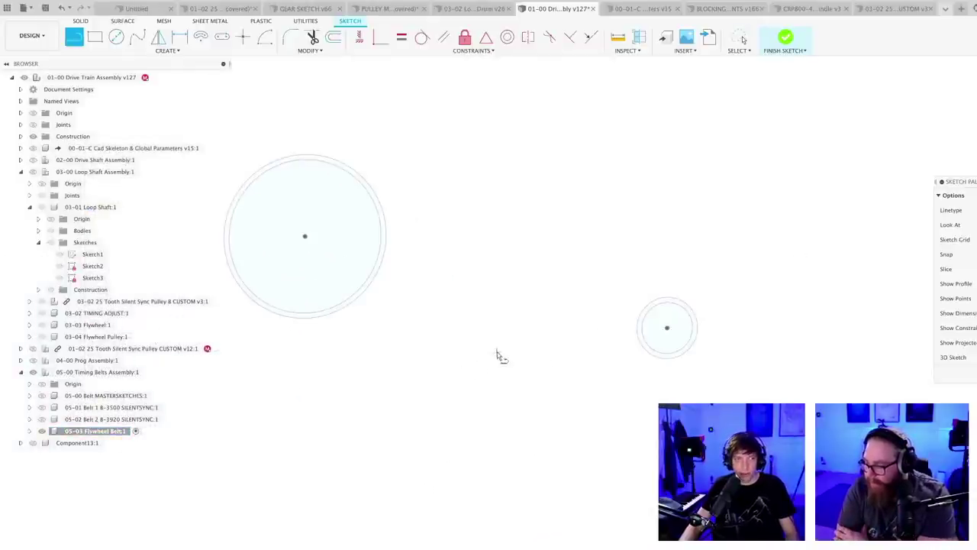
middle_drag(497, 394, 527, 366)
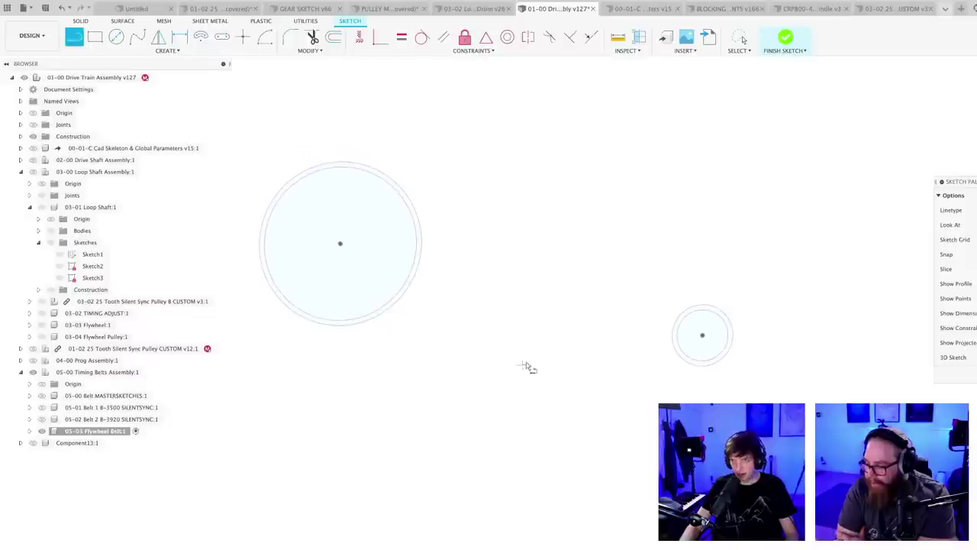
click(739, 37)
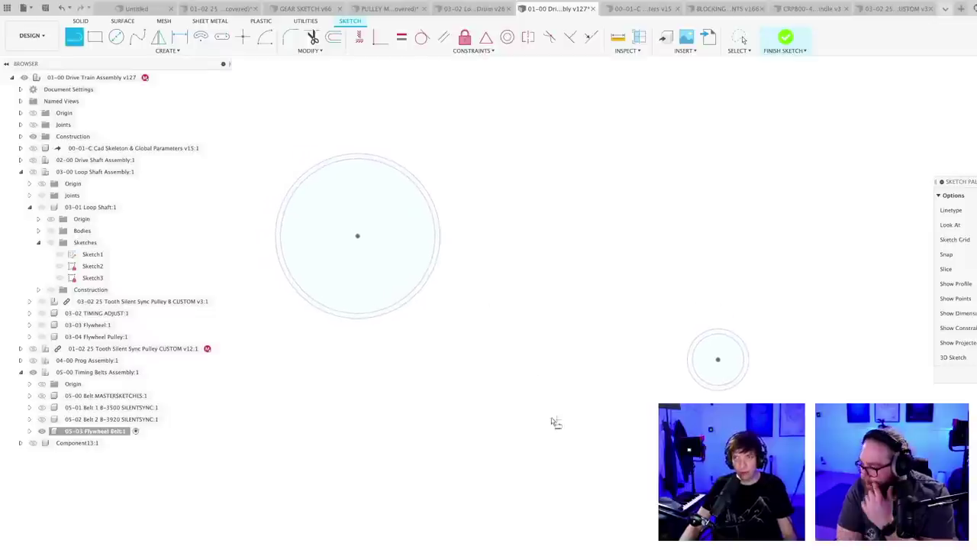
- Save a new version of the design with Cmd+S
key(super+s)
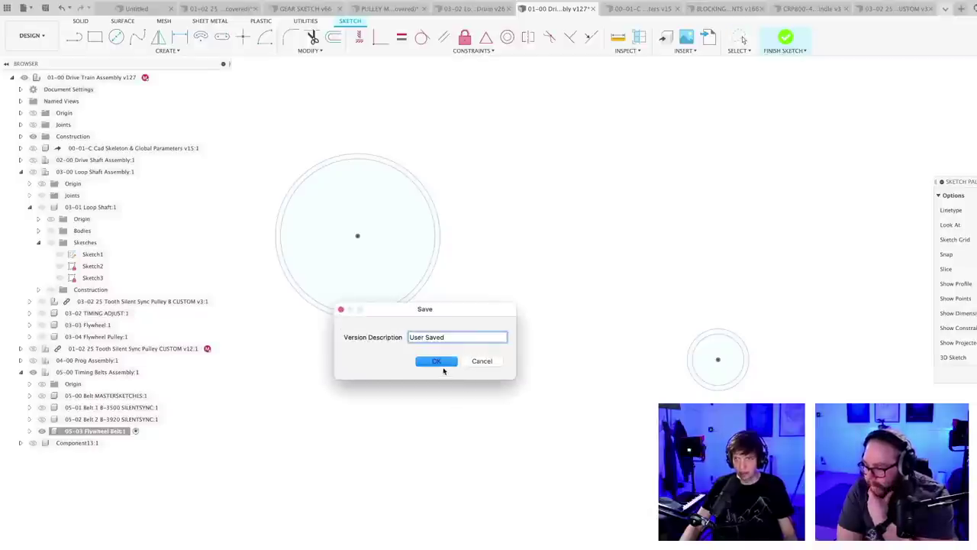
key(Return)
scroll(441, 429, down, 2)
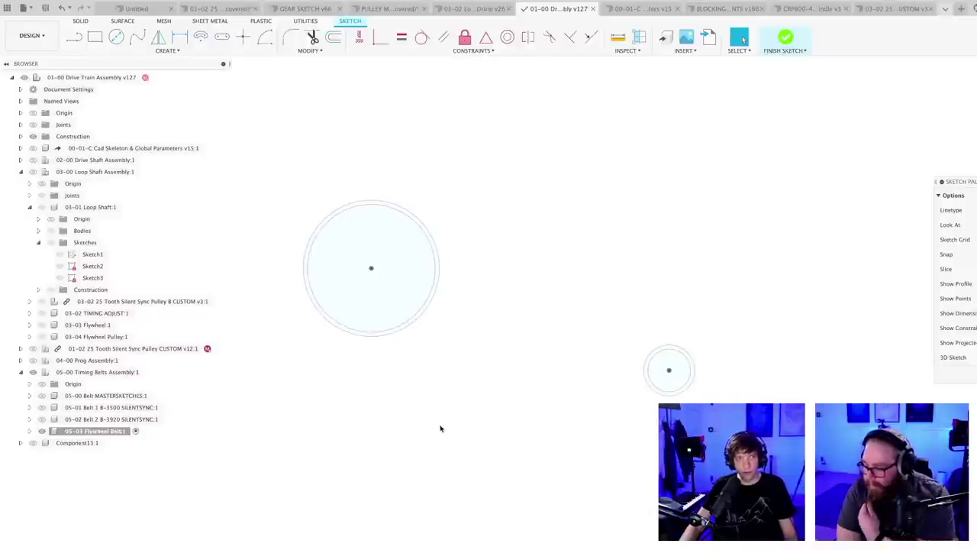
mouse_move(440, 427)
middle_down()
mouse_move(430, 396)
mouse_move(403, 422)
middle_up()
scroll(441, 398, up, 1)
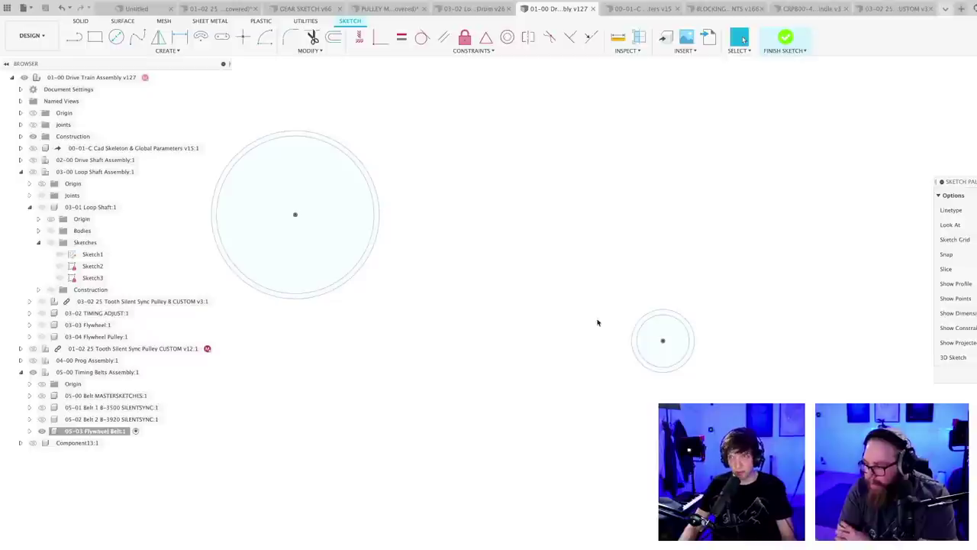
- Draw two upper lines from the small circle toward the large circle
key(l)
click(690, 272)
click(403, 100)
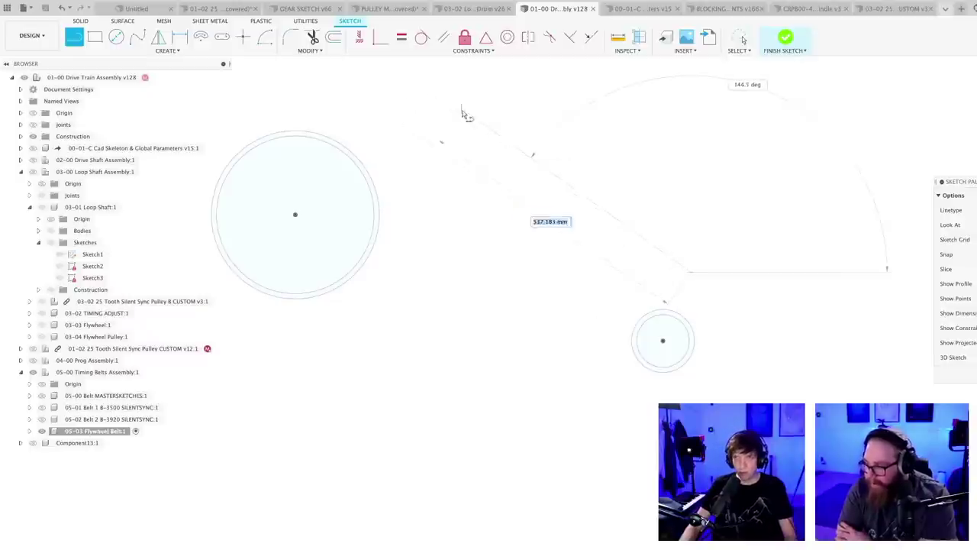
key(Escape)
key(l)
click(662, 292)
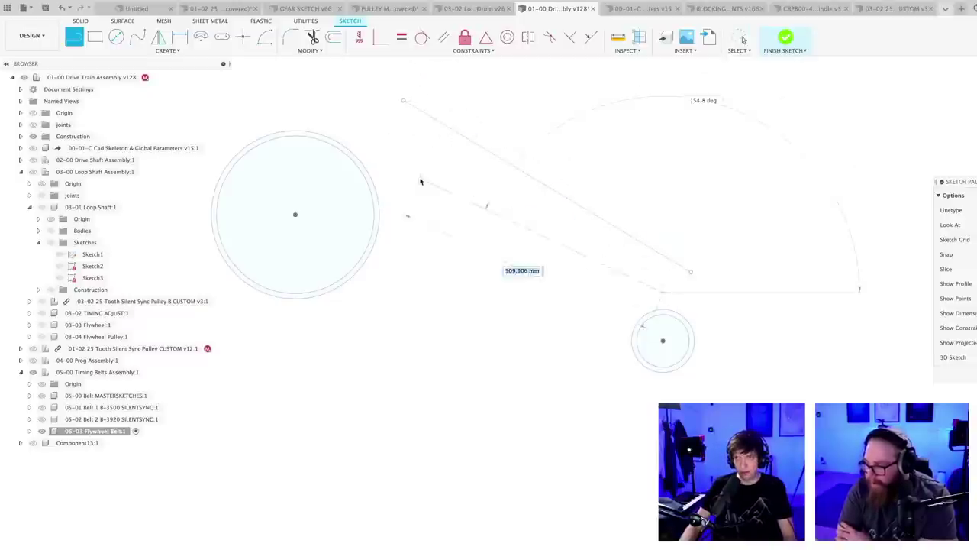
click(378, 122)
key(Escape)
- Draw two lower lines between the circles below them
key(l)
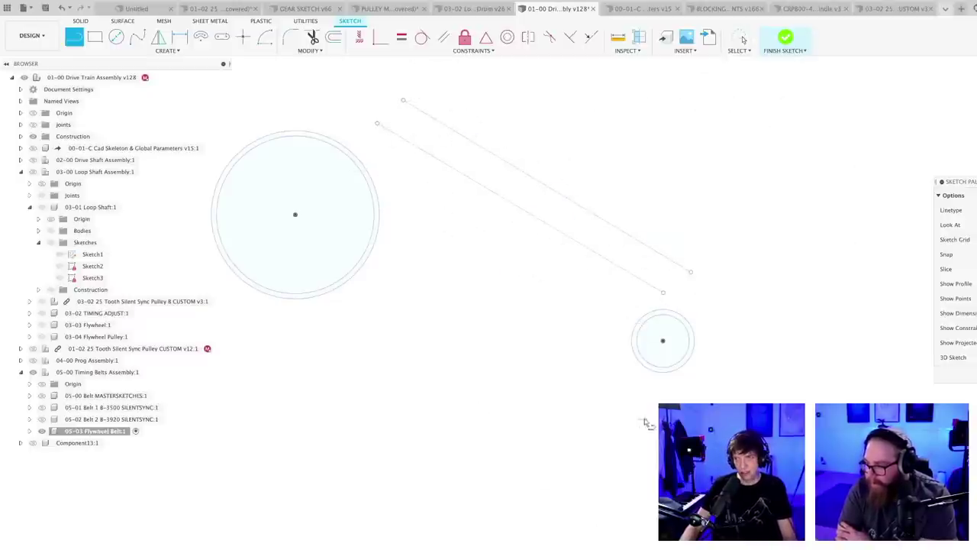
click(645, 419)
click(345, 406)
click(645, 480)
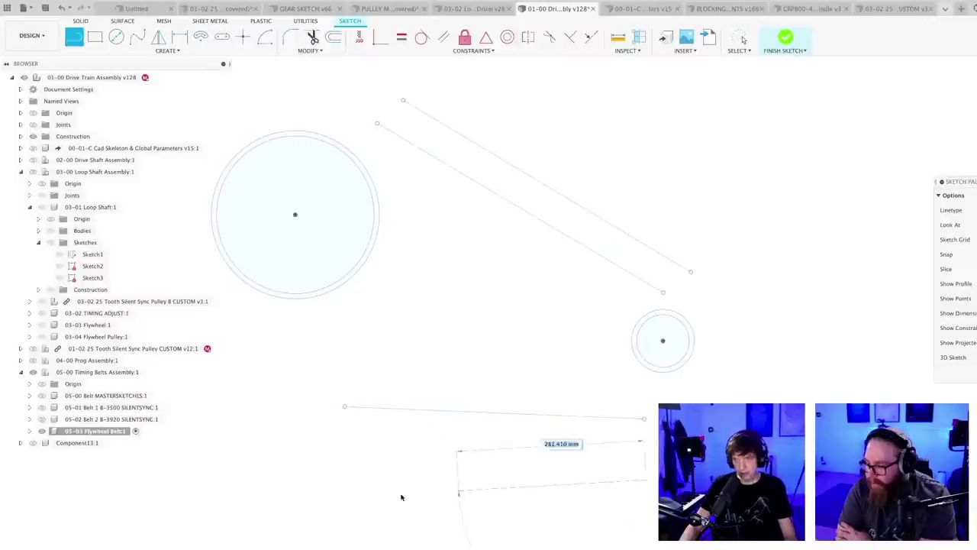
click(312, 518)
key(Escape)
mouse_move(405, 377)
middle_down()
mouse_move(375, 356)
mouse_move(372, 369)
middle_up()
scroll(401, 340, down, 1)
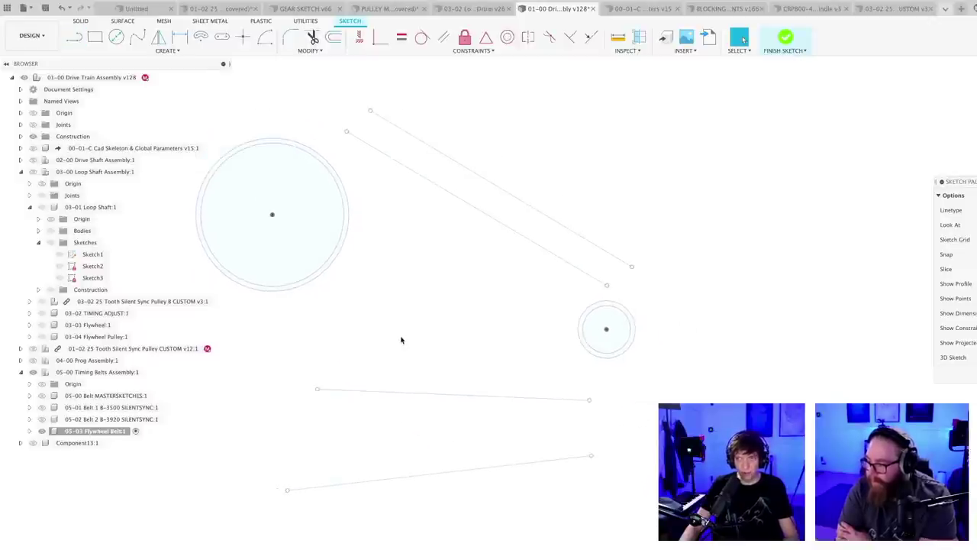
- Make the upper line's endpoints coincident with the small and large circles
click(376, 42)
click(608, 286)
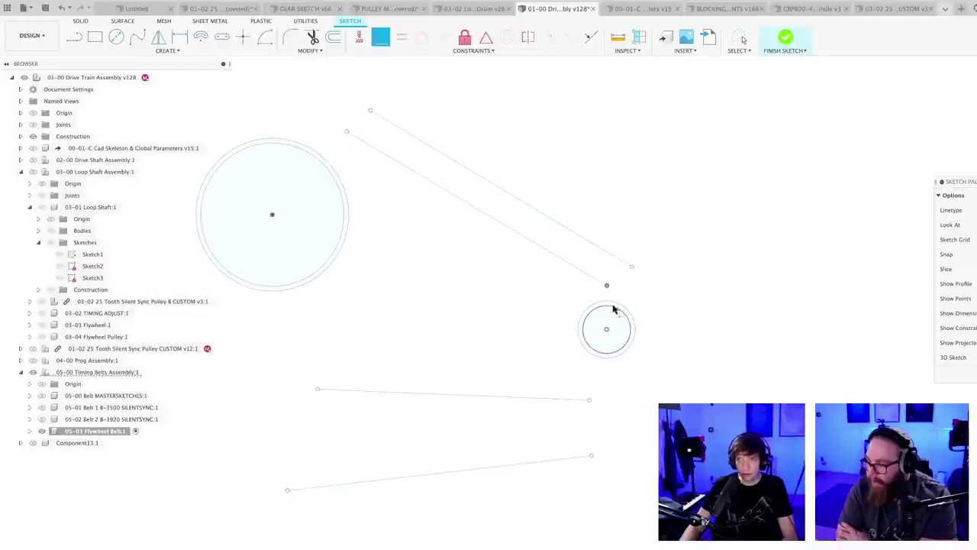
click(610, 304)
click(345, 153)
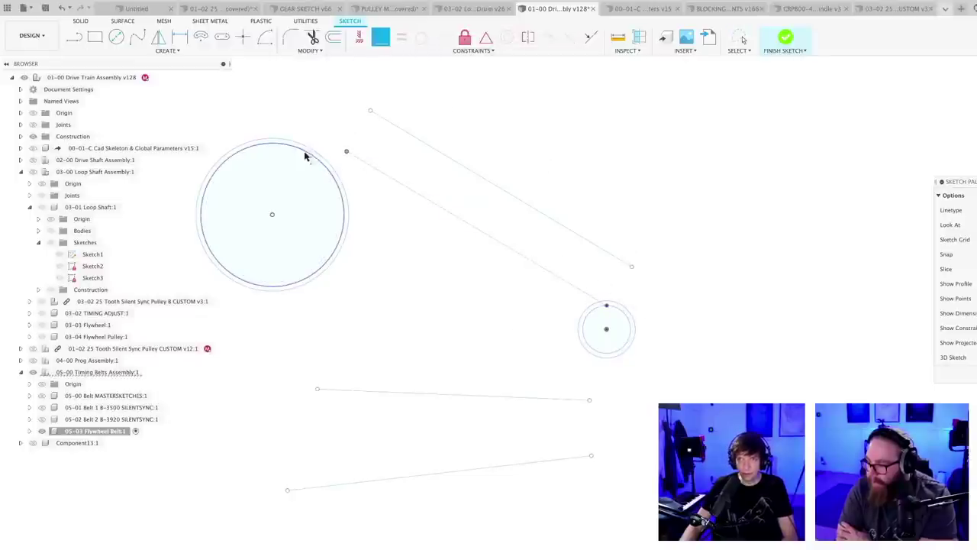
click(306, 152)
- Make the upper belt line tangent to both the large and small circles
click(420, 38)
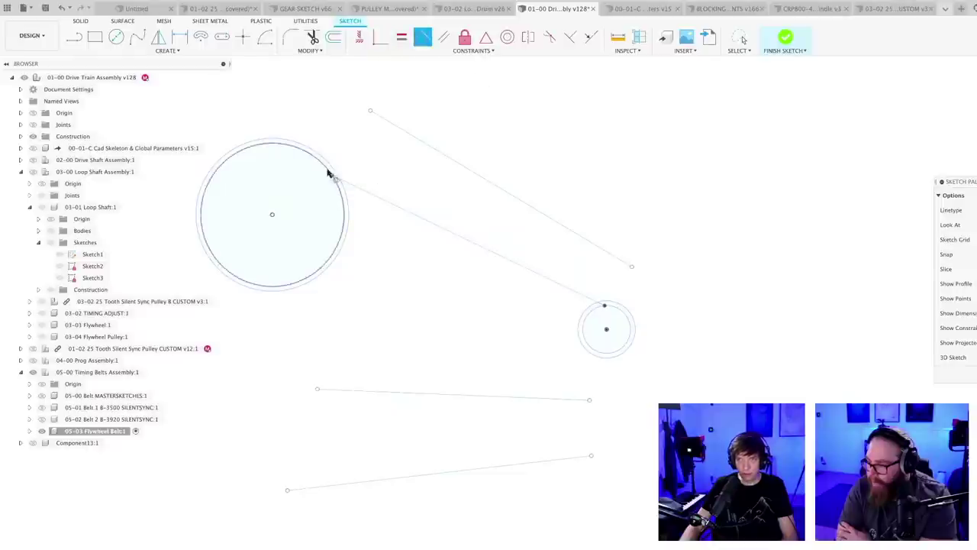
click(358, 190)
click(330, 159)
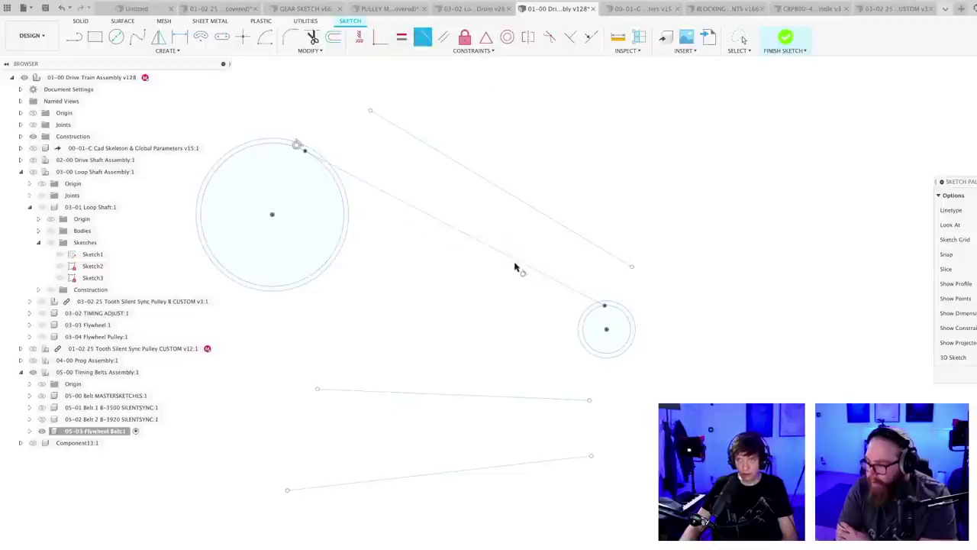
click(534, 270)
click(620, 313)
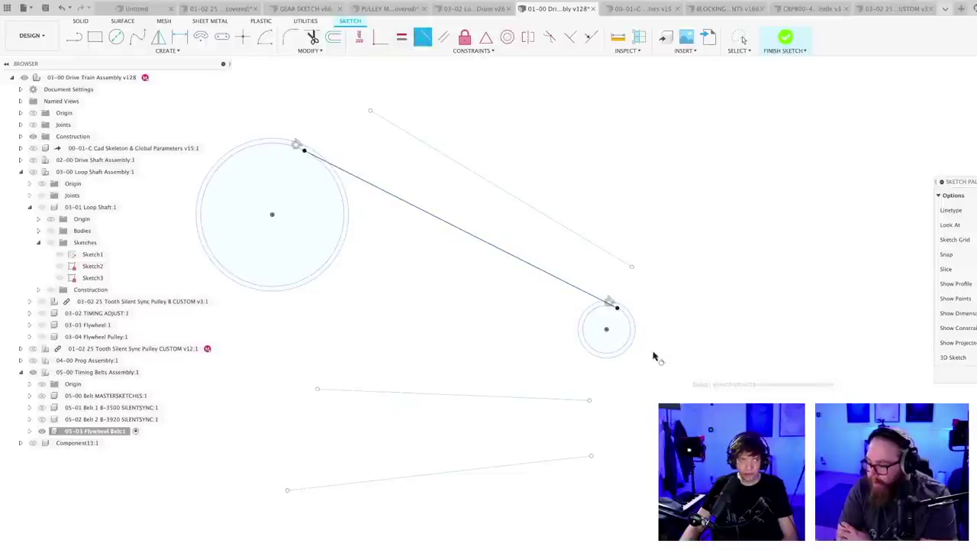
- Make the remaining line endpoints coincident with the large and small circles to close the belt
click(380, 37)
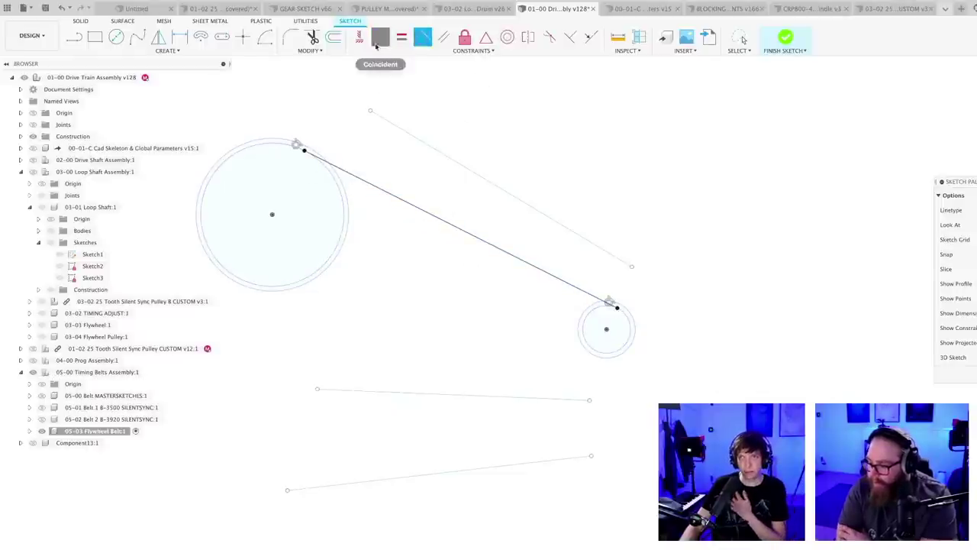
click(370, 111)
click(305, 151)
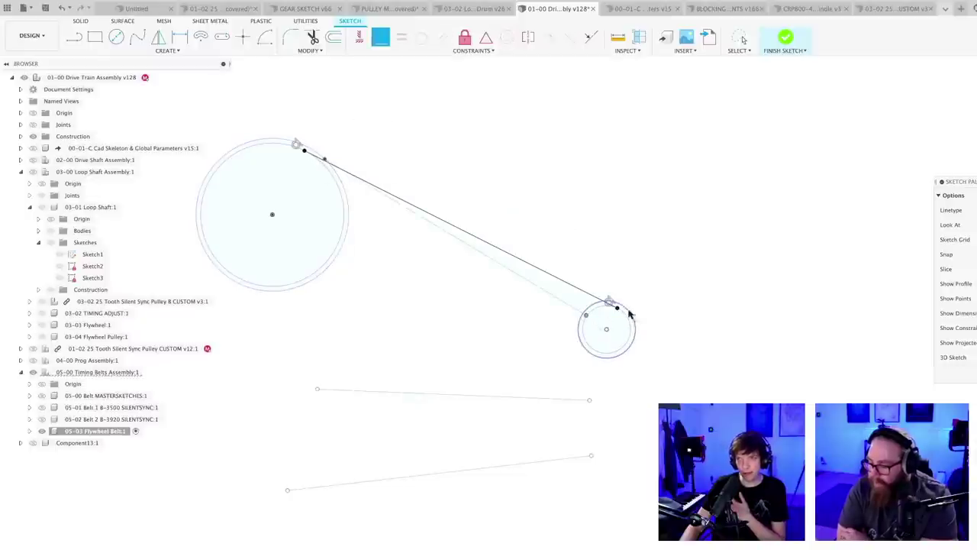
click(590, 400)
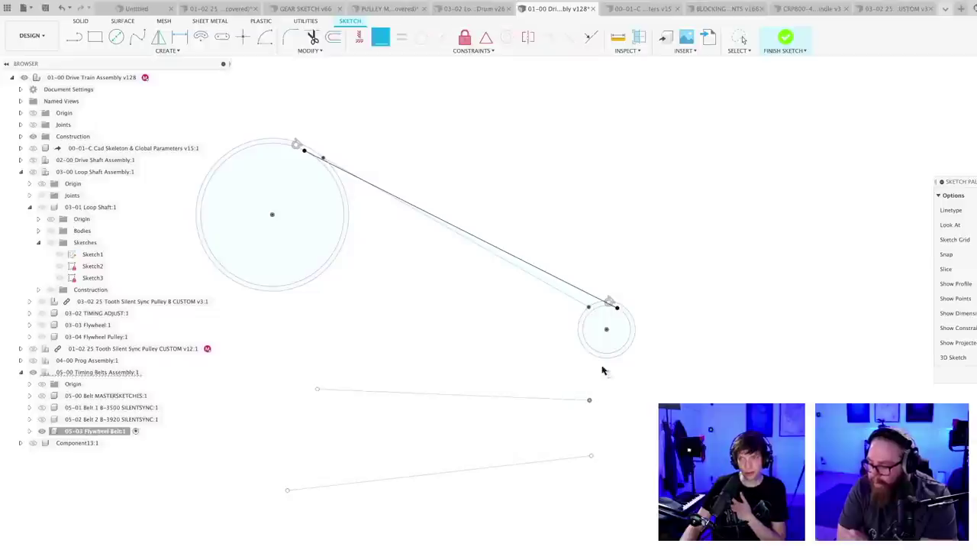
click(606, 353)
click(327, 343)
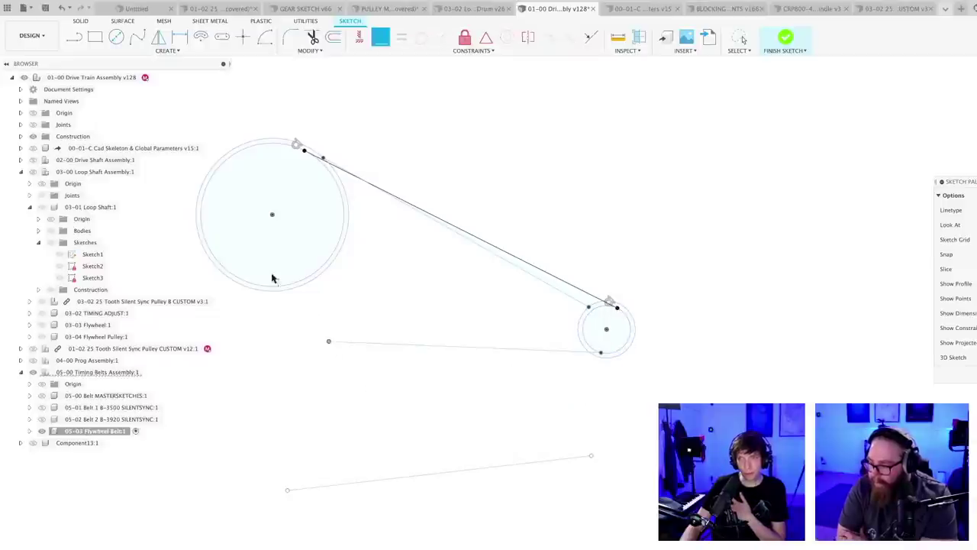
click(271, 286)
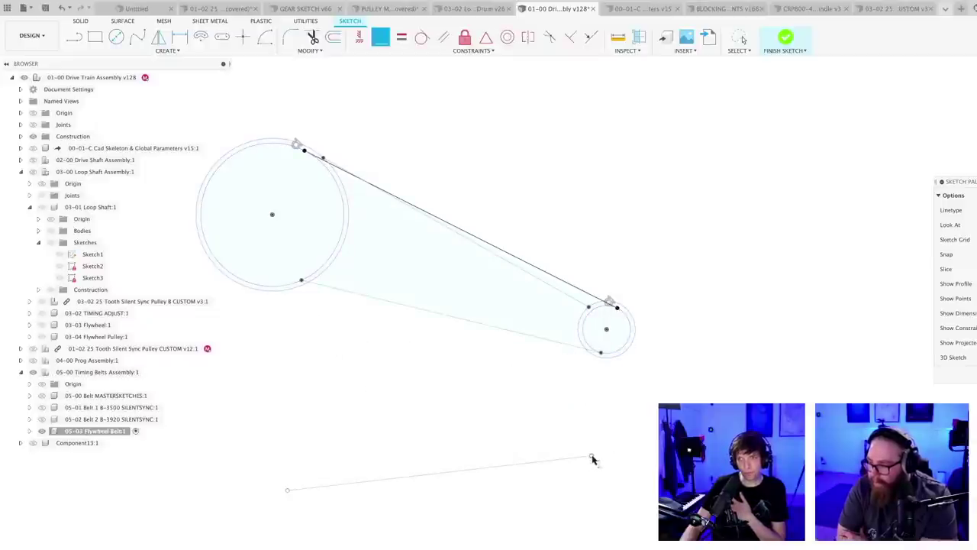
click(591, 456)
click(603, 354)
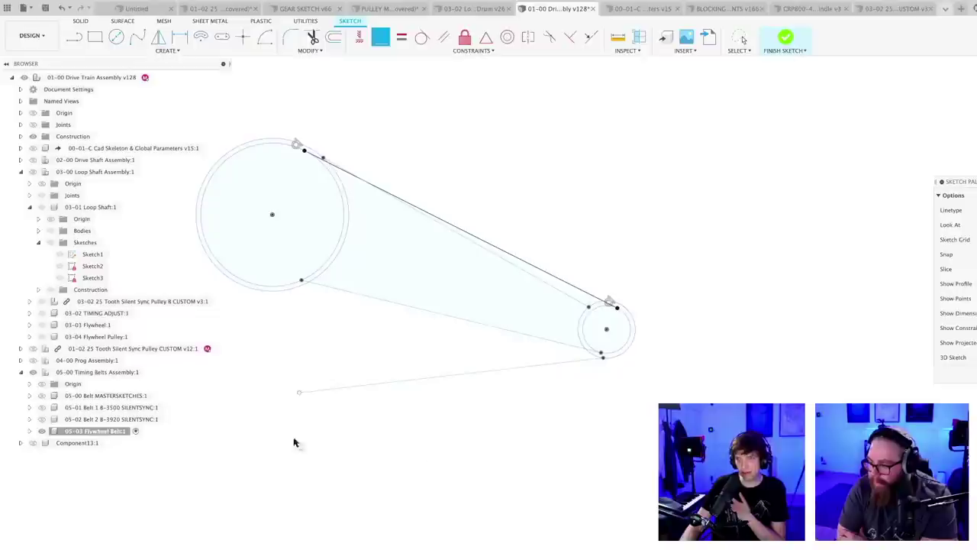
click(300, 393)
click(271, 292)
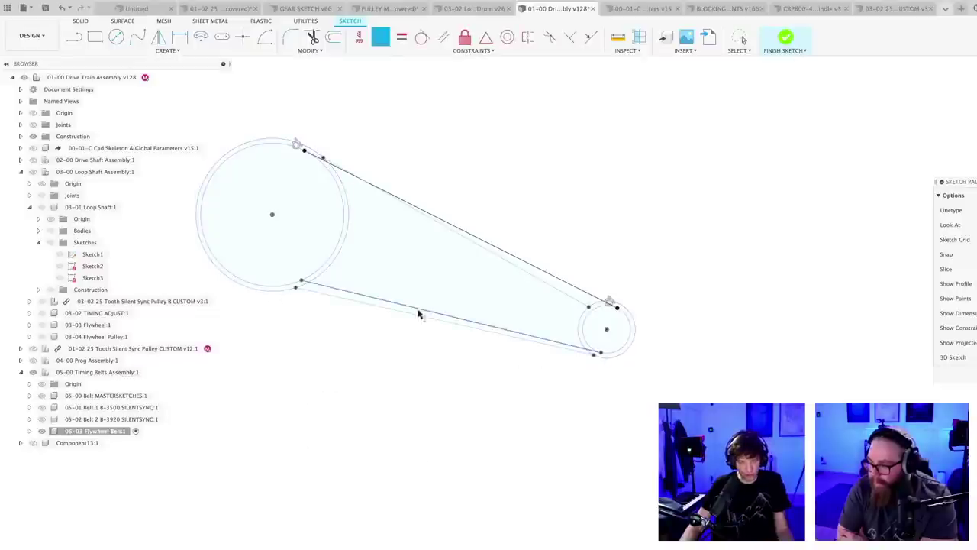
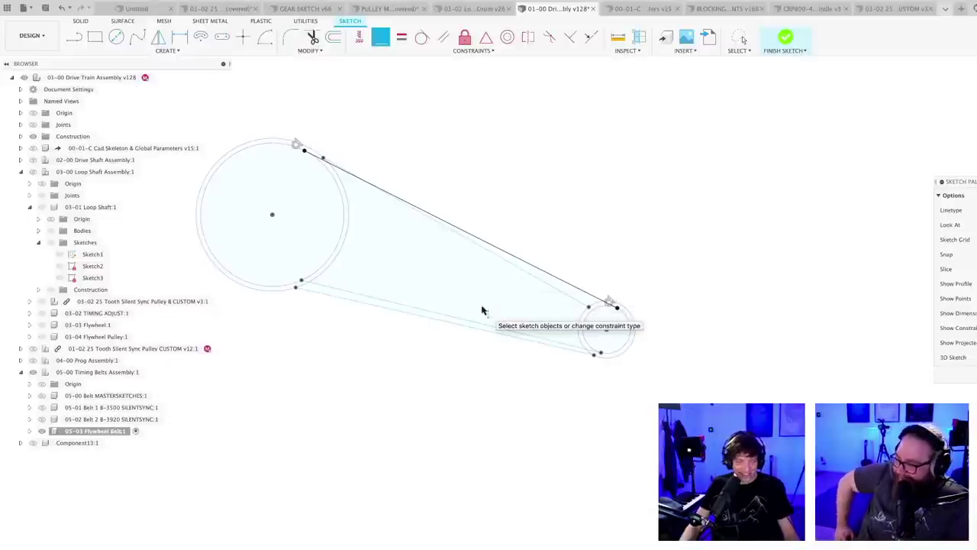
- Make the upper belt line tangent to the large pulley's outer circle
middle_drag(500, 184, 555, 261)
scroll(556, 261, up, 2)
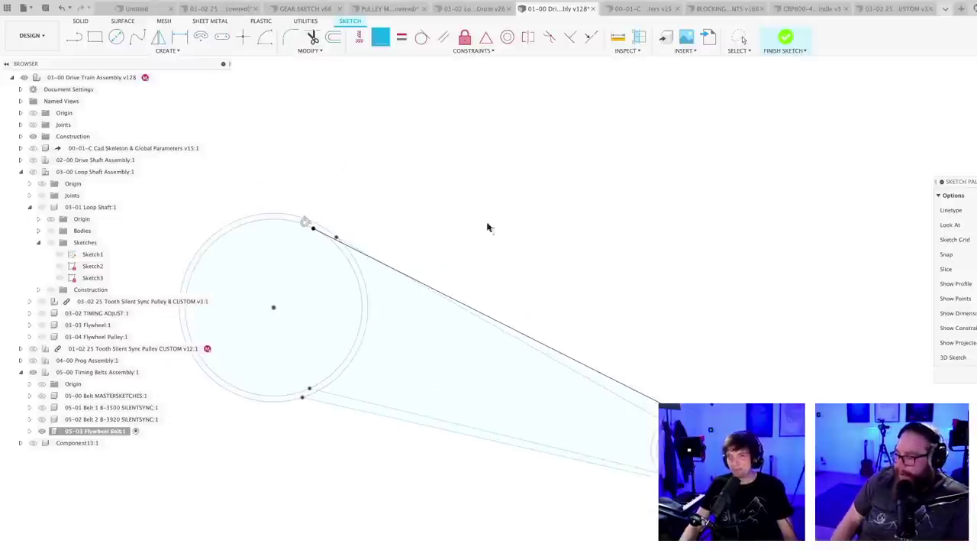
middle_drag(488, 225, 544, 242)
key(Escape)
click(424, 41)
click(423, 40)
scroll(463, 268, up, 5)
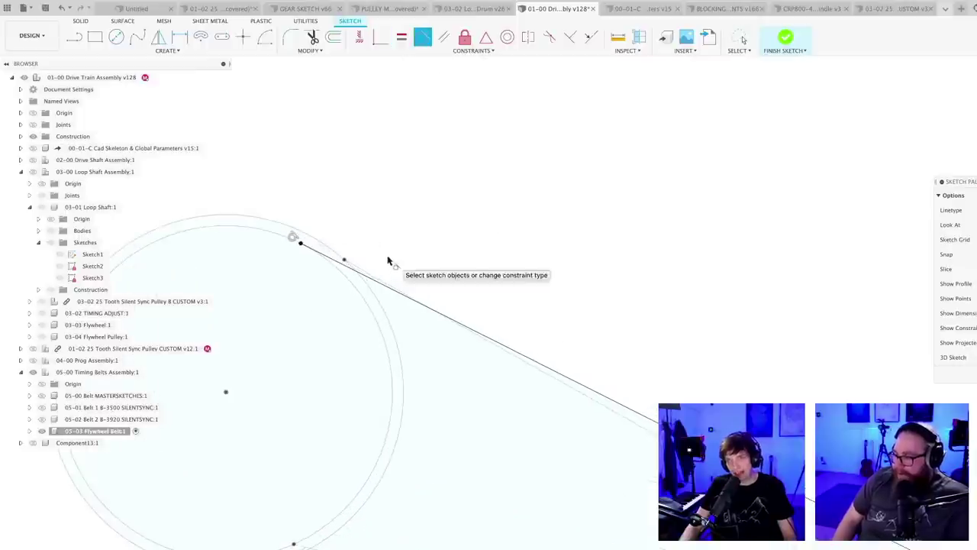
click(355, 267)
click(328, 250)
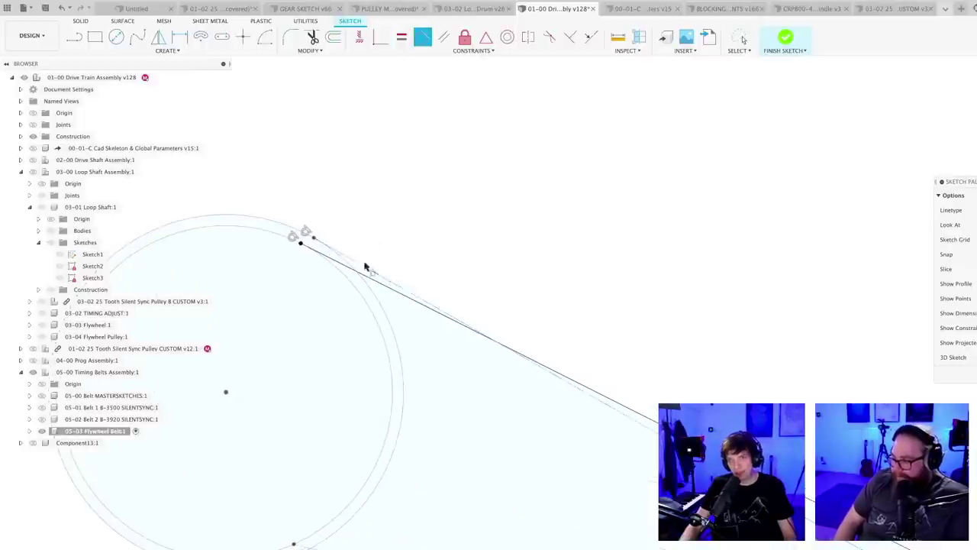
- Make the upper belt line tangent to the small pulley circle
scroll(403, 278, down, 3)
middle_drag(642, 339, 506, 240)
scroll(576, 370, up, 2)
click(578, 370)
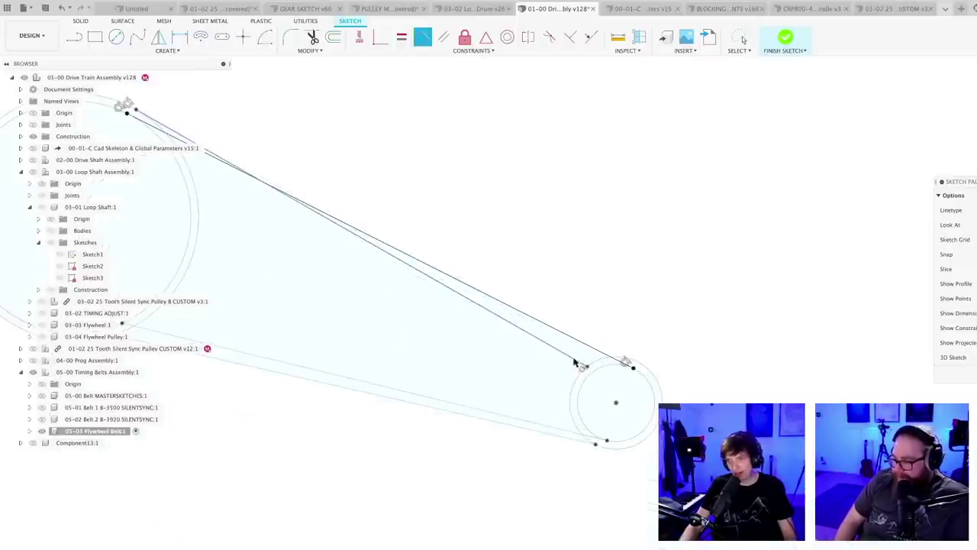
click(661, 379)
- Make the lower belt line tangent to the small and large pulleys
scroll(562, 469, down, 3)
scroll(352, 365, up, 4)
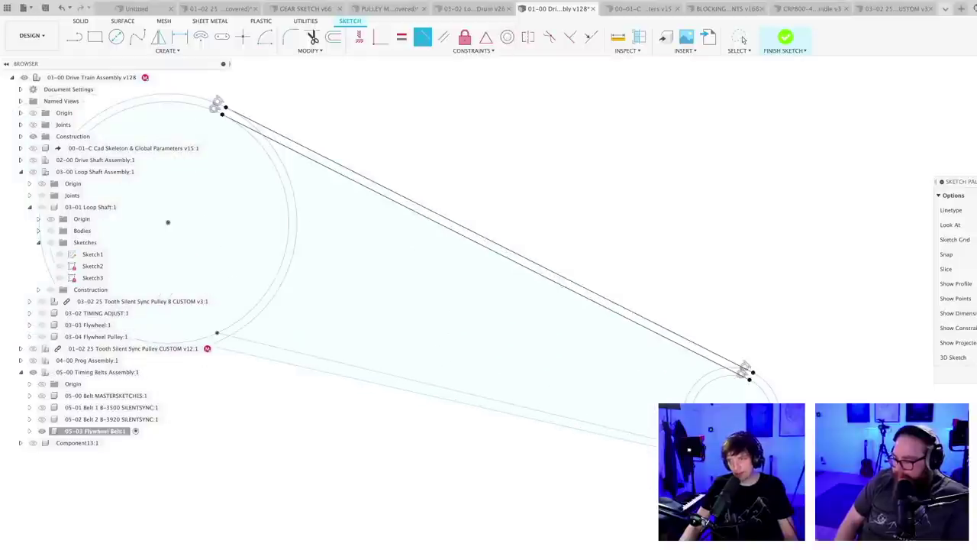
click(722, 461)
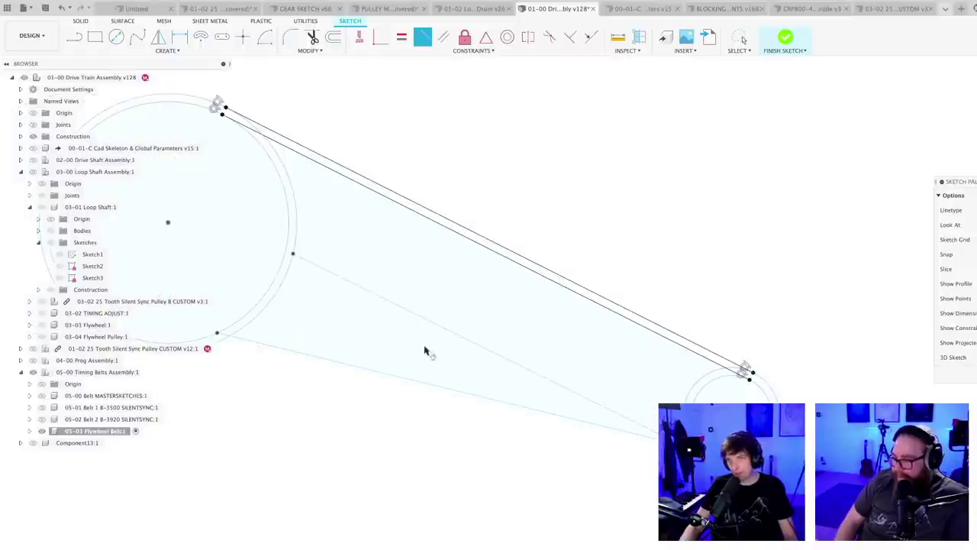
middle_drag(329, 312, 515, 399)
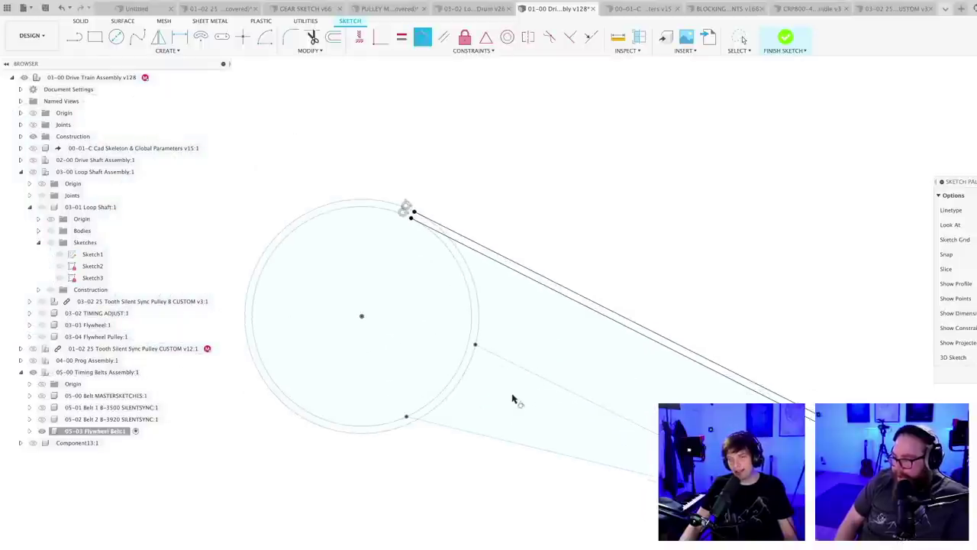
click(336, 434)
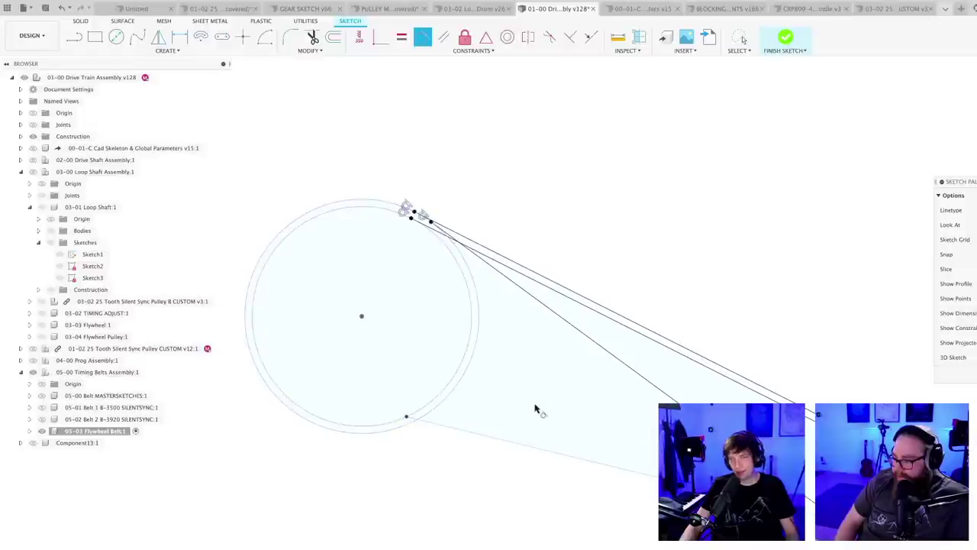
- Undo the misplaced tangent, move the lower line's end down the large pulley, and reapply tangency
key(ctrl+z)
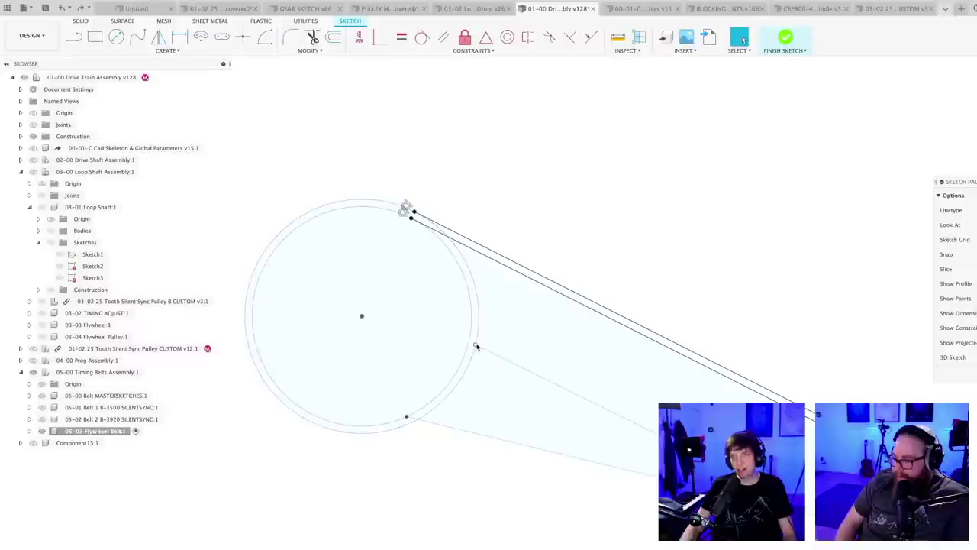
drag(476, 345, 429, 419)
drag(314, 434, 315, 434)
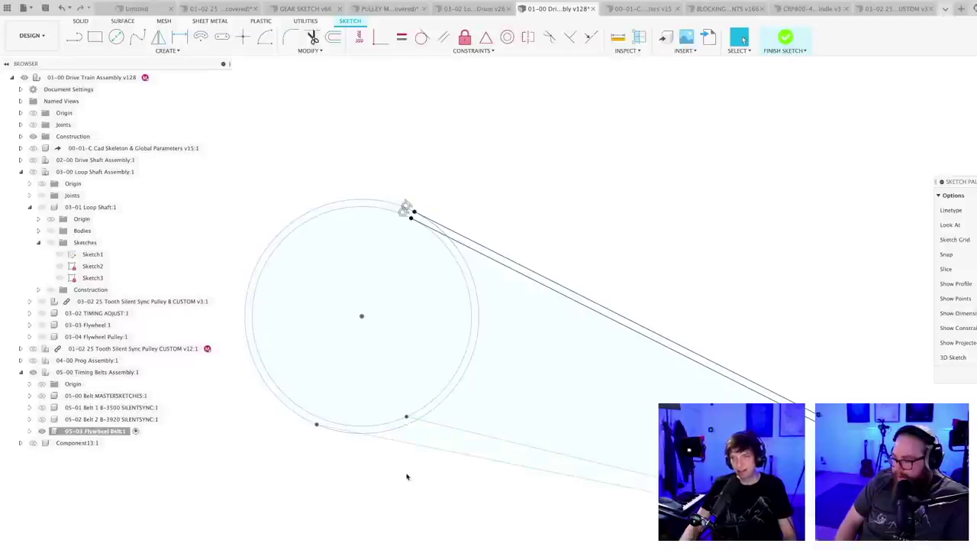
click(423, 37)
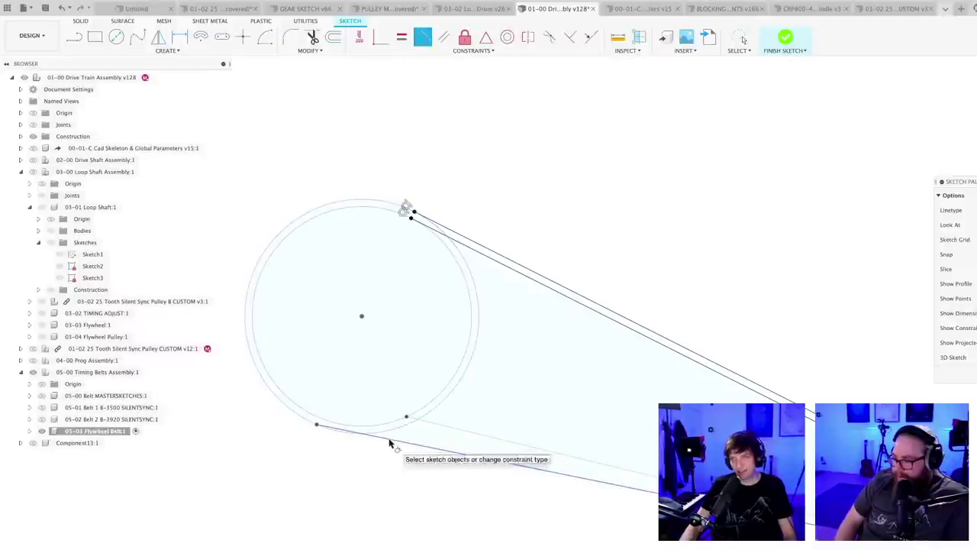
click(455, 449)
click(388, 428)
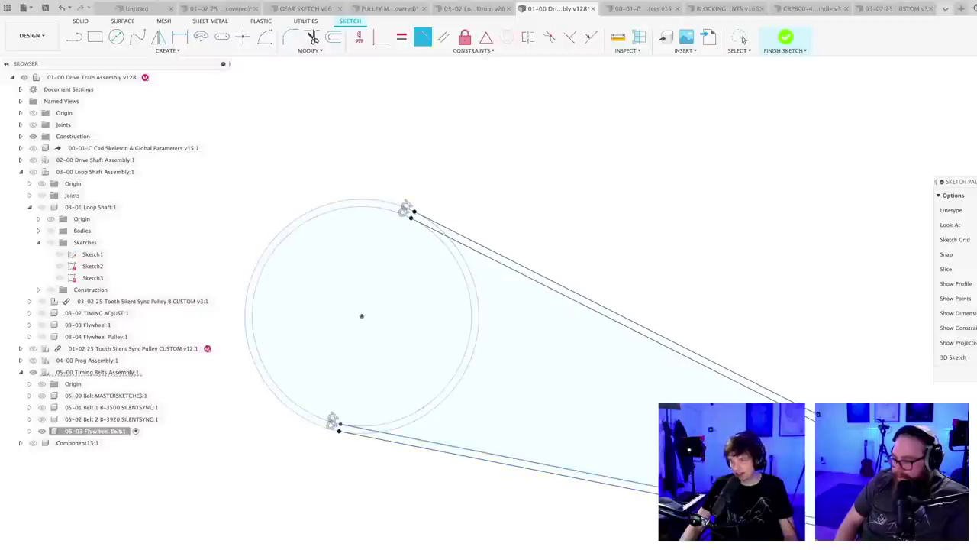
- Zoom out to view the whole belt and finish the belt sketch
mouse_move(705, 522)
middle_down()
mouse_move(671, 511)
mouse_move(611, 443)
mouse_move(597, 359)
middle_up()
scroll(611, 442, down, 4)
key(Escape)
scroll(597, 359, up, 2)
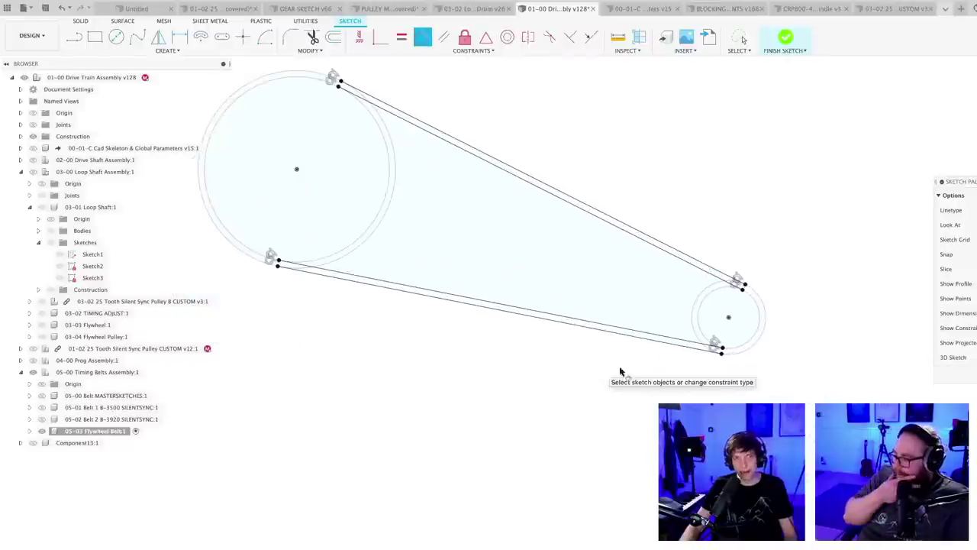
click(741, 38)
click(785, 37)
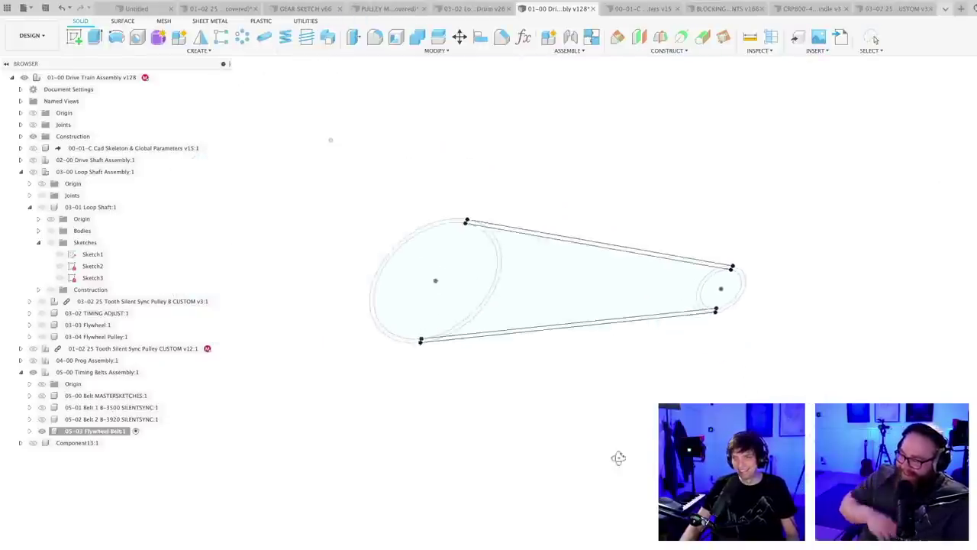
- Save a new version and show the 05-00 Belt MASTERSKETCHES and 05-01 Belt 1 components
key(super+s)
key(Return)
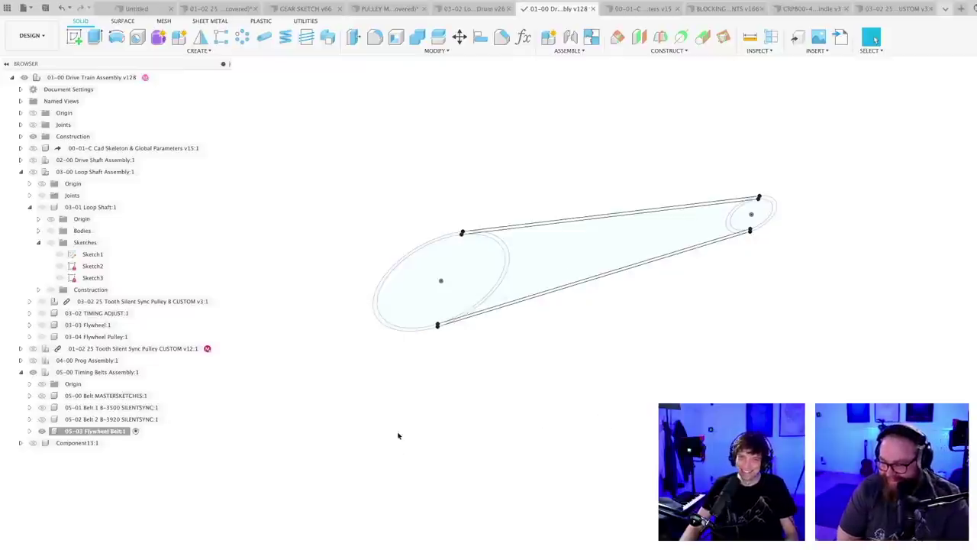
middle_drag(404, 442, 366, 495)
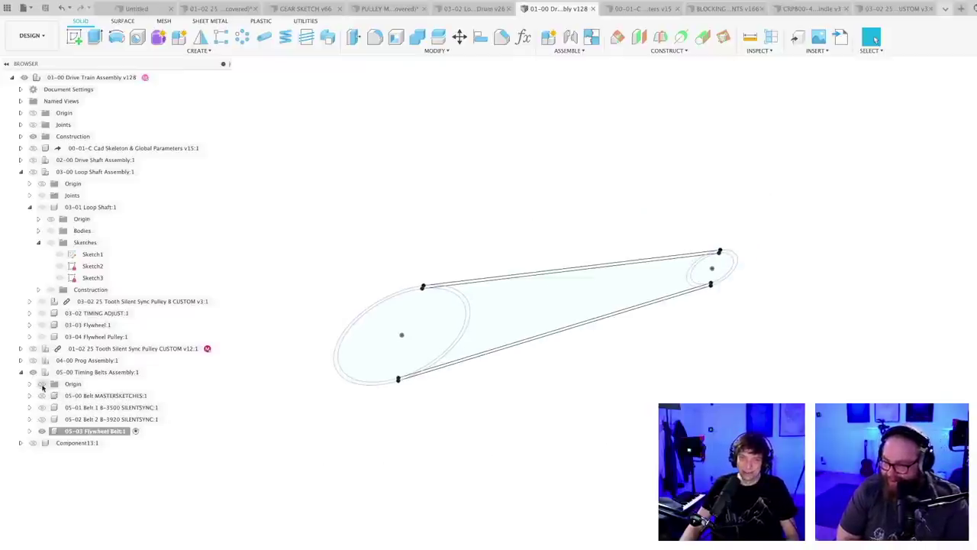
click(43, 396)
click(43, 408)
click(317, 440)
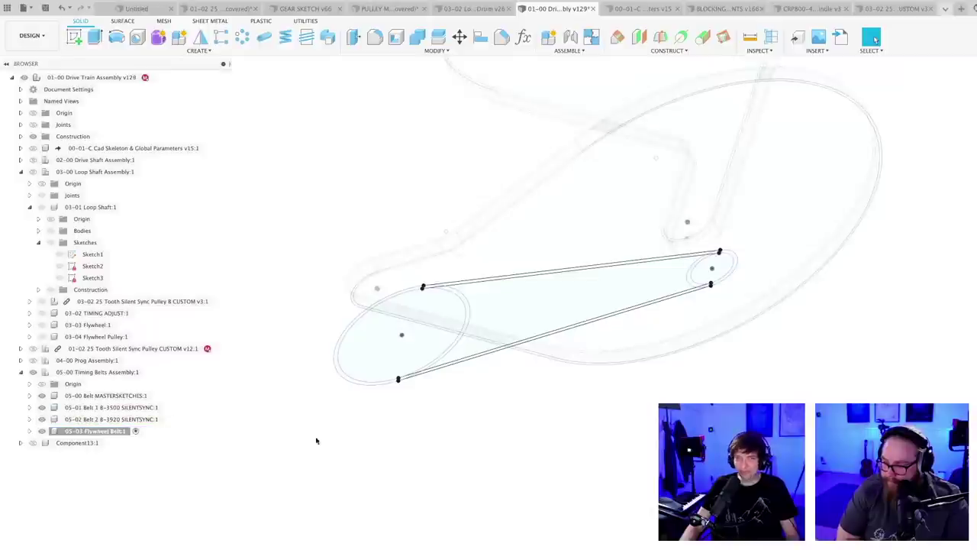
click(162, 77)
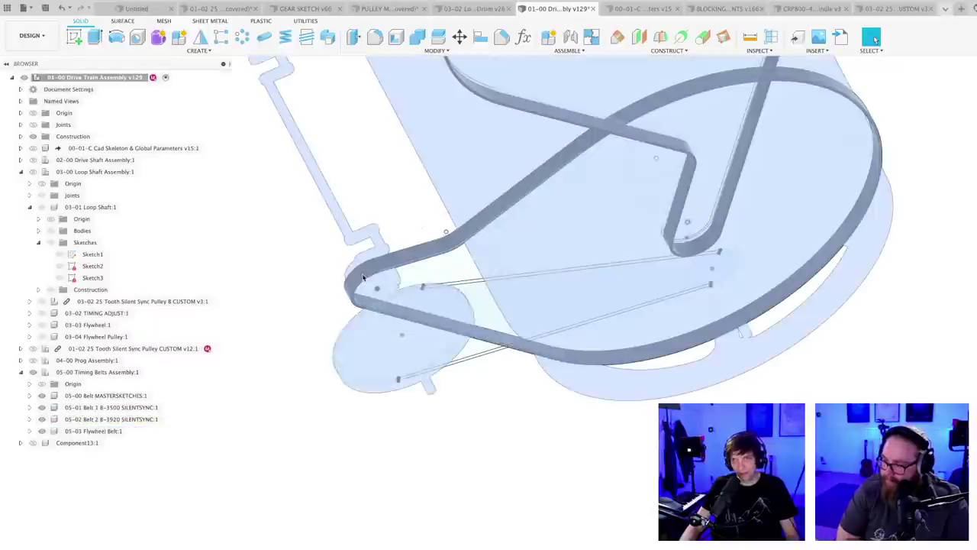
- Activate 05-03 Flywheel Belt and start an extrude on the belt's upper strip profile
double_click(92, 431)
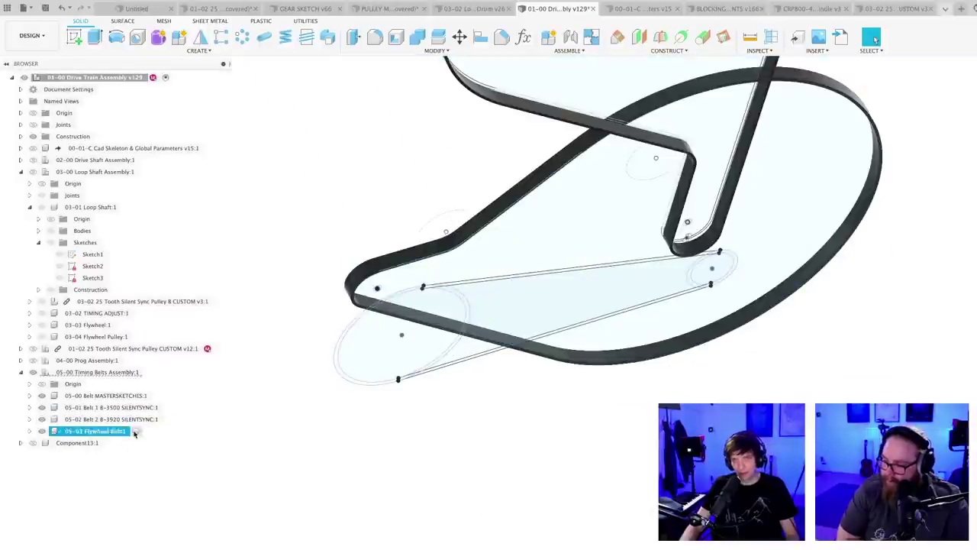
shift+middle_drag(397, 457, 410, 463)
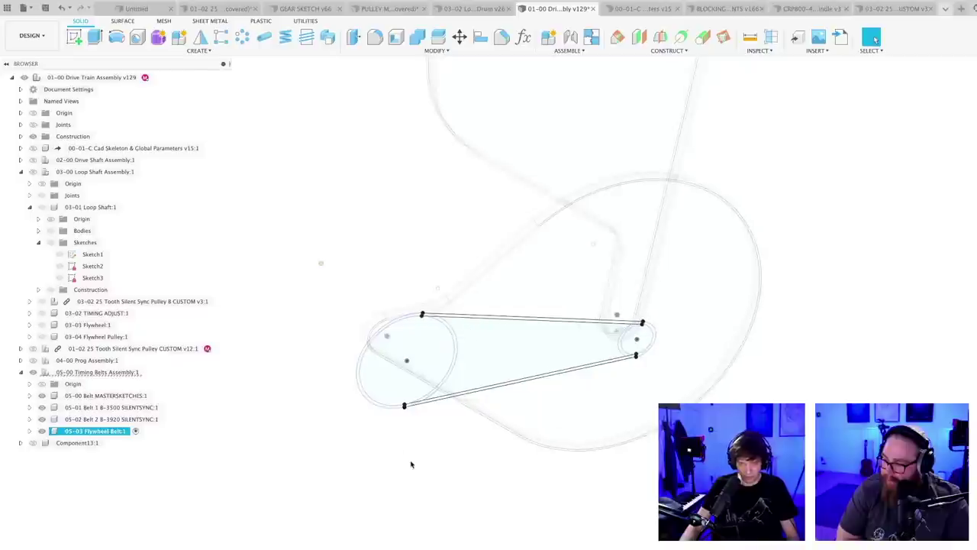
middle_drag(483, 331, 476, 399)
key(e)
scroll(481, 388, up, 3)
click(480, 387)
- Add the lower belt strip and extrude the belt profiles 16 mm into a new solid body
scroll(410, 390, up, 3)
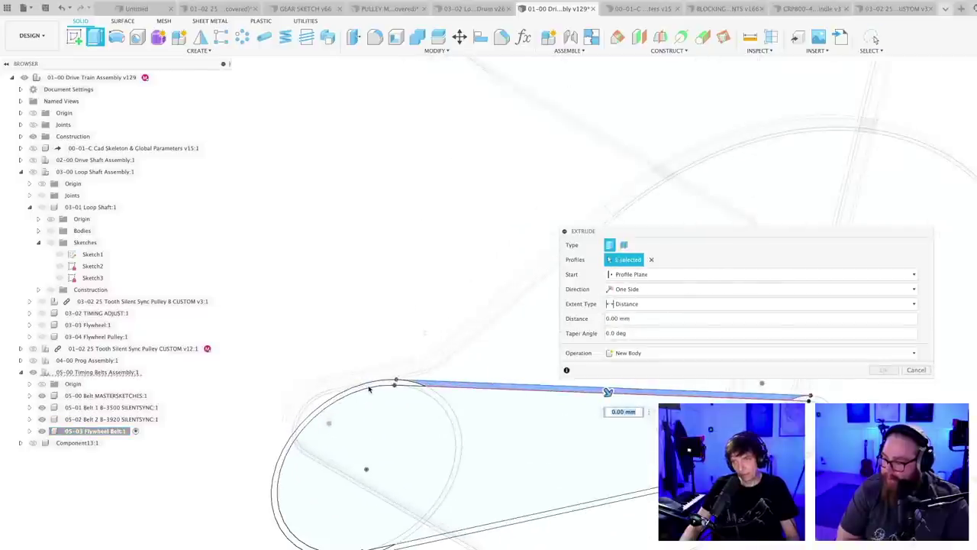
click(403, 546)
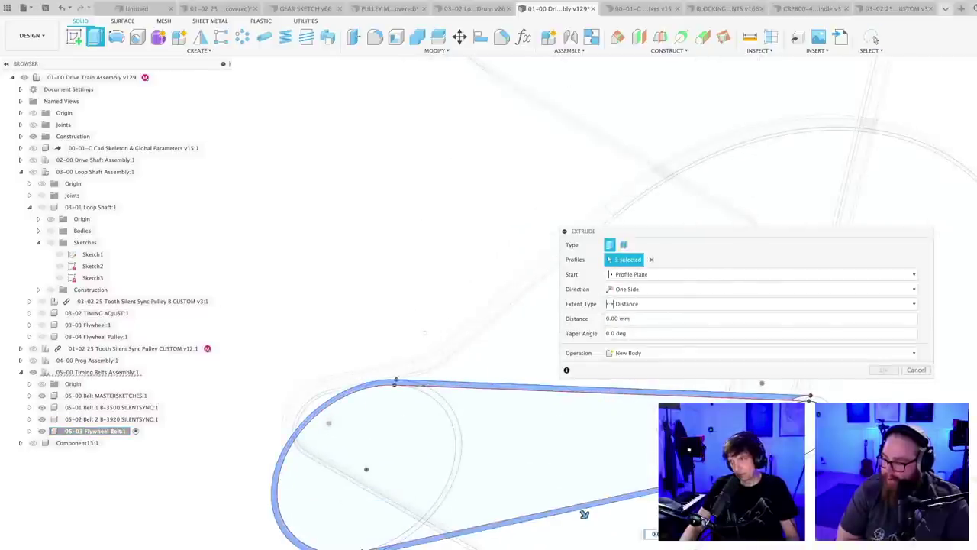
drag(832, 439, 836, 466)
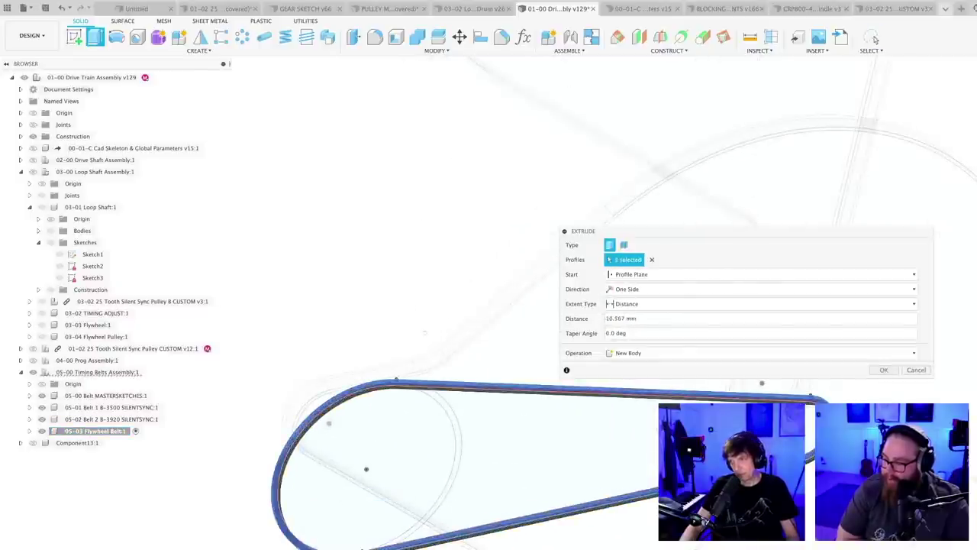
text(16)
key(Return)
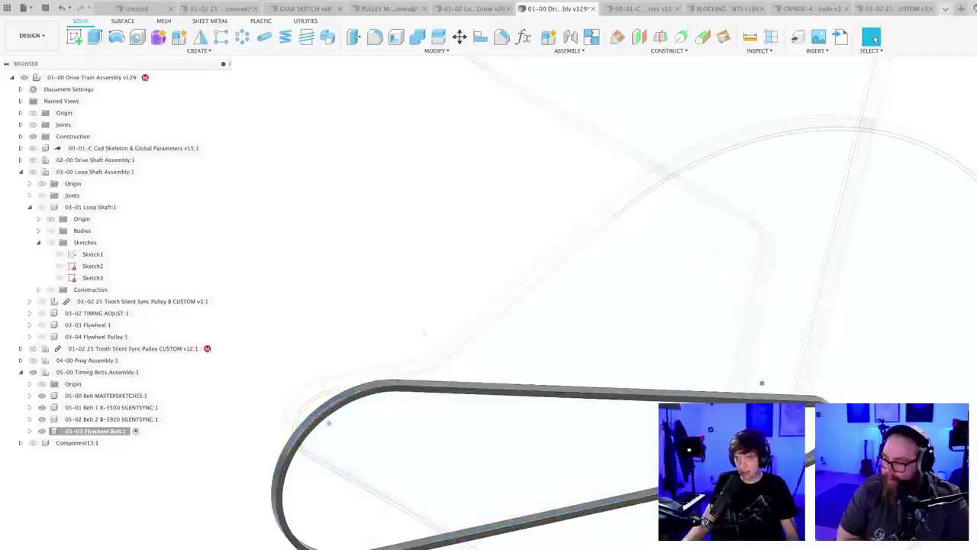
scroll(765, 474, down, 3)
scroll(727, 513, down, 5)
middle_drag(691, 530, 567, 461)
middle_drag(567, 461, 364, 453)
scroll(368, 461, down, 2)
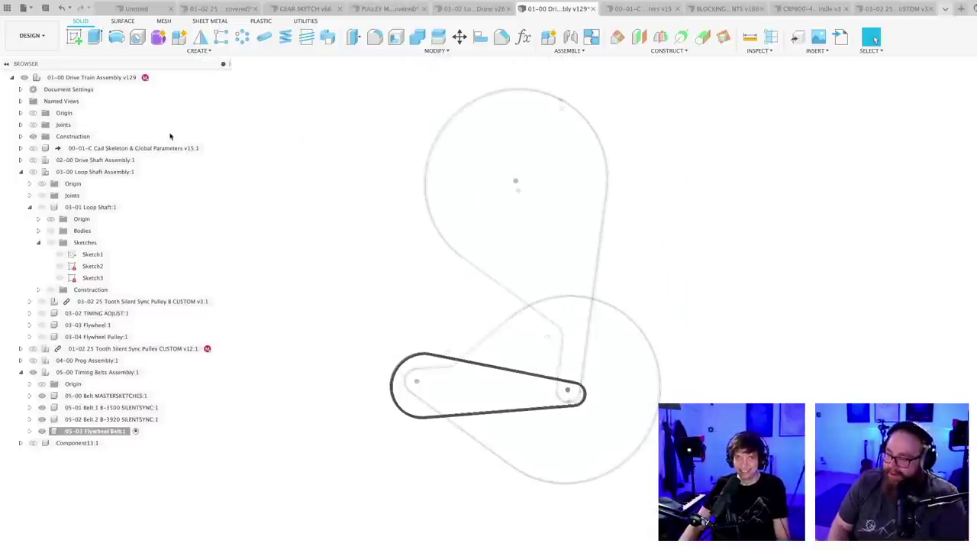
- Reactivate the top-level assembly, collapse Timing Belts, and save a new version
click(164, 77)
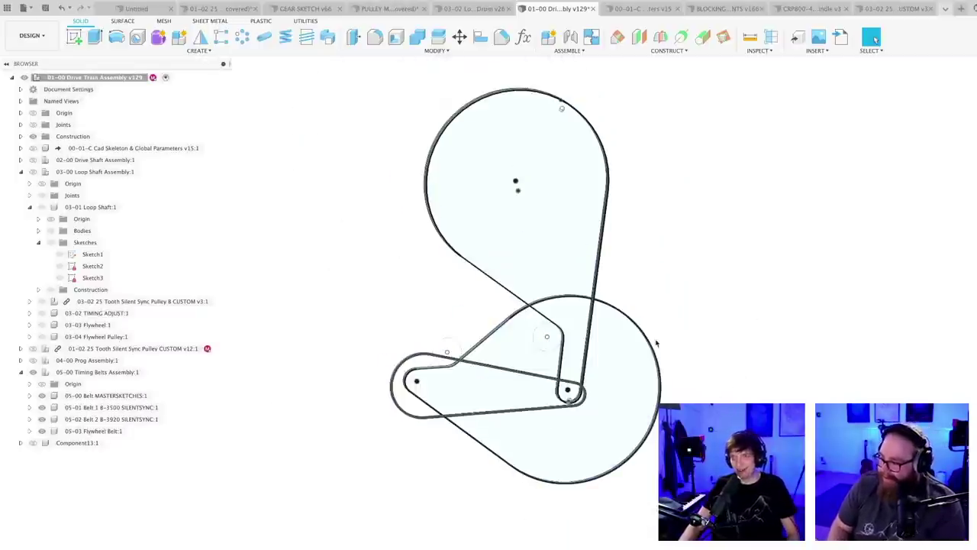
shift+middle_drag(656, 340, 678, 367)
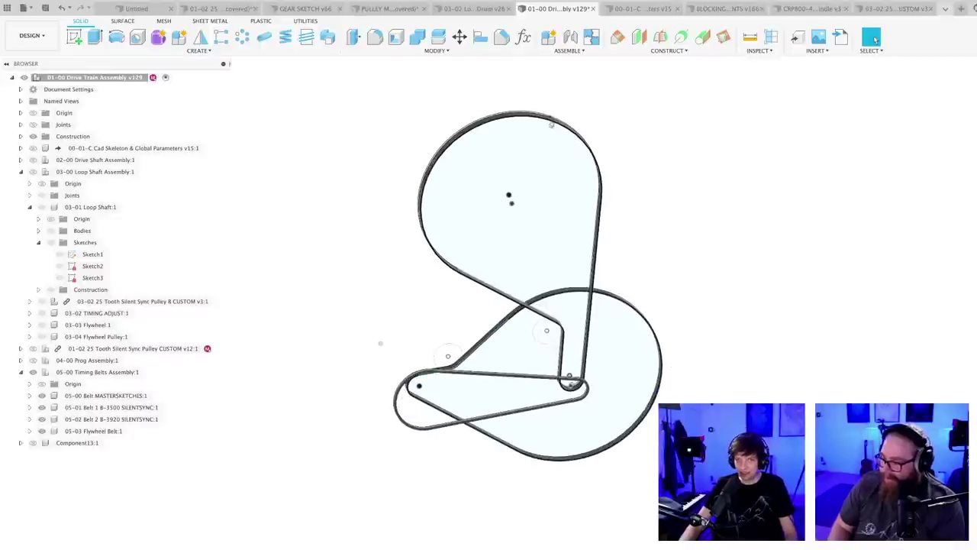
click(21, 371)
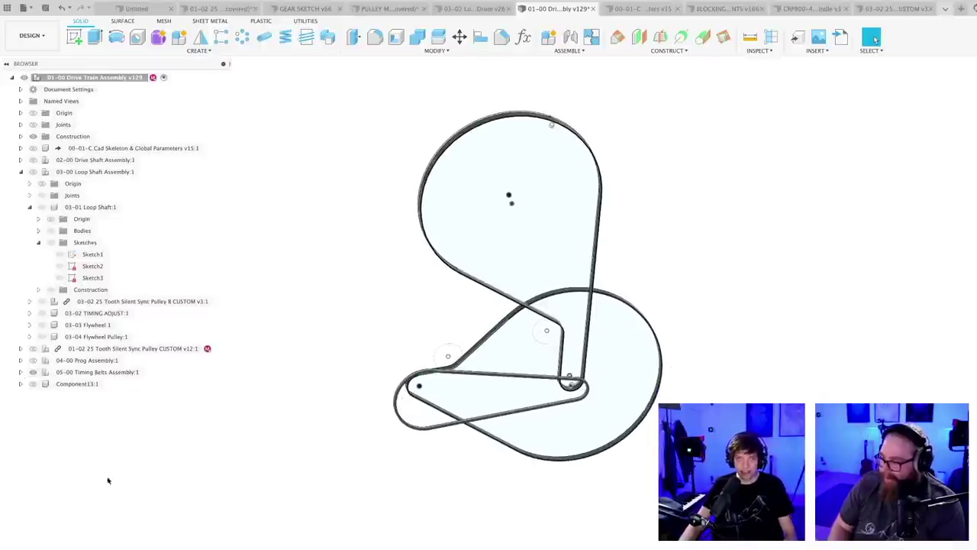
key(super+s)
key(Return)
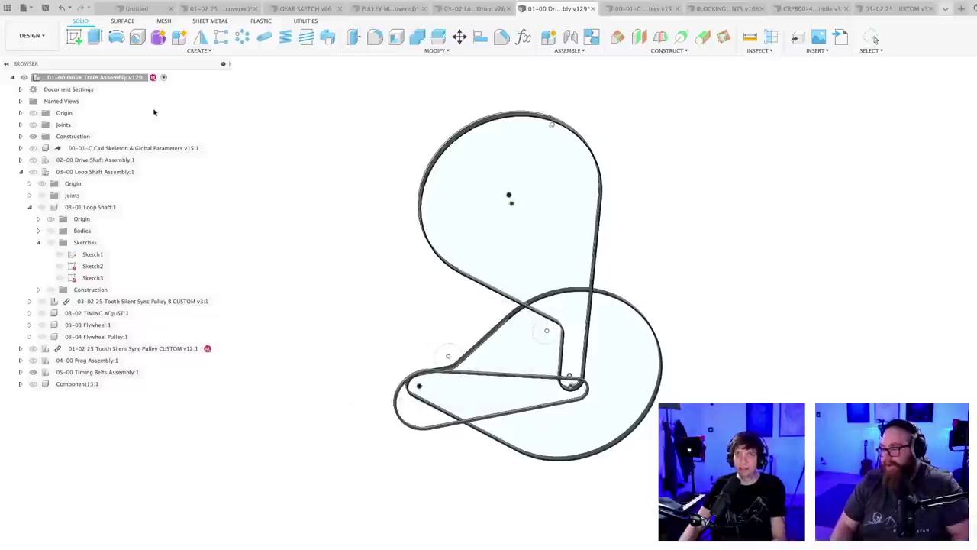
- Show all components of the assembly and view the drum and flywheel at an angle
right_click(111, 78)
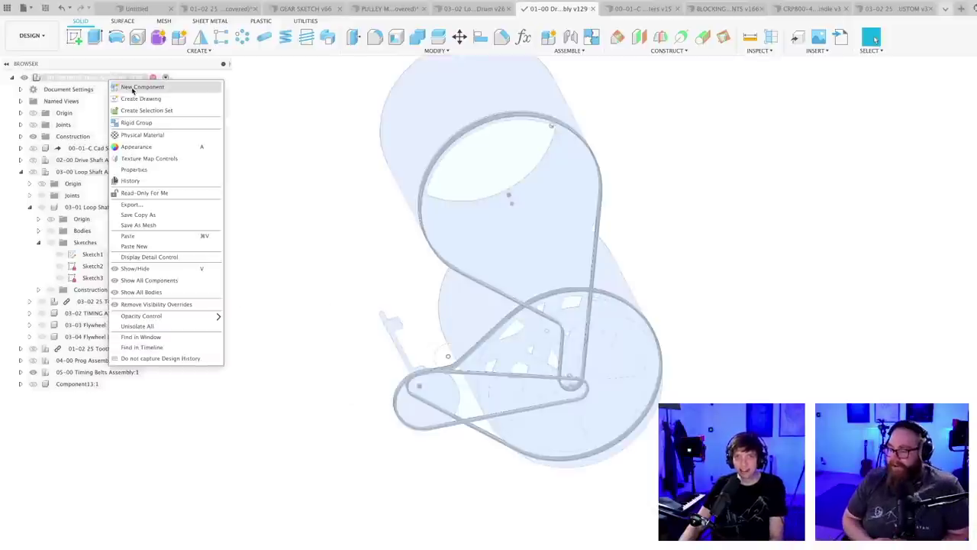
click(179, 326)
click(393, 432)
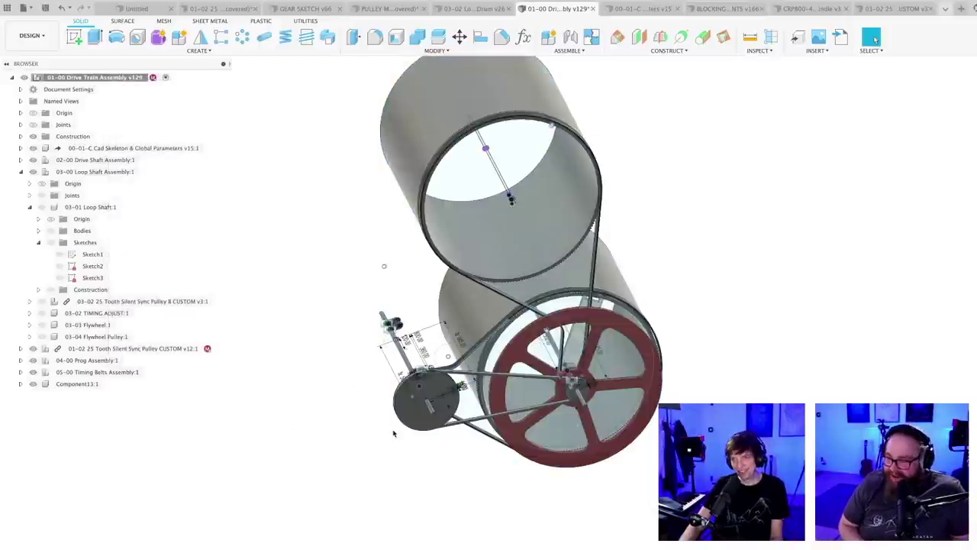
shift+middle_drag(441, 500, 469, 513)
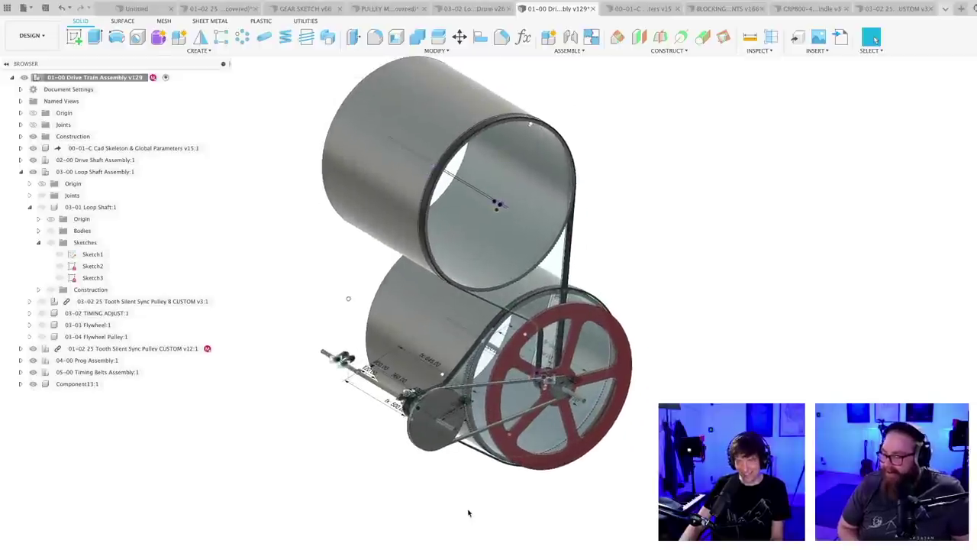
- Apply Paint - Enamel Glossy (Black) to the timing belt and orbit around the assembly
key(a)
scroll(556, 461, up, 3)
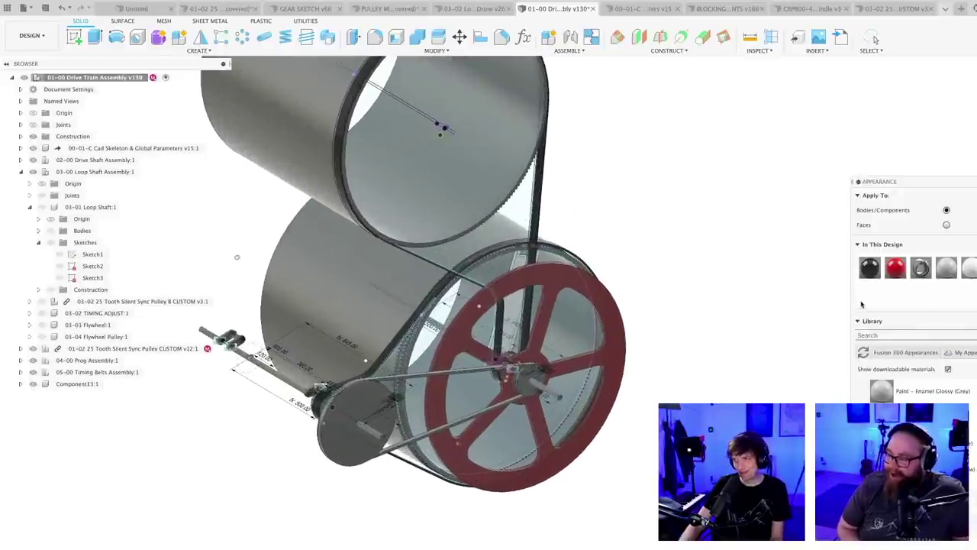
mouse_move(870, 268)
mouse_down()
mouse_move(626, 399)
mouse_move(465, 370)
mouse_up()
key(Escape)
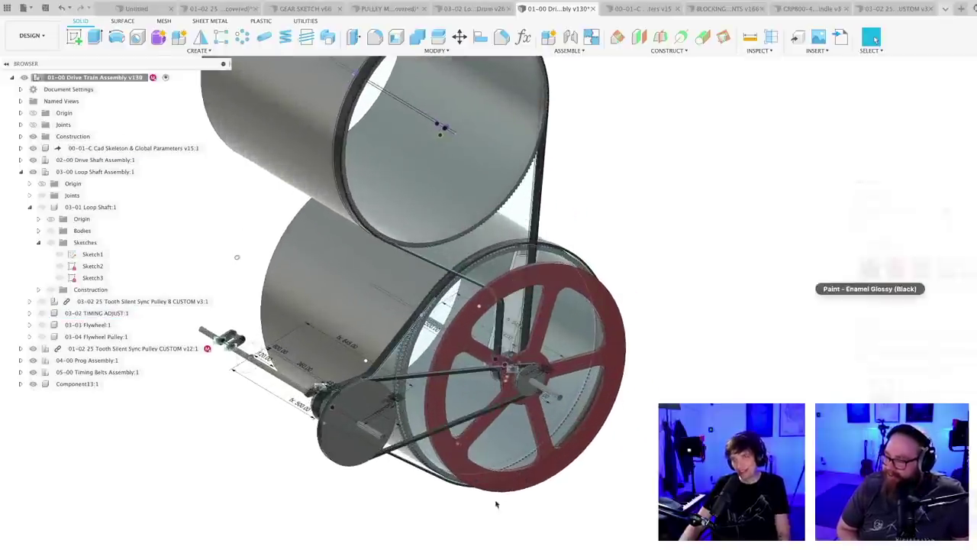
shift+middle_drag(417, 546, 519, 549)
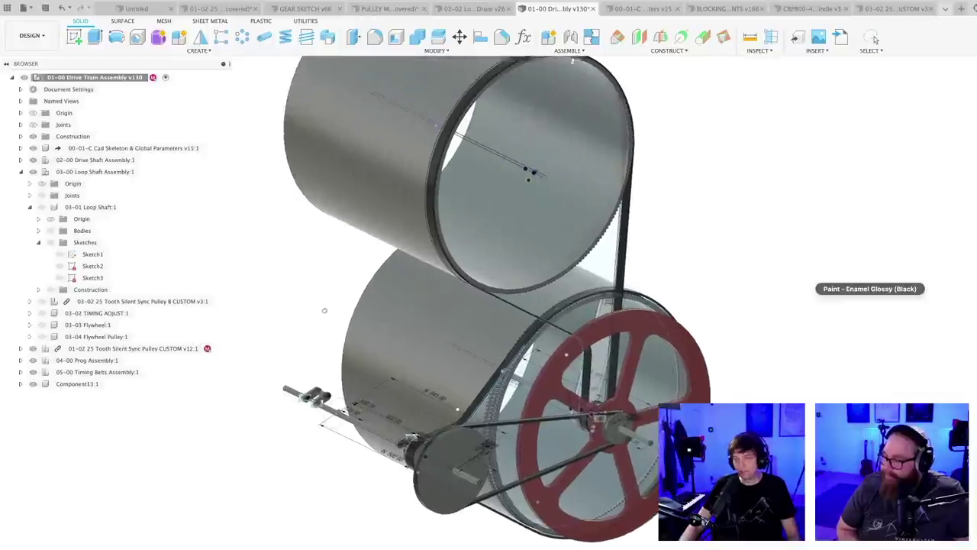
scroll(534, 549, down, 2)
shift+middle_drag(459, 344, 573, 336)
shift+middle_drag(573, 488, 532, 532)
- Orbit and zoom to inspect the belts and pulleys, then expand 02-00 Drive Shaft Assembly
scroll(498, 514, up, 3)
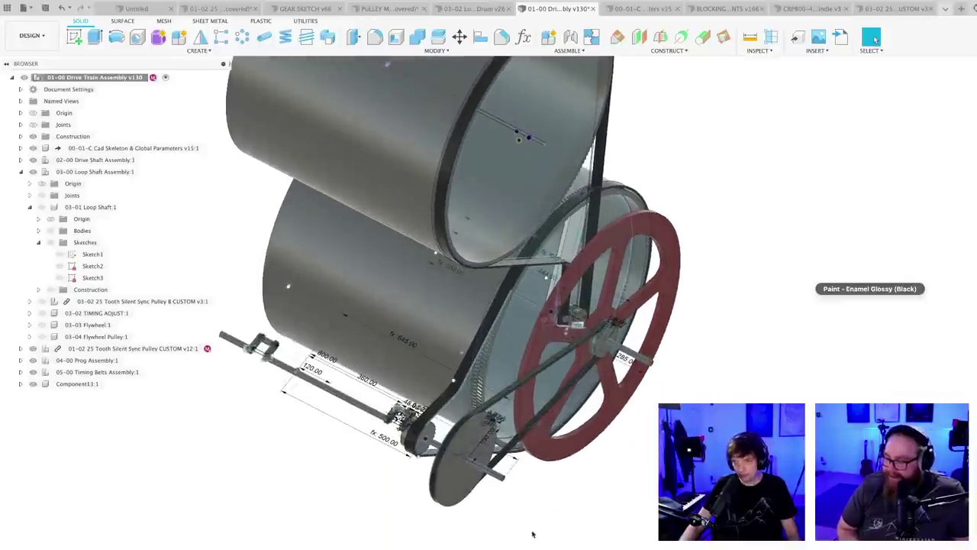
scroll(517, 510, up, 4)
scroll(515, 508, up, 2)
scroll(514, 509, down, 3)
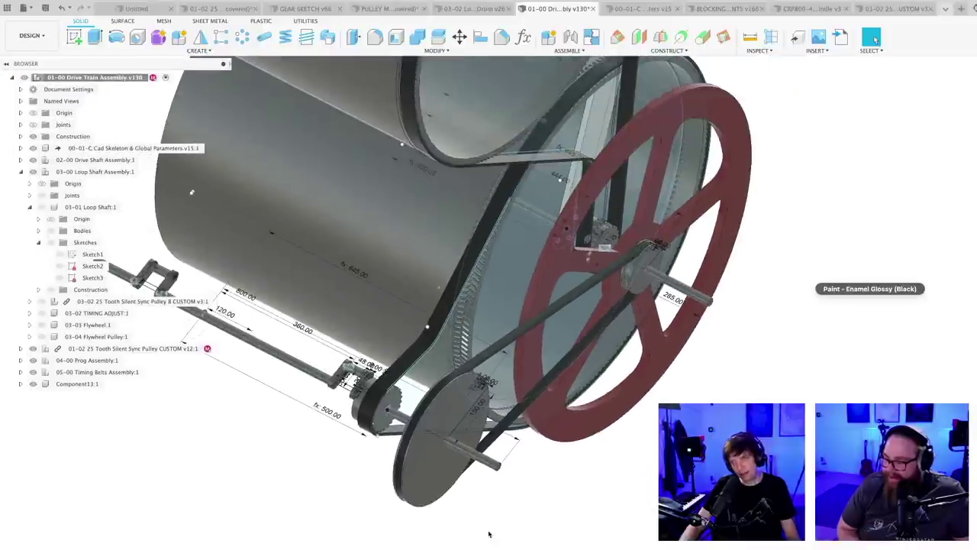
shift+middle_drag(489, 528, 489, 544)
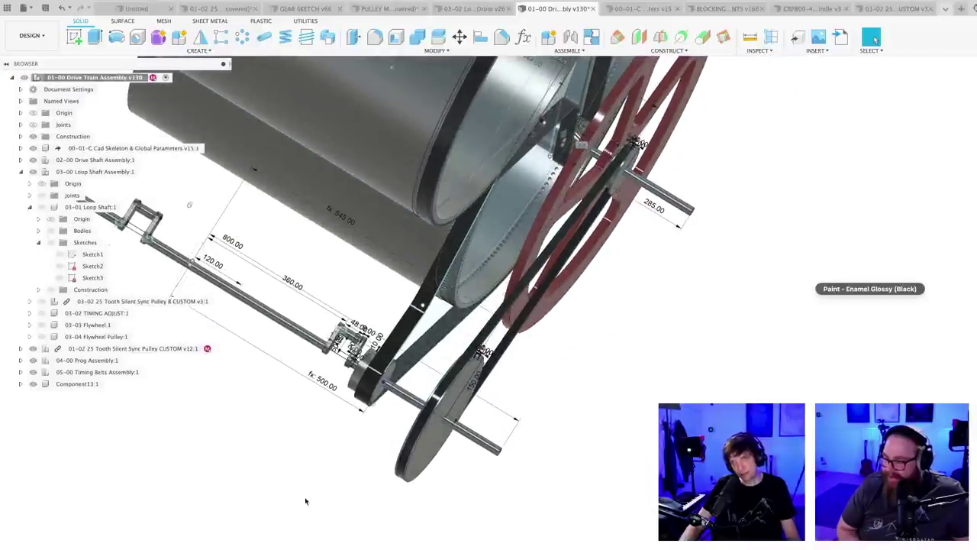
scroll(484, 486, up, 2)
shift+middle_drag(552, 487, 542, 482)
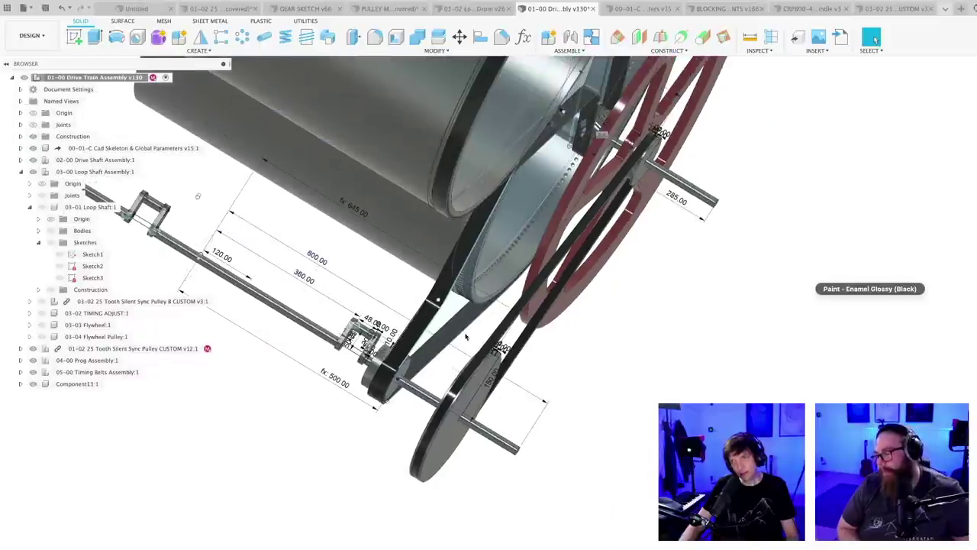
scroll(520, 419, up, 2)
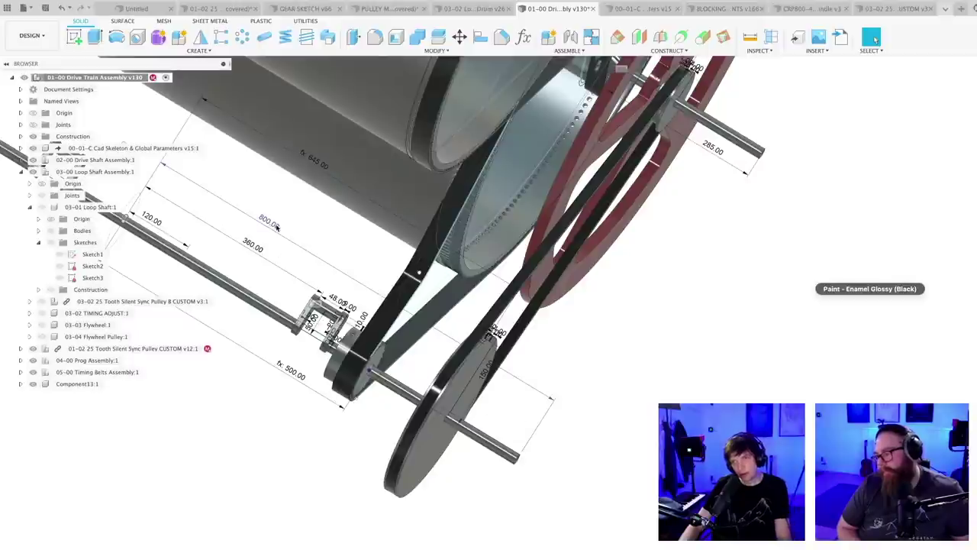
shift+middle_drag(524, 448, 524, 473)
shift+middle_drag(571, 443, 577, 519)
scroll(577, 518, up, 2)
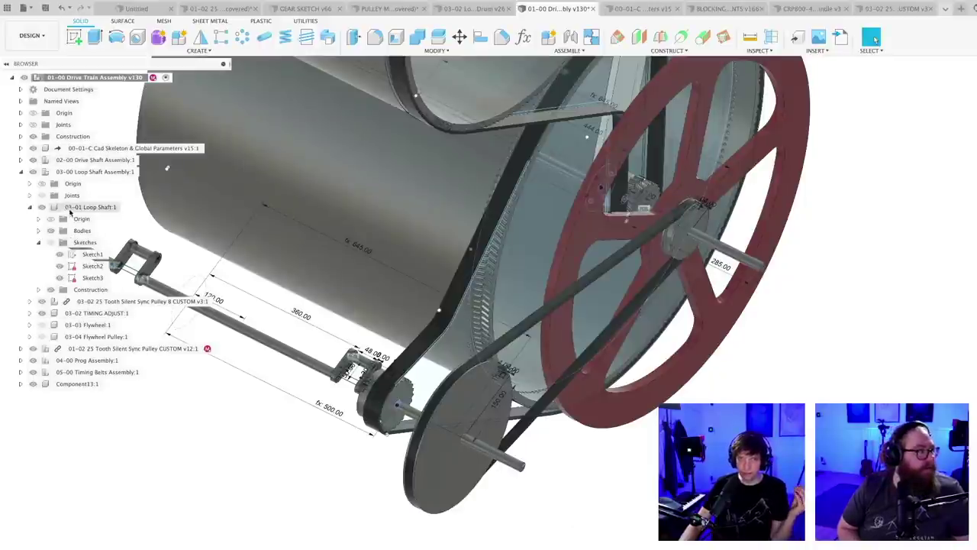
click(21, 161)
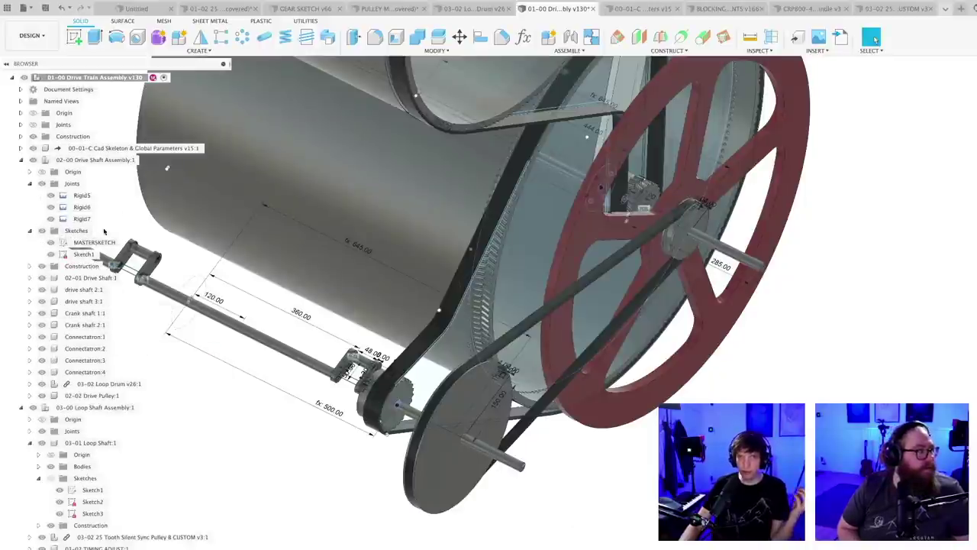
- Dimension the MASTERSKETCH shaft line at 40 mm, then change it to 30 mm
double_click(94, 243)
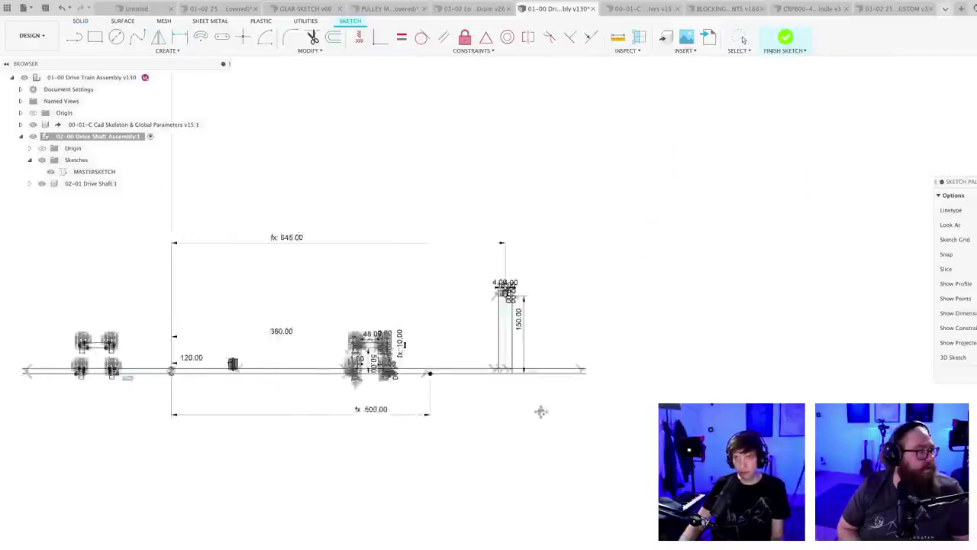
scroll(565, 450, up, 5)
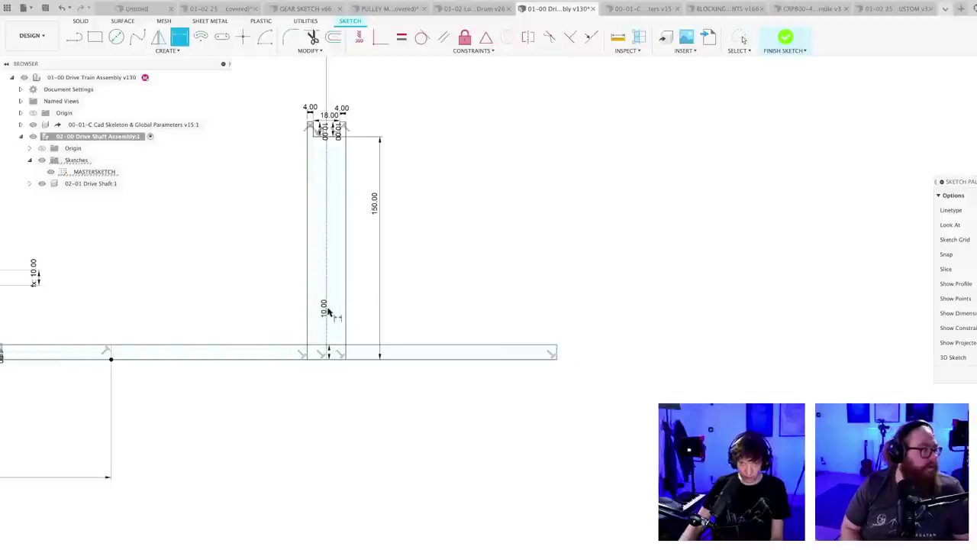
click(326, 314)
click(417, 320)
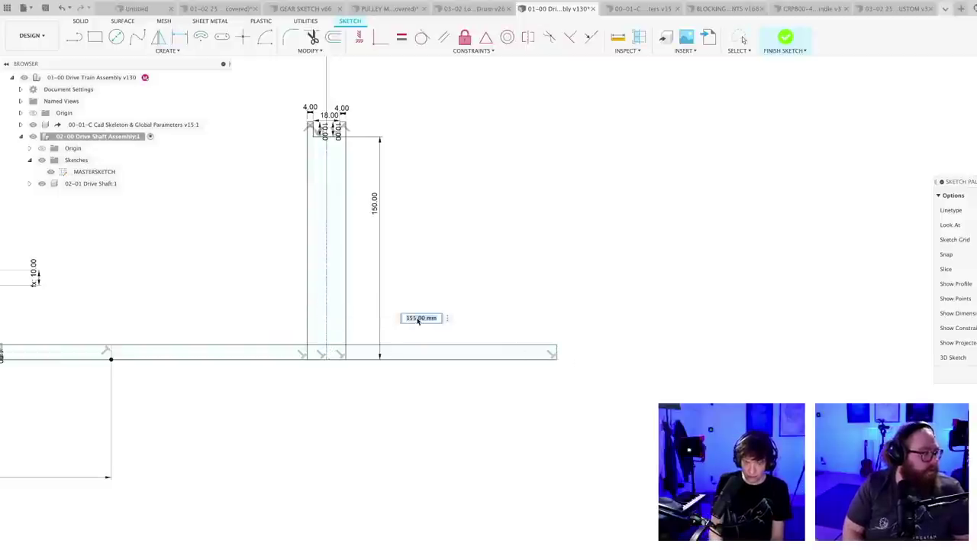
text(40)
key(Return)
double_click(354, 315)
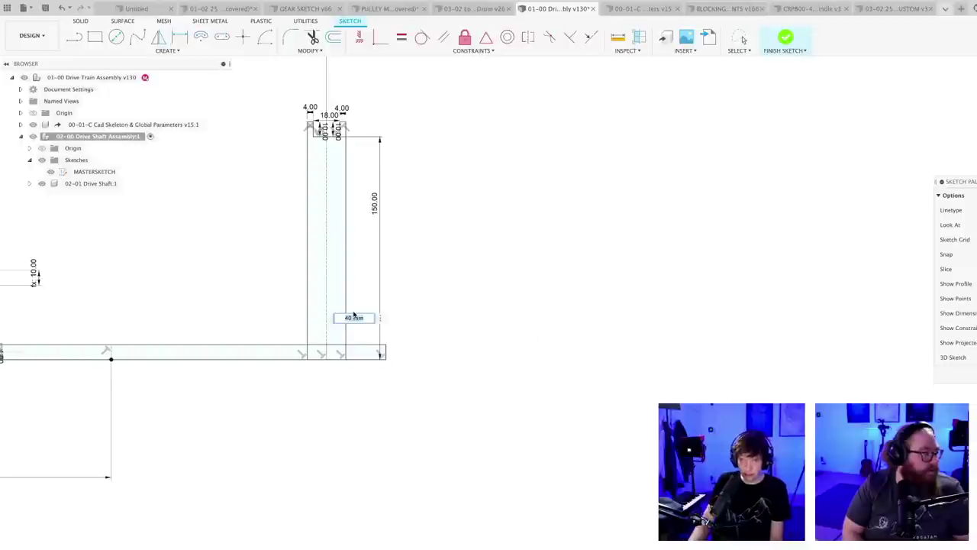
text(30)
key(Return)
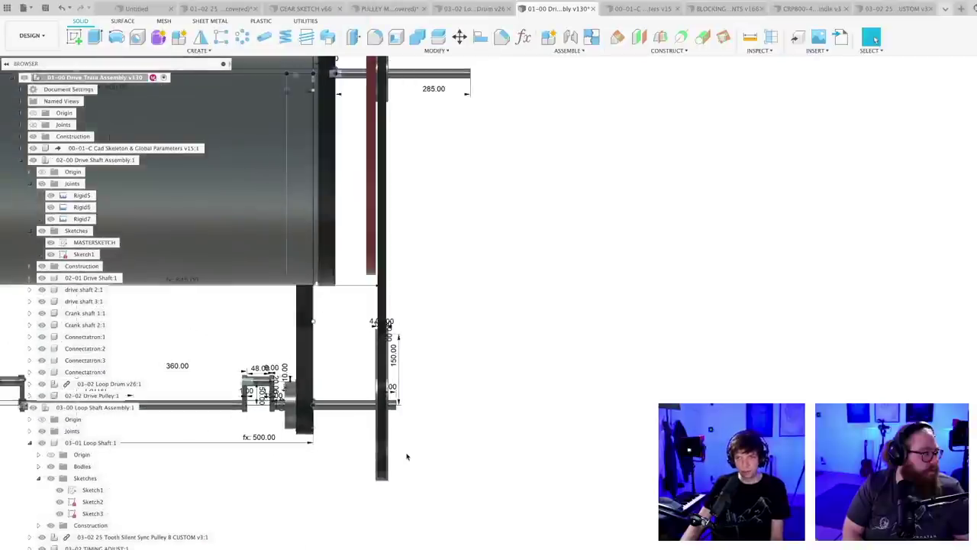
scroll(414, 442, up, 10)
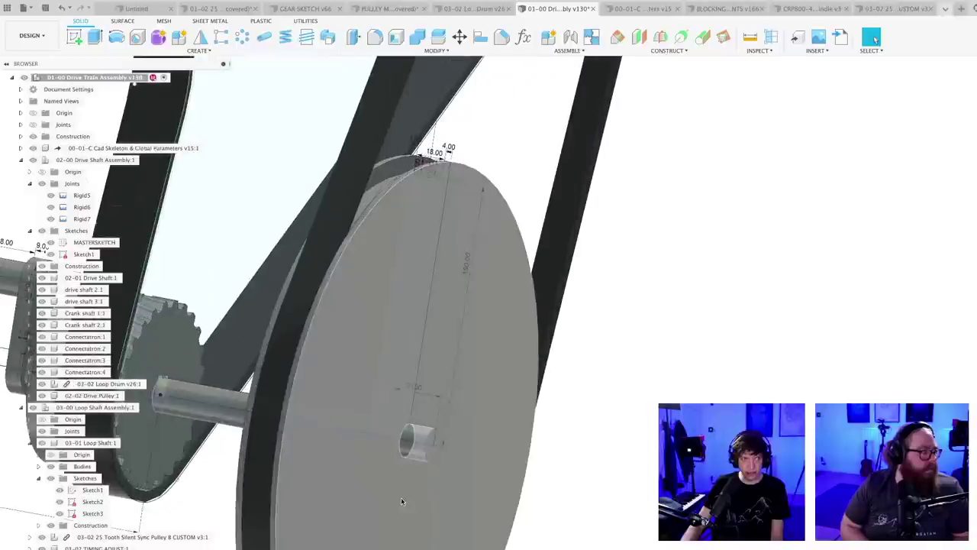
middle_drag(401, 497, 412, 391)
scroll(412, 391, down, 10)
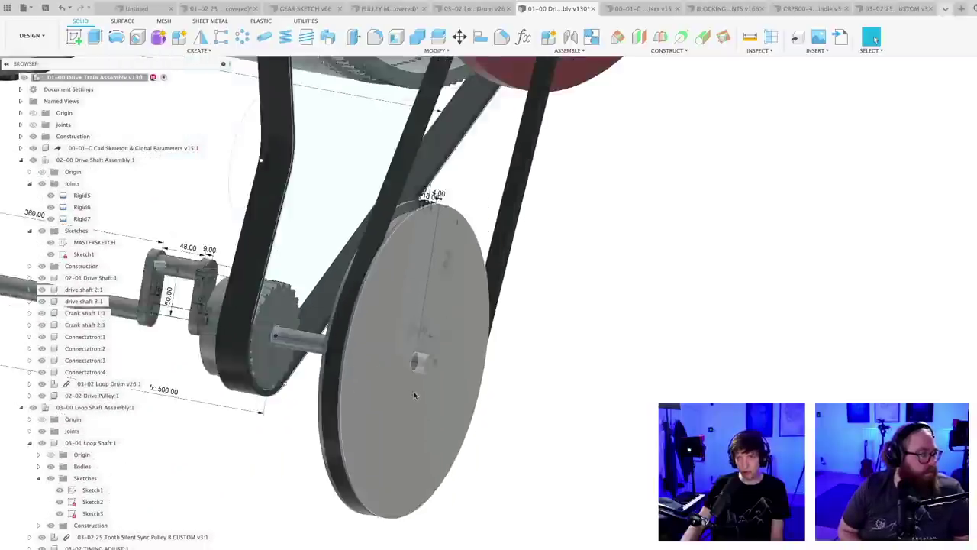
scroll(515, 431, up, 3)
shift+middle_drag(526, 456, 616, 493)
scroll(610, 344, up, 5)
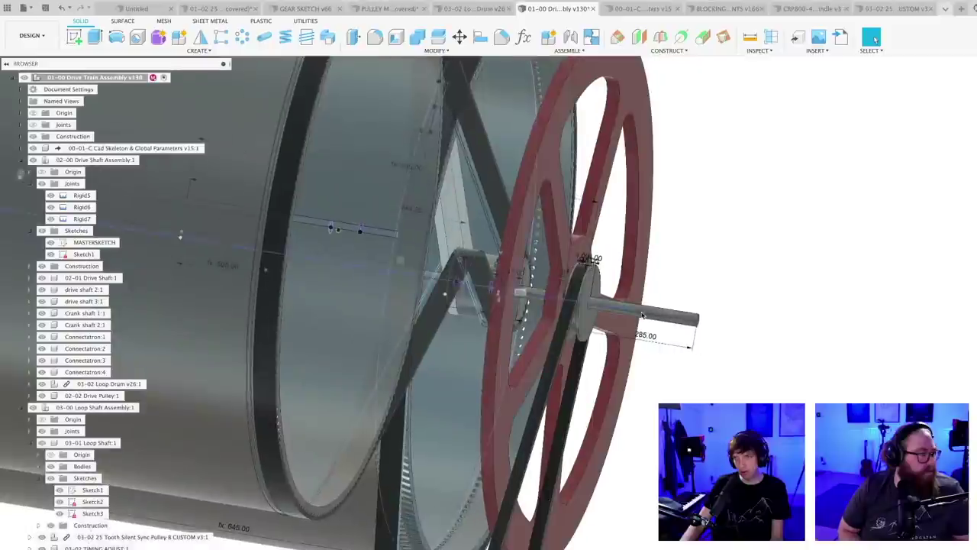
scroll(649, 341, up, 3)
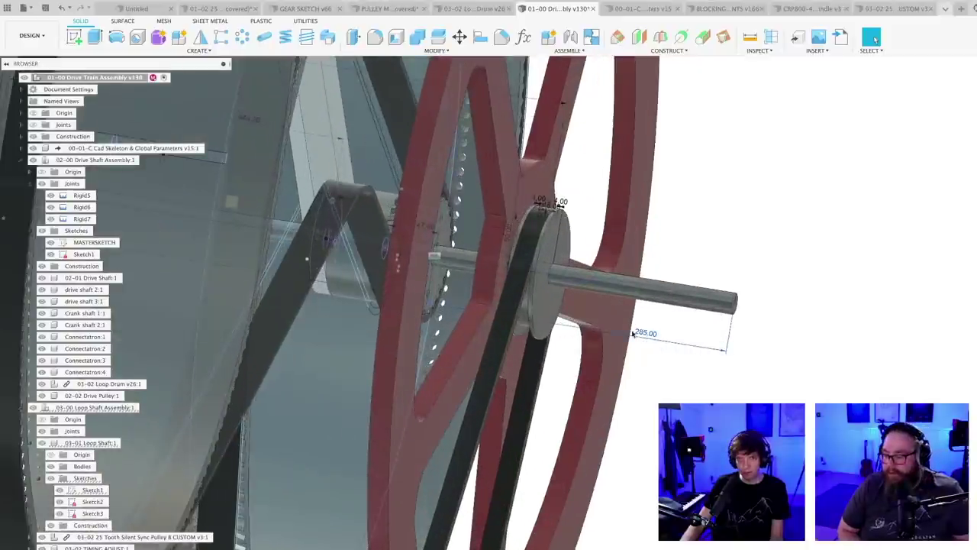
- In 03-01 Loop Shaft's Sketch1, replace the 285.00 length with a 30.00 end dimension
double_click(88, 492)
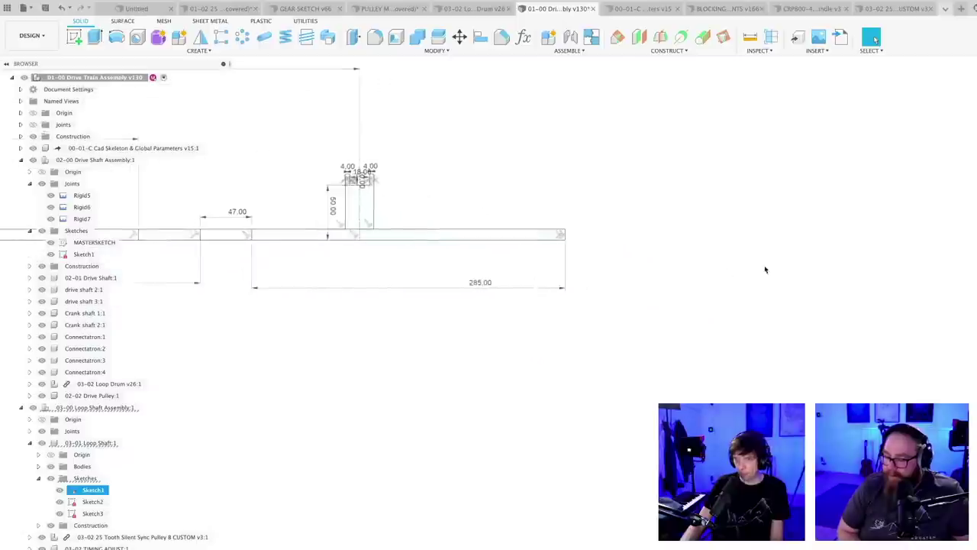
click(596, 425)
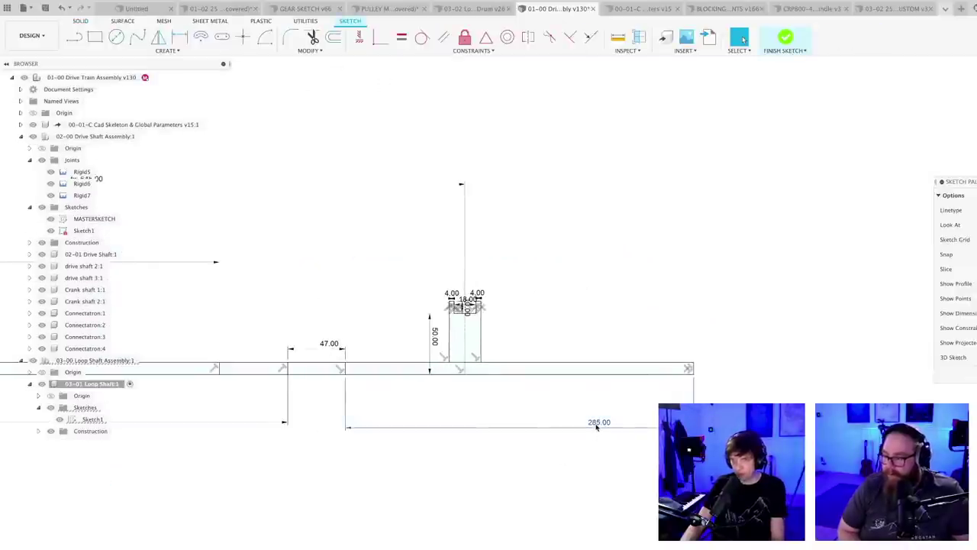
key(Delete)
scroll(507, 394, up, 2)
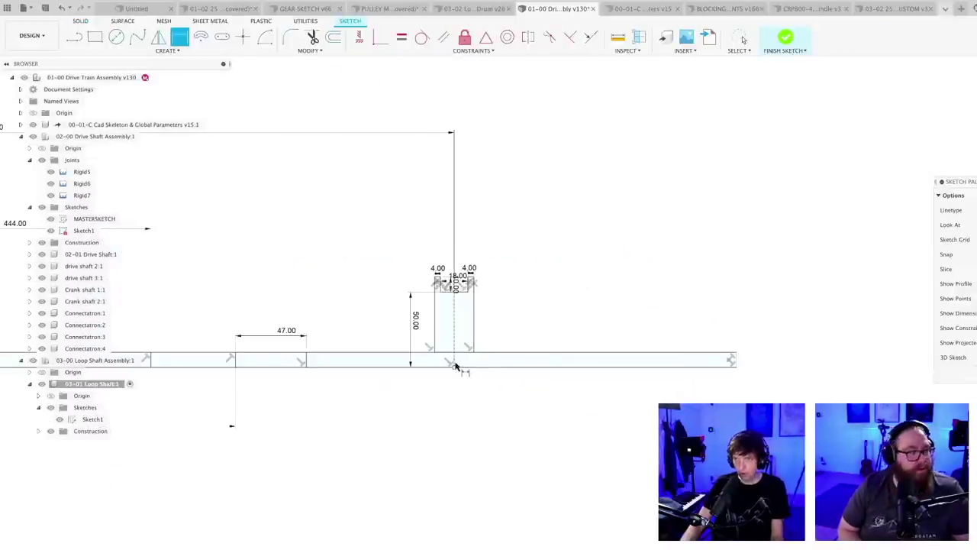
click(694, 352)
click(547, 323)
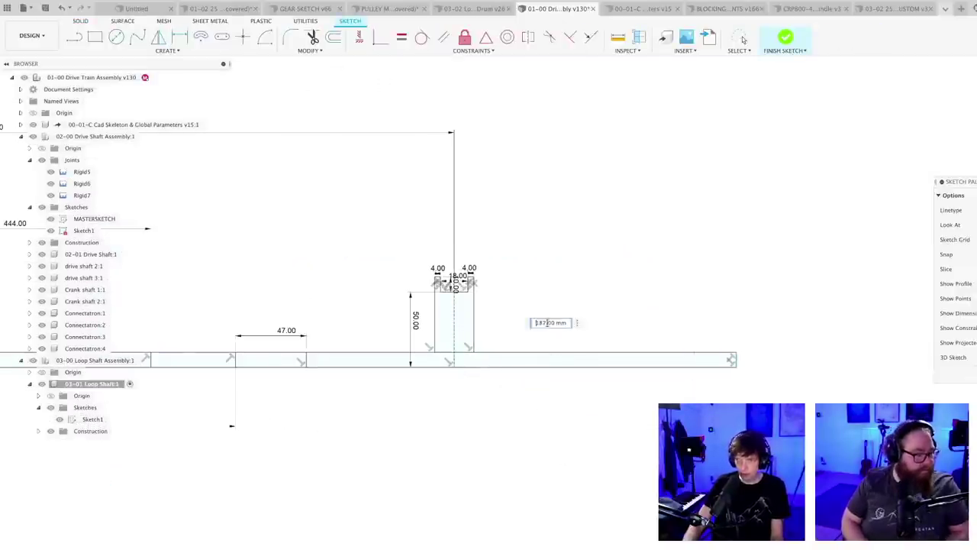
key(Return)
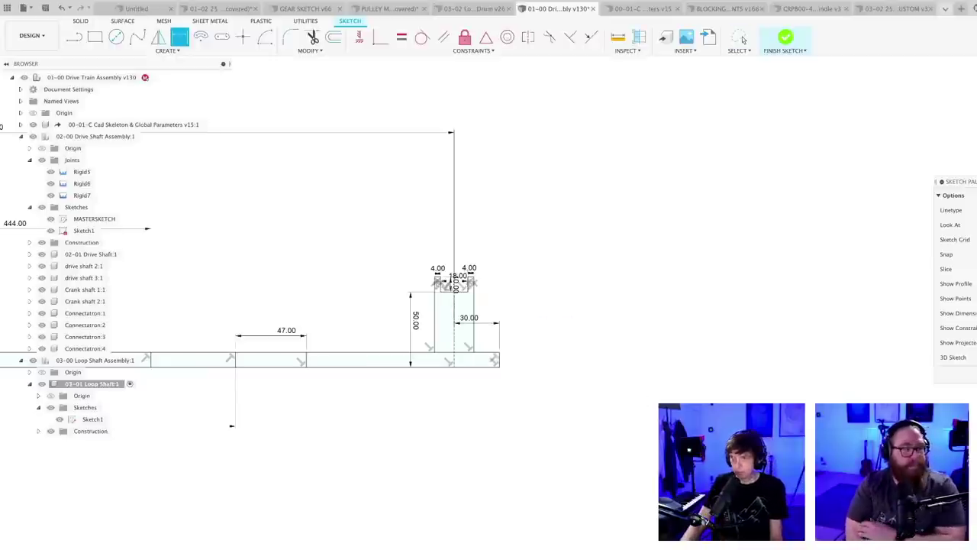
key(Escape)
- Orbit and zoom around the updated drums, then collapse the 03-00 Loop Shaft Assembly node
scroll(500, 425, down, 8)
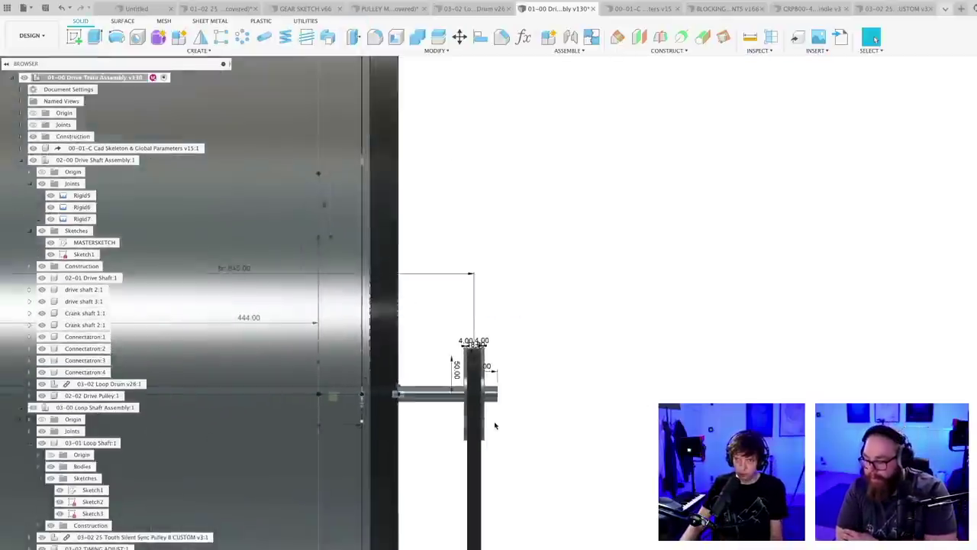
middle_drag(522, 515, 488, 332)
scroll(655, 447, up, 3)
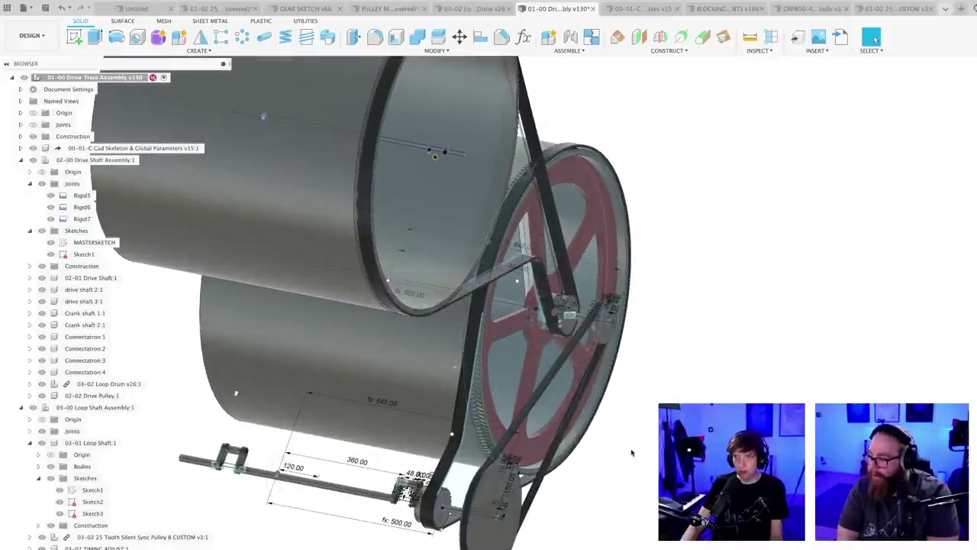
scroll(628, 437, down, 3)
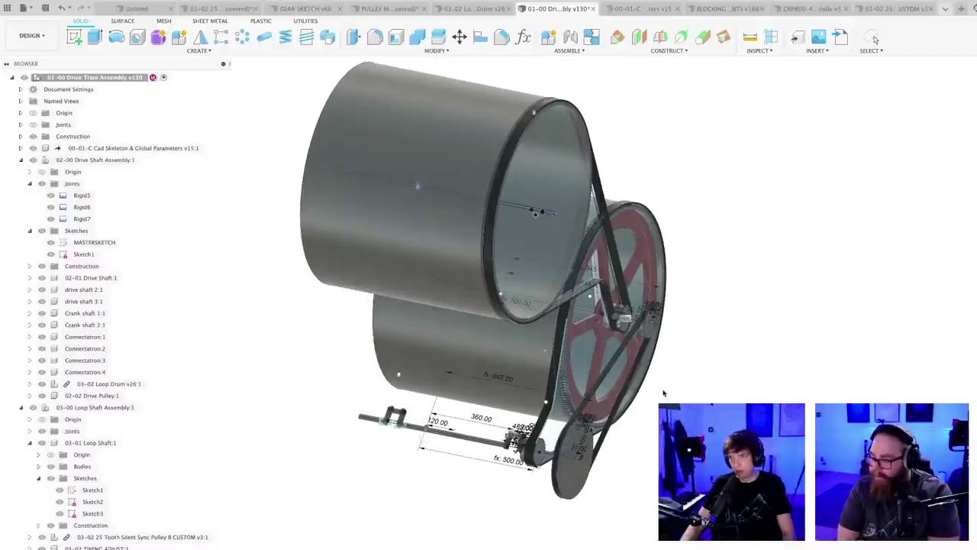
scroll(663, 394, up, 3)
scroll(663, 396, up, 3)
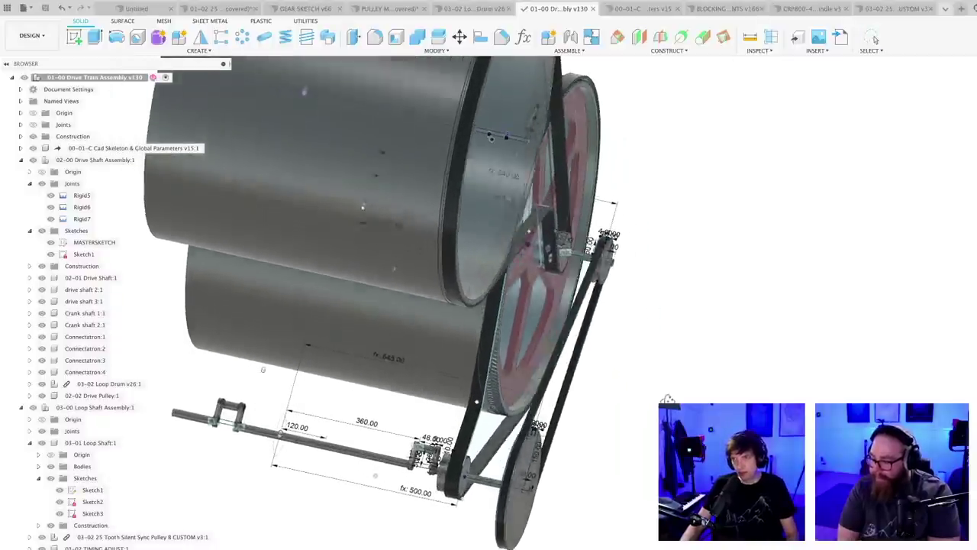
scroll(661, 403, down, 3)
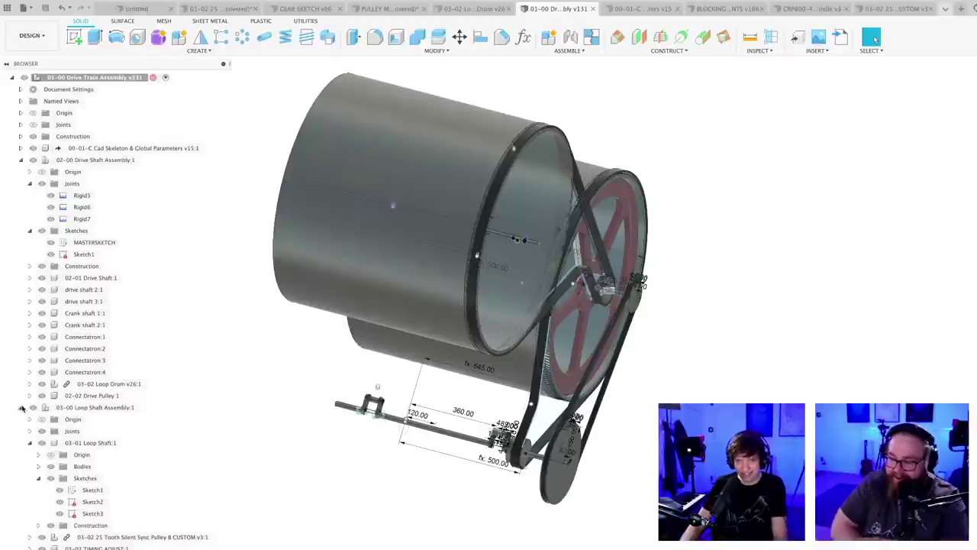
click(20, 407)
scroll(672, 275, up, 2)
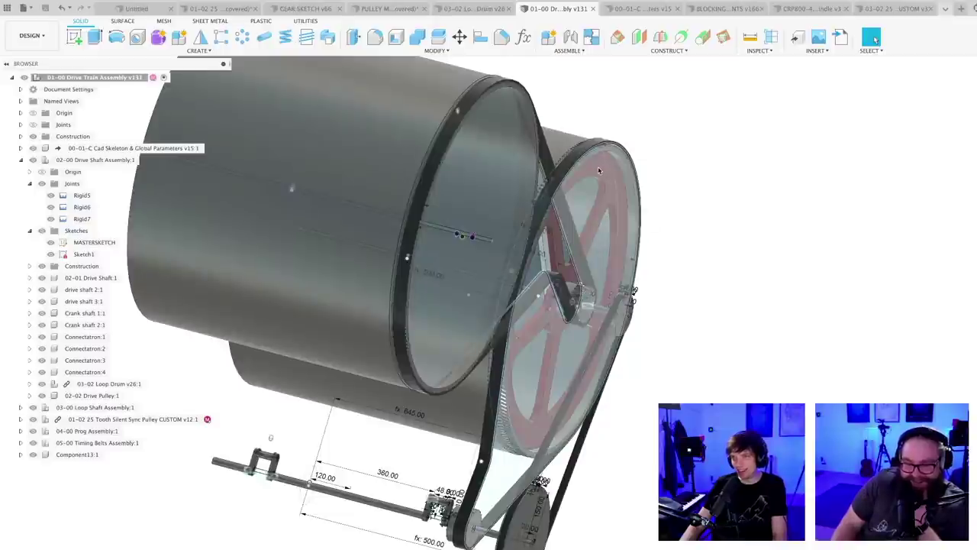
- Collapse 02-00 Drive Shaft, then activate and expand the 03-00 Loop Shaft Assembly
click(154, 443)
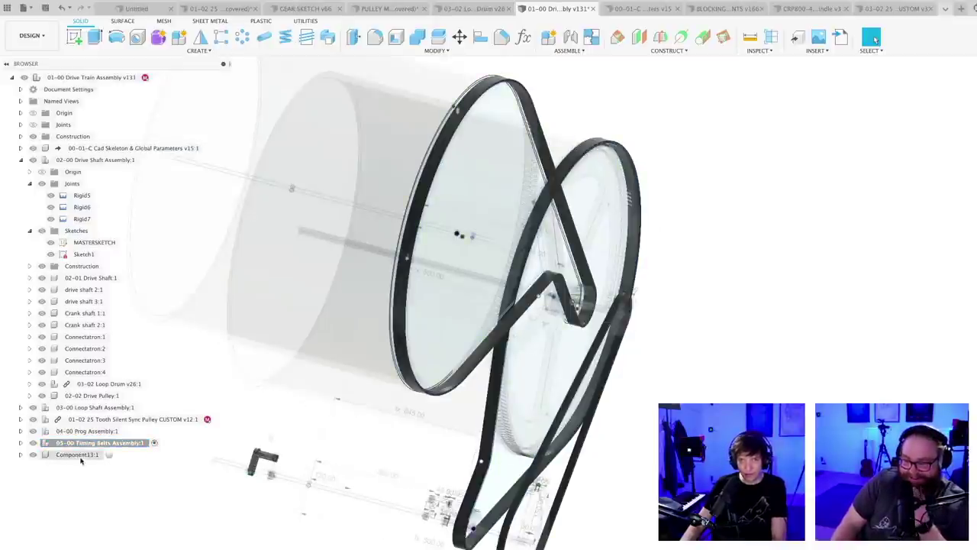
click(21, 160)
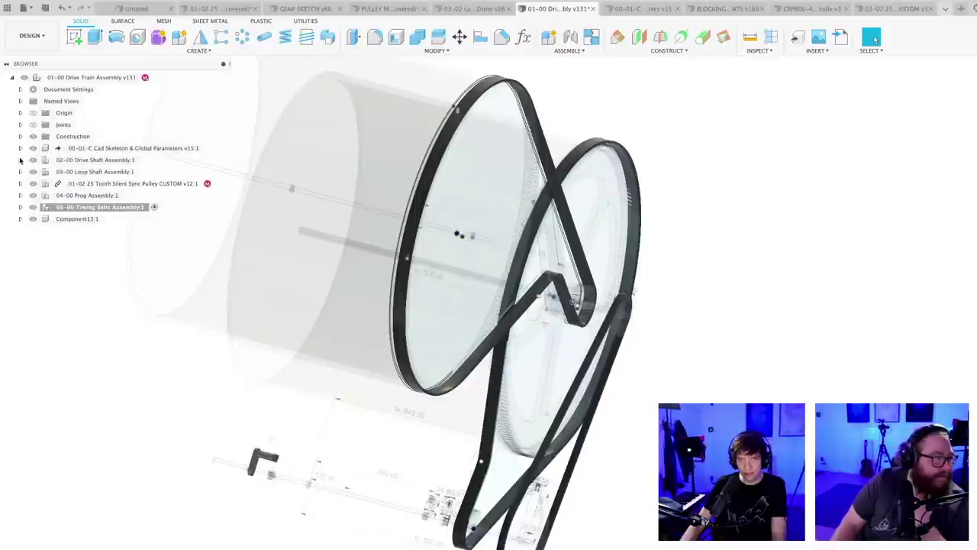
click(77, 208)
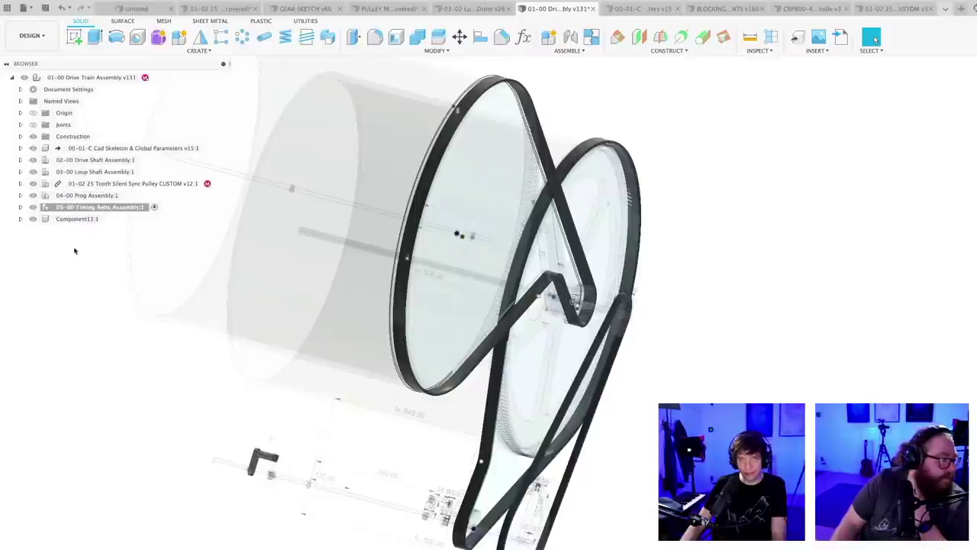
double_click(91, 172)
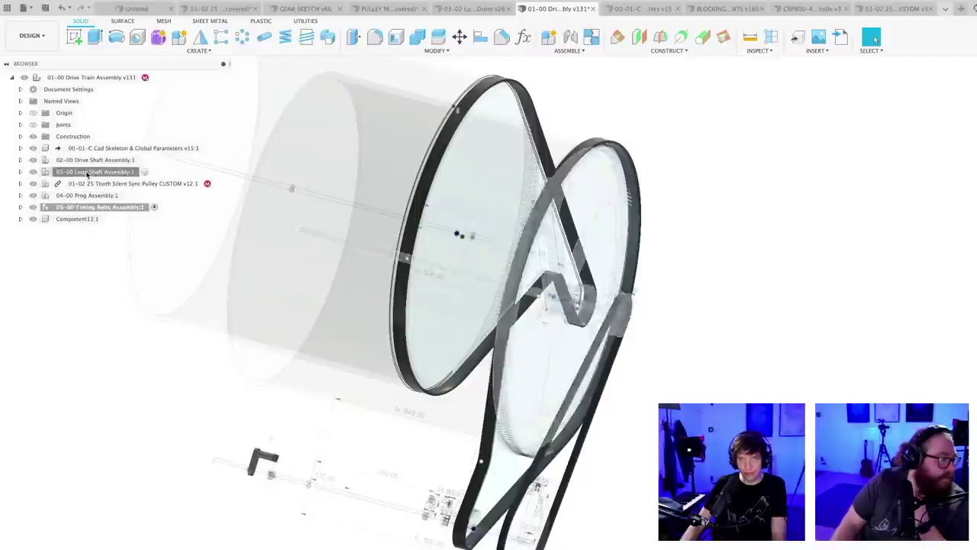
click(21, 172)
click(69, 474)
click(39, 242)
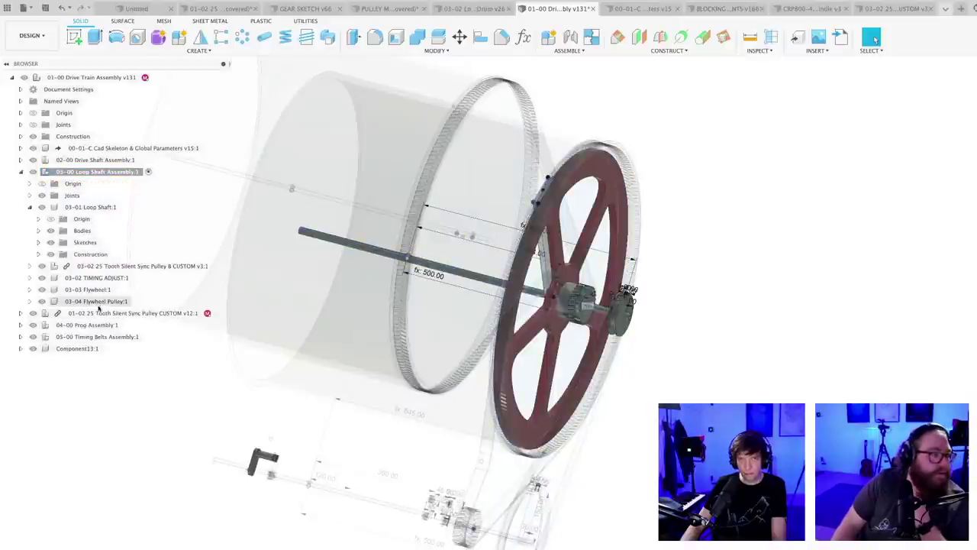
- Activate the 03-03 Flywheel component and orbit the view toward it
click(89, 290)
double_click(97, 293)
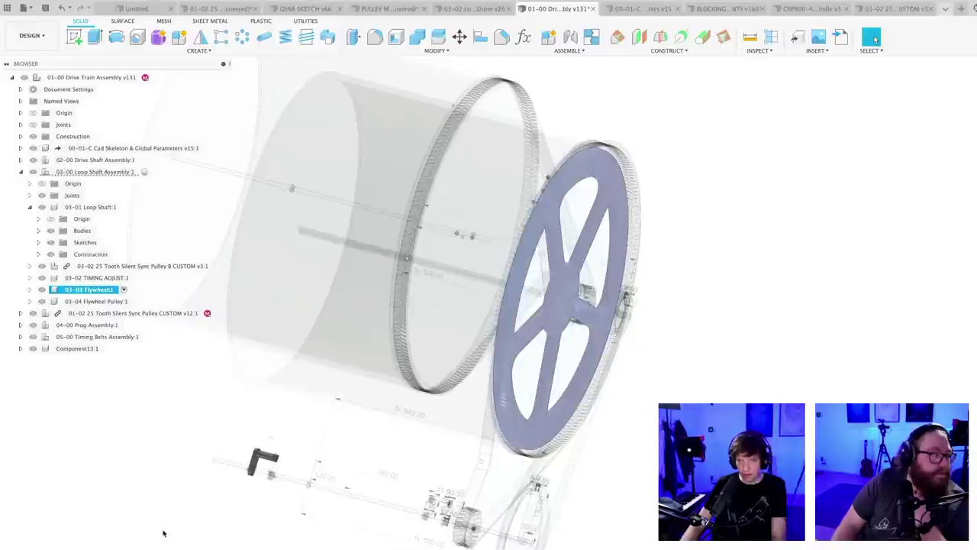
click(115, 545)
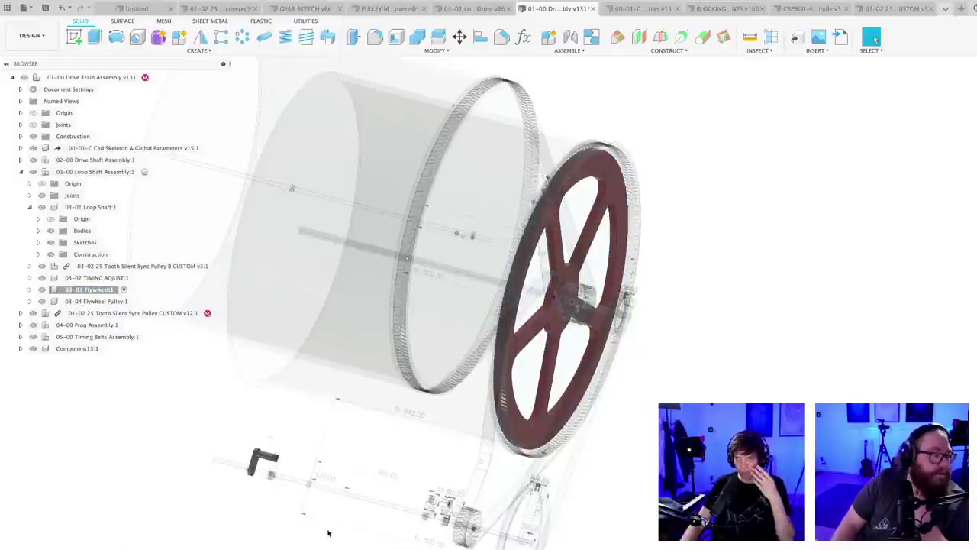
scroll(306, 547, up, 1)
shift+middle_drag(303, 547, 329, 546)
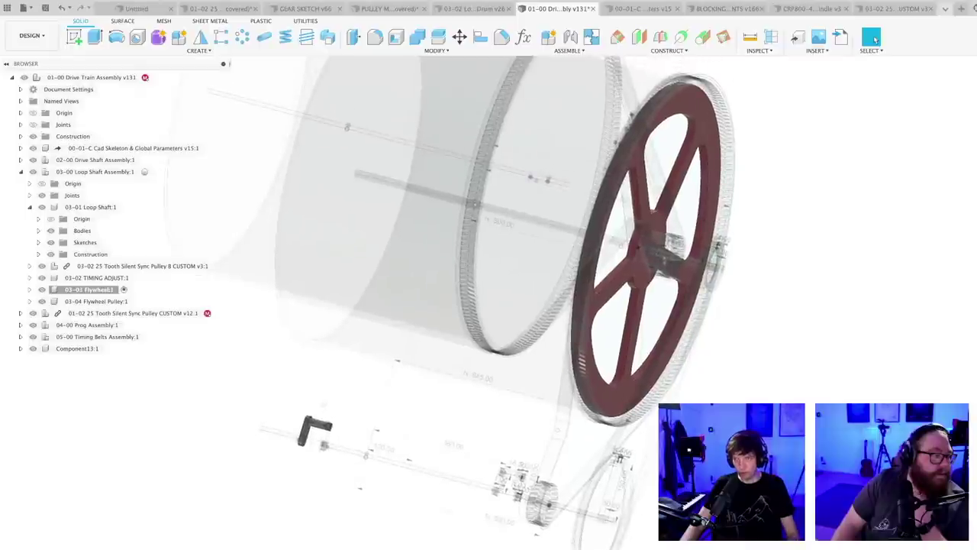
- Use the dashed sketch line as the rotation axis and confirm the 90° plane angle
mouse_move(485, 492)
shift+middle_down()
mouse_move(451, 492)
mouse_move(446, 510)
mouse_move(485, 510)
shift+middle_up()
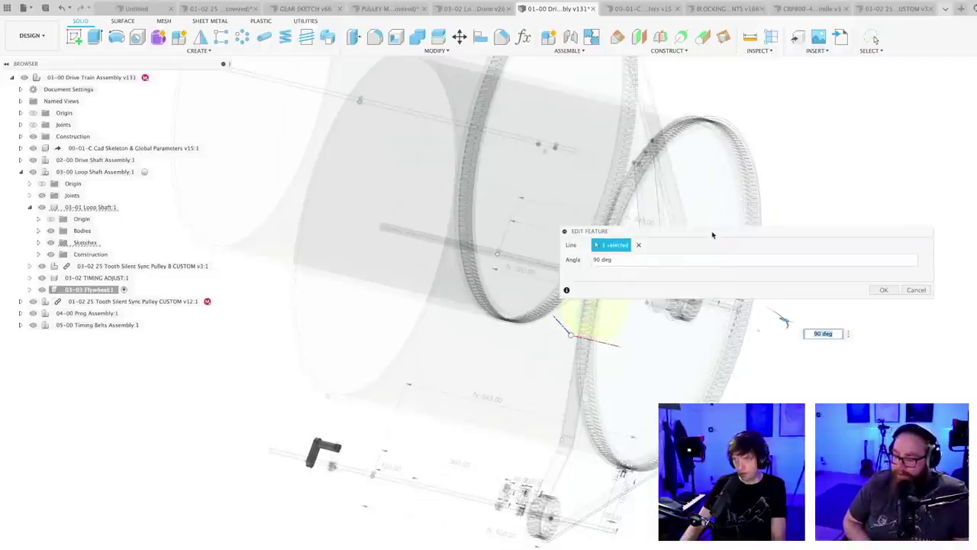
drag(713, 235, 798, 500)
middle_drag(668, 385, 583, 432)
scroll(582, 432, up, 3)
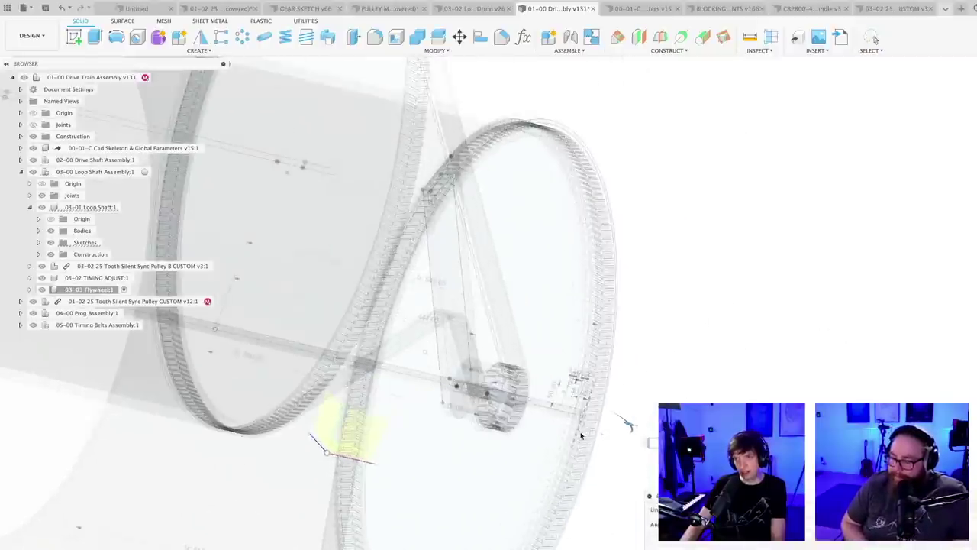
scroll(543, 405, up, 6)
scroll(590, 426, up, 4)
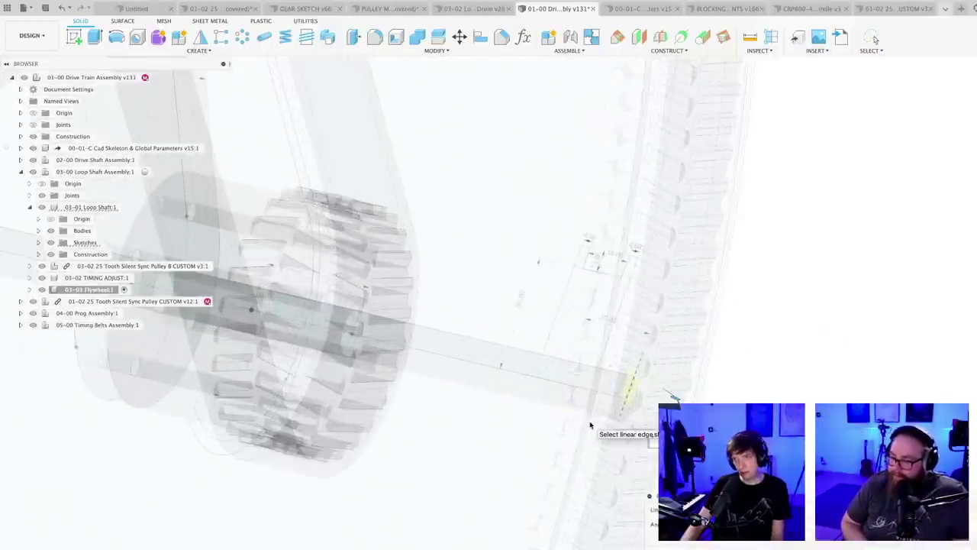
middle_drag(534, 428, 404, 508)
scroll(405, 507, up, 2)
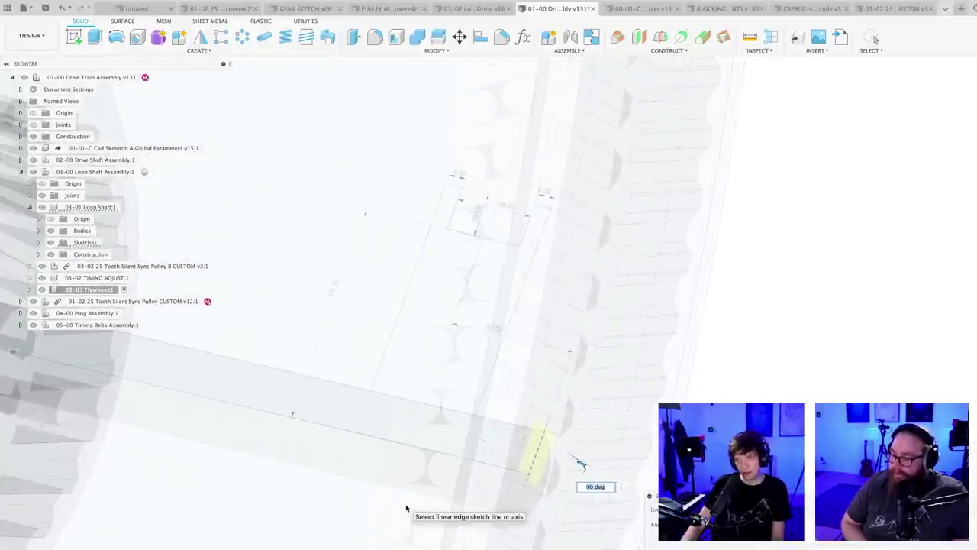
click(414, 431)
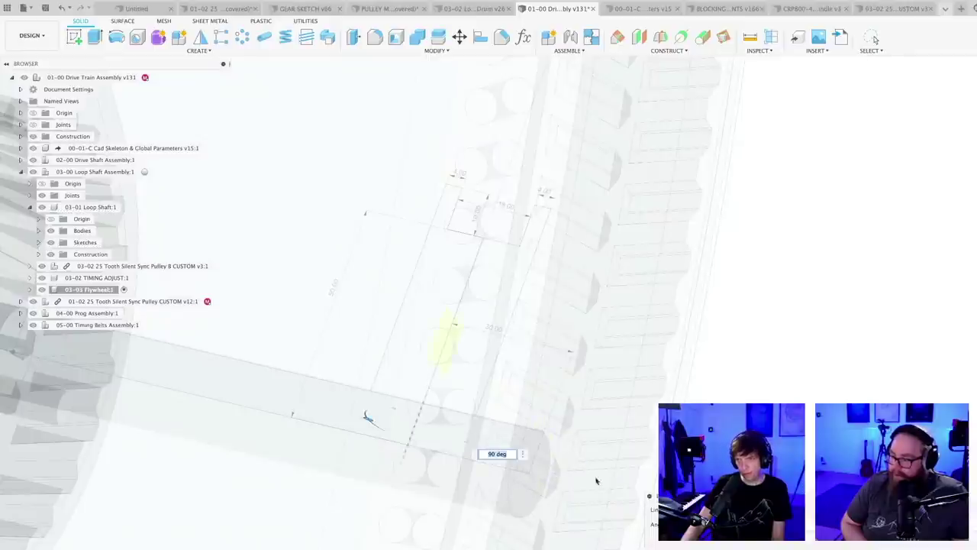
click(941, 544)
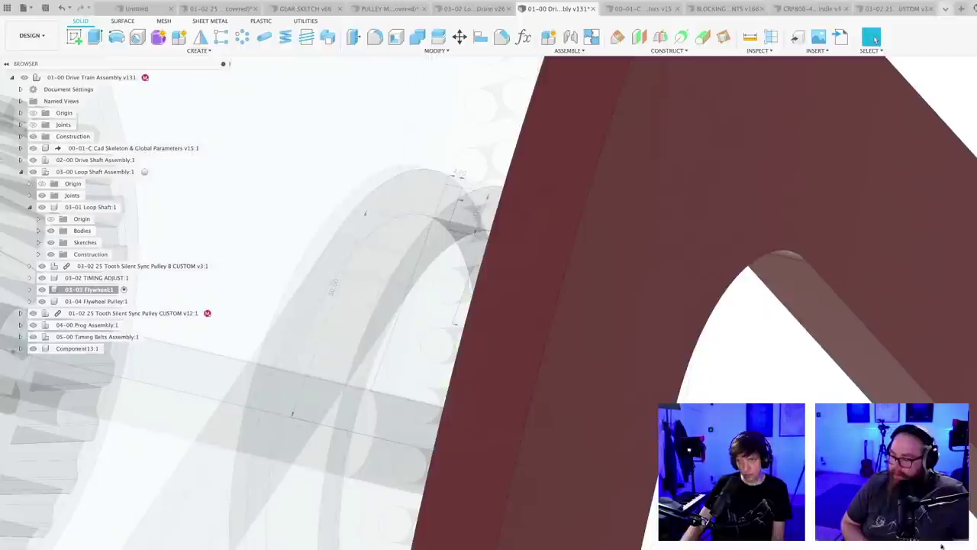
- Measure the flywheel edge near the gears, reading 13.00 mm
scroll(542, 476, down, 5)
shift+middle_drag(548, 481, 488, 488)
middle_drag(488, 489, 520, 533)
scroll(501, 455, up, 3)
shift+middle_drag(501, 456, 488, 396)
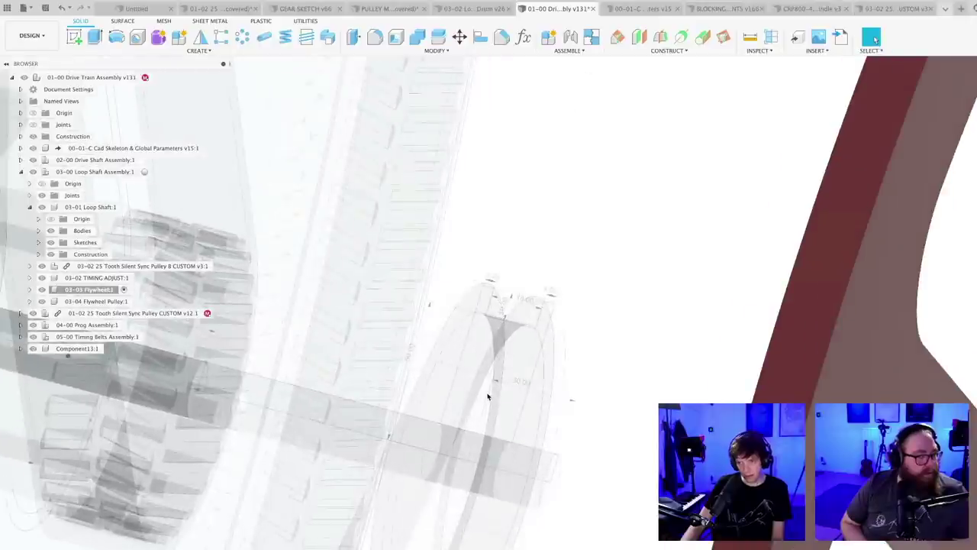
key(i)
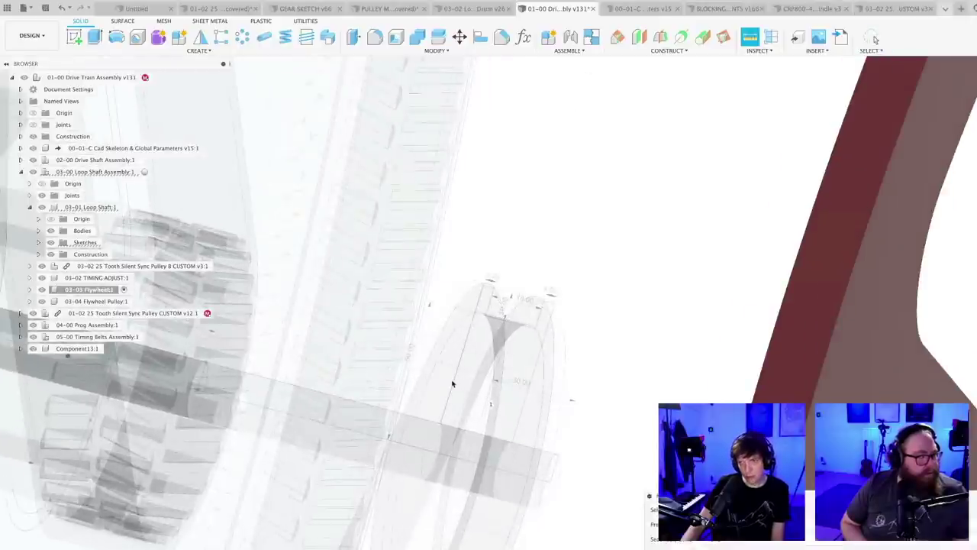
click(453, 384)
key(Escape)
- Commit the red flywheel's extrude edit and collapse 03-01 Loop Shaft and 03-00 Loop Shaft Assembly
scroll(471, 476, down, 6)
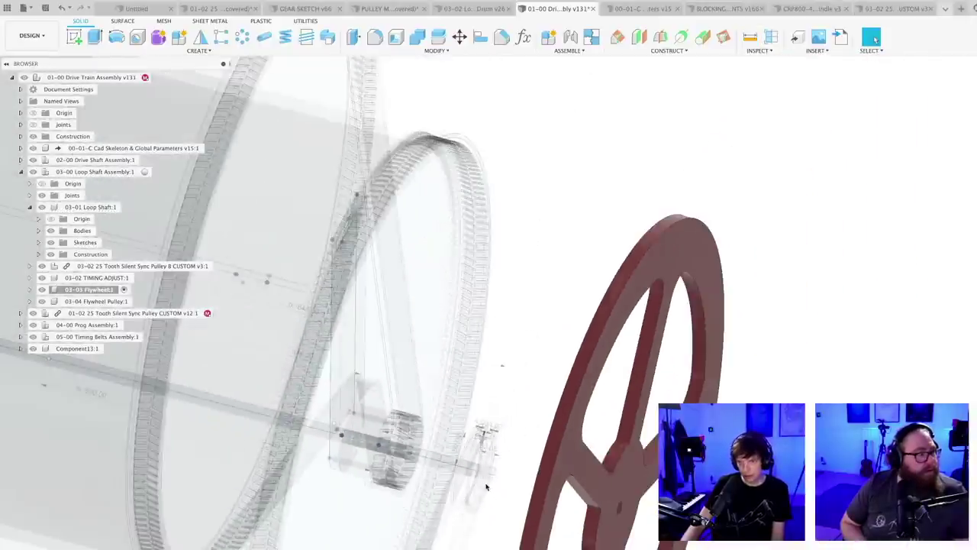
middle_drag(487, 487, 514, 388)
scroll(510, 397, down, 3)
double_click(584, 406)
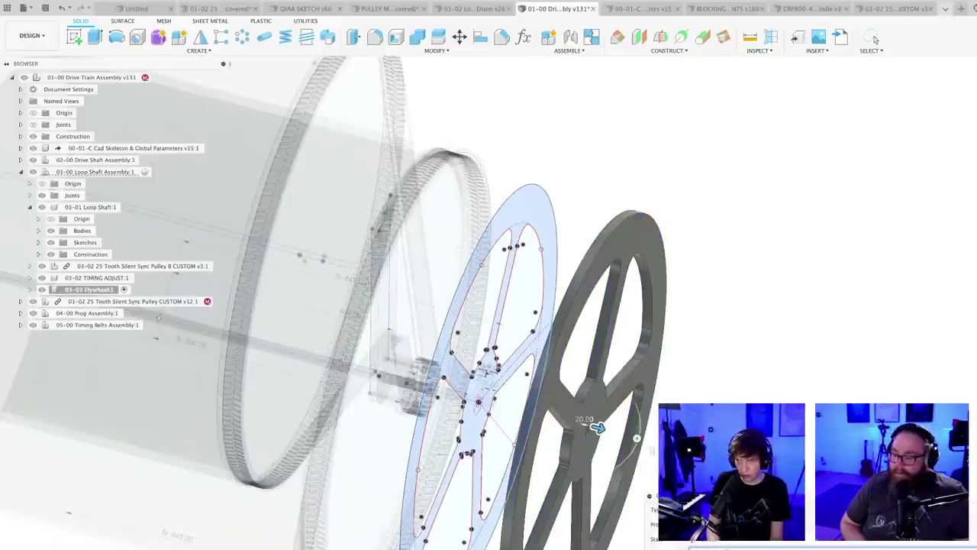
click(728, 548)
key(Return)
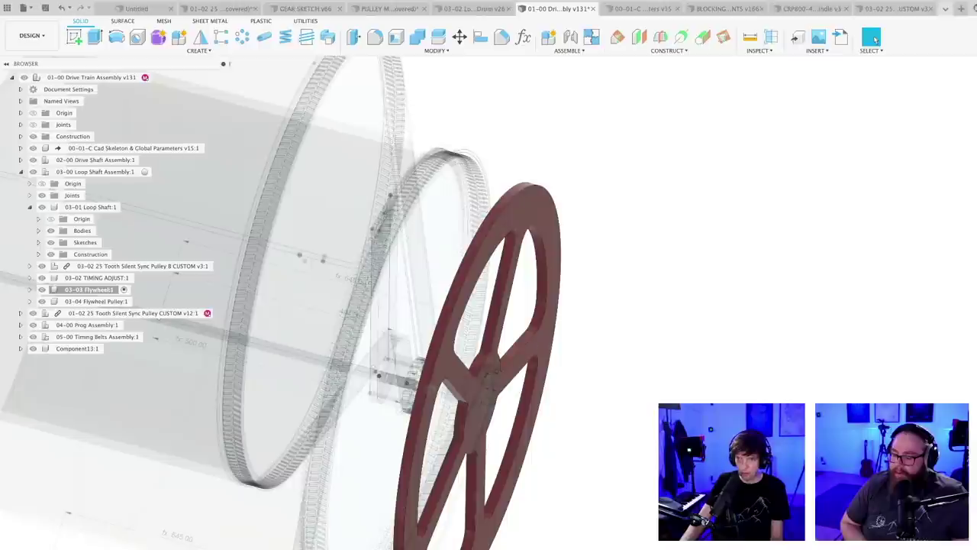
click(29, 206)
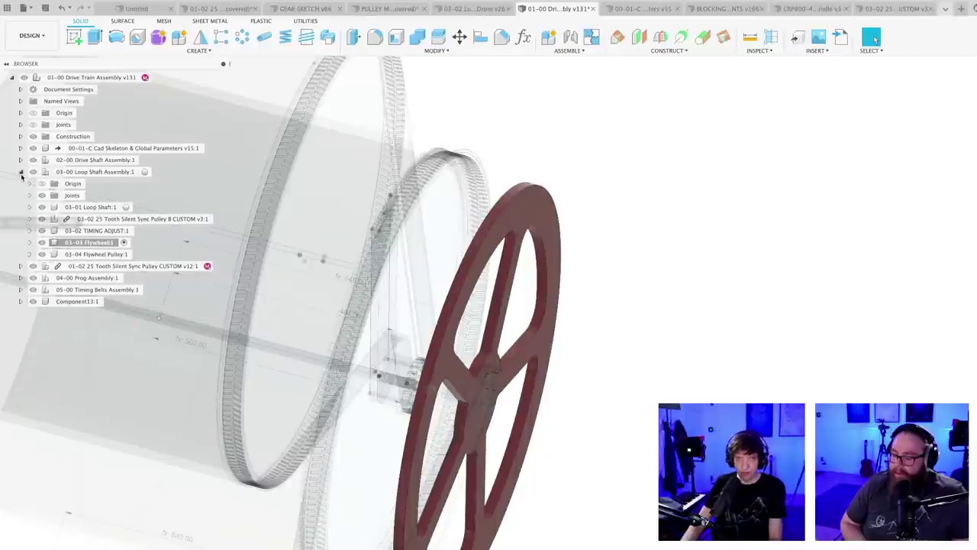
click(21, 171)
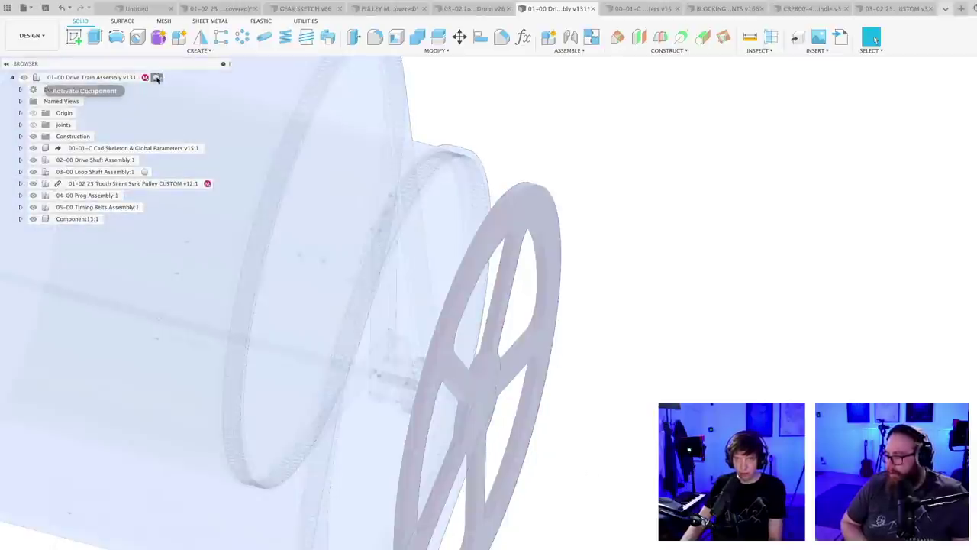
- Activate the top-level drive train assembly and select the flywheel body's extrusion for editing
click(144, 78)
shift+middle_drag(609, 401, 603, 338)
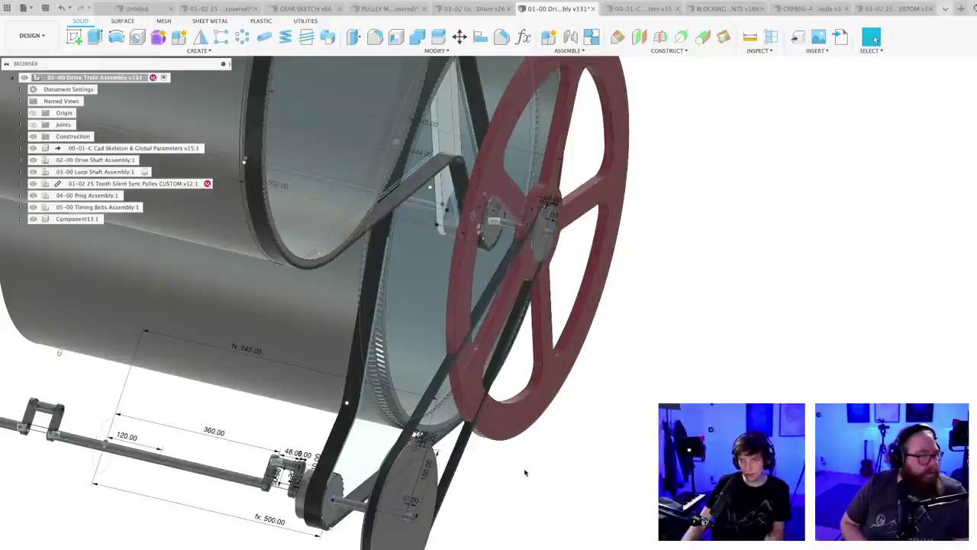
click(512, 434)
scroll(551, 462, down, 4)
middle_drag(545, 288, 522, 393)
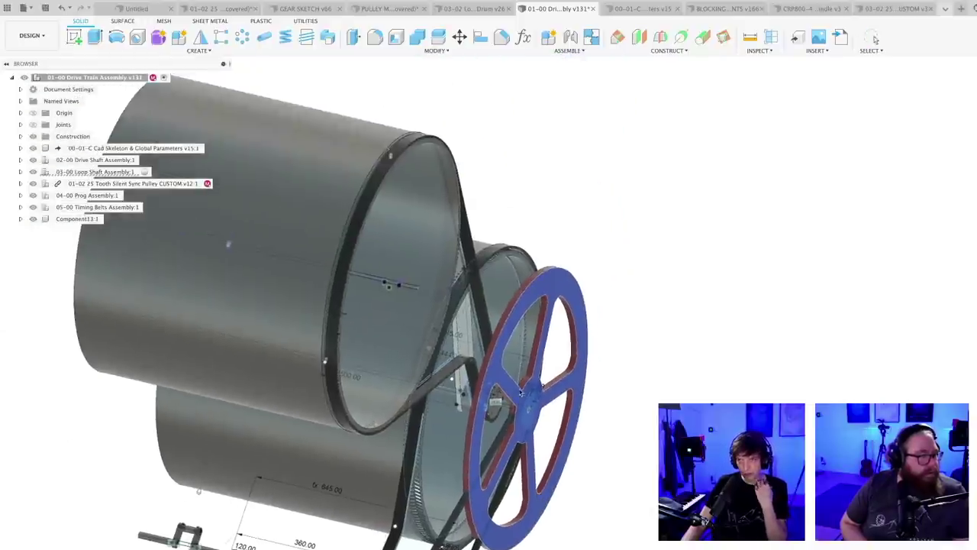
click(874, 38)
scroll(593, 458, up, 8)
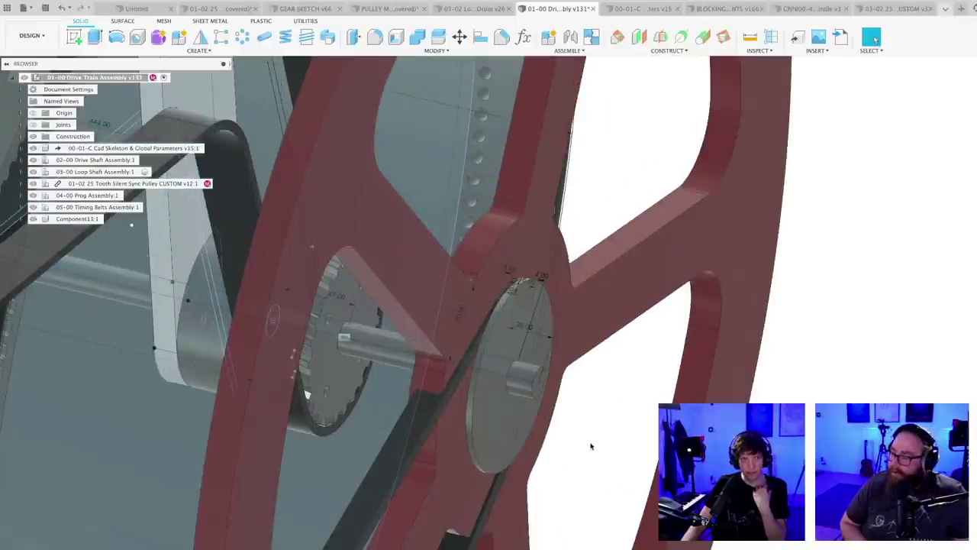
scroll(590, 445, down, 10)
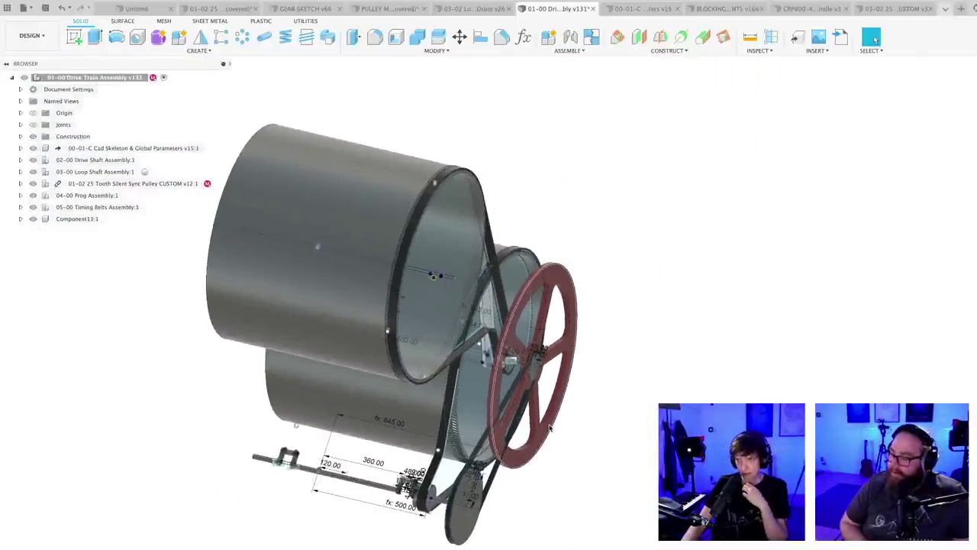
click(534, 365)
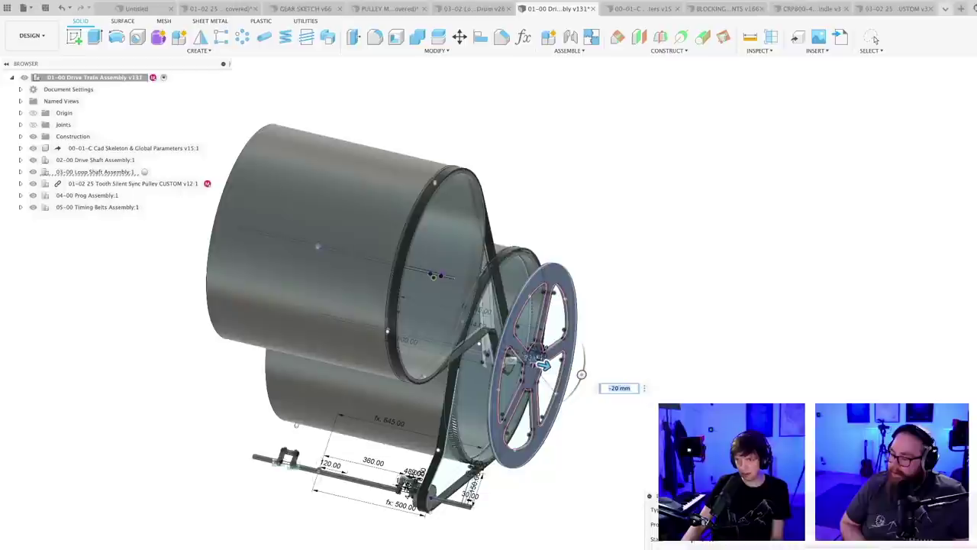
drag(677, 339, 626, 242)
- Change the flywheel extrusion's start offset from 13 mm to 33 mm
click(601, 300)
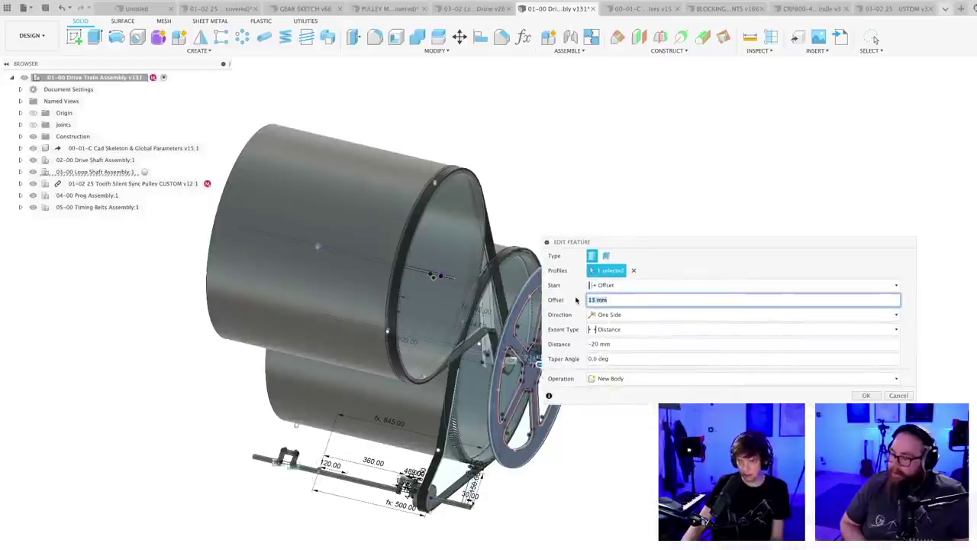
text(33)
key(Return)
scroll(550, 374, up, 10)
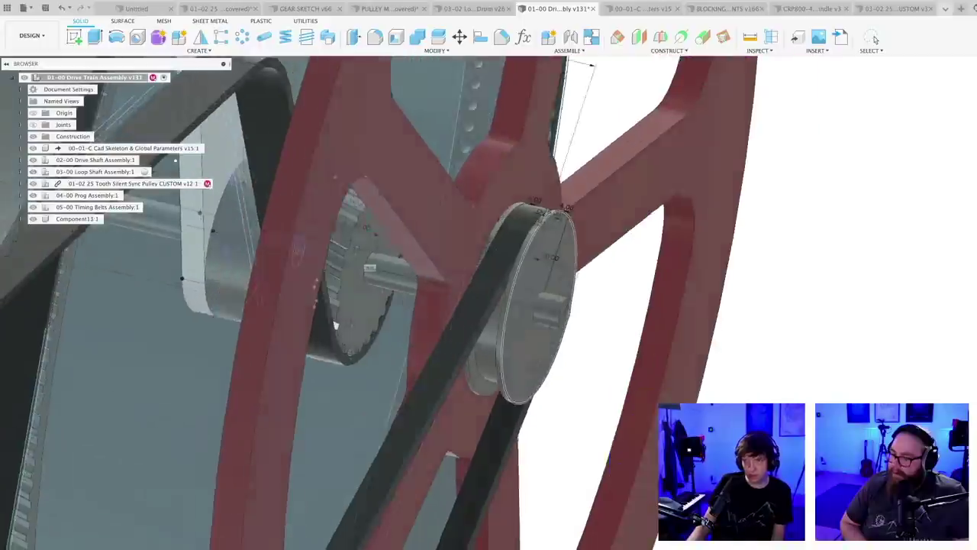
shift+middle_drag(525, 367, 525, 345)
scroll(537, 338, down, 10)
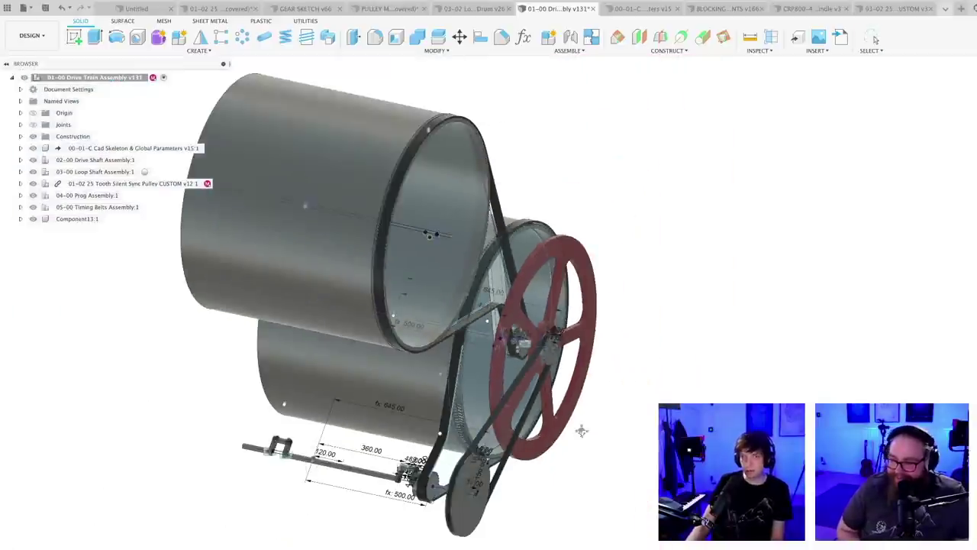
middle_drag(582, 430, 600, 400)
- Save the drive train as a new version (v132)
key(super+s)
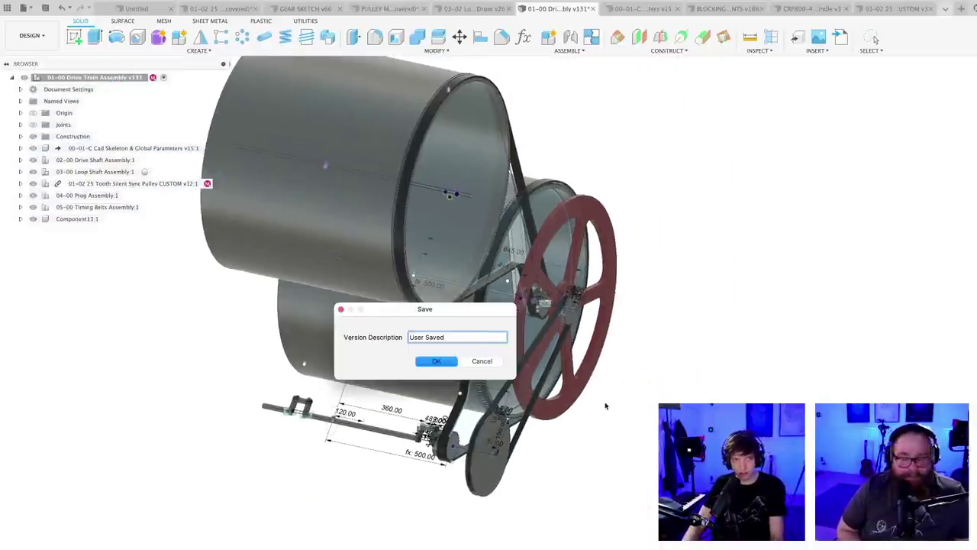
key(Return)
shift+middle_drag(630, 443, 631, 420)
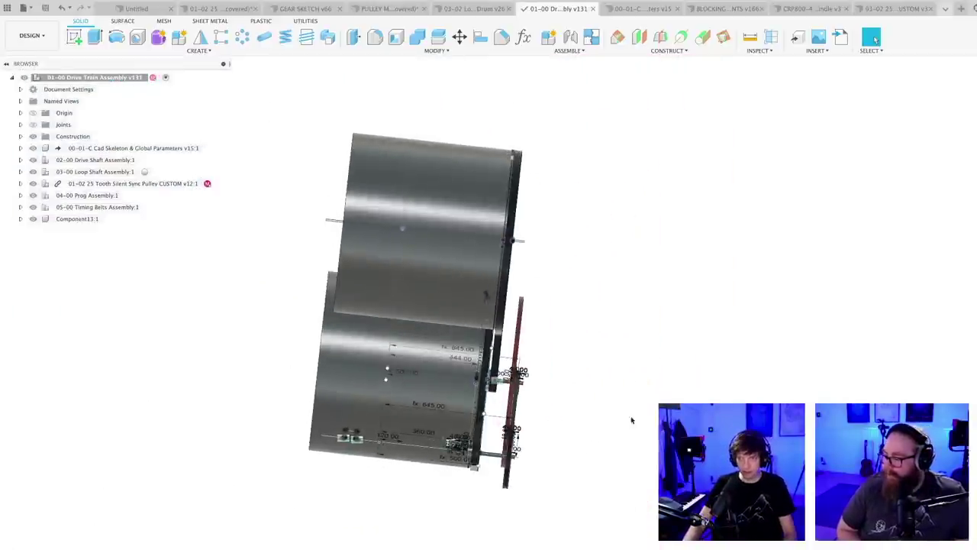
scroll(508, 433, up, 5)
shift+middle_drag(548, 440, 502, 320)
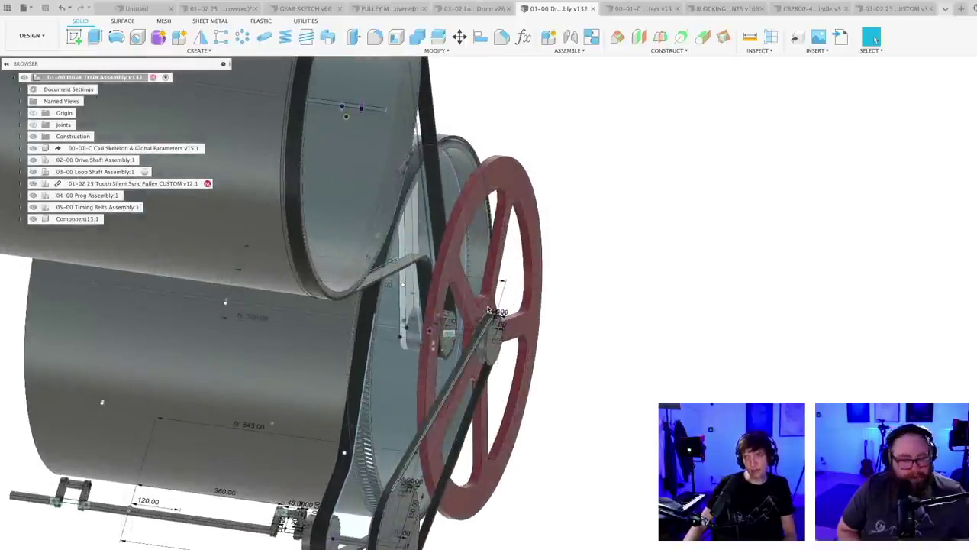
scroll(452, 284, down, 1)
scroll(452, 284, down, 5)
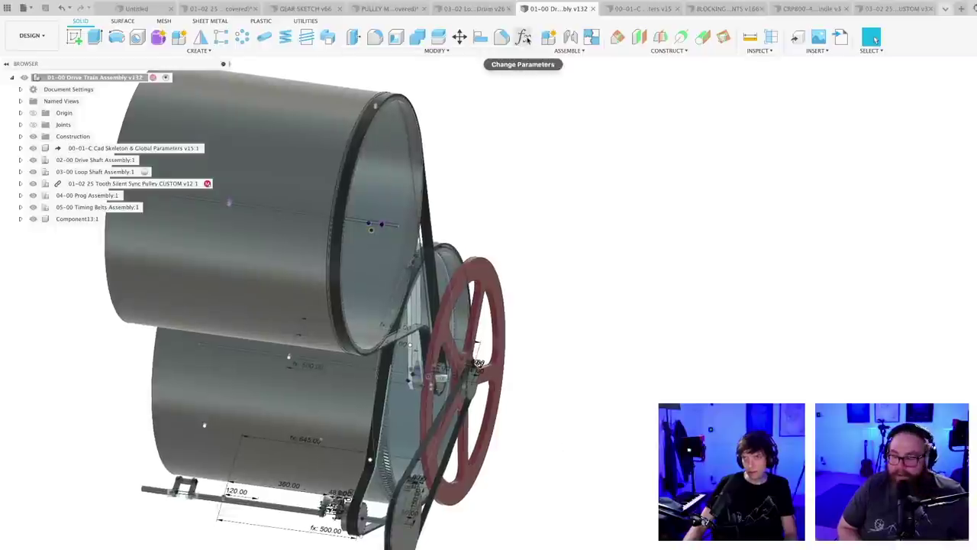
- In Change Parameters, set the FlyPulleyDistance user parameter to 600 mm
click(523, 37)
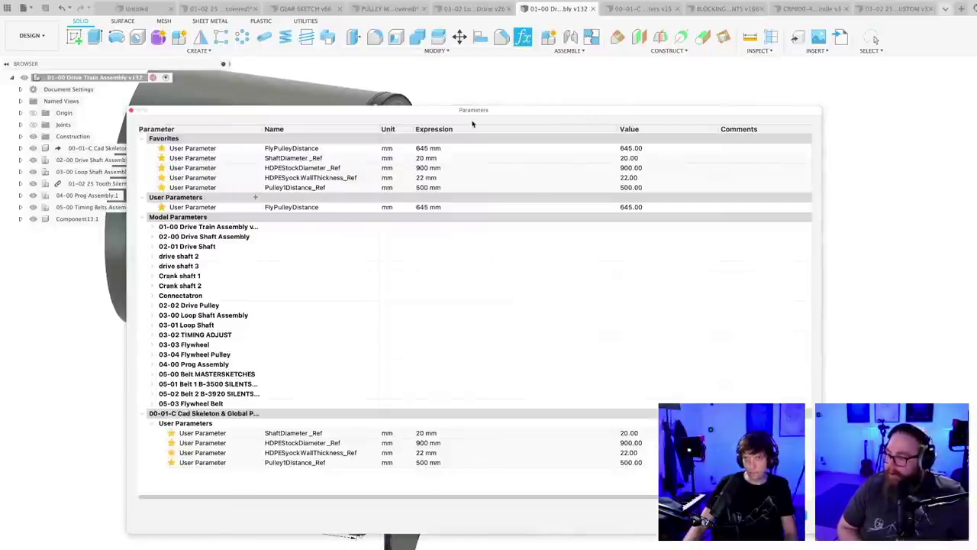
drag(493, 110, 428, 417)
shift+middle_drag(461, 391, 428, 397)
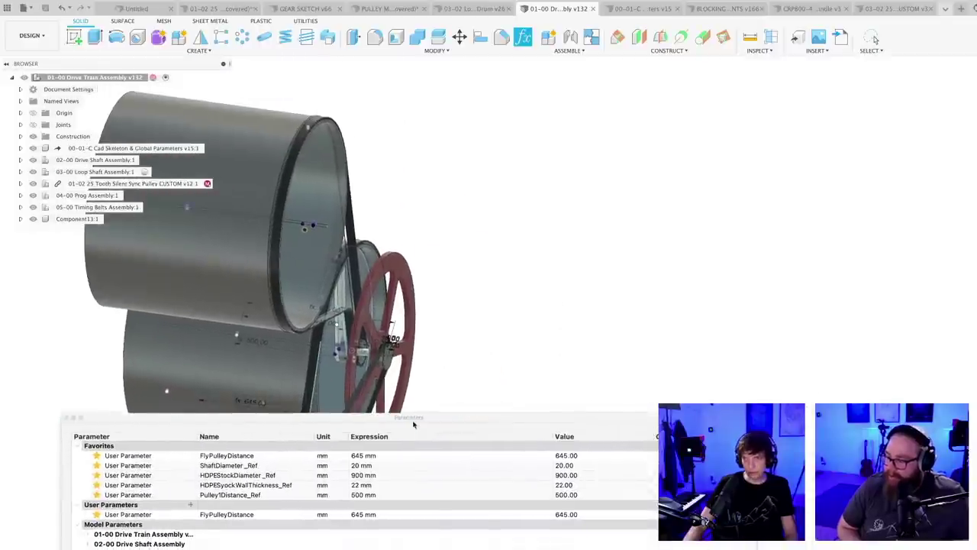
drag(421, 418, 760, 137)
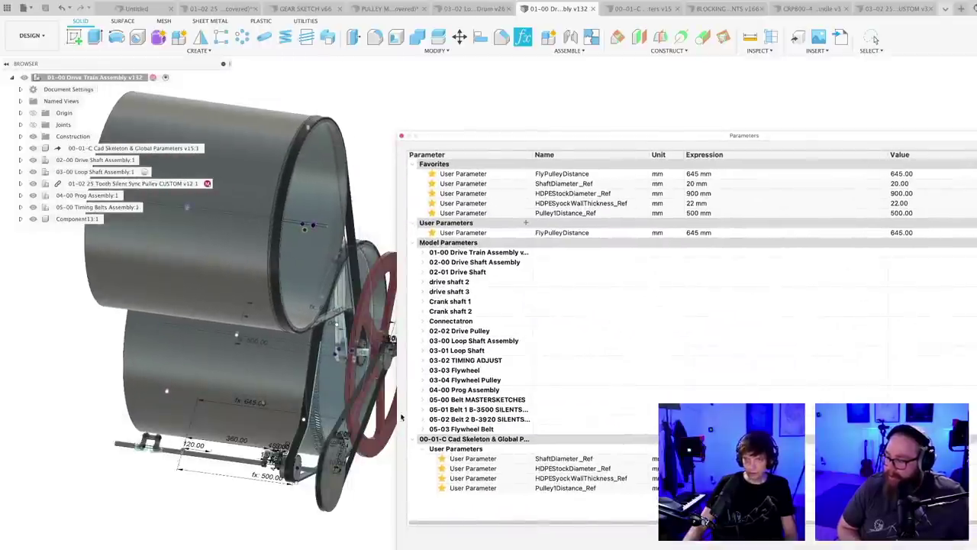
shift+middle_drag(400, 417, 773, 226)
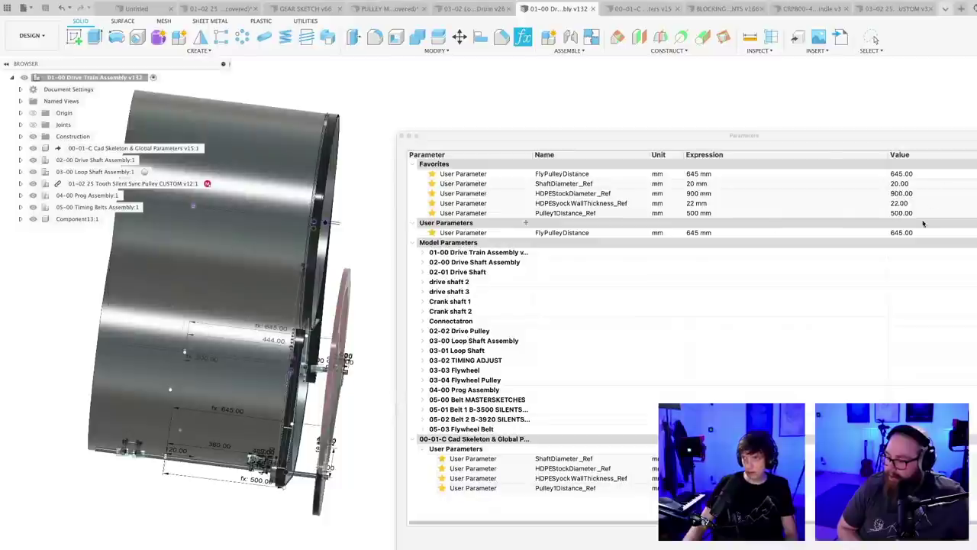
click(902, 233)
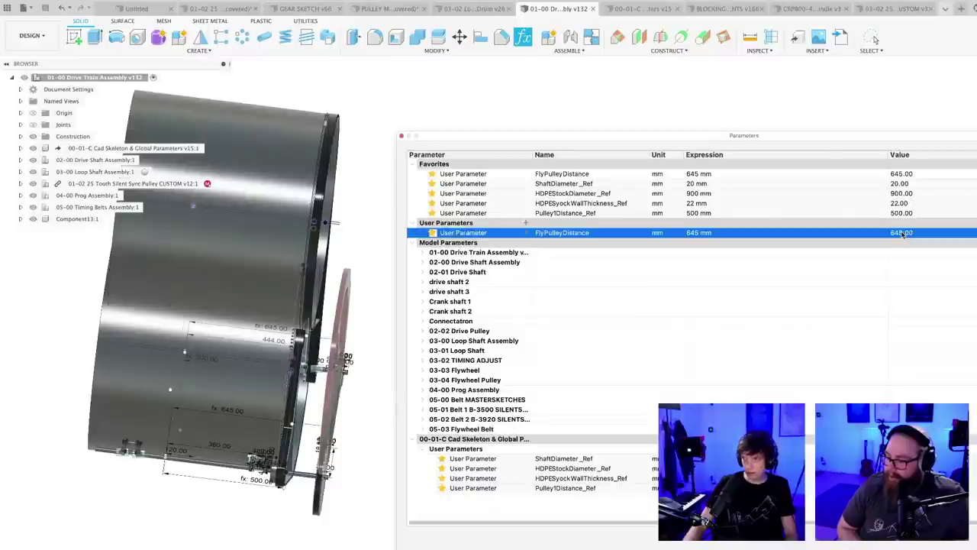
click(701, 233)
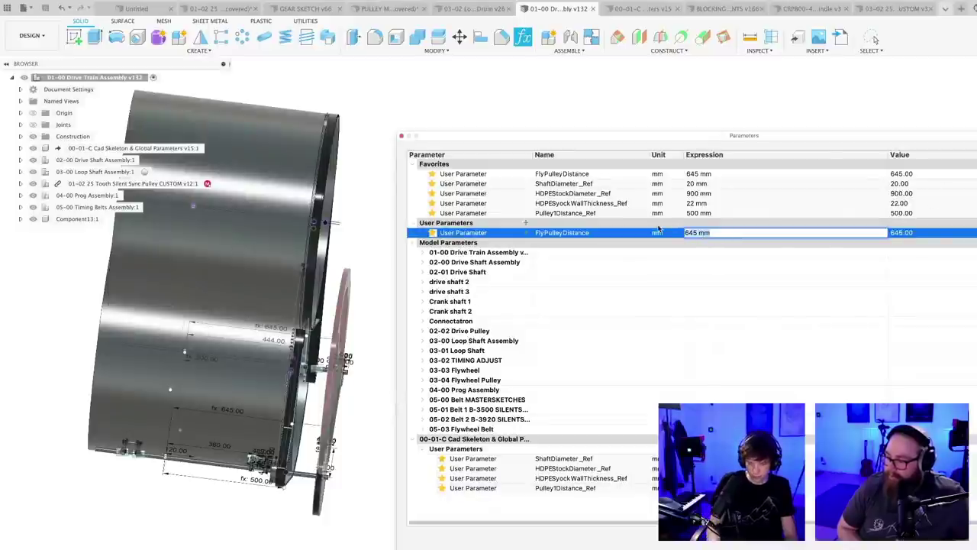
text(600)
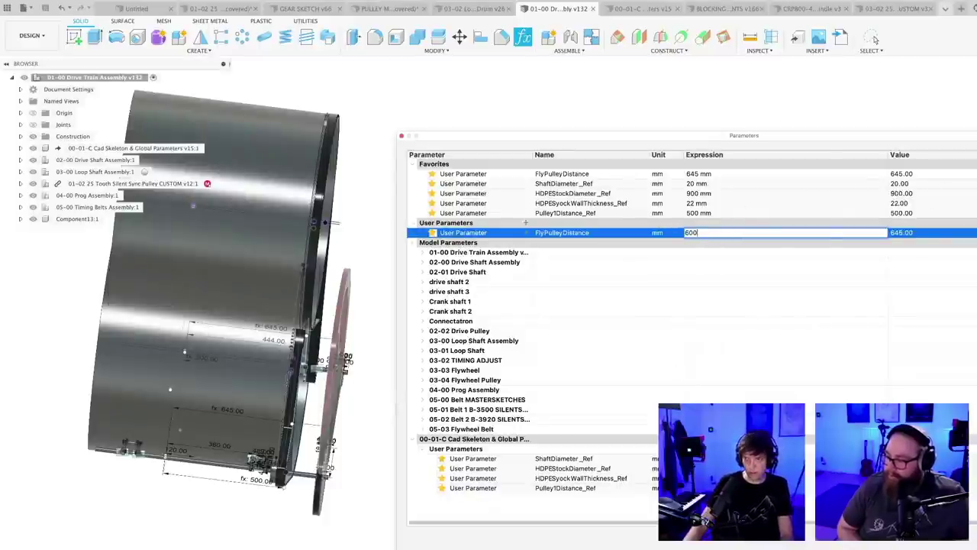
key(Return)
- Close the parameters list and save another version of the drive train assembly
scroll(381, 384, up, 5)
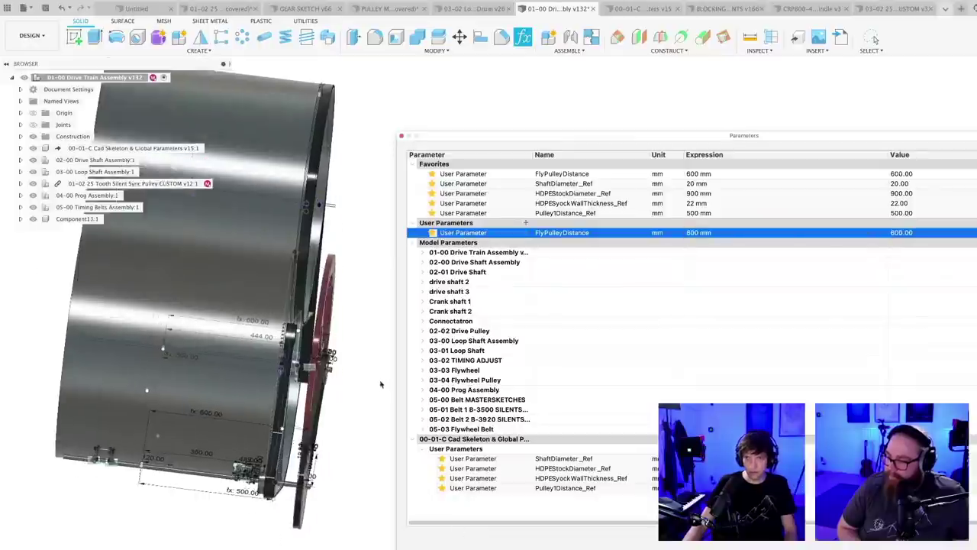
shift+middle_drag(382, 384, 331, 462)
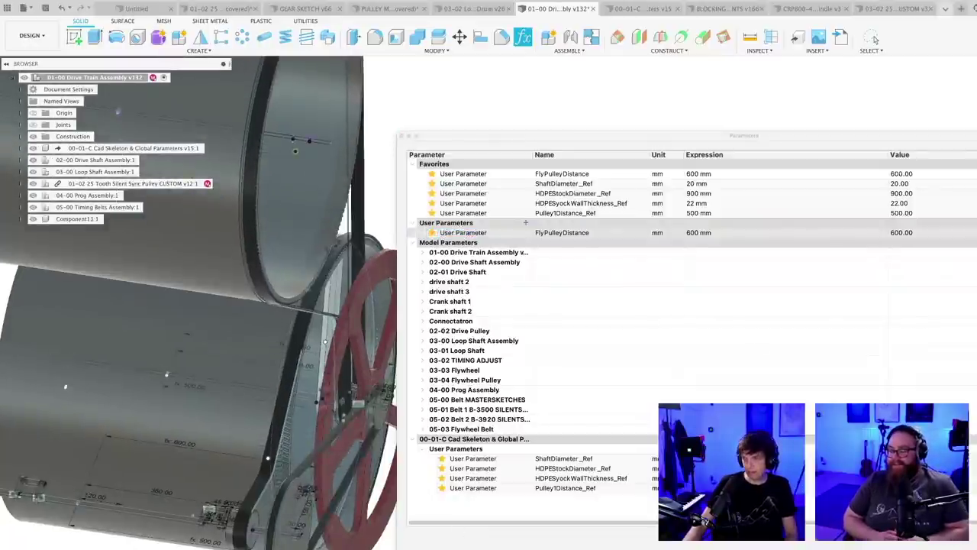
drag(952, 140, 782, 155)
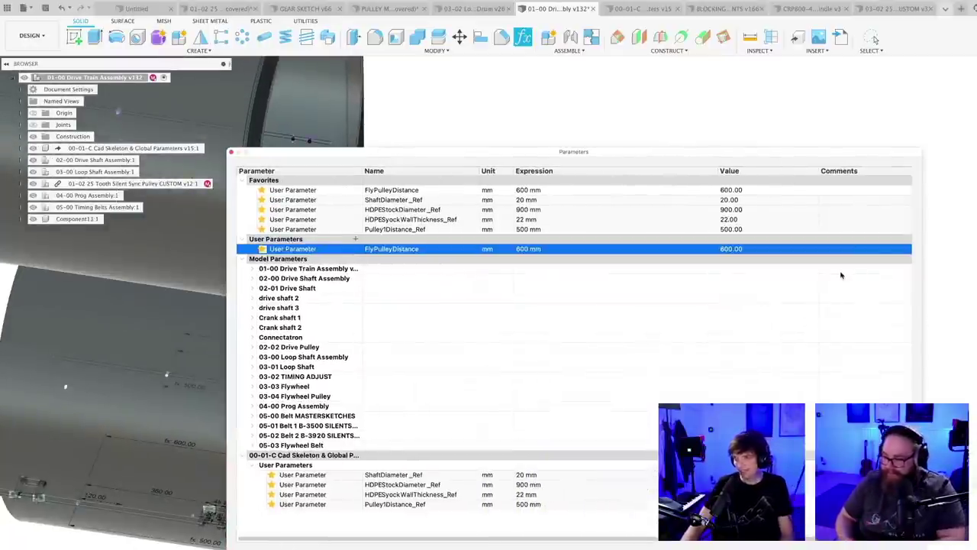
click(905, 544)
scroll(578, 444, down, 5)
middle_drag(532, 471, 576, 478)
key(super+s)
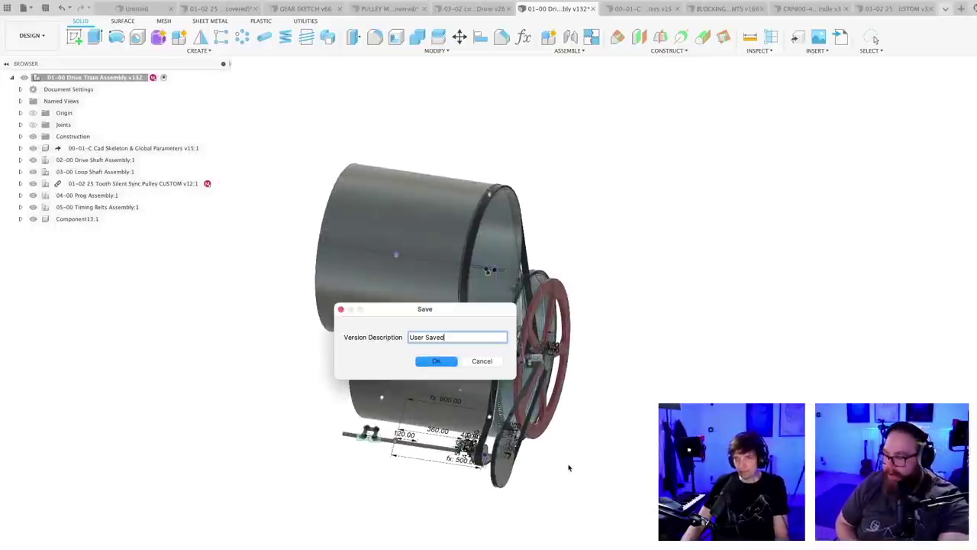
key(Return)
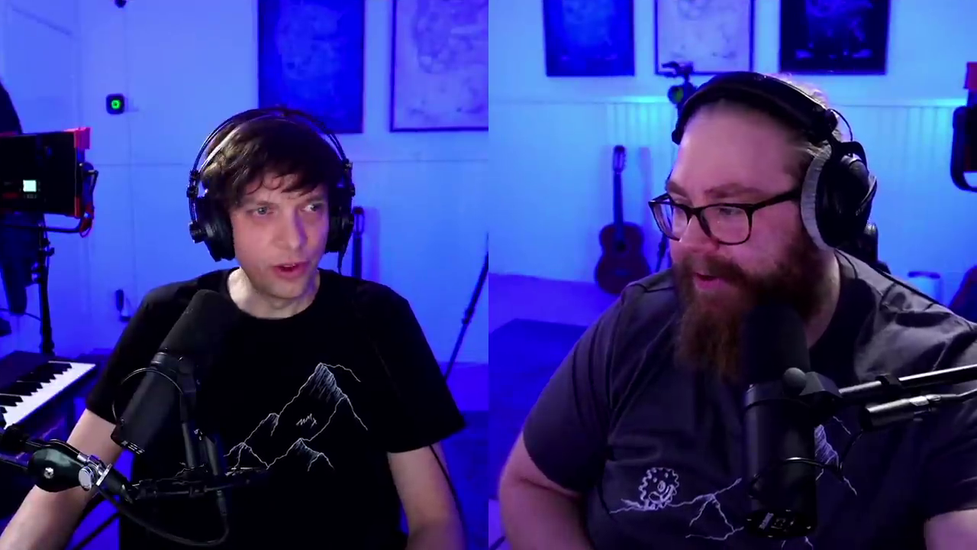